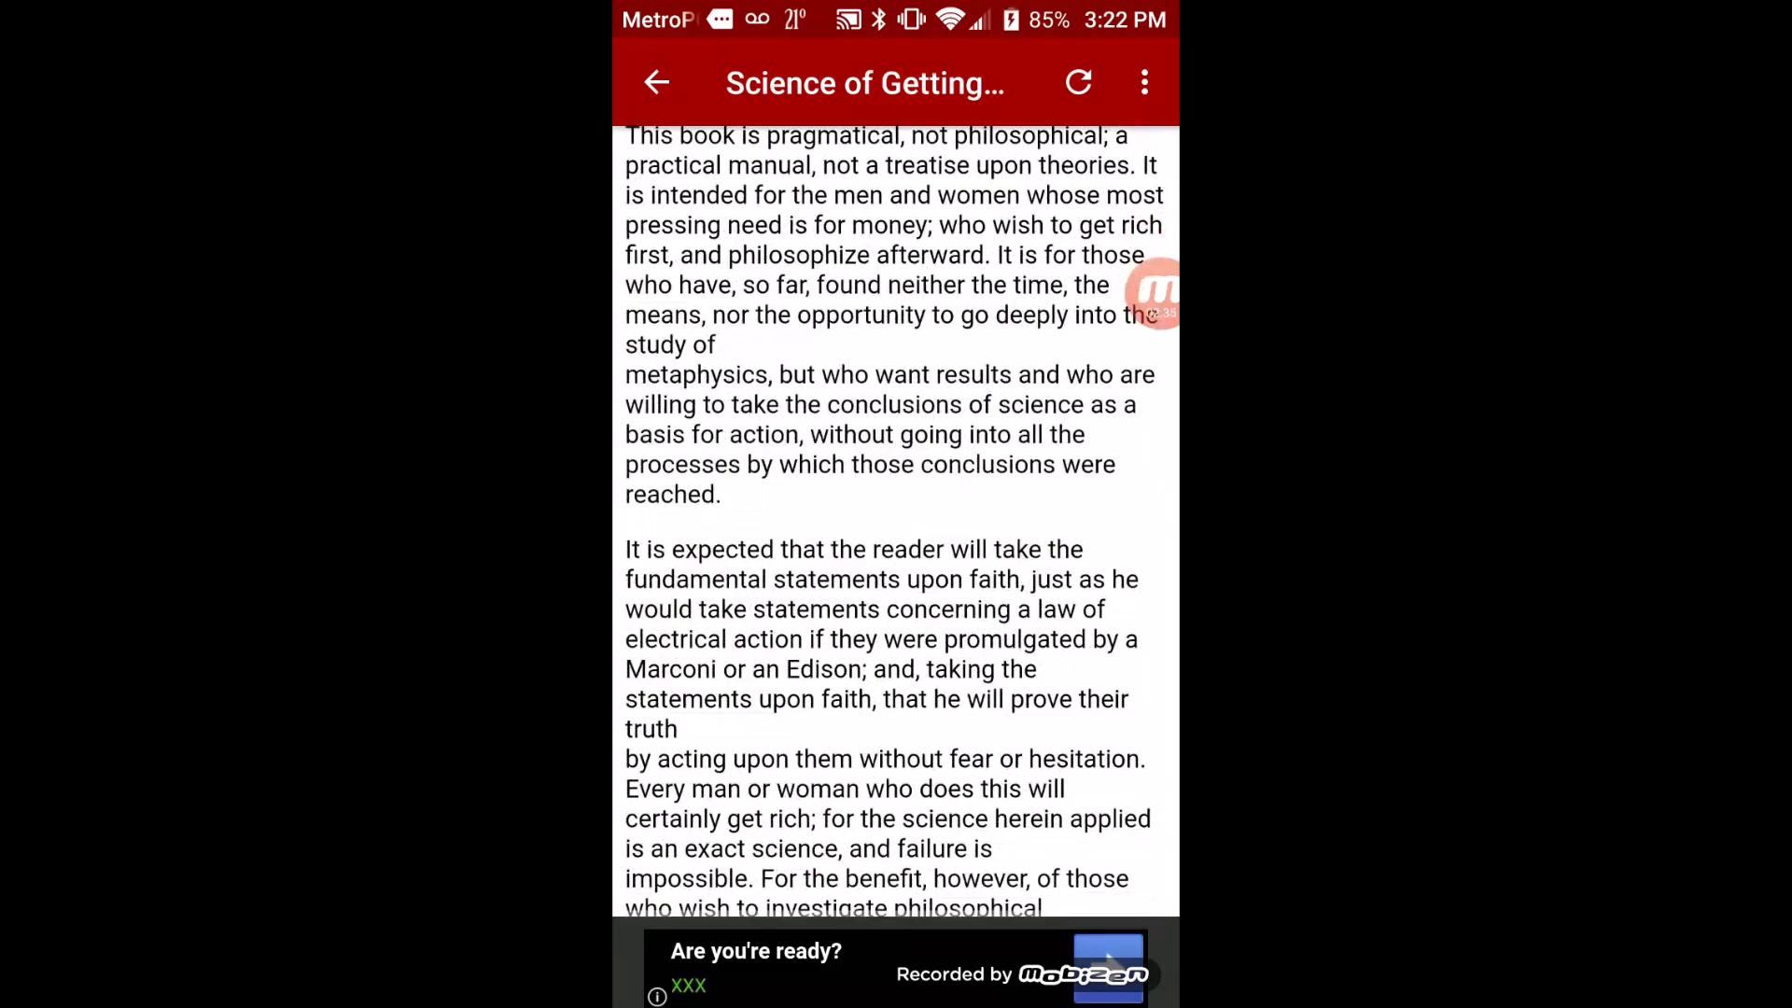
- Leave the full read-through text of the book and return to the app's home list
{"action": "scroll", "coordinate": [896, 523], "scroll_direction": "up", "scroll_amount": 5}
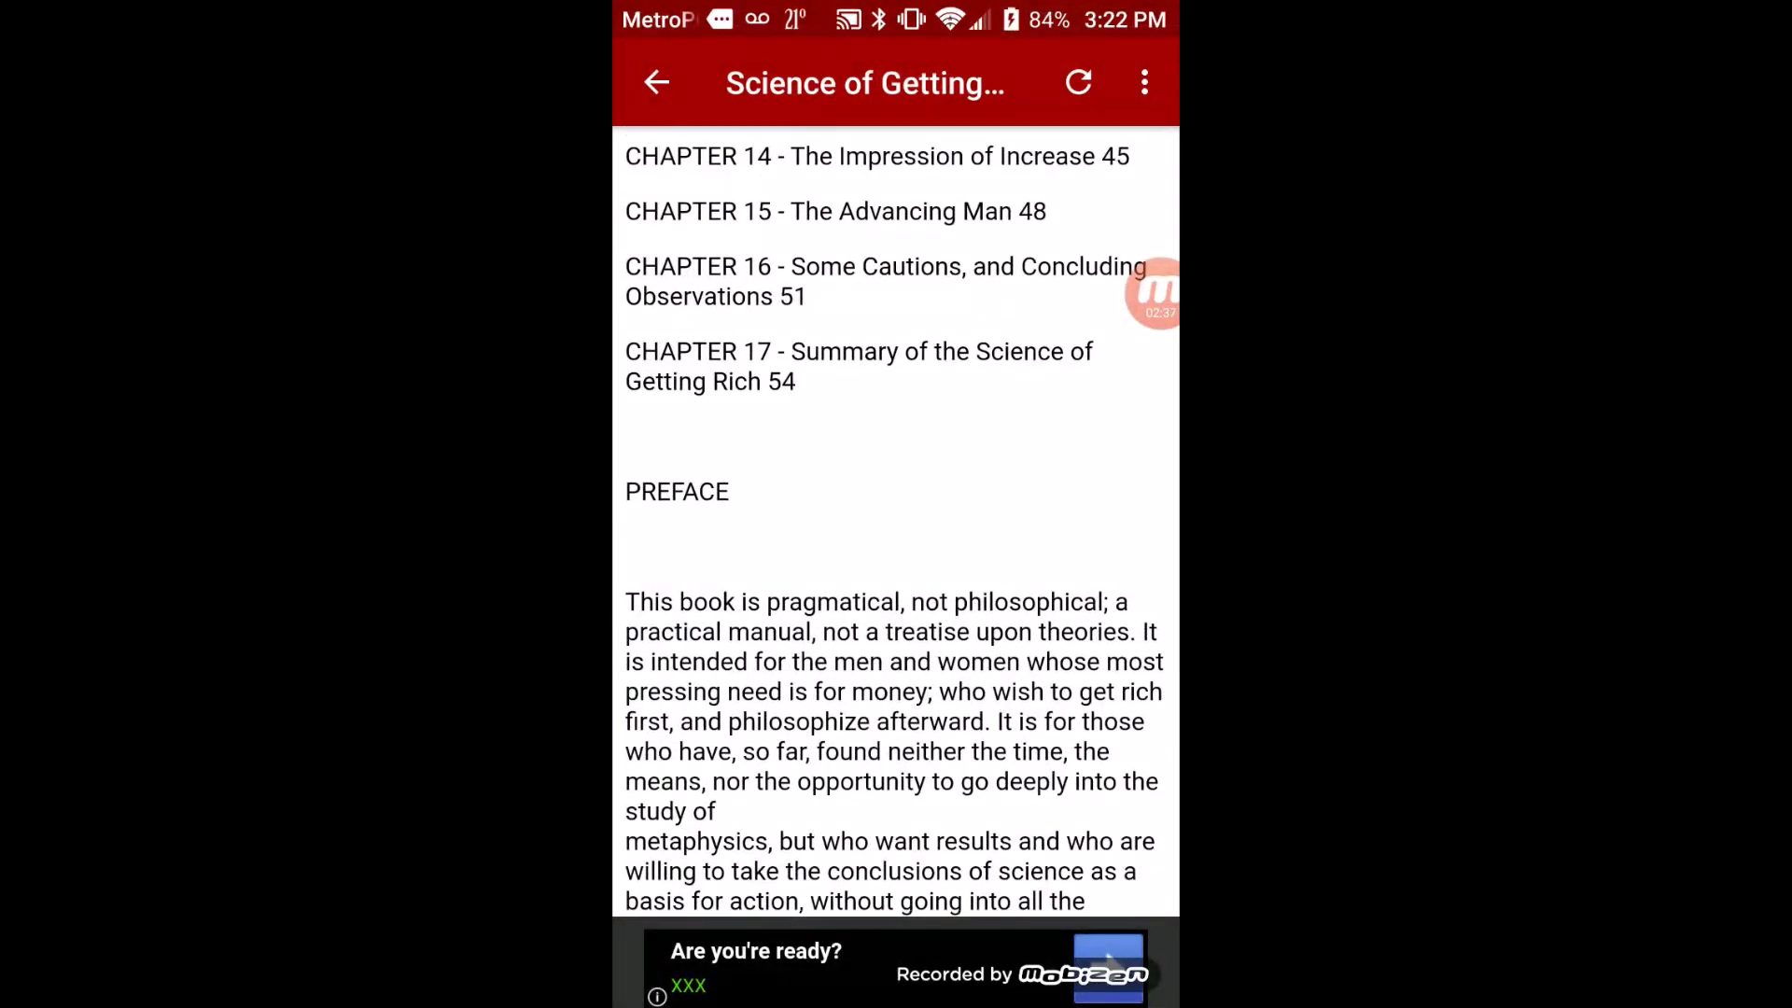
{"action": "key", "text": "Escape"}
{"action": "scroll", "coordinate": [896, 523], "scroll_direction": "up", "scroll_amount": 4}
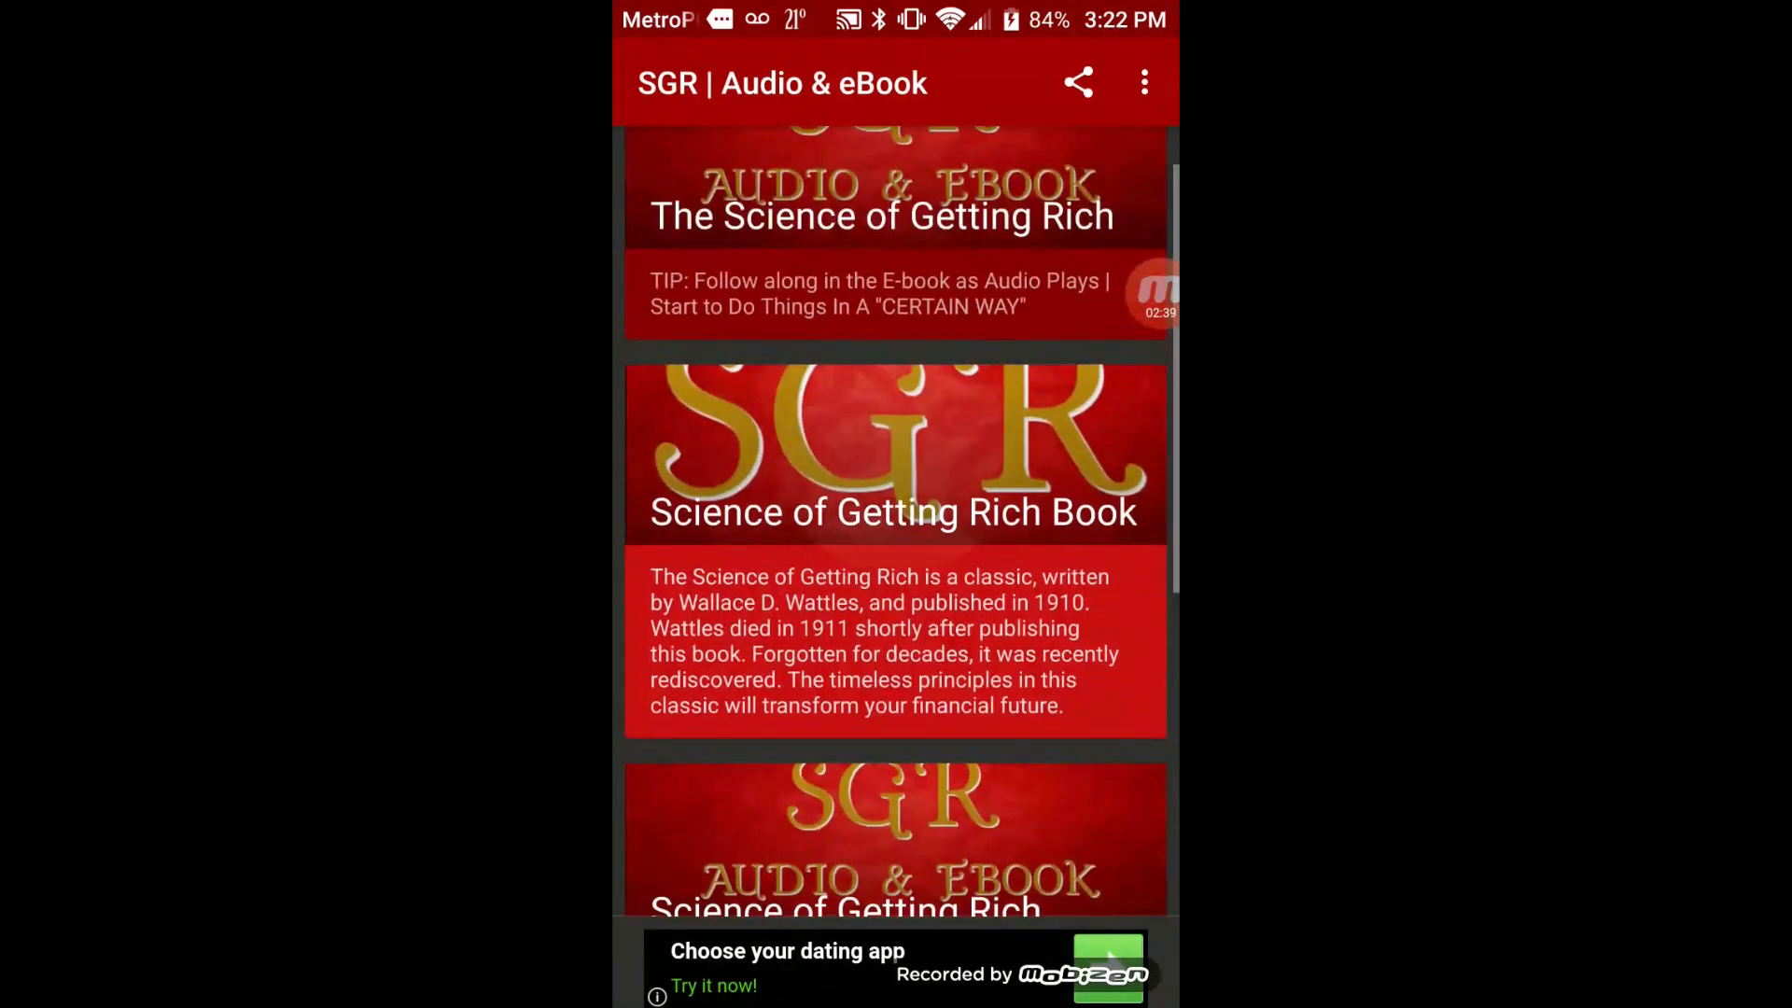
- Open Chapter 2 from the table of contents of the Science of Getting Rich Book section and return to the home list
{"action": "left_click", "coordinate": [896, 868]}
{"action": "scroll", "coordinate": [895, 523], "scroll_direction": "down", "scroll_amount": 7}
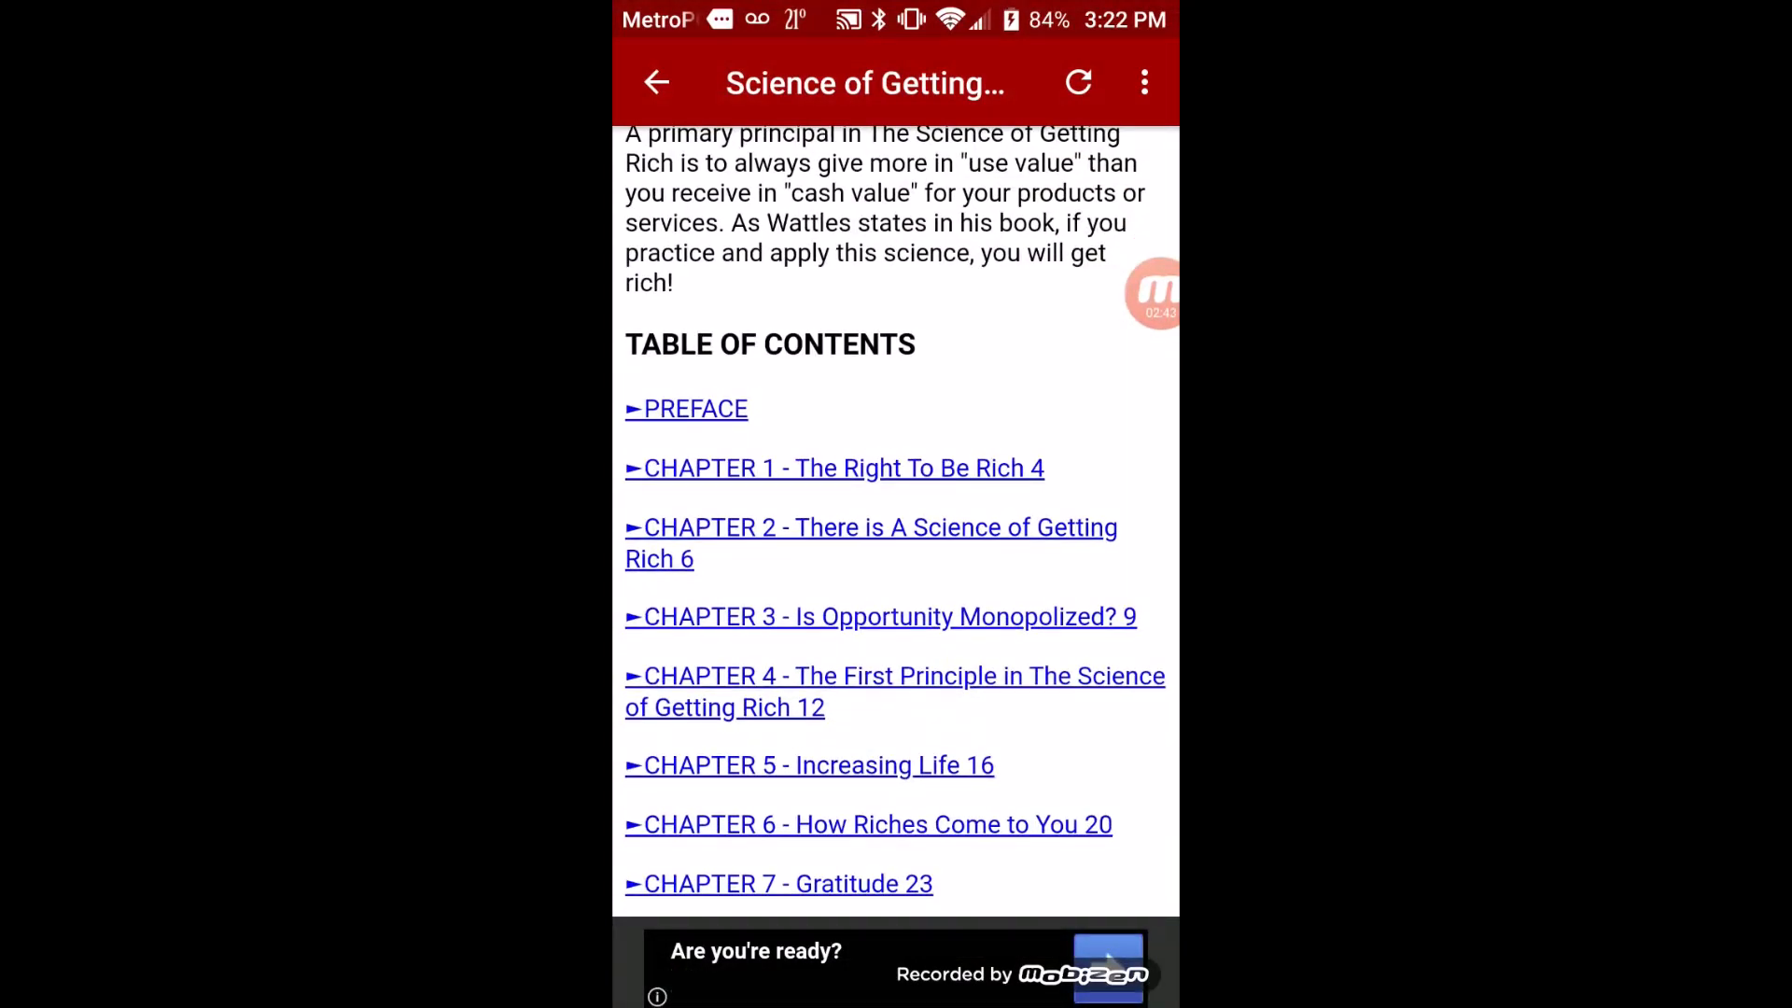
{"action": "left_click", "coordinate": [871, 528]}
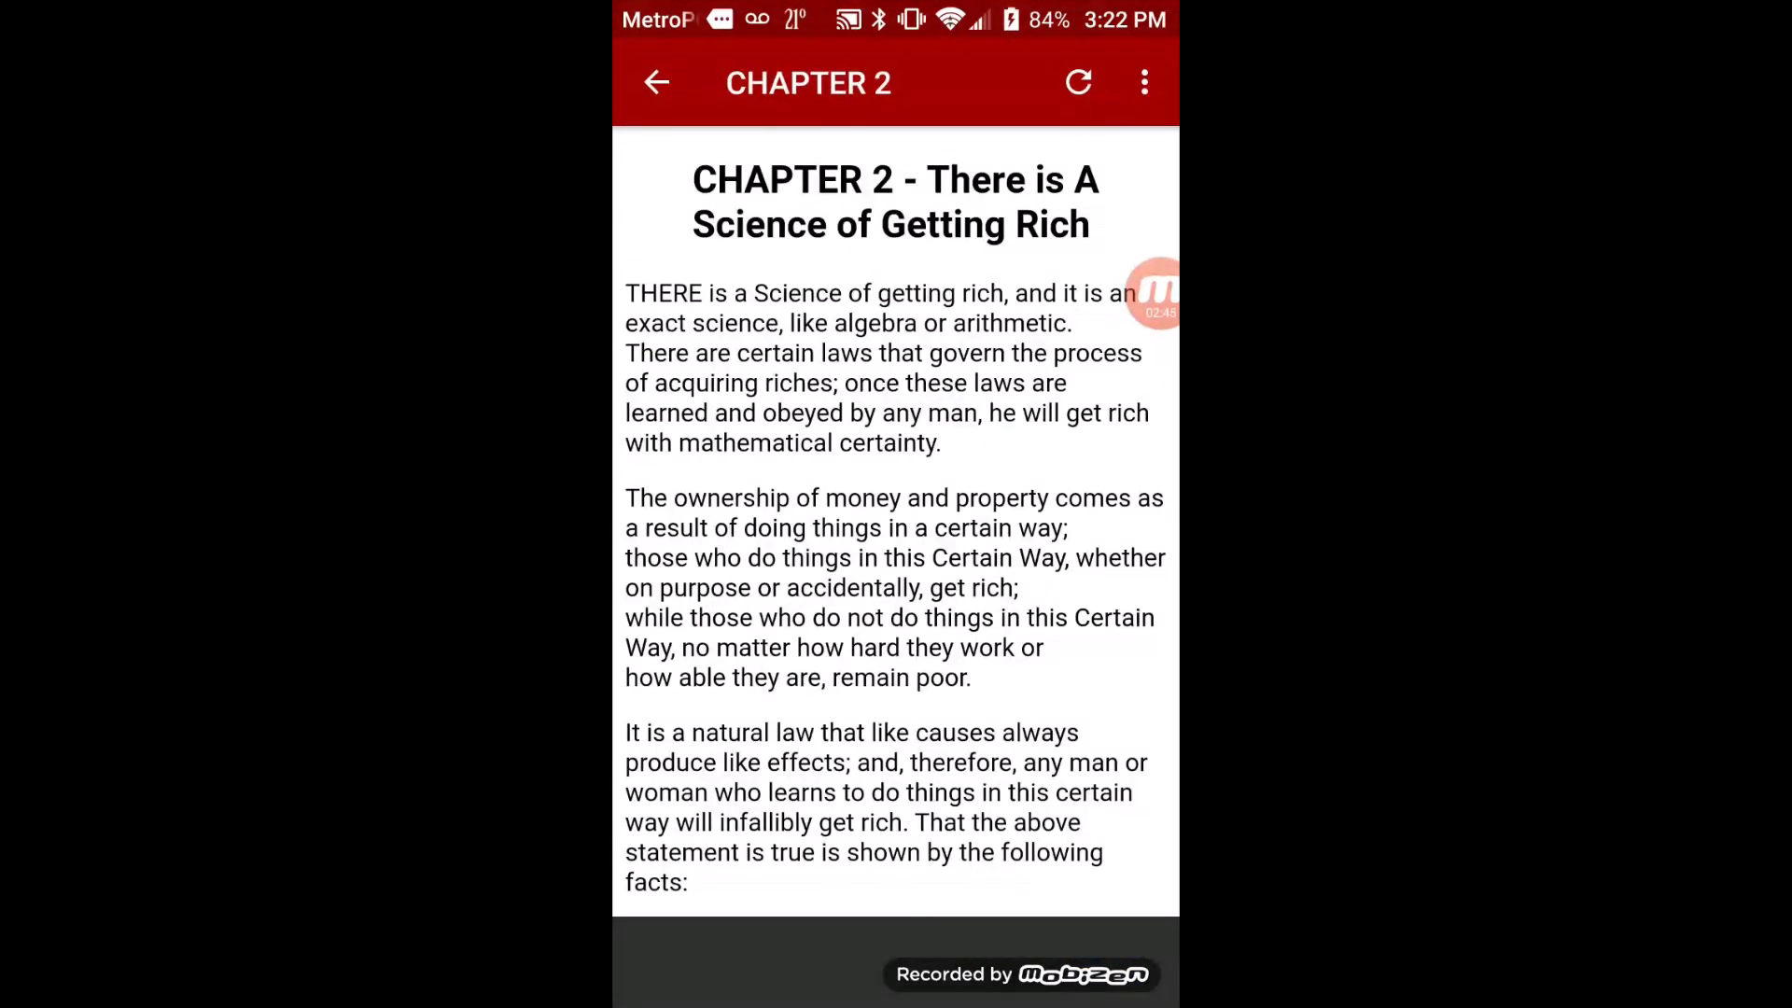
{"action": "left_click", "coordinate": [657, 82]}
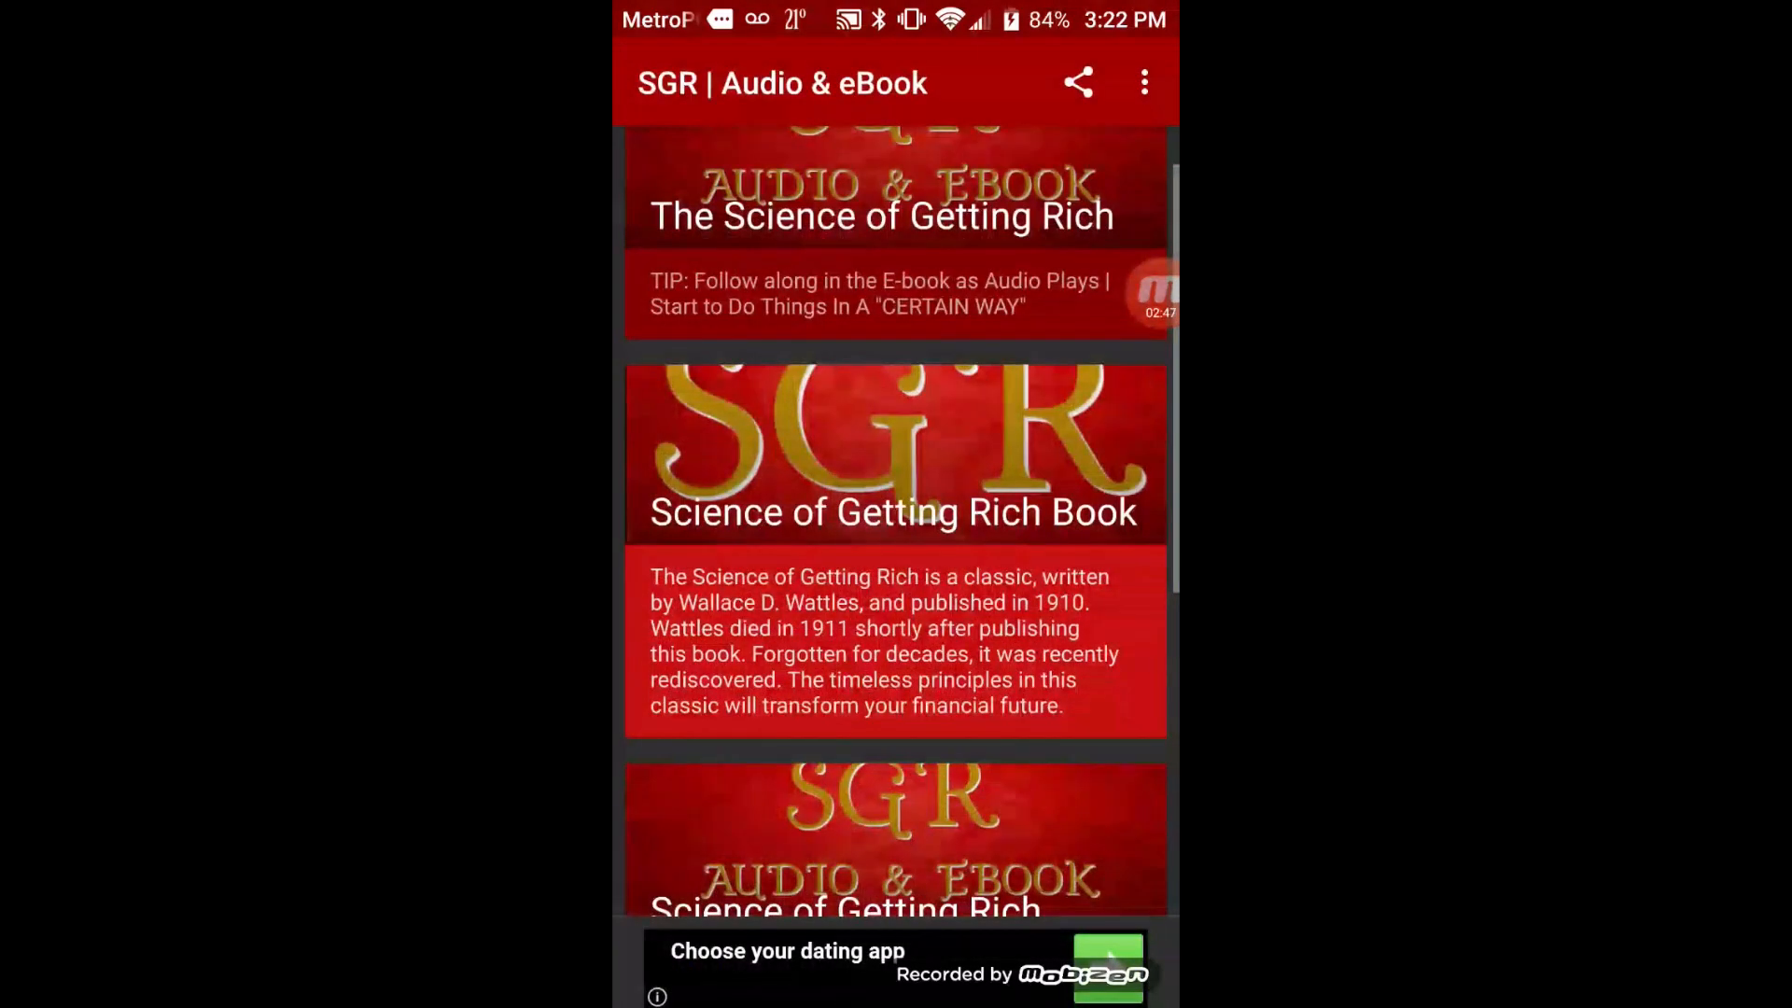
- Open Chapter 9 from the Science of Getting Rich Book contents, skim its text and go back to the home list
{"action": "left_click", "coordinate": [900, 479]}
{"action": "scroll", "coordinate": [896, 523], "scroll_direction": "down", "scroll_amount": 10}
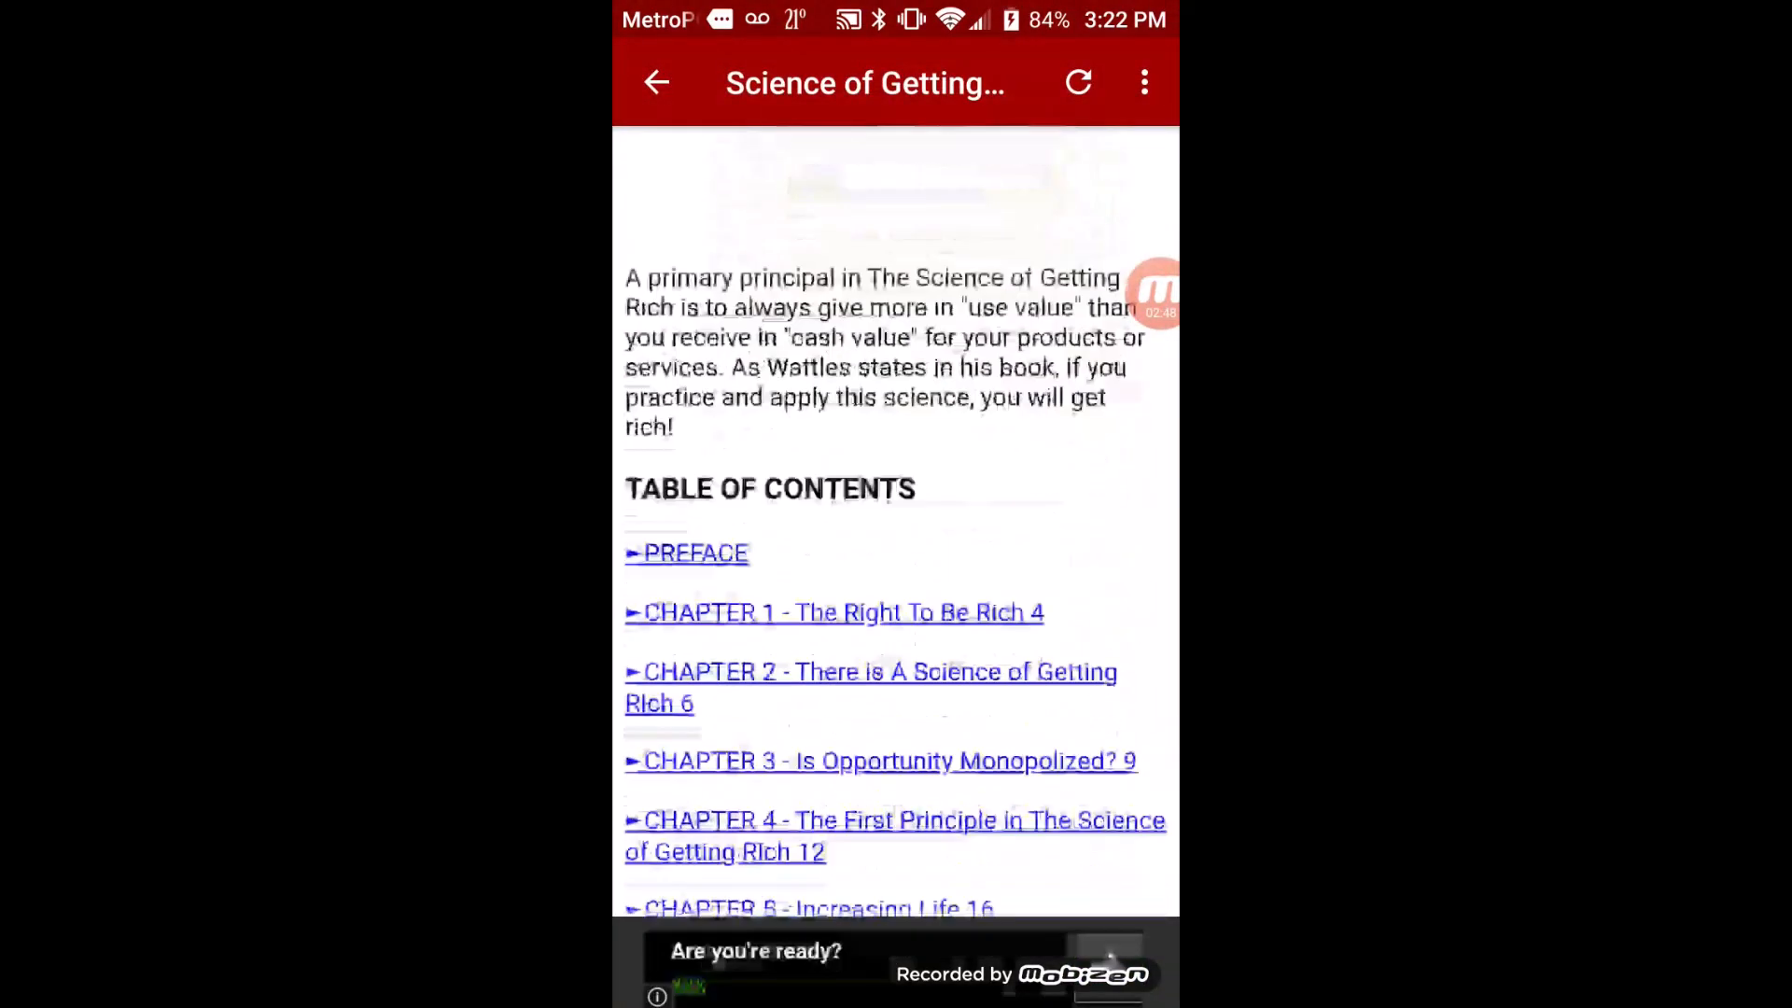
{"action": "left_click", "coordinate": [836, 598]}
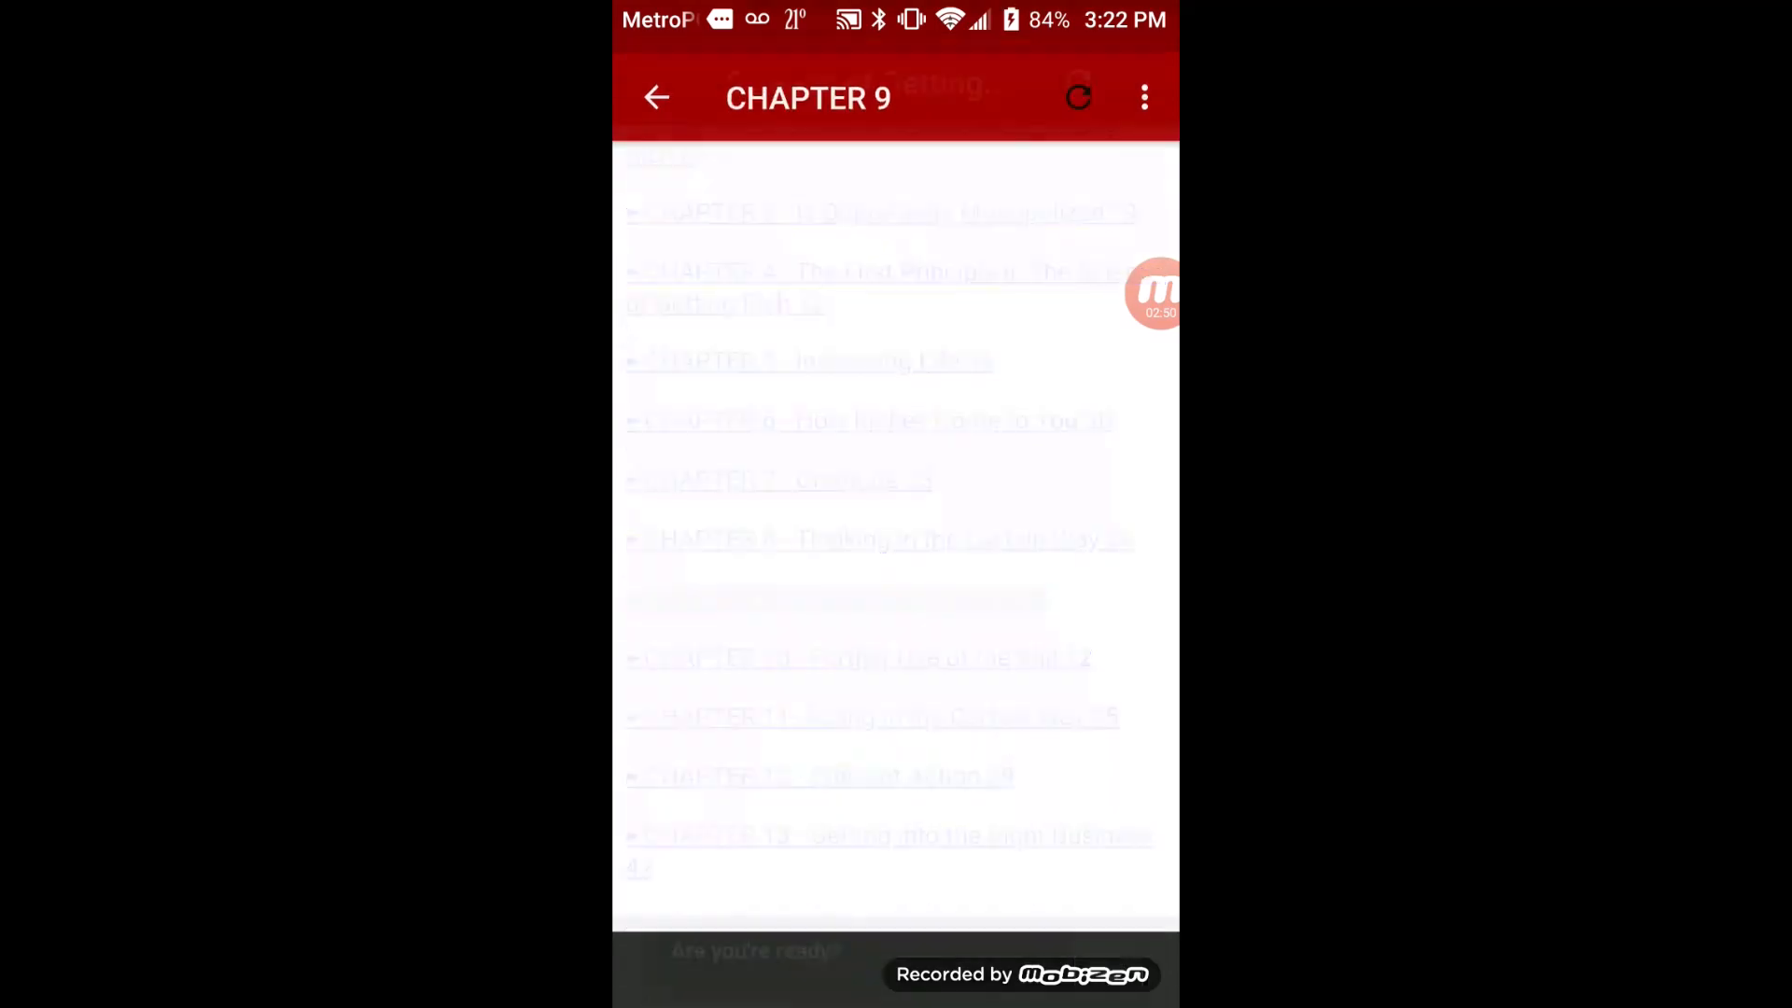
{"action": "scroll", "coordinate": [896, 522], "scroll_direction": "down", "scroll_amount": 10}
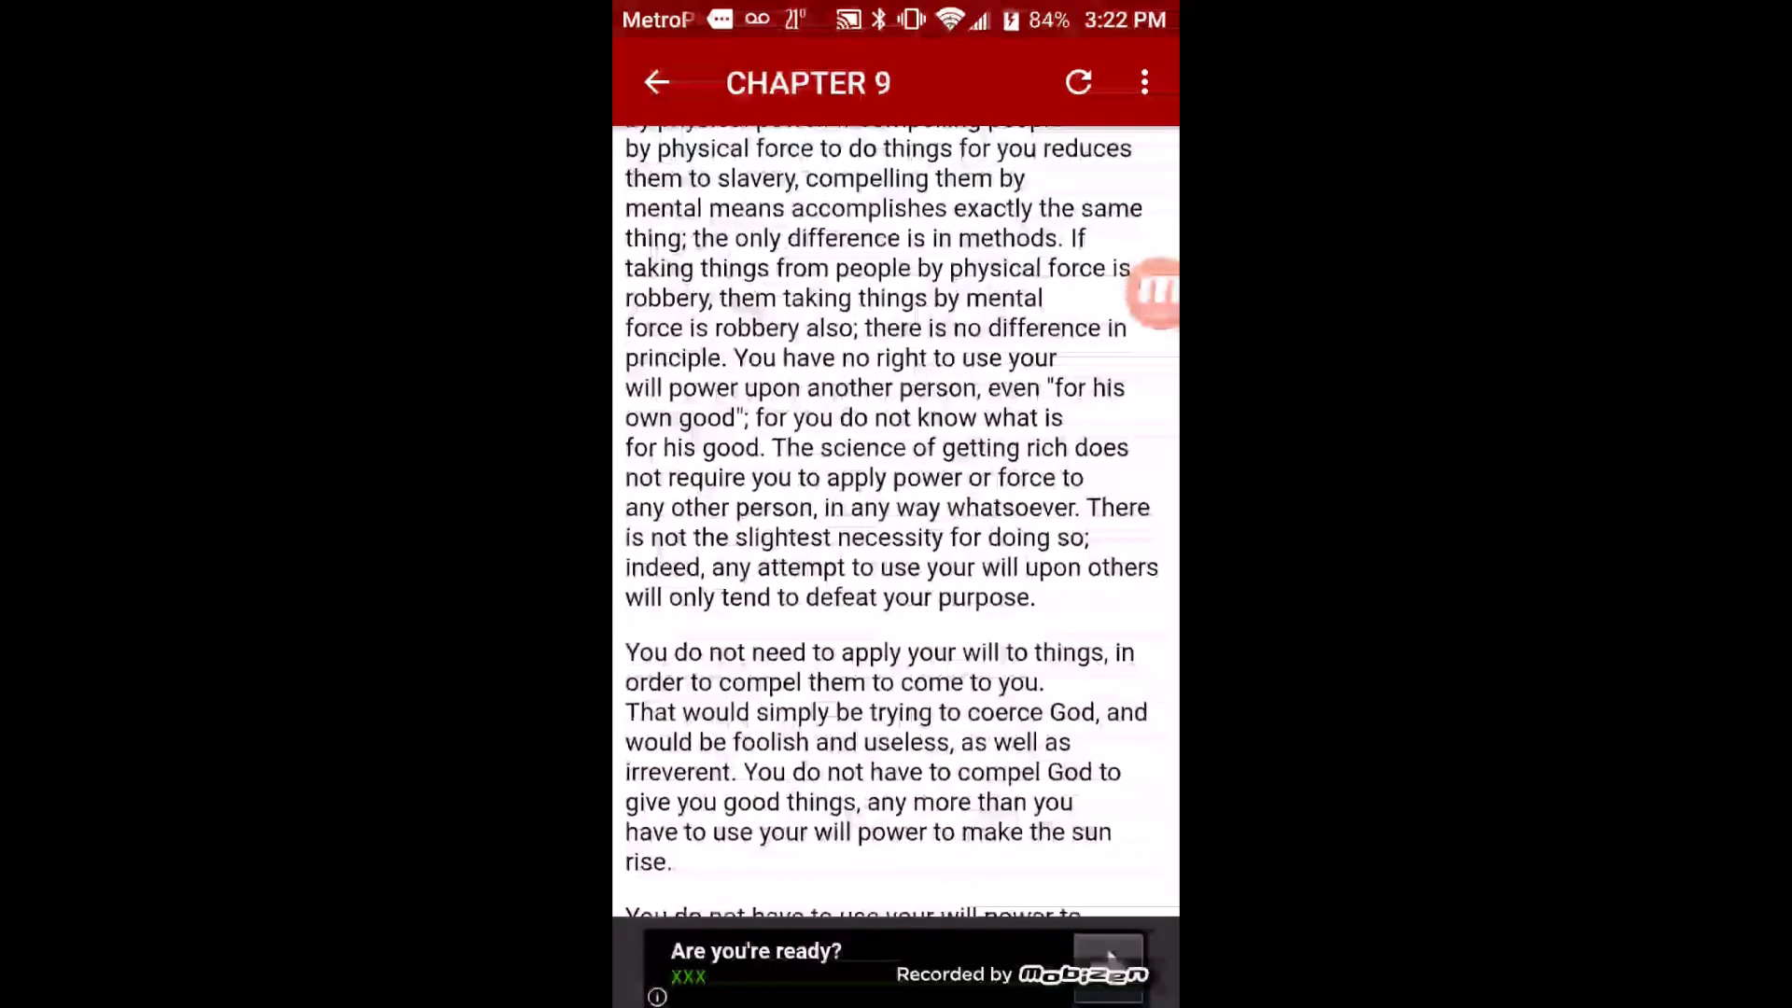
{"action": "scroll", "coordinate": [896, 522], "scroll_direction": "up", "scroll_amount": 1}
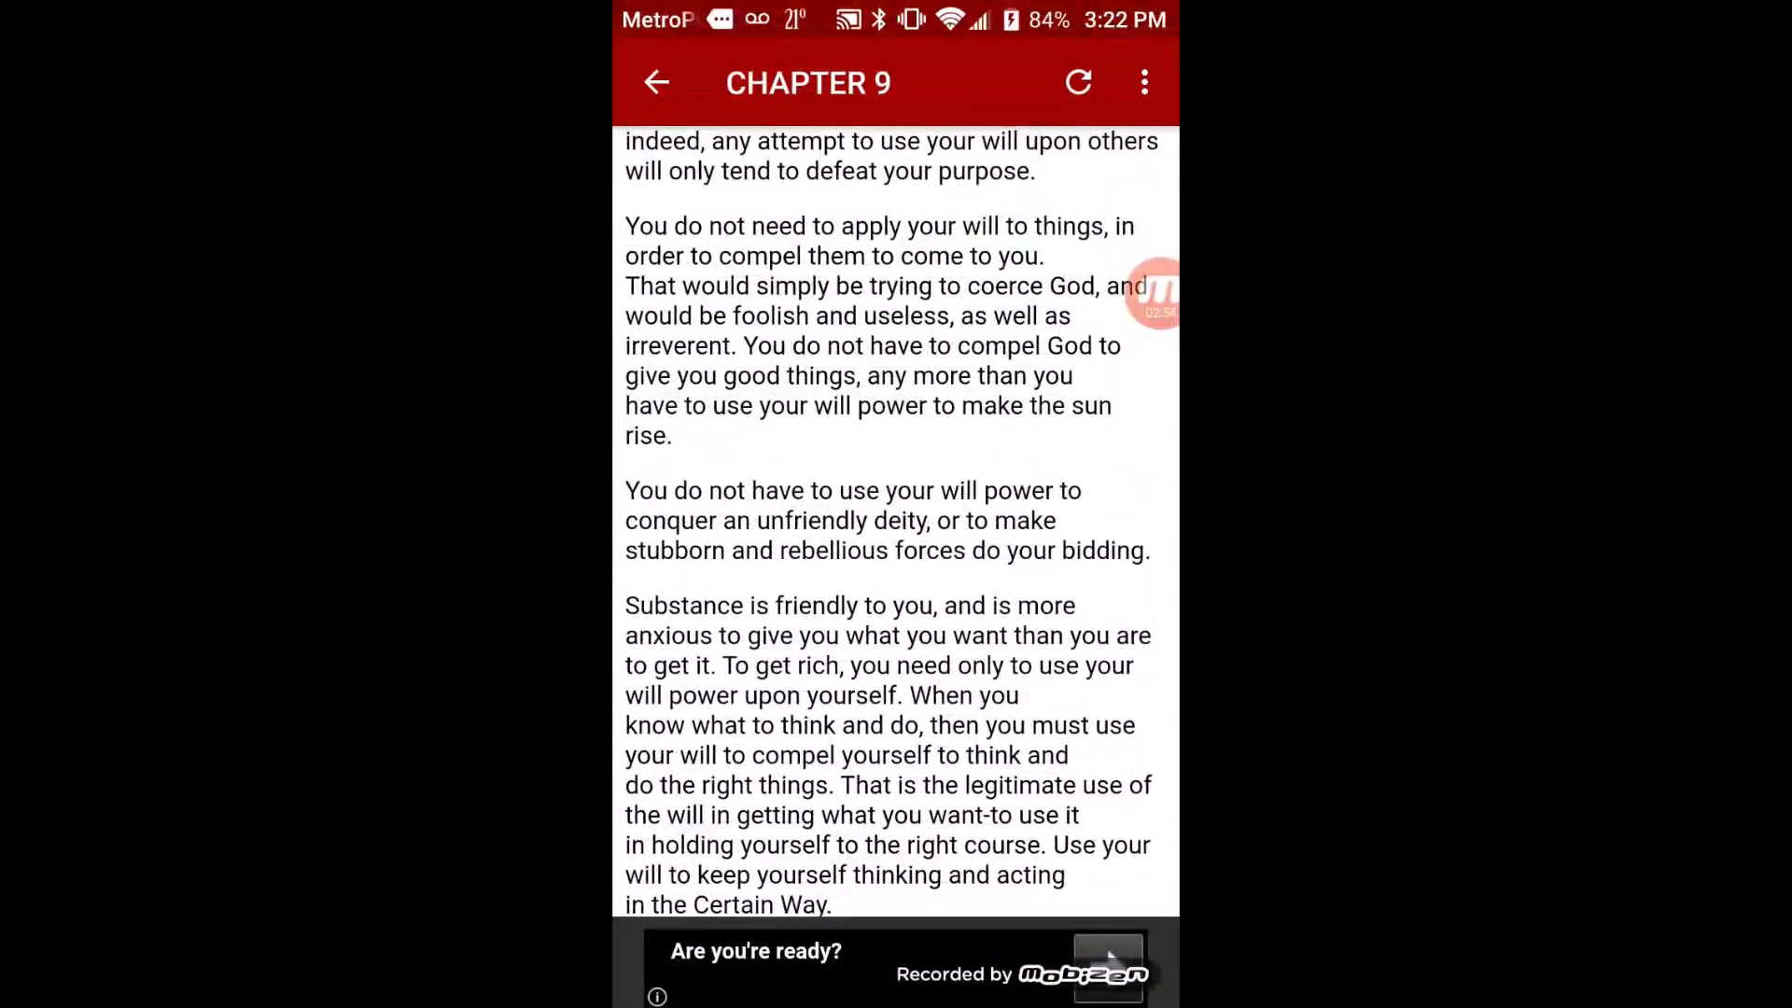
{"action": "left_click", "coordinate": [656, 82]}
- Browse the Wallace D. Wattles quotes in the Quotes section and return to the home list, dismissing the full-screen ad
{"action": "scroll", "coordinate": [895, 522], "scroll_direction": "down", "scroll_amount": 3}
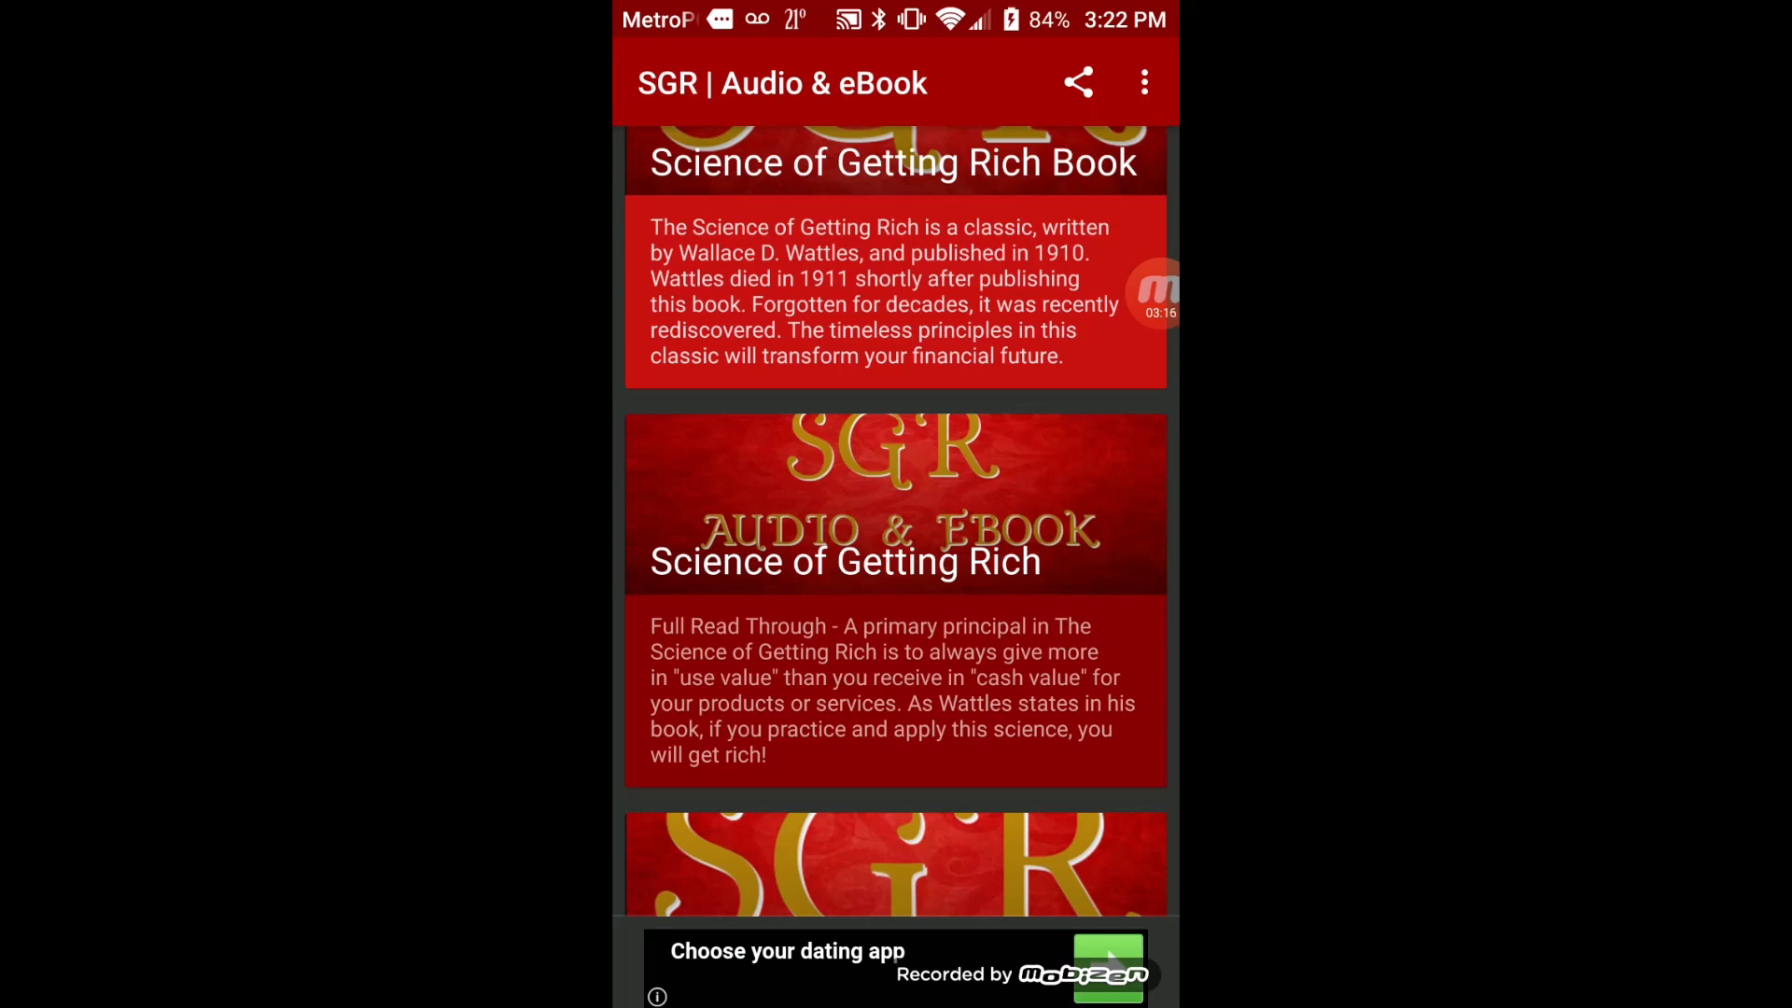
{"action": "scroll", "coordinate": [896, 522], "scroll_direction": "up", "scroll_amount": 5}
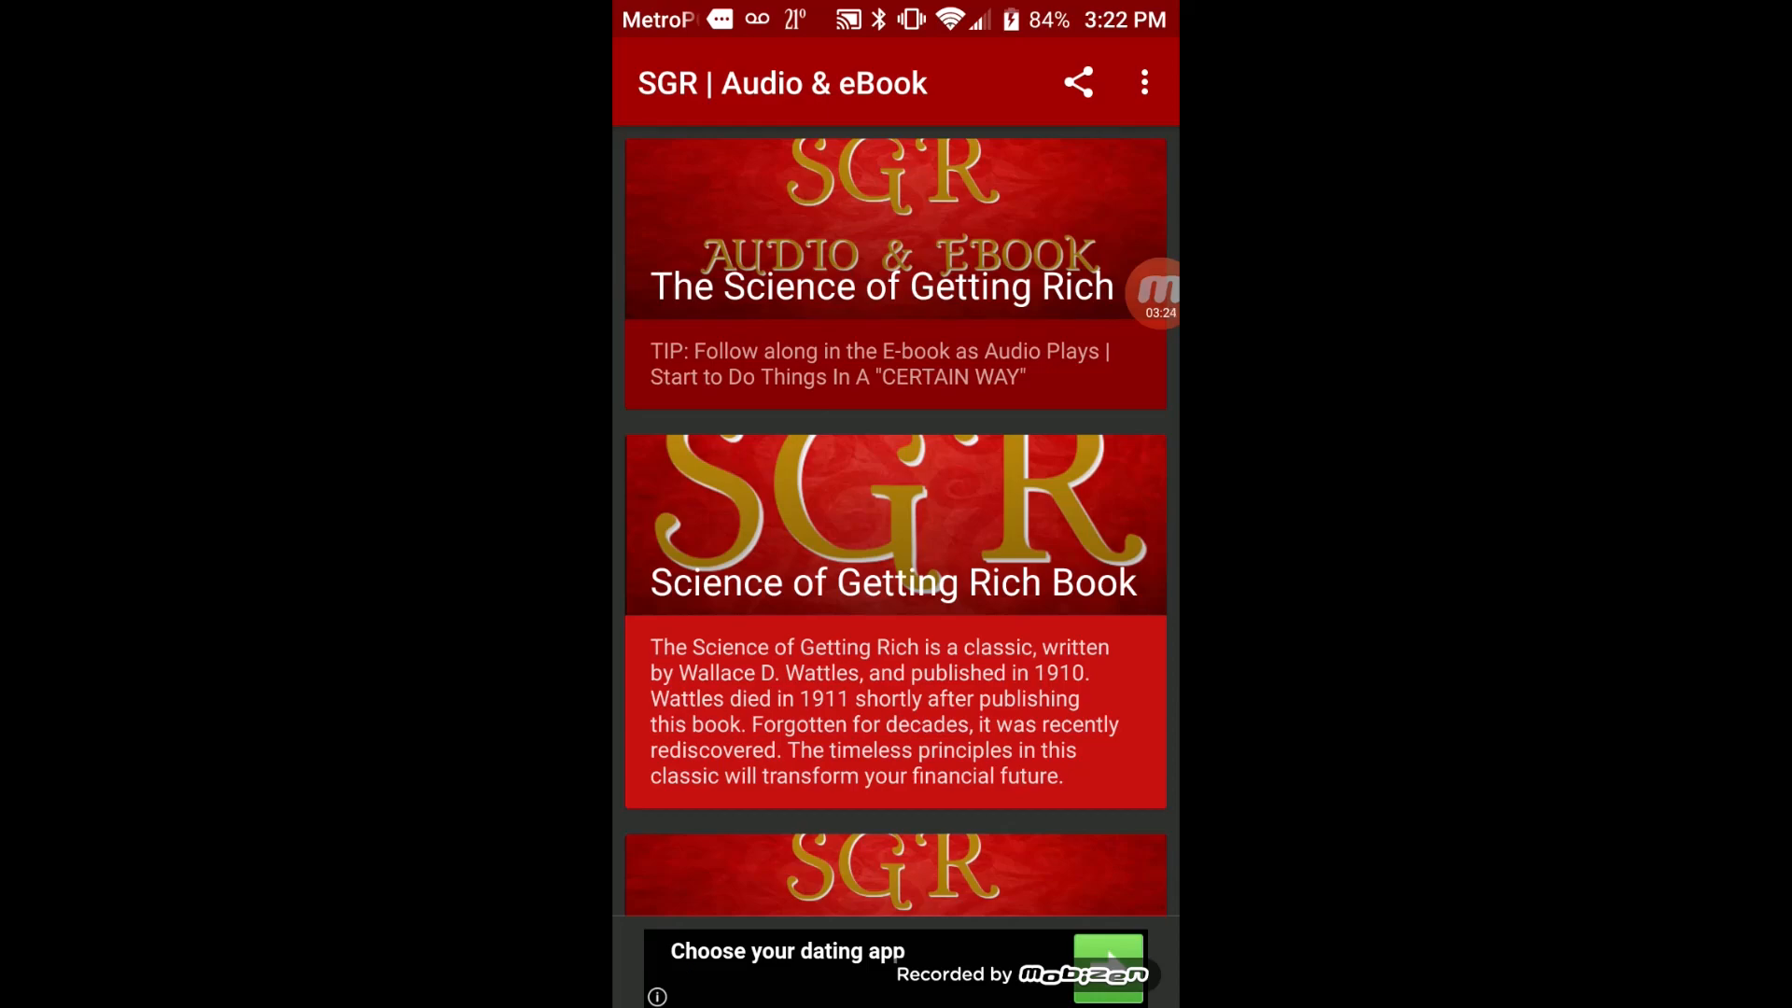
{"action": "scroll", "coordinate": [896, 523], "scroll_direction": "down", "scroll_amount": 3}
{"action": "scroll", "coordinate": [896, 522], "scroll_direction": "down", "scroll_amount": 4}
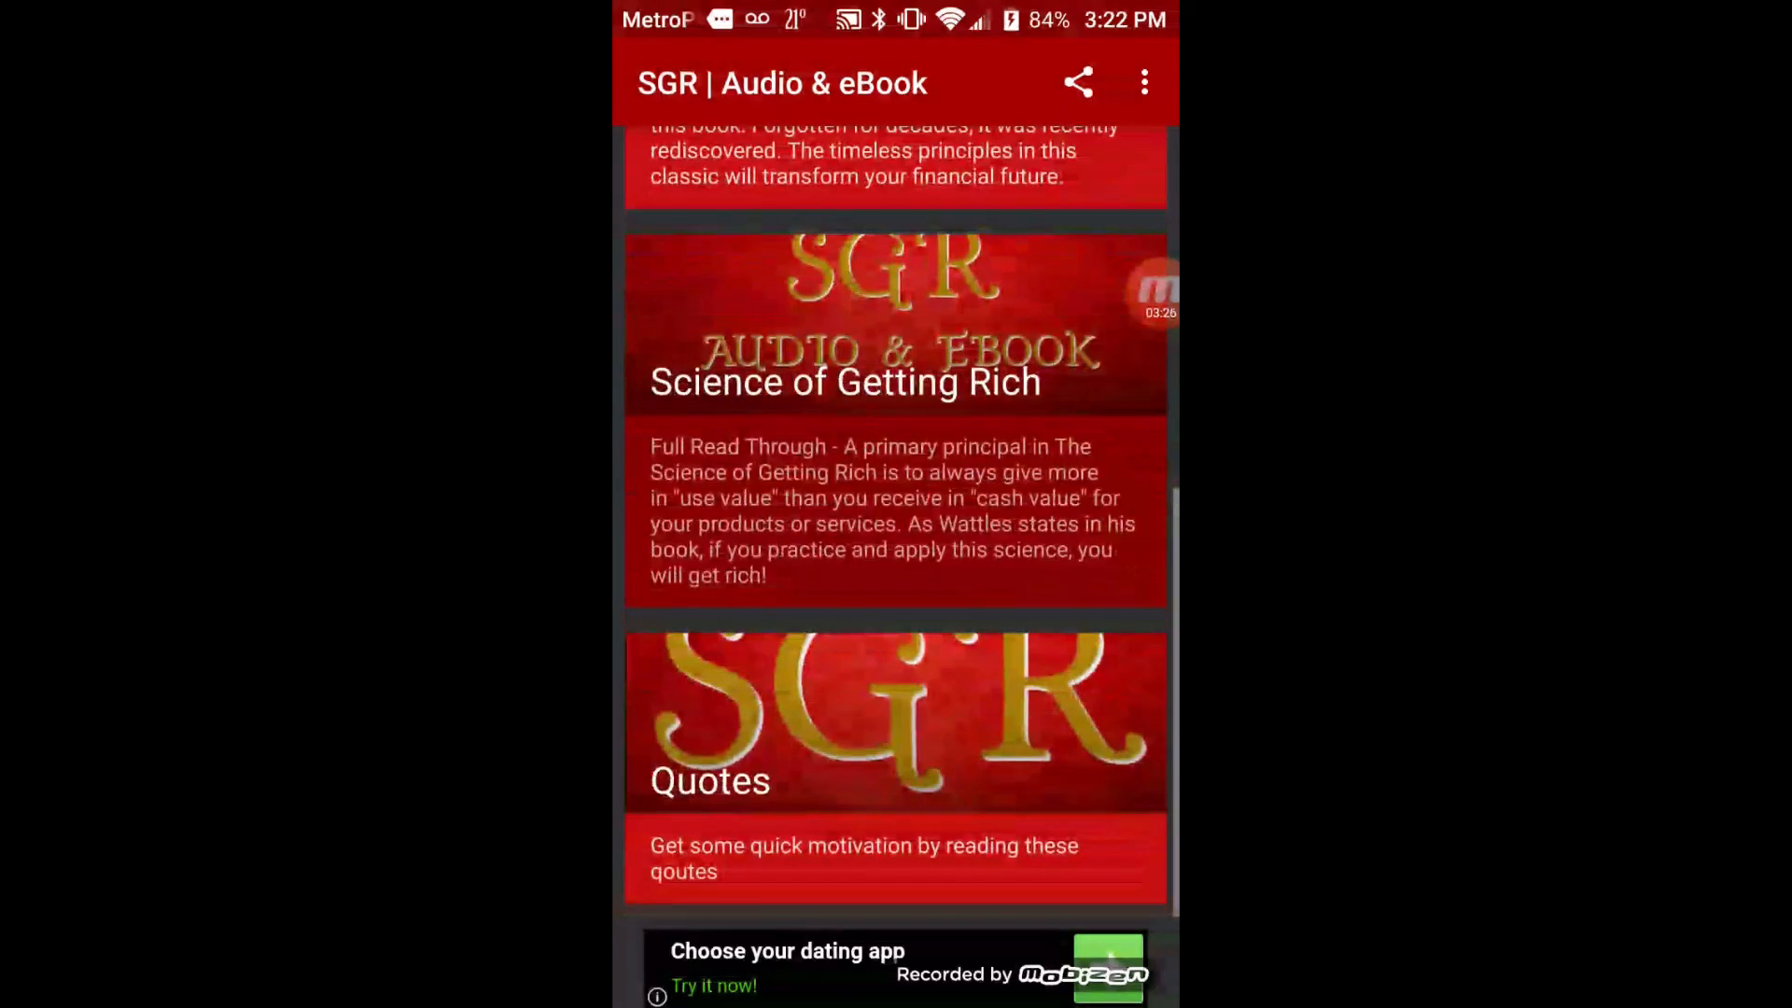
{"action": "left_click", "coordinate": [878, 751]}
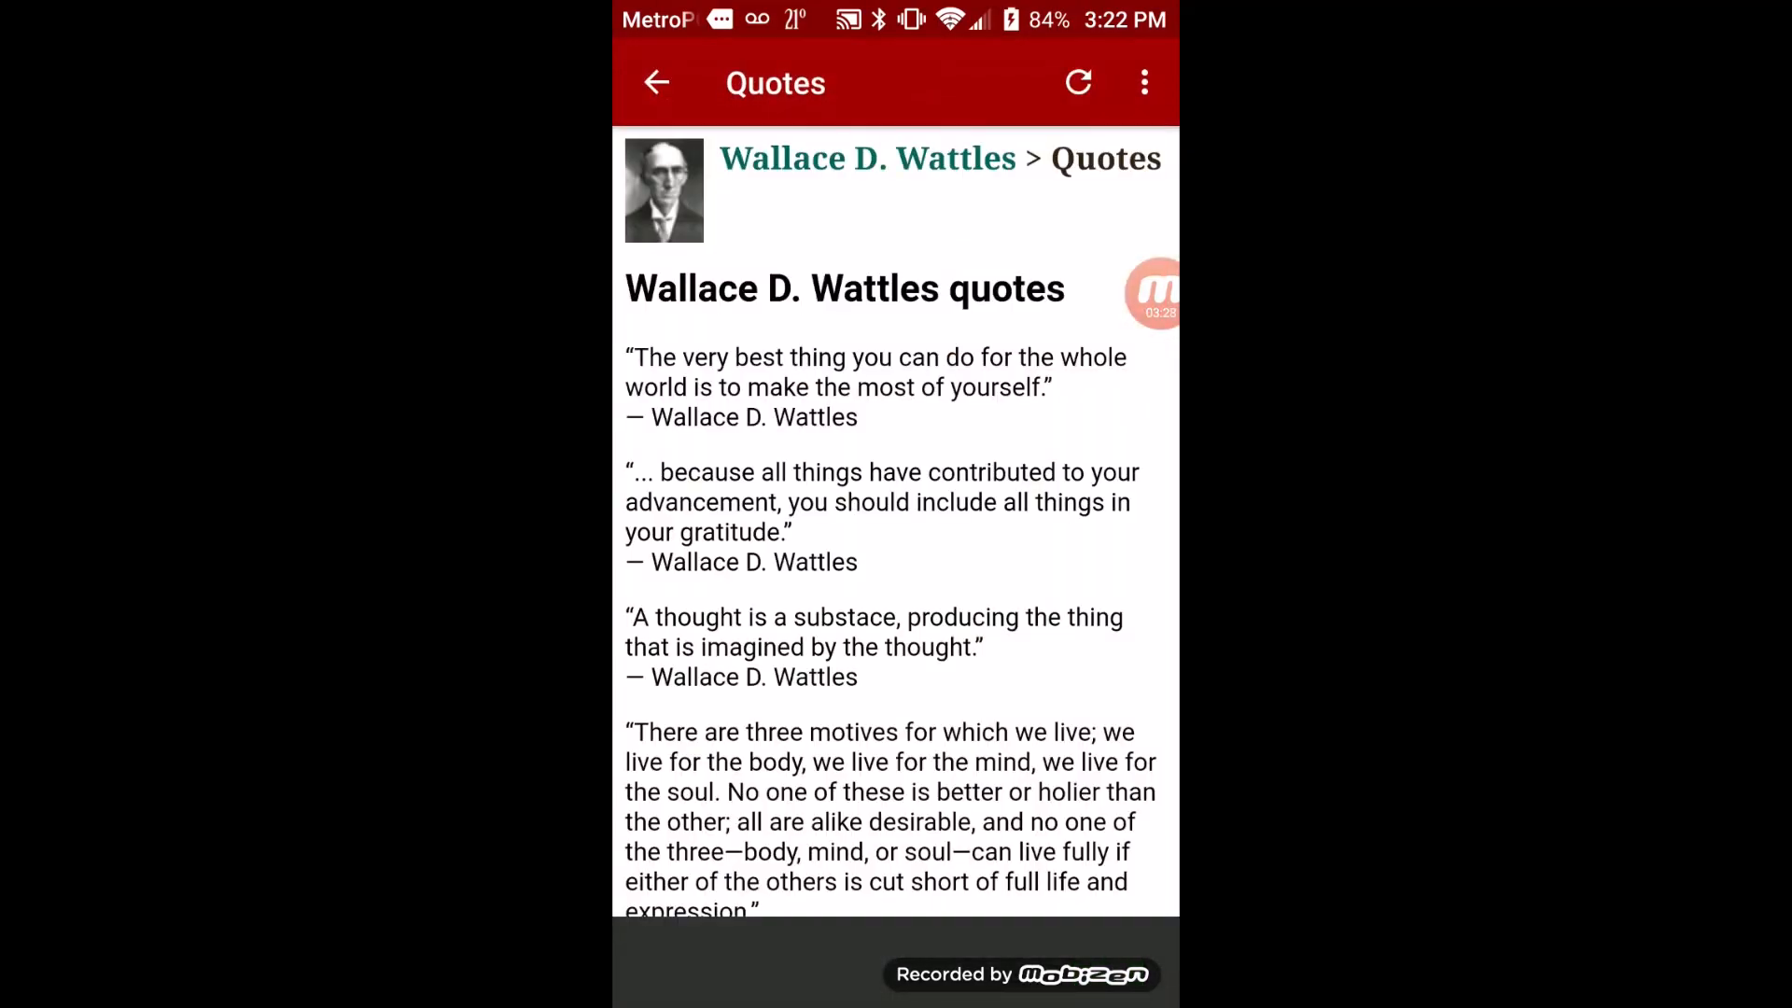
{"action": "scroll", "coordinate": [895, 523], "scroll_direction": "down", "scroll_amount": 13}
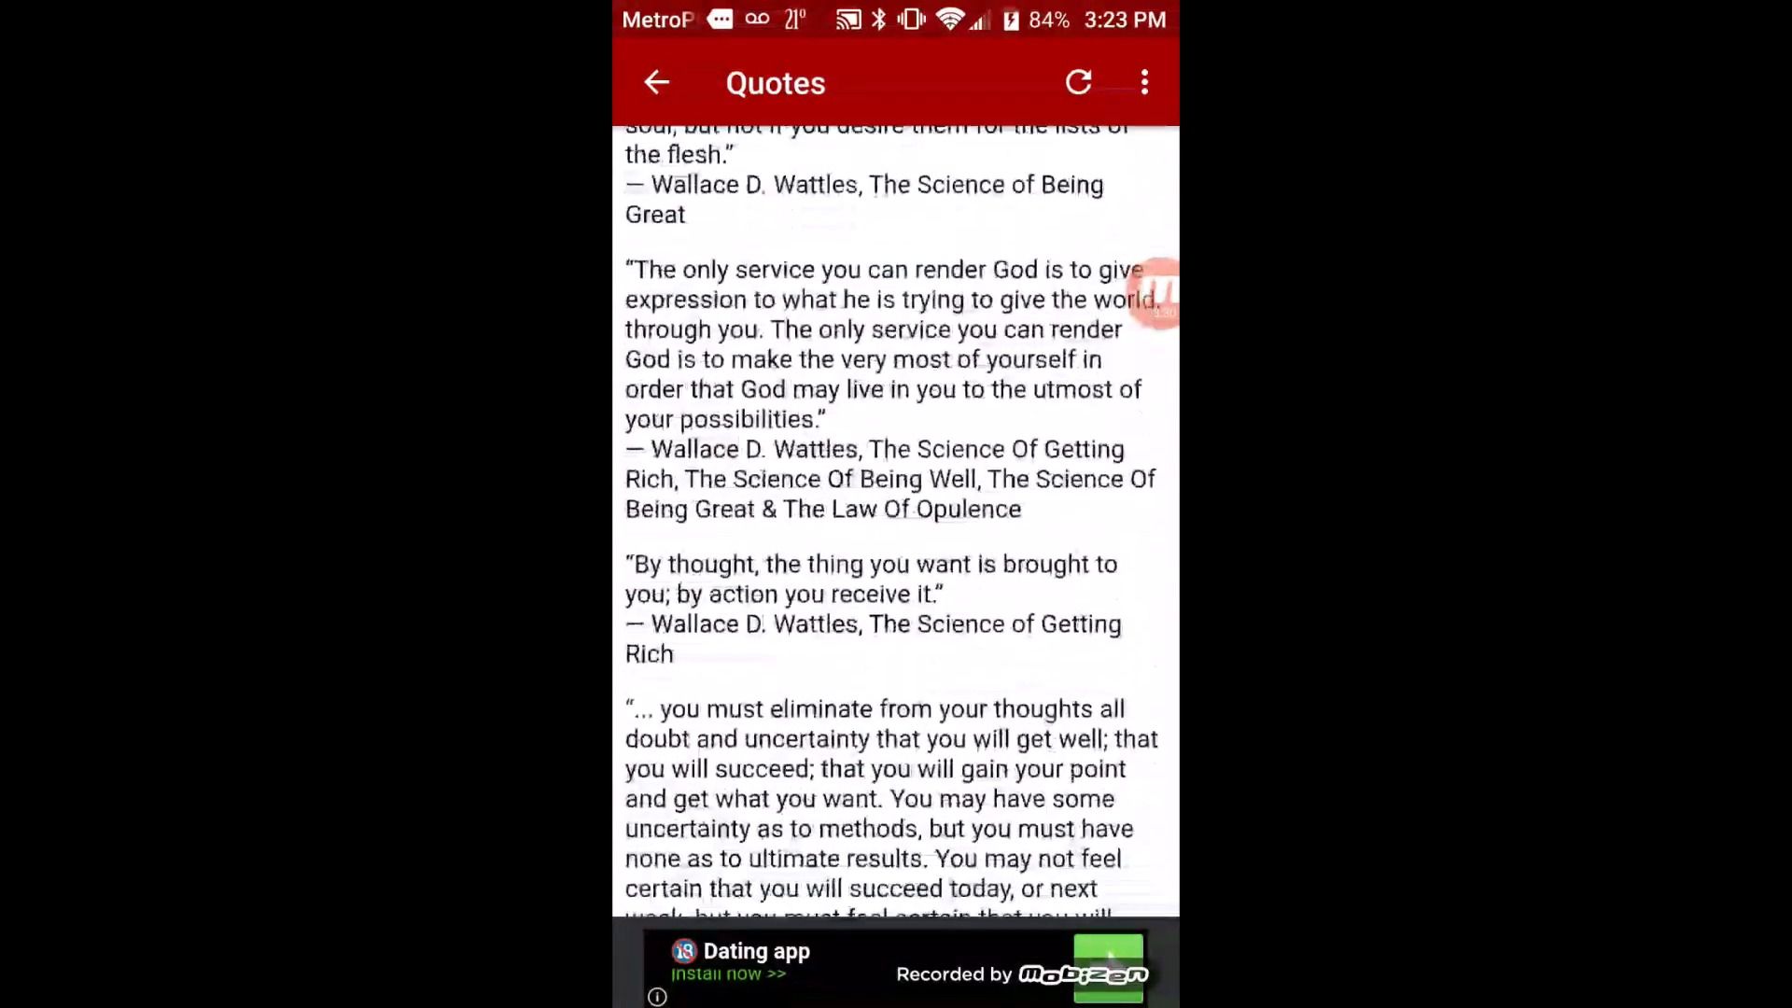
{"action": "scroll", "coordinate": [895, 523], "scroll_direction": "up", "scroll_amount": 5}
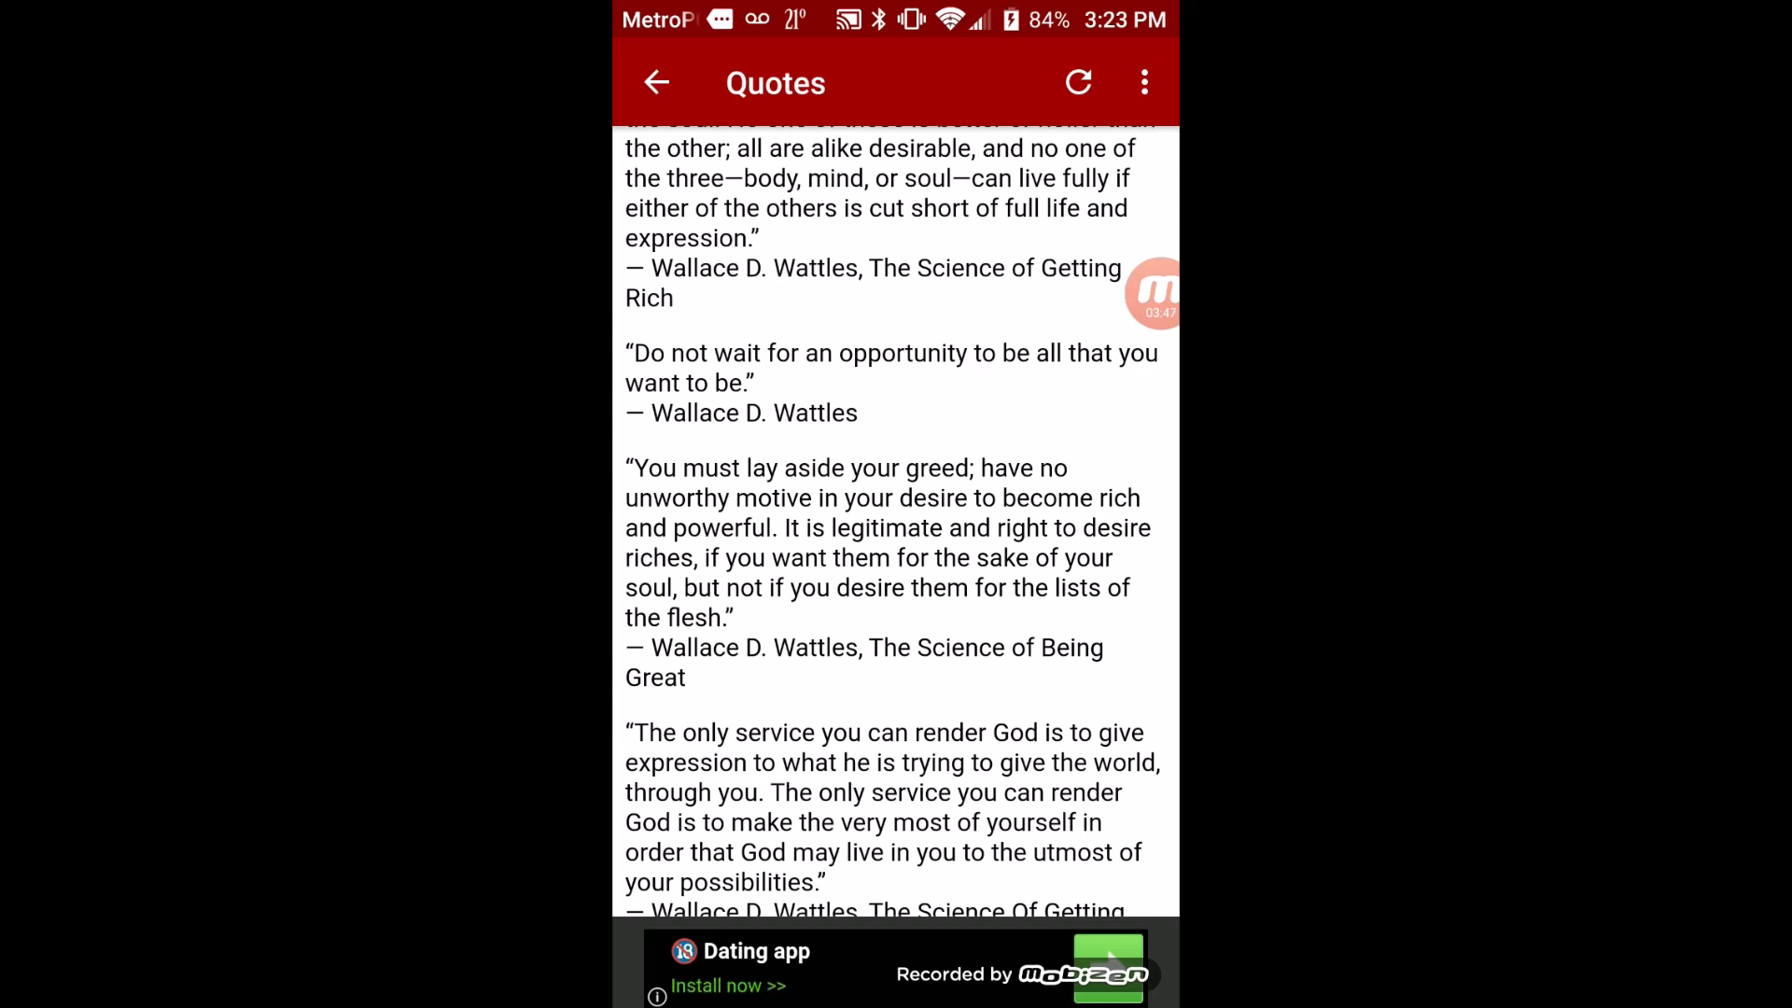
{"action": "key", "text": "Escape"}
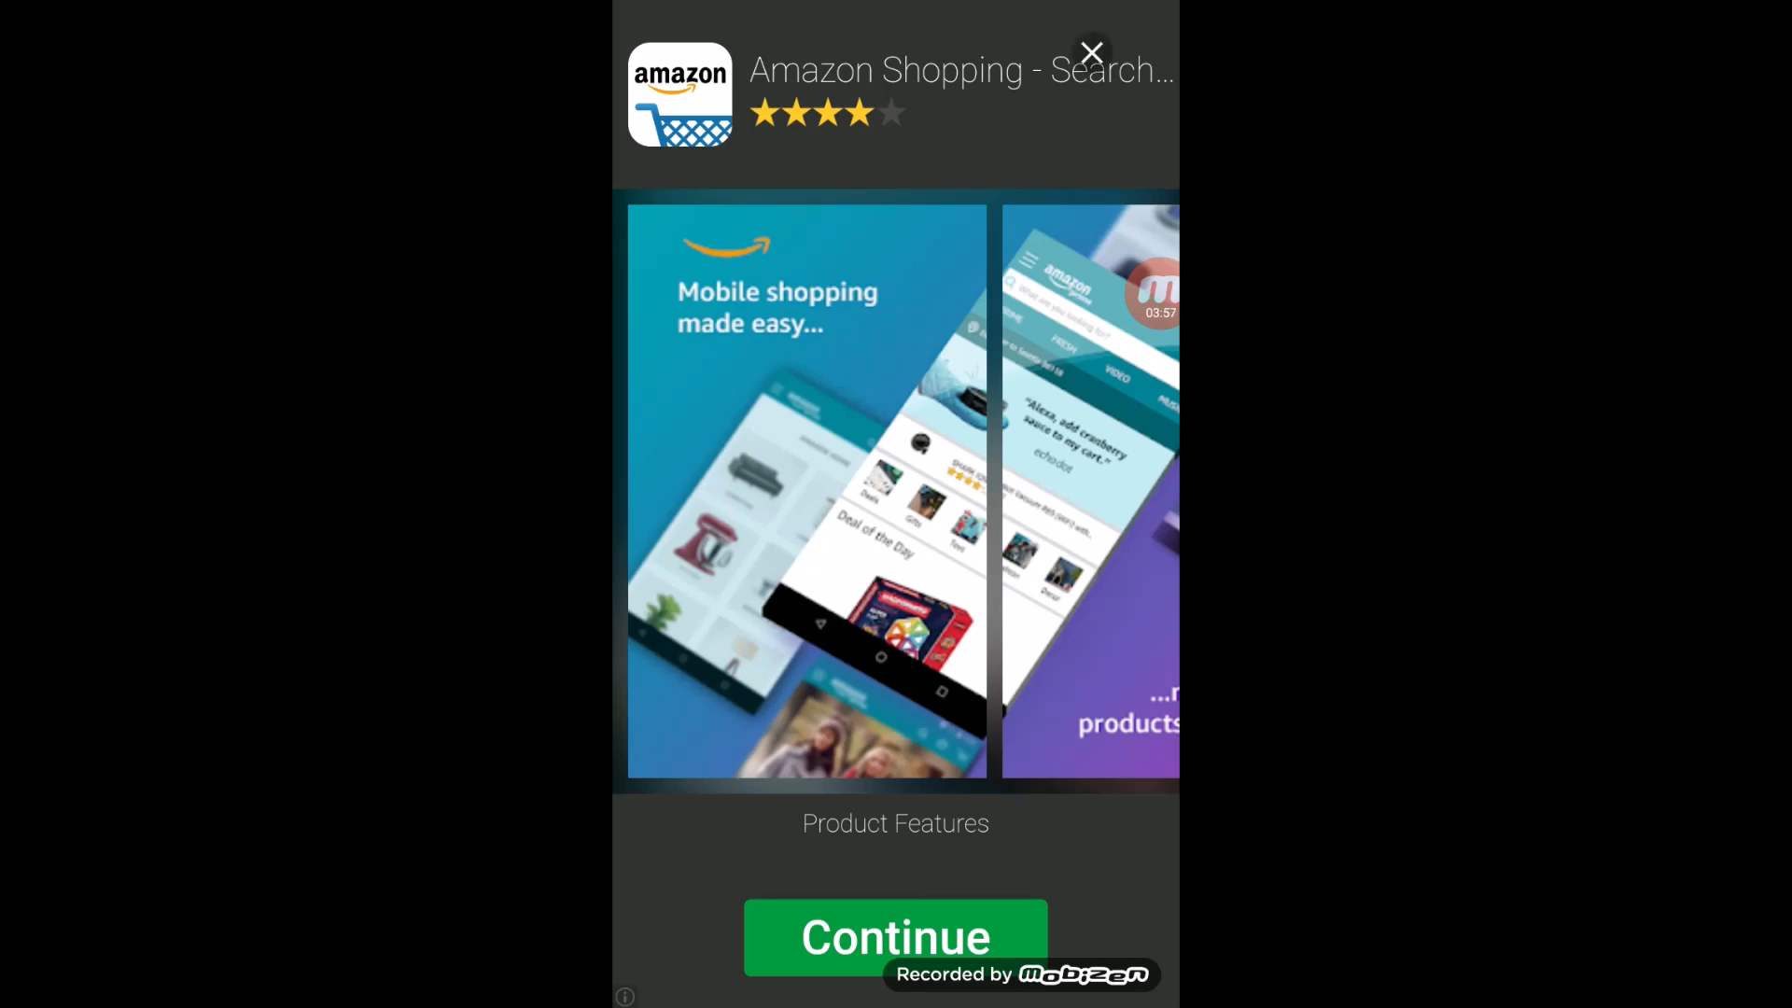
{"action": "left_click", "coordinate": [1091, 51]}
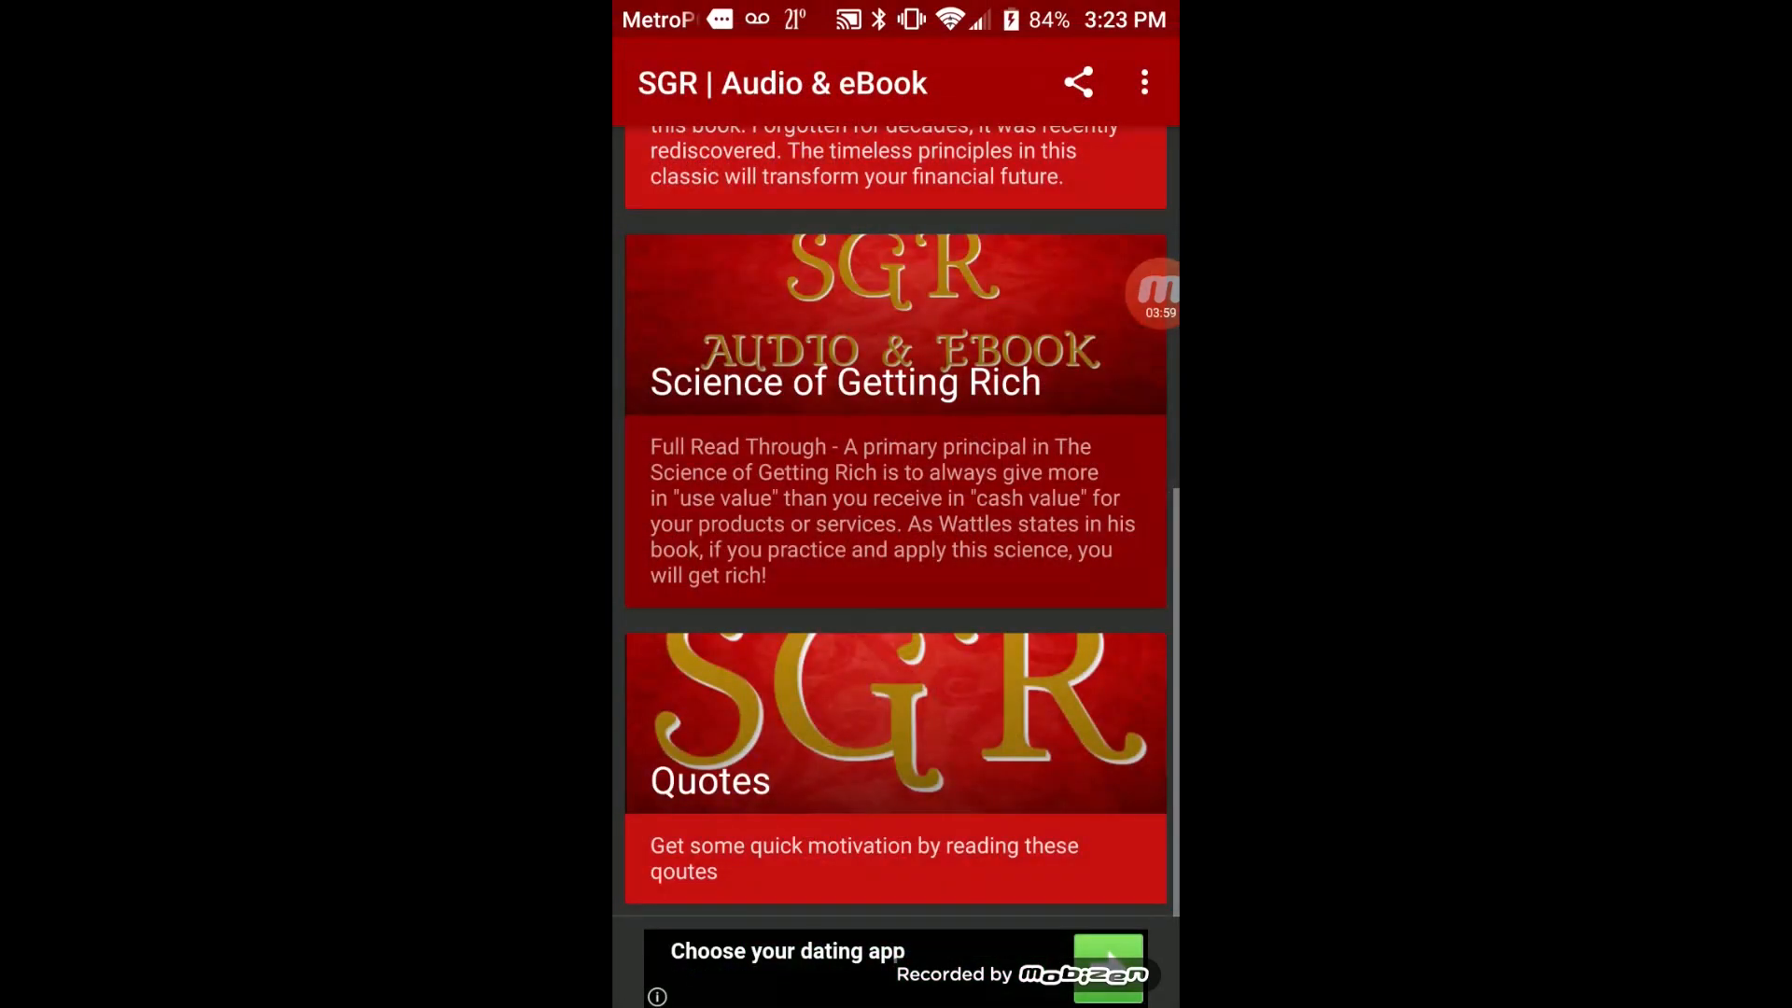
- Open the audio player from the phone's SGR | Audio & eBook notification and pause the playing Chapter 2
{"action": "scroll", "coordinate": [895, 523], "scroll_direction": "up", "scroll_amount": 5}
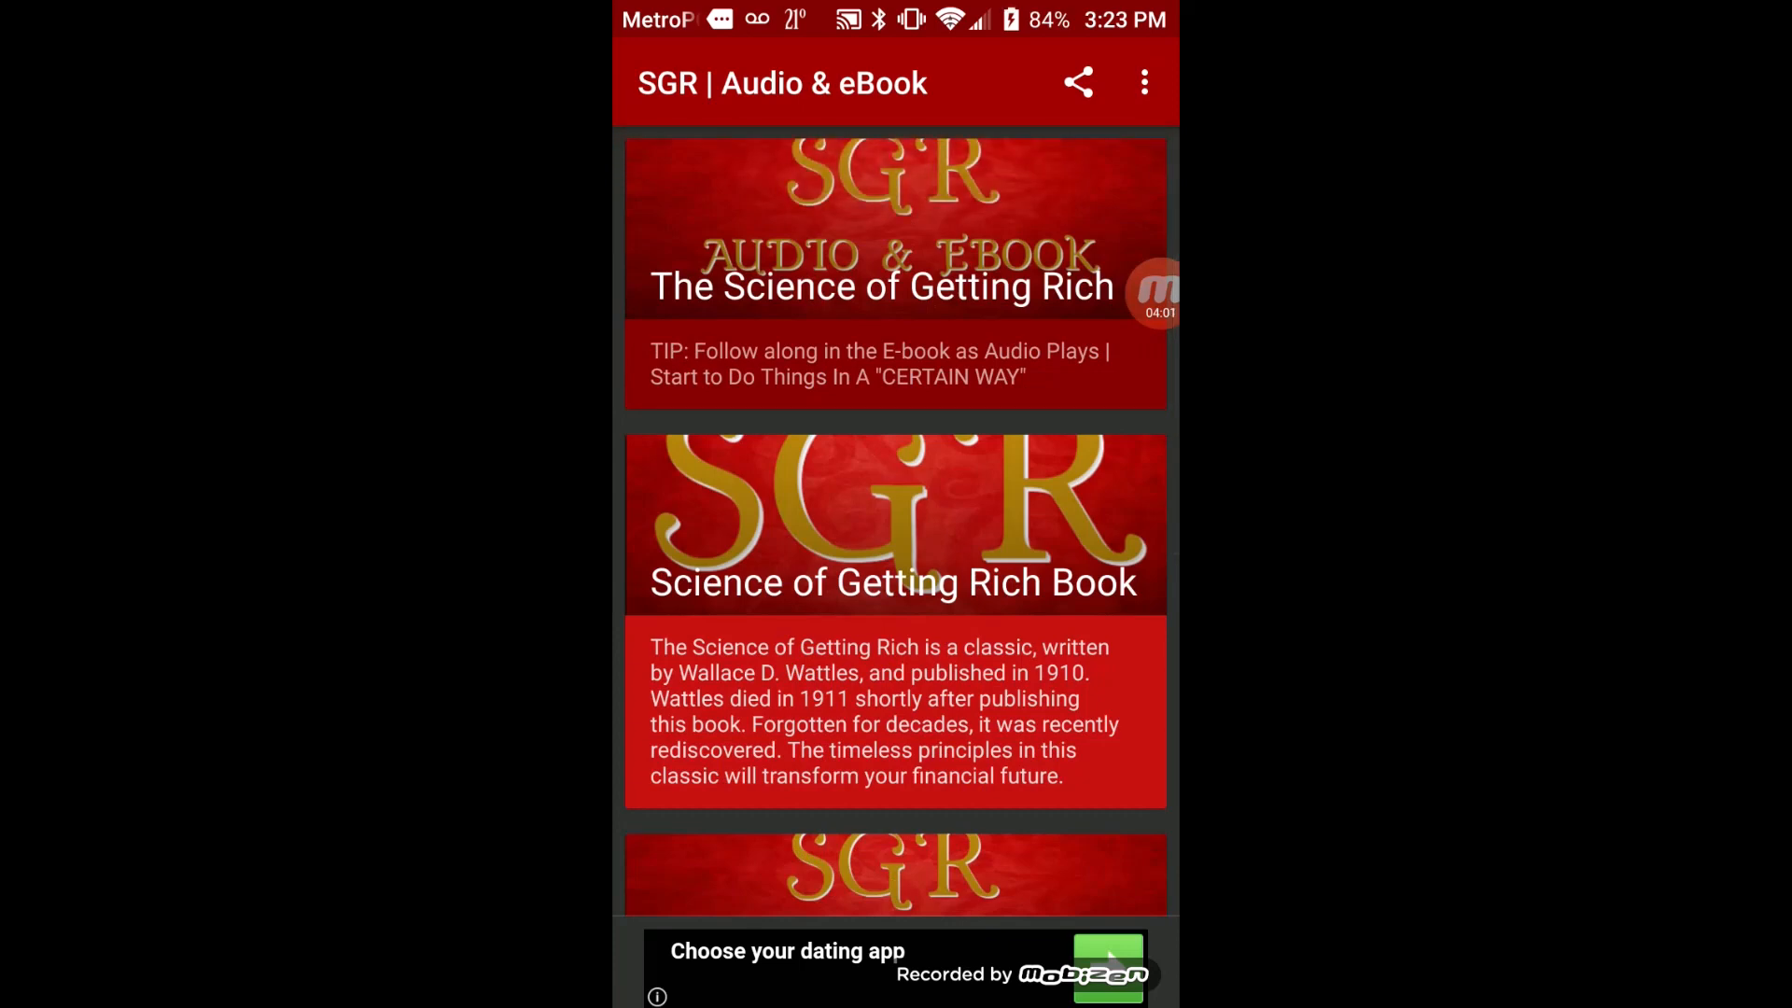
{"action": "left_click_drag", "start_coordinate": [895, 14], "coordinate": [896, 654]}
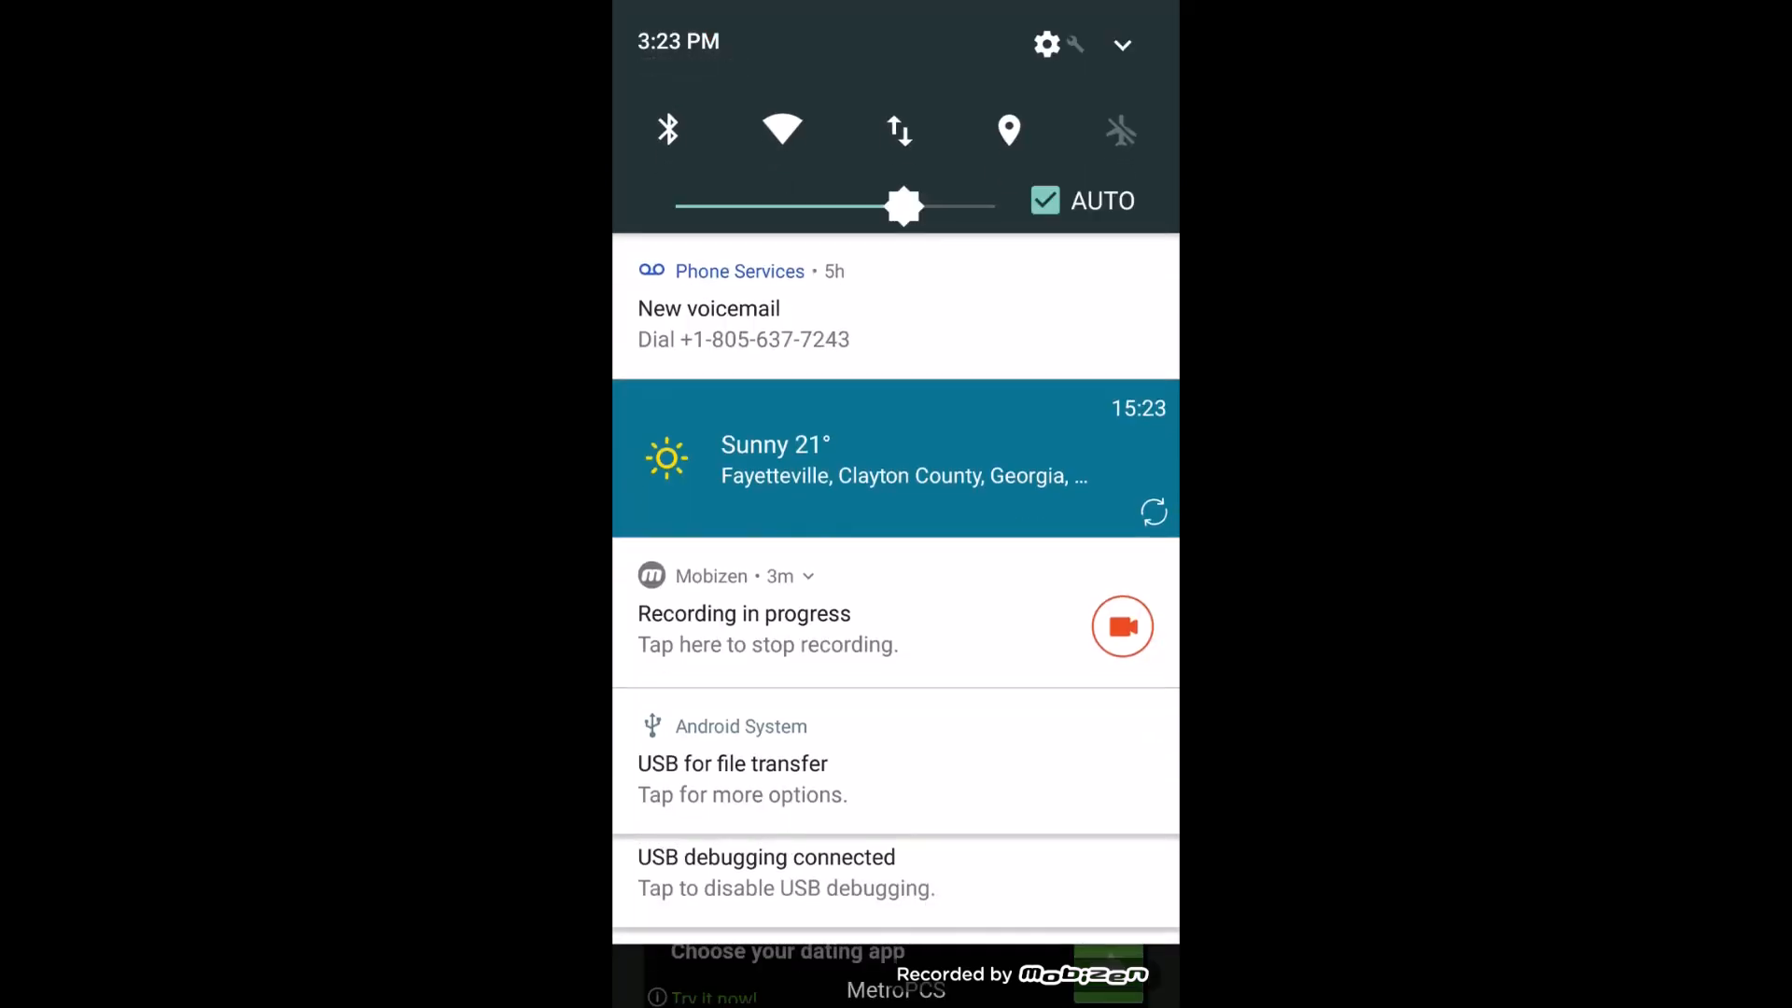
{"action": "scroll", "coordinate": [896, 560], "scroll_direction": "down", "scroll_amount": 3}
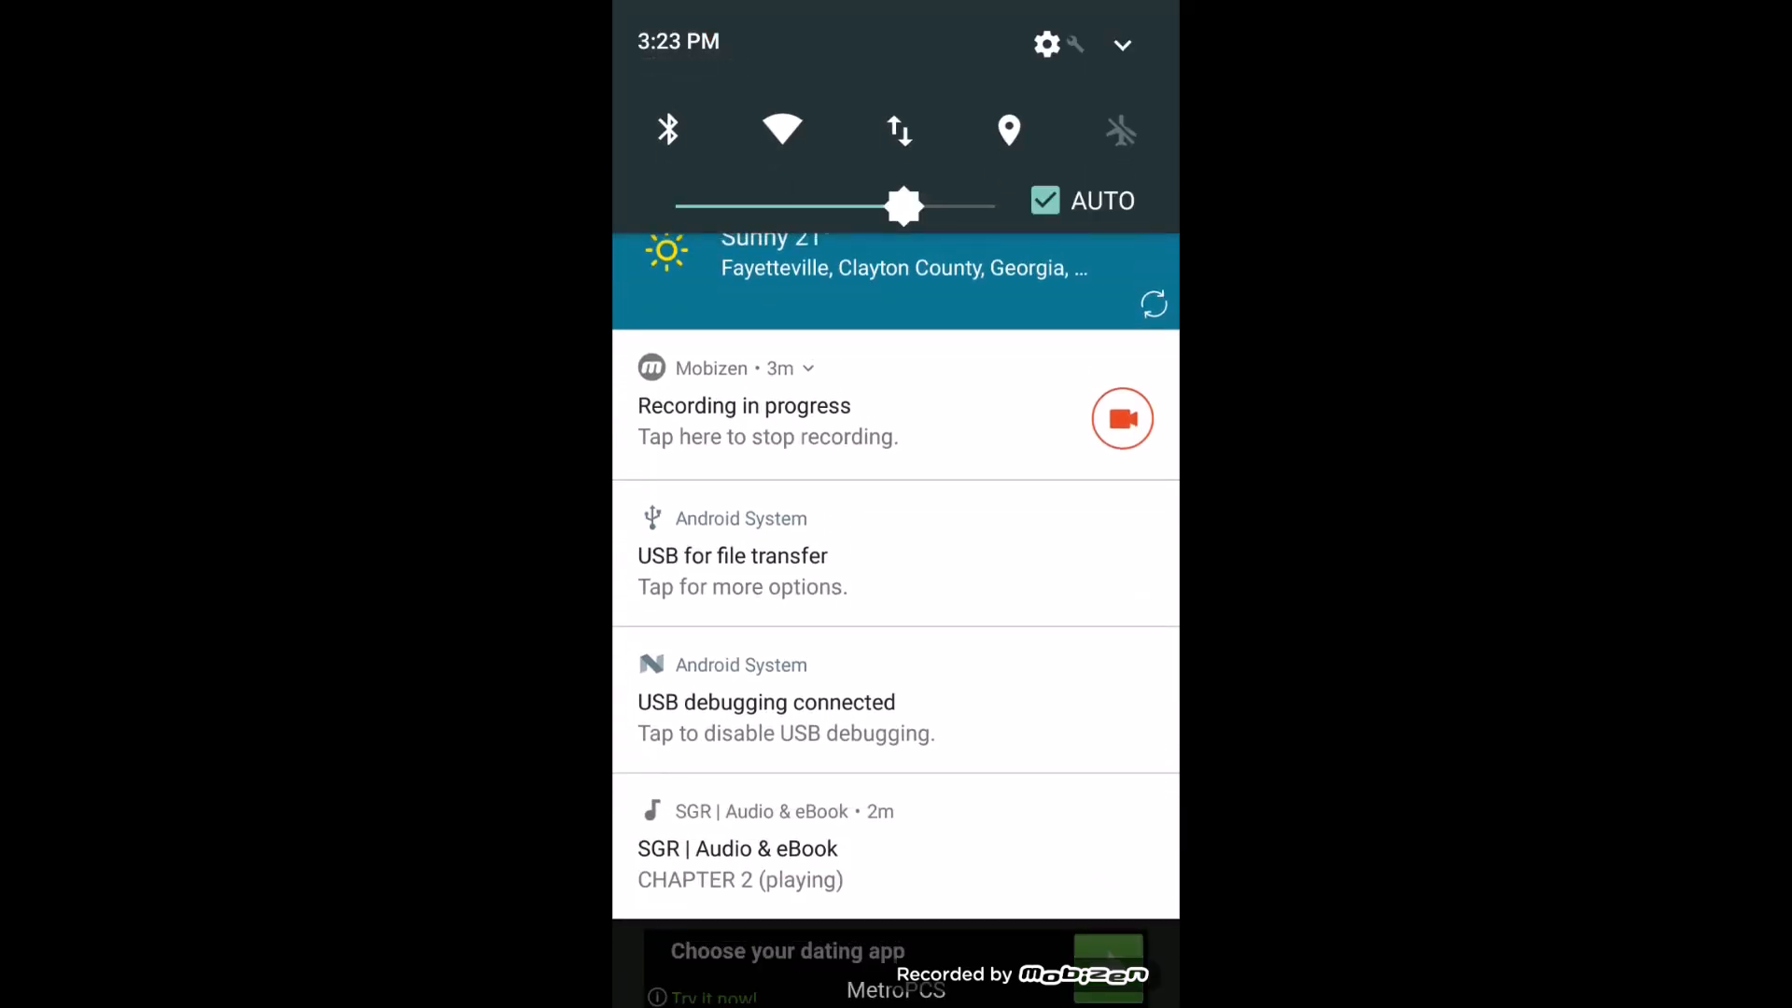
{"action": "left_click", "coordinate": [896, 863]}
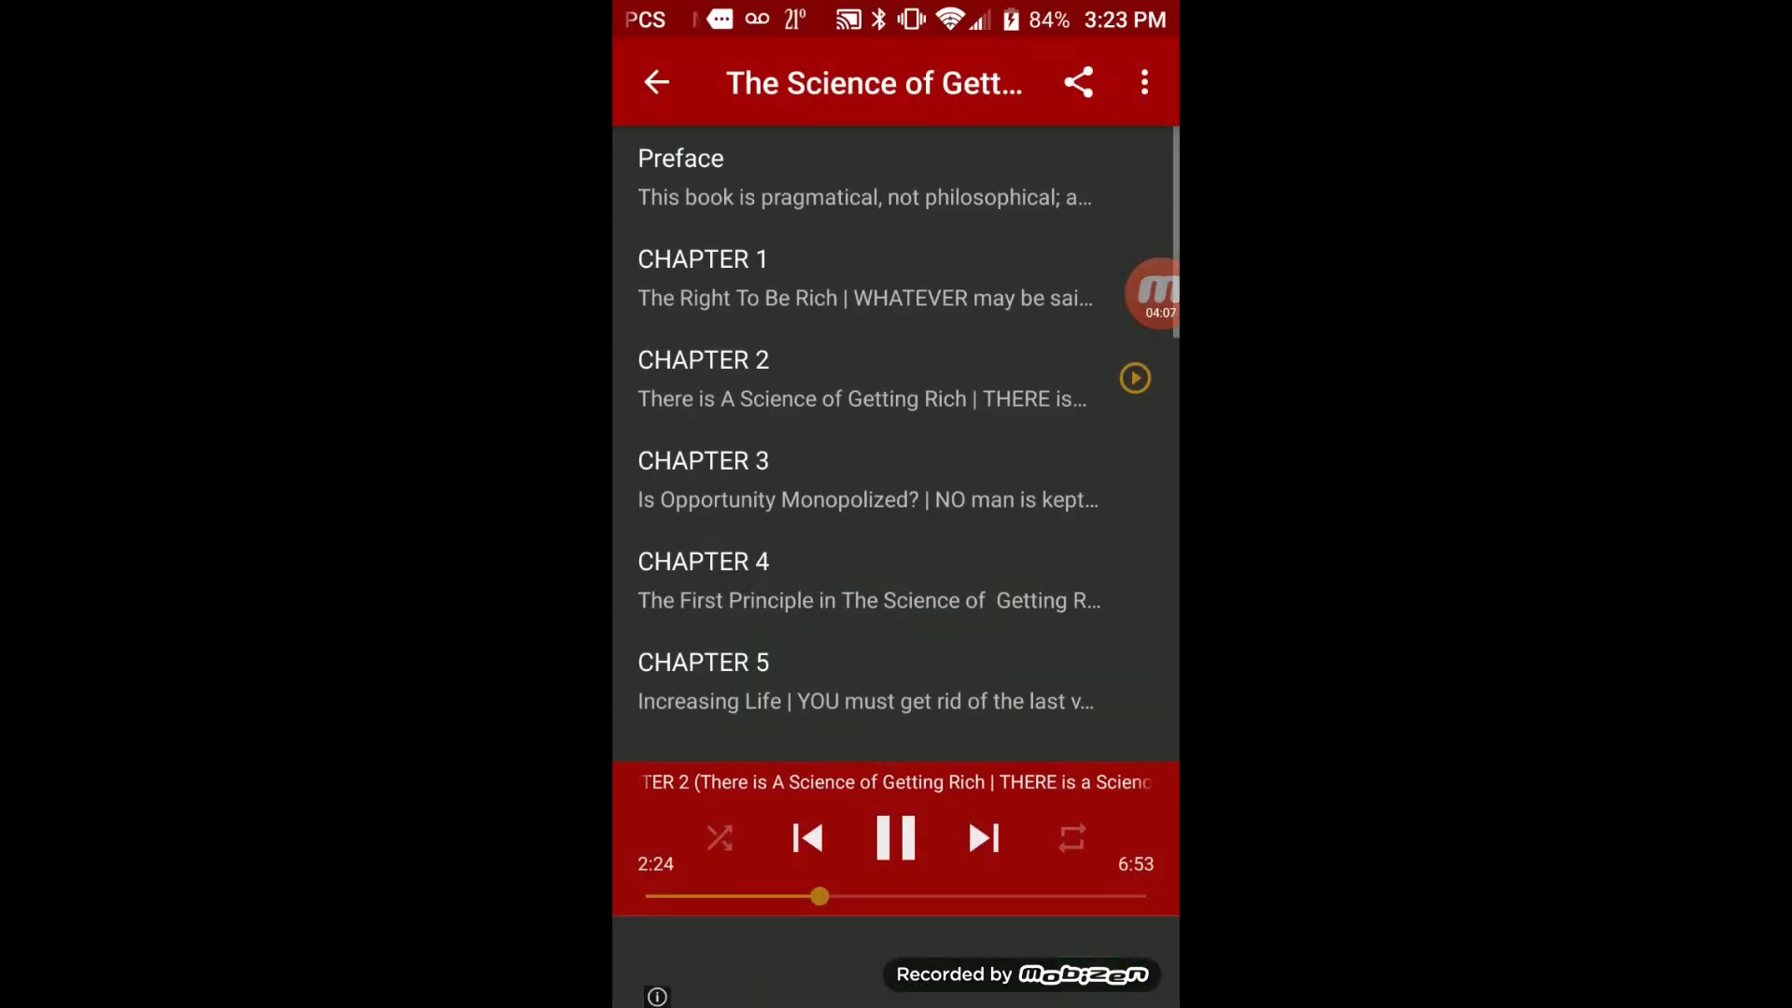
{"action": "left_click", "coordinate": [895, 837]}
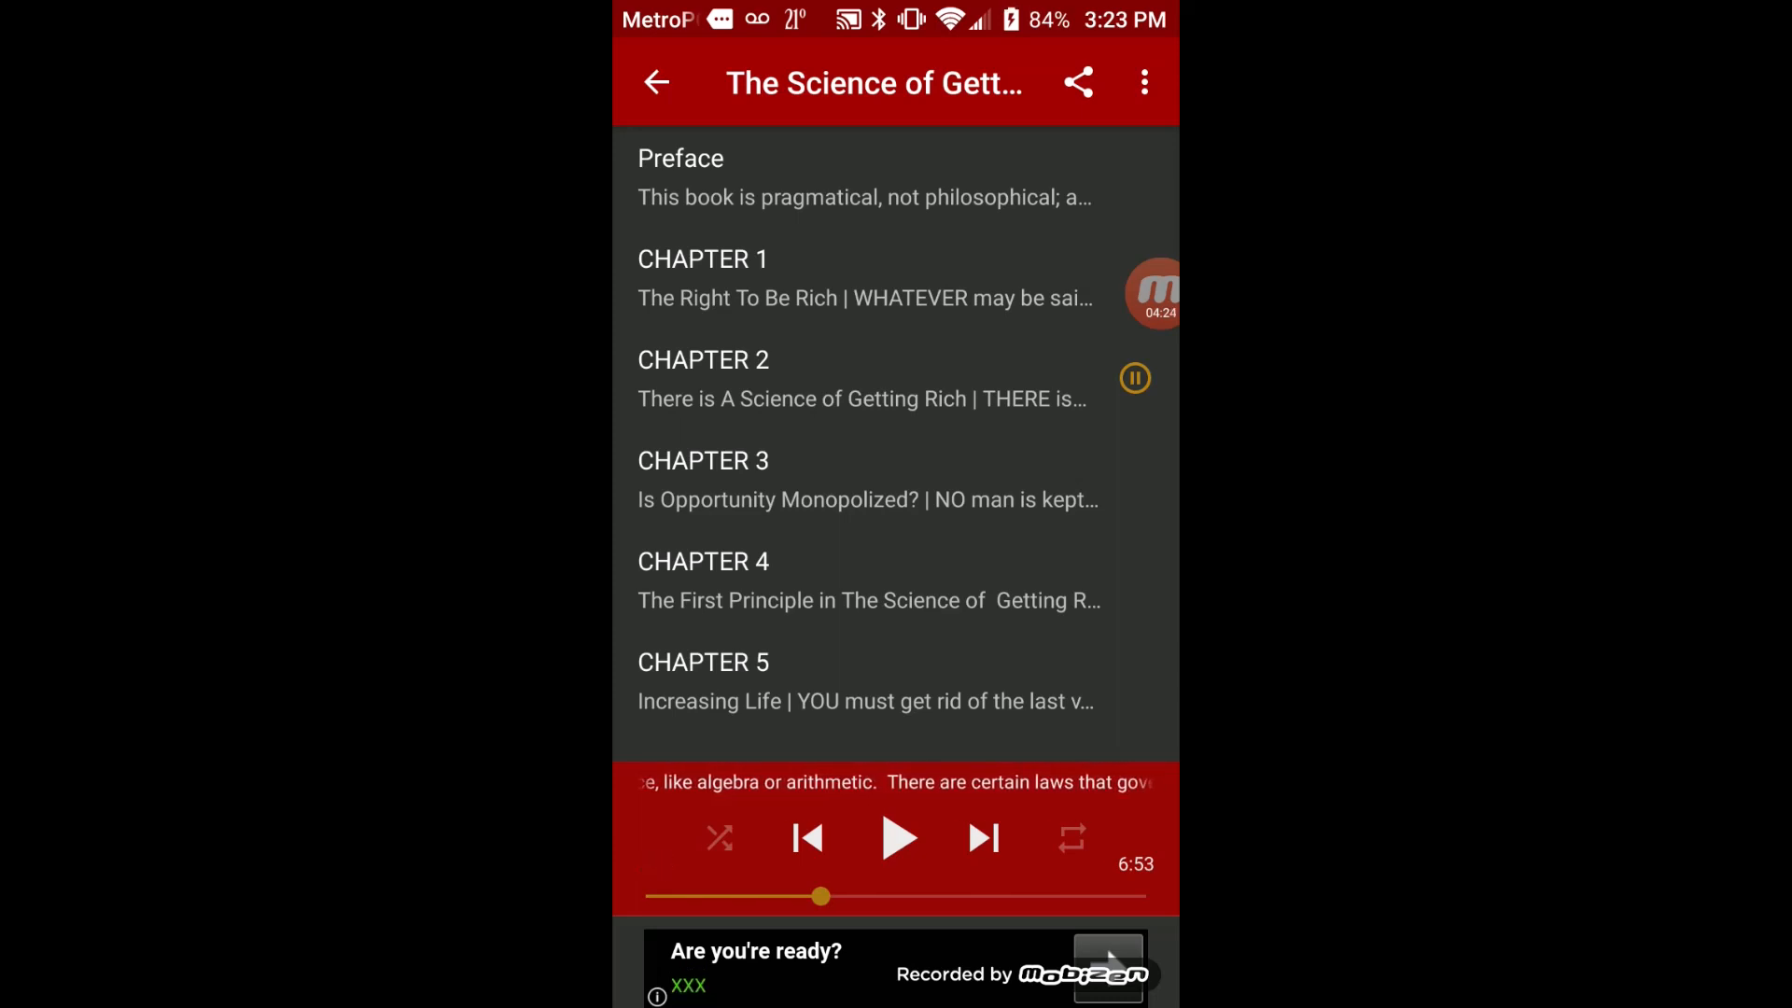
{"action": "left_click", "coordinate": [1157, 292]}
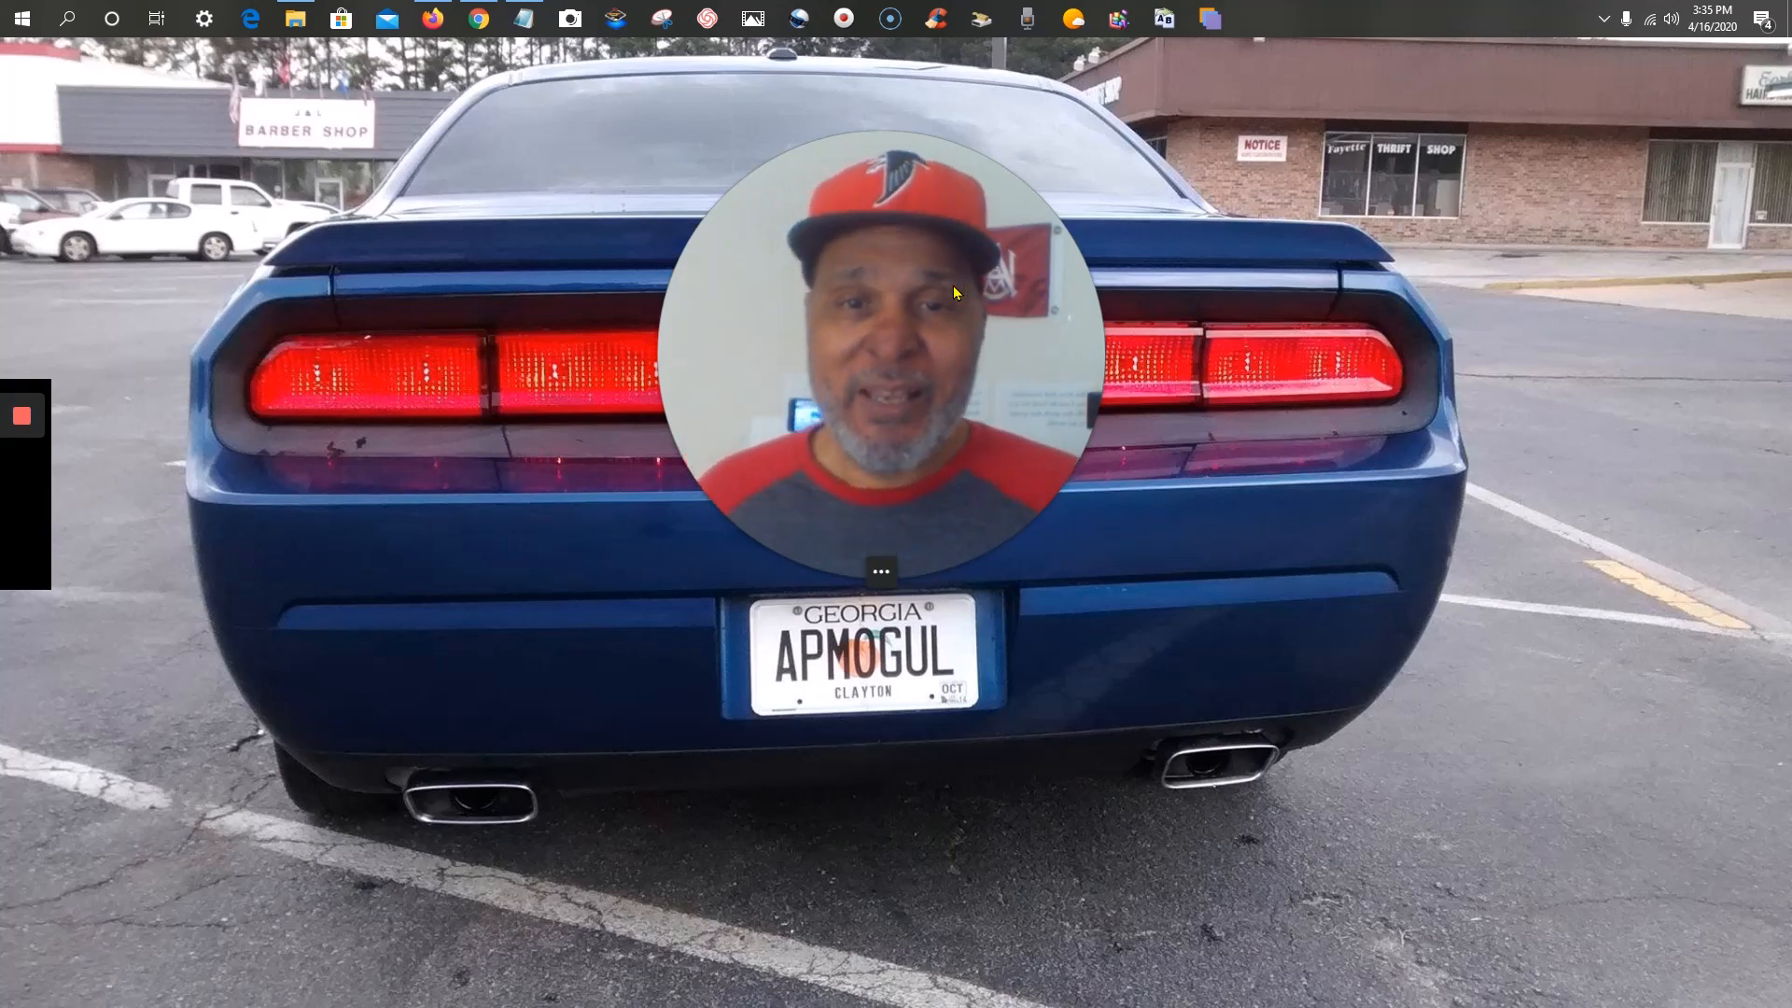
{"action": "mouse_move", "coordinate": [887, 270]}
{"action": "left_mouse_down"}
{"action": "mouse_move", "coordinate": [836, 283]}
{"action": "mouse_move", "coordinate": [868, 278]}
{"action": "left_mouse_up"}
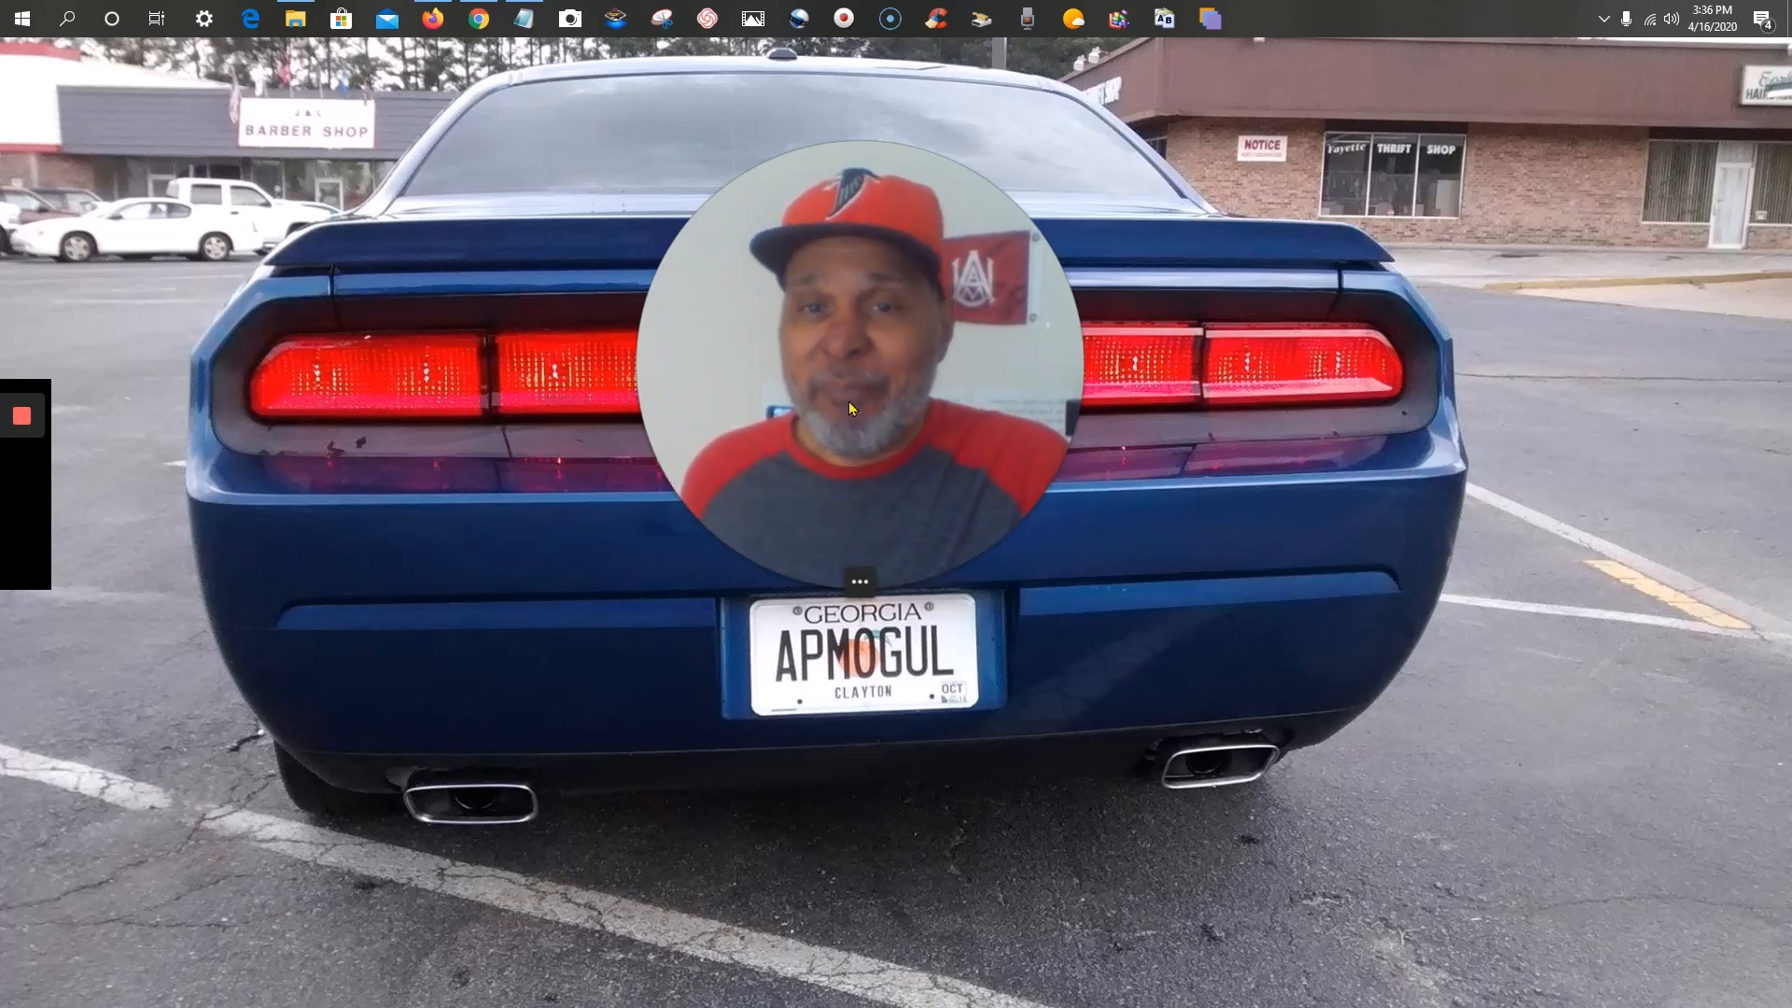
{"action": "mouse_move", "coordinate": [782, 253]}
{"action": "left_mouse_down"}
{"action": "mouse_move", "coordinate": [615, 353]}
{"action": "mouse_move", "coordinate": [311, 448]}
{"action": "mouse_move", "coordinate": [167, 663]}
{"action": "left_mouse_up"}
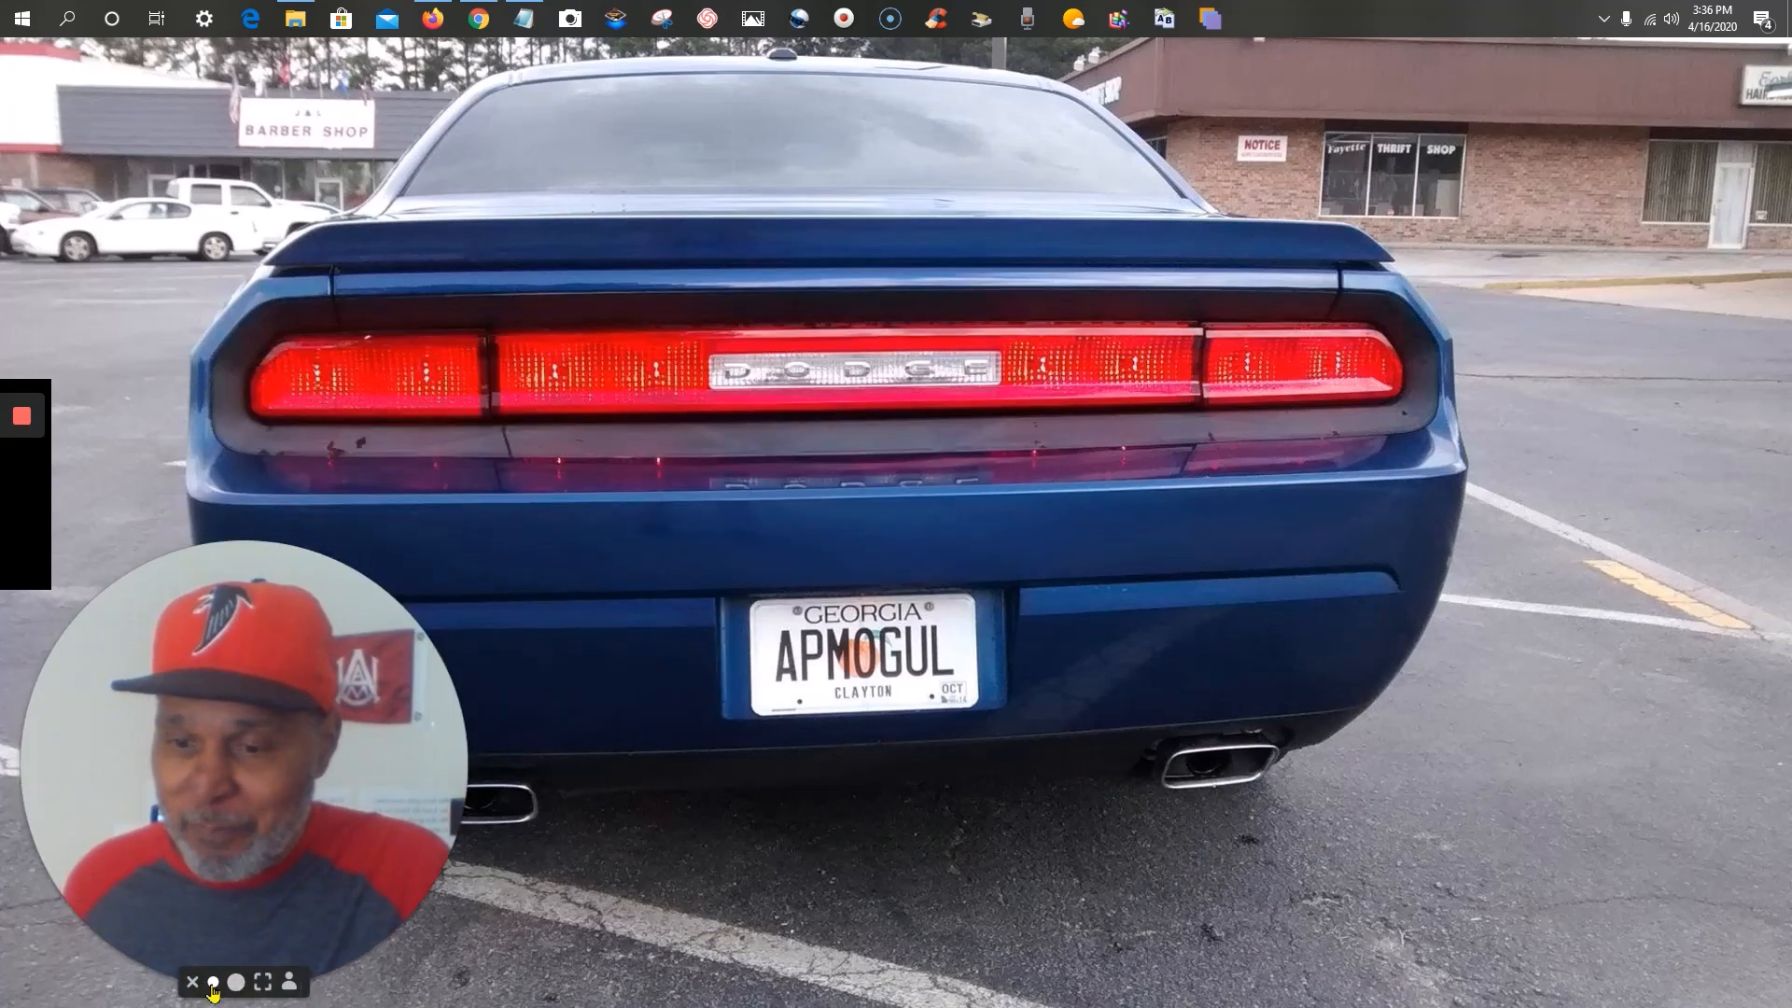
{"action": "left_click", "coordinate": [213, 983]}
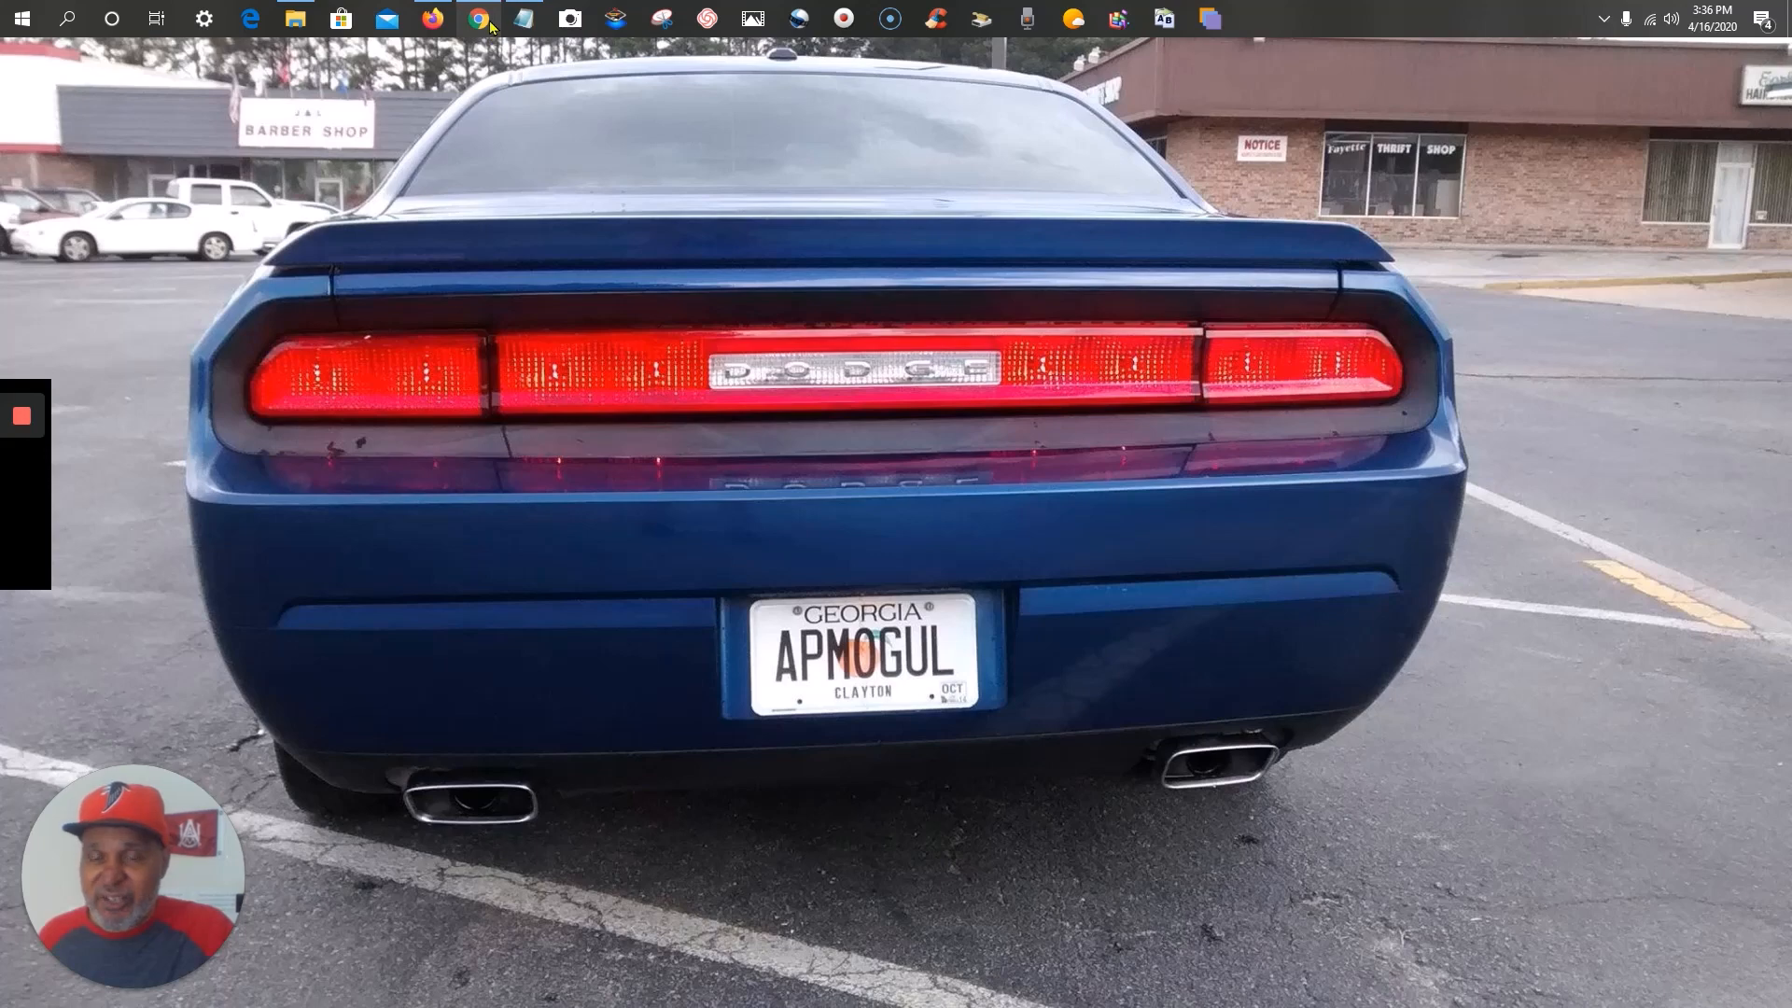
- Switch to Chrome and jump ahead in the YouTube video about the Science of Getting Rich Audio App to 2:02
{"action": "mouse_move", "coordinate": [488, 26]}
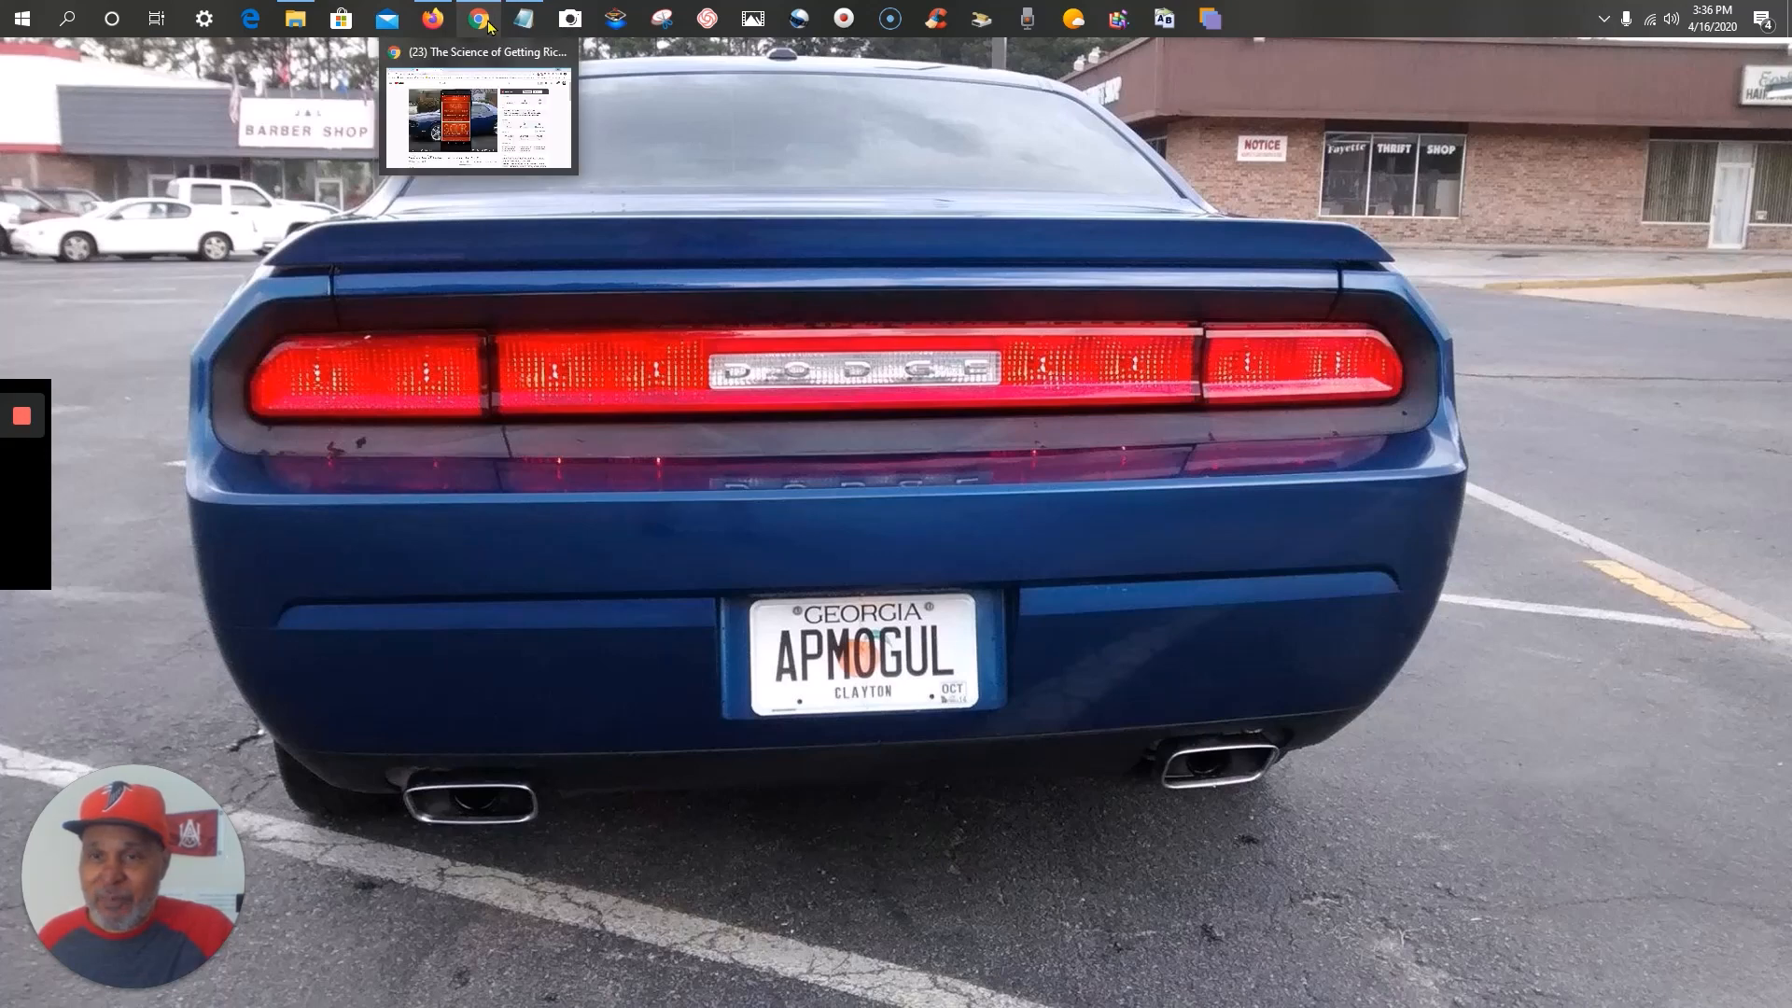
{"action": "left_click", "coordinate": [504, 117]}
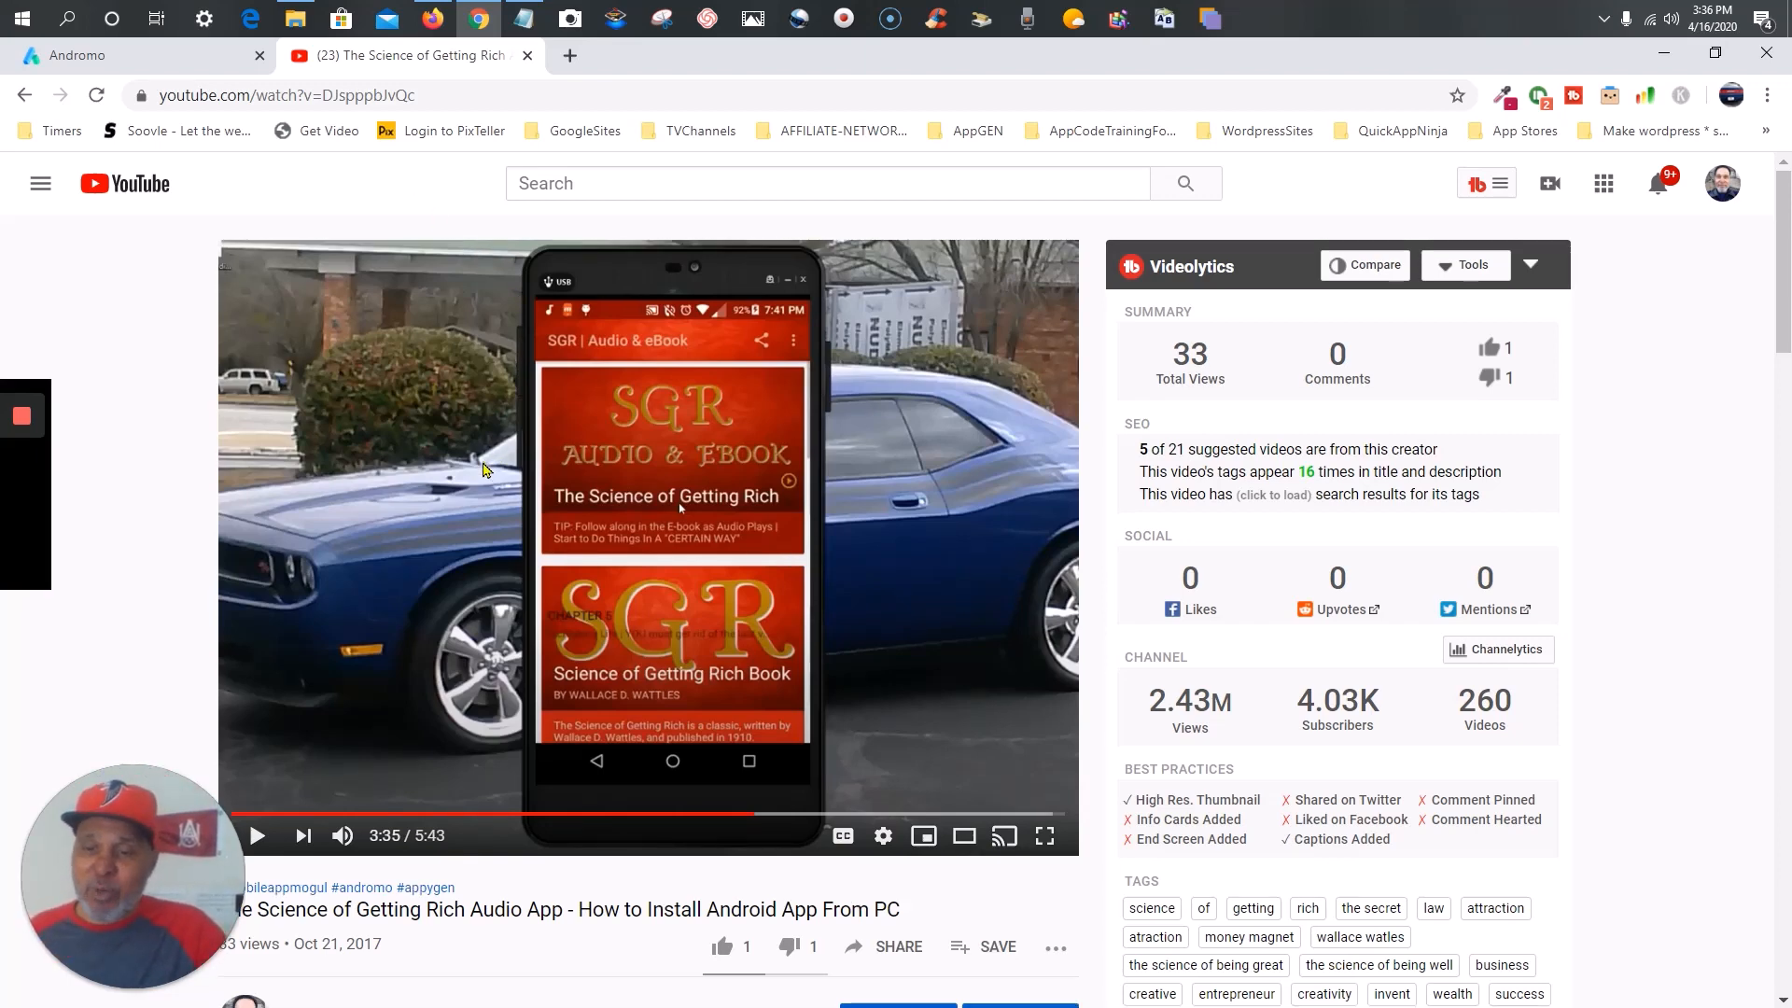
{"action": "scroll", "coordinate": [484, 468], "scroll_direction": "down", "scroll_amount": 1}
{"action": "left_click", "coordinate": [265, 704]}
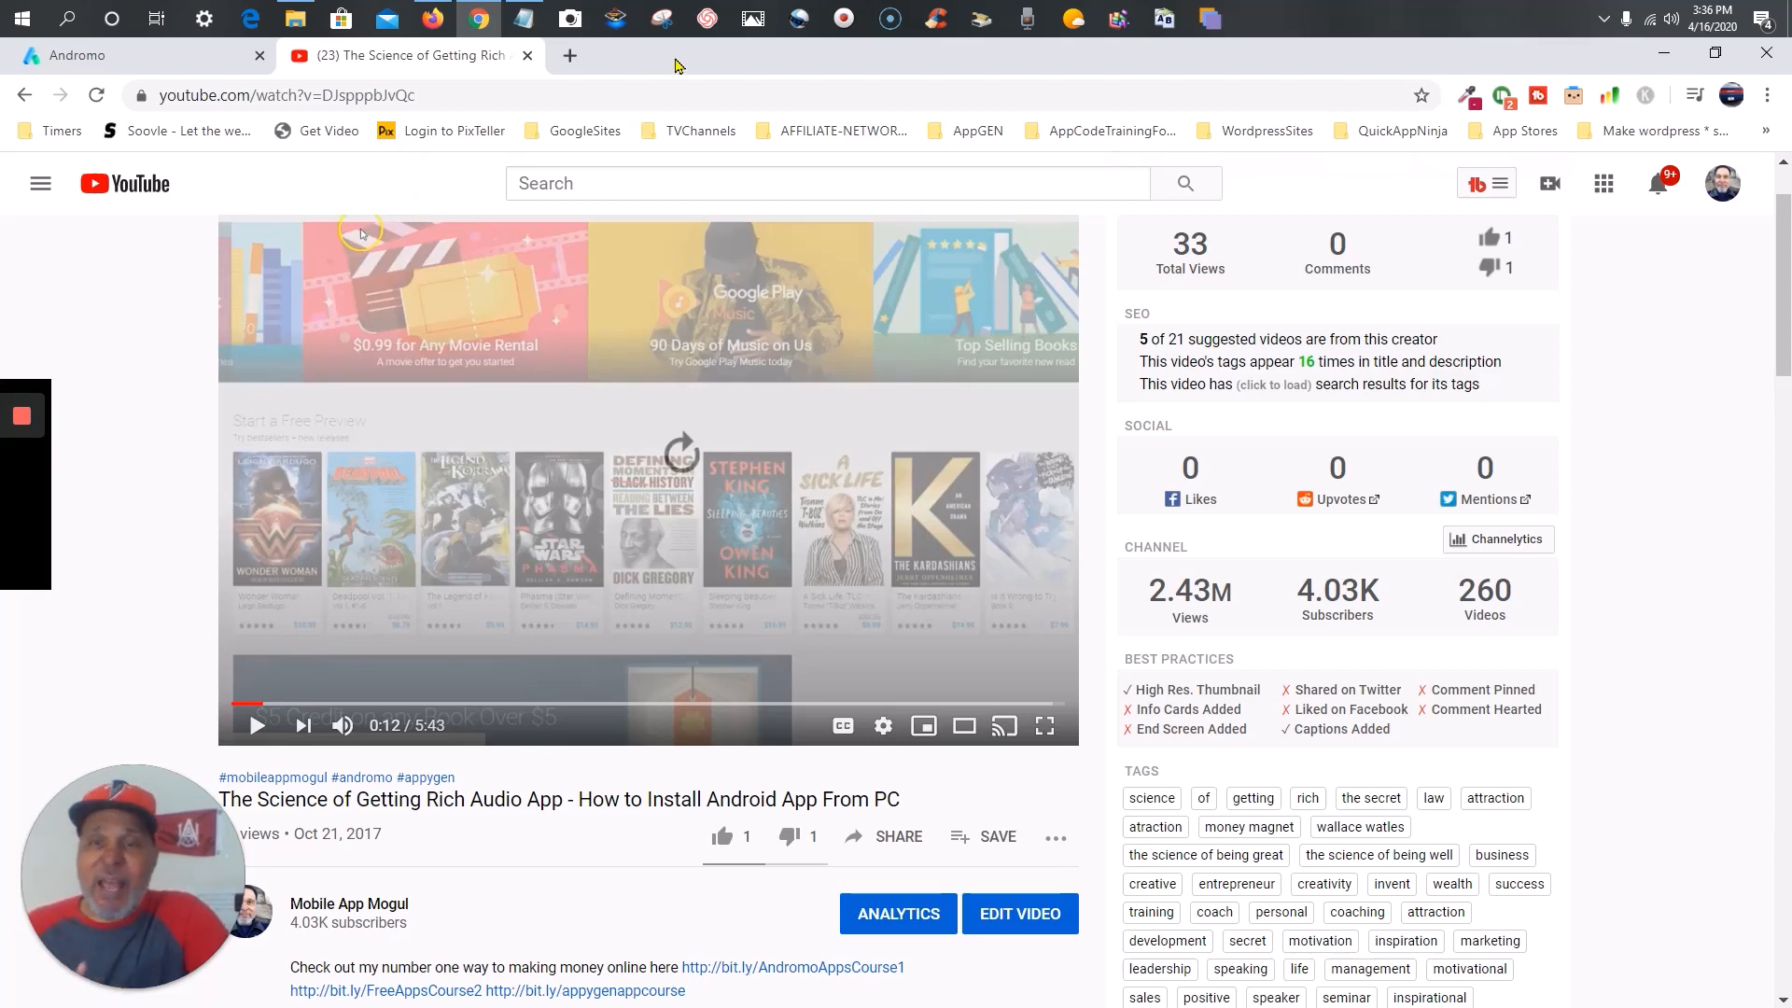
{"action": "left_click", "coordinate": [529, 704]}
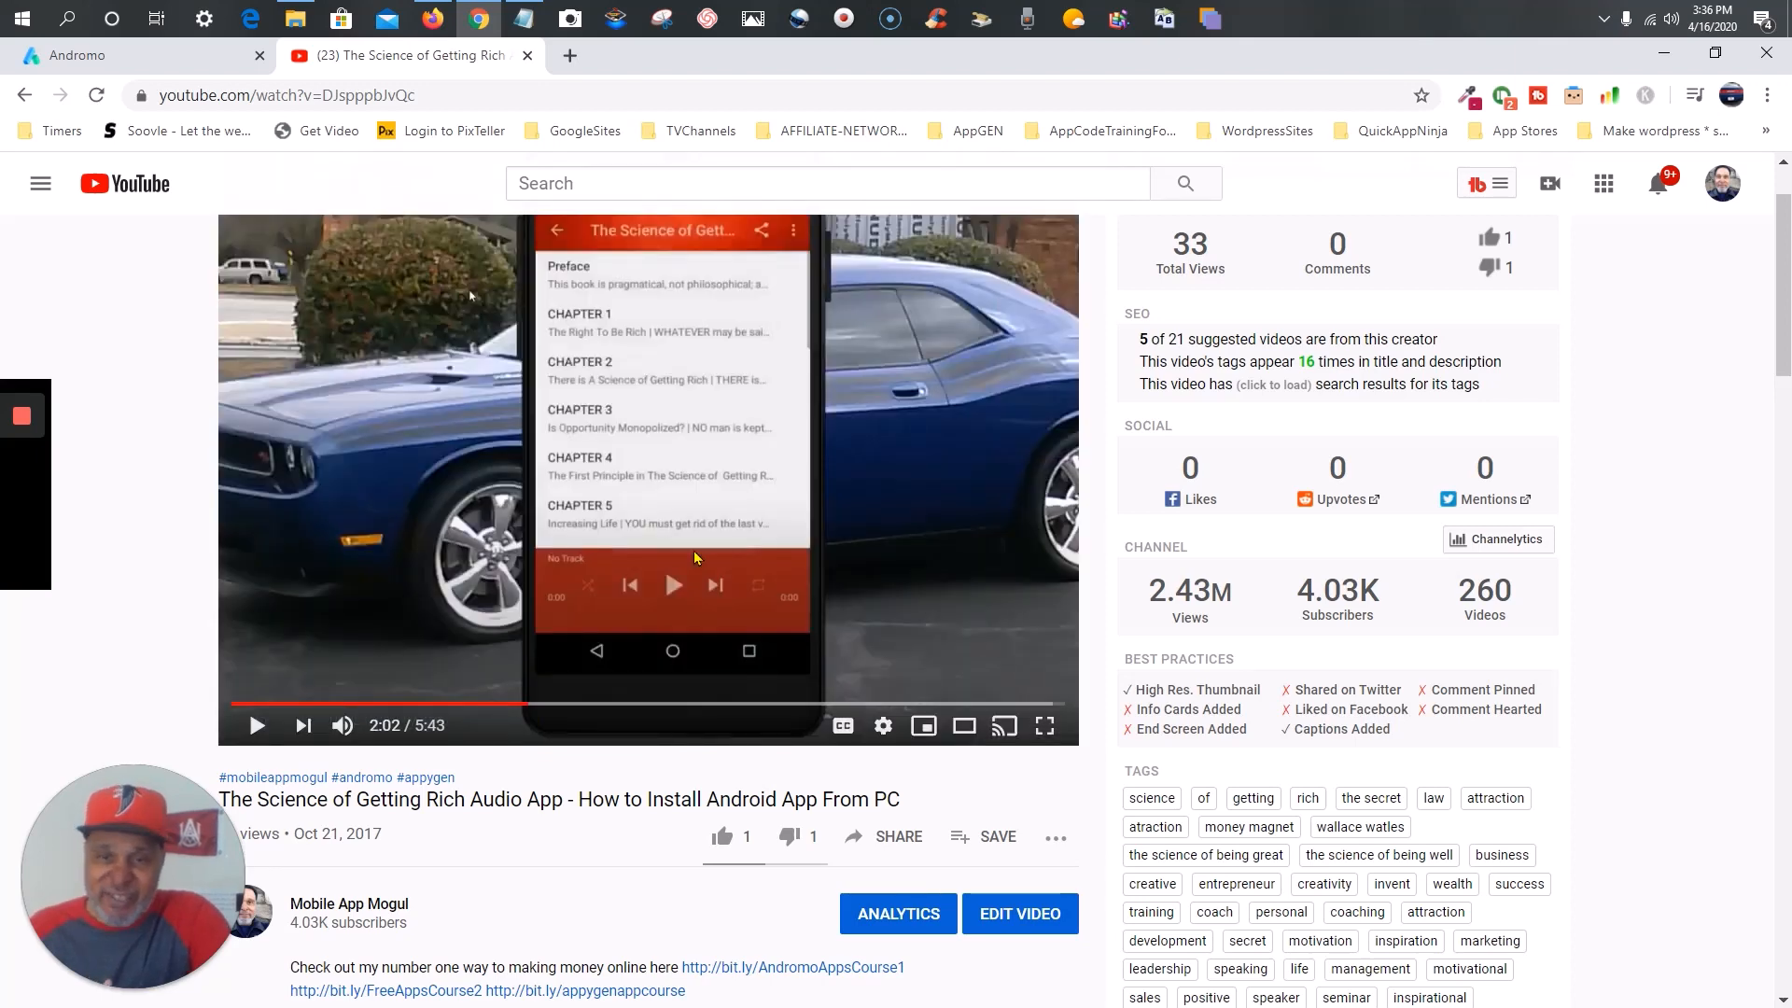
{"action": "scroll", "coordinate": [695, 557], "scroll_direction": "up", "scroll_amount": 1}
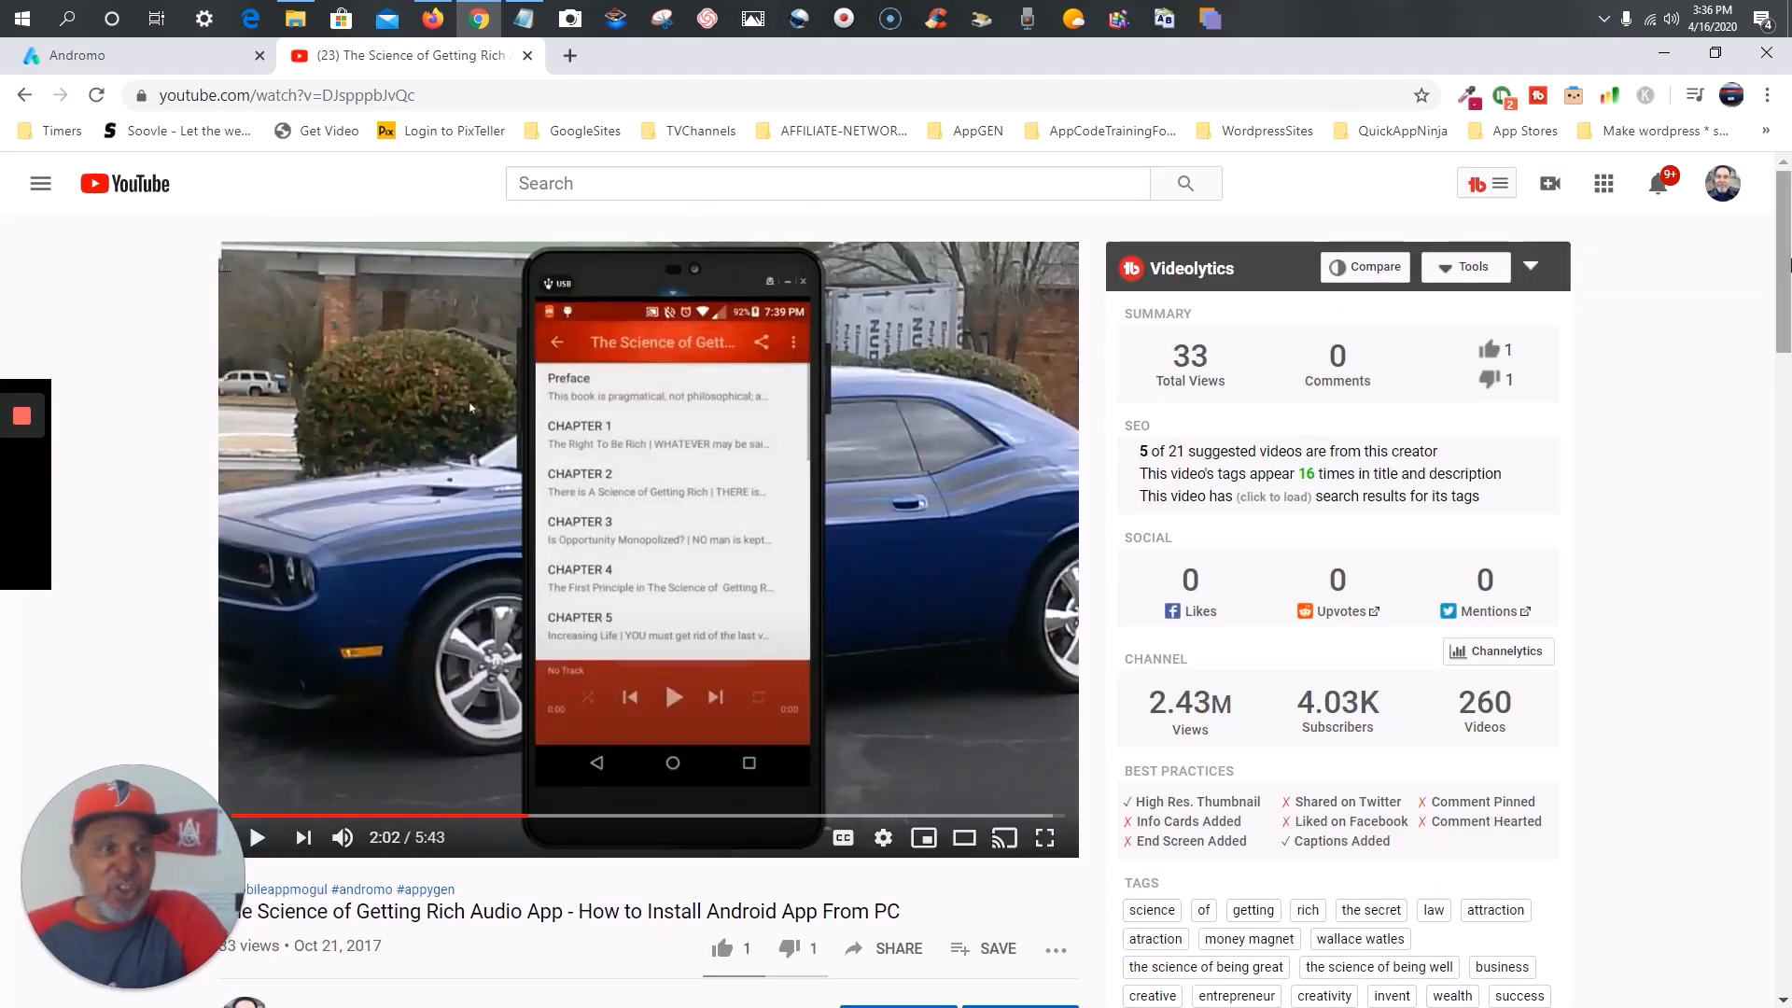
{"action": "mouse_move", "coordinate": [1788, 266]}
{"action": "left_mouse_down"}
{"action": "mouse_move", "coordinate": [1786, 291]}
{"action": "mouse_move", "coordinate": [1782, 262]}
{"action": "left_mouse_up"}
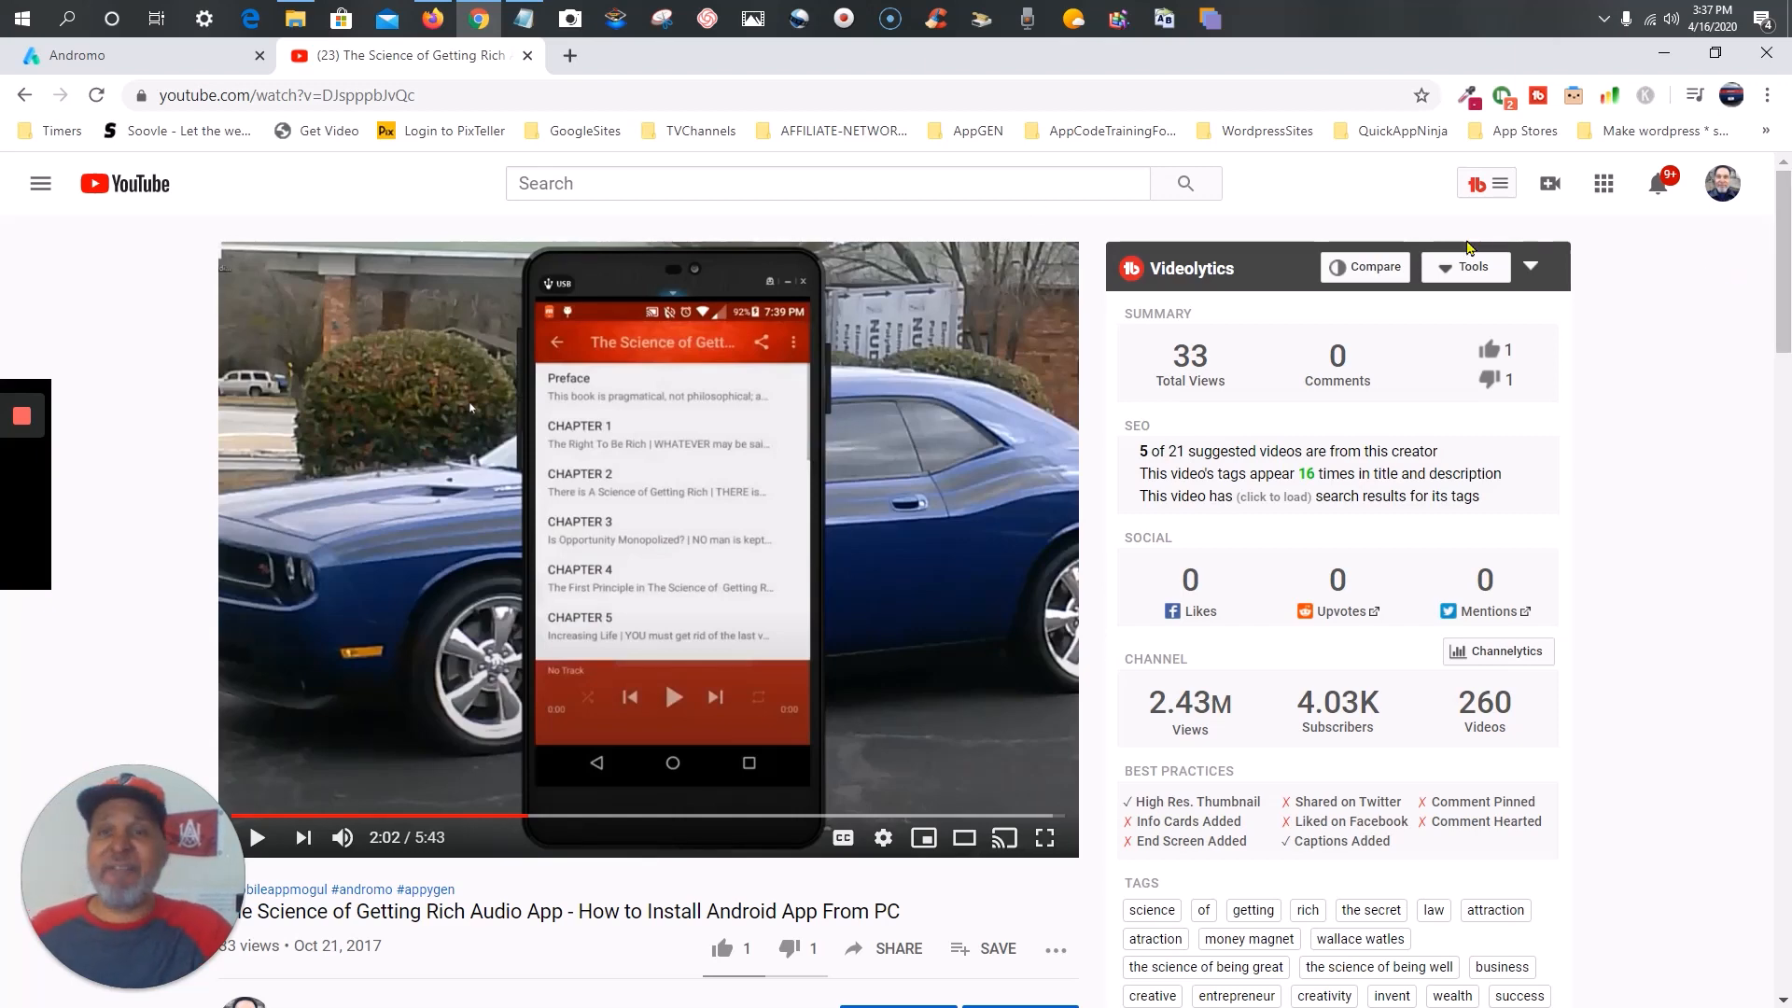
- Open the Google Play store in a new browser tab from the App Stores bookmarks
{"action": "left_click", "coordinate": [570, 57]}
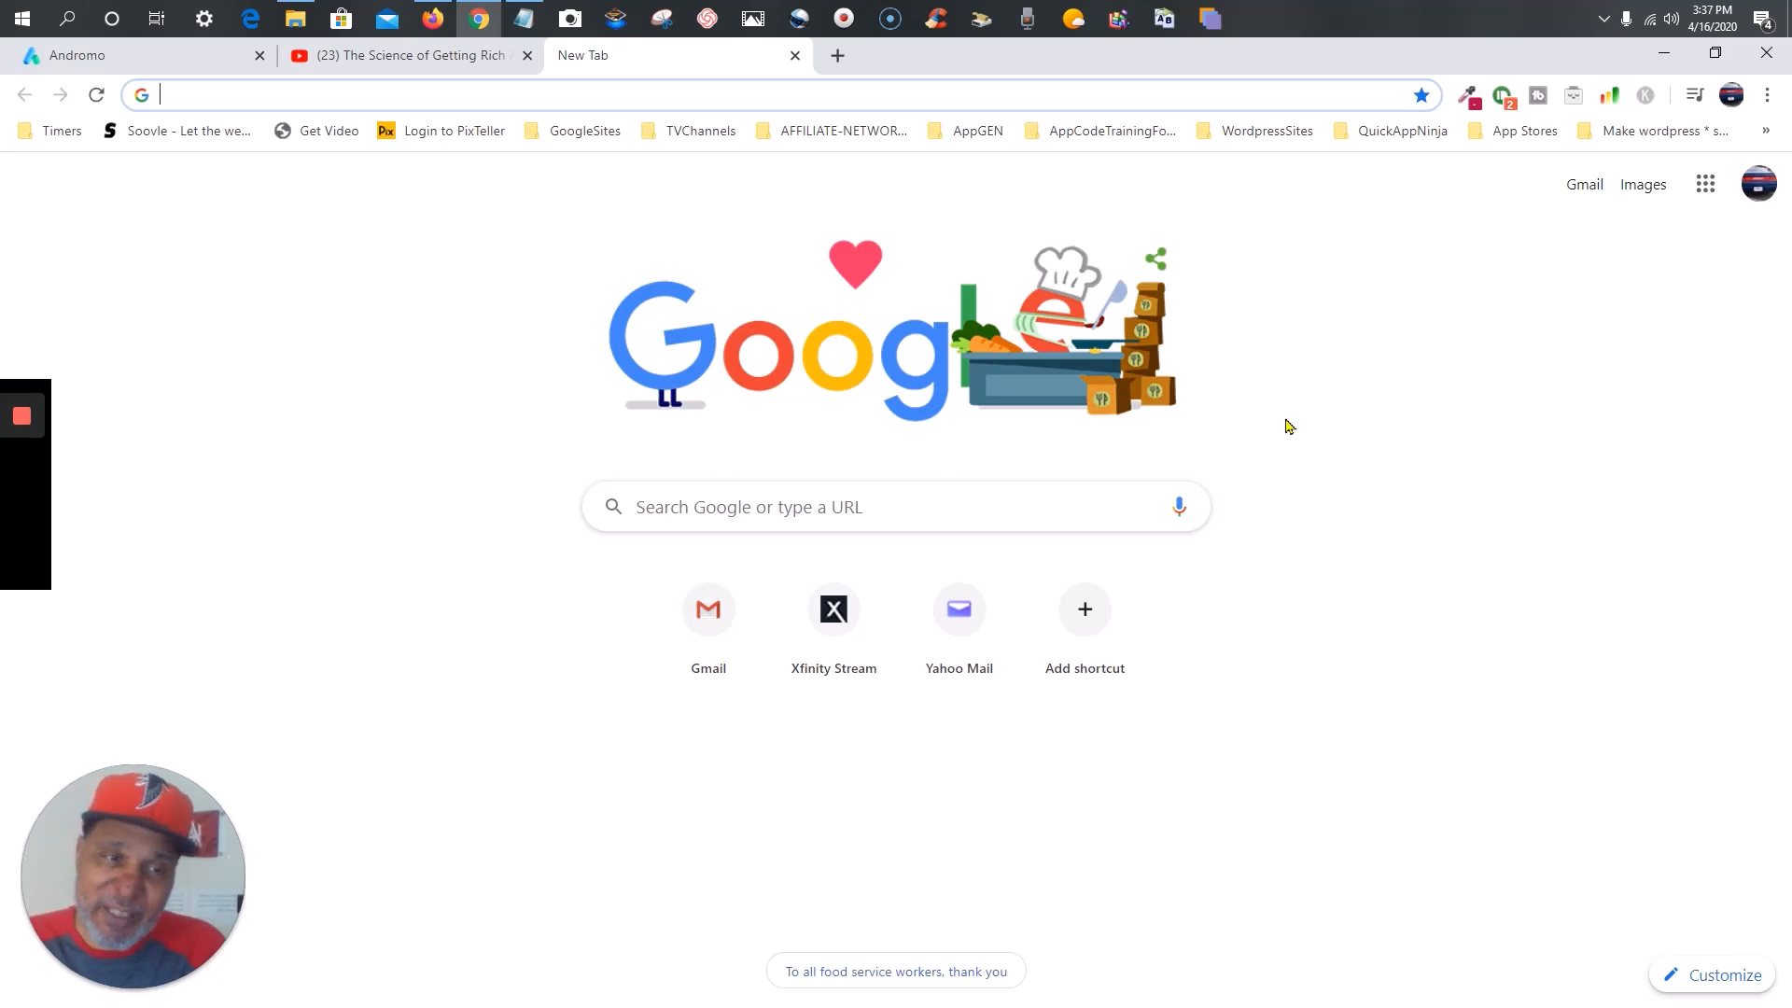
{"action": "left_click", "coordinate": [1512, 136]}
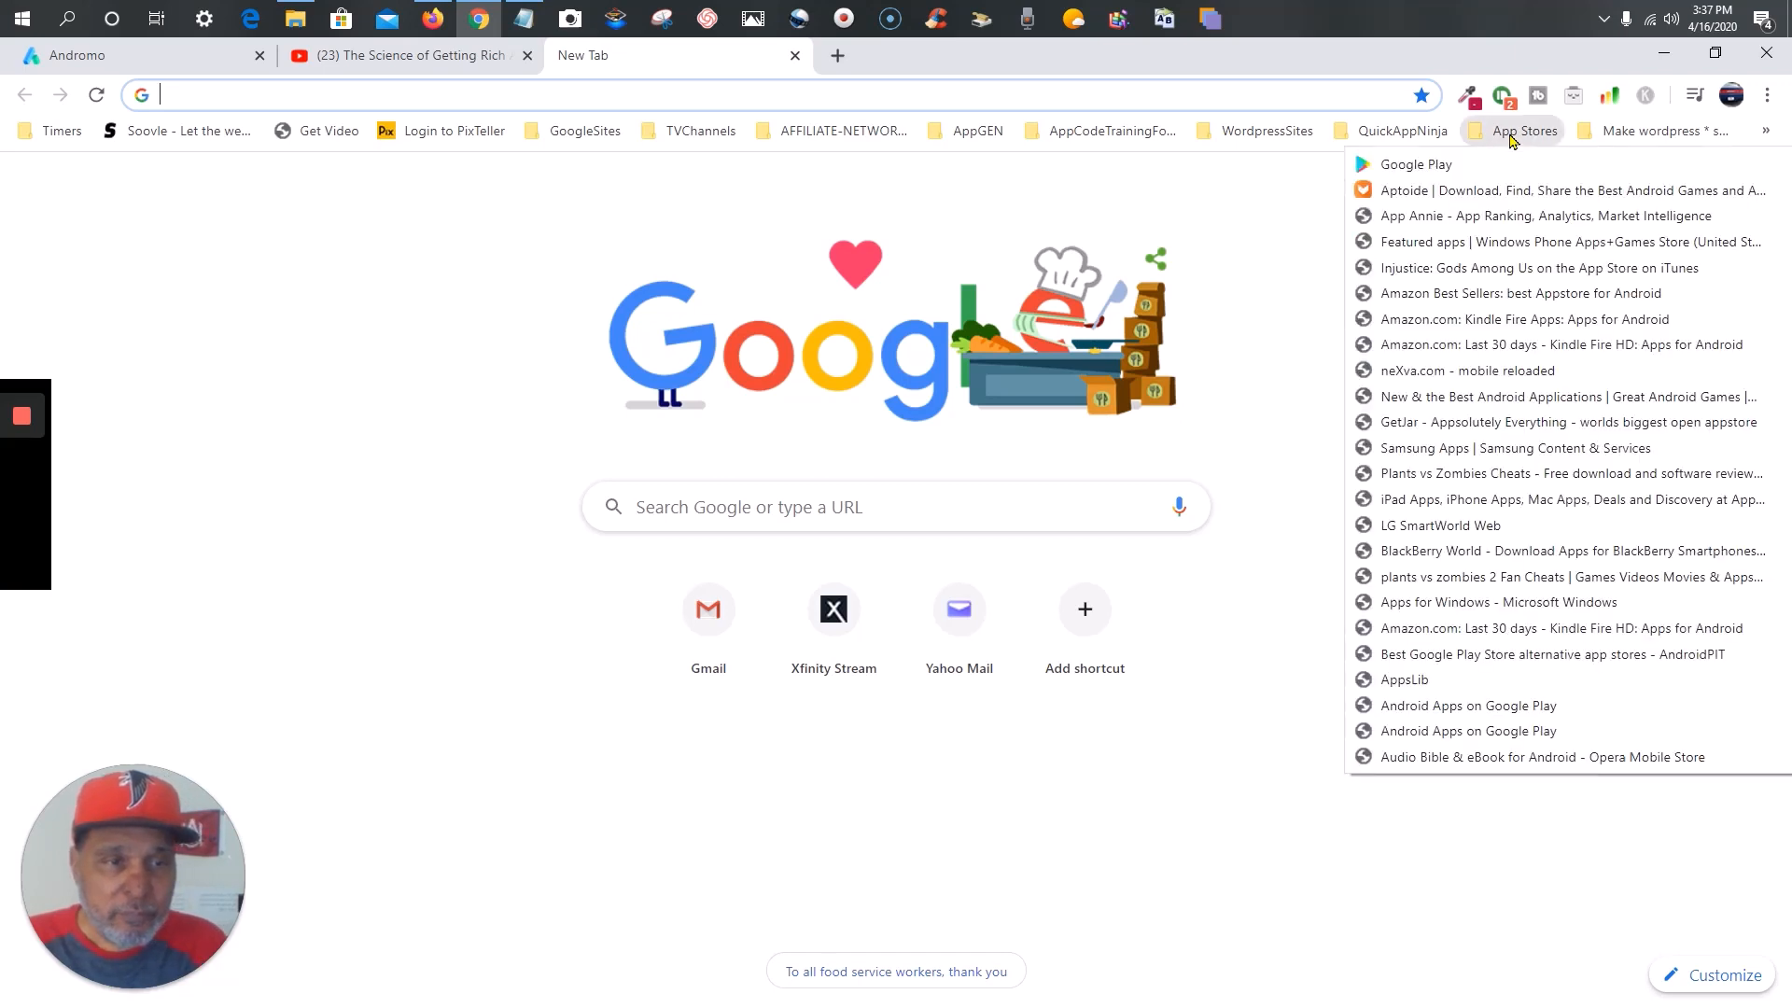
{"action": "left_click", "coordinate": [1482, 176]}
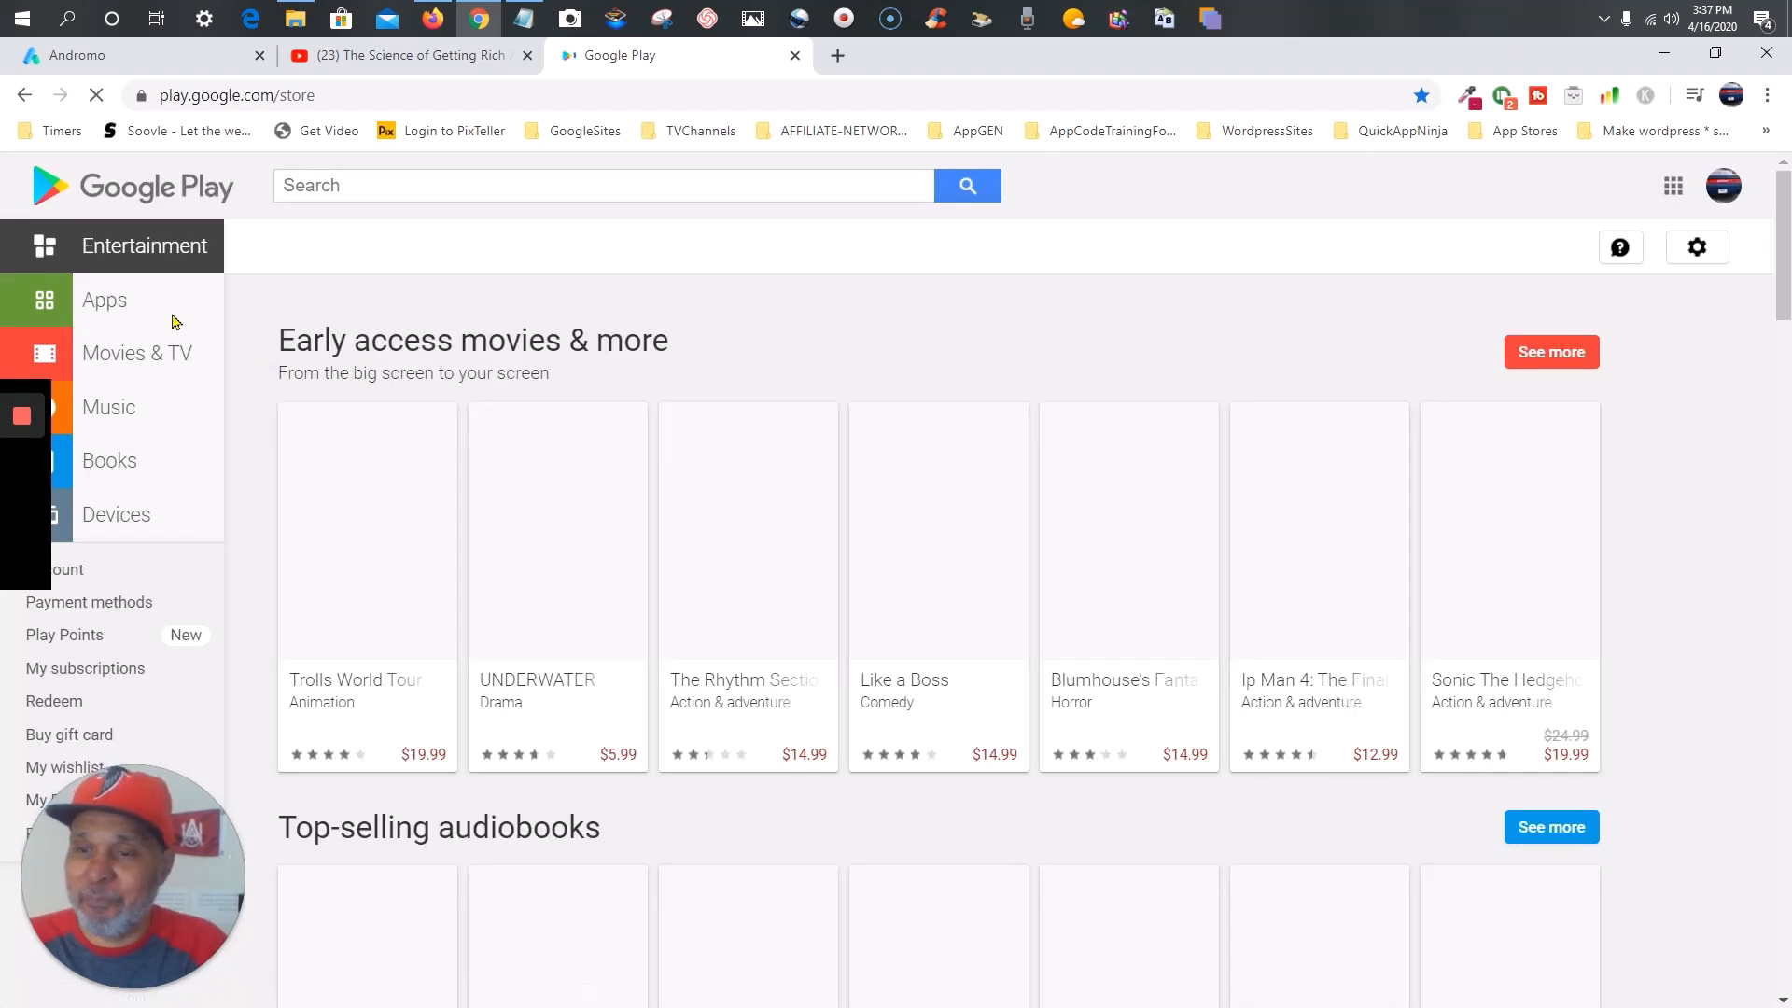
- Go to the Apps section of Google Play and search for the suggested term "science of getting rich"
{"action": "left_click", "coordinate": [172, 320]}
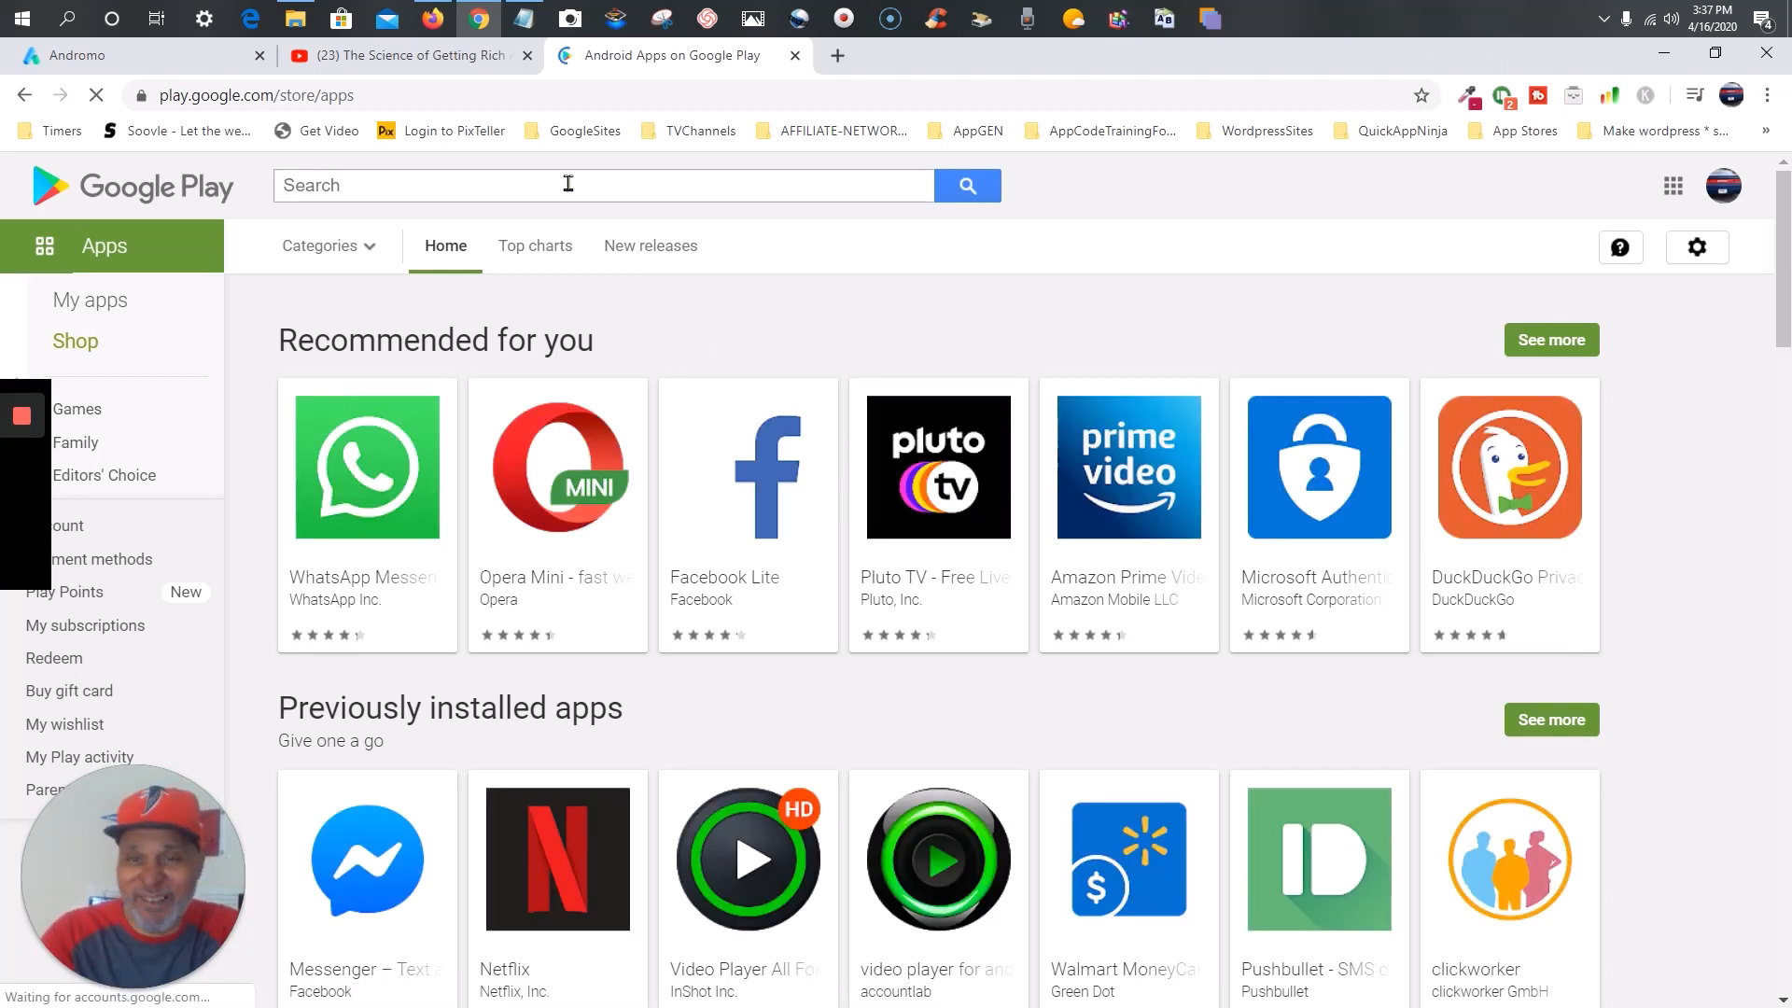
{"action": "left_click", "coordinate": [567, 183]}
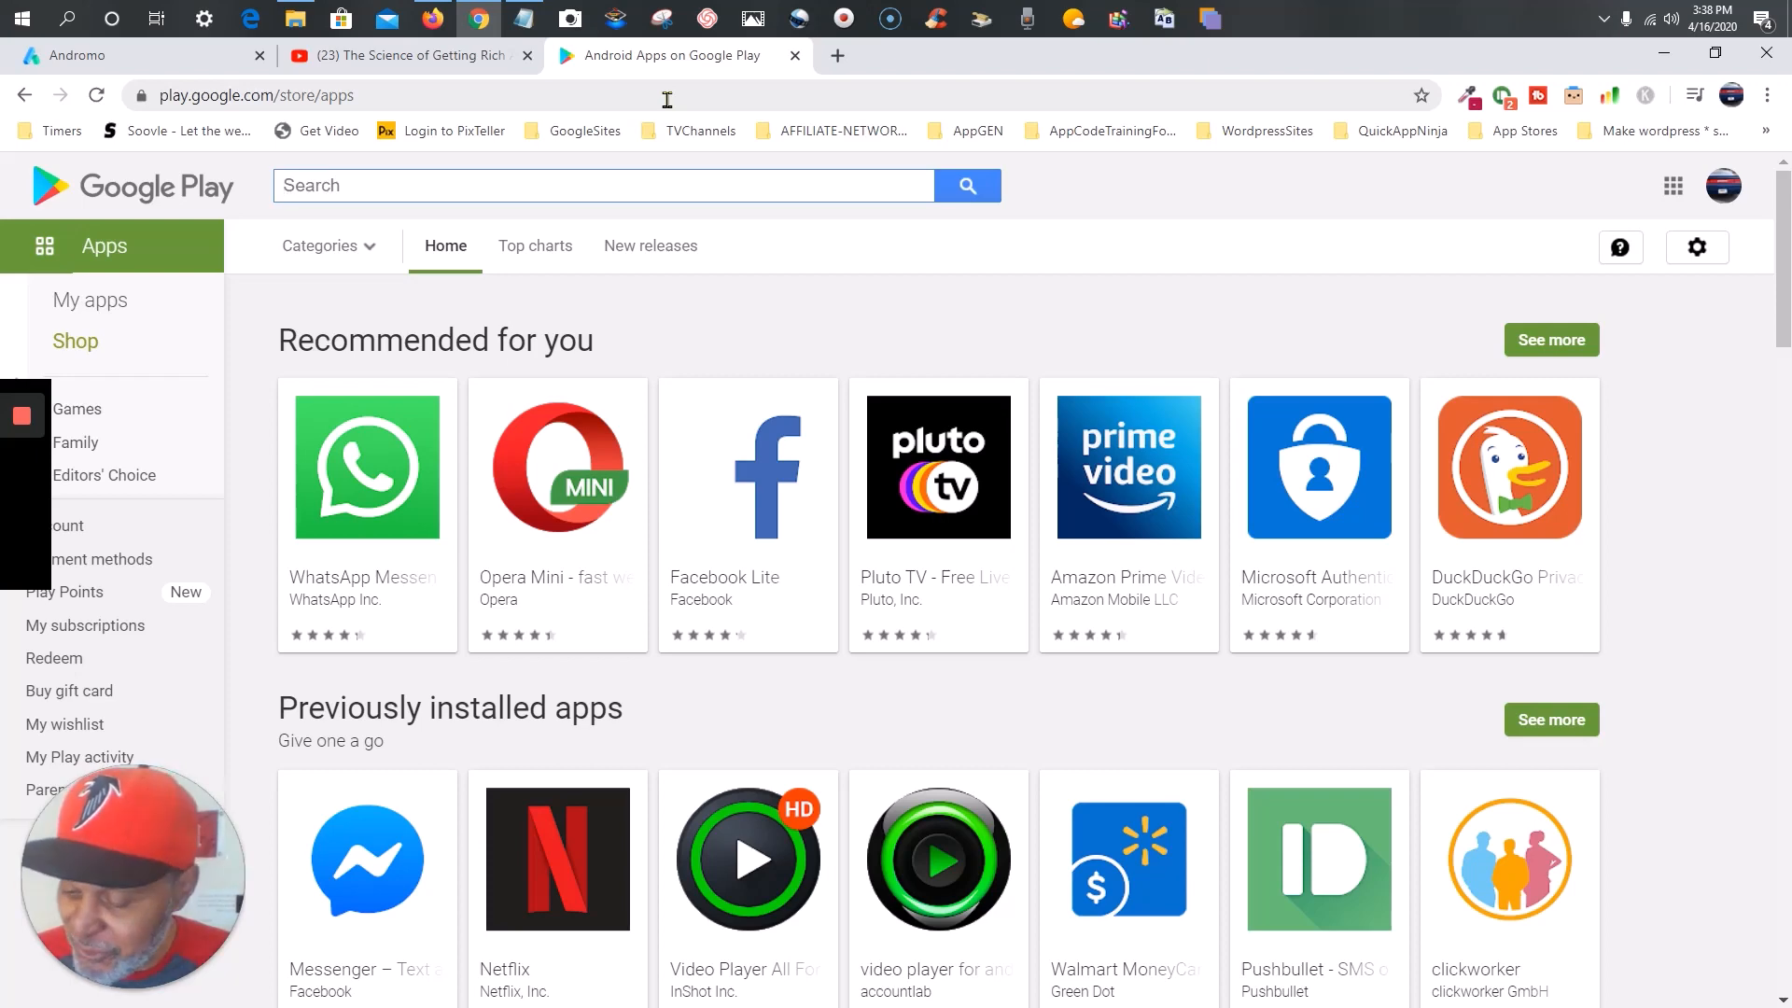
{"action": "type", "text": "sci"}
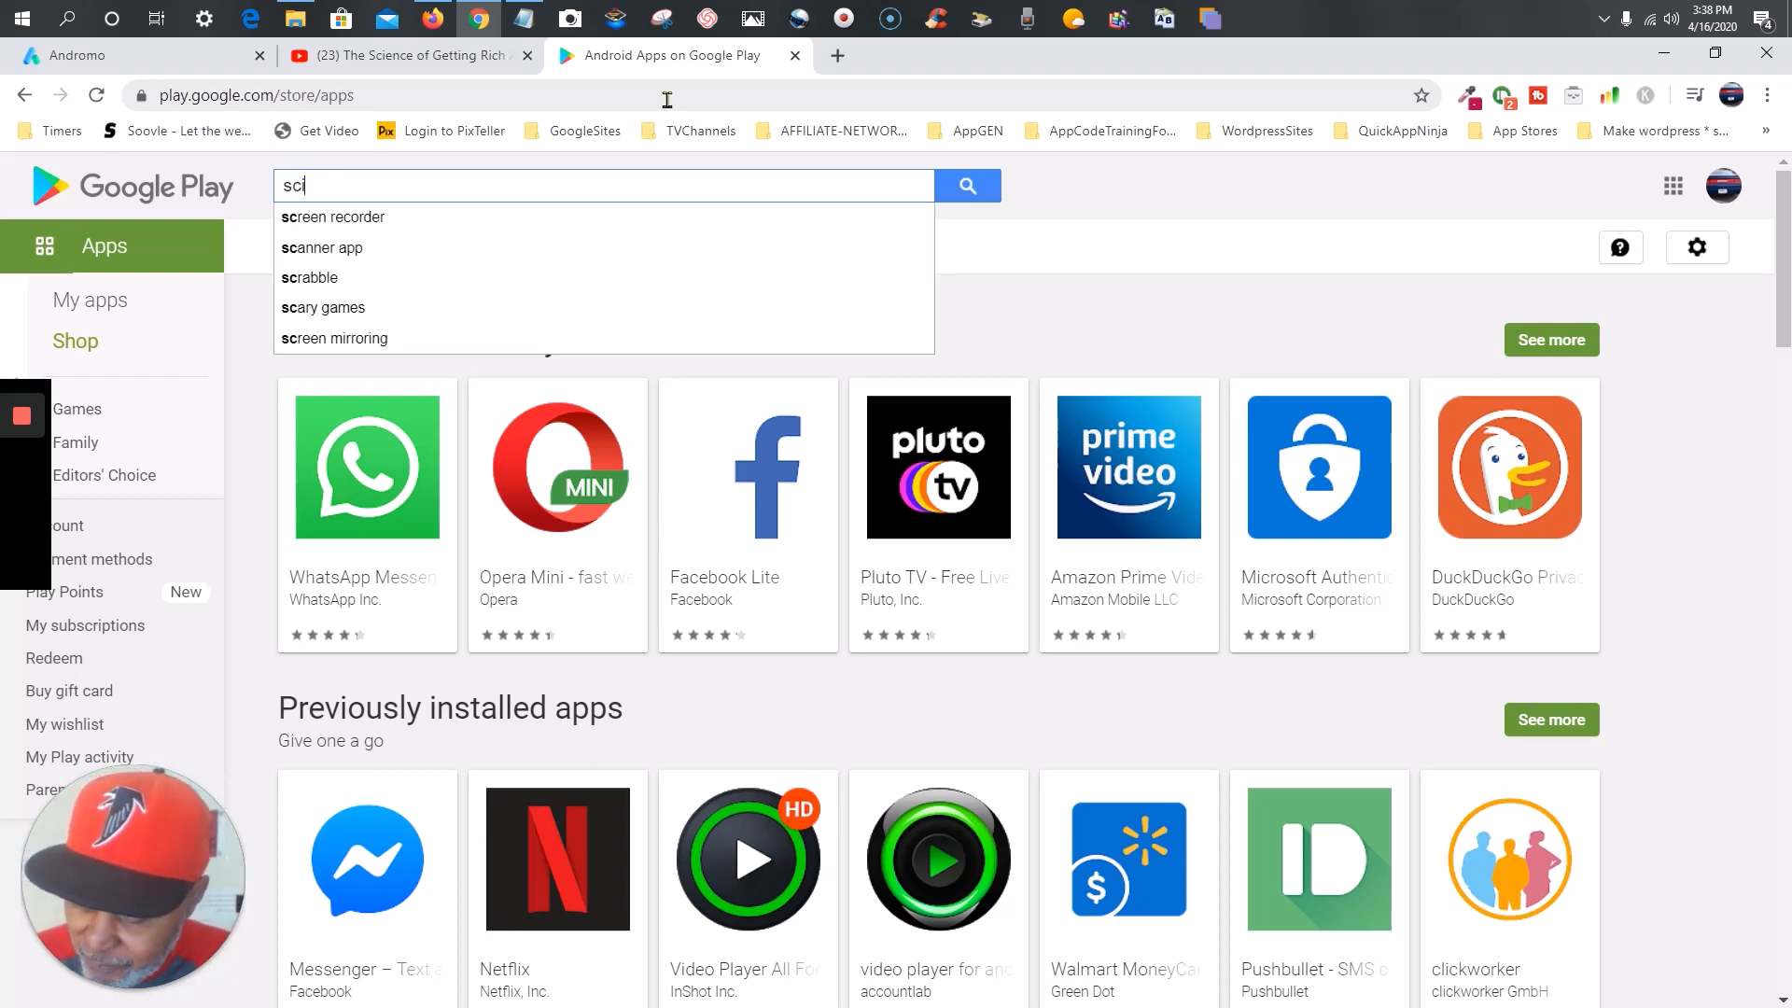
{"action": "type", "text": "ence o"}
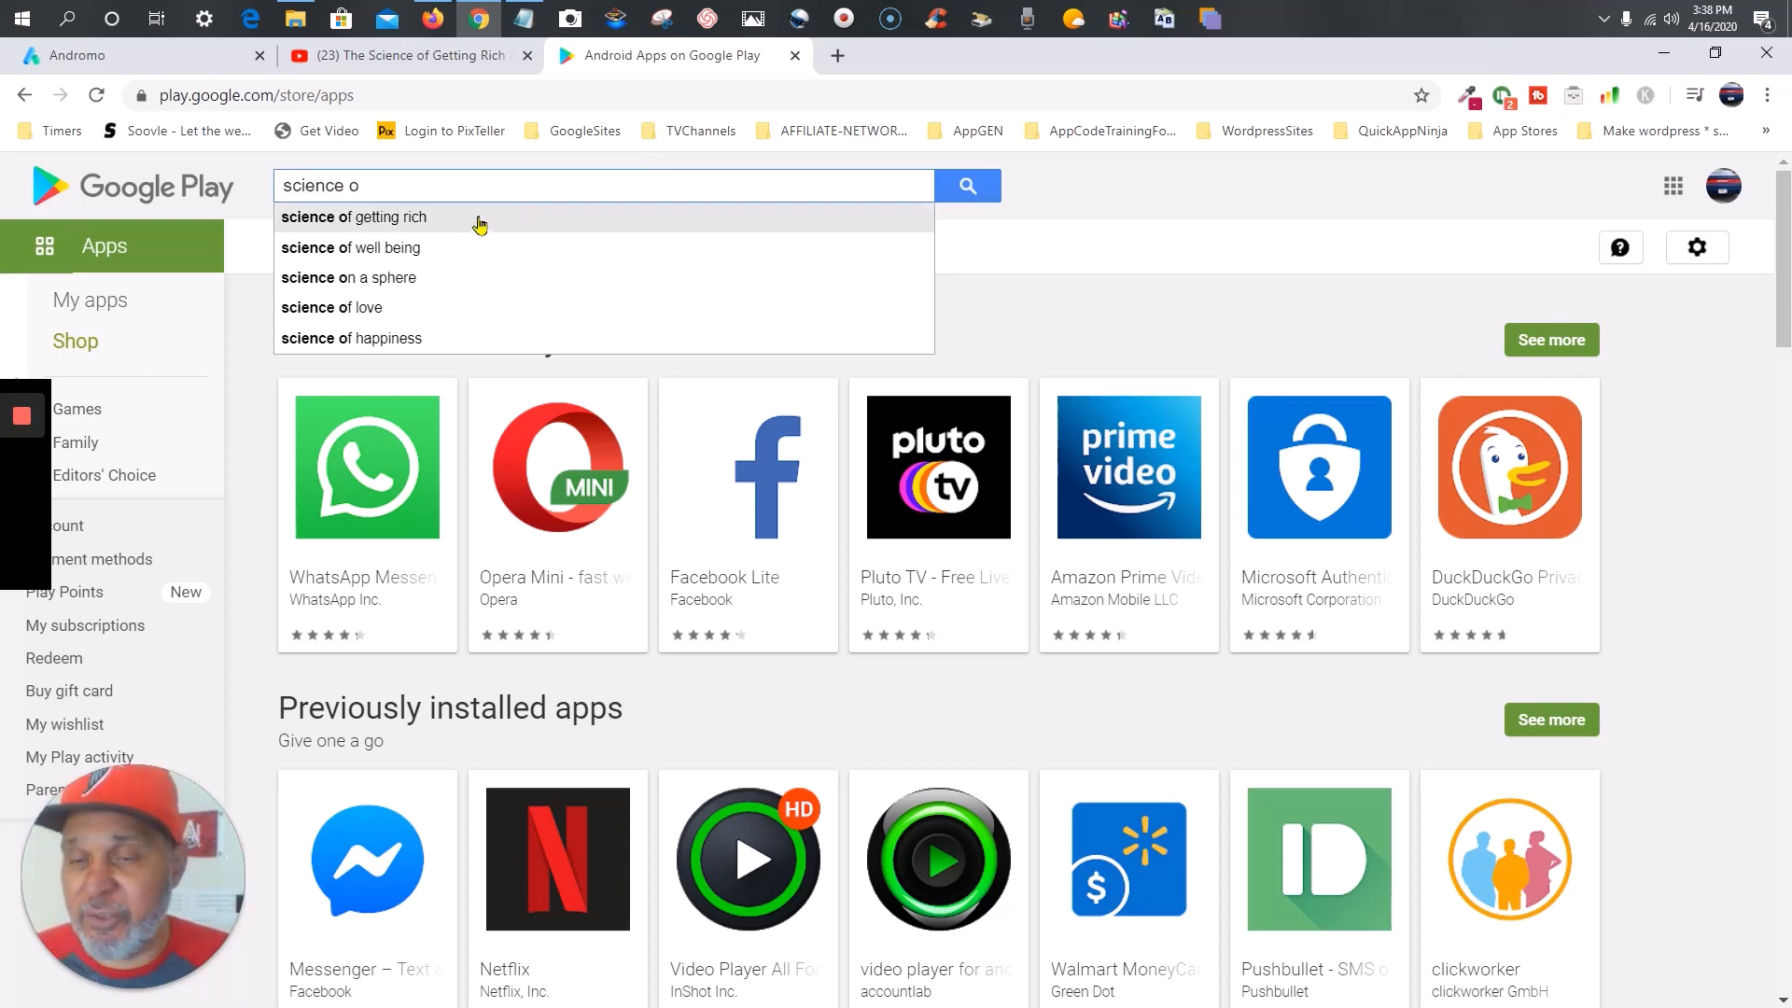
{"action": "left_click", "coordinate": [480, 224]}
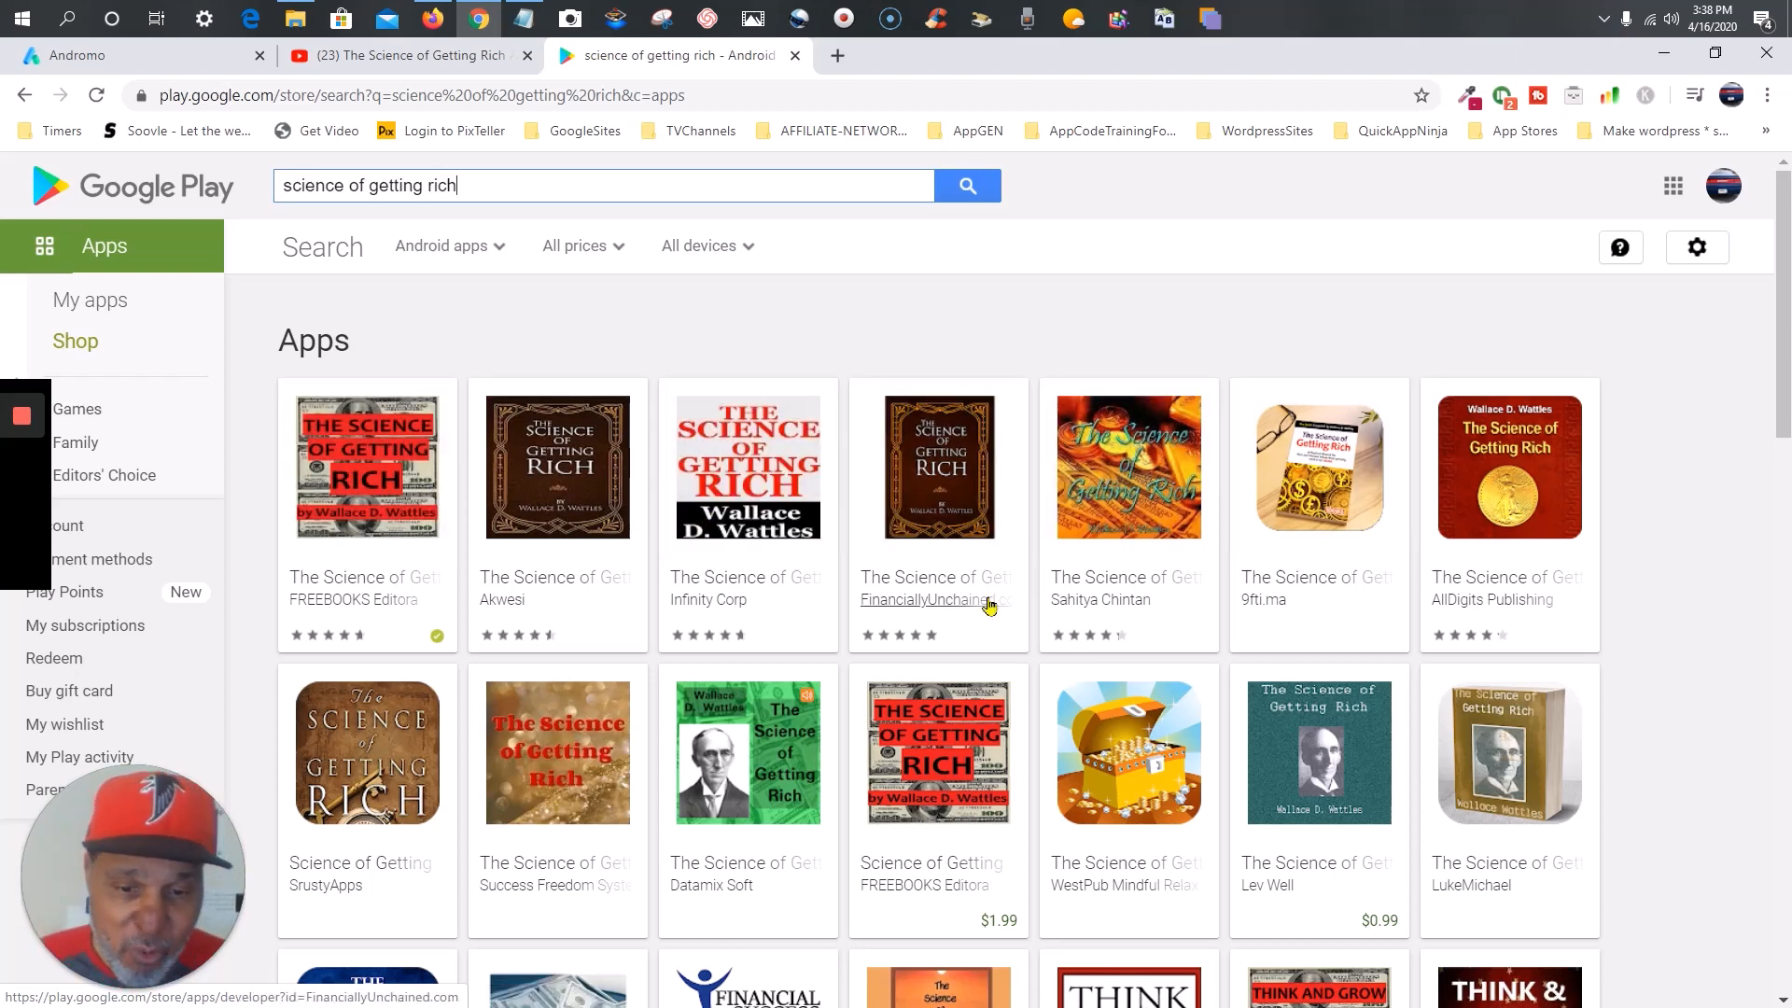
- Look over the search results, view The Science of Getting Rich listing by FREEBOOKS Editora, and return to the results
{"action": "scroll", "coordinate": [990, 608], "scroll_direction": "down", "scroll_amount": 3}
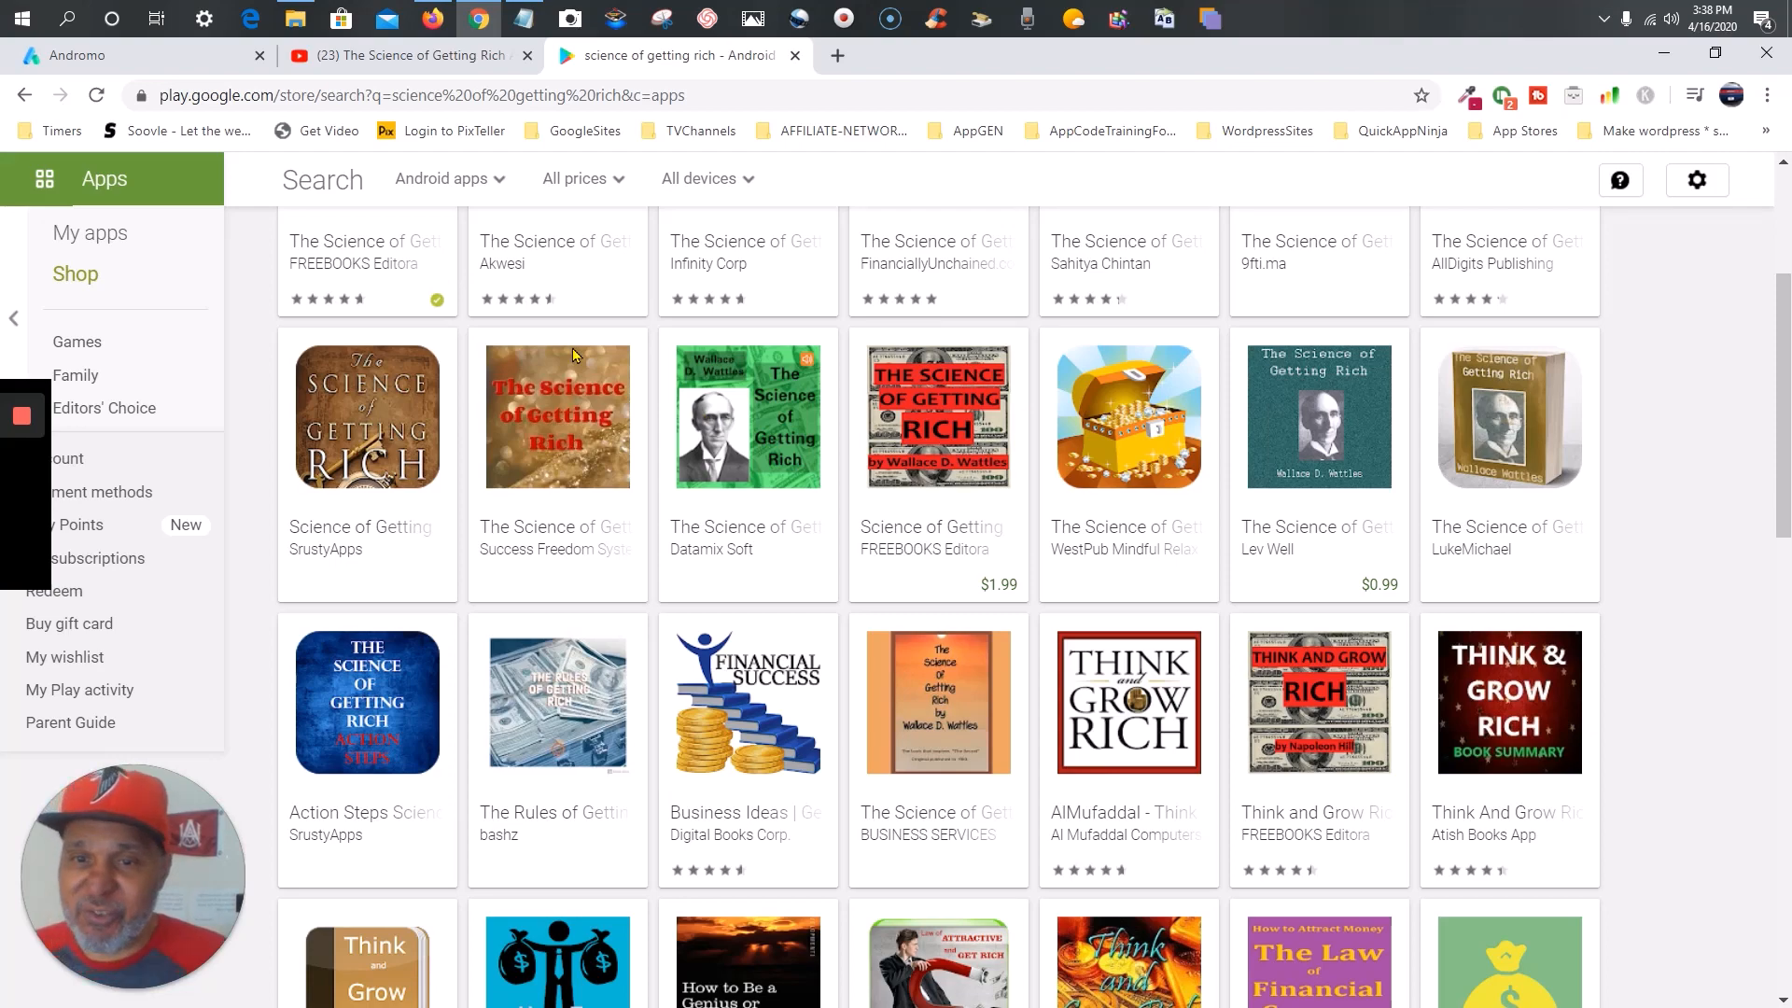
{"action": "scroll", "coordinate": [573, 355], "scroll_direction": "up", "scroll_amount": 3}
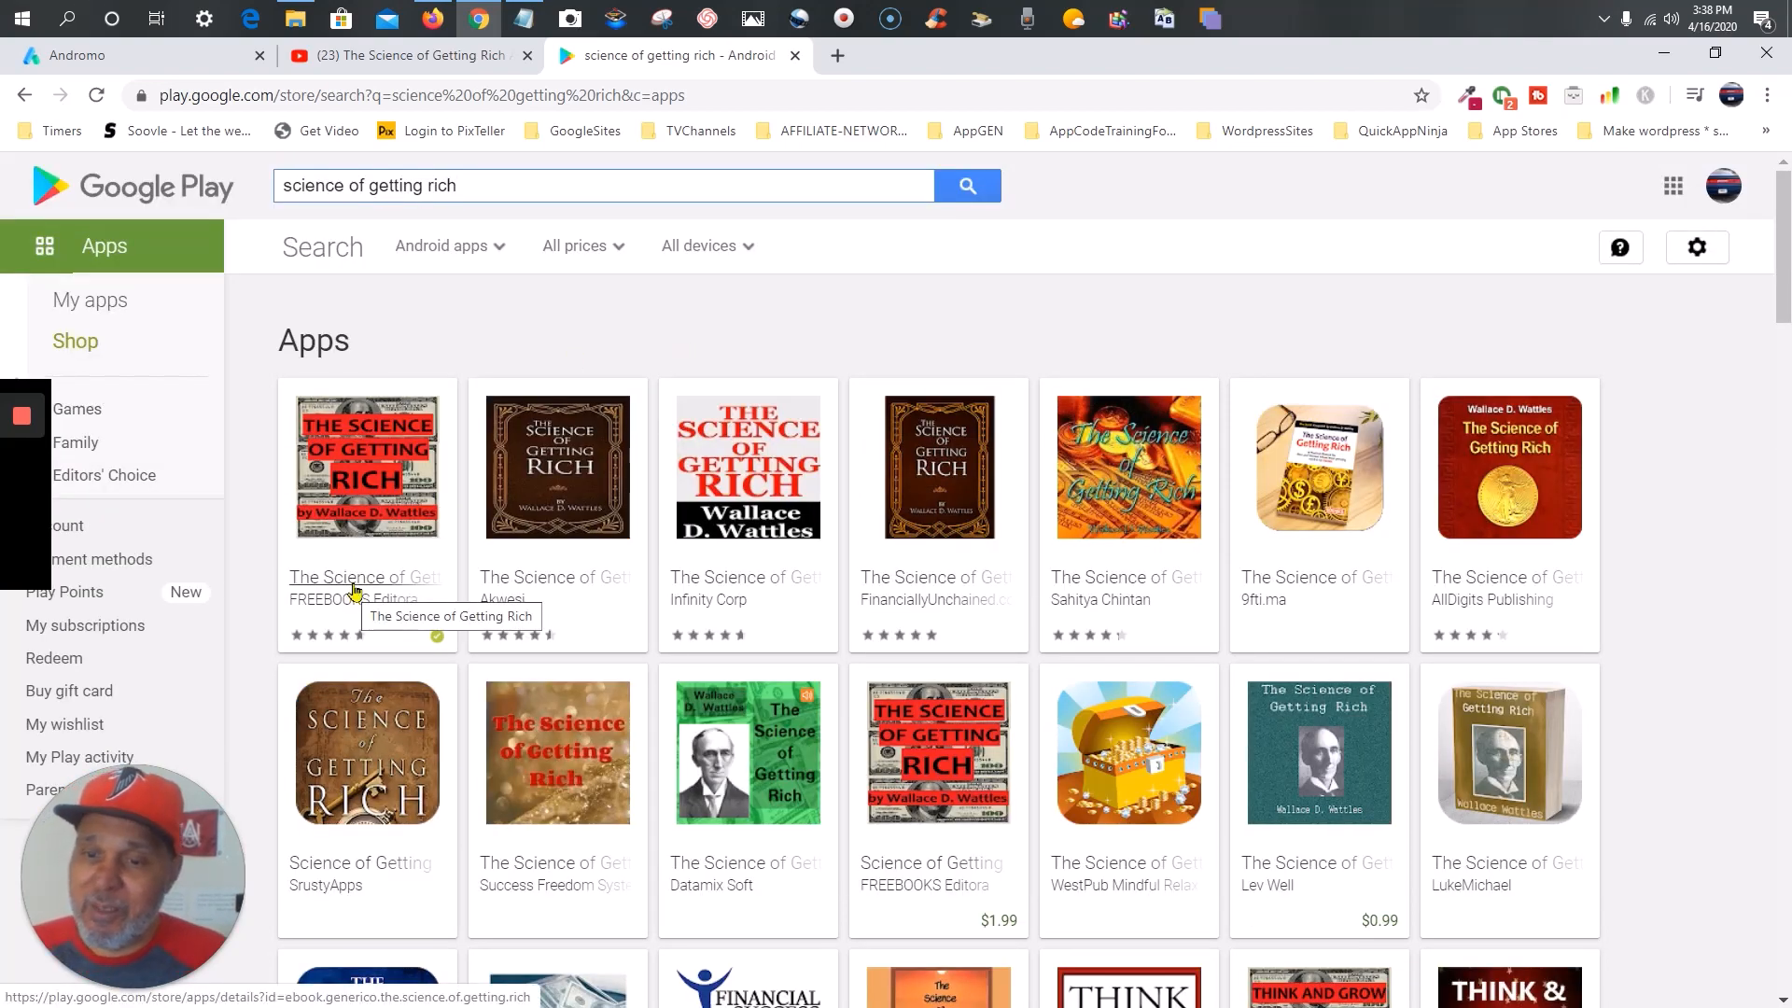
{"action": "left_click", "coordinate": [355, 590]}
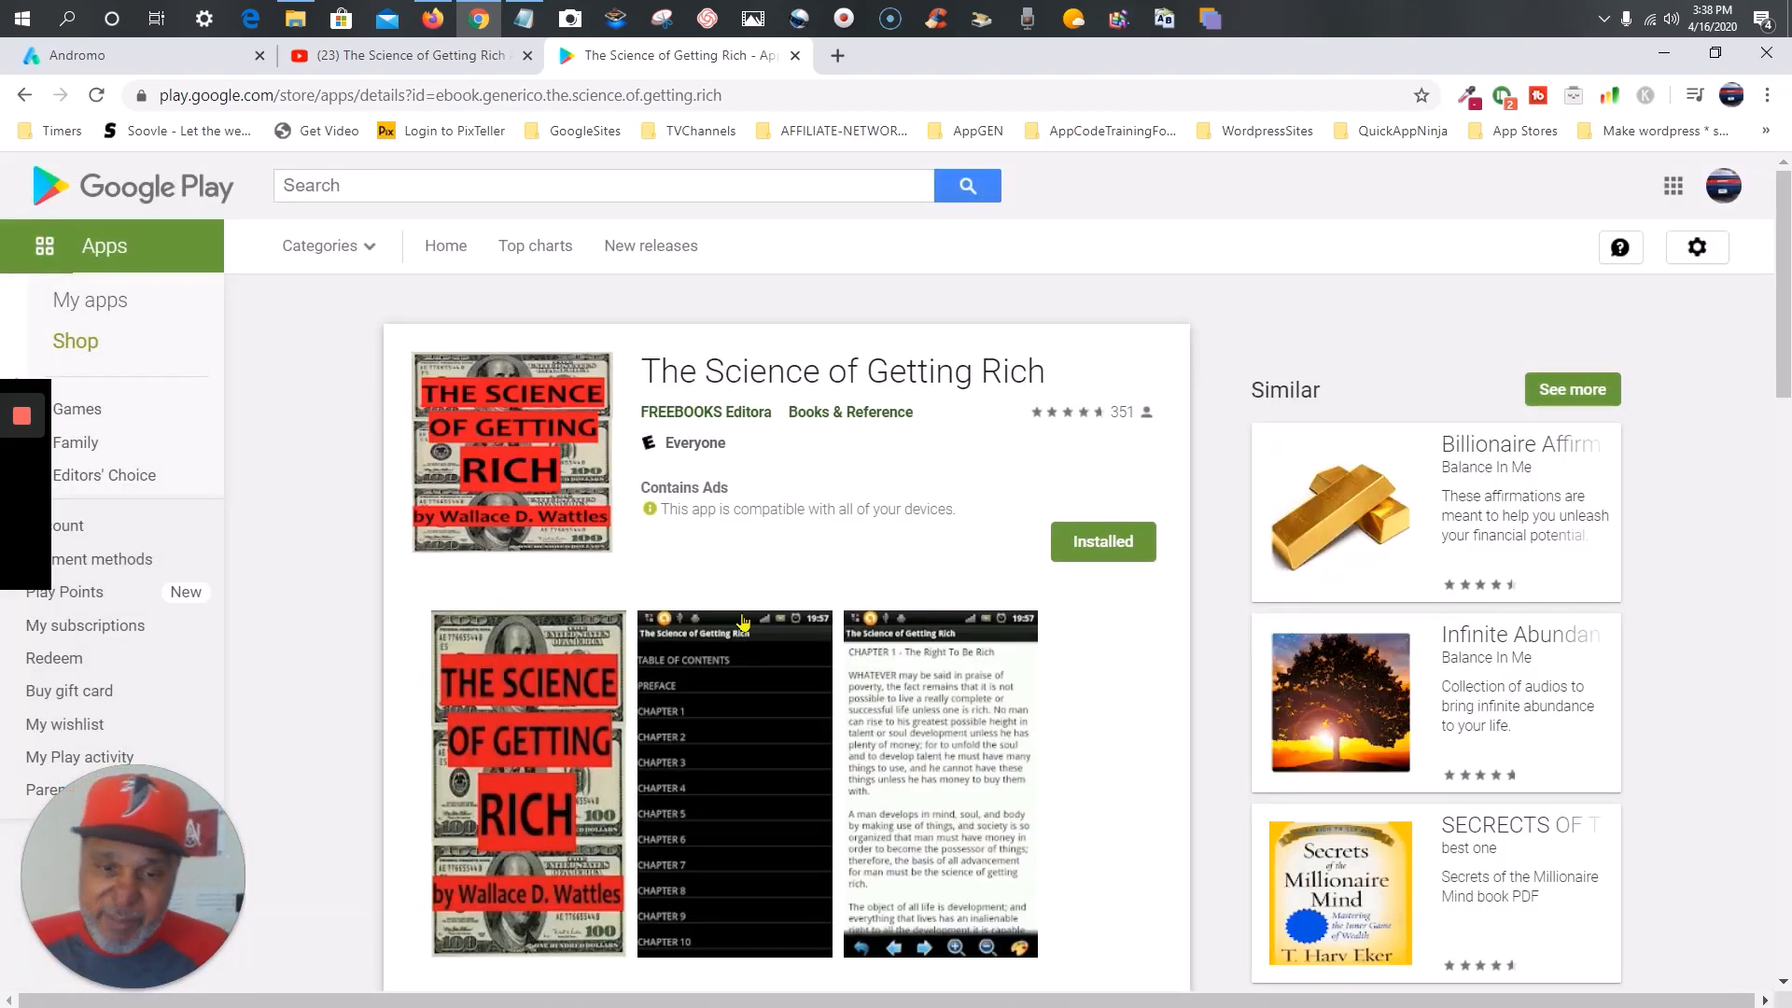
{"action": "scroll", "coordinate": [743, 621], "scroll_direction": "down", "scroll_amount": 3}
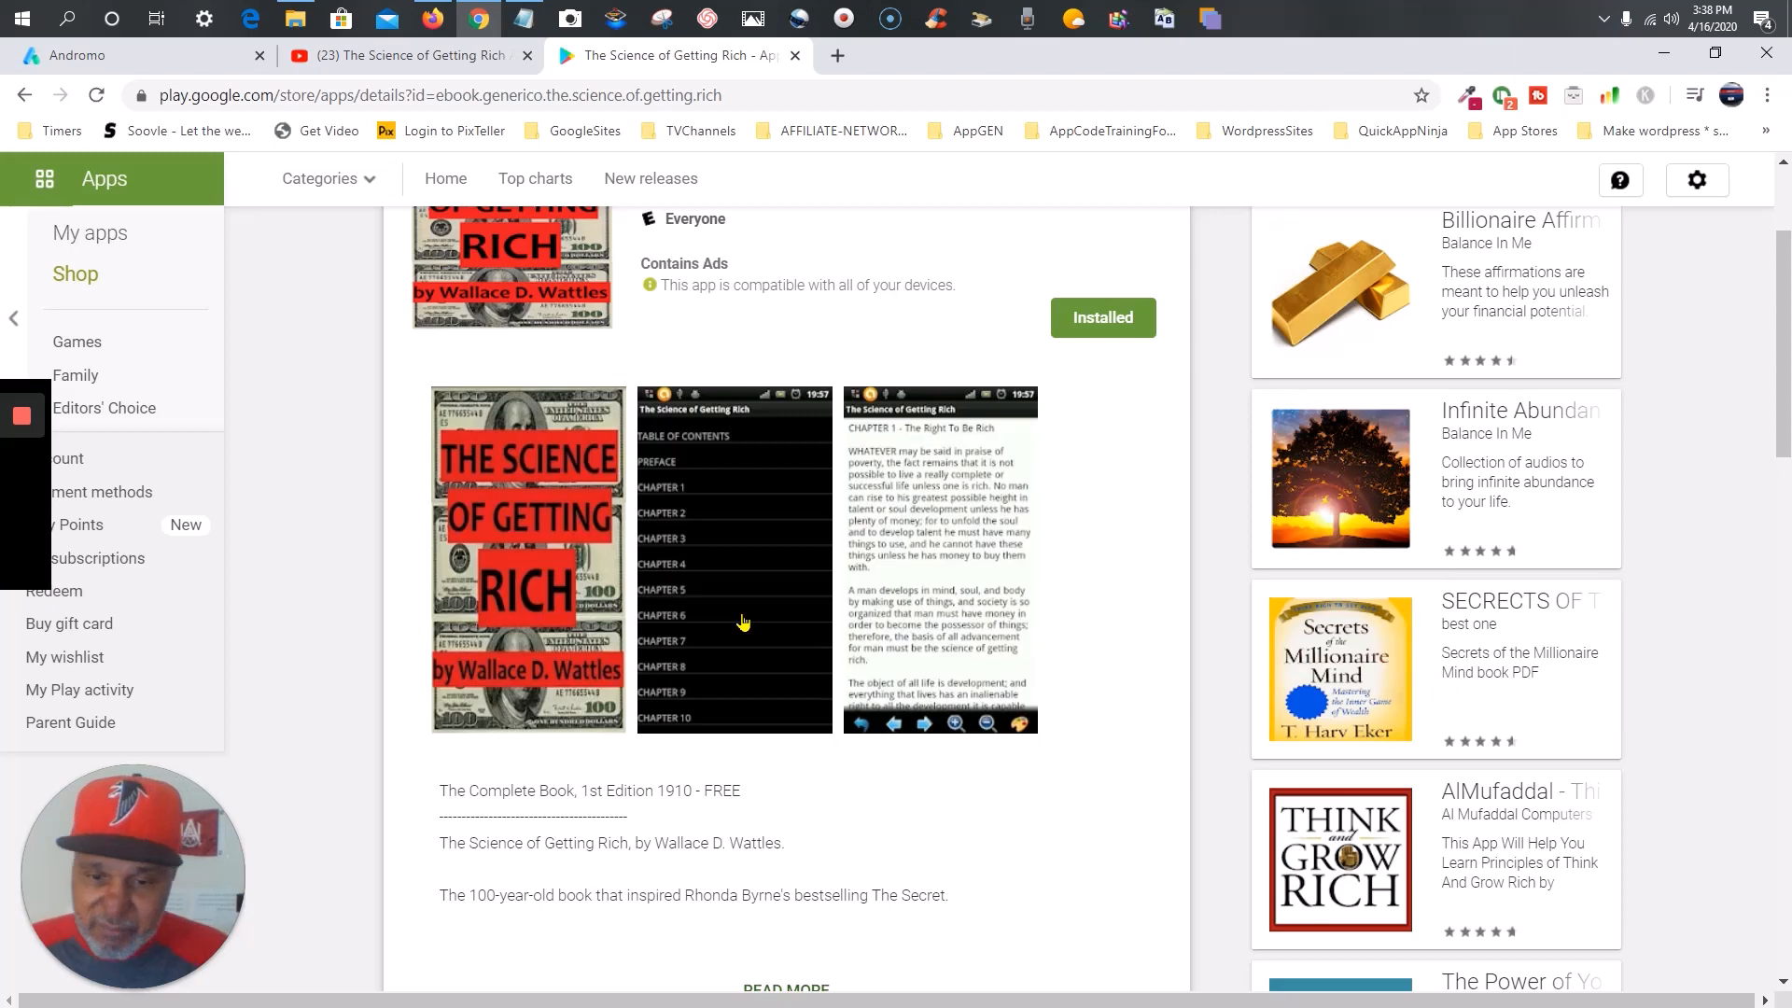
{"action": "scroll", "coordinate": [743, 621], "scroll_direction": "up", "scroll_amount": 3}
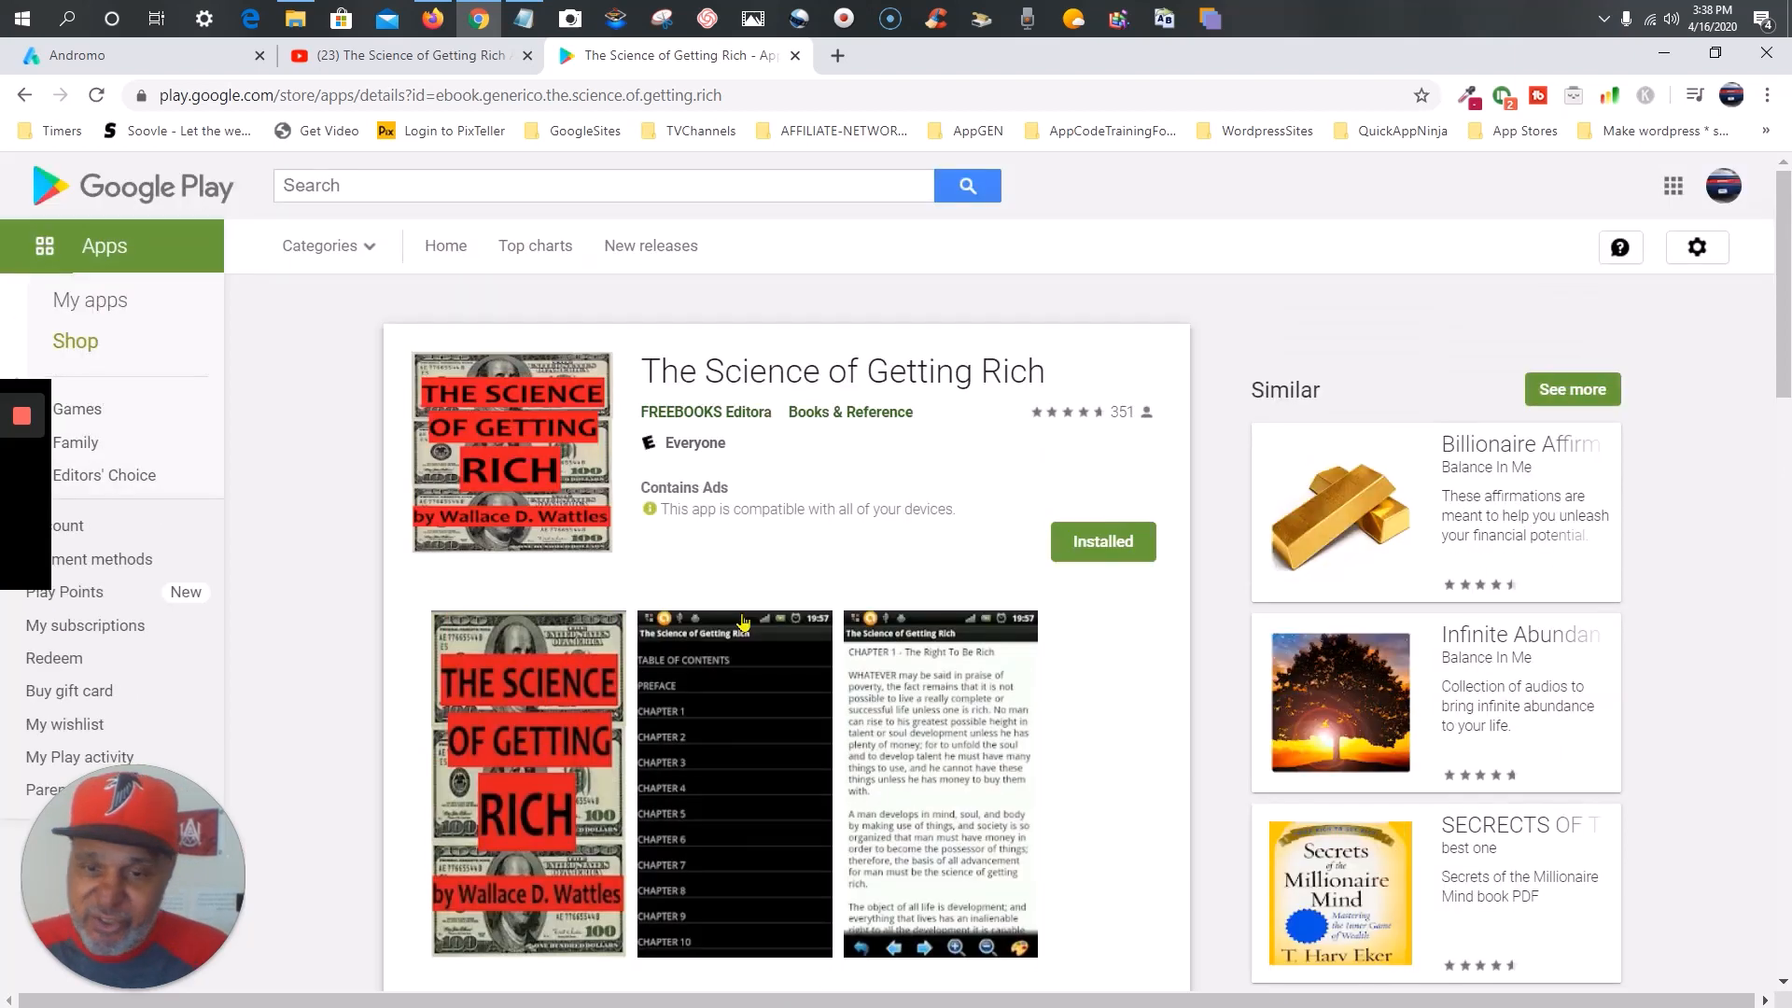
{"action": "left_click", "coordinate": [25, 95]}
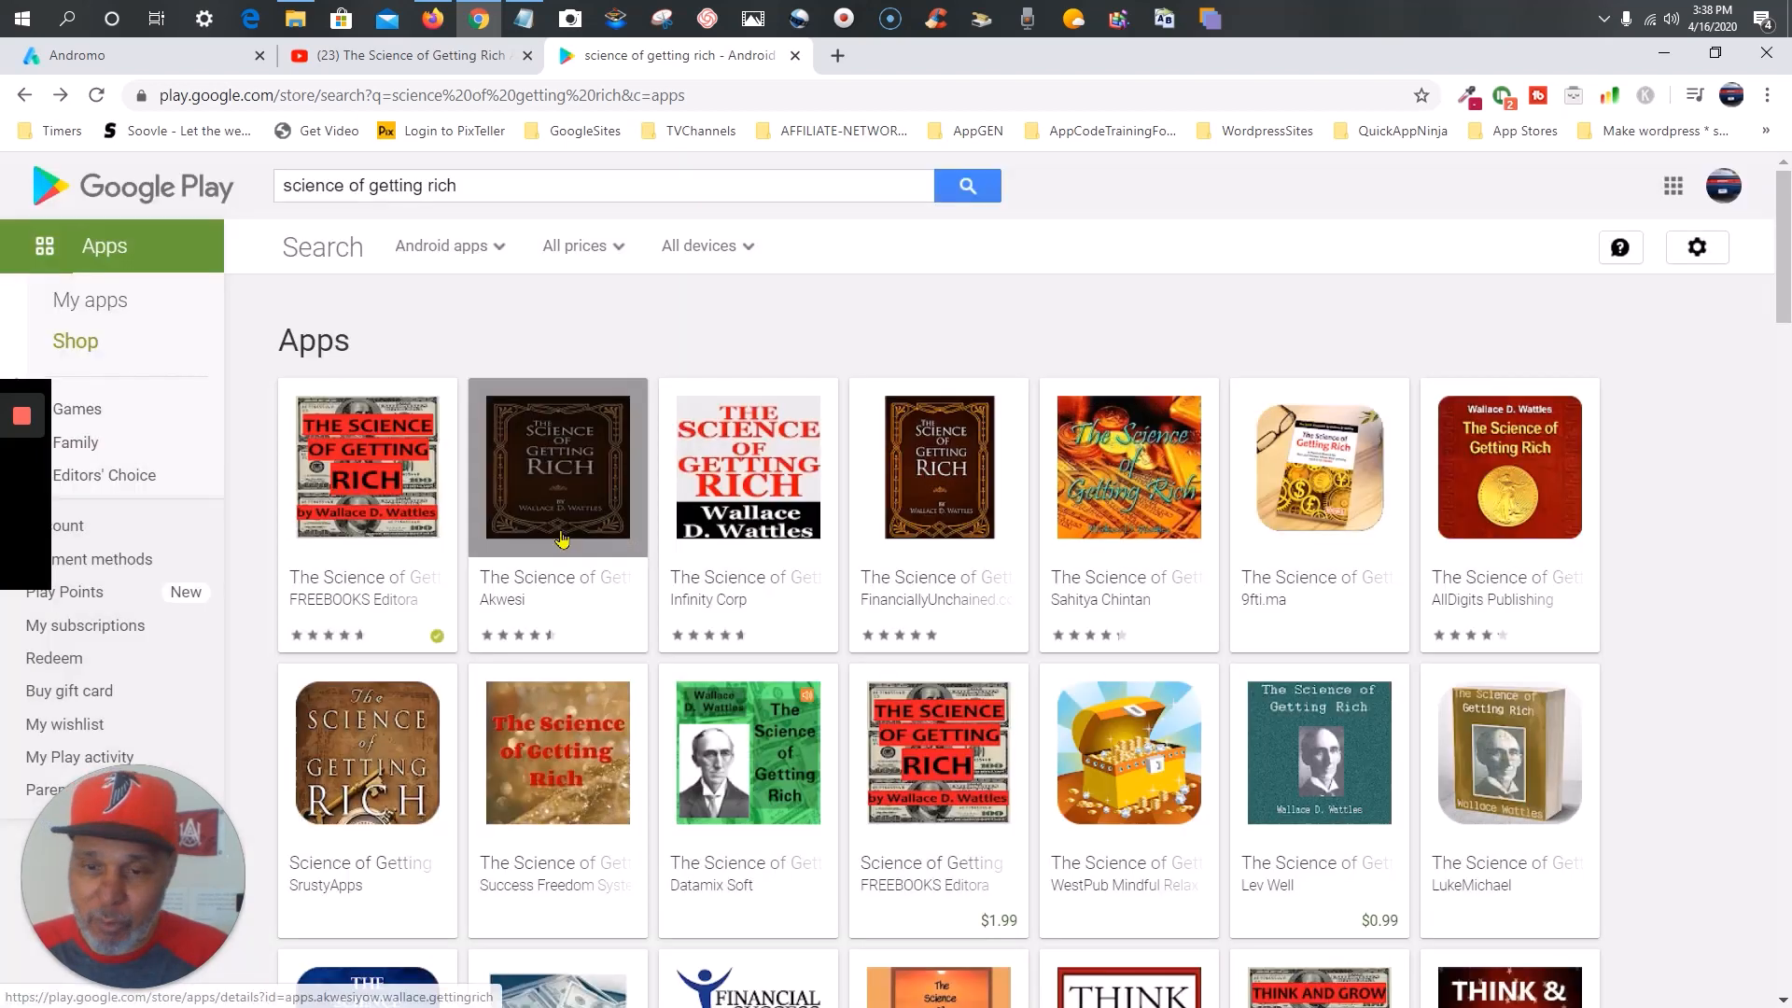
- Open the FinanciallyUnchained.com listing of The Science of Getting Rich, read its expanded description and reviews, and return to the results
{"action": "left_click", "coordinate": [965, 583]}
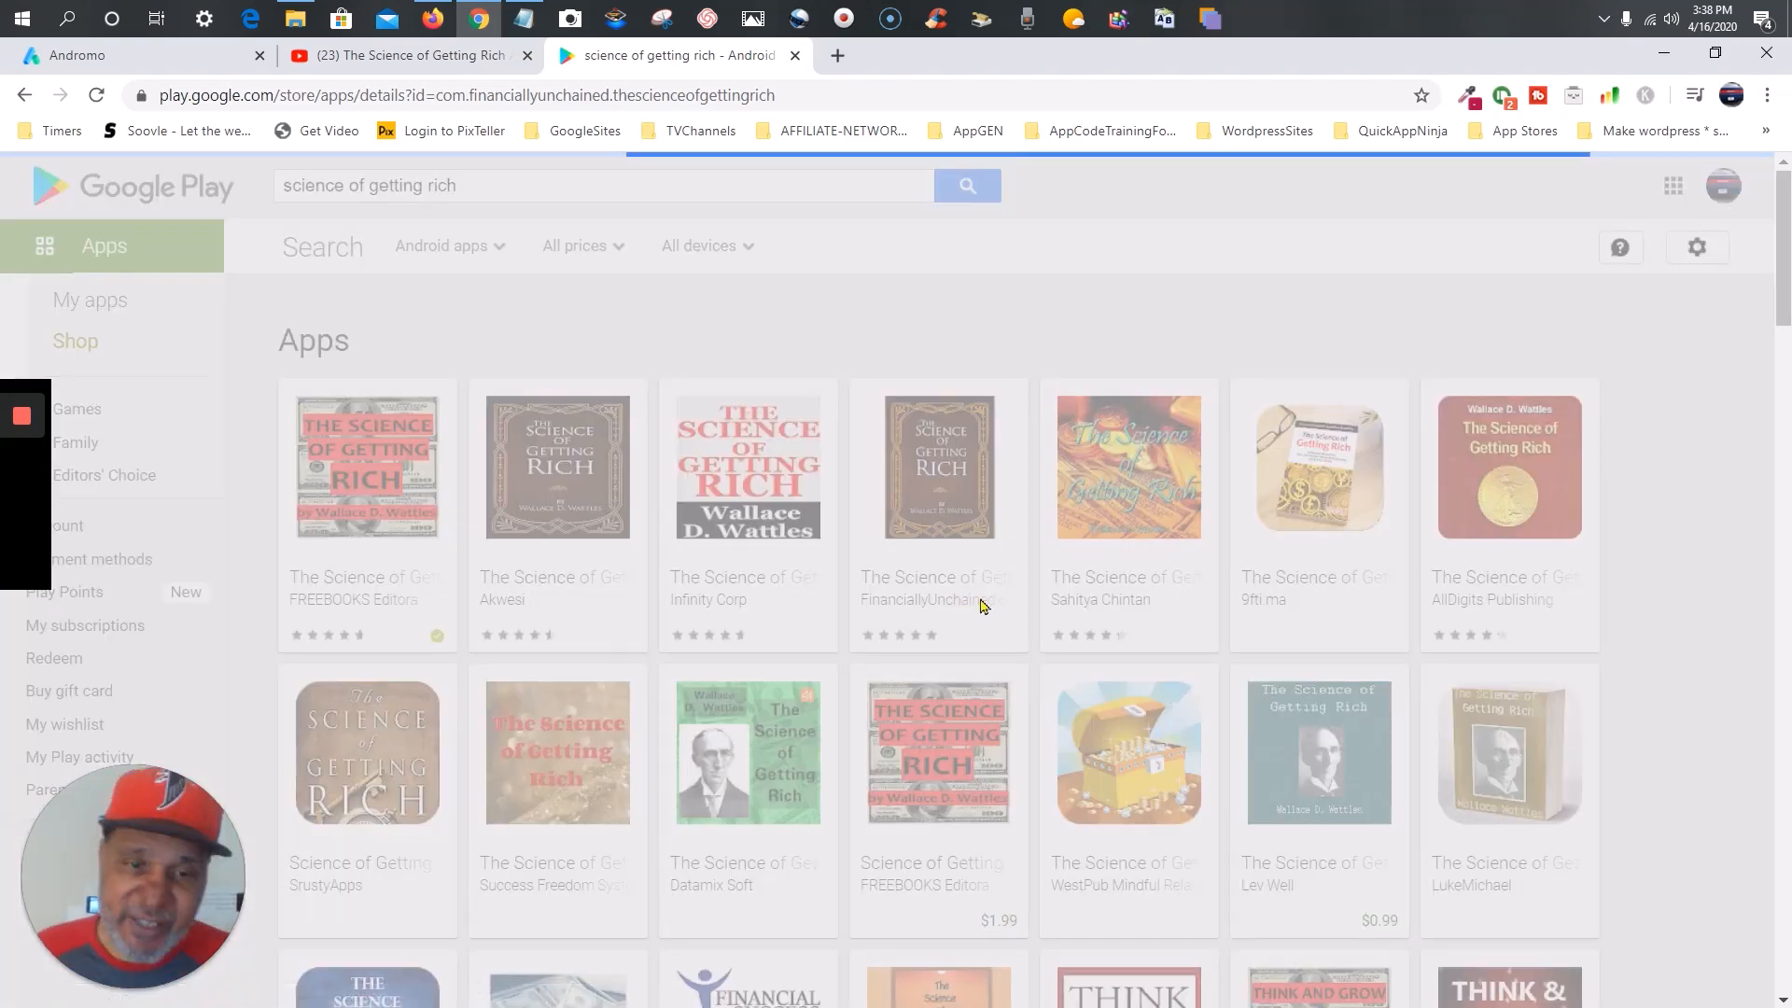
{"action": "scroll", "coordinate": [754, 658], "scroll_direction": "down", "scroll_amount": 2}
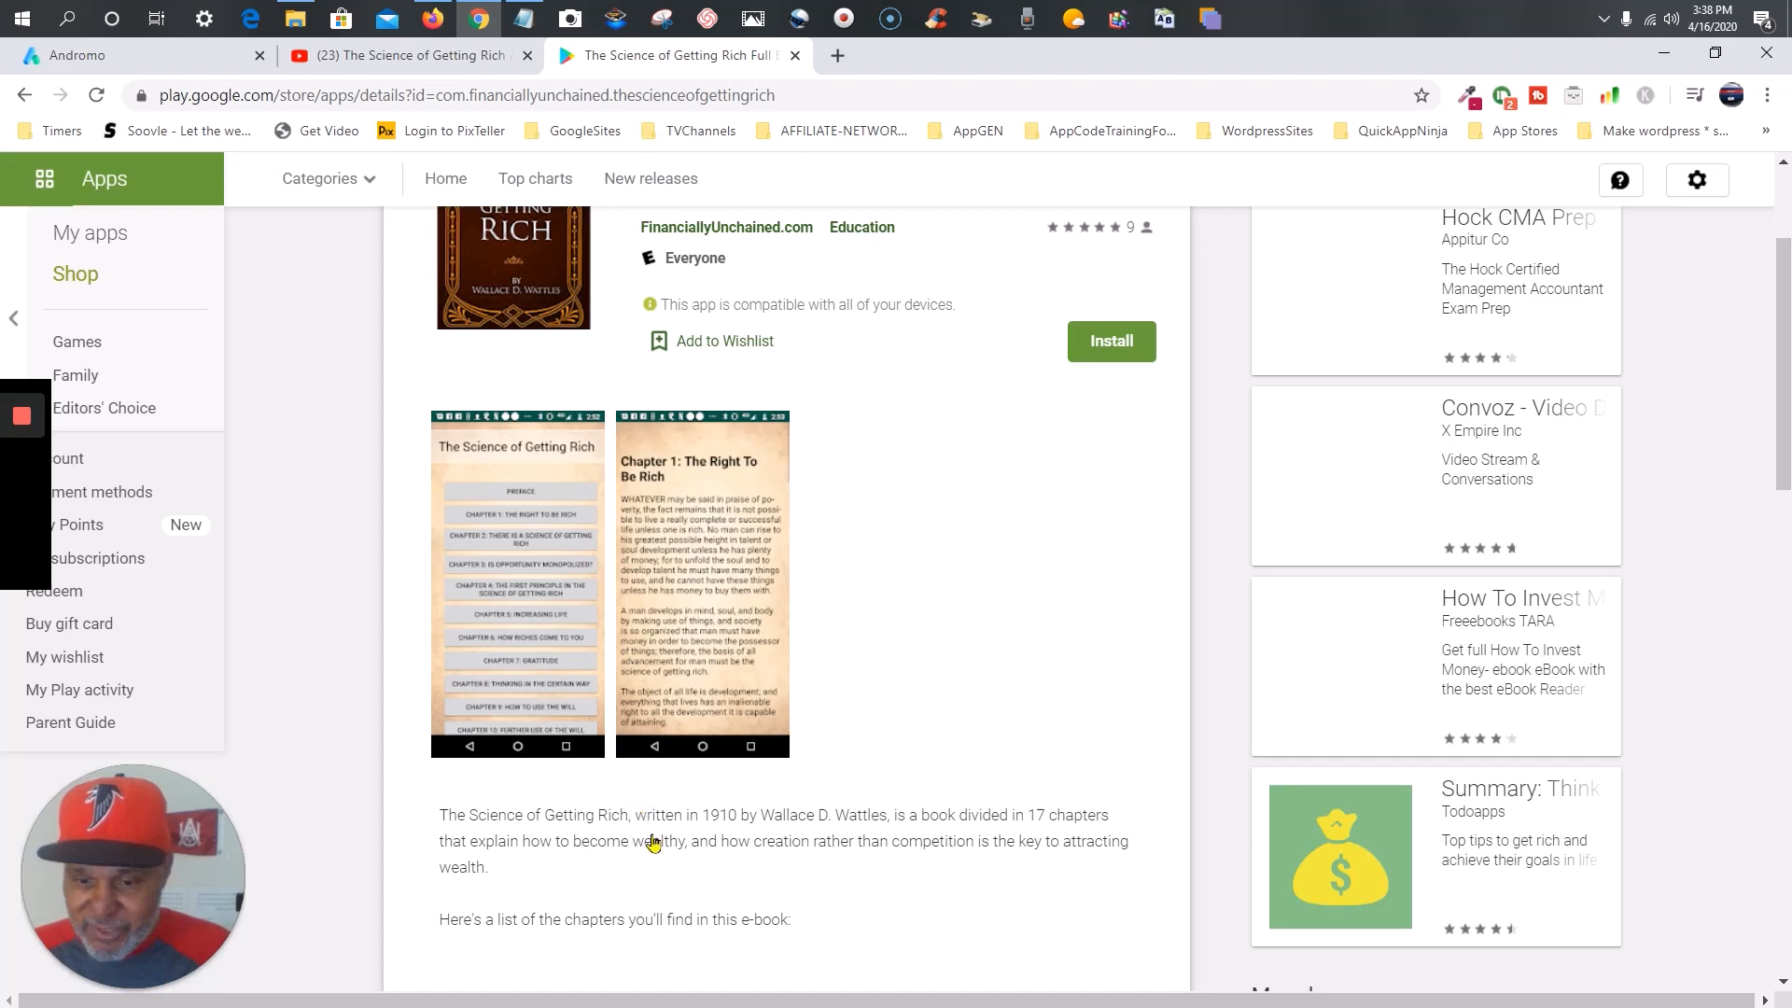
{"action": "scroll", "coordinate": [653, 867], "scroll_direction": "down", "scroll_amount": 2}
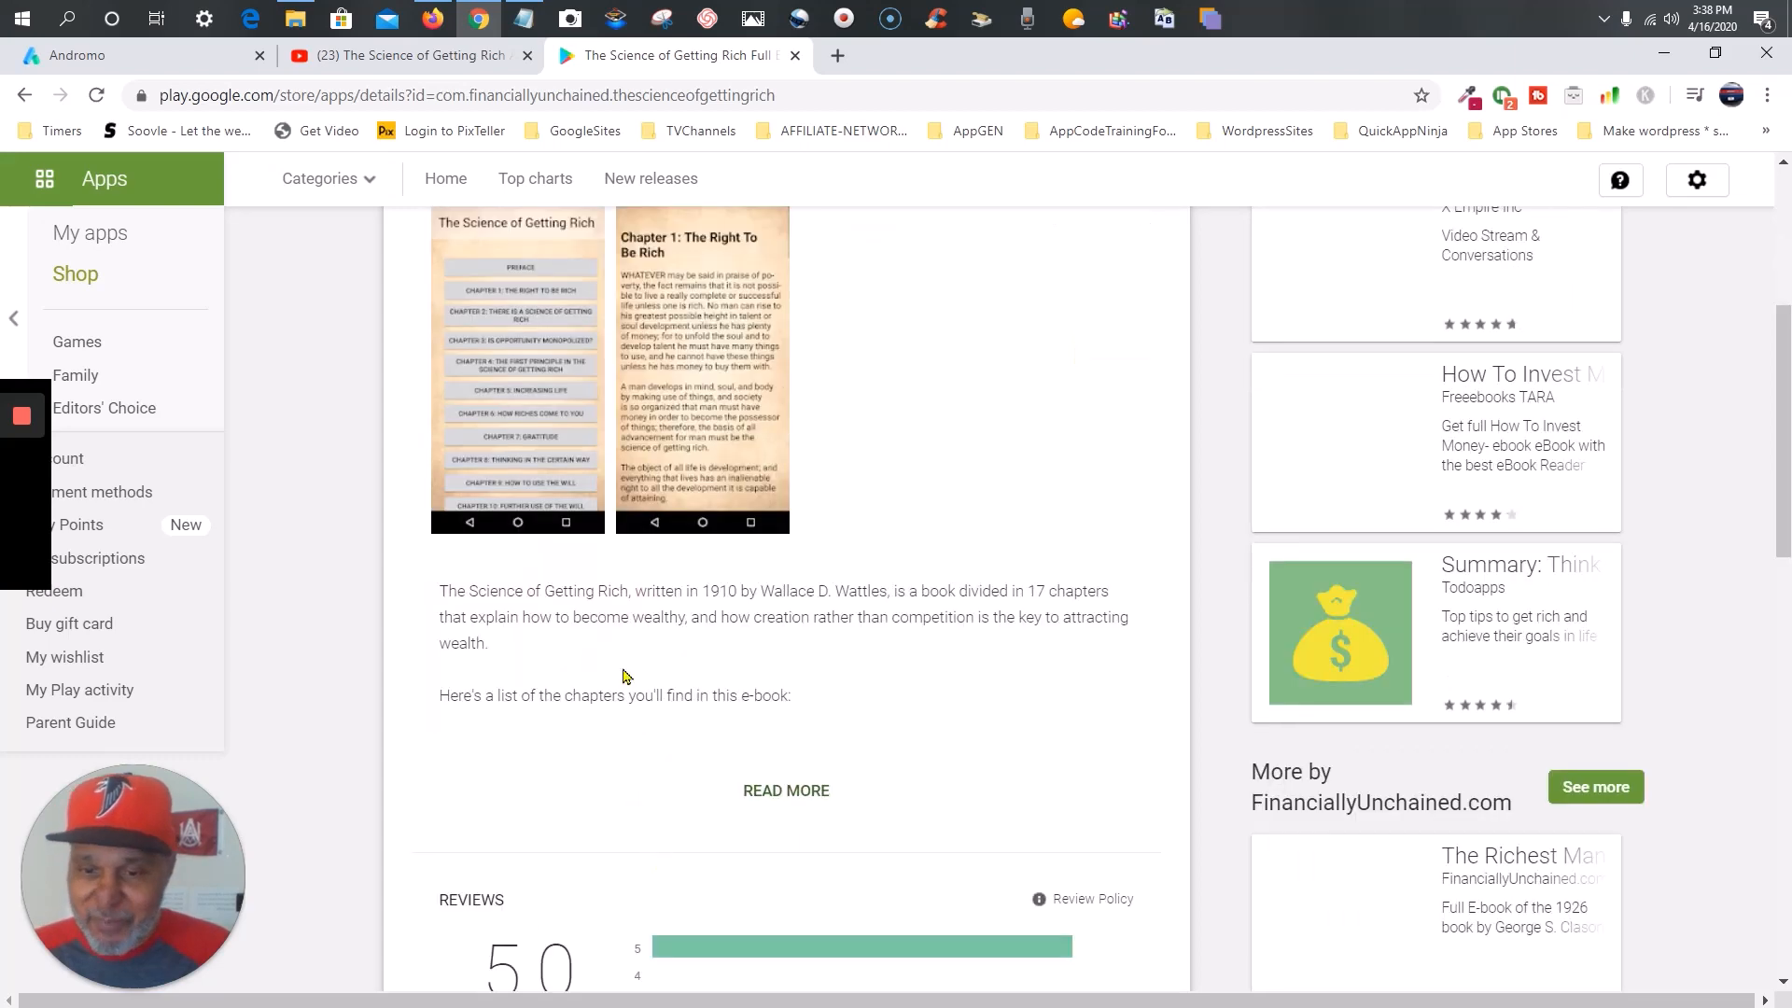
{"action": "left_click", "coordinate": [776, 792]}
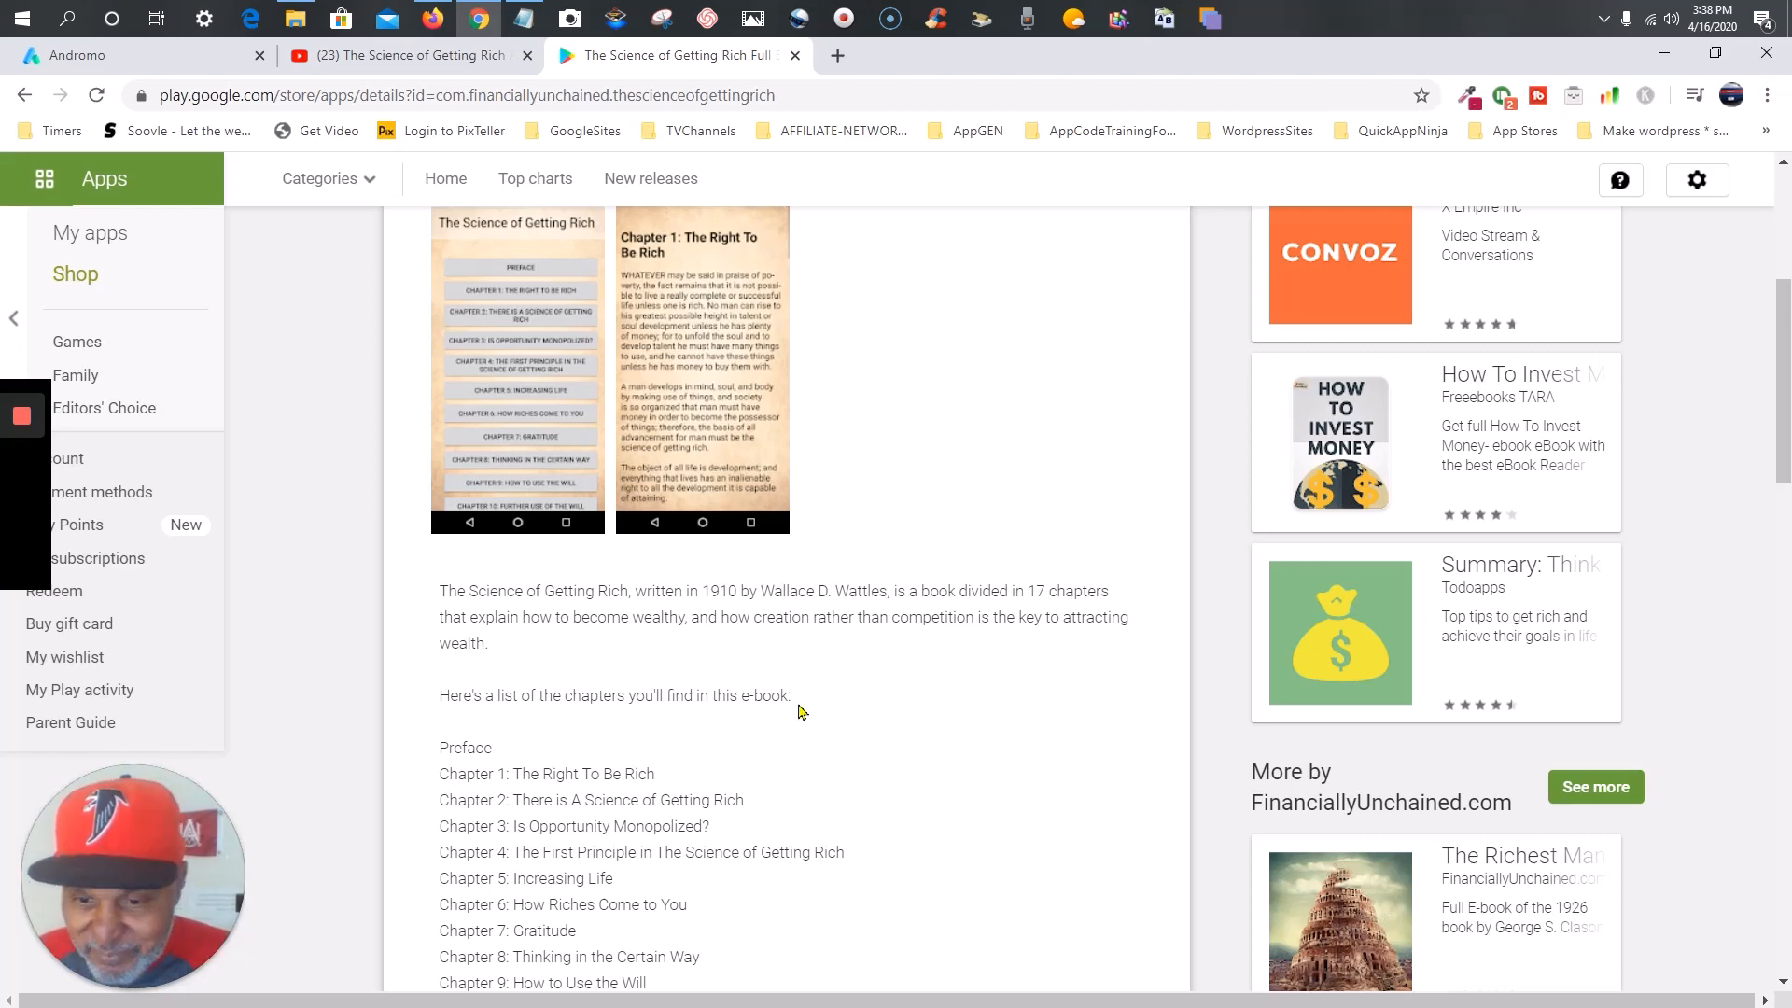
{"action": "scroll", "coordinate": [798, 711], "scroll_direction": "down", "scroll_amount": 9}
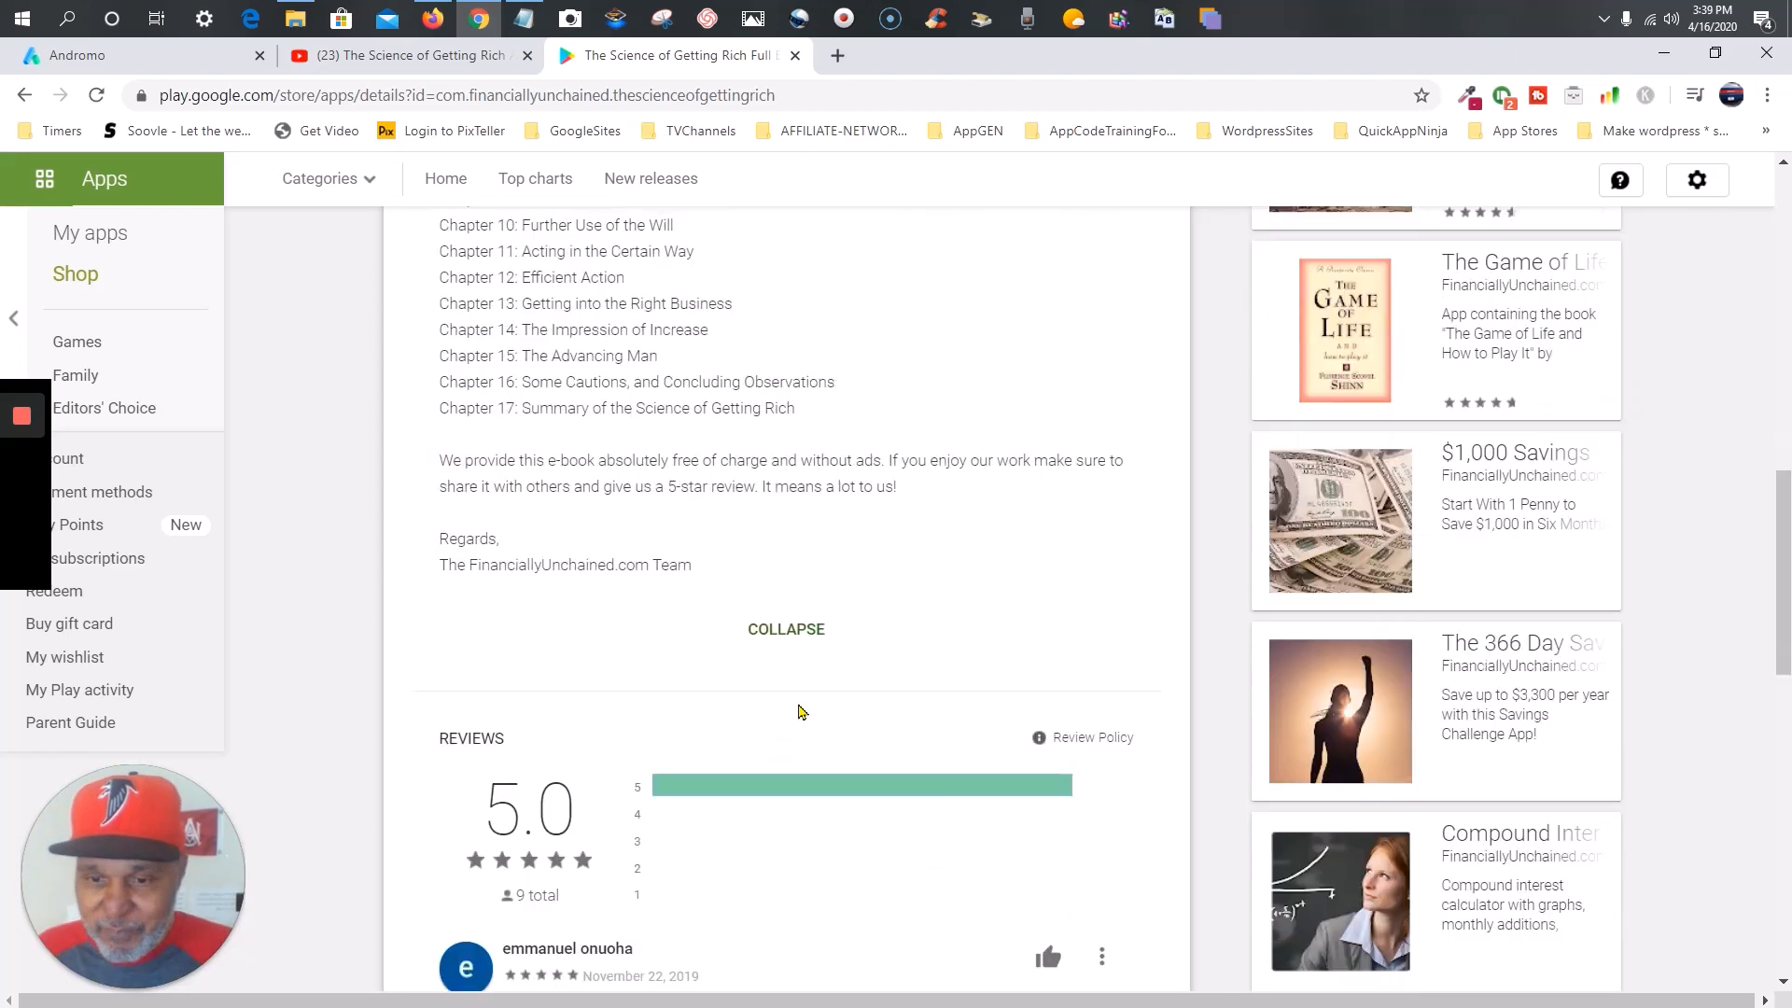
{"action": "scroll", "coordinate": [798, 711], "scroll_direction": "up", "scroll_amount": 7}
{"action": "left_click", "coordinate": [25, 95]}
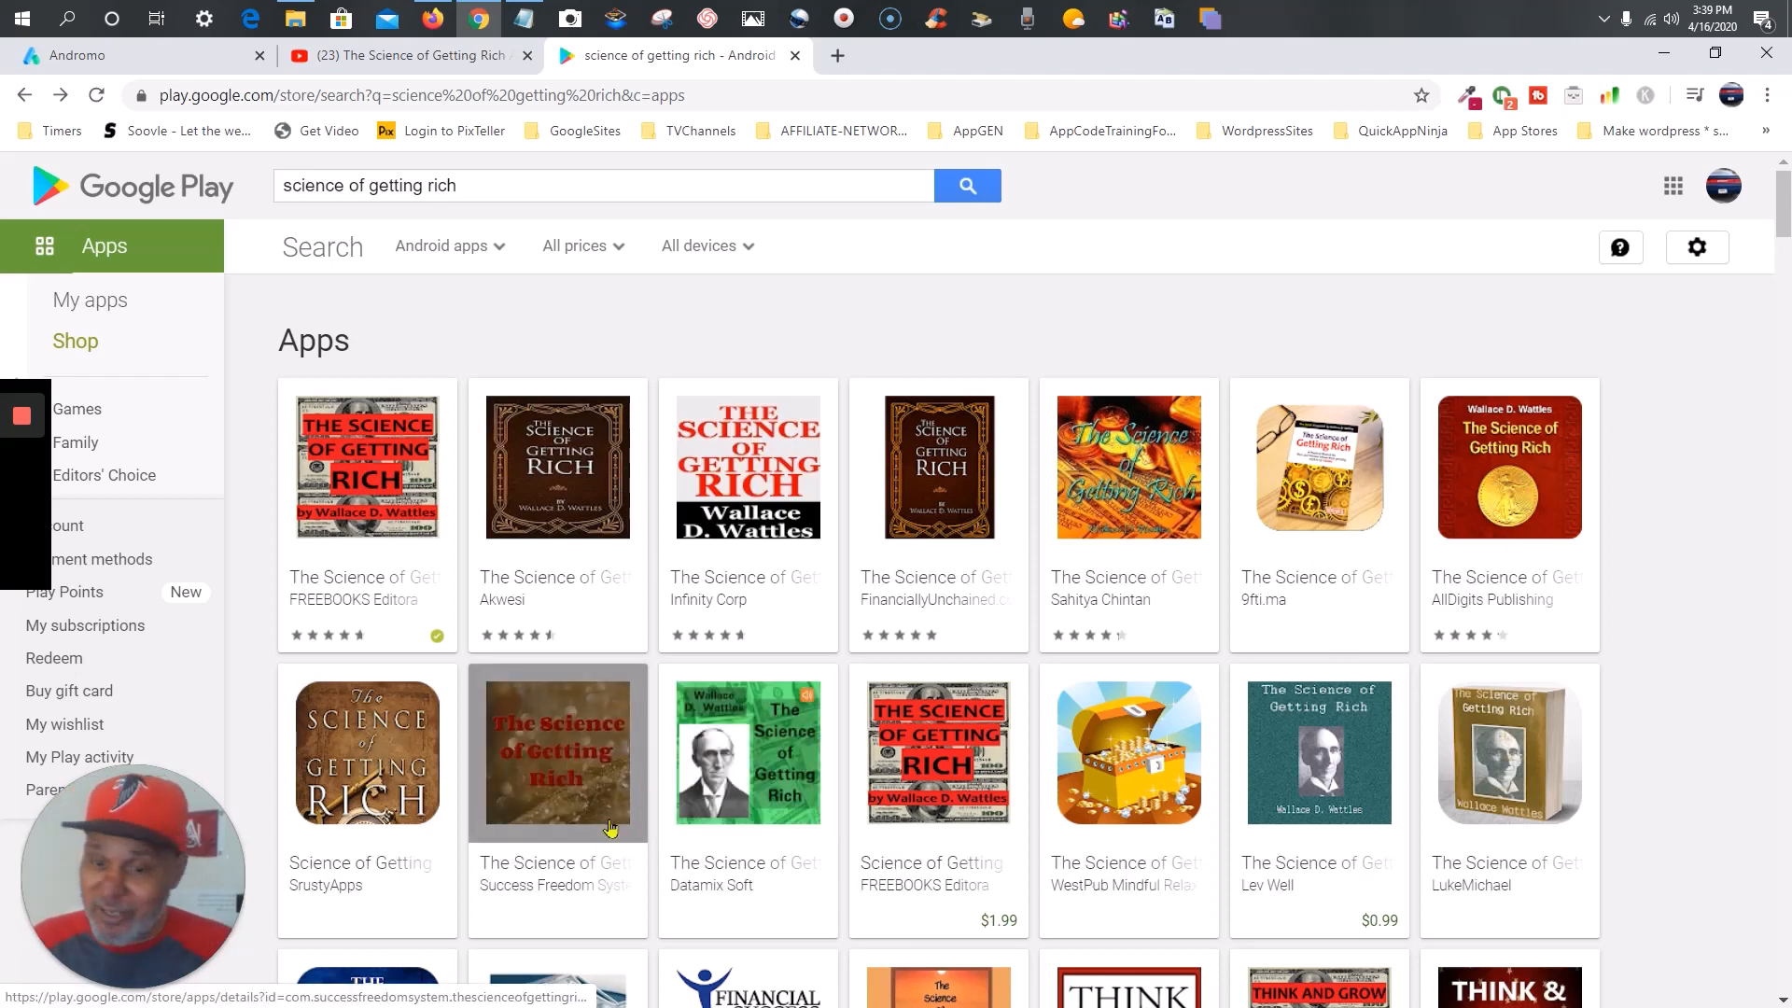
- View the Success Freedom System listing of The Science of Getting Rich with its screenshots and description, and return to the results
{"action": "left_click", "coordinate": [576, 858]}
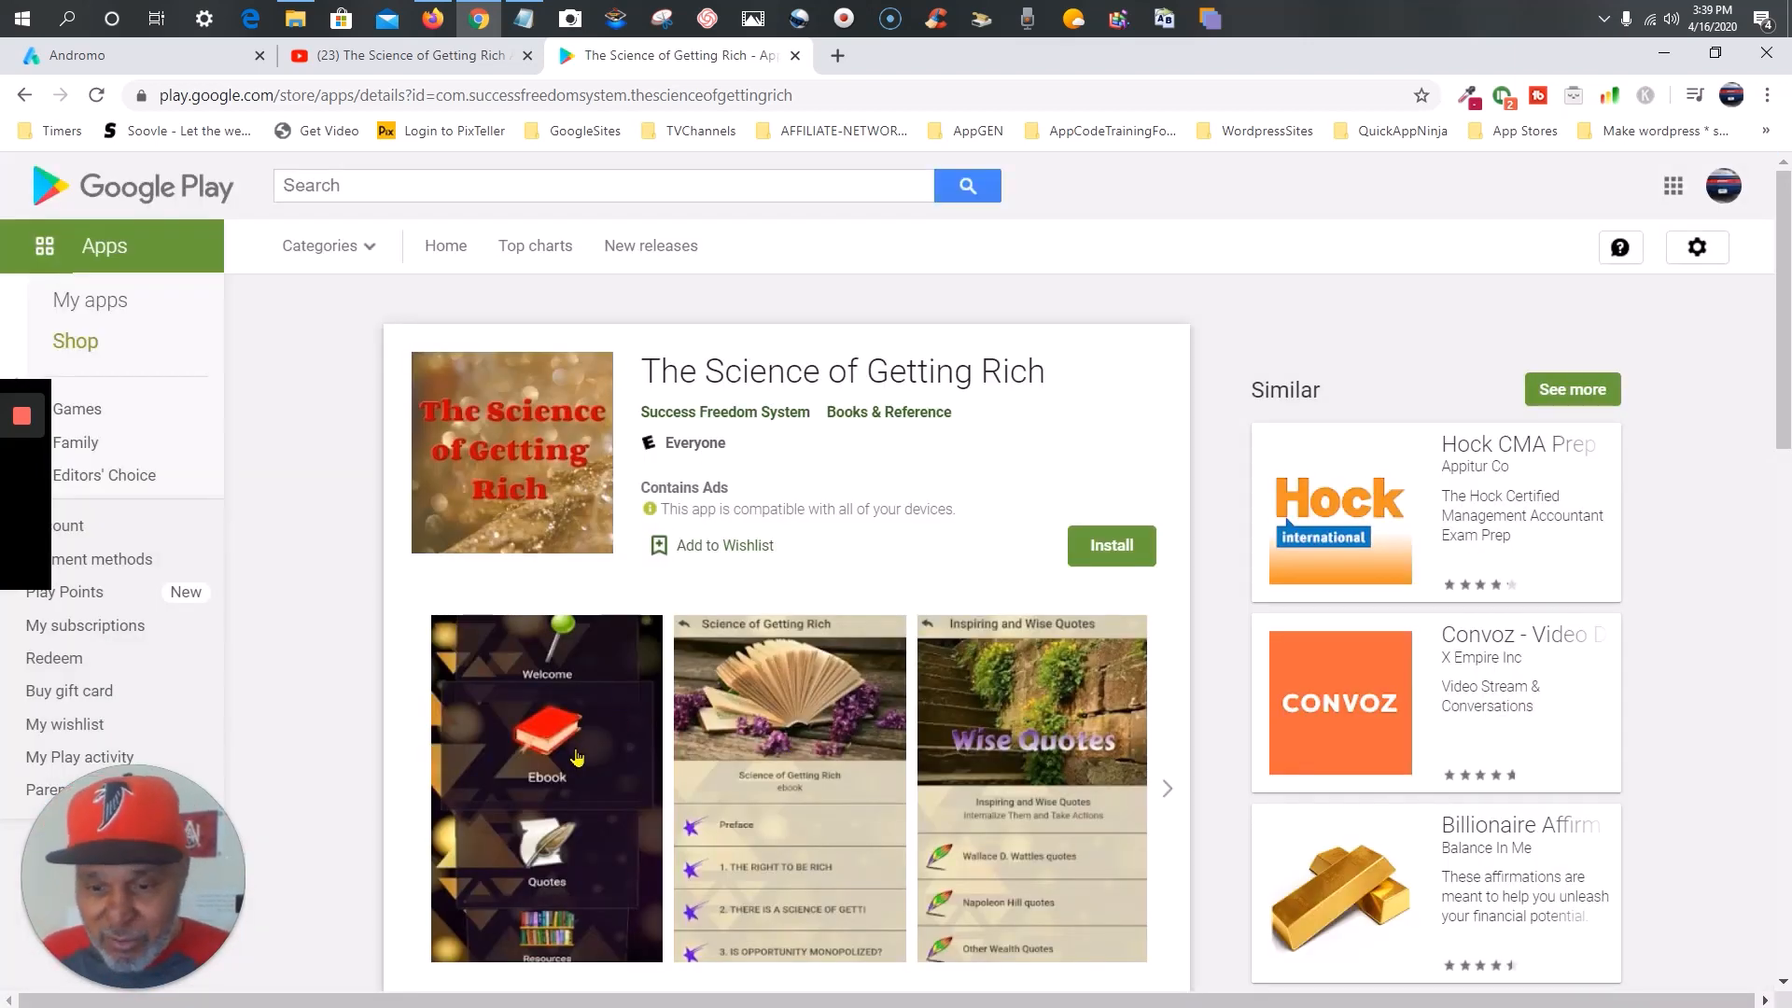
{"action": "scroll", "coordinate": [577, 758], "scroll_direction": "down", "scroll_amount": 2}
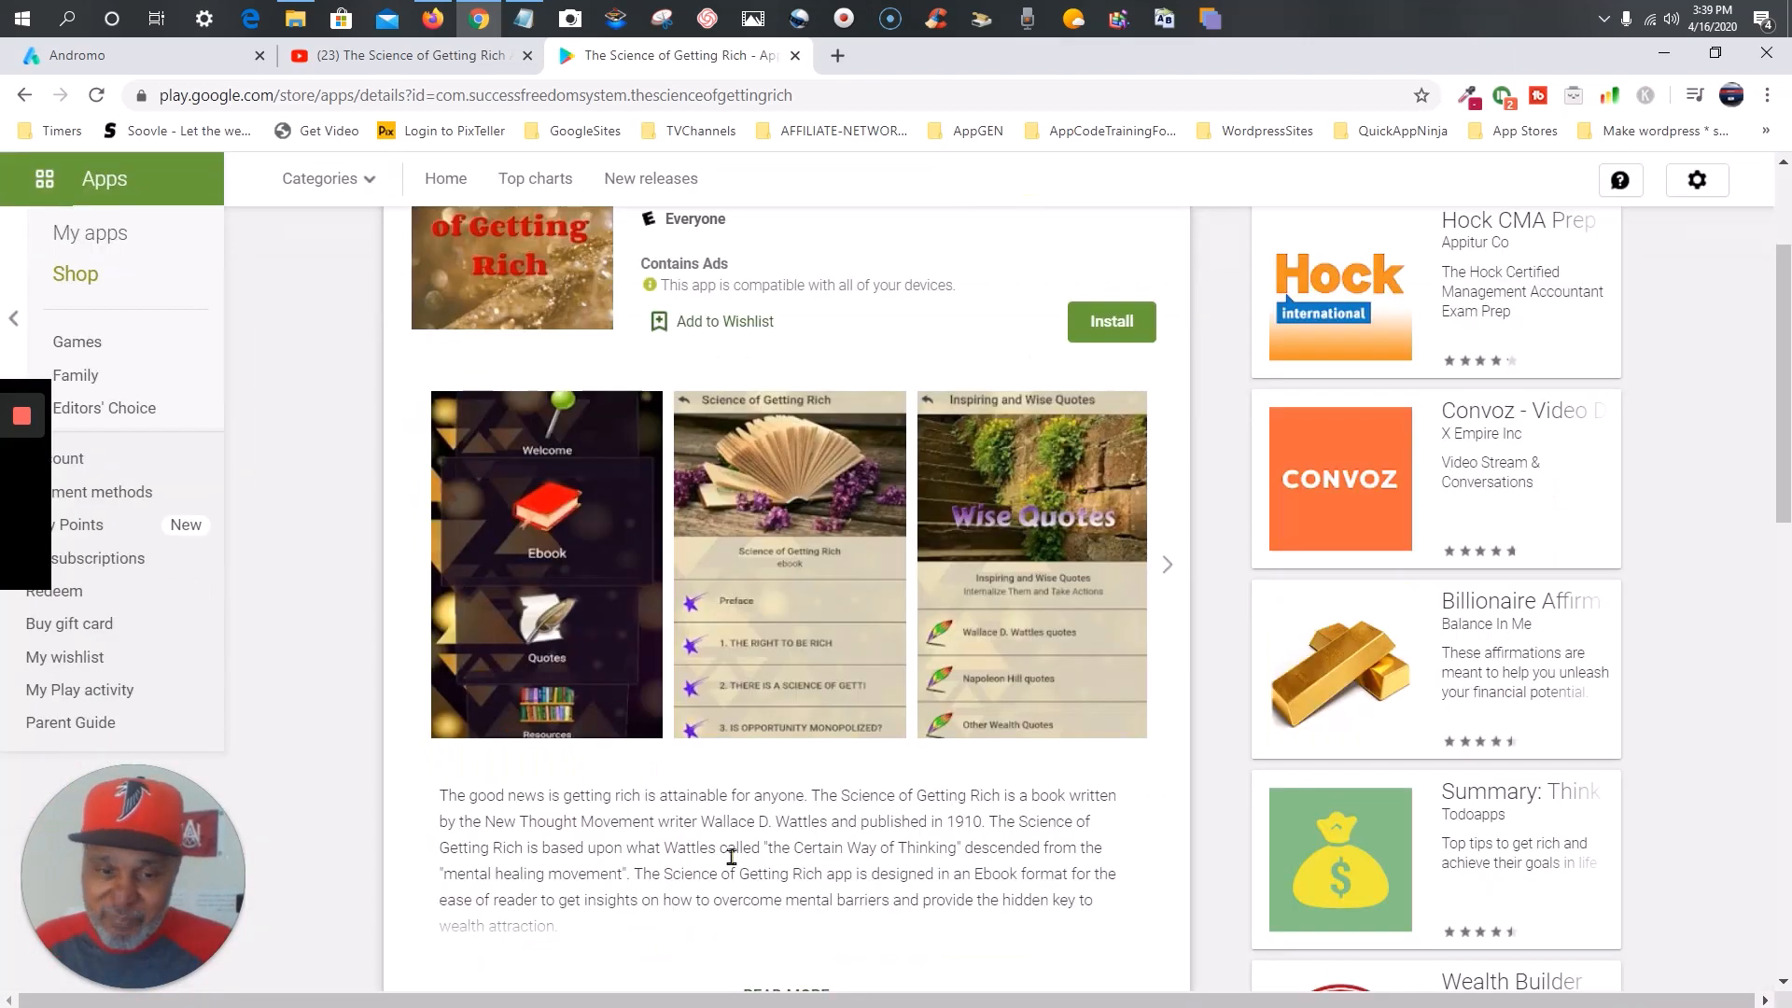
{"action": "scroll", "coordinate": [733, 856], "scroll_direction": "down", "scroll_amount": 2}
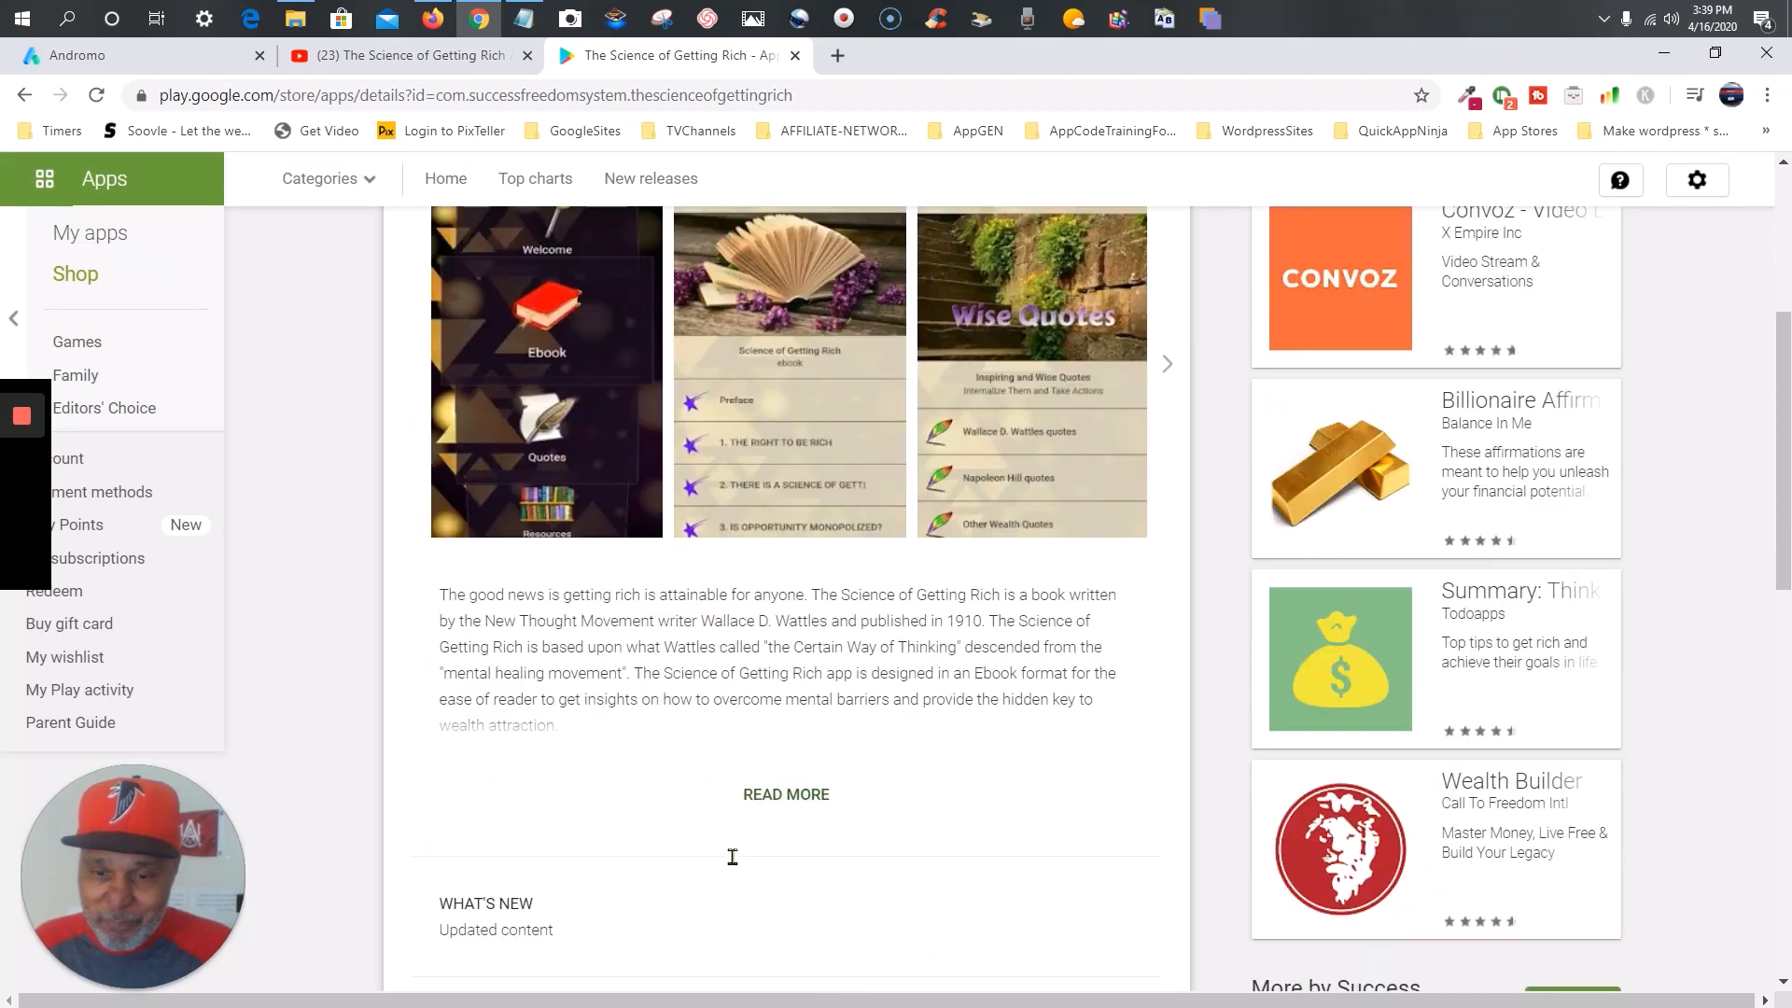
{"action": "scroll", "coordinate": [825, 487], "scroll_direction": "up", "scroll_amount": 4}
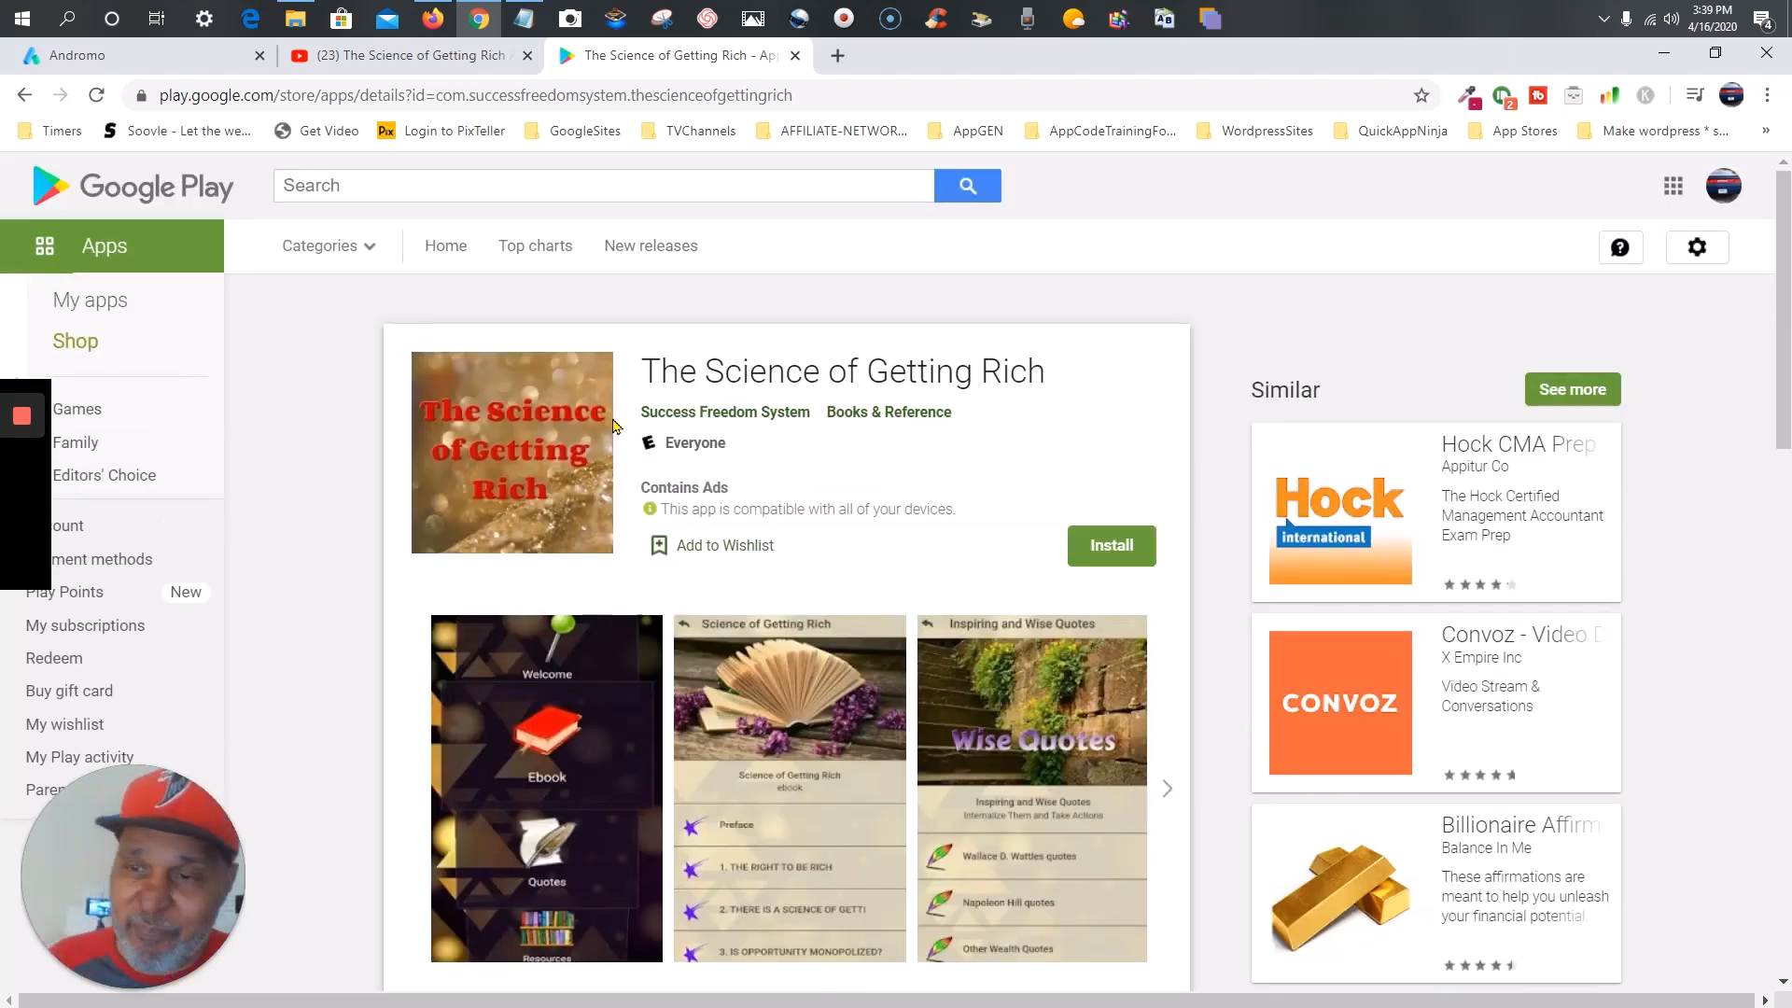
{"action": "left_click", "coordinate": [23, 96]}
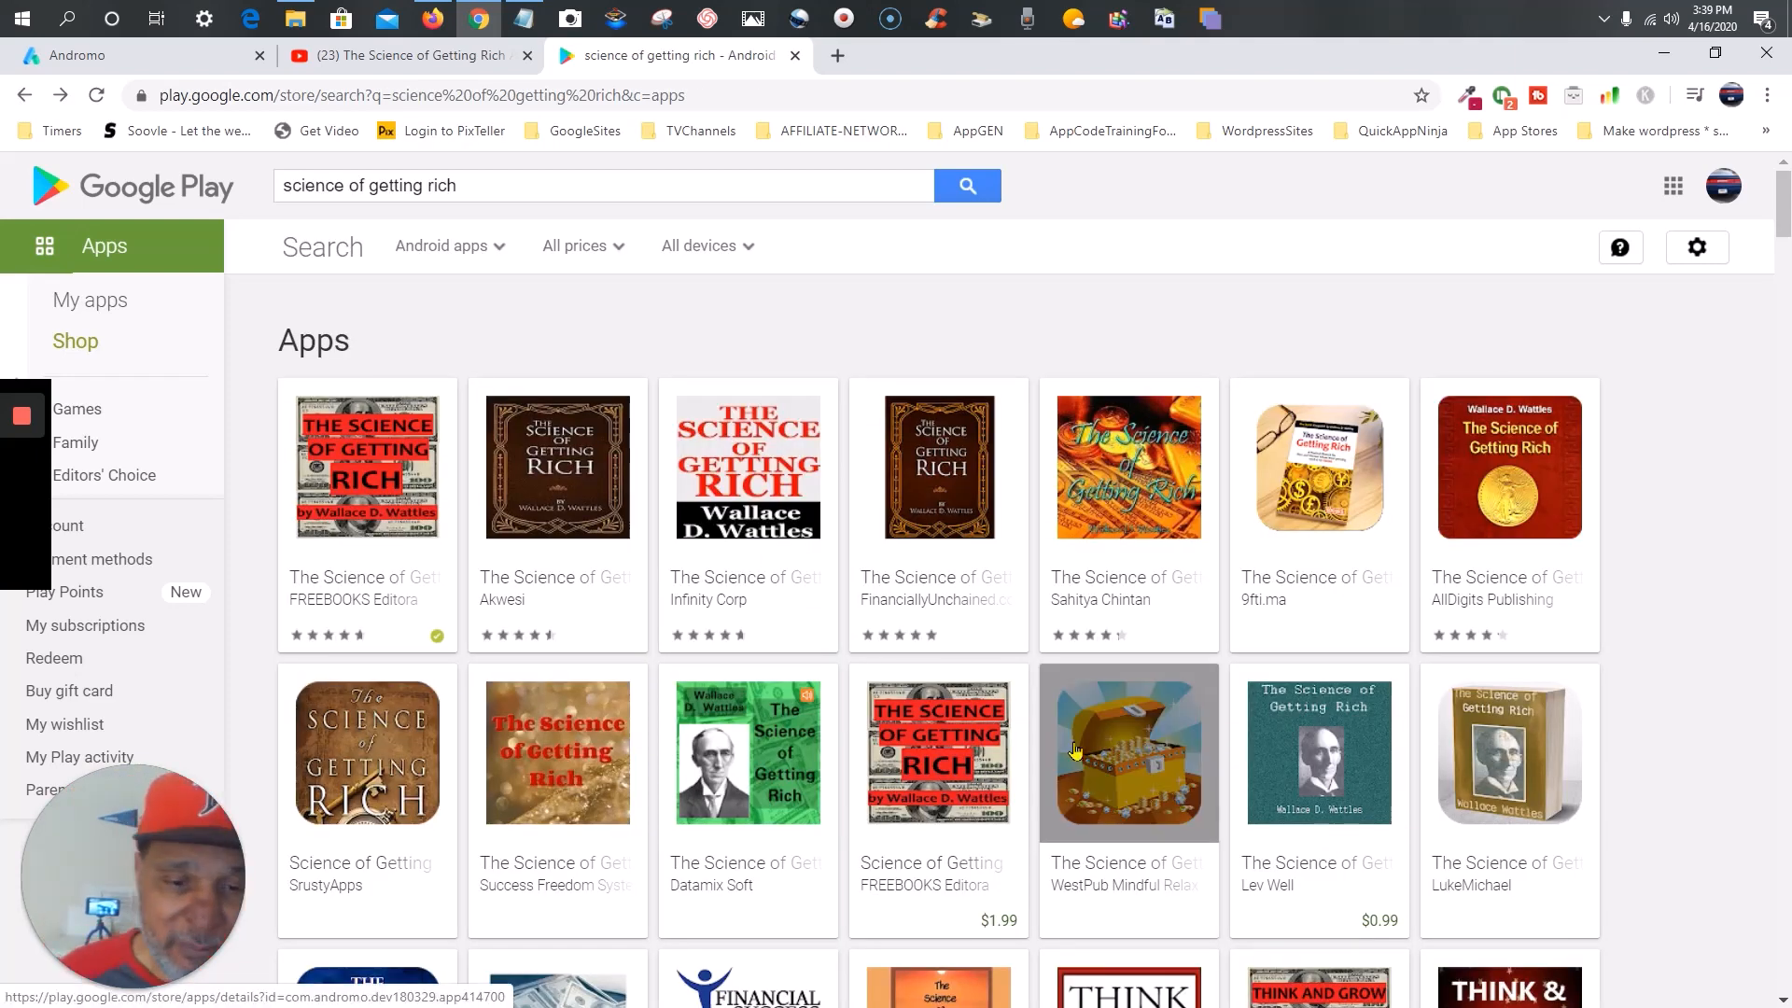
- Browse further through the search results and open the Audiobook Think And Grow Rich Free listing by RE Team Public Entertainment
{"action": "scroll", "coordinate": [1075, 750], "scroll_direction": "down", "scroll_amount": 7}
{"action": "scroll", "coordinate": [1036, 718], "scroll_direction": "down", "scroll_amount": 3}
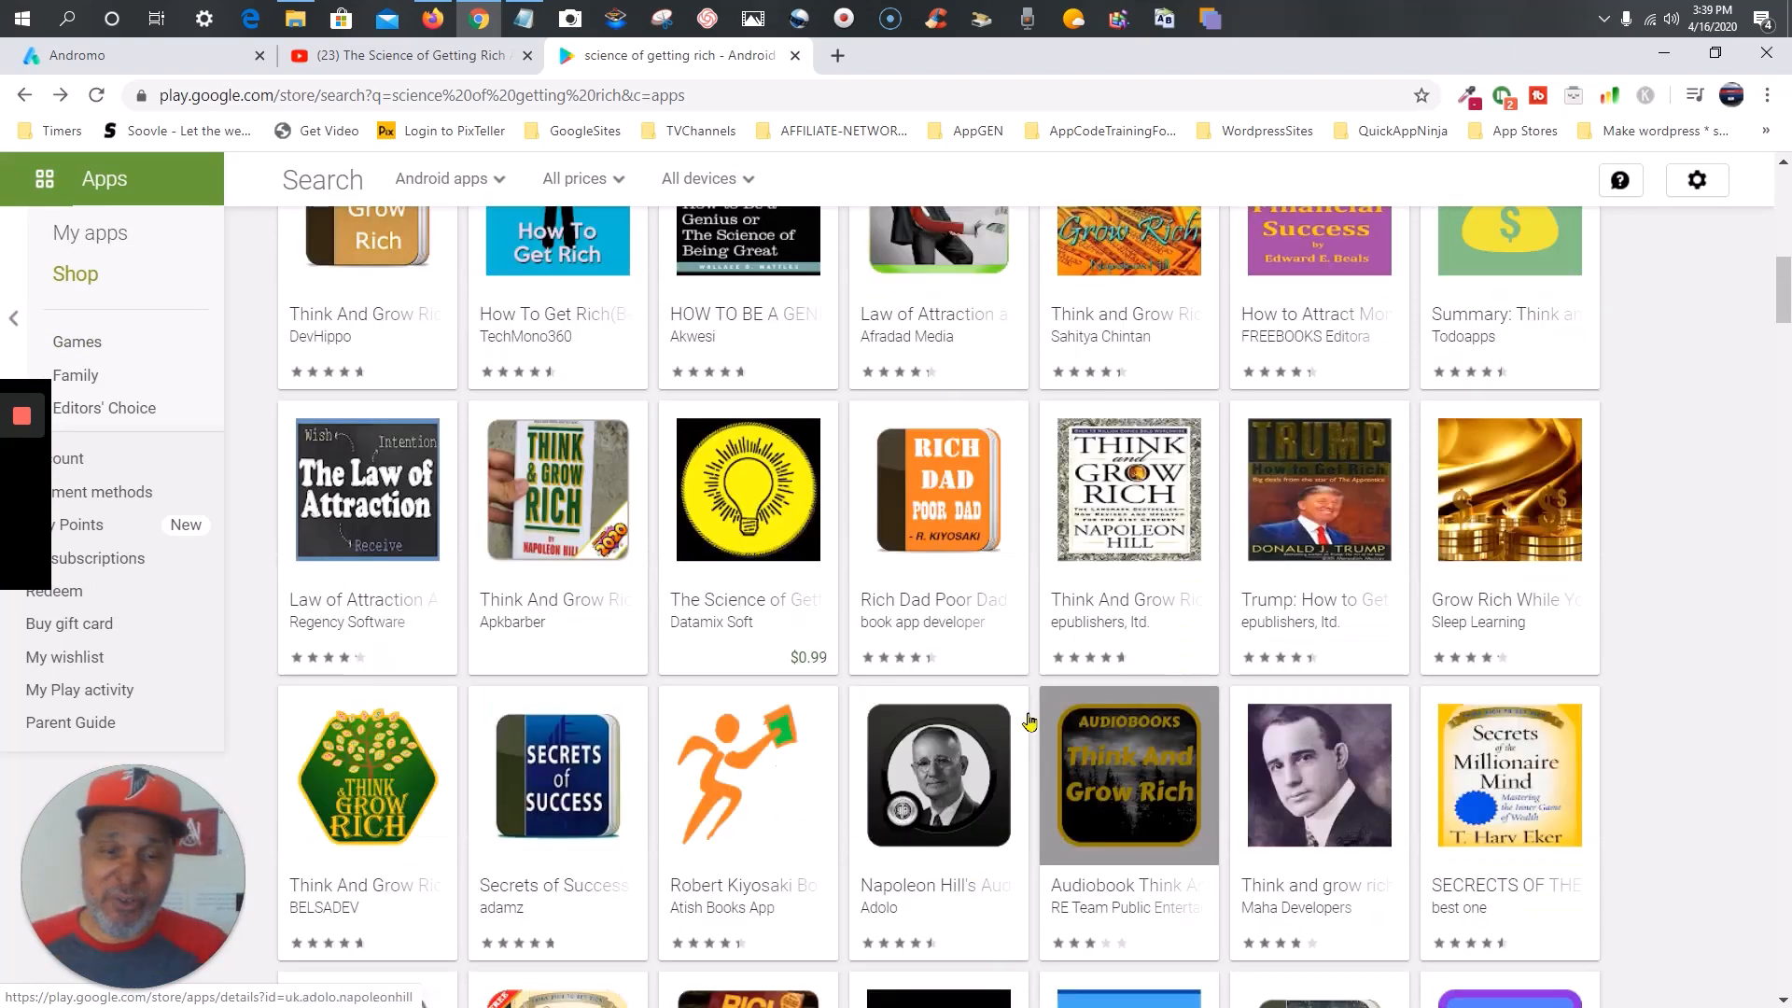
{"action": "scroll", "coordinate": [1033, 712], "scroll_direction": "down", "scroll_amount": 1}
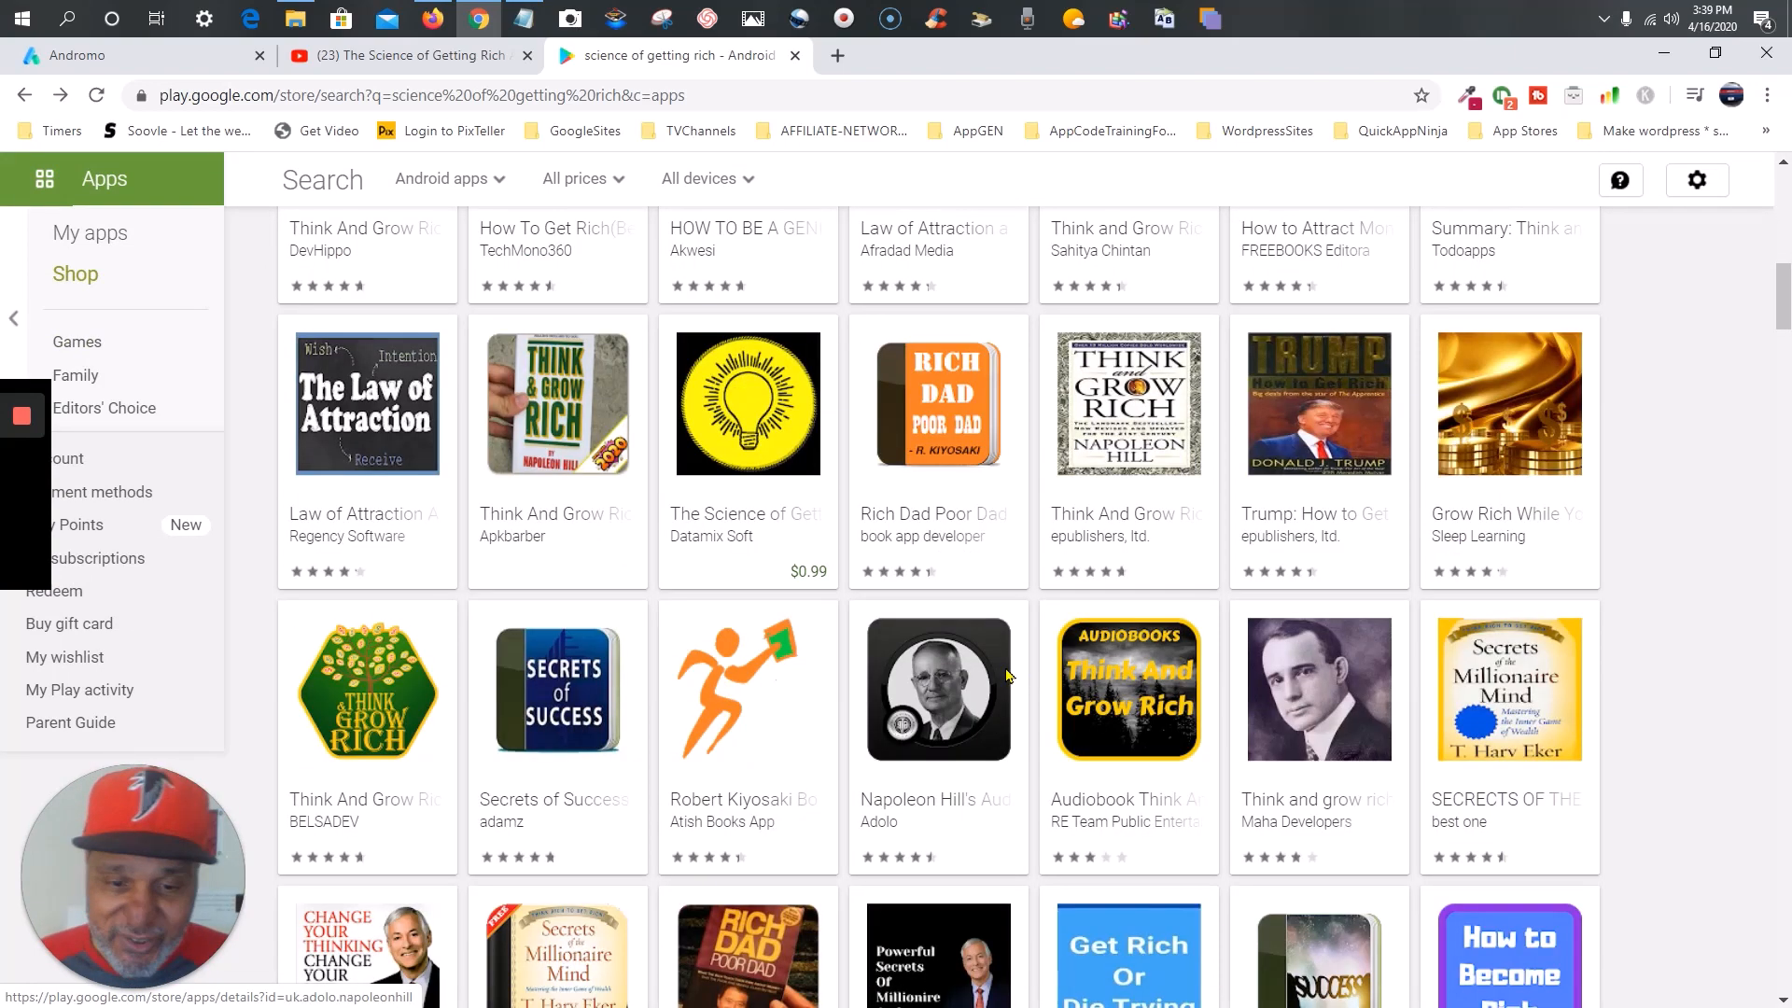
{"action": "scroll", "coordinate": [1008, 675], "scroll_direction": "down", "scroll_amount": 2}
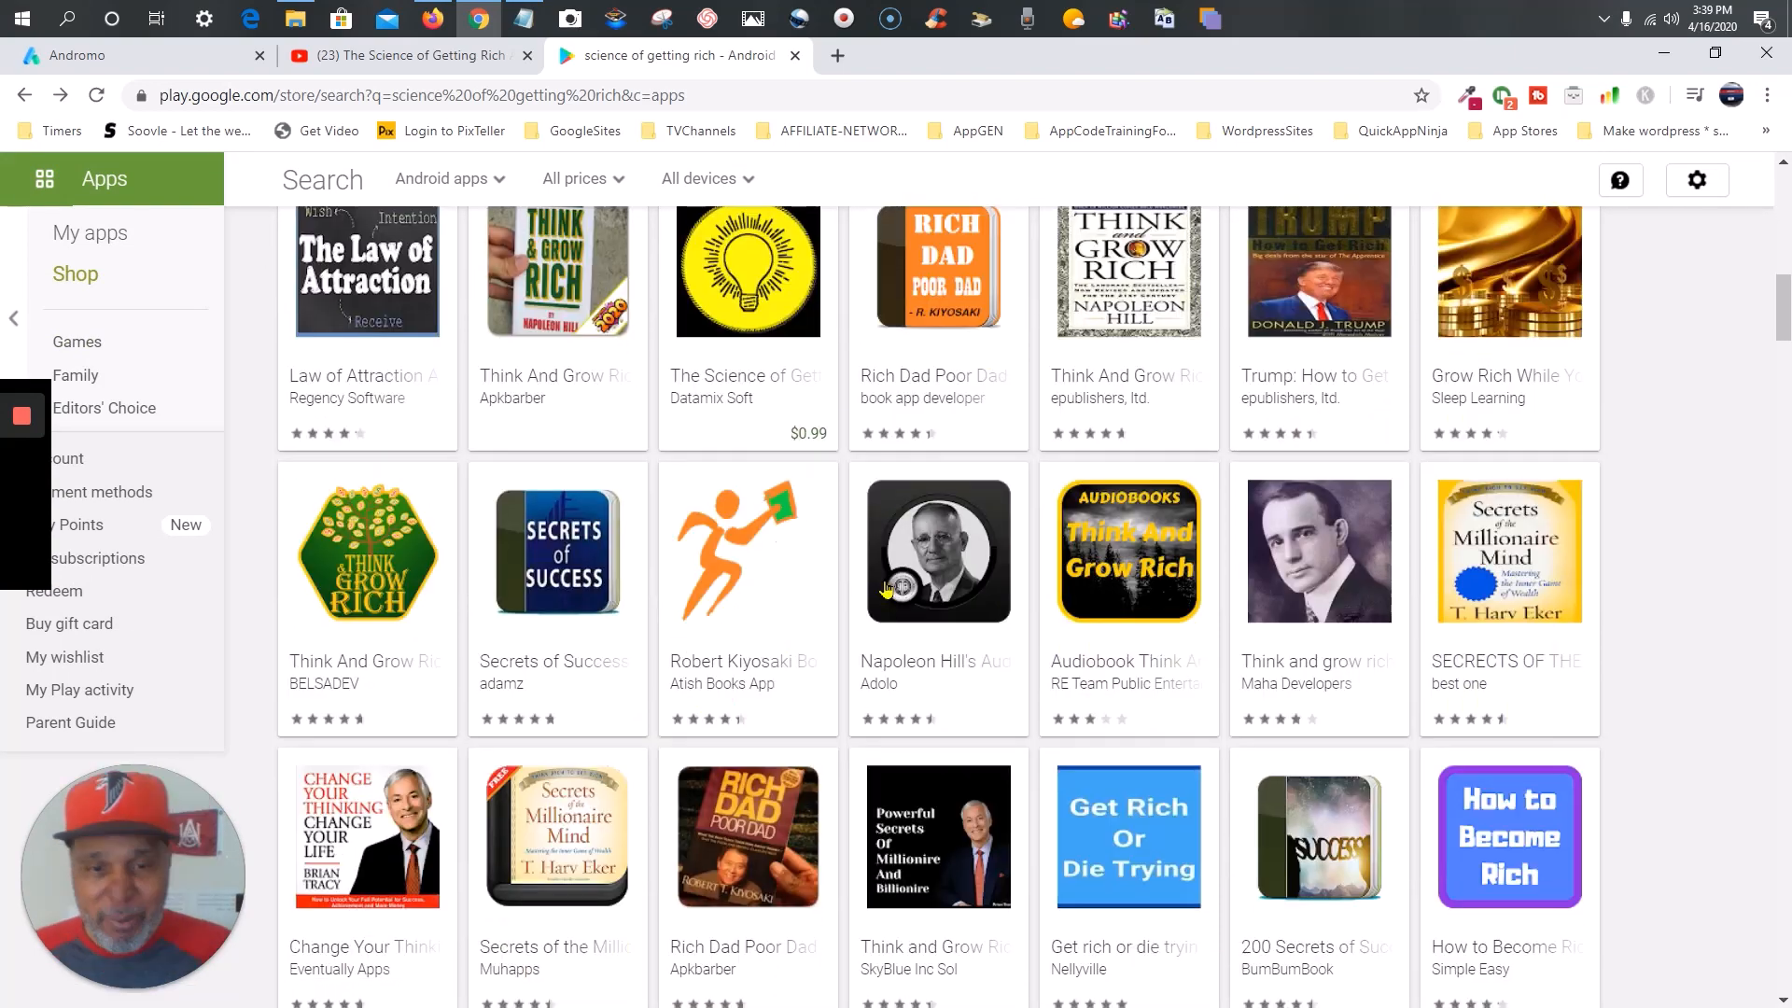
{"action": "left_click", "coordinate": [1135, 669]}
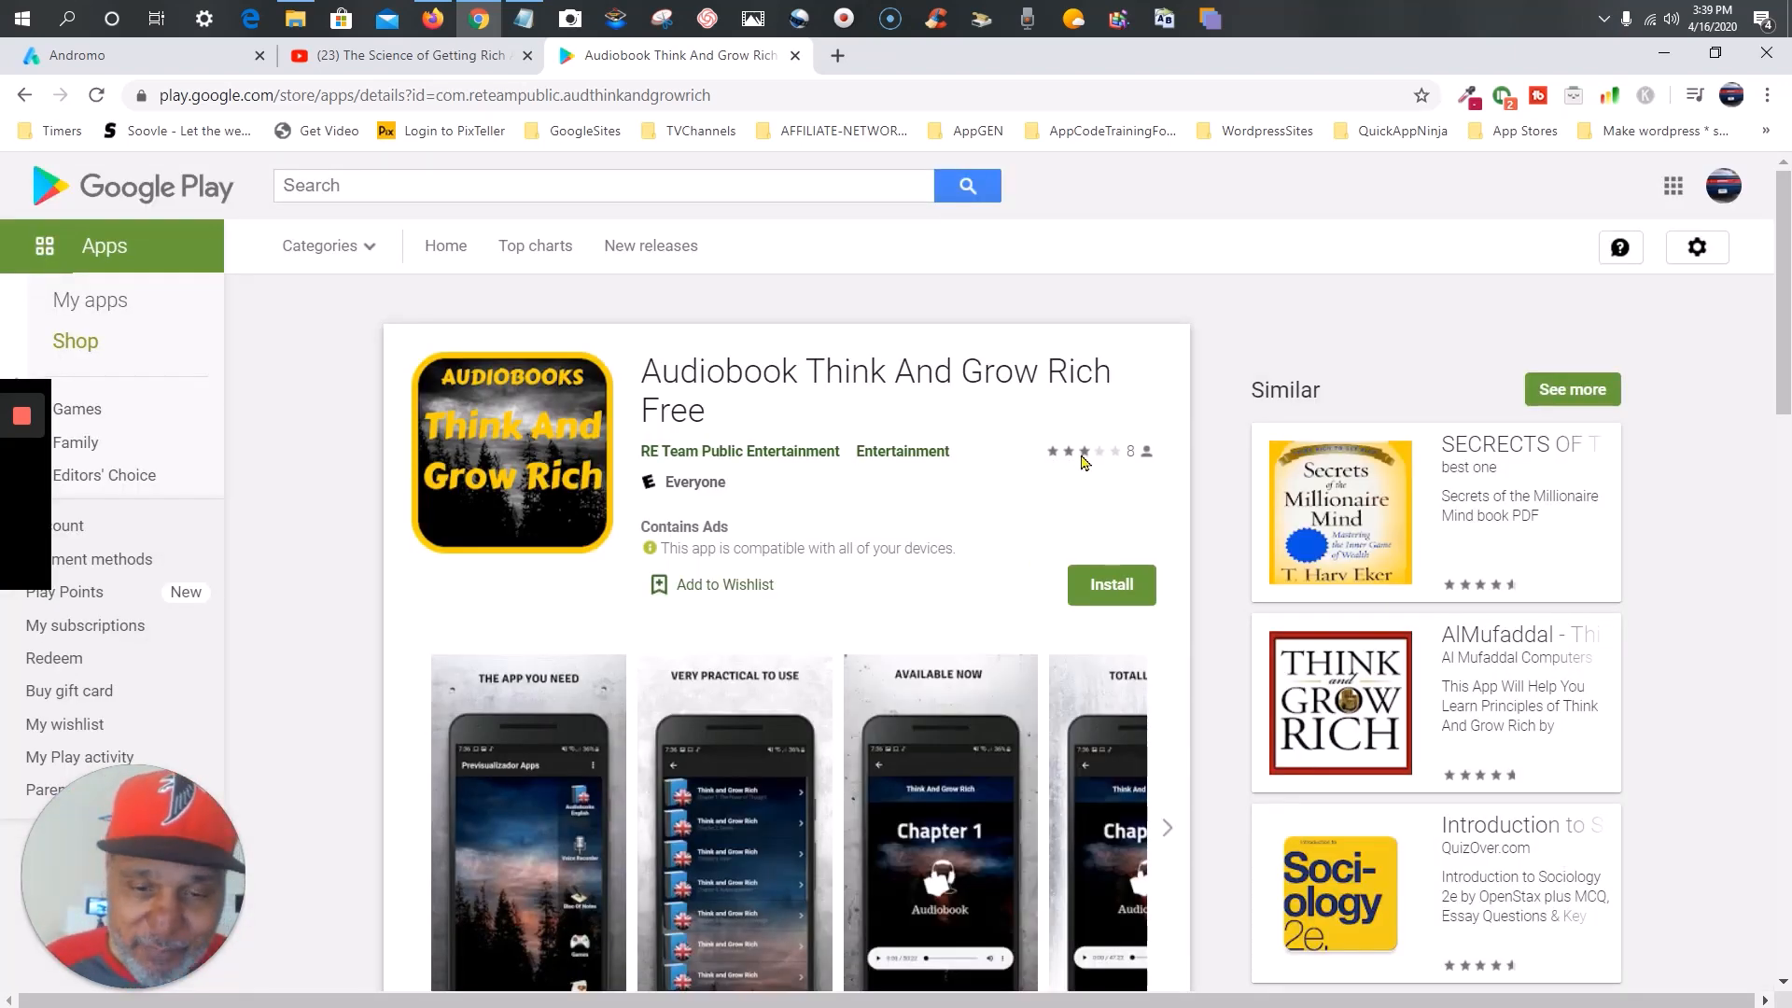
- Examine the additional information, install figures and user reviews of Audiobook Think And Grow Rich Free
{"action": "scroll", "coordinate": [1049, 467], "scroll_direction": "down", "scroll_amount": 15}
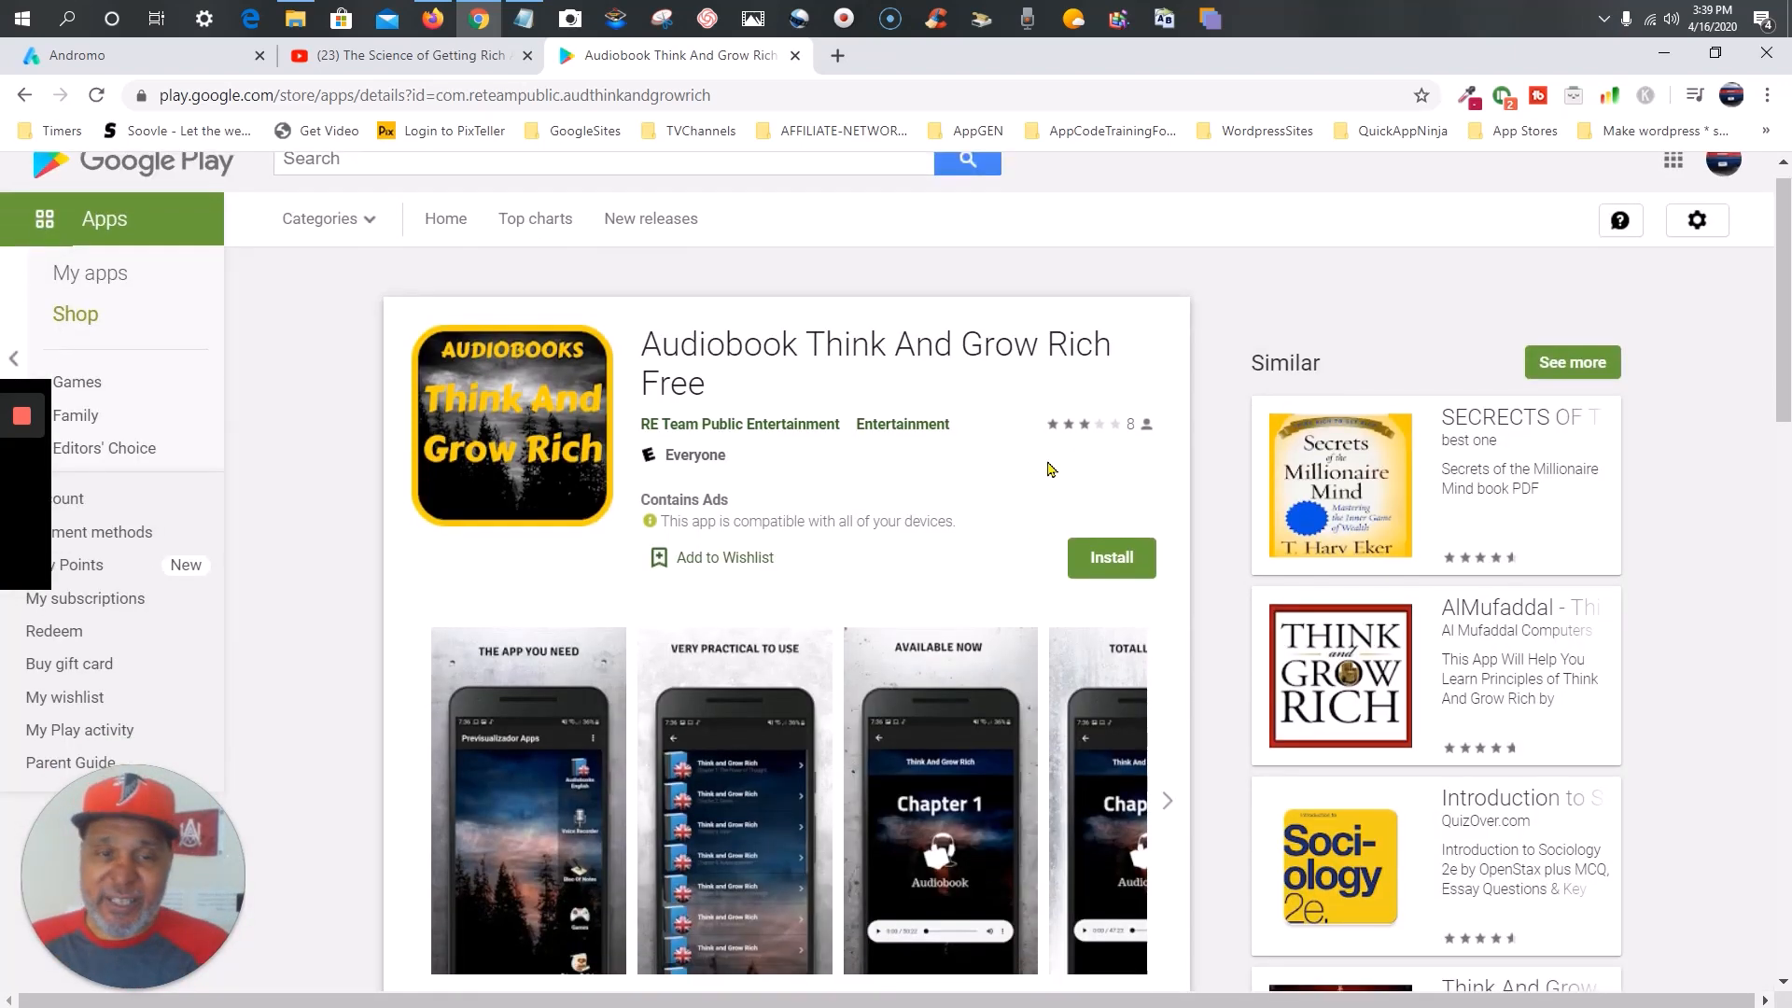
{"action": "scroll", "coordinate": [1037, 512], "scroll_direction": "down", "scroll_amount": 8}
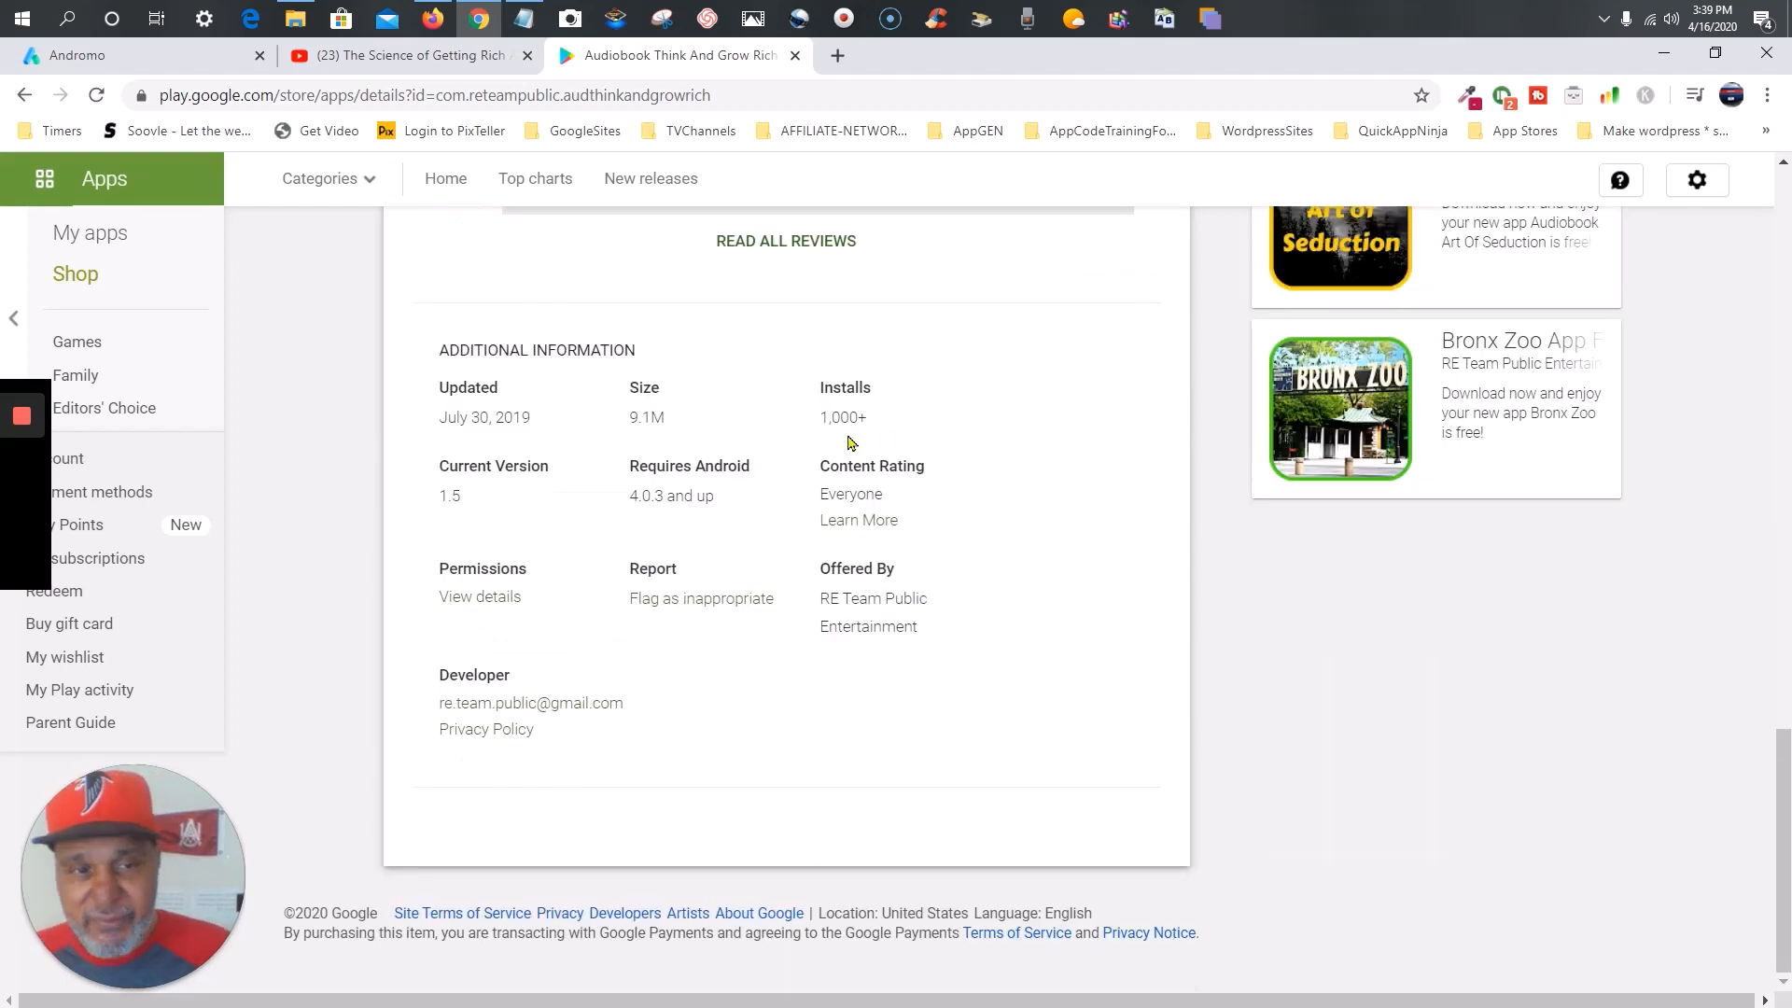
{"action": "scroll", "coordinate": [851, 443], "scroll_direction": "up", "scroll_amount": 10}
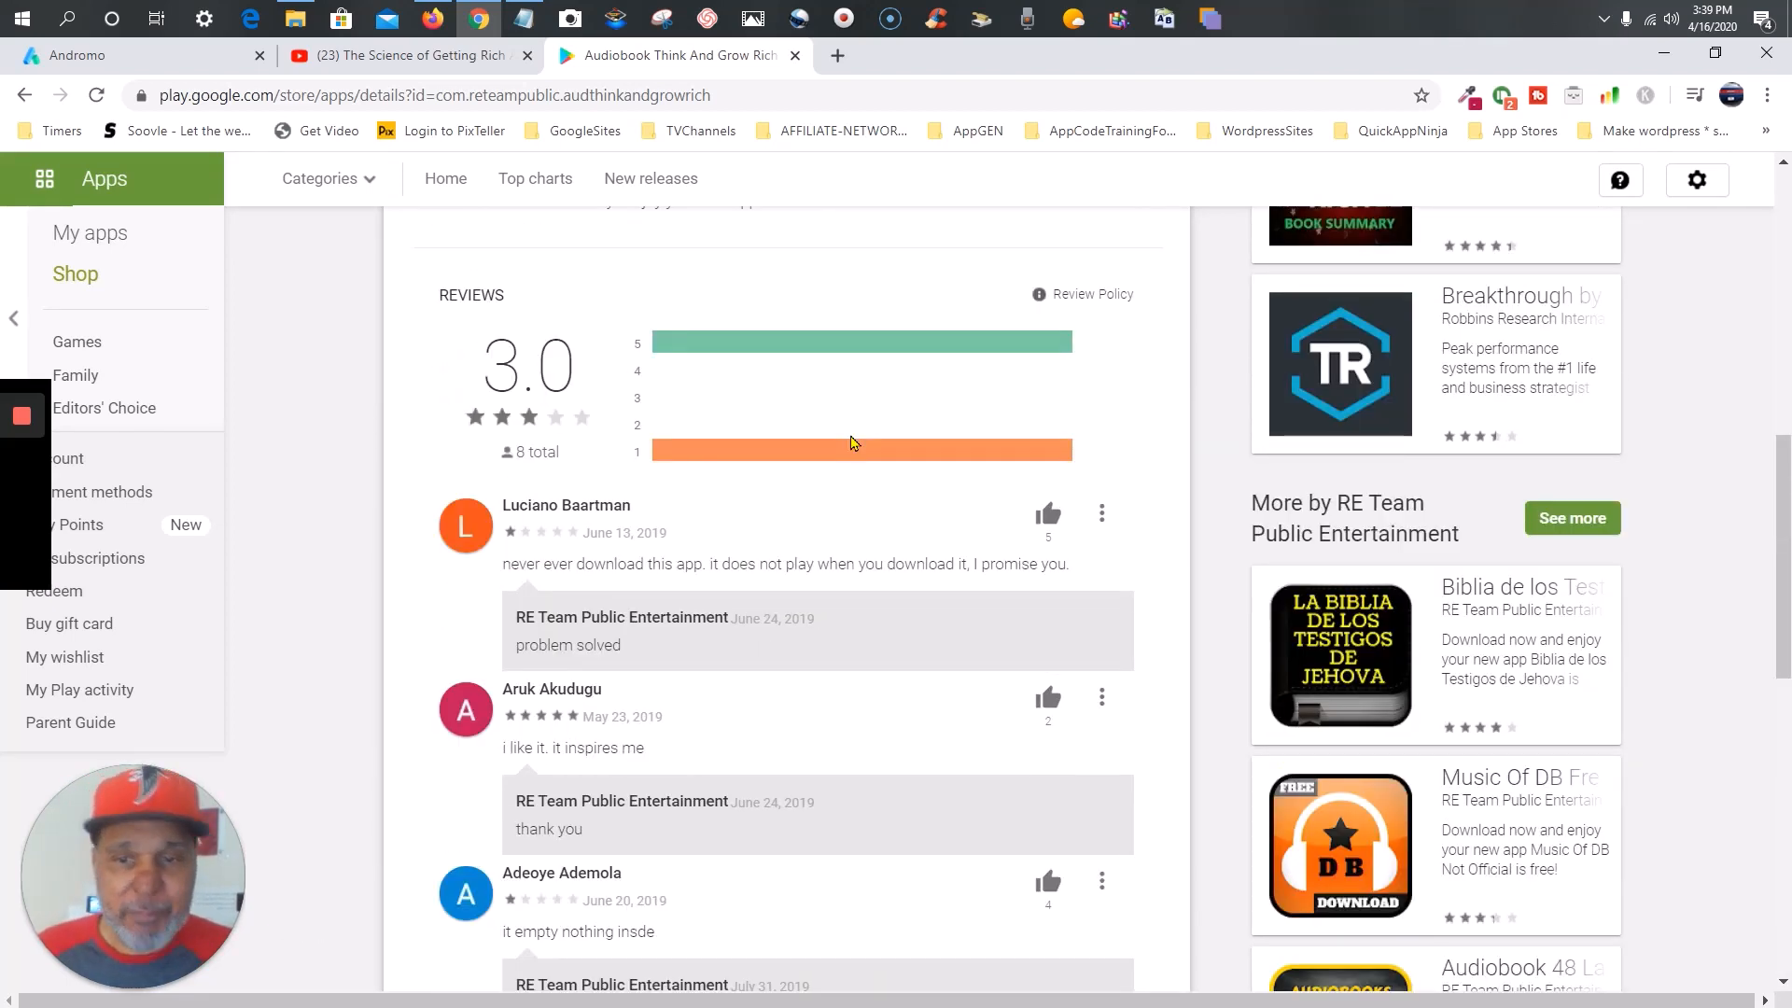
{"action": "scroll", "coordinate": [851, 442], "scroll_direction": "up", "scroll_amount": 10}
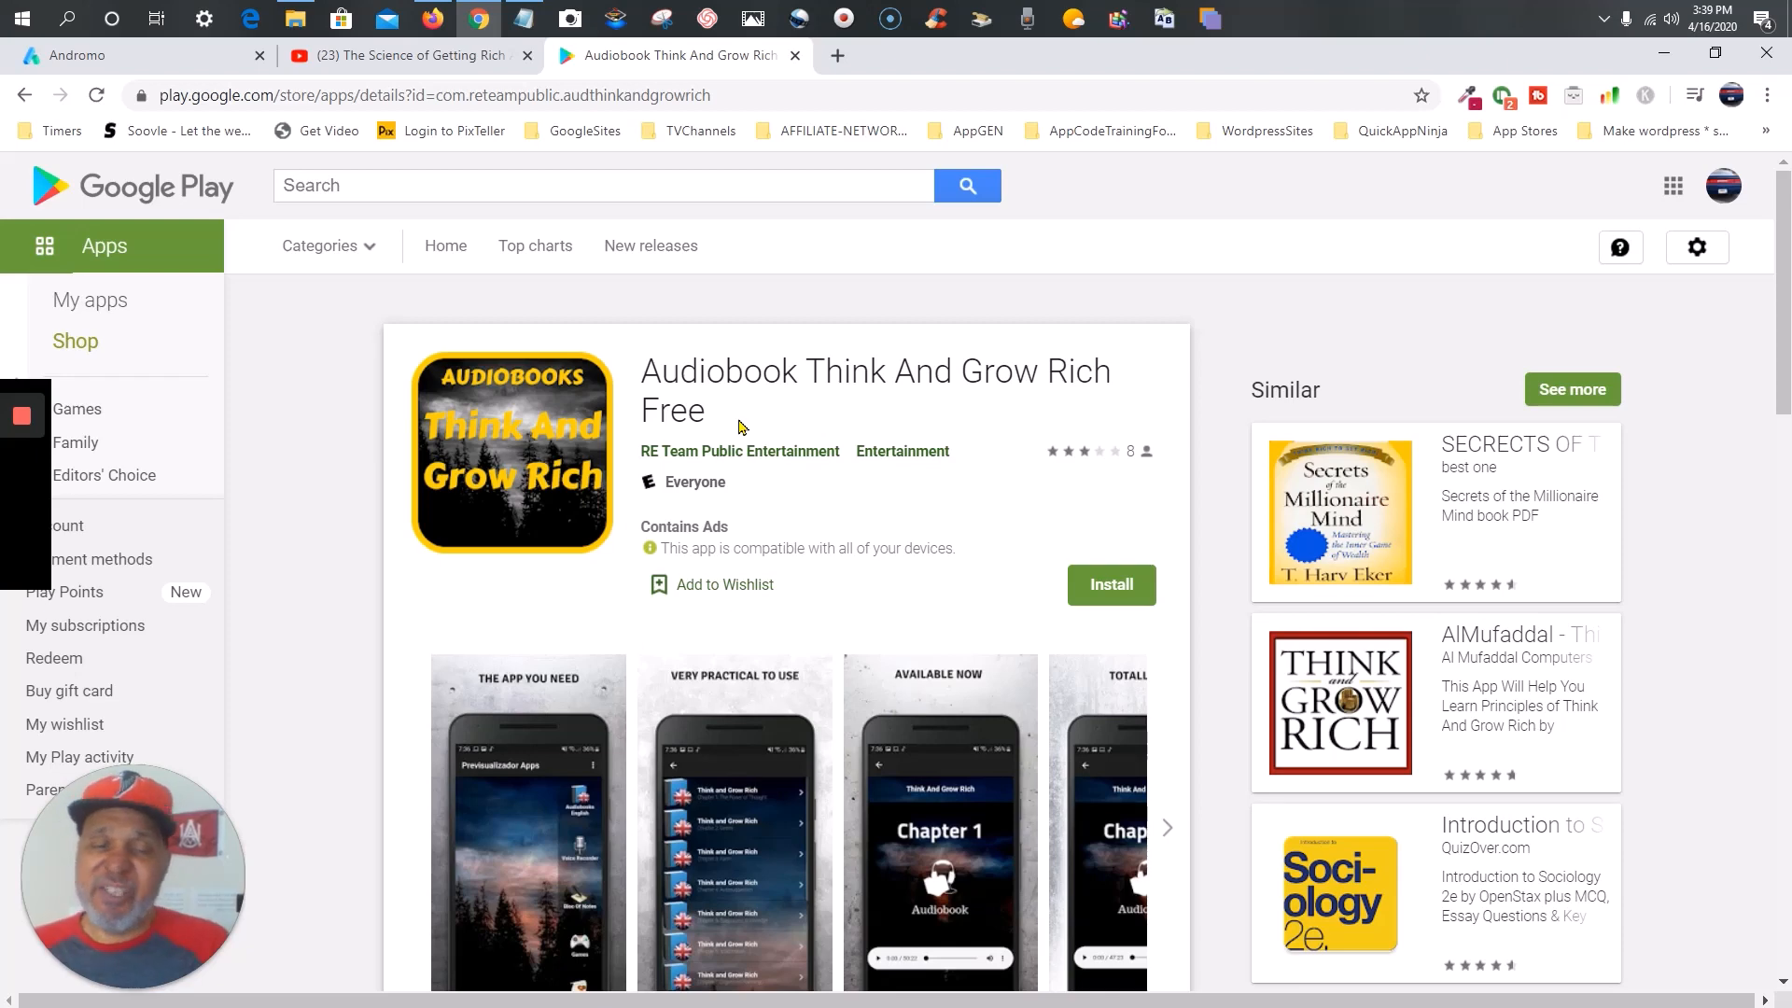
- Open the full list of more apps by RE Team Public Entertainment from the listing and browse through it
{"action": "scroll", "coordinate": [1194, 447], "scroll_direction": "down", "scroll_amount": 1}
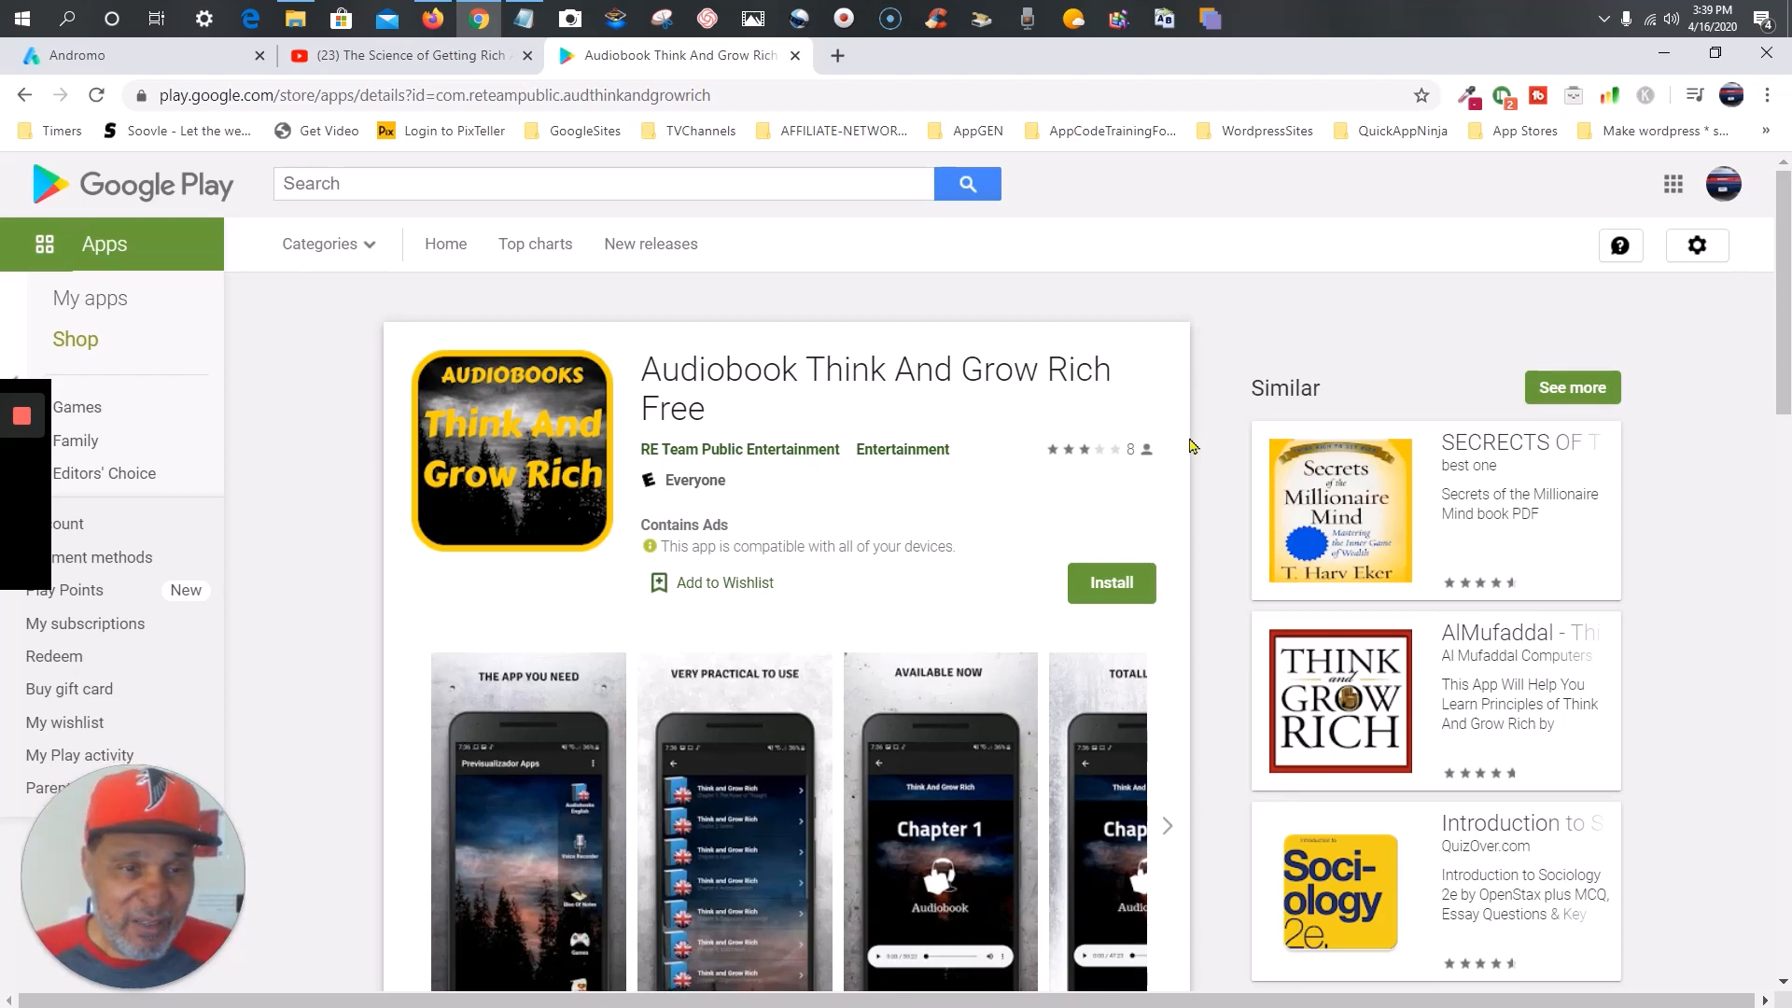
{"action": "scroll", "coordinate": [1190, 445], "scroll_direction": "down", "scroll_amount": 6}
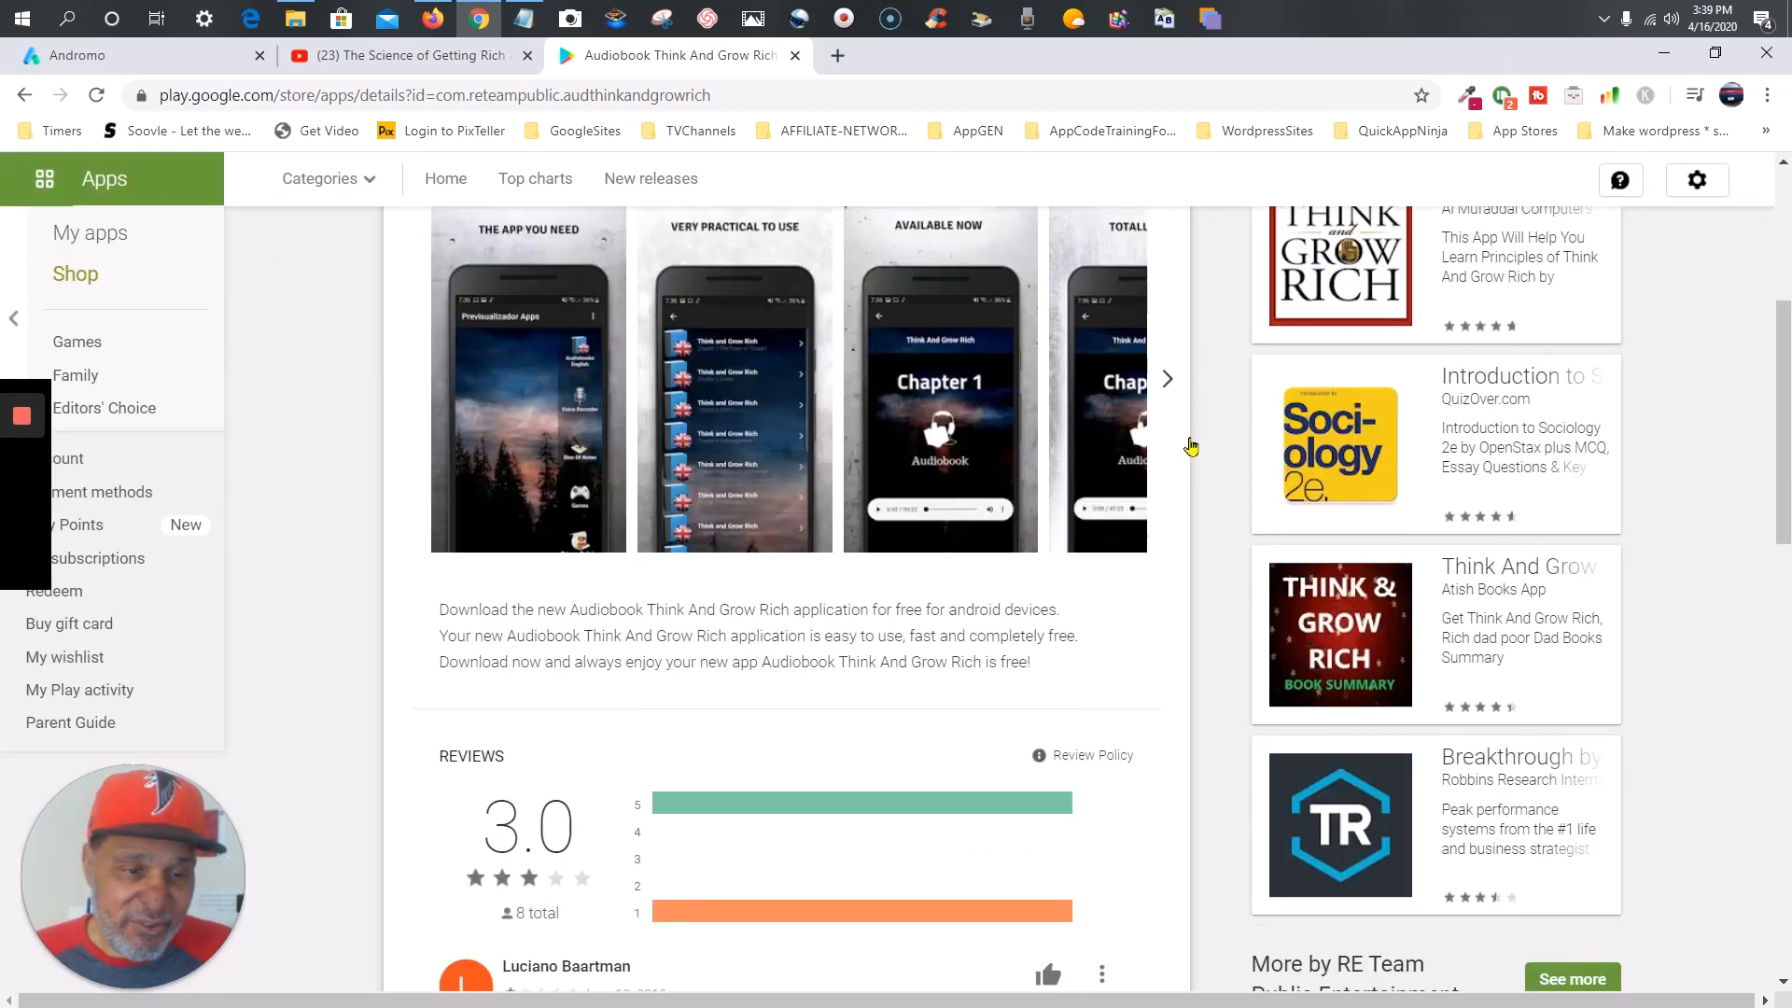
{"action": "scroll", "coordinate": [1306, 454], "scroll_direction": "down", "scroll_amount": 2}
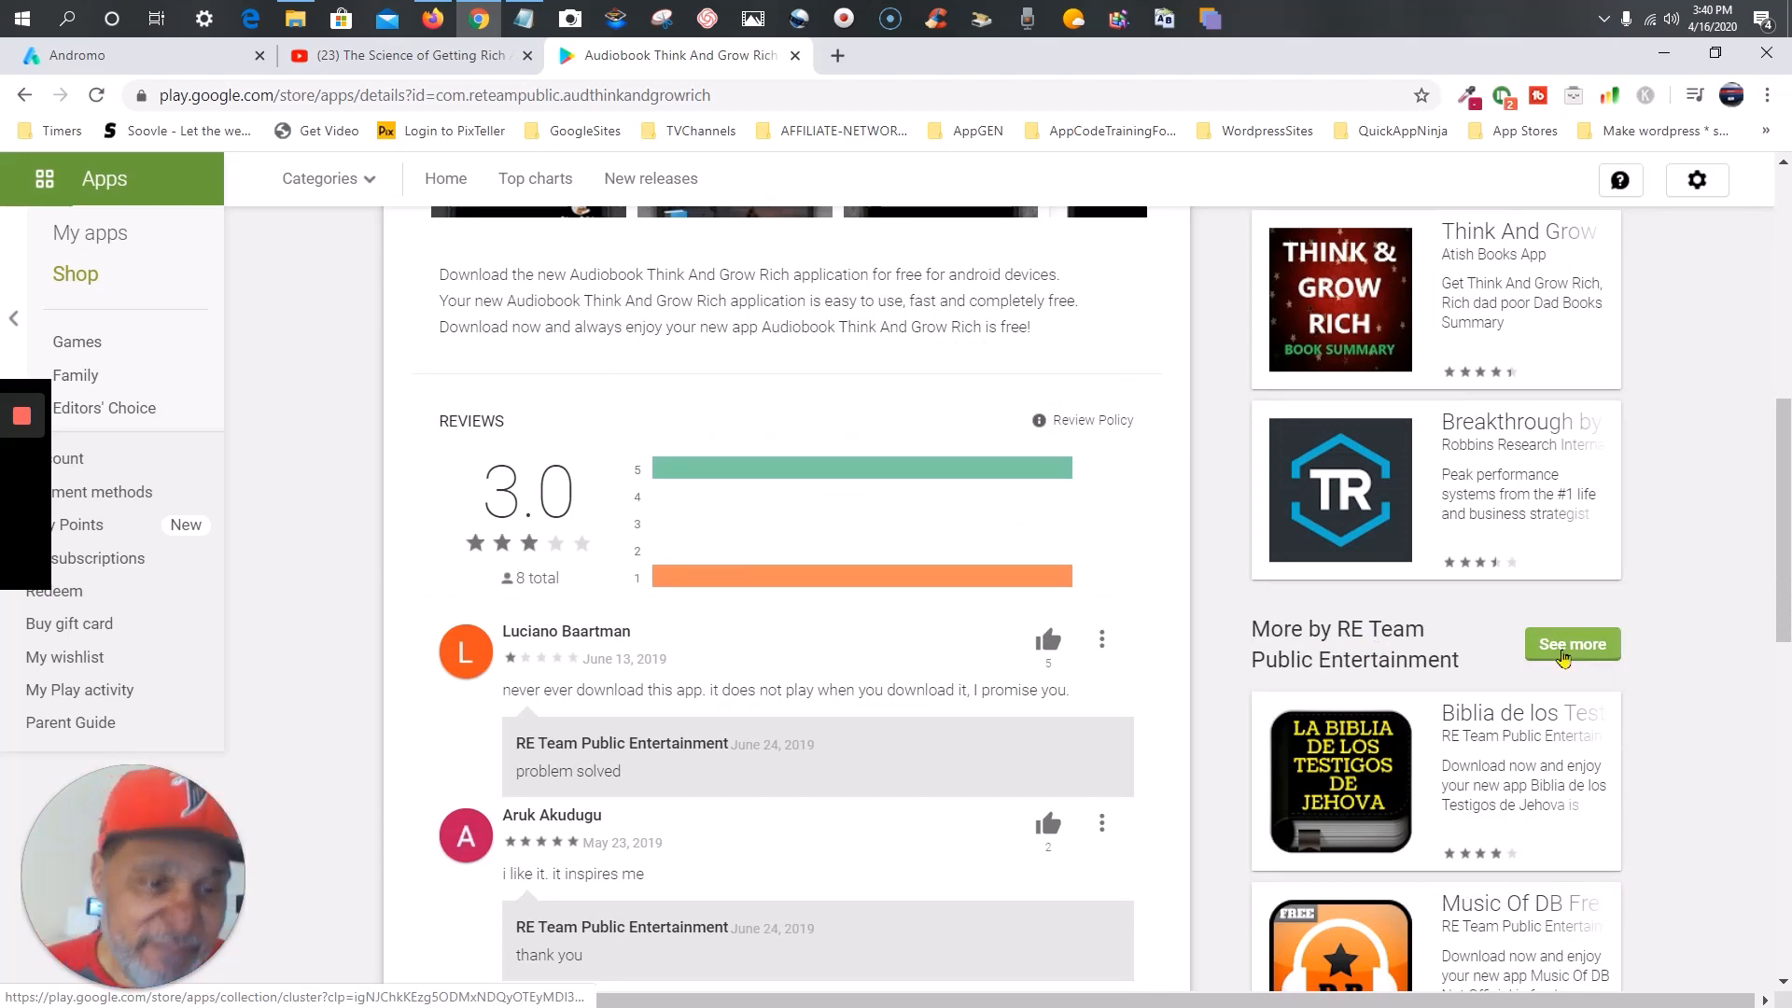
{"action": "left_click", "coordinate": [1563, 656]}
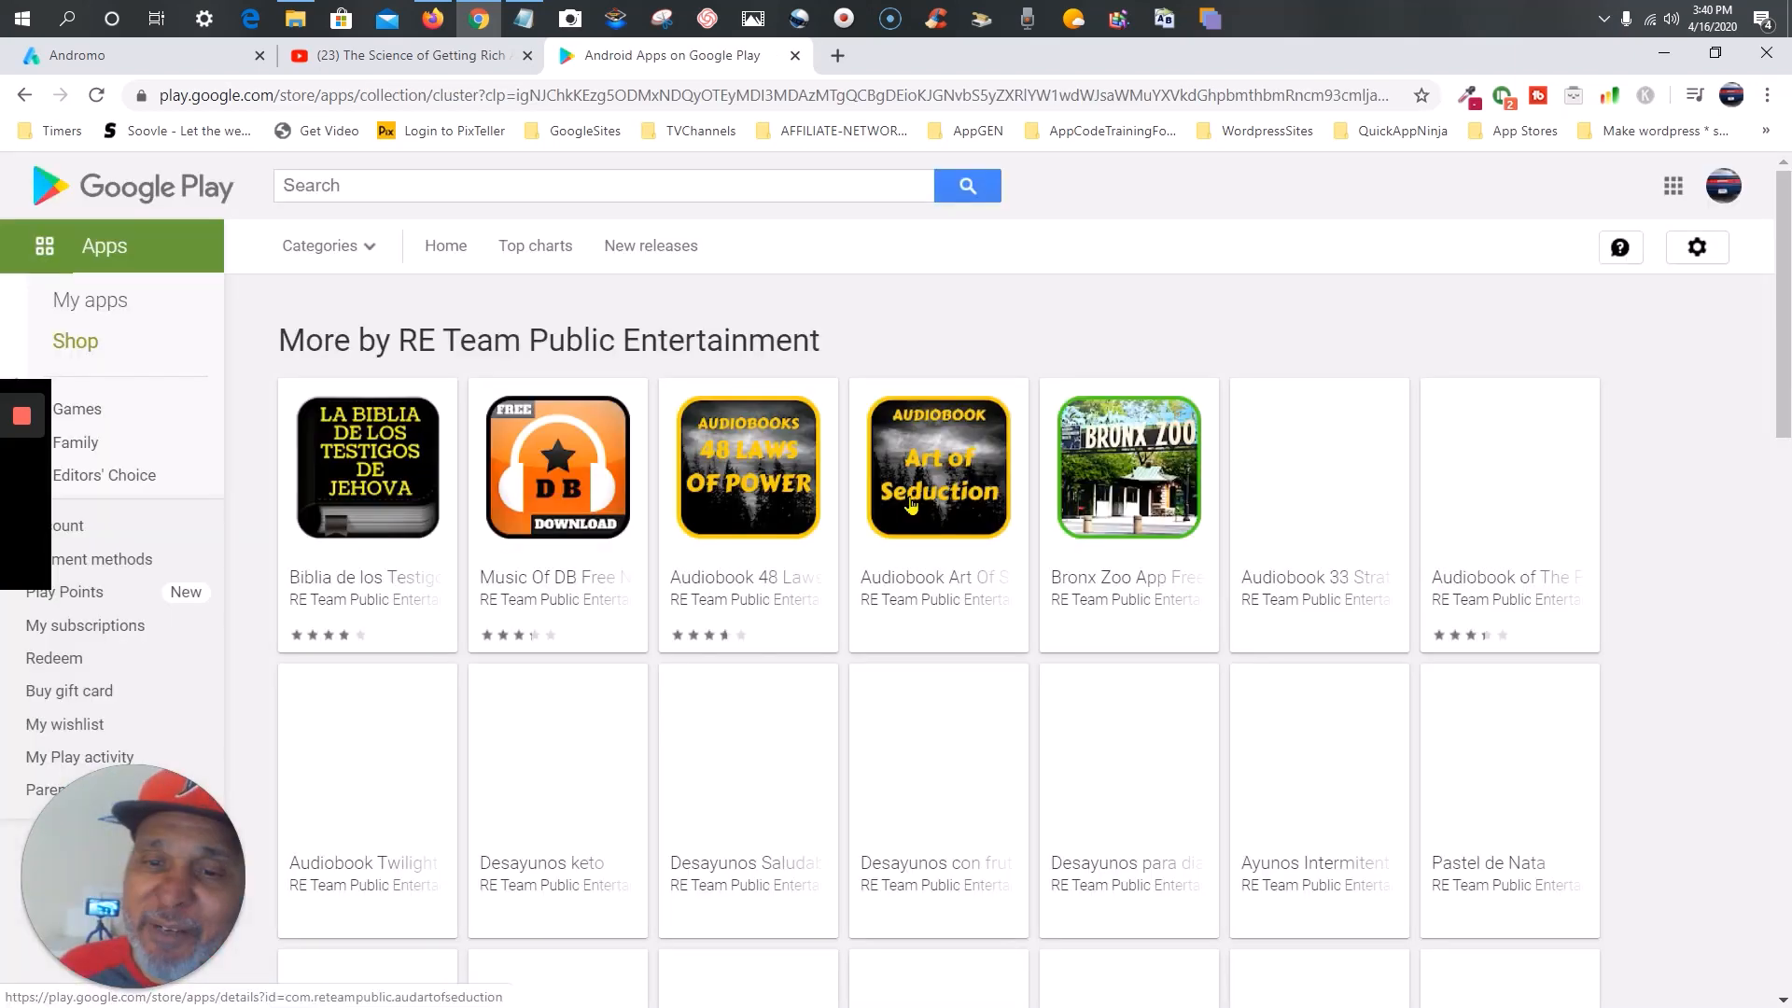
{"action": "scroll", "coordinate": [914, 499], "scroll_direction": "down", "scroll_amount": 5}
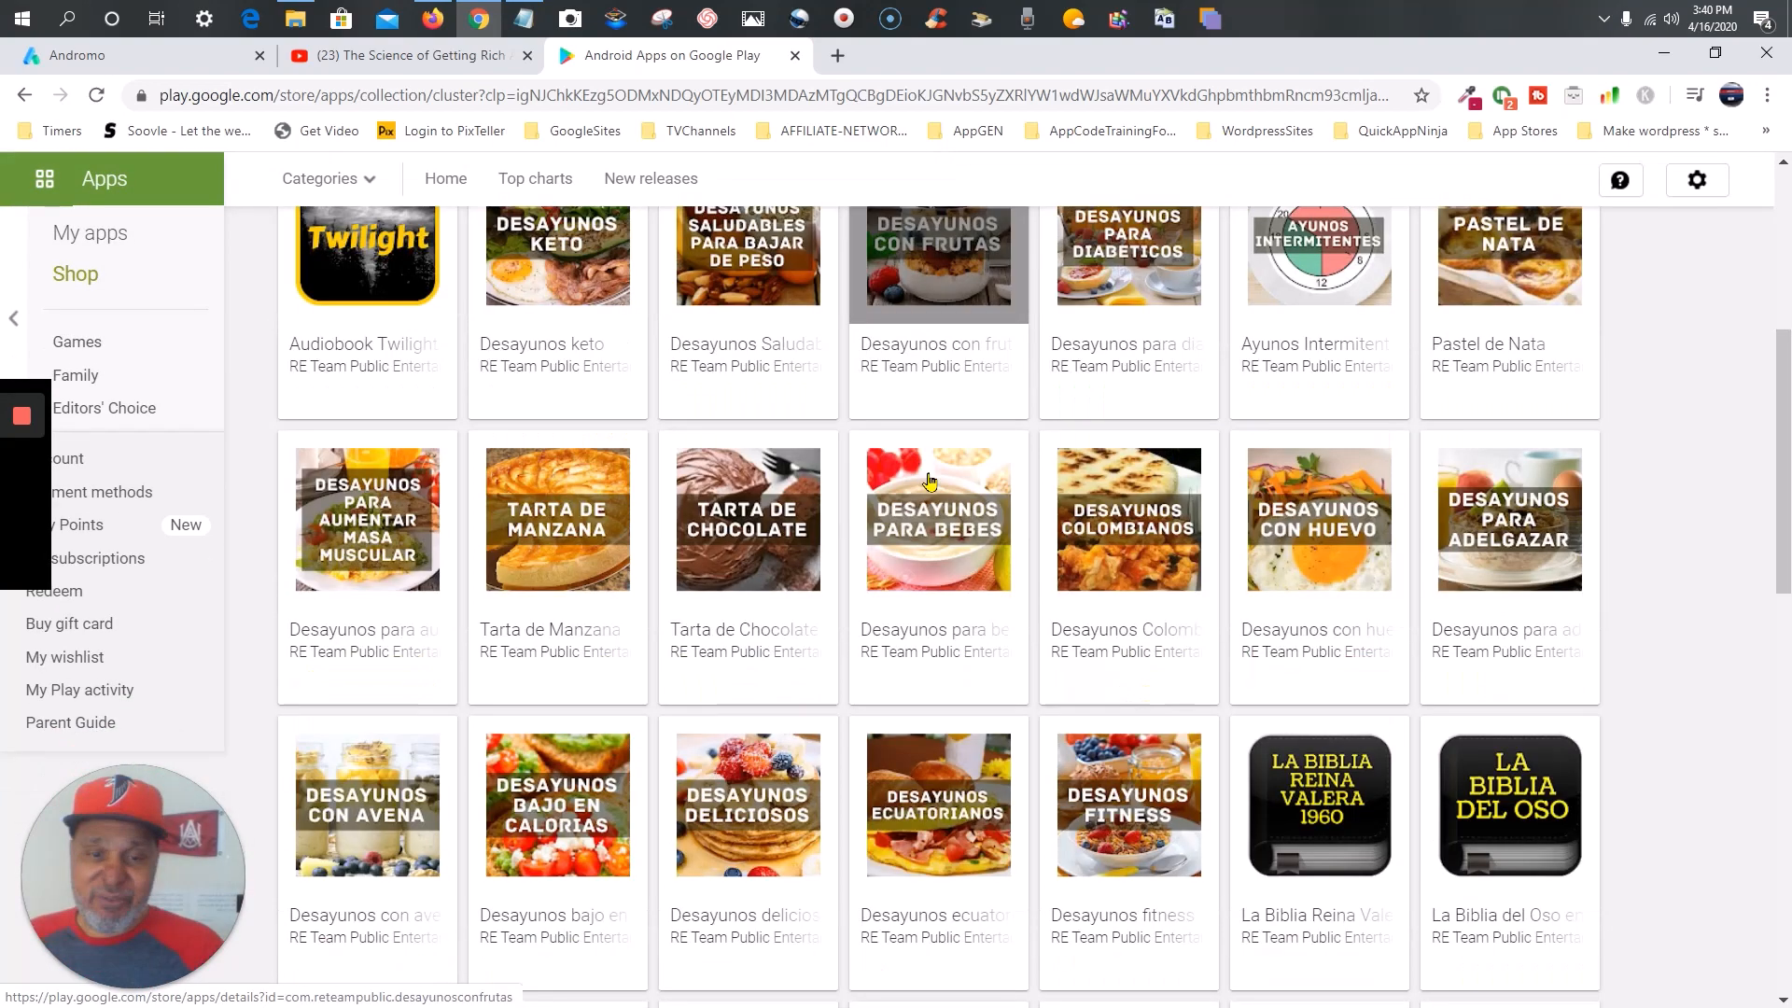
- Browse the RE Team Public Entertainment app list, view The Broad Highway Audiobook Free listing, and return to the list
{"action": "scroll", "coordinate": [930, 481], "scroll_direction": "down", "scroll_amount": 2}
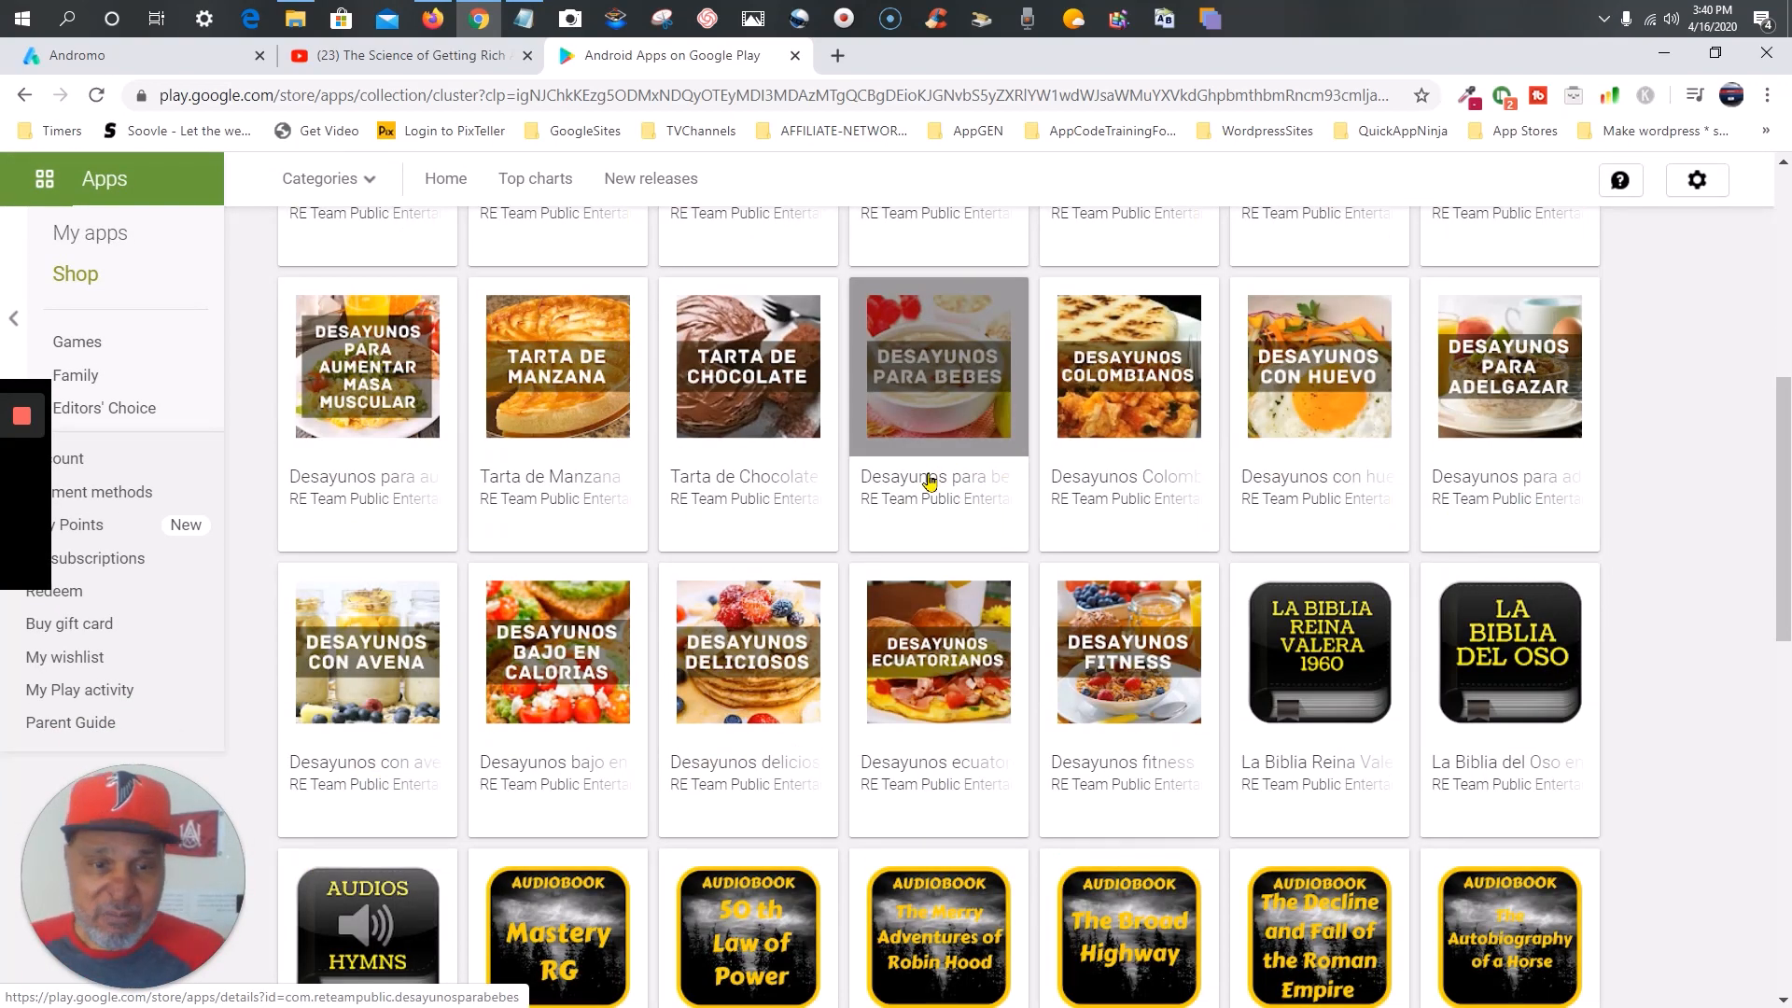
{"action": "scroll", "coordinate": [930, 482], "scroll_direction": "down", "scroll_amount": 6}
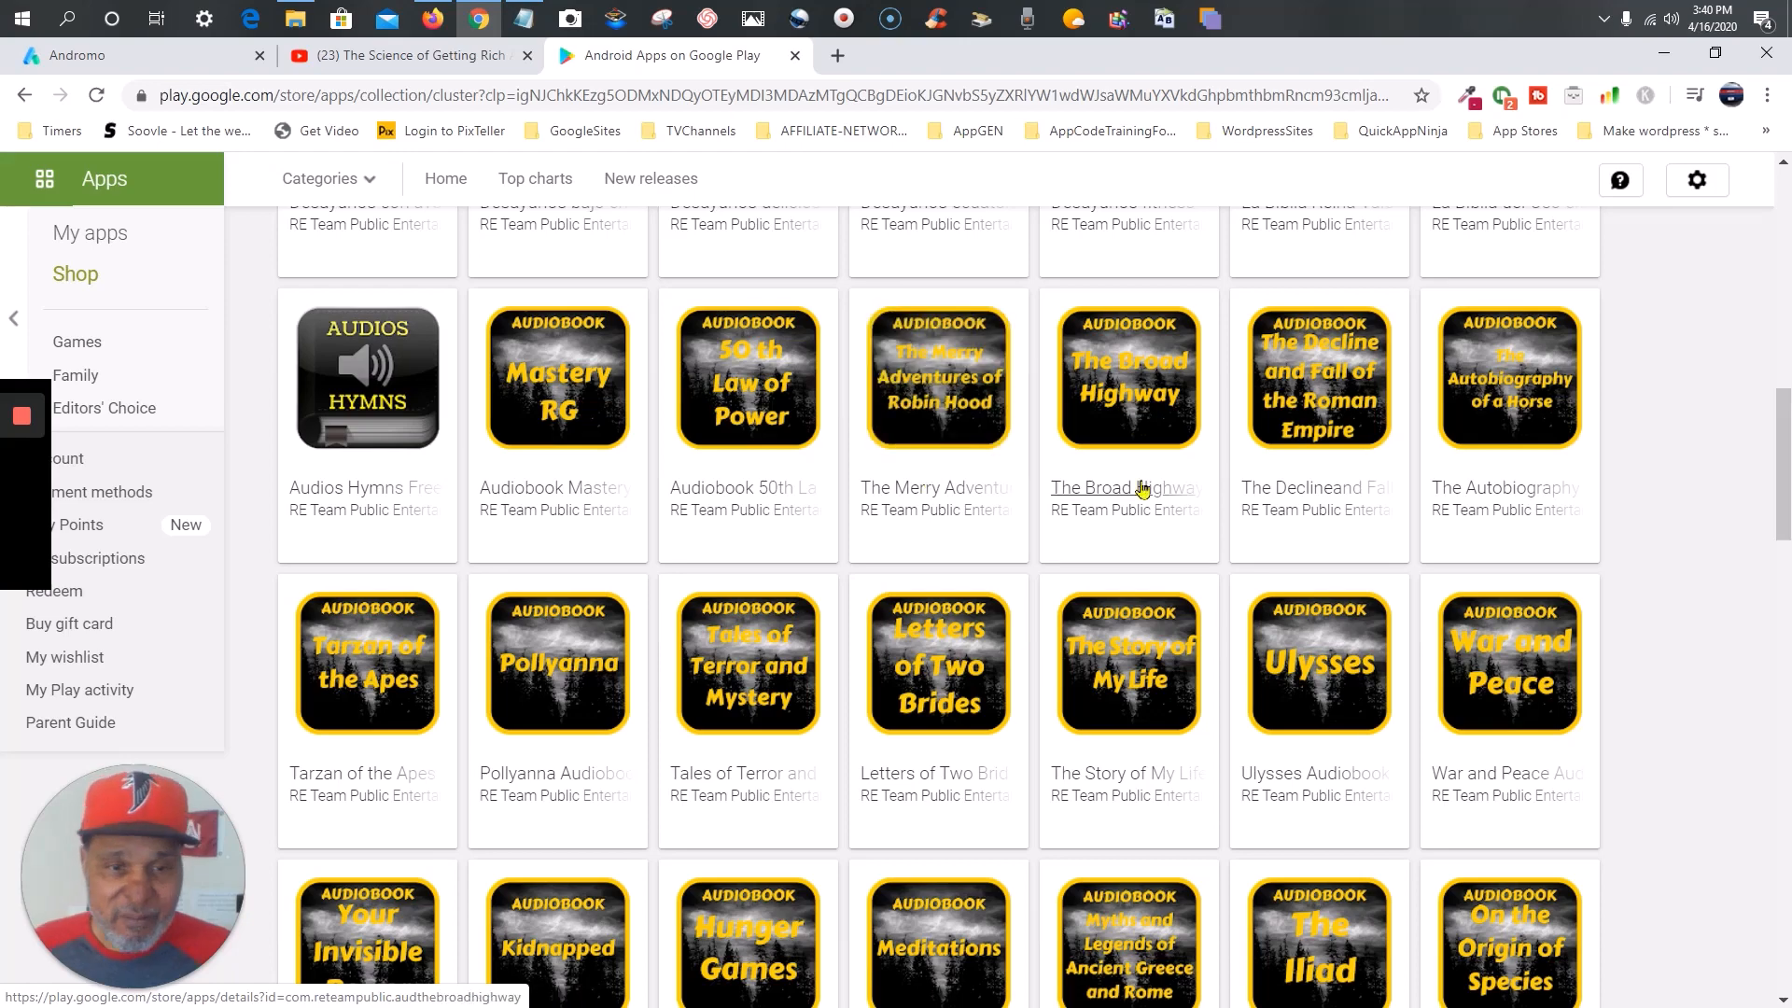
{"action": "left_click", "coordinate": [1141, 489]}
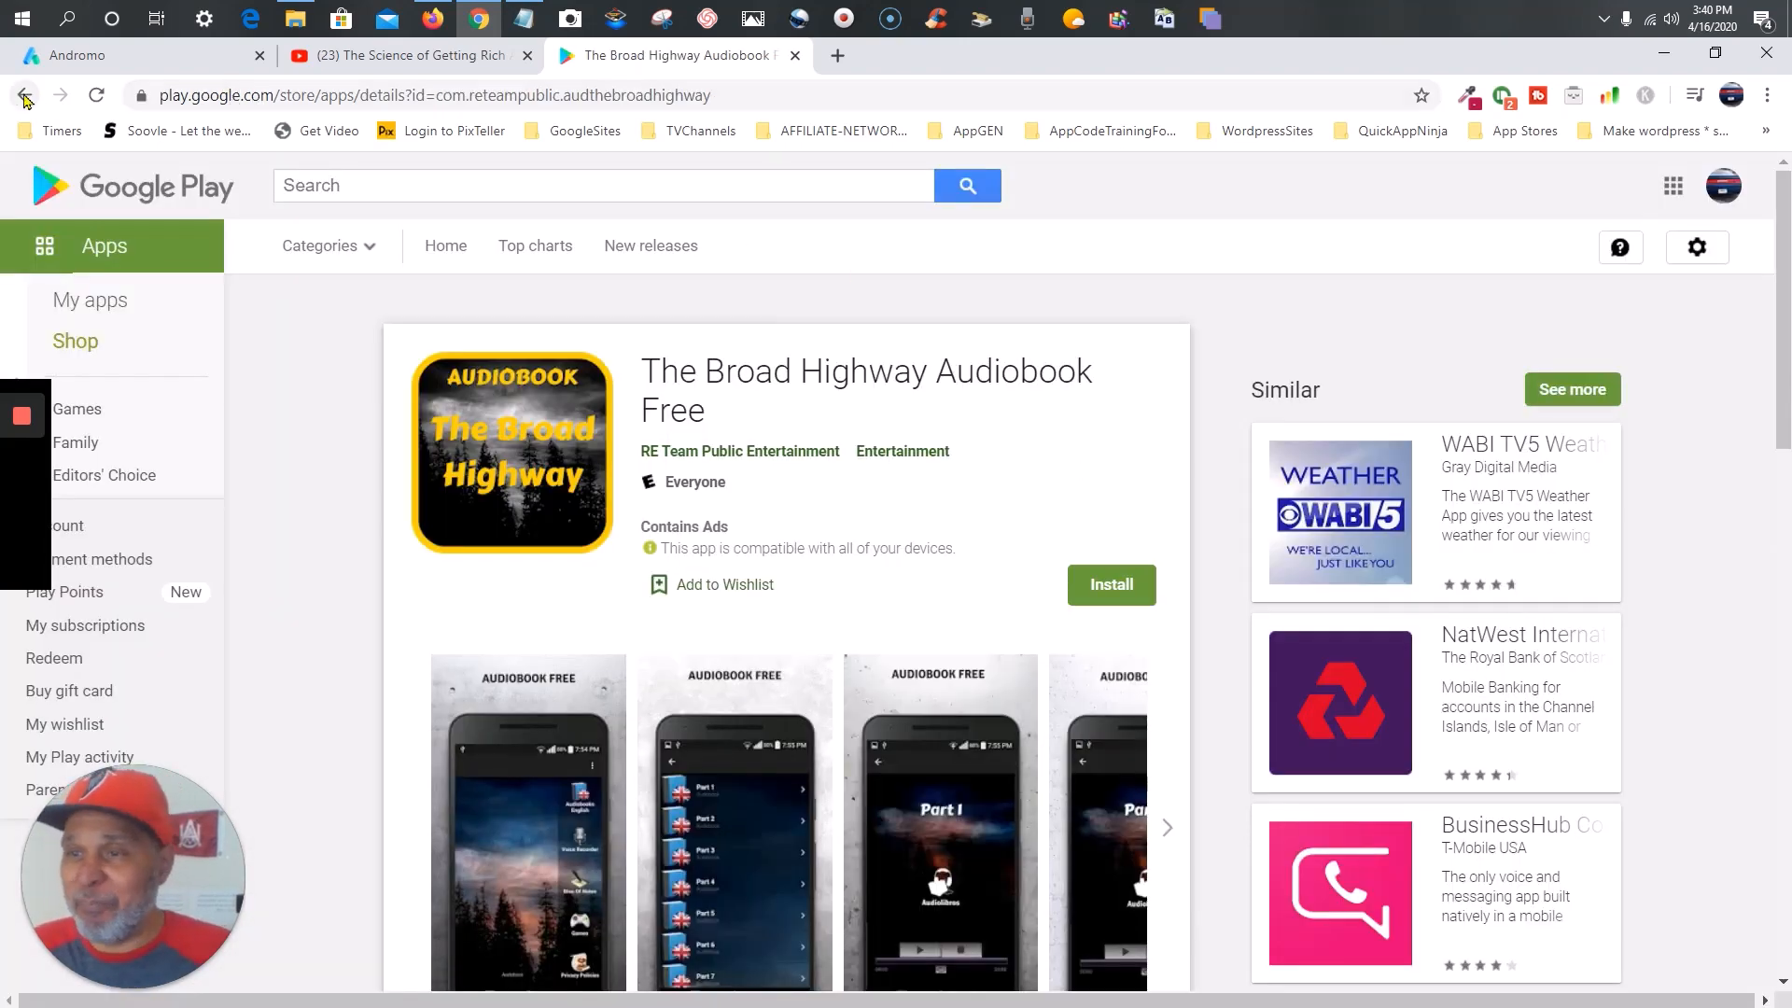
{"action": "left_click", "coordinate": [24, 95]}
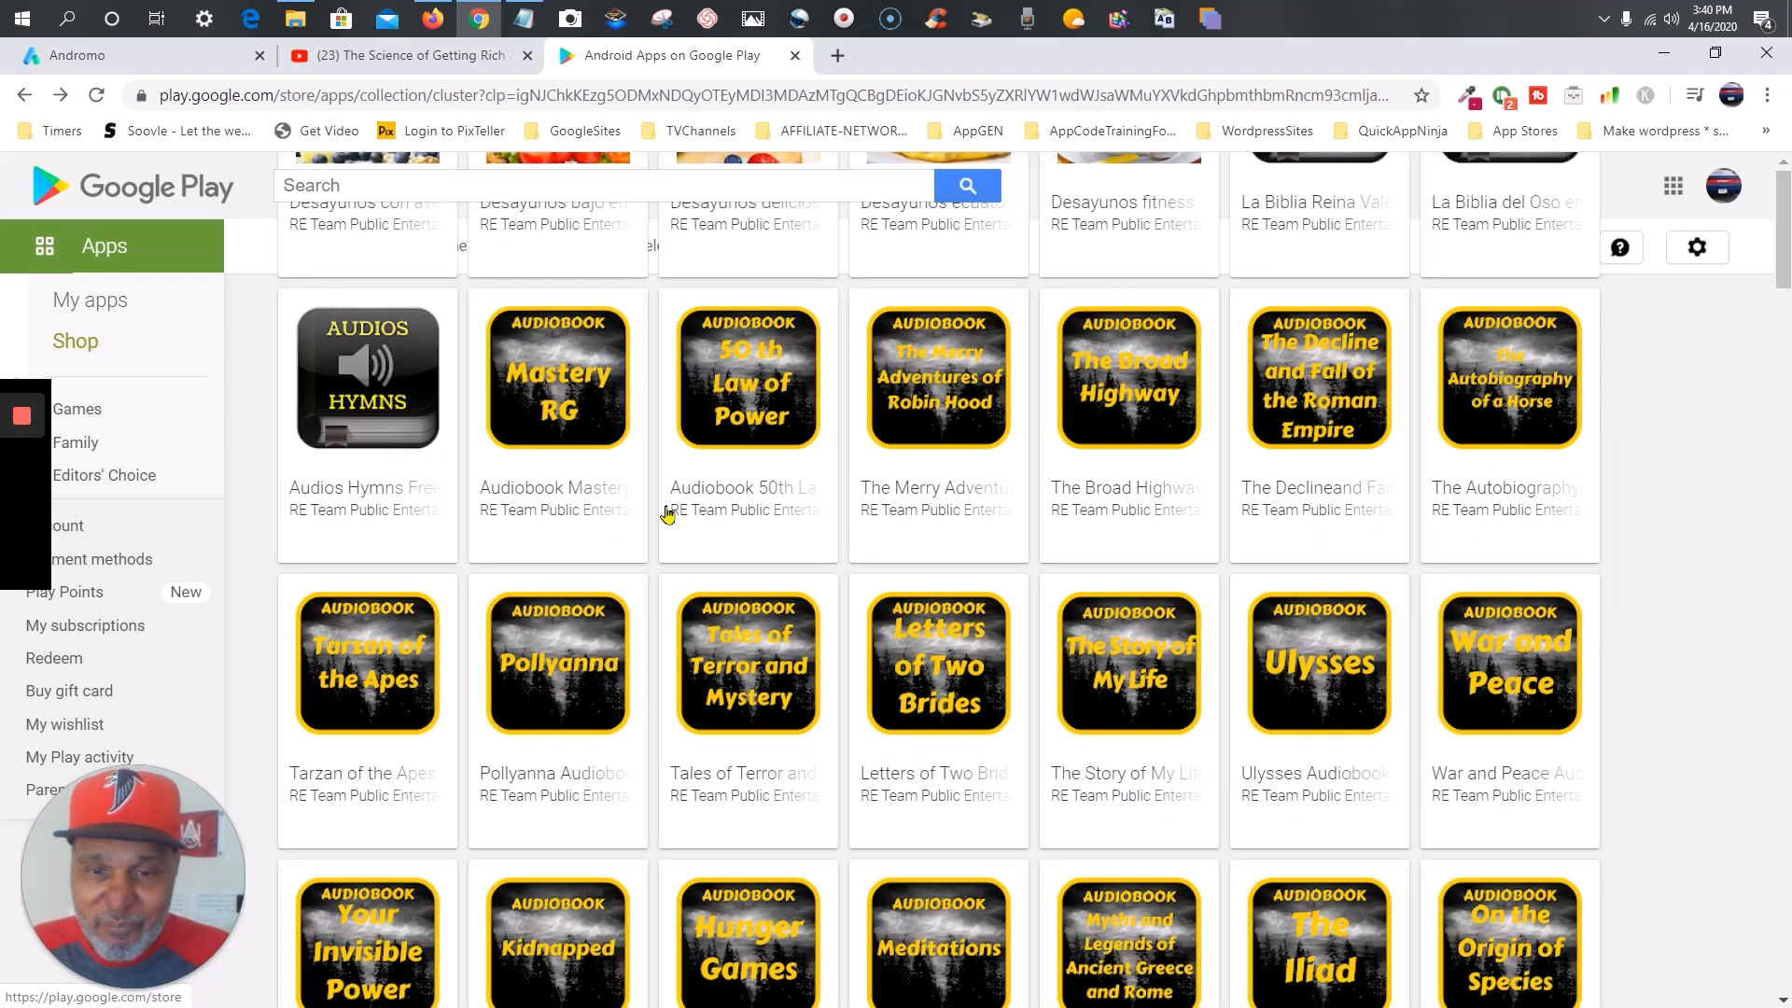
- Open the Ghost Story Collection Free listing from further down the list and examine its screenshots, description and additional information
{"action": "left_click", "coordinate": [666, 514]}
{"action": "scroll", "coordinate": [877, 549], "scroll_direction": "down", "scroll_amount": 5}
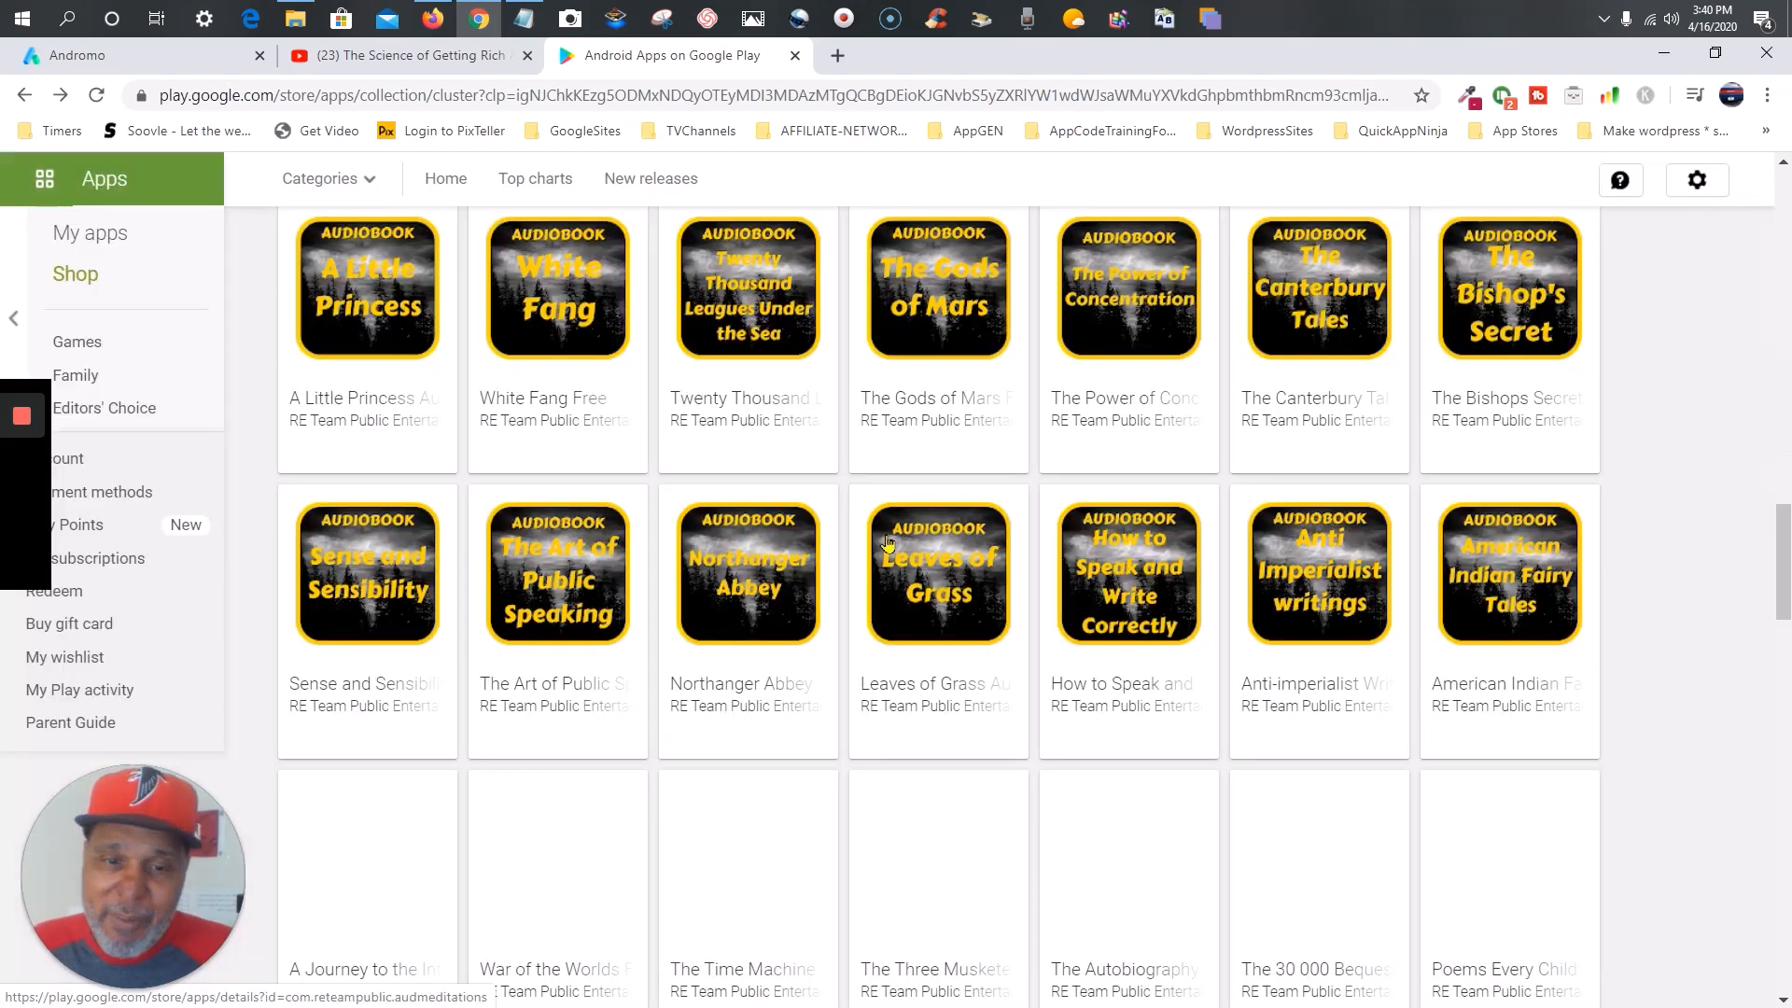
{"action": "scroll", "coordinate": [895, 532], "scroll_direction": "down", "scroll_amount": 10}
{"action": "left_click", "coordinate": [930, 489]}
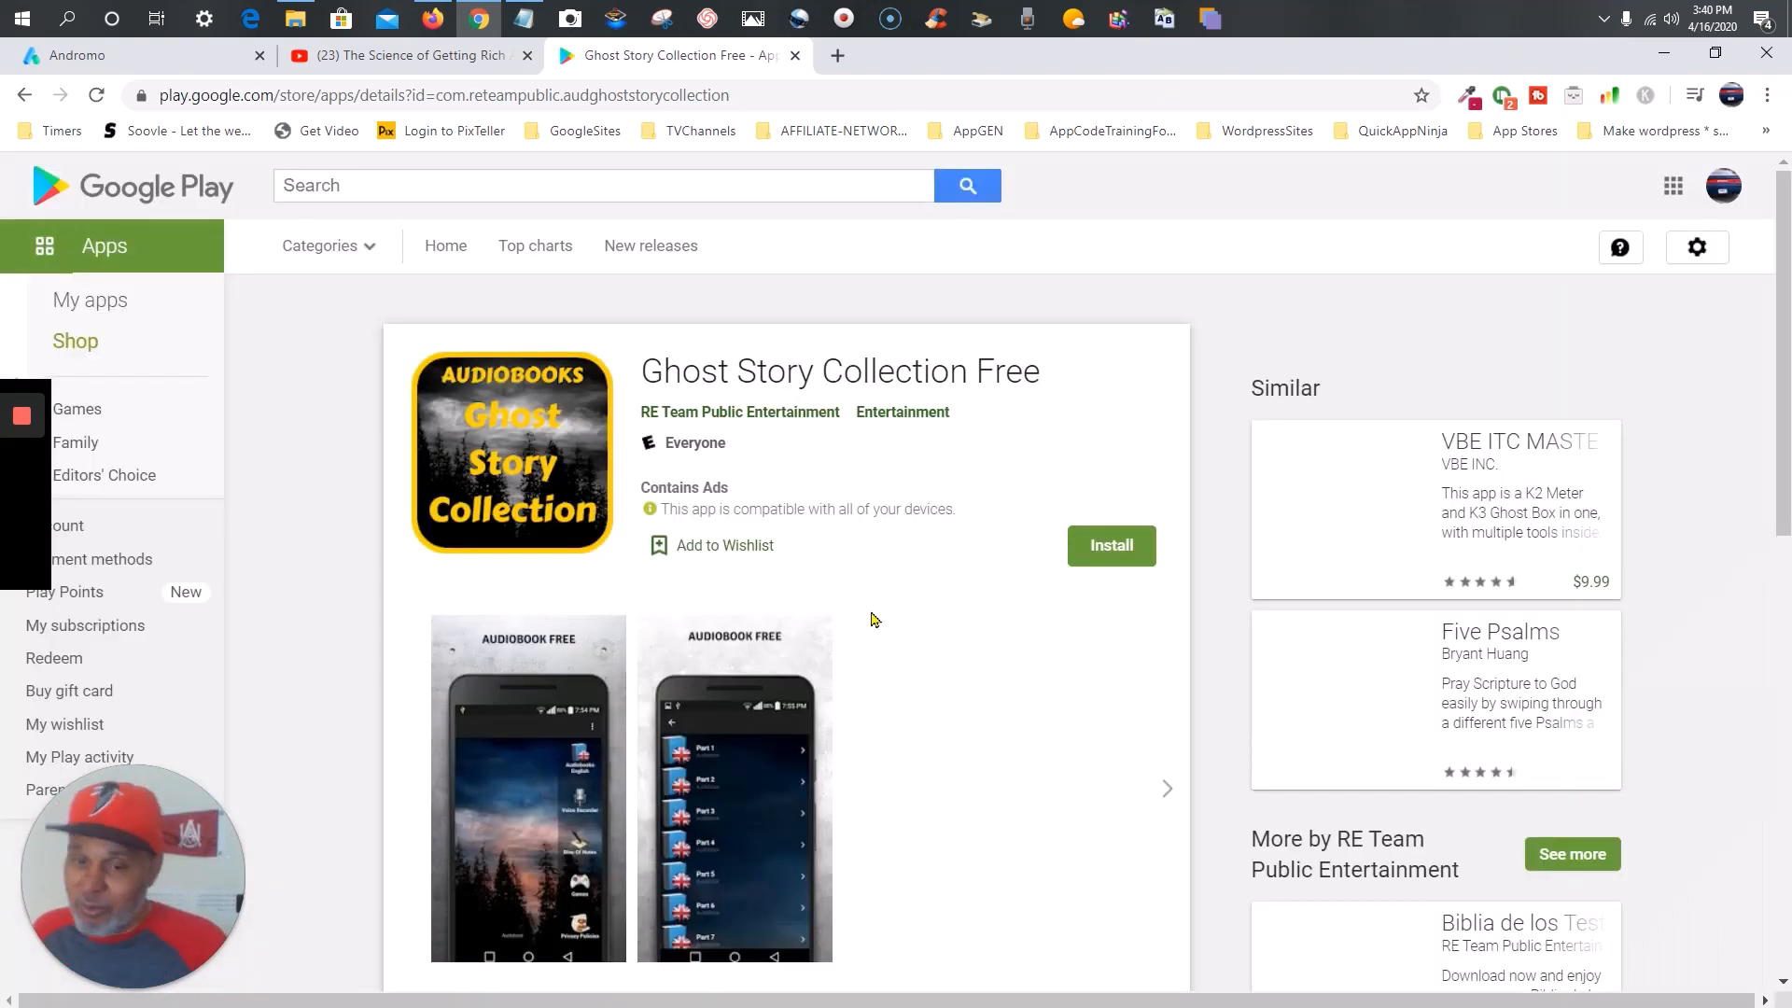
{"action": "scroll", "coordinate": [874, 619], "scroll_direction": "down", "scroll_amount": 3}
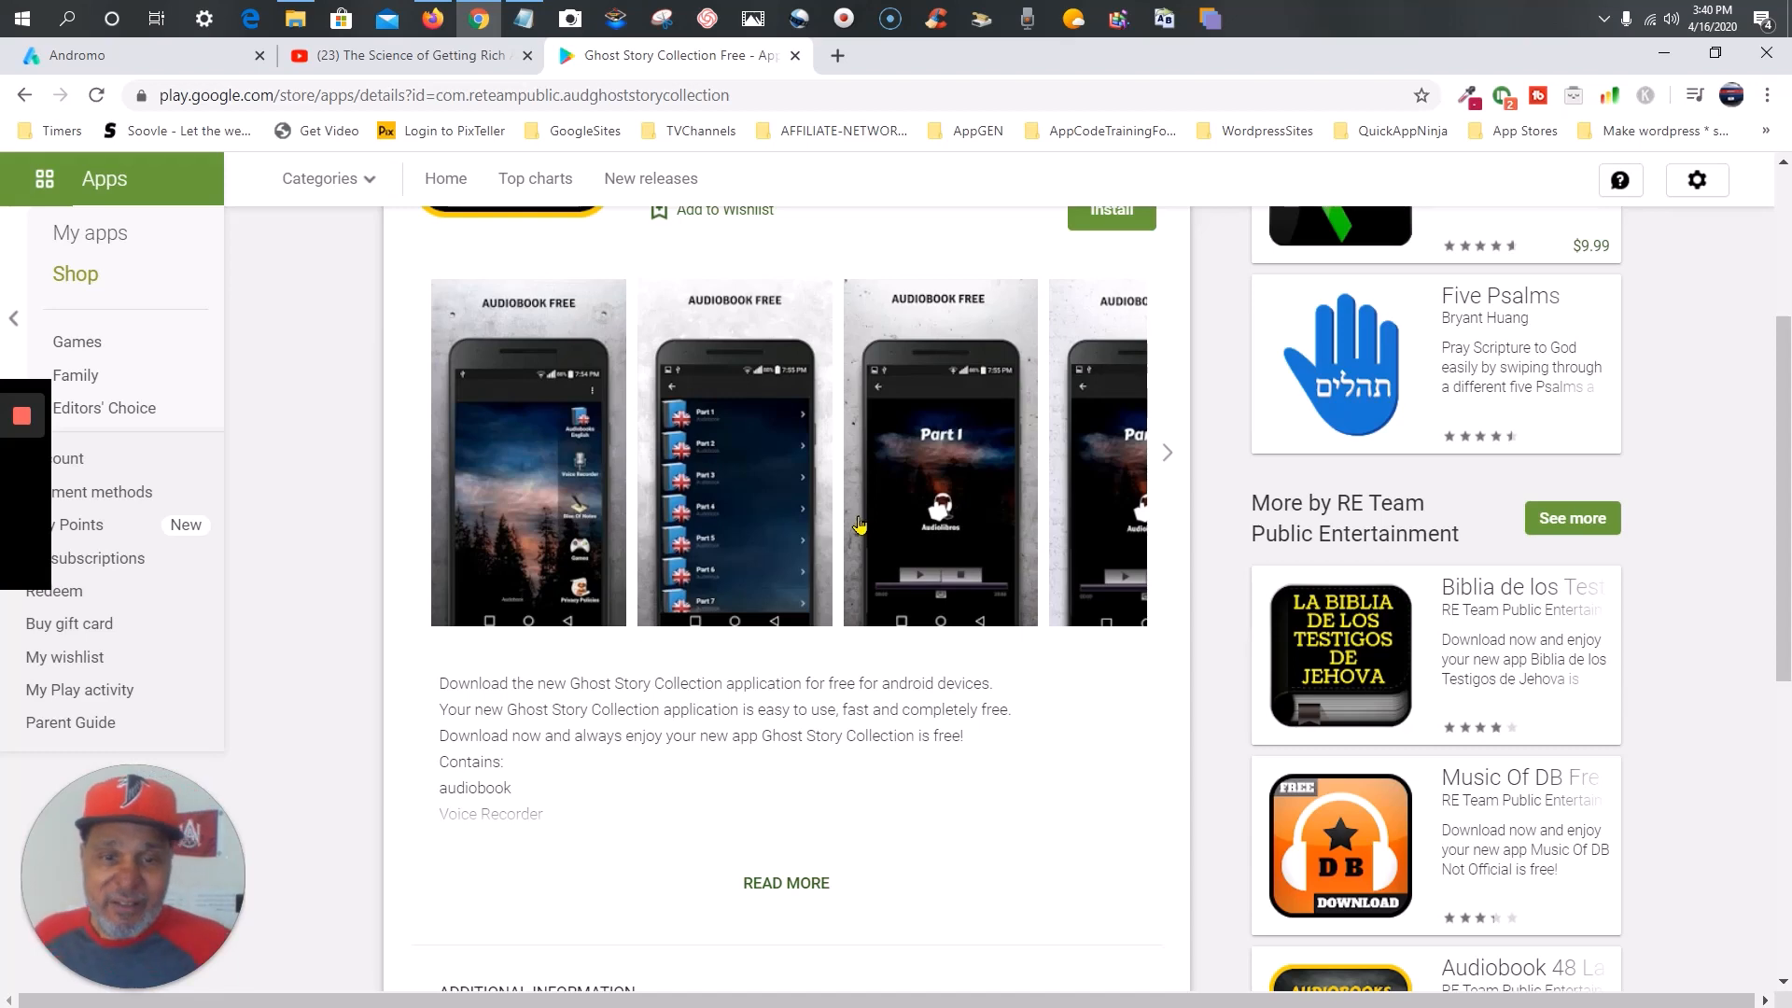
{"action": "scroll", "coordinate": [859, 524], "scroll_direction": "down", "scroll_amount": 6}
{"action": "scroll", "coordinate": [859, 524], "scroll_direction": "up", "scroll_amount": 4}
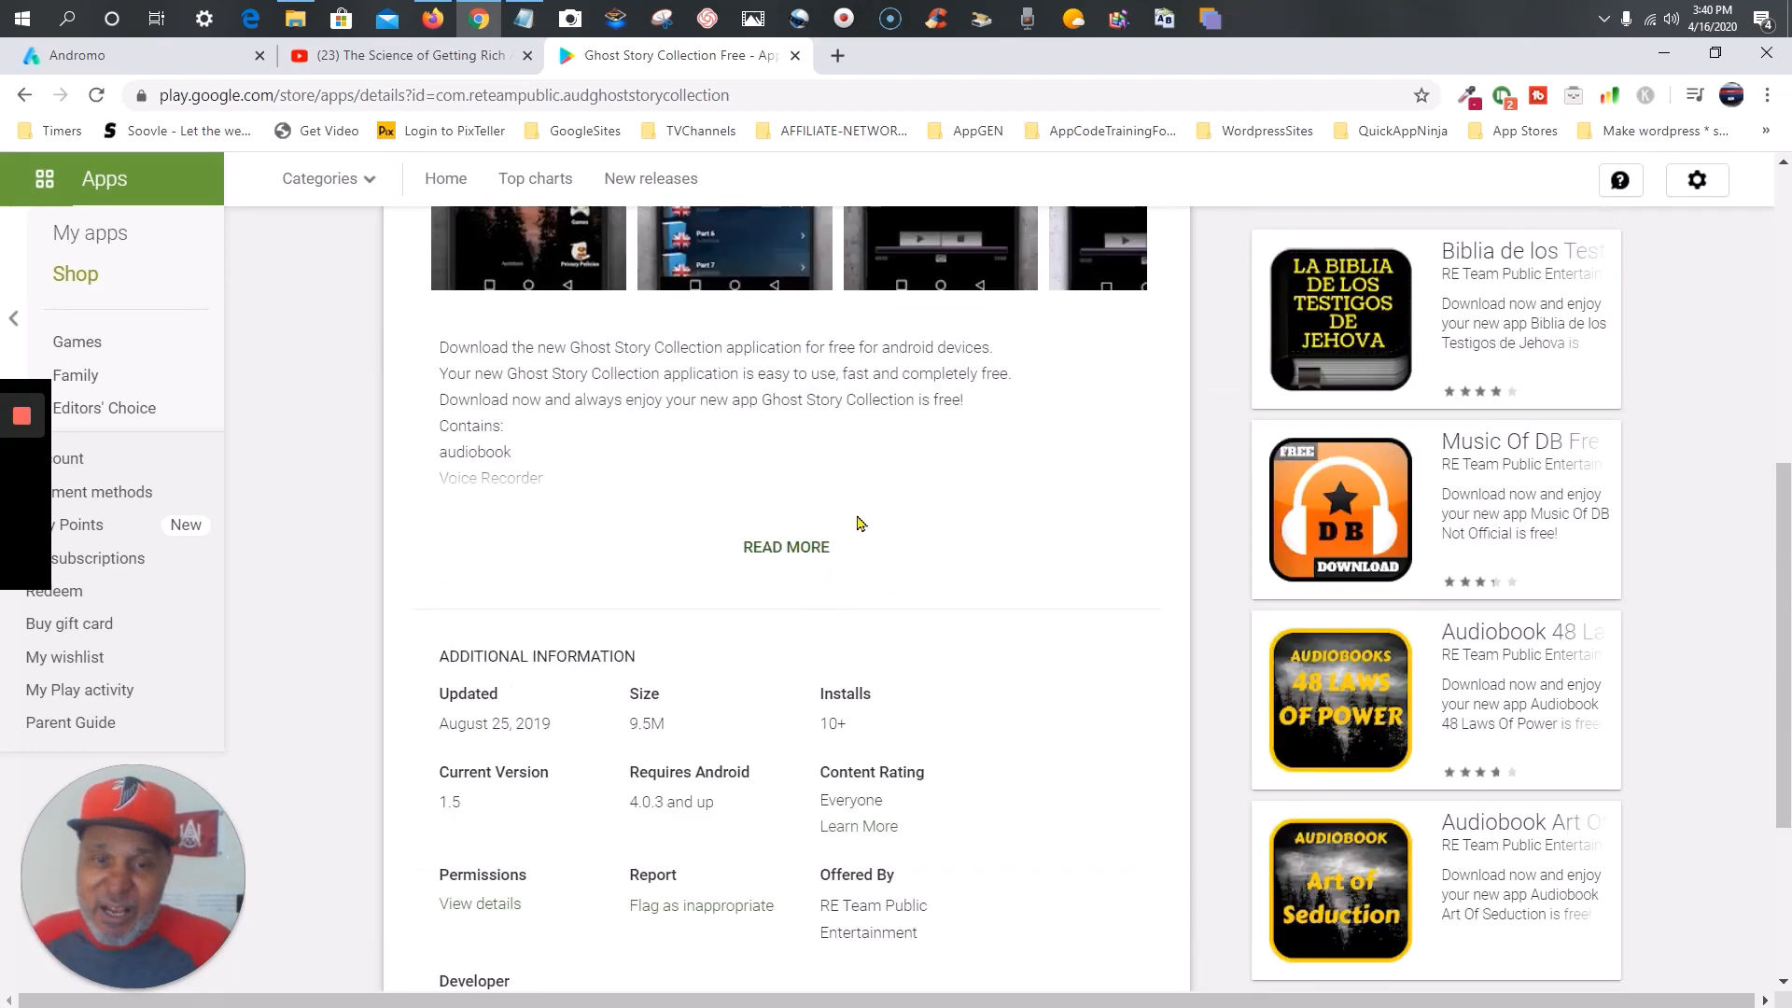
{"action": "scroll", "coordinate": [860, 524], "scroll_direction": "up", "scroll_amount": 6}
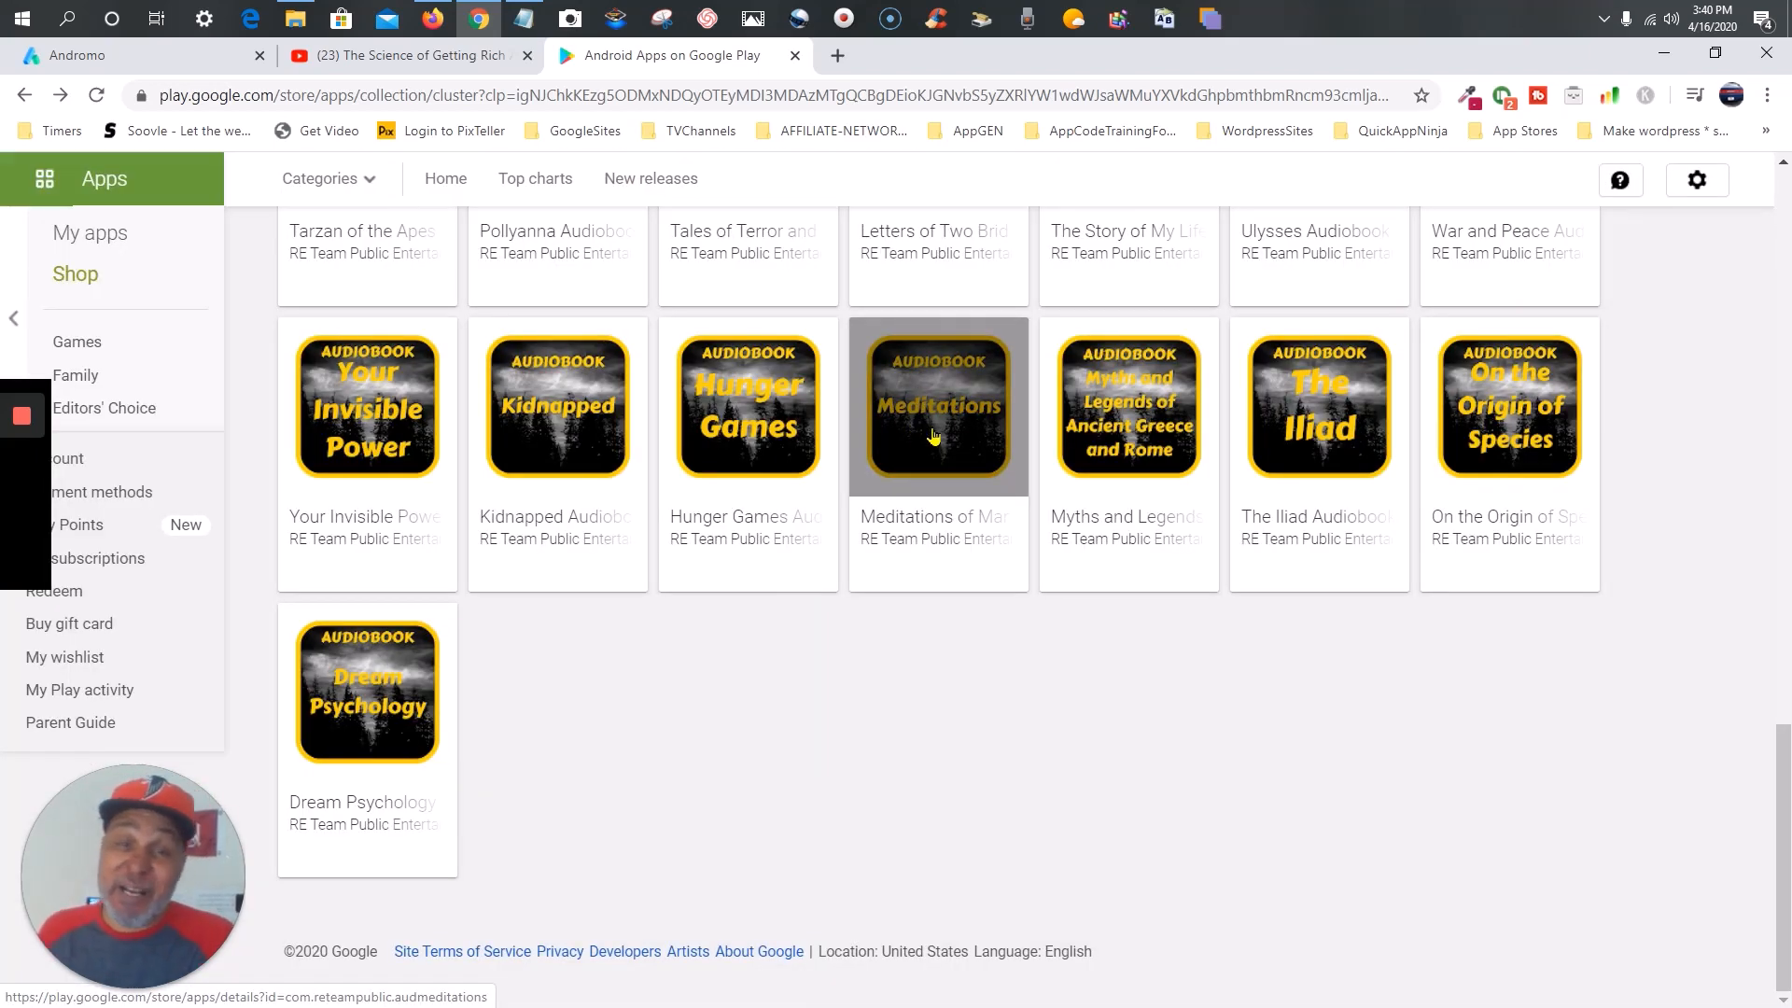
- Look back over the RE Team Public Entertainment list and return through the Think And Grow Rich listing to the search results
{"action": "scroll", "coordinate": [933, 436], "scroll_direction": "up", "scroll_amount": 7}
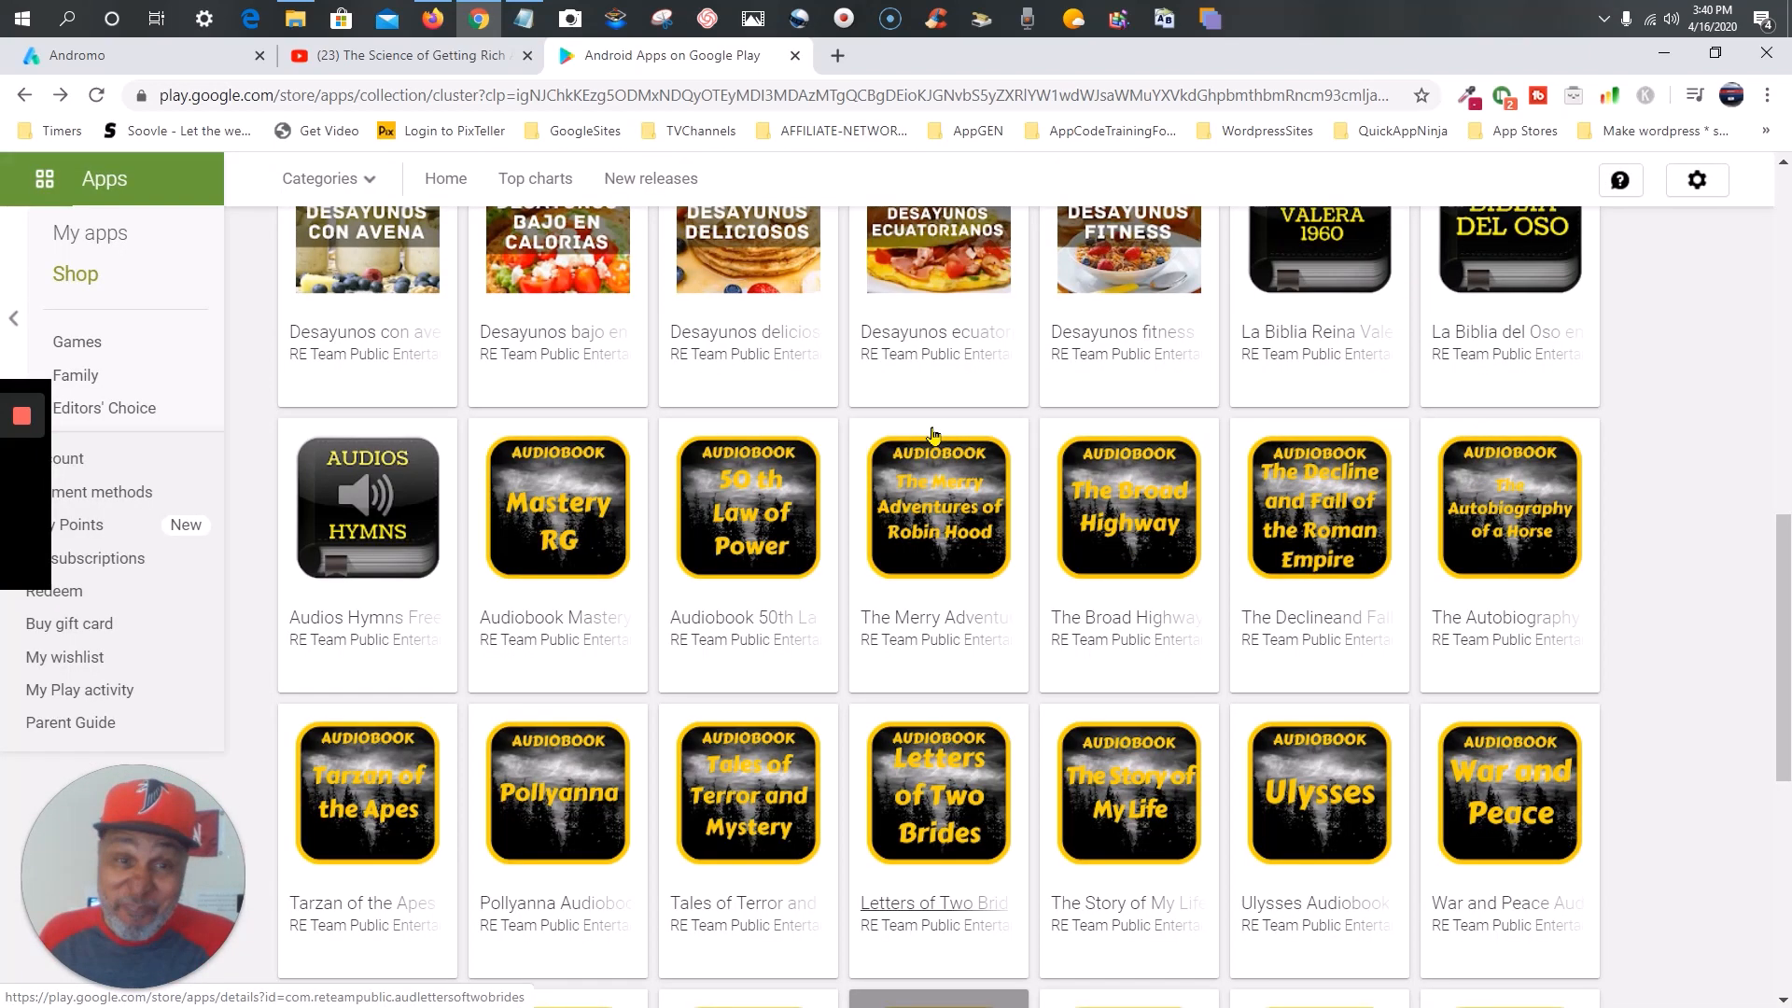
{"action": "scroll", "coordinate": [933, 436], "scroll_direction": "up", "scroll_amount": 6}
{"action": "scroll", "coordinate": [933, 435], "scroll_direction": "up", "scroll_amount": 5}
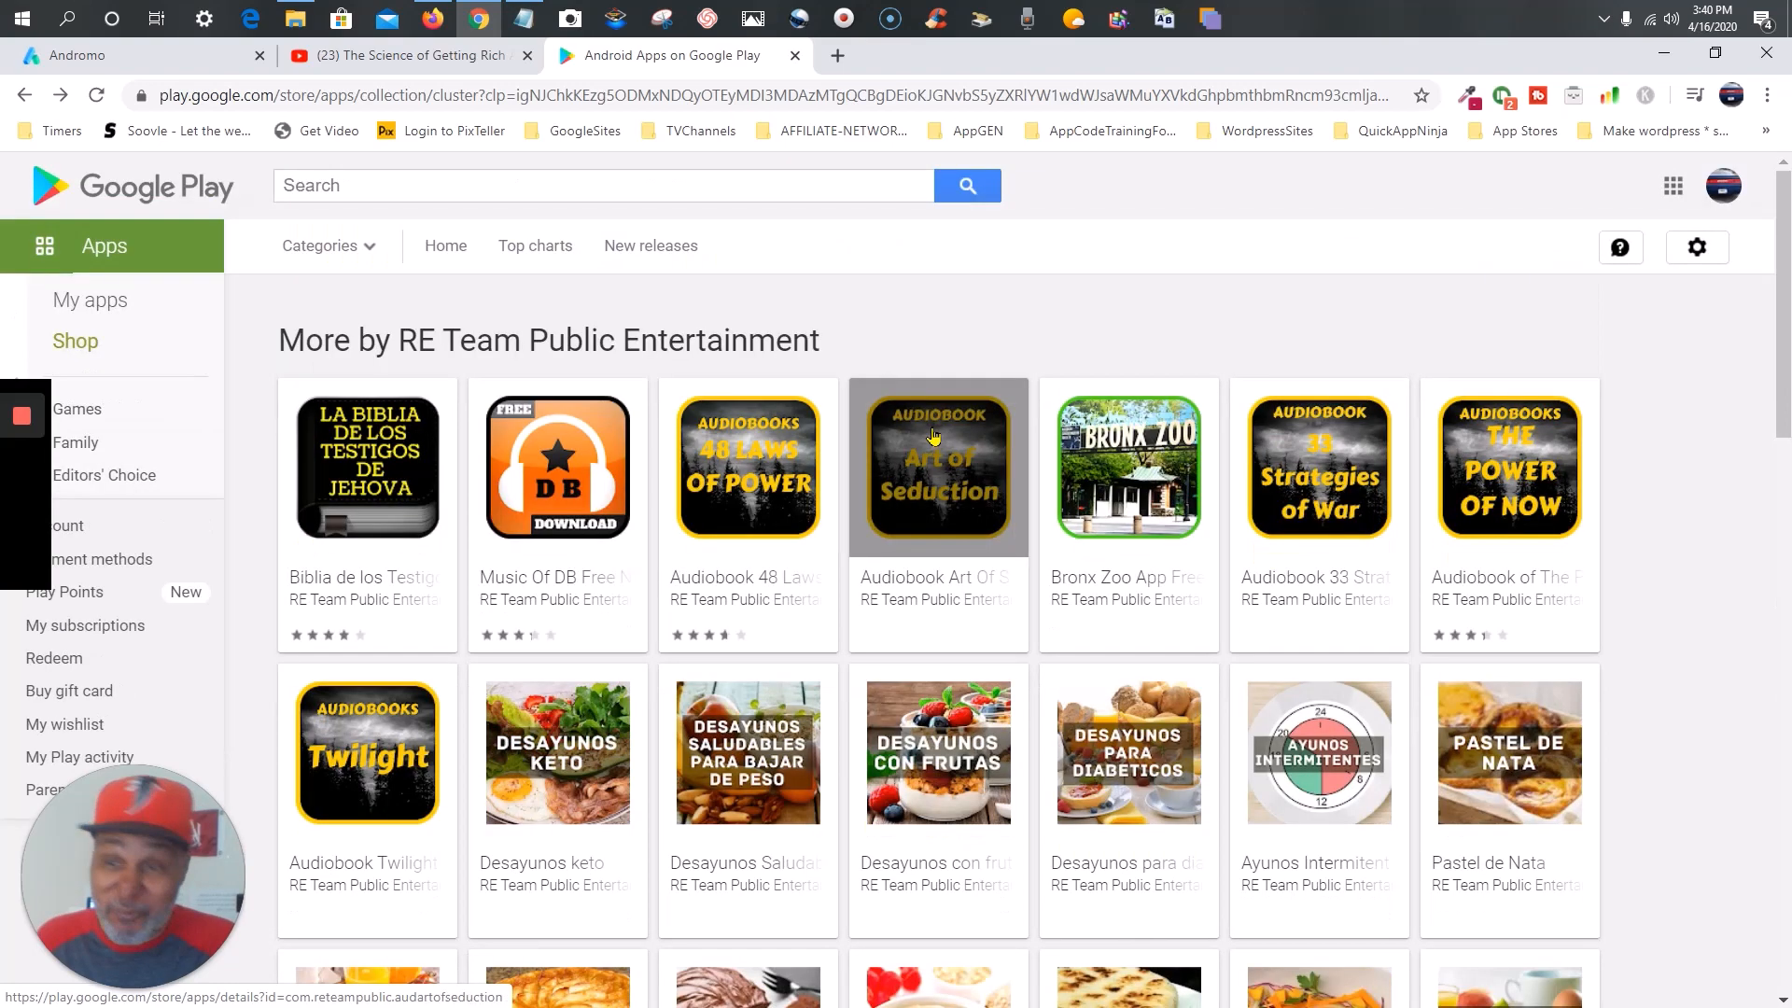
{"action": "key", "text": "alt+Left"}
{"action": "scroll", "coordinate": [841, 488], "scroll_direction": "up", "scroll_amount": 6}
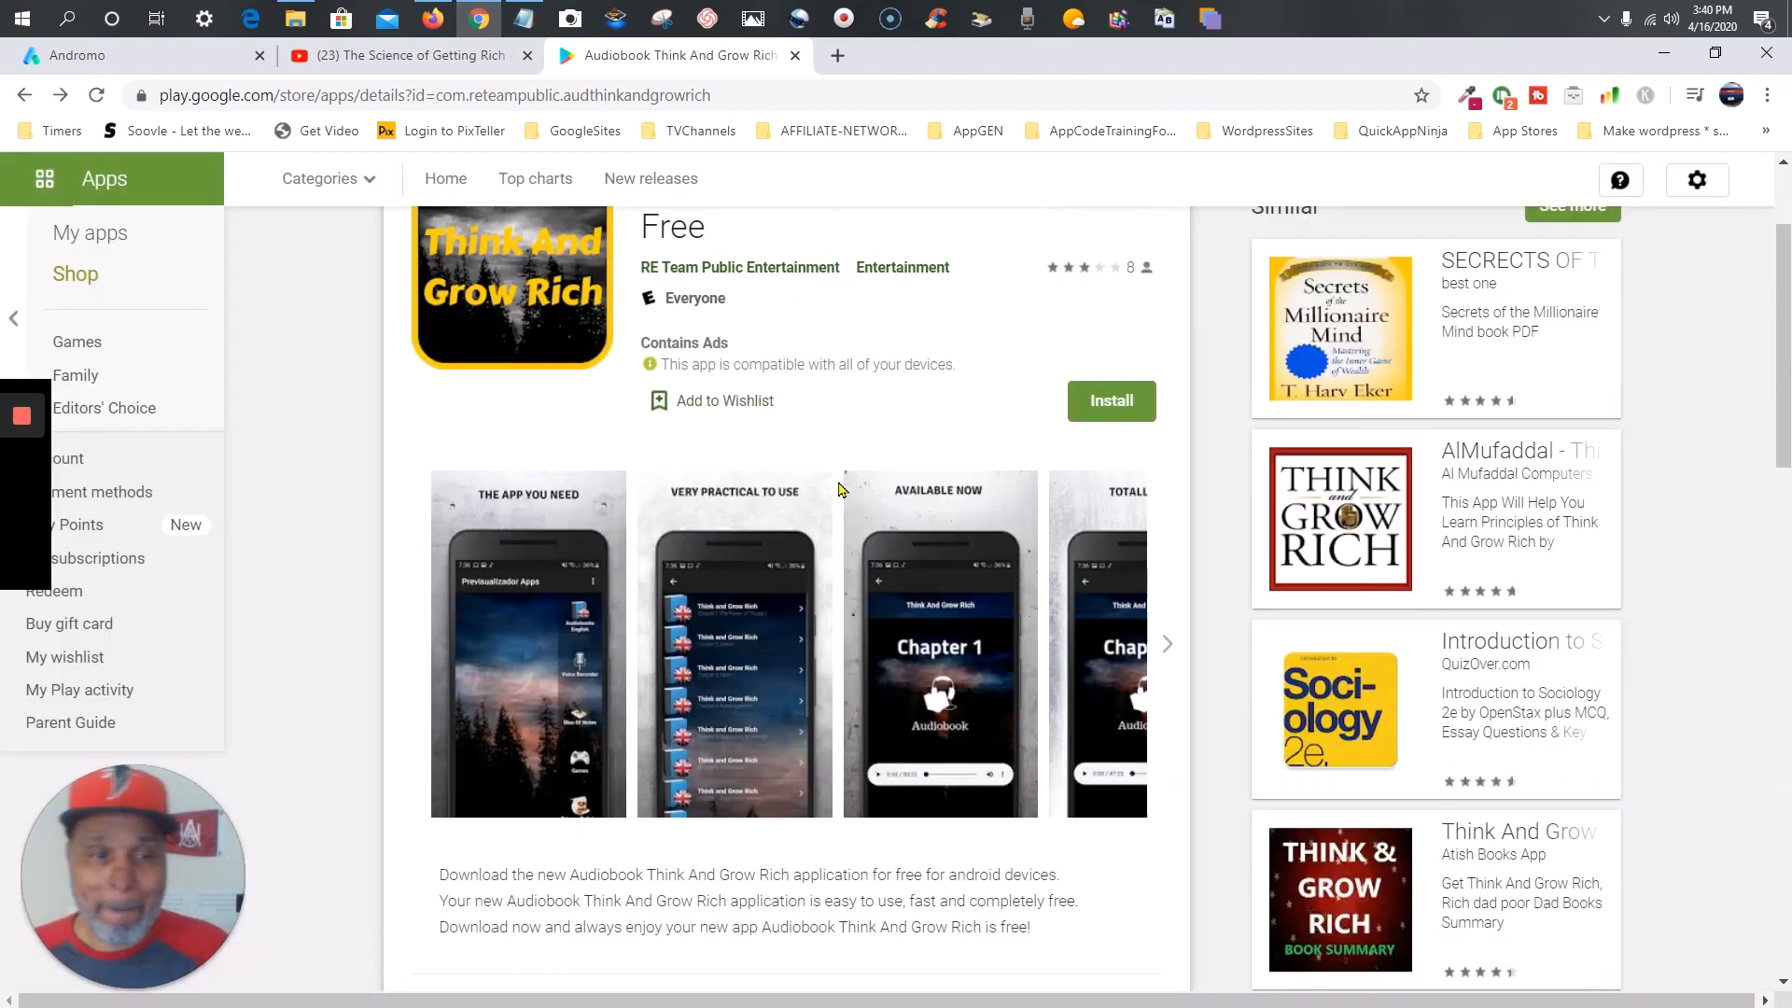
{"action": "scroll", "coordinate": [841, 488], "scroll_direction": "up", "scroll_amount": 2}
{"action": "key", "text": "alt+Left"}
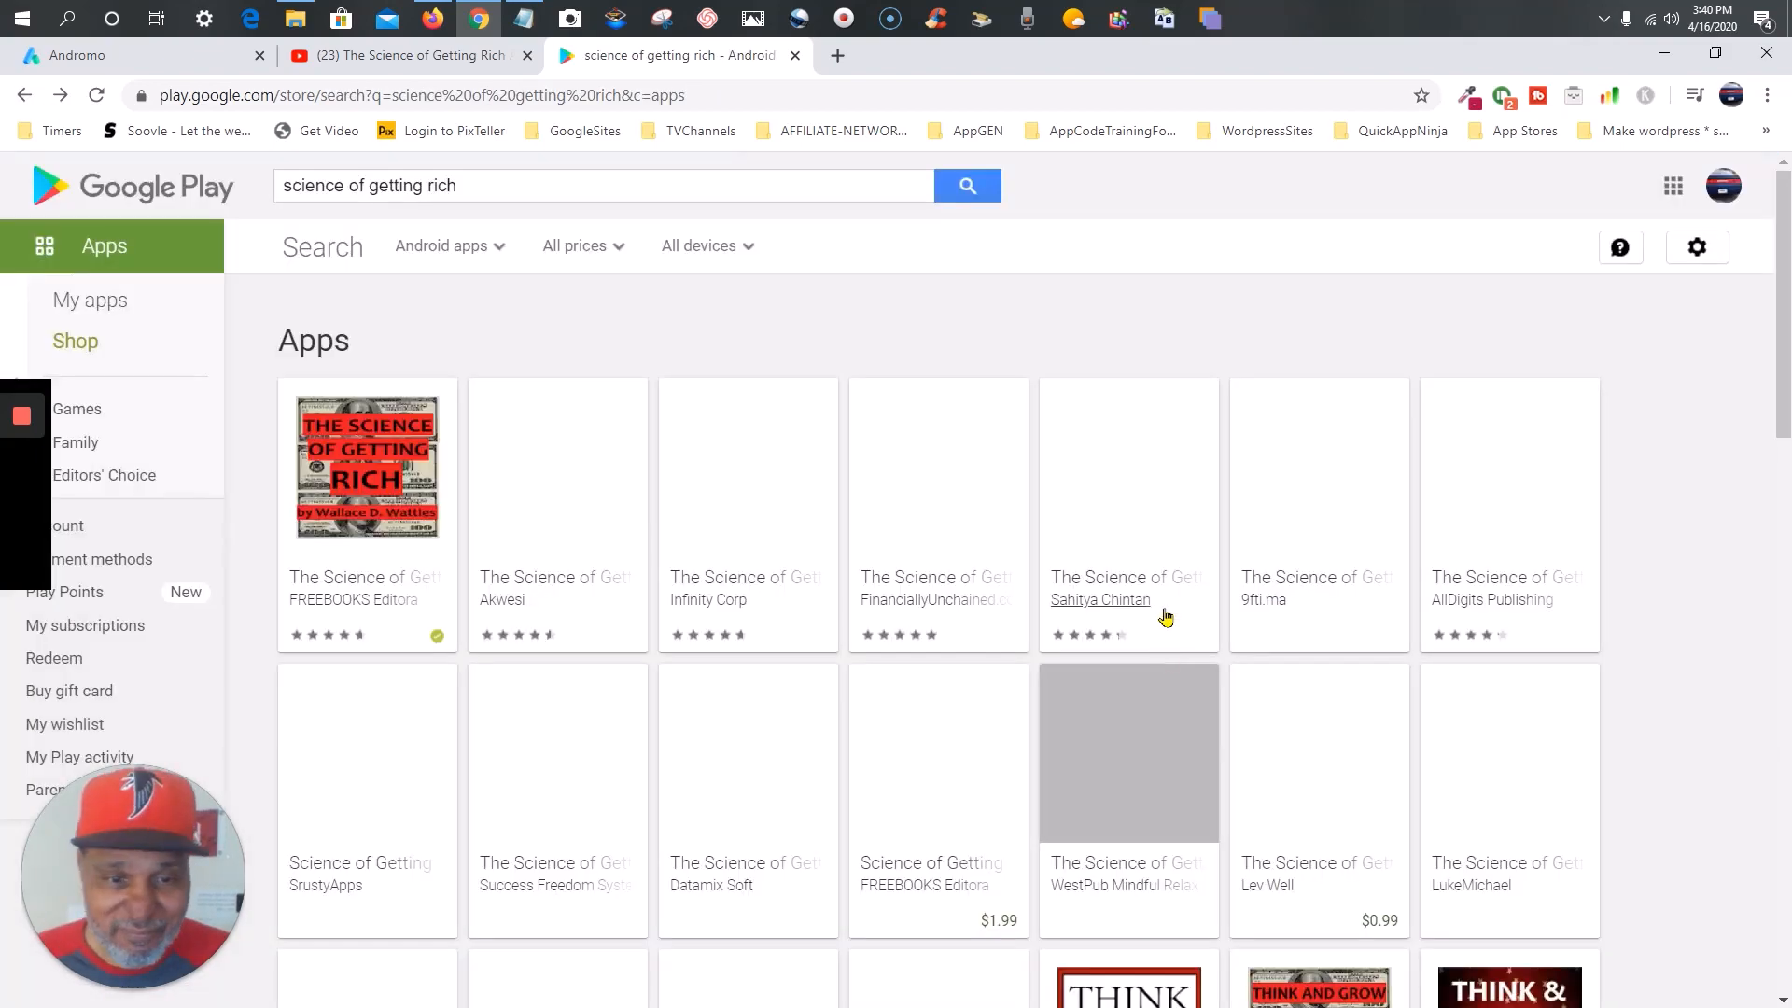
- Open the Science of Getting Rich listing by SrustyApps from the search results and view its screenshots and description
{"action": "scroll", "coordinate": [1174, 604], "scroll_direction": "down", "scroll_amount": 2}
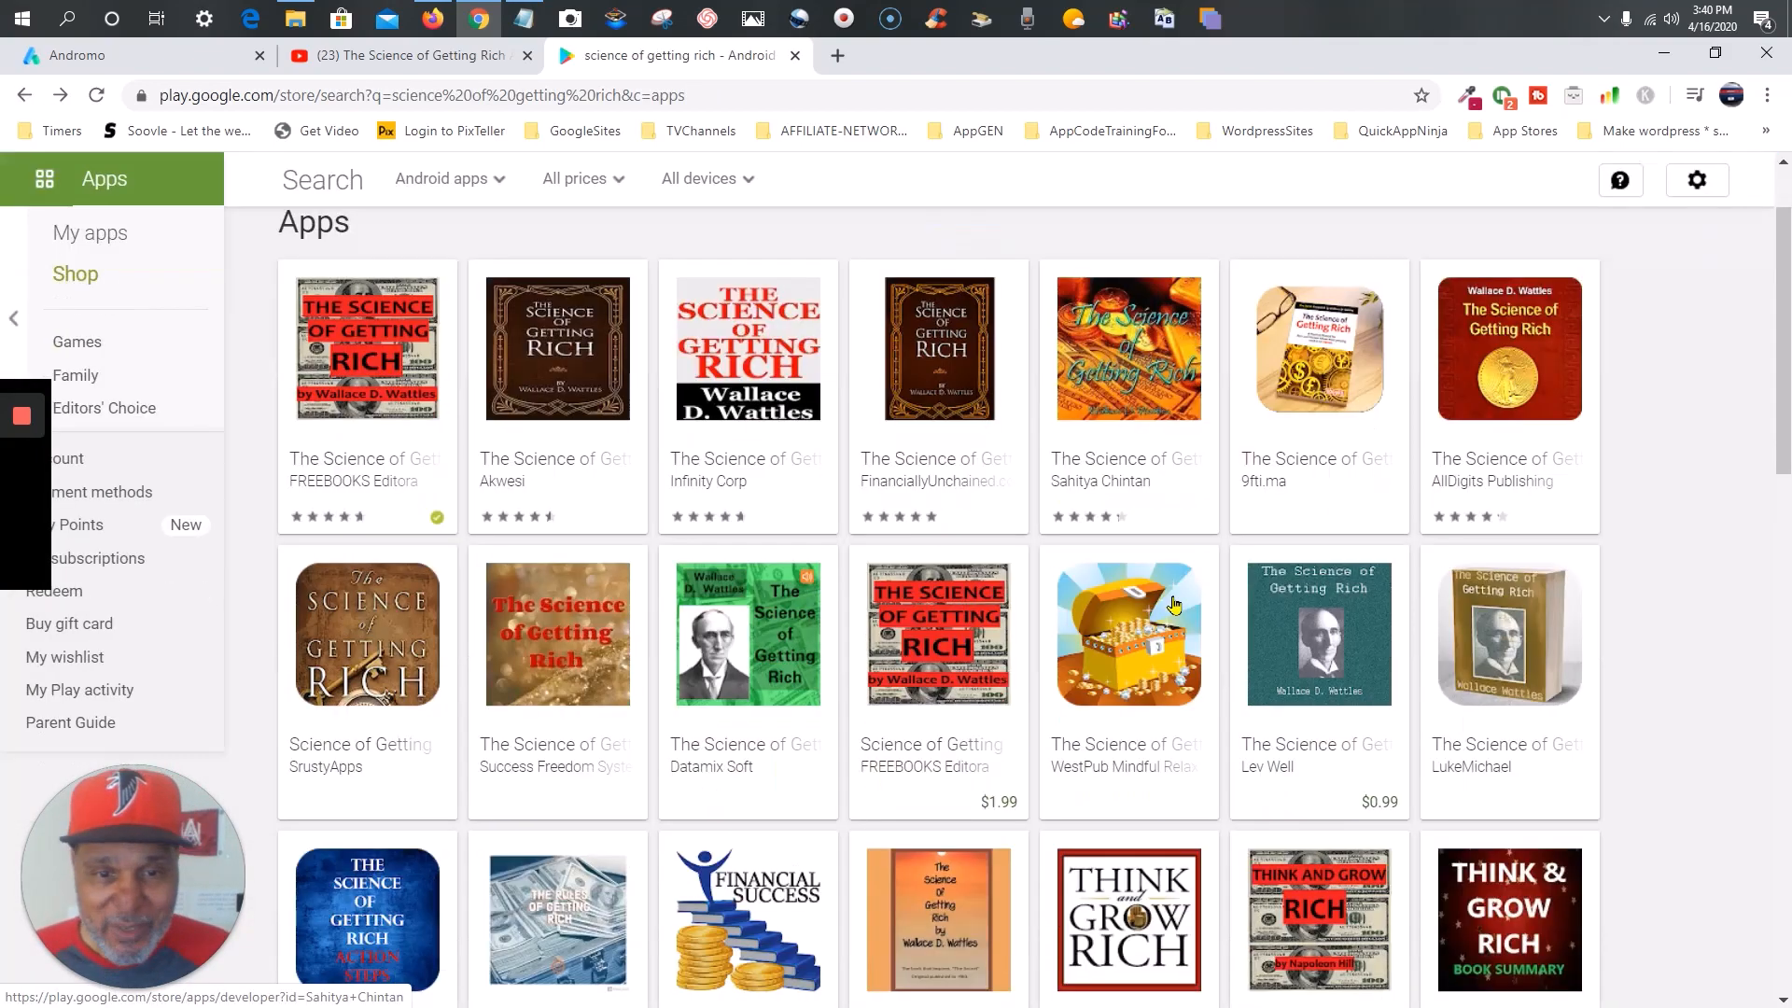
{"action": "left_click", "coordinate": [367, 640]}
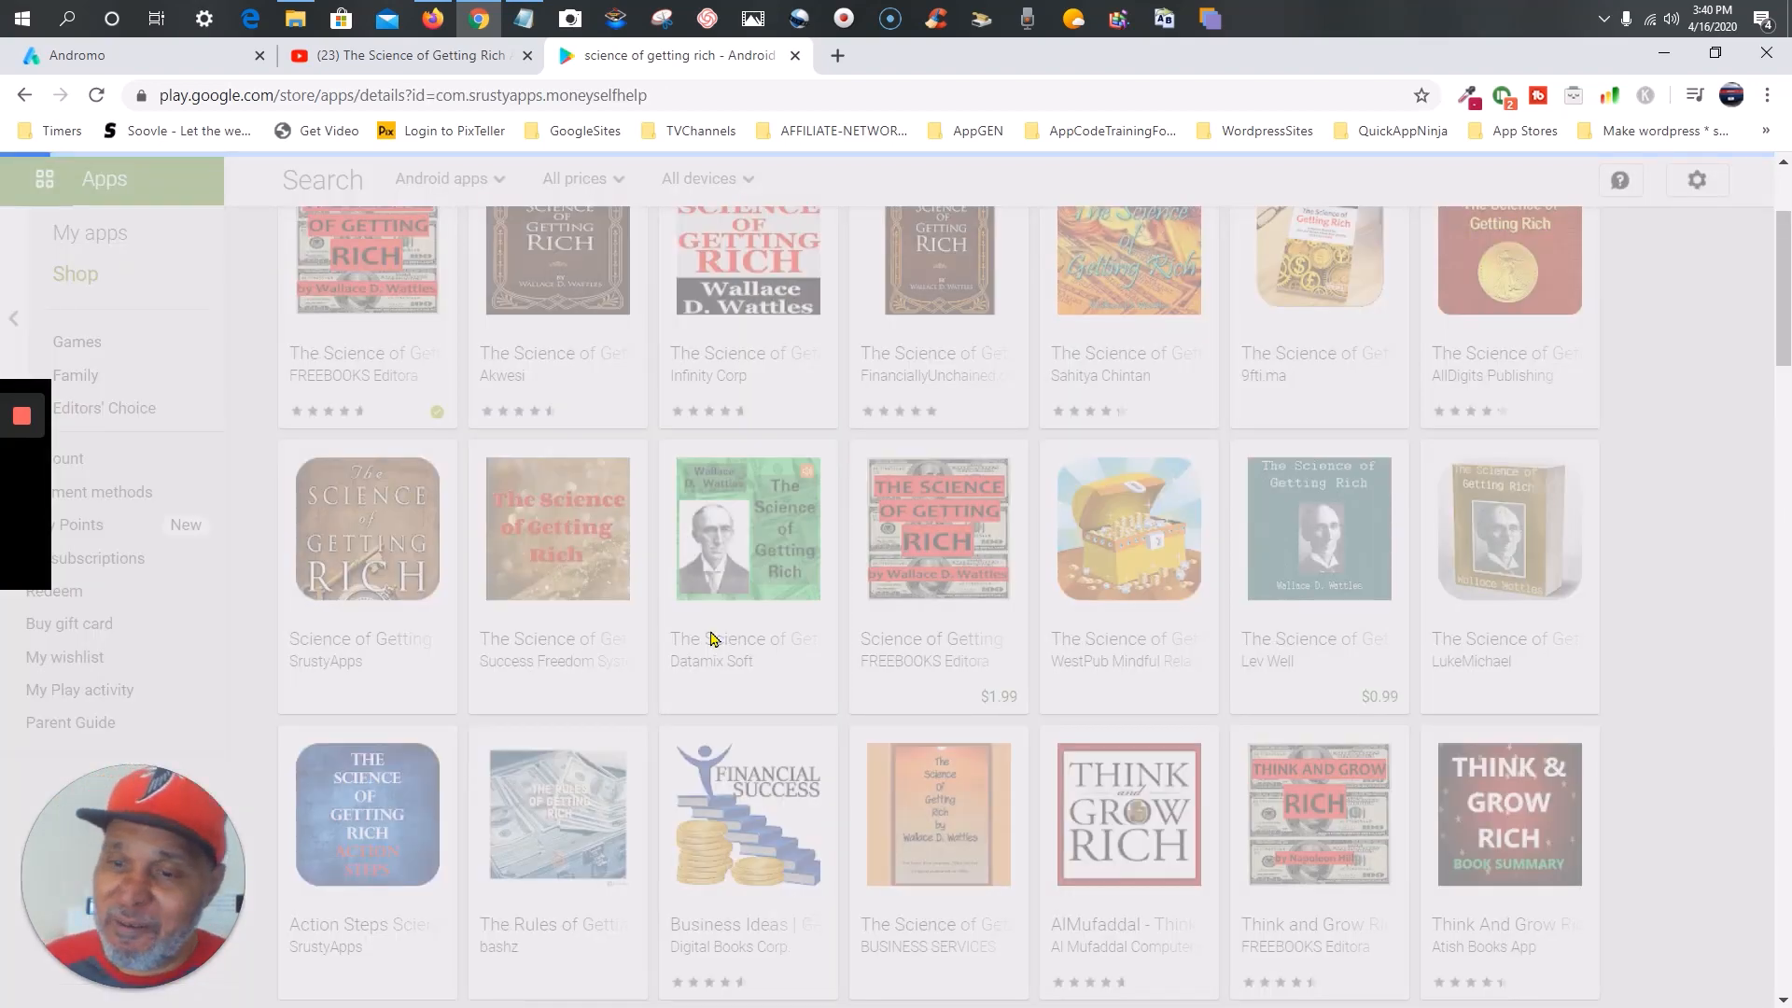
{"action": "scroll", "coordinate": [1003, 623], "scroll_direction": "down", "scroll_amount": 10}
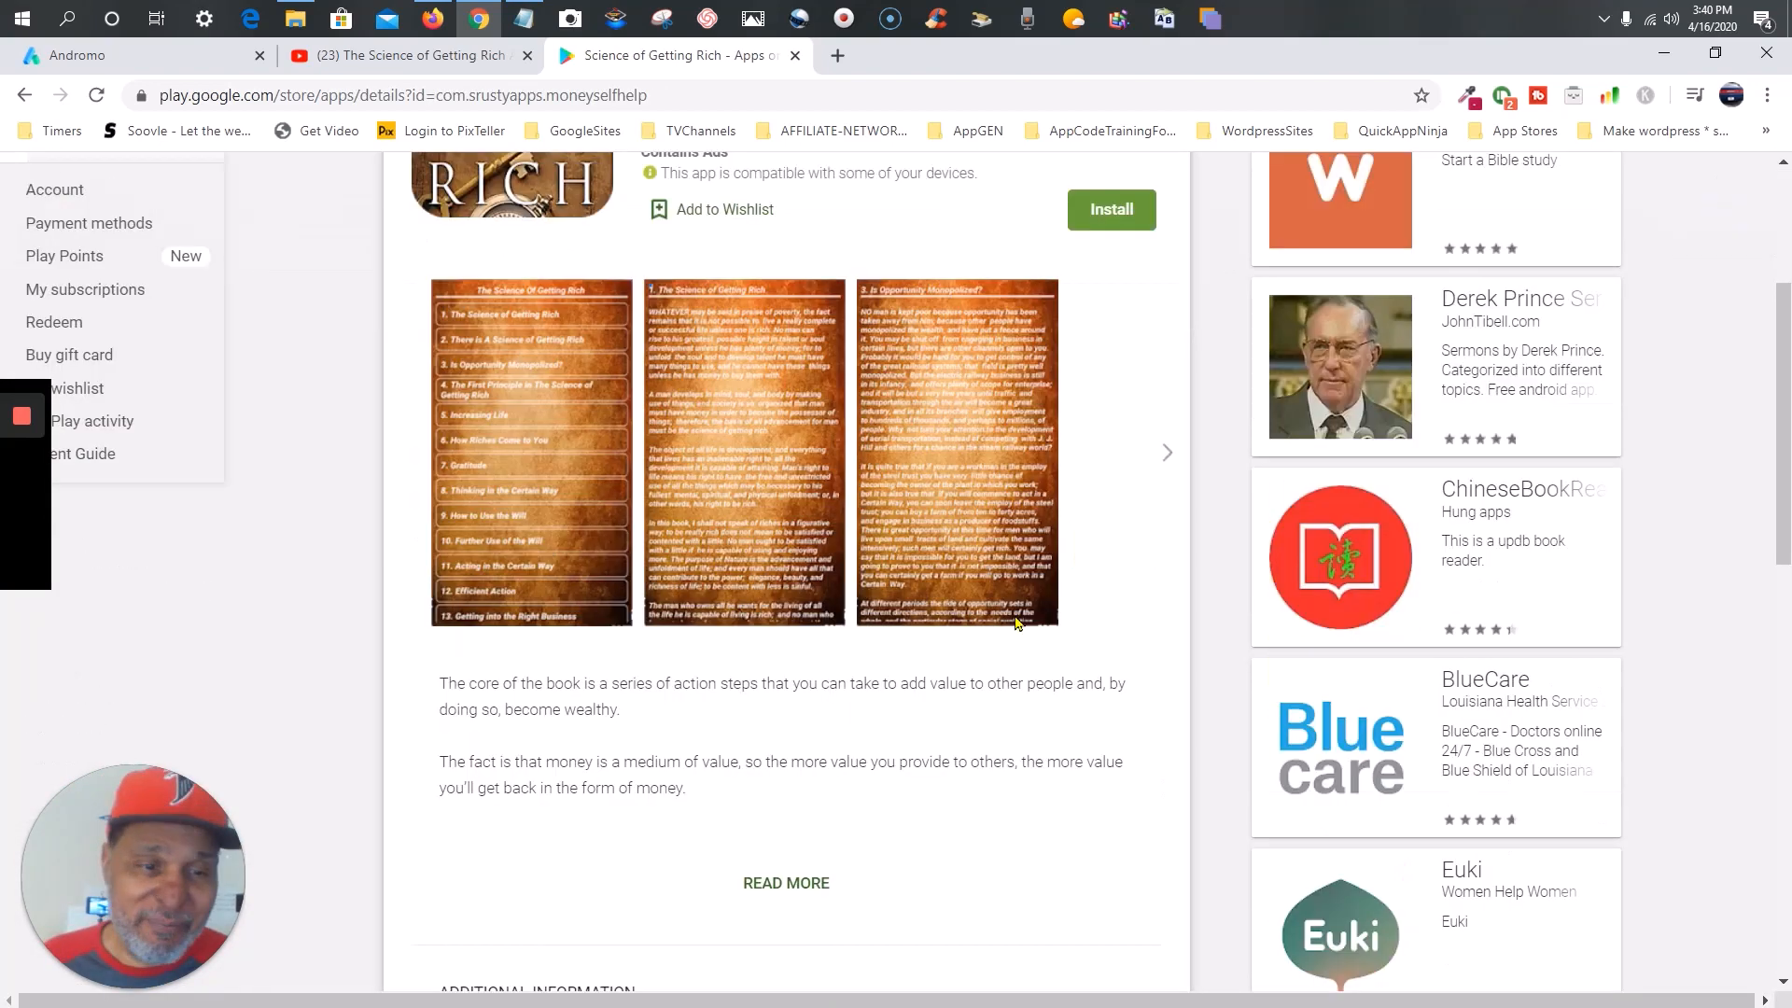
{"action": "scroll", "coordinate": [1012, 620], "scroll_direction": "up", "scroll_amount": 4}
- Open the full list of more apps by SrustyApps and browse through it to the end
{"action": "left_click", "coordinate": [1586, 640]}
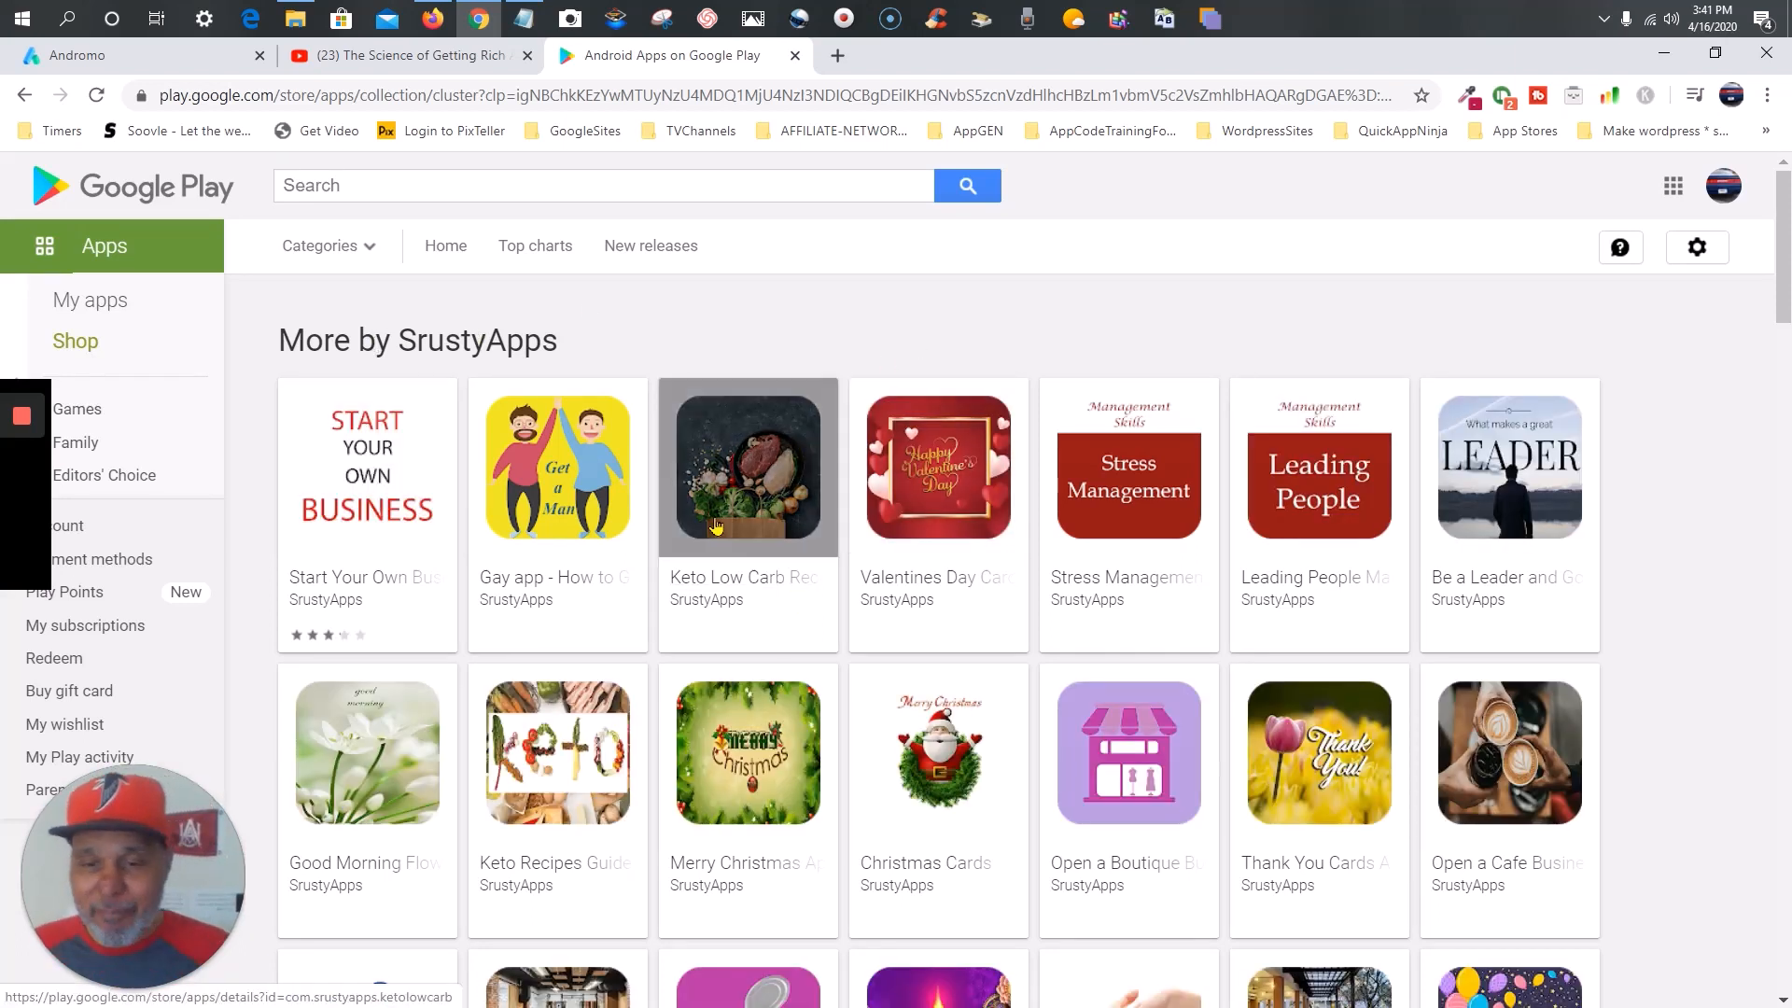
{"action": "scroll", "coordinate": [740, 545], "scroll_direction": "down", "scroll_amount": 10}
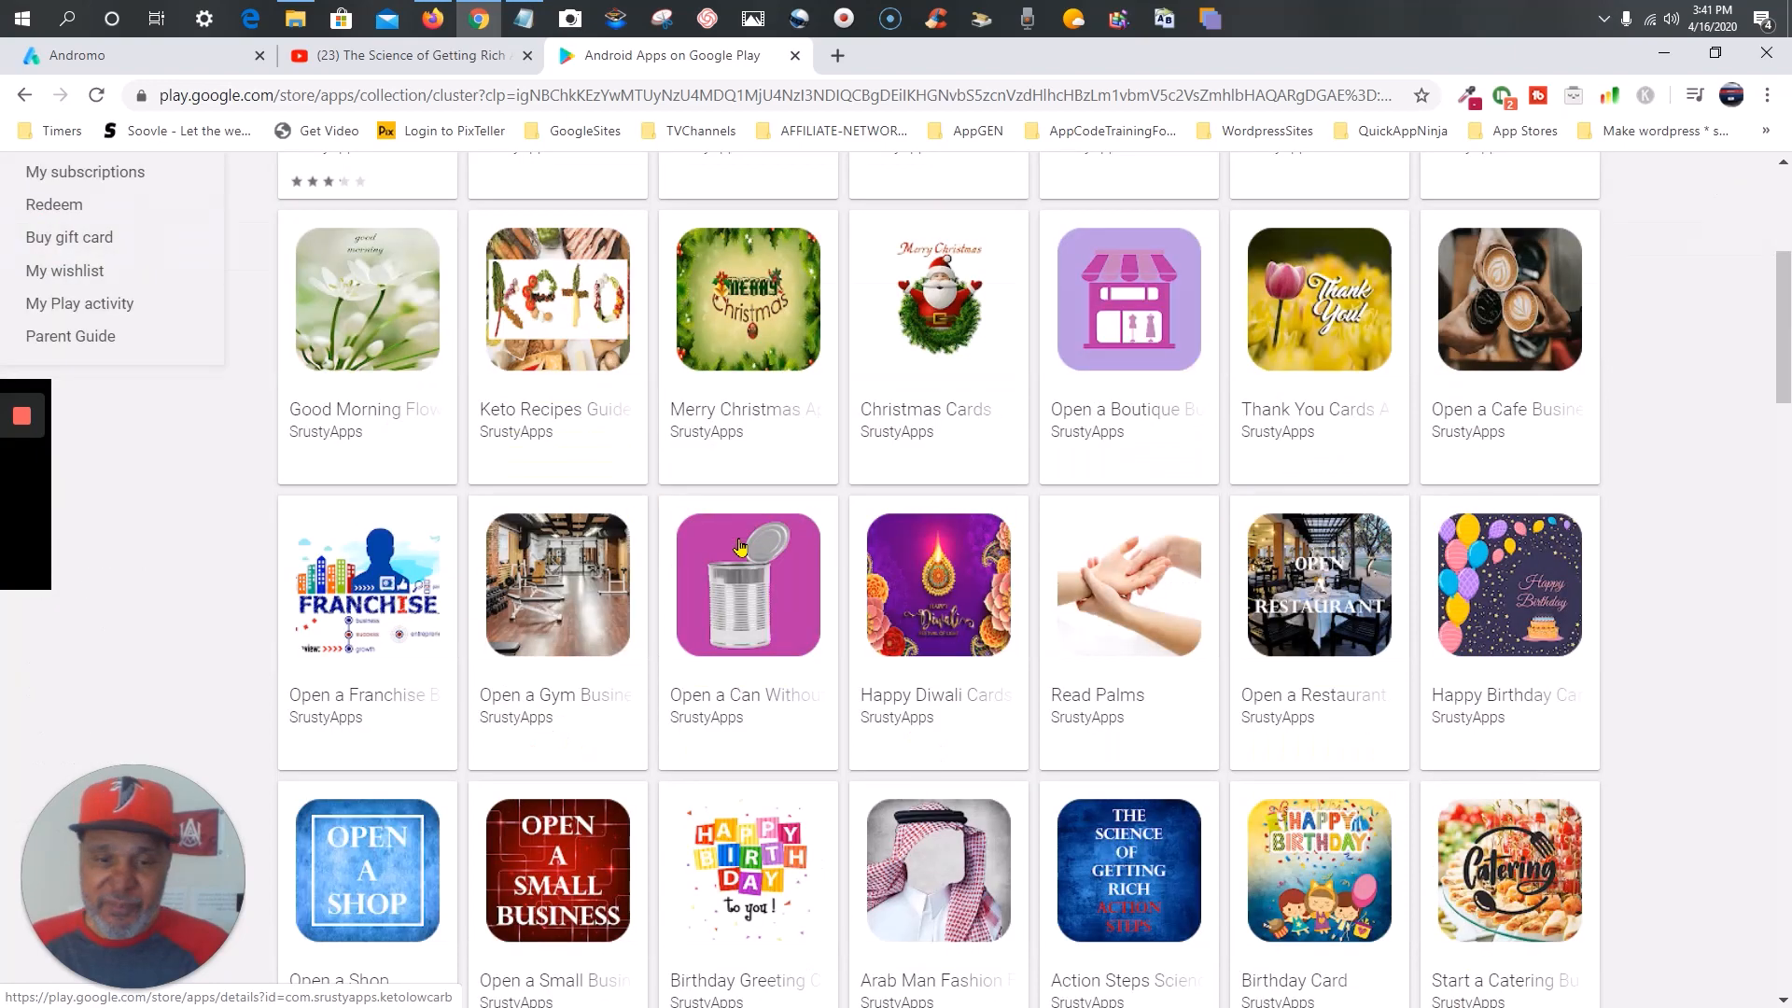
{"action": "scroll", "coordinate": [740, 546], "scroll_direction": "down", "scroll_amount": 6}
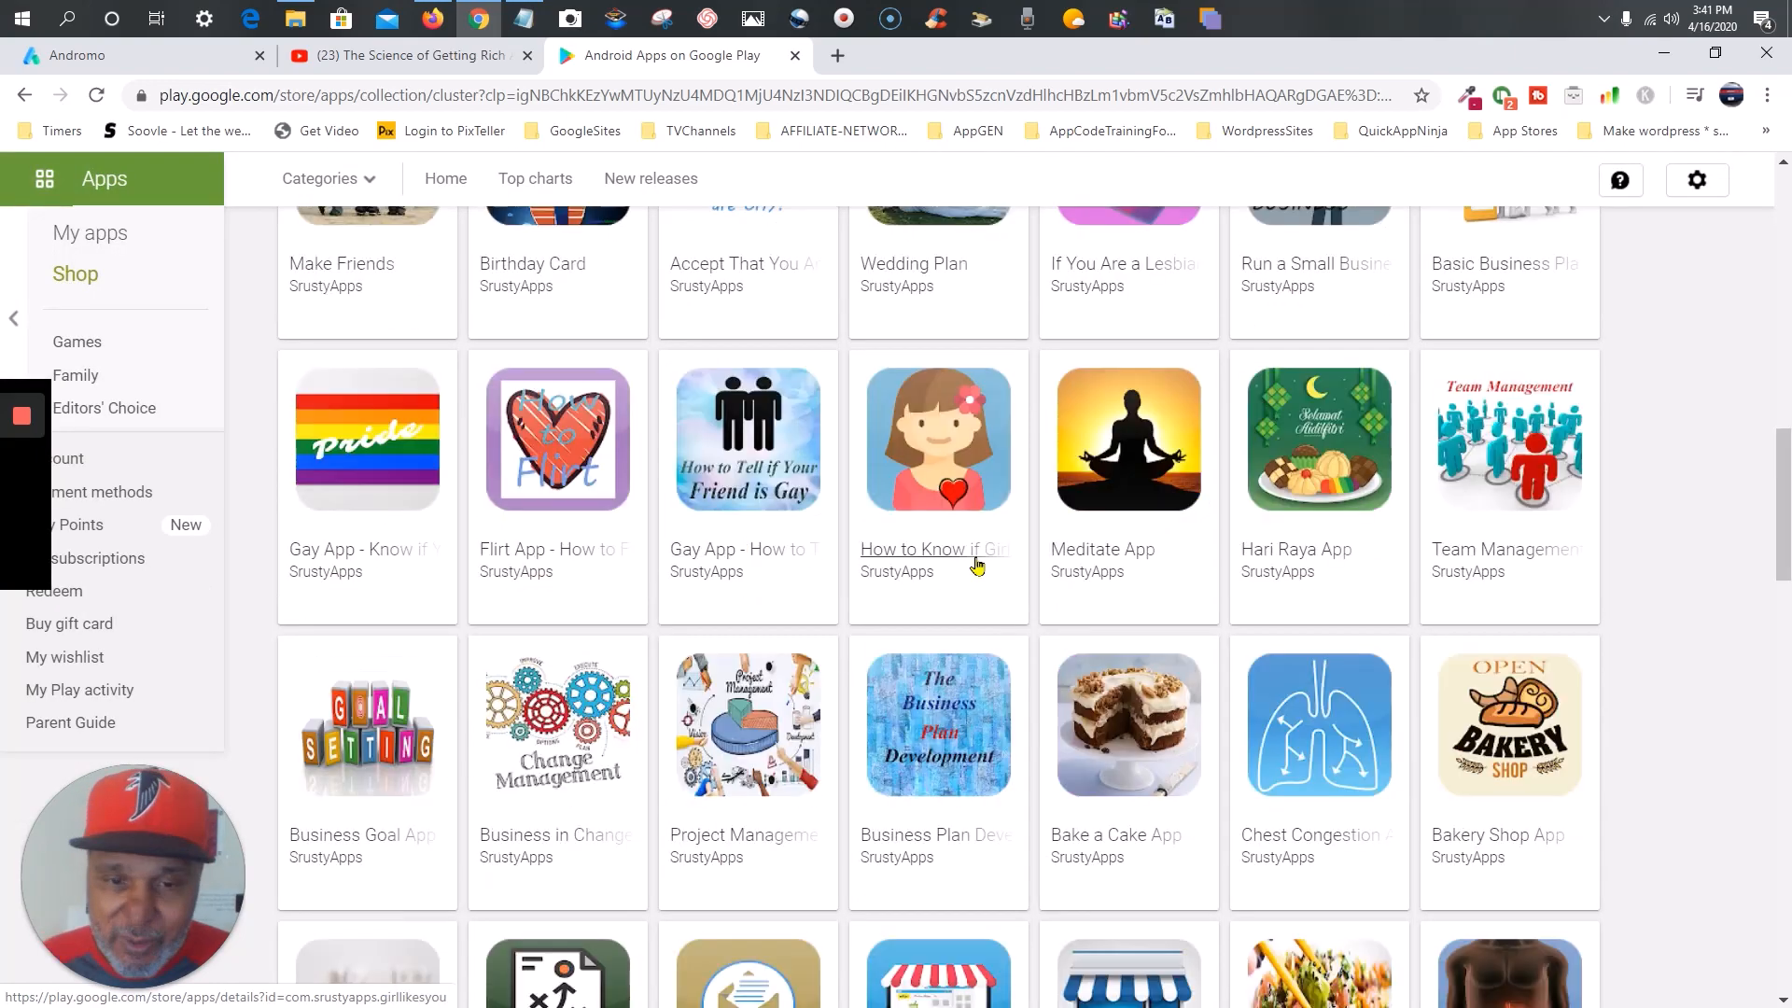
{"action": "scroll", "coordinate": [977, 564], "scroll_direction": "down", "scroll_amount": 4}
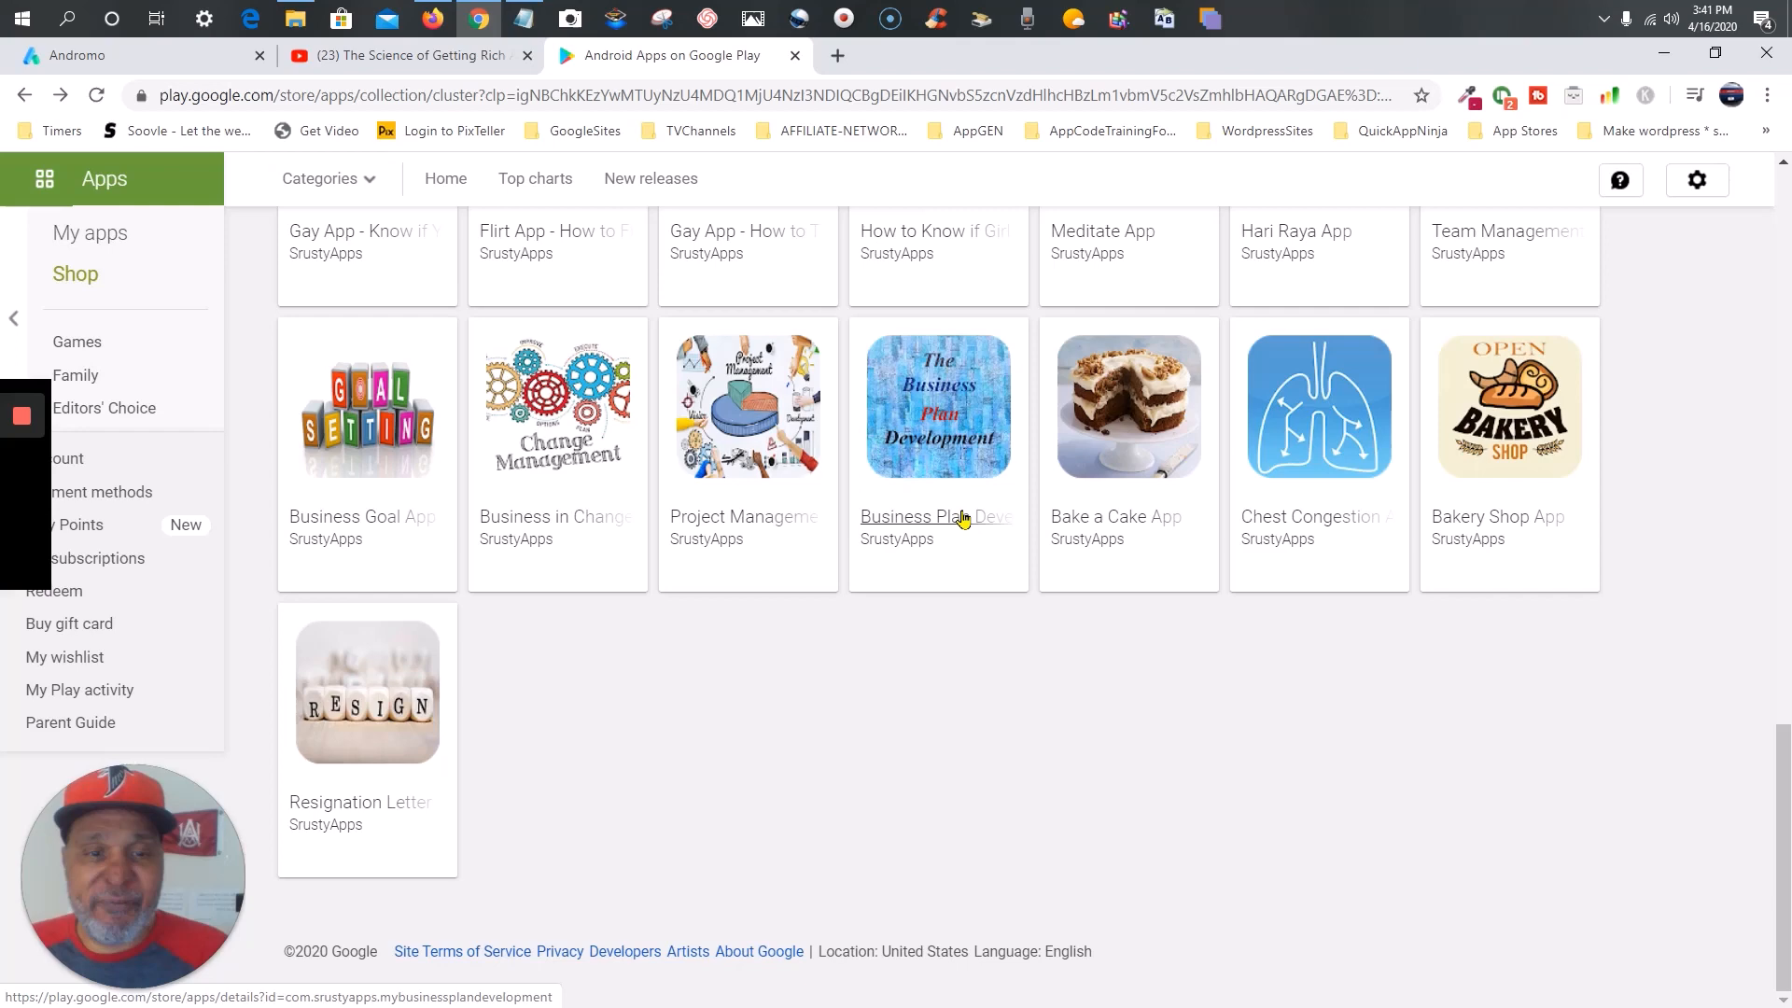
- View the Business Plan Development listing by SrustyApps and go back to the science of getting rich search results
{"action": "left_click", "coordinate": [959, 515]}
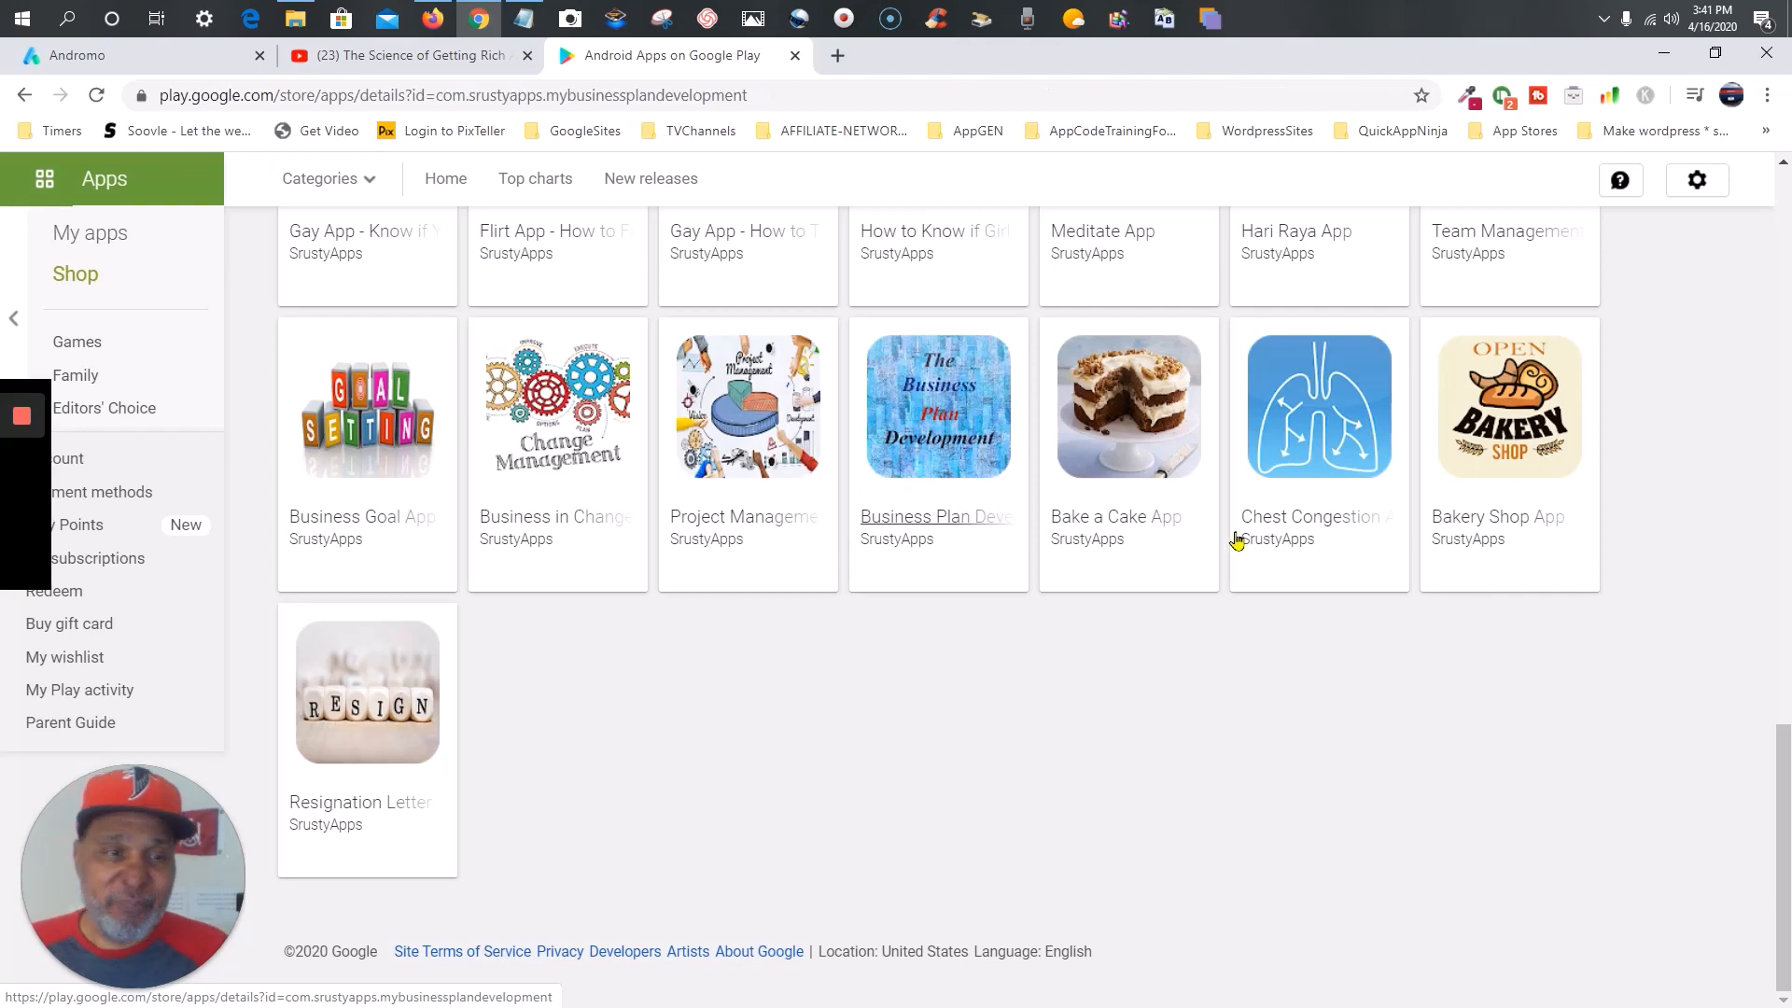
{"action": "scroll", "coordinate": [1238, 569], "scroll_direction": "up", "scroll_amount": 1}
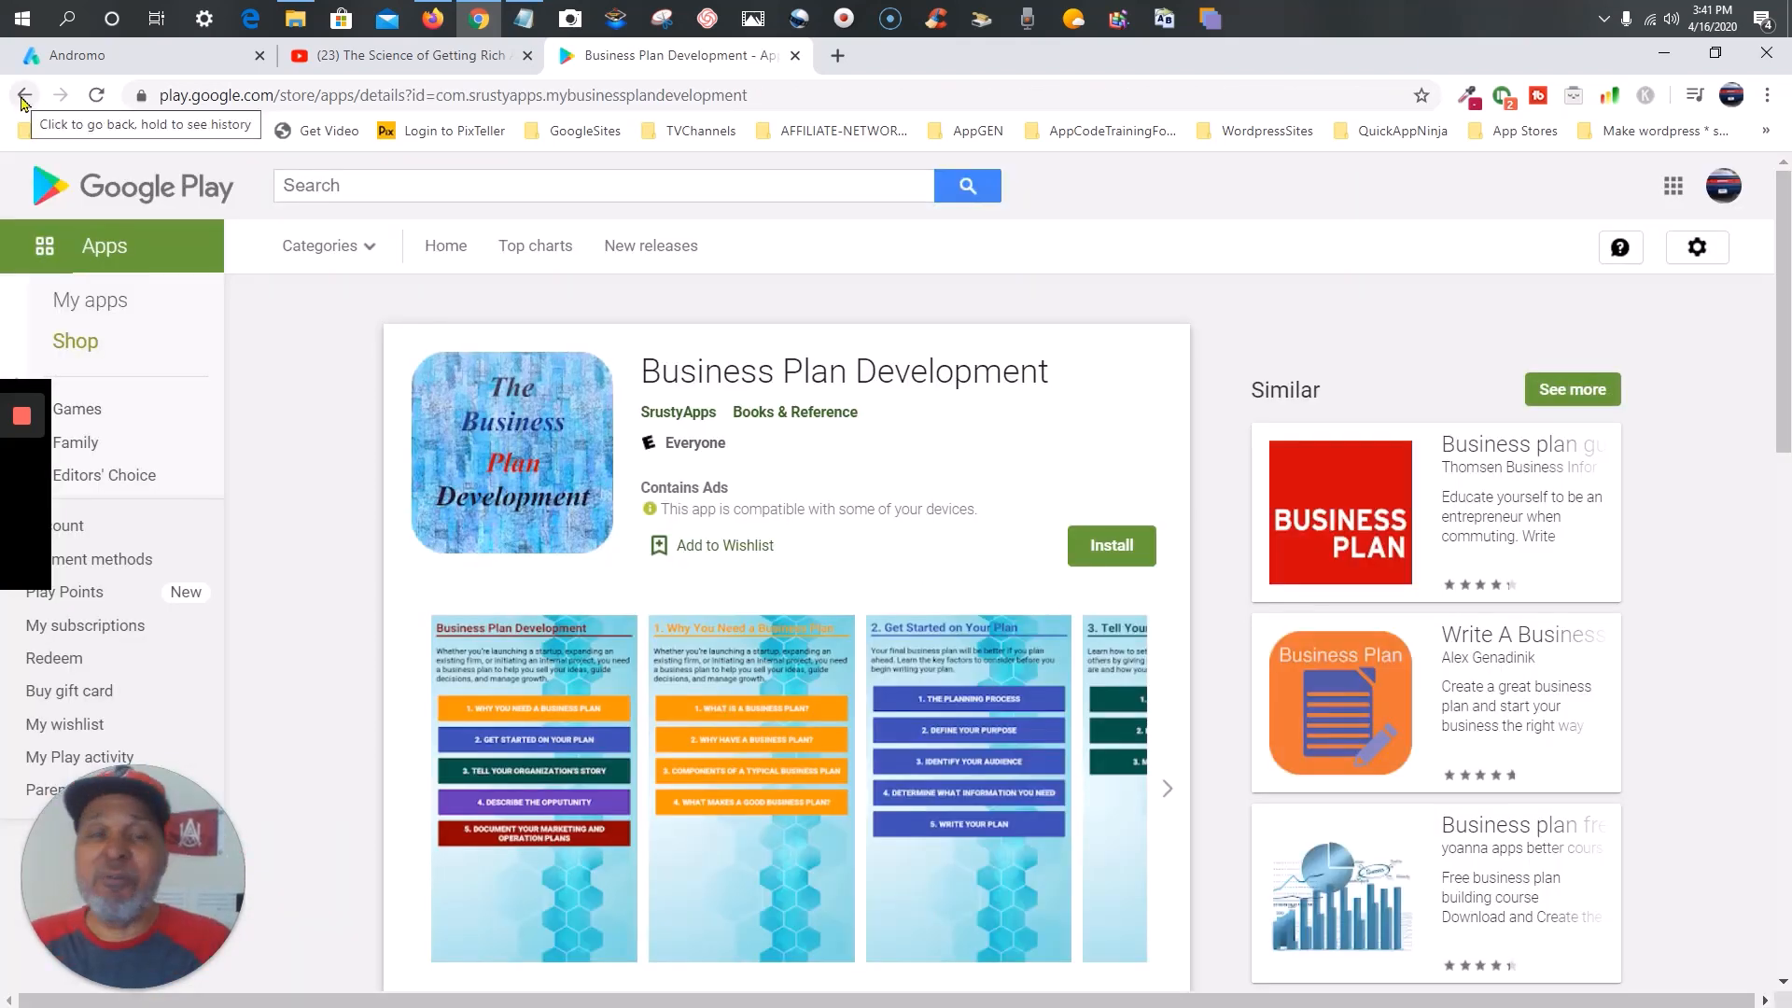
{"action": "left_click", "coordinate": [23, 97]}
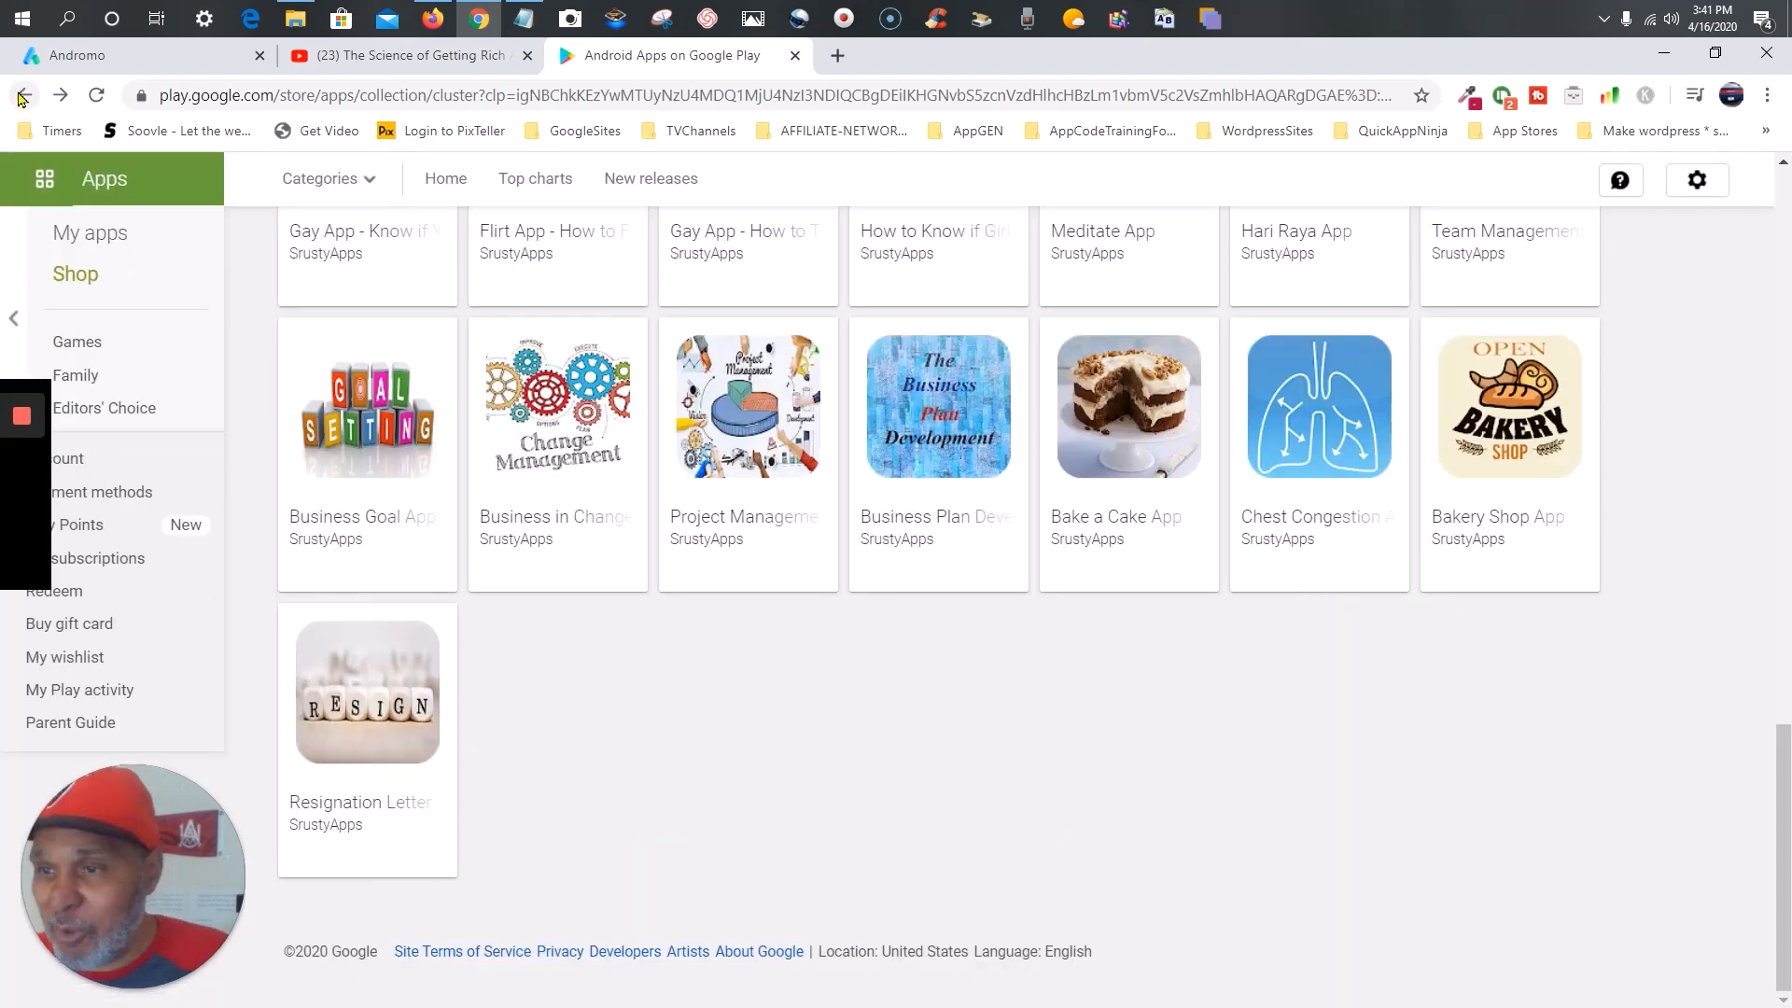
{"action": "left_click", "coordinate": [24, 97]}
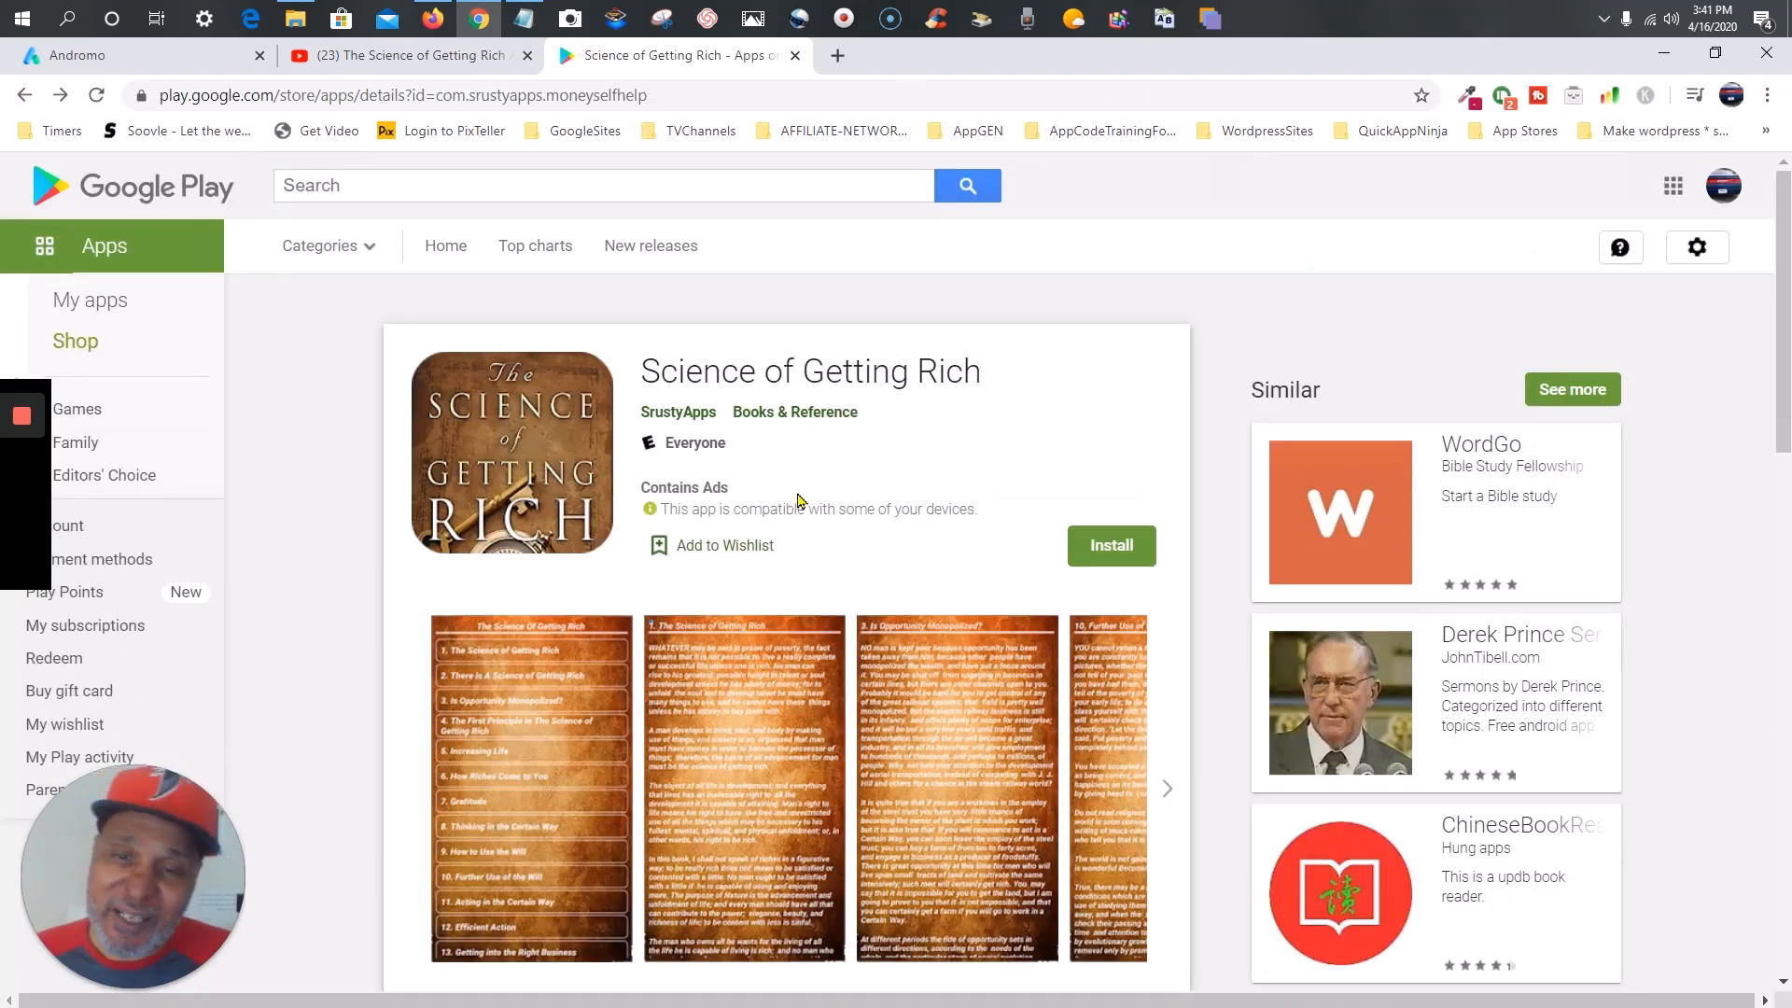
{"action": "left_click", "coordinate": [24, 97]}
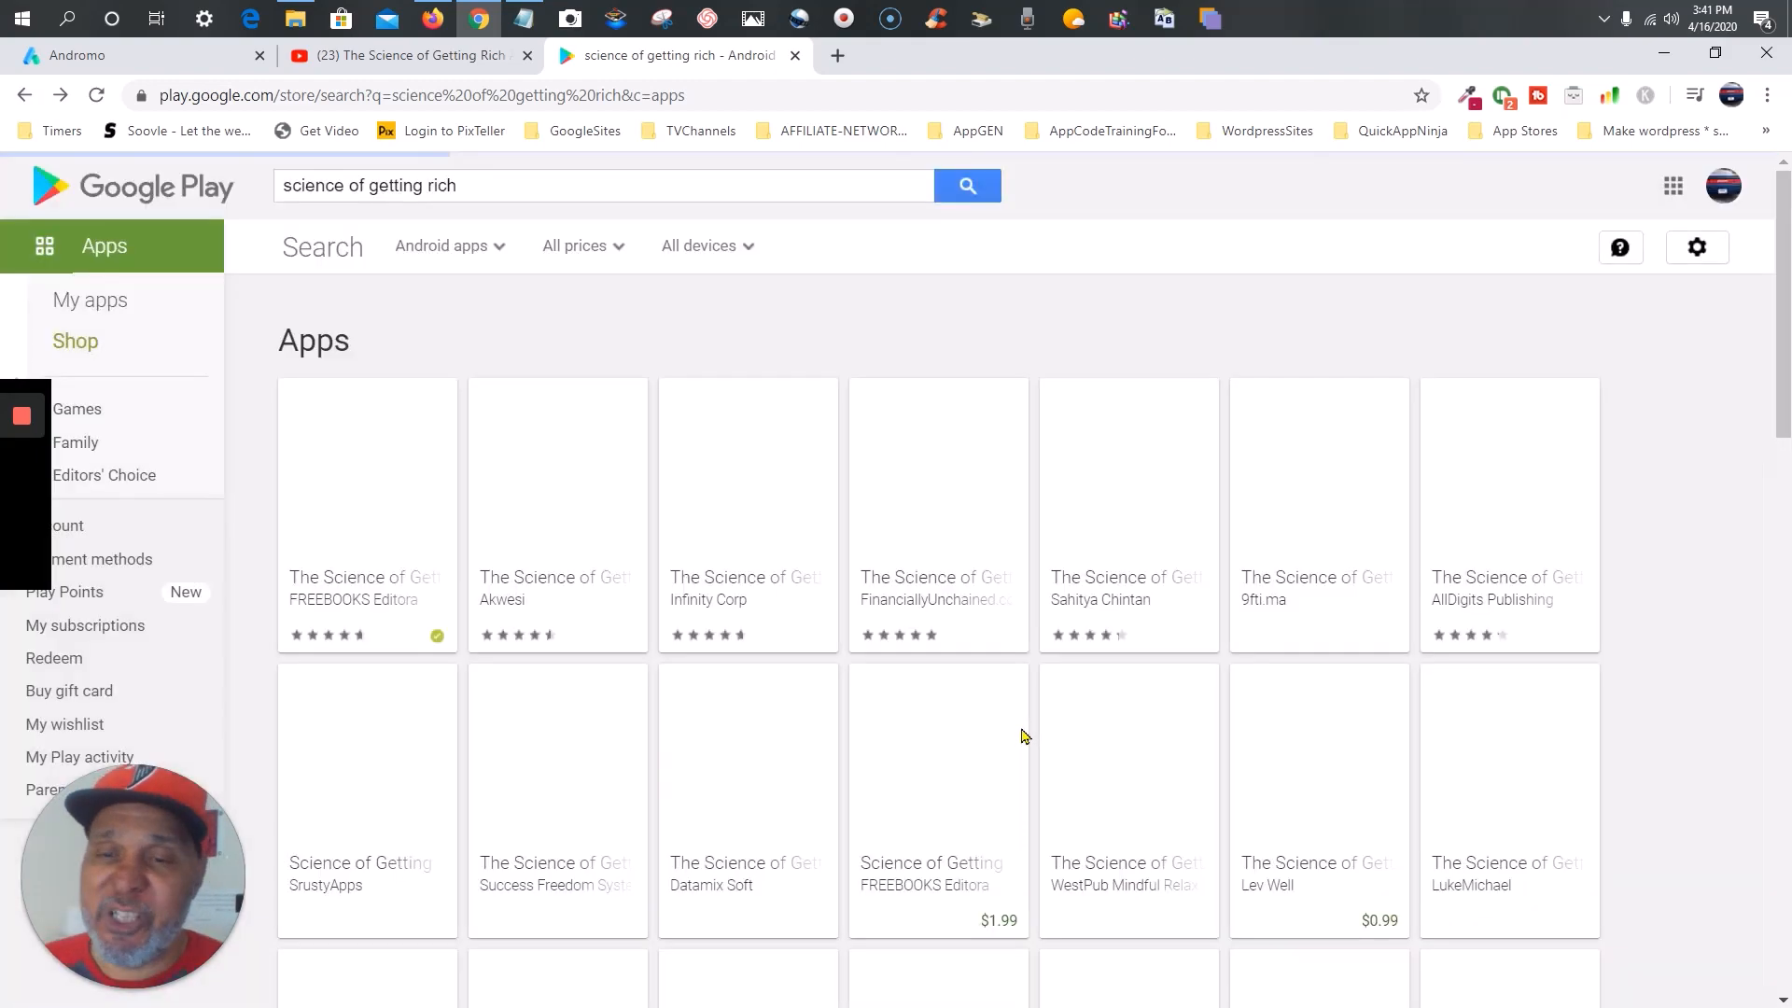
- View The Science of Getting Rich listing by FREEBOOKS Editora and open the full list of the developer's other apps
{"action": "left_click", "coordinate": [361, 579]}
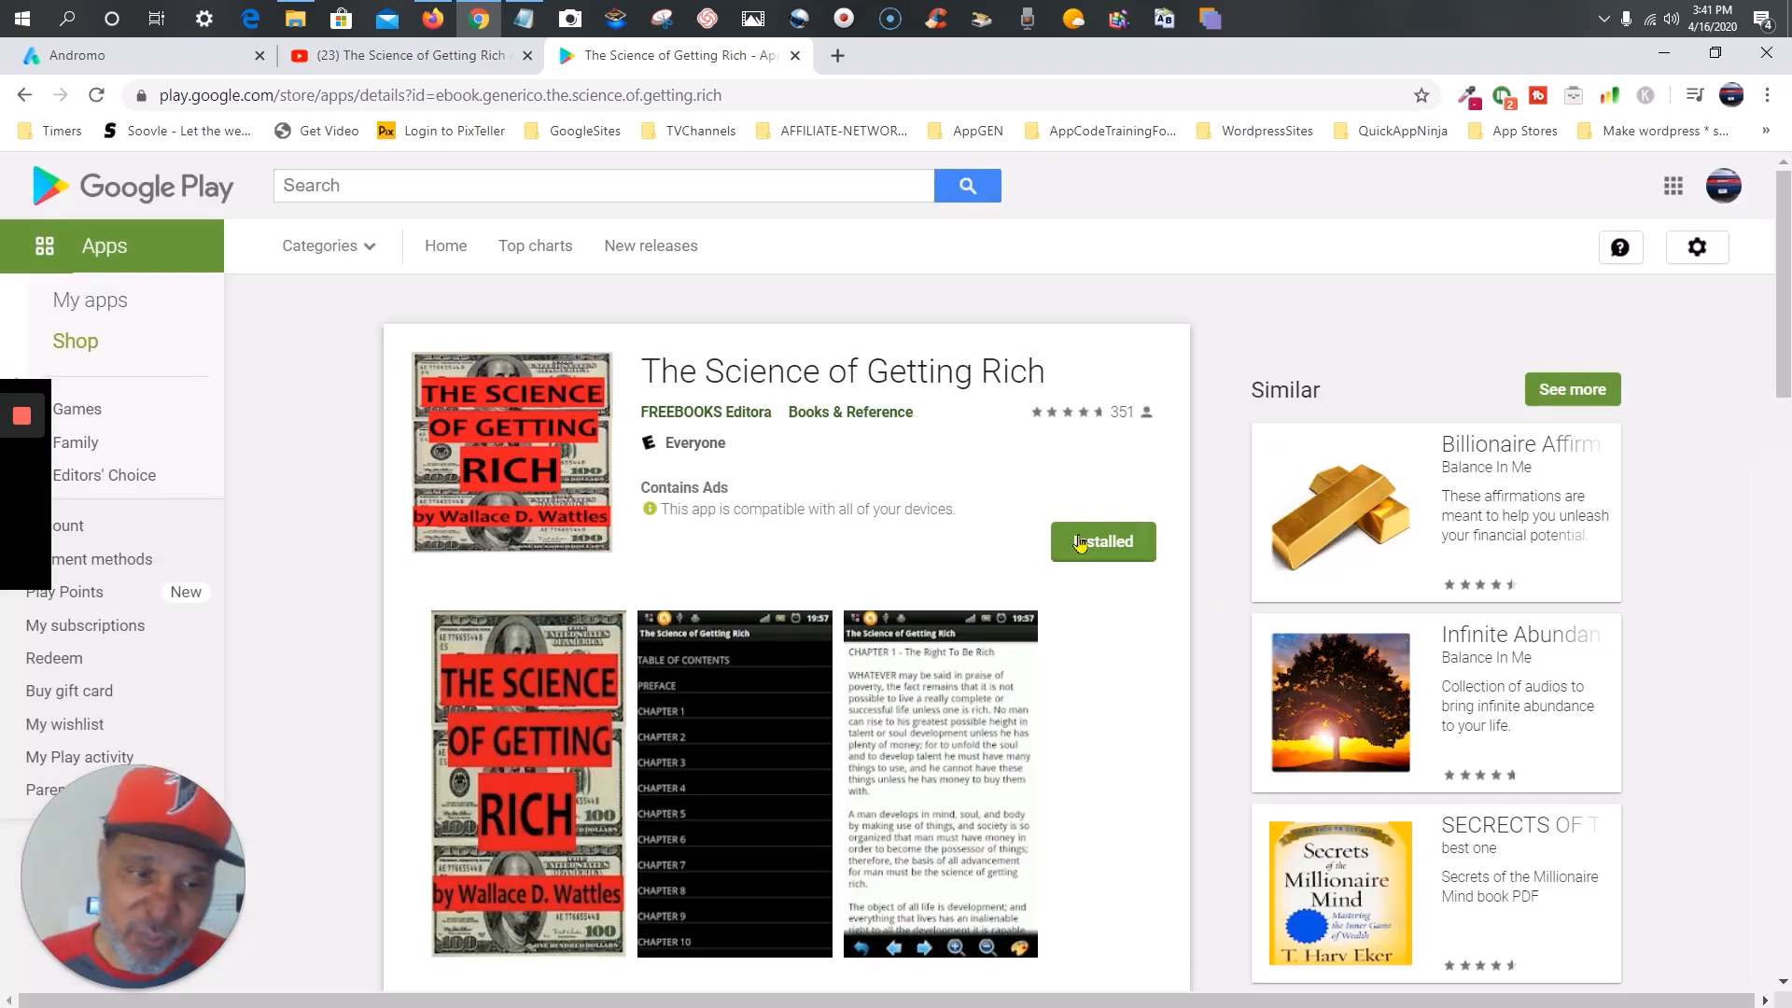
{"action": "scroll", "coordinate": [1076, 542], "scroll_direction": "down", "scroll_amount": 8}
{"action": "left_click", "coordinate": [1572, 541]}
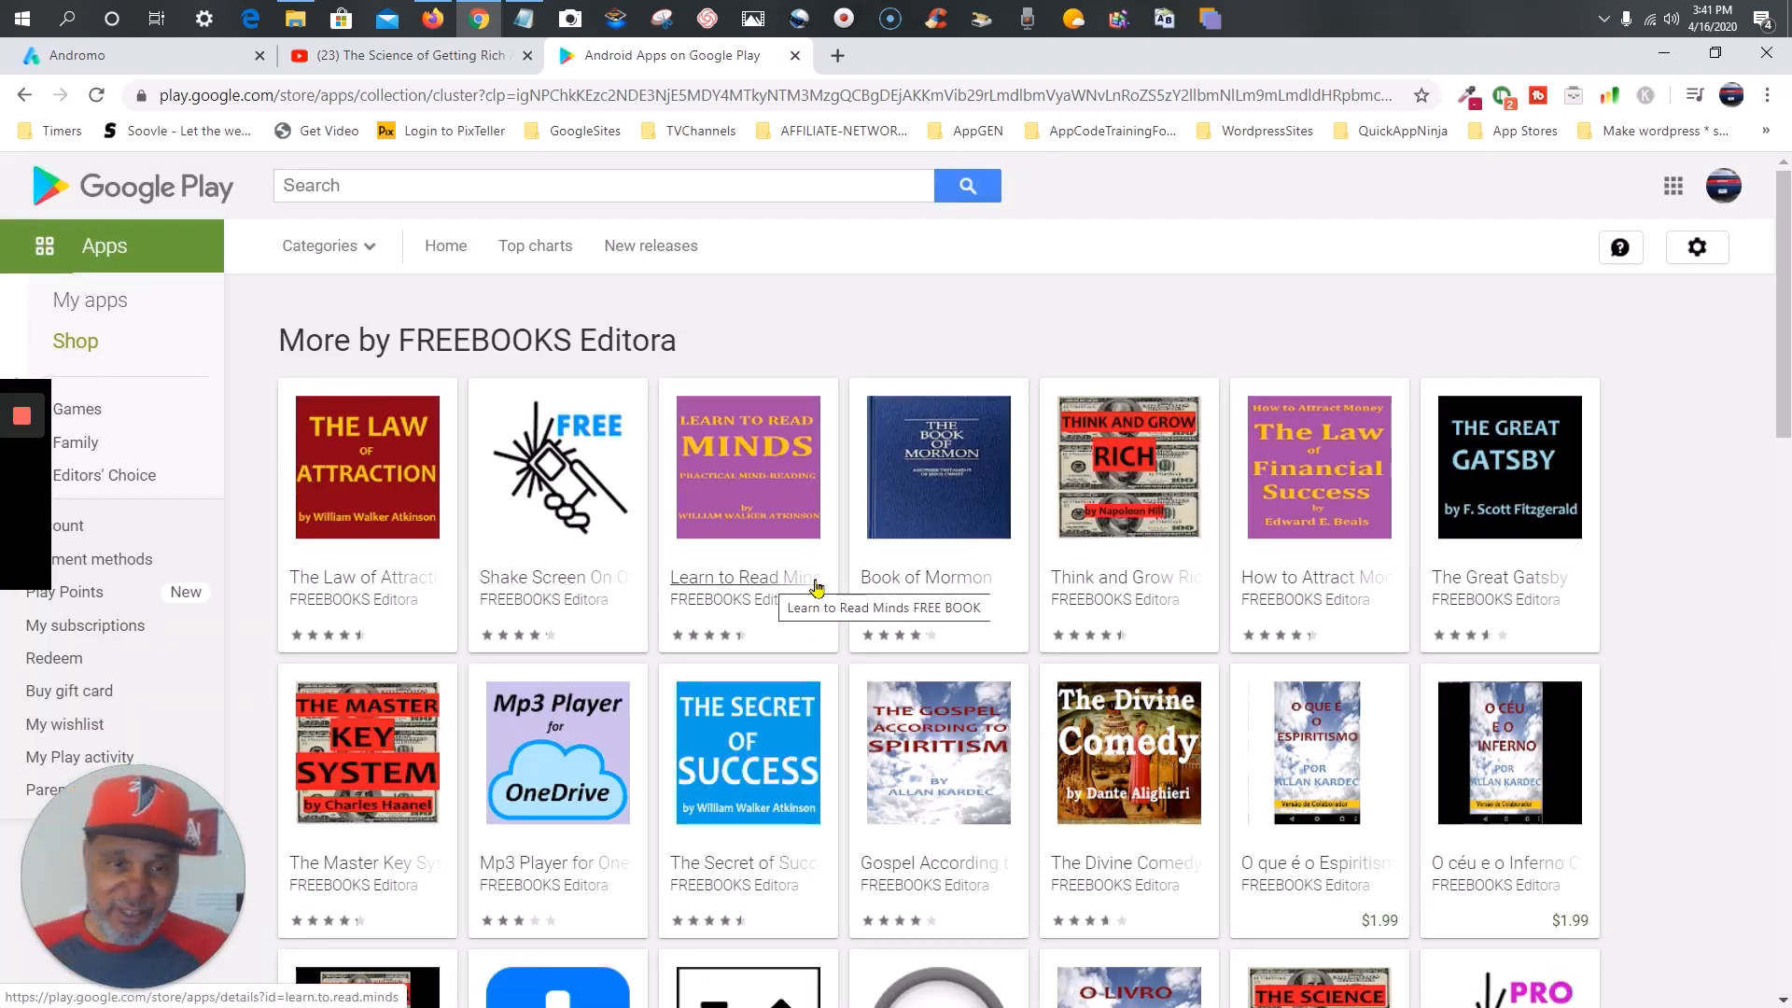
{"action": "scroll", "coordinate": [817, 586], "scroll_direction": "down", "scroll_amount": 1}
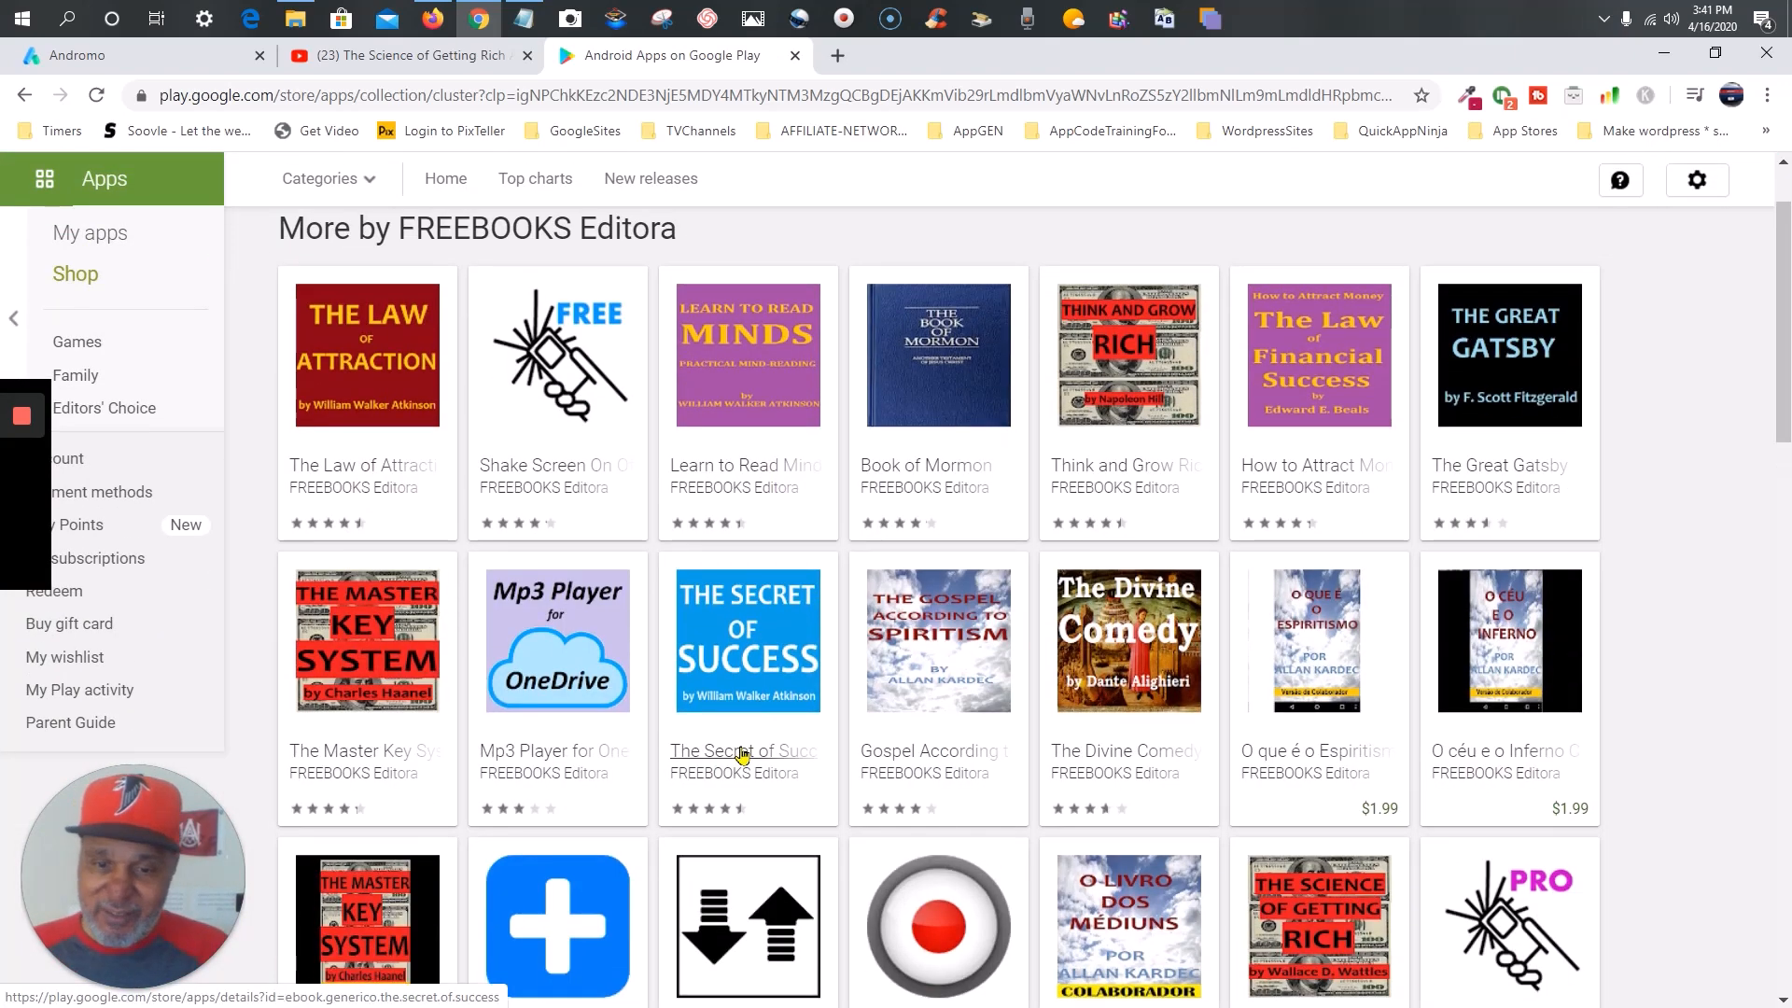
- Examine The Secret of Success listing's screenshots, reviews, install figures and additional information, and return to the FREEBOOKS Editora list
{"action": "left_click", "coordinate": [742, 754]}
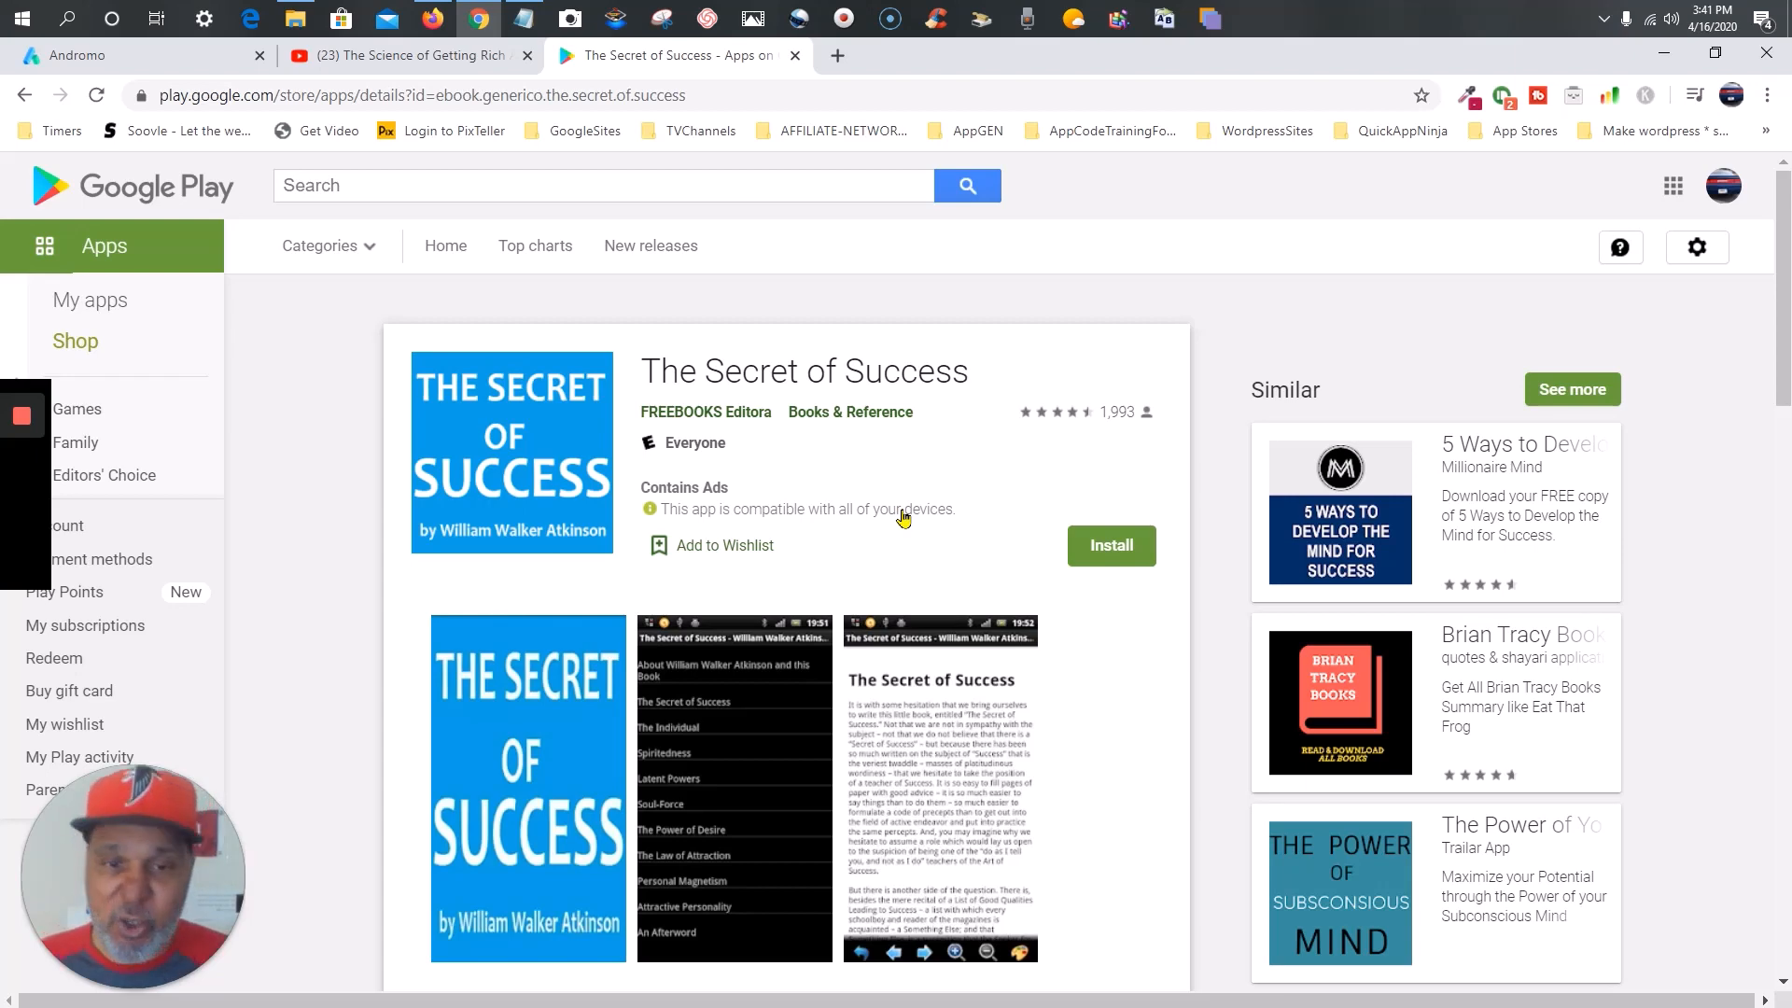
{"action": "scroll", "coordinate": [1021, 380], "scroll_direction": "down", "scroll_amount": 15}
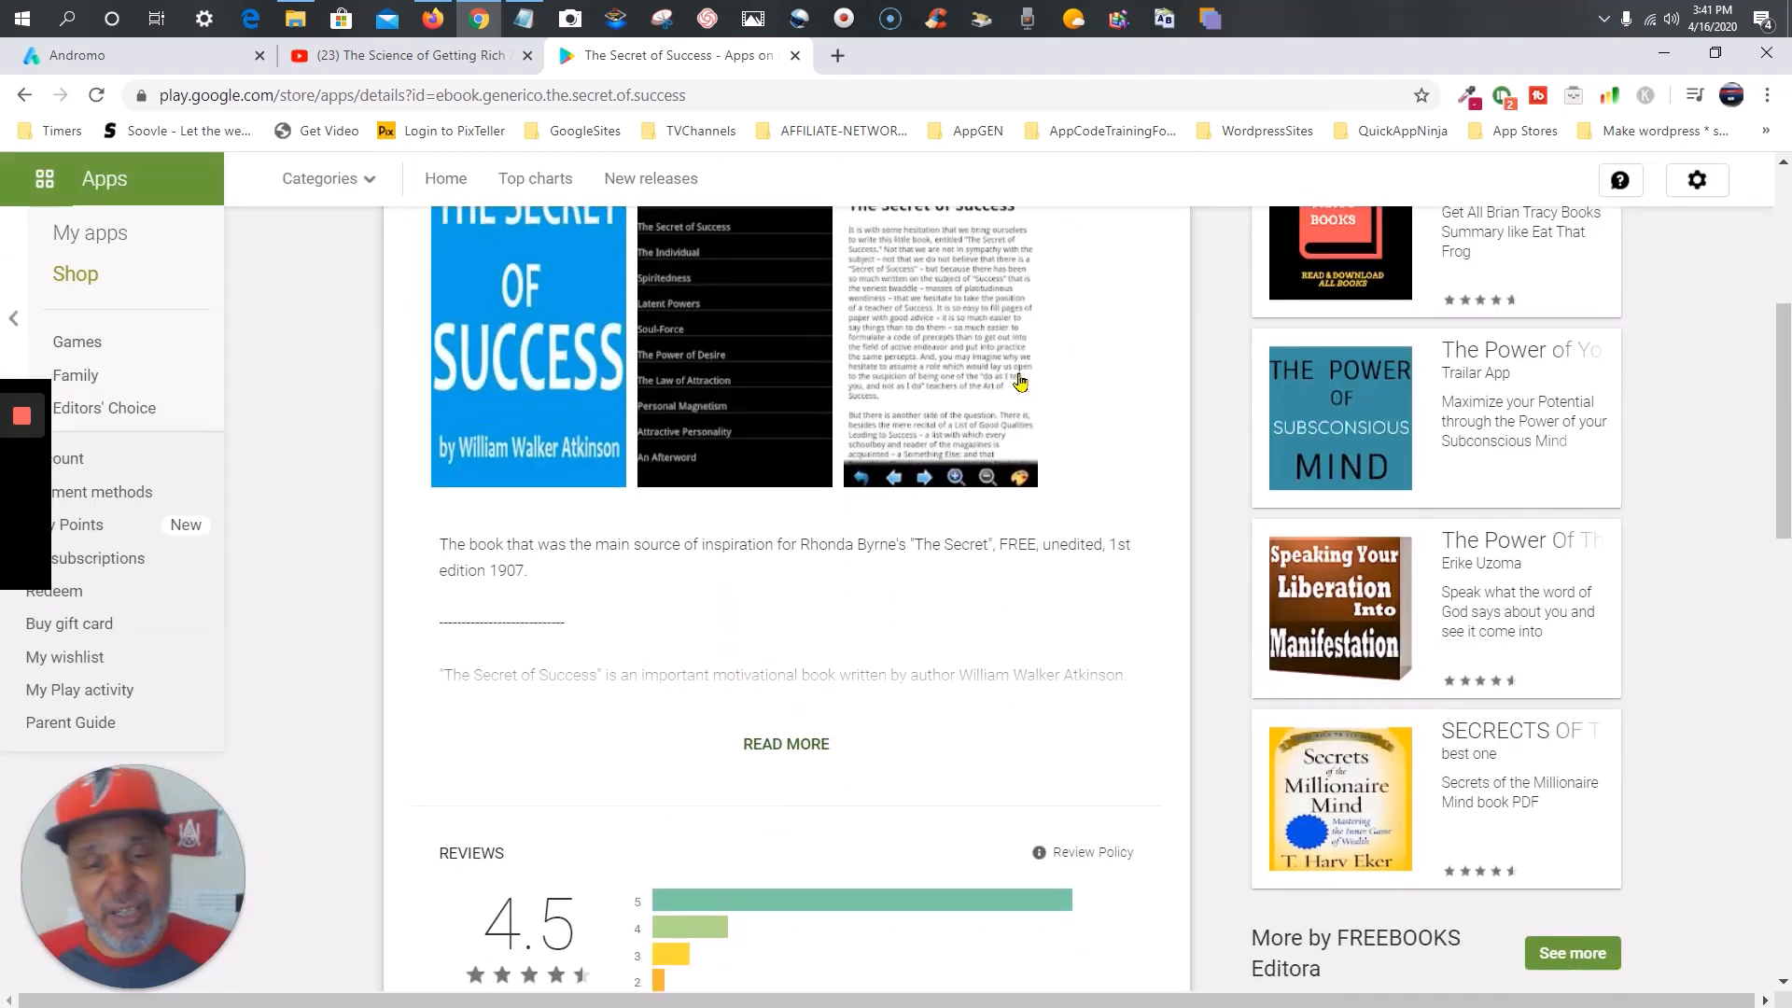
{"action": "scroll", "coordinate": [1021, 380], "scroll_direction": "down", "scroll_amount": 6}
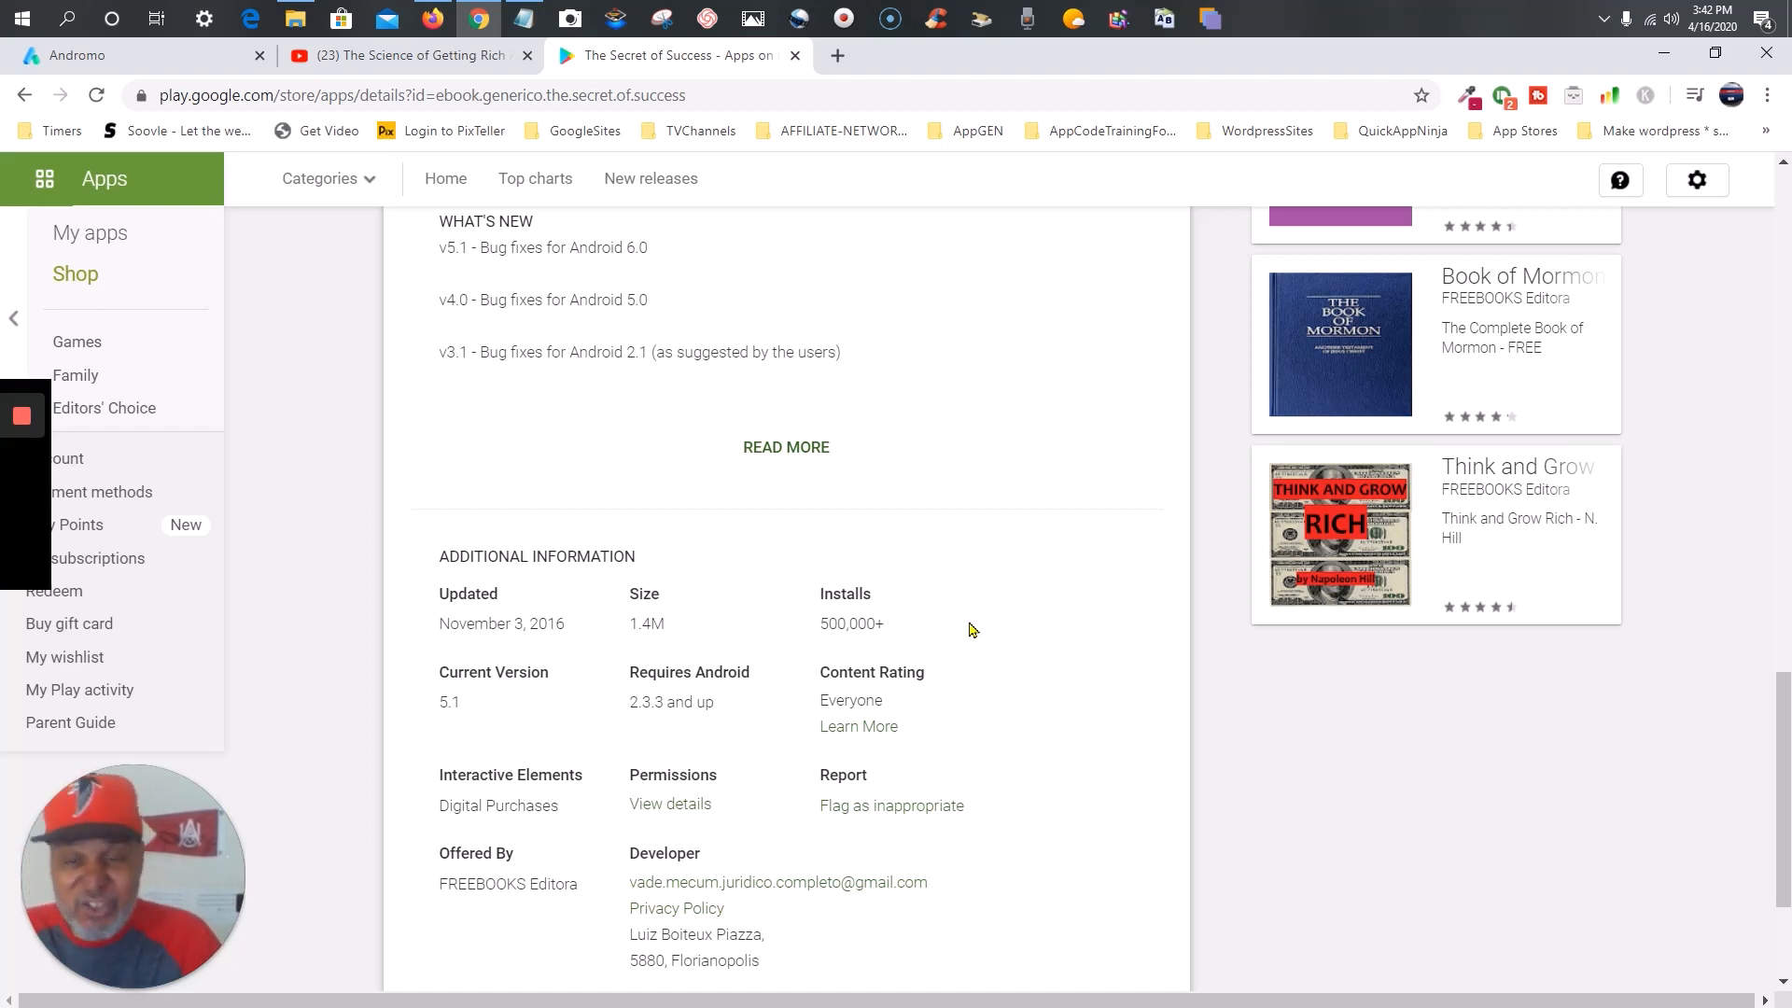
{"action": "scroll", "coordinate": [966, 627], "scroll_direction": "up", "scroll_amount": 15}
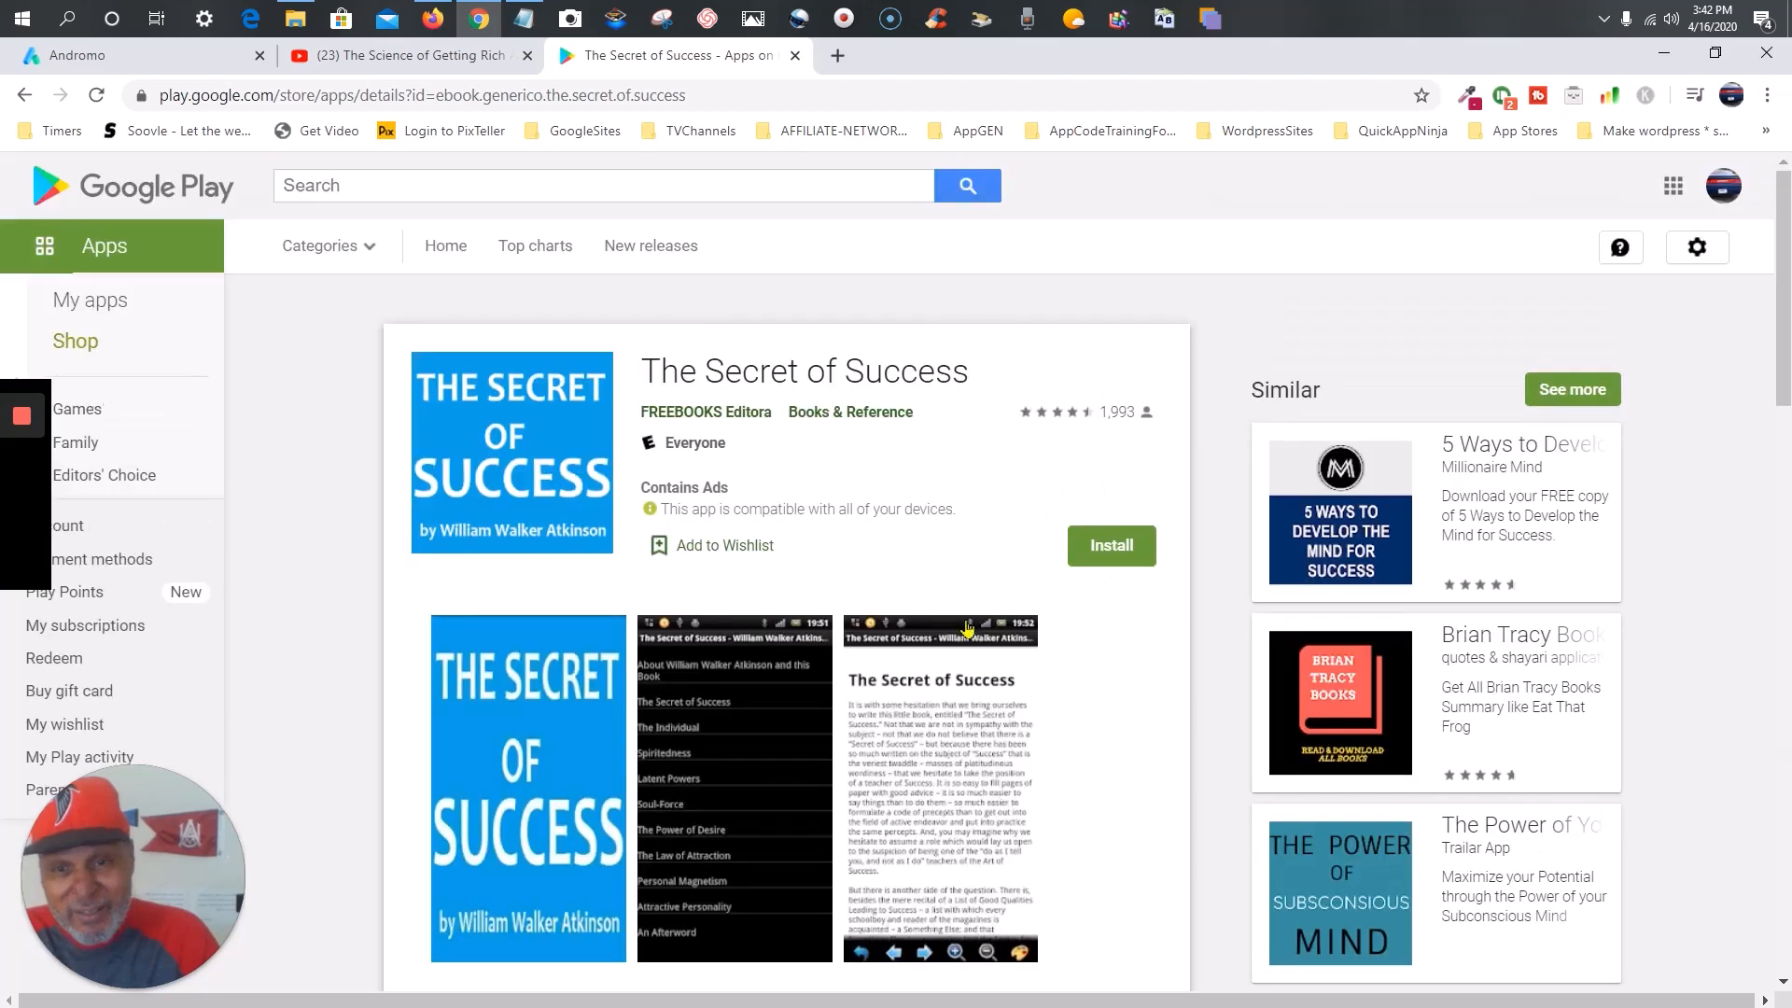
{"action": "left_click", "coordinate": [25, 97]}
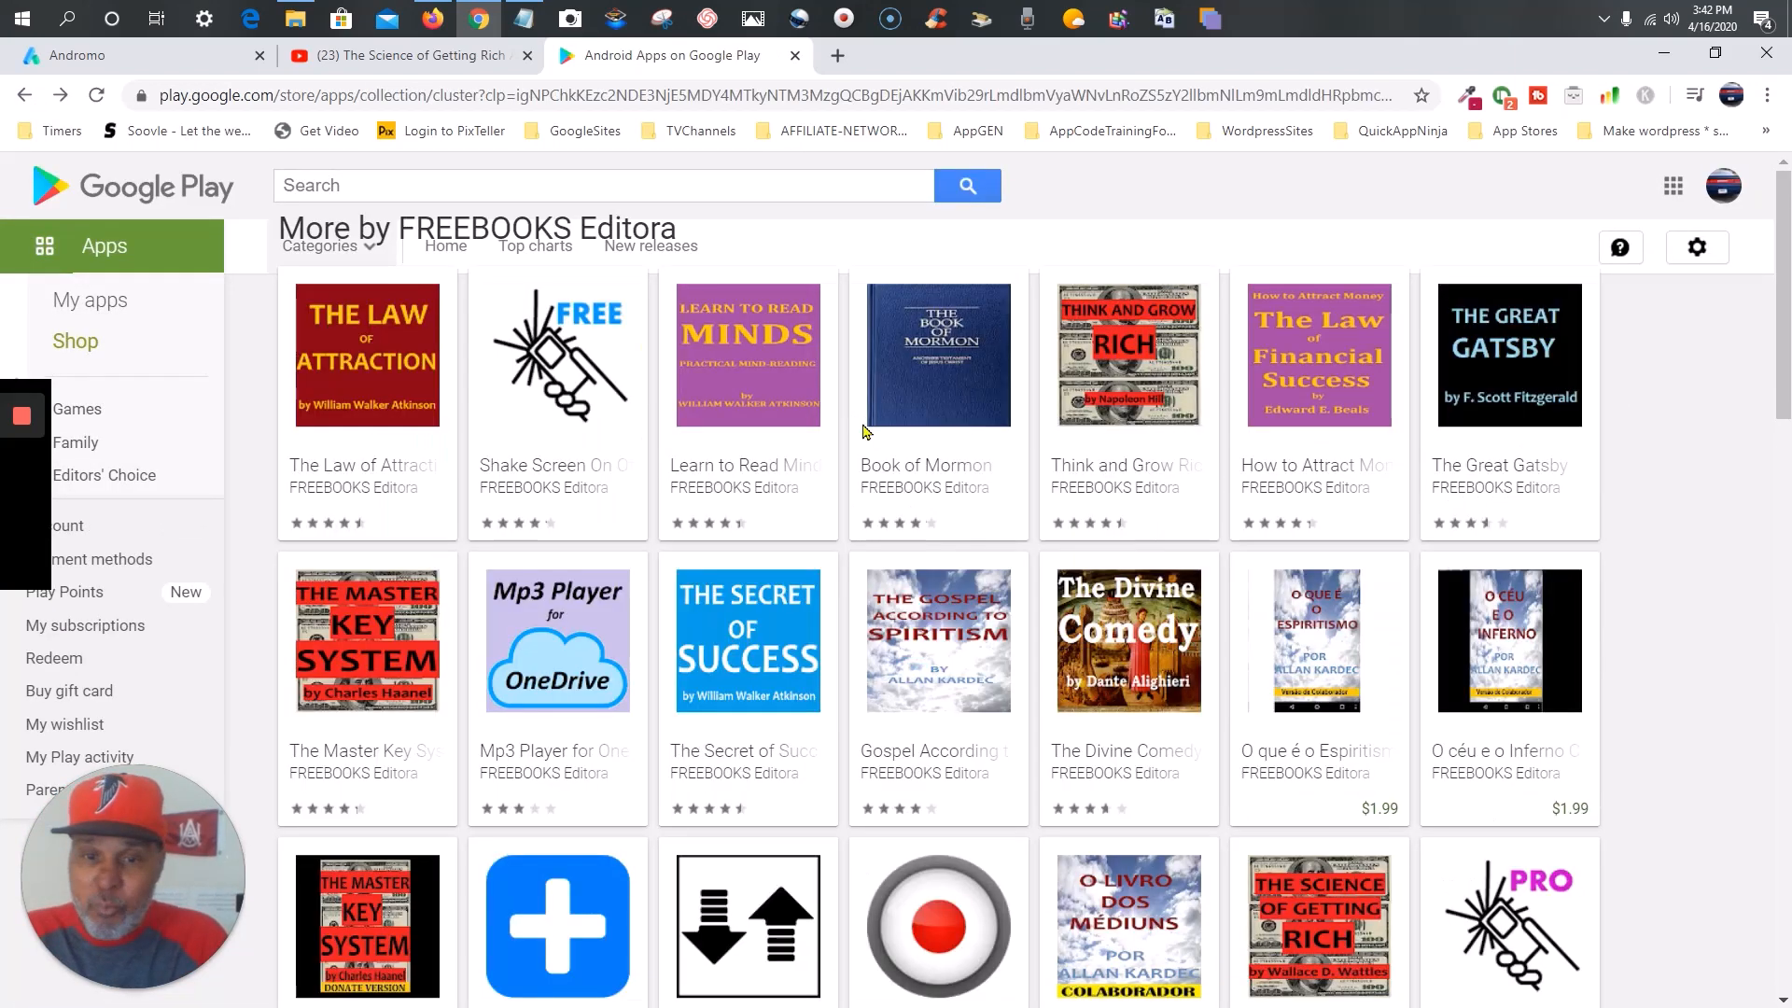
- Browse the remaining FREEBOOKS Editora apps down to the end of the list
{"action": "left_click", "coordinate": [989, 441]}
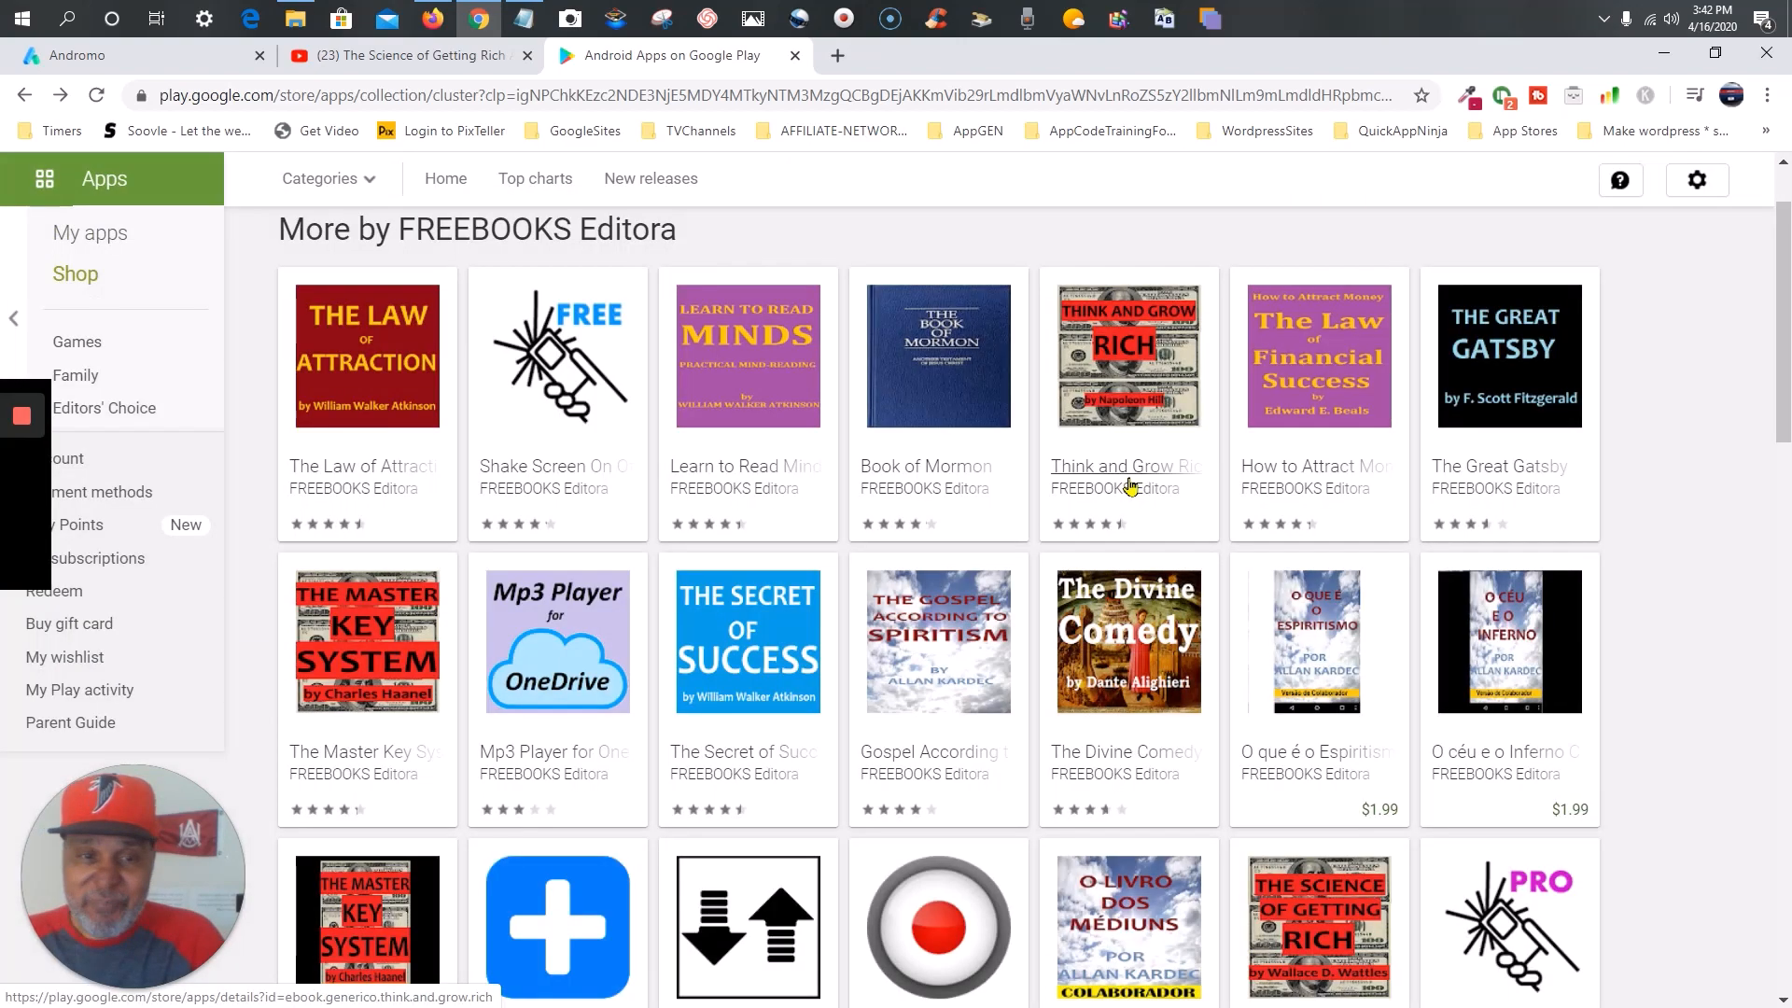
{"action": "scroll", "coordinate": [1073, 467], "scroll_direction": "down", "scroll_amount": 15}
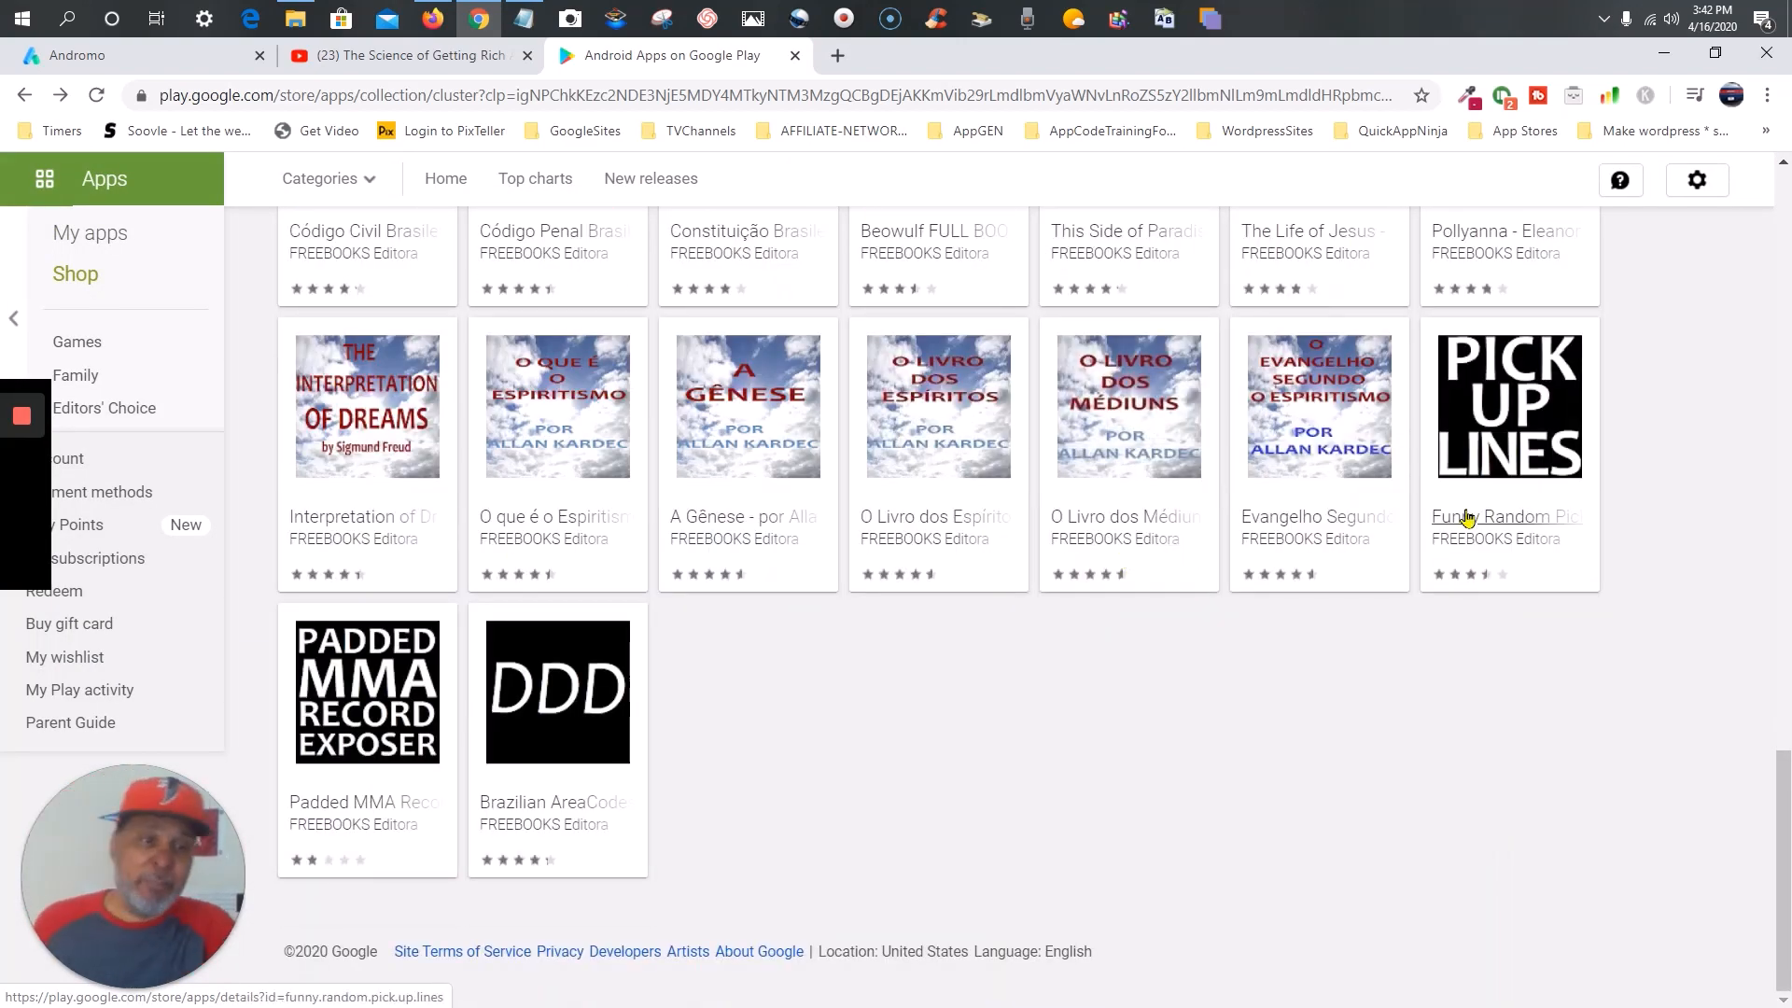
- Open the Funny Random Pick Up Lines listing by FREEBOOKS Editora and examine its reviews, version notes and additional information
{"action": "left_click", "coordinate": [1468, 525]}
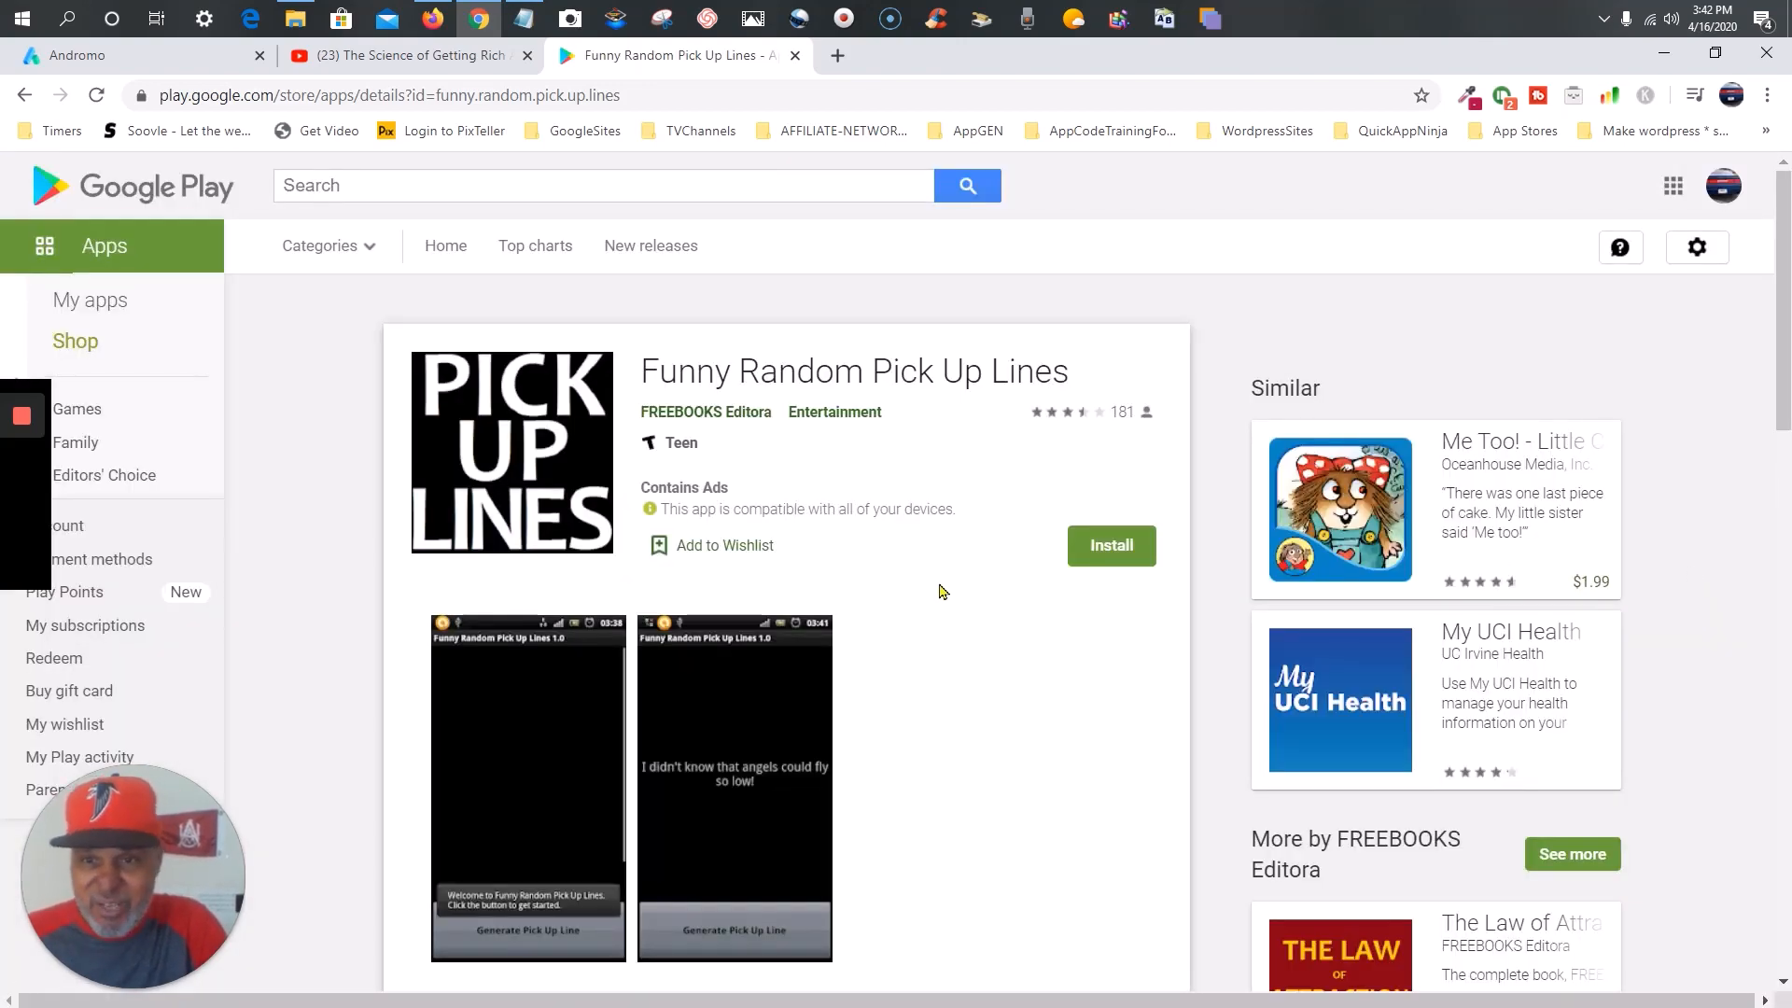
{"action": "scroll", "coordinate": [945, 593], "scroll_direction": "down", "scroll_amount": 2}
{"action": "scroll", "coordinate": [941, 591], "scroll_direction": "down", "scroll_amount": 20}
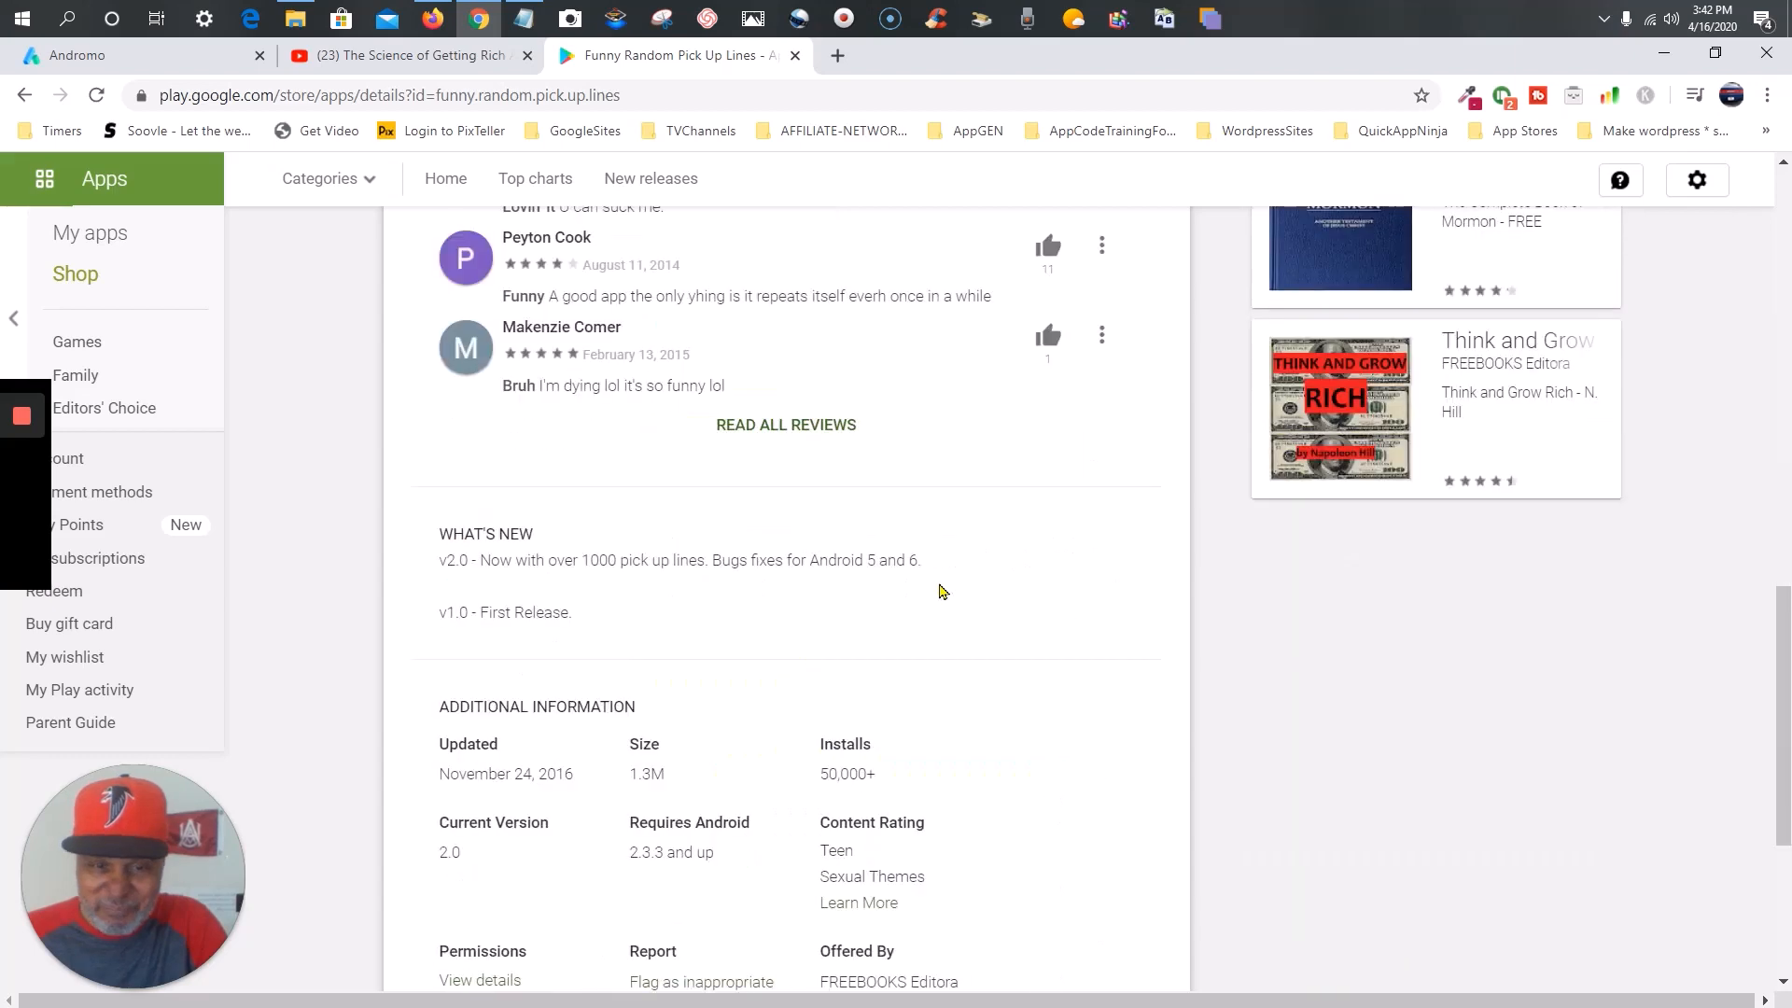
{"action": "scroll", "coordinate": [939, 583], "scroll_direction": "up", "scroll_amount": 6}
{"action": "scroll", "coordinate": [938, 584], "scroll_direction": "up", "scroll_amount": 15}
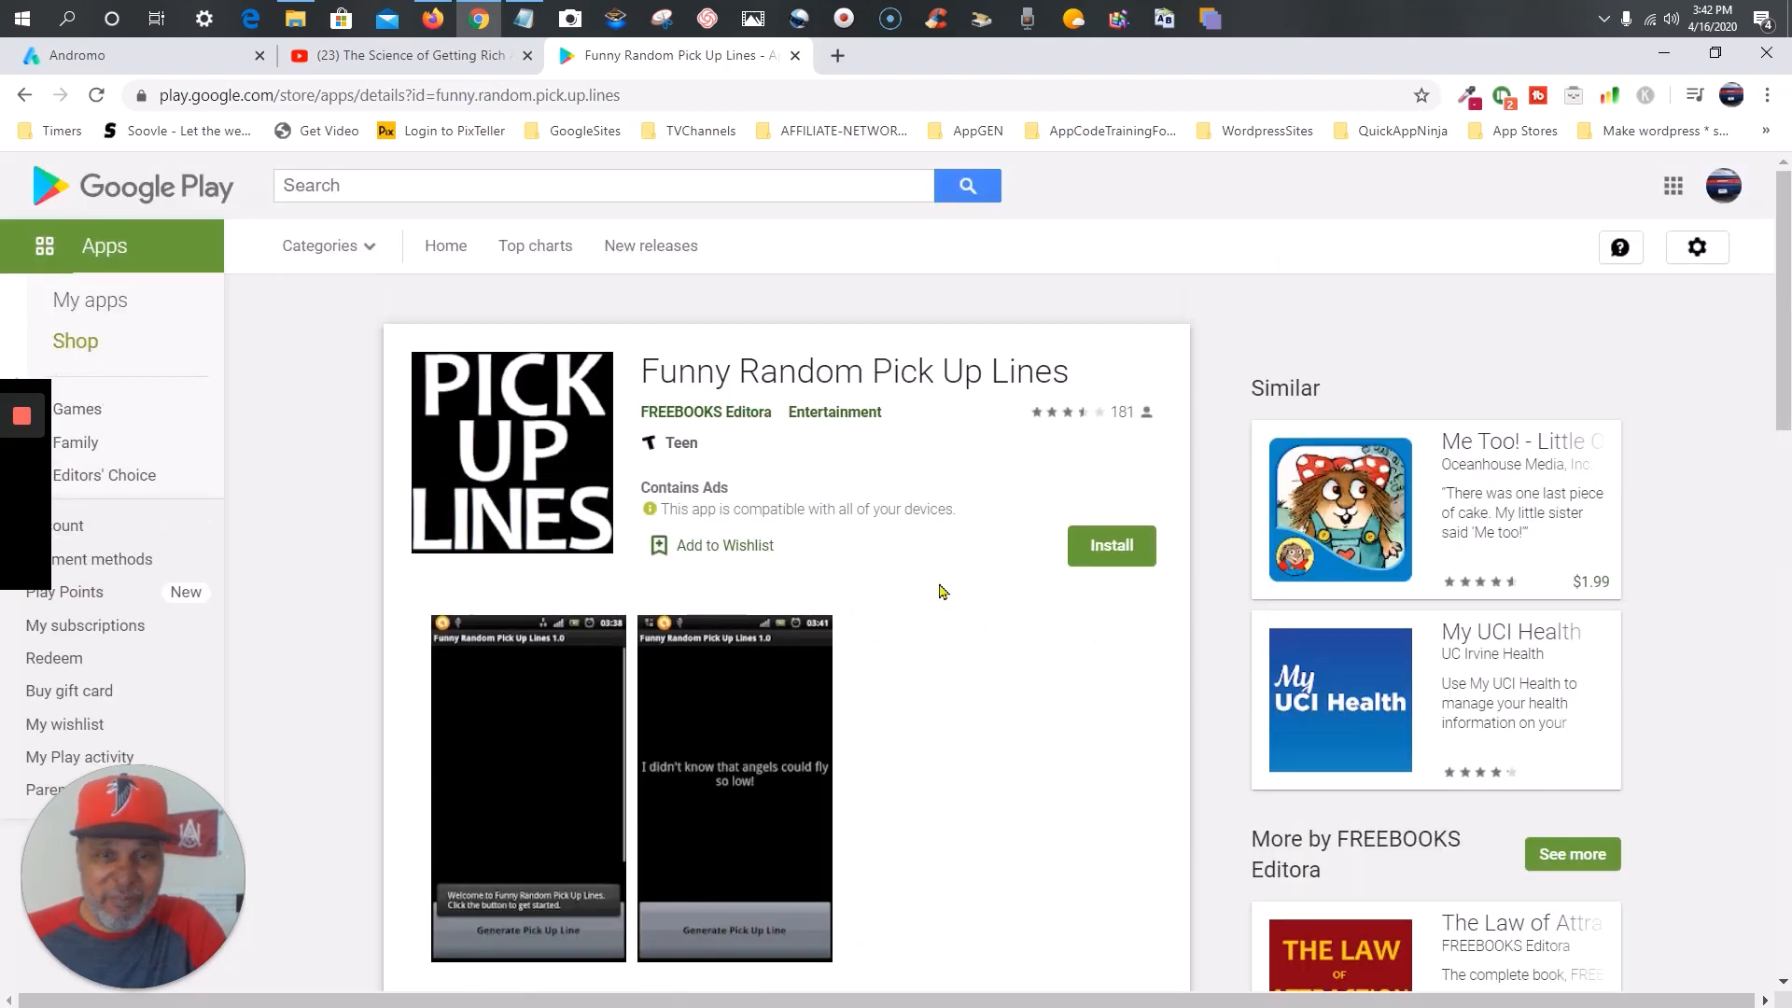
- Return to The Science of Getting Rich listing, view its screenshots, and go back to the science of getting rich search results
{"action": "left_click", "coordinate": [26, 95]}
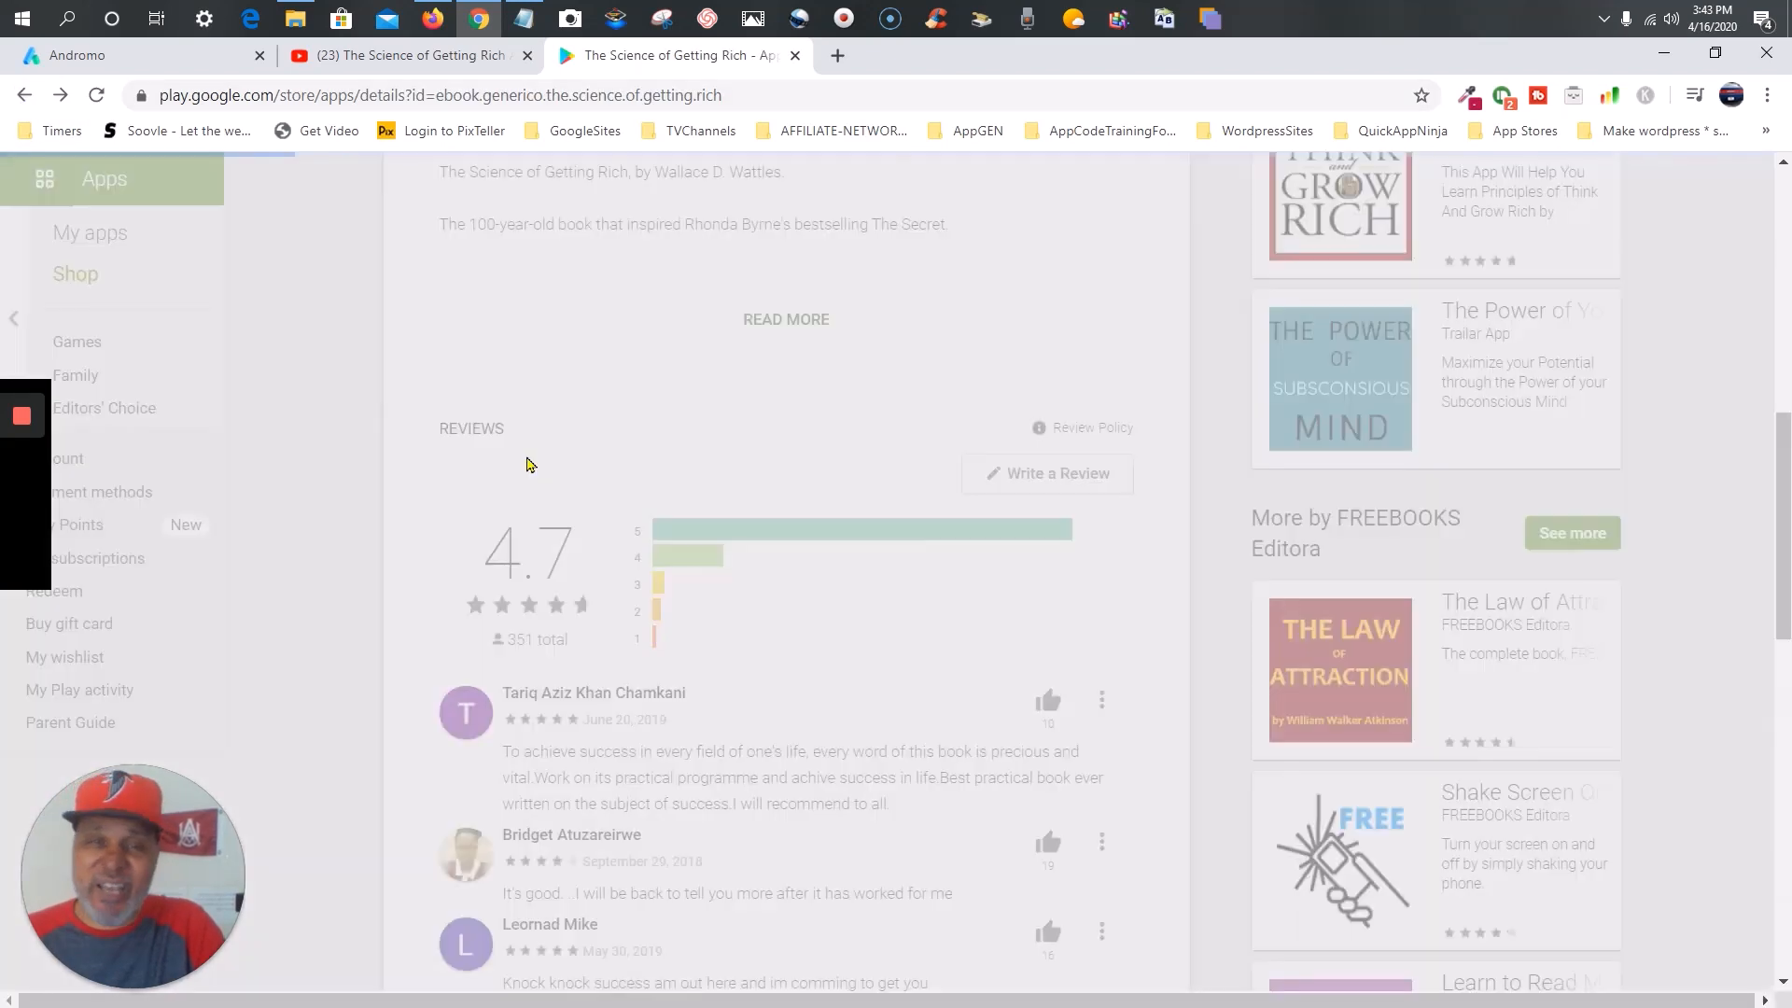
{"action": "scroll", "coordinate": [605, 521], "scroll_direction": "up", "scroll_amount": 7}
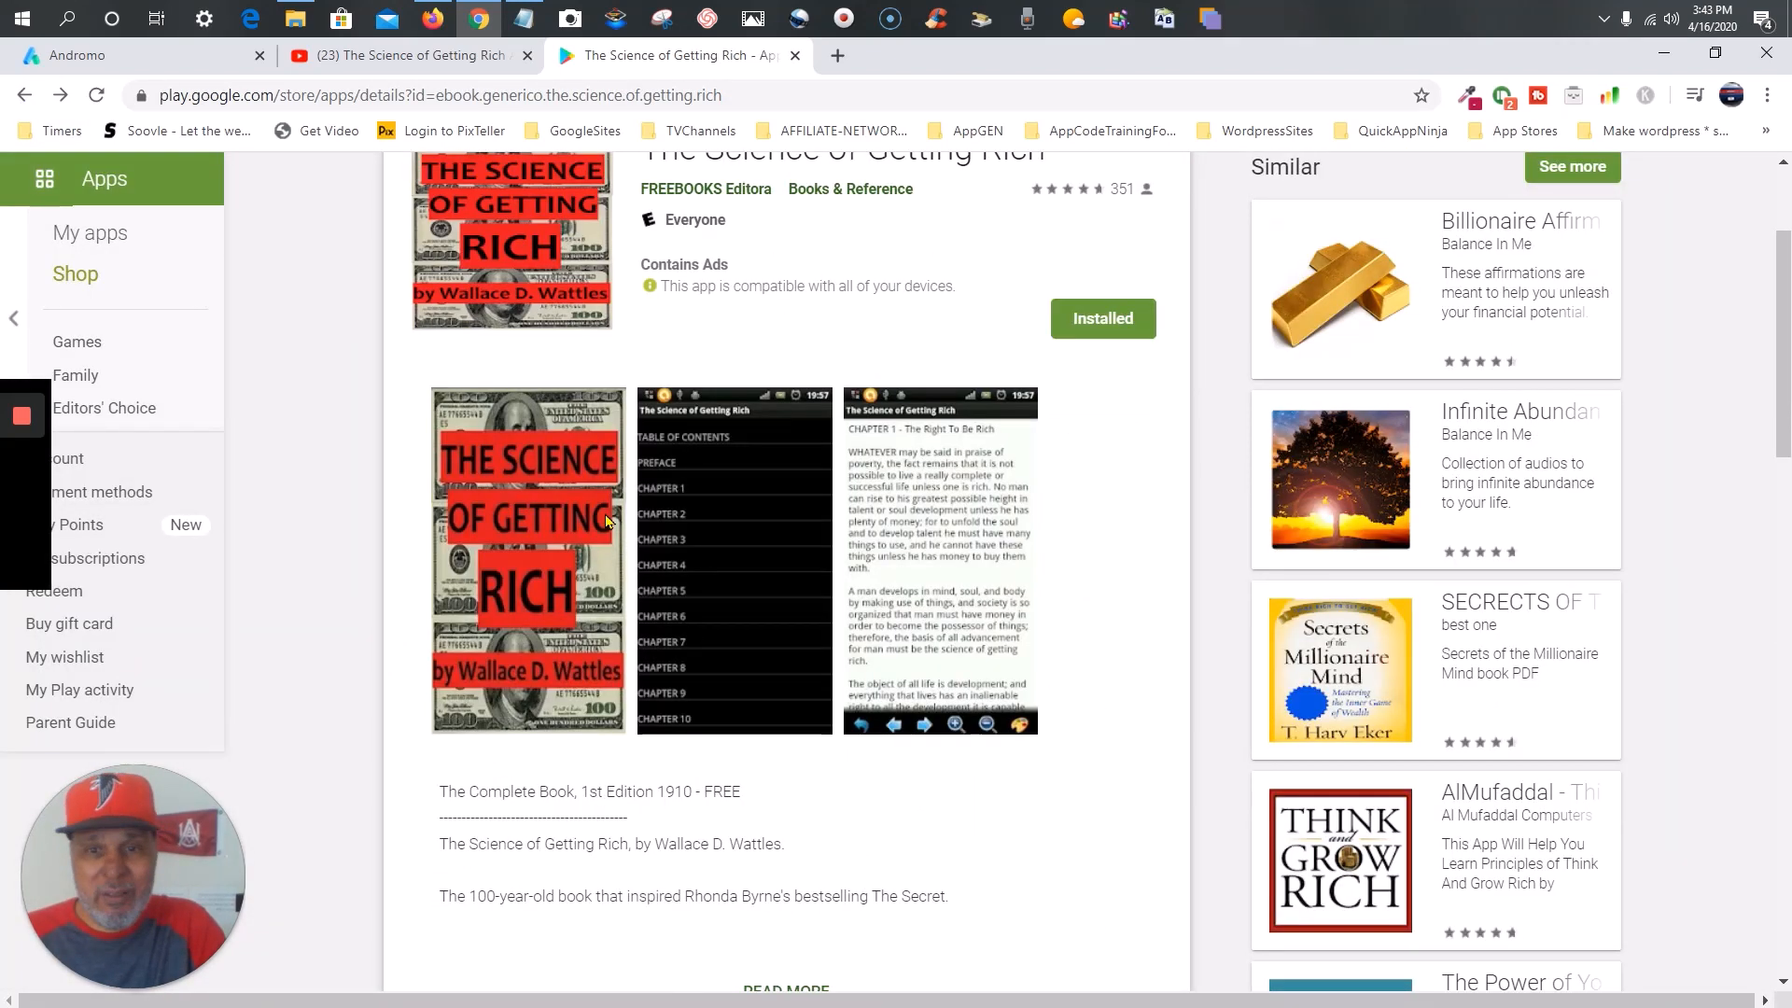
{"action": "scroll", "coordinate": [605, 521], "scroll_direction": "up", "scroll_amount": 3}
{"action": "left_click", "coordinate": [19, 96]}
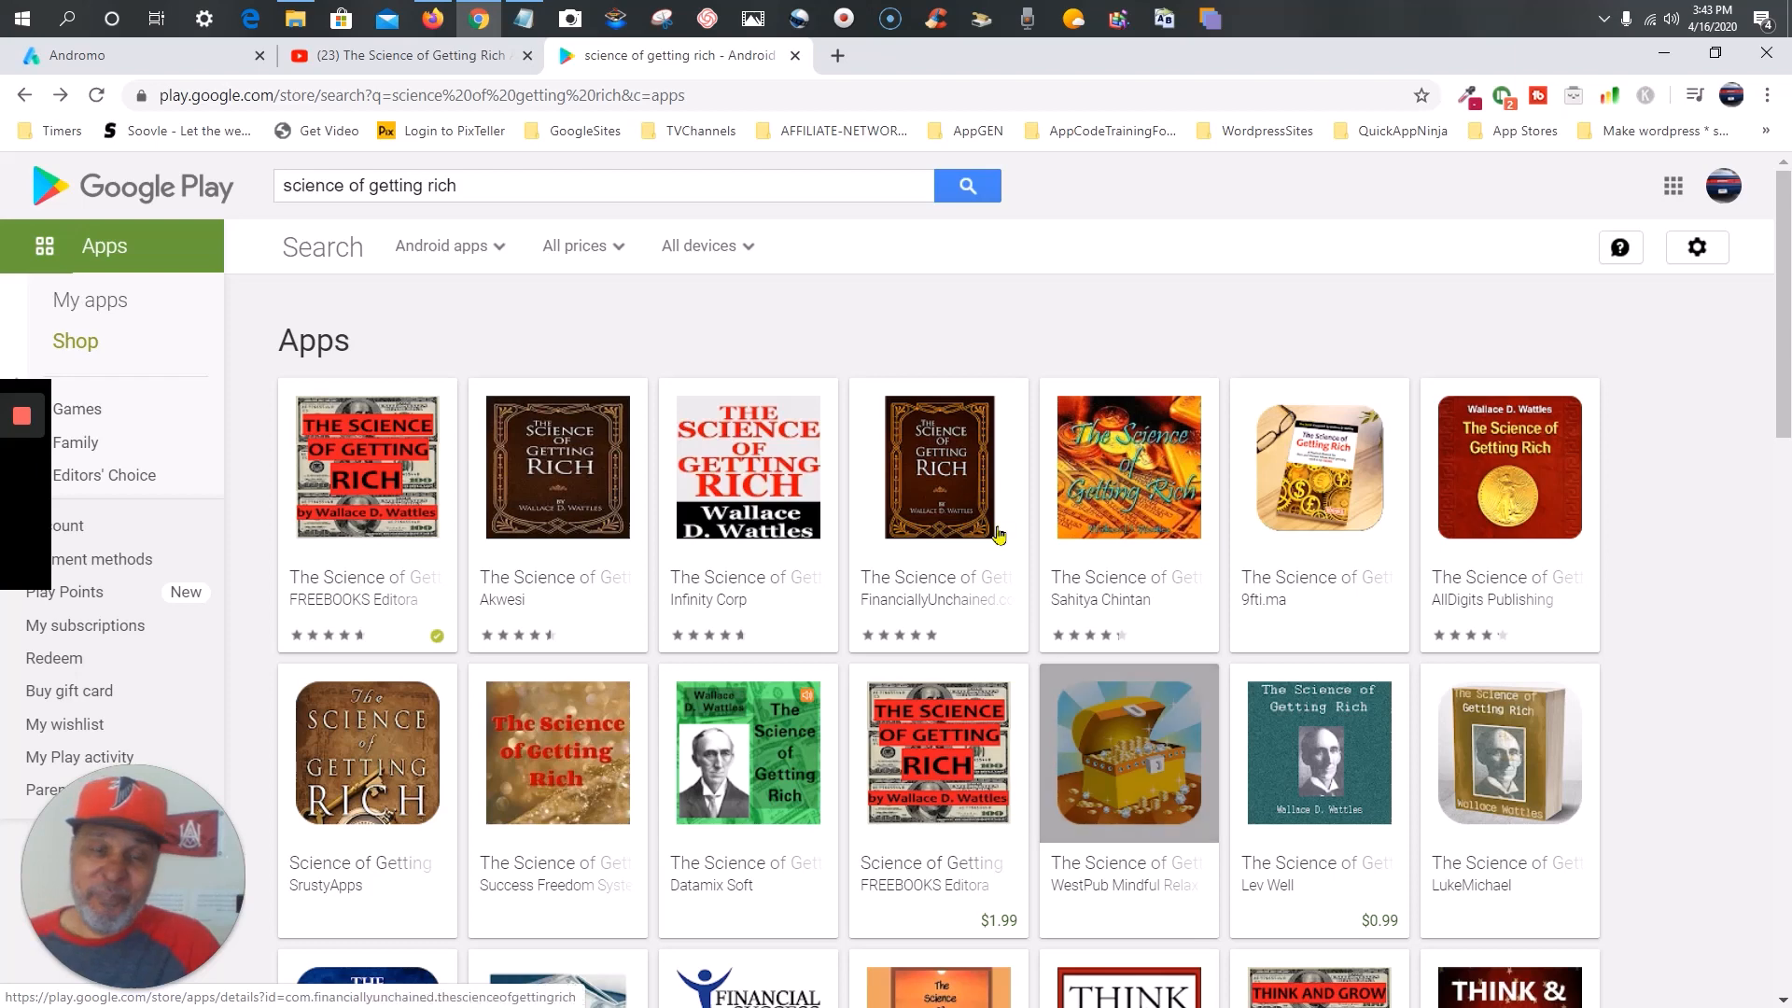
- Browse further down the search results and open the Trump: How to Get Rich listing by epublishers, ltd
{"action": "scroll", "coordinate": [955, 541], "scroll_direction": "down", "scroll_amount": 6}
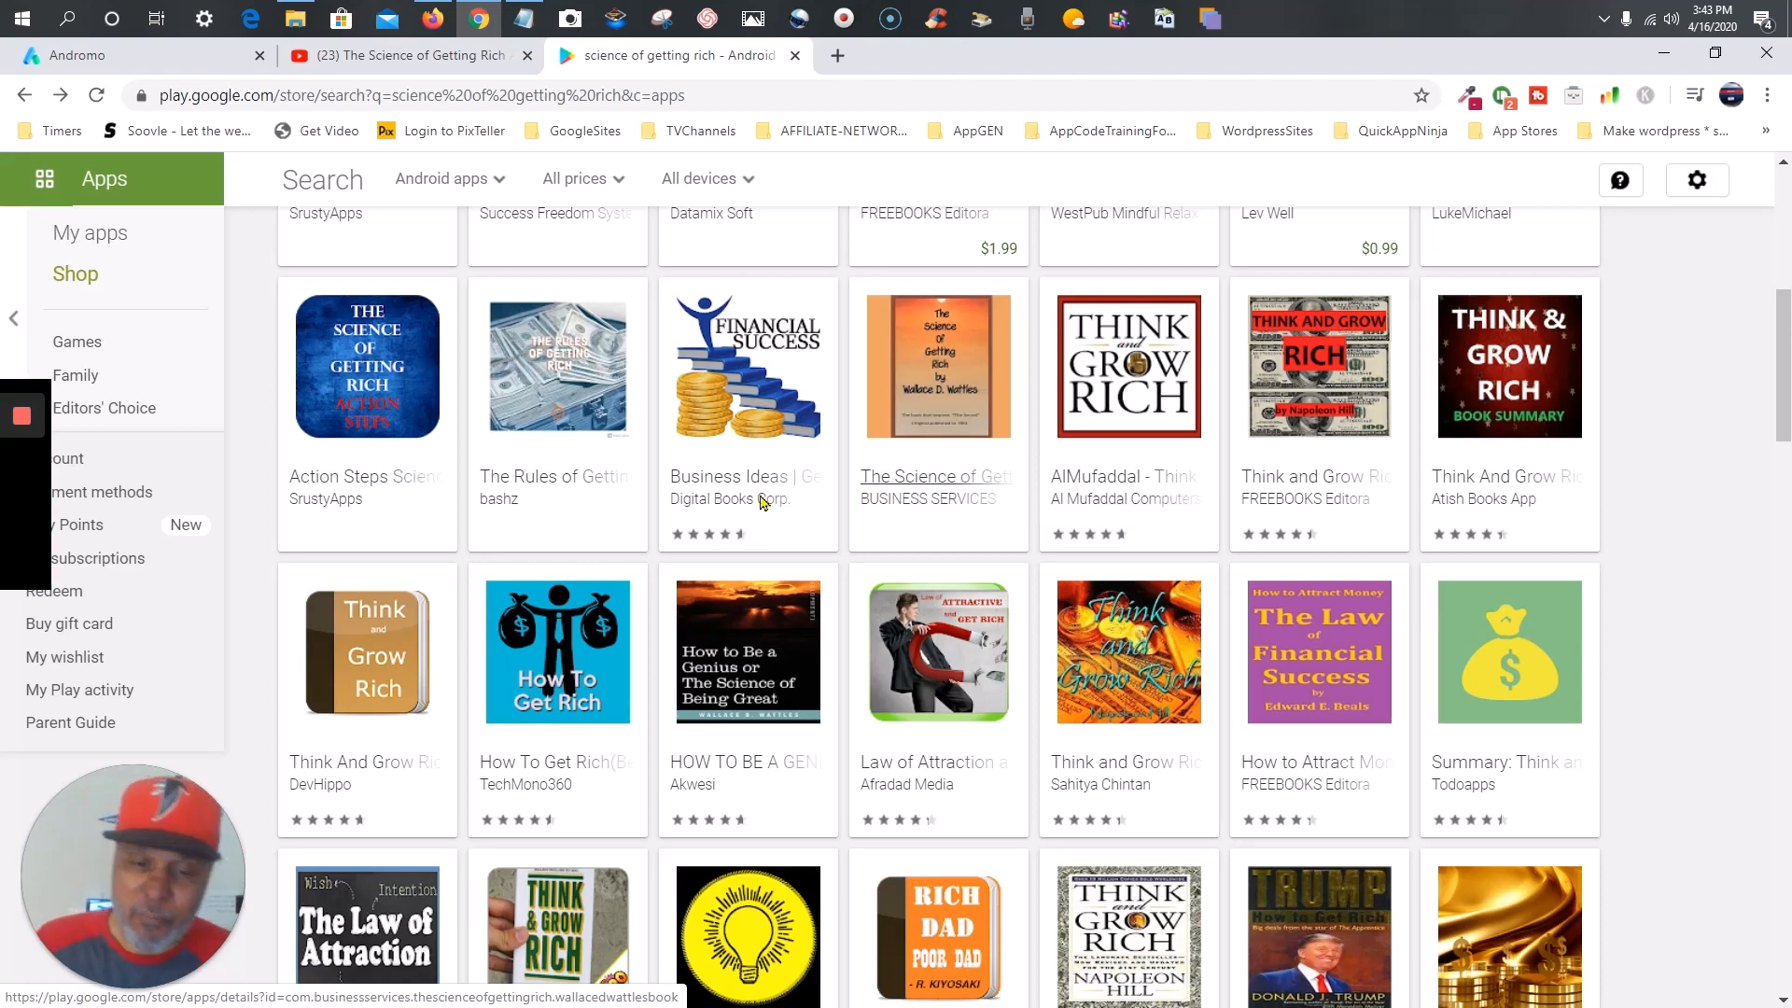
{"action": "scroll", "coordinate": [981, 678], "scroll_direction": "down", "scroll_amount": 3}
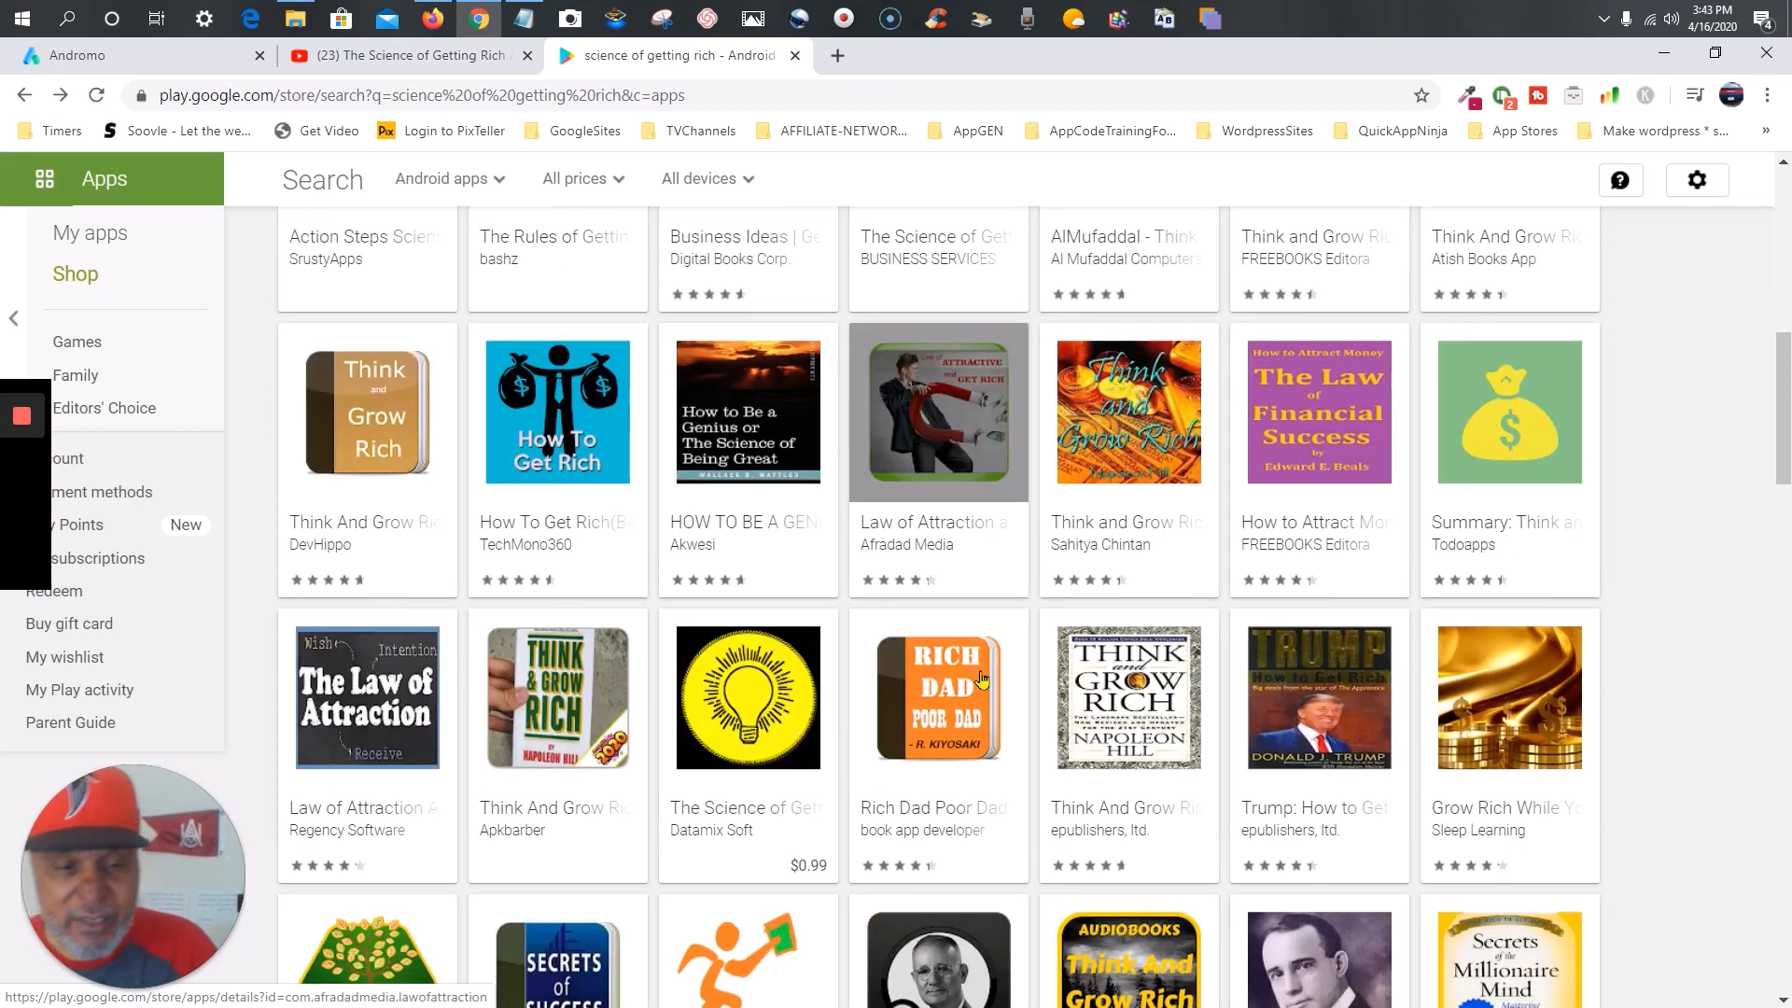
{"action": "scroll", "coordinate": [1320, 713], "scroll_direction": "down", "scroll_amount": 1}
{"action": "left_click", "coordinate": [1317, 717]}
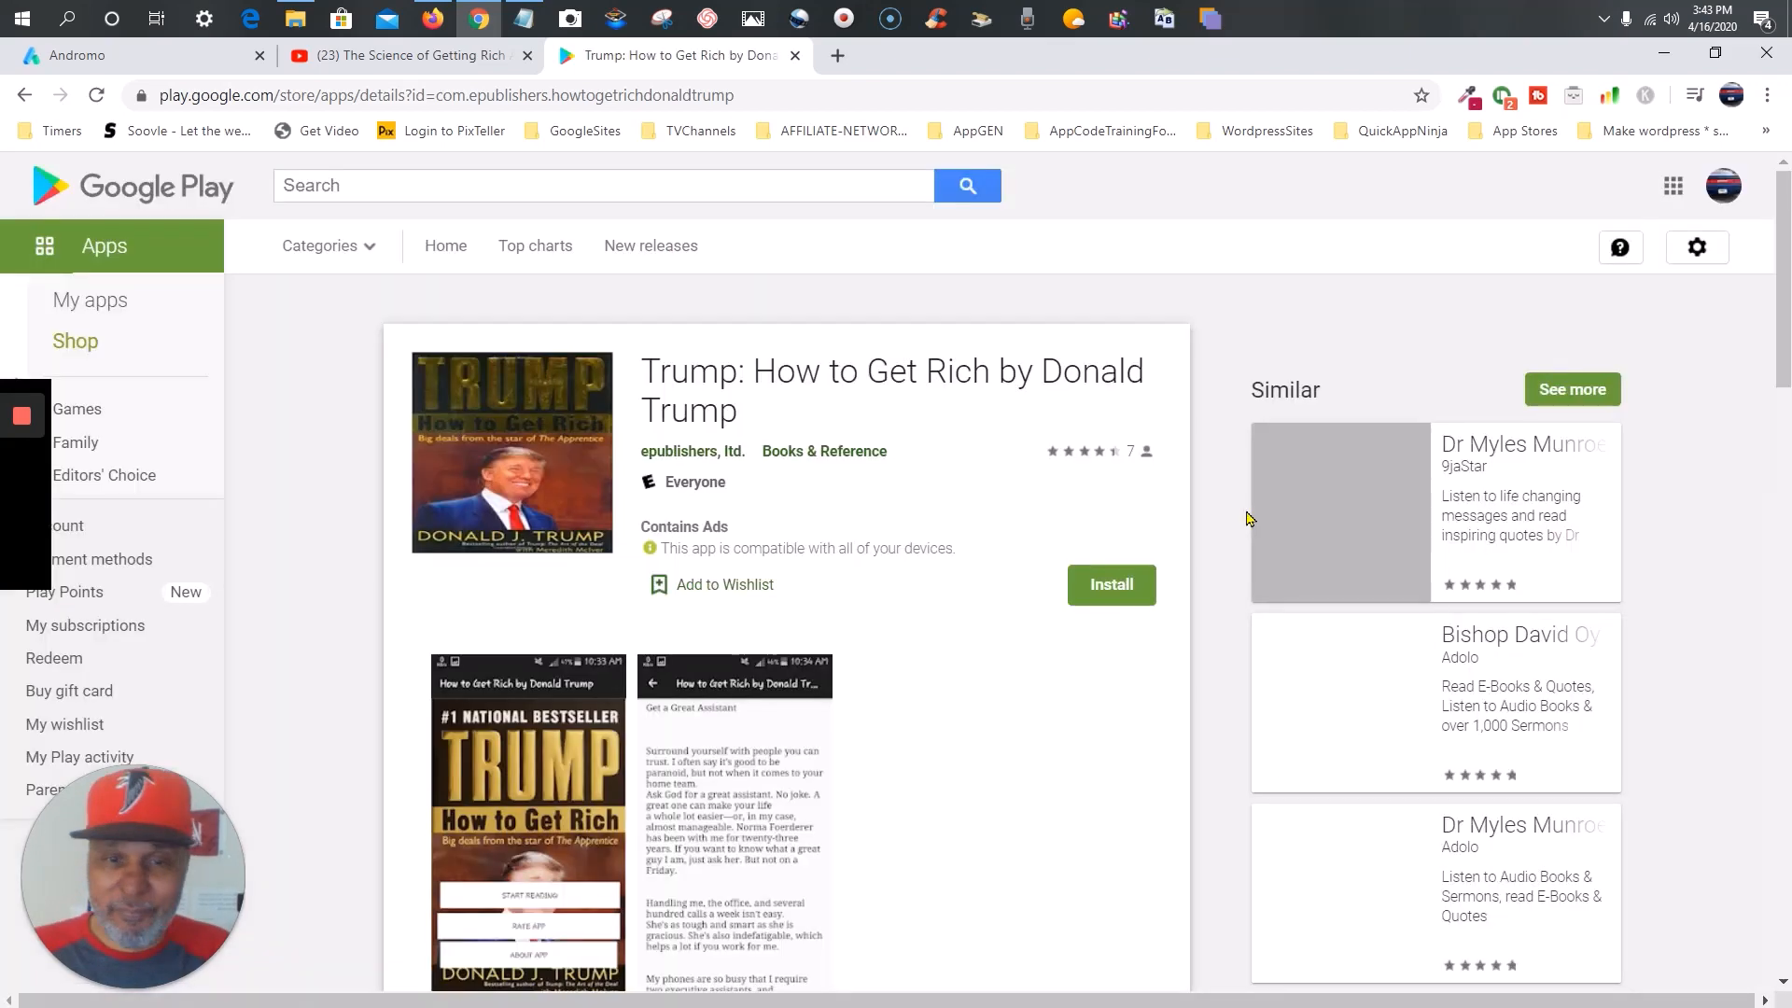
- Examine the Trump: How to Get Rich listing's screenshots, description, reviews and similar apps
{"action": "scroll", "coordinate": [1075, 541], "scroll_direction": "down", "scroll_amount": 8}
{"action": "scroll", "coordinate": [1075, 541], "scroll_direction": "up", "scroll_amount": 5}
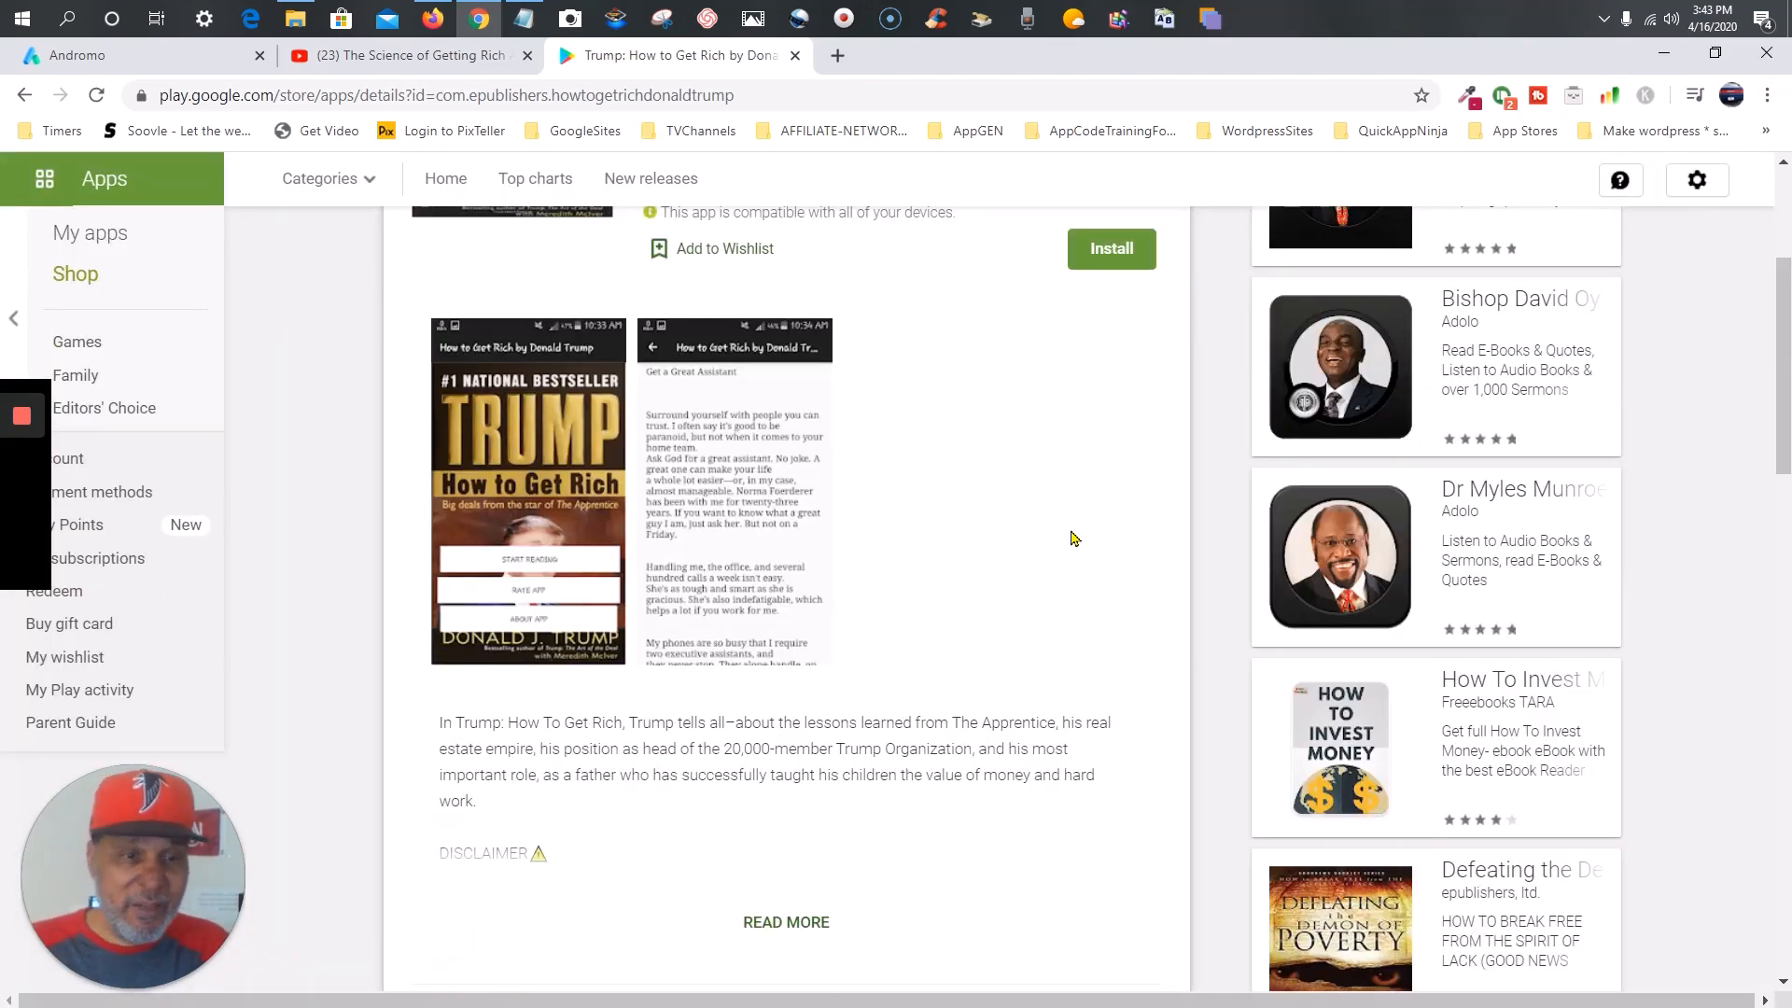
{"action": "scroll", "coordinate": [1073, 537], "scroll_direction": "up", "scroll_amount": 4}
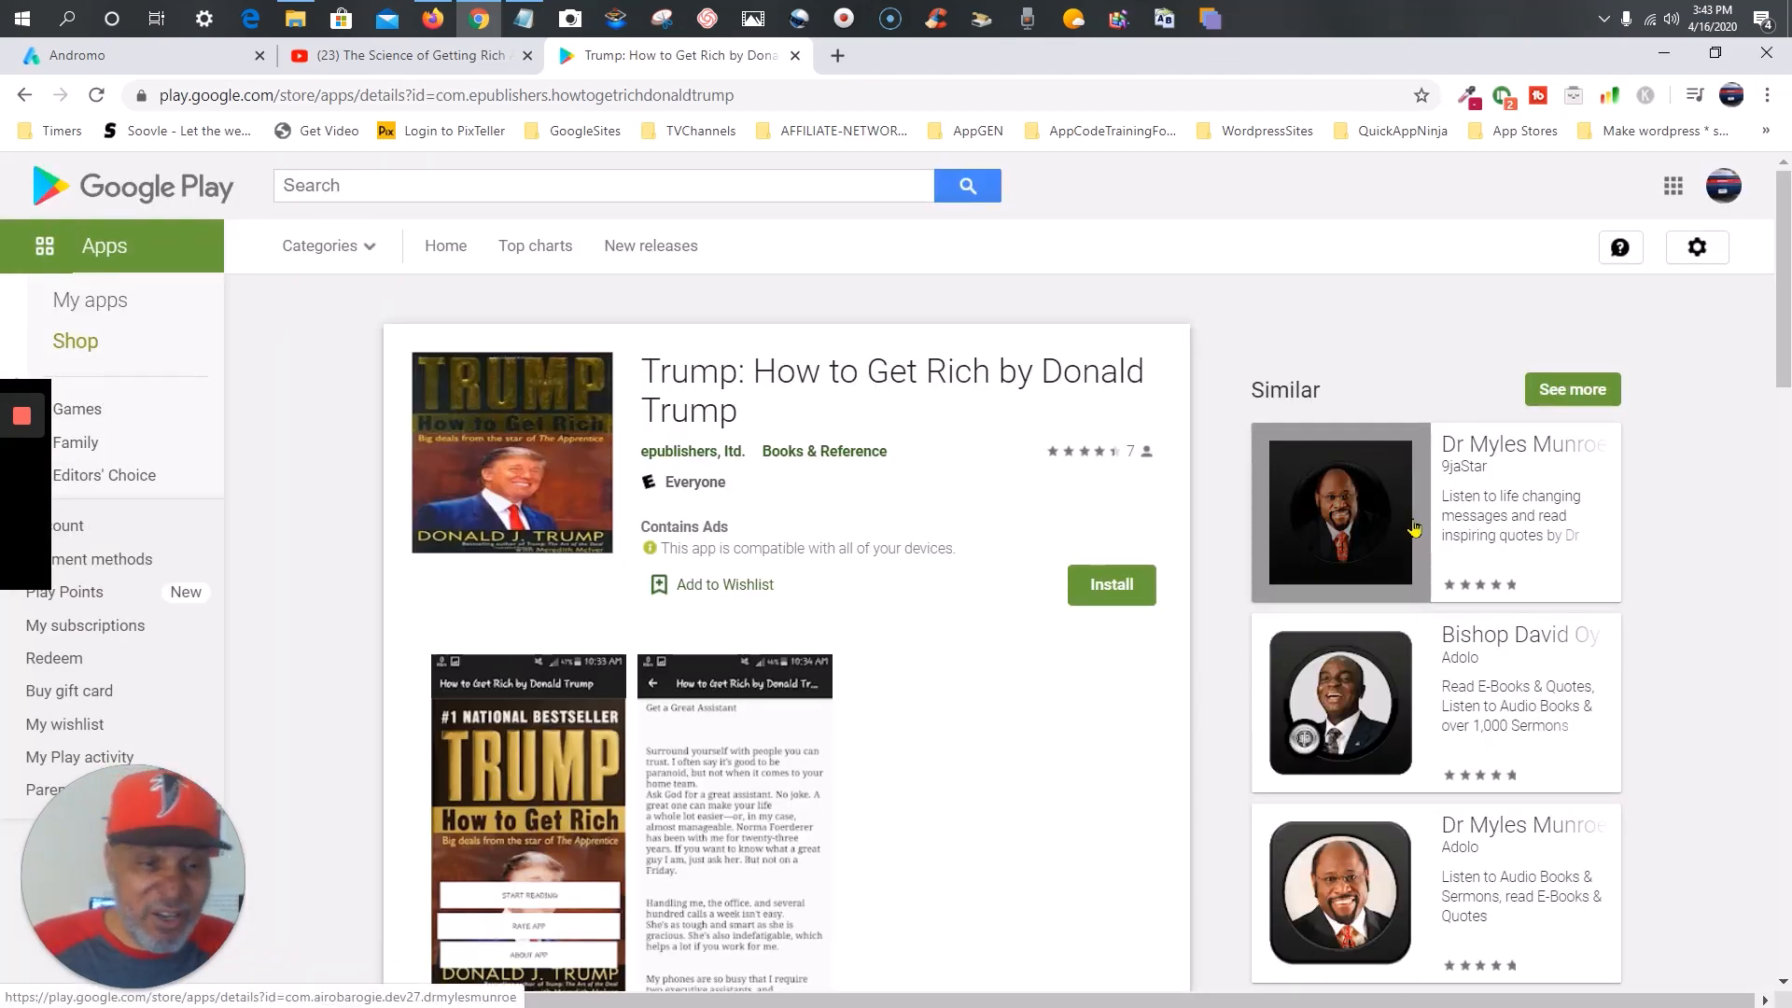
{"action": "scroll", "coordinate": [1415, 528], "scroll_direction": "down", "scroll_amount": 10}
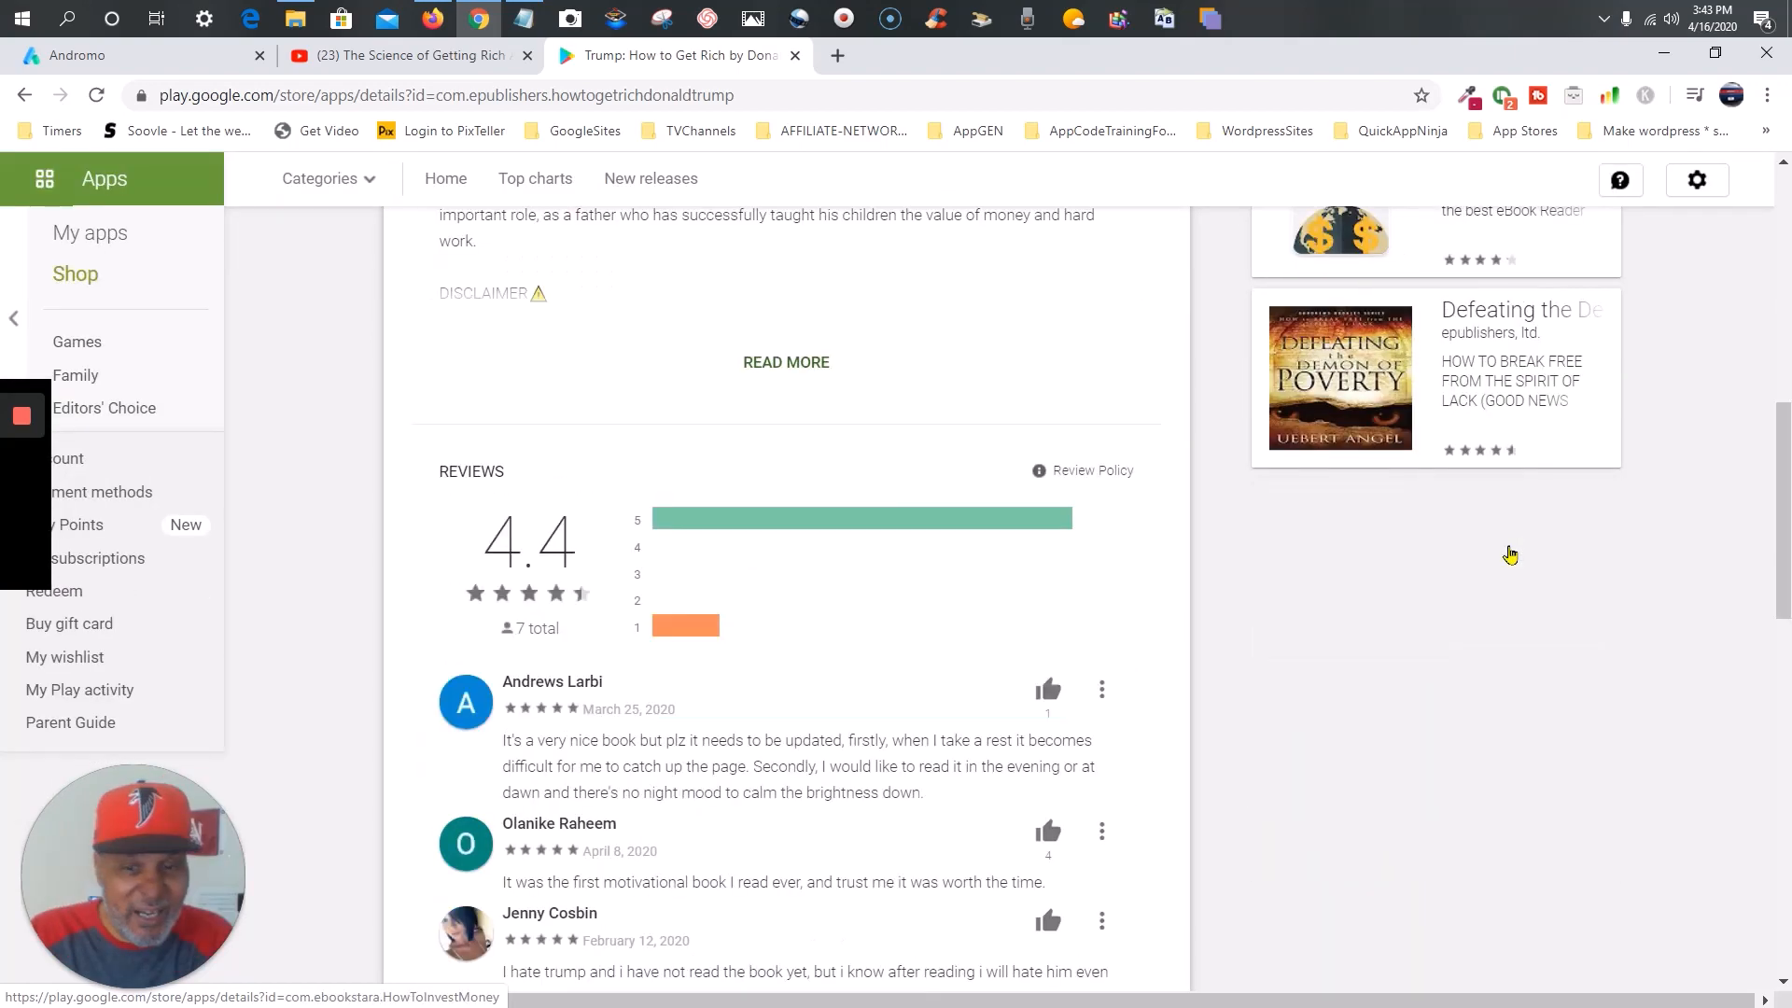
{"action": "scroll", "coordinate": [1510, 554], "scroll_direction": "up", "scroll_amount": 10}
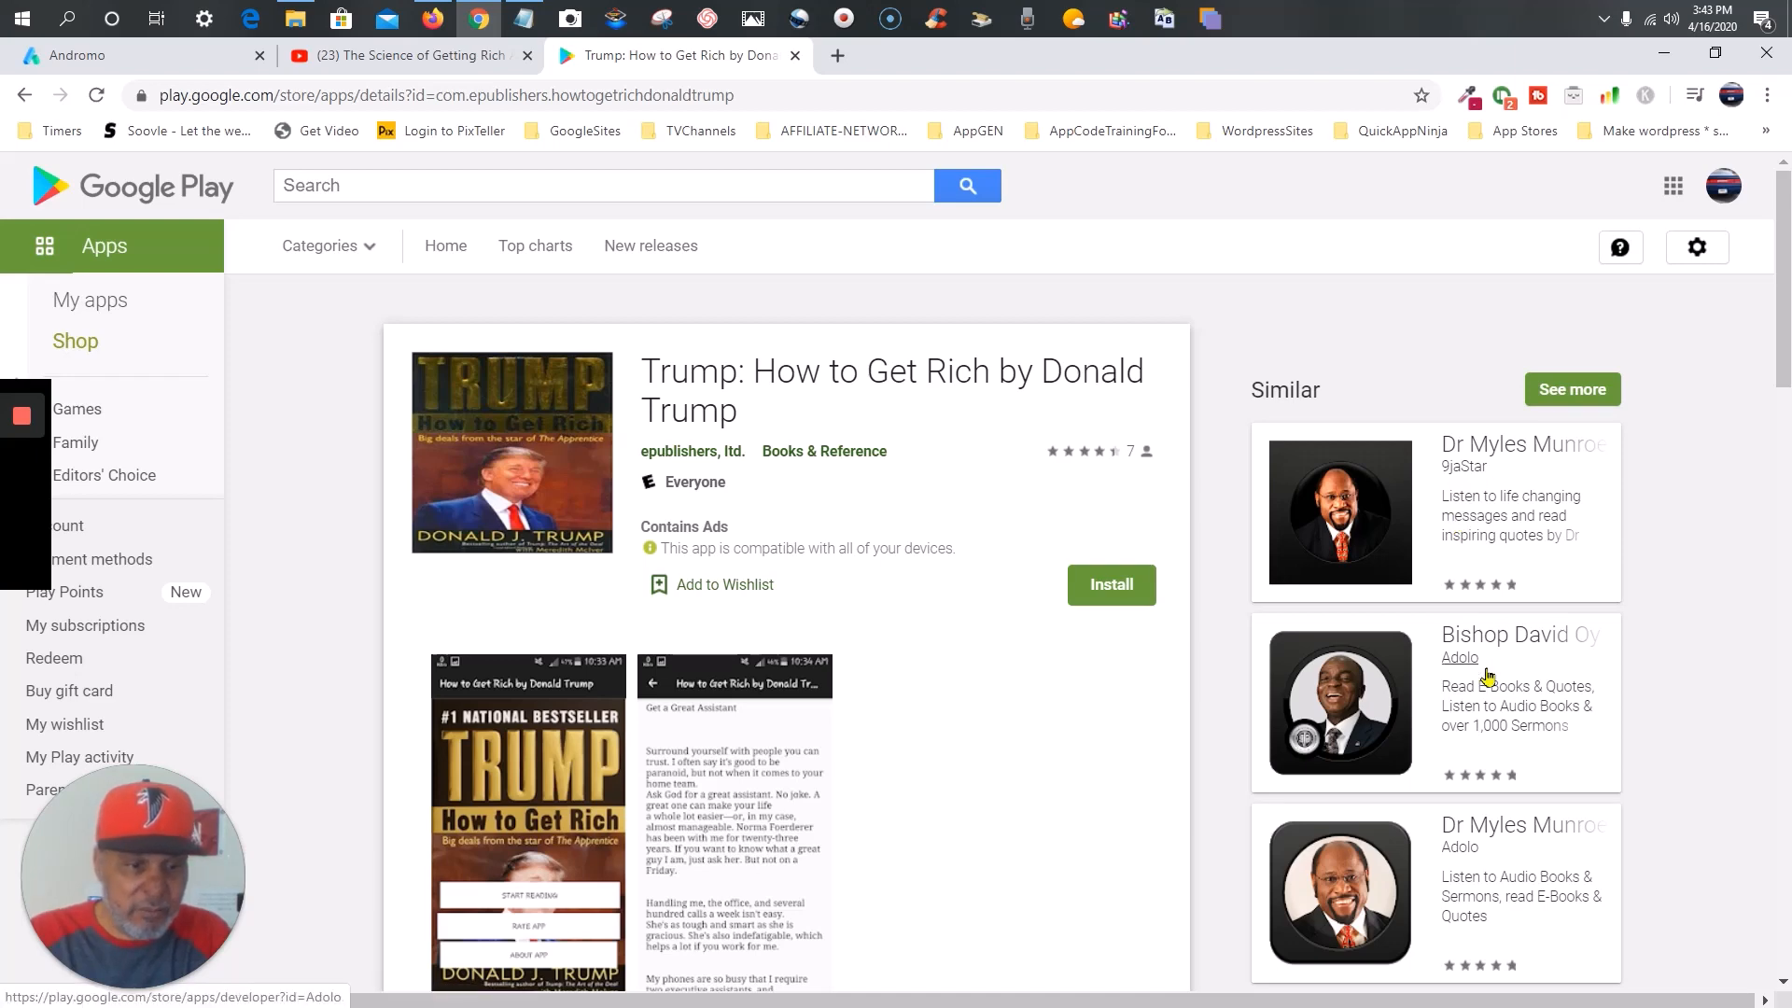
- Open the similar app Bishop David Oyedepo's Sermons & E-Books and examine its reviews, update notes and install figures
{"action": "left_click", "coordinate": [1500, 638]}
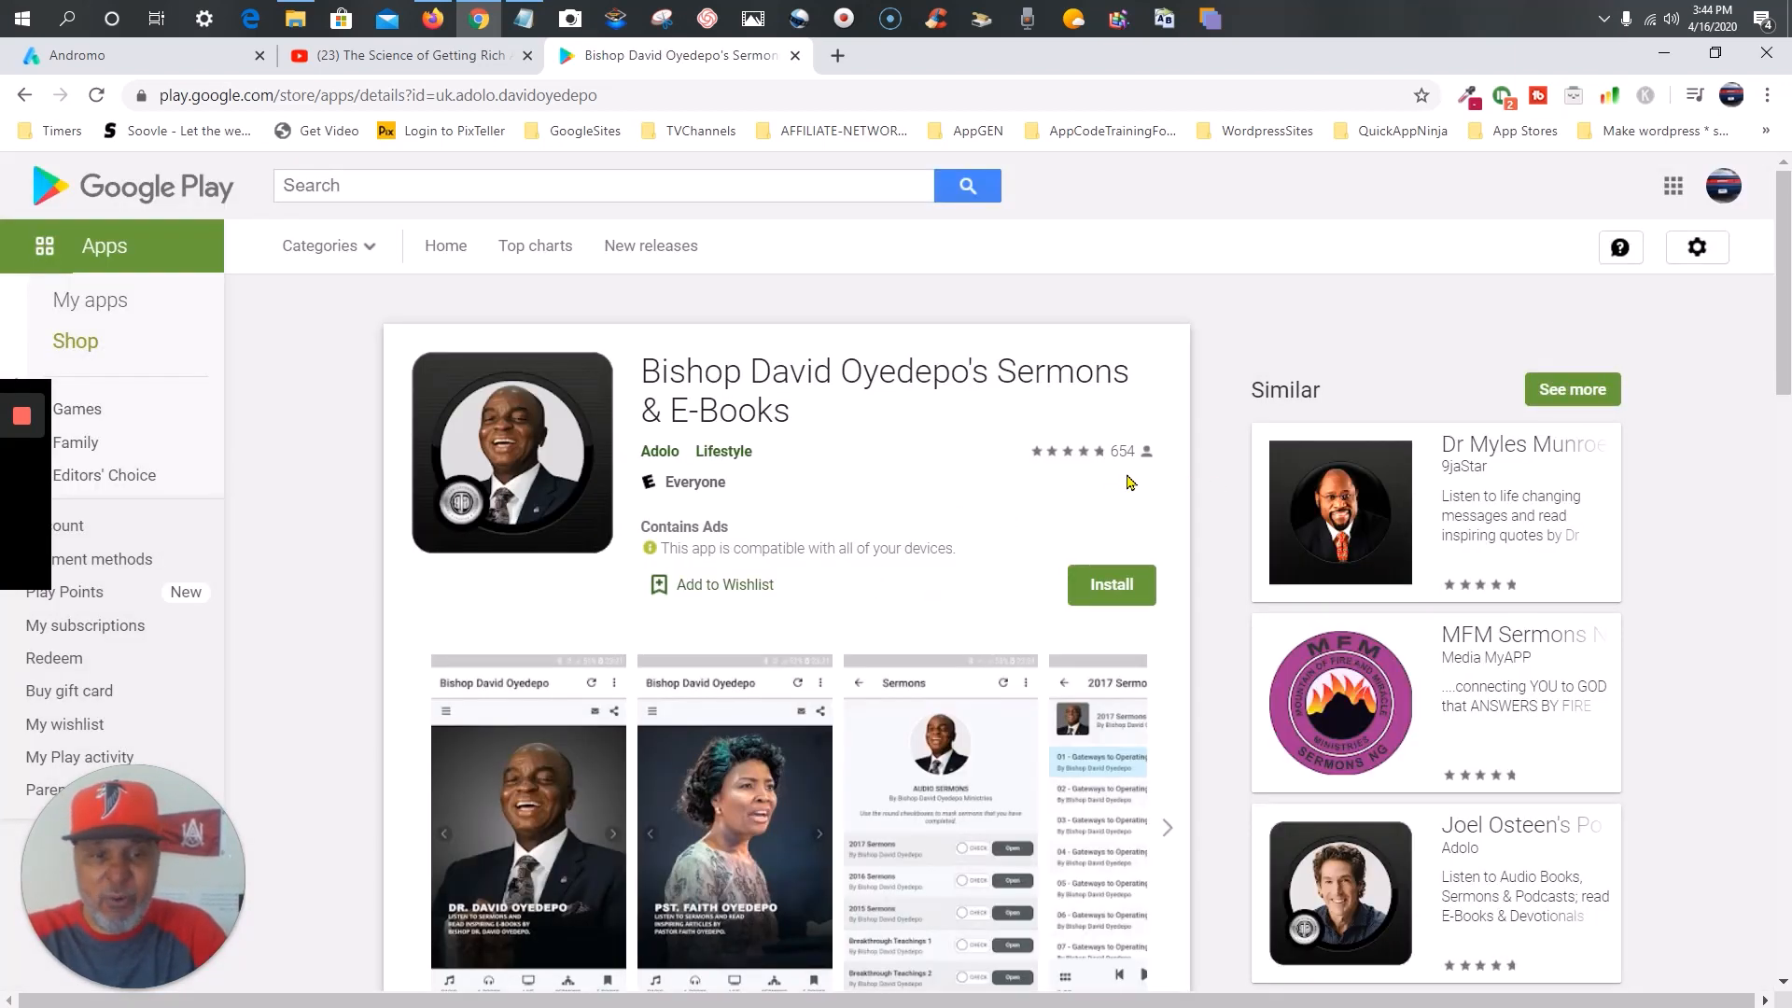
{"action": "scroll", "coordinate": [1128, 481], "scroll_direction": "down", "scroll_amount": 10}
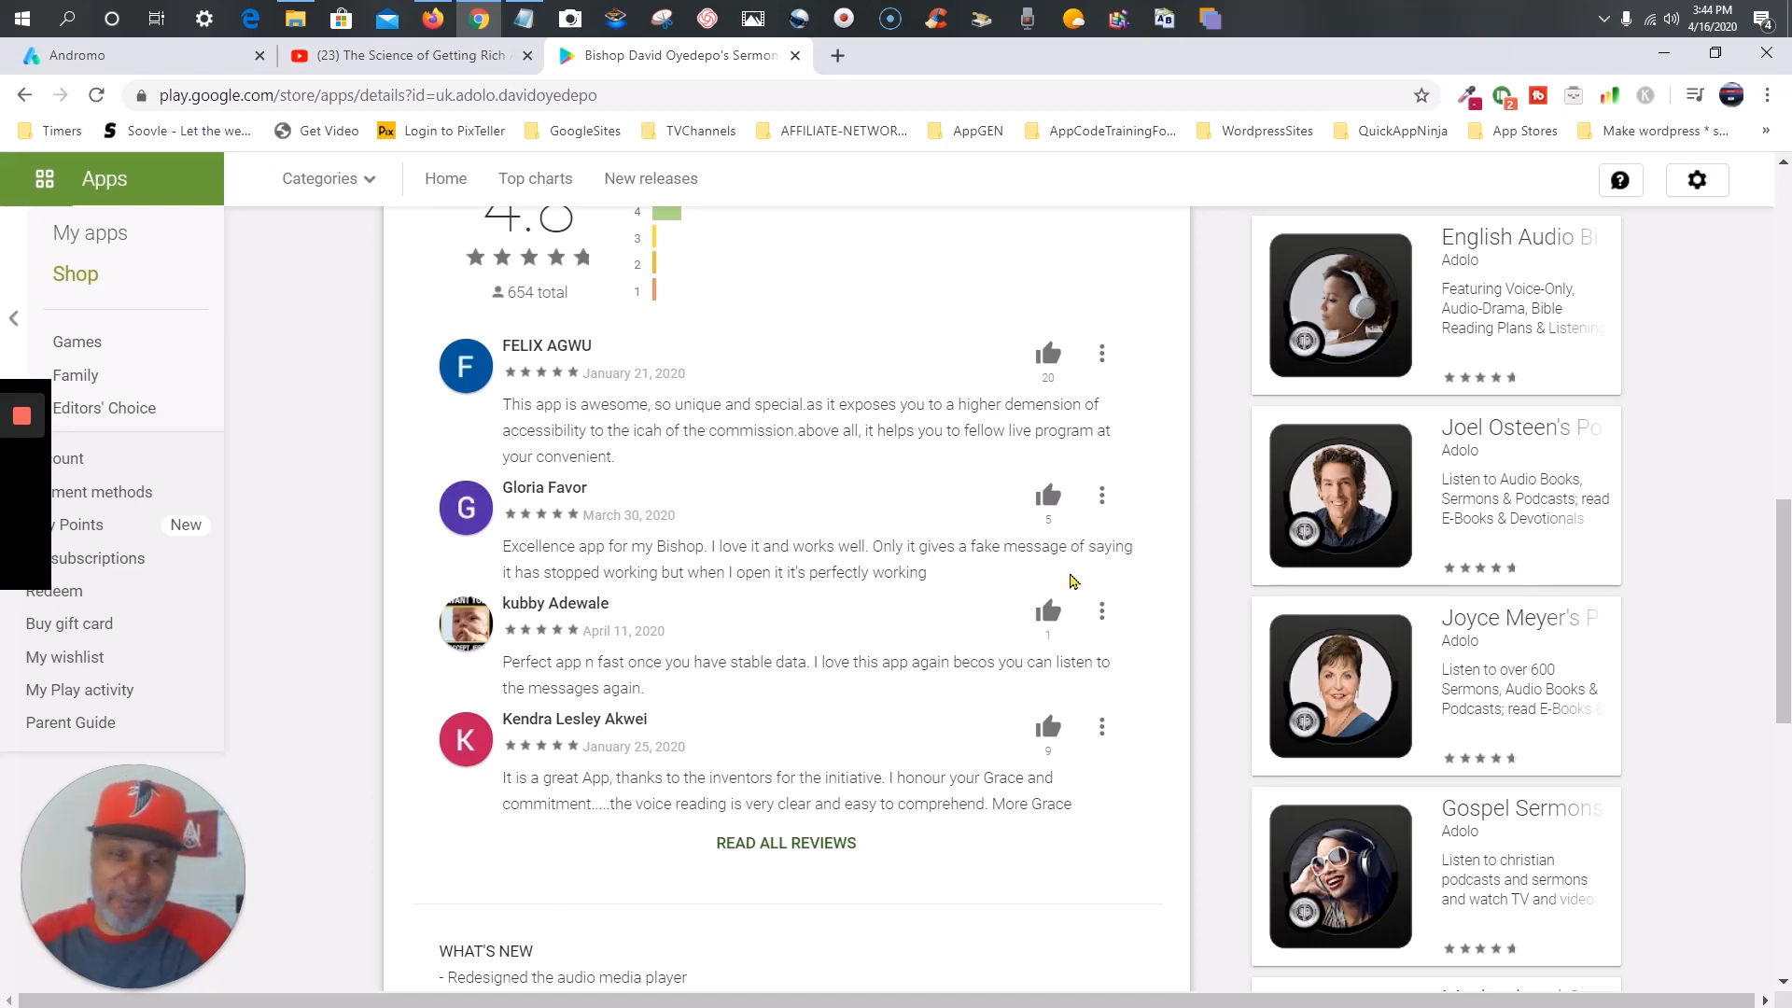
{"action": "scroll", "coordinate": [1070, 569], "scroll_direction": "down", "scroll_amount": 3}
{"action": "scroll", "coordinate": [1070, 581], "scroll_direction": "down", "scroll_amount": 7}
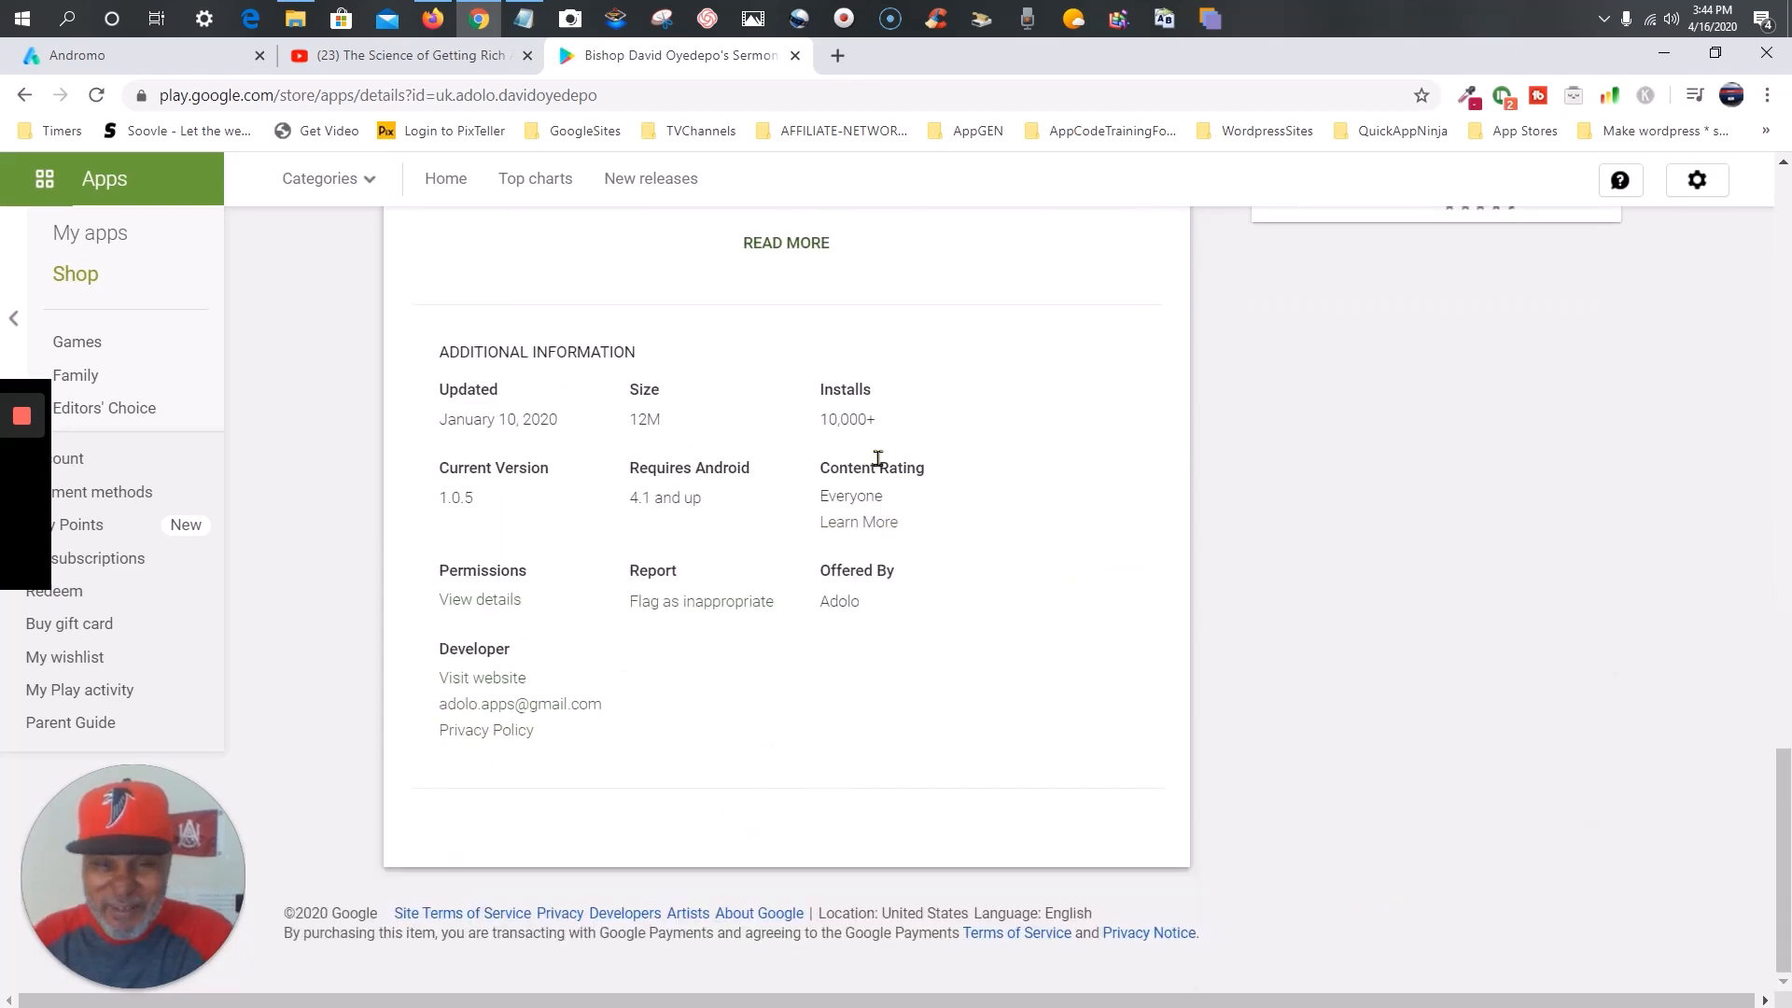
{"action": "scroll", "coordinate": [1174, 530], "scroll_direction": "up", "scroll_amount": 4}
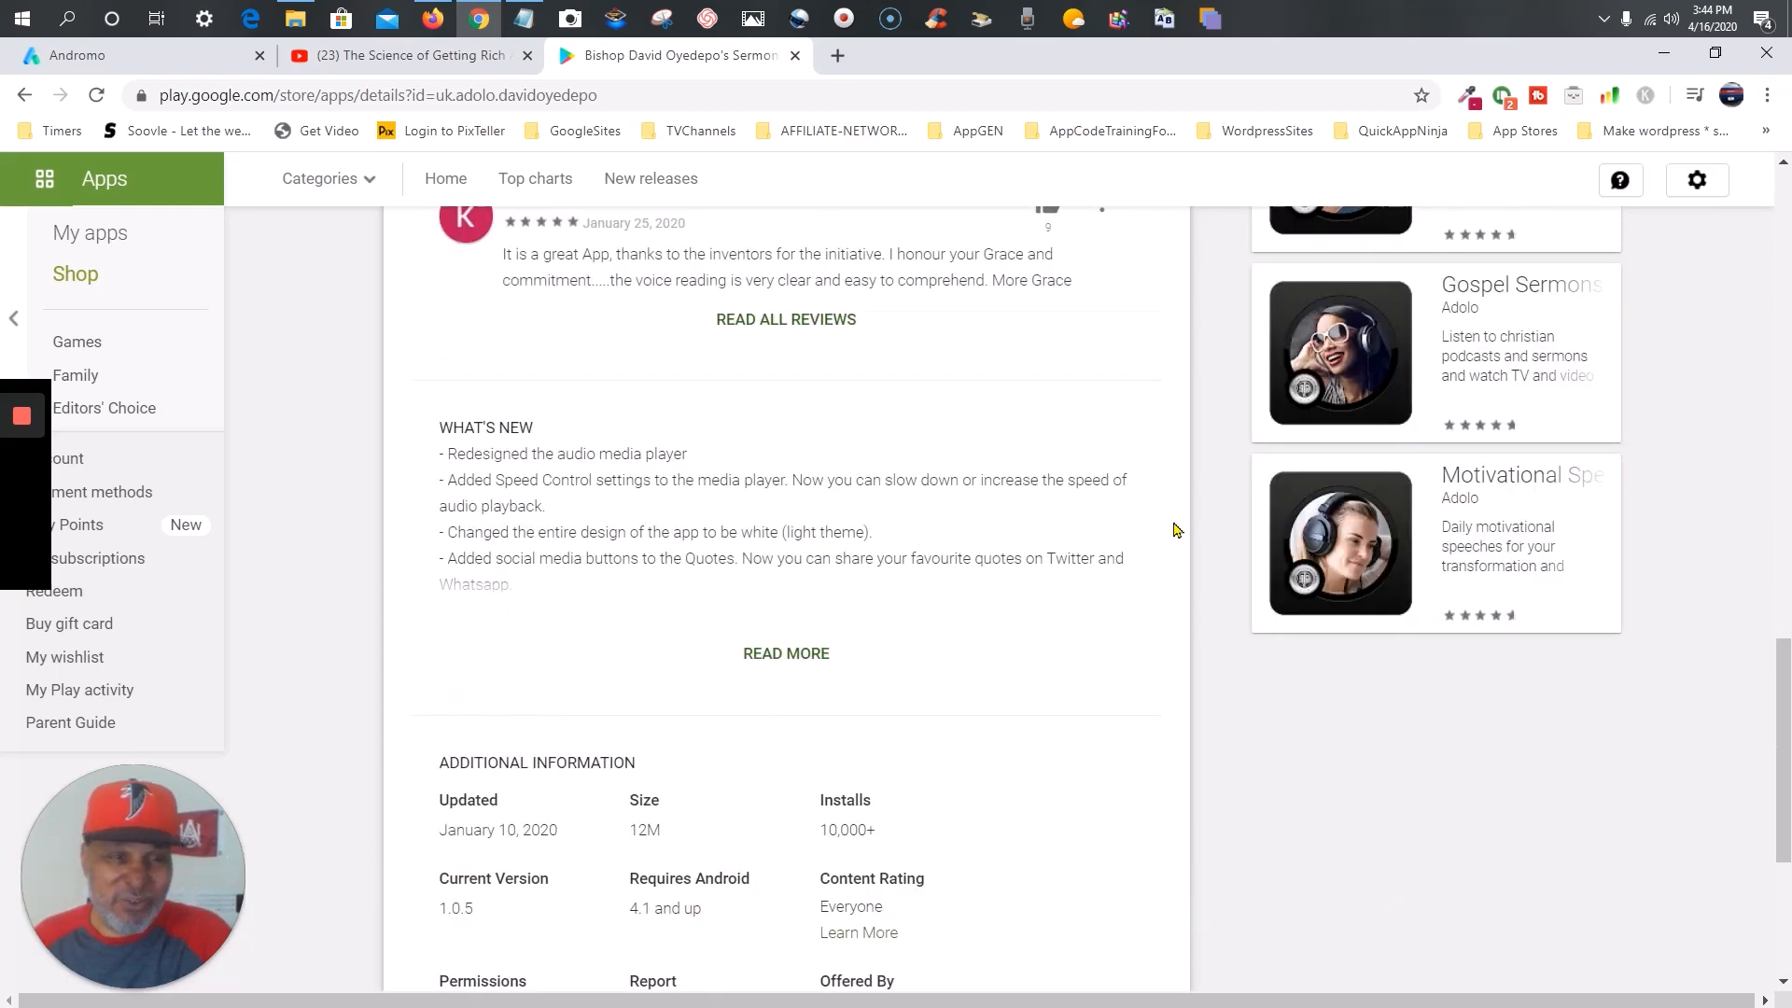
{"action": "scroll", "coordinate": [1174, 530], "scroll_direction": "up", "scroll_amount": 9}
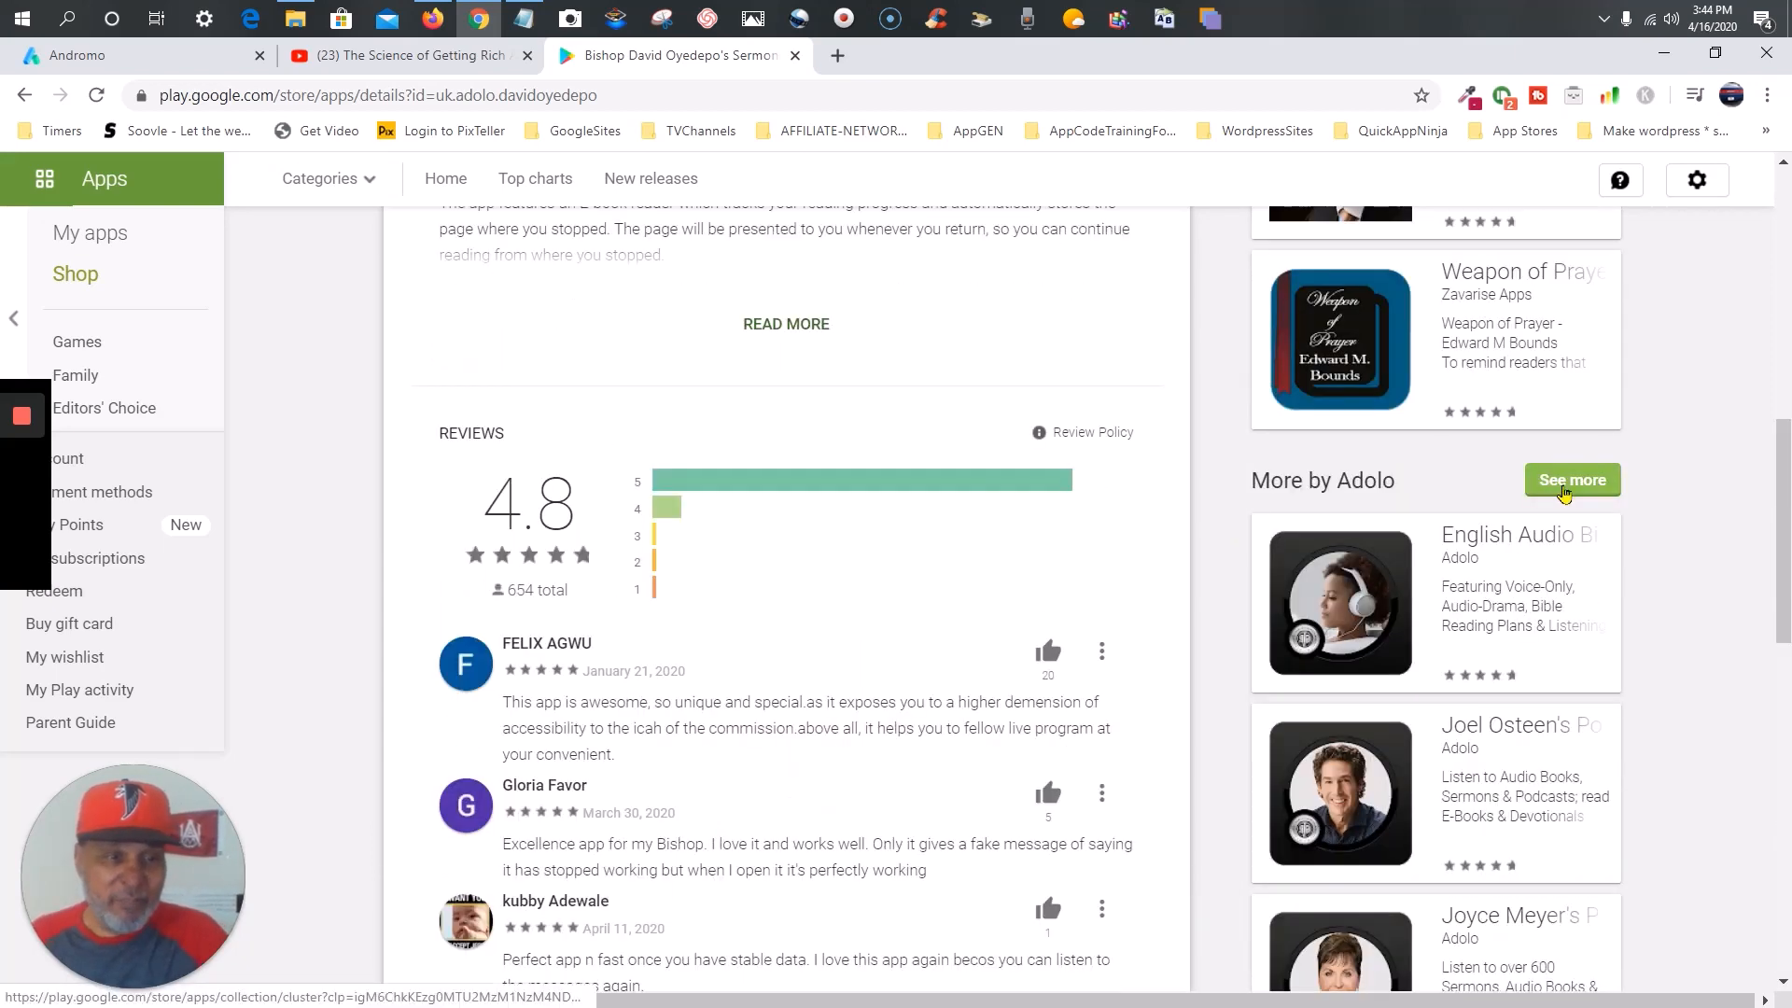
- Open the full list of Adolo's apps and examine the Dr Mike Murdock's Sermons, Quotes & E-Books listing
{"action": "left_click", "coordinate": [1565, 493]}
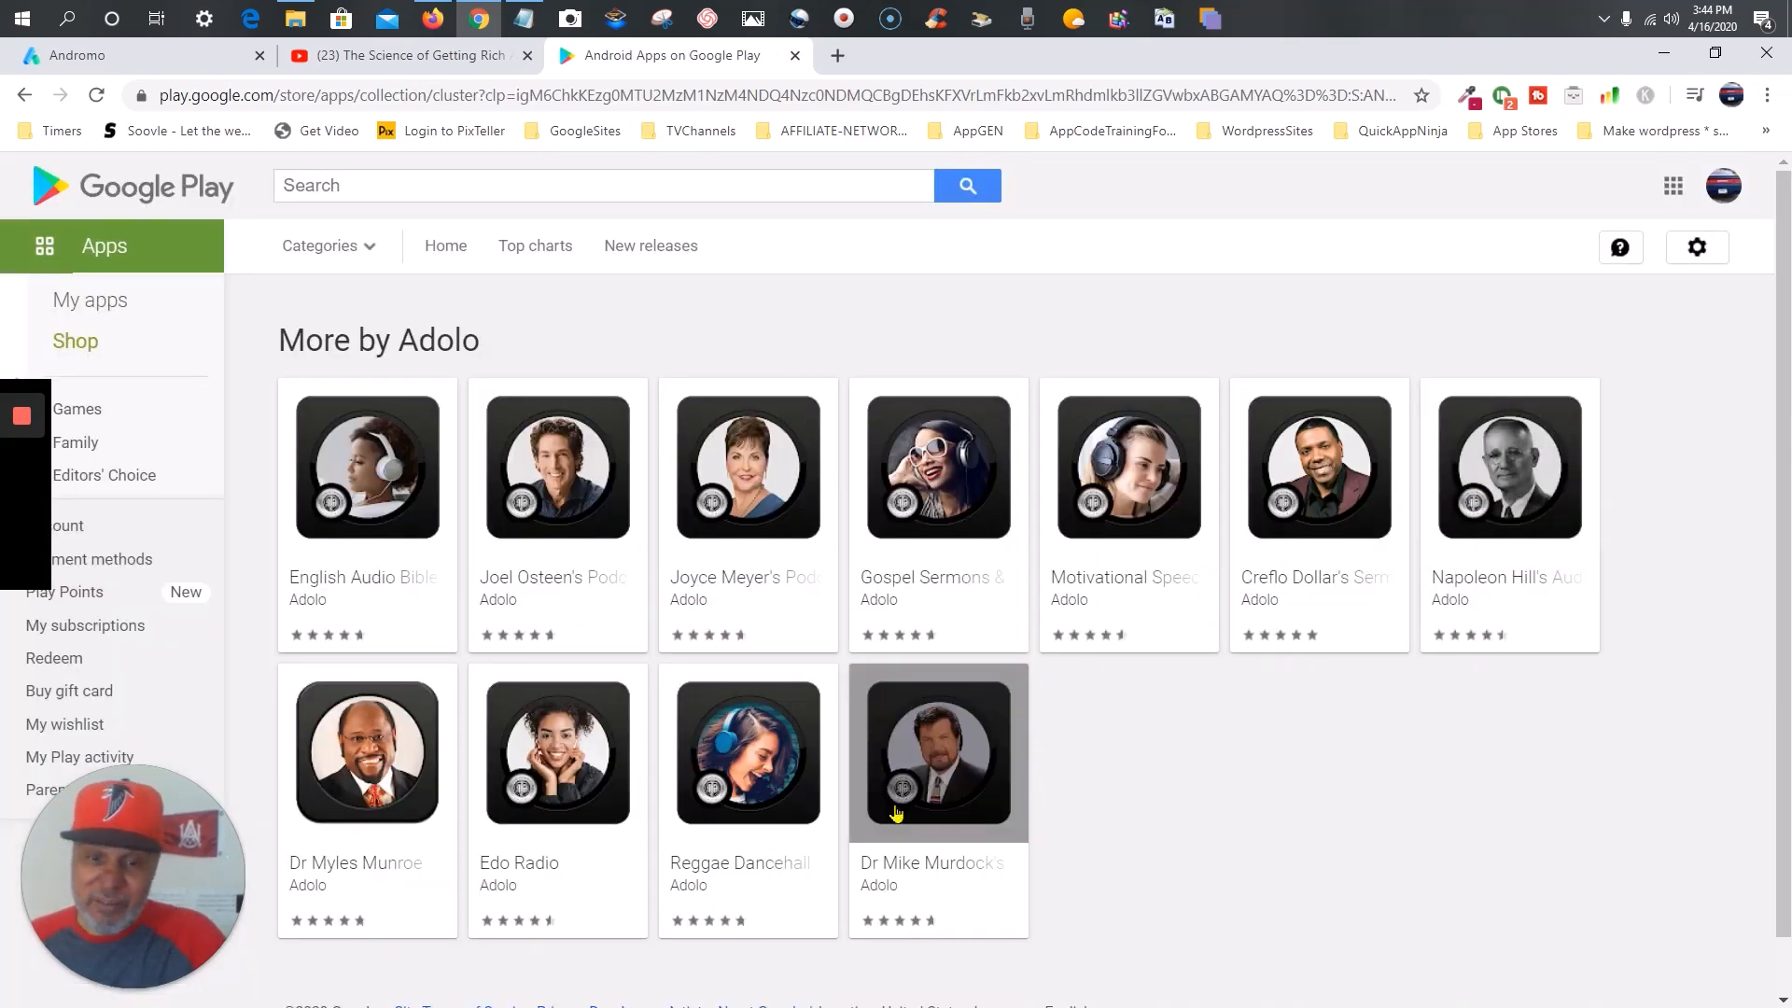
{"action": "left_click", "coordinate": [945, 873]}
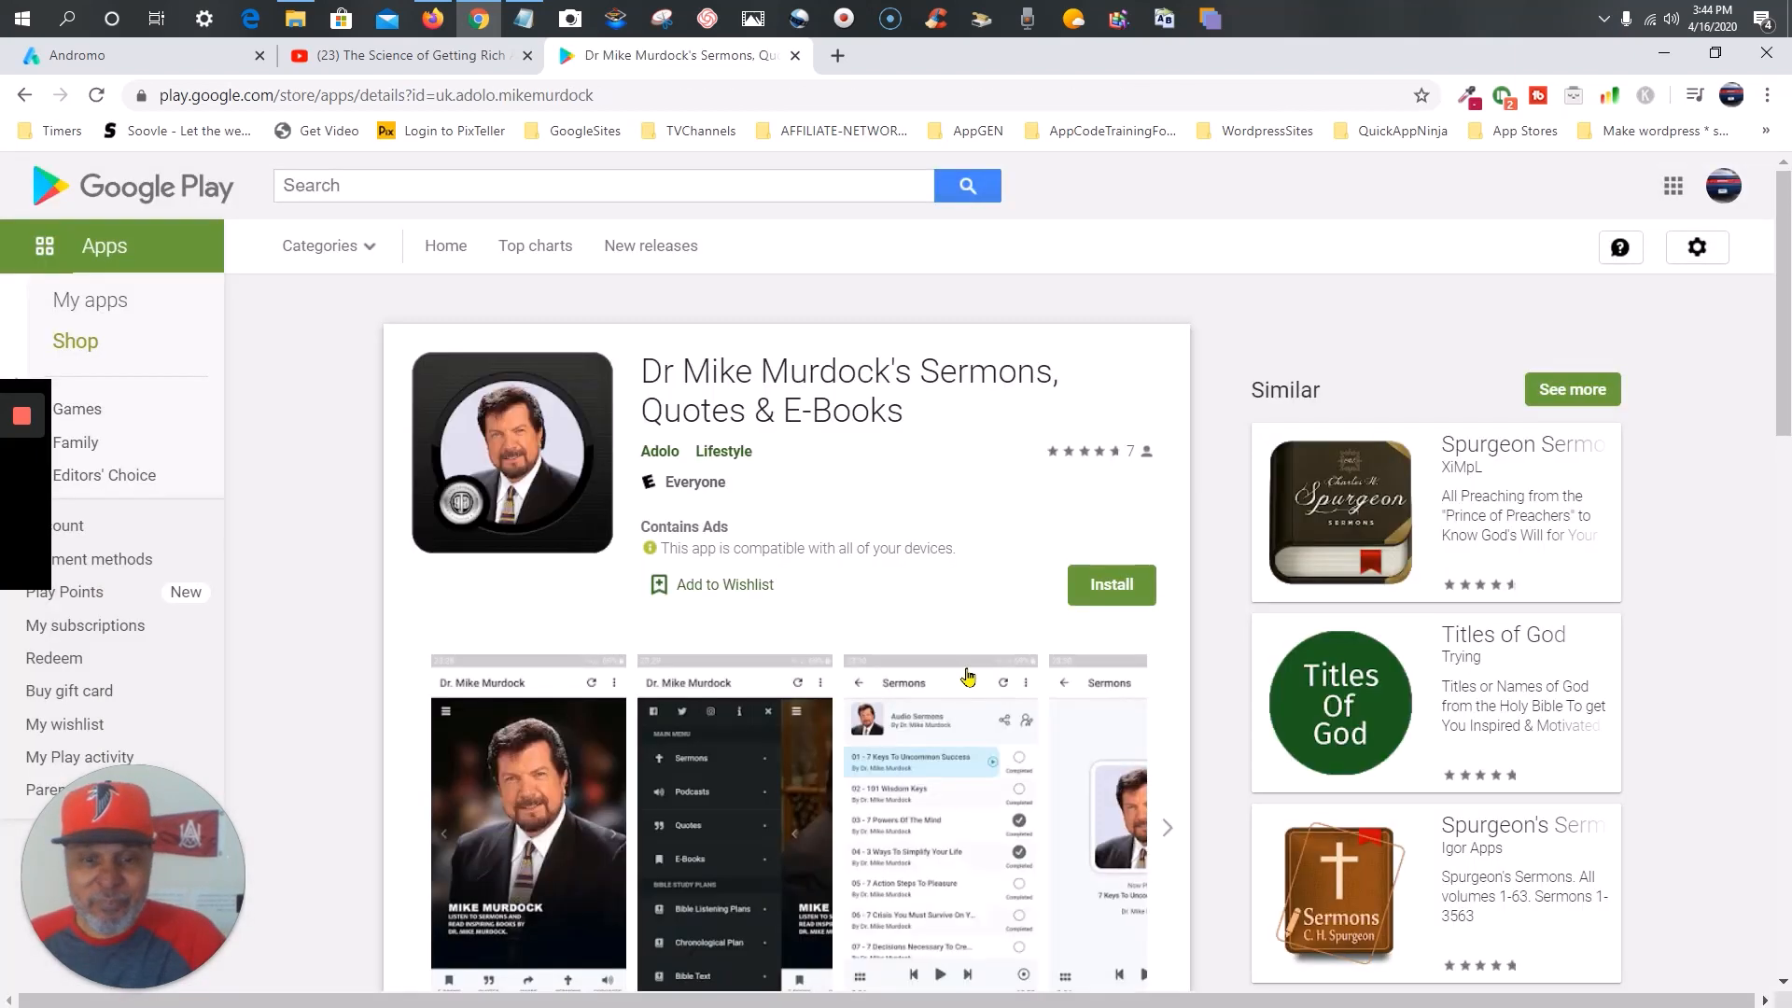
{"action": "scroll", "coordinate": [964, 737], "scroll_direction": "down", "scroll_amount": 3}
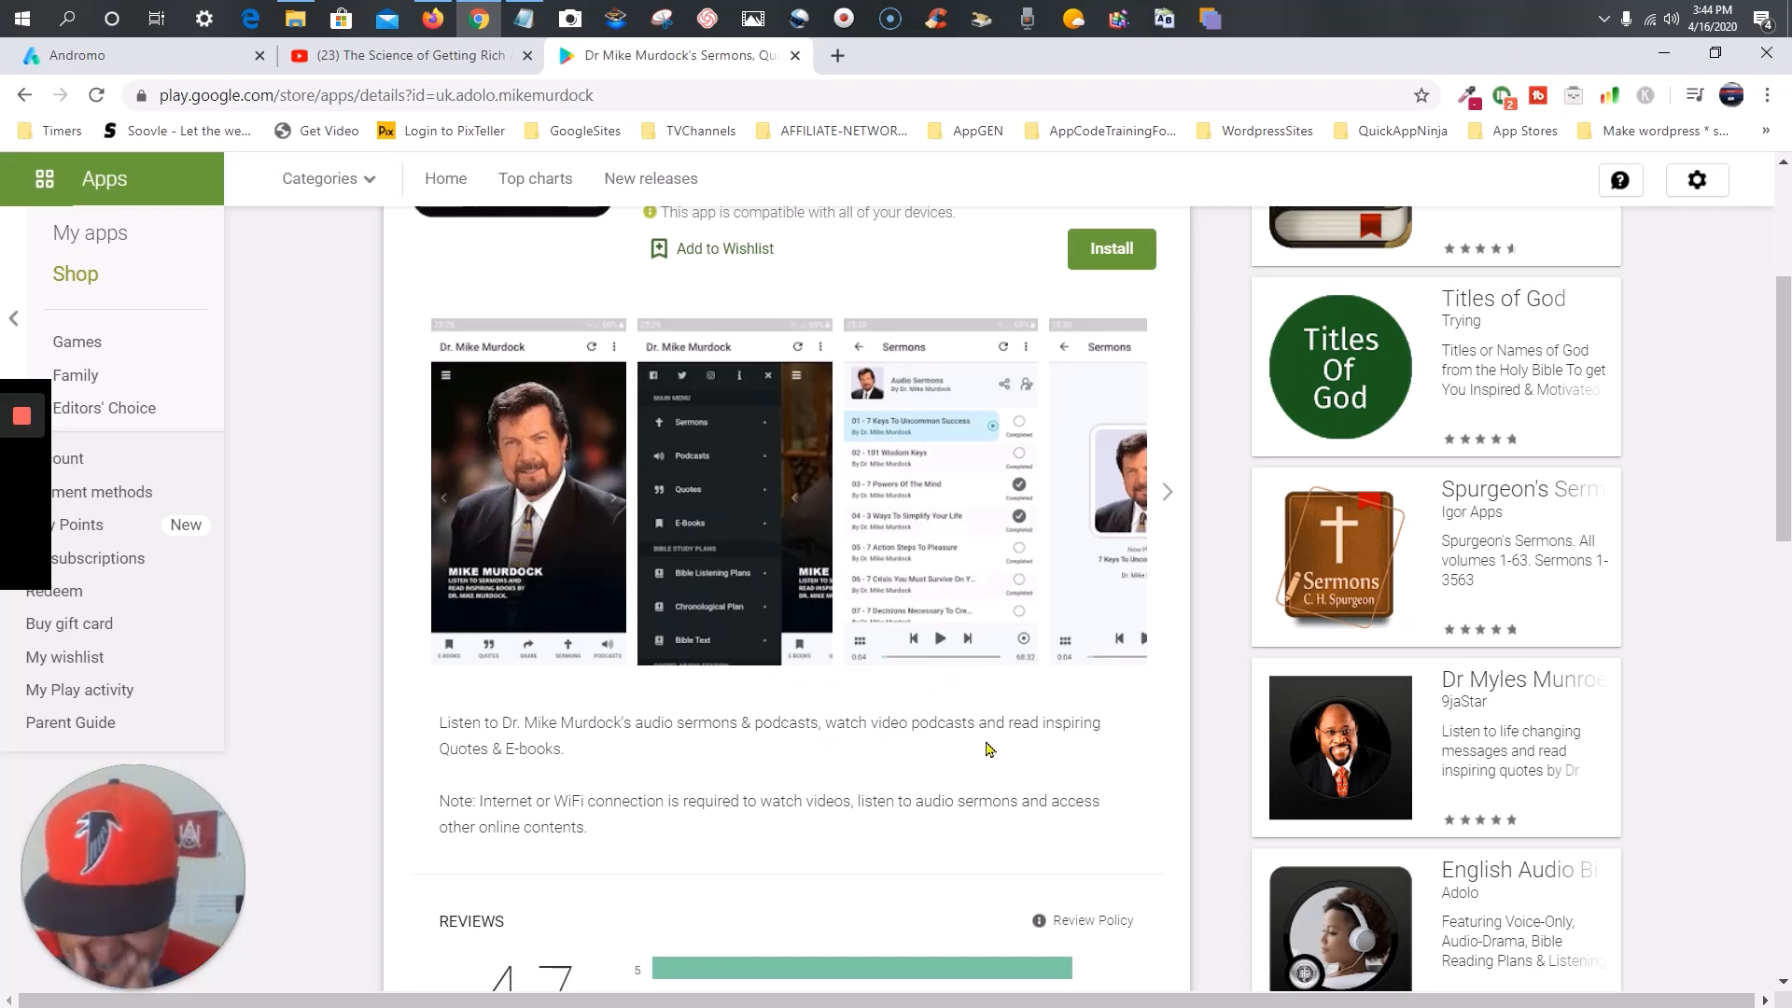
{"action": "scroll", "coordinate": [988, 749], "scroll_direction": "down", "scroll_amount": 6}
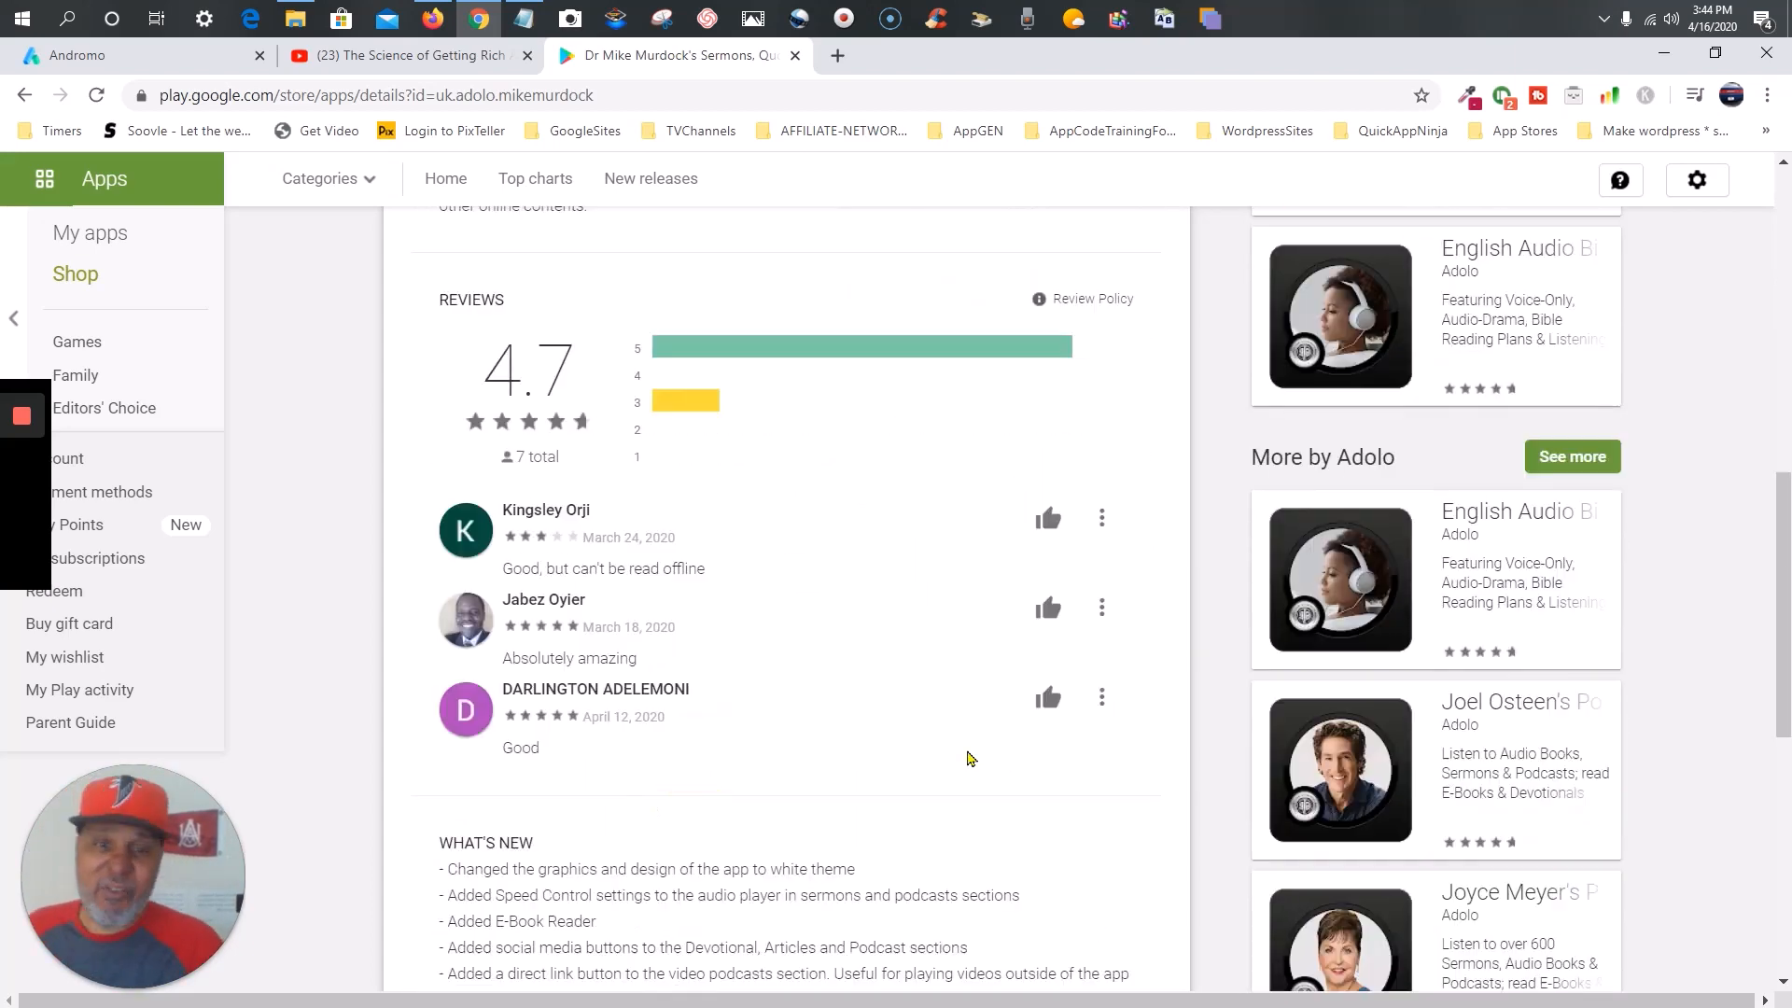
{"action": "scroll", "coordinate": [971, 758], "scroll_direction": "down", "scroll_amount": 7}
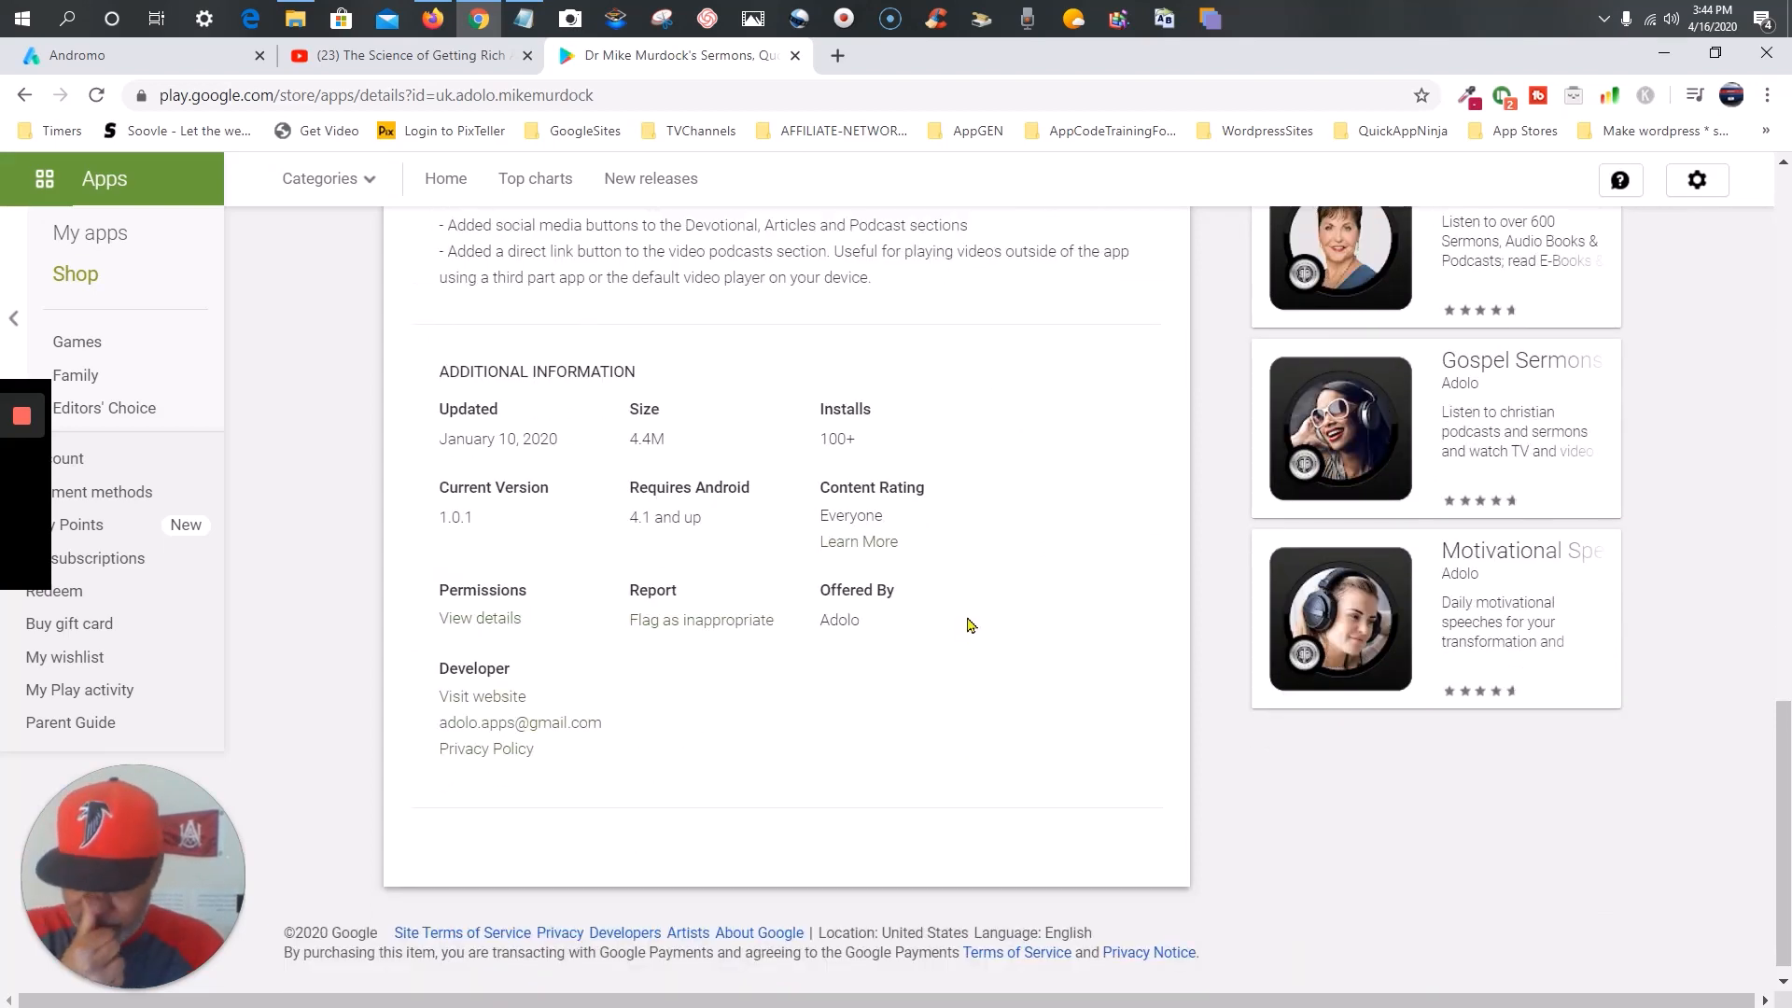
{"action": "scroll", "coordinate": [970, 626], "scroll_direction": "up", "scroll_amount": 15}
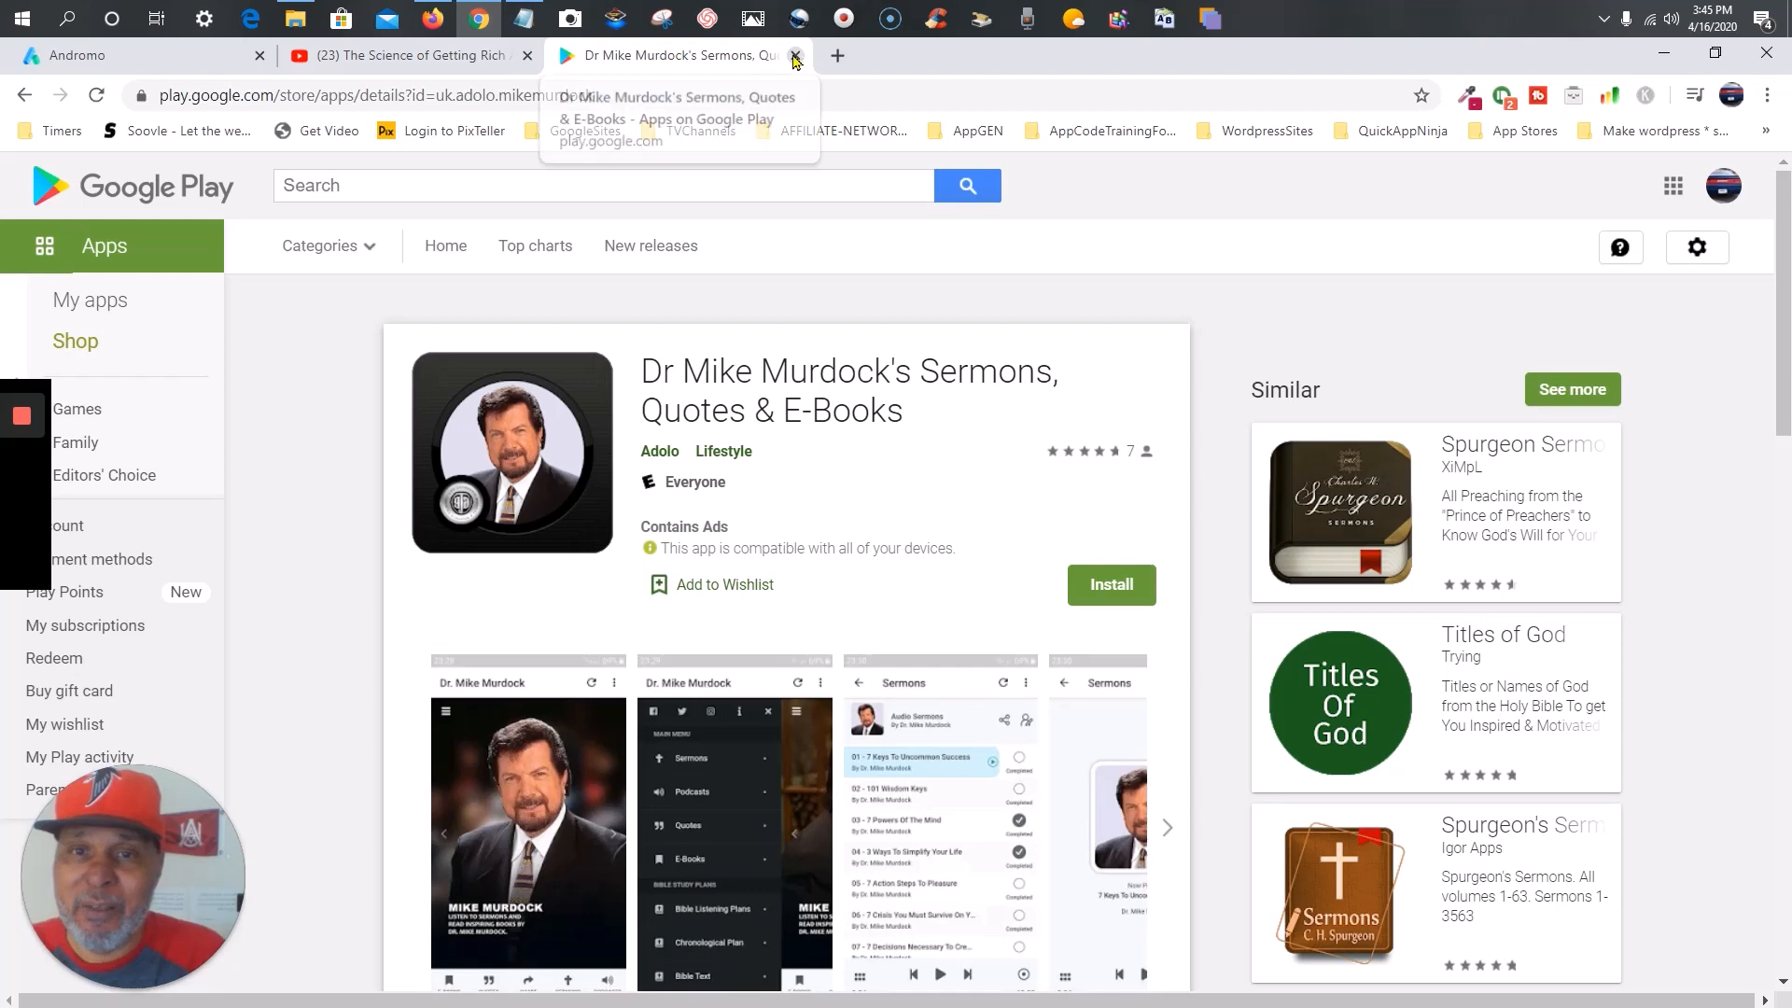
- Close the Google Play tab and switch to Firefox to view the activities of the SGR | Audio & eBook project
{"action": "left_click", "coordinate": [795, 56]}
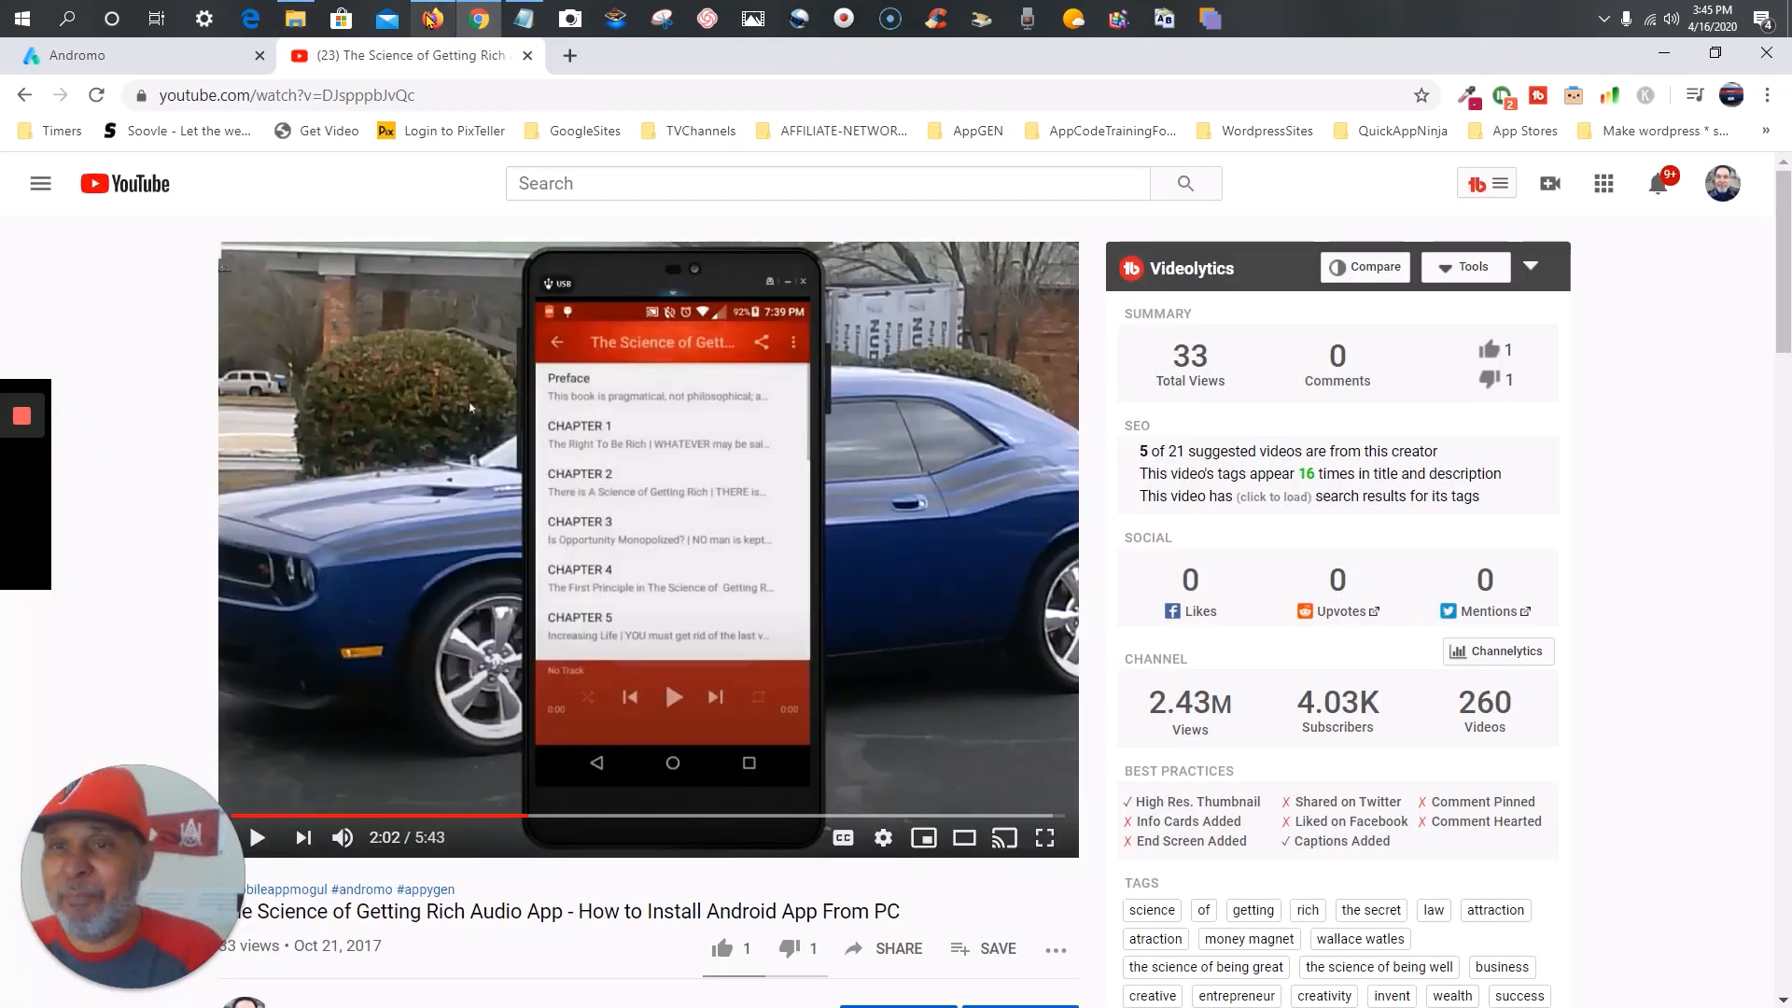
{"action": "left_click", "coordinate": [432, 18]}
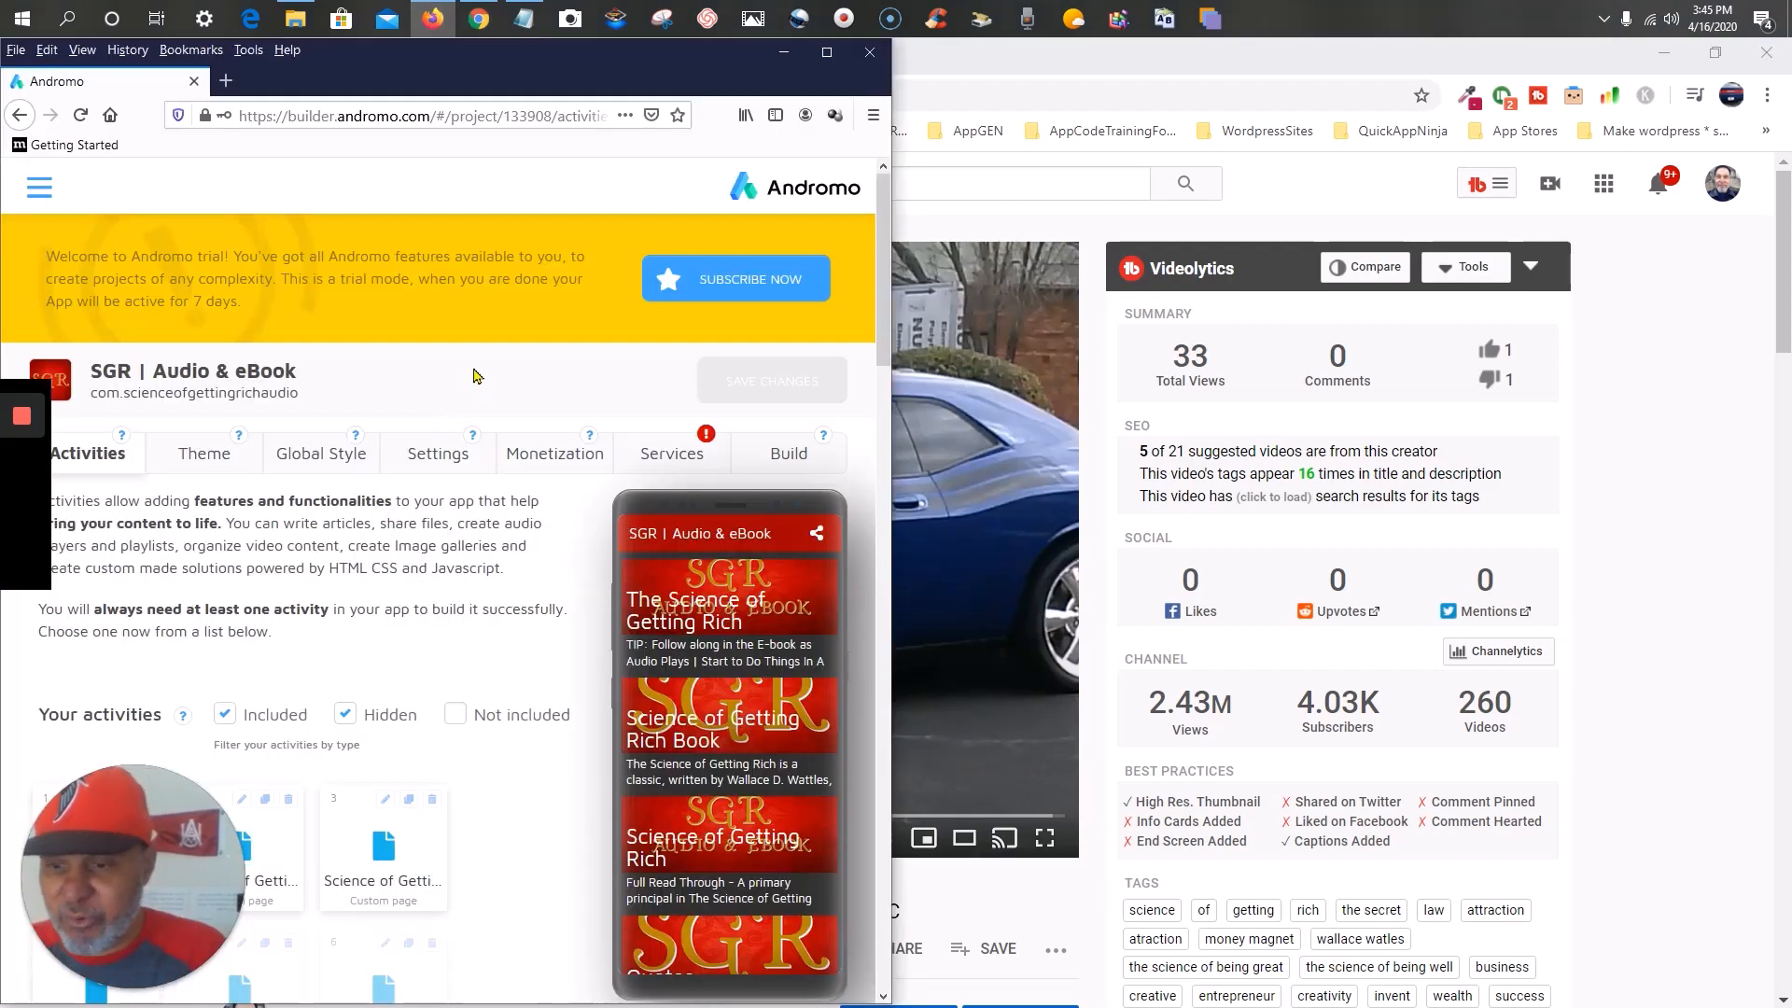
{"action": "scroll", "coordinate": [474, 373], "scroll_direction": "down", "scroll_amount": 5}
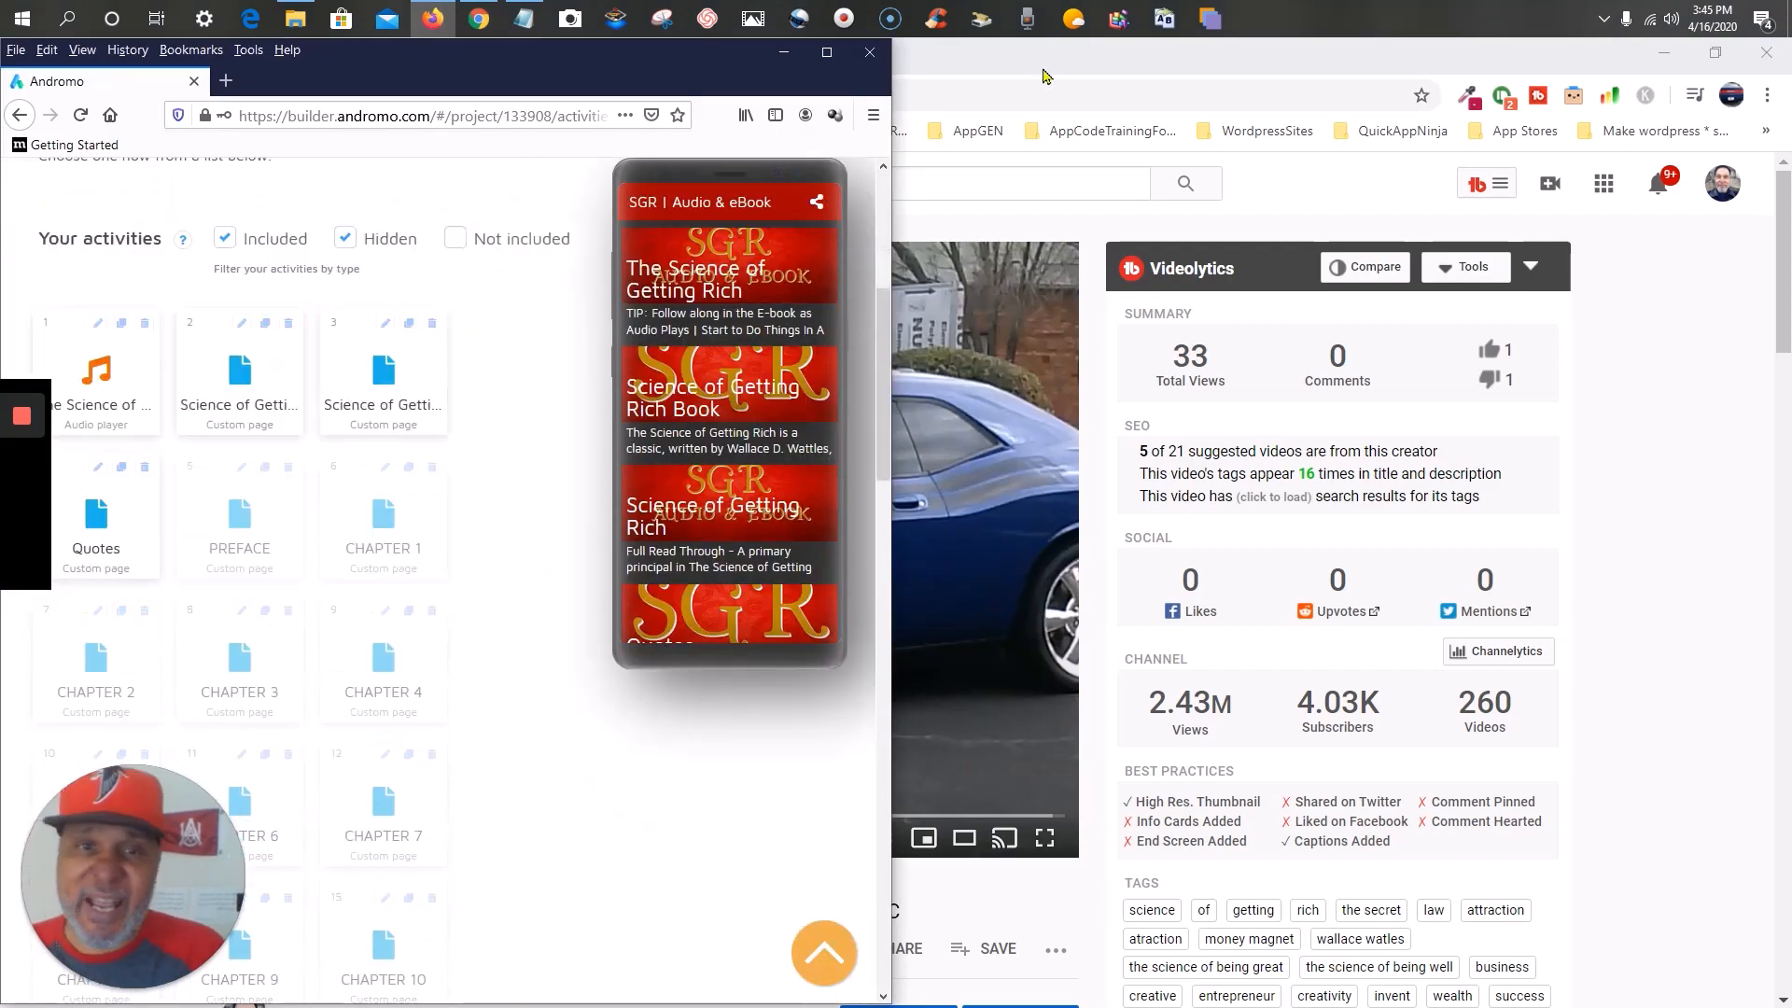
- Restore the Chrome window beside Firefox to view Andromo's My Projects list, and maximize Chrome again
{"action": "left_click", "coordinate": [1715, 54]}
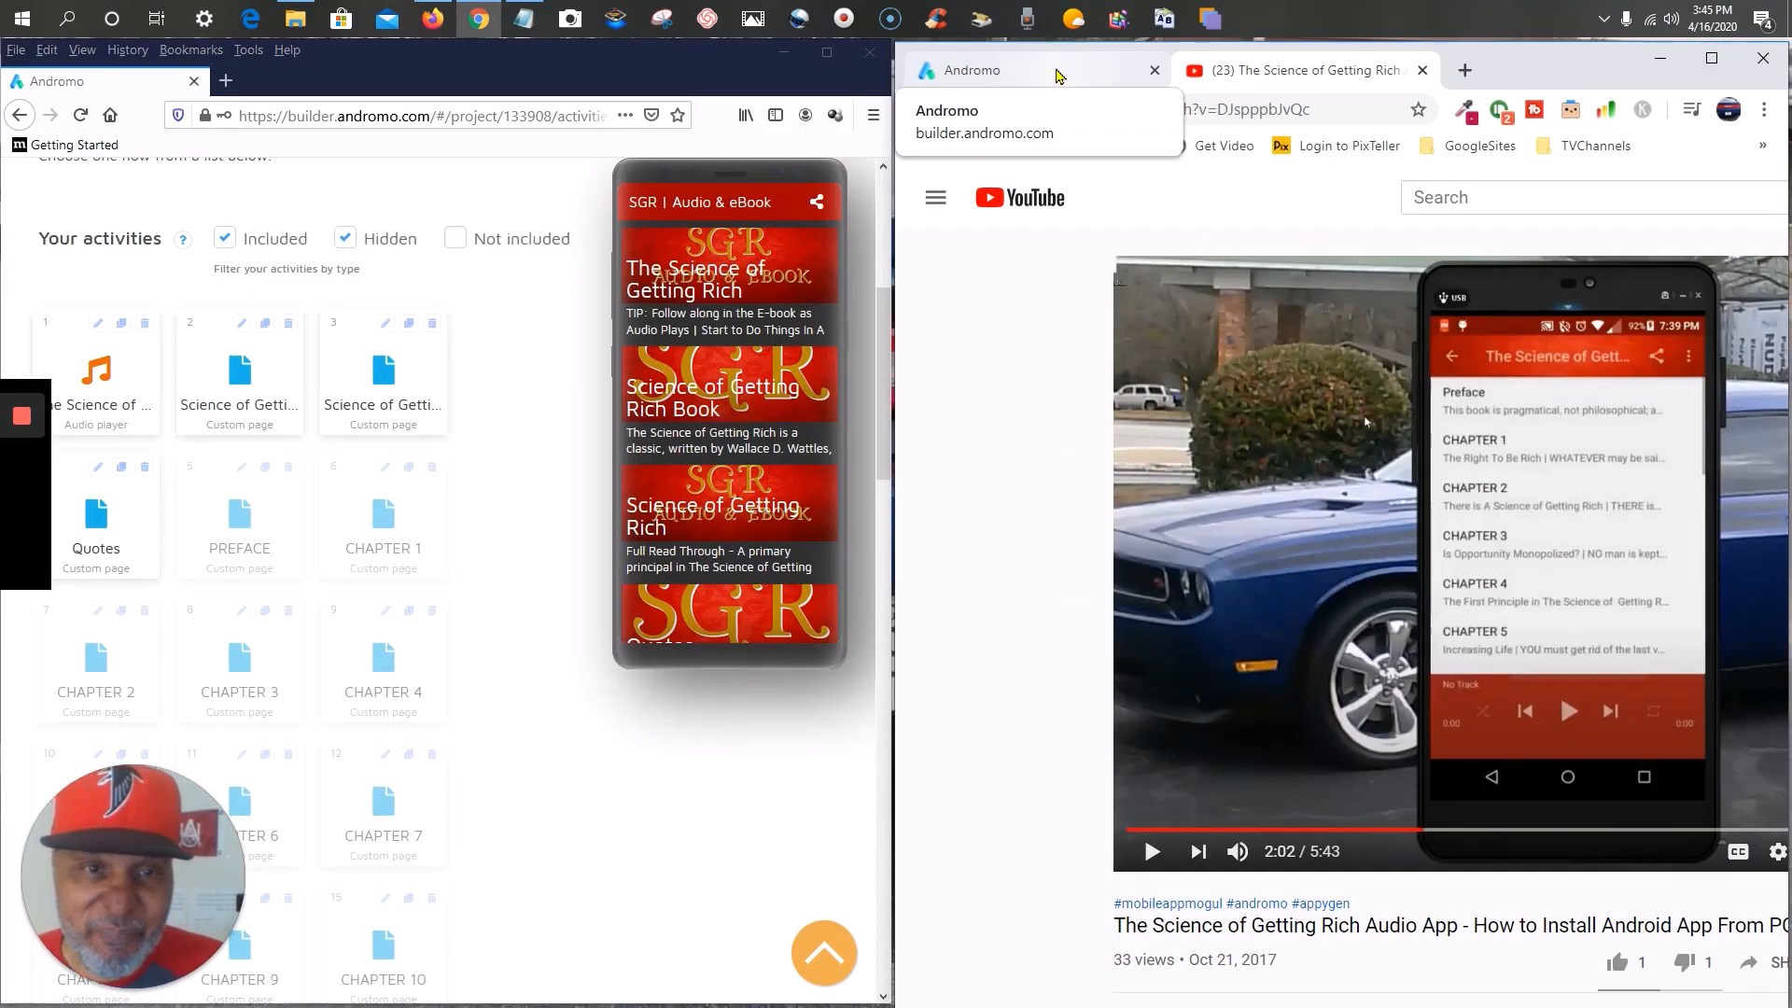
{"action": "left_click", "coordinate": [1060, 76]}
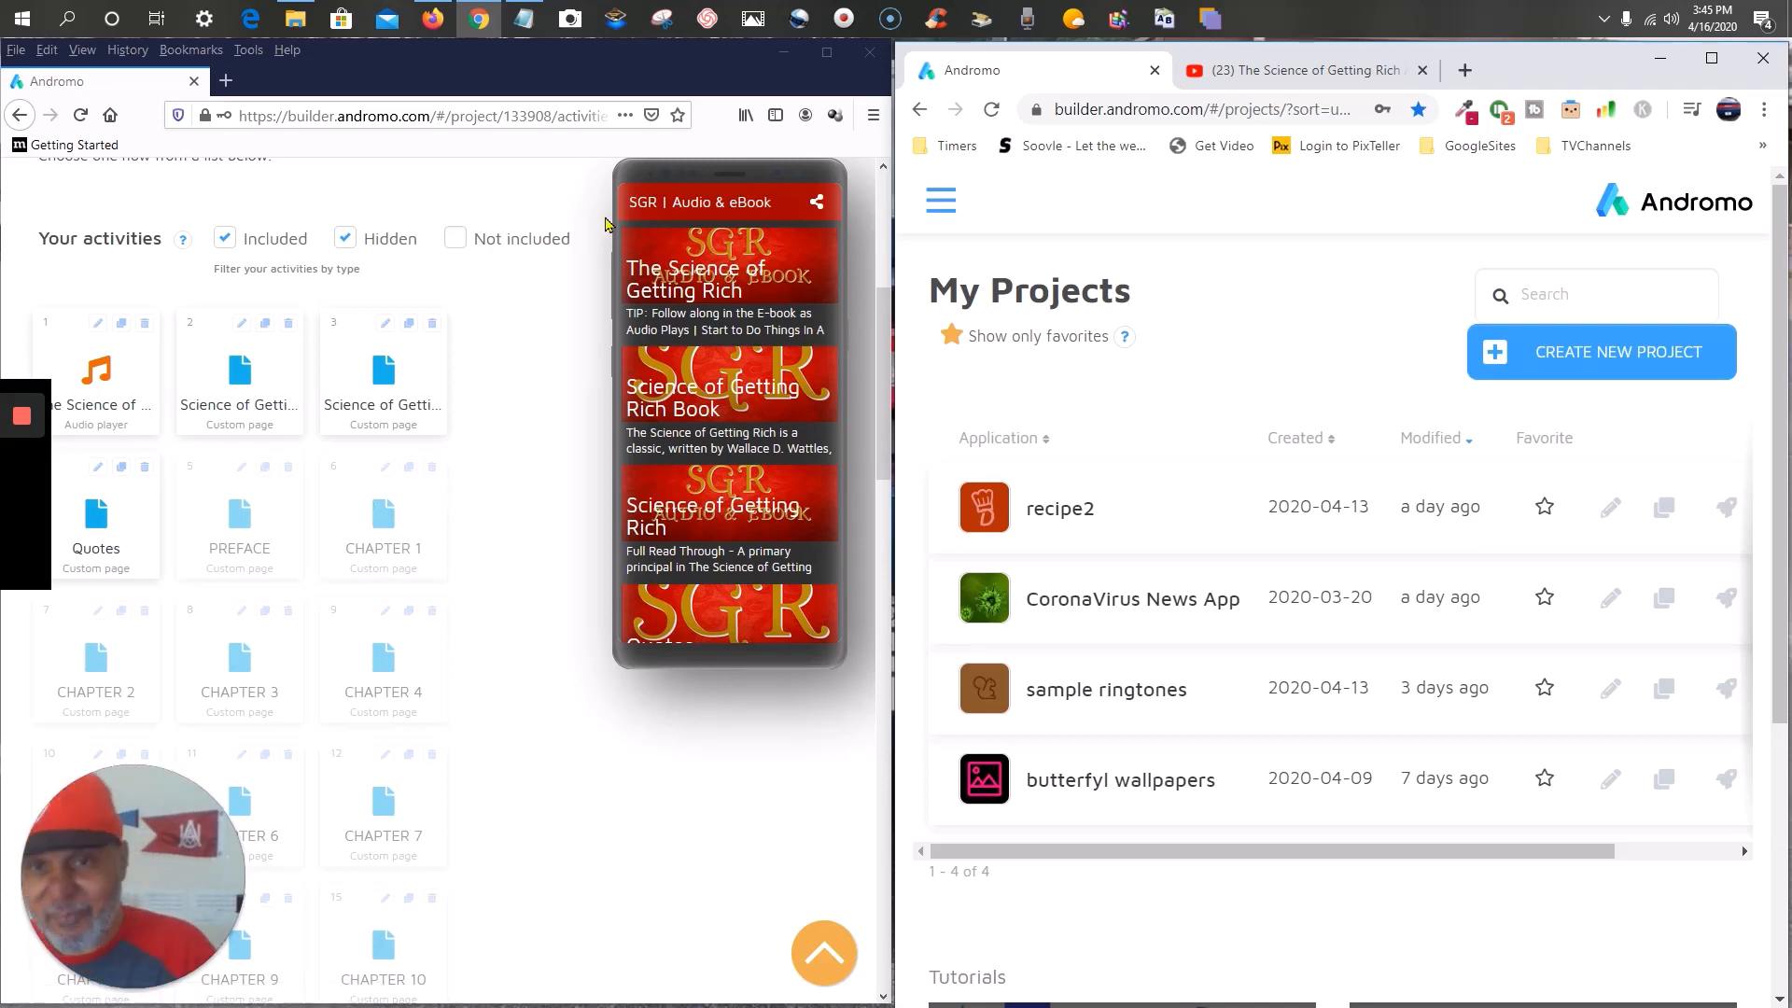
{"action": "left_click", "coordinate": [1713, 65]}
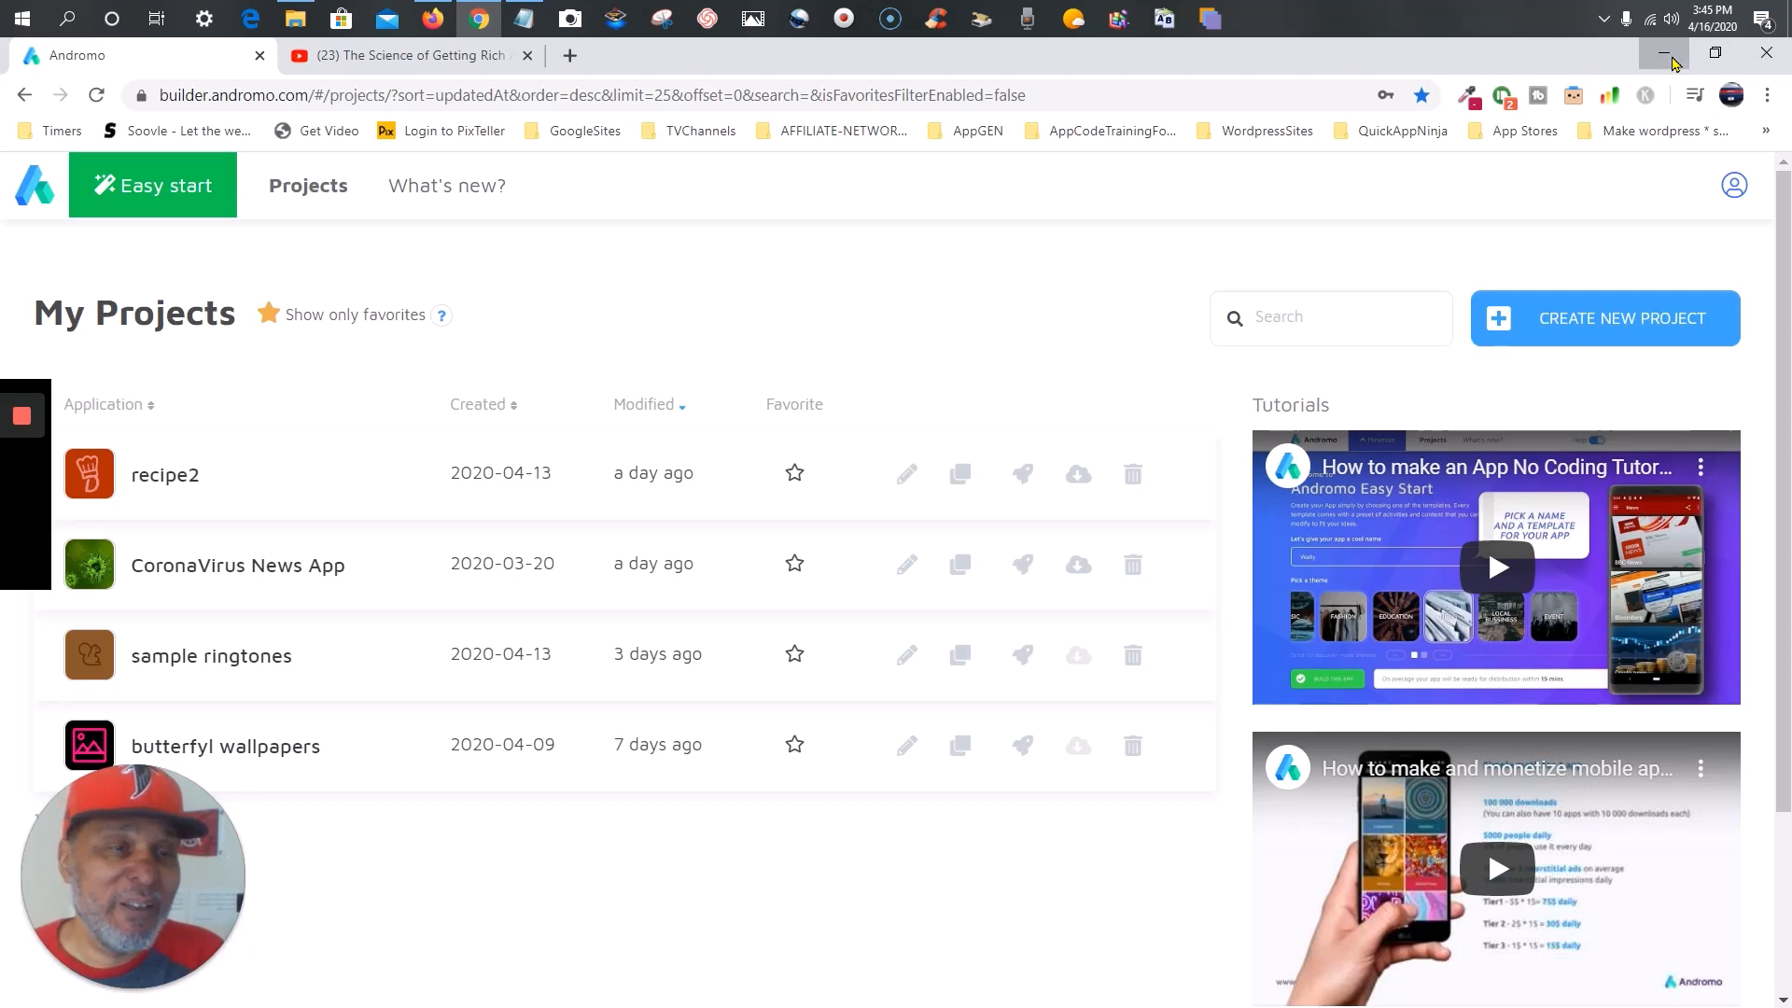
- Show the icons on the Windows desktop and move the SGR folder to an empty spot away from the other icons
{"action": "left_click", "coordinate": [1665, 55]}
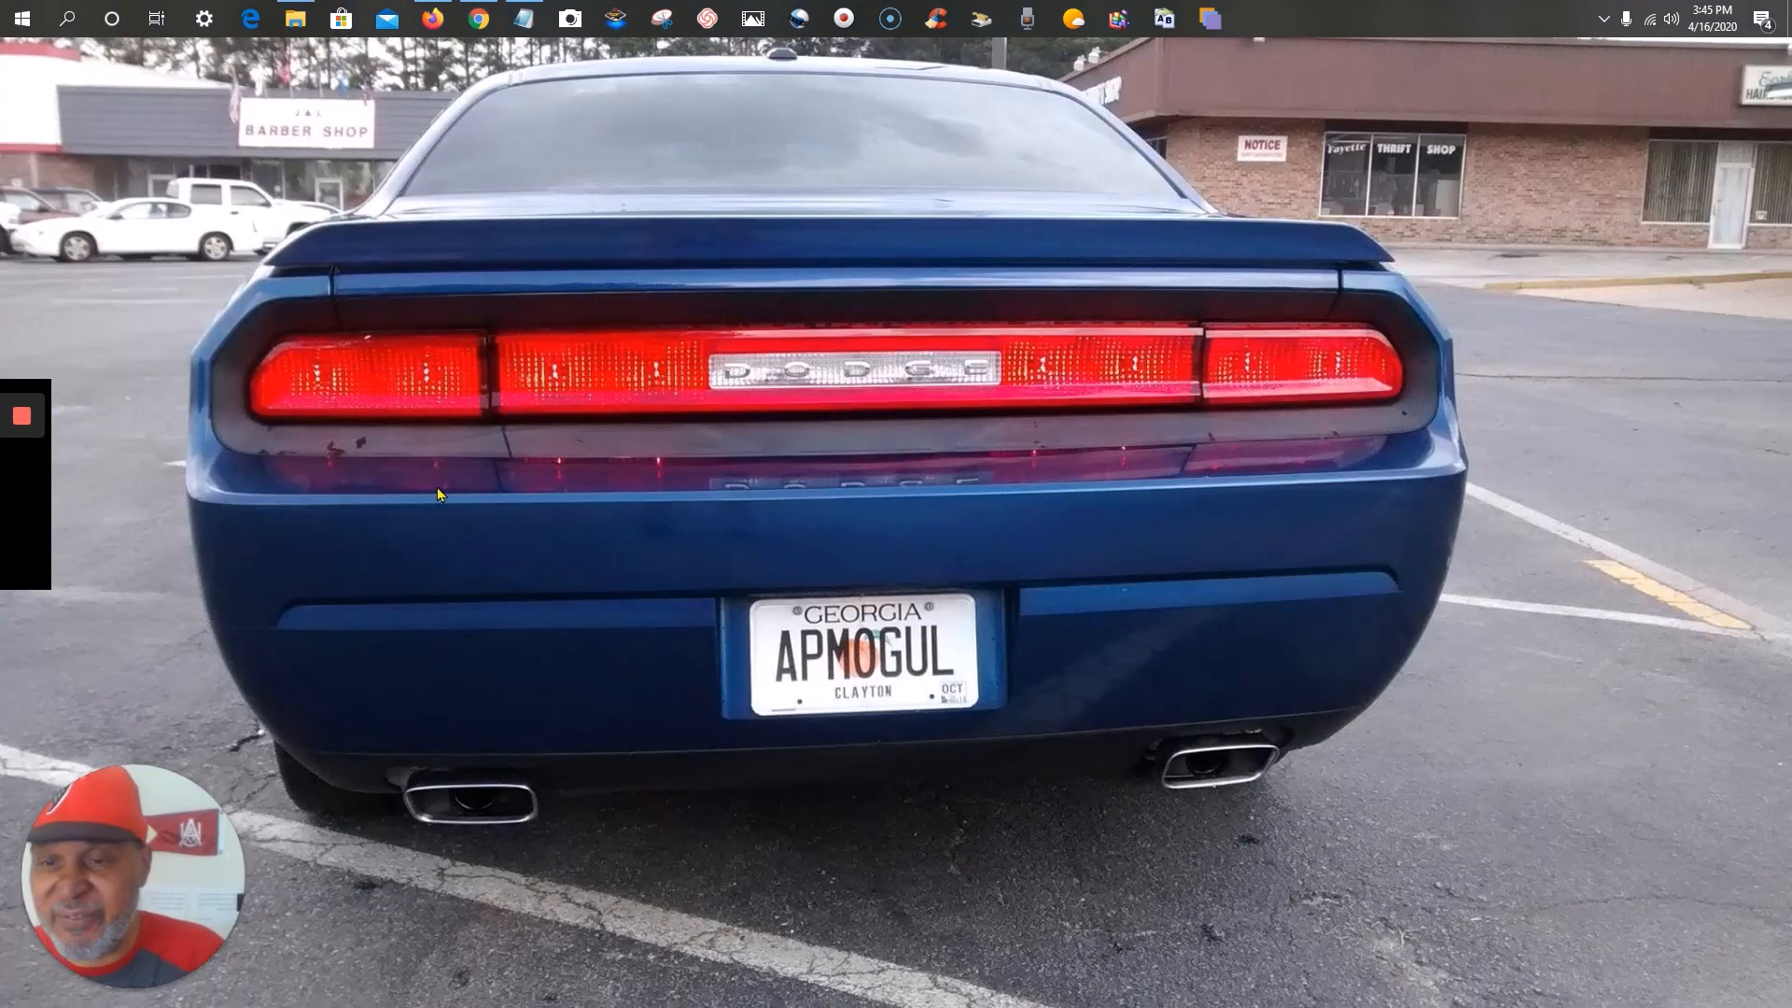
{"action": "right_click", "coordinate": [501, 389]}
{"action": "mouse_move", "coordinate": [661, 399]}
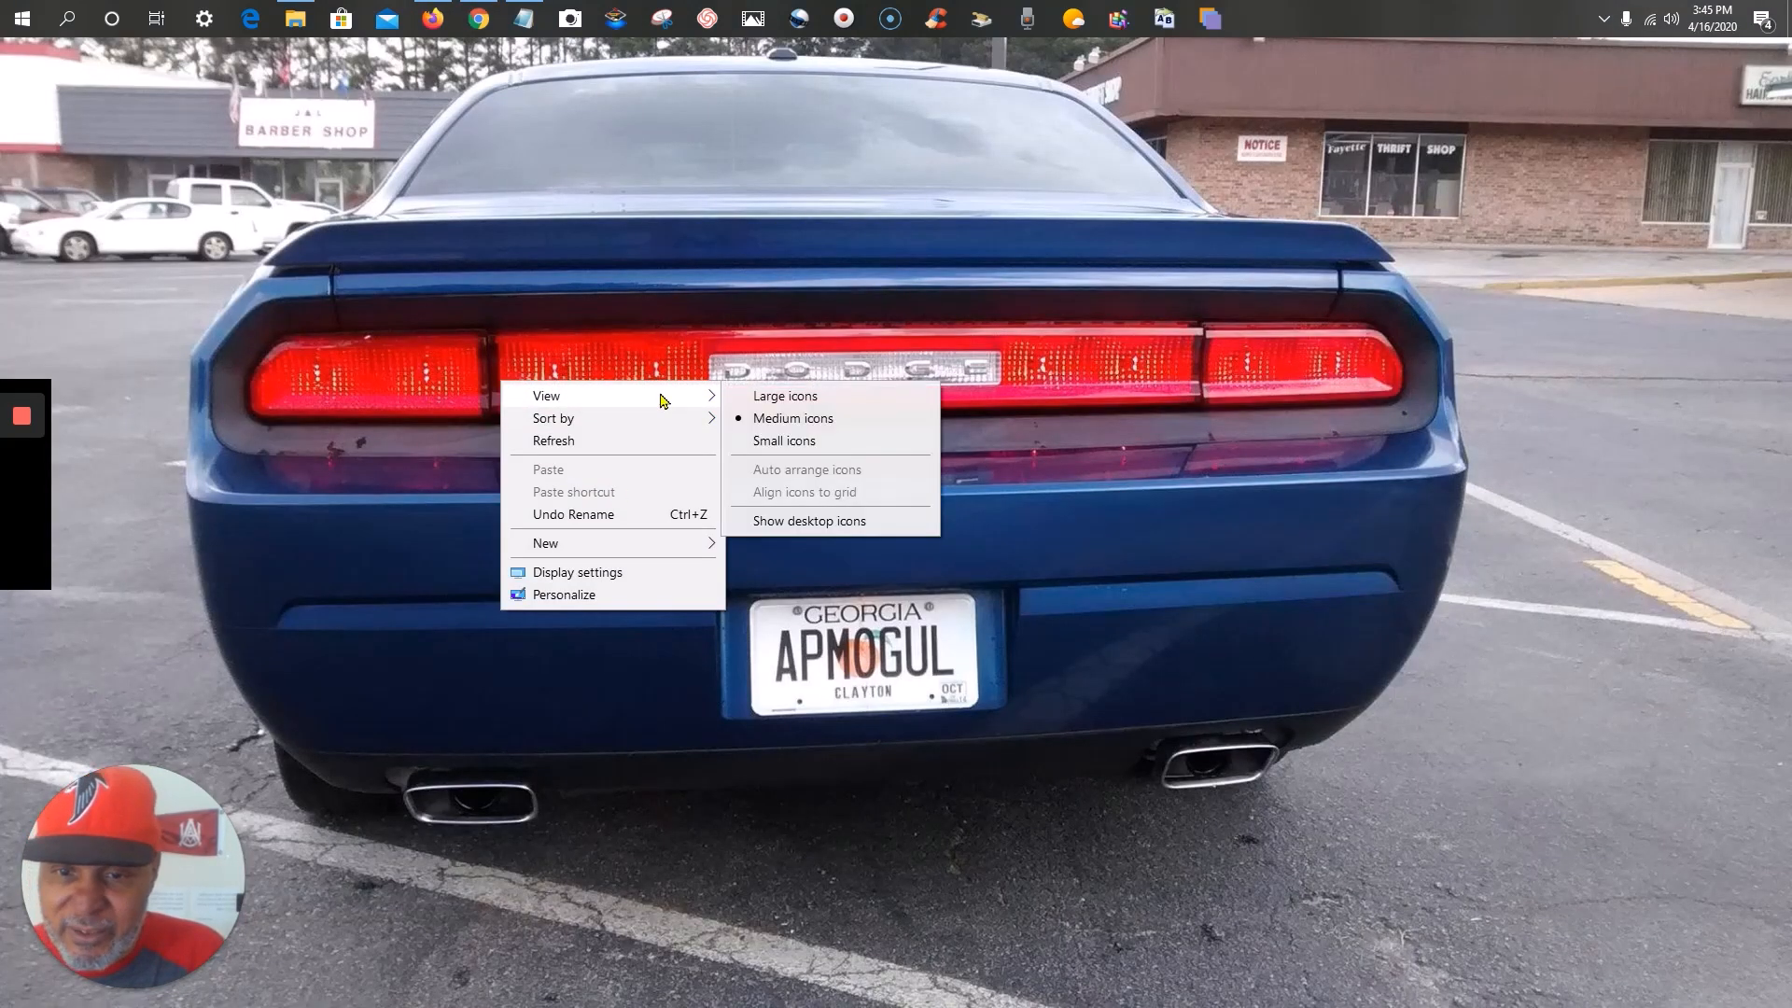
{"action": "left_click", "coordinate": [832, 528]}
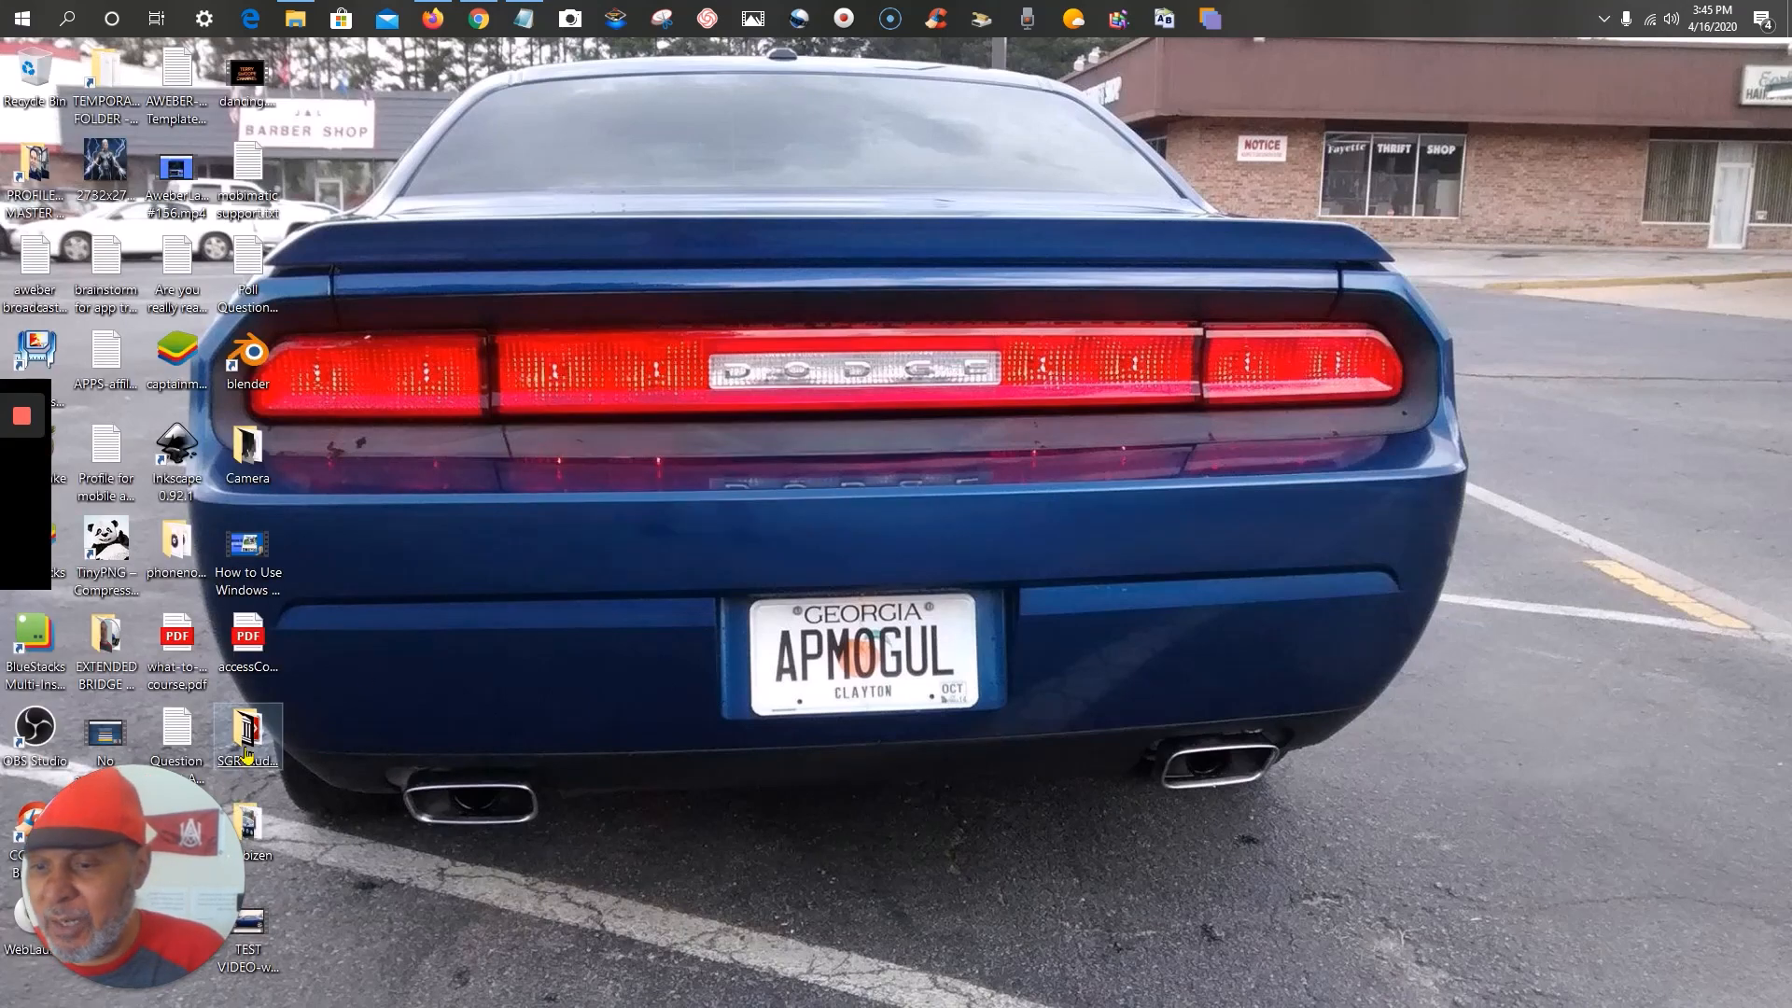
{"action": "left_click_drag", "start_coordinate": [247, 751], "coordinate": [390, 173]}
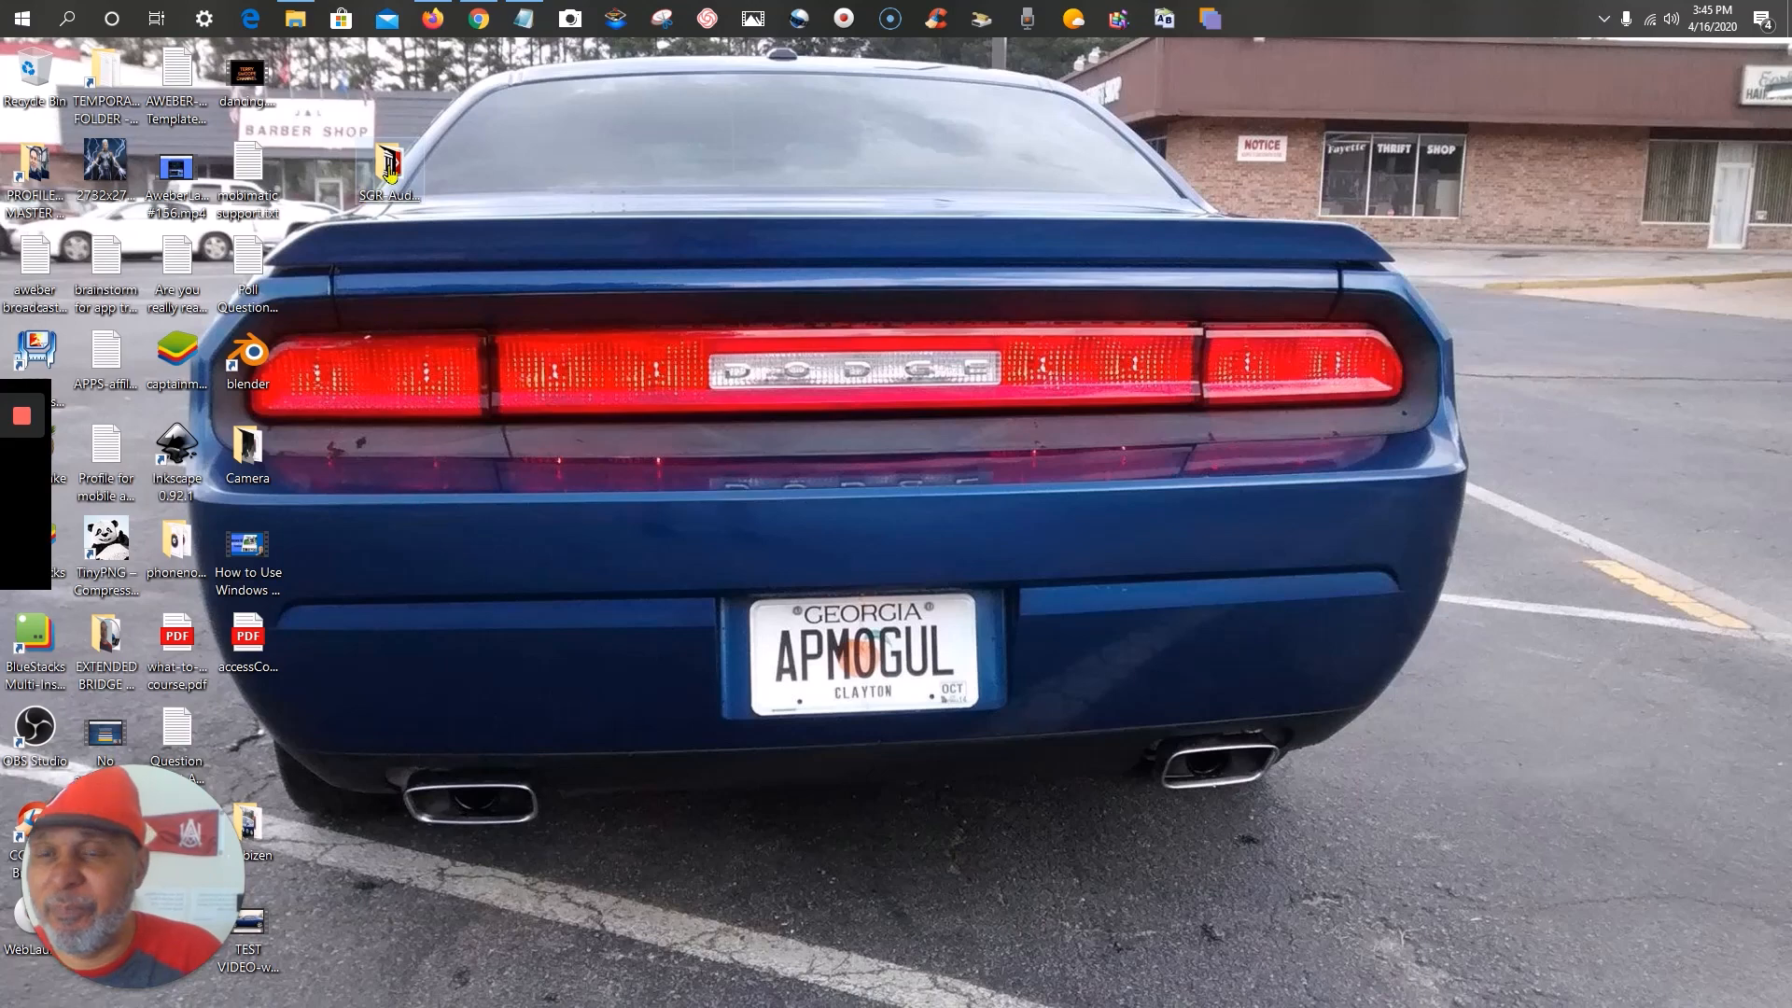
{"action": "left_click", "coordinate": [729, 272]}
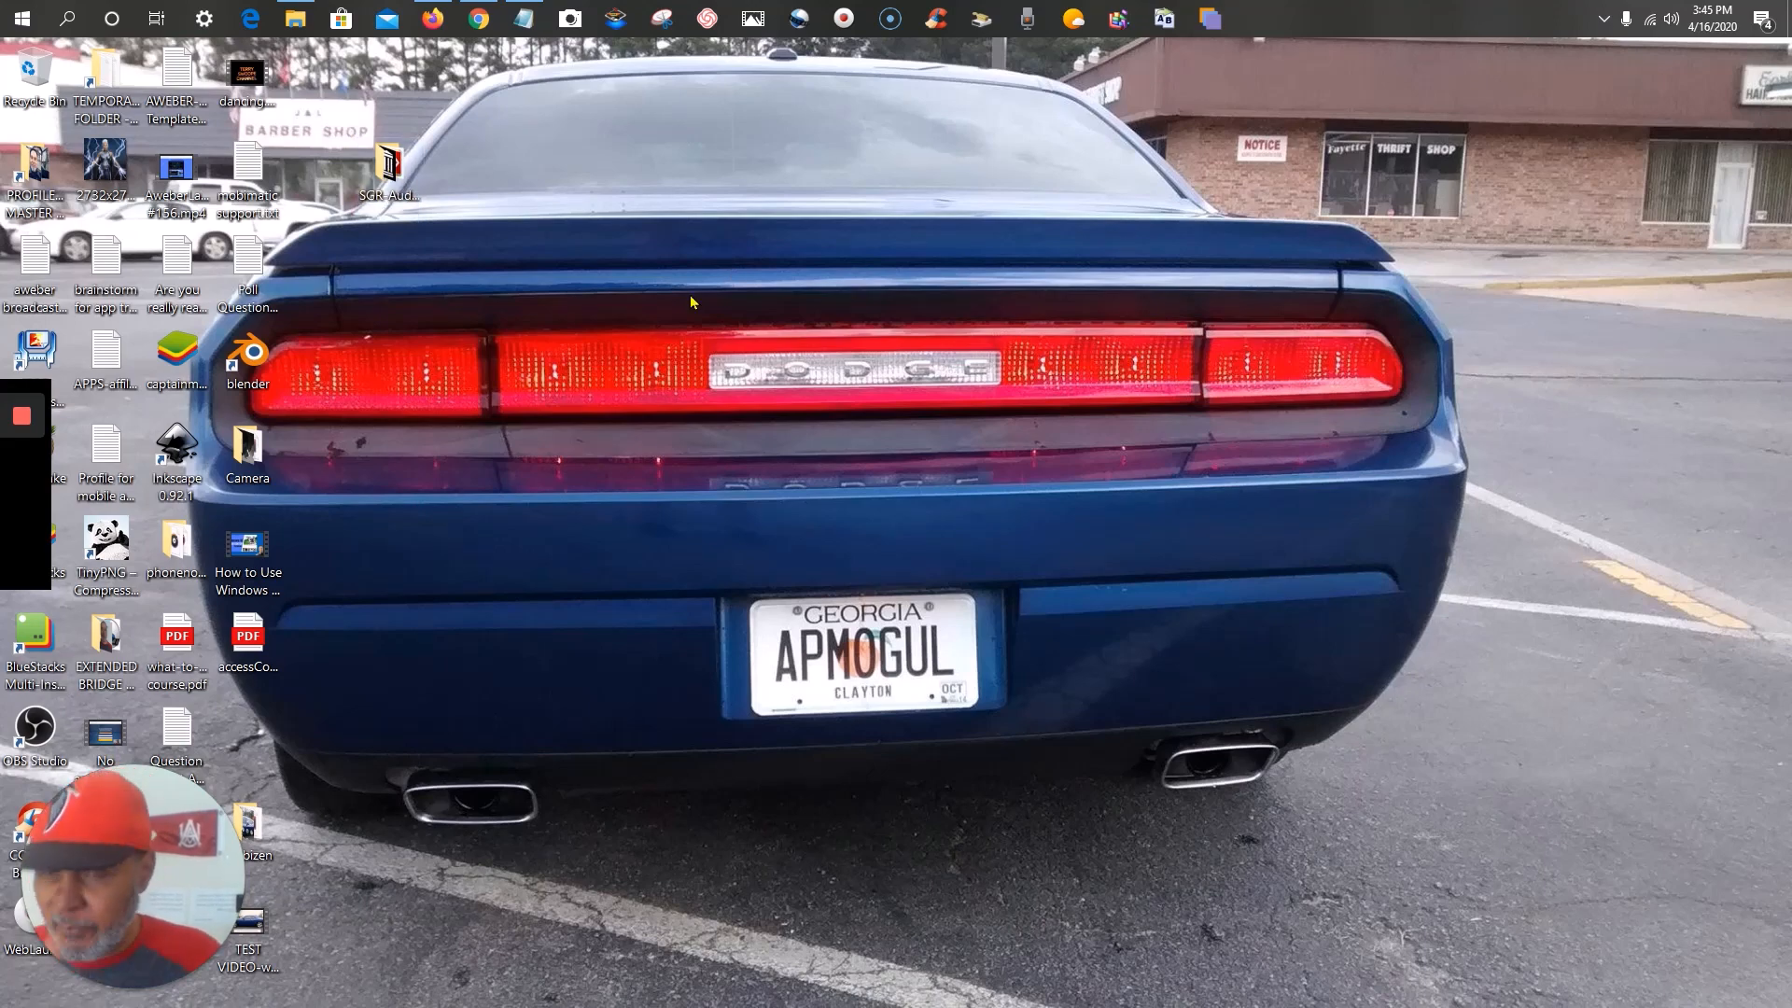
- Open the SGR-AudioApp folder from the desktop, and switch to Chrome to view the AudioBooks bookmarks inside AndromoFolder
{"action": "double_click", "coordinate": [389, 168]}
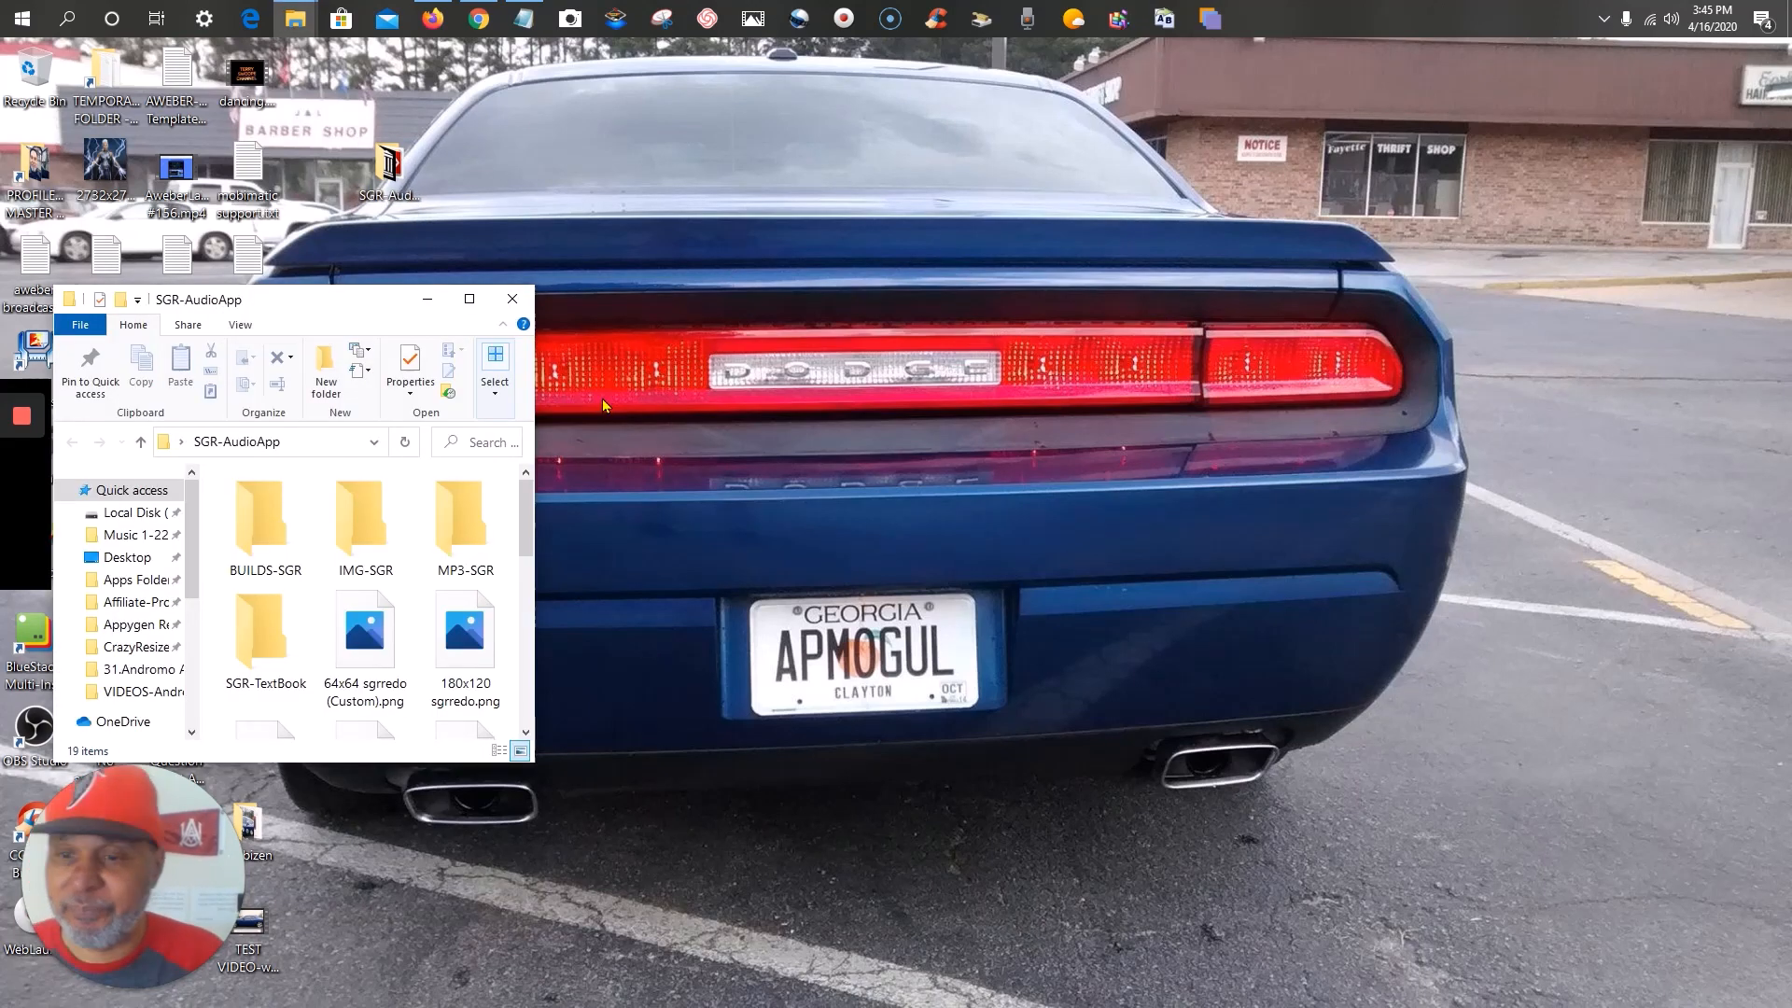
{"action": "left_click", "coordinate": [476, 20]}
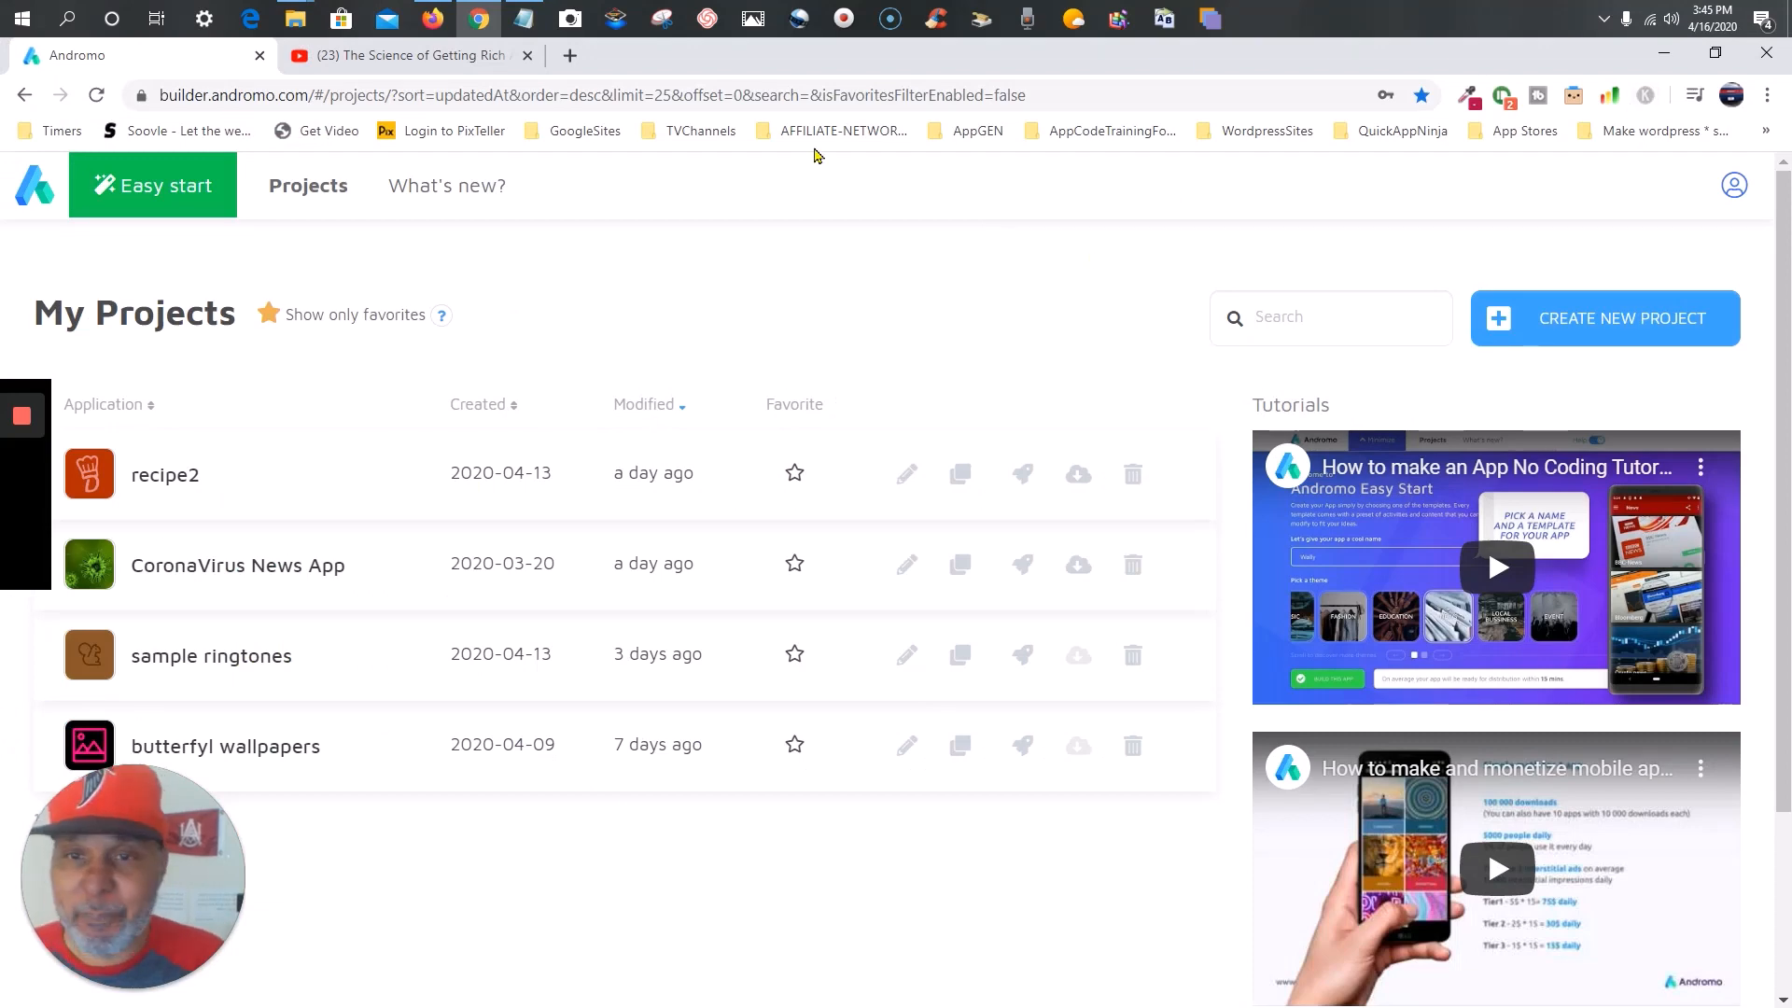
{"action": "left_click", "coordinate": [1101, 130]}
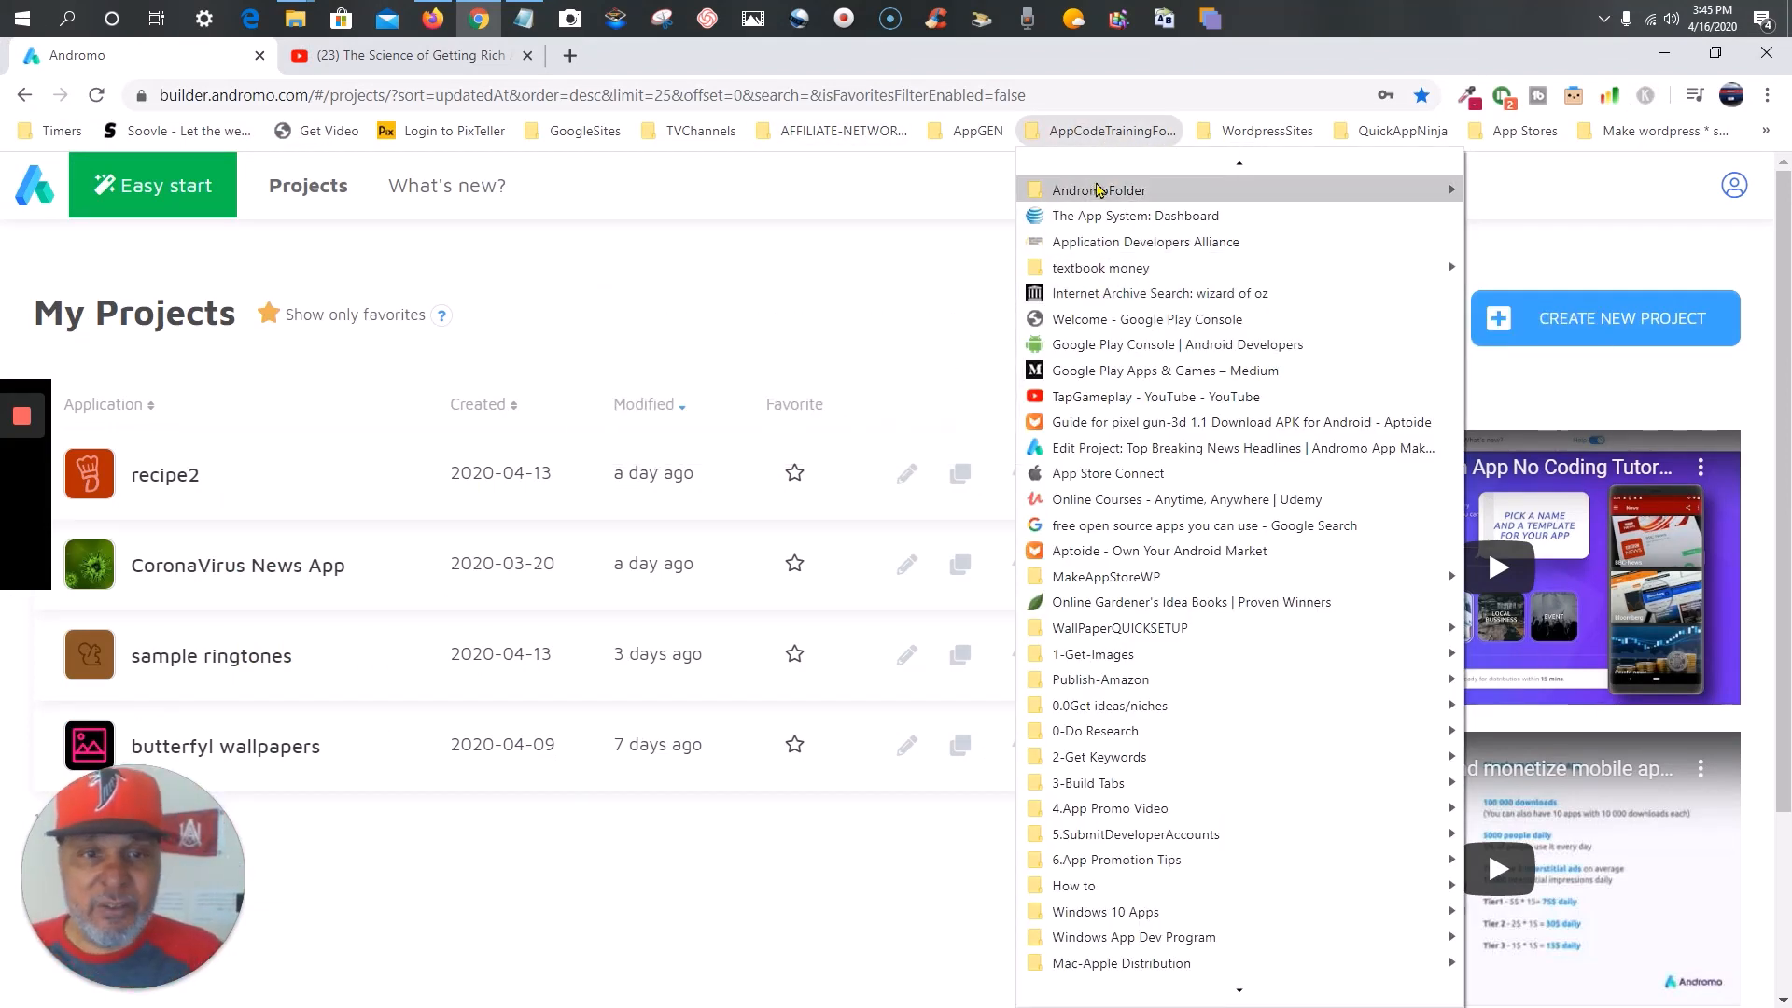
{"action": "mouse_move", "coordinate": [1099, 190]}
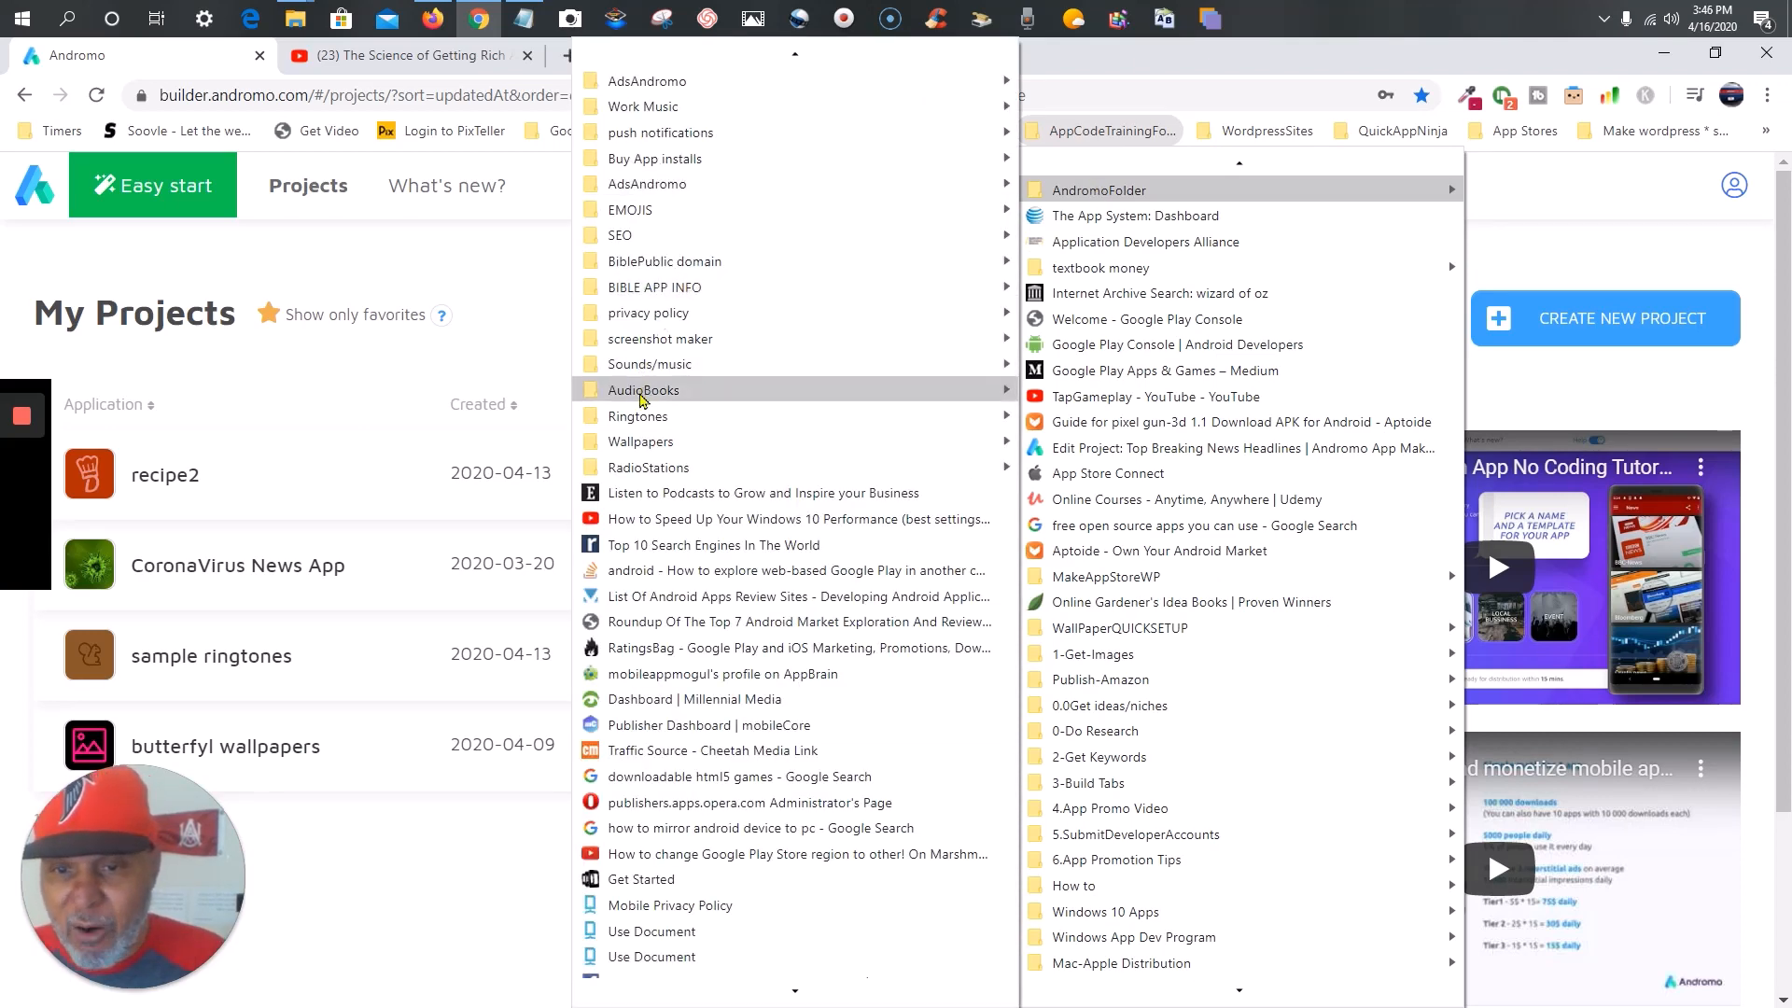
{"action": "right_click", "coordinate": [644, 403]}
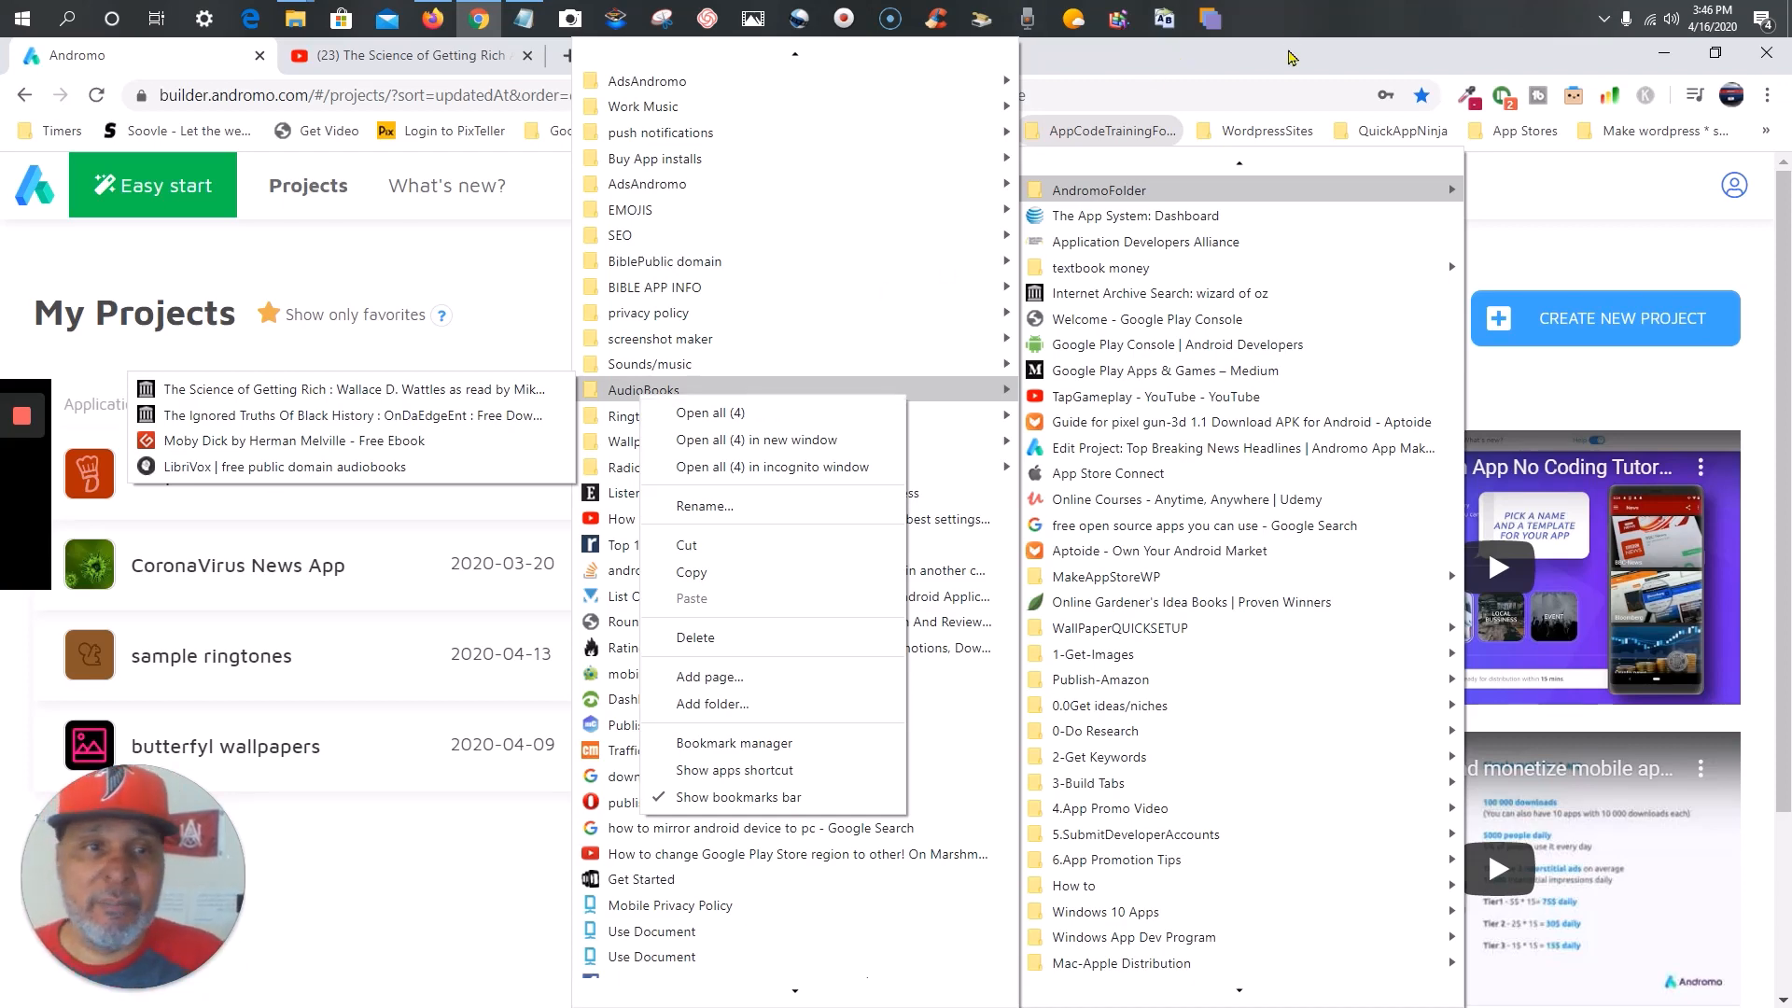
{"action": "left_click", "coordinate": [1287, 58]}
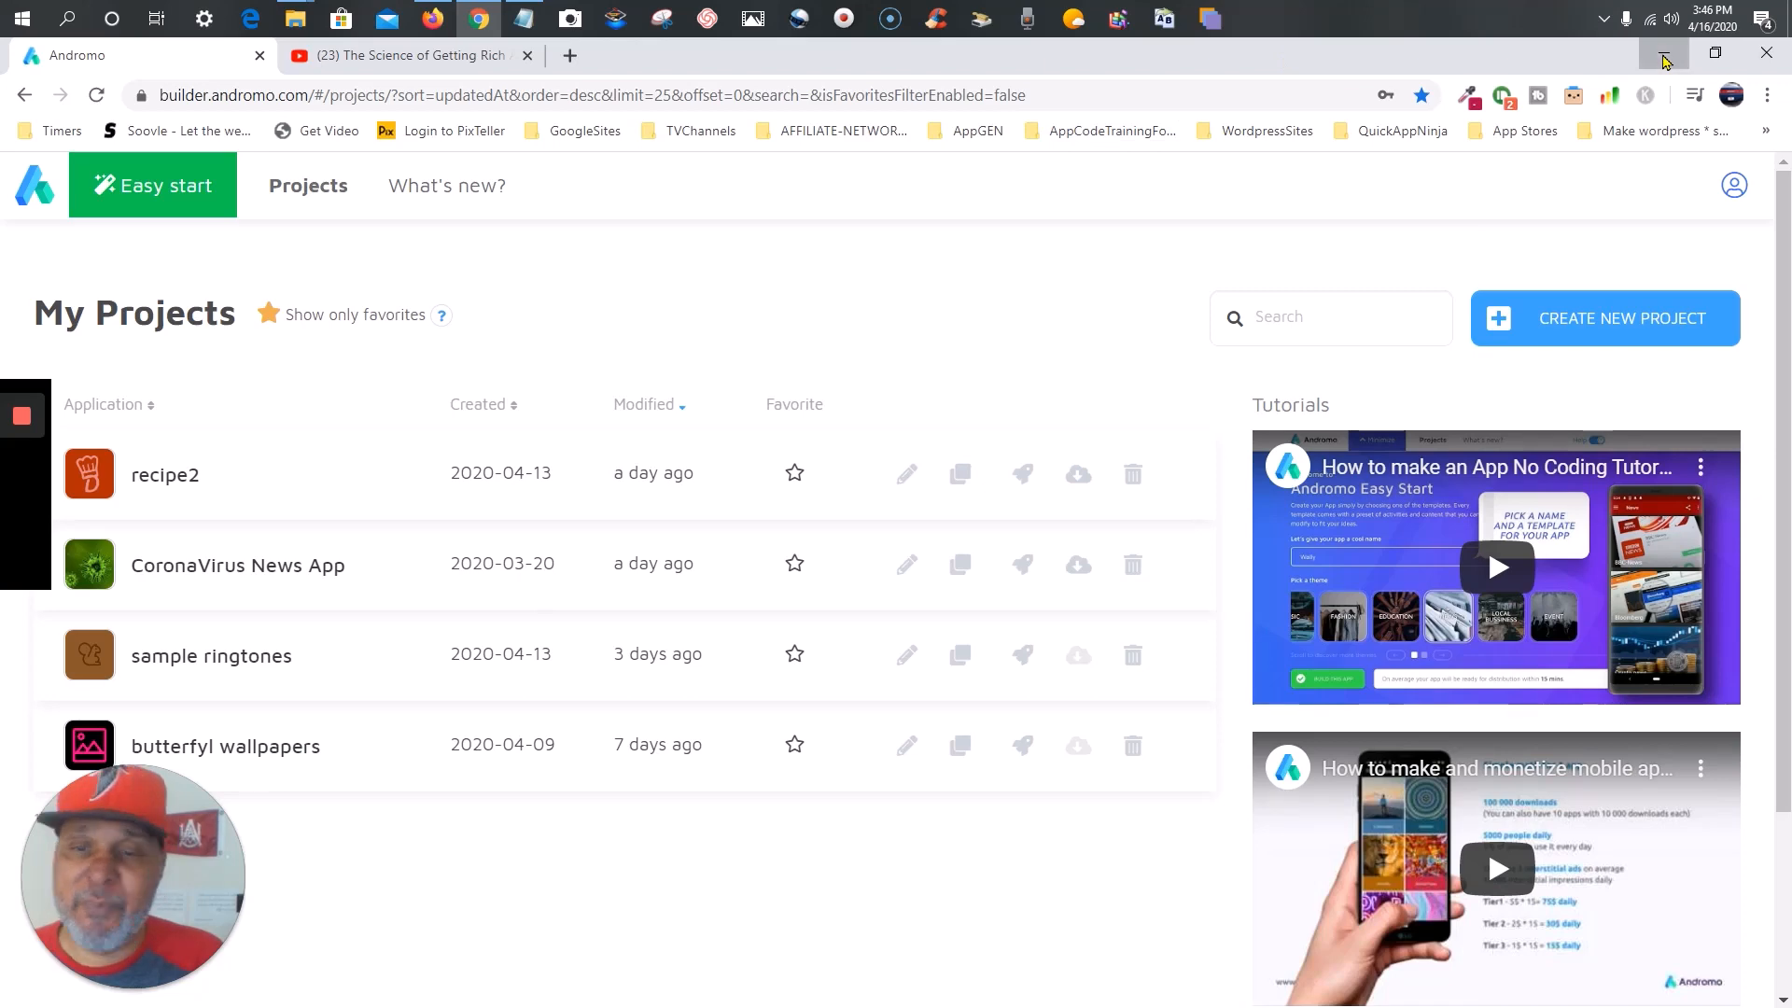
- Return to the SGR-AudioApp folder and look through its files, selecting the Moby Dick by Herman Melville shortcut
{"action": "left_click", "coordinate": [1663, 57]}
{"action": "scroll", "coordinate": [373, 597], "scroll_direction": "down", "scroll_amount": 3}
{"action": "left_click", "coordinate": [377, 545]}
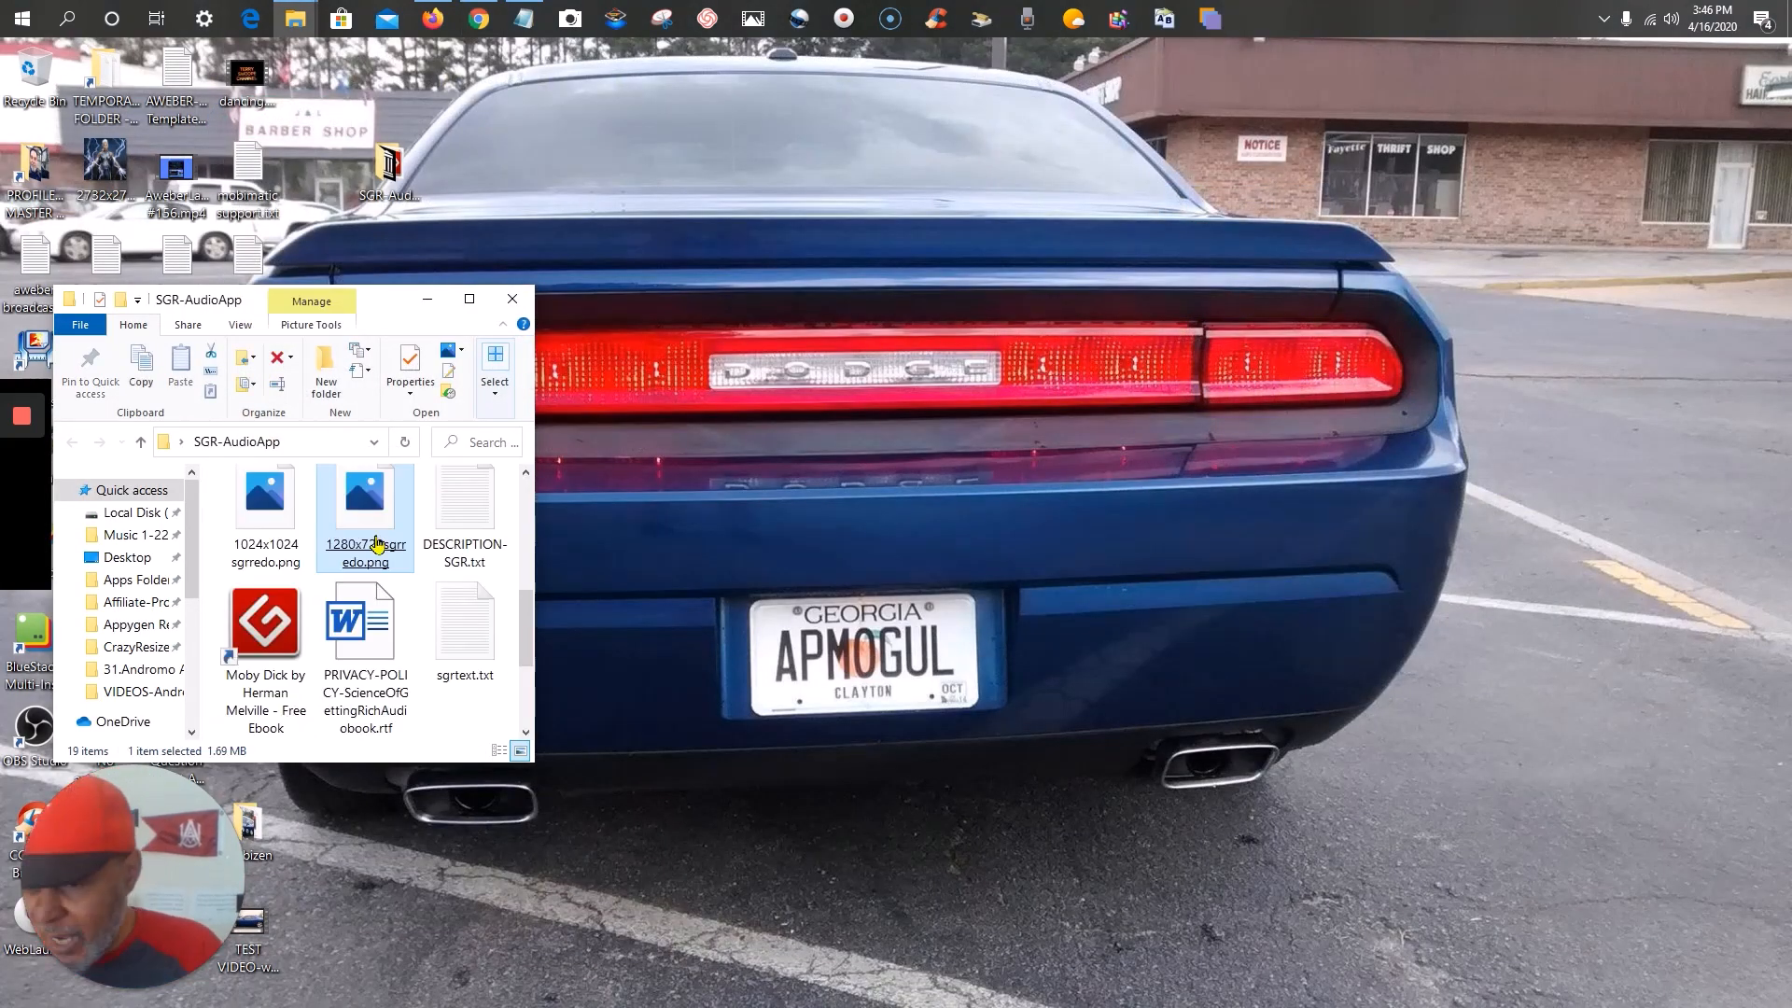
{"action": "scroll", "coordinate": [377, 545], "scroll_direction": "down", "scroll_amount": 3}
{"action": "scroll", "coordinate": [377, 545], "scroll_direction": "up", "scroll_amount": 2}
{"action": "left_click", "coordinate": [347, 565]}
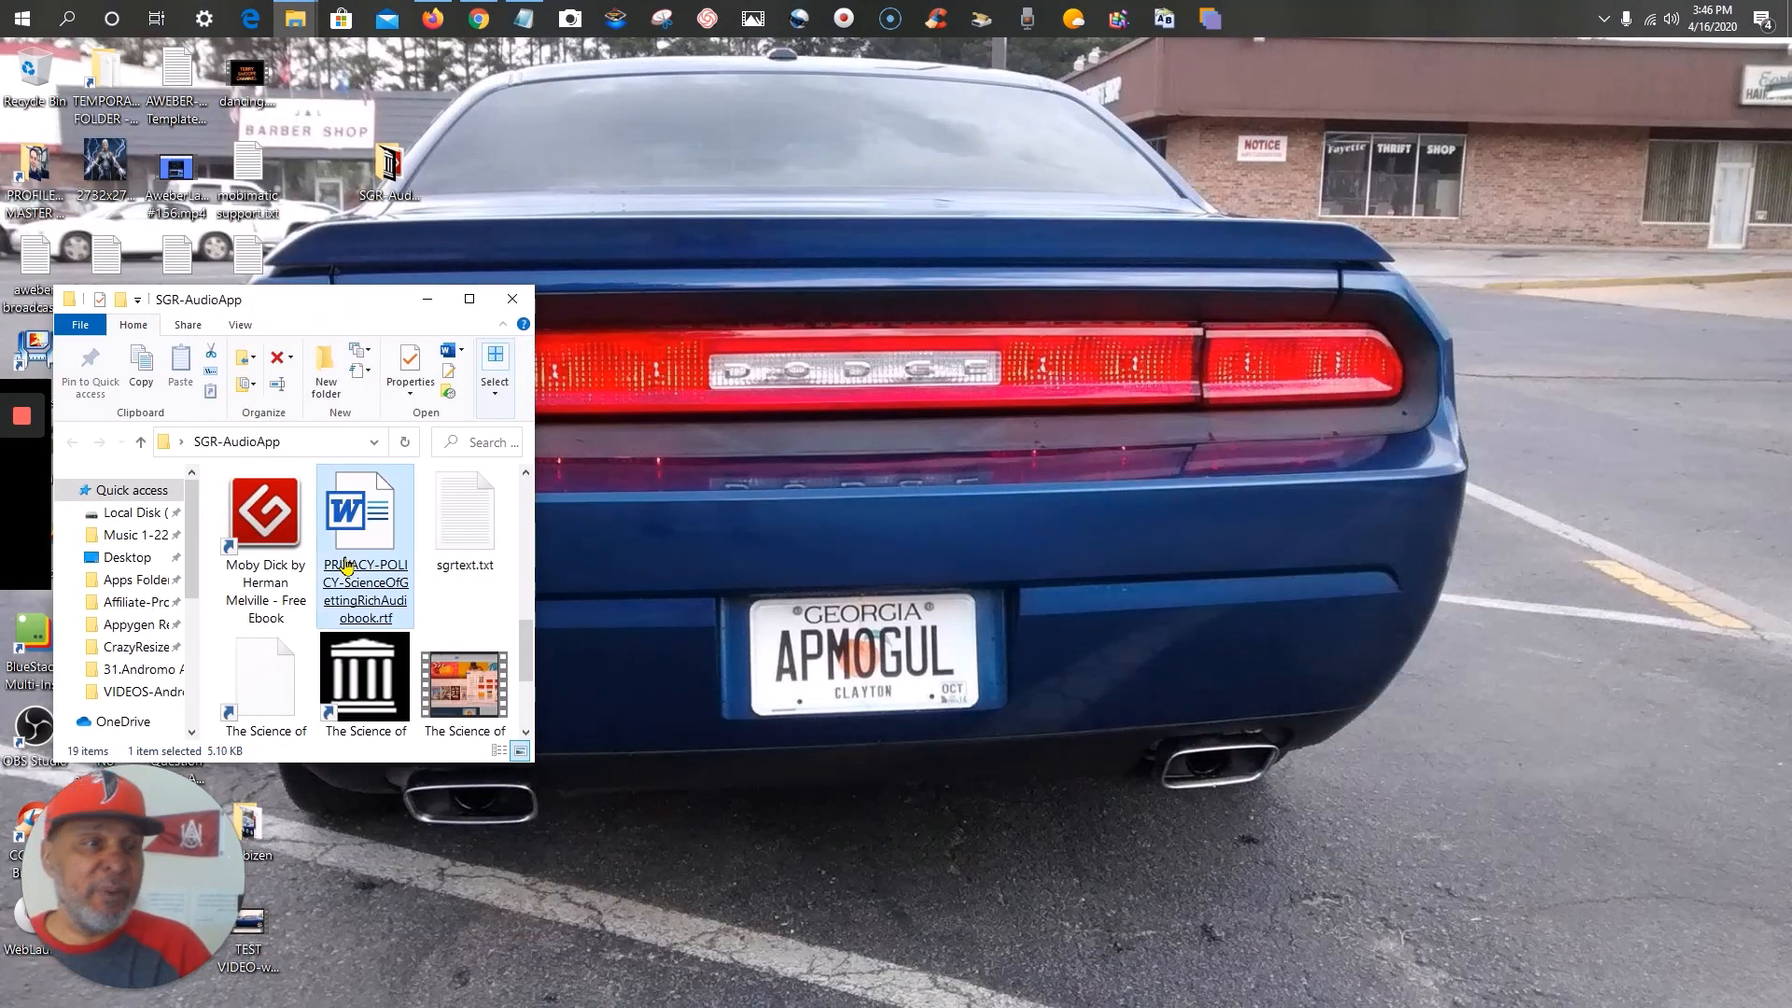
{"action": "left_click", "coordinate": [266, 583]}
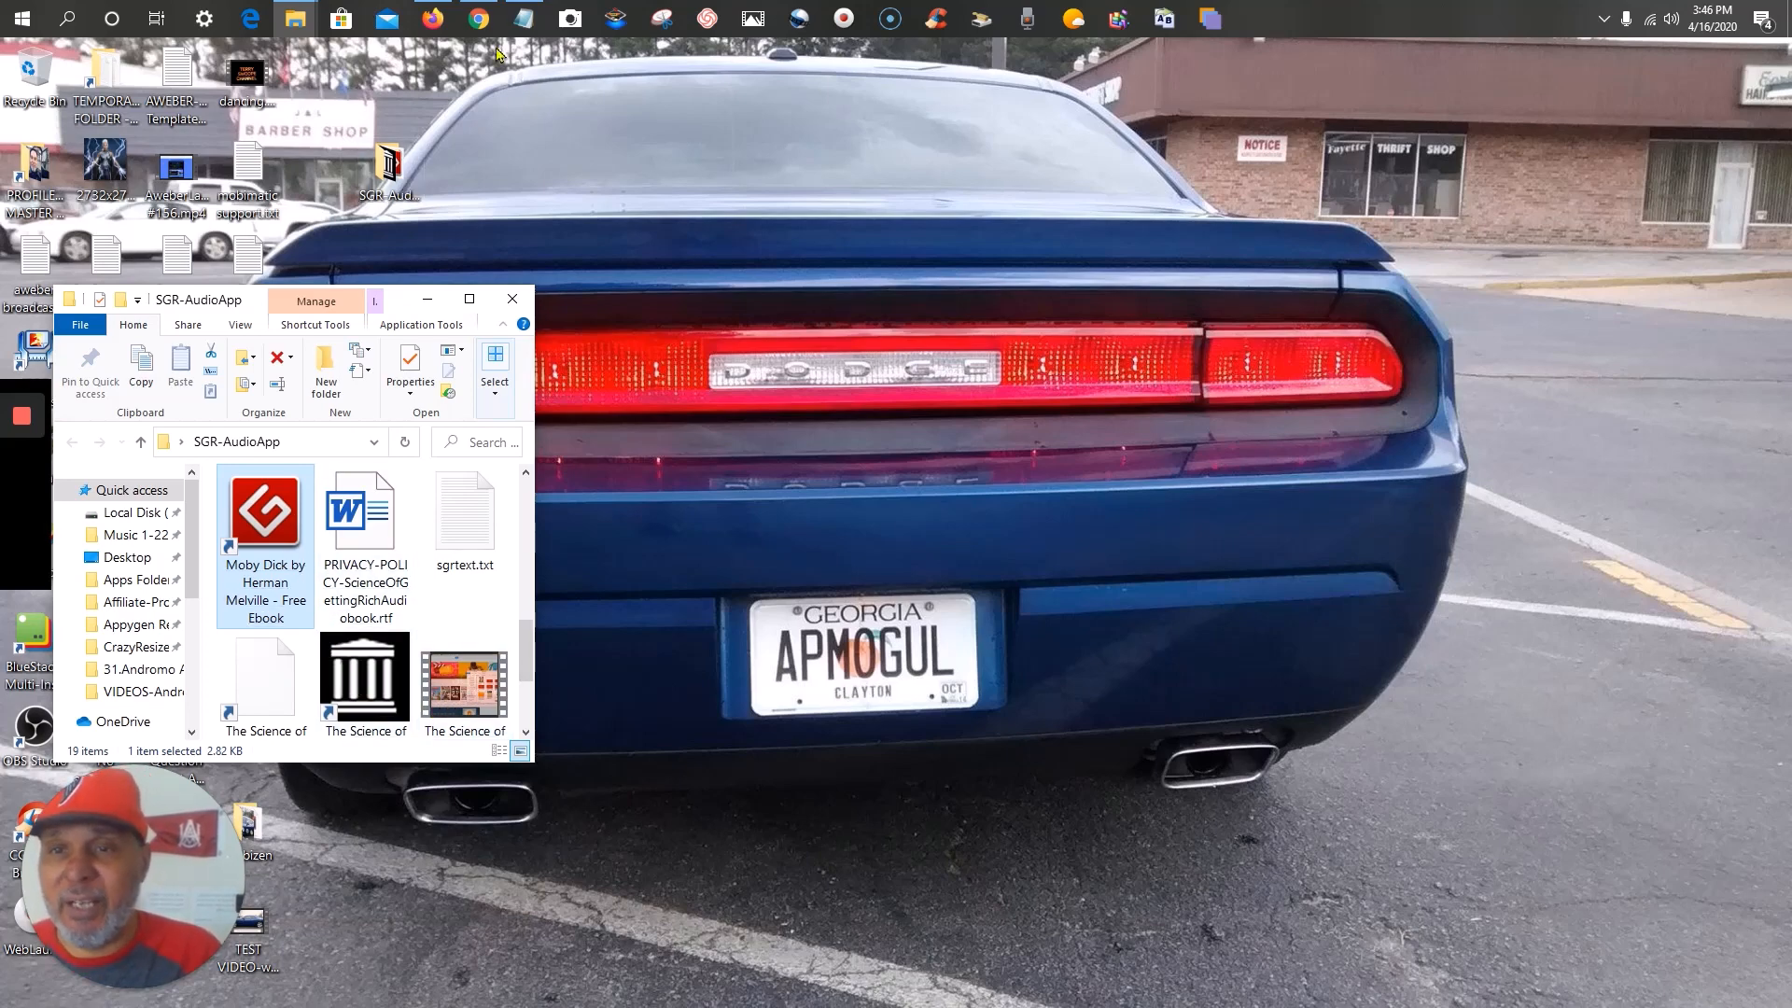
- Switch to Chrome, open all the bookmarks of the AudioBooks folder in AndromoFolder, and close the YouTube tab
{"action": "left_click", "coordinate": [477, 18]}
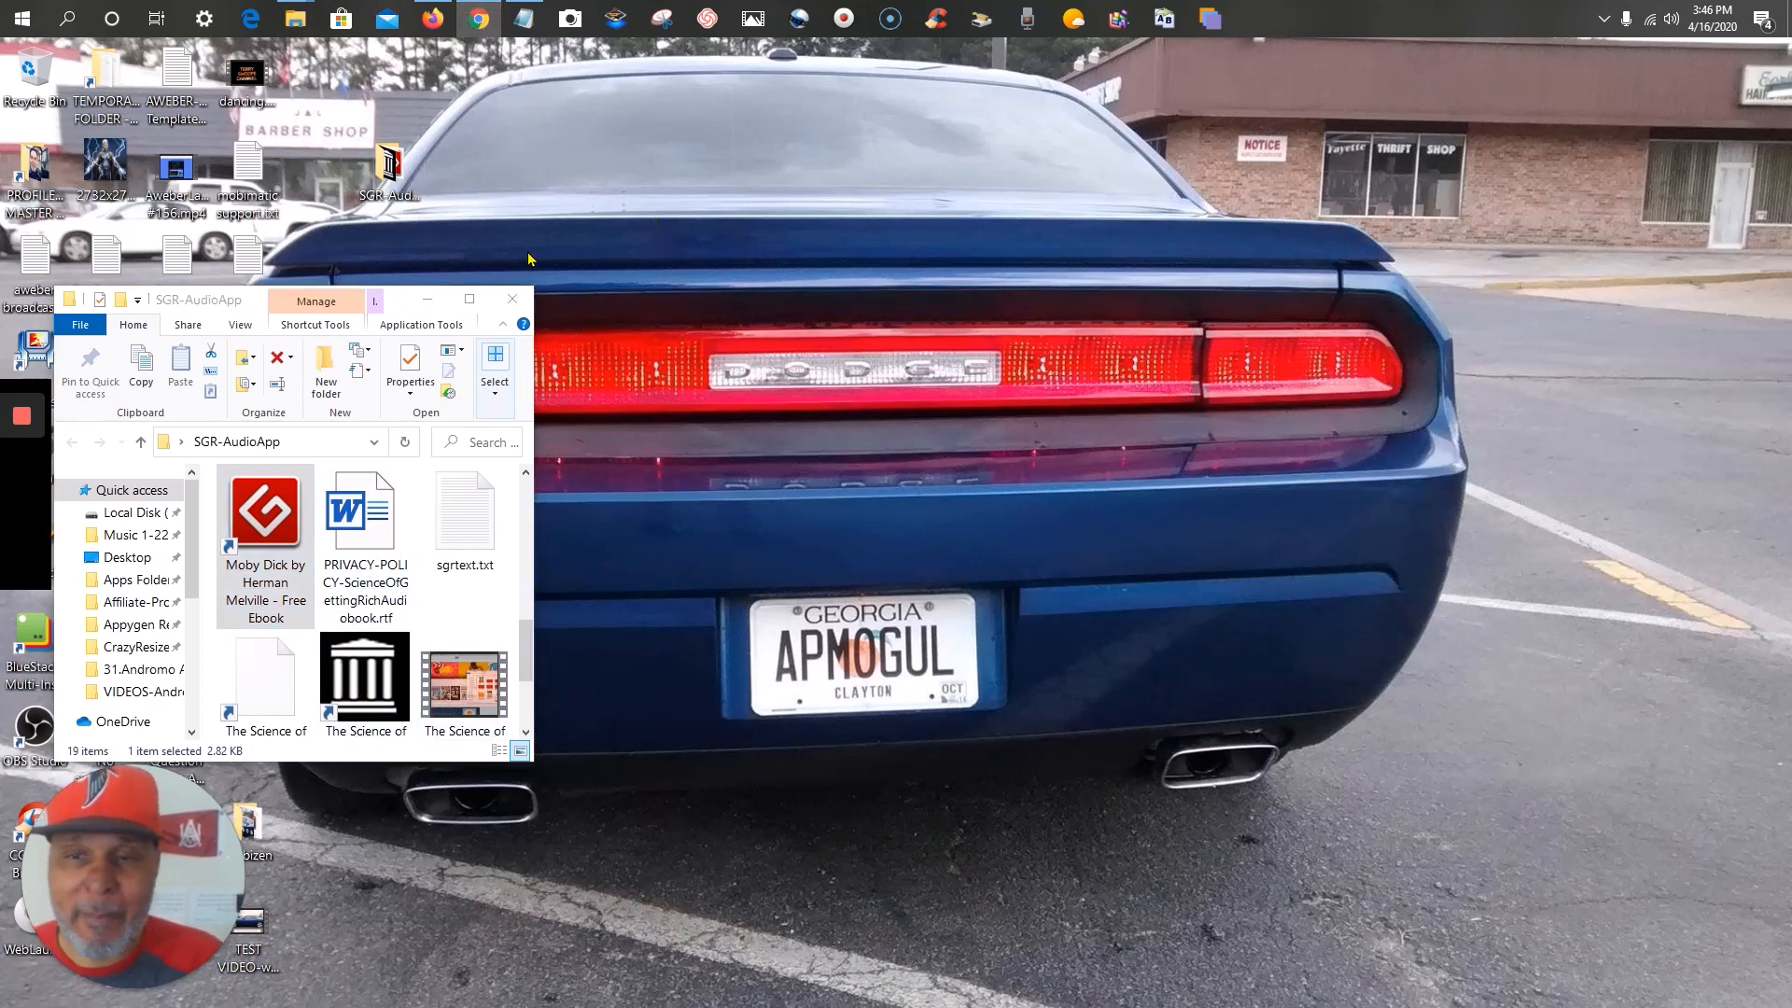
{"action": "left_click", "coordinate": [477, 19]}
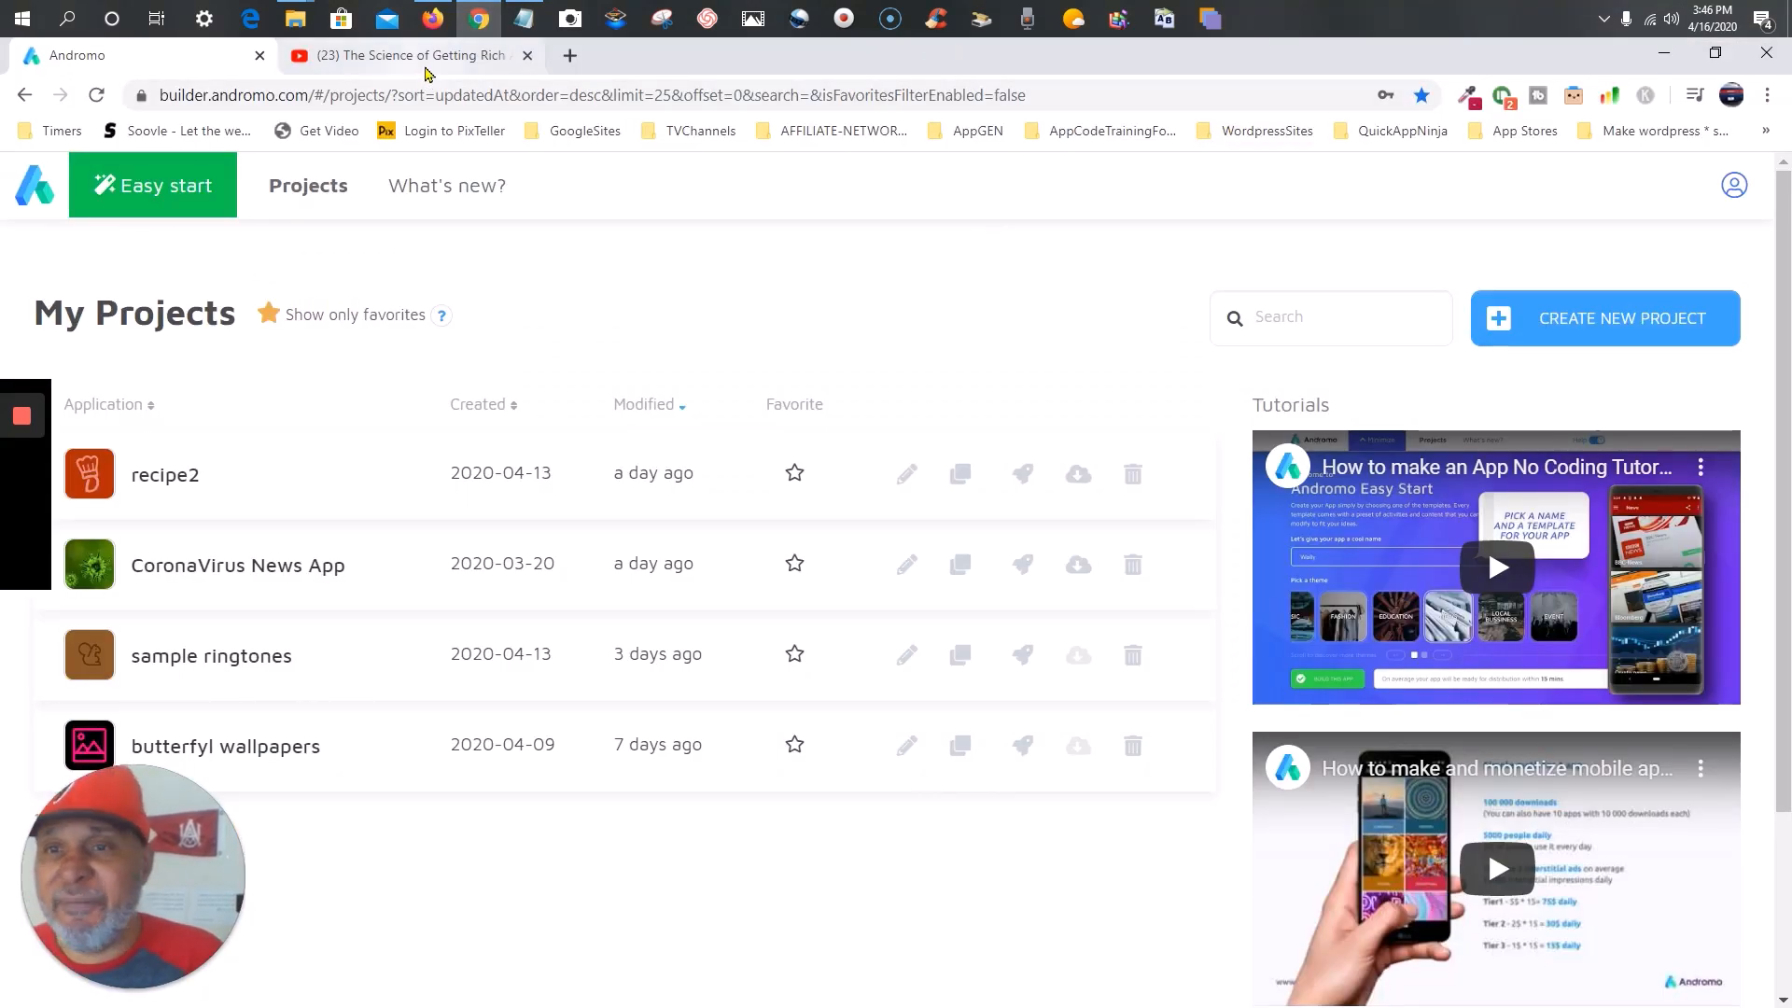
{"action": "left_click", "coordinate": [1144, 136]}
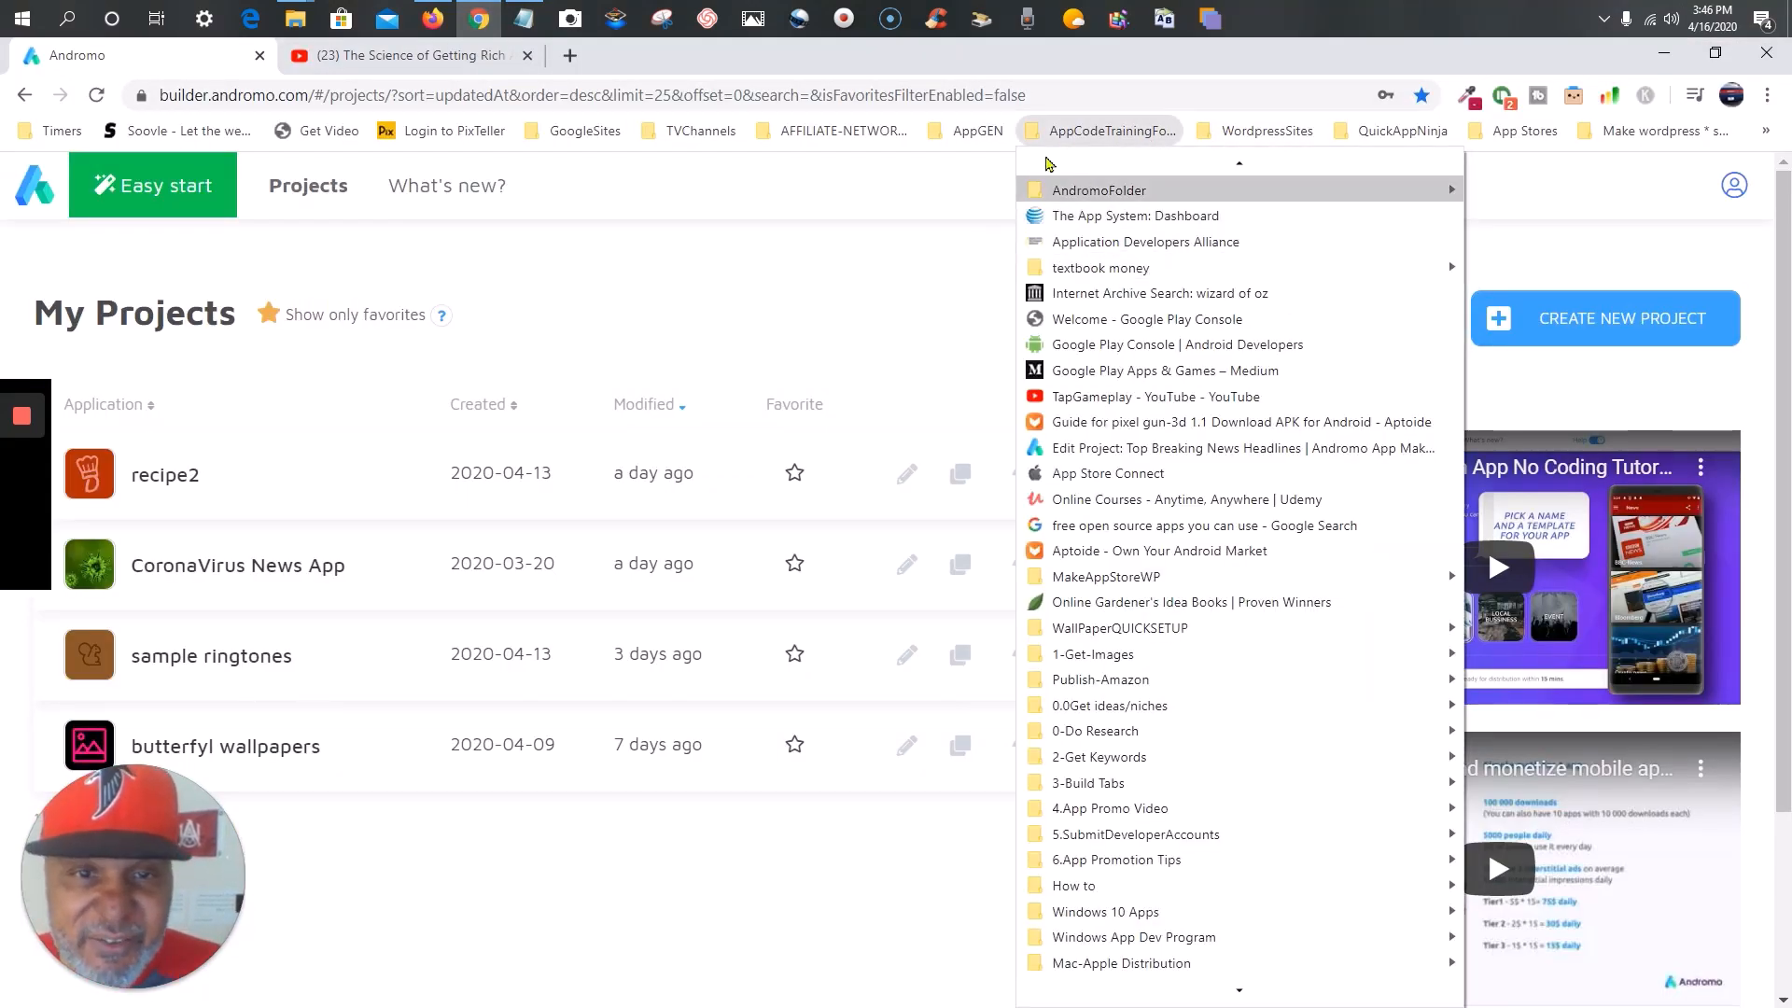
{"action": "left_click", "coordinate": [1070, 134]}
{"action": "left_click", "coordinate": [1070, 134]}
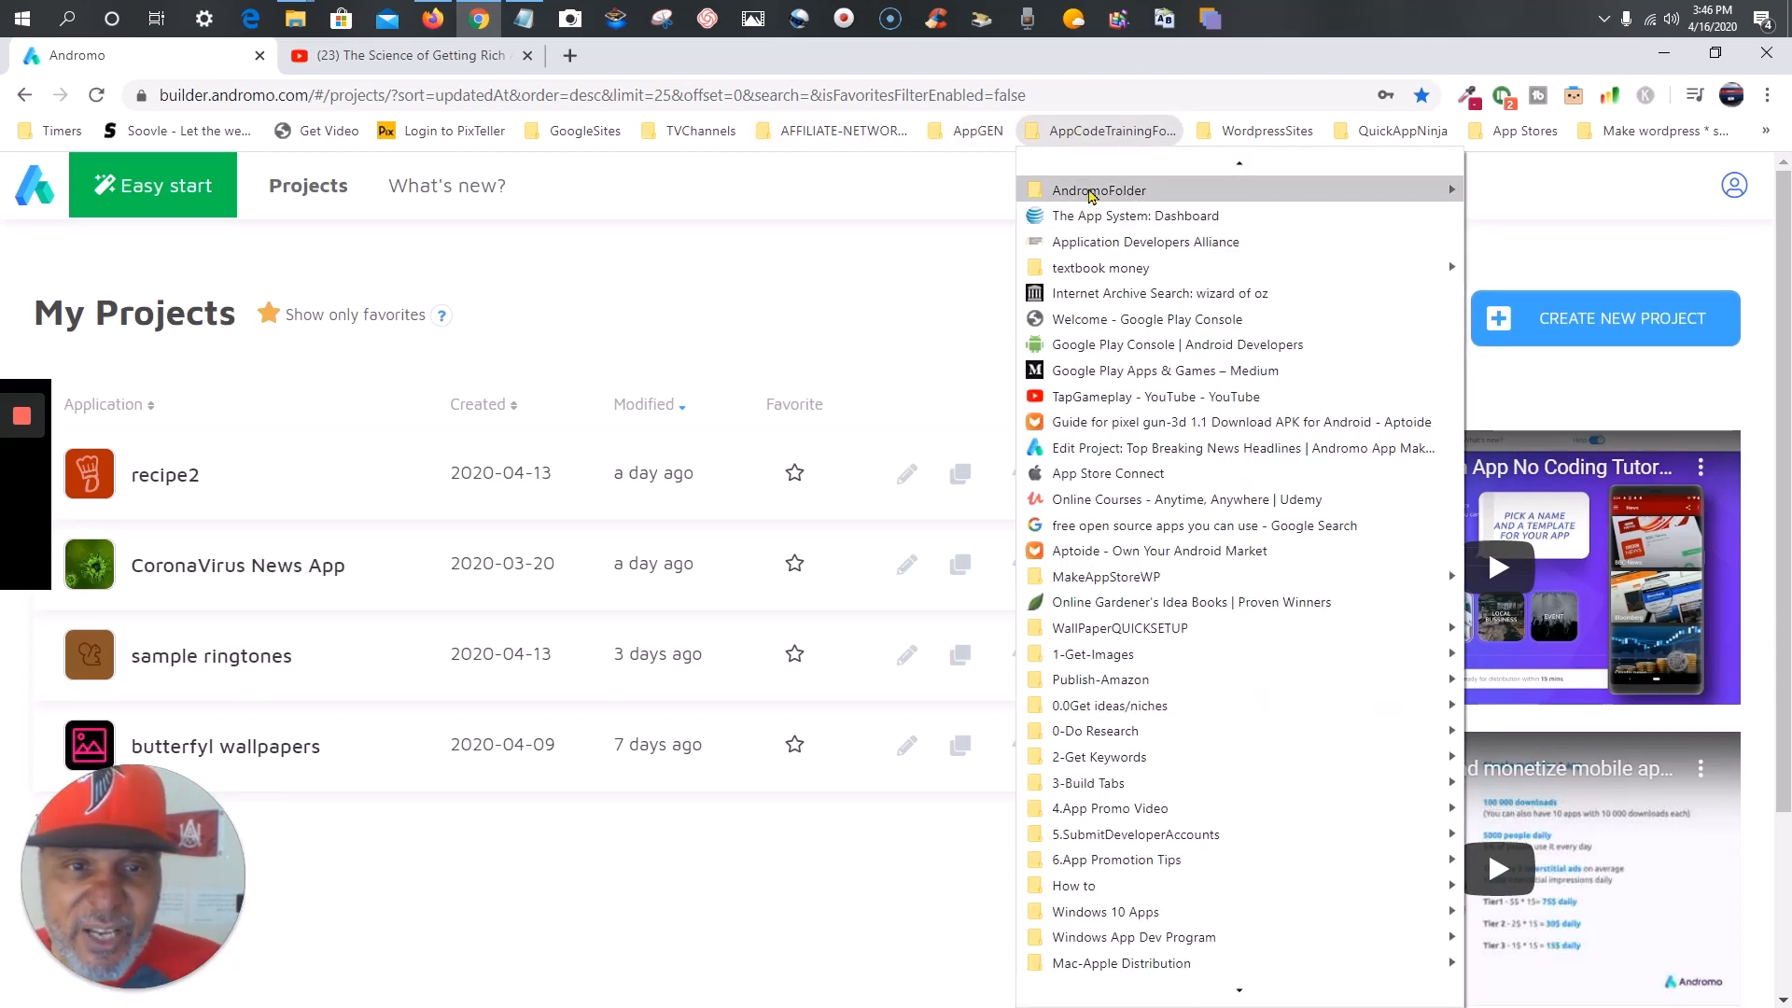
{"action": "mouse_move", "coordinate": [1052, 189]}
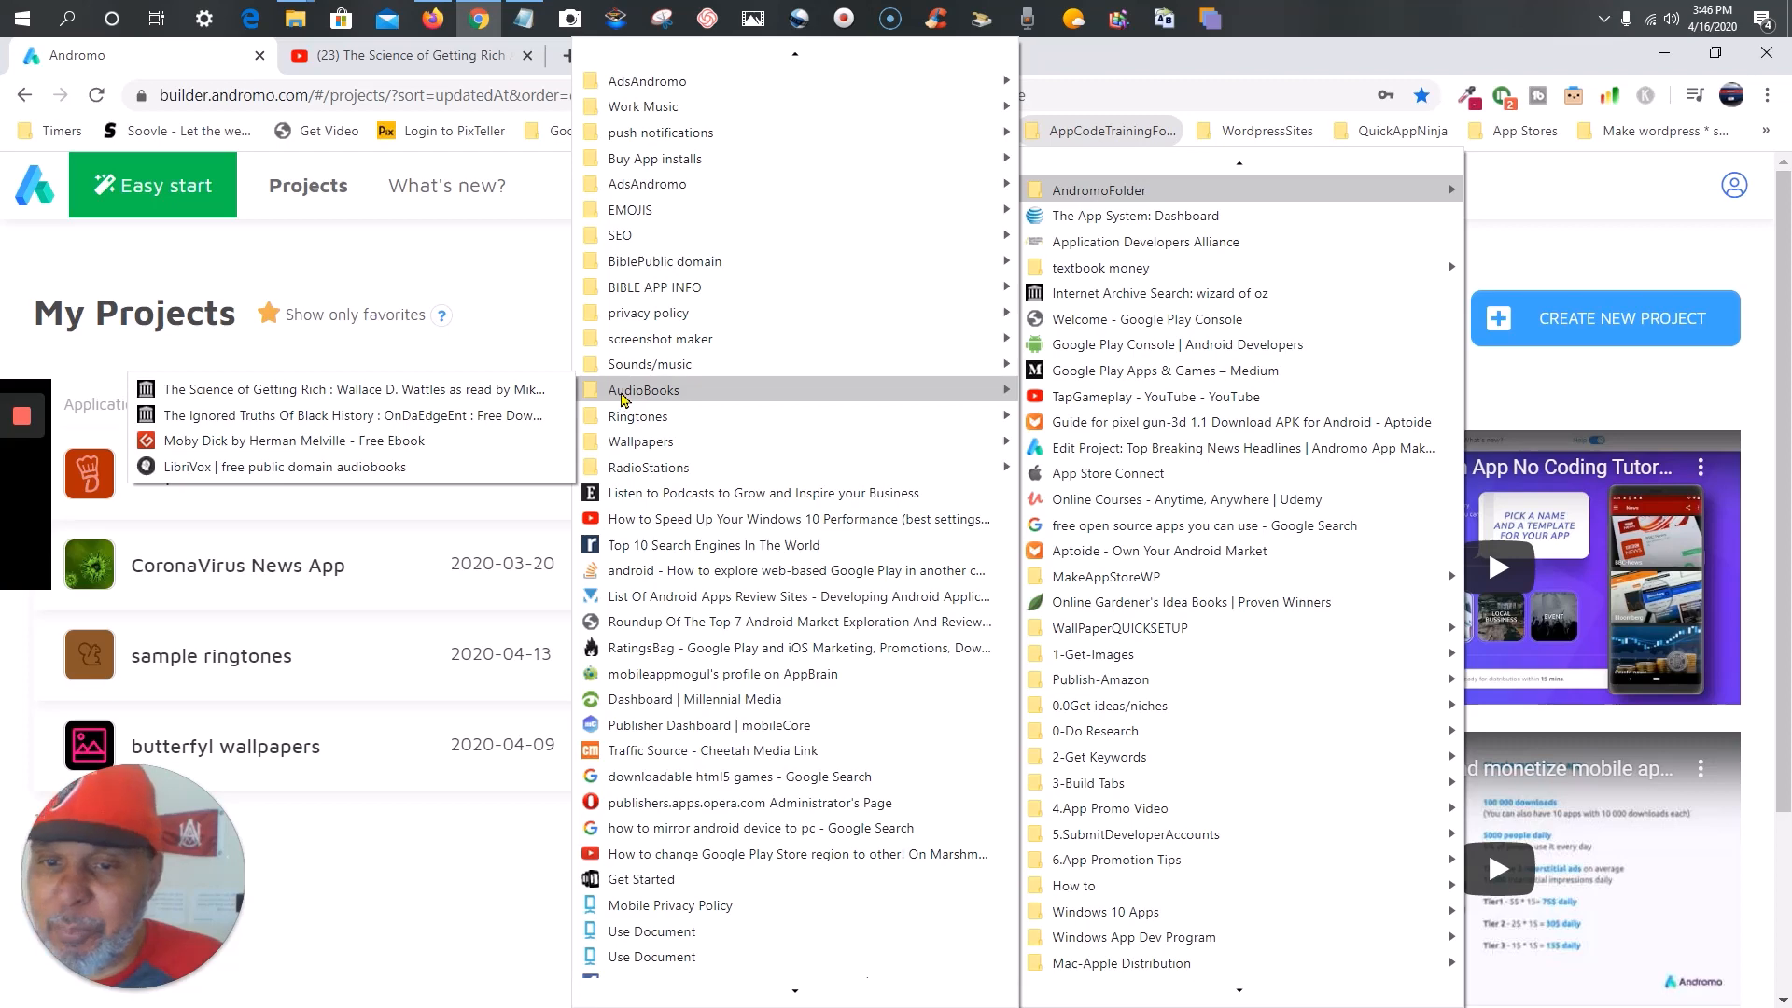
{"action": "right_click", "coordinate": [620, 398]}
{"action": "left_click", "coordinate": [701, 412]}
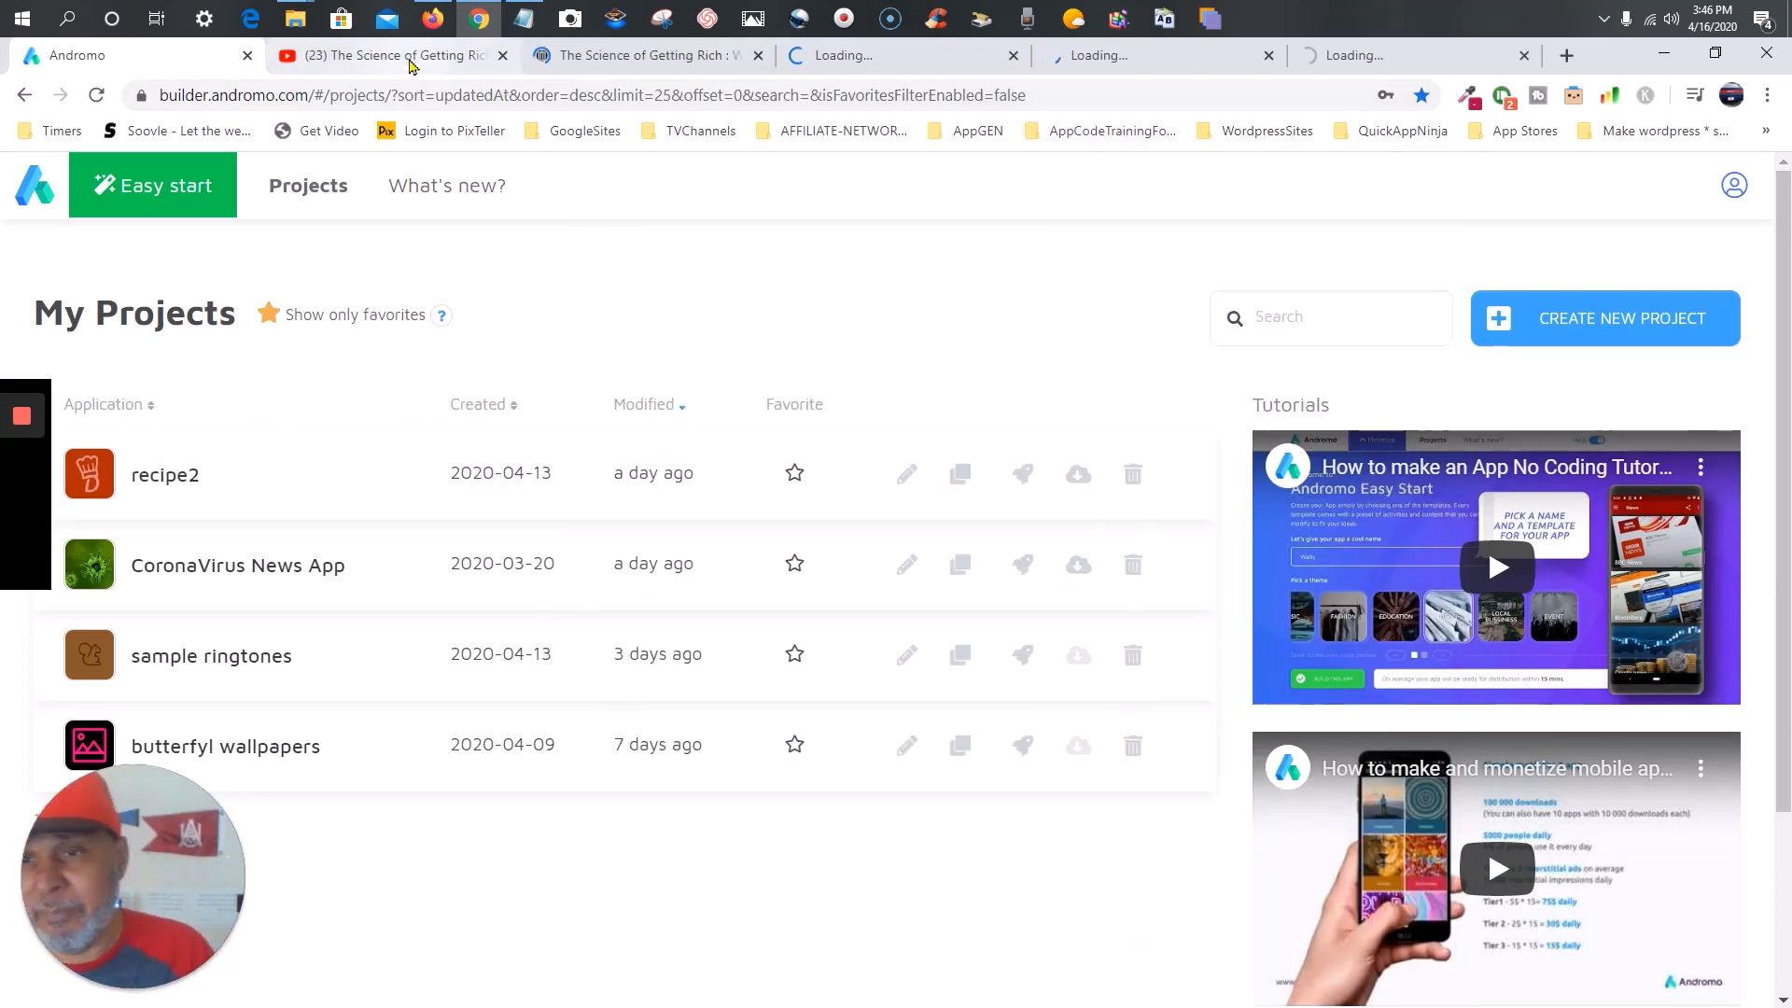
{"action": "left_click", "coordinate": [412, 58]}
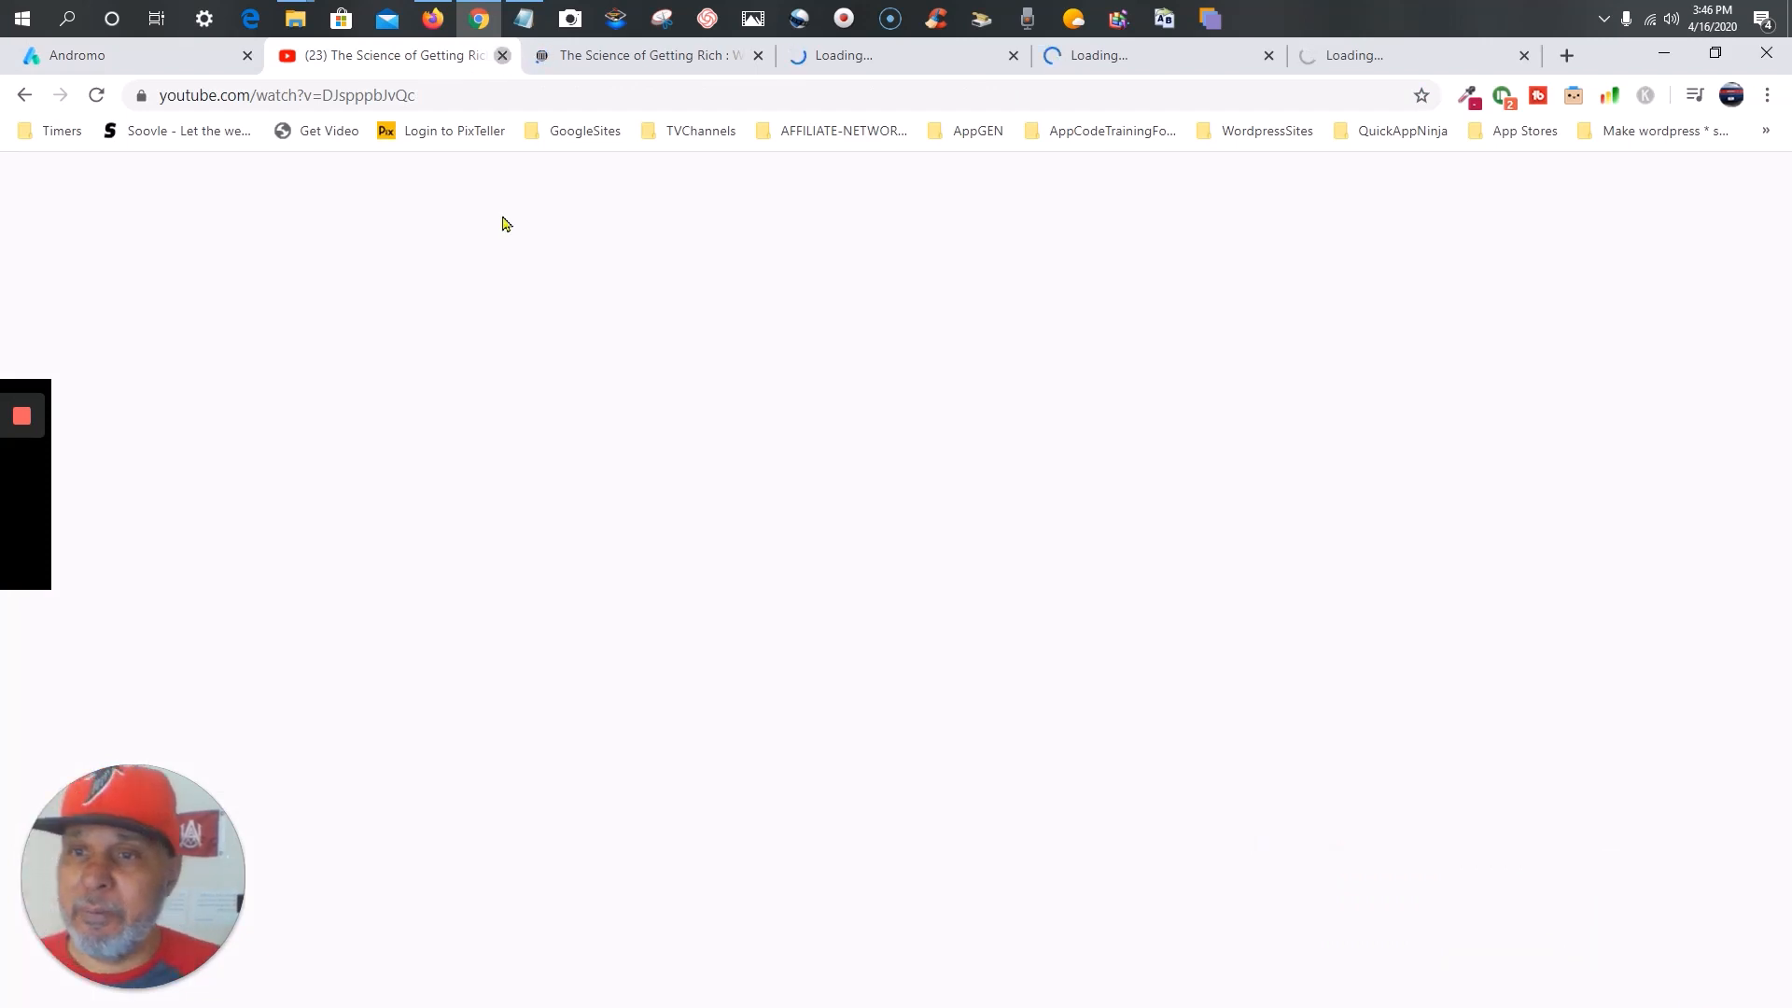
{"action": "key", "text": "ctrl+w"}
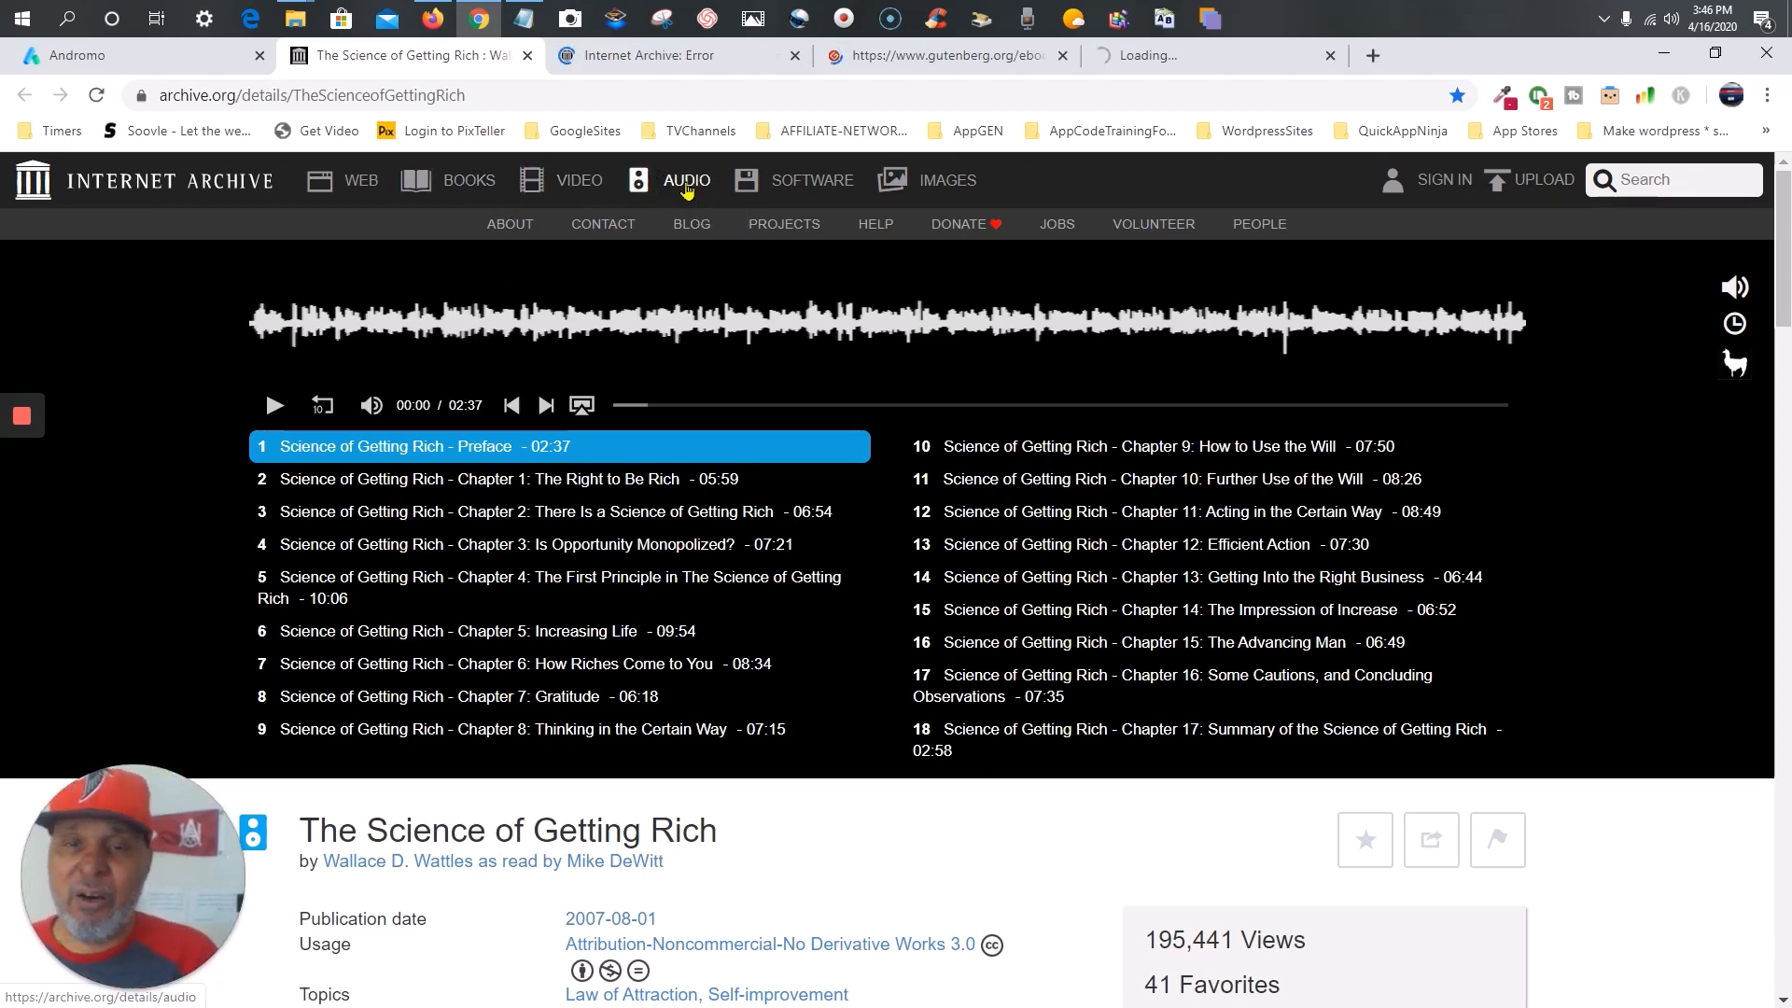
- Open the Internet Archive's collection of all audio and look through its categories
{"action": "left_click", "coordinate": [686, 186]}
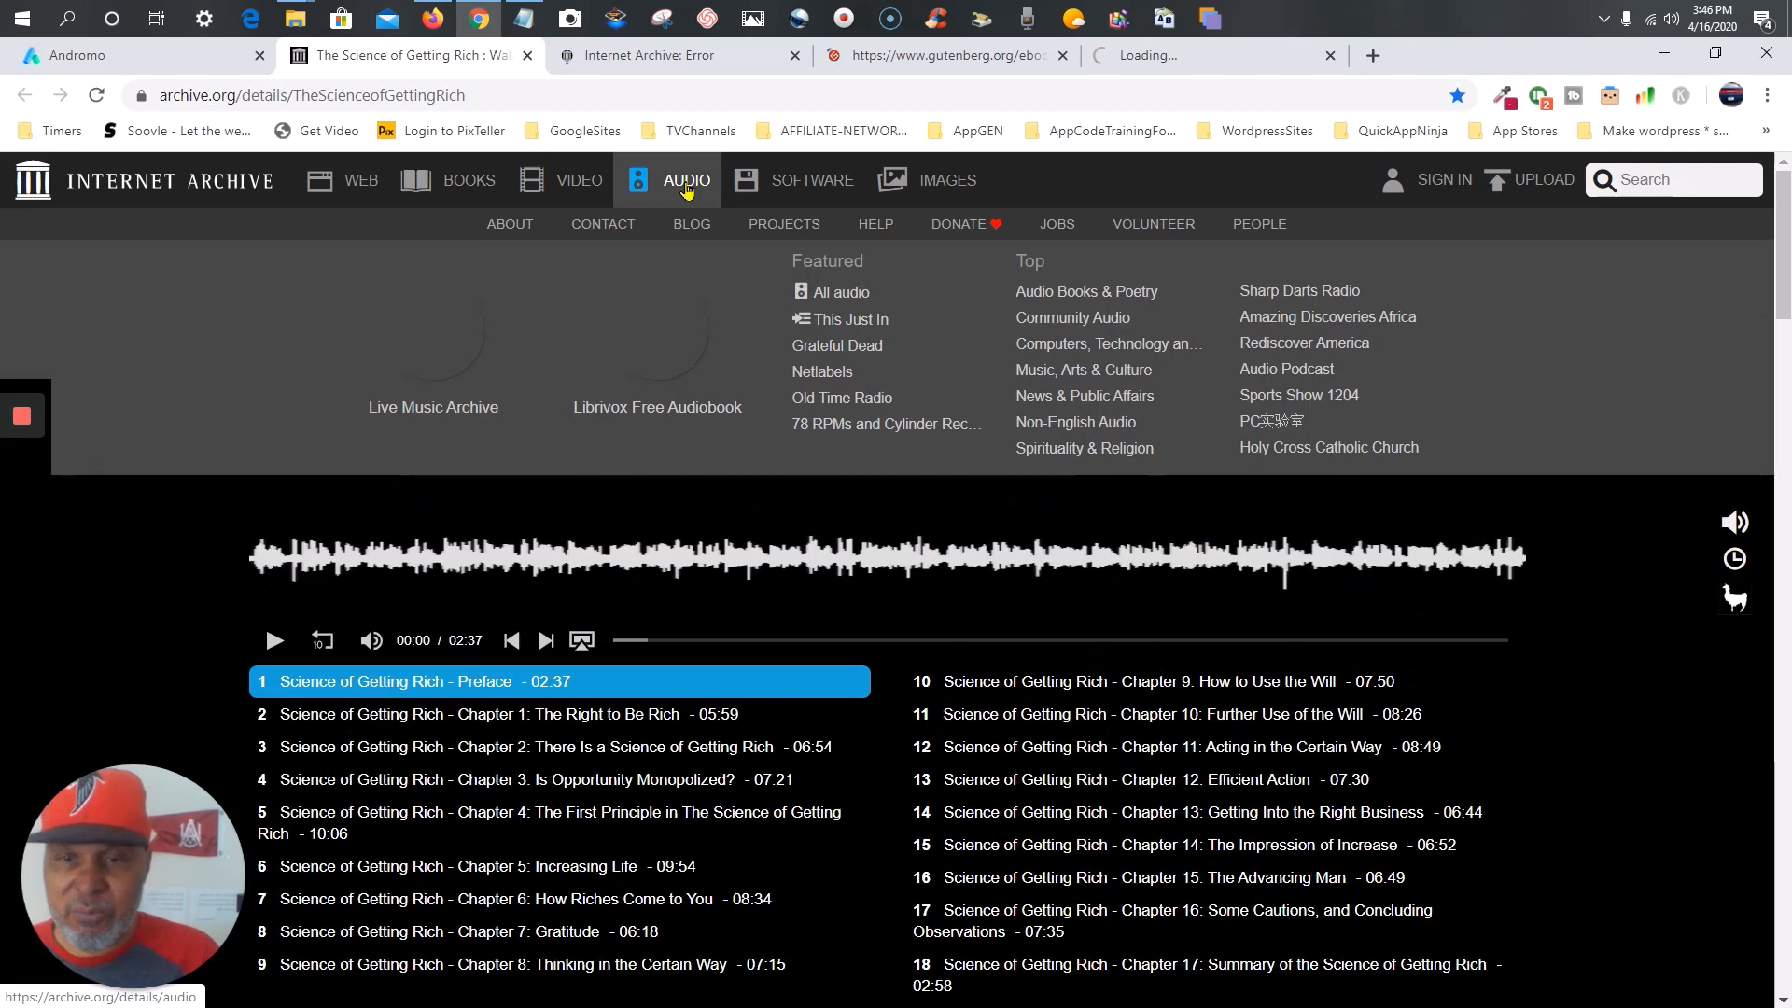
{"action": "left_click", "coordinate": [839, 297]}
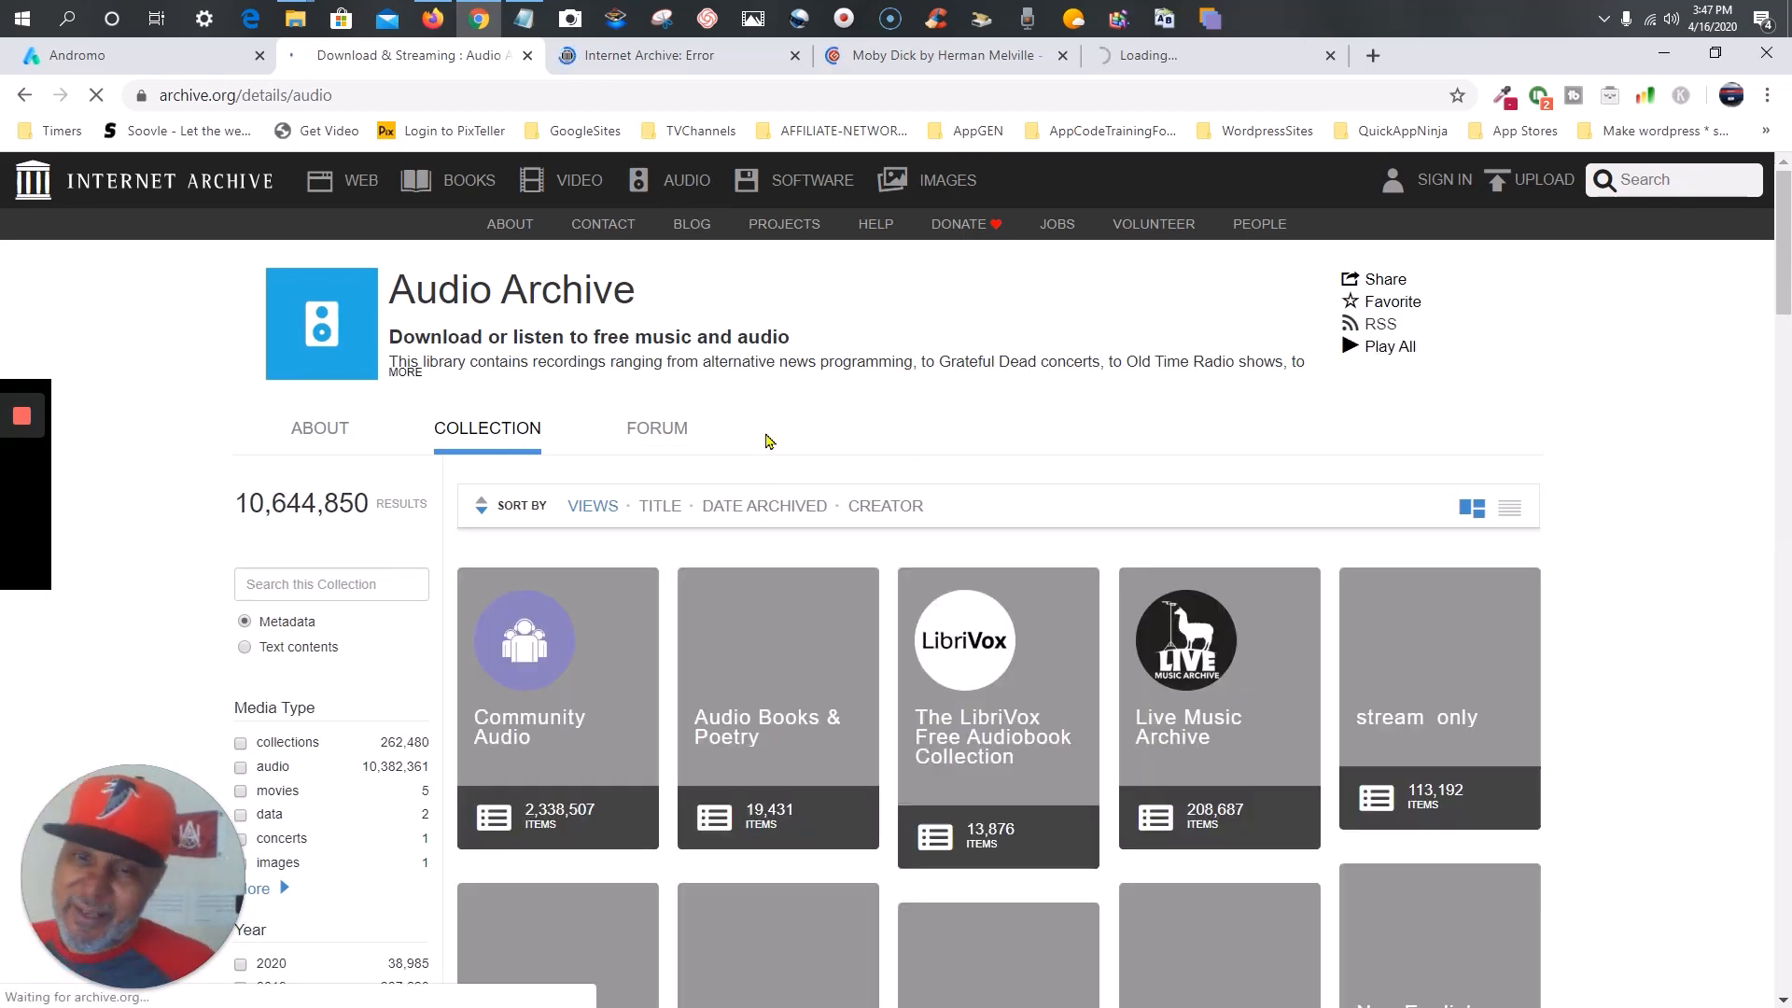
{"action": "scroll", "coordinate": [769, 468], "scroll_direction": "down", "scroll_amount": 2}
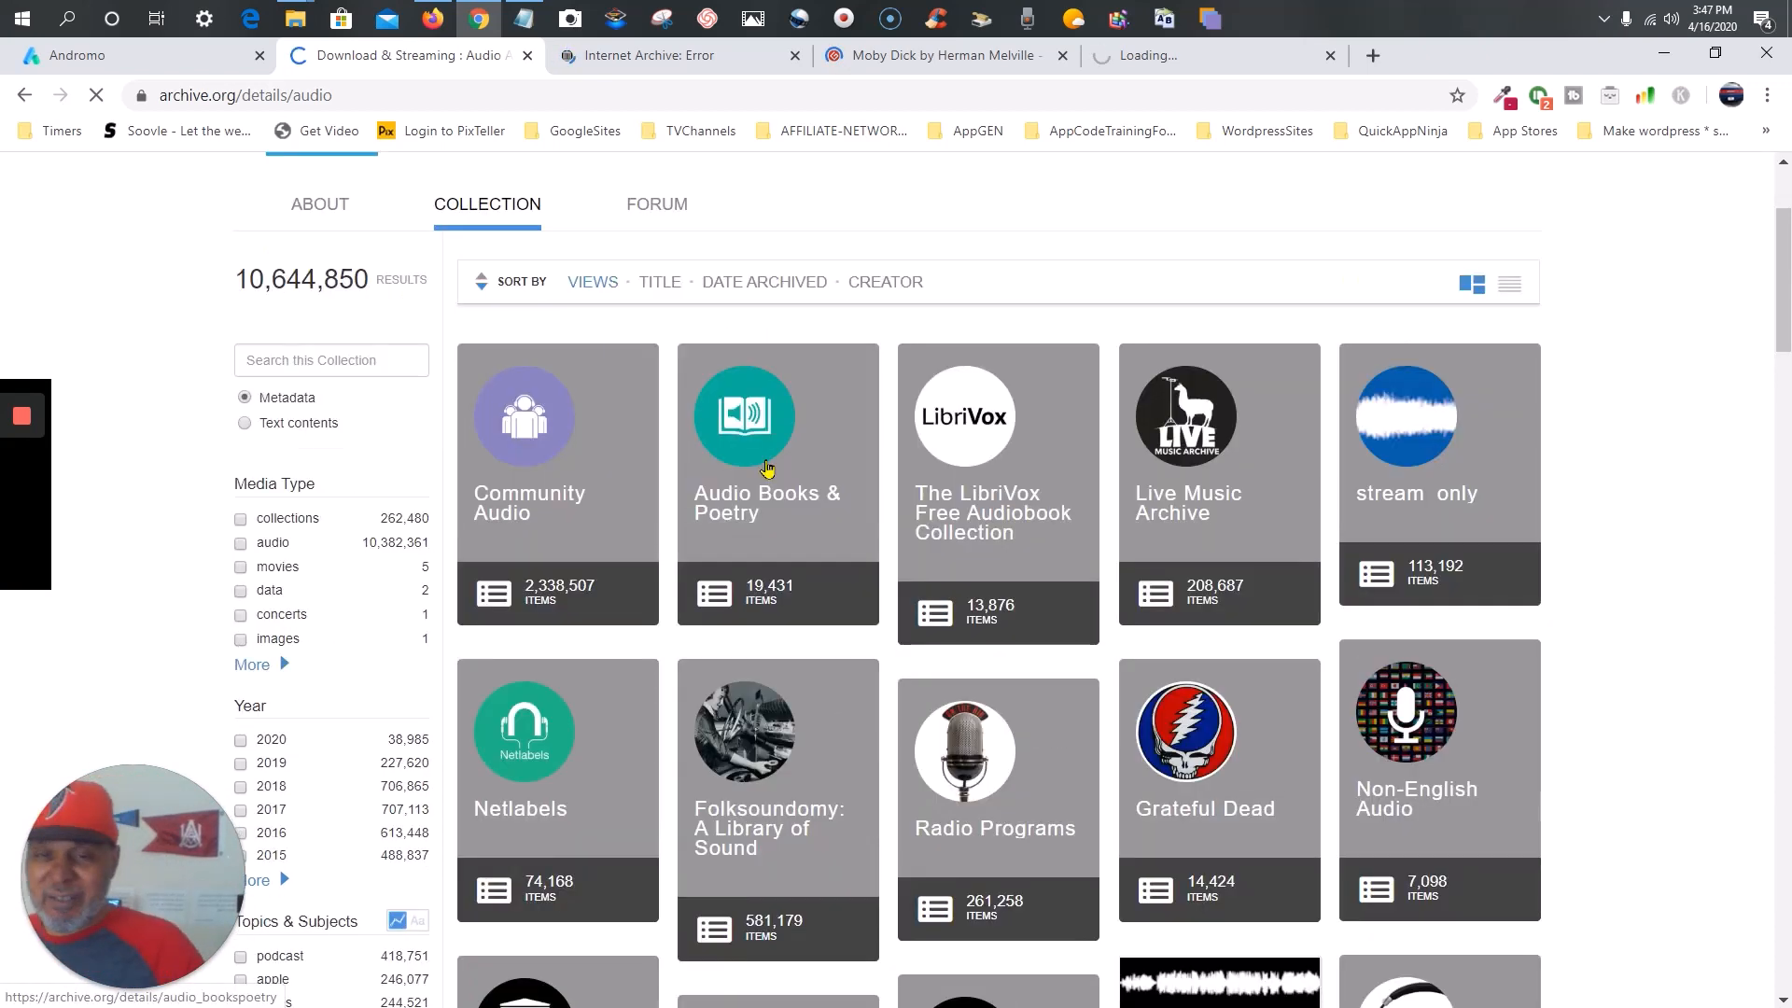
{"action": "scroll", "coordinate": [628, 554], "scroll_direction": "down", "scroll_amount": 6}
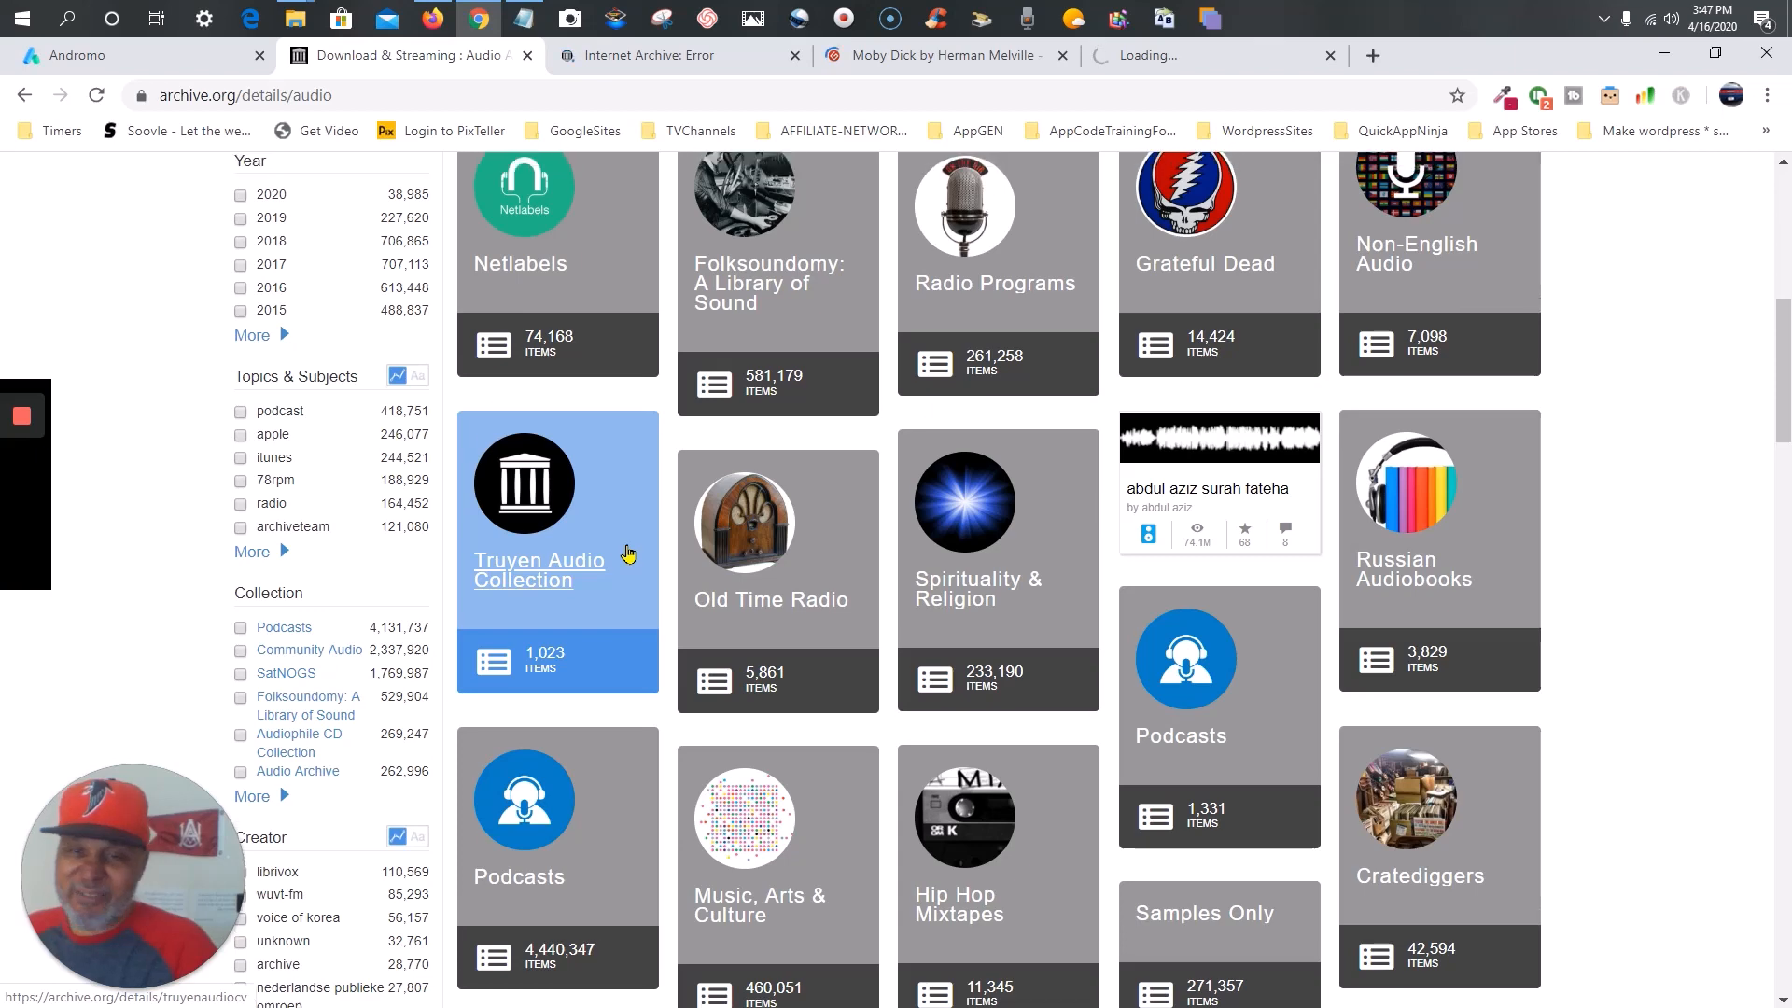
{"action": "scroll", "coordinate": [628, 554], "scroll_direction": "up", "scroll_amount": 4}
{"action": "scroll", "coordinate": [771, 688], "scroll_direction": "down", "scroll_amount": 3}
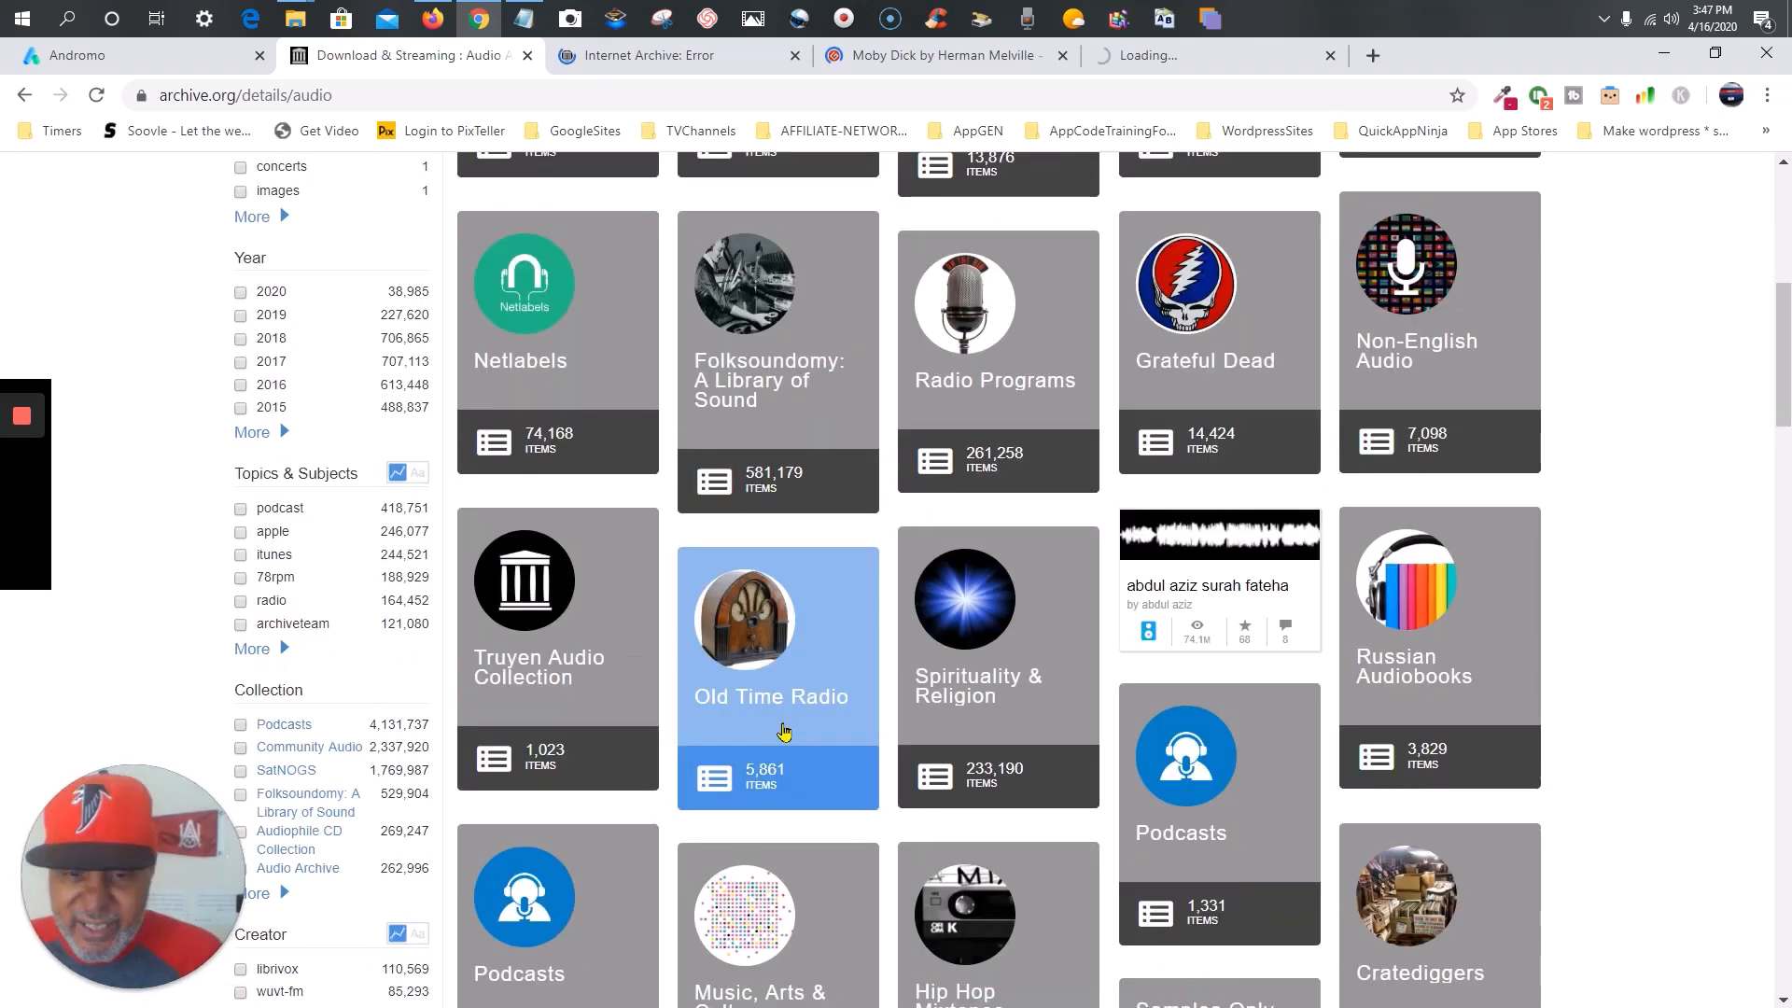
- Examine the Spirituality & Religion audio collection and return to The Science of Getting Rich page
{"action": "left_click", "coordinate": [977, 695]}
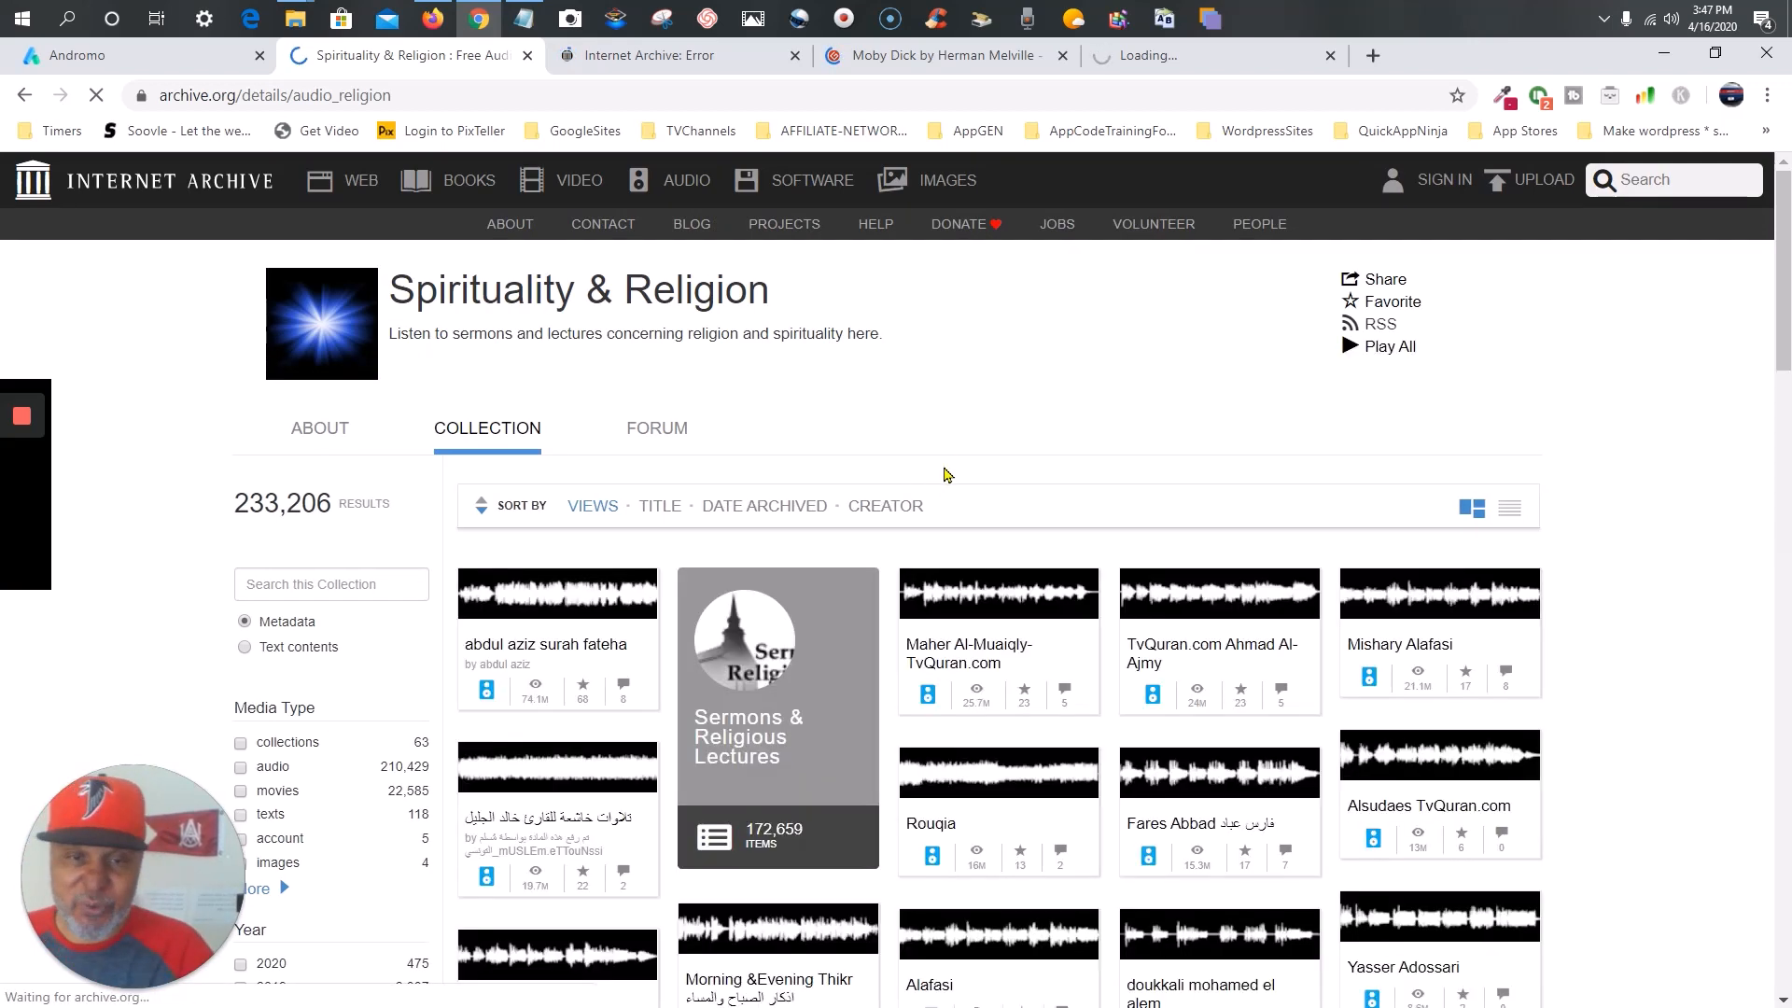
{"action": "scroll", "coordinate": [973, 460], "scroll_direction": "down", "scroll_amount": 2}
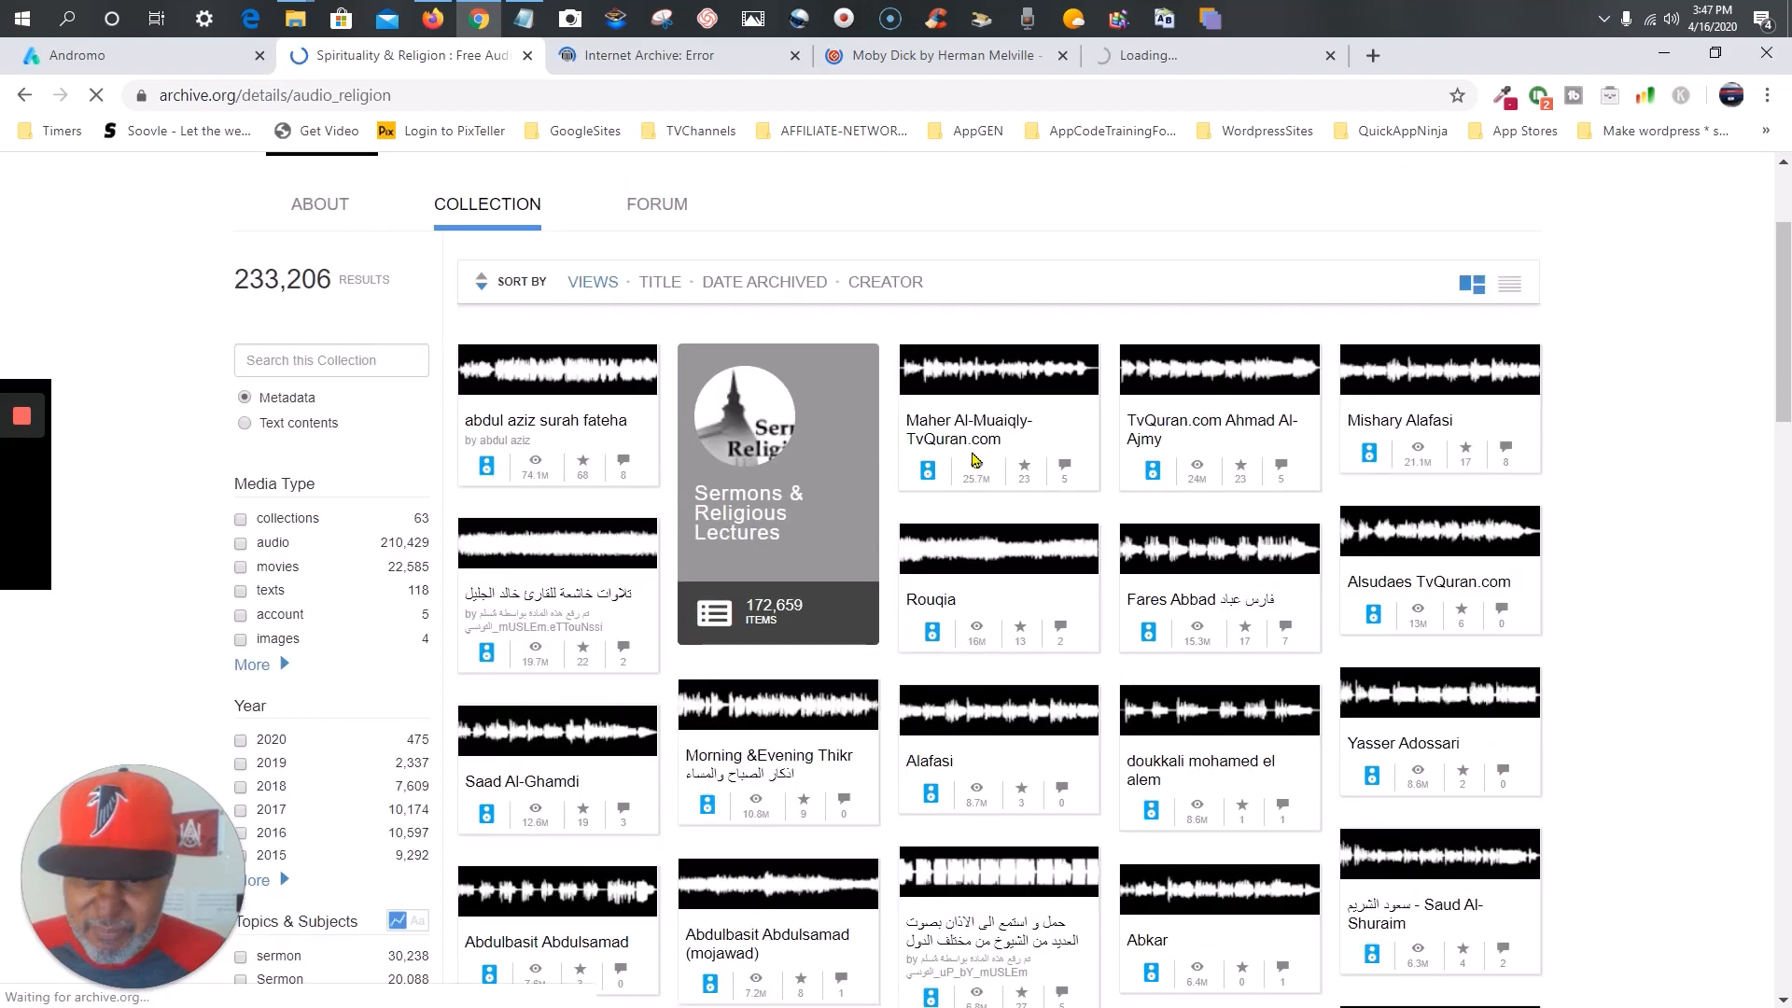
{"action": "scroll", "coordinate": [973, 459], "scroll_direction": "down", "scroll_amount": 7}
{"action": "scroll", "coordinate": [975, 468], "scroll_direction": "up", "scroll_amount": 10}
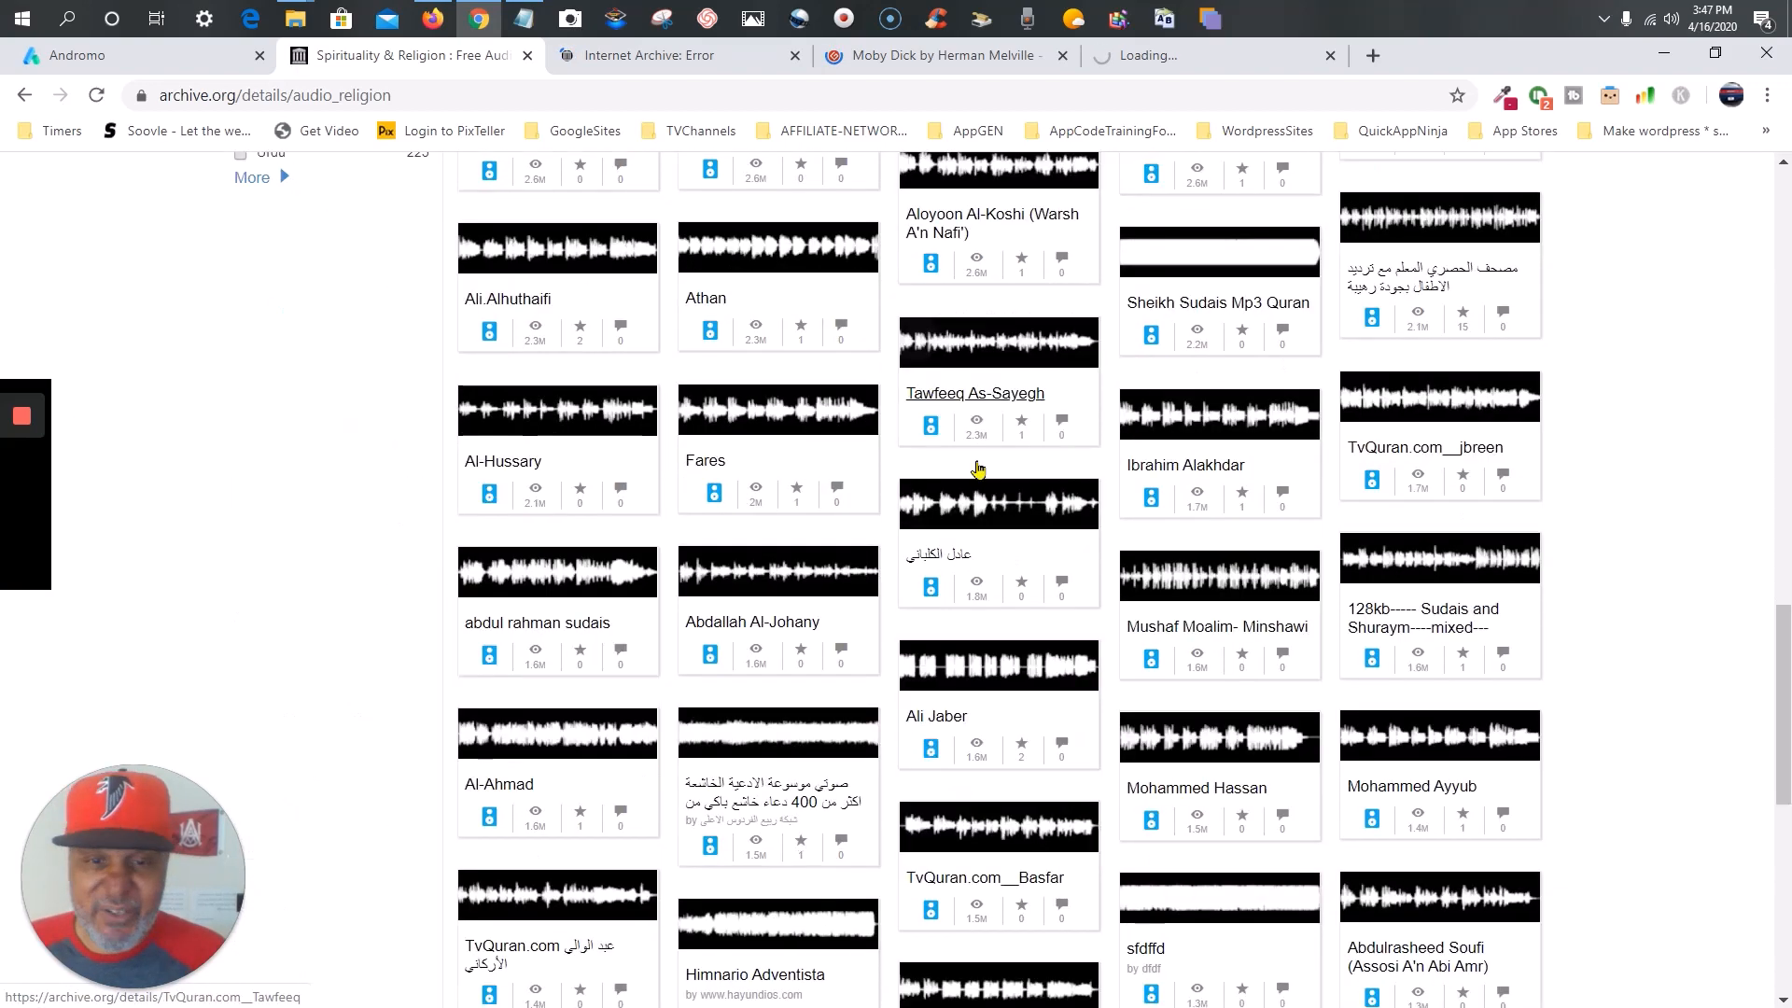
{"action": "left_click", "coordinate": [25, 95]}
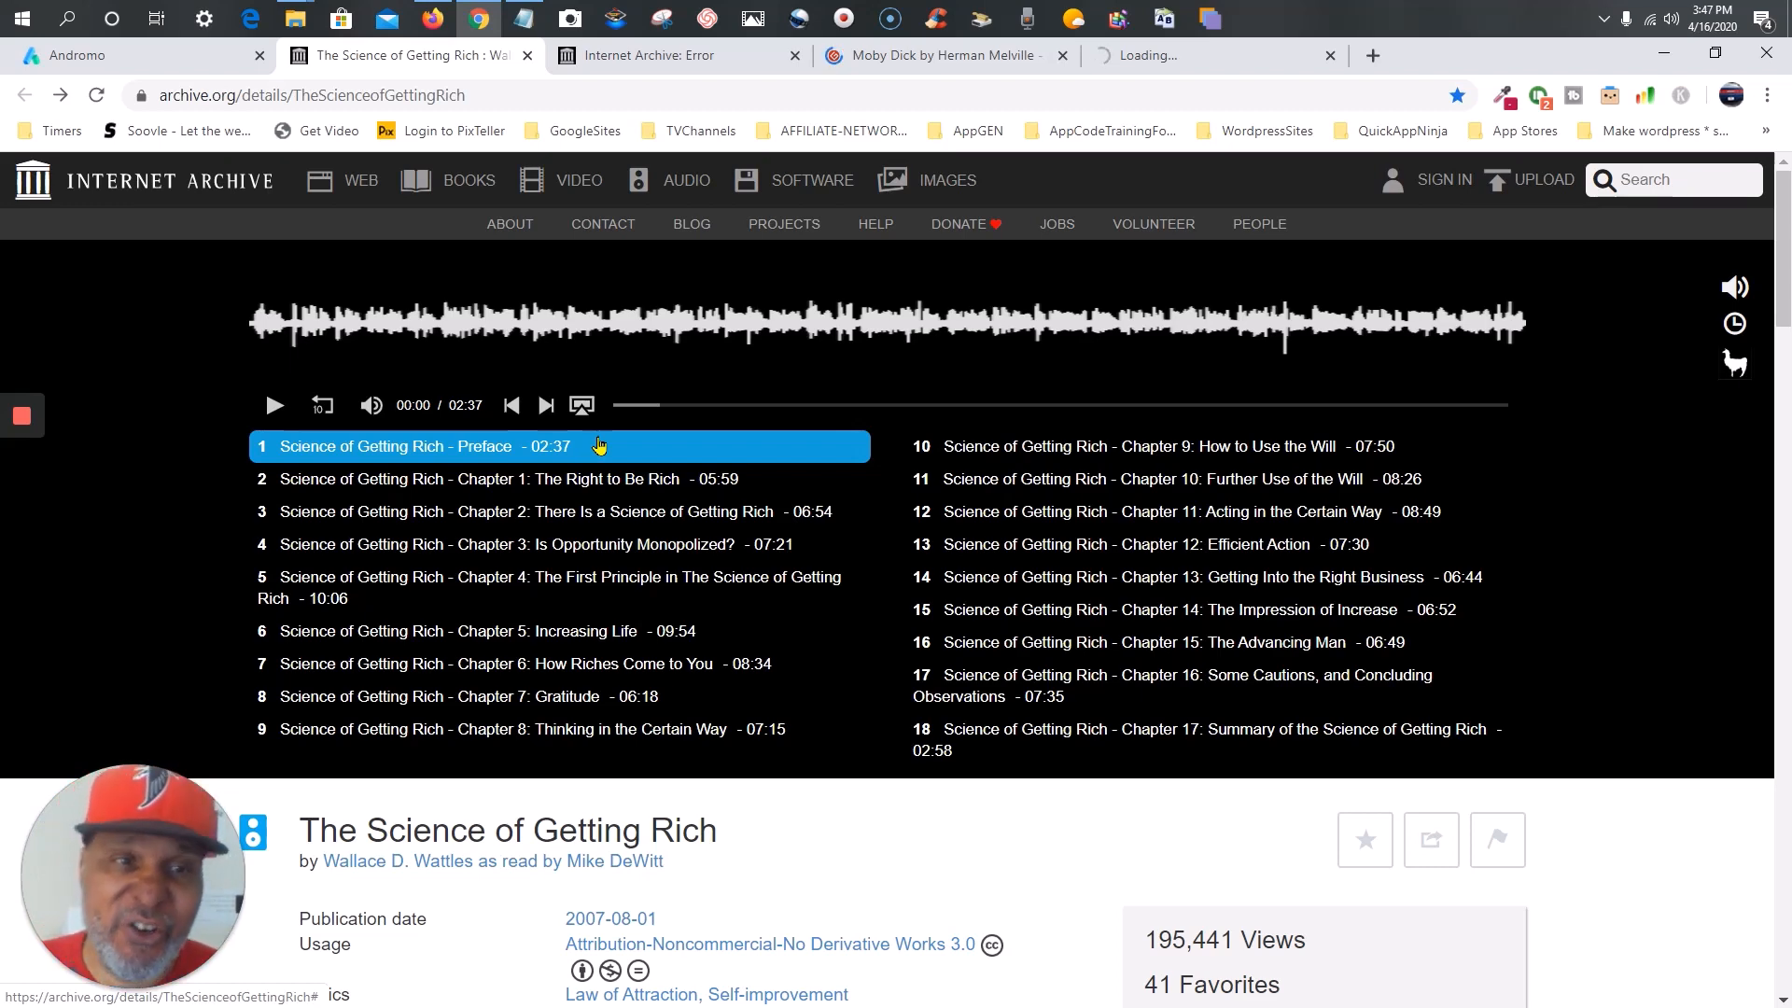
- Create a desktop shortcut to The Science of Getting Rich page, keeping the suggested name
{"action": "left_click", "coordinate": [1767, 95]}
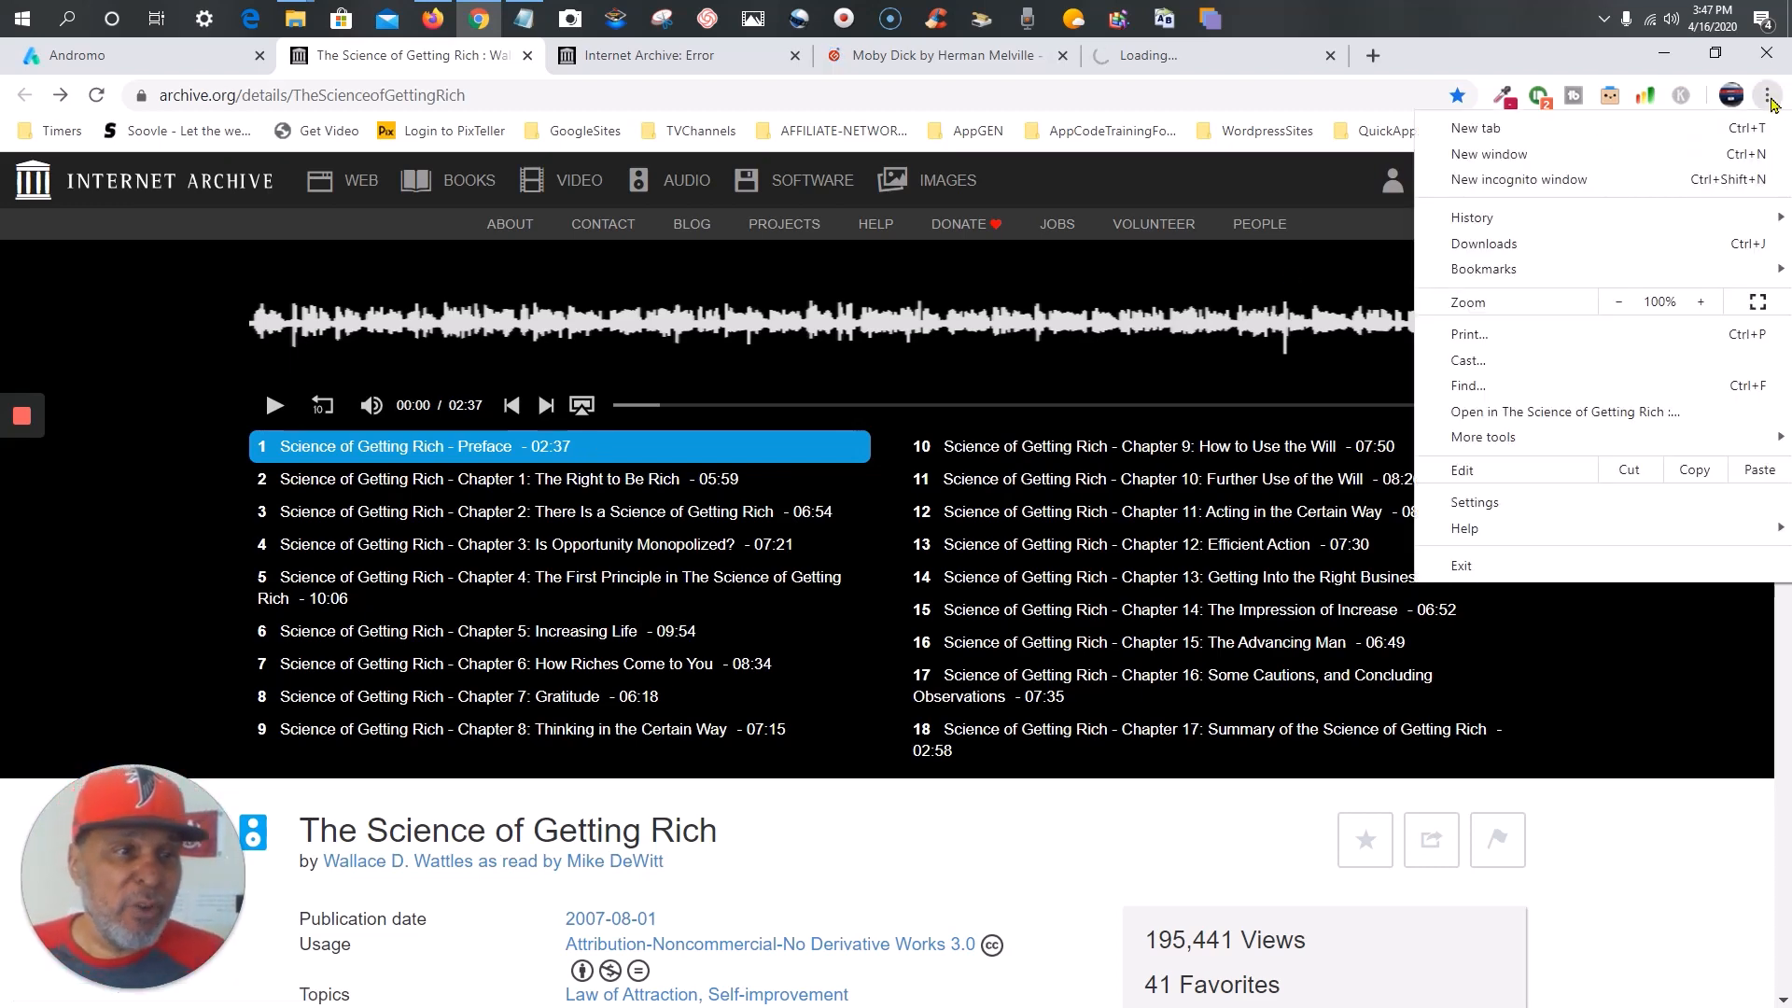
{"action": "mouse_move", "coordinate": [1517, 450]}
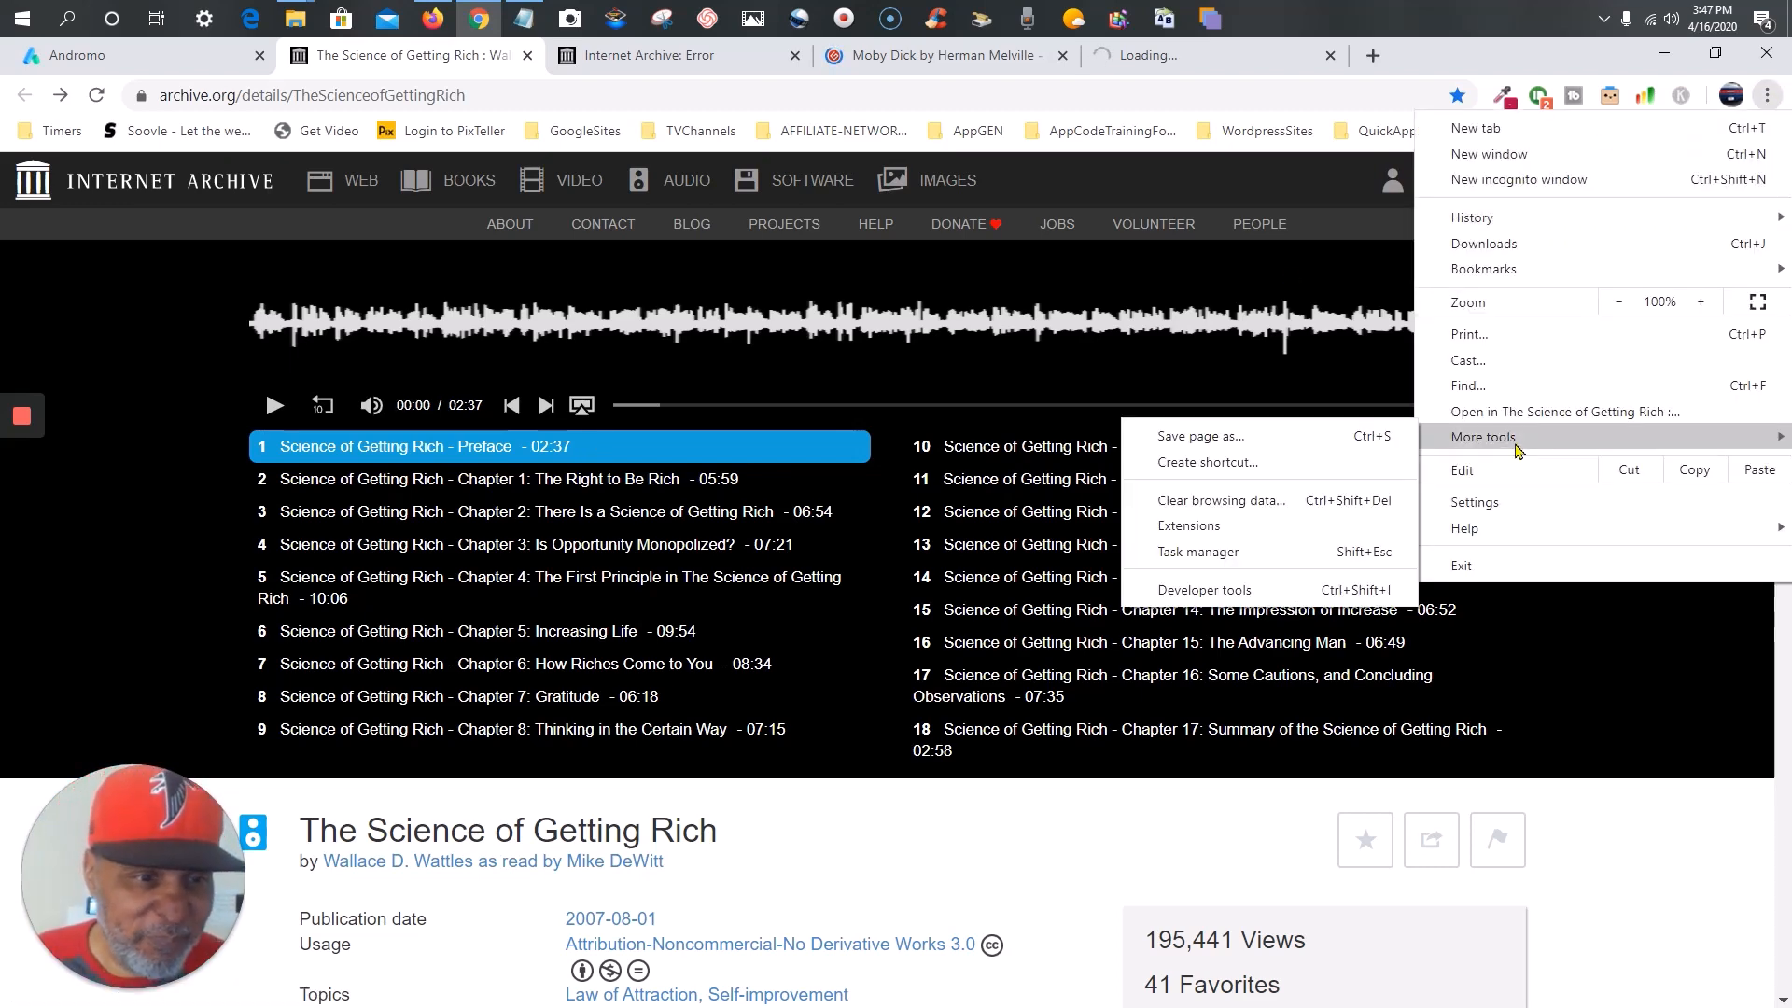
{"action": "left_click", "coordinate": [1207, 463]}
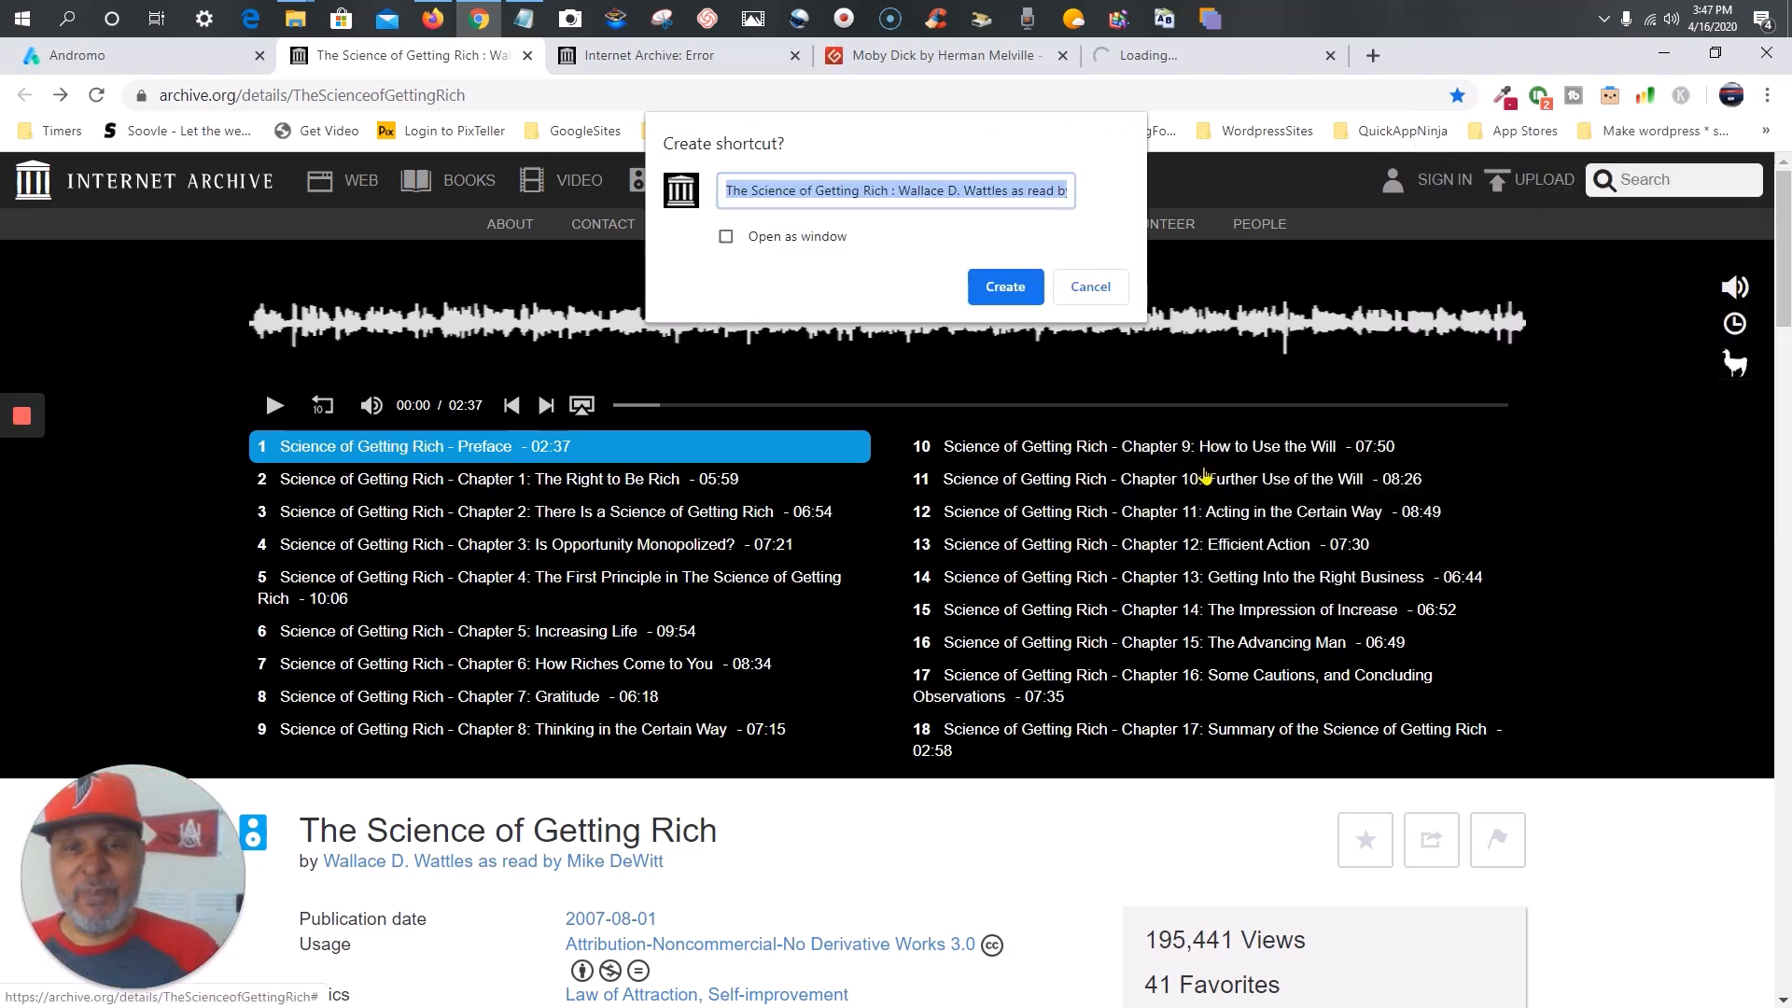
{"action": "left_click", "coordinate": [997, 298]}
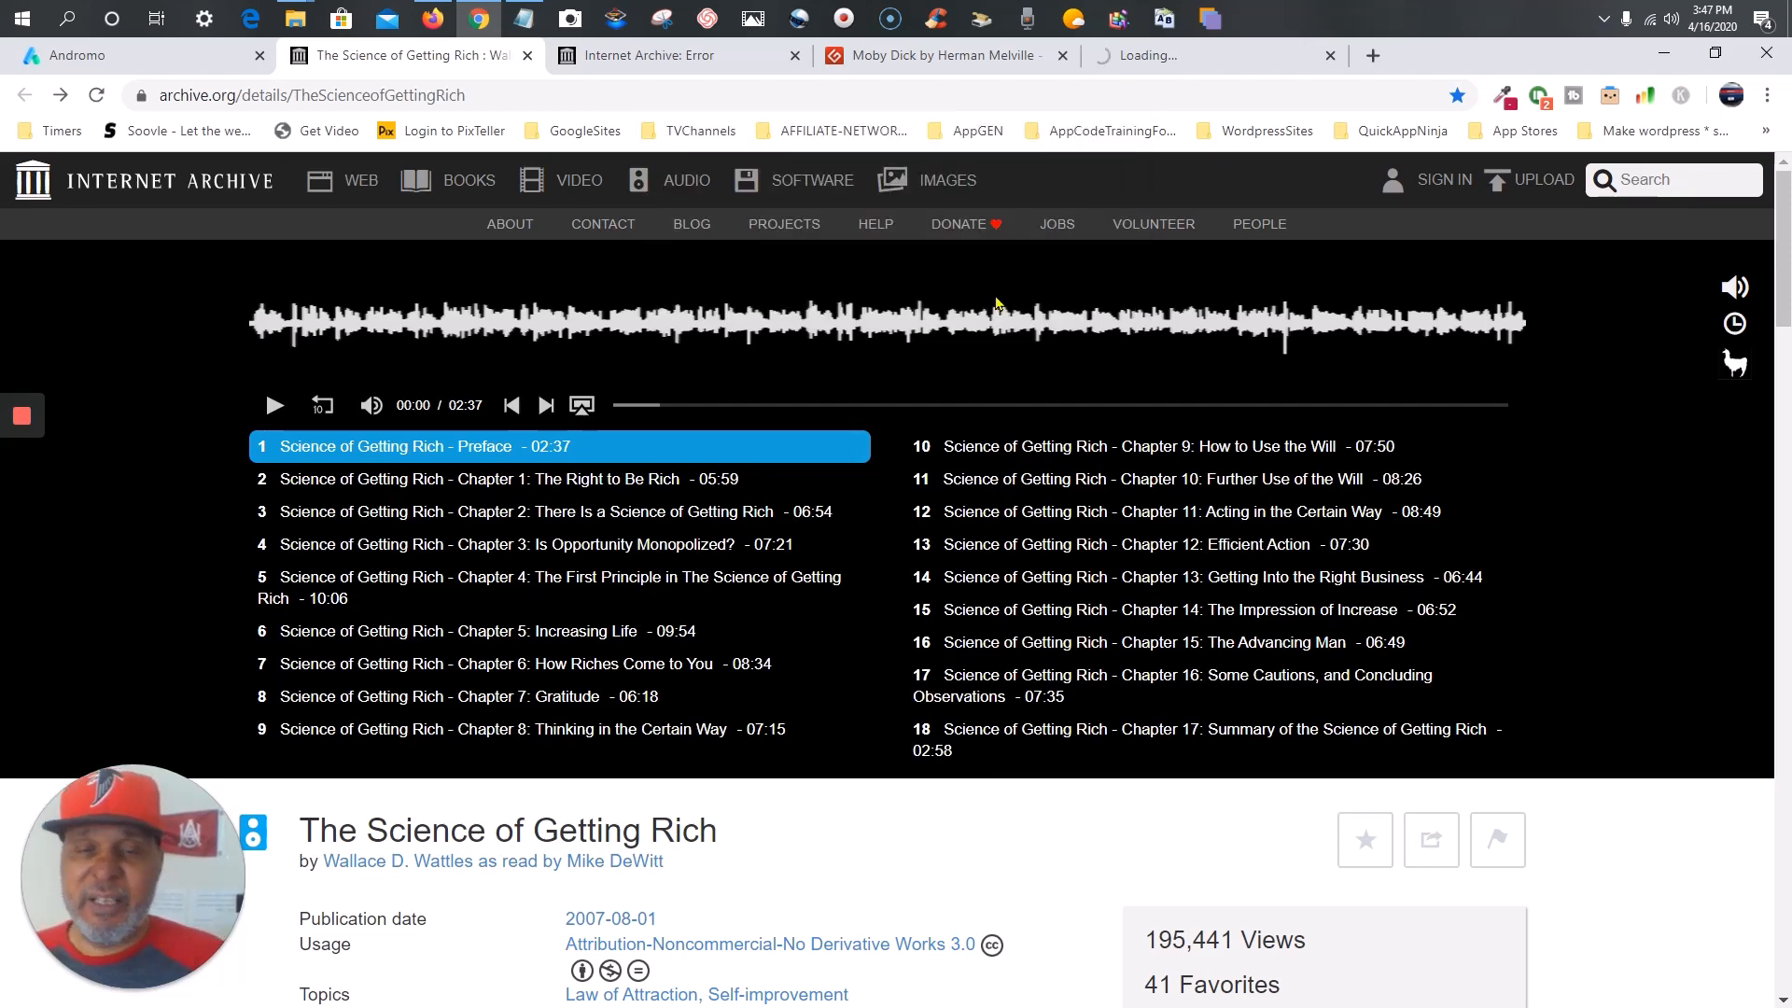
- Minimize the open windows, test the new desktop shortcut to The Science of Getting Rich, and close the extra tab it opens
{"action": "left_click", "coordinate": [1668, 57]}
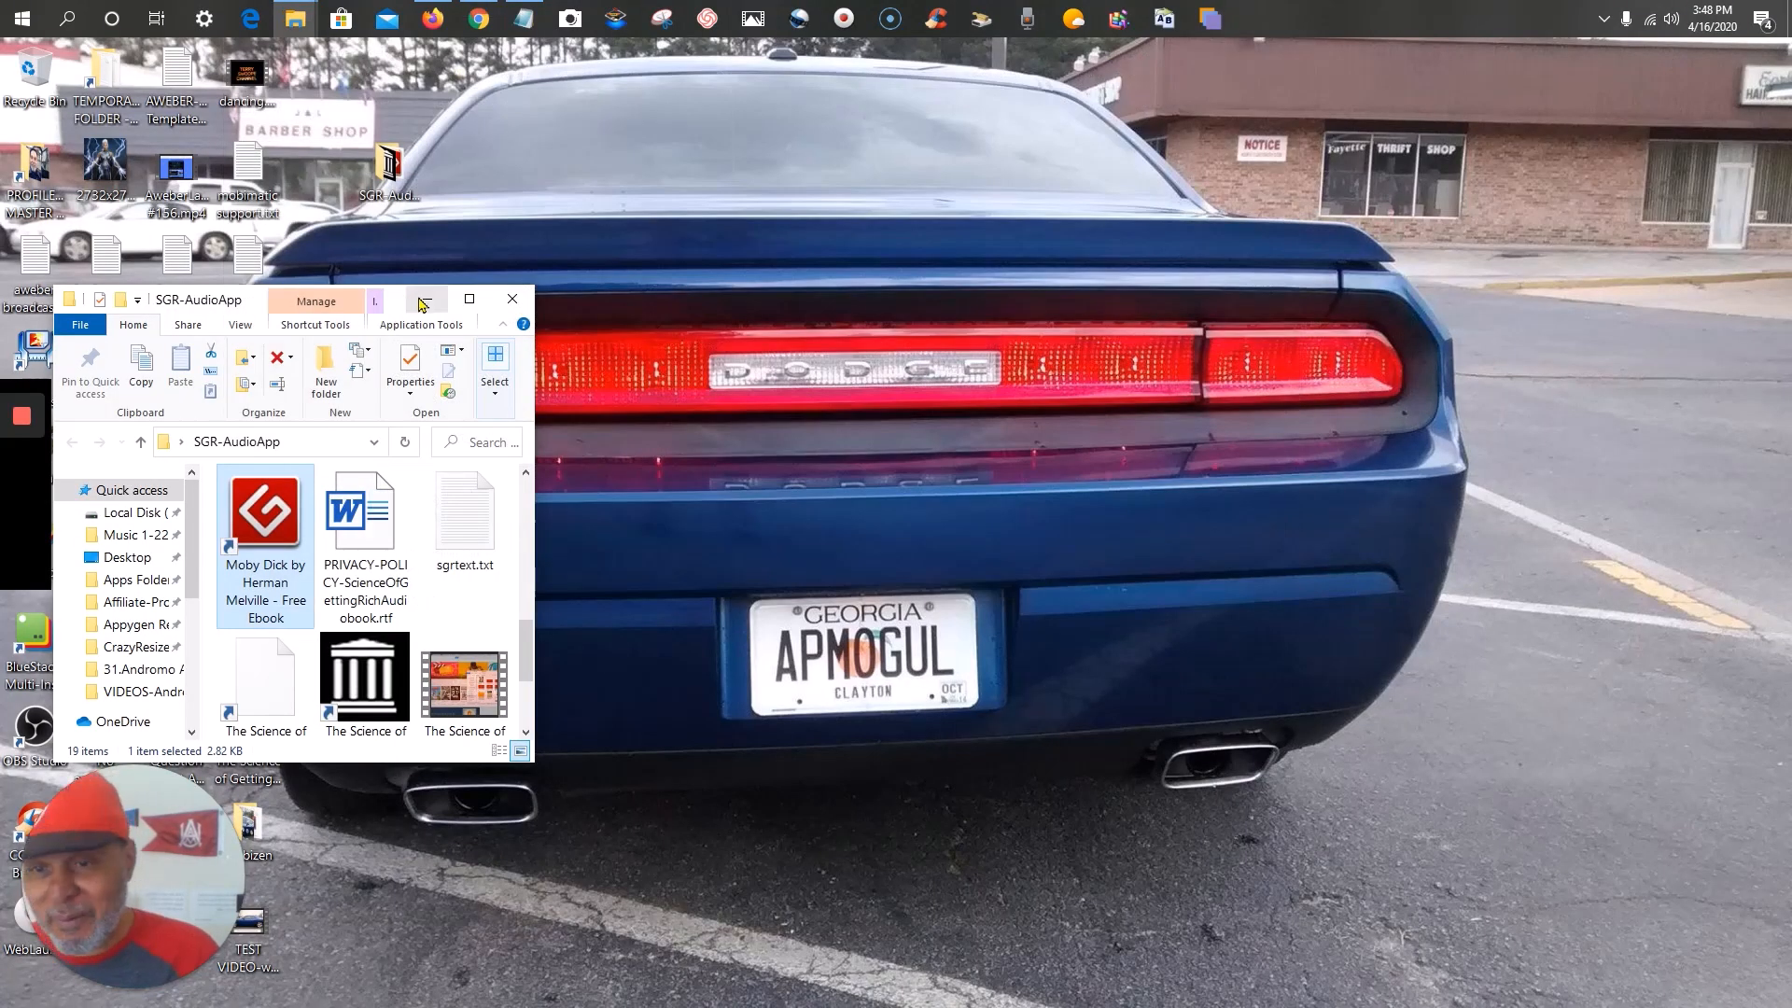
{"action": "left_click", "coordinate": [424, 300]}
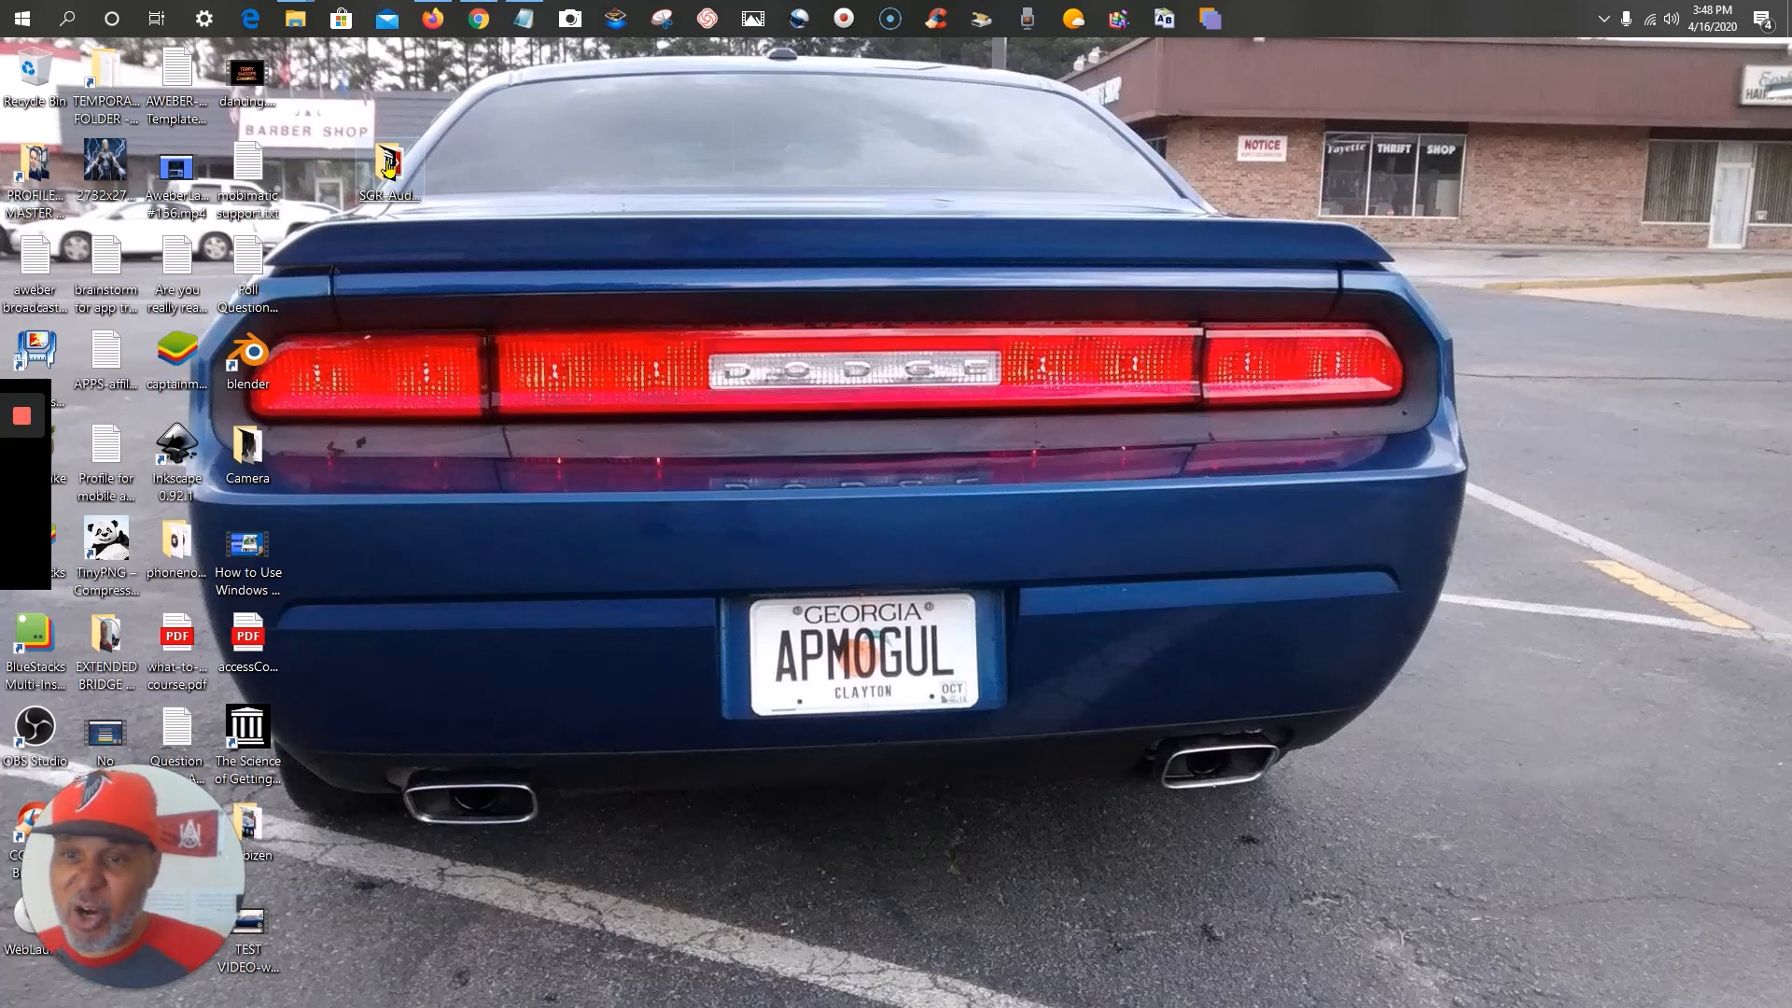
{"action": "left_click", "coordinate": [252, 737]}
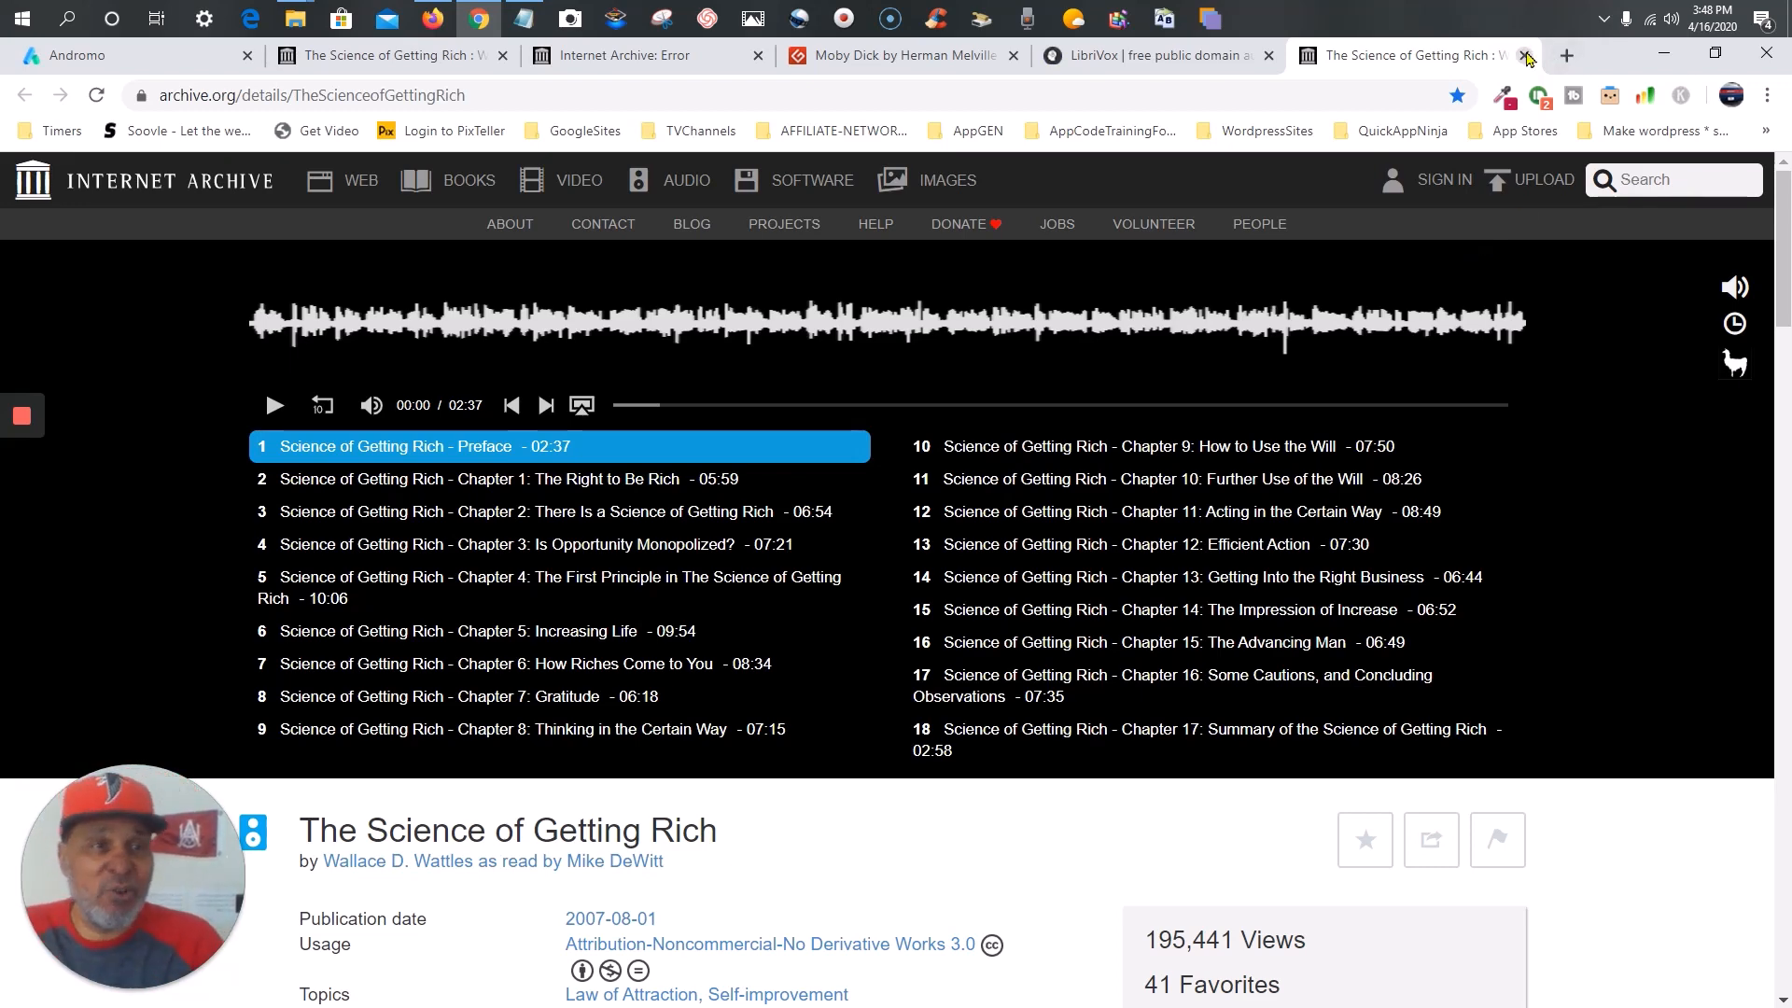
{"action": "left_click", "coordinate": [1524, 56]}
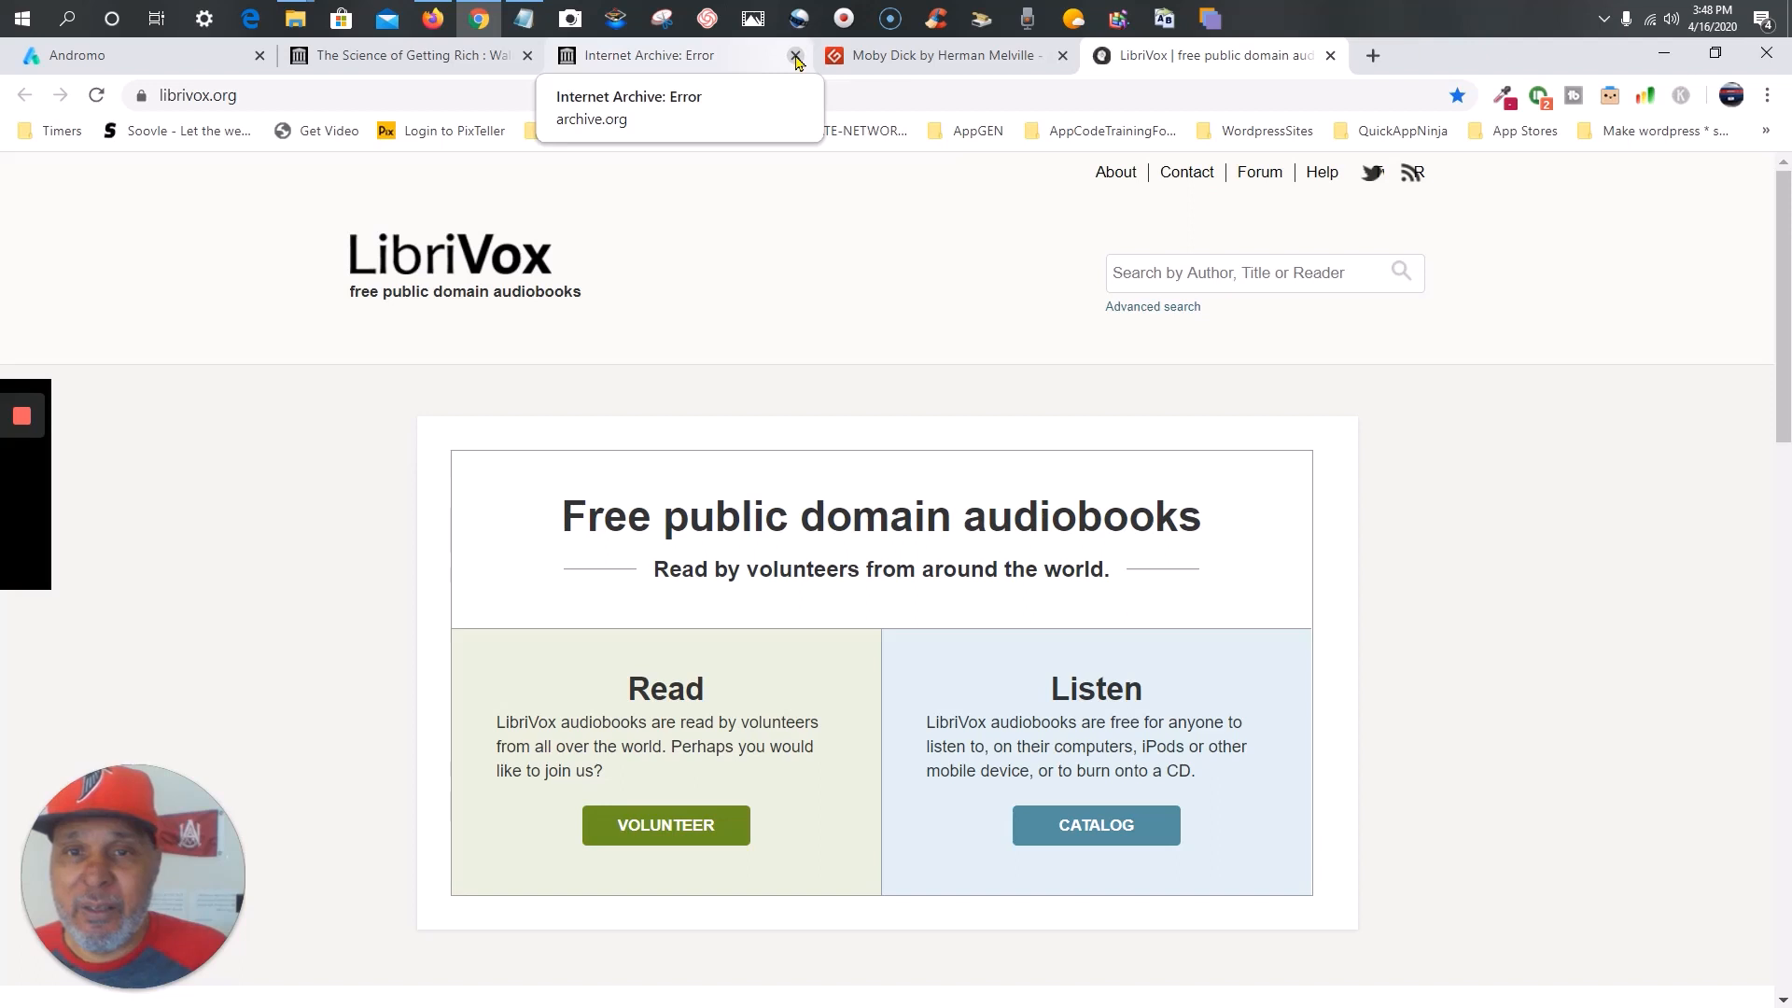
- Close the Internet Archive error tab and view Project Gutenberg's Moby Dick by Herman Melville download page
{"action": "middle_click", "coordinate": [689, 61]}
{"action": "left_click", "coordinate": [693, 63]}
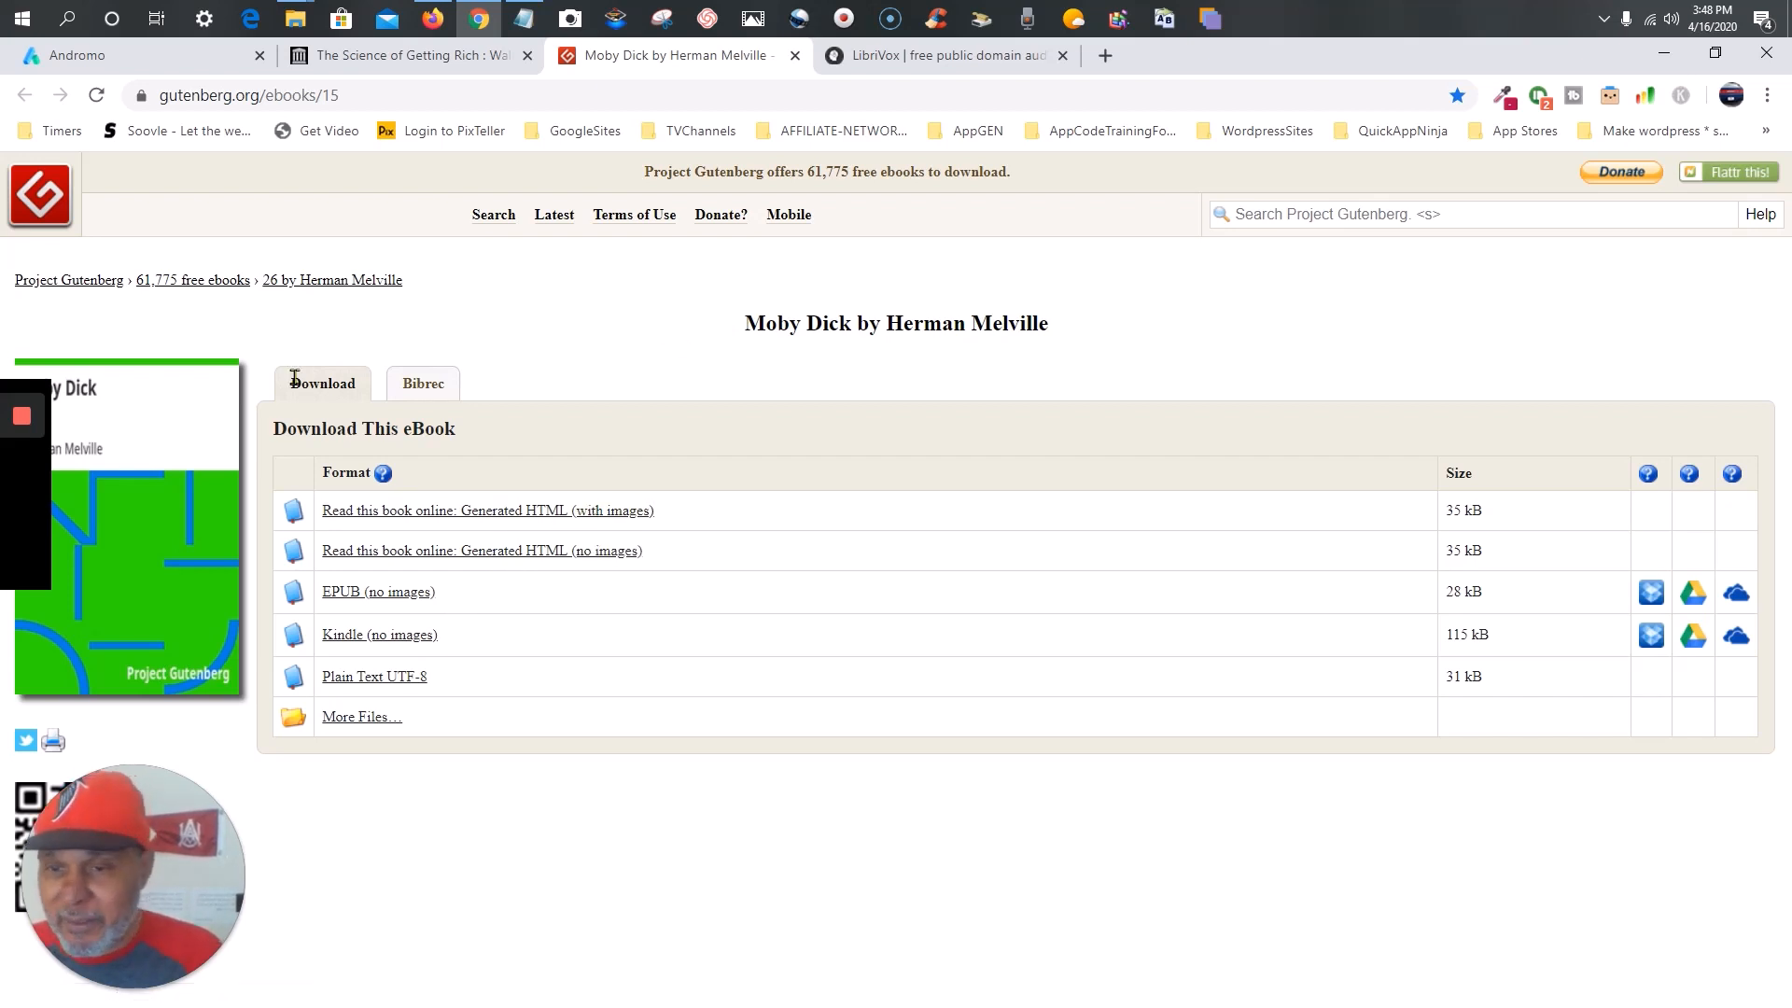
- Search Project Gutenberg for "science of getting rich" and open the download page of The Science of Getting Rich
{"action": "left_click", "coordinate": [1503, 215]}
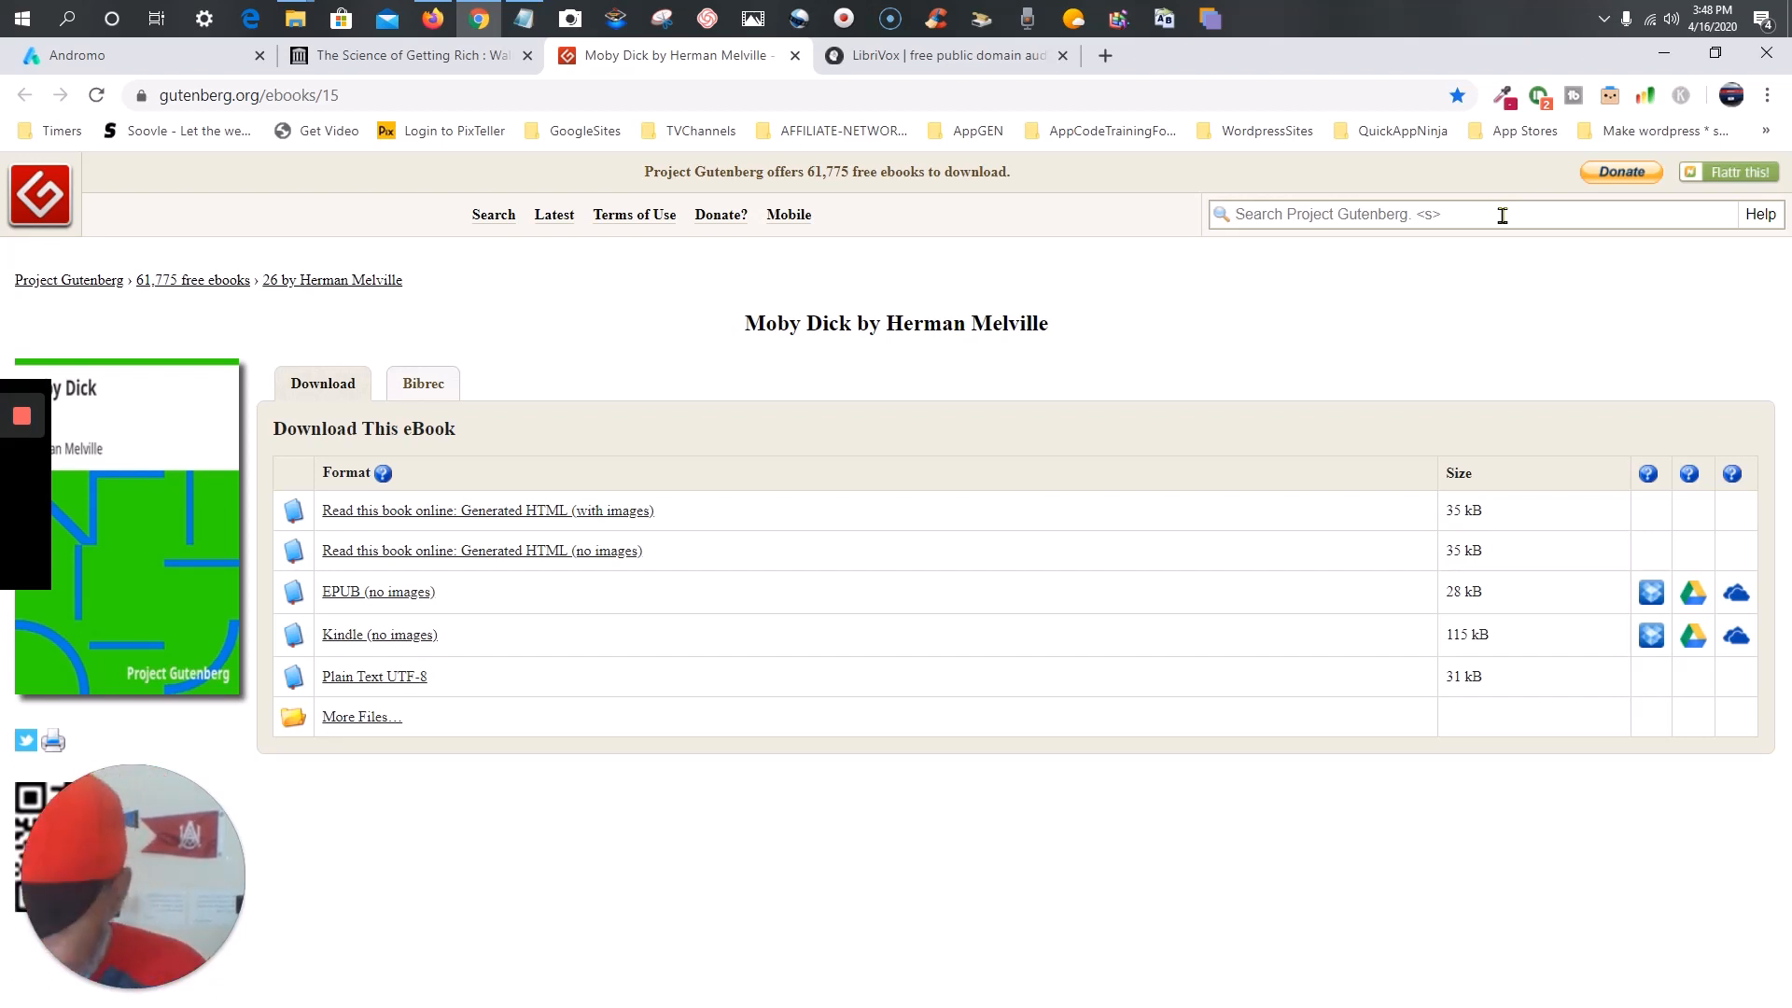
{"action": "type", "text": "scie"}
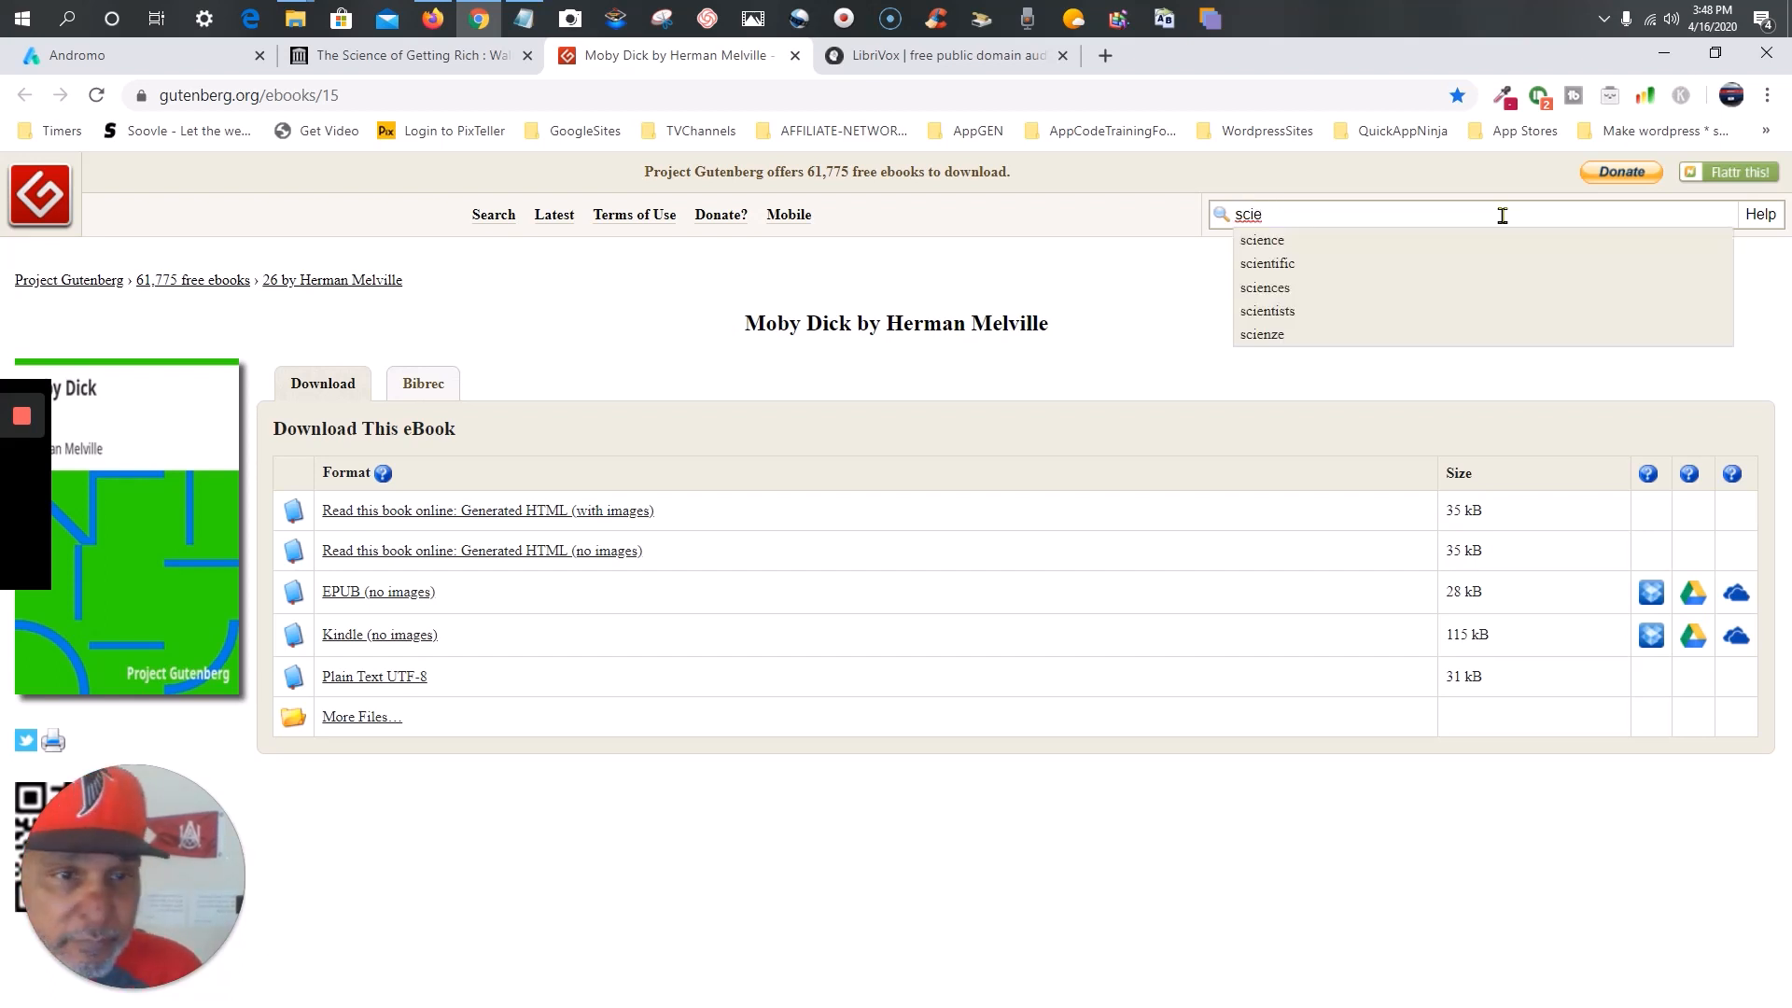
{"action": "type", "text": "mce of gett"}
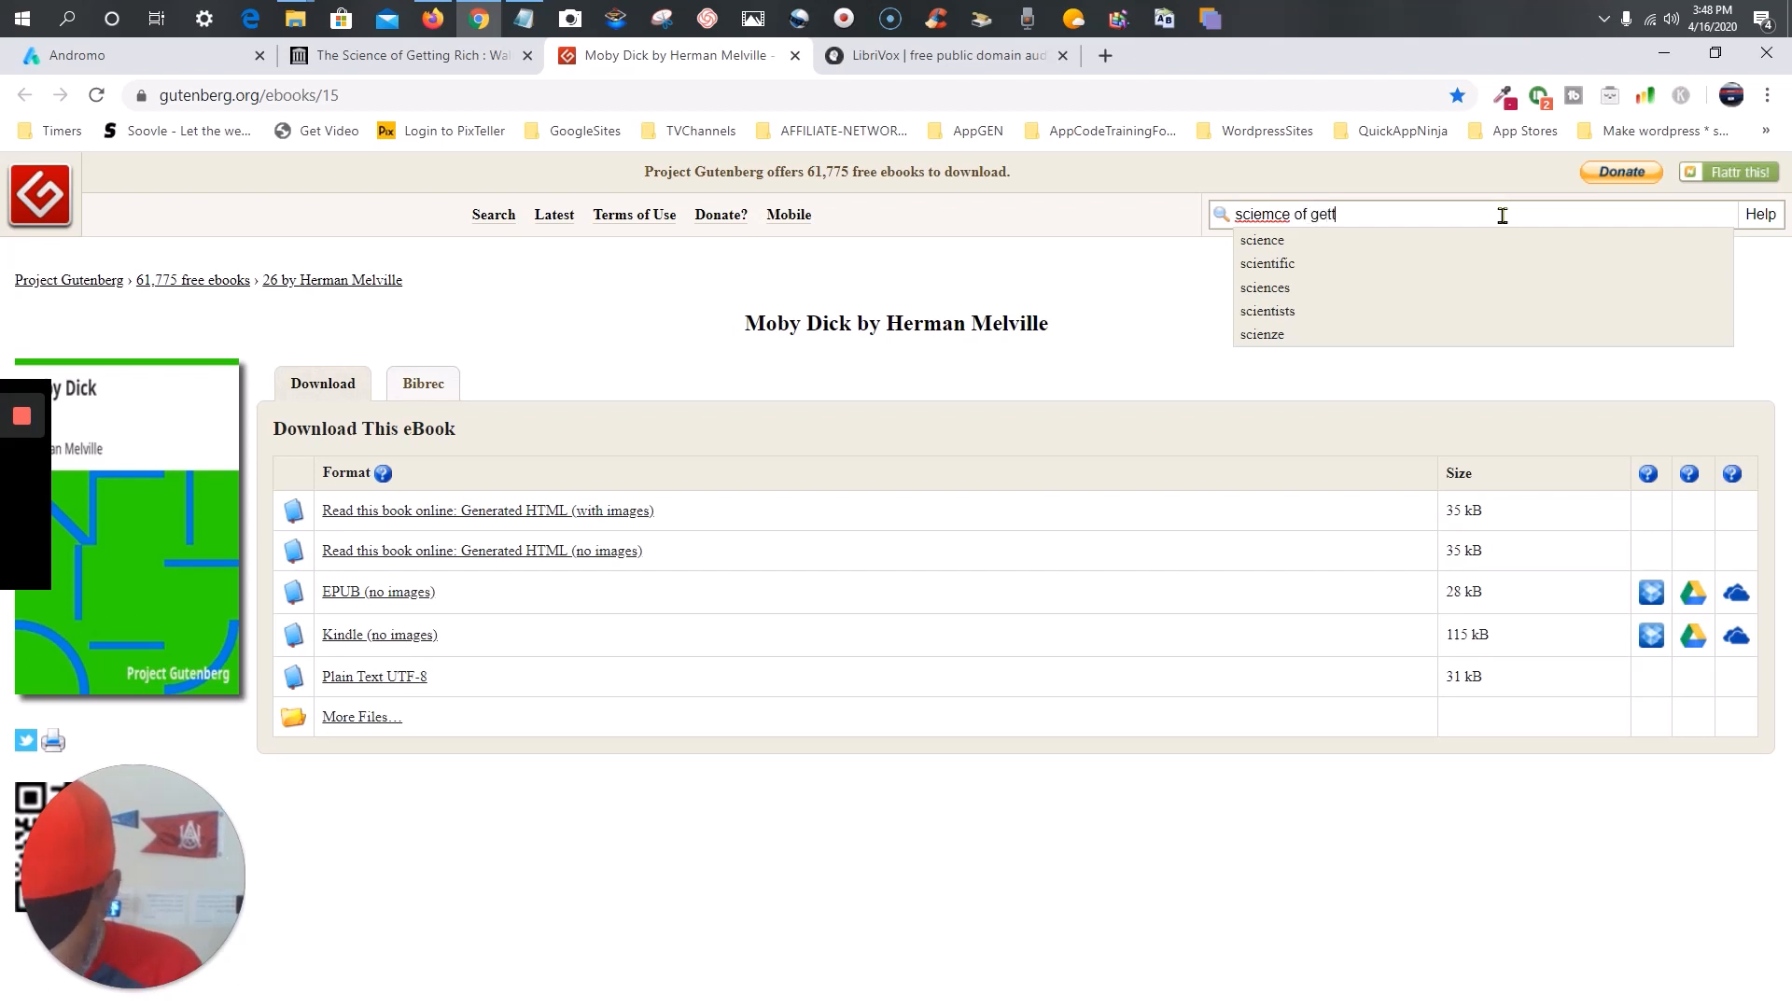
{"action": "type", "text": "ing rich"}
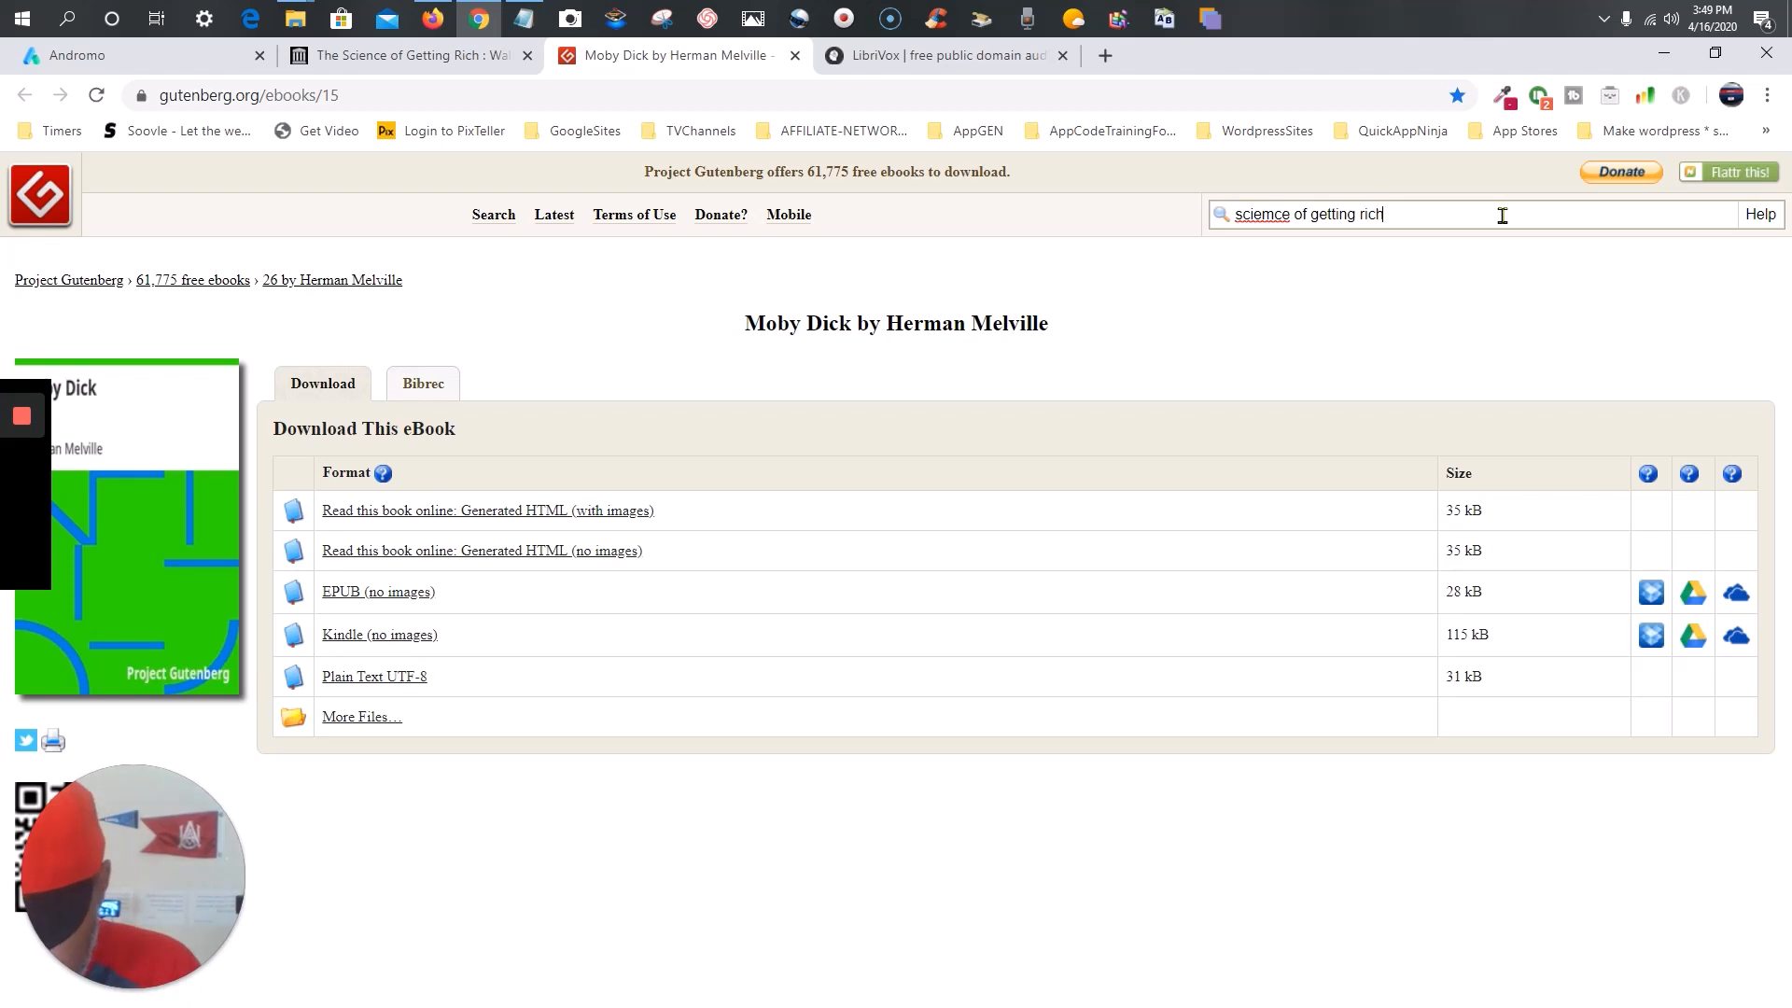
{"action": "key", "text": "Return"}
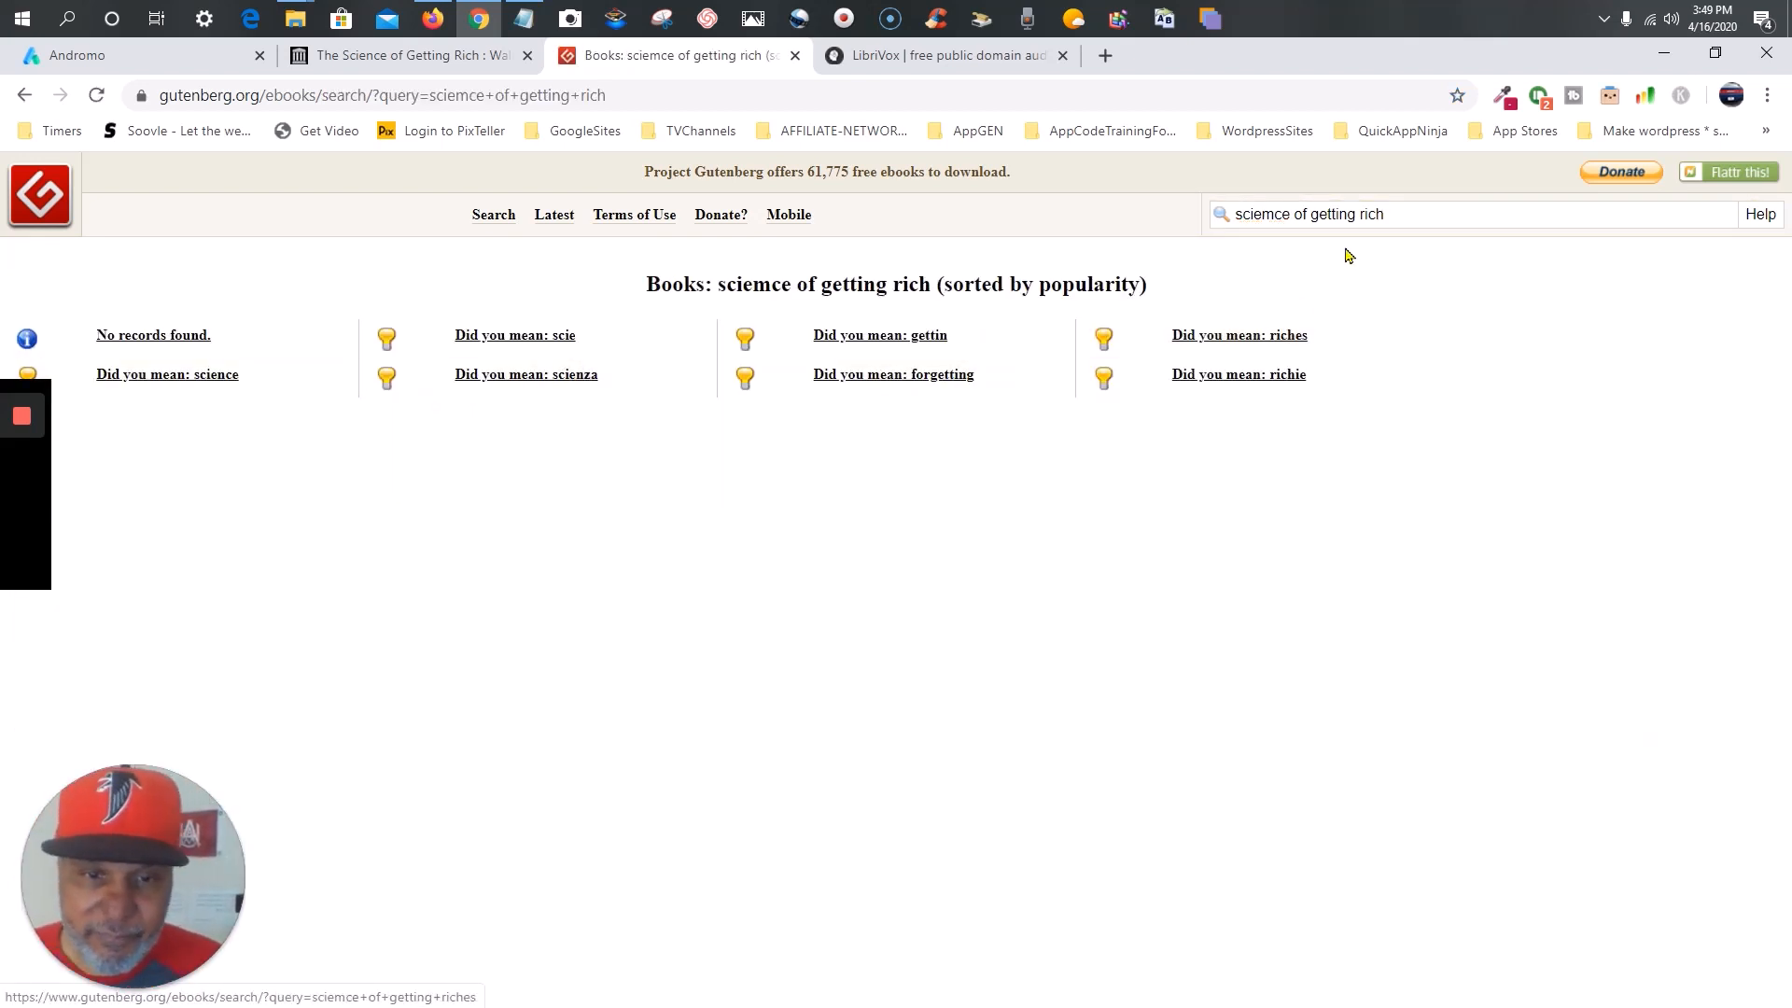
{"action": "left_click", "coordinate": [1276, 216]}
{"action": "key", "text": "BackSpace"}
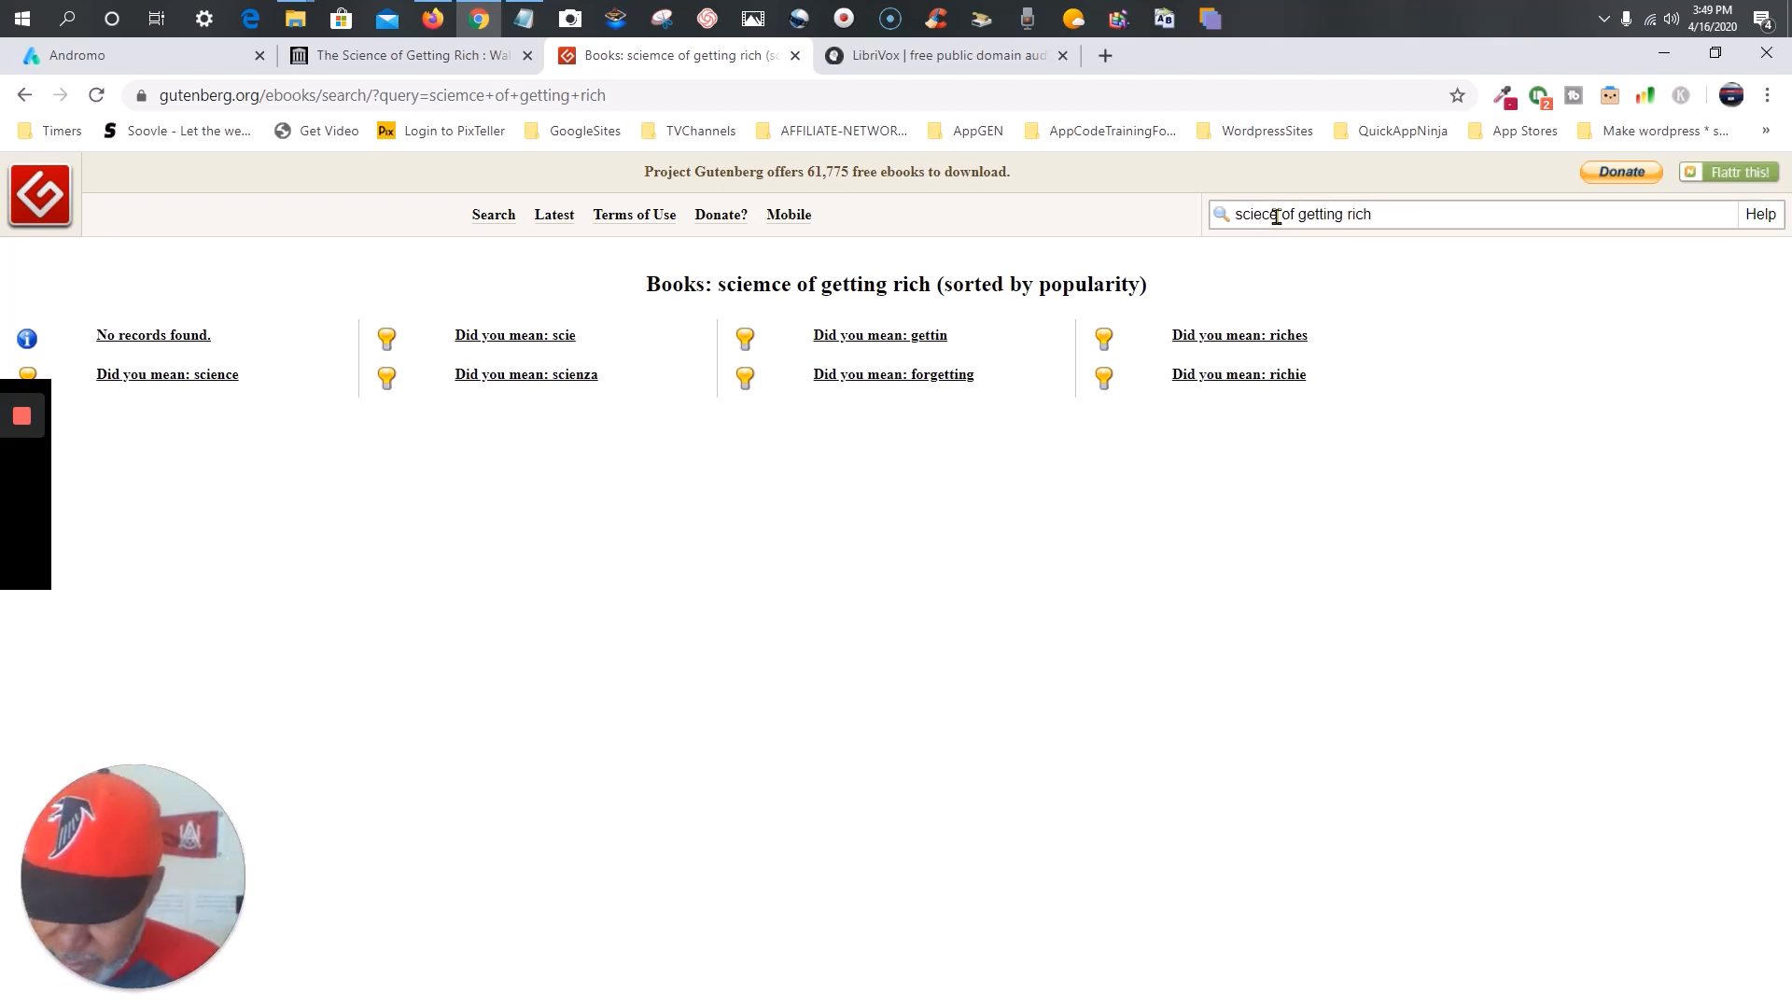
{"action": "type", "text": "n"}
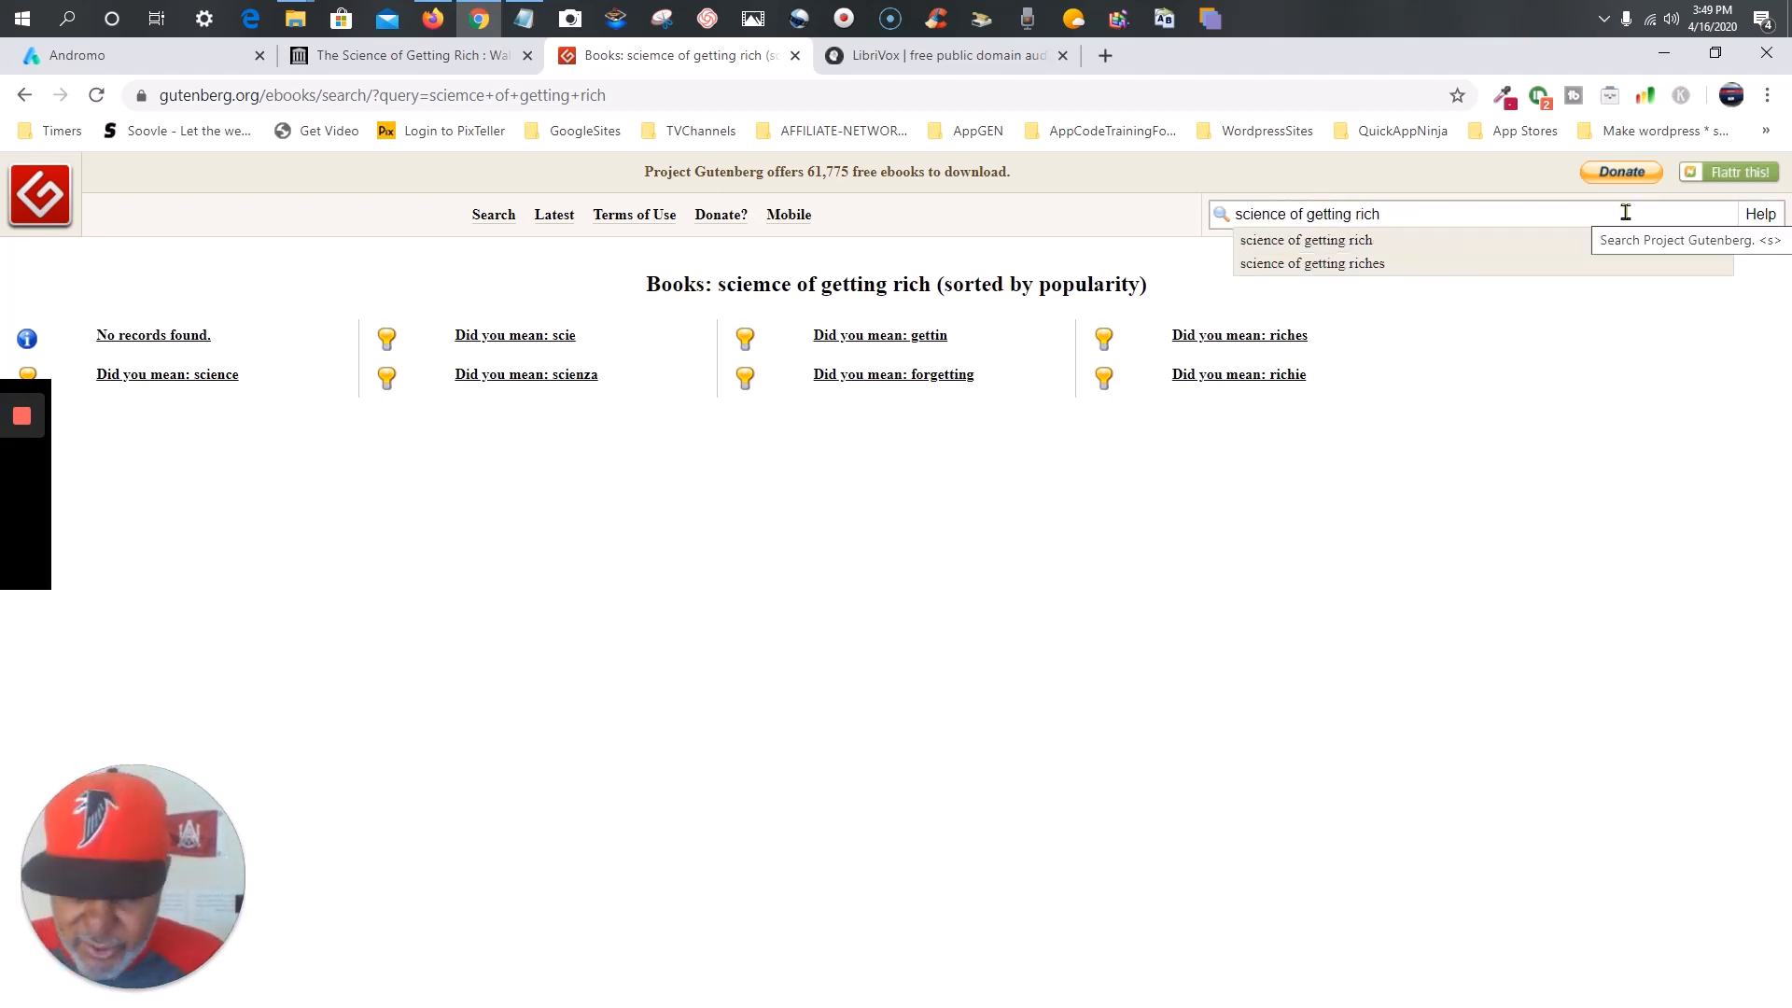
{"action": "key", "text": "Return"}
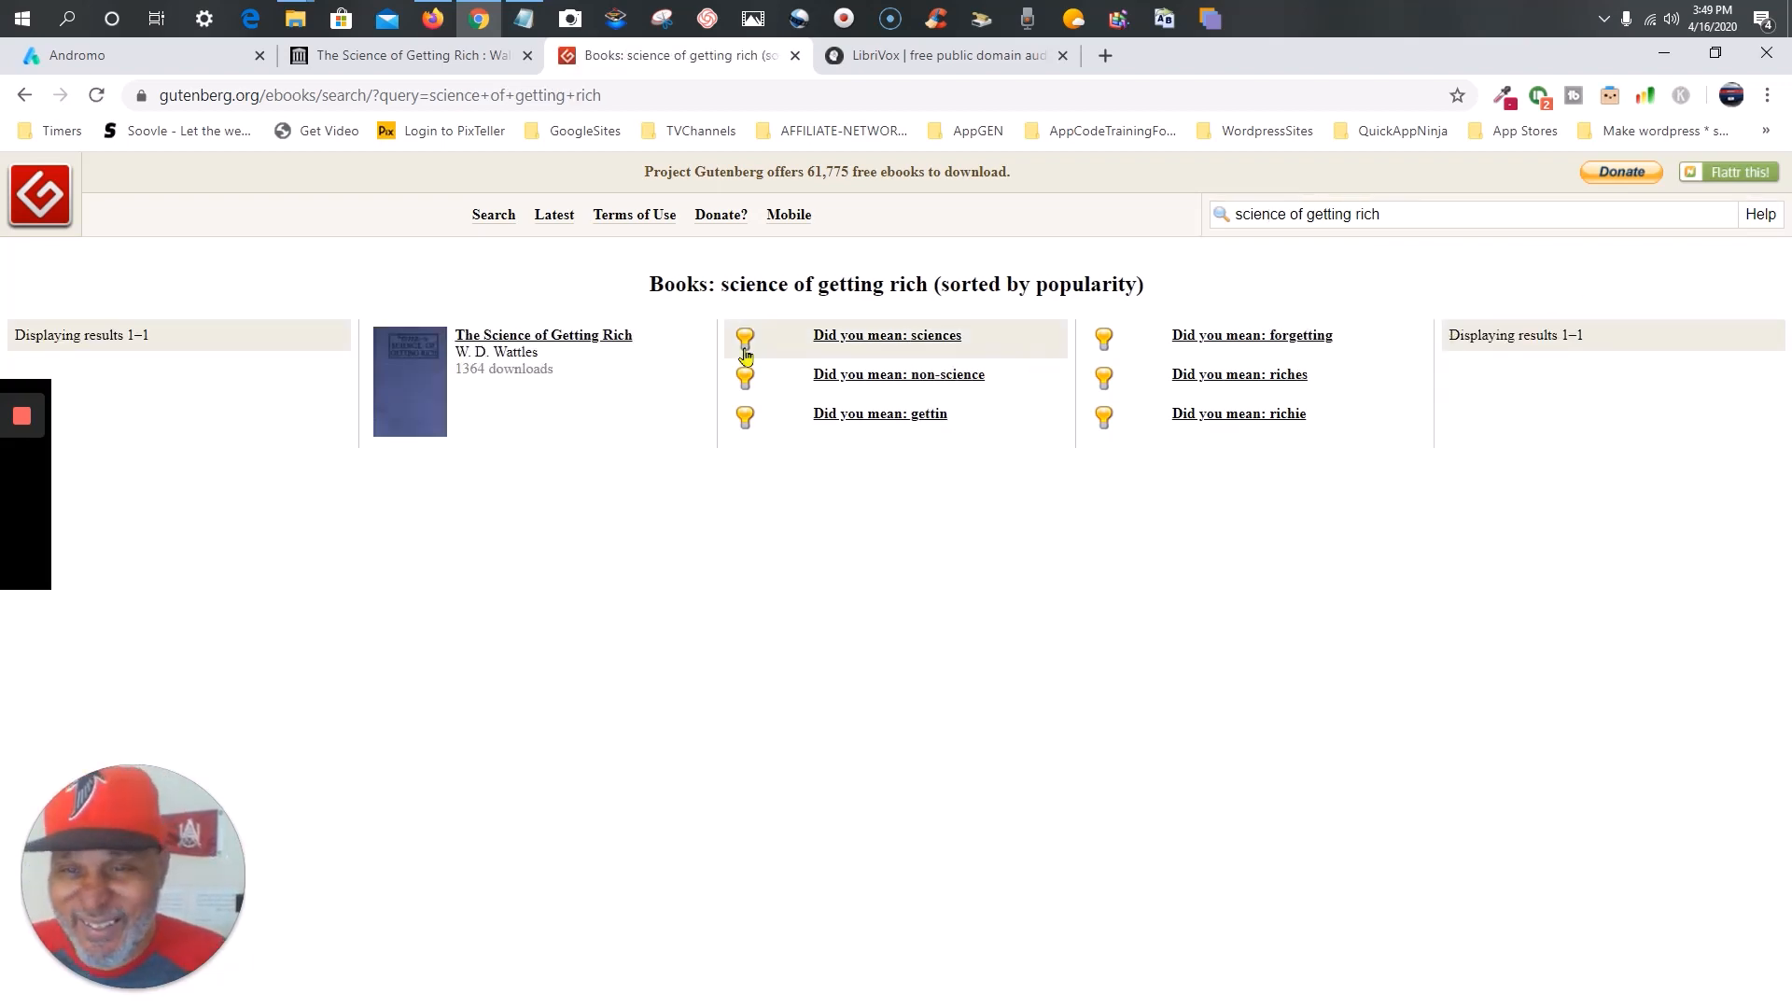
{"action": "left_click", "coordinate": [569, 351]}
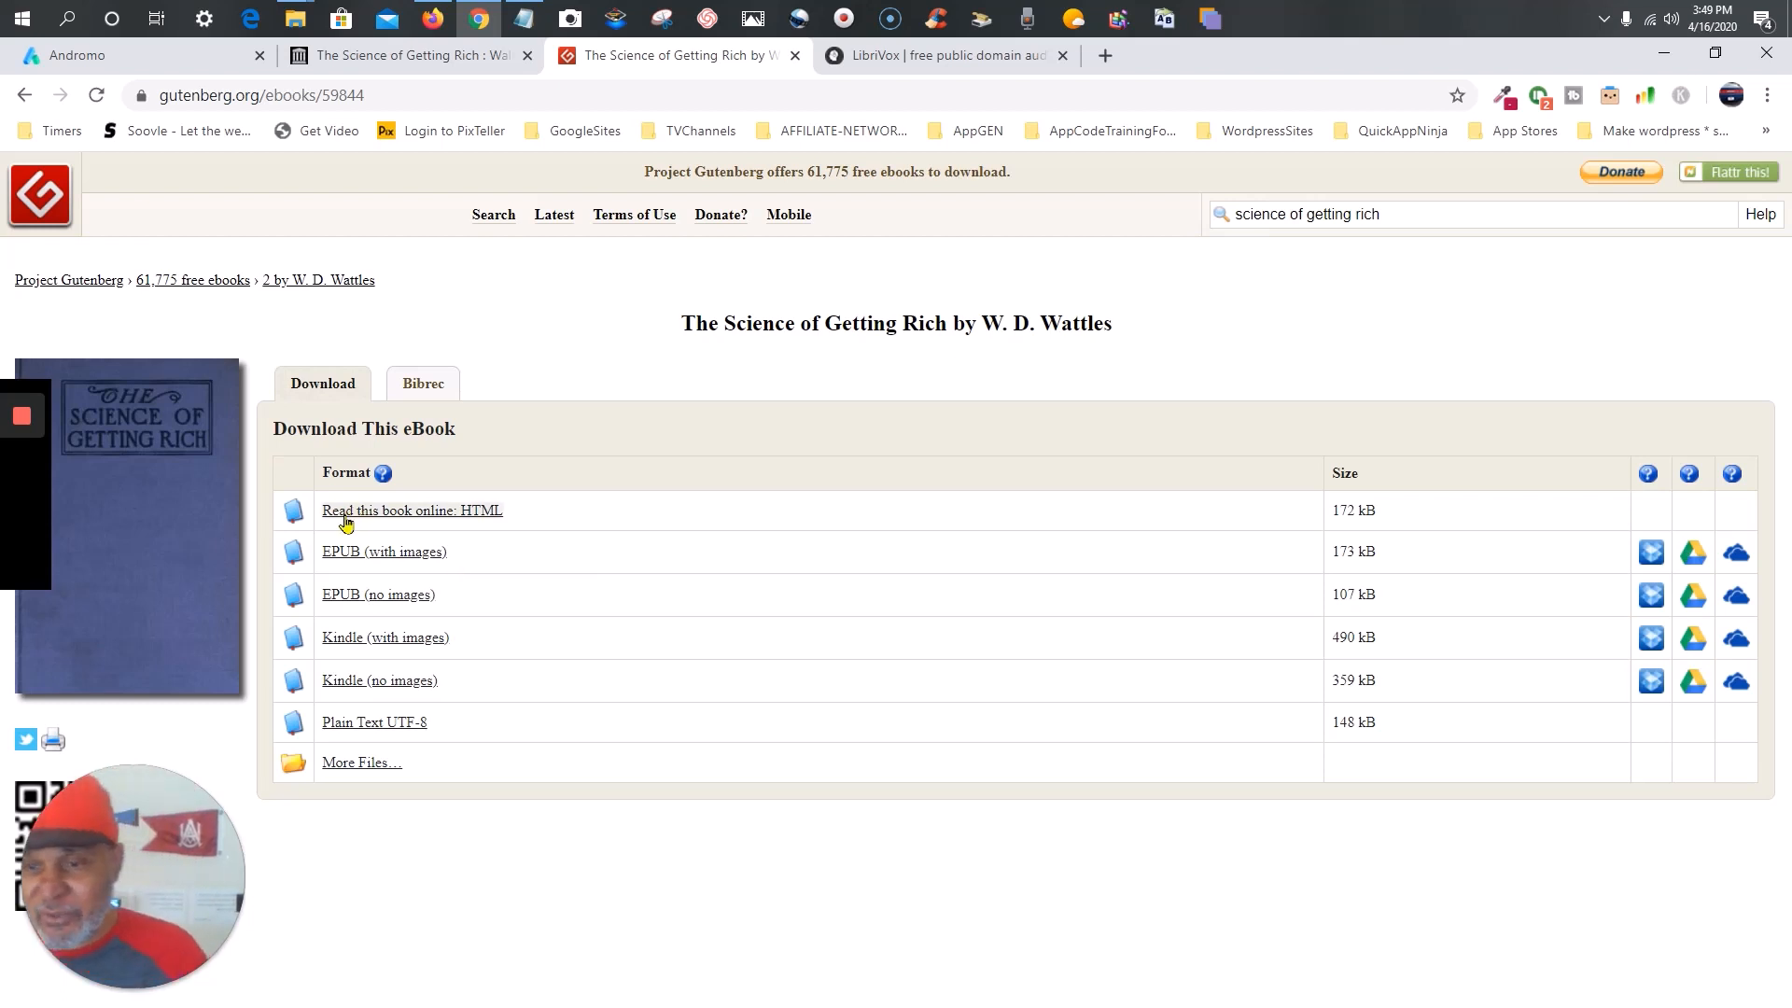
- View the online HTML version of The Science of Getting Rich and return to its download page
{"action": "left_click", "coordinate": [449, 520]}
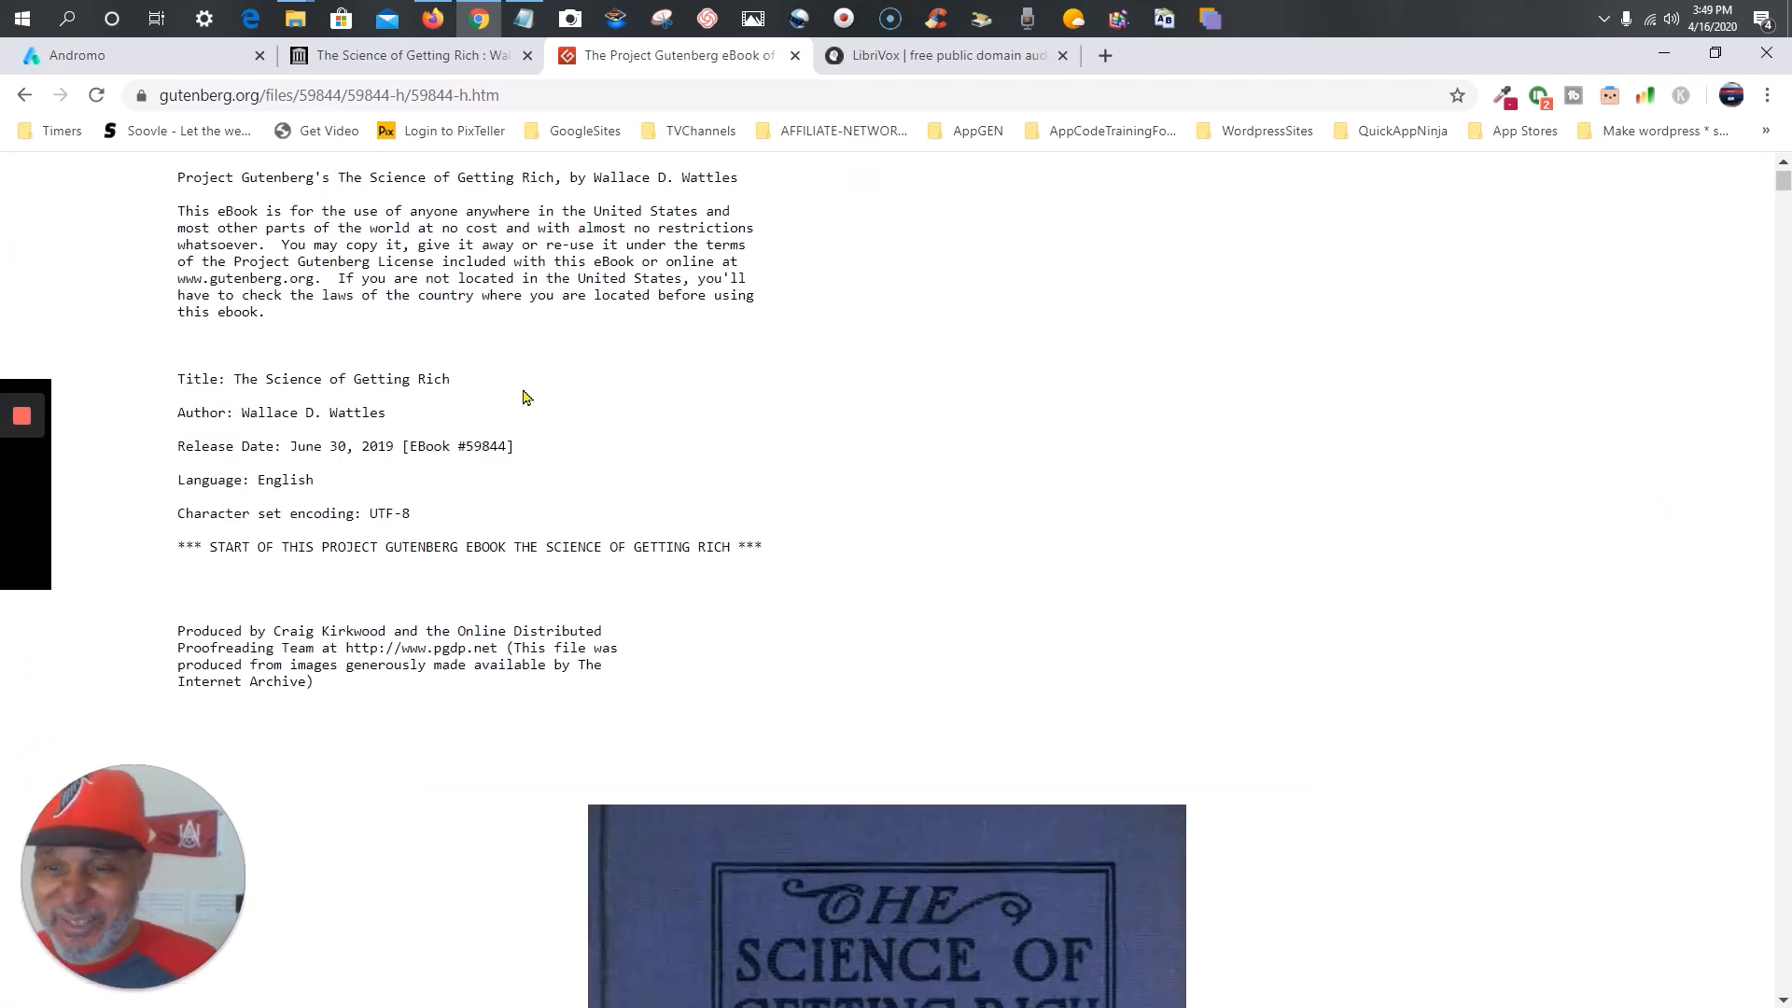
{"action": "scroll", "coordinate": [520, 396], "scroll_direction": "down", "scroll_amount": 3}
{"action": "scroll", "coordinate": [524, 397], "scroll_direction": "up", "scroll_amount": 3}
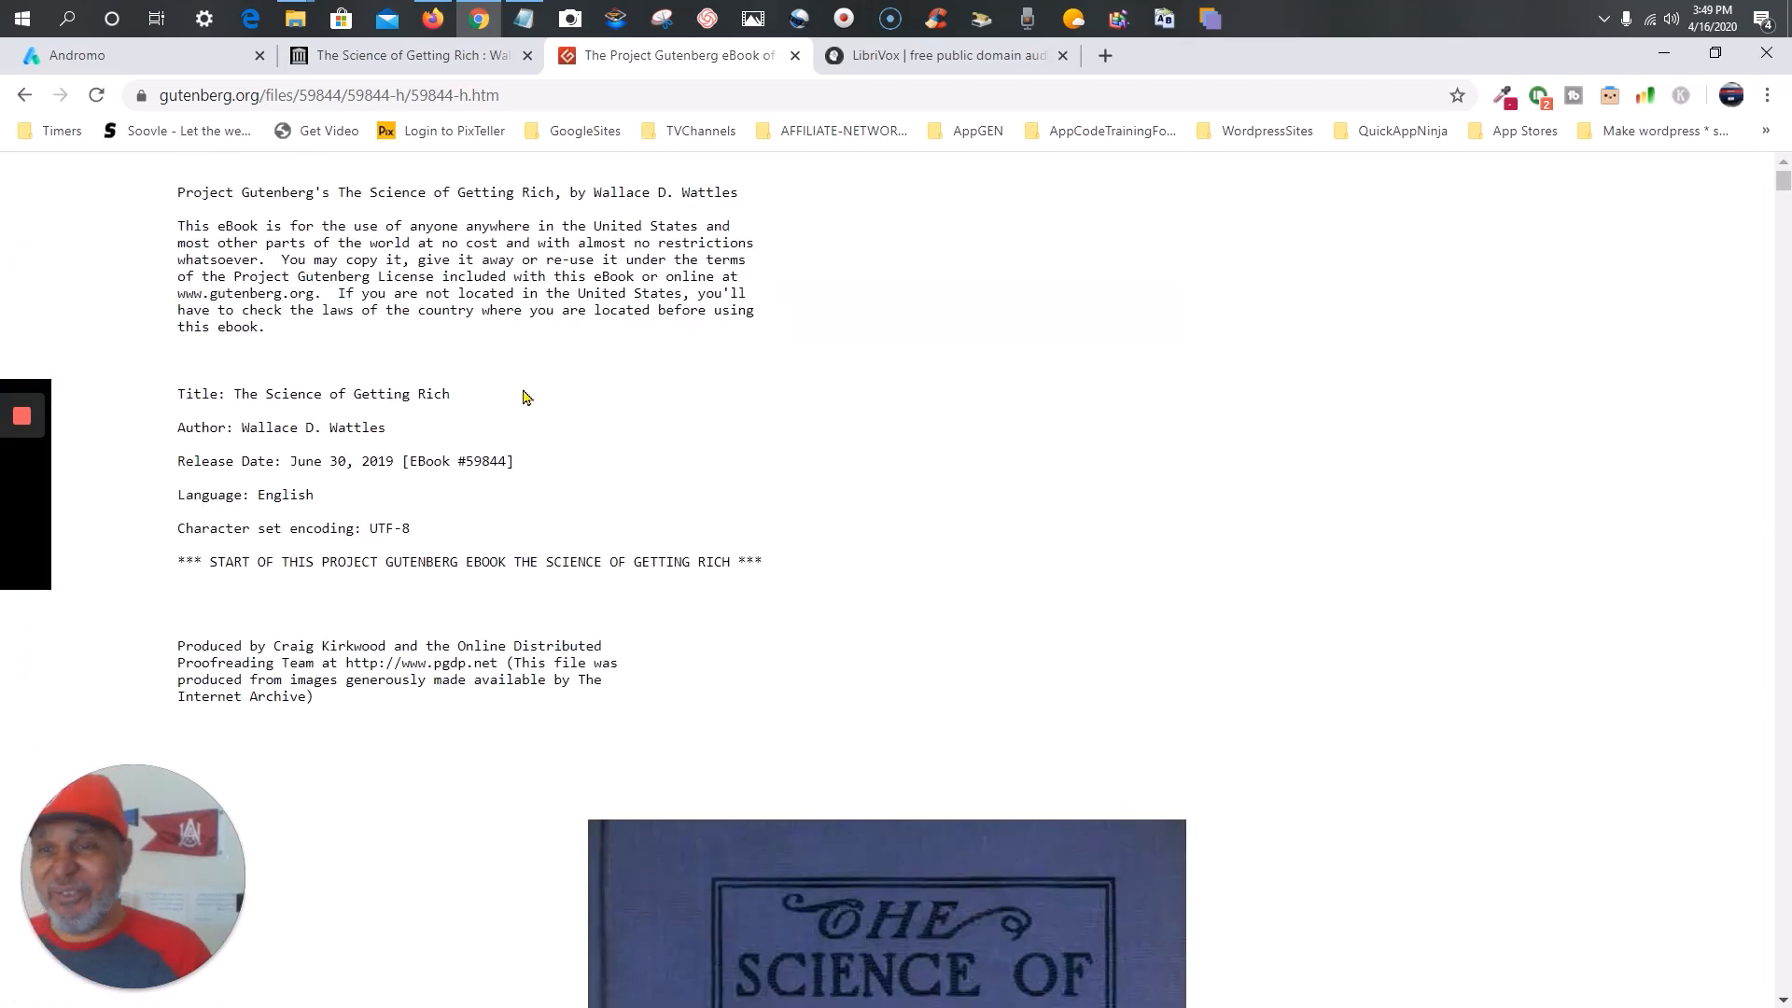
{"action": "left_click", "coordinate": [24, 94]}
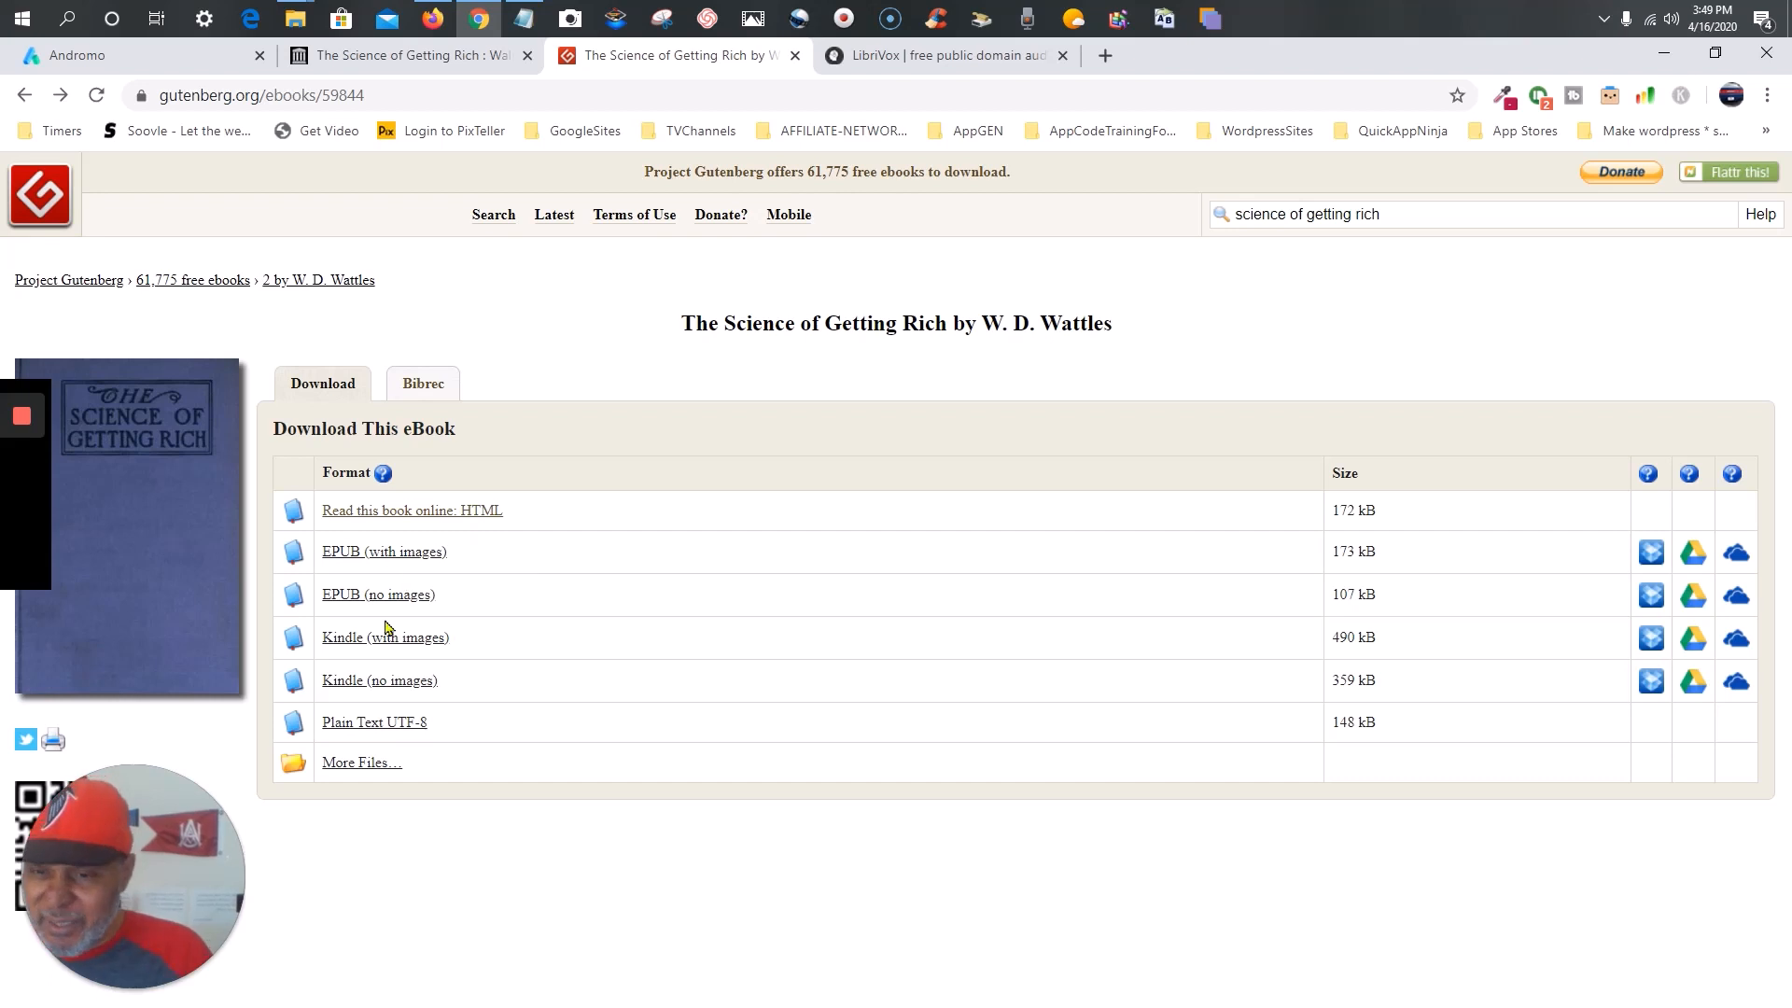
- Review 59844-0.txt among the book's additional files and return to the file index, dismissing the save of 59844-0.zip
{"action": "left_click", "coordinate": [363, 763]}
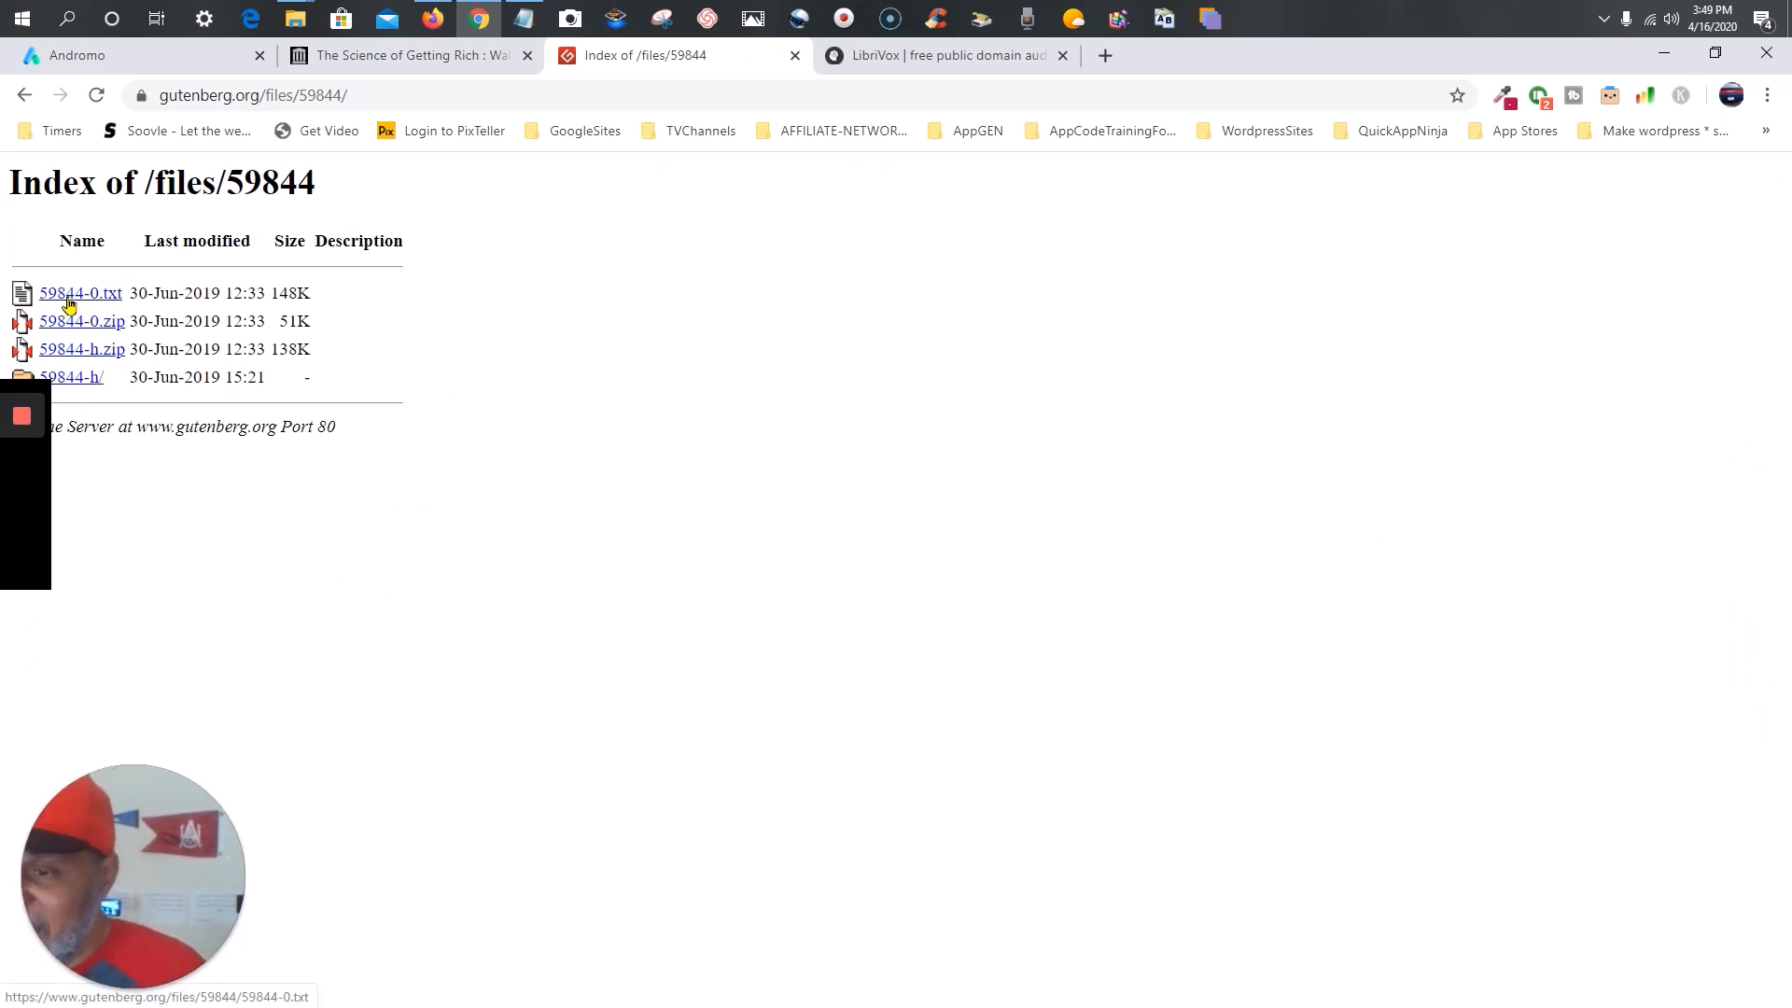
{"action": "left_click", "coordinate": [68, 303]}
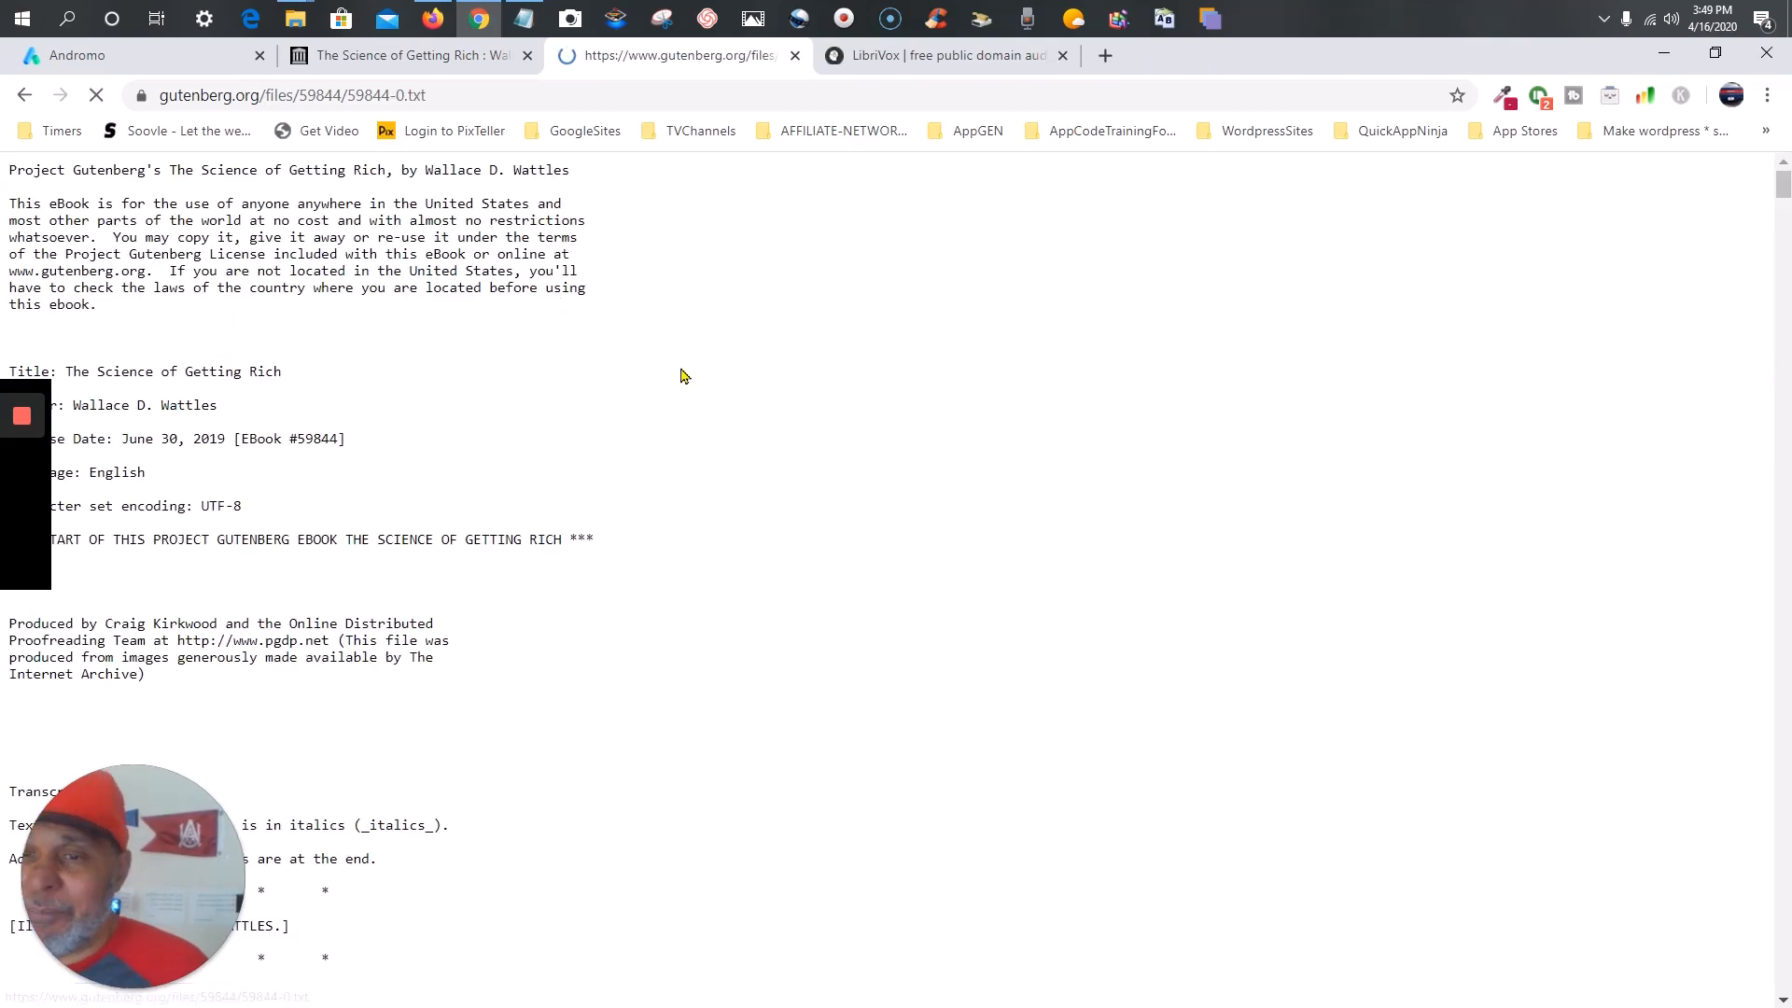
{"action": "scroll", "coordinate": [588, 420], "scroll_direction": "down", "scroll_amount": 10}
{"action": "scroll", "coordinate": [588, 423], "scroll_direction": "down", "scroll_amount": 20}
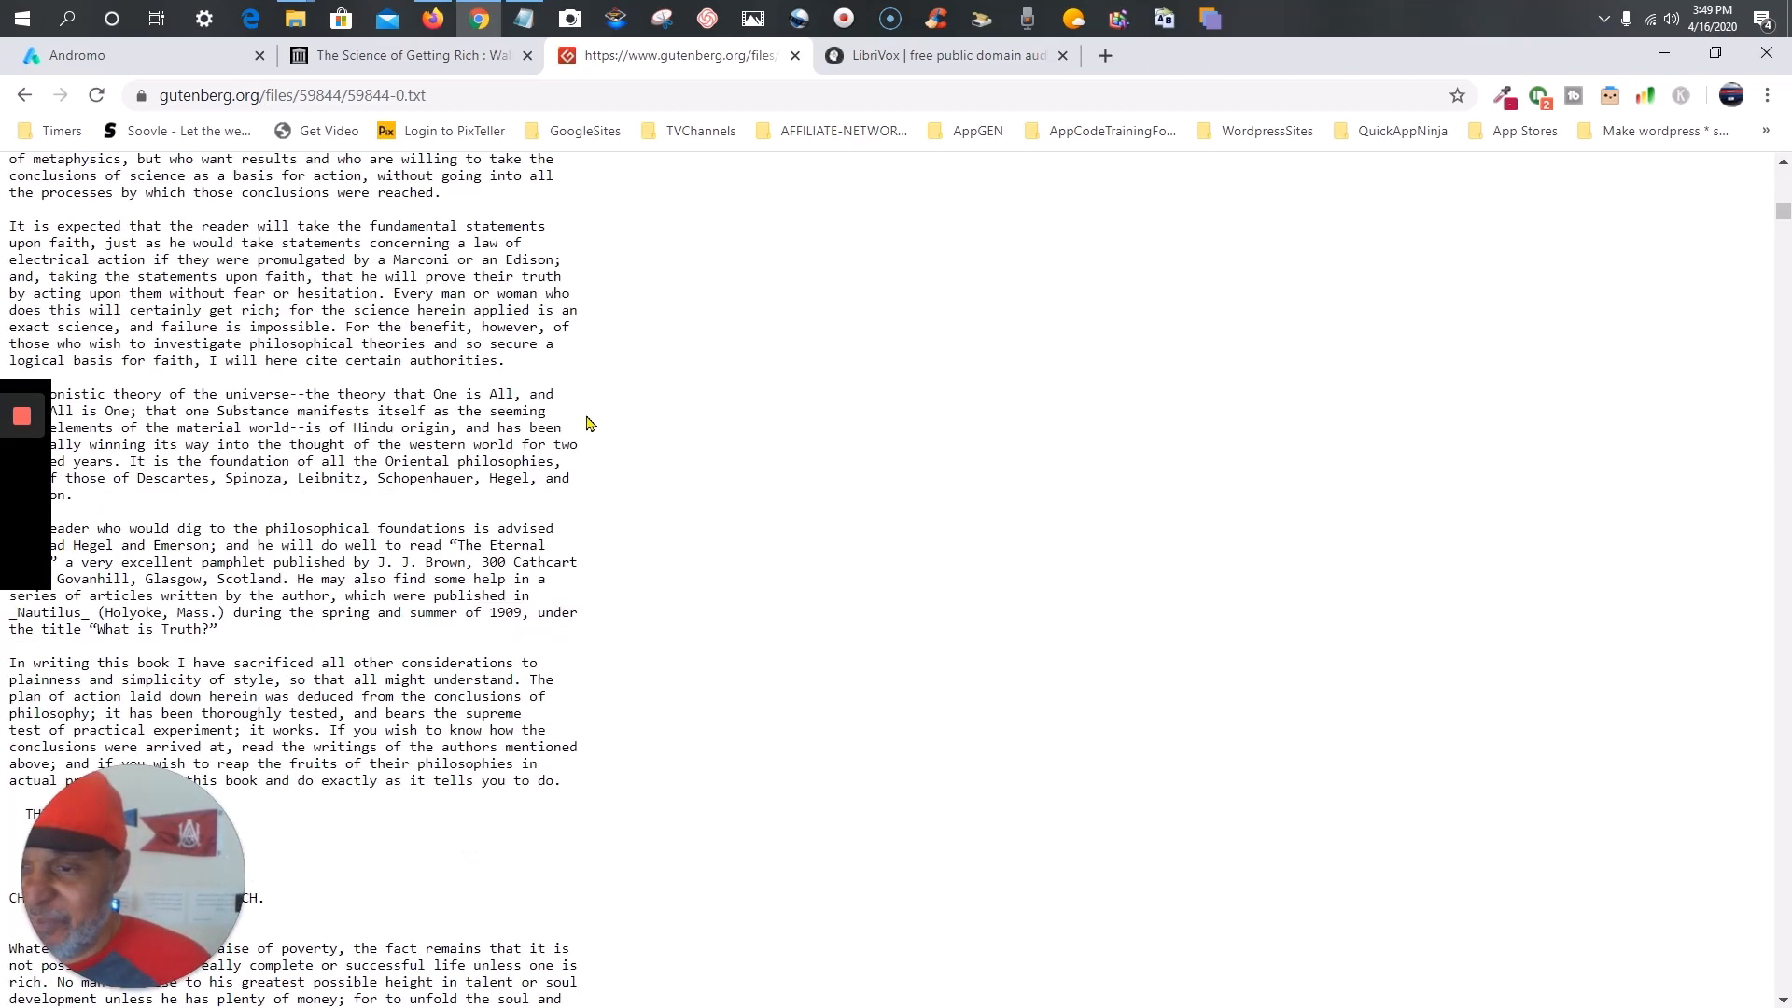
{"action": "scroll", "coordinate": [588, 424], "scroll_direction": "up", "scroll_amount": 12}
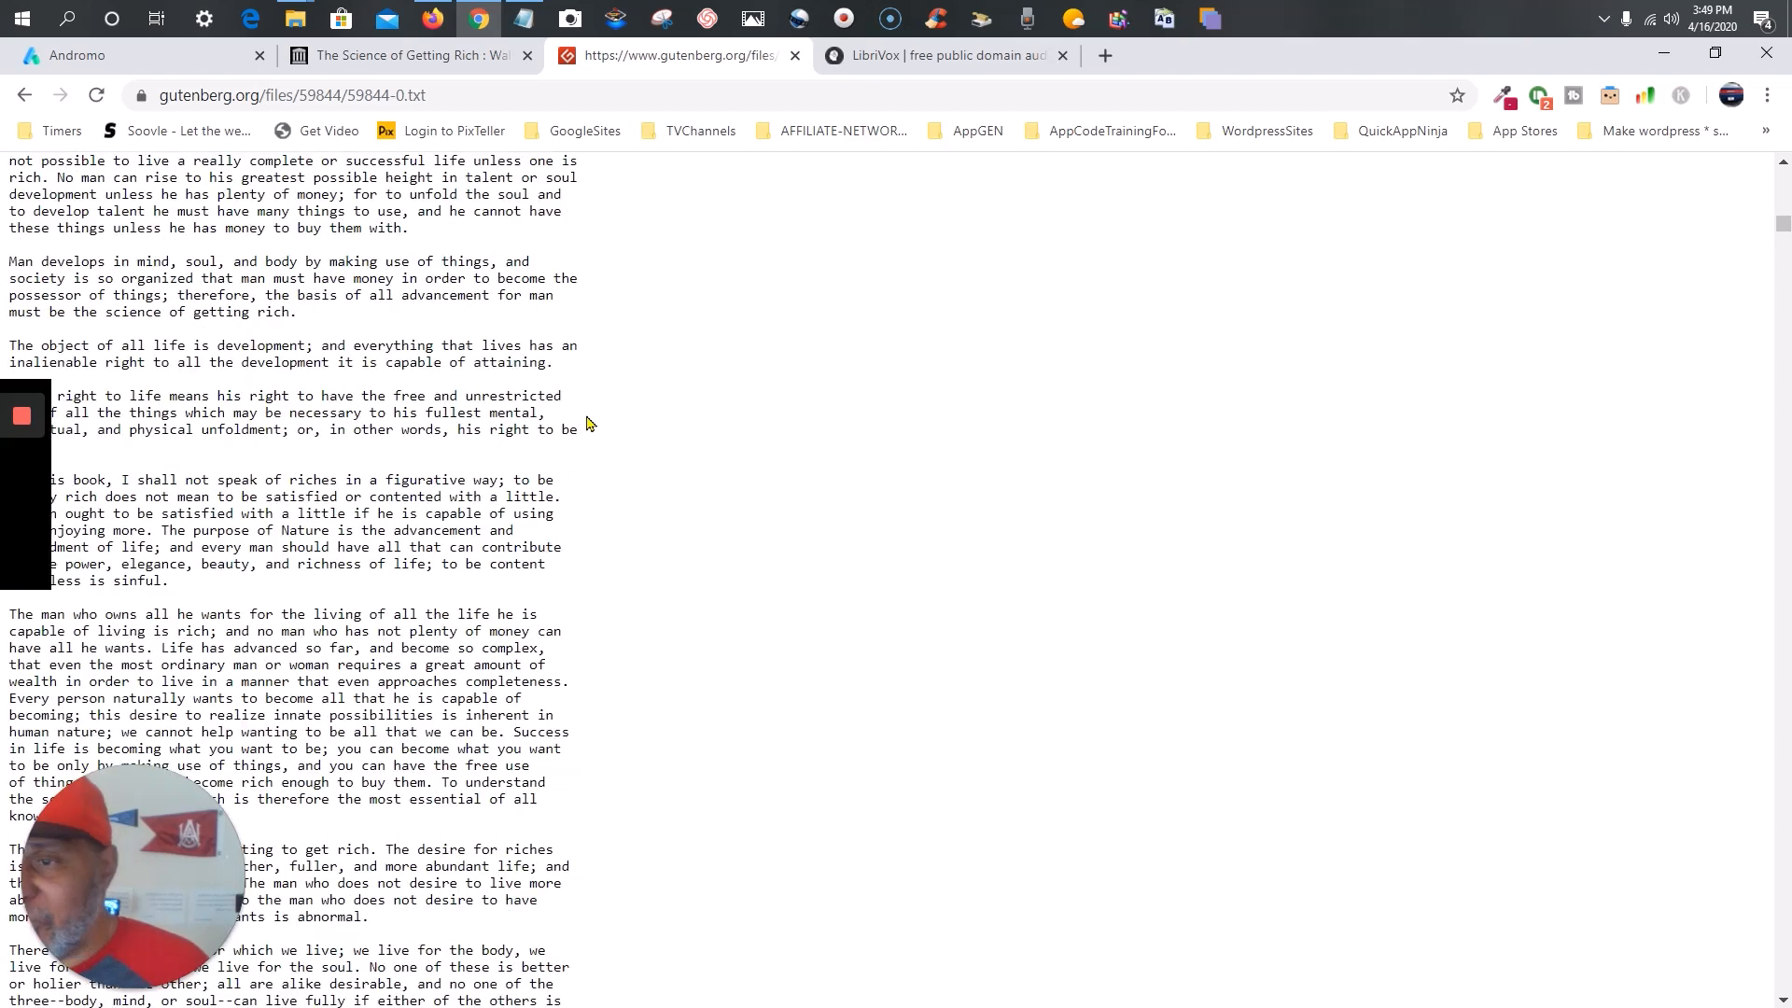
{"action": "left_click", "coordinate": [24, 96]}
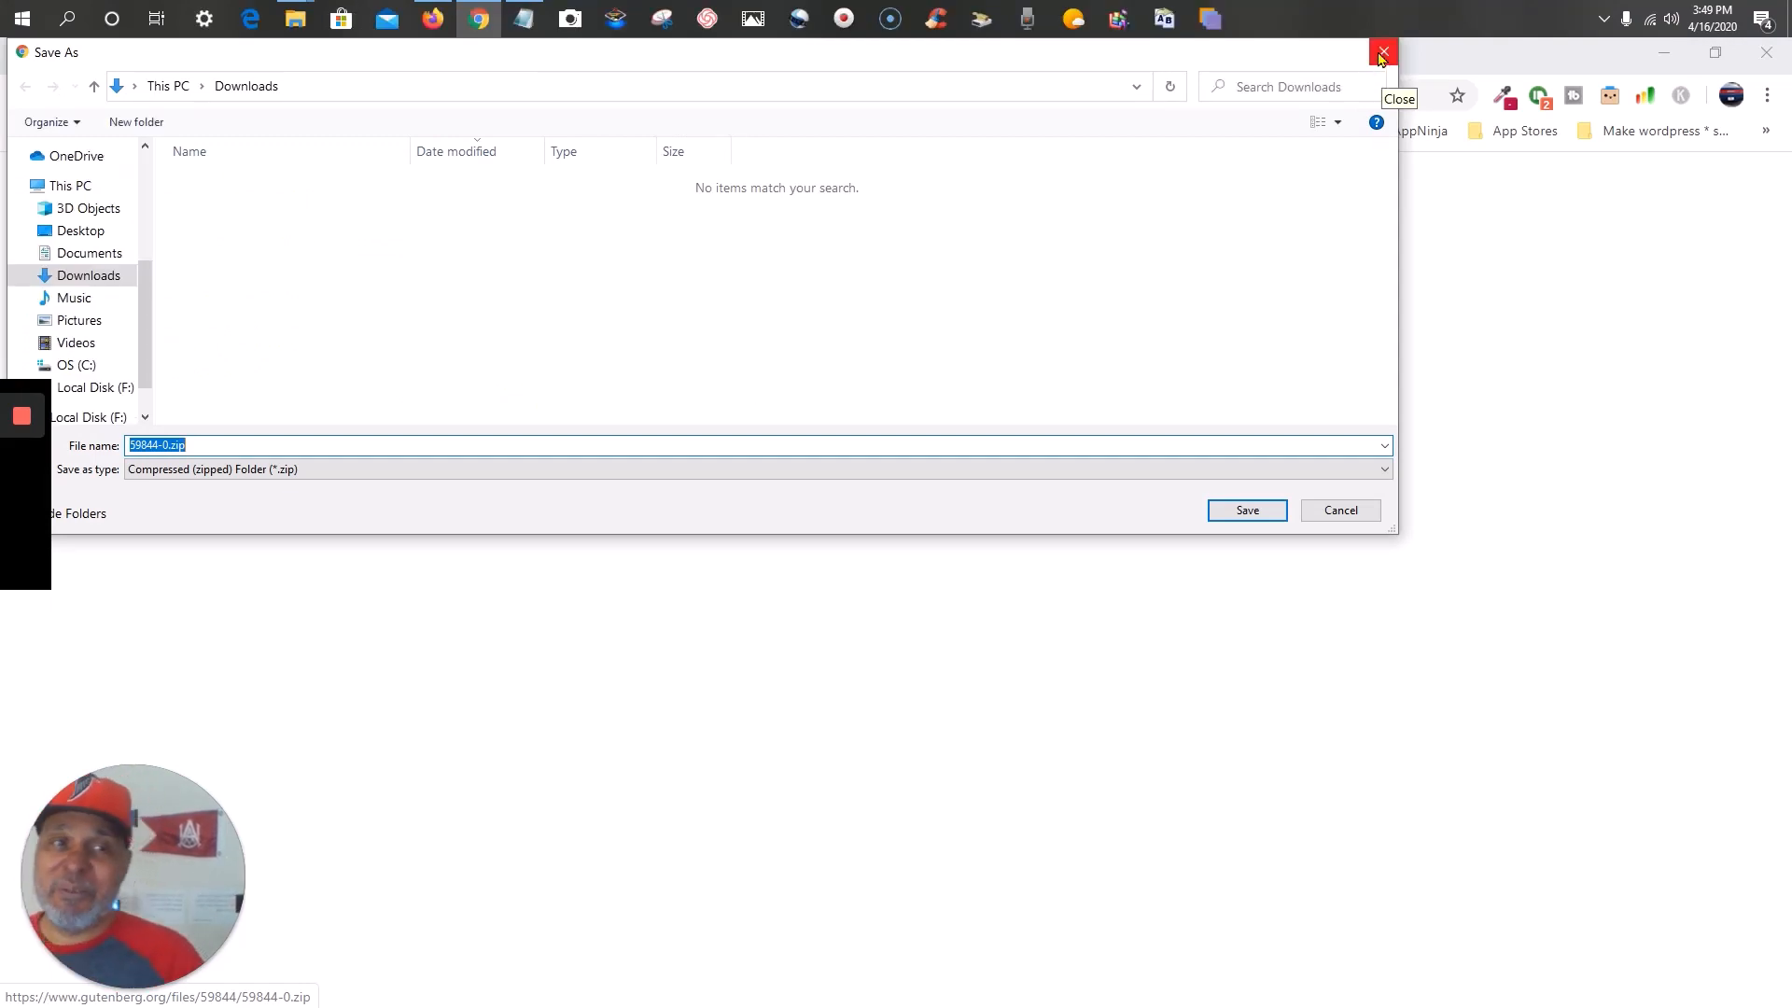
{"action": "left_click", "coordinate": [1381, 56]}
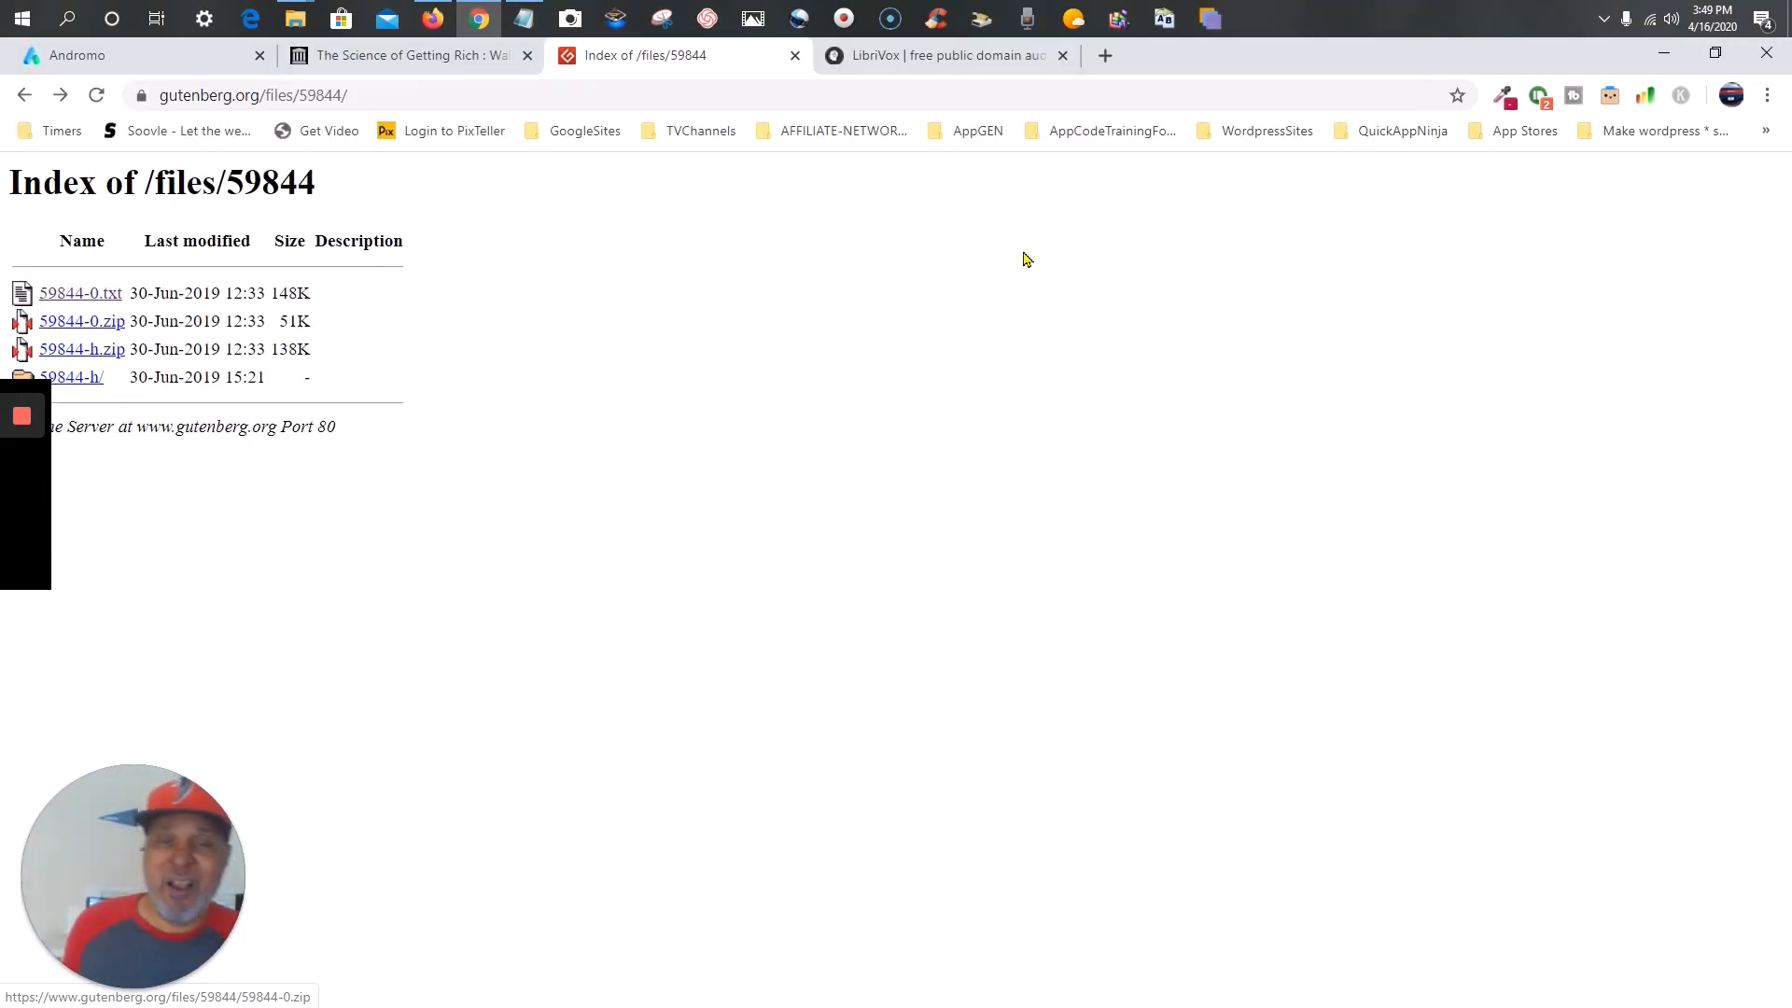
- Open the LibriVox audiobook catalog and look through its author listing
{"action": "left_click", "coordinate": [940, 67]}
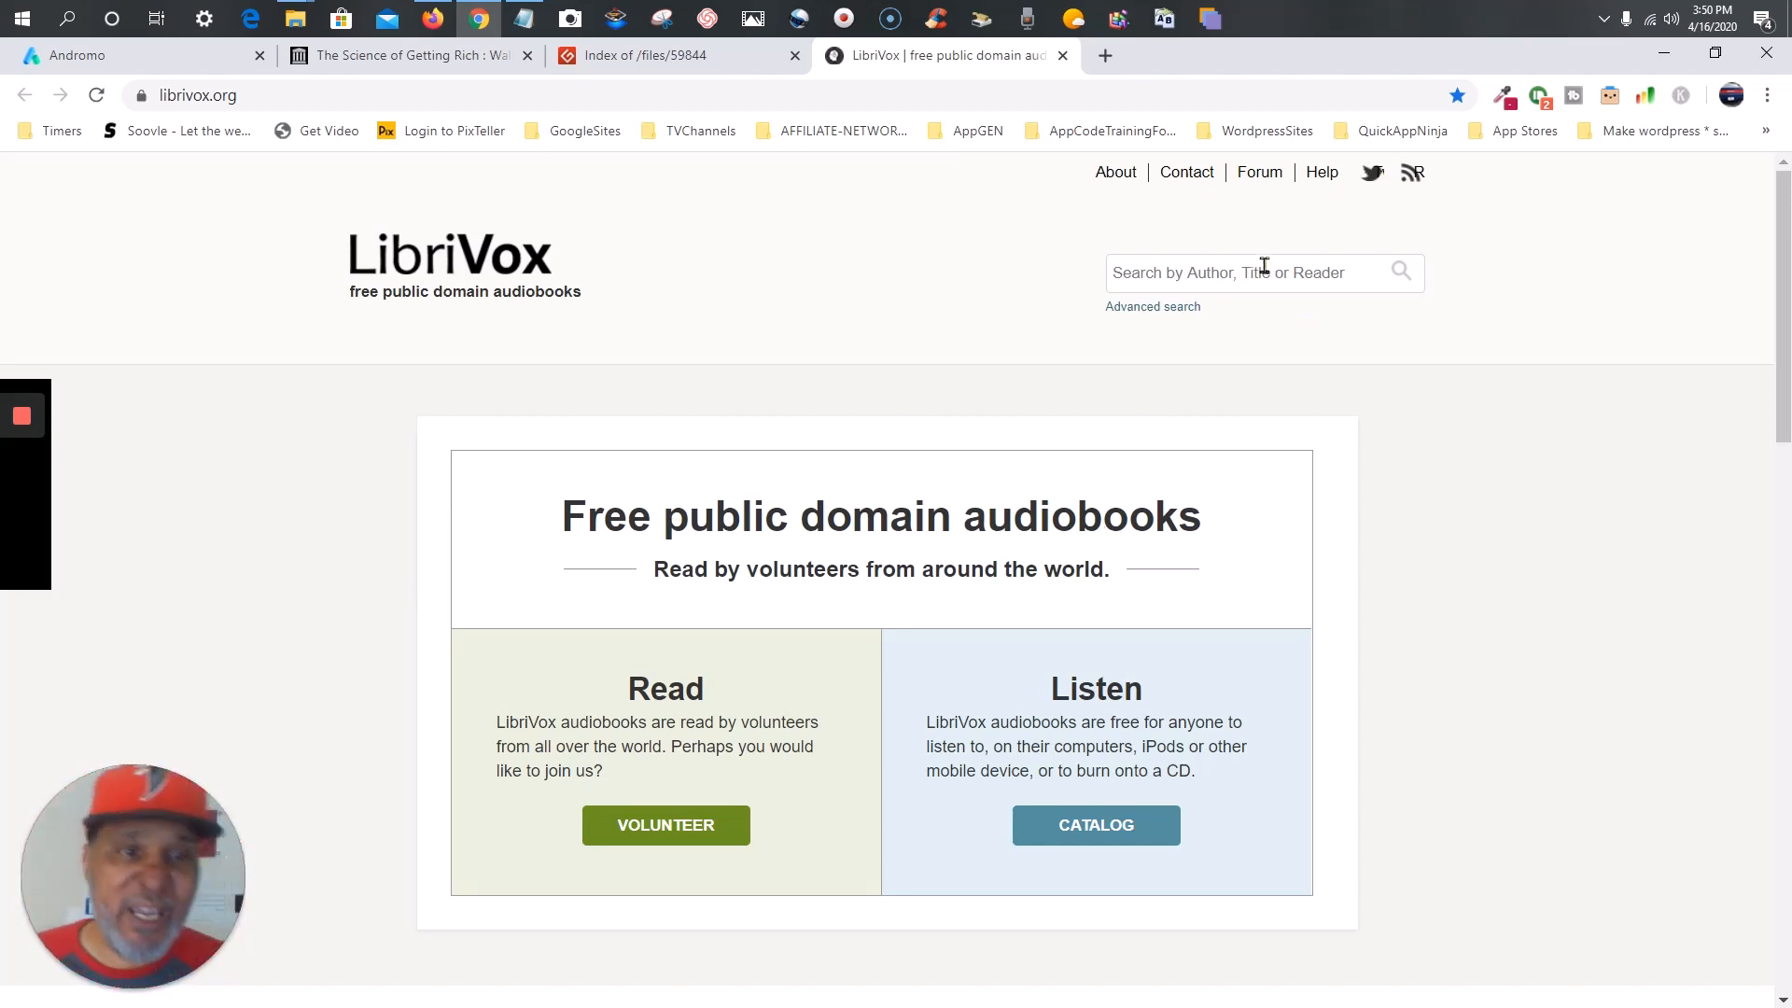
{"action": "left_click", "coordinate": [1099, 833]}
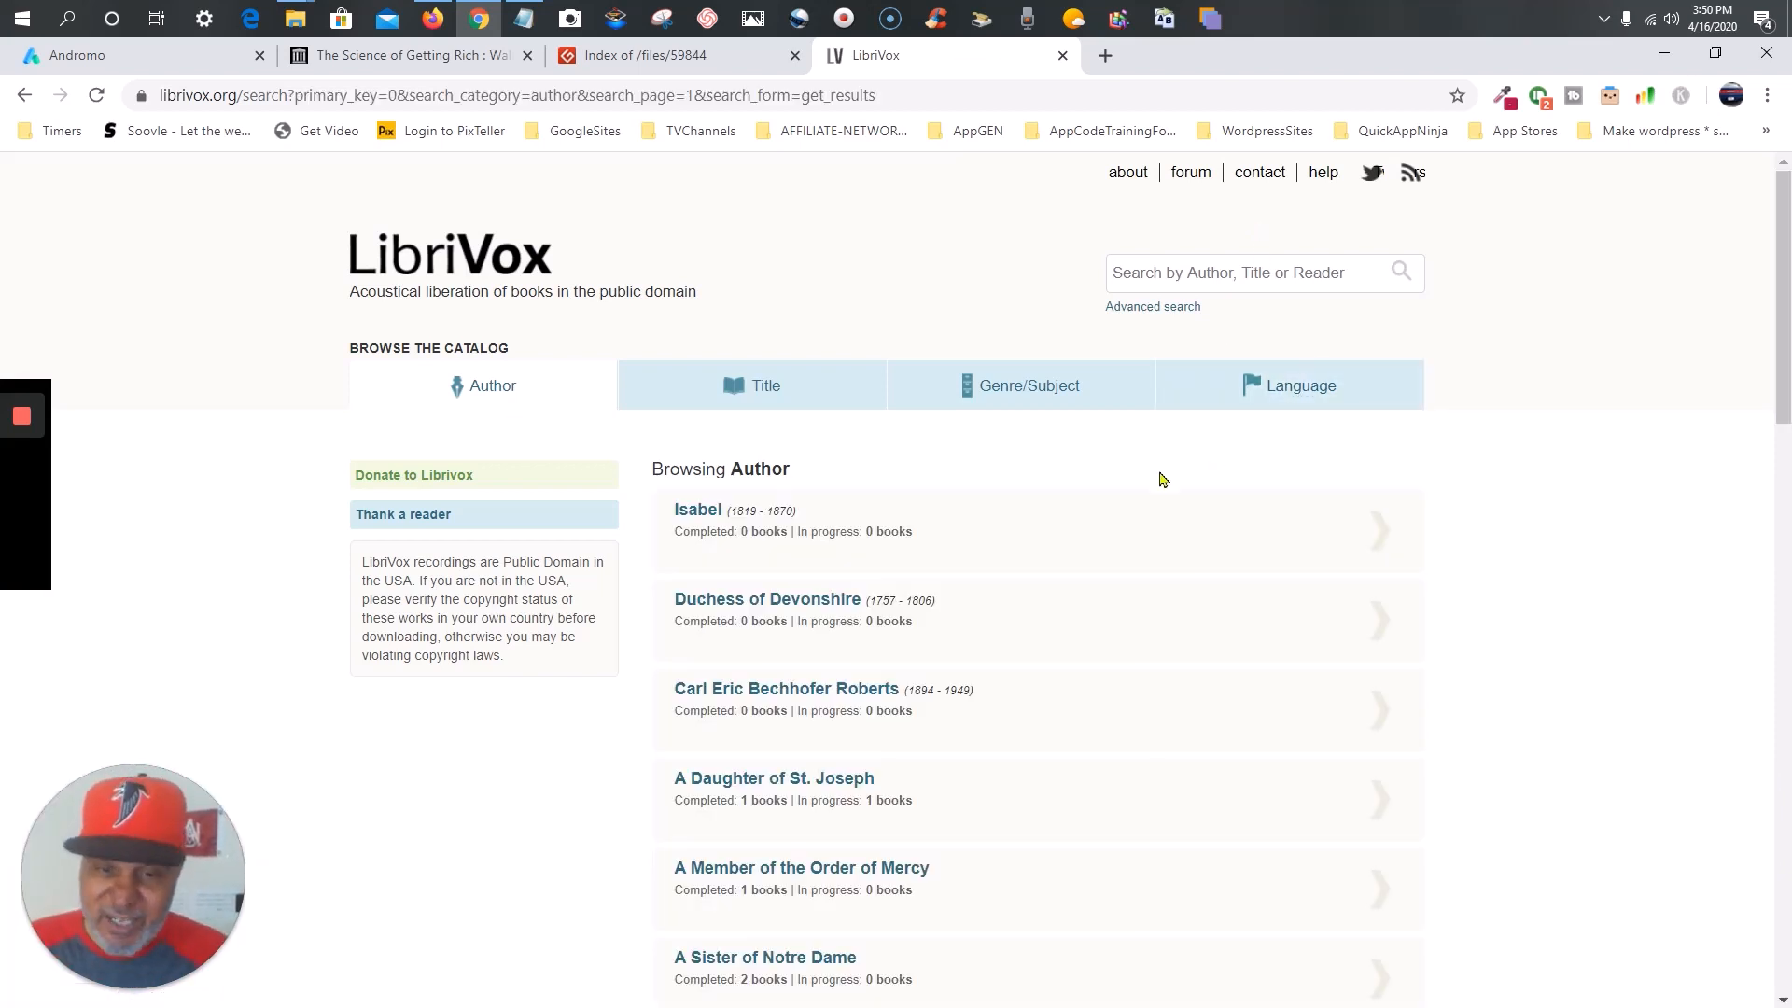
{"action": "scroll", "coordinate": [1069, 528], "scroll_direction": "down", "scroll_amount": 8}
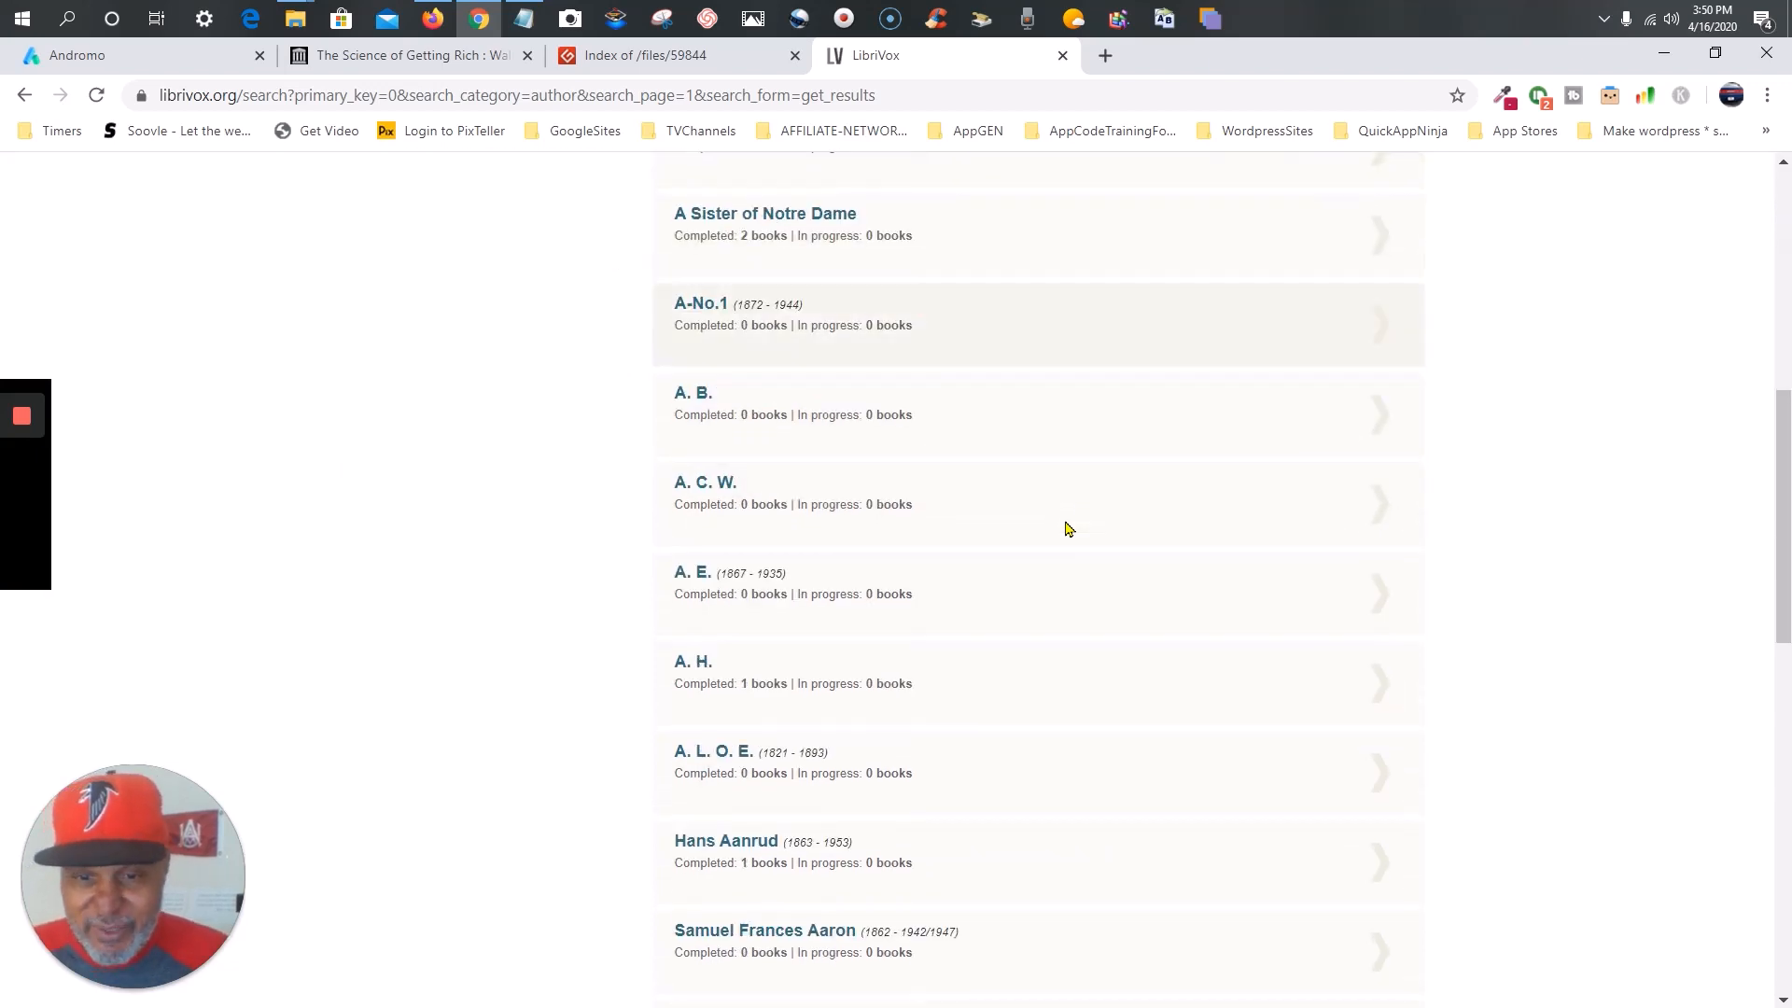
{"action": "scroll", "coordinate": [1069, 528], "scroll_direction": "down", "scroll_amount": 2}
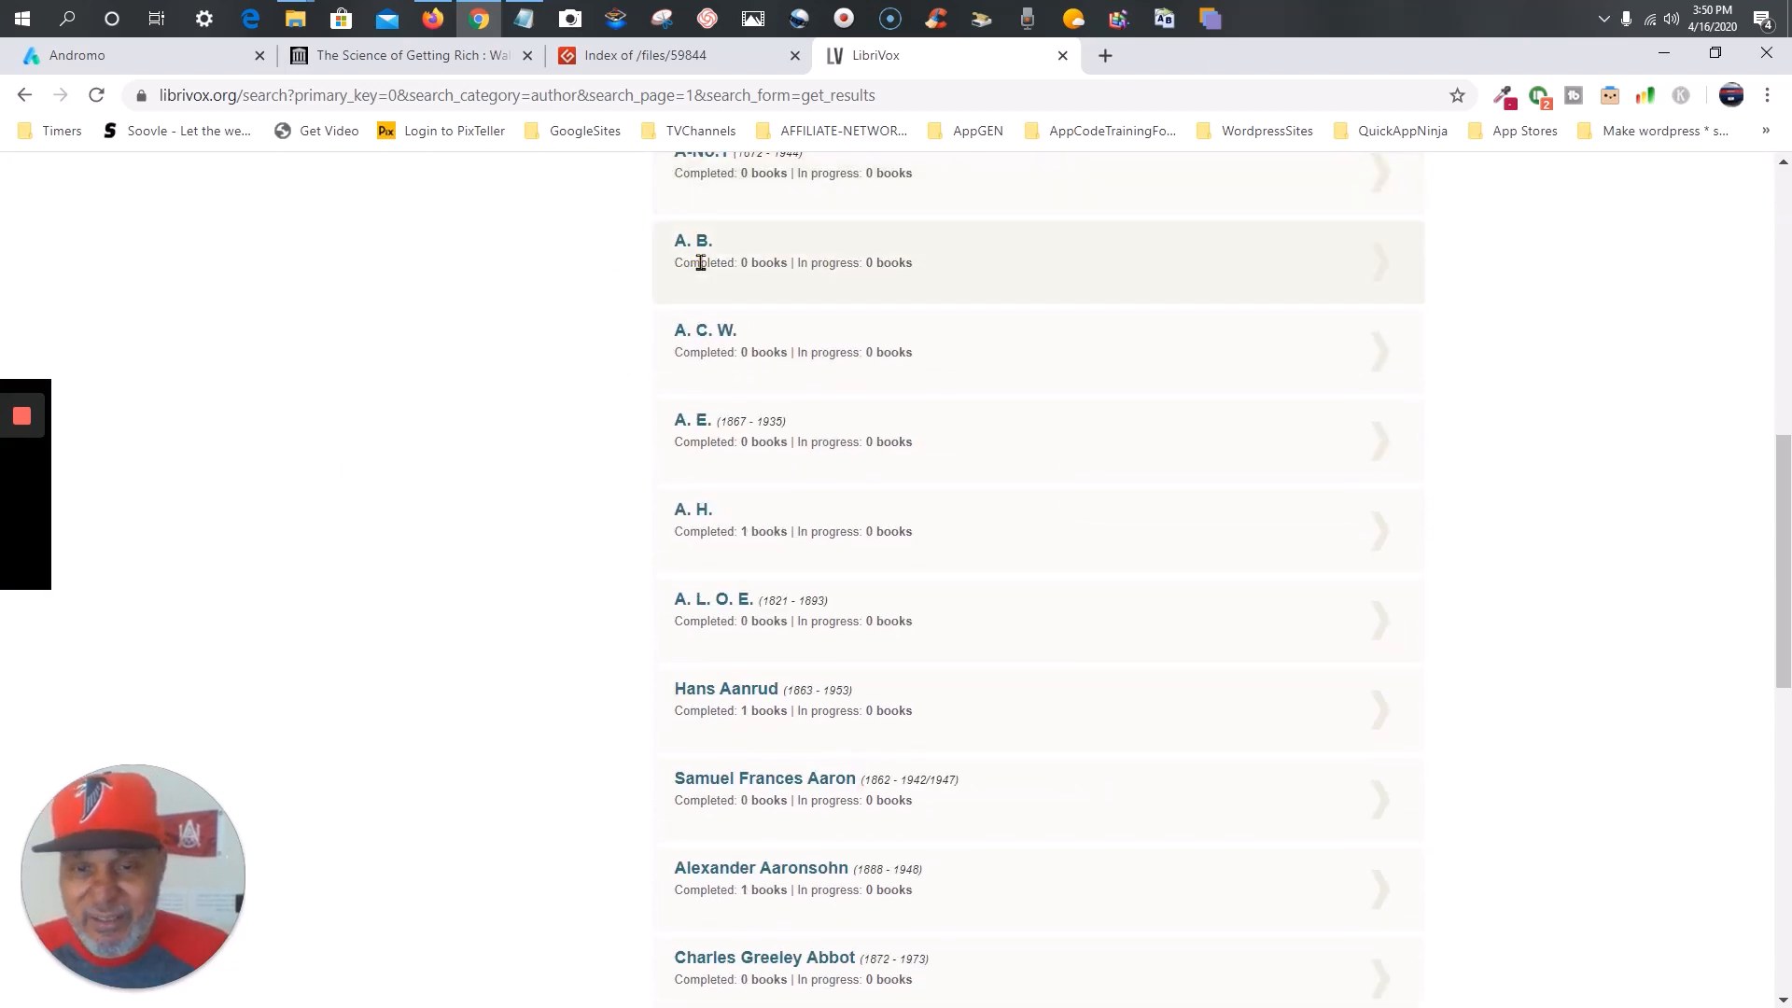
{"action": "scroll", "coordinate": [762, 677], "scroll_direction": "down", "scroll_amount": 5}
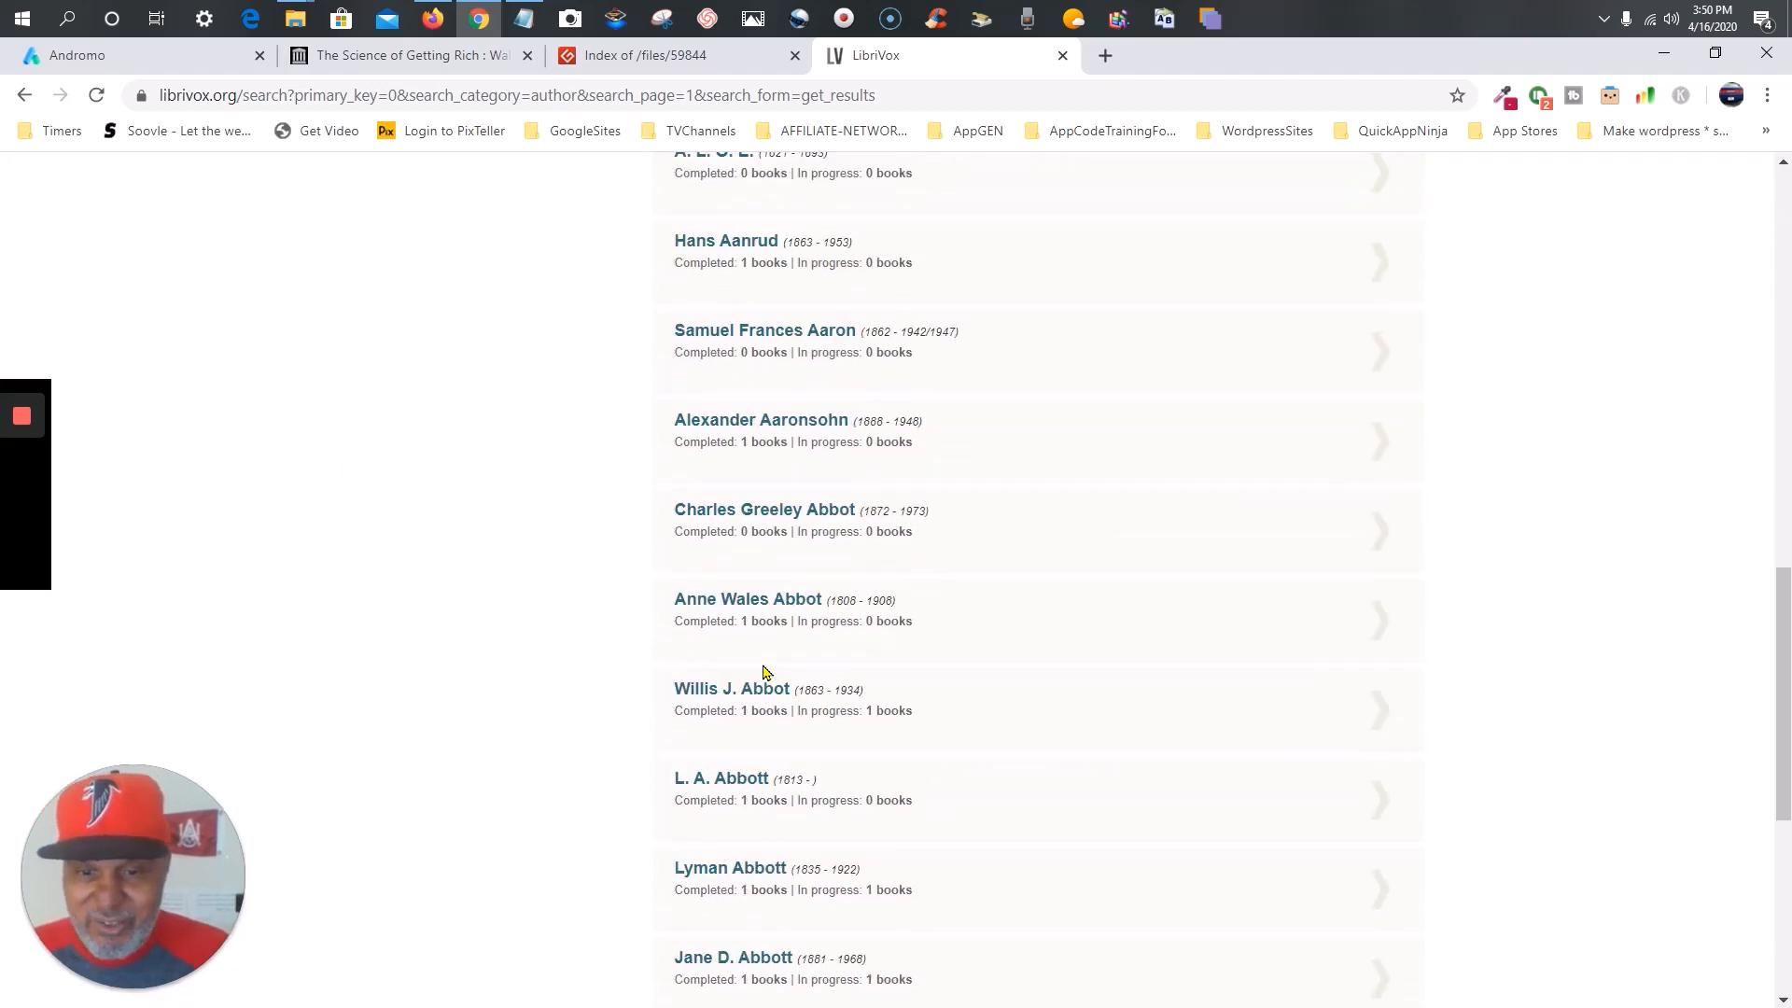
{"action": "scroll", "coordinate": [761, 672], "scroll_direction": "down", "scroll_amount": 4}
{"action": "scroll", "coordinate": [761, 672], "scroll_direction": "up", "scroll_amount": 20}
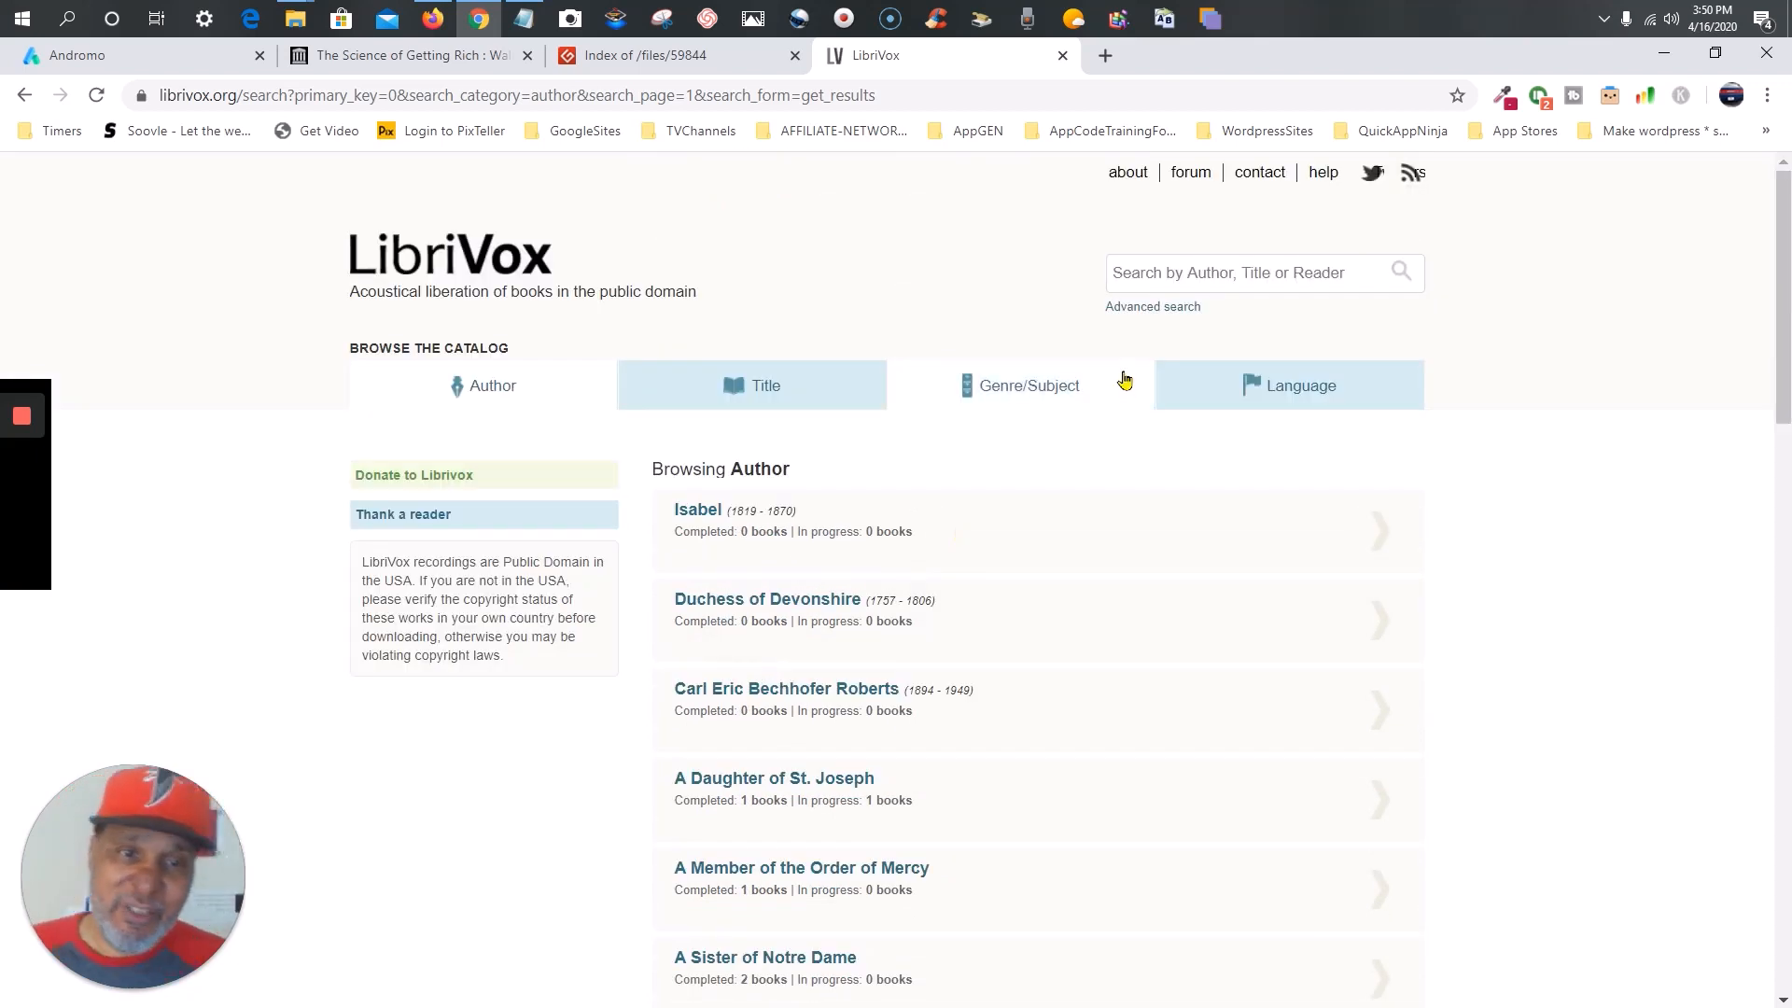
- Search LibriVox for "science of getting rich" and open the page of The Science of Getting Rich audiobook
{"action": "left_click", "coordinate": [1183, 272]}
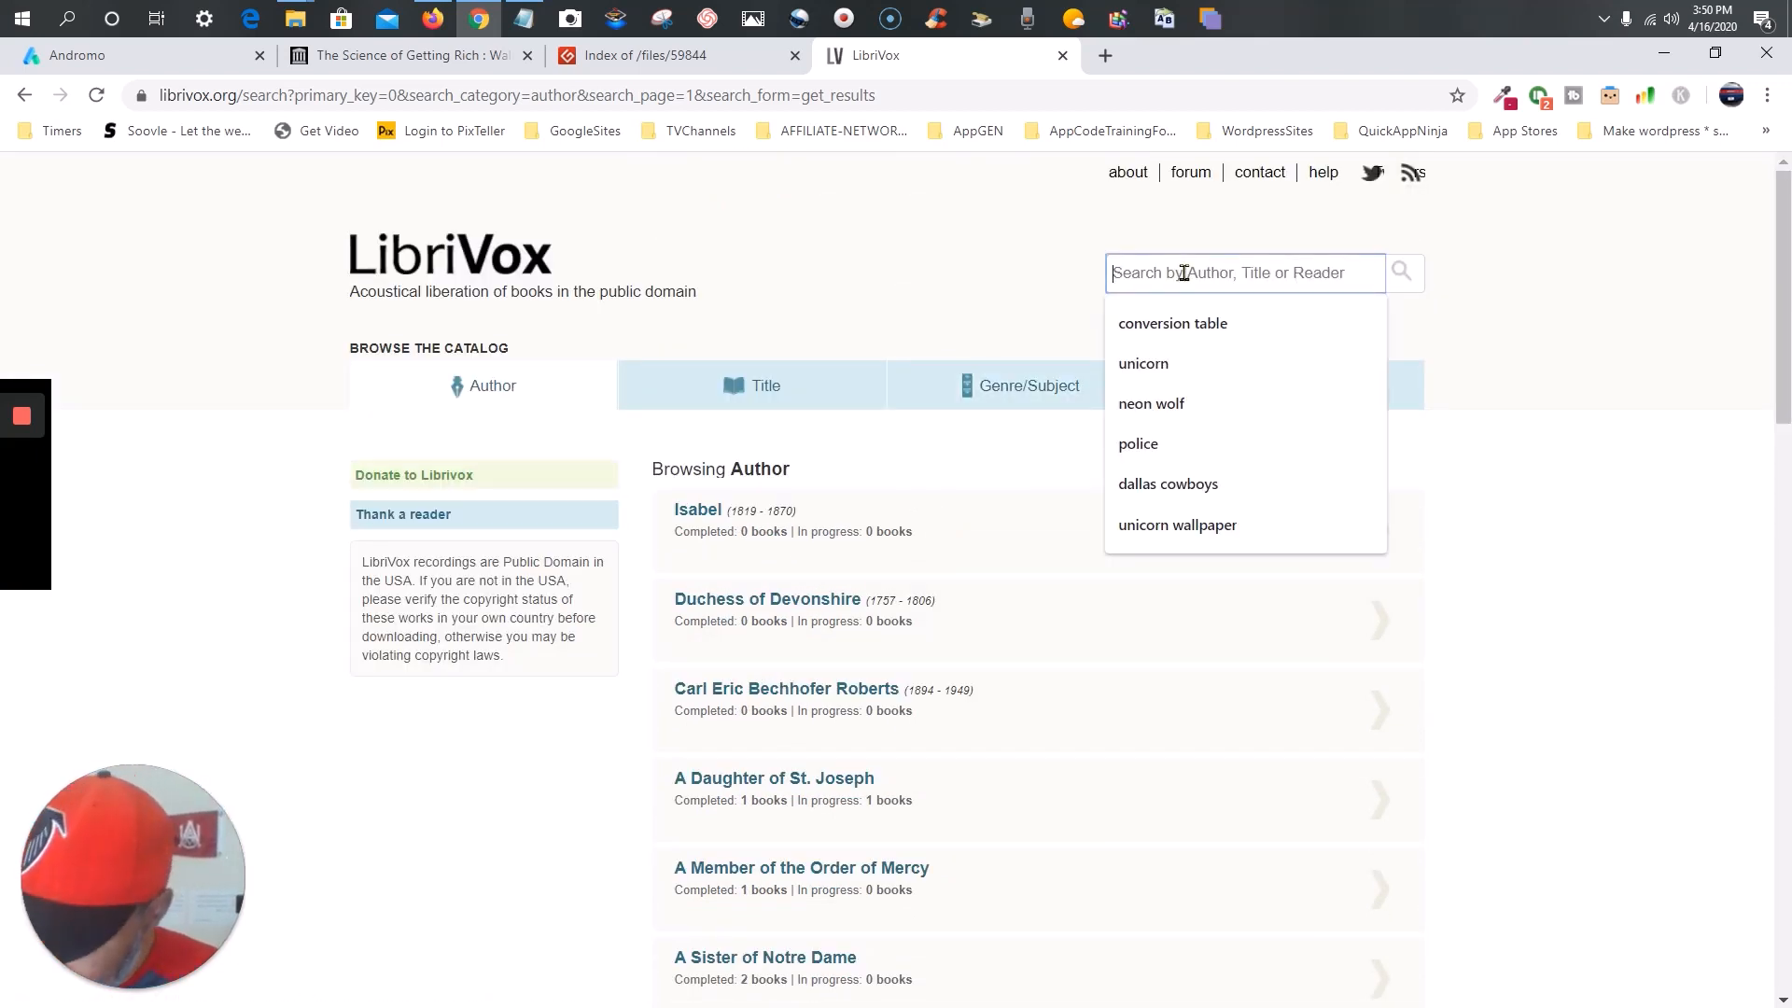
{"action": "type", "text": "science of getting rich"}
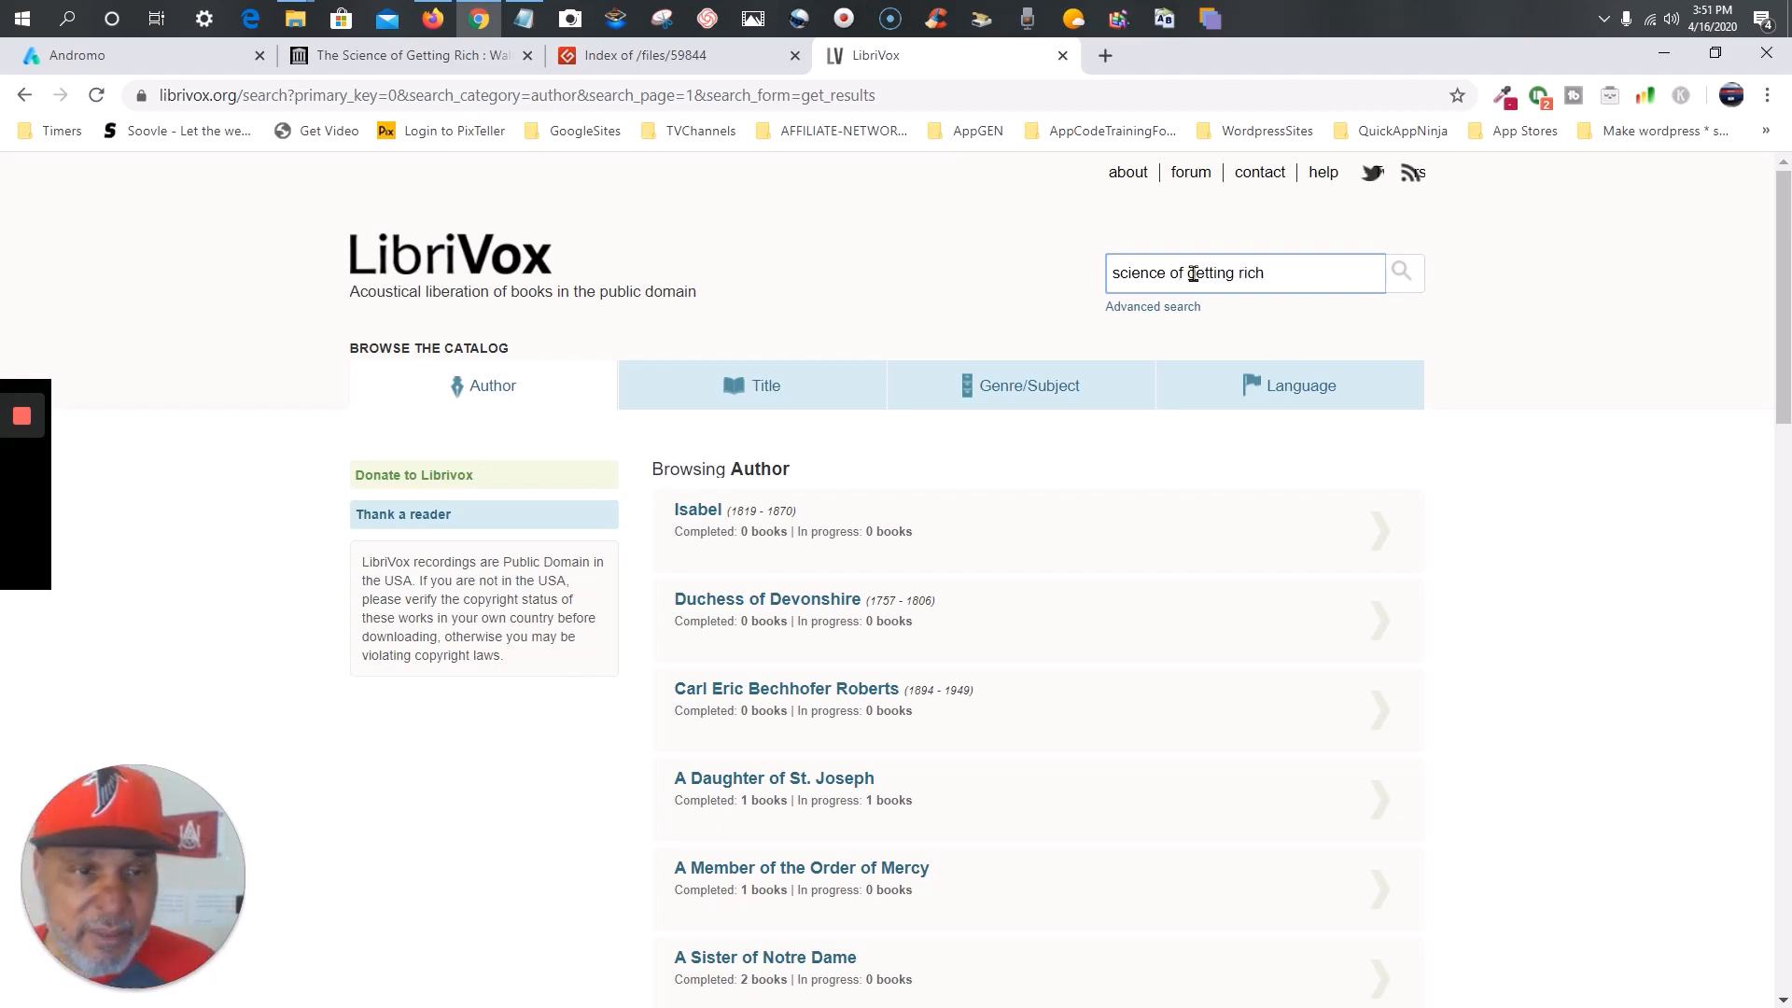
{"action": "left_click", "coordinate": [1403, 274]}
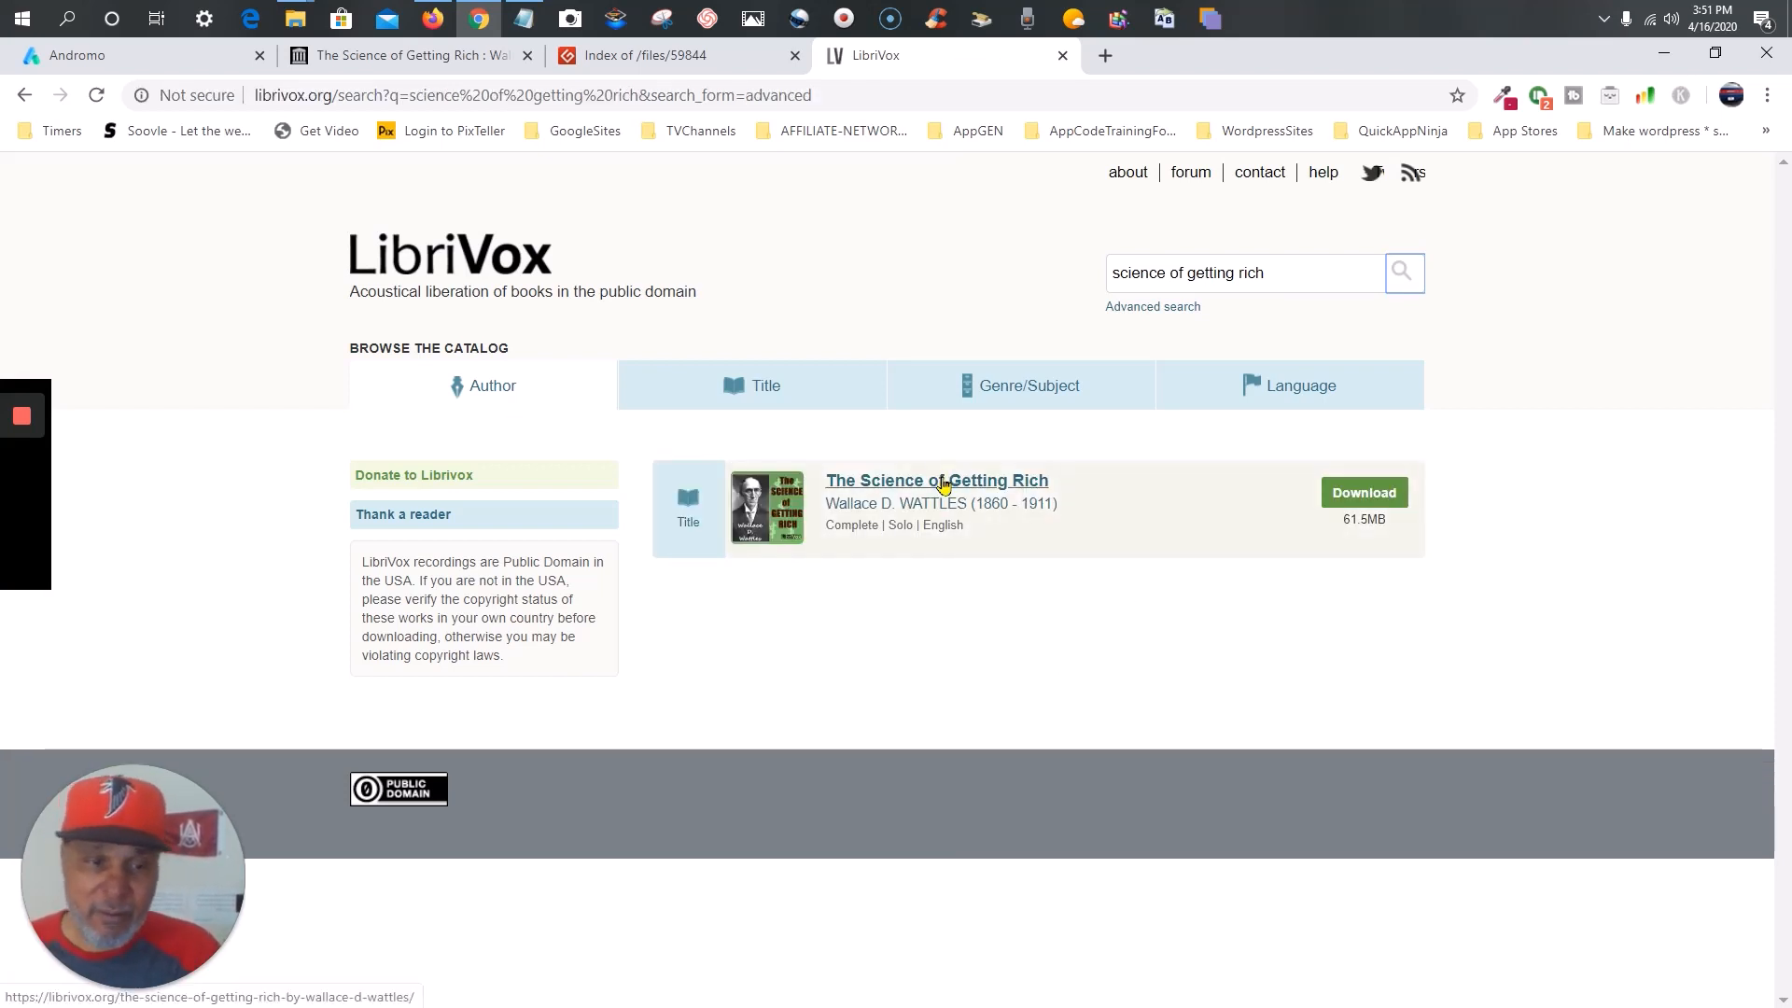
{"action": "left_click", "coordinate": [944, 483]}
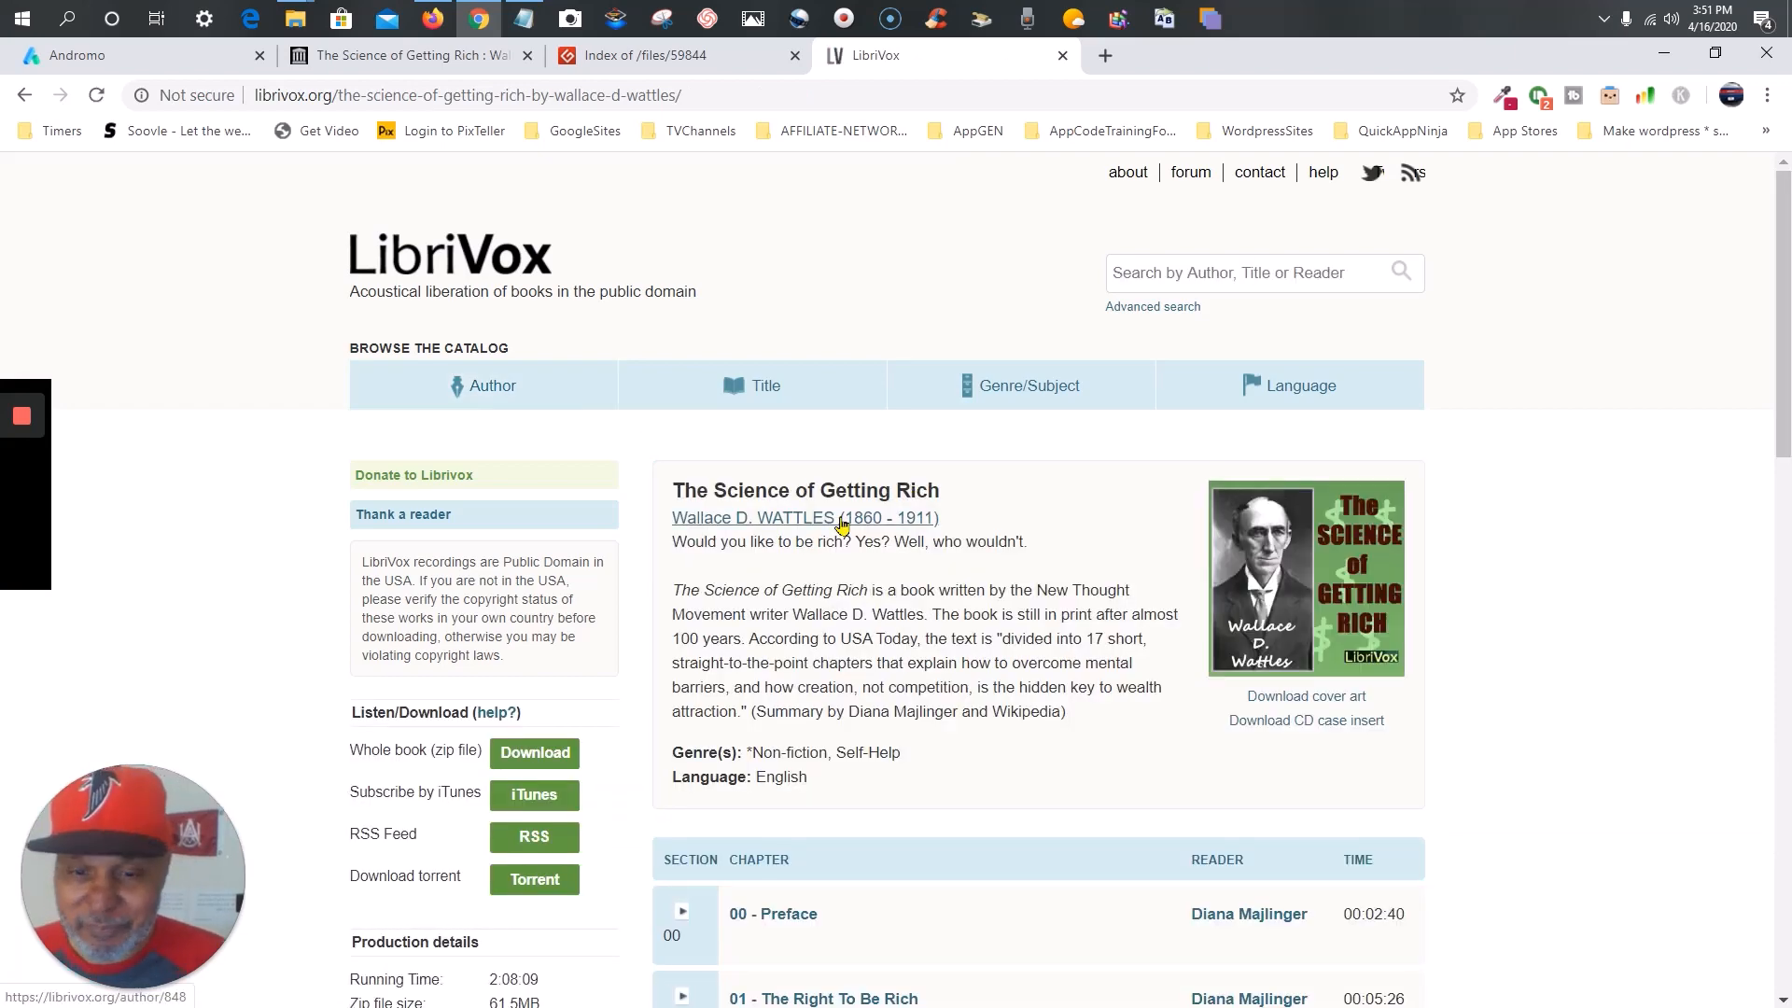
- Play the "00 - Preface" audio of The Science of Getting Rich, return to the audiobook page and review its chapter list
{"action": "scroll", "coordinate": [842, 524], "scroll_direction": "down", "scroll_amount": 2}
{"action": "scroll", "coordinate": [842, 524], "scroll_direction": "down", "scroll_amount": 3}
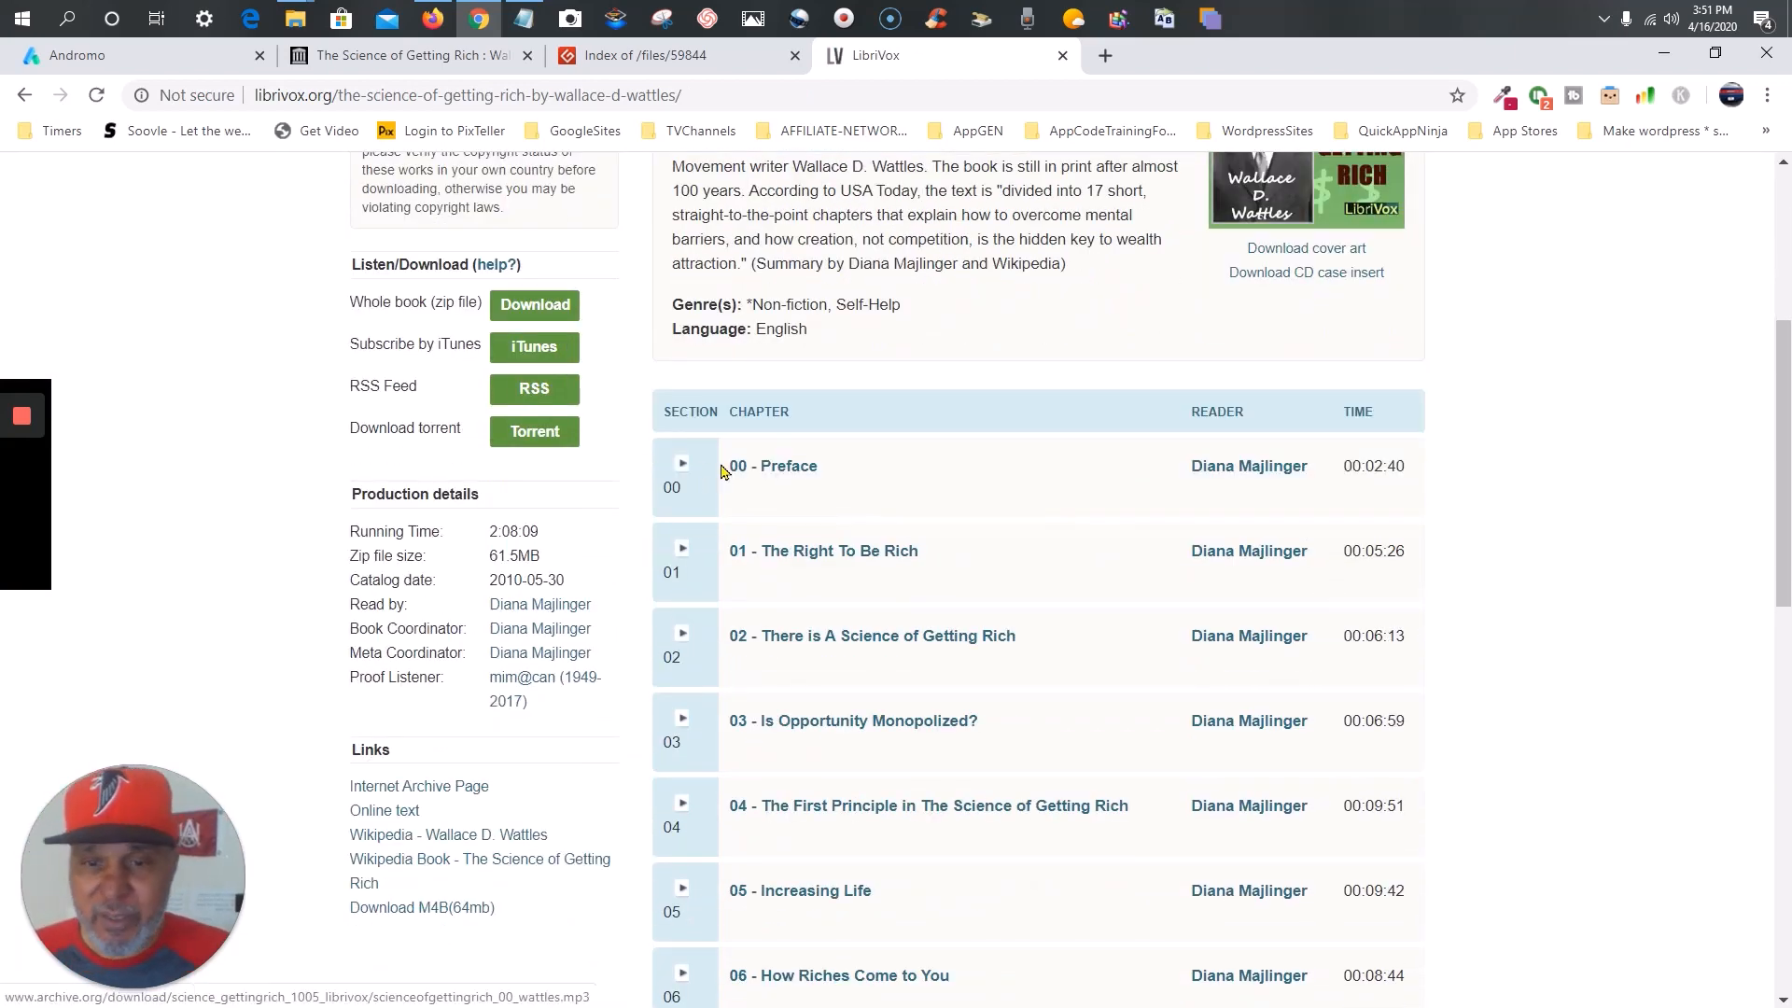
{"action": "left_click", "coordinate": [684, 465]}
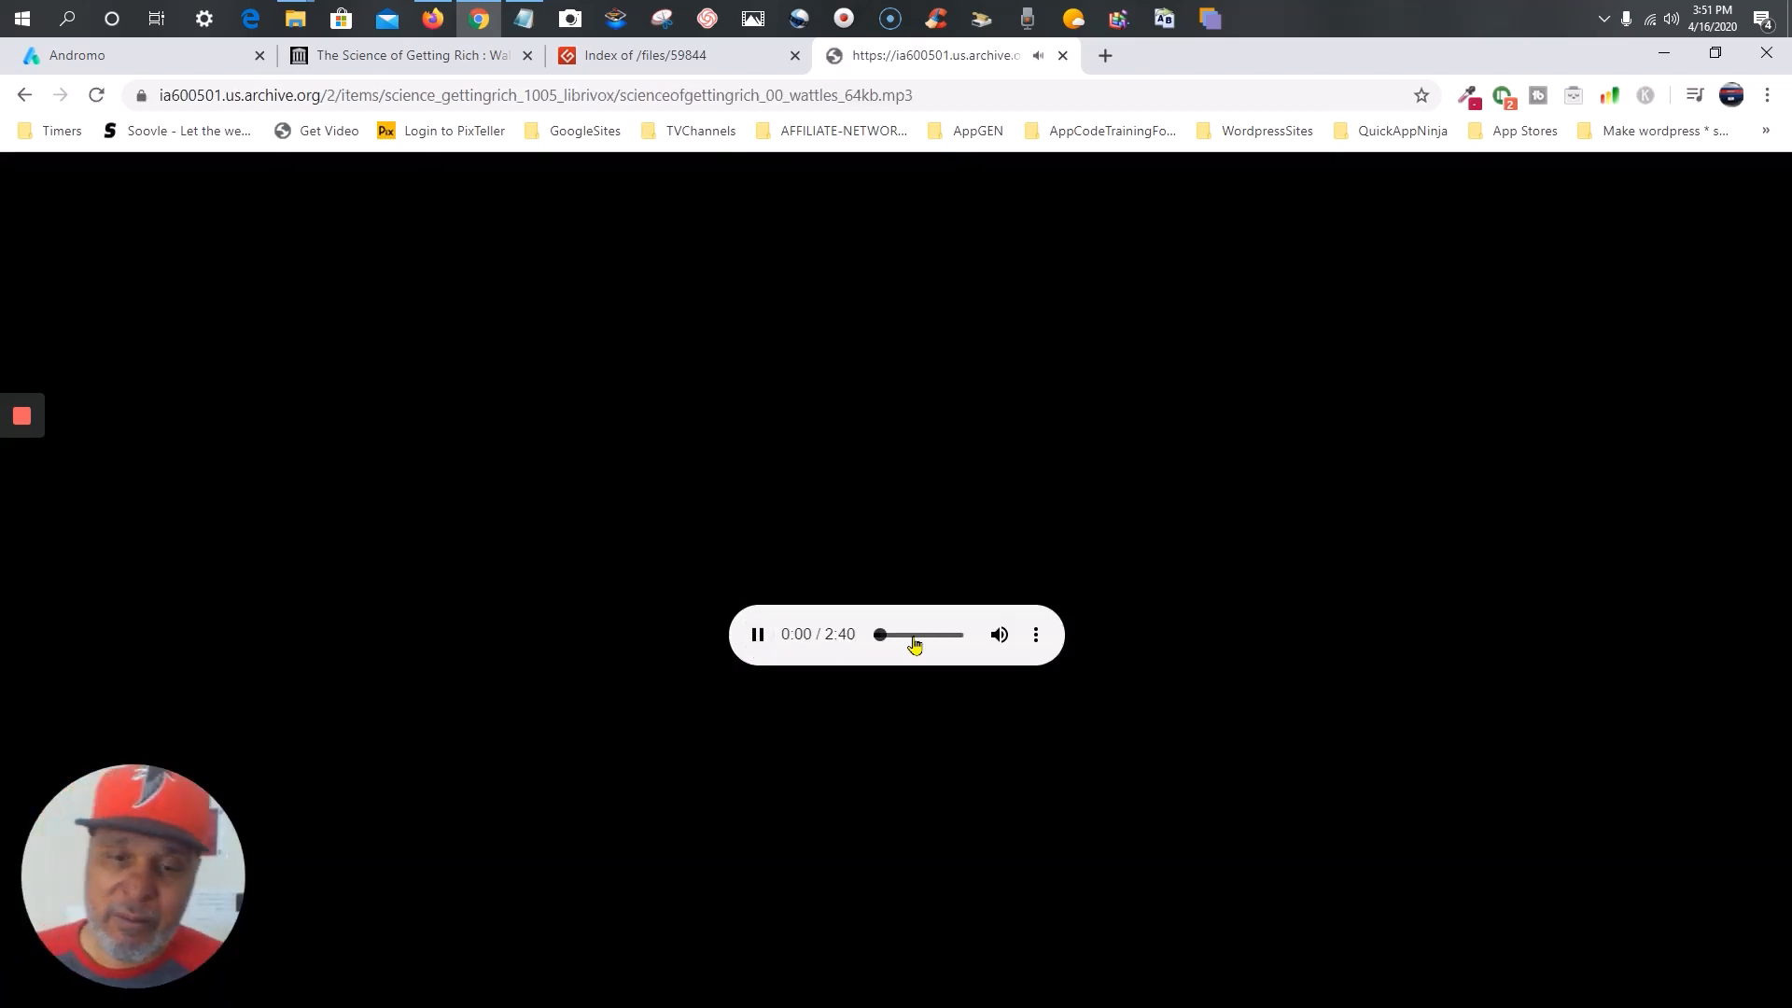
{"action": "left_click", "coordinate": [24, 95]}
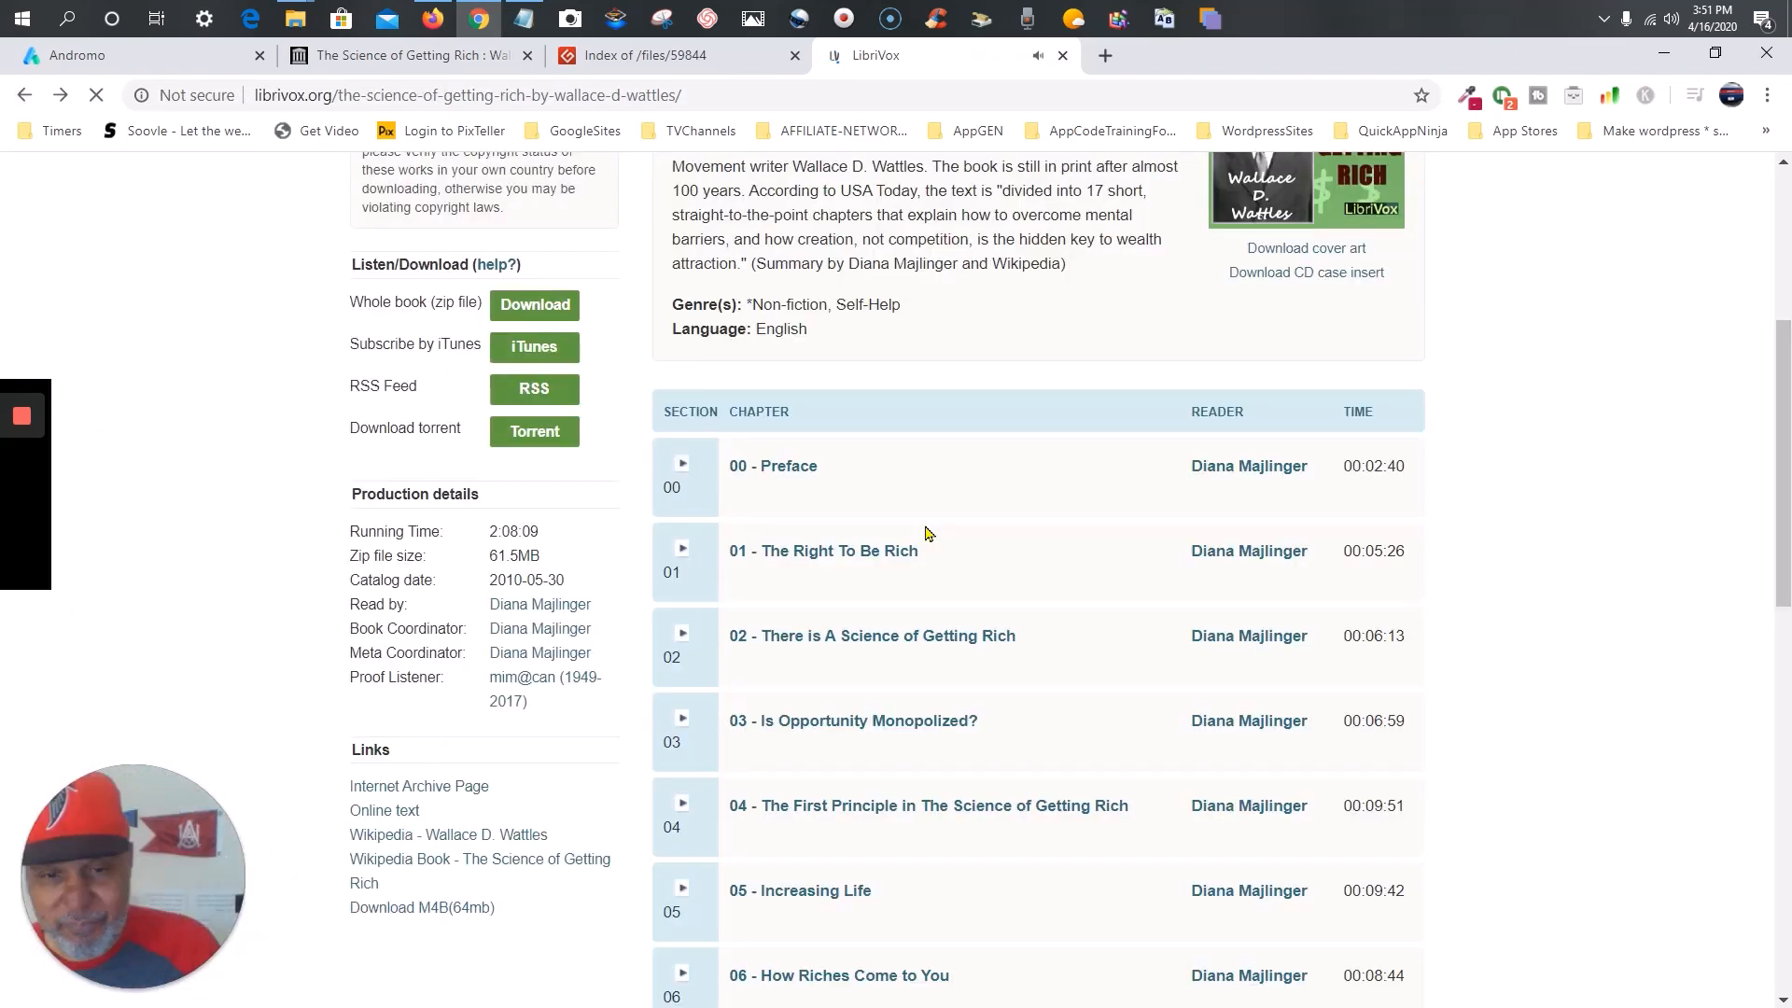
{"action": "scroll", "coordinate": [917, 662], "scroll_direction": "down", "scroll_amount": 10}
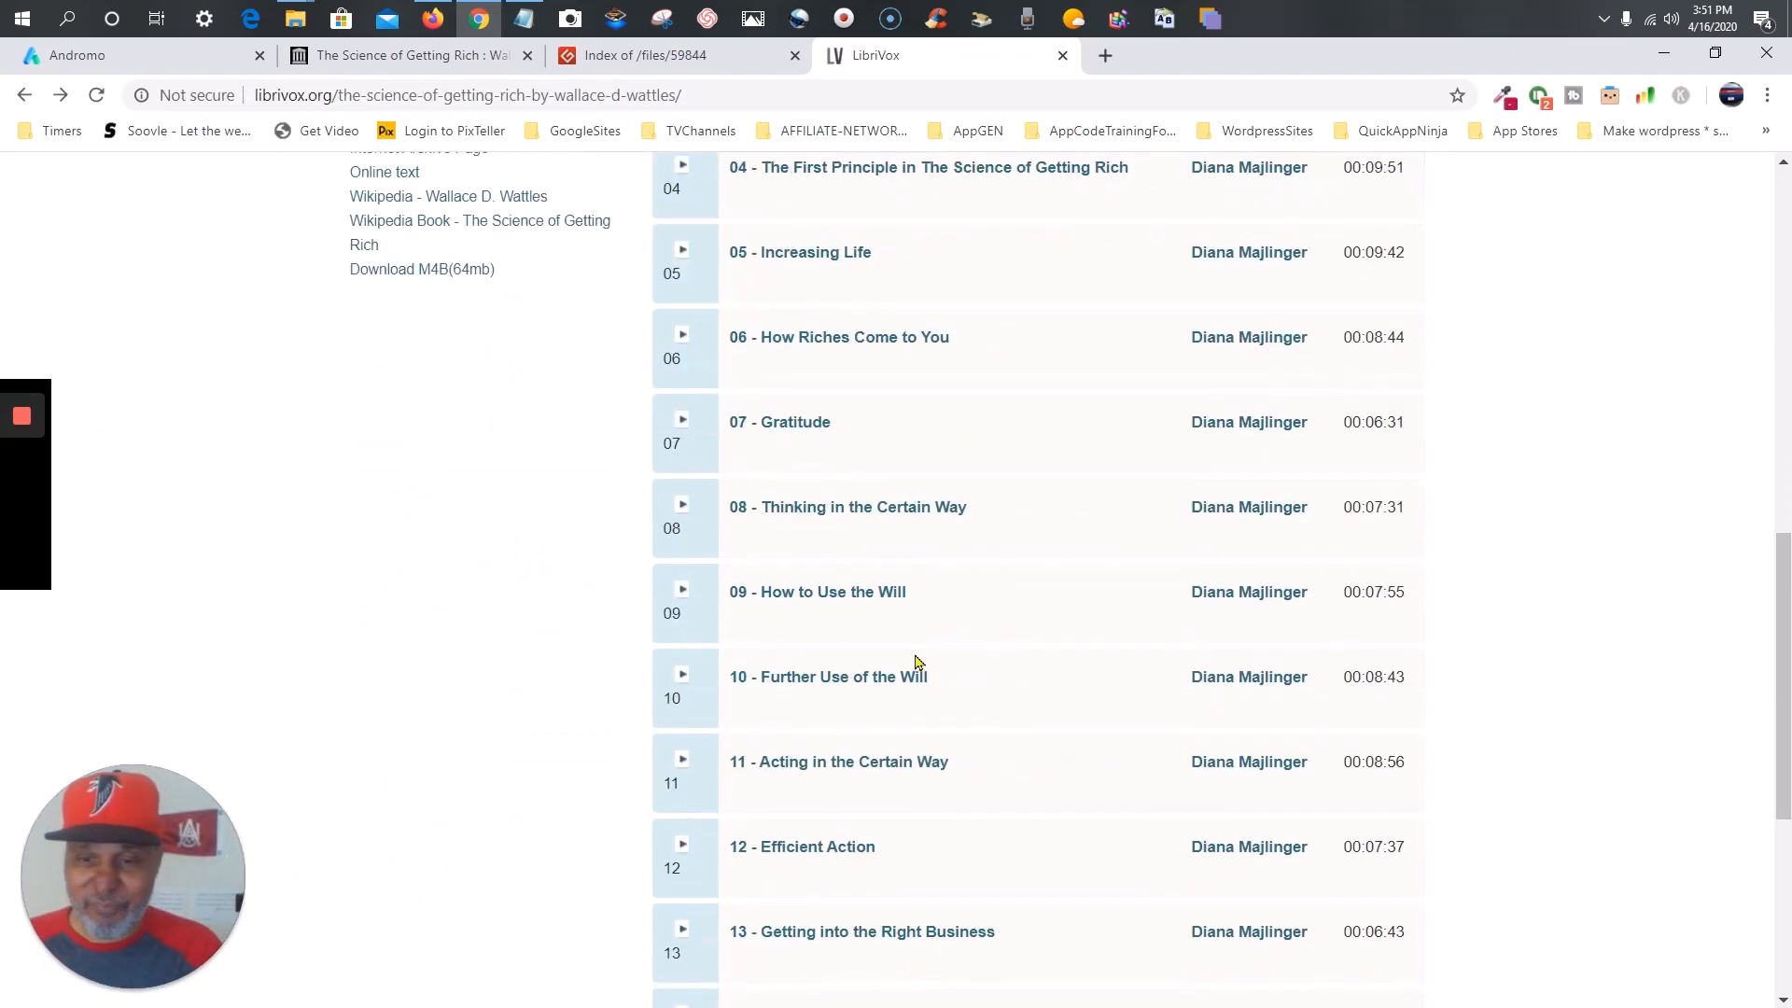
{"action": "scroll", "coordinate": [914, 661], "scroll_direction": "up", "scroll_amount": 15}
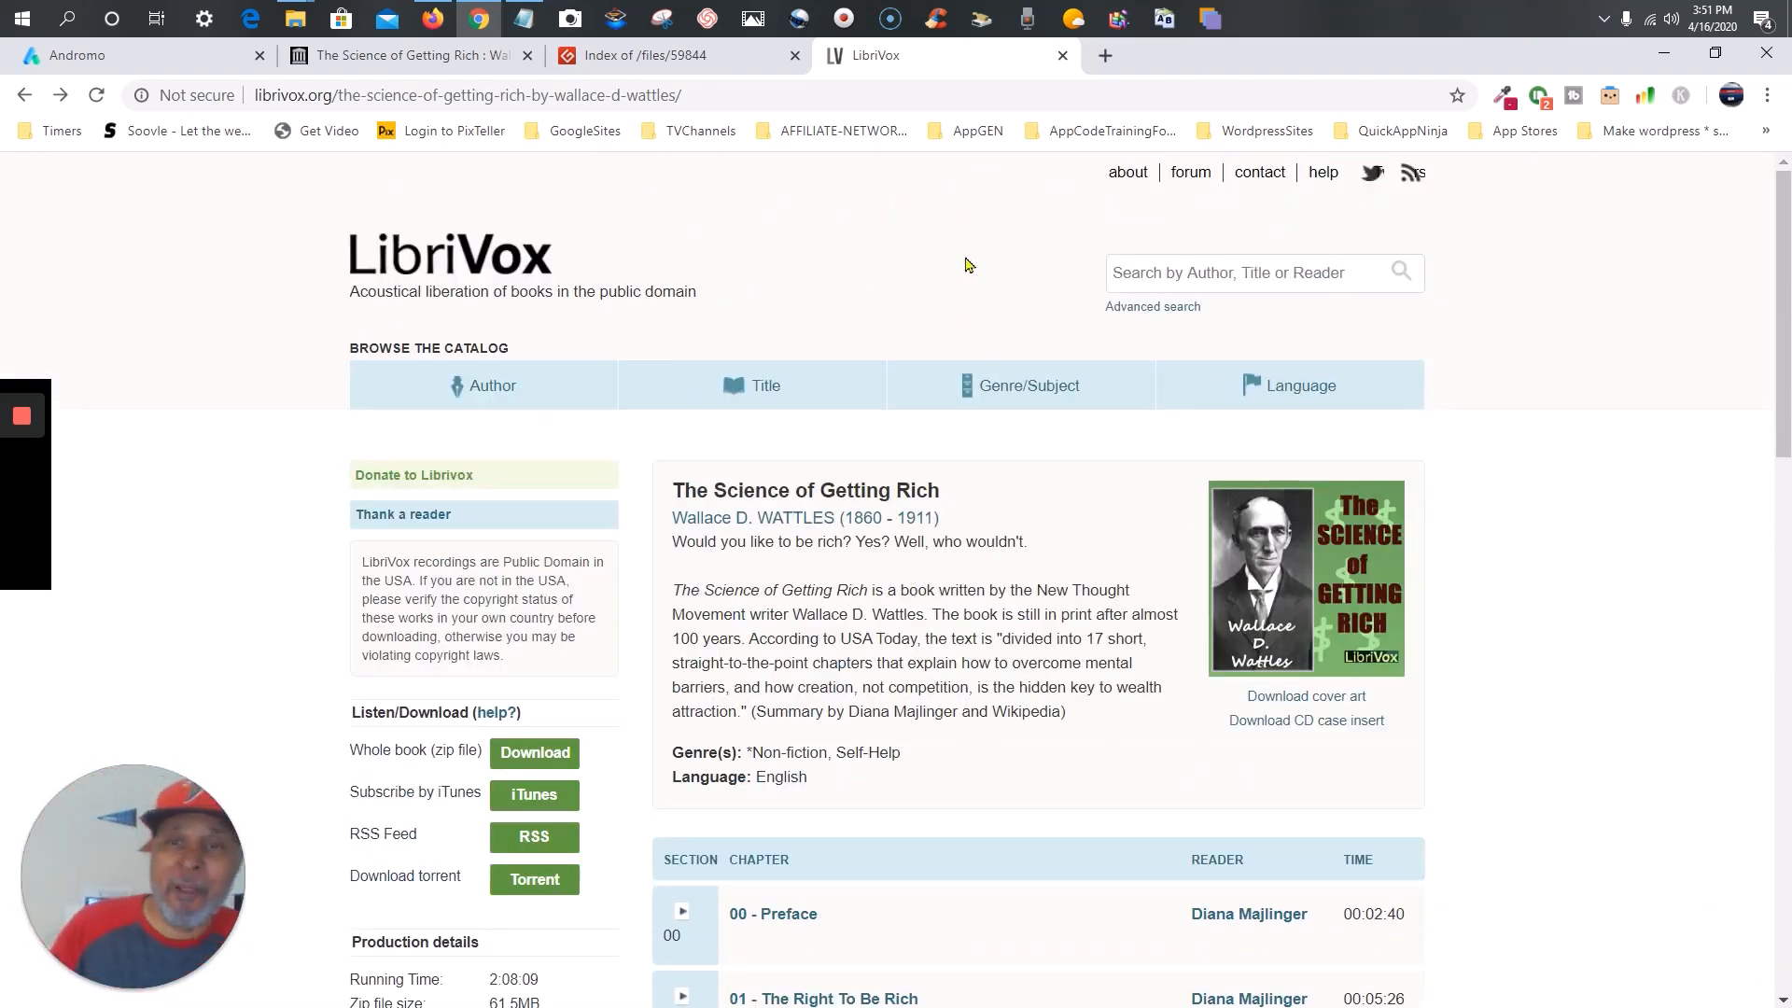
- Check the SGR | Audio & eBook project's activities in the Firefox Andromo window and return to the LibriVox page in Chrome
{"action": "left_click", "coordinate": [432, 16]}
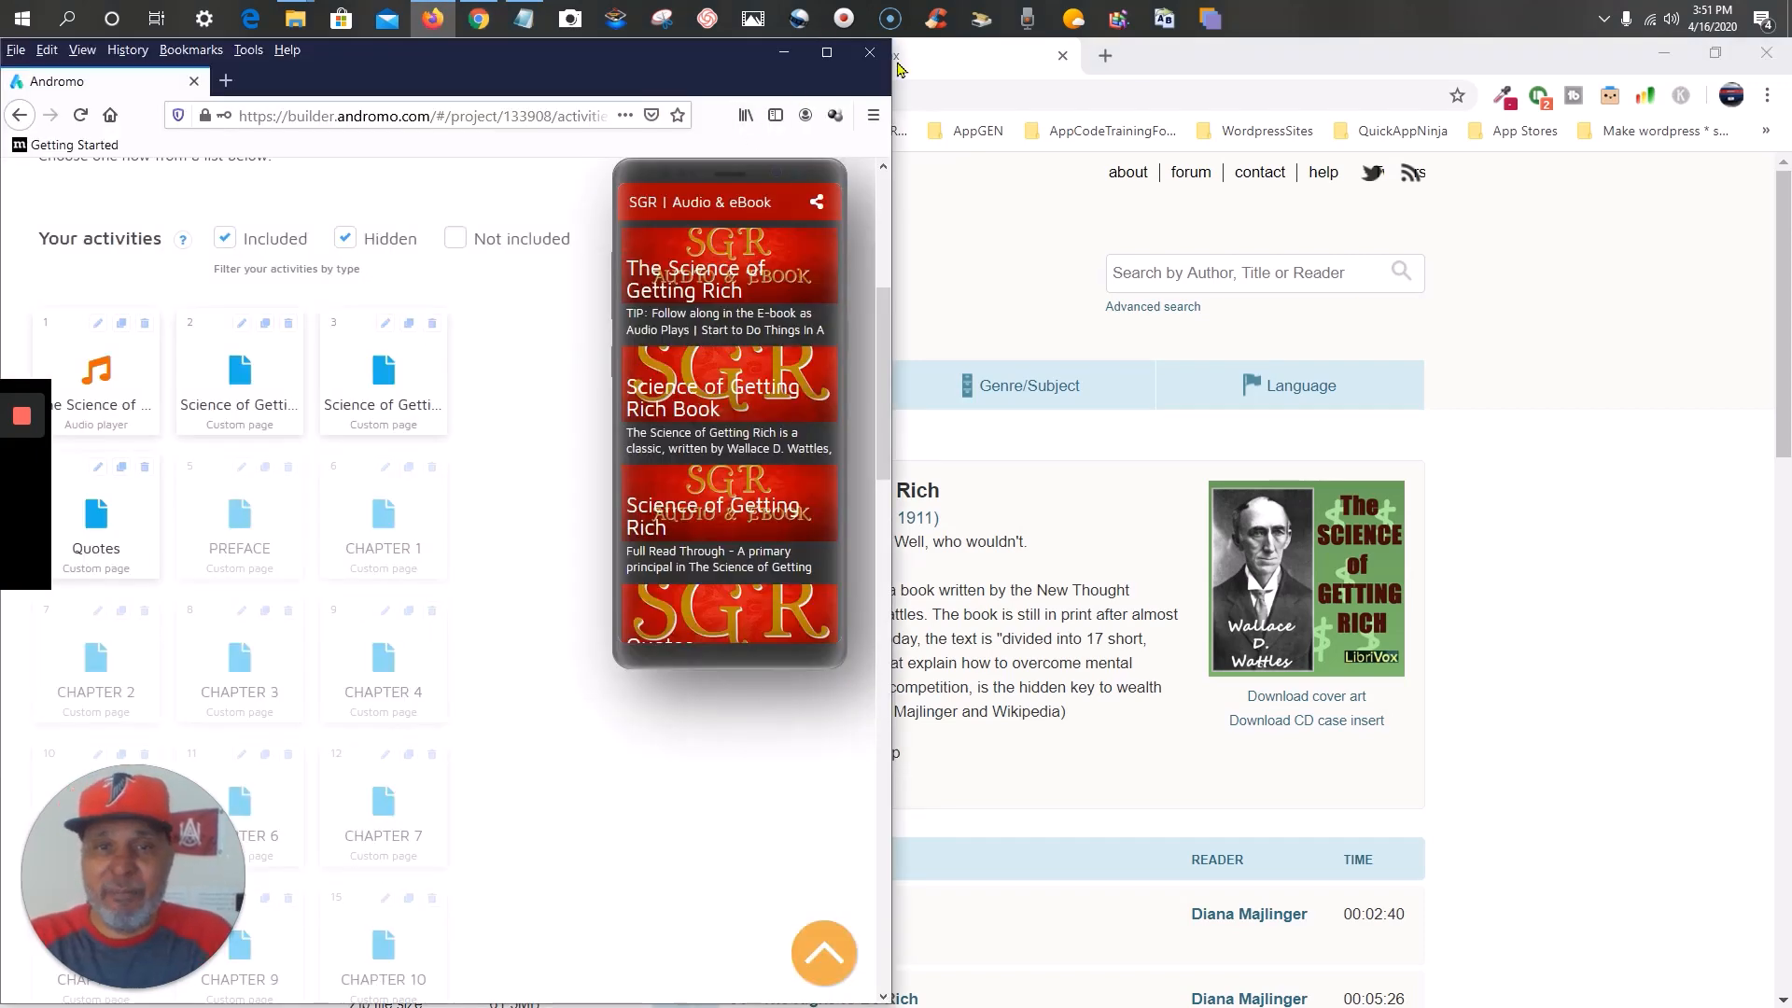
{"action": "left_click", "coordinate": [1219, 73]}
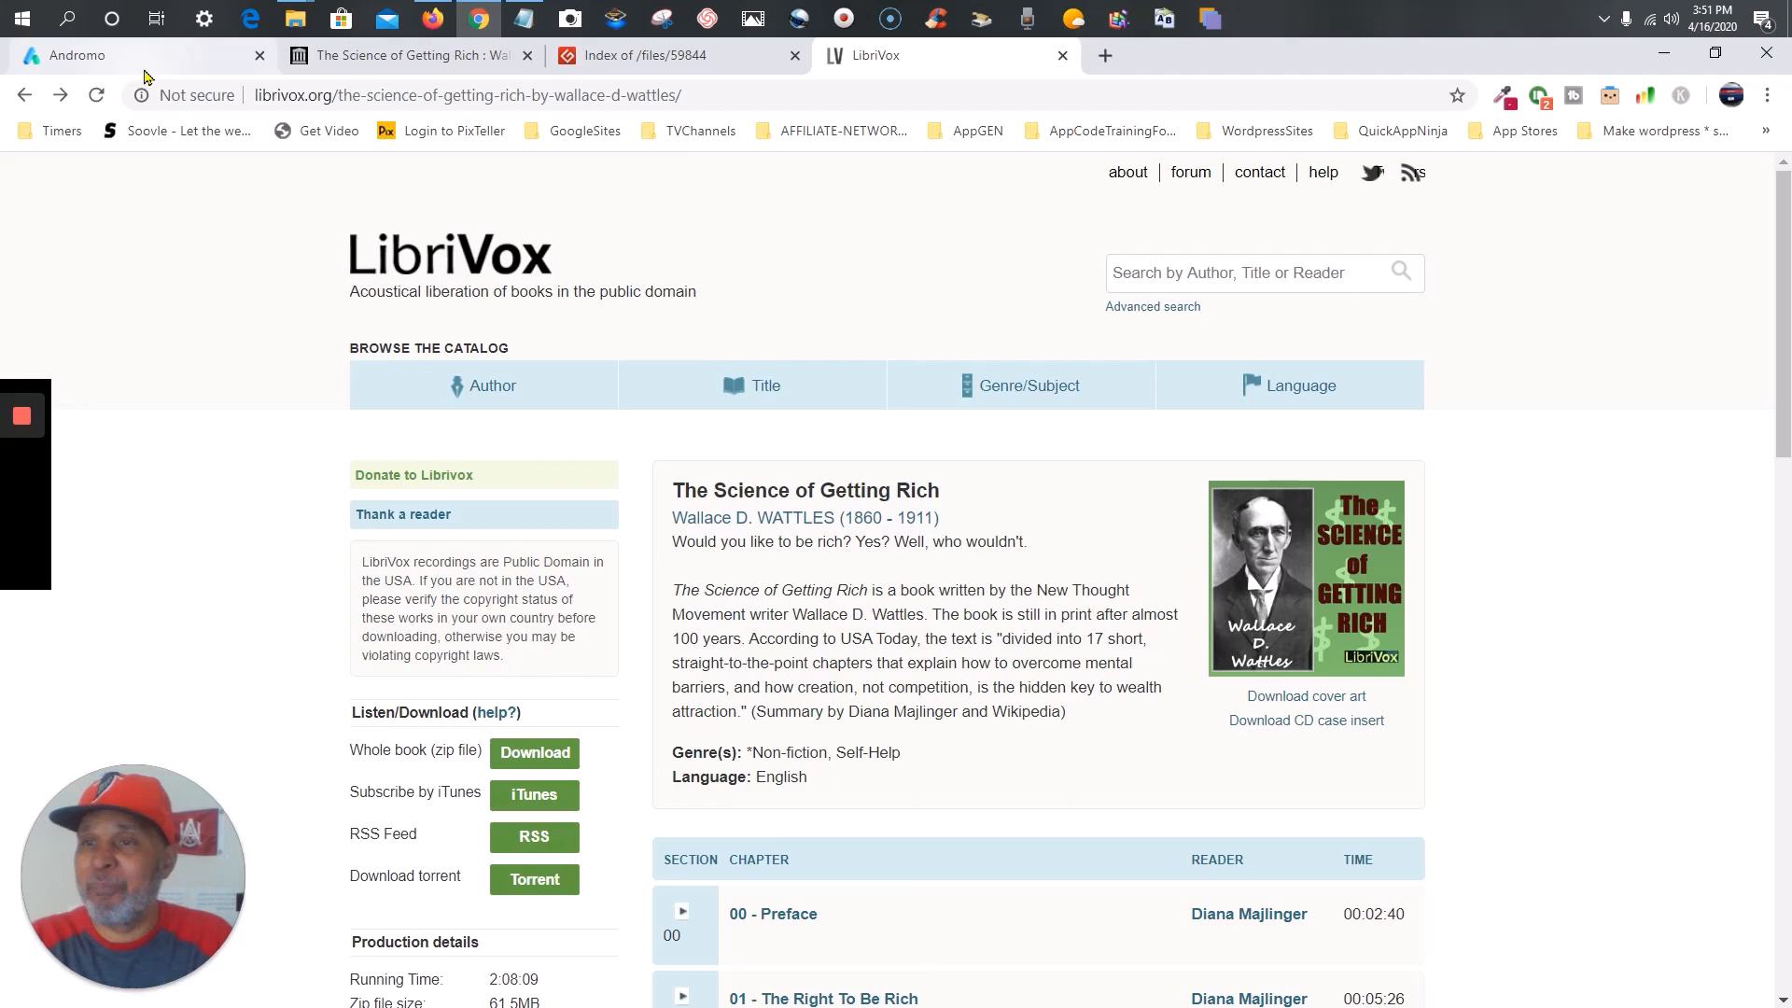
- Show the Andromo projects page beside Firefox and look through the SGR | Audio & eBook project's own and available activities
{"action": "left_click", "coordinate": [140, 58]}
{"action": "left_click", "coordinate": [1714, 53]}
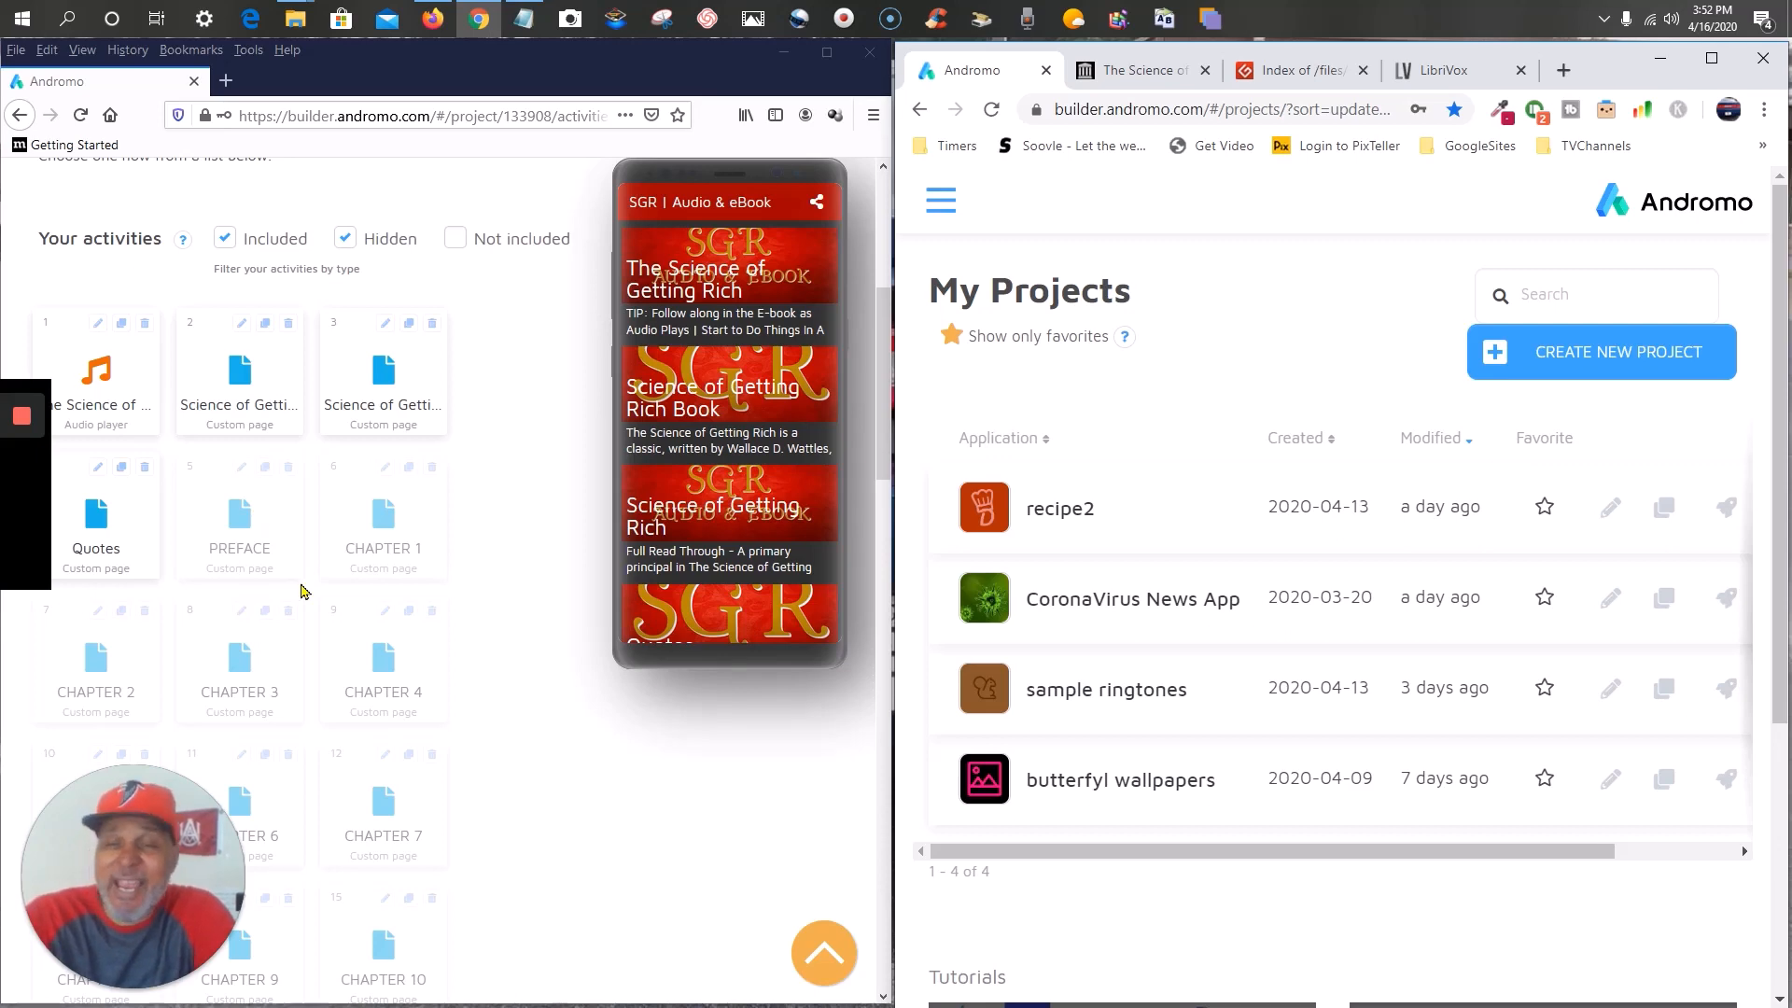
{"action": "scroll", "coordinate": [301, 591], "scroll_direction": "down", "scroll_amount": 10}
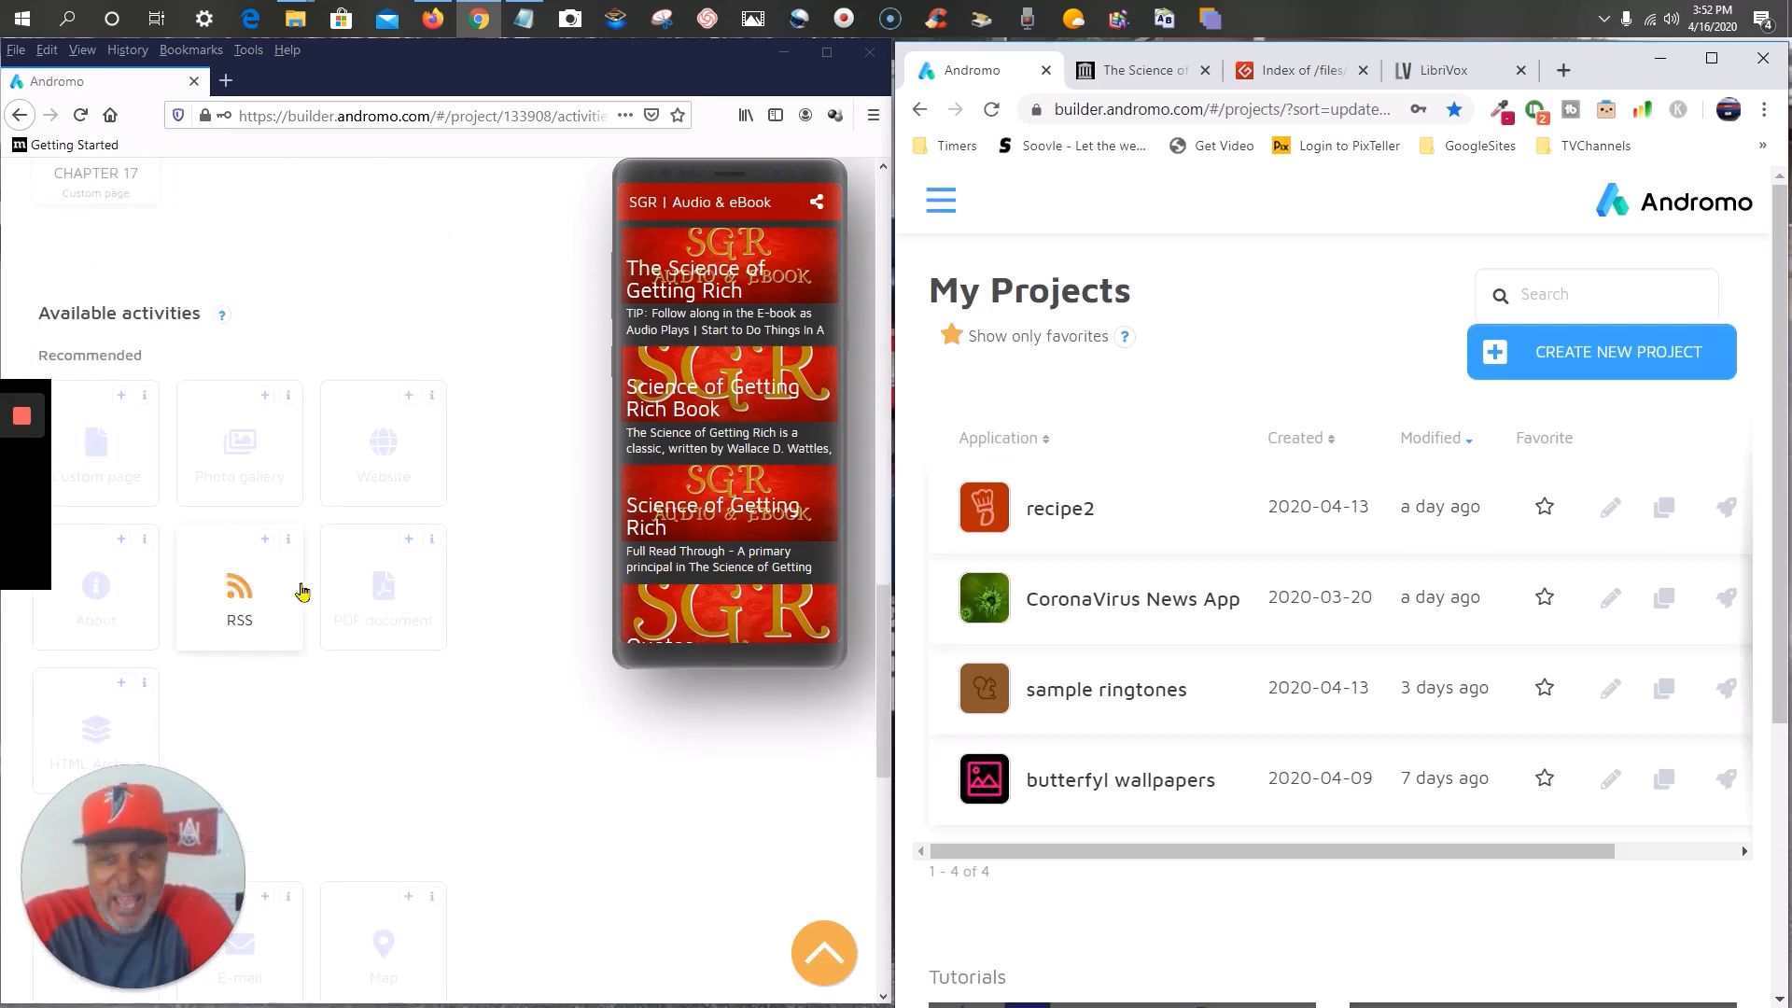
{"action": "scroll", "coordinate": [301, 591], "scroll_direction": "down", "scroll_amount": 4}
{"action": "scroll", "coordinate": [302, 591], "scroll_direction": "up", "scroll_amount": 10}
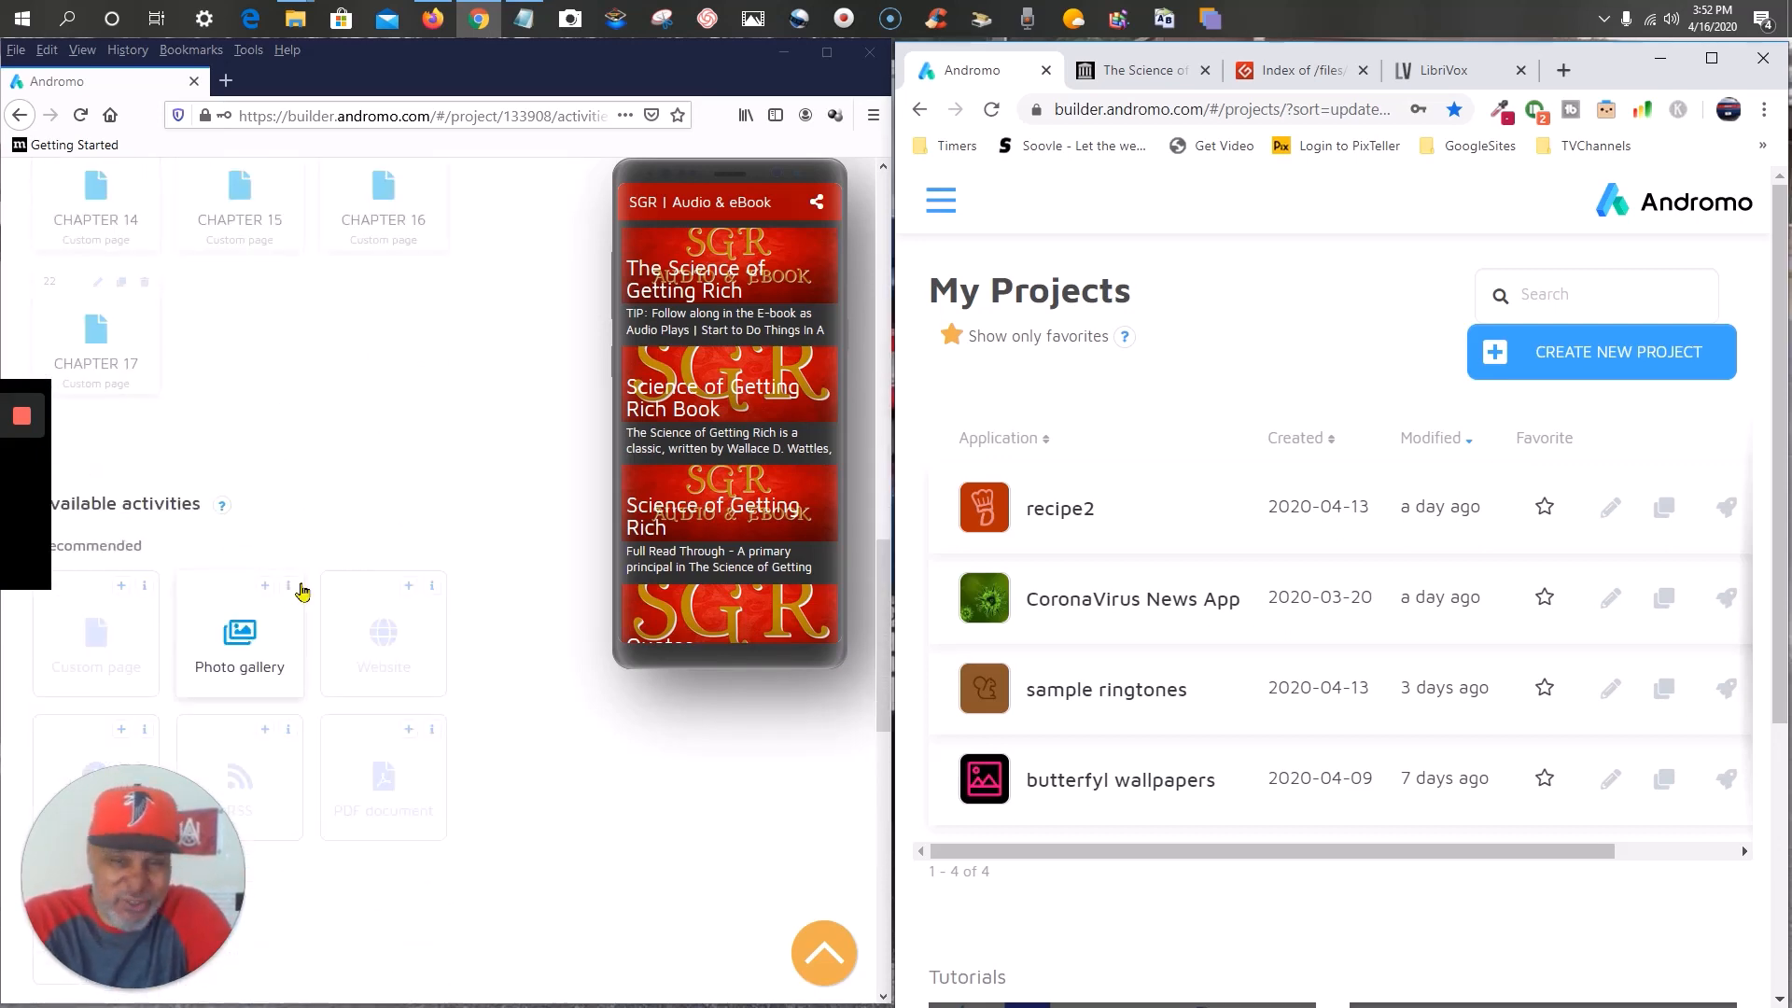
{"action": "scroll", "coordinate": [301, 590], "scroll_direction": "up", "scroll_amount": 10}
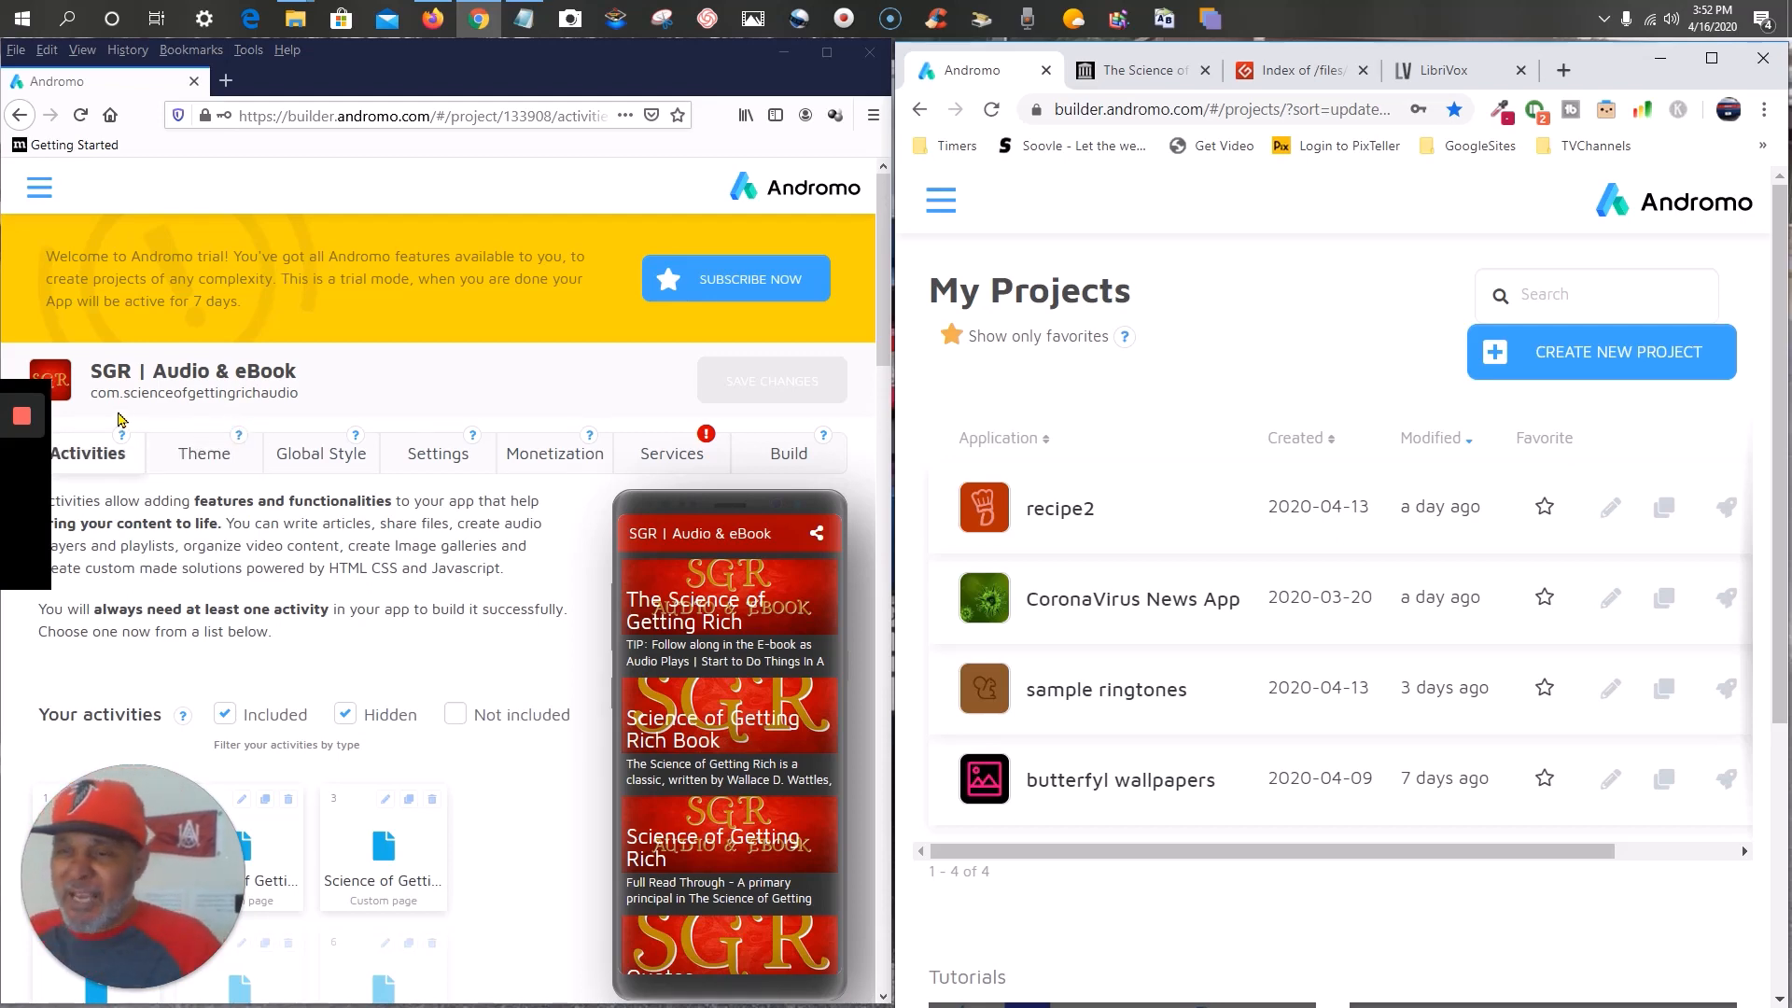
{"action": "mouse_move", "coordinate": [27, 428]}
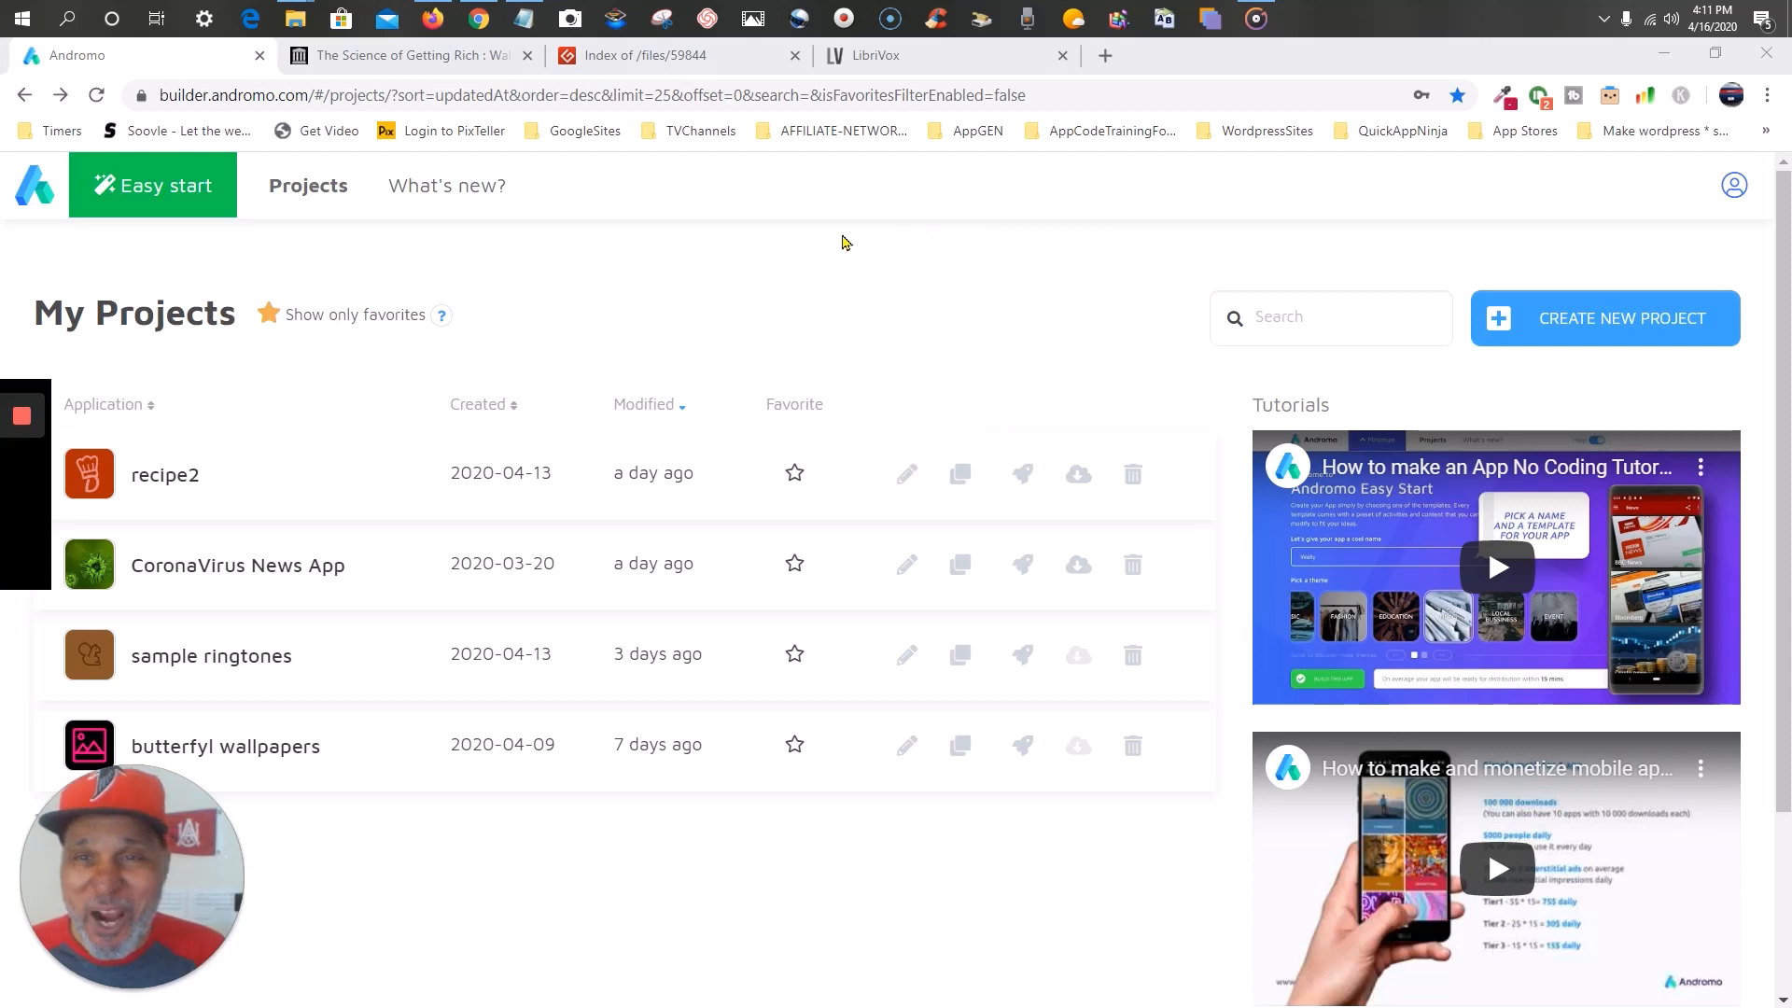
- Show the Internet Archive page of The Science of Getting Rich in a reduced Chrome window and arrange the SGR-AudioApp folder window beside it
{"action": "left_click", "coordinate": [1715, 54]}
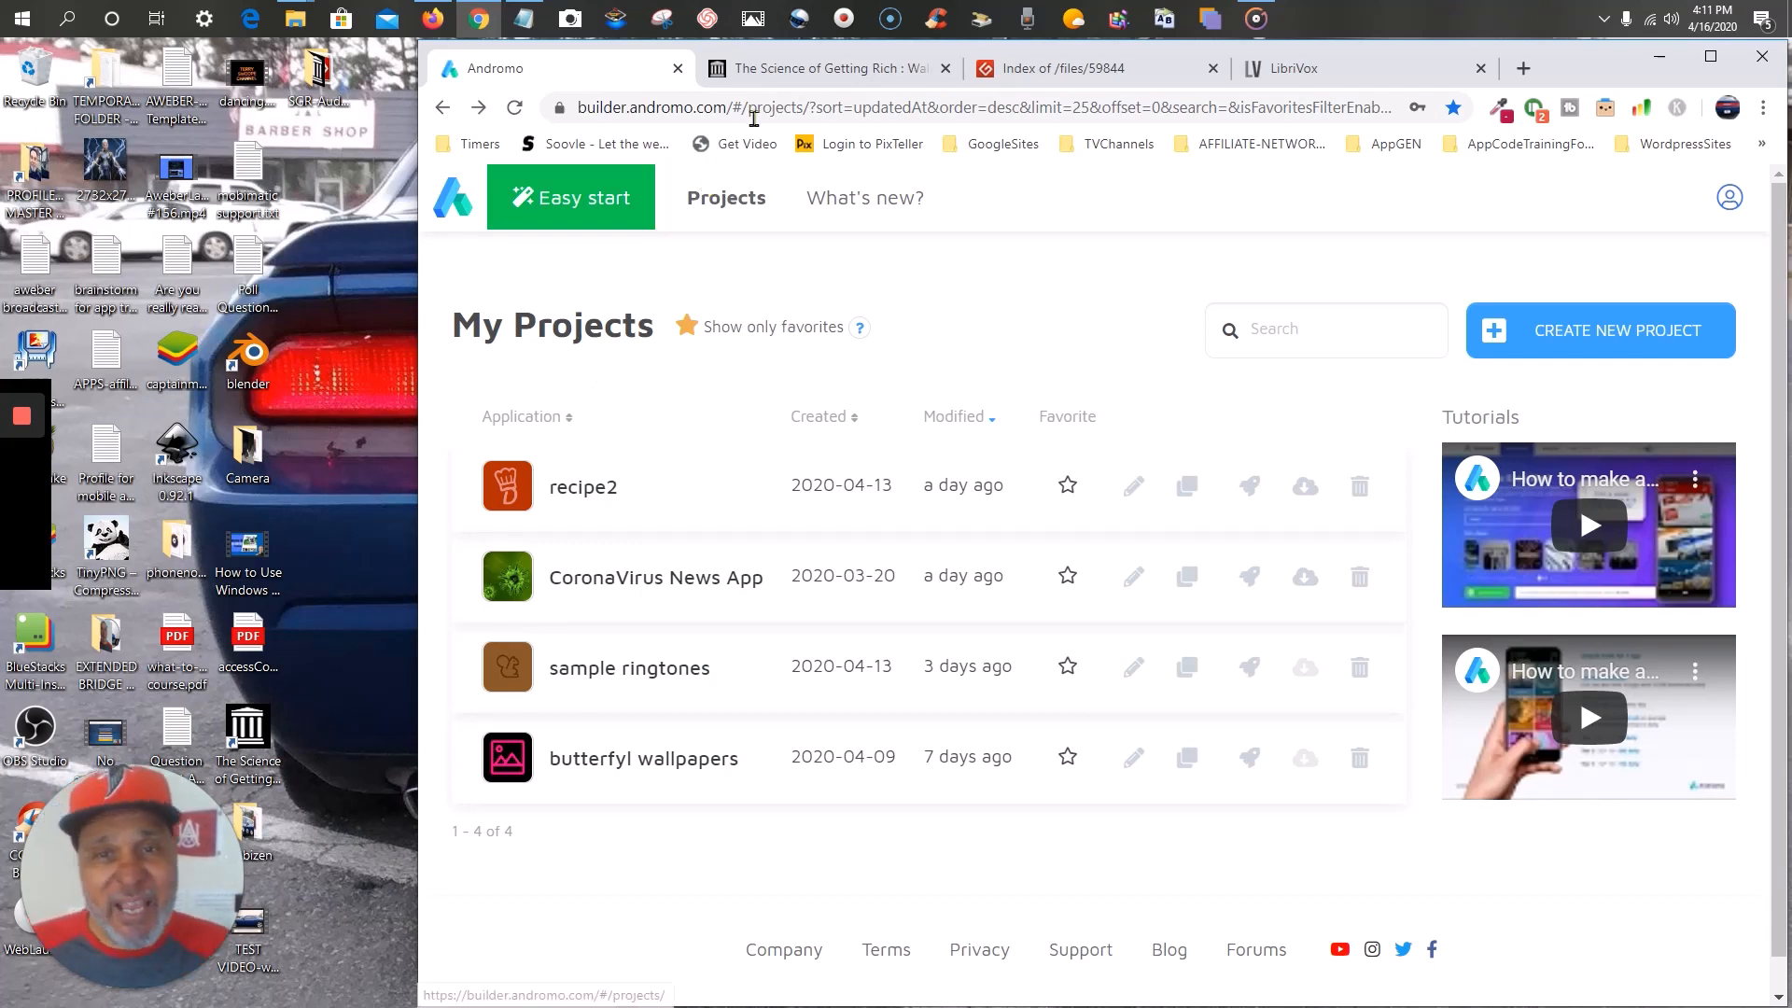
{"action": "left_click", "coordinate": [782, 74]}
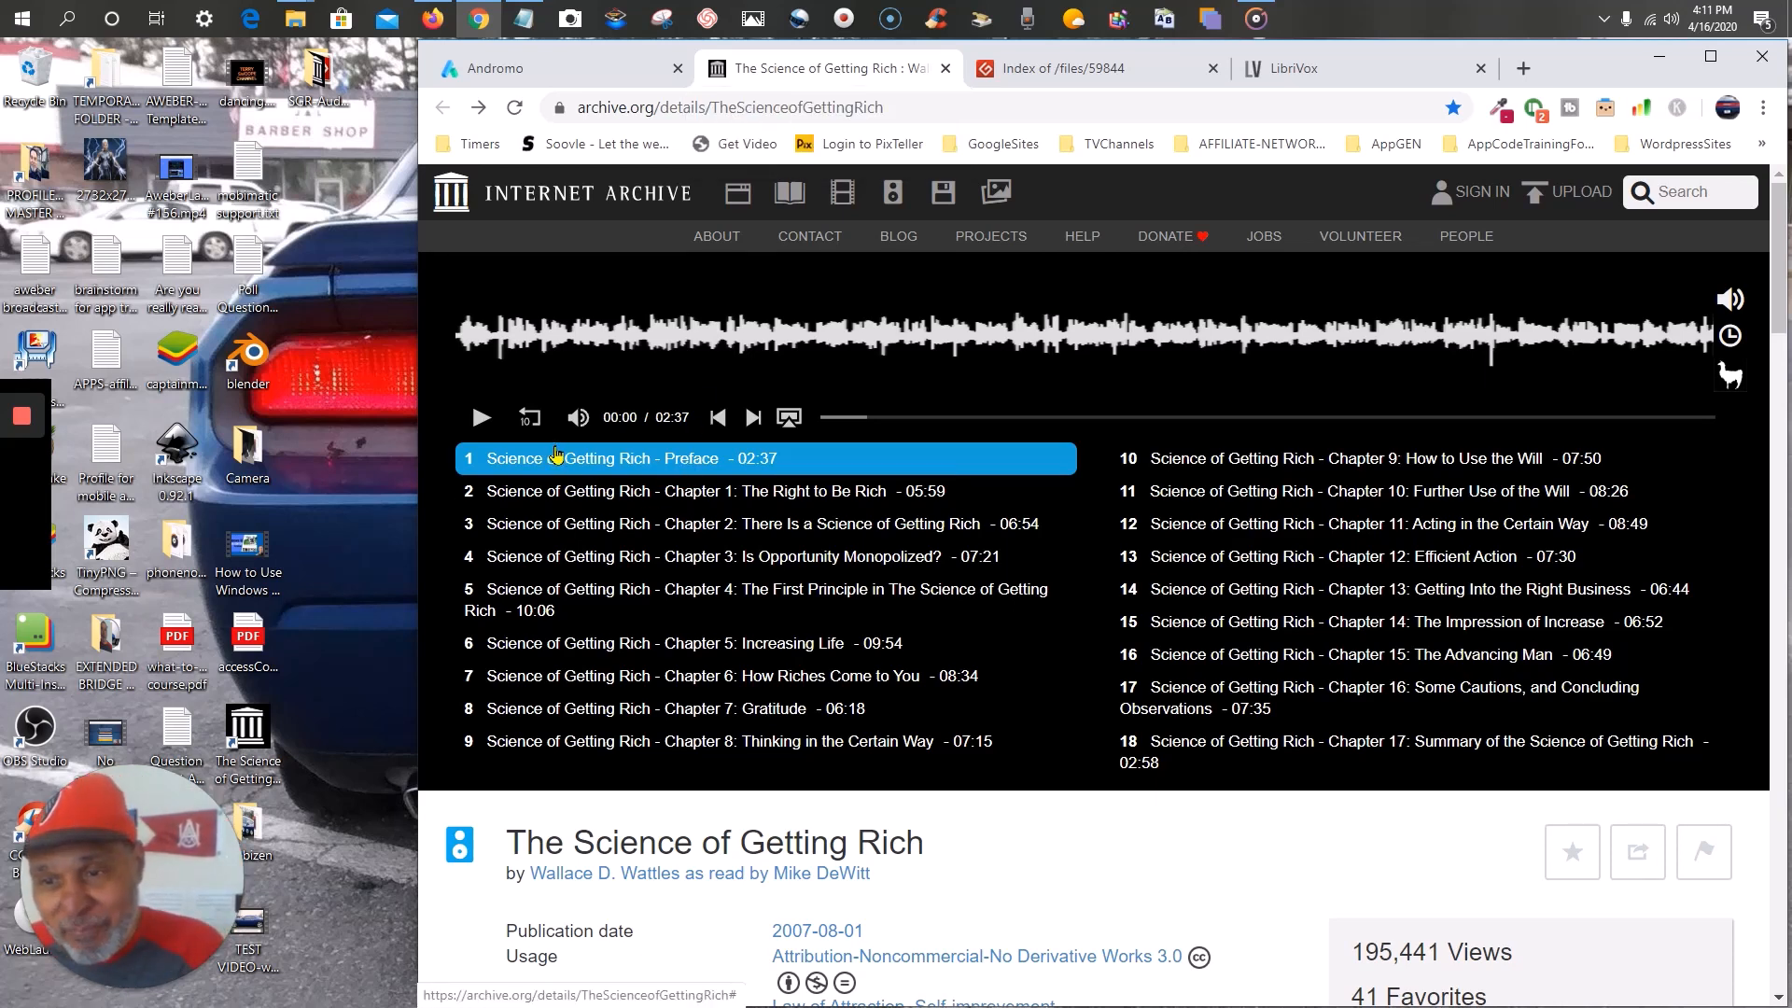
{"action": "left_click", "coordinate": [318, 89]}
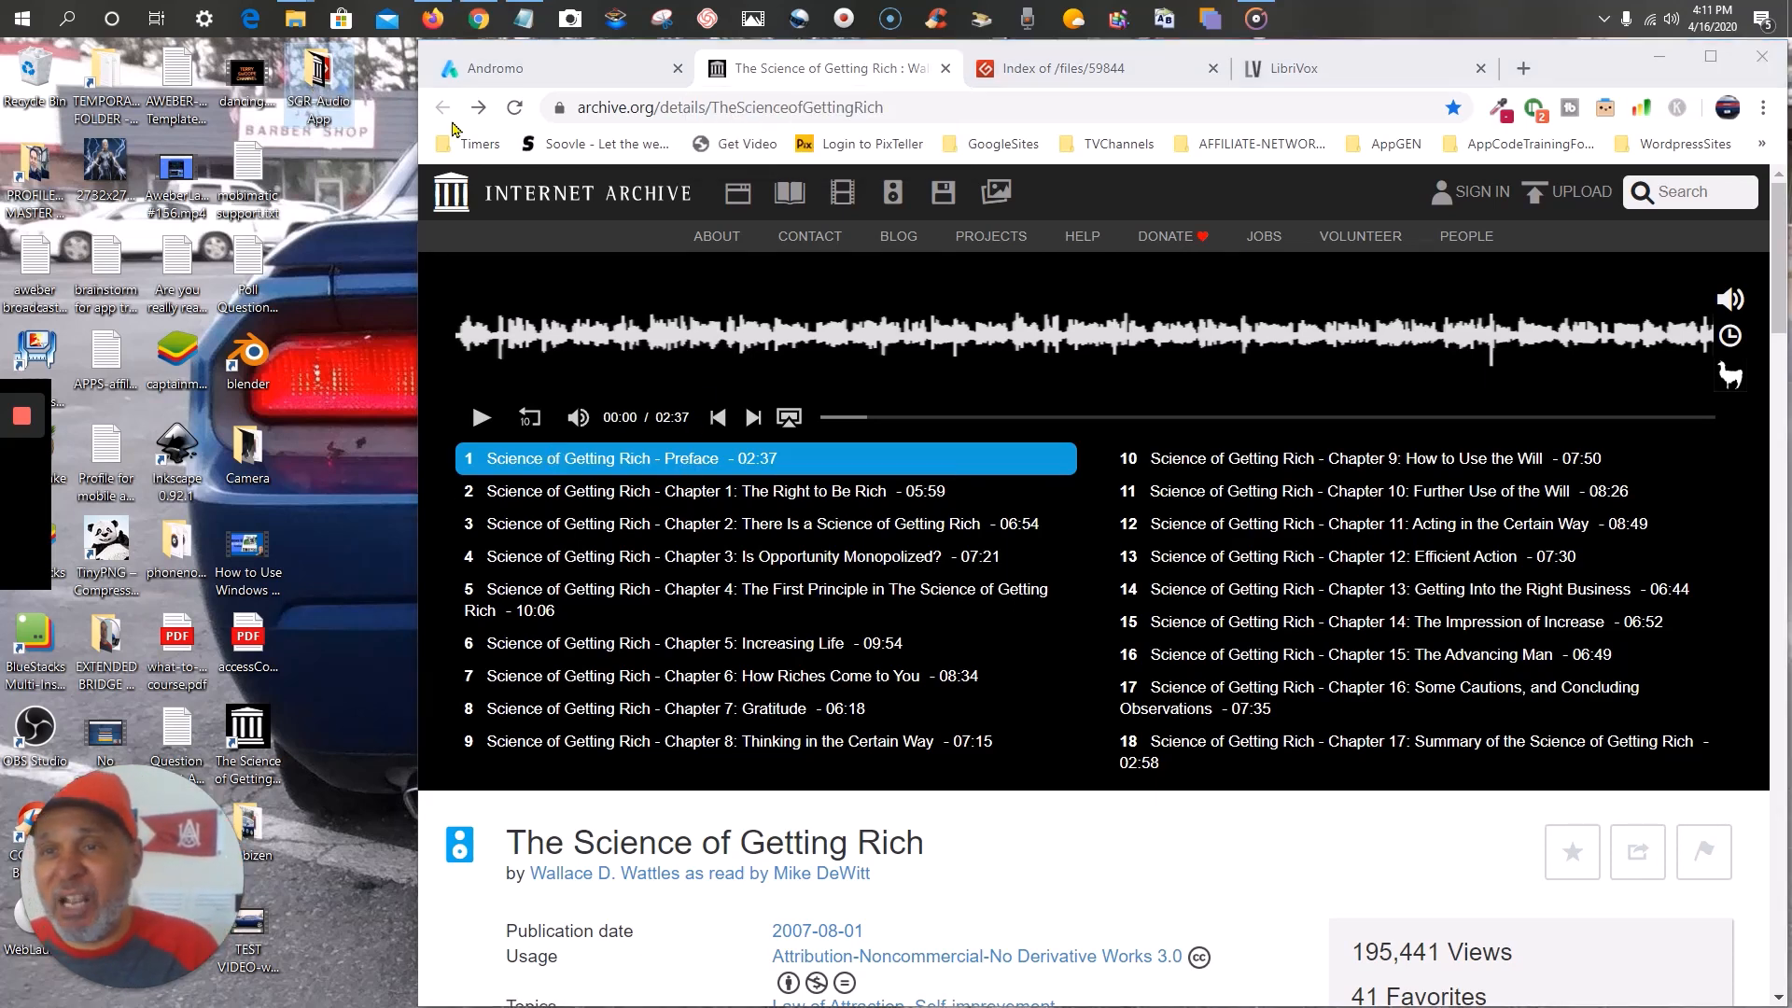
{"action": "left_click_drag", "start_coordinate": [377, 308], "coordinate": [334, 70]}
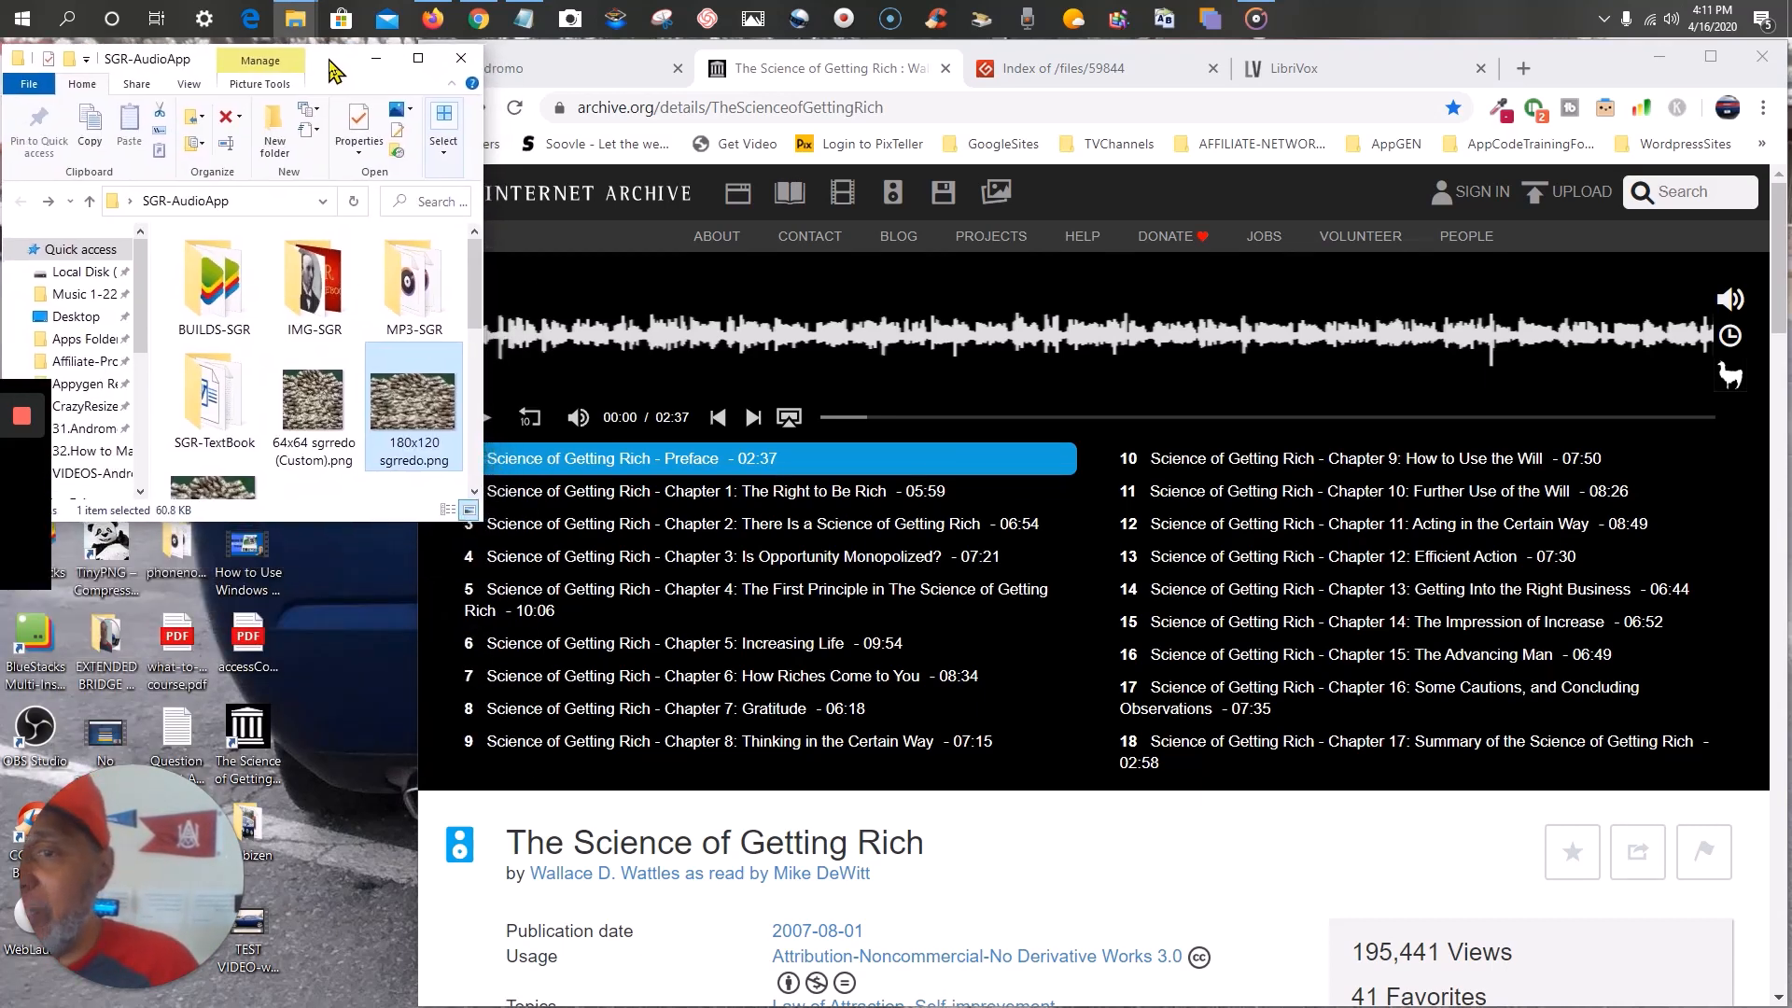
{"action": "left_click", "coordinate": [1568, 70]}
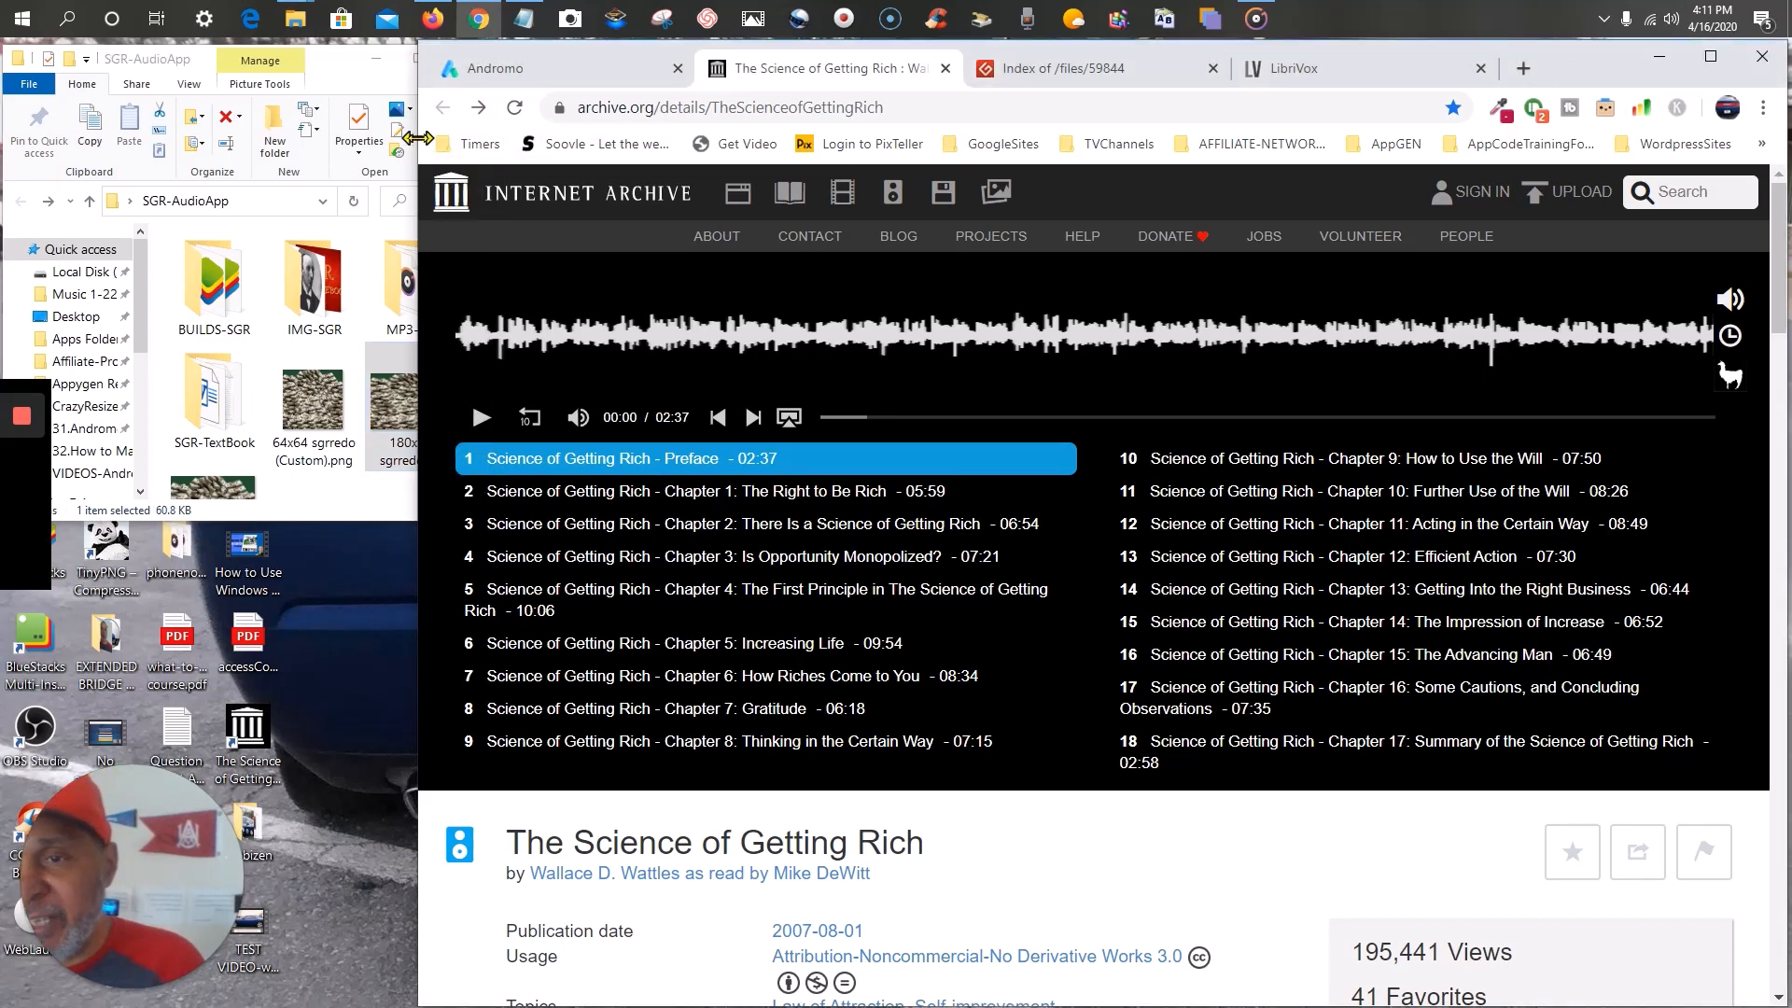
{"action": "left_click_drag", "start_coordinate": [417, 138], "coordinate": [482, 140]}
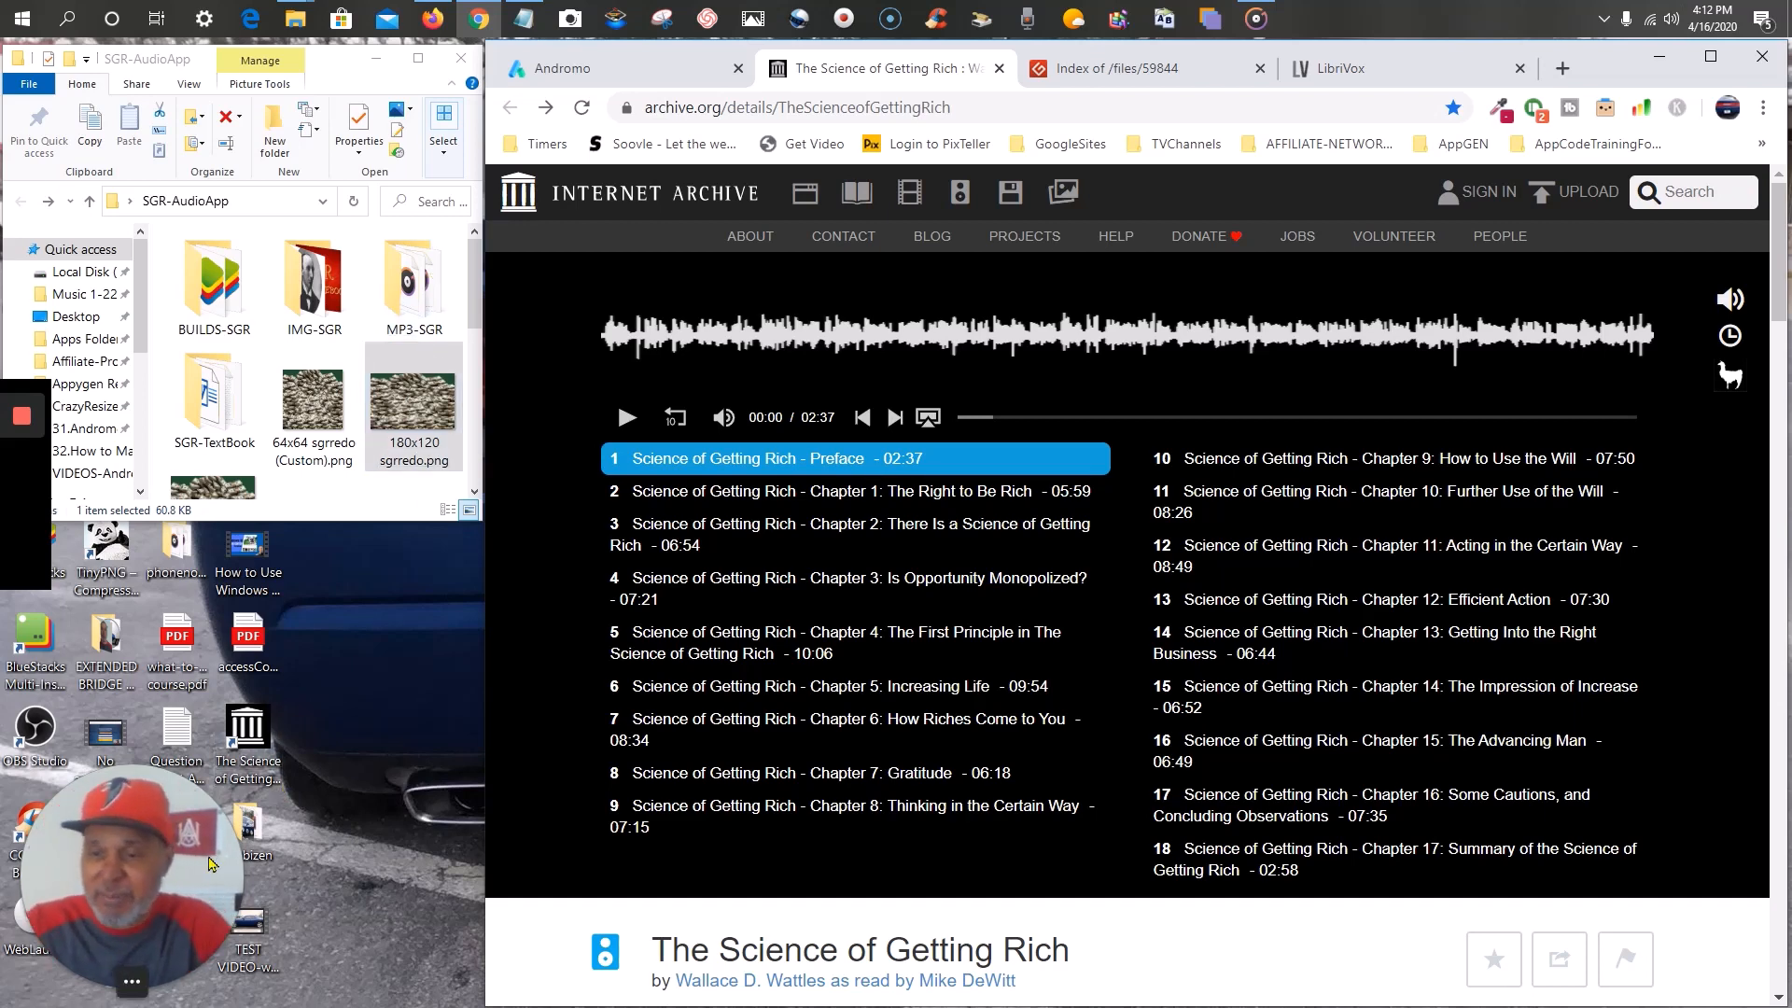
{"action": "mouse_move", "coordinate": [148, 960]}
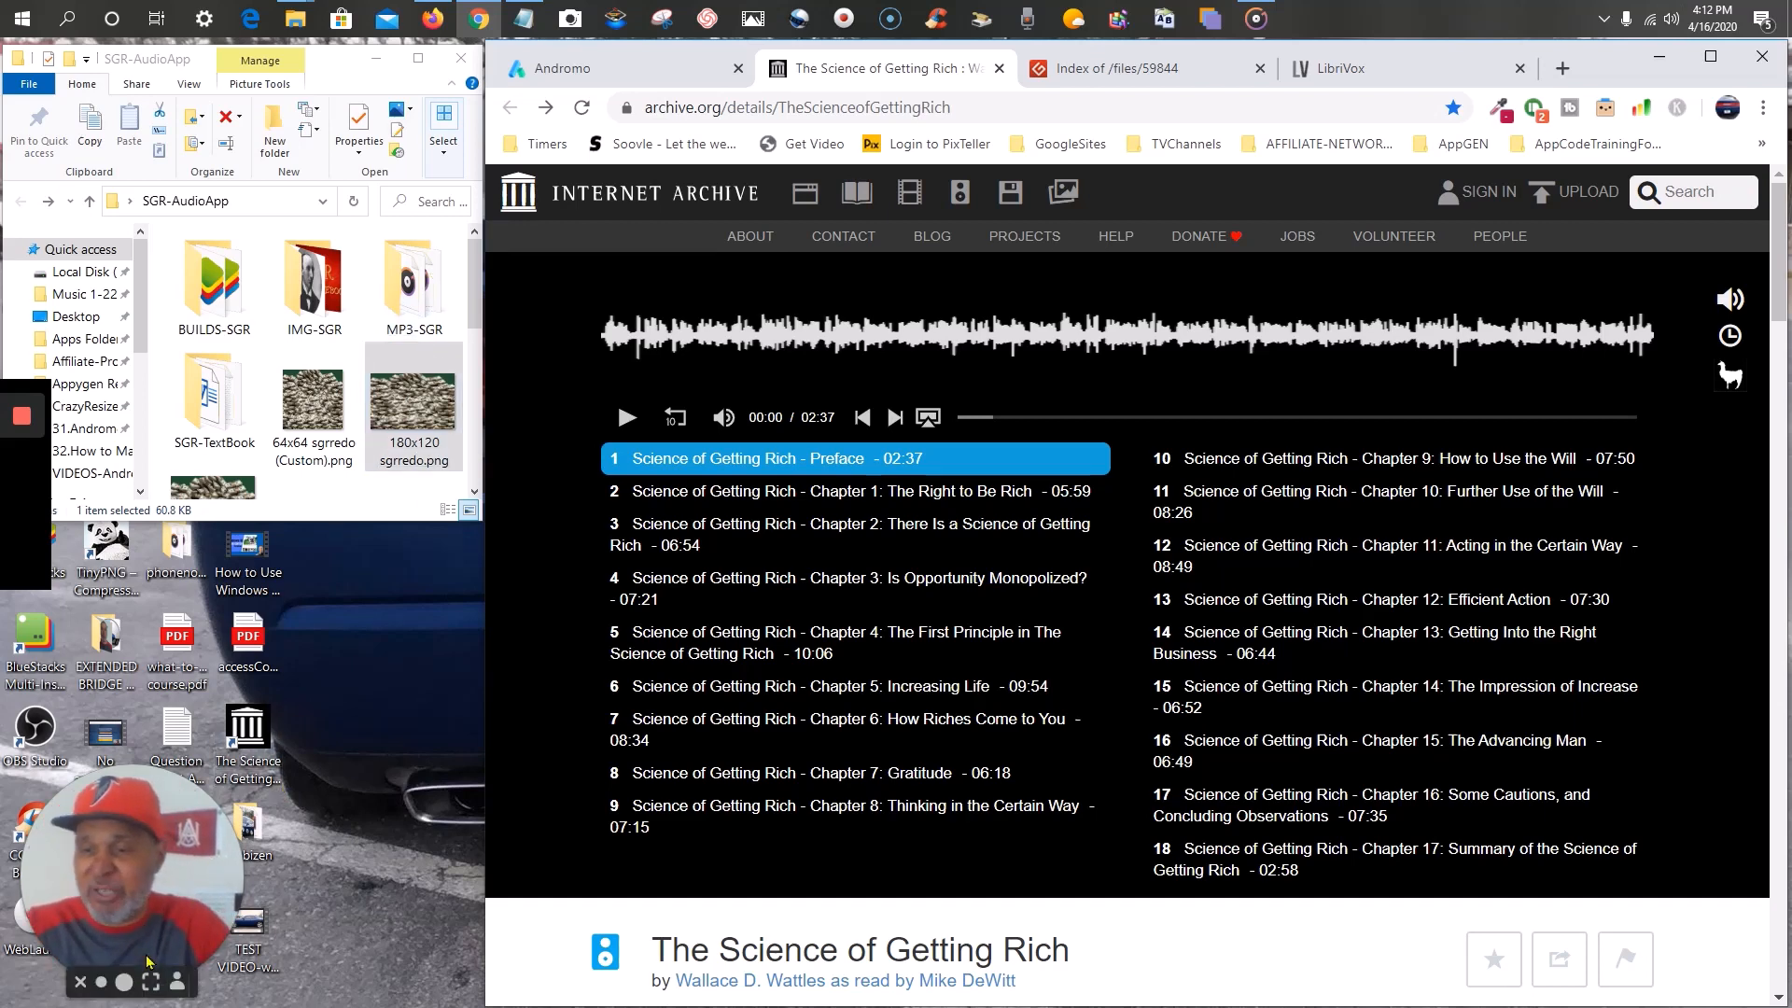
{"action": "left_click", "coordinate": [80, 982]}
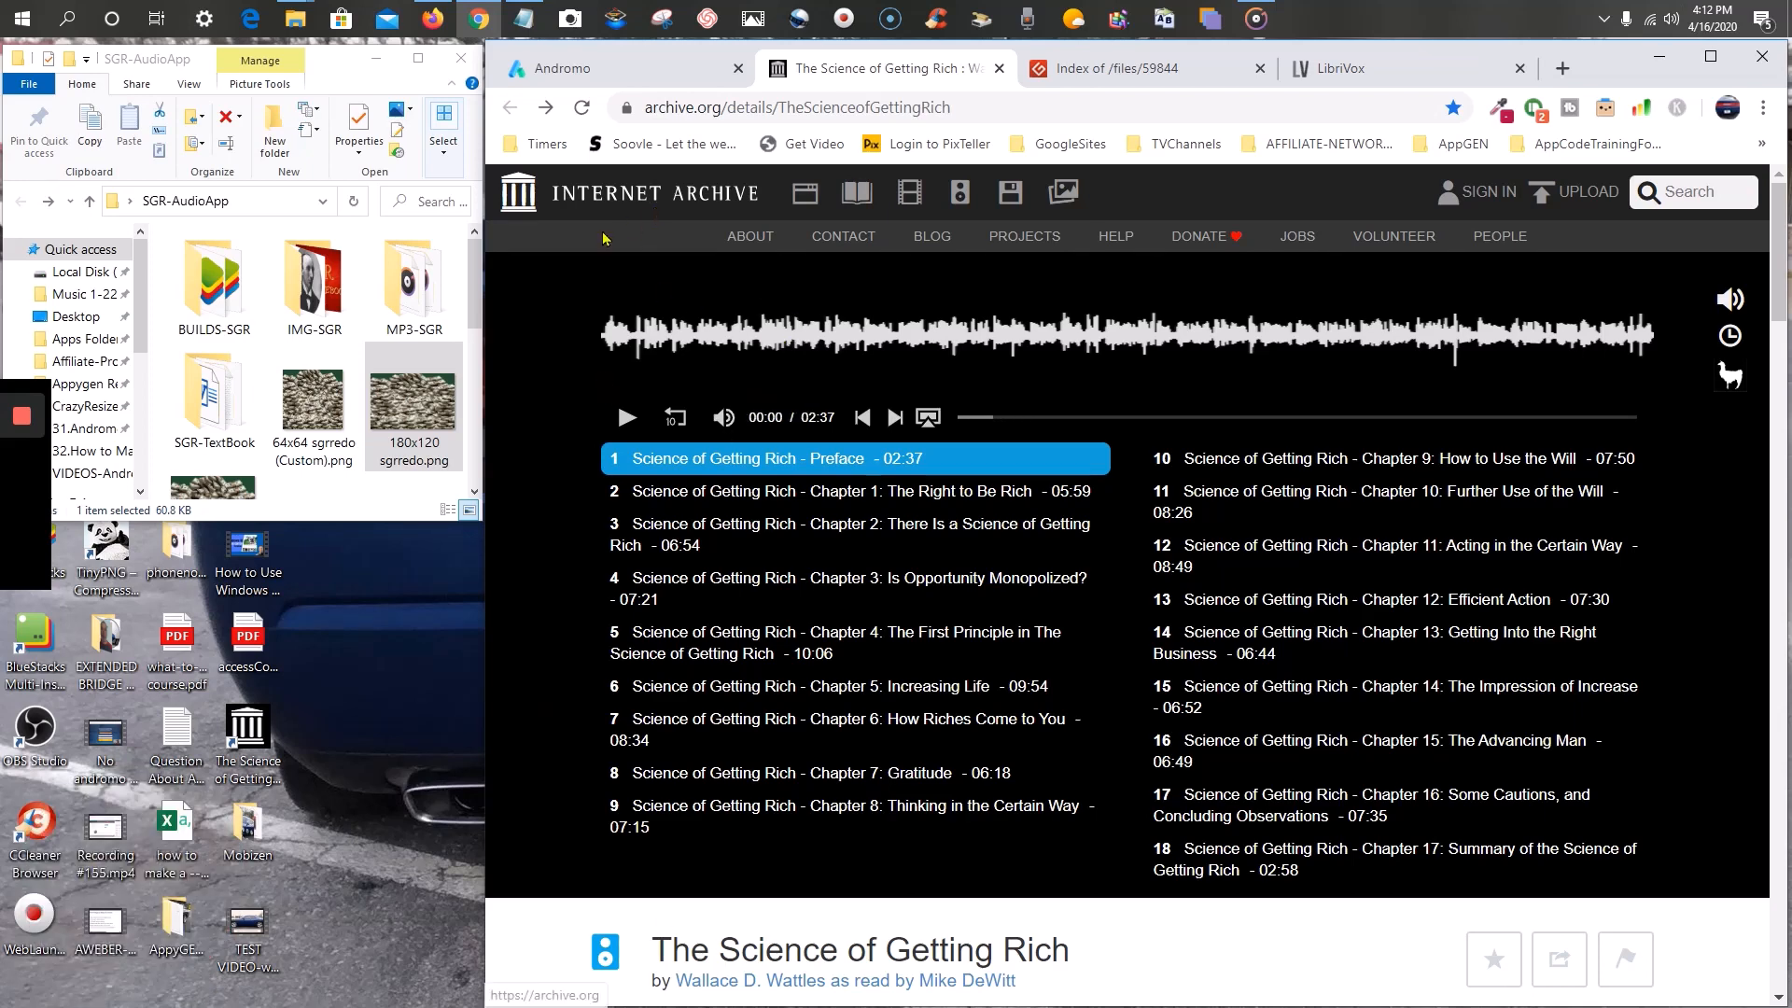
- Open the MP3-SGR folder and compare its chapter MP3 files with the chapter list on the Internet Archive page
{"action": "double_click", "coordinate": [429, 290]}
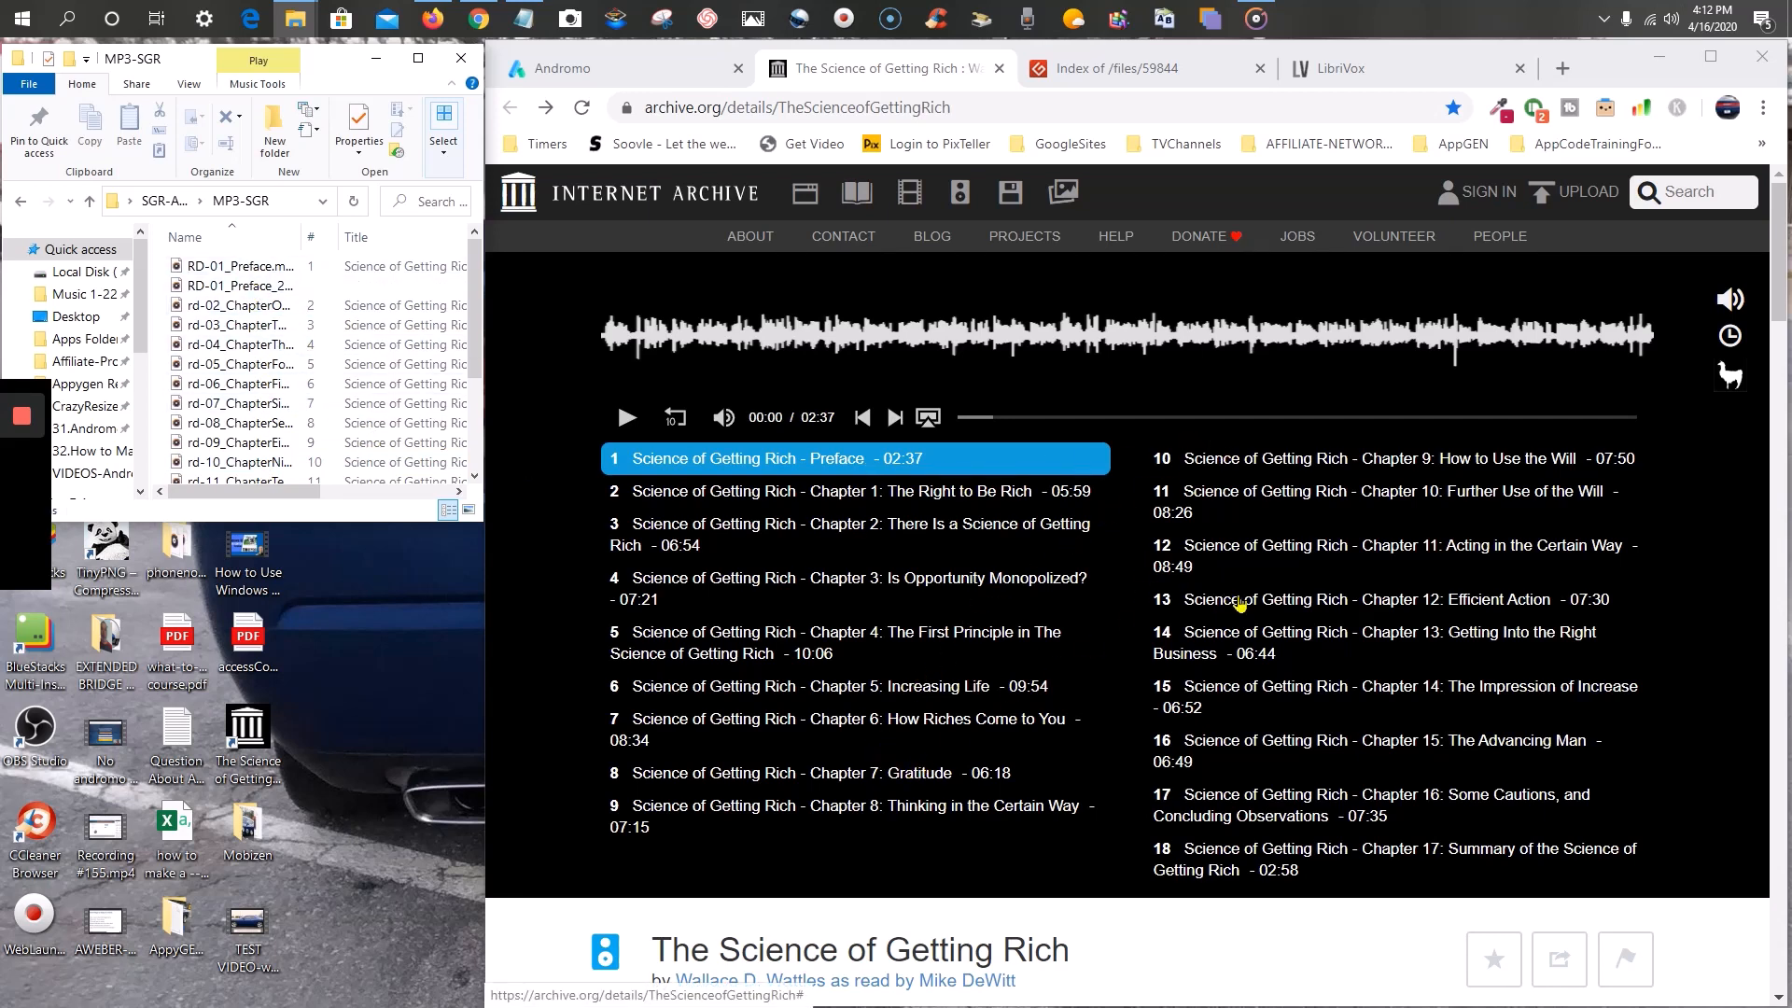
{"action": "scroll", "coordinate": [244, 317], "scroll_direction": "down", "scroll_amount": 3}
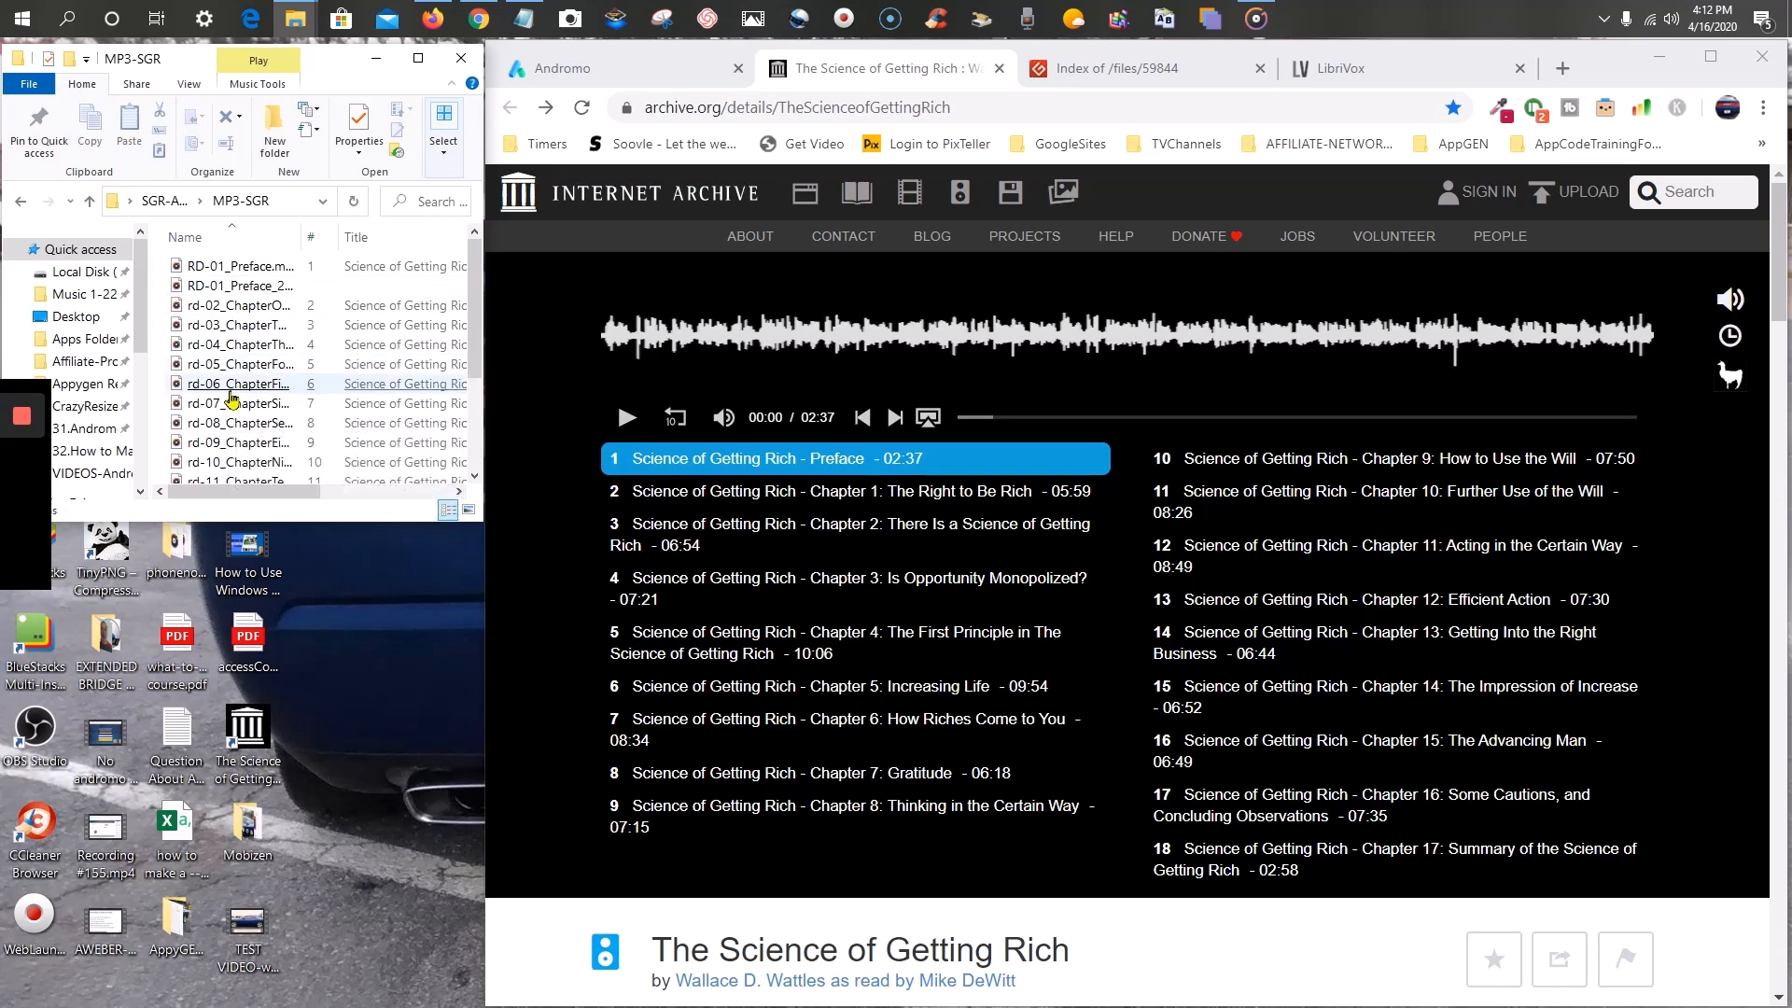
{"action": "left_click", "coordinate": [232, 395]}
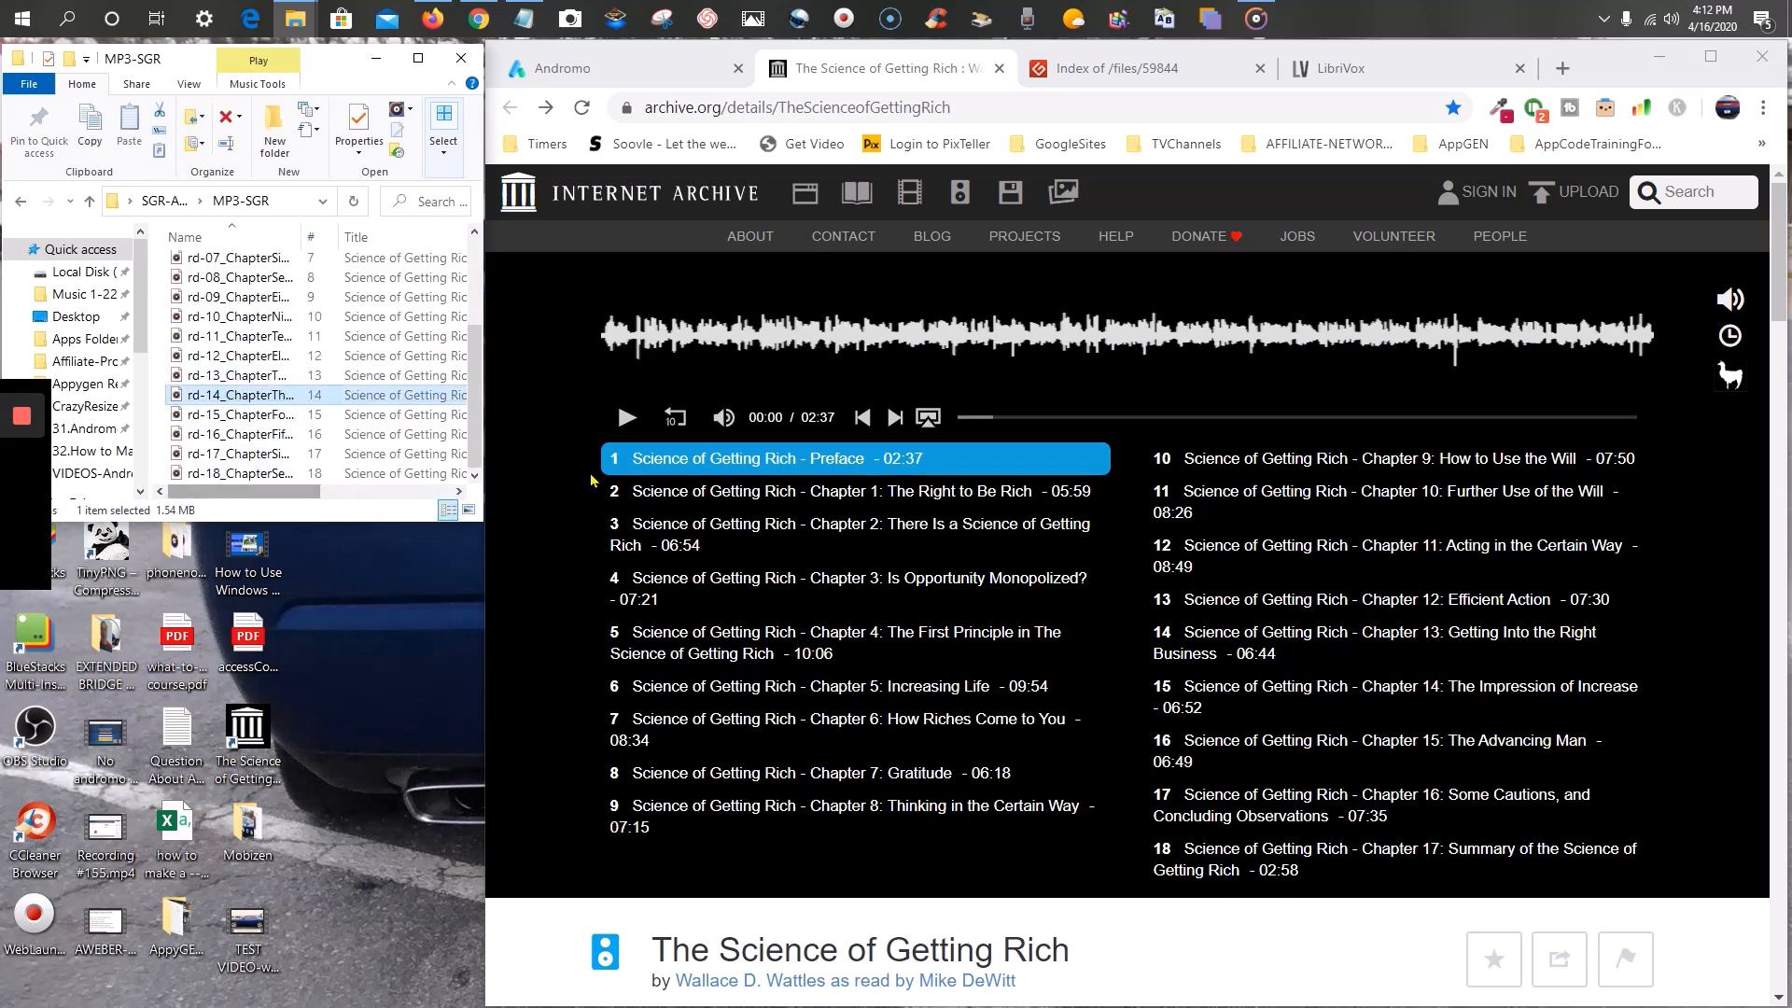
{"action": "scroll", "coordinate": [1193, 734], "scroll_direction": "down", "scroll_amount": 8}
{"action": "scroll", "coordinate": [1195, 421], "scroll_direction": "up", "scroll_amount": 7}
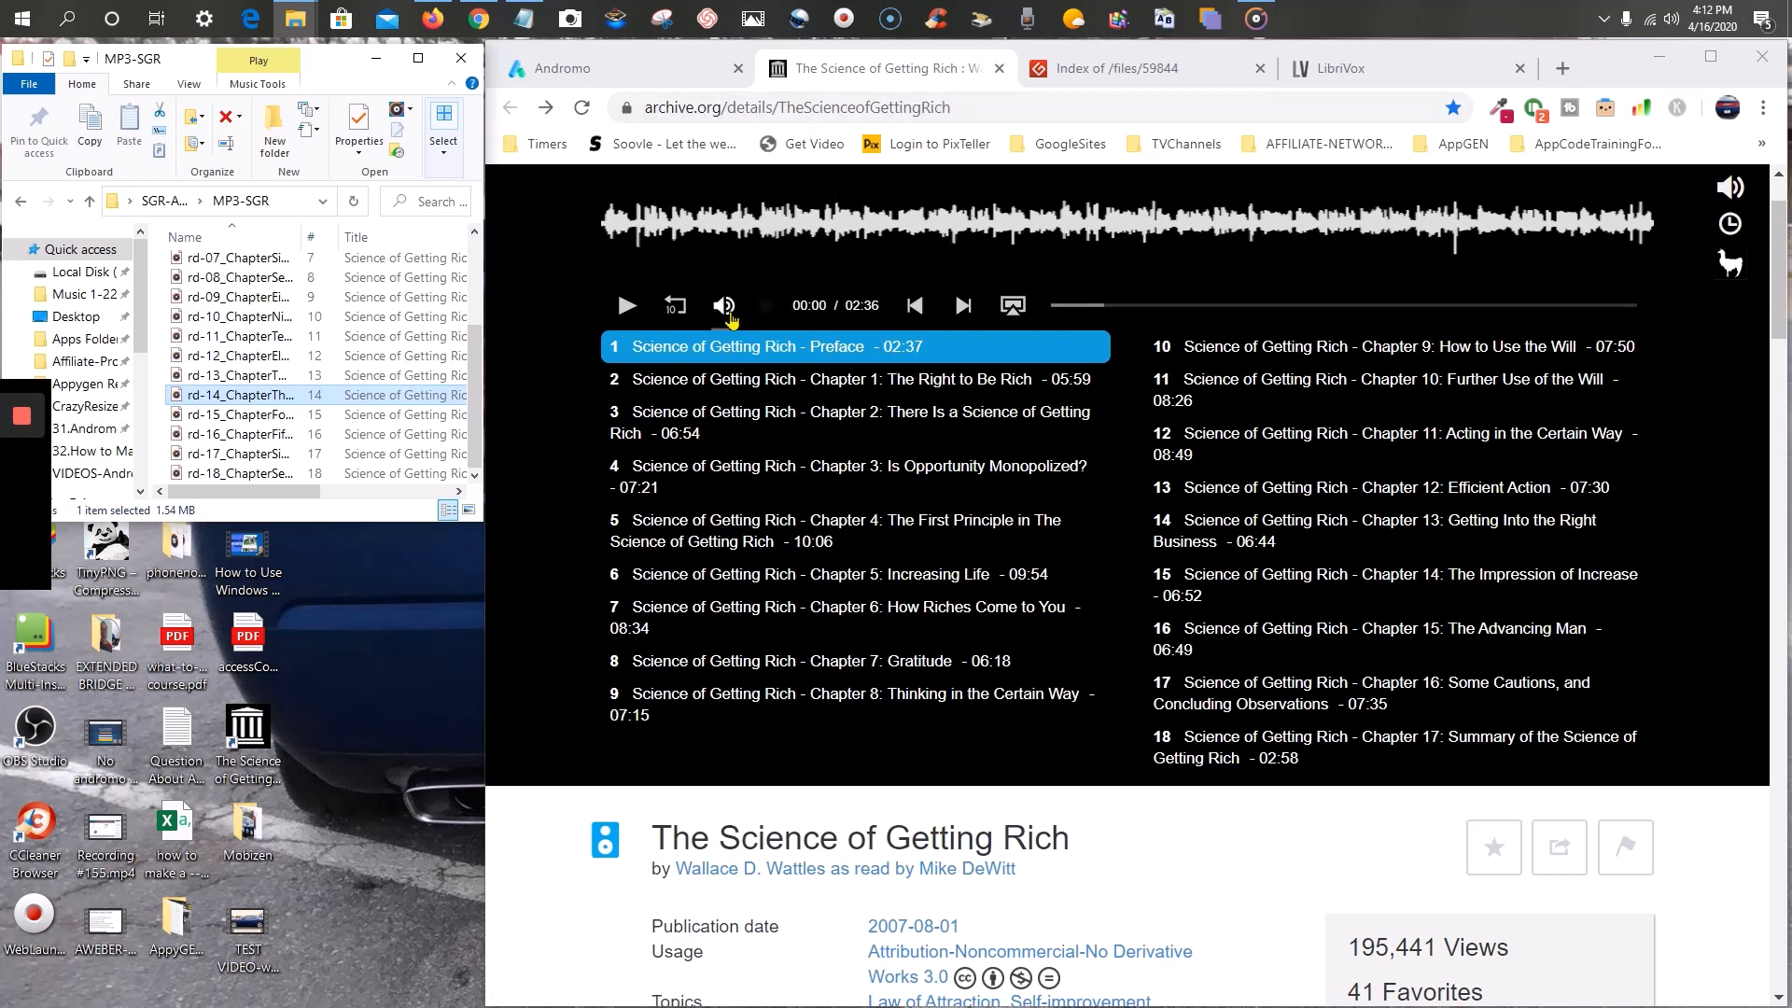
- Review the chapter list of The Science of Getting Rich on its LibriVox page in Chrome
{"action": "left_click", "coordinate": [1353, 68]}
{"action": "scroll", "coordinate": [1033, 686], "scroll_direction": "down", "scroll_amount": 3}
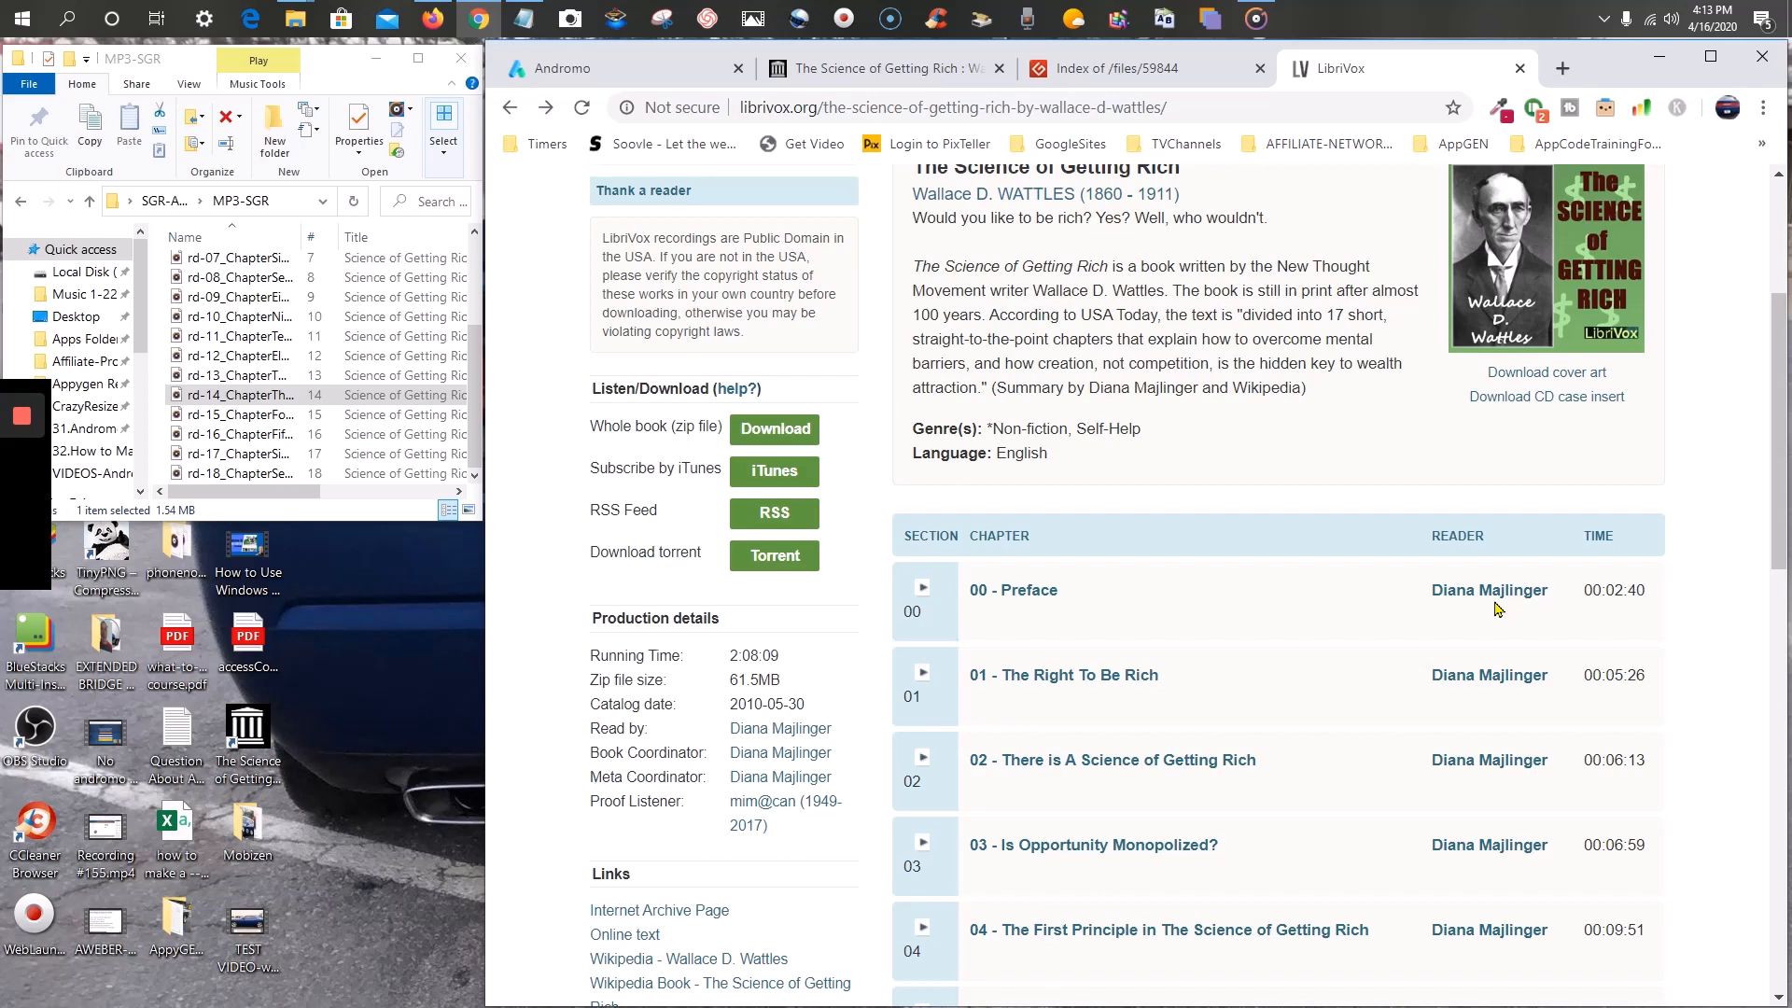
{"action": "scroll", "coordinate": [1494, 608], "scroll_direction": "down", "scroll_amount": 5}
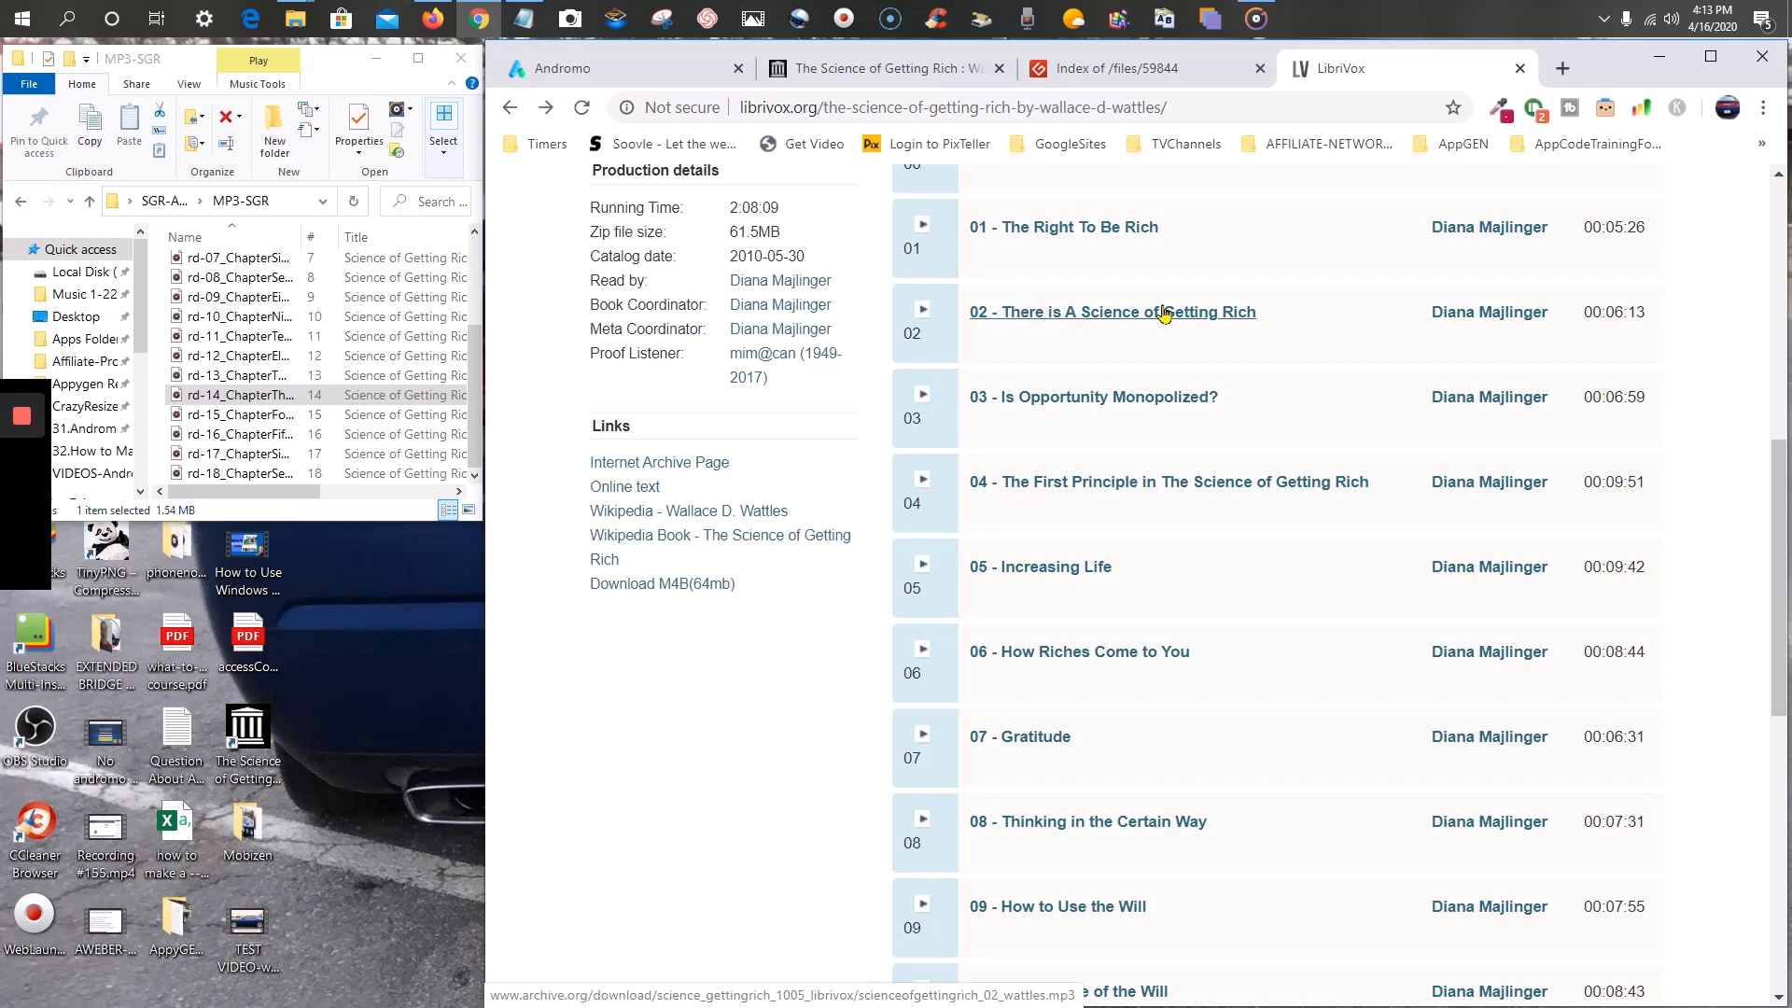
{"action": "scroll", "coordinate": [1130, 327], "scroll_direction": "down", "scroll_amount": 5}
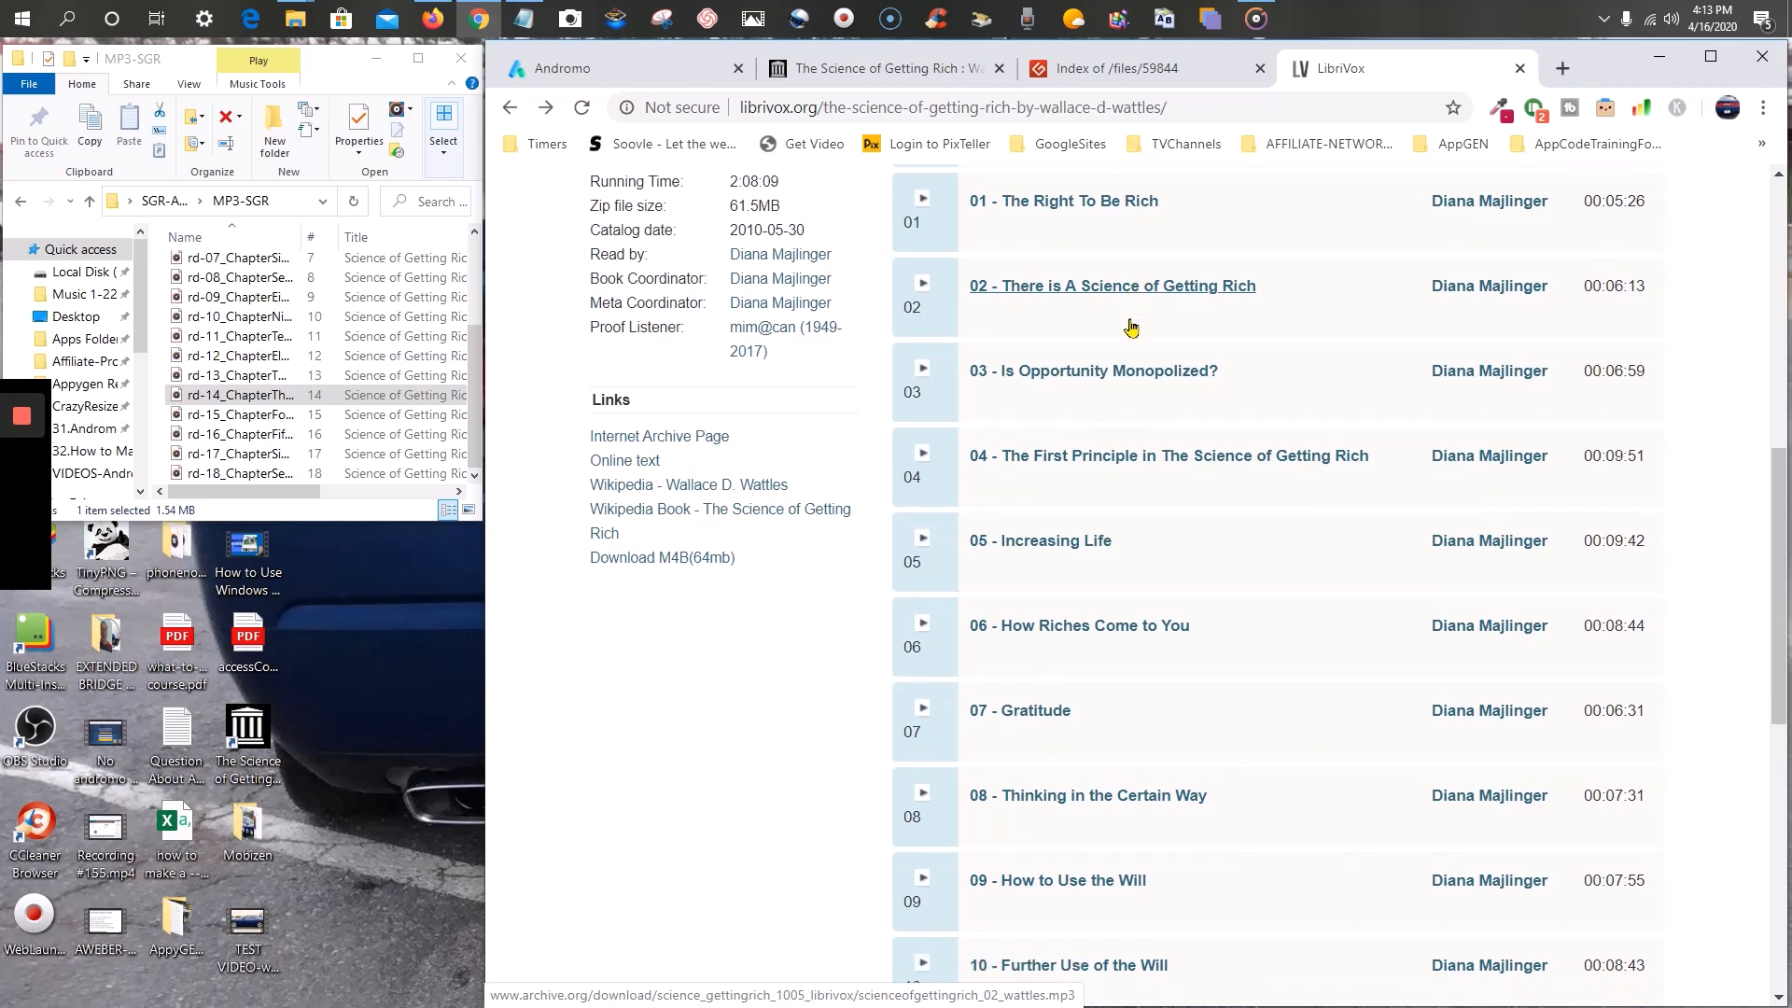
{"action": "scroll", "coordinate": [1131, 327], "scroll_direction": "down", "scroll_amount": 1}
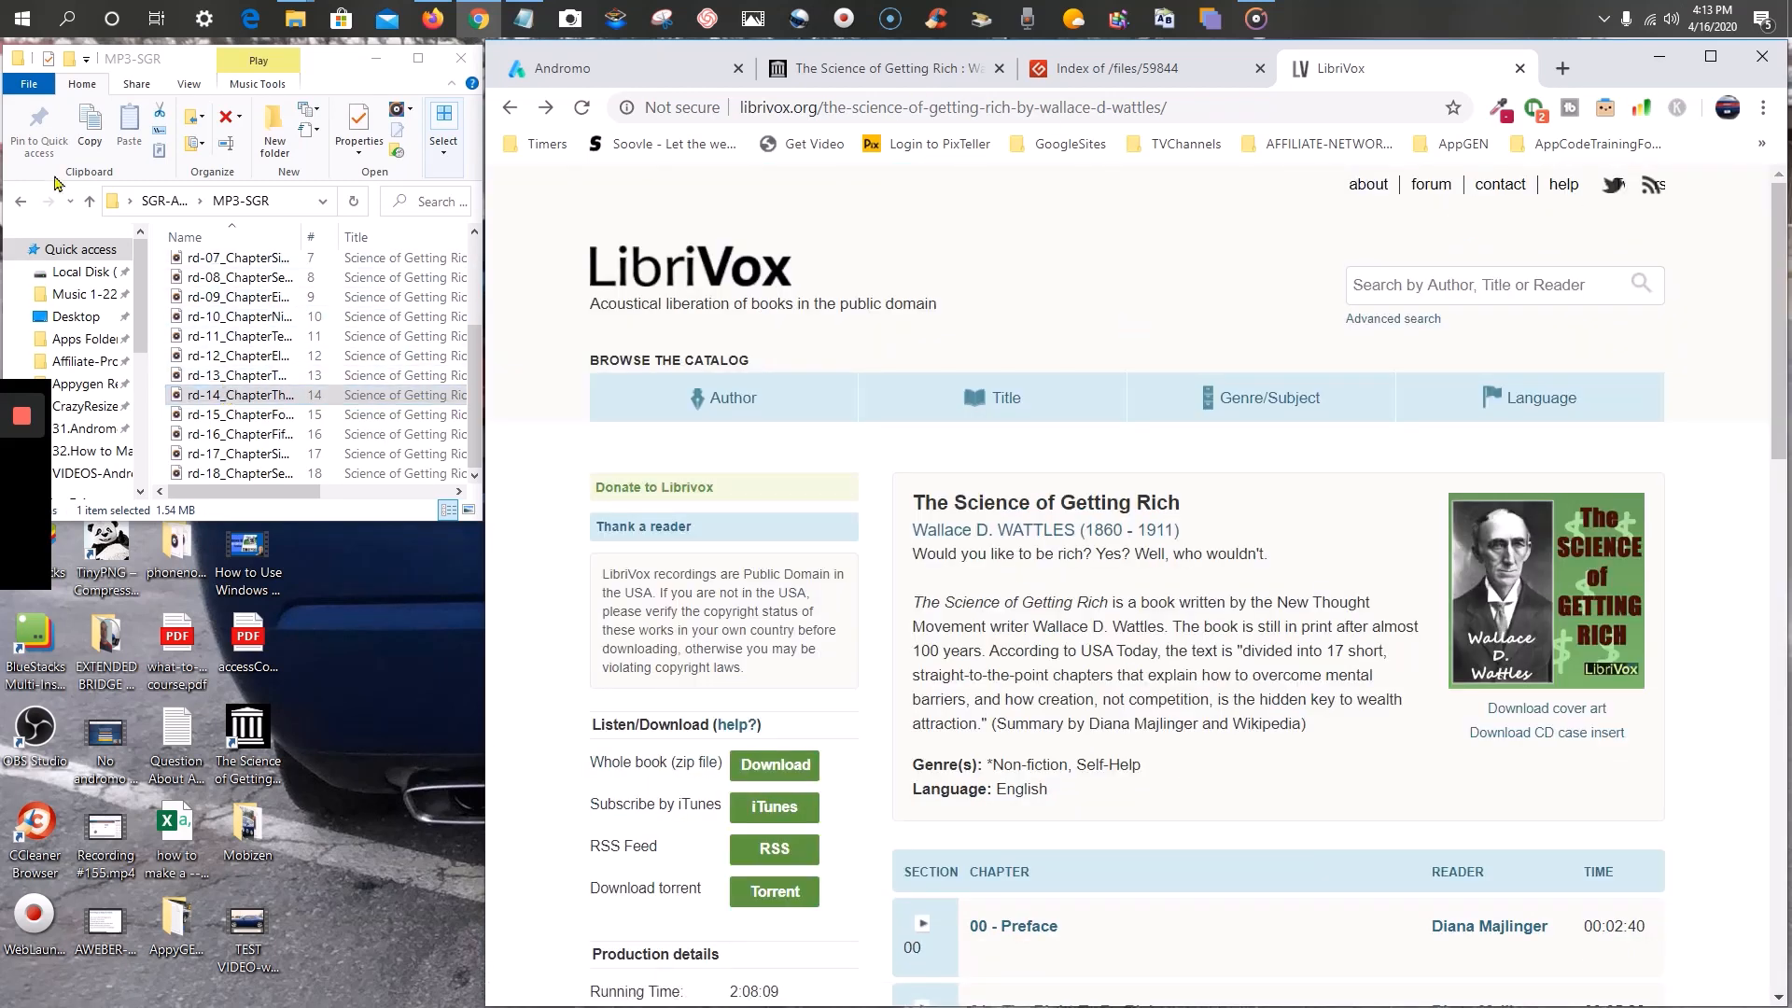
- Return to the SGR-AudioApp folder, open the SGR-TextBook folder and select the RTF document of the book
{"action": "left_click", "coordinate": [19, 202]}
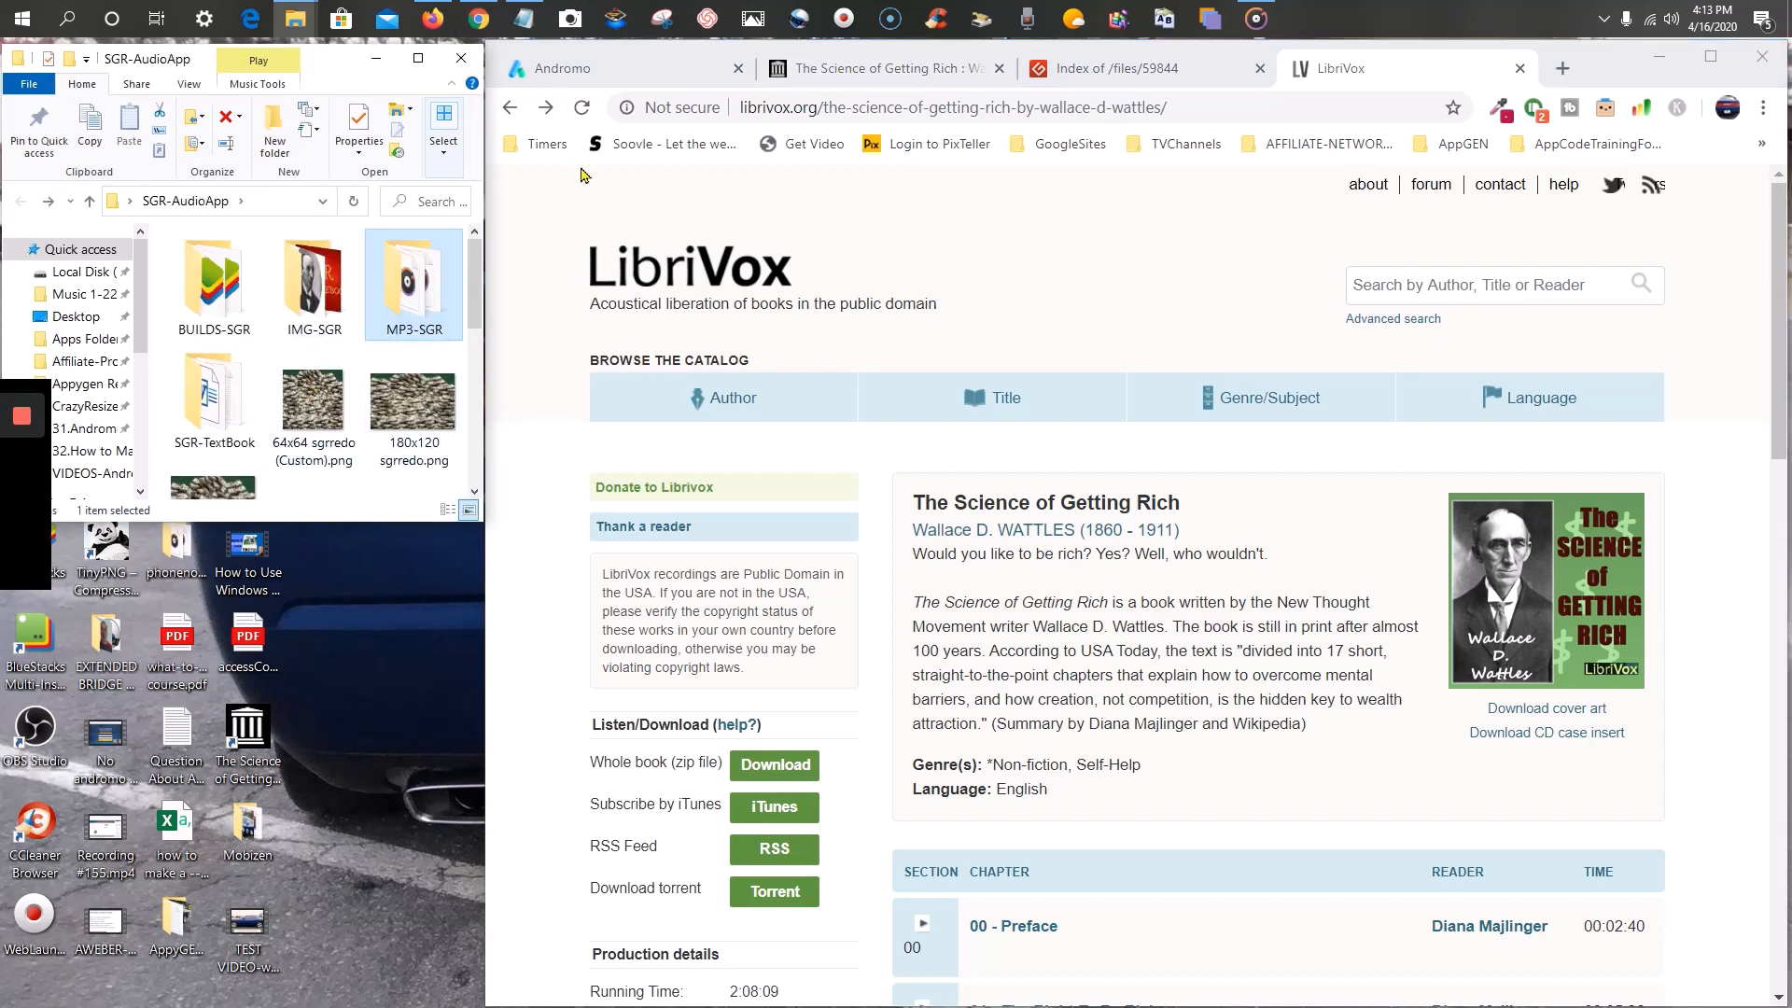
{"action": "mouse_move", "coordinate": [414, 344]}
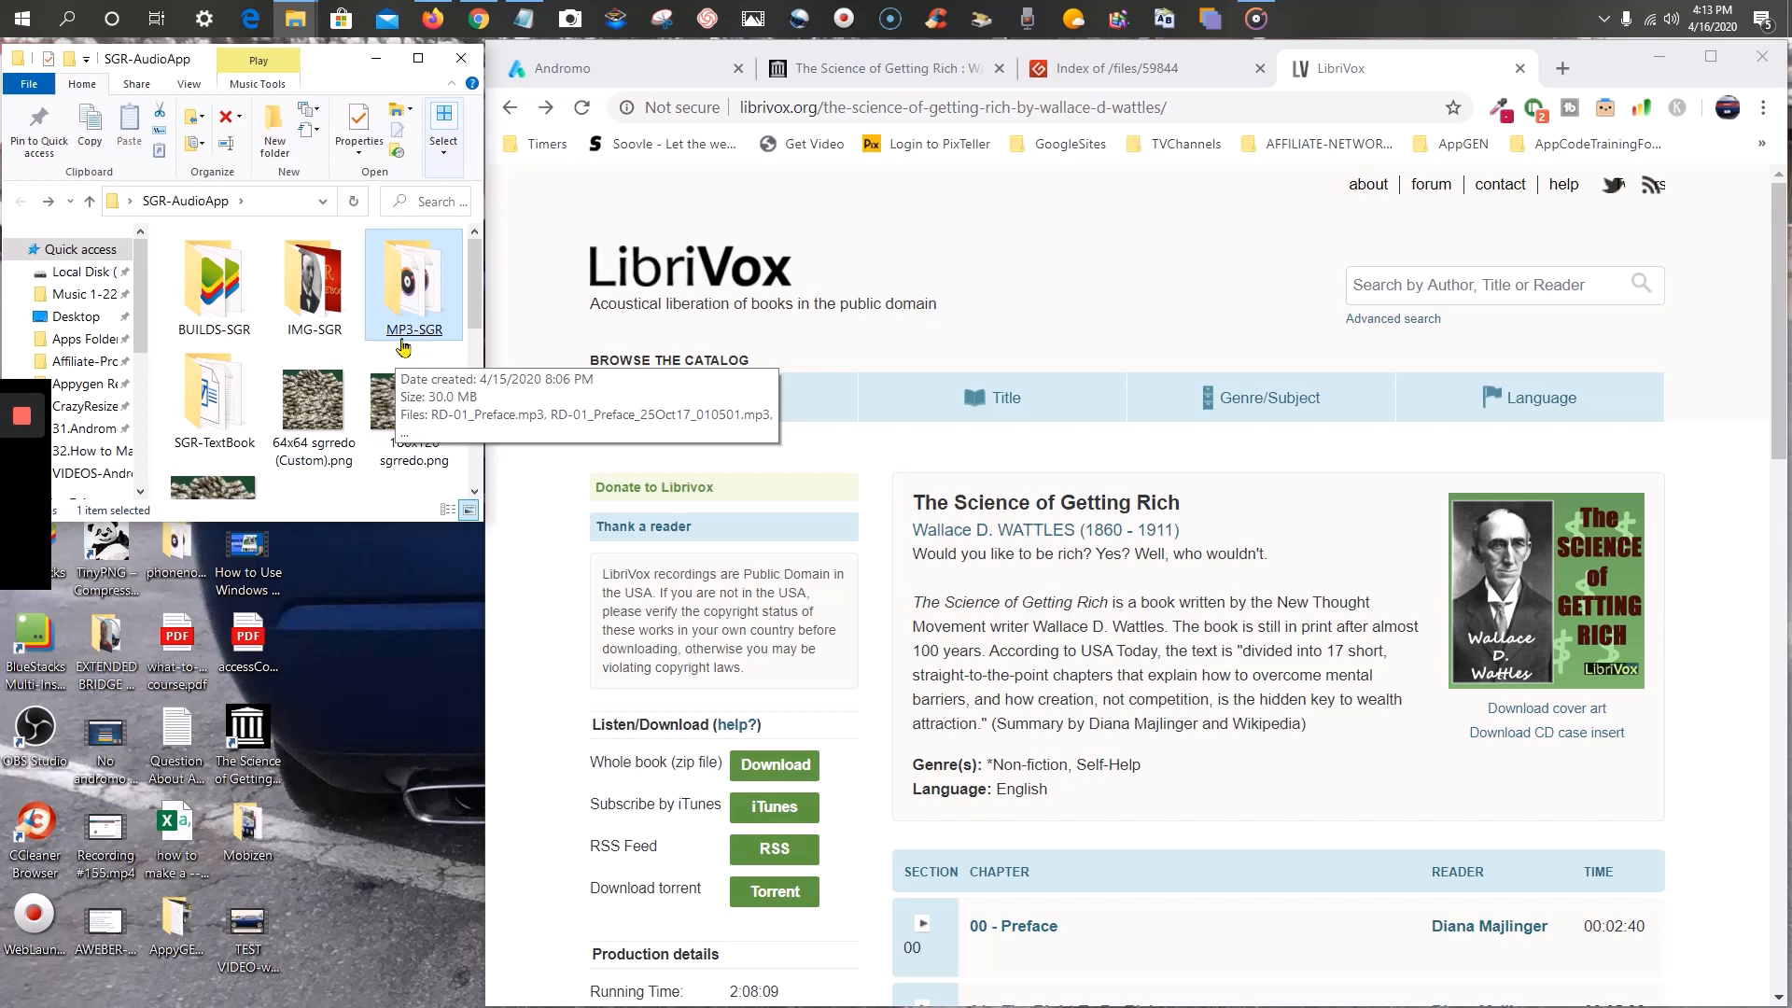
{"action": "left_click", "coordinate": [214, 402]}
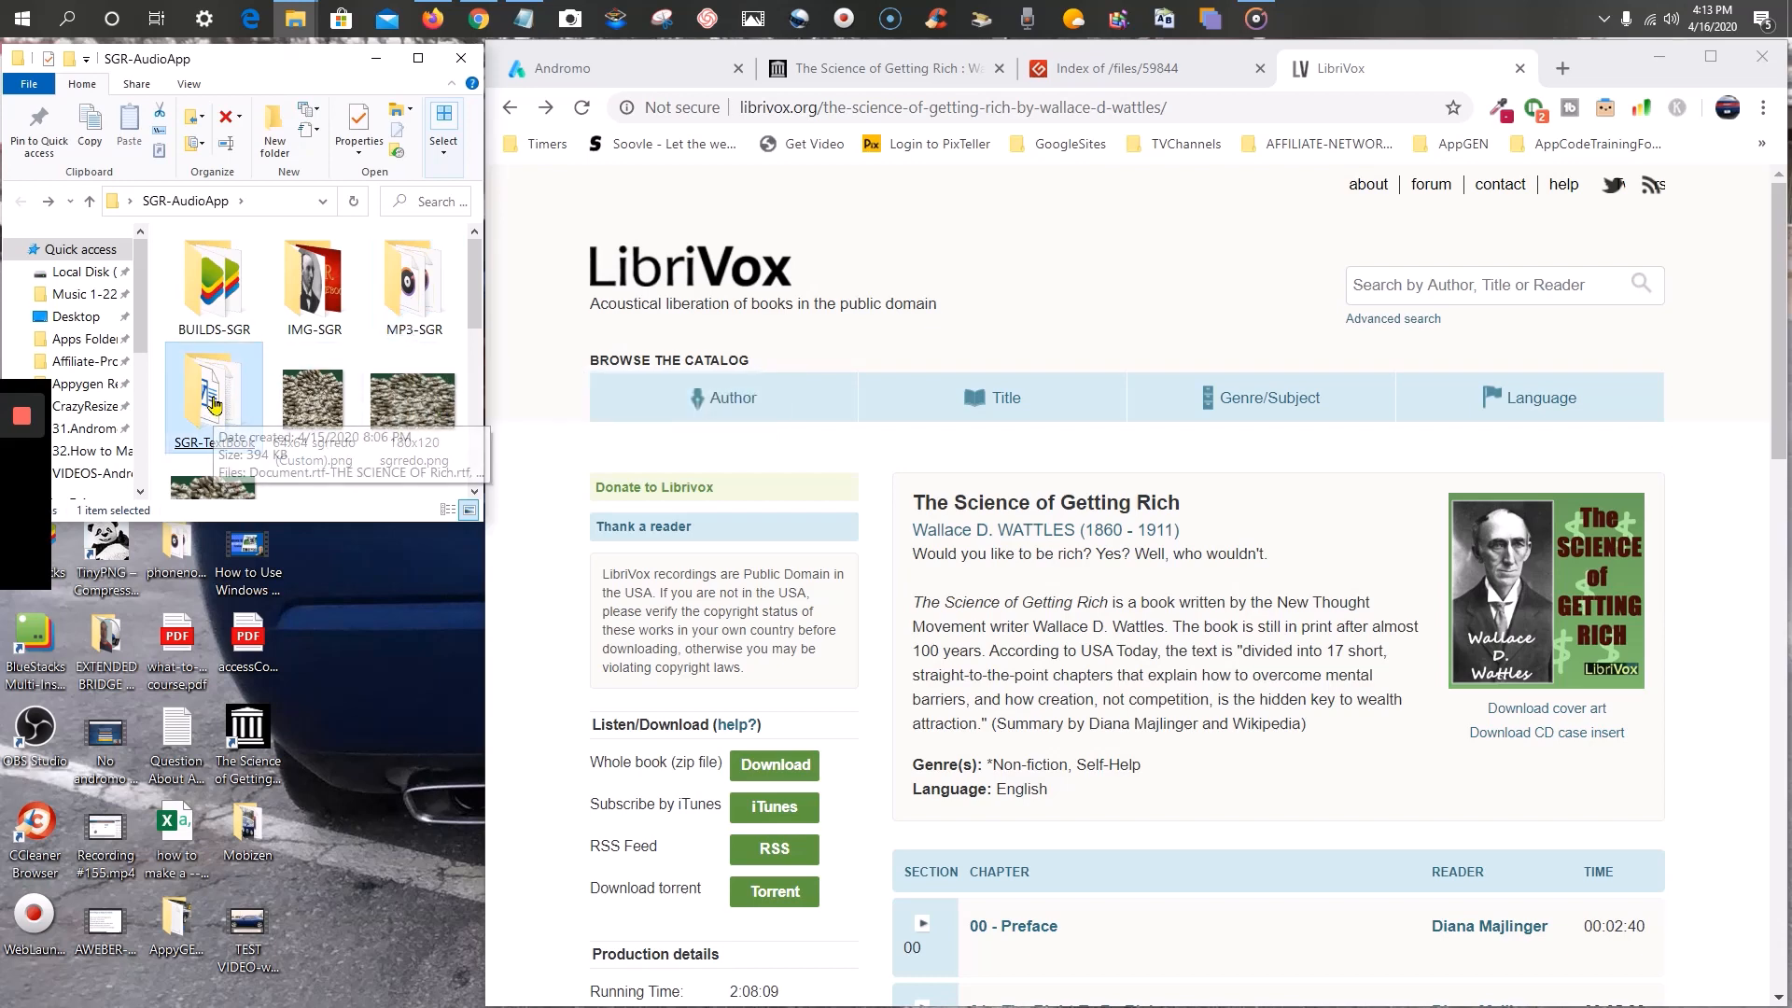
{"action": "double_click", "coordinate": [205, 401]}
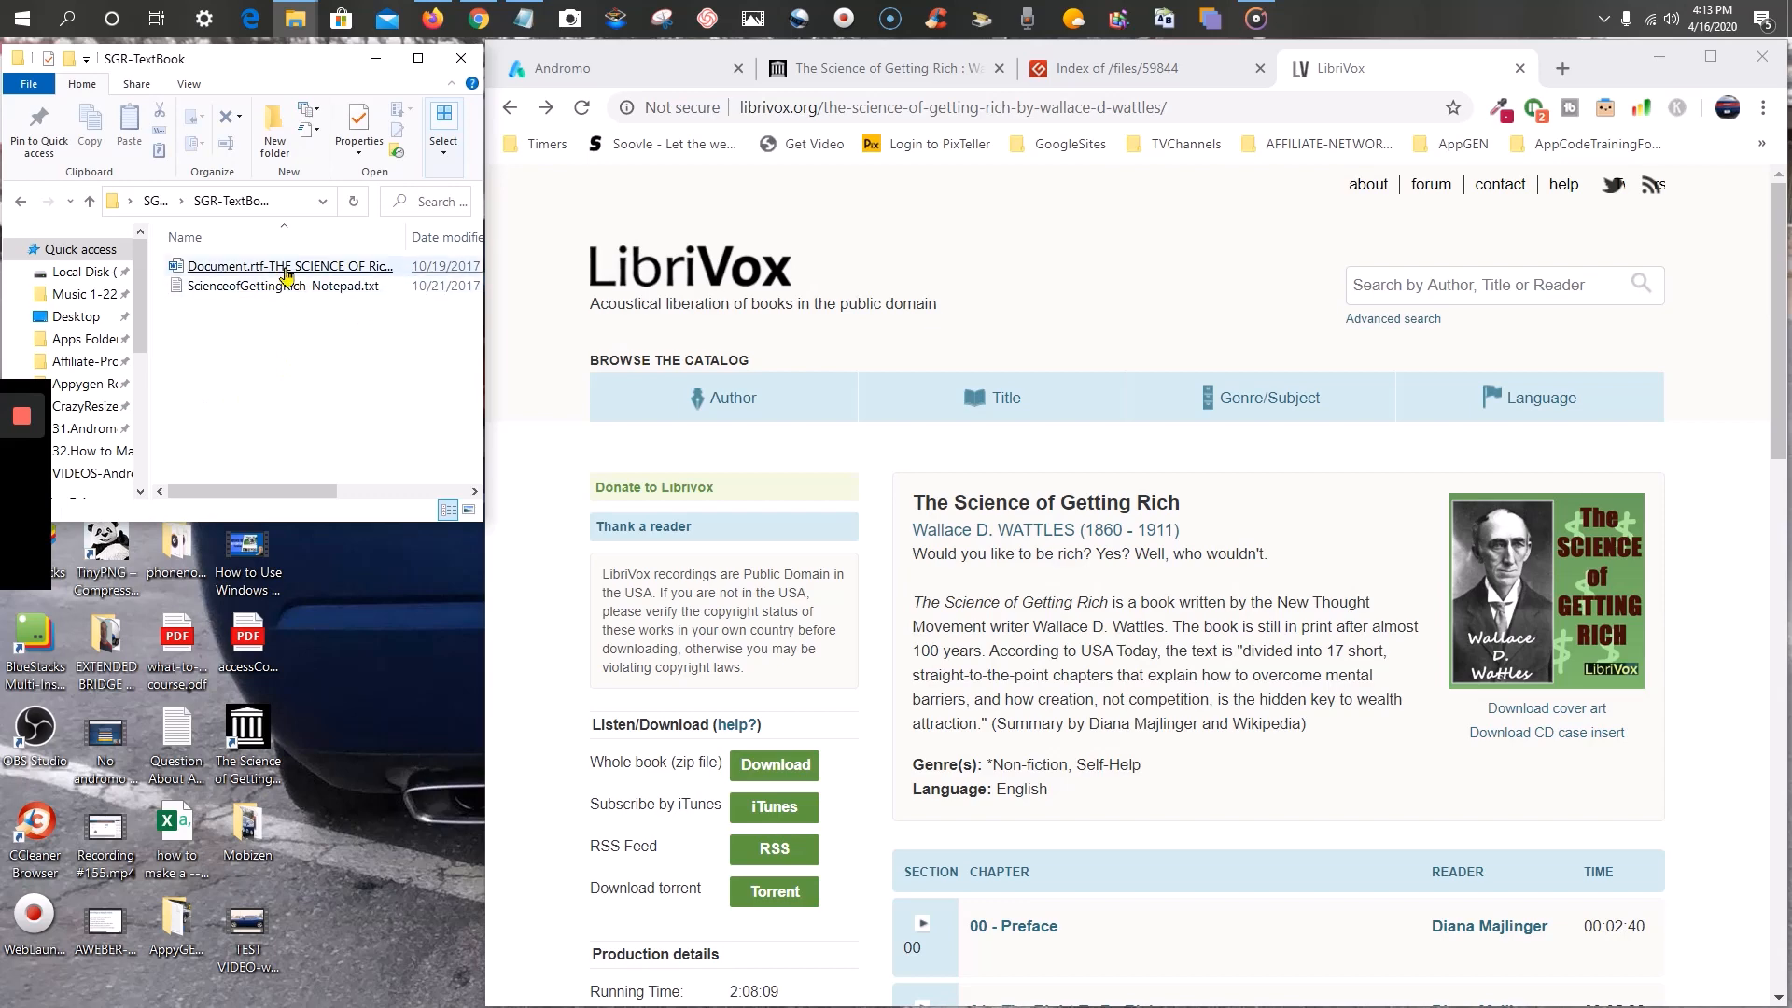
{"action": "left_click", "coordinate": [286, 271]}
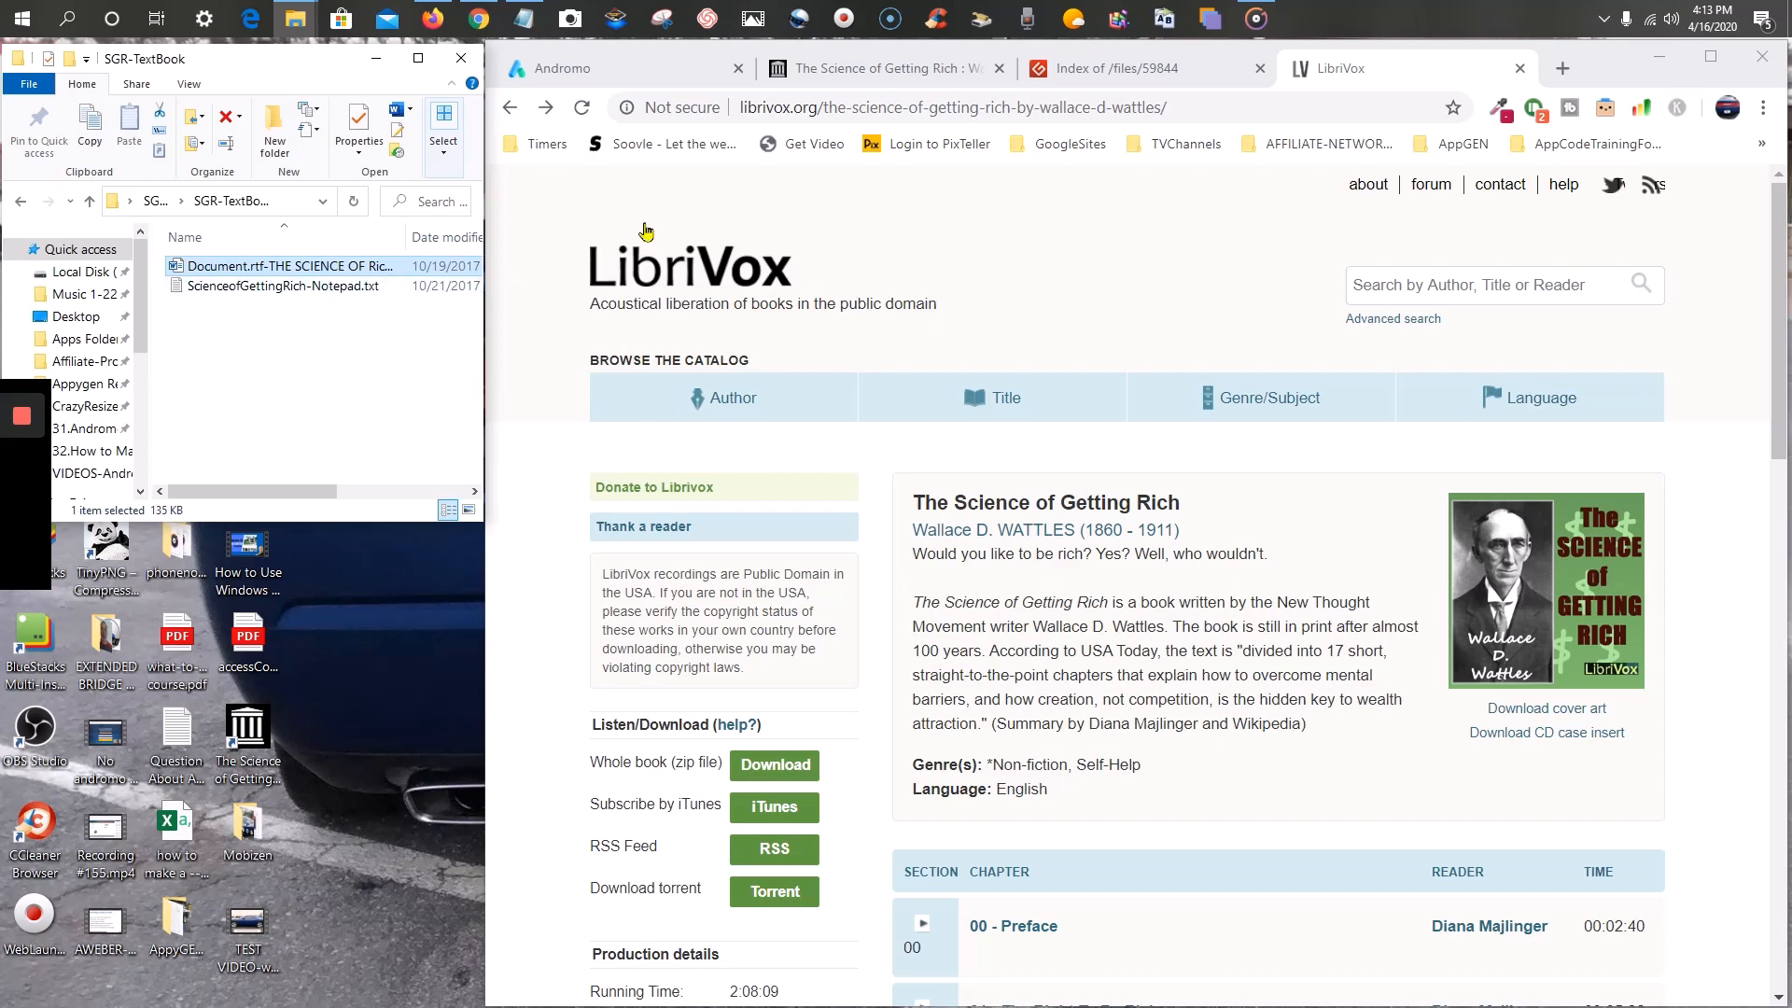
- From Project Gutenberg's 59844 file index, open the HTML eBook 59844-h.htm, with the SGR-TextBook folder reopened alongside
{"action": "left_click", "coordinate": [1151, 75]}
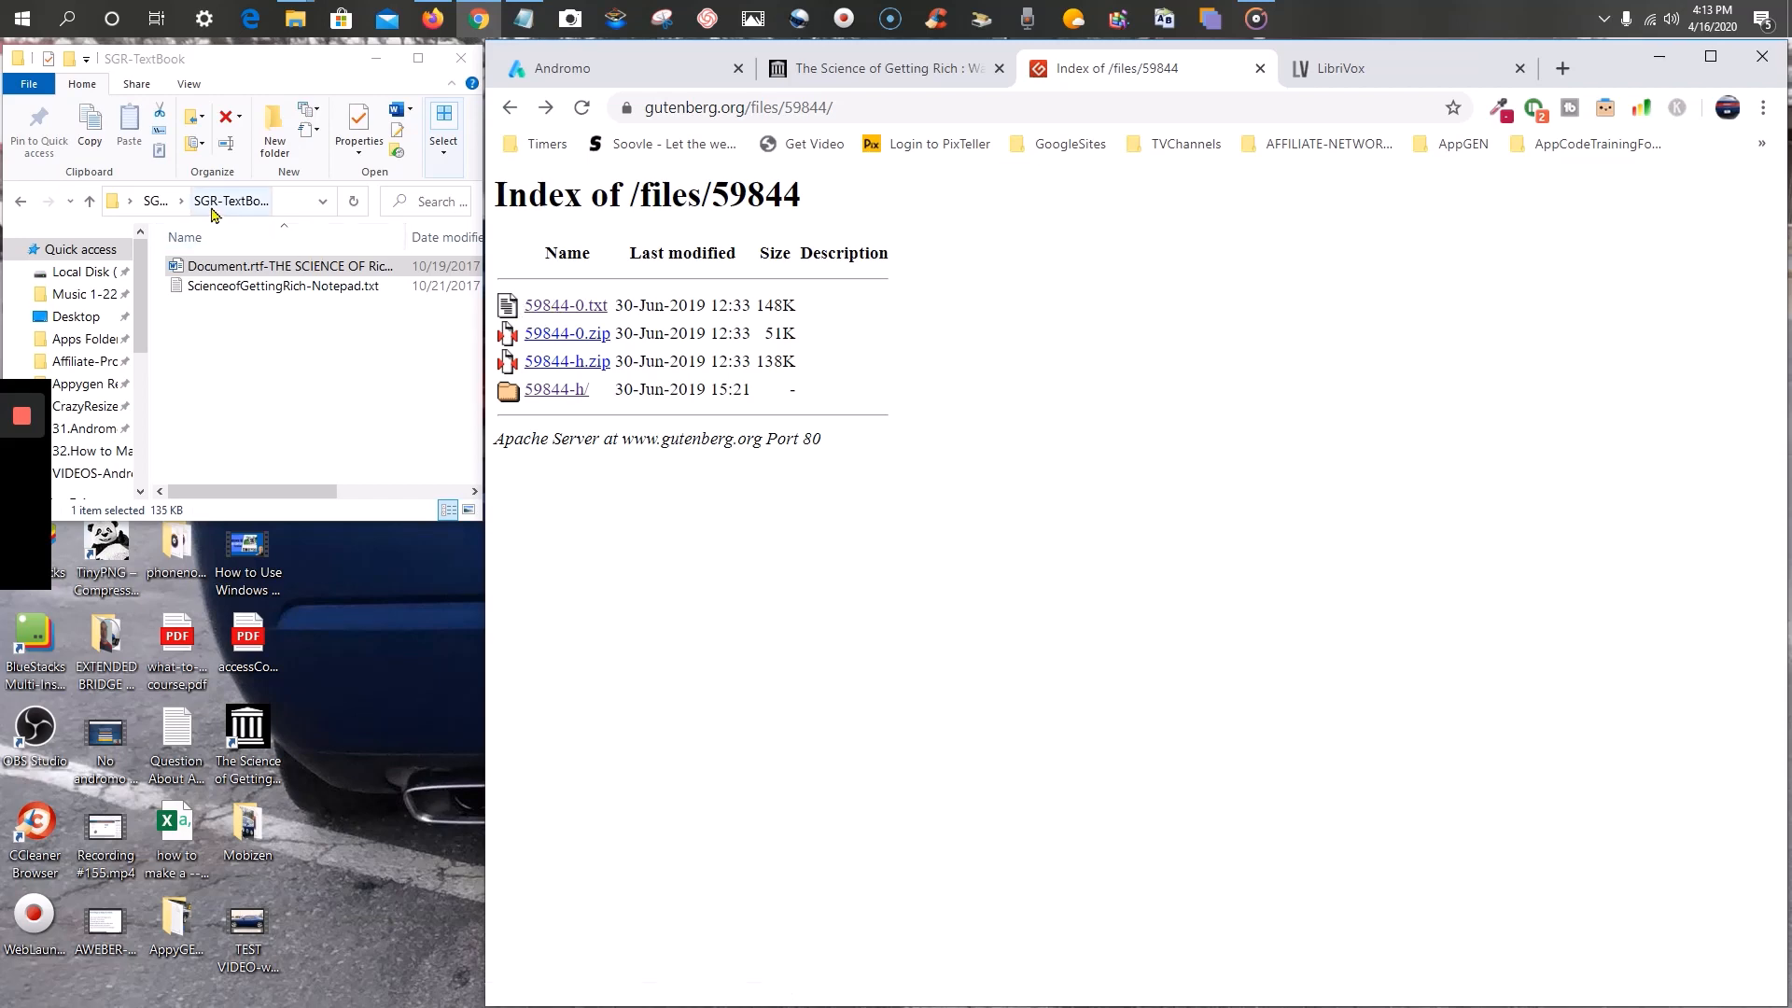
{"action": "left_click", "coordinate": [18, 205]}
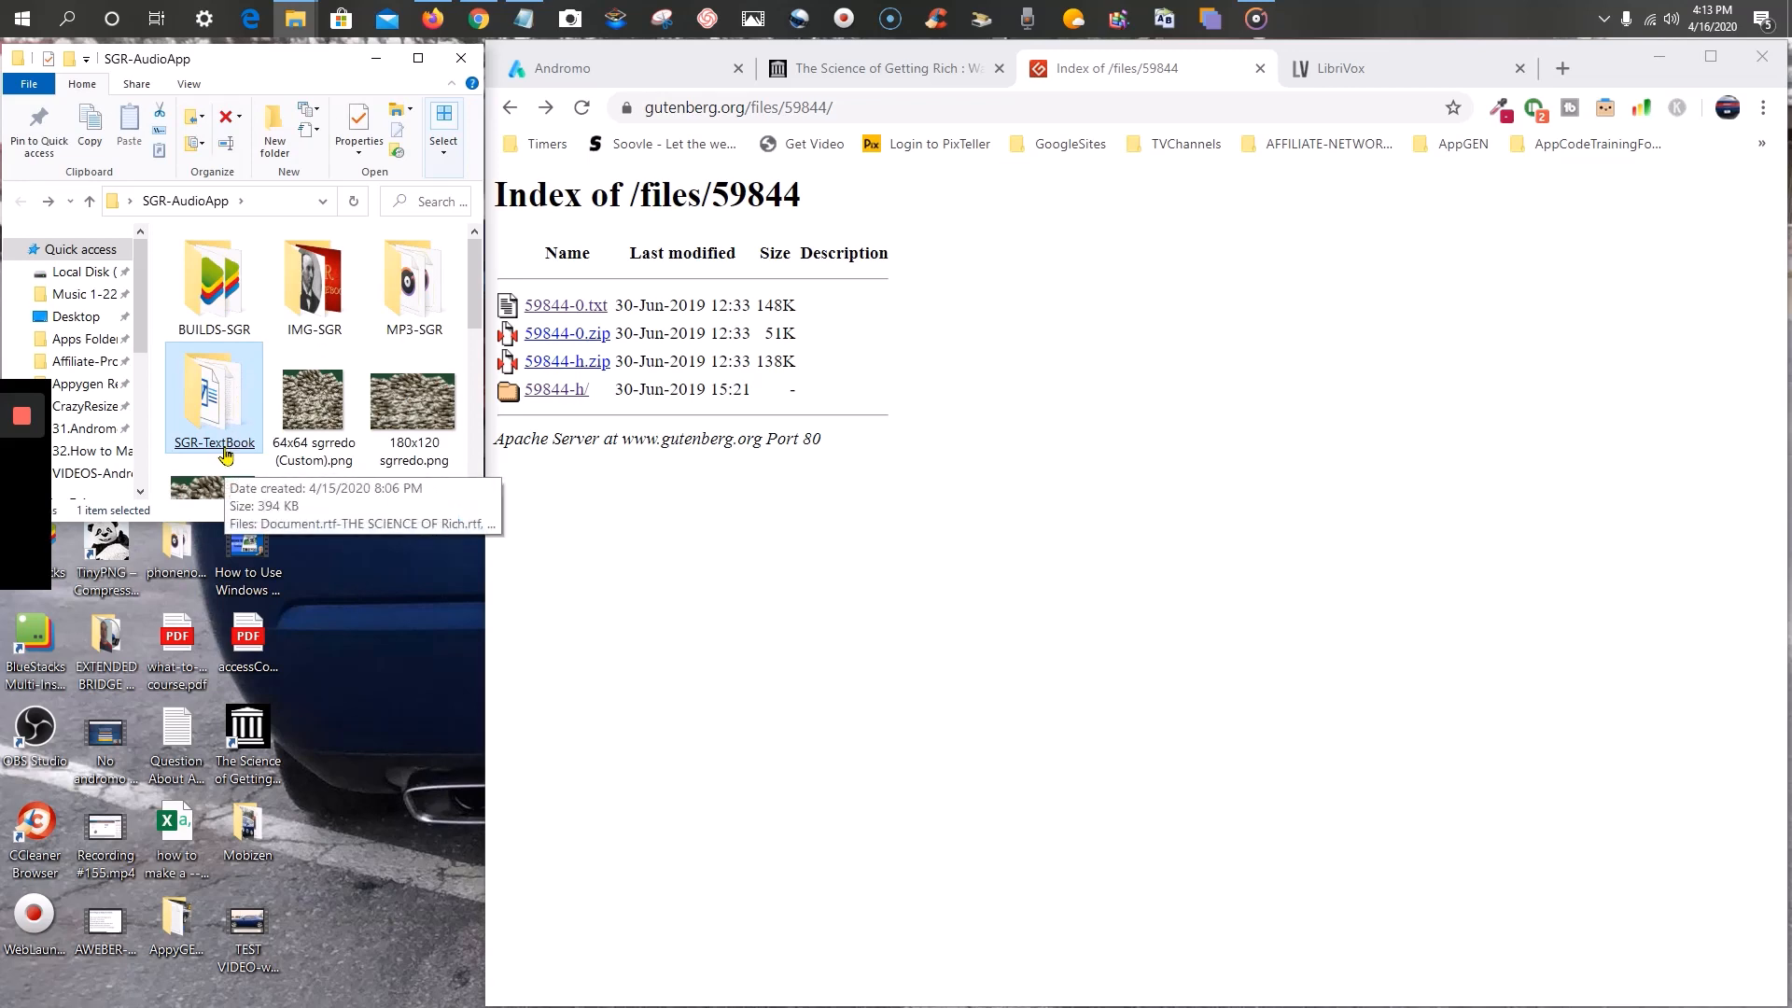
{"action": "double_click", "coordinate": [208, 373]}
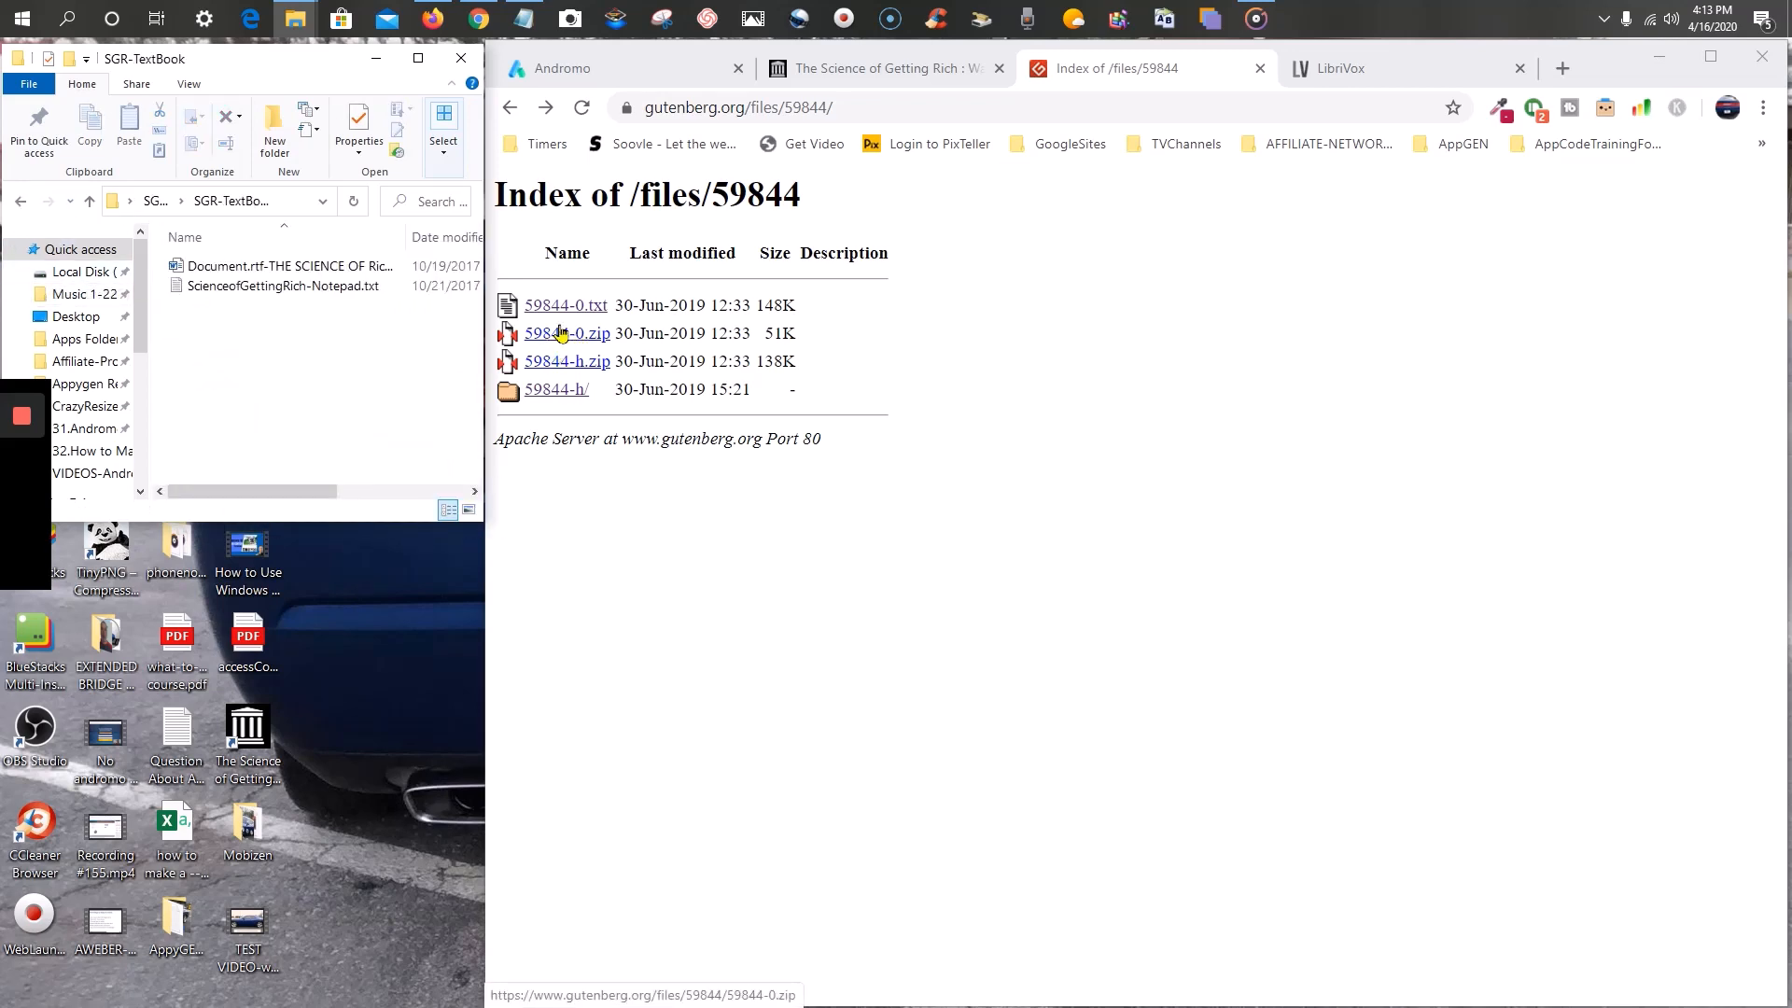
{"action": "left_click", "coordinate": [550, 390]}
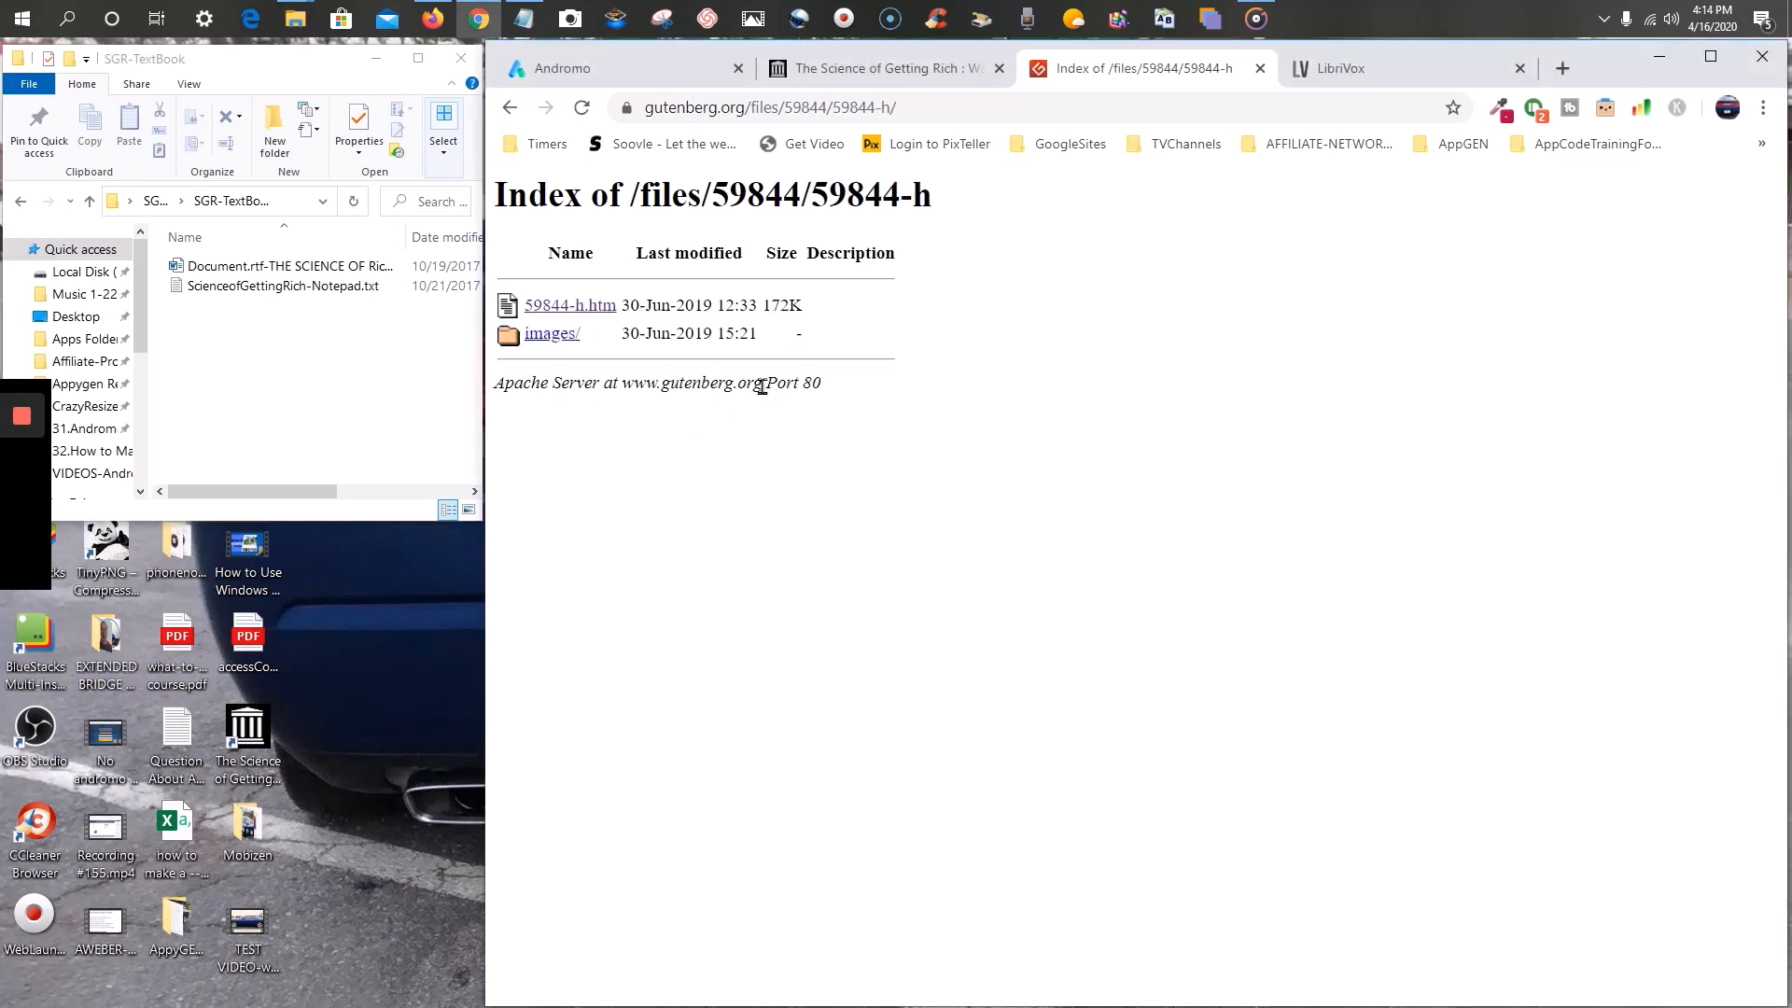
{"action": "left_click", "coordinate": [586, 315]}
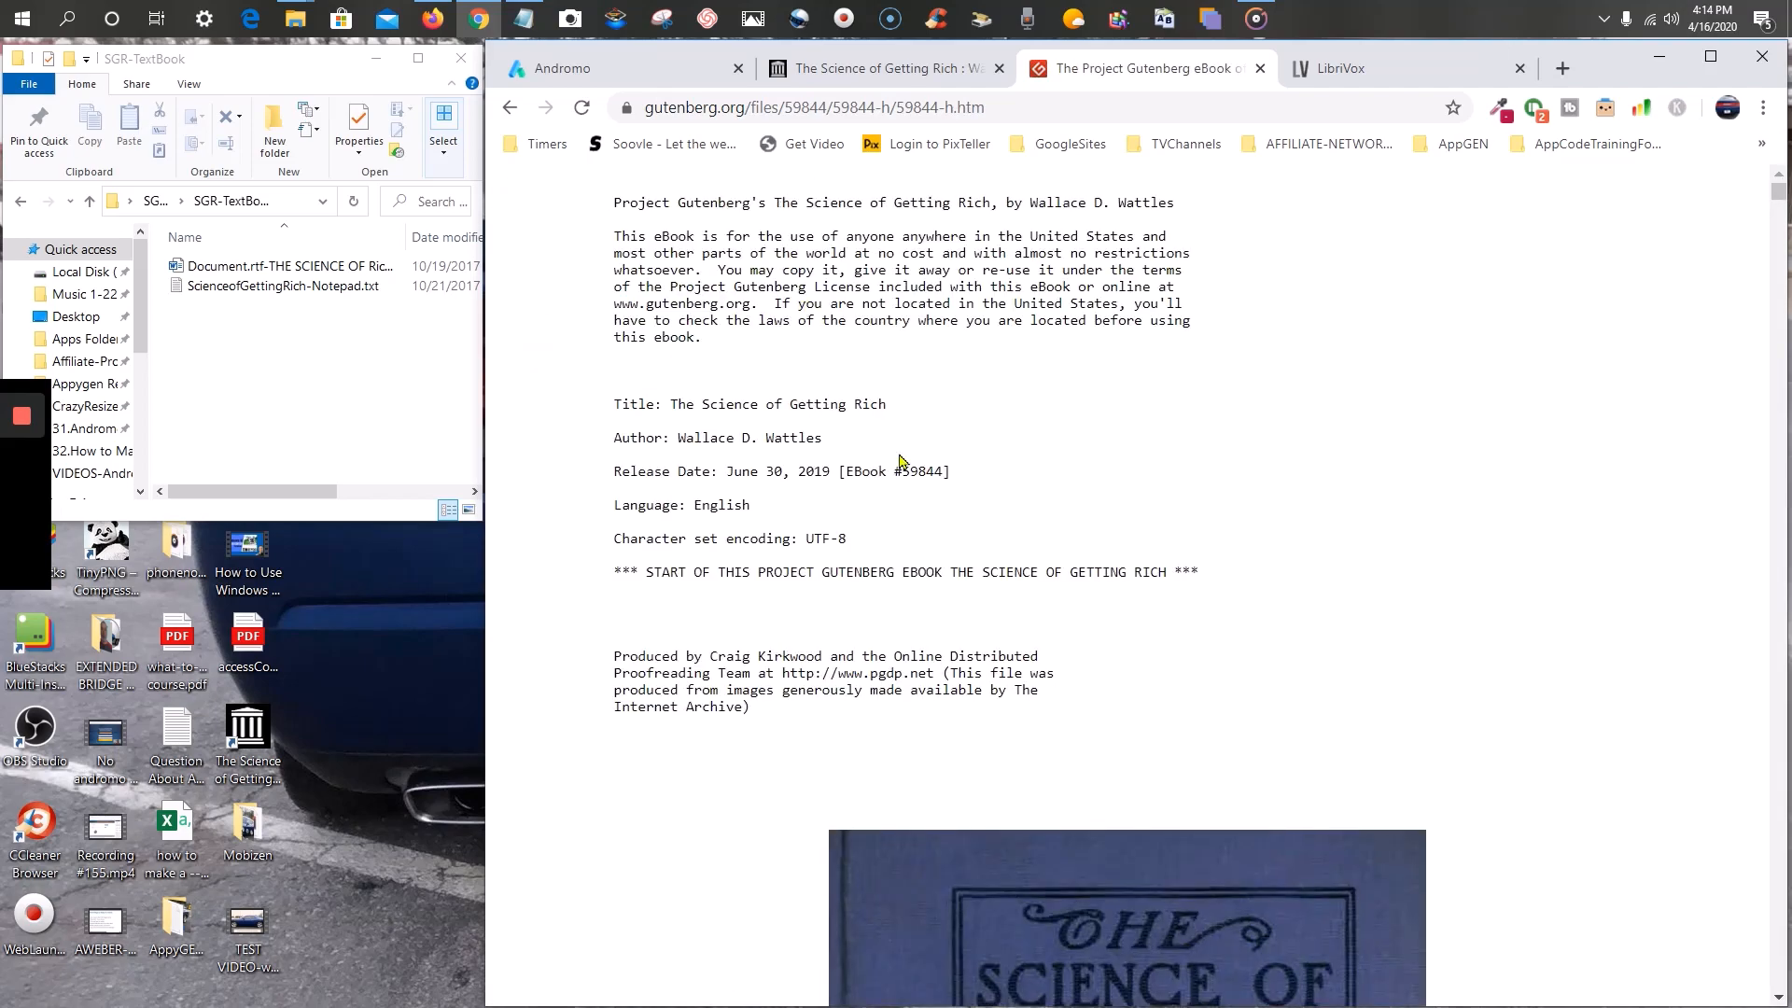
- Look through the Gutenberg eBook's contents, view Chapter IV at page 31 and return to the contents list
{"action": "scroll", "coordinate": [901, 460], "scroll_direction": "down", "scroll_amount": 20}
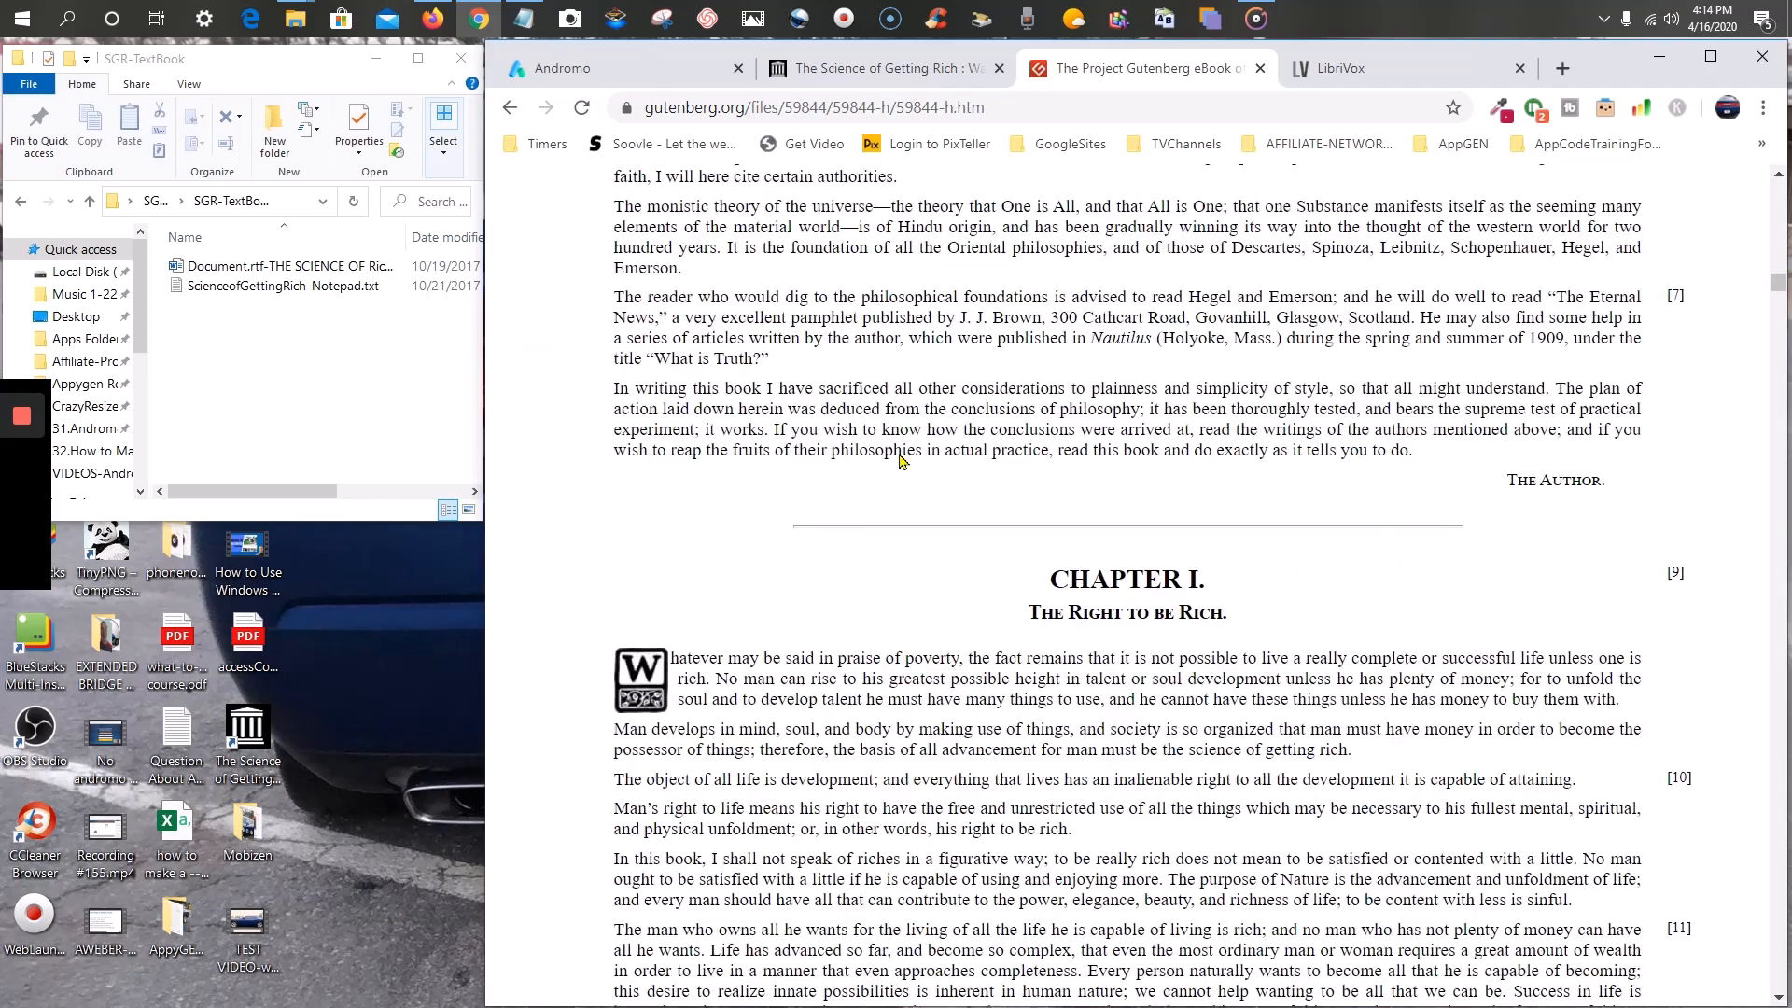
{"action": "scroll", "coordinate": [900, 460], "scroll_direction": "up", "scroll_amount": 17}
{"action": "scroll", "coordinate": [1054, 520], "scroll_direction": "down", "scroll_amount": 8}
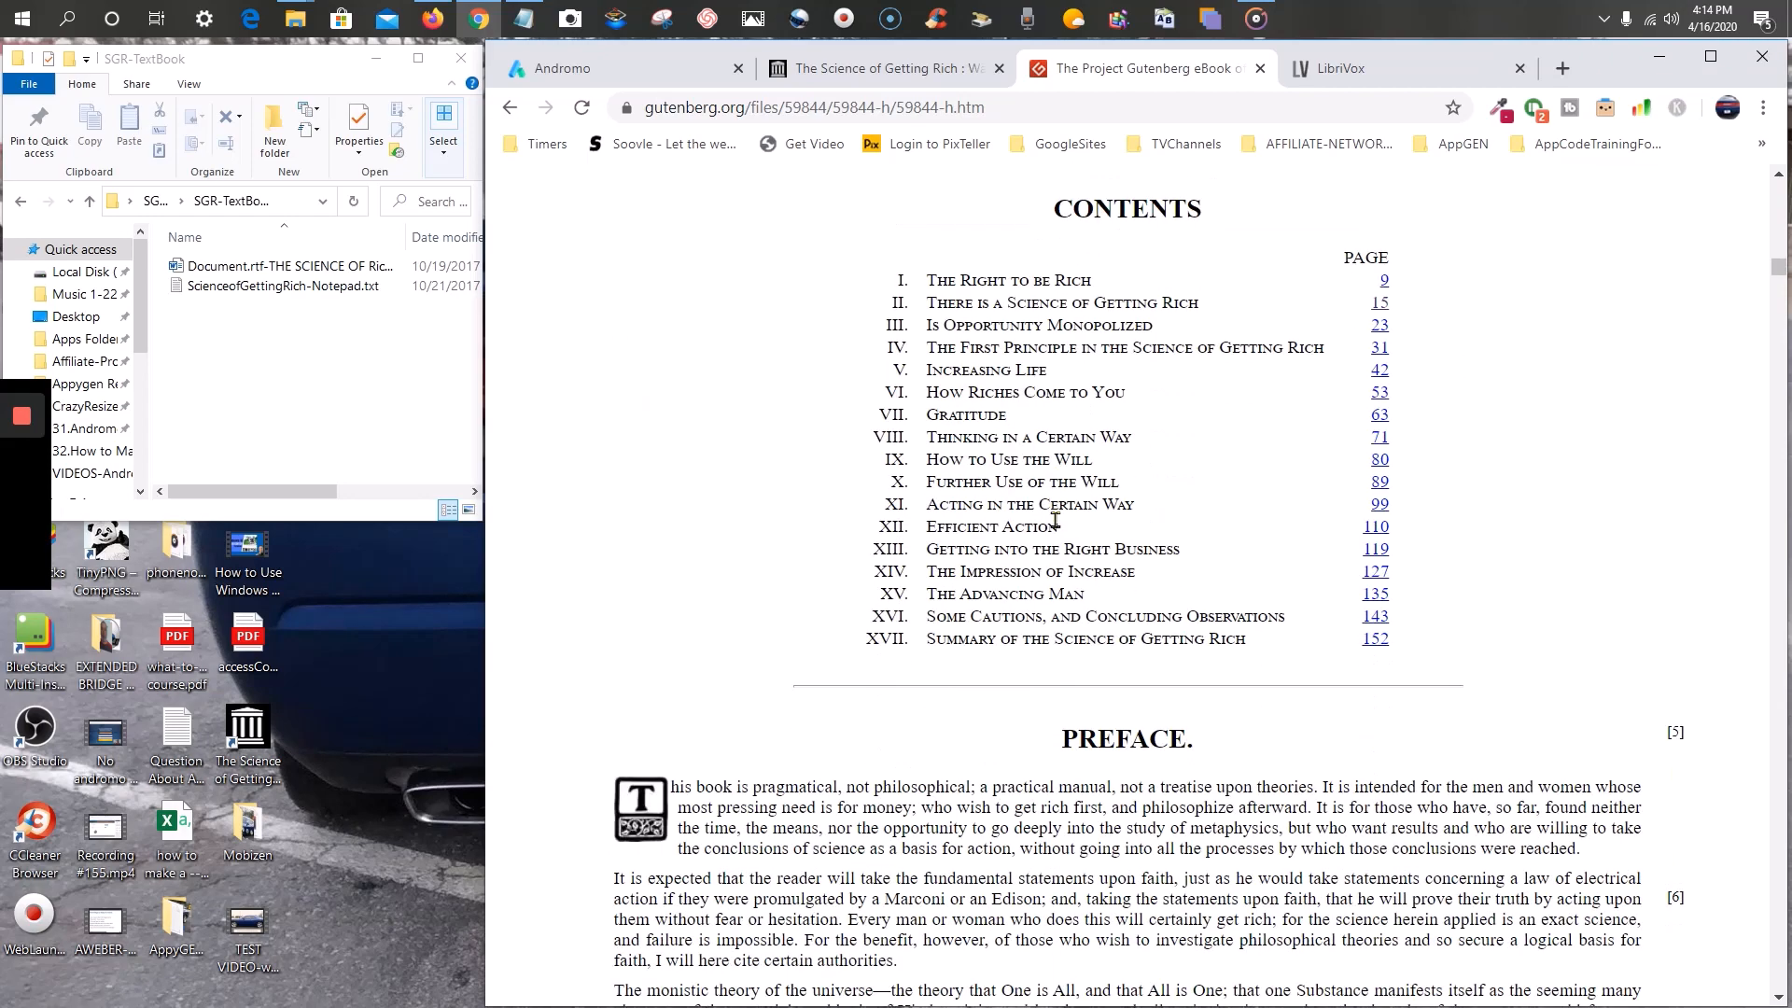
{"action": "left_click", "coordinate": [1379, 351]}
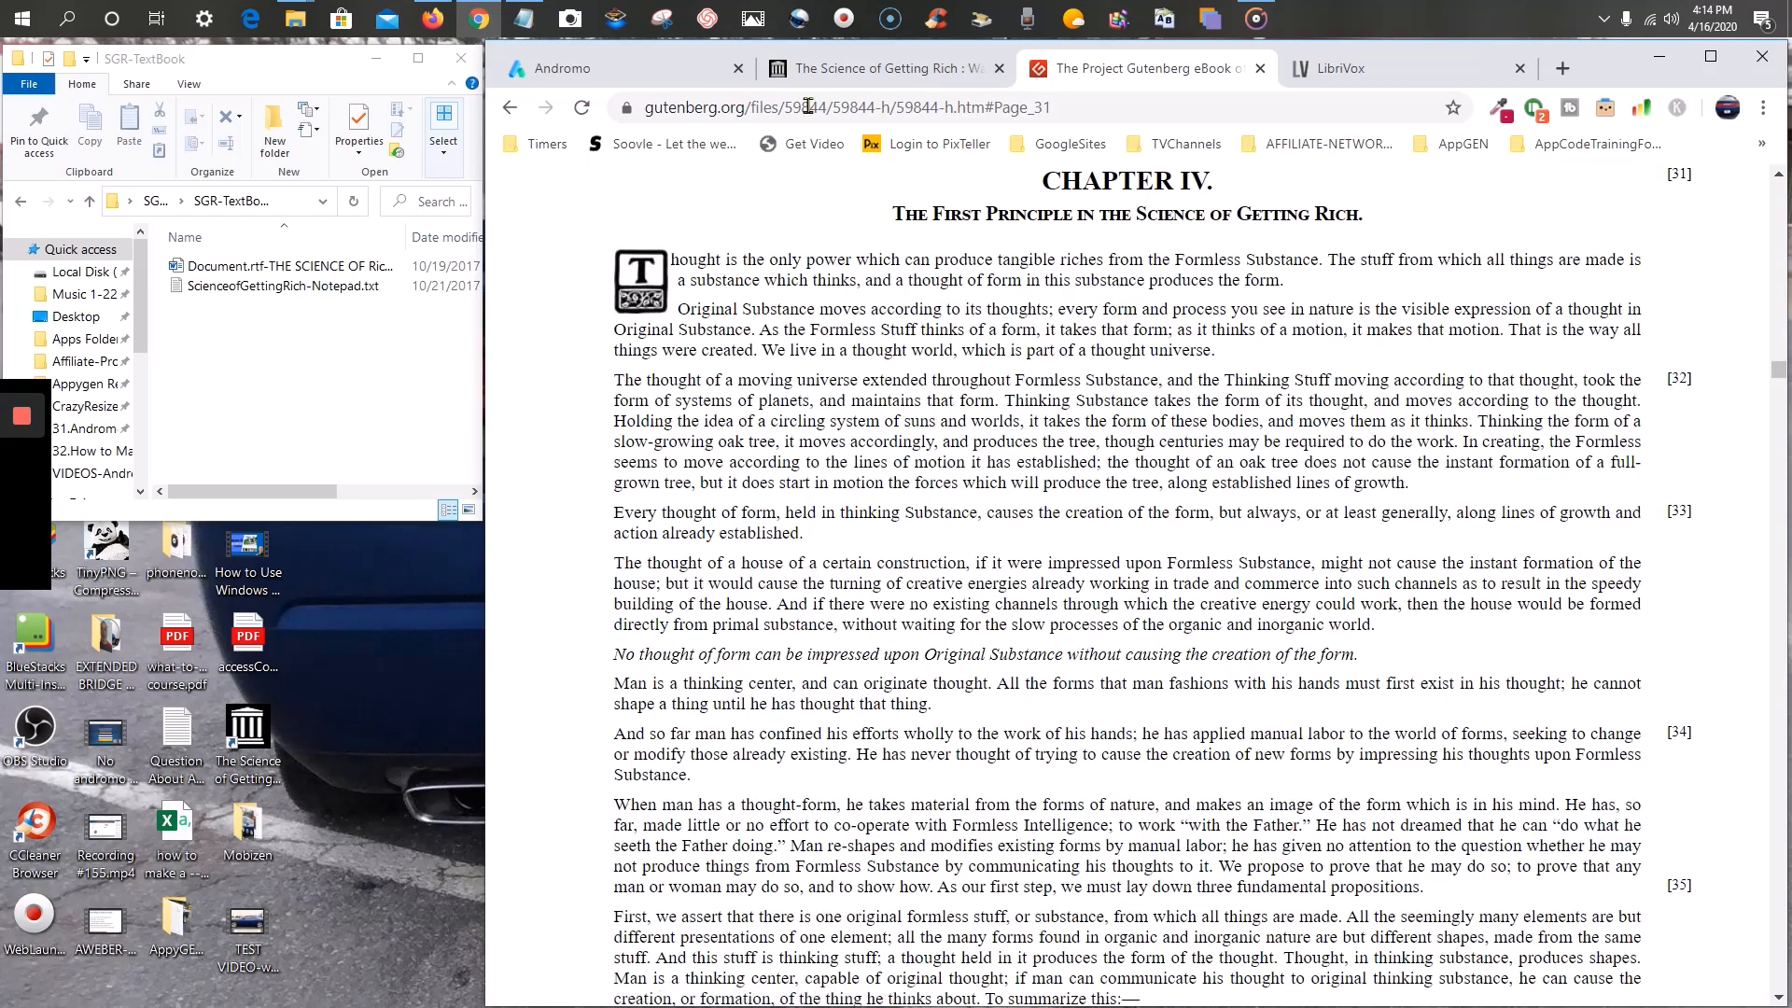
{"action": "left_click", "coordinate": [510, 107]}
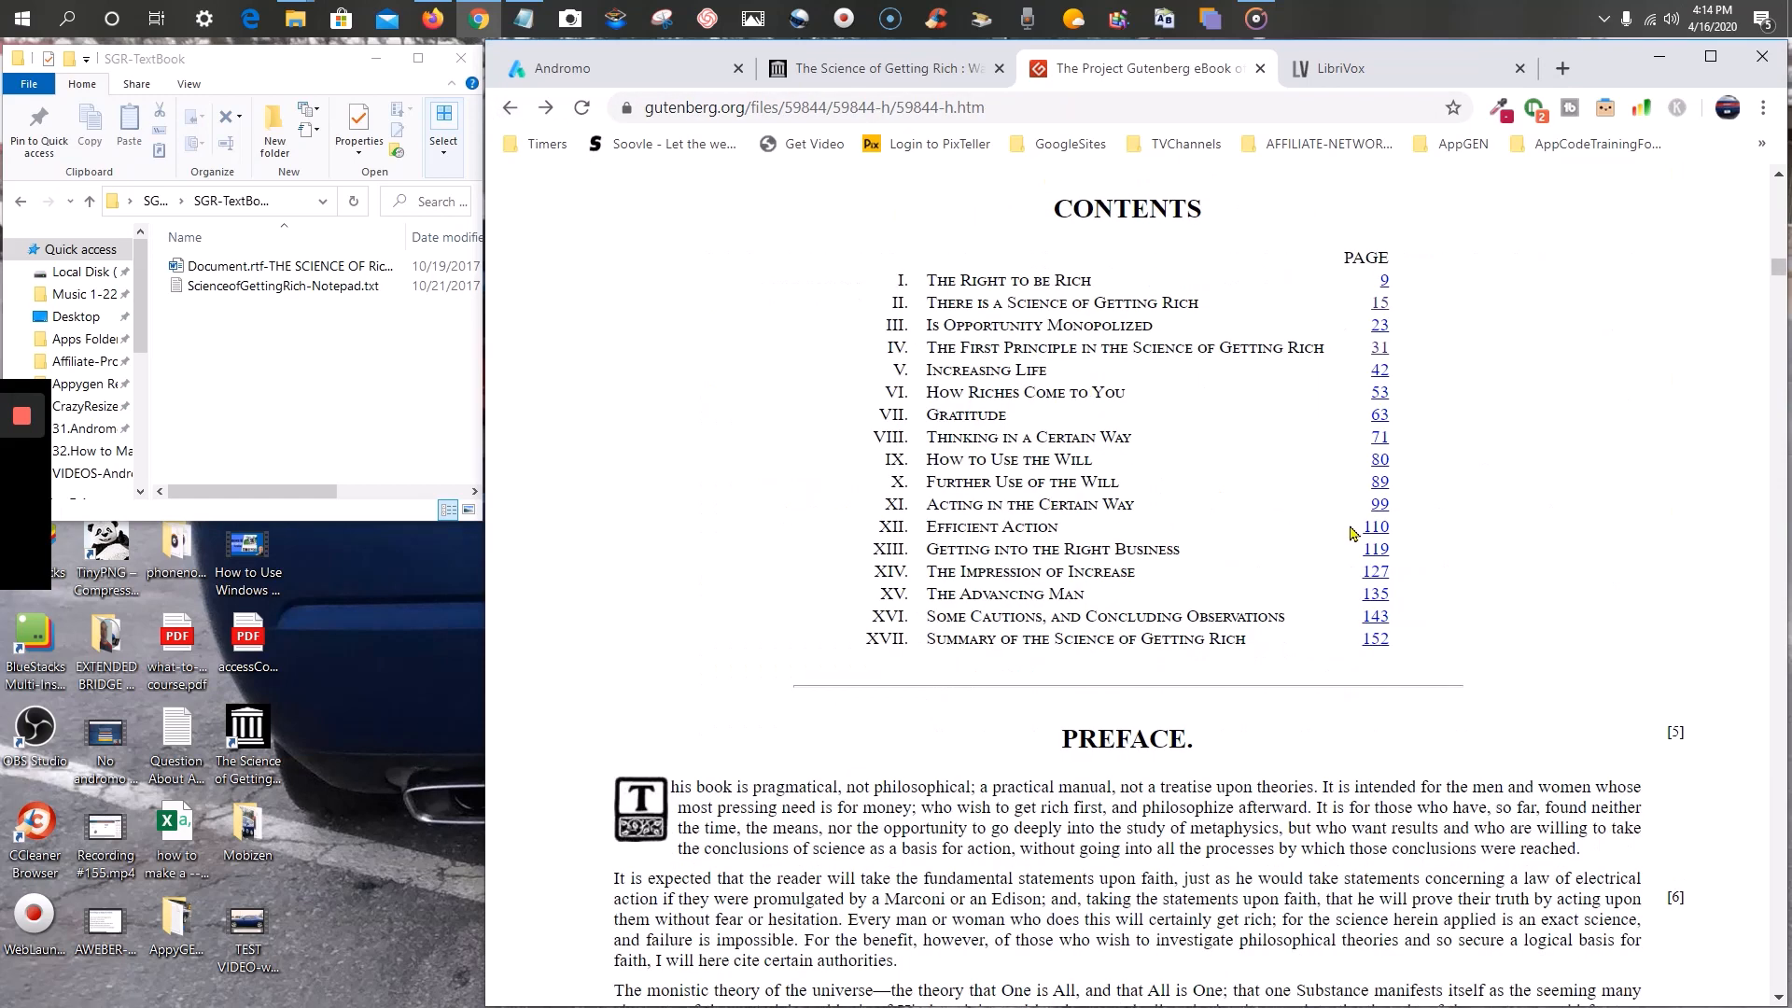
- View Chapter XII at page 110 of the Gutenberg eBook, return to the contents and go back to the 59844-h file index
{"action": "left_click", "coordinate": [1384, 537]}
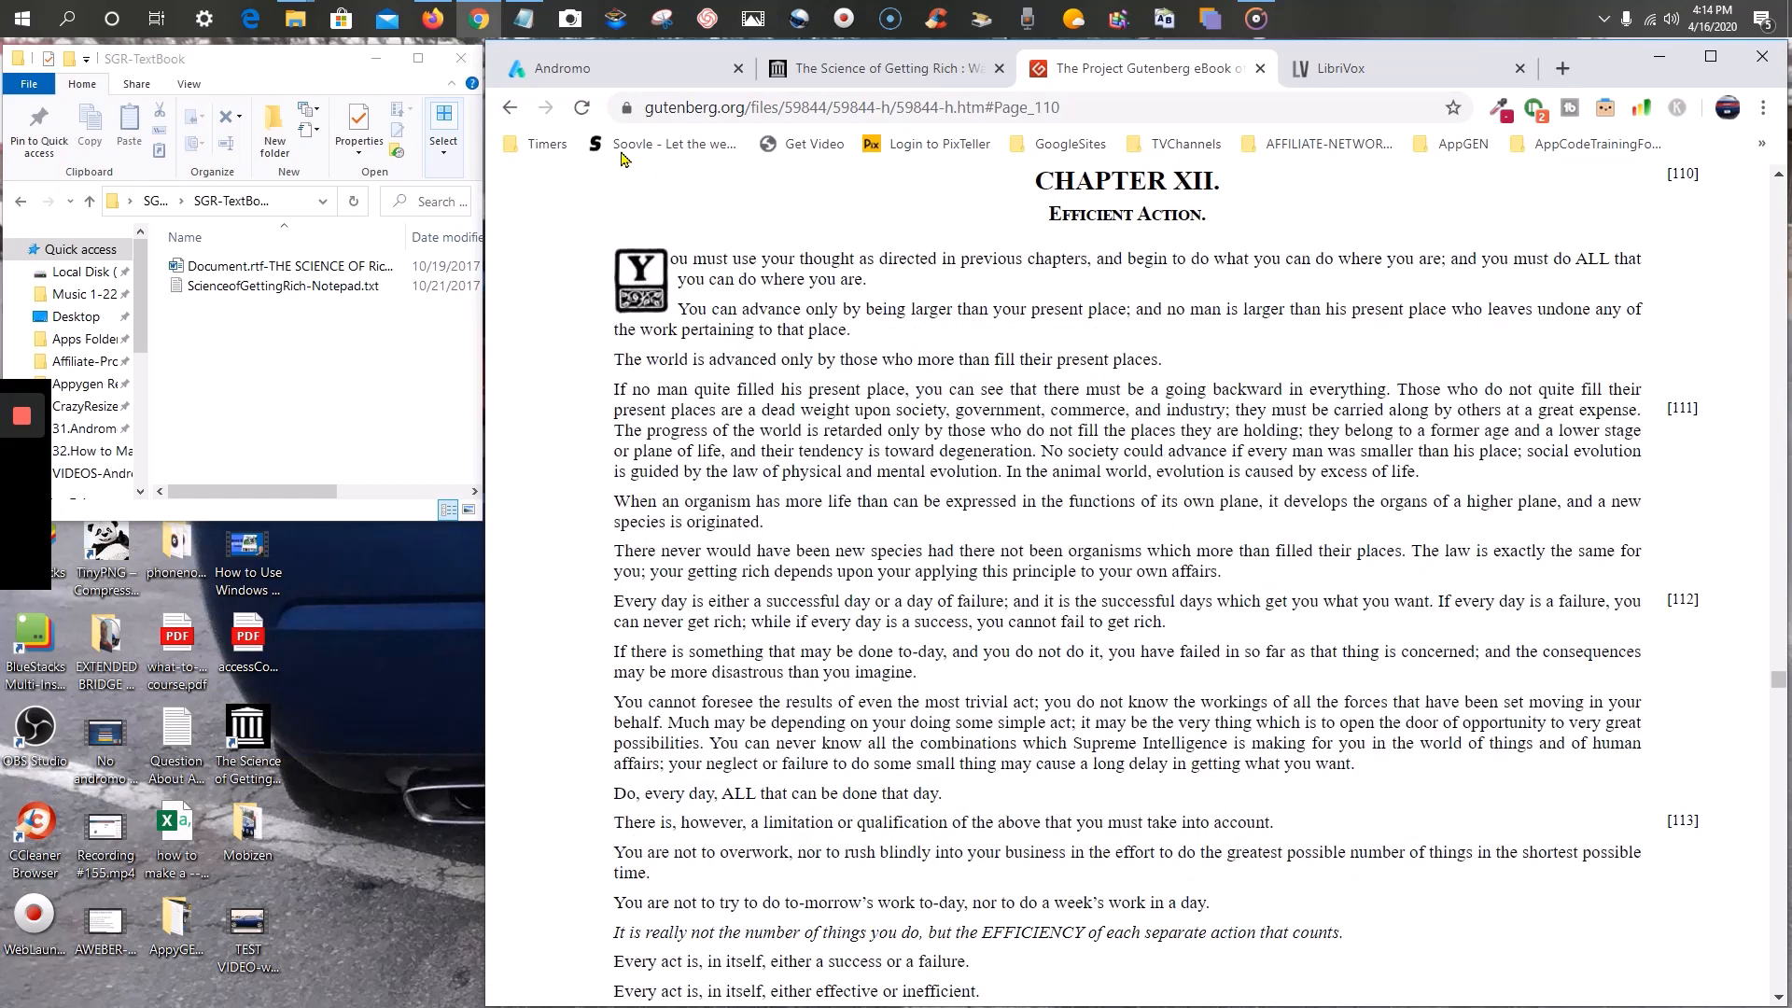
{"action": "left_click", "coordinate": [511, 107]}
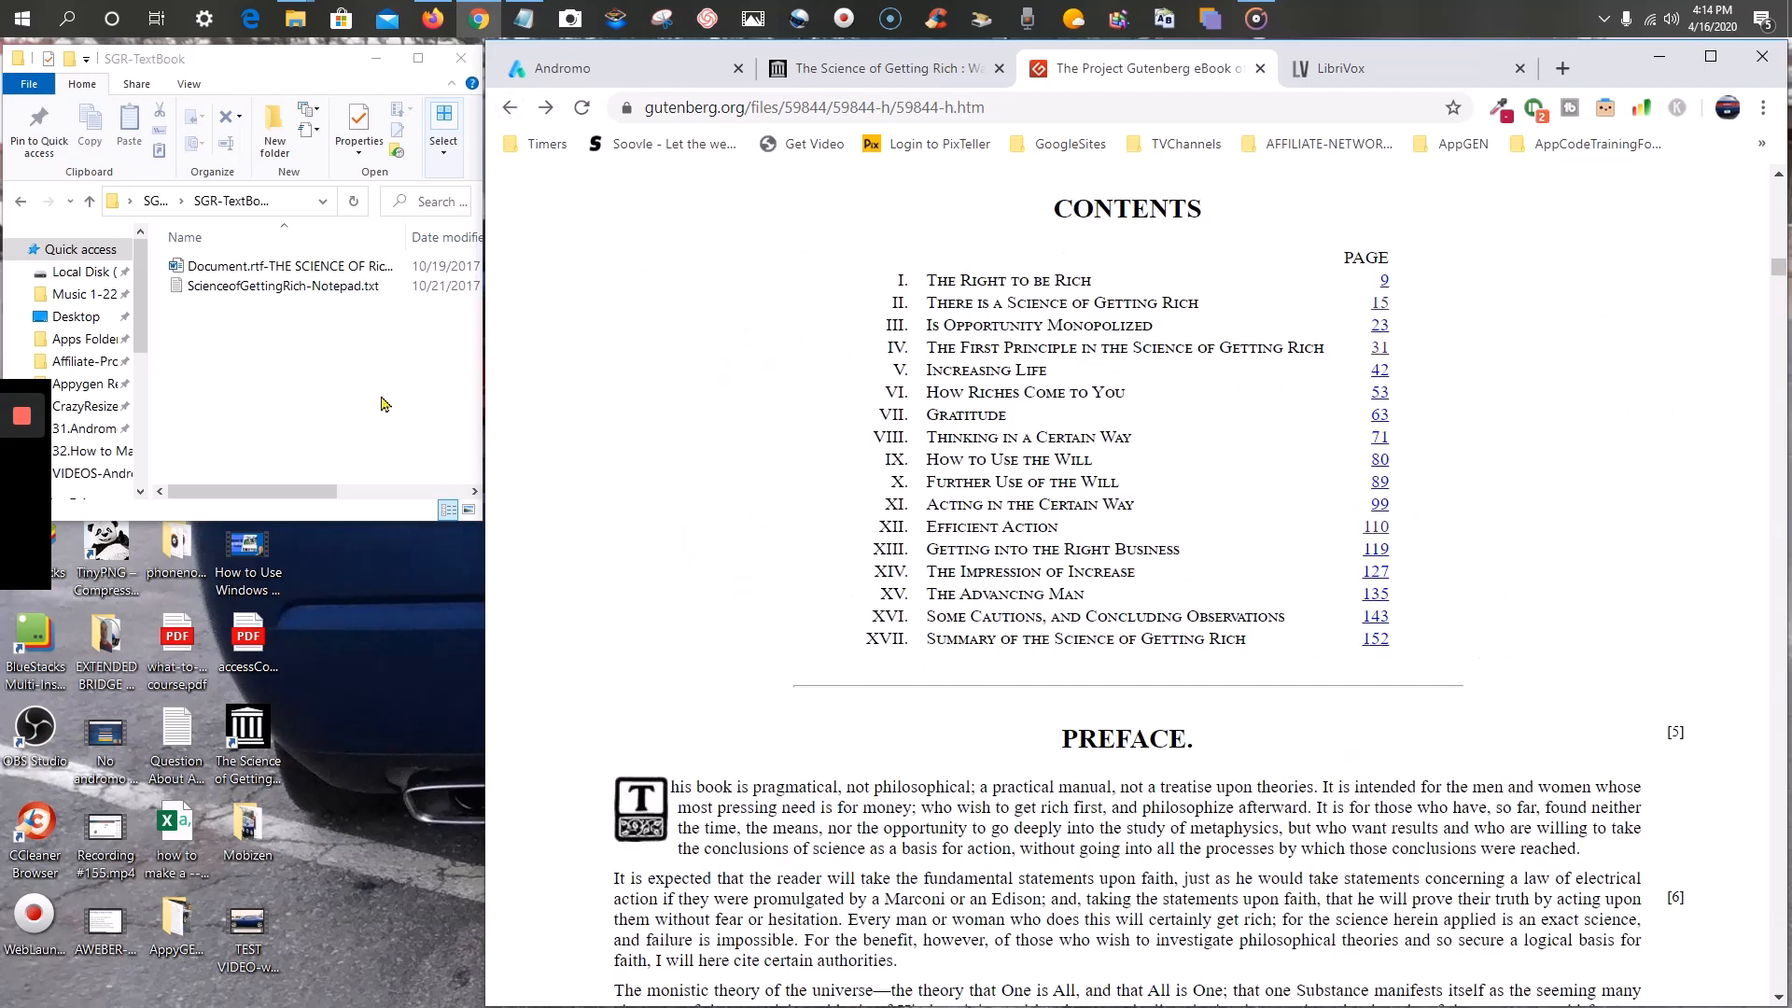
{"action": "left_click", "coordinate": [381, 404]}
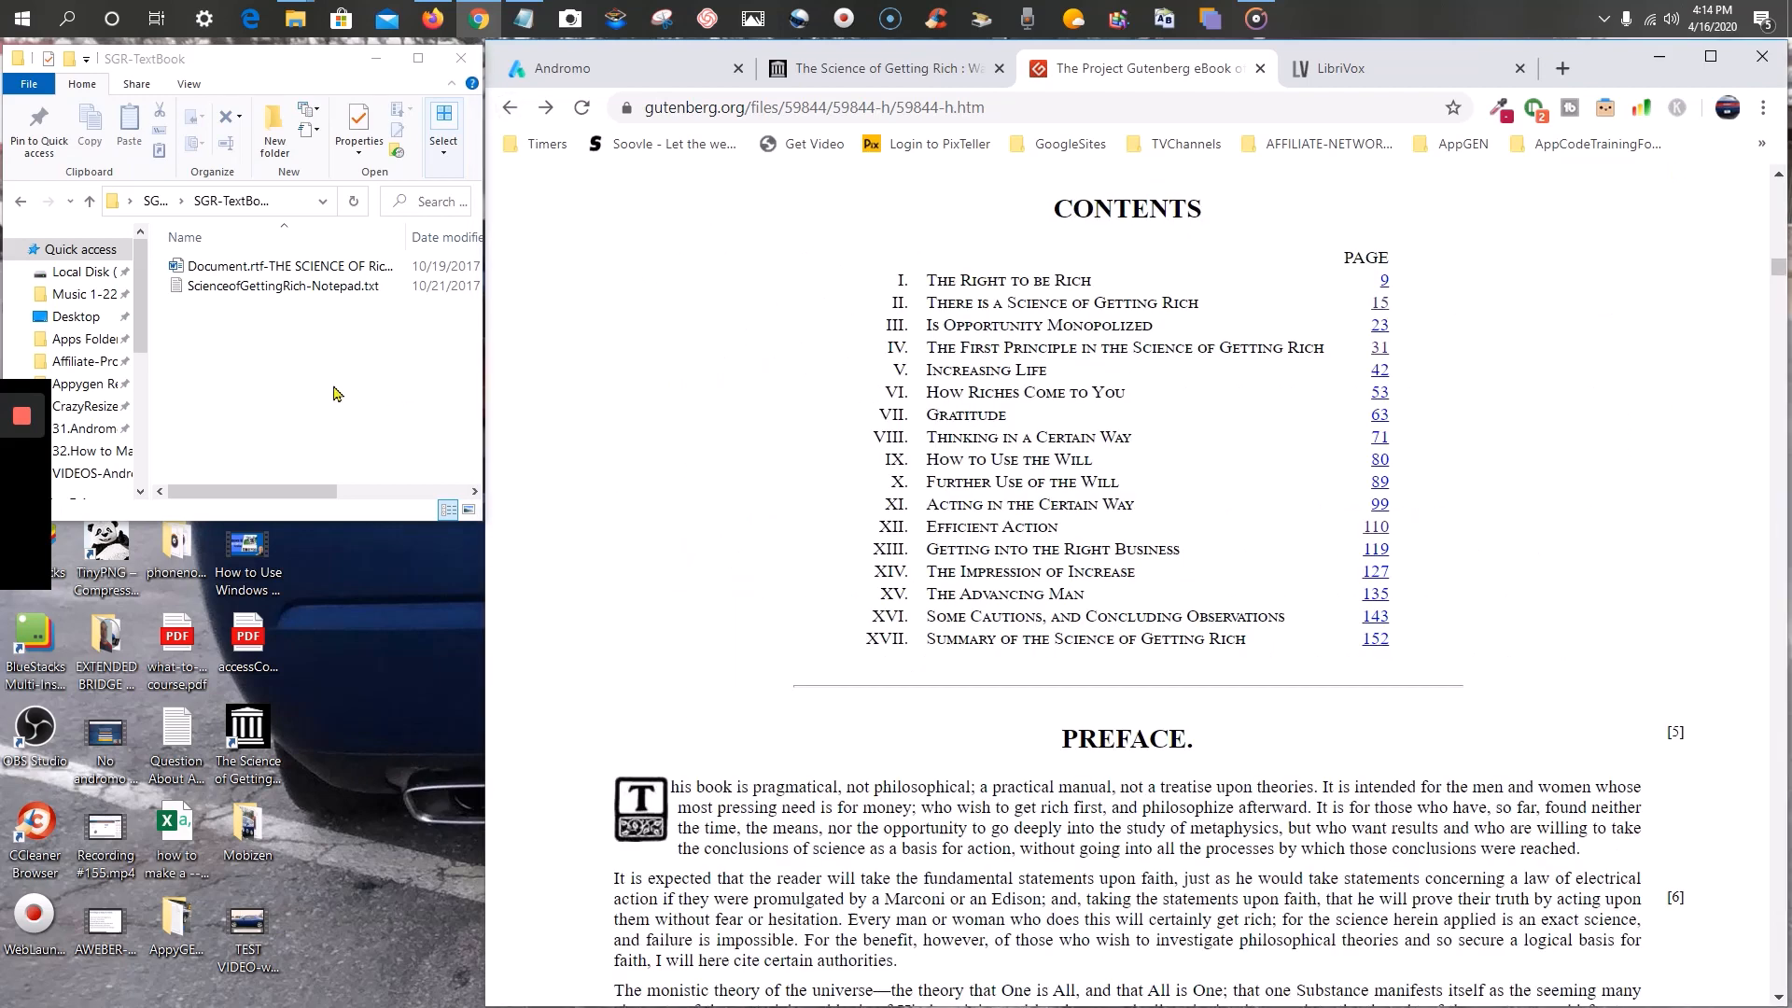
{"action": "left_click", "coordinate": [507, 108]}
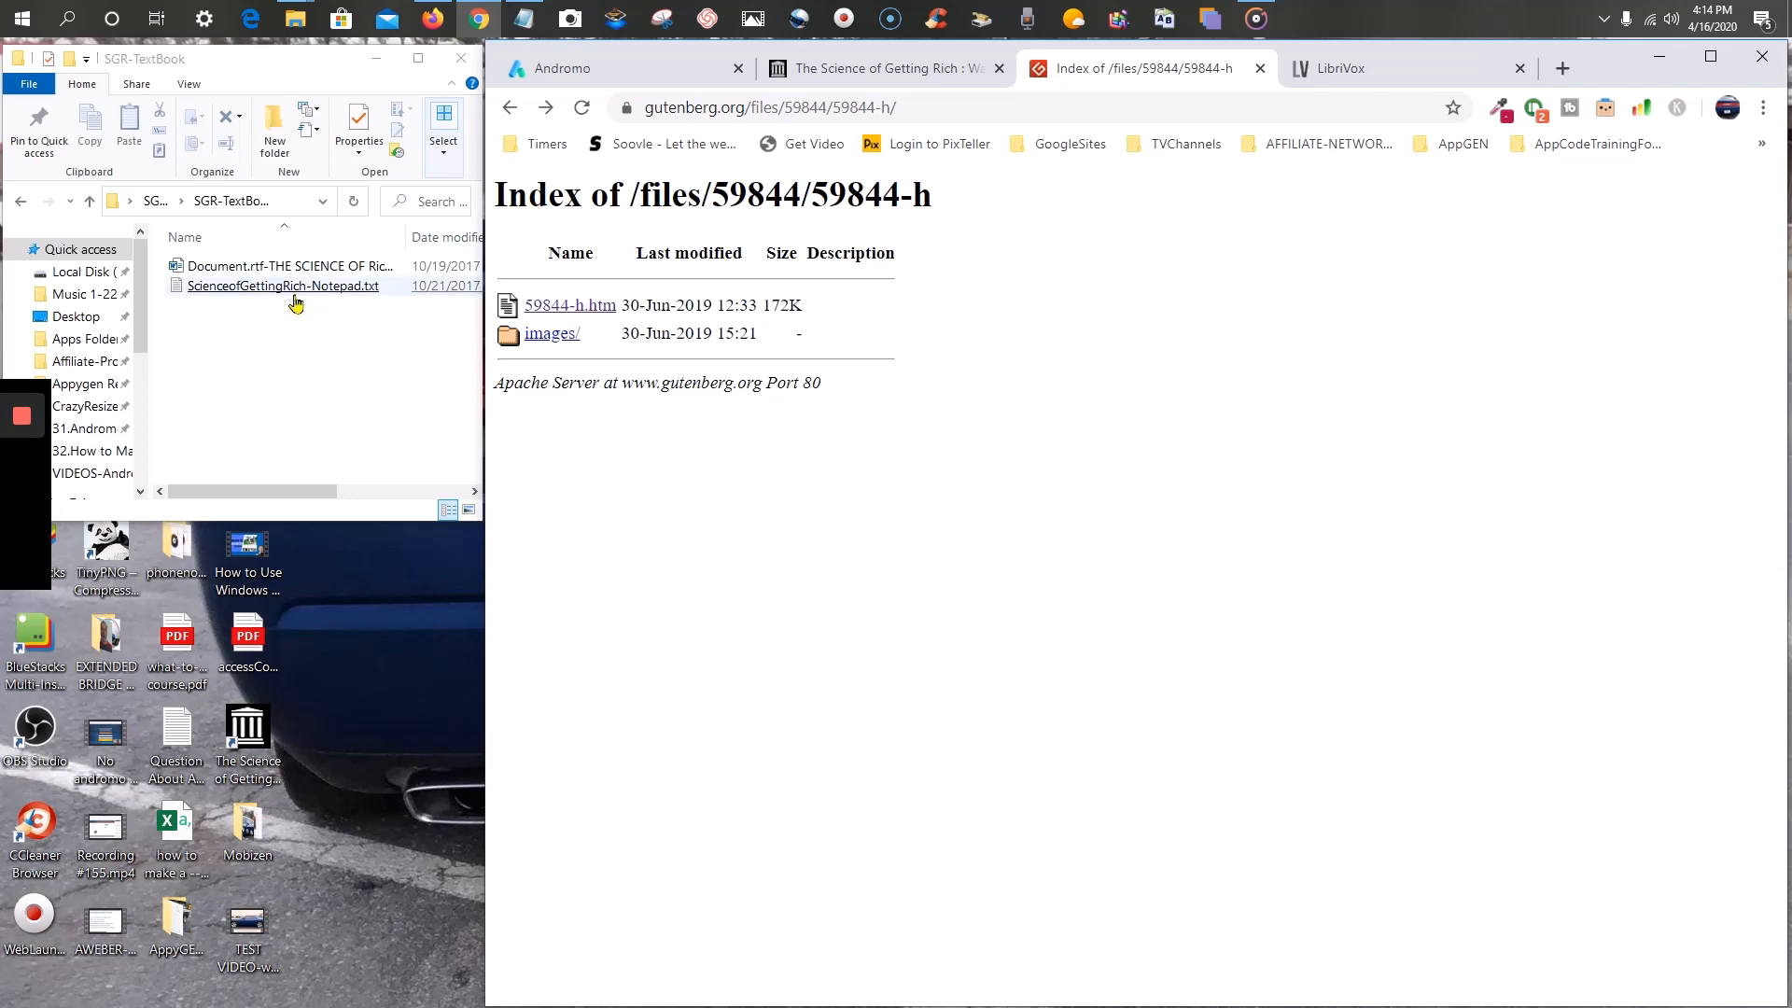
- Return to the SGR-AudioApp folder, open the IMG-SGR folder and look through its images as far as the 1024x500 graphics
{"action": "left_click", "coordinate": [21, 201]}
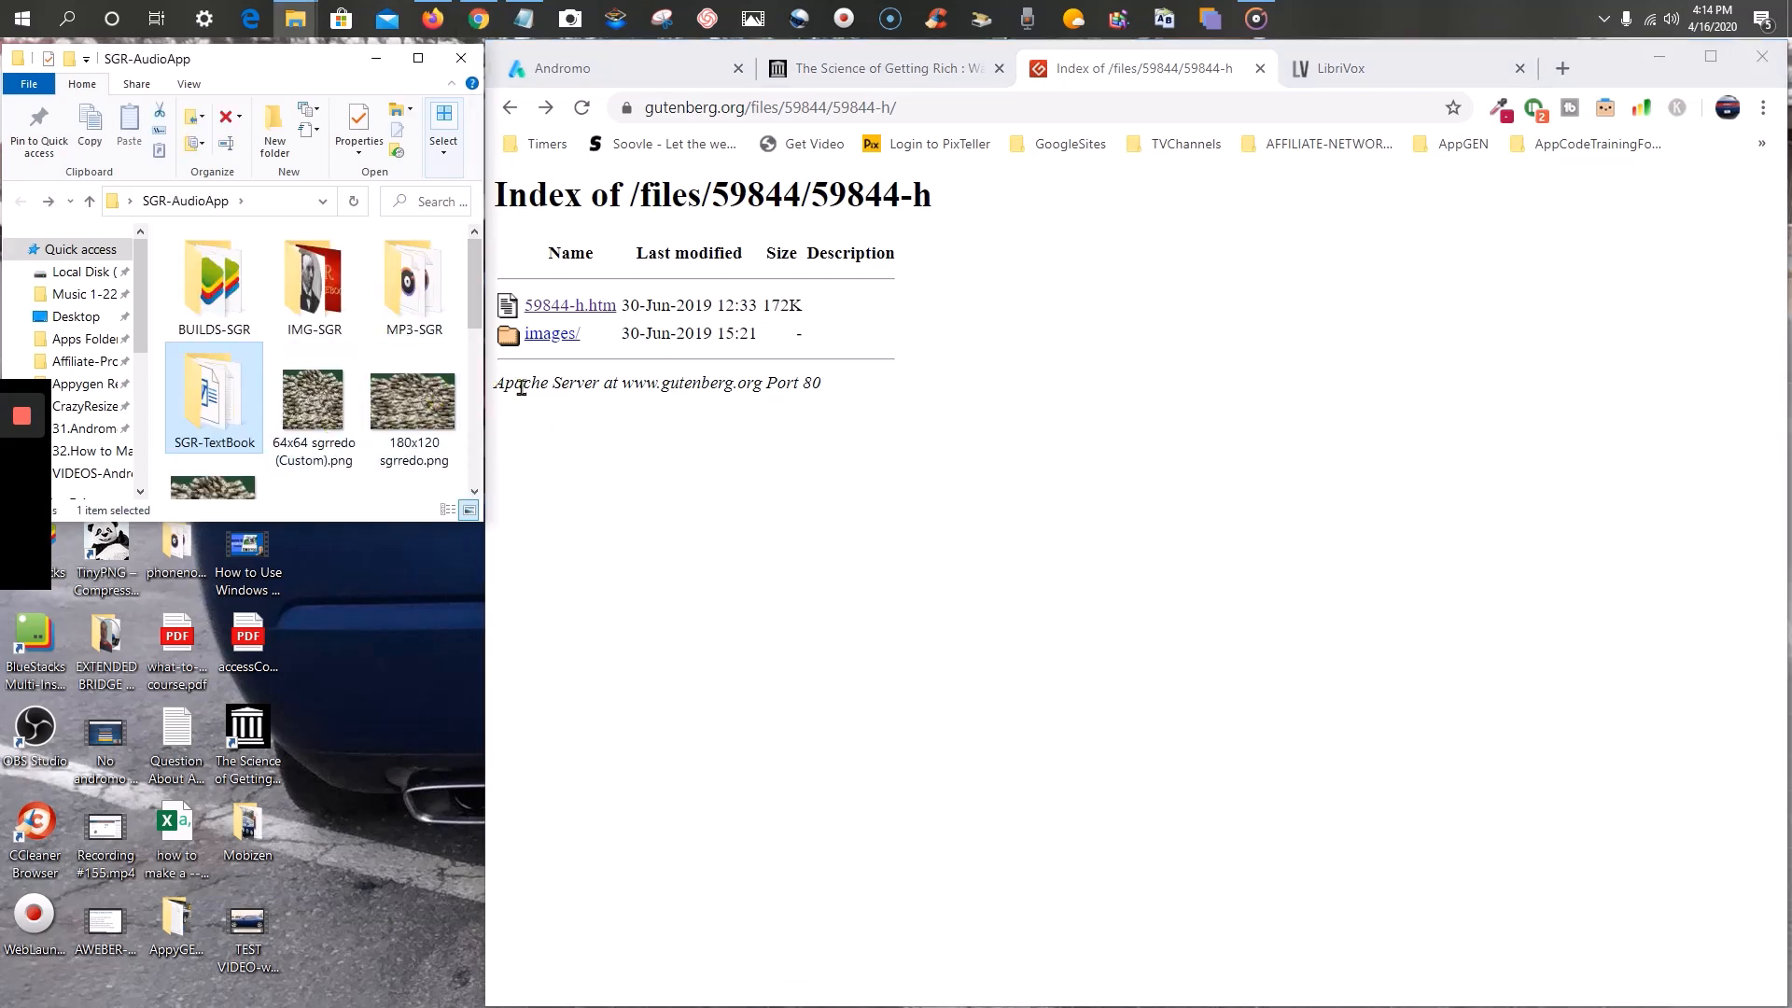
{"action": "double_click", "coordinate": [304, 295]}
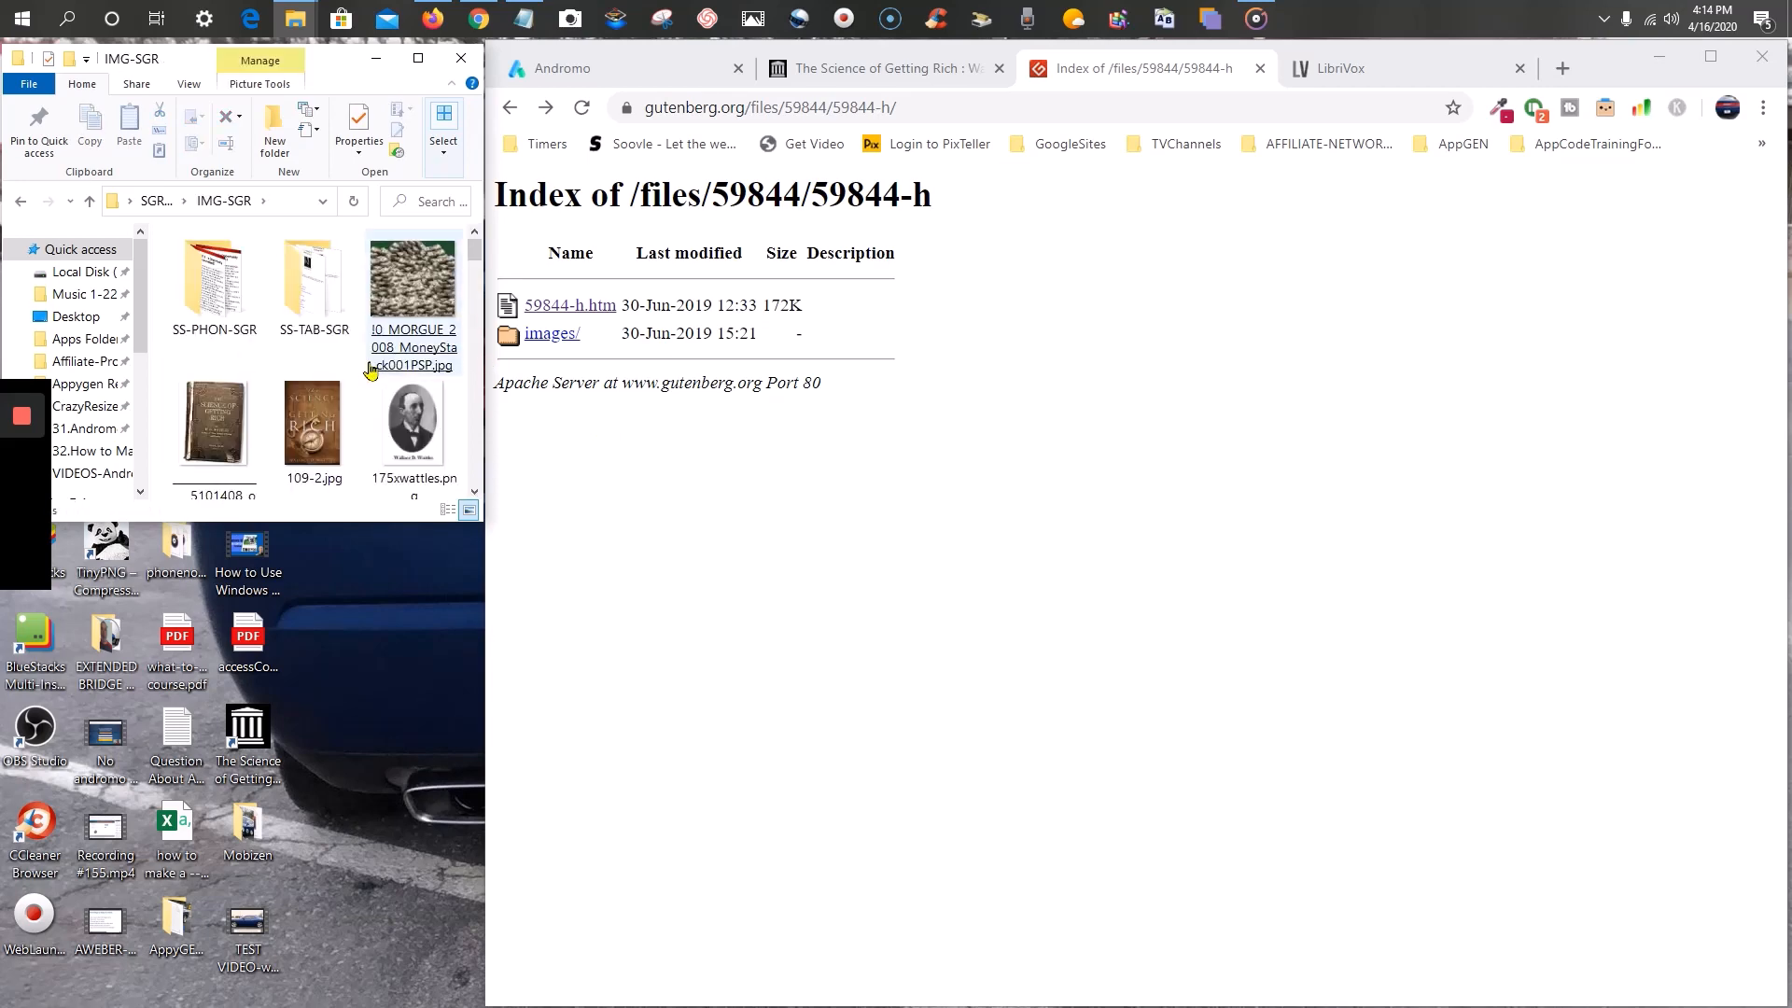
{"action": "left_click", "coordinate": [416, 387]}
{"action": "left_click", "coordinate": [417, 351]}
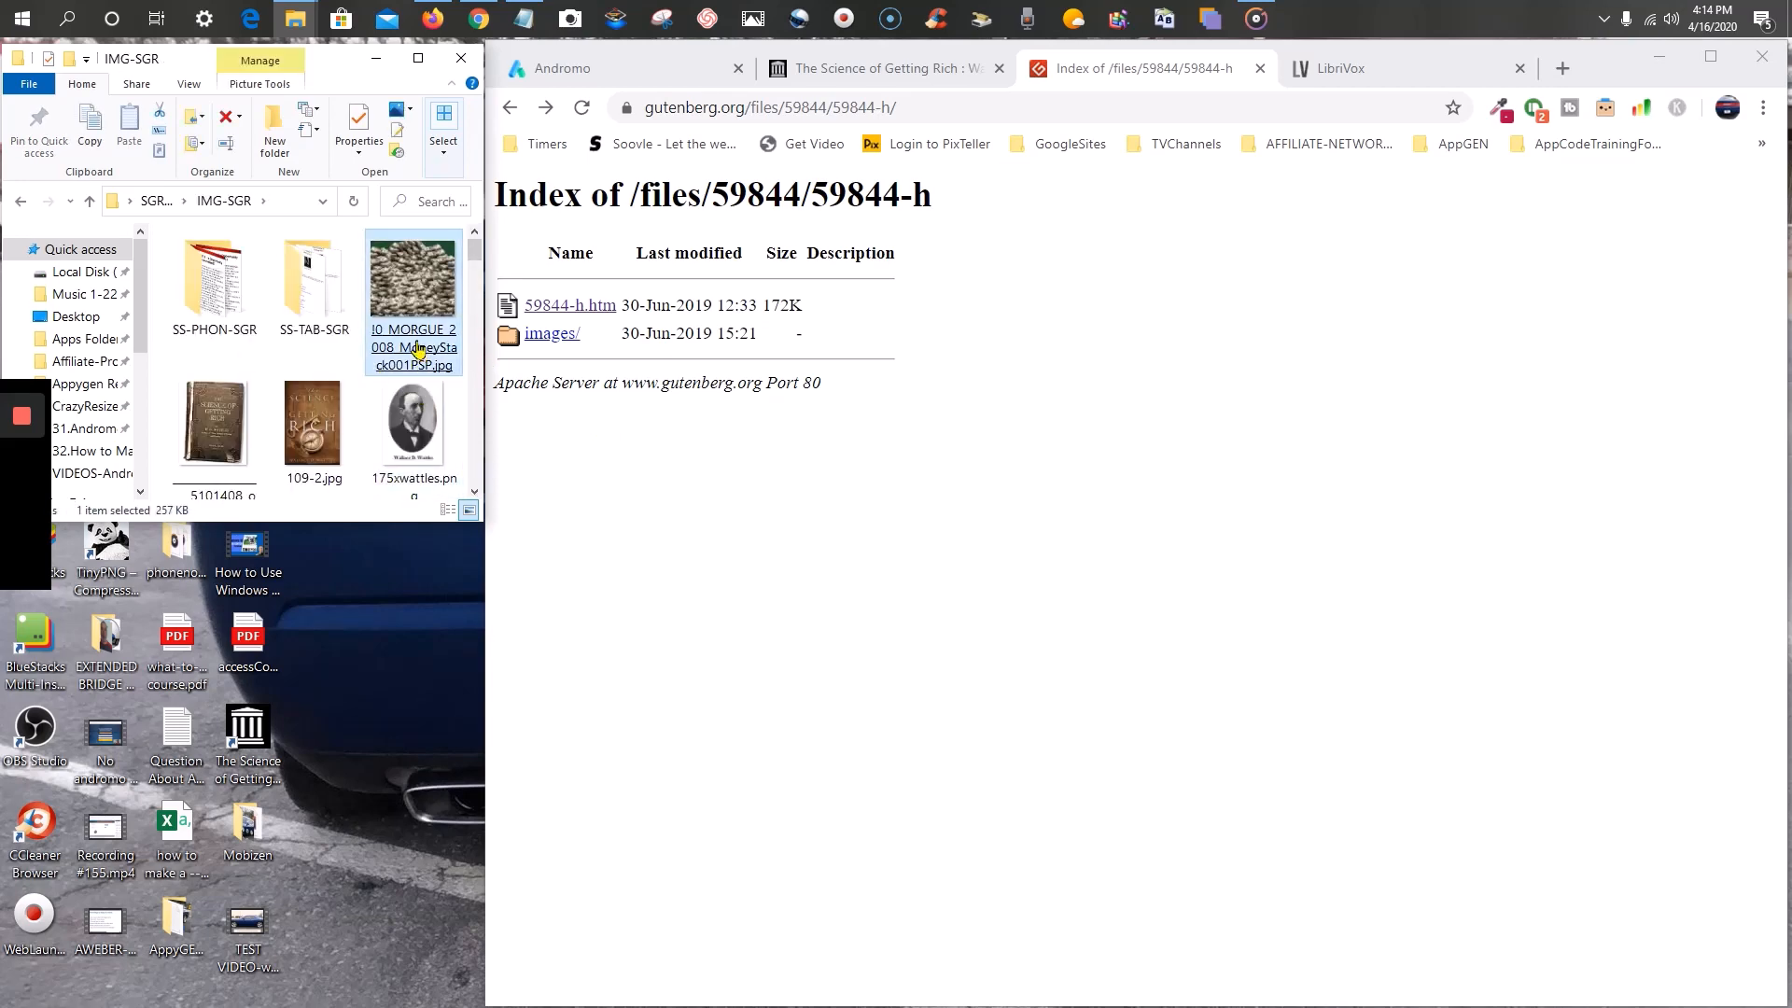
{"action": "scroll", "coordinate": [417, 349], "scroll_direction": "down", "scroll_amount": 2}
{"action": "scroll", "coordinate": [417, 349], "scroll_direction": "down", "scroll_amount": 1}
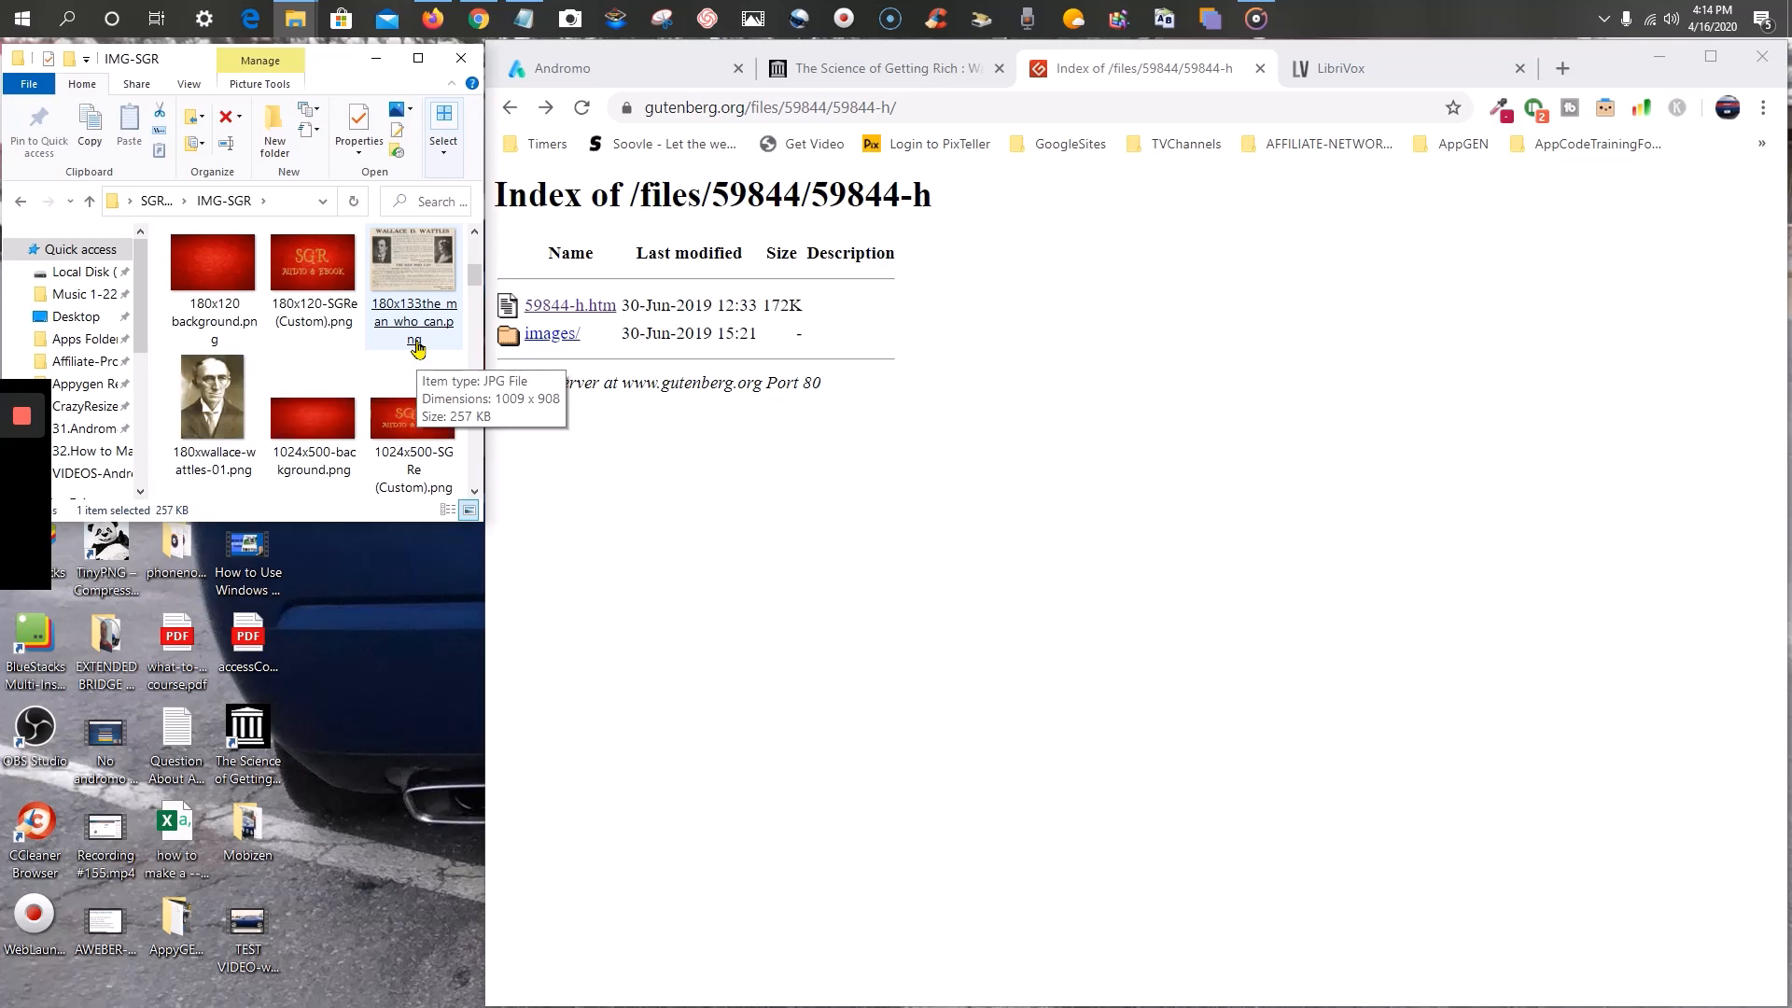
{"action": "left_click", "coordinate": [421, 397]}
{"action": "scroll", "coordinate": [411, 395], "scroll_direction": "down", "scroll_amount": 1}
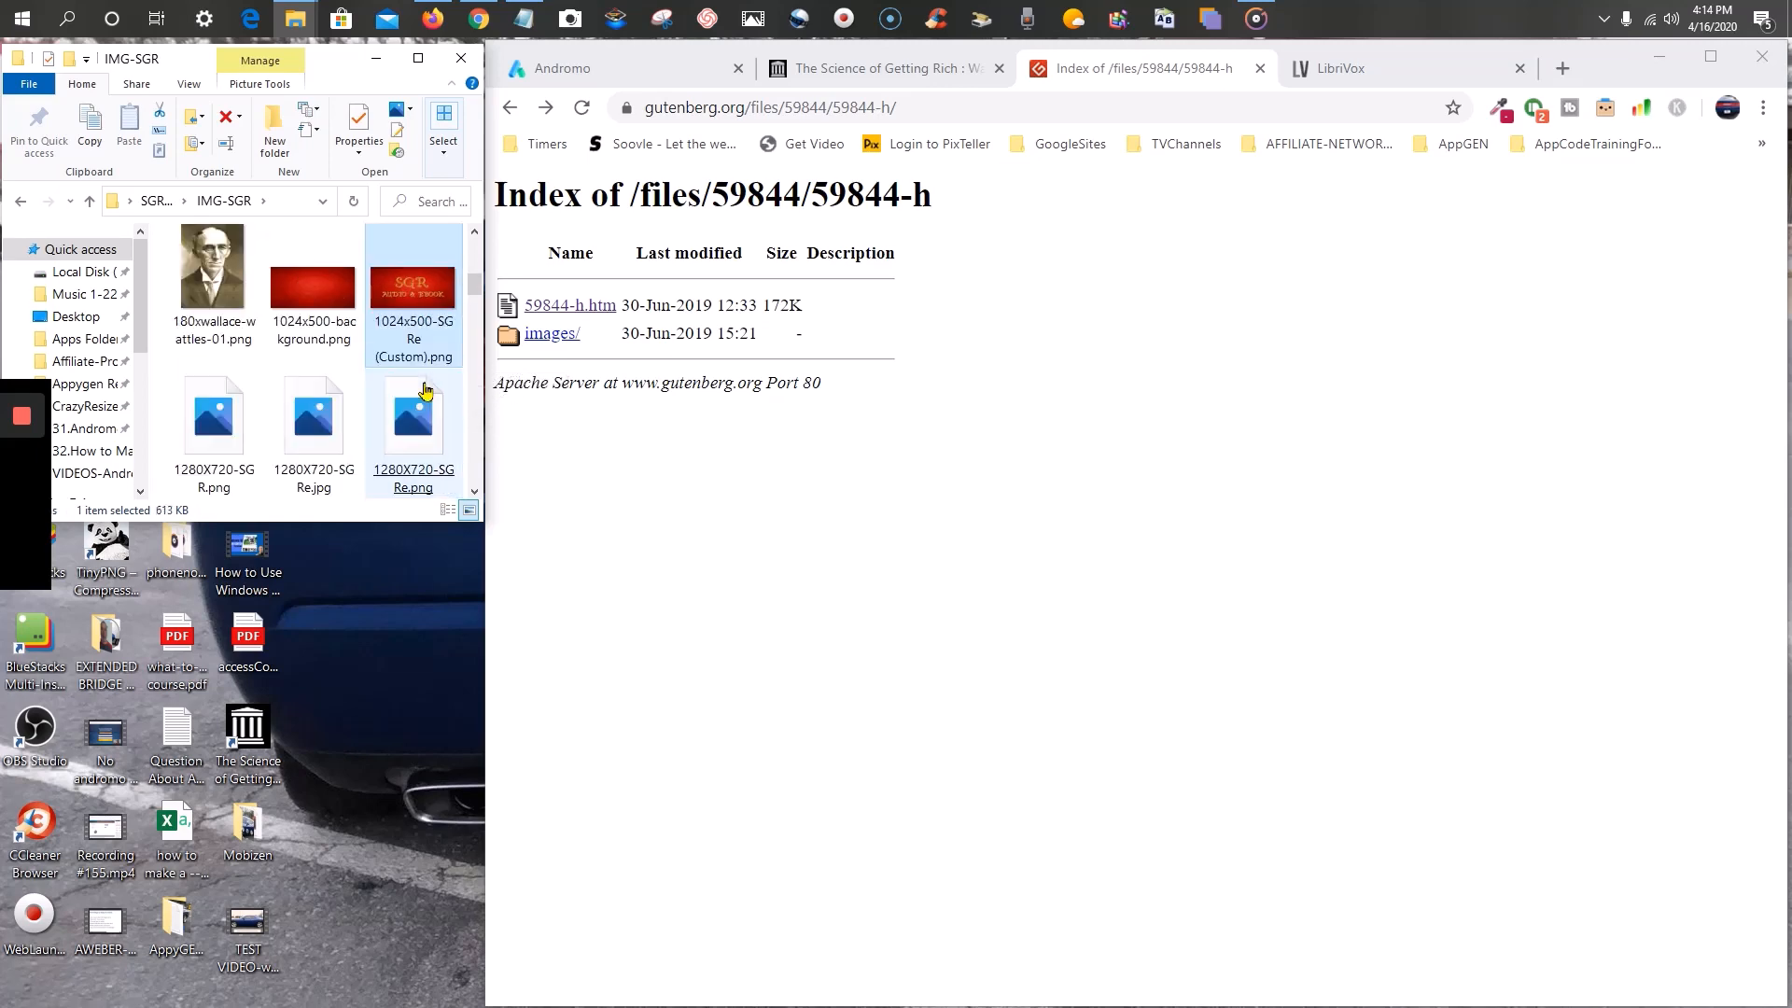
{"action": "left_click", "coordinate": [311, 311]}
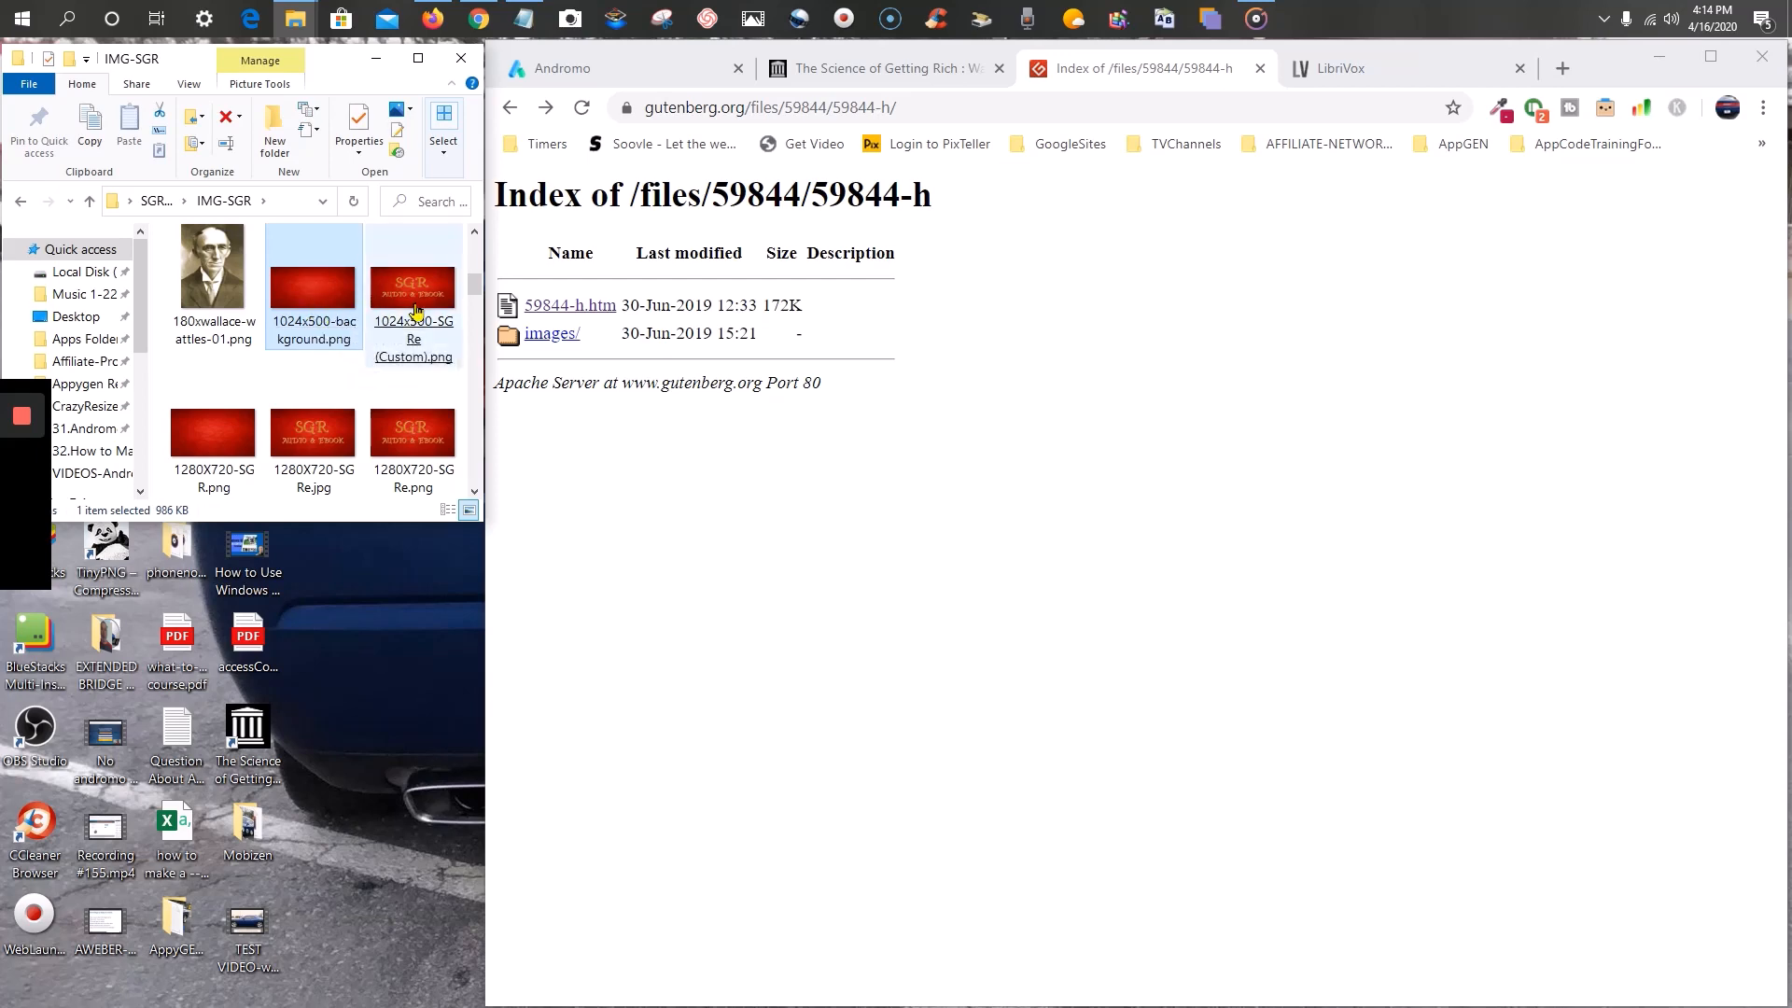
{"action": "left_click", "coordinate": [421, 308]}
{"action": "left_click", "coordinate": [309, 302]}
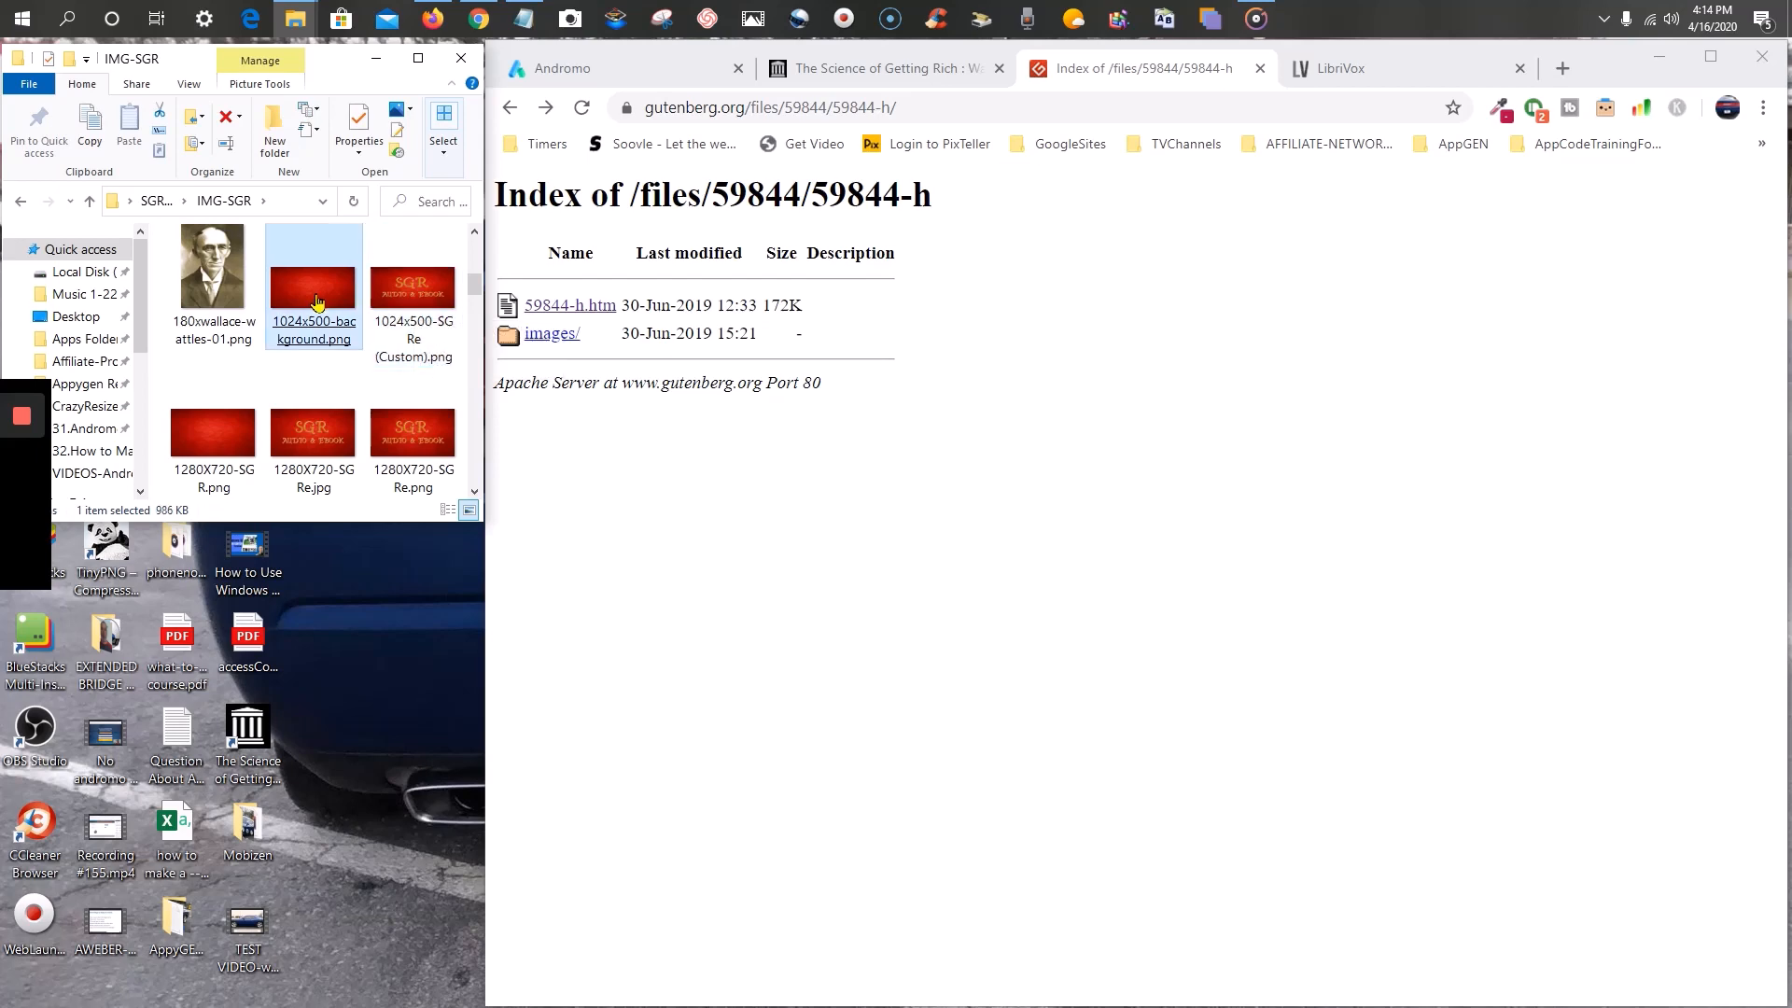
{"action": "left_click", "coordinate": [407, 297]}
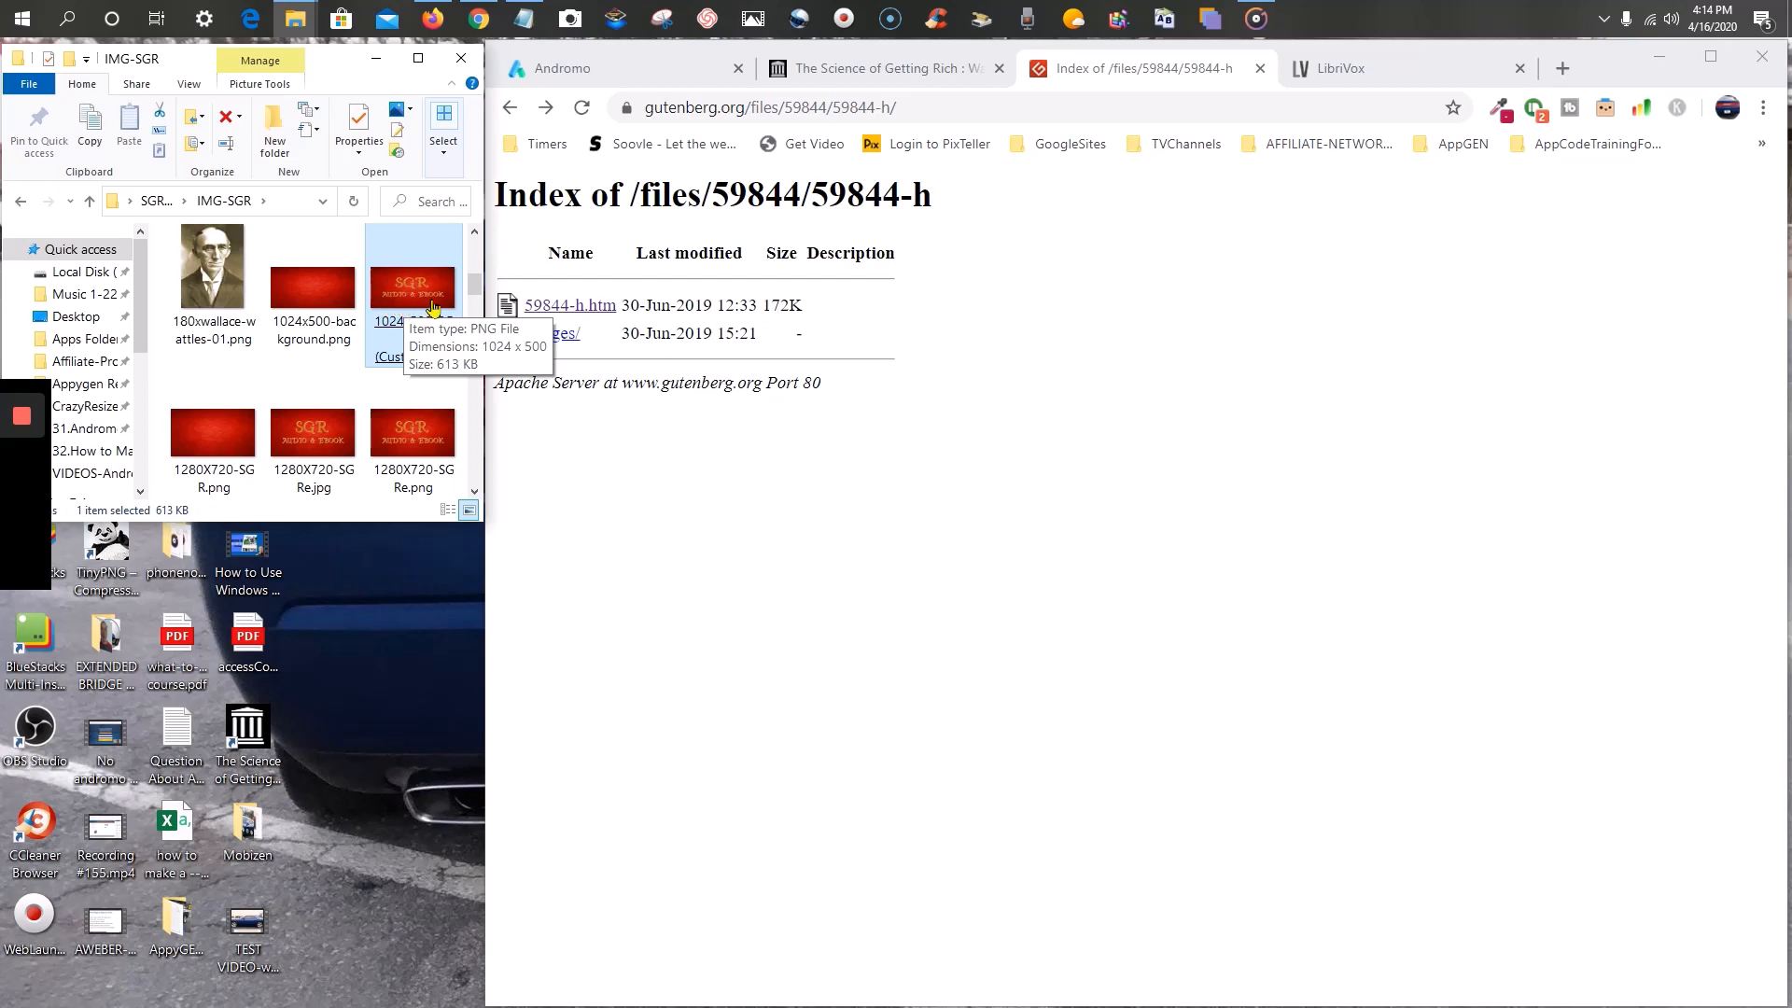
{"action": "scroll", "coordinate": [358, 453], "scroll_direction": "down", "scroll_amount": 2}
{"action": "left_click", "coordinate": [357, 453]}
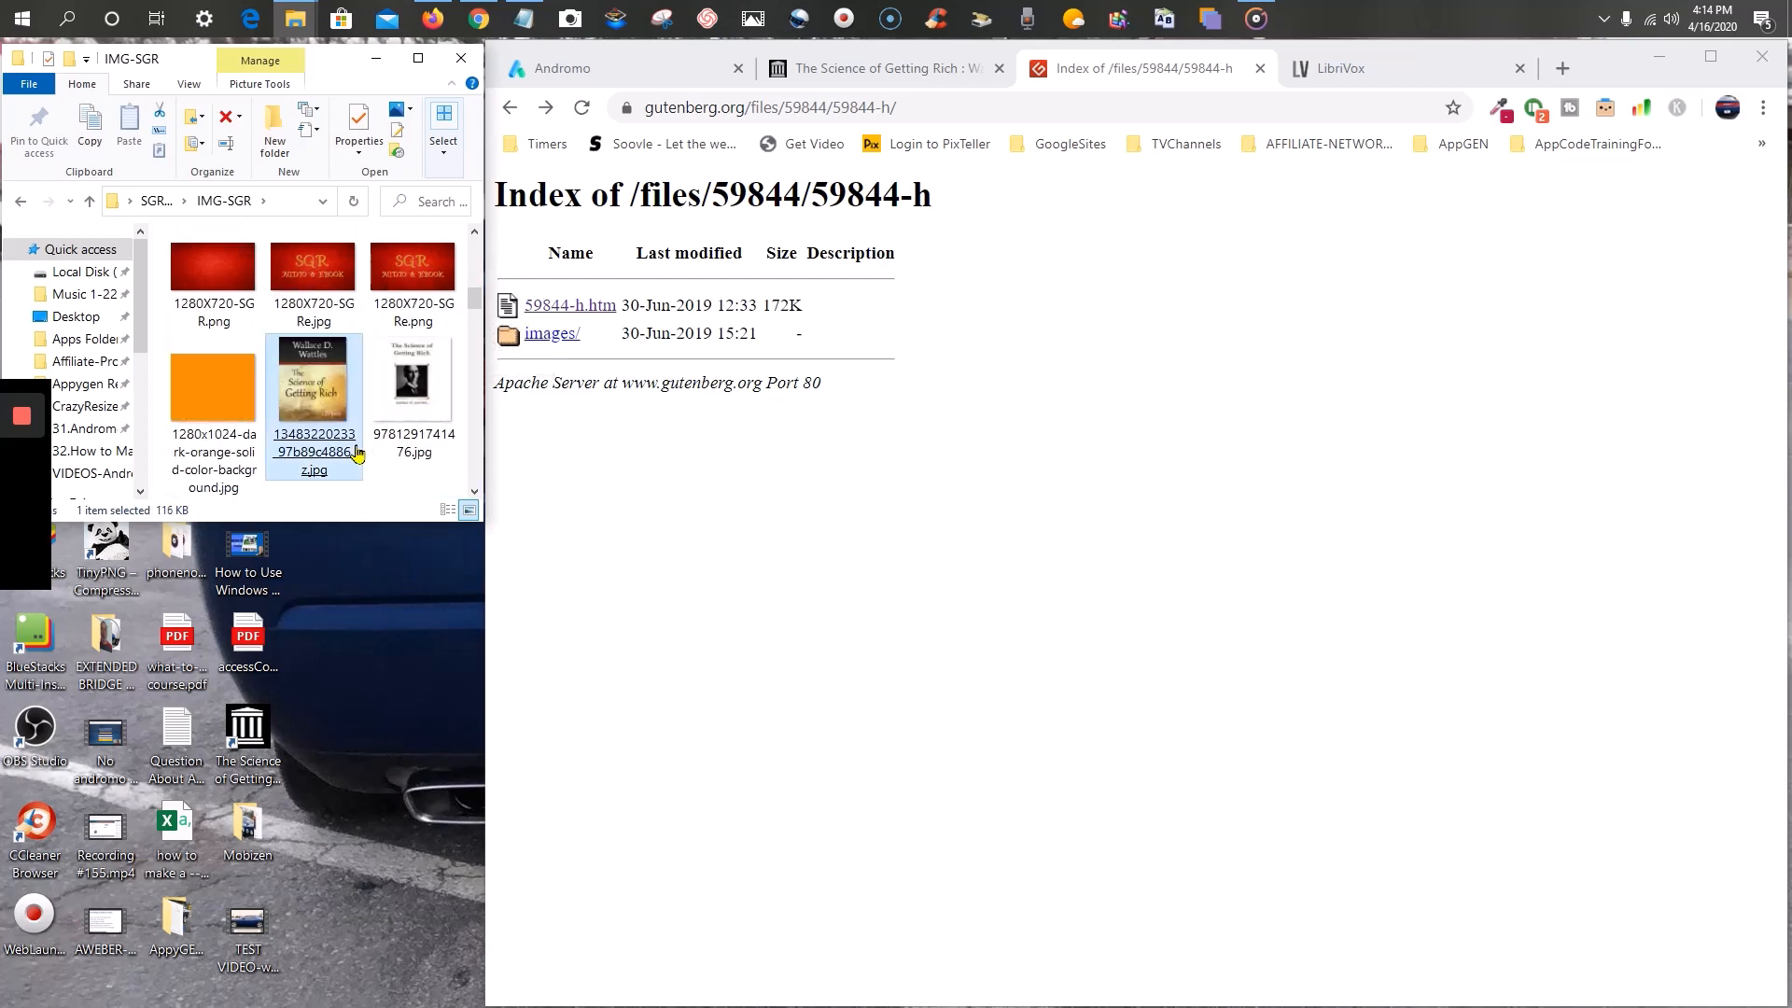
{"action": "scroll", "coordinate": [358, 453], "scroll_direction": "up", "scroll_amount": 1}
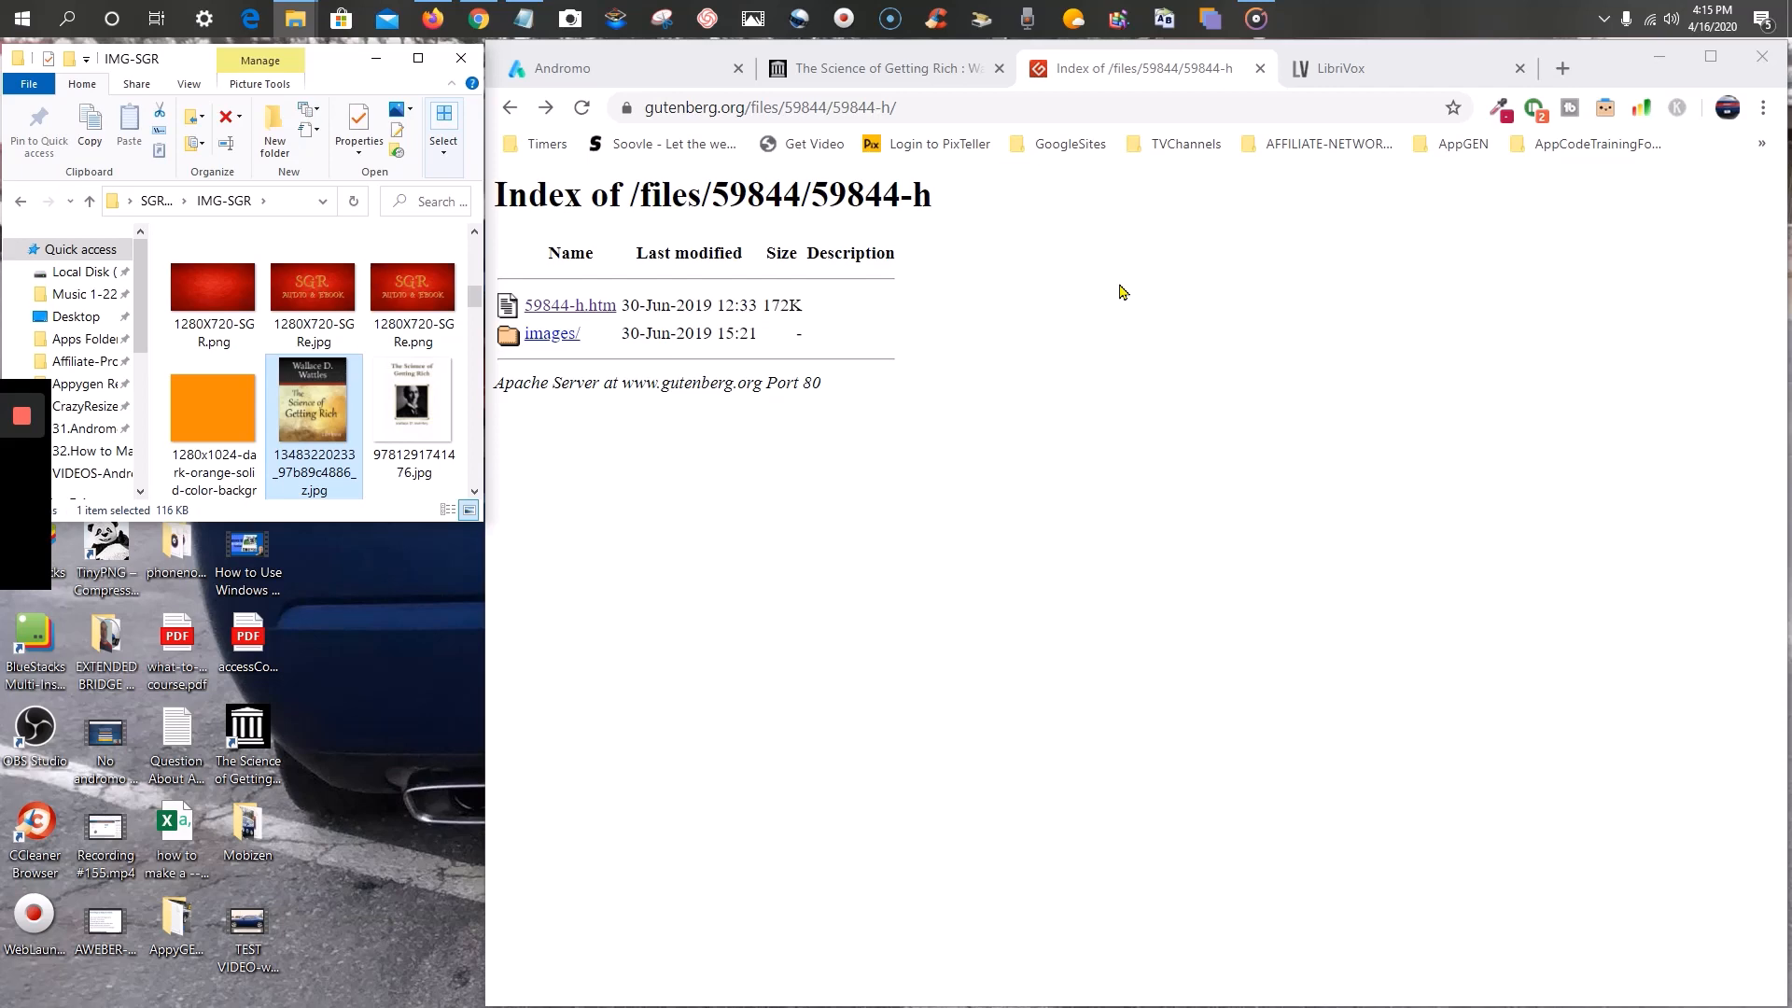
- Open canva.com in a new browser tab and log in with the second listed Google account
{"action": "left_click", "coordinate": [1560, 75]}
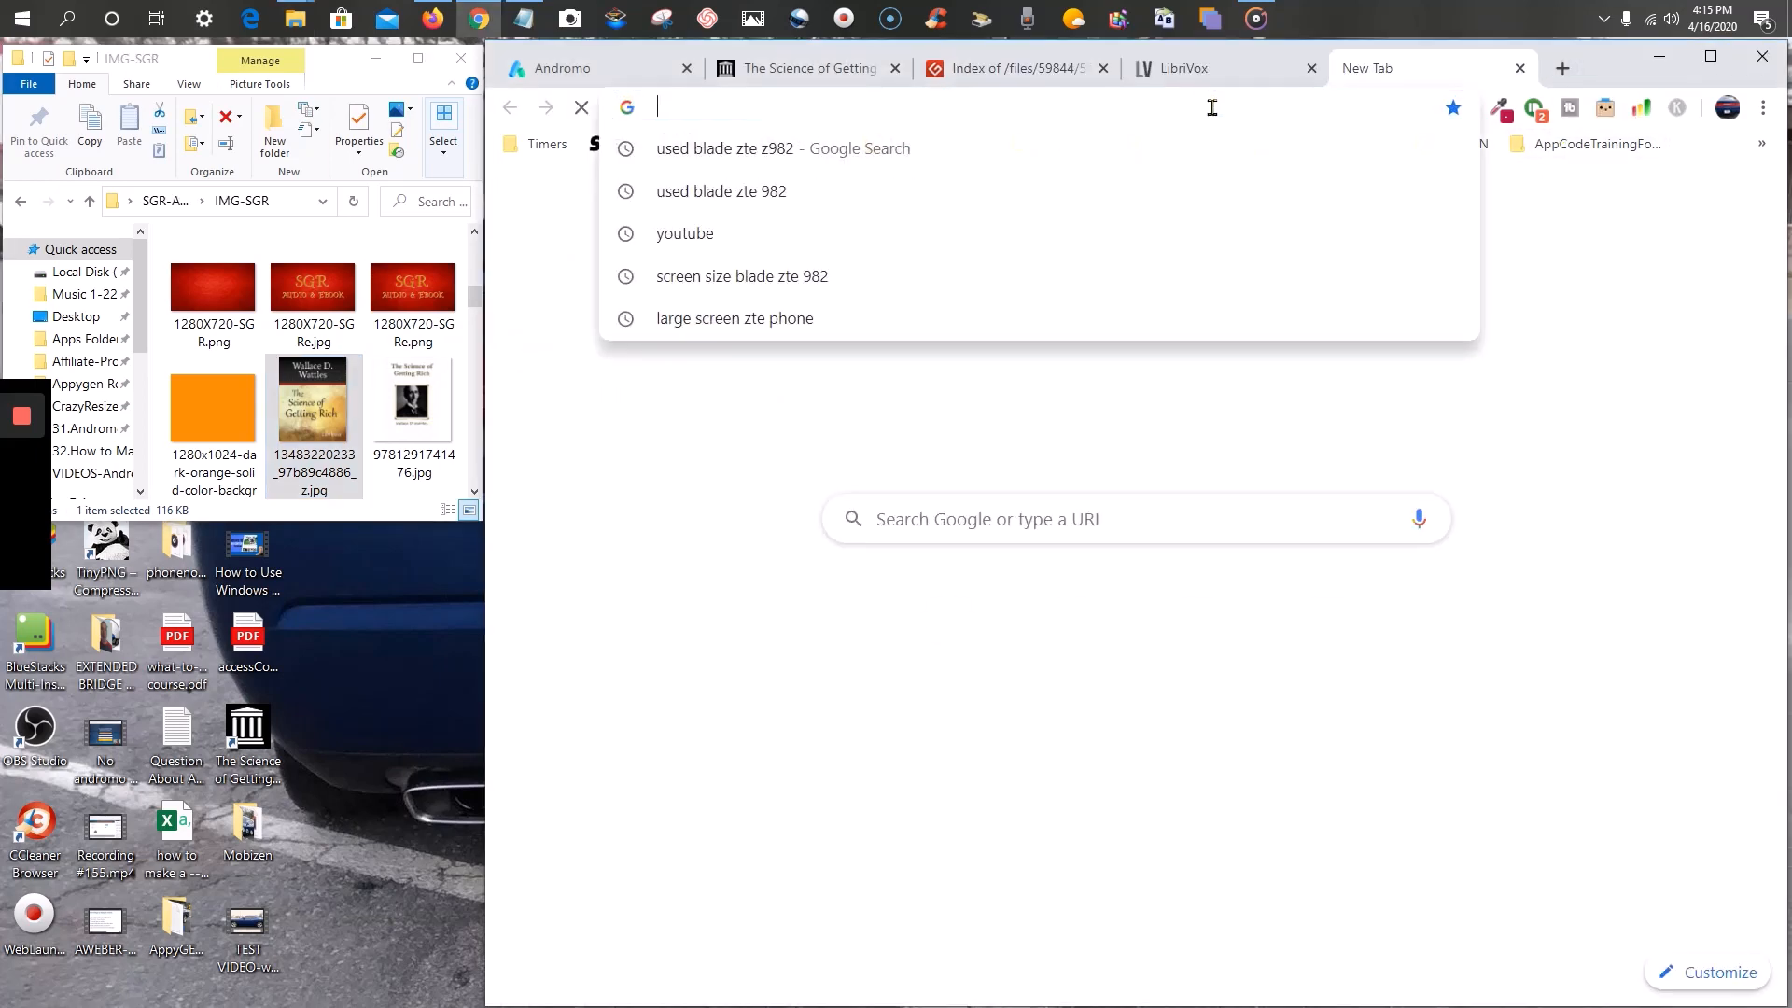
{"action": "type", "text": "canva"}
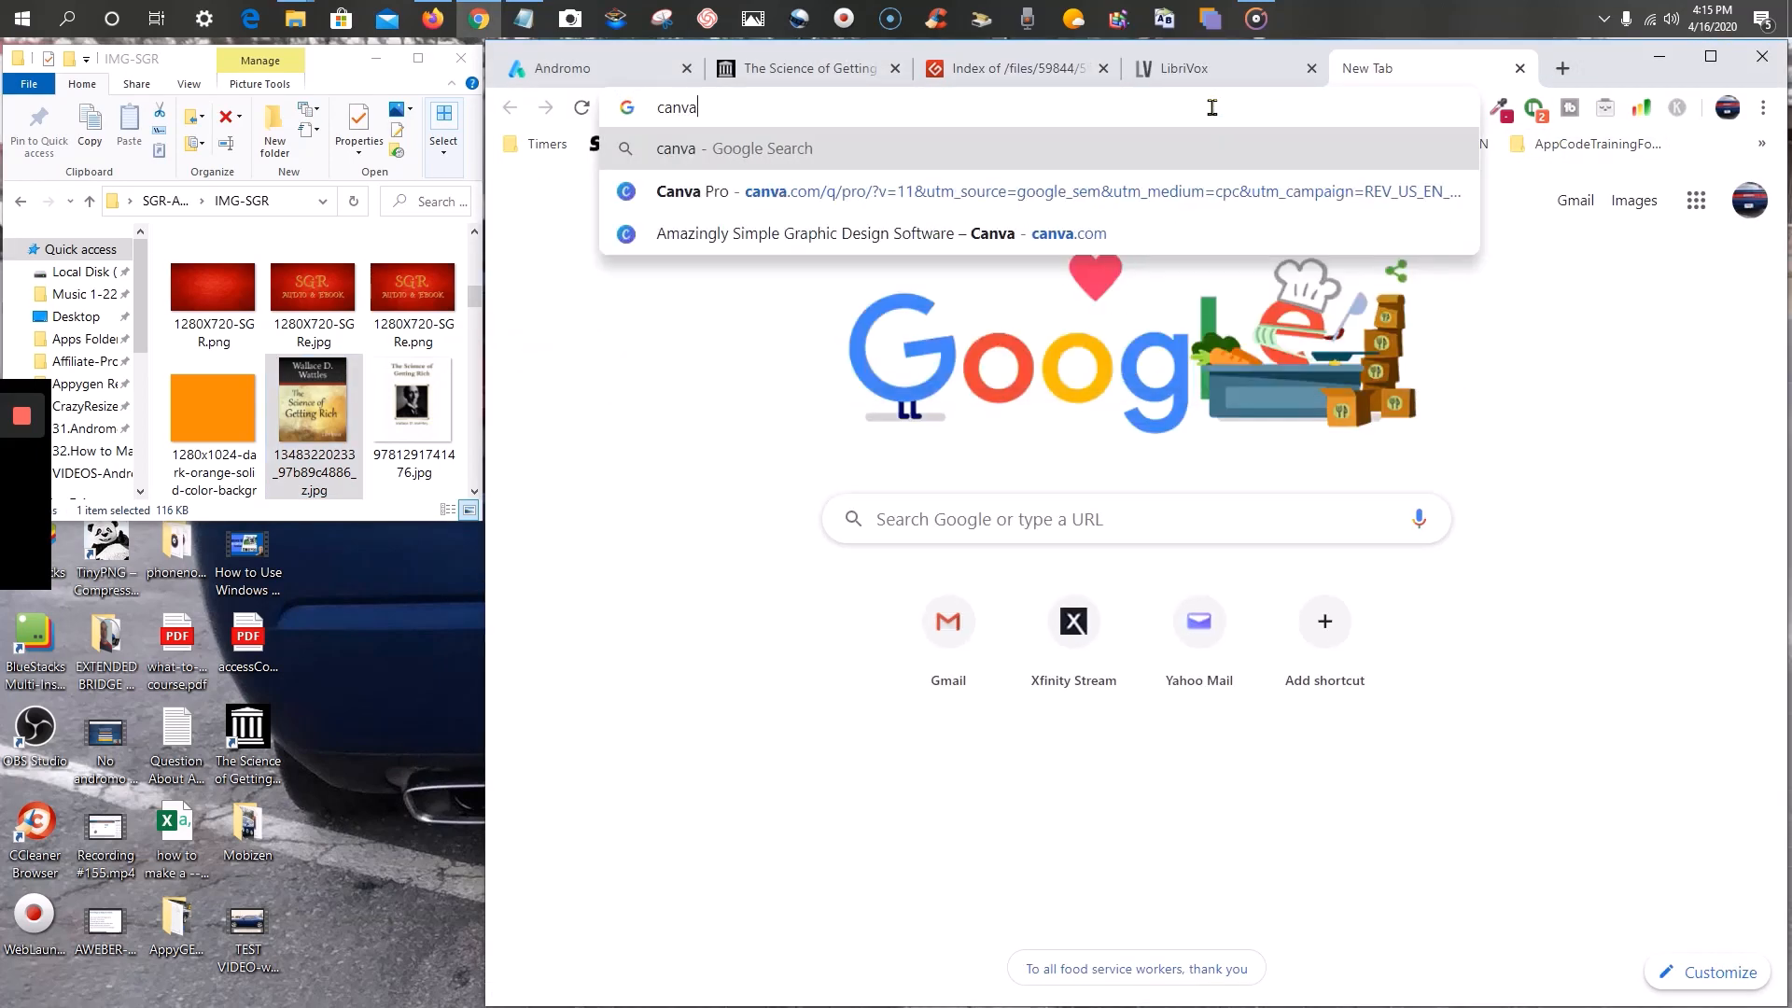
{"action": "left_click", "coordinate": [1090, 233]}
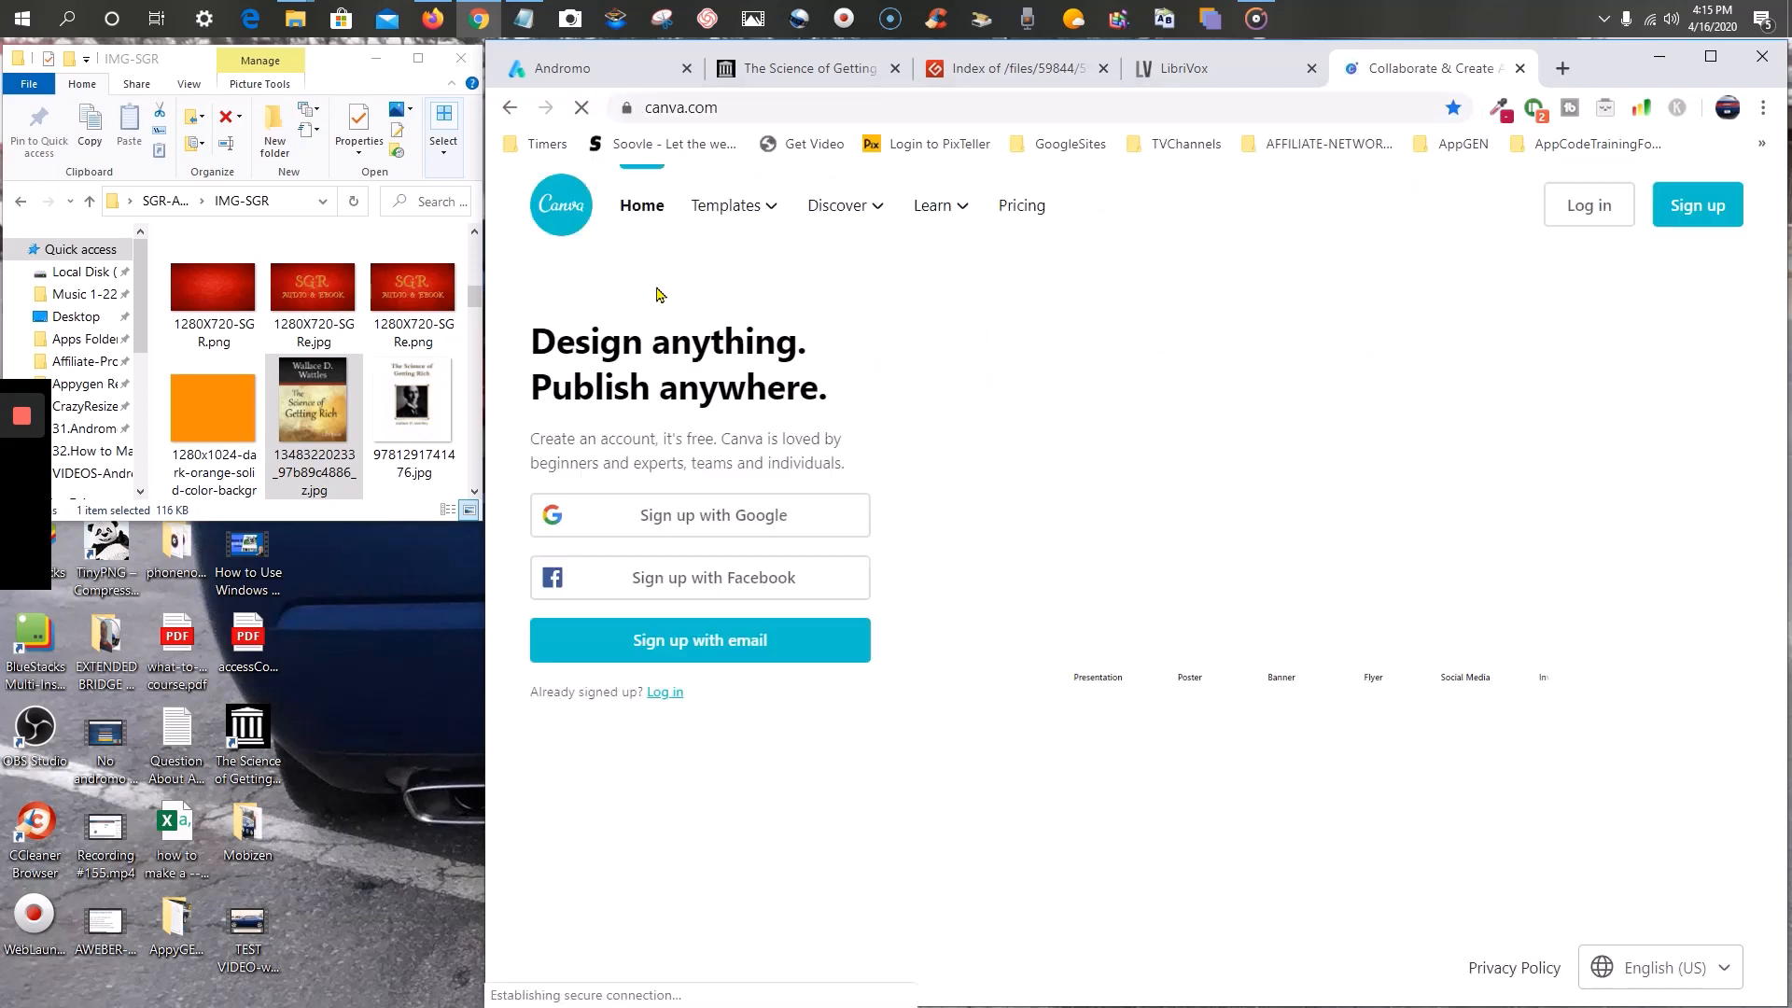
{"action": "left_click", "coordinate": [1600, 216]}
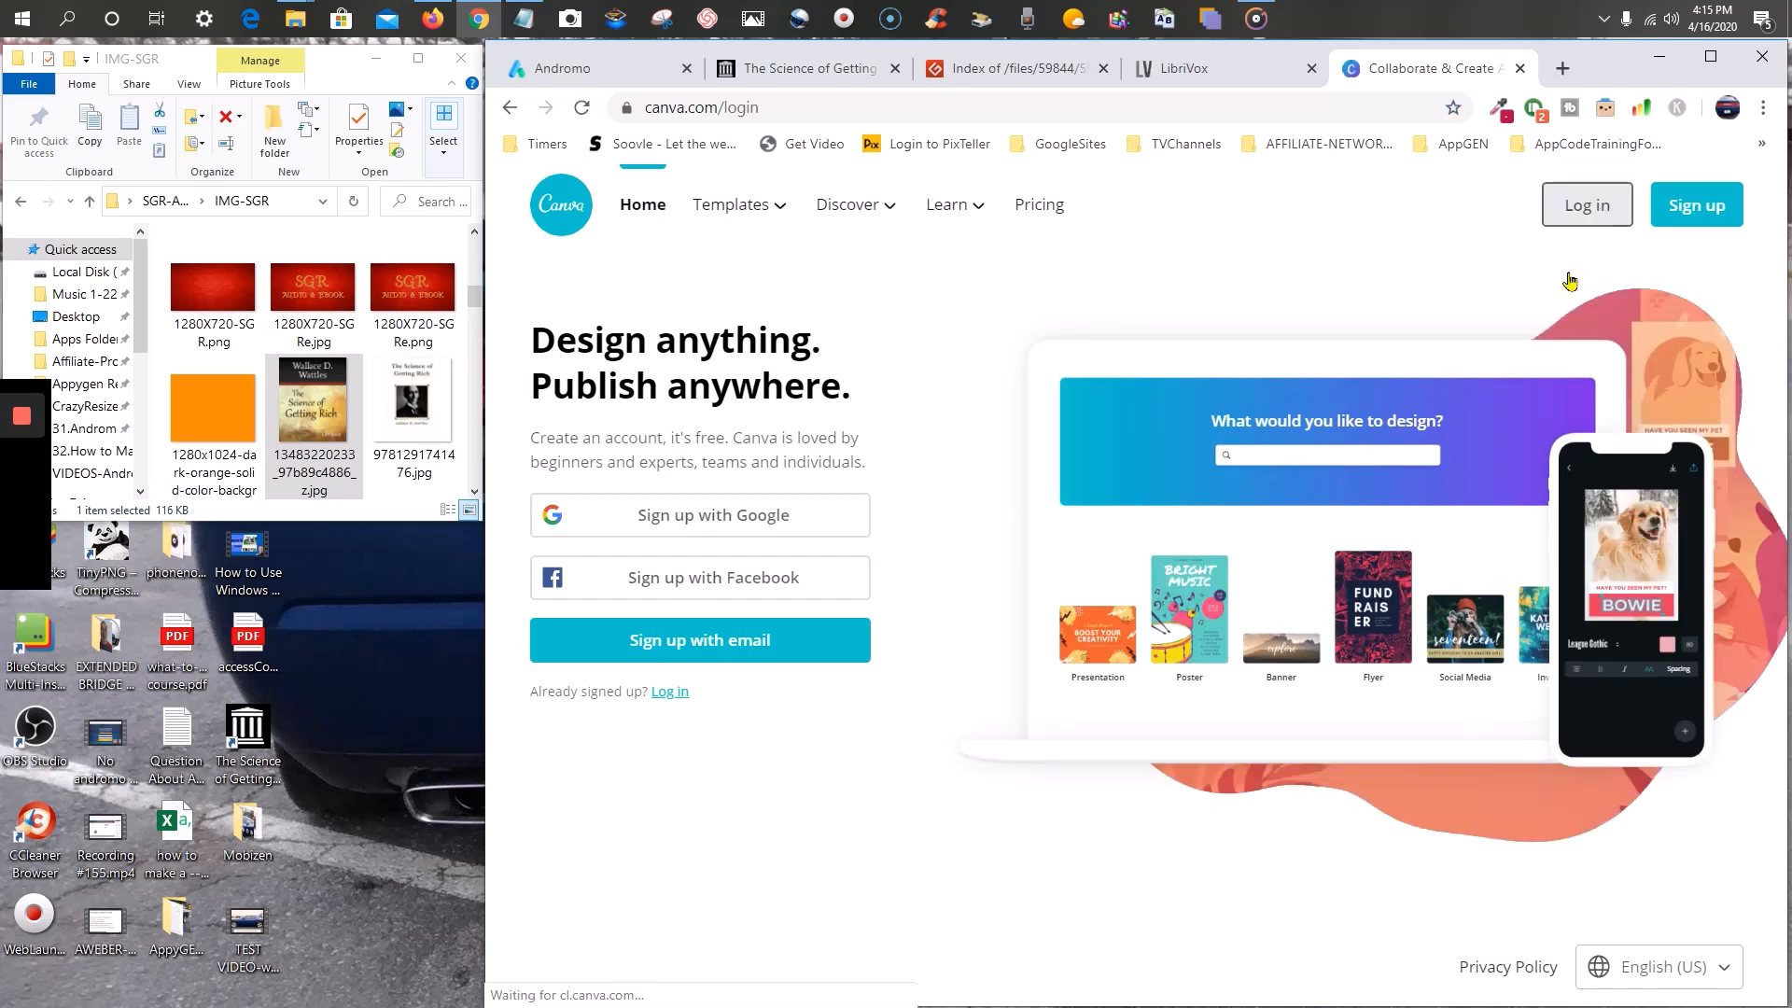
{"action": "left_click", "coordinate": [695, 395]}
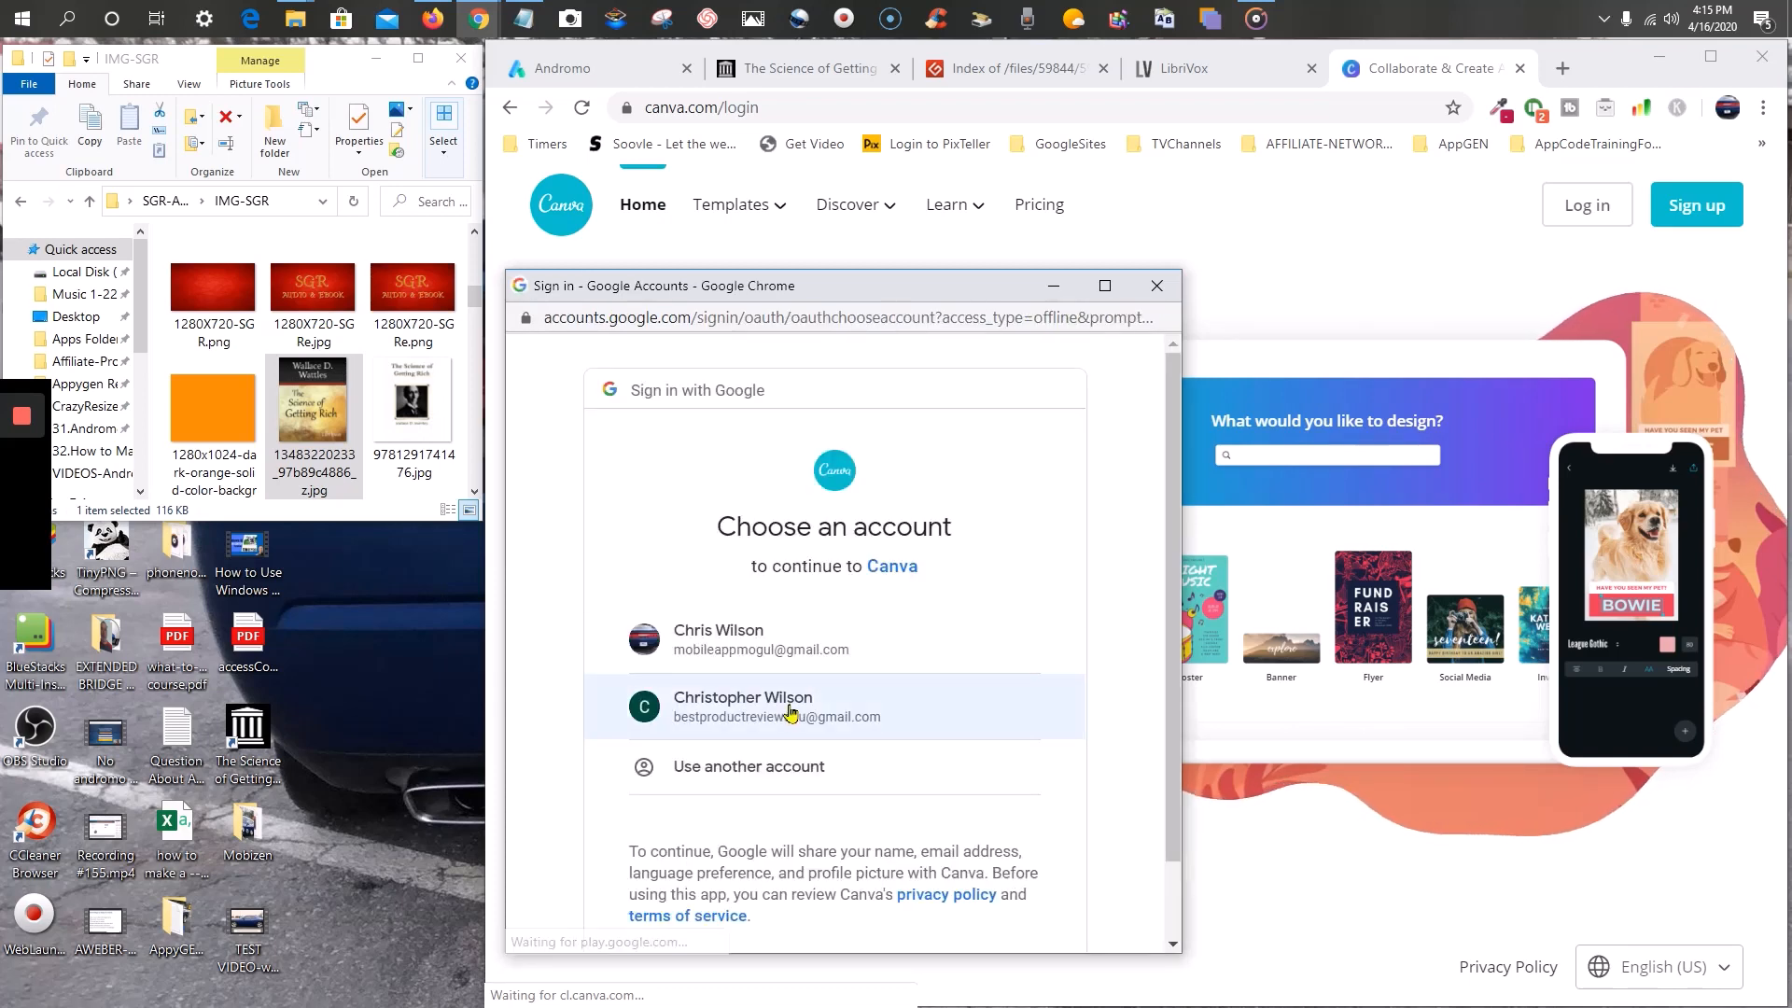
{"action": "left_click", "coordinate": [790, 715]}
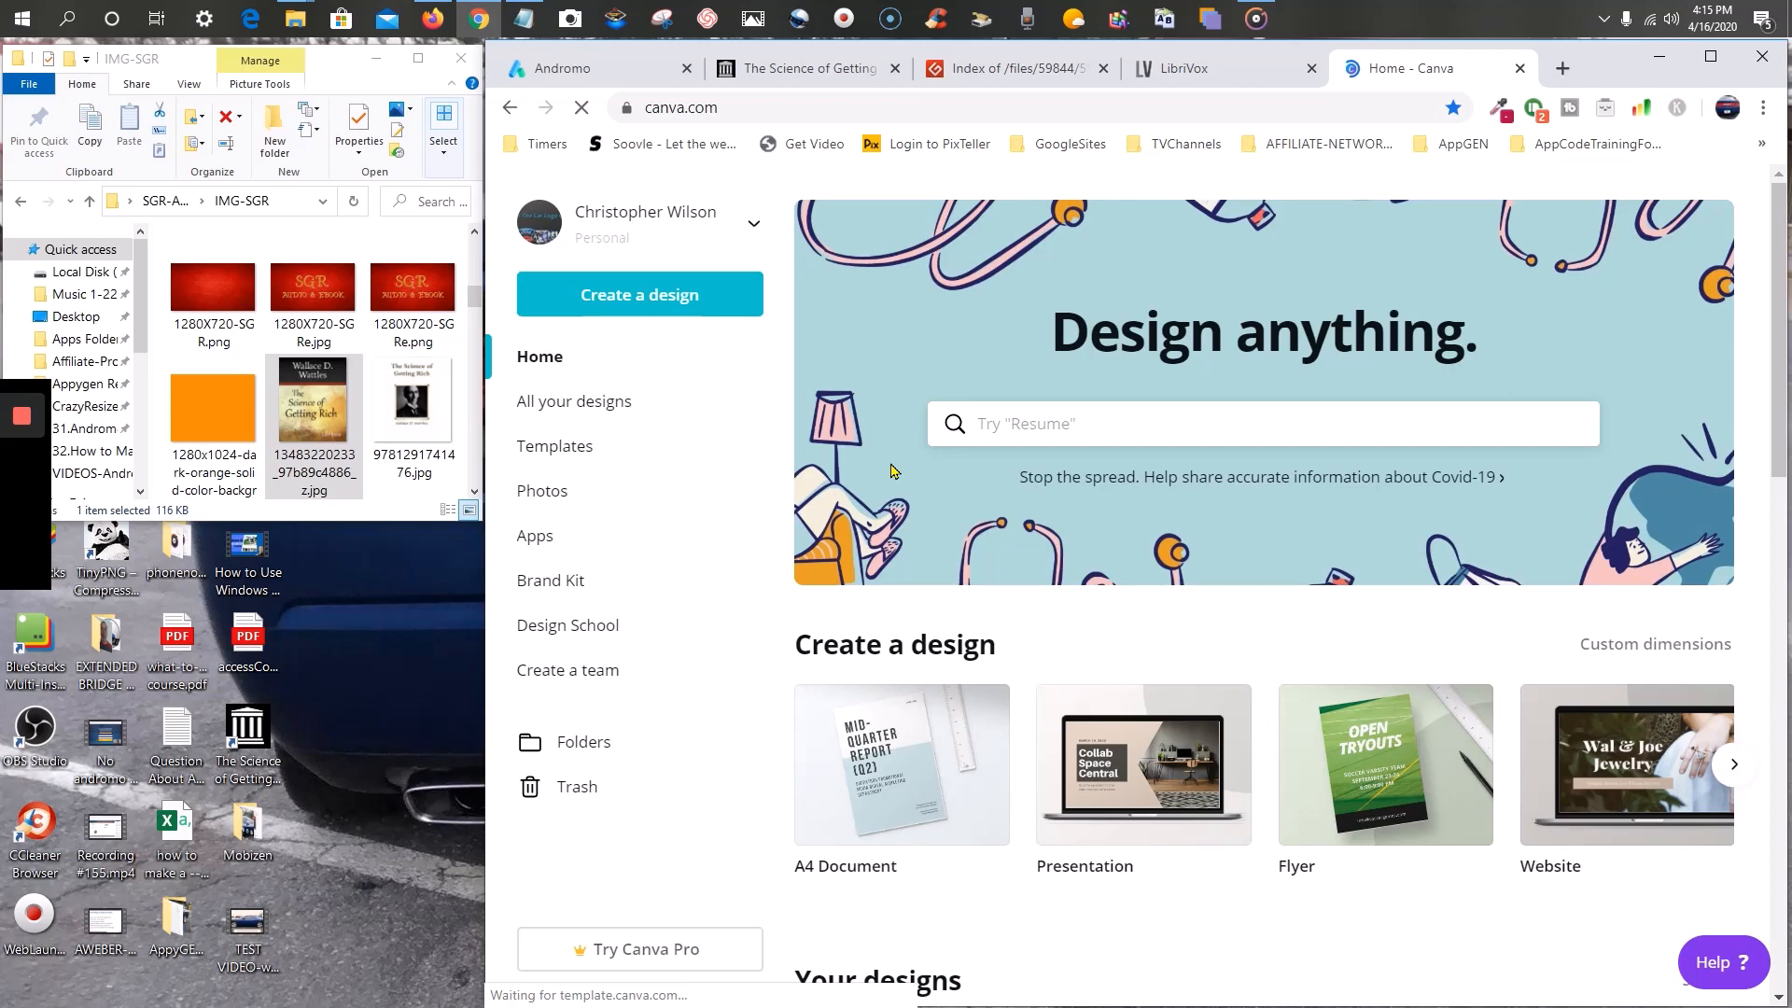
- Look over the Canva home page and browse the template categories from Facebook Posts down to YouTube Thumbnails
{"action": "scroll", "coordinate": [893, 471], "scroll_direction": "down", "scroll_amount": 5}
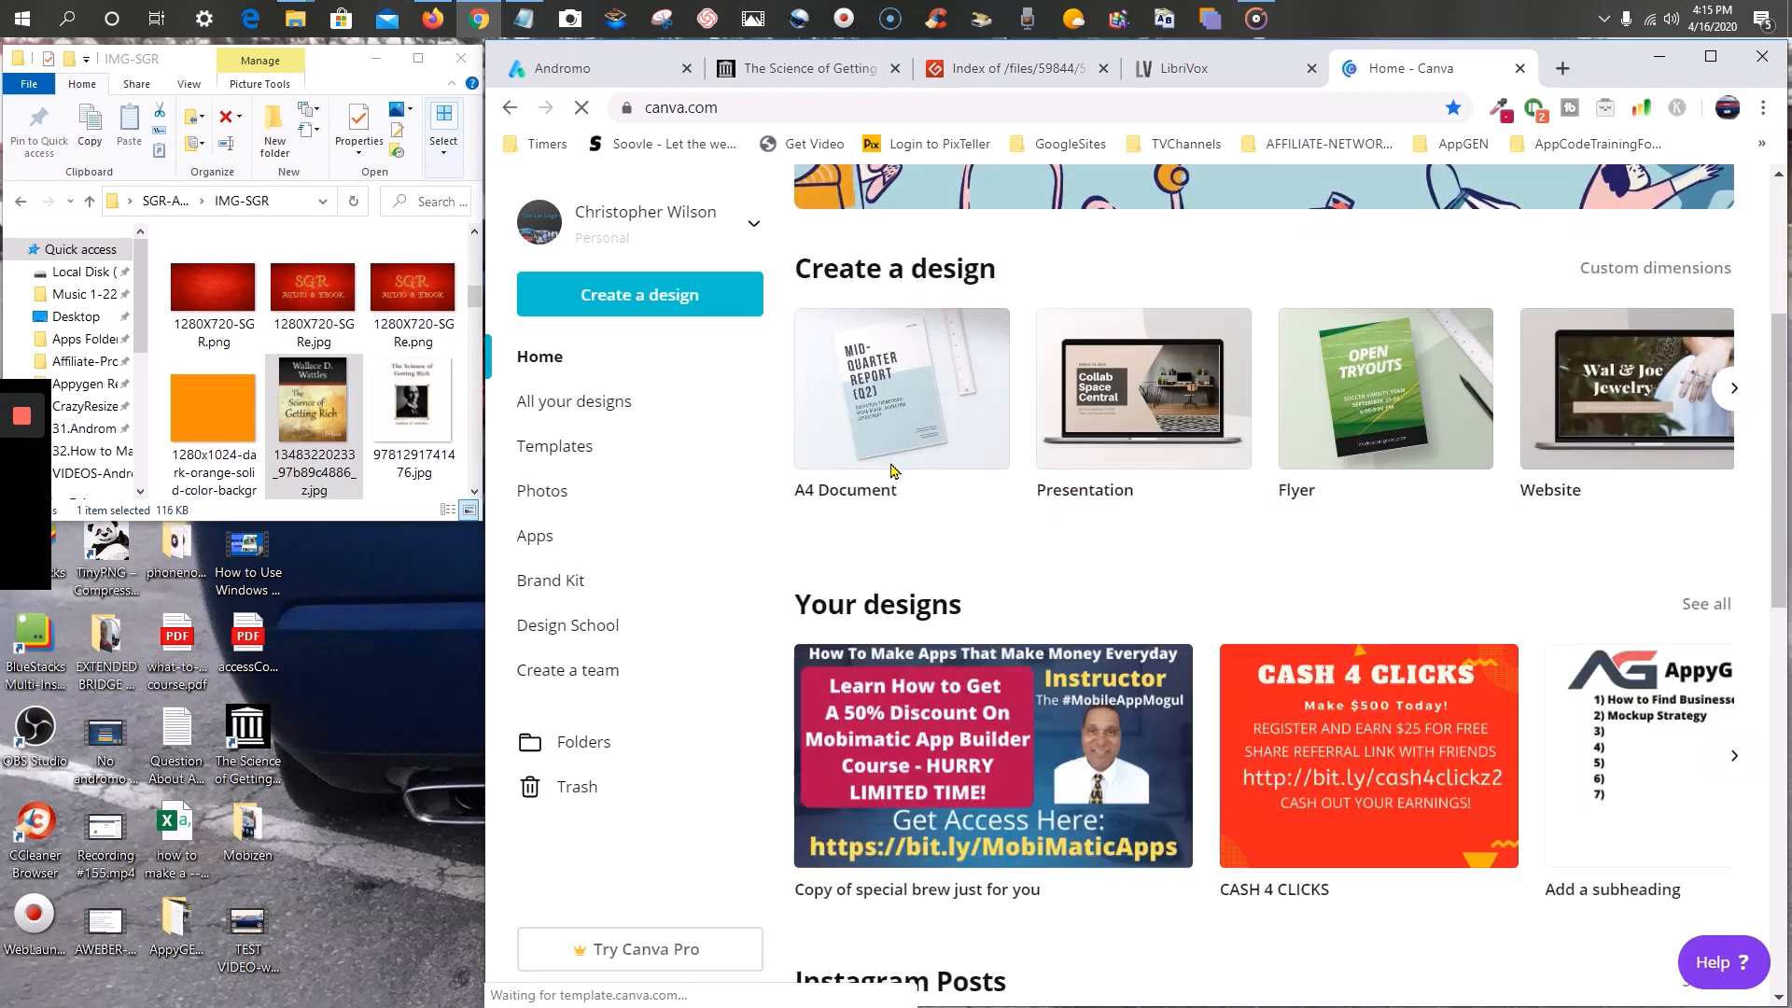
{"action": "scroll", "coordinate": [893, 471], "scroll_direction": "down", "scroll_amount": 1}
{"action": "left_click", "coordinate": [555, 446]}
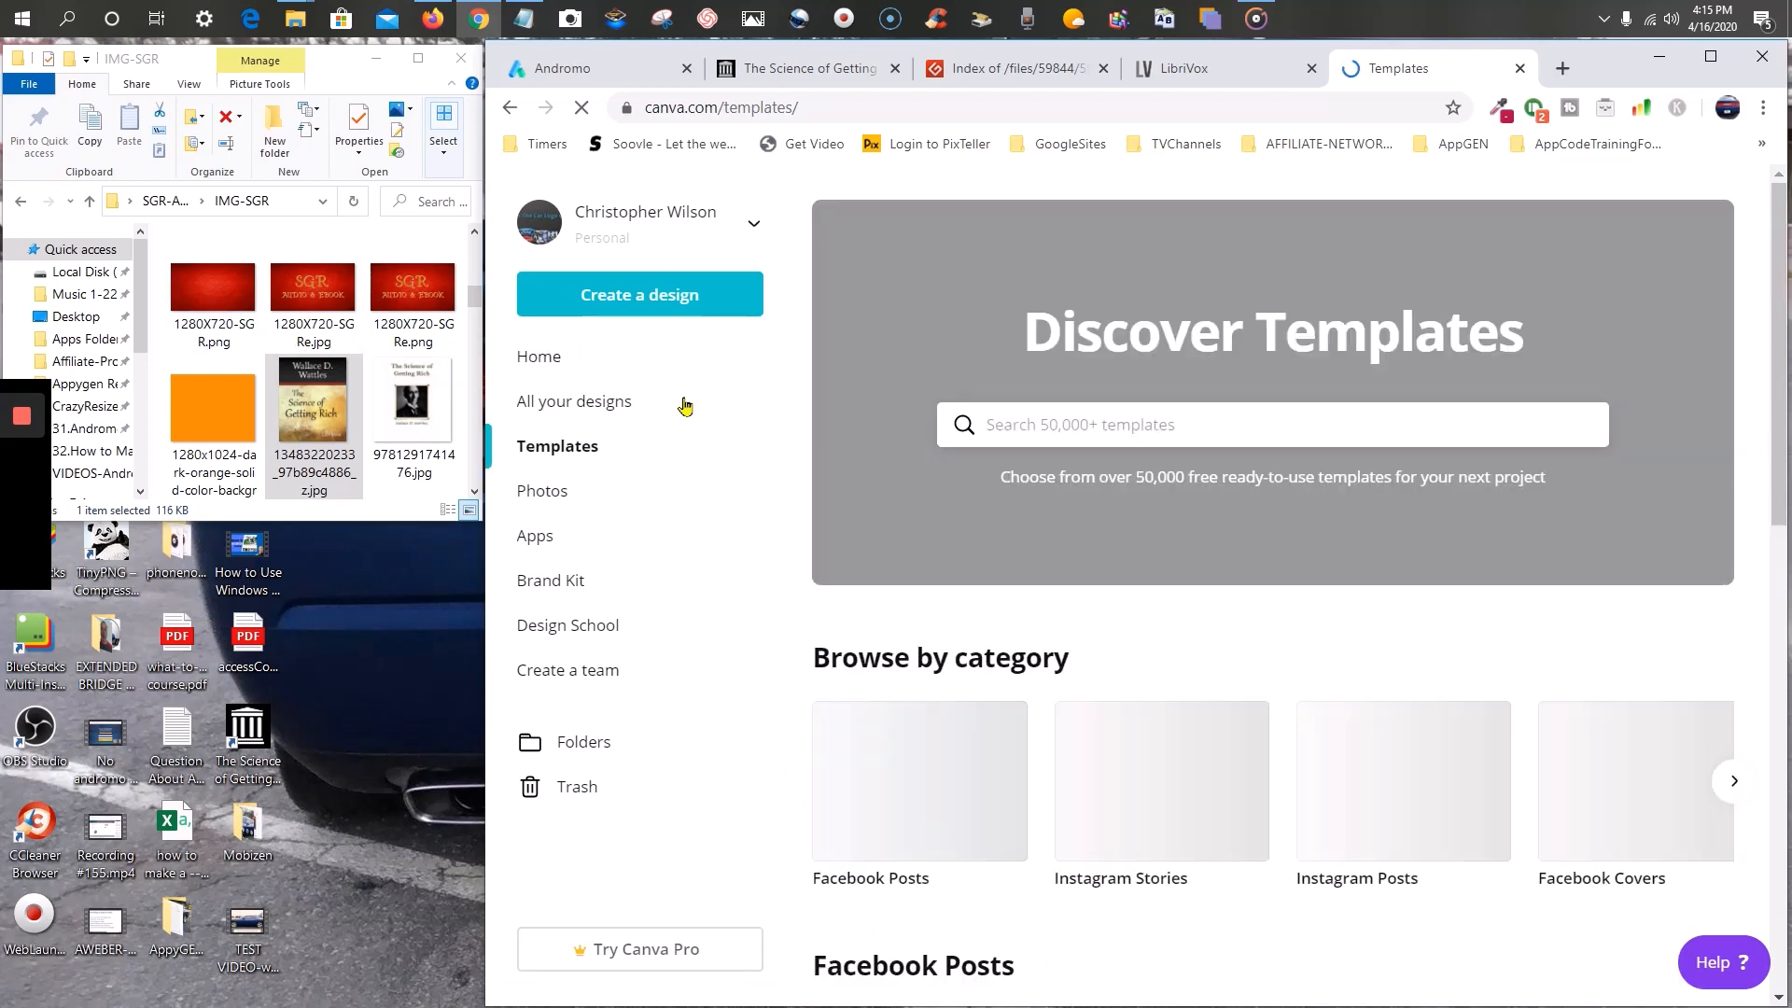
{"action": "scroll", "coordinate": [1109, 479], "scroll_direction": "down", "scroll_amount": 10}
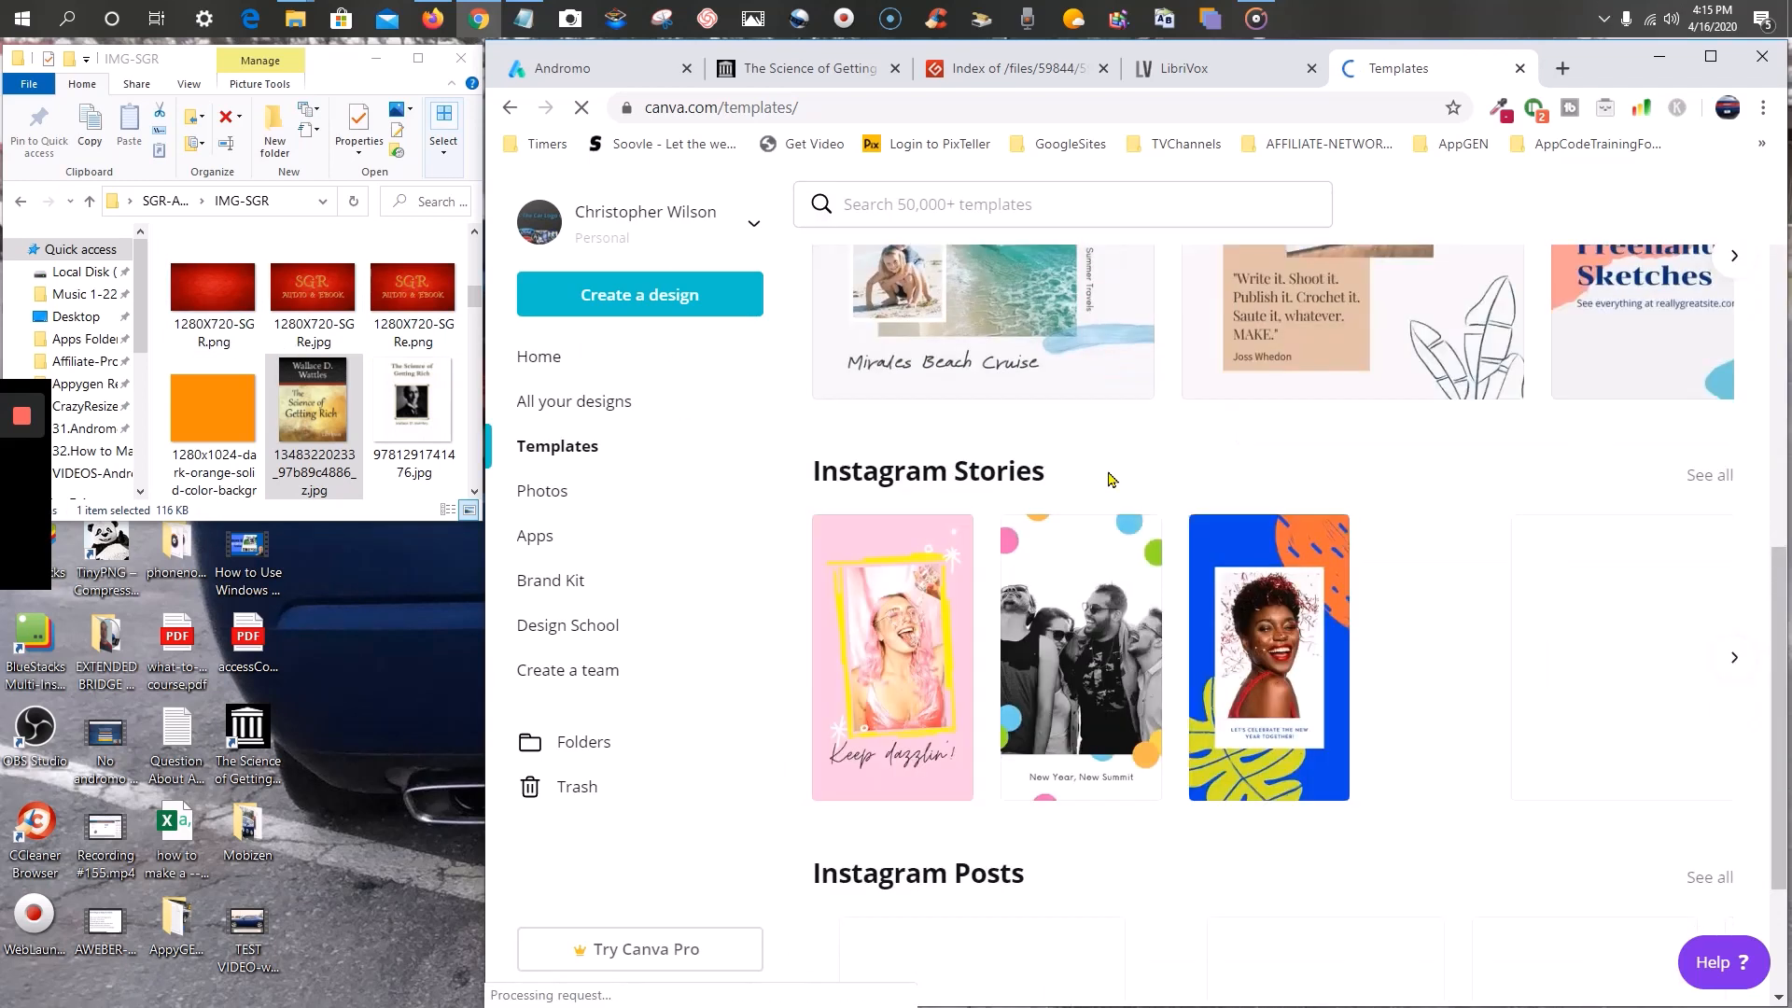
{"action": "scroll", "coordinate": [1110, 478], "scroll_direction": "down", "scroll_amount": 2}
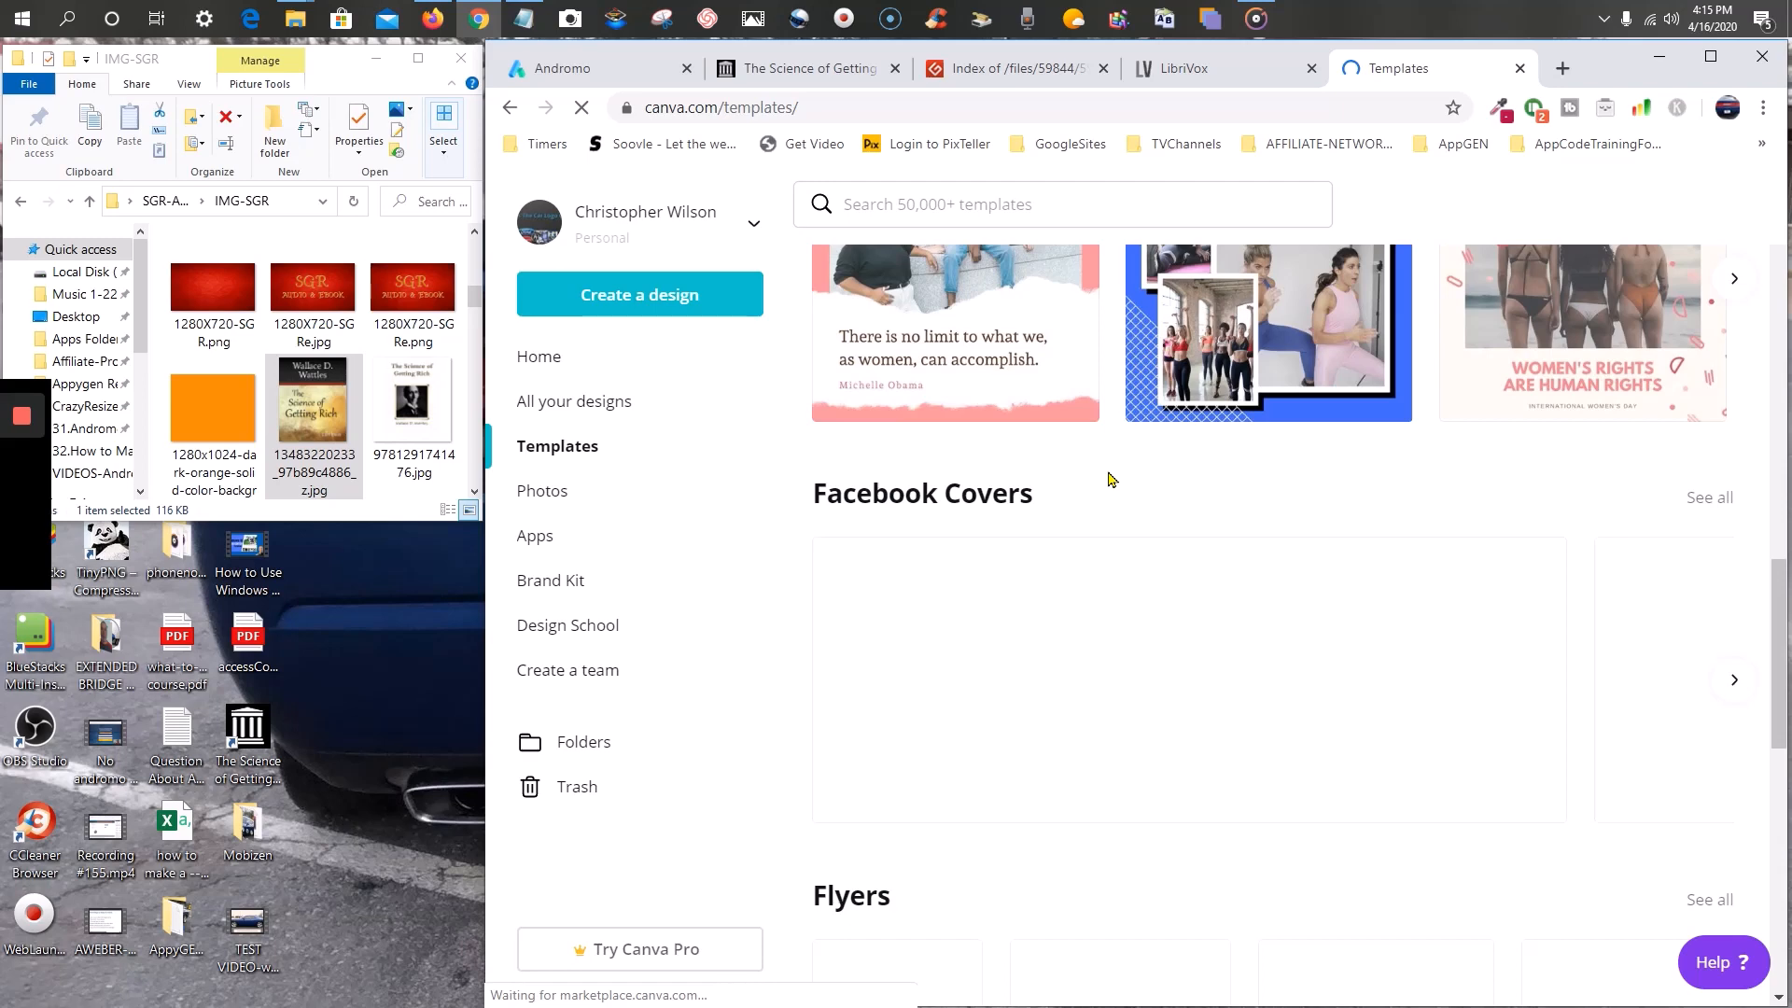
{"action": "scroll", "coordinate": [1109, 479], "scroll_direction": "down", "scroll_amount": 5}
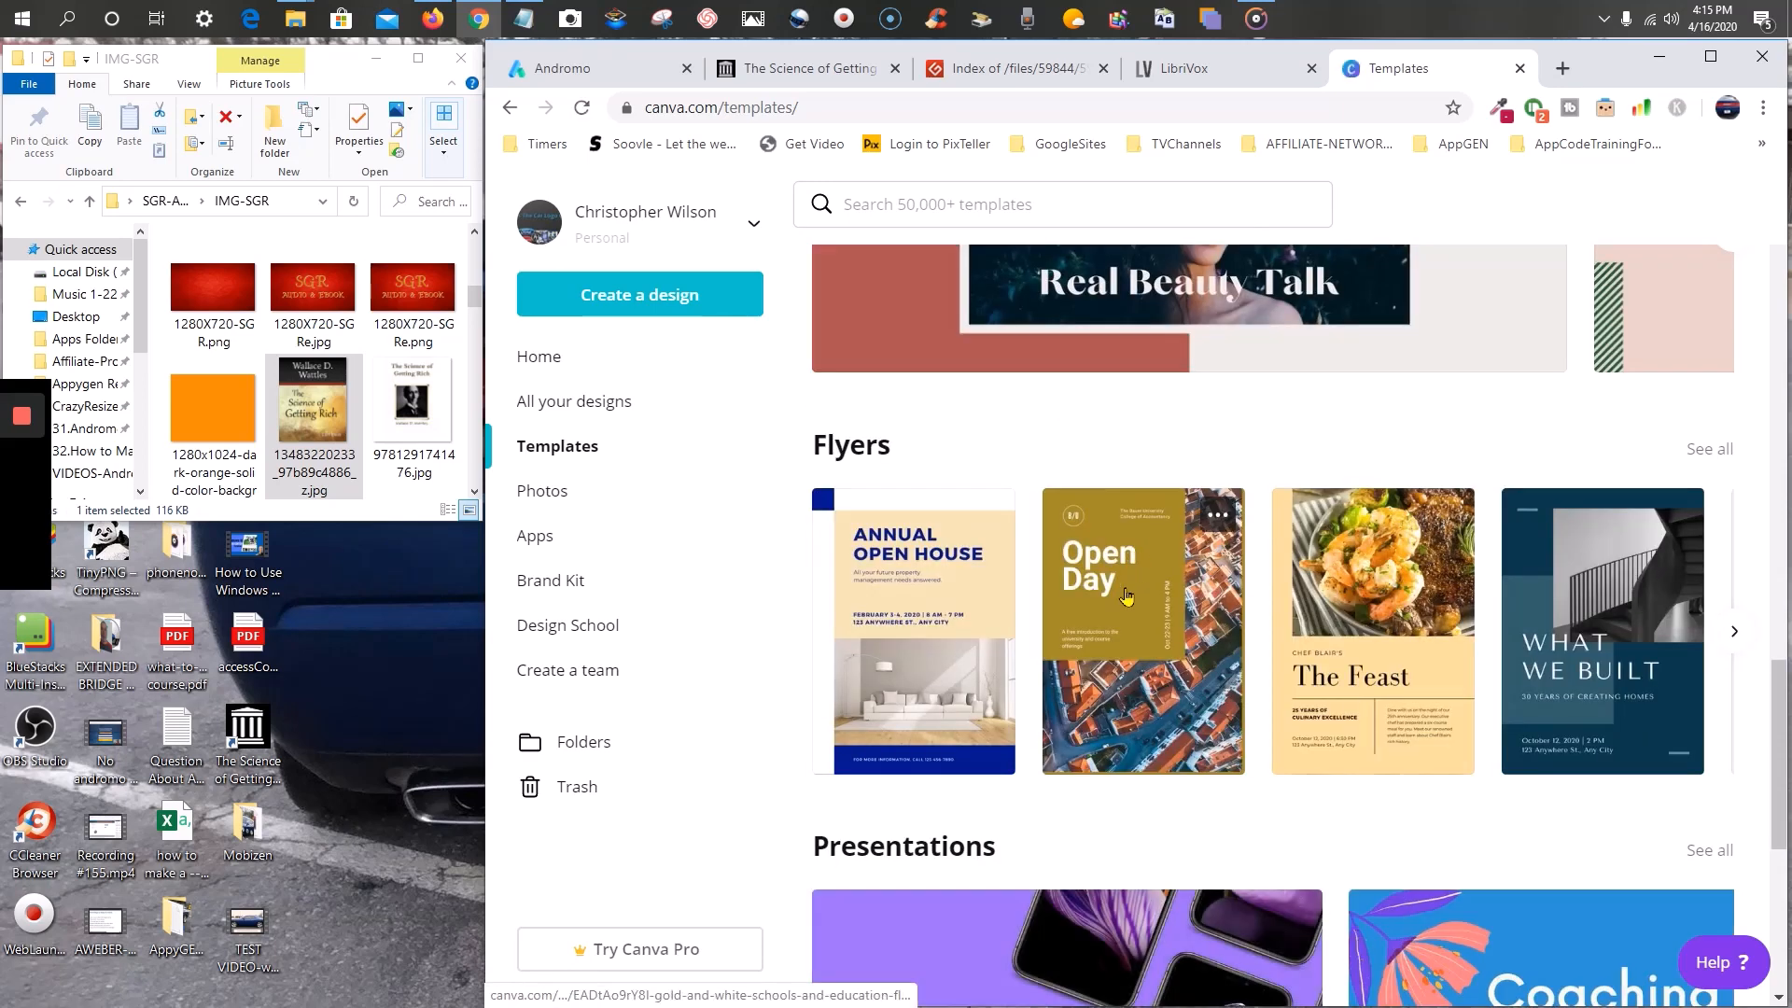
{"action": "scroll", "coordinate": [1416, 665], "scroll_direction": "down", "scroll_amount": 4}
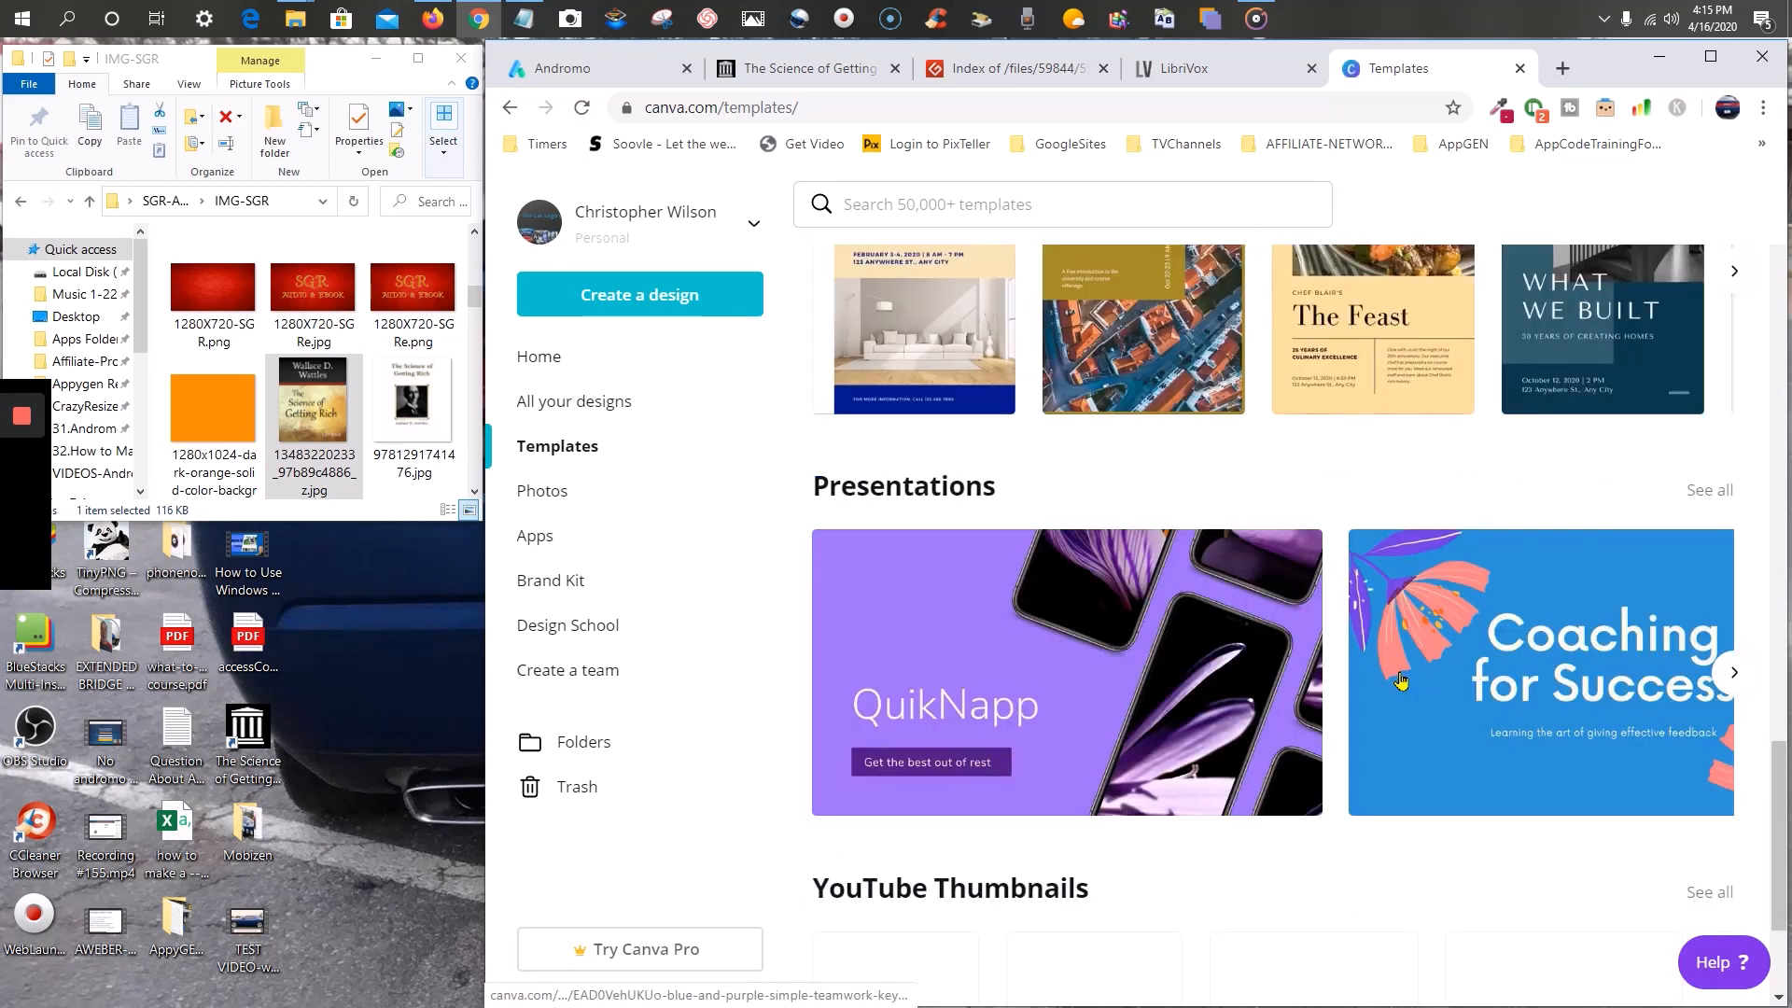
{"action": "scroll", "coordinate": [1399, 679], "scroll_direction": "up", "scroll_amount": 11}
{"action": "scroll", "coordinate": [1400, 679], "scroll_direction": "up", "scroll_amount": 10}
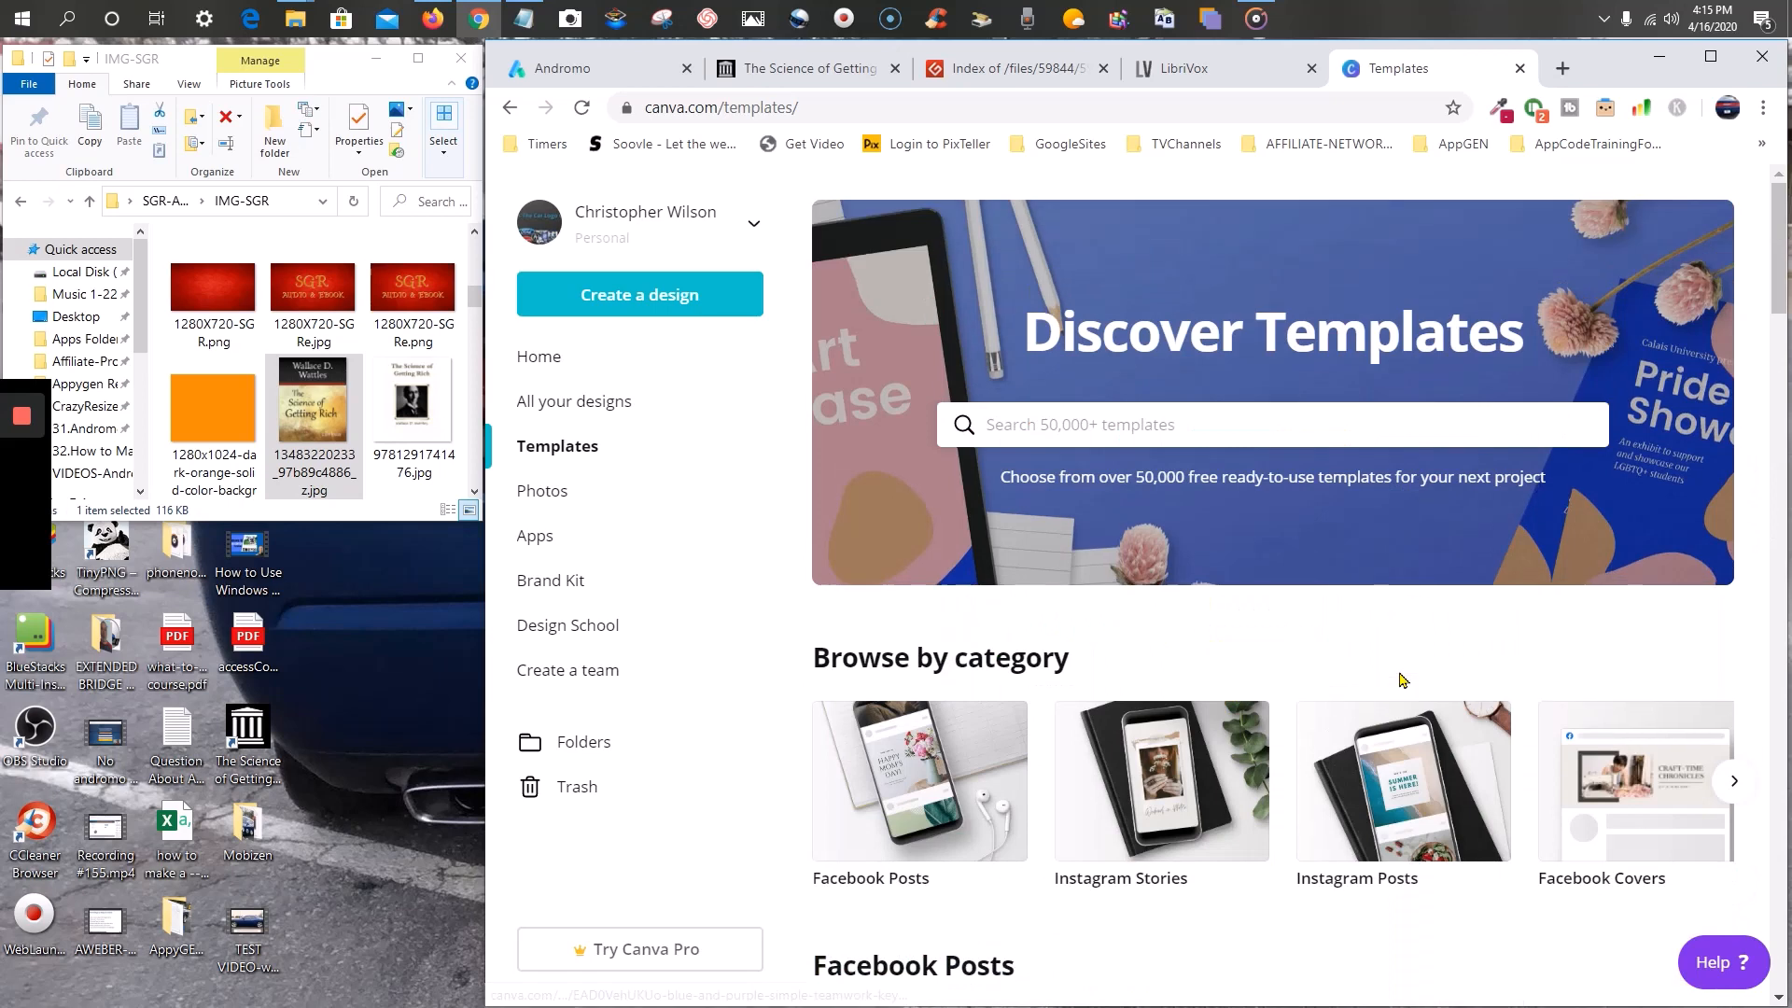
- Create a new Canva design with custom dimensions of 1280 x 720 px
{"action": "left_click", "coordinate": [630, 296]}
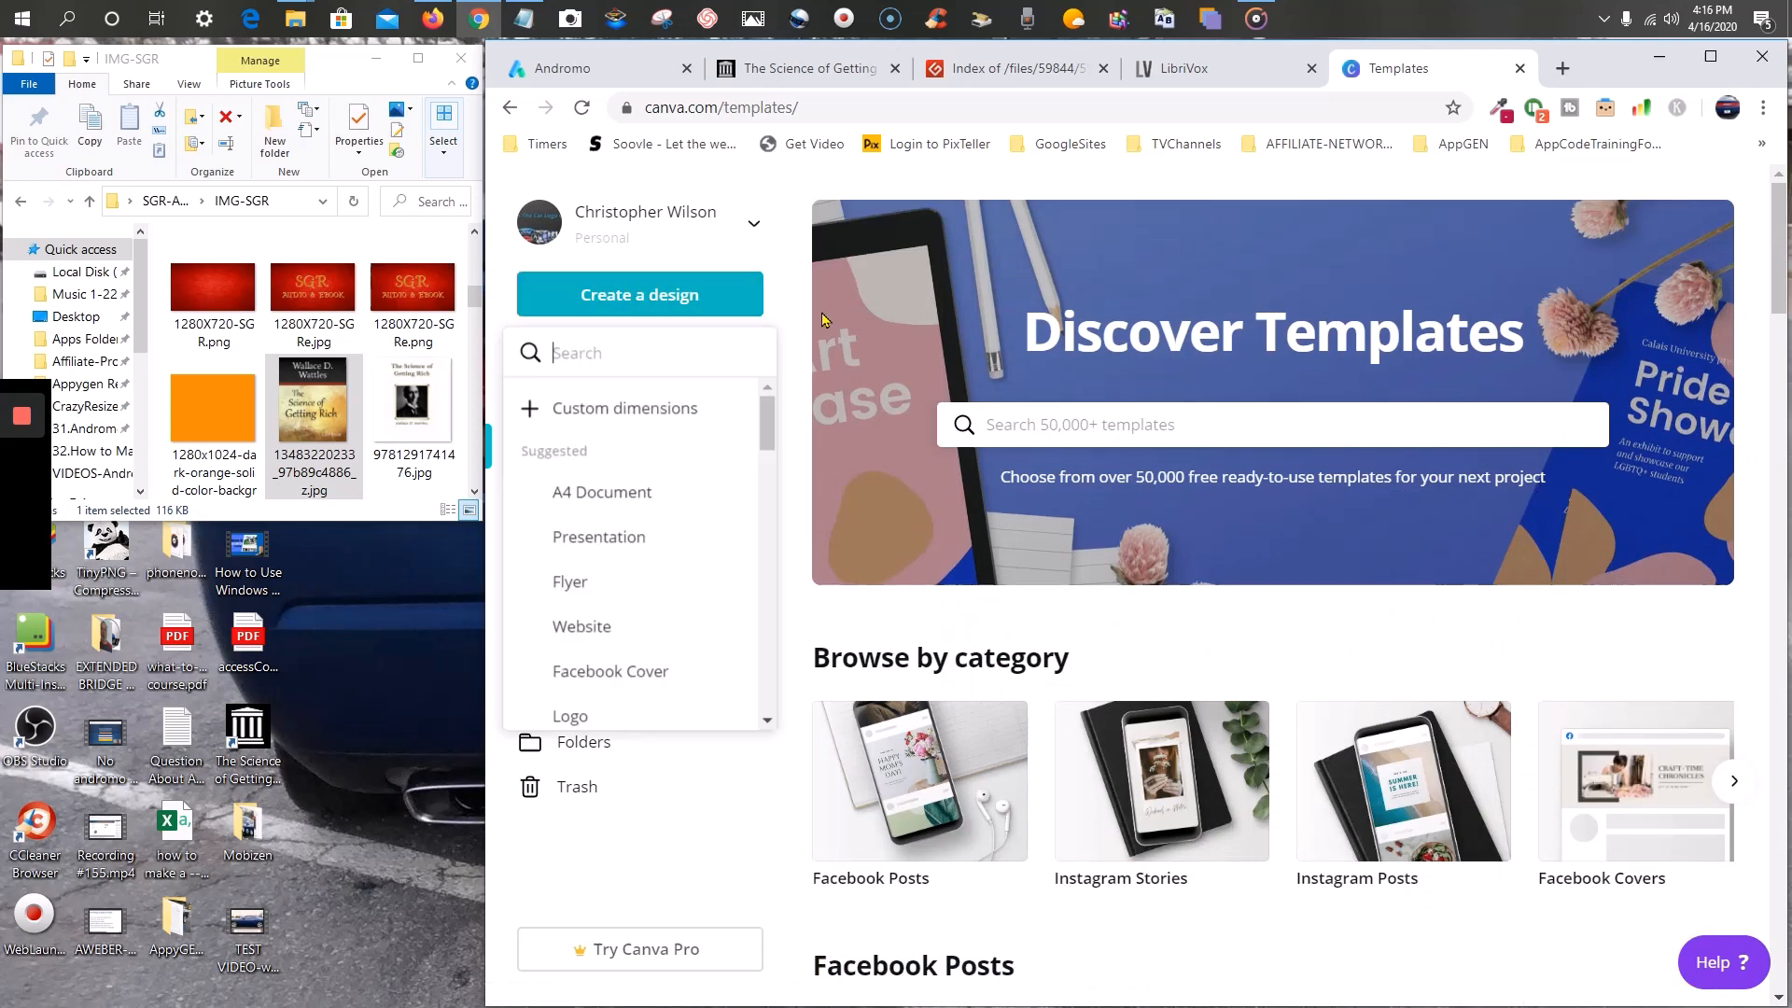
{"action": "left_click", "coordinate": [602, 409]}
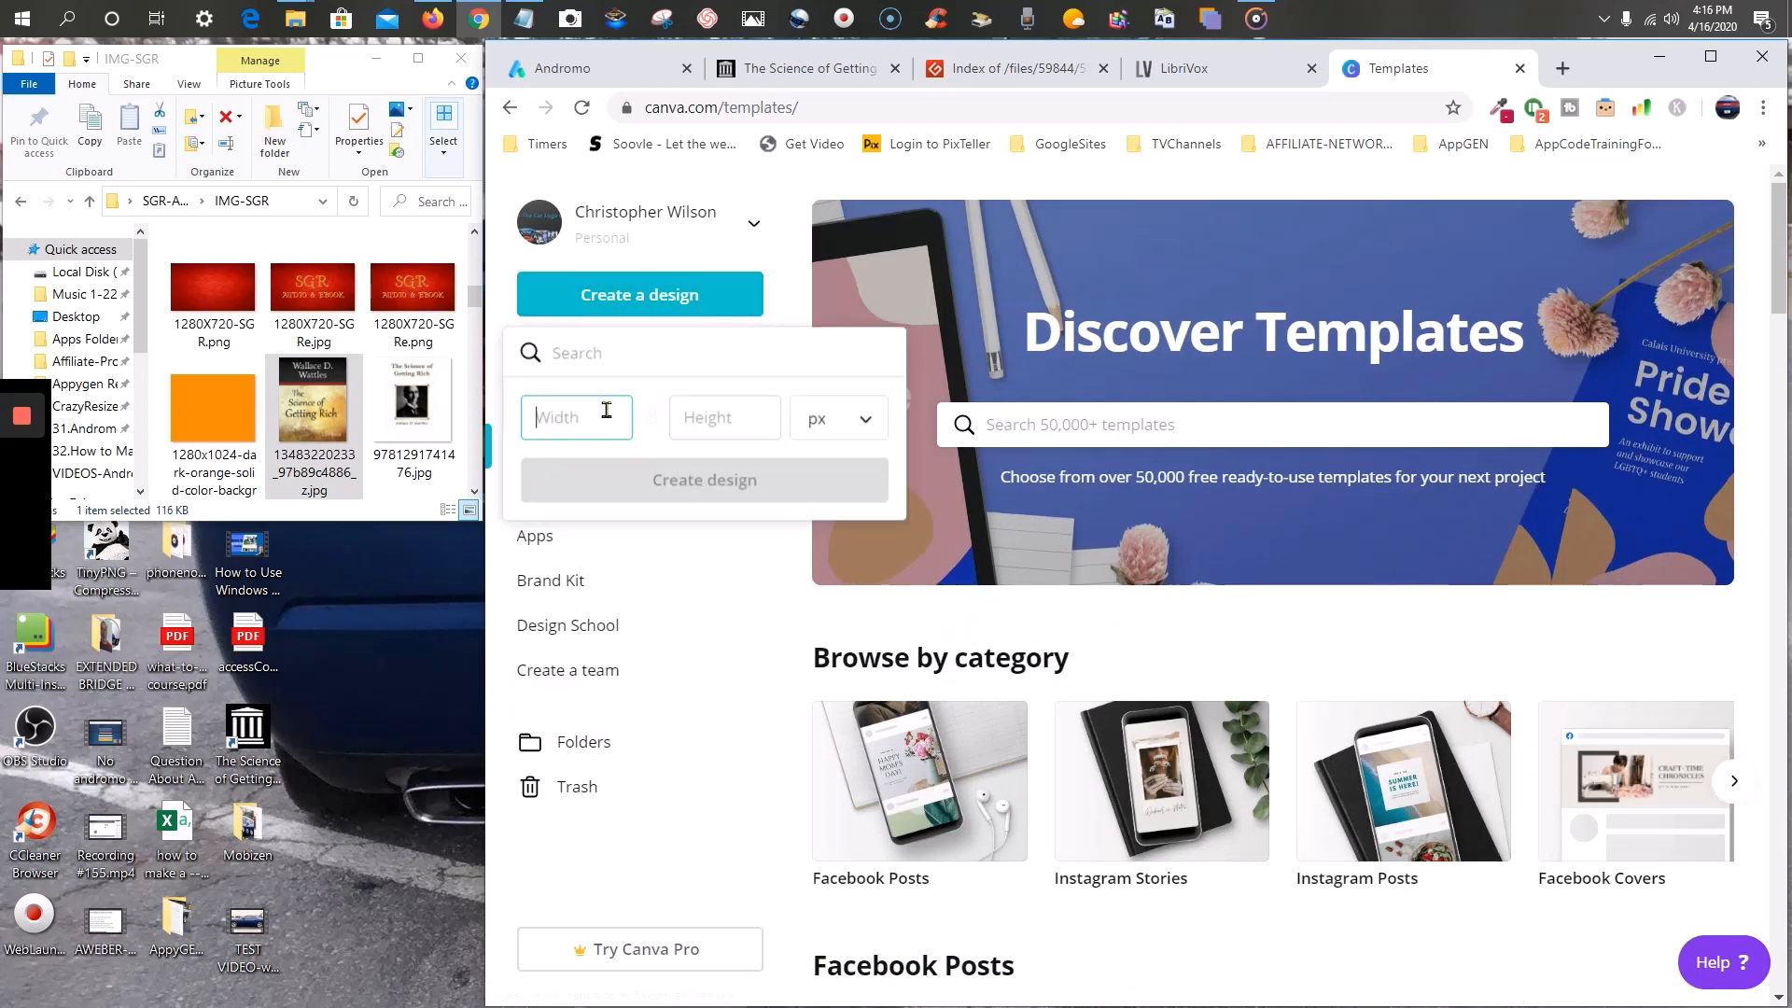
{"action": "type", "text": "1280"}
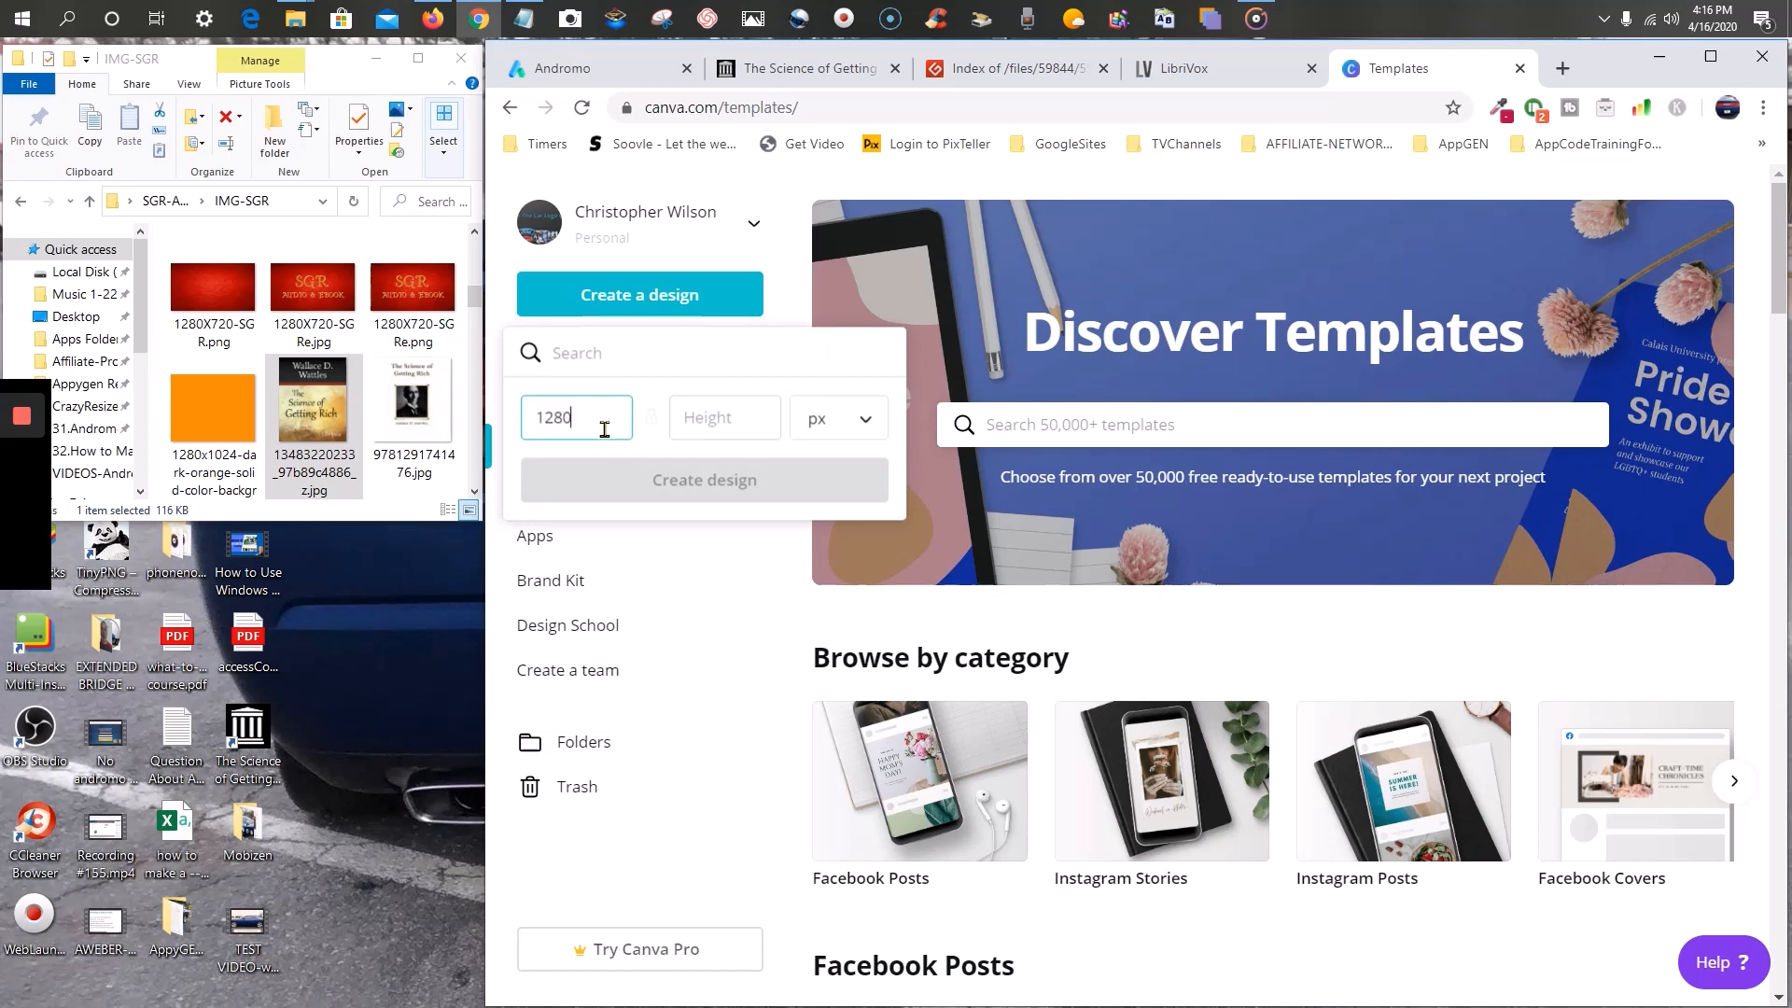
{"action": "left_click", "coordinate": [714, 417]}
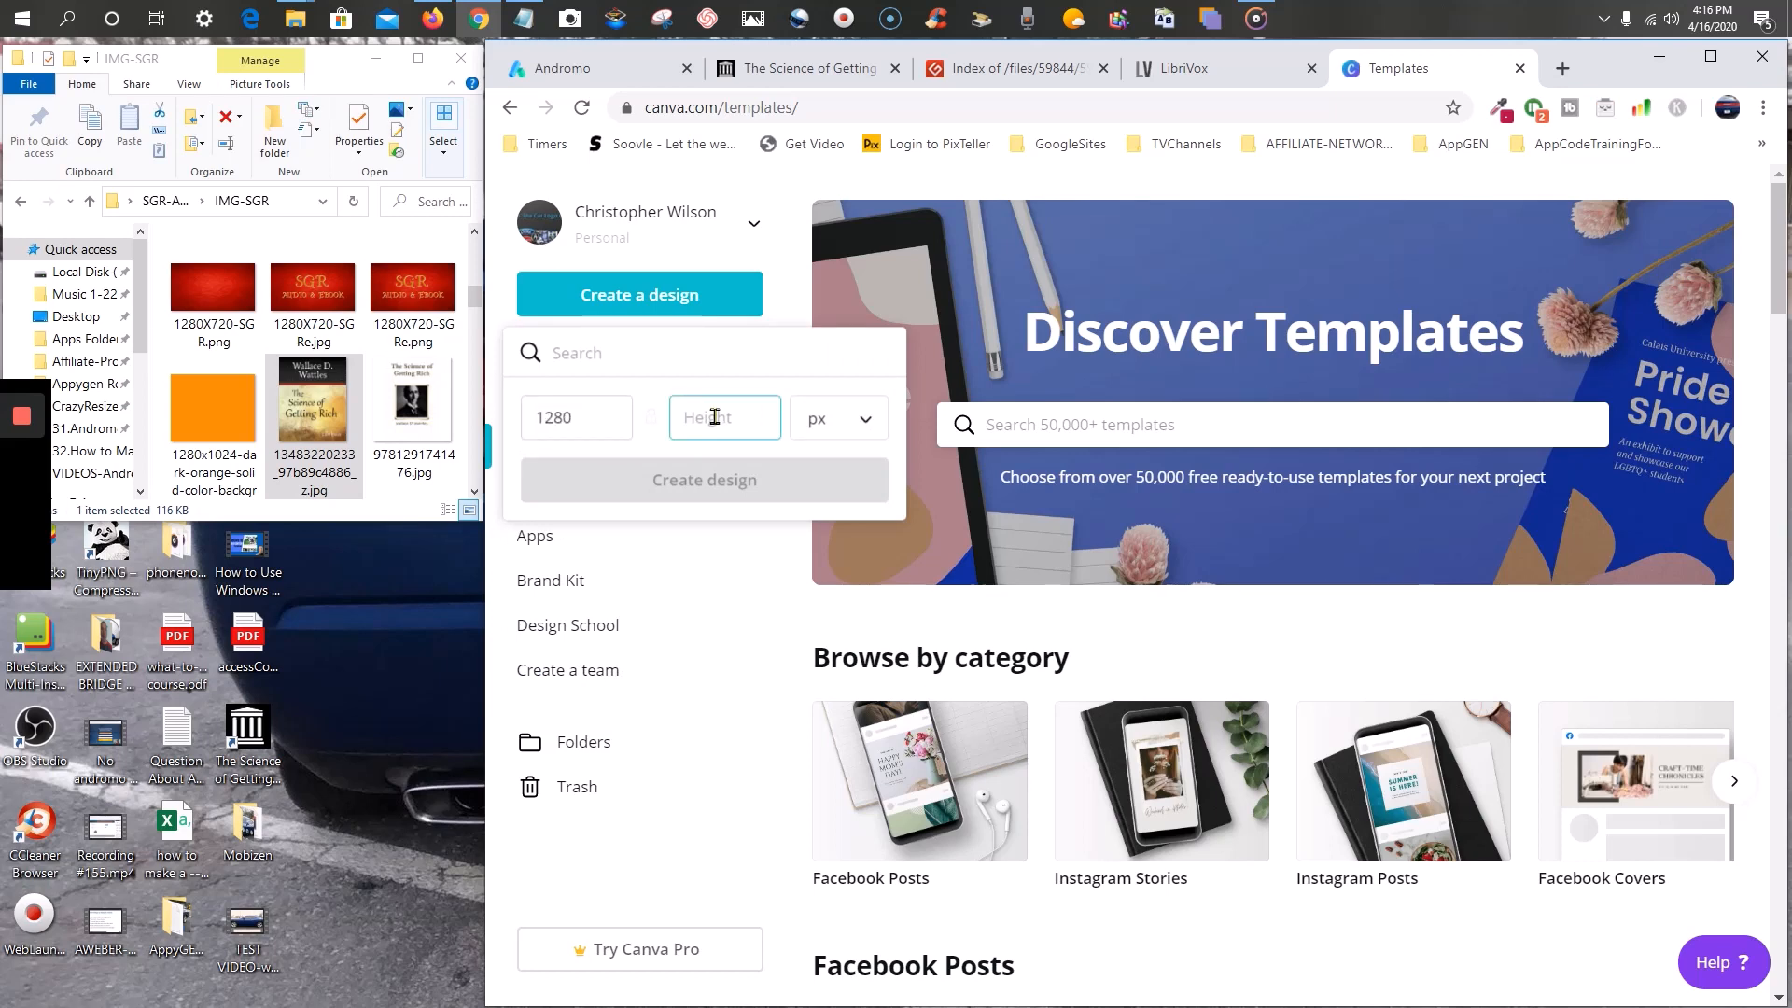
{"action": "type", "text": "720"}
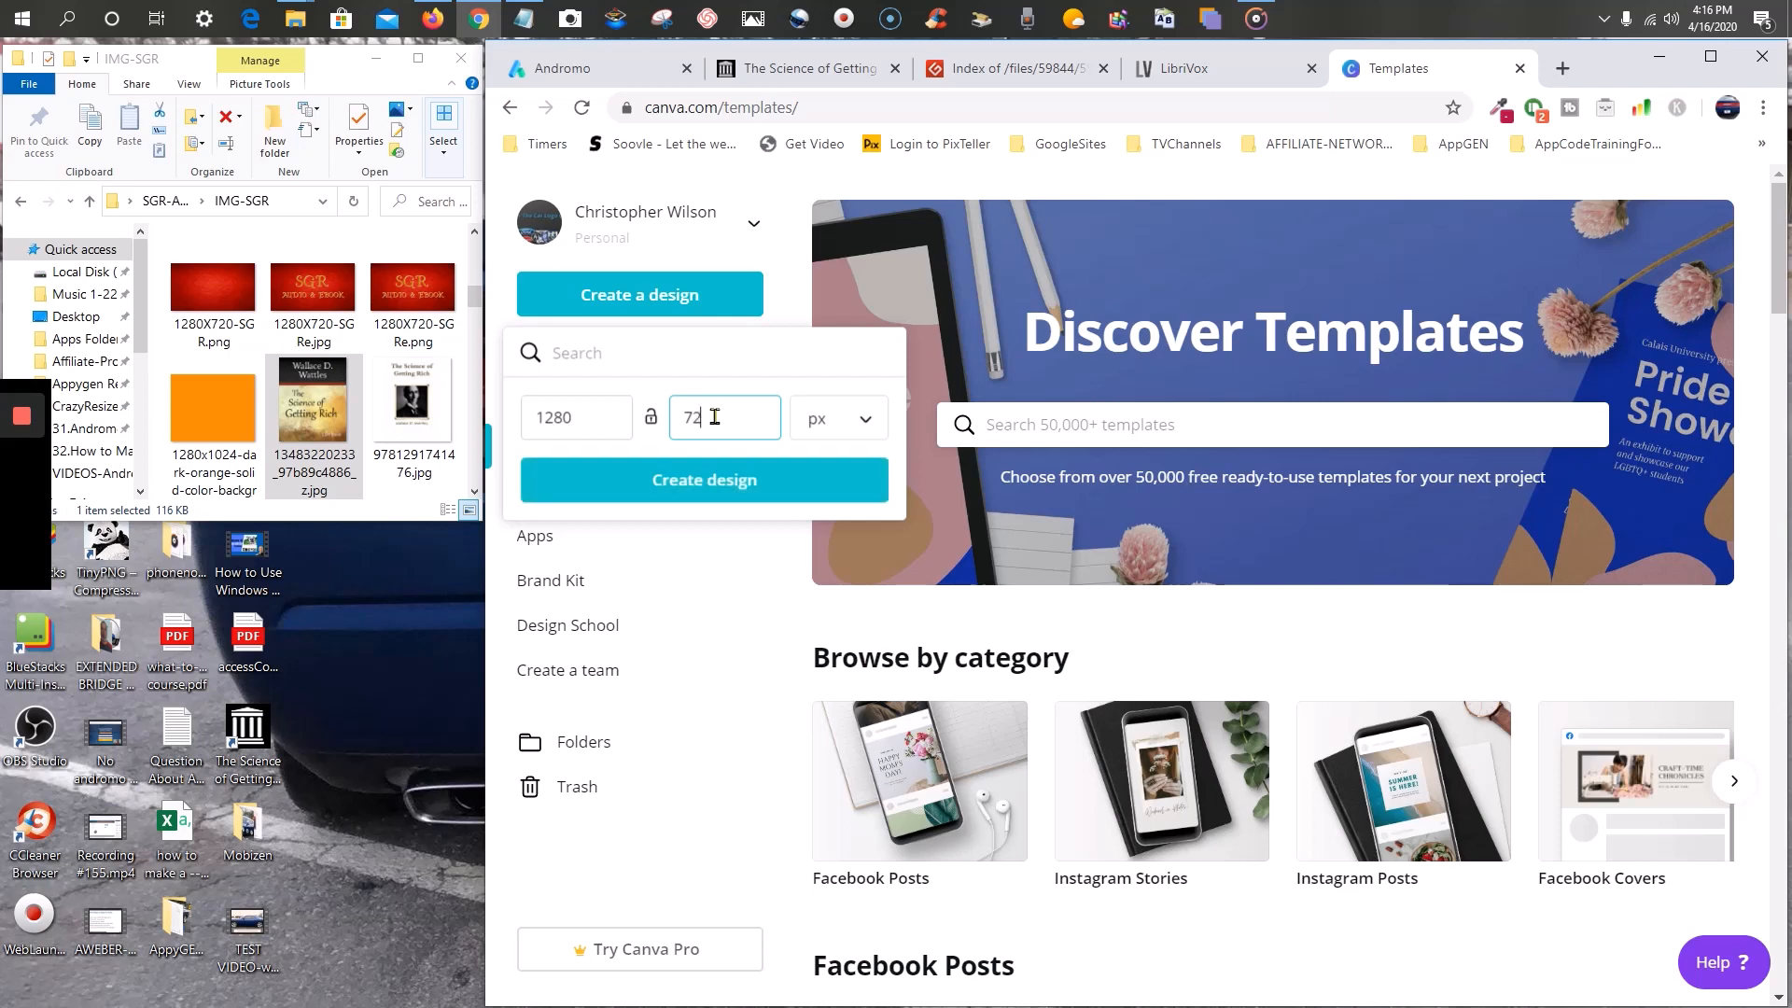
{"action": "left_click", "coordinate": [713, 481]}
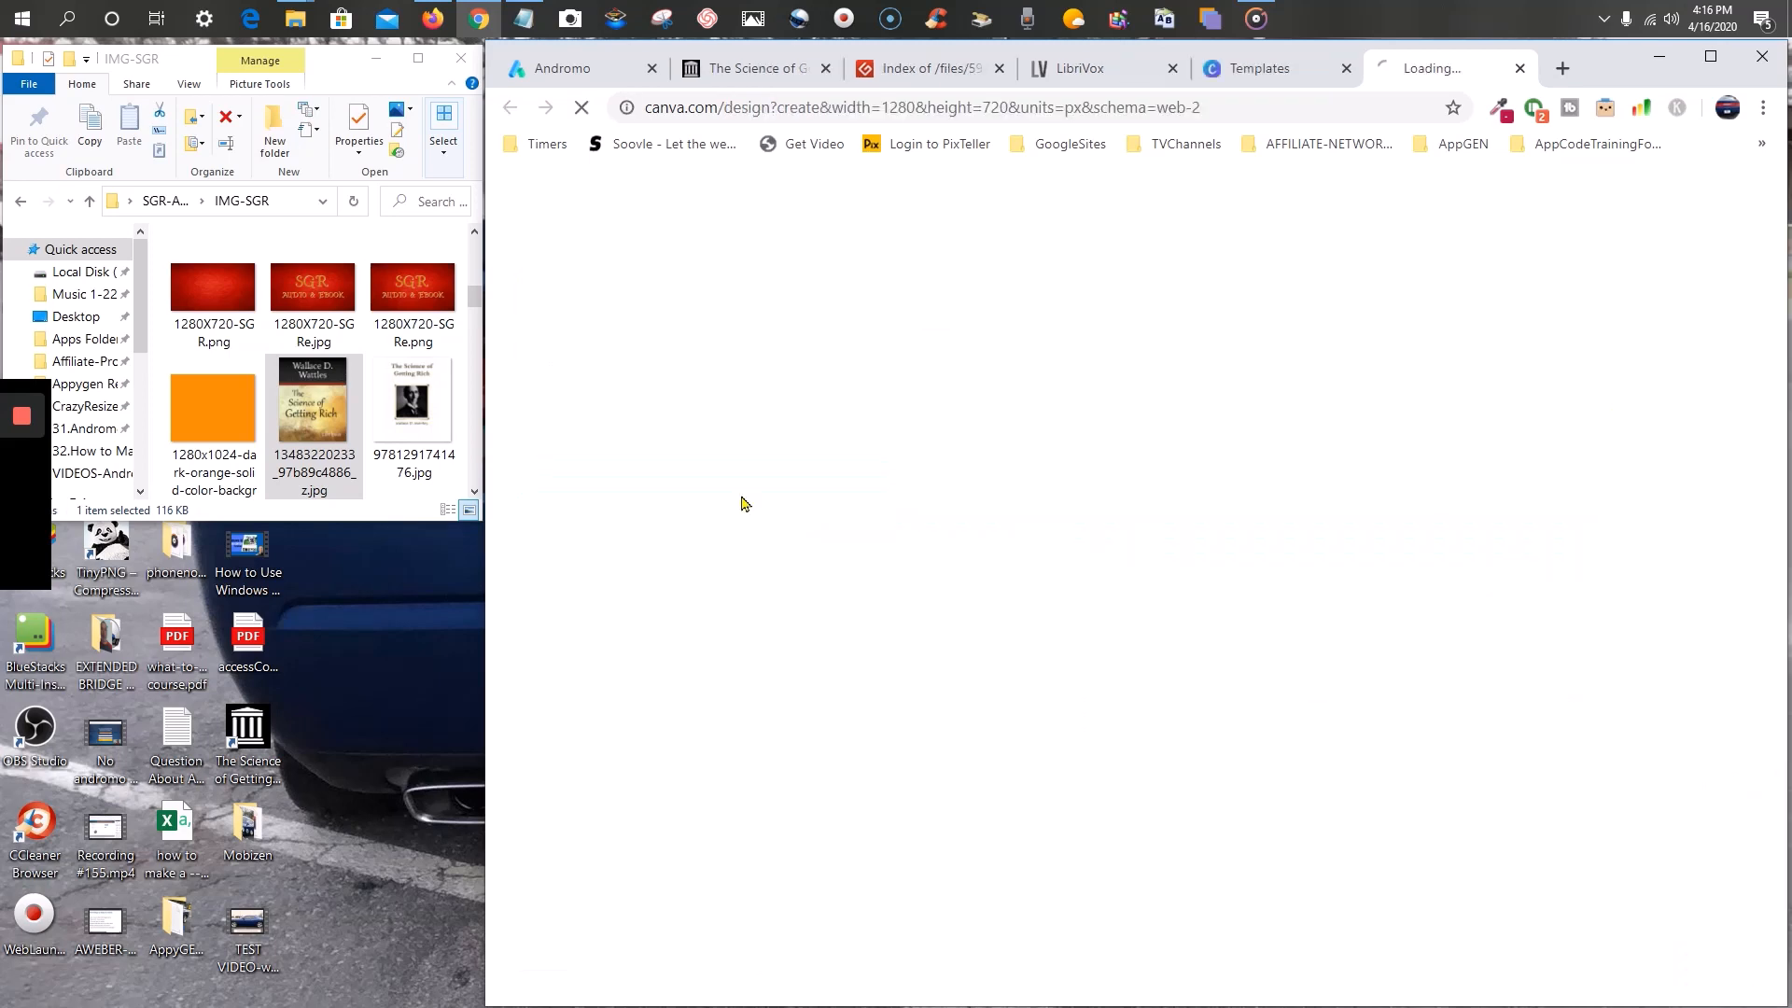
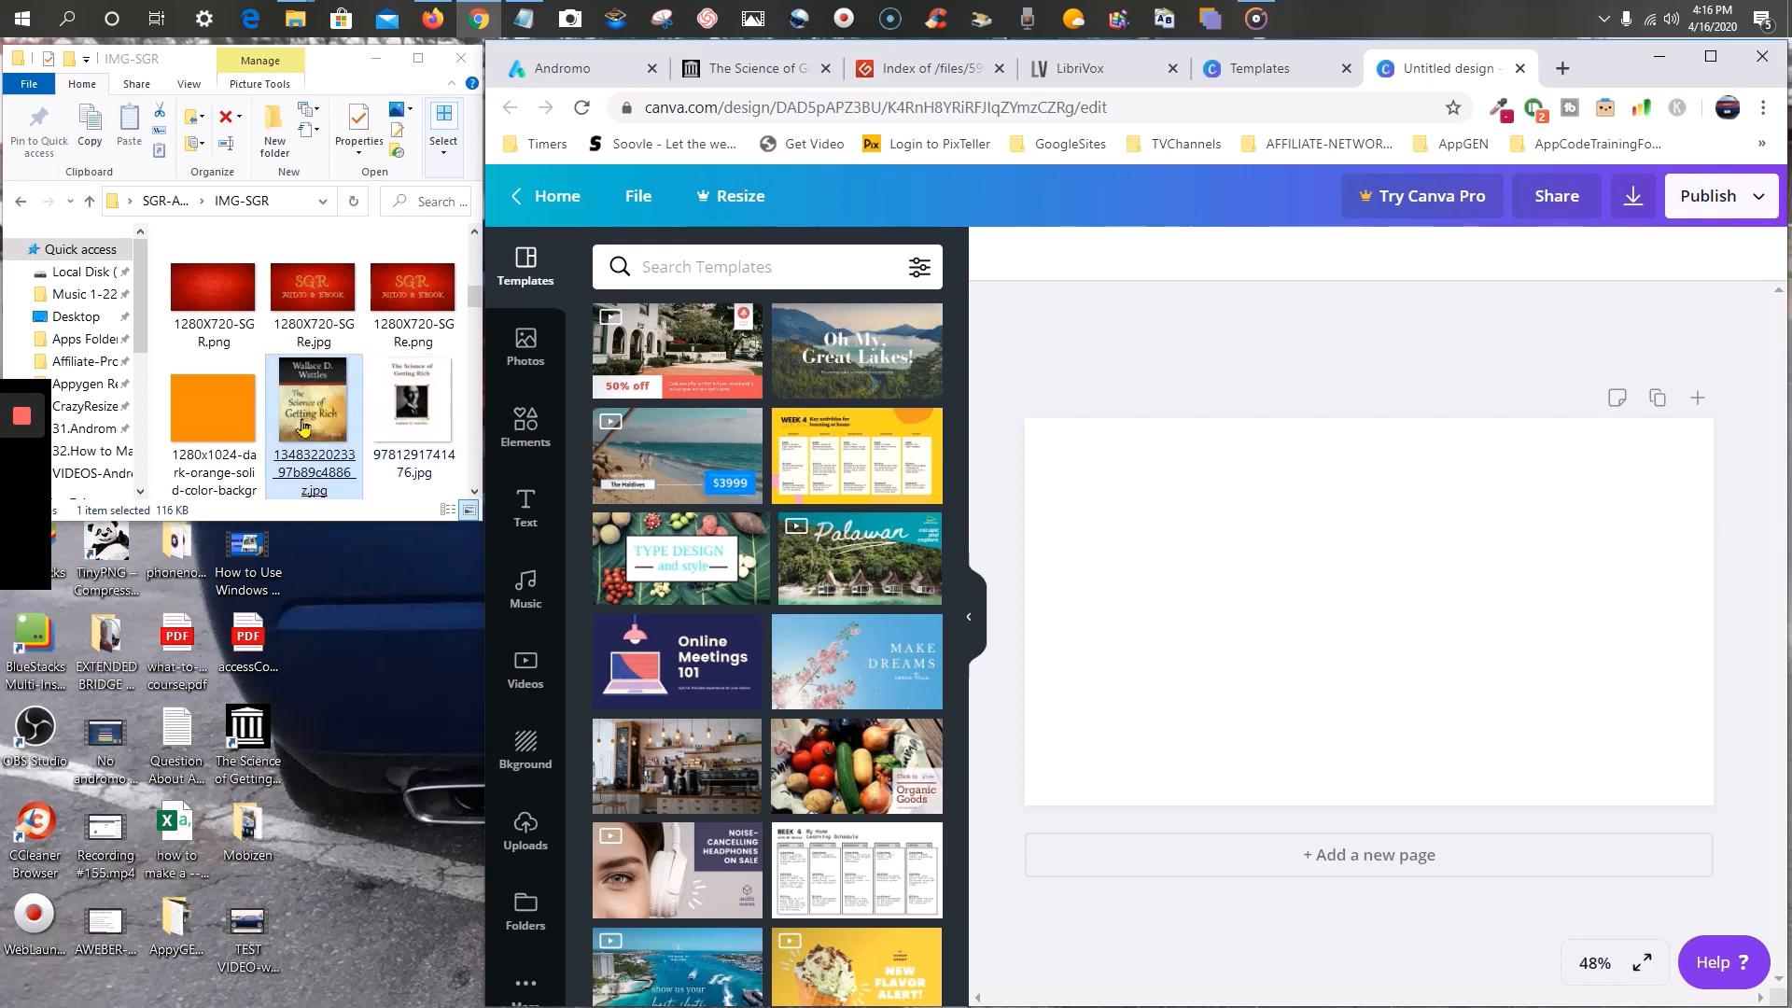
- Check the existing graphics in the IMG-SGR folder and fill the blank Canva page's background with dark blue
{"action": "scroll", "coordinate": [322, 408], "scroll_direction": "up", "scroll_amount": 3}
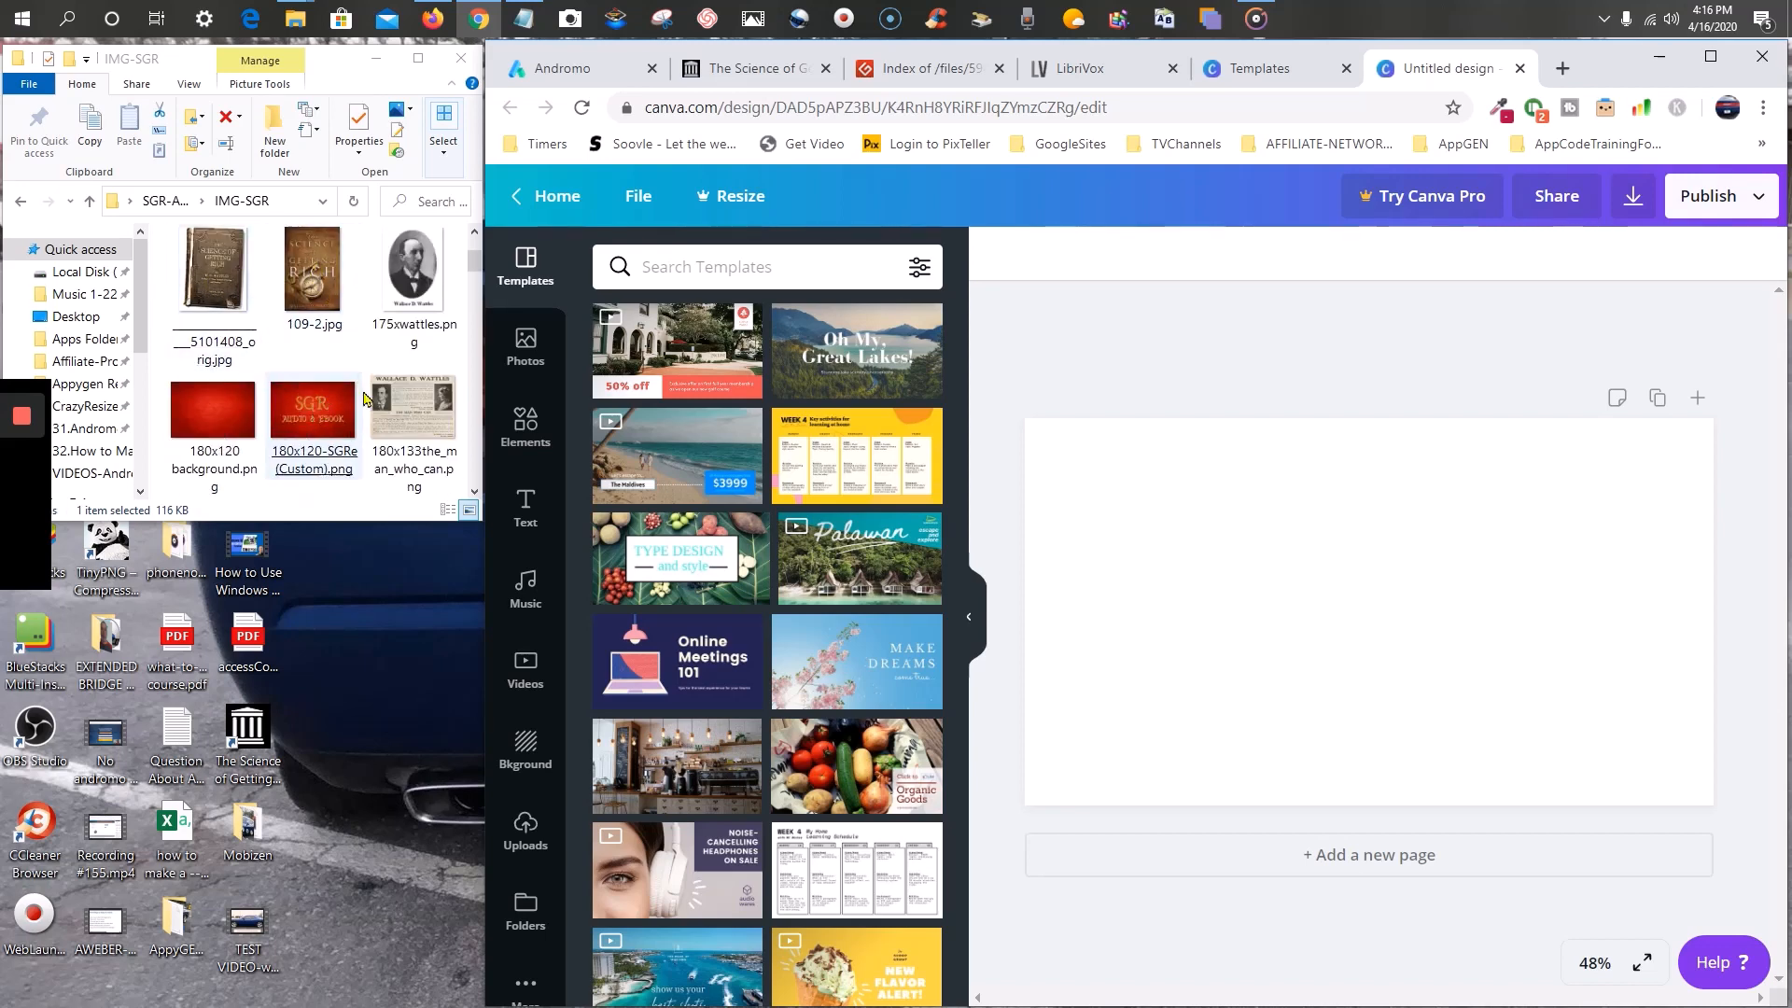
{"action": "scroll", "coordinate": [378, 385], "scroll_direction": "down", "scroll_amount": 2}
{"action": "scroll", "coordinate": [378, 385], "scroll_direction": "down", "scroll_amount": 3}
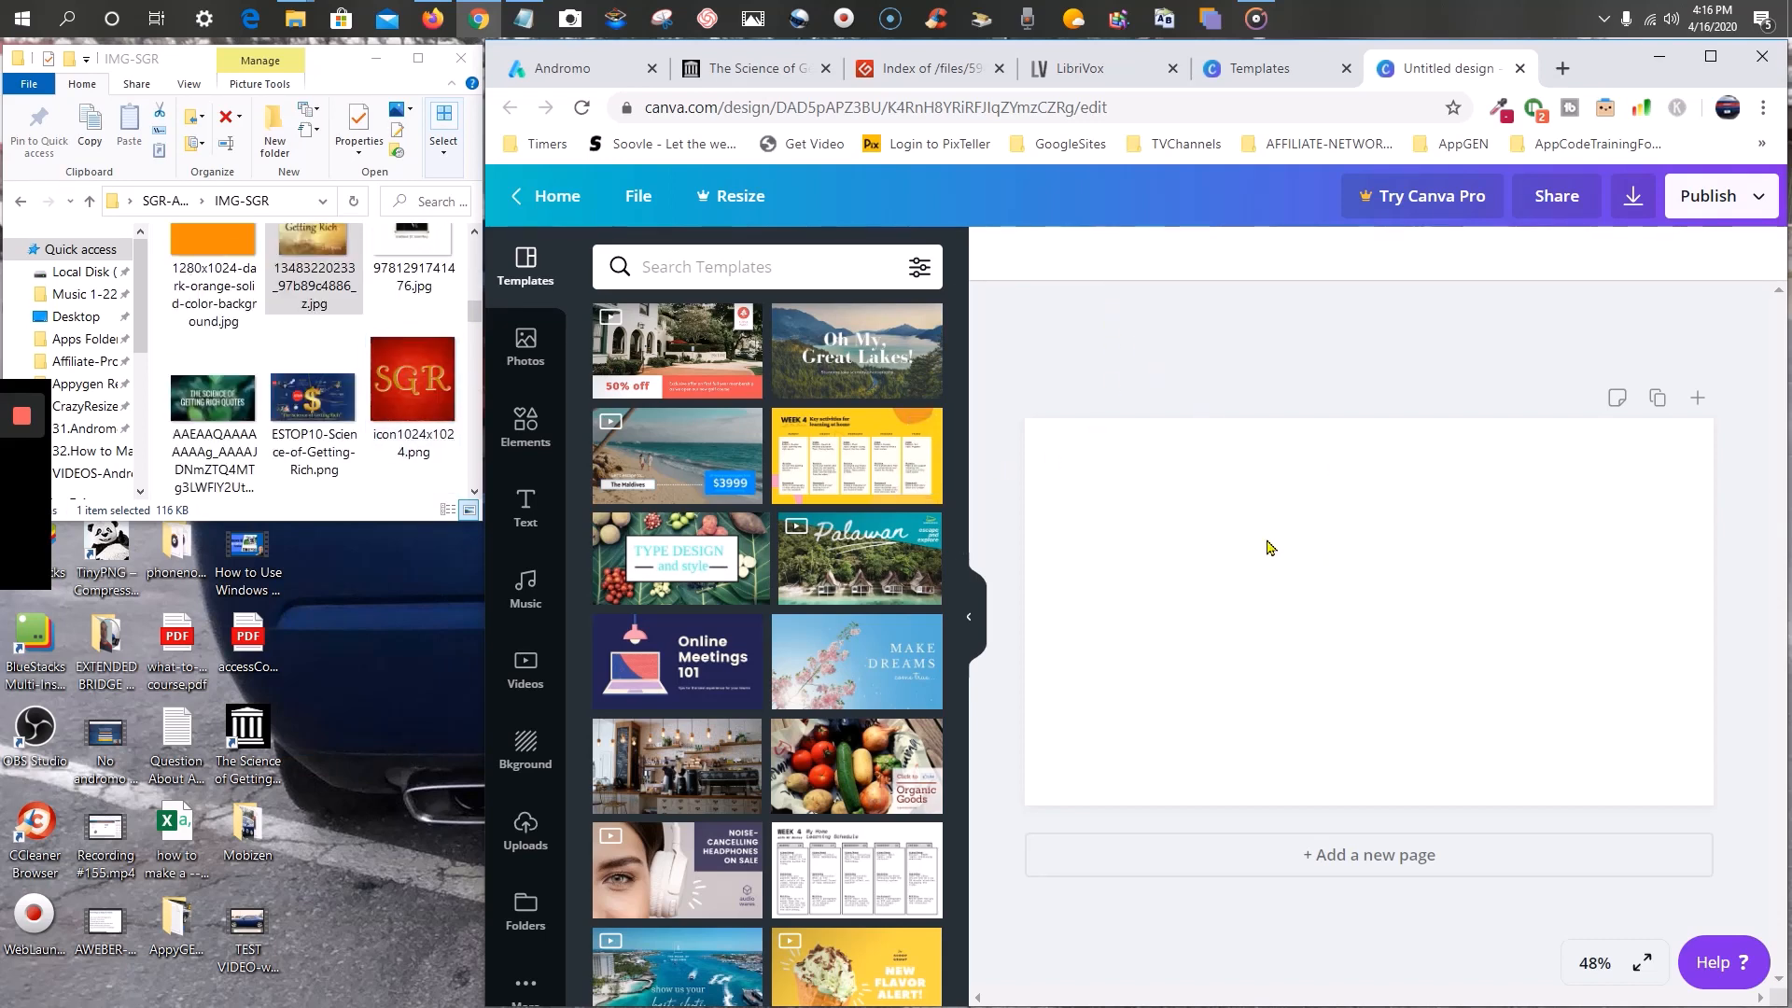
{"action": "left_click", "coordinate": [1201, 525]}
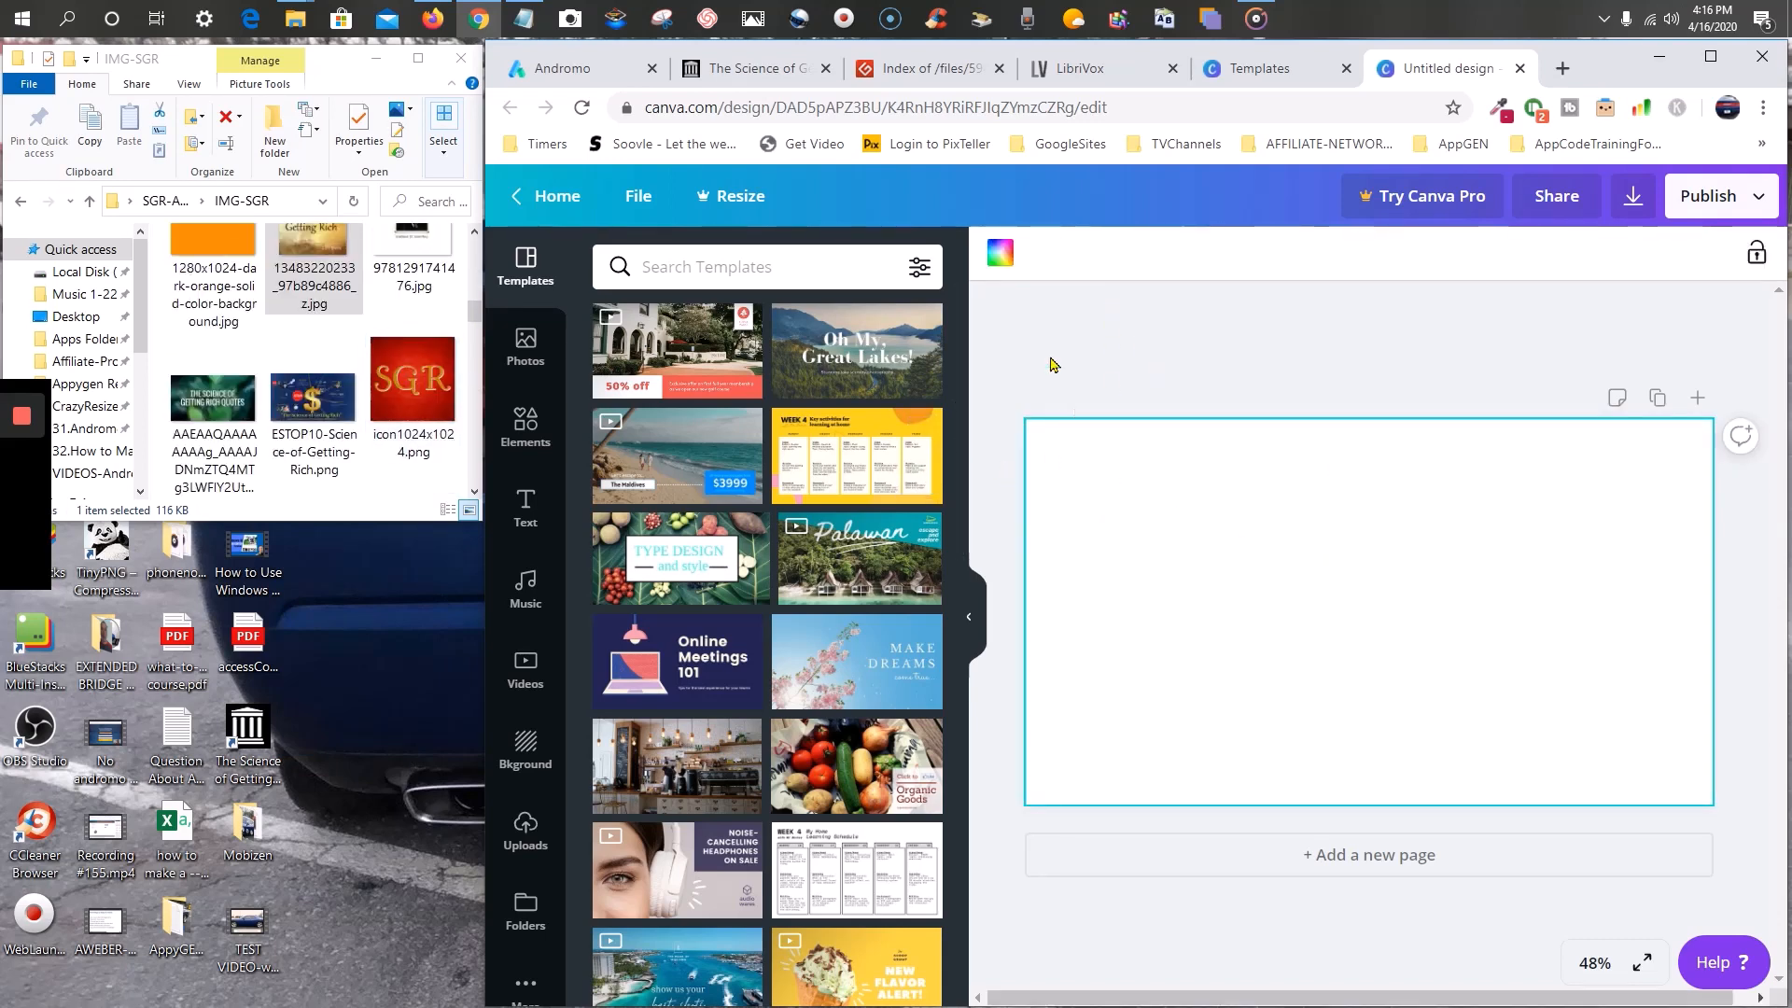
{"action": "left_click", "coordinate": [998, 258]}
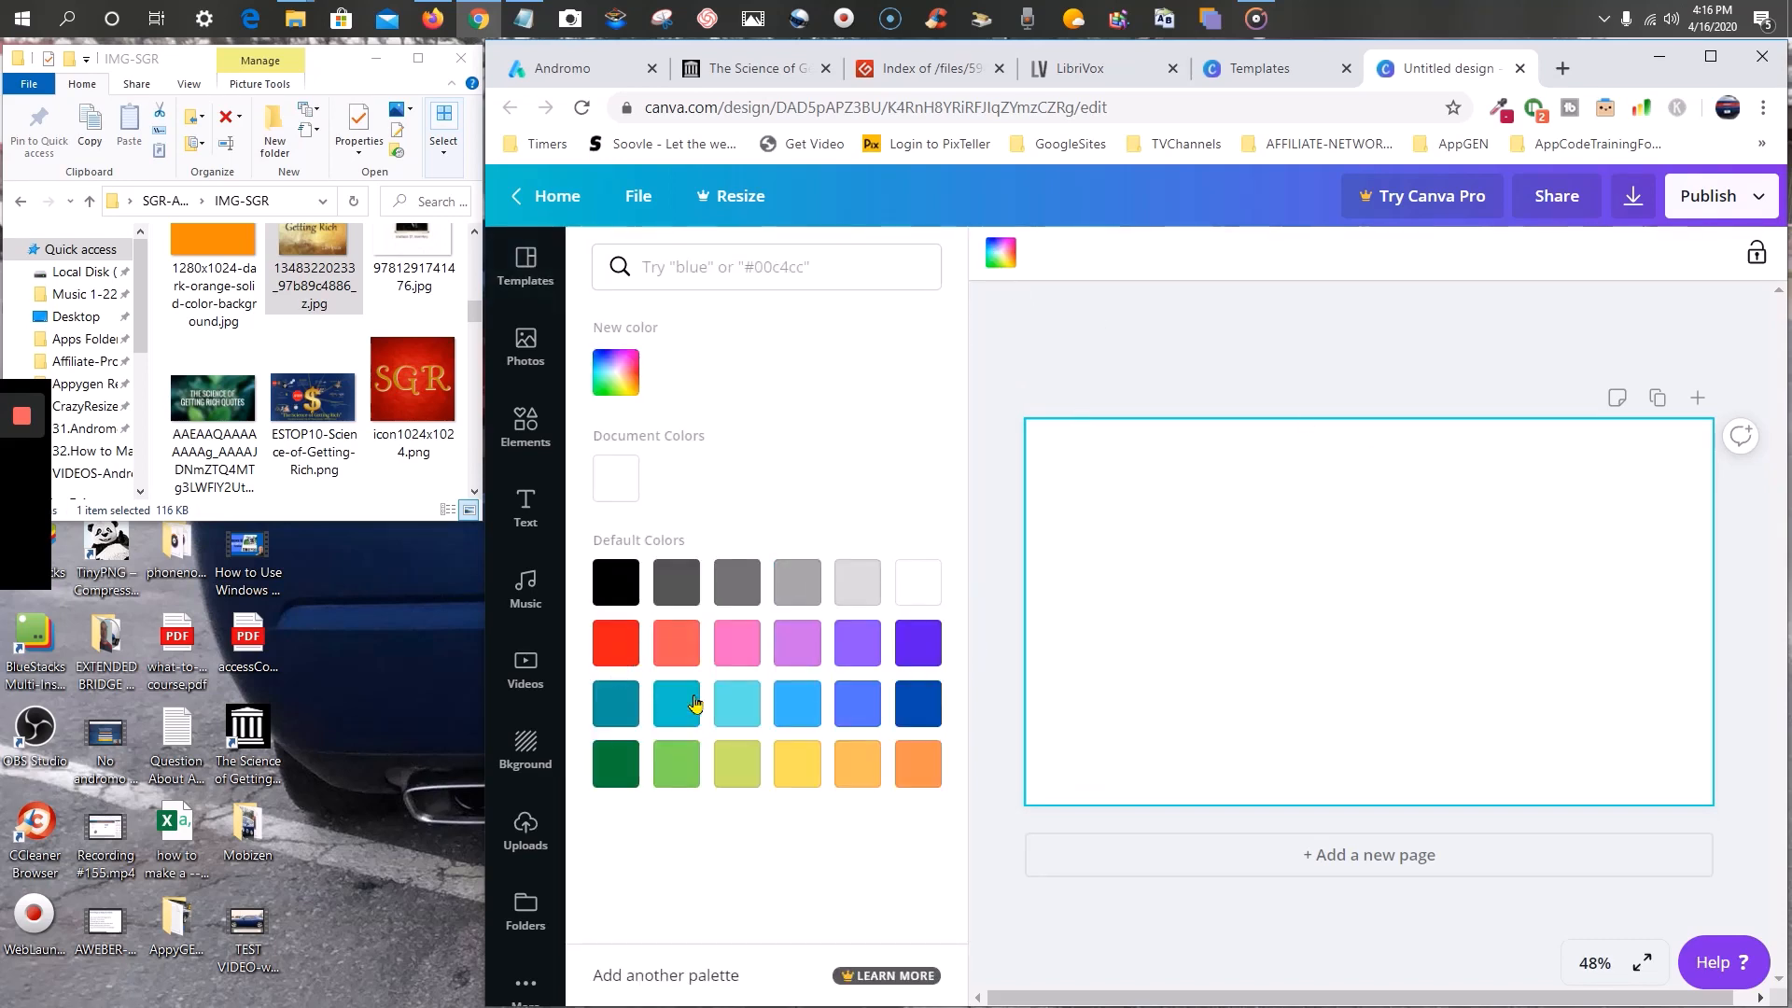
{"action": "left_click", "coordinate": [933, 715]}
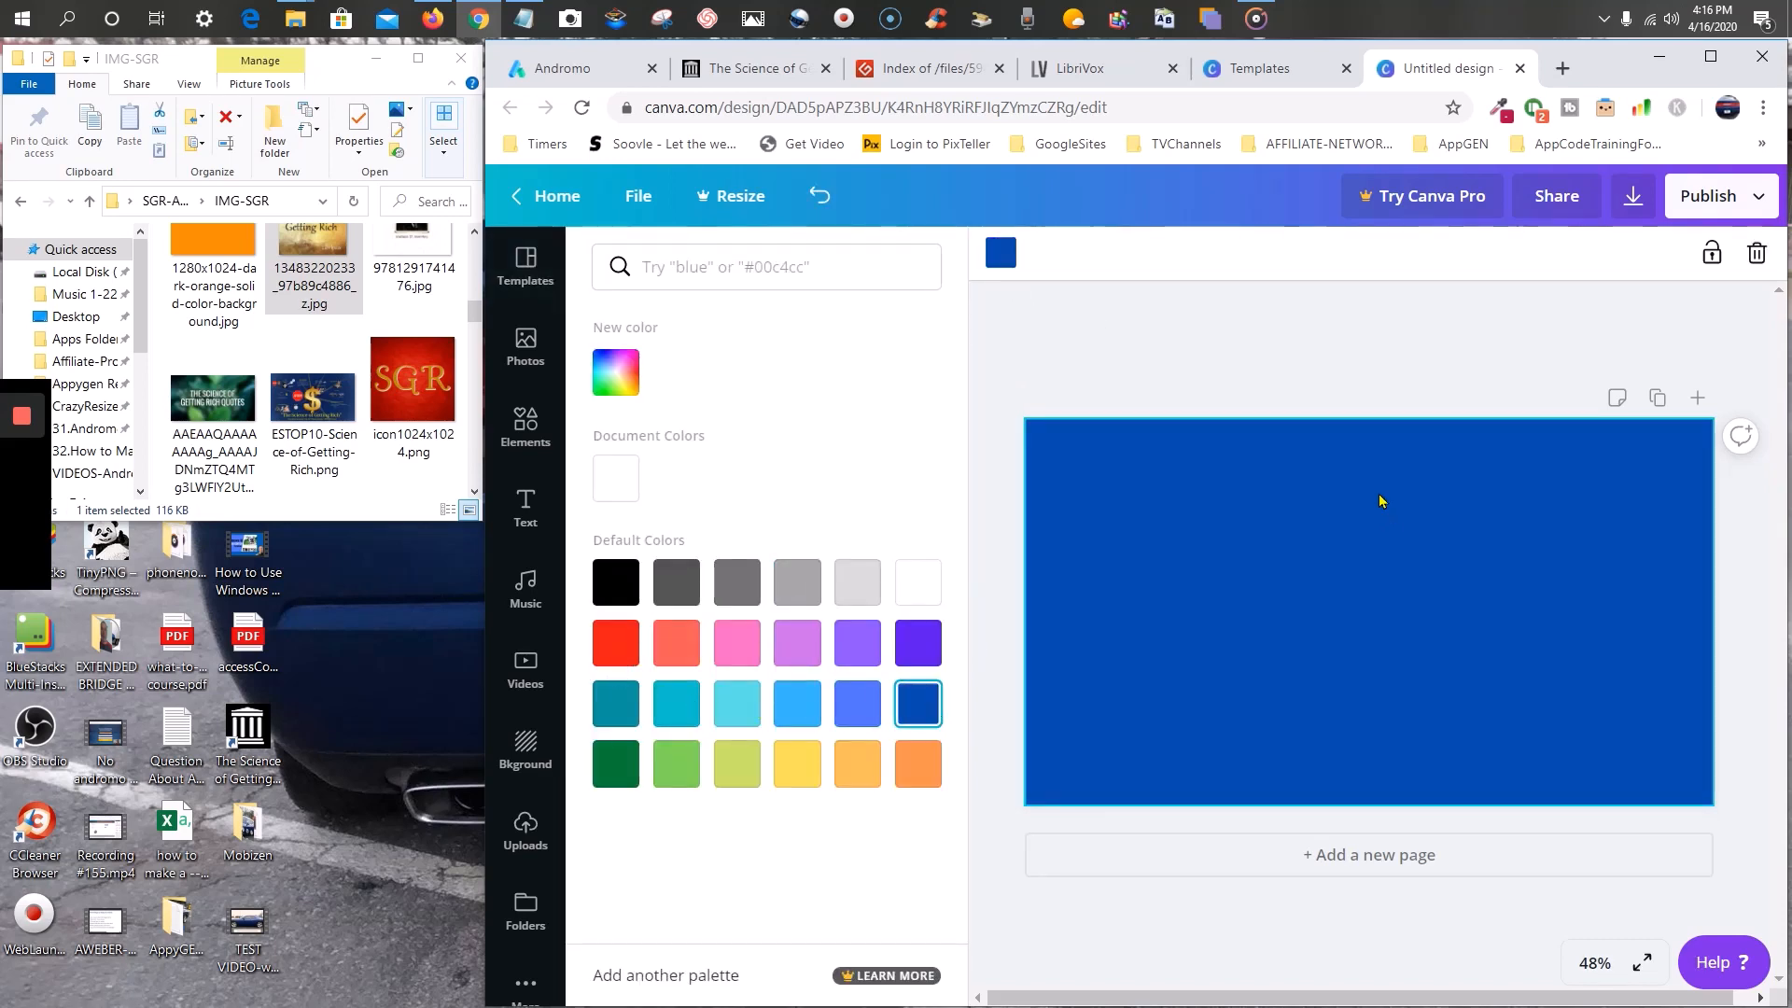
{"action": "left_click", "coordinate": [1215, 360]}
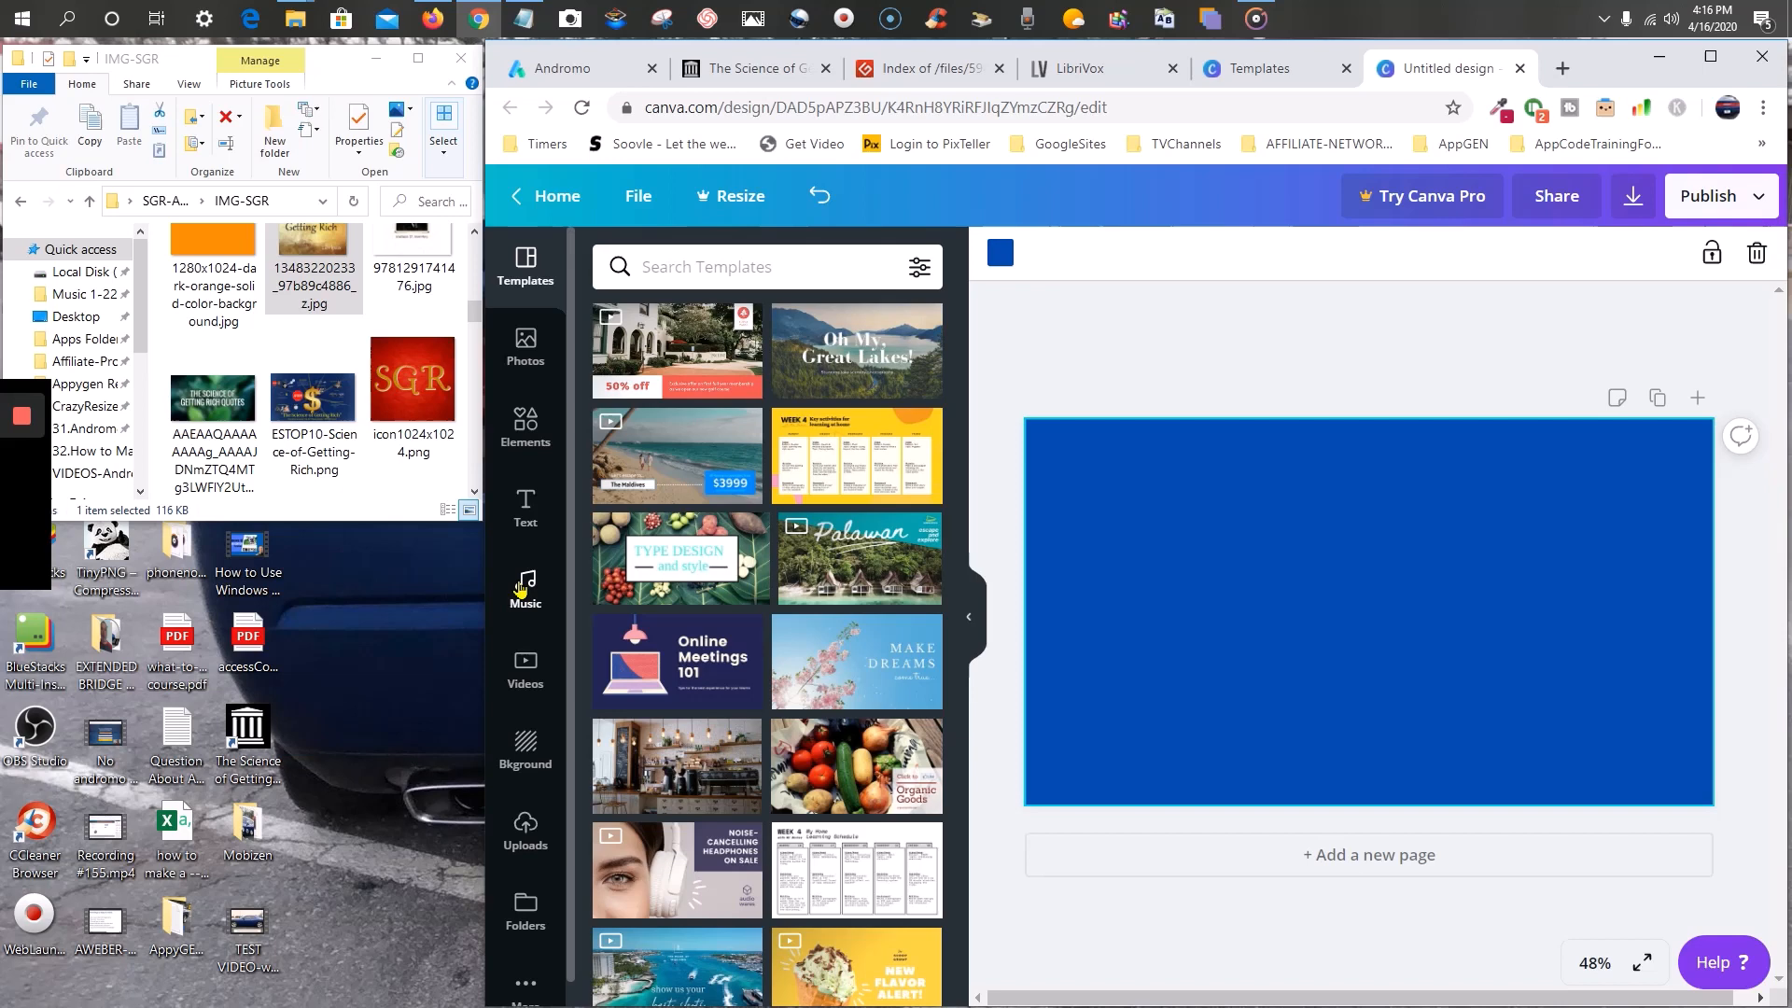
- Add a heading reading SGR, enlarge it to about size 156, and place it in the upper middle of the page
{"action": "left_click", "coordinate": [526, 509]}
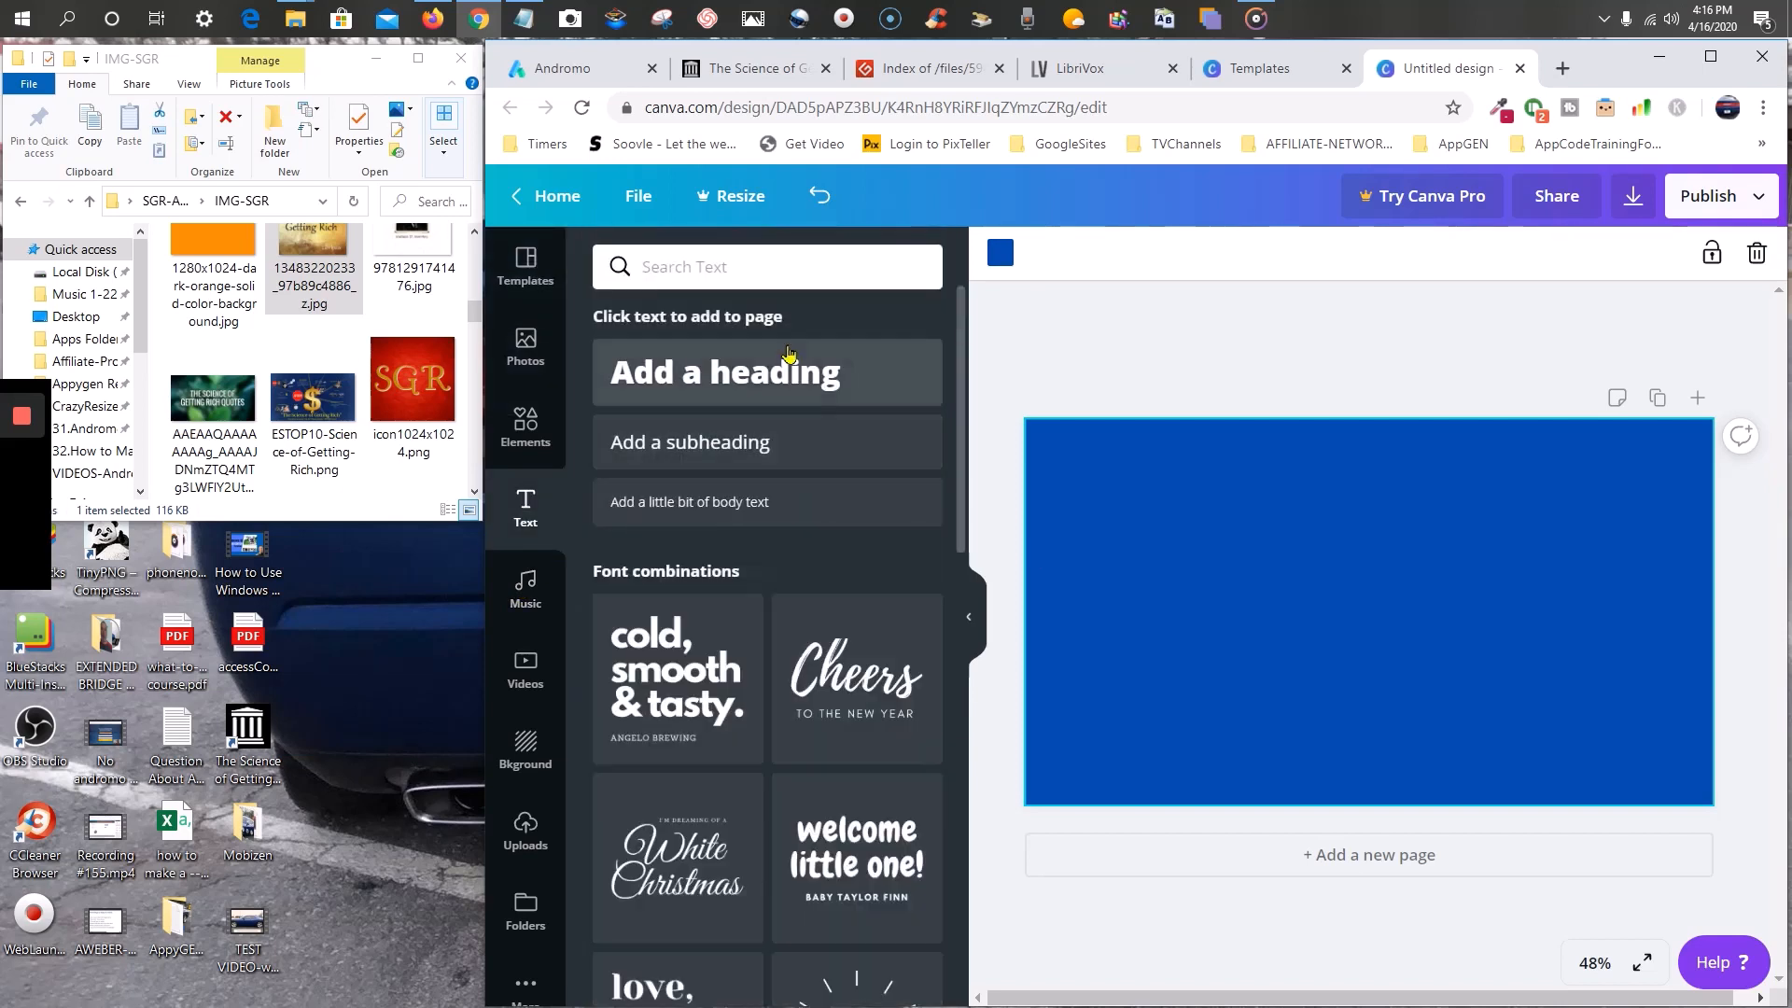
{"action": "left_click", "coordinate": [799, 368]}
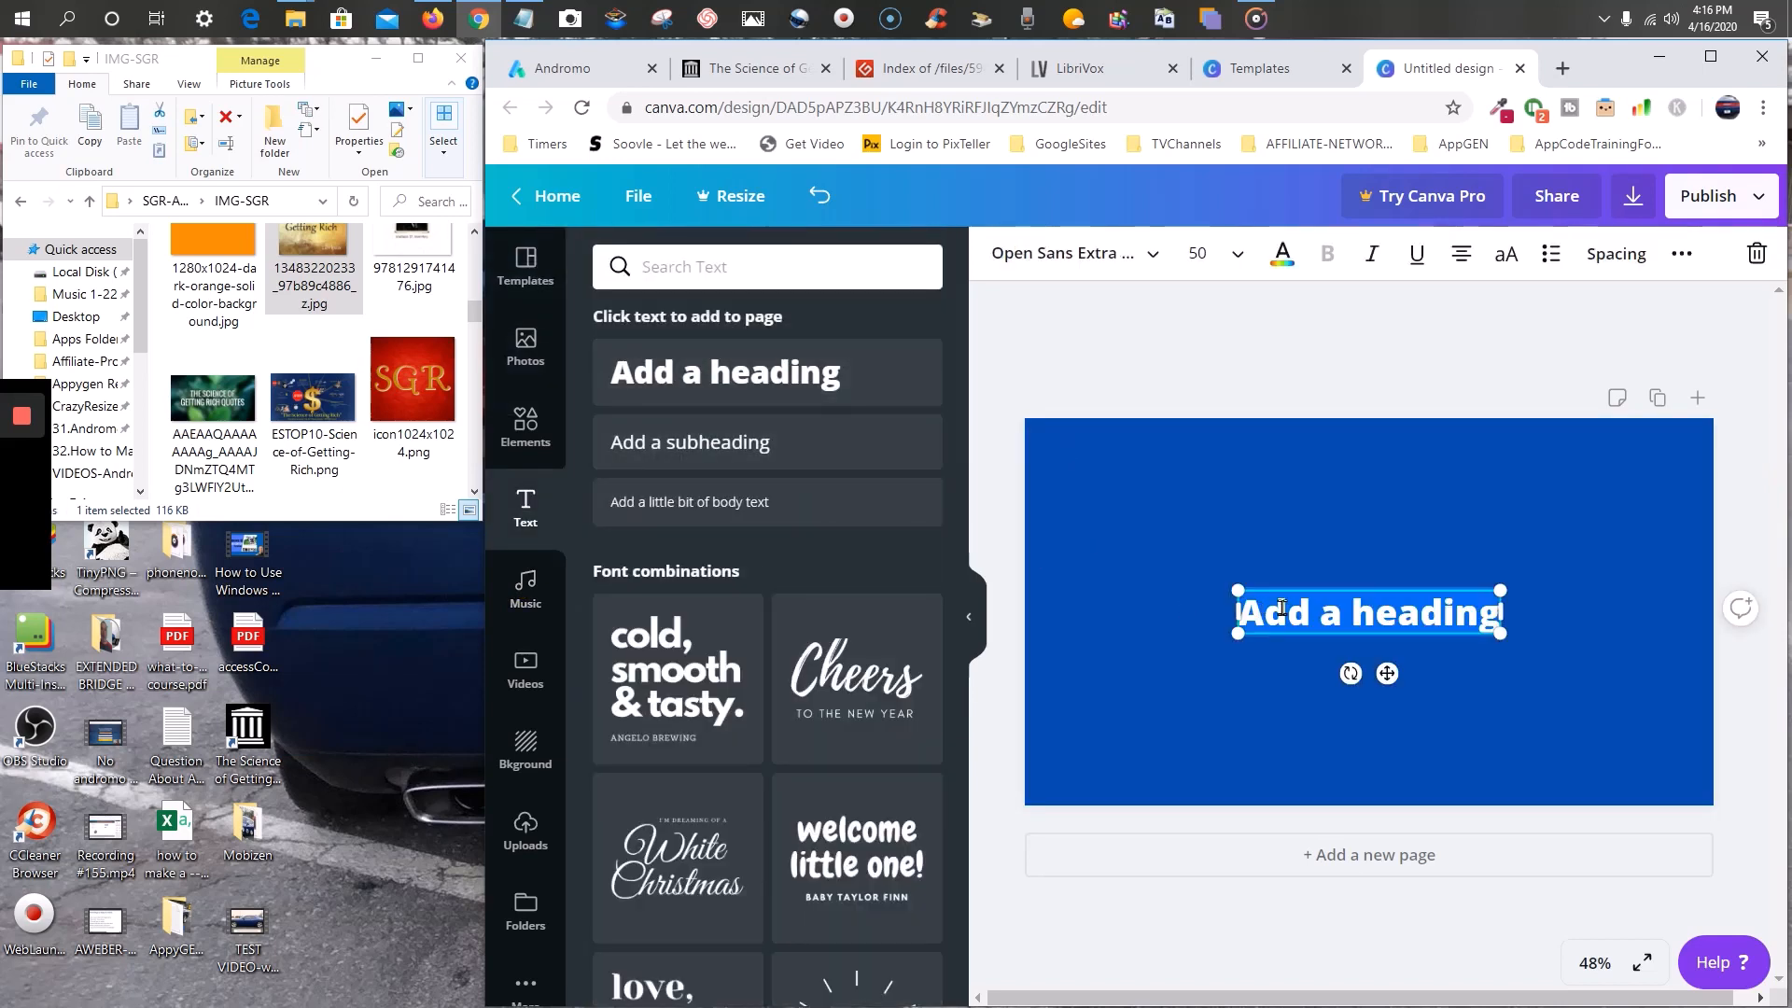
{"action": "type", "text": "Sc"}
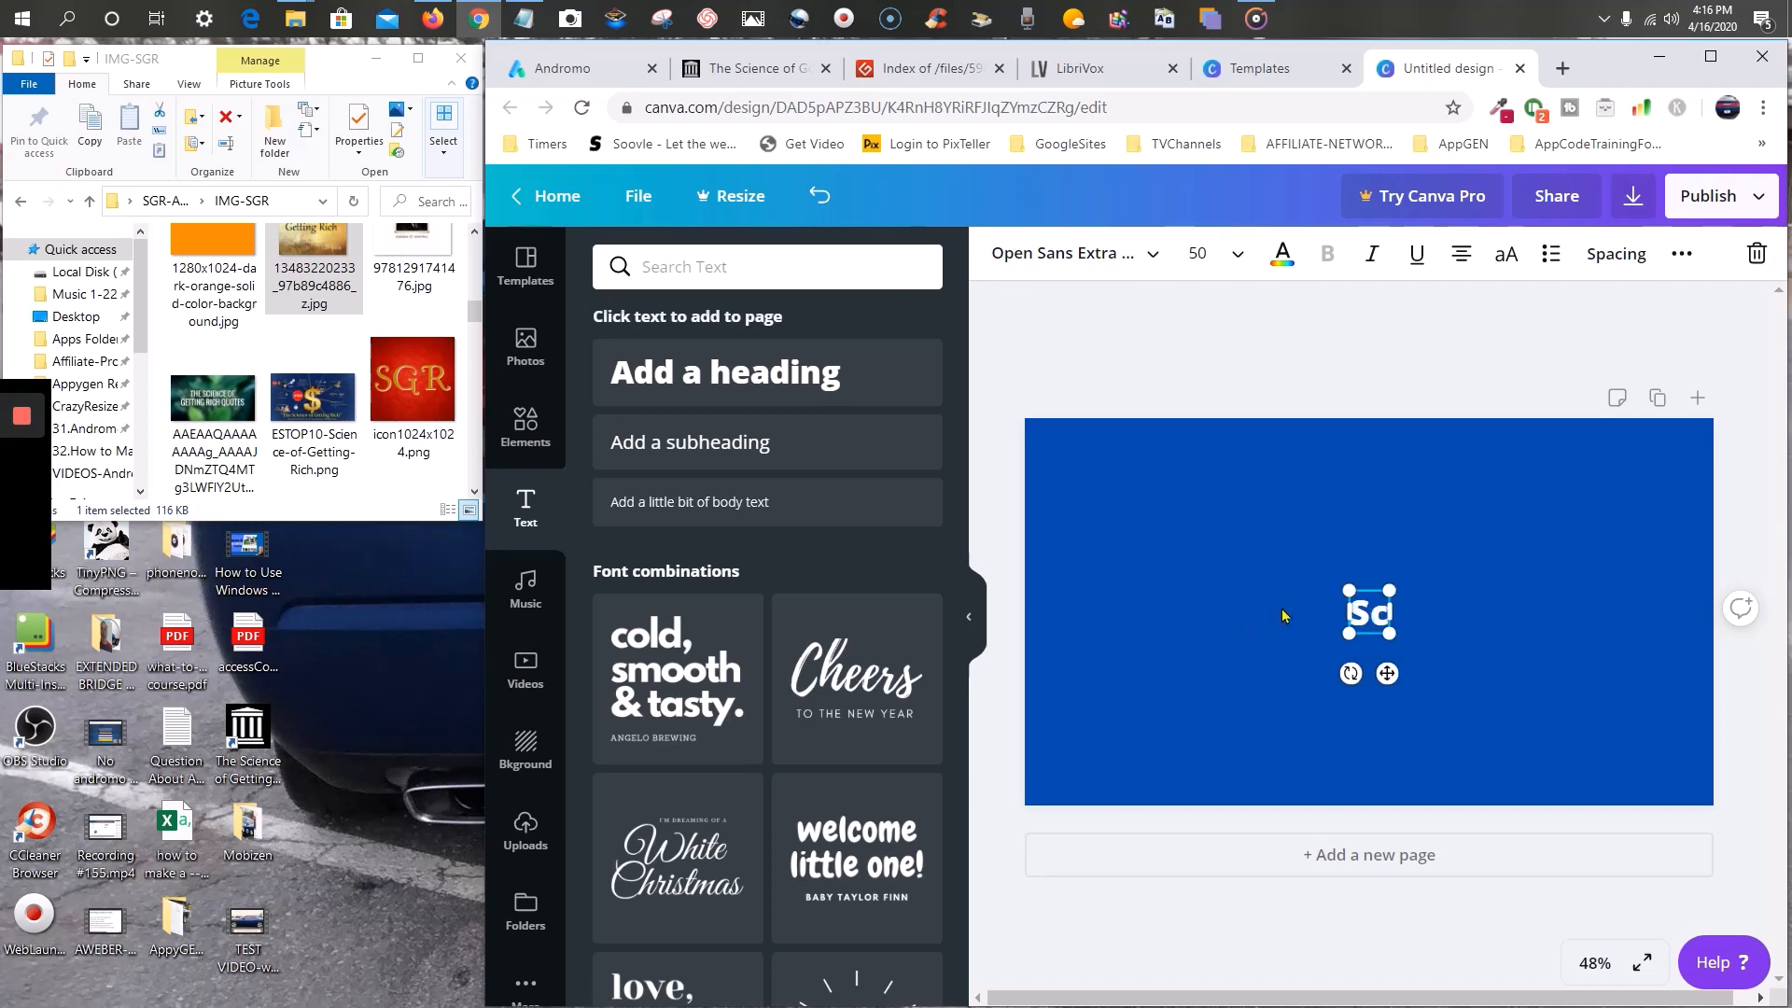
{"action": "key", "text": "BackSpace"}
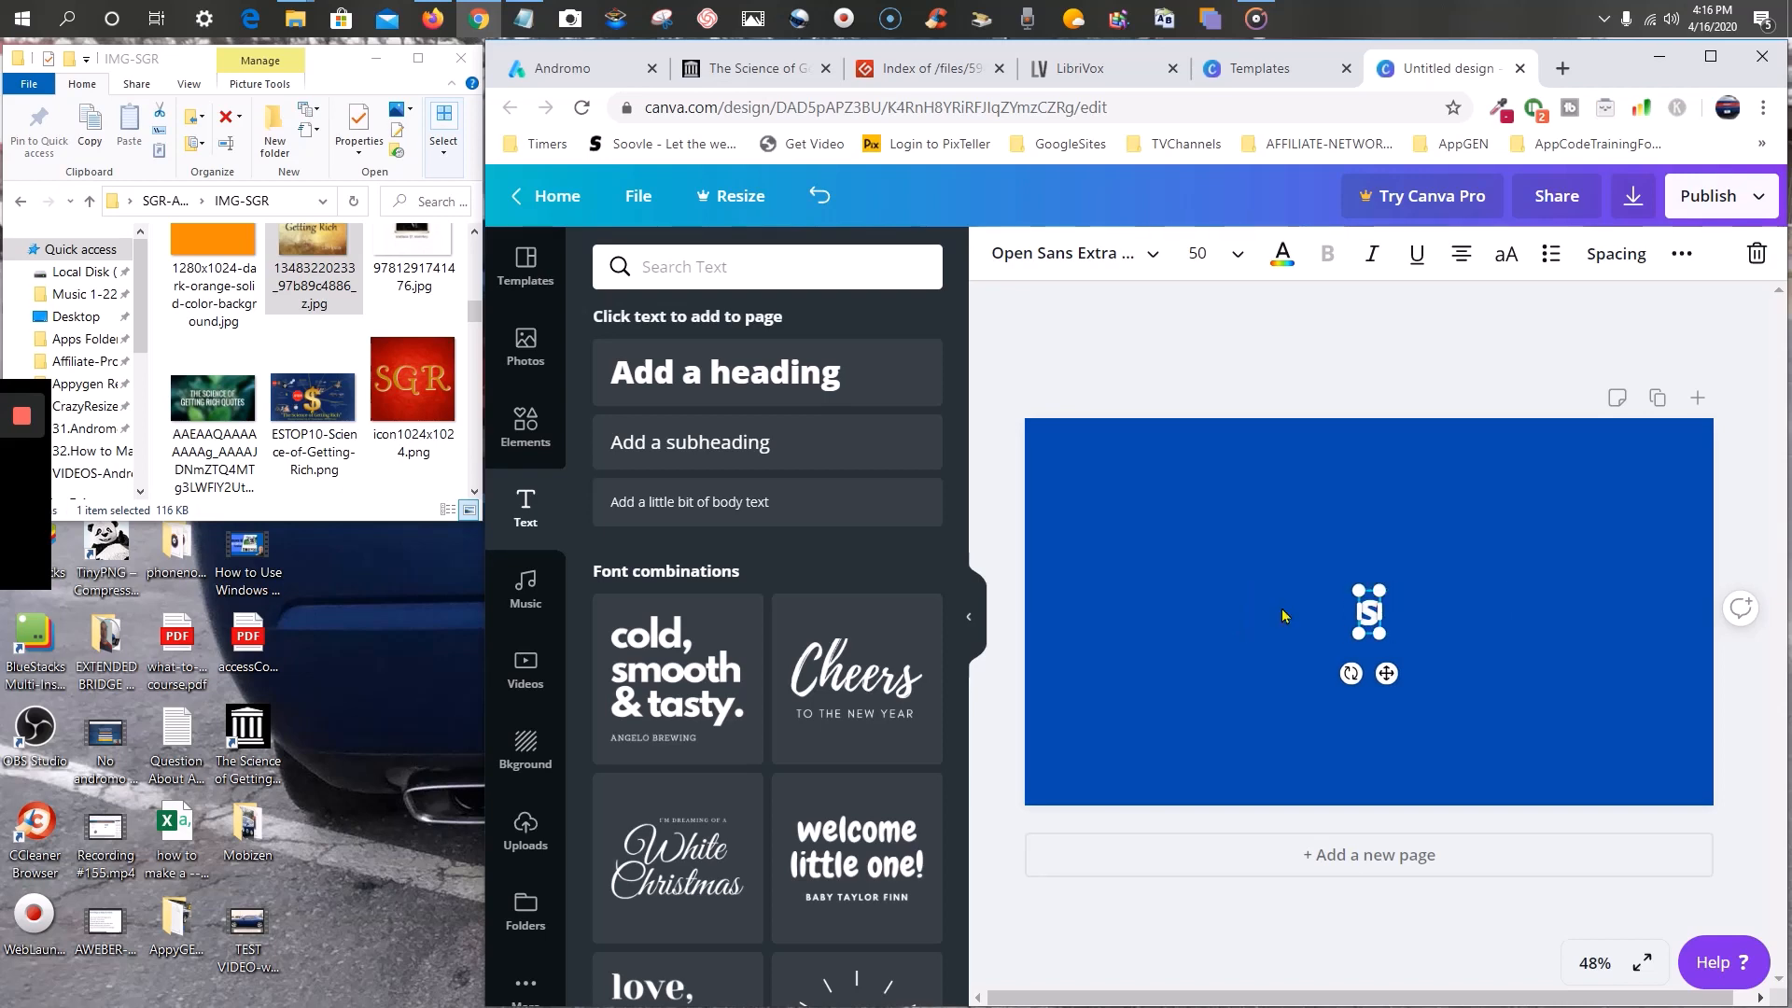
{"action": "type", "text": "GR"}
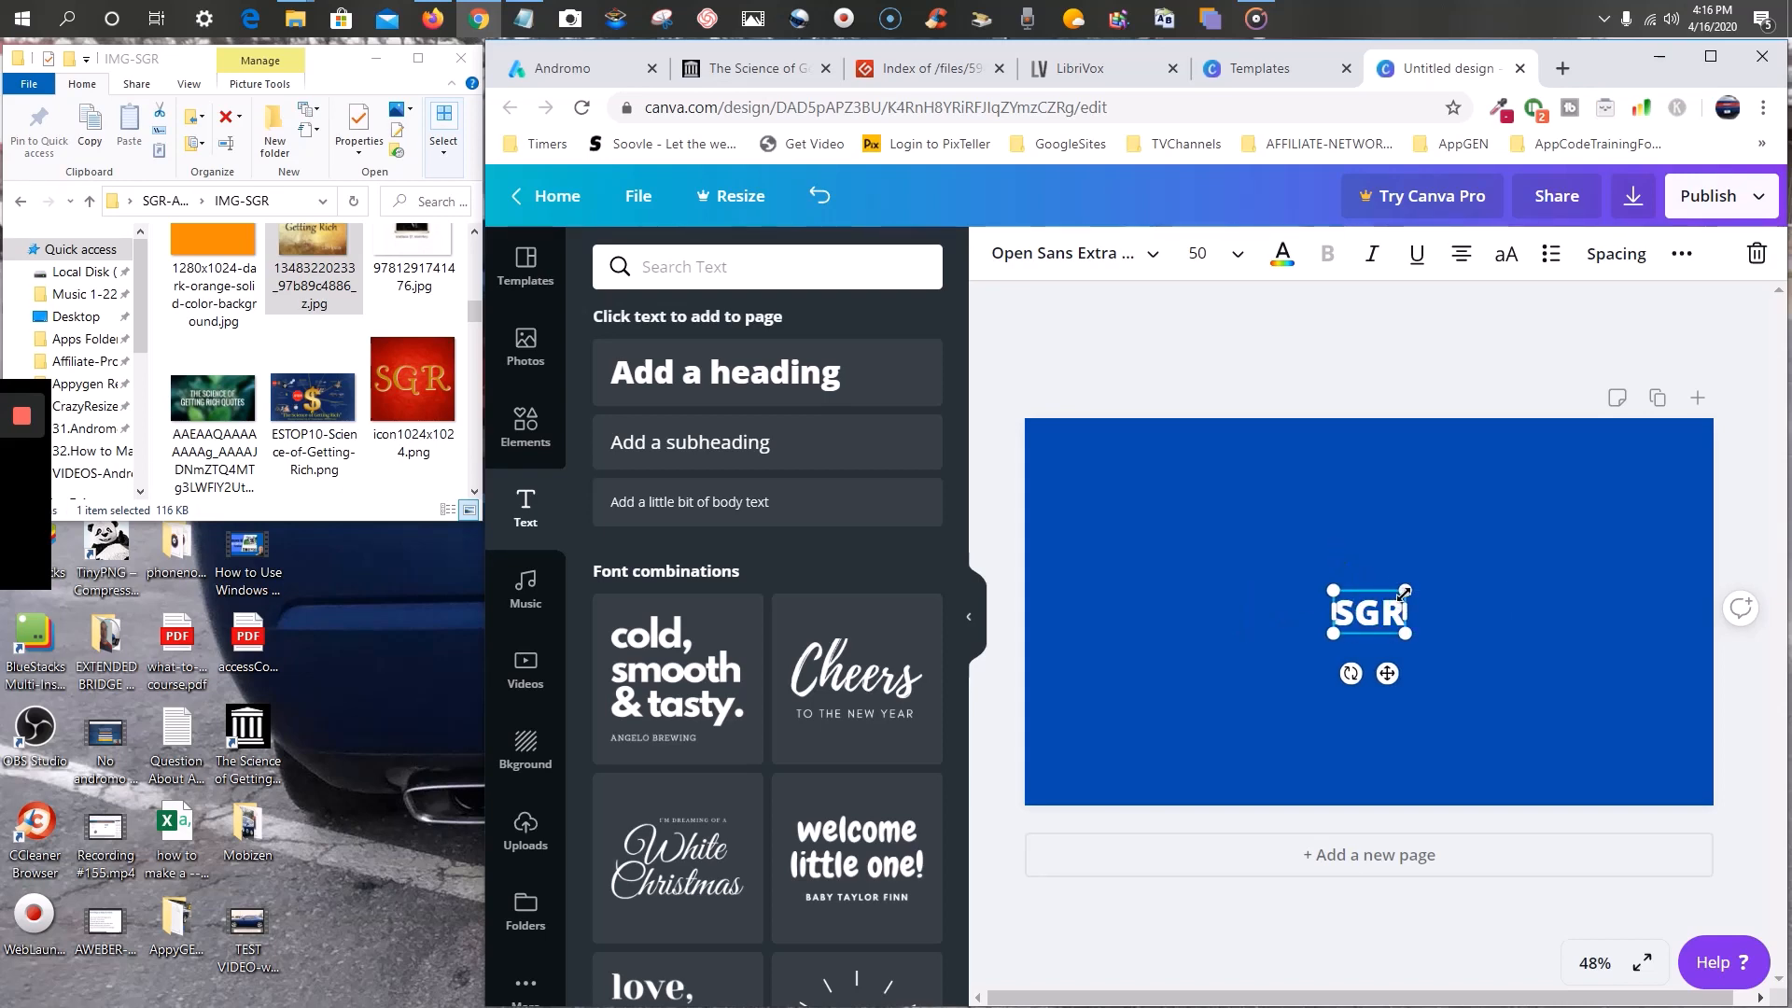
{"action": "left_click_drag", "start_coordinate": [1405, 591], "coordinate": [1542, 463]}
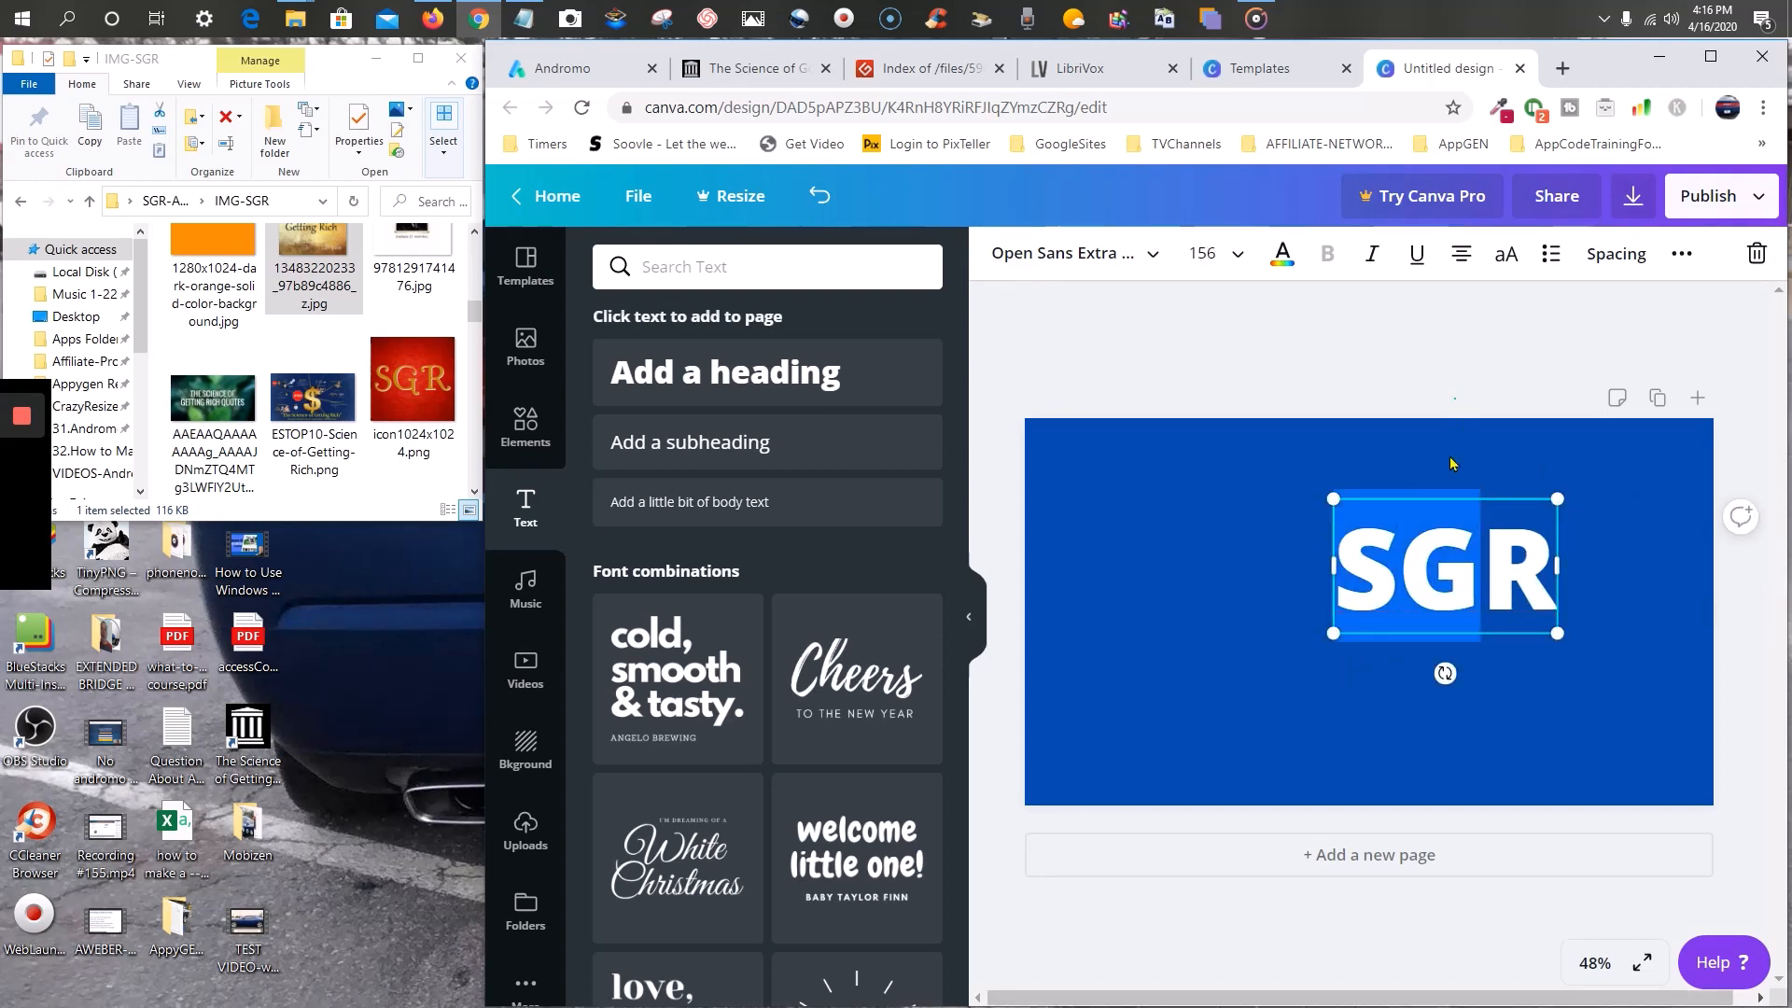
{"action": "left_click_drag", "start_coordinate": [1486, 568], "coordinate": [1381, 509]}
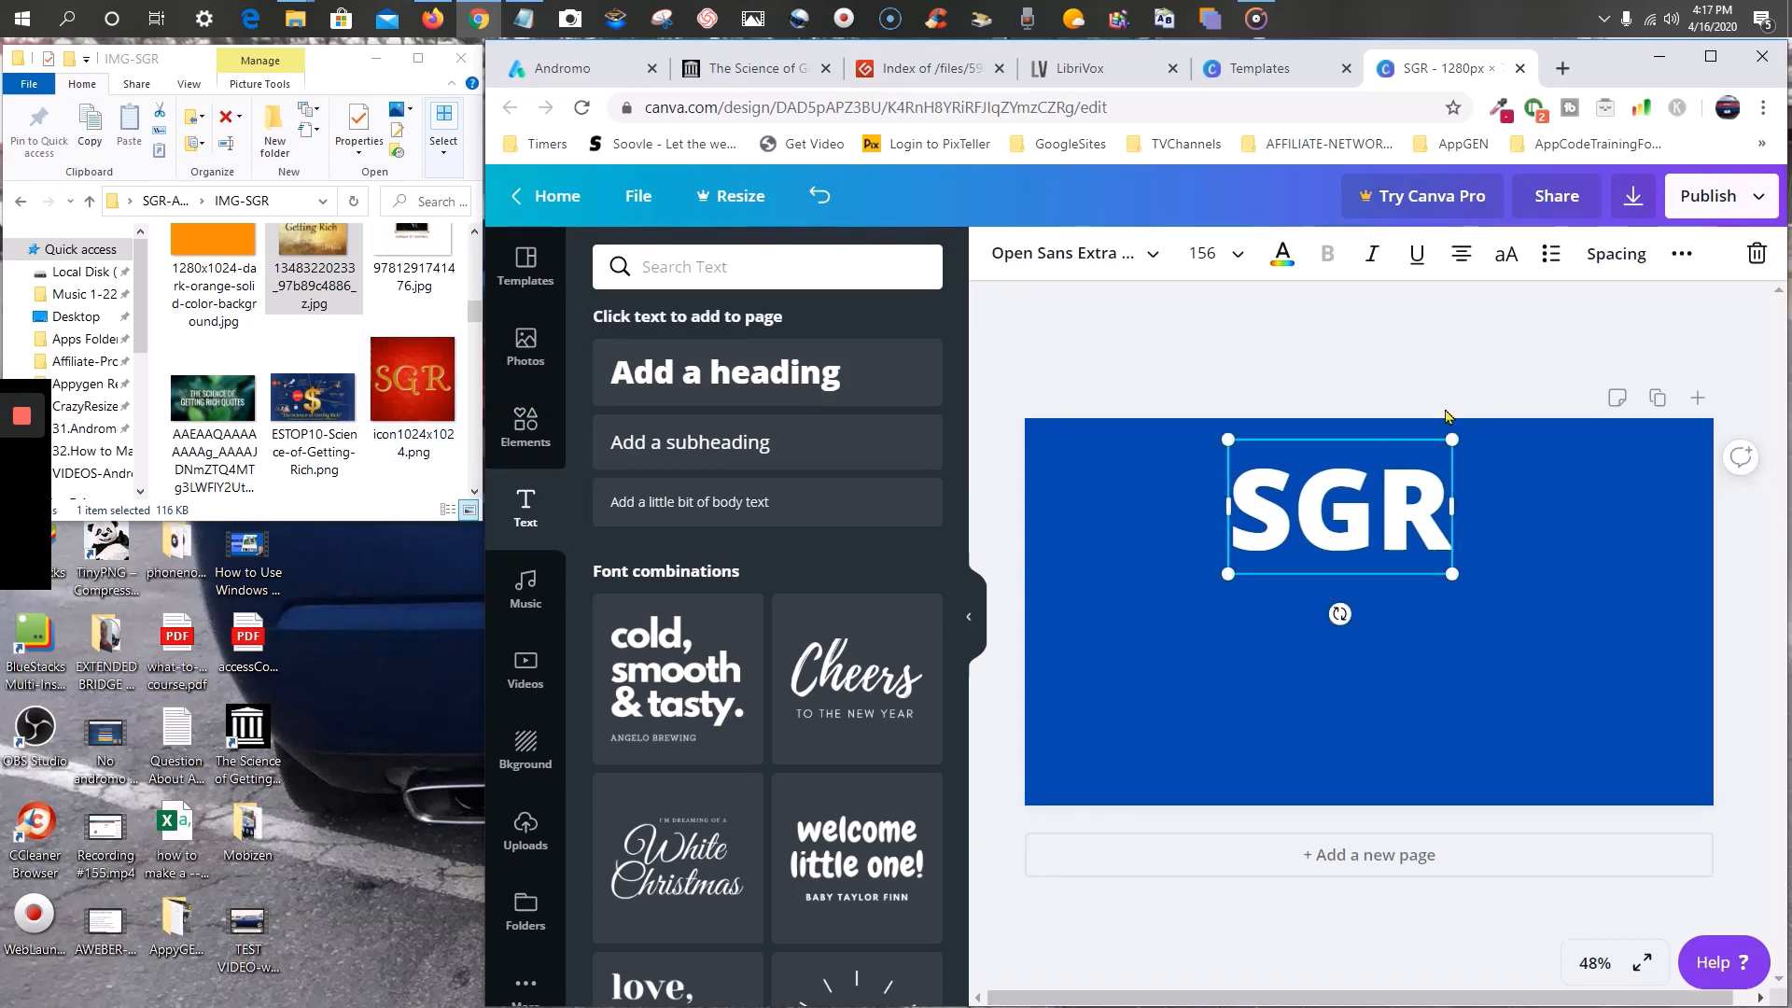
- Recolor the SGR heading text with the light orange default color
{"action": "double_click", "coordinate": [1442, 511]}
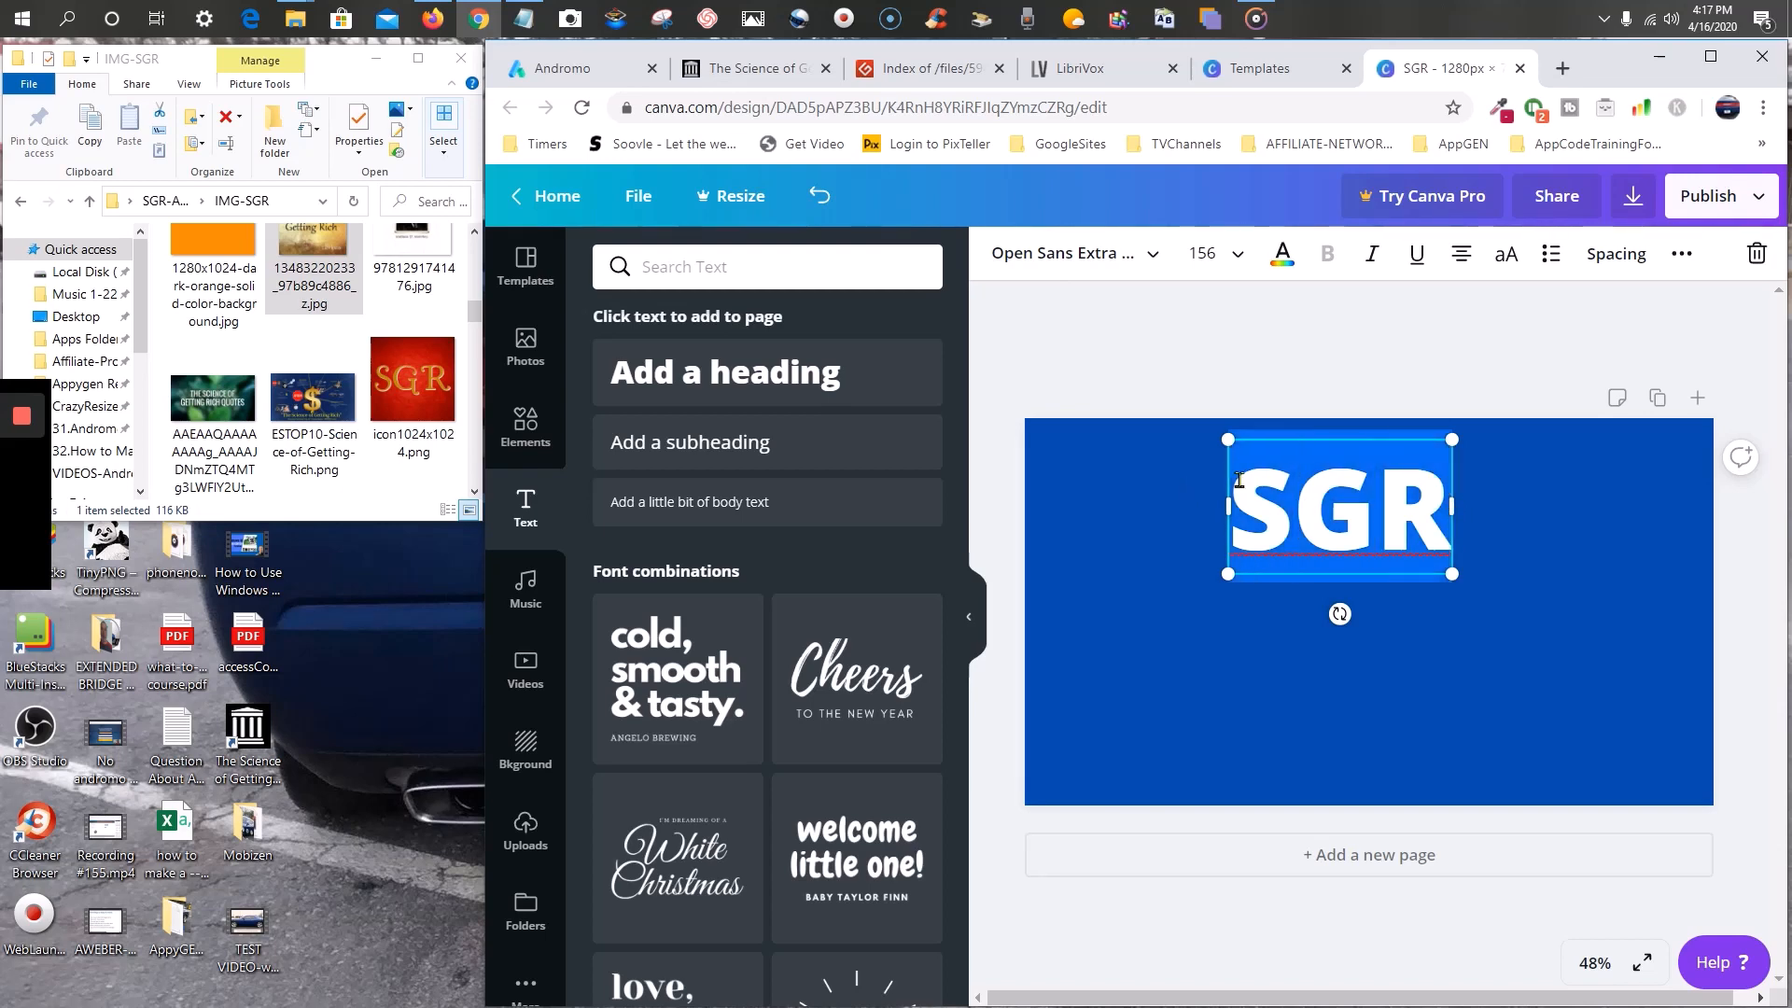
{"action": "left_click", "coordinate": [1282, 254]}
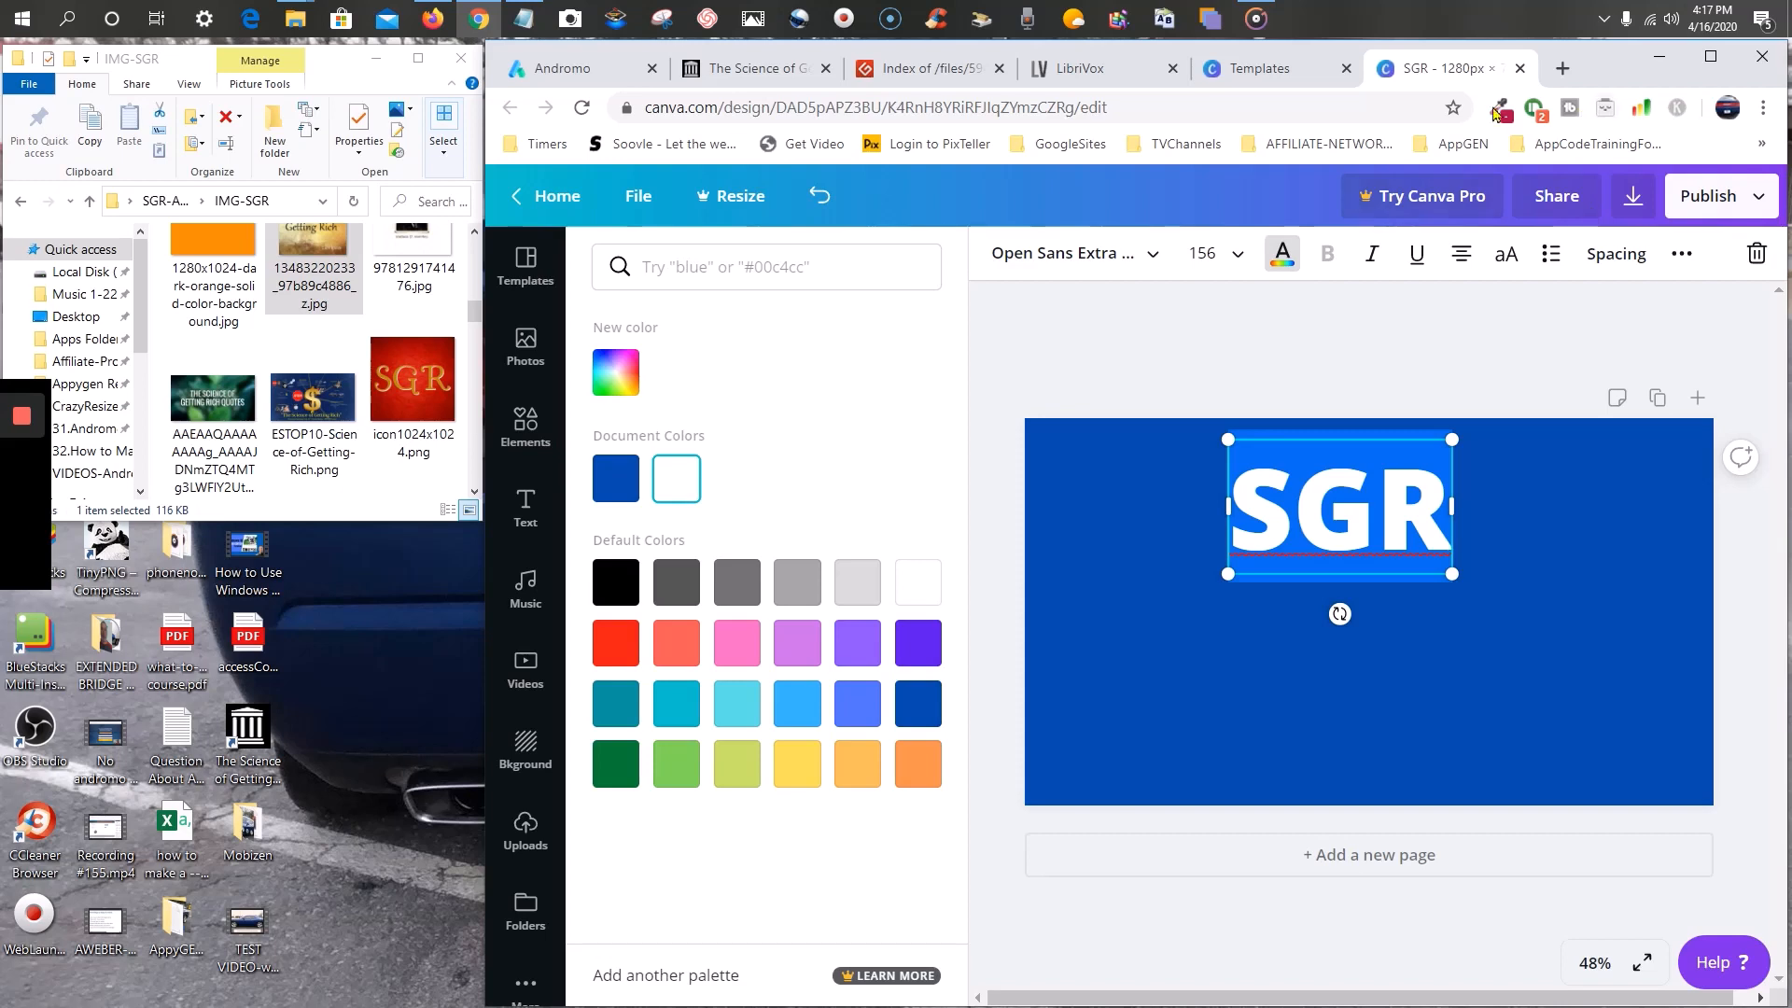
{"action": "left_click", "coordinate": [898, 764]}
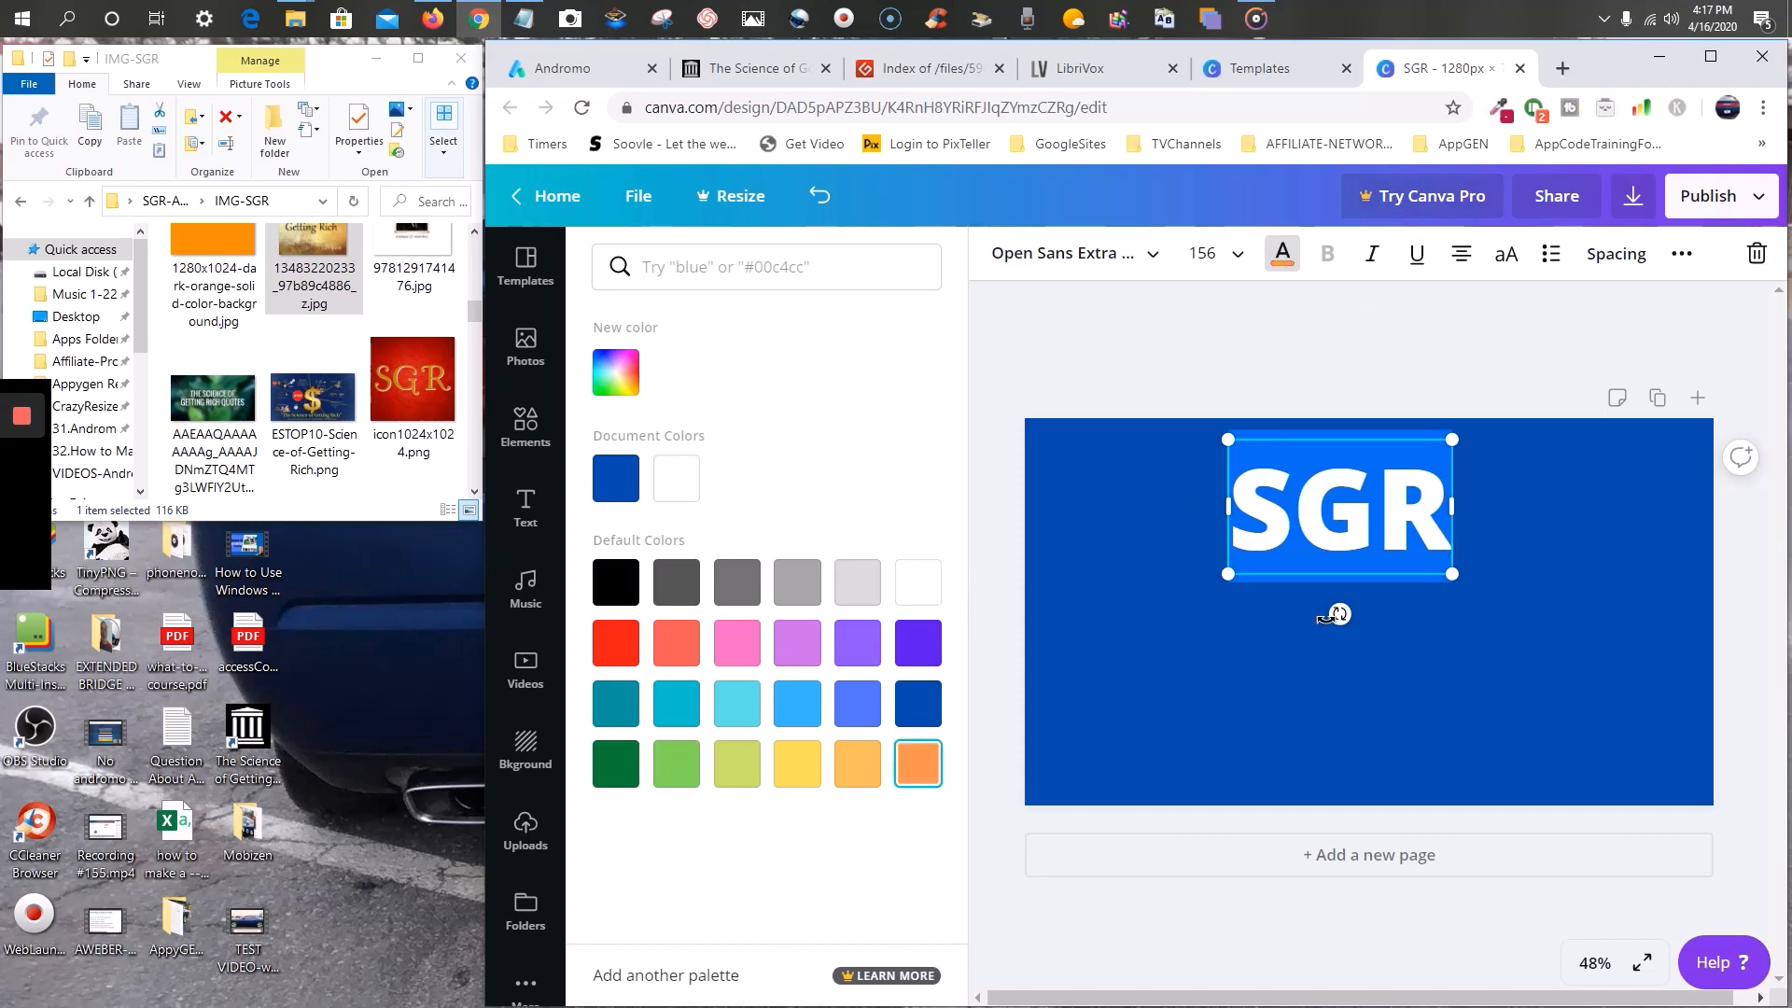
{"action": "key", "text": "Escape"}
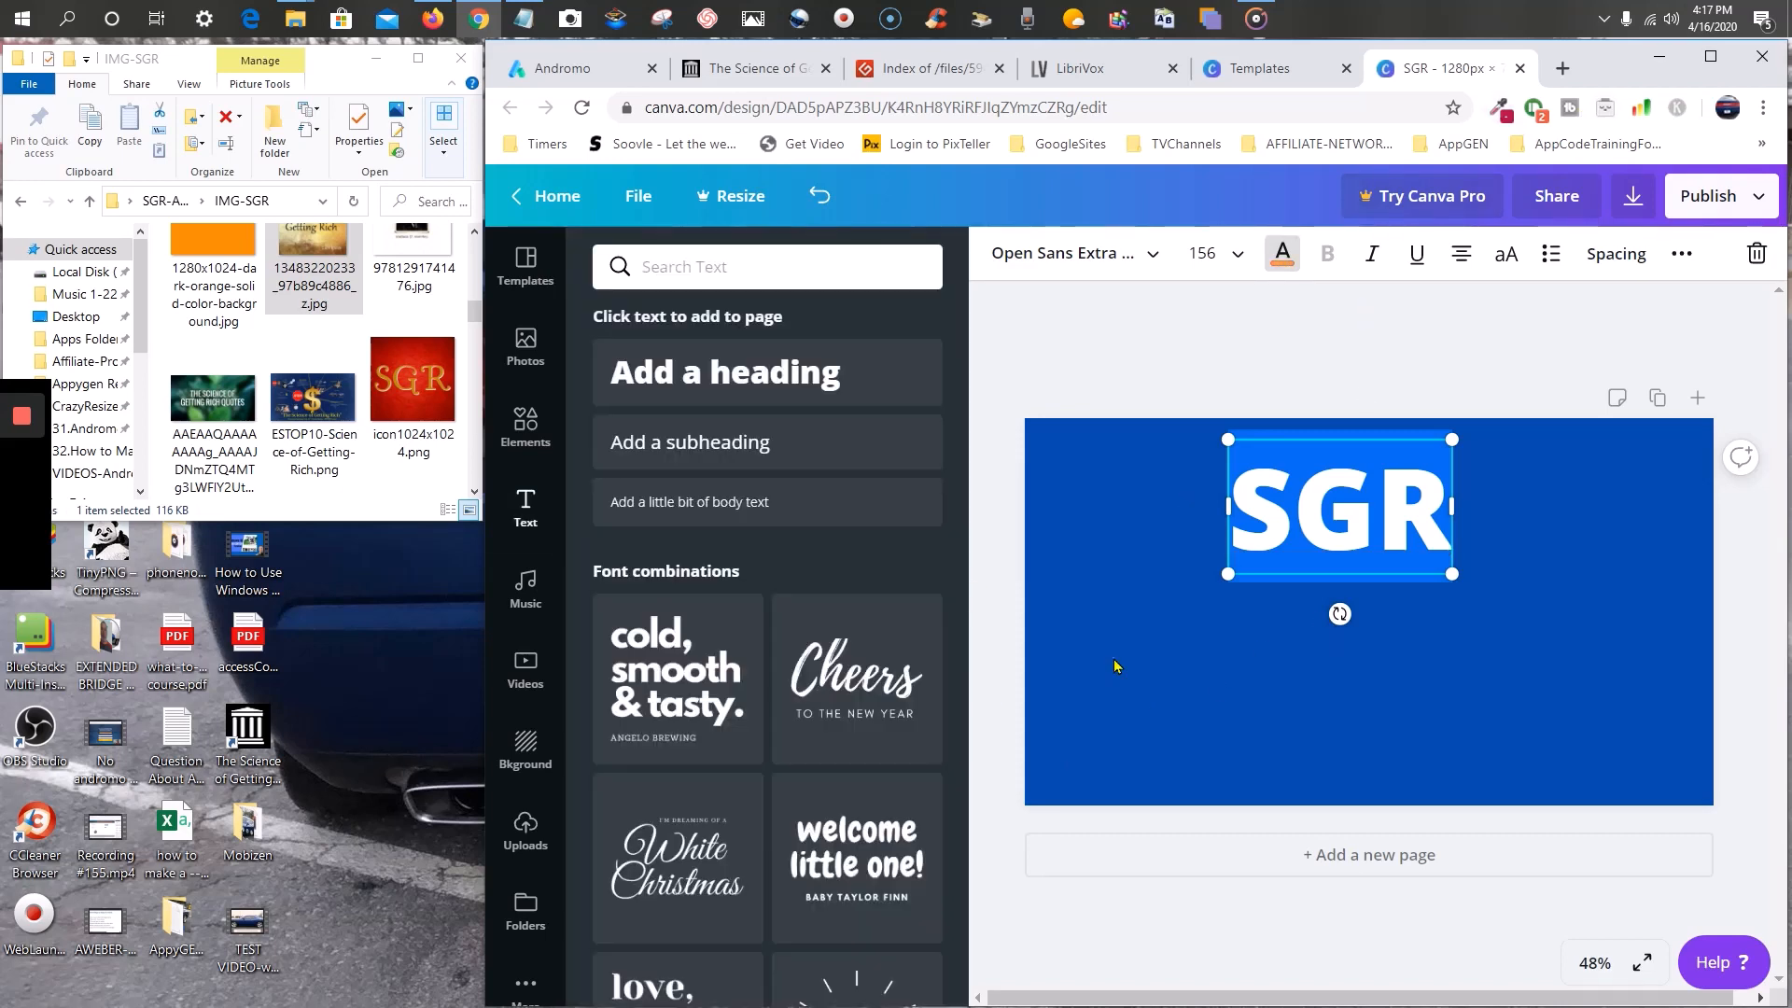
{"action": "left_click", "coordinate": [1408, 669]}
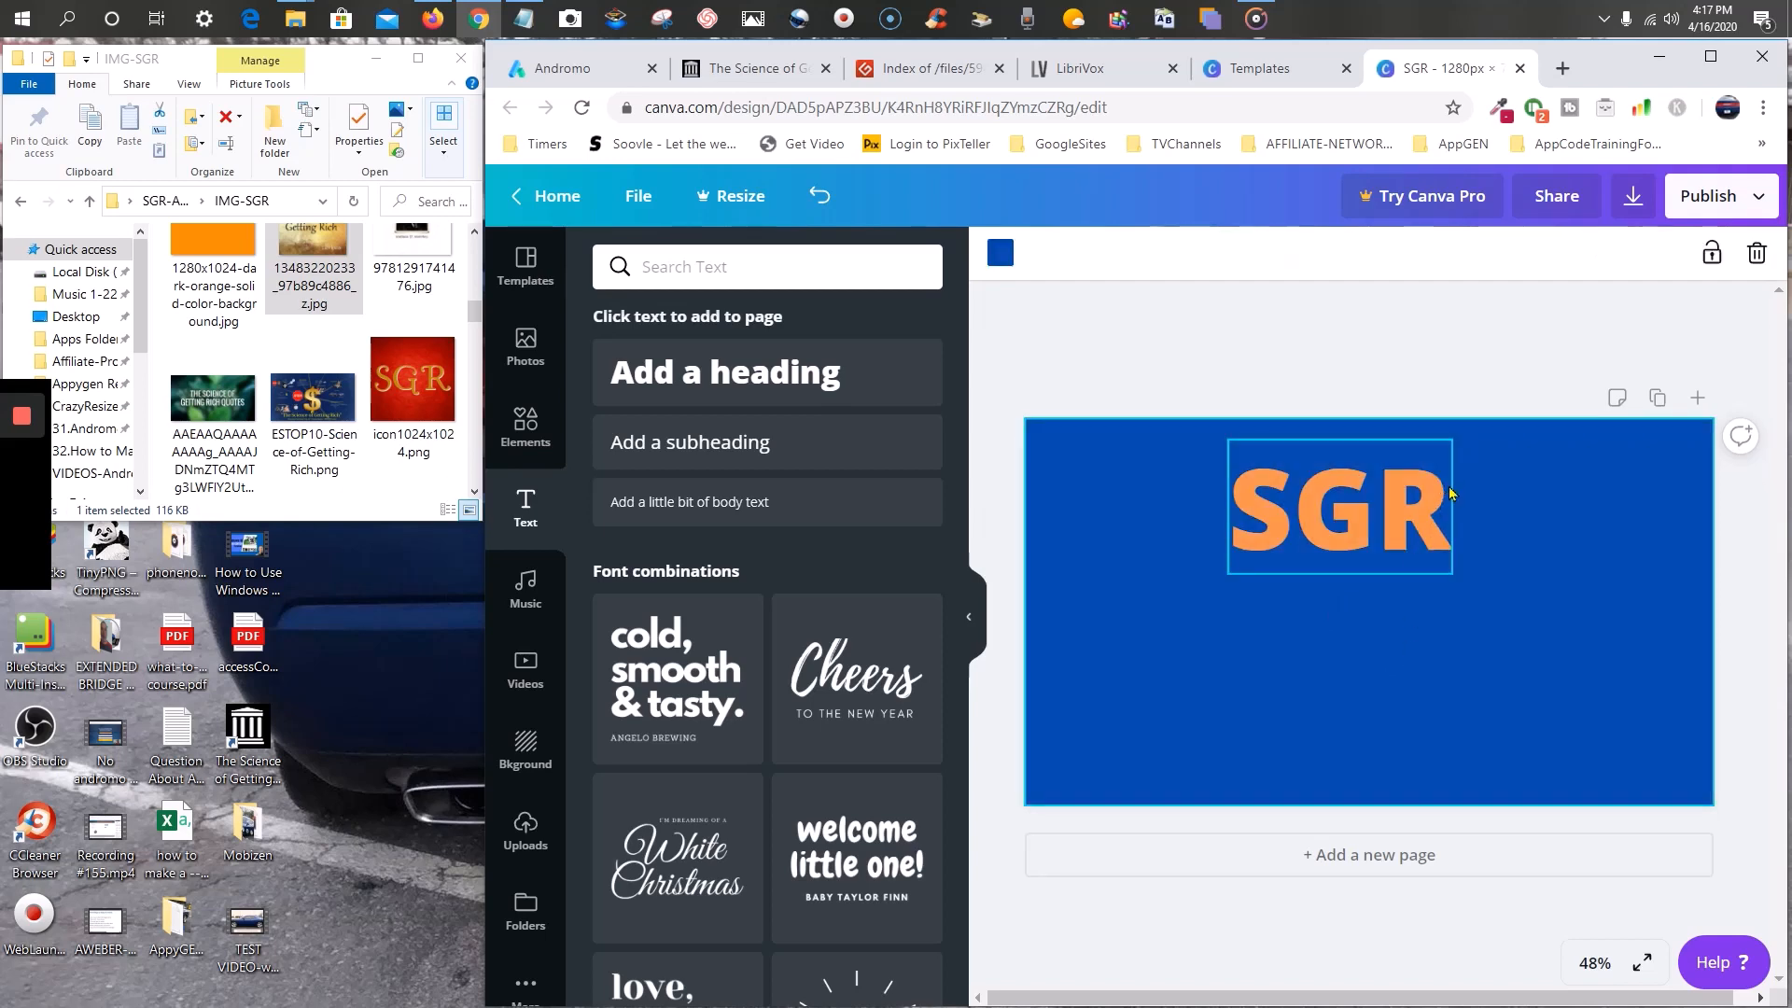
- Change the SGR heading's font to Allura and widen its text box to fit the lettering
{"action": "left_click", "coordinate": [1449, 496]}
{"action": "double_click", "coordinate": [1450, 497]}
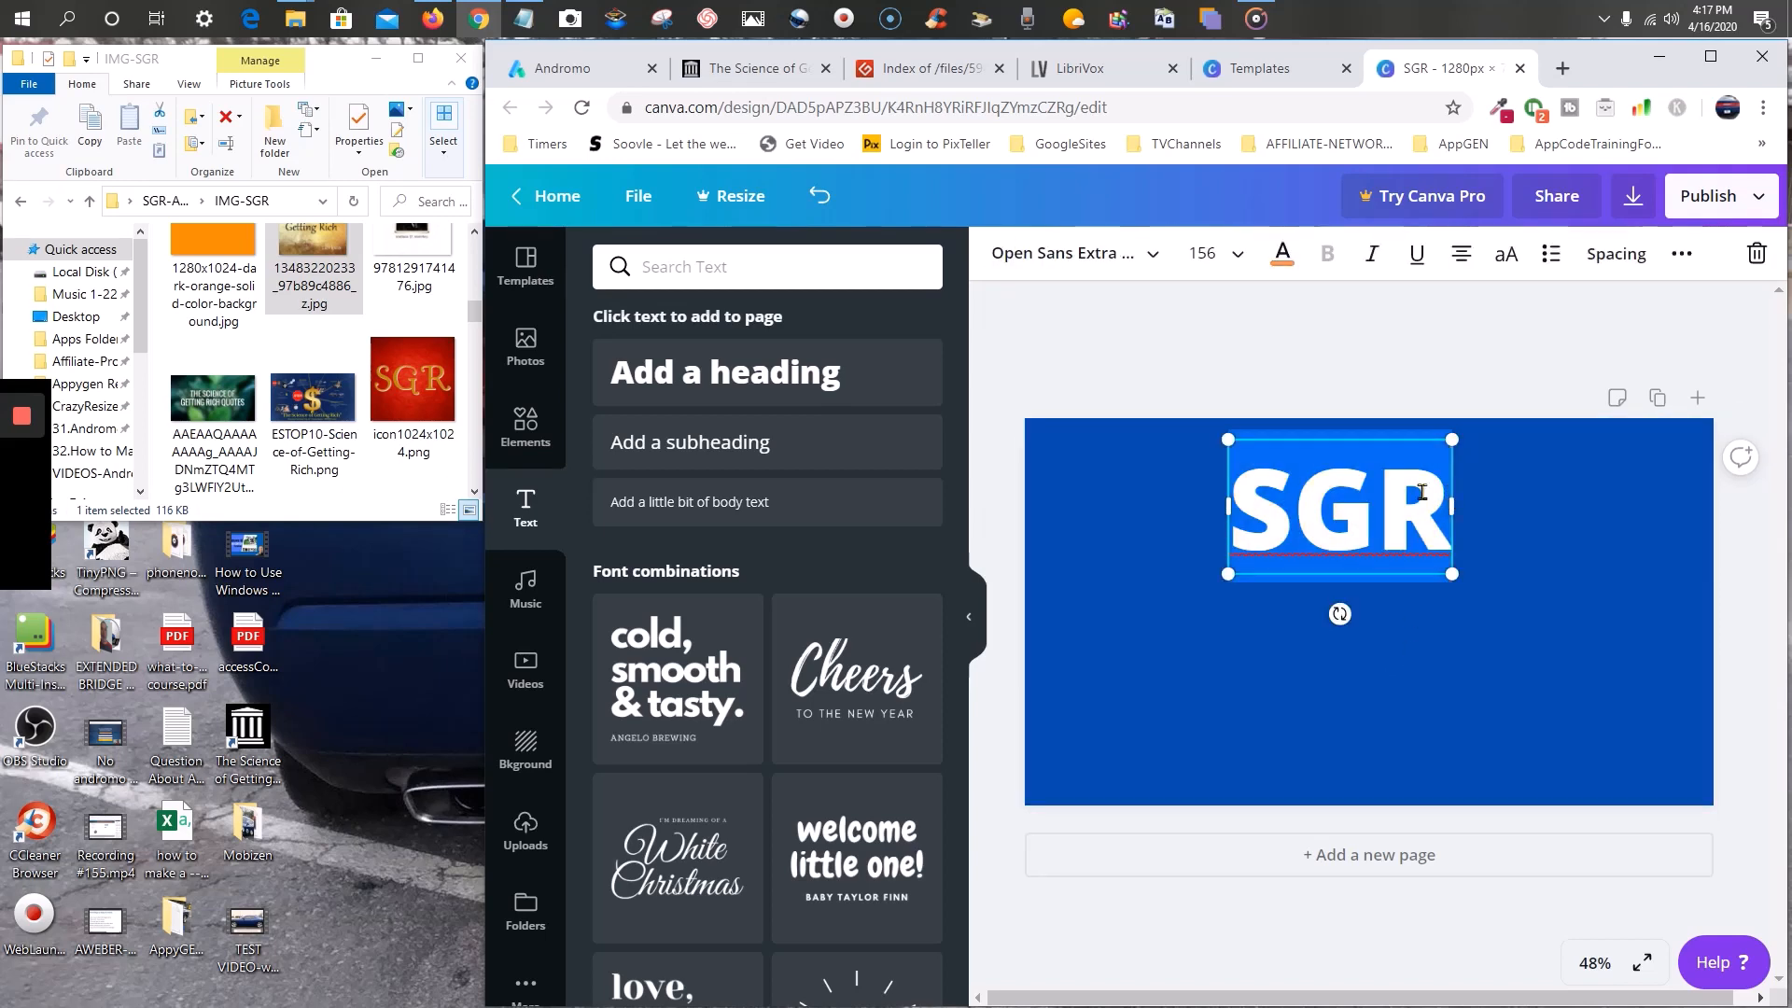
{"action": "left_click", "coordinate": [1152, 261]}
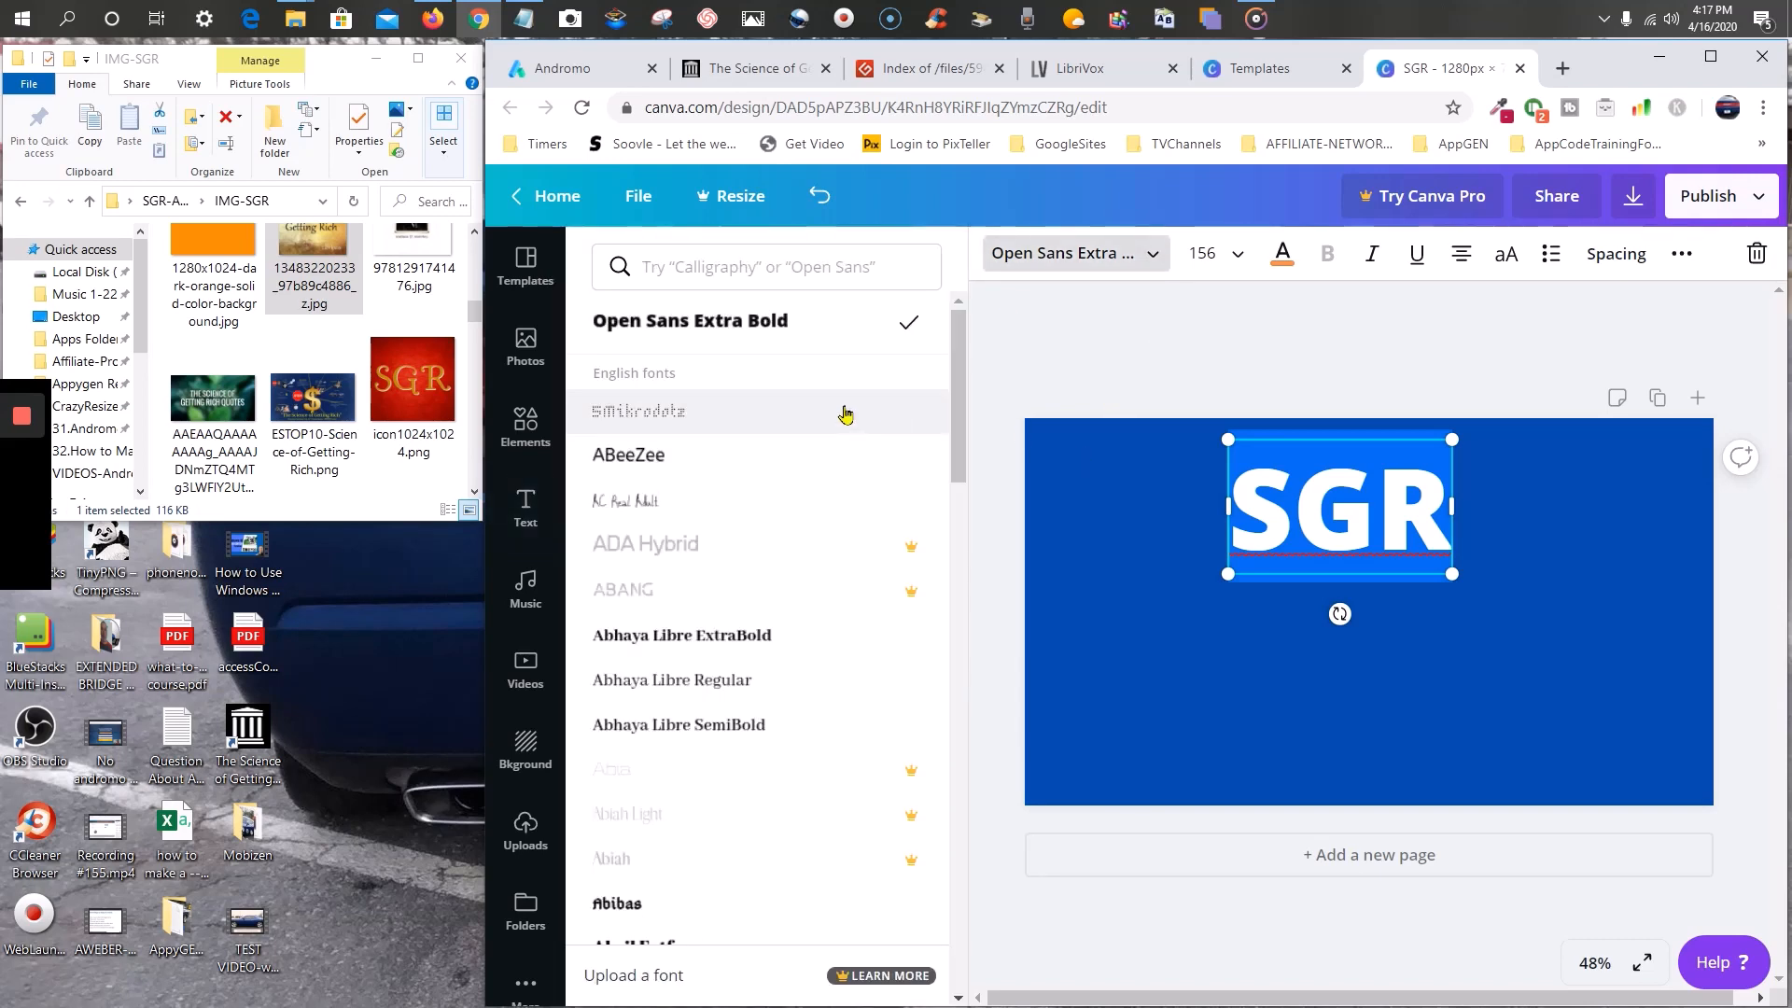
{"action": "scroll", "coordinate": [712, 640], "scroll_direction": "down", "scroll_amount": 3}
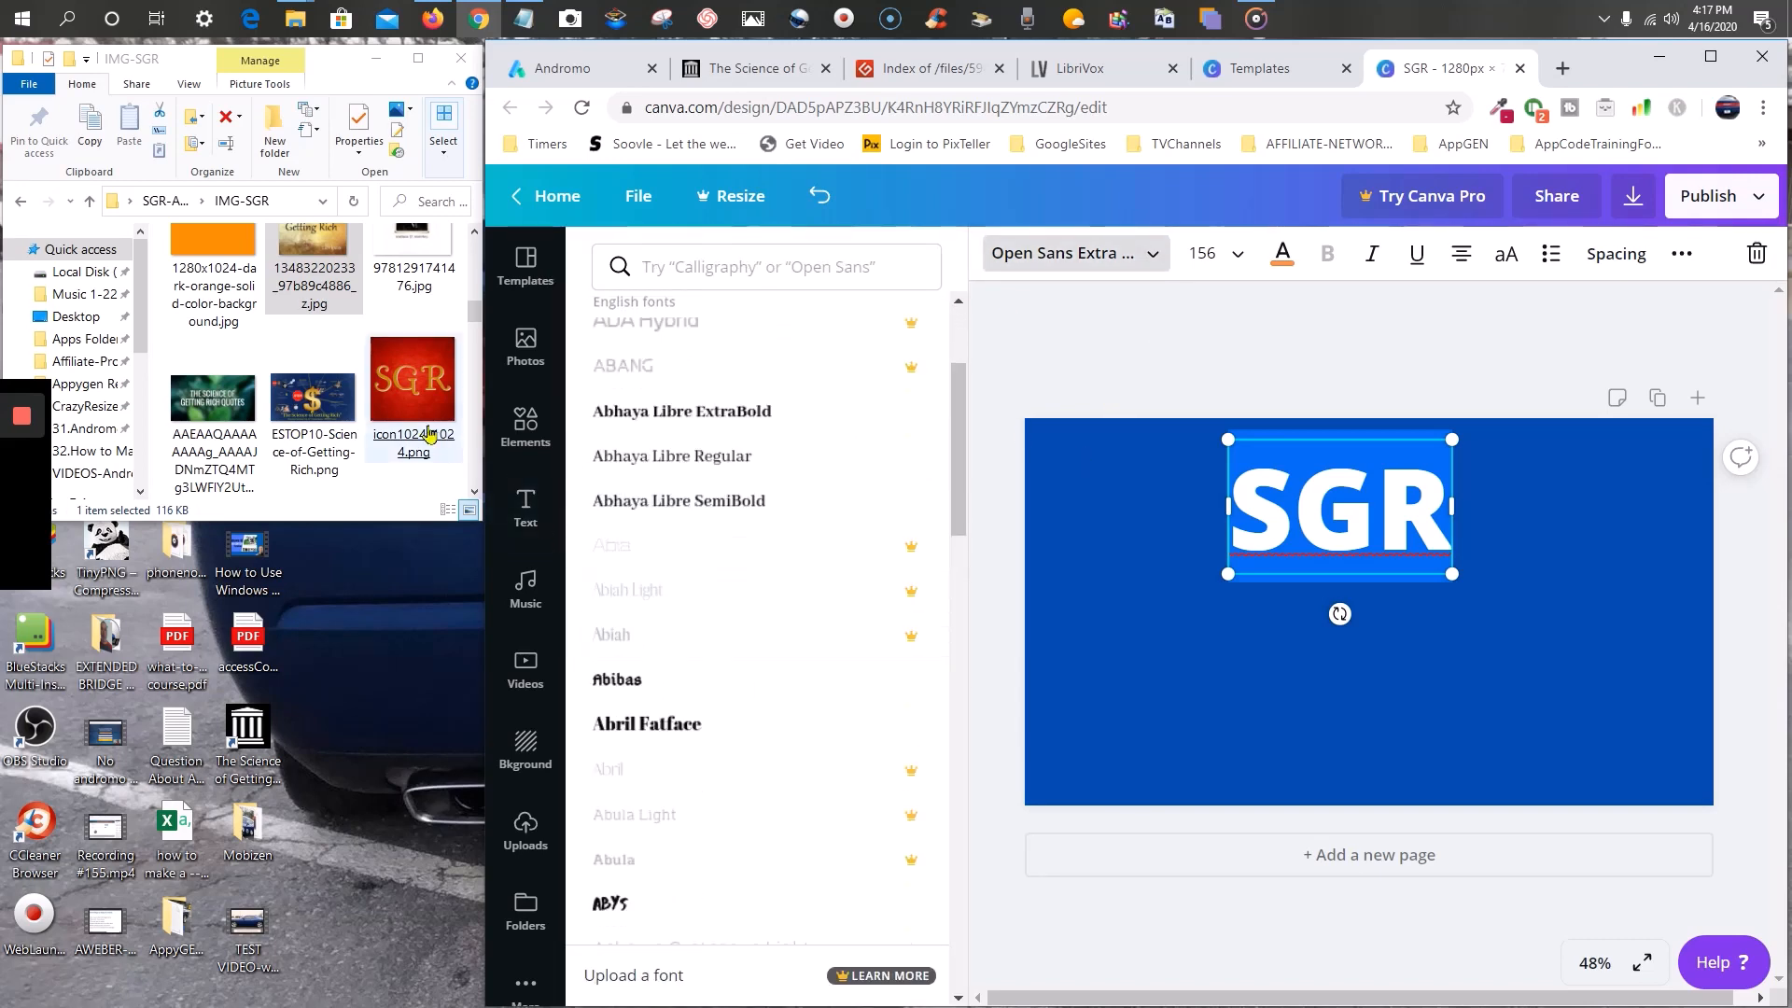
{"action": "scroll", "coordinate": [663, 640], "scroll_direction": "down", "scroll_amount": 5}
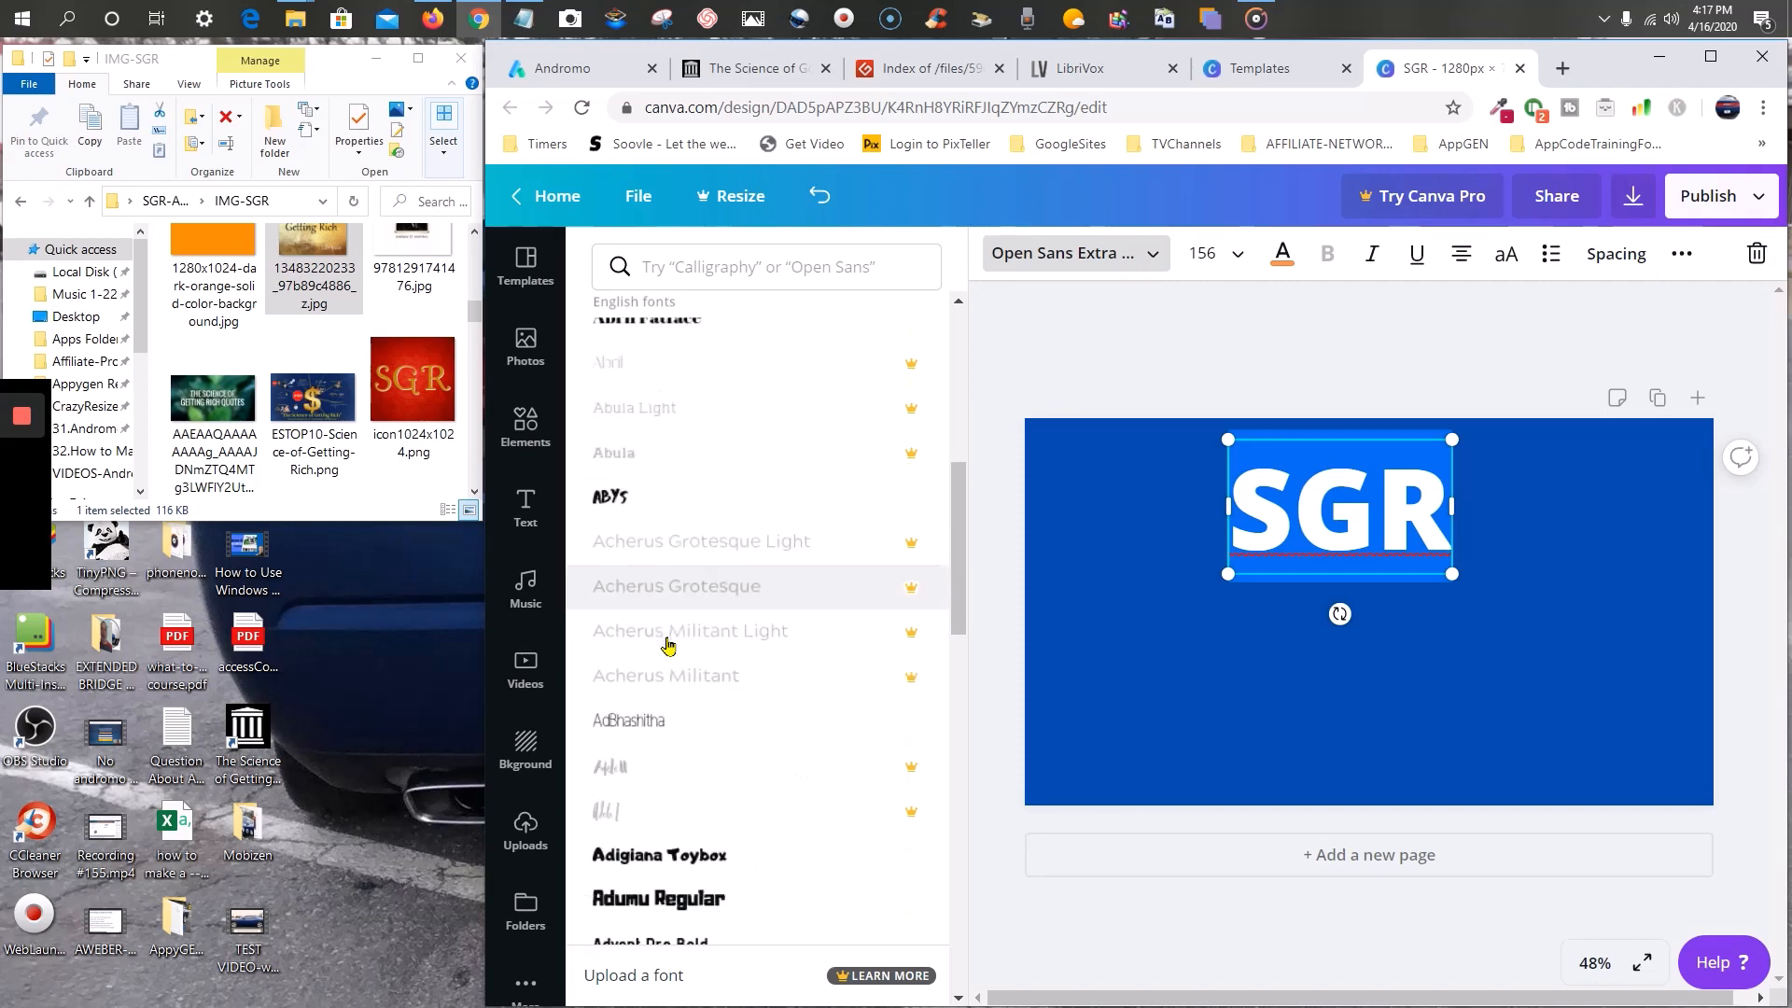
{"action": "scroll", "coordinate": [668, 644], "scroll_direction": "down", "scroll_amount": 7}
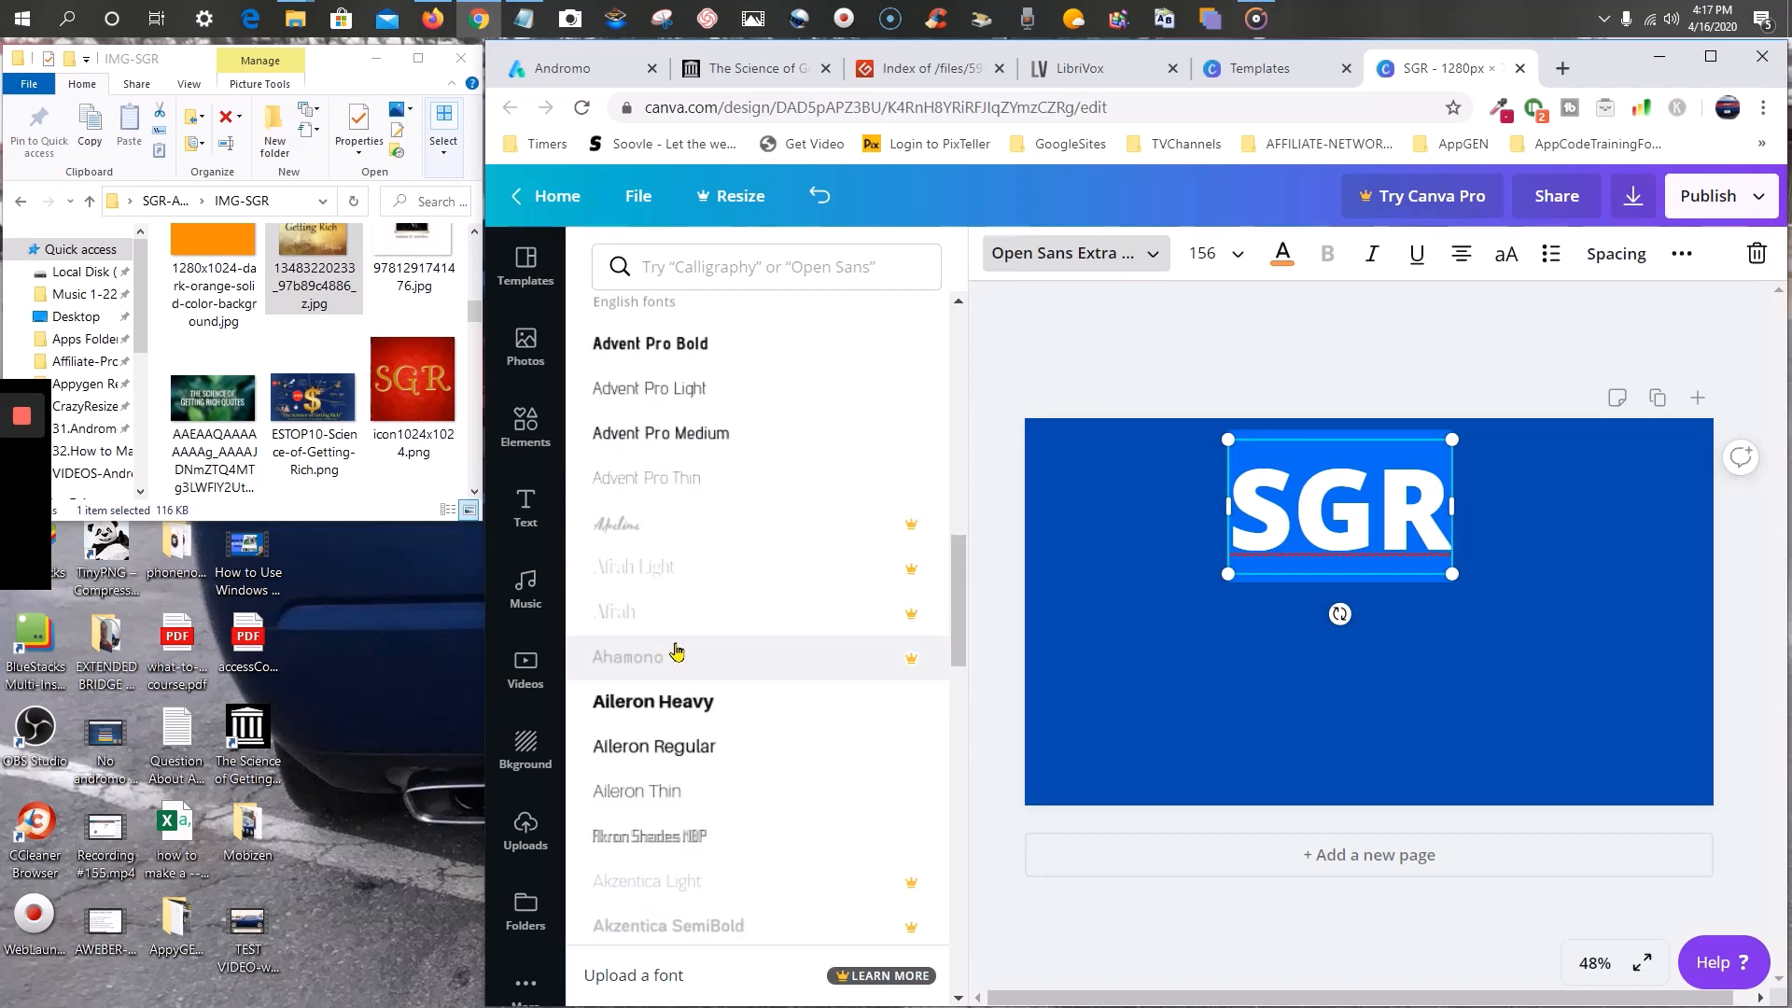
{"action": "scroll", "coordinate": [678, 650], "scroll_direction": "down", "scroll_amount": 8}
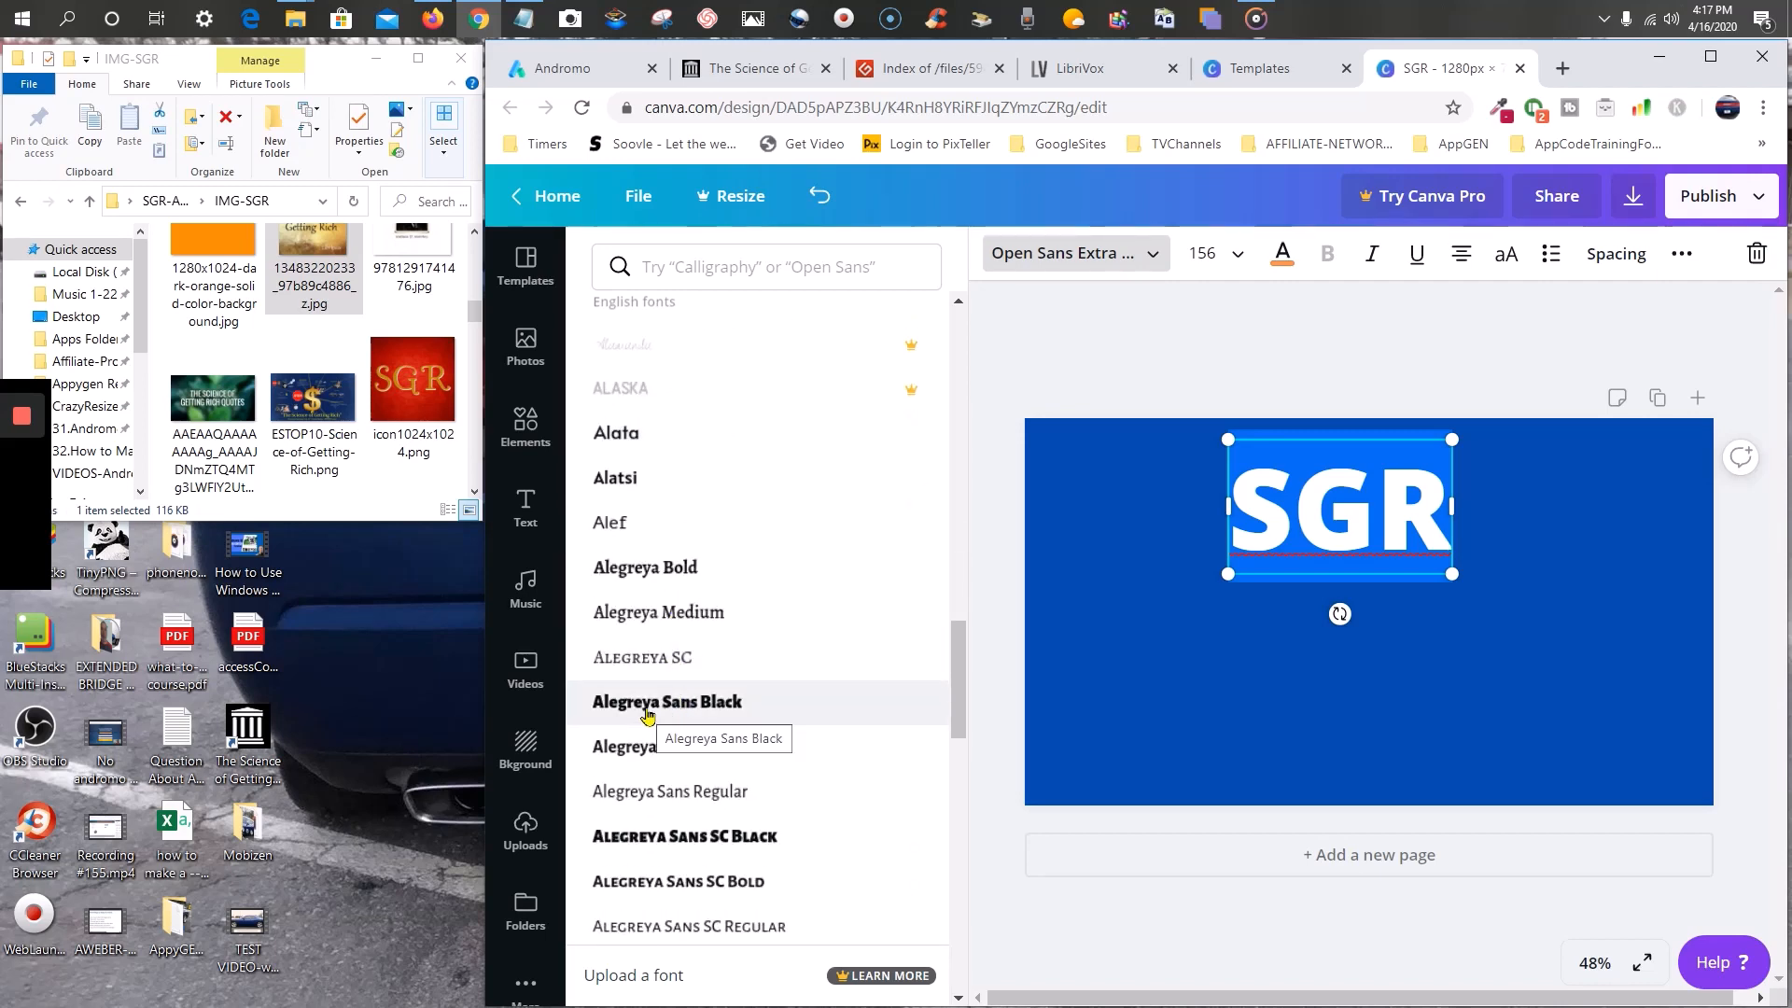
{"action": "scroll", "coordinate": [647, 715], "scroll_direction": "down", "scroll_amount": 8}
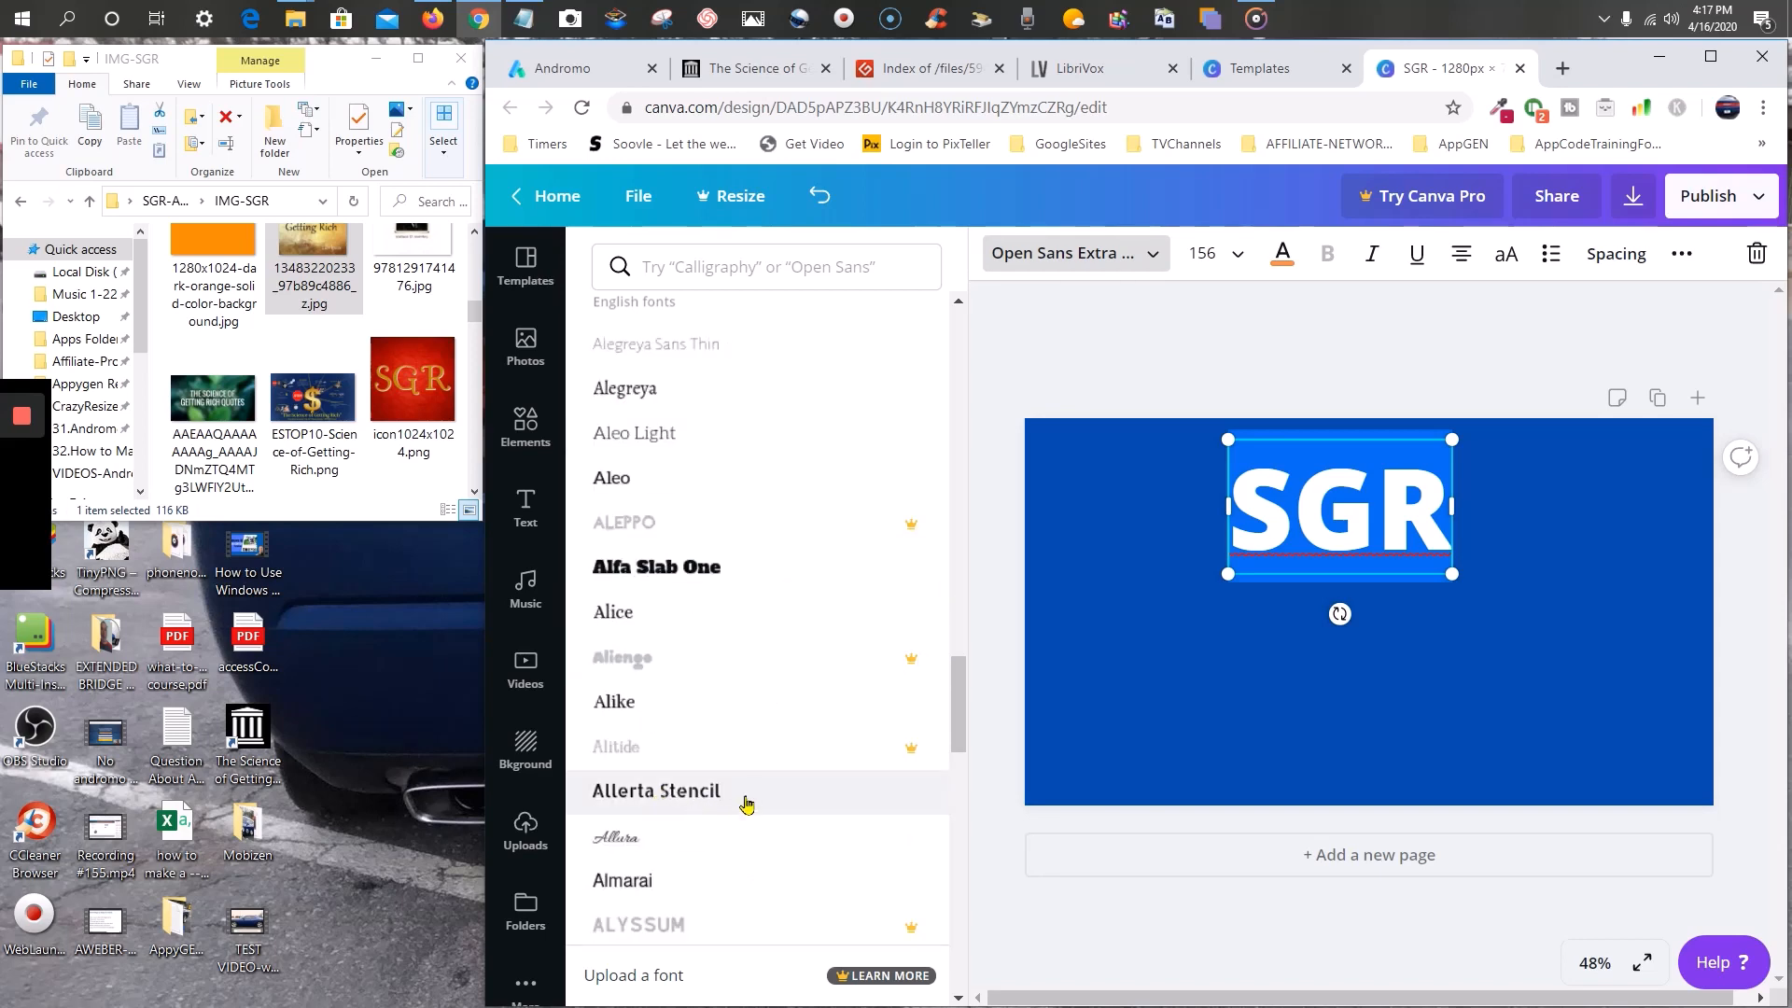
{"action": "left_click", "coordinate": [640, 840]}
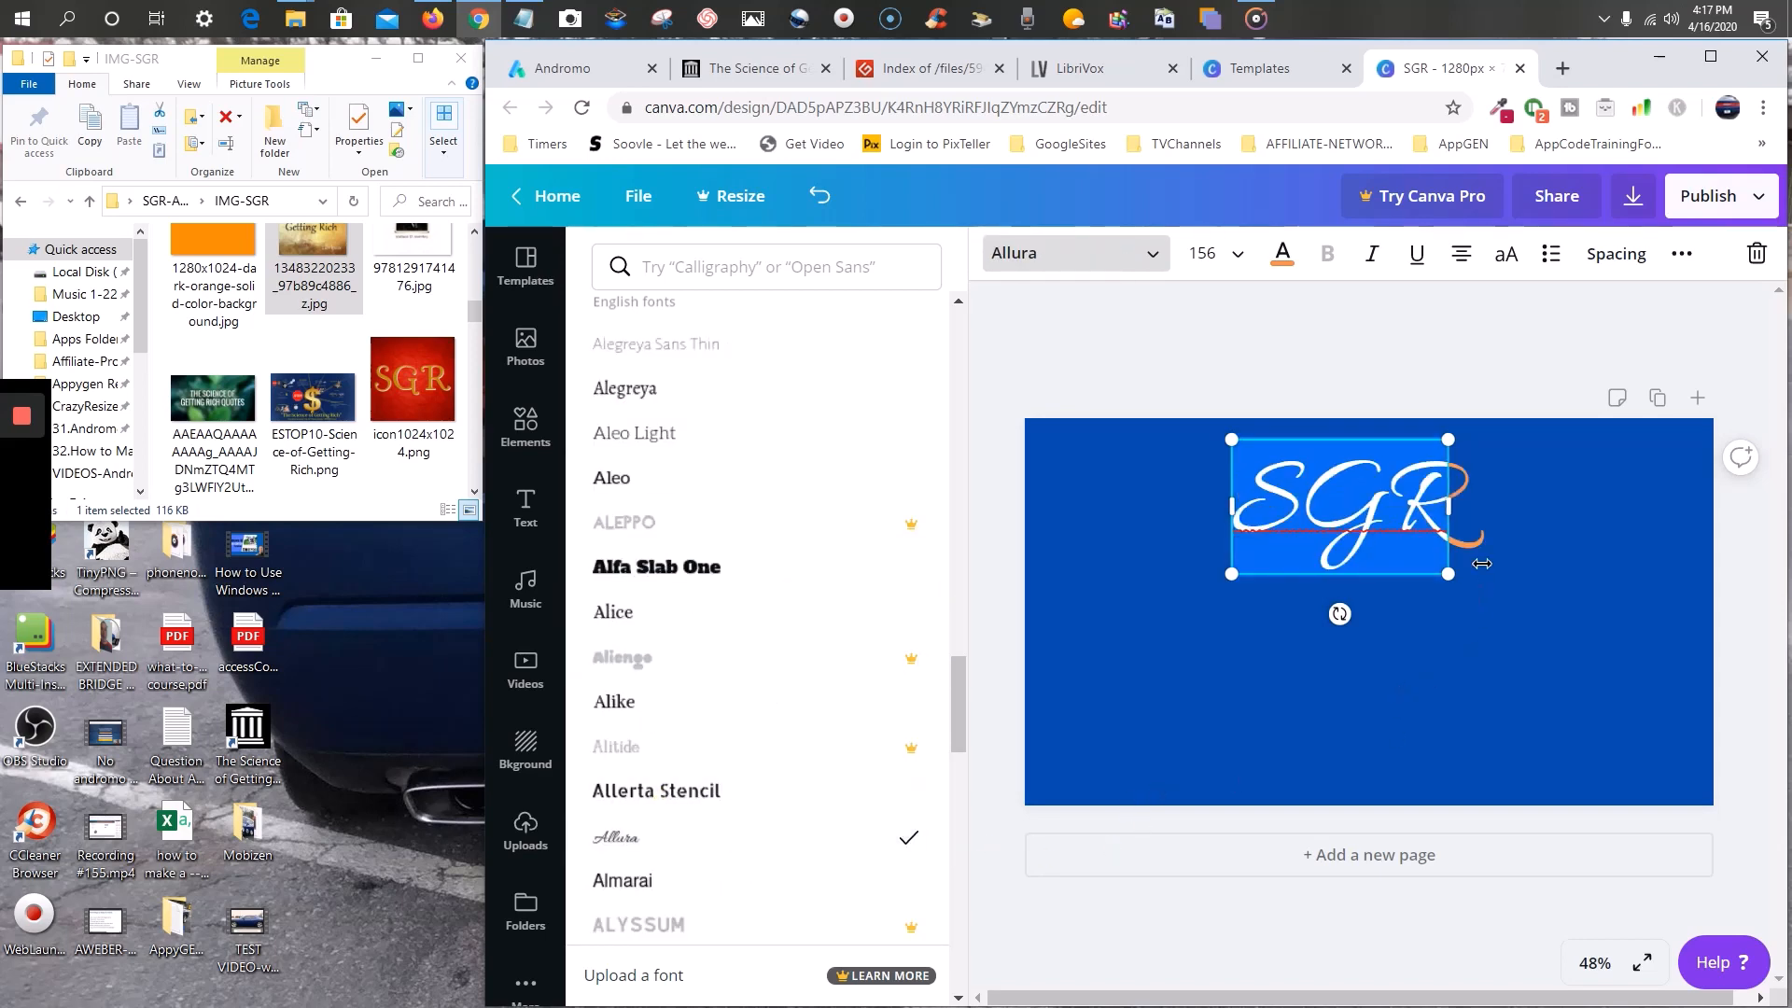
{"action": "left_click_drag", "start_coordinate": [1451, 509], "coordinate": [1538, 517]}
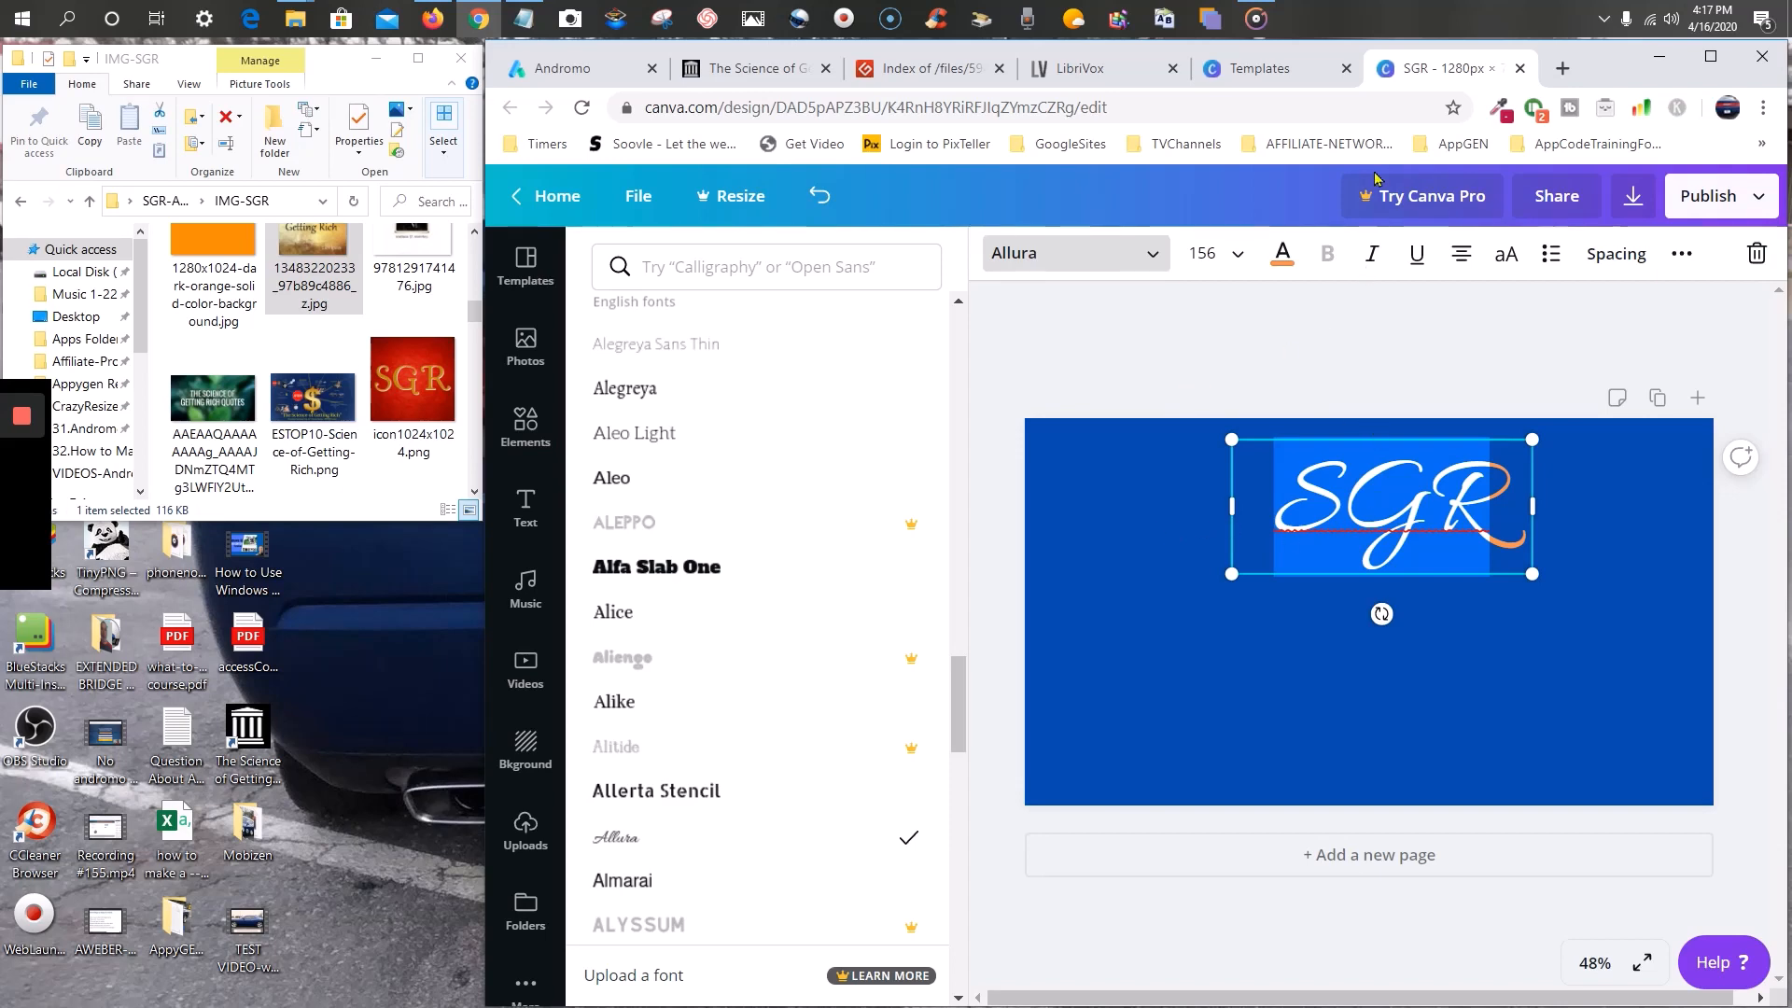
- Close the Canva design and Templates tabs, and go back to the SGR-AudioApp folder in File Explorer
{"action": "left_click", "coordinate": [1518, 71]}
{"action": "left_click", "coordinate": [1345, 68]}
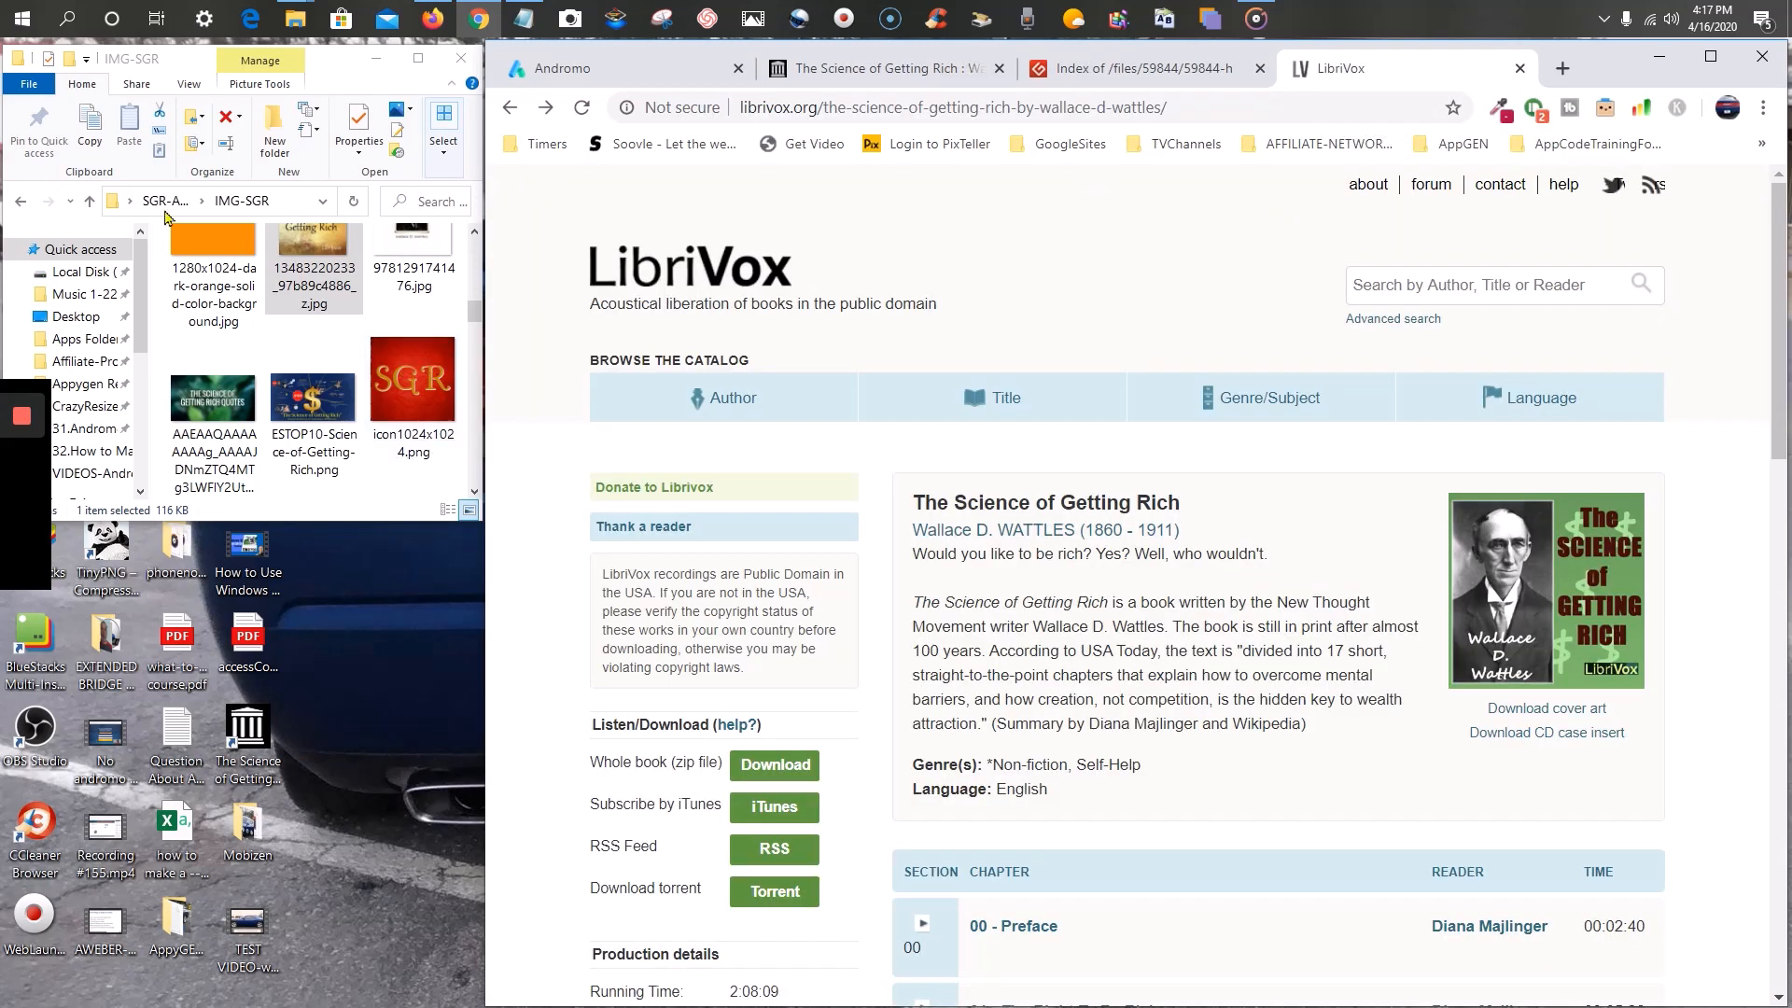
{"action": "left_click", "coordinate": [21, 201]}
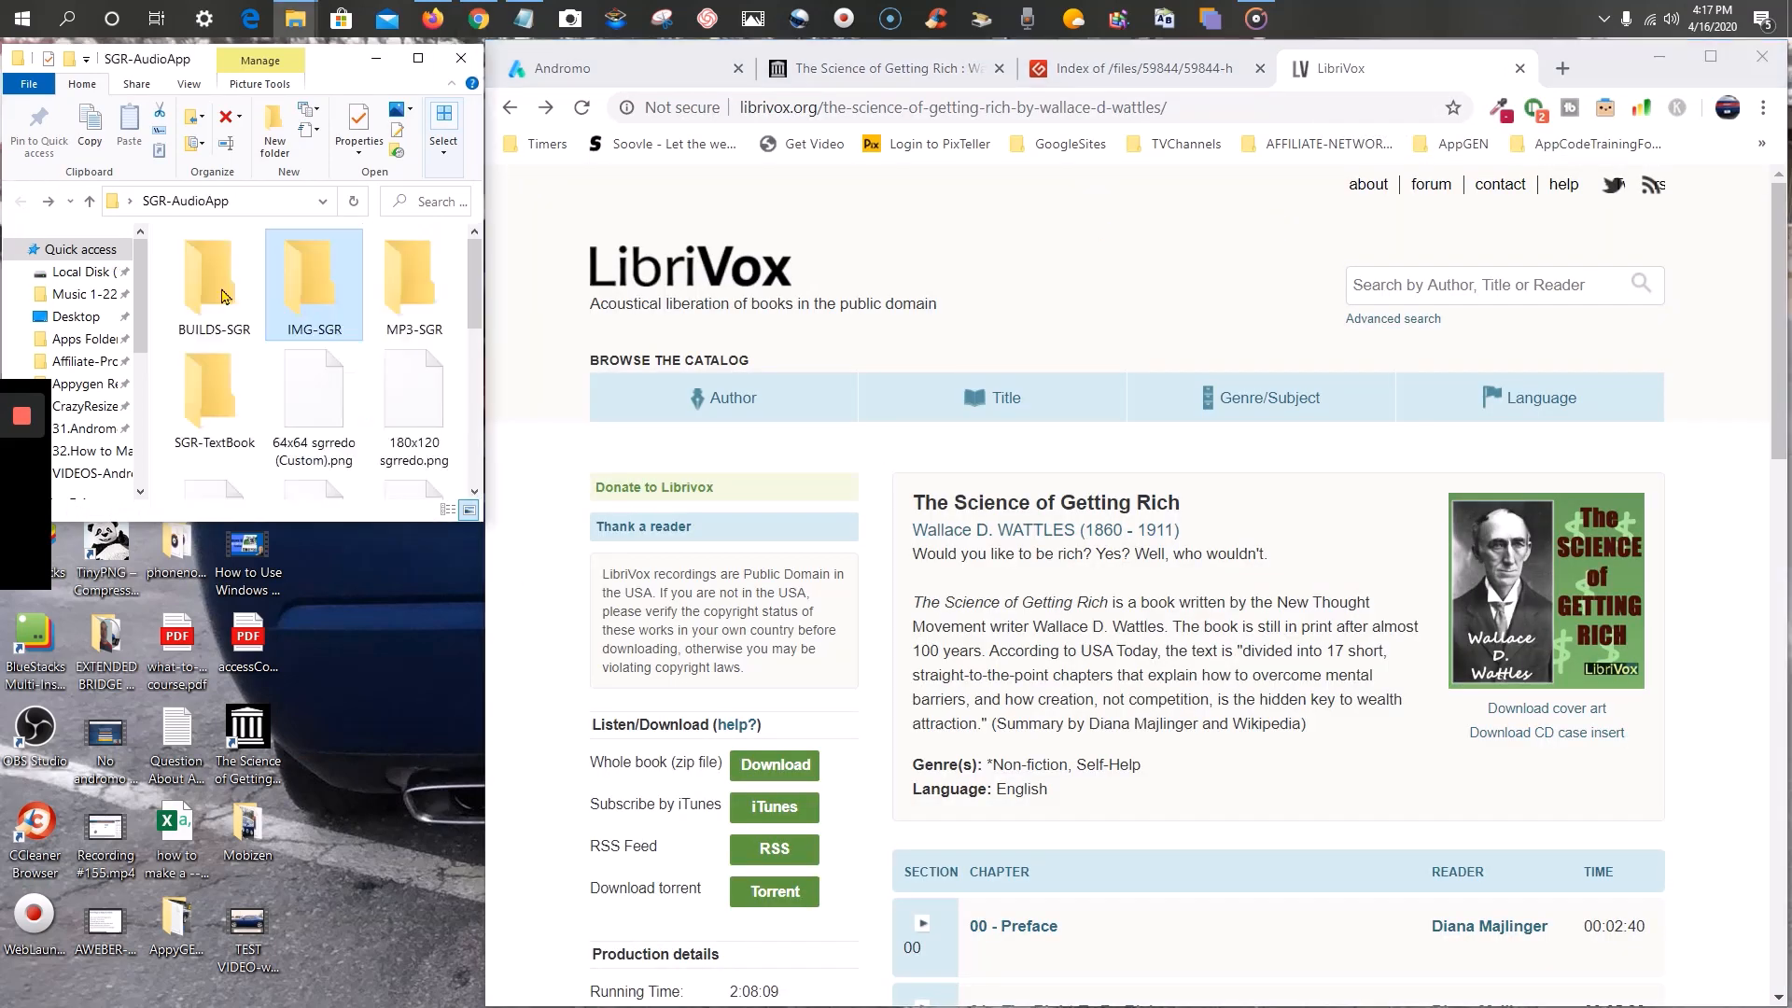
- Look through the images, text files and shortcuts in the SGR-AudioApp folder, and open the SGR-TextBook folder
{"action": "left_click", "coordinate": [301, 407]}
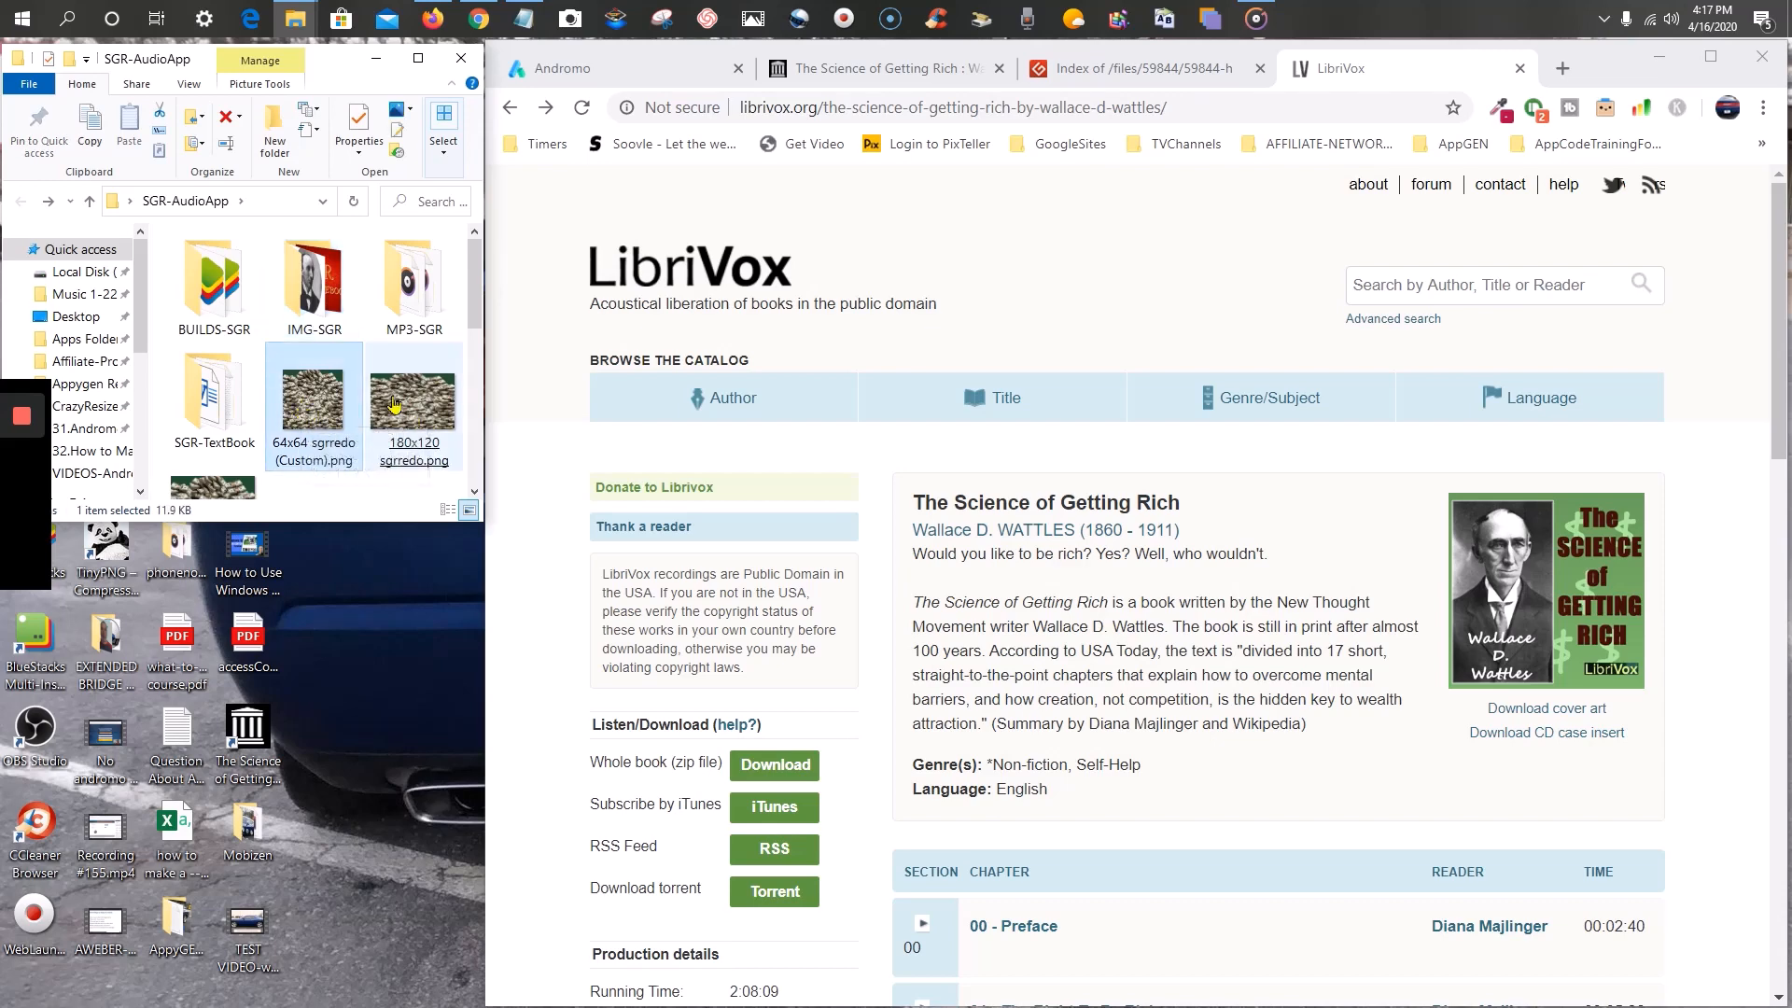
{"action": "scroll", "coordinate": [282, 455], "scroll_direction": "down", "scroll_amount": 3}
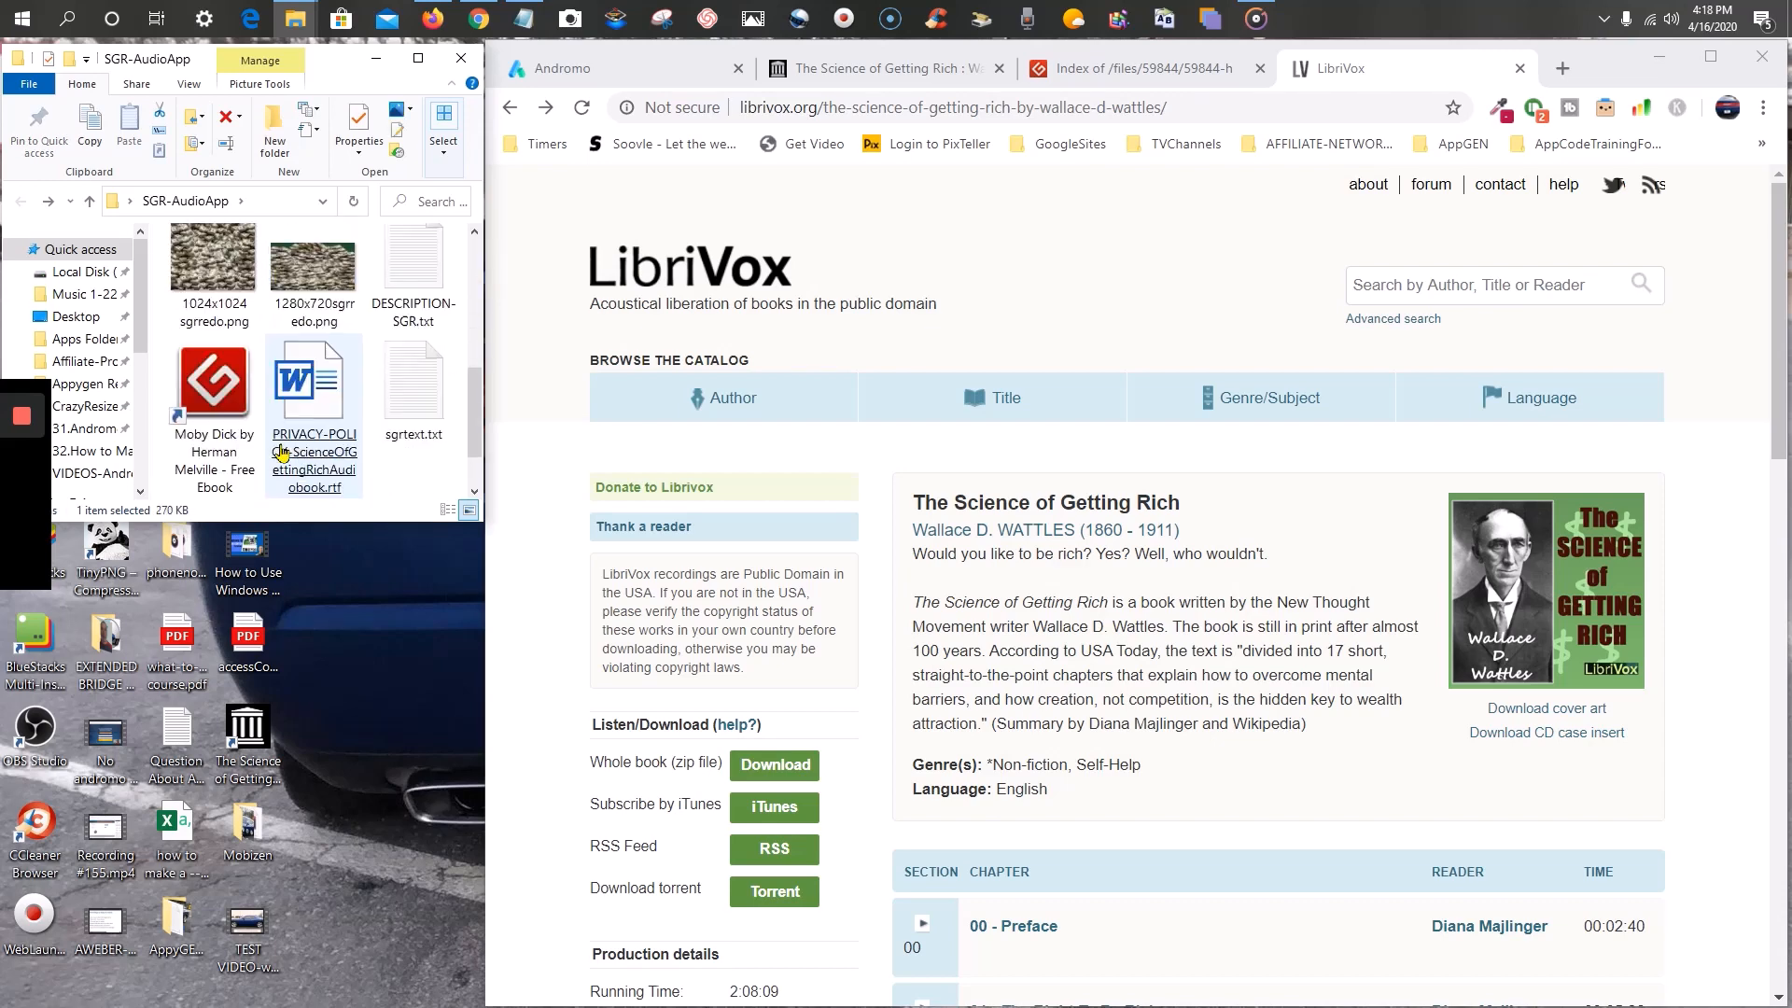
{"action": "scroll", "coordinate": [283, 451], "scroll_direction": "down", "scroll_amount": 2}
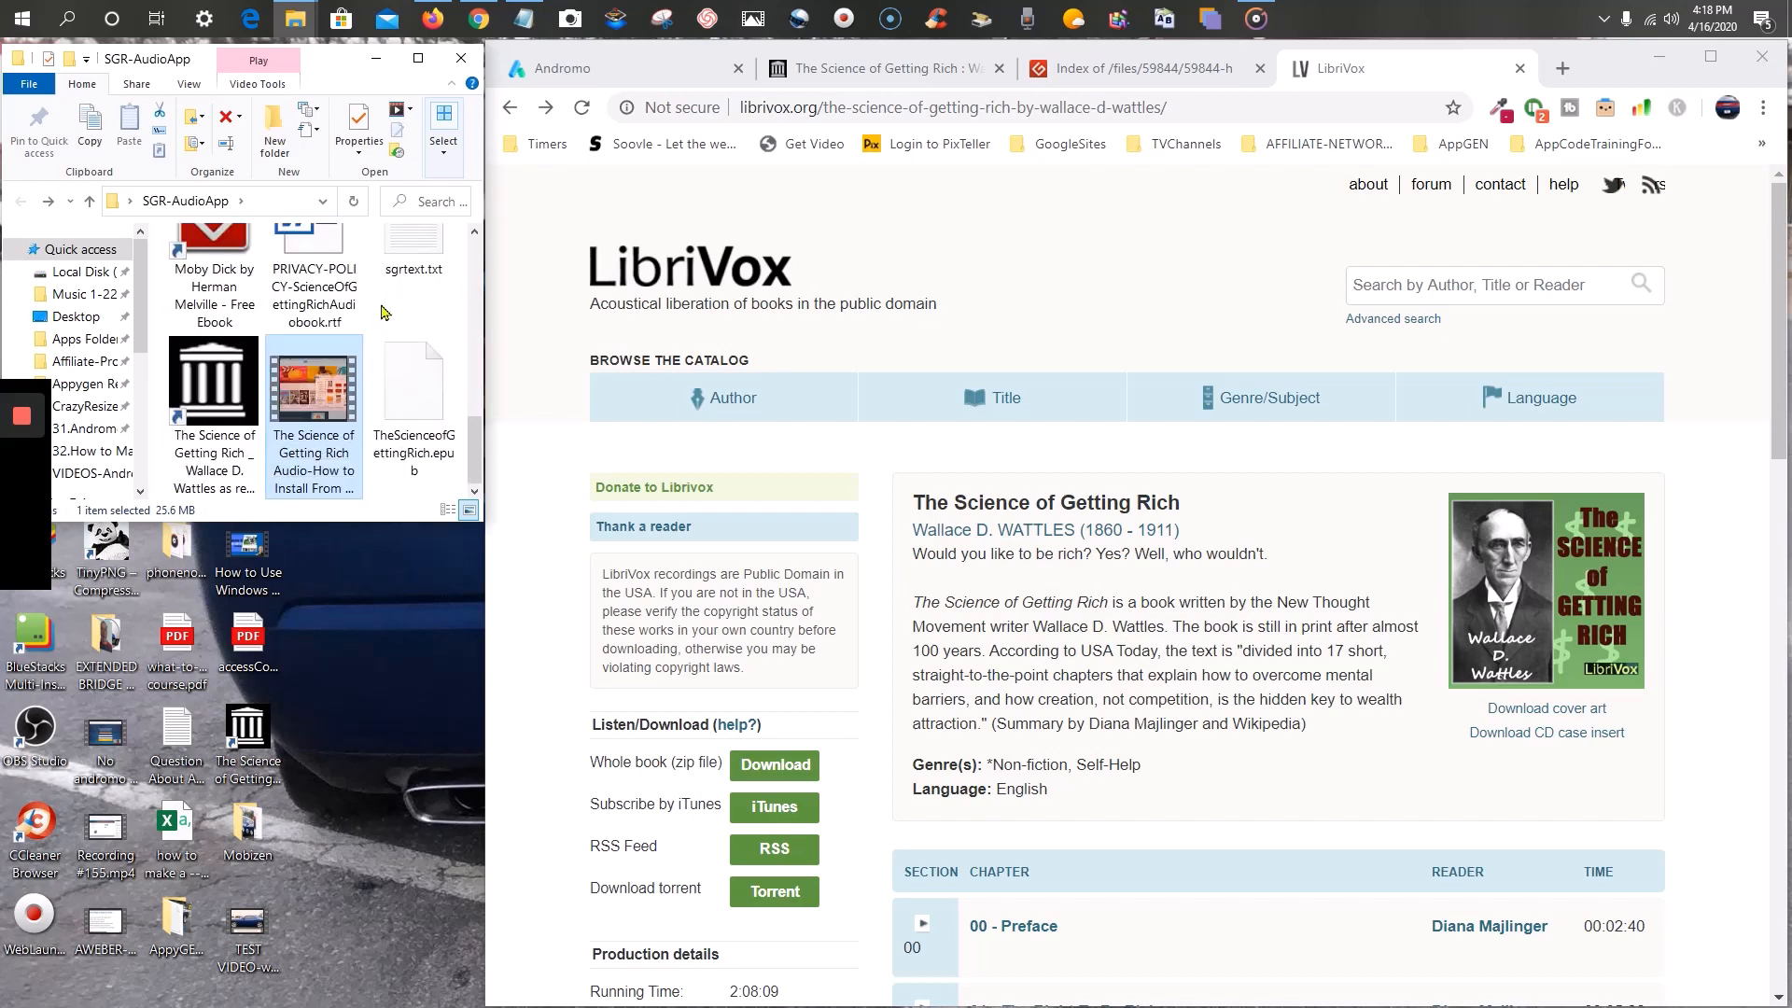
{"action": "scroll", "coordinate": [410, 322], "scroll_direction": "up", "scroll_amount": 1}
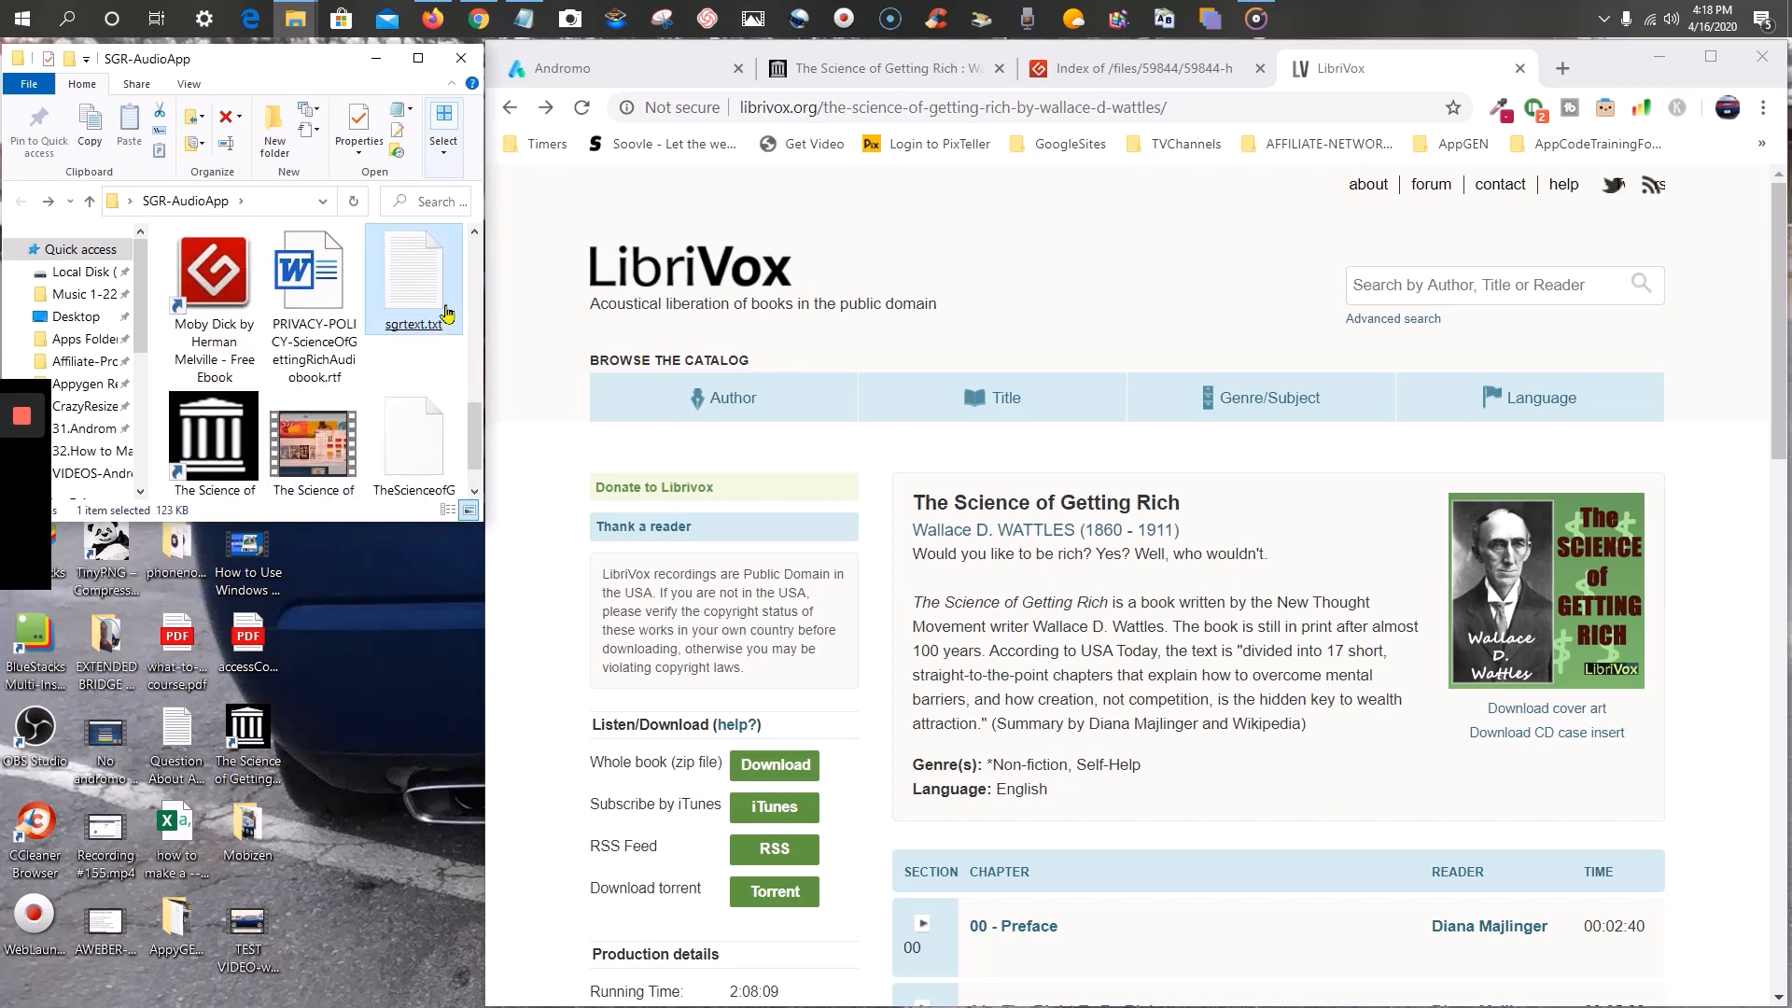
{"action": "scroll", "coordinate": [420, 308], "scroll_direction": "up", "scroll_amount": 5}
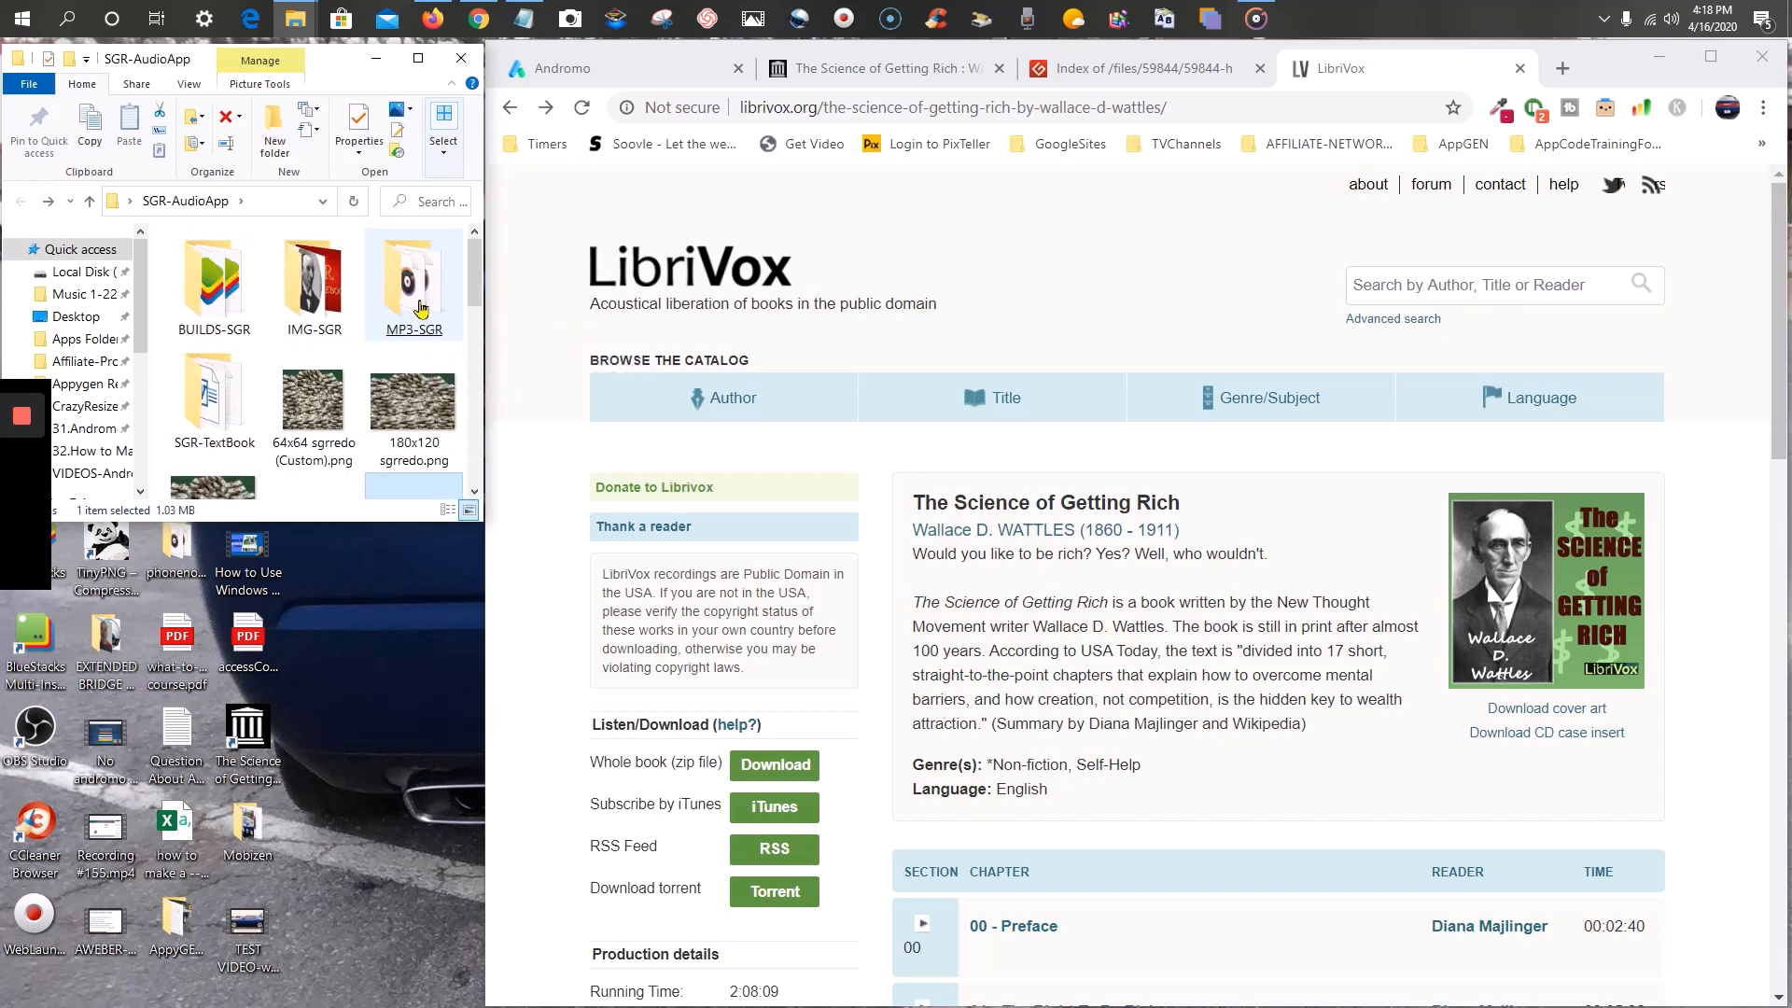
{"action": "double_click", "coordinate": [208, 393]}
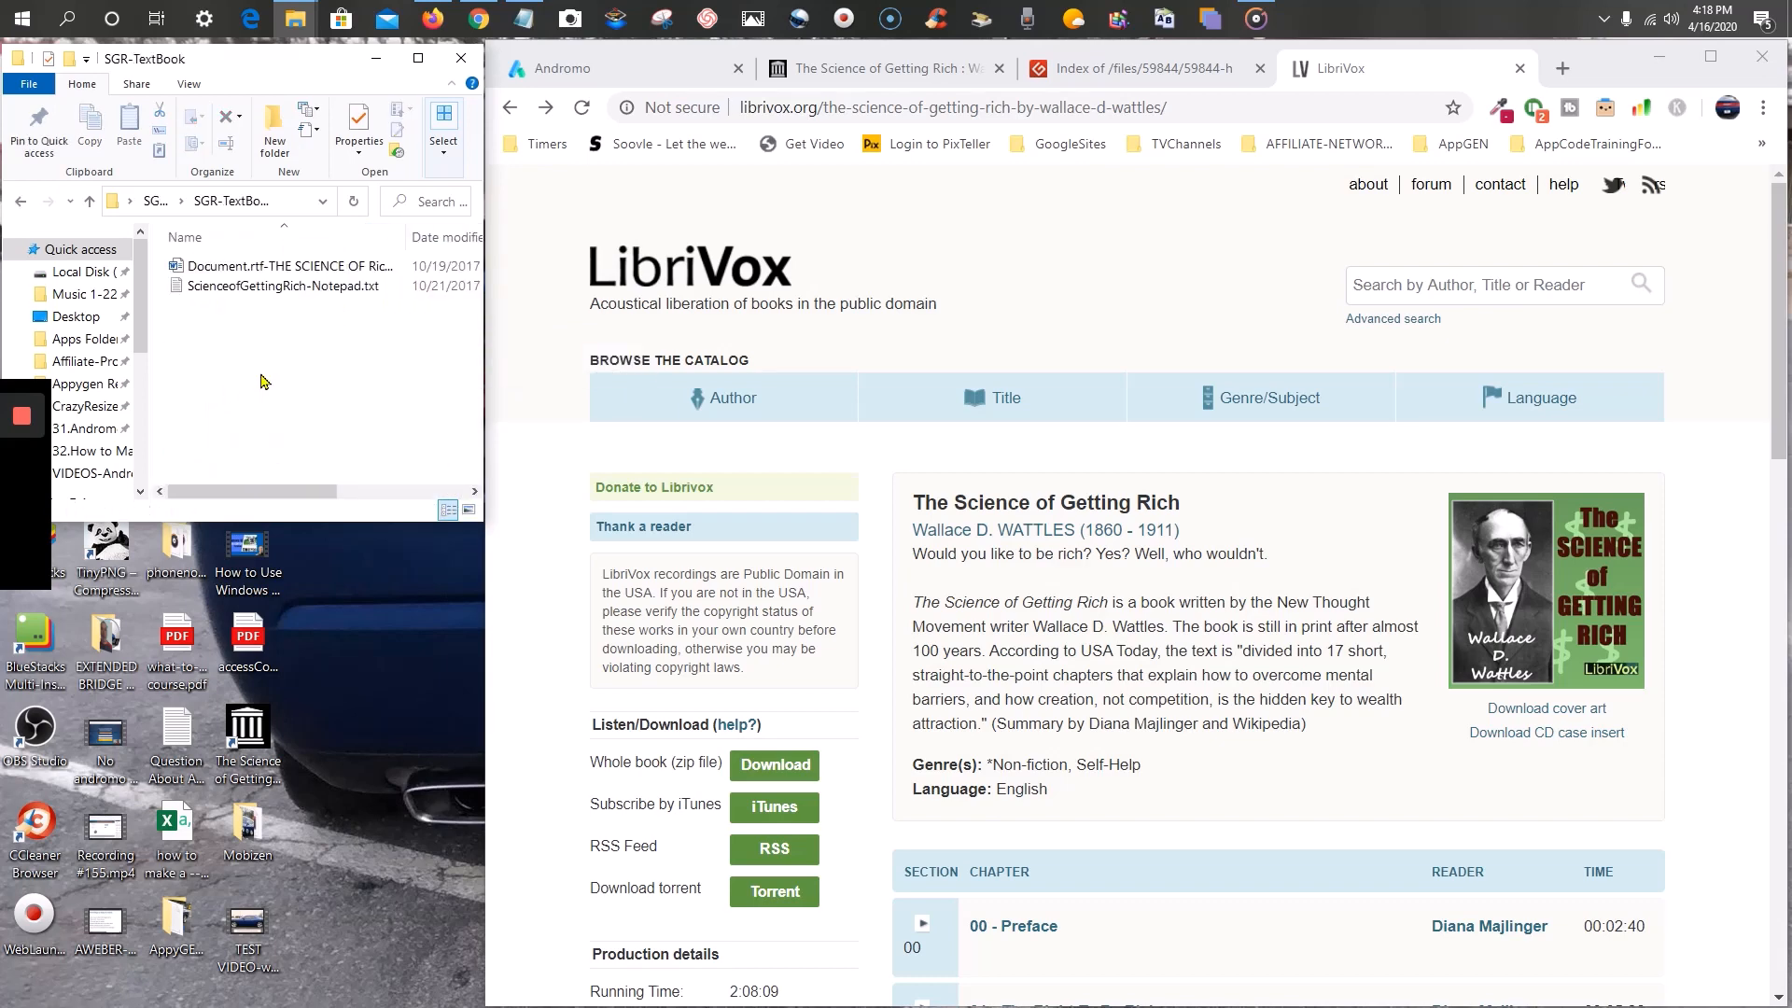
- Go back to the SGR-AudioApp folder and review its sgrtext.txt file, the Moby Dick shortcut and the sgrredo images
{"action": "left_click", "coordinate": [19, 201]}
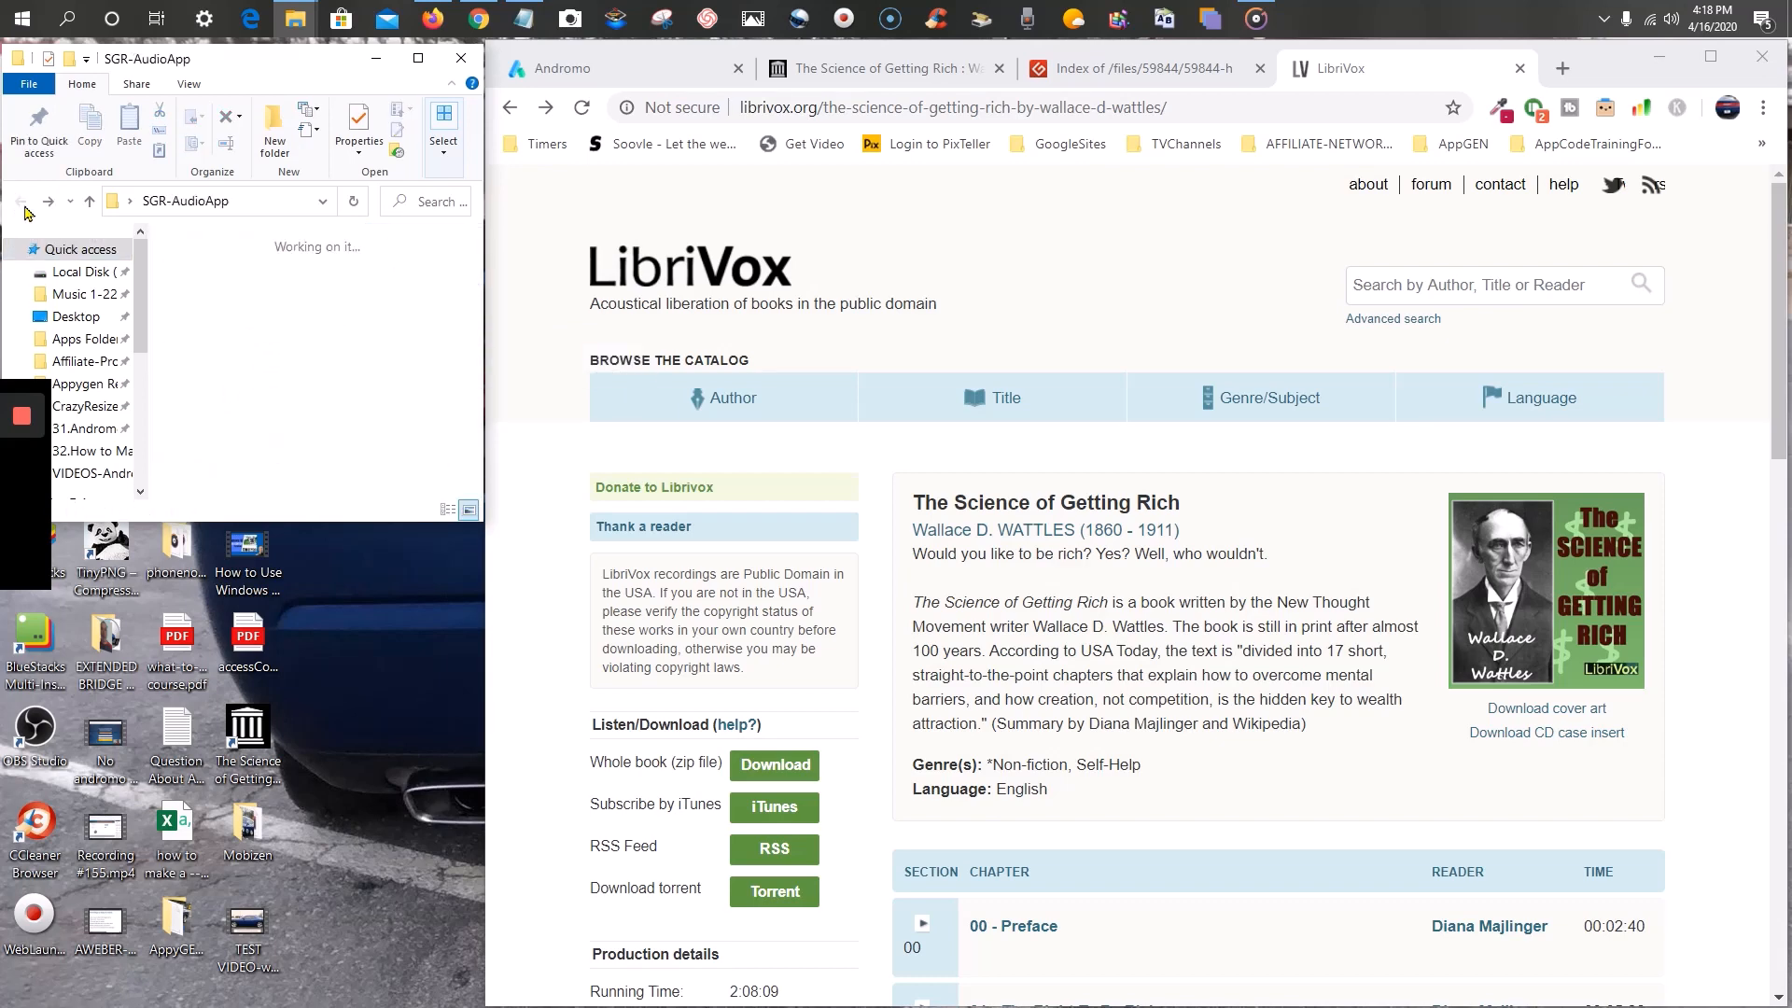
{"action": "scroll", "coordinate": [439, 441], "scroll_direction": "down", "scroll_amount": 3}
{"action": "left_click", "coordinate": [439, 438]}
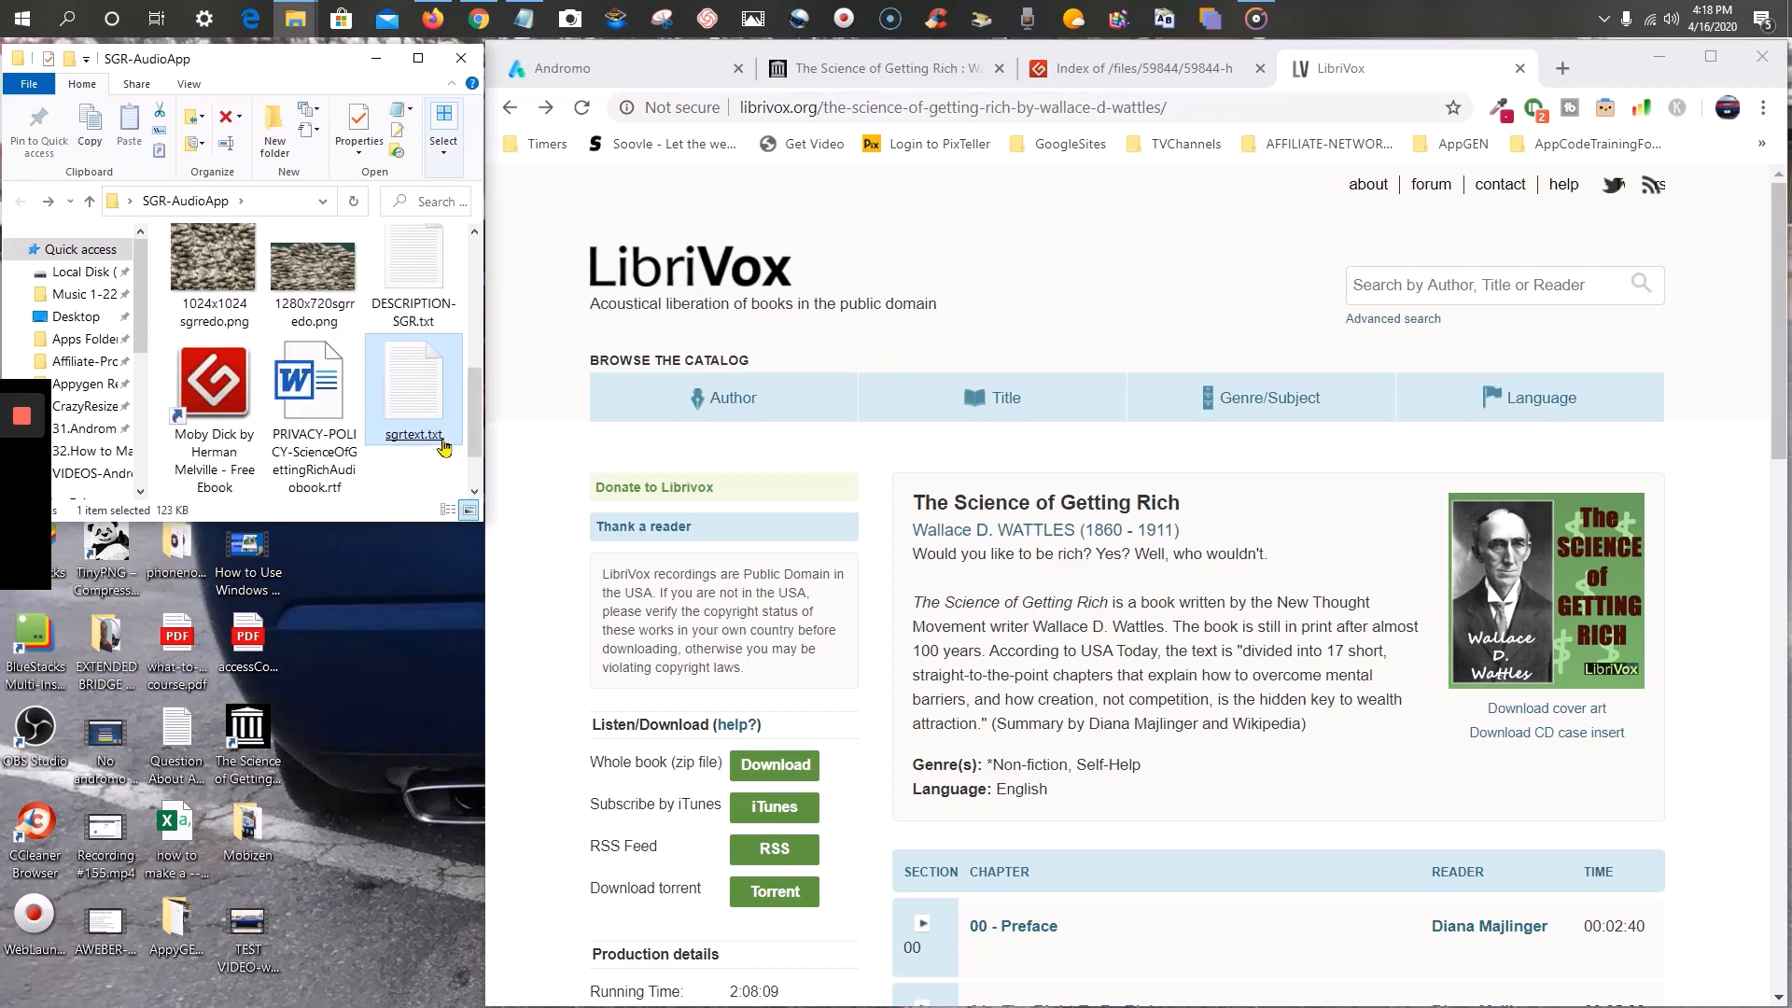
{"action": "scroll", "coordinate": [369, 462], "scroll_direction": "down", "scroll_amount": 1}
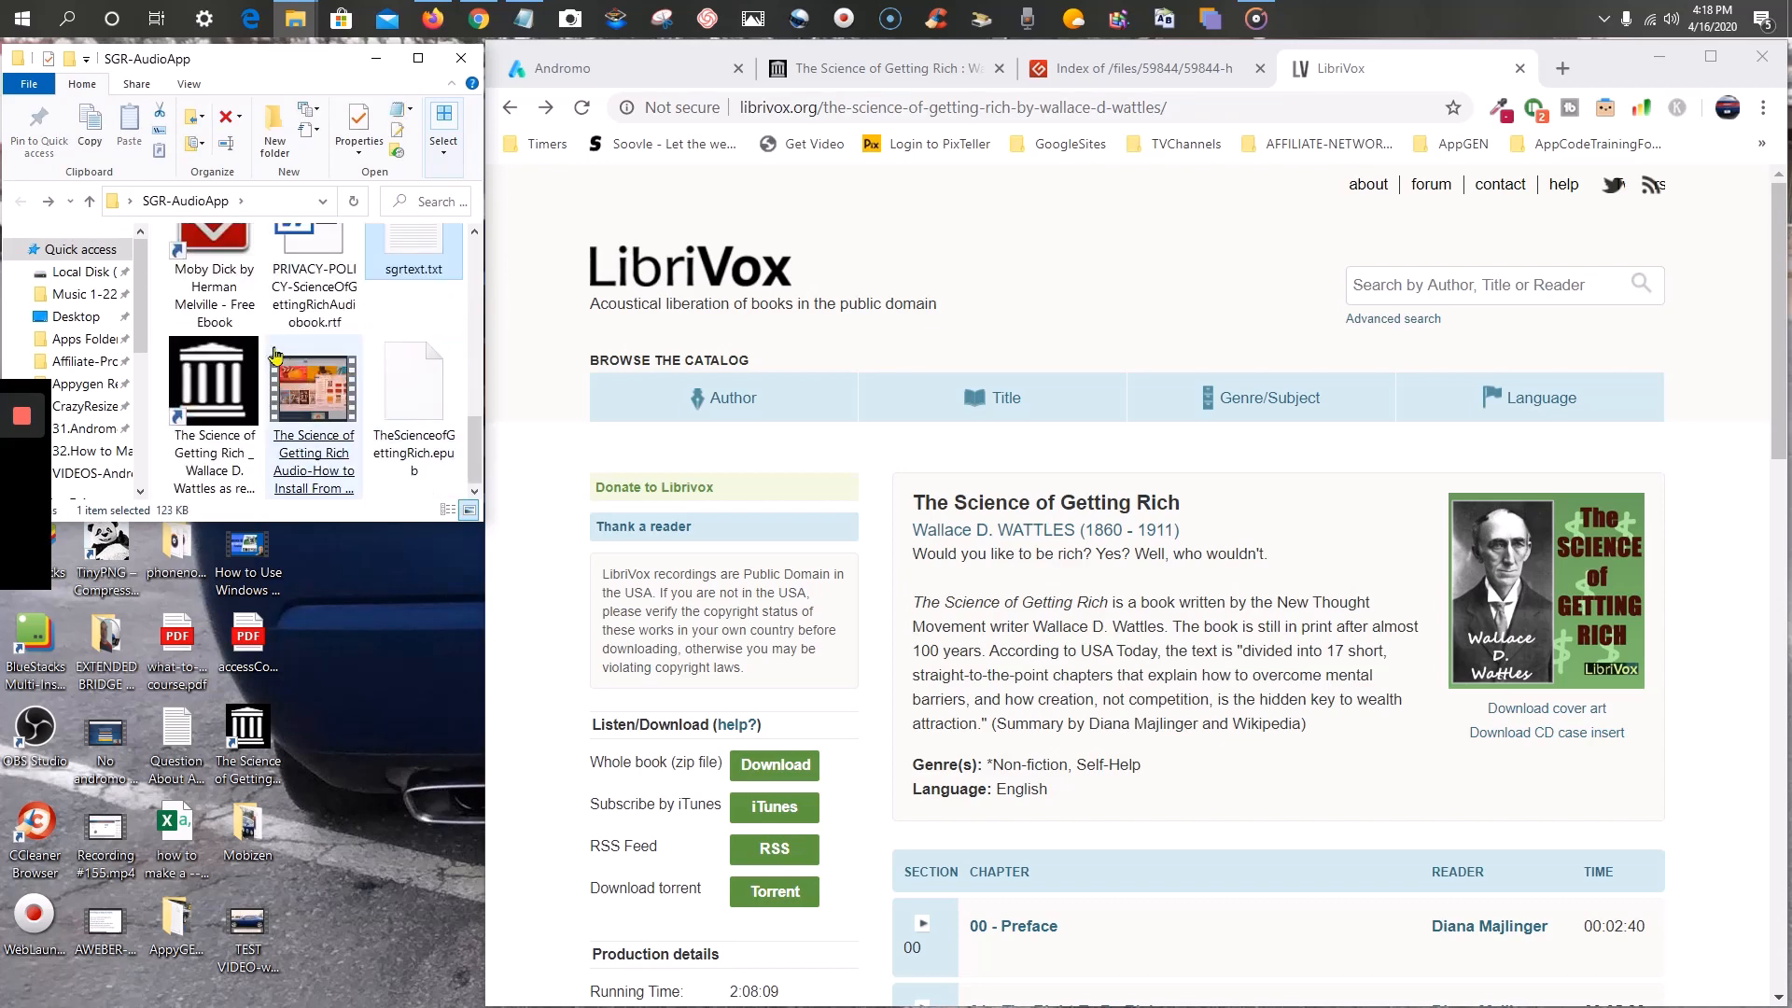
{"action": "left_click", "coordinate": [233, 264]}
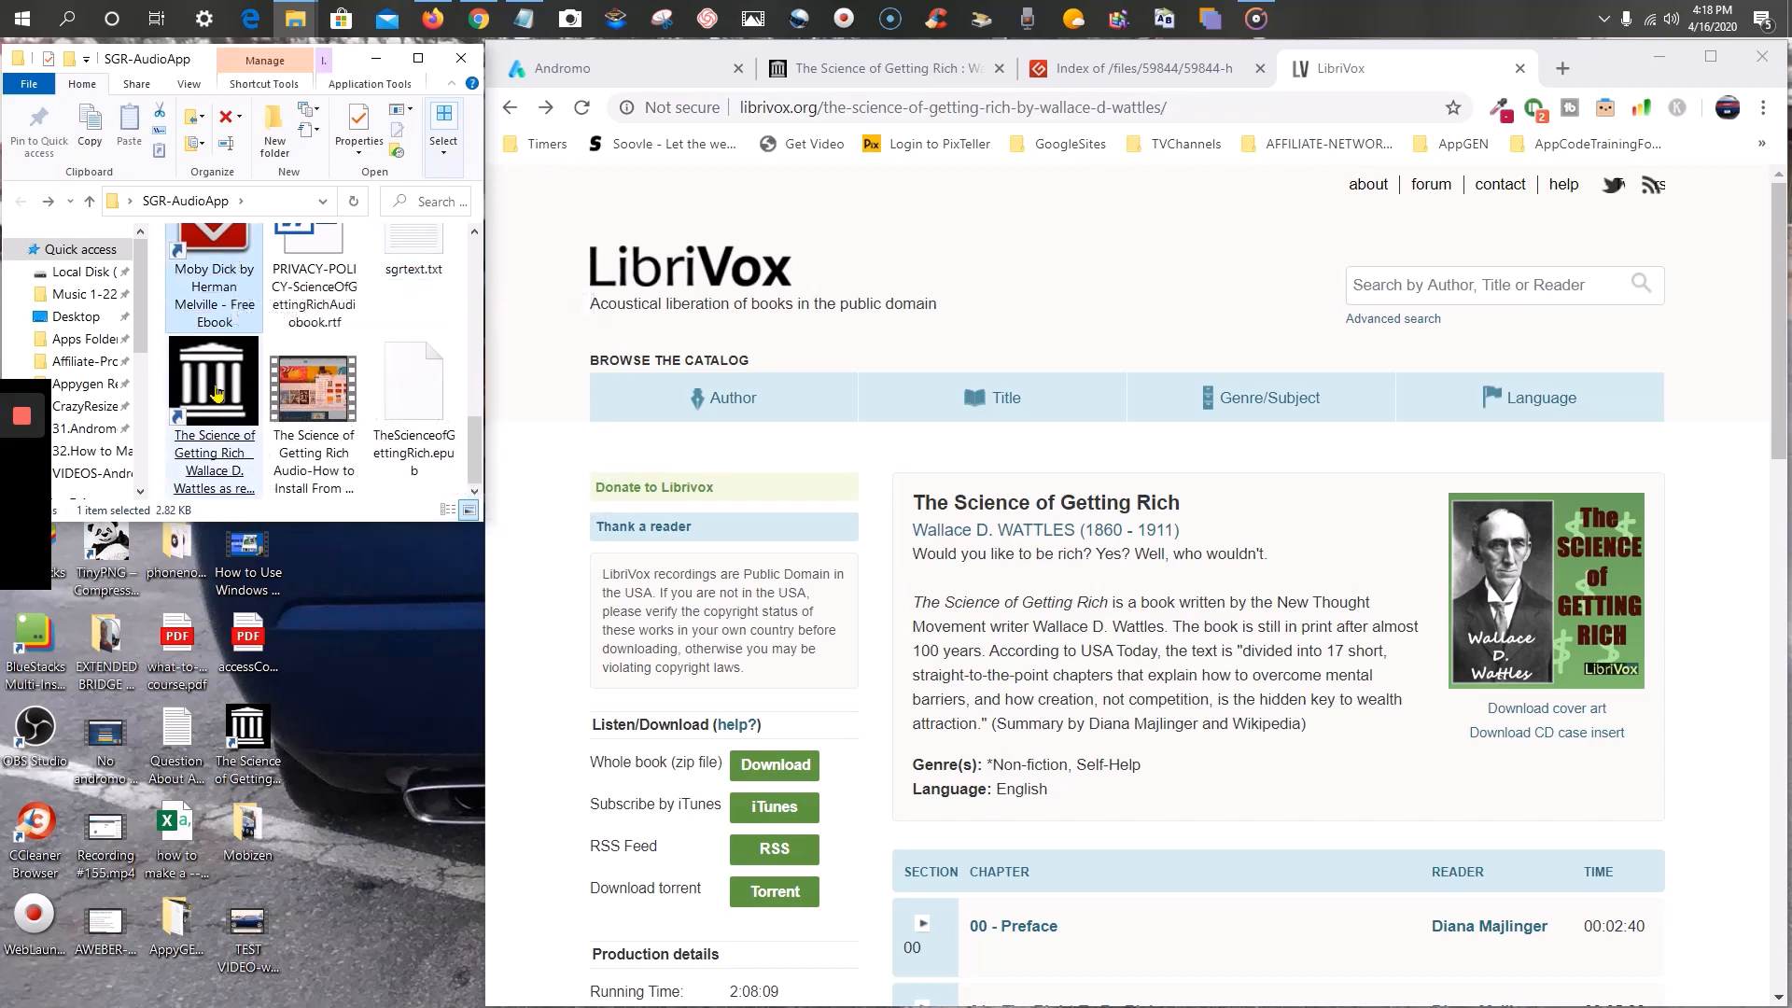
{"action": "scroll", "coordinate": [321, 419], "scroll_direction": "up", "scroll_amount": 2}
{"action": "left_click", "coordinate": [321, 419]}
{"action": "scroll", "coordinate": [321, 419], "scroll_direction": "up", "scroll_amount": 1}
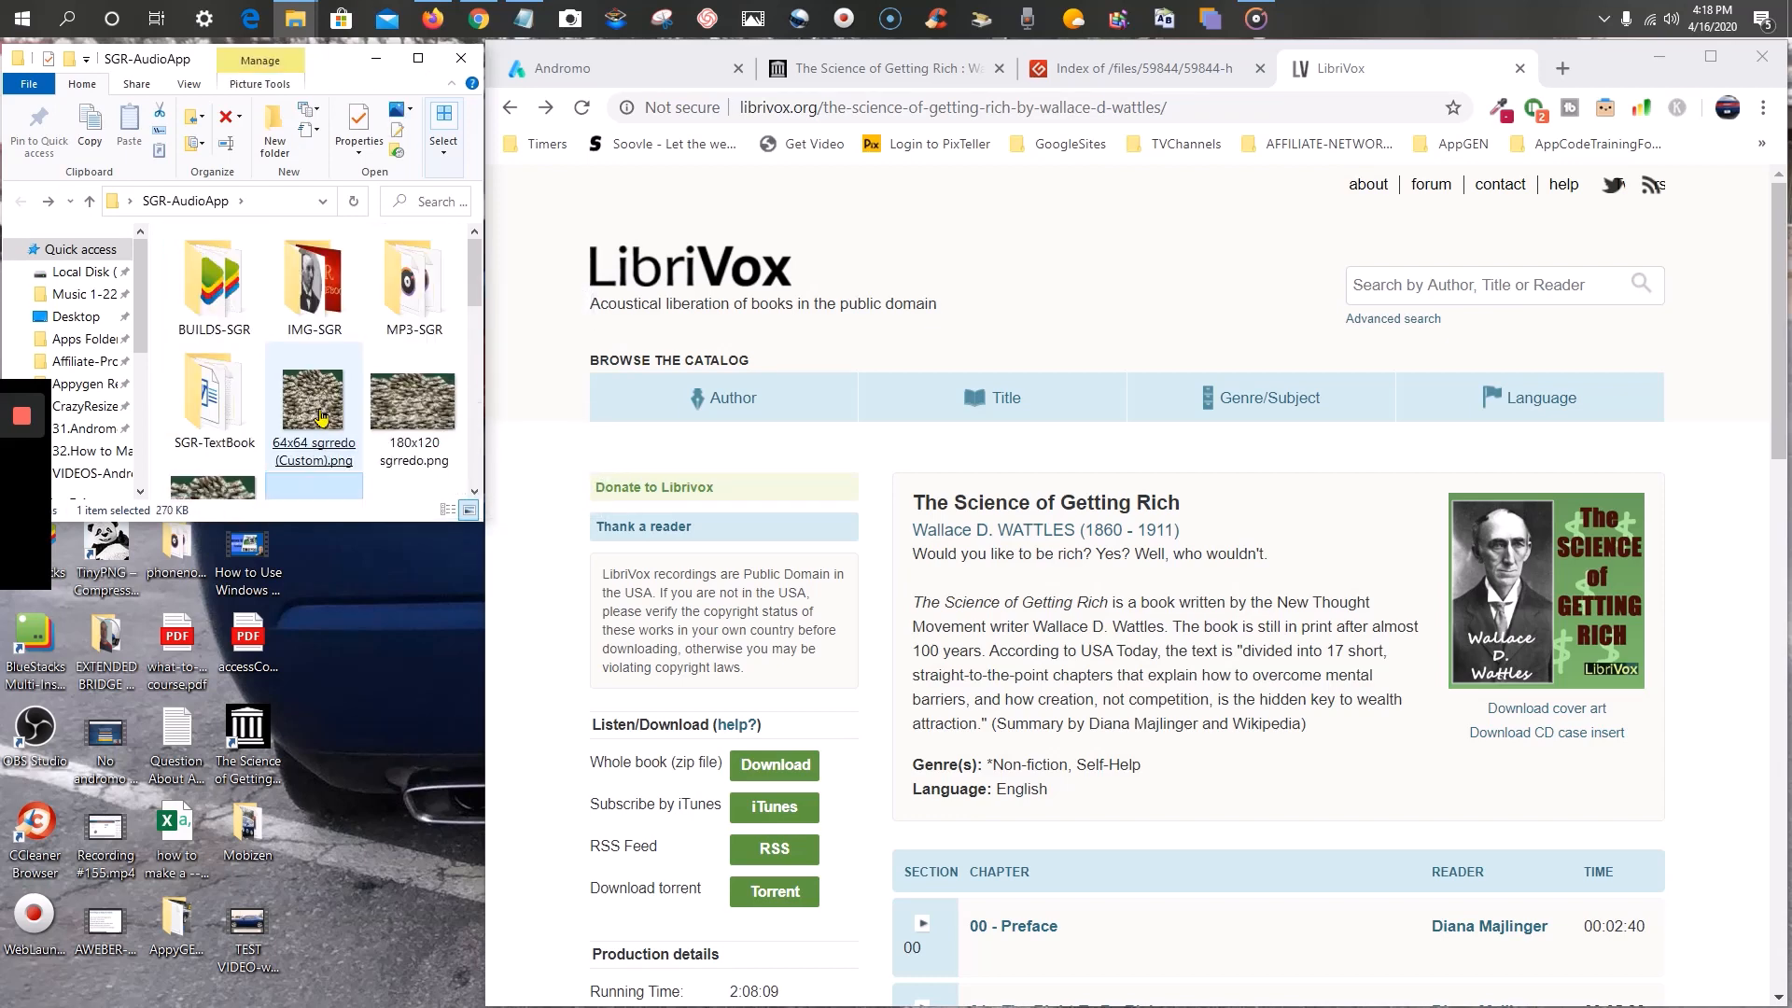
{"action": "left_click", "coordinate": [321, 419]}
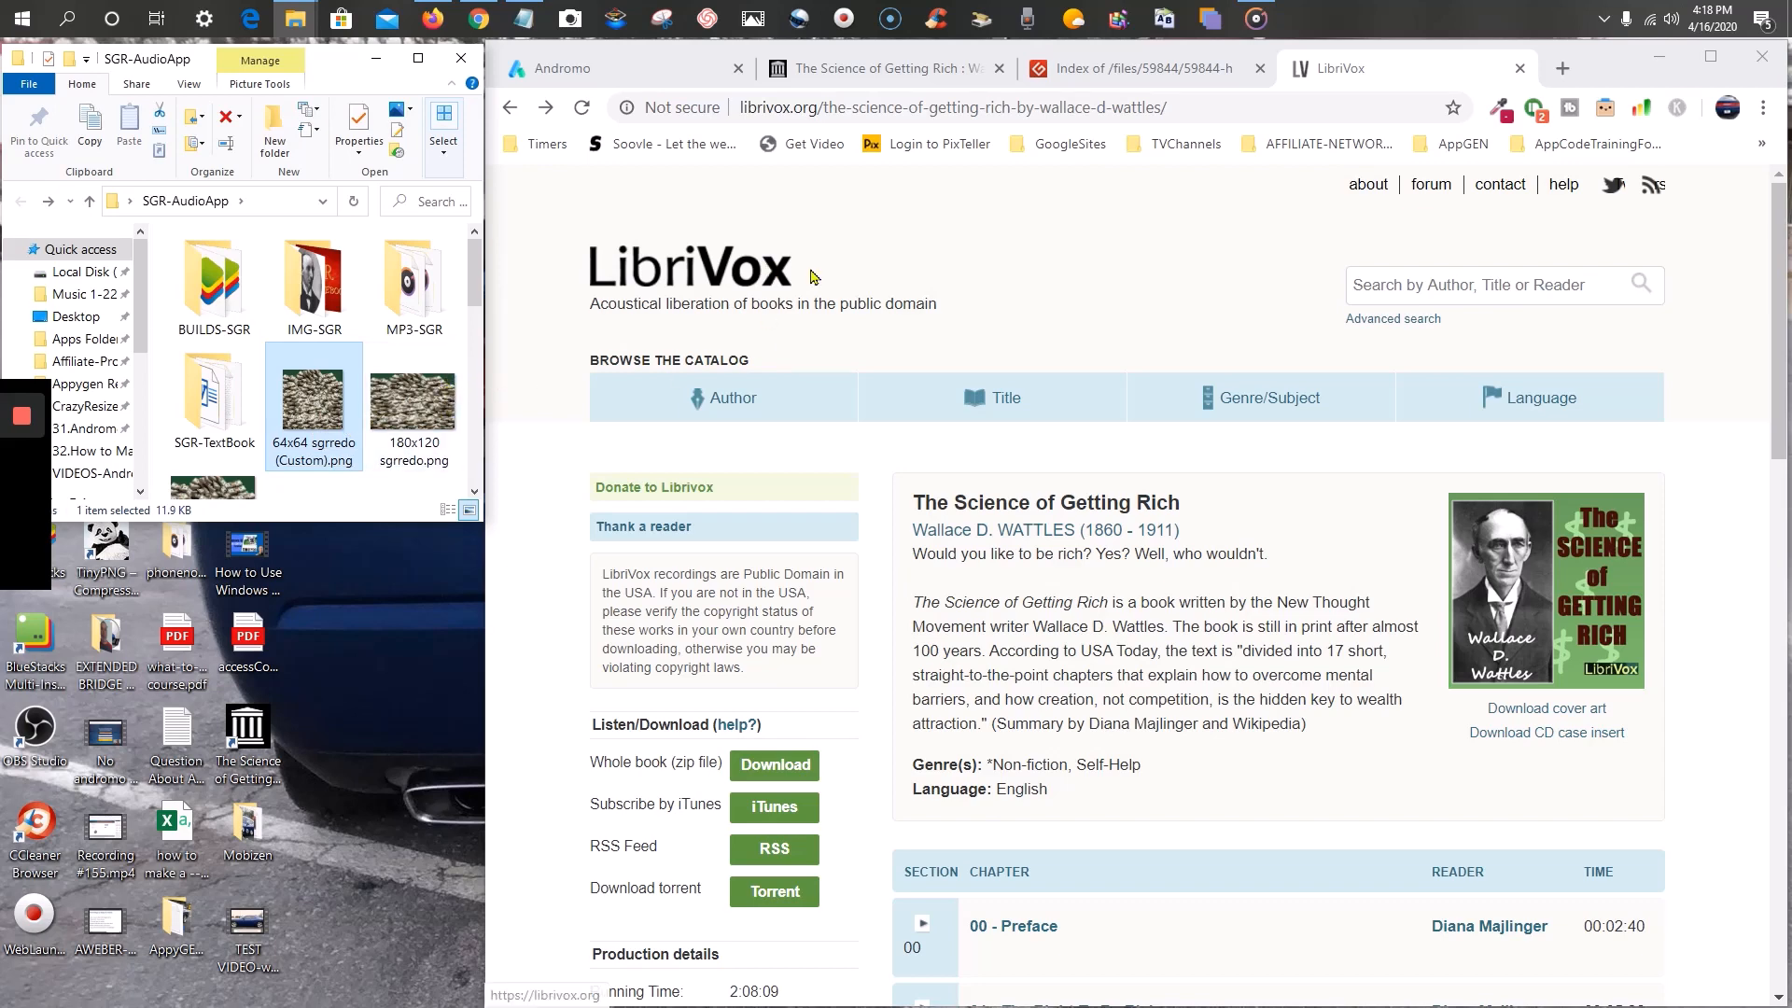
- Close the LibriVox, Gutenberg file index and Internet Archive tabs in Chrome, keeping only the Andromo projects page
{"action": "left_click", "coordinate": [1087, 261]}
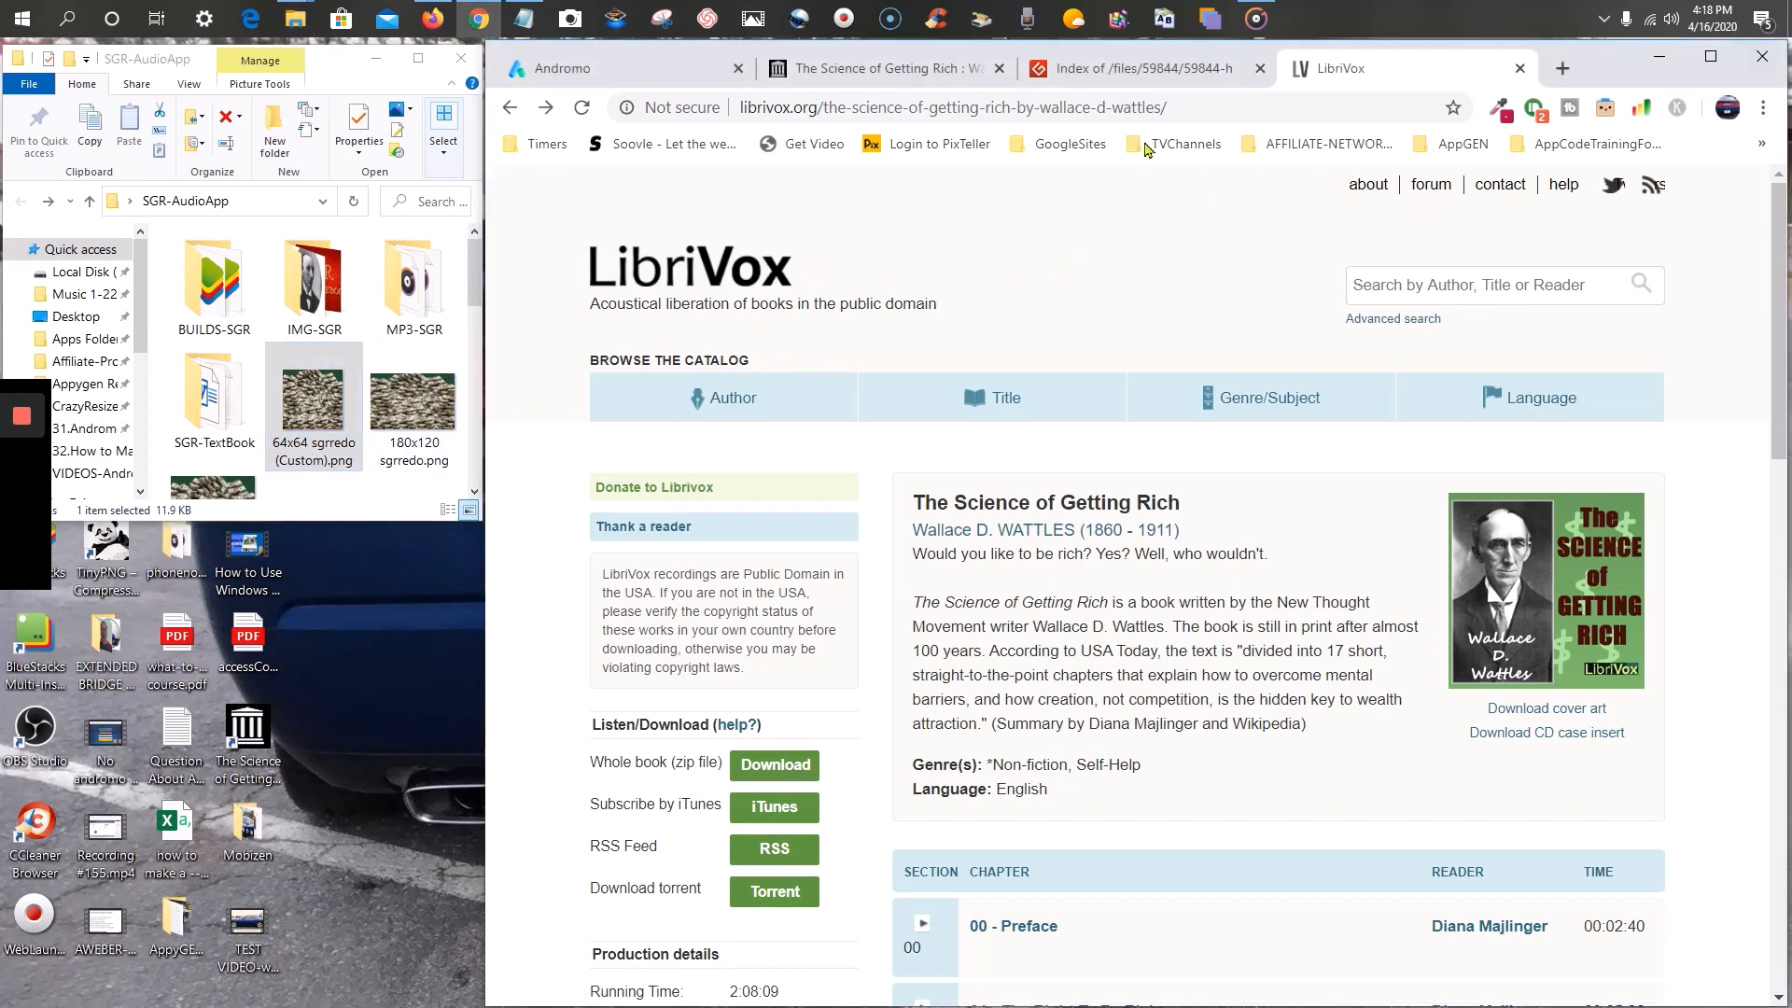
{"action": "left_click", "coordinate": [1519, 70]}
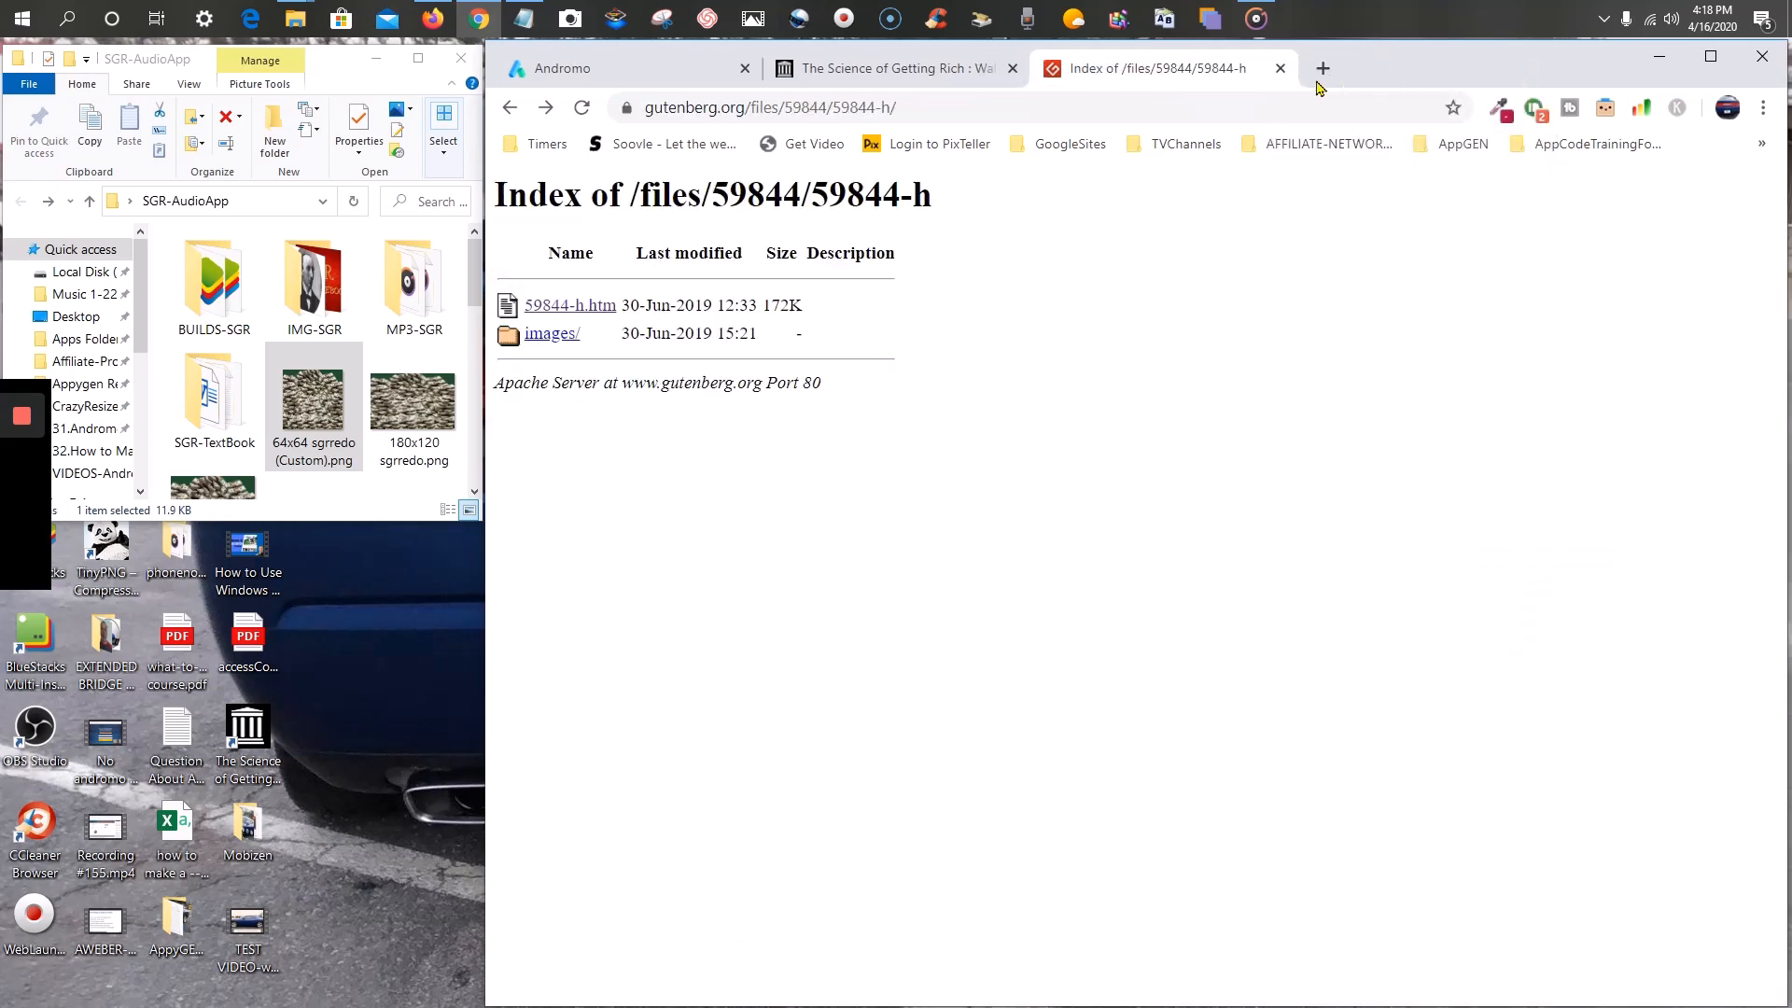
{"action": "left_click", "coordinate": [1282, 70]}
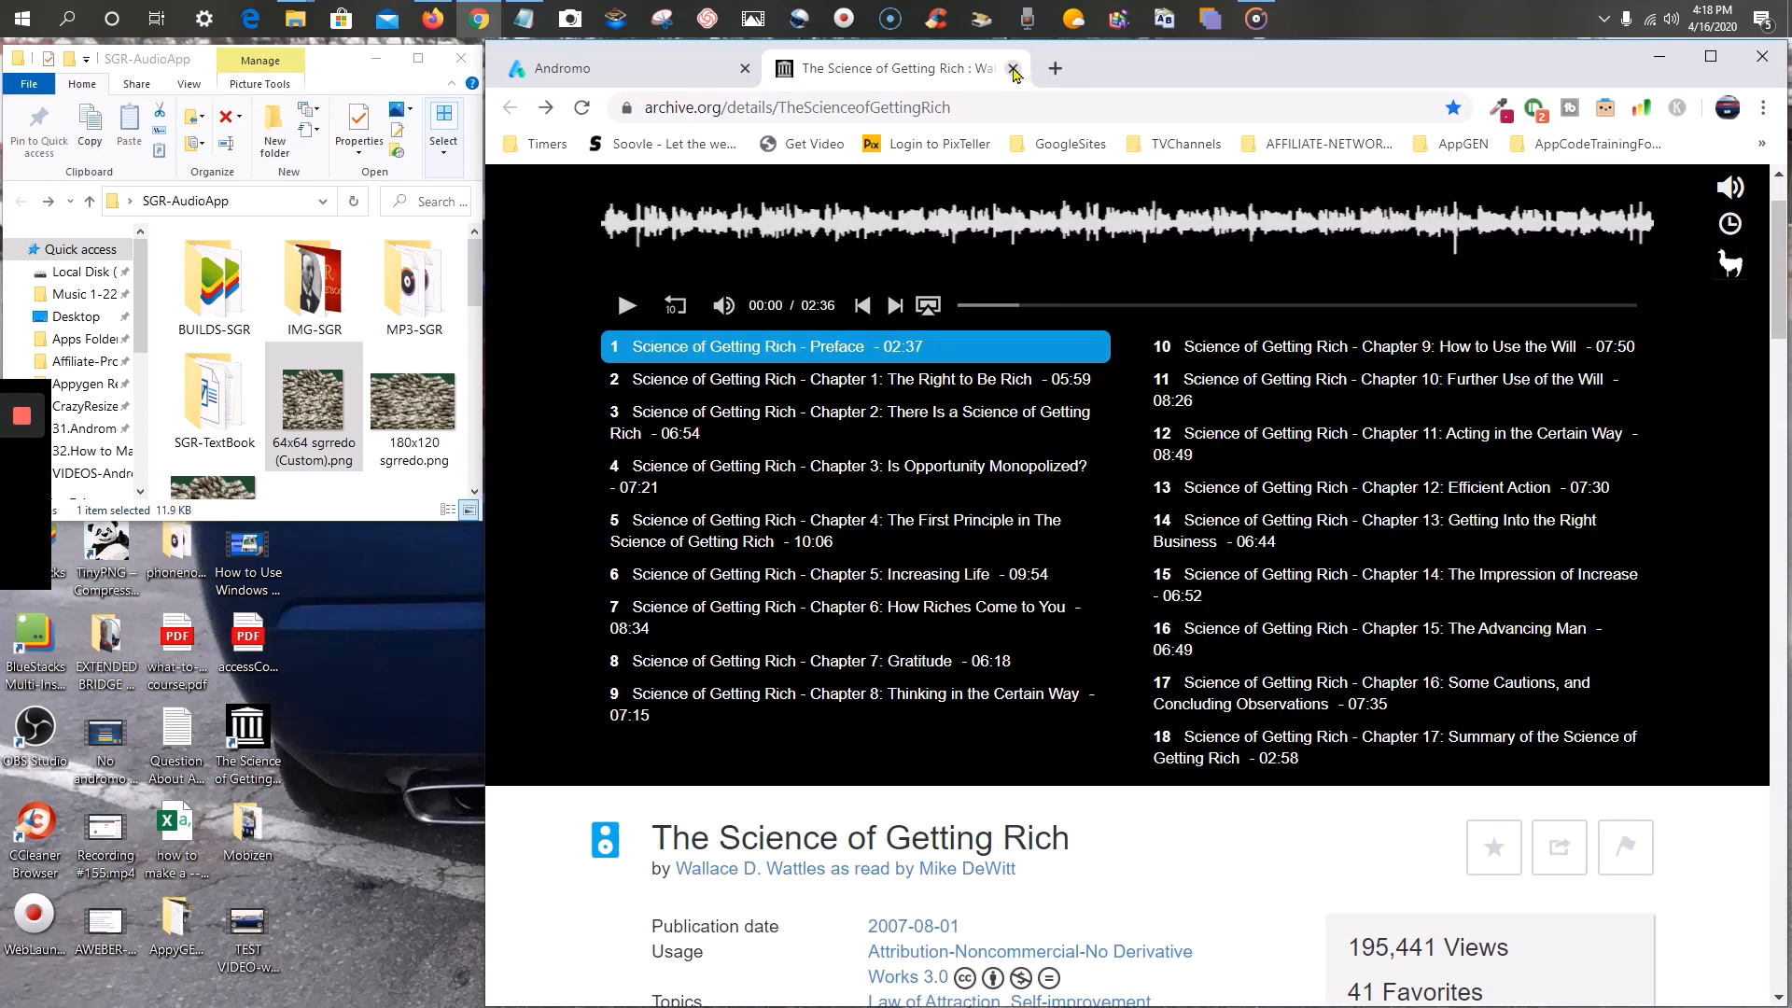
{"action": "left_click", "coordinate": [1012, 70]}
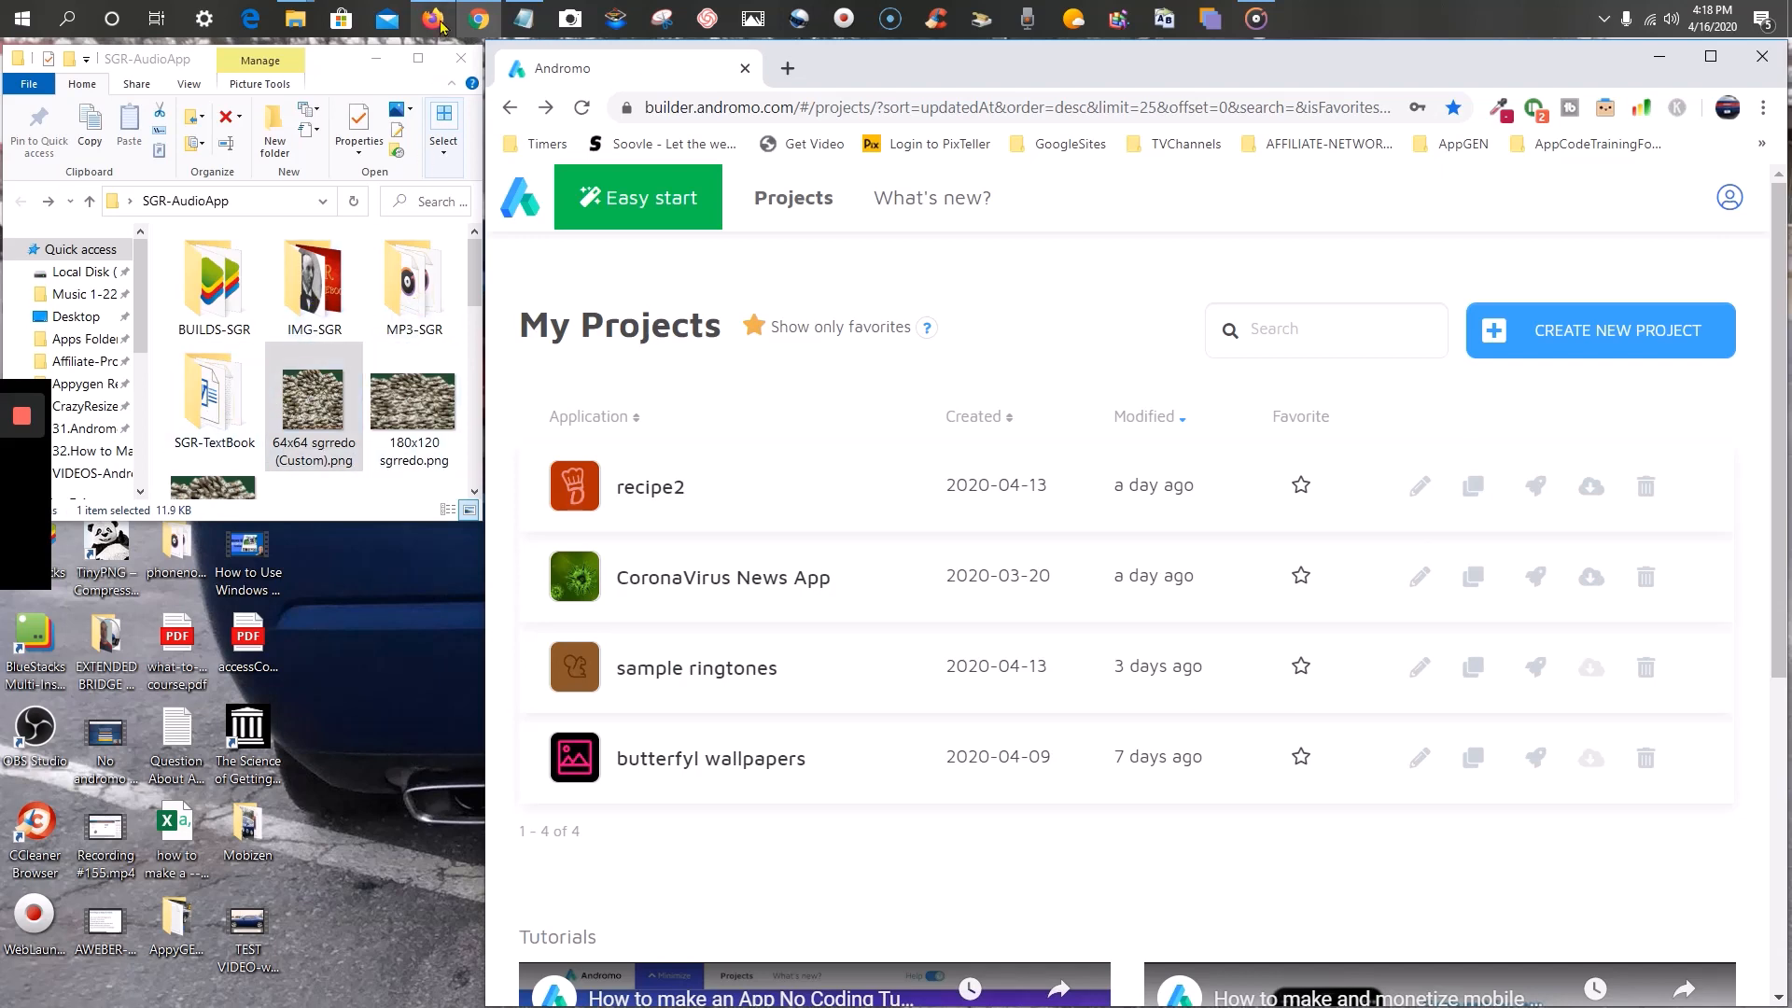
- Bring up the Firefox window with the other Andromo account and narrow the Chrome window so both project lists show side by side
{"action": "mouse_move", "coordinate": [439, 21]}
{"action": "left_click", "coordinate": [486, 149]}
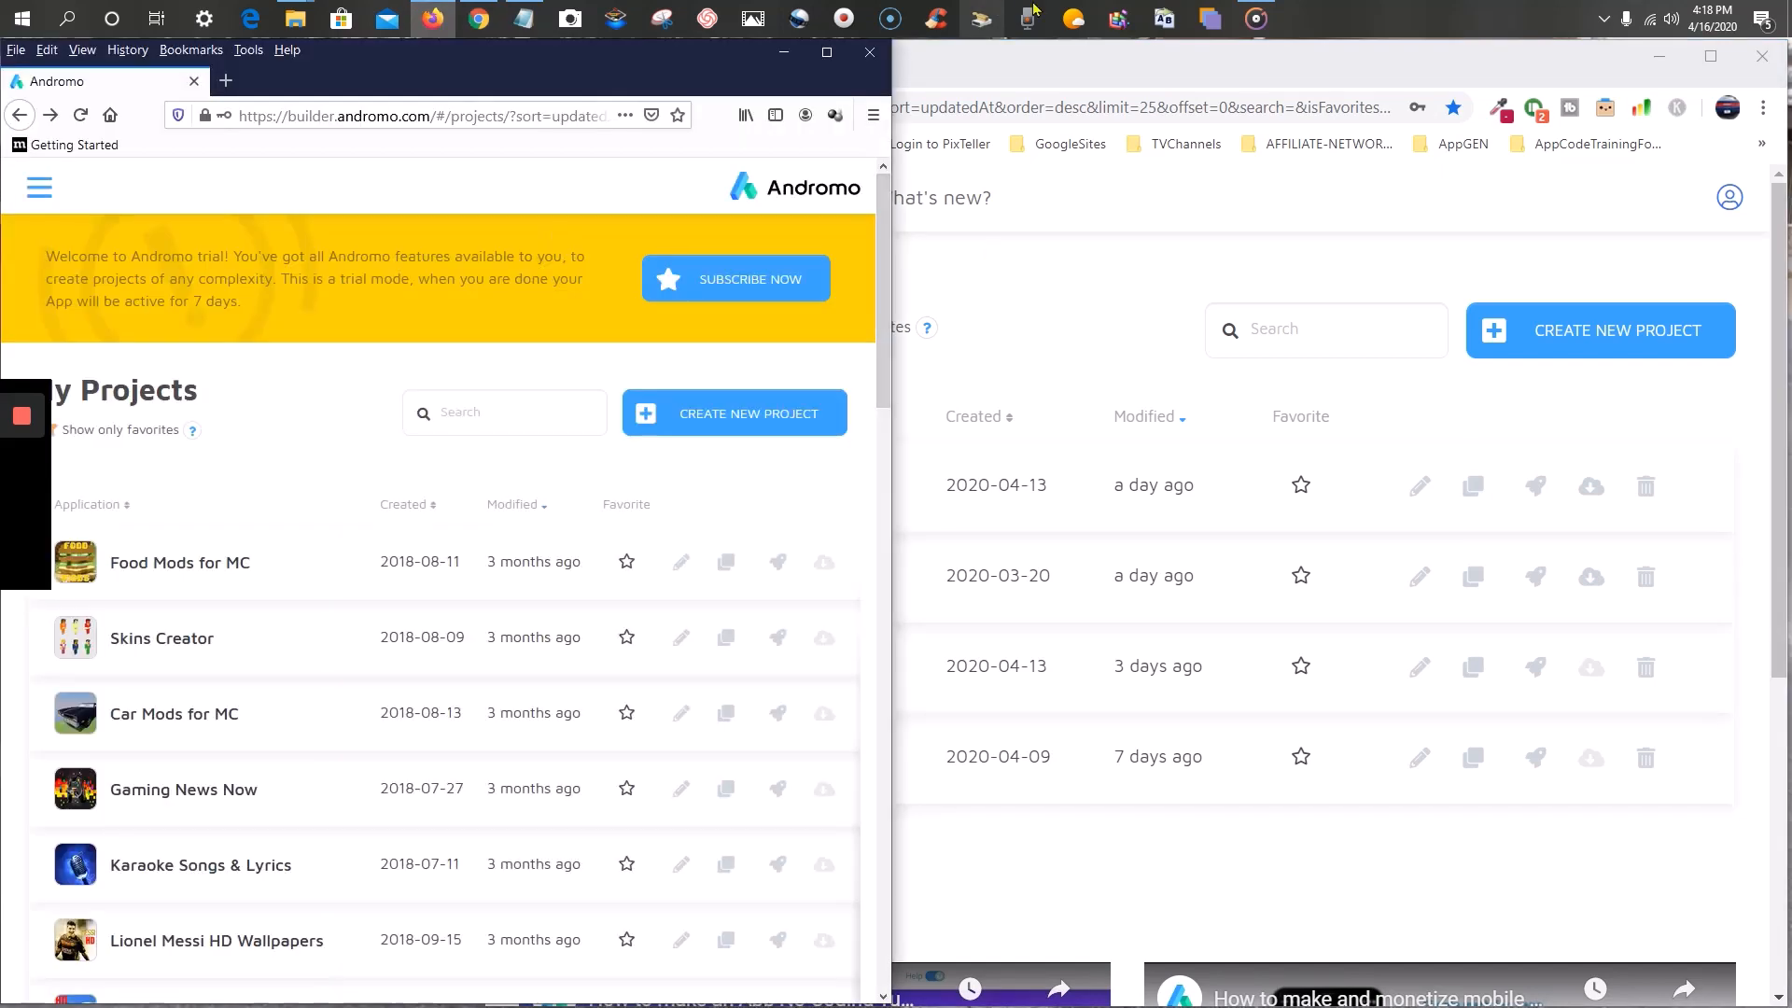
{"action": "left_click", "coordinate": [1090, 84]}
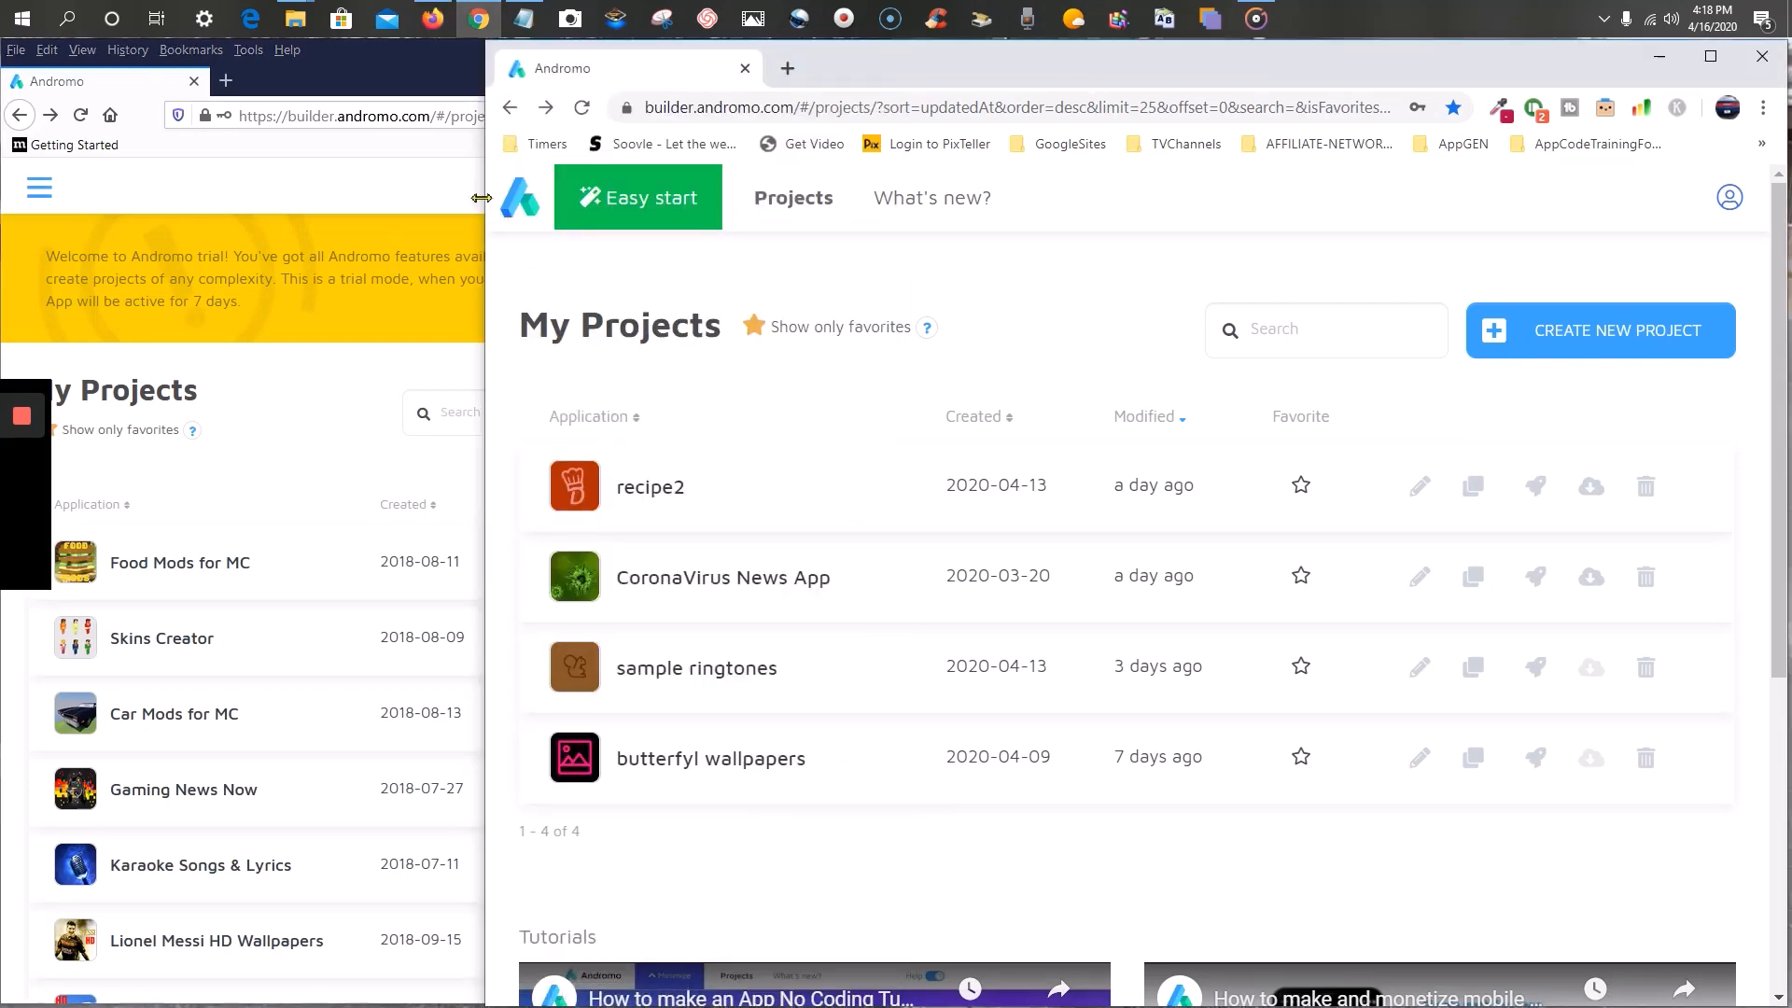
{"action": "left_click_drag", "start_coordinate": [480, 198], "coordinate": [698, 197]}
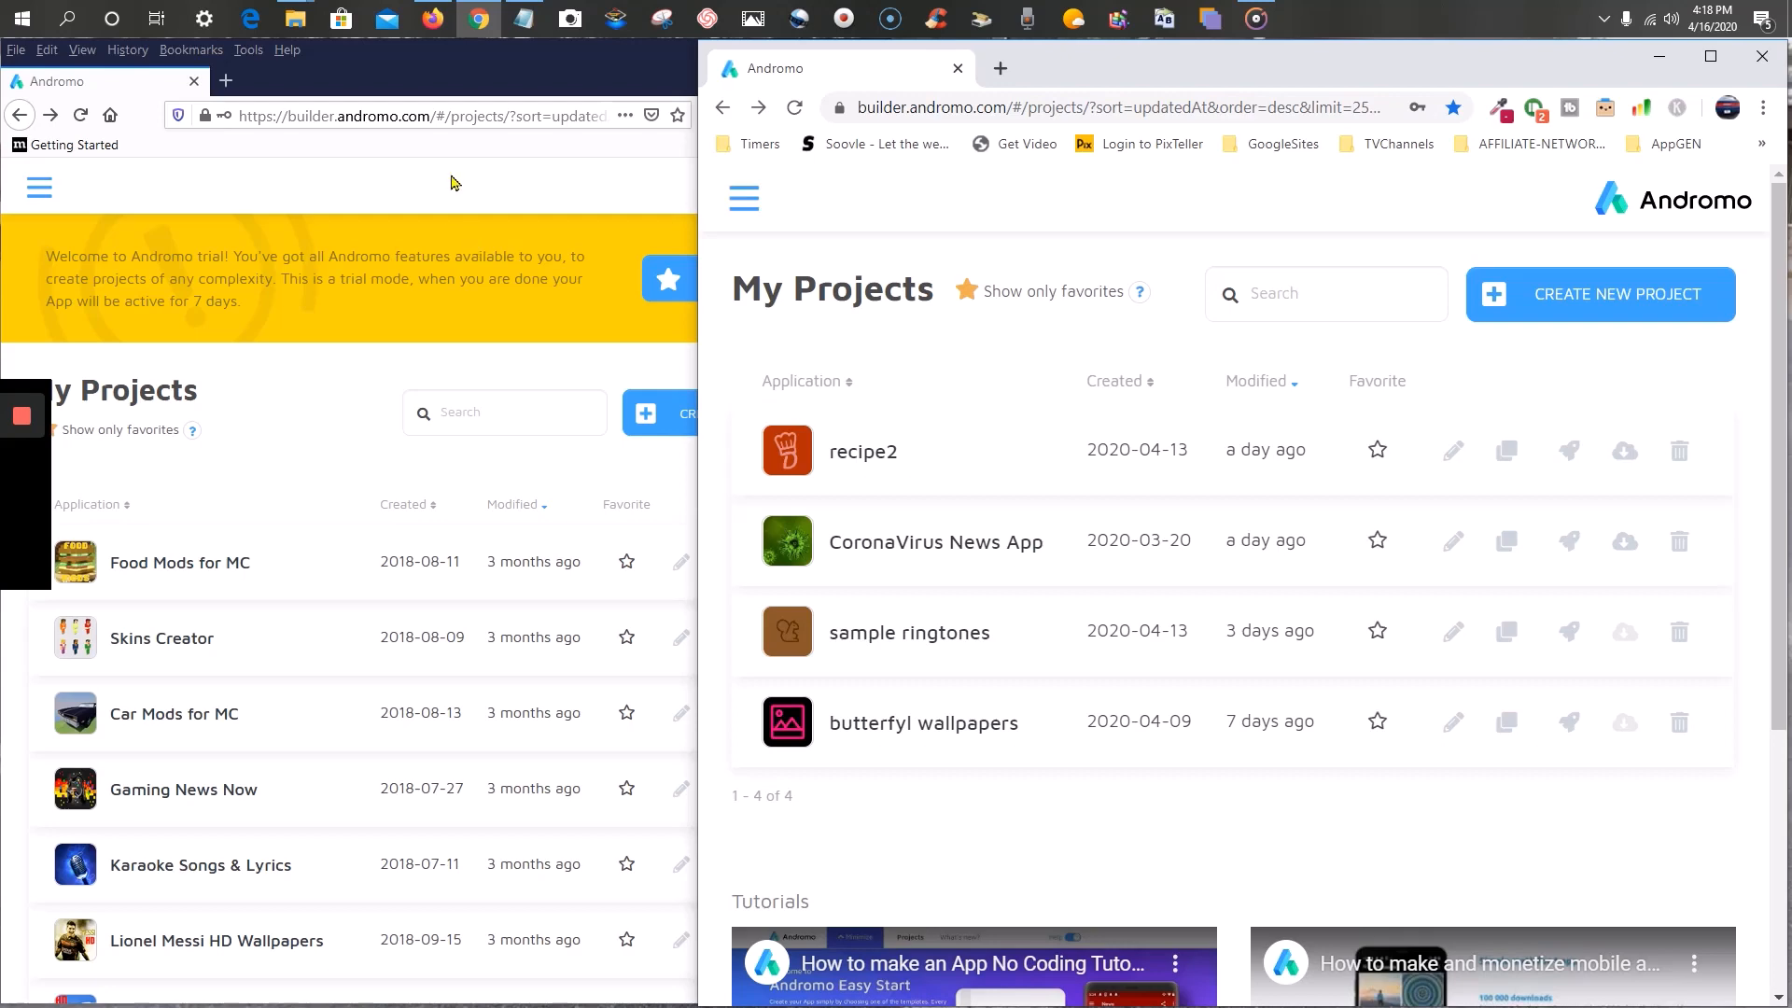
- Open the existing SGR | Audio & eBook project for editing in Firefox and view its activities
{"action": "scroll", "coordinate": [427, 512], "scroll_direction": "down", "scroll_amount": 7}
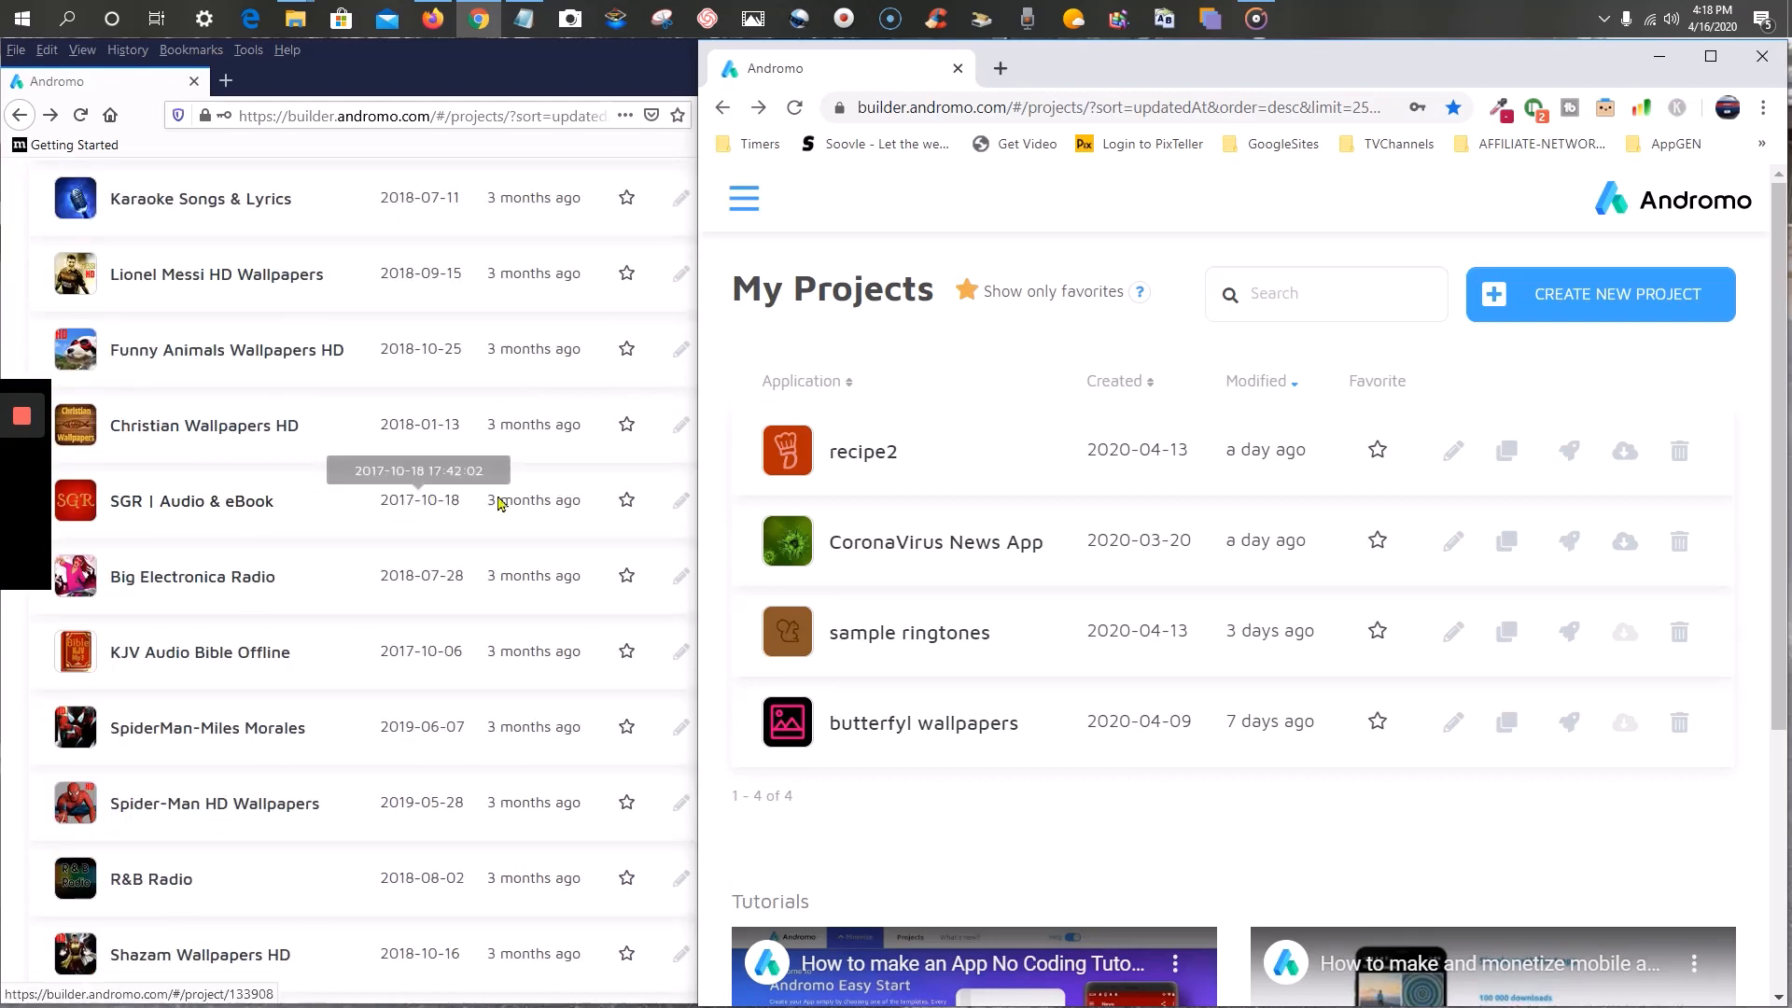
{"action": "left_click", "coordinate": [681, 500]}
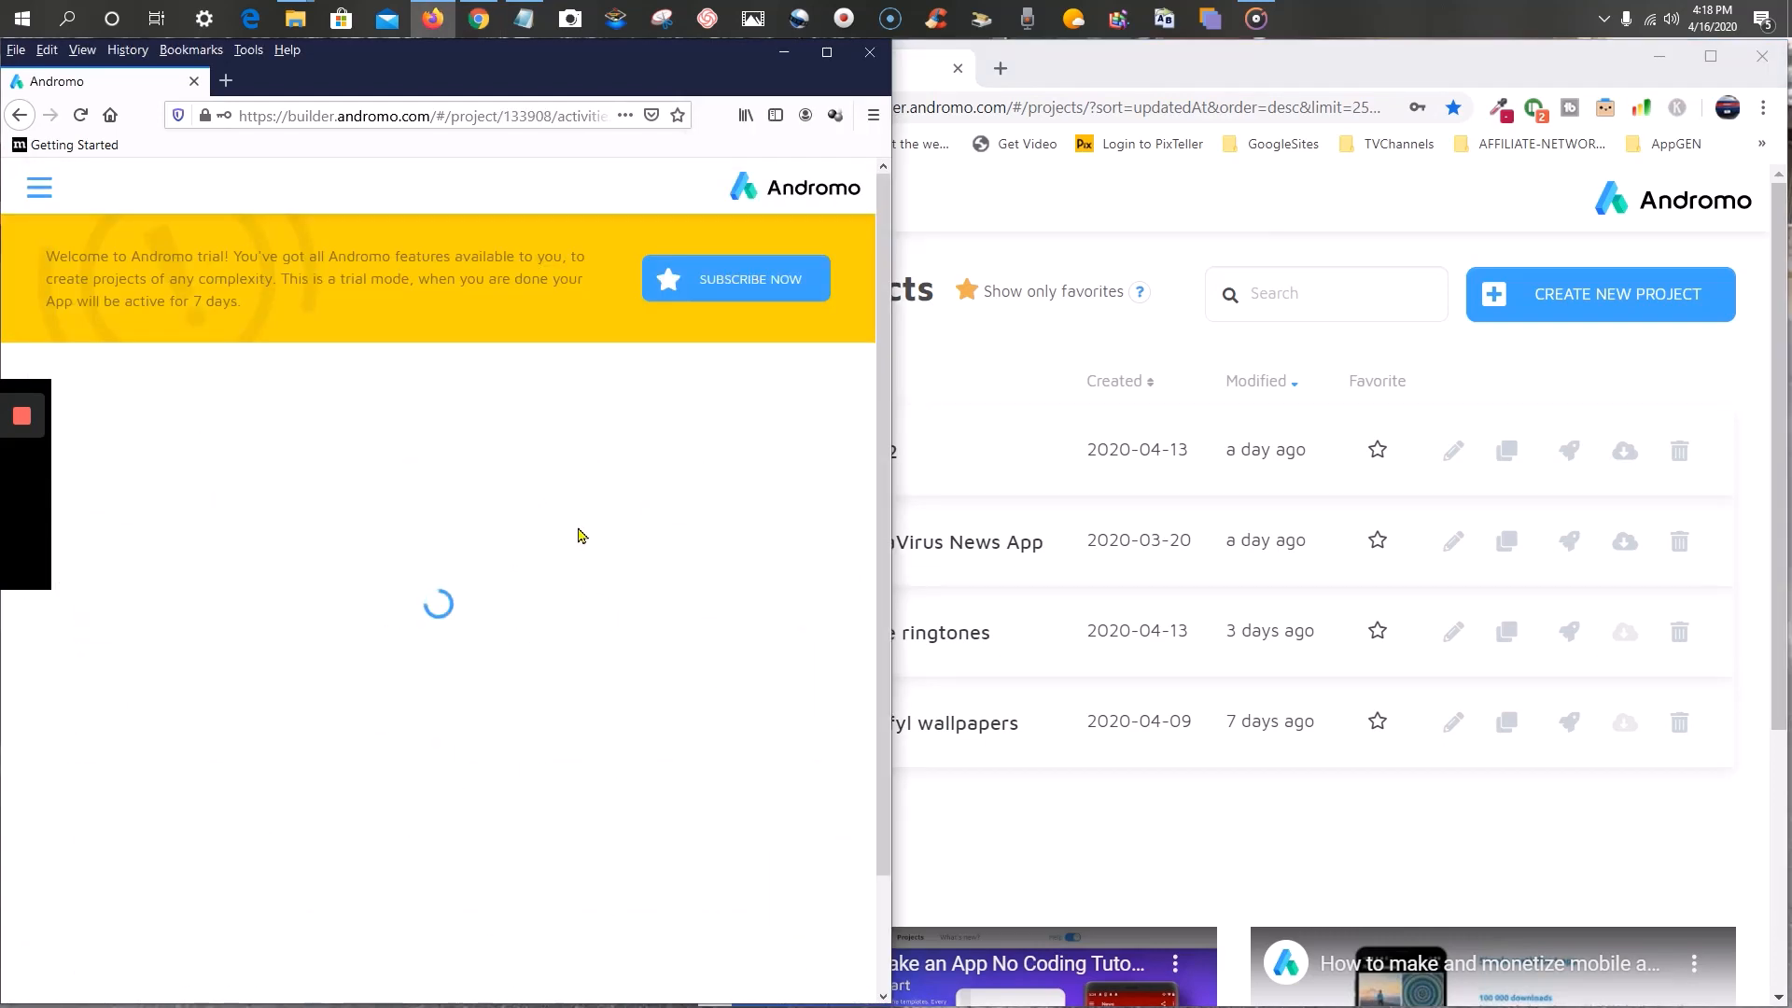
{"action": "scroll", "coordinate": [498, 551], "scroll_direction": "down", "scroll_amount": 3}
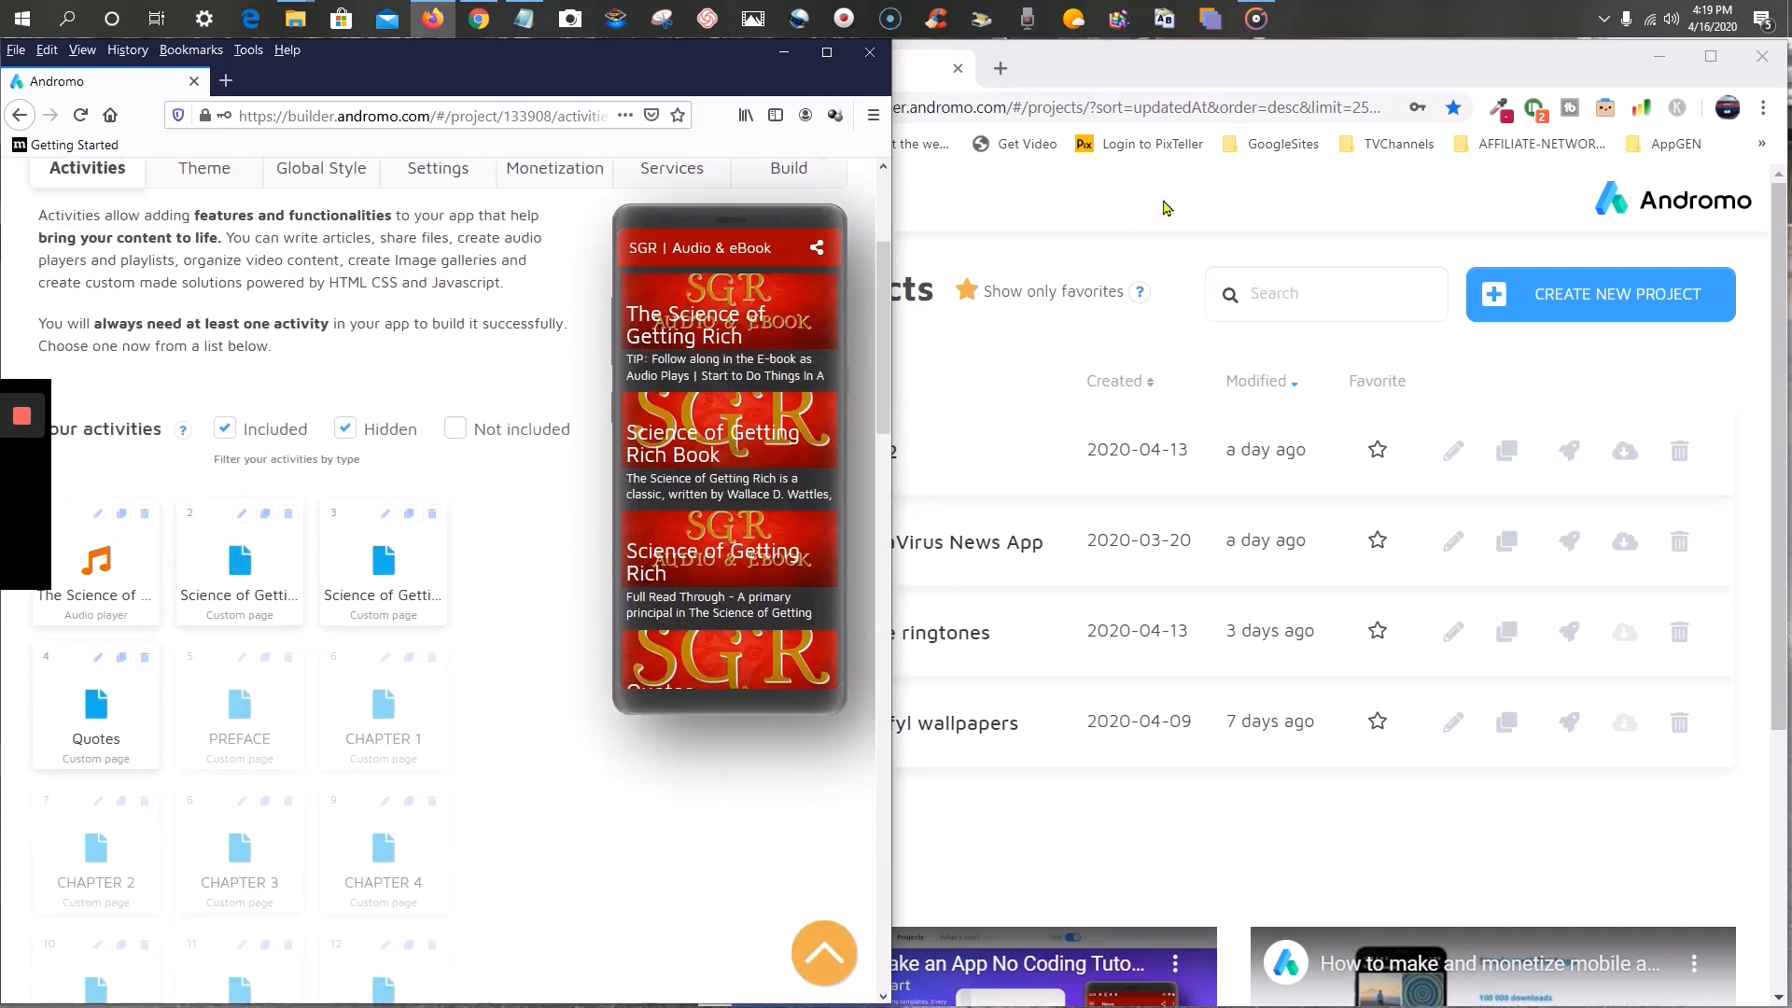
- Create a new Andromo project in Chrome named "Science Of Getting Rich Ebook & Audio" and look over its activities page
{"action": "left_click", "coordinate": [1157, 304]}
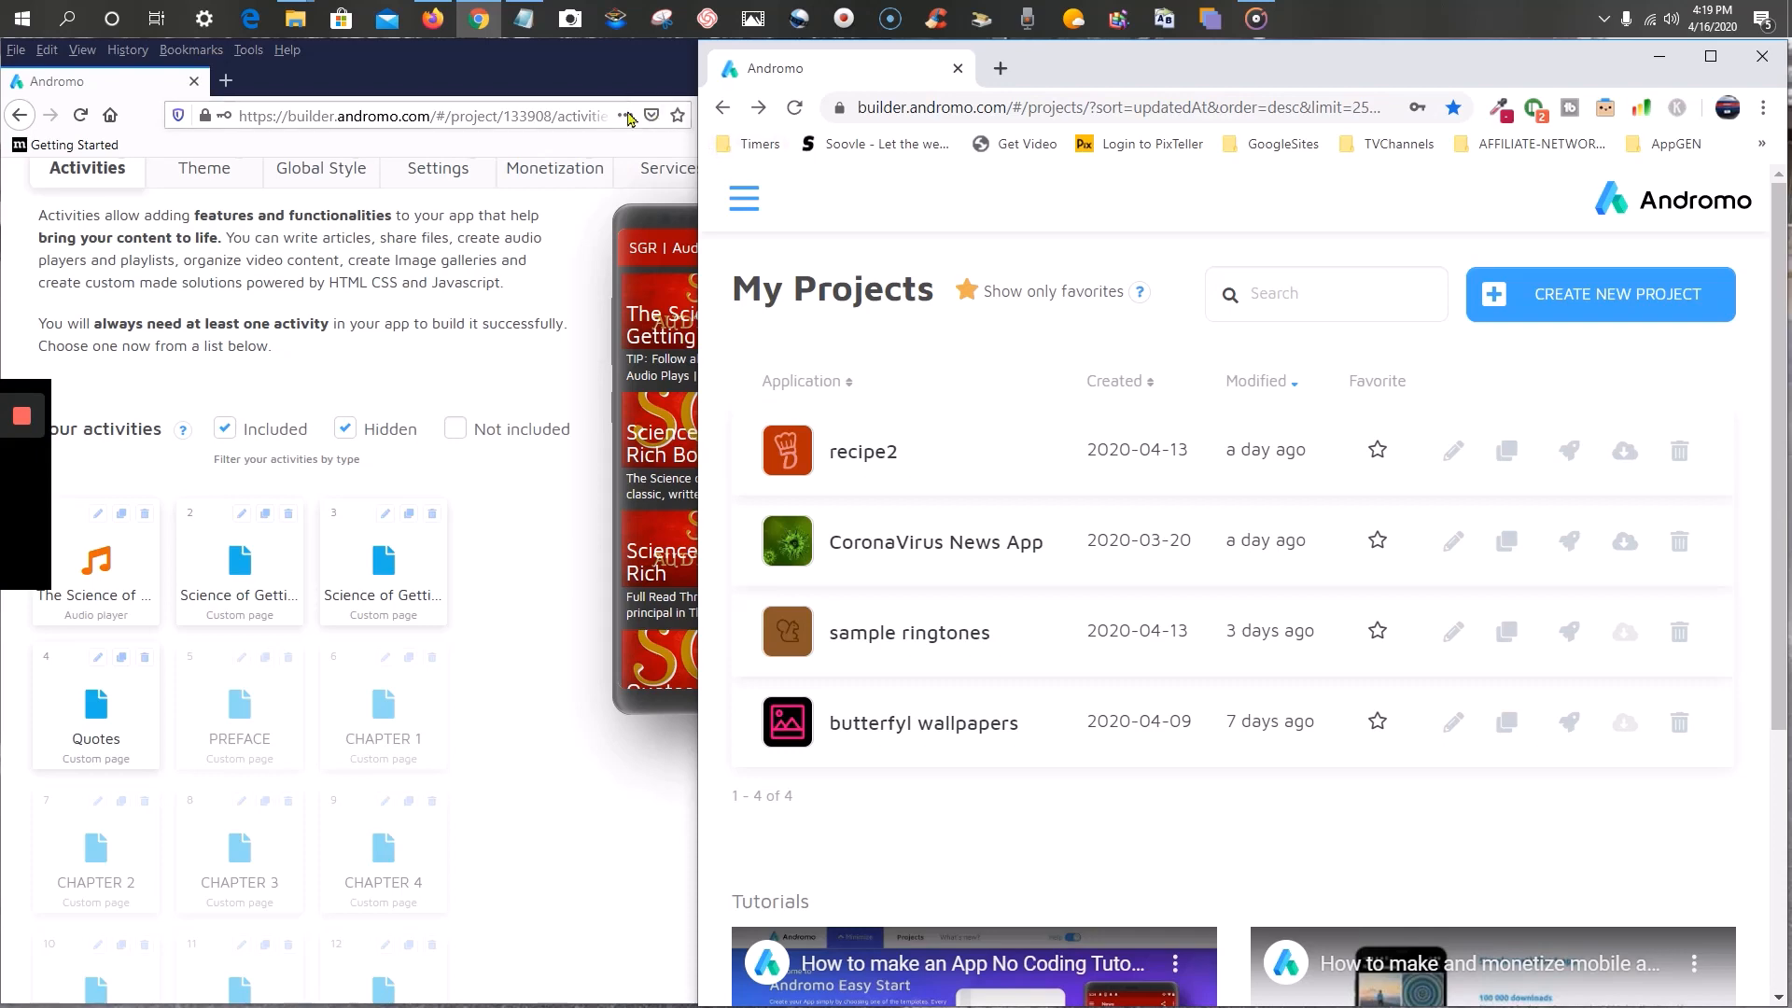
{"action": "left_click", "coordinate": [1612, 303]}
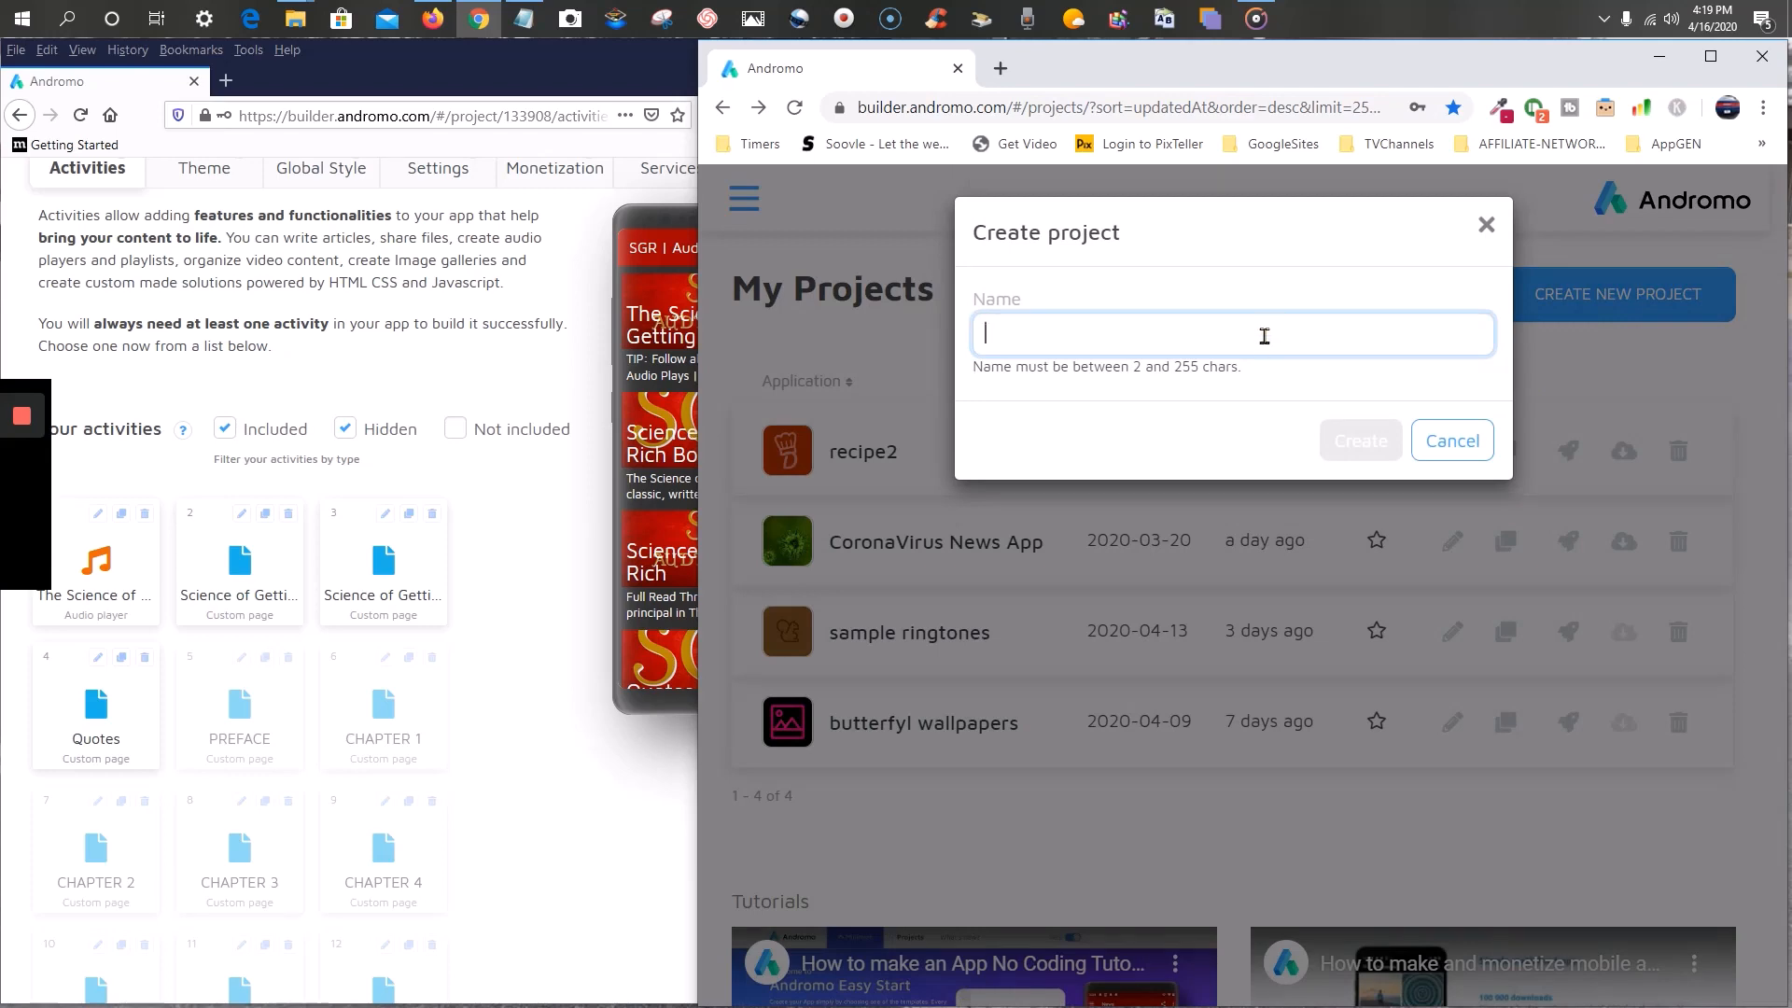
{"action": "type", "text": "Scien"}
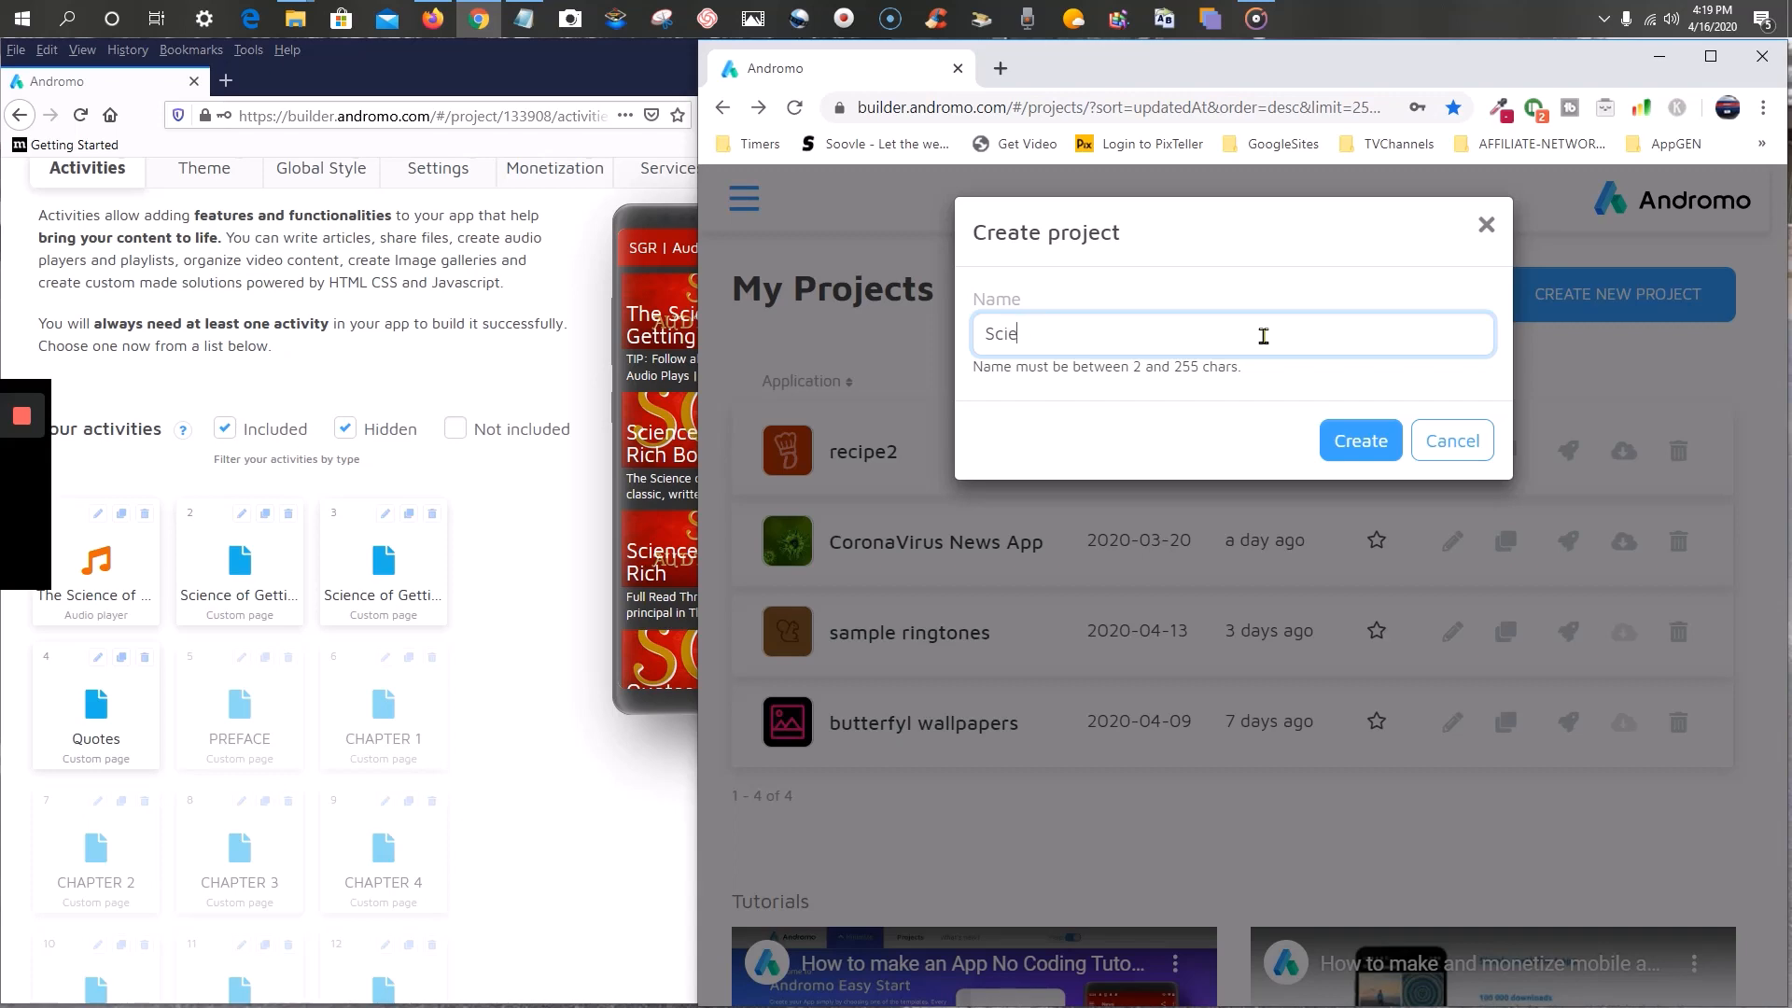
{"action": "key", "text": "BackSpace"}
{"action": "key", "text": "BackSpace"}
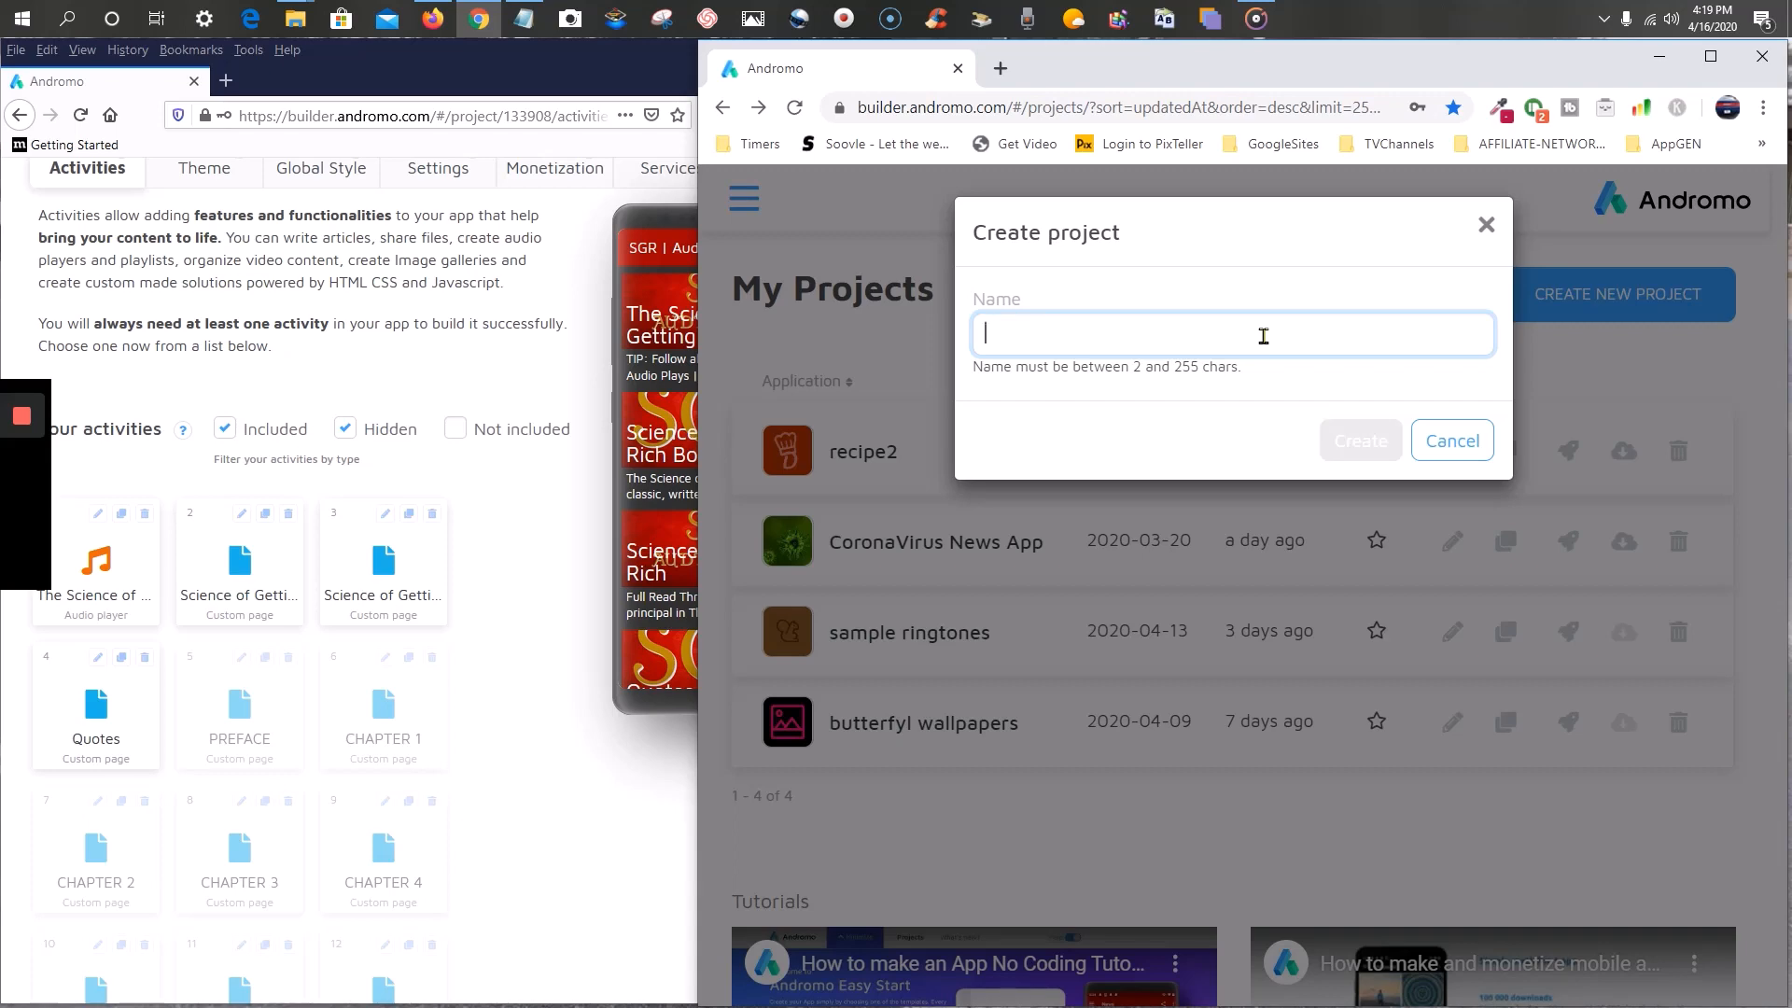
{"action": "type", "text": "Science O"}
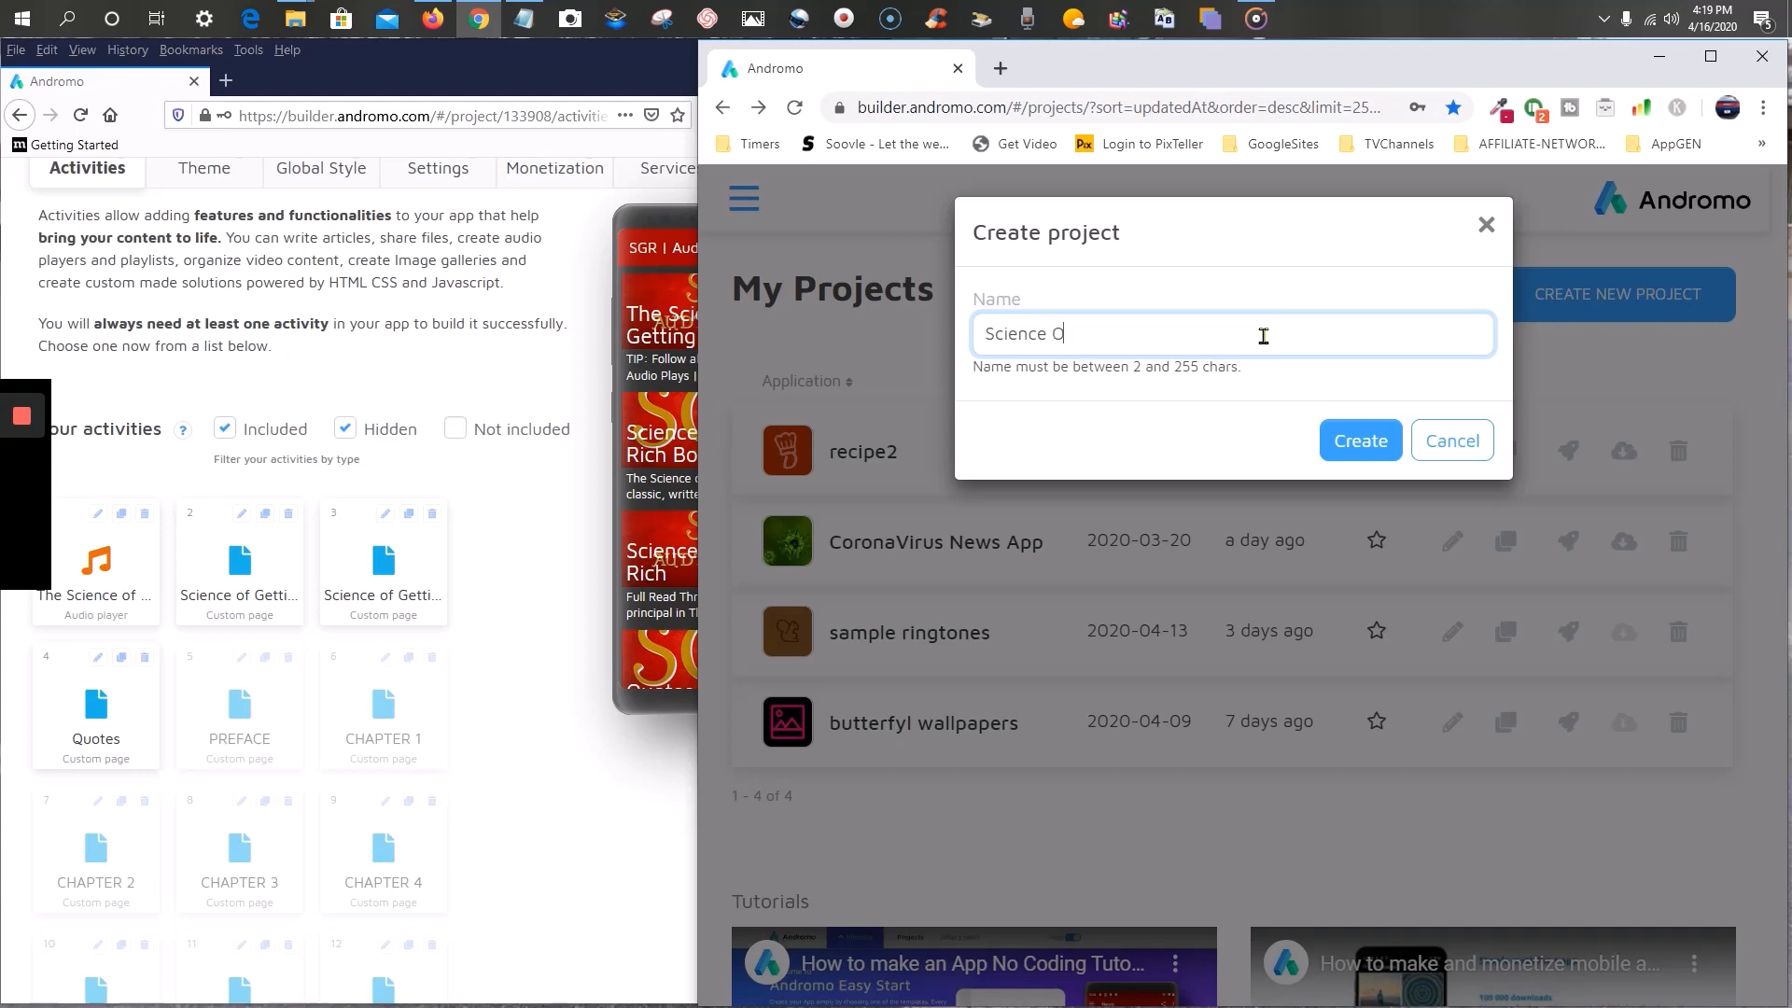
{"action": "type", "text": "f Getting Rich Ebook & Audio"}
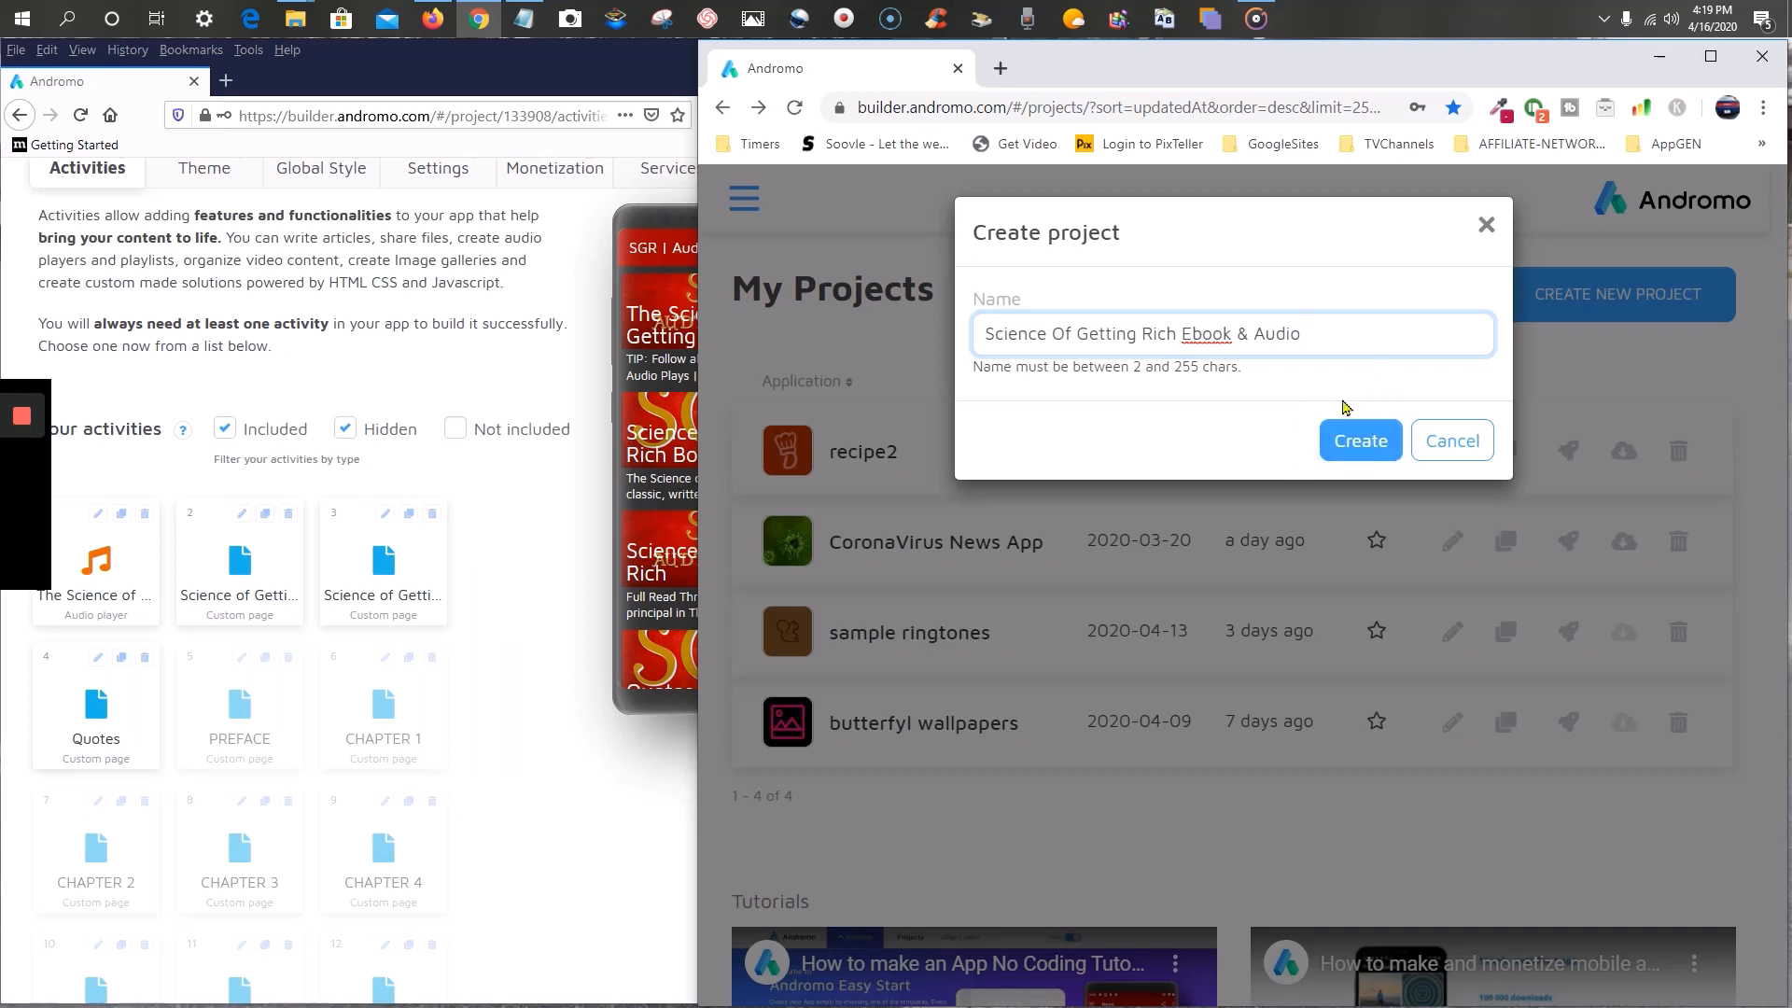
{"action": "left_click", "coordinate": [1368, 446]}
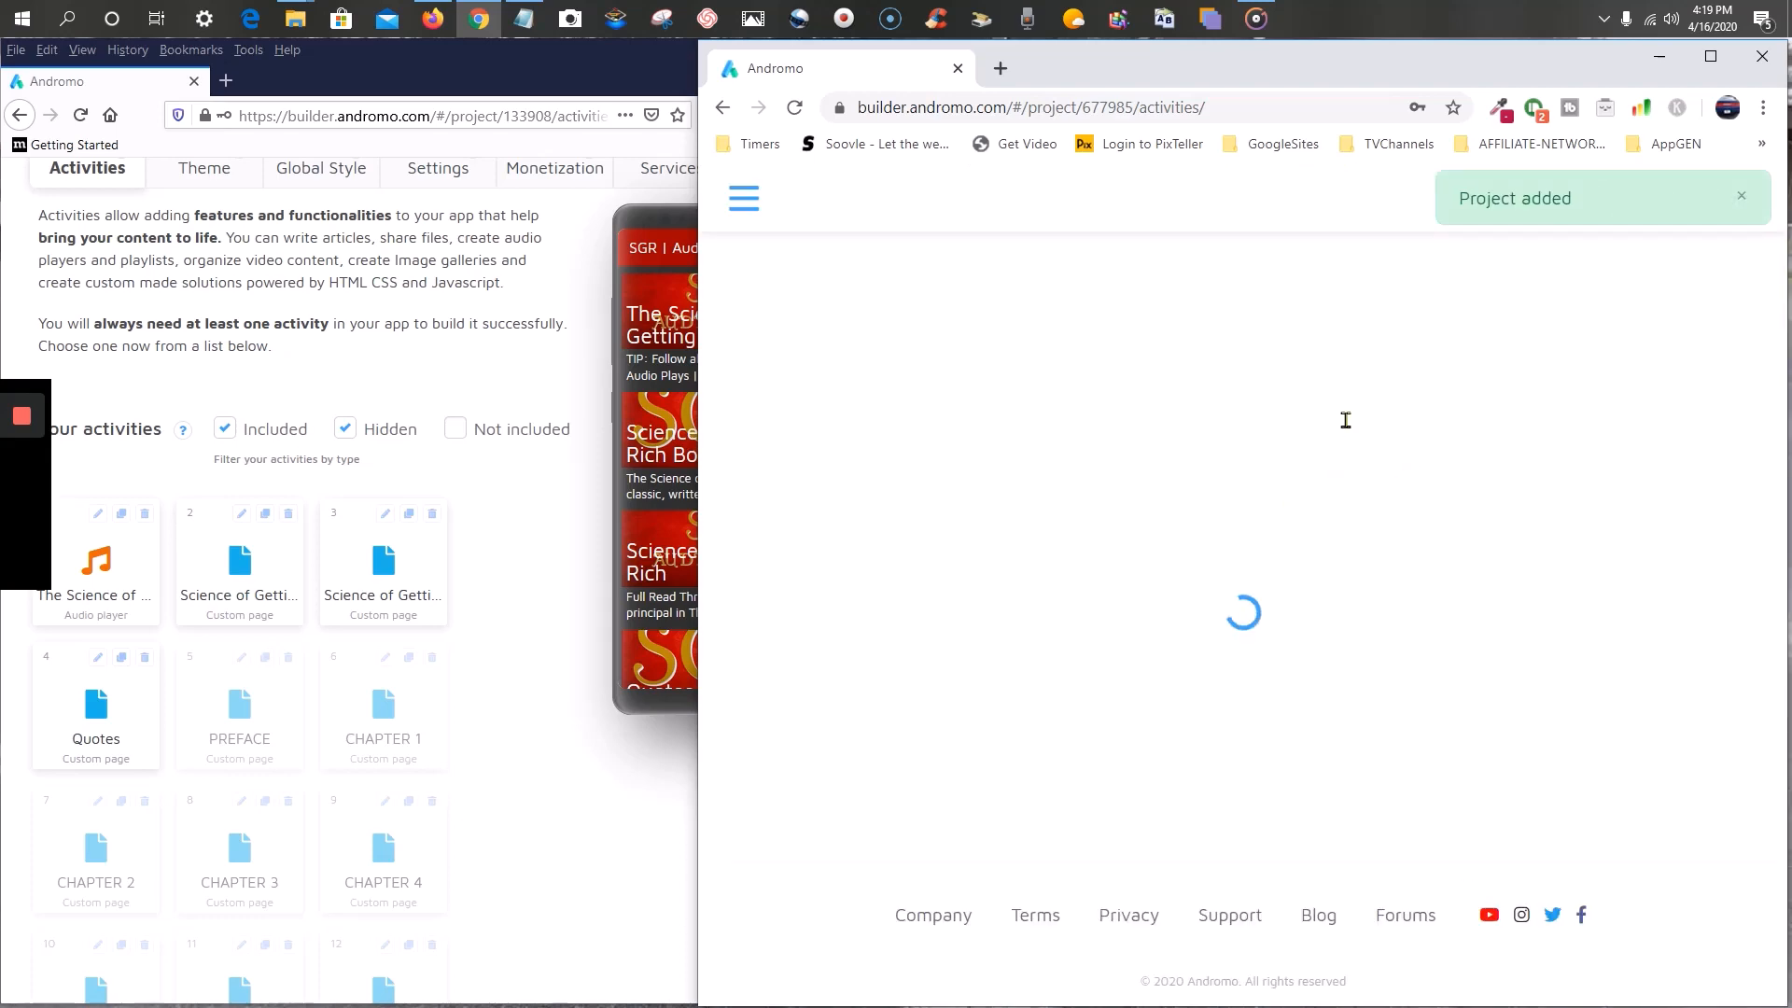
{"action": "scroll", "coordinate": [1209, 440], "scroll_direction": "down", "scroll_amount": 2}
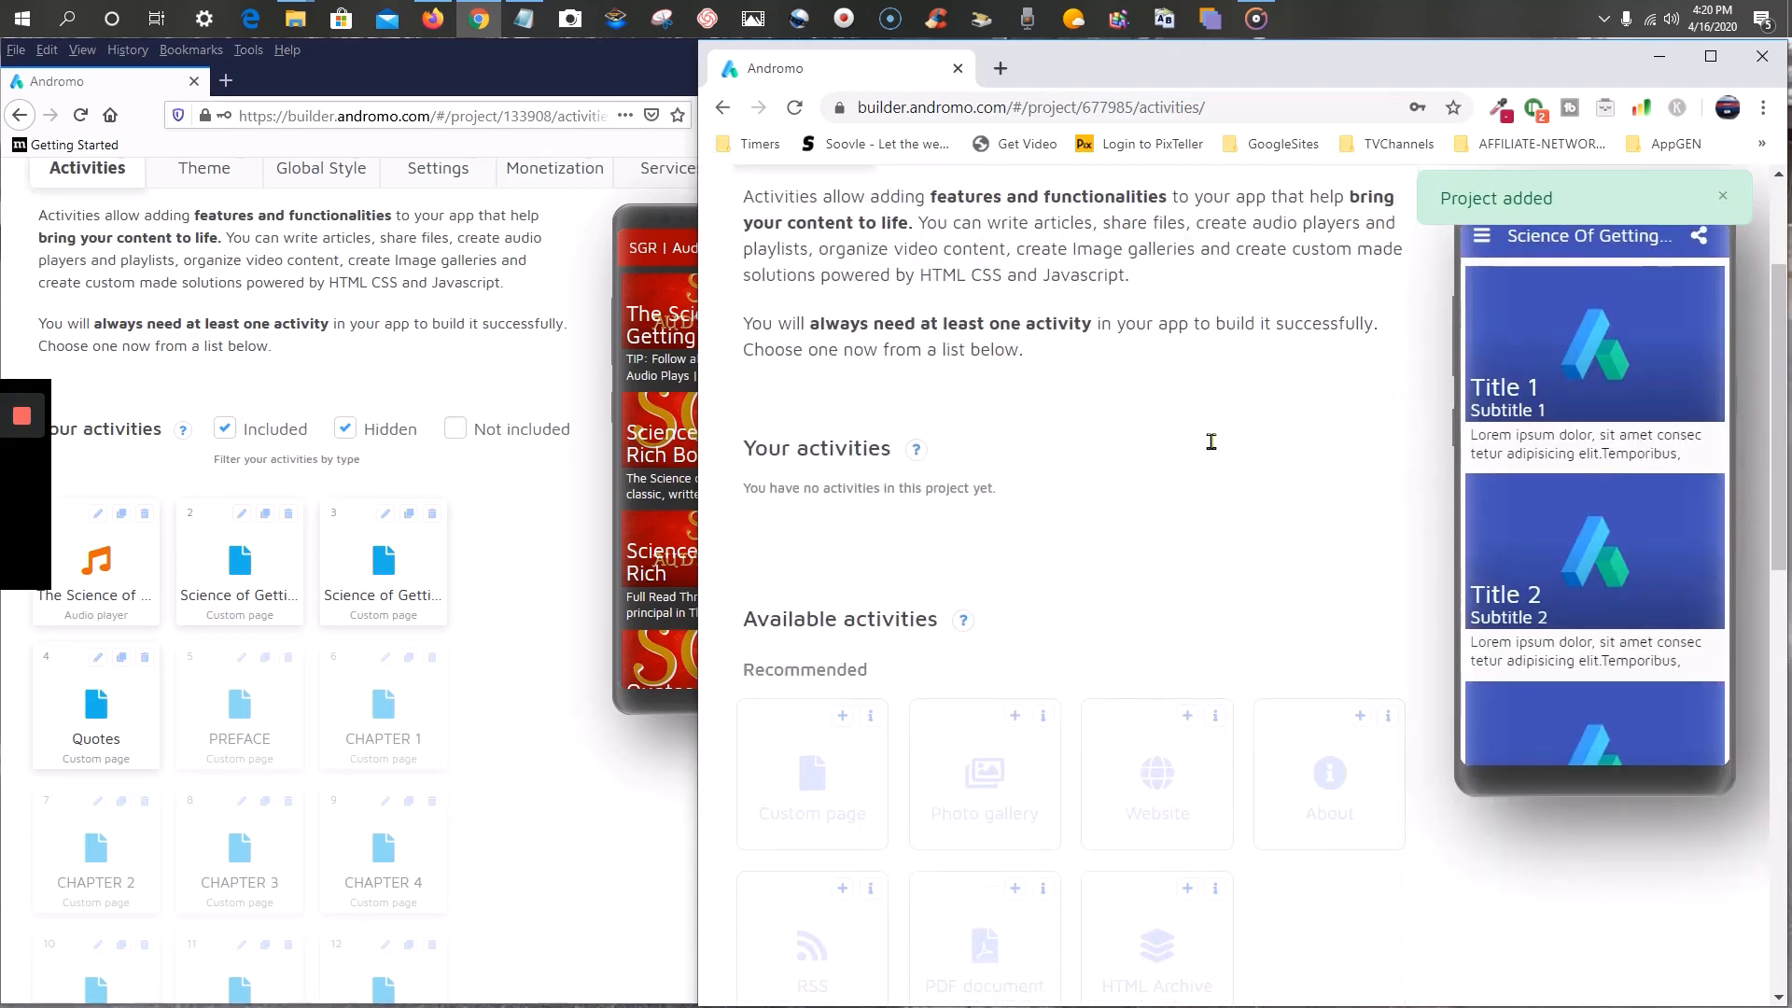
{"action": "scroll", "coordinate": [1209, 441], "scroll_direction": "up", "scroll_amount": 2}
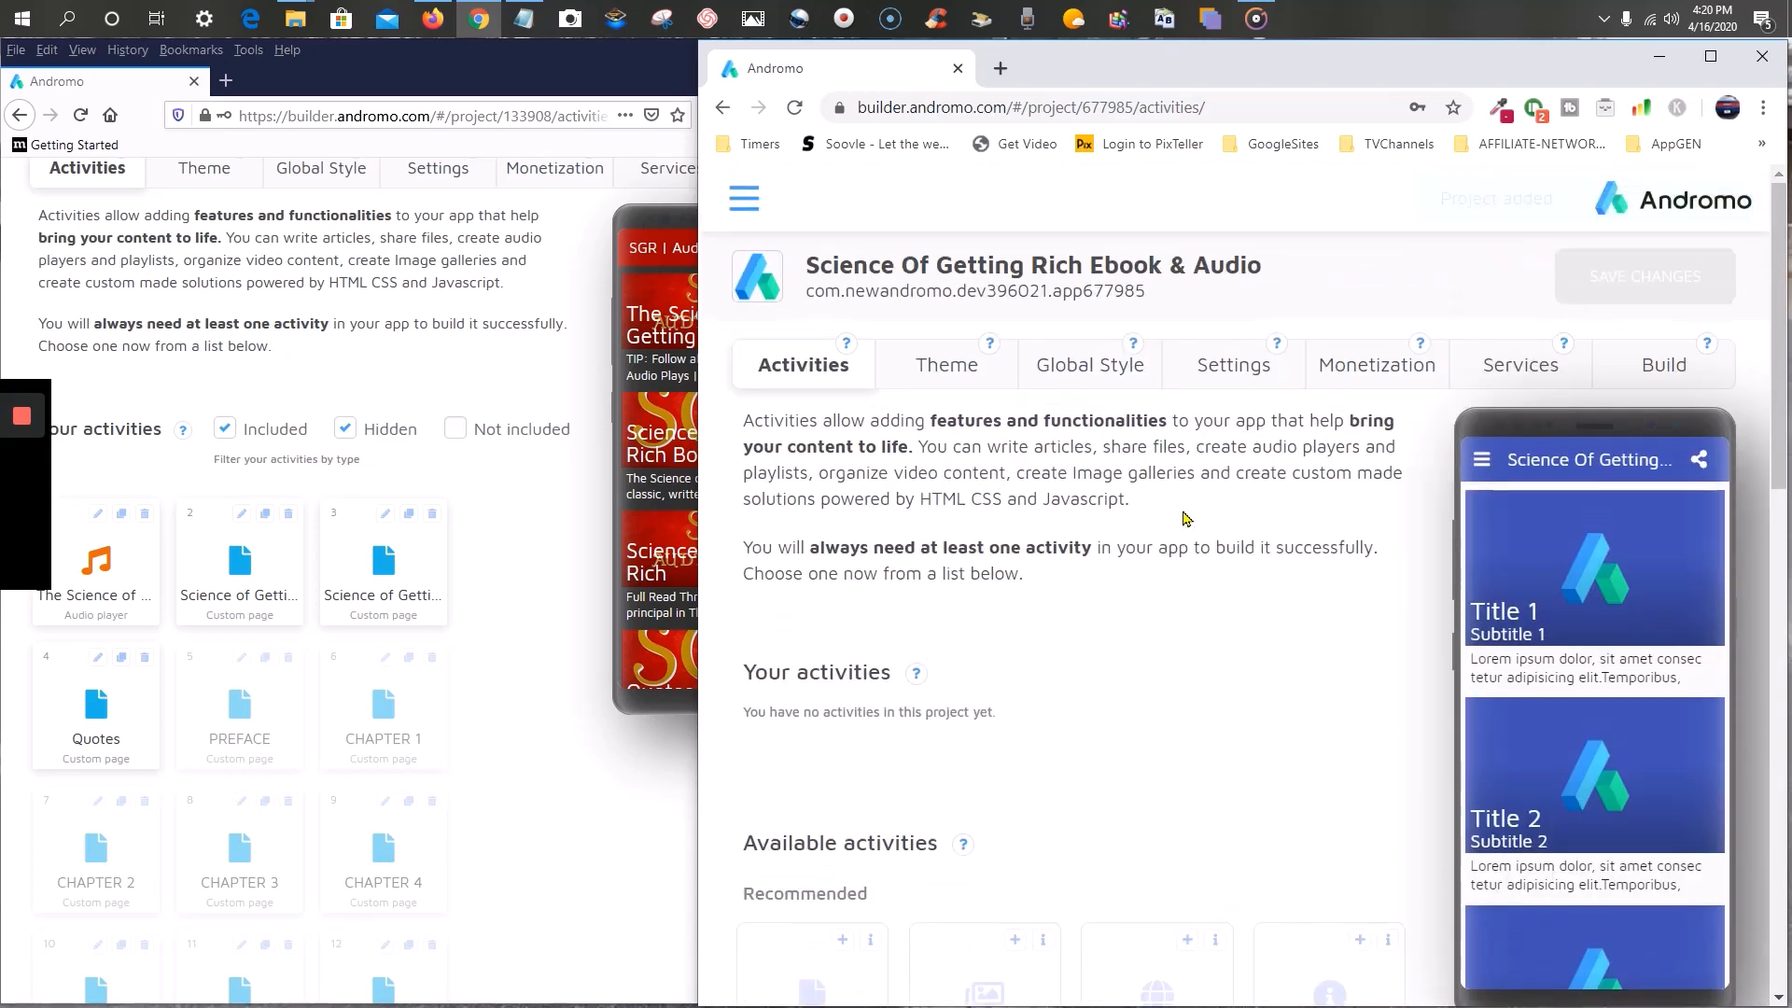
- In the SGR | Audio & eBook project in Firefox, open the settings of The Science of Getting Rich audio player activity for reference
{"action": "left_click", "coordinate": [481, 65]}
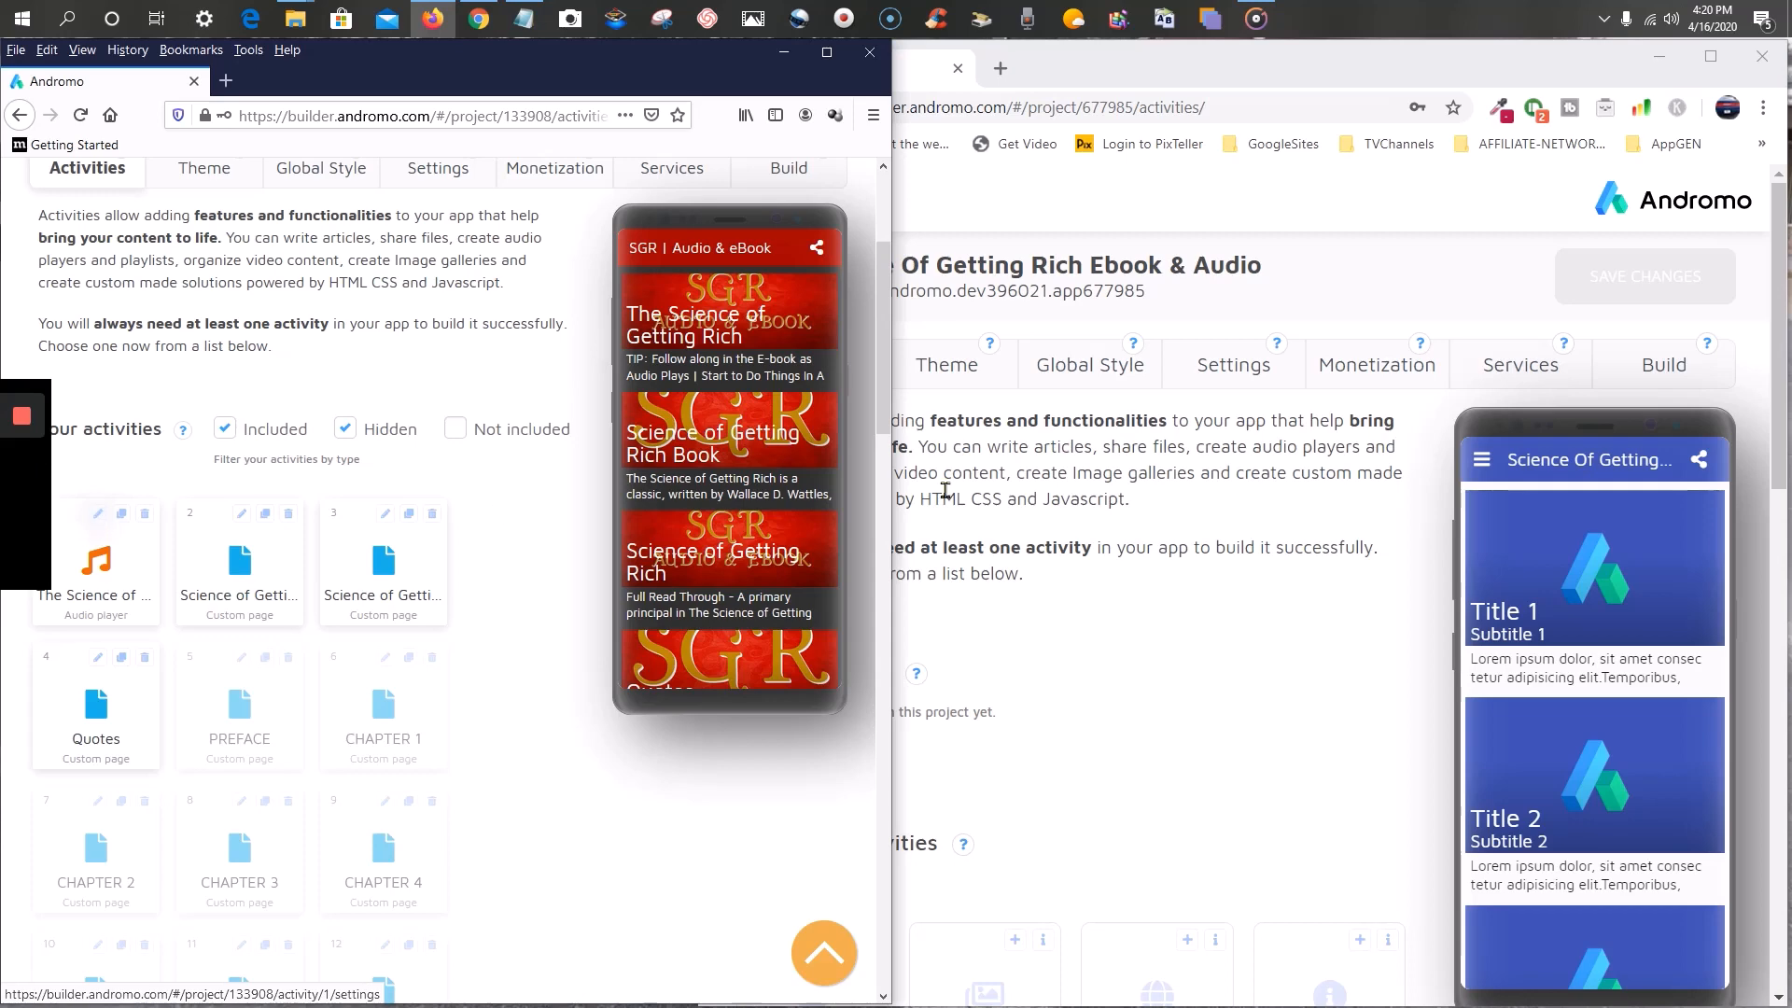
{"action": "scroll", "coordinate": [786, 512], "scroll_direction": "up", "scroll_amount": 3}
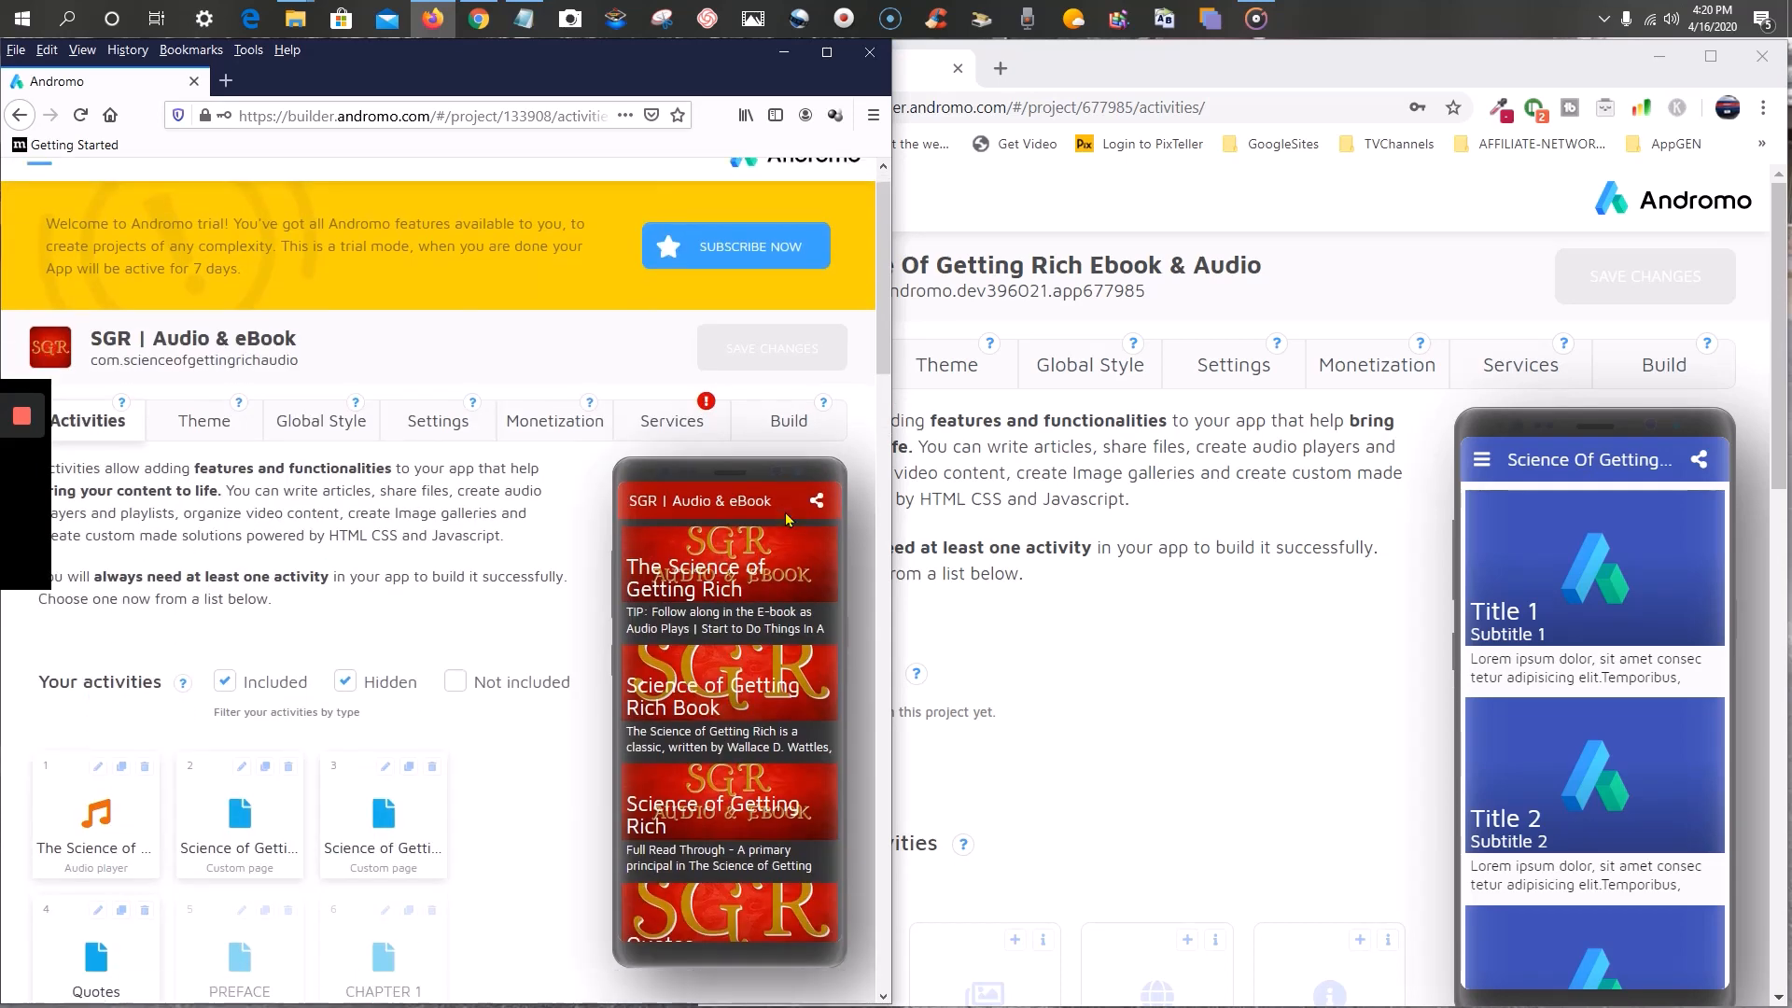
{"action": "scroll", "coordinate": [786, 513], "scroll_direction": "down", "scroll_amount": 3}
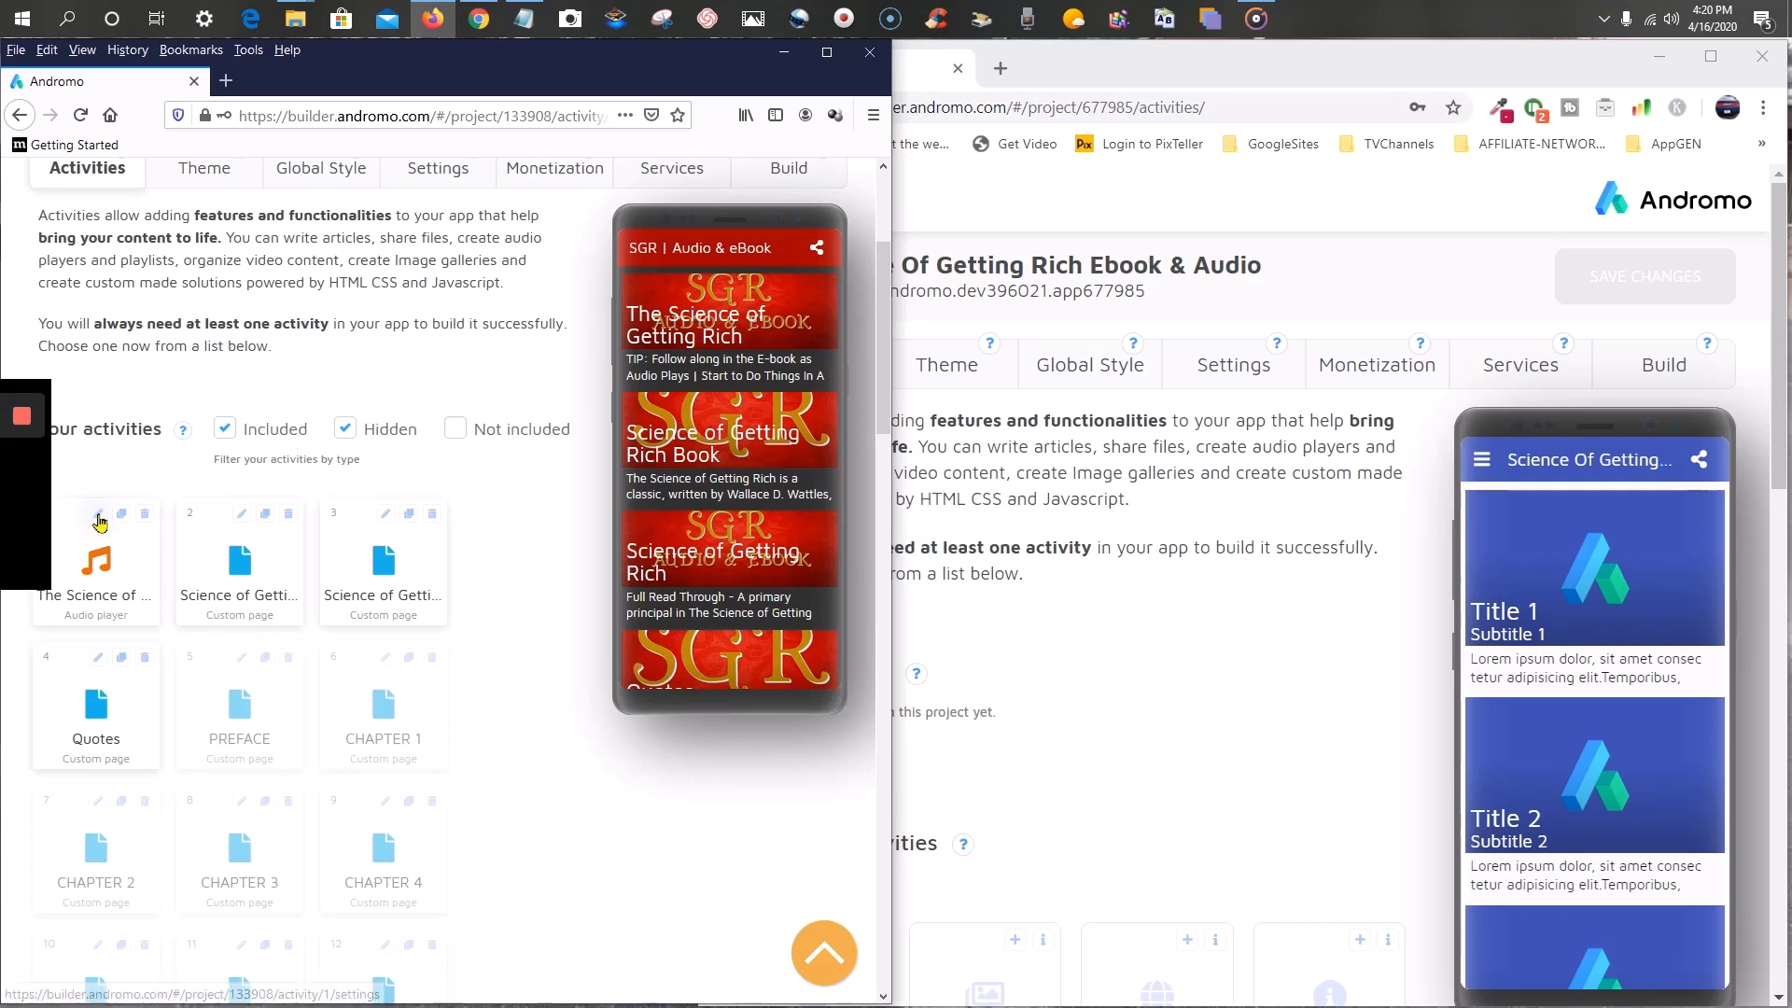
{"action": "left_click", "coordinate": [100, 521]}
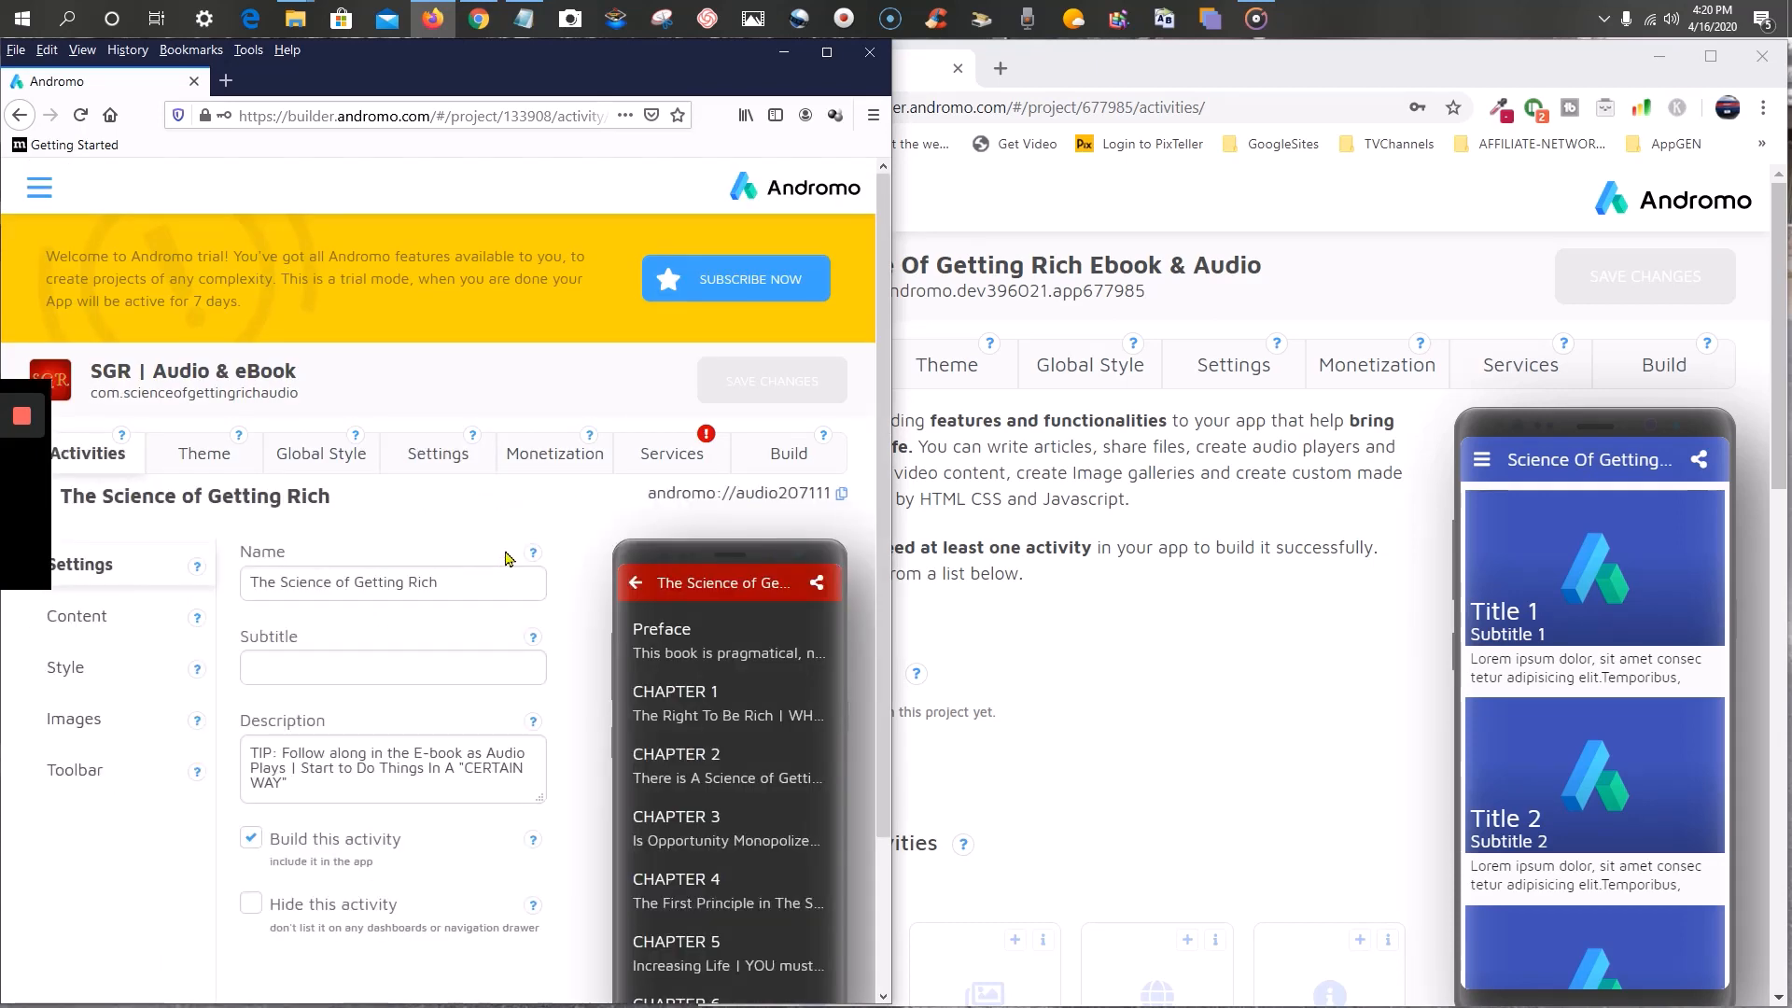
{"action": "scroll", "coordinate": [508, 555], "scroll_direction": "down", "scroll_amount": 2}
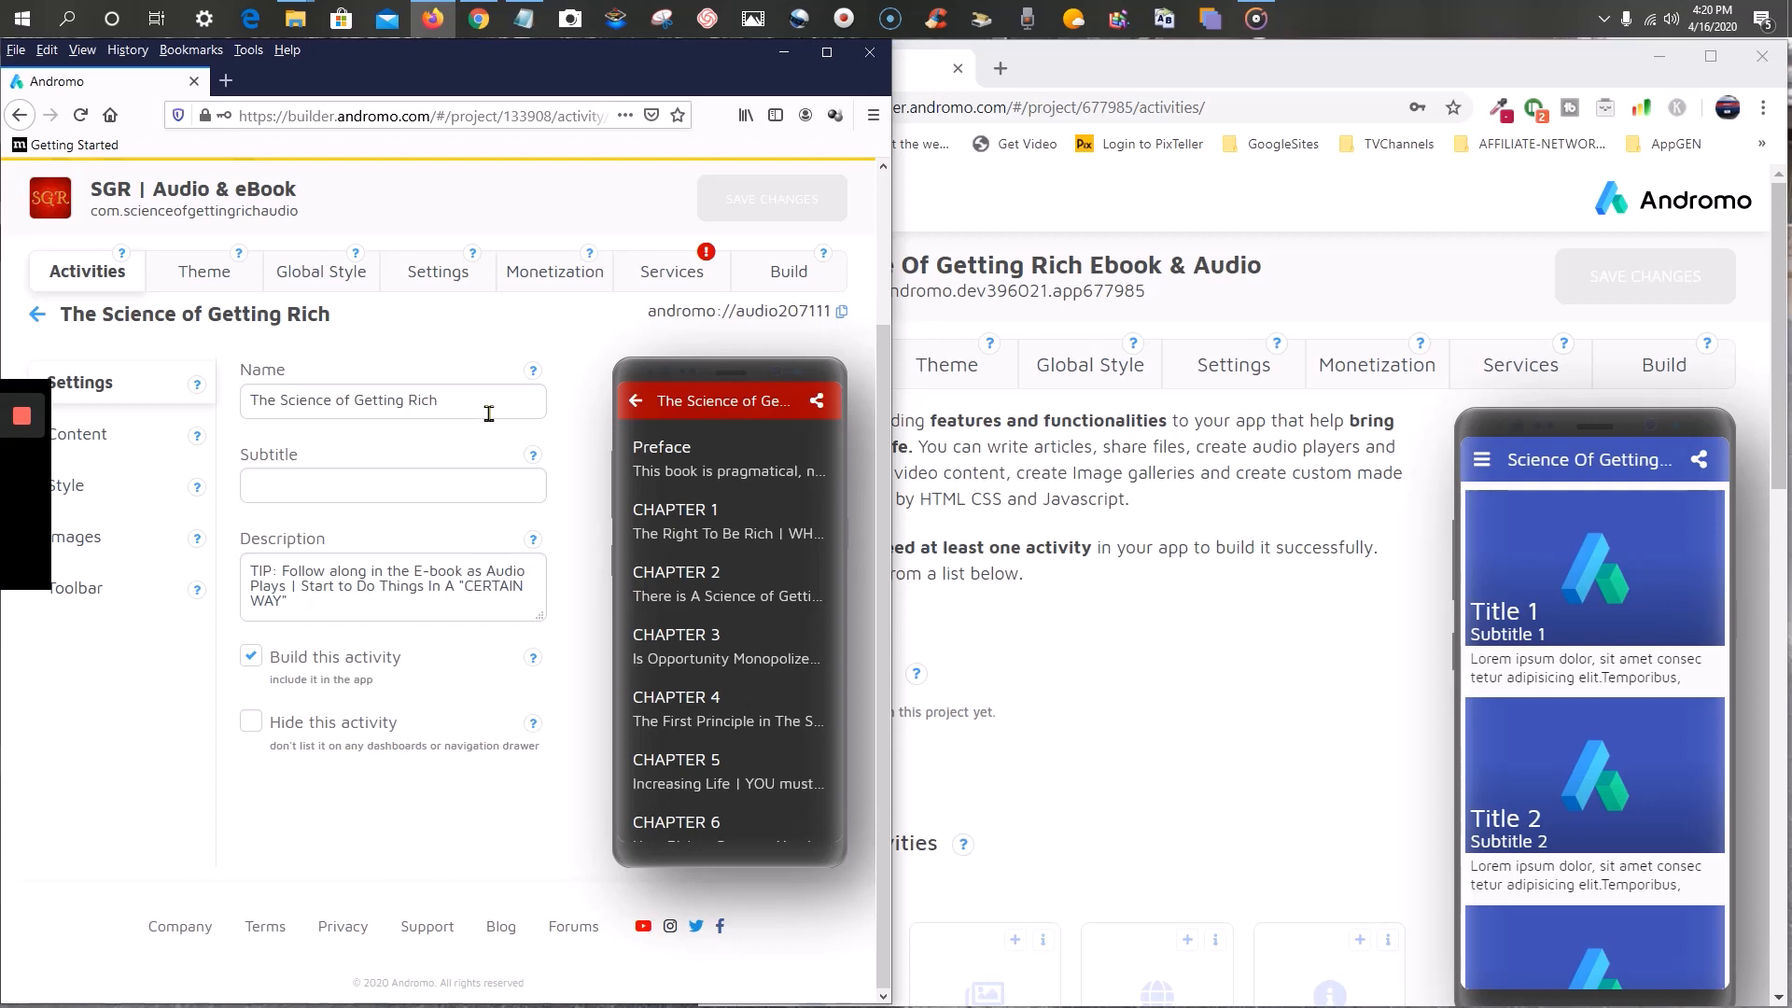
- Add an Audio player activity from the Sounds group to the new Science Of Getting Rich project in Chrome
{"action": "left_click", "coordinate": [1325, 207]}
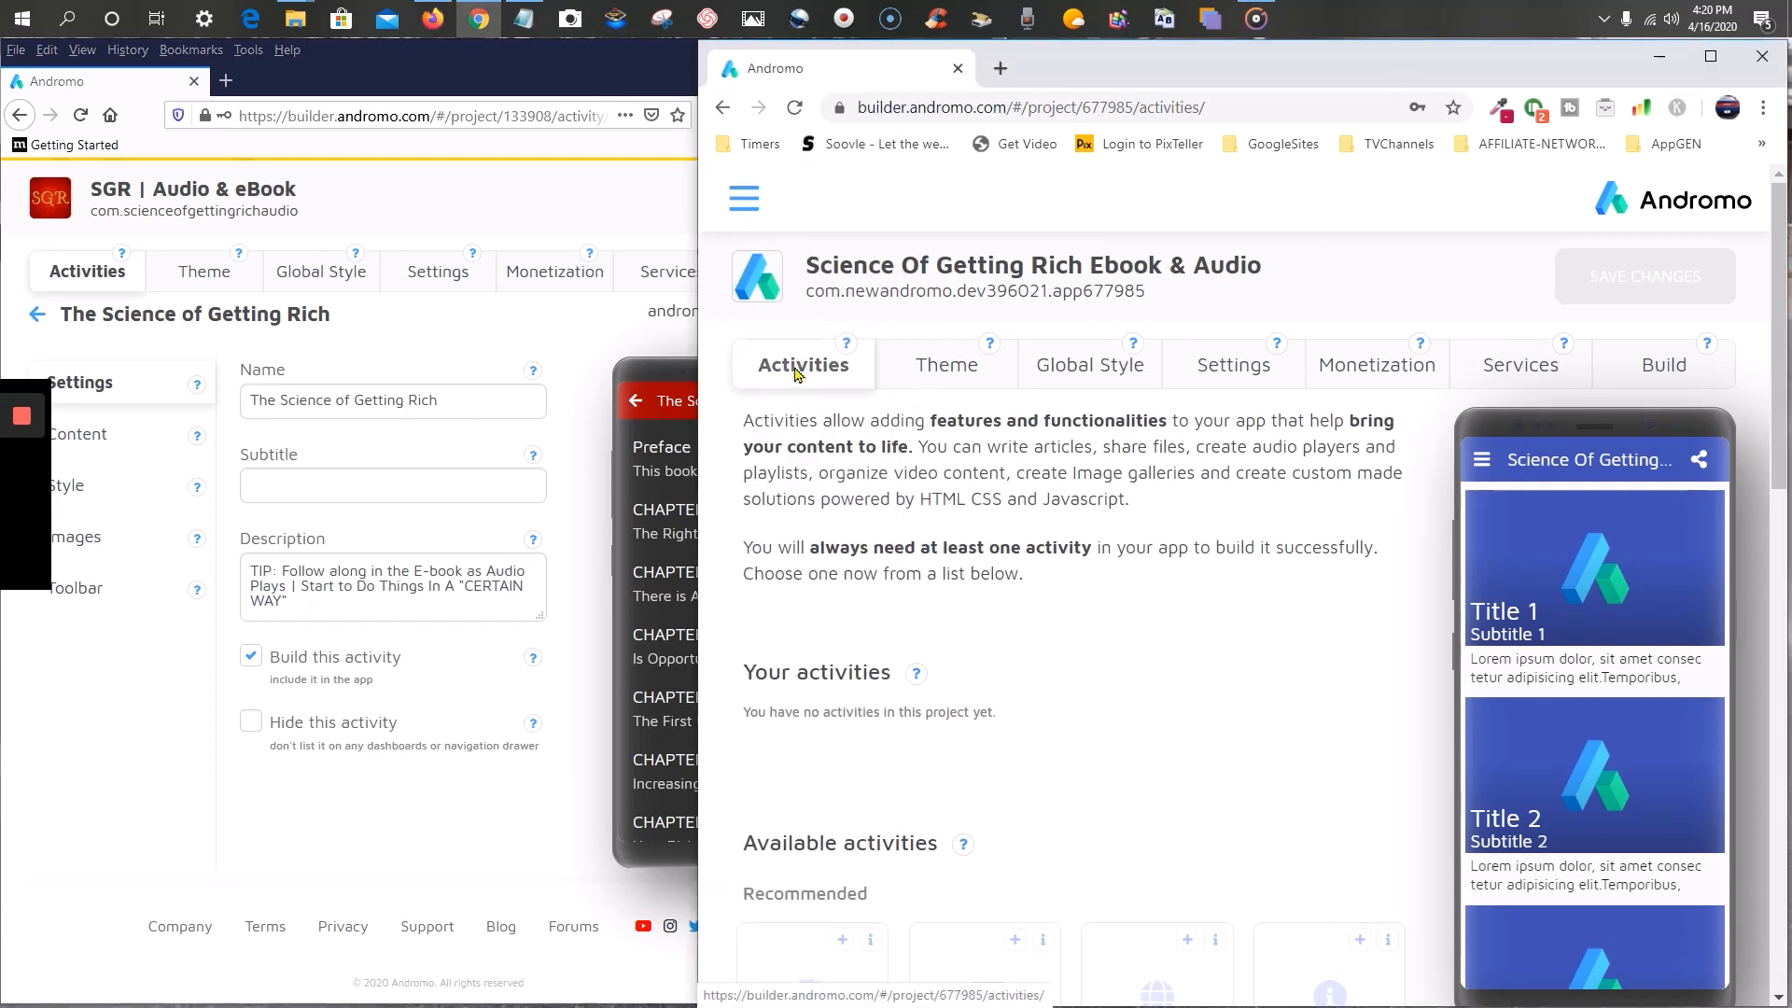
{"action": "scroll", "coordinate": [974, 572], "scroll_direction": "down", "scroll_amount": 6}
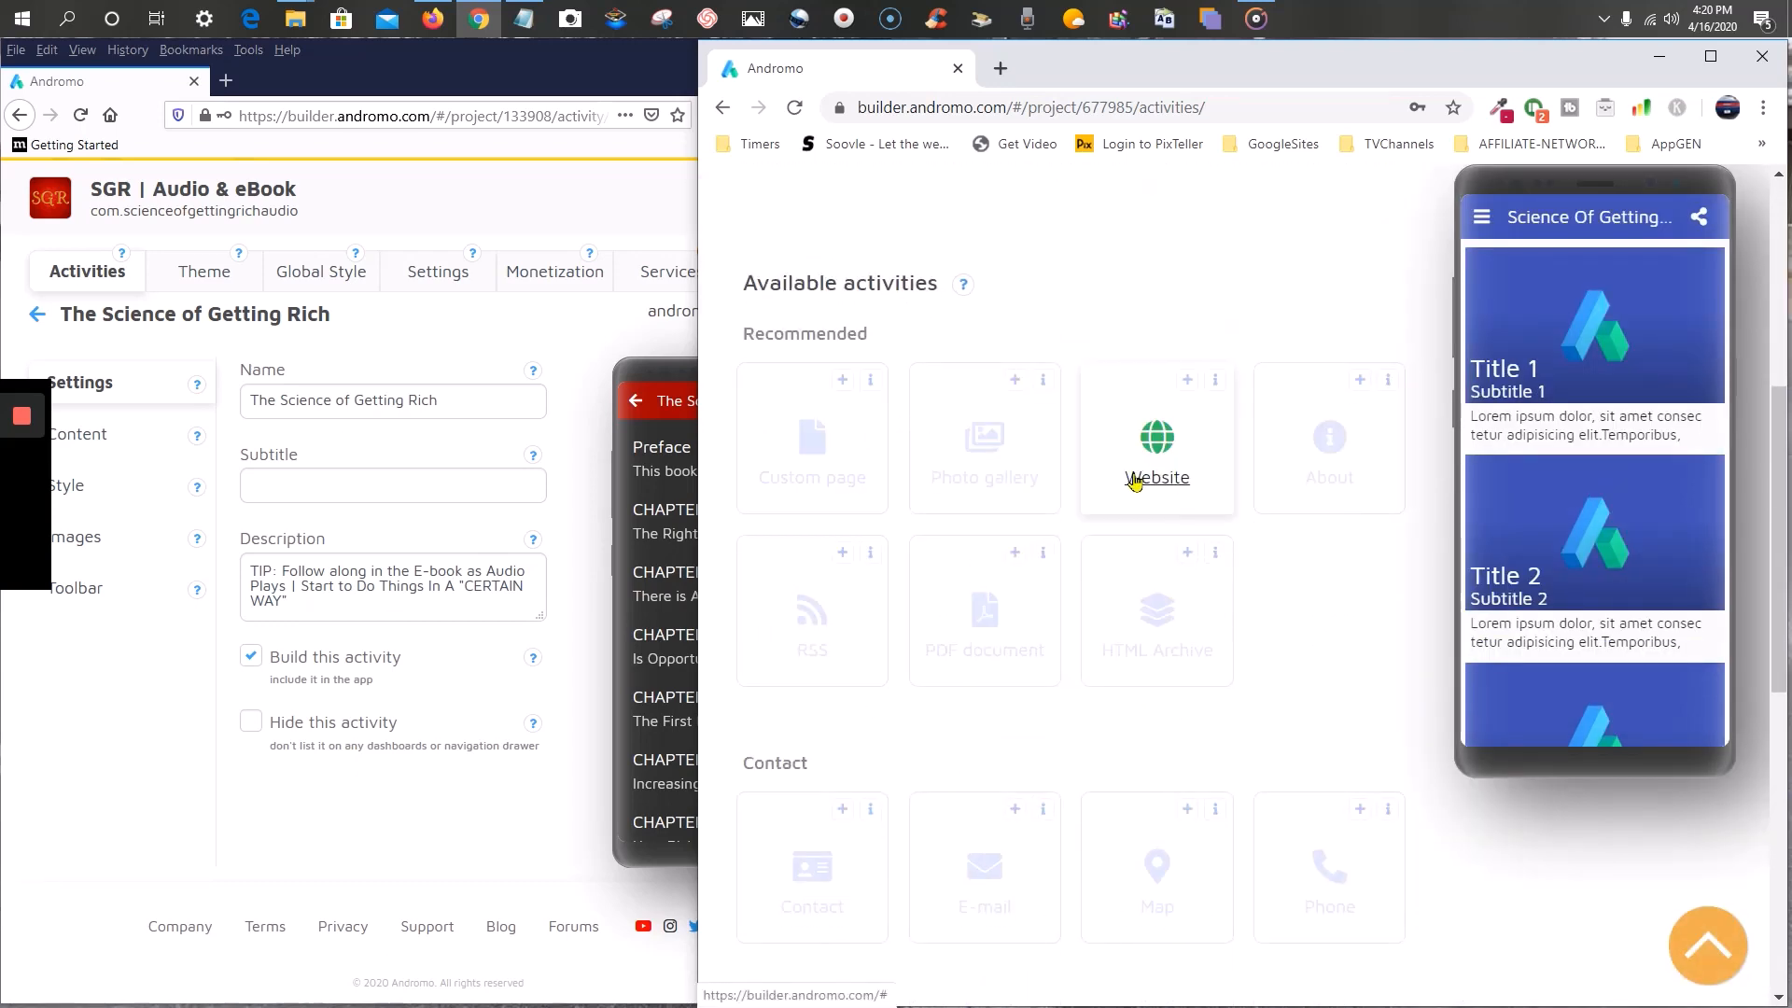
{"action": "scroll", "coordinate": [1006, 445], "scroll_direction": "down", "scroll_amount": 7}
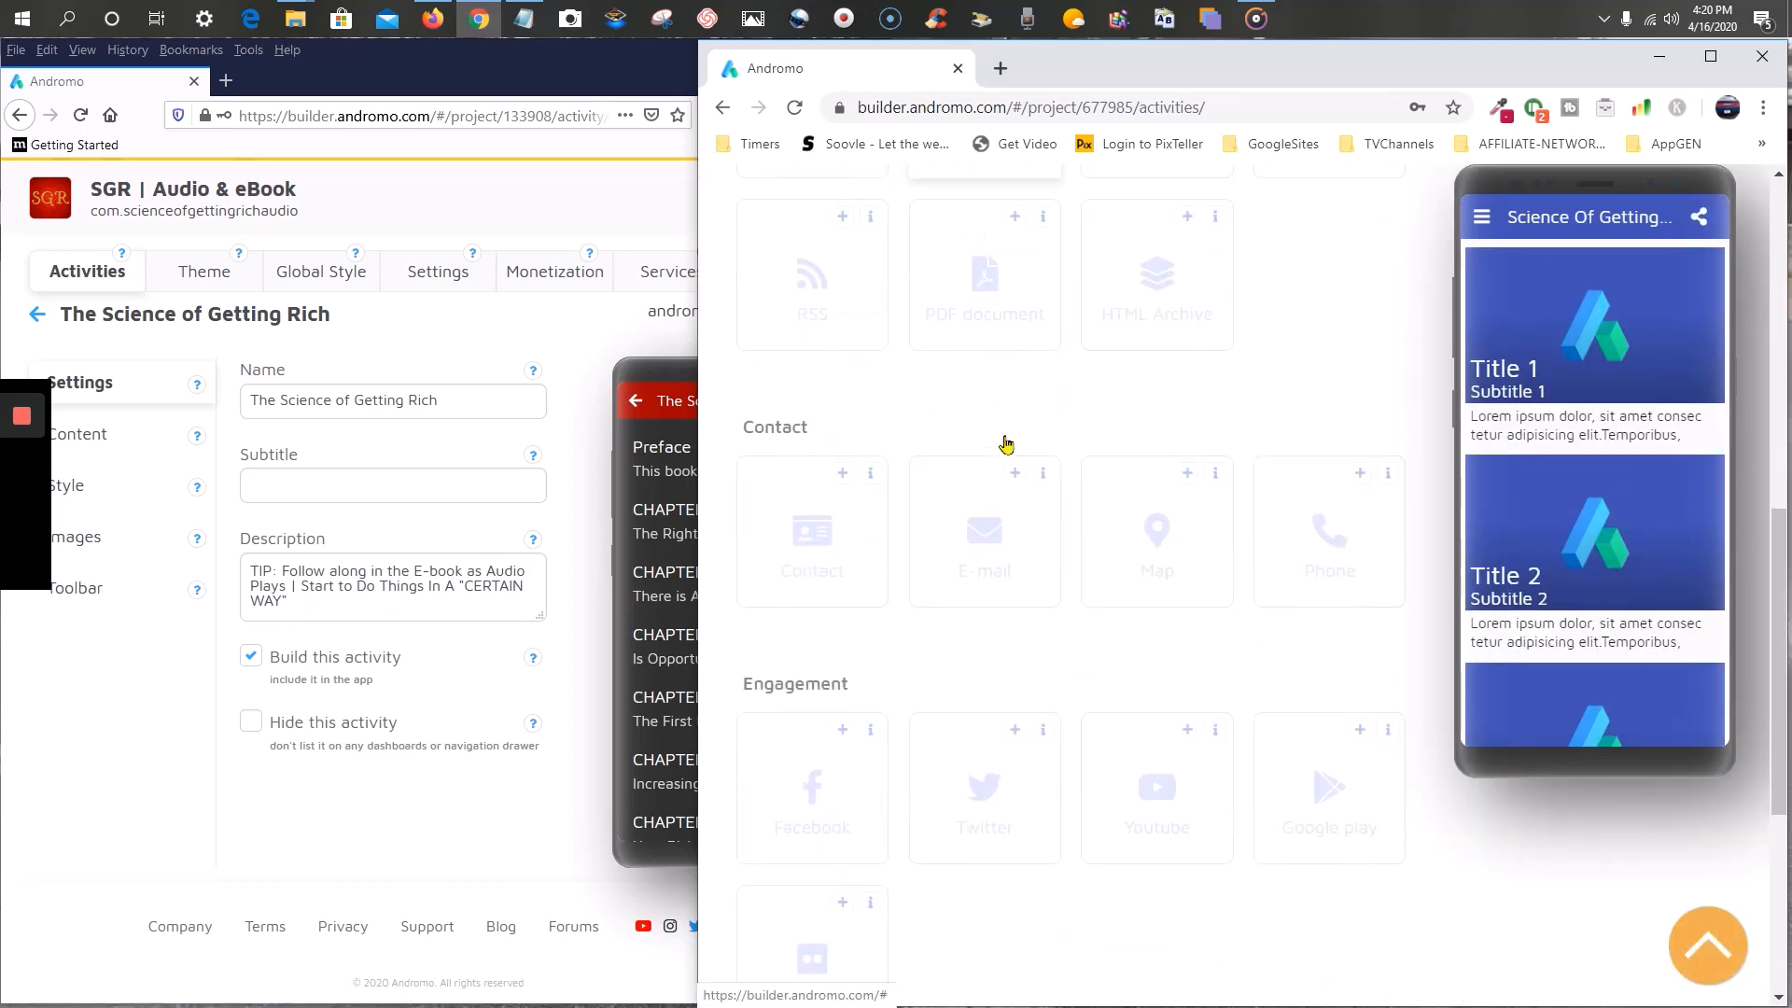
{"action": "scroll", "coordinate": [997, 556], "scroll_direction": "down", "scroll_amount": 2}
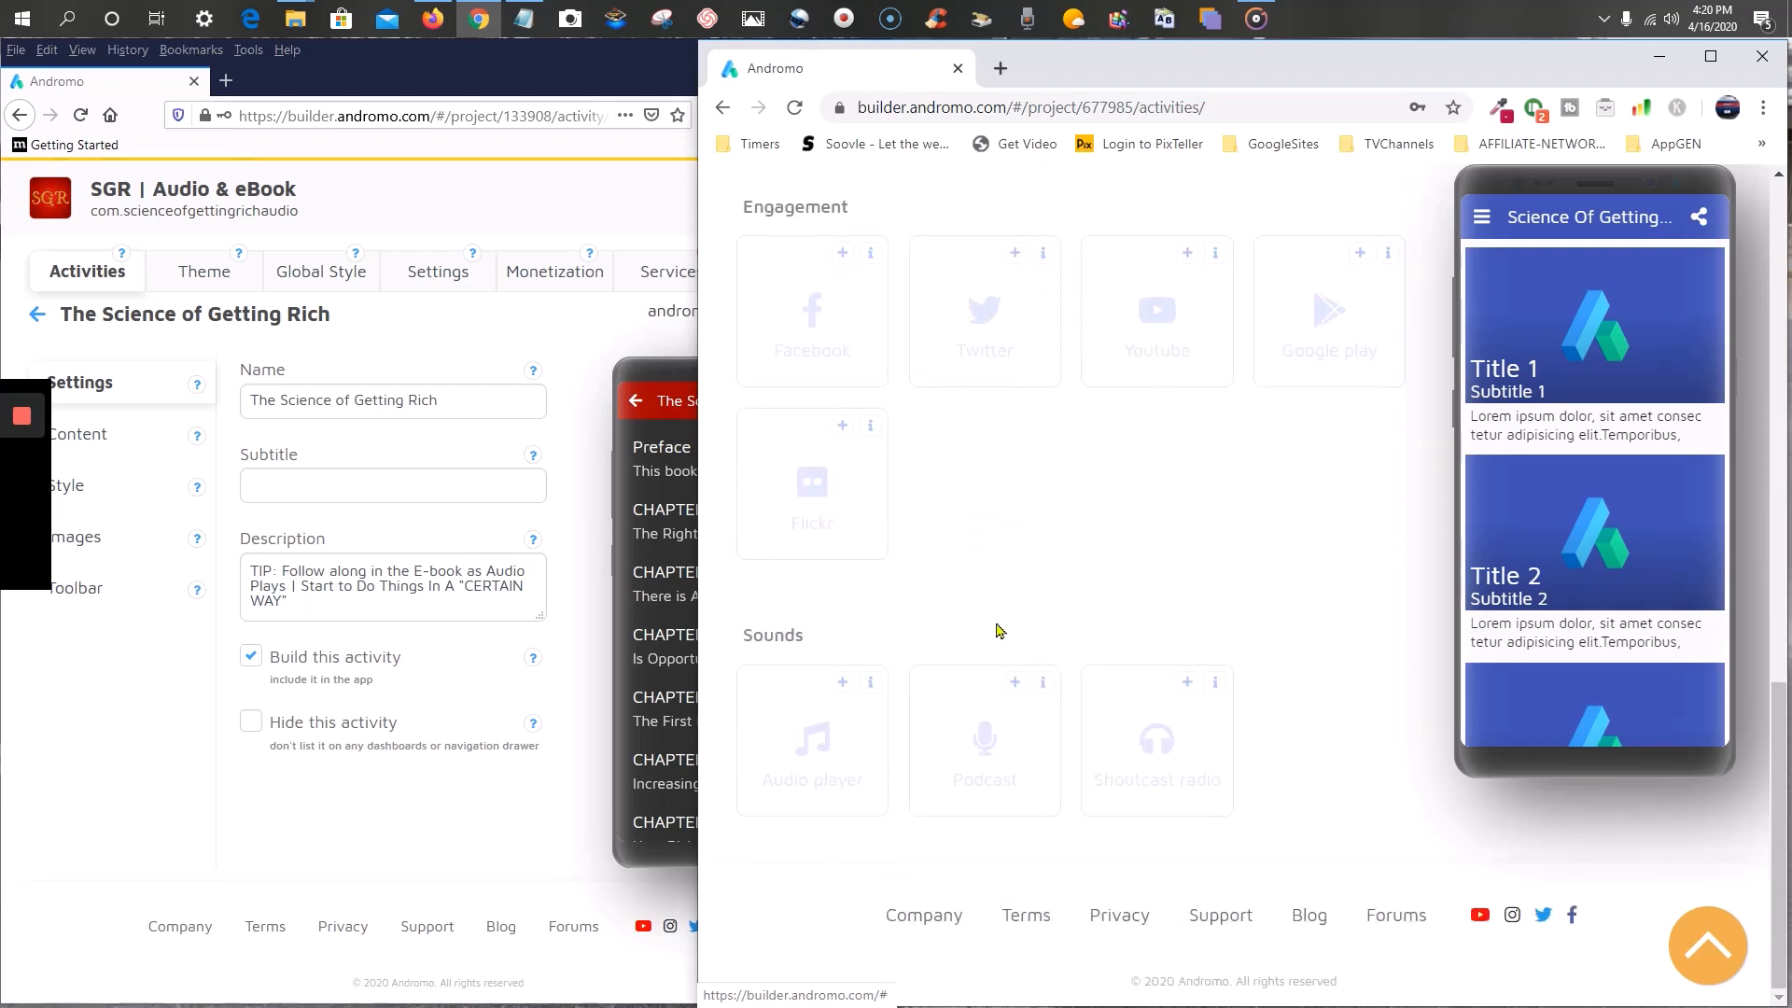
{"action": "left_click", "coordinate": [840, 688]}
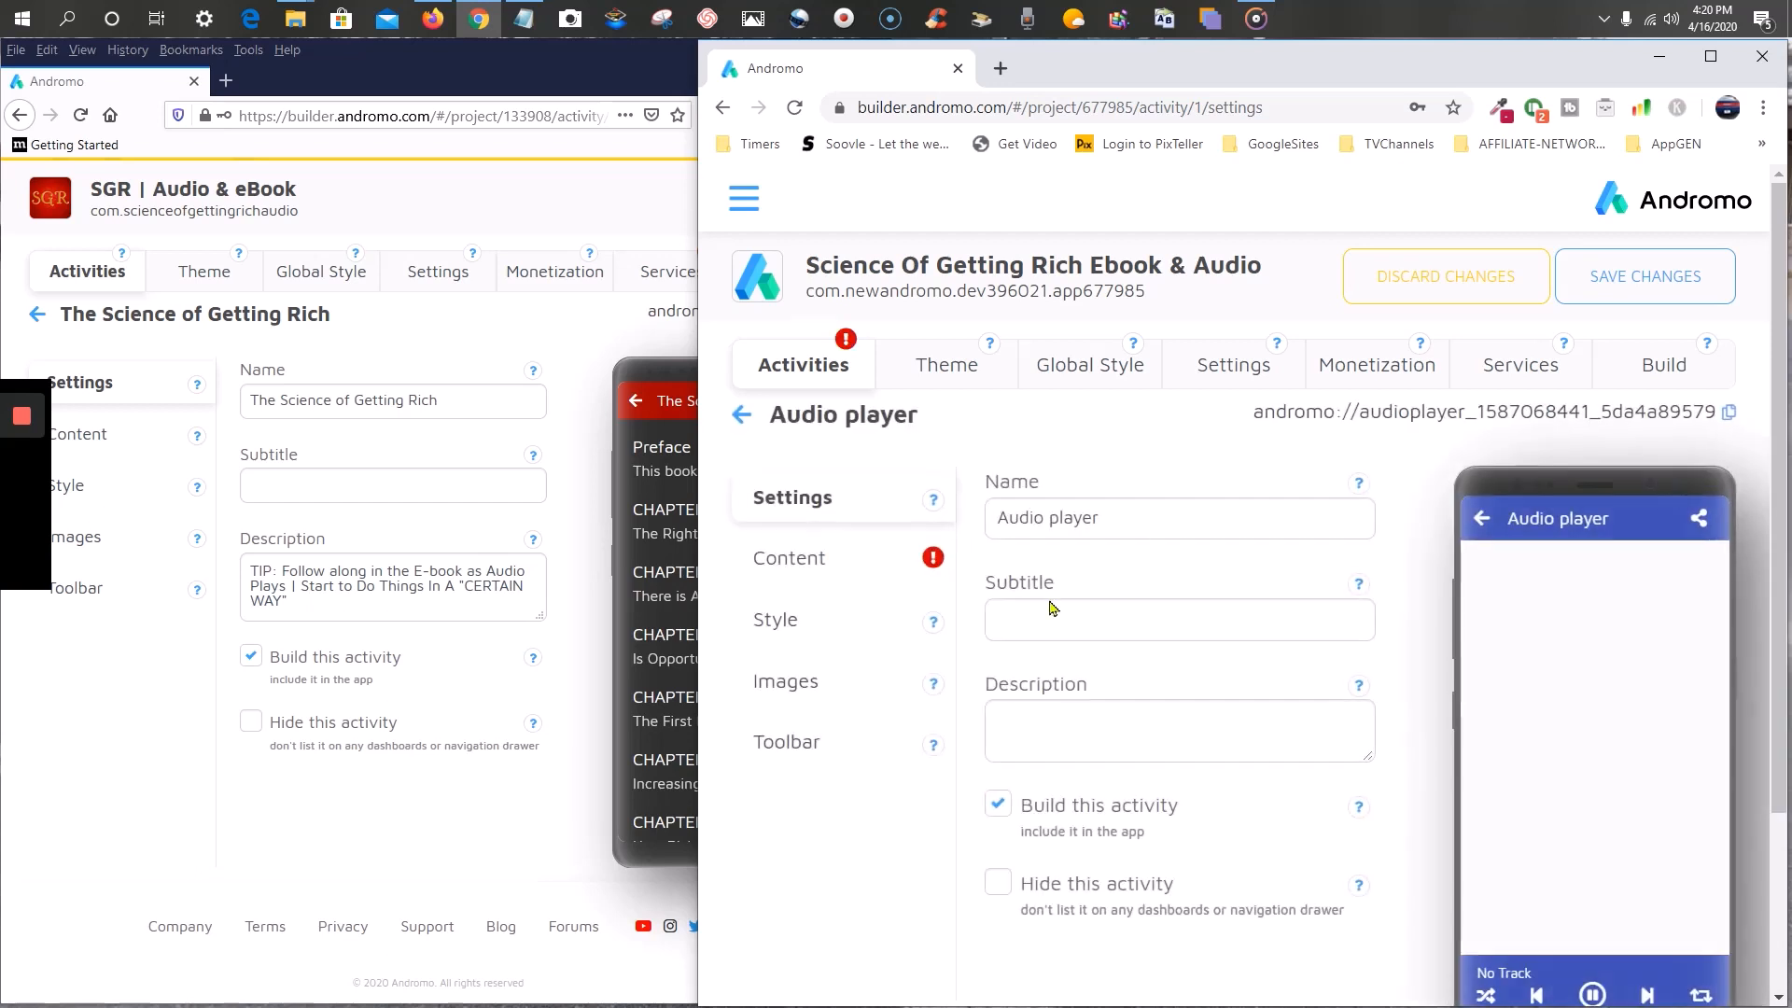
- Copy the activity name "The Science of Getting Rich" from the Firefox project and use it to rename the new Audio player activity in Chrome
{"action": "left_click", "coordinate": [471, 399]}
{"action": "left_click_drag", "start_coordinate": [471, 398], "coordinate": [282, 394]}
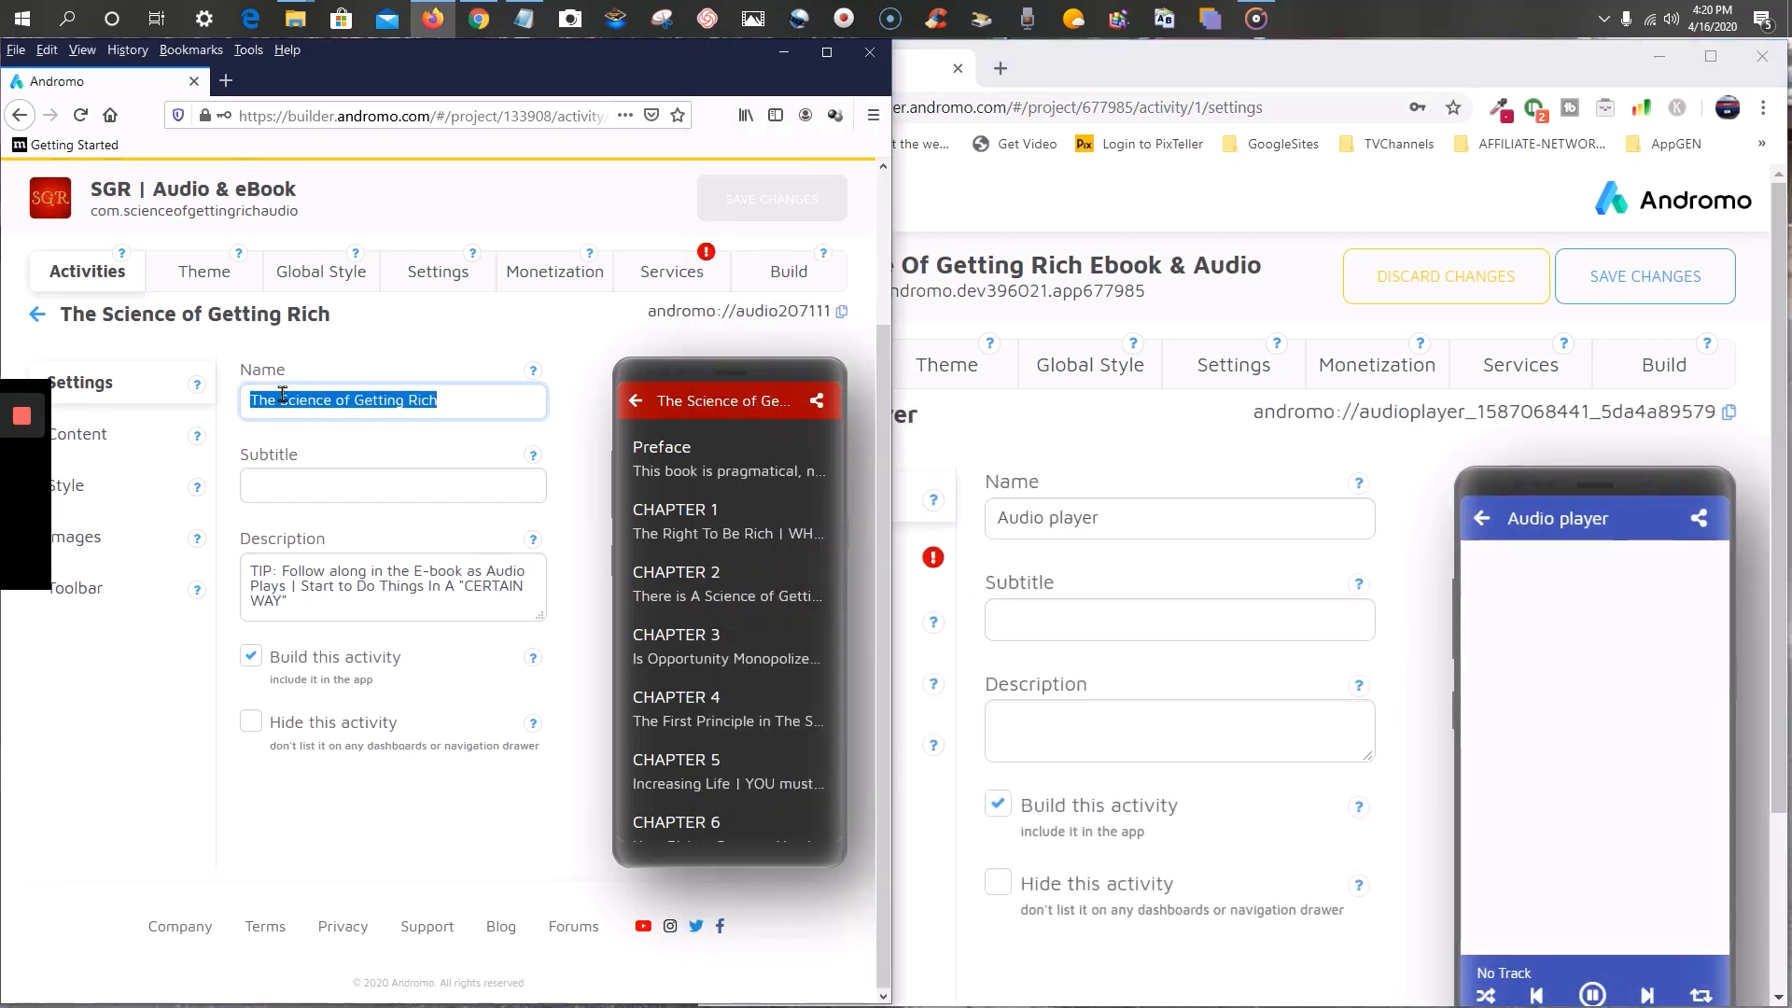
{"action": "right_click", "coordinate": [282, 394]}
{"action": "left_click", "coordinate": [355, 460]}
{"action": "left_click", "coordinate": [1168, 519]}
{"action": "left_click_drag", "start_coordinate": [1168, 520], "coordinate": [1027, 510]}
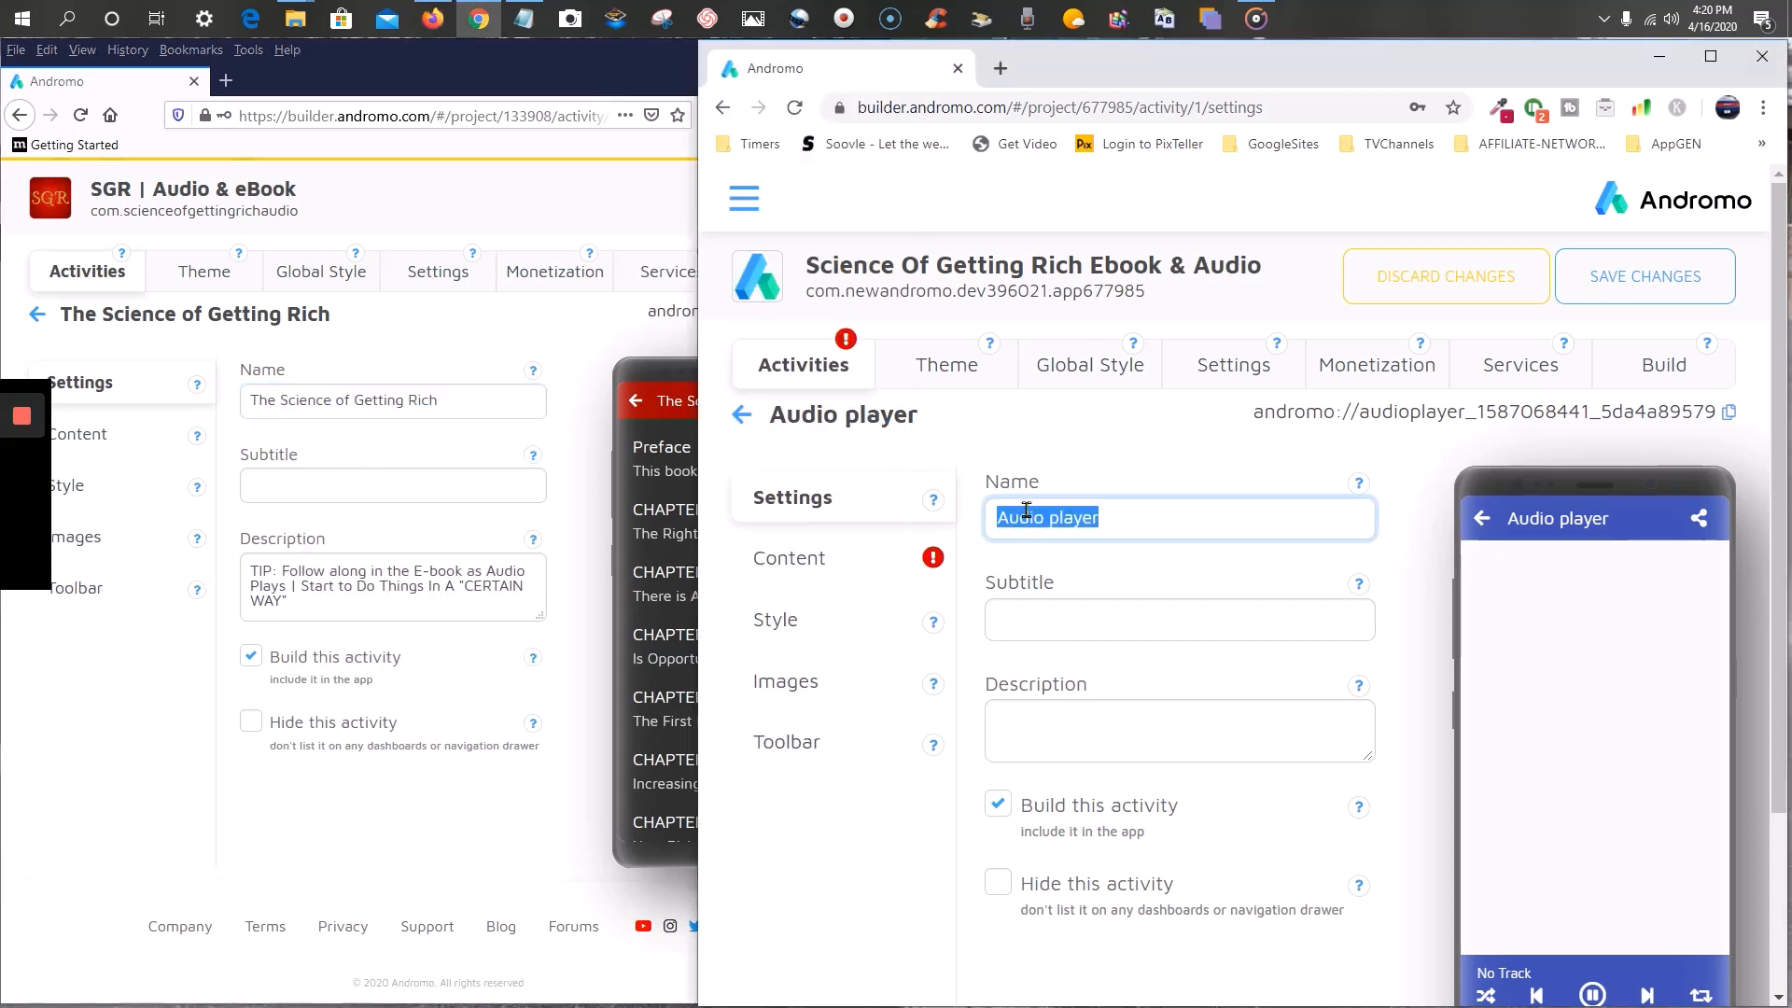
{"action": "right_click", "coordinate": [1026, 511]}
{"action": "left_click", "coordinate": [1105, 616]}
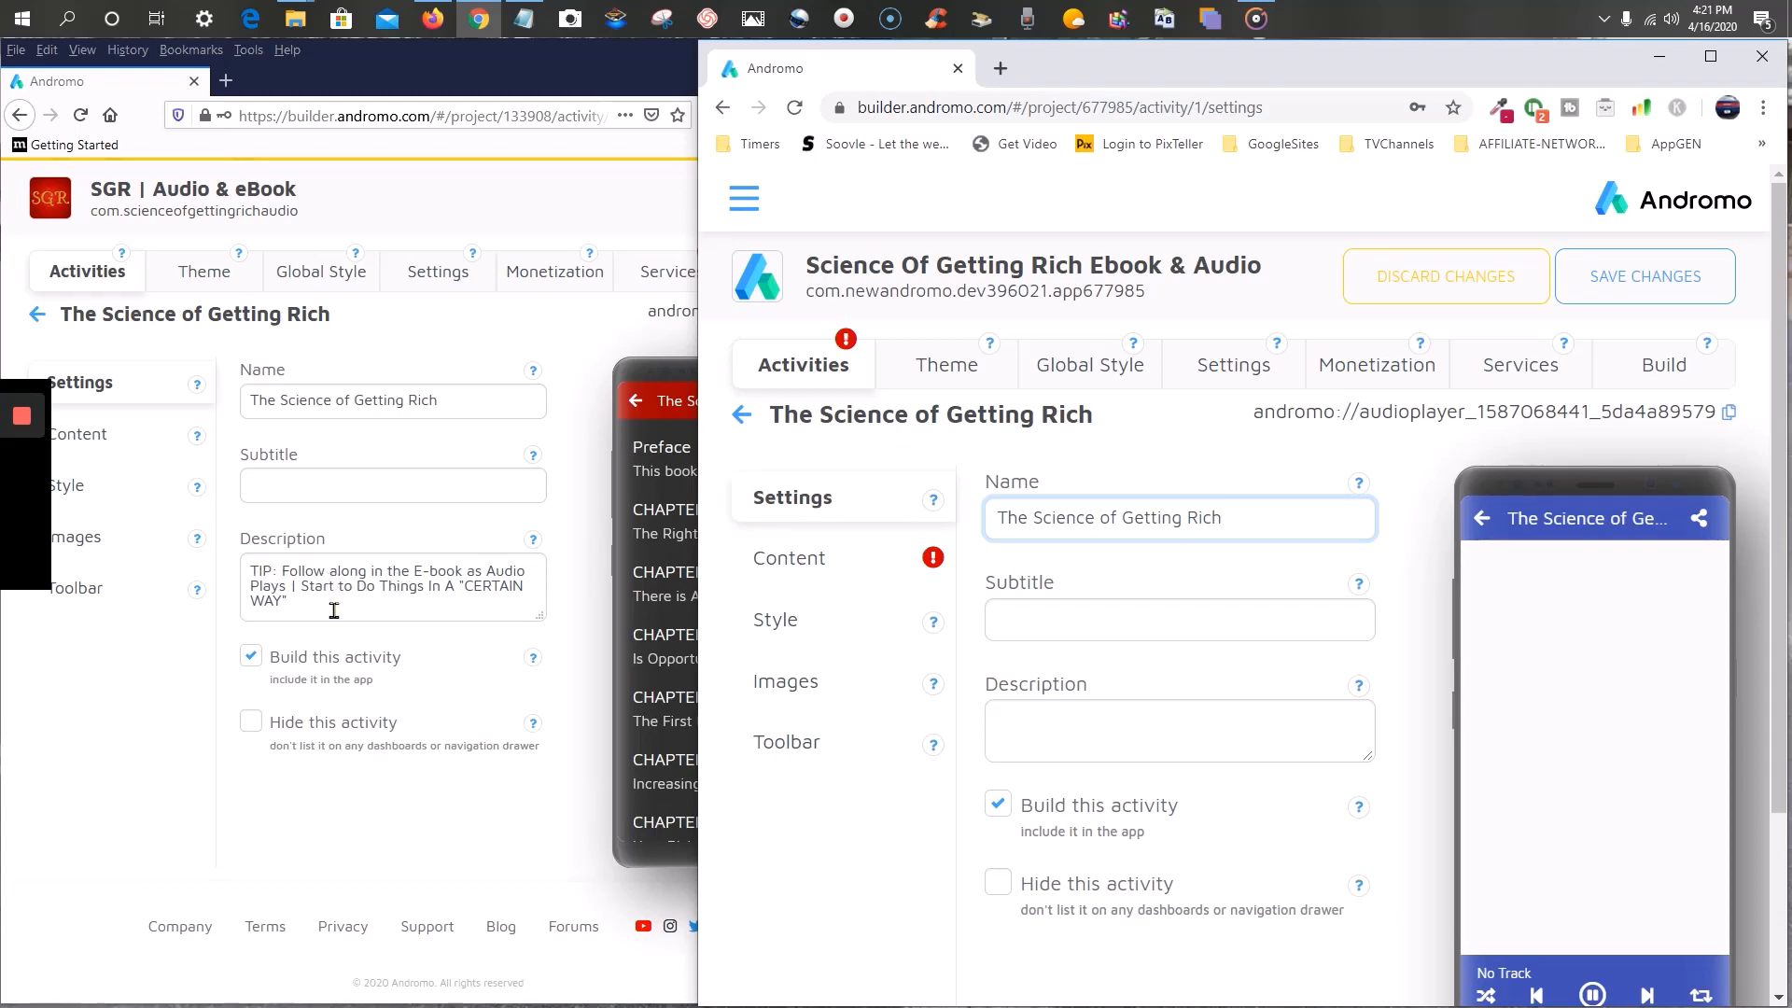
- Copy the "TIP: Follow along in the E-book as Audio Plays" description from the Firefox project into the Chrome activity's description as plain text
{"action": "triple_click", "coordinate": [257, 571]}
{"action": "left_click", "coordinate": [331, 598]}
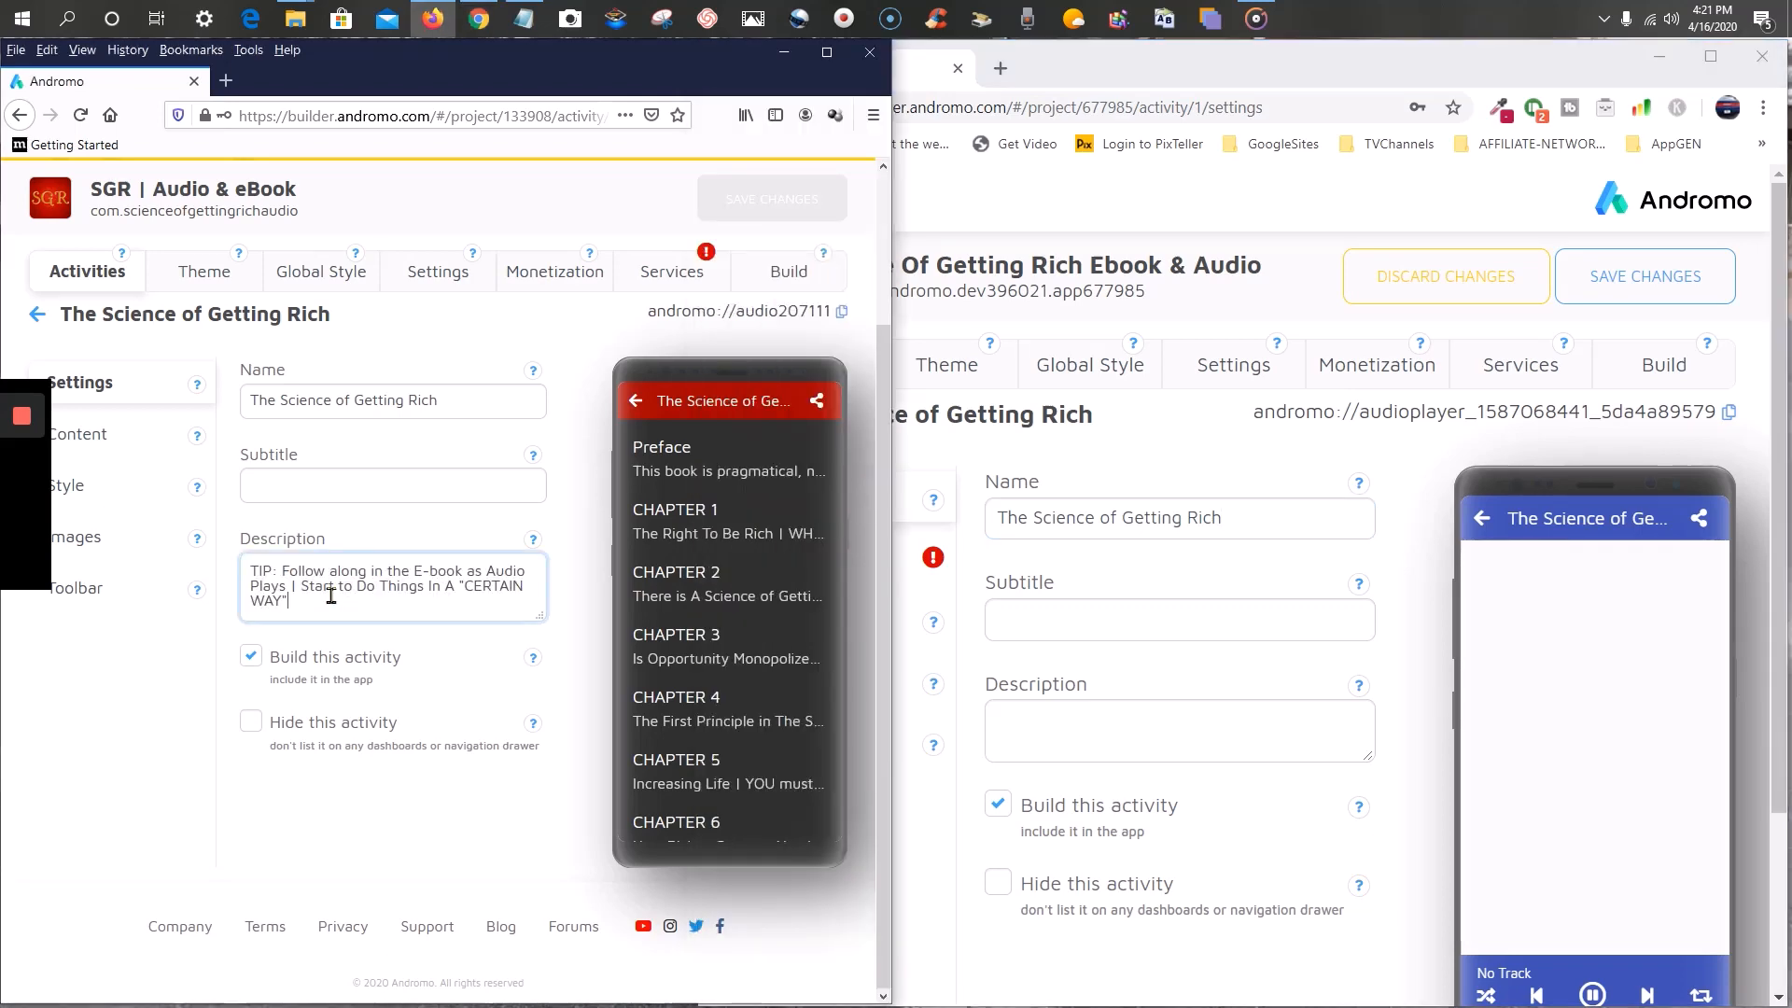
{"action": "triple_click", "coordinate": [252, 572]}
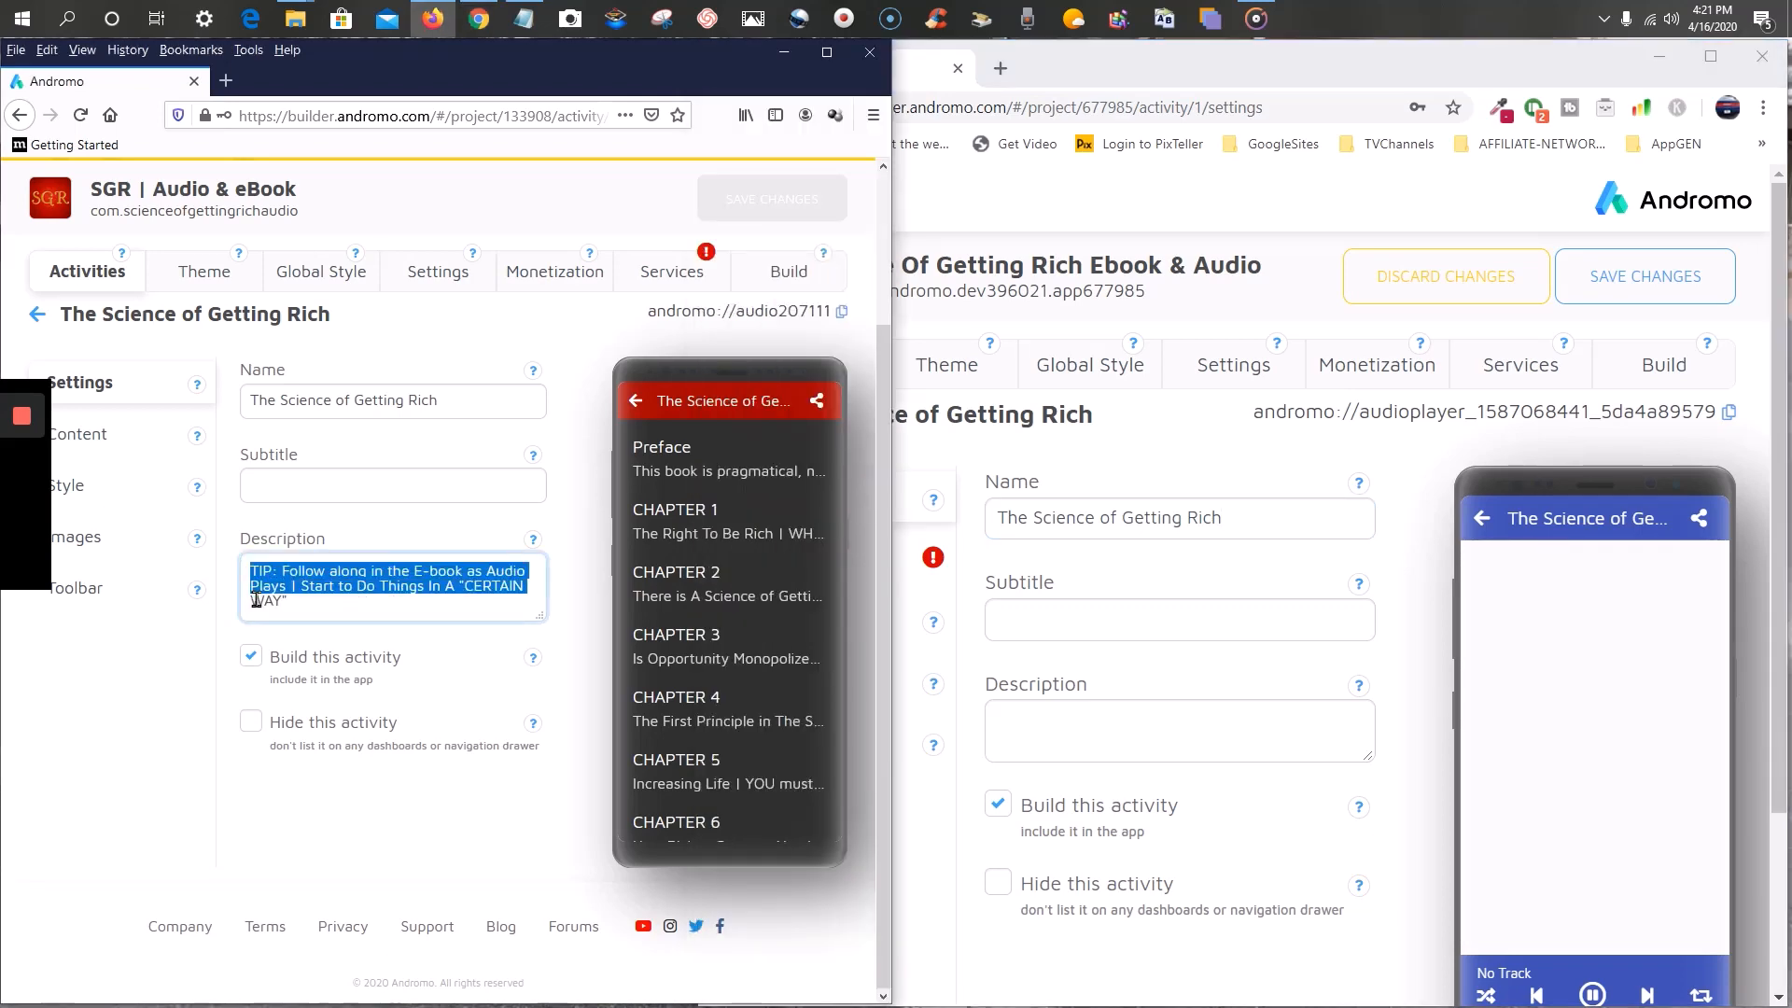
{"action": "right_click", "coordinate": [334, 565]}
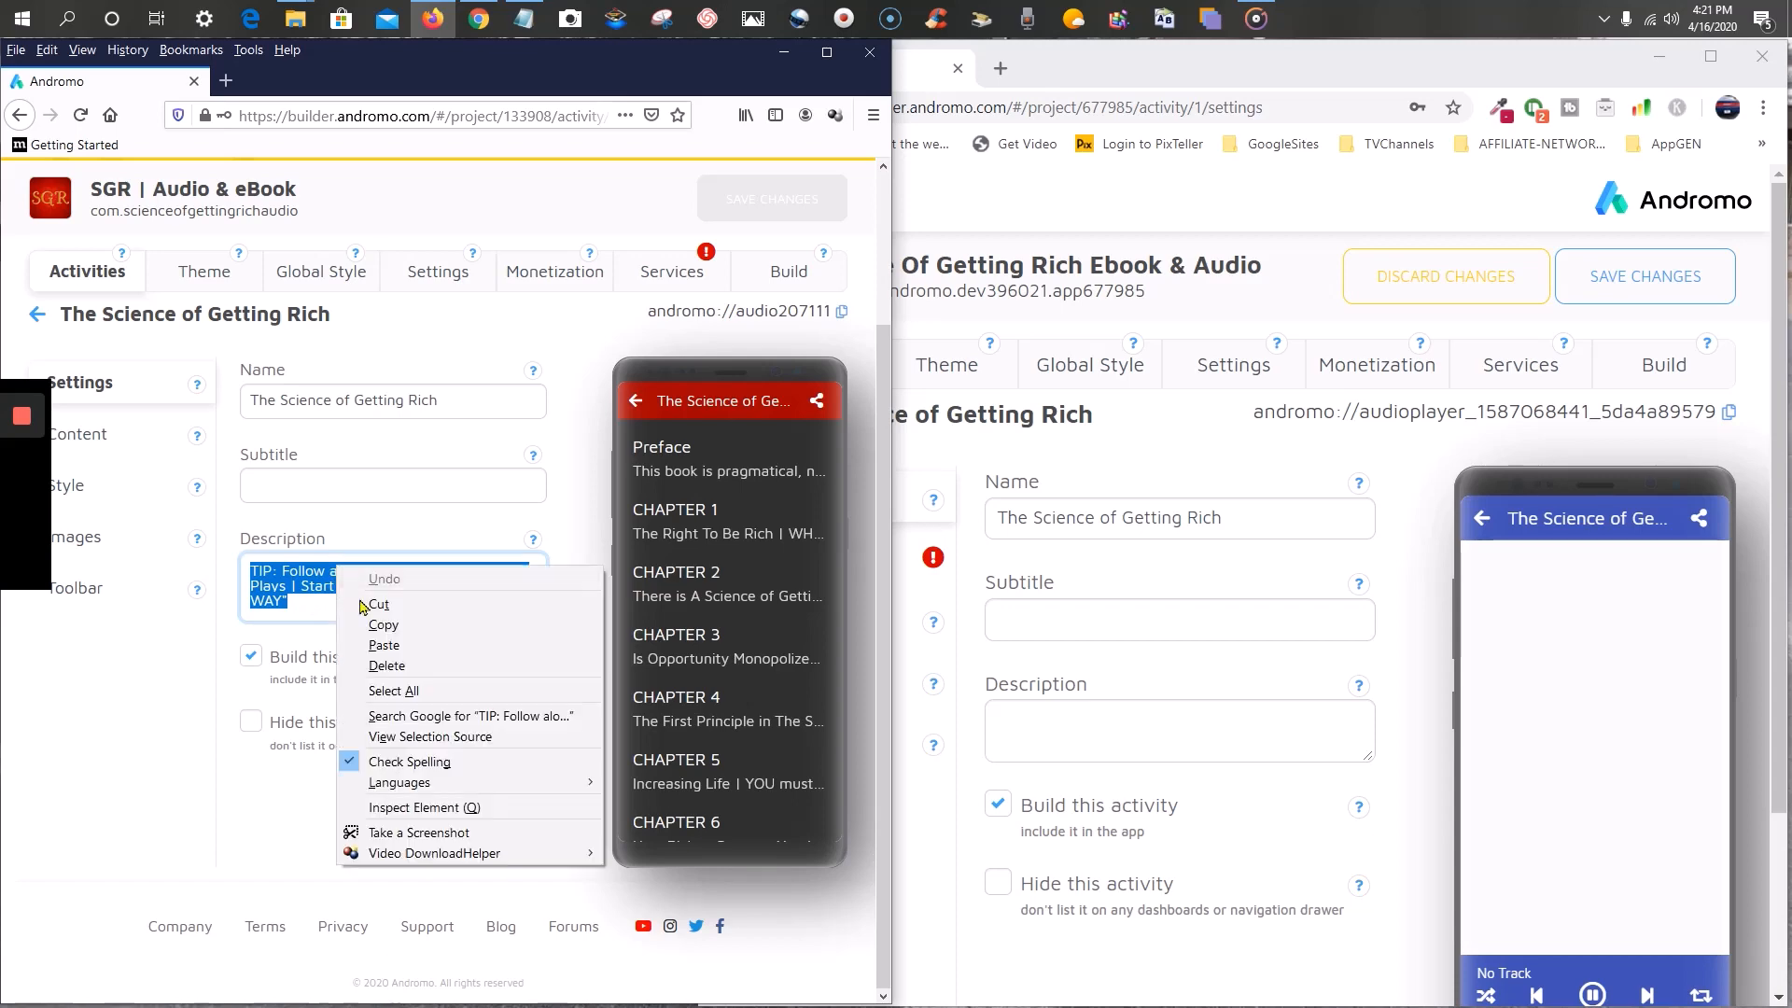
{"action": "left_click", "coordinate": [407, 628]}
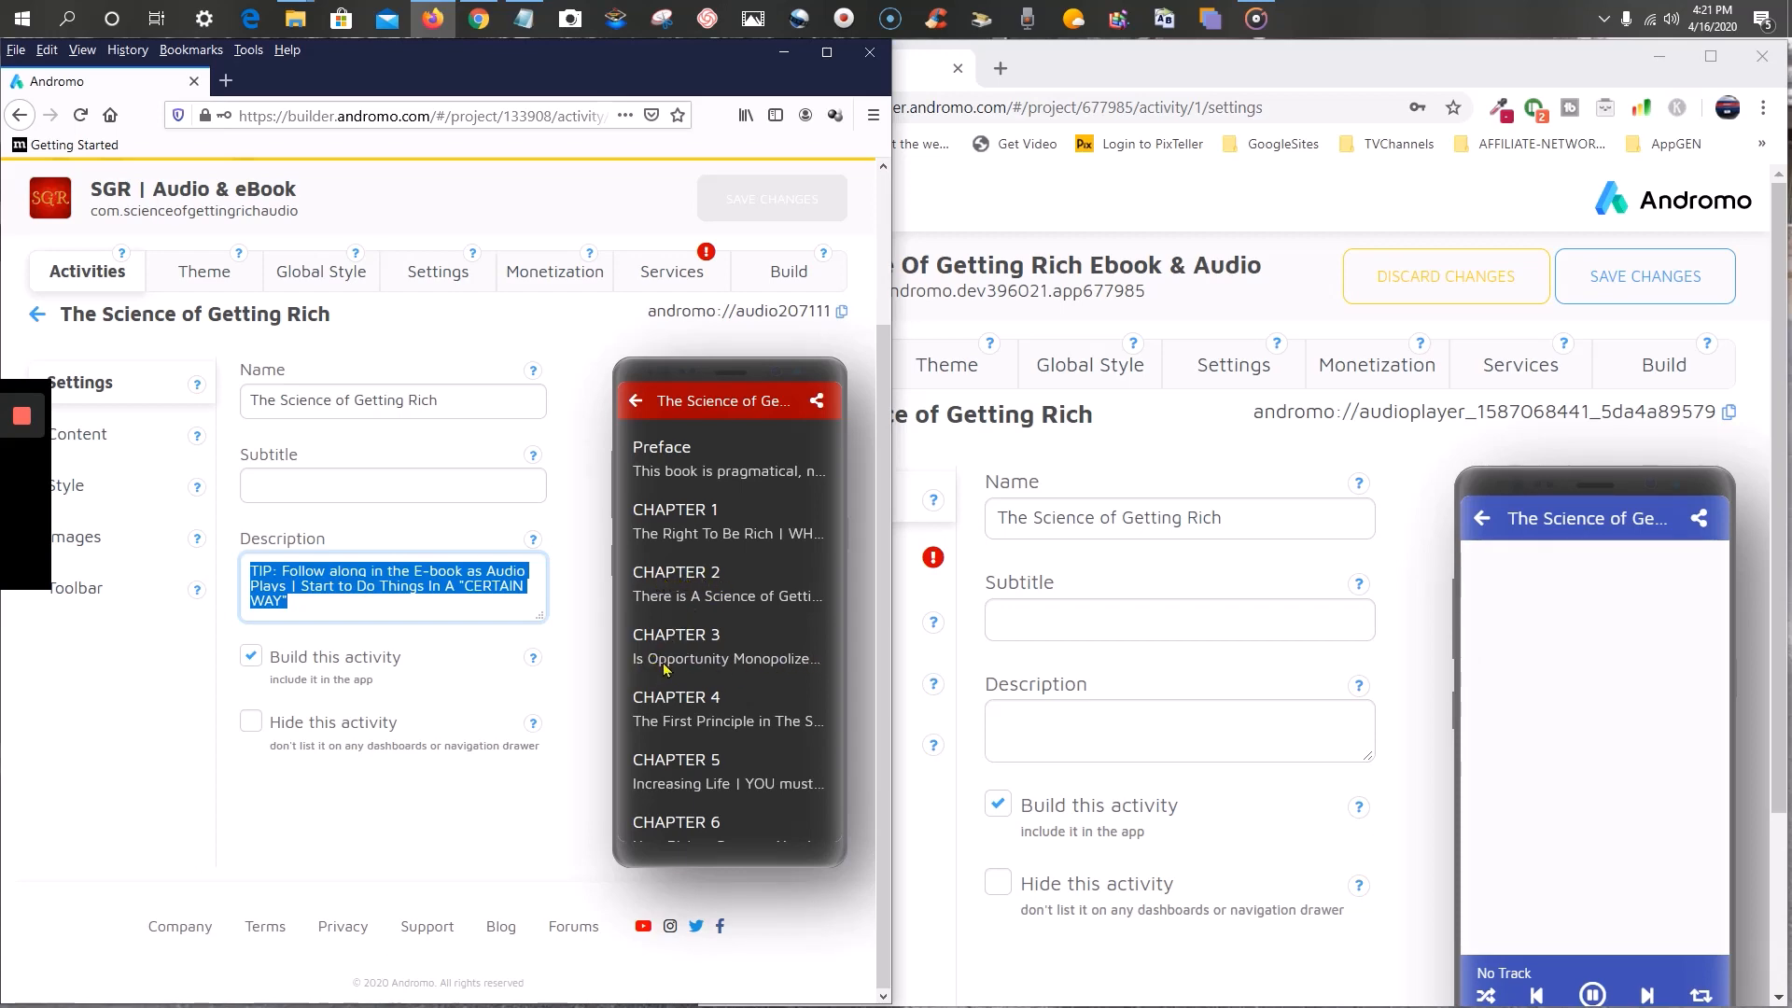
{"action": "right_click", "coordinate": [1056, 712]}
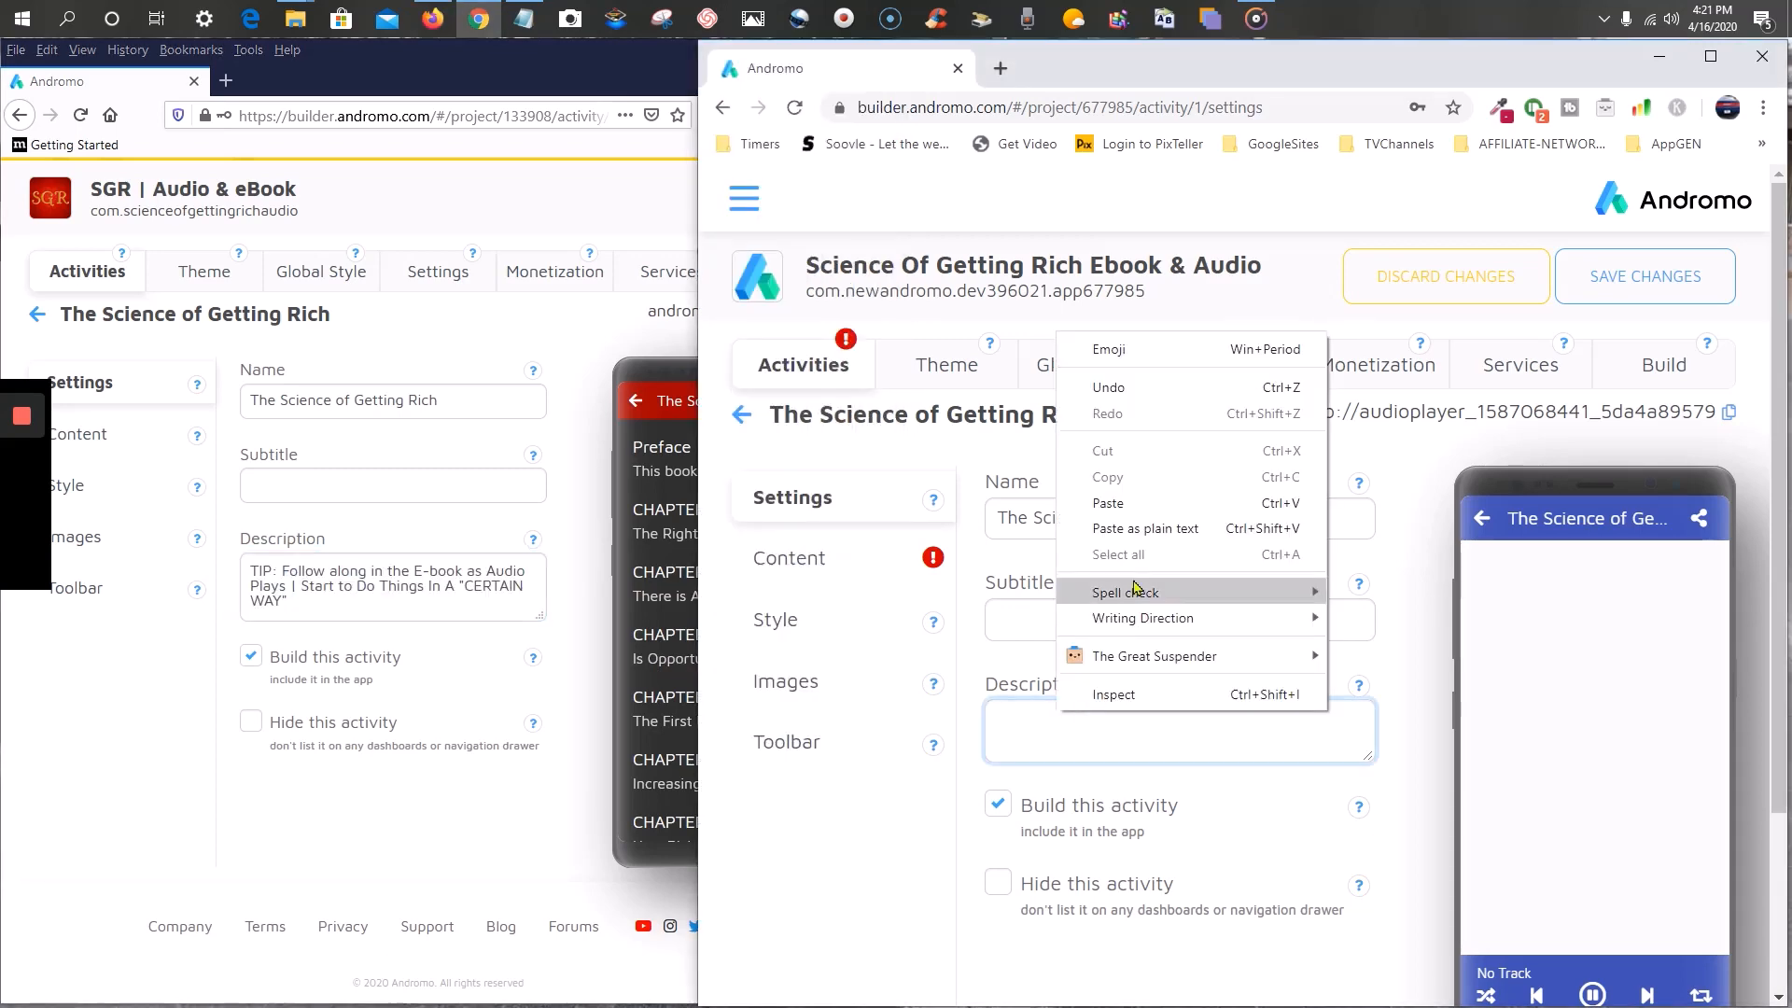
{"action": "left_click", "coordinate": [1146, 528]}
{"action": "scroll", "coordinate": [1187, 628], "scroll_direction": "down", "scroll_amount": 3}
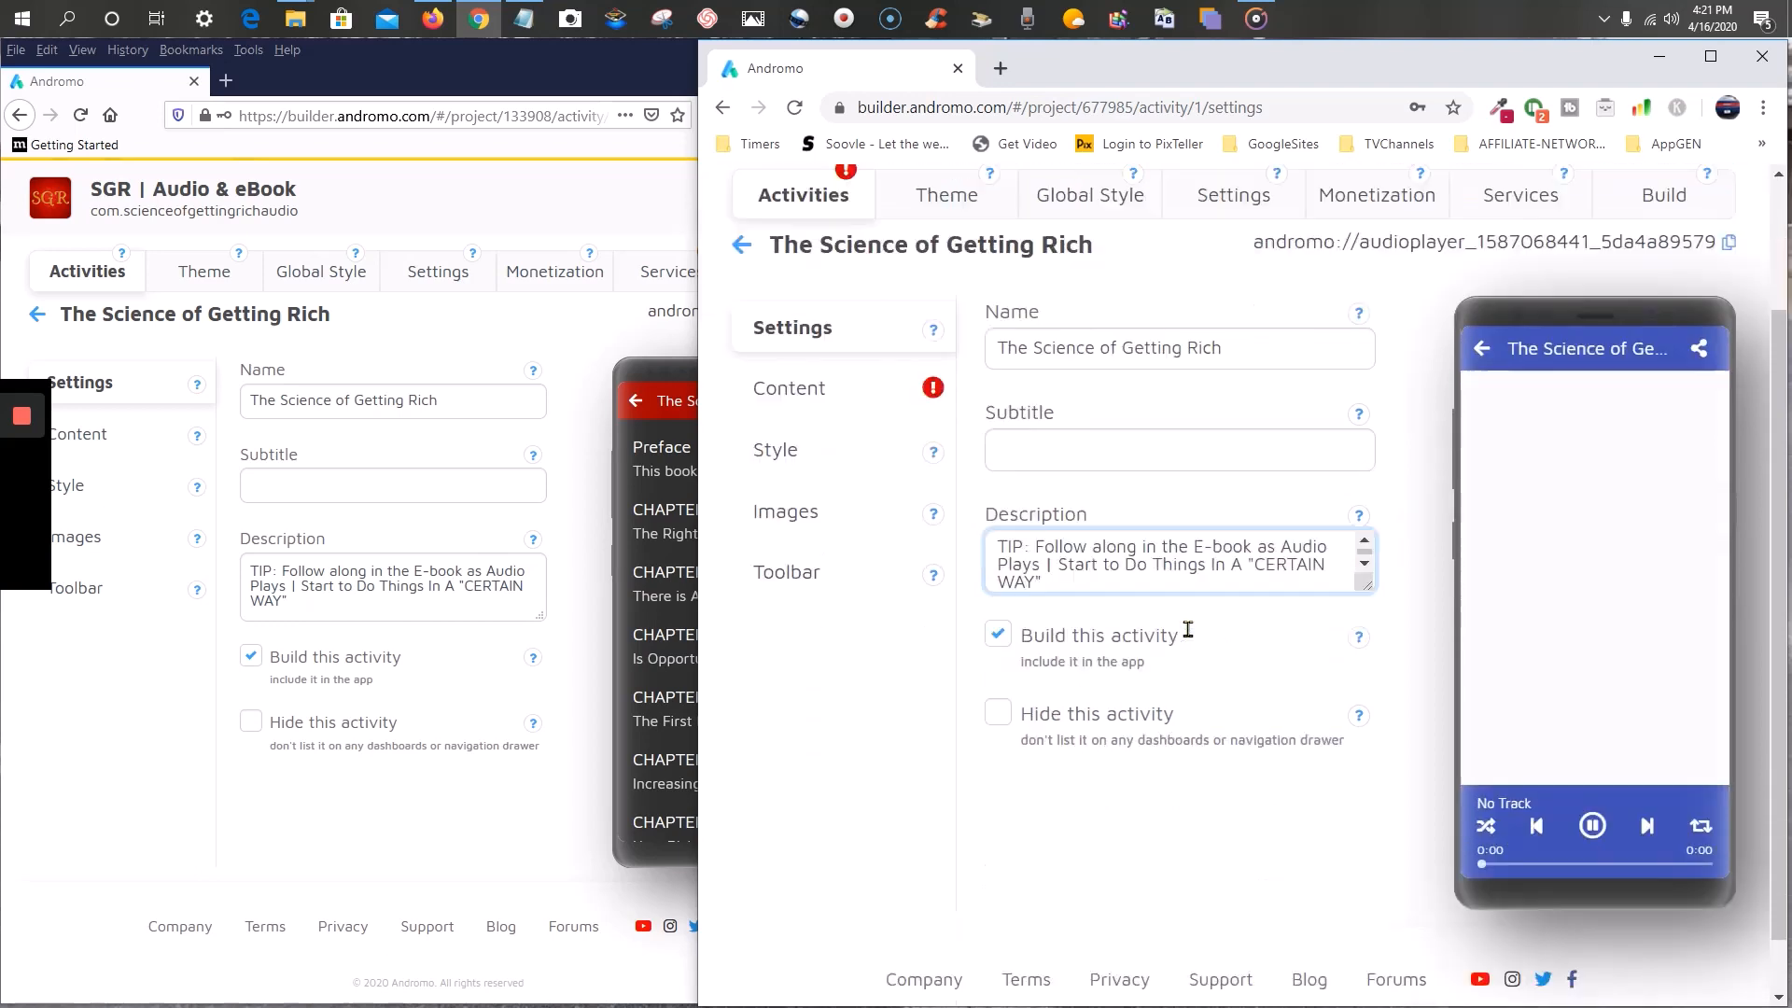
- In the existing SGR | Audio & eBook project, show the Content settings and audio tracks of The Science of Getting Rich activity
{"action": "left_click", "coordinate": [584, 69]}
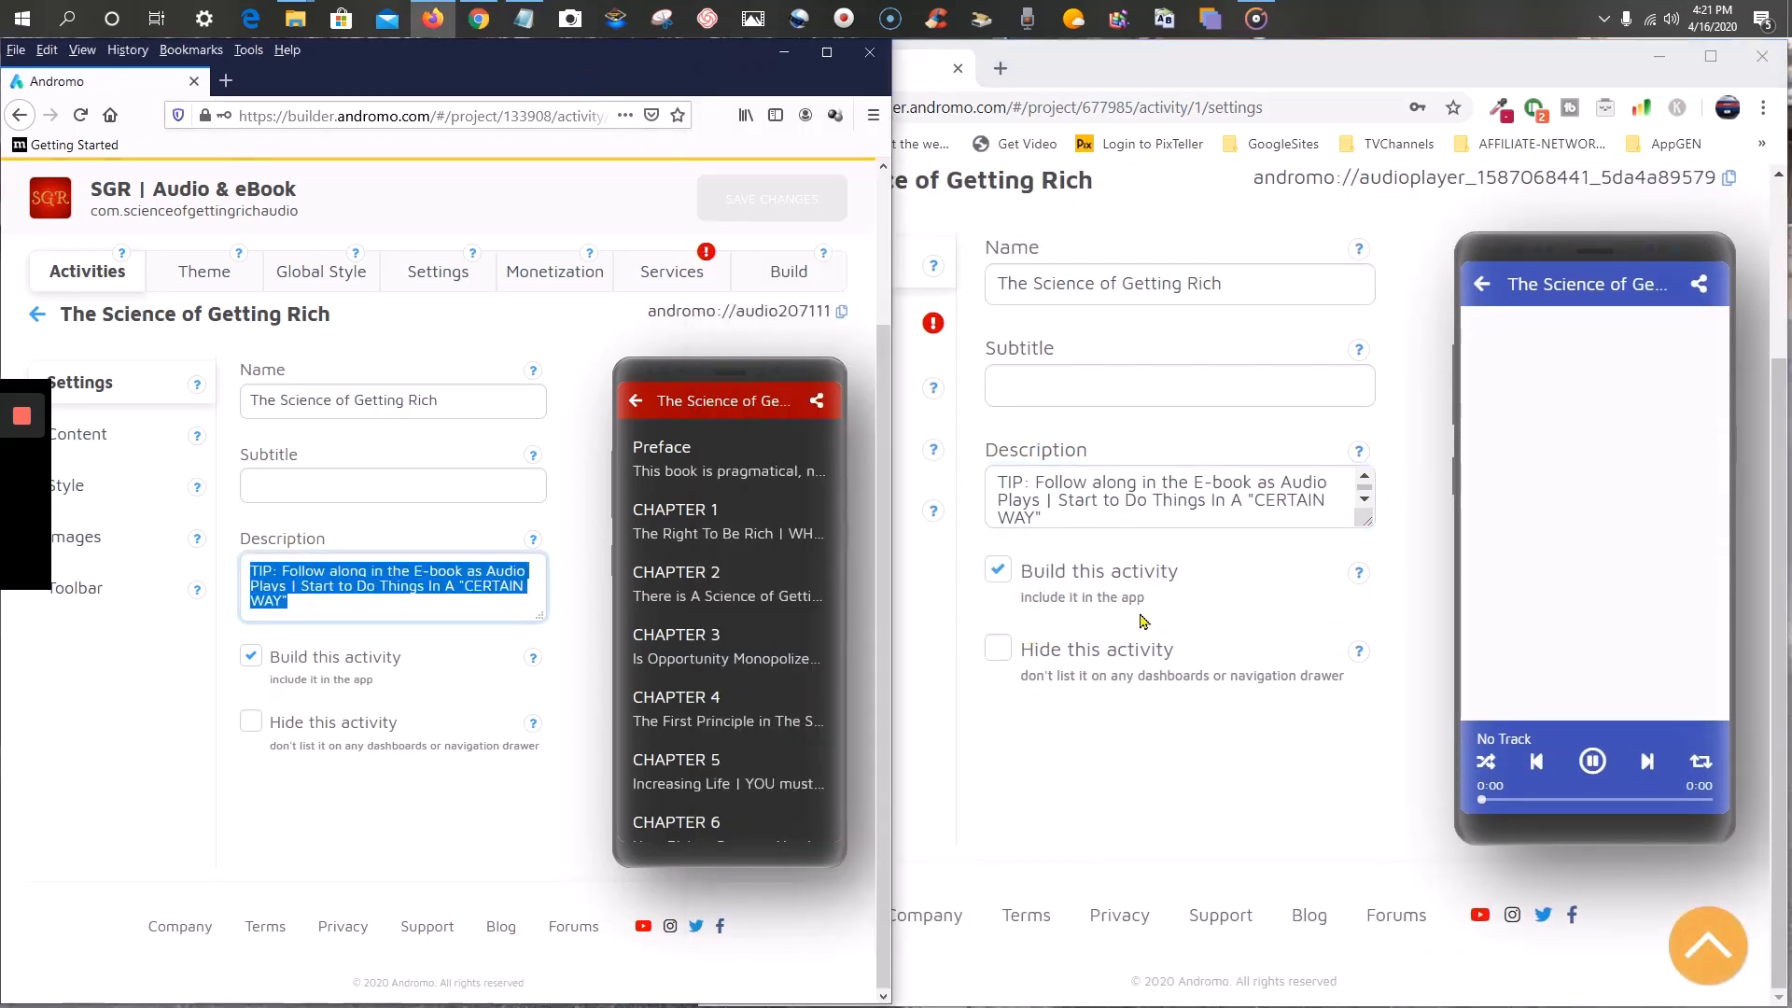
{"action": "left_click", "coordinate": [82, 446]}
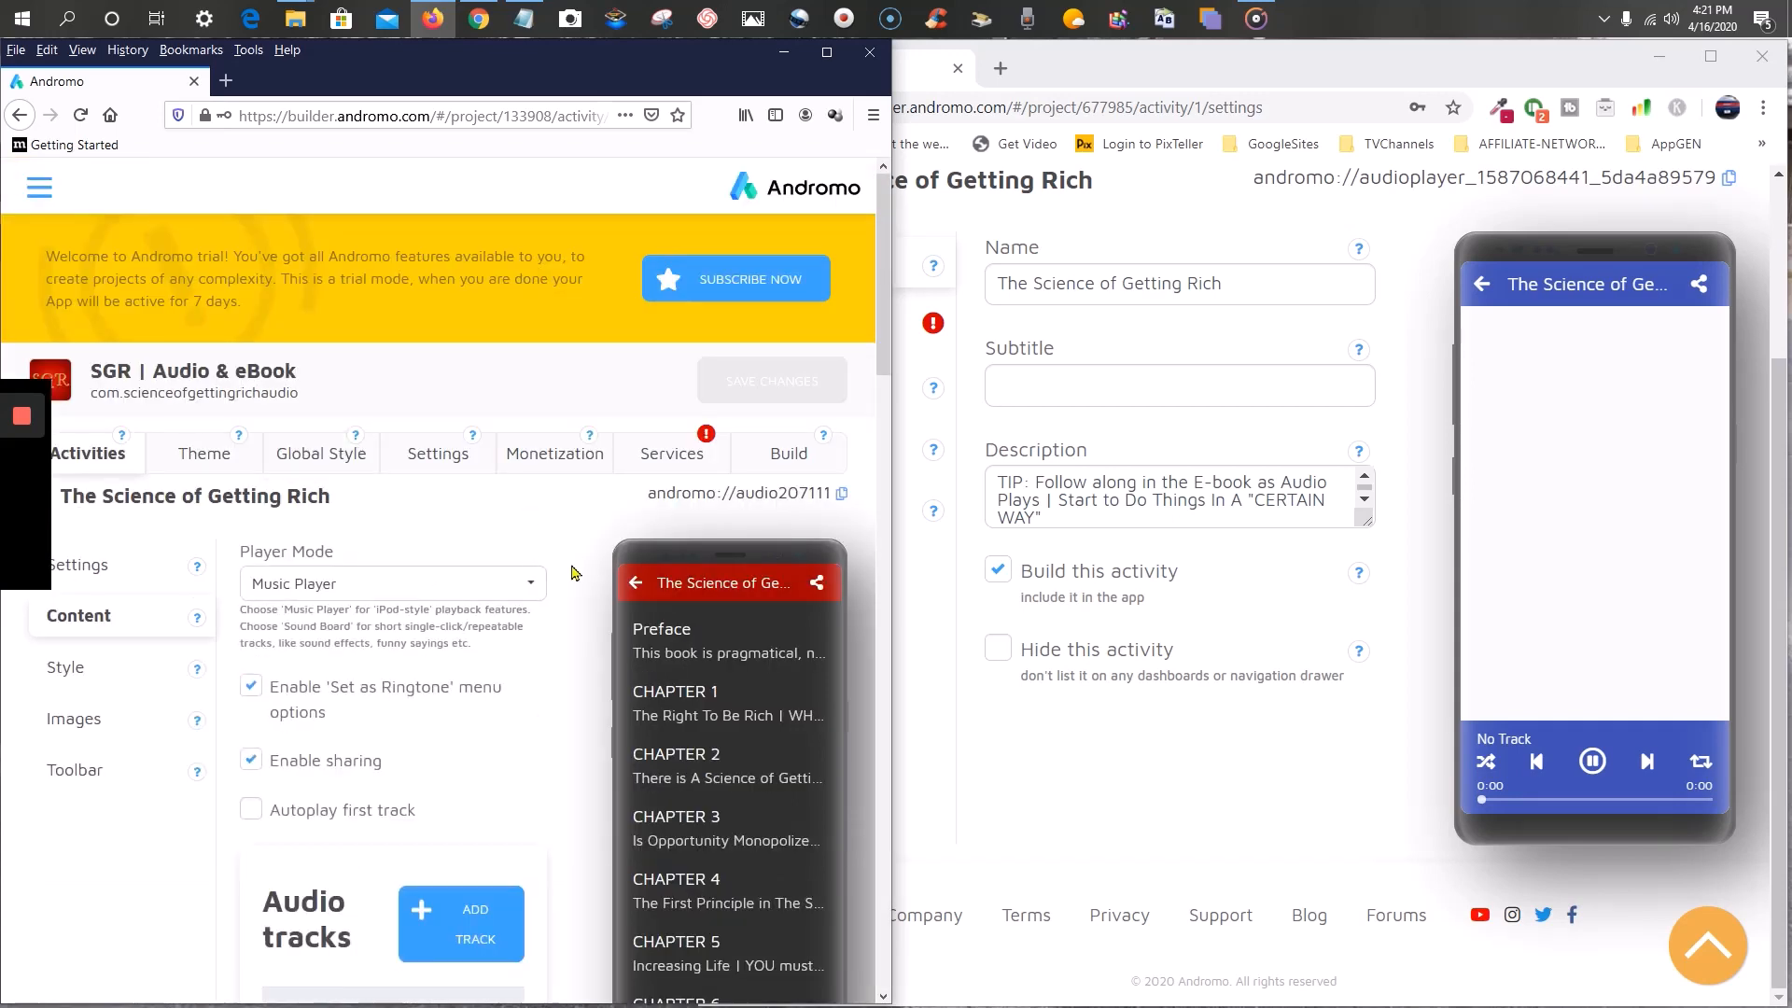
{"action": "scroll", "coordinate": [542, 598], "scroll_direction": "down", "scroll_amount": 2}
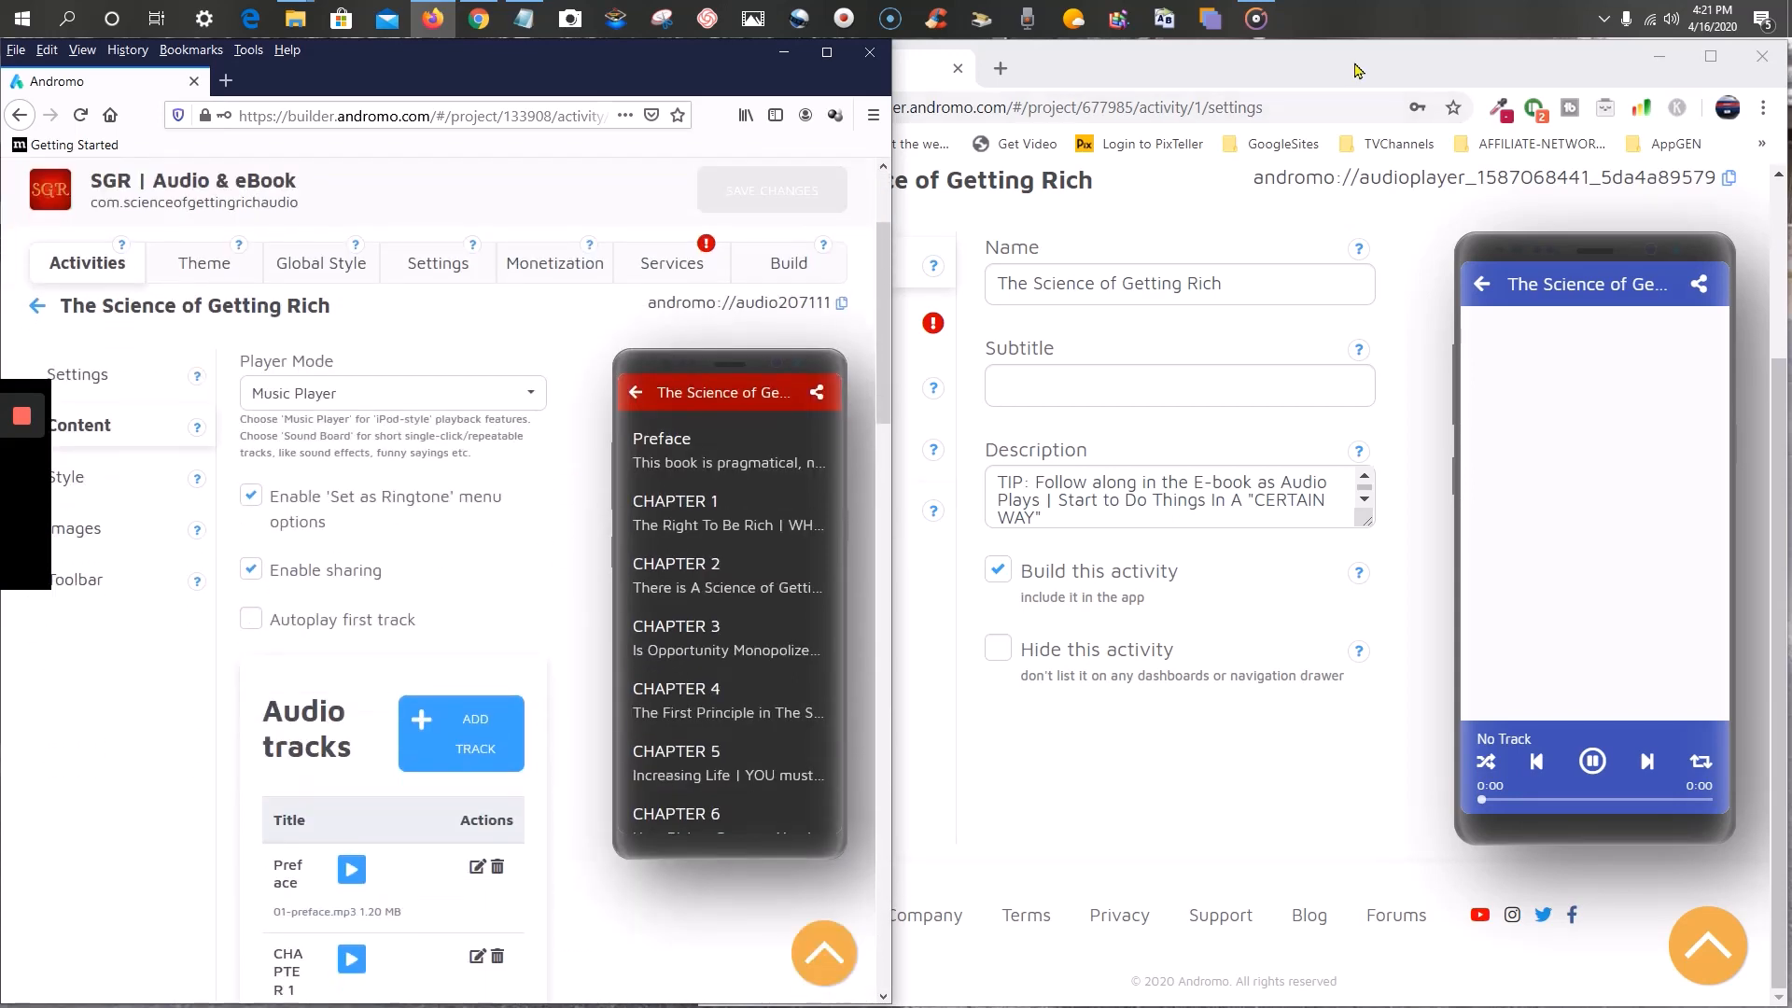
- Save the changes to the Science Of Getting Rich Ebook & Audio project despite its validation errors
{"action": "left_click", "coordinate": [1356, 68]}
{"action": "left_click", "coordinate": [803, 325]}
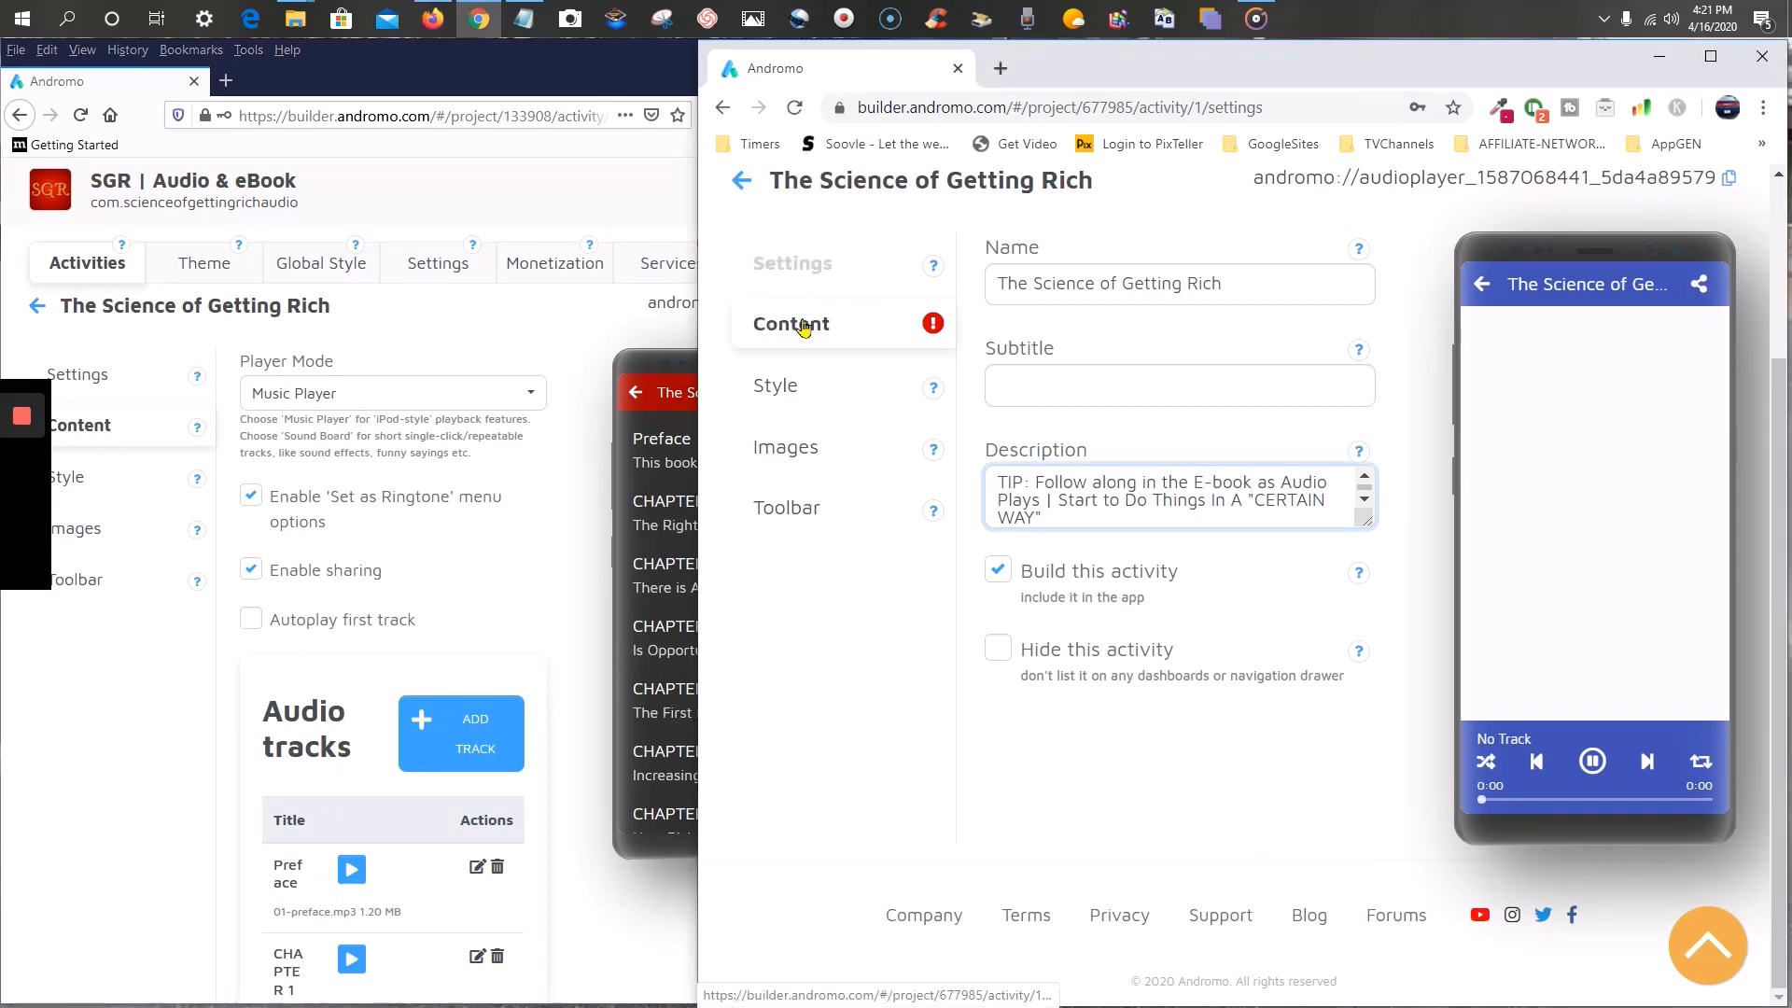
{"action": "scroll", "coordinate": [1128, 378], "scroll_direction": "up", "scroll_amount": 3}
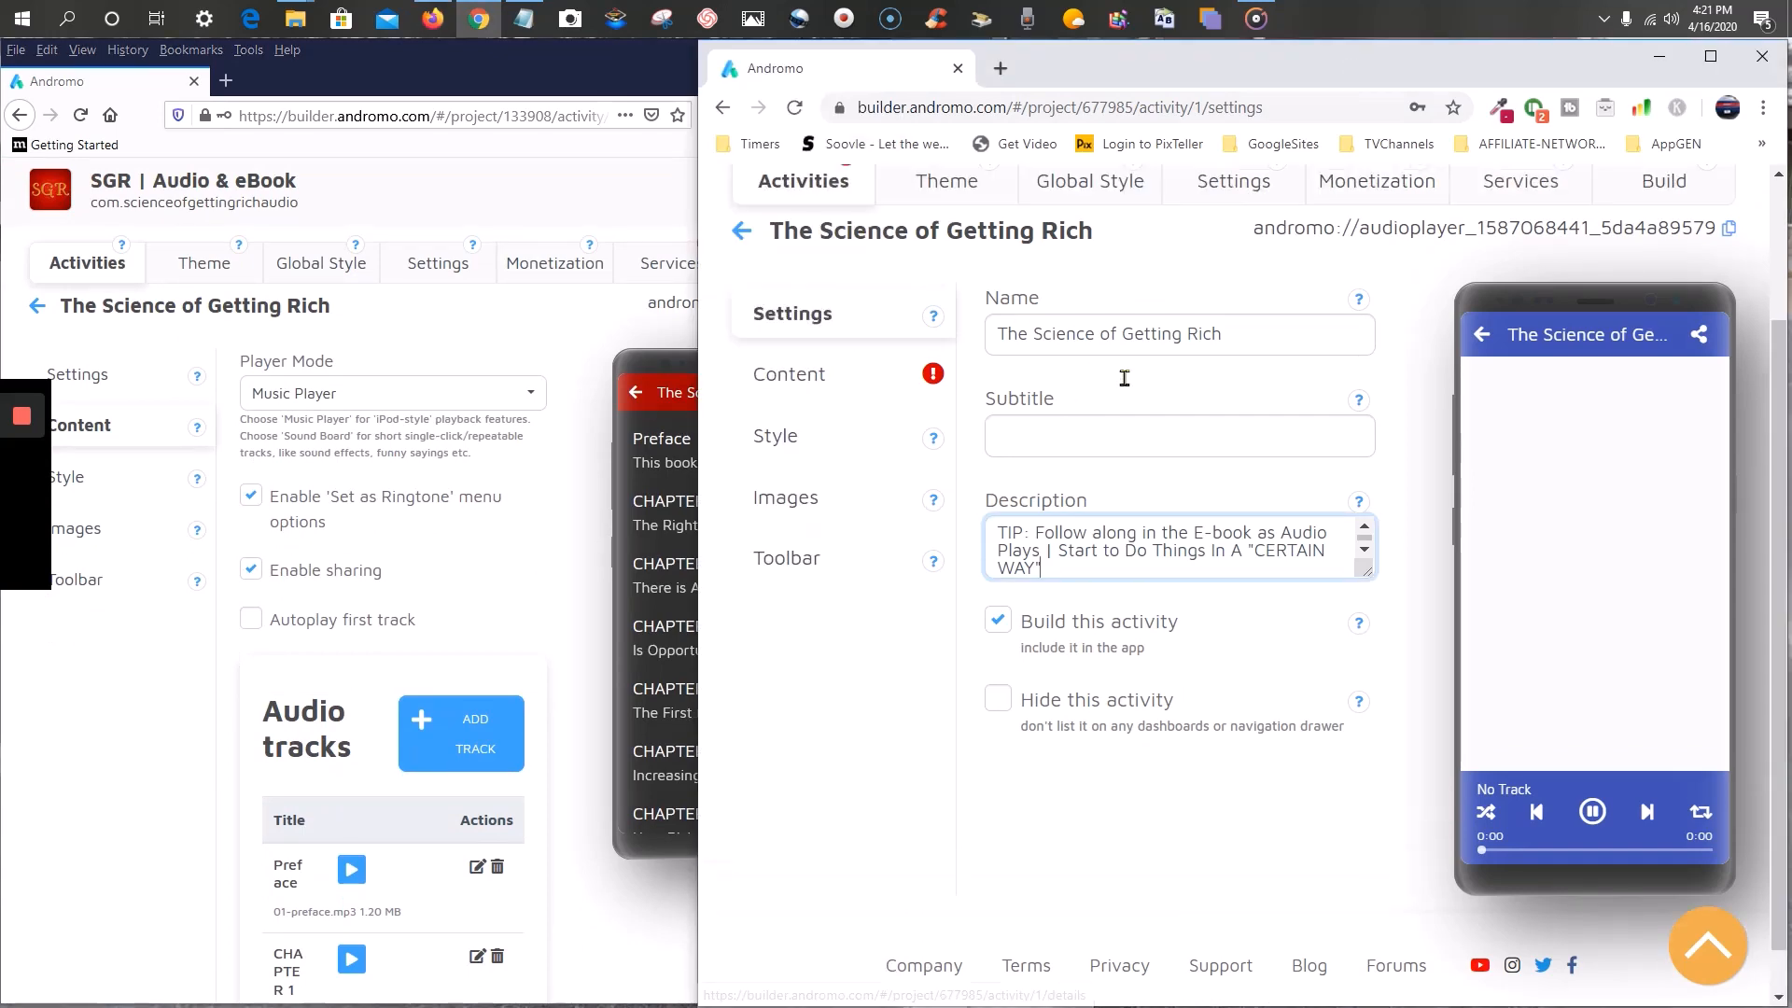
{"action": "left_click", "coordinate": [1692, 295]}
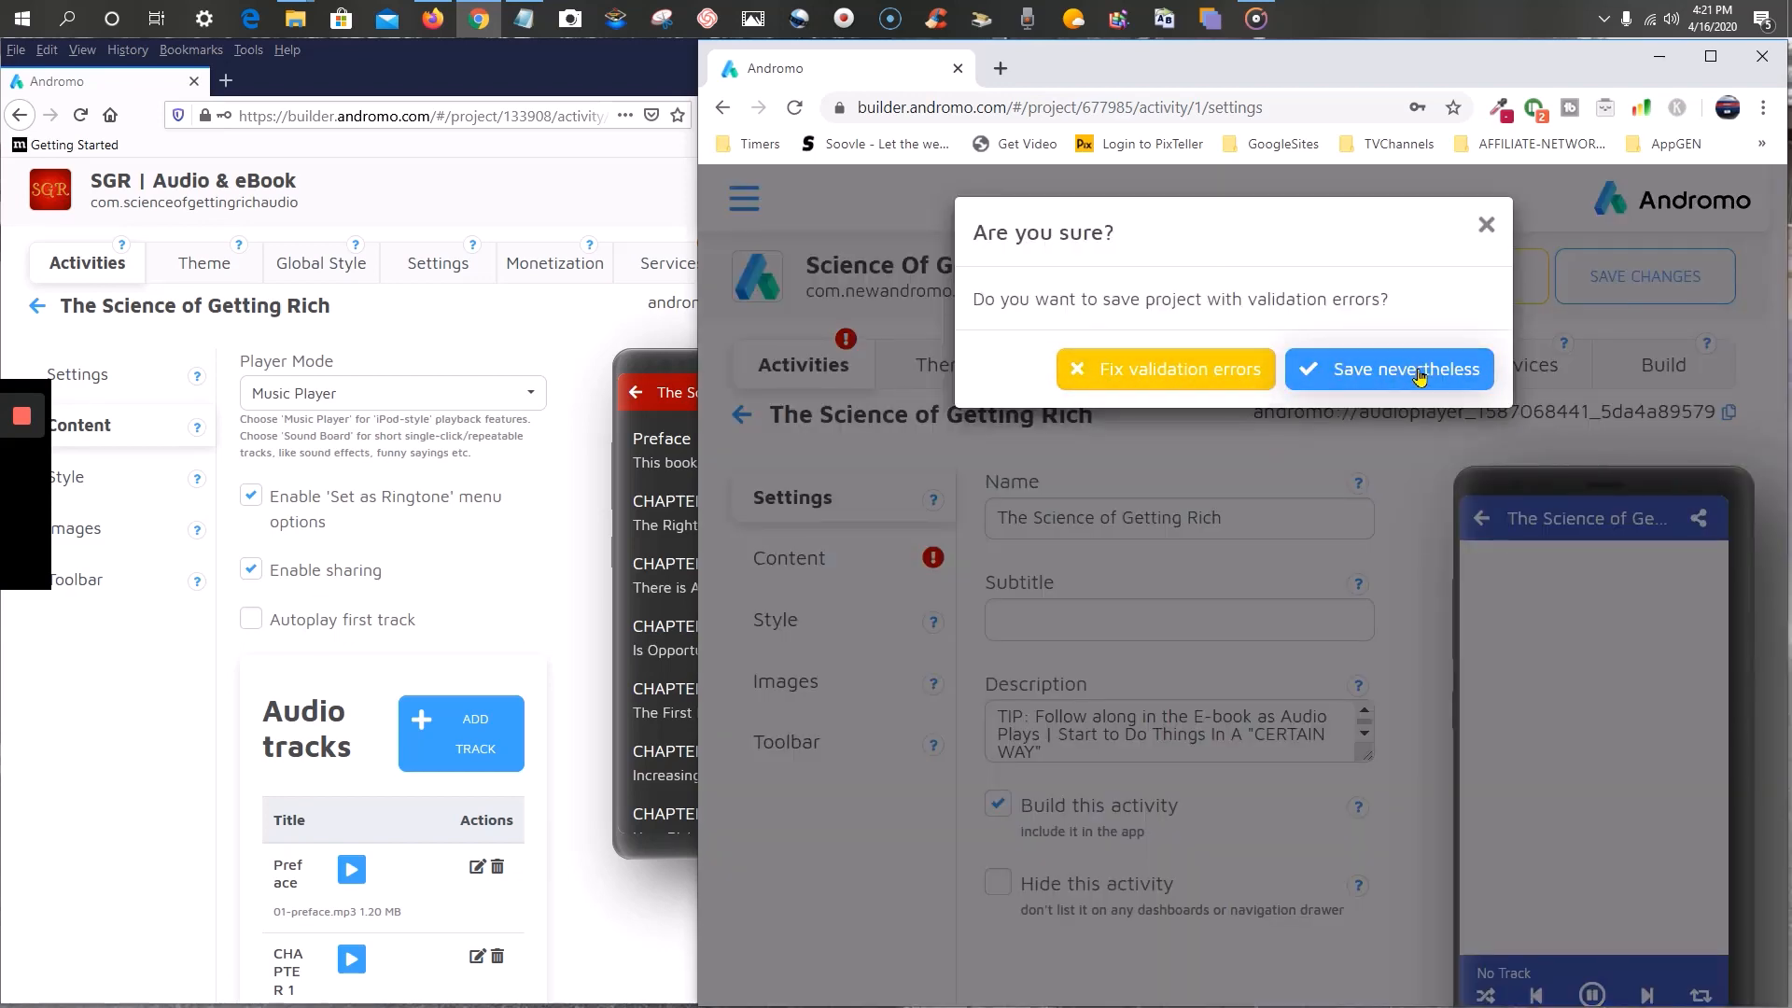
{"action": "left_click", "coordinate": [1417, 371]}
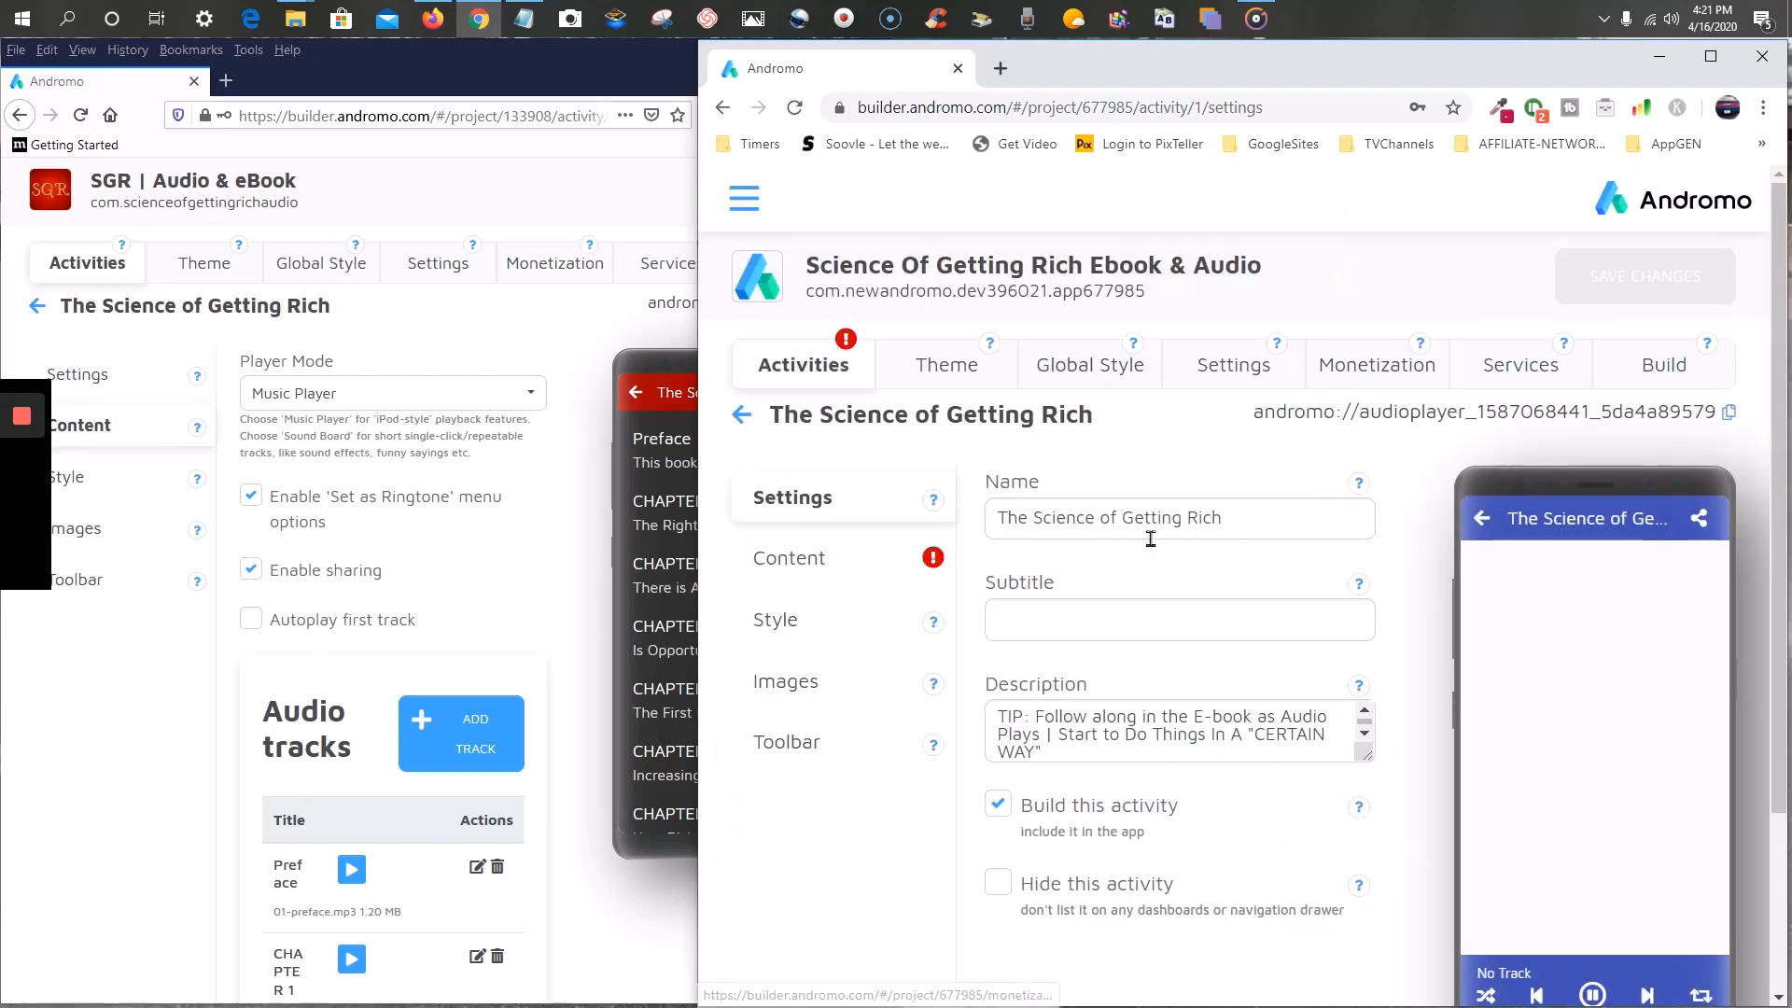
- Open the new project's audio activity Content settings and review the existing project's audio track list for comparison
{"action": "left_click", "coordinate": [817, 560]}
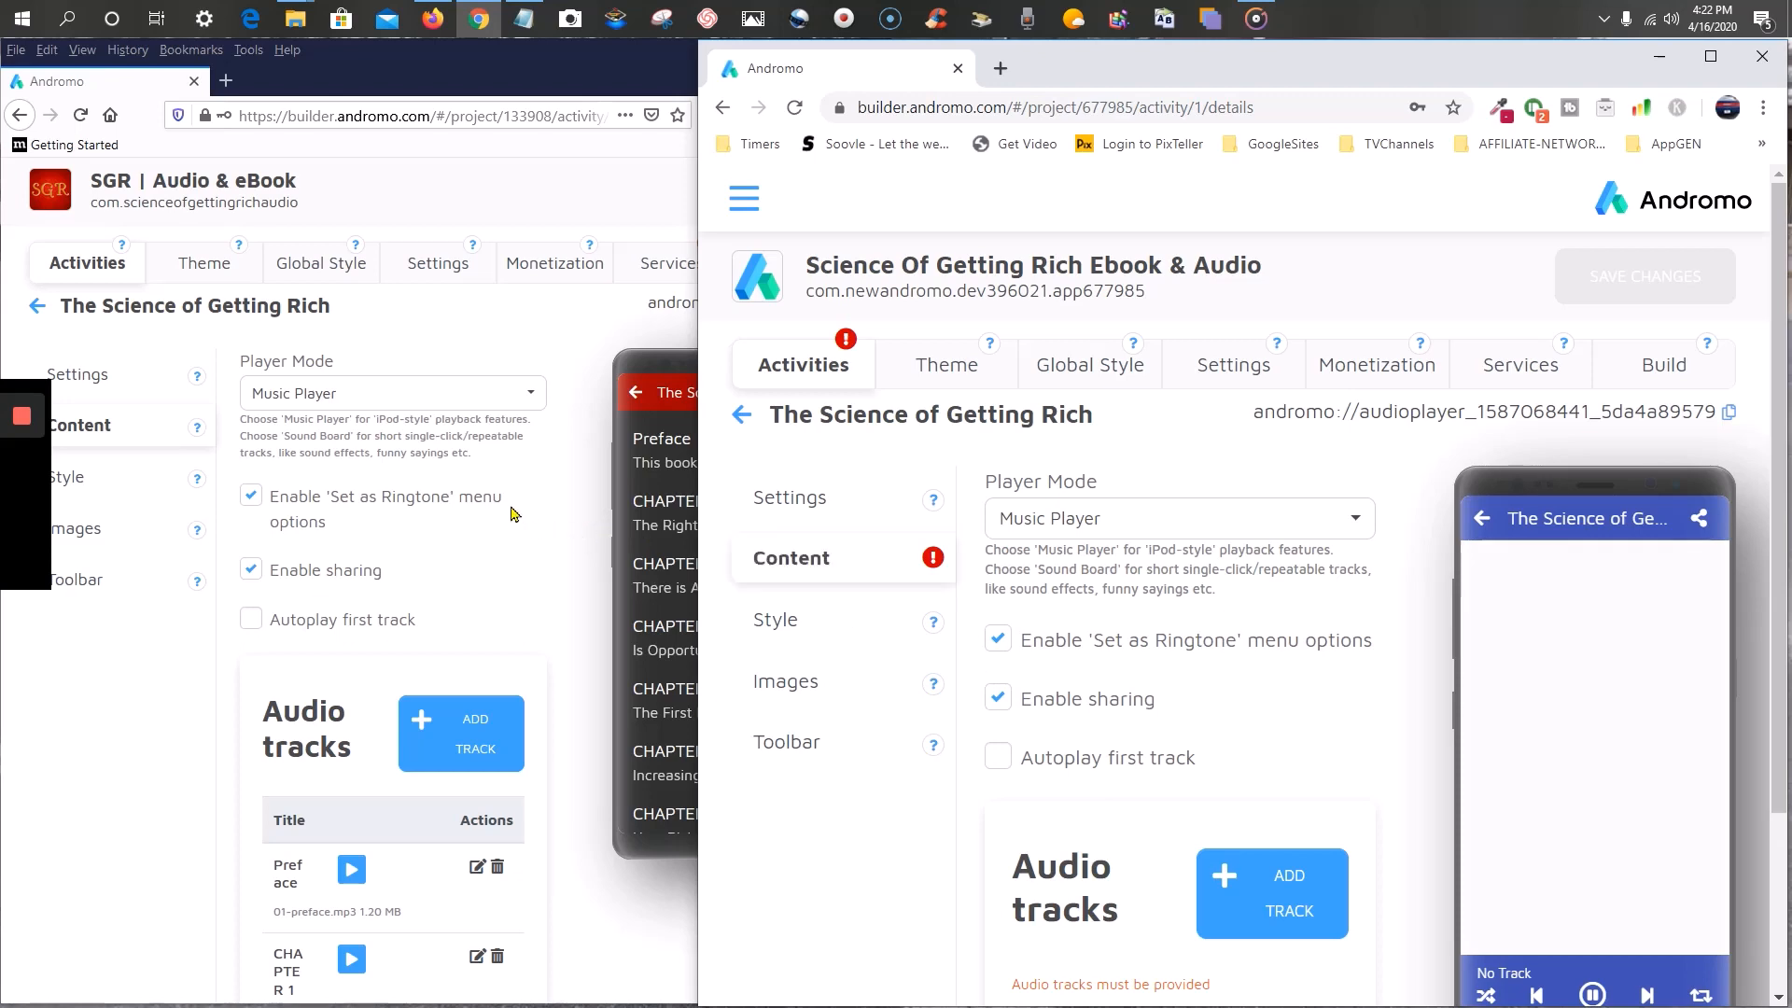
{"action": "scroll", "coordinate": [510, 513], "scroll_direction": "down", "scroll_amount": 5}
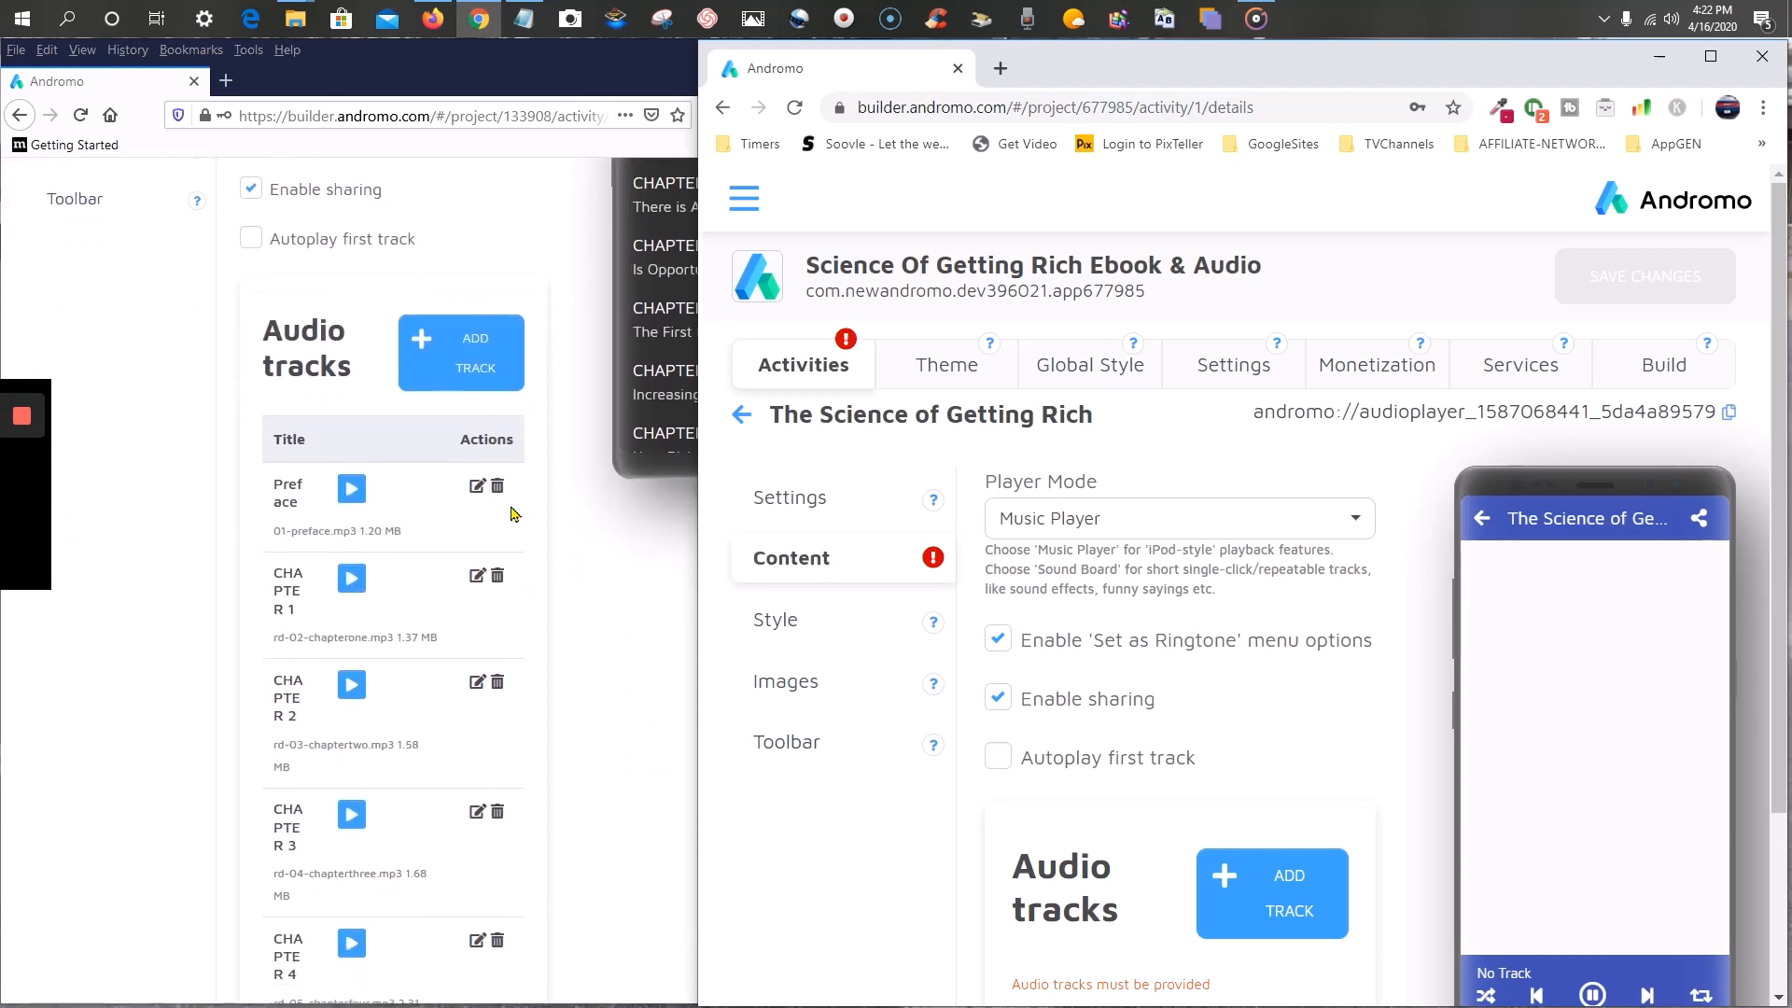
{"action": "scroll", "coordinate": [510, 514], "scroll_direction": "down", "scroll_amount": 1}
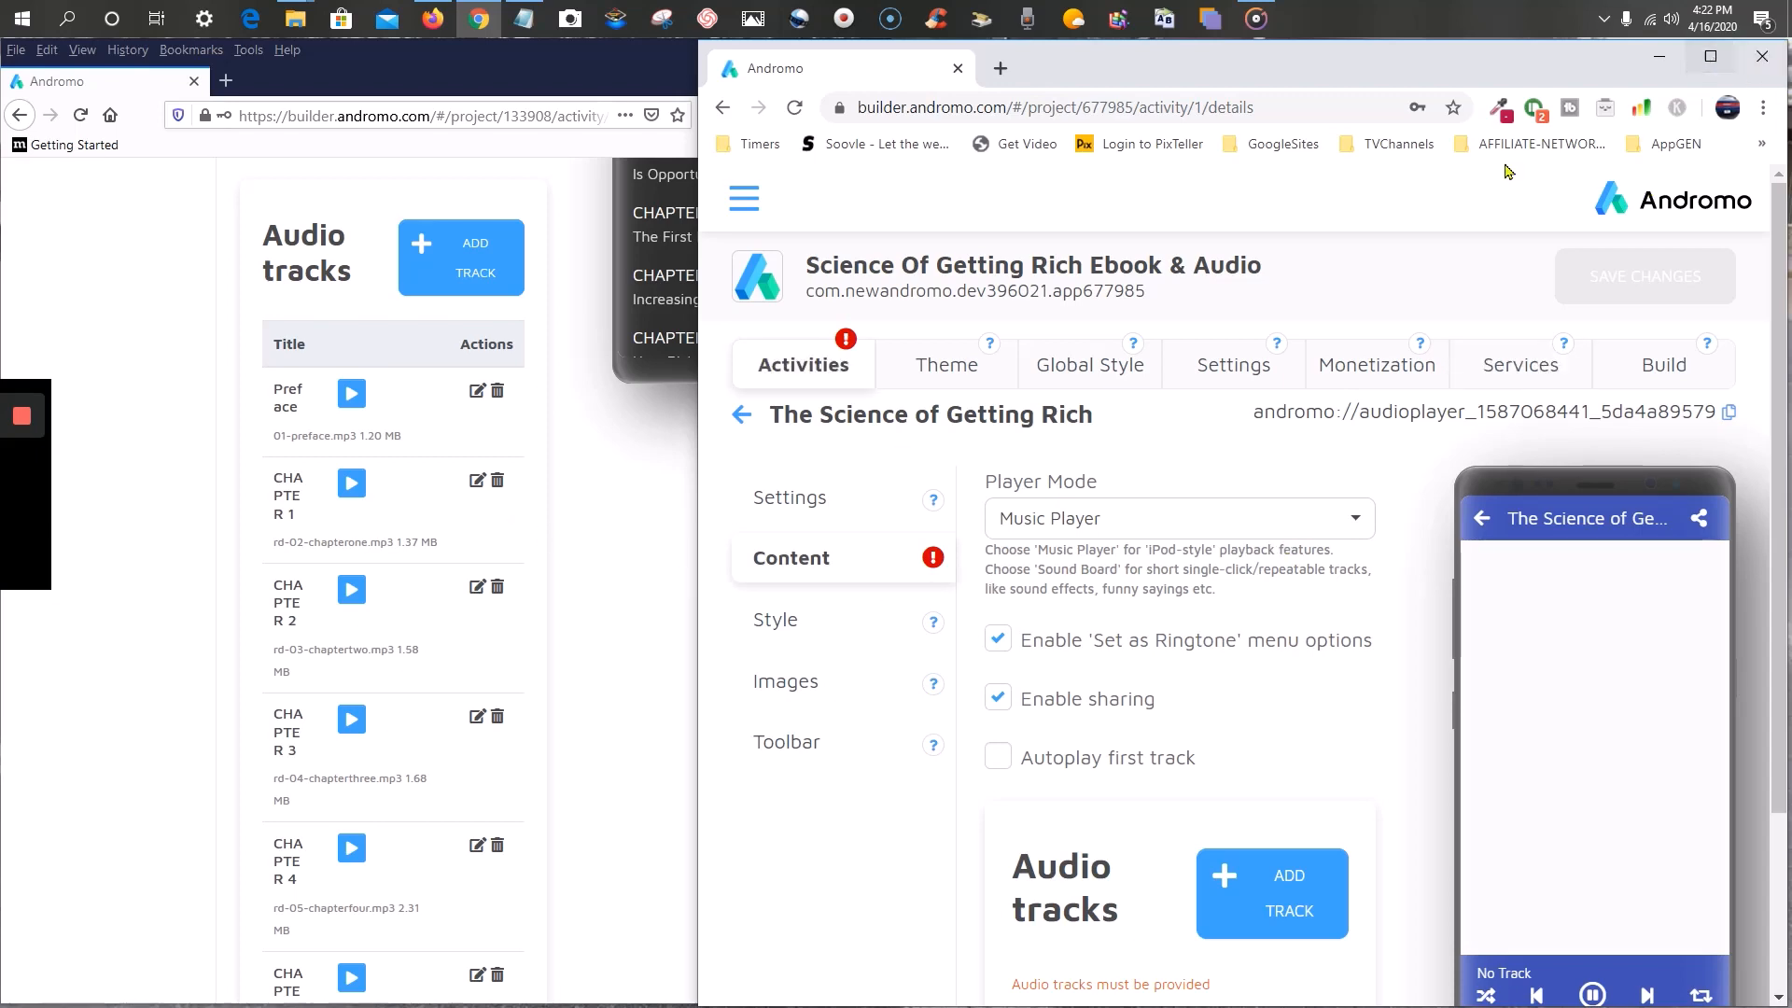
- Minimise the existing project's browser window and widen the new project's window up to the SGR-AudioApp folder window
{"action": "left_click", "coordinate": [589, 85]}
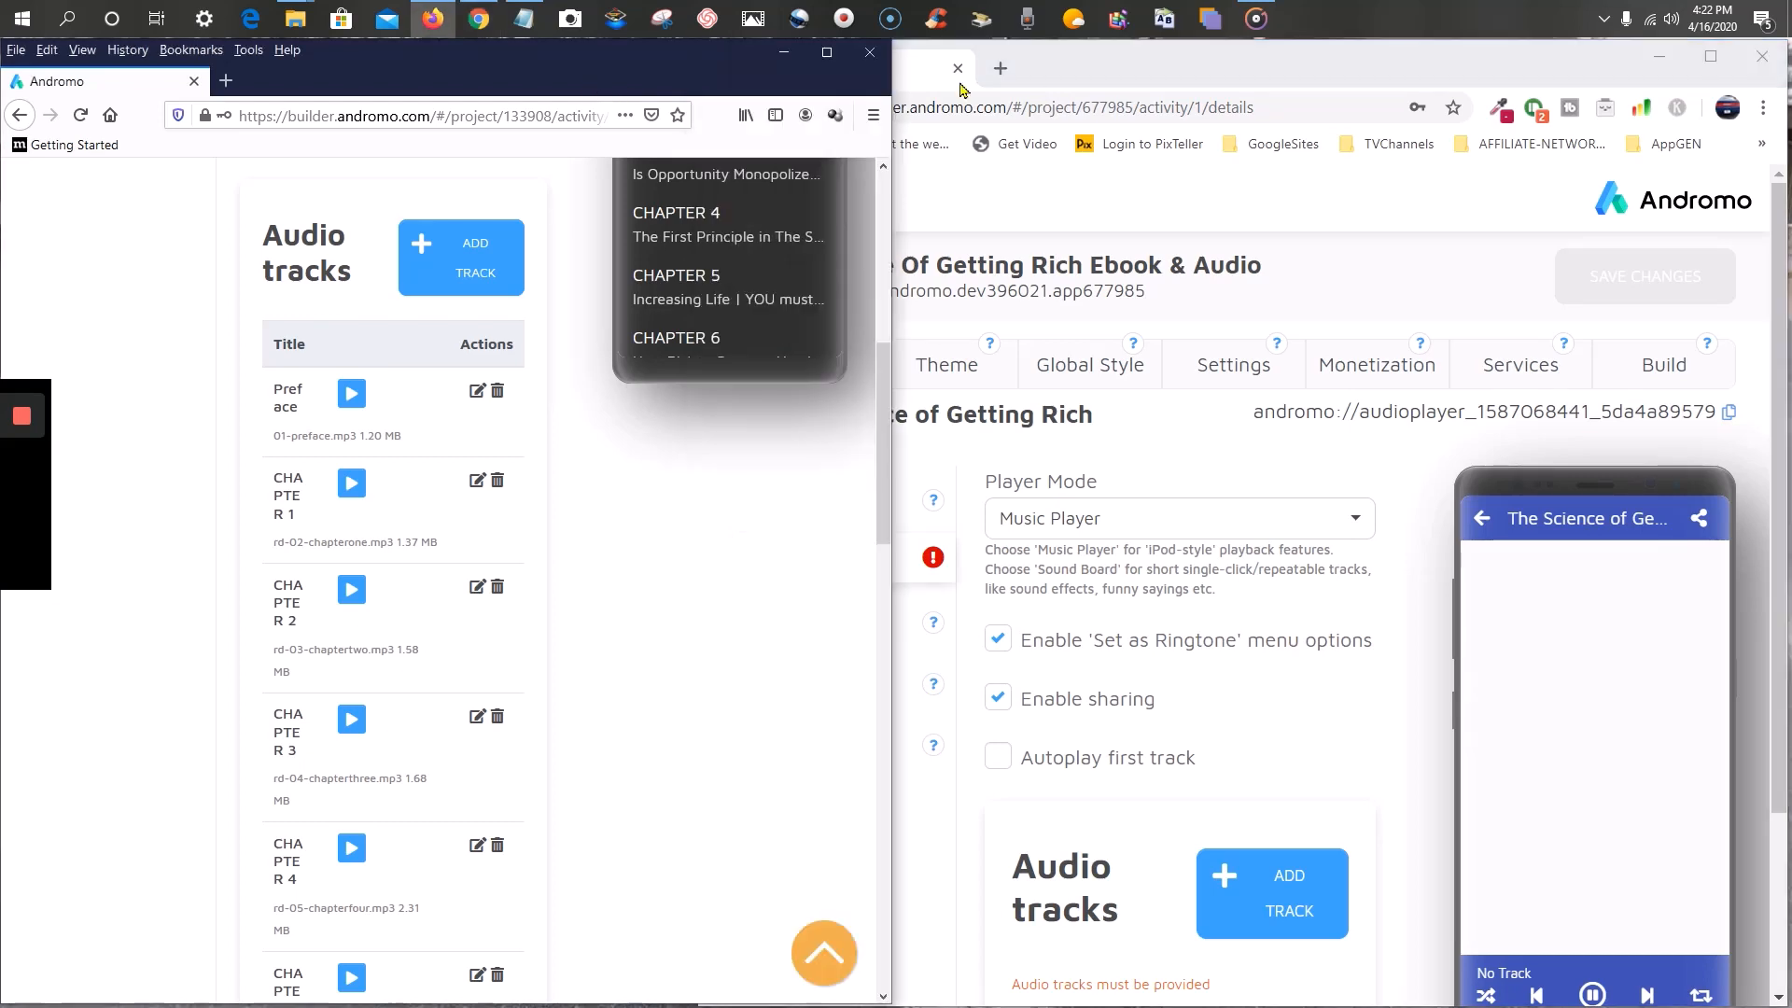
{"action": "left_click", "coordinate": [784, 53]}
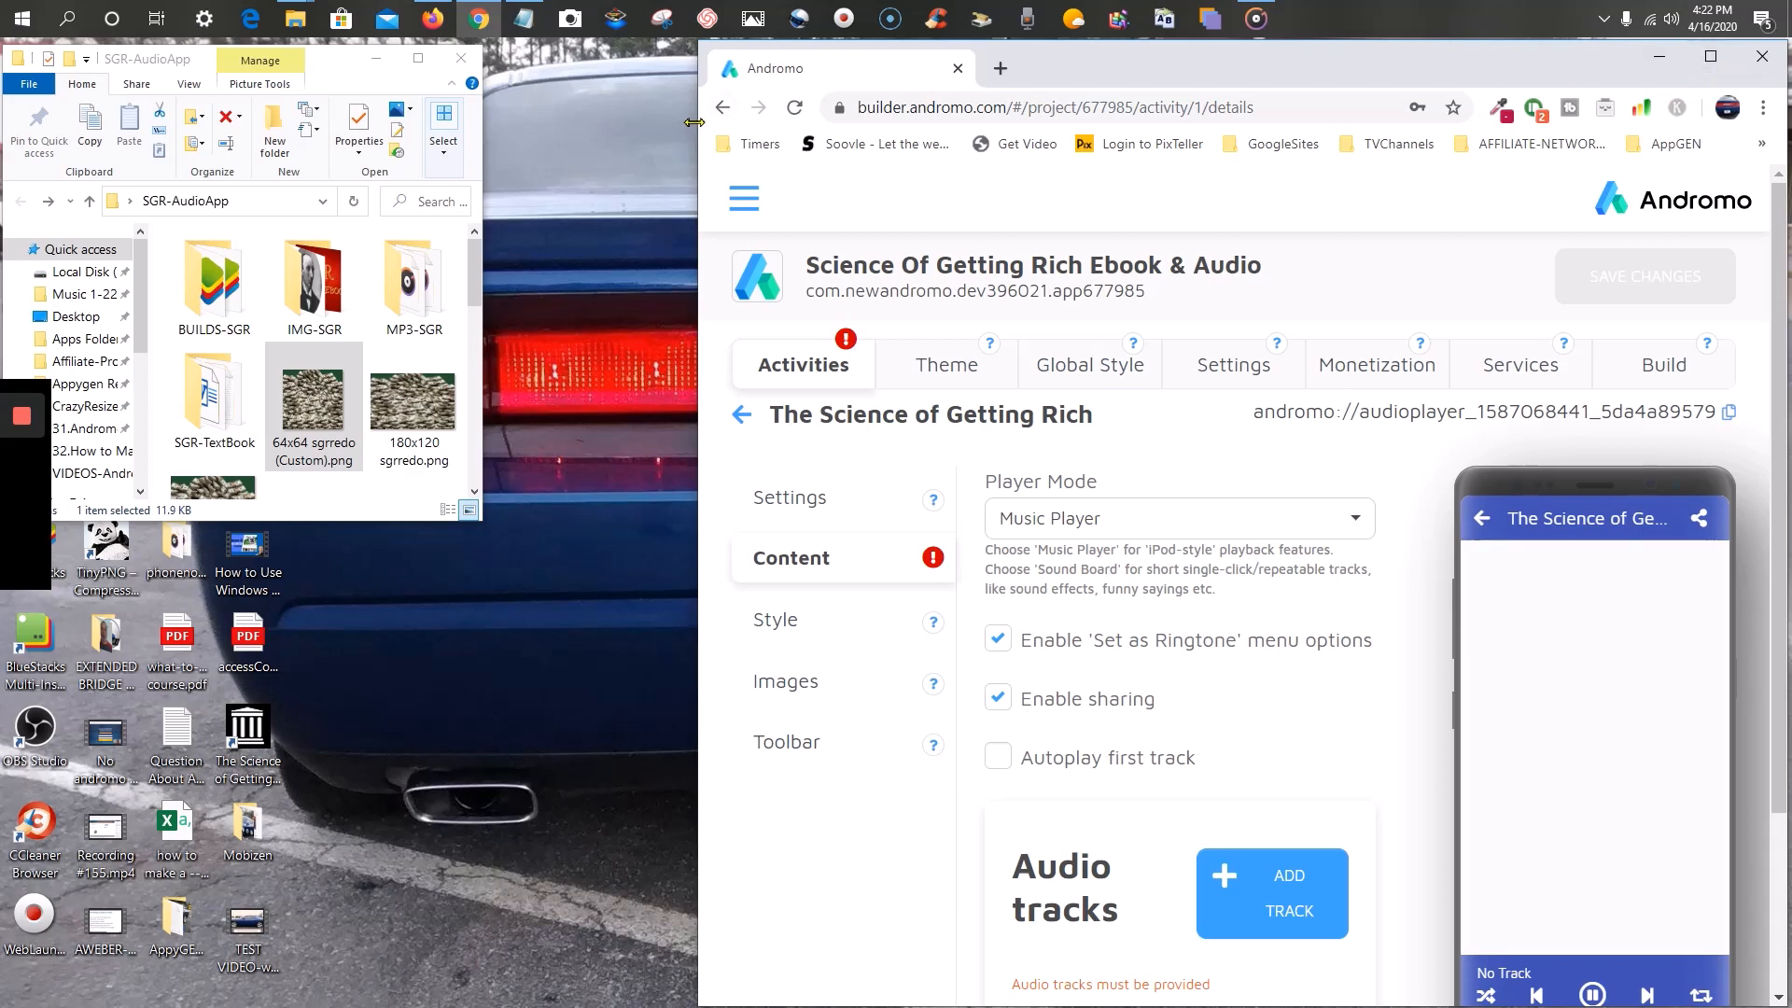
{"action": "left_click_drag", "start_coordinate": [679, 123], "coordinate": [481, 123]}
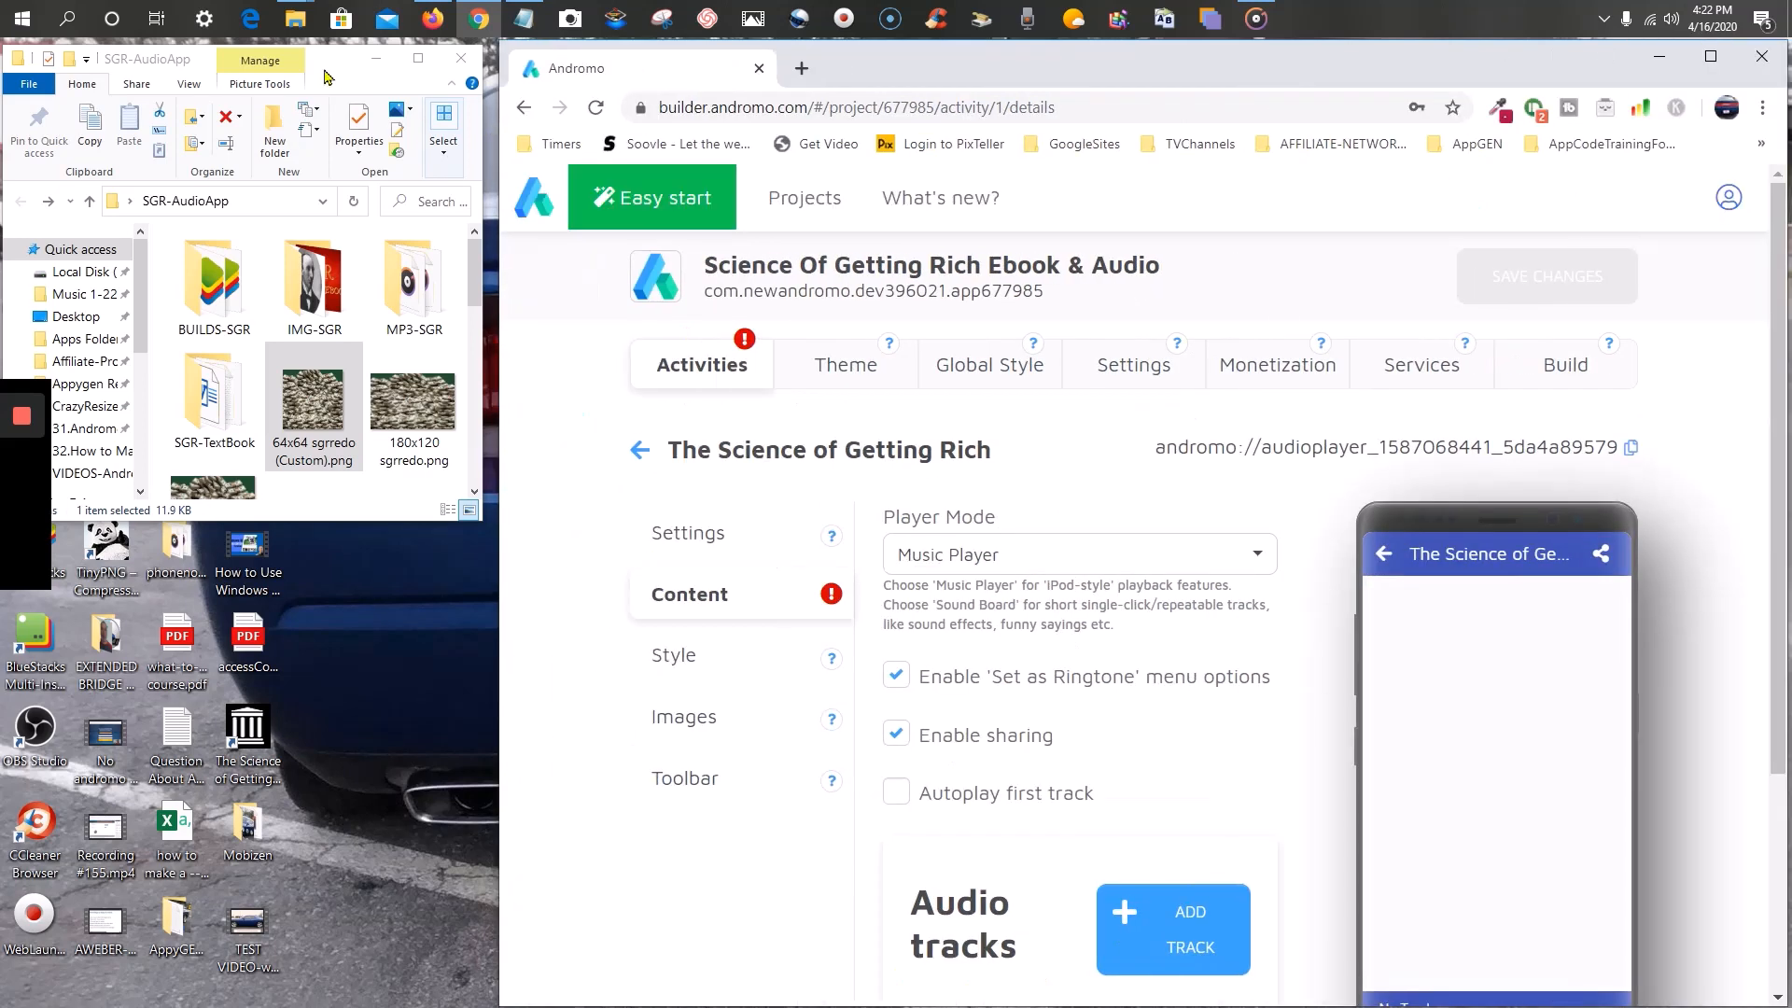
- Start creating a new audio track in The Science of Getting Rich activity of the new project
{"action": "scroll", "coordinate": [1005, 504], "scroll_direction": "down", "scroll_amount": 3}
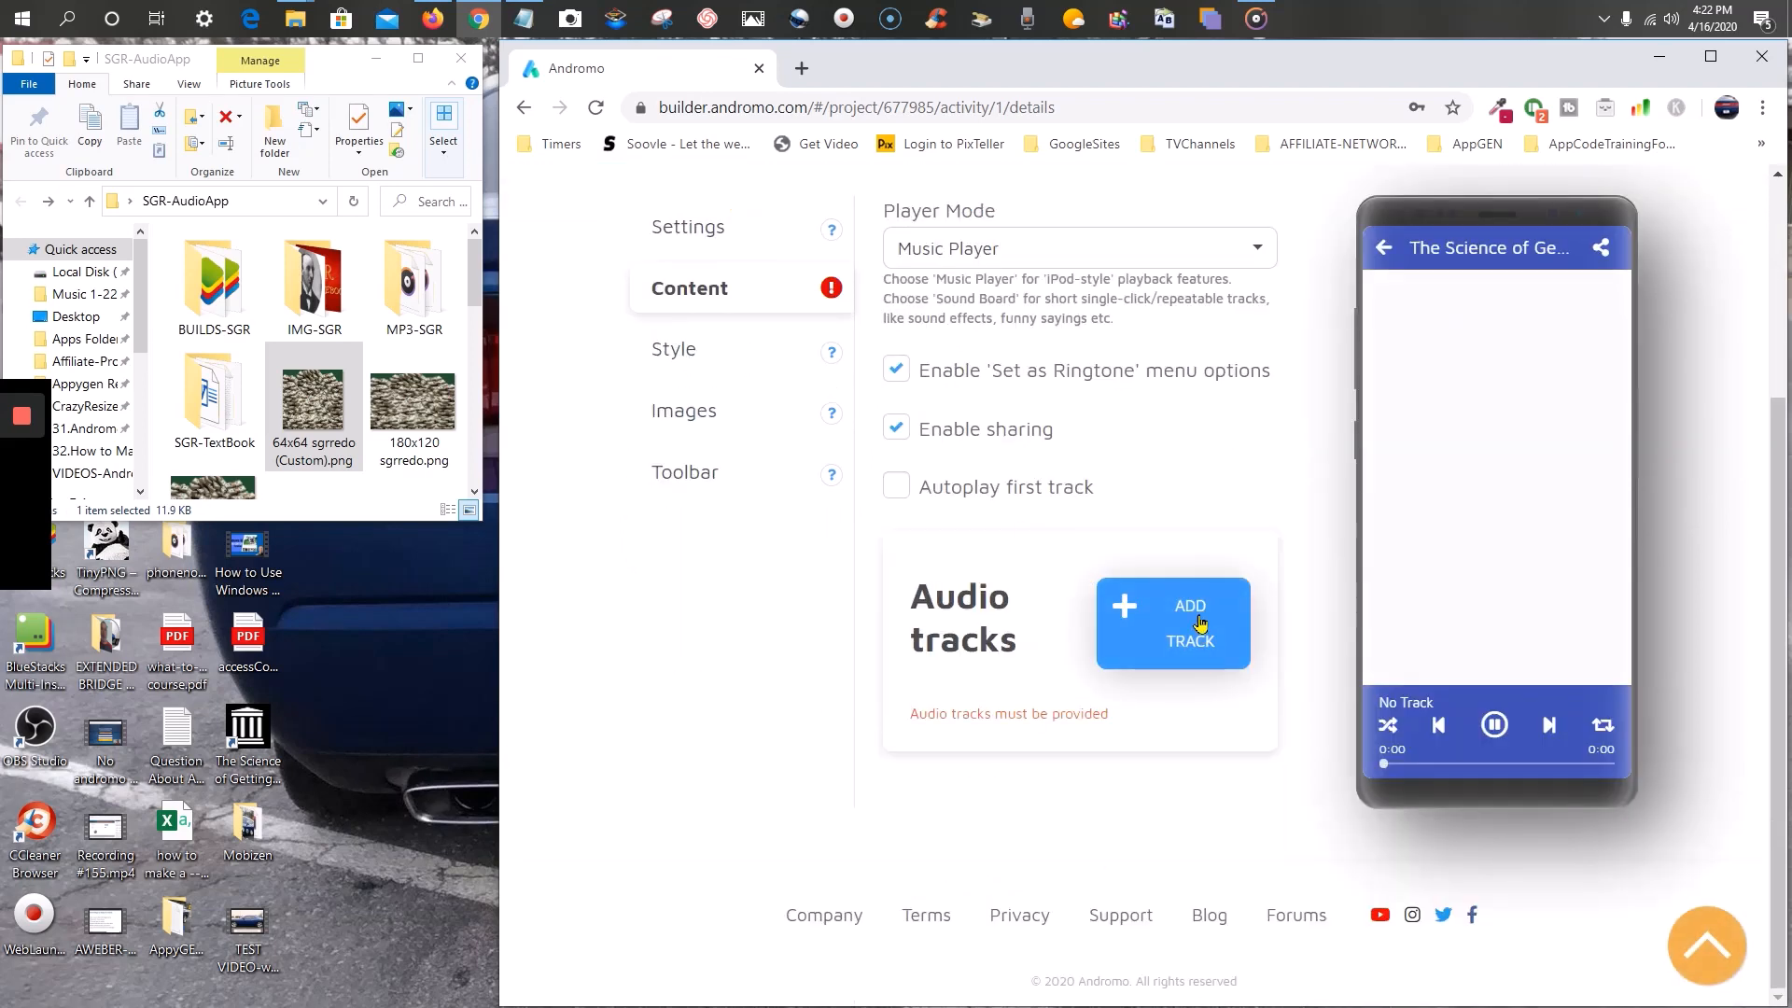
{"action": "left_click", "coordinate": [1201, 624]}
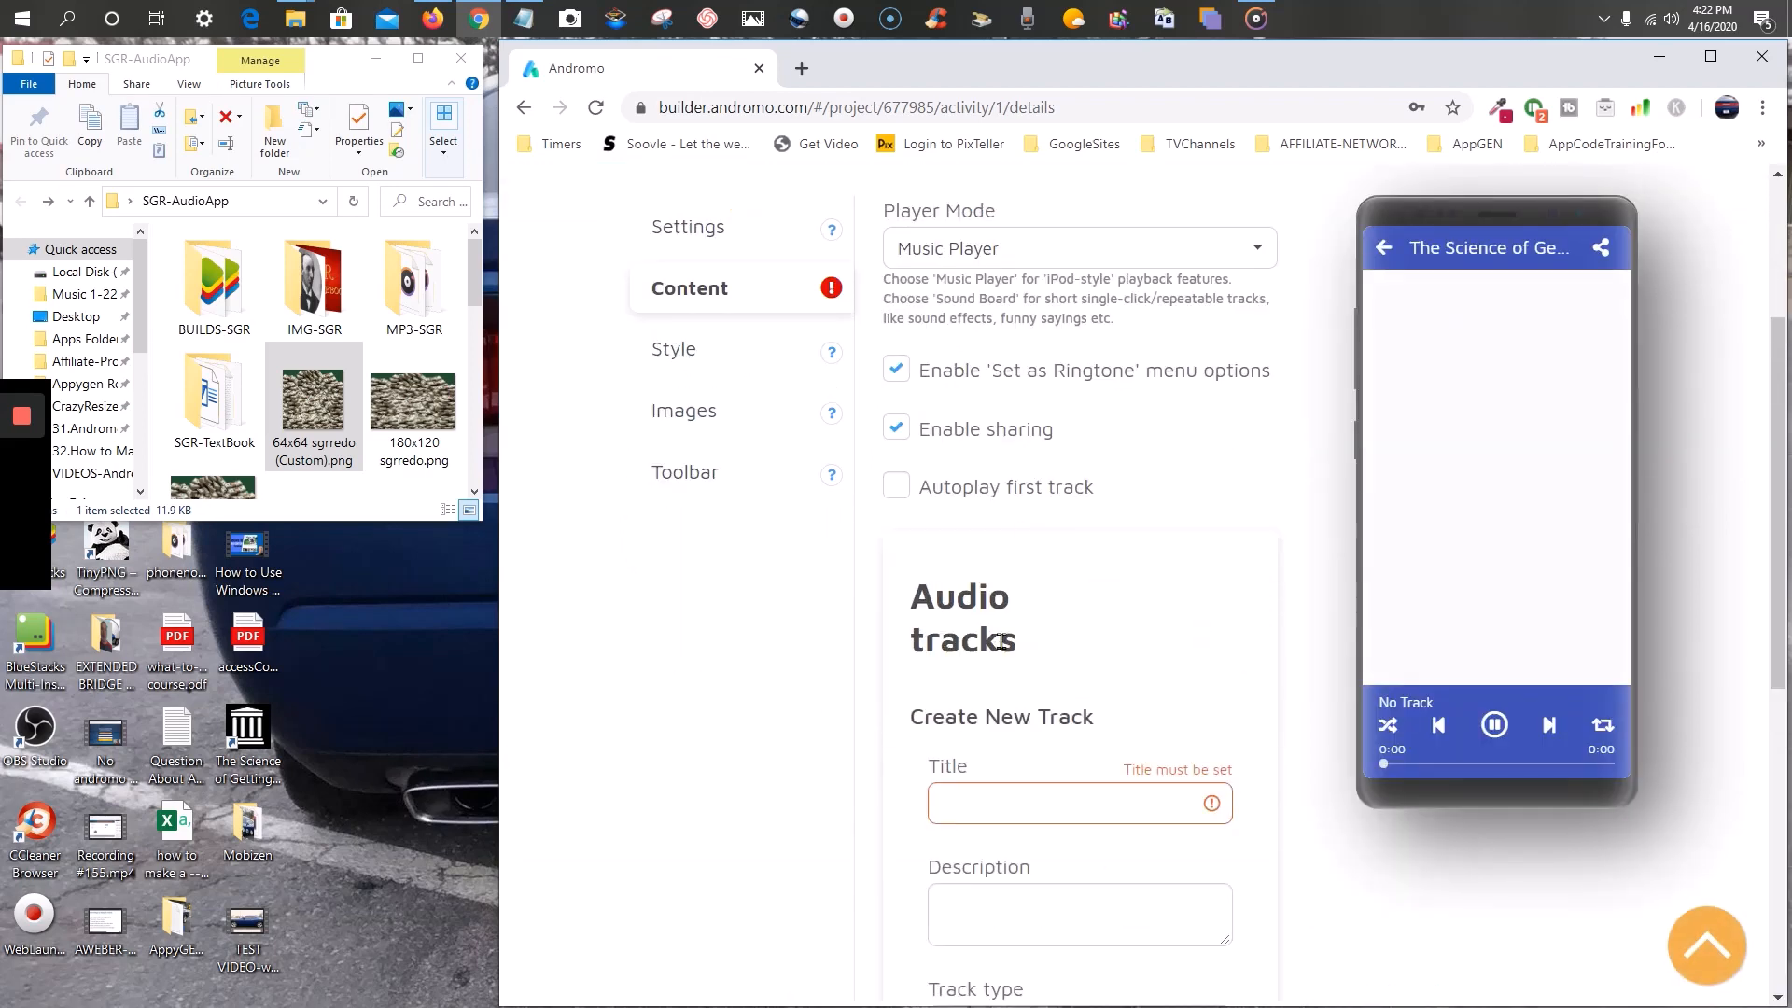
{"action": "scroll", "coordinate": [1000, 641], "scroll_direction": "down", "scroll_amount": 1}
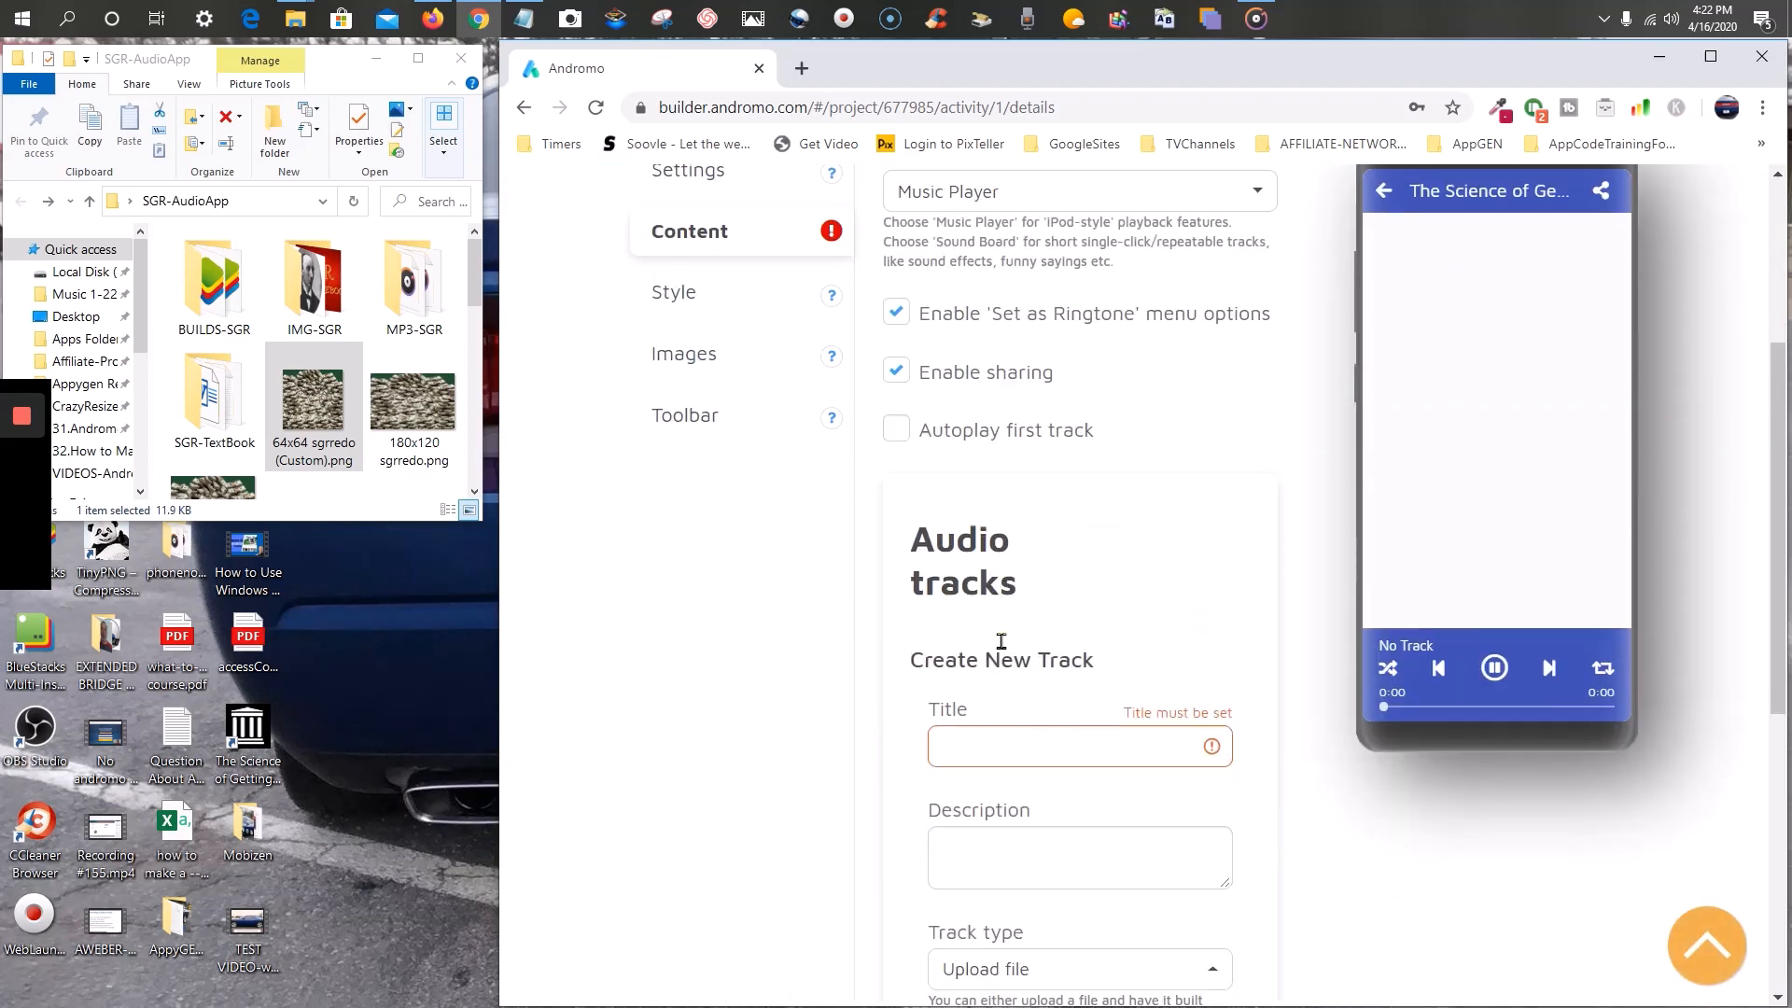
- Copy the title "Preface" from the existing project's first track into the new track's Title
{"action": "left_click", "coordinate": [432, 18]}
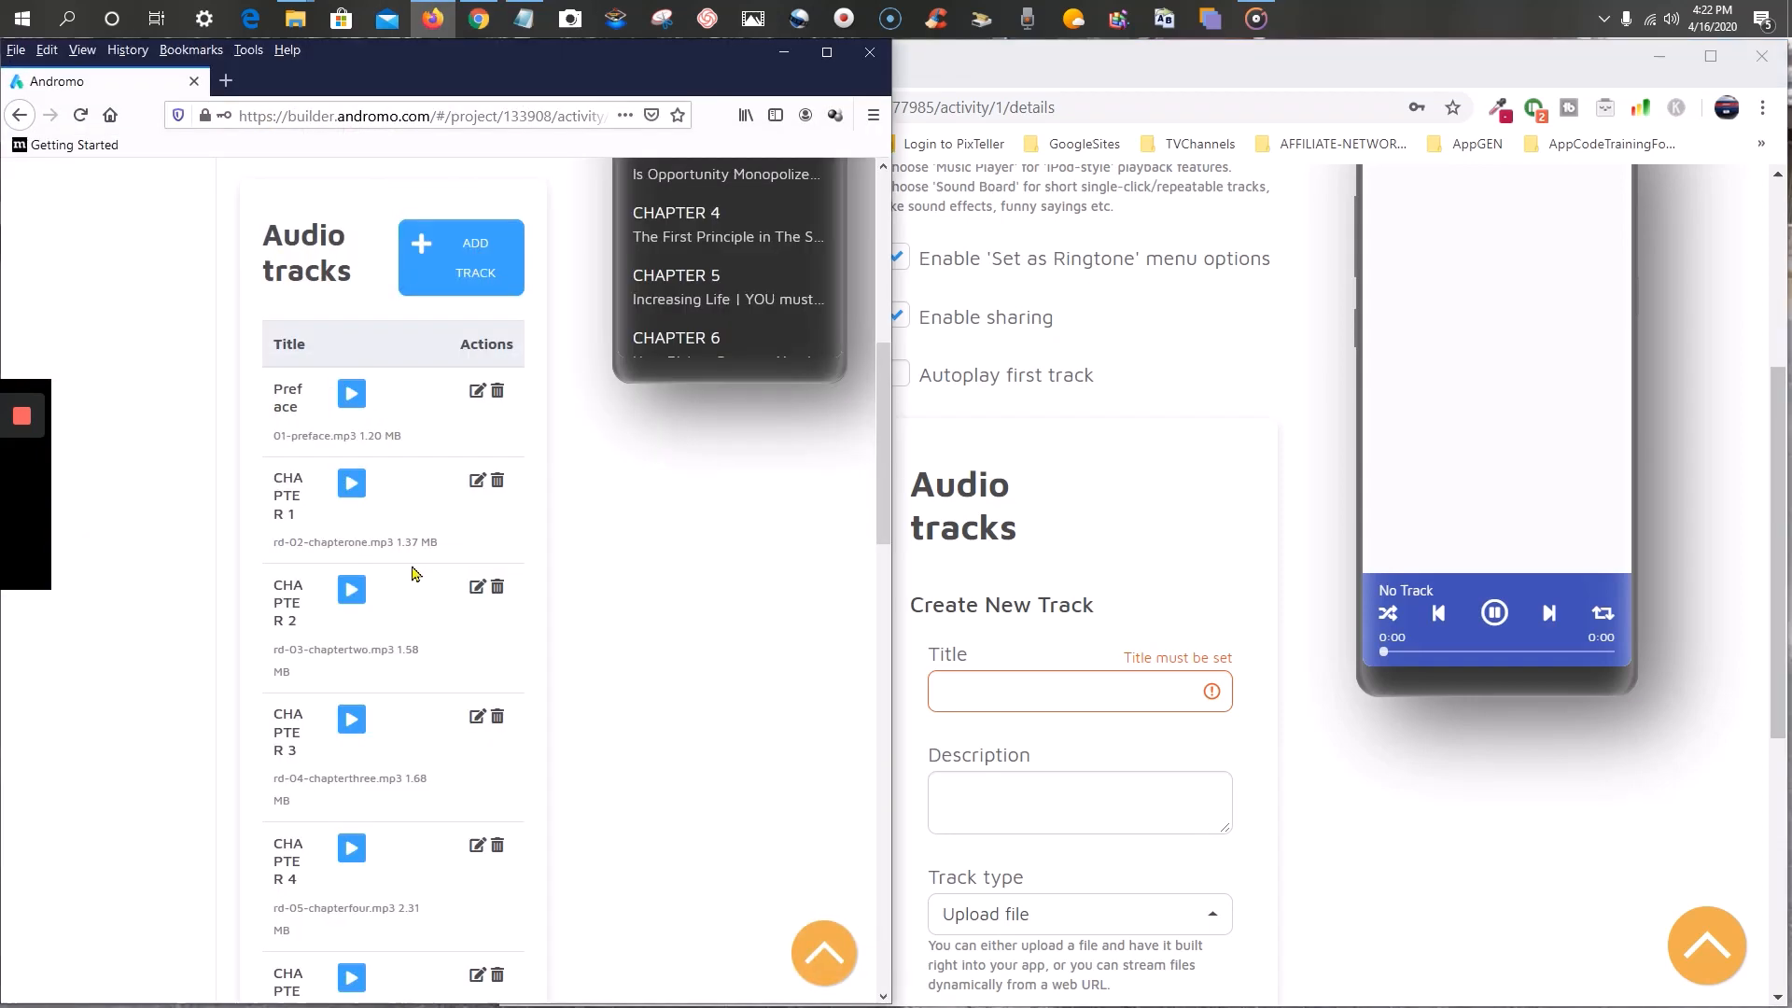
{"action": "left_click", "coordinate": [477, 392]}
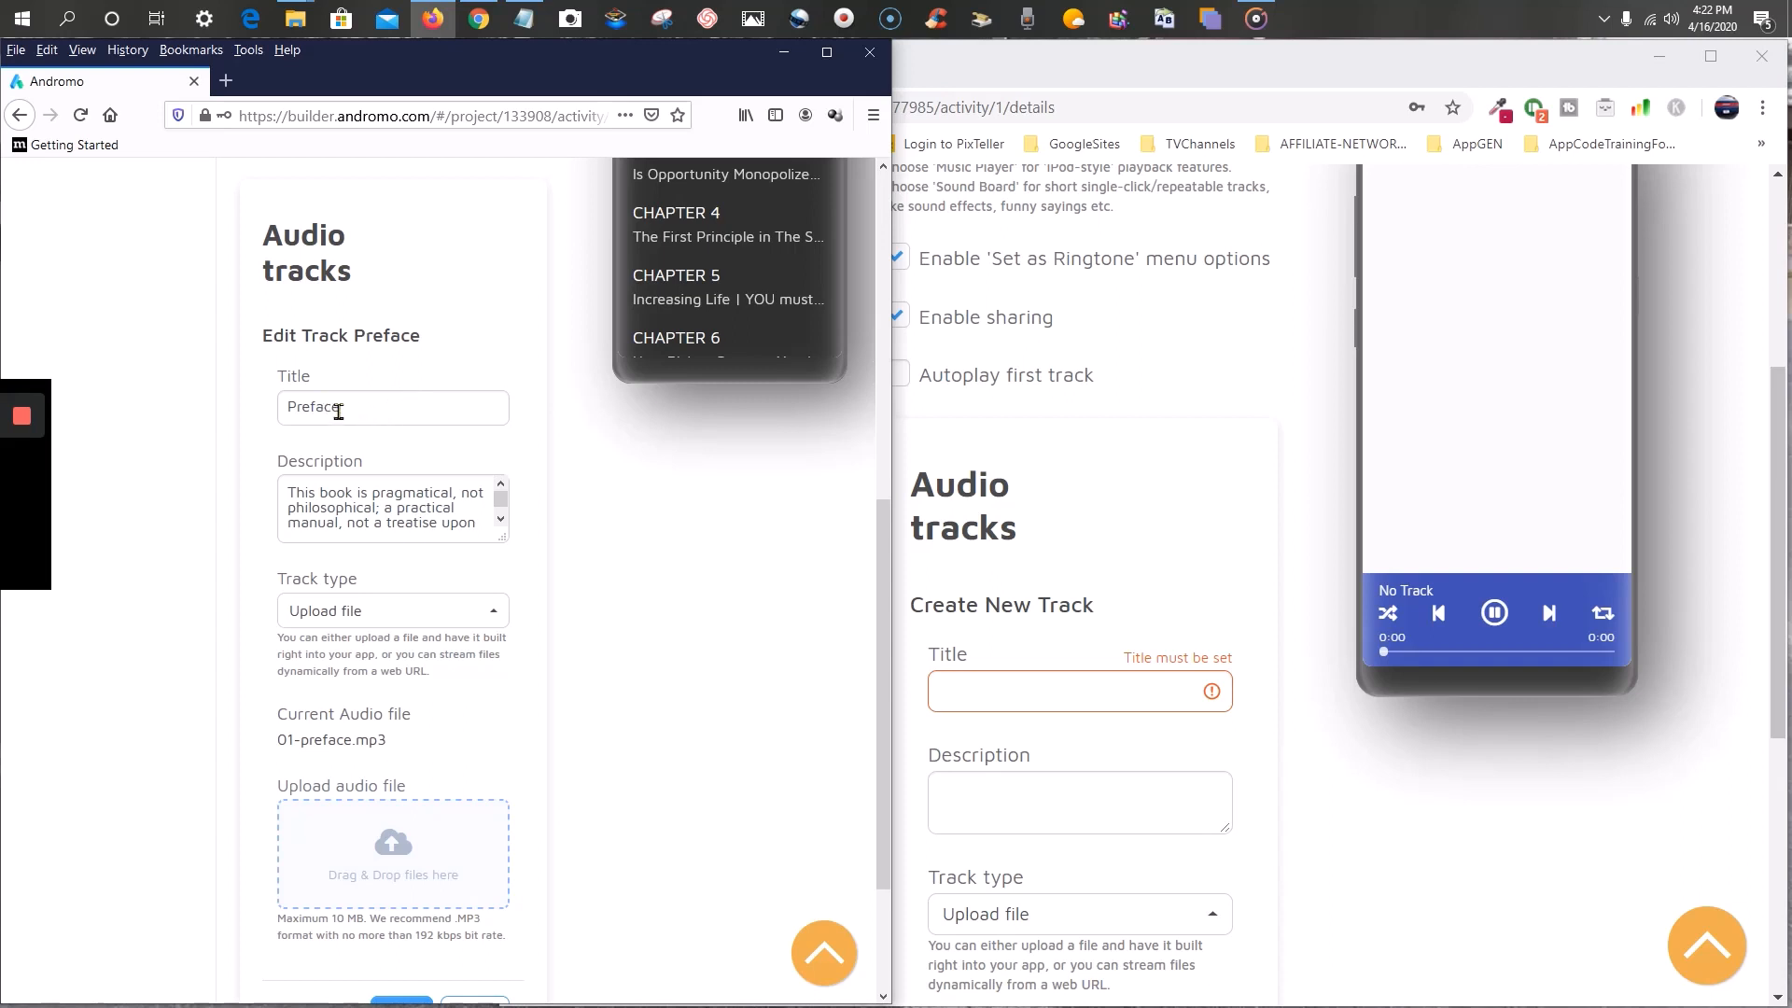
{"action": "left_click_drag", "start_coordinate": [348, 409], "coordinate": [261, 414]}
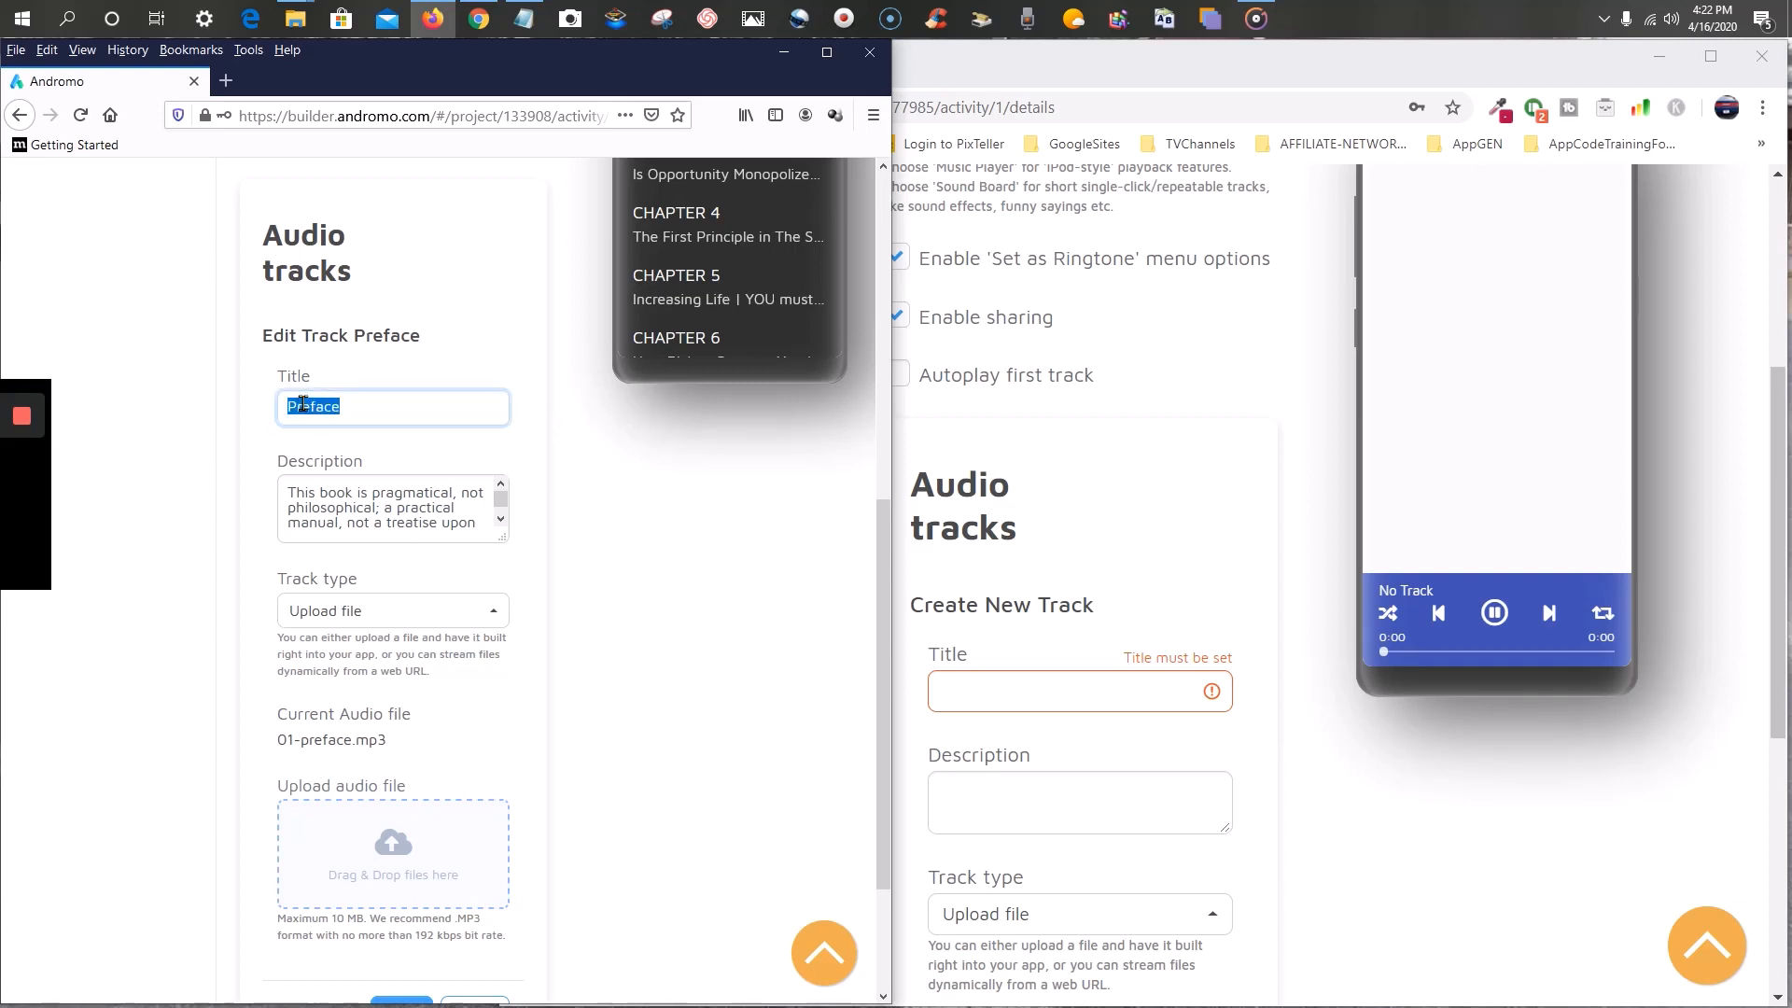
{"action": "right_click", "coordinate": [302, 404]}
{"action": "left_click", "coordinate": [371, 472]}
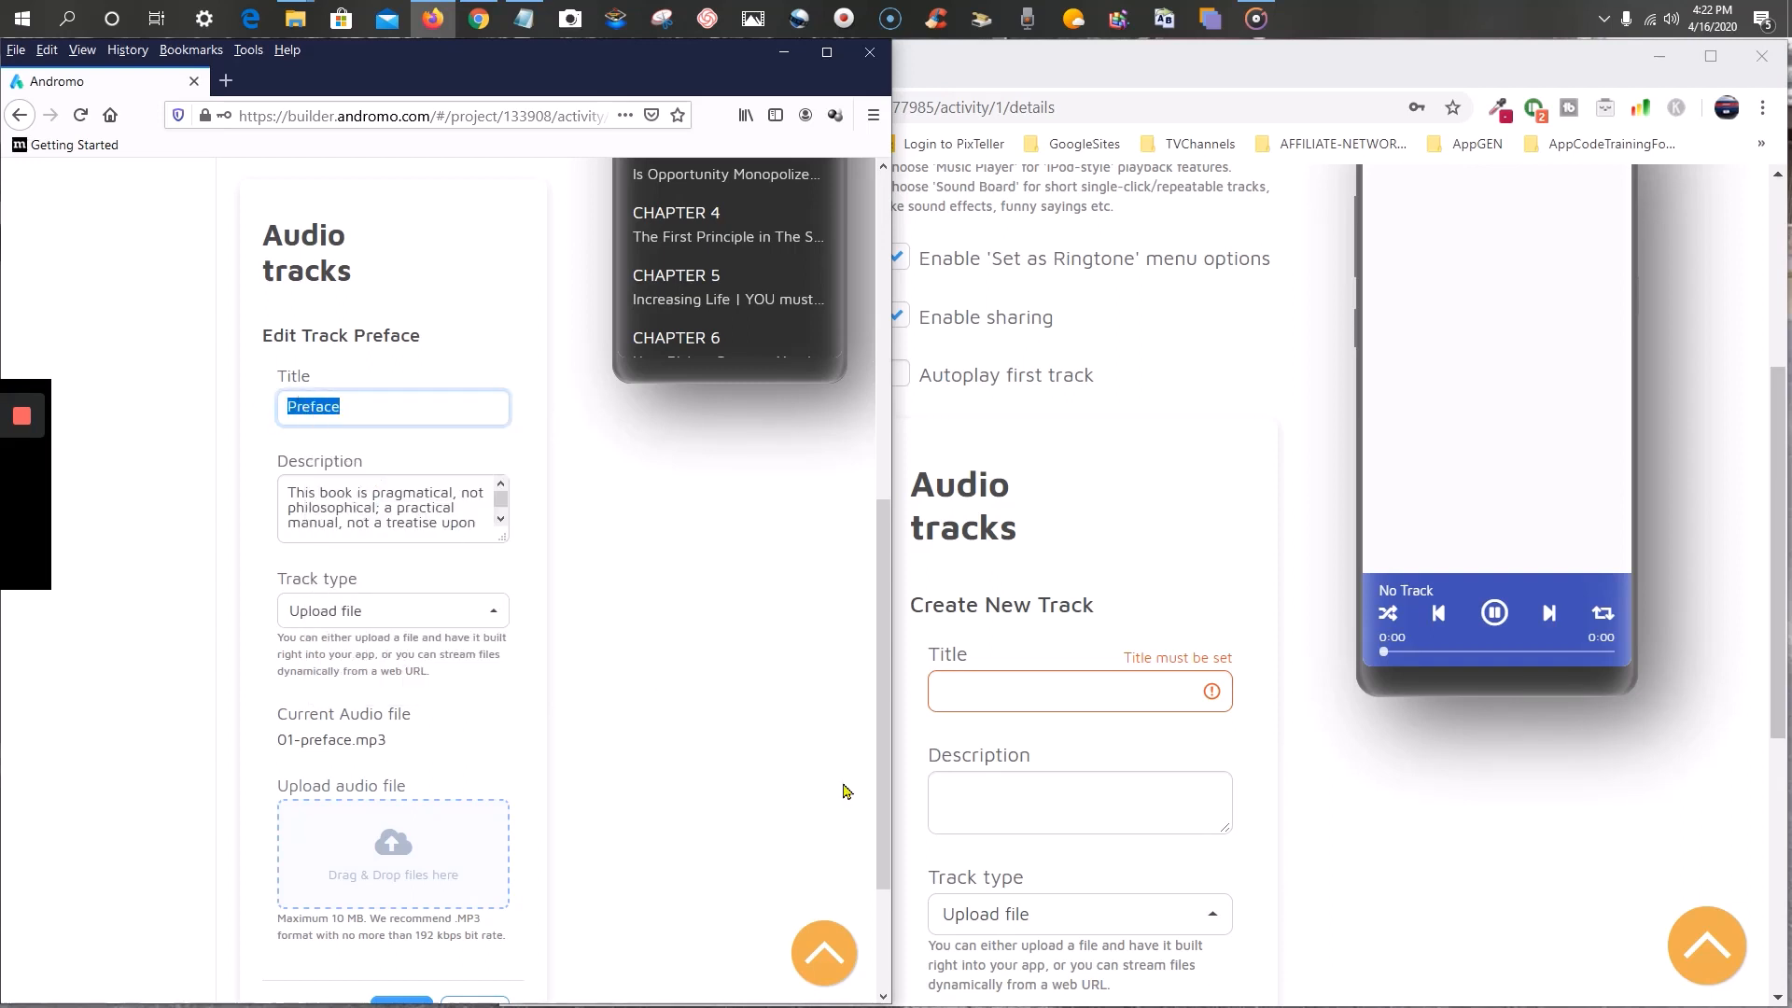
{"action": "right_click", "coordinate": [987, 686]}
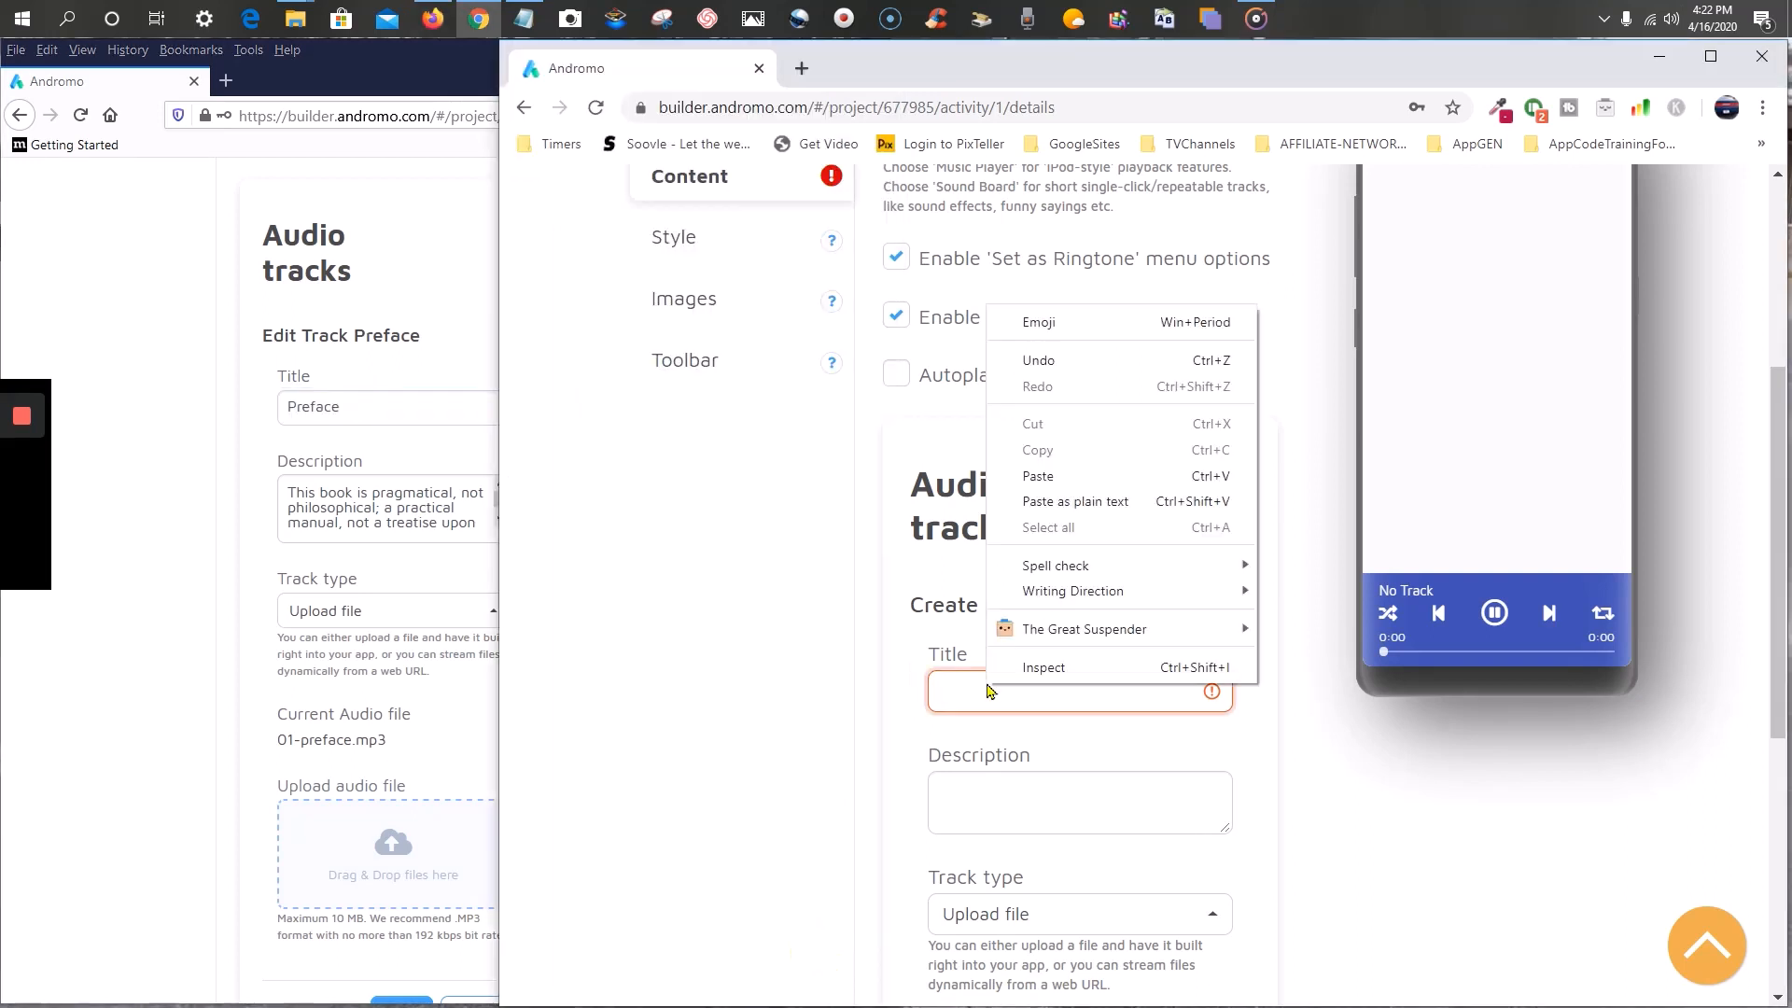
{"action": "left_click", "coordinate": [1073, 475]}
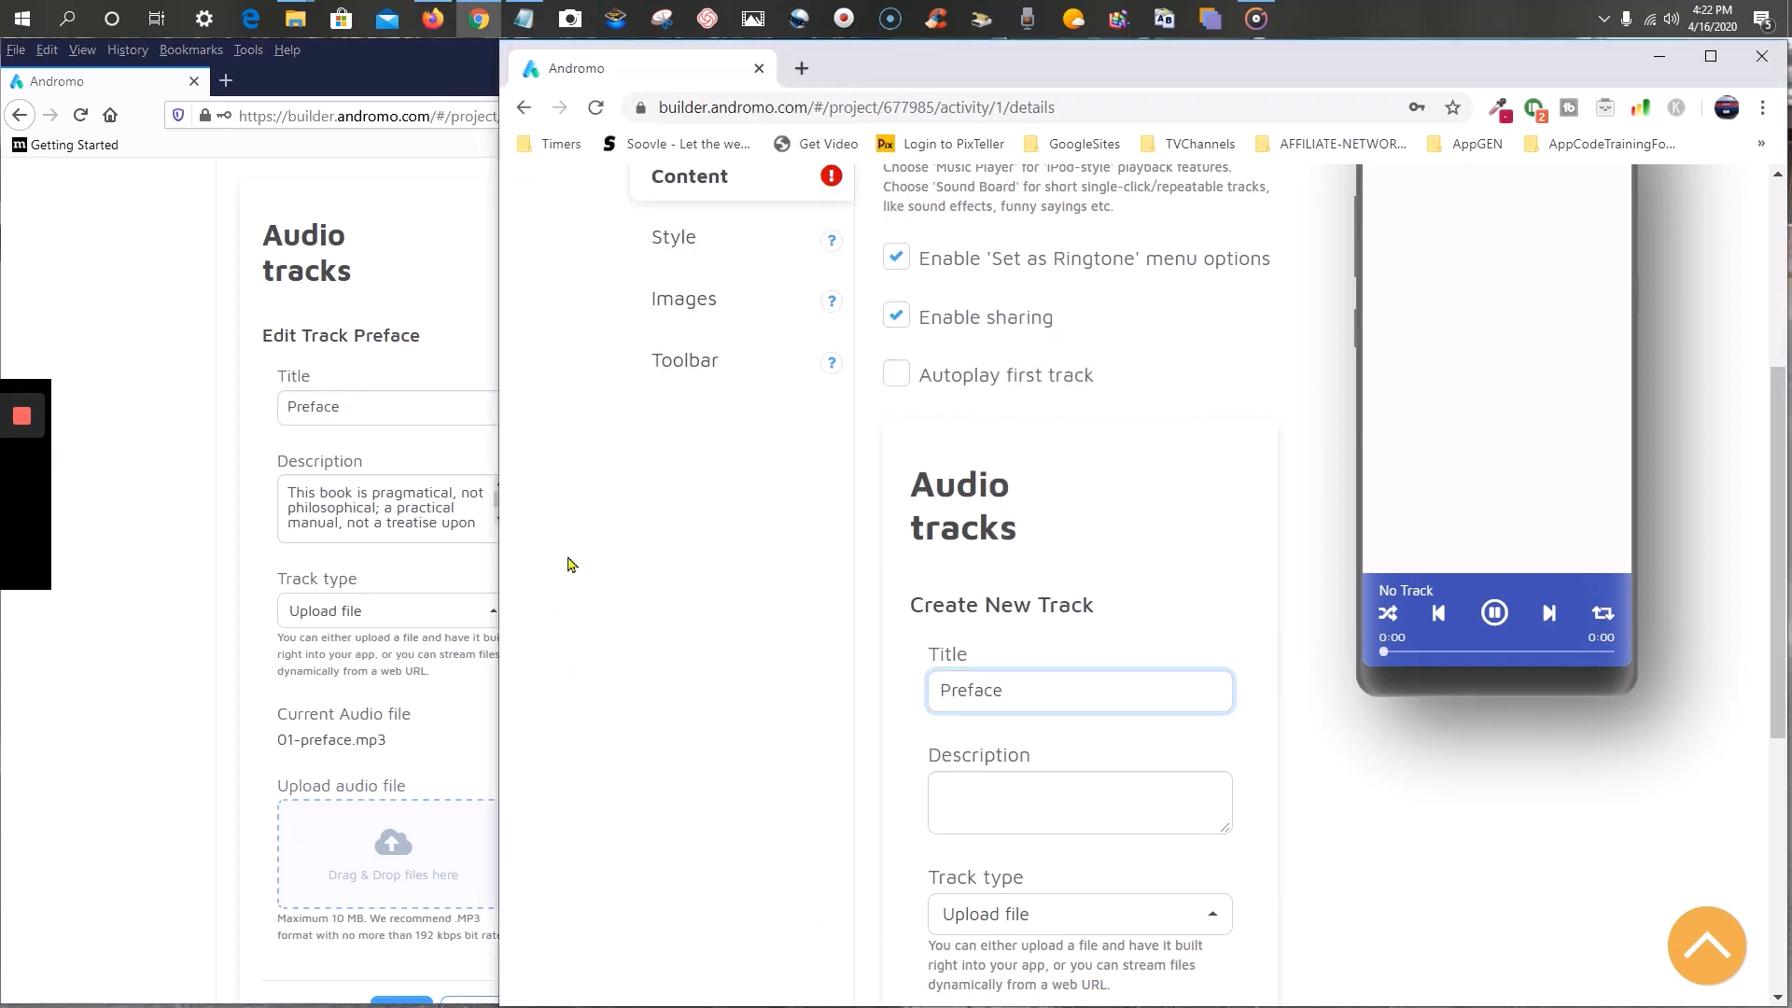
- Copy the full Preface description from the existing project's track into the new track's Description
{"action": "left_click", "coordinate": [329, 388]}
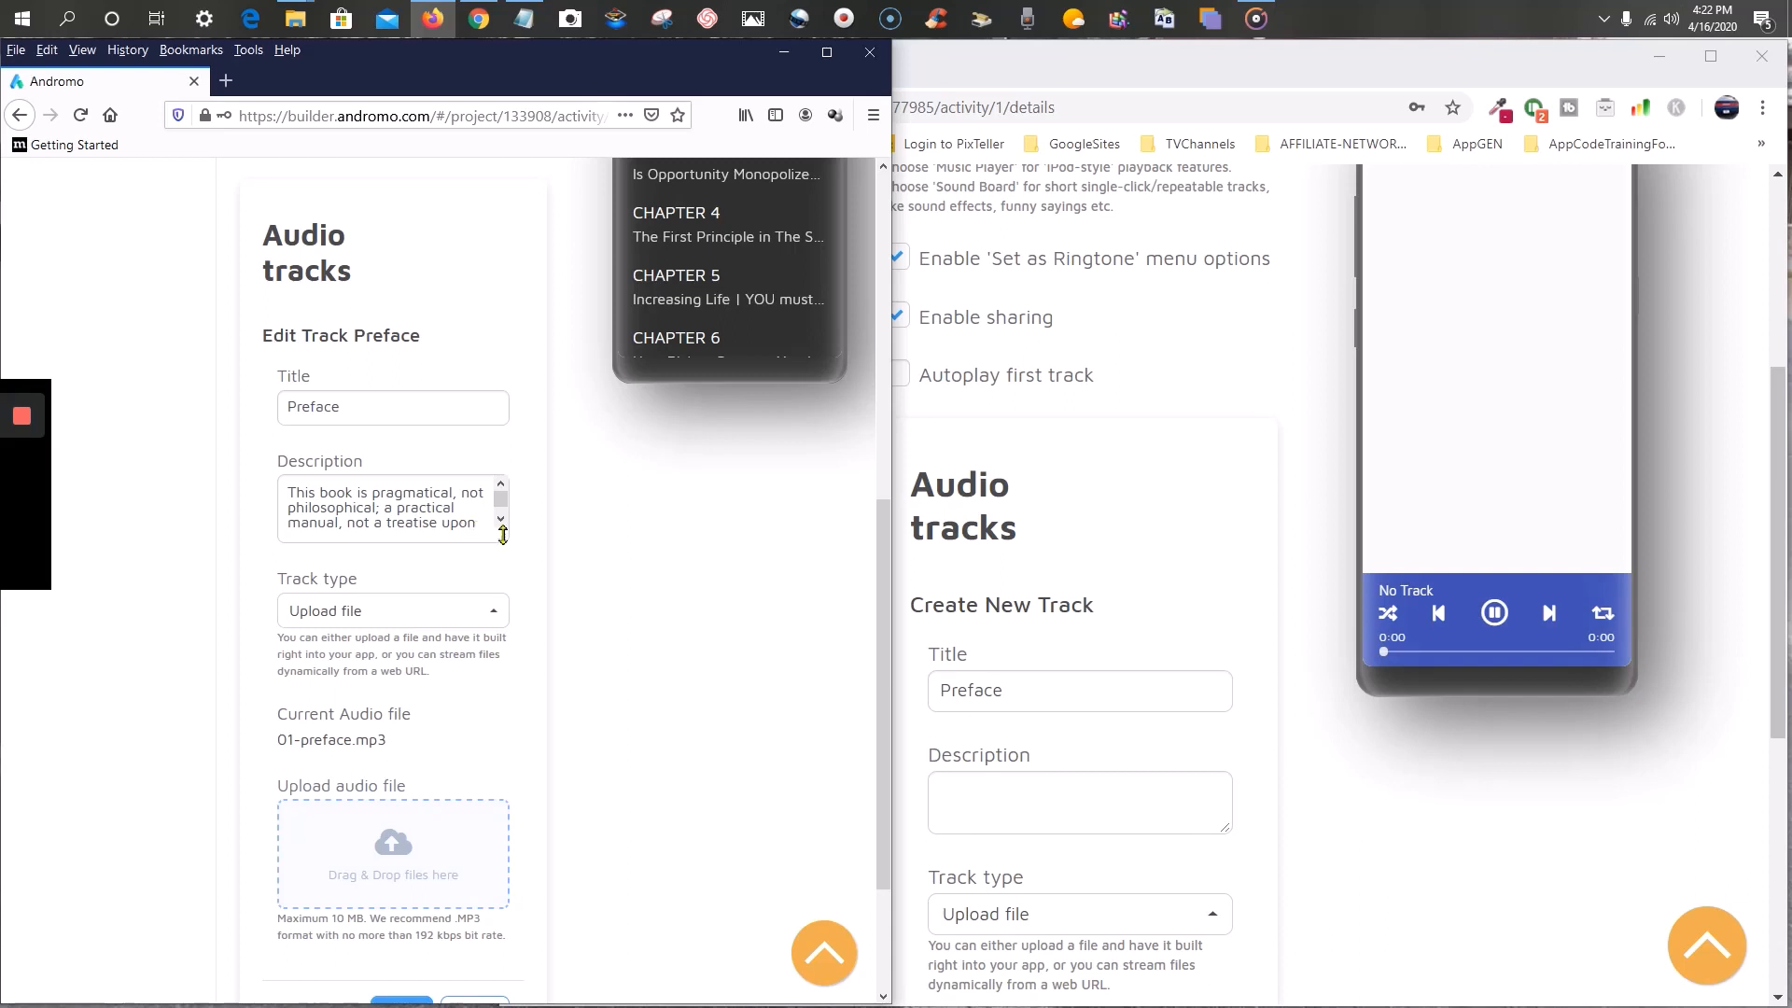
{"action": "left_click_drag", "start_coordinate": [502, 540], "coordinate": [498, 699]}
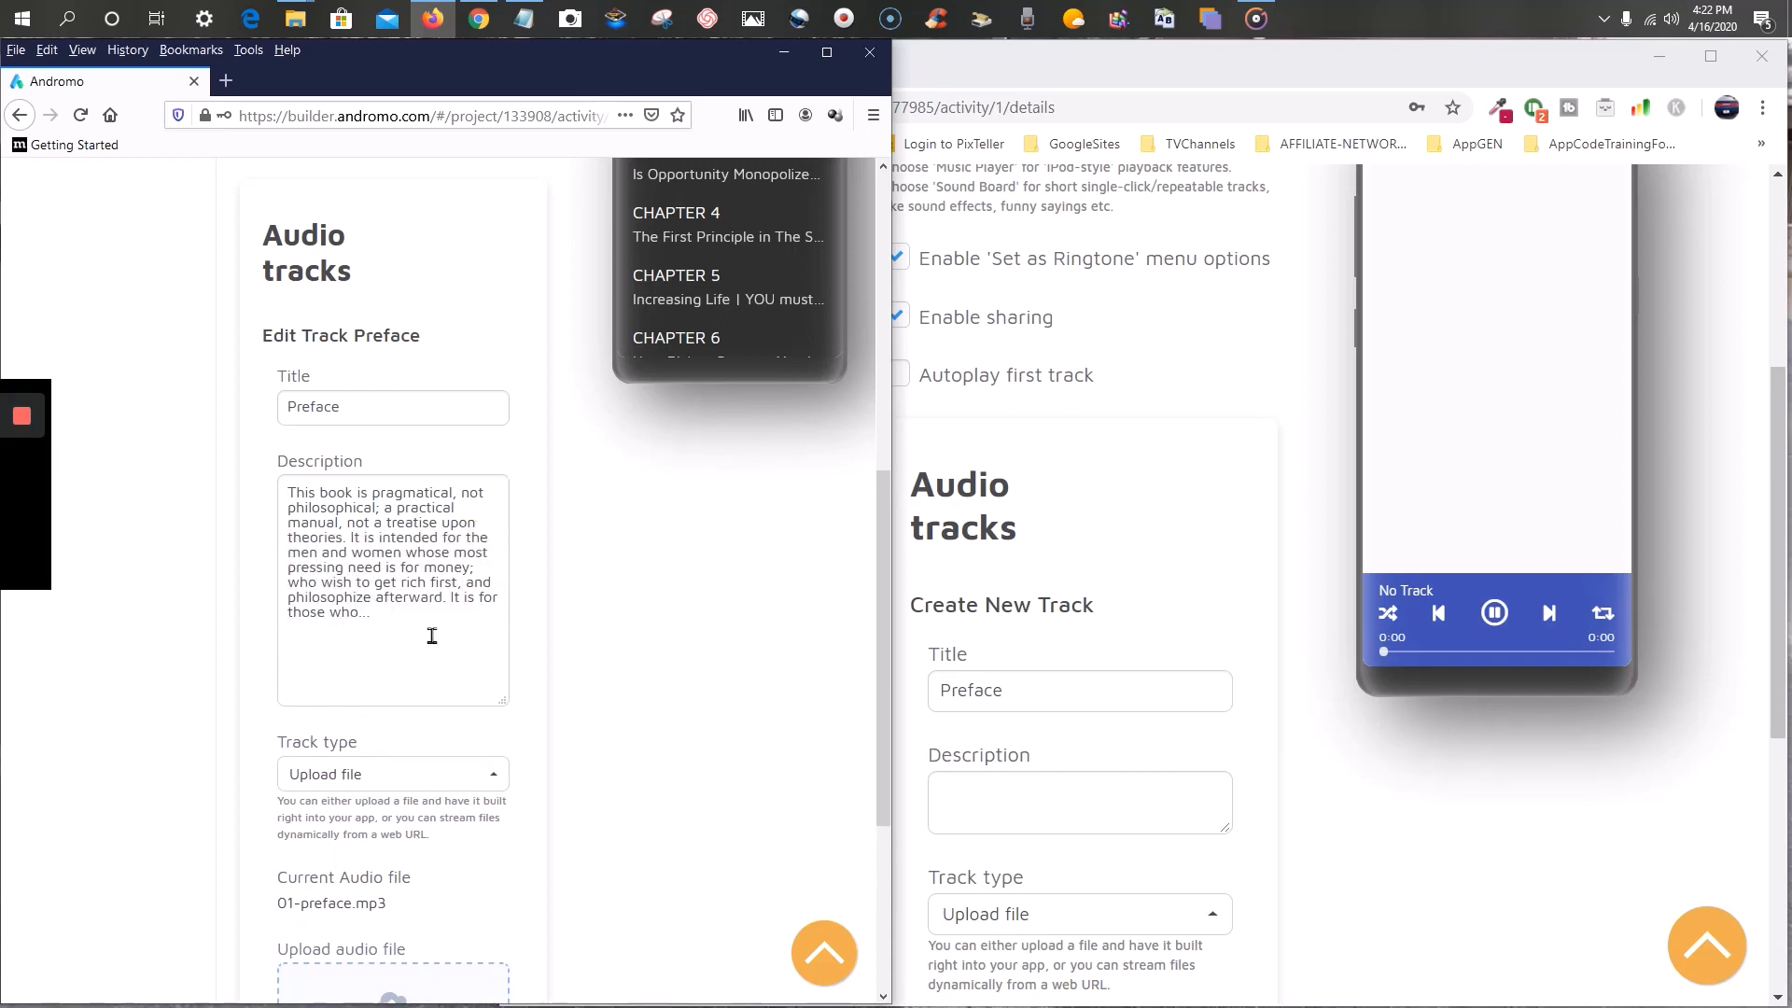
{"action": "left_click_drag", "start_coordinate": [432, 635], "coordinate": [278, 489]}
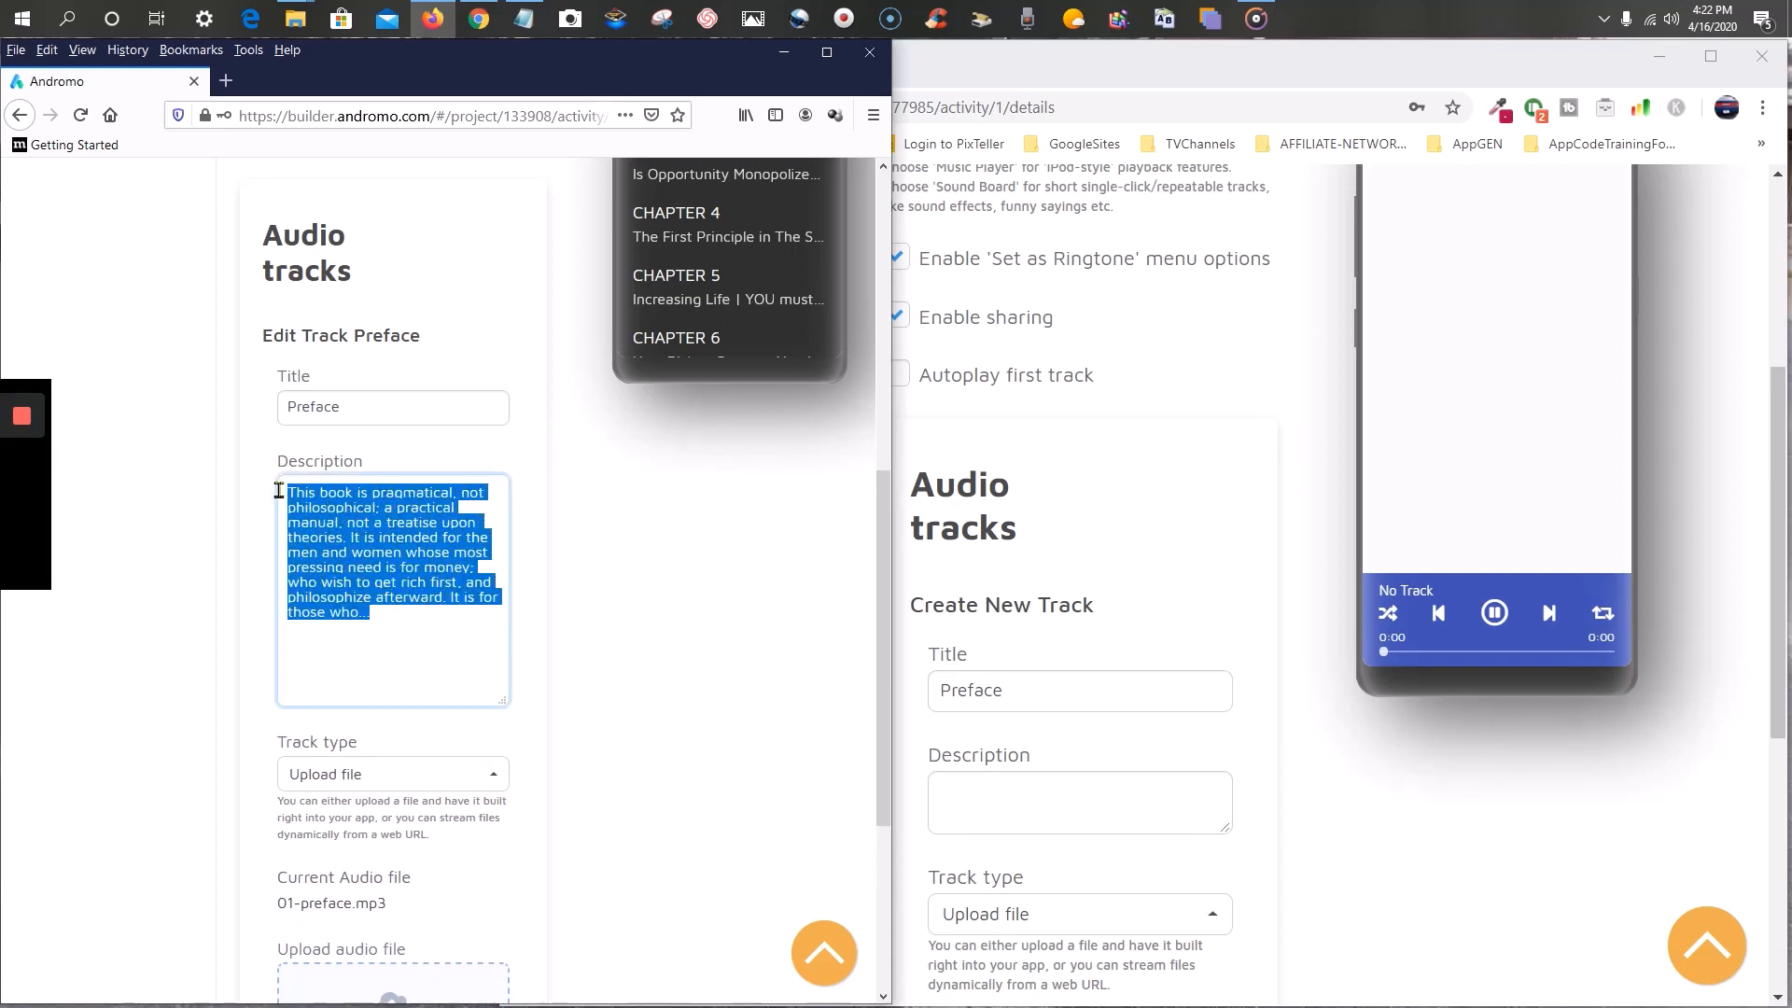
{"action": "right_click", "coordinate": [324, 535]}
{"action": "left_click", "coordinate": [376, 591]}
{"action": "right_click", "coordinate": [971, 782]}
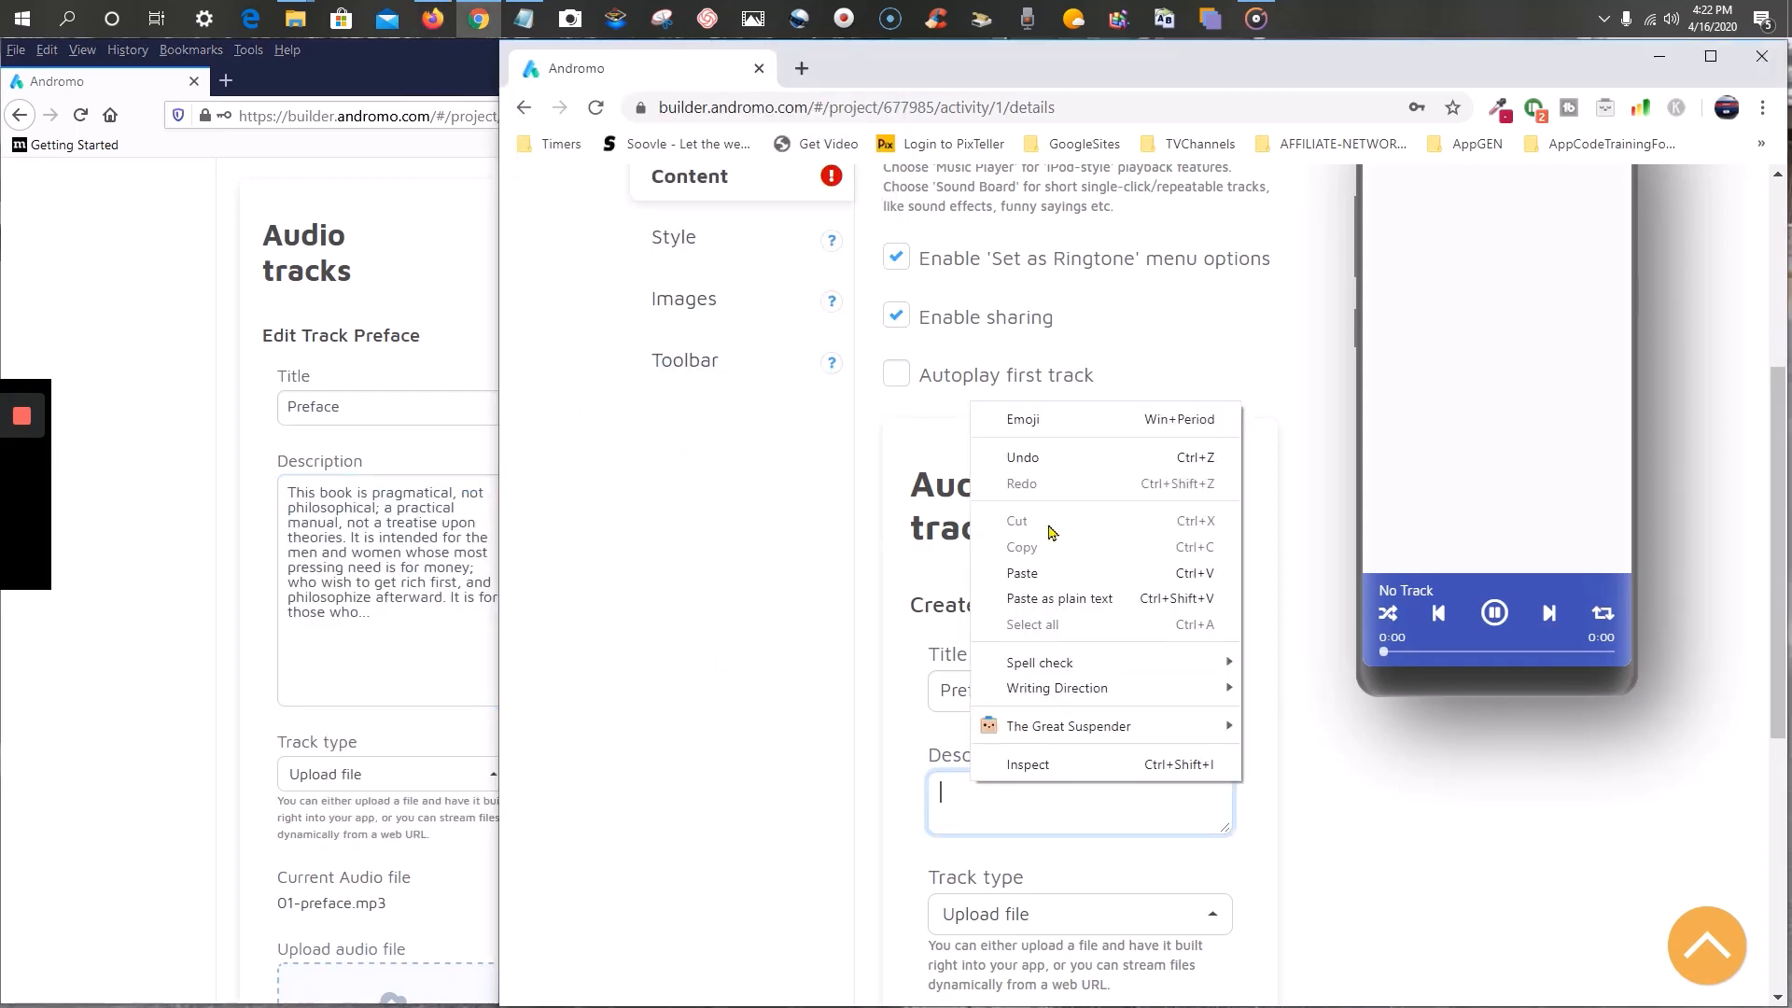
{"action": "left_click", "coordinate": [1074, 579]}
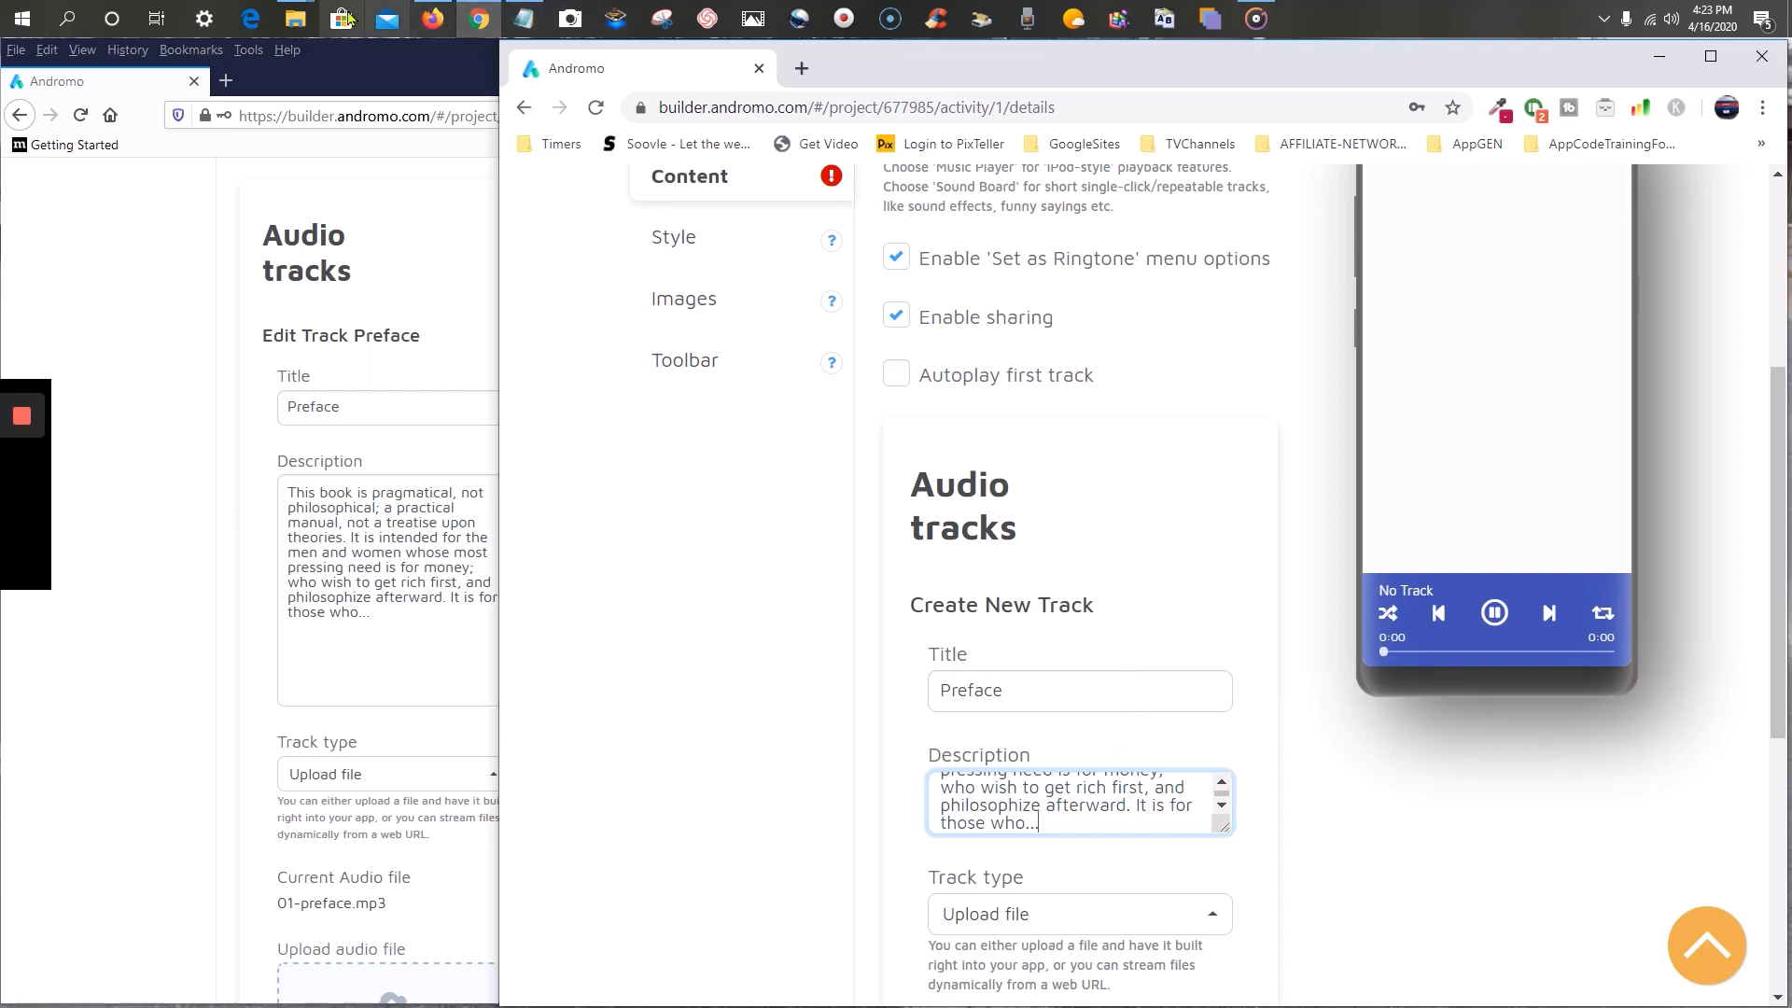
- Open Document.rtf-THE SCIENCE OF Rich.rtf from the SGR-TextBook folder in Word and examine the table of contents and Preface text
{"action": "left_click", "coordinate": [310, 17]}
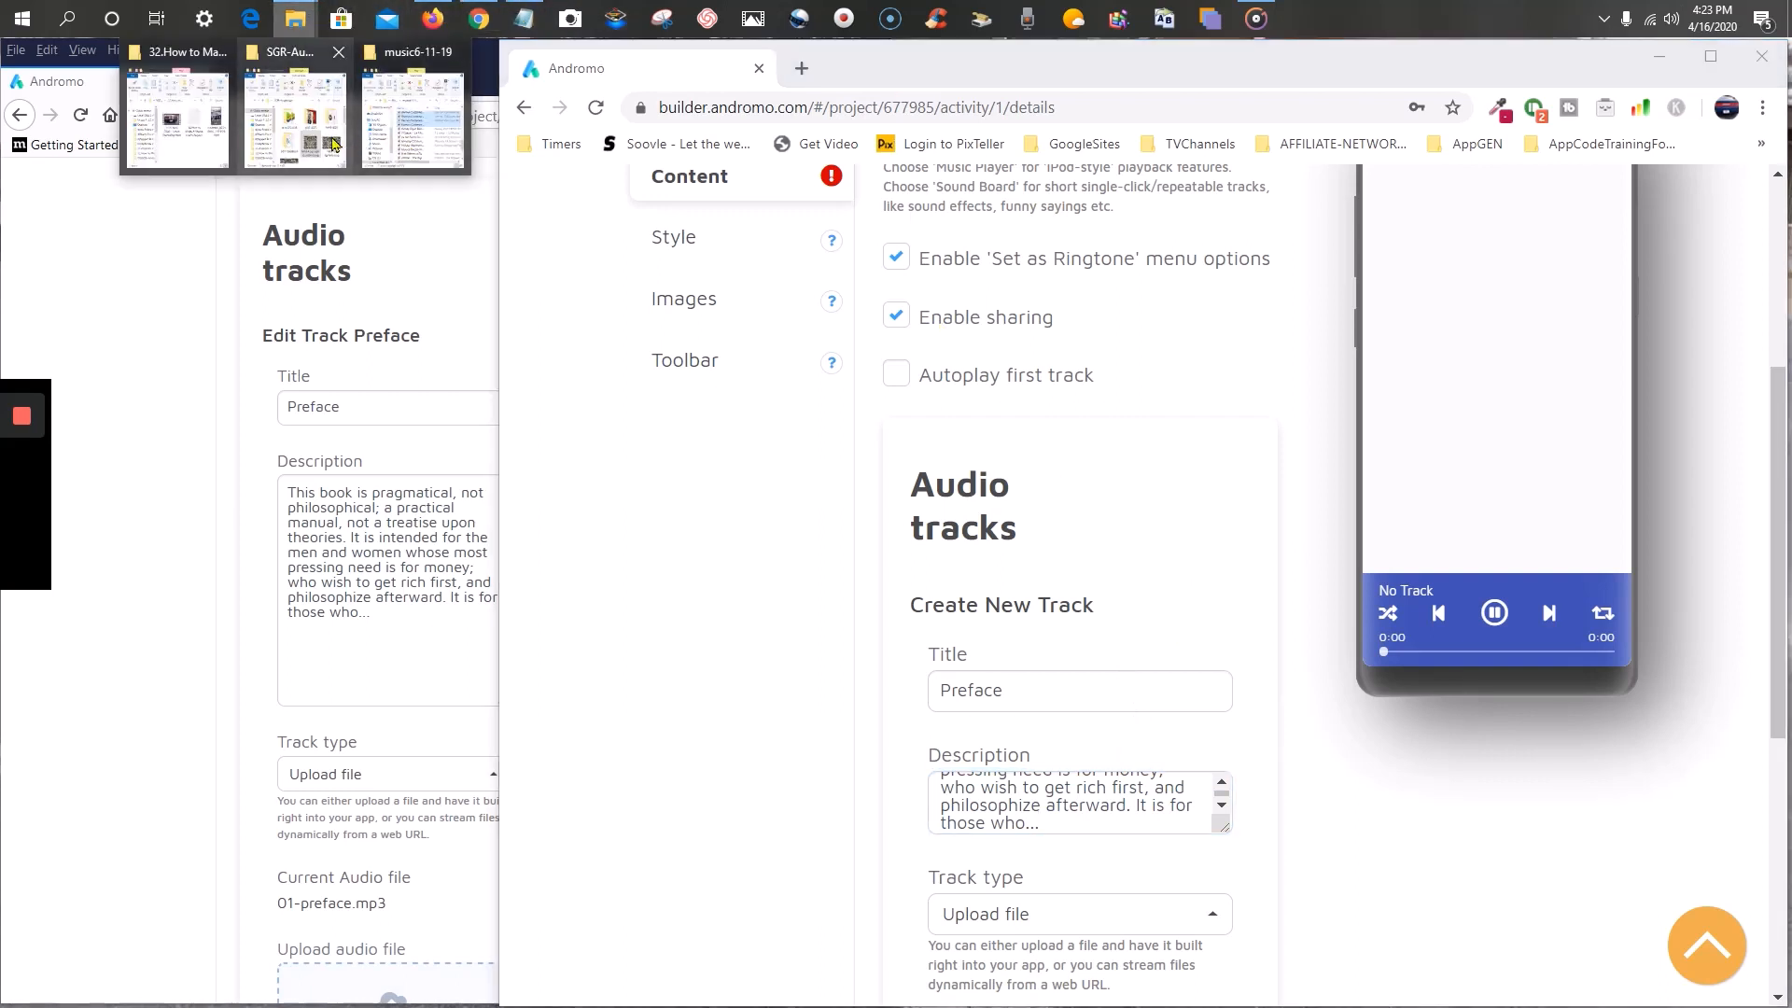
{"action": "left_click", "coordinate": [286, 136]}
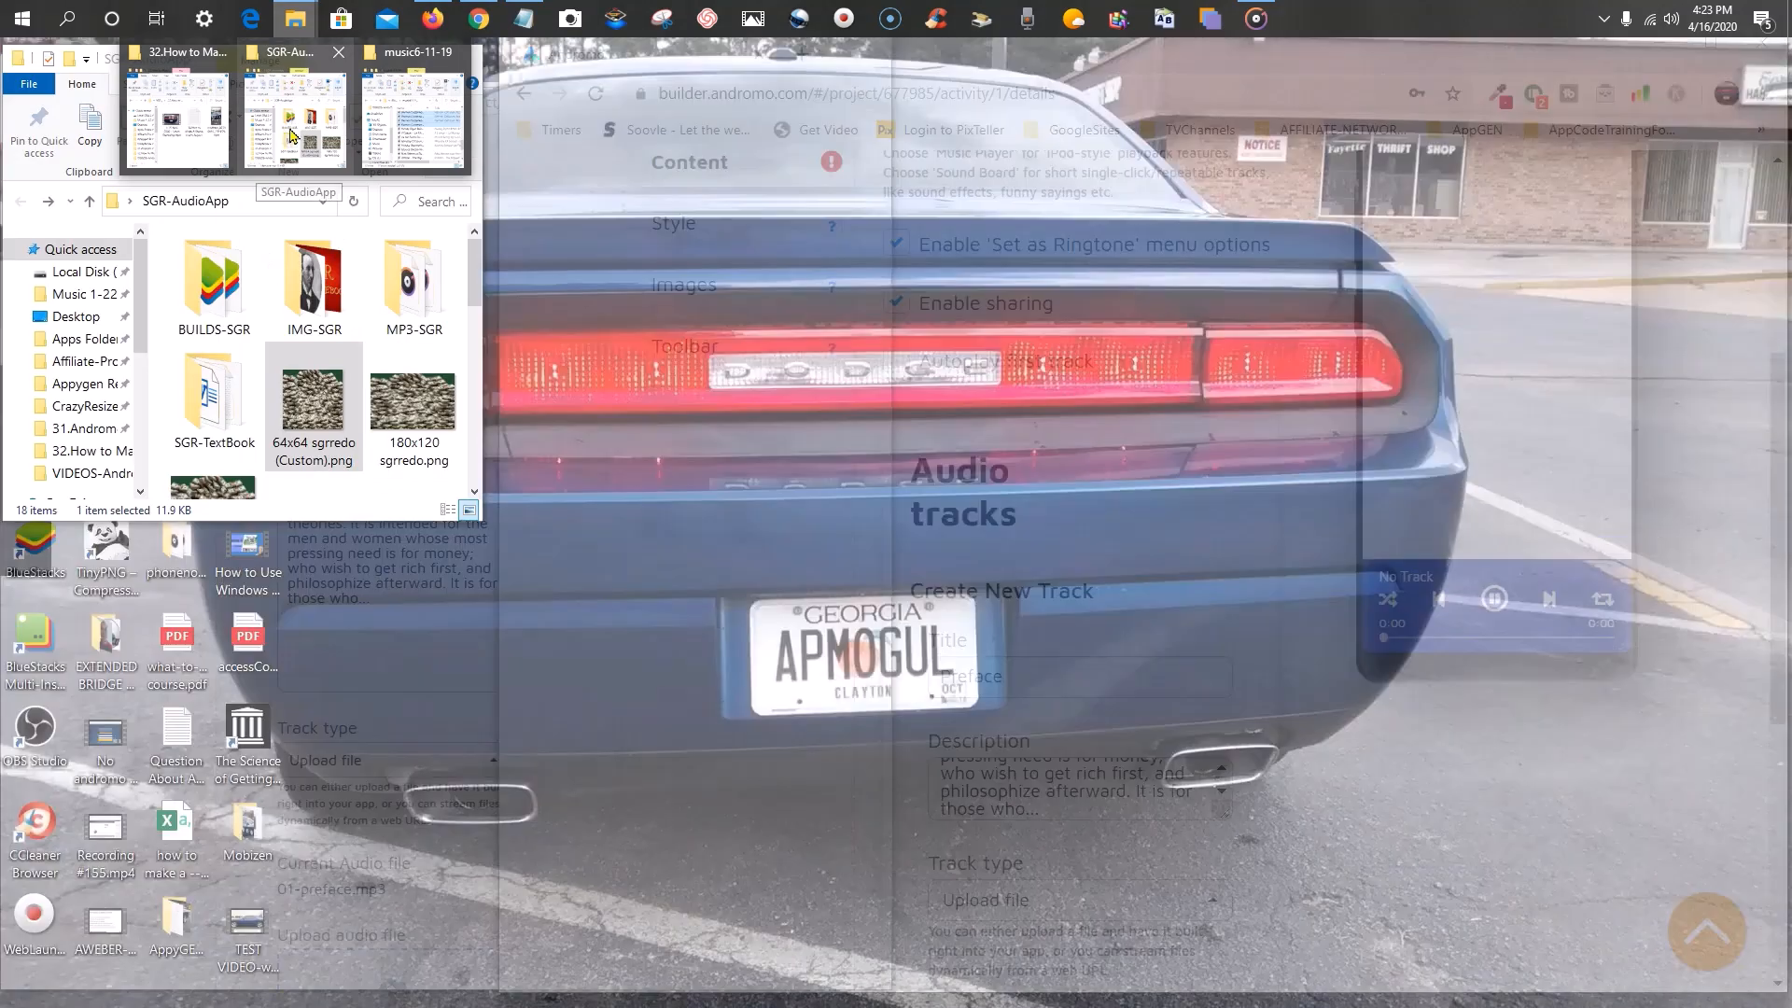
{"action": "double_click", "coordinate": [216, 411]}
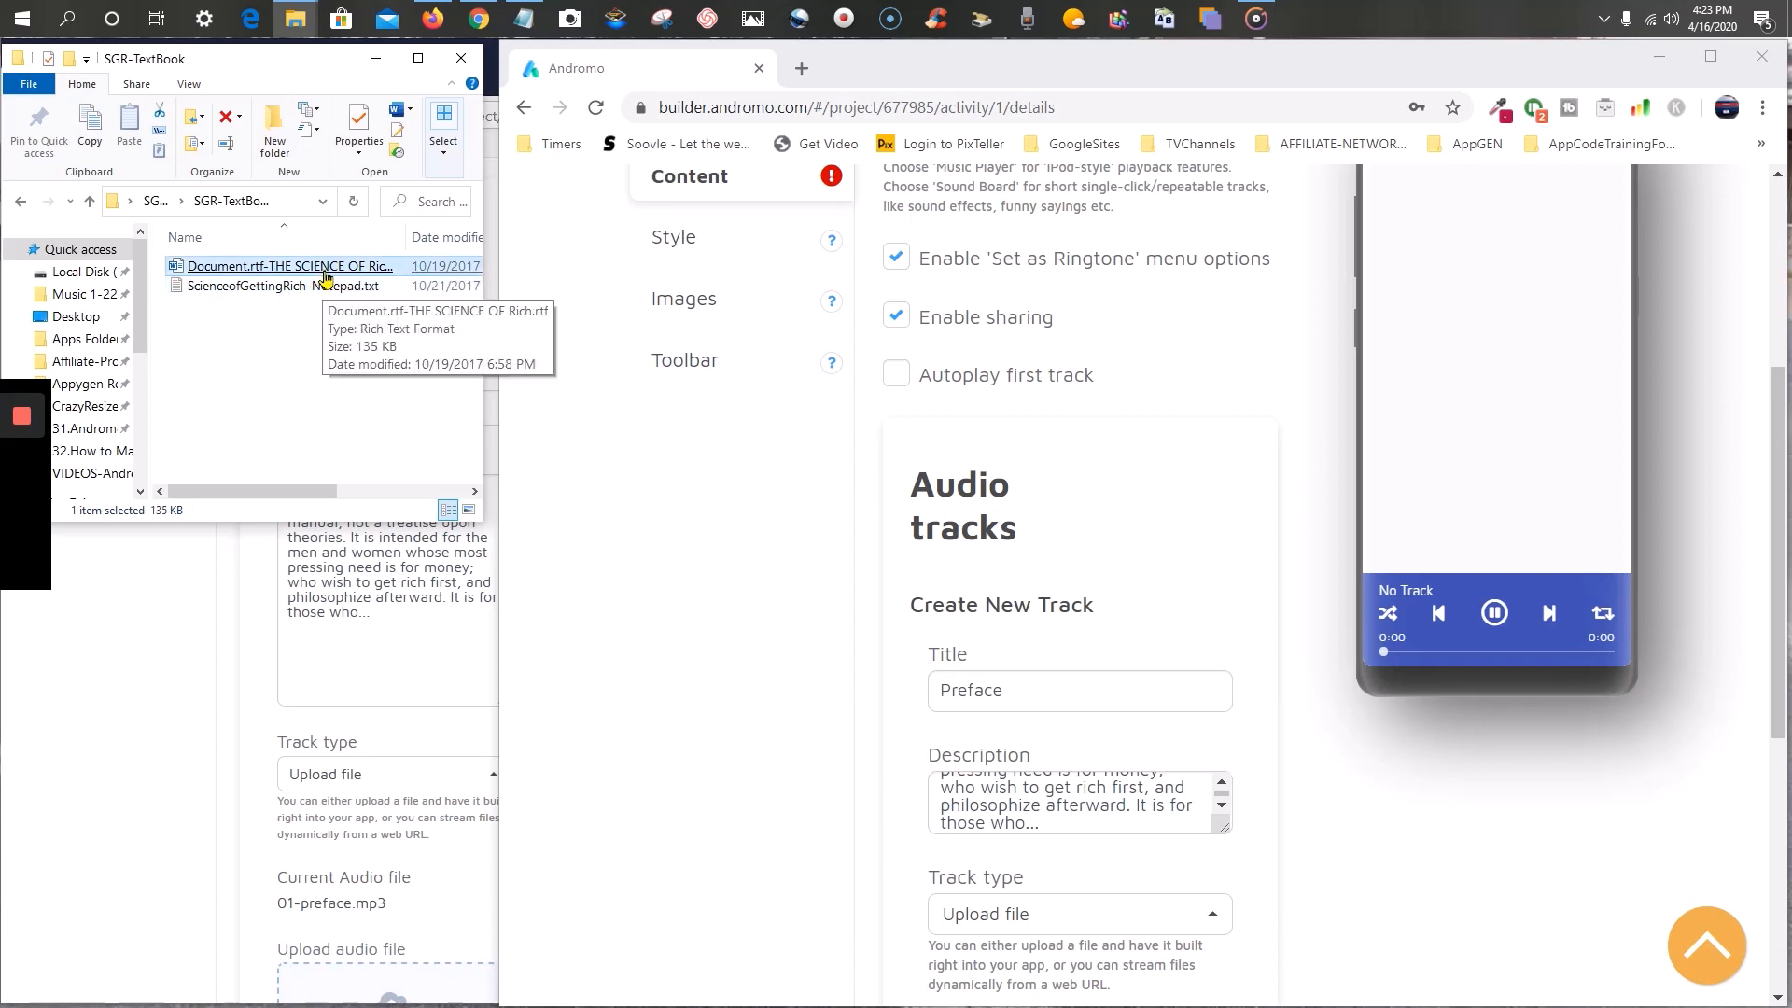
{"action": "left_click", "coordinate": [324, 272]}
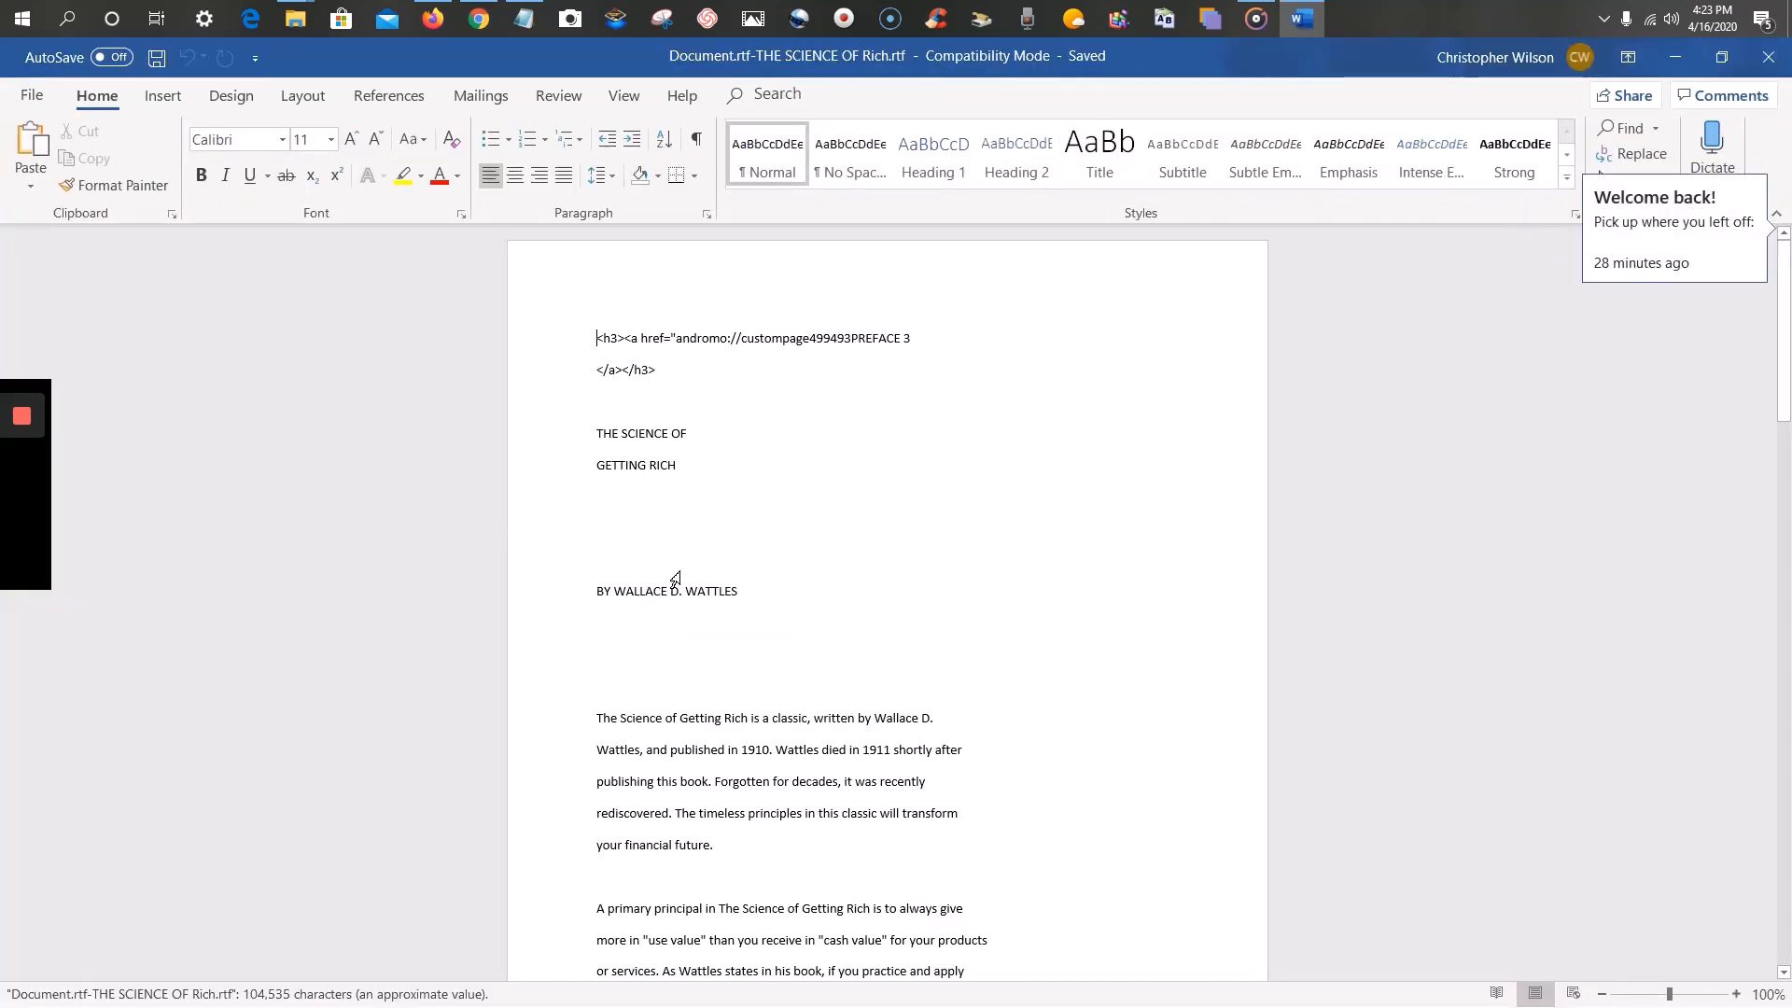
{"action": "scroll", "coordinate": [673, 584], "scroll_direction": "down", "scroll_amount": 13}
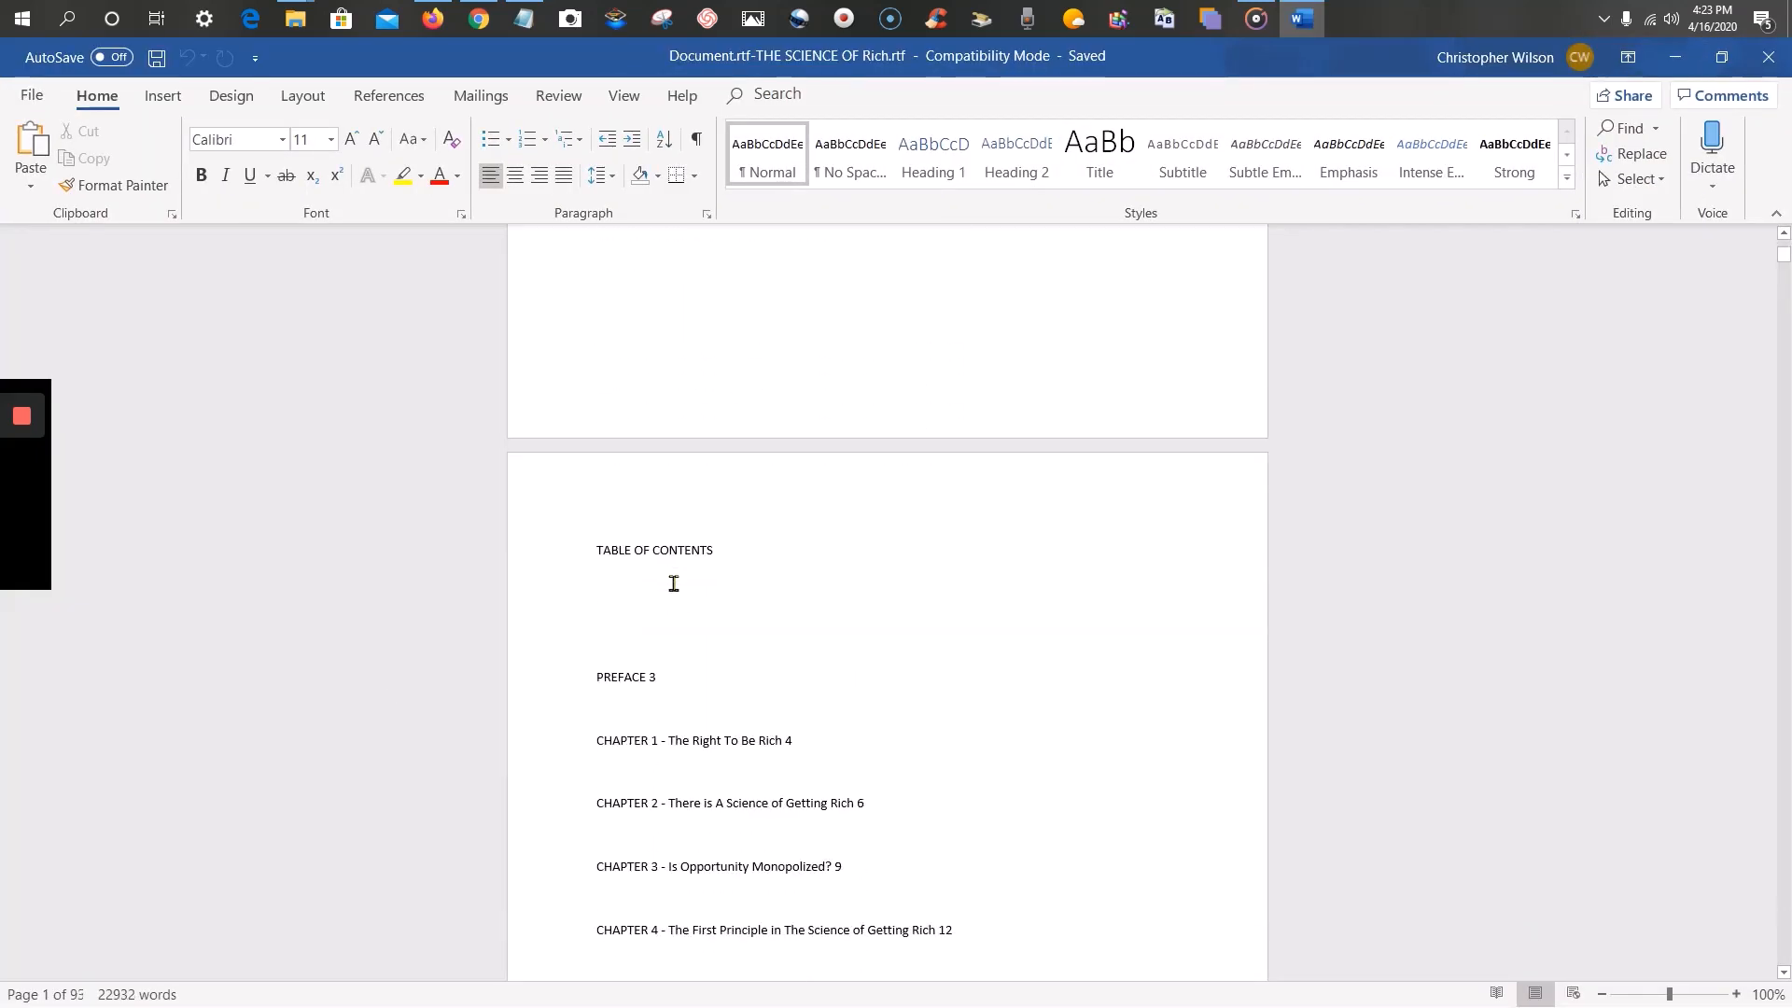
{"action": "scroll", "coordinate": [673, 584], "scroll_direction": "down", "scroll_amount": 10}
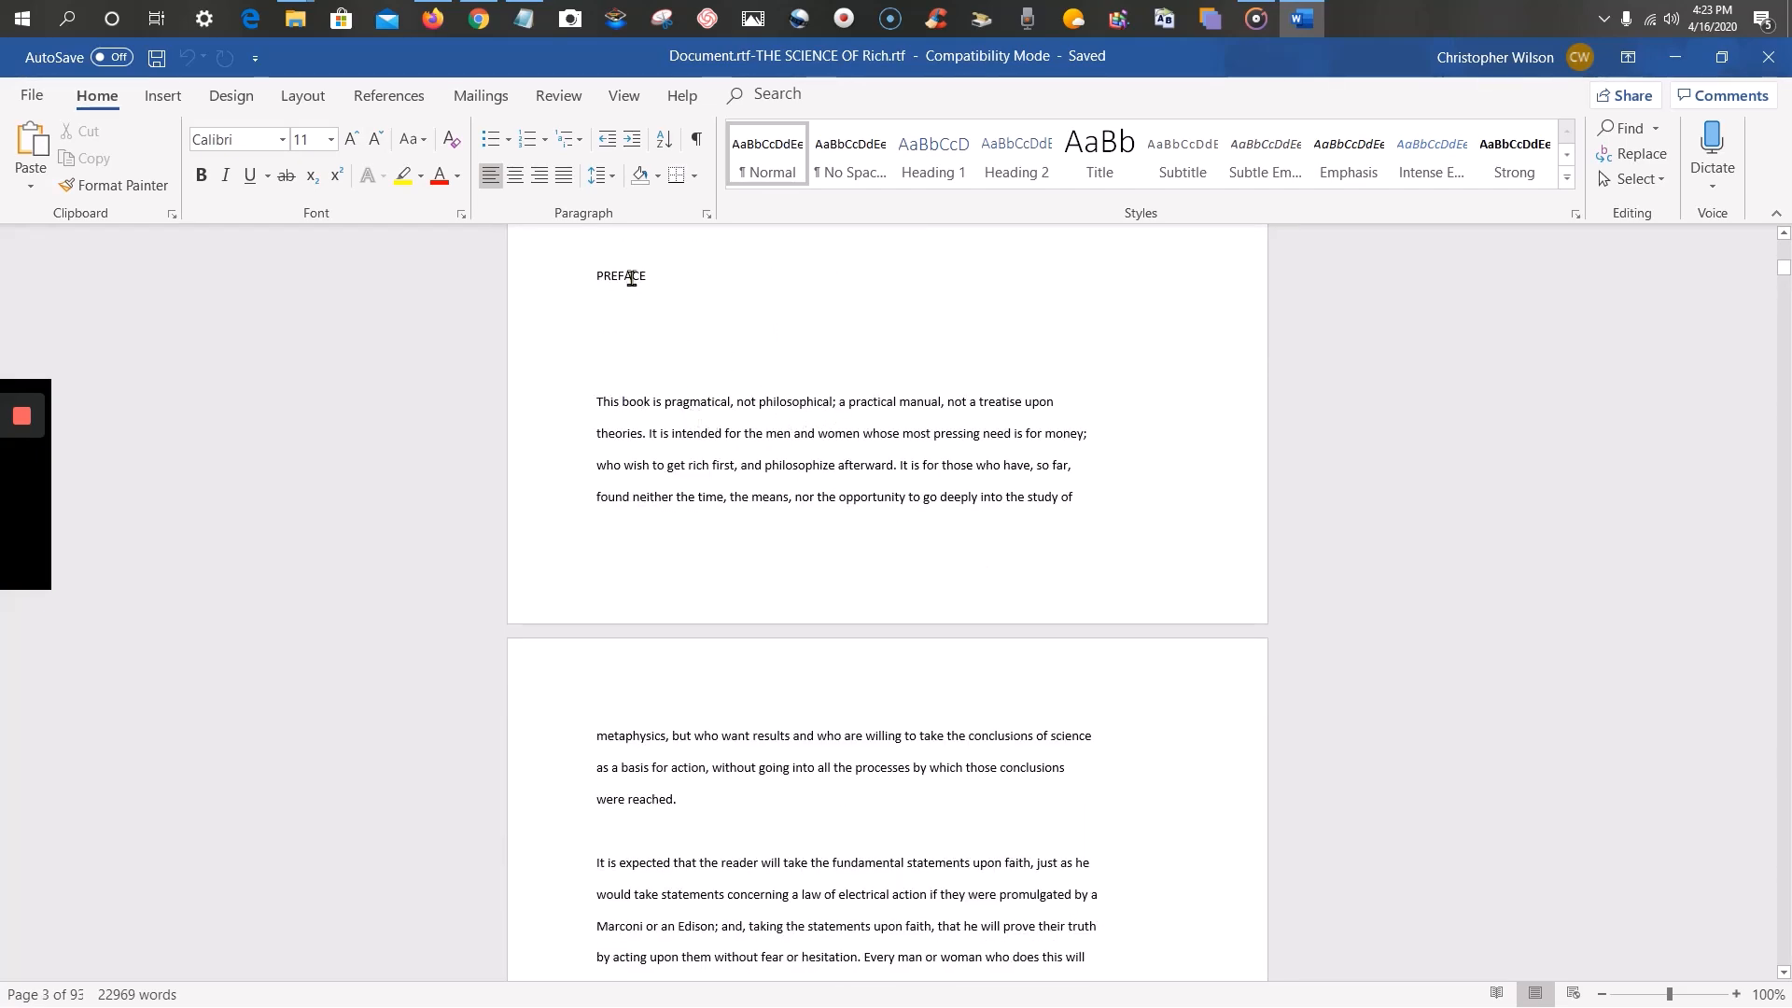
- Minimise the Word document and enlarge the new track's Description box to show its entire text
{"action": "left_click", "coordinate": [1718, 59]}
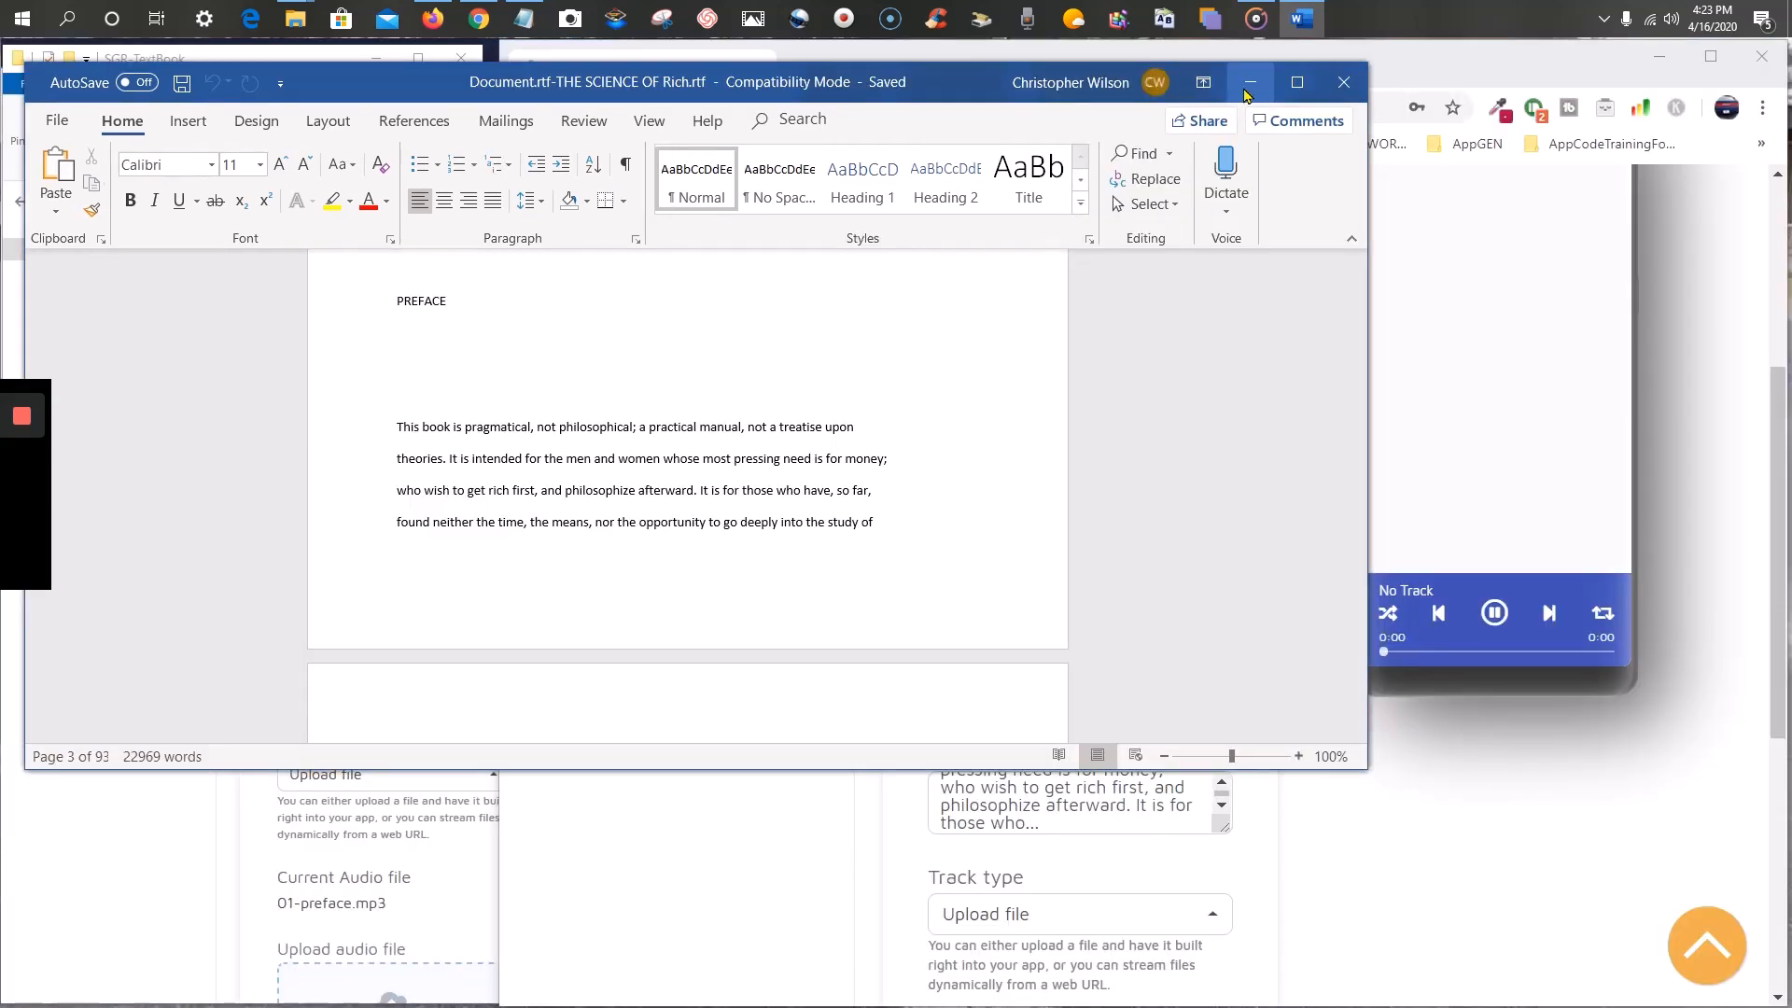
{"action": "left_click", "coordinate": [1247, 93]}
{"action": "left_click", "coordinate": [1224, 825]}
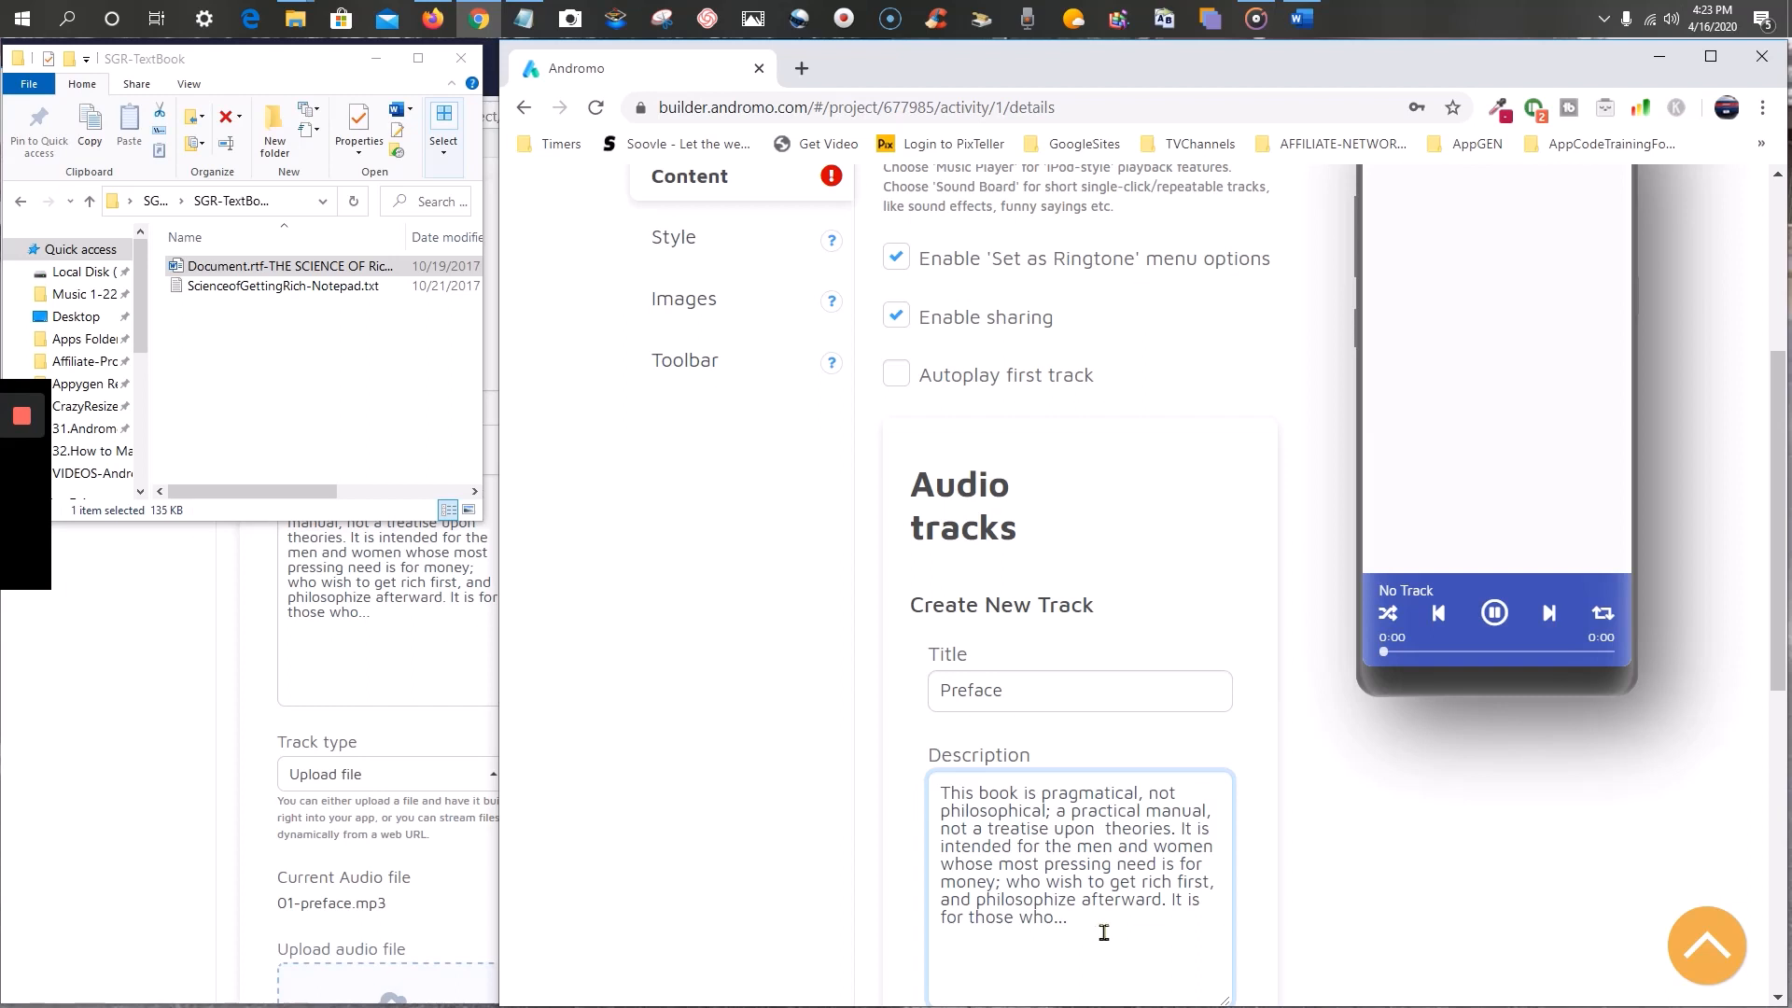
- Minimise the Word document and the SGR-TextBook folder, and bring up the audio upload settings of the Preface track in both projects
{"action": "scroll", "coordinate": [1103, 929], "scroll_direction": "down", "scroll_amount": 2}
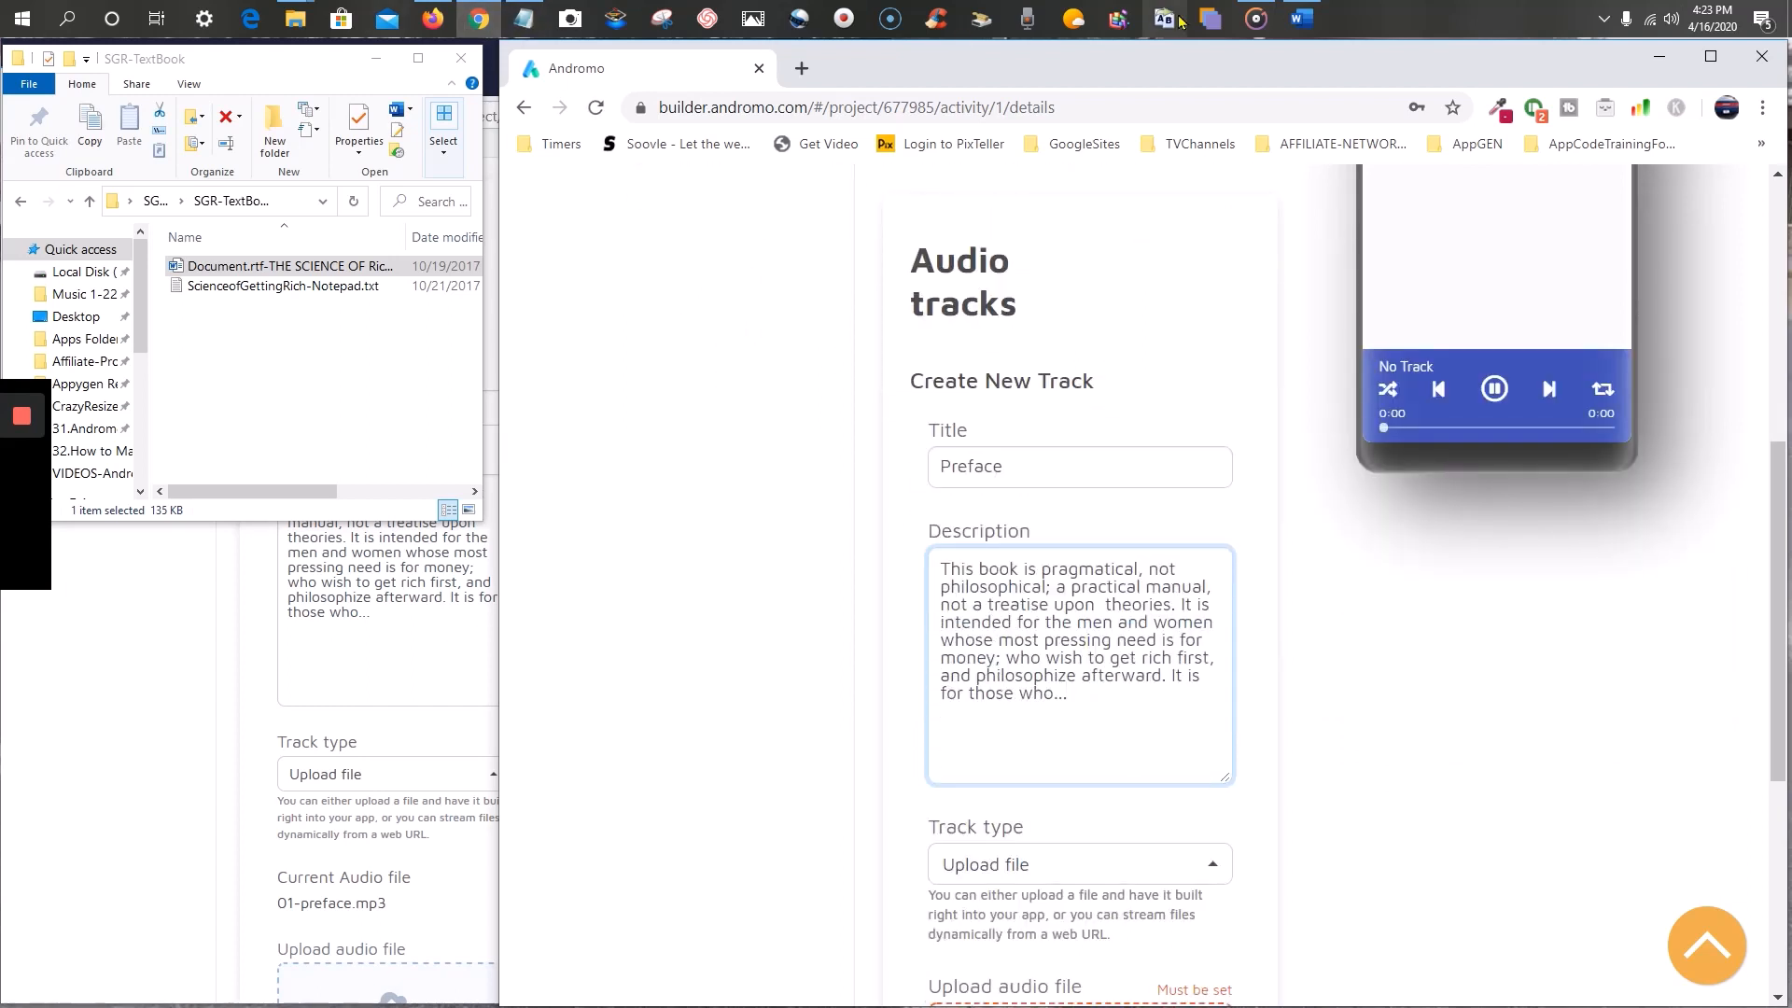
{"action": "left_click", "coordinate": [1304, 21]}
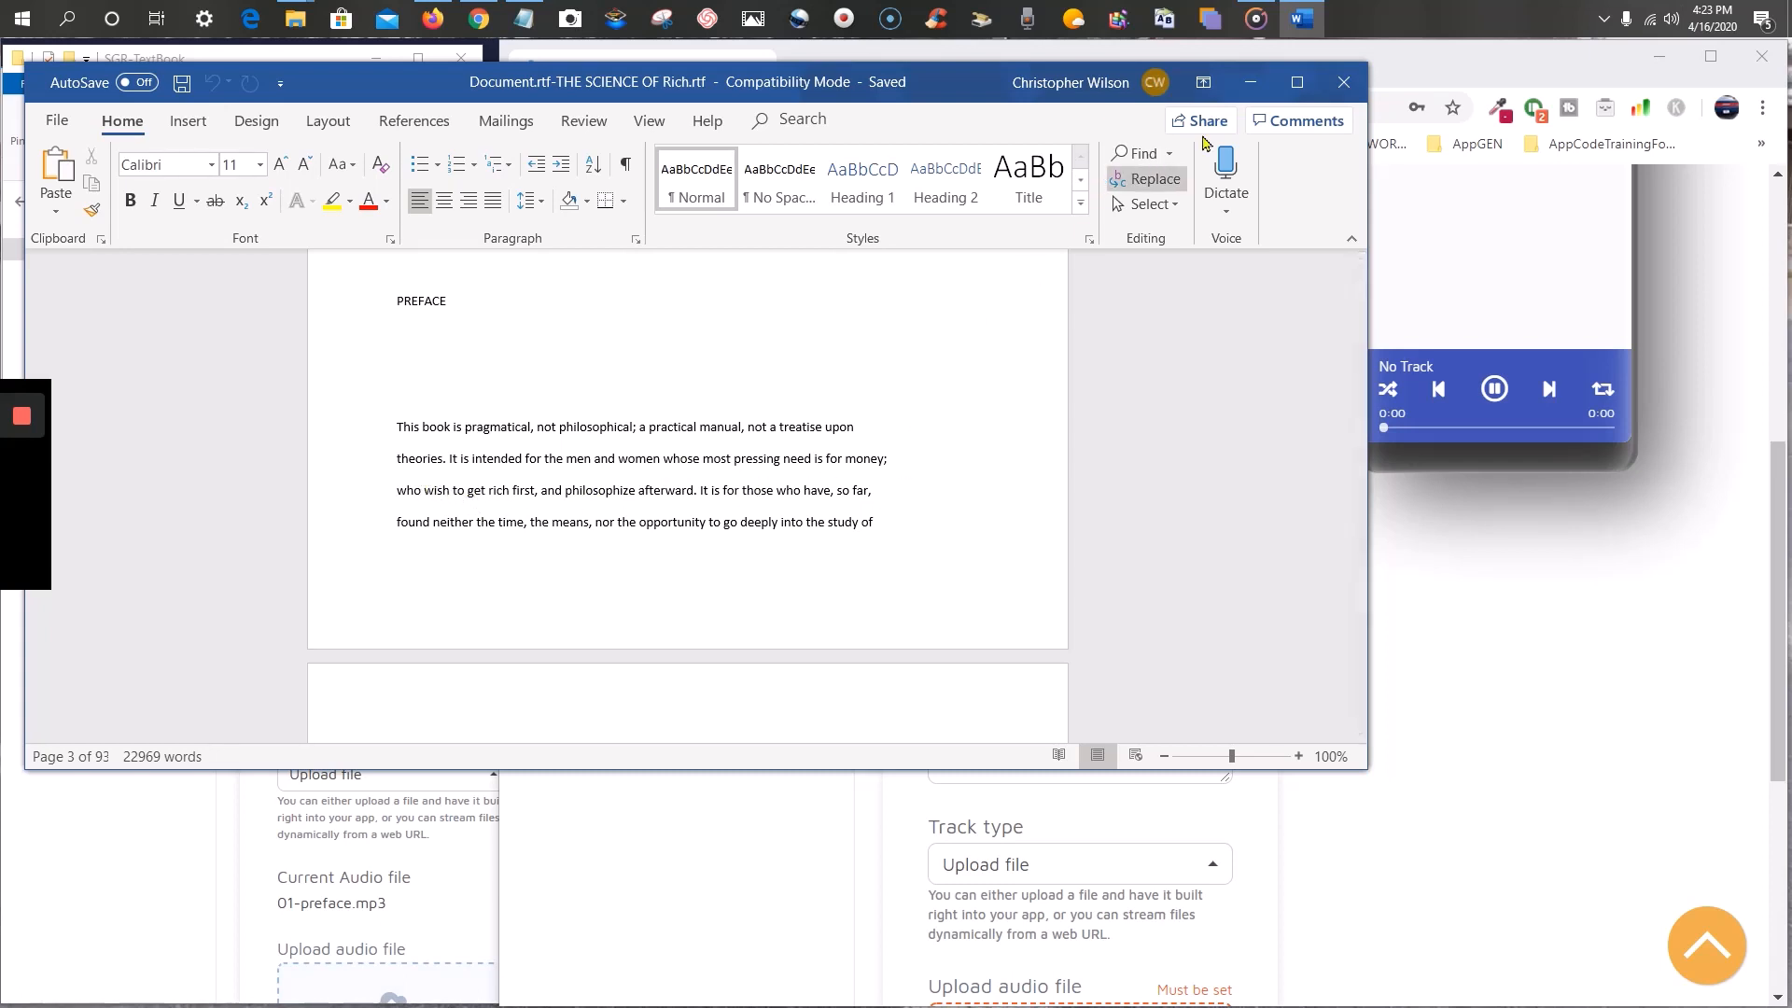
{"action": "left_click", "coordinate": [1248, 94]}
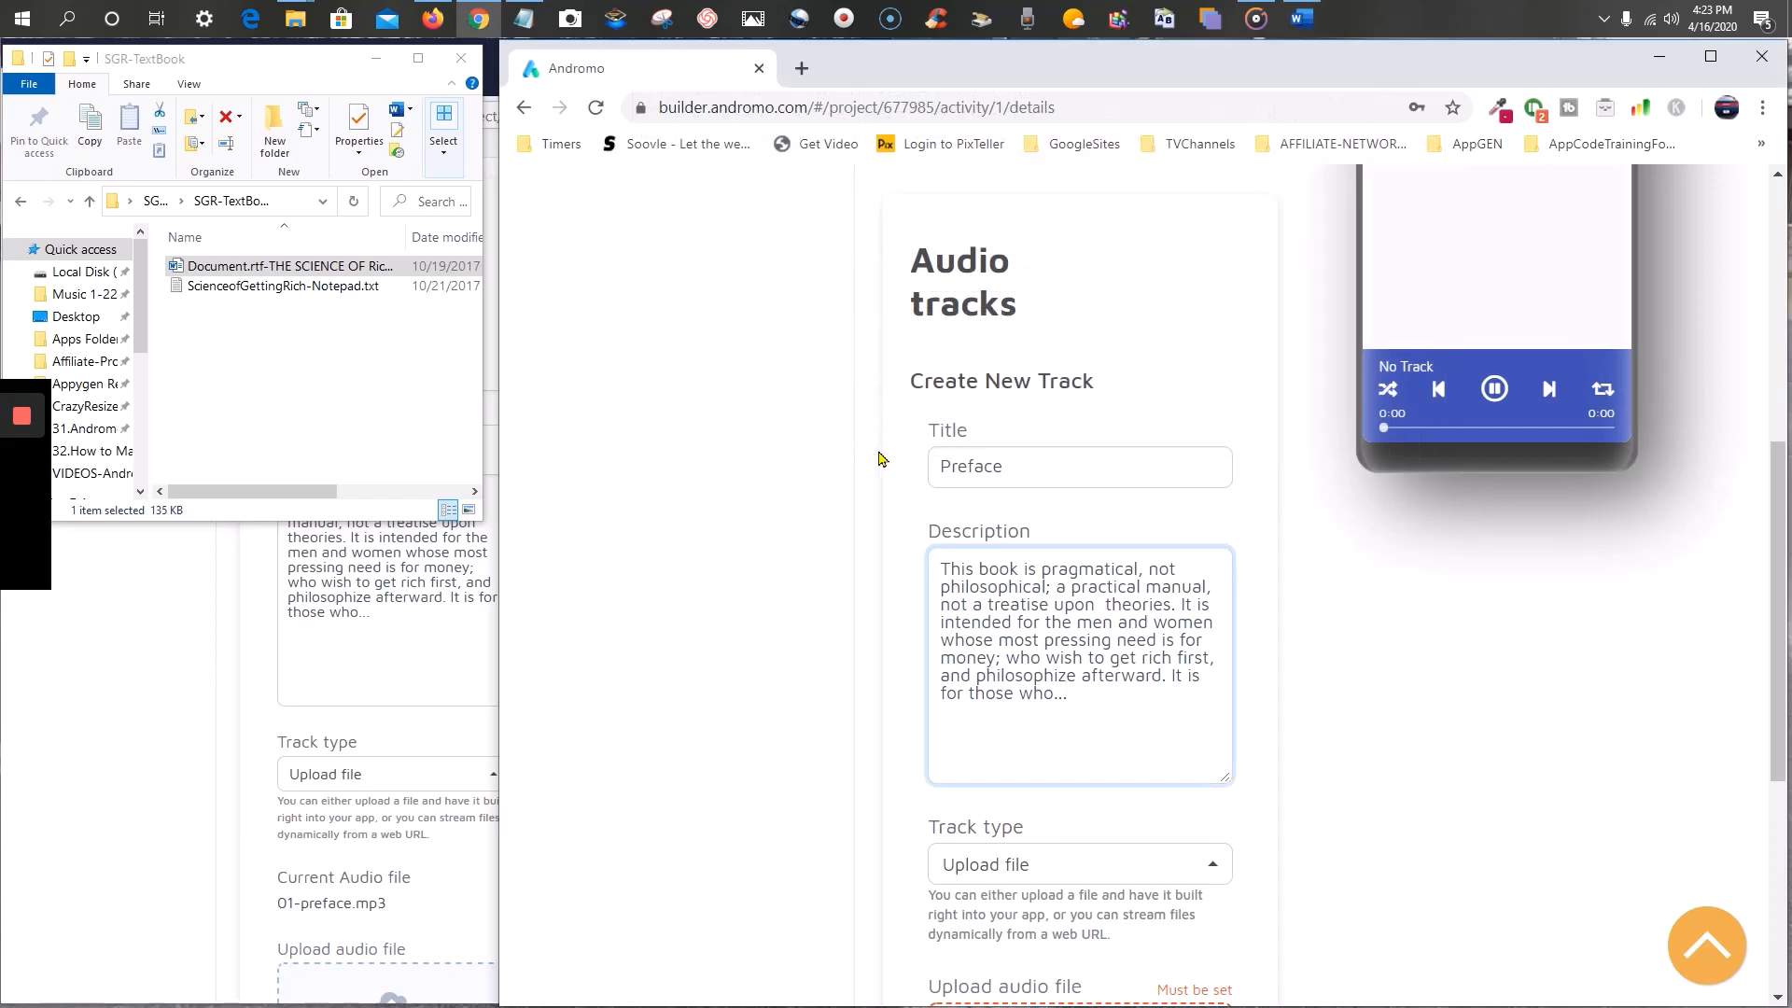
{"action": "left_click", "coordinate": [377, 64]}
{"action": "left_click", "coordinate": [378, 620]}
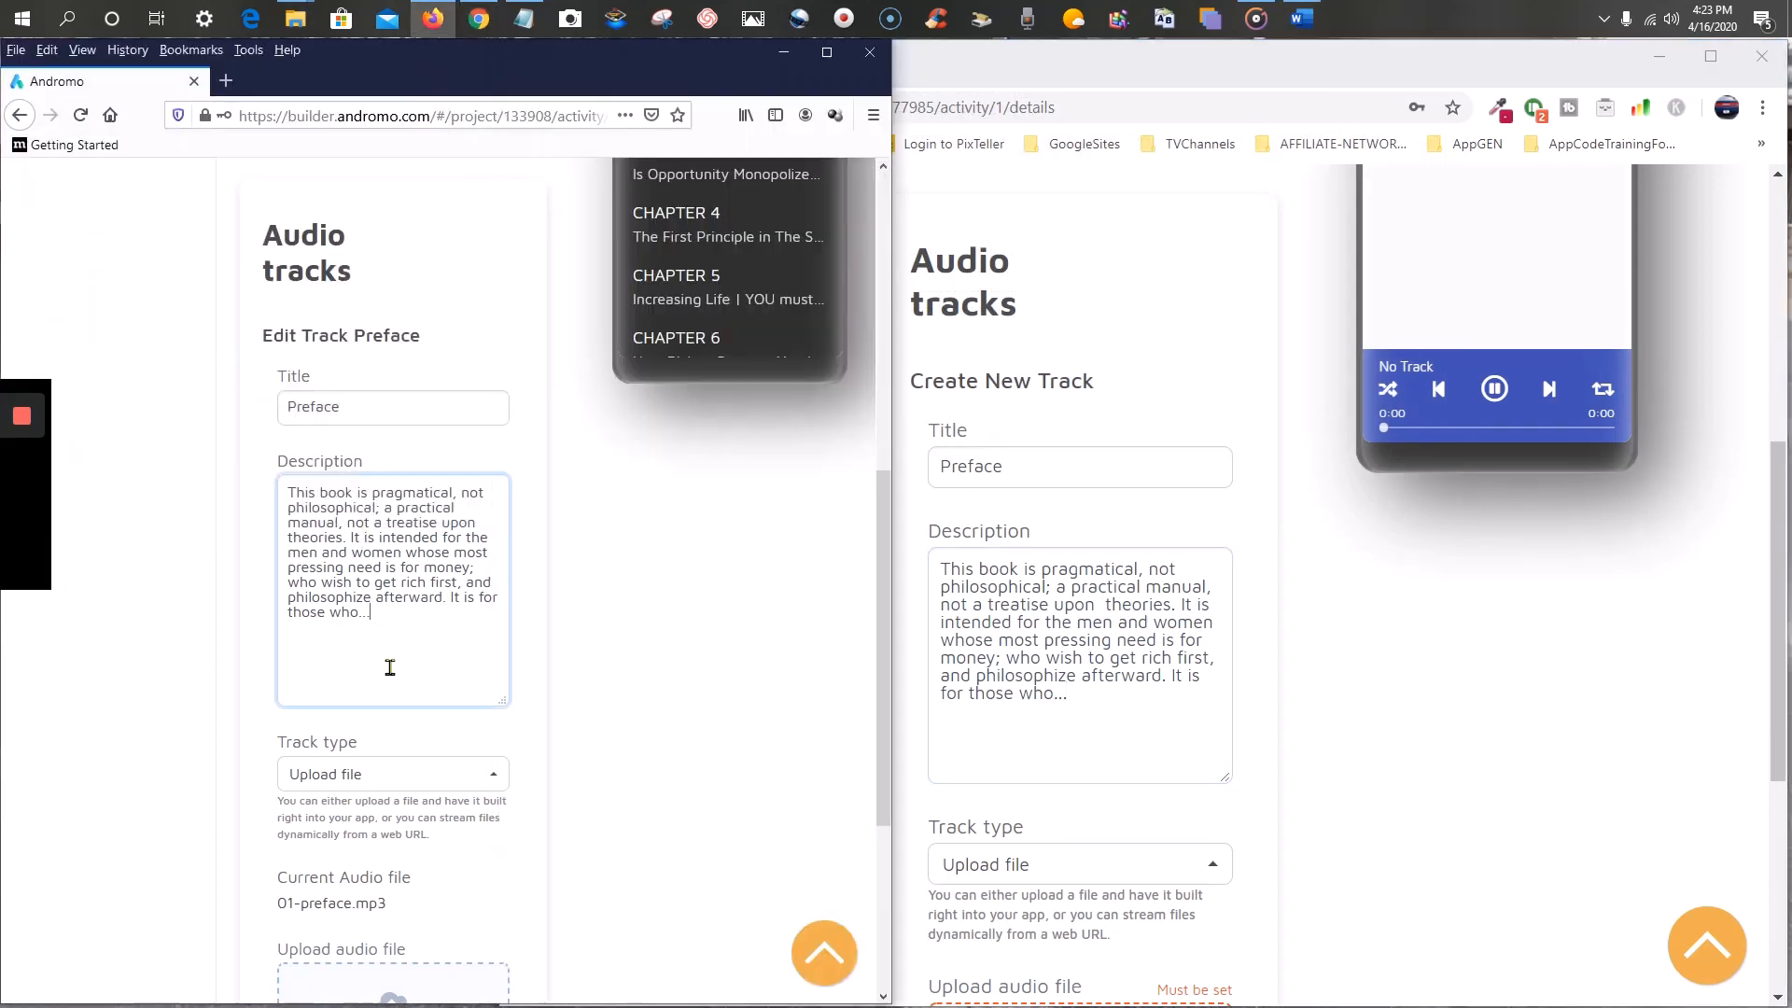
{"action": "scroll", "coordinate": [388, 663], "scroll_direction": "down", "scroll_amount": 3}
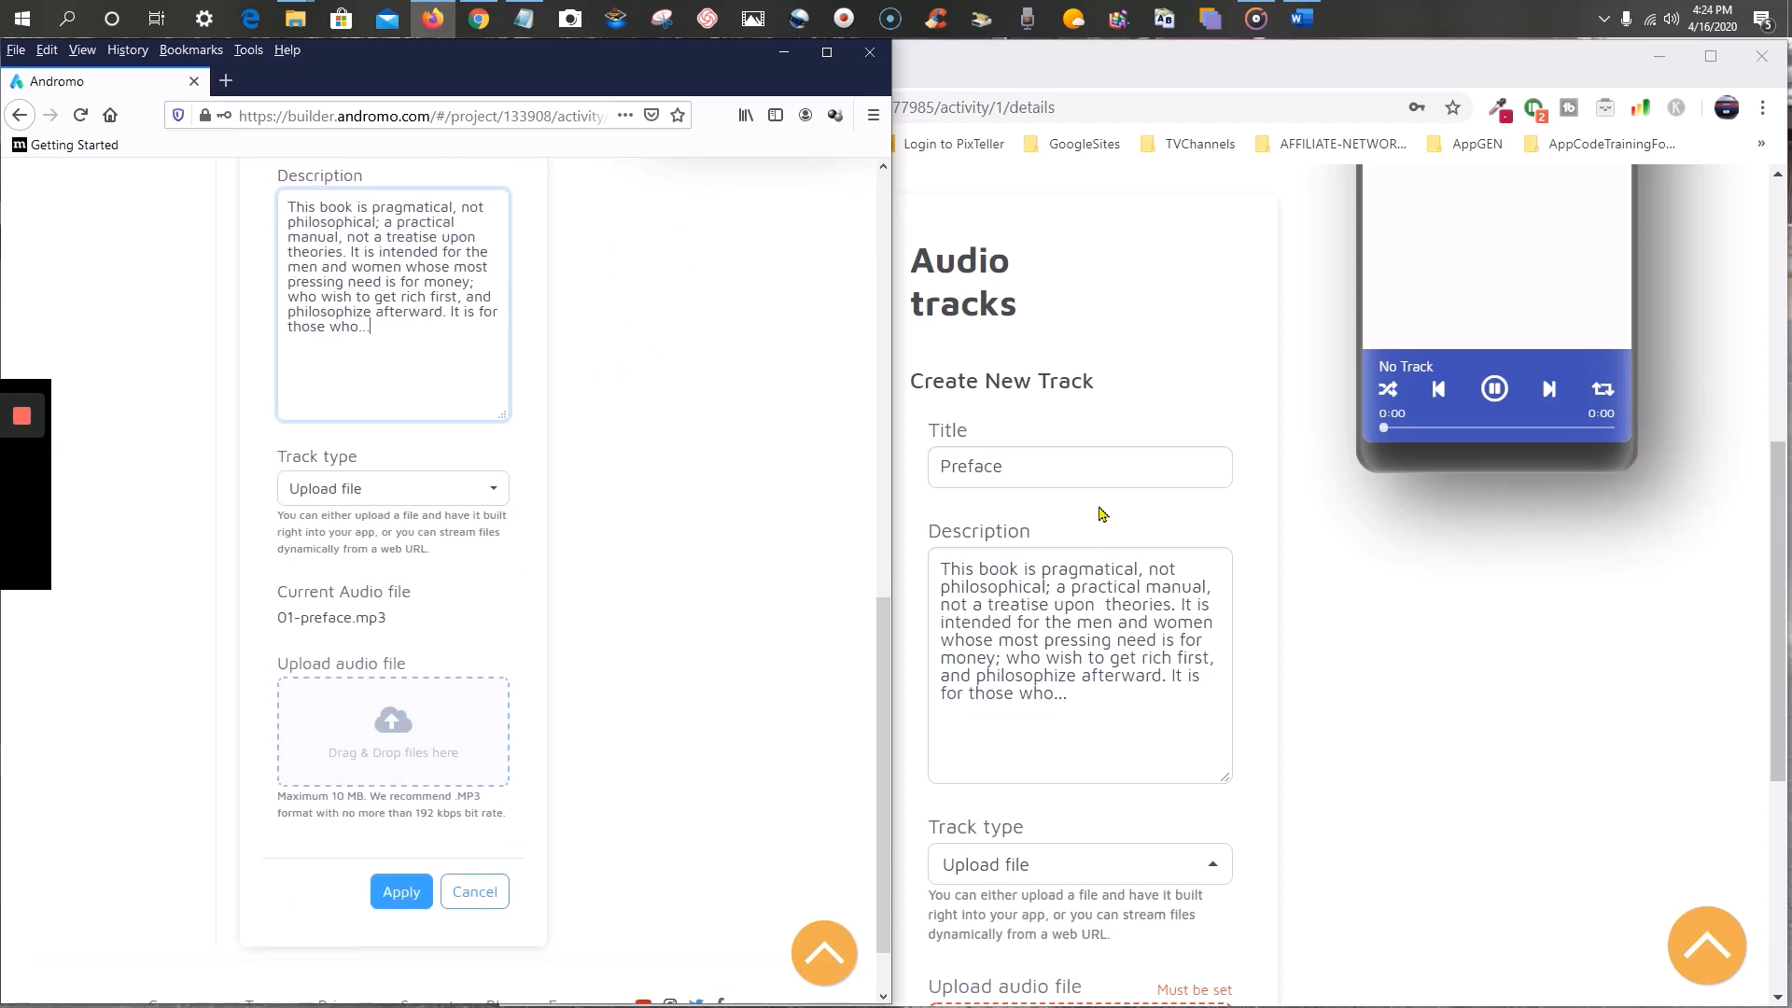
{"action": "scroll", "coordinate": [1101, 513], "scroll_direction": "down", "scroll_amount": 5}
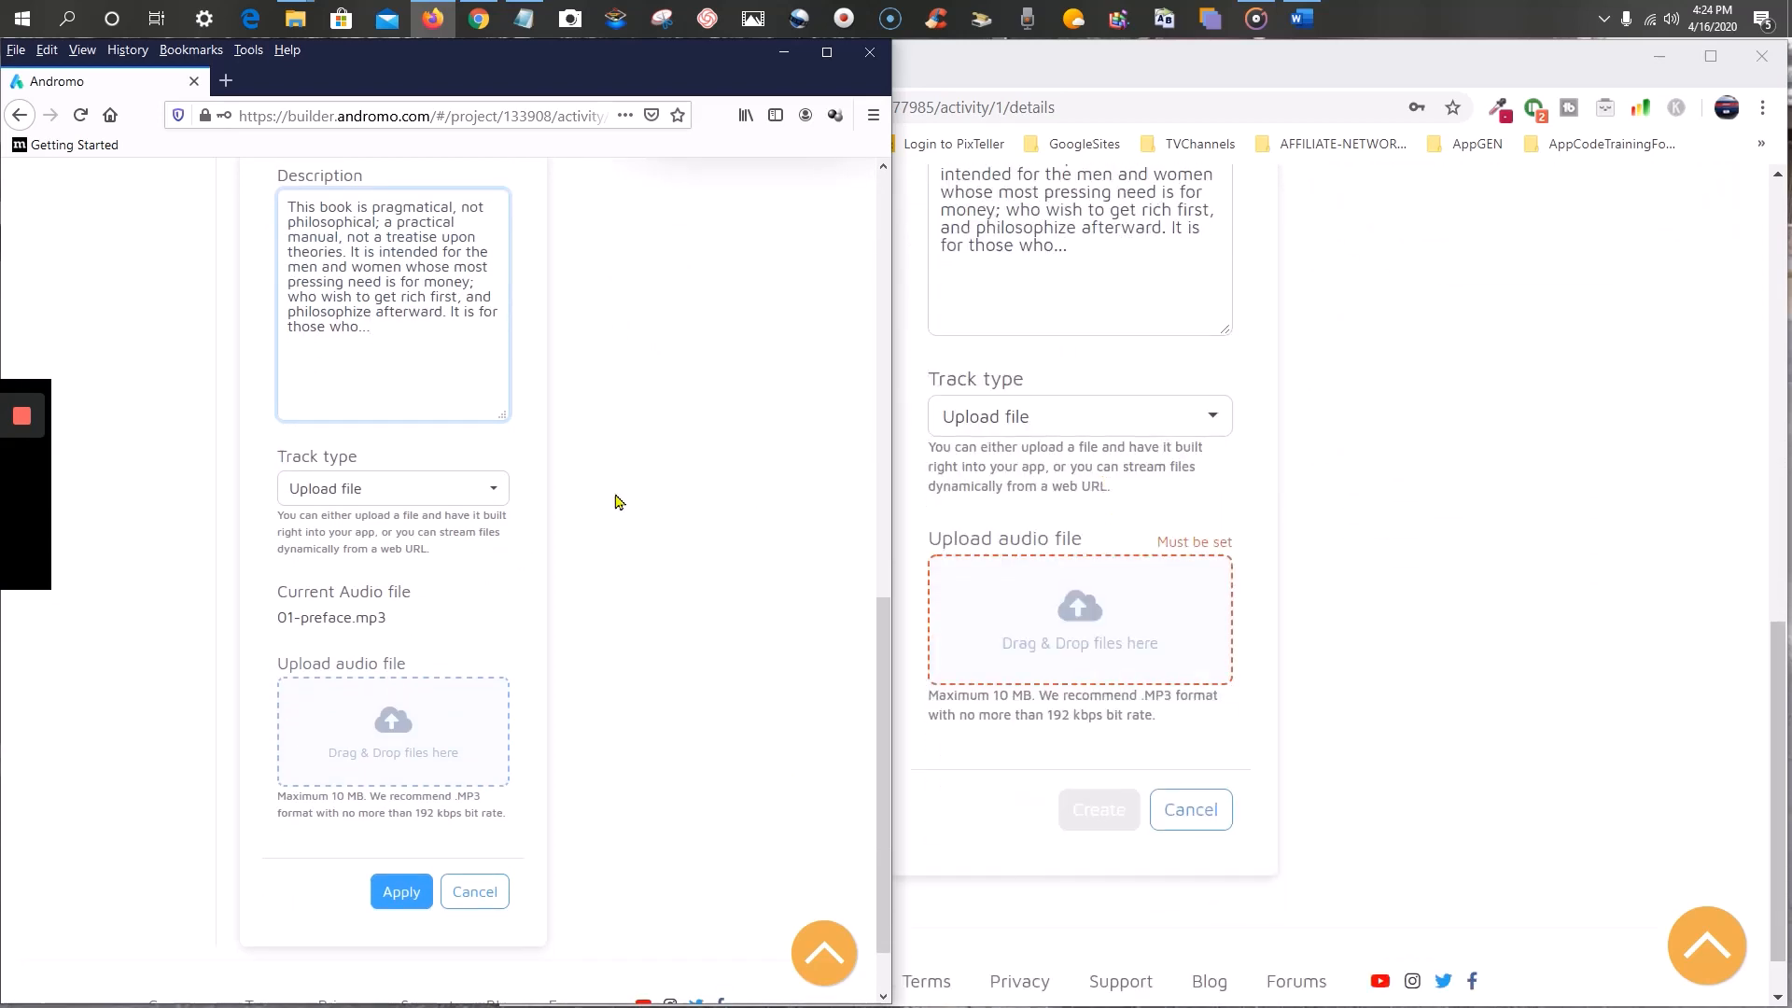
- Compare the available Track type options for the Preface track in the existing and new projects
{"action": "left_click", "coordinate": [490, 490]}
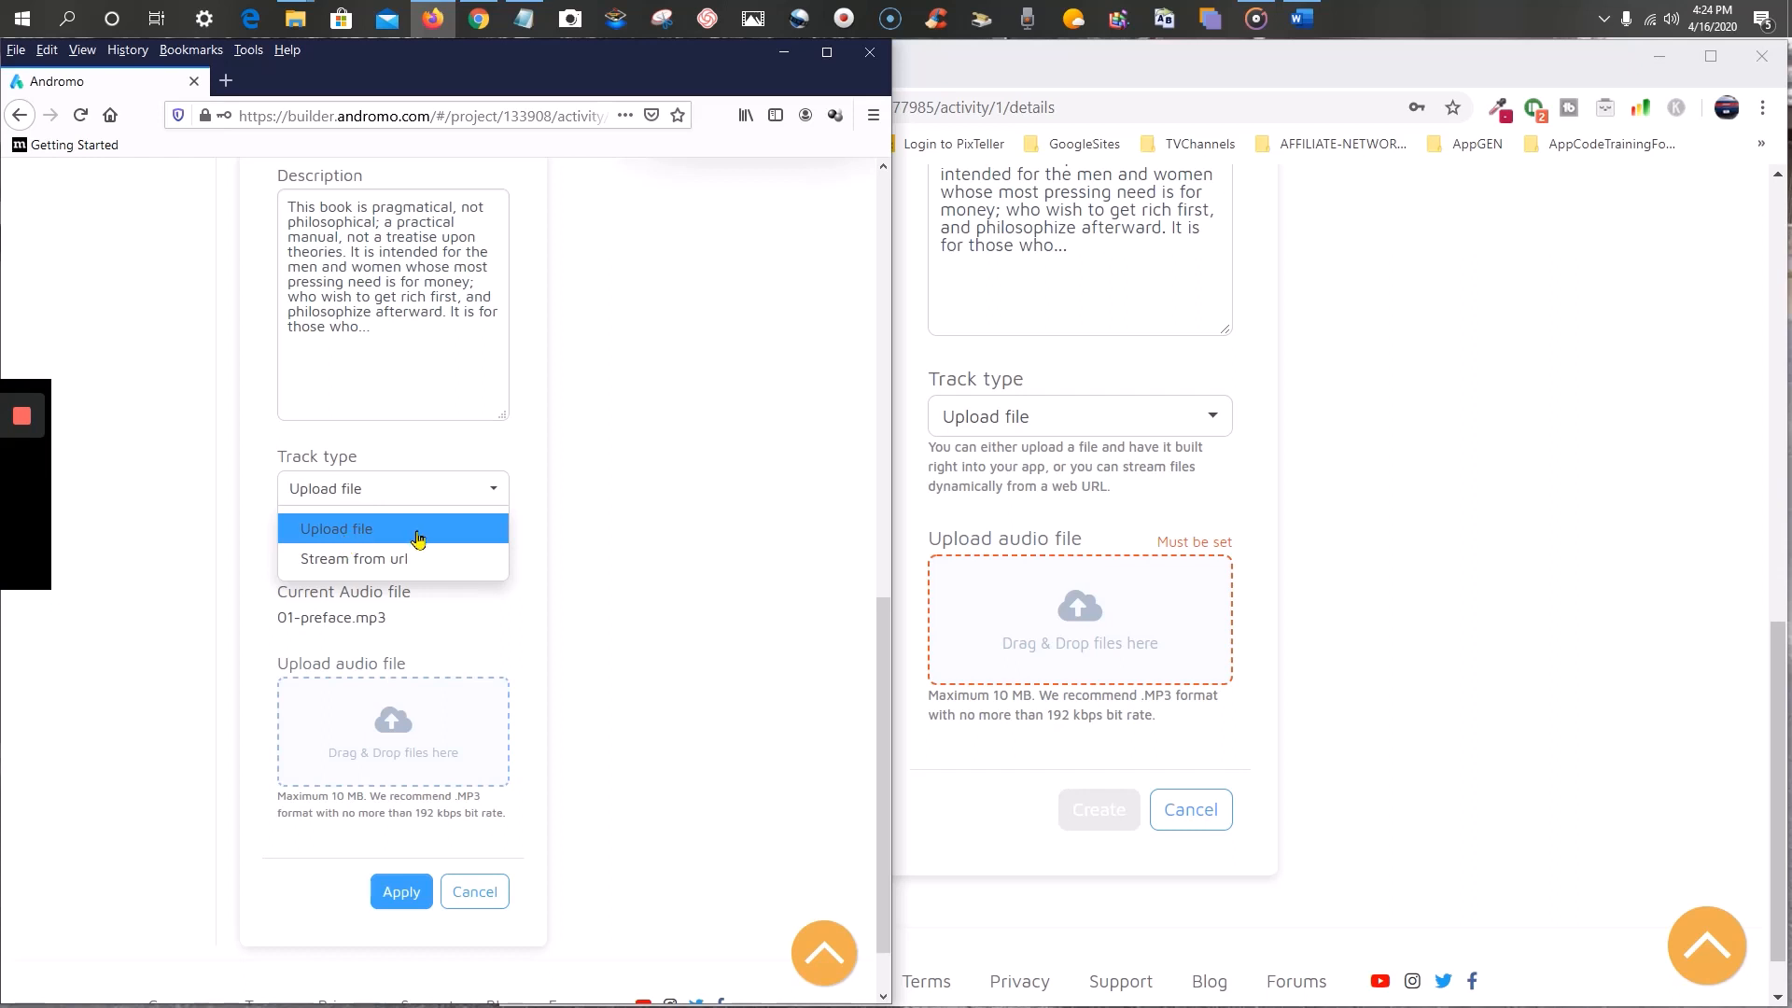
{"action": "left_click", "coordinate": [1127, 426]}
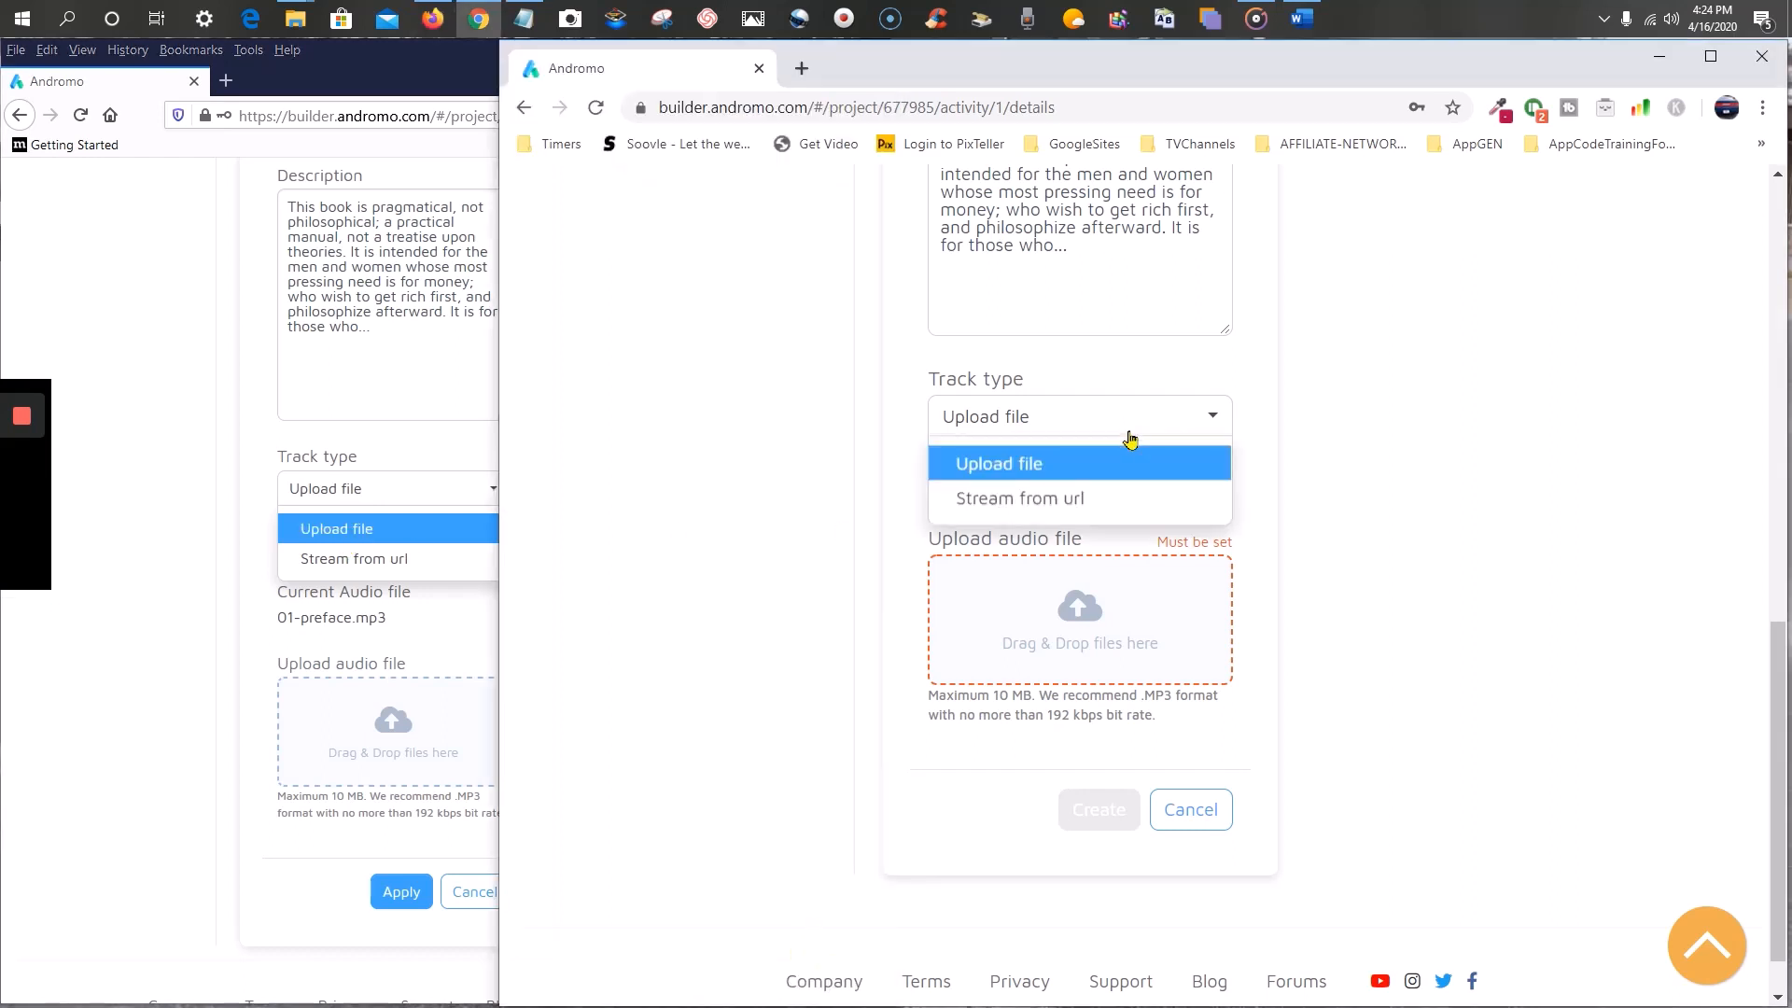
{"action": "left_click", "coordinate": [308, 590]}
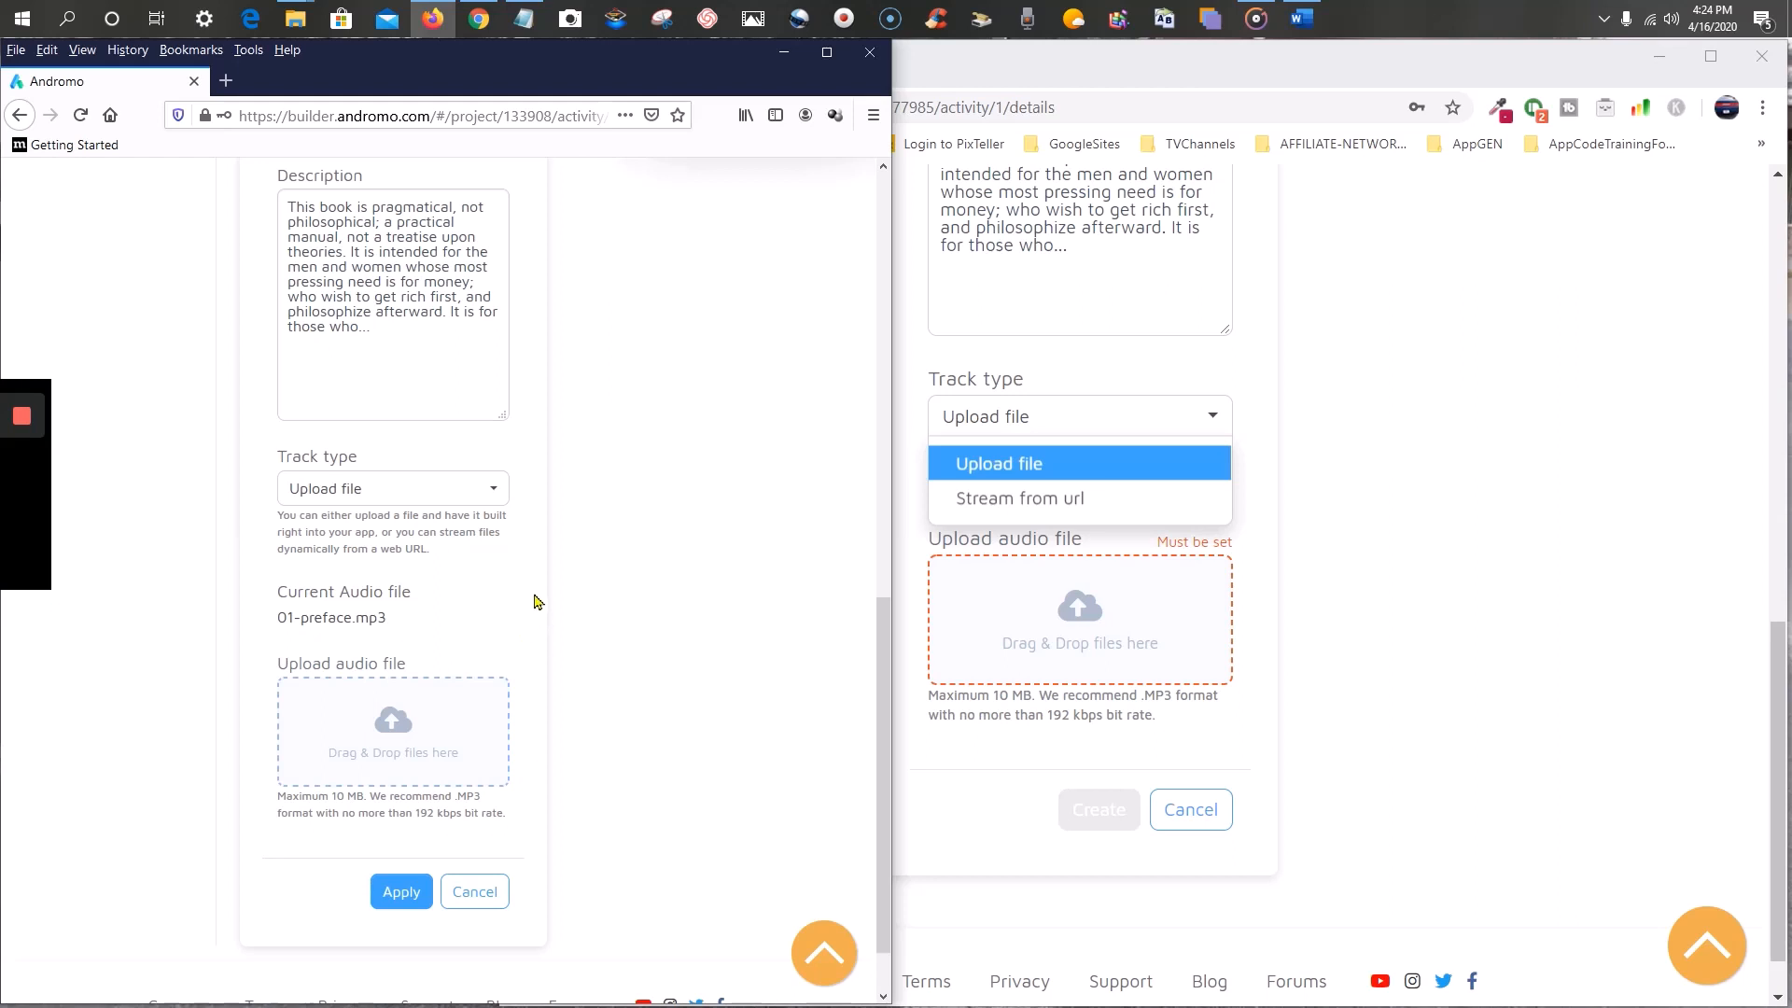
{"action": "scroll", "coordinate": [532, 600], "scroll_direction": "down", "scroll_amount": 2}
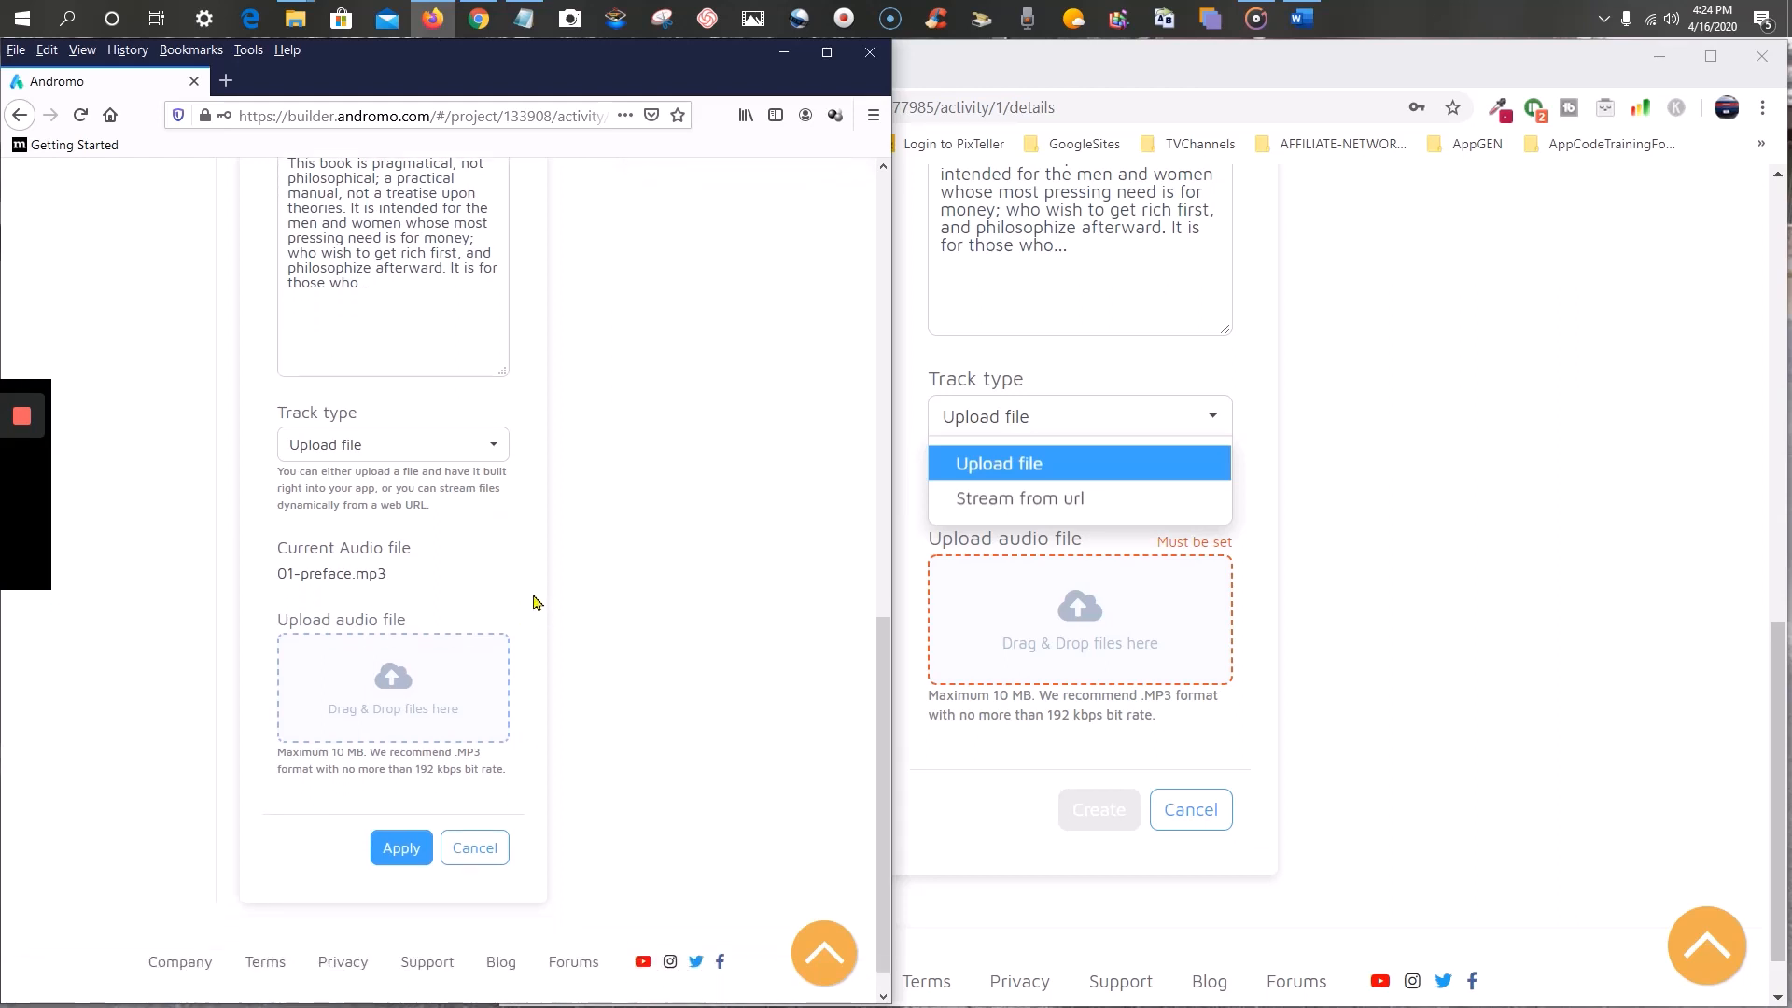
- Upload RD-01_Preface.mp3 from the MP3-SGR folder inside Desktop's SGR-AudioApp as the new track's audio file
{"action": "left_click", "coordinate": [1085, 628]}
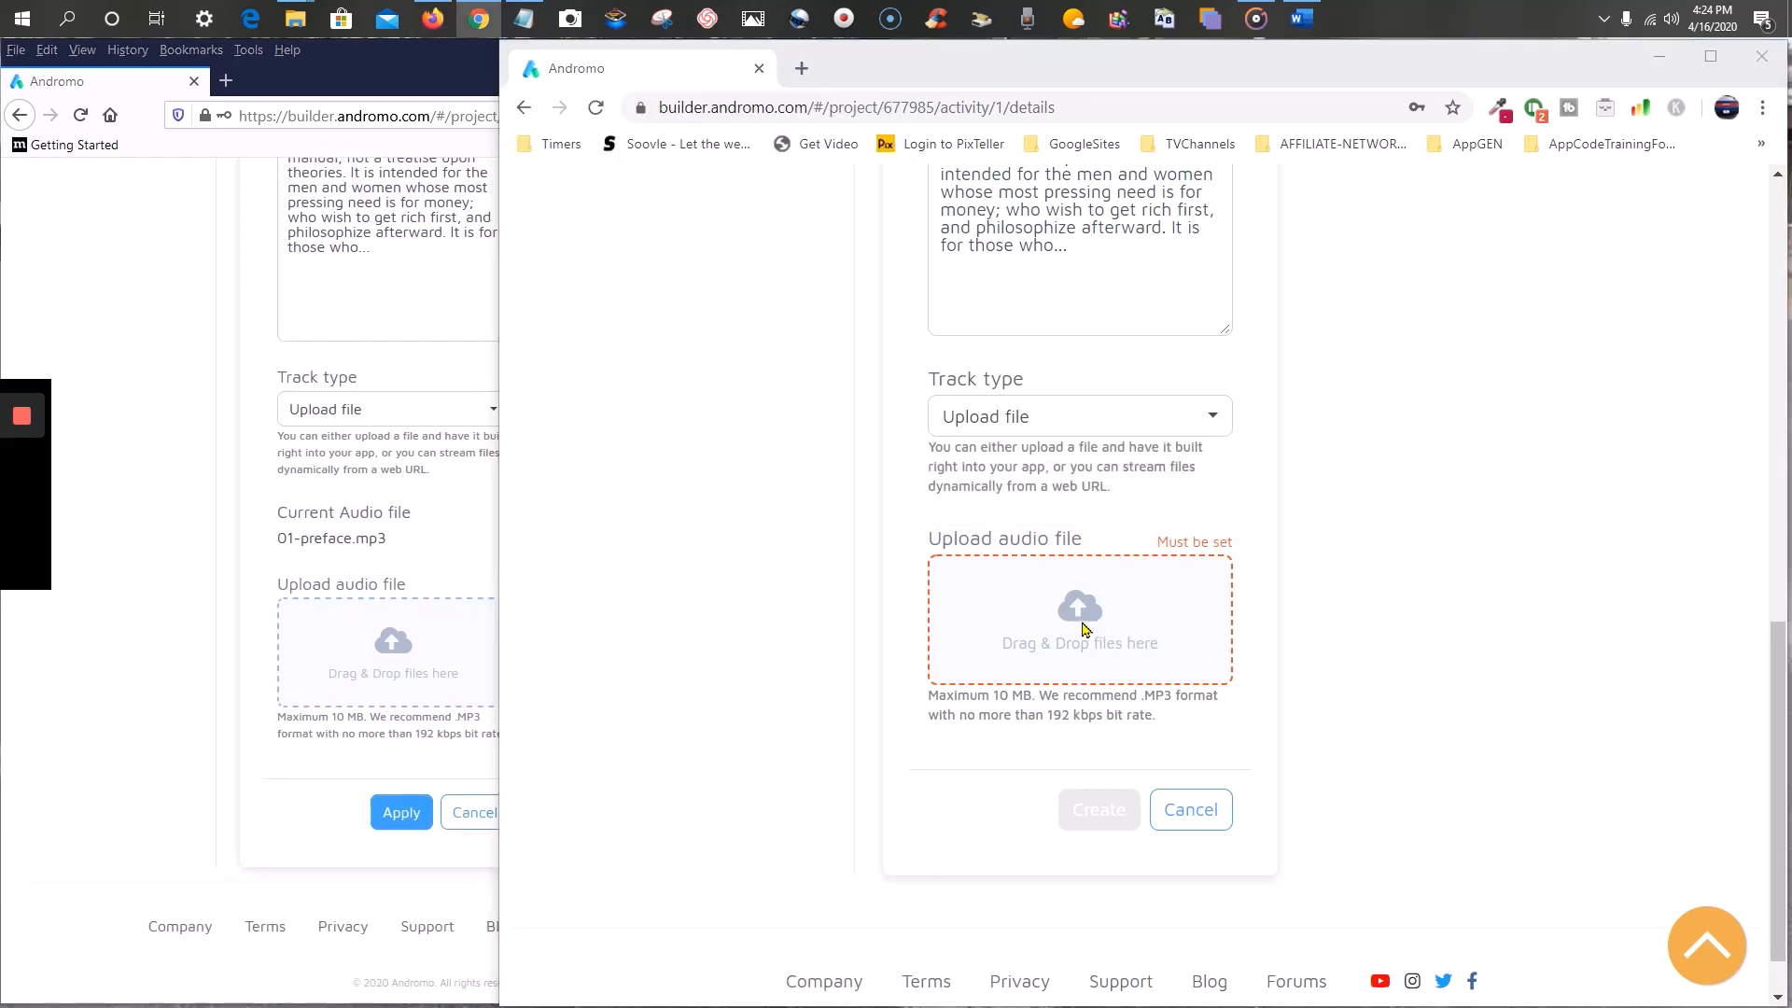
{"action": "scroll", "coordinate": [462, 301], "scroll_direction": "up", "scroll_amount": 3}
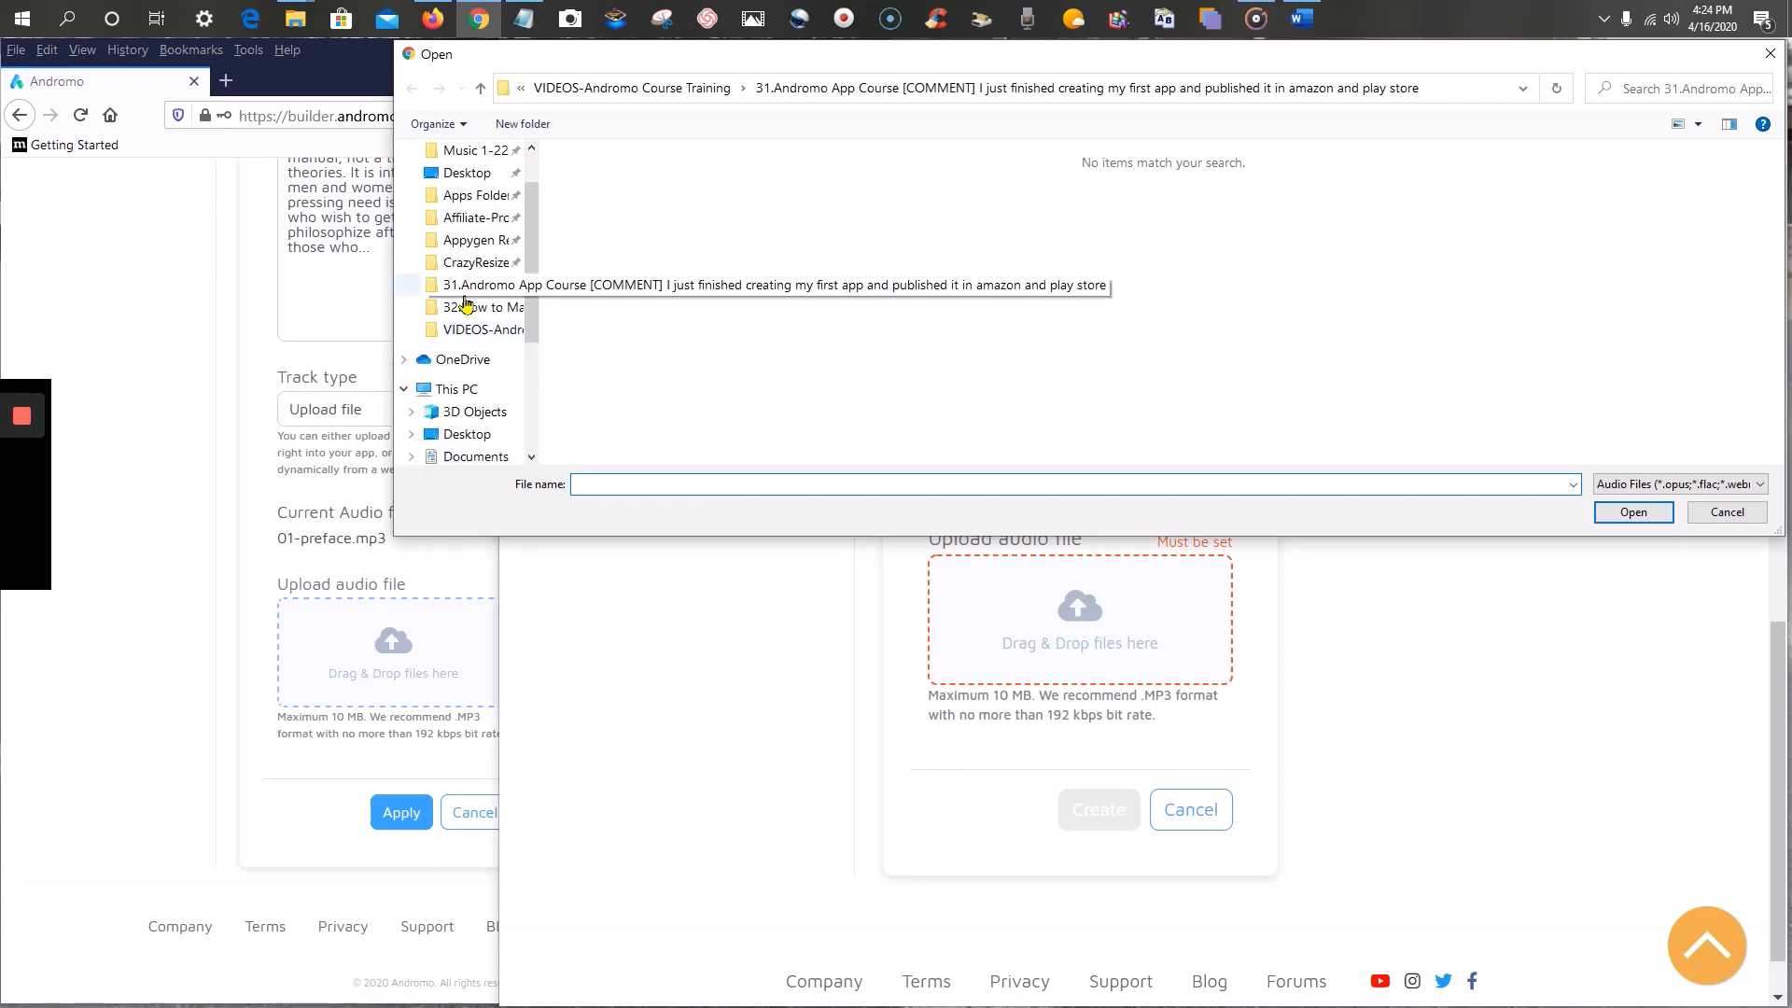
{"action": "left_click", "coordinate": [464, 173]}
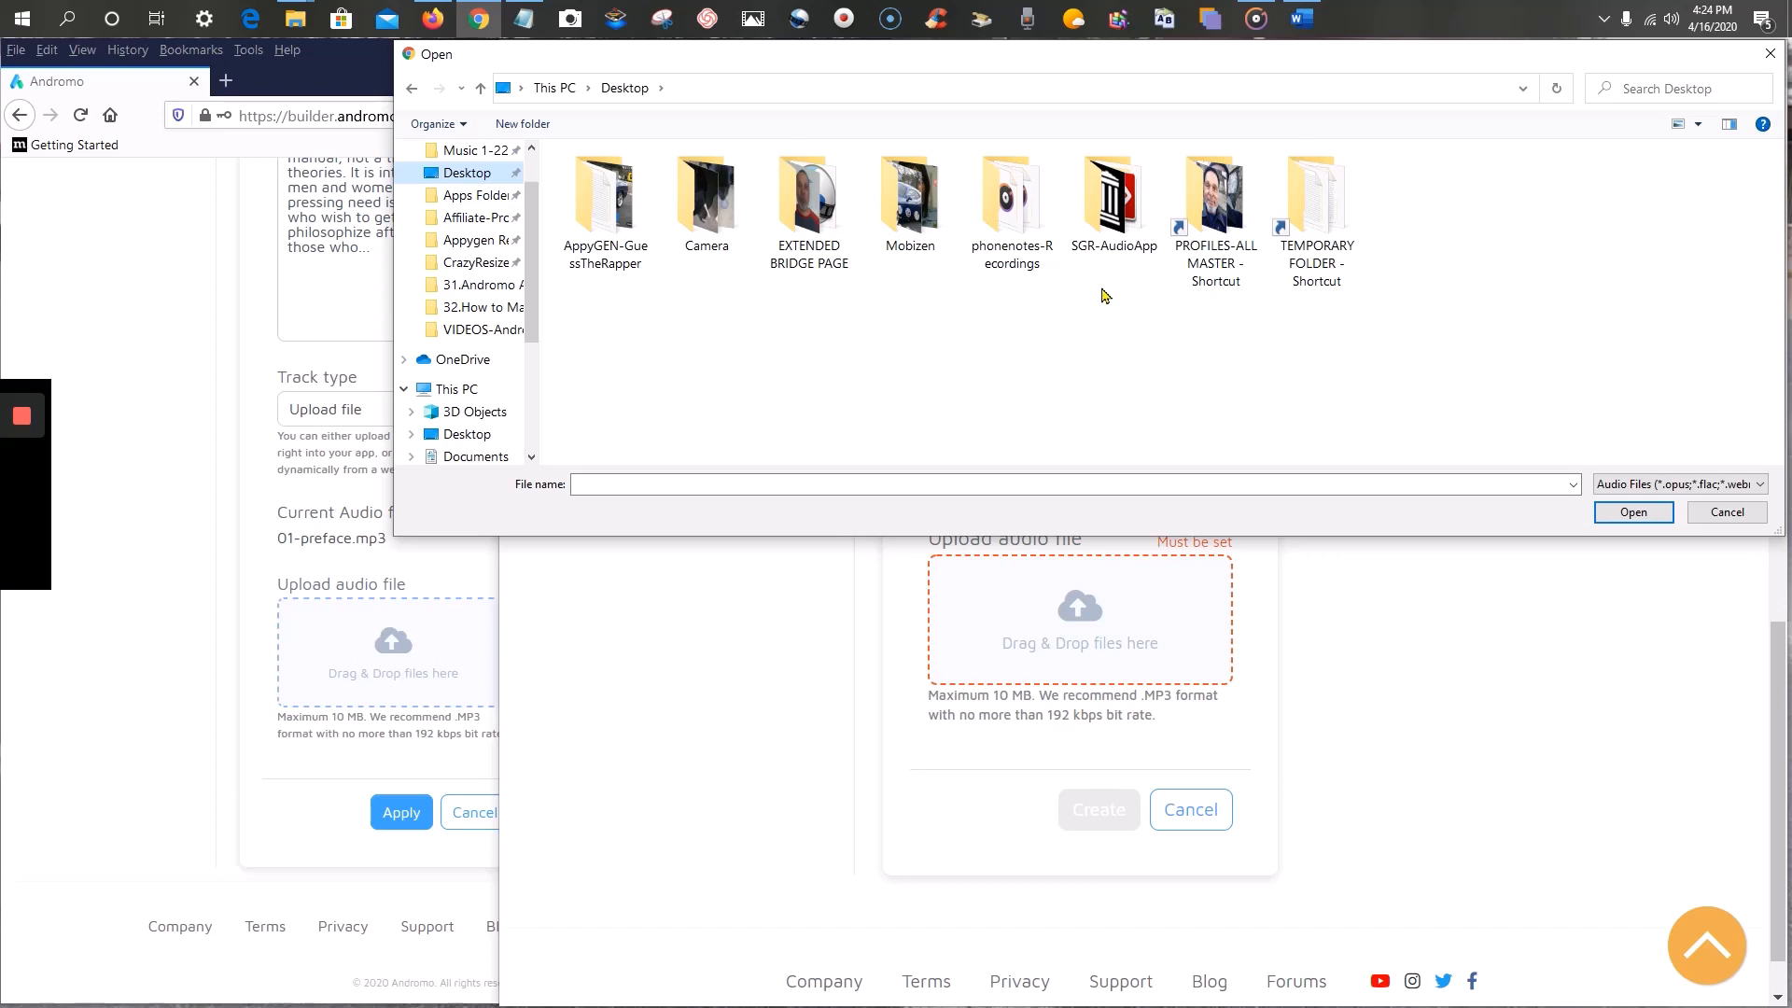
{"action": "double_click", "coordinate": [1120, 214]}
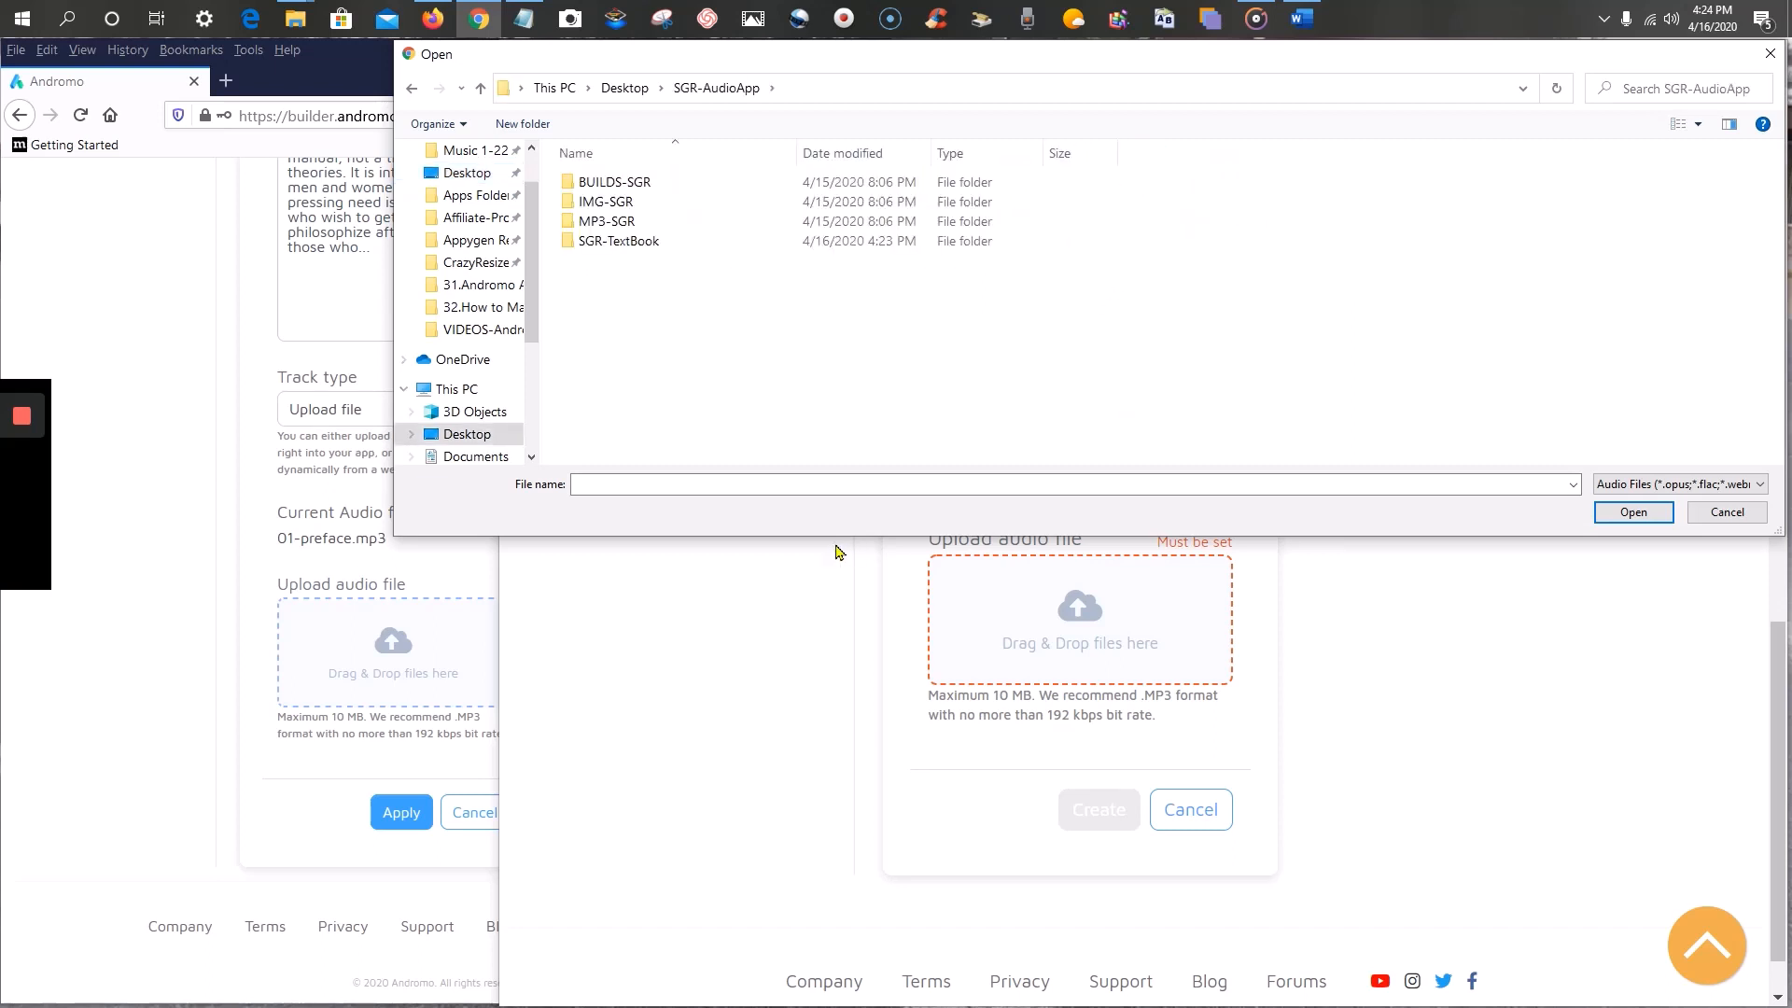
{"action": "double_click", "coordinate": [607, 221]}
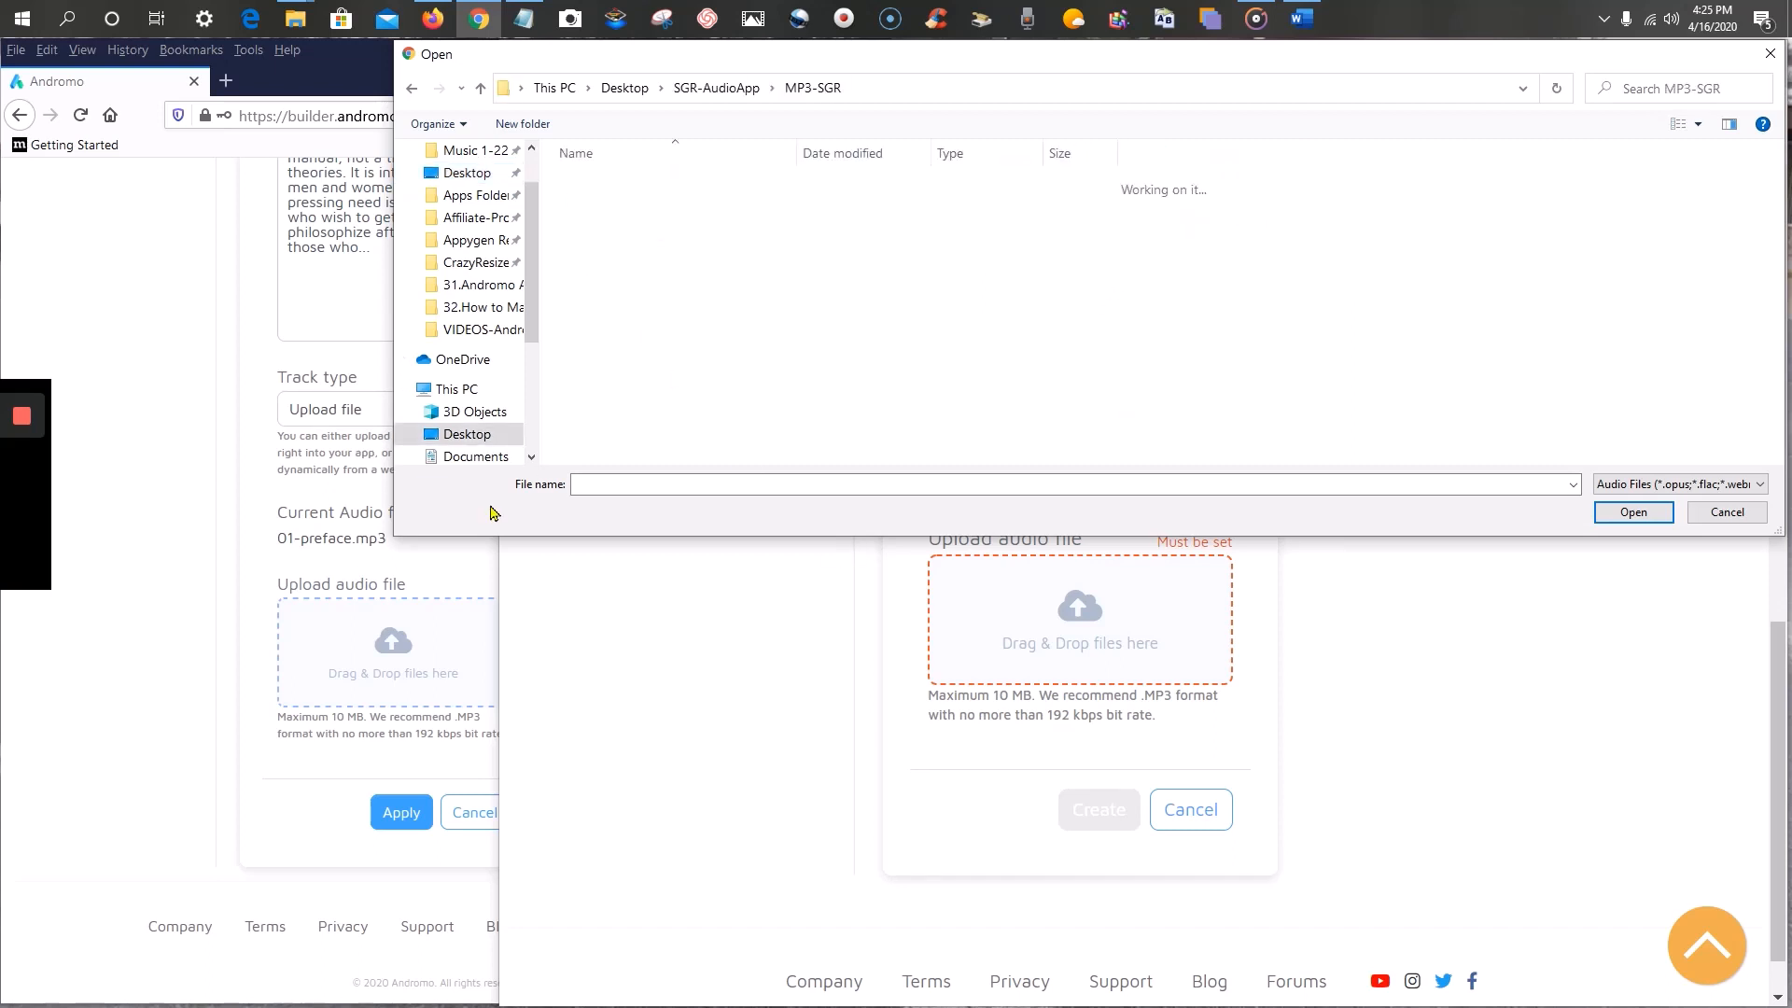
{"action": "left_click", "coordinate": [605, 358]}
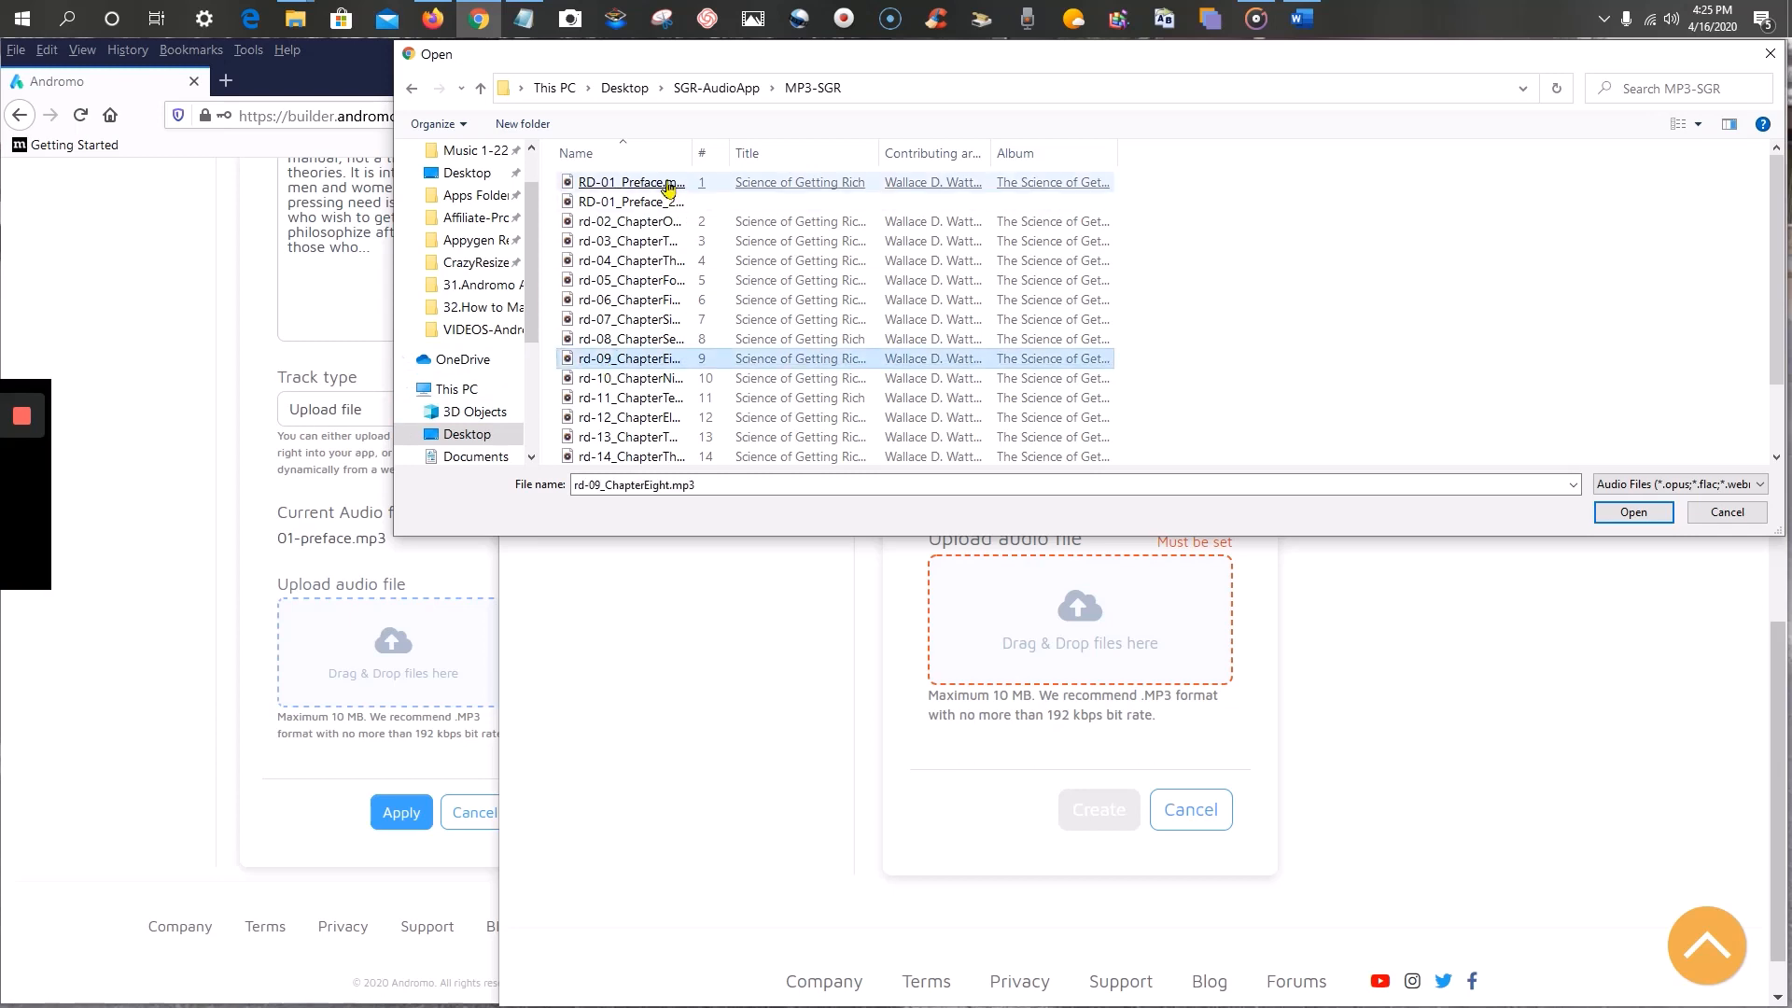
{"action": "left_click", "coordinate": [668, 184]}
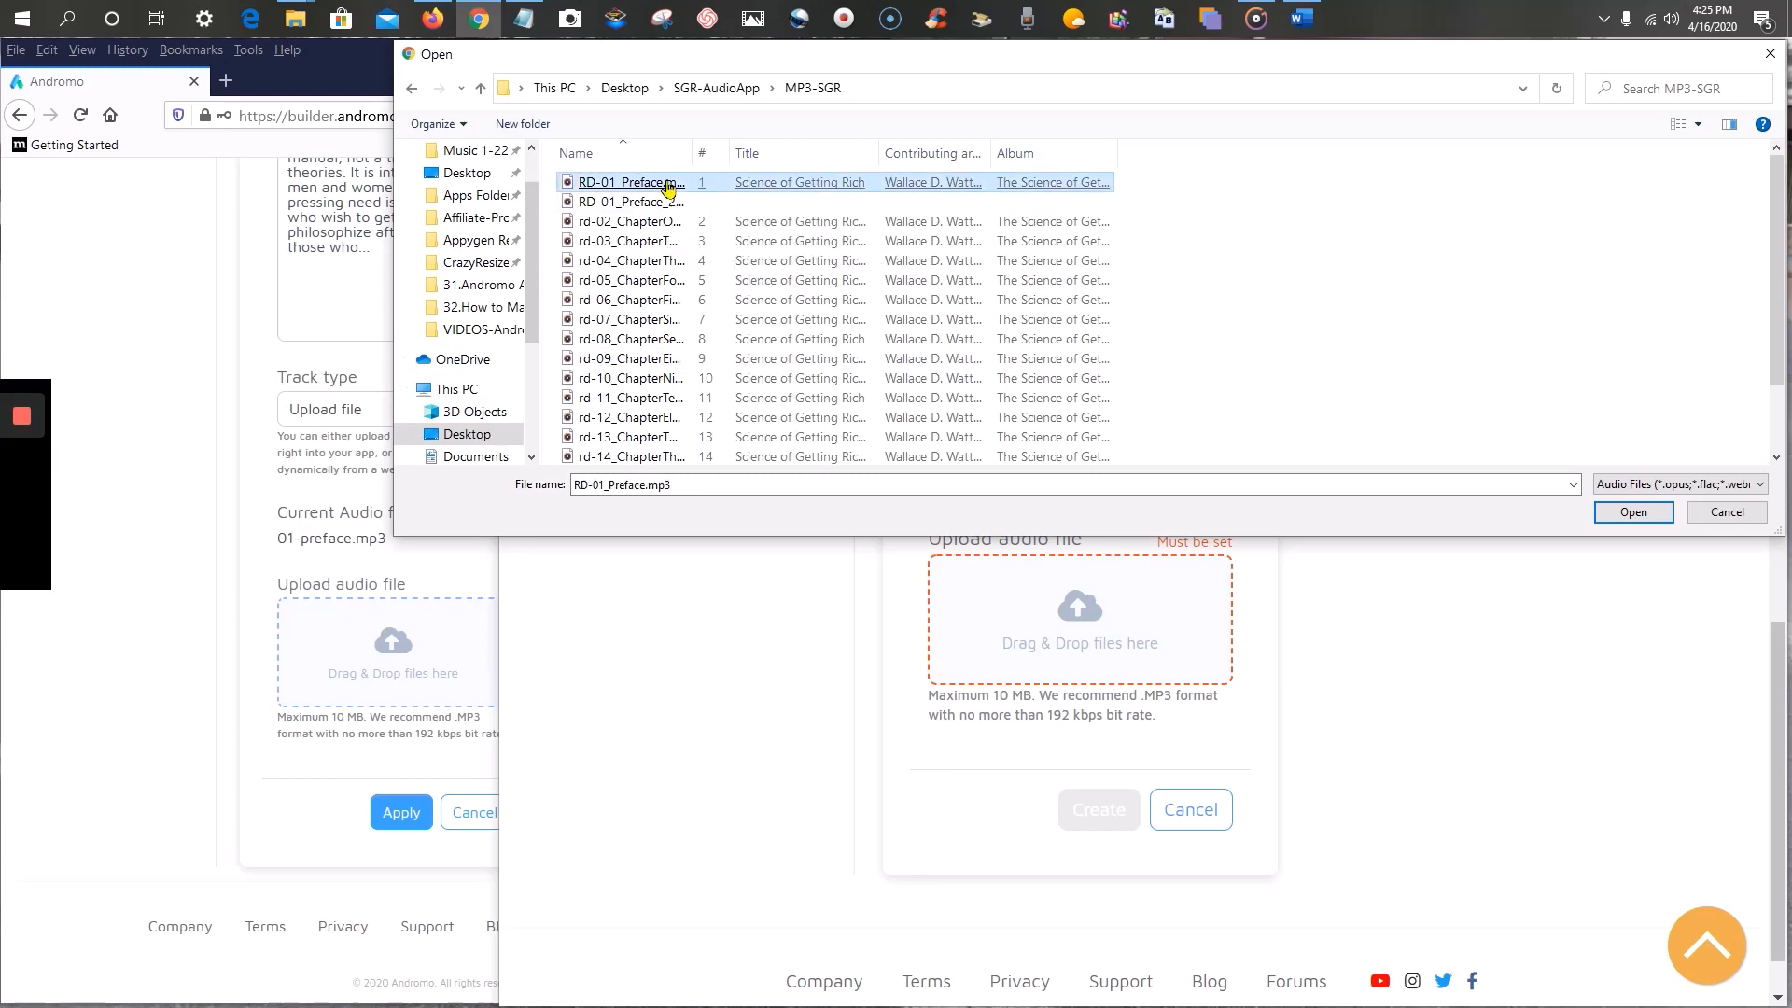
{"action": "double_click", "coordinate": [668, 184]}
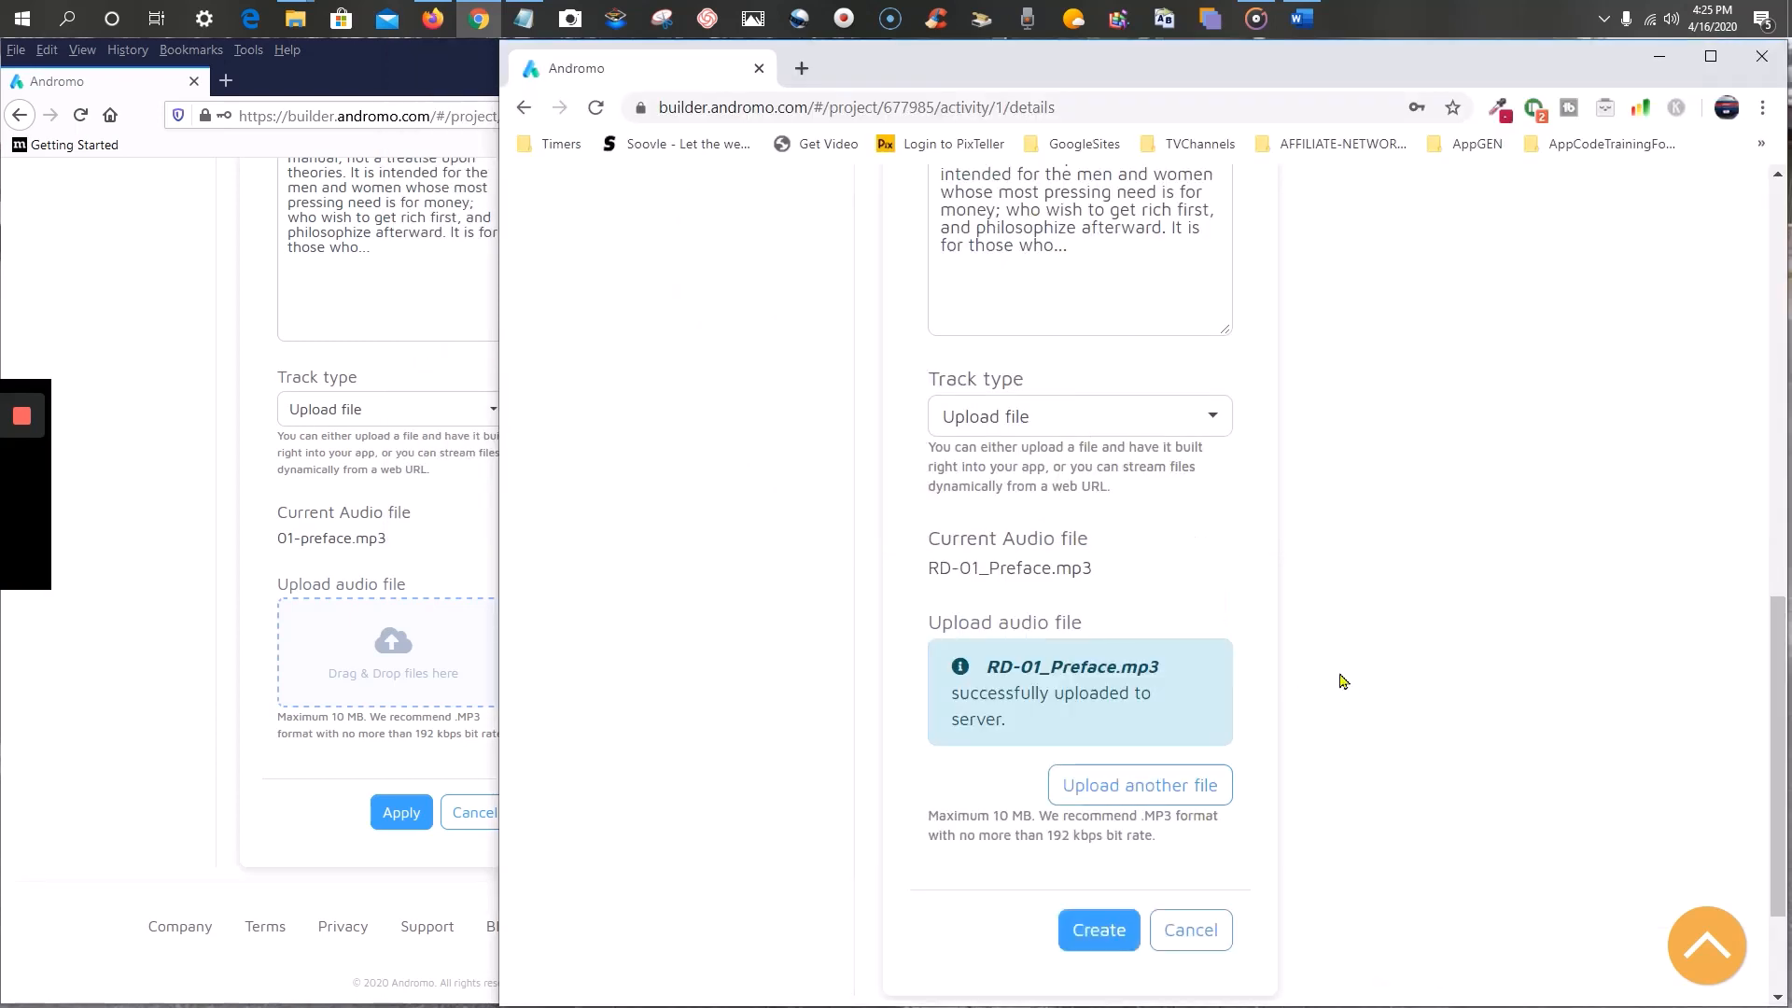
- Create the new Preface track in the new project with its uploaded audio file
{"action": "scroll", "coordinate": [1310, 614], "scroll_direction": "down", "scroll_amount": 2}
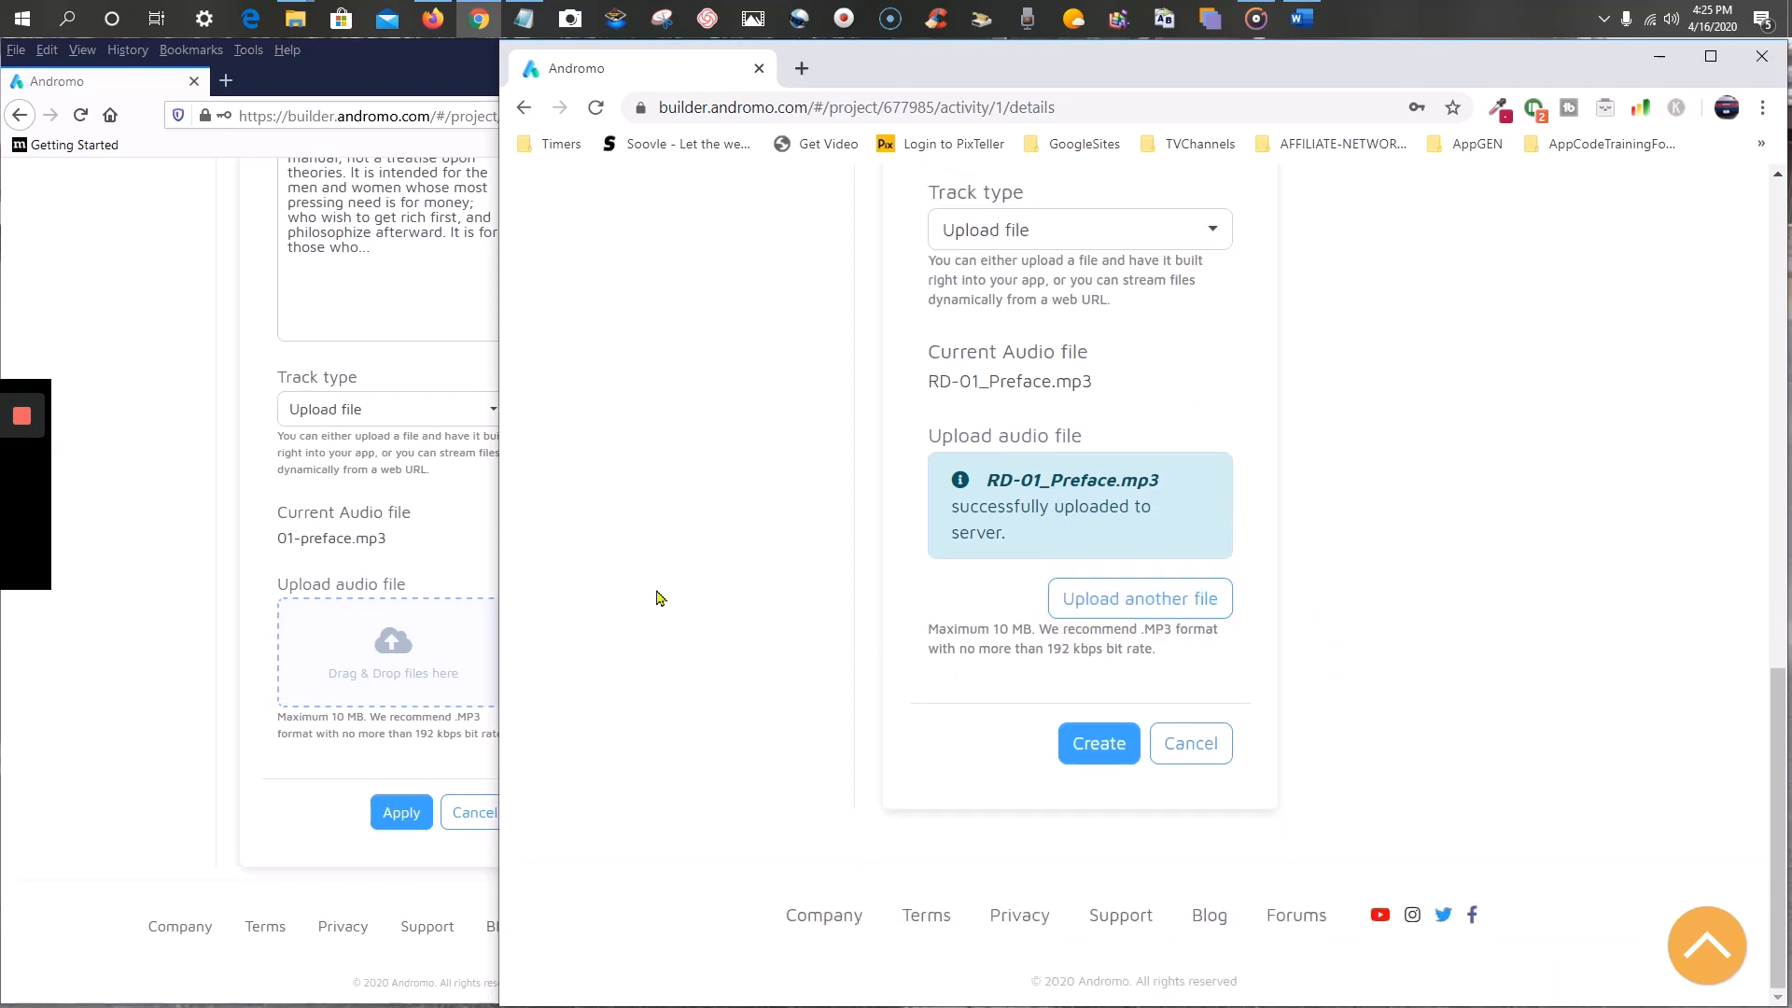
{"action": "left_click", "coordinate": [393, 569]}
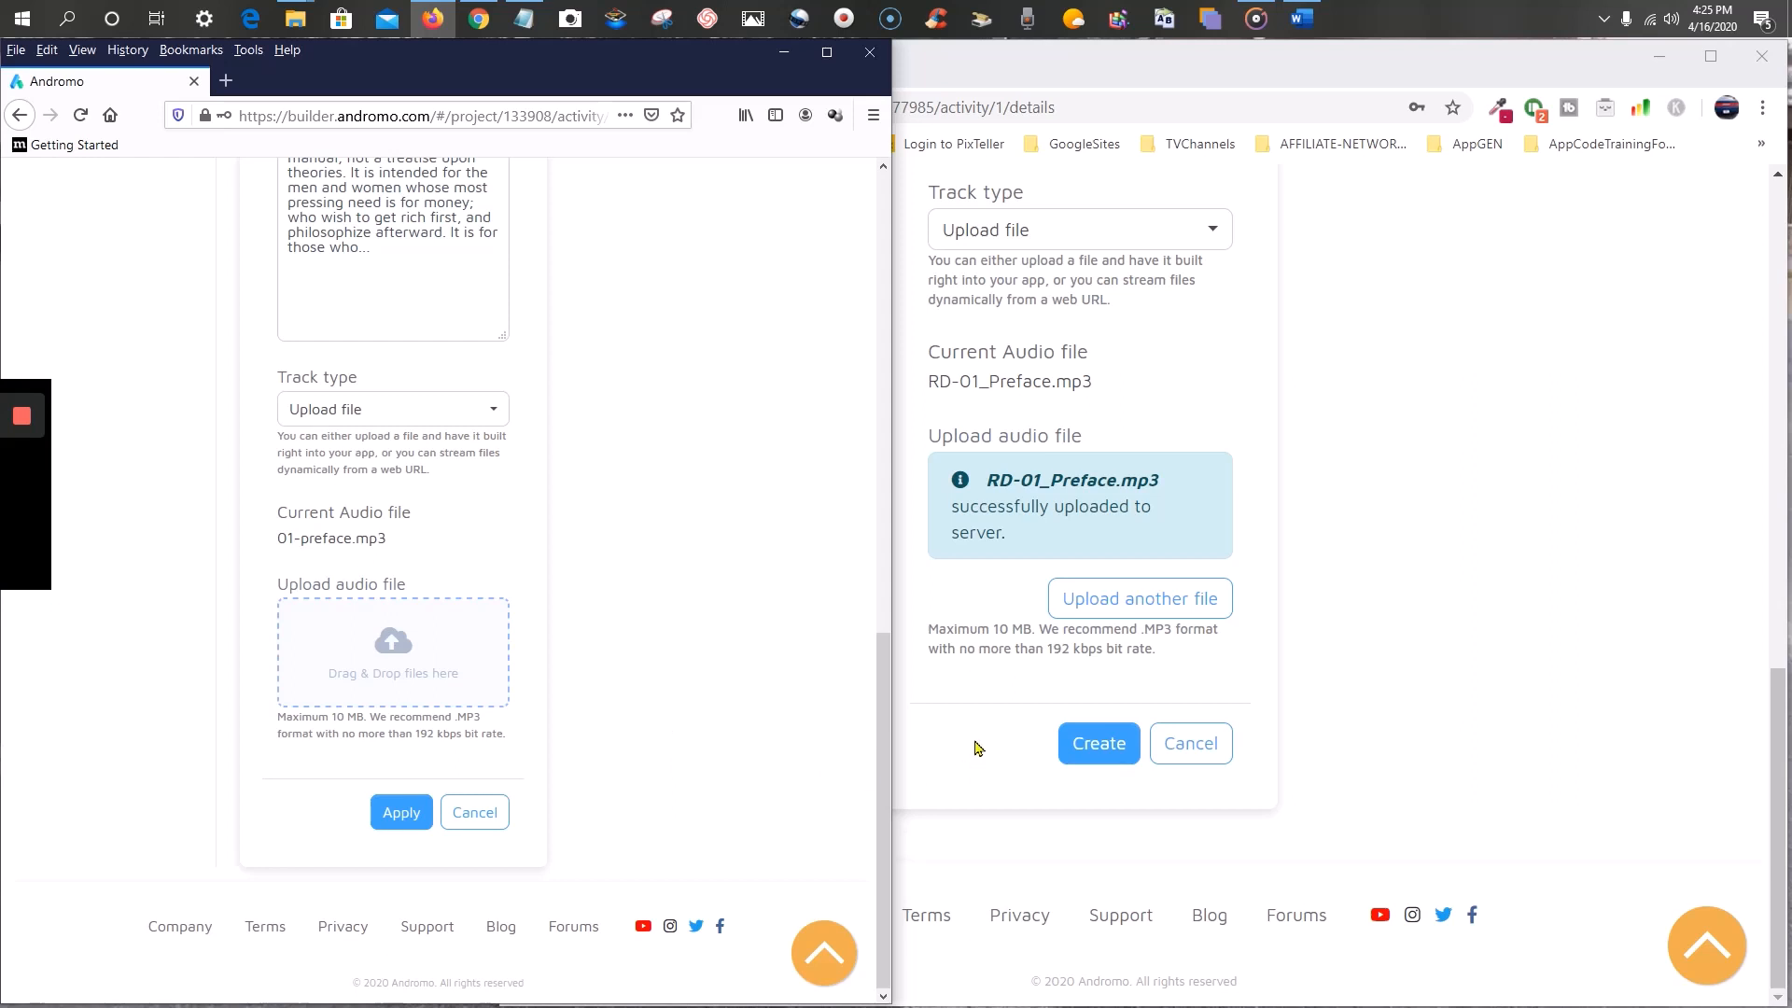
{"action": "left_click", "coordinate": [1093, 751]}
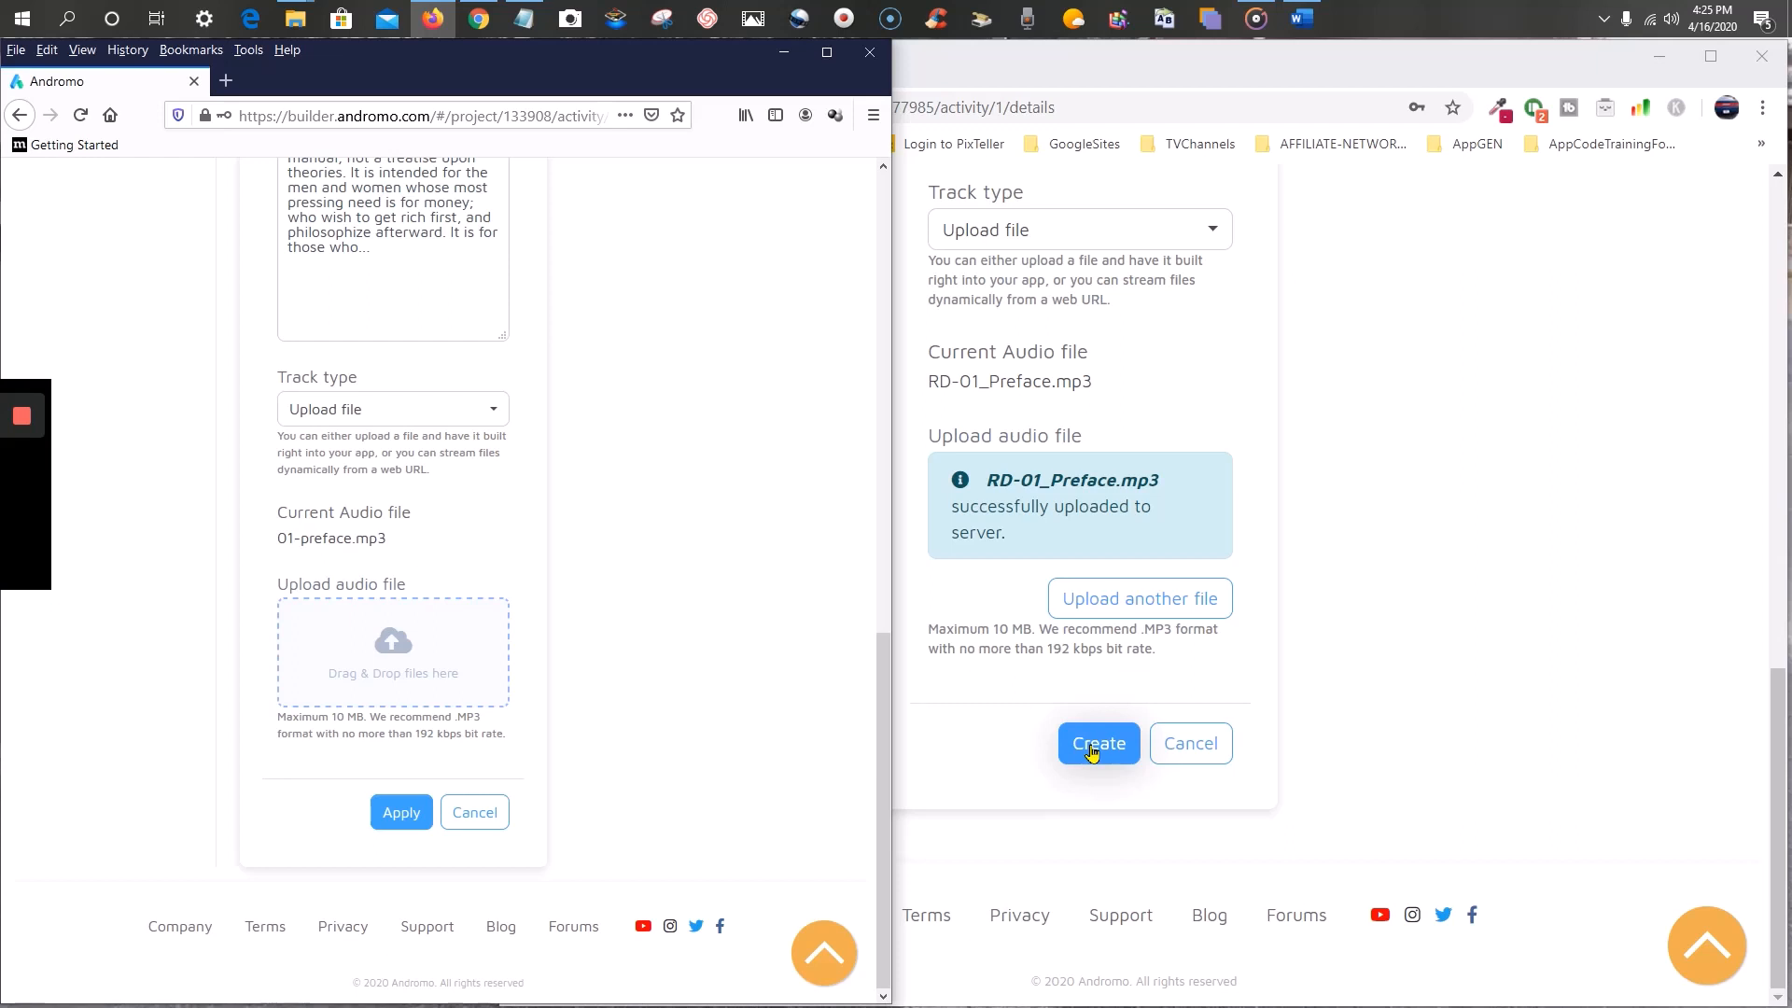
{"action": "left_click", "coordinate": [1090, 752]}
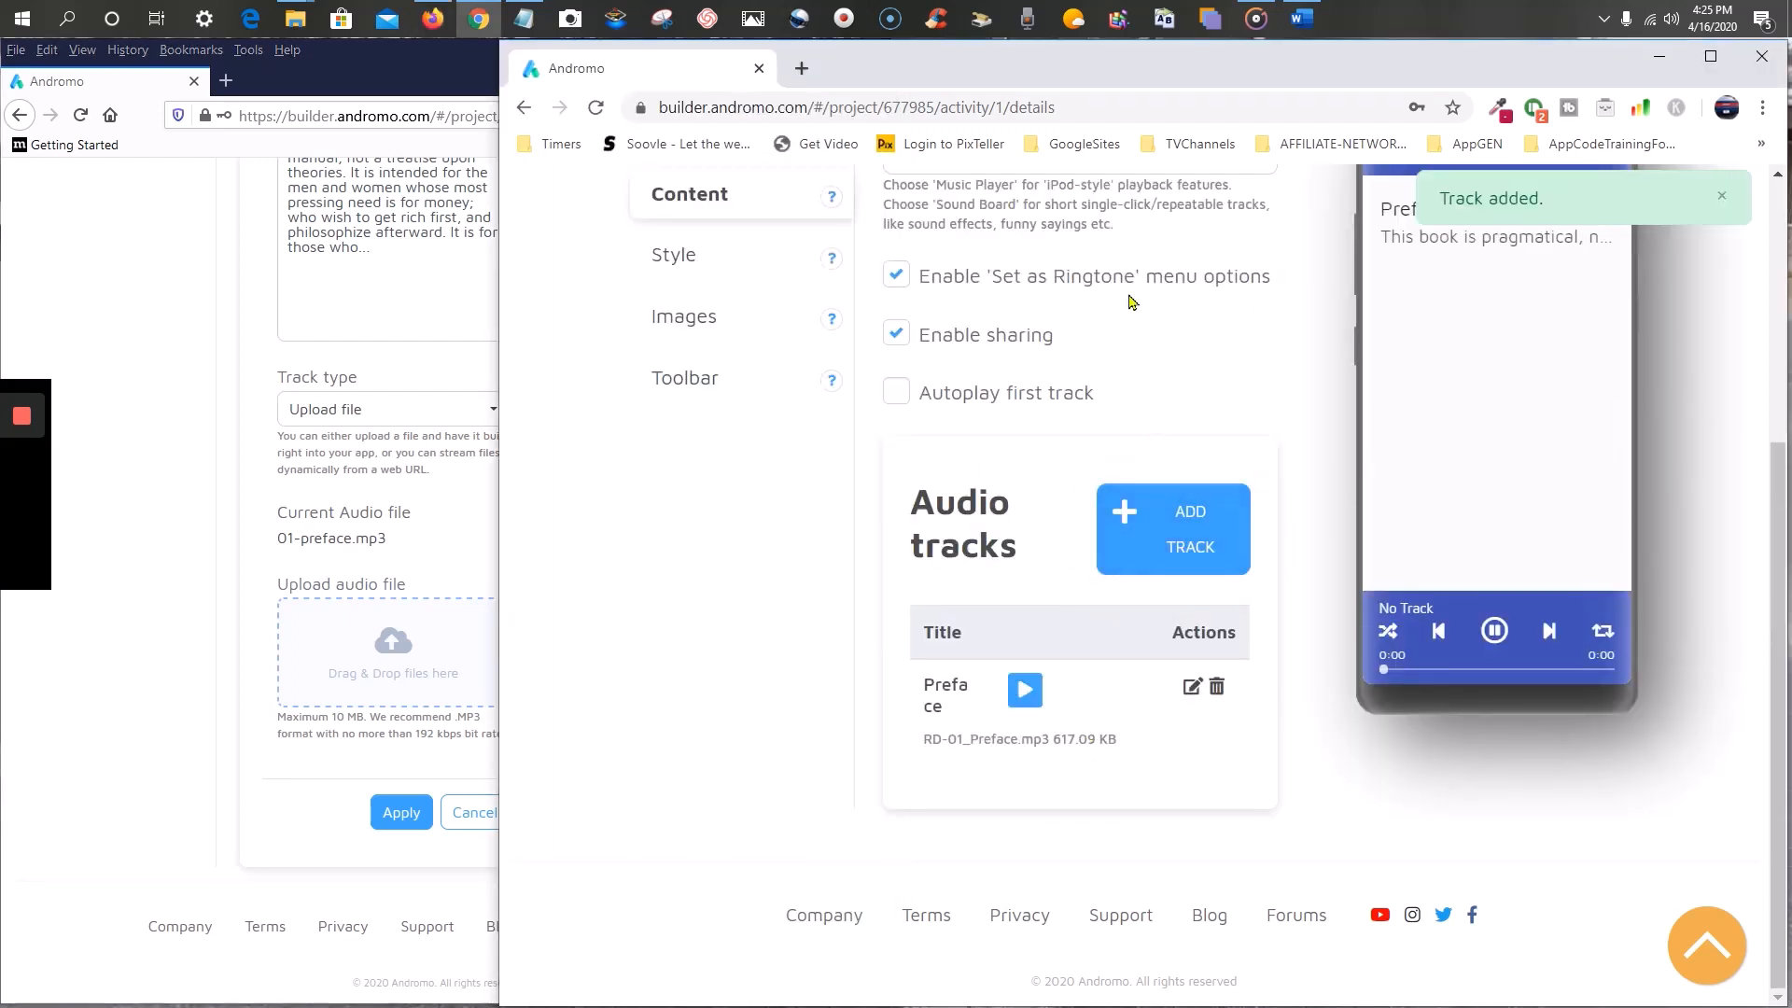
{"action": "left_click", "coordinate": [445, 62]}
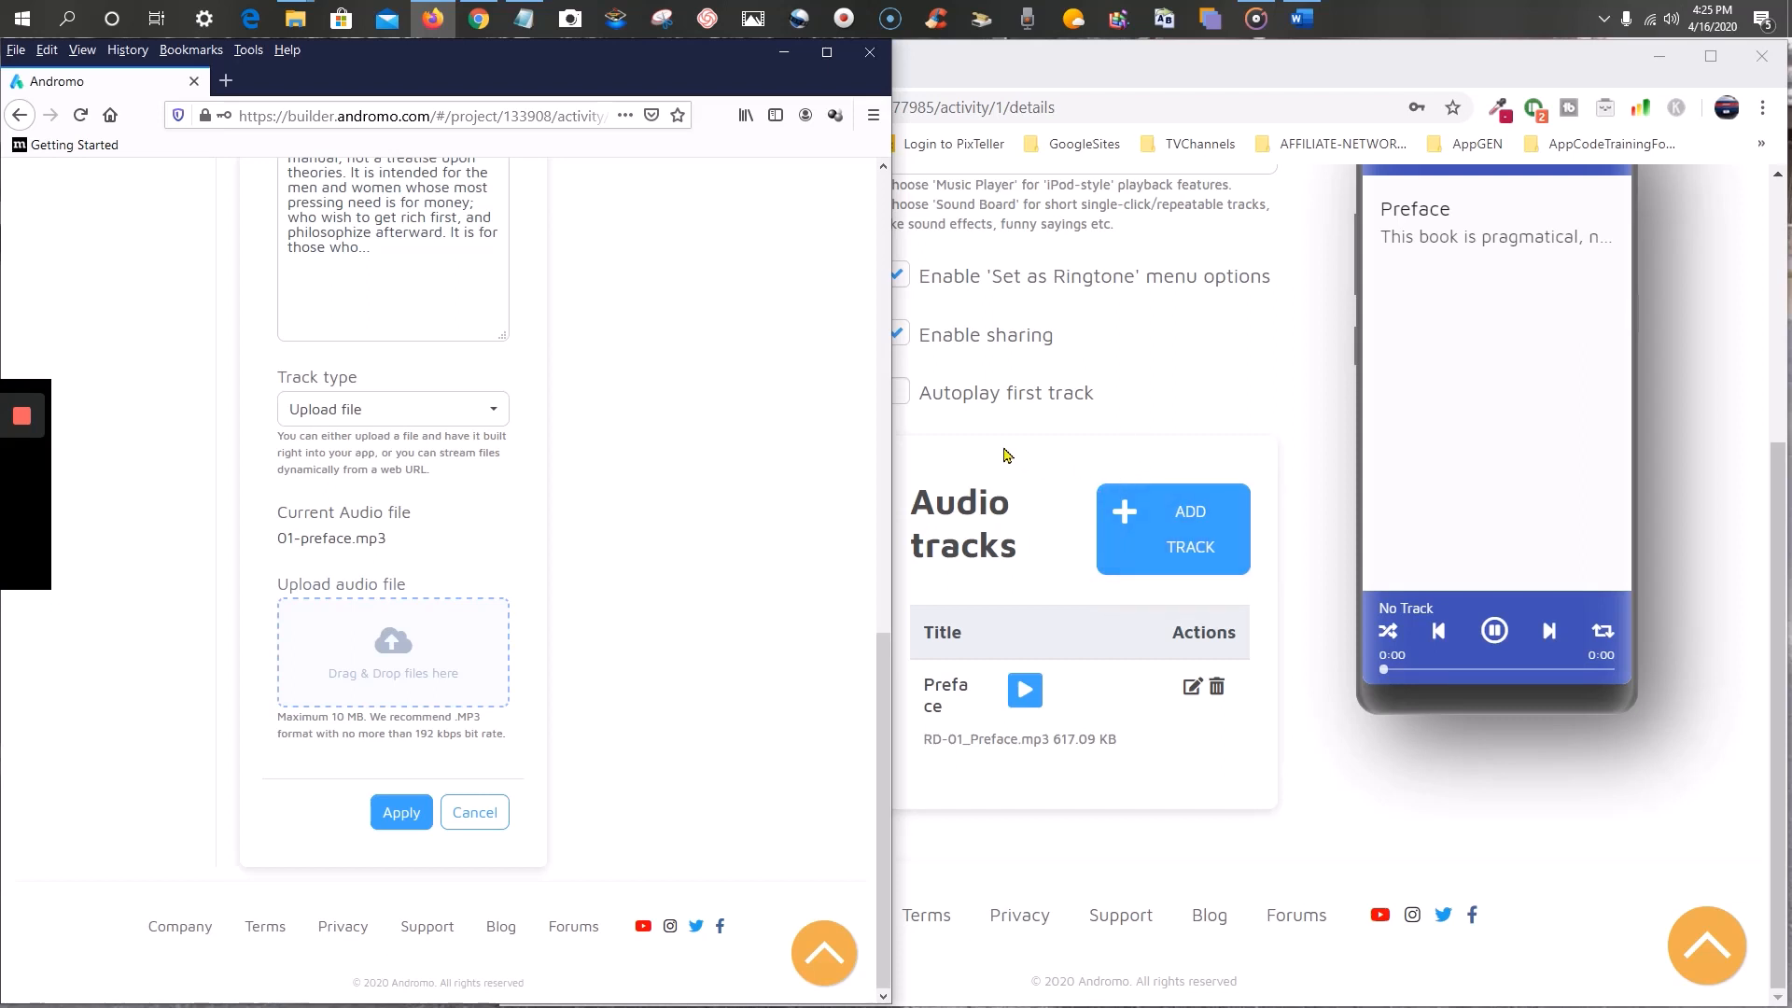
{"action": "mouse_move", "coordinate": [22, 420]}
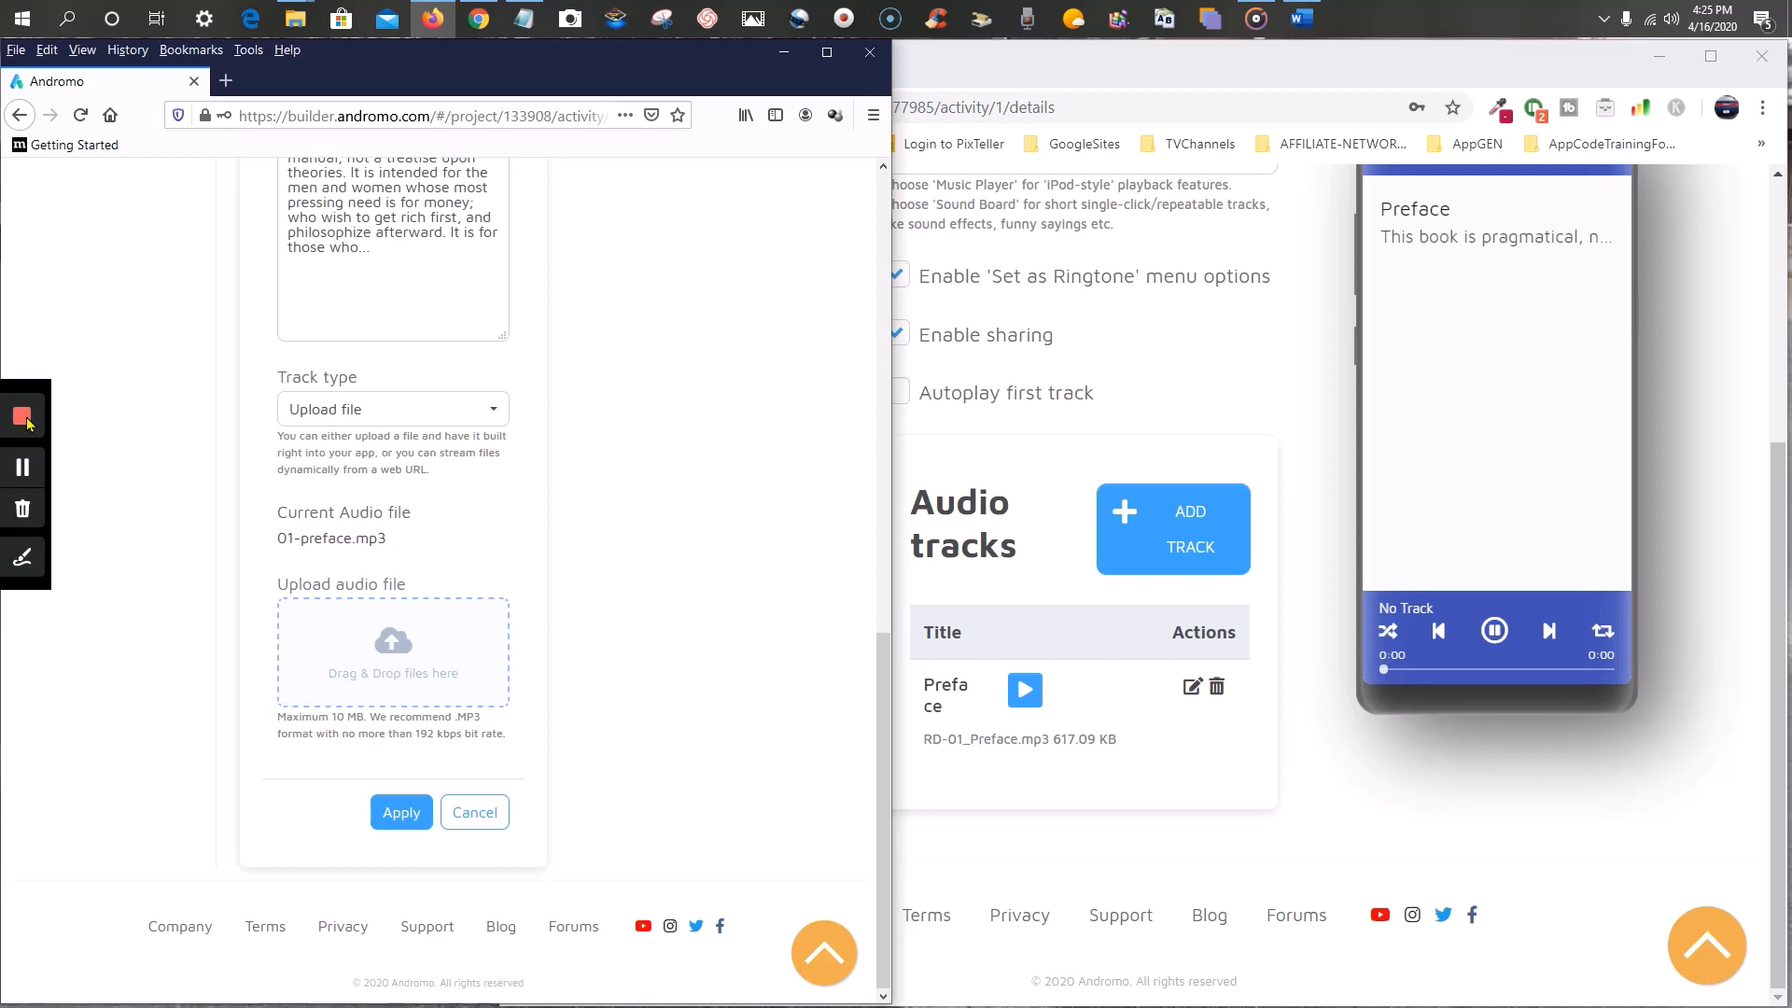
{"action": "left_click", "coordinate": [22, 417]}
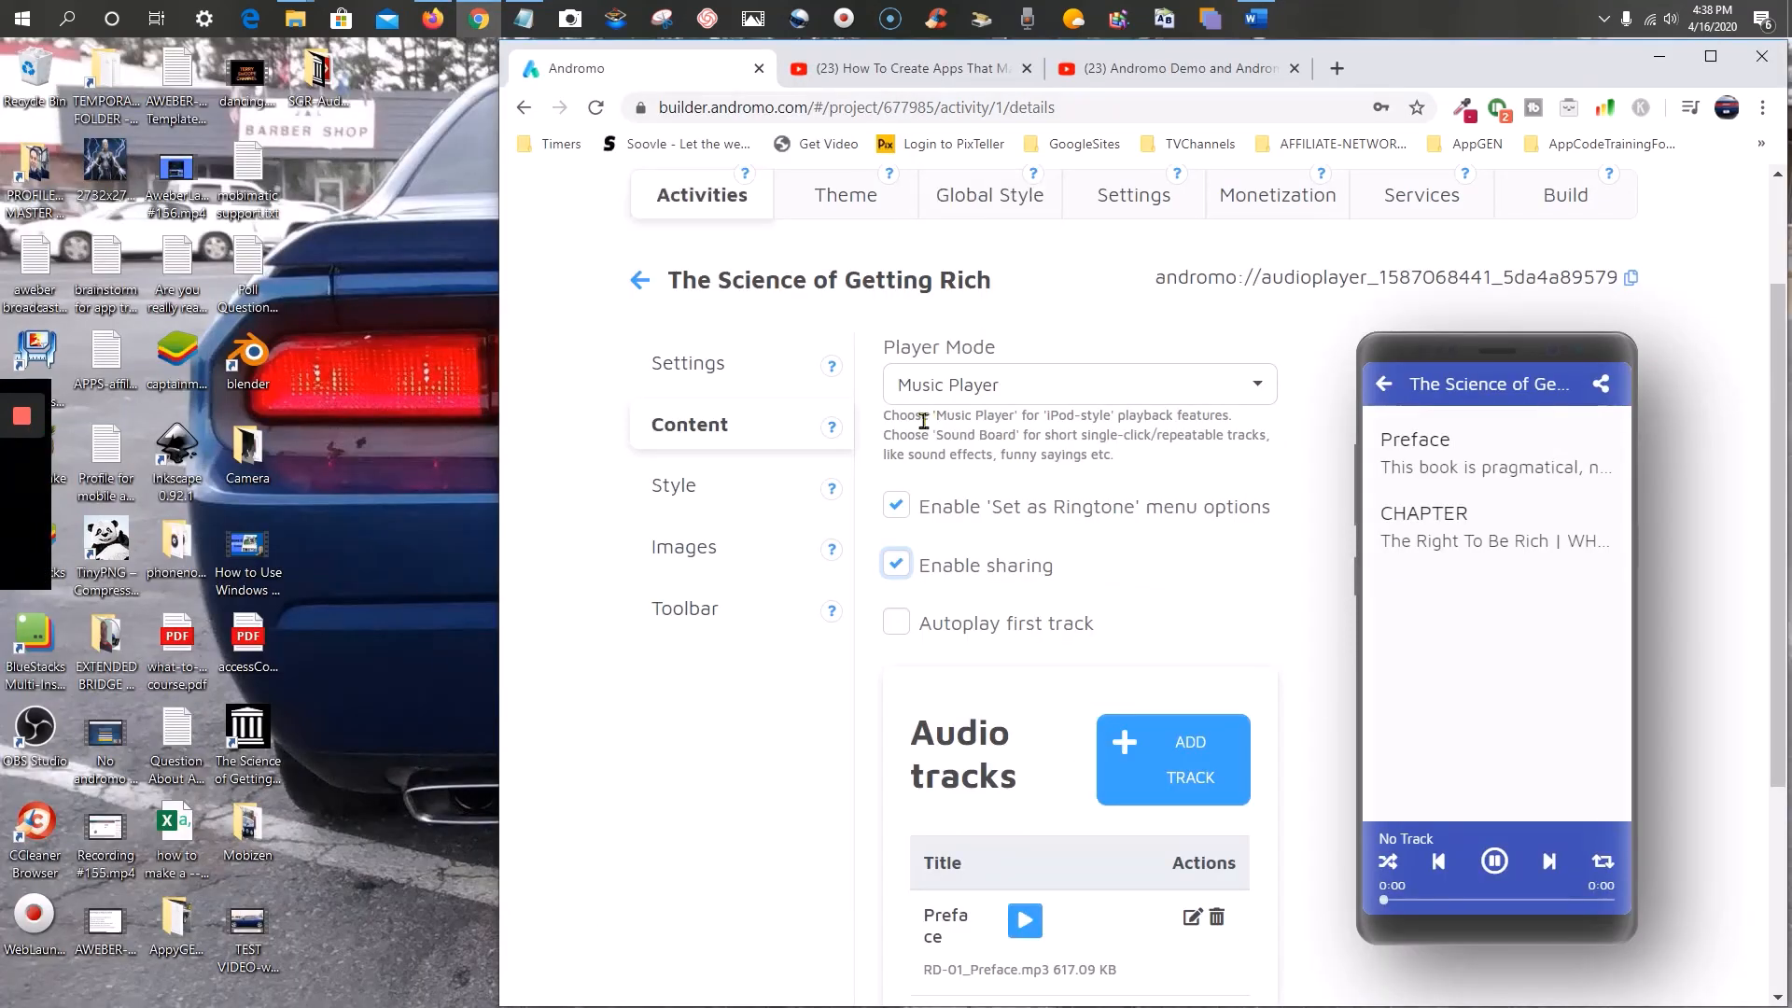
{"action": "scroll", "coordinate": [957, 414], "scroll_direction": "down", "scroll_amount": 1}
{"action": "scroll", "coordinate": [957, 413], "scroll_direction": "down", "scroll_amount": 2}
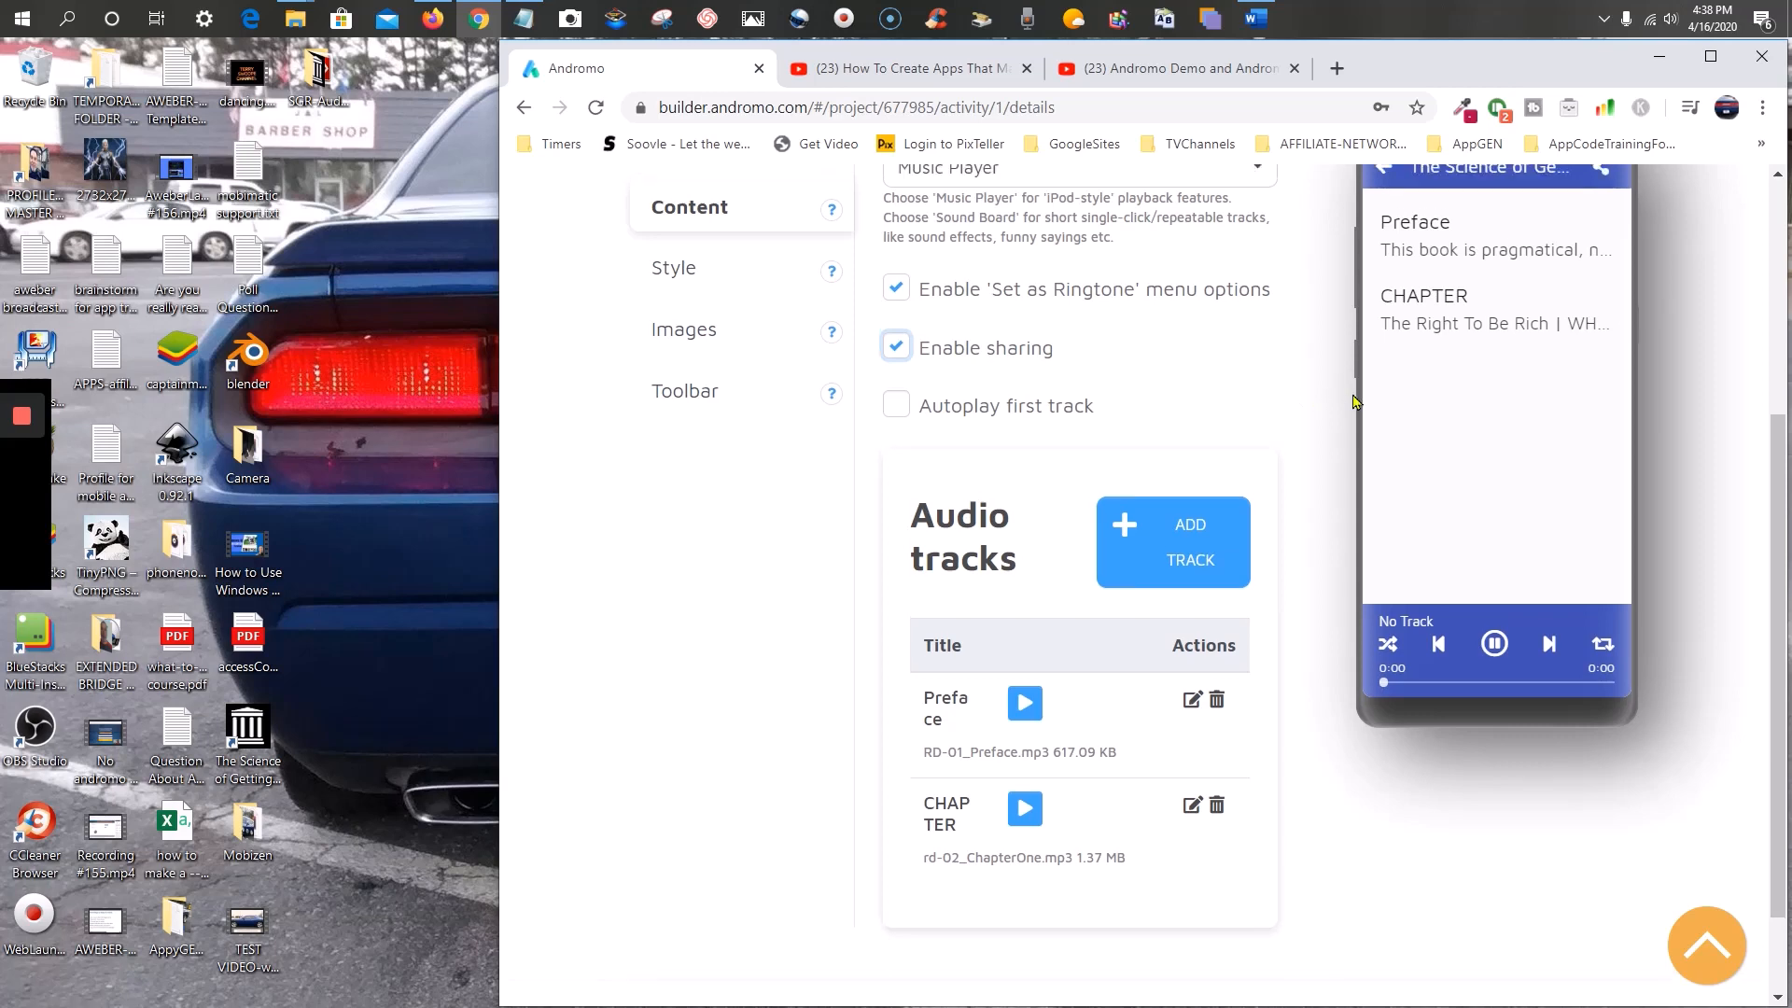
{"action": "scroll", "coordinate": [1269, 397], "scroll_direction": "up", "scroll_amount": 4}
{"action": "scroll", "coordinate": [1275, 408], "scroll_direction": "down", "scroll_amount": 1}
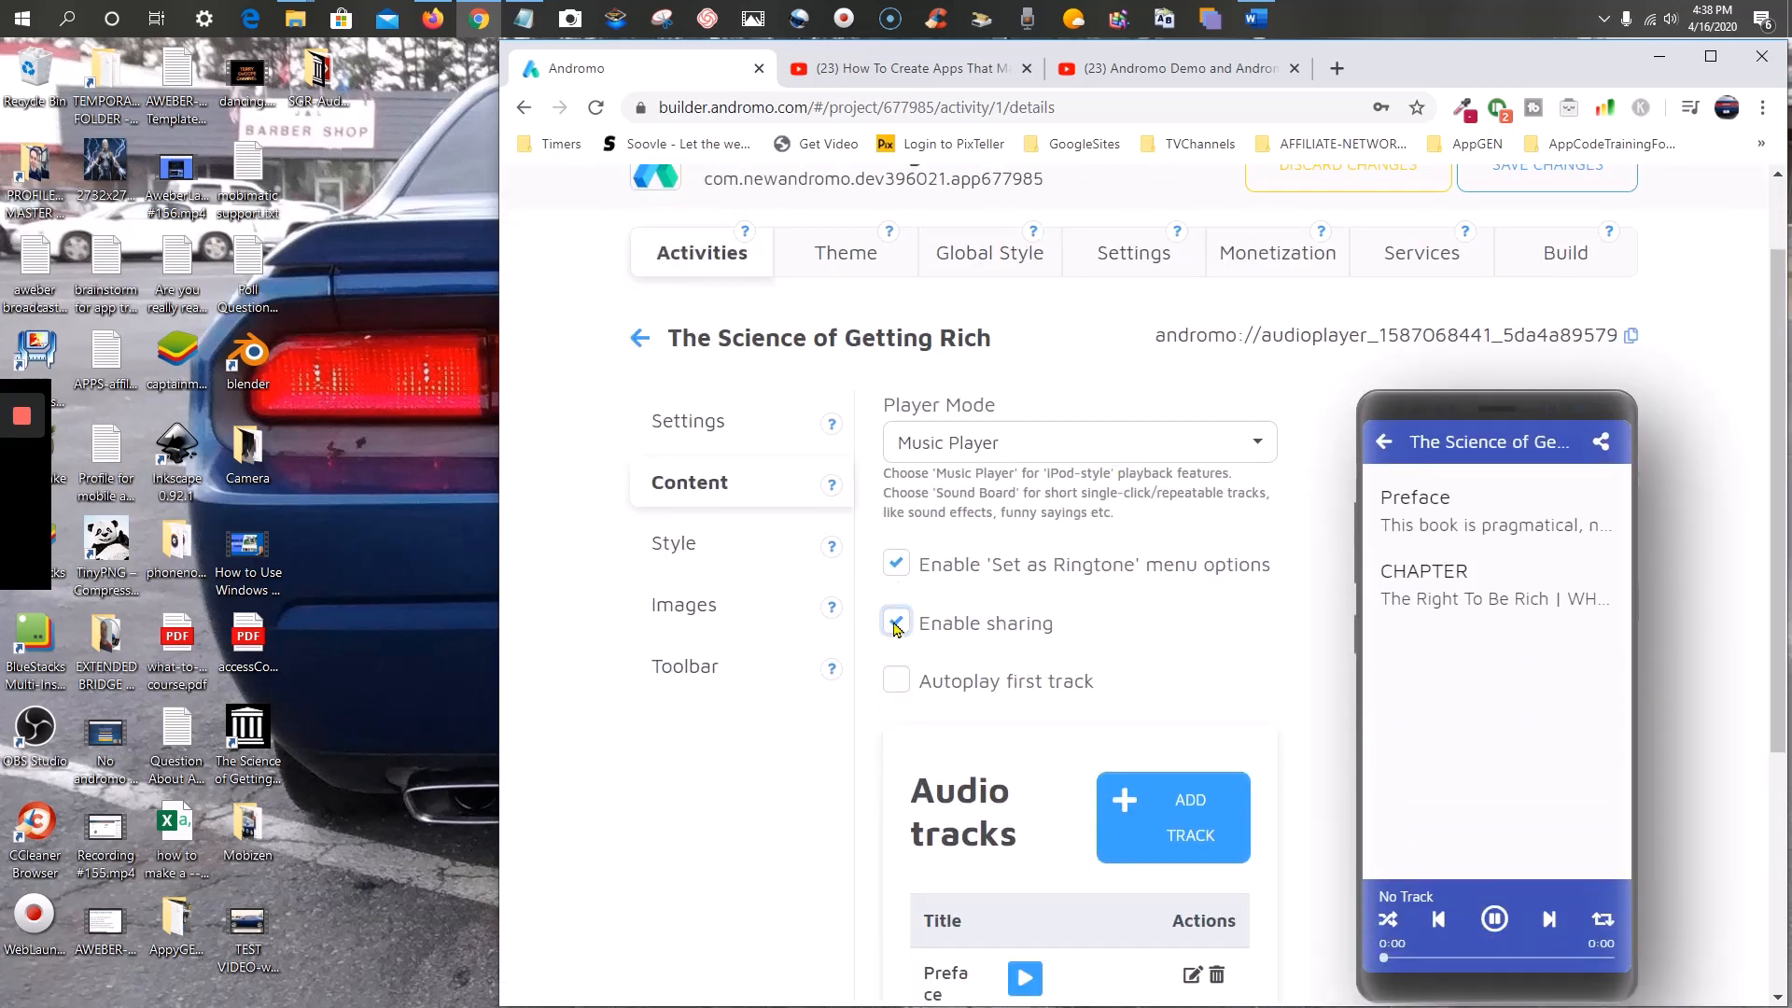
- Open the Andromo Course 2 video from the YouTube playlist, skip to about 34:55 and pause playback
{"action": "left_click", "coordinate": [929, 82]}
{"action": "scroll", "coordinate": [1129, 392], "scroll_direction": "up", "scroll_amount": 2}
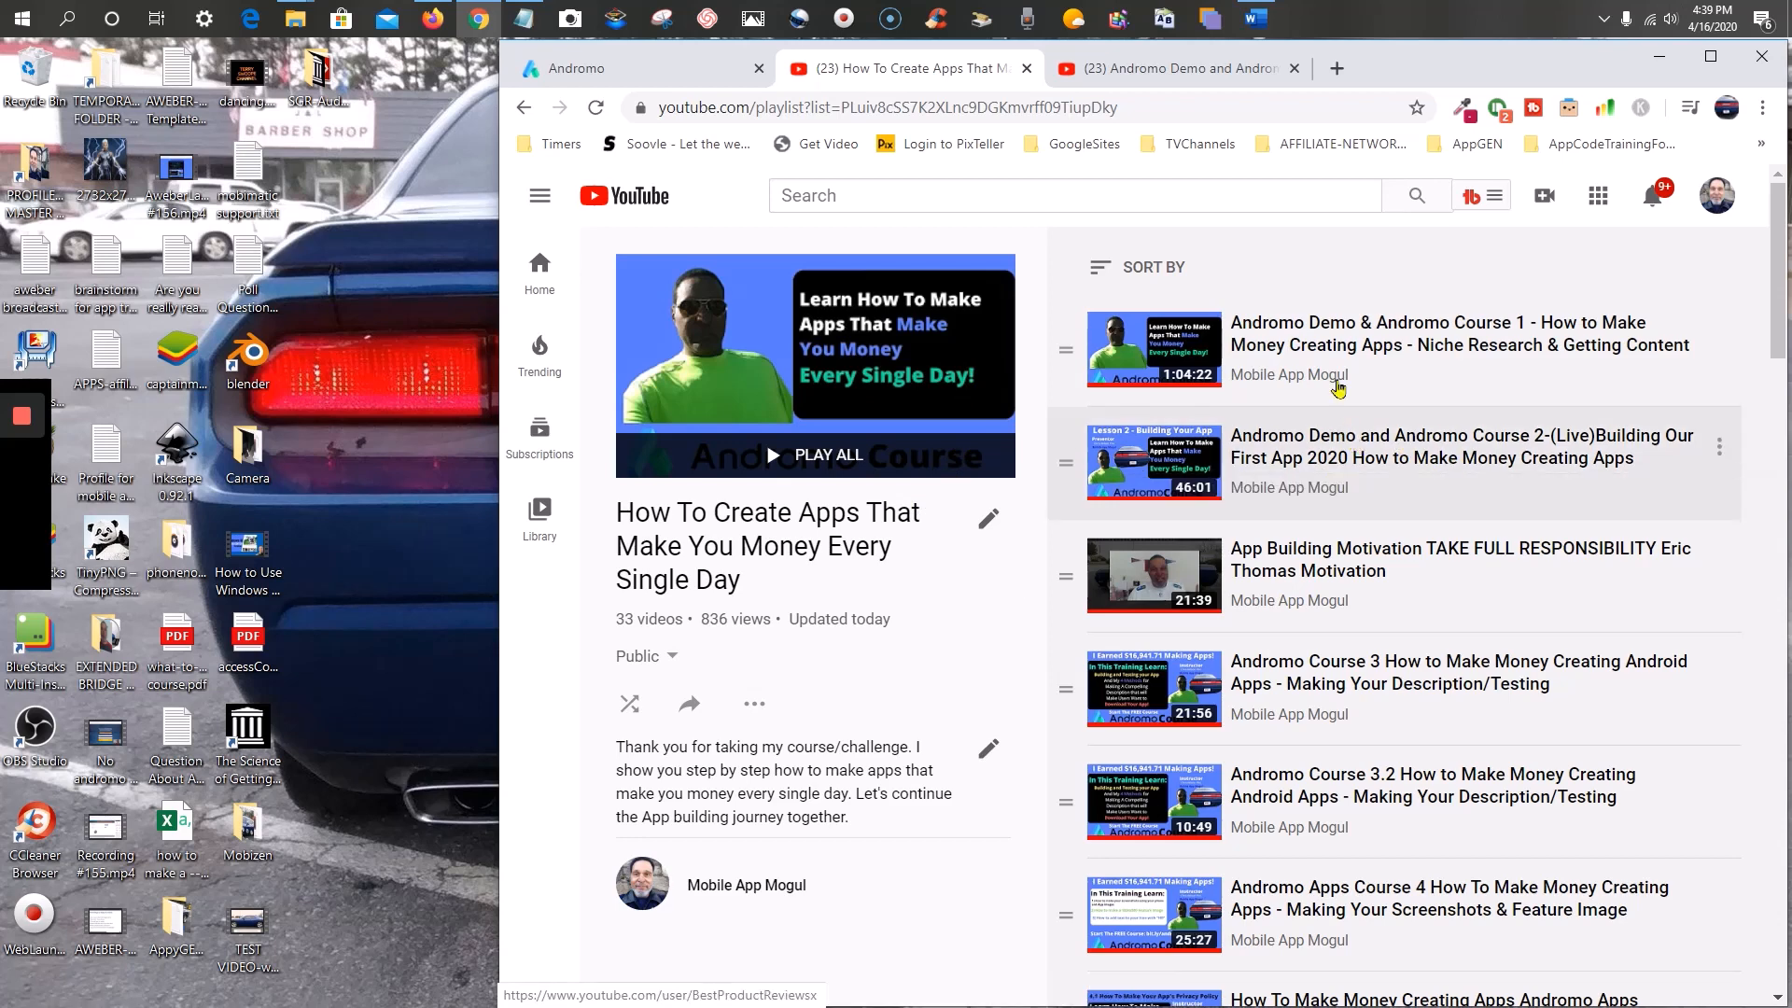
{"action": "left_click", "coordinate": [1341, 466]}
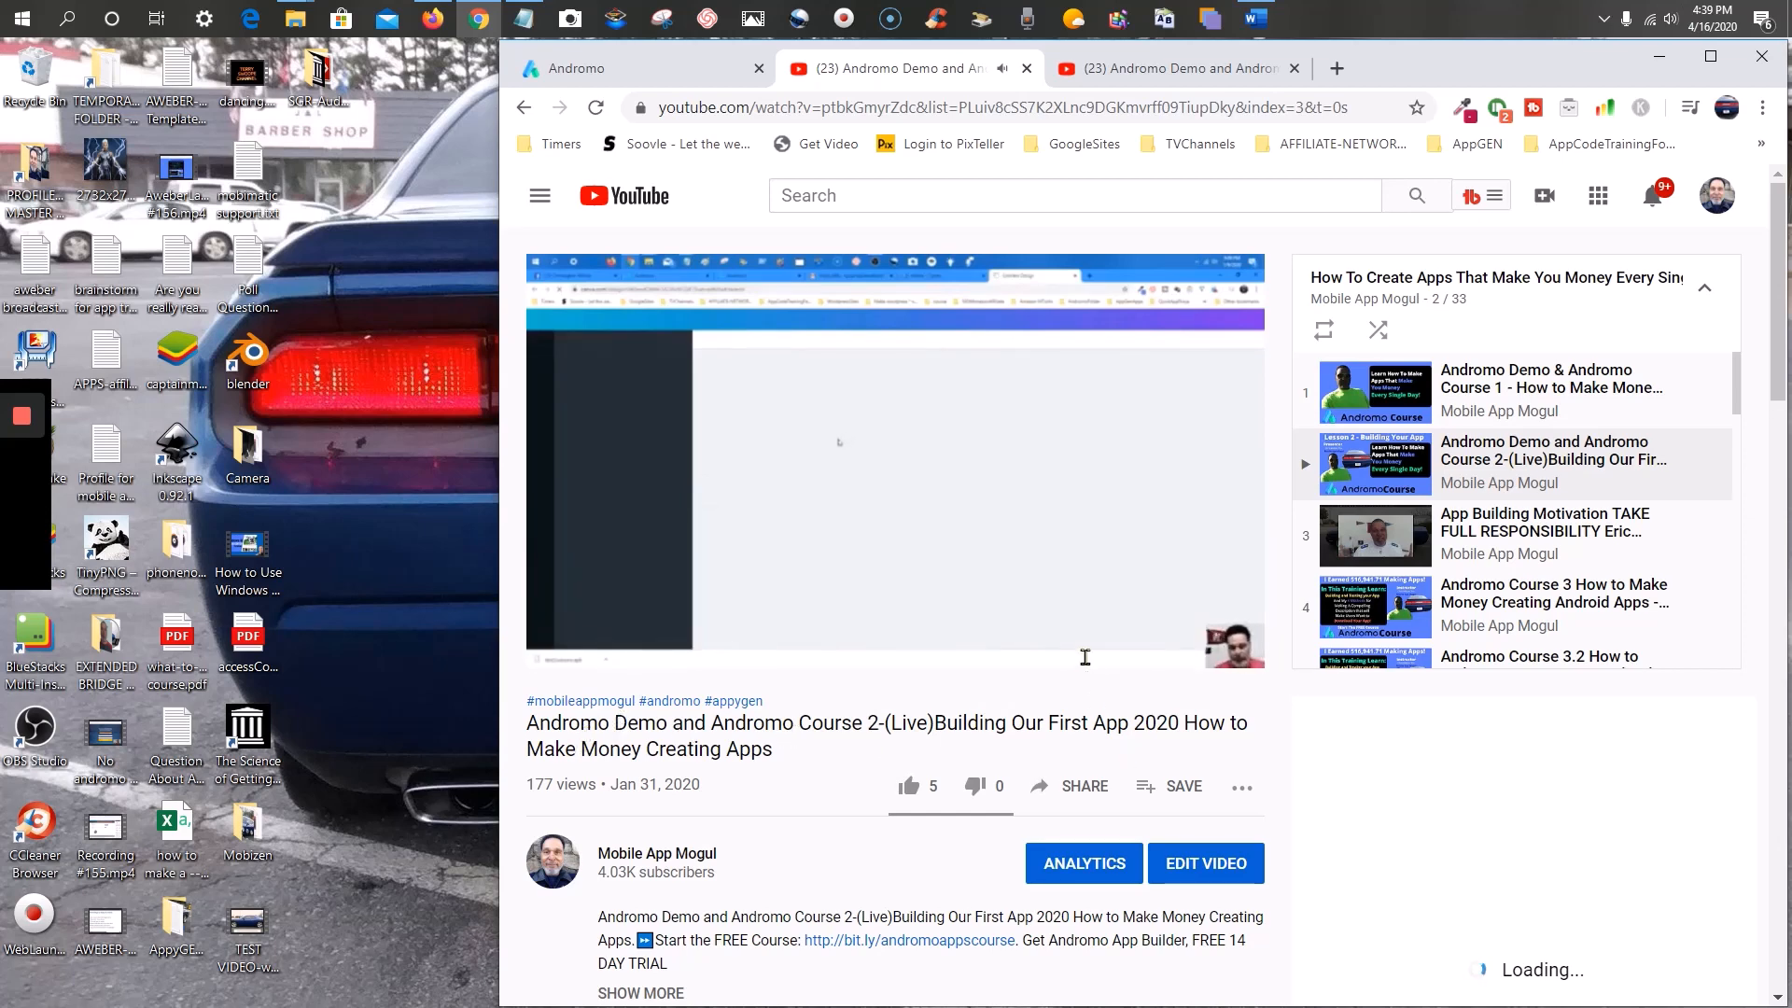
{"action": "left_click", "coordinate": [1078, 628]}
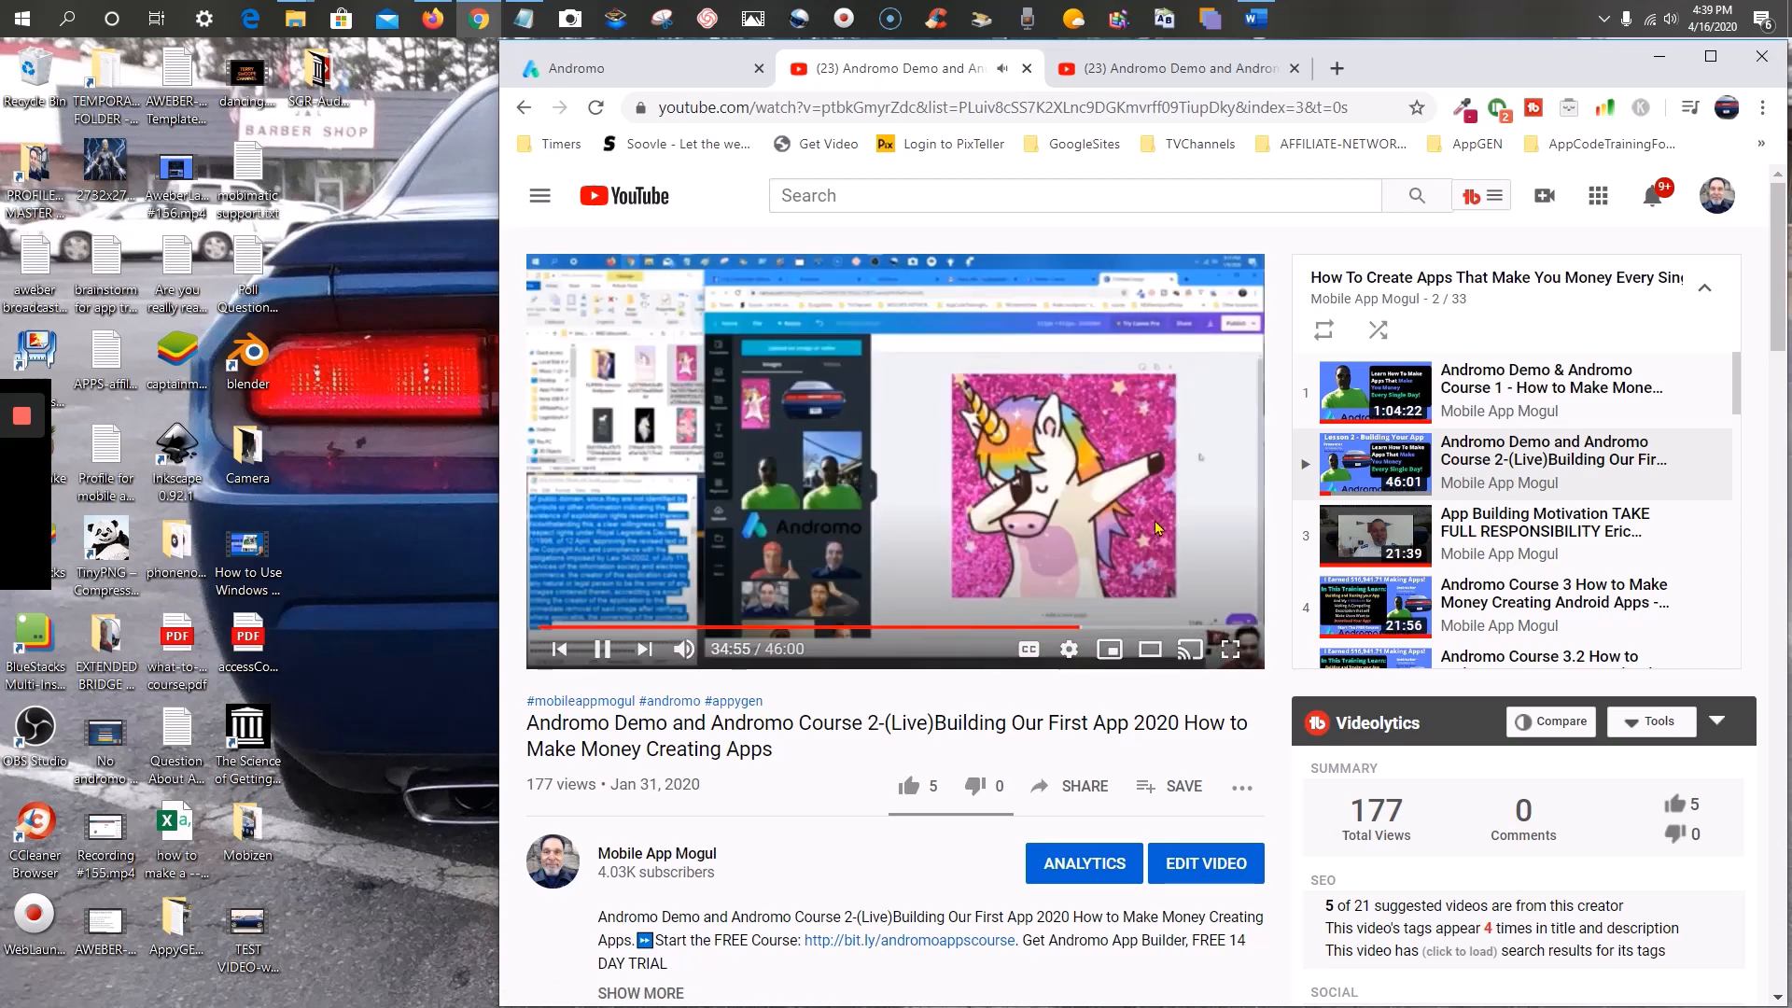
{"action": "left_click", "coordinate": [602, 649]}
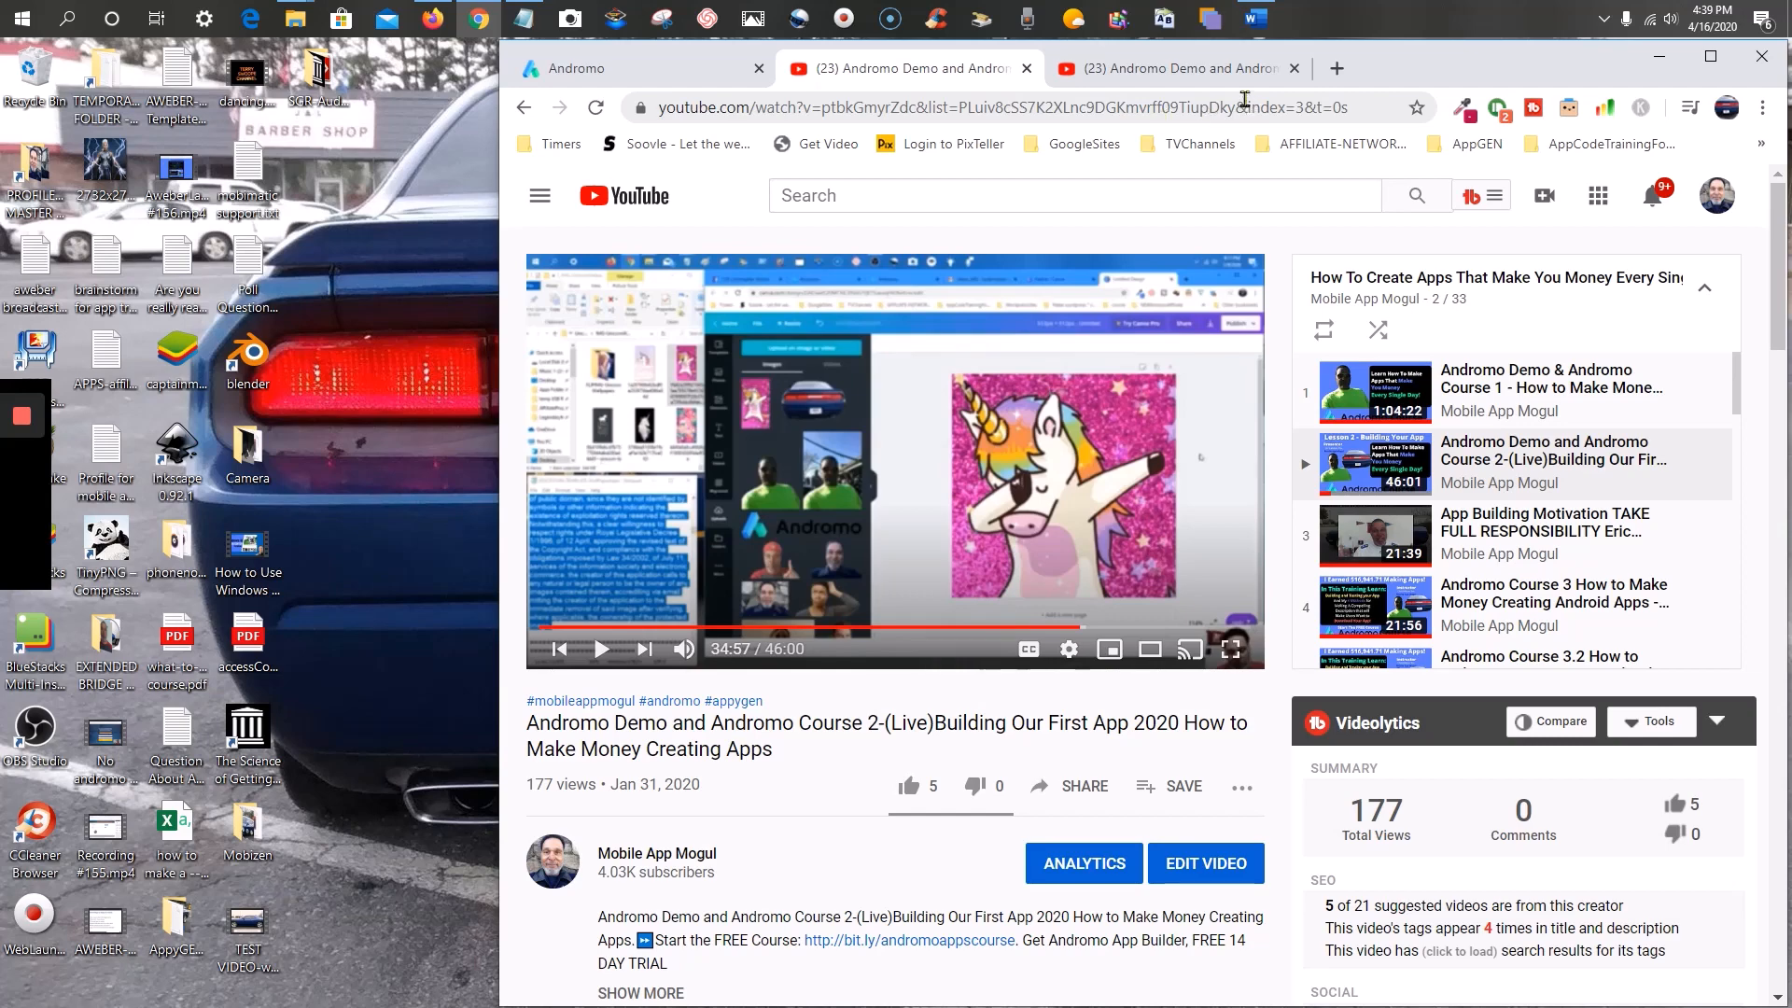
- Switch to the other open Andromo Course 2 video and browse its playlist through the Course 3 to Course 8 lessons
{"action": "left_click", "coordinate": [1147, 77]}
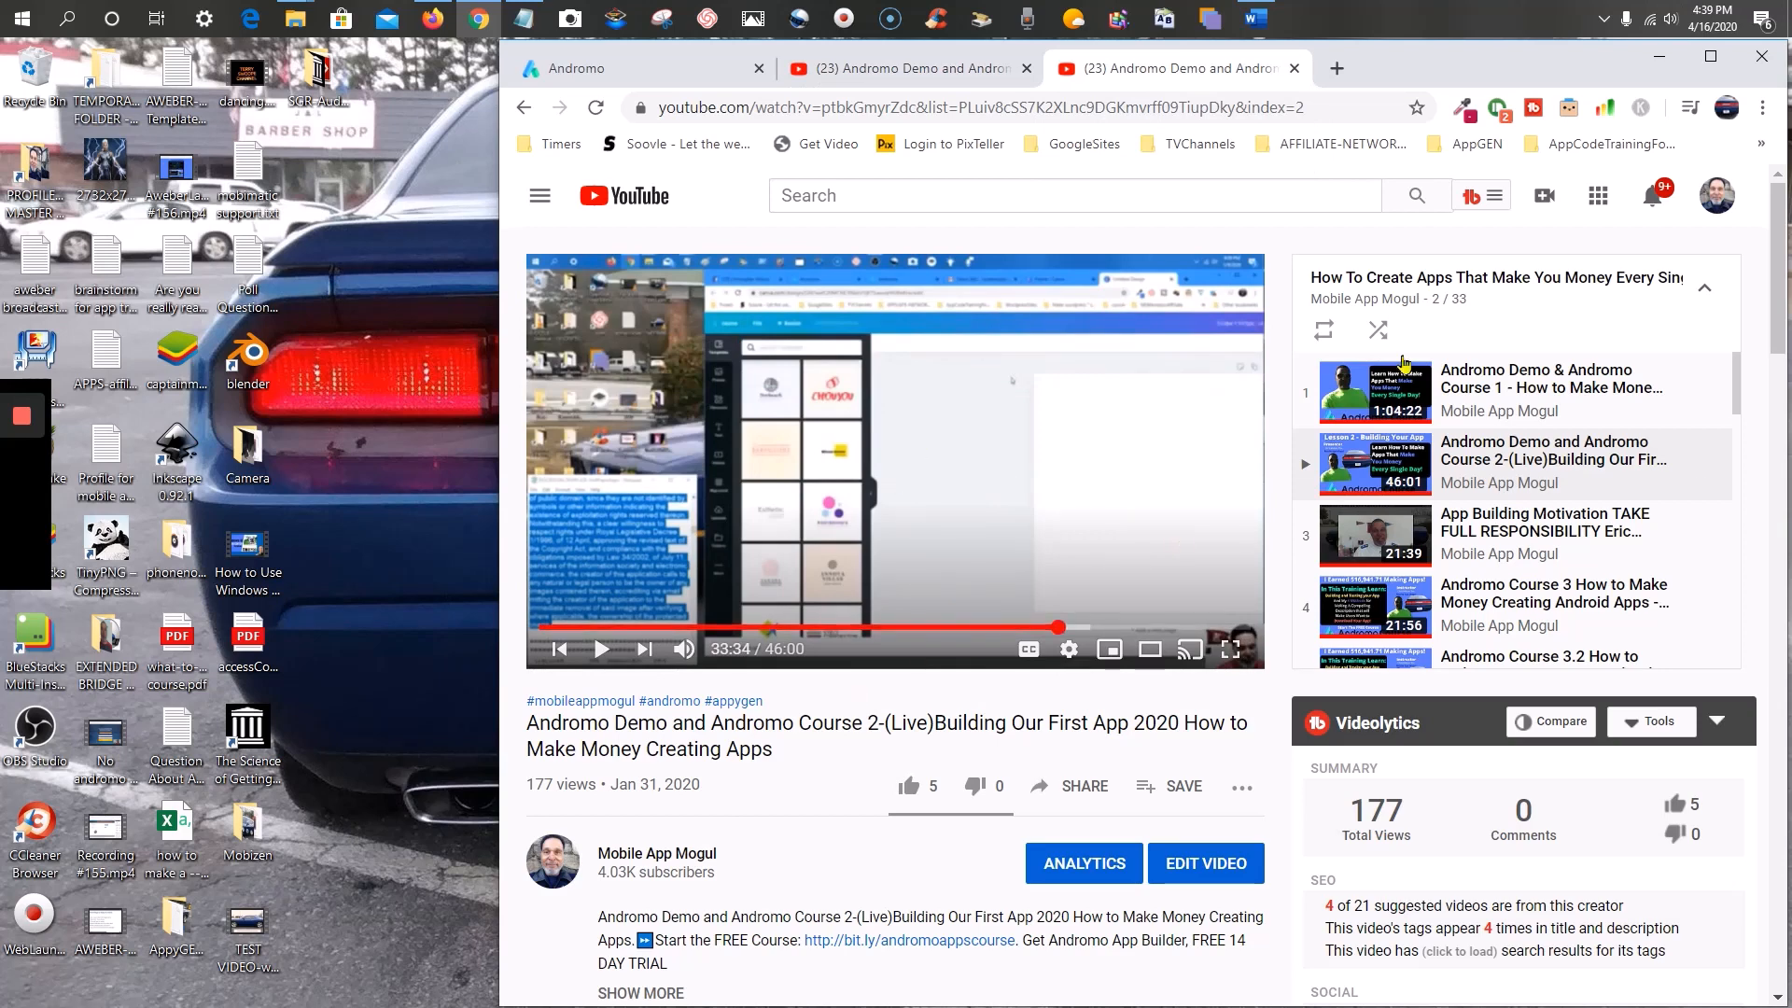
{"action": "scroll", "coordinate": [1486, 460], "scroll_direction": "down", "scroll_amount": 1}
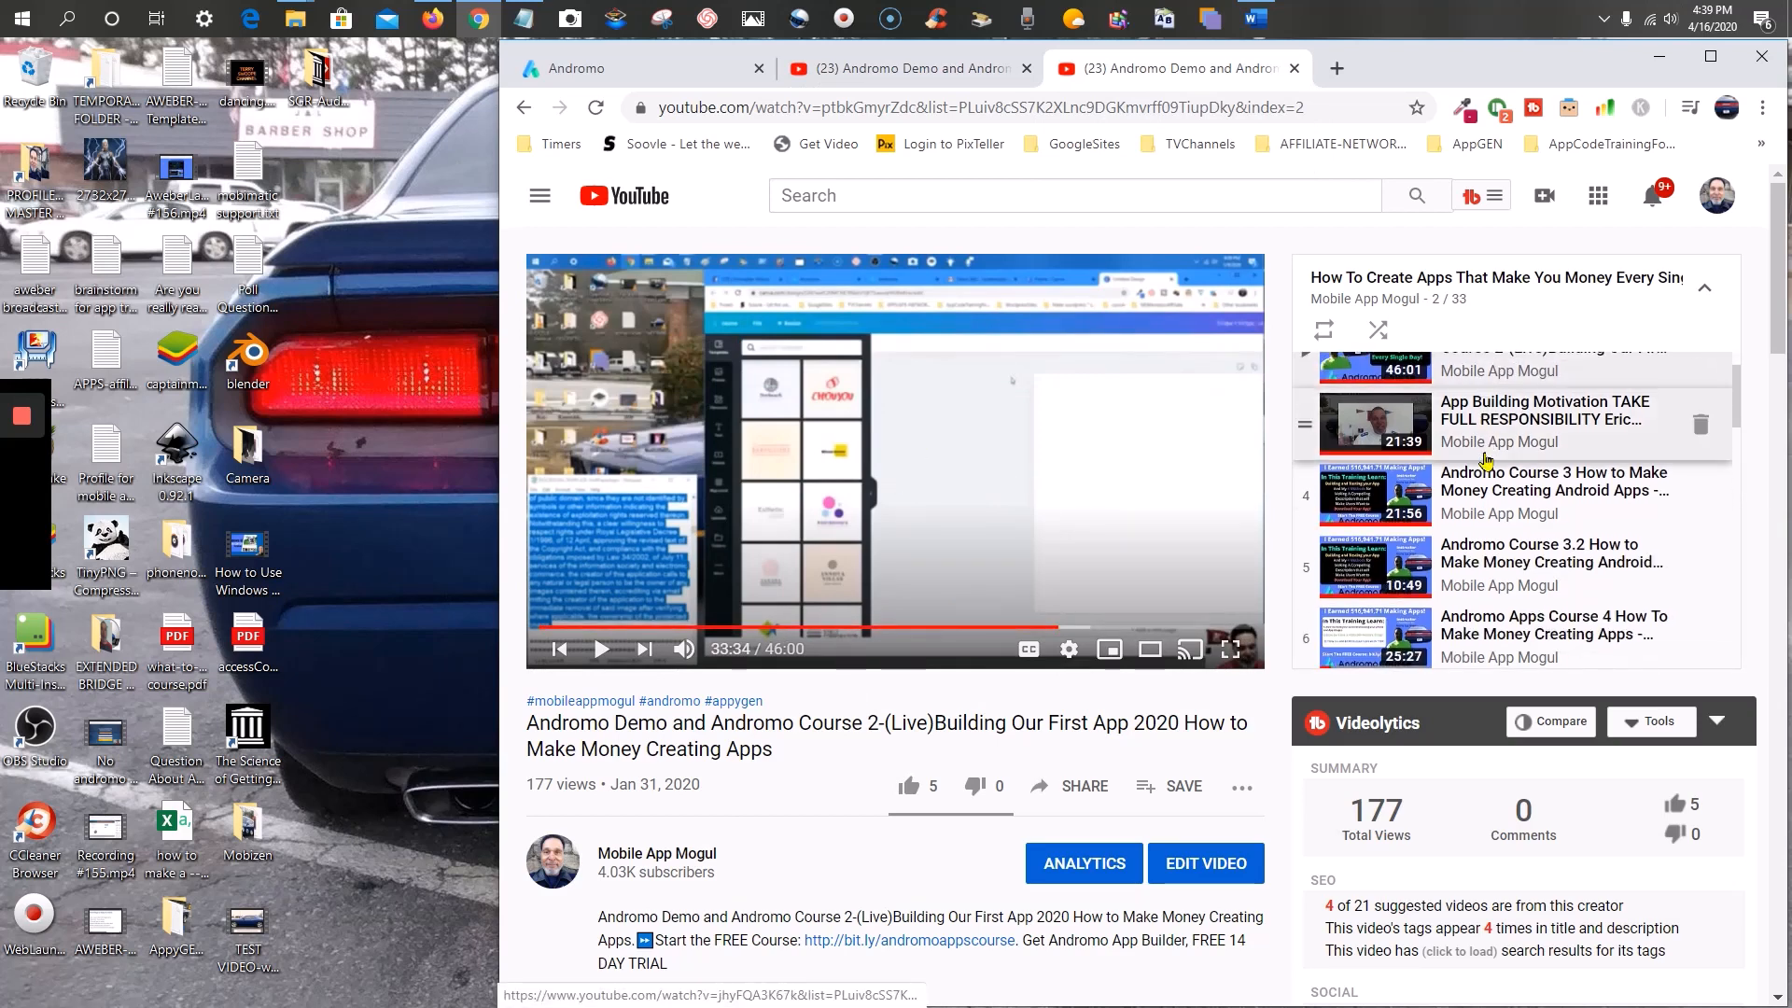
{"action": "scroll", "coordinate": [1512, 504], "scroll_direction": "down", "scroll_amount": 2}
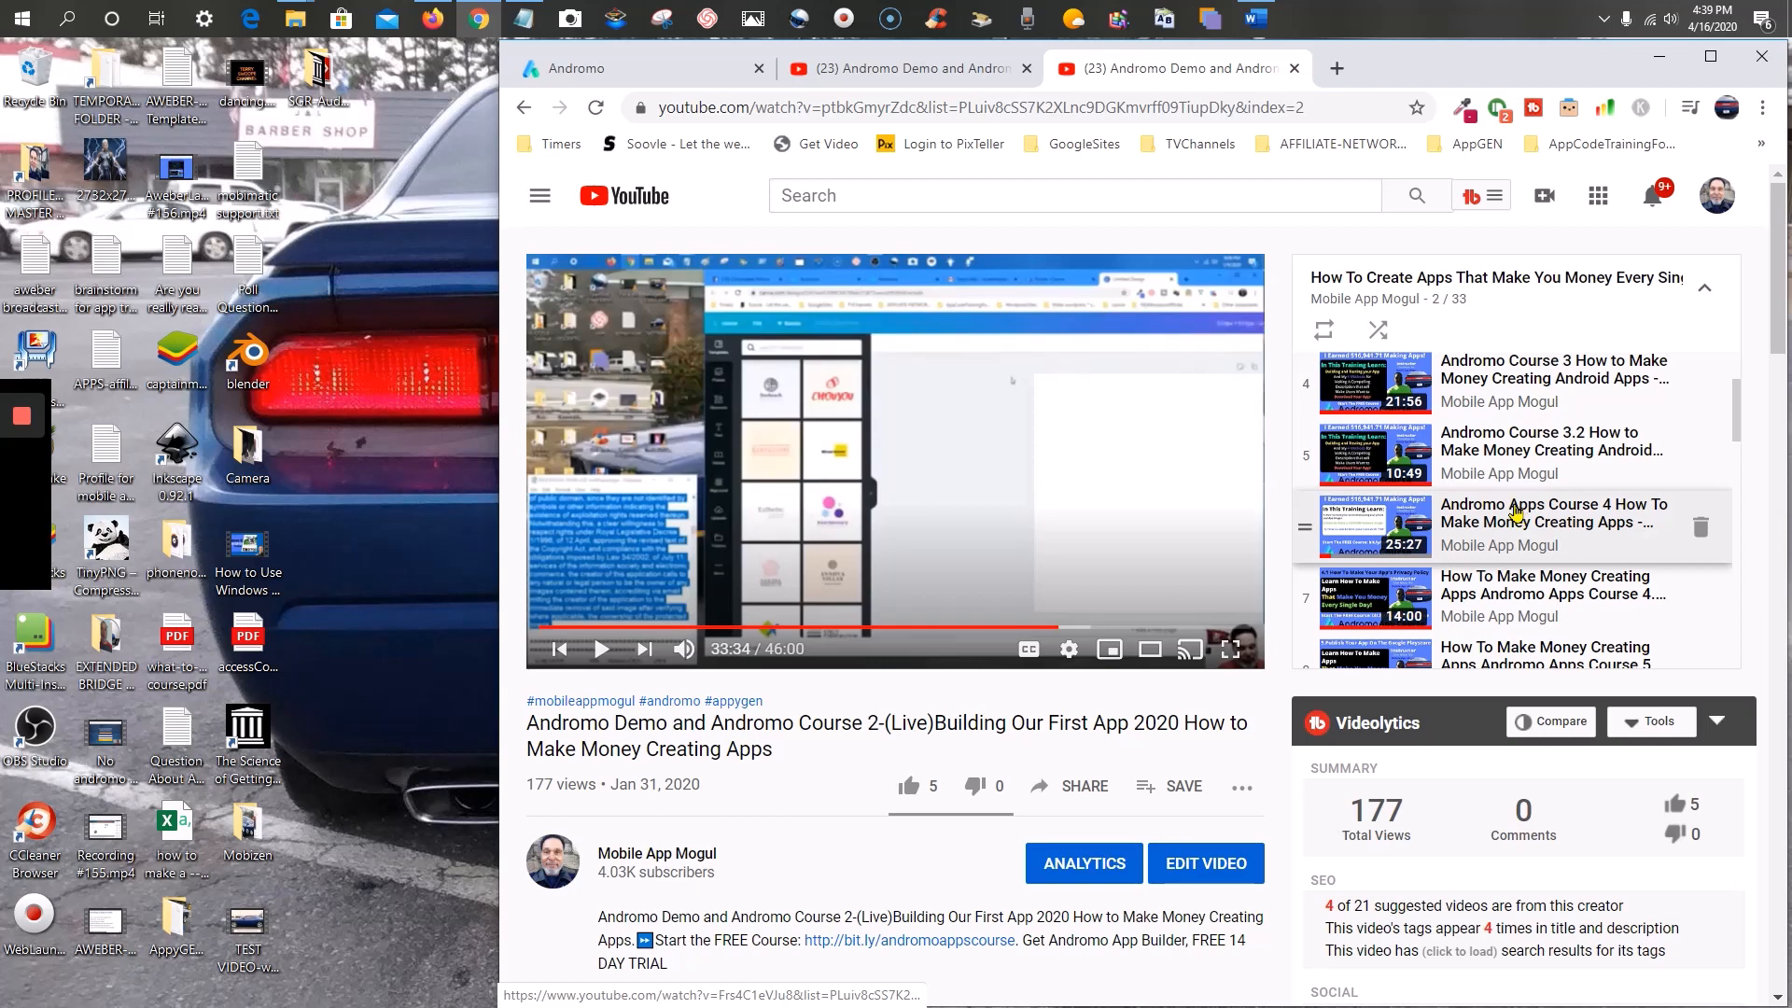
{"action": "scroll", "coordinate": [1517, 517], "scroll_direction": "down", "scroll_amount": 2}
{"action": "scroll", "coordinate": [1513, 557], "scroll_direction": "down", "scroll_amount": 1}
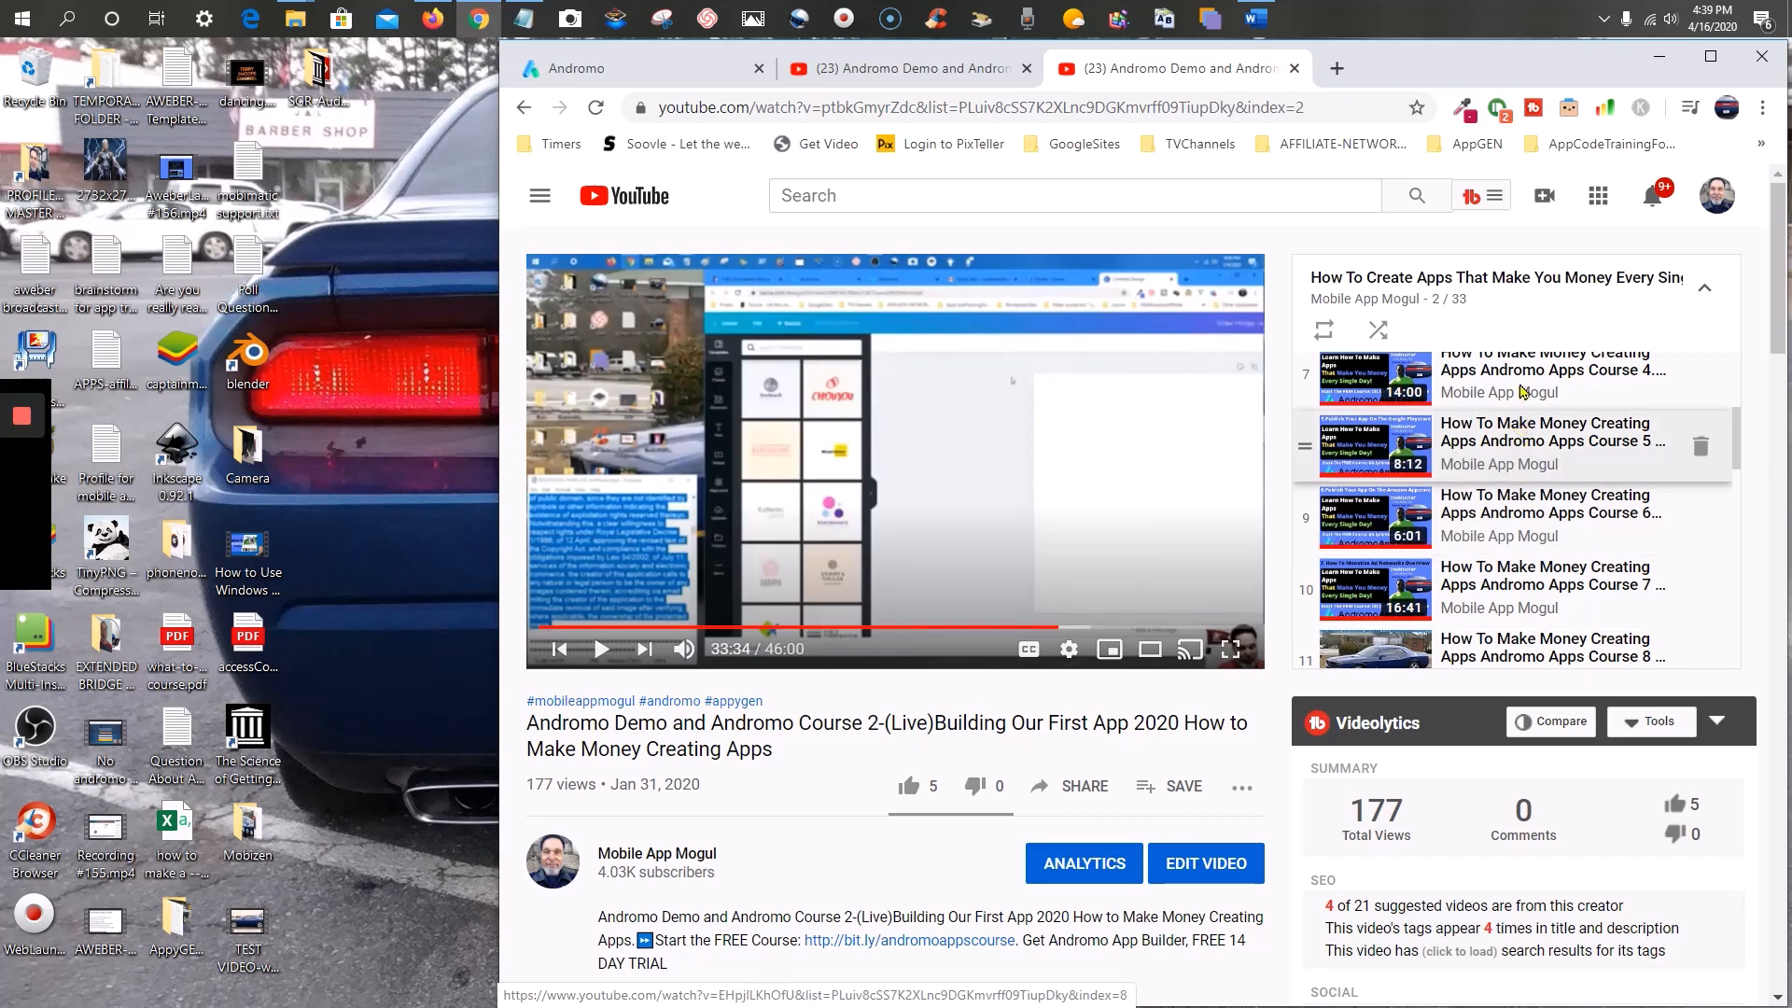
- Open the Andromo Apps Course 4 video on making screenshots and a feature image from the playlist and pause playback
{"action": "scroll", "coordinate": [1524, 376], "scroll_direction": "up", "scroll_amount": 2}
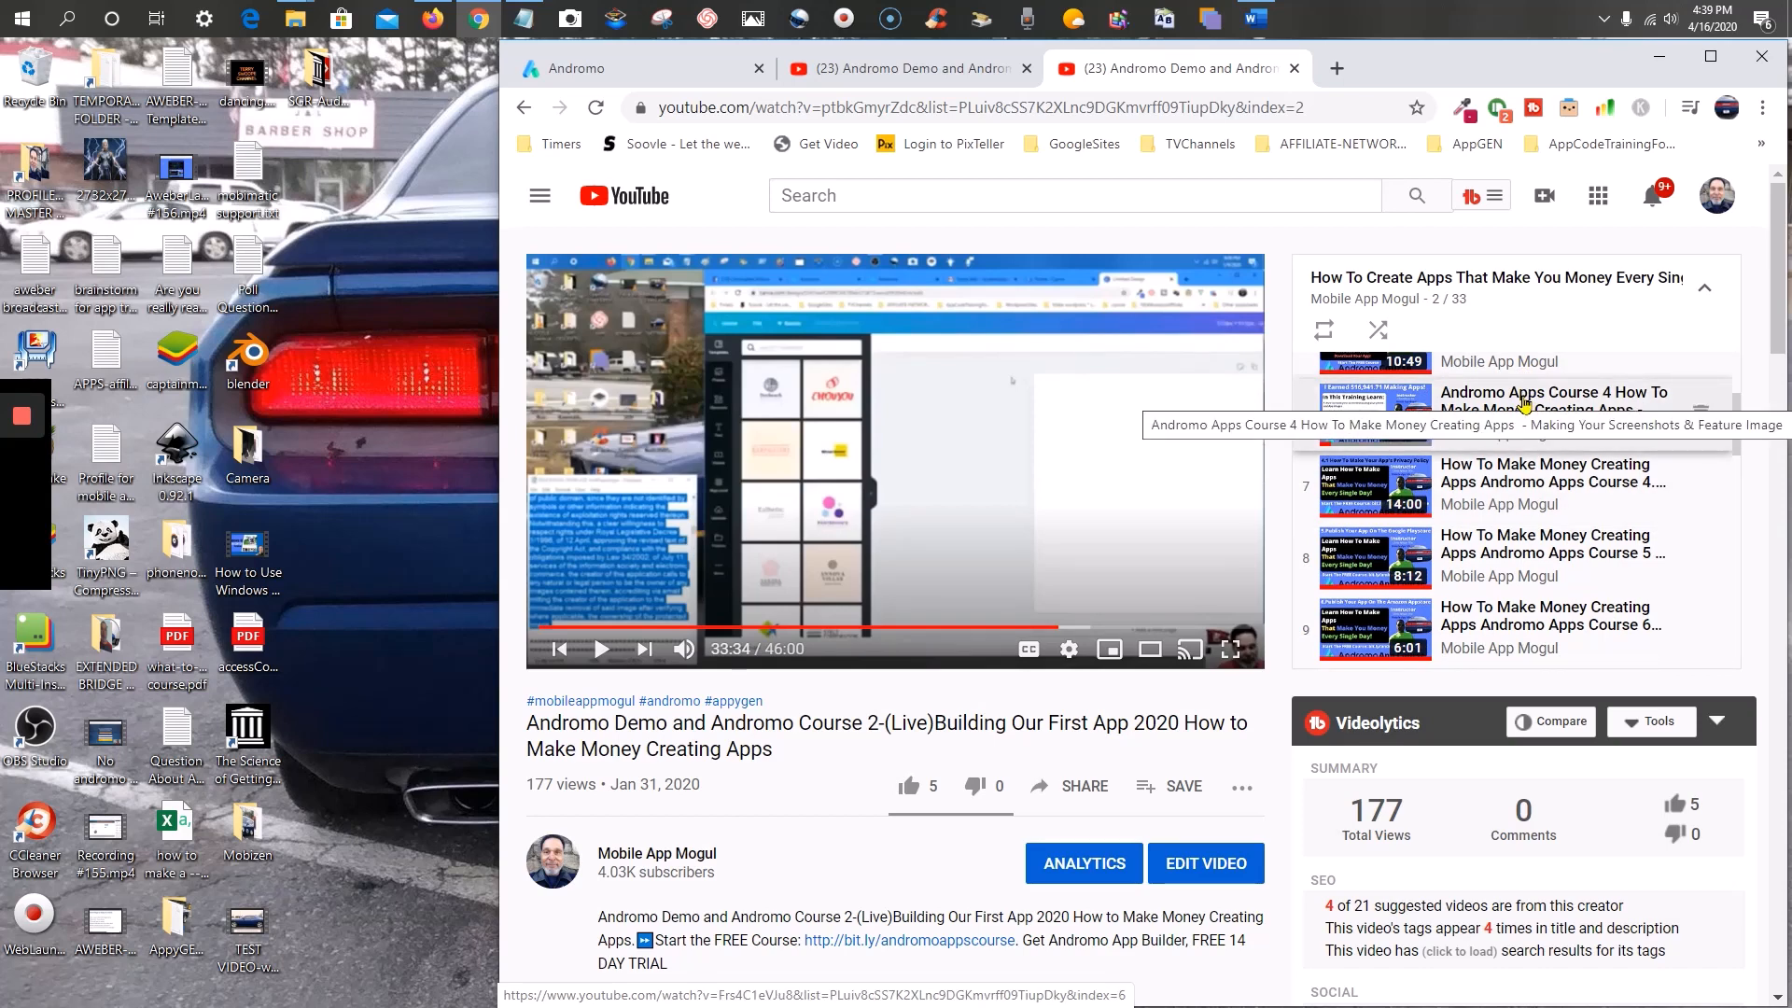
{"action": "left_click", "coordinate": [1524, 403]}
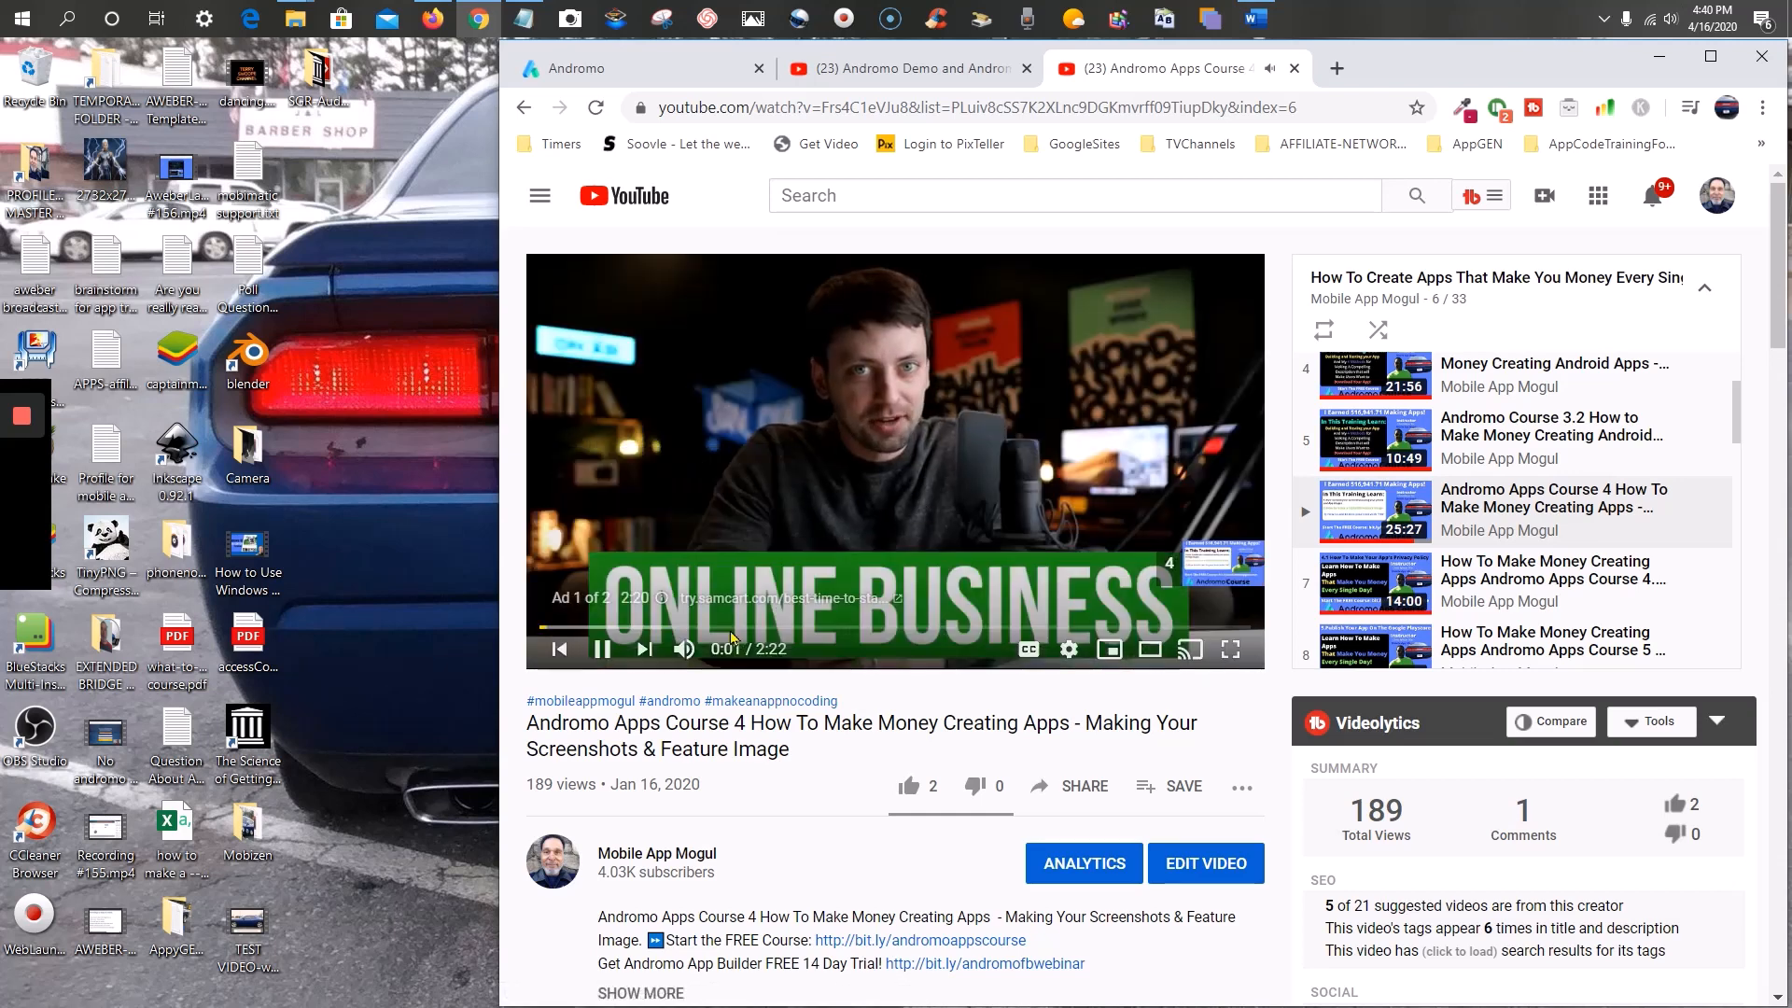
{"action": "left_click", "coordinate": [612, 657]}
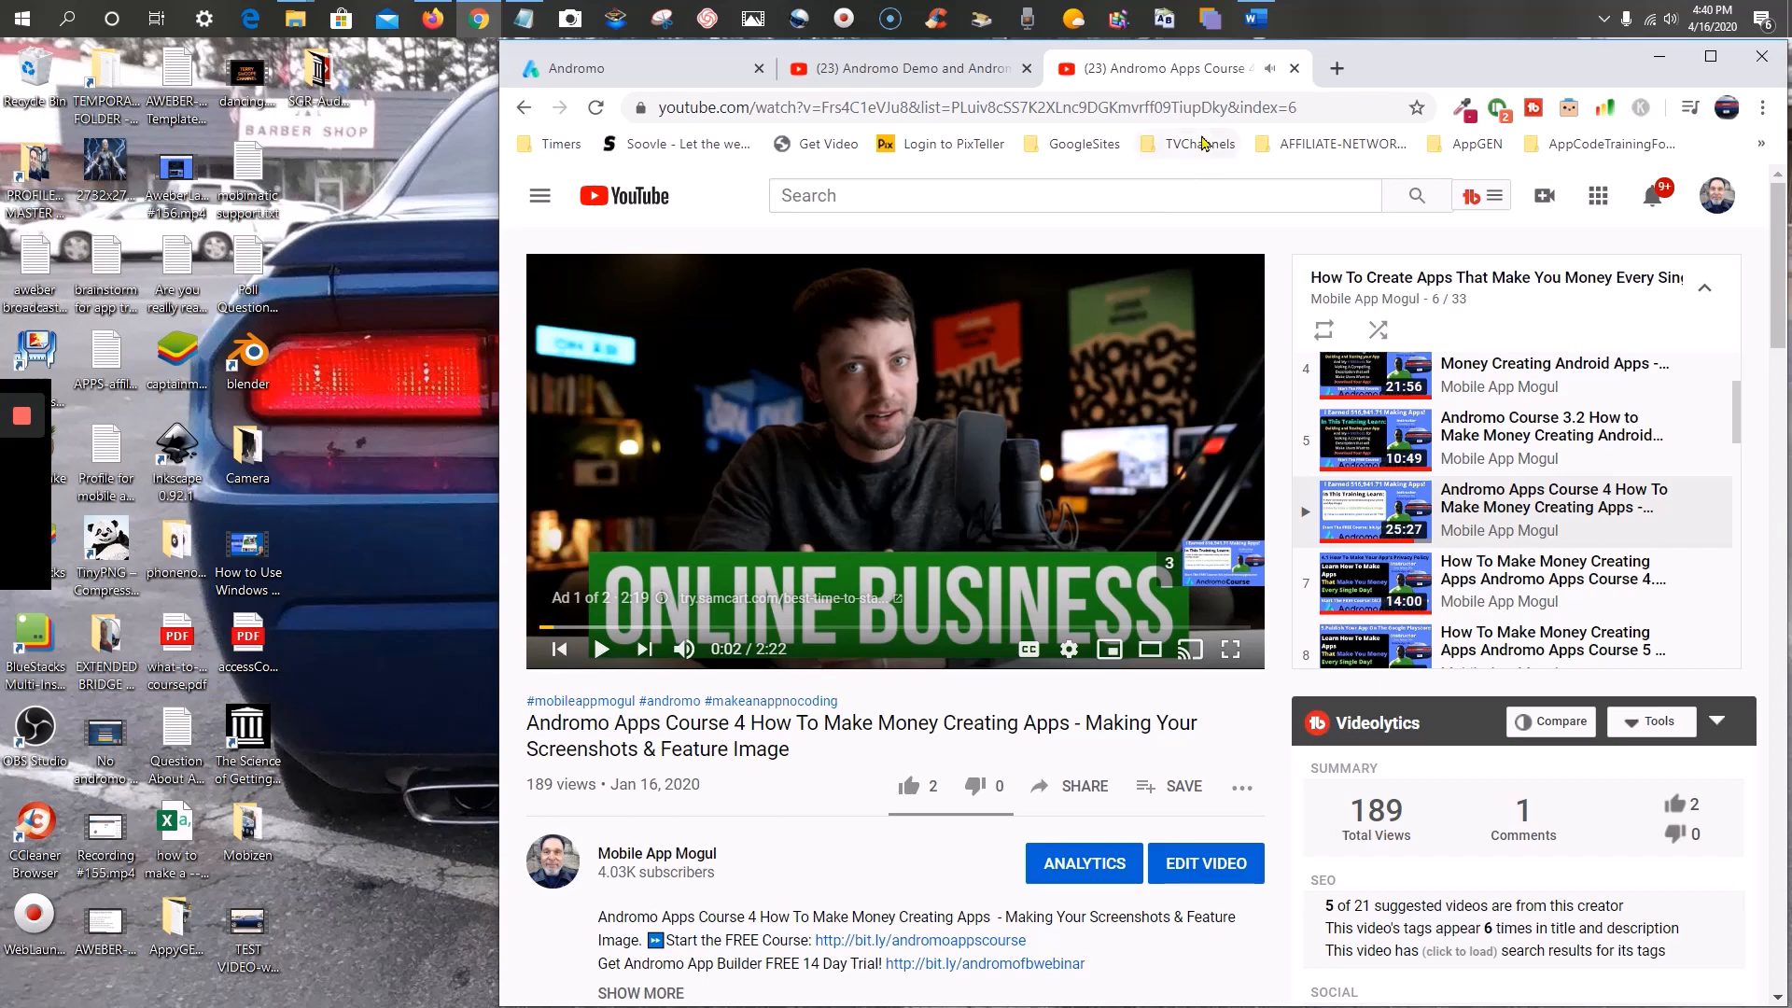
- Return to the new Andromo project's audio player content, keep sharing enabled, and start another new audio track
{"action": "left_click", "coordinate": [695, 81]}
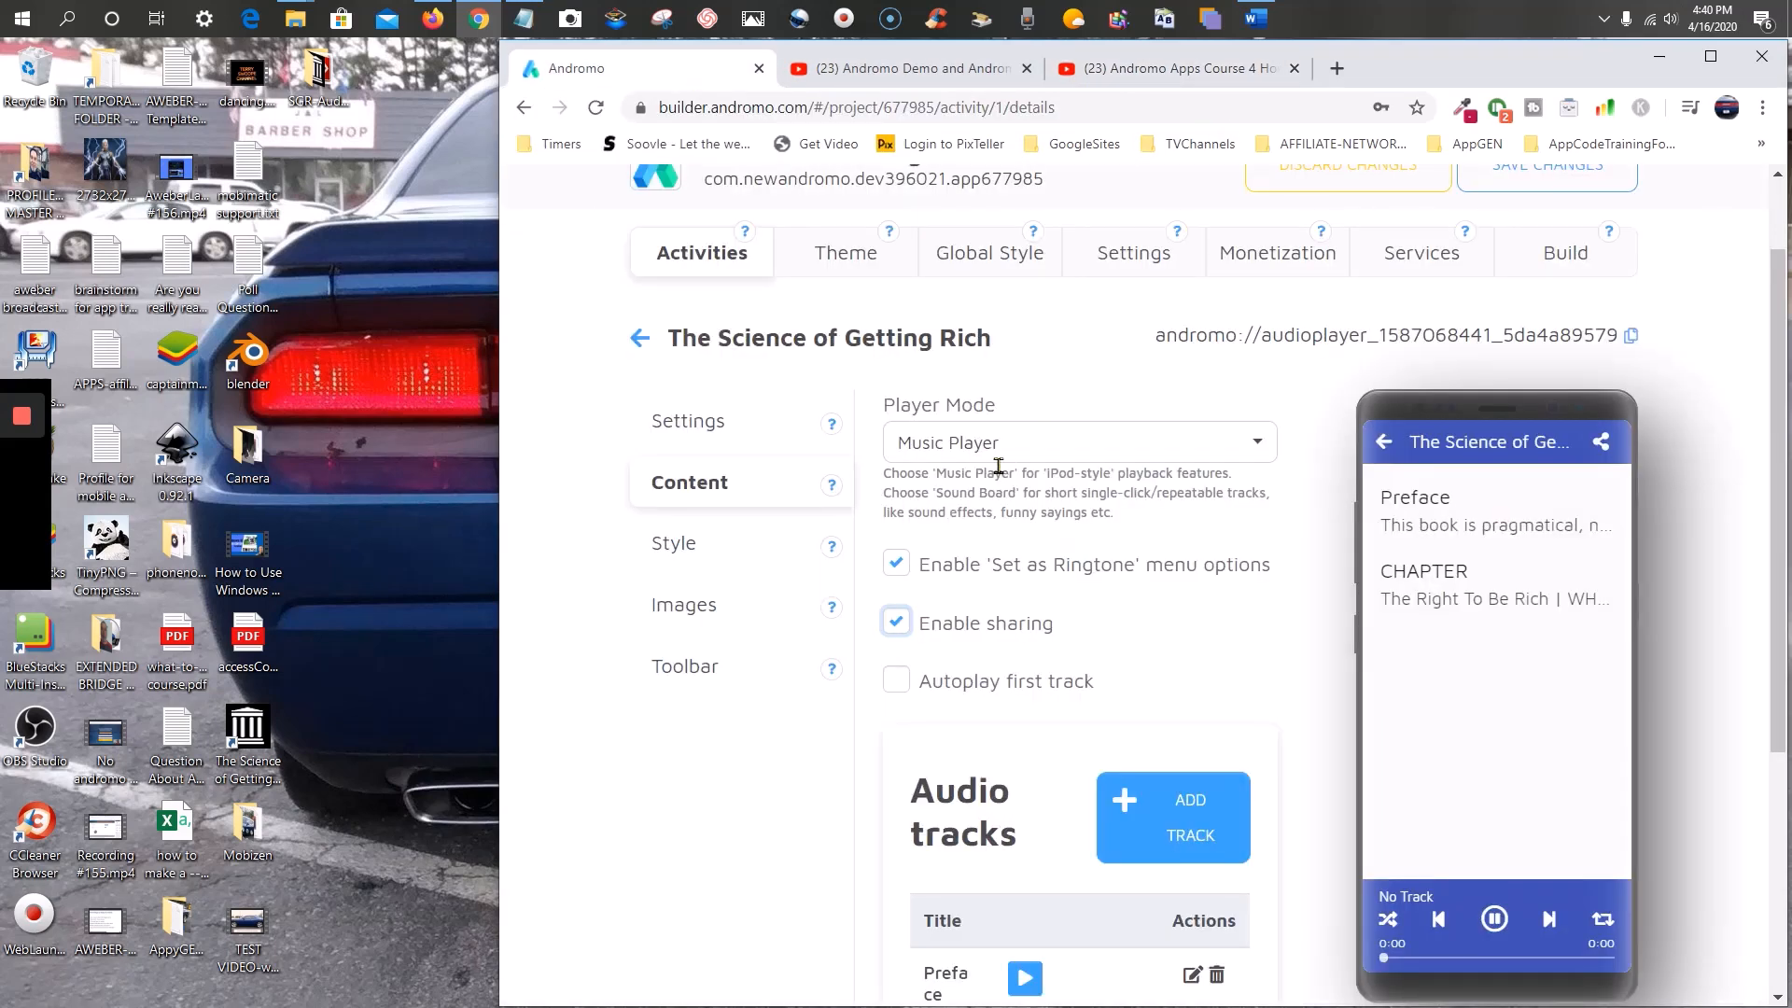
{"action": "scroll", "coordinate": [993, 457], "scroll_direction": "down", "scroll_amount": 1}
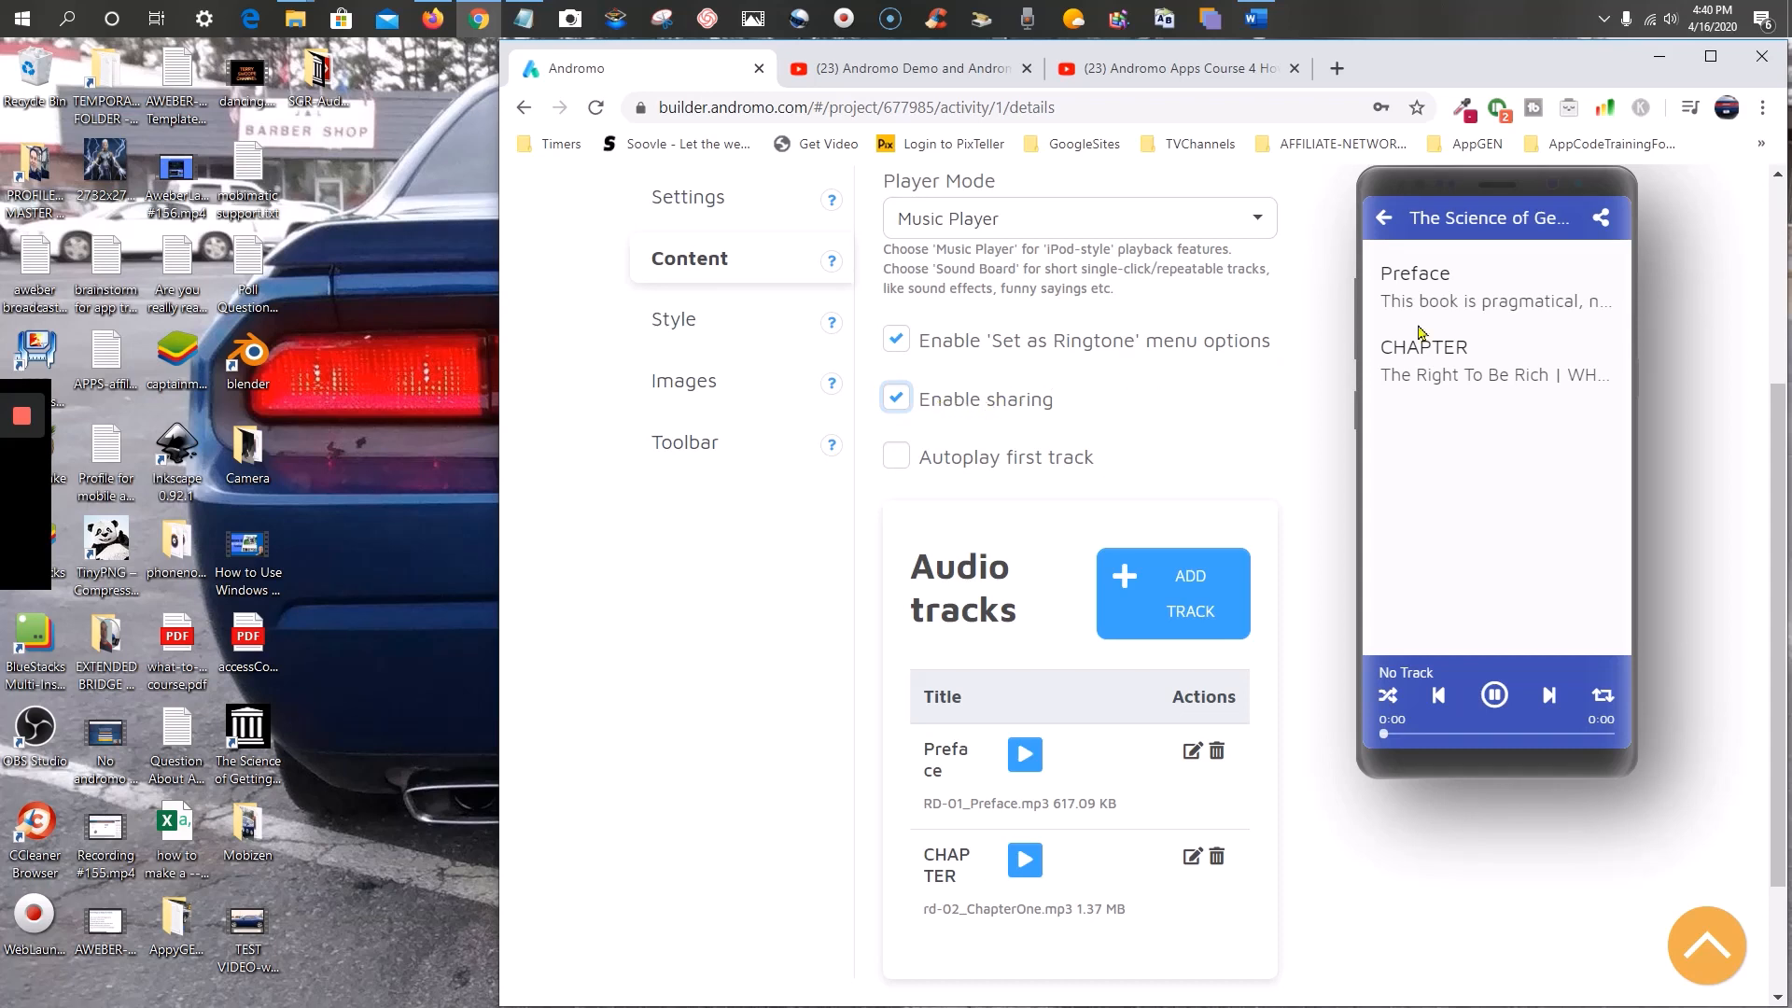
{"action": "left_click", "coordinate": [896, 401]}
{"action": "left_click", "coordinate": [889, 403]}
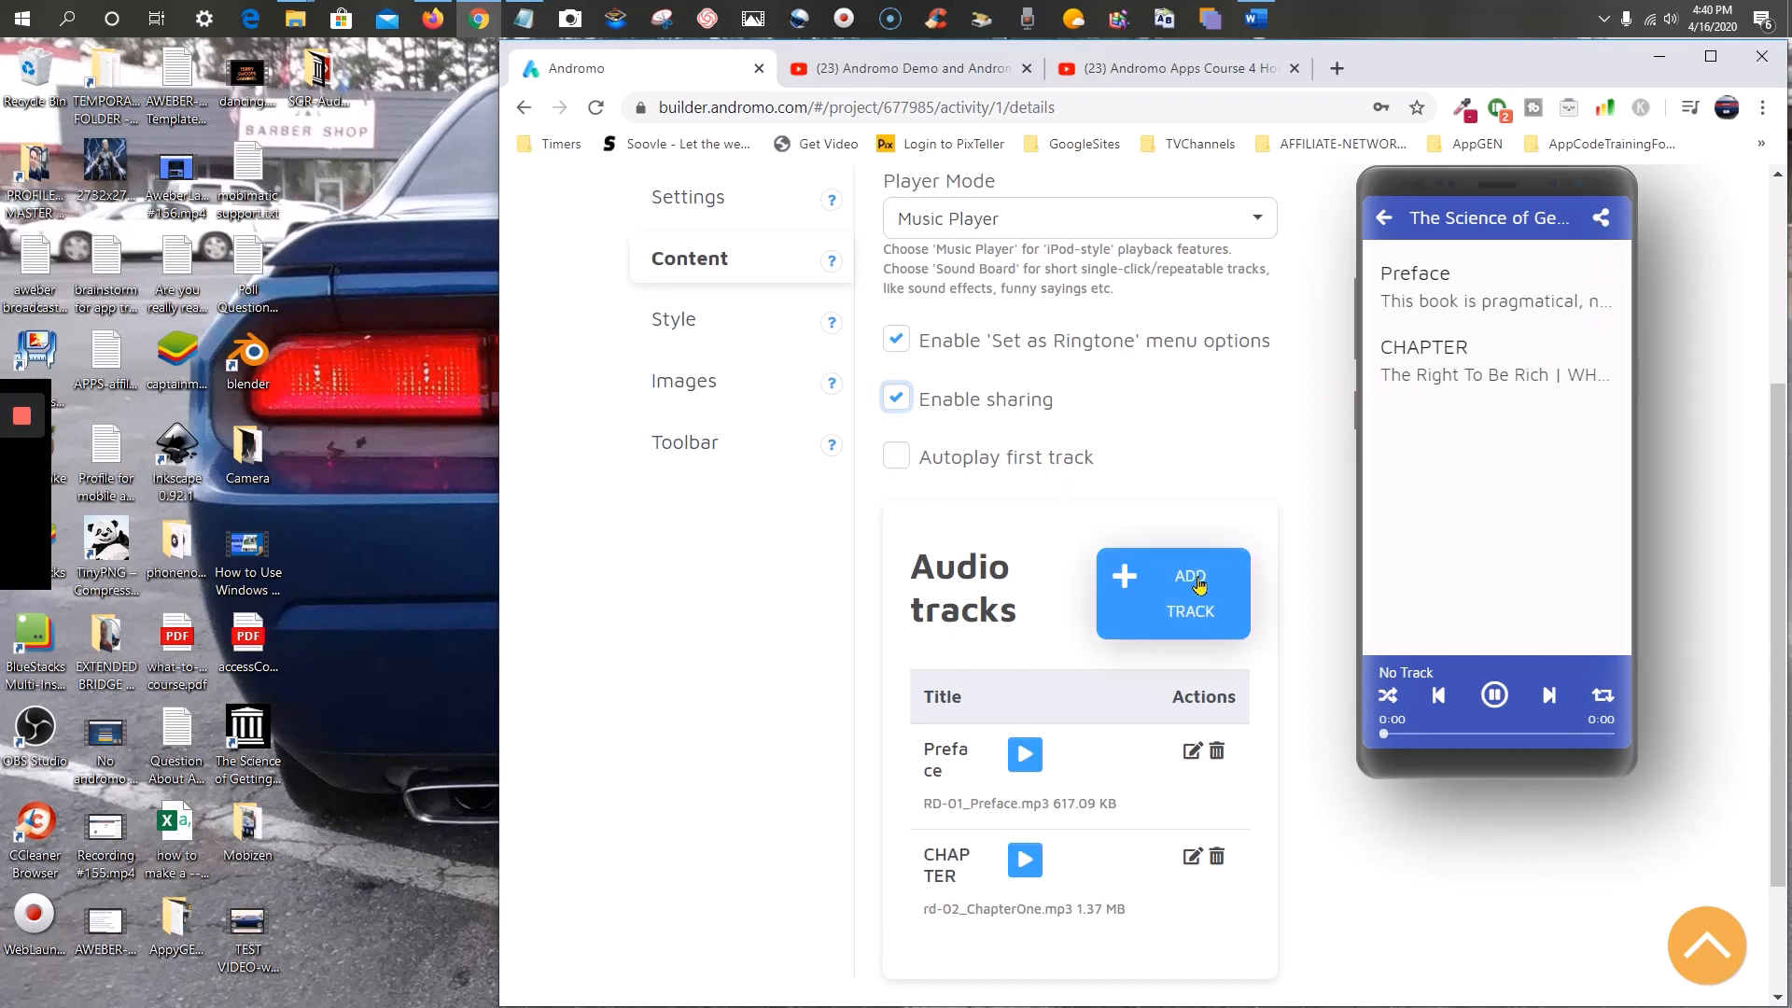
{"action": "scroll", "coordinate": [1190, 587], "scroll_direction": "down", "scroll_amount": 1}
{"action": "left_click", "coordinate": [1191, 472]}
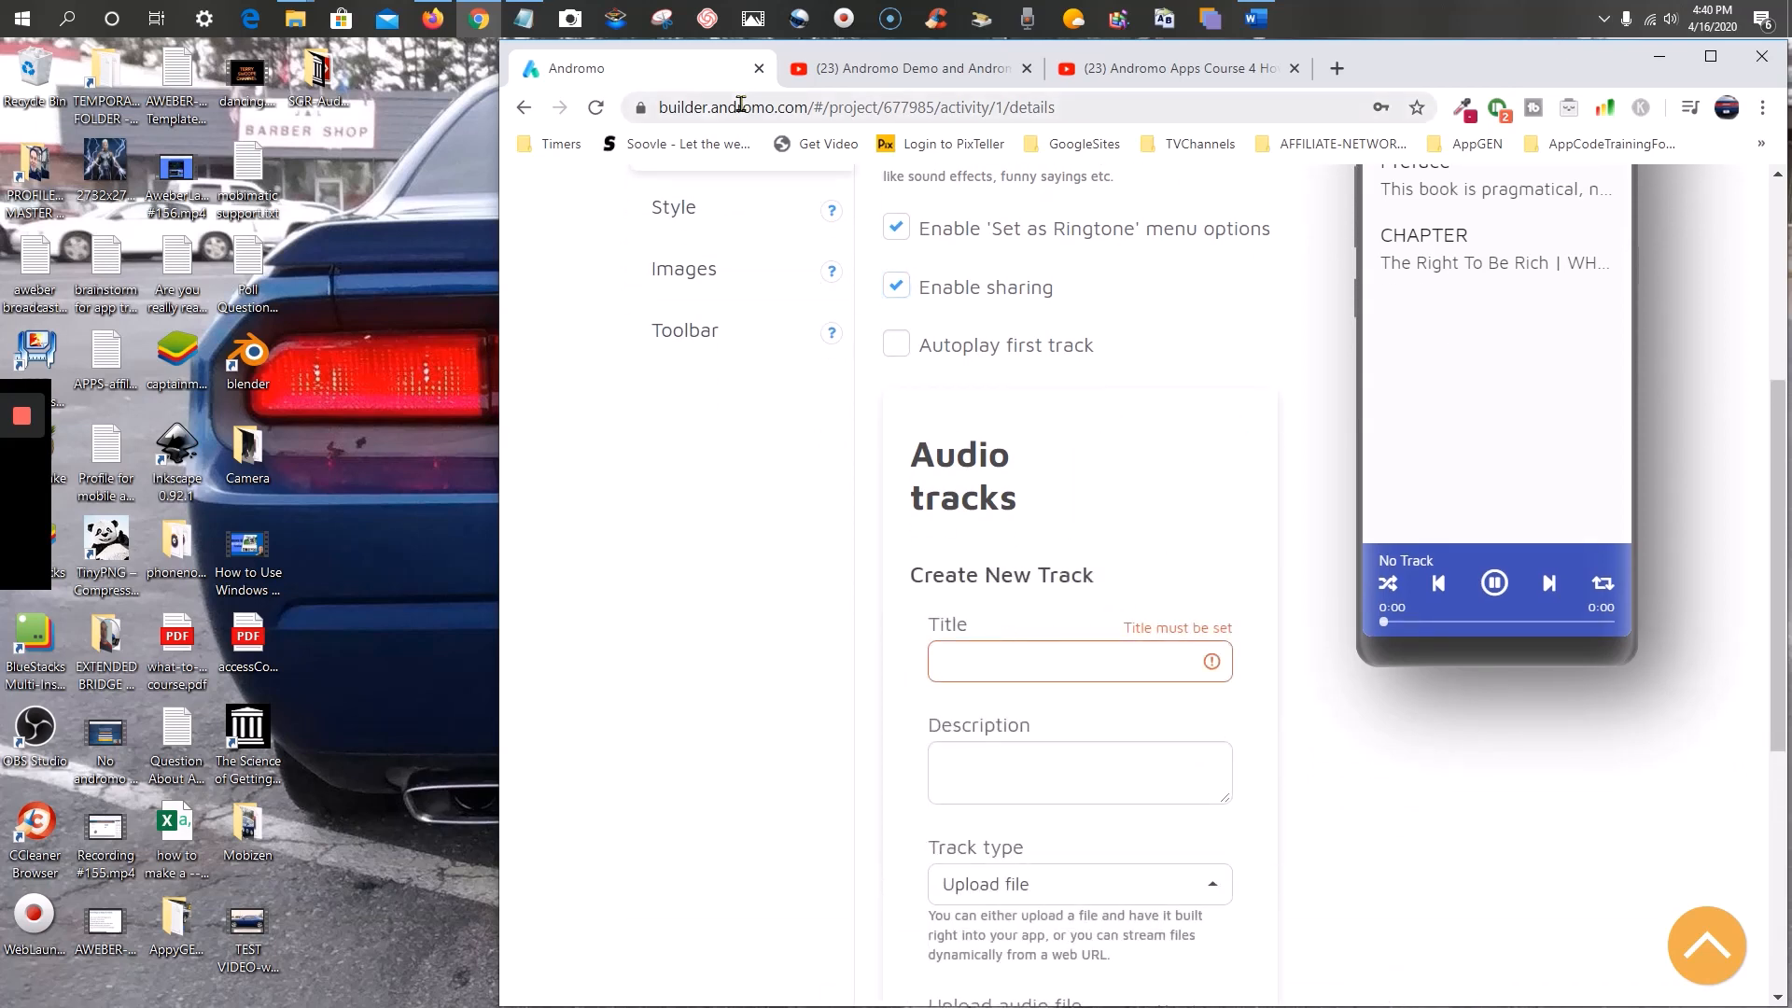
- Bring up the MP3-SGR folder window beside the new project
{"action": "mouse_move", "coordinate": [459, 37]}
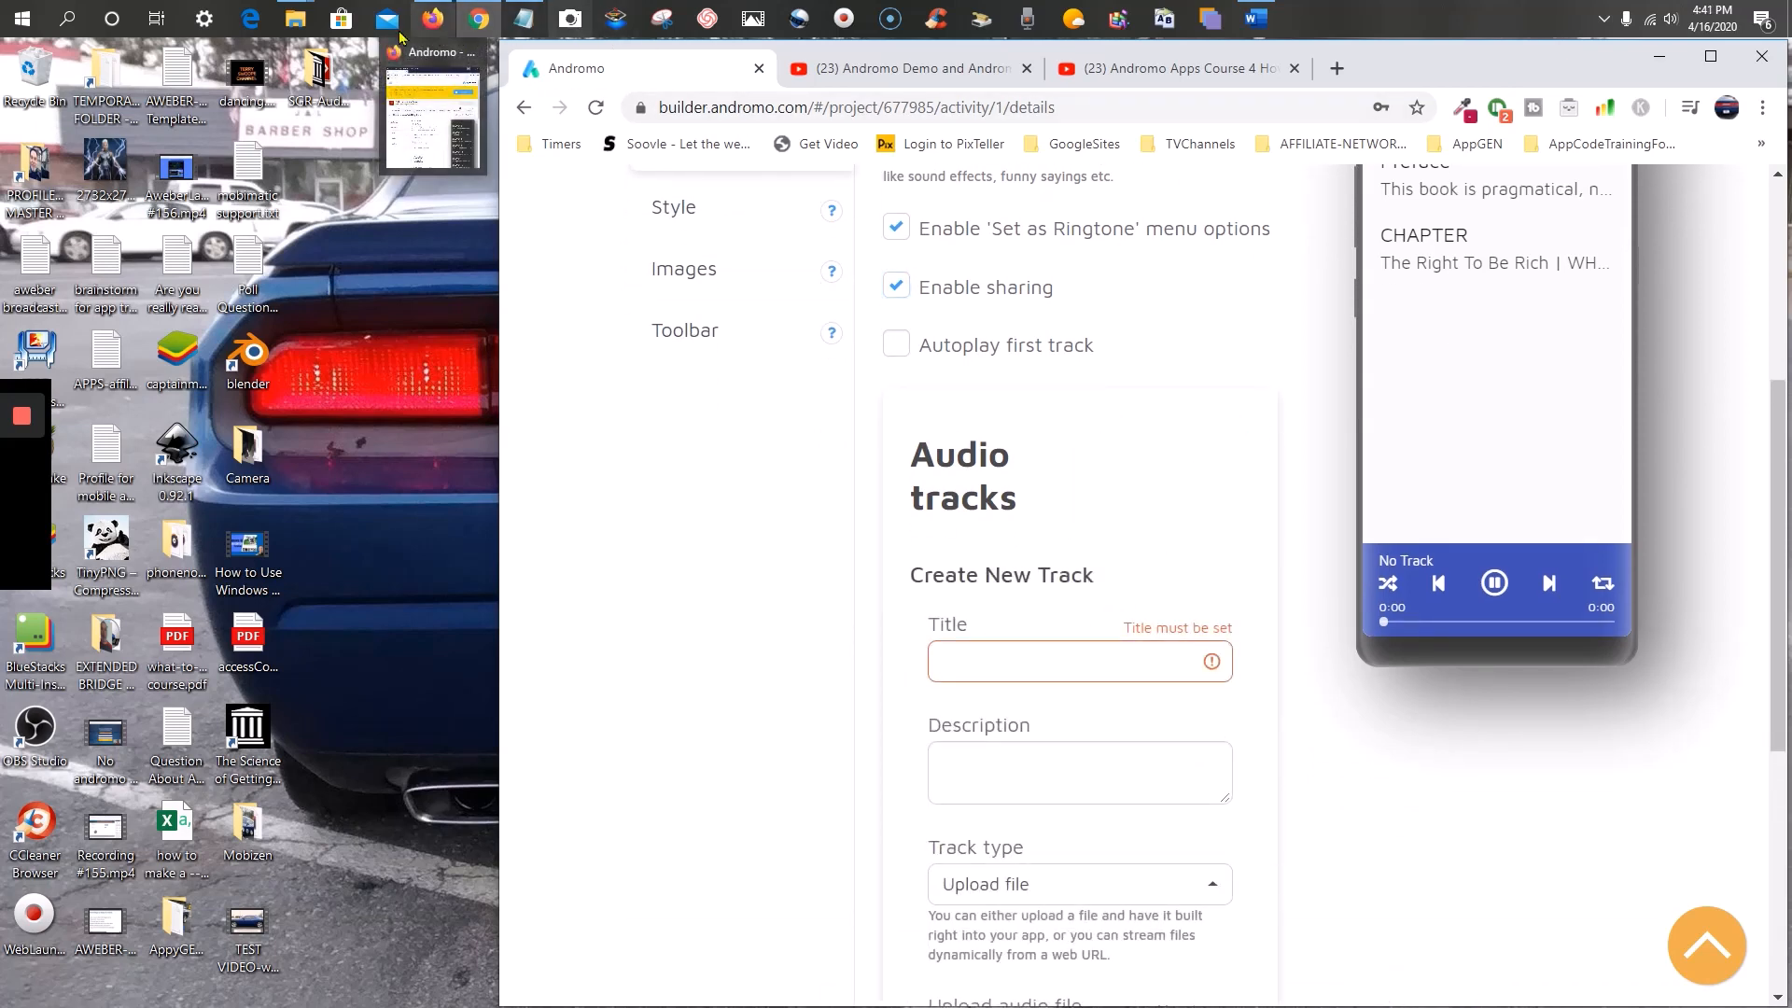
{"action": "mouse_move", "coordinate": [295, 19]}
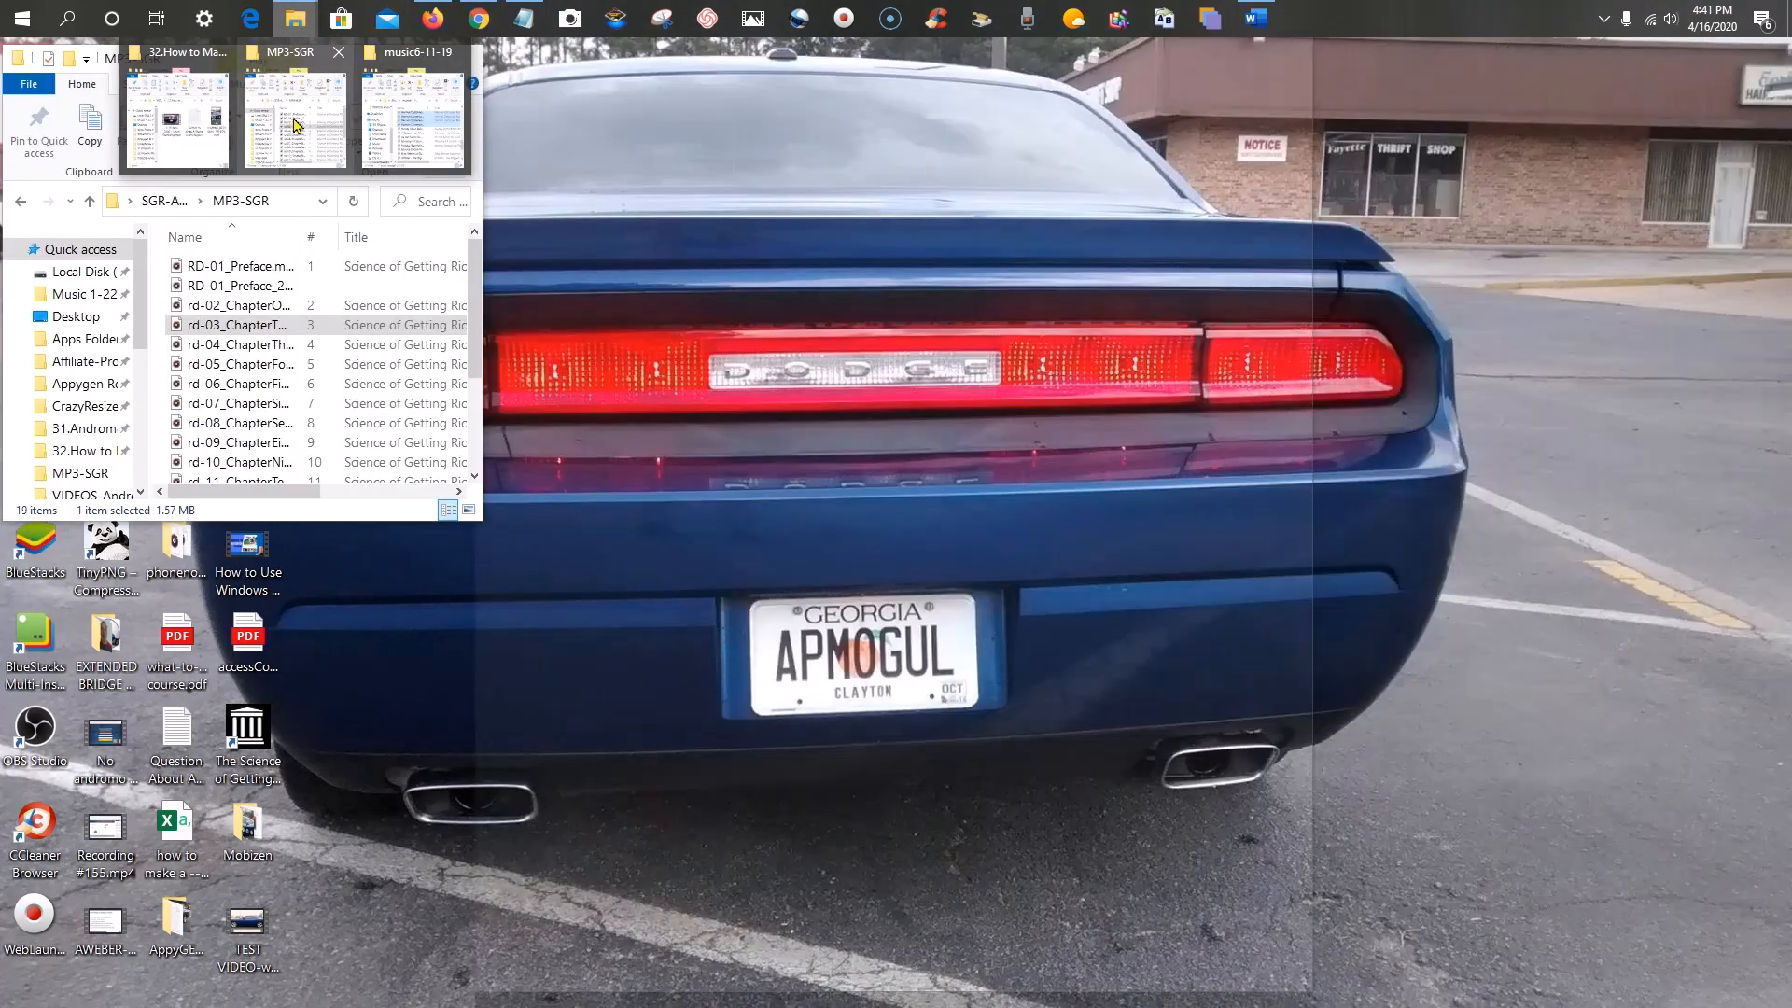
{"action": "left_click", "coordinate": [283, 125]}
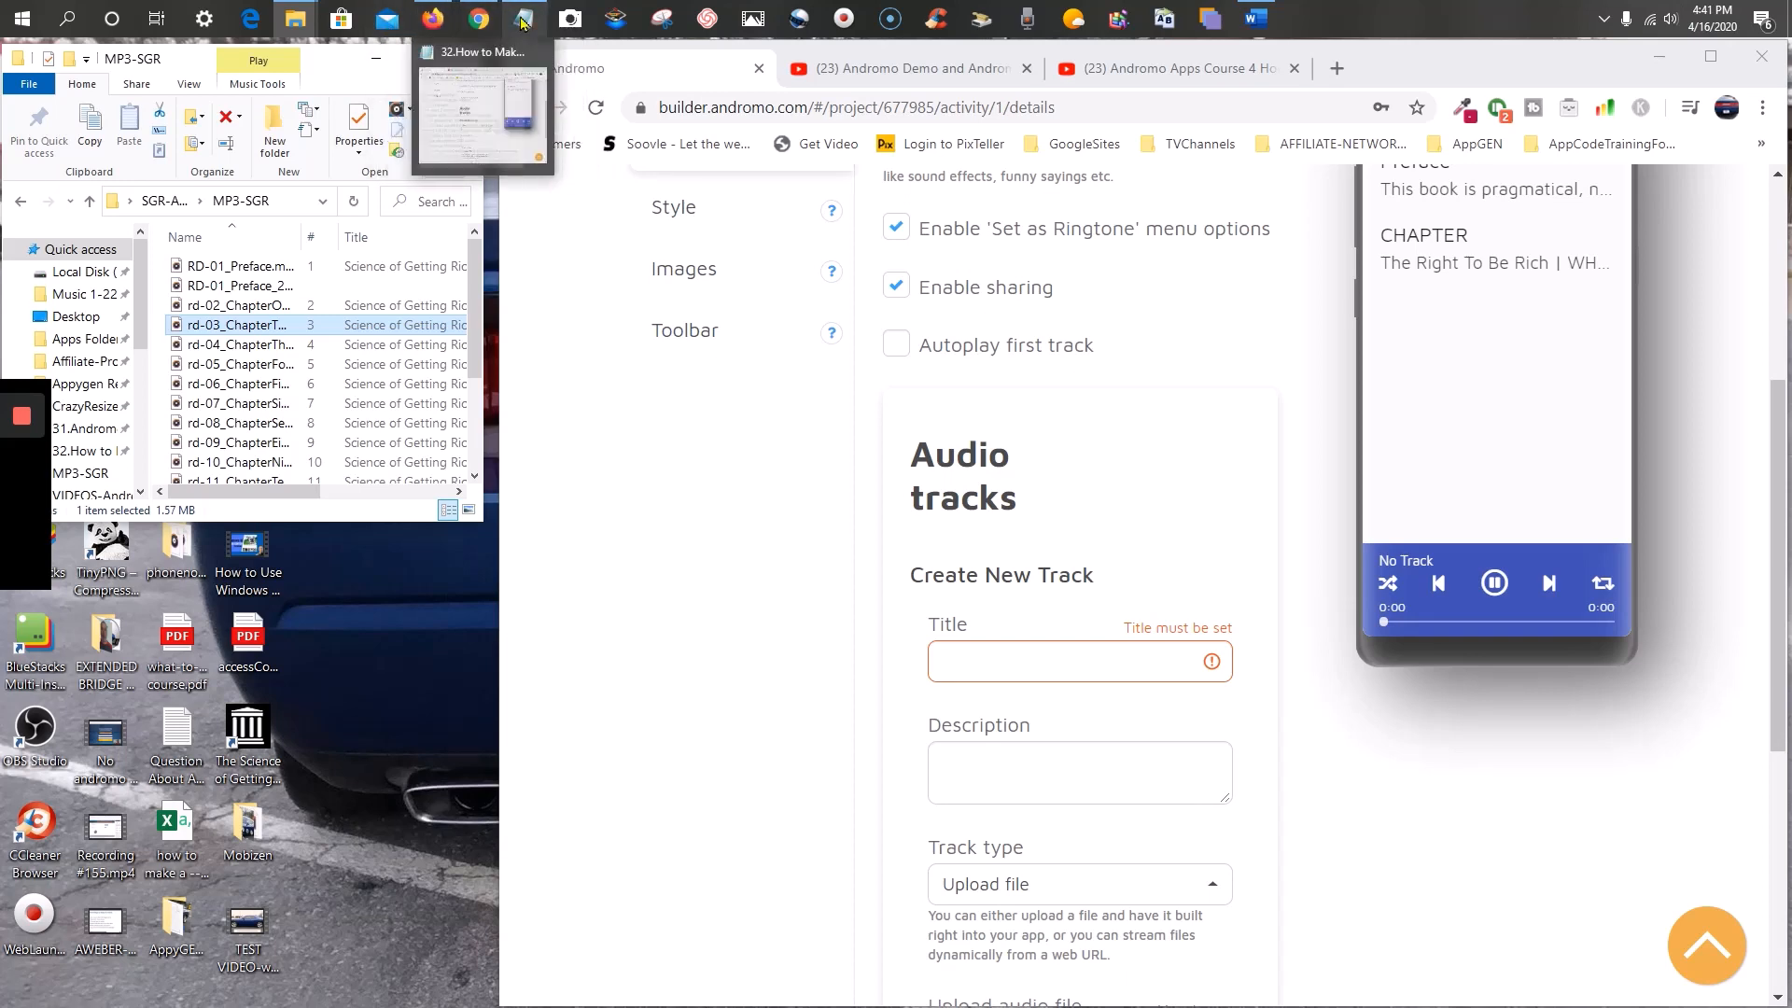
- Switch to the Word document of the book and copy "CHAPTER 3" from its table of contents
{"action": "left_click", "coordinate": [1257, 18]}
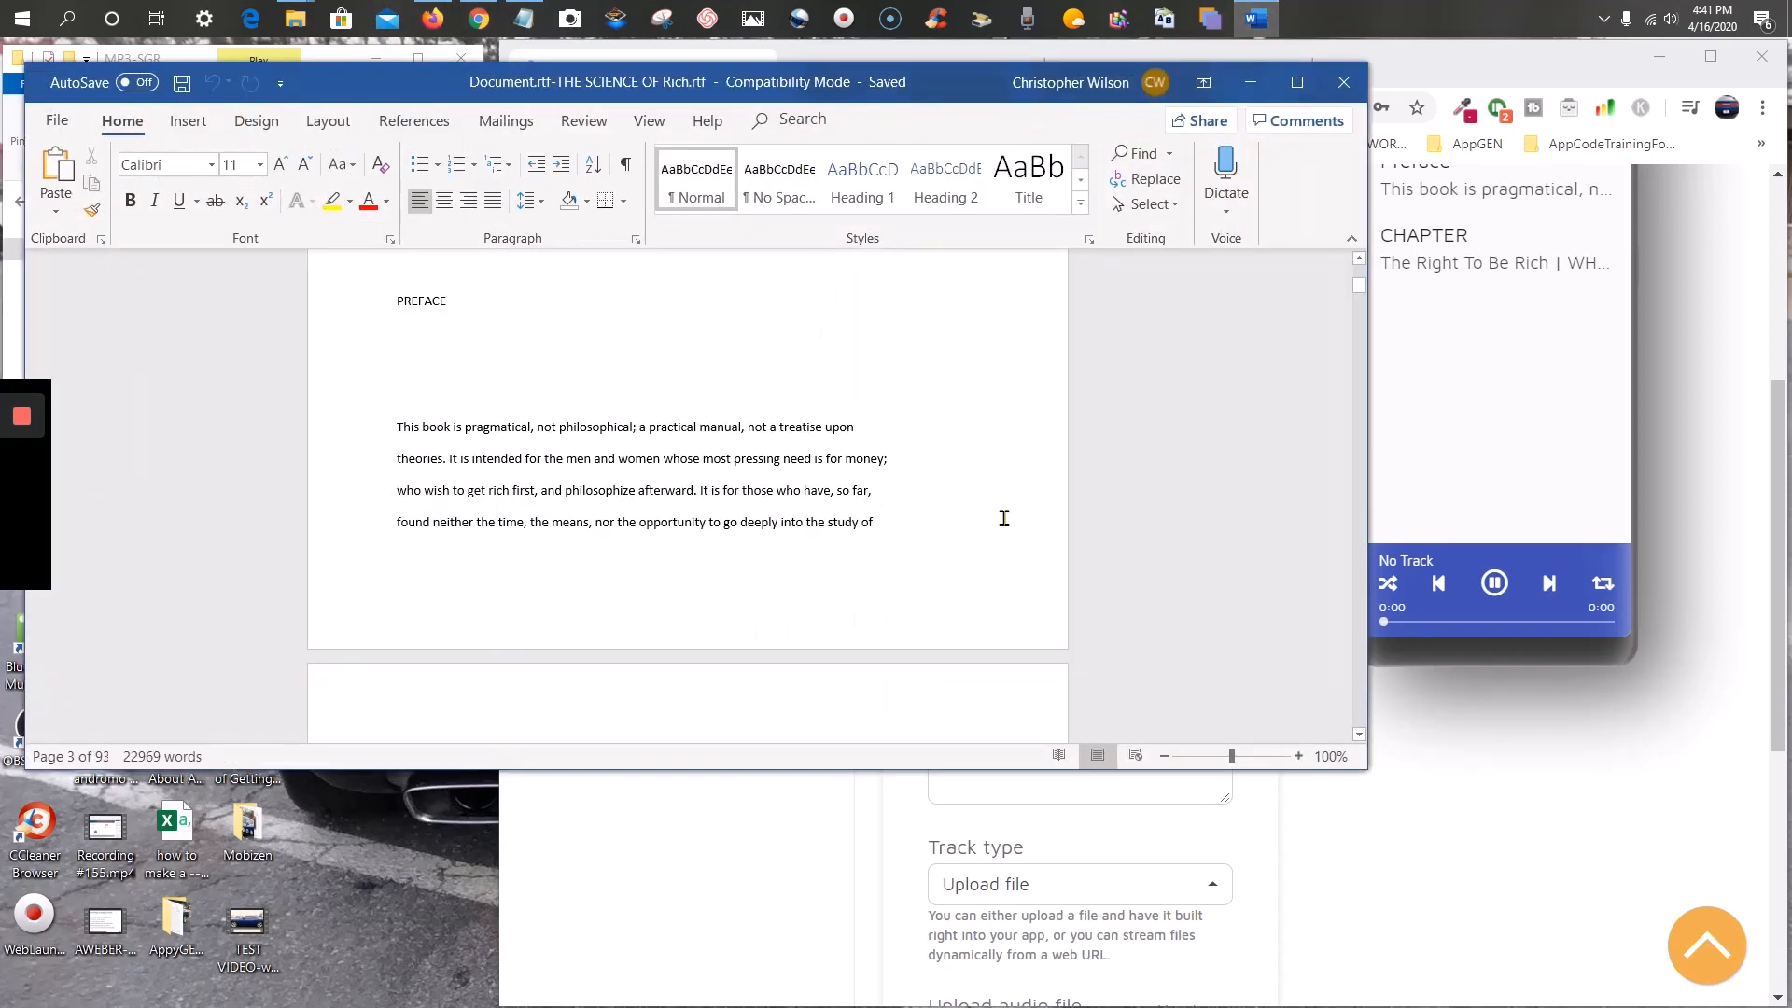
{"action": "scroll", "coordinate": [909, 524], "scroll_direction": "down", "scroll_amount": 5}
{"action": "scroll", "coordinate": [910, 523], "scroll_direction": "up", "scroll_amount": 15}
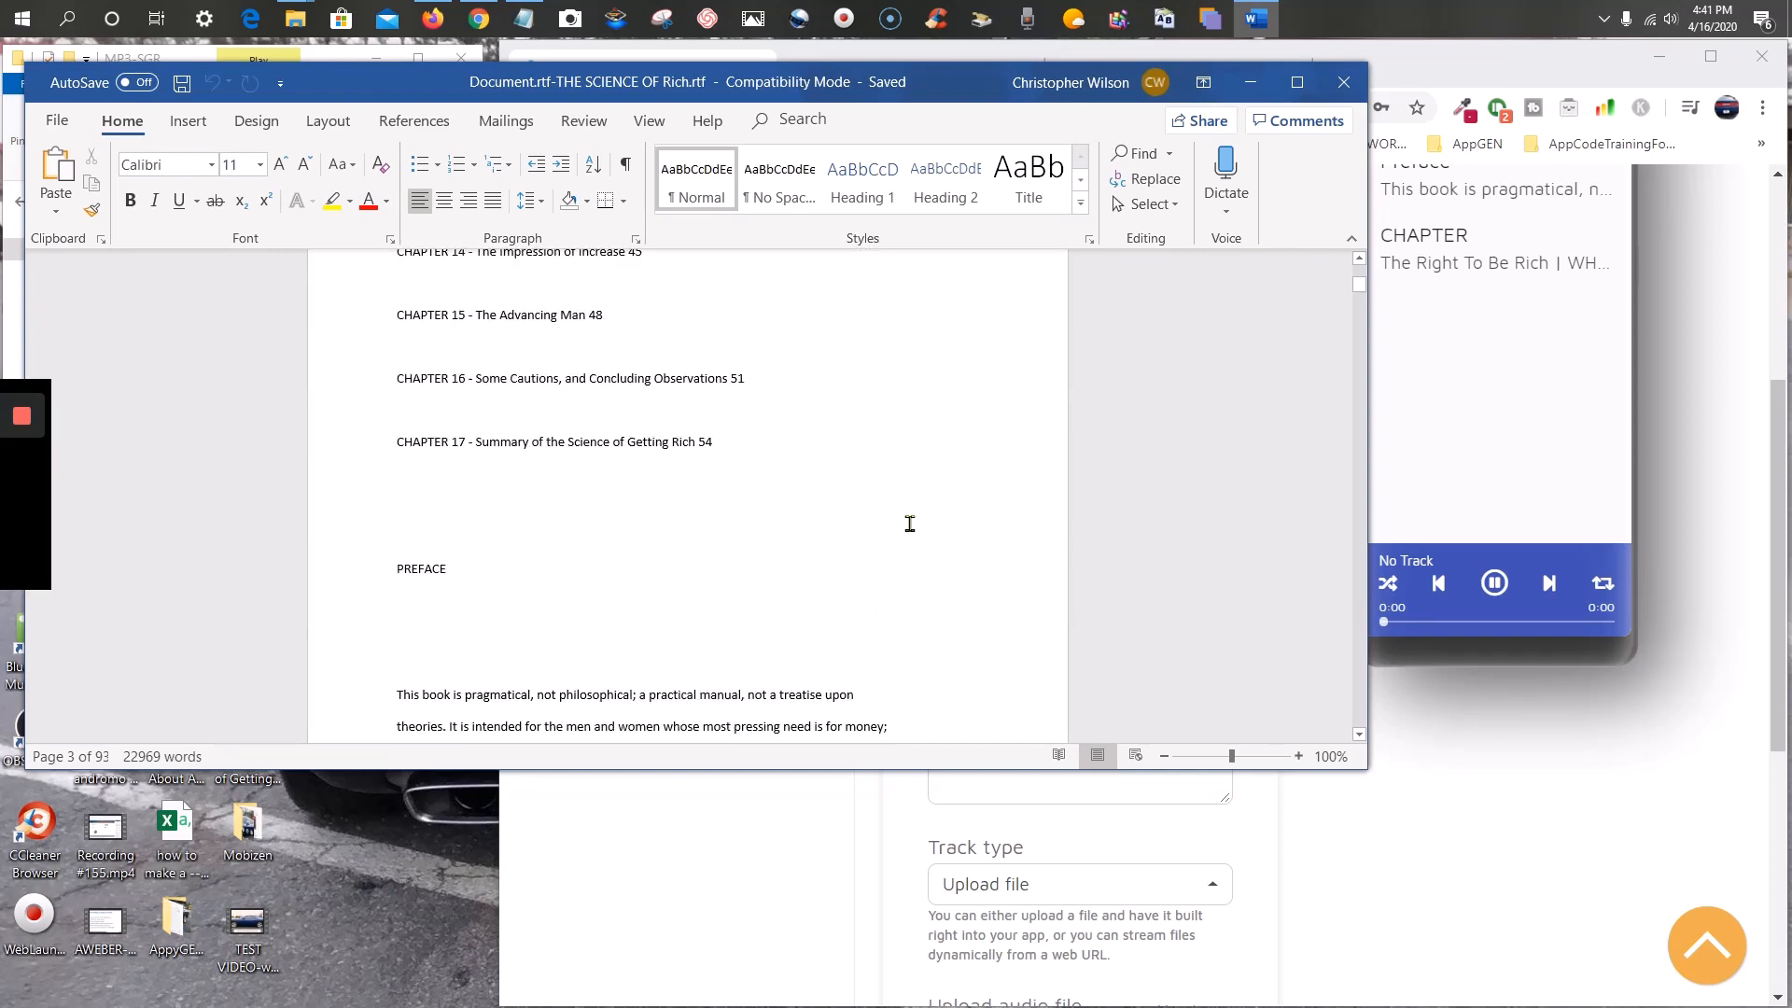
{"action": "scroll", "coordinate": [909, 524], "scroll_direction": "up", "scroll_amount": 10}
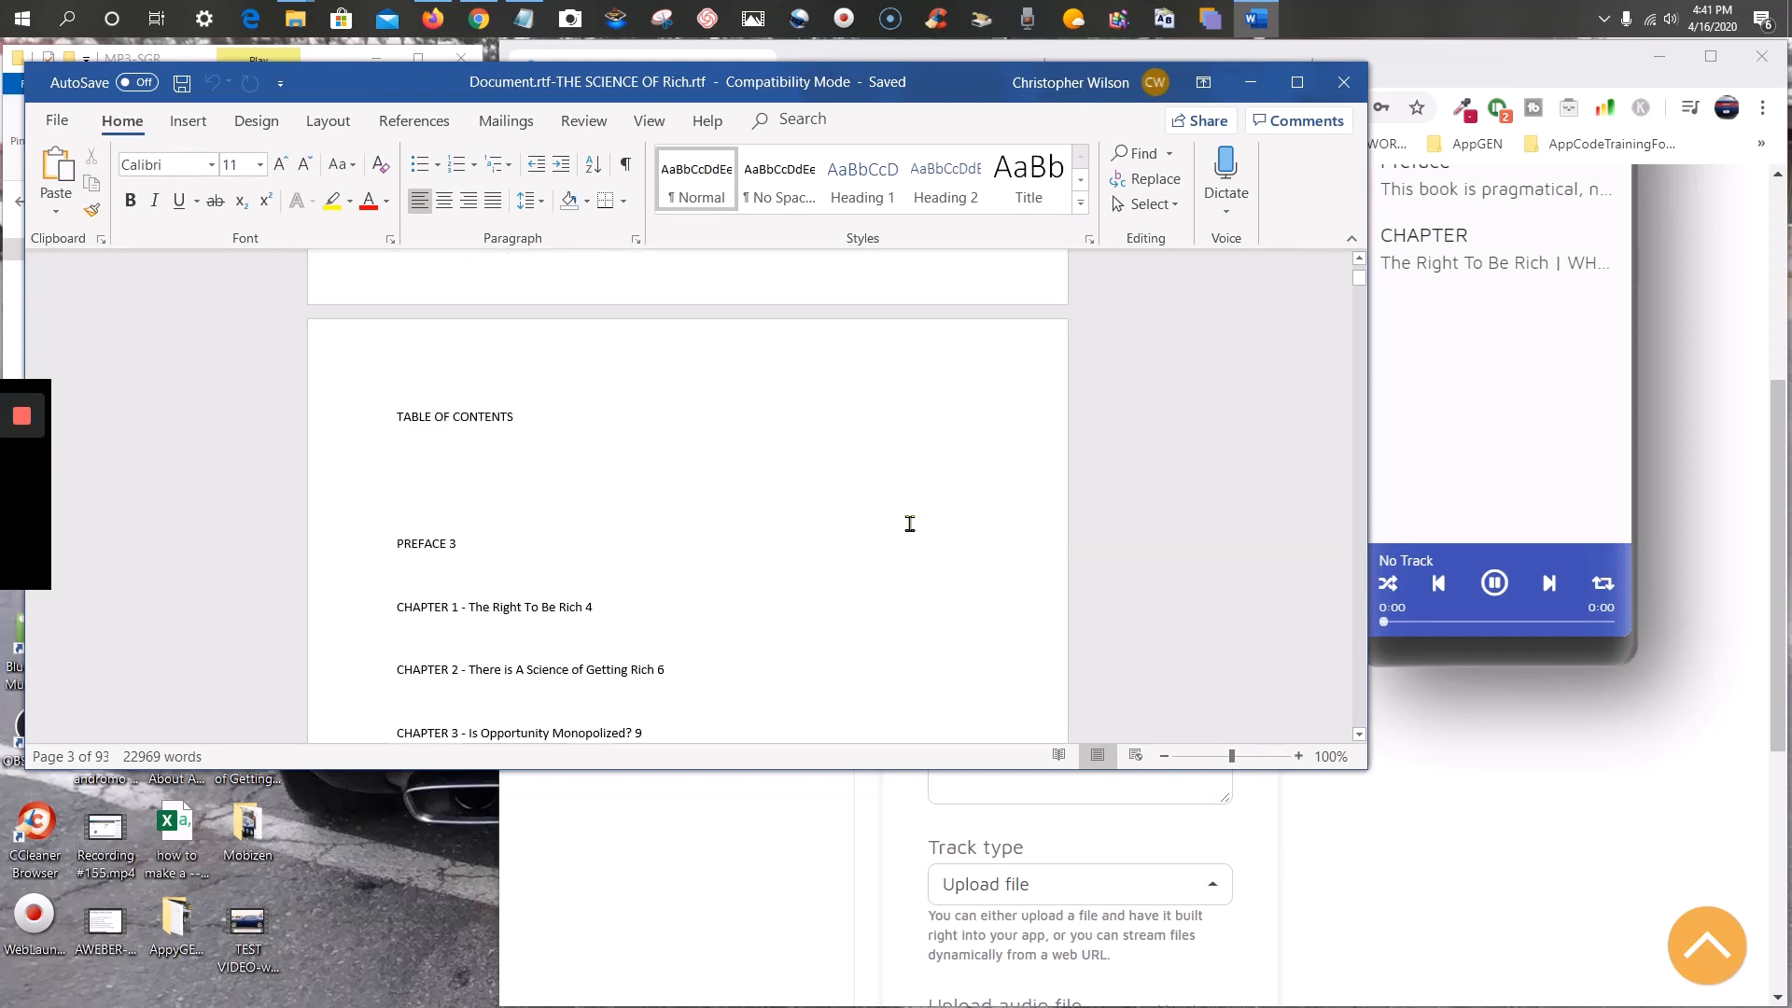
{"action": "scroll", "coordinate": [910, 524], "scroll_direction": "down", "scroll_amount": 2}
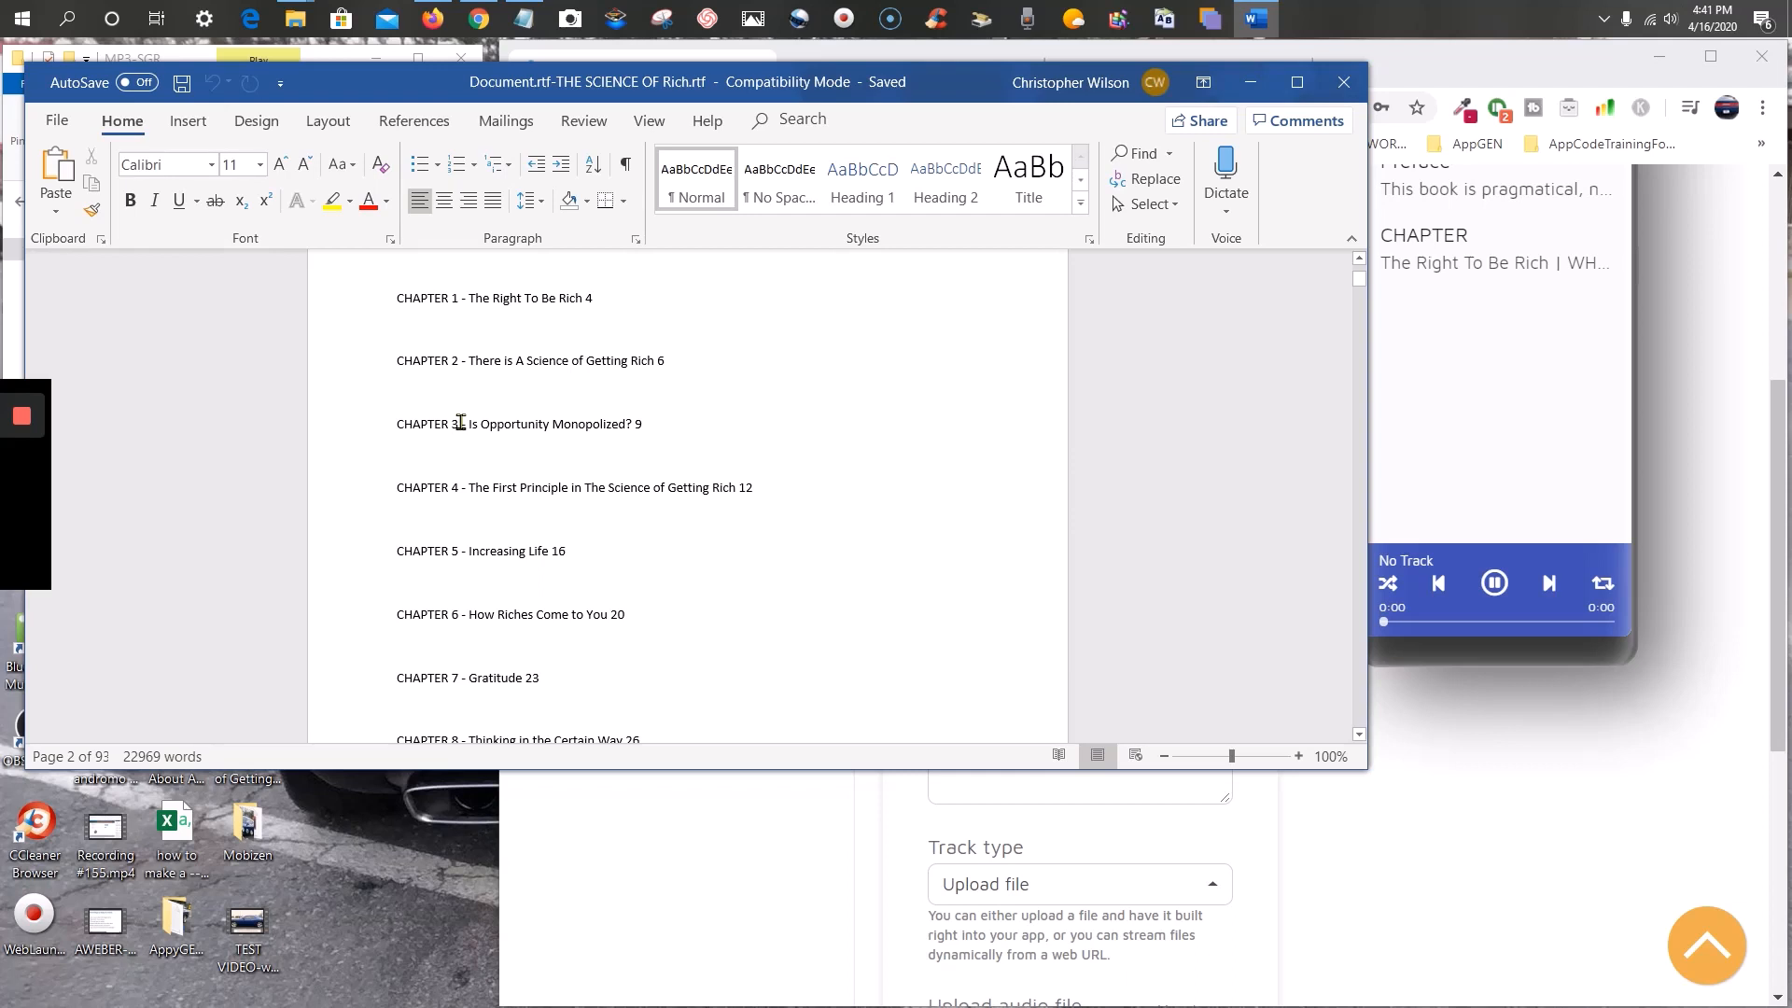
{"action": "left_click_drag", "start_coordinate": [460, 422], "coordinate": [396, 424]}
{"action": "key", "text": "ctrl+c"}
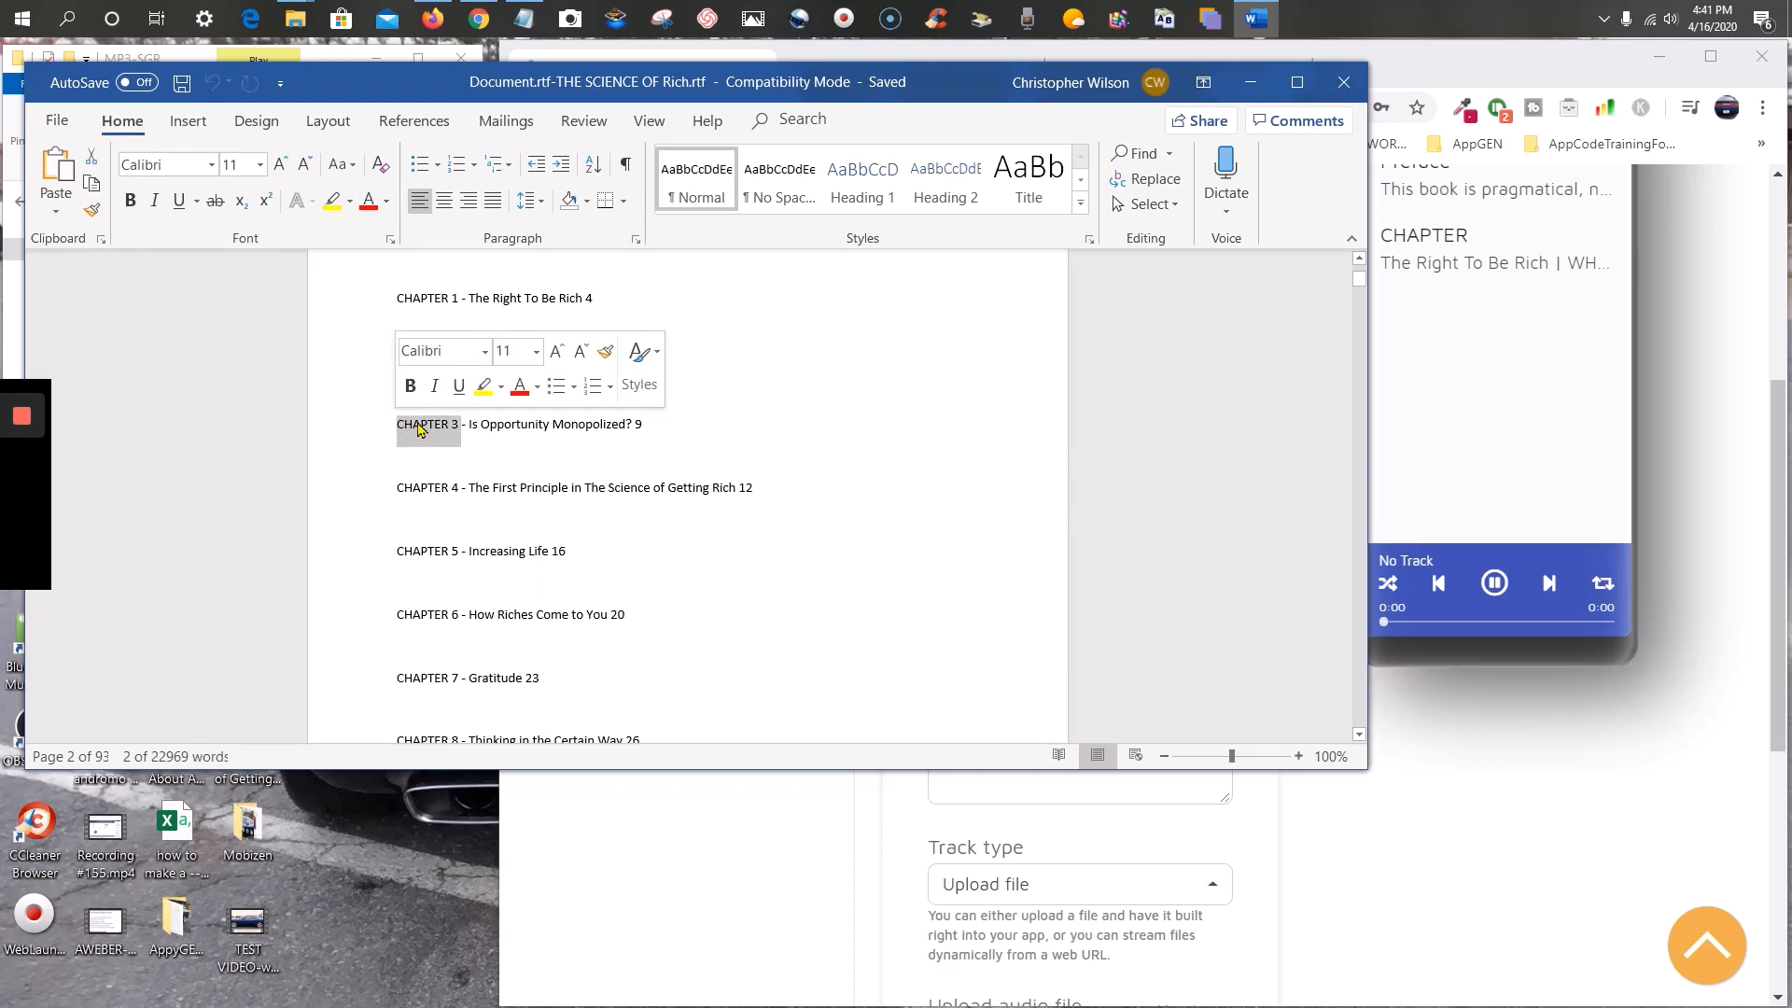
{"action": "right_click", "coordinate": [419, 427]}
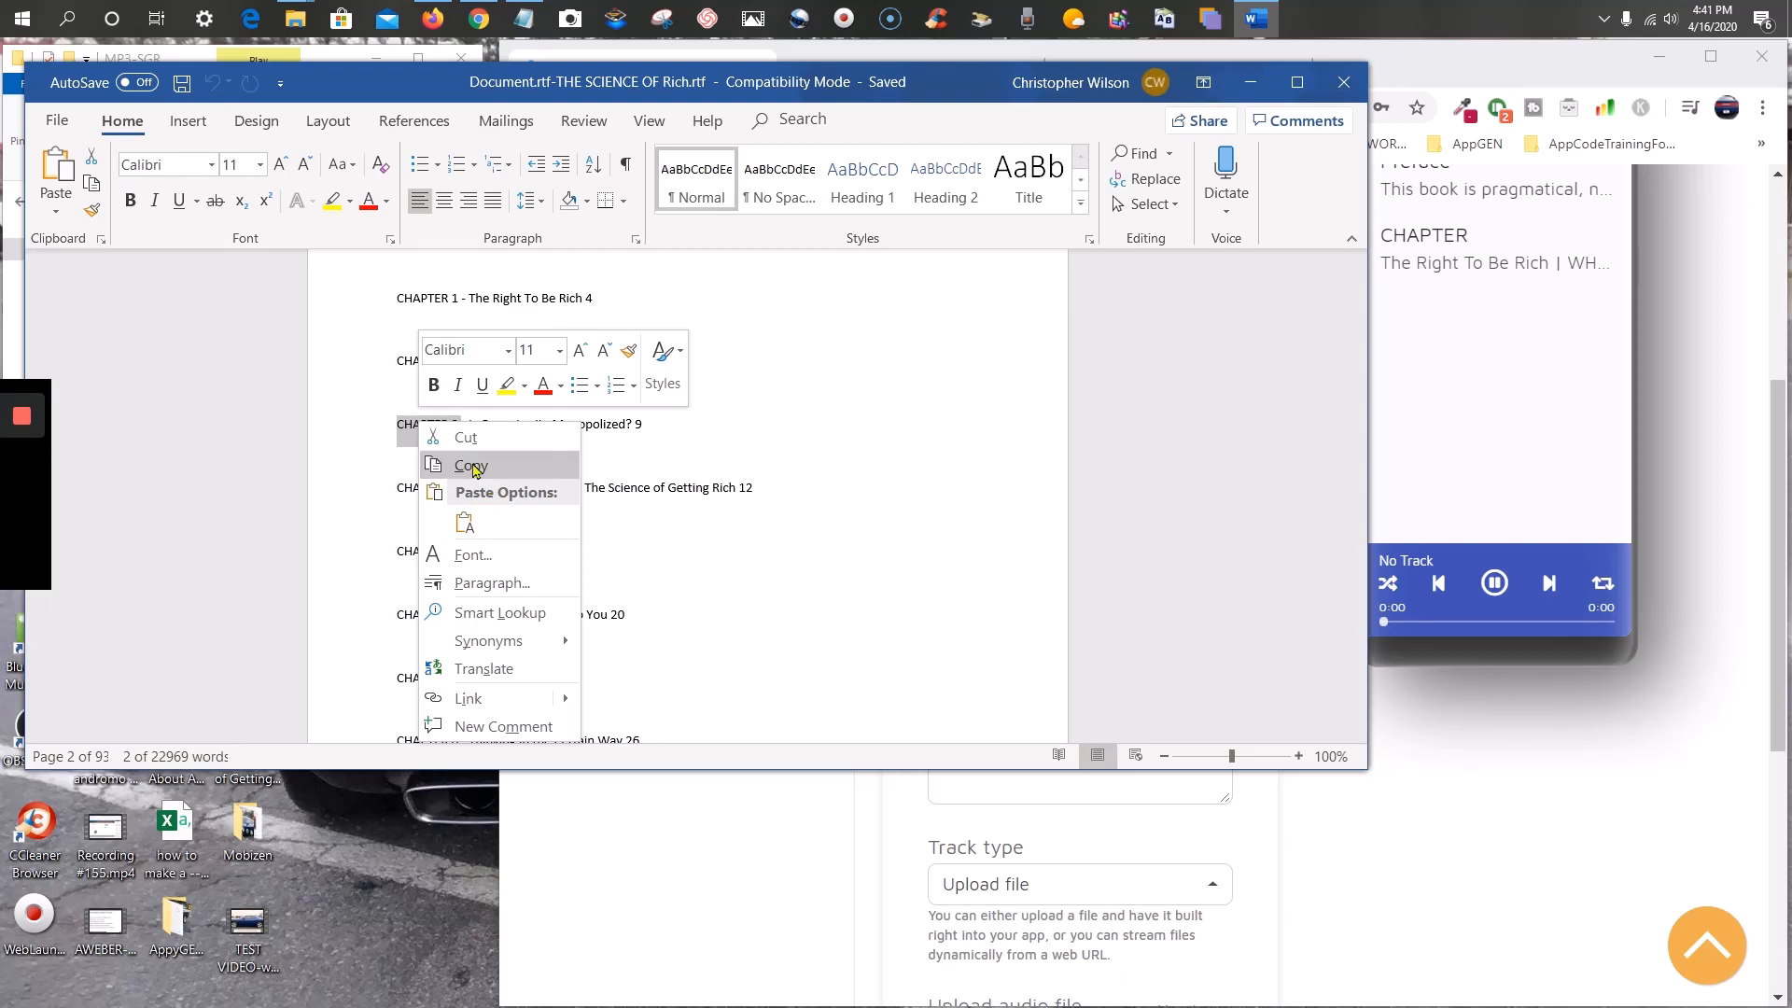
{"action": "left_click", "coordinate": [472, 466]}
- Paste "CHAPTER 3" as plain text into the new track's title in the new Andromo project
{"action": "left_click", "coordinate": [1249, 82]}
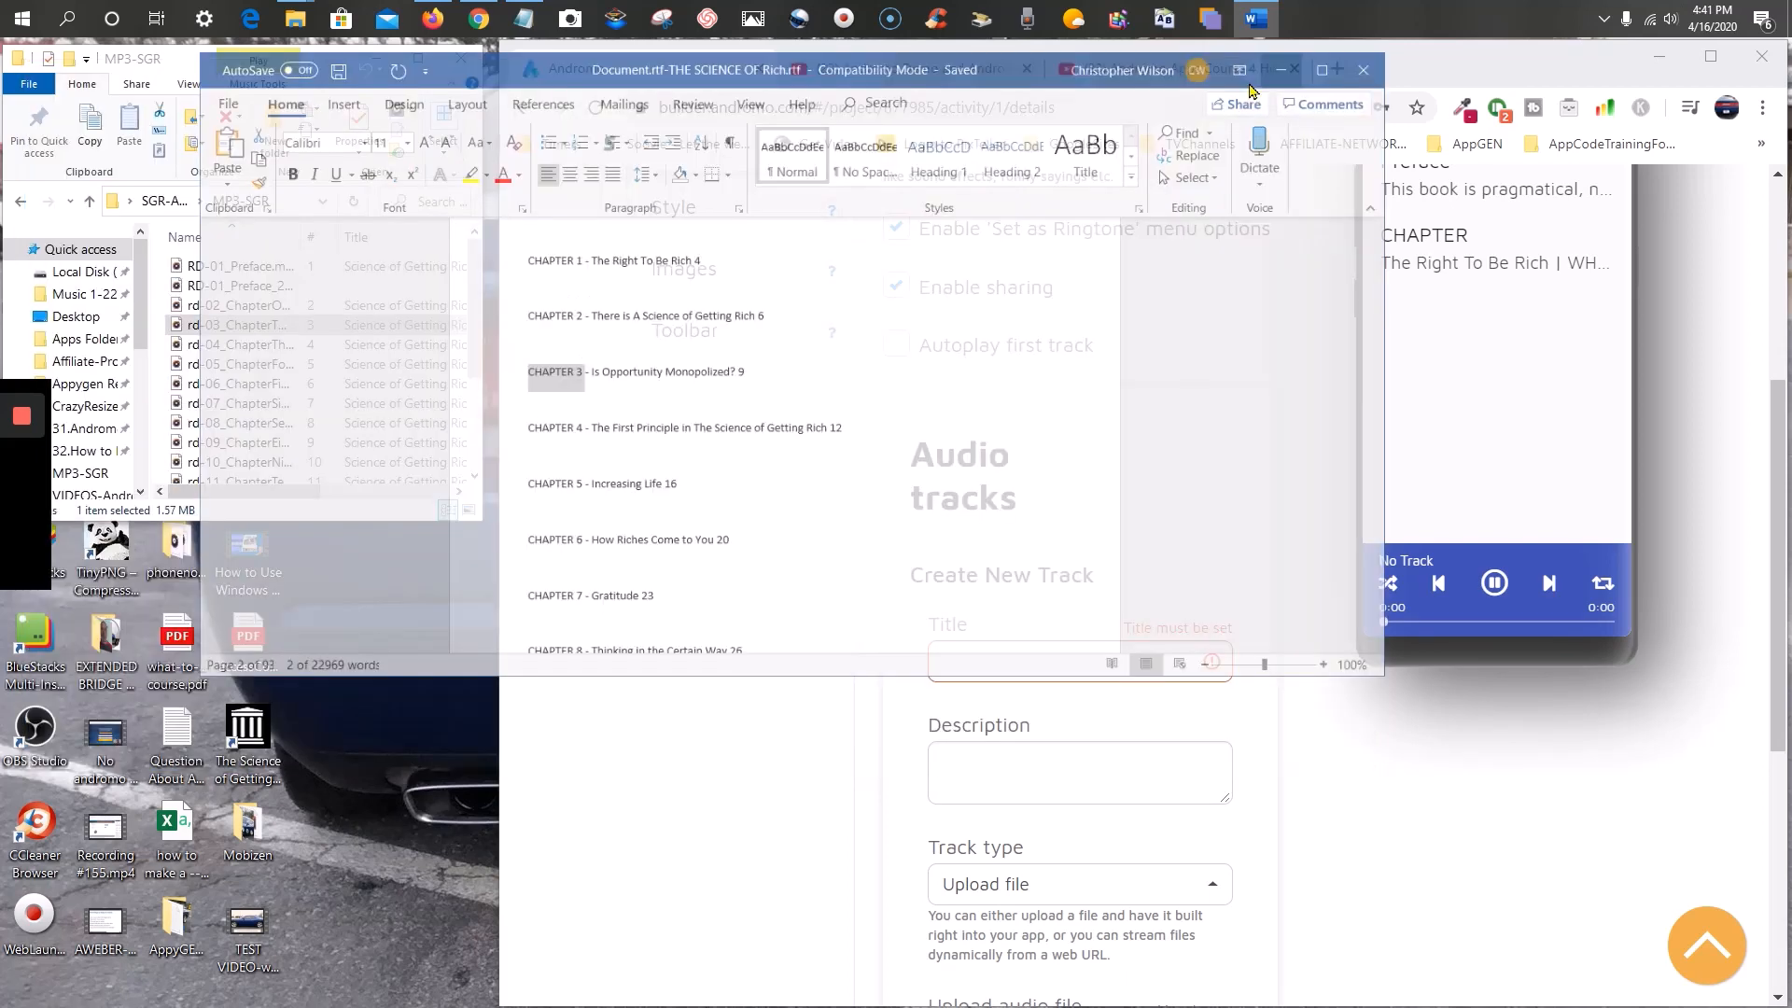
{"action": "right_click", "coordinate": [1024, 661]}
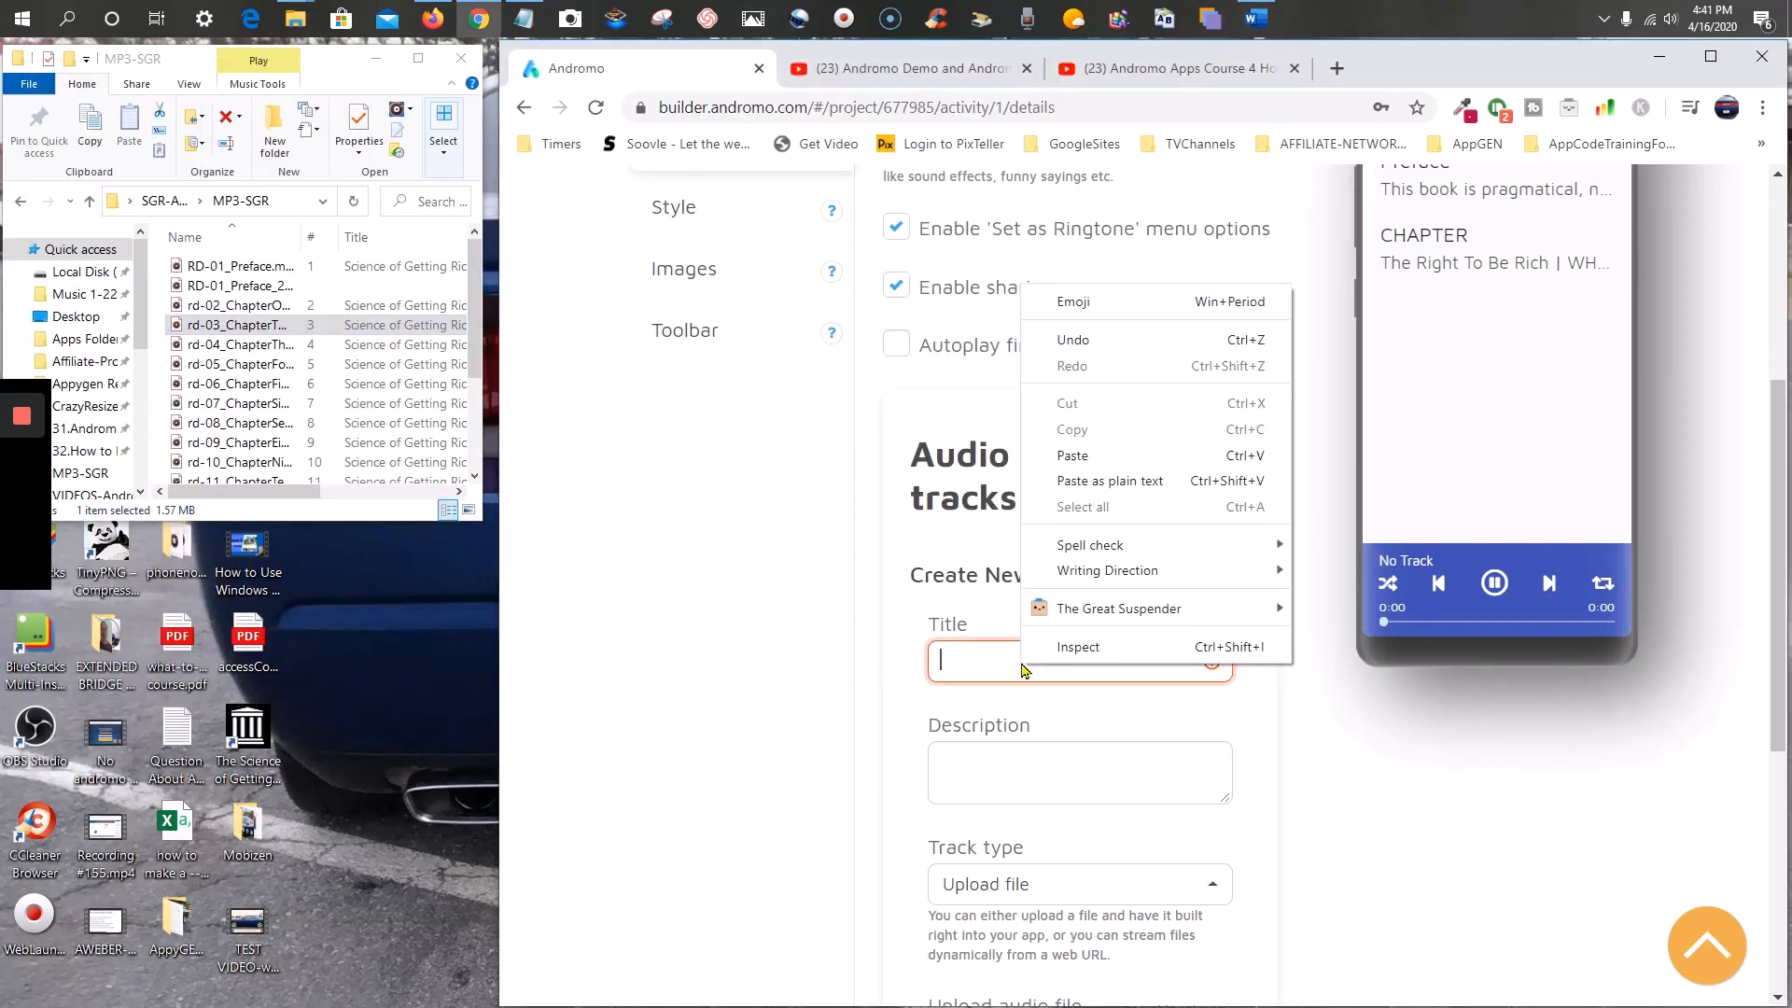
{"action": "left_click", "coordinate": [1099, 480]}
{"action": "left_click", "coordinate": [809, 686]}
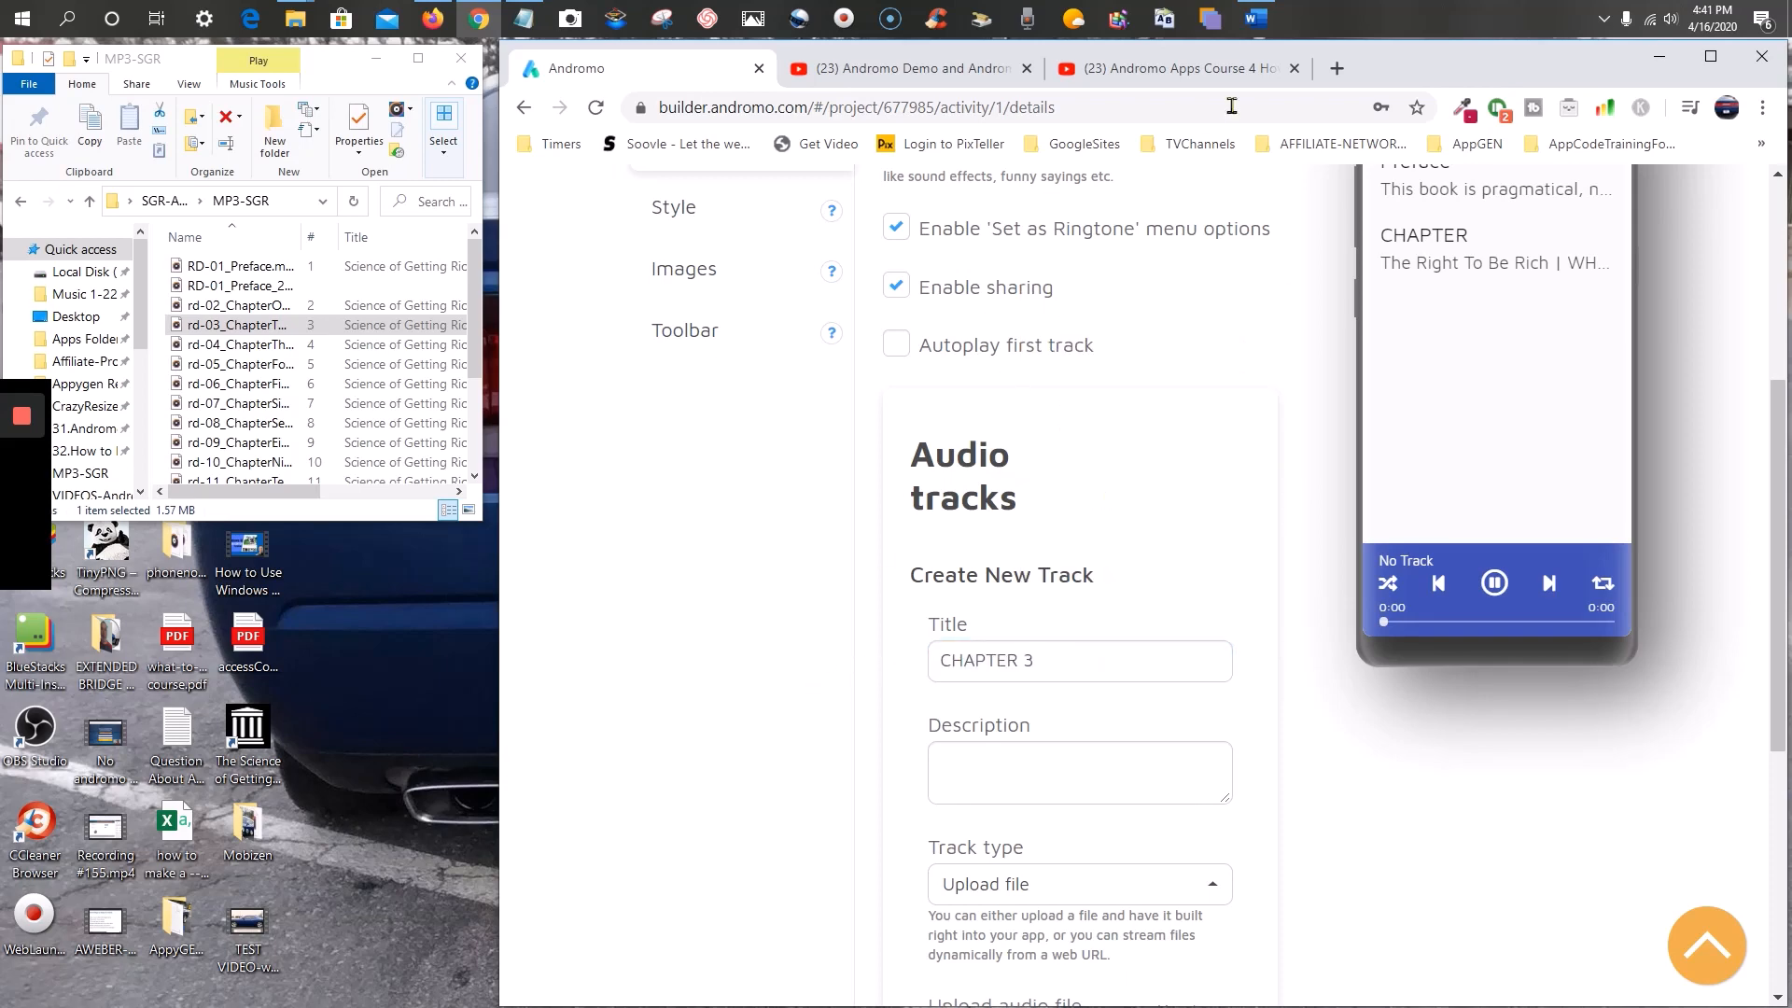
- Copy "Is Opportunity Monopolized?" from the Word table of contents and paste it as the new track's description
{"action": "left_click", "coordinate": [1256, 19]}
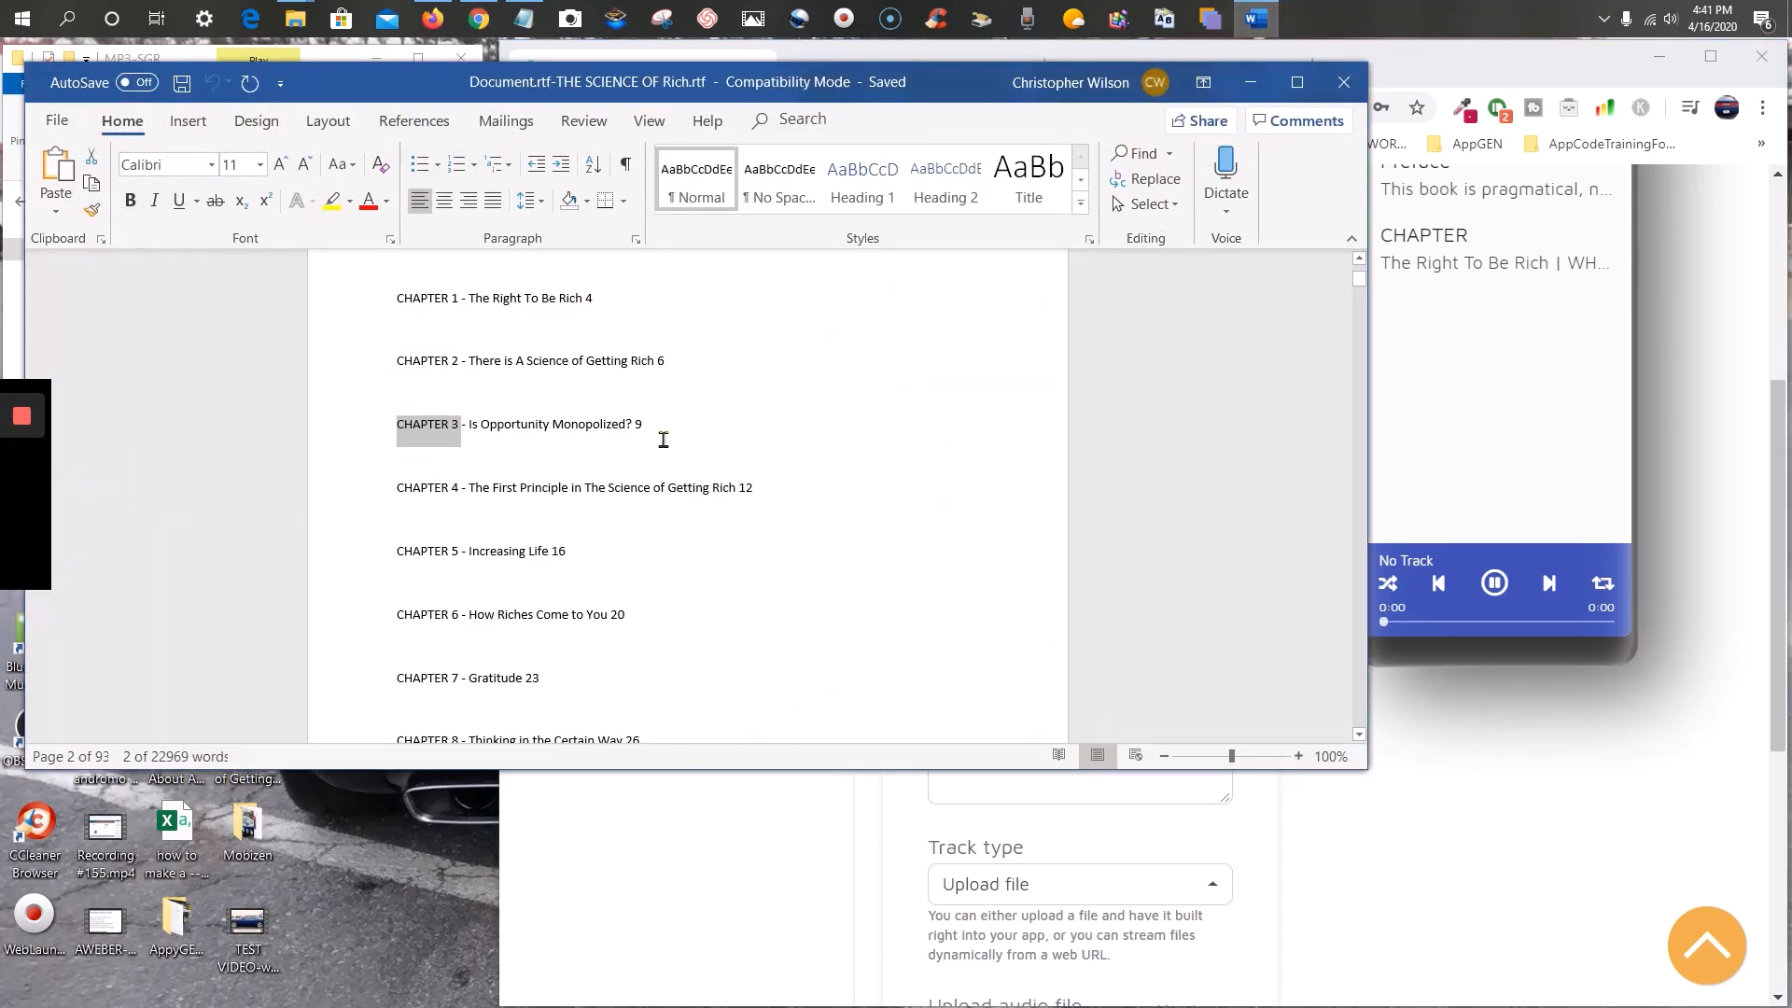
{"action": "left_click_drag", "start_coordinate": [634, 422], "coordinate": [471, 425]}
{"action": "right_click", "coordinate": [502, 429]}
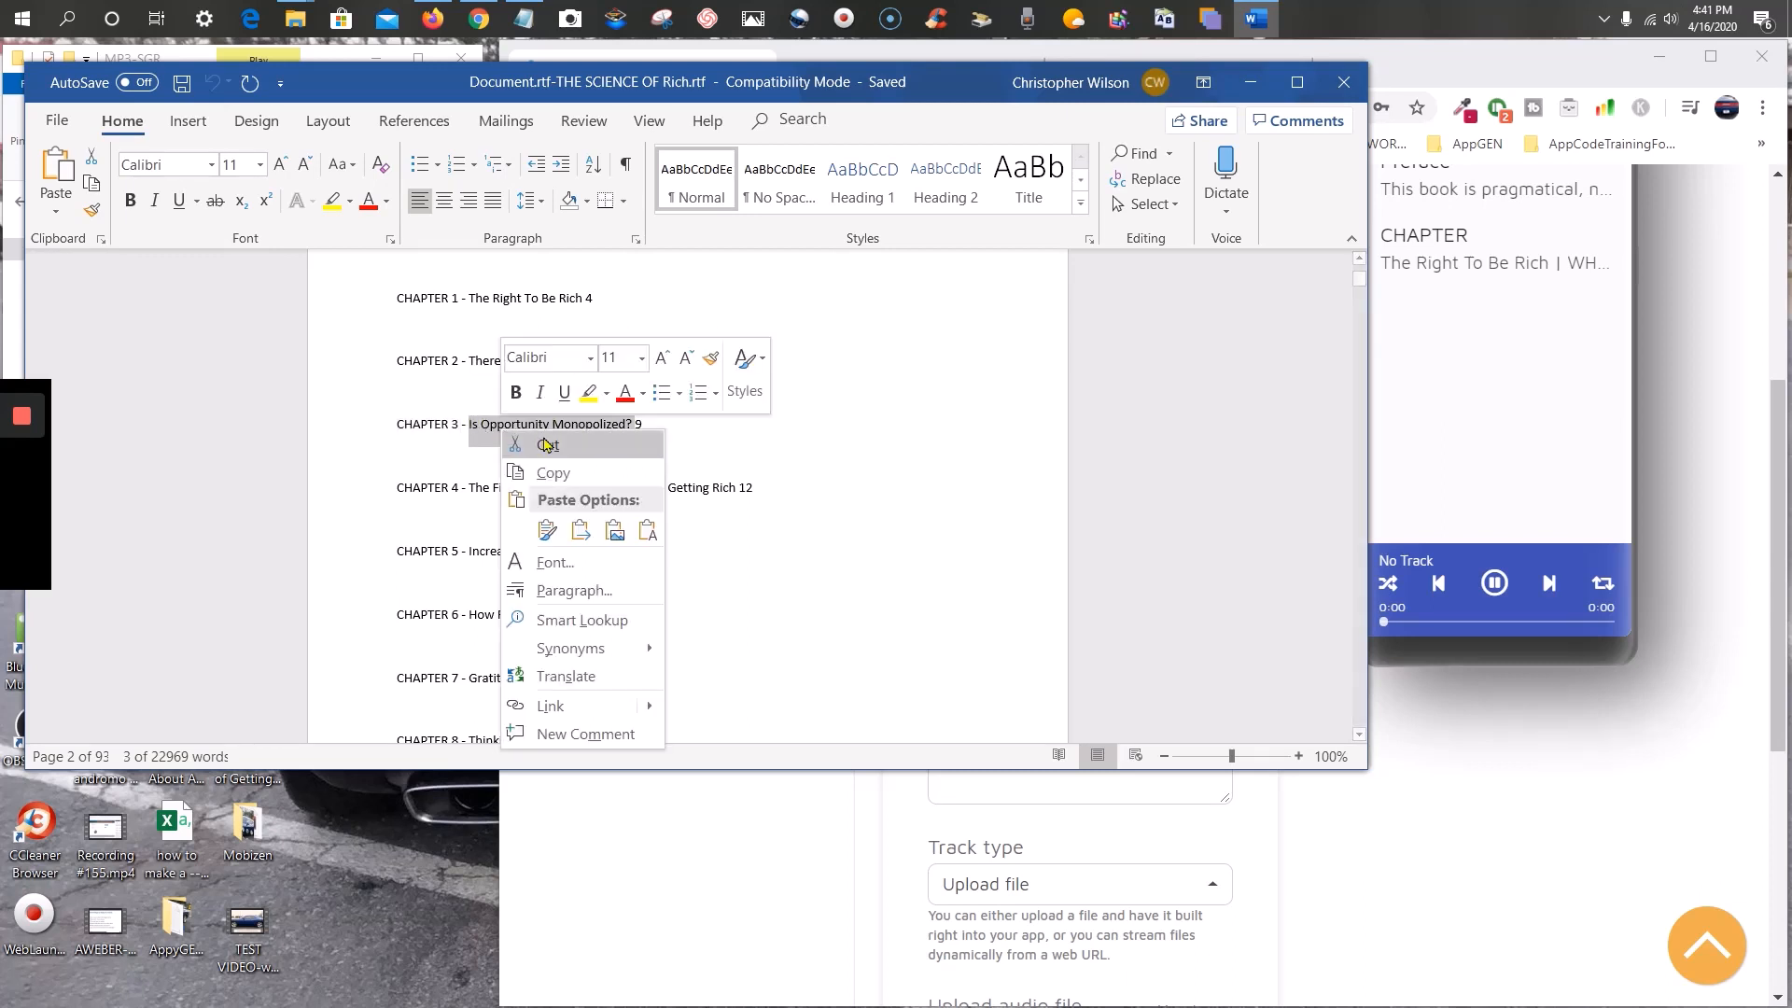
{"action": "left_click", "coordinate": [553, 473]}
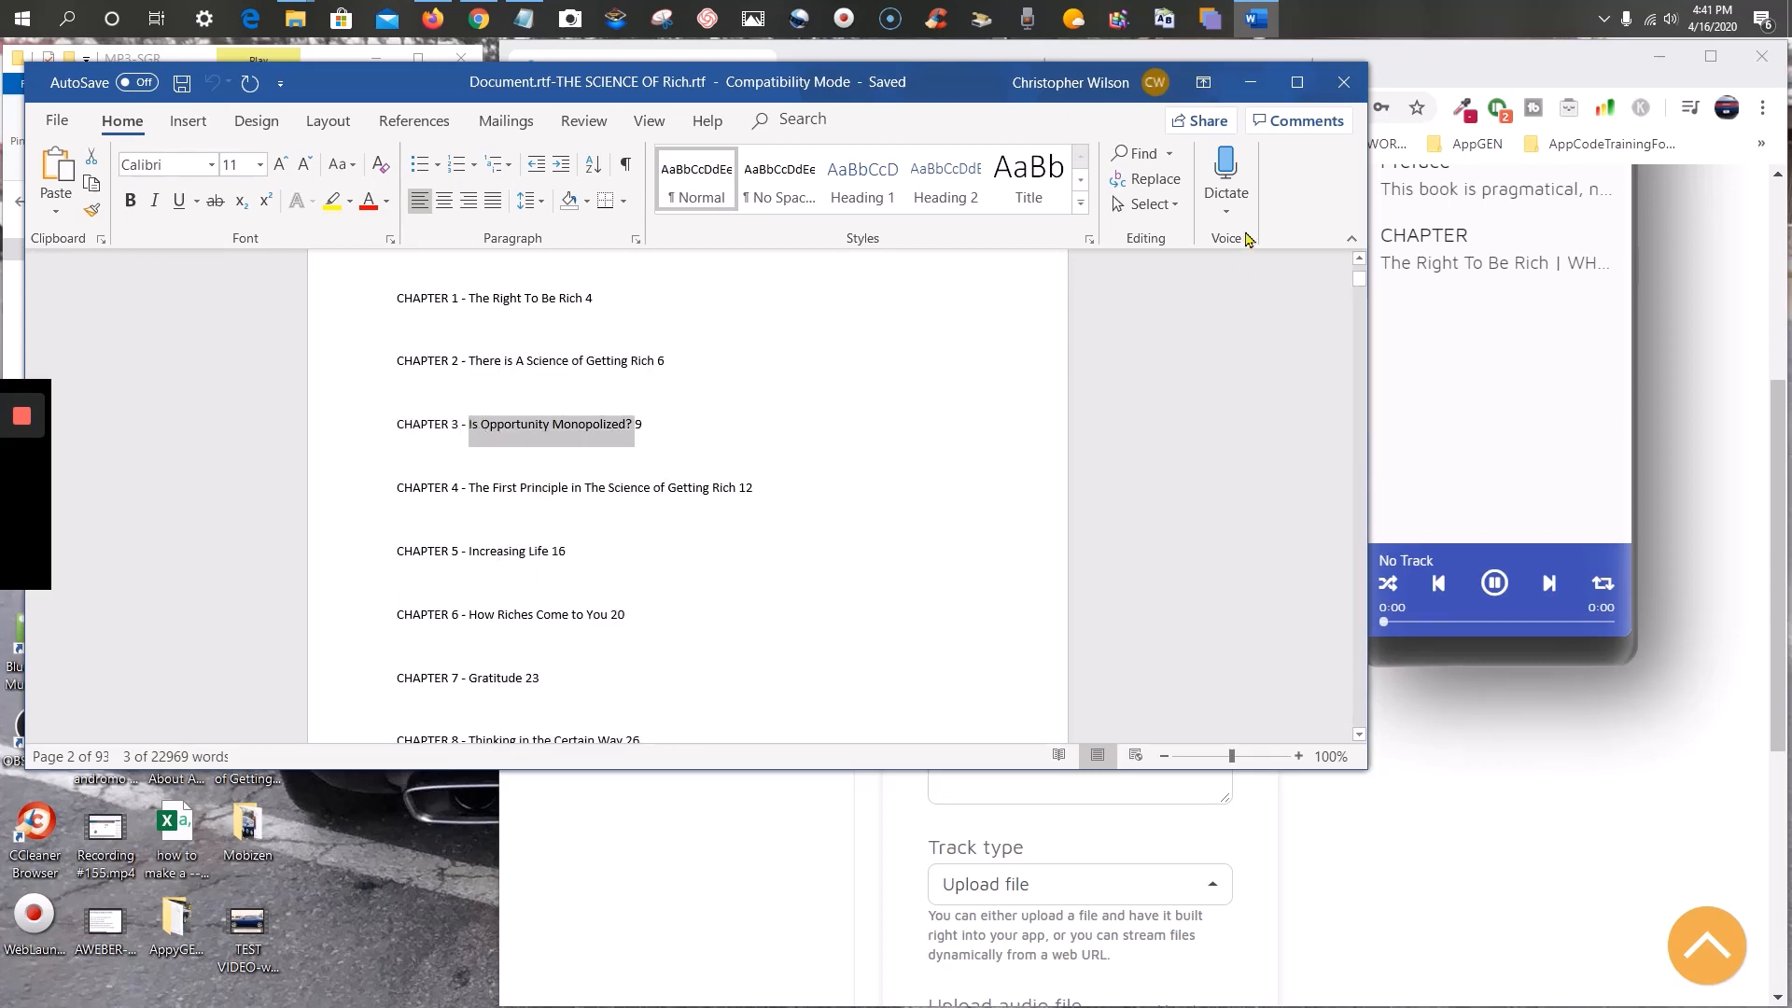
{"action": "left_click", "coordinate": [1250, 83]}
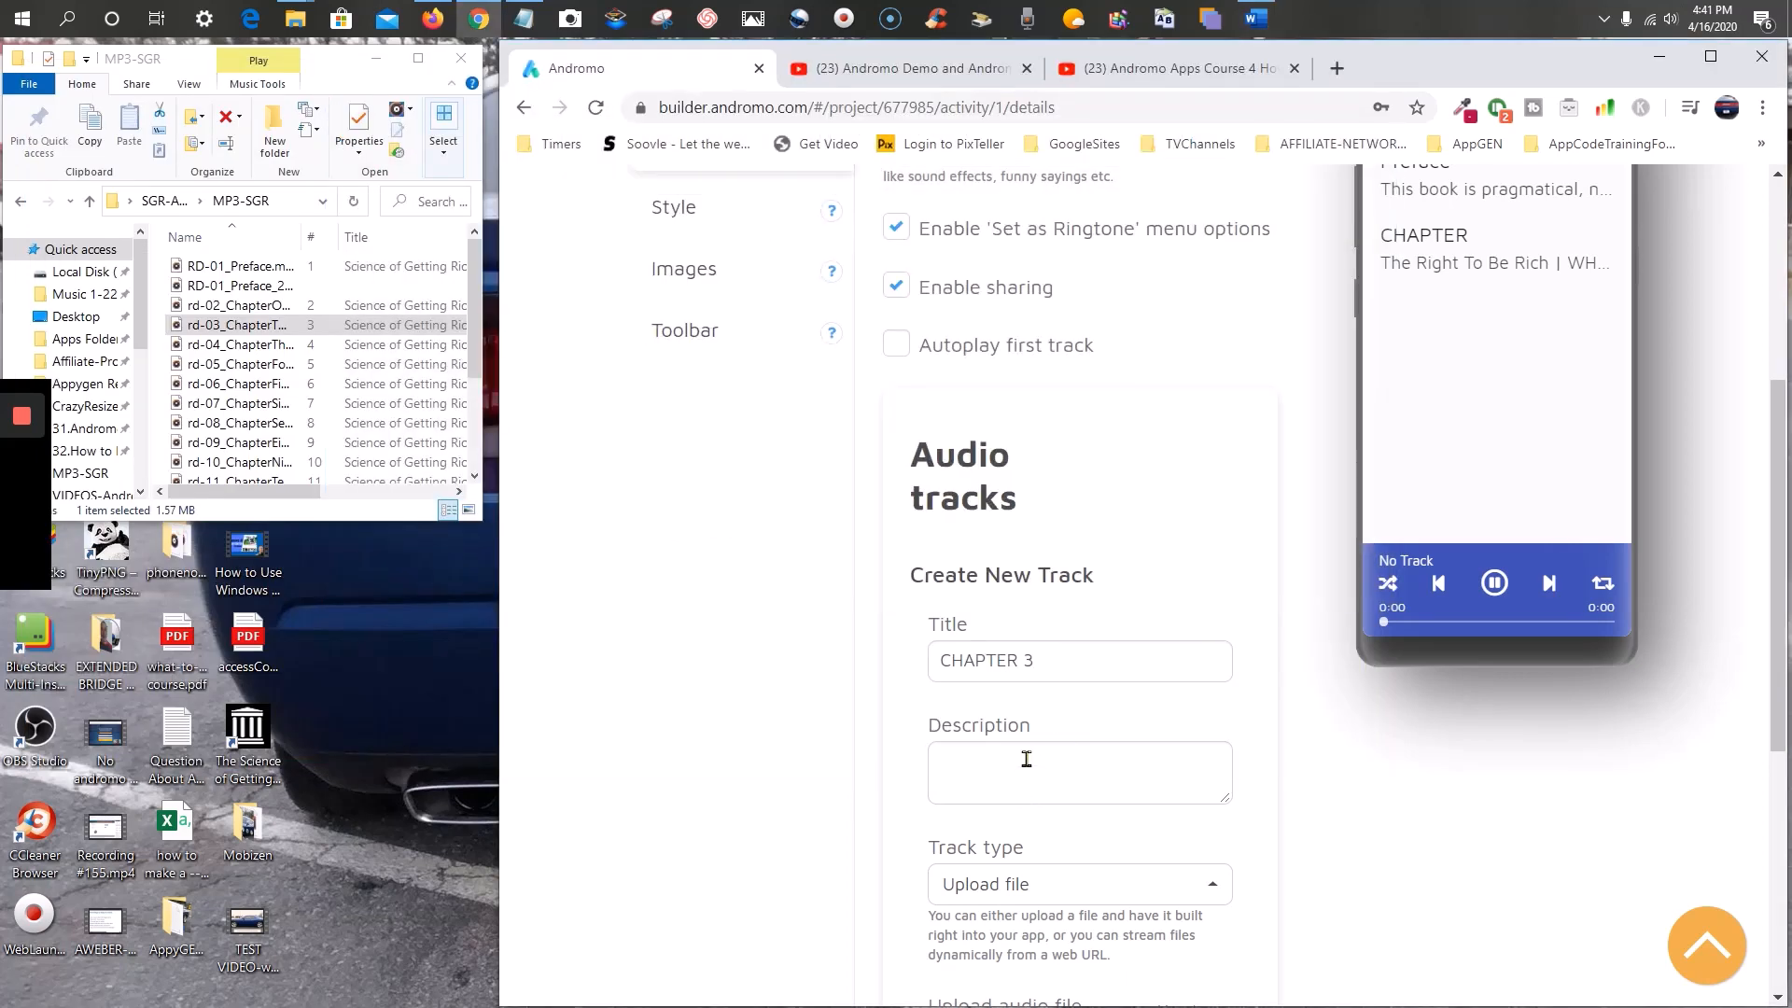
{"action": "right_click", "coordinate": [1026, 759]}
{"action": "left_click", "coordinate": [1110, 578]}
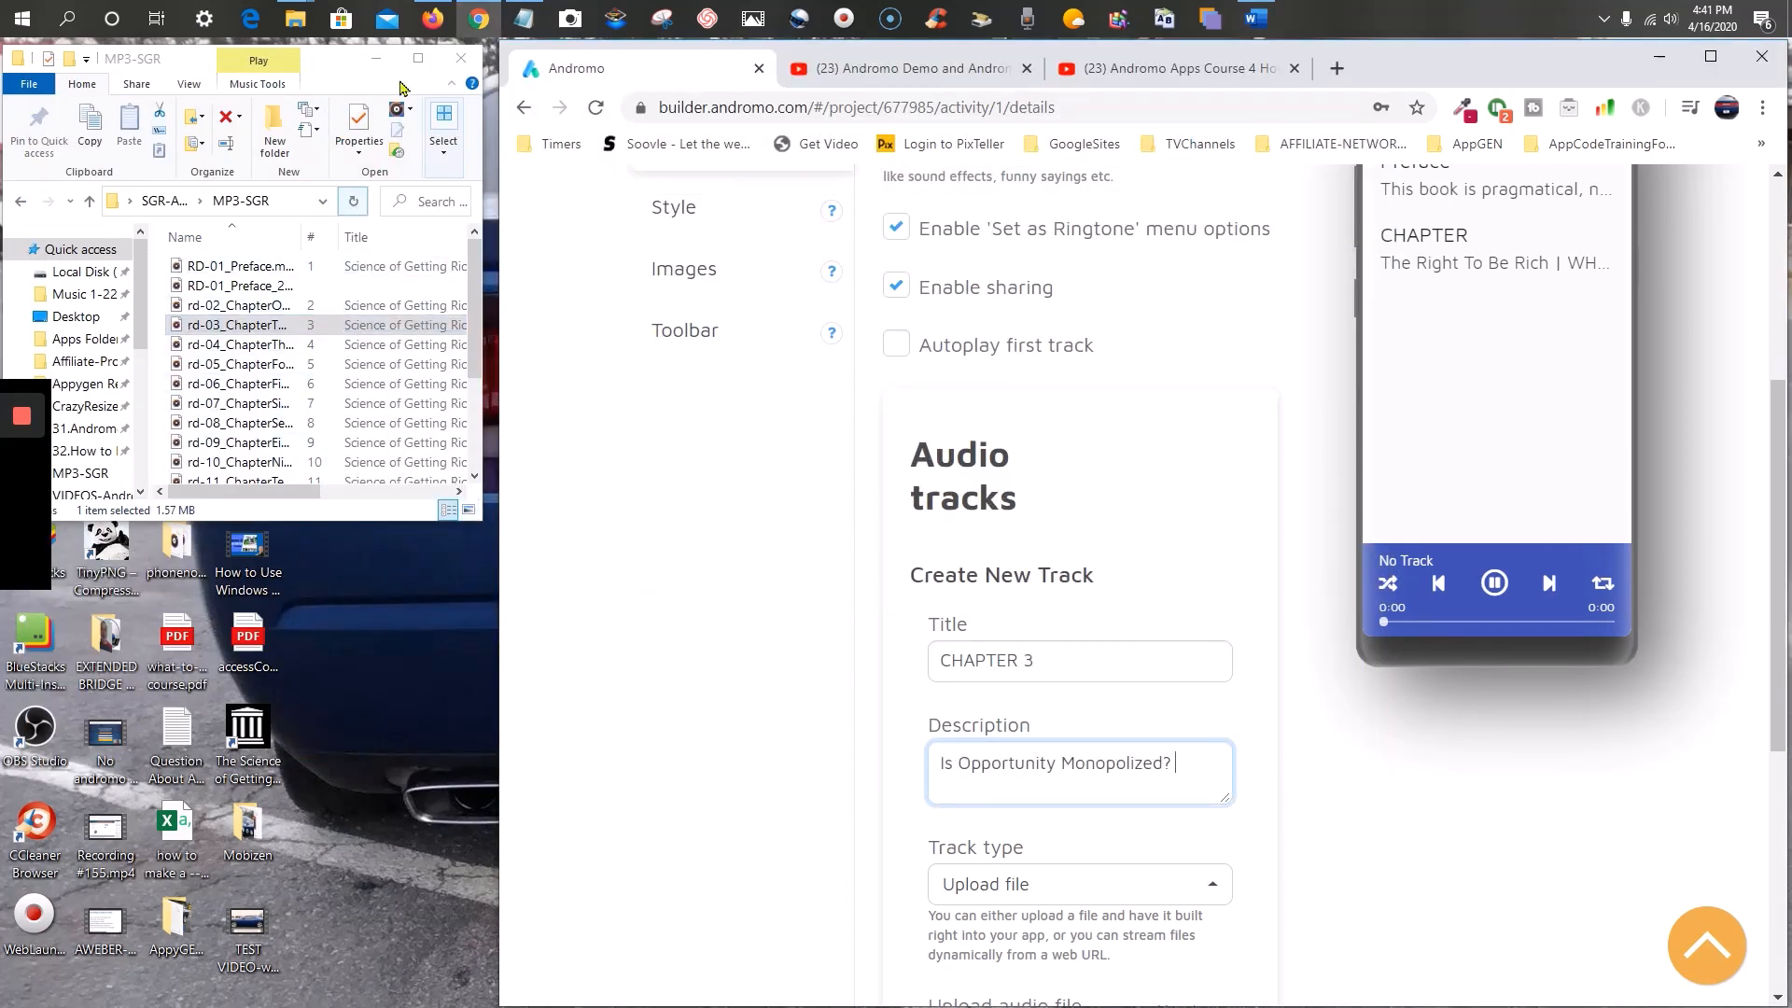
- Switch to the original SGR project in Firefox, leave the Chapter 1 track editor, and check the audio track list for Chapter 3
{"action": "left_click", "coordinate": [431, 20]}
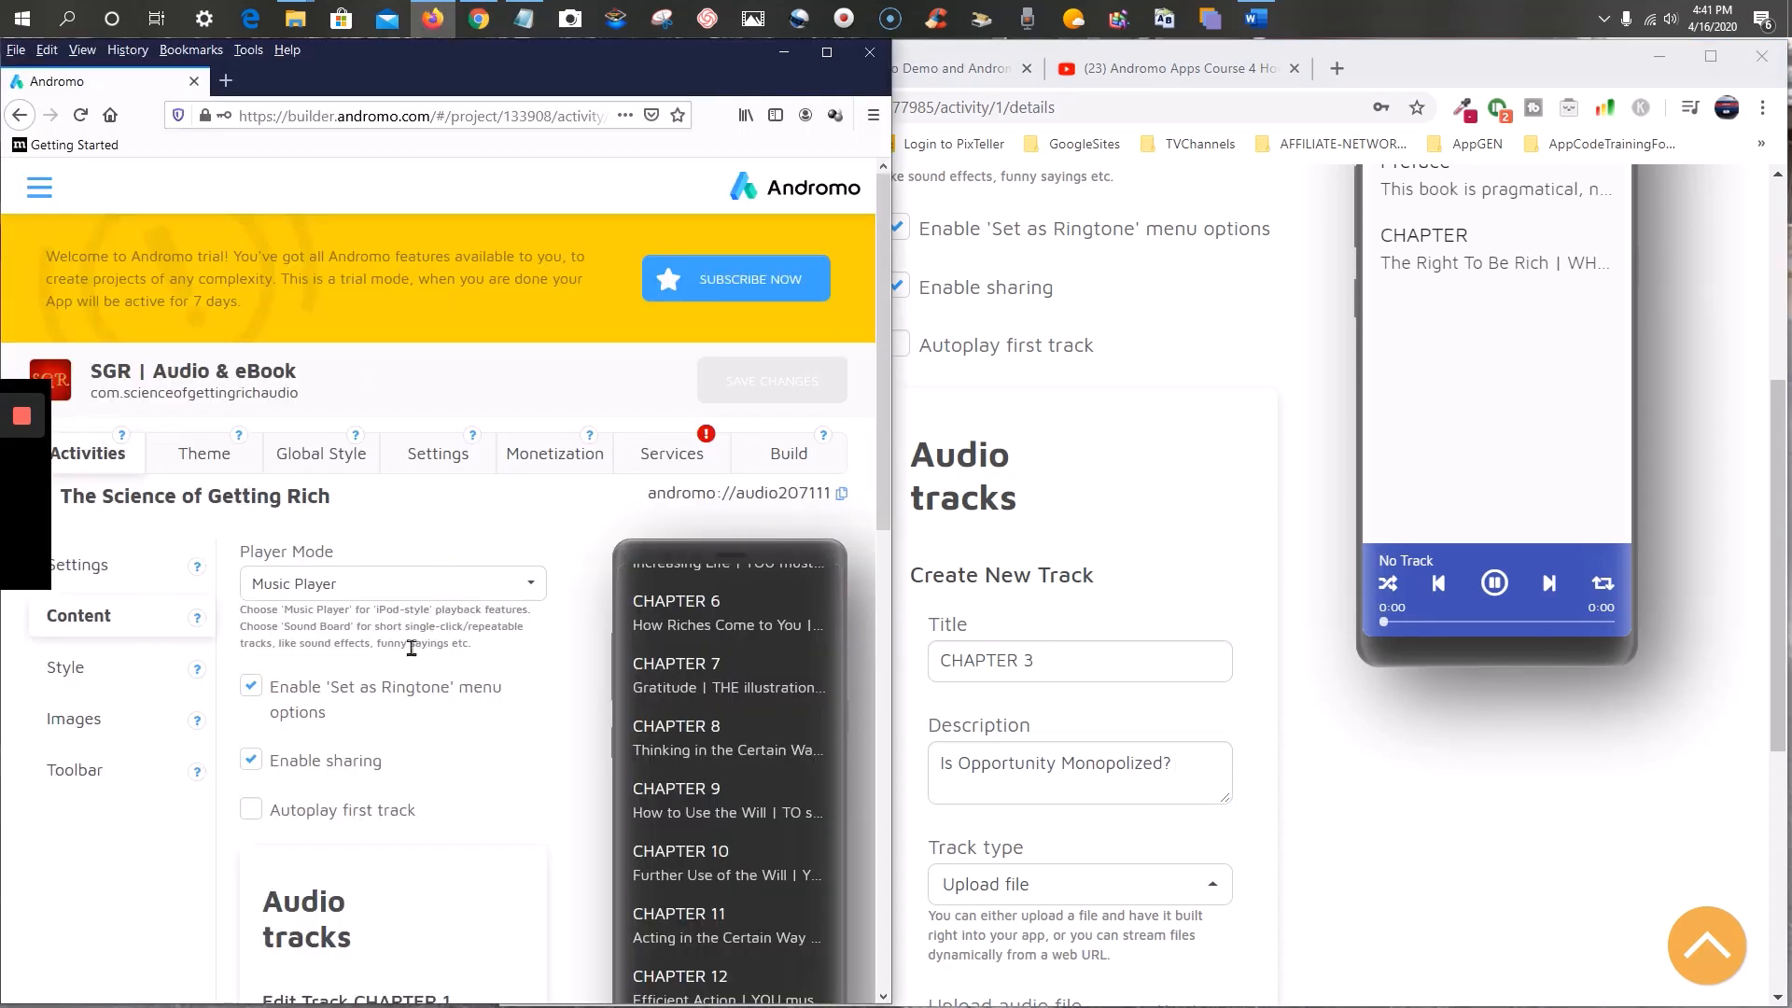
{"action": "scroll", "coordinate": [410, 642], "scroll_direction": "down", "scroll_amount": 8}
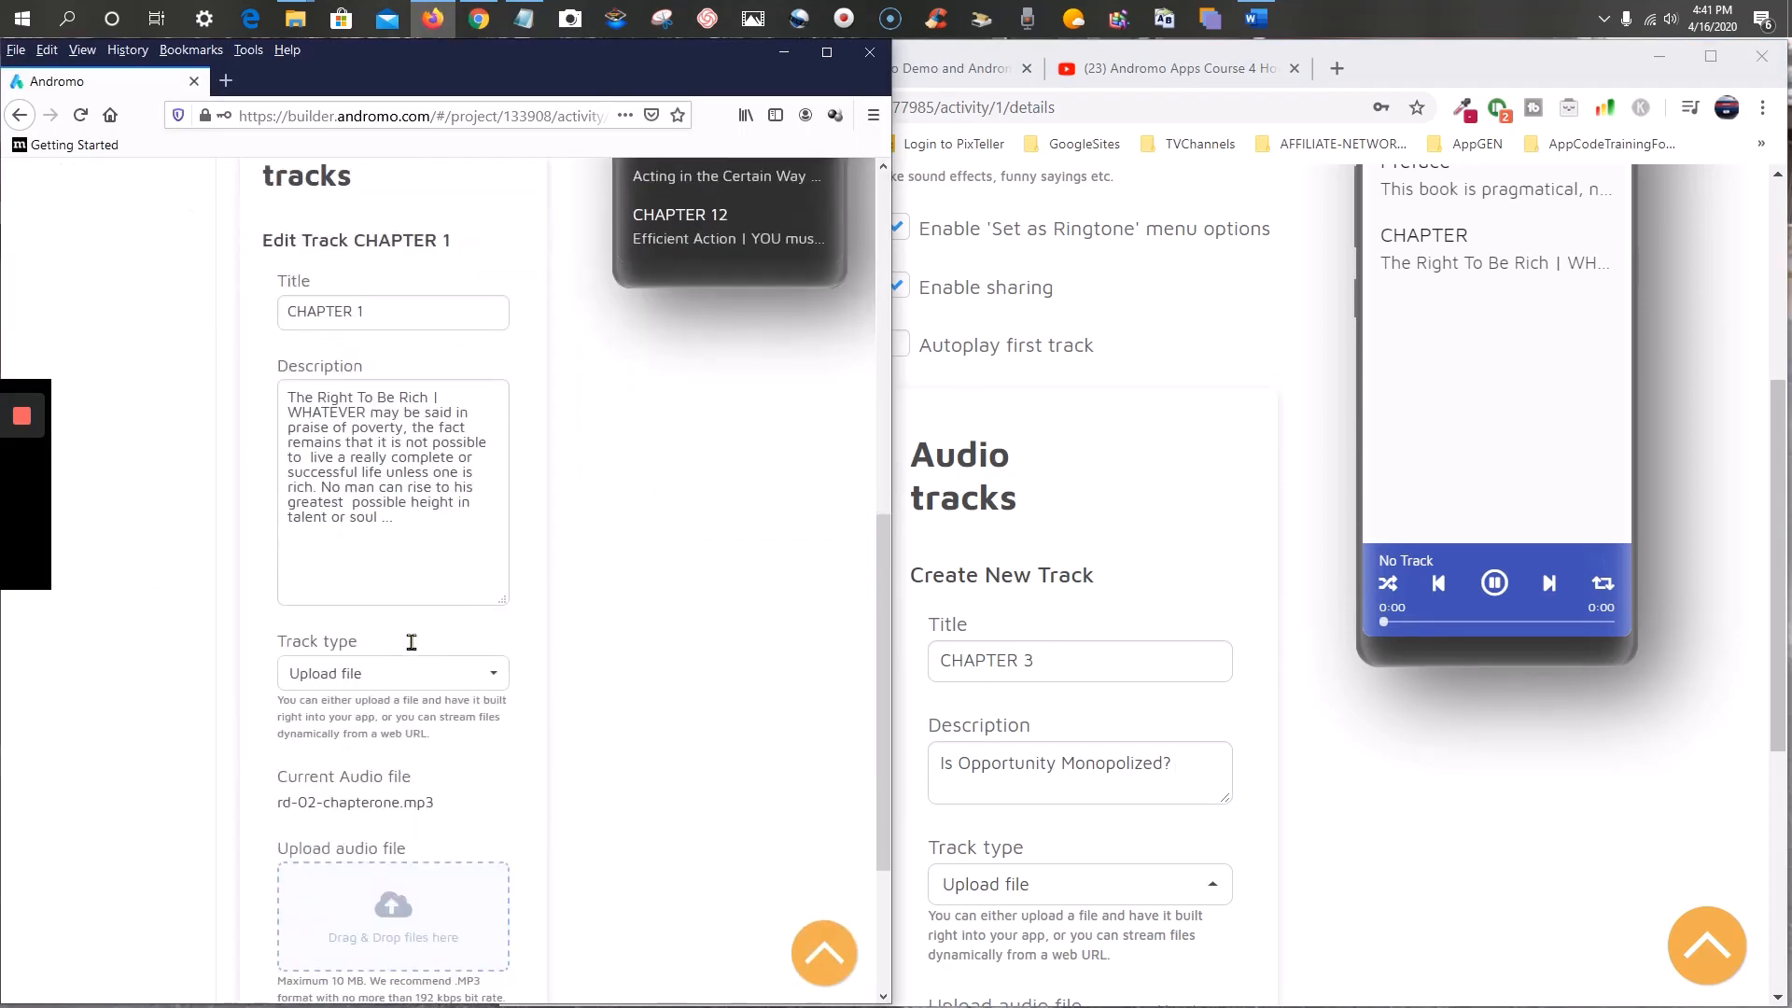
{"action": "scroll", "coordinate": [411, 644], "scroll_direction": "up", "scroll_amount": 8}
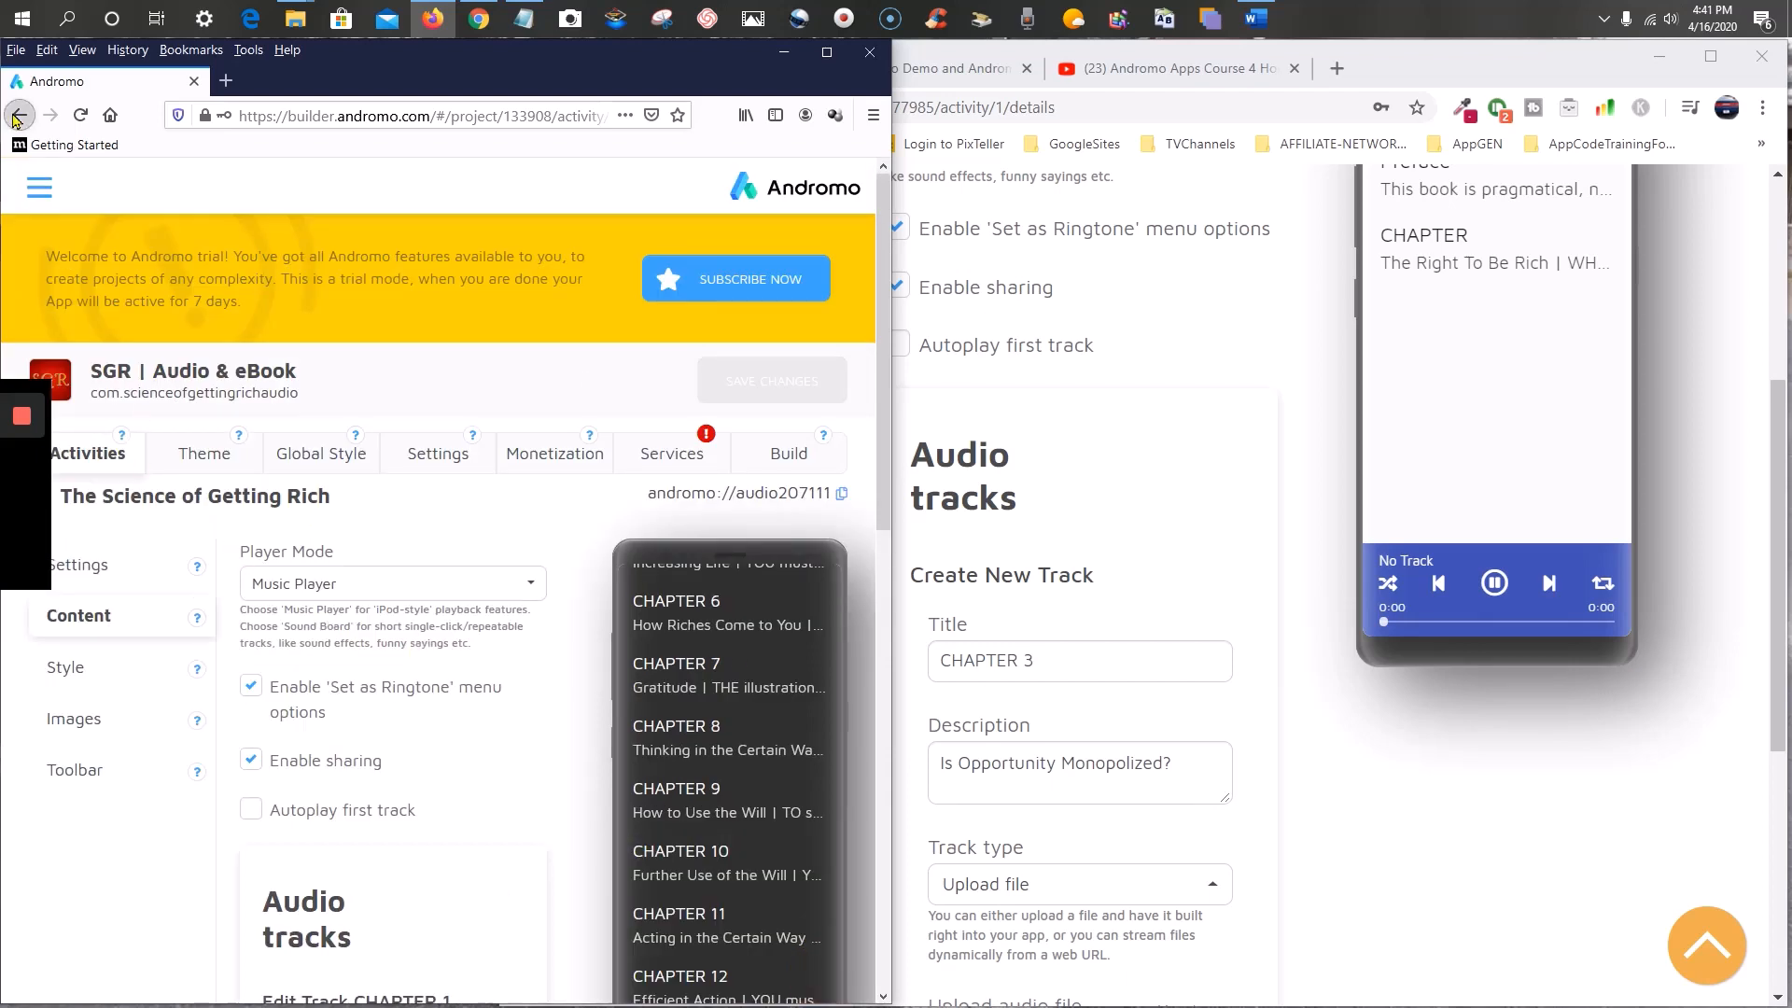
{"action": "left_click", "coordinate": [82, 564]}
{"action": "left_click", "coordinate": [88, 615]}
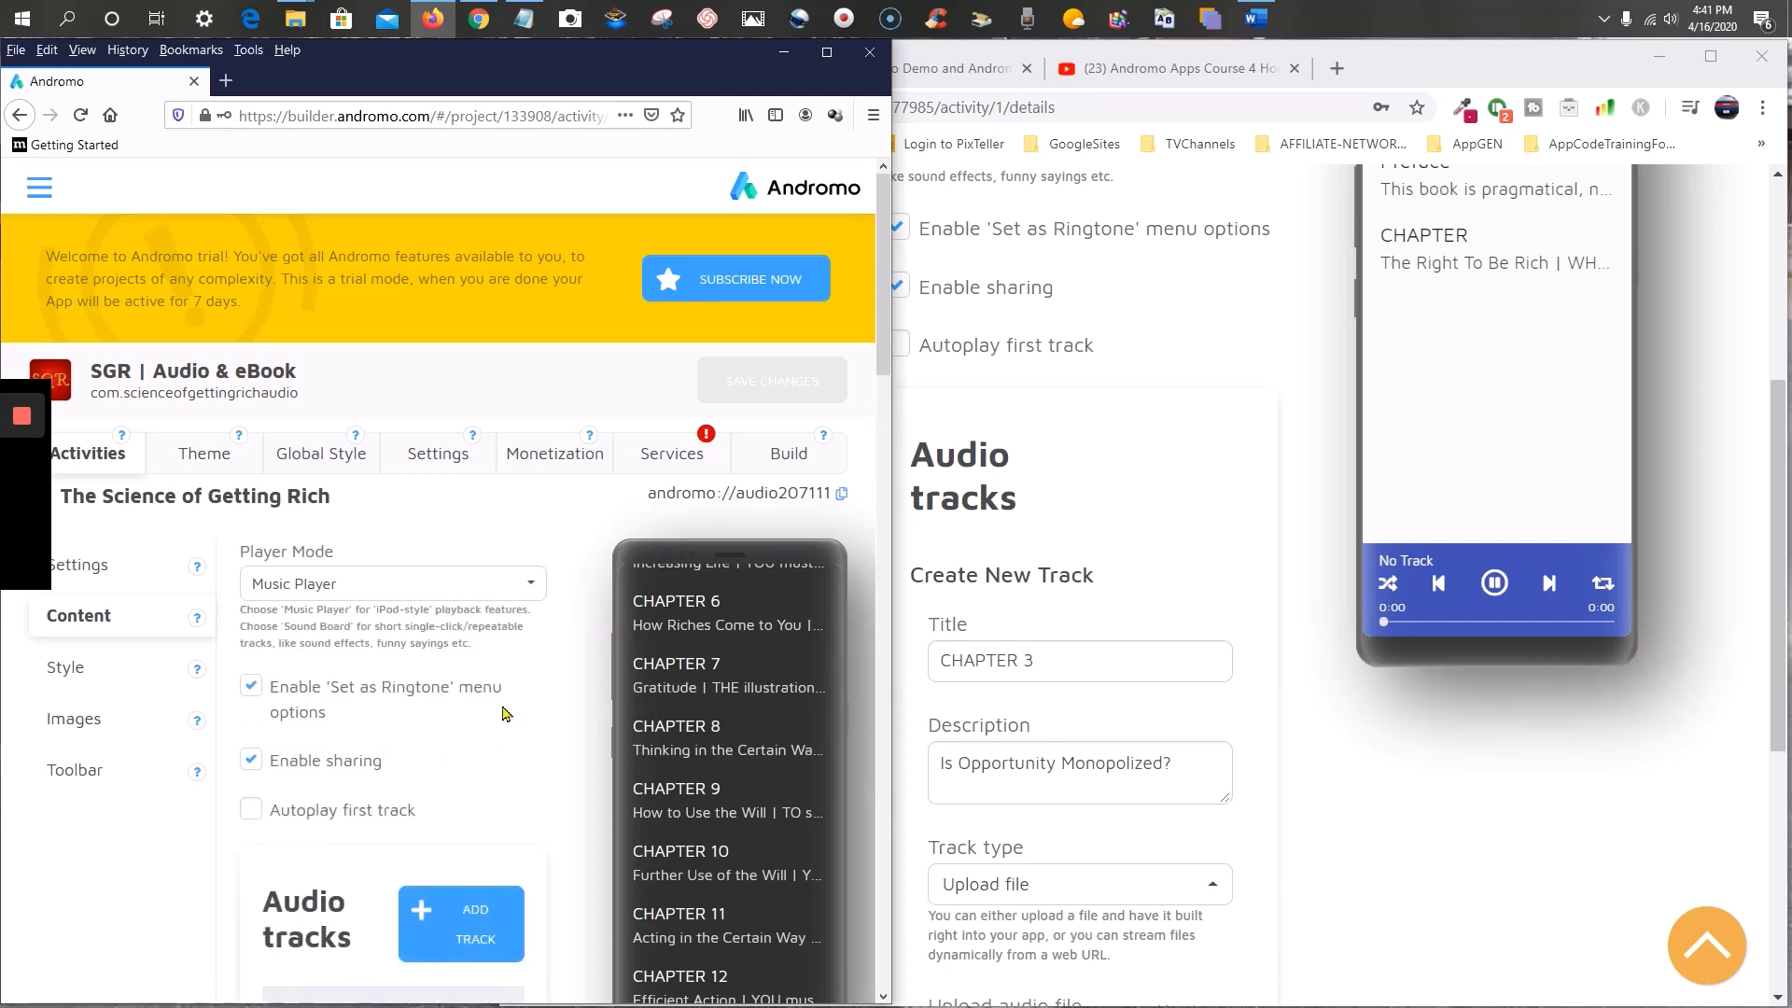
{"action": "scroll", "coordinate": [391, 654], "scroll_direction": "down", "scroll_amount": 7}
{"action": "scroll", "coordinate": [352, 598], "scroll_direction": "down", "scroll_amount": 2}
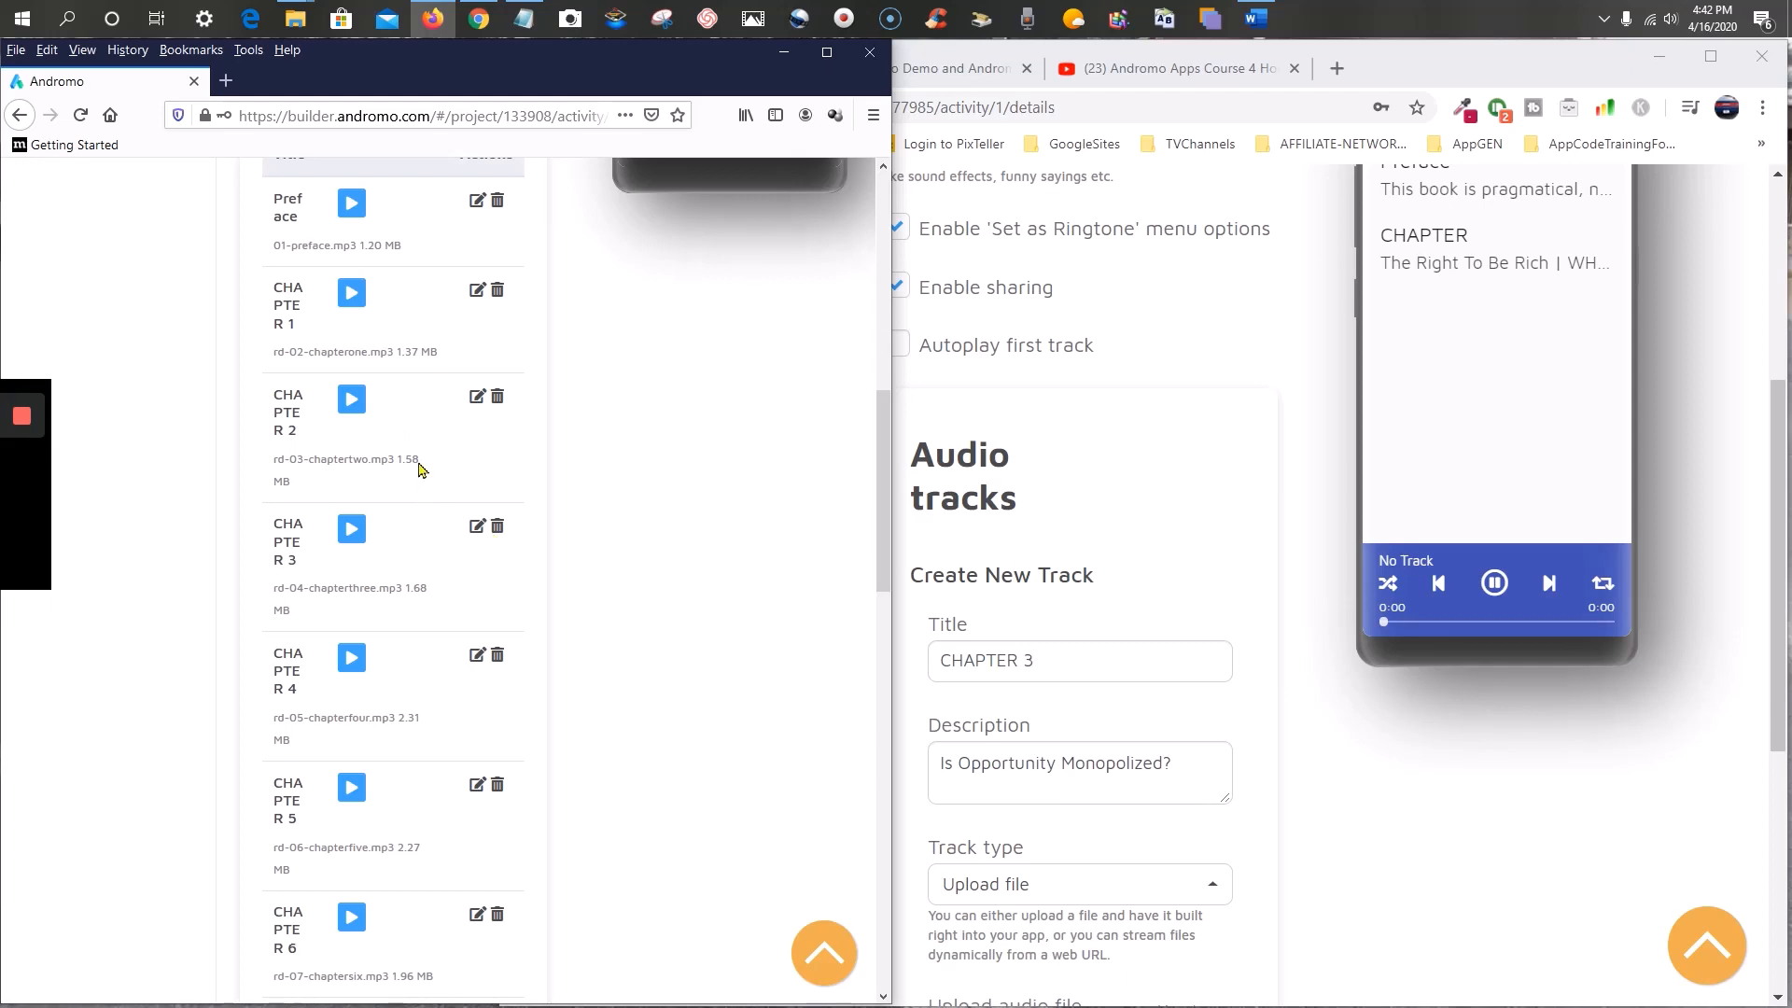
- Return to the new project in Chrome and enable autoplay of the first track
{"action": "left_click", "coordinate": [1172, 352]}
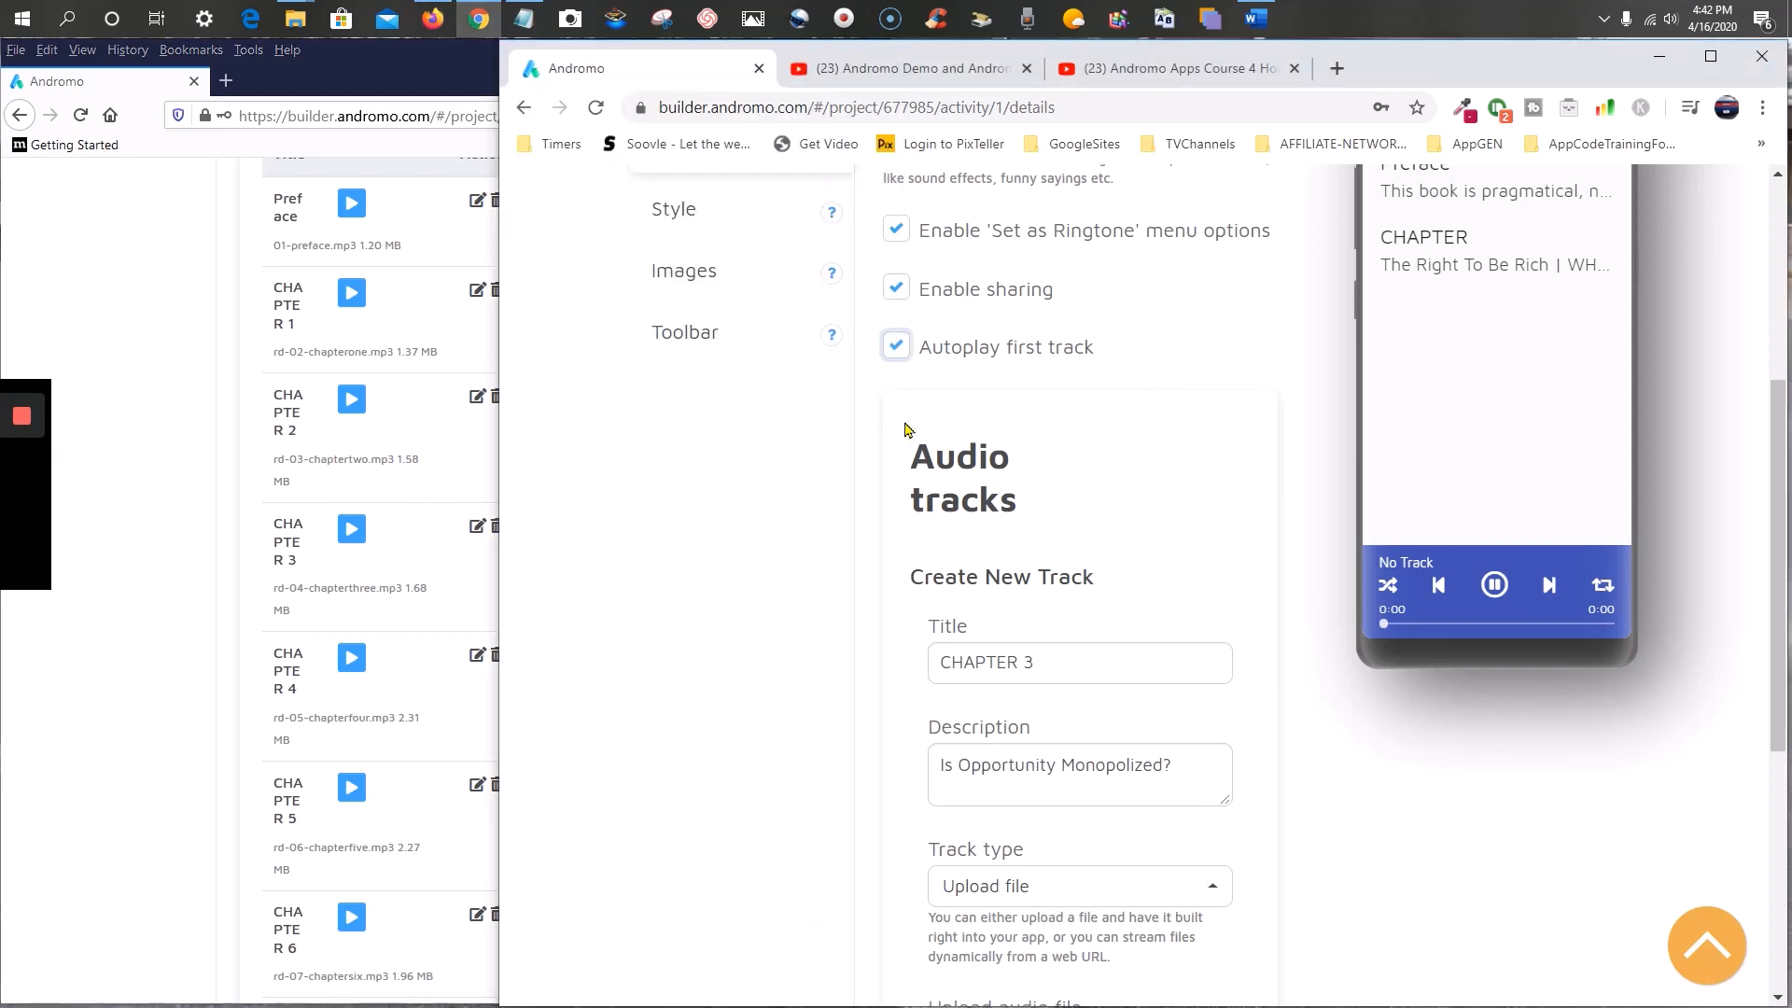
{"action": "scroll", "coordinate": [904, 429], "scroll_direction": "up", "scroll_amount": 4}
{"action": "scroll", "coordinate": [875, 560], "scroll_direction": "down", "scroll_amount": 6}
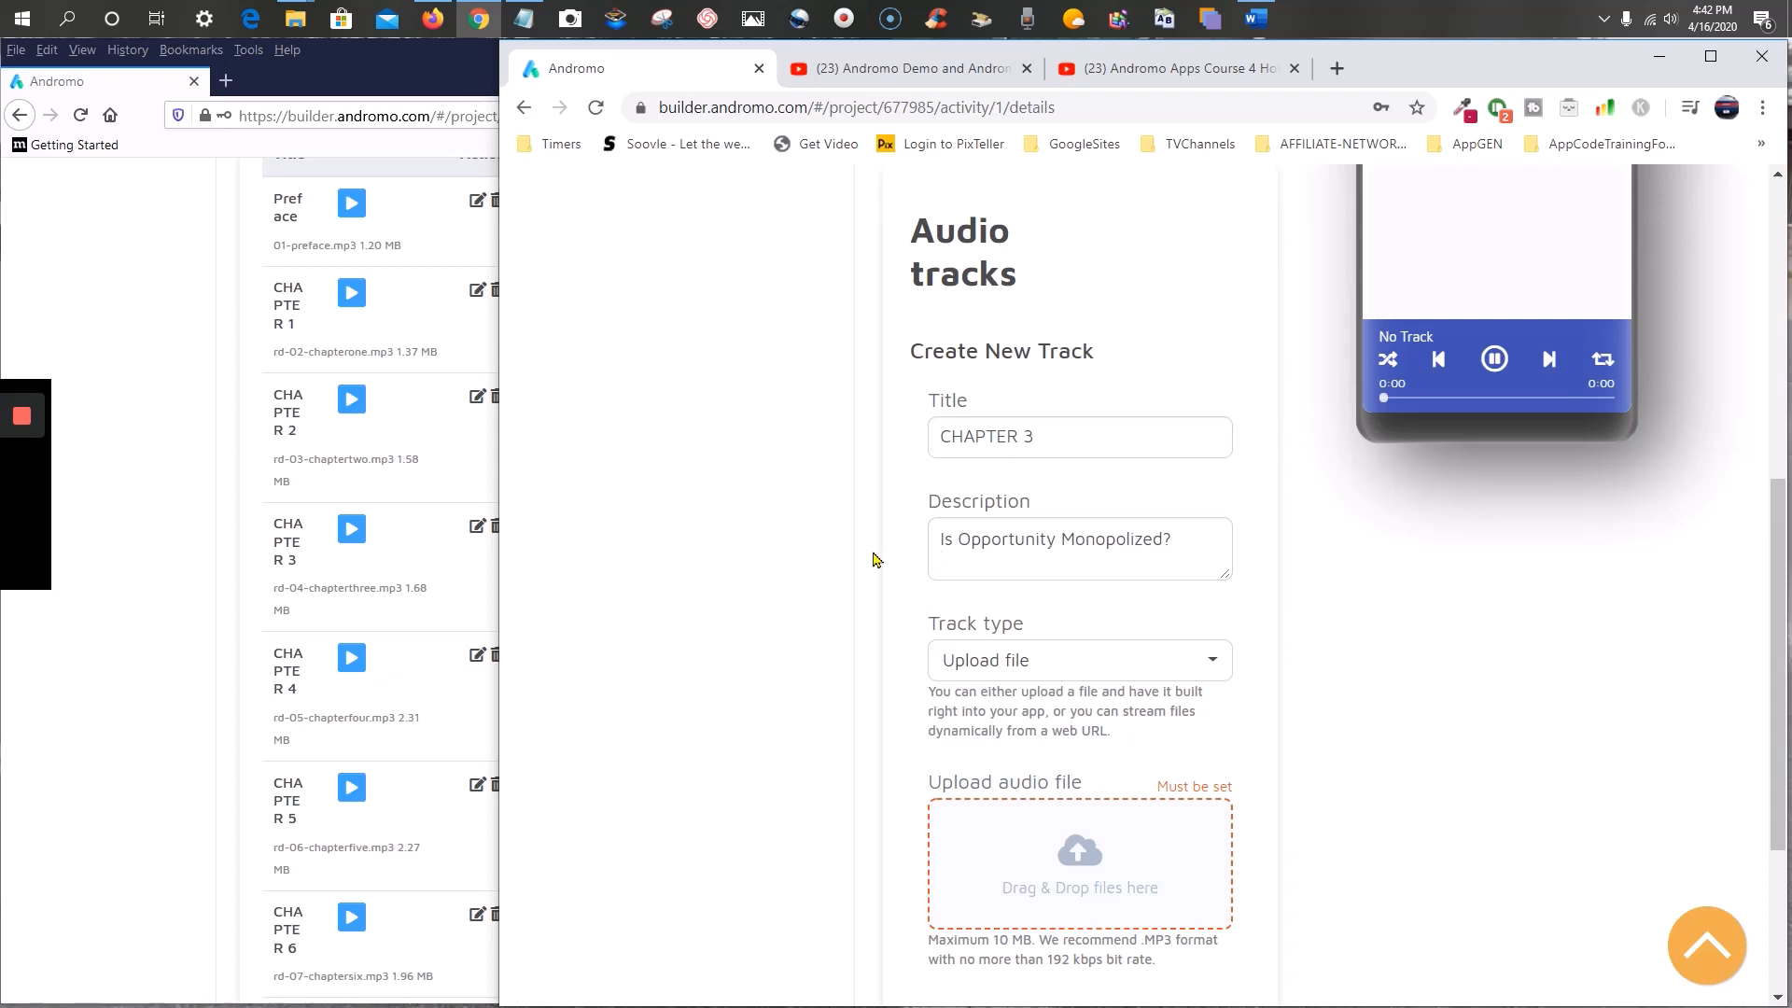
- Switch to the original SGR project in Firefox, open the Chapter 3 track for editing, and copy its full description
{"action": "left_click", "coordinate": [155, 452]}
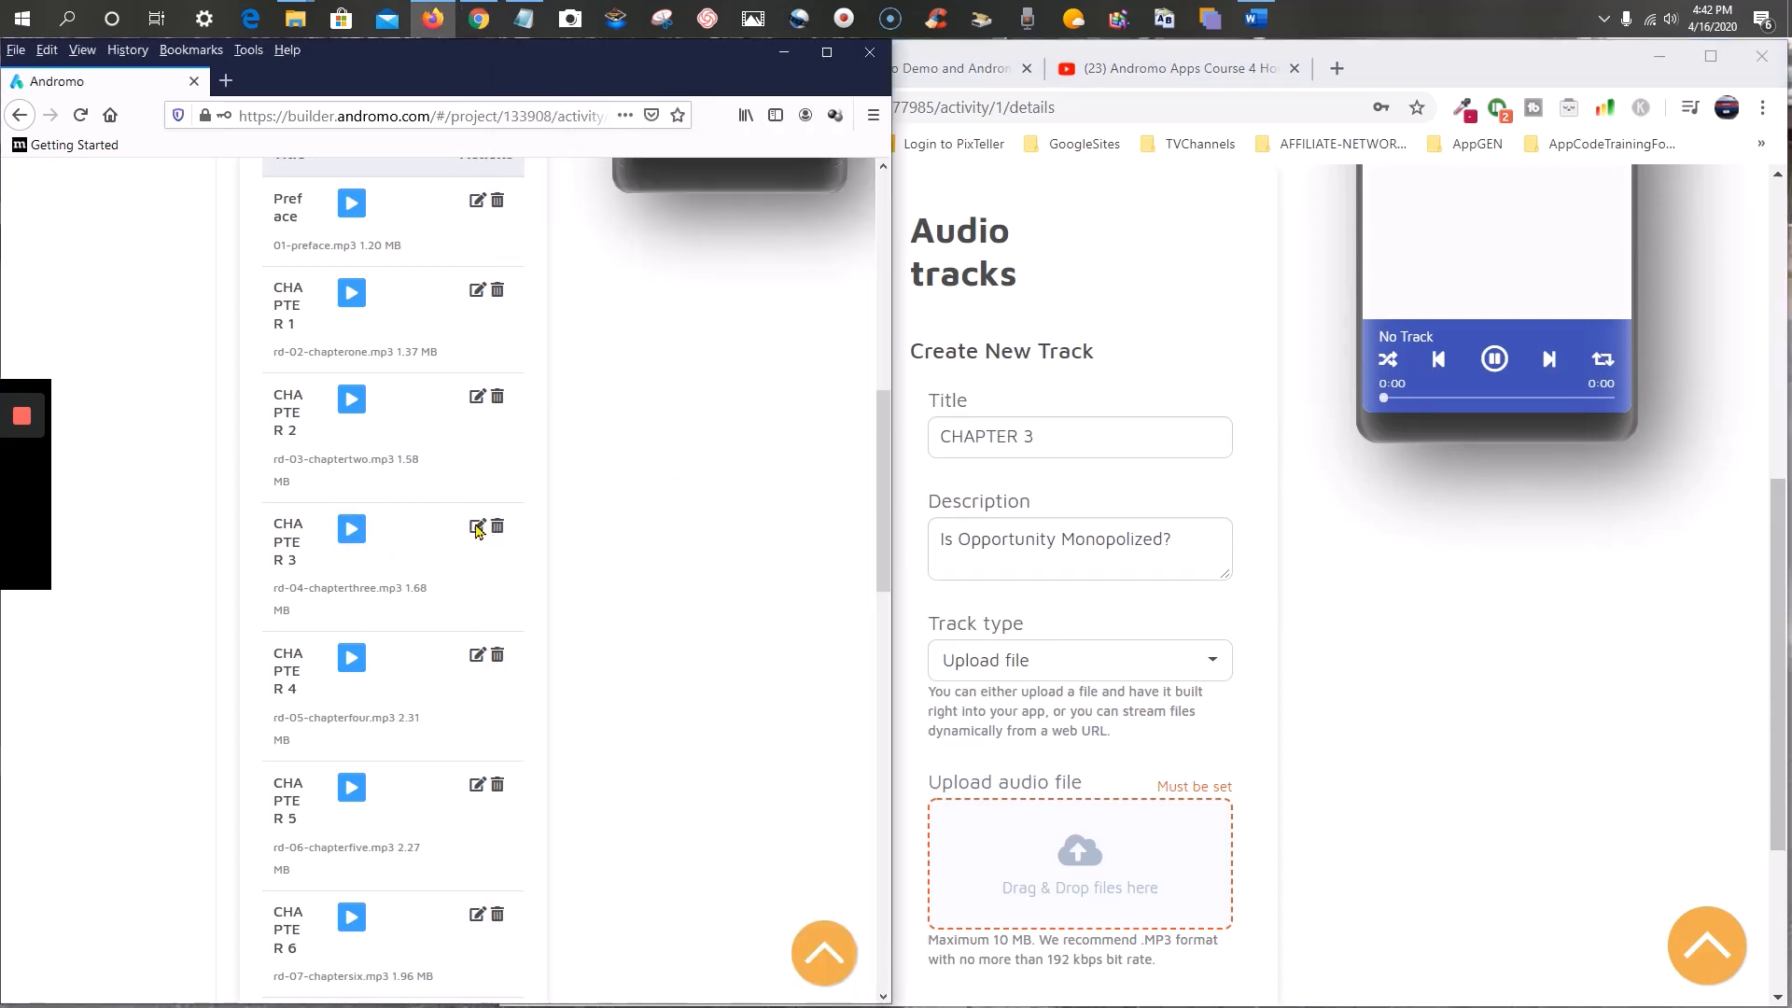
{"action": "left_click", "coordinate": [477, 527]}
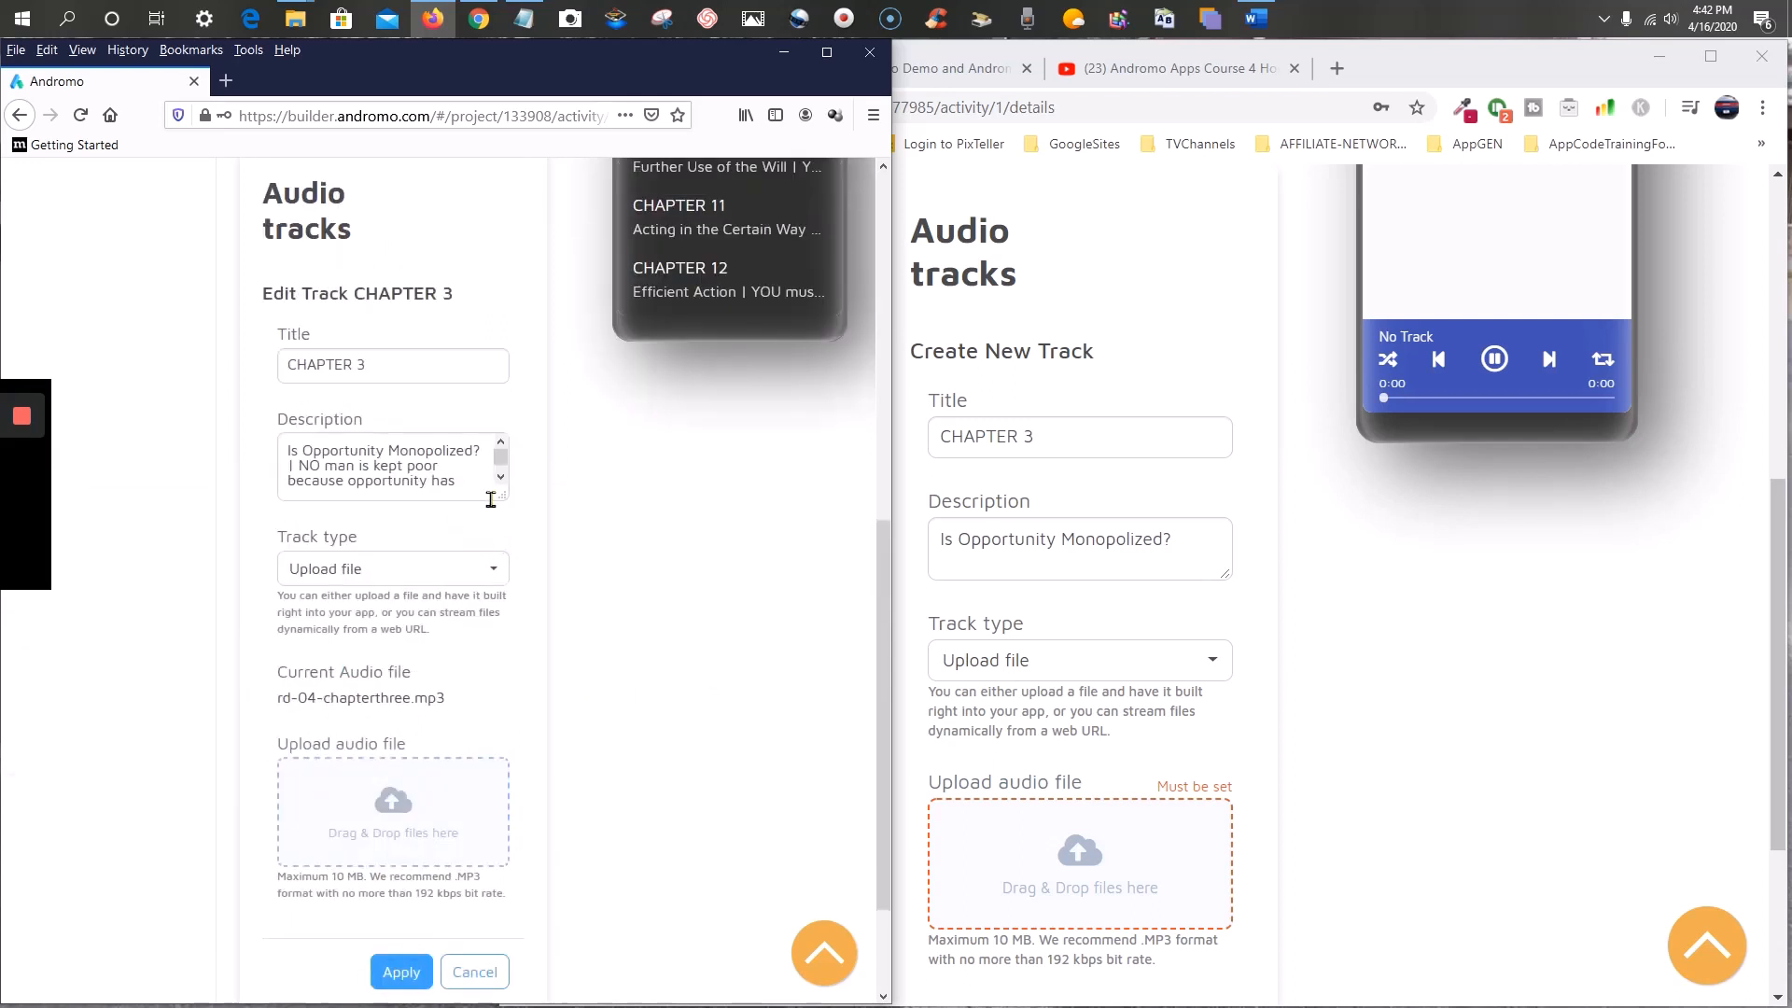
{"action": "left_click_drag", "start_coordinate": [501, 500], "coordinate": [501, 668]}
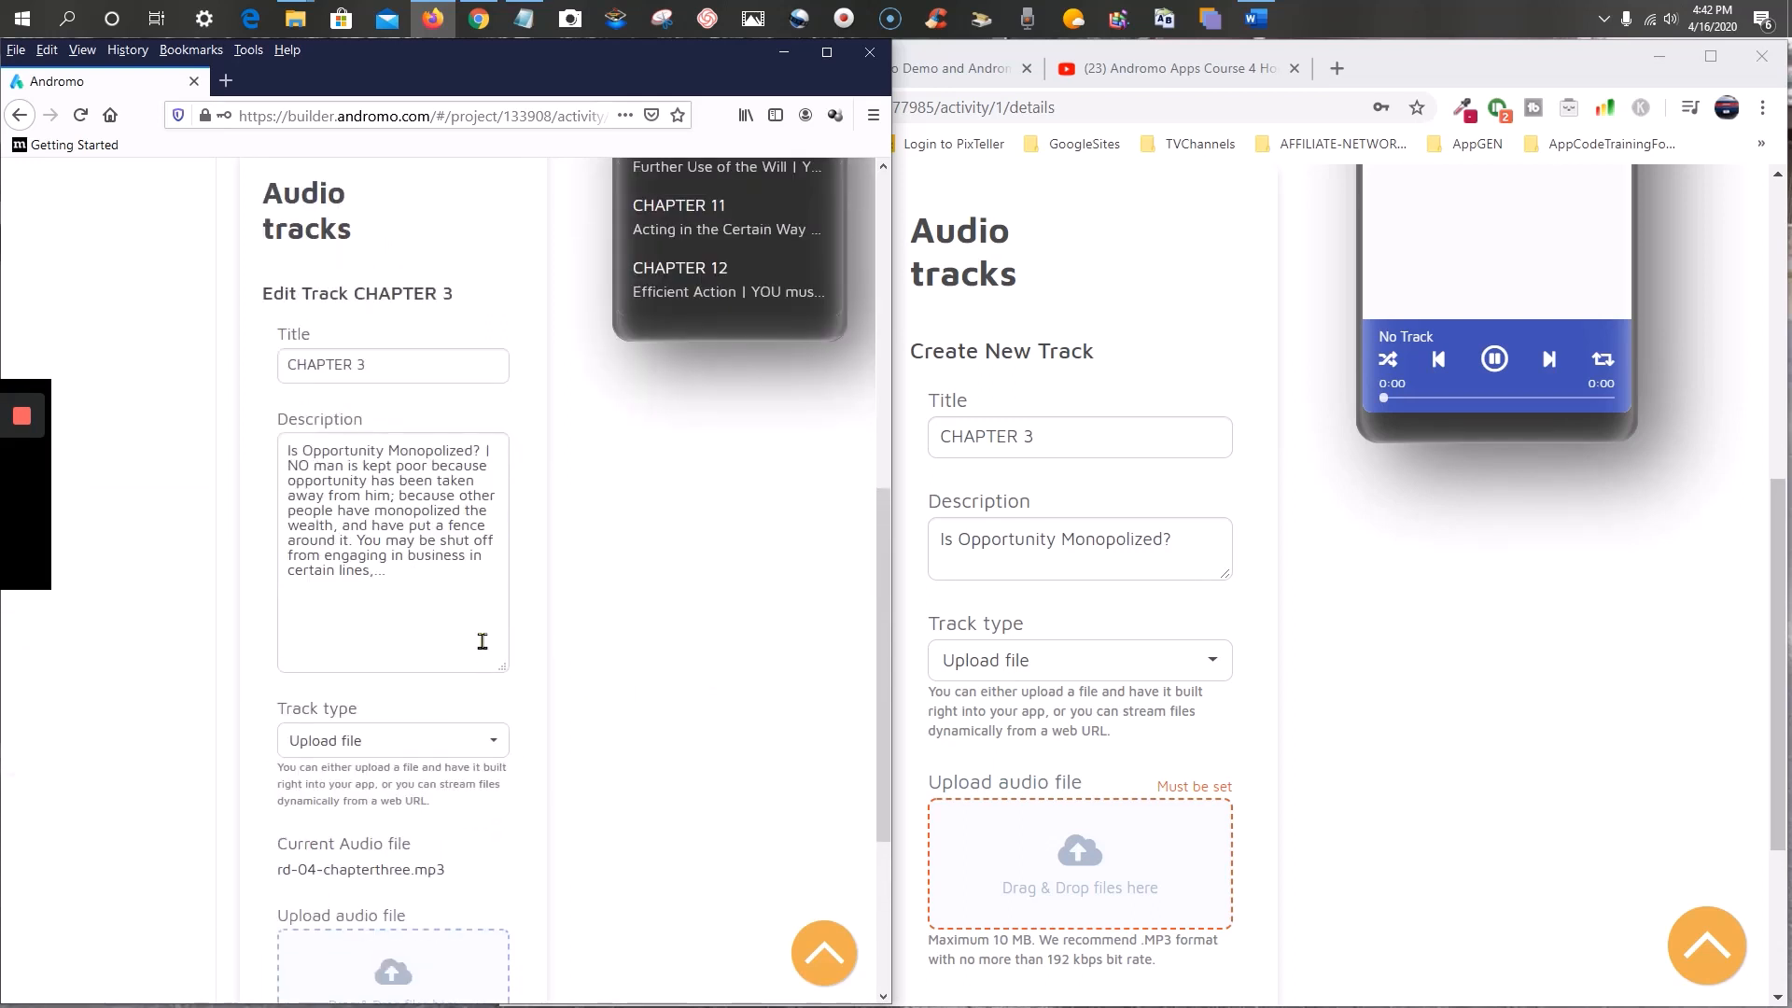
{"action": "left_click_drag", "start_coordinate": [471, 577], "coordinate": [288, 444]}
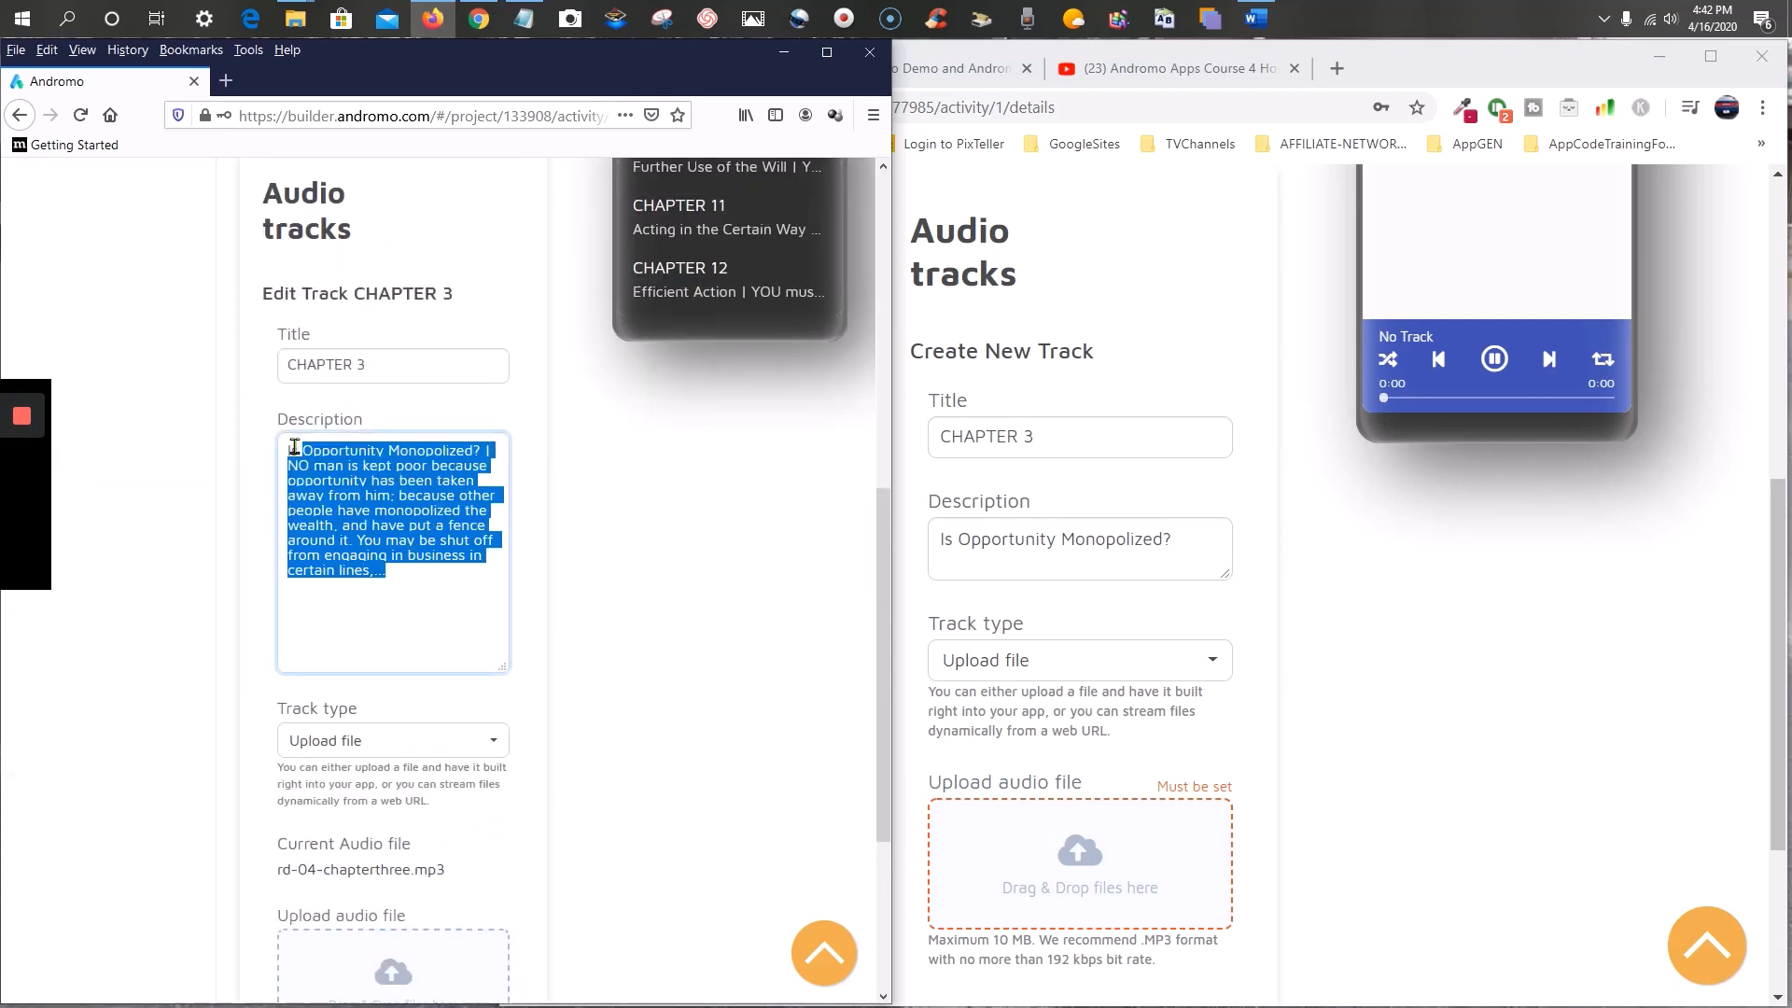
{"action": "right_click", "coordinate": [334, 476]}
{"action": "left_click", "coordinate": [376, 540]}
- In the new project in Chrome, replace the CHAPTER 3 track's description with the copied full description text
{"action": "left_click", "coordinate": [1200, 551]}
{"action": "left_click_drag", "start_coordinate": [1186, 549], "coordinate": [921, 541]}
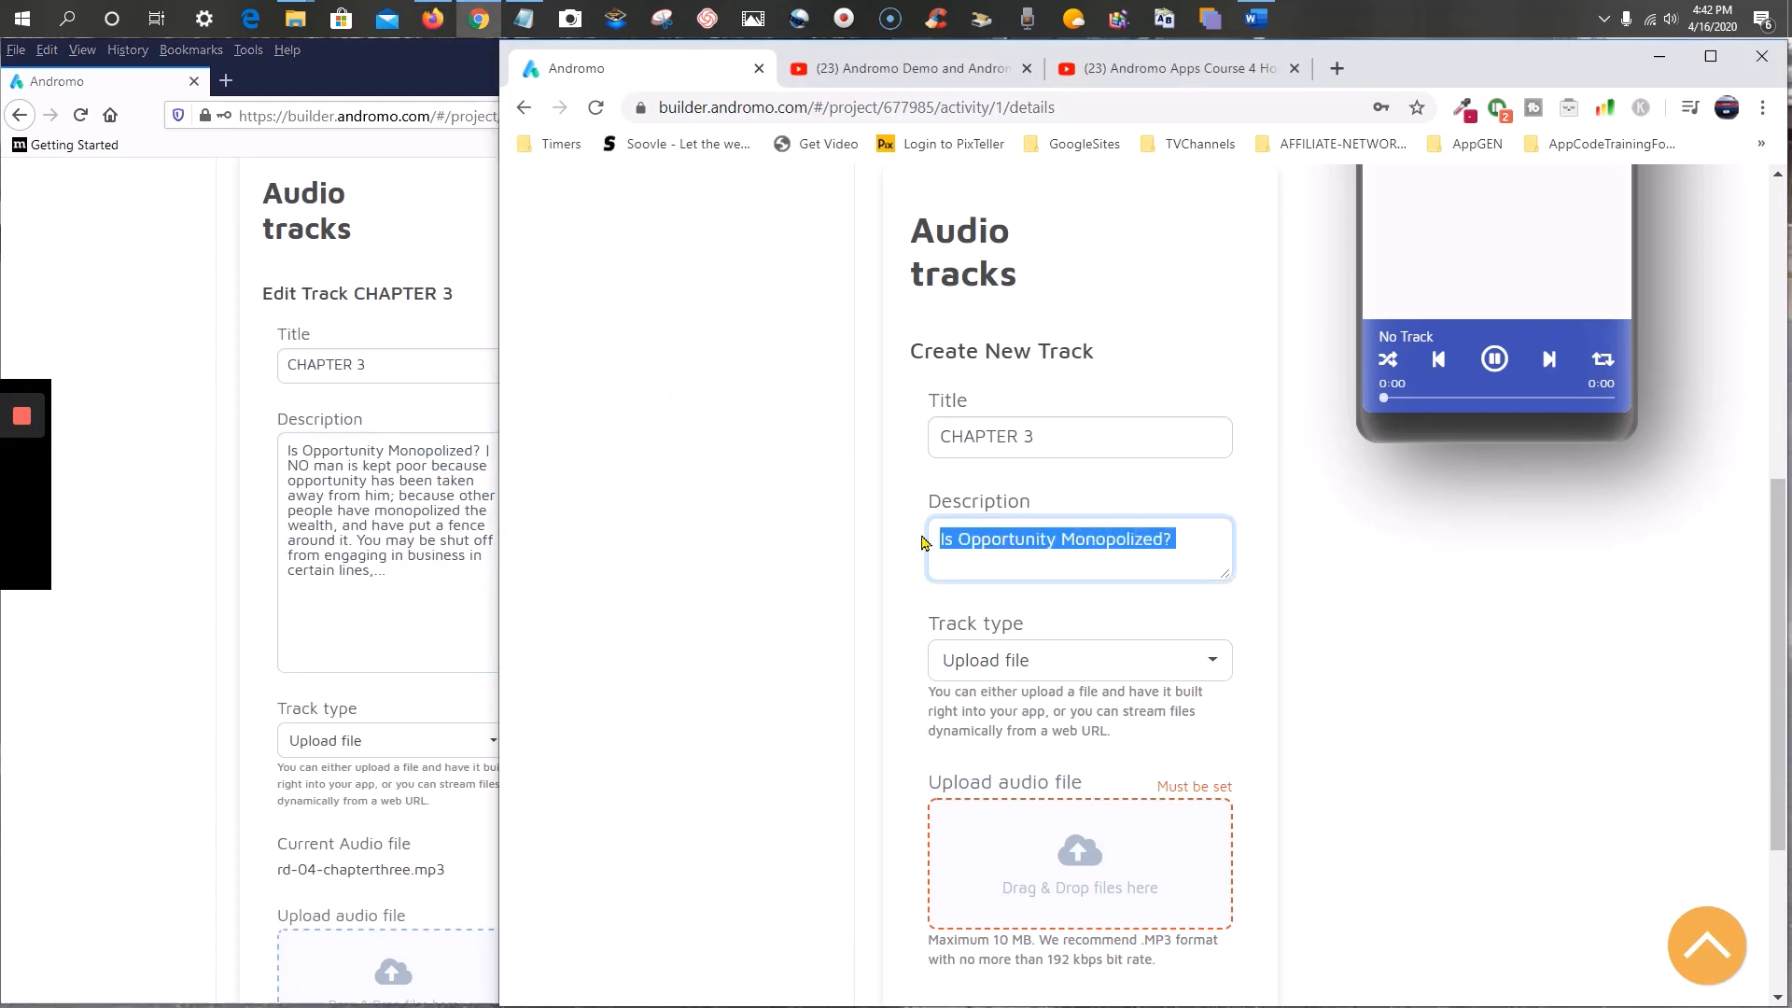
{"action": "right_click", "coordinate": [978, 539]}
{"action": "left_click", "coordinate": [1062, 649]}
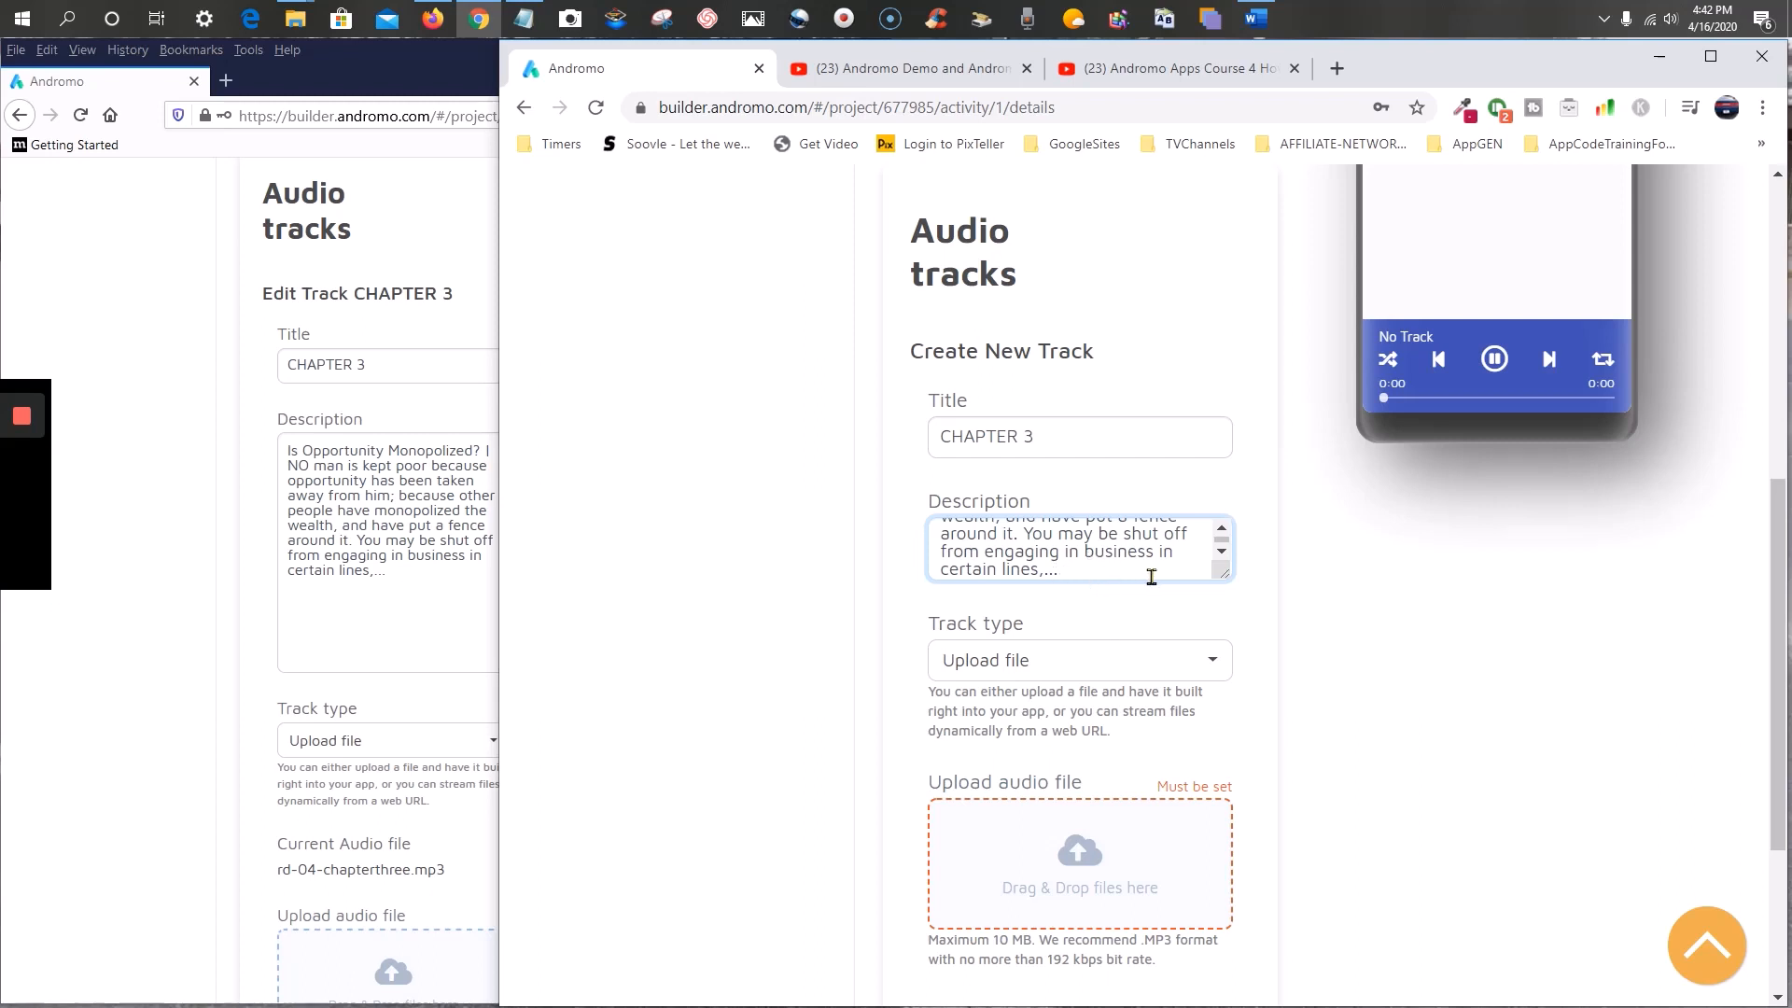
- Upload rd-03_ChapterTwo.mp3 from the MP3-SGR folder as the track's audio file and create the track
{"action": "scroll", "coordinate": [1131, 609], "scroll_direction": "down", "scroll_amount": 1}
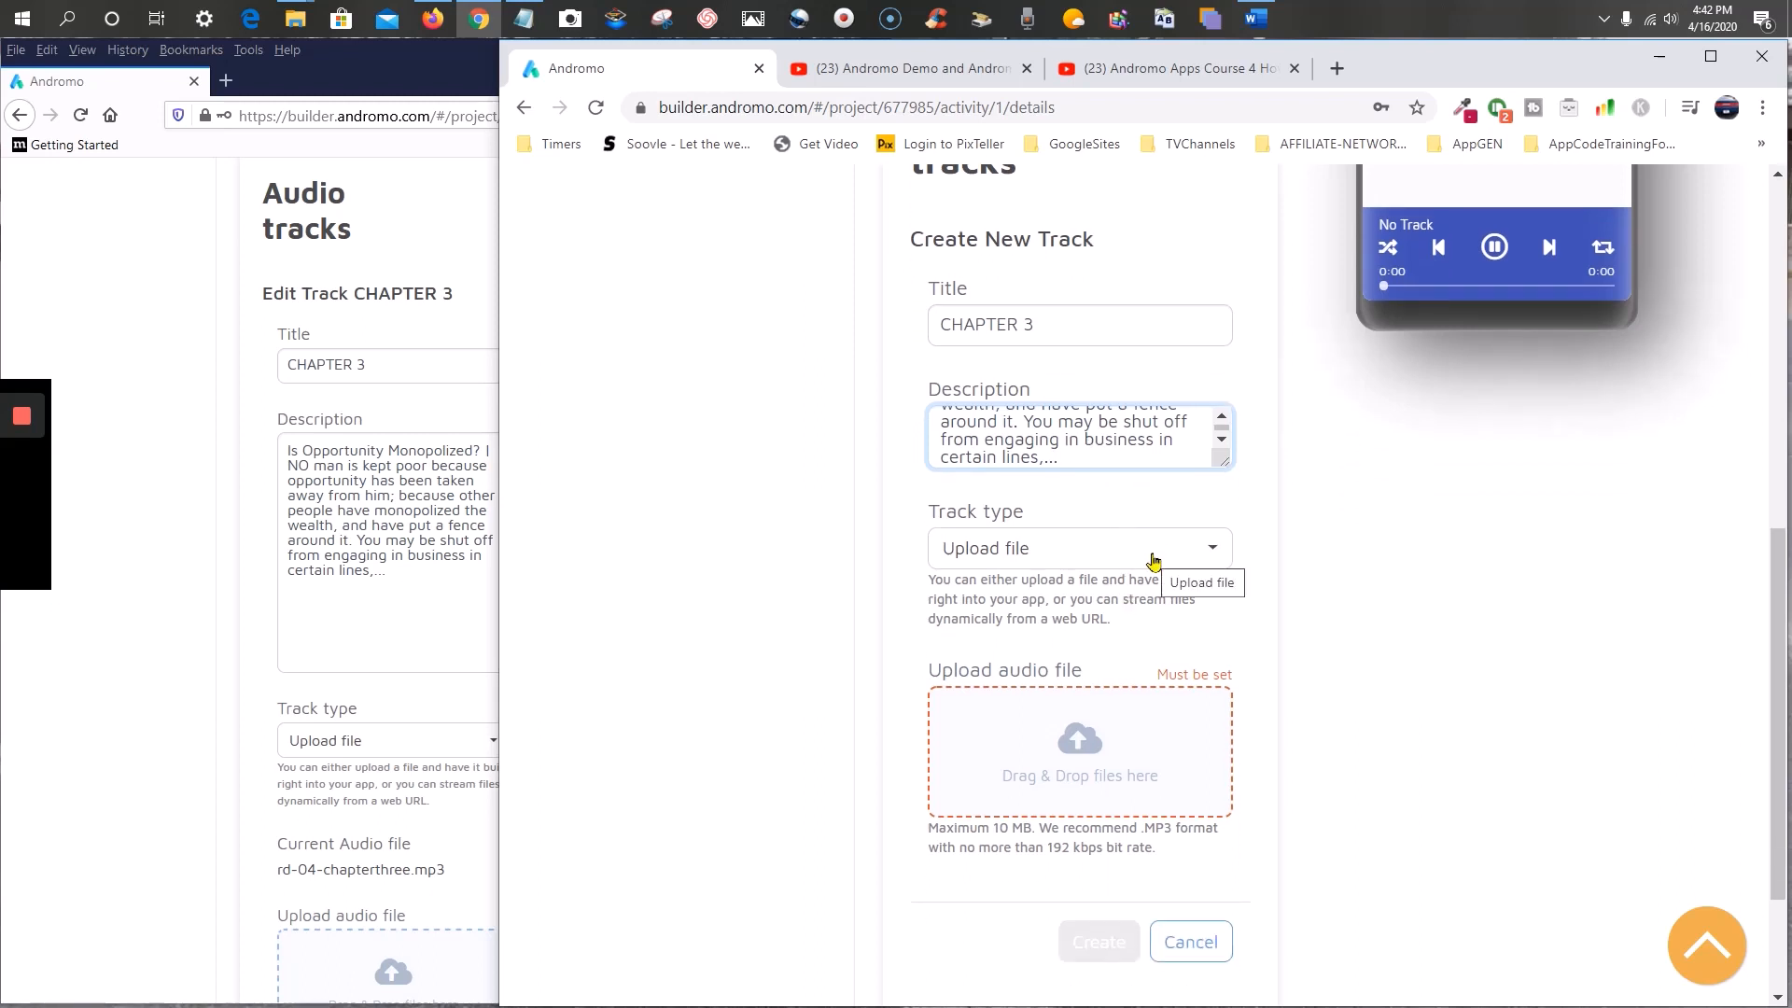
{"action": "left_click", "coordinate": [1124, 732]}
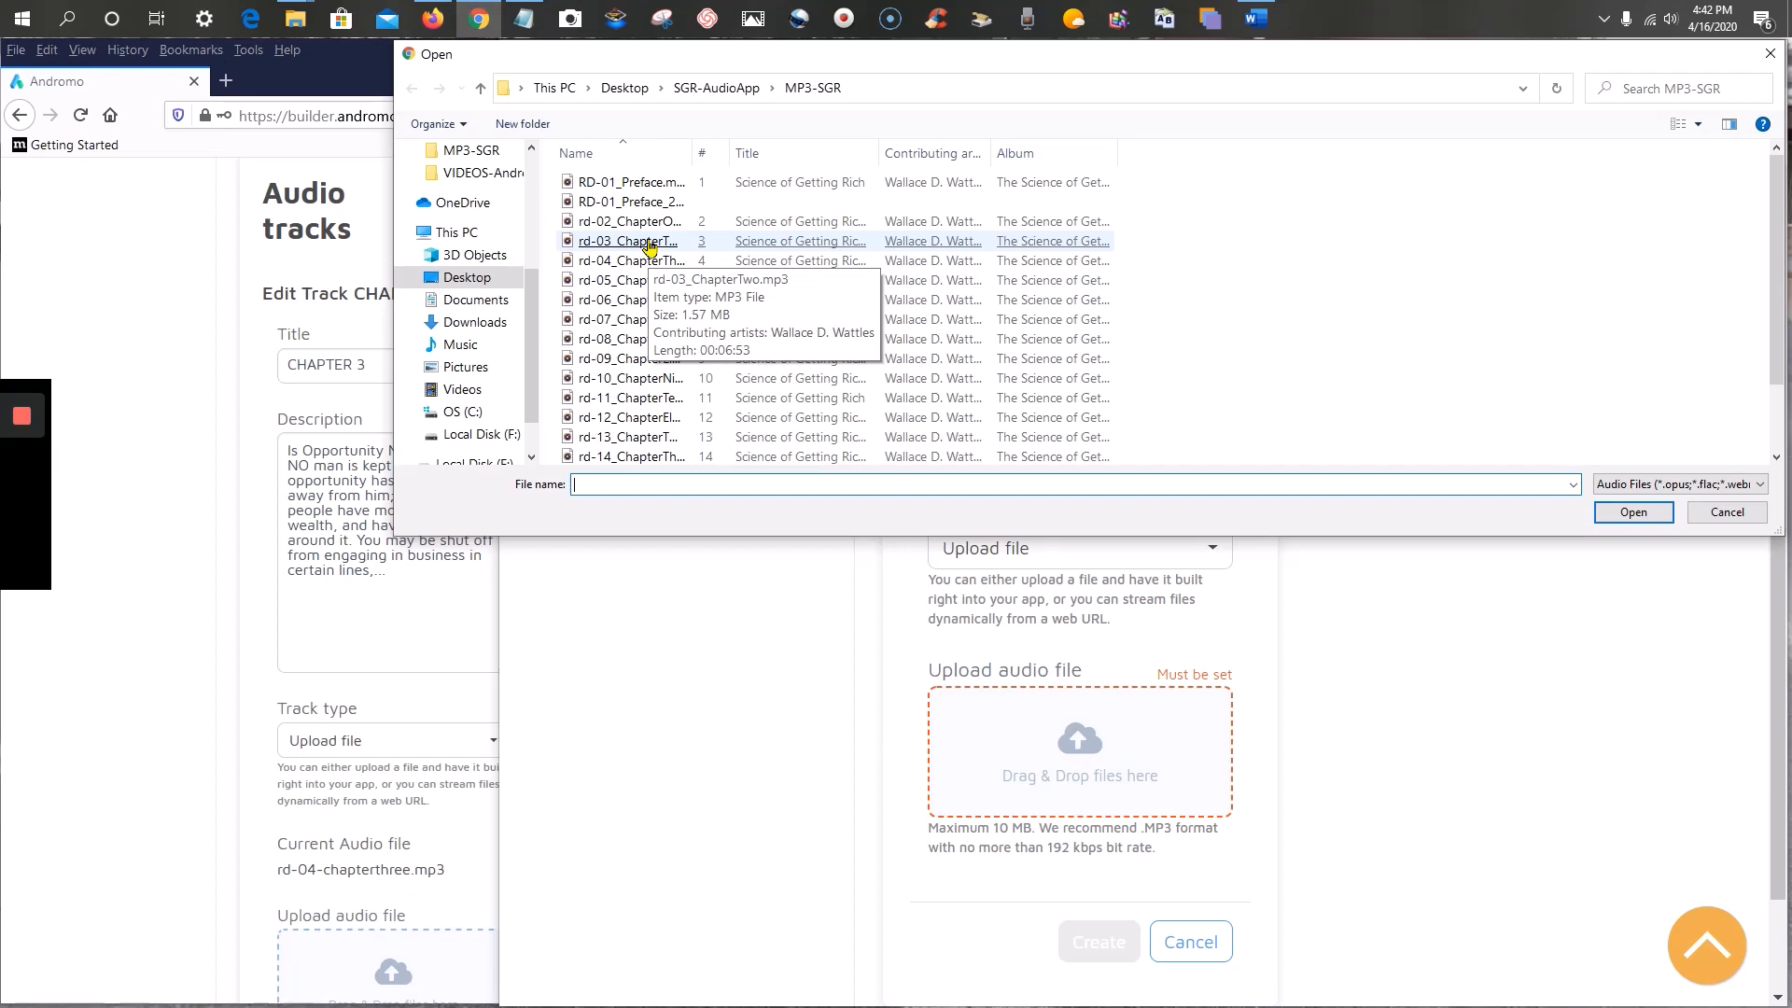
{"action": "double_click", "coordinate": [649, 243]}
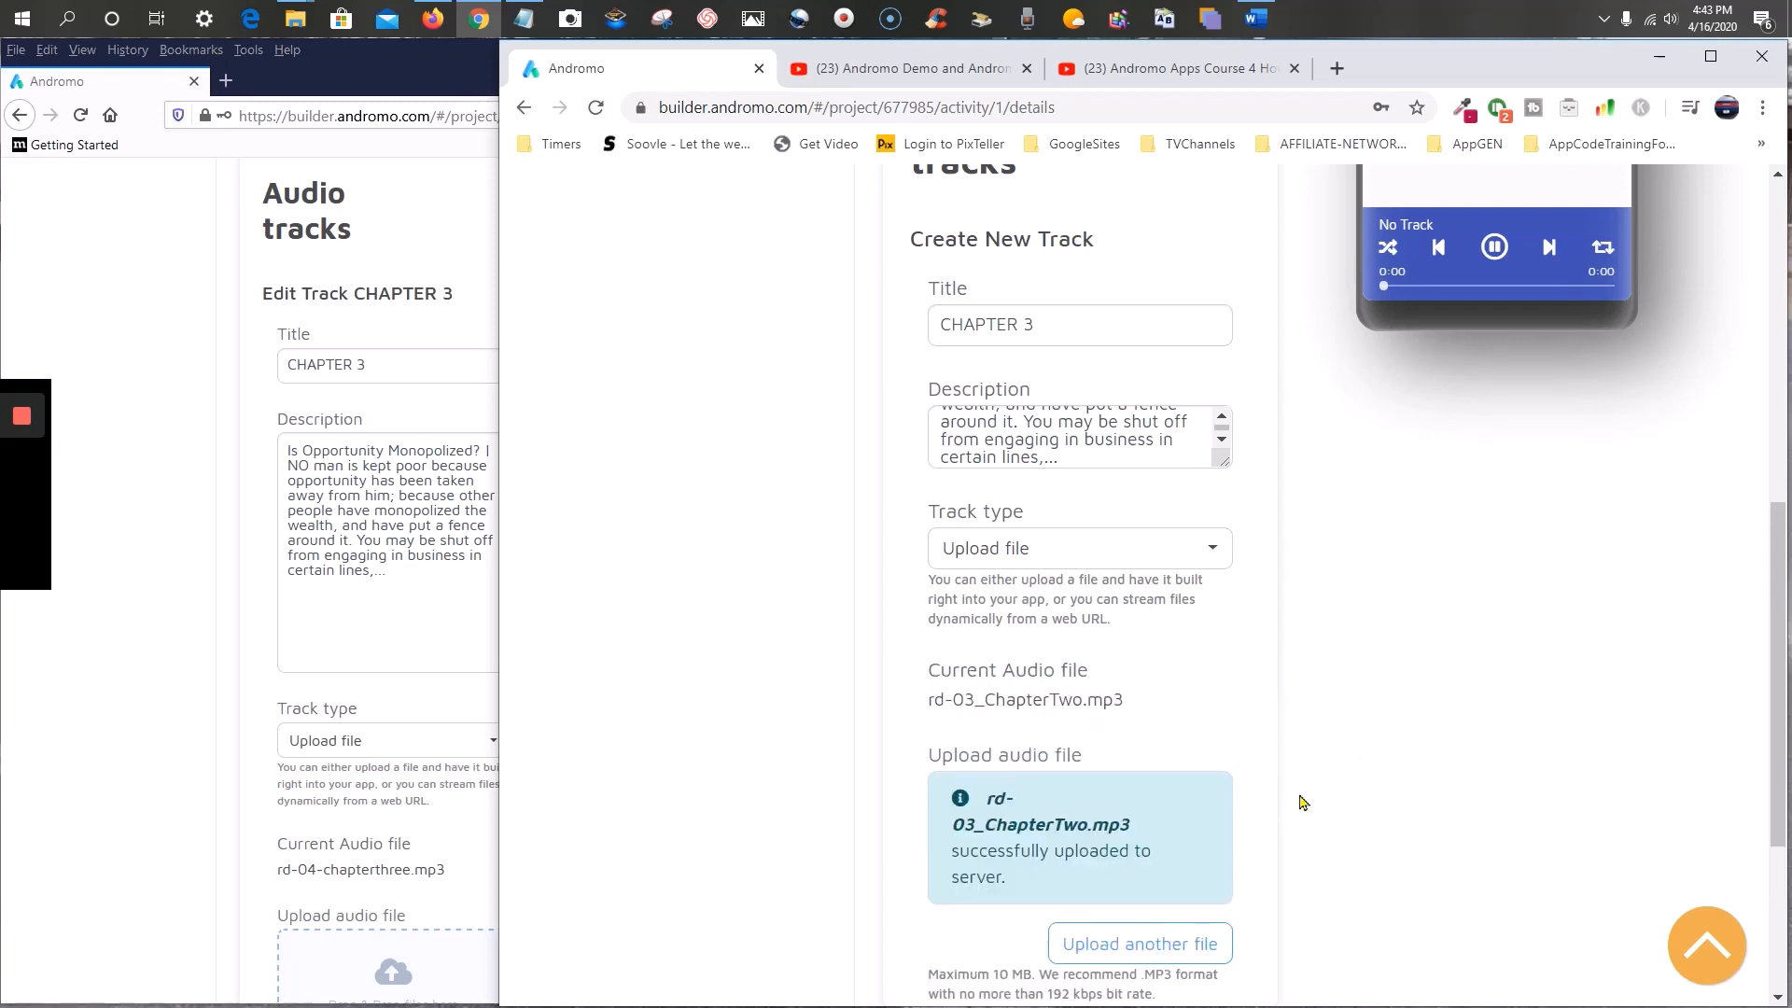
{"action": "scroll", "coordinate": [1304, 804], "scroll_direction": "down", "scroll_amount": 4}
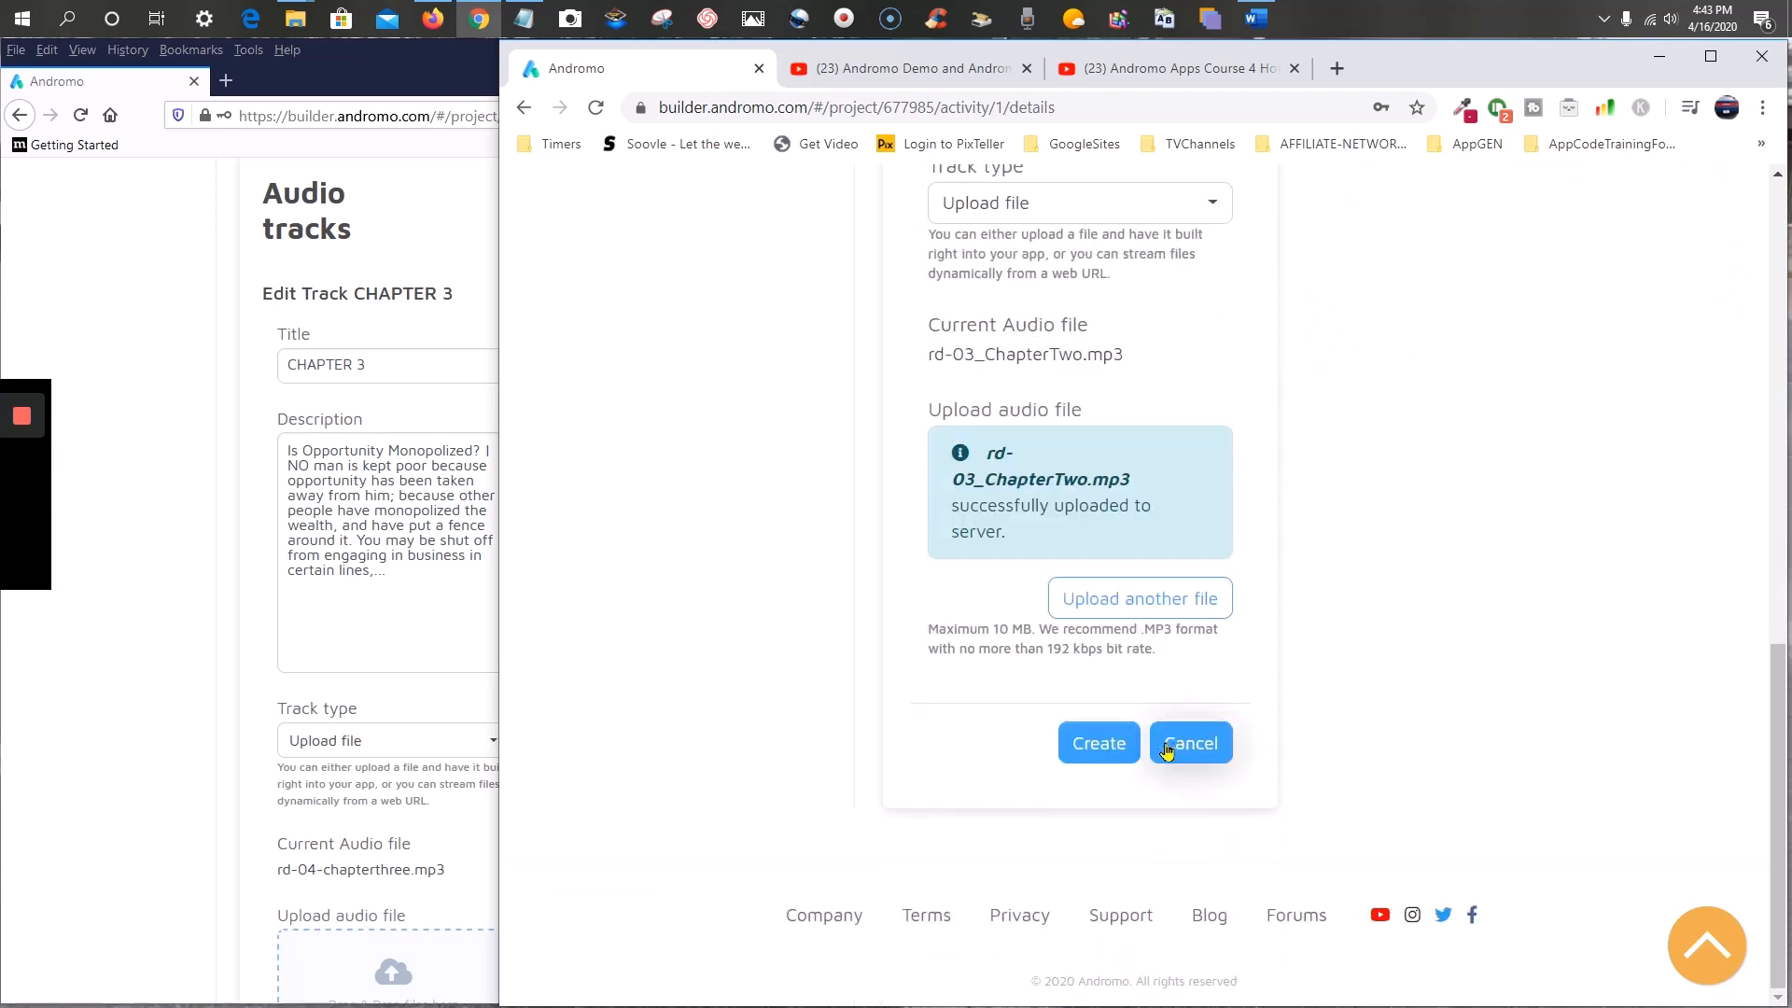
{"action": "scroll", "coordinate": [1211, 660], "scroll_direction": "up", "scroll_amount": 6}
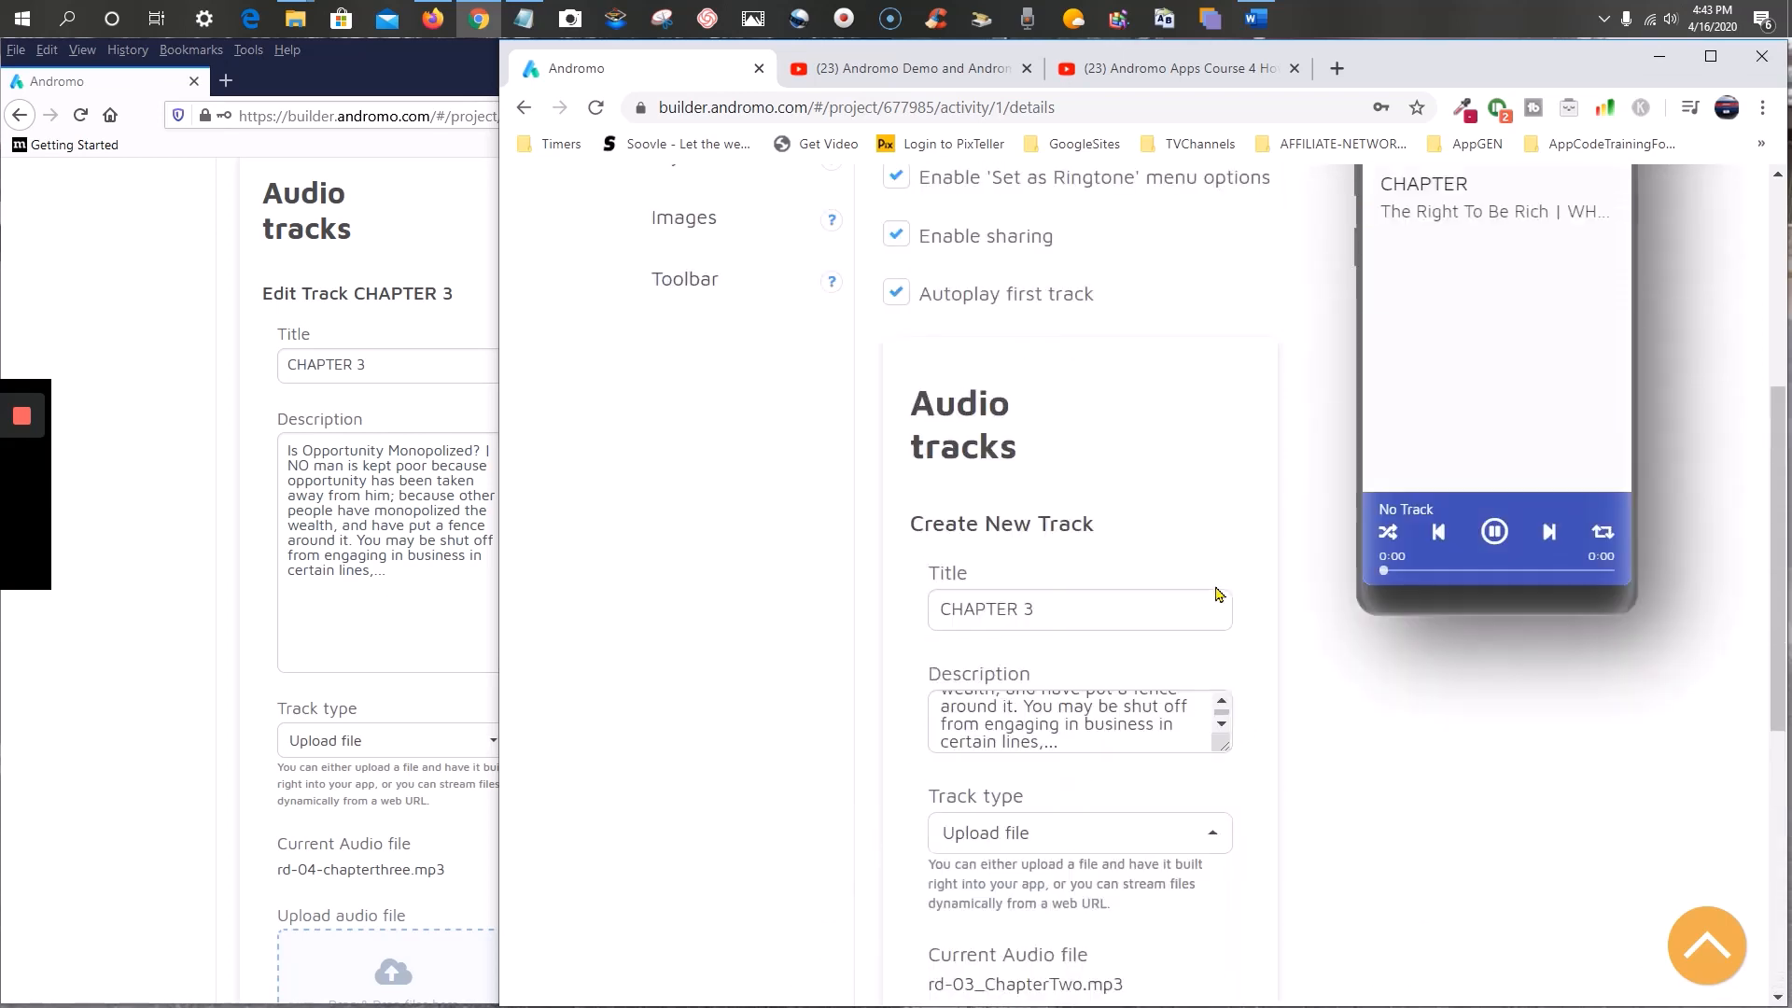
{"action": "scroll", "coordinate": [1217, 593], "scroll_direction": "down", "scroll_amount": 6}
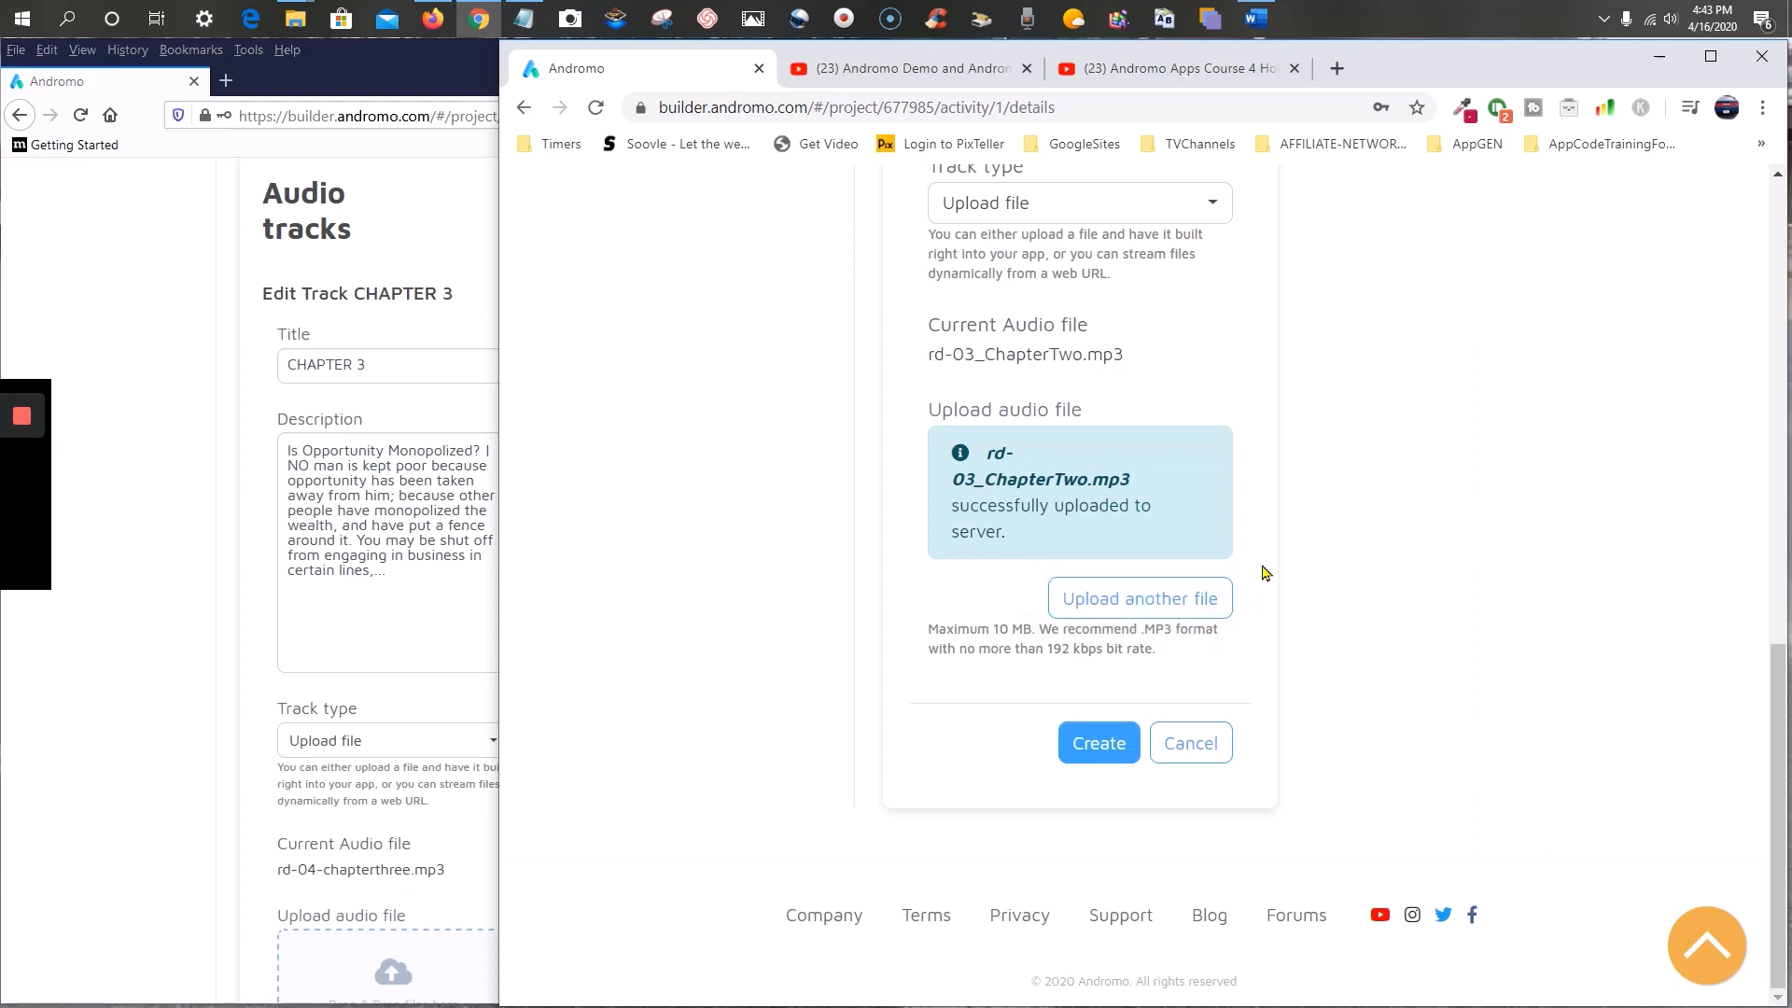
{"action": "left_click", "coordinate": [1100, 748]}
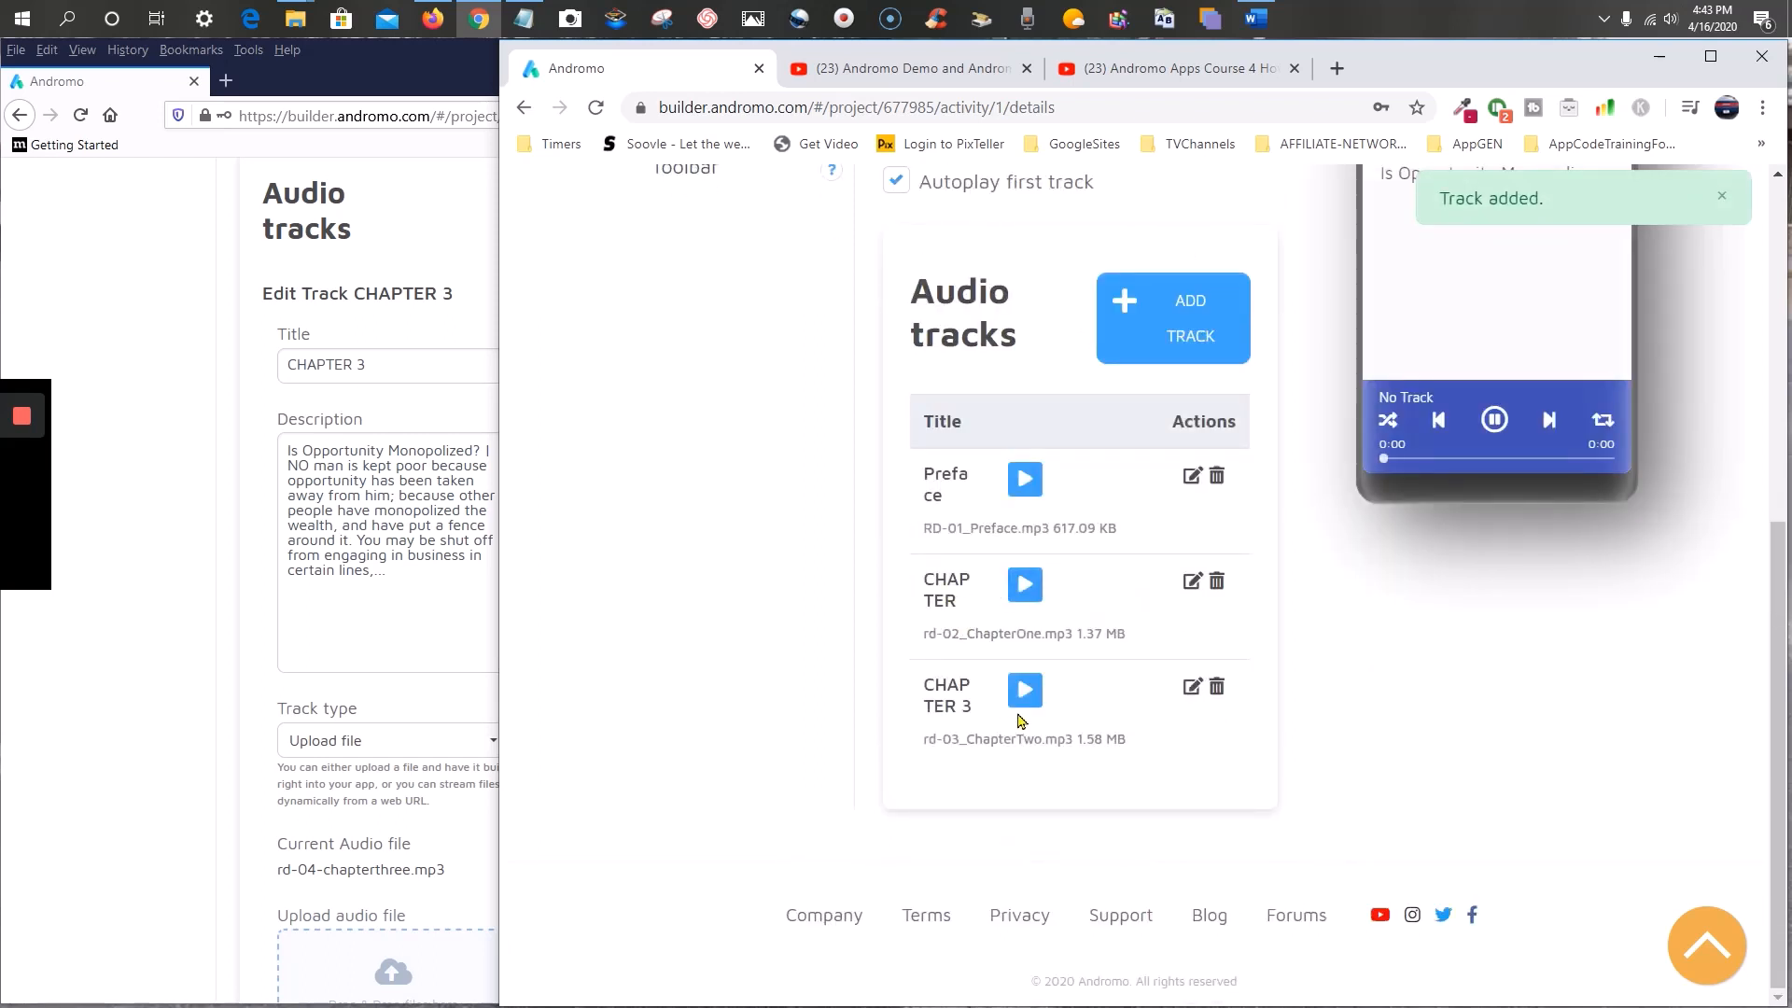
- Open the new CHAPTER 3 track for editing, review its title, description and audio file, and apply it
{"action": "left_click", "coordinate": [1193, 688]}
{"action": "scroll", "coordinate": [1149, 548], "scroll_direction": "up", "scroll_amount": 2}
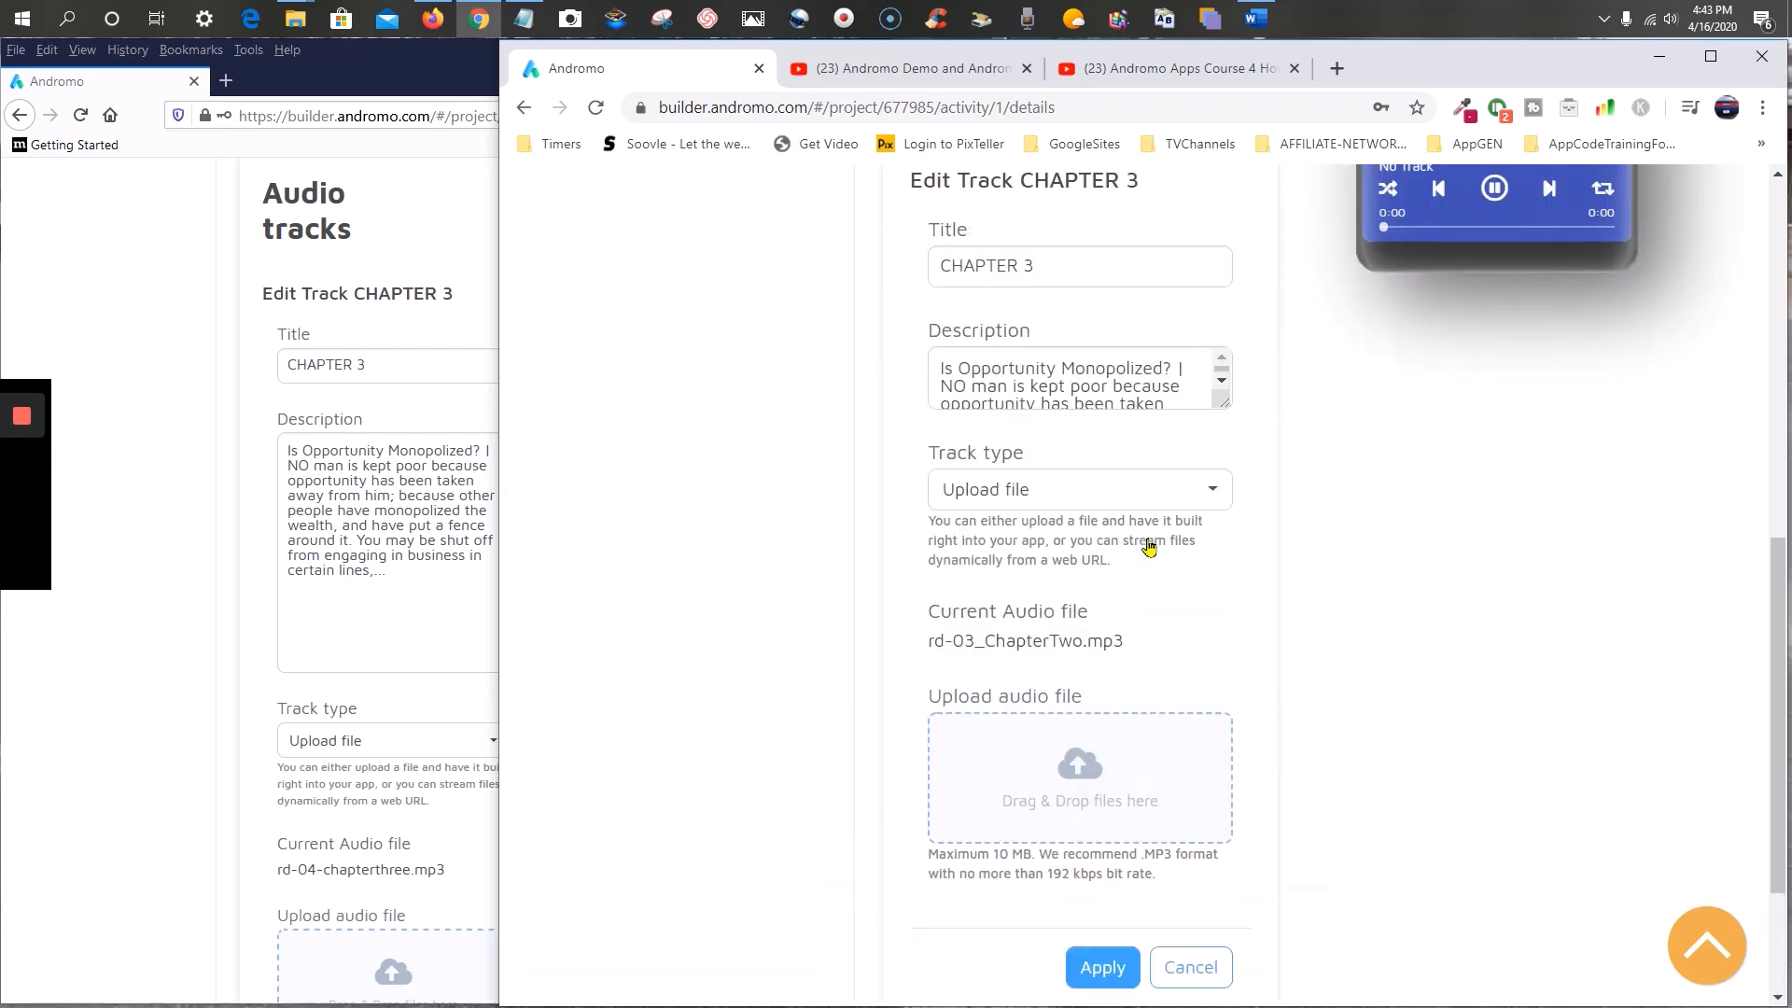
{"action": "scroll", "coordinate": [1146, 542], "scroll_direction": "up", "scroll_amount": 1}
{"action": "scroll", "coordinate": [1146, 541], "scroll_direction": "down", "scroll_amount": 4}
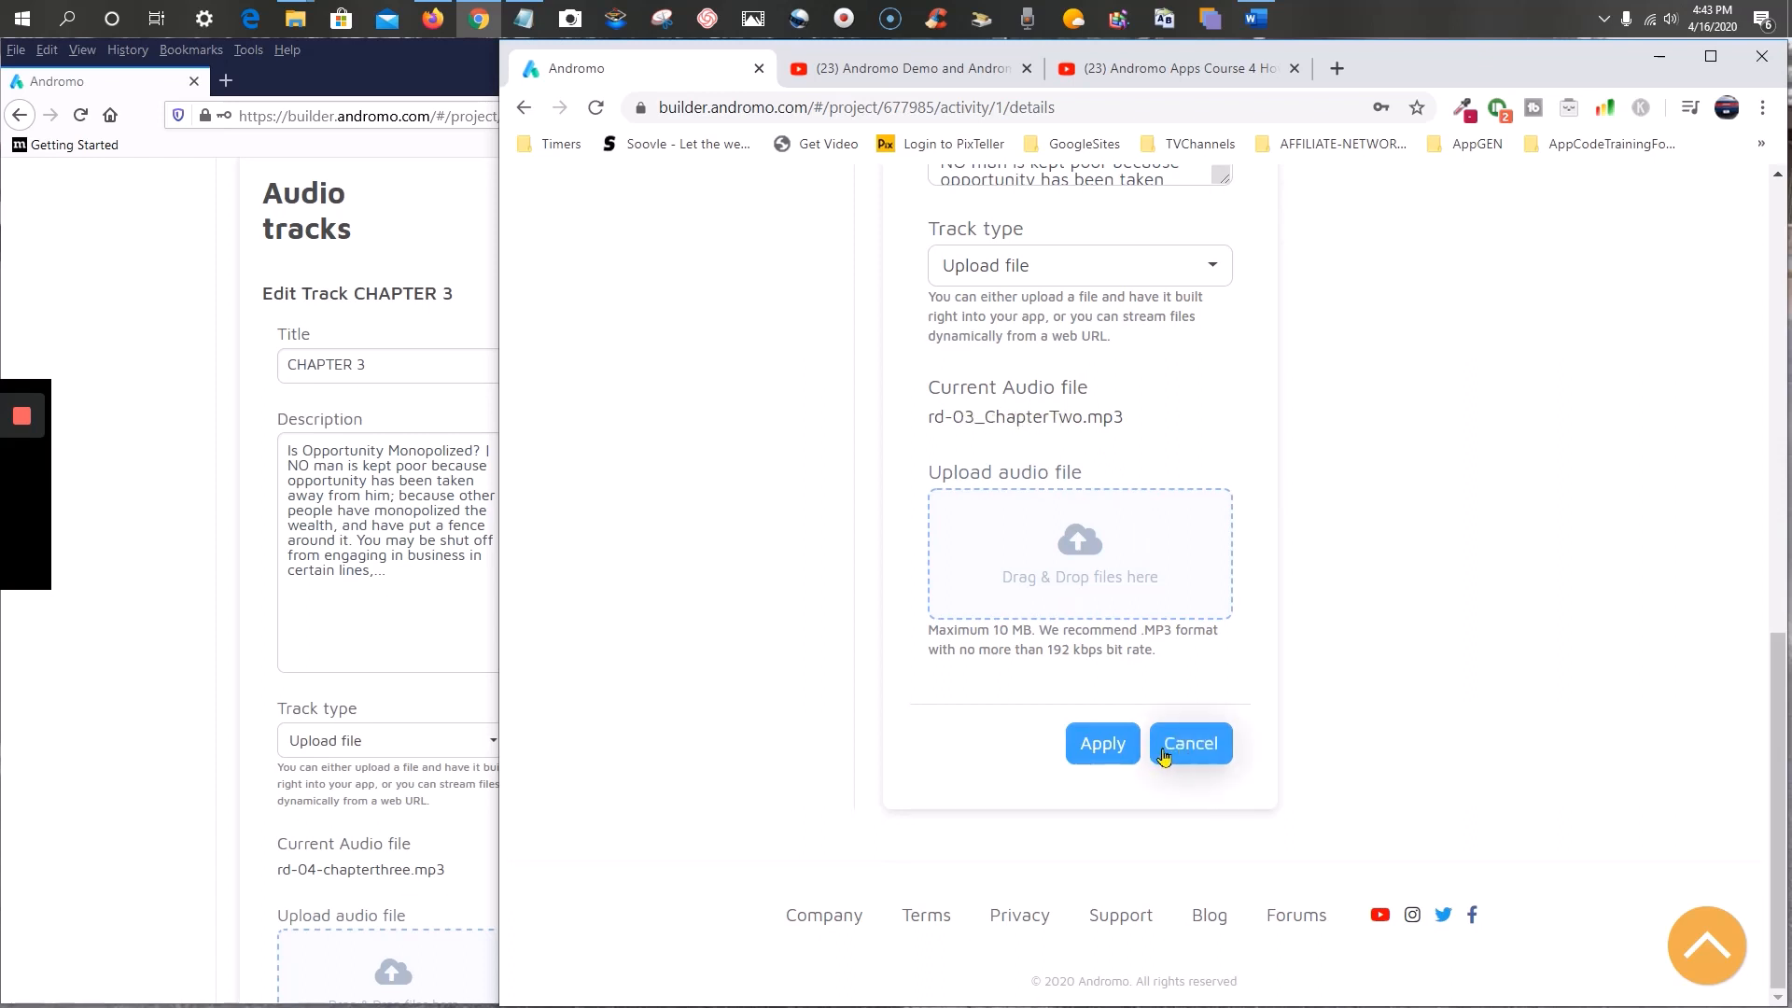
{"action": "left_click", "coordinate": [1107, 749]}
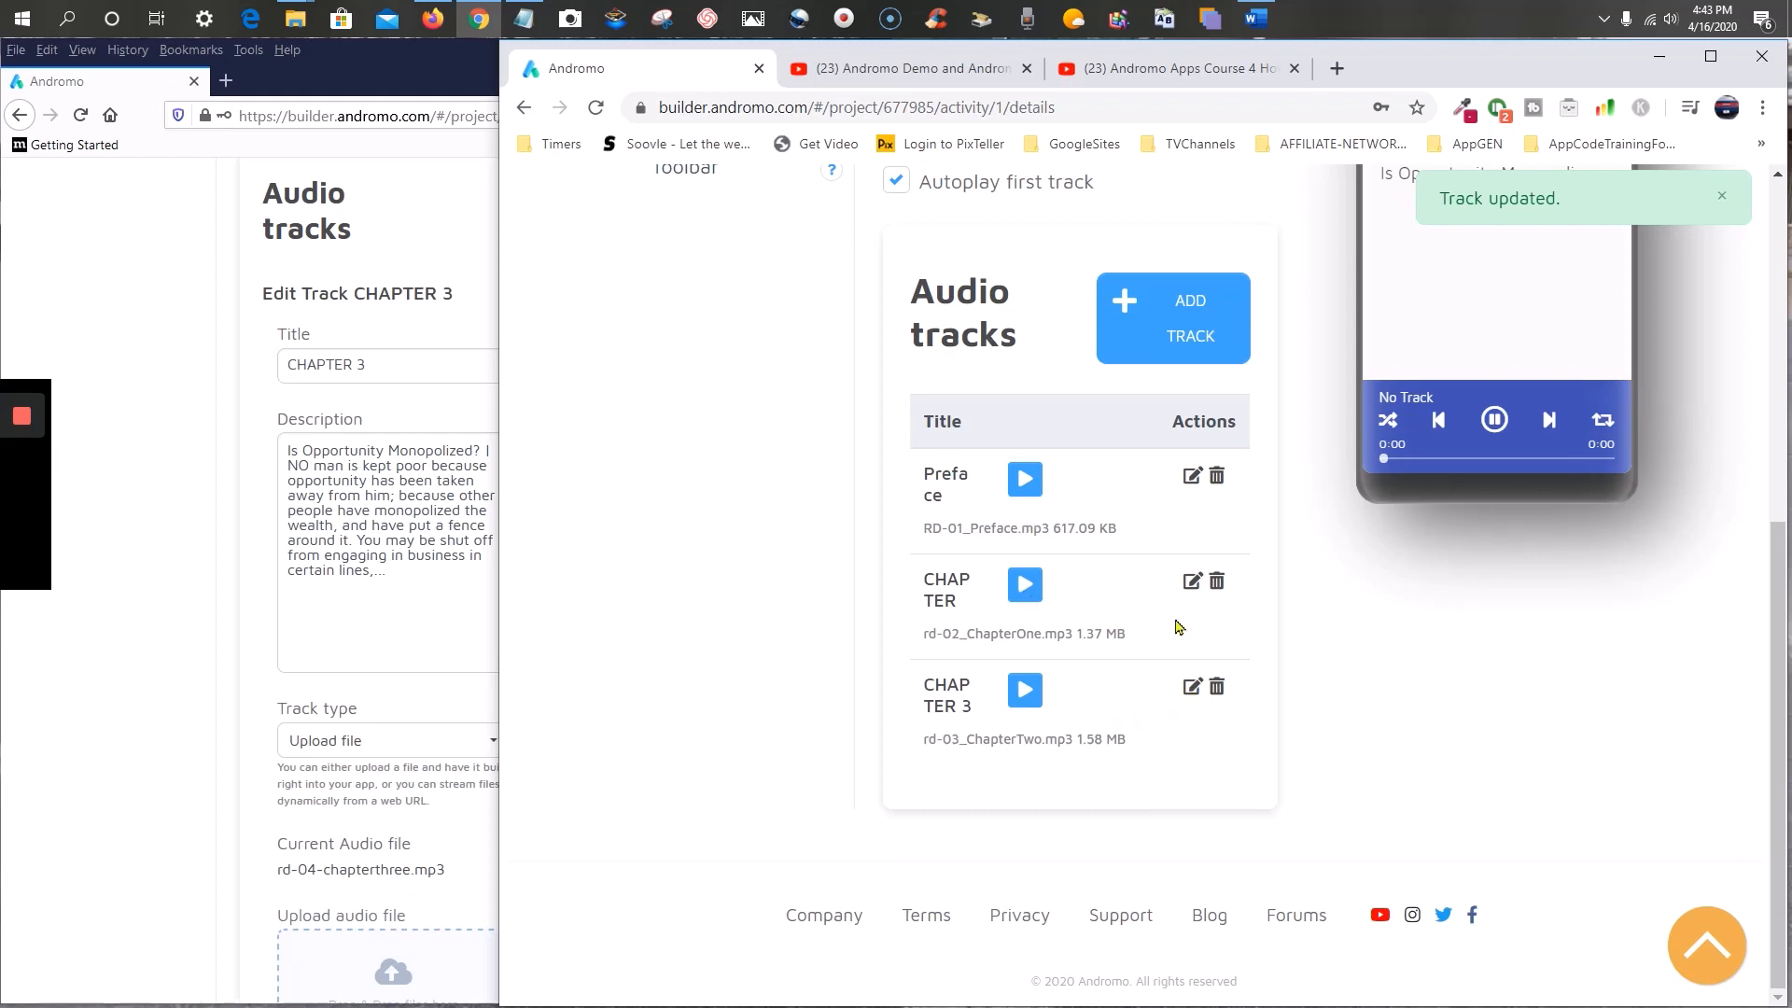
- Start another new audio track, and reopen the Chapter 3 track for editing in the original SGR project in Firefox
{"action": "left_click", "coordinate": [1154, 326]}
{"action": "scroll", "coordinate": [962, 315], "scroll_direction": "up", "scroll_amount": 2}
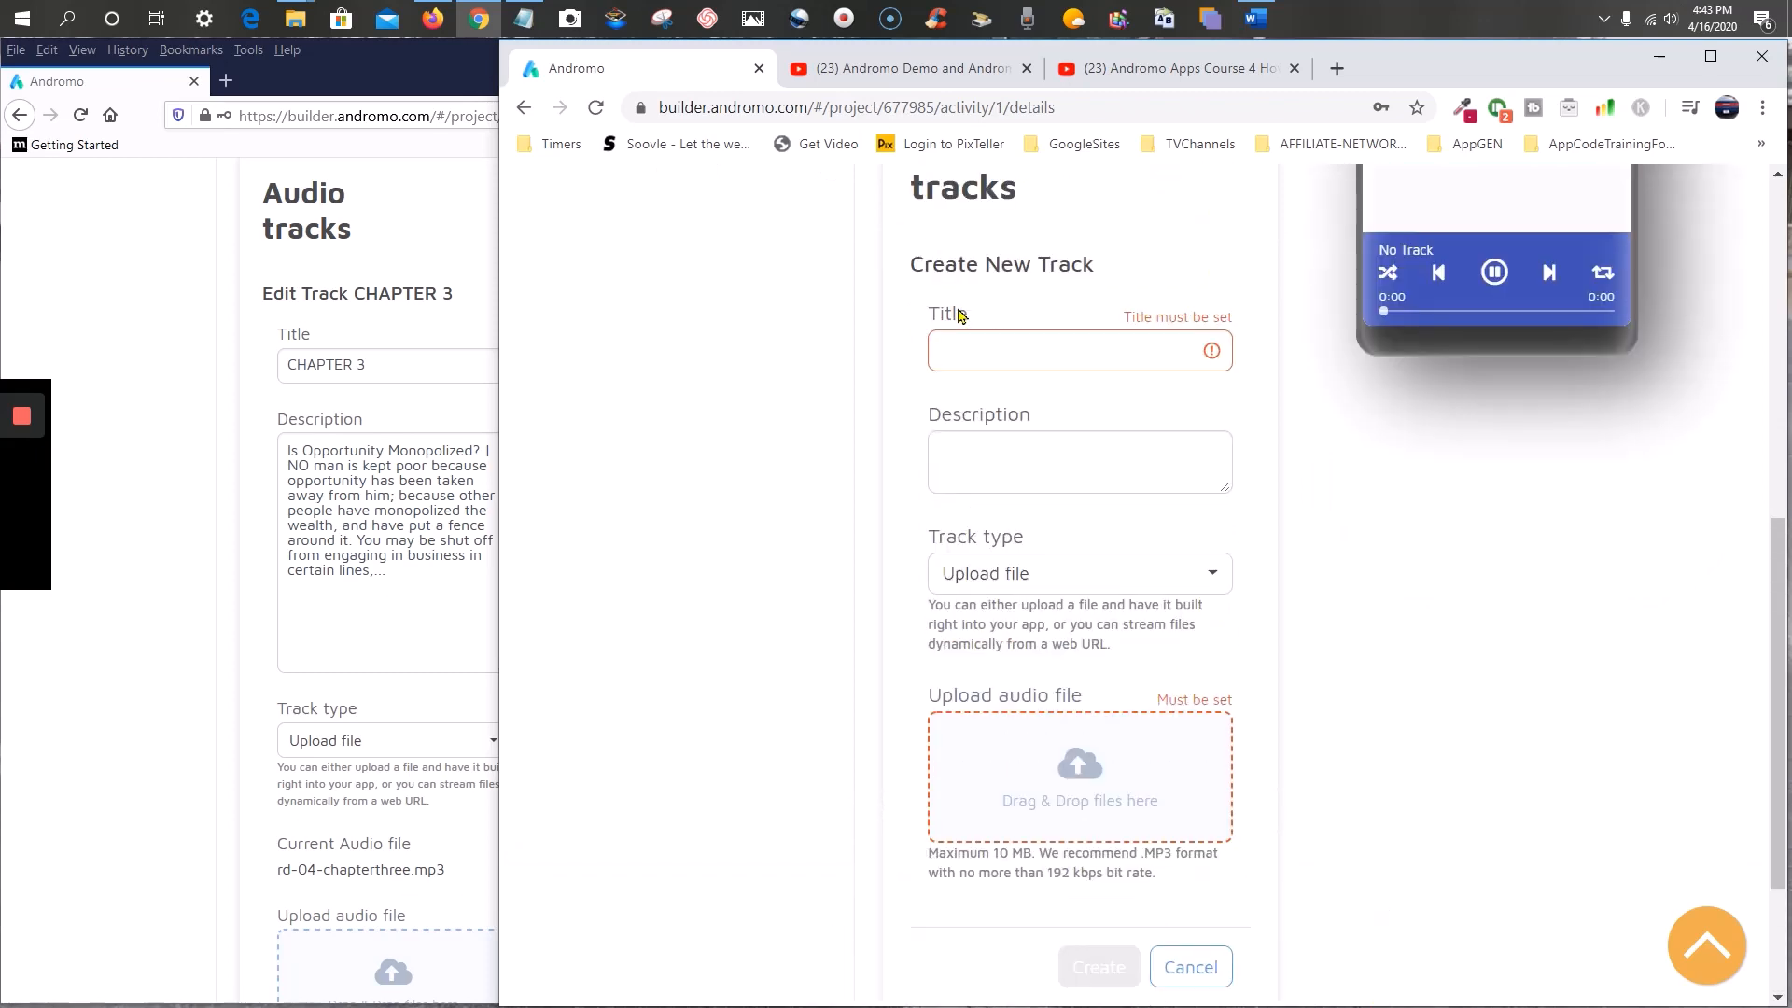
{"action": "left_click", "coordinate": [409, 341]}
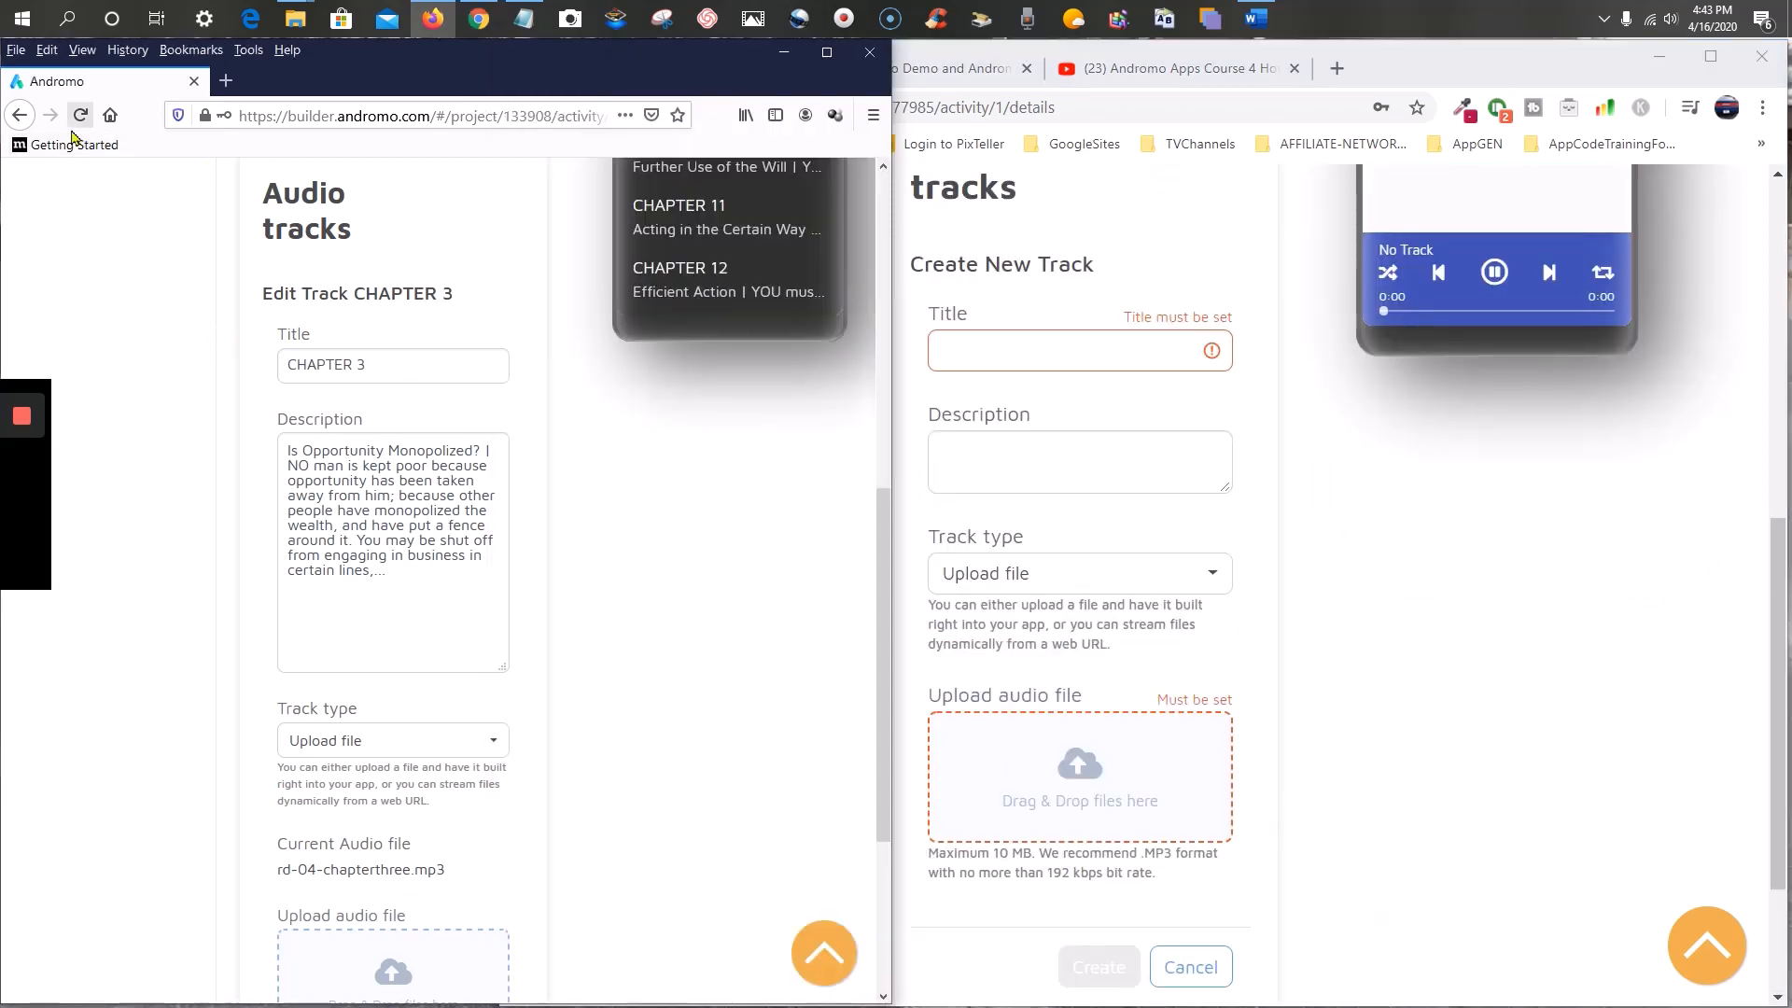
{"action": "left_click", "coordinate": [20, 115]}
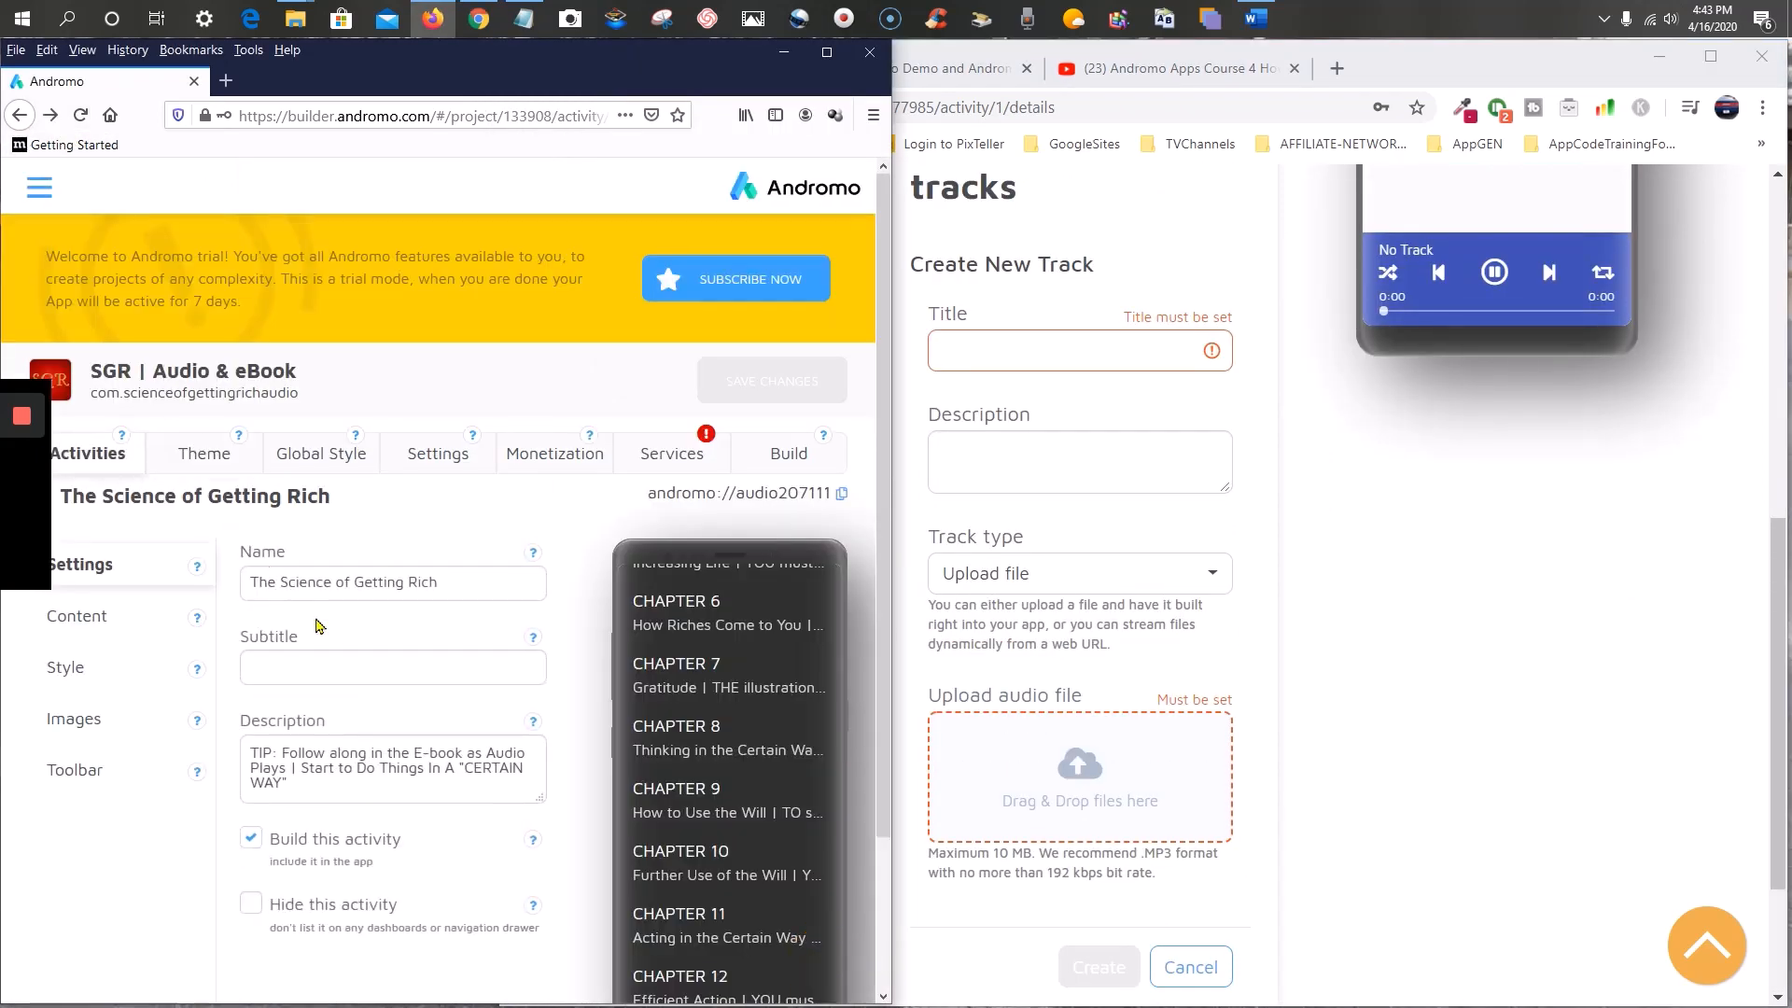
{"action": "scroll", "coordinate": [386, 673], "scroll_direction": "down", "scroll_amount": 1}
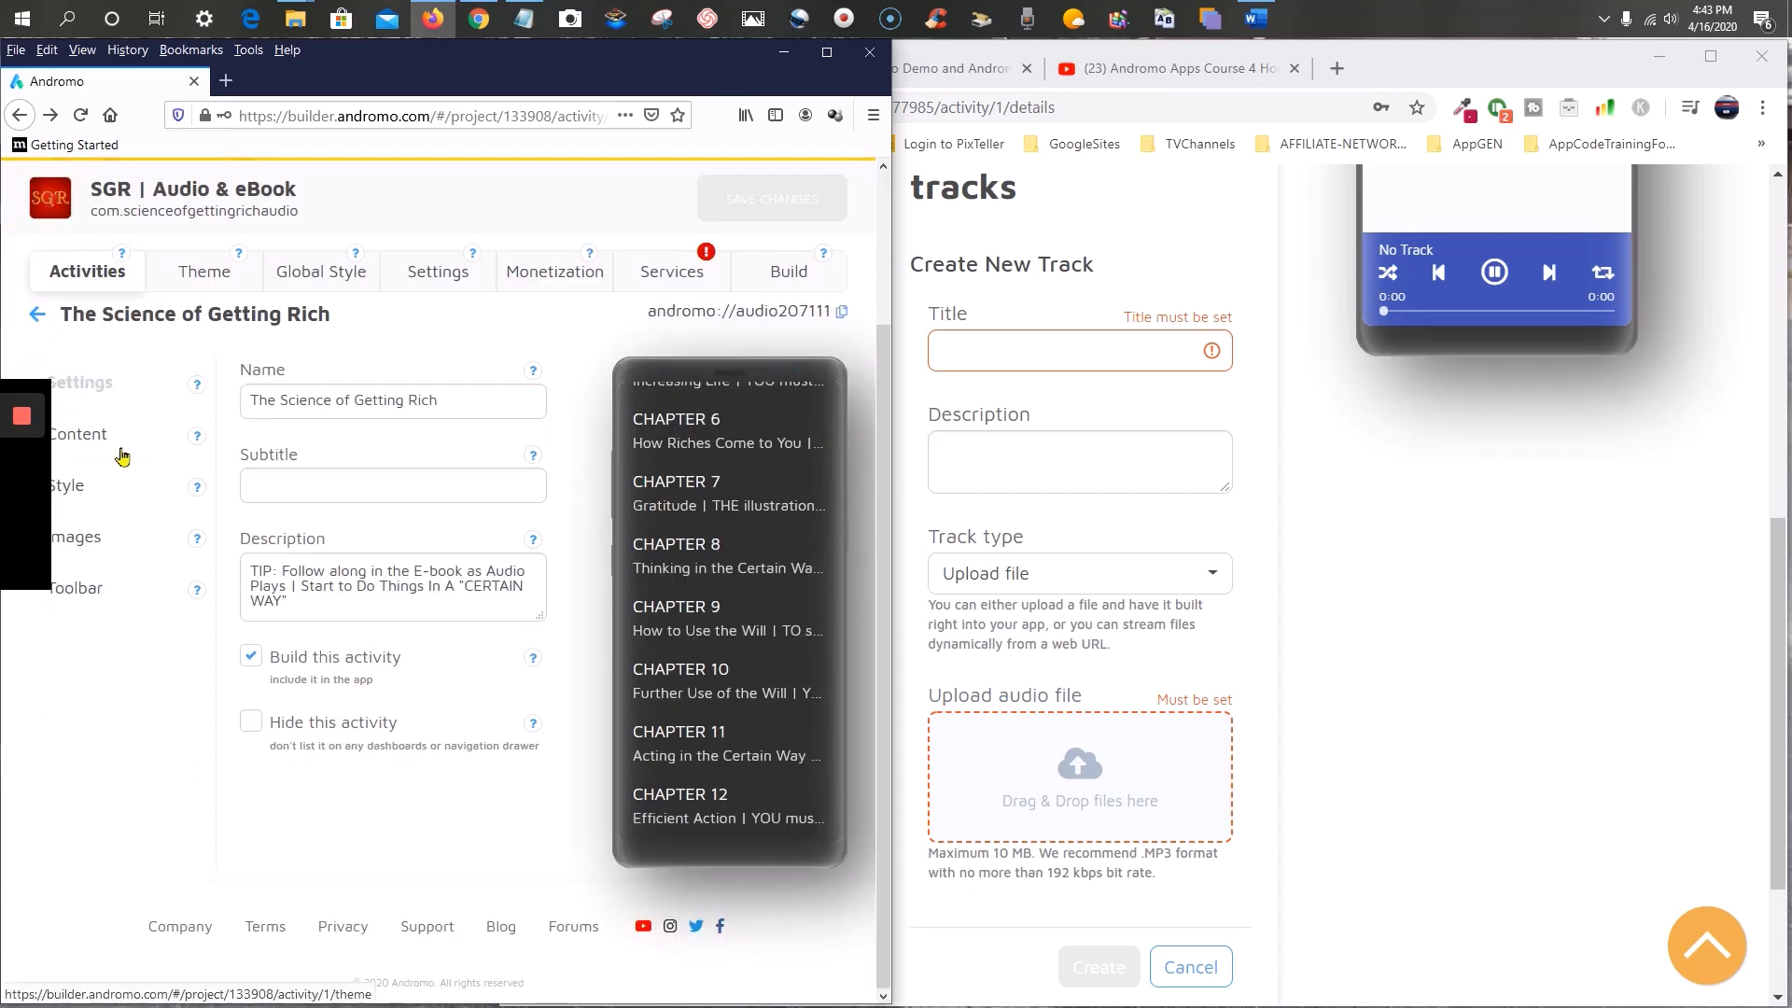
{"action": "left_click", "coordinate": [111, 437]}
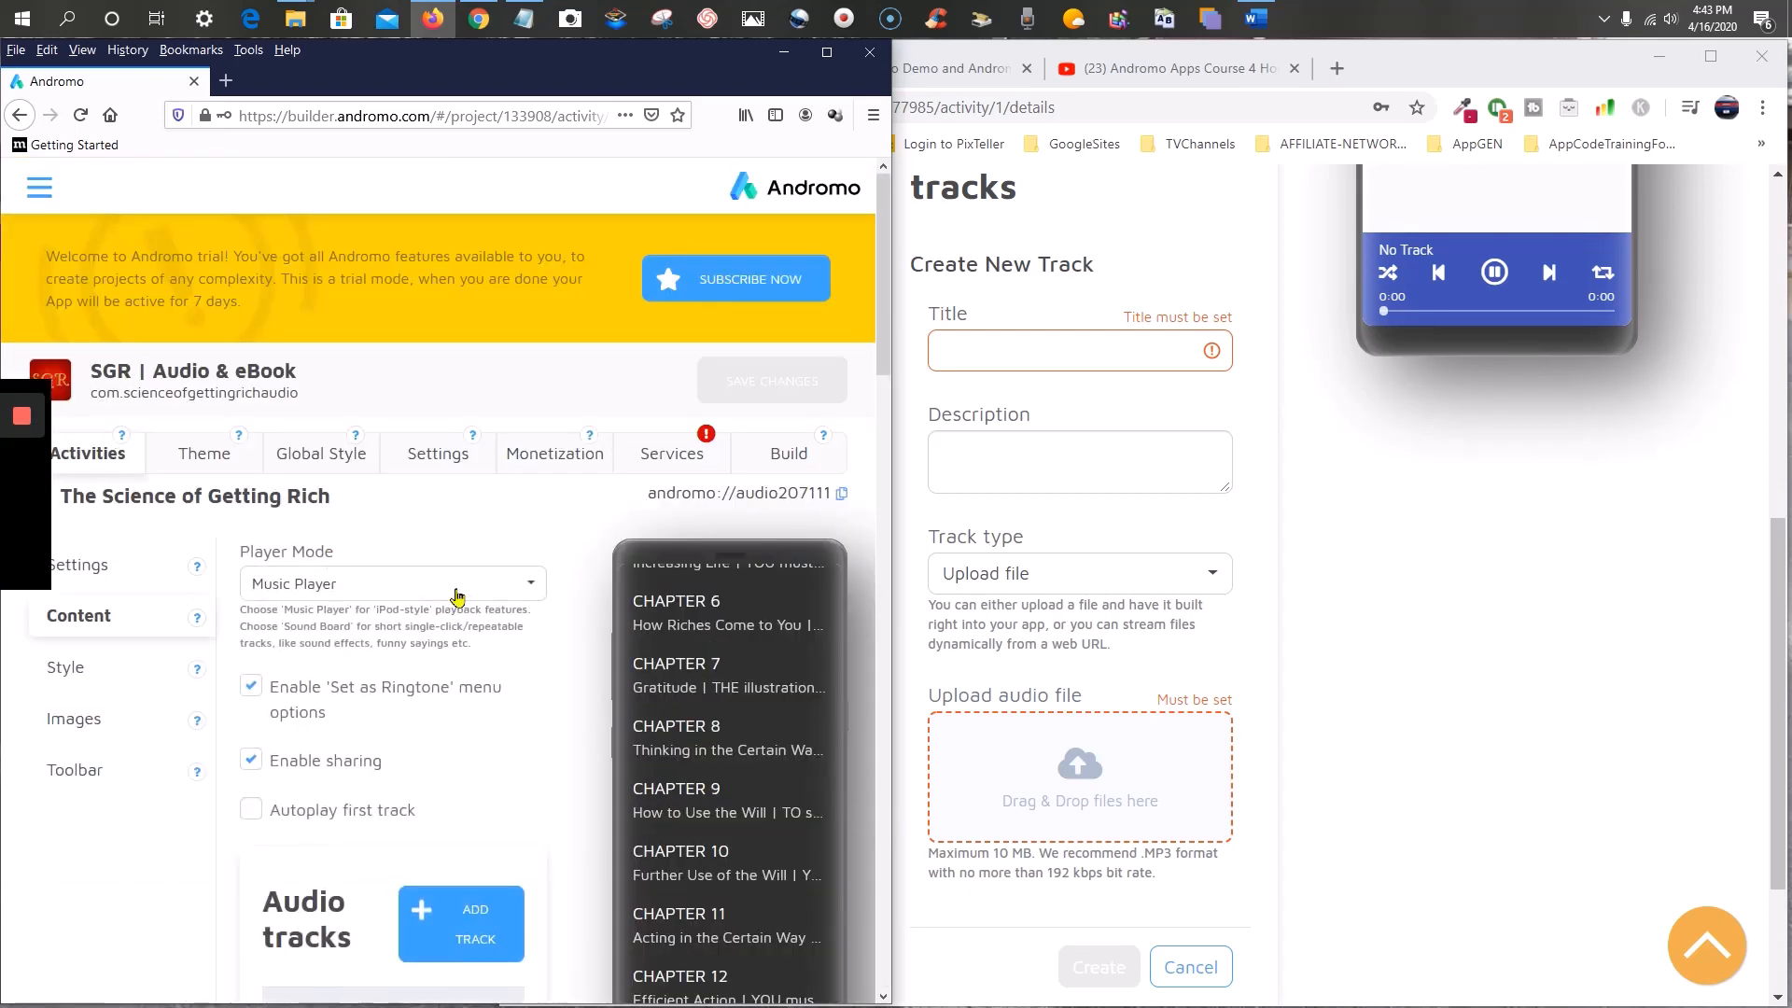
{"action": "scroll", "coordinate": [462, 594], "scroll_direction": "down", "scroll_amount": 4}
{"action": "scroll", "coordinate": [352, 689], "scroll_direction": "down", "scroll_amount": 2}
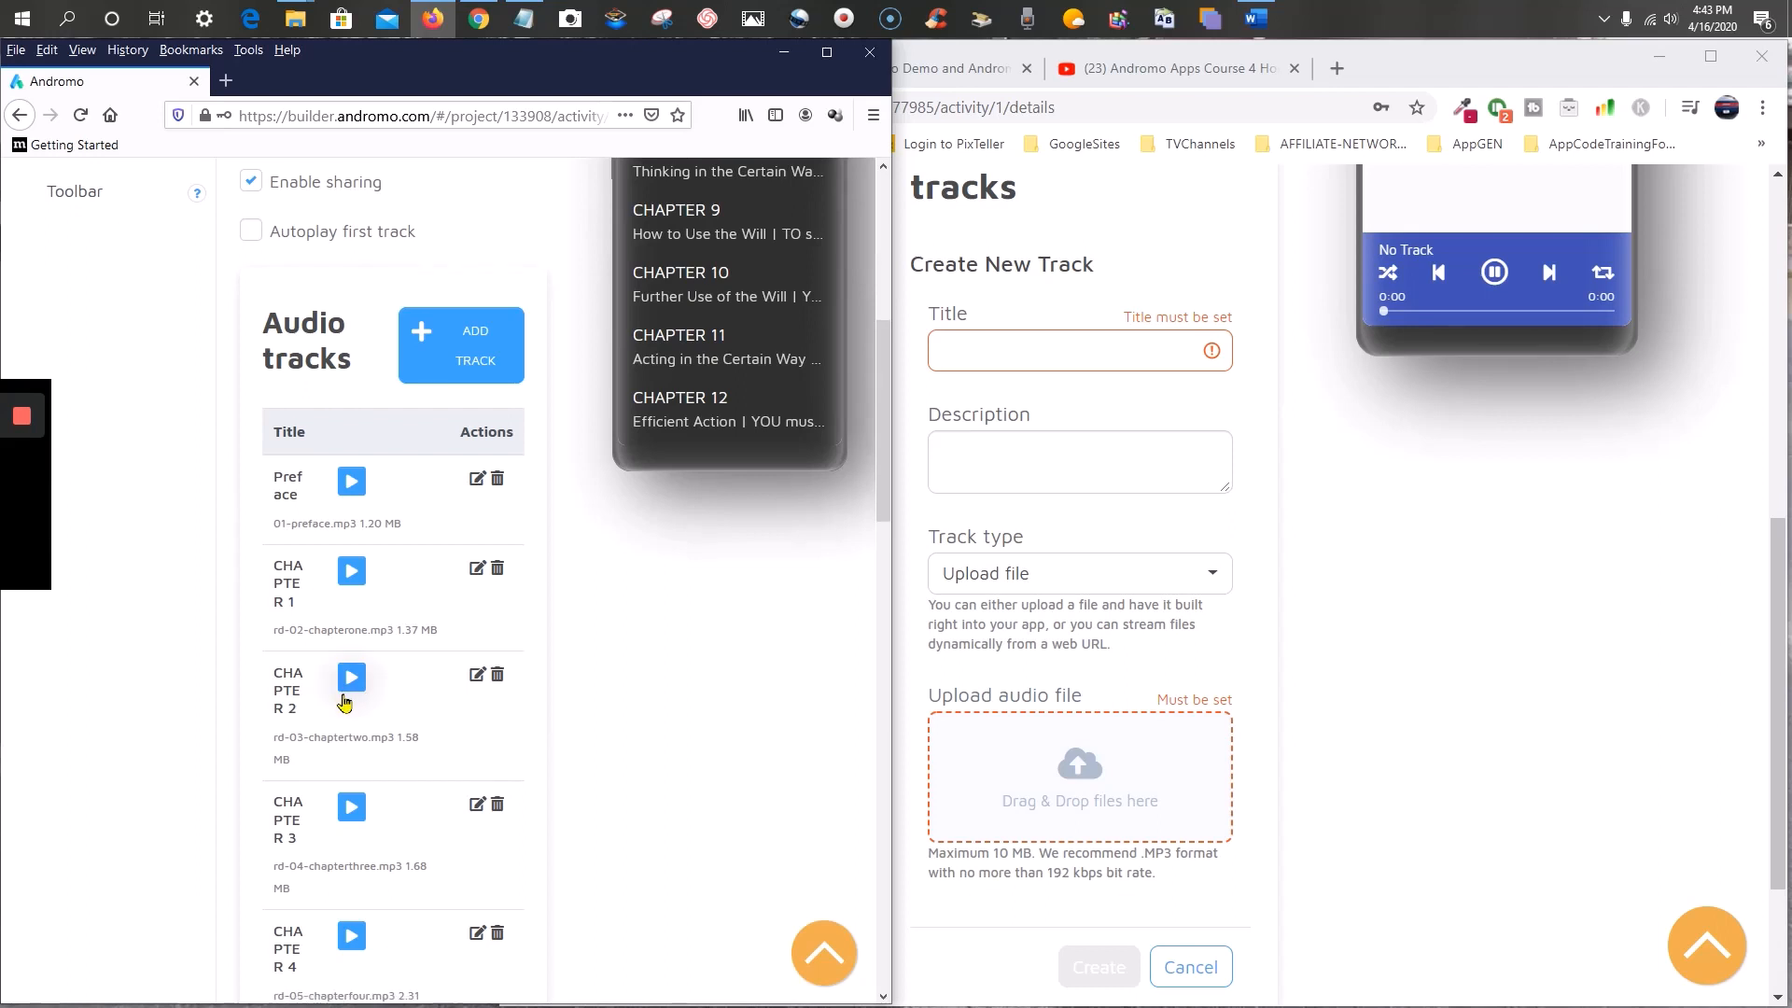
{"action": "scroll", "coordinate": [359, 656], "scroll_direction": "down", "scroll_amount": 2}
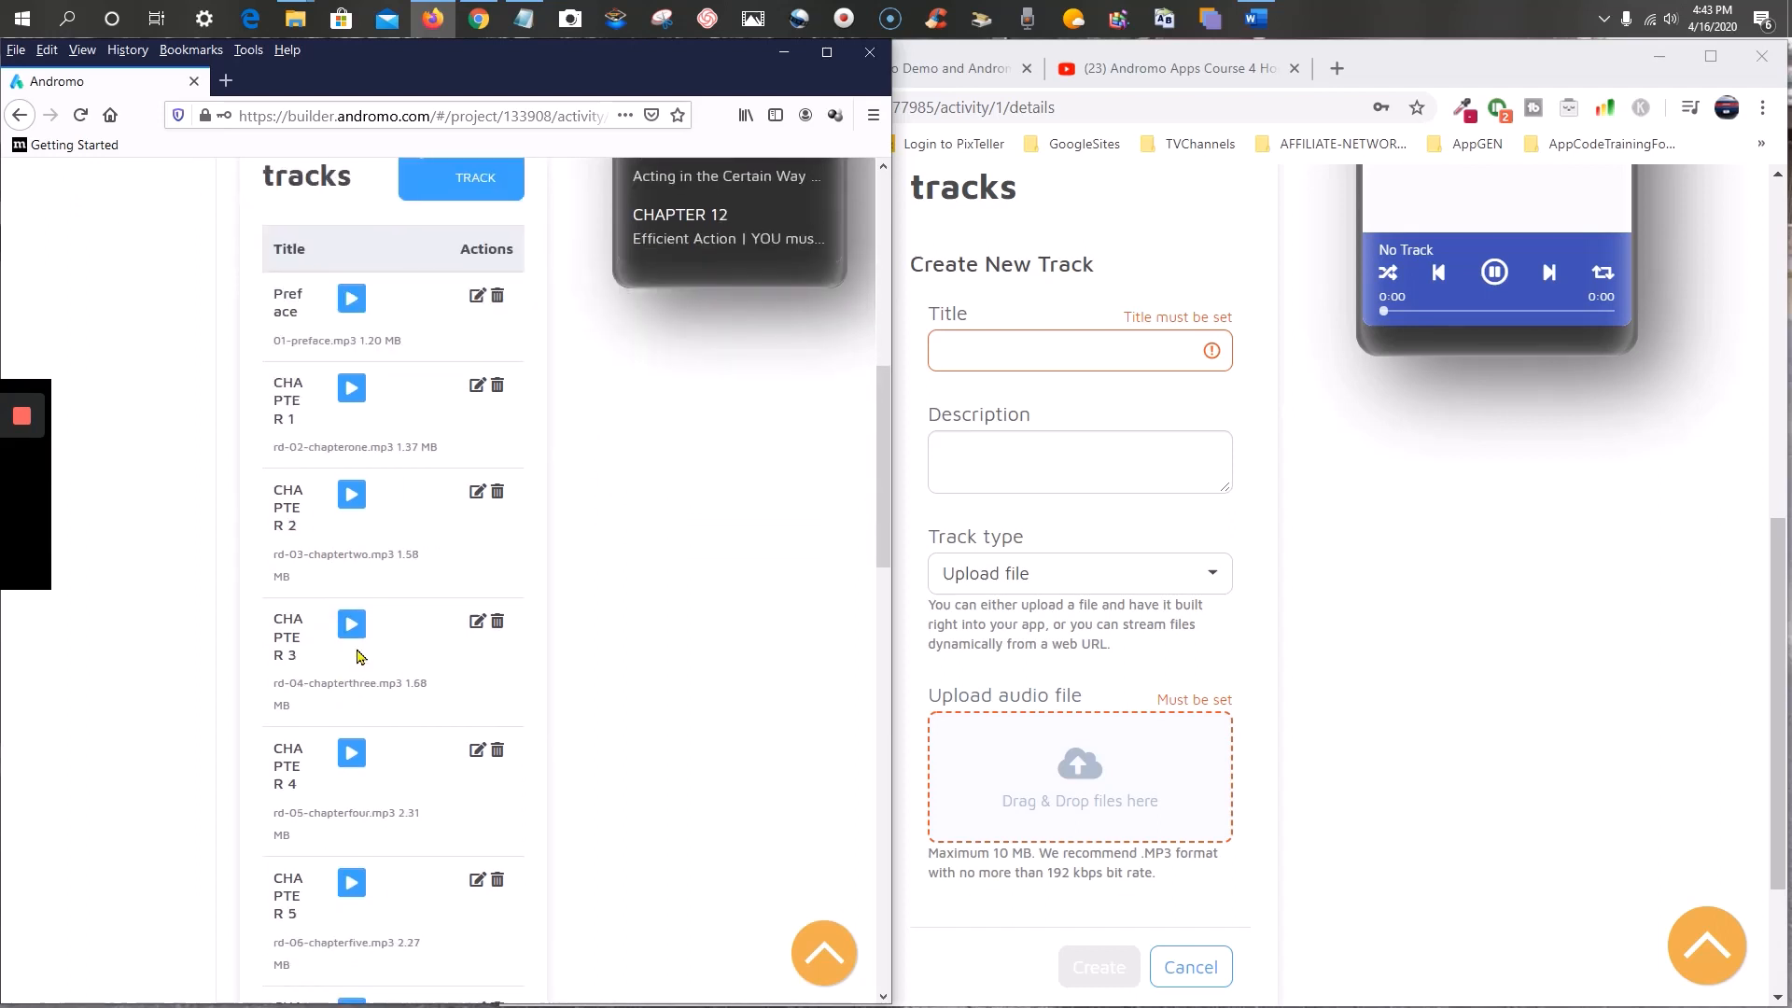
{"action": "left_click", "coordinate": [477, 623]}
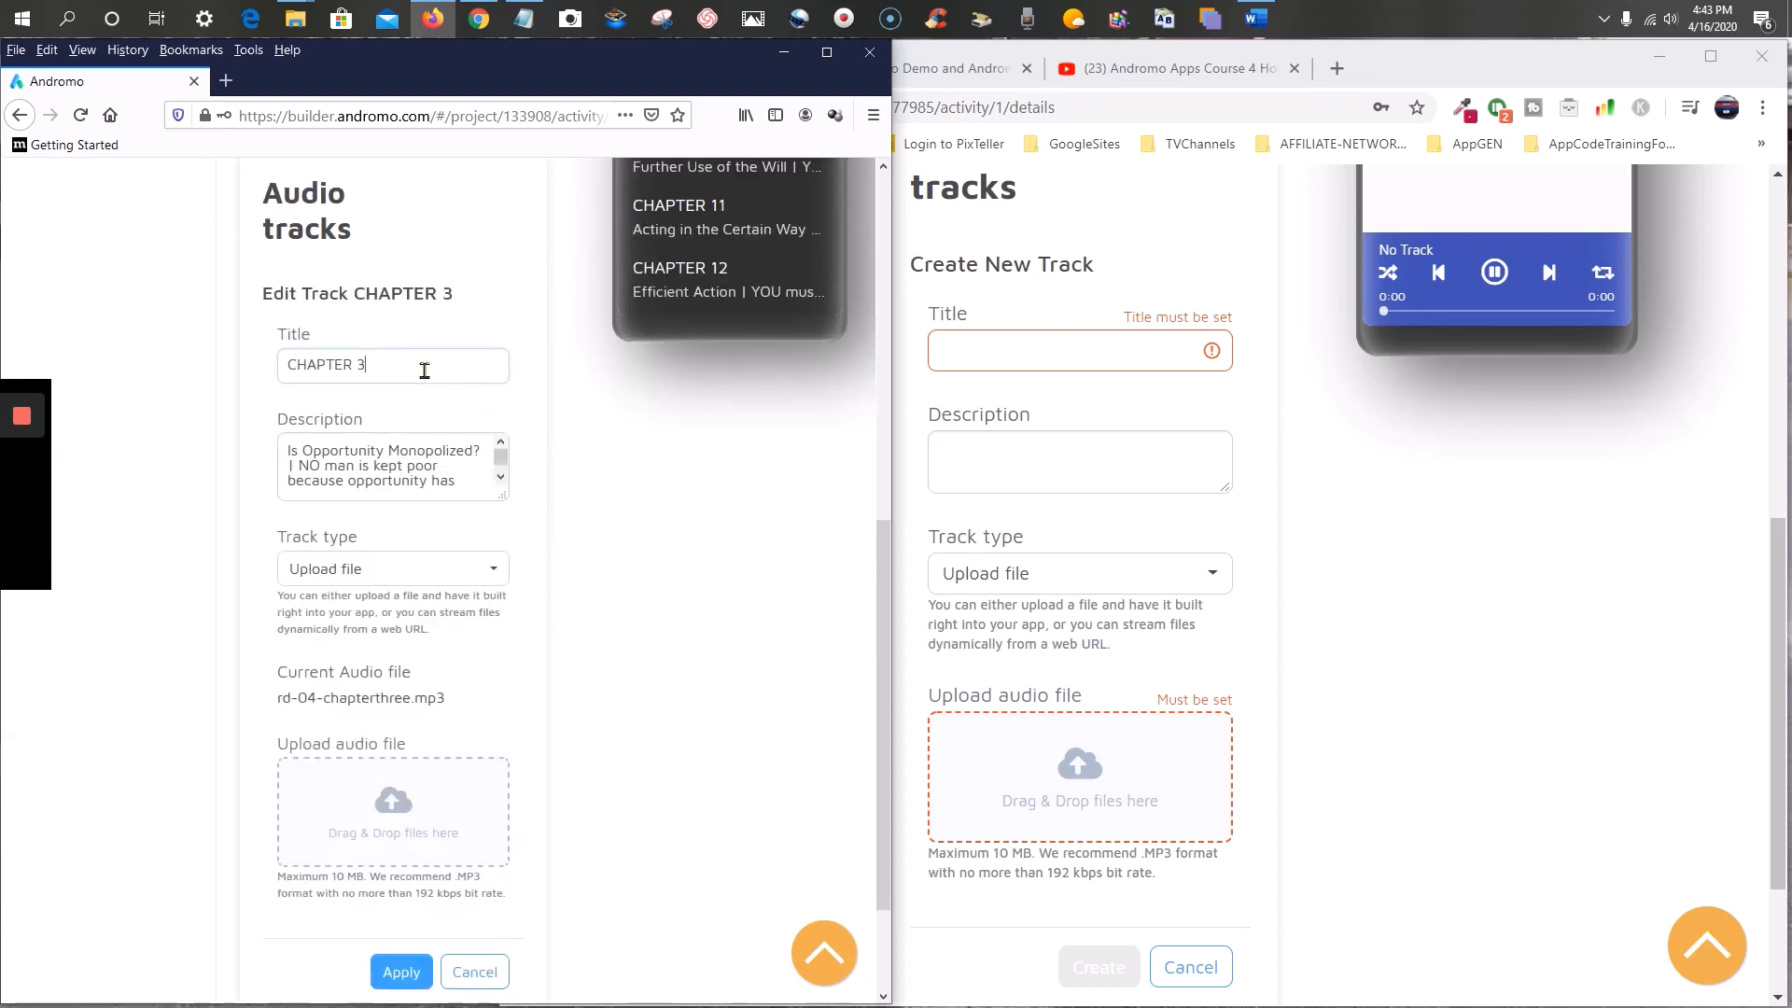
- Copy the title "CHAPTER 3" from the original track and paste it as the new track's title in Chrome
{"action": "left_click_drag", "start_coordinate": [425, 370], "coordinate": [244, 360]}
{"action": "right_click", "coordinate": [322, 360]}
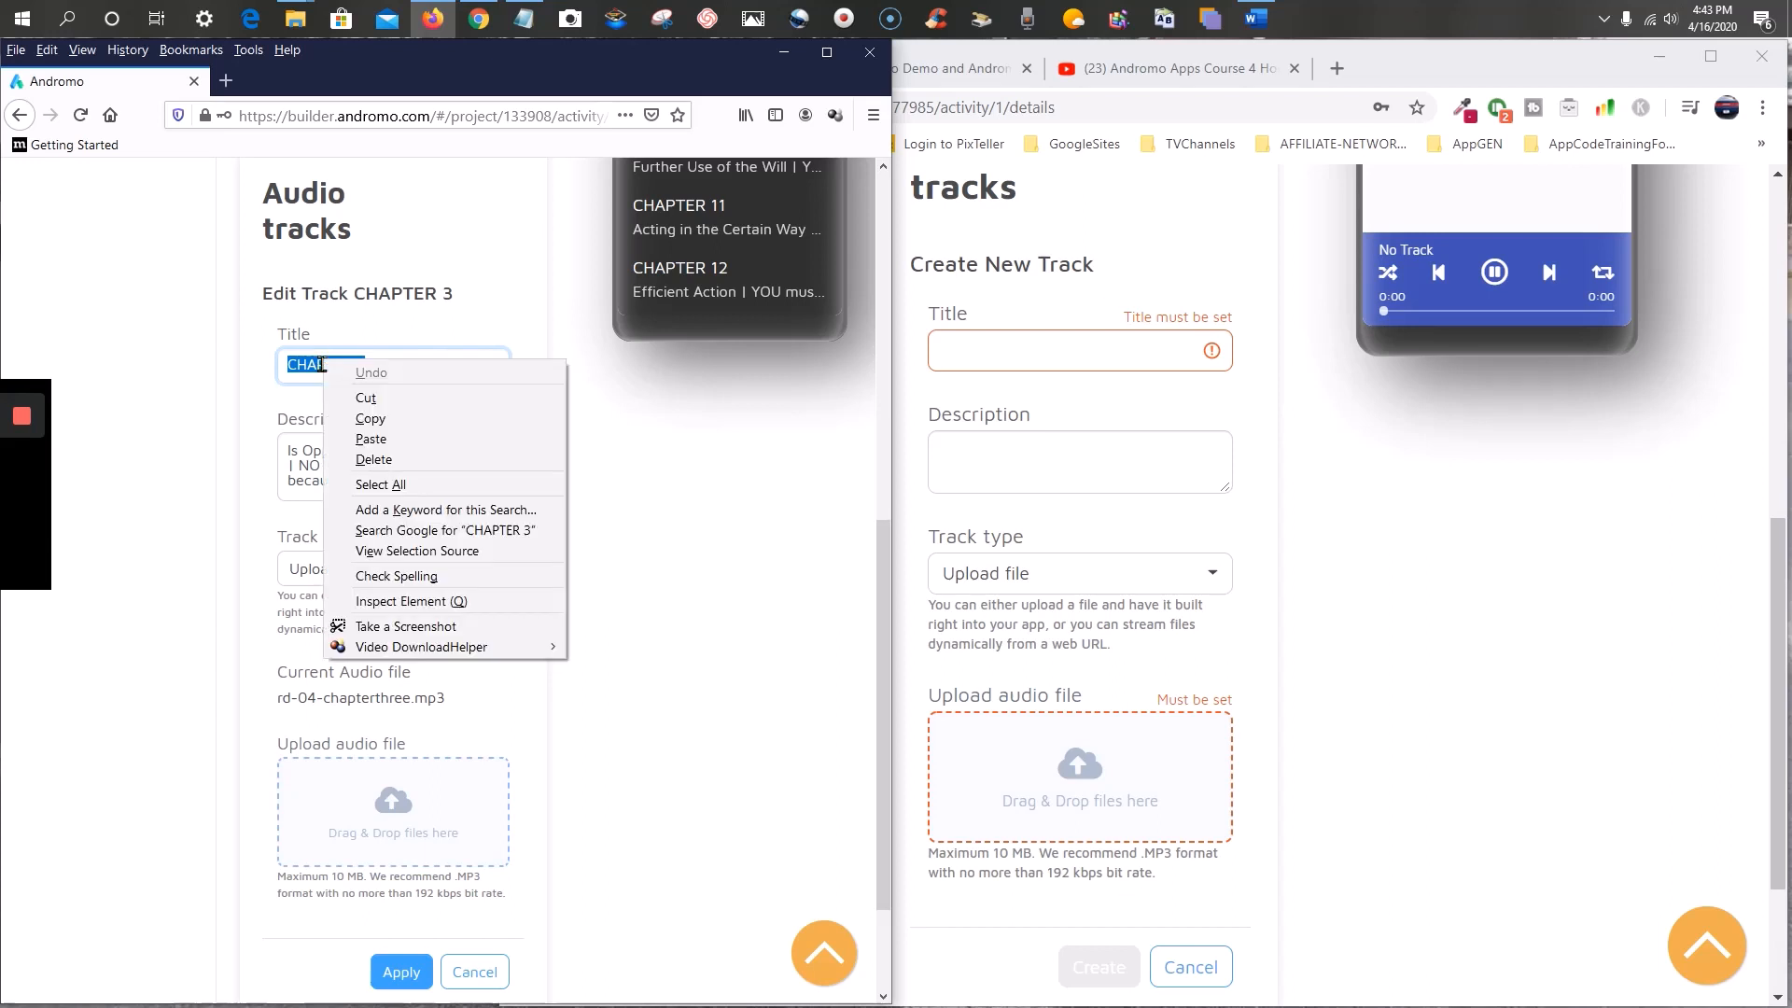
{"action": "left_click", "coordinate": [371, 420]}
{"action": "left_click", "coordinate": [1000, 352]}
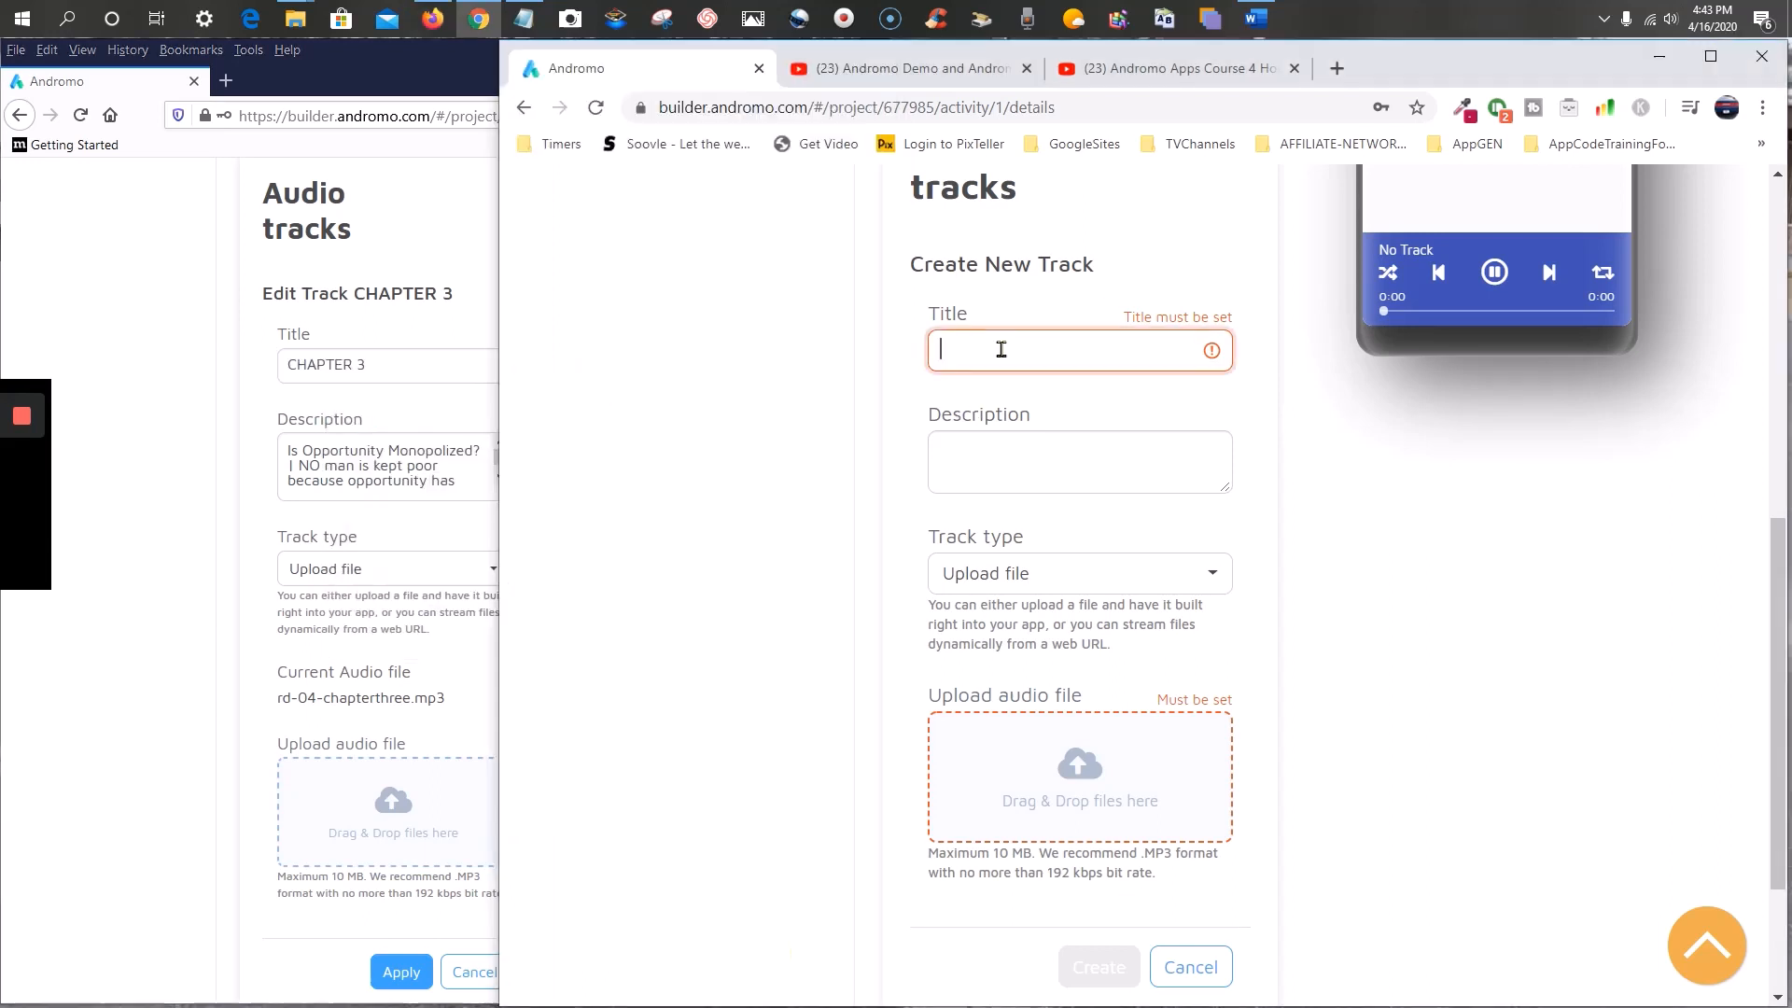
{"action": "right_click", "coordinate": [1000, 352]}
{"action": "left_click", "coordinate": [1085, 521]}
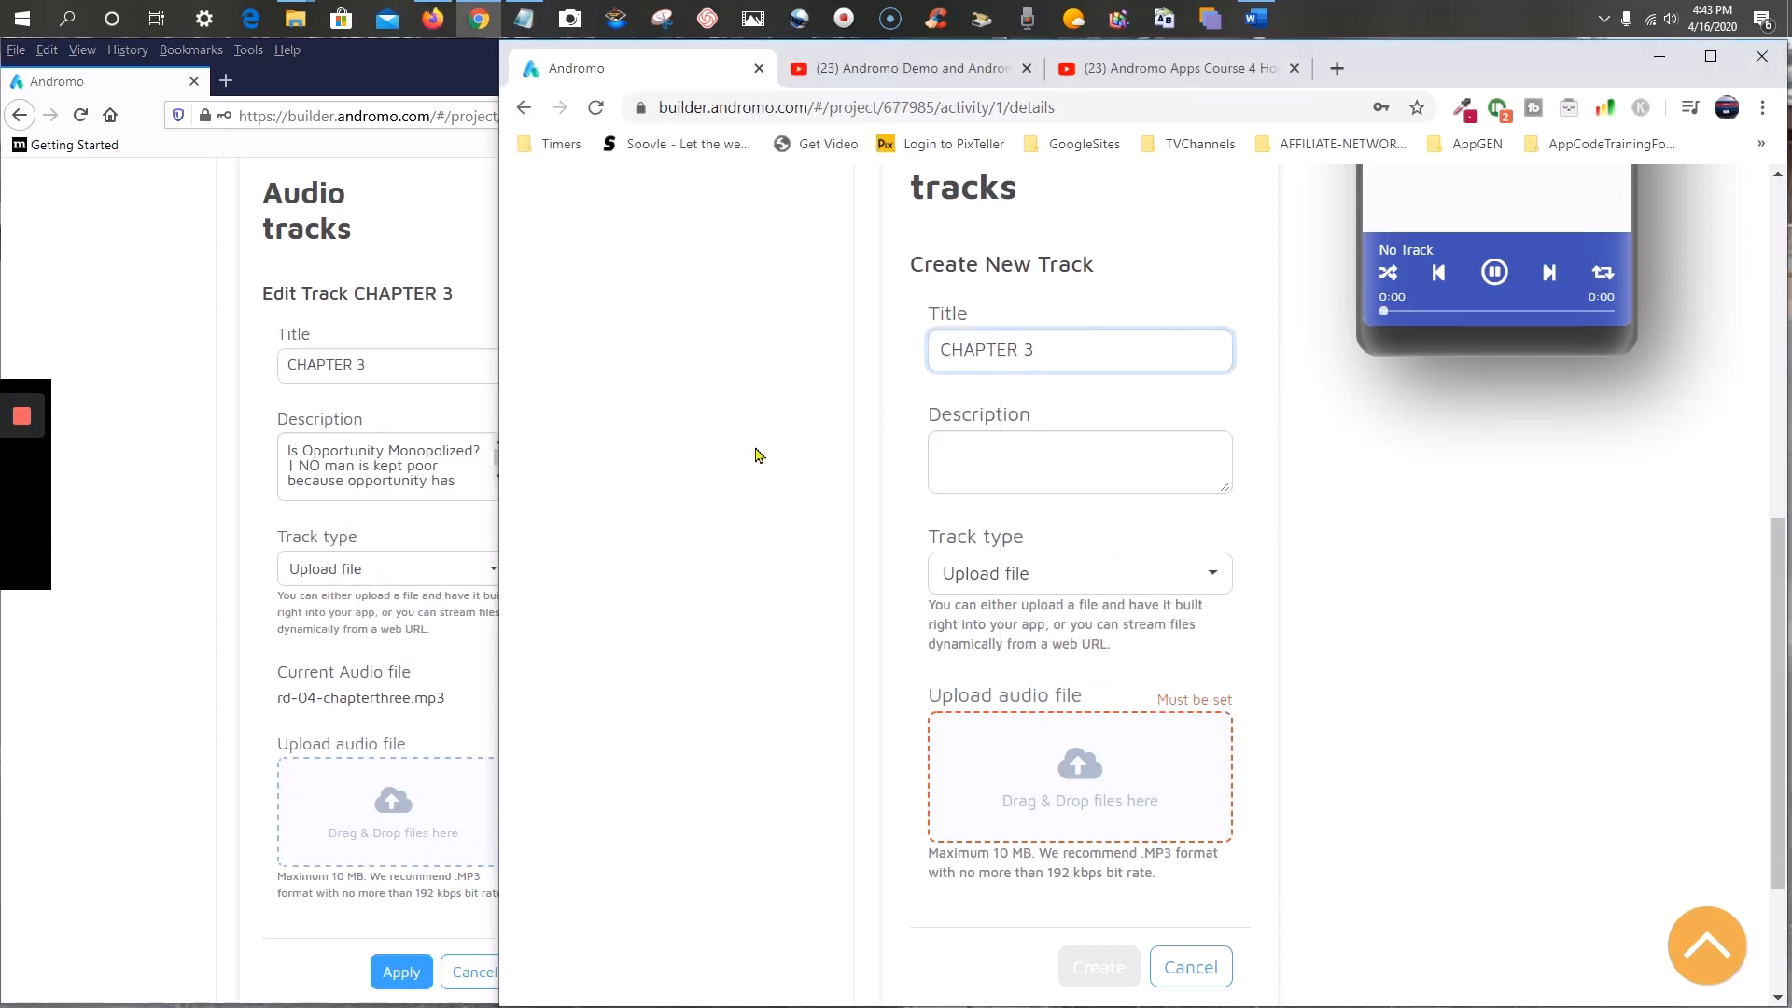
- Enlarge the Chapter 3 description box in the original project in Firefox and select its entire text
{"action": "left_click", "coordinate": [465, 489]}
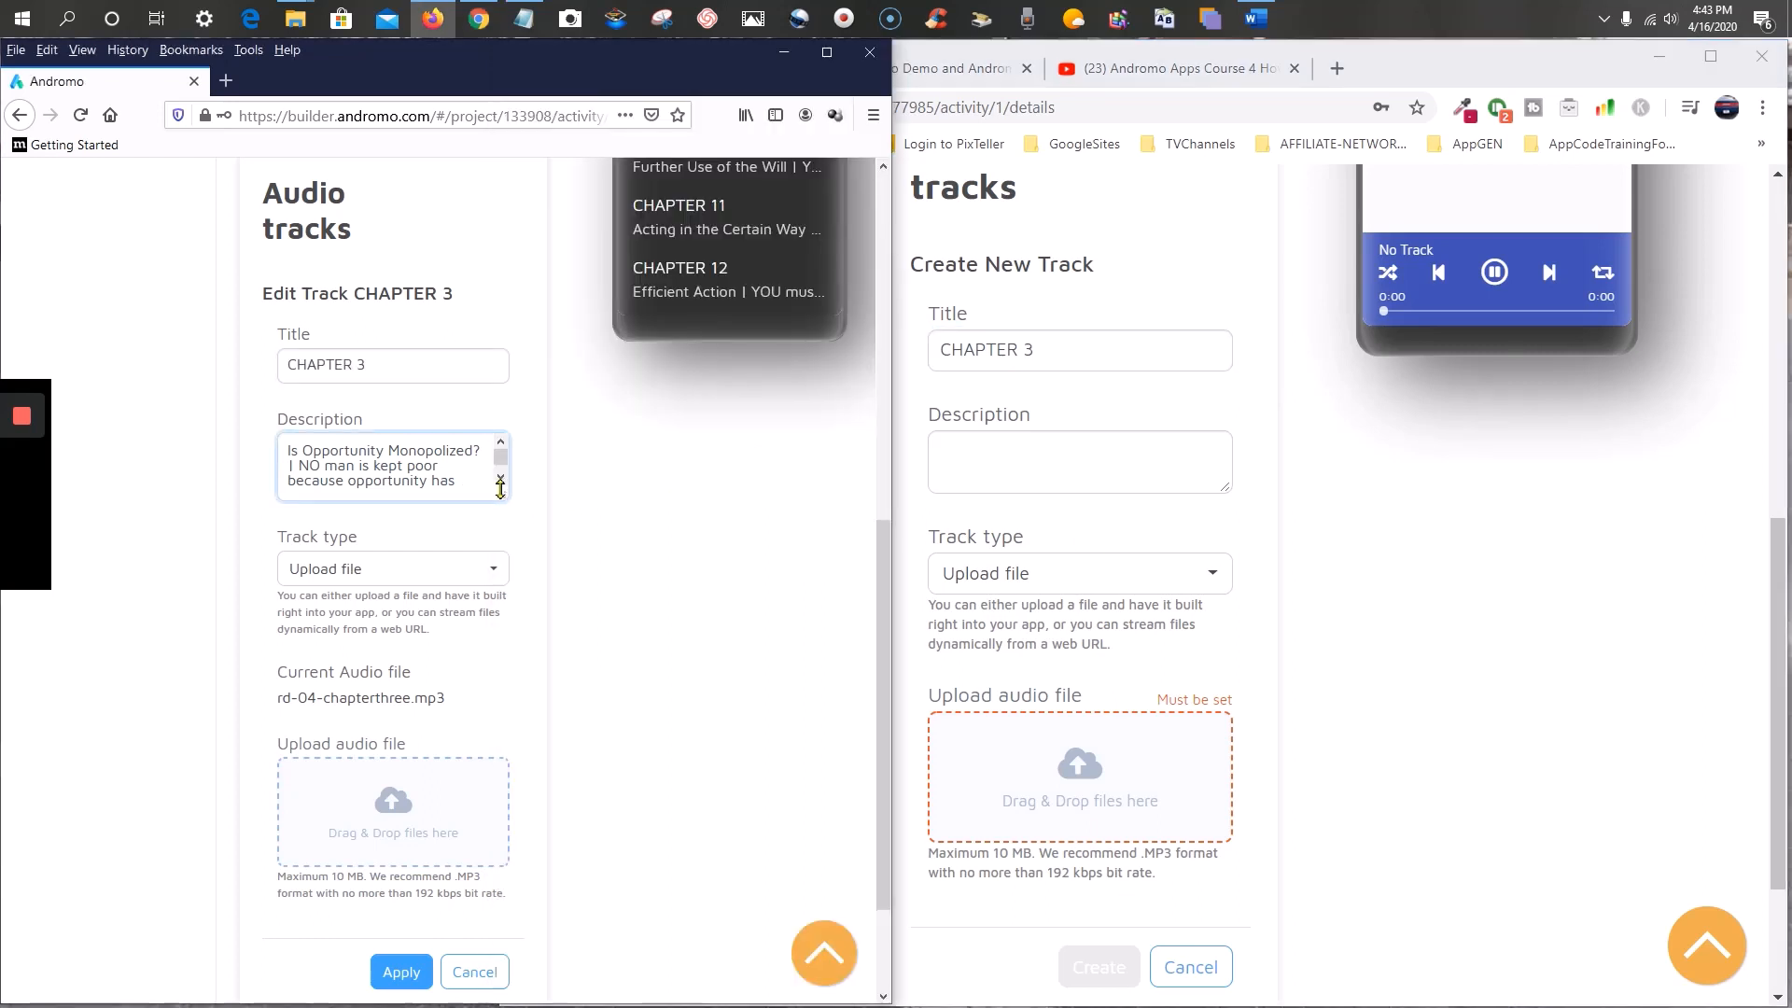
{"action": "left_click_drag", "start_coordinate": [500, 485], "coordinate": [500, 637]}
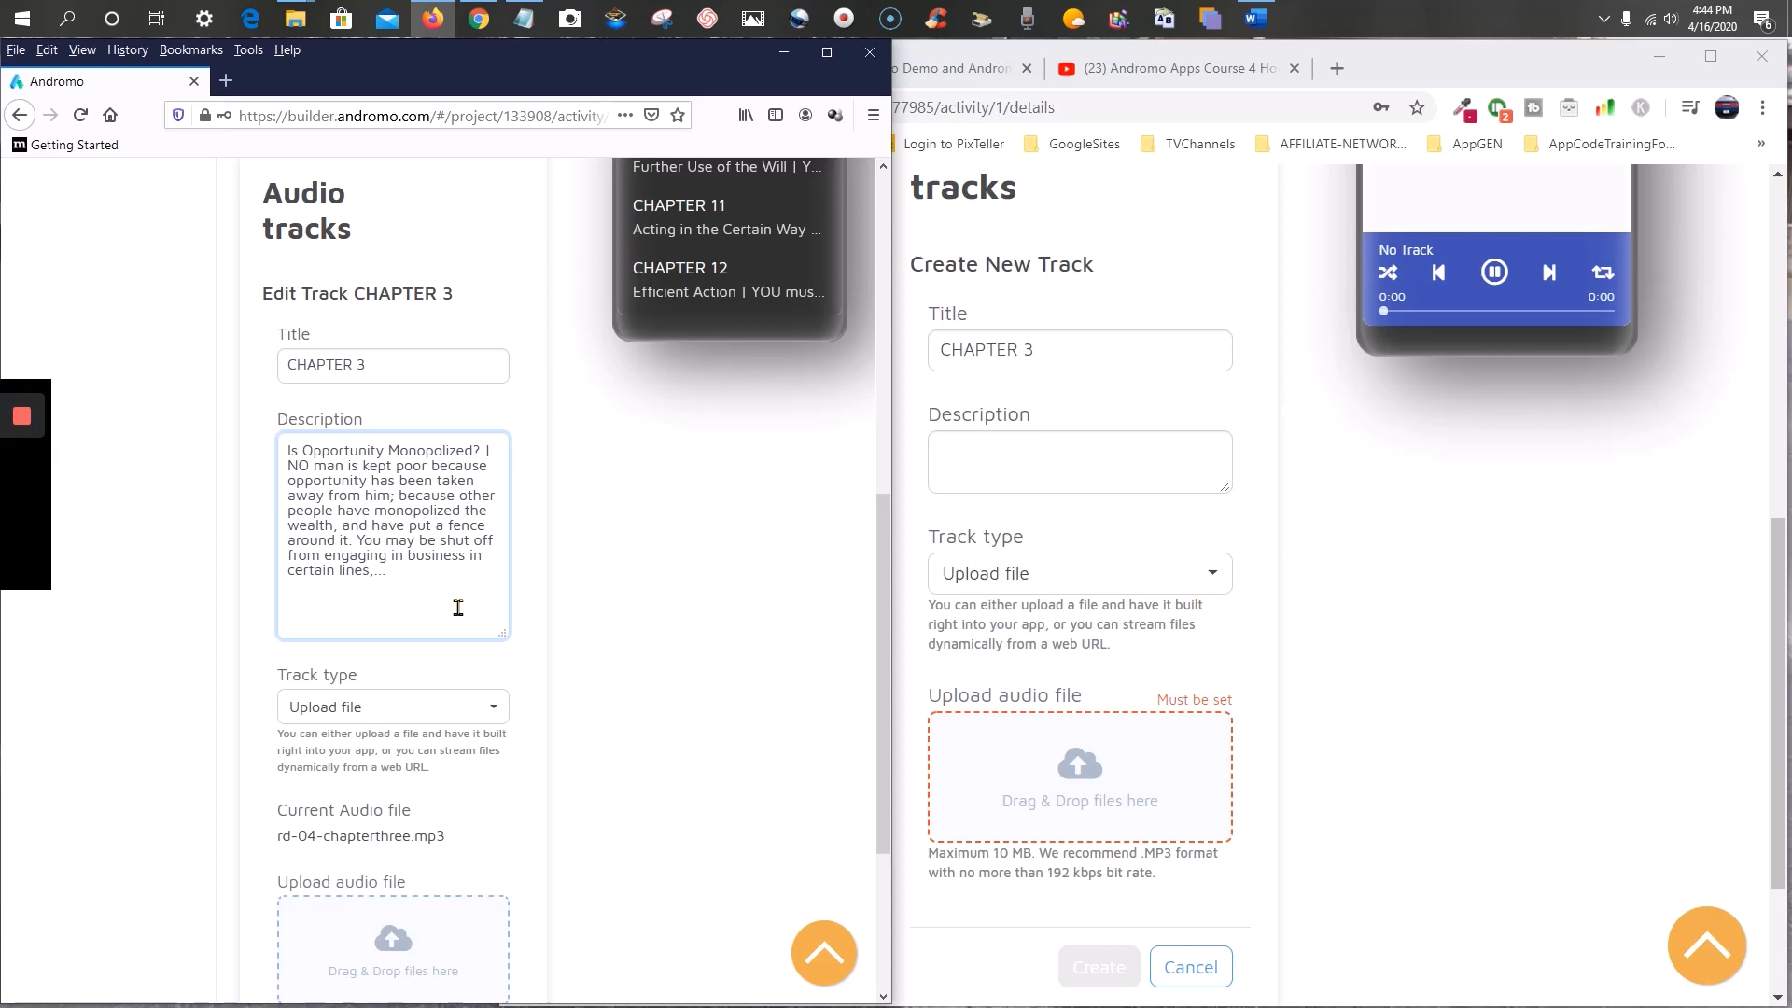
{"action": "left_click", "coordinate": [1172, 266]}
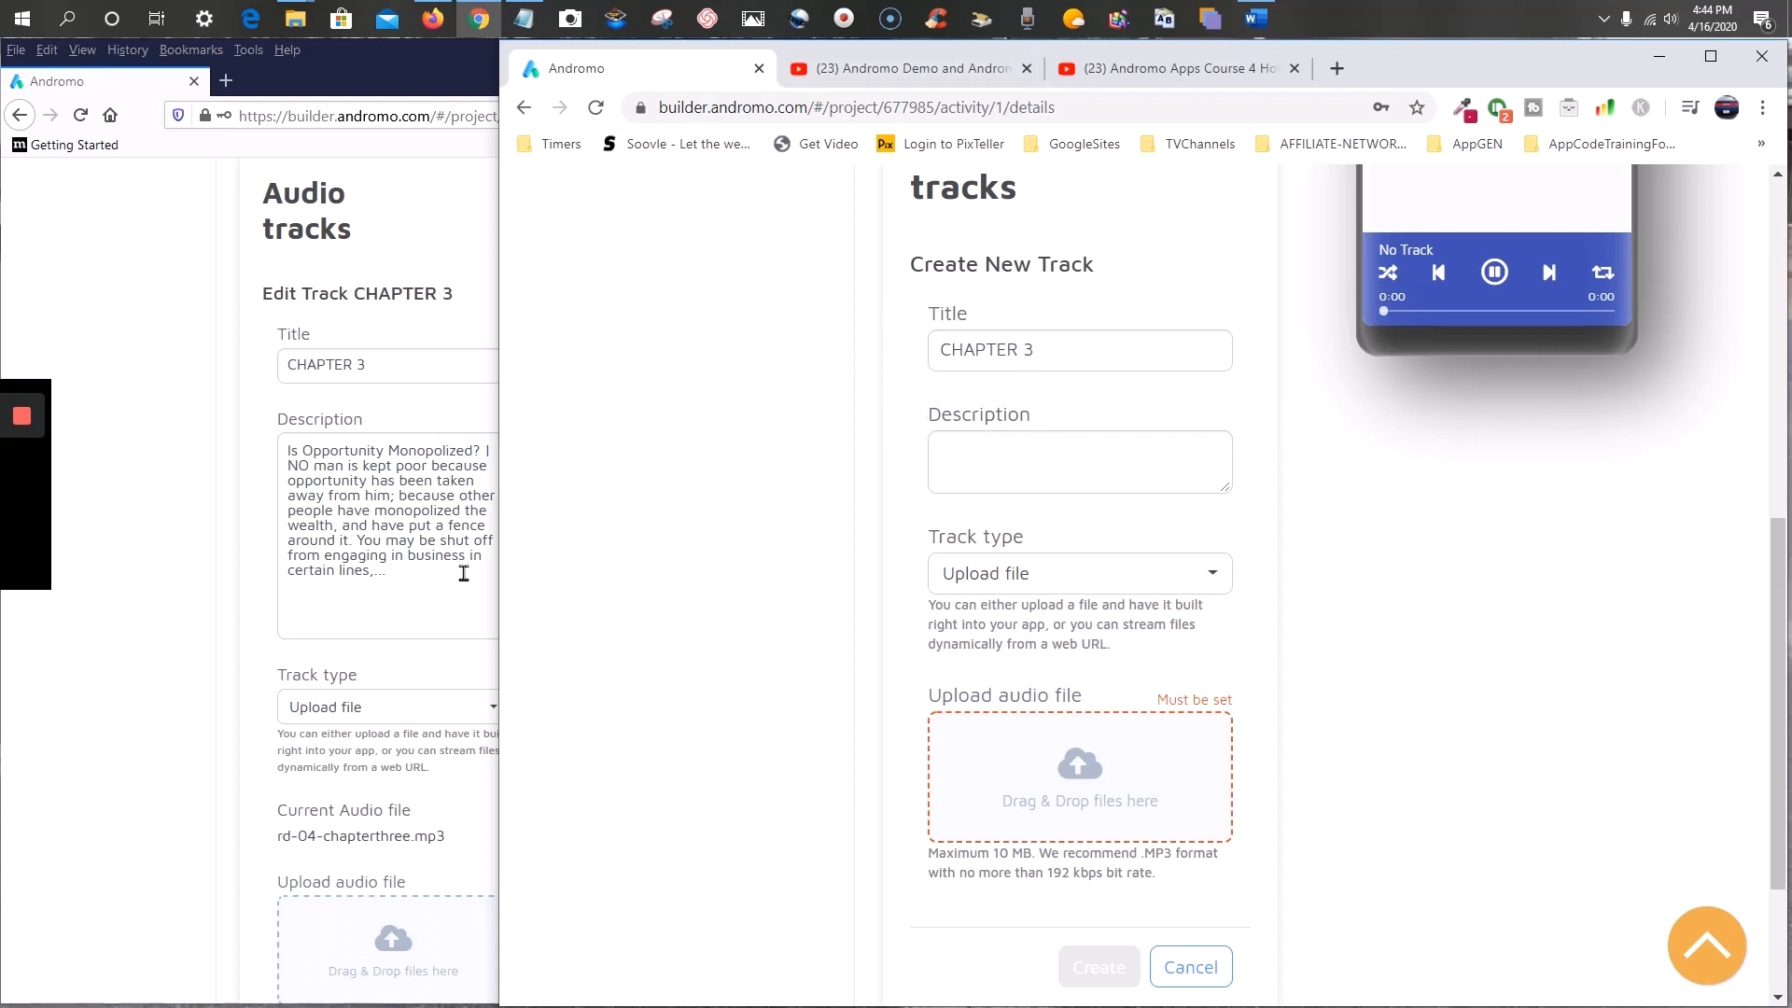
{"action": "left_click", "coordinate": [424, 583]}
{"action": "key", "text": "ctrl+a"}
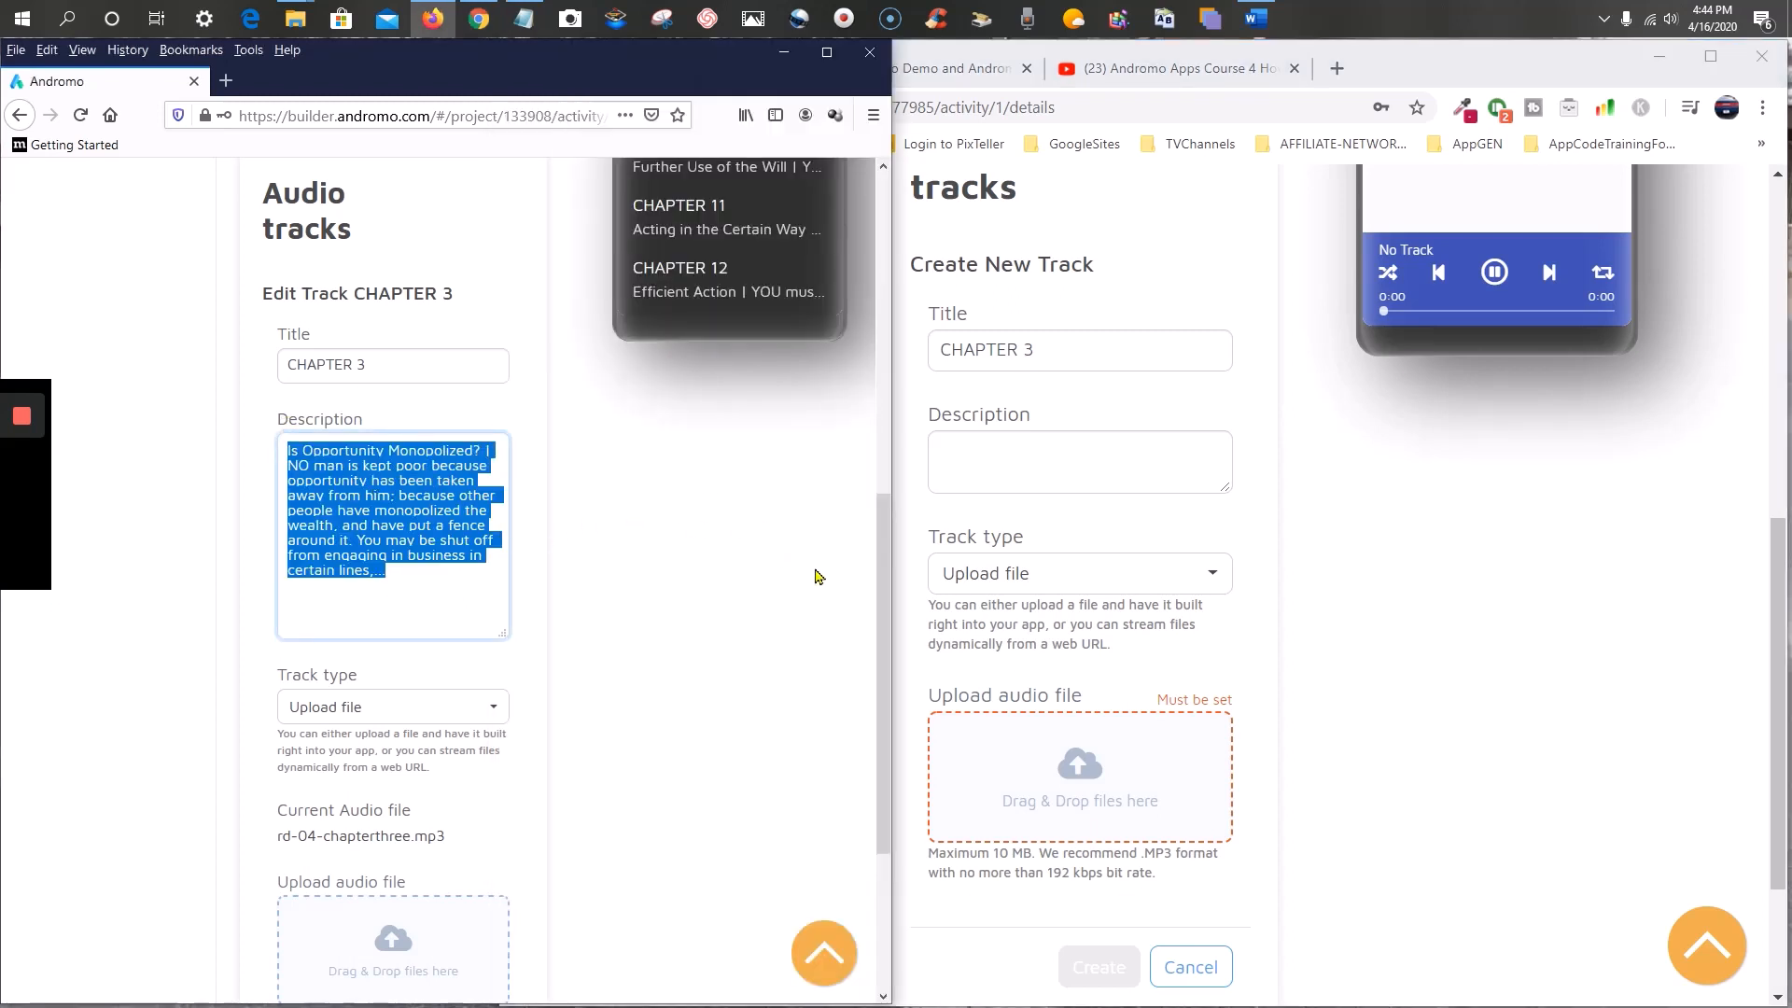
- Return to the new project in Chrome, disable autoplay of the first track, and go back to the new track form
{"action": "scroll", "coordinate": [1089, 474], "scroll_direction": "up", "scroll_amount": 4}
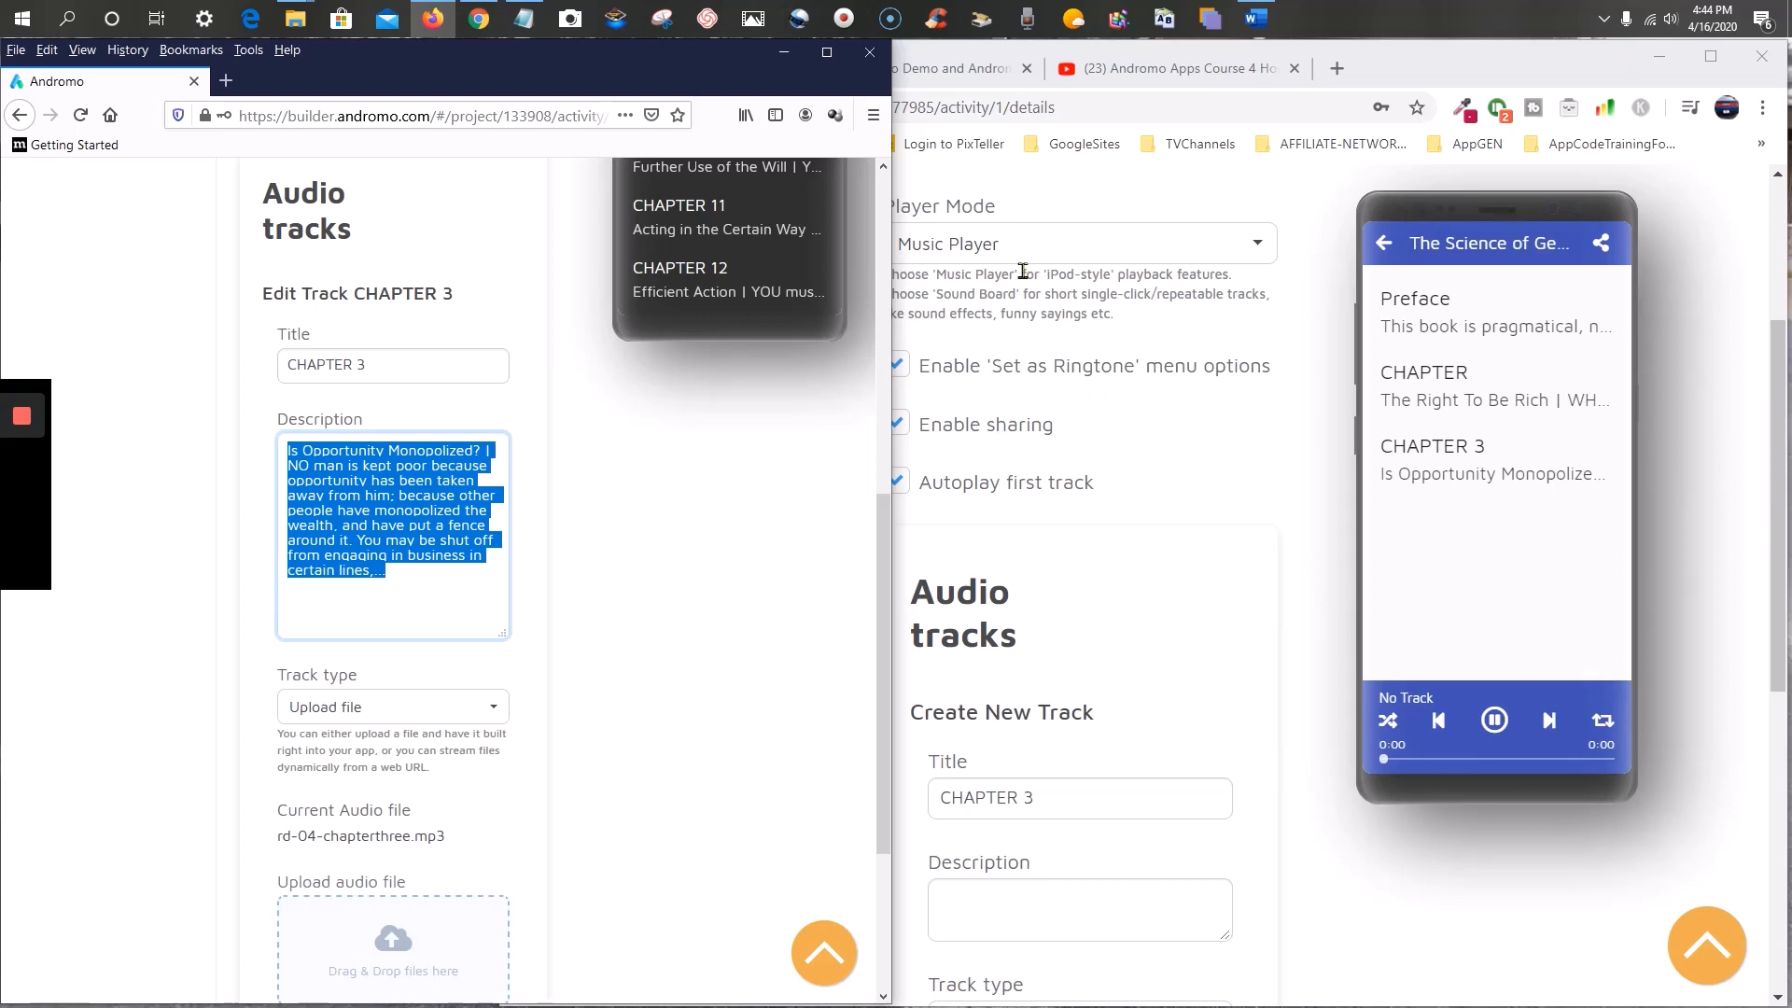
{"action": "left_click", "coordinate": [1154, 184]}
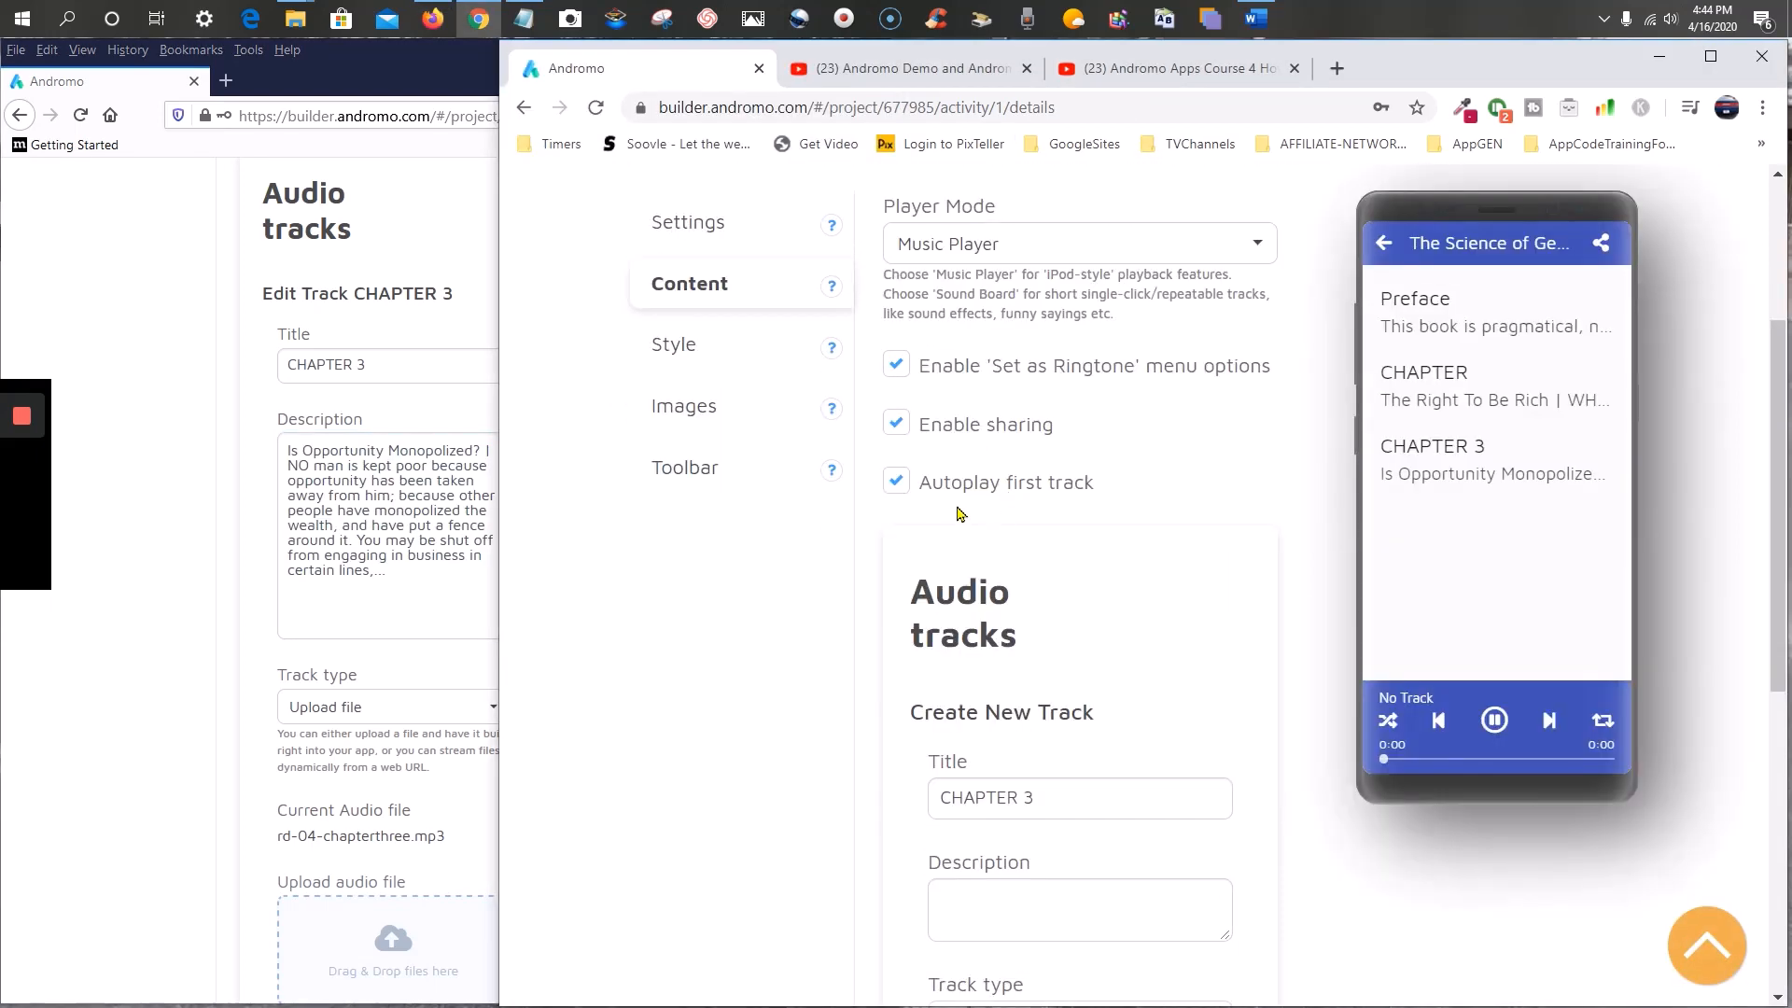
{"action": "left_click", "coordinate": [896, 484]}
{"action": "scroll", "coordinate": [978, 474], "scroll_direction": "up", "scroll_amount": 3}
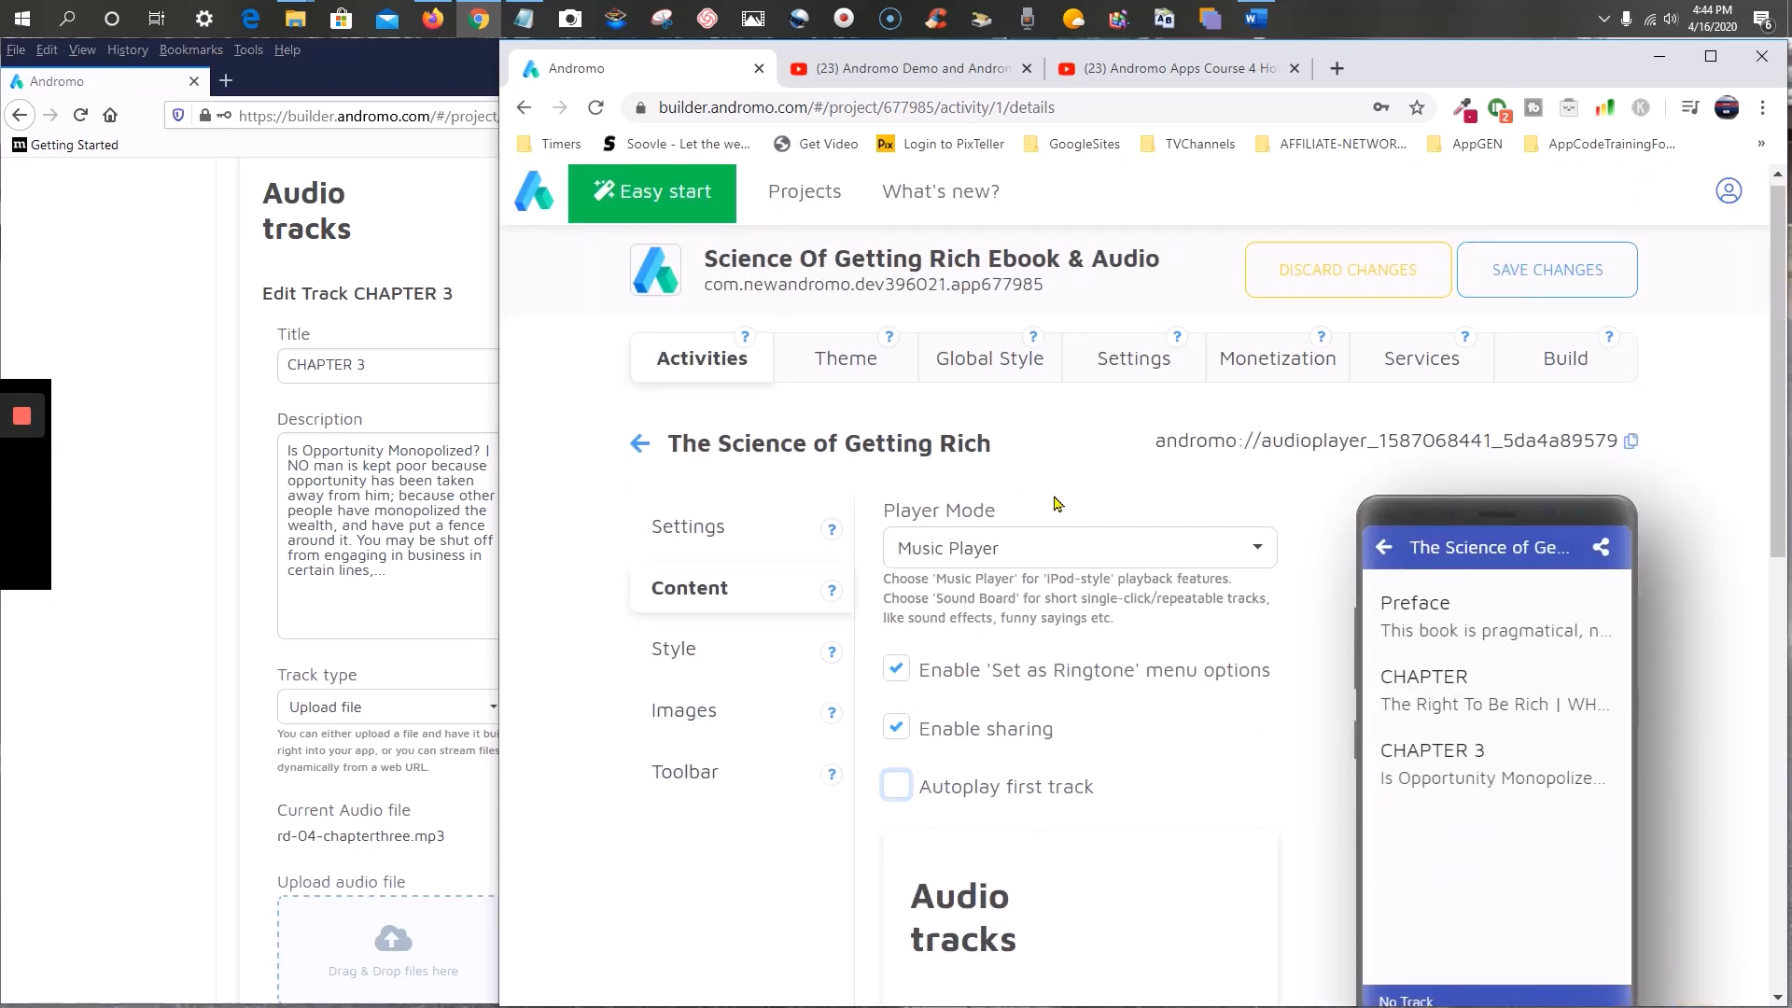
{"action": "scroll", "coordinate": [1045, 513], "scroll_direction": "down", "scroll_amount": 10}
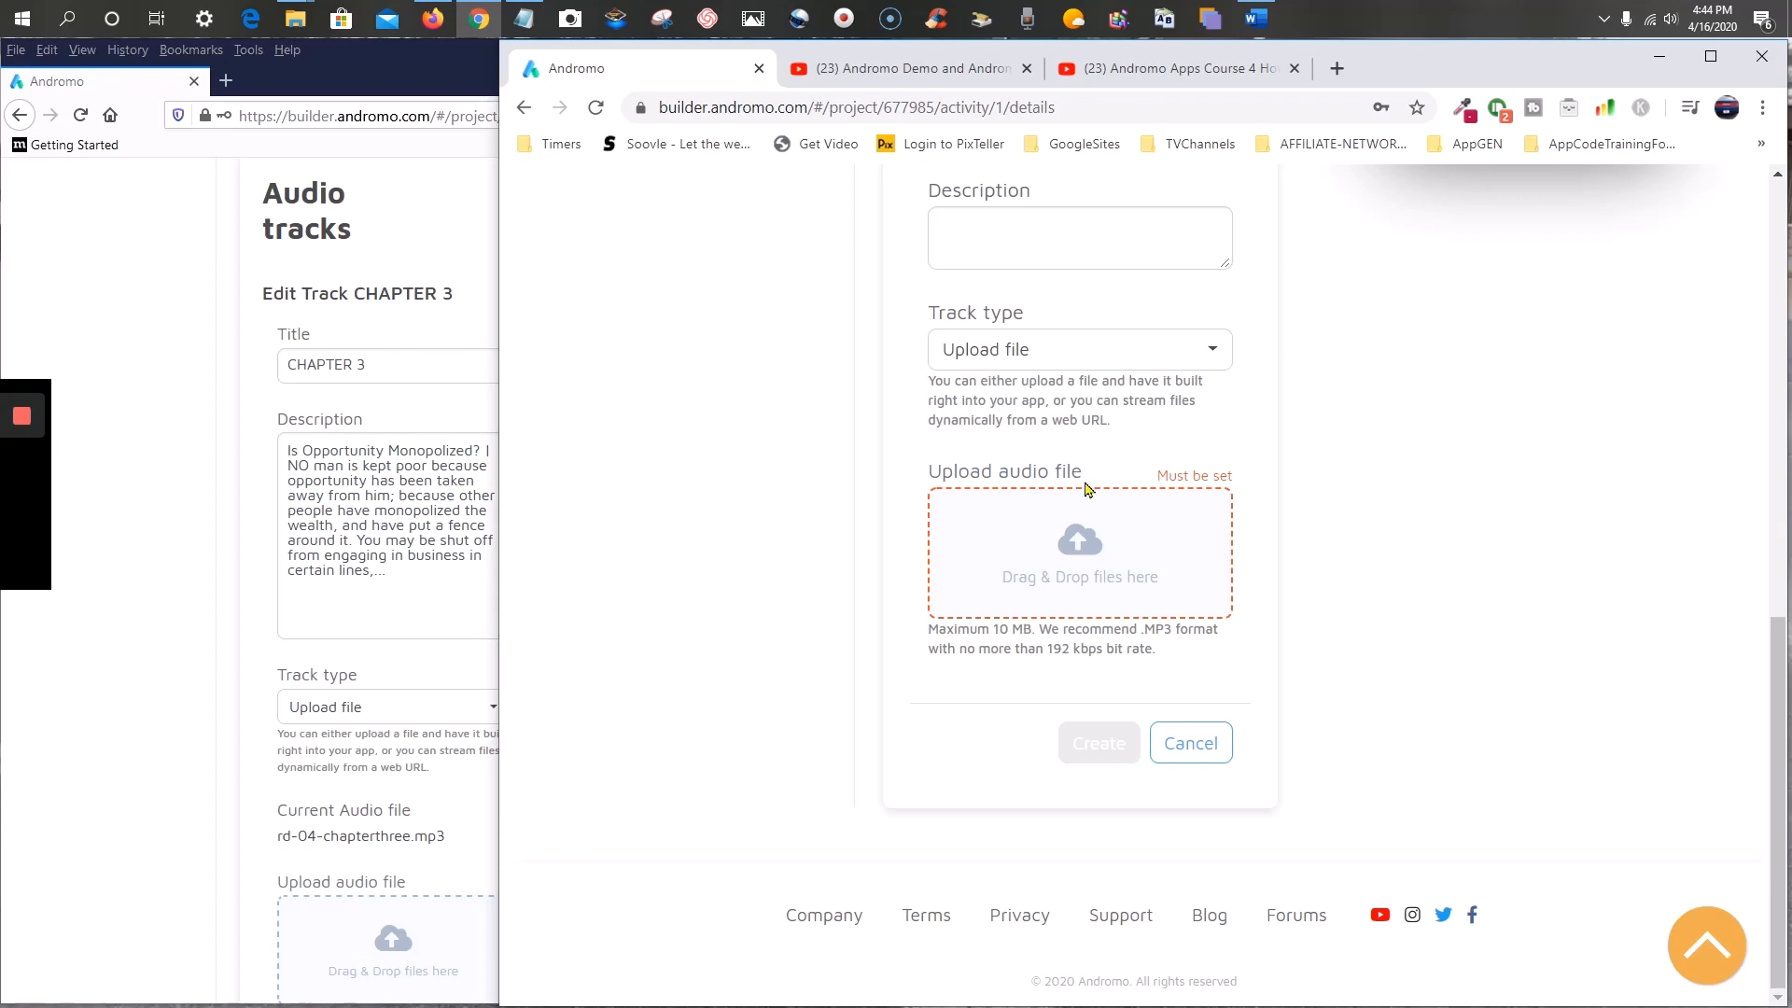
- Examine the full audio track list in the new project in Chrome and compare it with the original project's phone preview in Firefox
{"action": "mouse_move", "coordinate": [16, 418]}
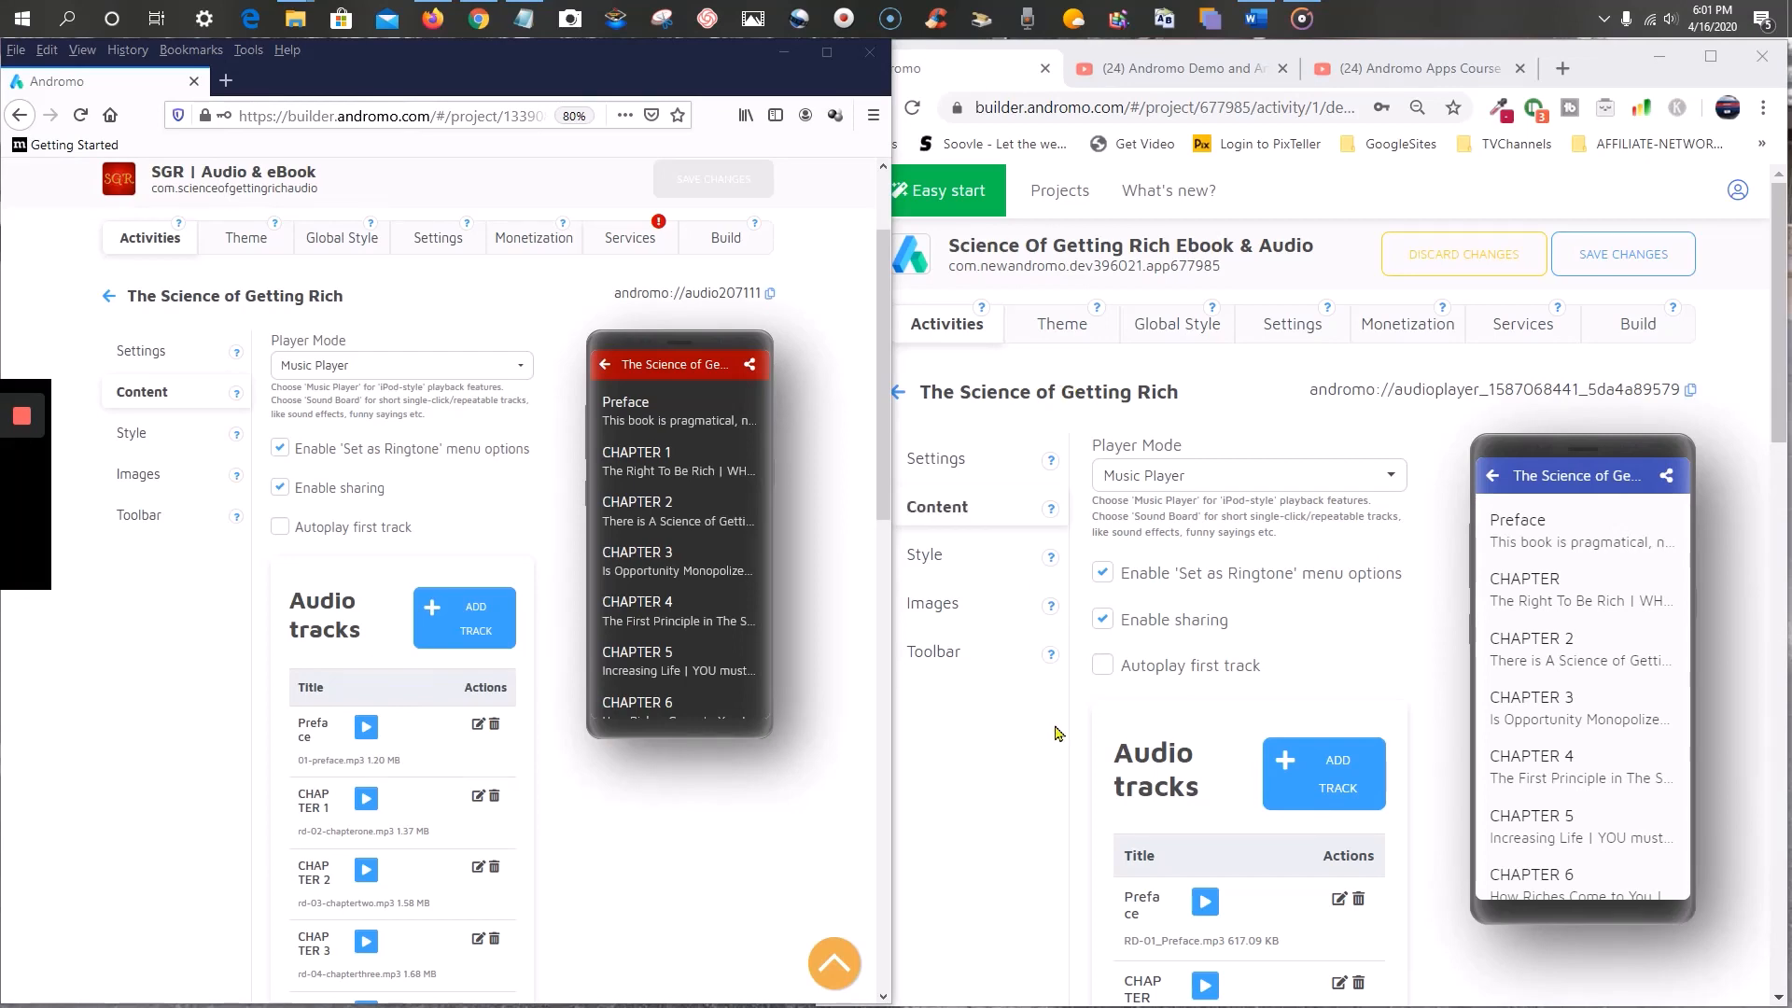
{"action": "scroll", "coordinate": [1074, 747], "scroll_direction": "down", "scroll_amount": 5}
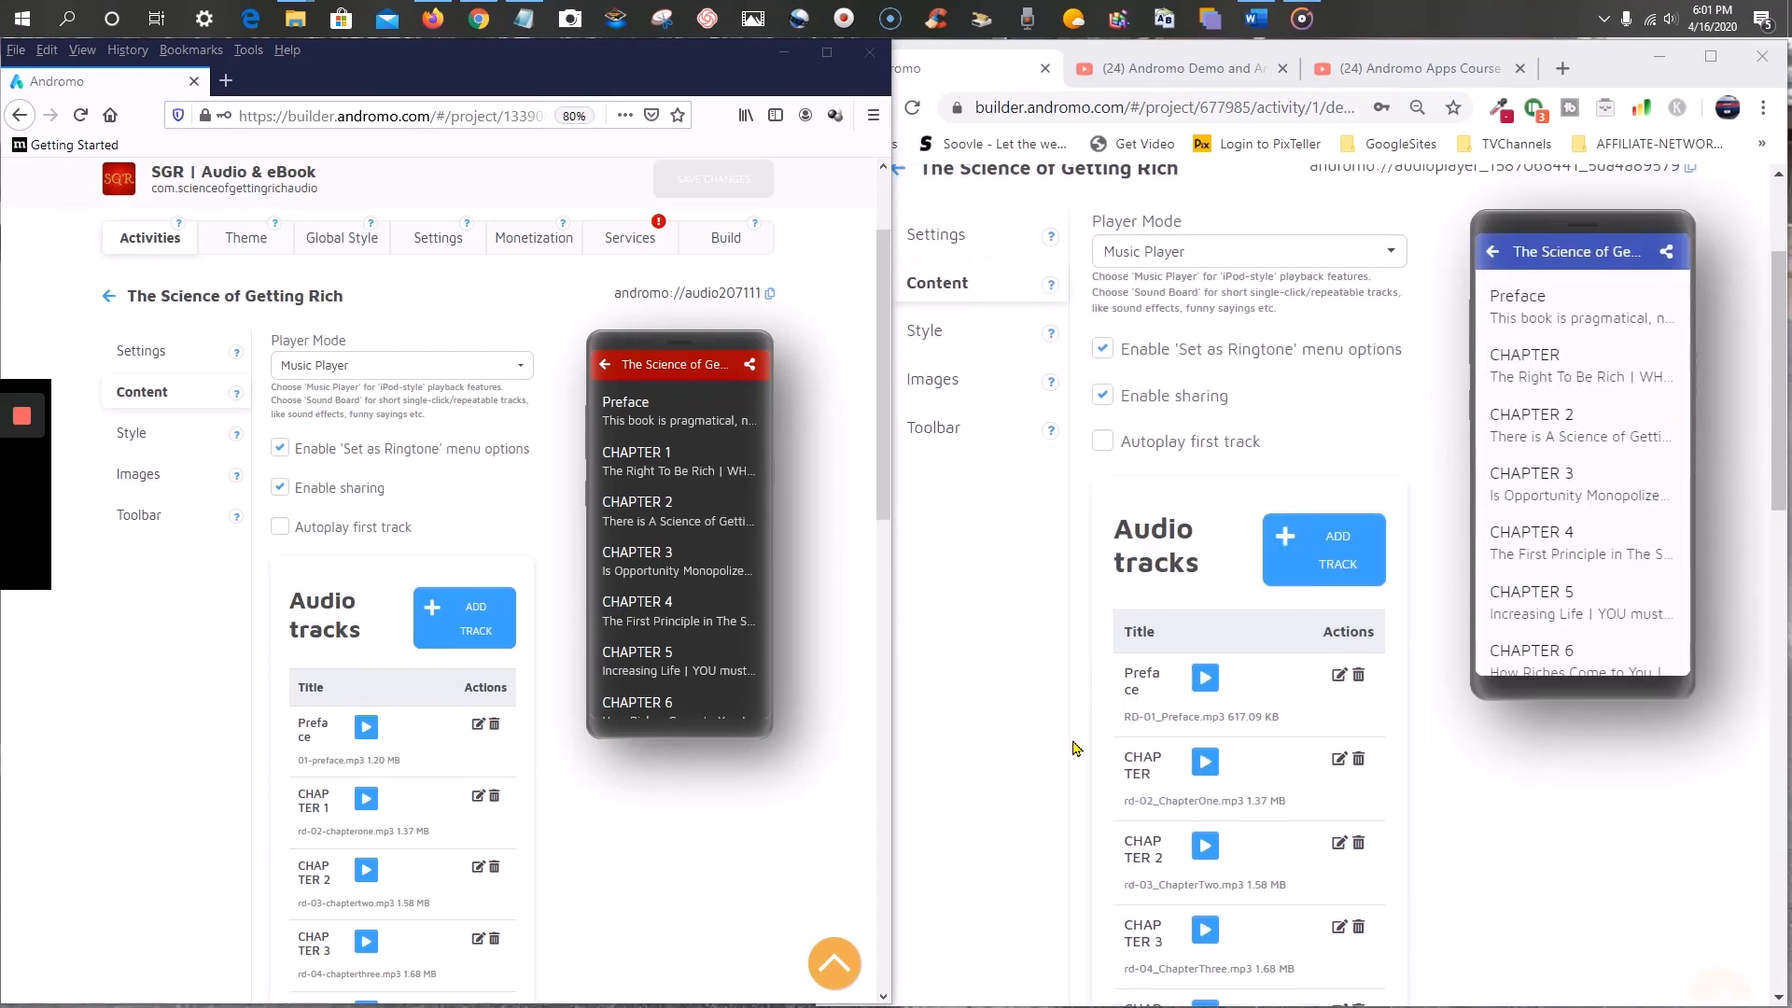
{"action": "scroll", "coordinate": [1160, 527], "scroll_direction": "down", "scroll_amount": 9}
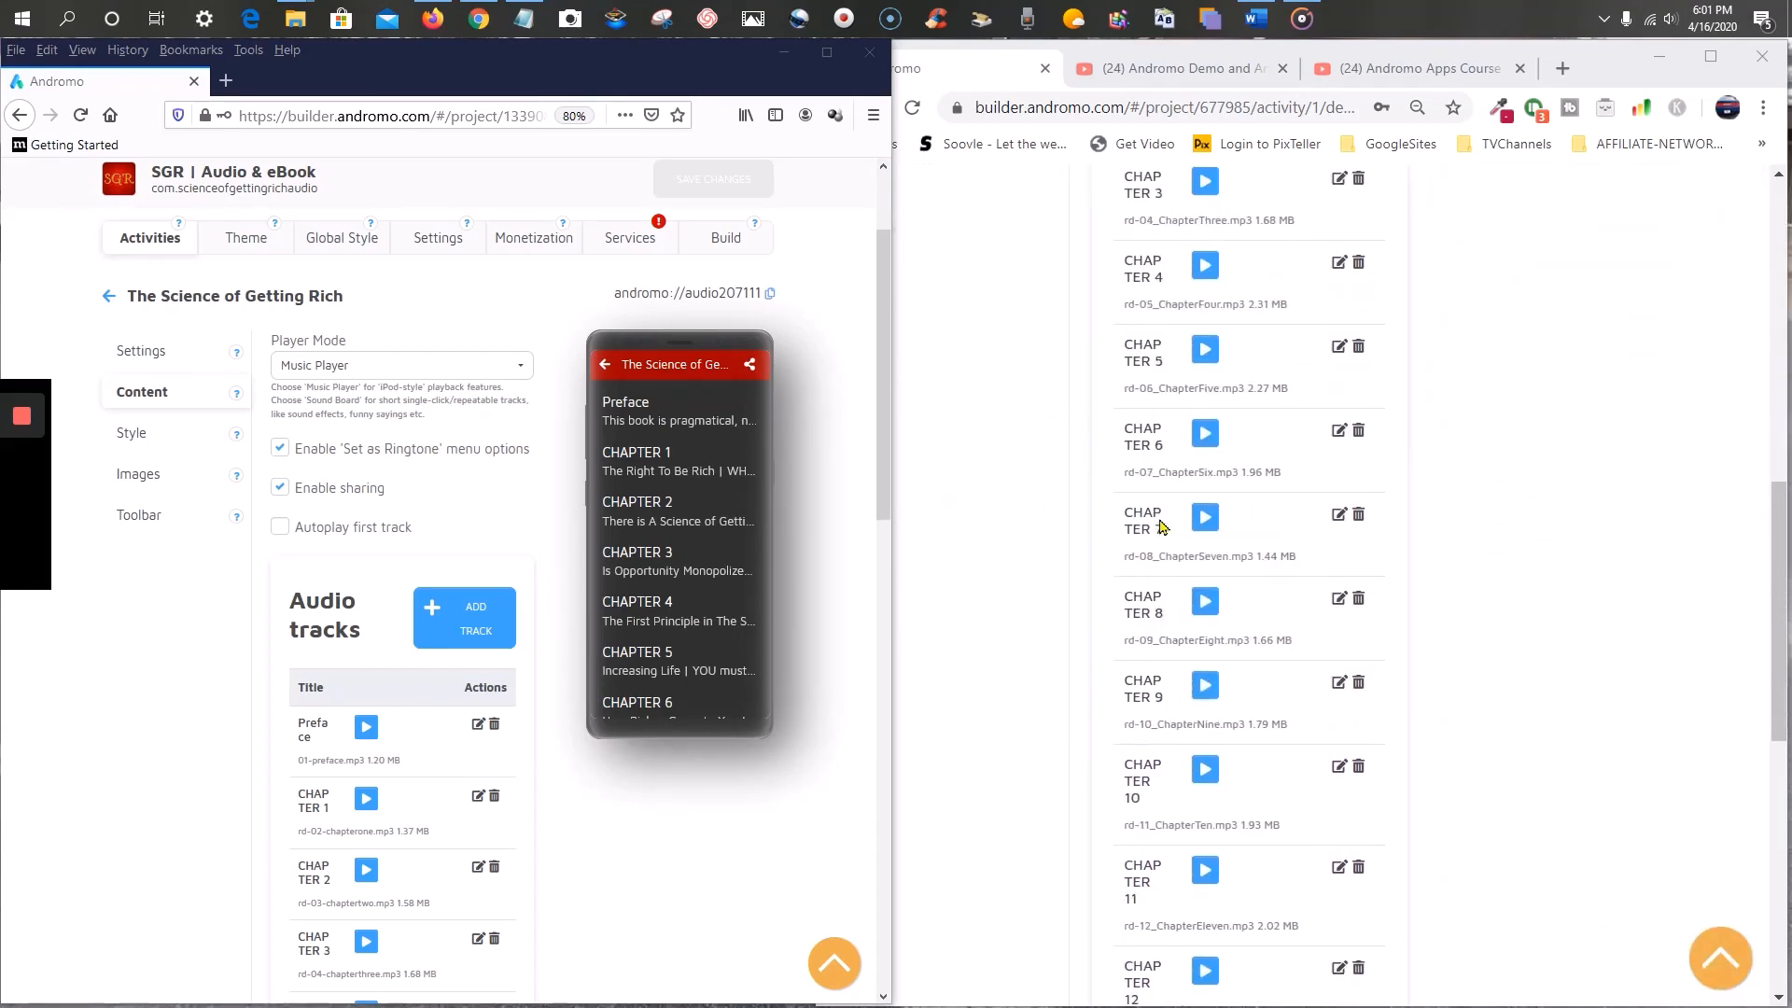
{"action": "scroll", "coordinate": [1160, 527], "scroll_direction": "down", "scroll_amount": 5}
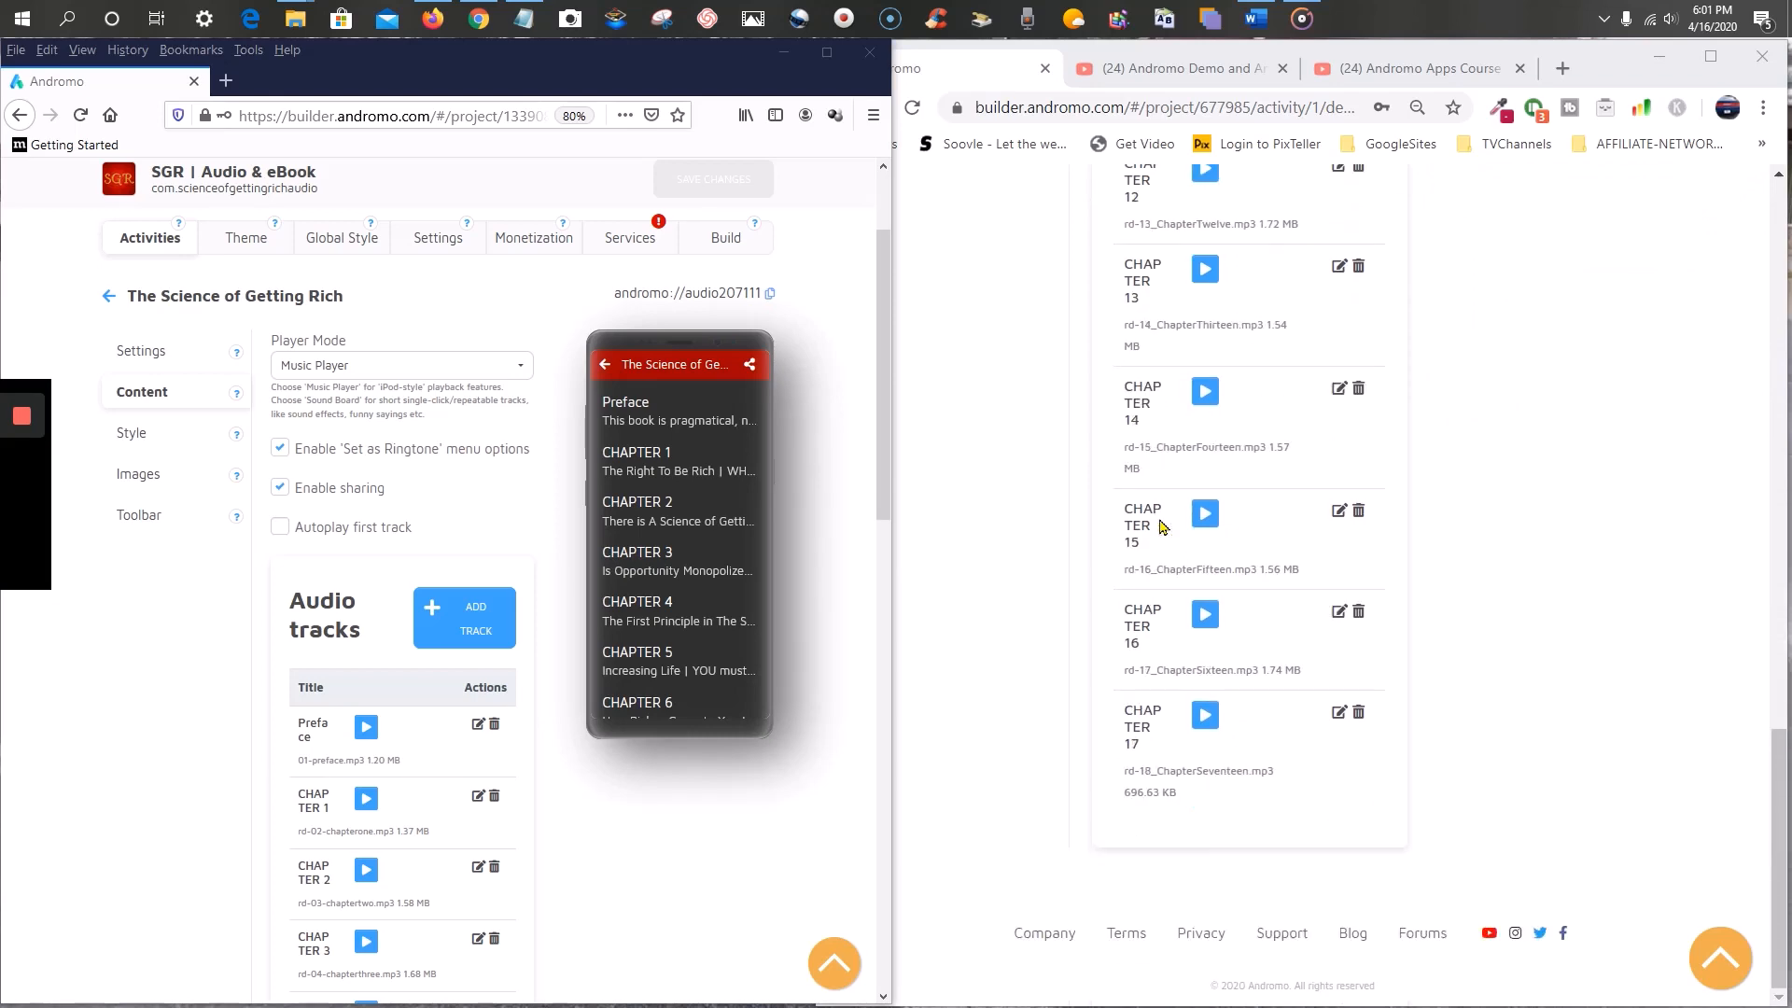
{"action": "scroll", "coordinate": [1160, 527], "scroll_direction": "up", "scroll_amount": 19}
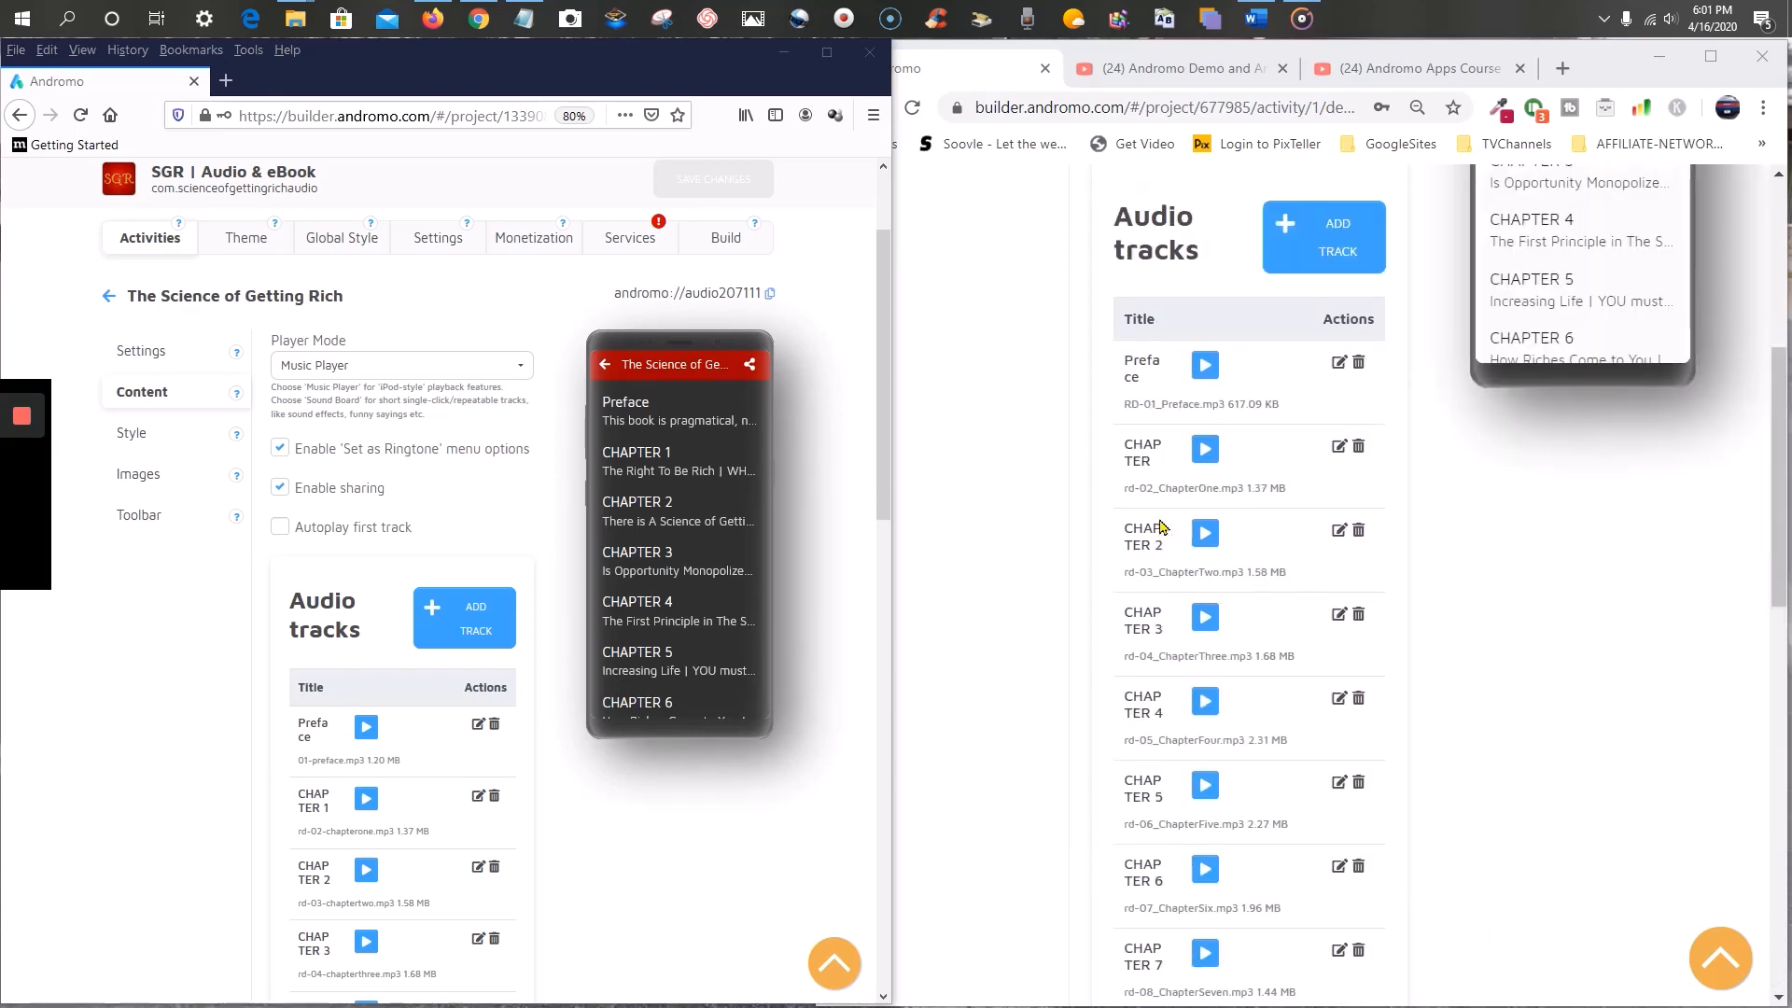
{"action": "scroll", "coordinate": [684, 571], "scroll_direction": "down", "scroll_amount": 8}
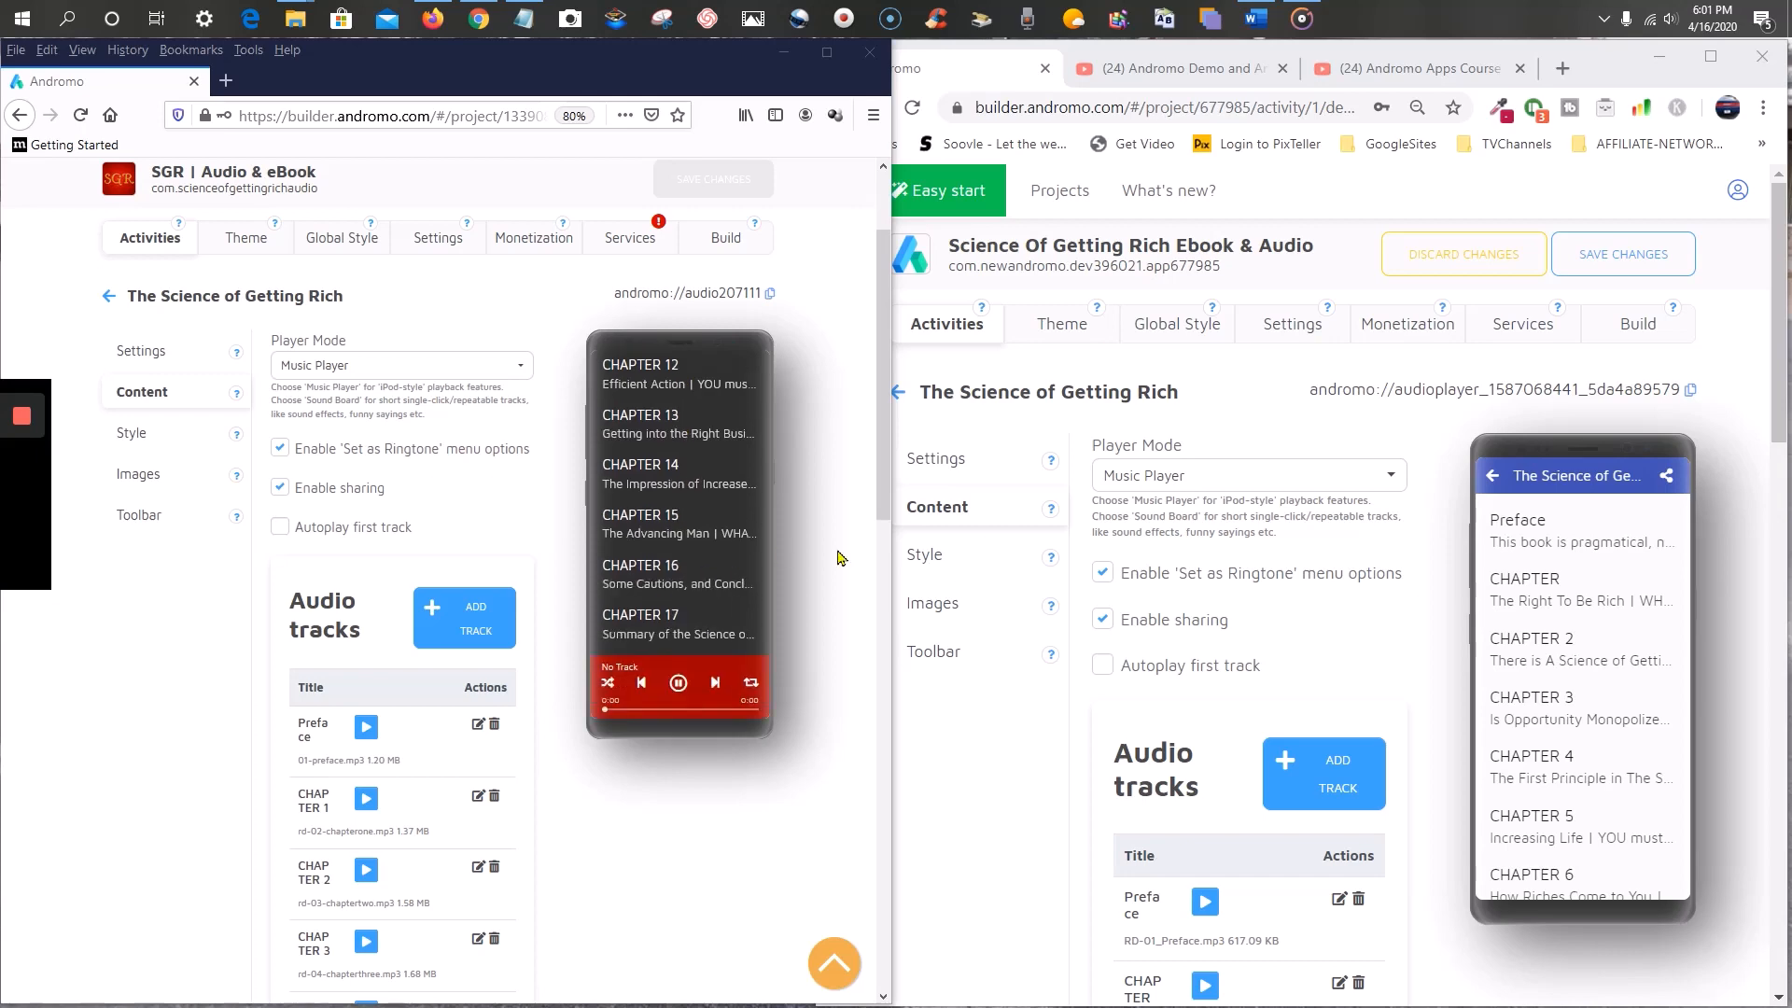
{"action": "scroll", "coordinate": [814, 650], "scroll_direction": "up", "scroll_amount": 2}
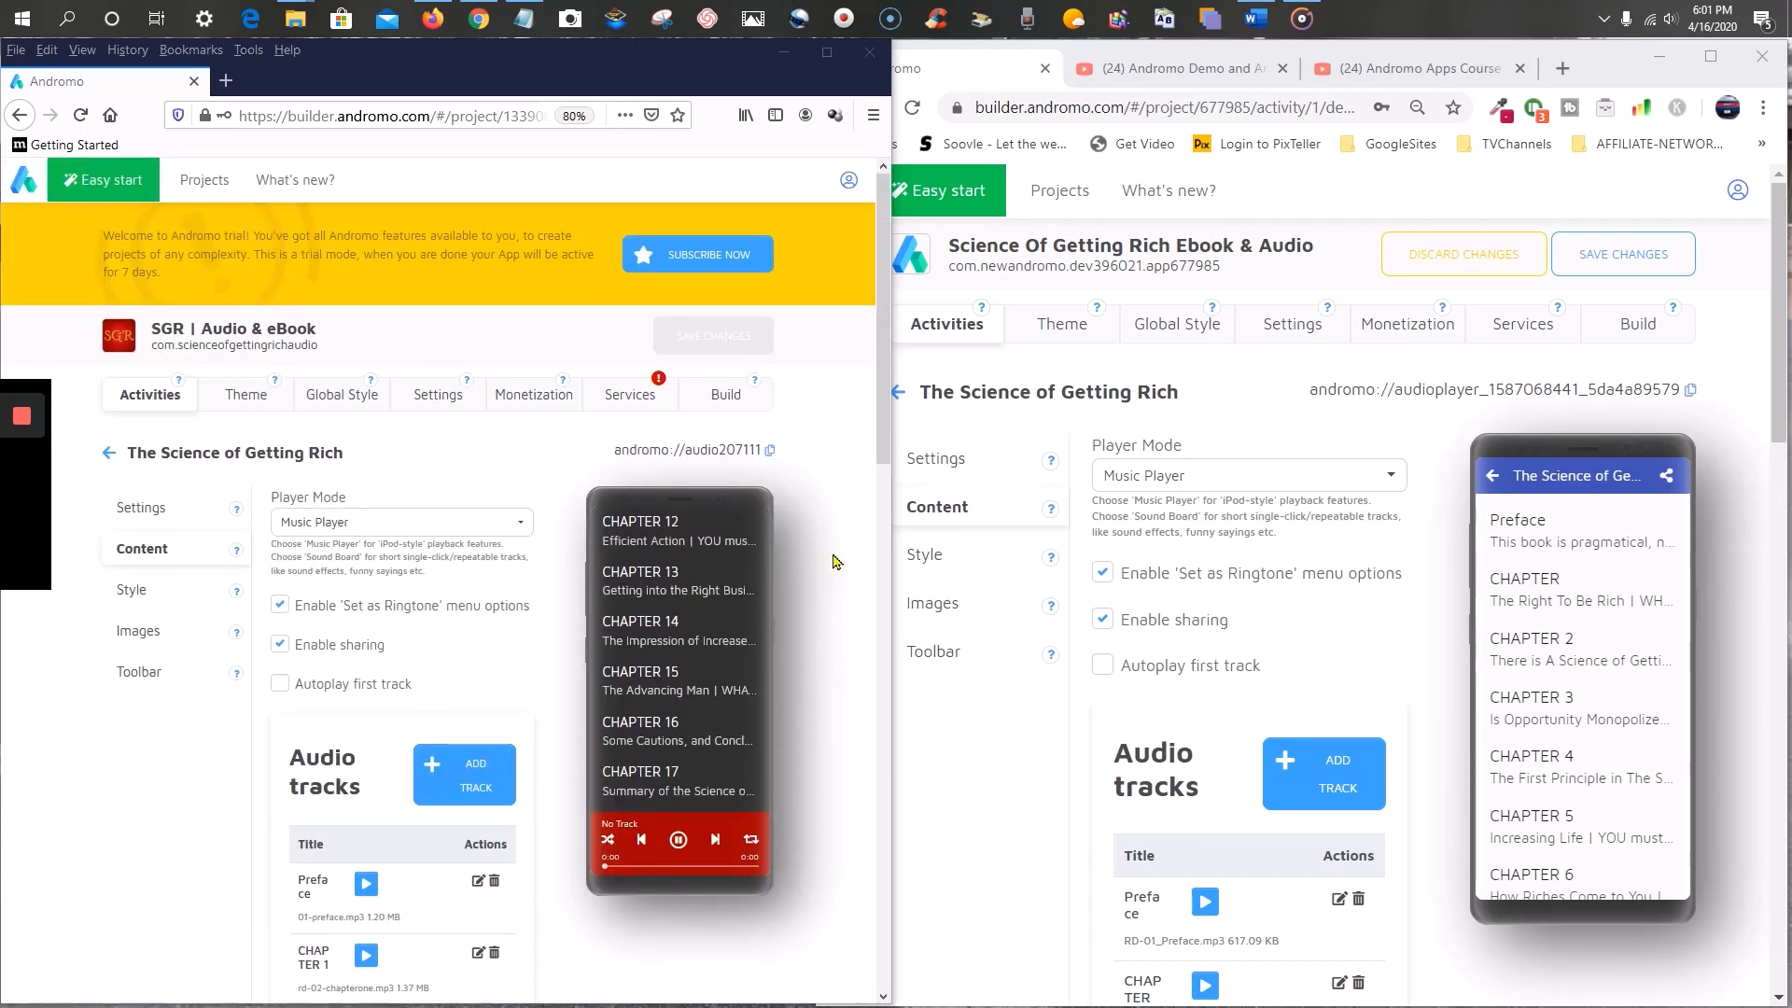
{"action": "left_click", "coordinate": [958, 464]}
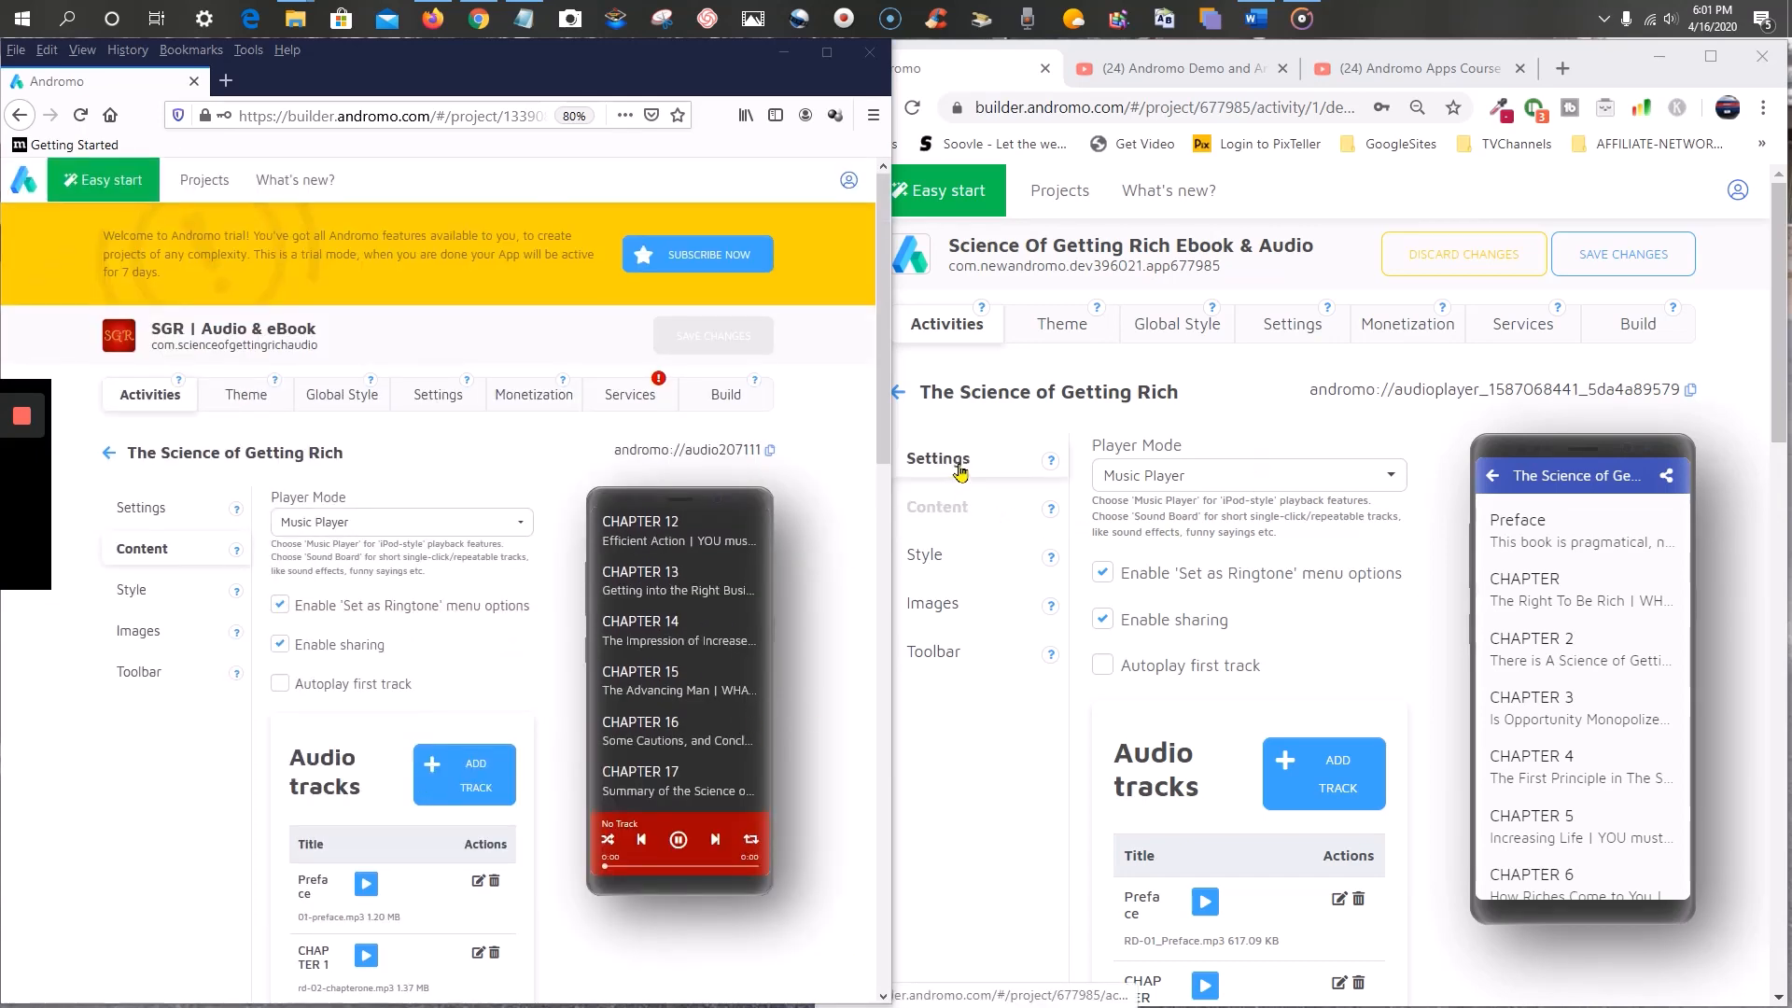
{"action": "scroll", "coordinate": [1323, 598], "scroll_direction": "down", "scroll_amount": 3}
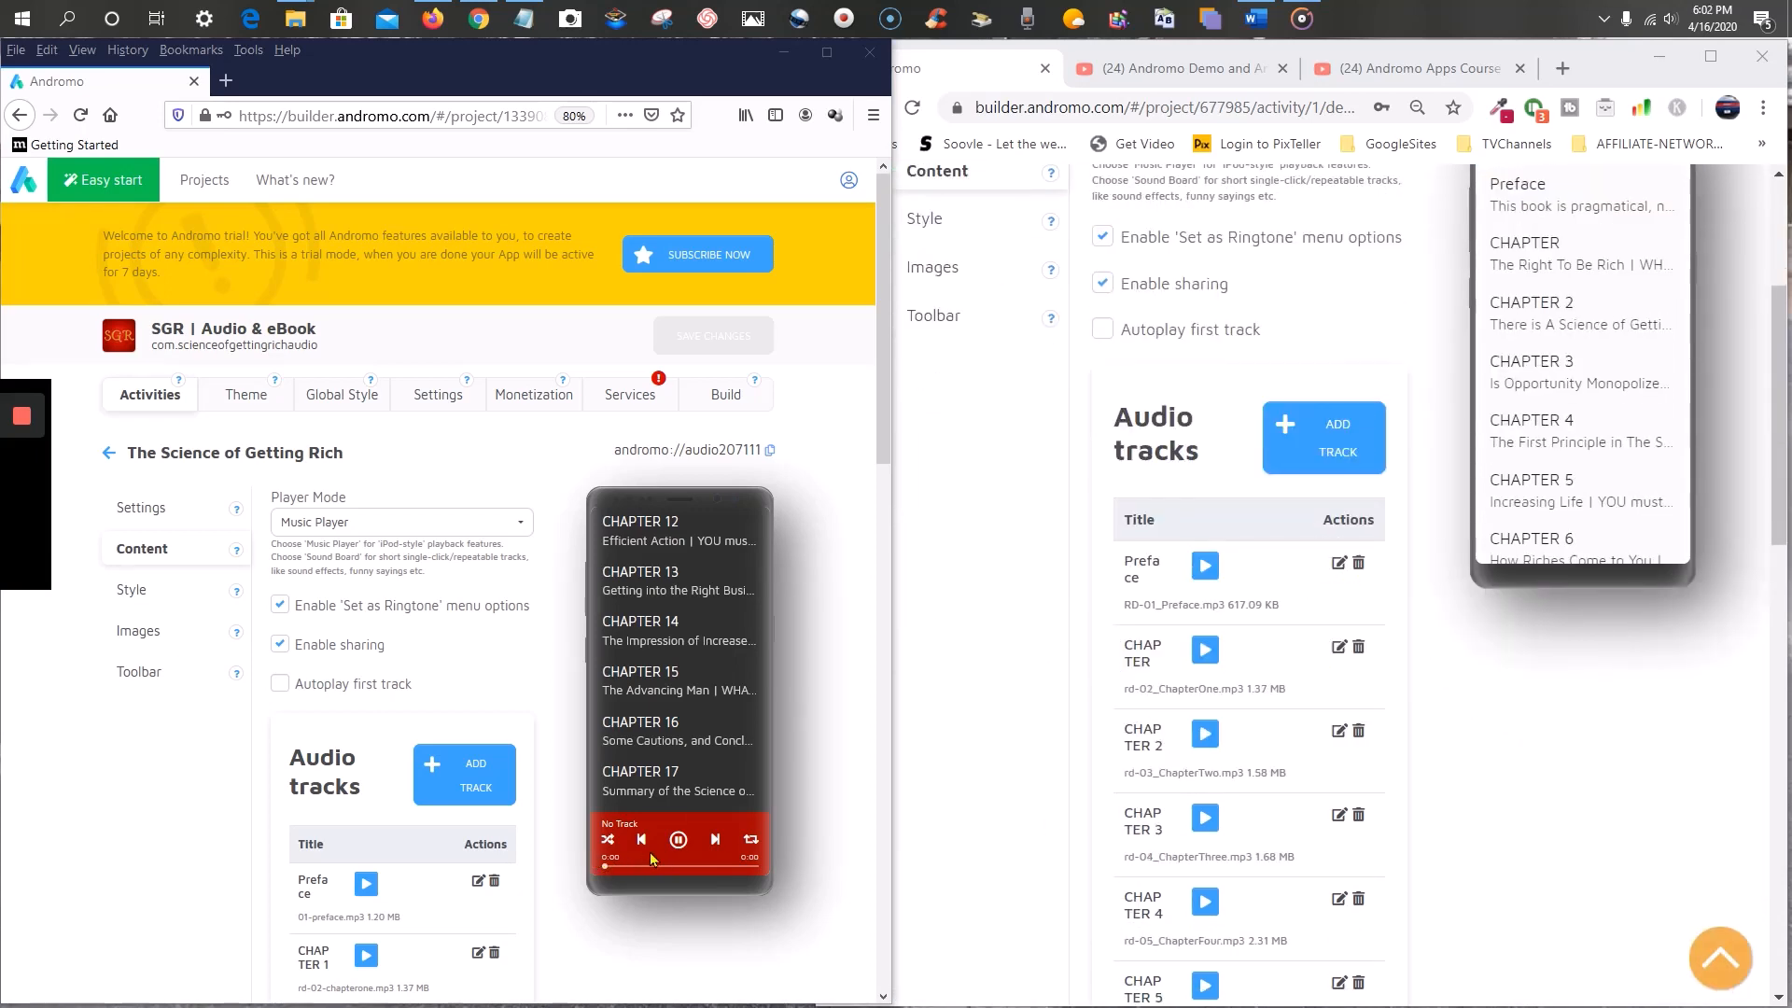
{"action": "left_click", "coordinate": [680, 841]}
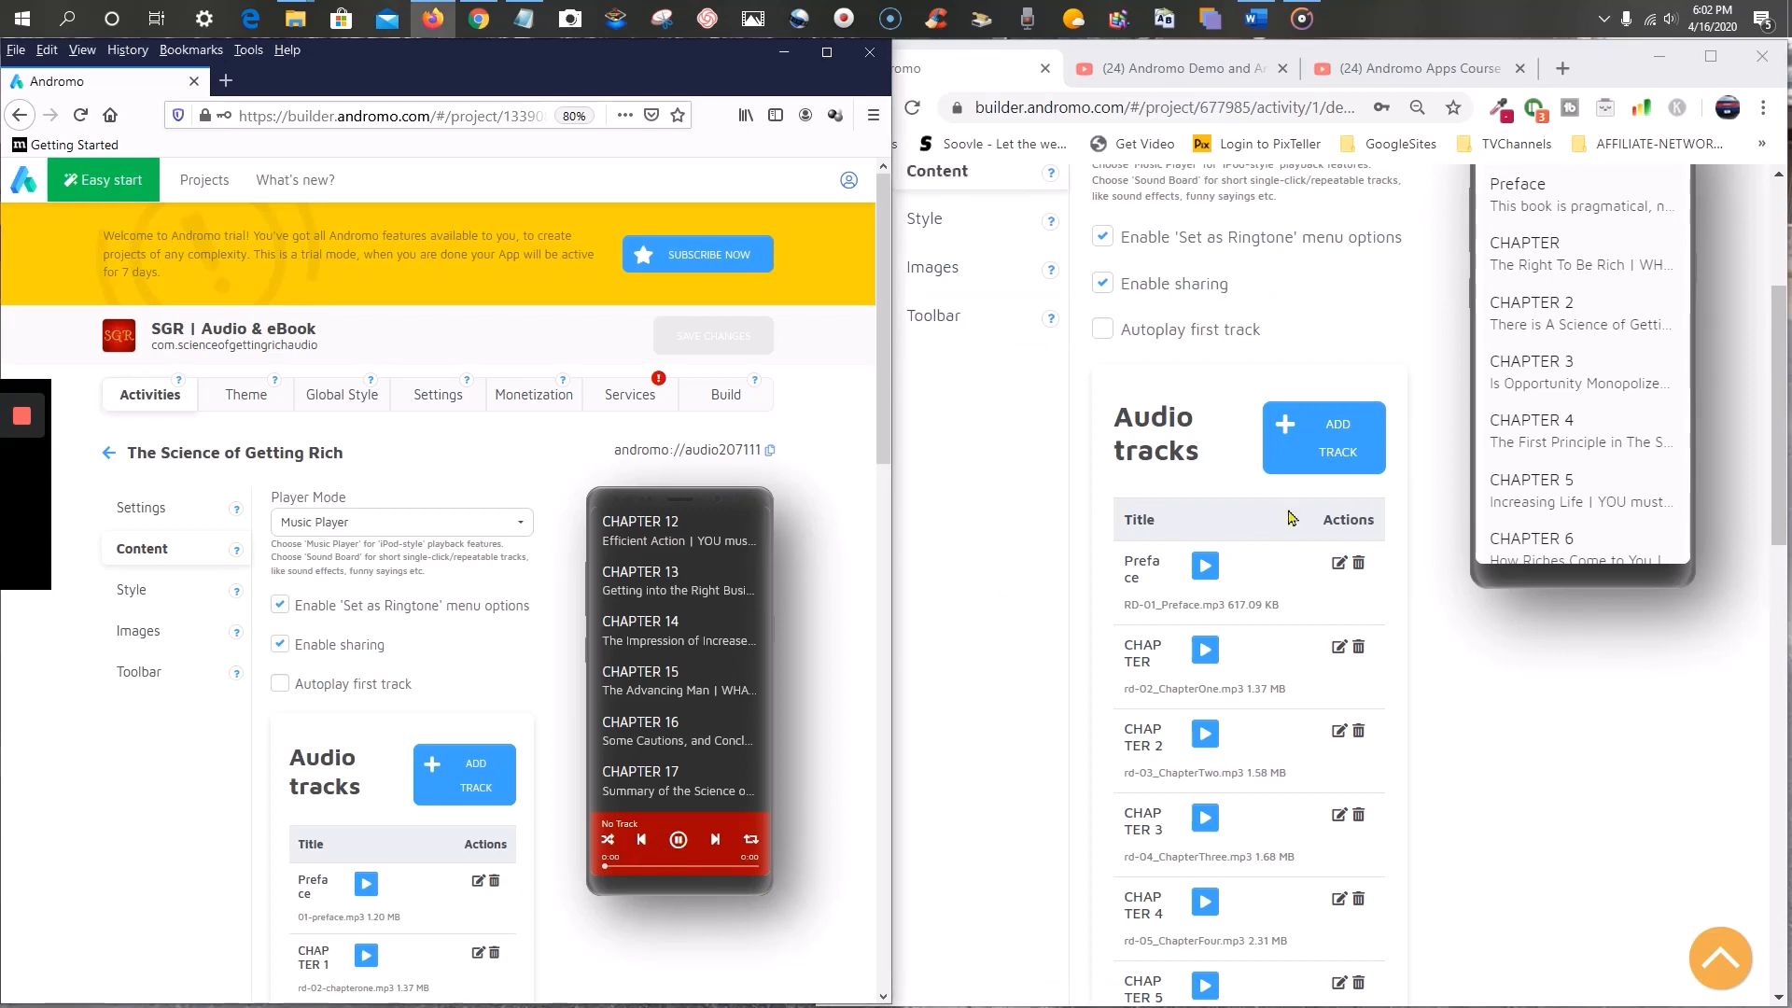
- Open the new project's Preface track in Chrome, enlarge its description box to read it, and review the end of the phone preview
{"action": "left_click", "coordinate": [1339, 563]}
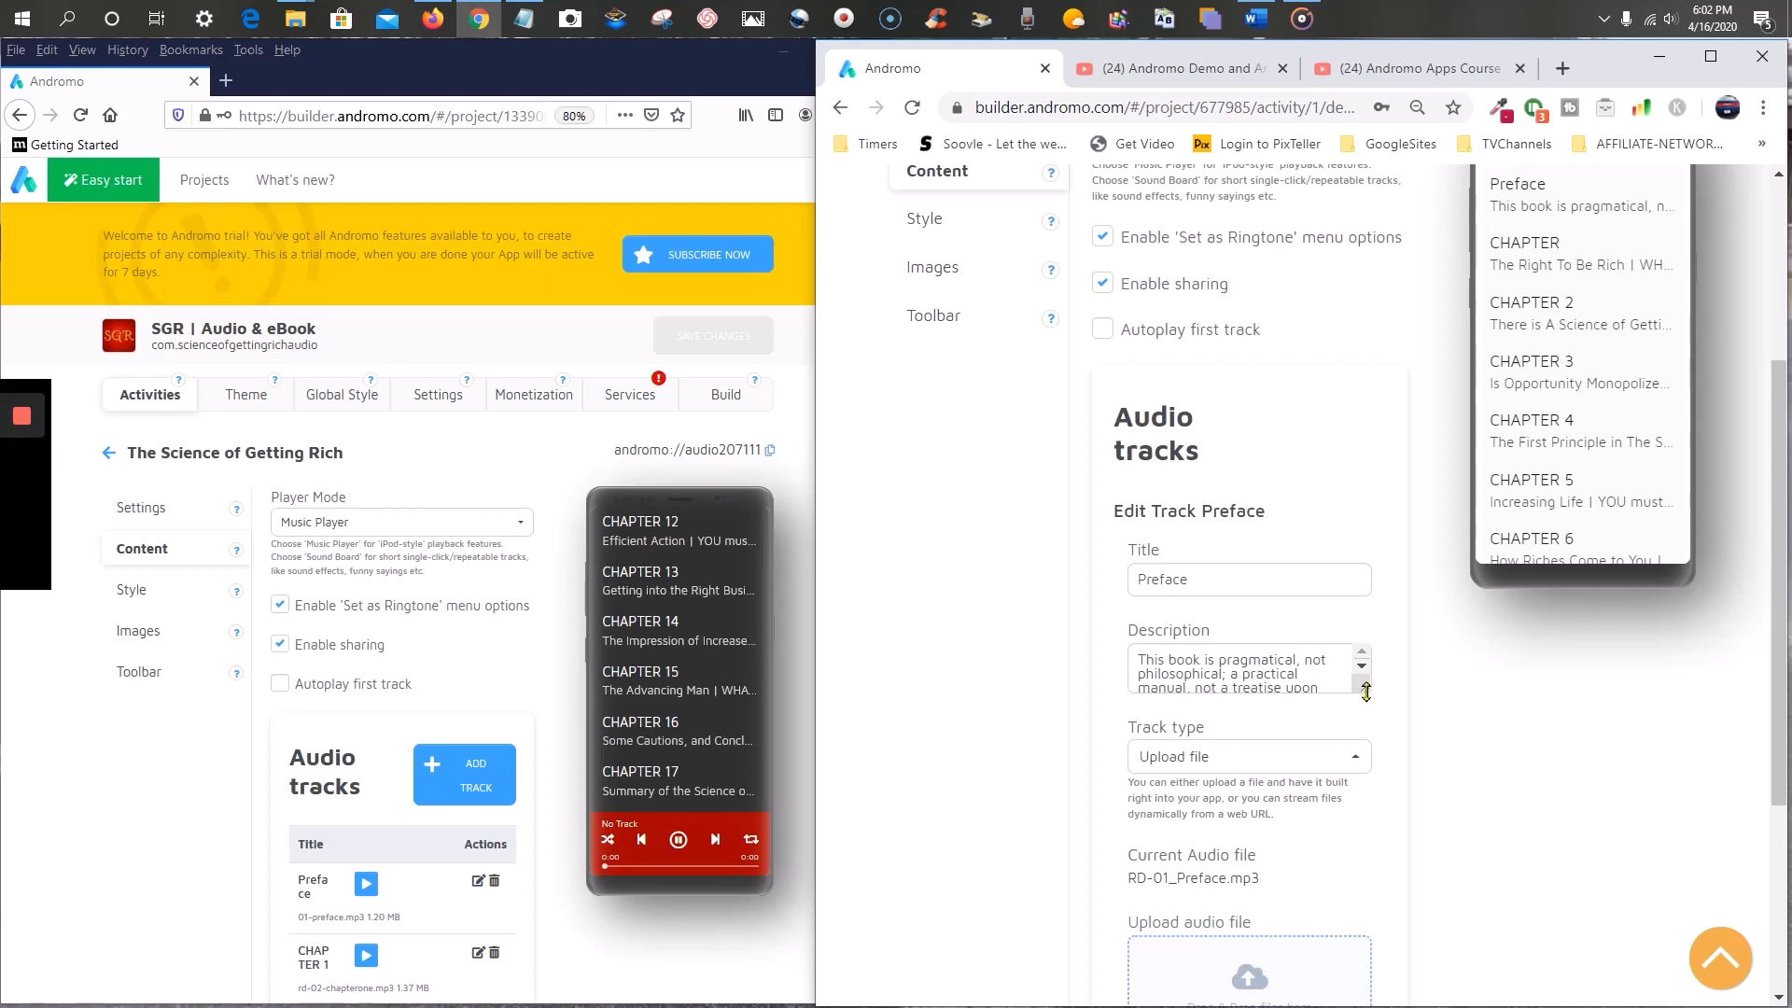
{"action": "left_click_drag", "start_coordinate": [1365, 687], "coordinate": [1365, 845]}
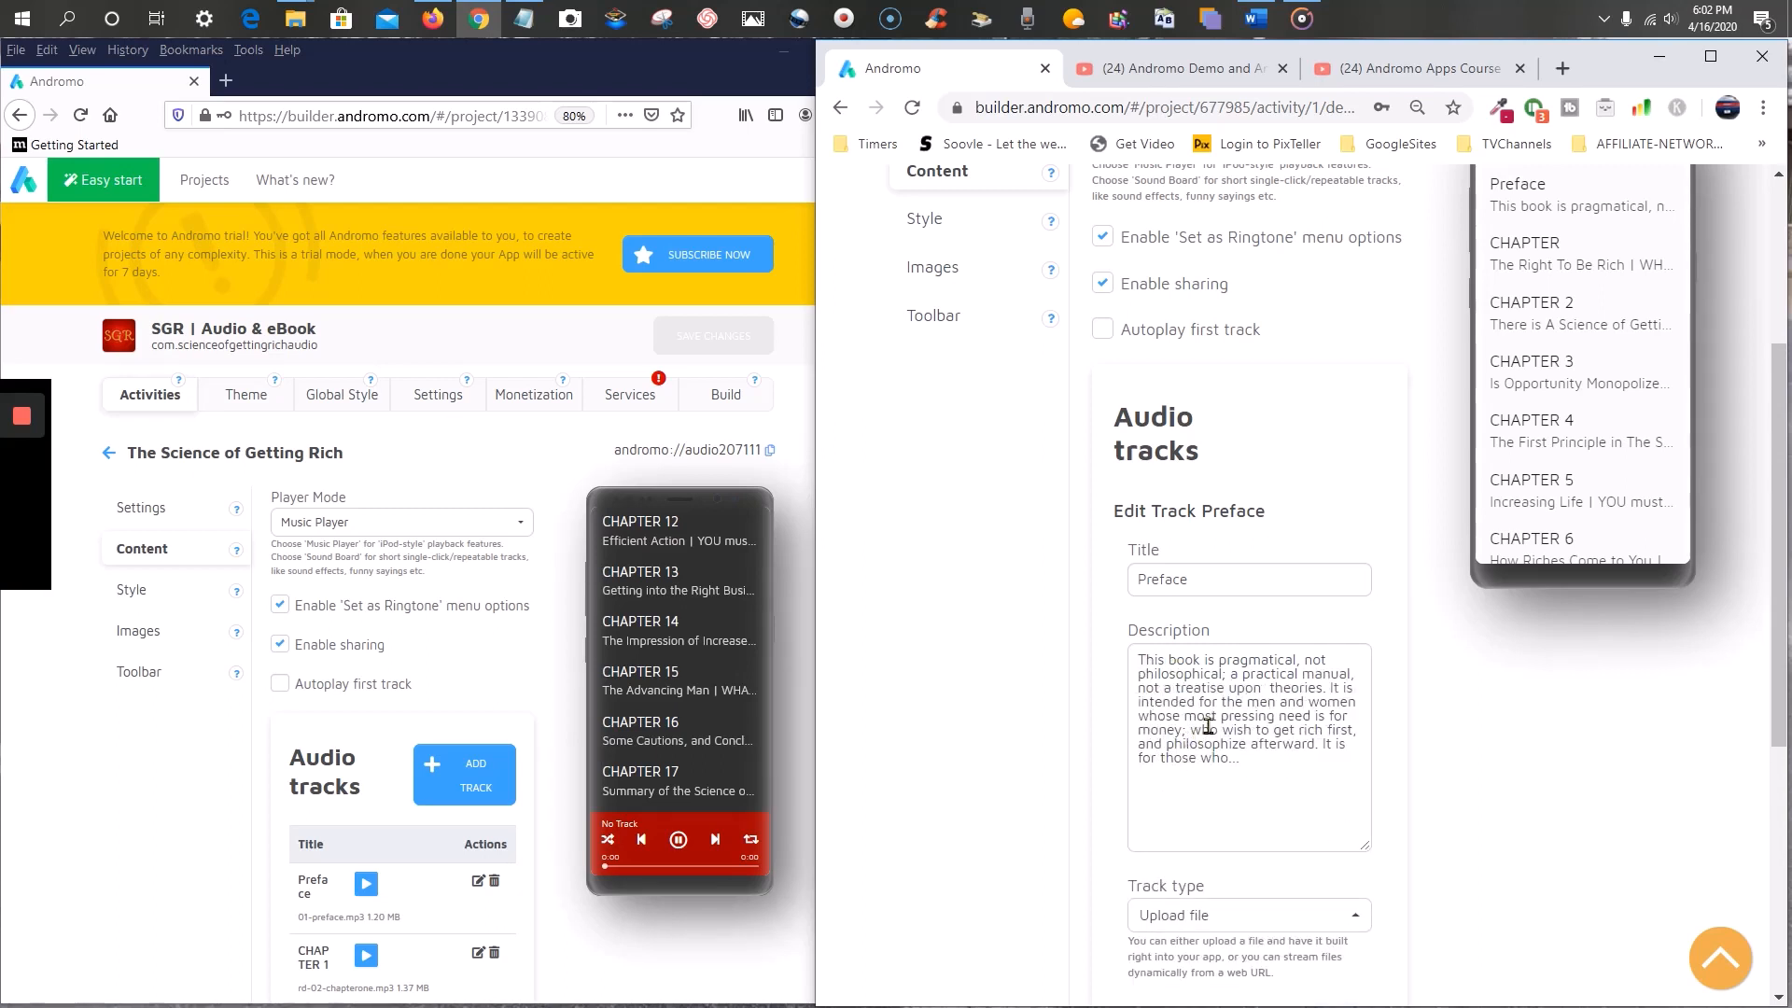
{"action": "scroll", "coordinate": [1631, 376], "scroll_direction": "down", "scroll_amount": 8}
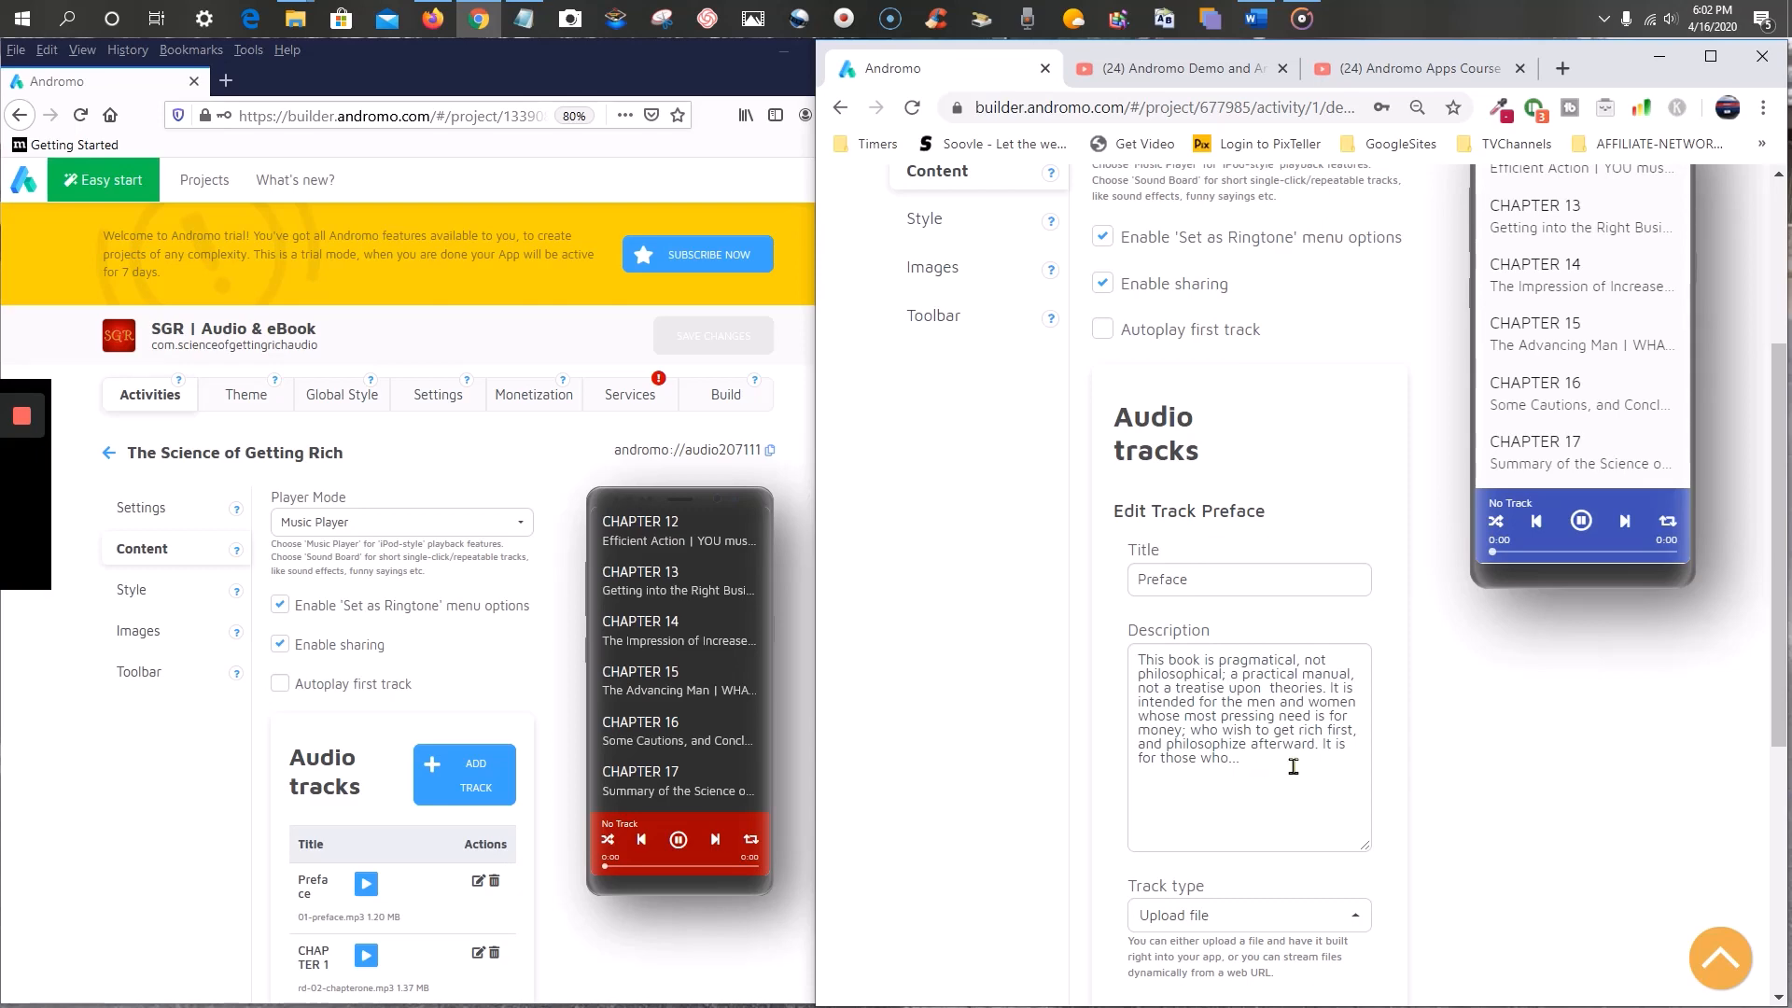
{"action": "scroll", "coordinate": [1053, 751], "scroll_direction": "up", "scroll_amount": 4}
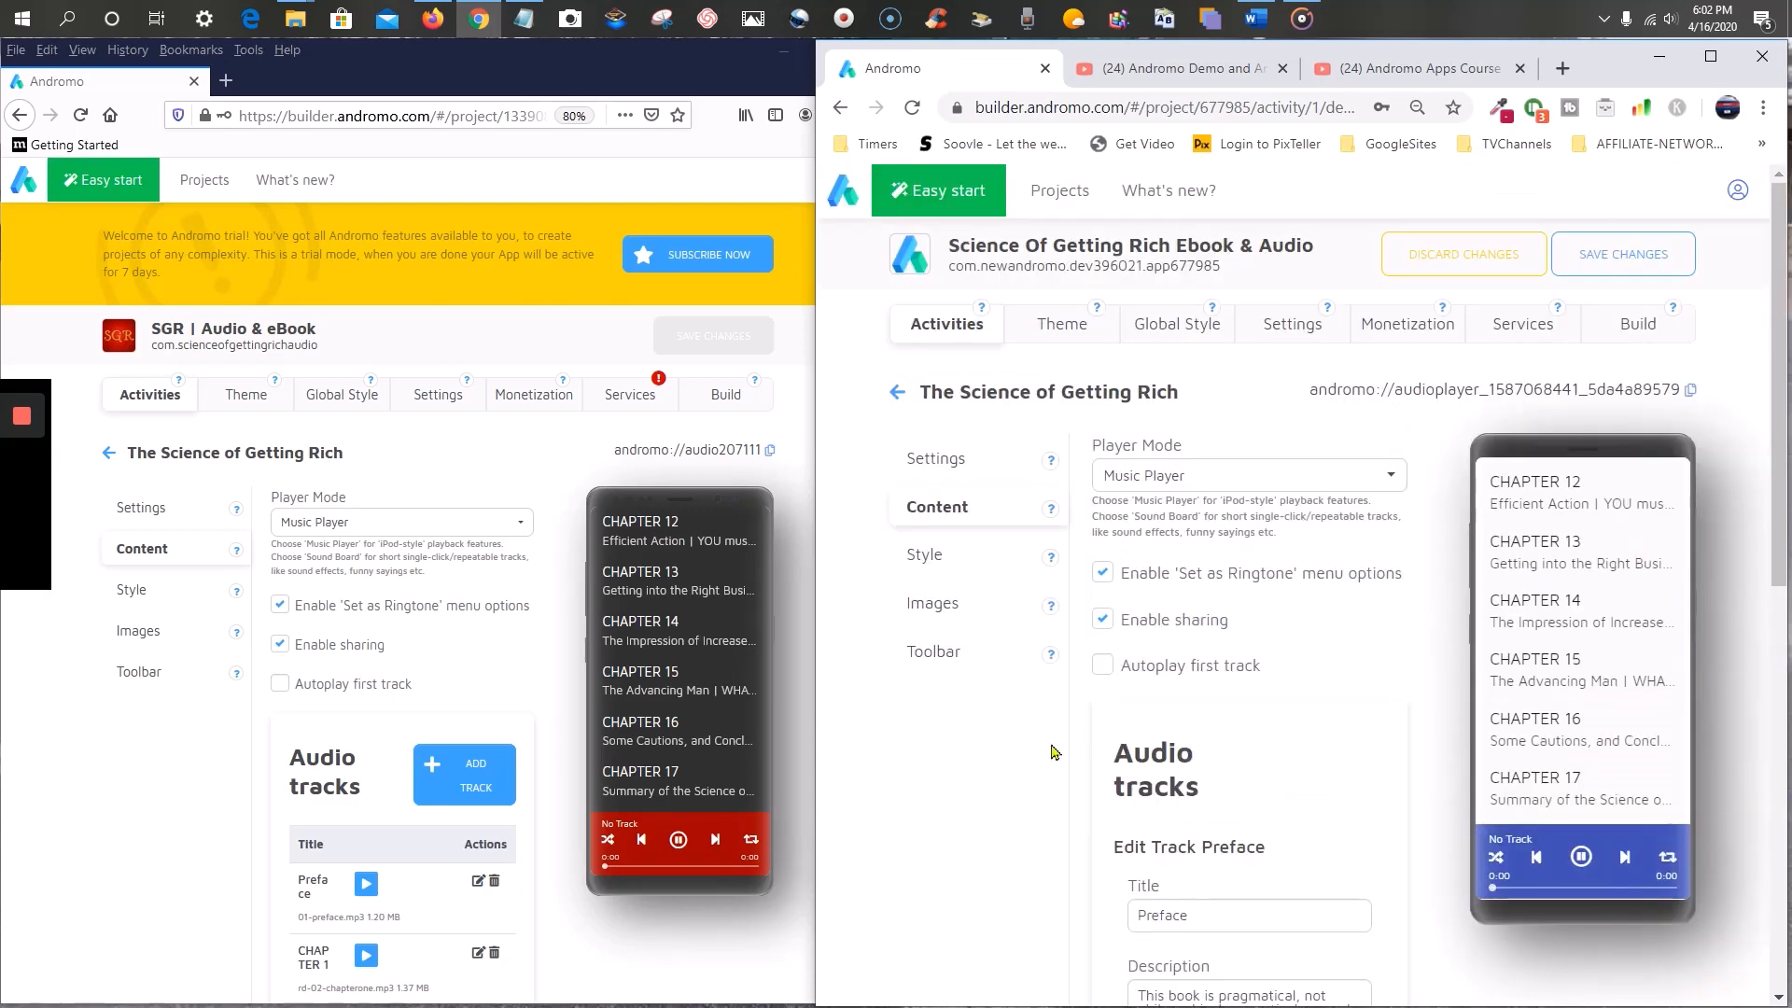
- Compare the audio activity's Style settings in Firefox and Chrome, and check the available Style Mode options in the new project
{"action": "left_click", "coordinate": [133, 592]}
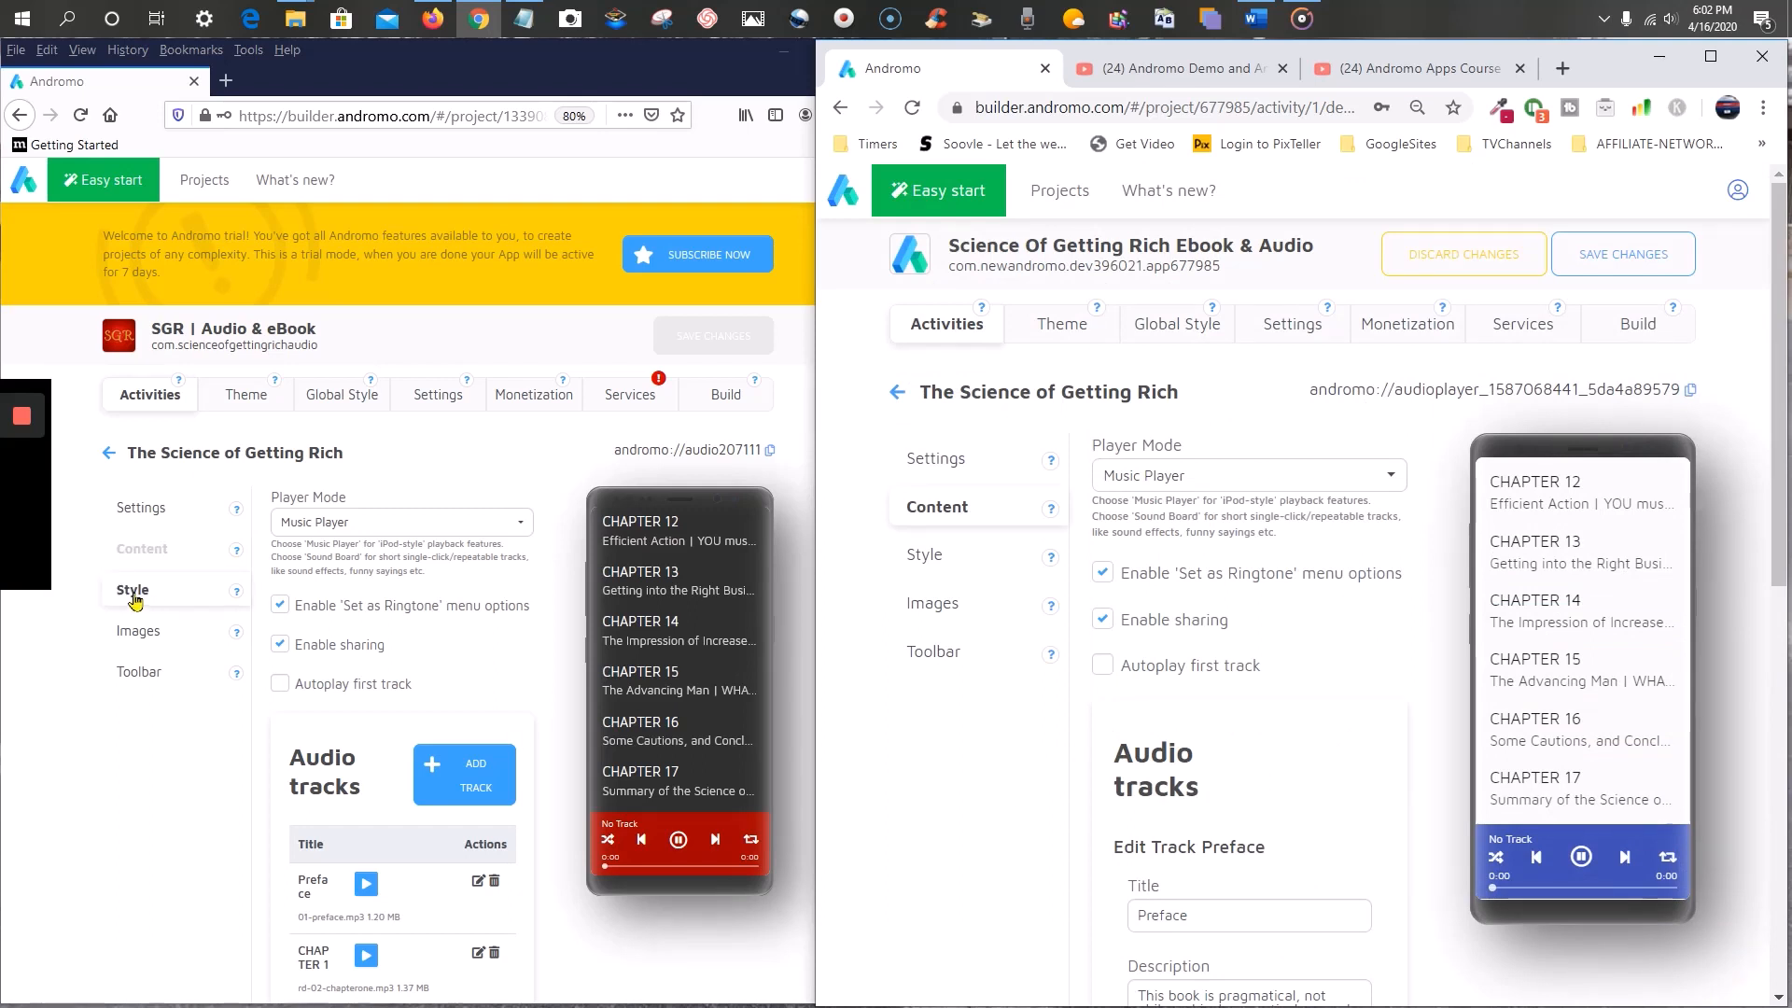
{"action": "left_click", "coordinate": [135, 601]}
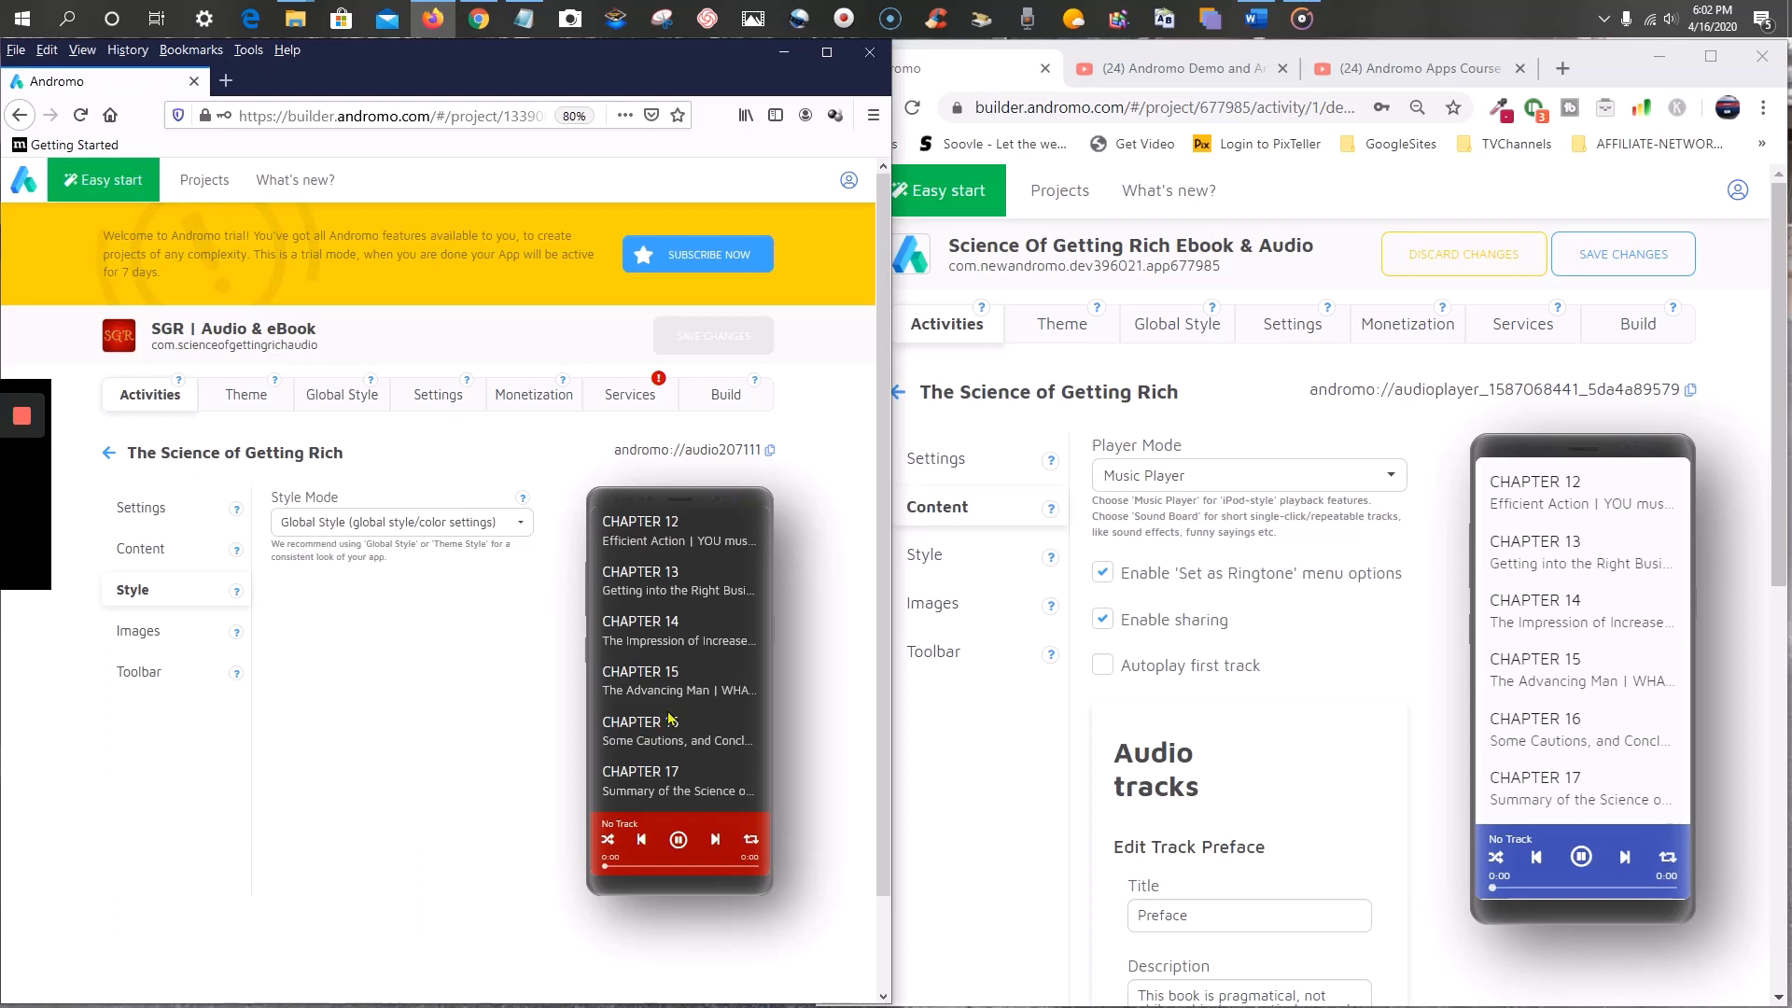
{"action": "scroll", "coordinate": [663, 723], "scroll_direction": "up", "scroll_amount": 5}
{"action": "scroll", "coordinate": [659, 728], "scroll_direction": "up", "scroll_amount": 3}
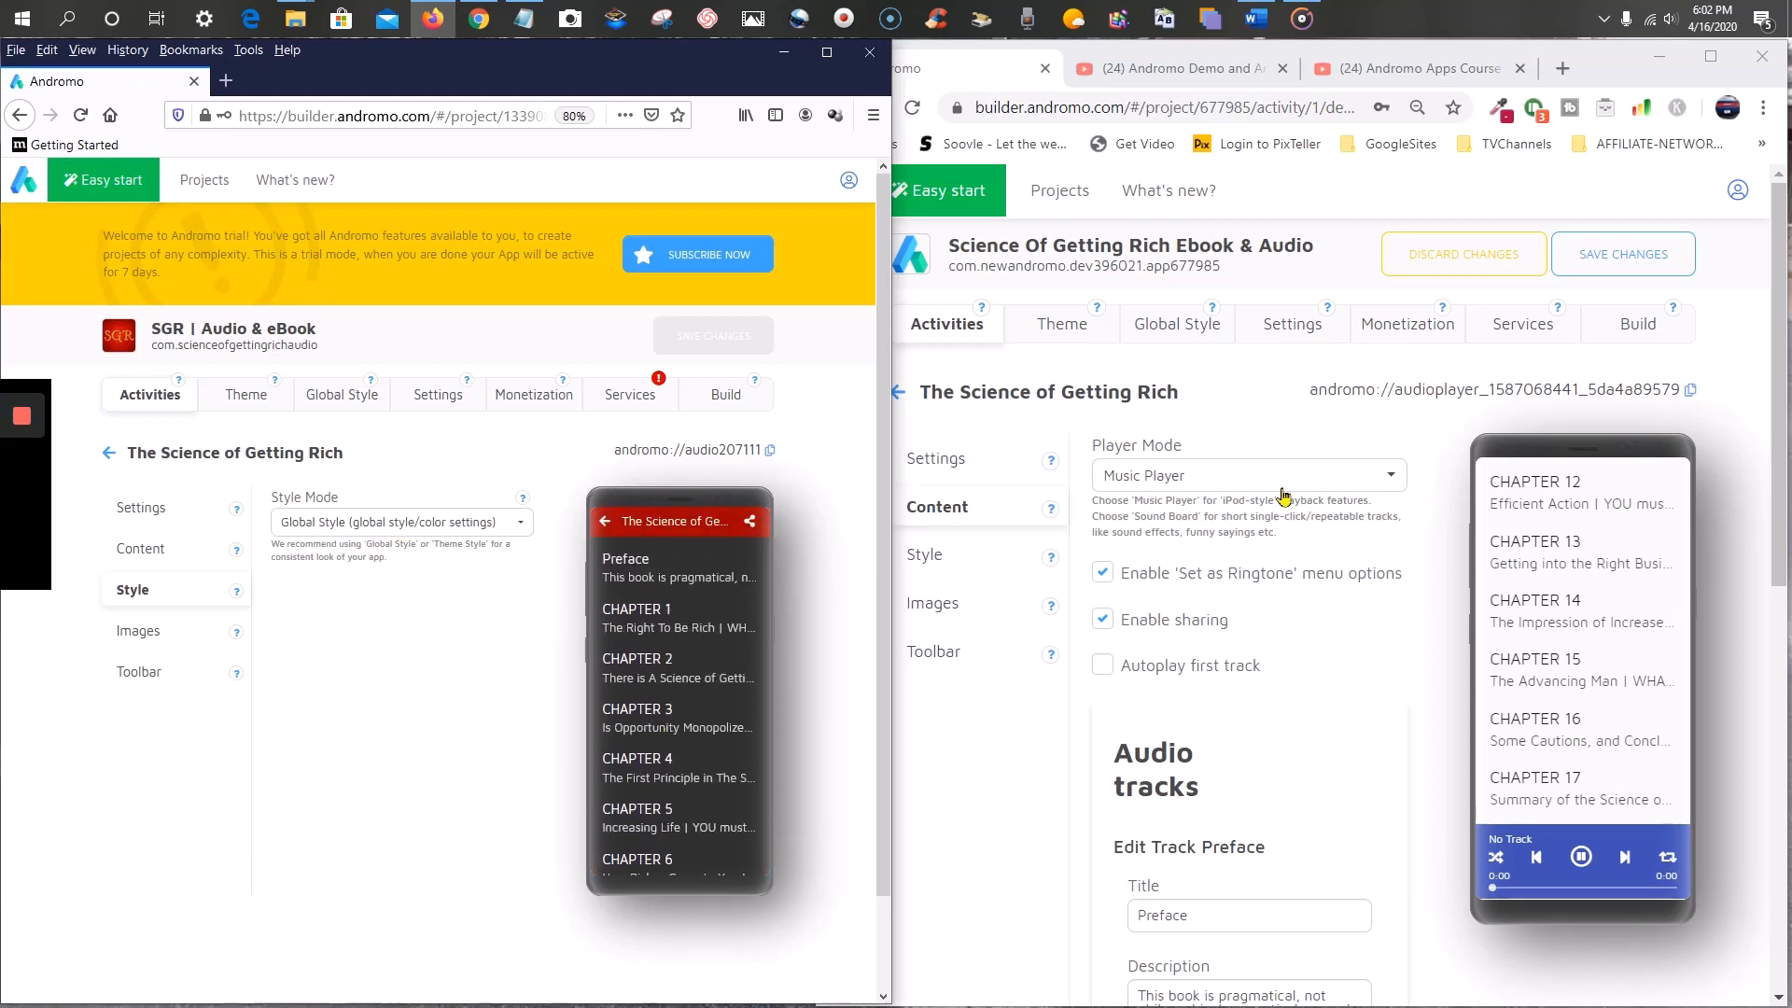
{"action": "left_click", "coordinate": [951, 555]}
{"action": "left_click", "coordinate": [952, 558]}
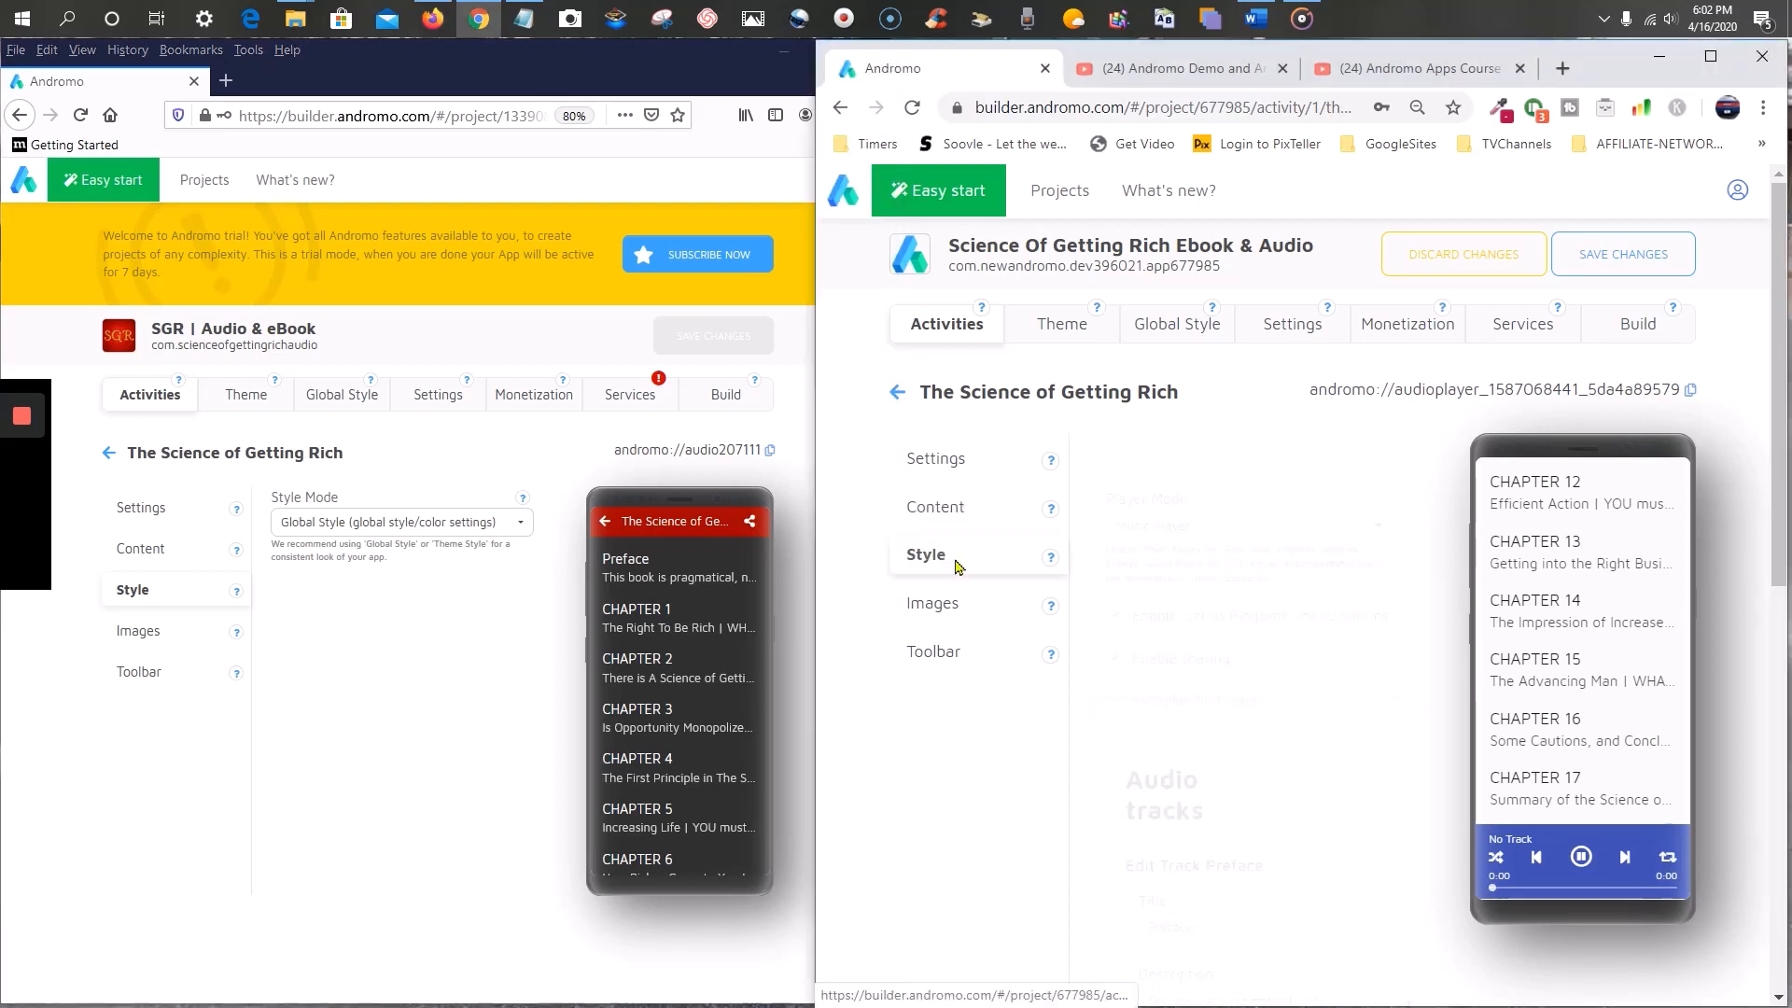
{"action": "left_click", "coordinate": [1397, 477]}
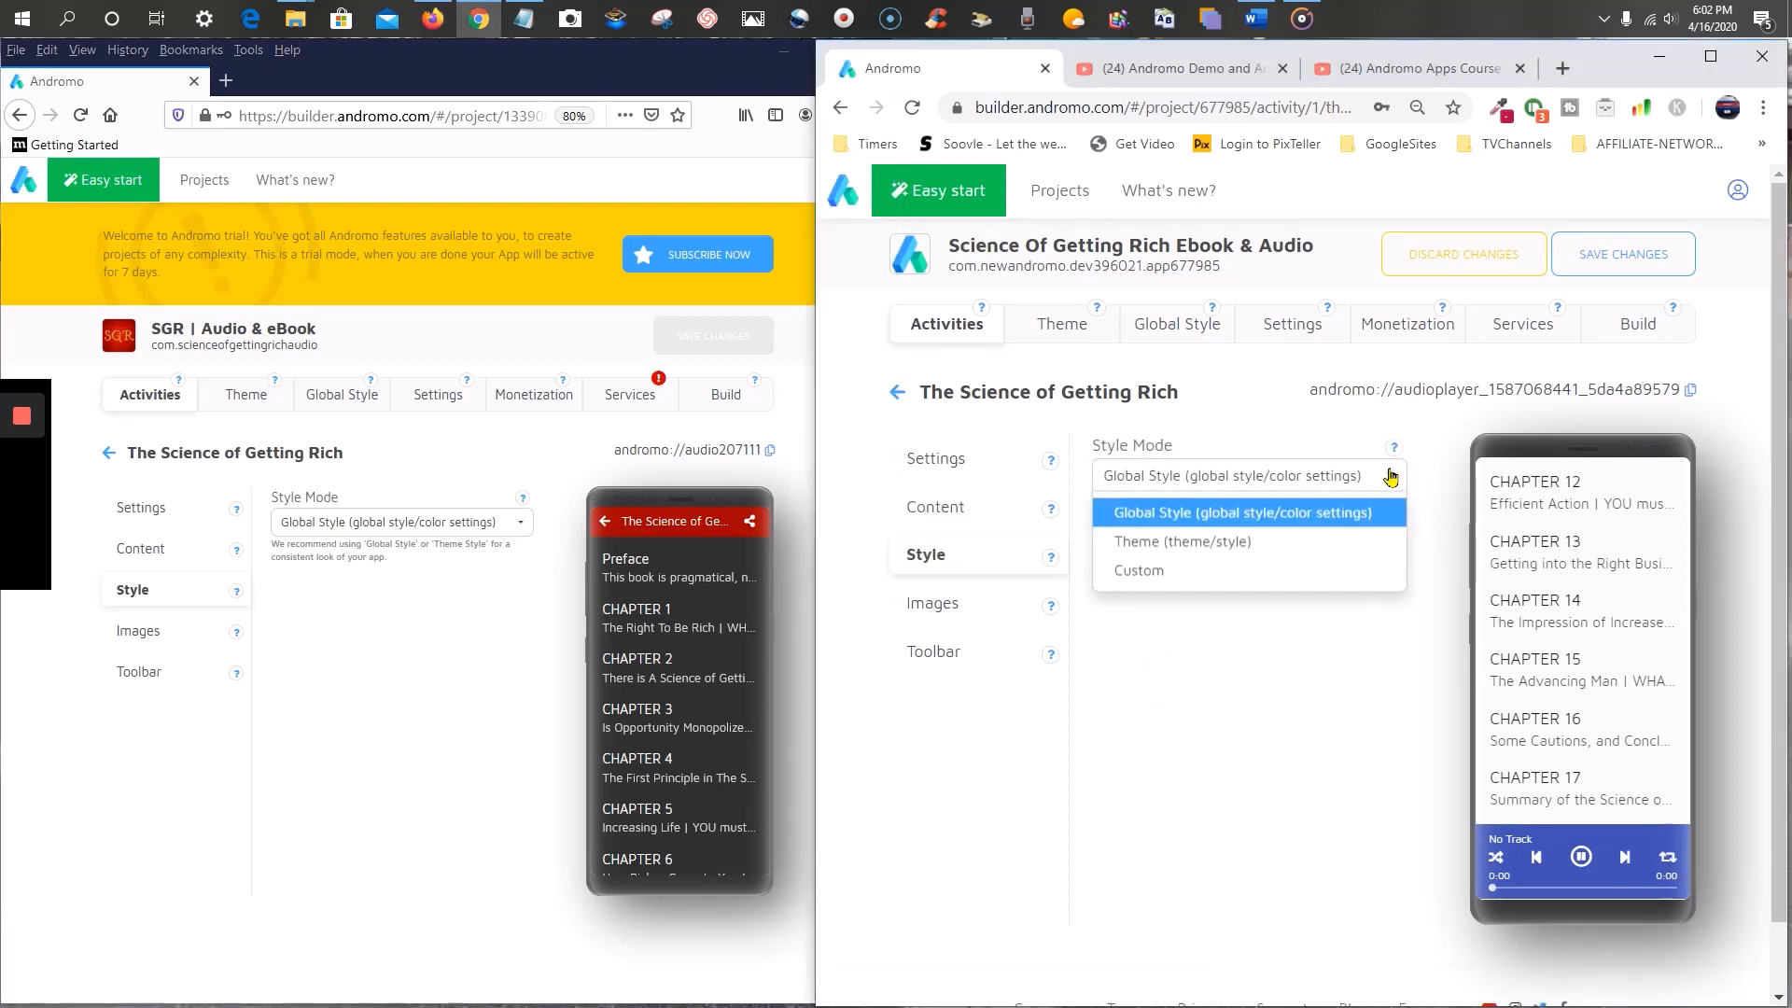
{"action": "left_click", "coordinate": [1394, 480]}
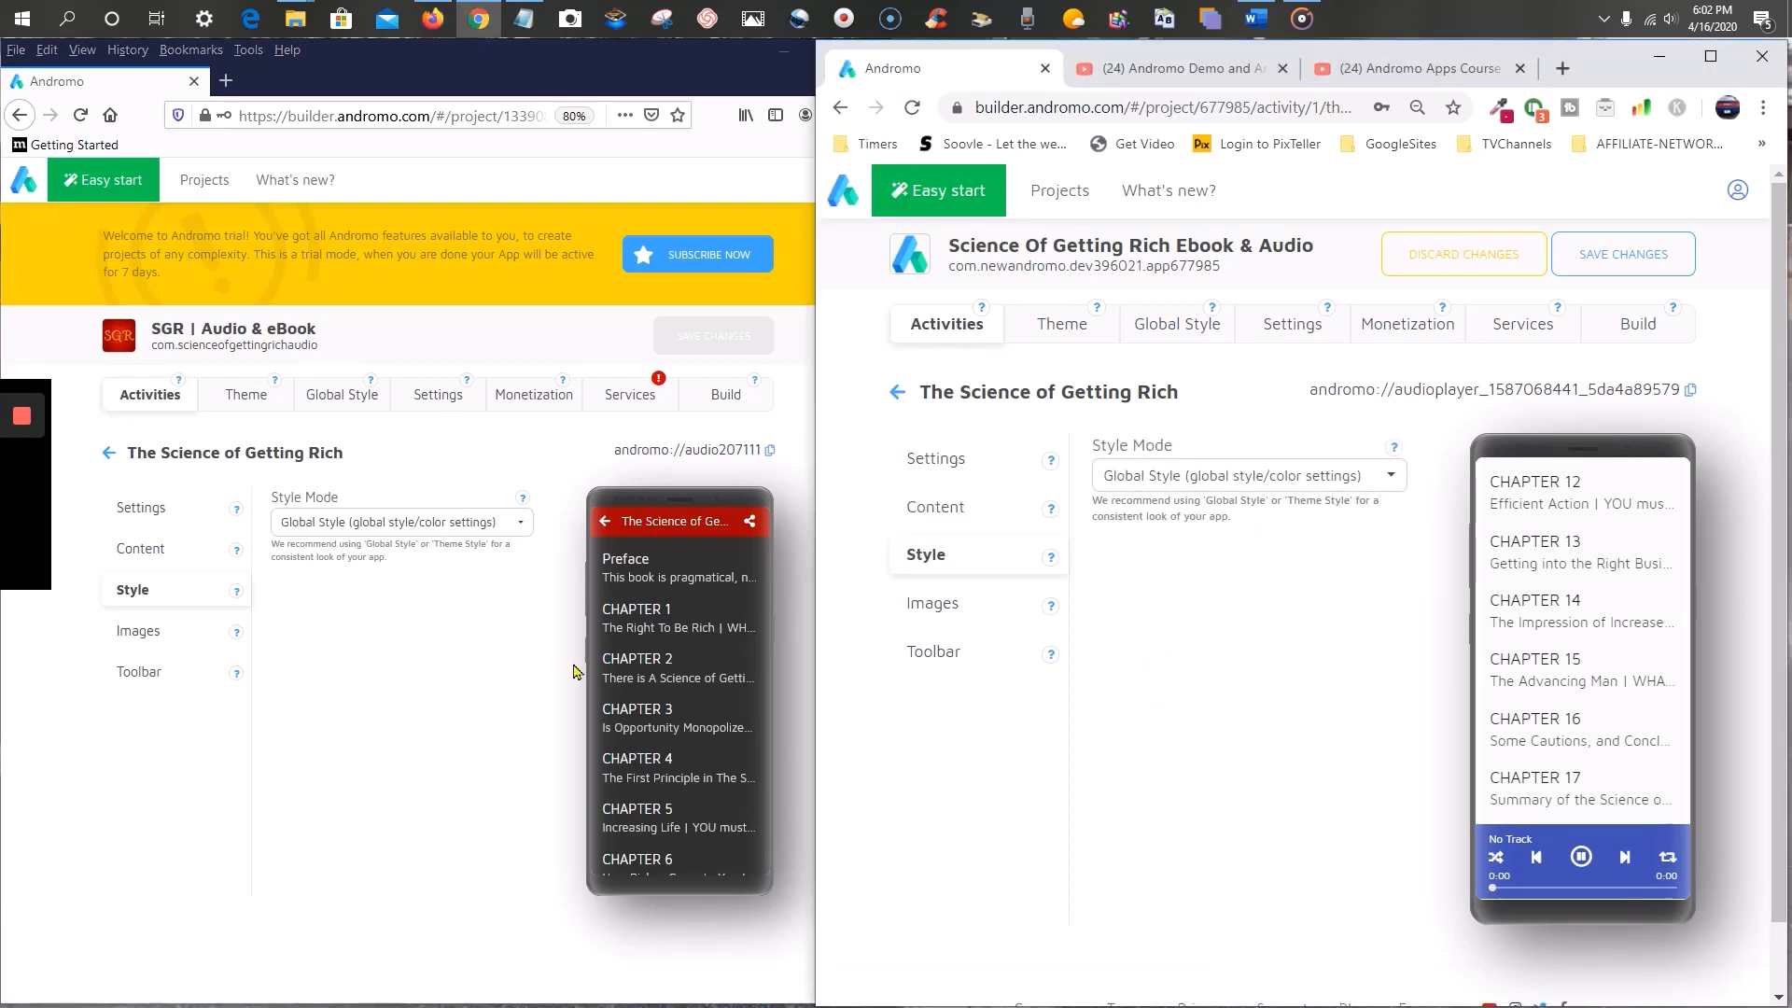
- Open the Images settings in both projects and set the new project's Background Image and Feature Image to None in Chrome
{"action": "left_click", "coordinate": [142, 598]}
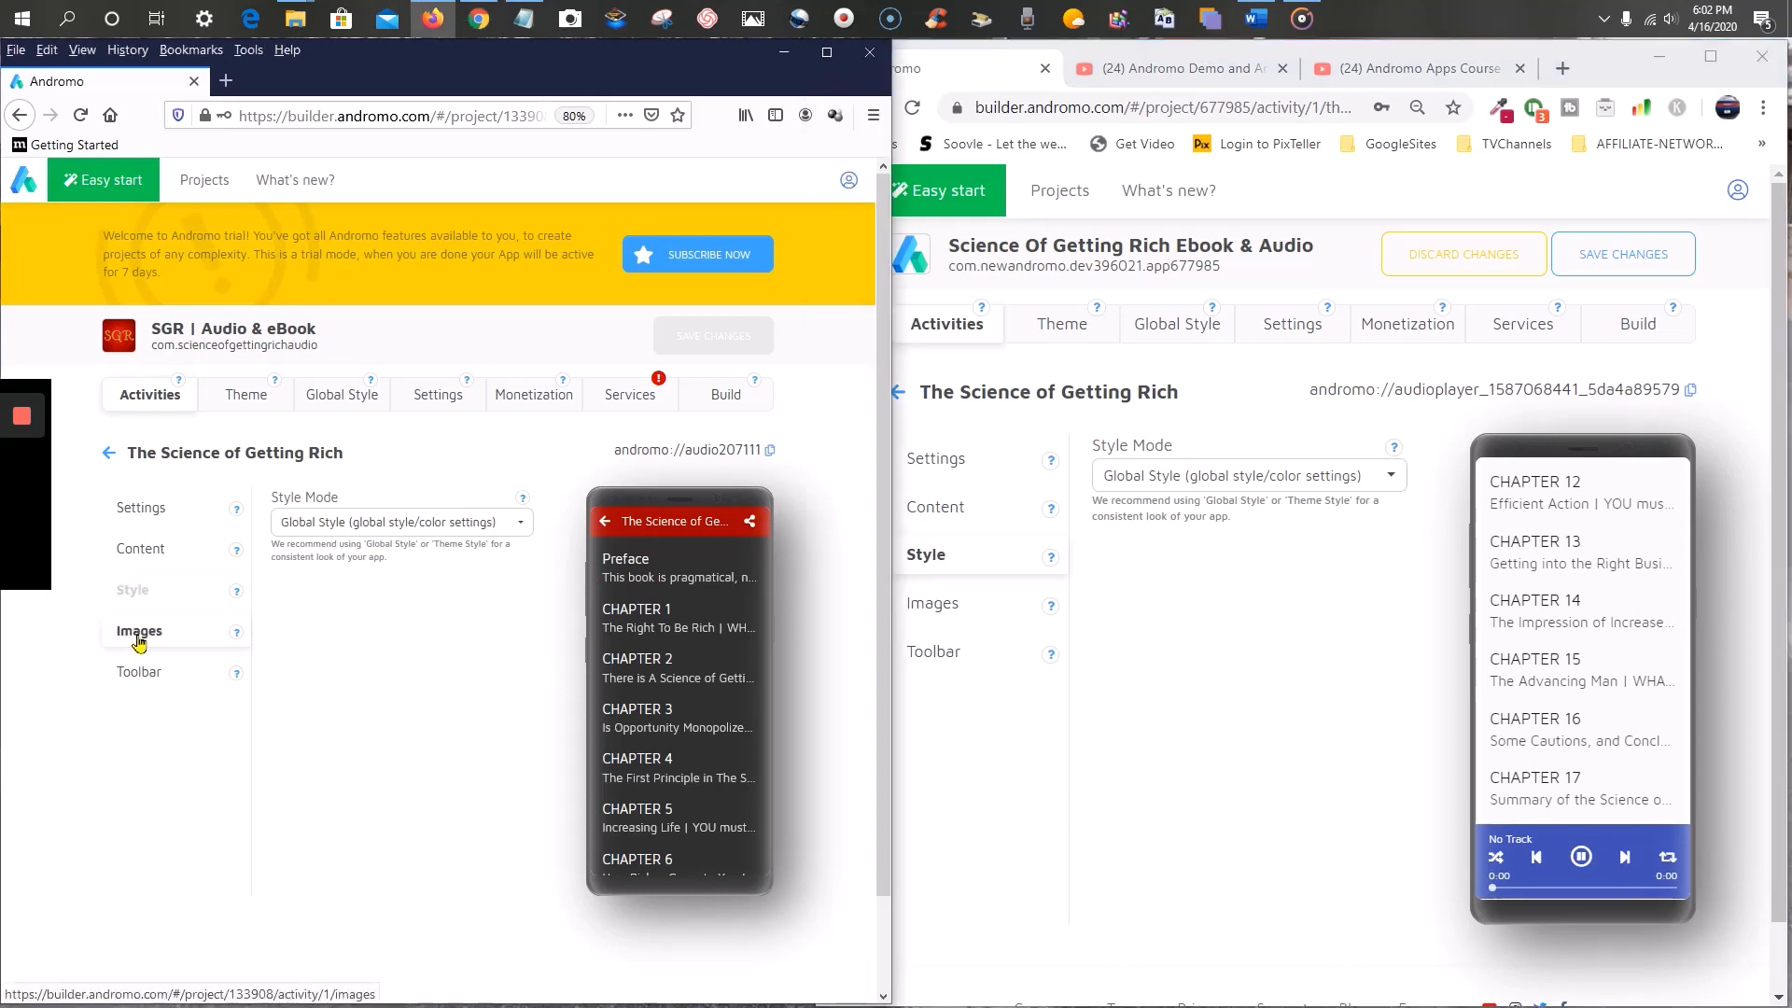
{"action": "left_click", "coordinate": [139, 638]}
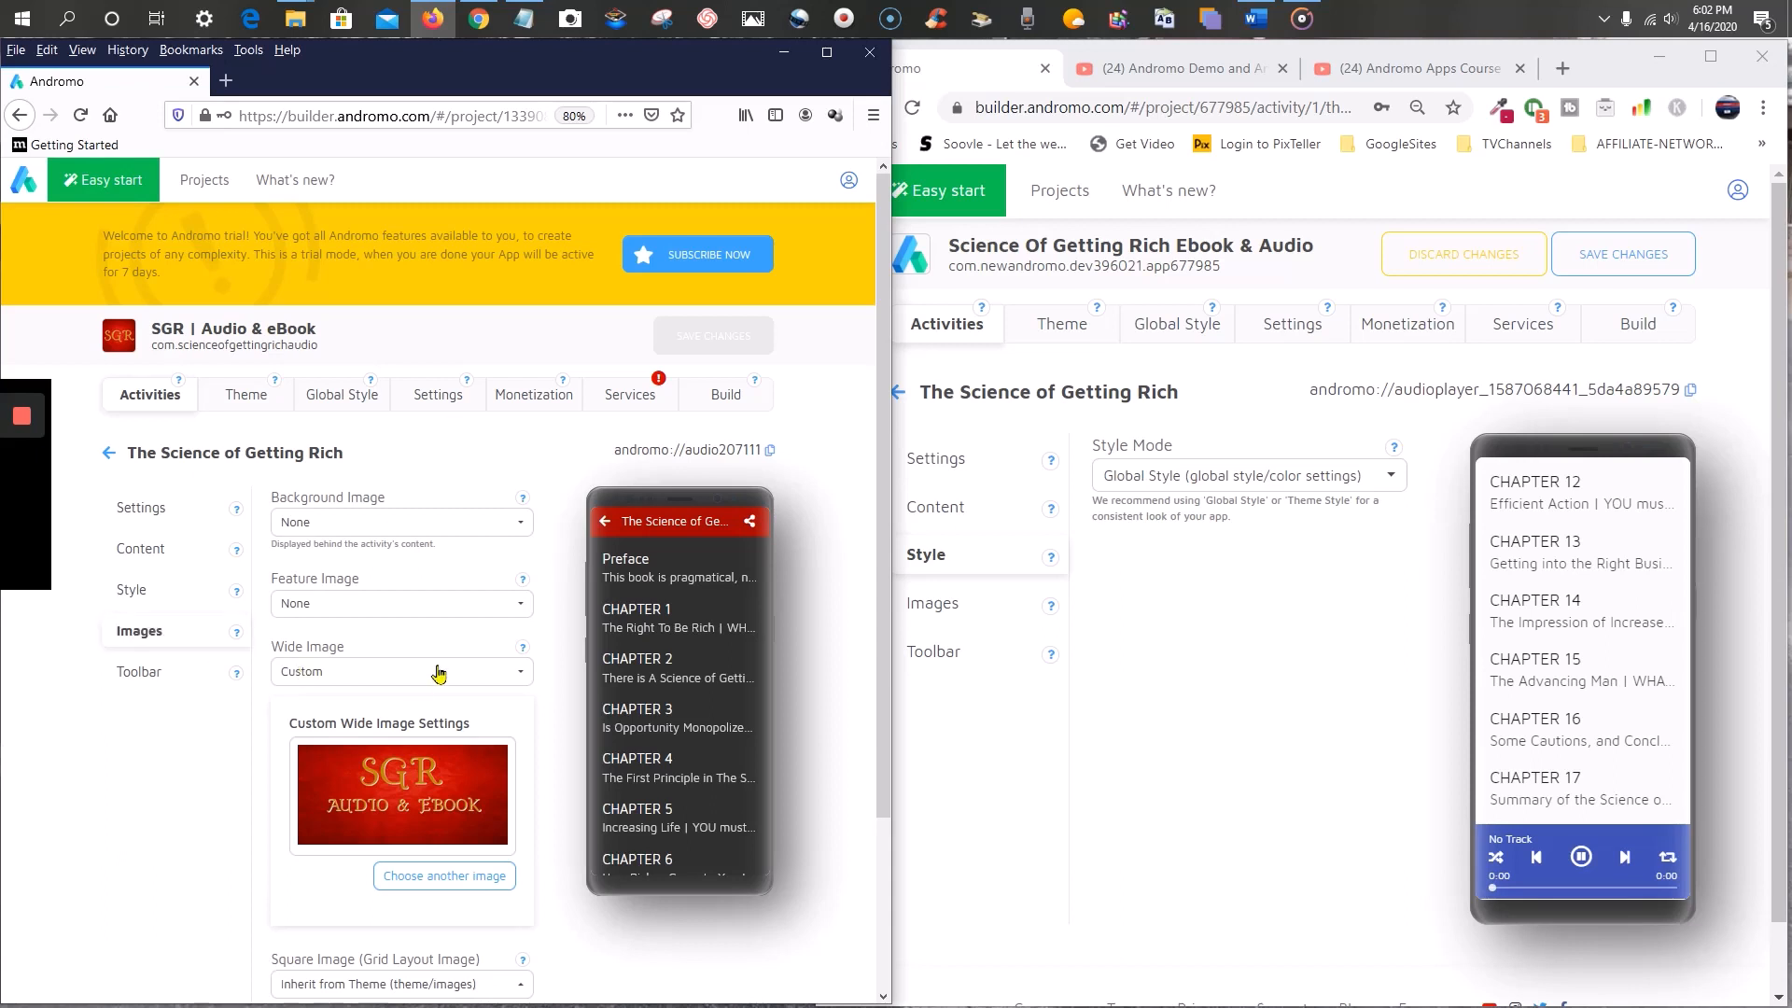
{"action": "left_click", "coordinate": [973, 609]}
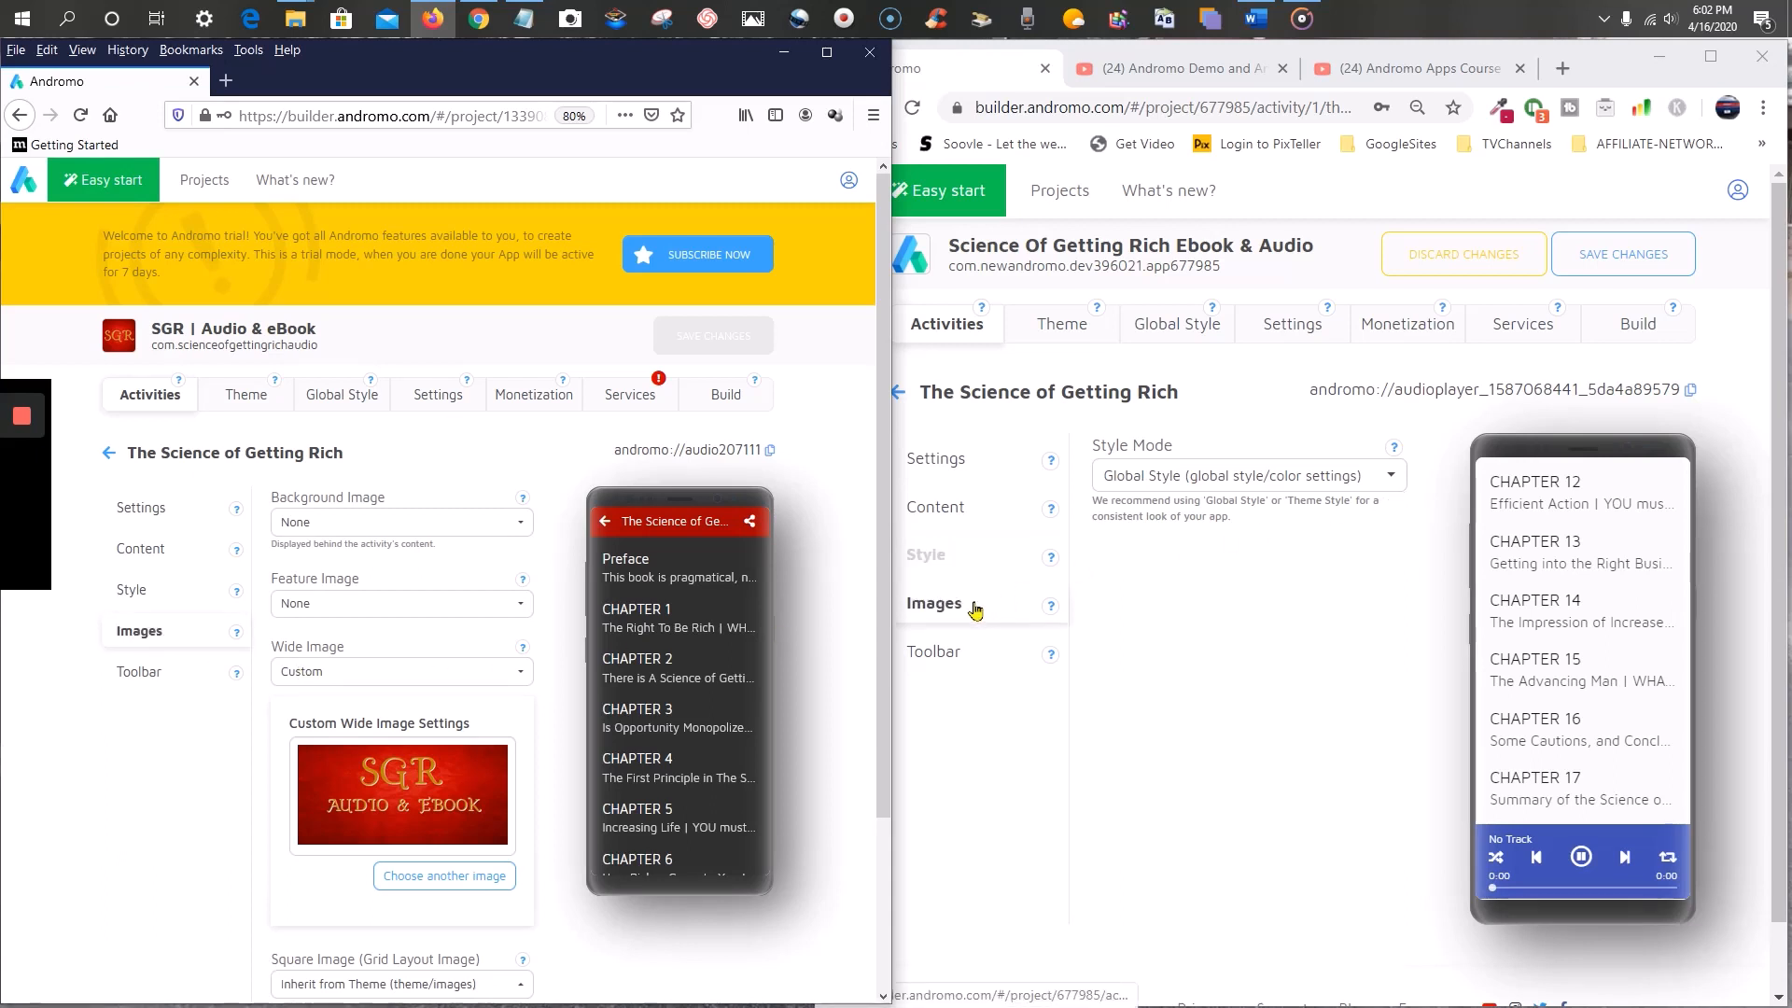
{"action": "left_click", "coordinate": [973, 609]}
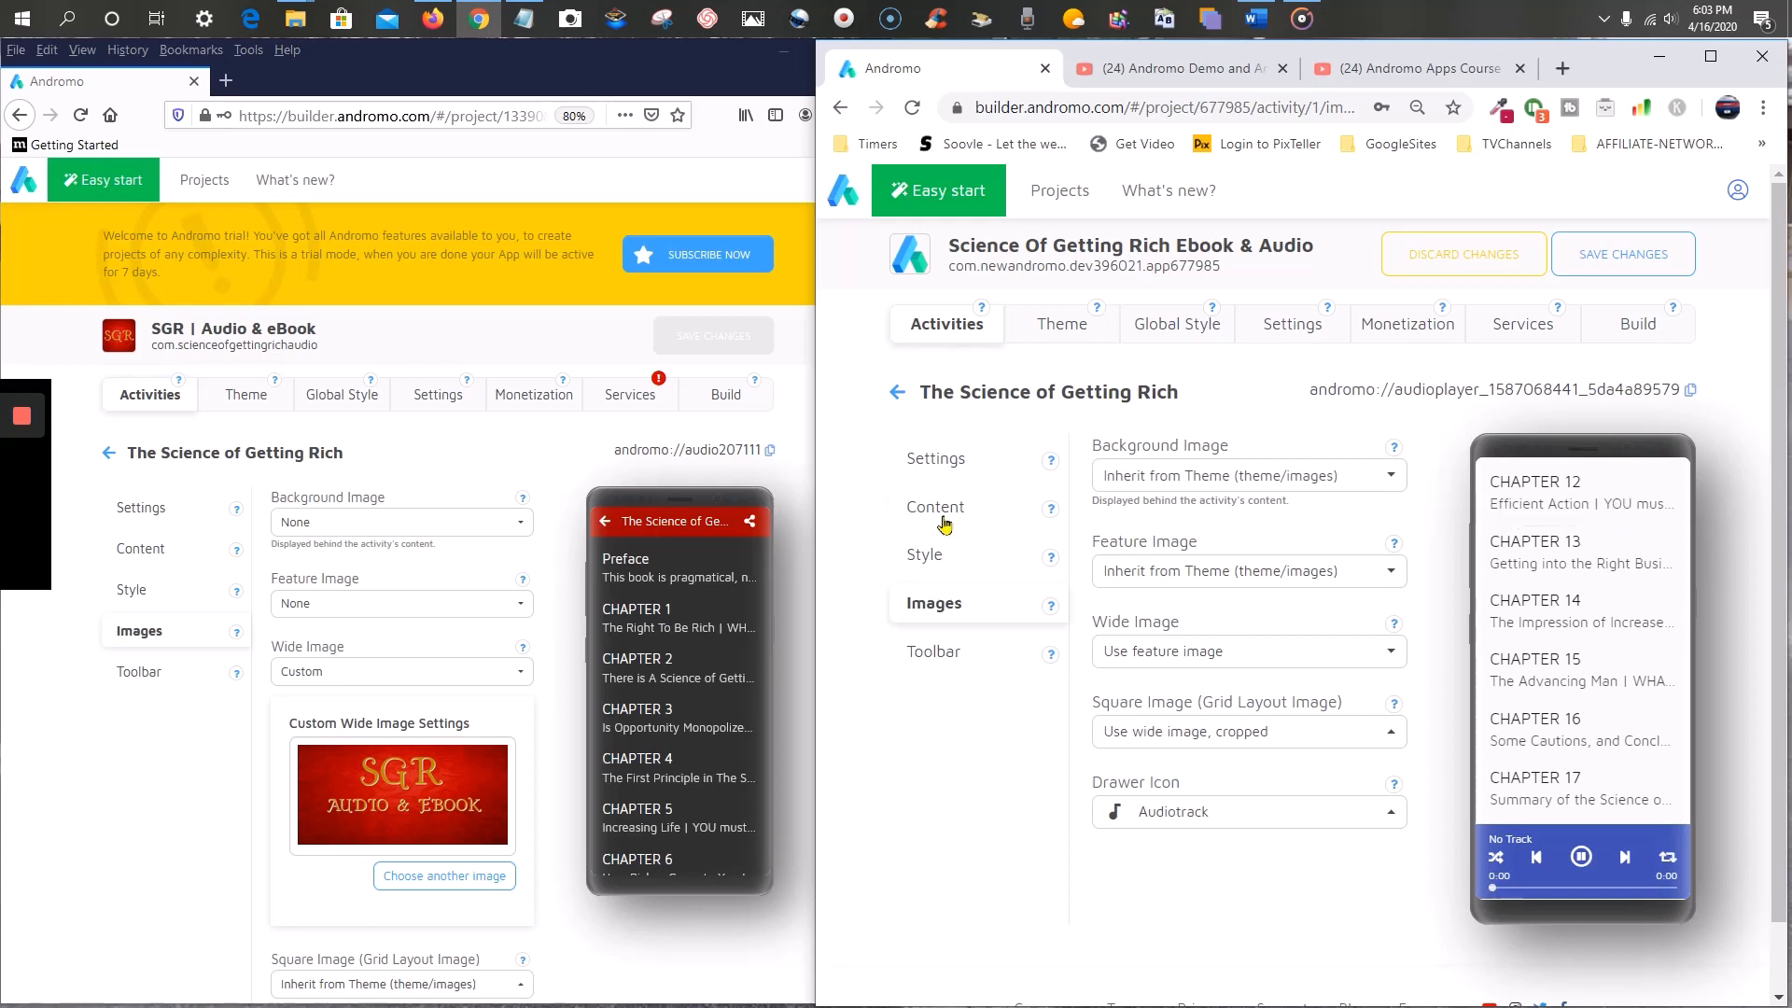
{"action": "scroll", "coordinate": [468, 527], "scroll_direction": "down", "scroll_amount": 2}
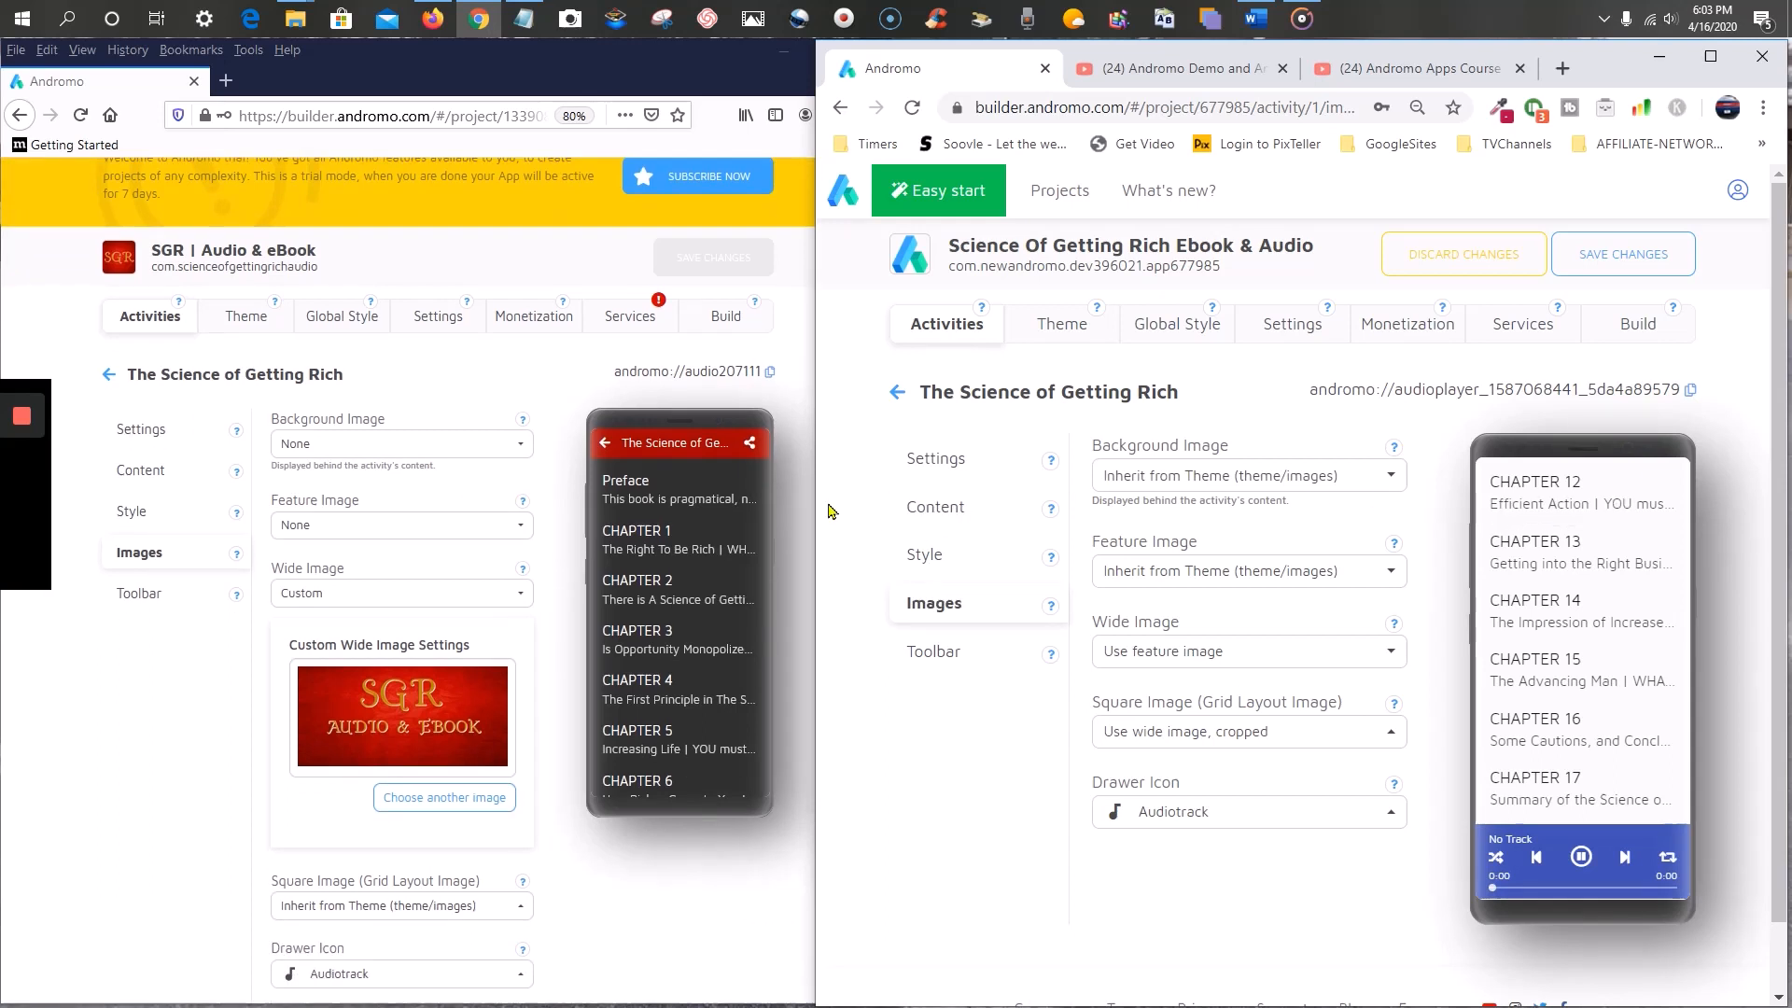
{"action": "left_click", "coordinate": [1333, 478]}
{"action": "left_click", "coordinate": [1192, 520]}
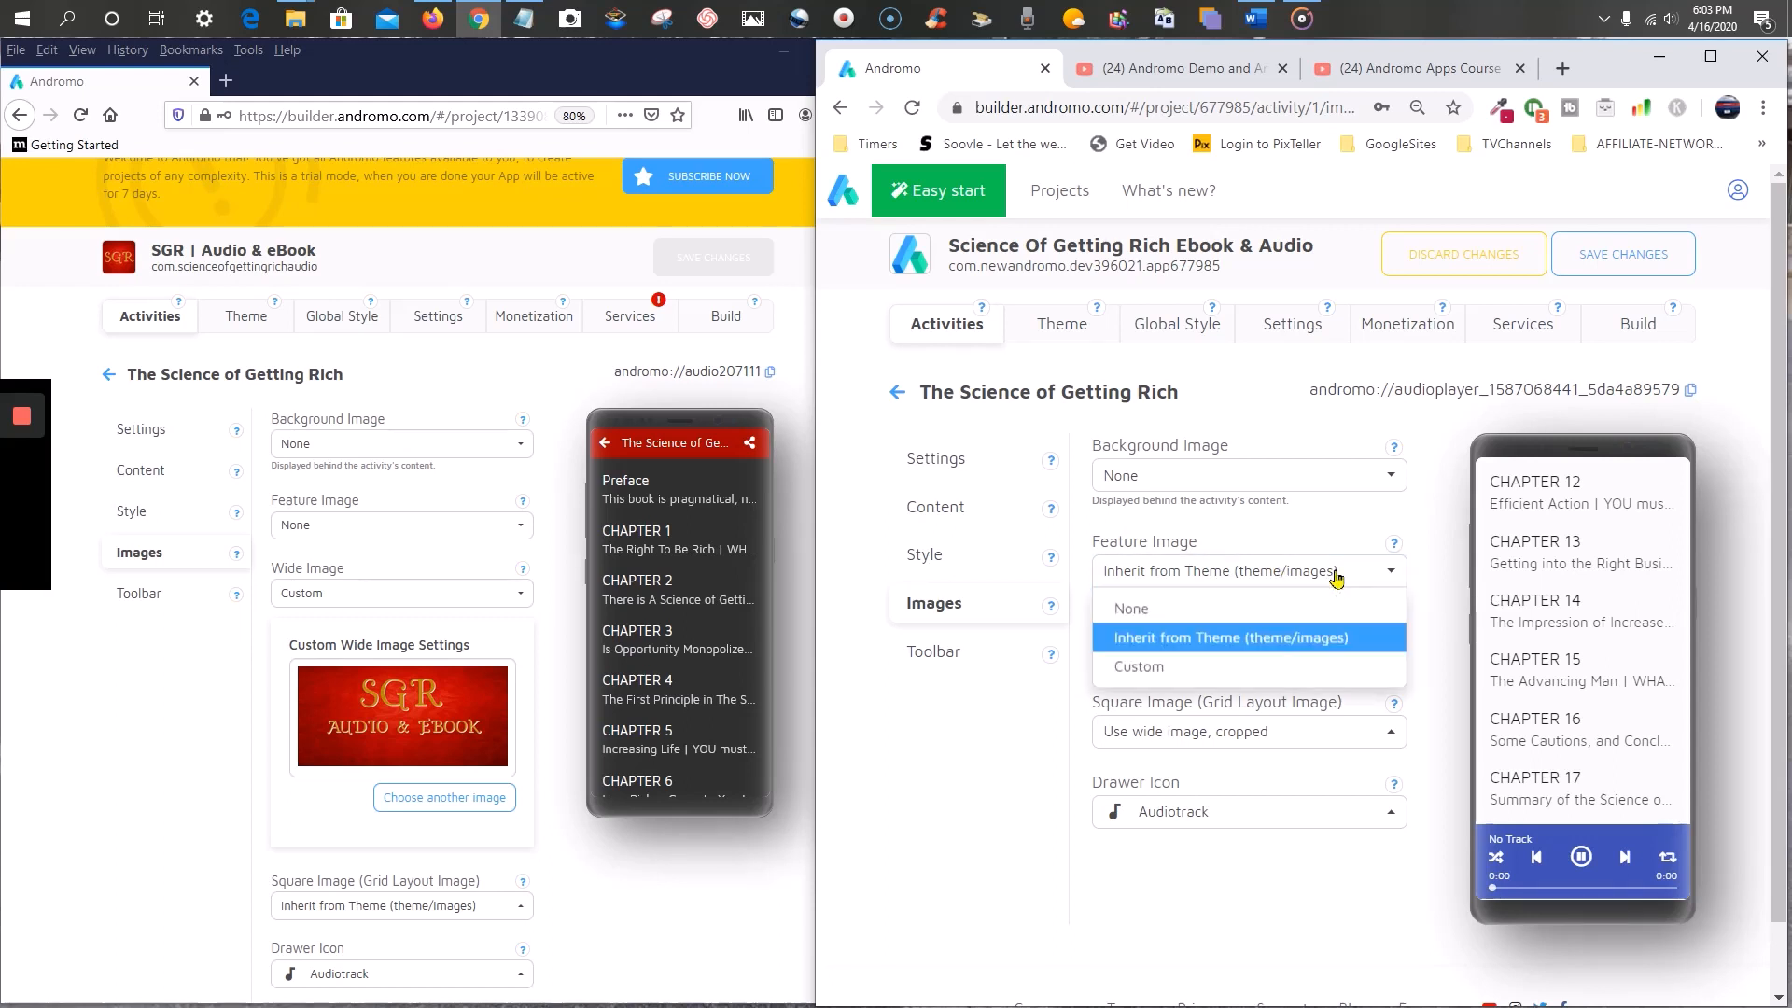
{"action": "left_click", "coordinate": [1250, 607]}
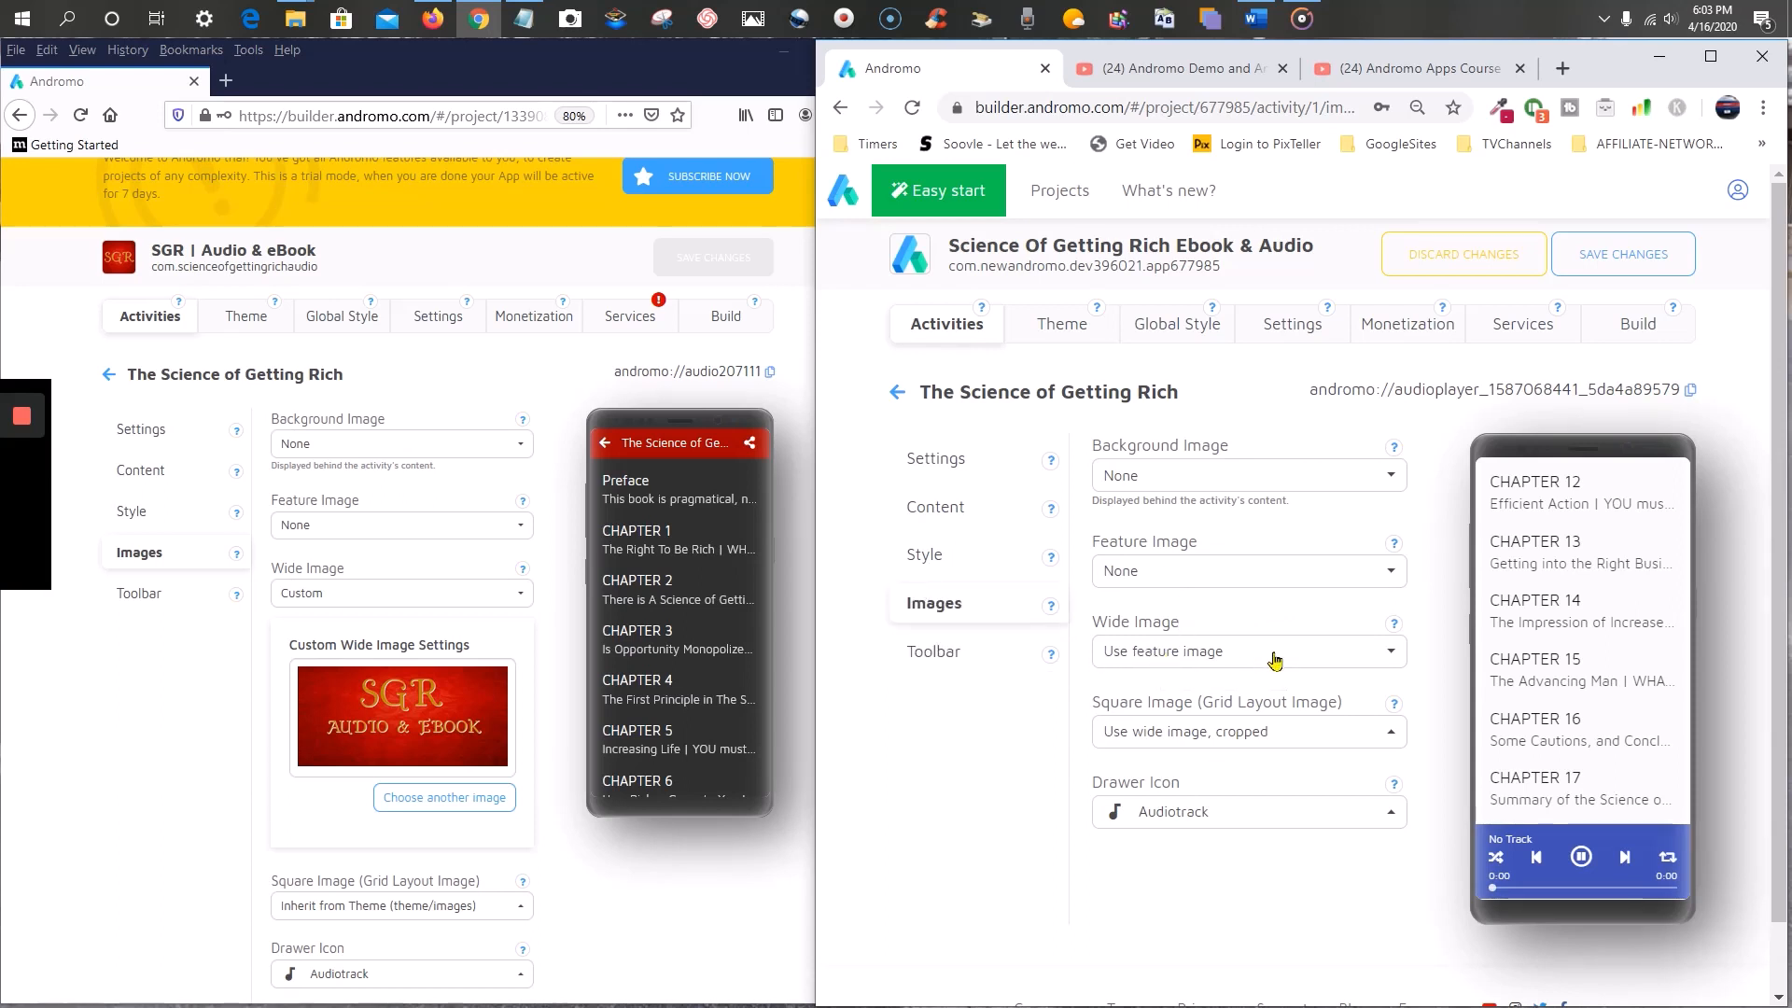
- Set the audio activity's Wide Image option to Custom in the new project
{"action": "left_click", "coordinate": [1304, 658]}
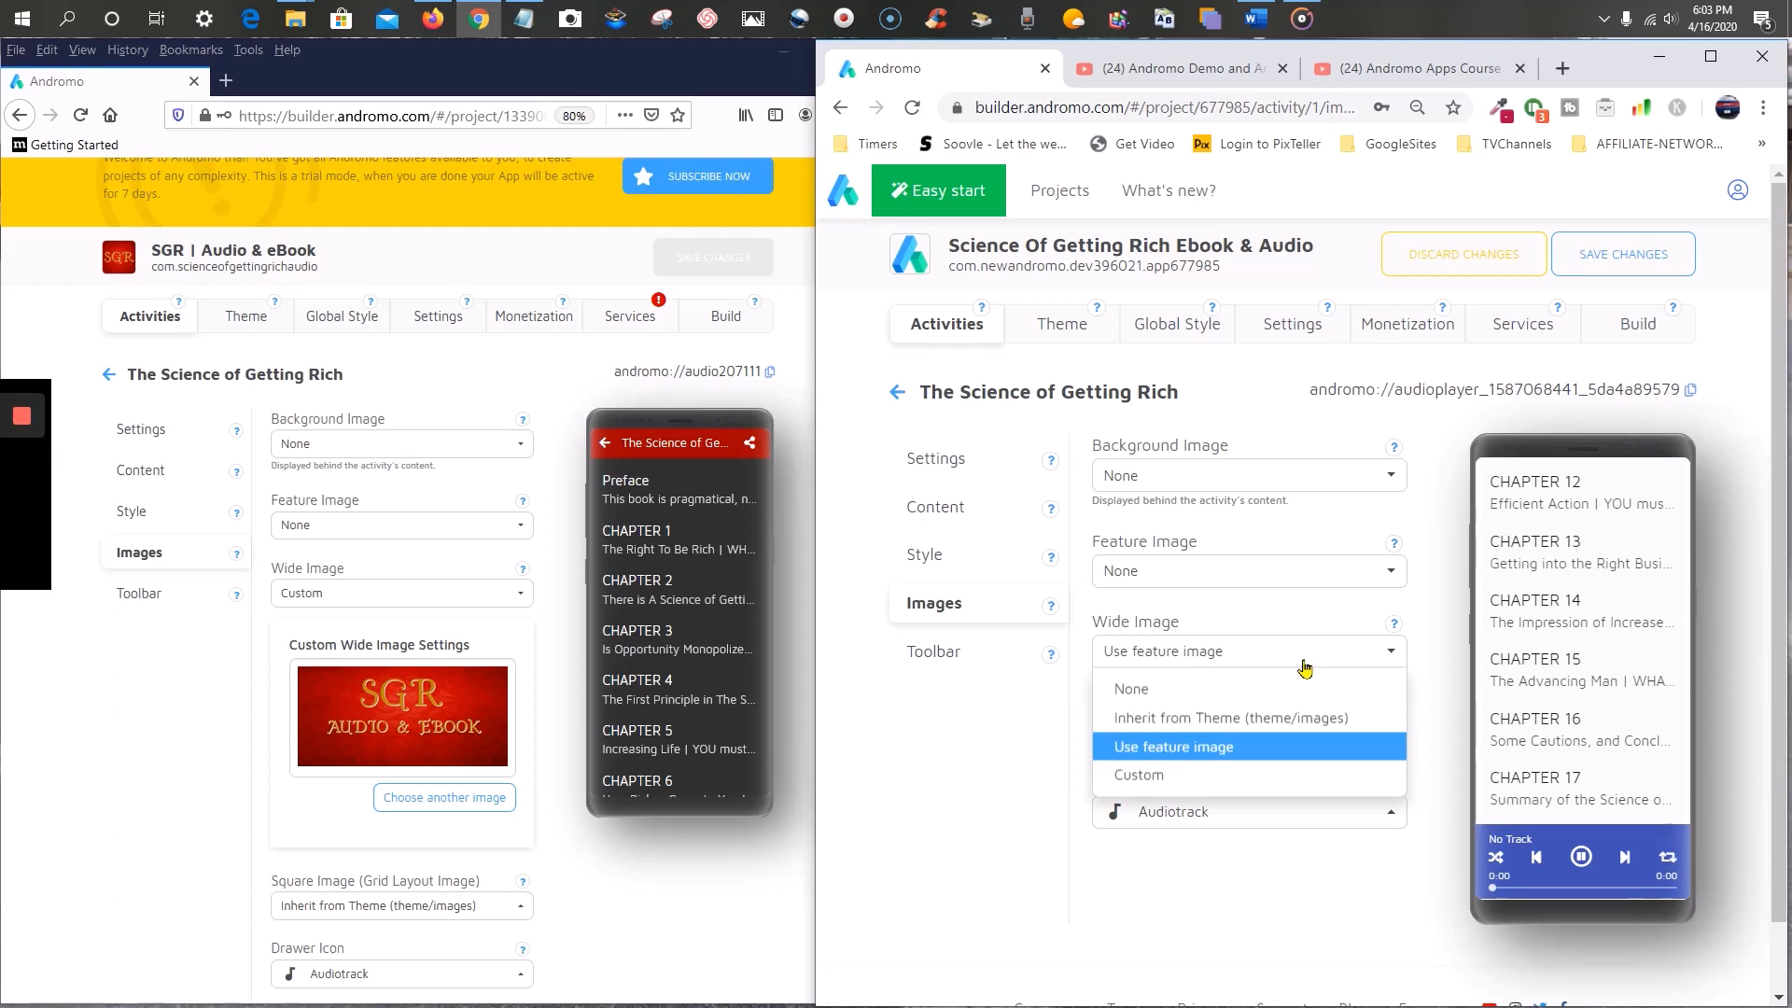
{"action": "left_click", "coordinate": [1191, 746]}
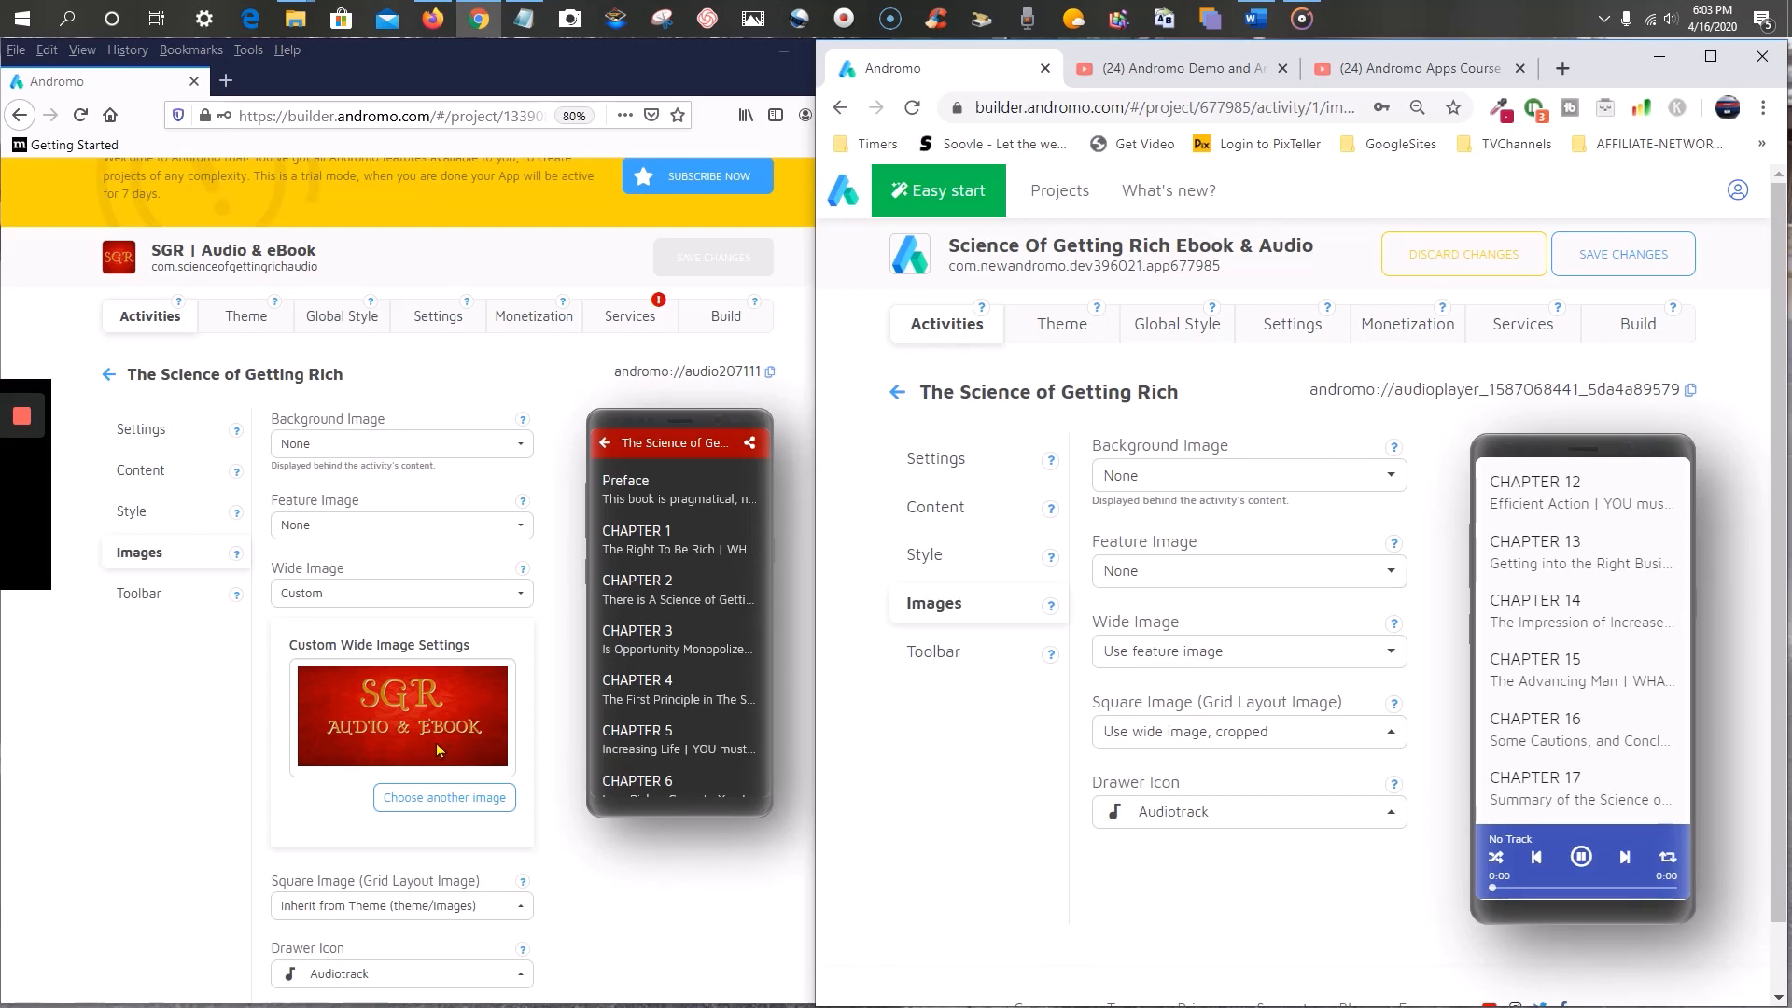
{"action": "left_click", "coordinate": [1357, 657]}
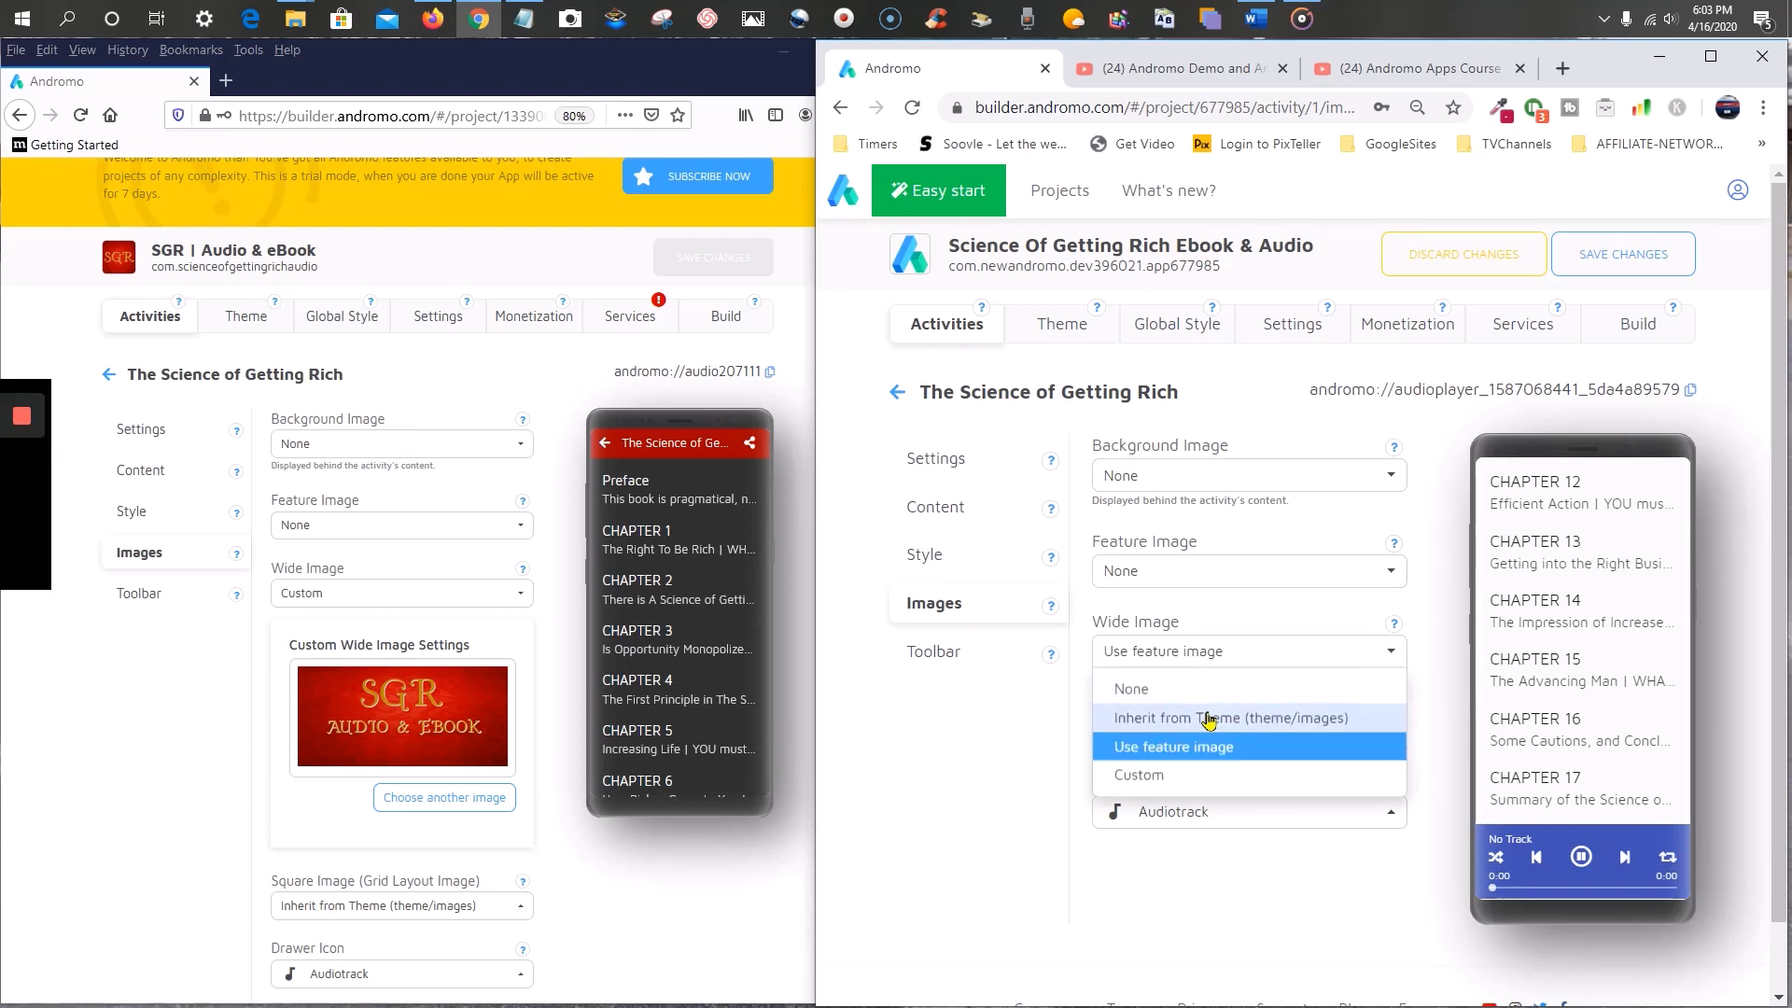
{"action": "left_click", "coordinate": [1145, 784]}
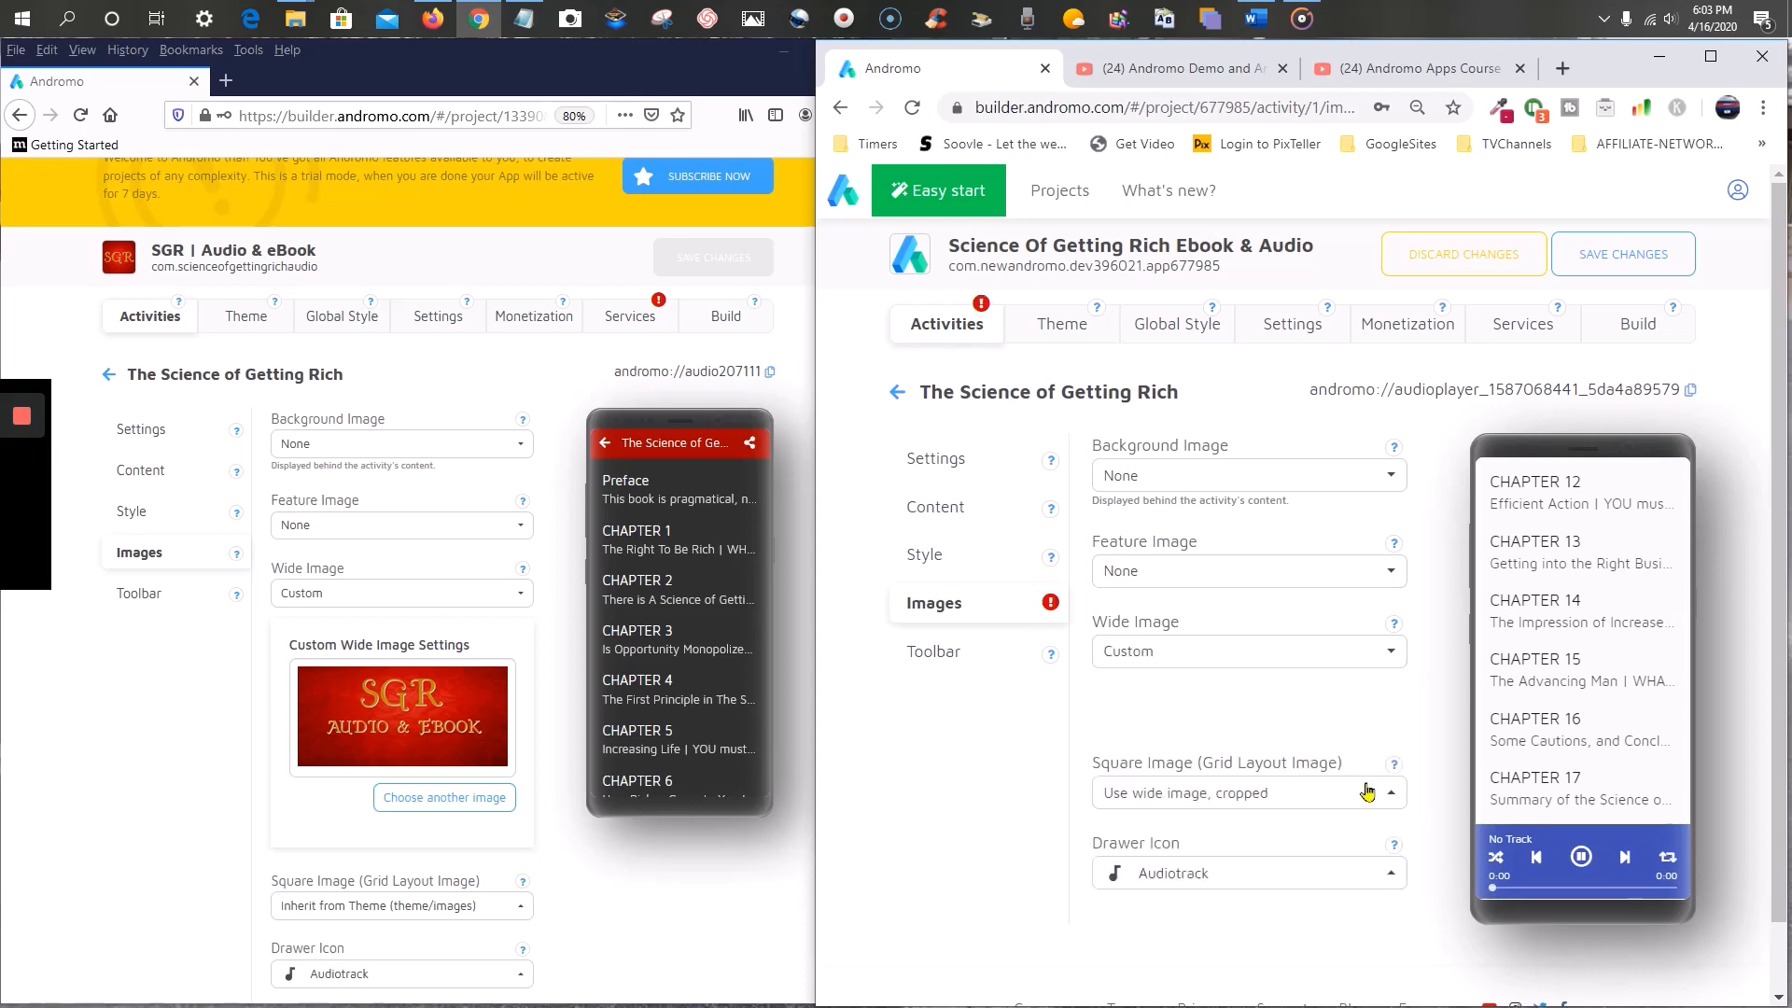
- Start choosing a file for the new project's custom wide image and go to the IMG-SGR folder inside SGR-AudioApp
{"action": "scroll", "coordinate": [1233, 765], "scroll_direction": "down", "scroll_amount": 1}
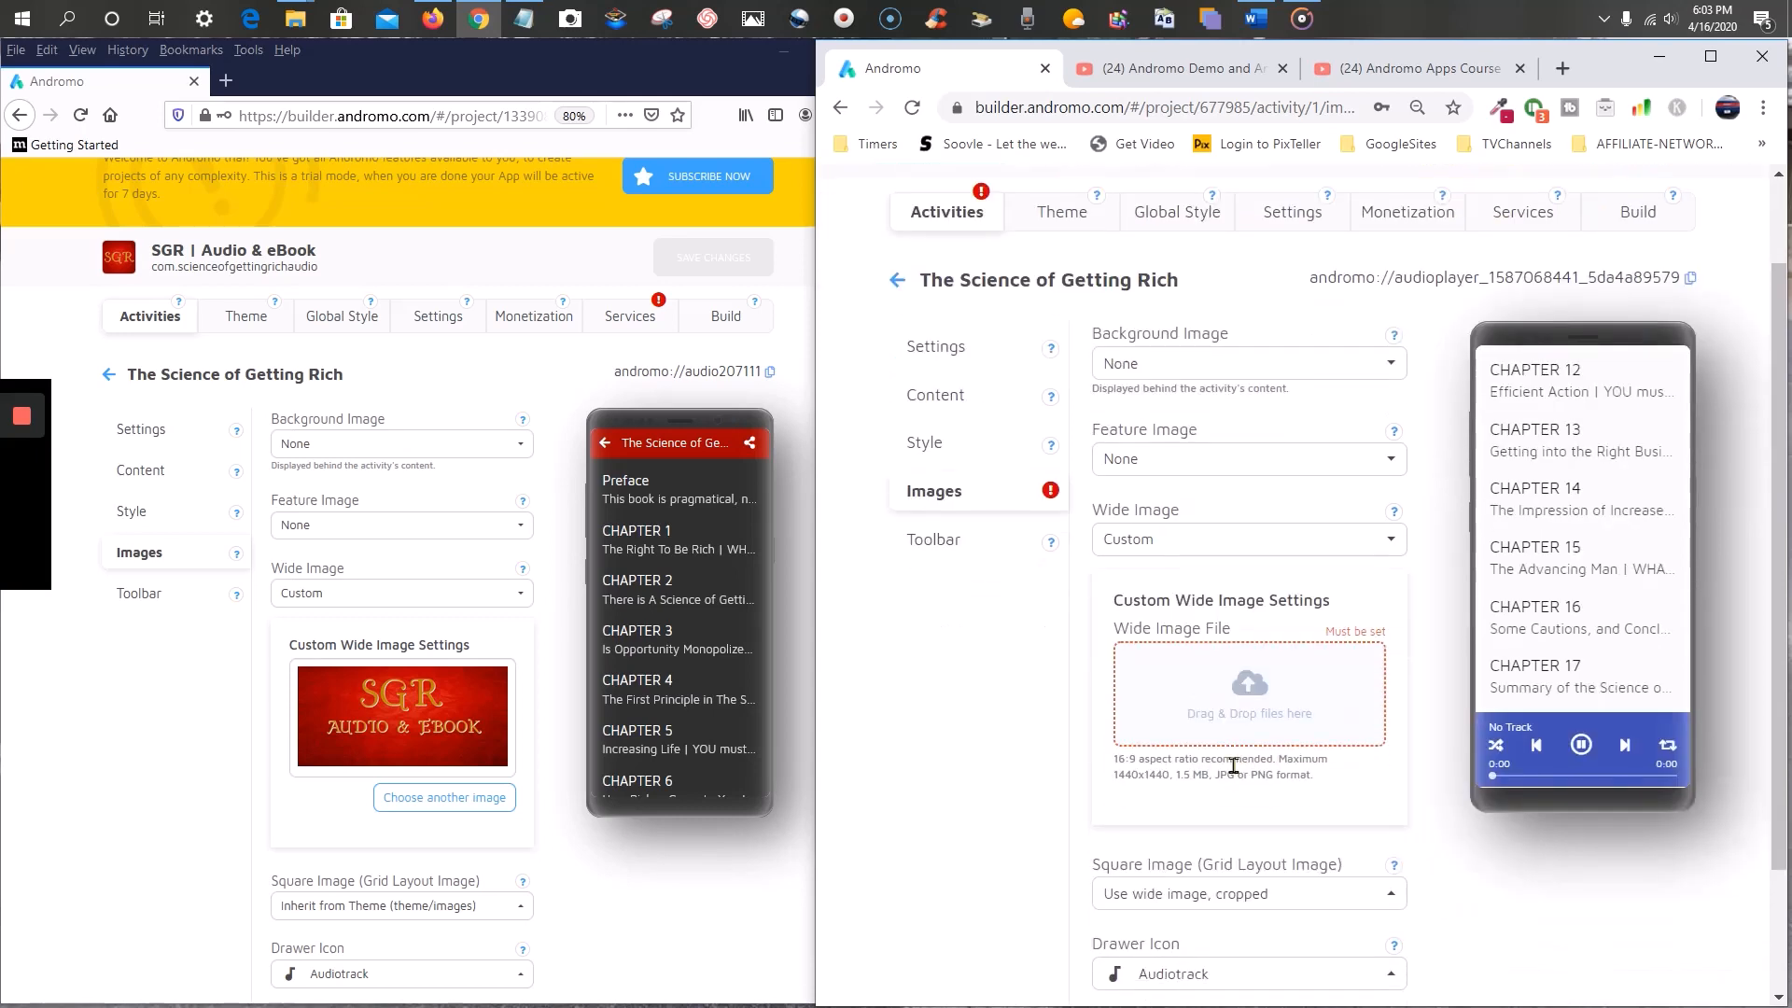
{"action": "left_click", "coordinate": [1246, 688]}
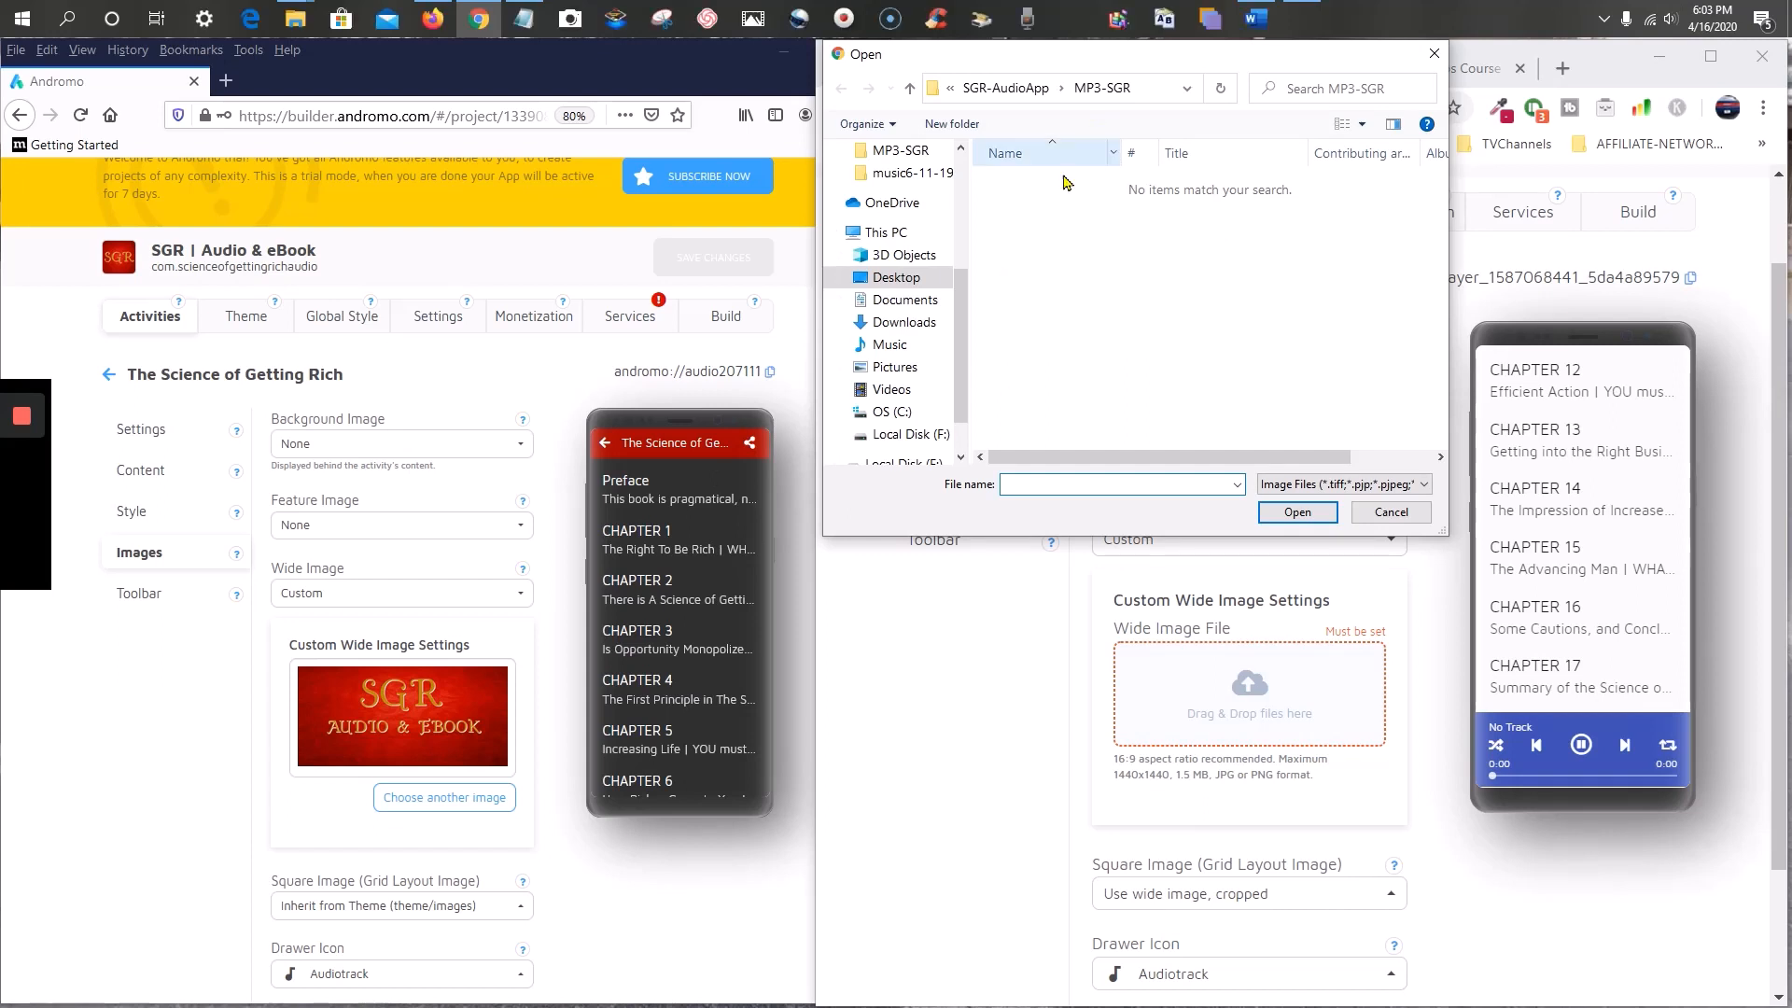
{"action": "left_click", "coordinate": [1016, 93]}
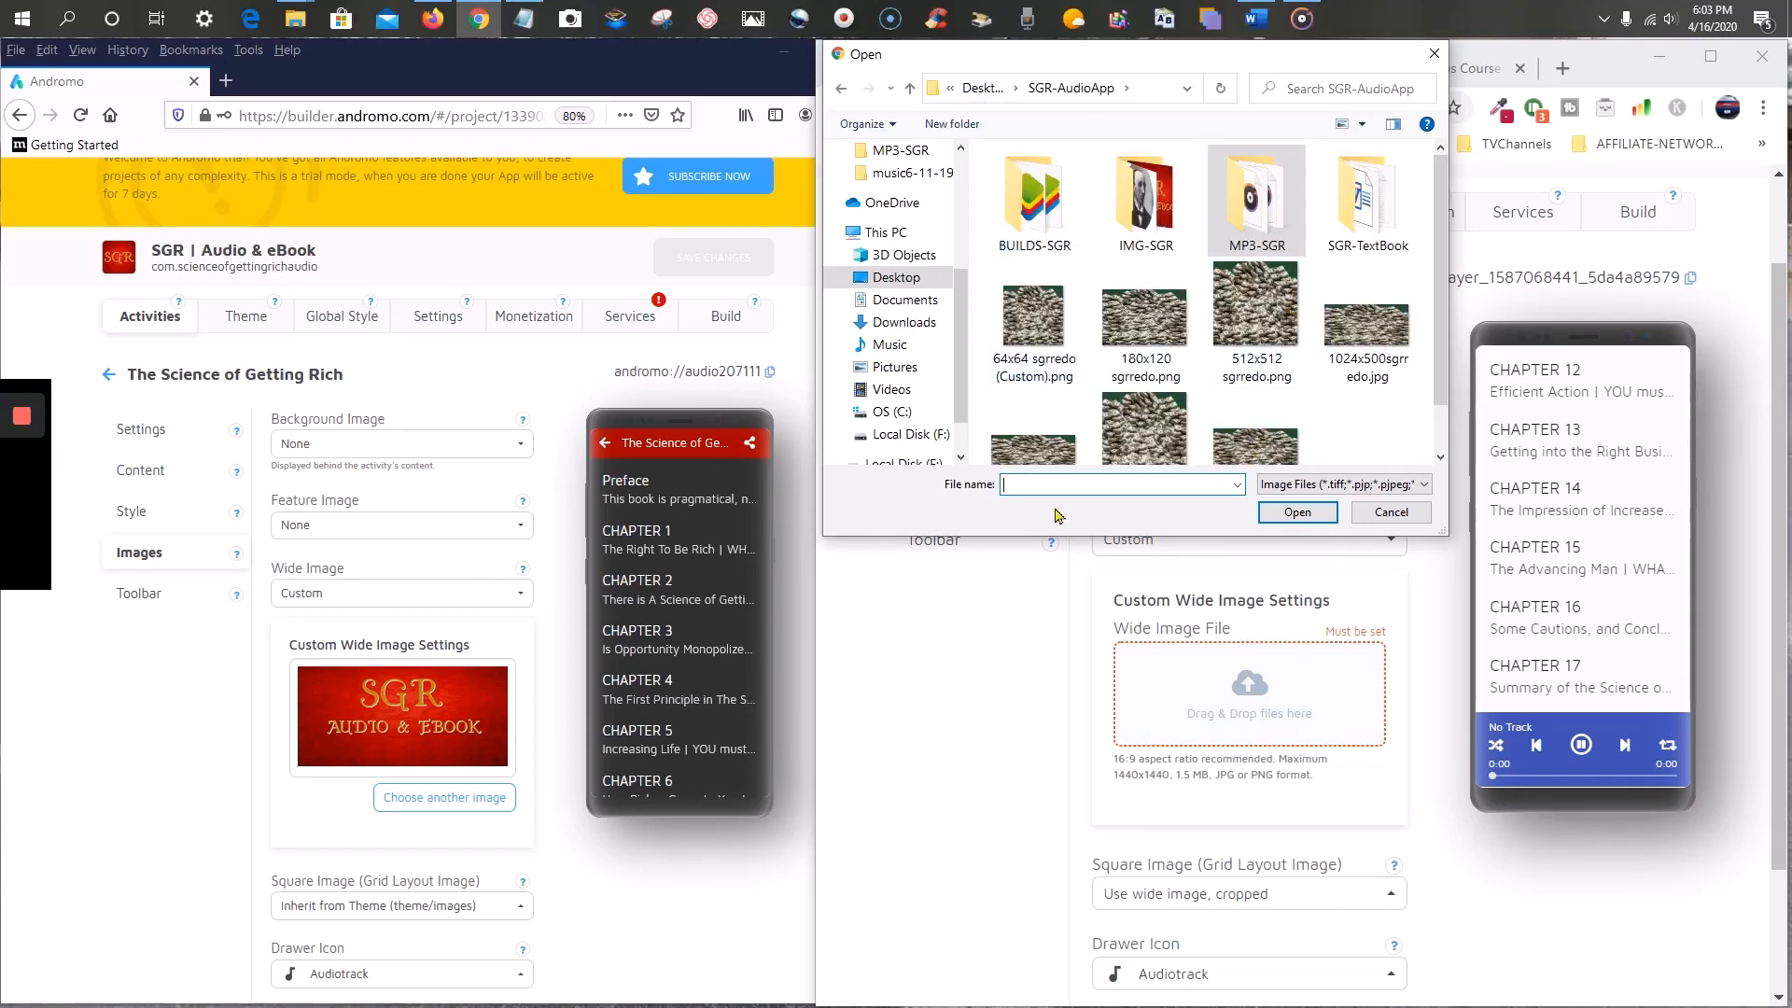
{"action": "scroll", "coordinate": [1259, 349], "scroll_direction": "down", "scroll_amount": 1}
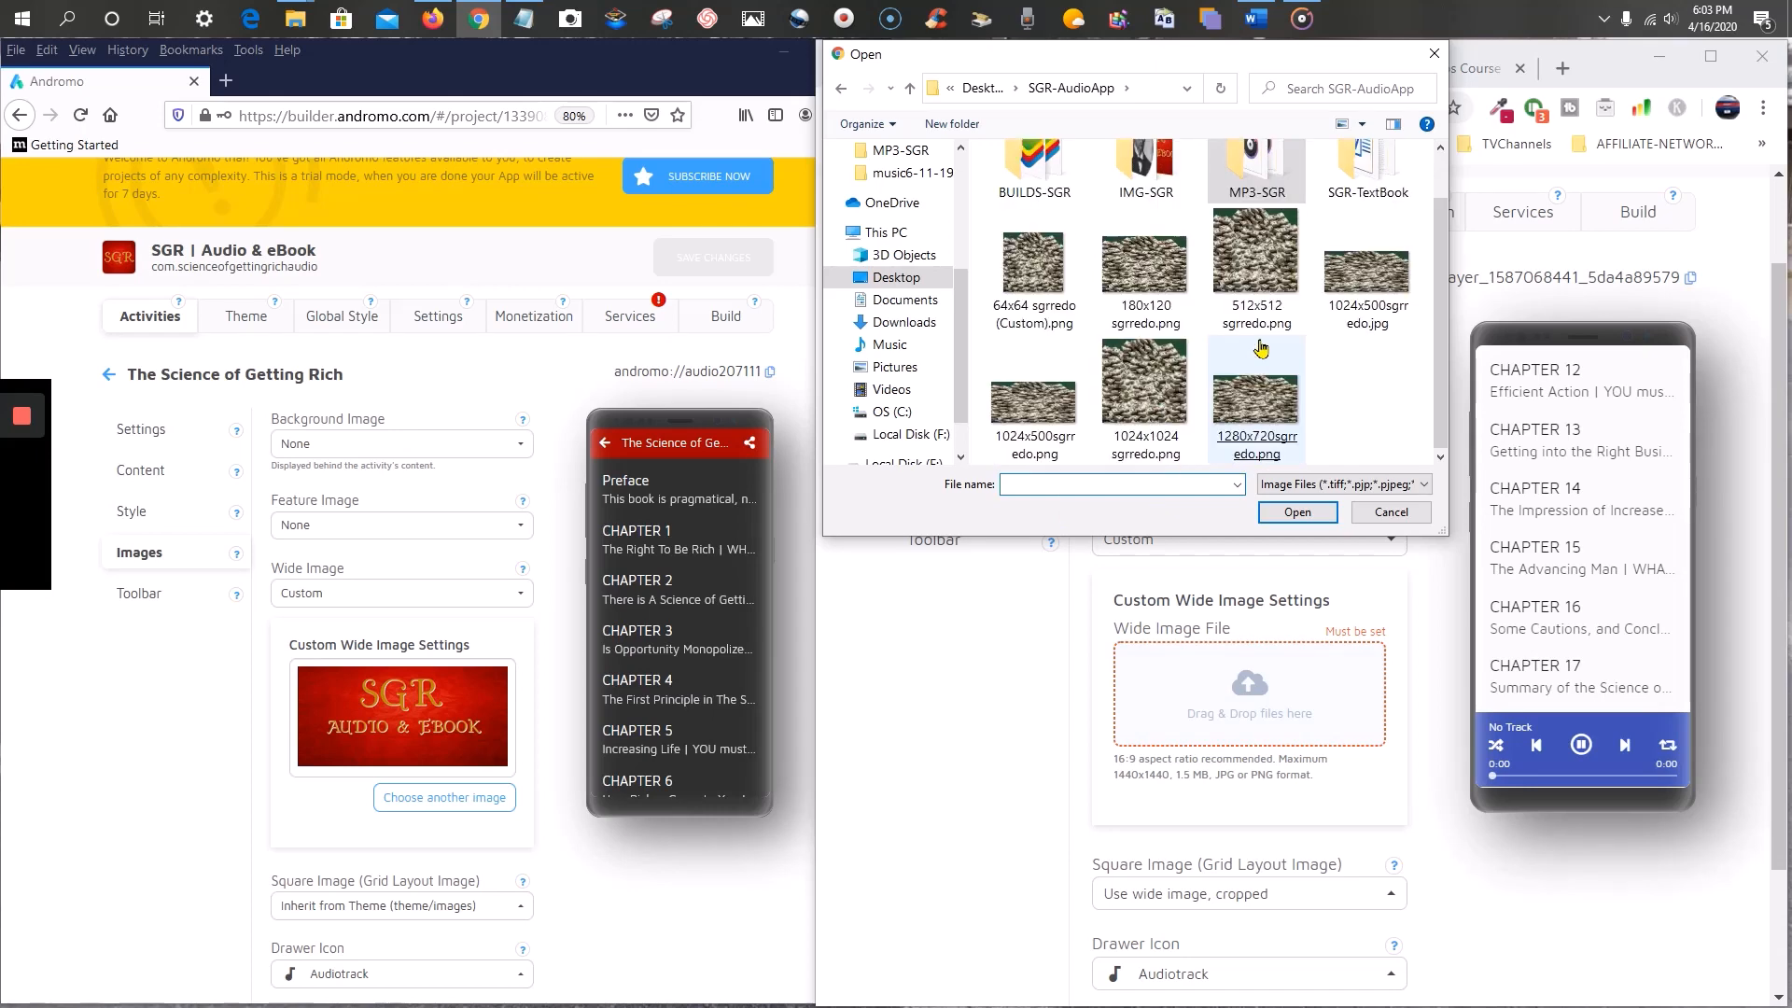
{"action": "scroll", "coordinate": [1213, 308], "scroll_direction": "up", "scroll_amount": 1}
{"action": "double_click", "coordinate": [1146, 196]}
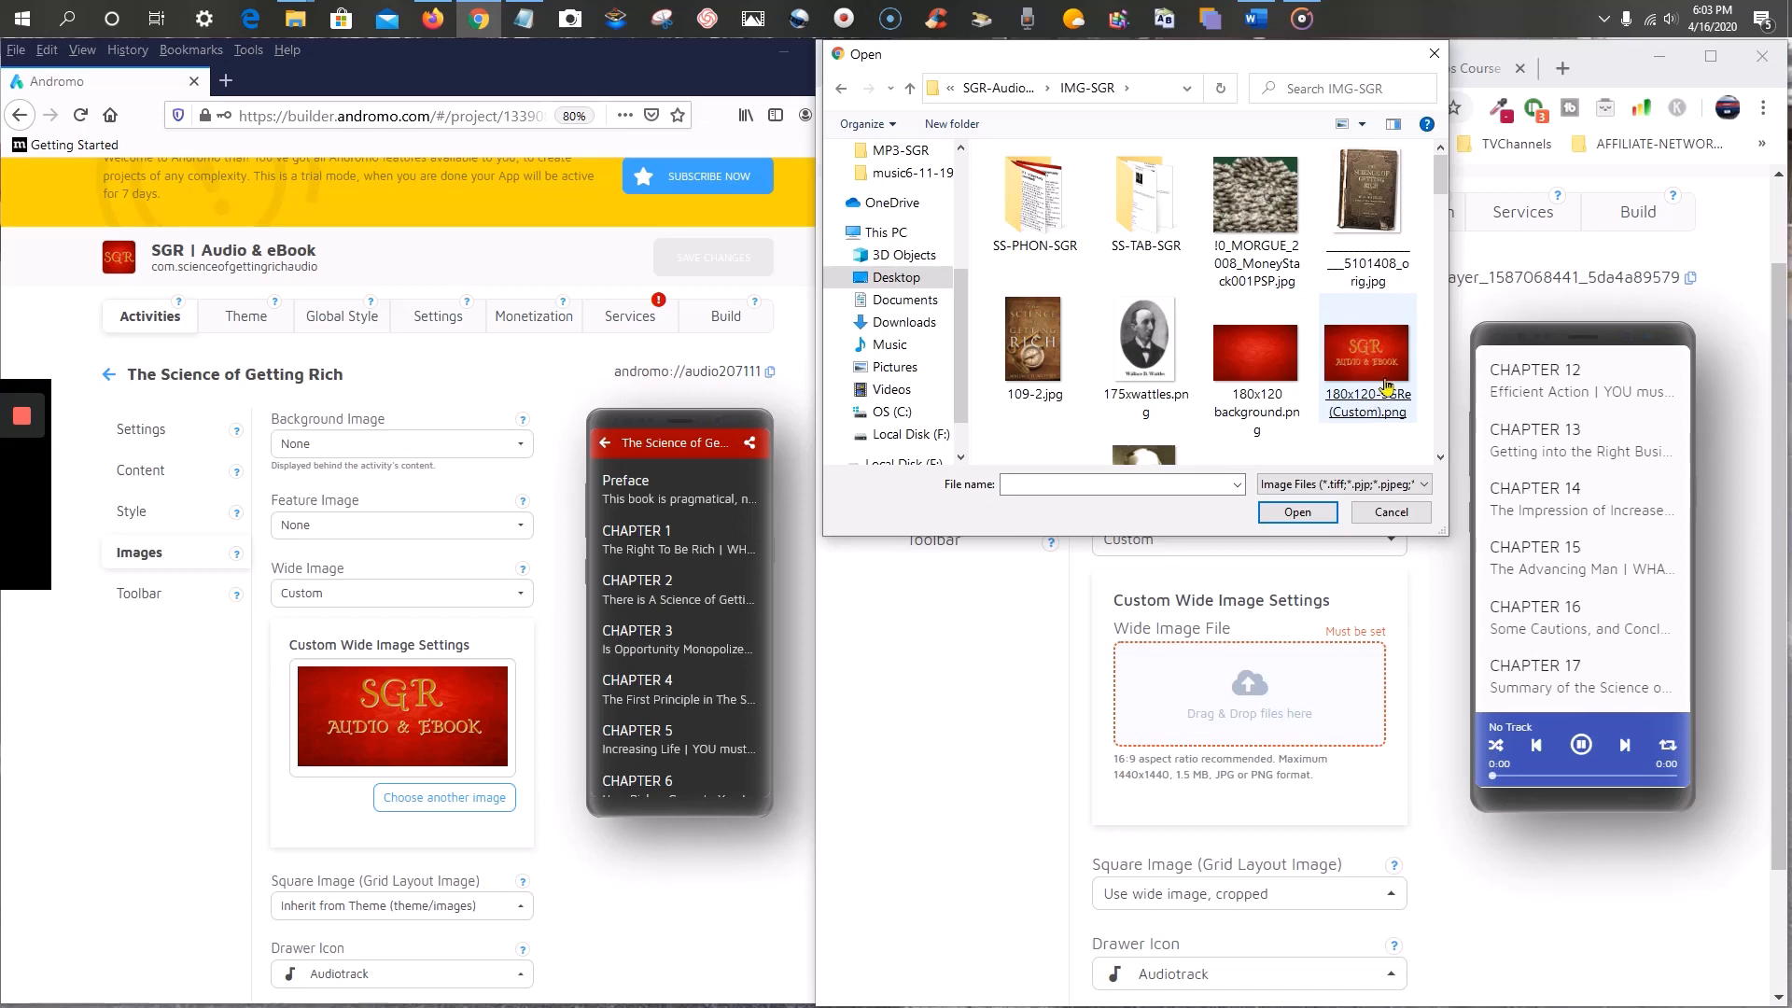
- Compare the SGR banner files with the original project's wide image and try to upload 1280X720-SGRe.png
{"action": "left_click", "coordinate": [1377, 404]}
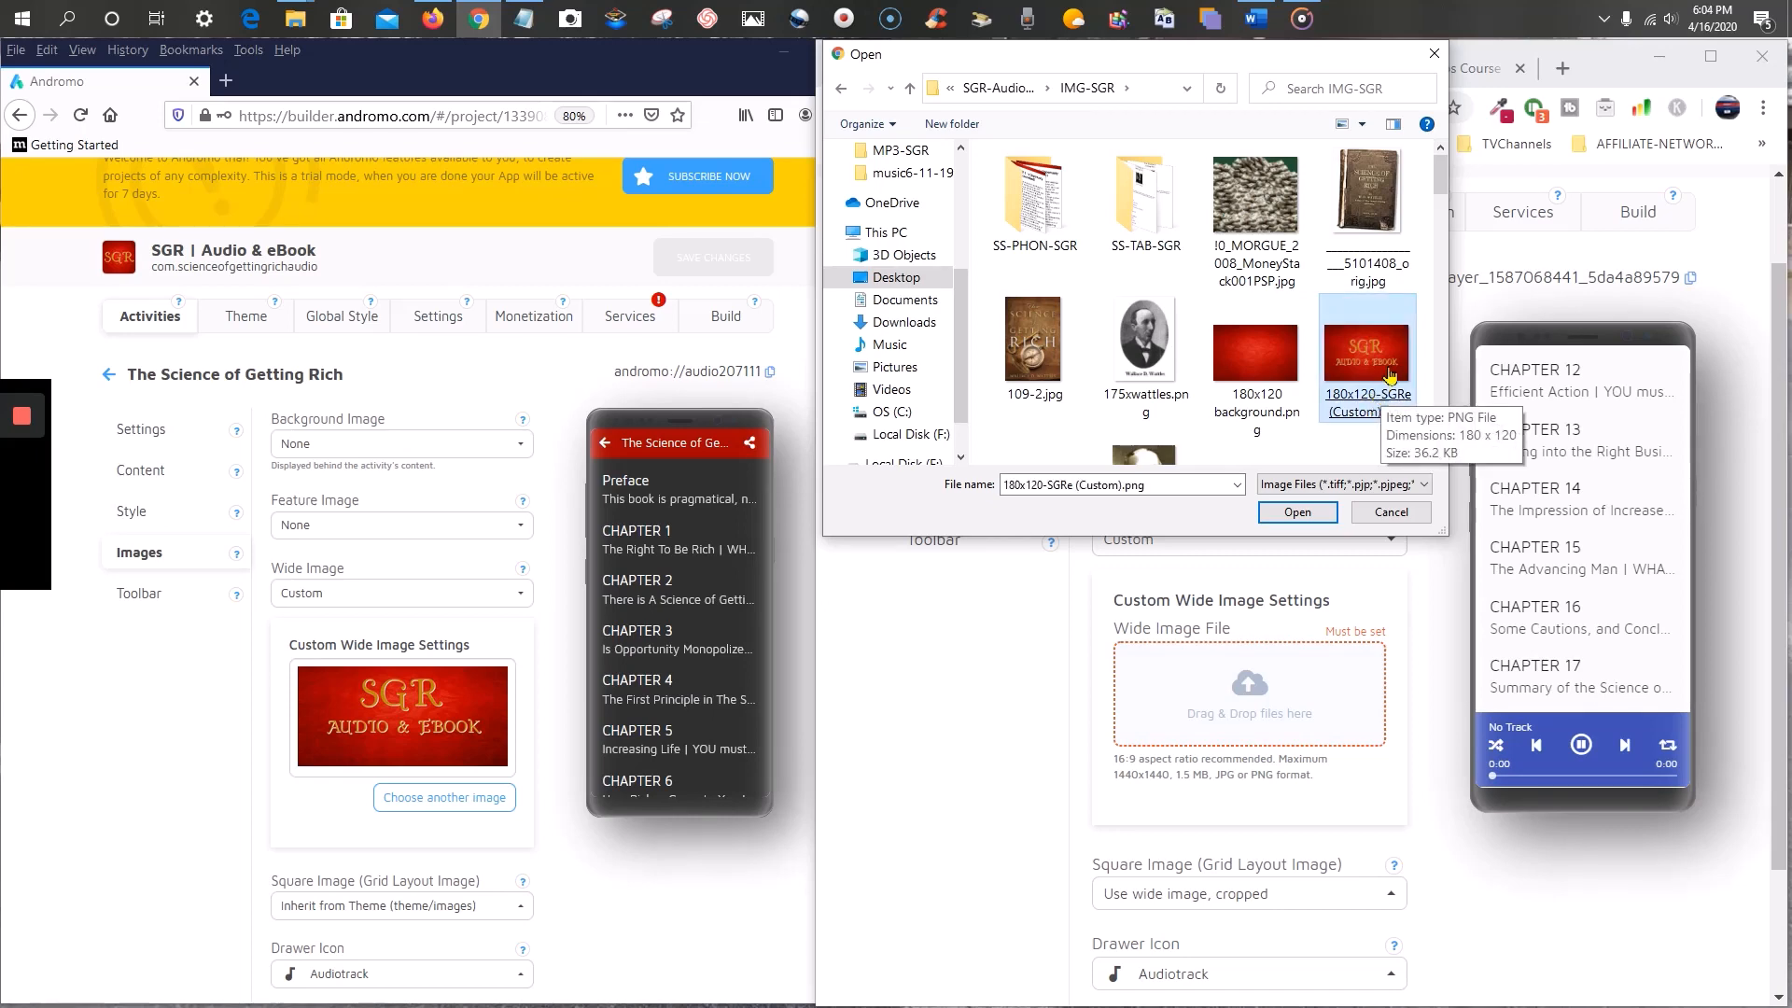
{"action": "left_click_drag", "start_coordinate": [1441, 181], "coordinate": [1440, 216]}
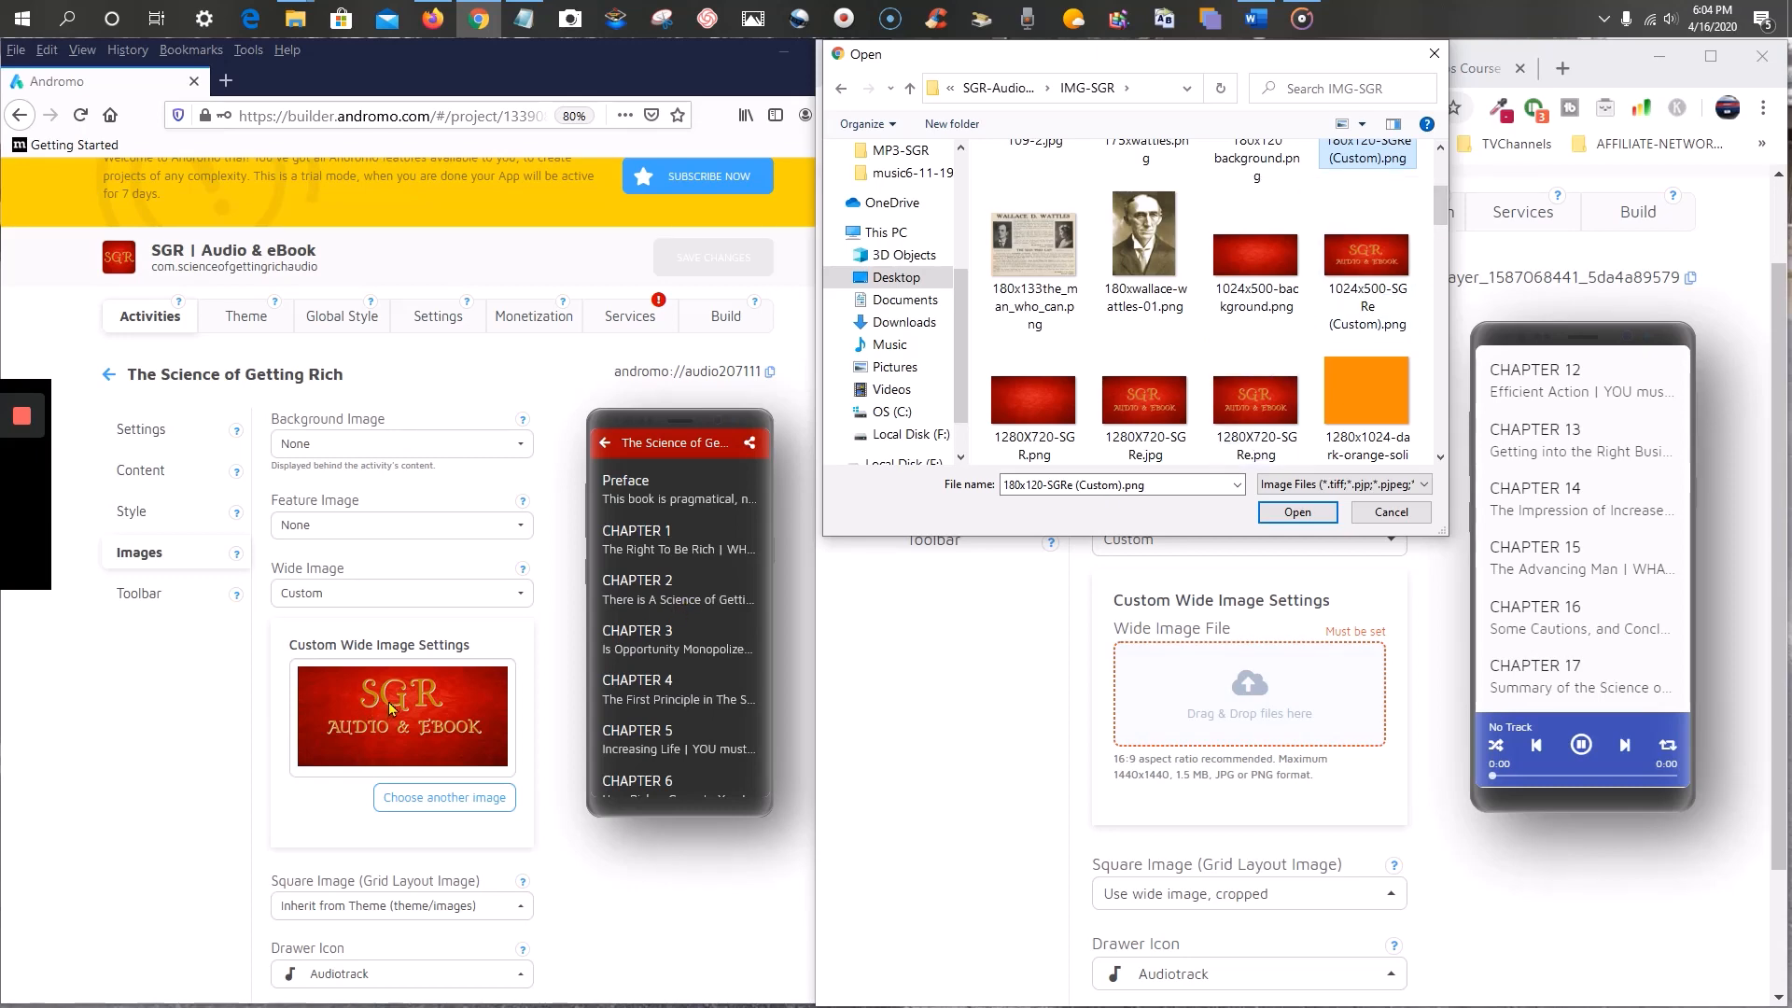
{"action": "scroll", "coordinate": [489, 750], "scroll_direction": "down", "scroll_amount": 3}
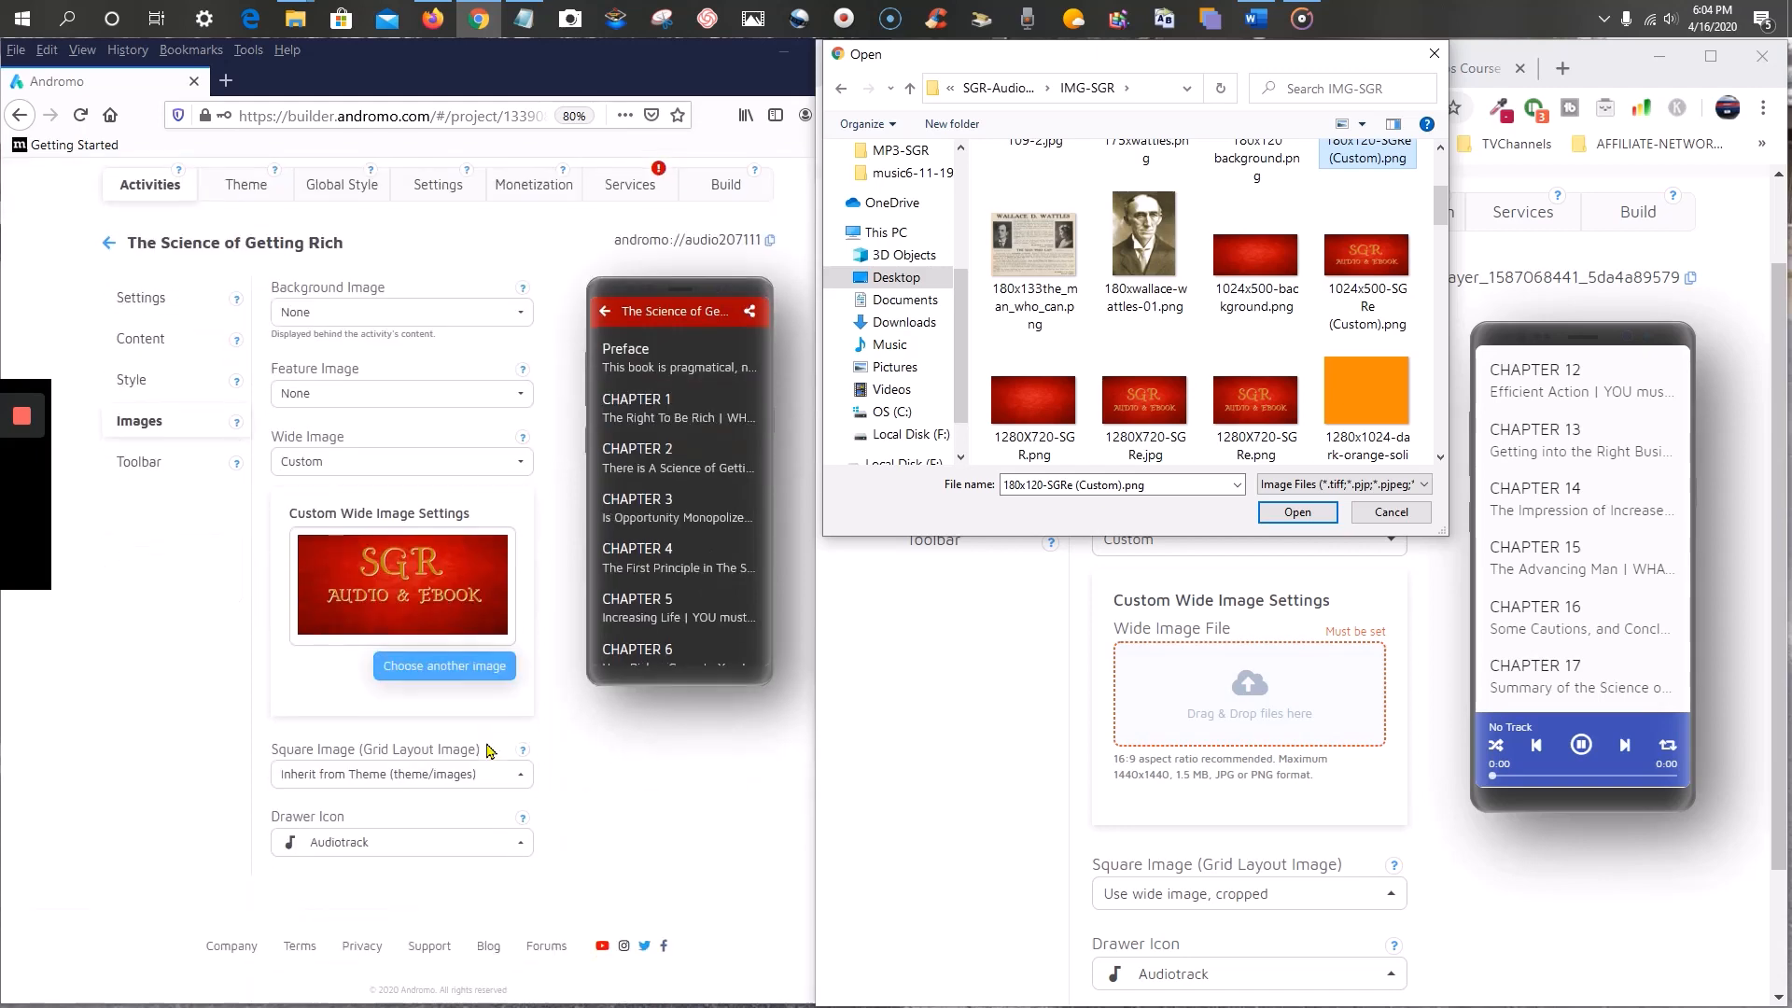
{"action": "left_click", "coordinate": [1391, 271]}
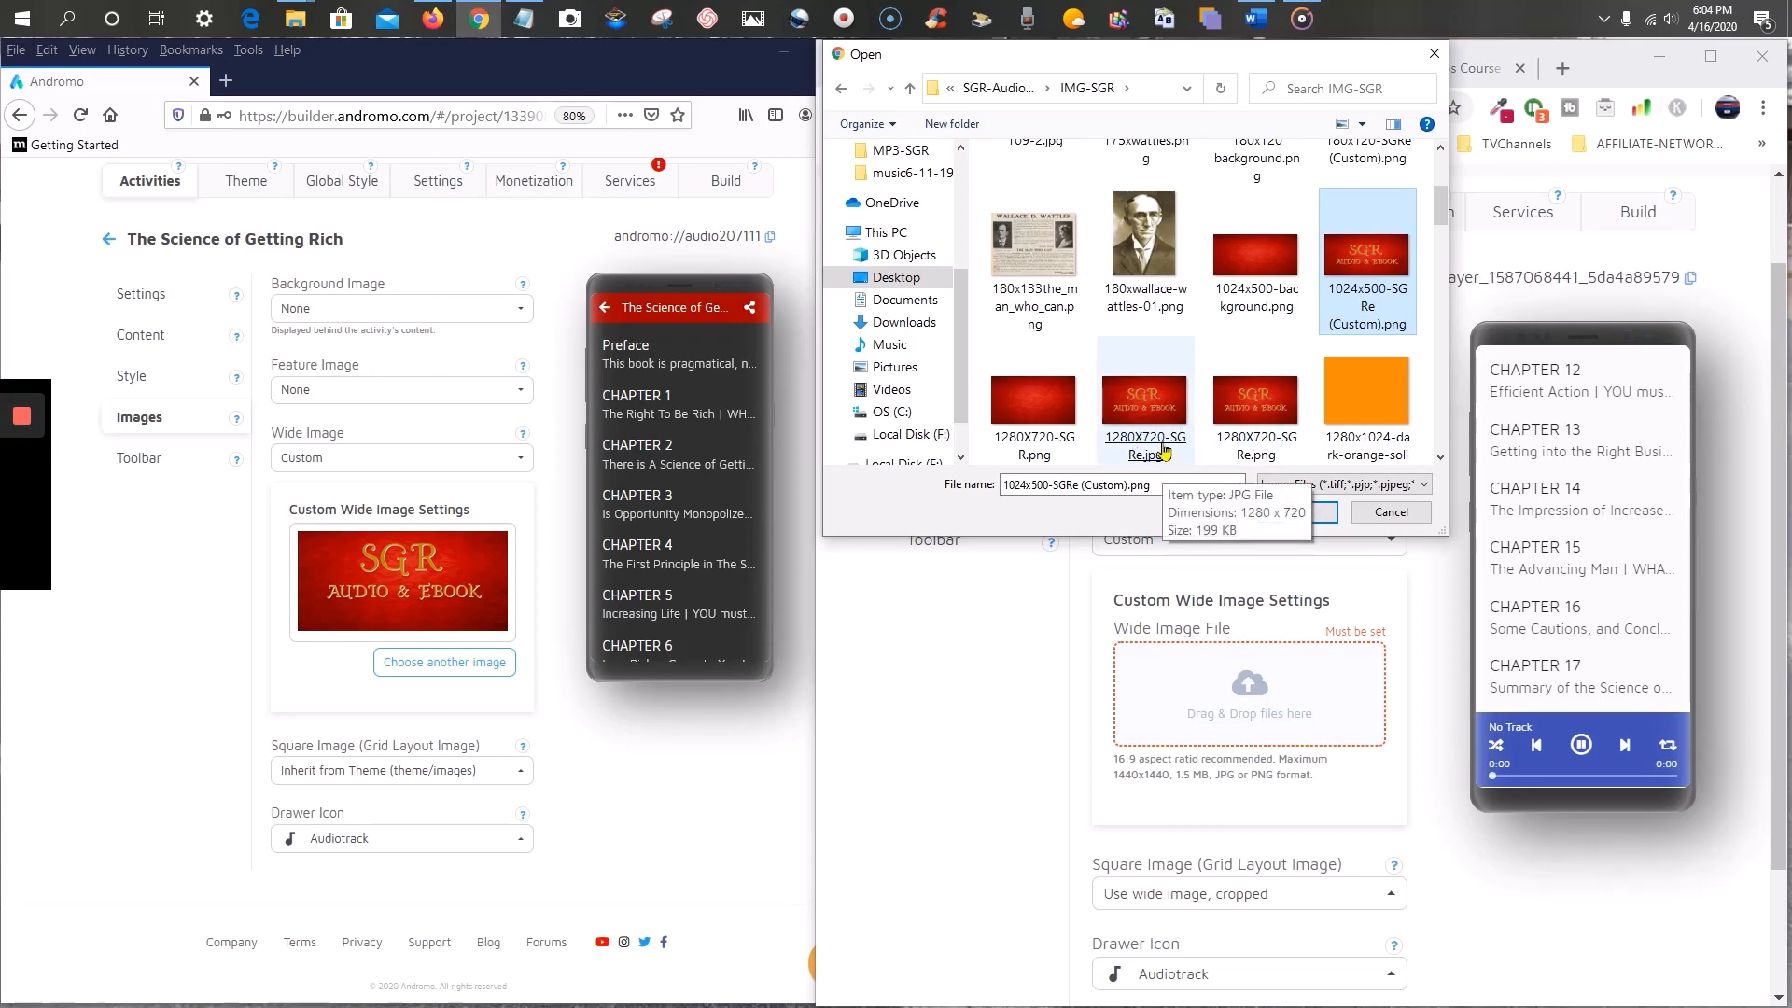
{"action": "left_click", "coordinate": [1279, 394]}
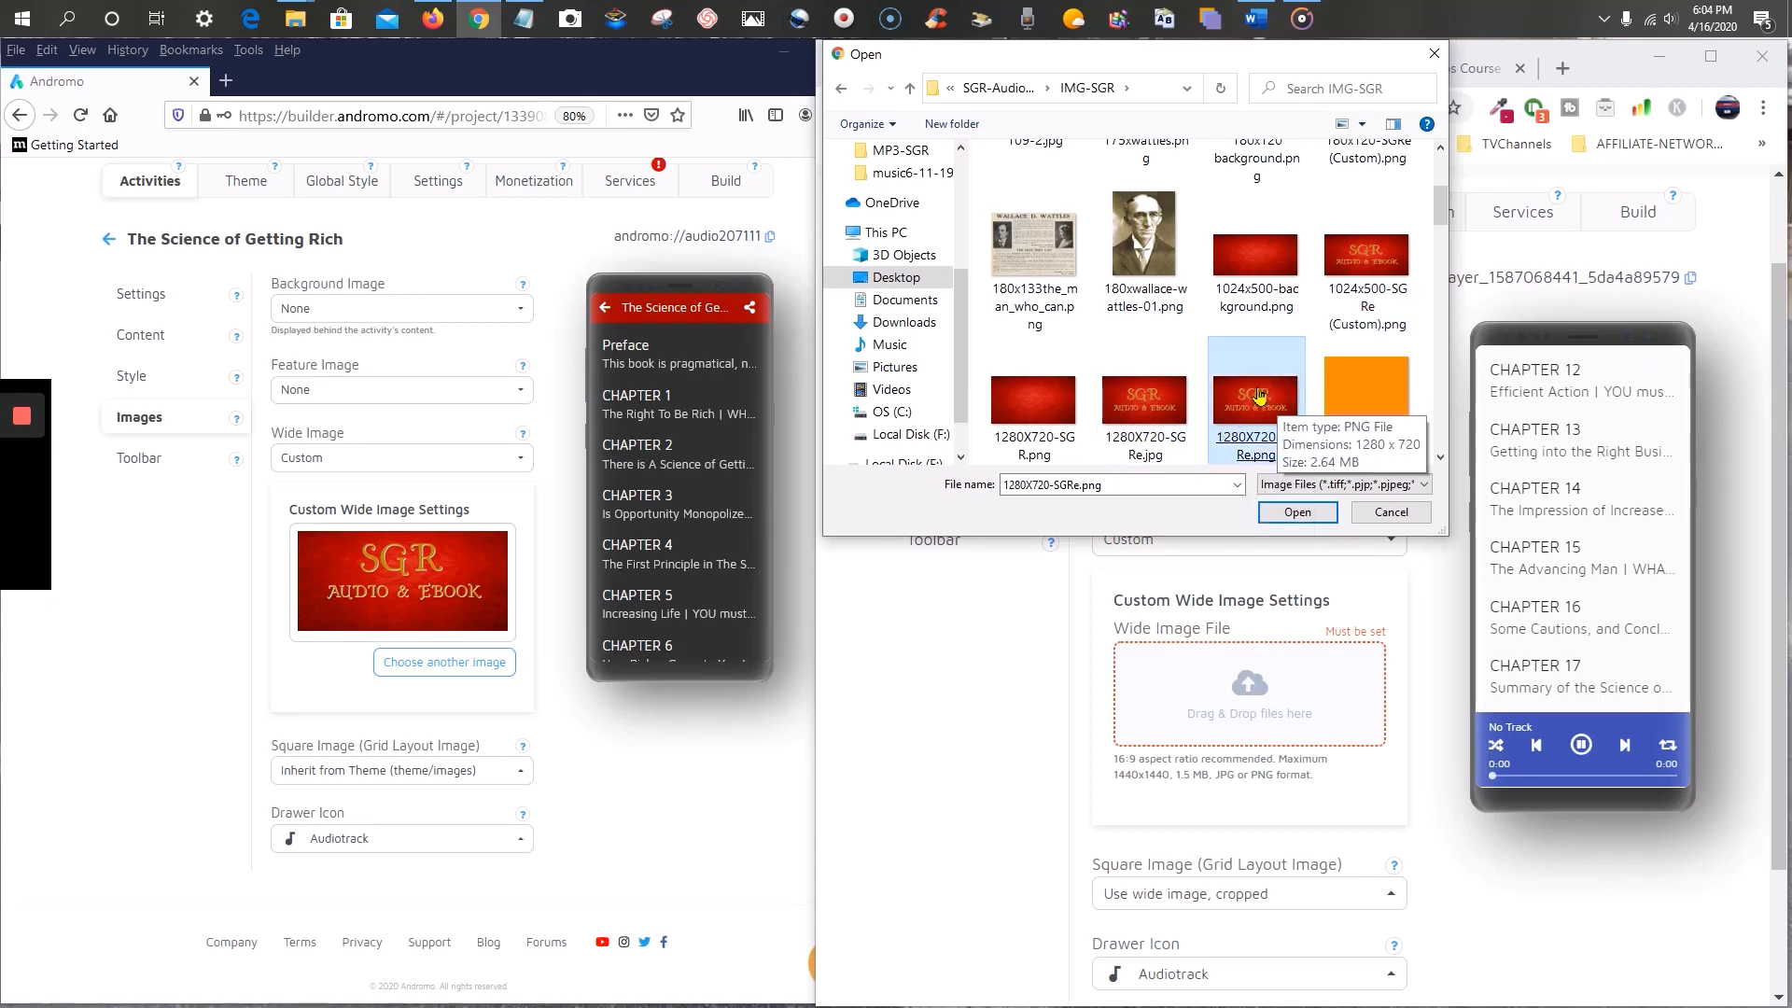
{"action": "double_click", "coordinate": [1259, 396]}
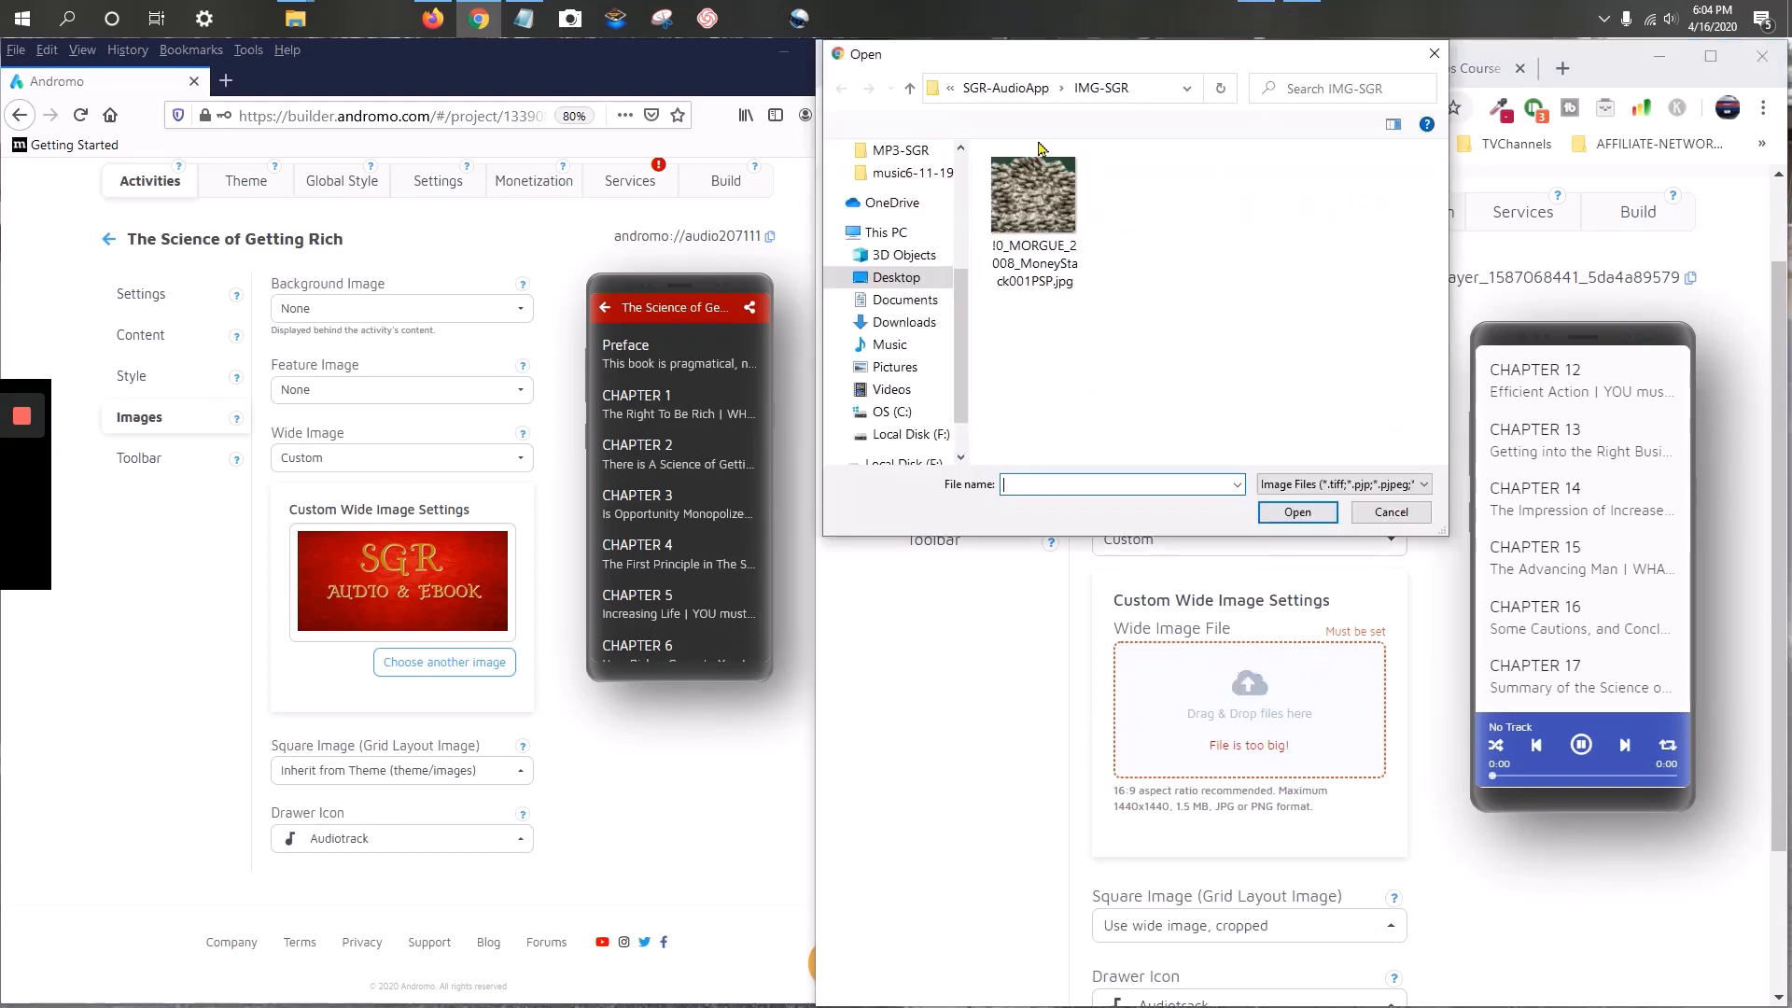
- Upload 1024x500-SGRe (Custom).png from the IMG-SGR folder as the custom wide image
{"action": "scroll", "coordinate": [1372, 374], "scroll_direction": "down", "scroll_amount": 3}
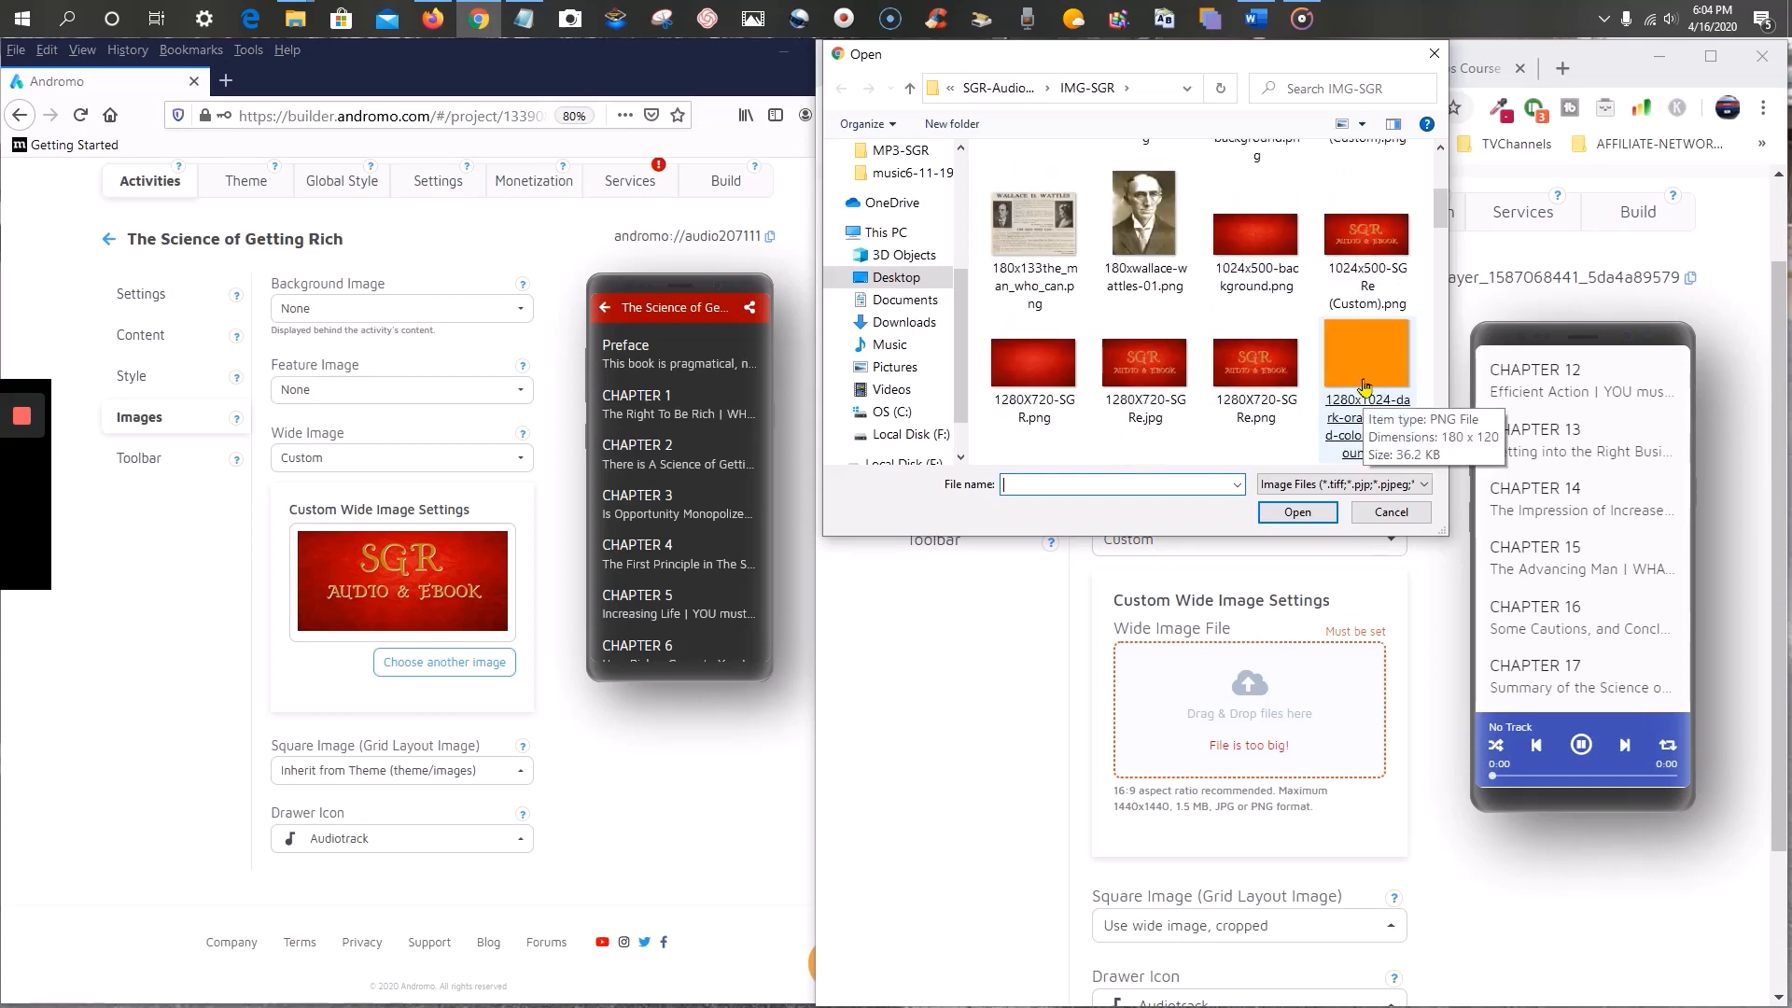
{"action": "double_click", "coordinate": [1390, 256]}
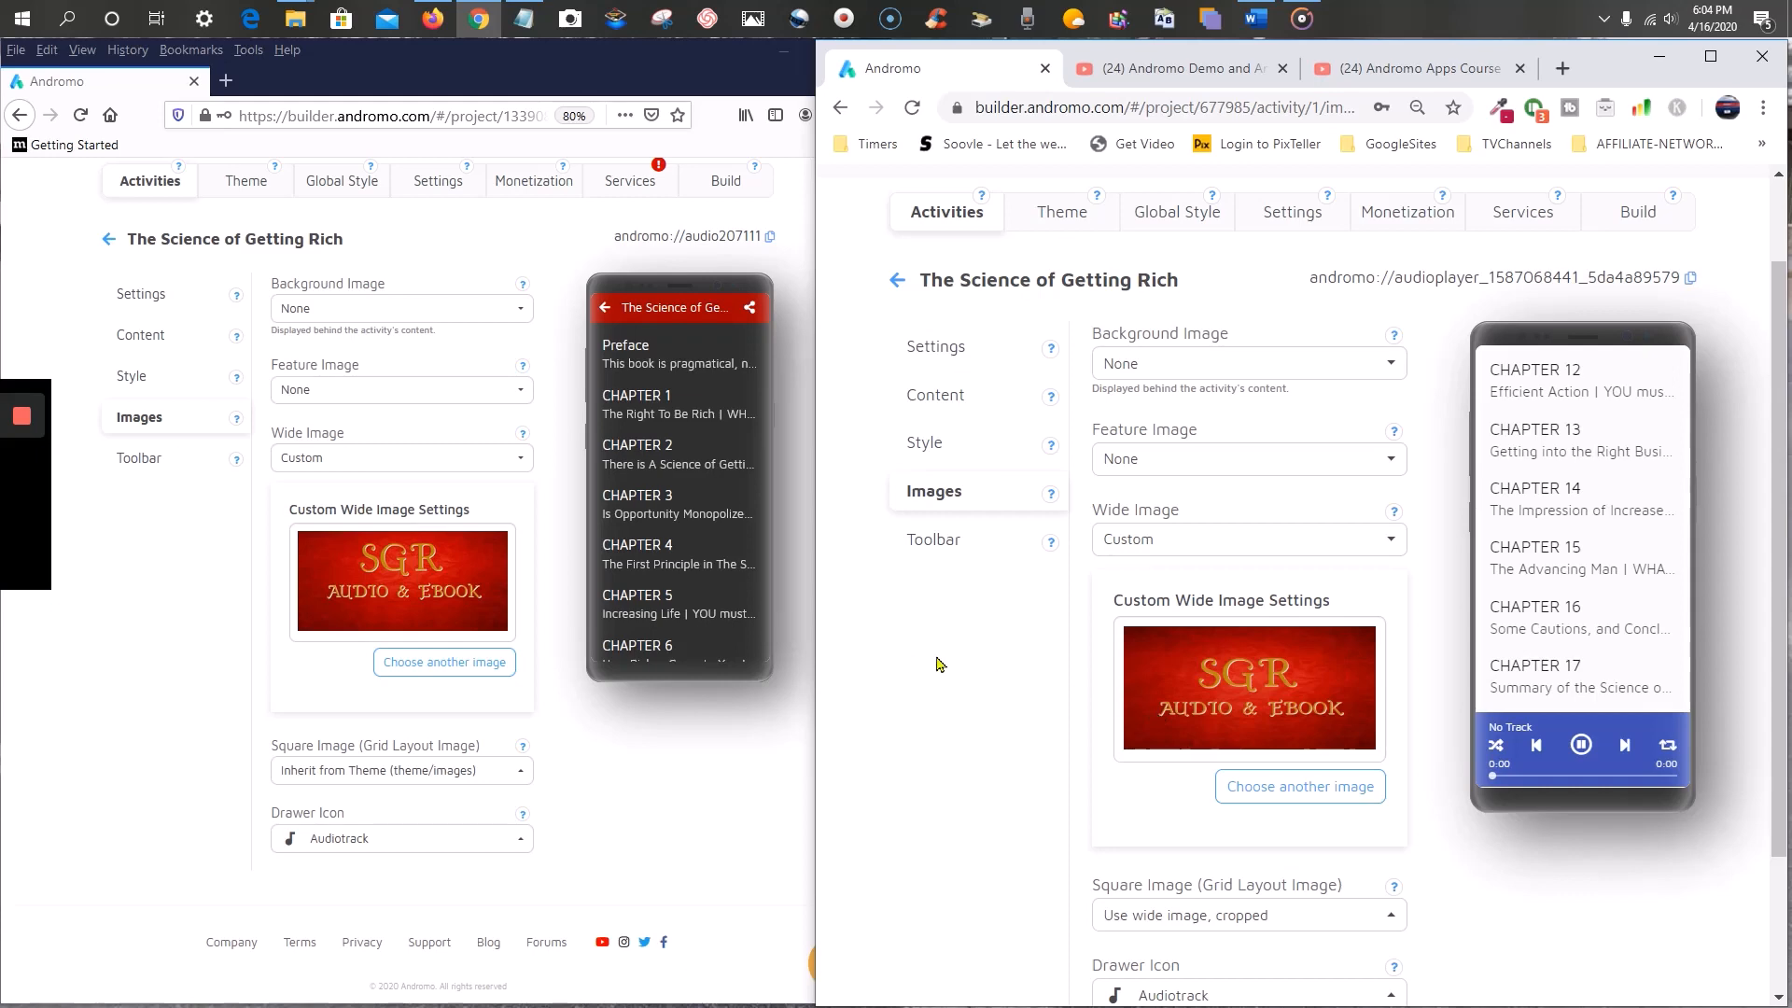
- Set the new project's Square Image (Grid Layout Image) option to Custom
{"action": "scroll", "coordinate": [987, 665], "scroll_direction": "down", "scroll_amount": 2}
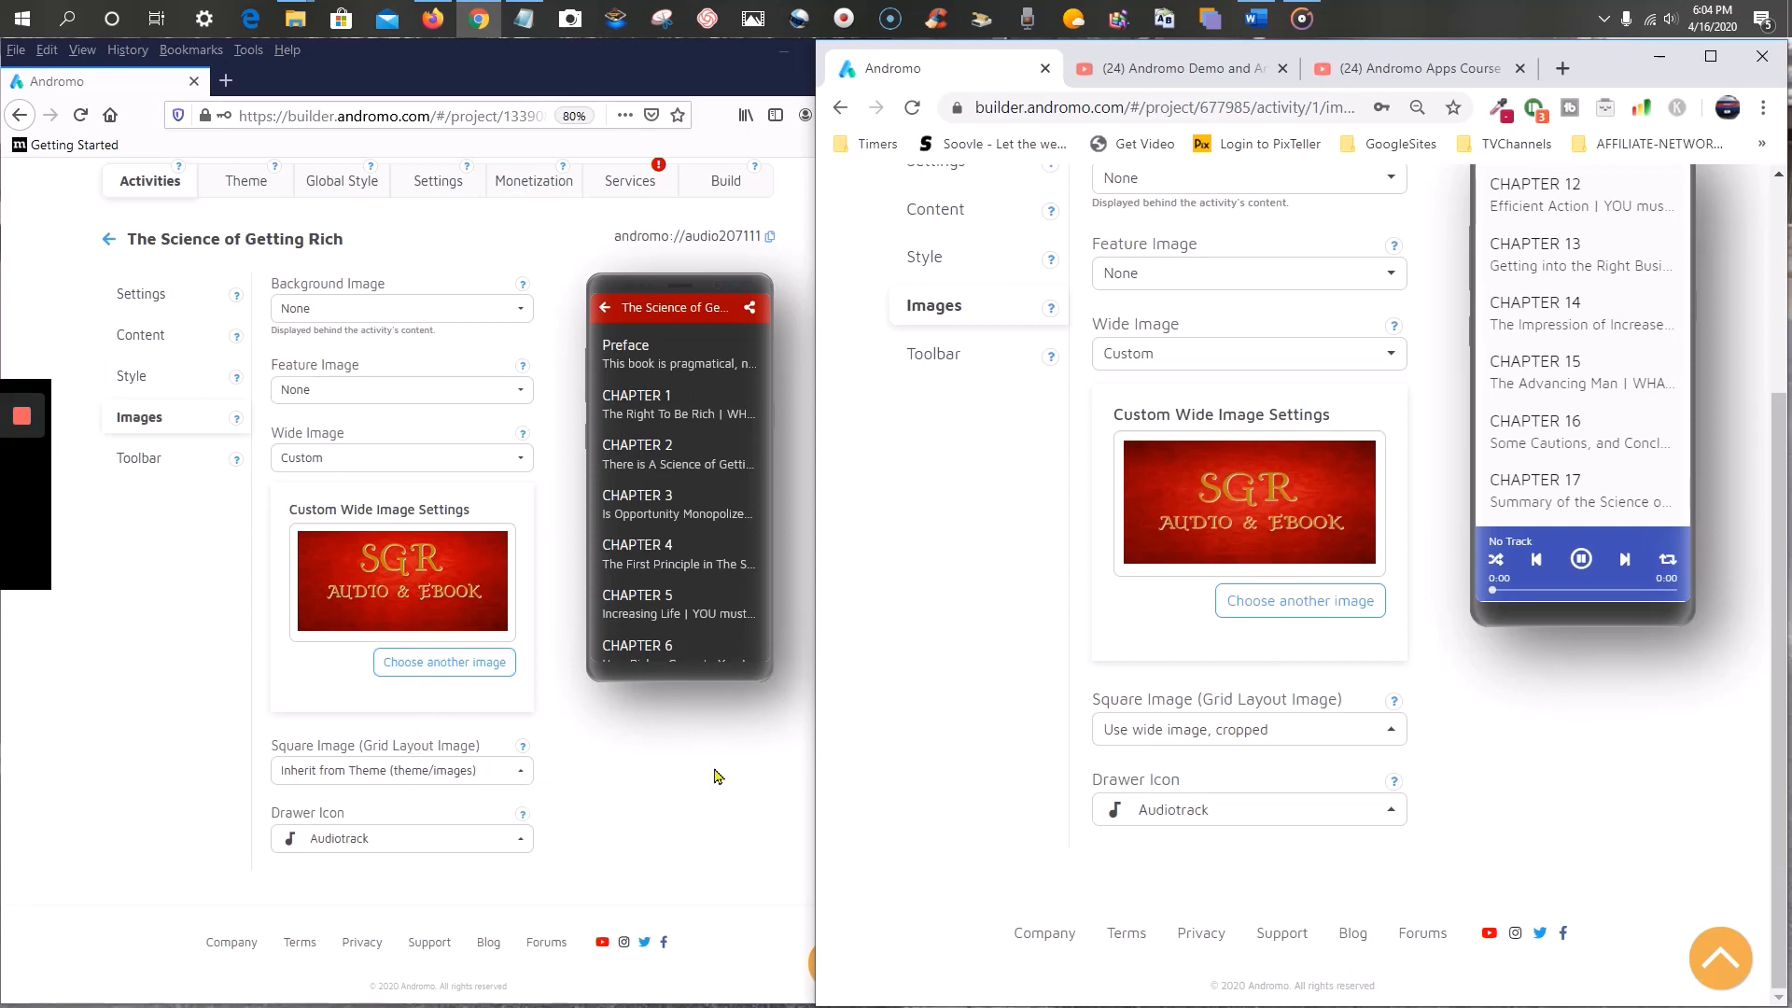
{"action": "left_click", "coordinate": [1401, 742]}
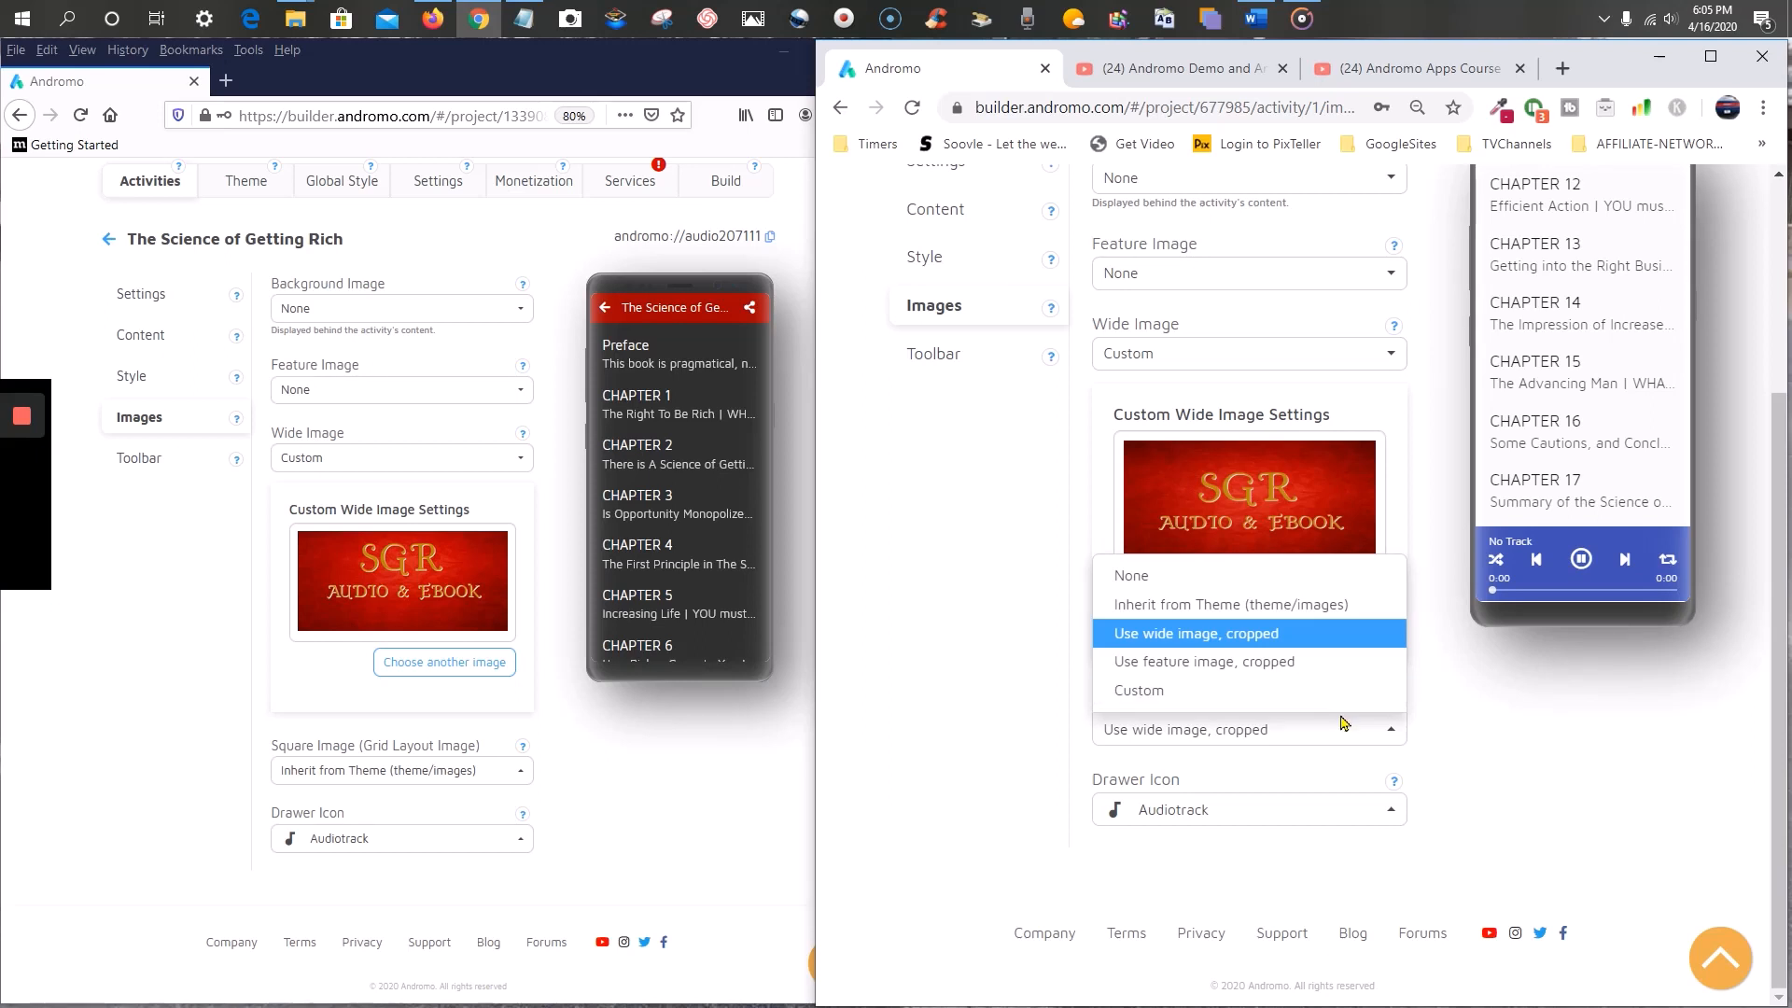
{"action": "left_click", "coordinate": [1238, 700]}
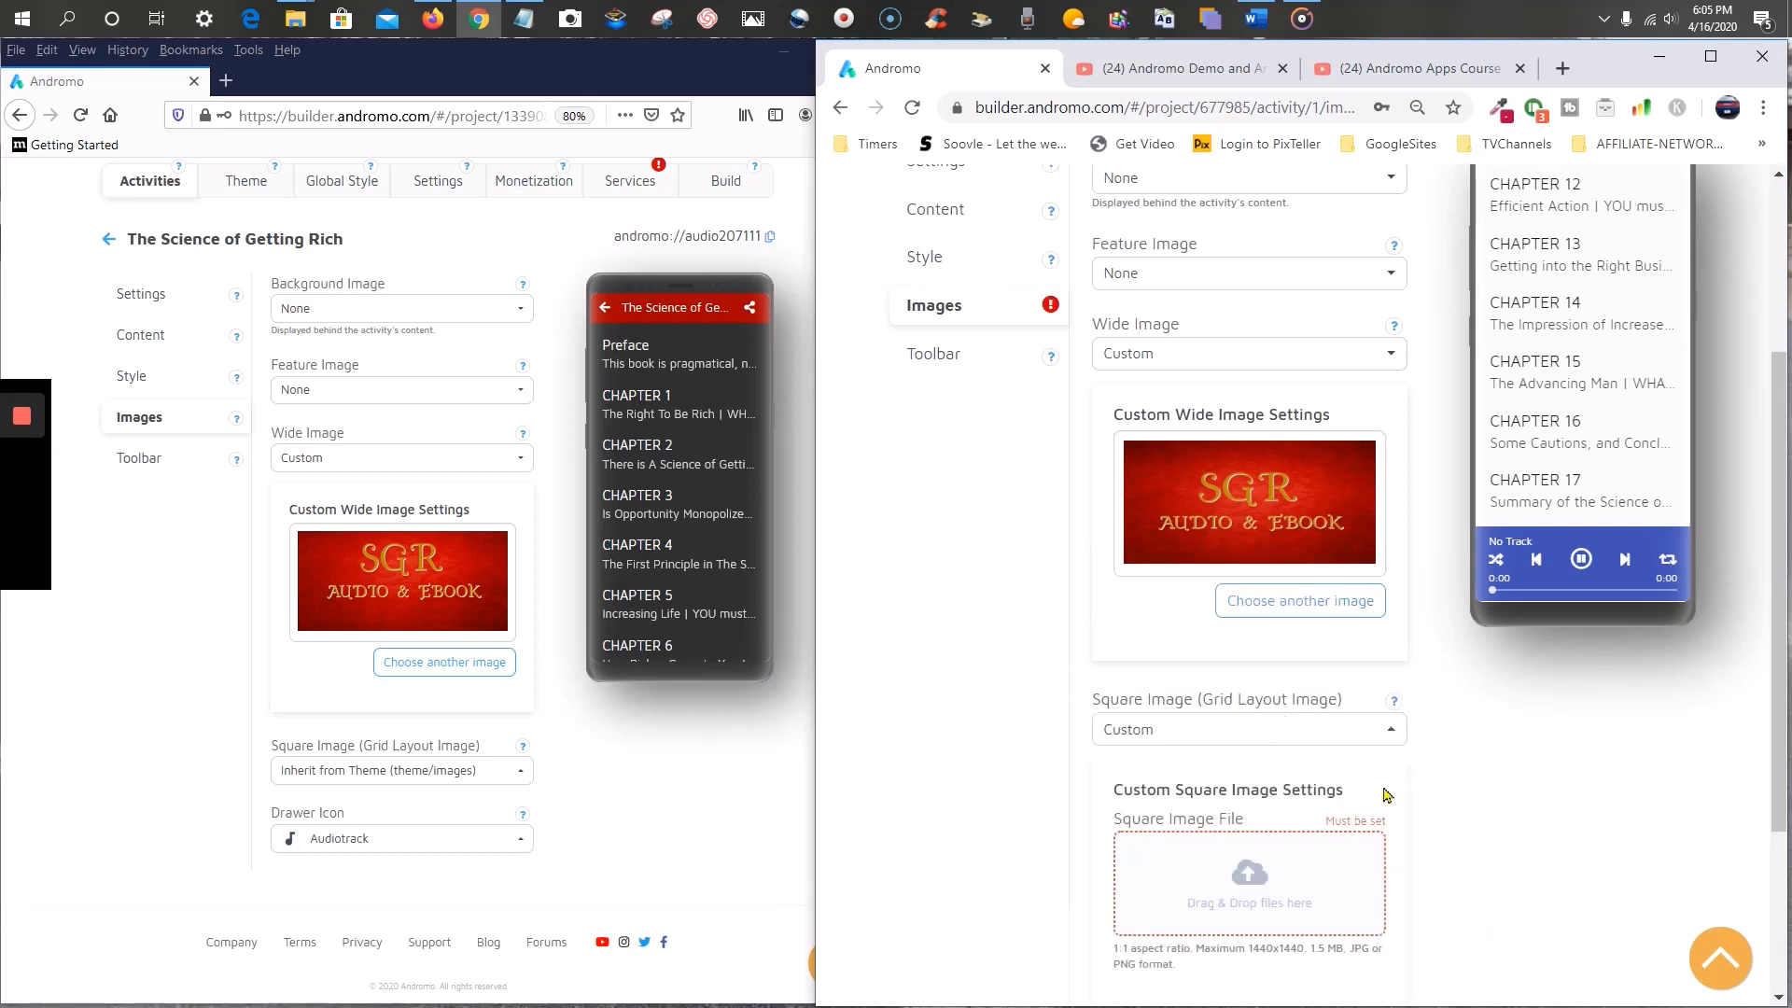
{"action": "scroll", "coordinate": [1370, 782], "scroll_direction": "down", "scroll_amount": 1}
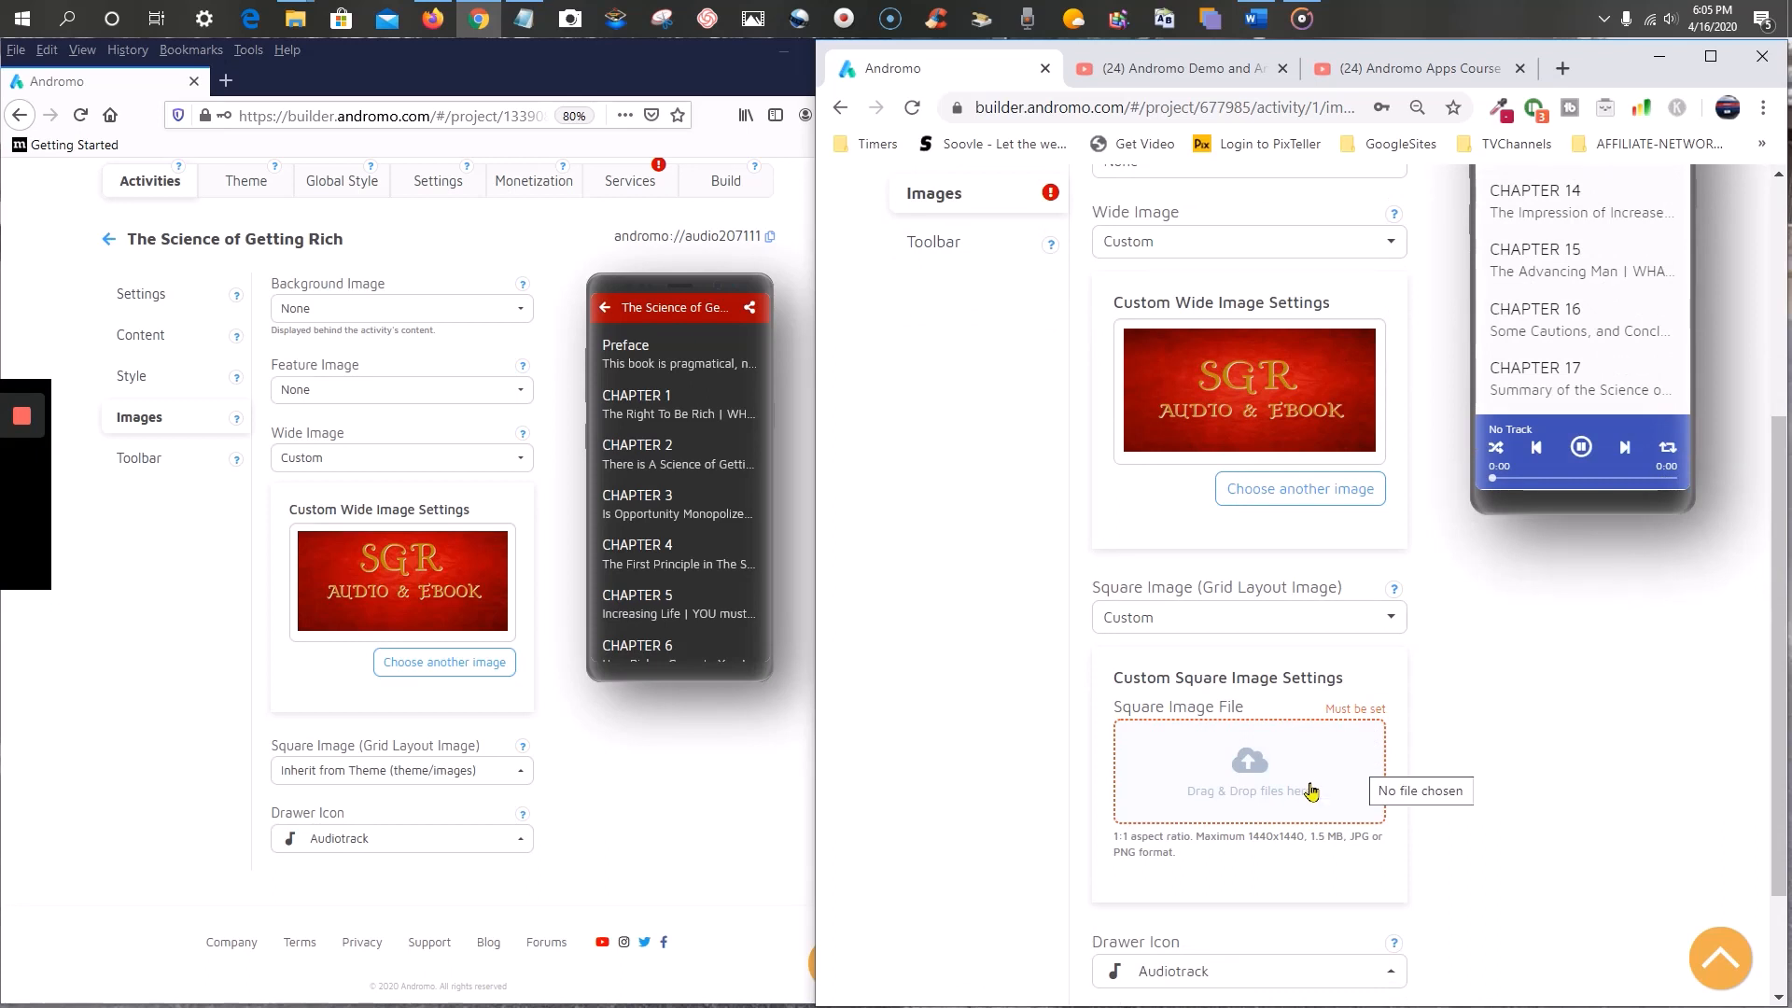
{"action": "scroll", "coordinate": [1228, 796], "scroll_direction": "down", "scroll_amount": 1}
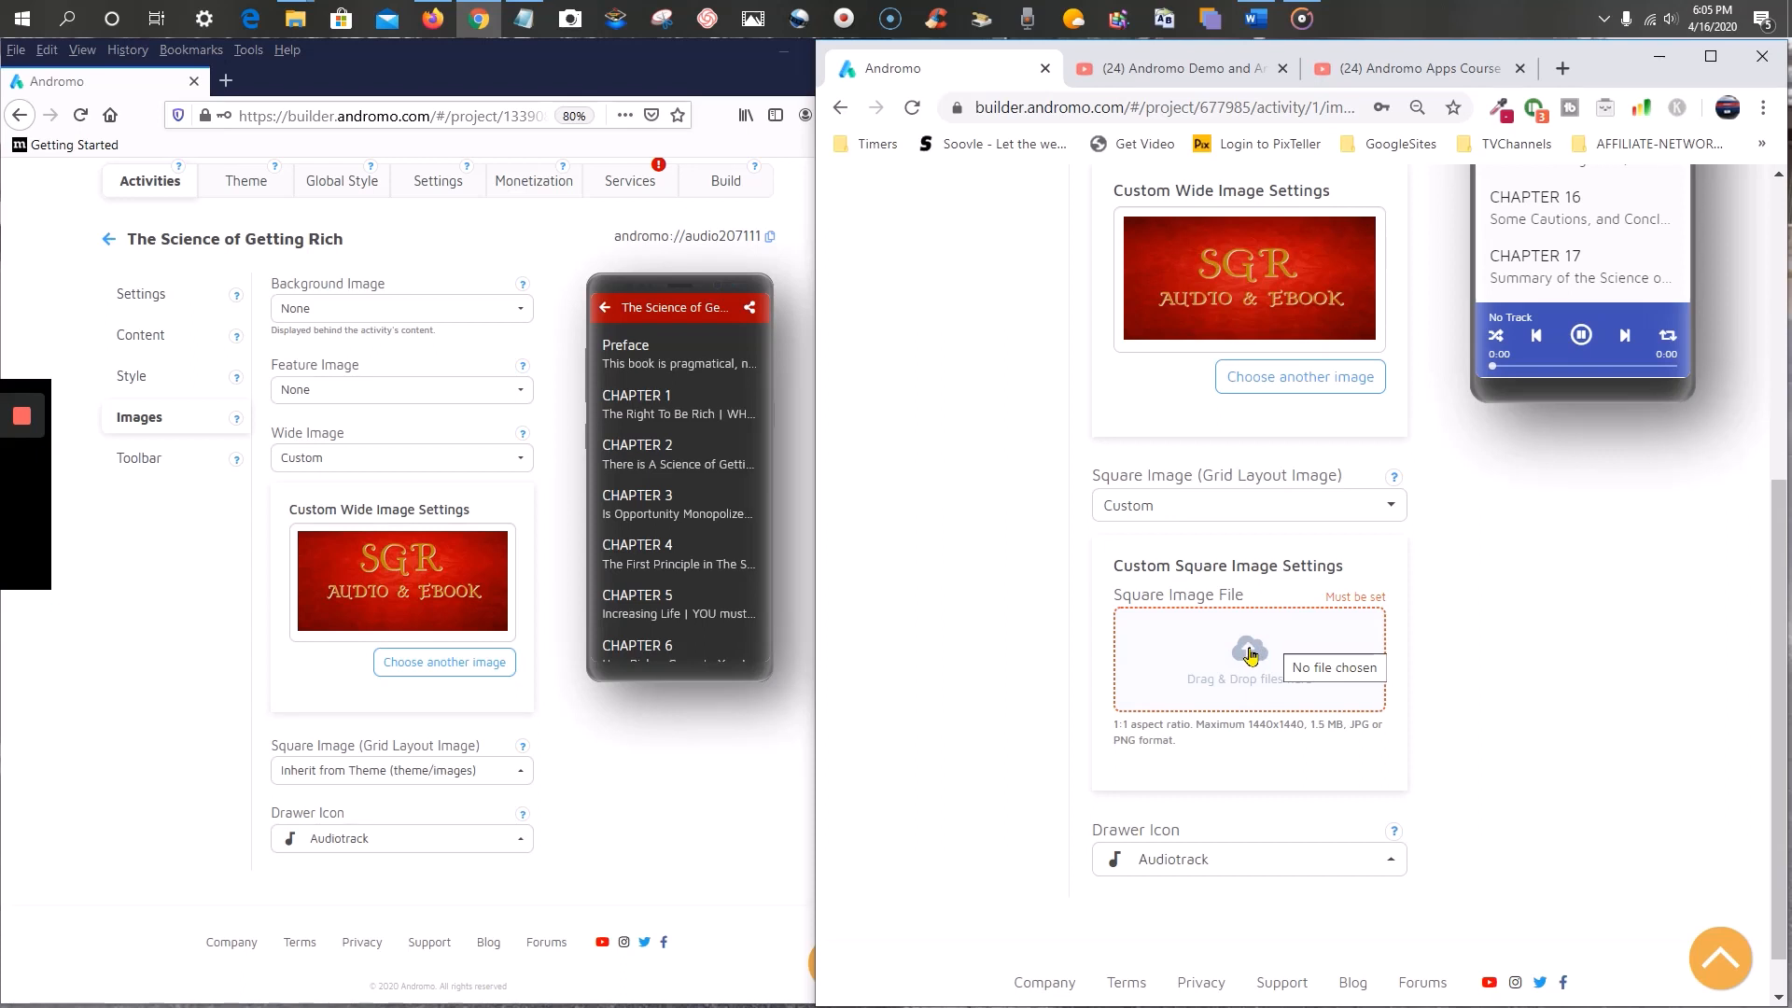
- Start choosing the custom square image file and browse the IMG-SGR folder to the square icon1024x1024 images
{"action": "left_click", "coordinate": [1252, 656]}
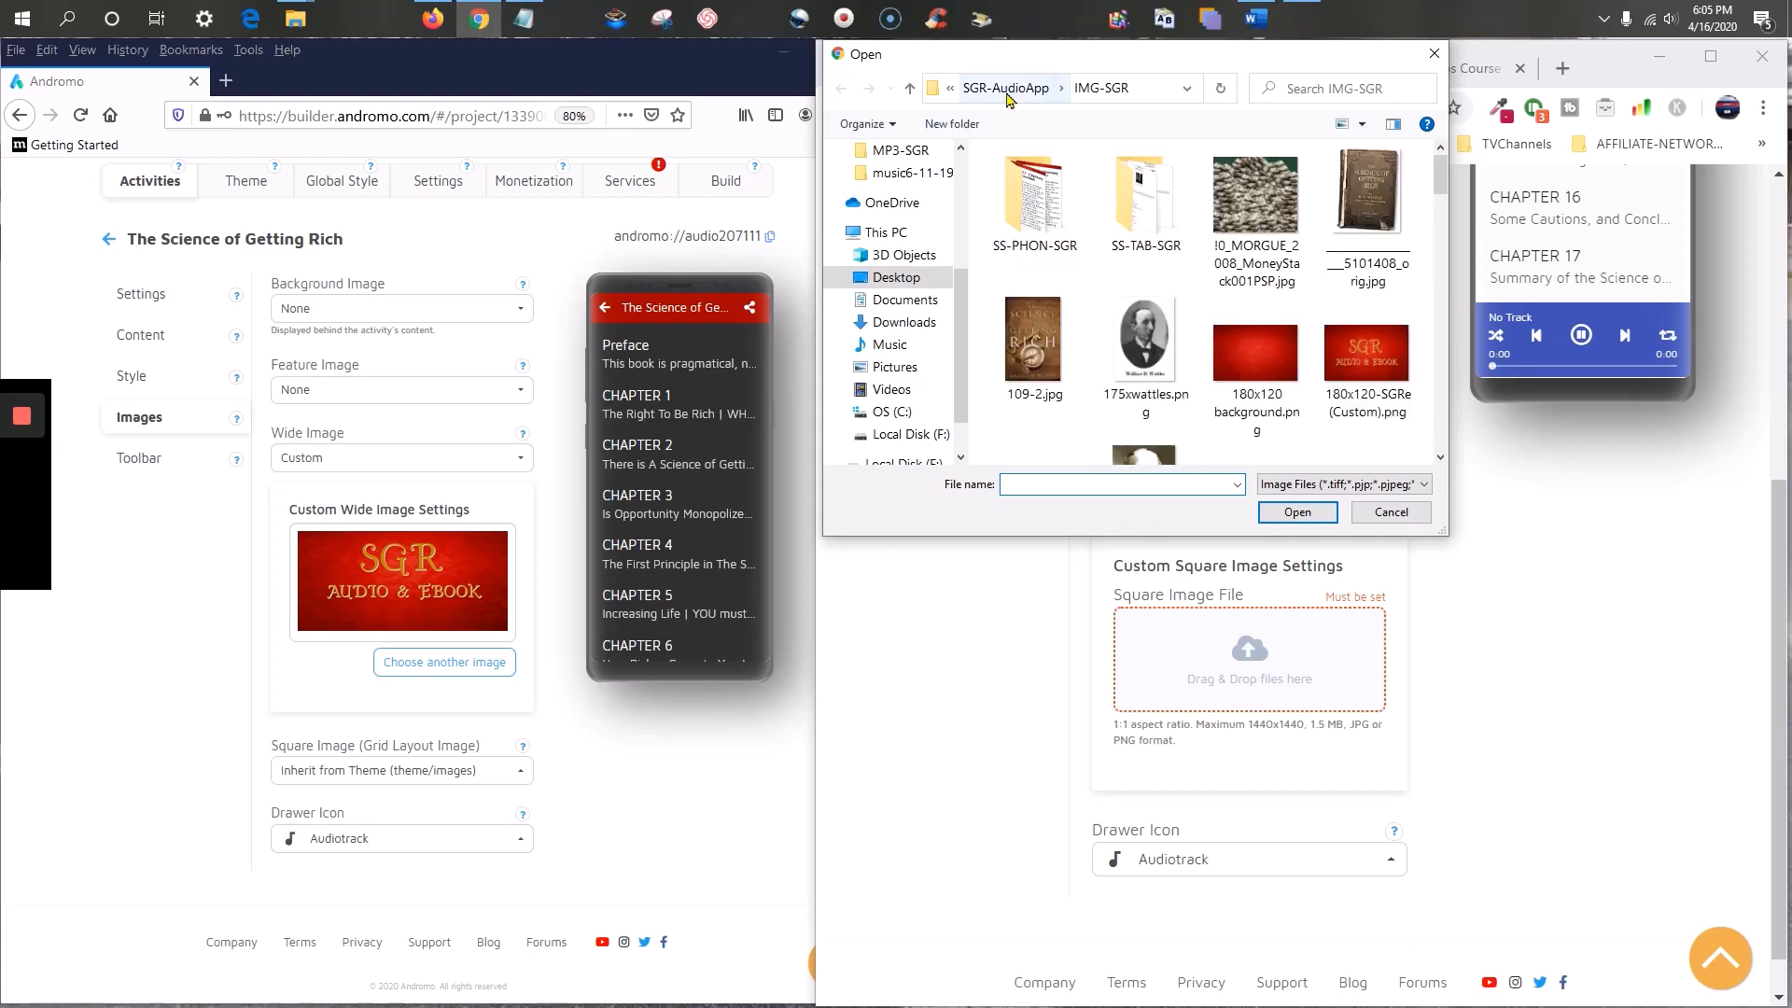
{"action": "left_click", "coordinate": [1008, 90]}
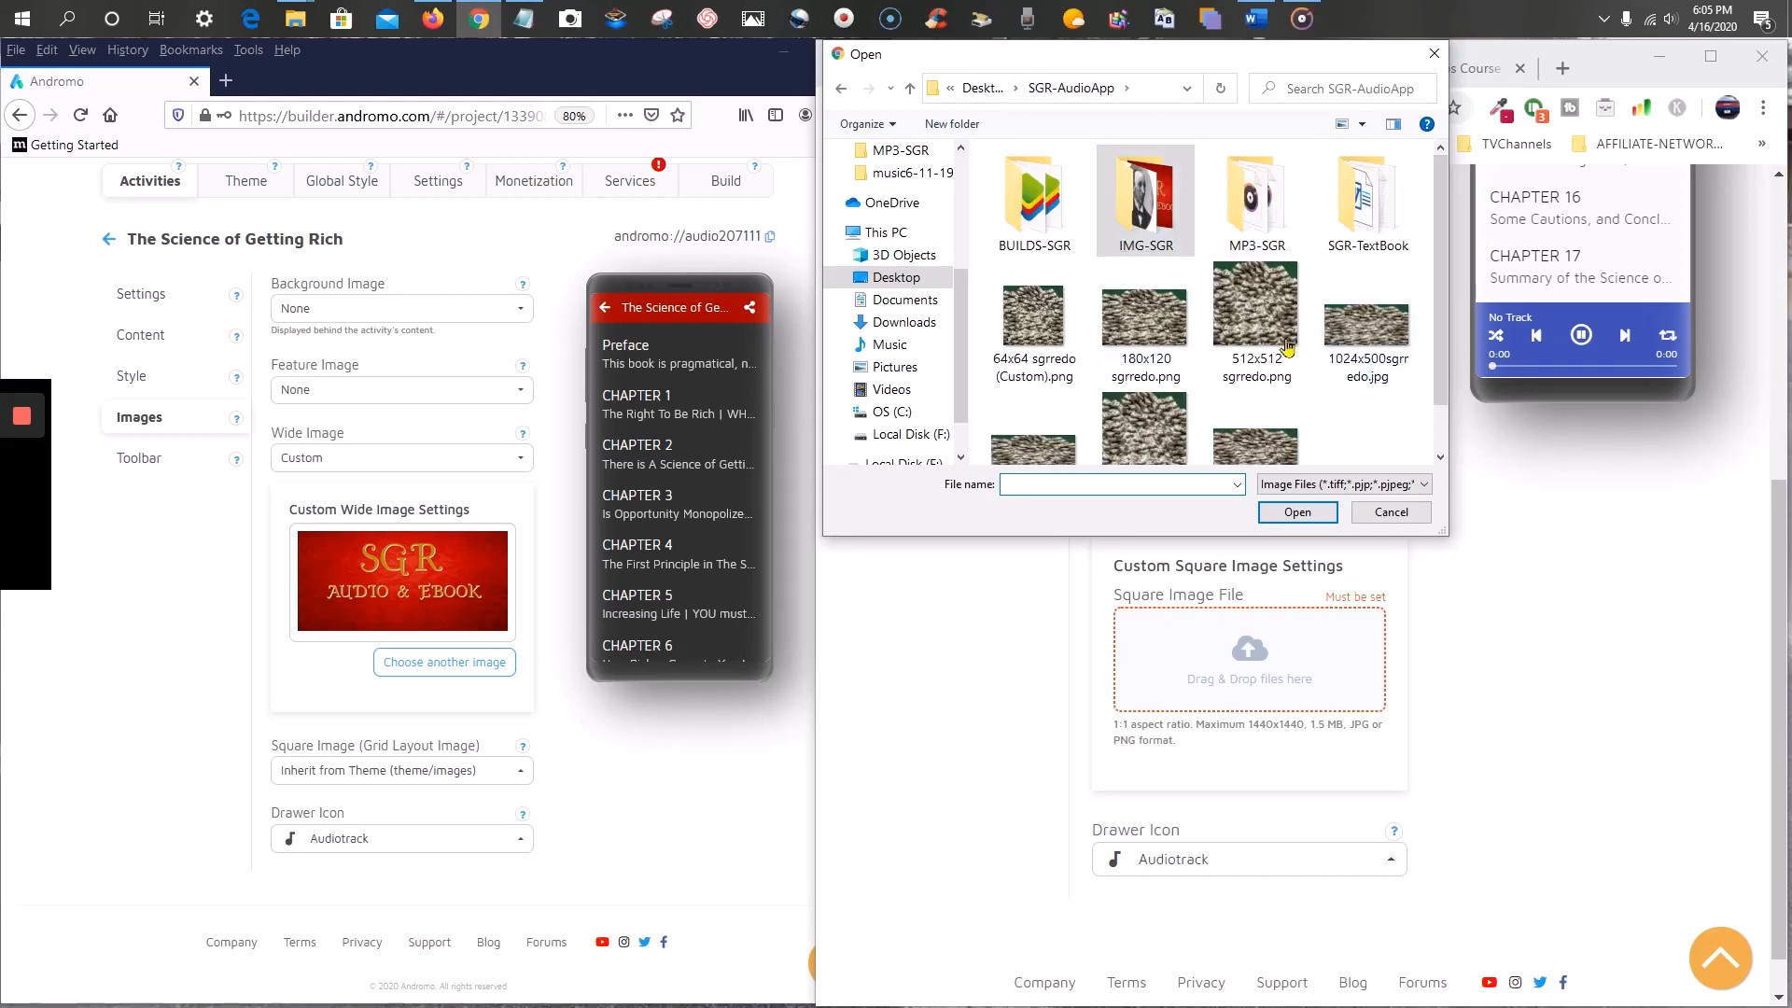
{"action": "double_click", "coordinate": [1164, 222]}
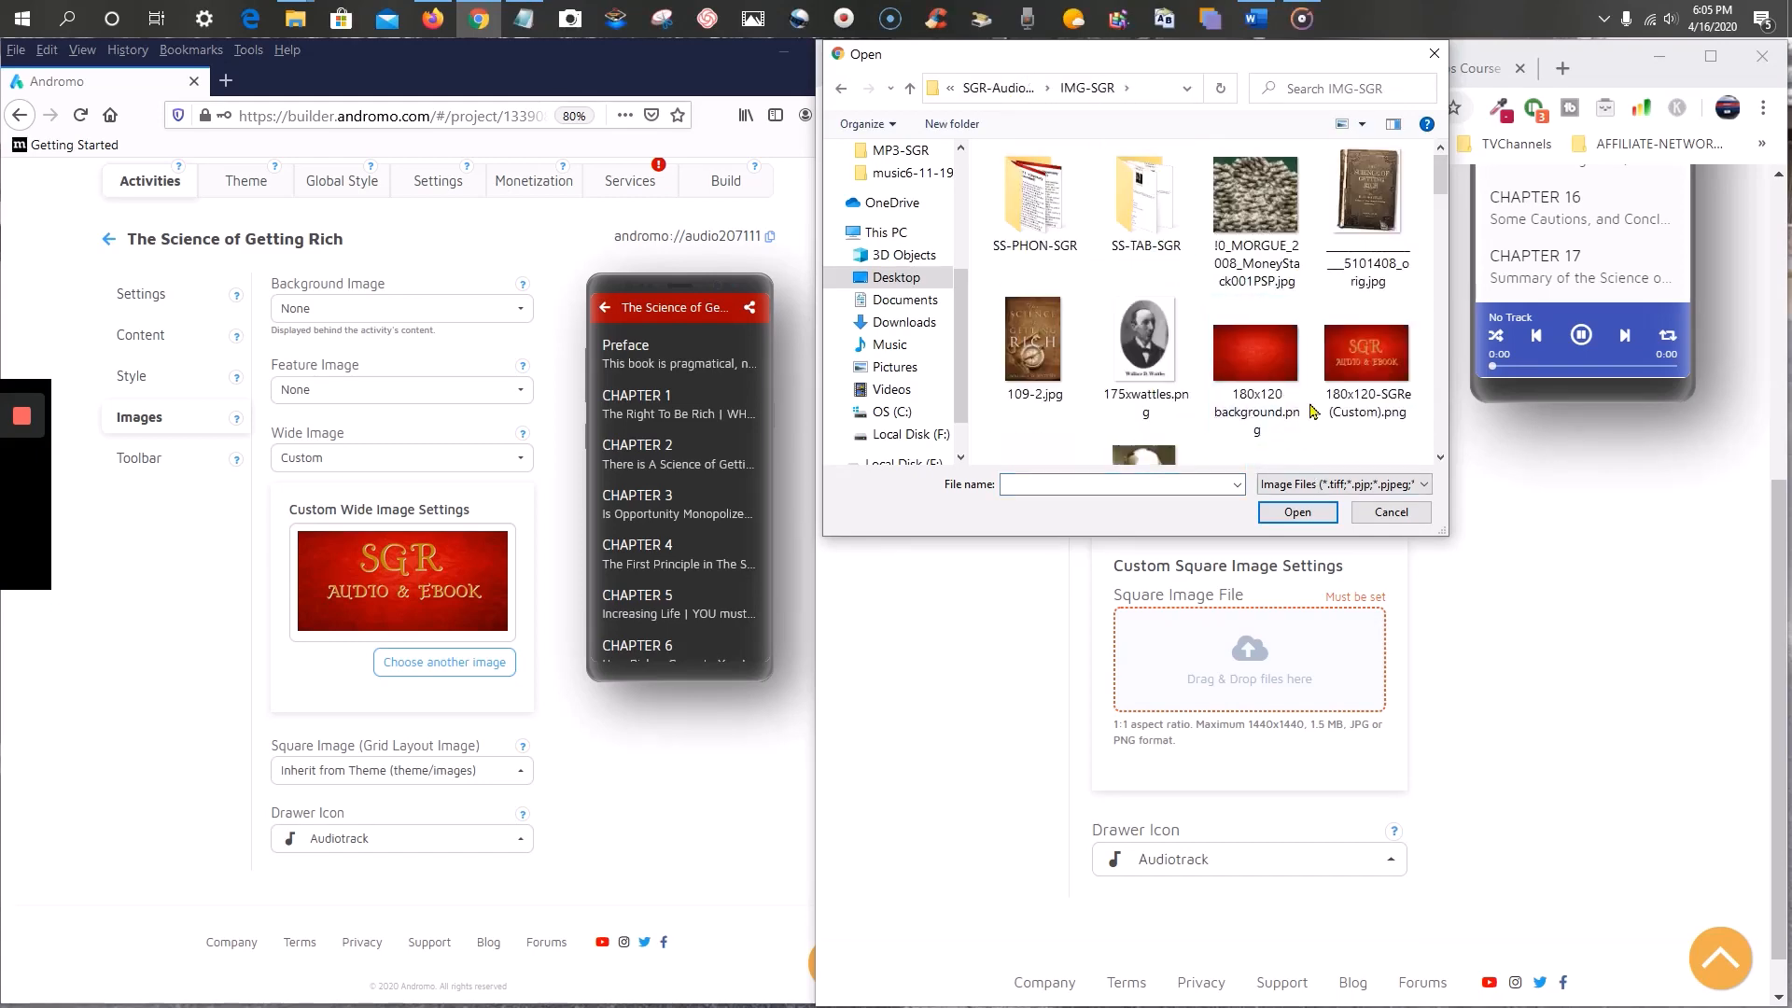
{"action": "scroll", "coordinate": [1311, 411], "scroll_direction": "down", "scroll_amount": 2}
{"action": "scroll", "coordinate": [1311, 410], "scroll_direction": "up", "scroll_amount": 2}
{"action": "left_click", "coordinate": [1246, 271]}
{"action": "scroll", "coordinate": [1250, 299], "scroll_direction": "down", "scroll_amount": 4}
- Compare the sizes of the SGR icon files and upload icon1024x1024.png - 256x256.jpg as the custom square image
{"action": "left_click", "coordinate": [1259, 280]}
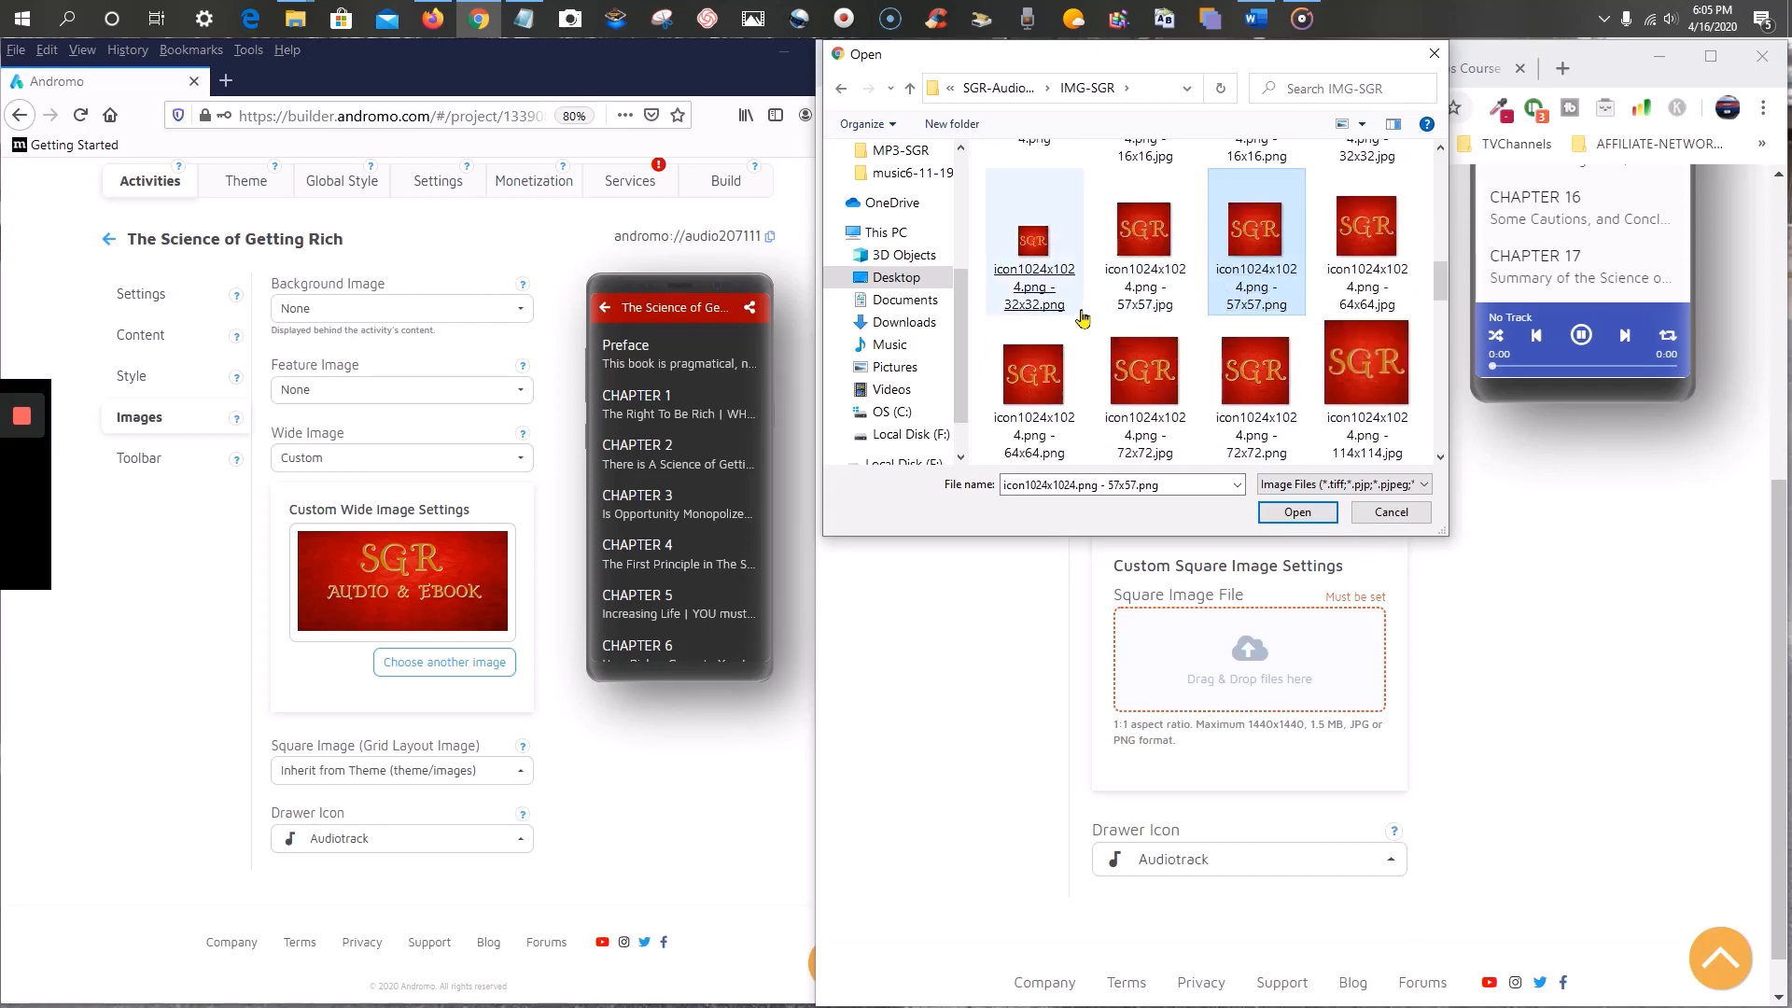
{"action": "left_click", "coordinate": [1026, 290]}
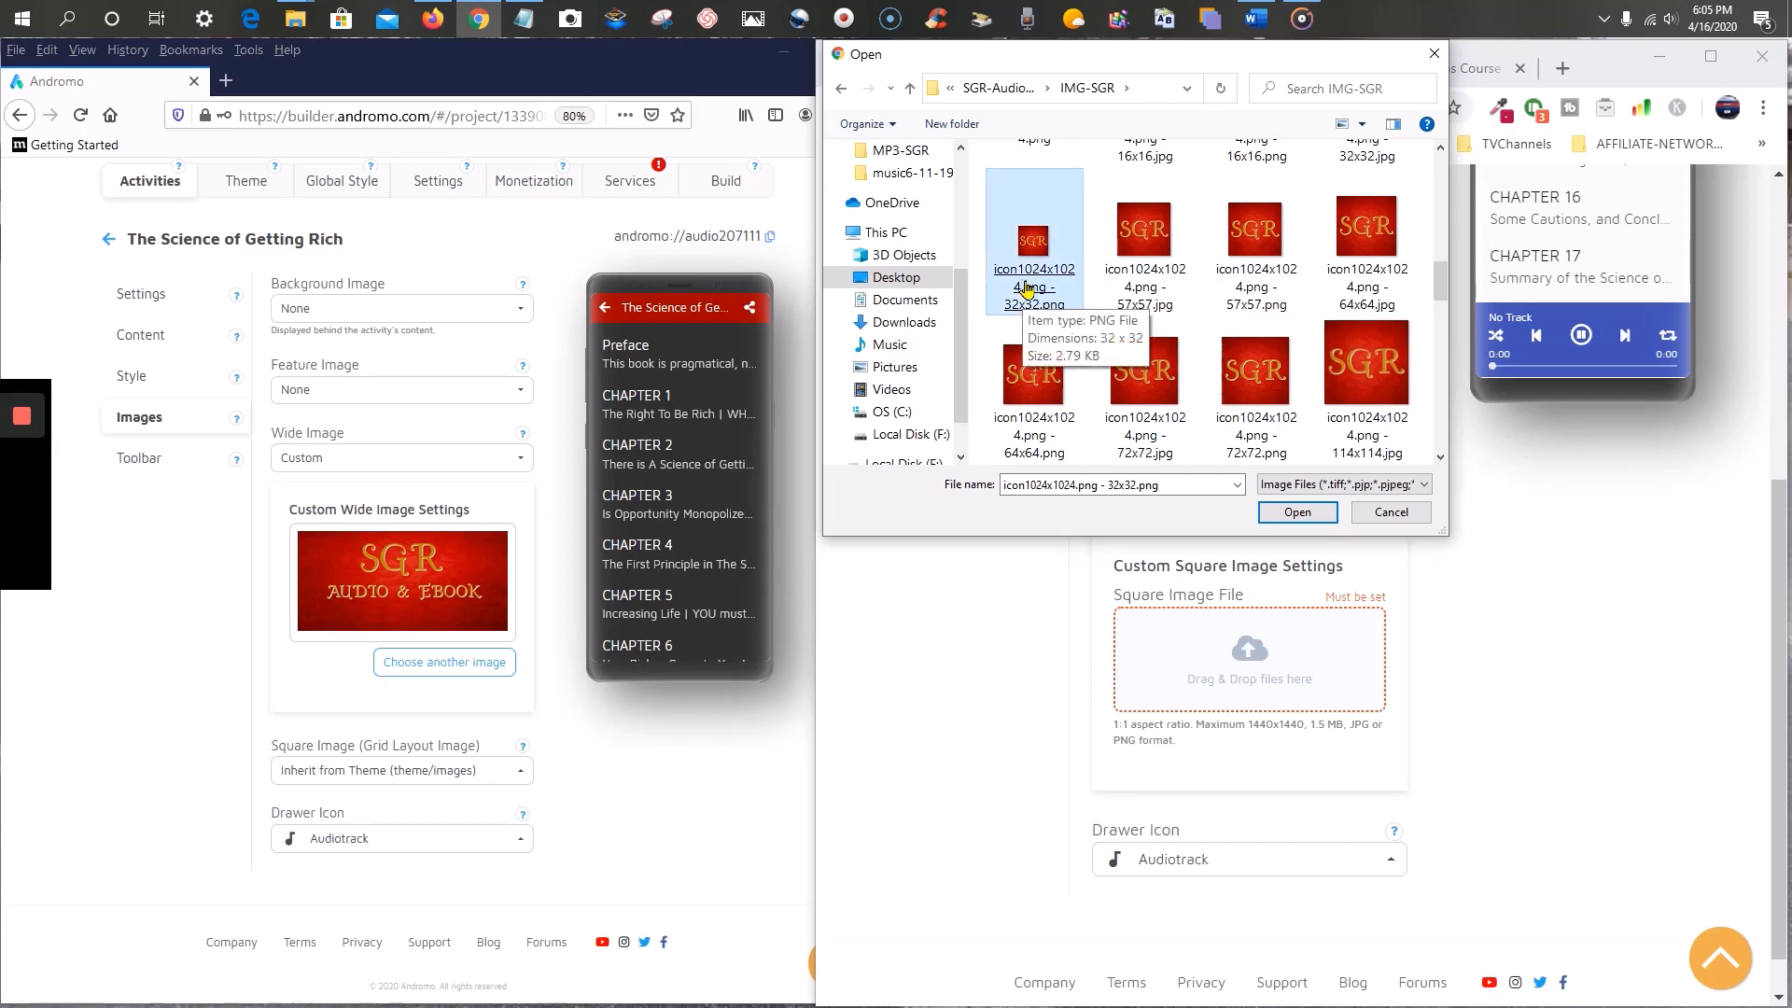
{"action": "left_click", "coordinate": [1388, 296]}
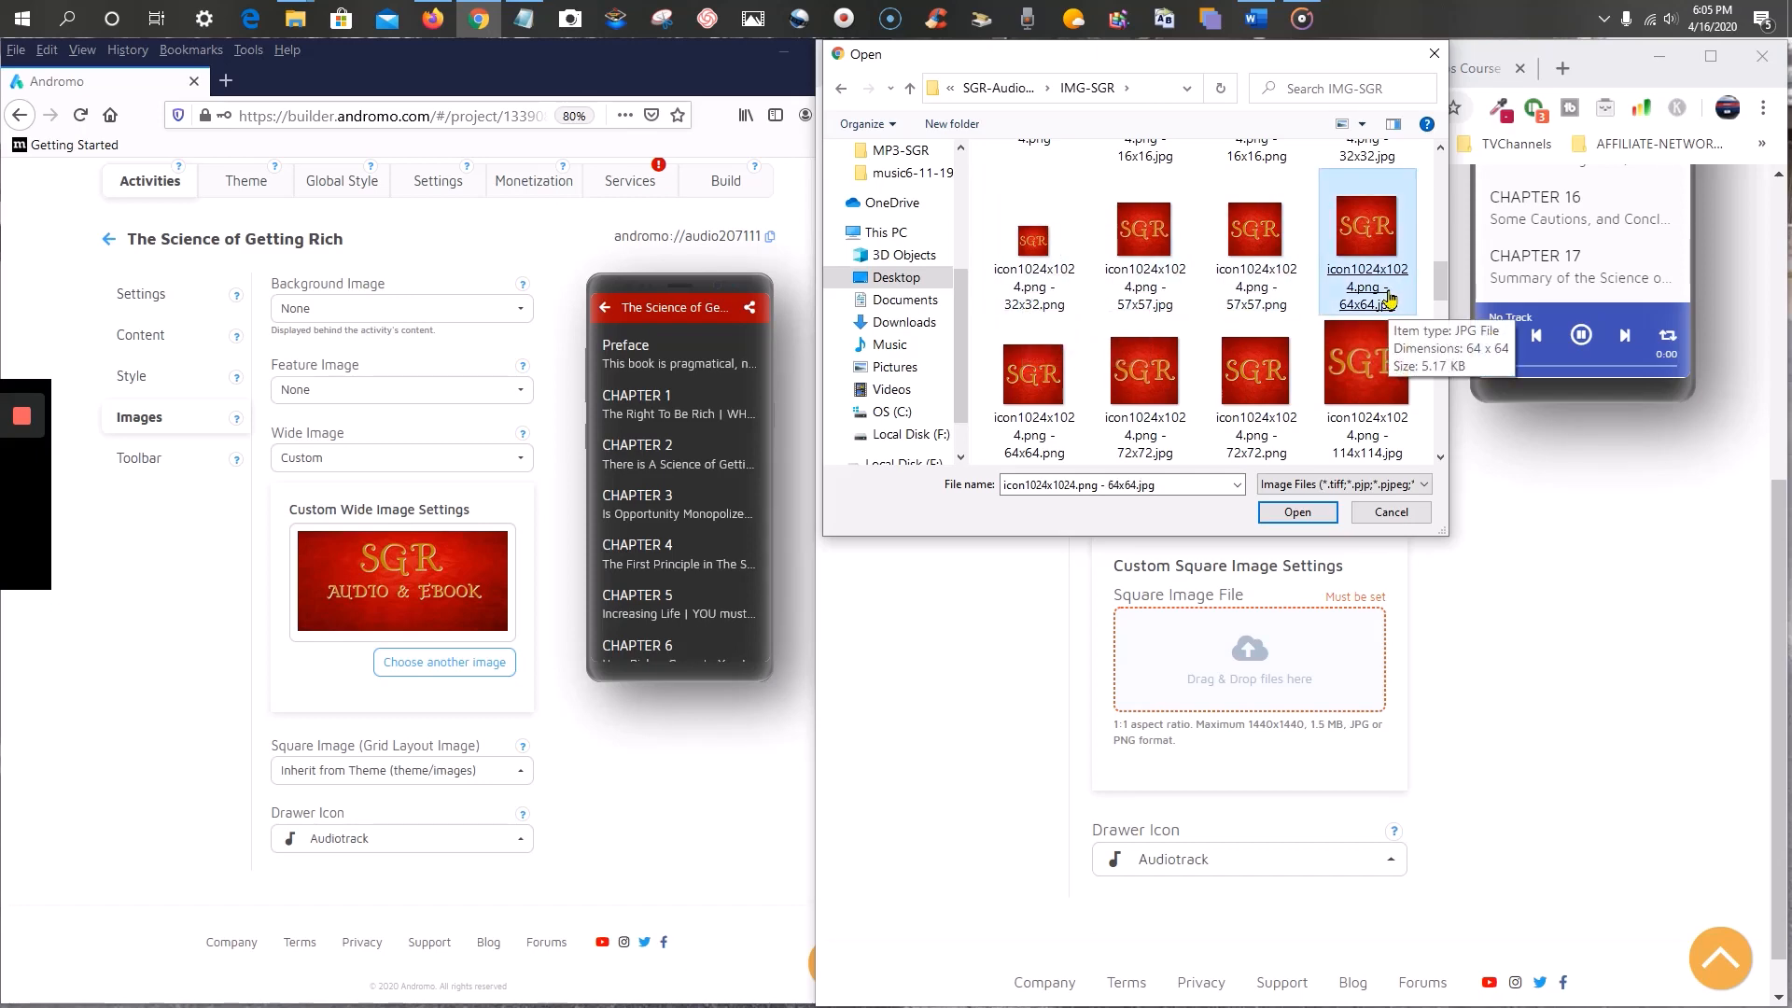
{"action": "left_click", "coordinate": [1238, 432]}
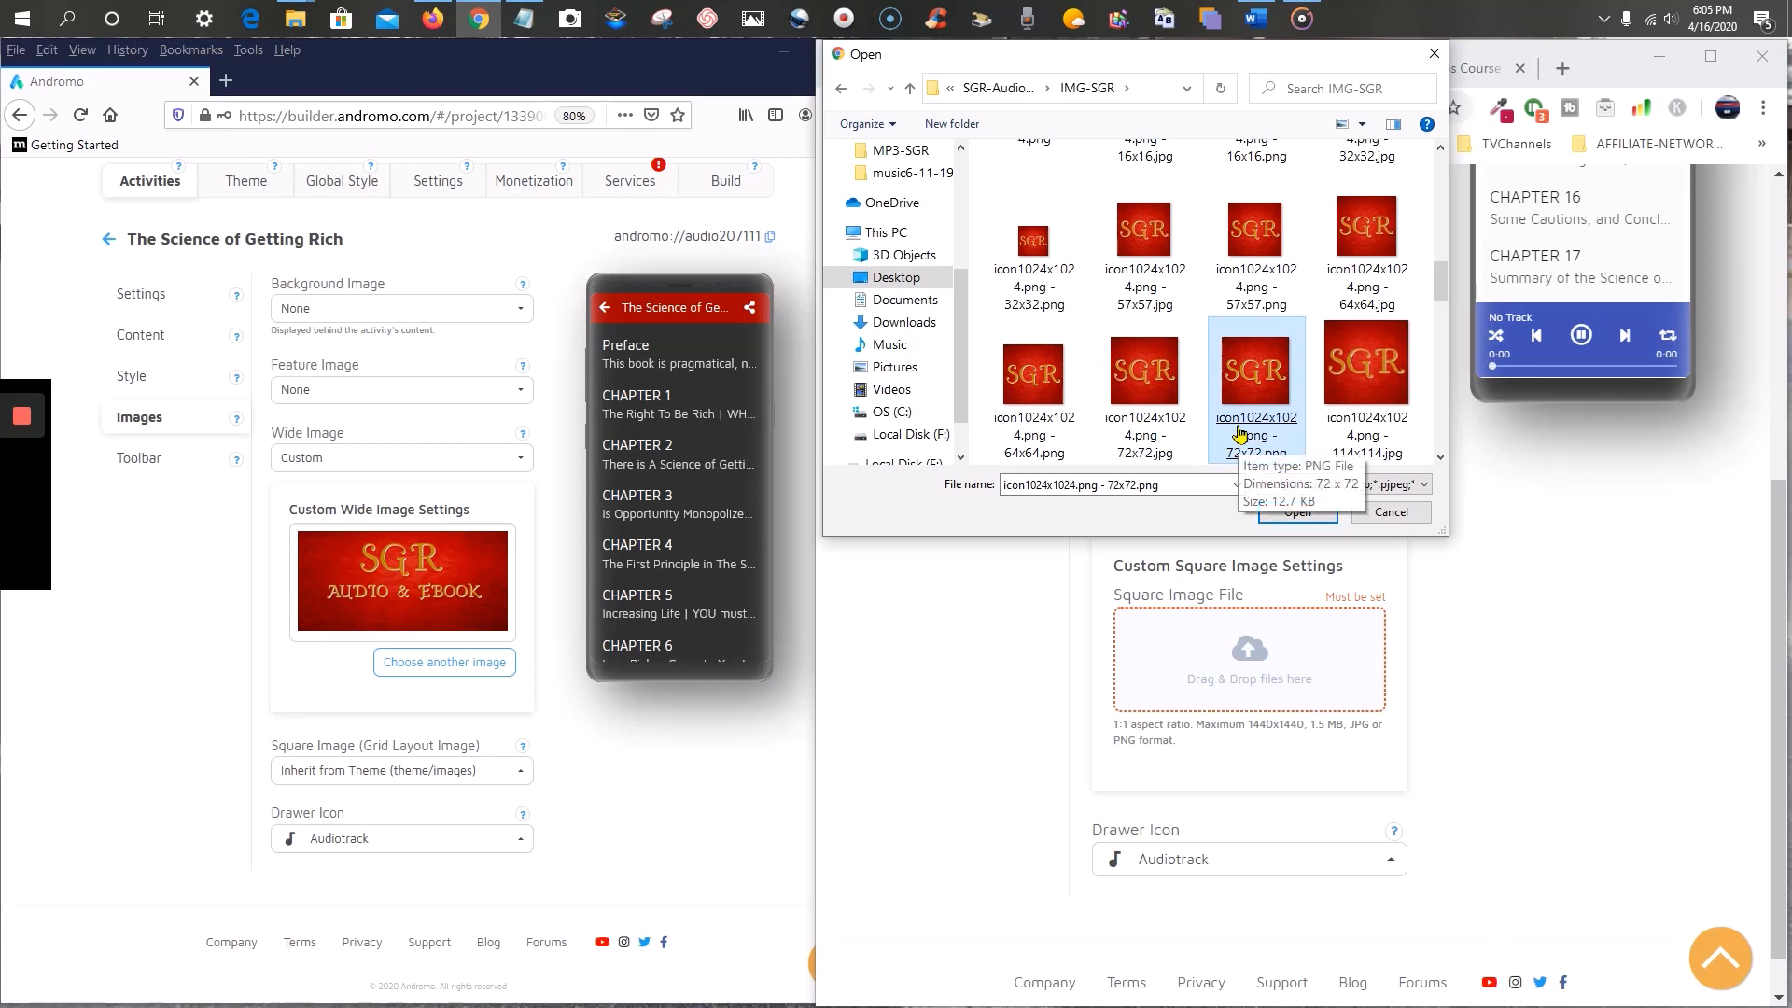
{"action": "left_click", "coordinate": [1385, 435]}
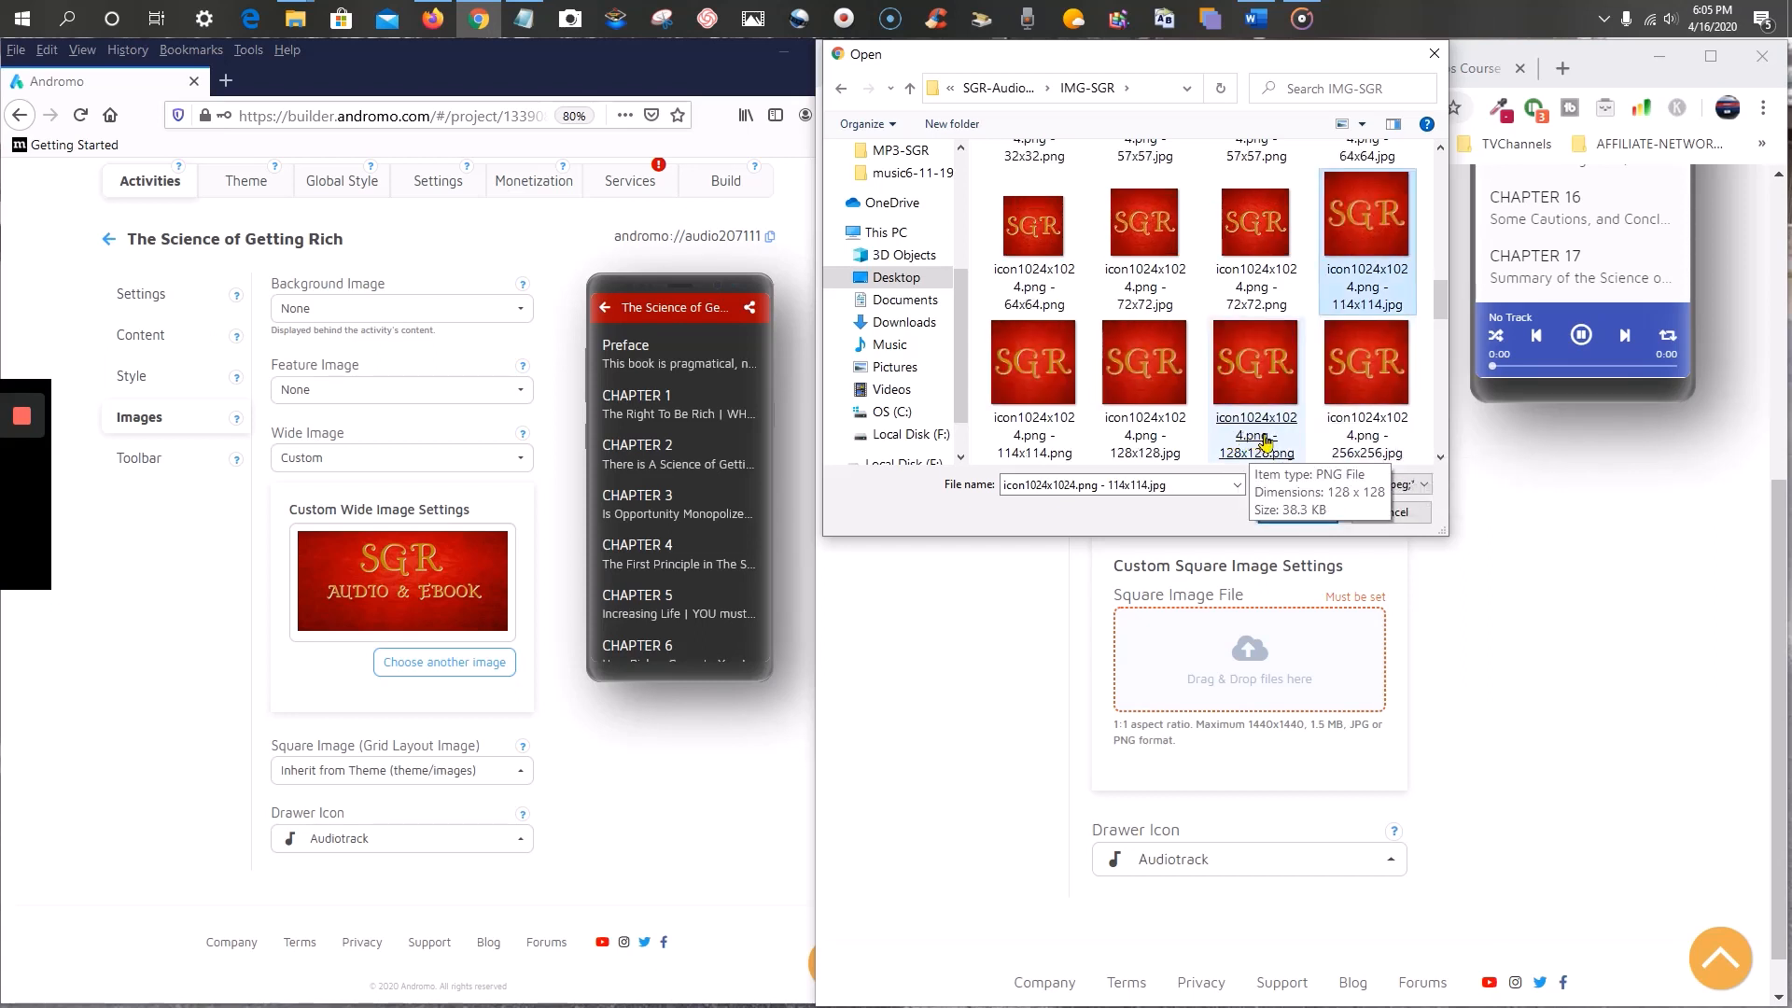
{"action": "left_click", "coordinate": [1266, 442]}
{"action": "left_click", "coordinate": [1376, 434]}
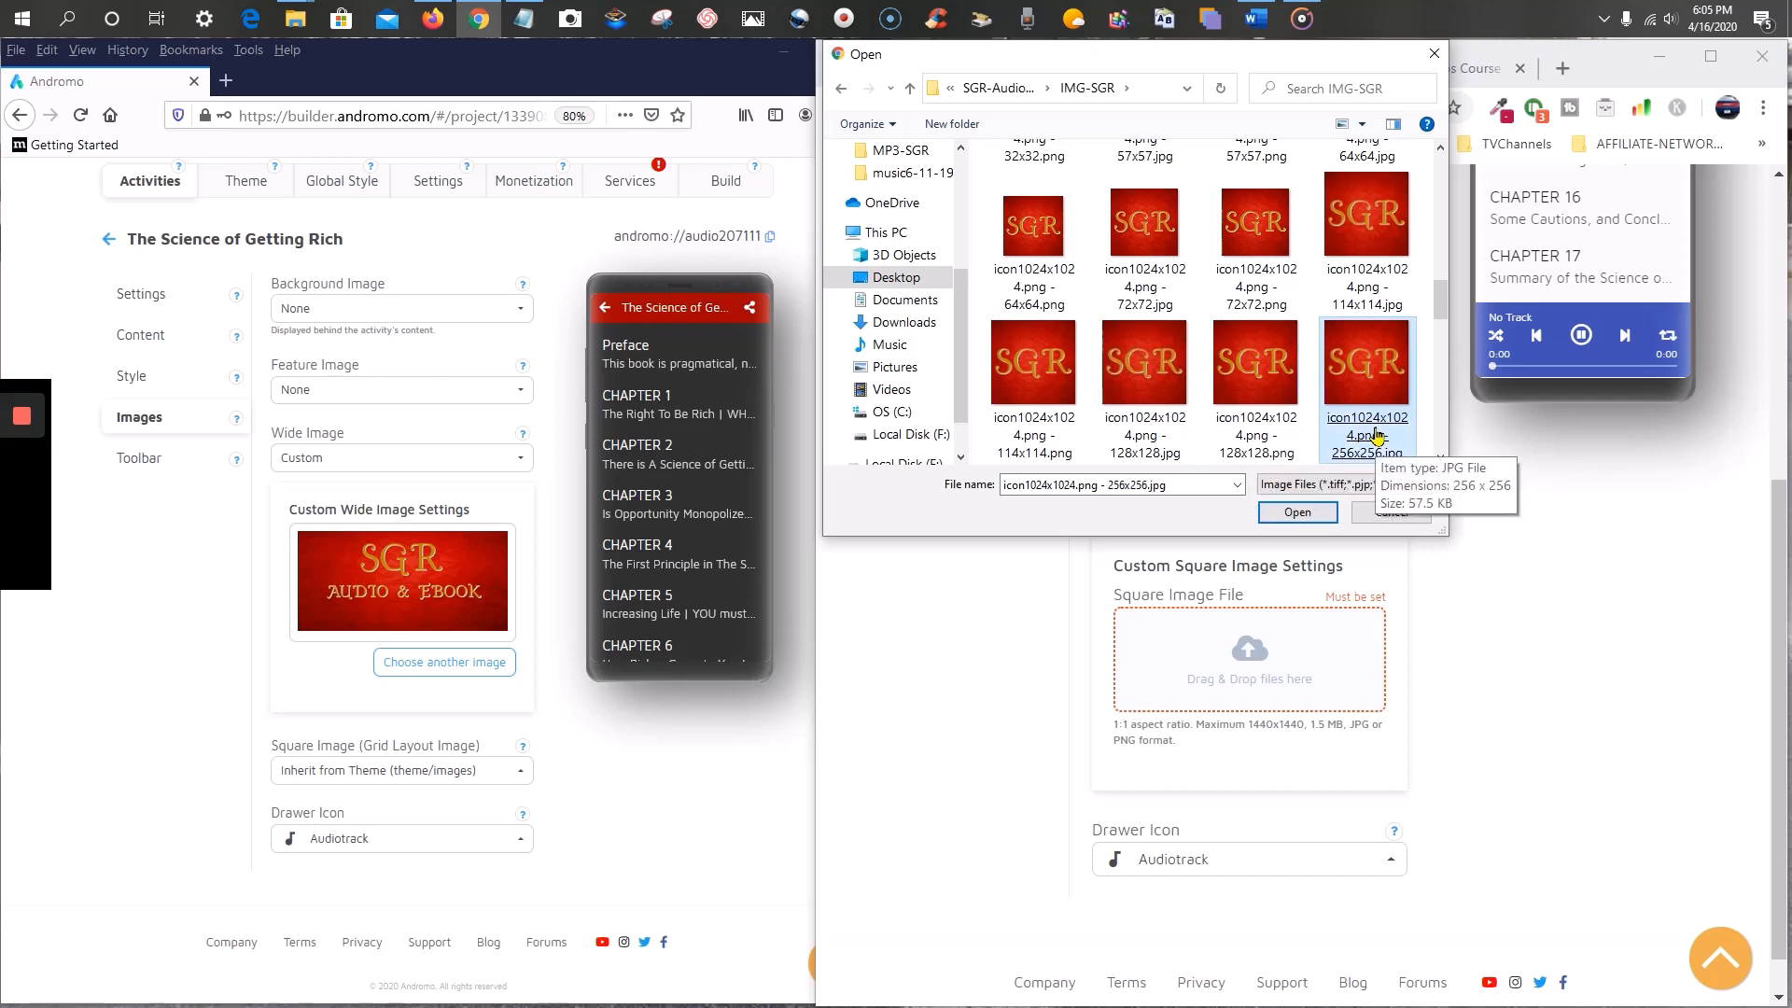
{"action": "left_click", "coordinate": [1297, 511]}
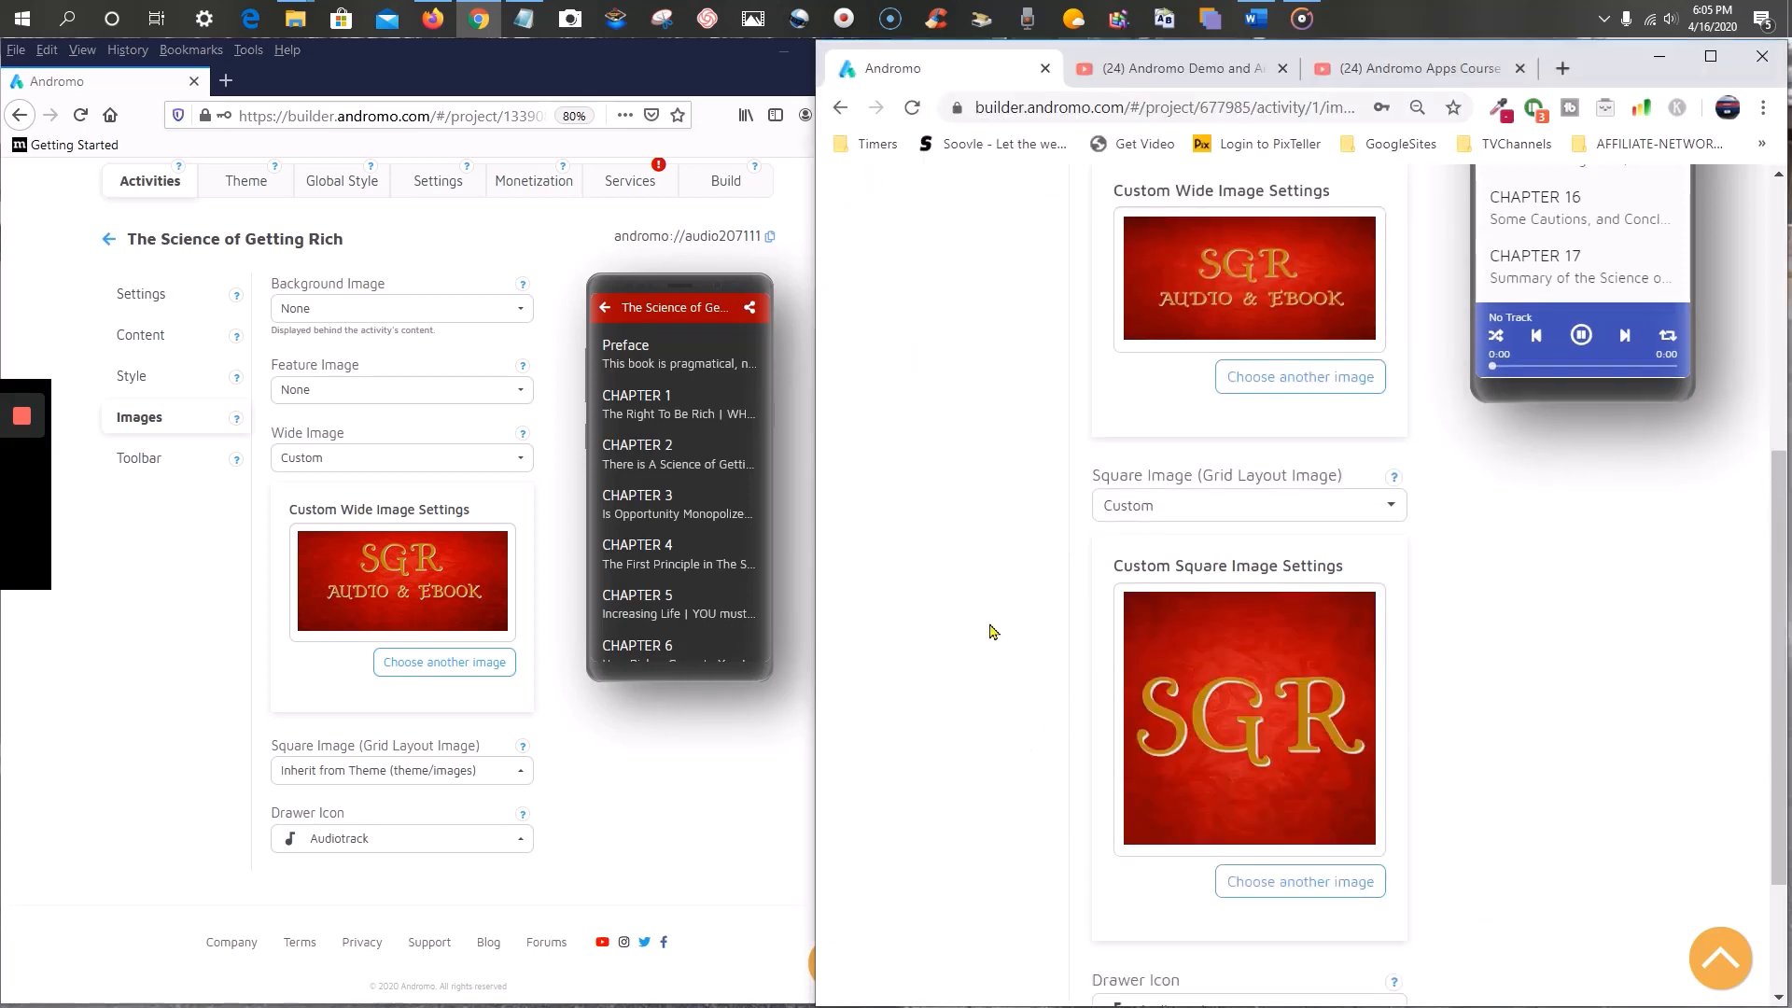
- Check the Drawer Icon setting and save the new project's image changes
{"action": "scroll", "coordinate": [992, 632], "scroll_direction": "down", "scroll_amount": 2}
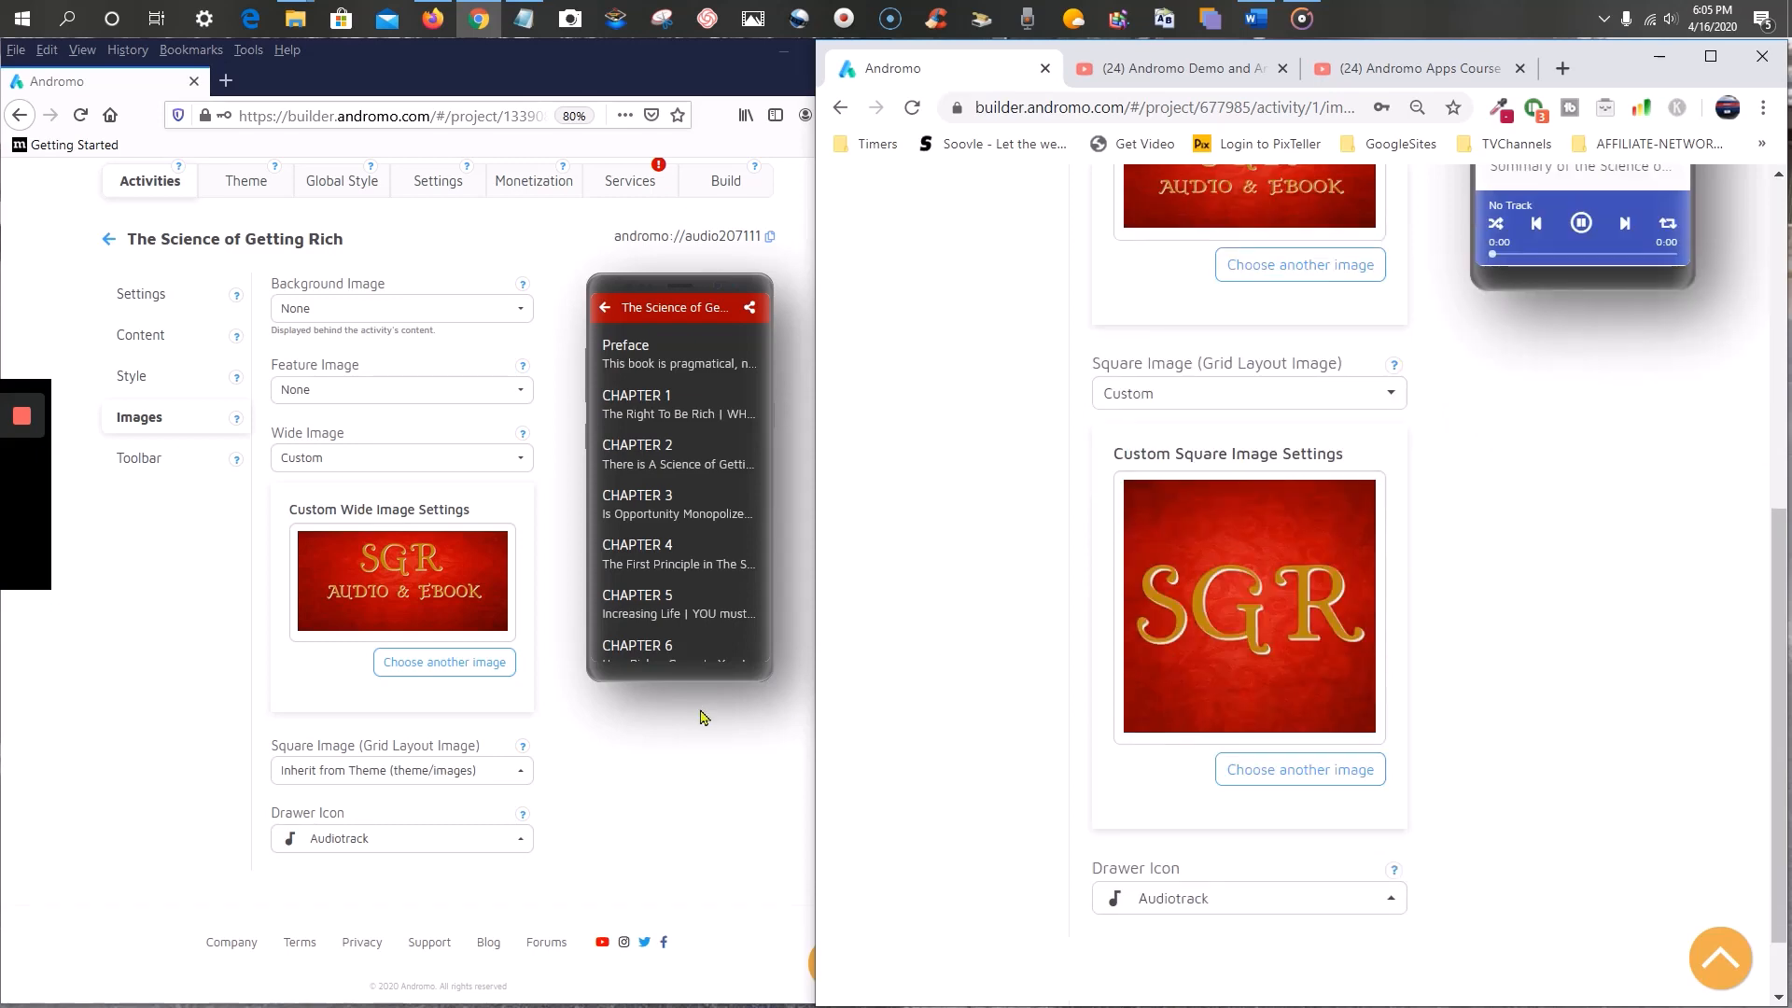
{"action": "scroll", "coordinate": [1022, 805], "scroll_direction": "down", "scroll_amount": 2}
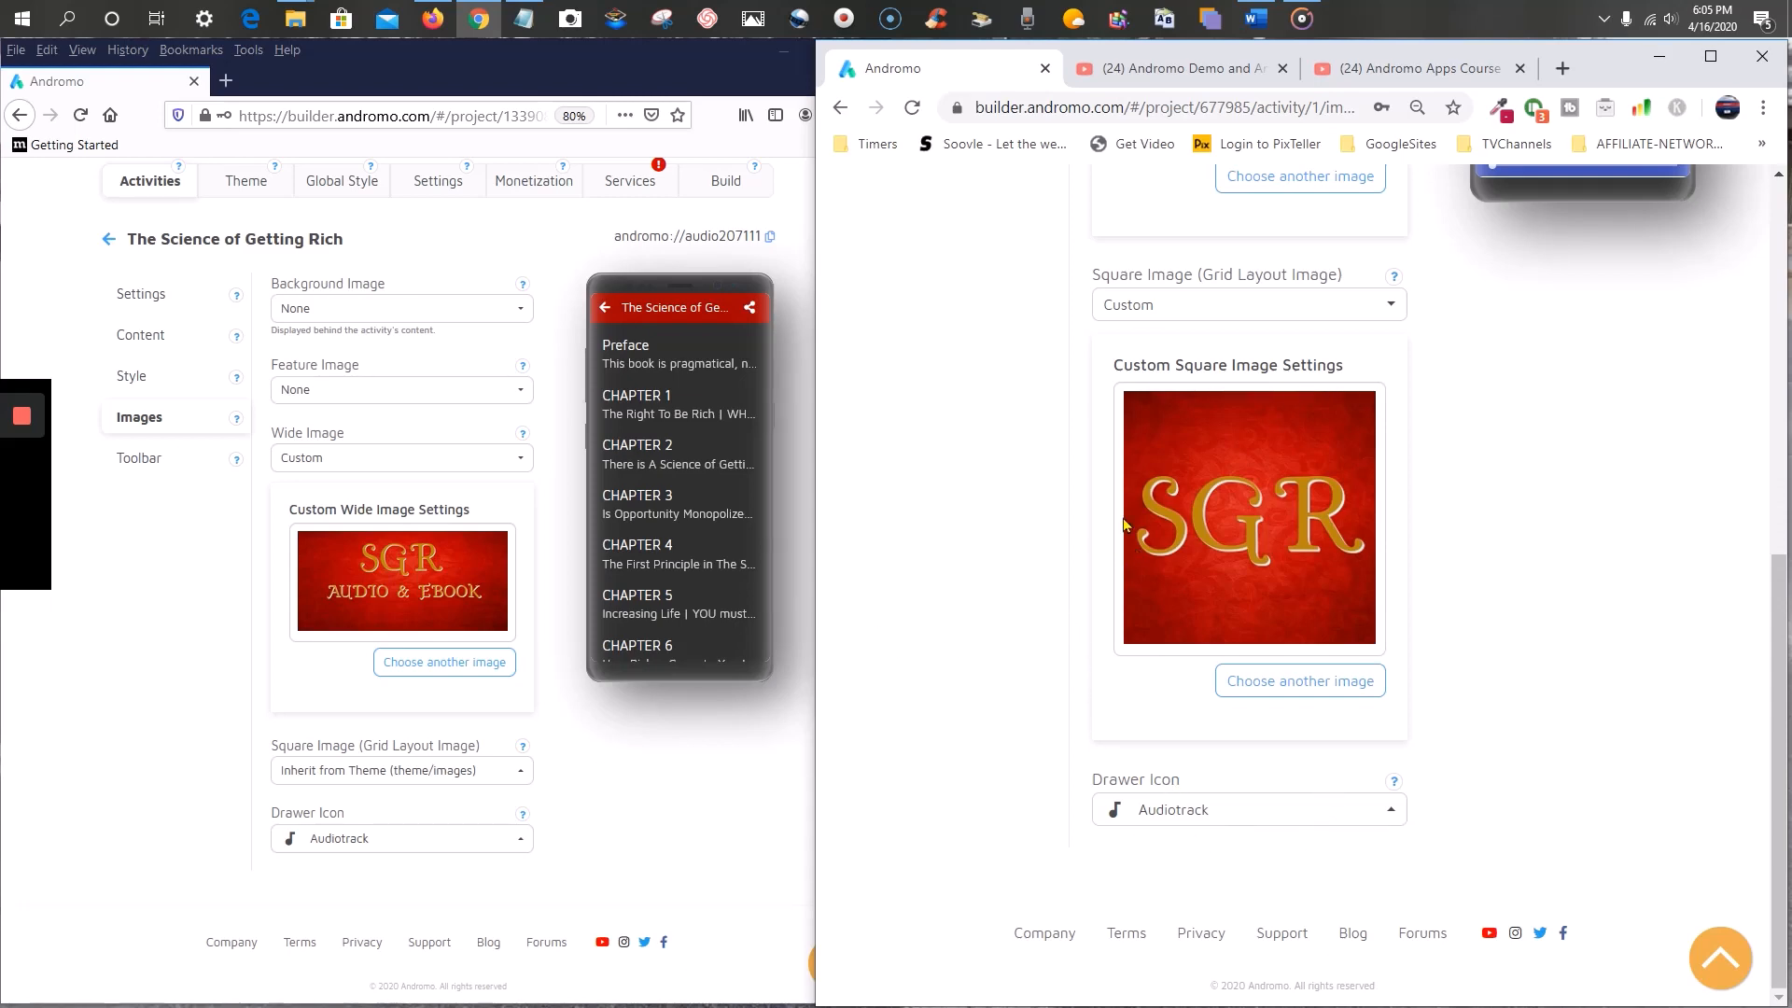
{"action": "scroll", "coordinate": [1124, 524], "scroll_direction": "up", "scroll_amount": 8}
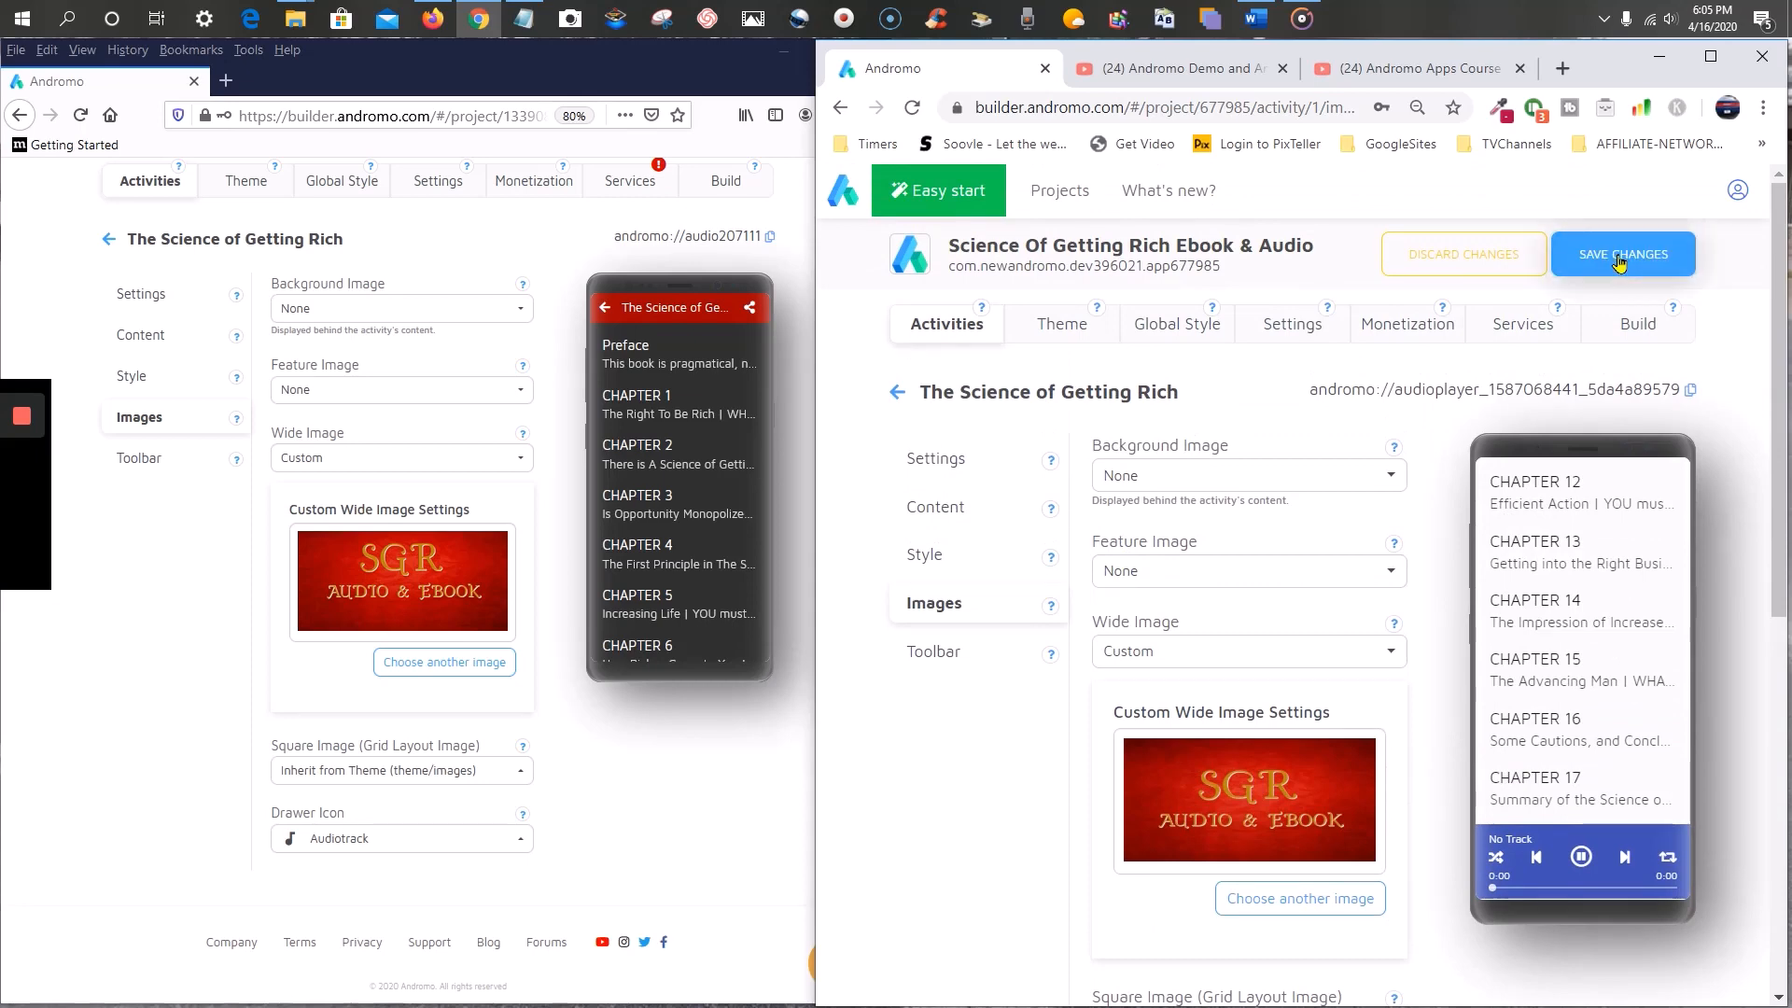
{"action": "left_click", "coordinate": [1619, 265]}
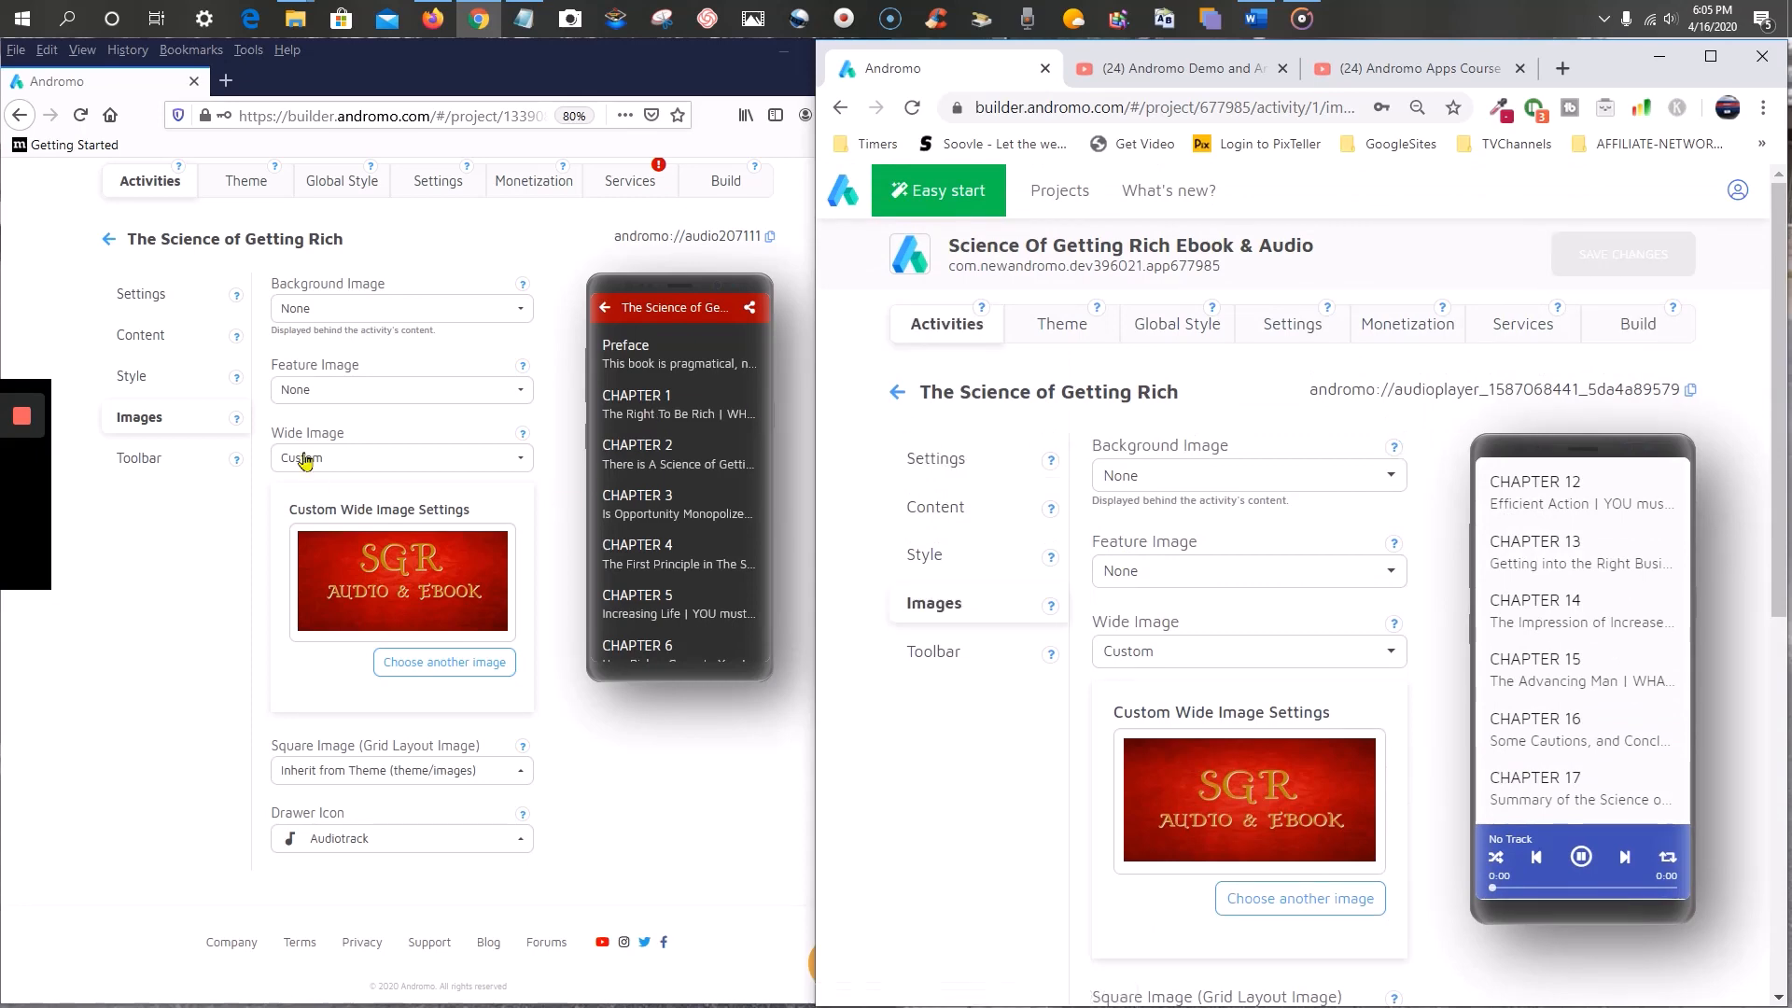
- Open the audio activity's Toolbar settings in both the original project in Firefox and the new project in Chrome
{"action": "left_click", "coordinate": [173, 463]}
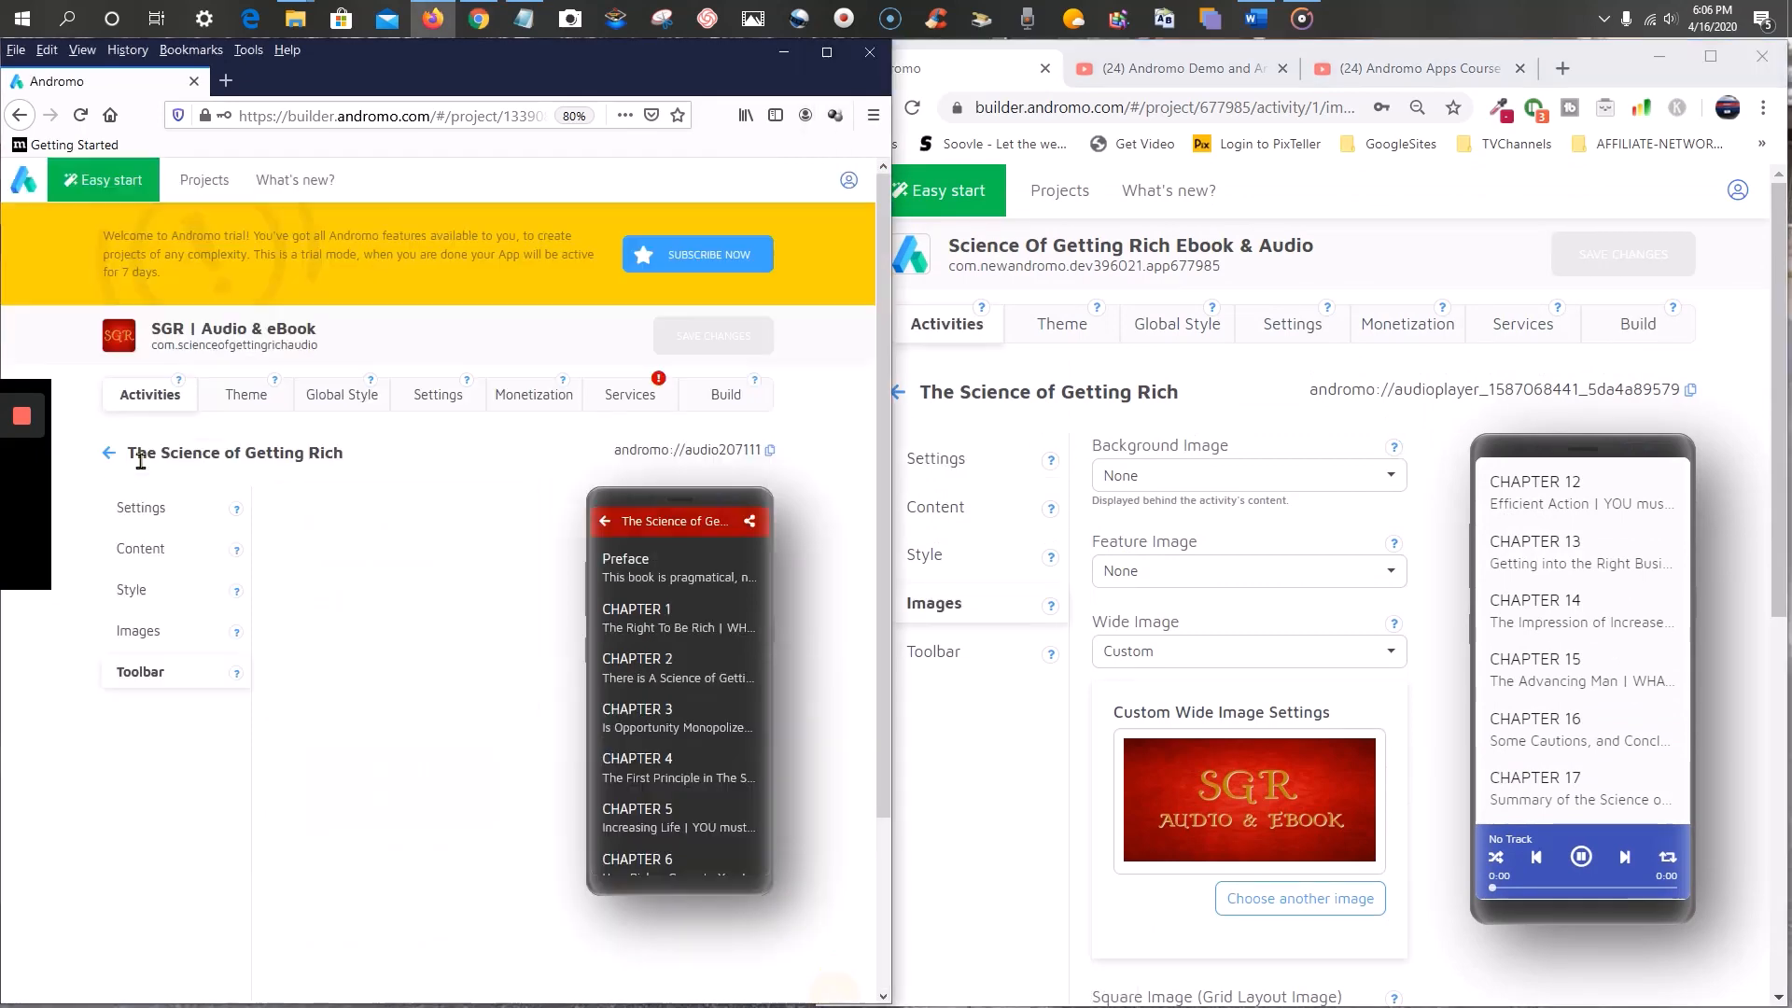
{"action": "scroll", "coordinate": [327, 641], "scroll_direction": "down", "scroll_amount": 2}
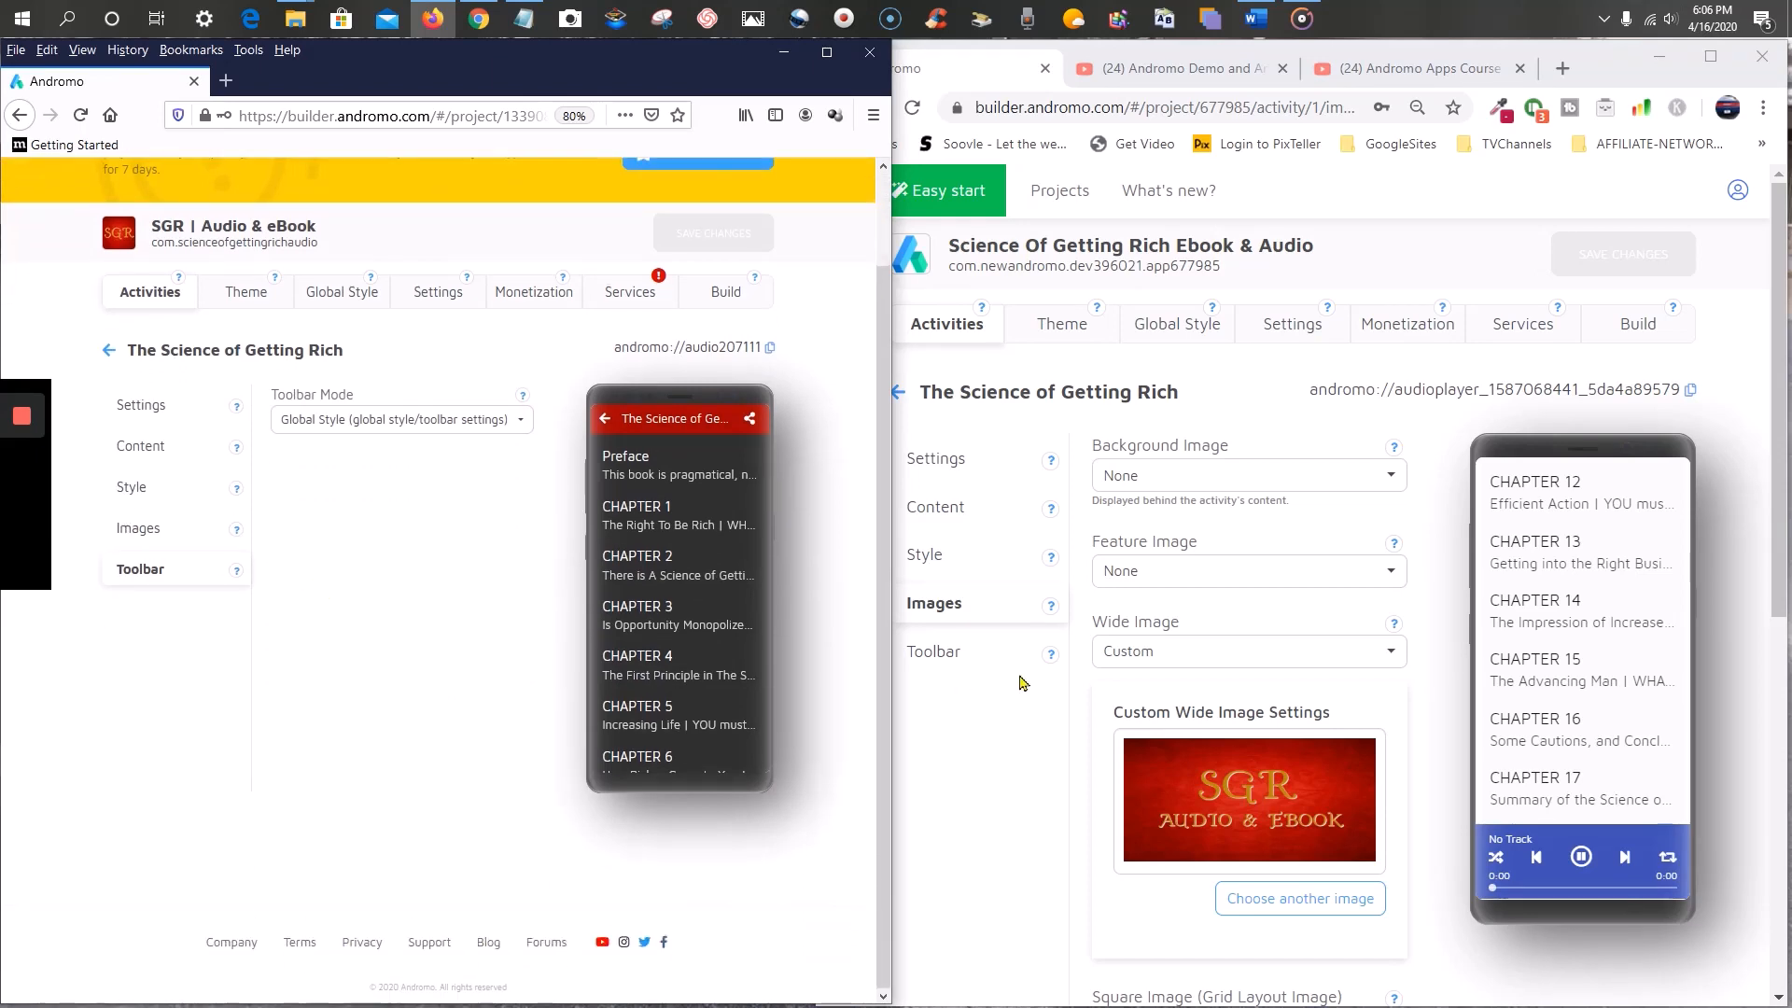
{"action": "left_click", "coordinate": [947, 652]}
{"action": "scroll", "coordinate": [952, 560], "scroll_direction": "down", "scroll_amount": 4}
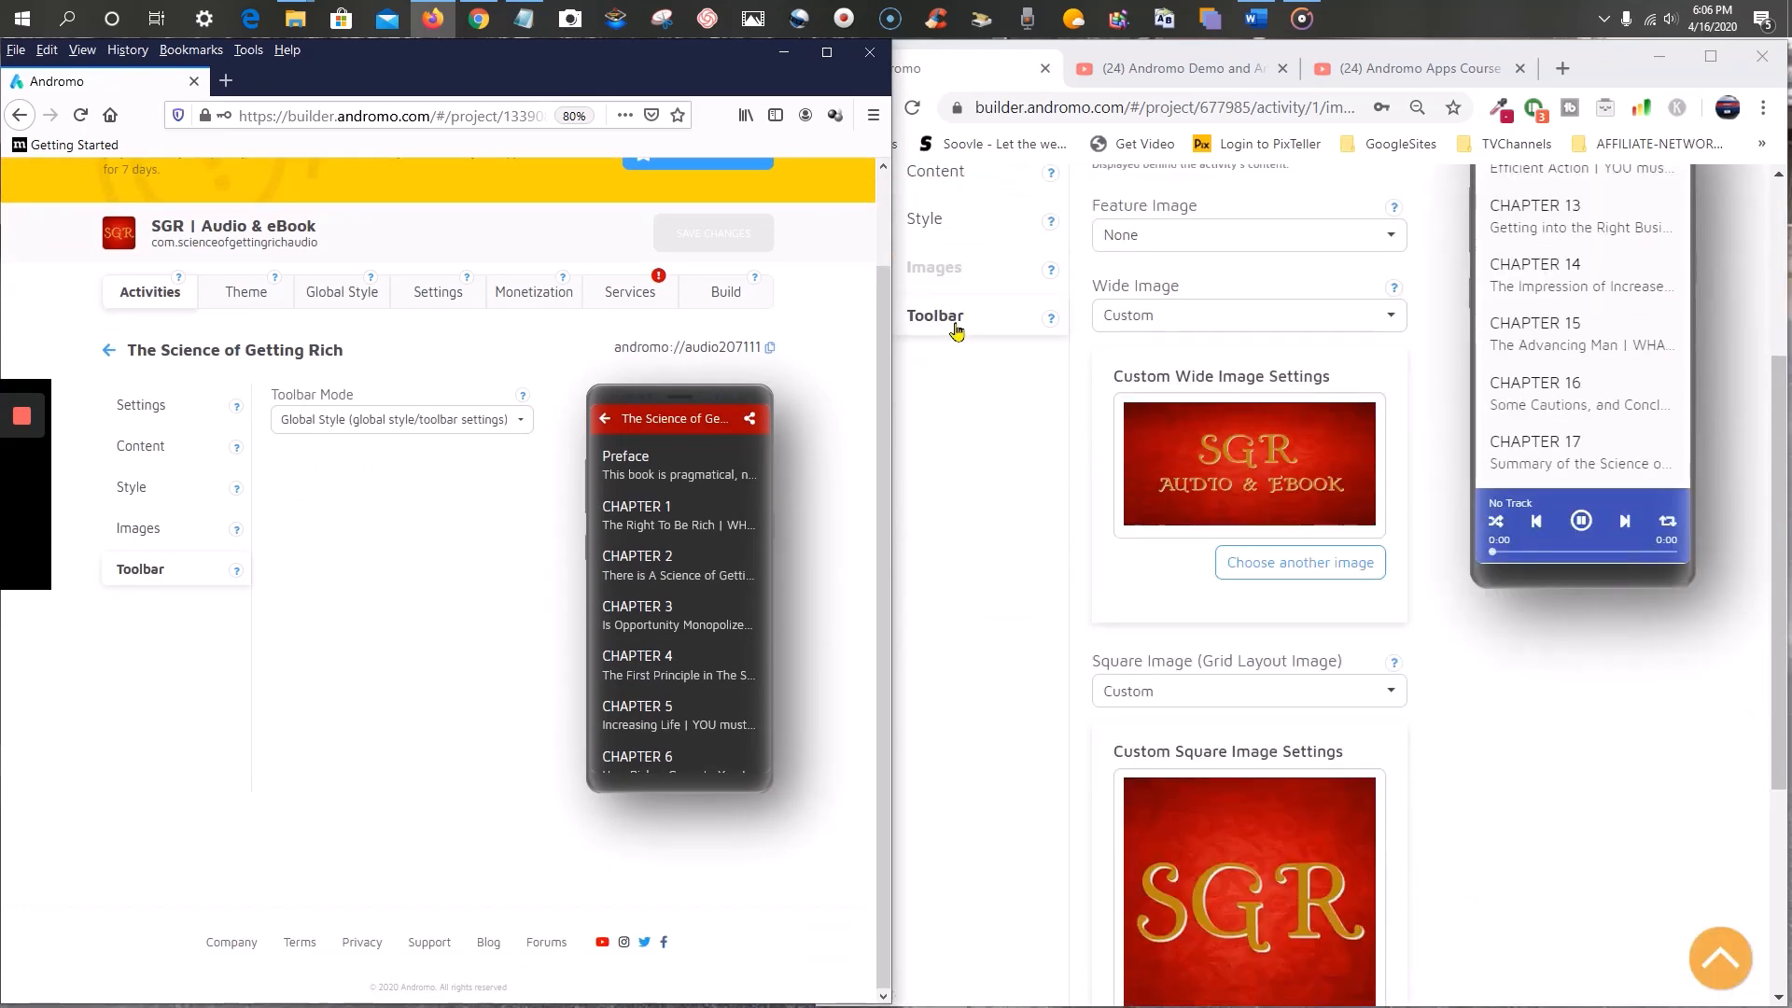
- Set the new project's audio activity Toolbar Mode to Global Style (global style/toolbar settings)
{"action": "left_click", "coordinate": [954, 322]}
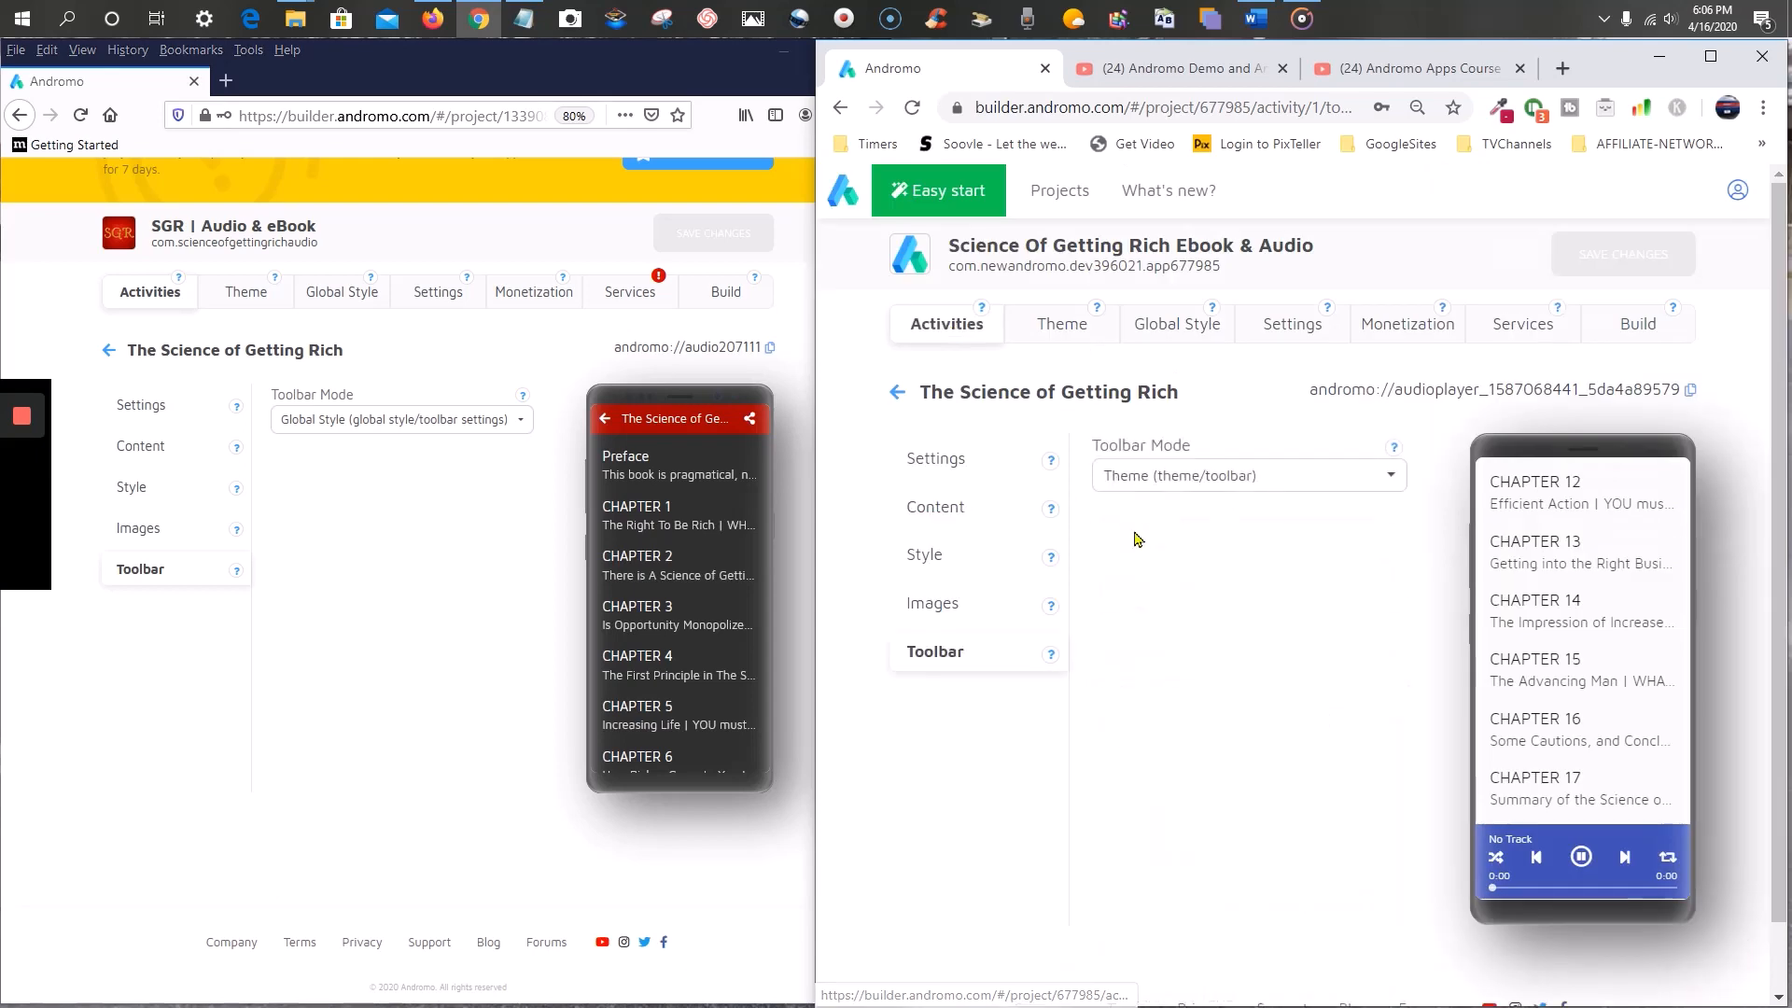
{"action": "left_click", "coordinate": [1358, 489]}
{"action": "left_click", "coordinate": [1348, 513]}
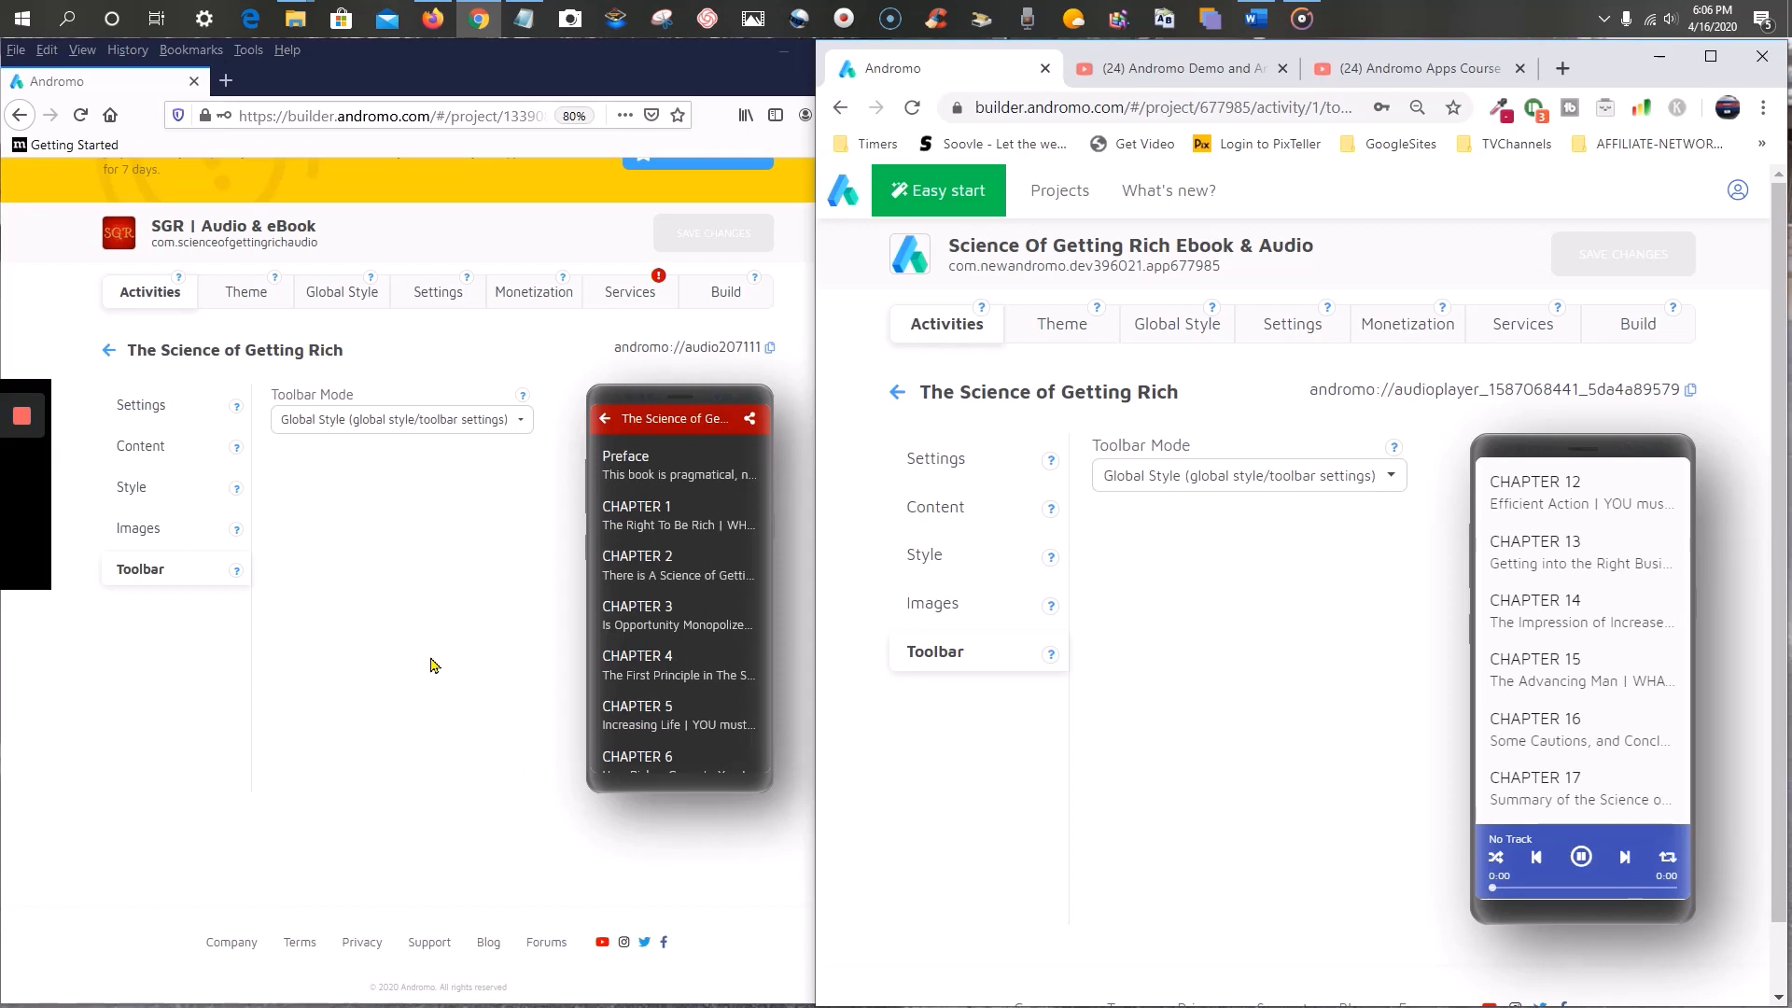
- Return both projects to their activities overview and locate the dashboard Layout settings in the new project's Theme
{"action": "left_click", "coordinate": [147, 297]}
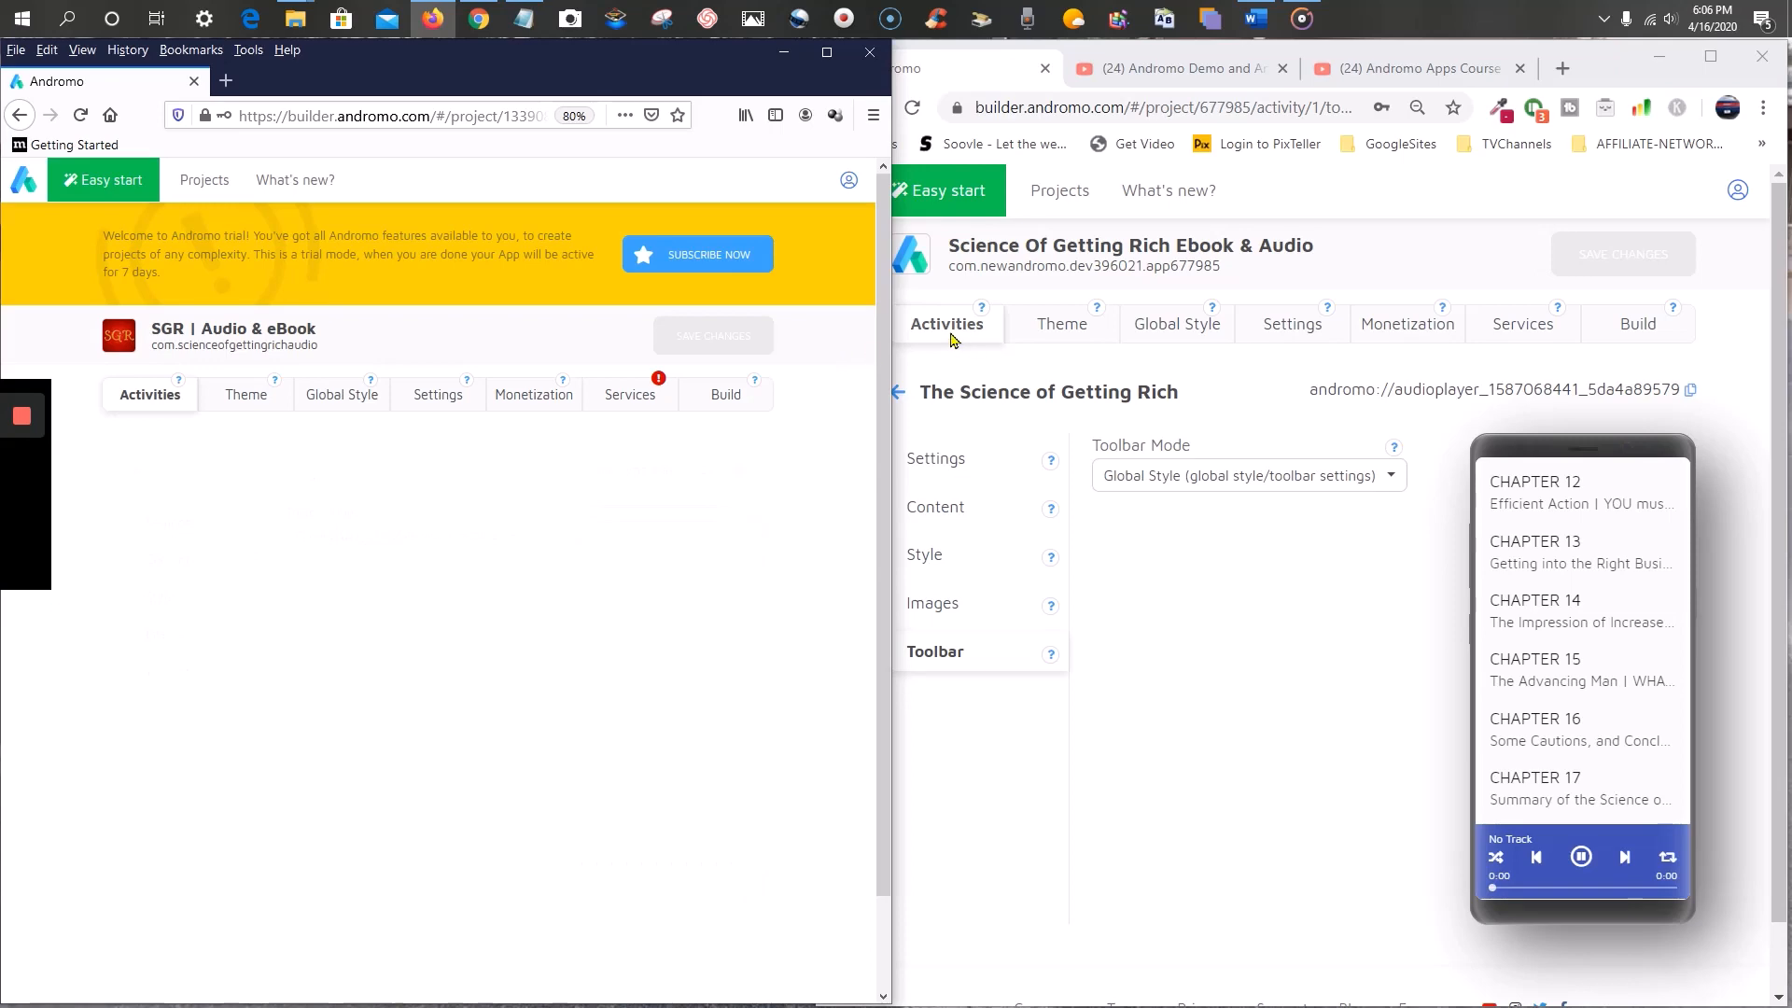
{"action": "left_click", "coordinate": [941, 331]}
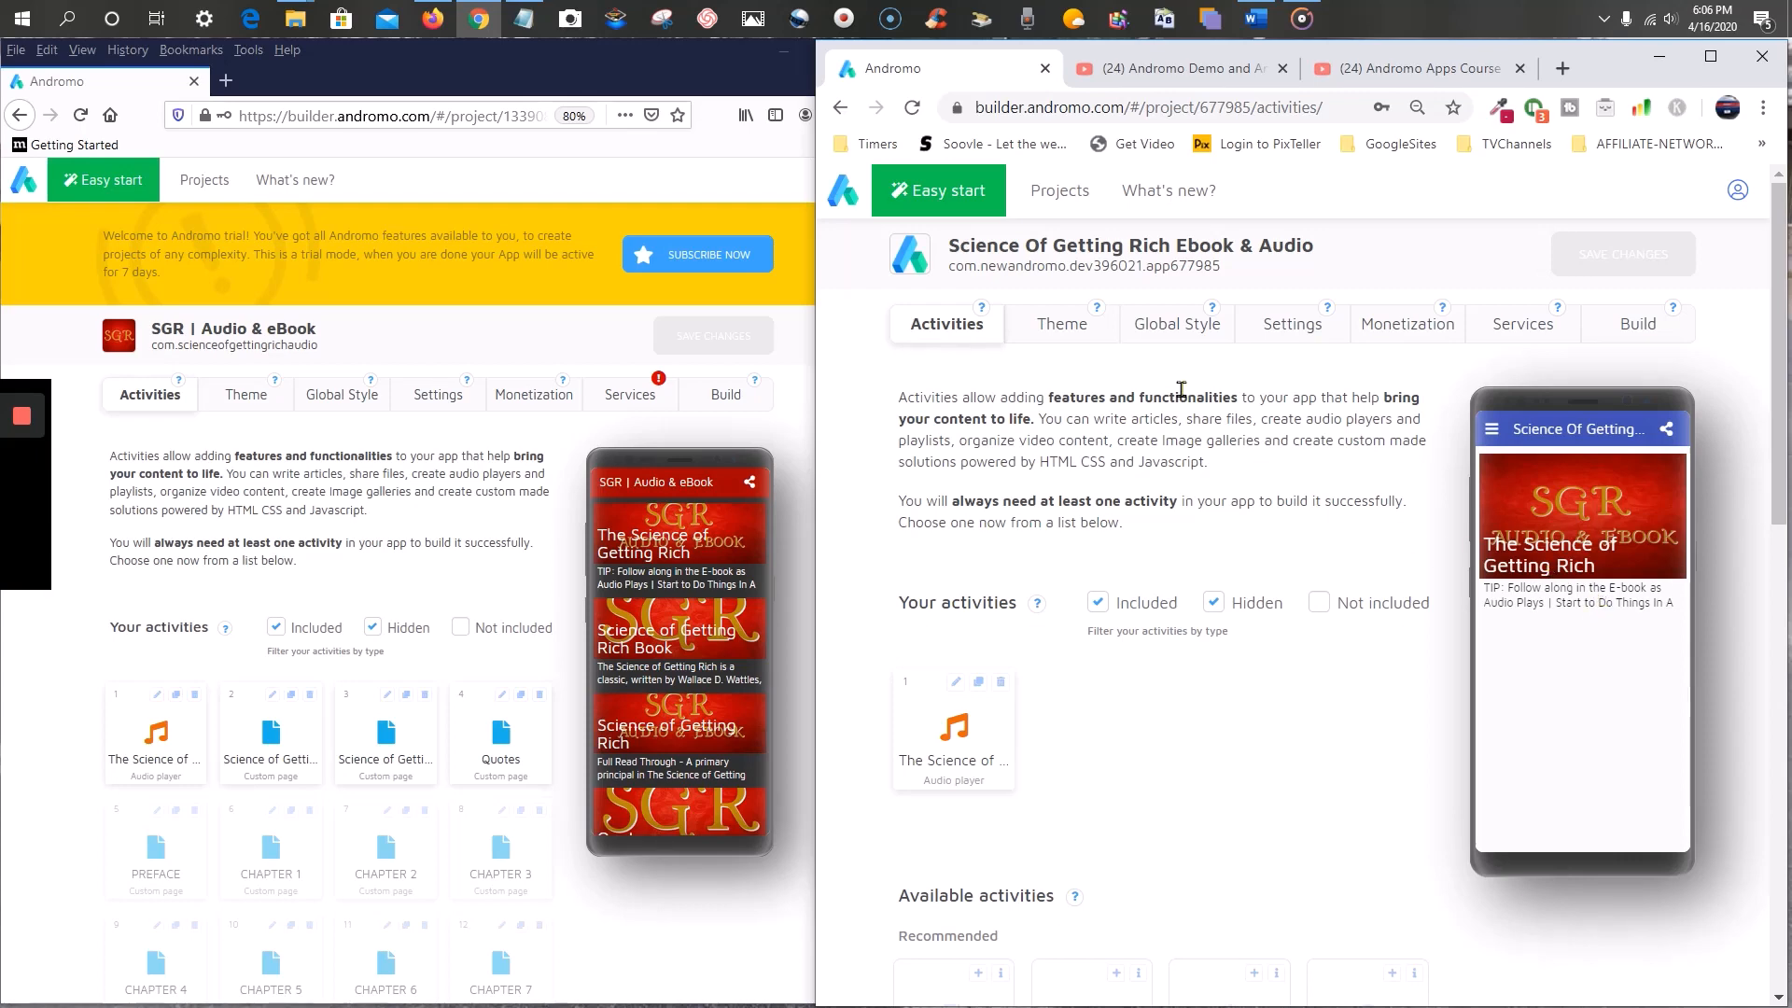
{"action": "left_click", "coordinate": [1180, 331]}
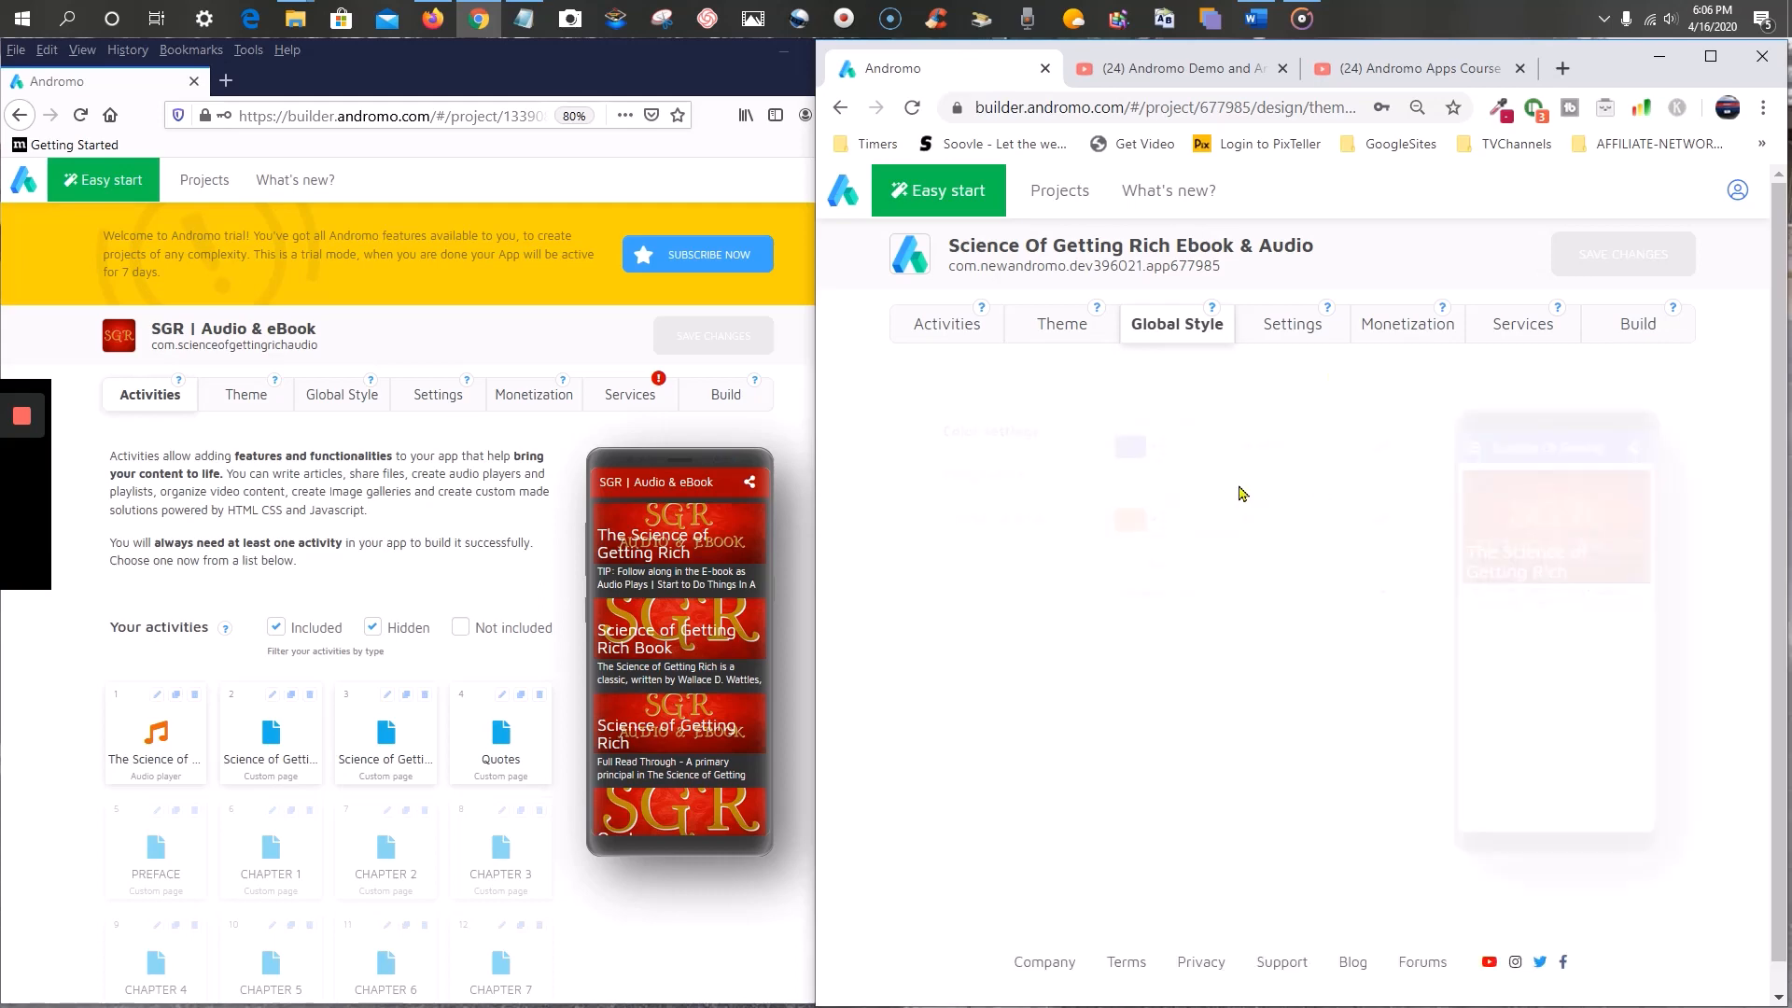
{"action": "left_click", "coordinate": [975, 461]}
{"action": "left_click", "coordinate": [1292, 324]}
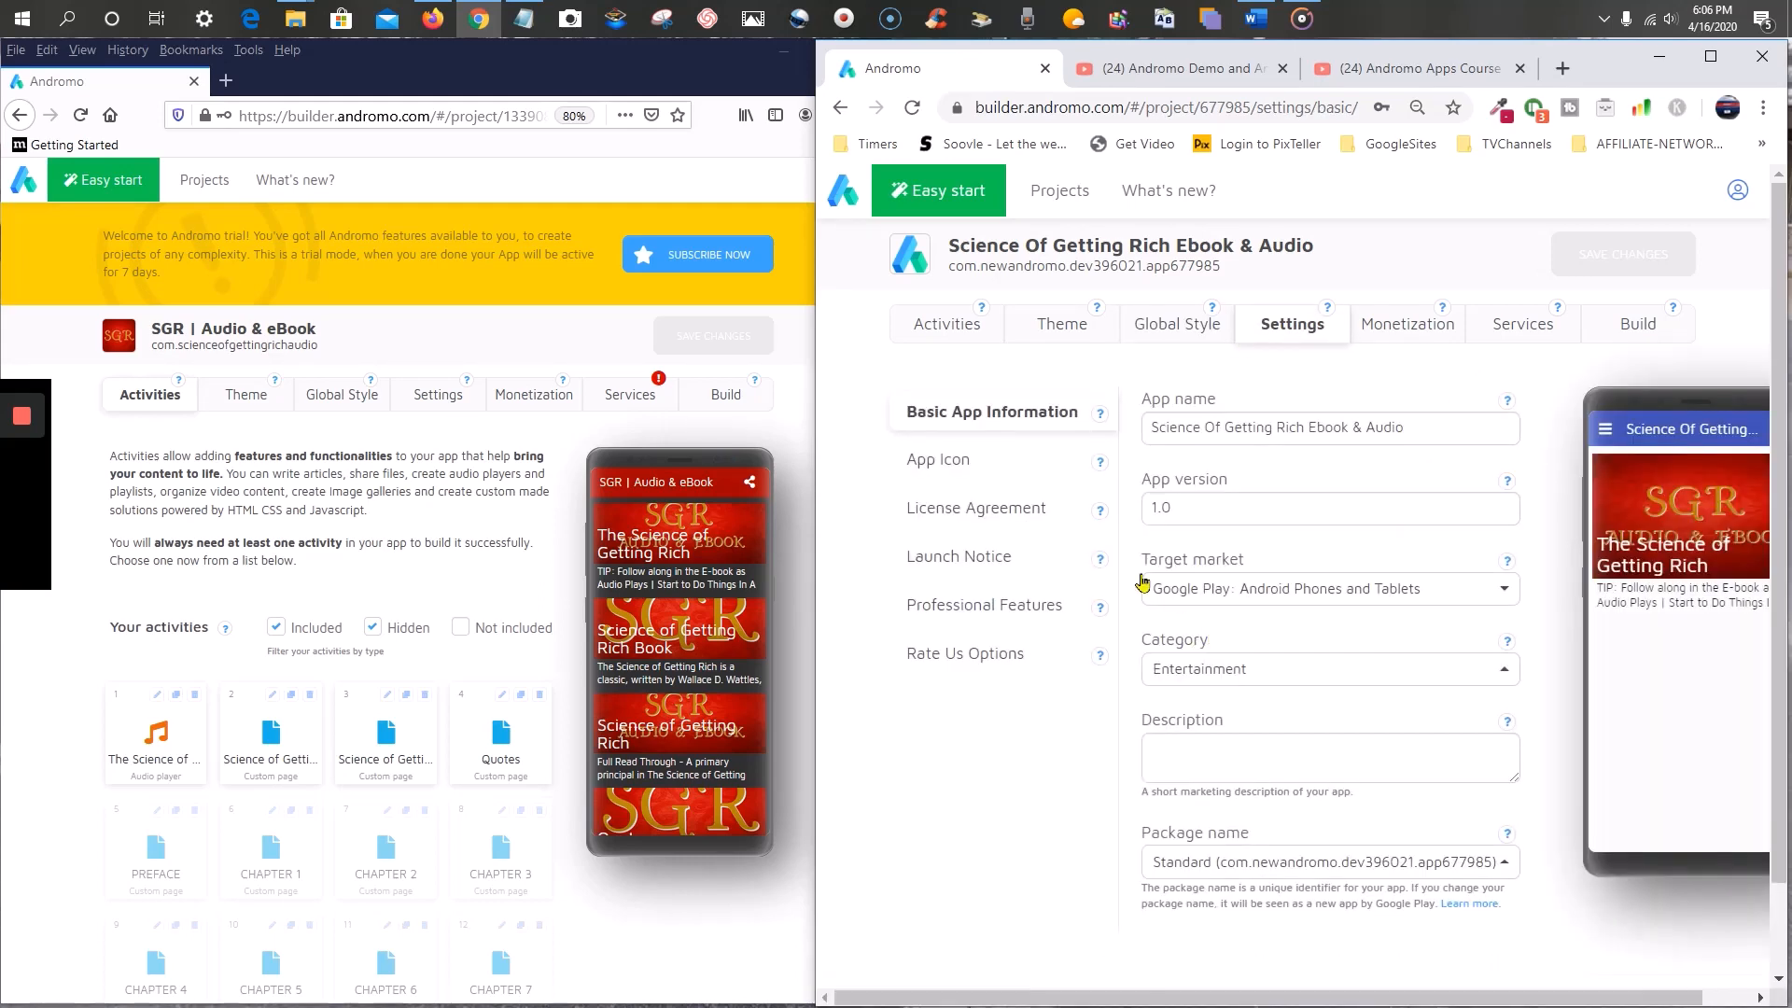
{"action": "left_click", "coordinate": [1064, 327]}
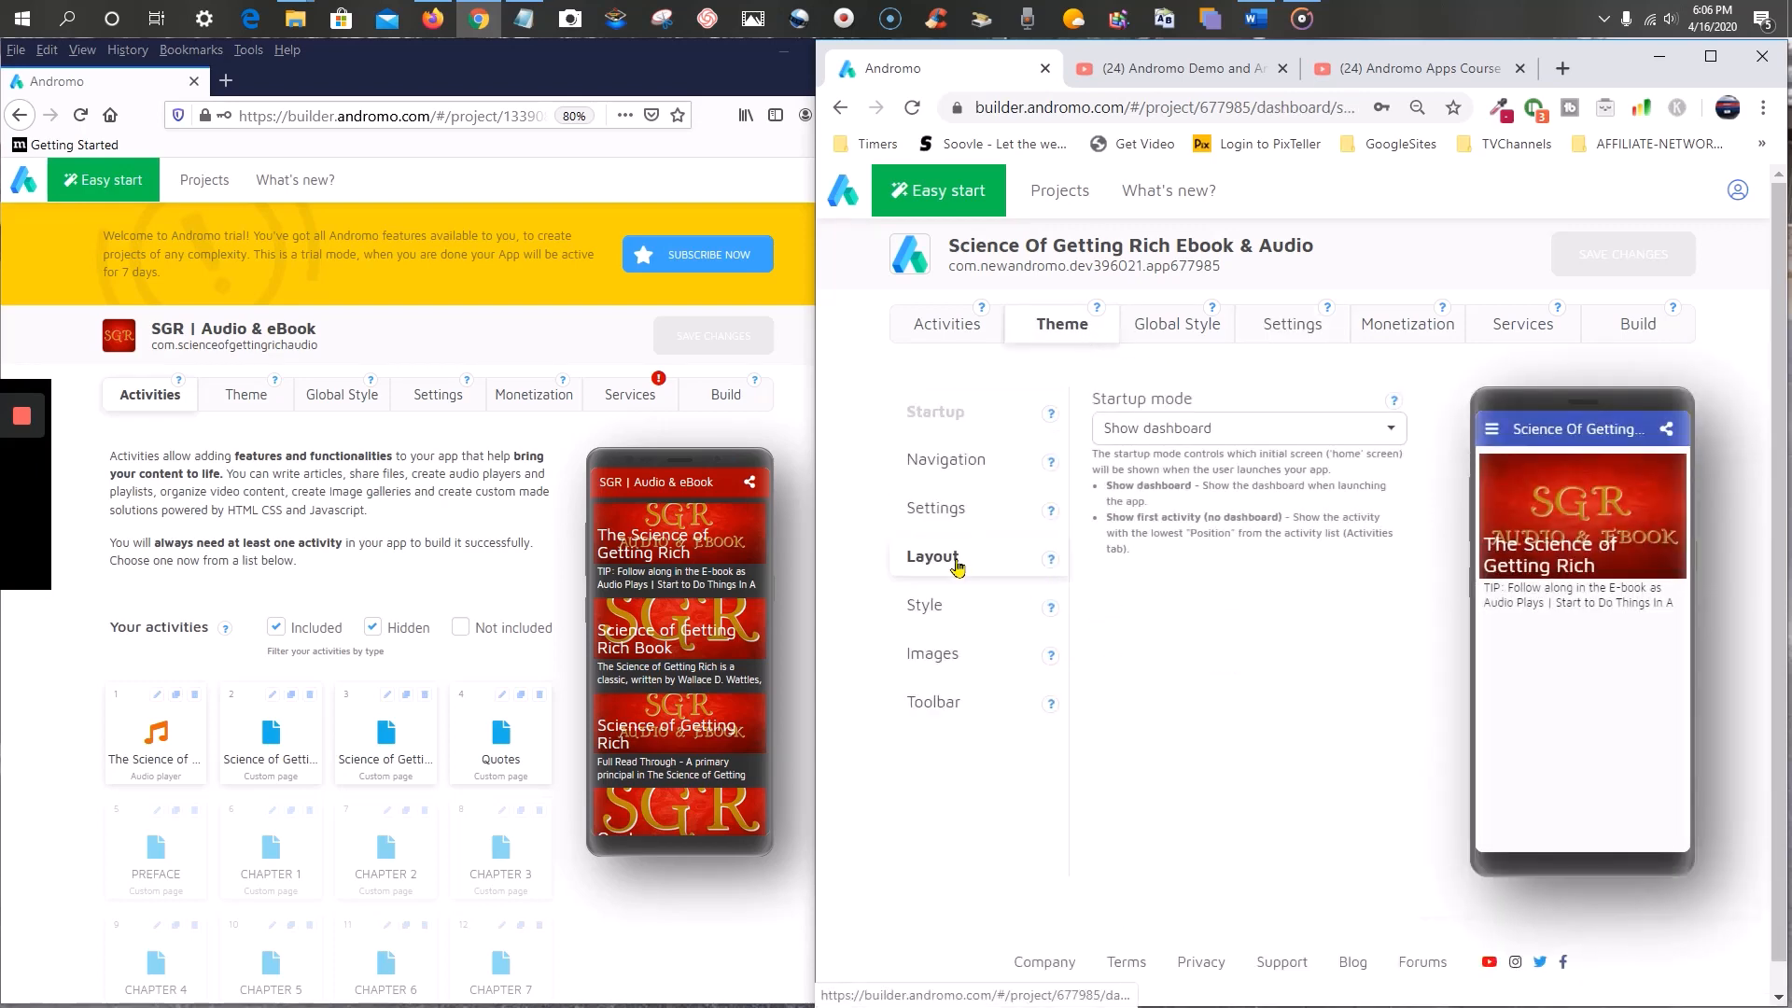
{"action": "left_click", "coordinate": [965, 563]}
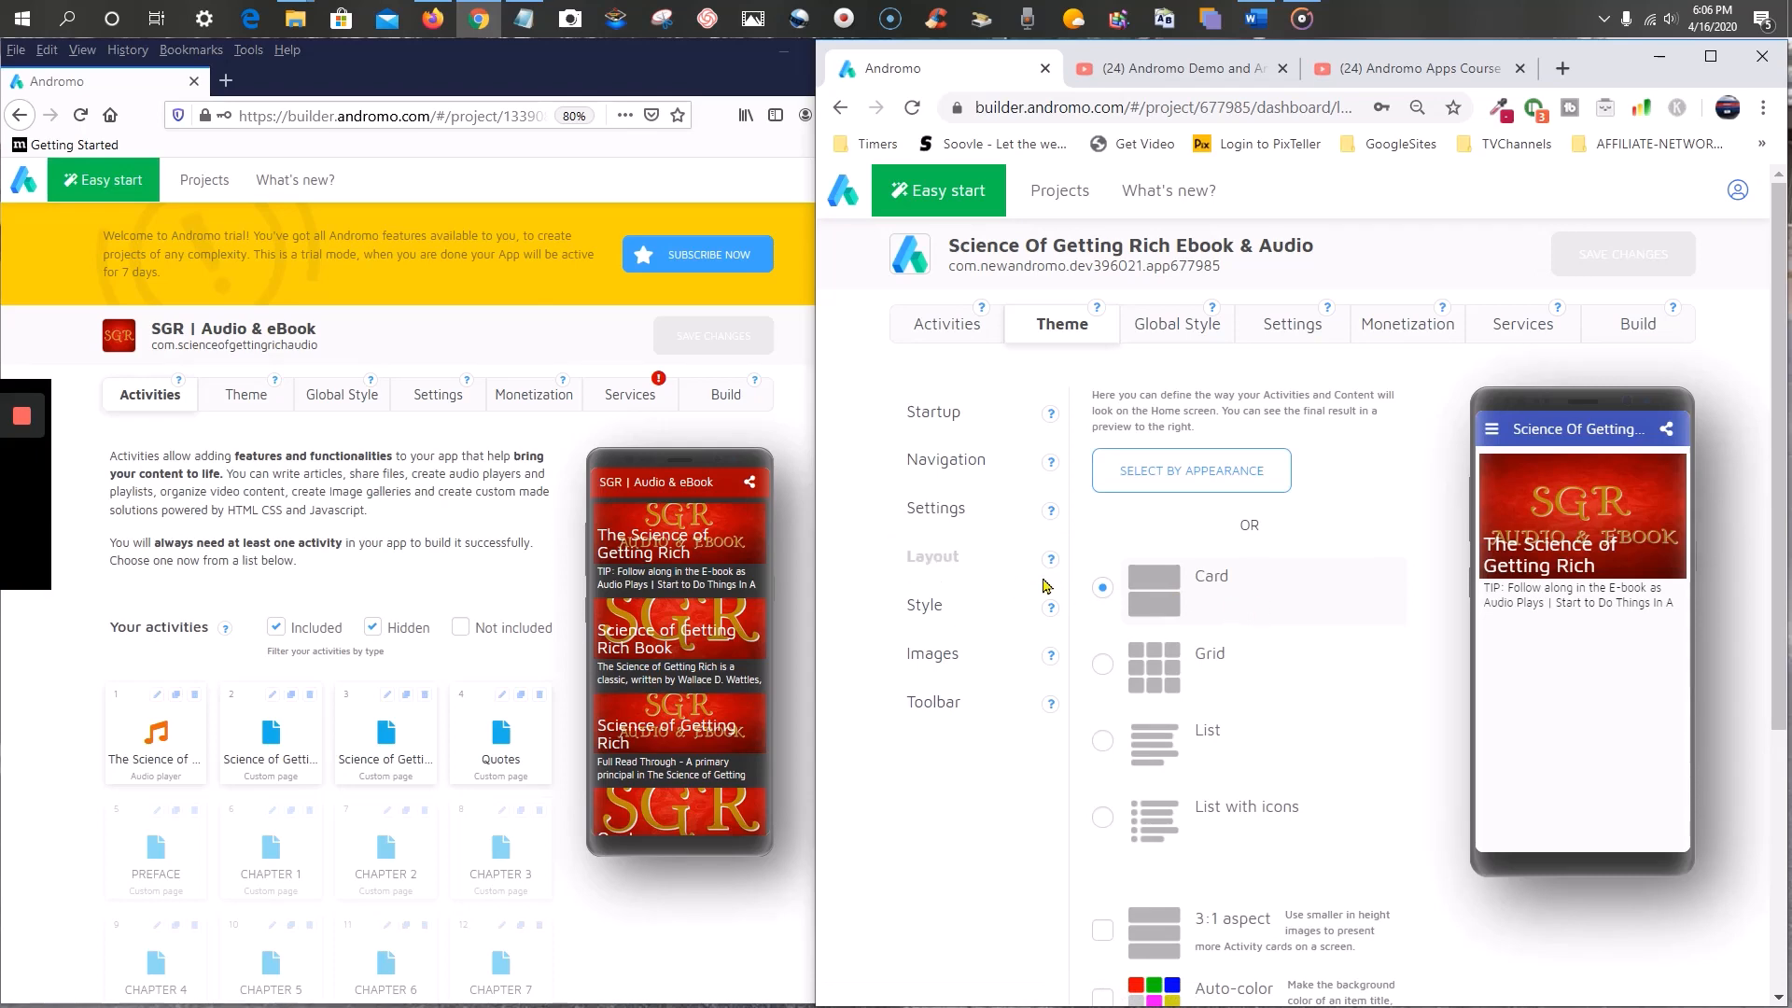
- Open the original project's Theme Layout settings and compare its card options with those of the new project
{"action": "left_click", "coordinate": [240, 409]}
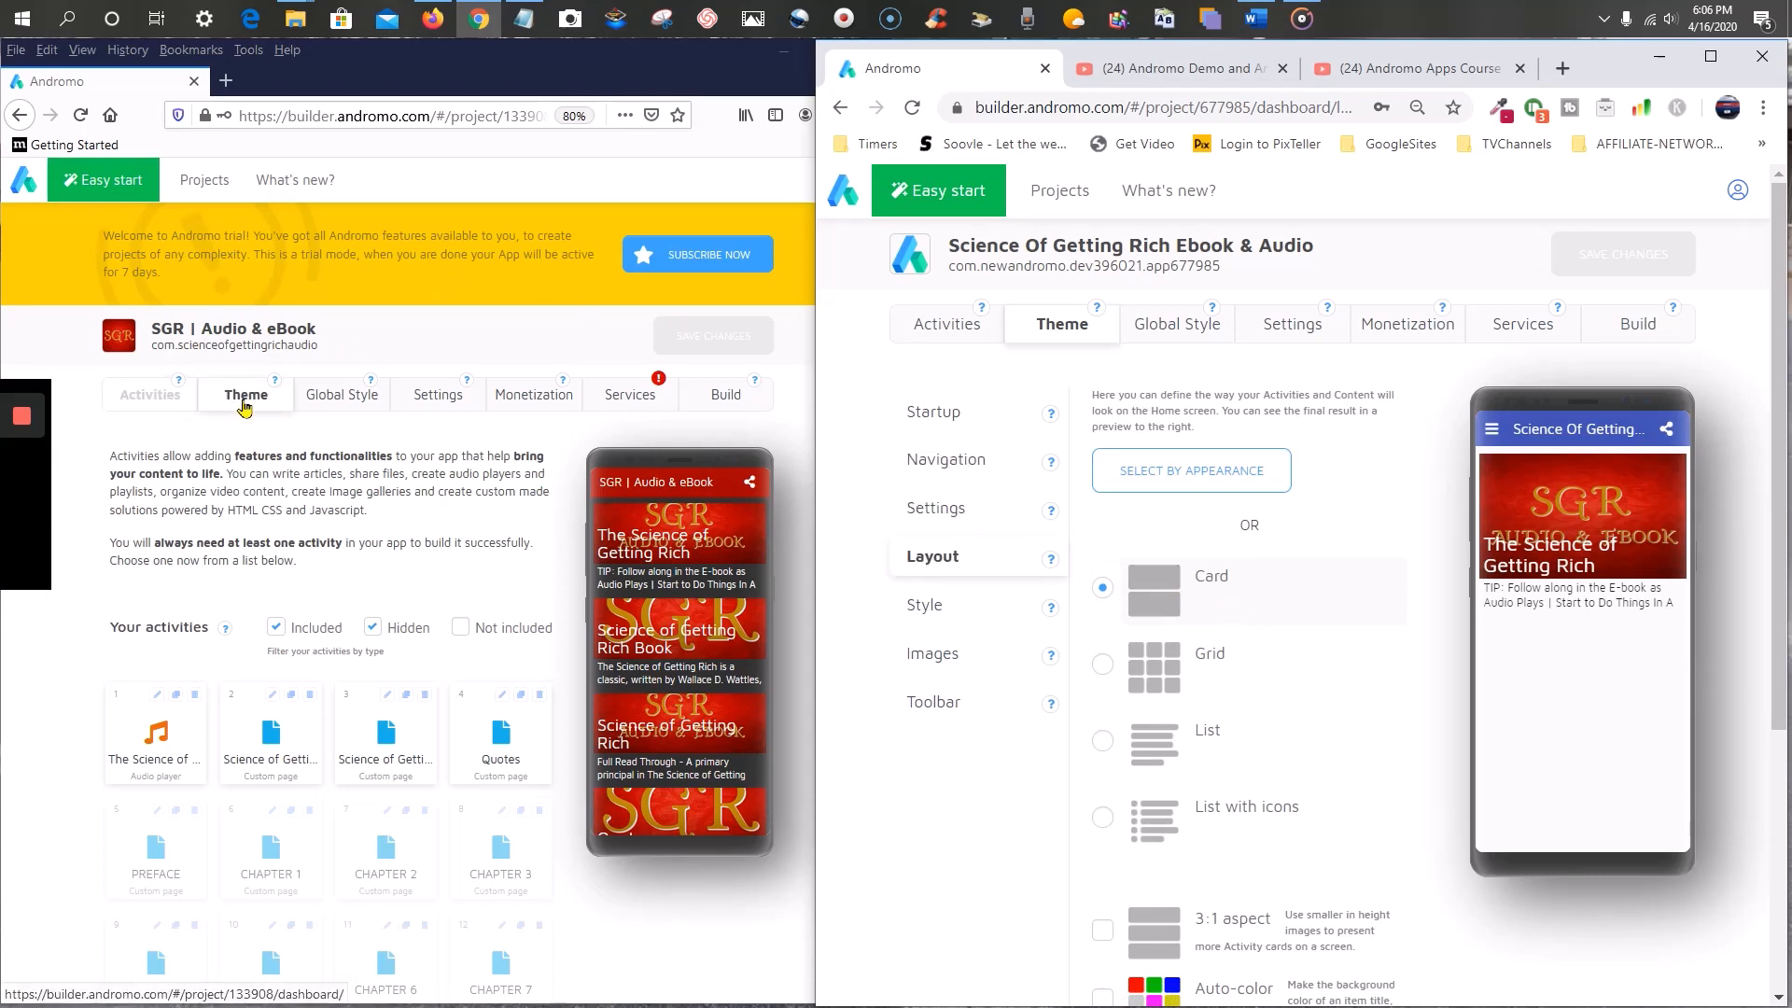
{"action": "left_click", "coordinate": [243, 409]}
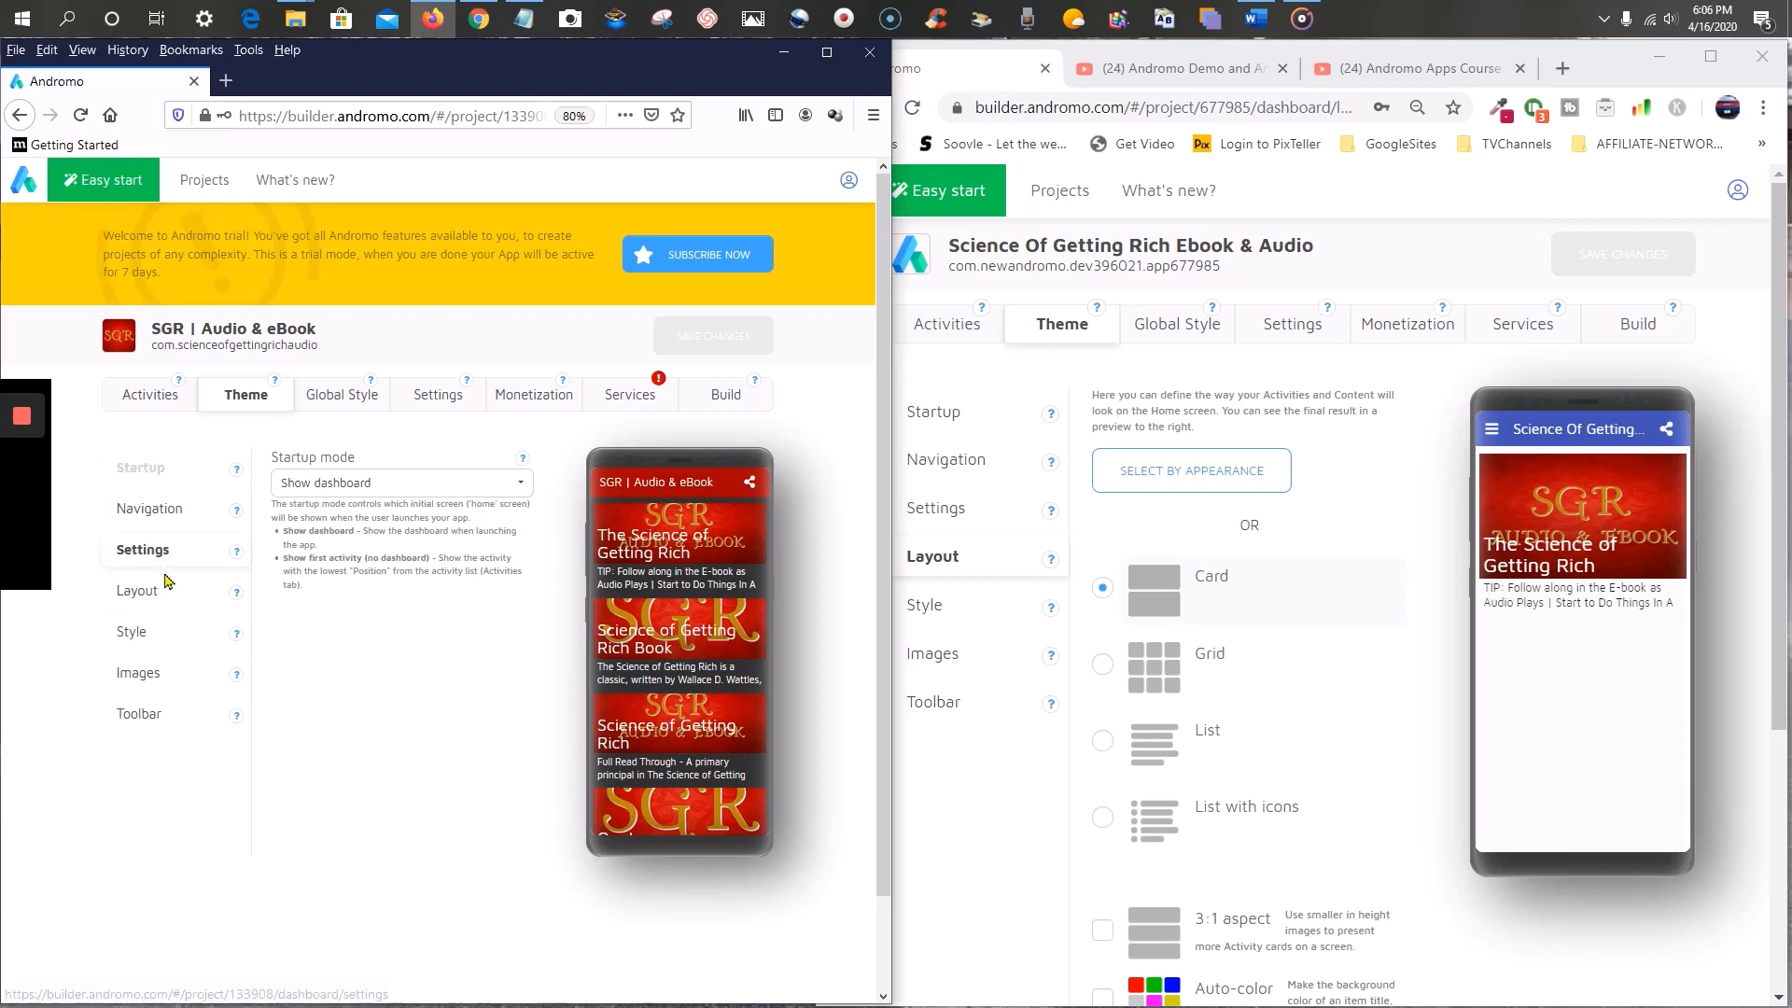
{"action": "left_click", "coordinate": [154, 594]}
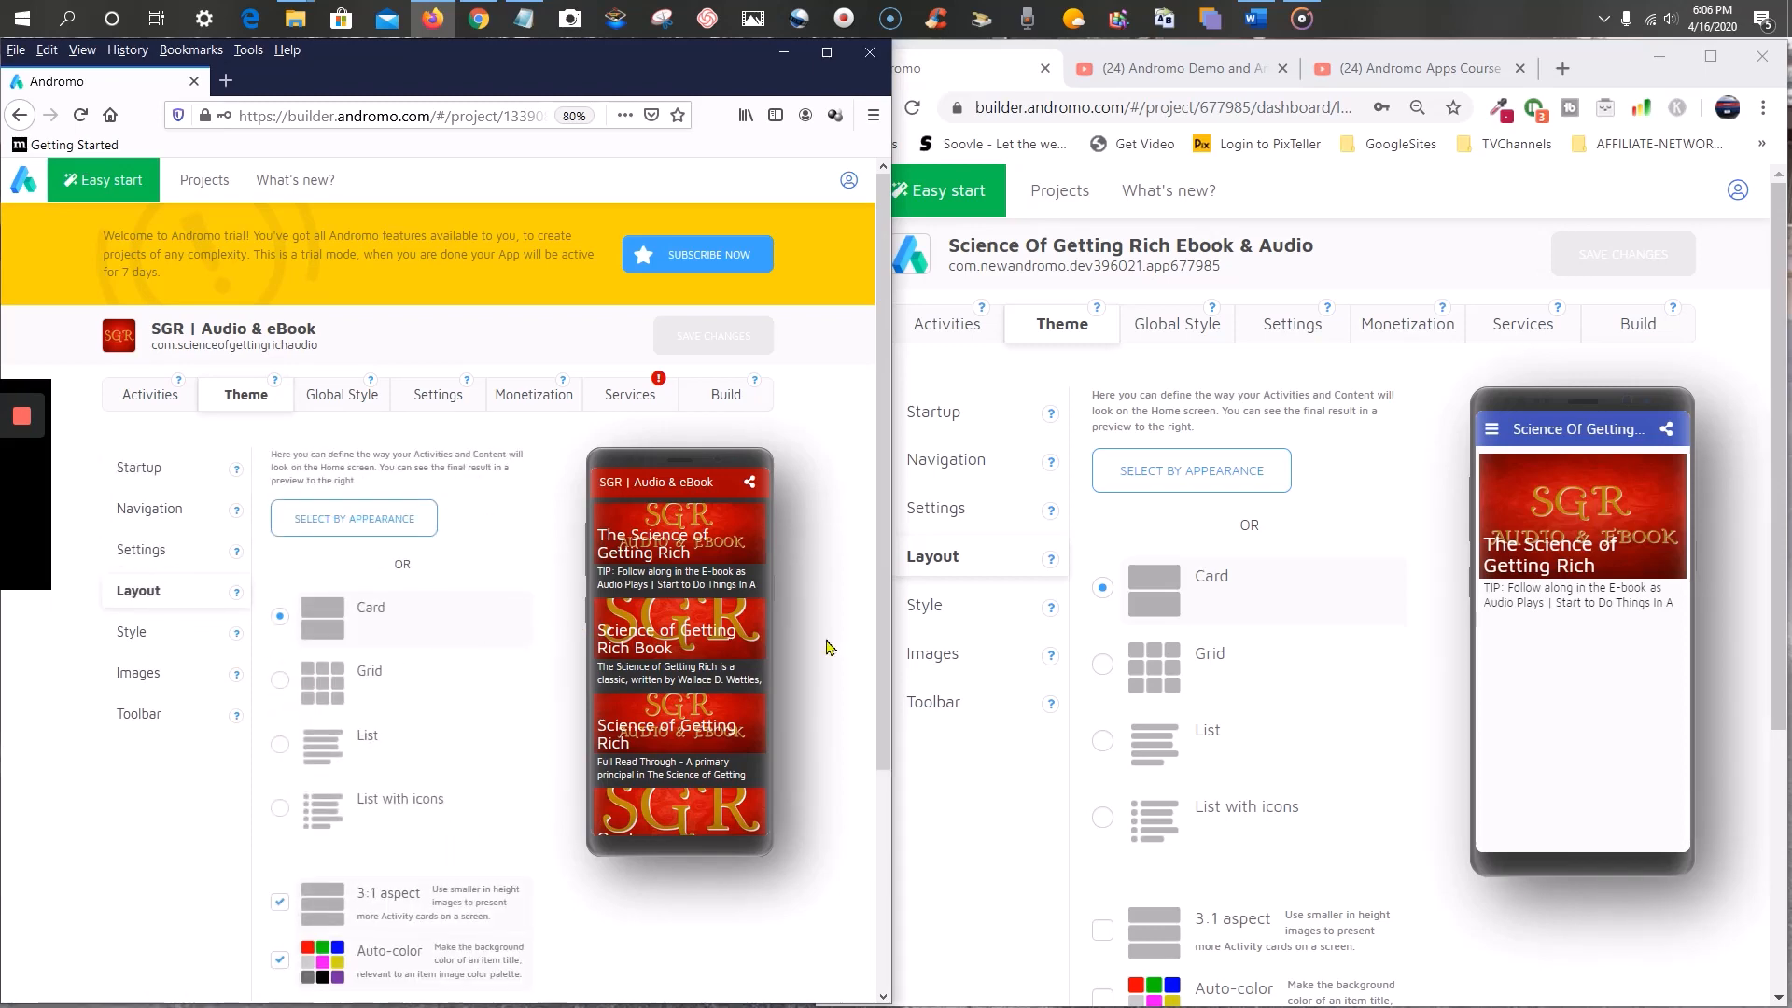
{"action": "scroll", "coordinate": [1302, 574], "scroll_direction": "down", "scroll_amount": 1}
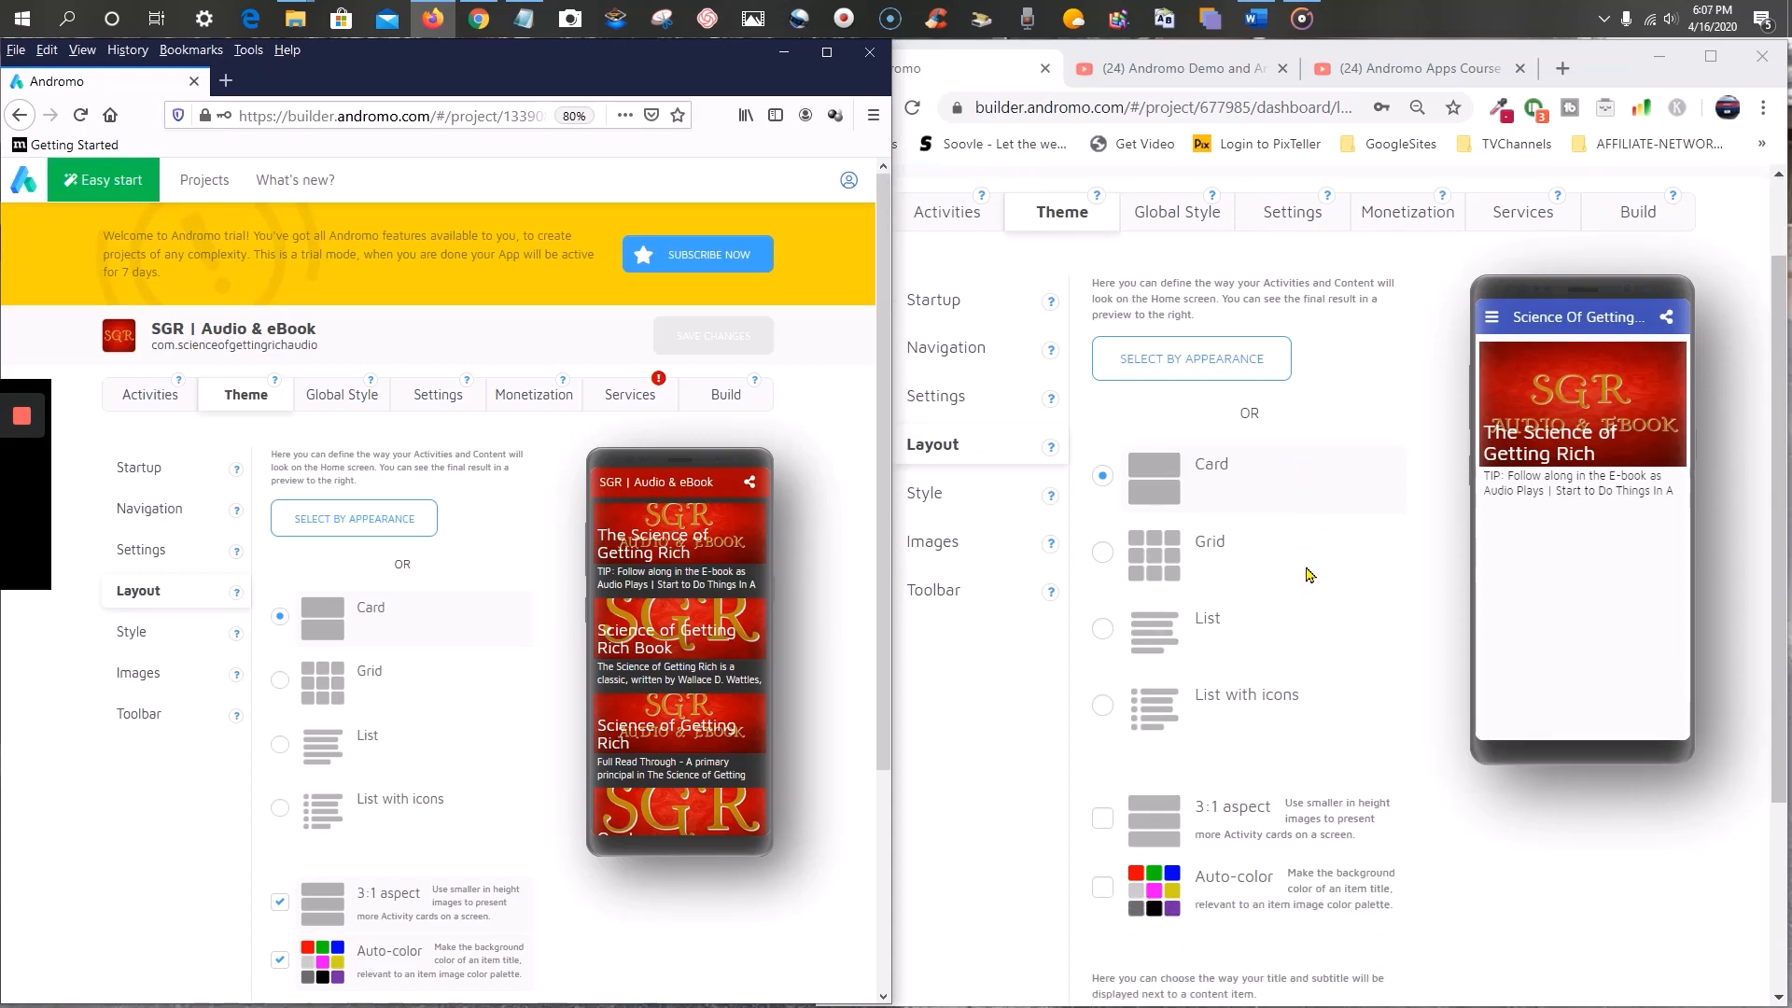
{"action": "scroll", "coordinate": [1307, 574], "scroll_direction": "down", "scroll_amount": 2}
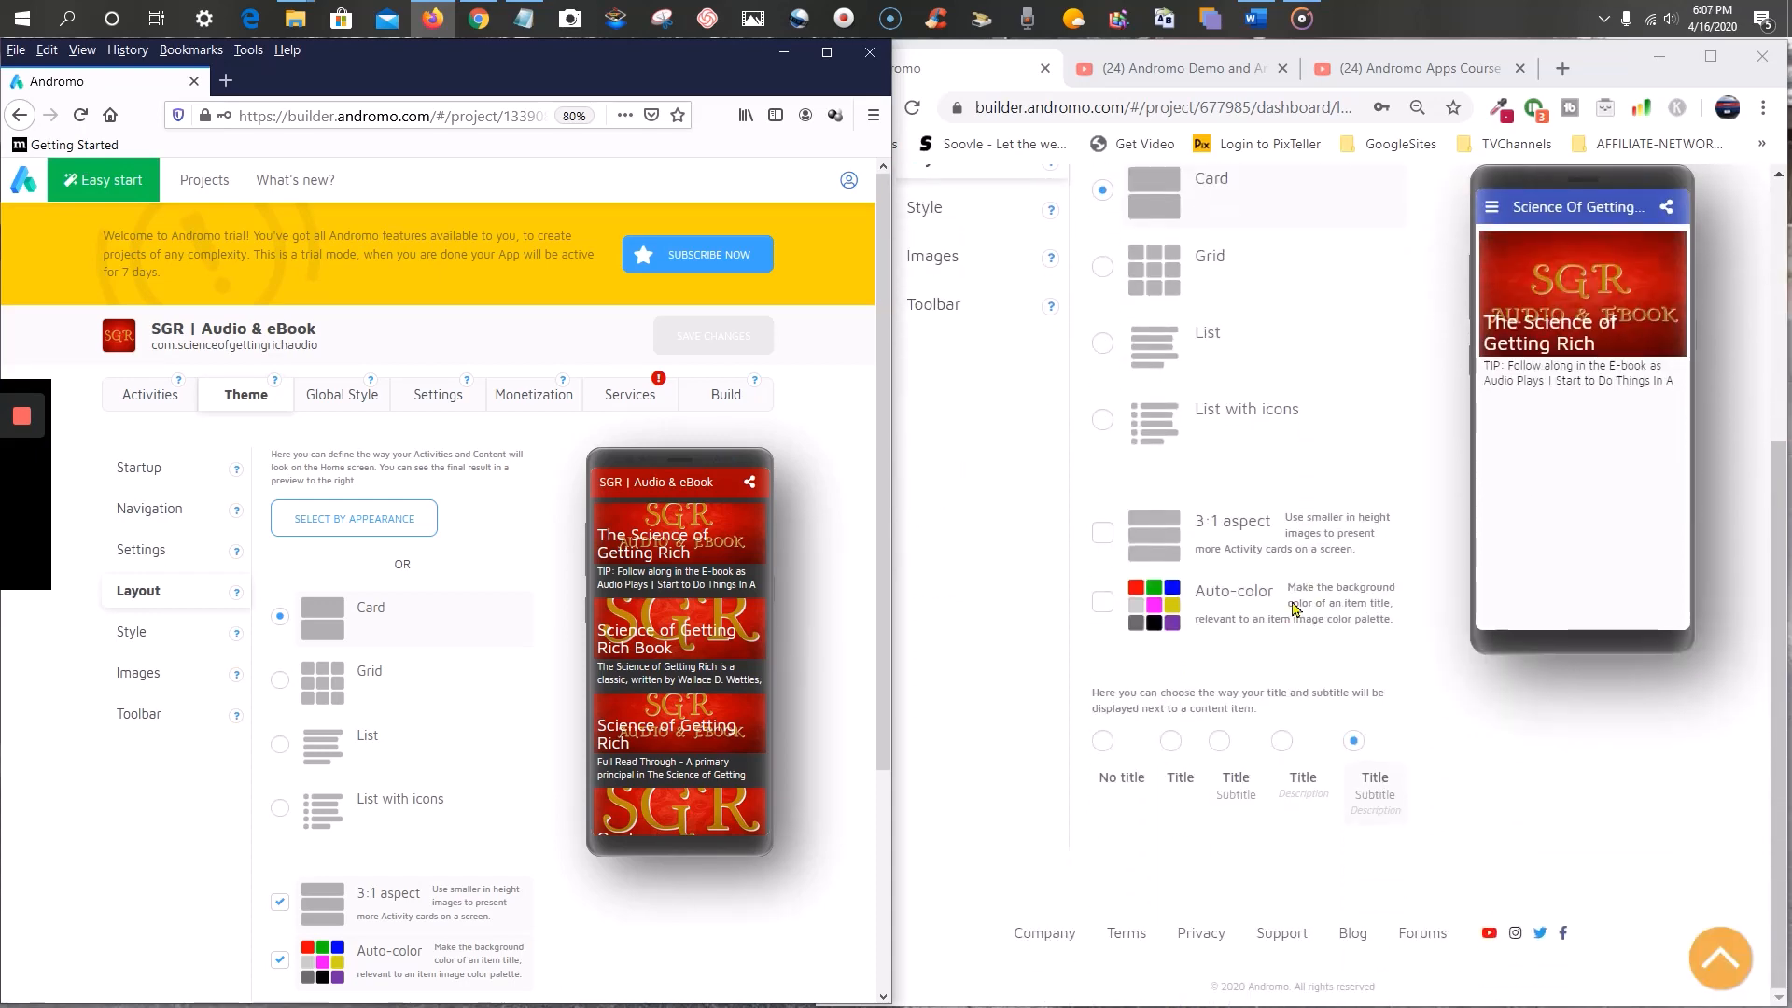
{"action": "scroll", "coordinate": [1288, 560], "scroll_direction": "up", "scroll_amount": 2}
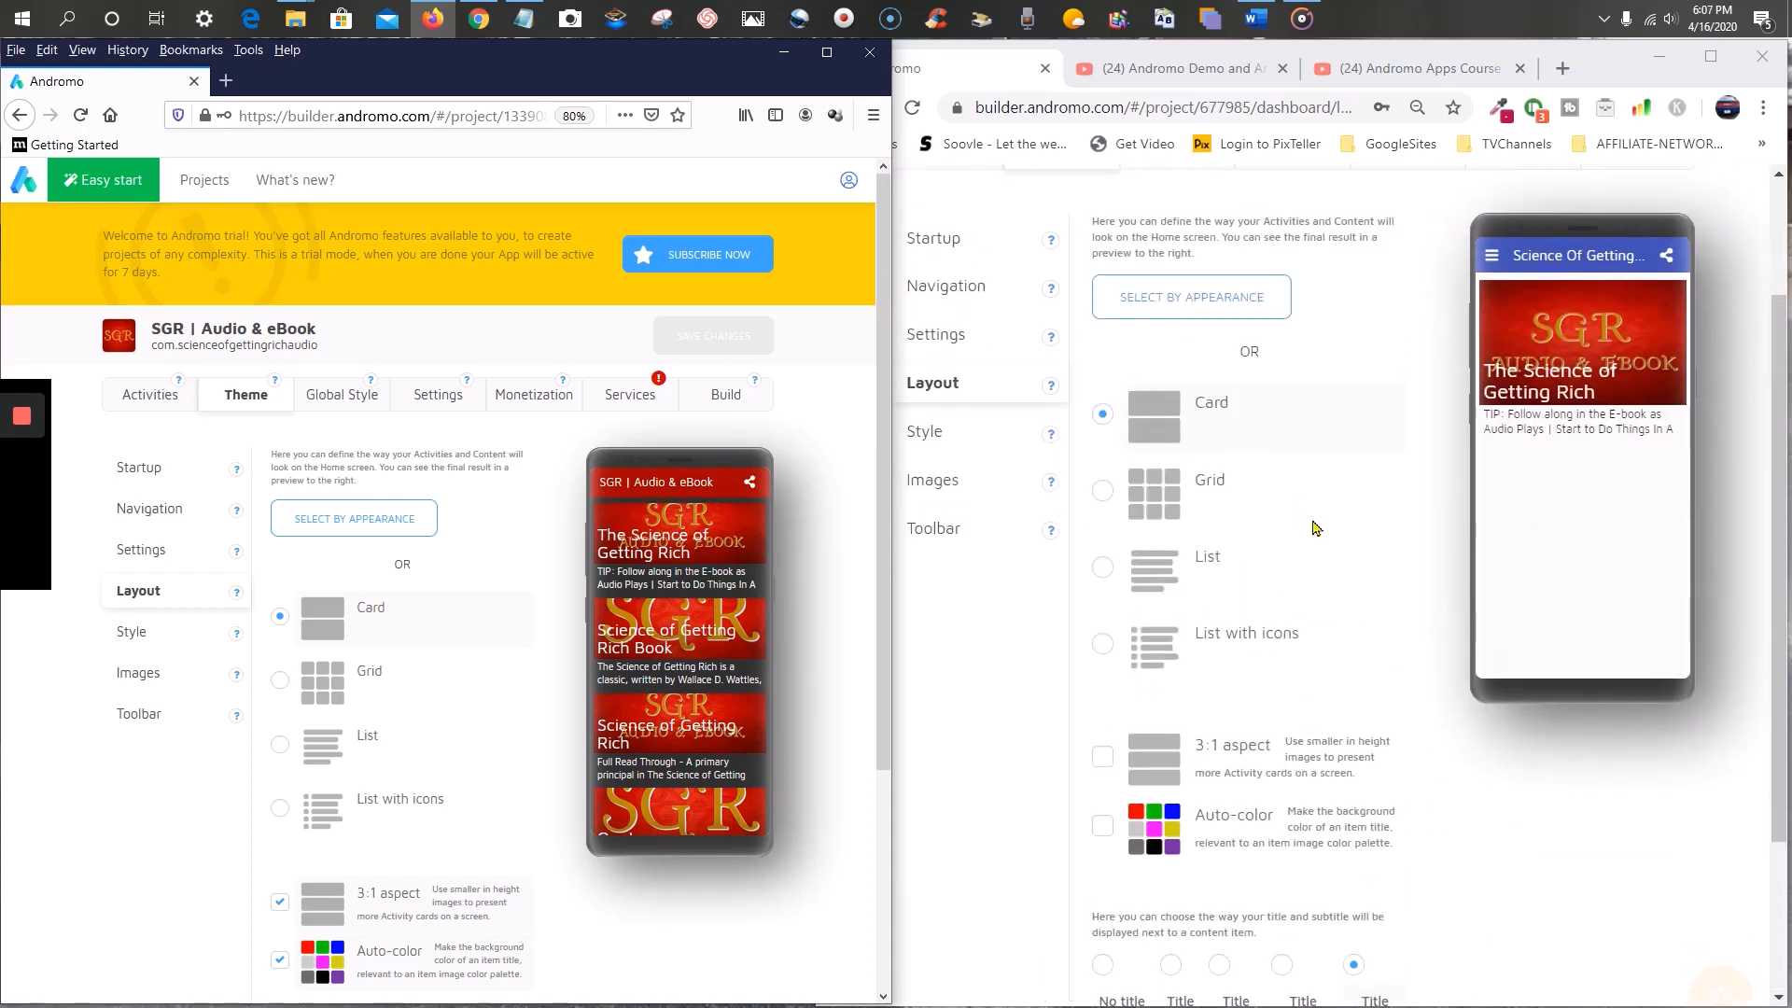
{"action": "scroll", "coordinate": [1250, 401], "scroll_direction": "up", "scroll_amount": 1}
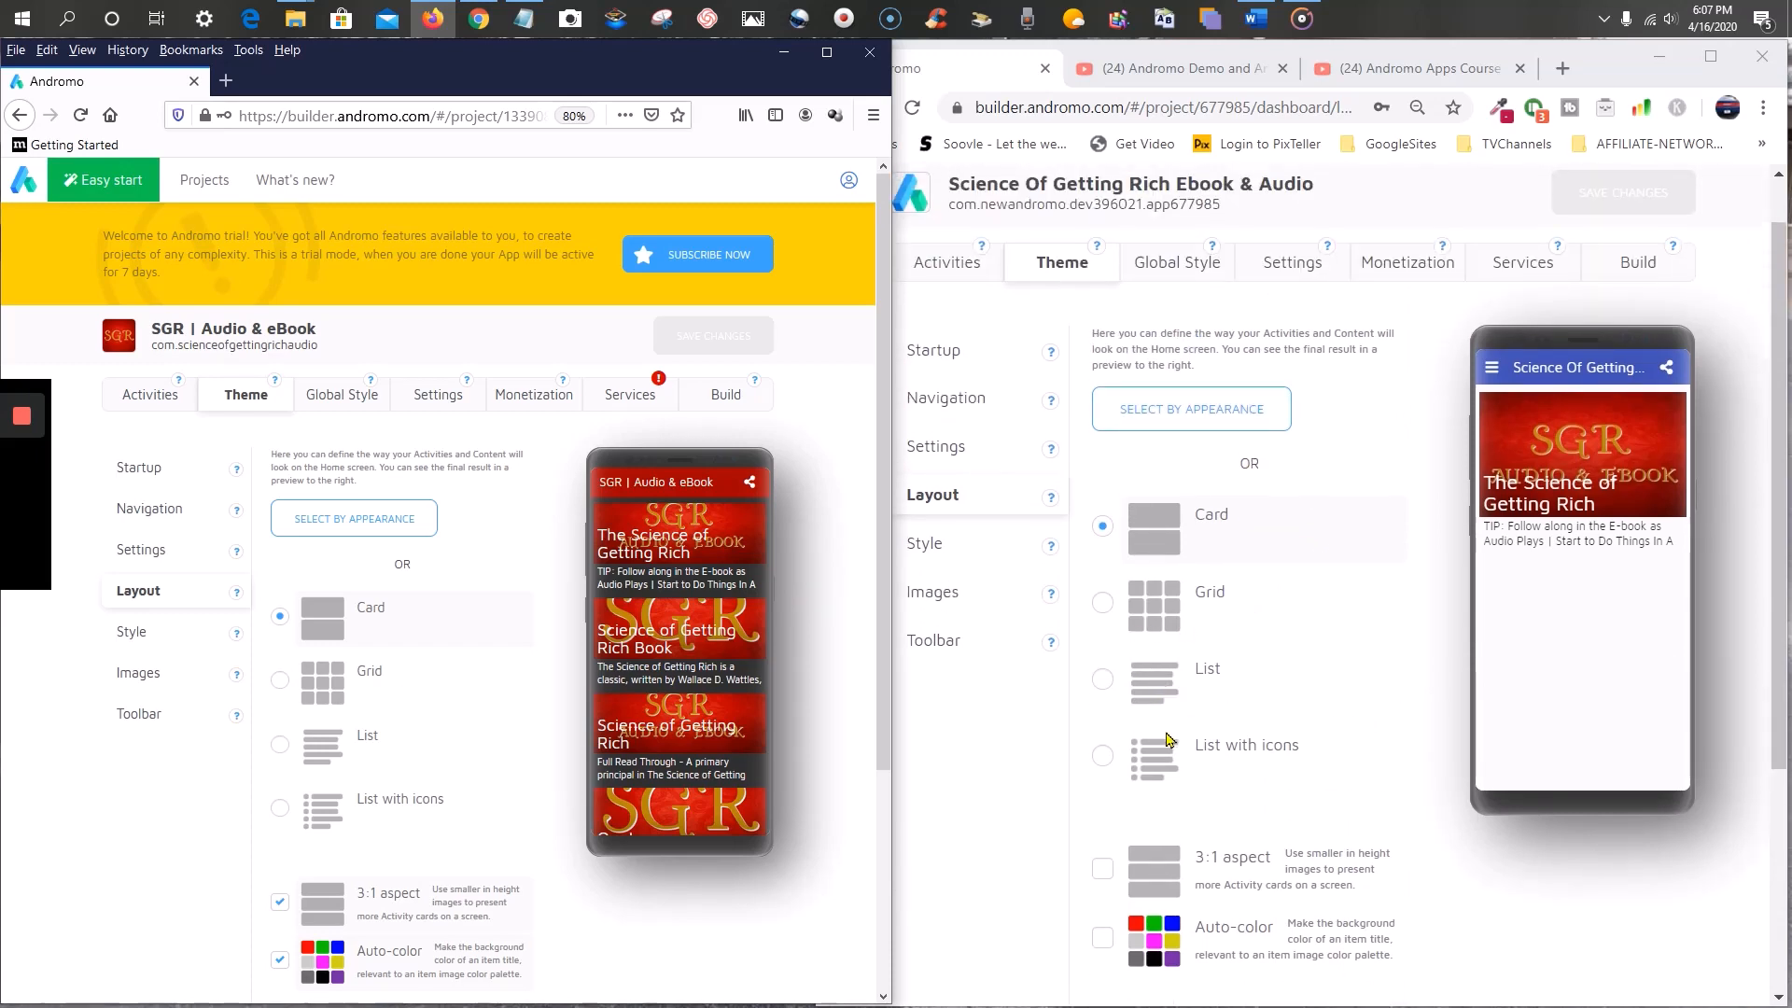
- Try the List with icons dashboard layout in the new project, with and without large icons
{"action": "left_click", "coordinate": [1102, 762]}
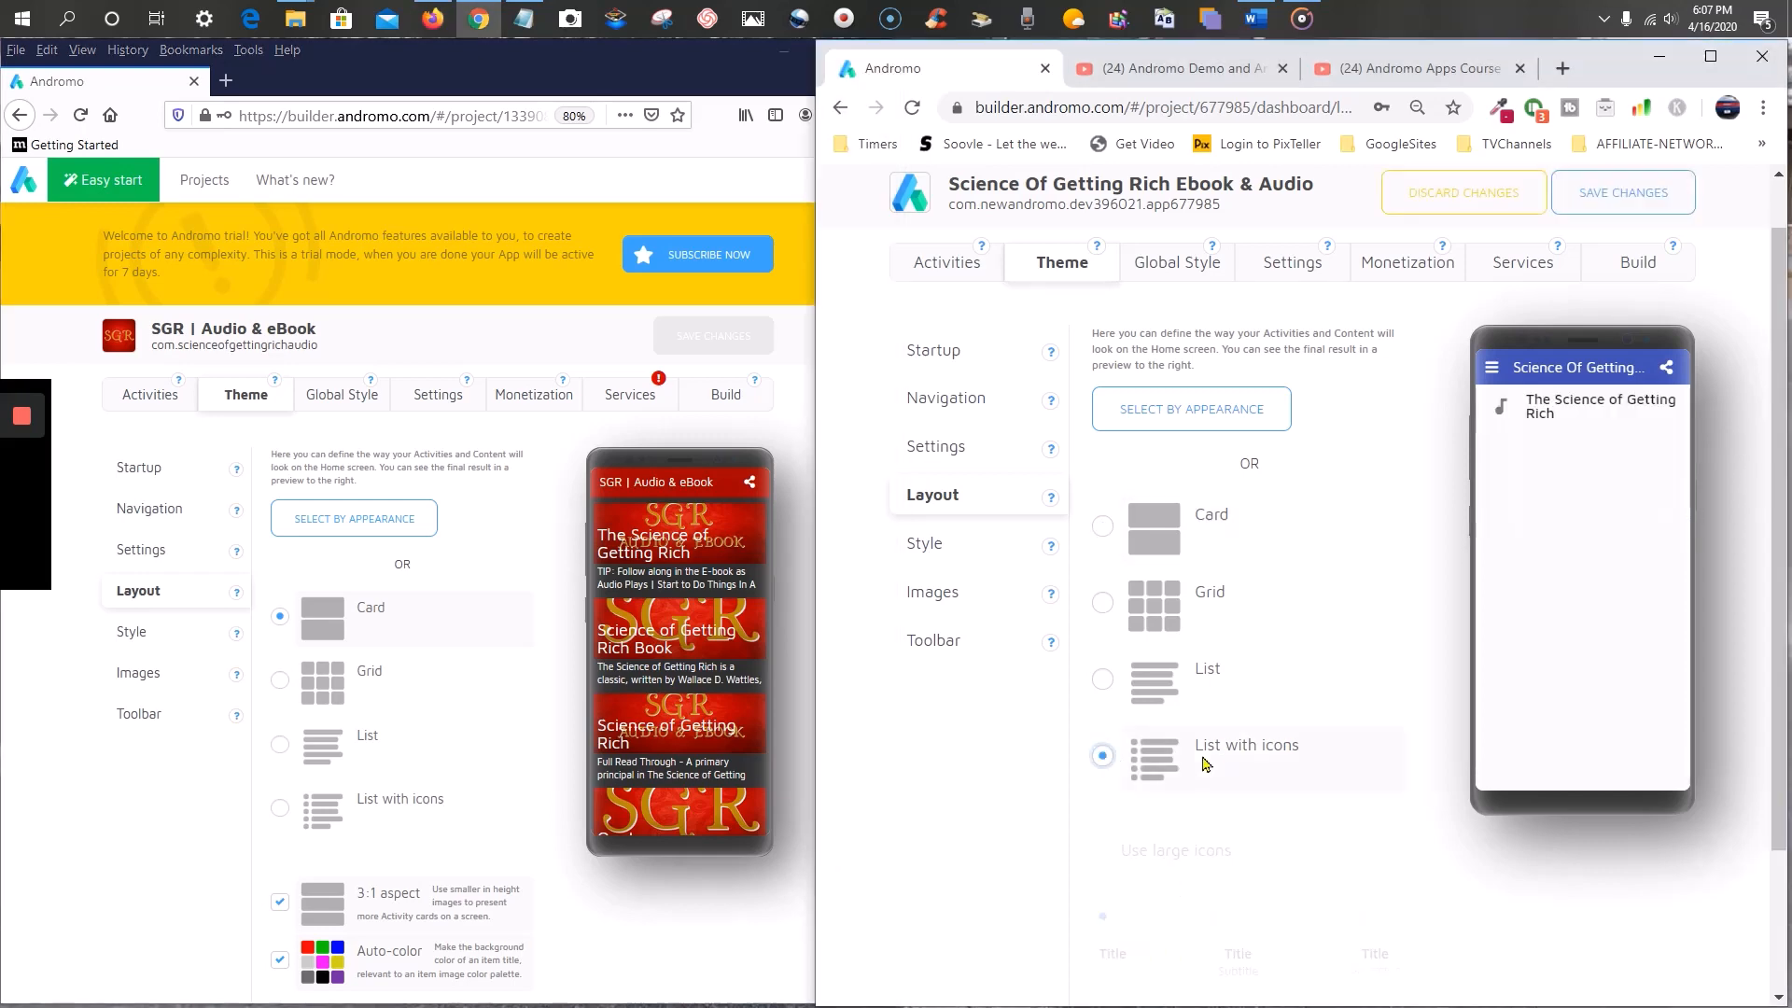
{"action": "scroll", "coordinate": [1280, 579], "scroll_direction": "down", "scroll_amount": 3}
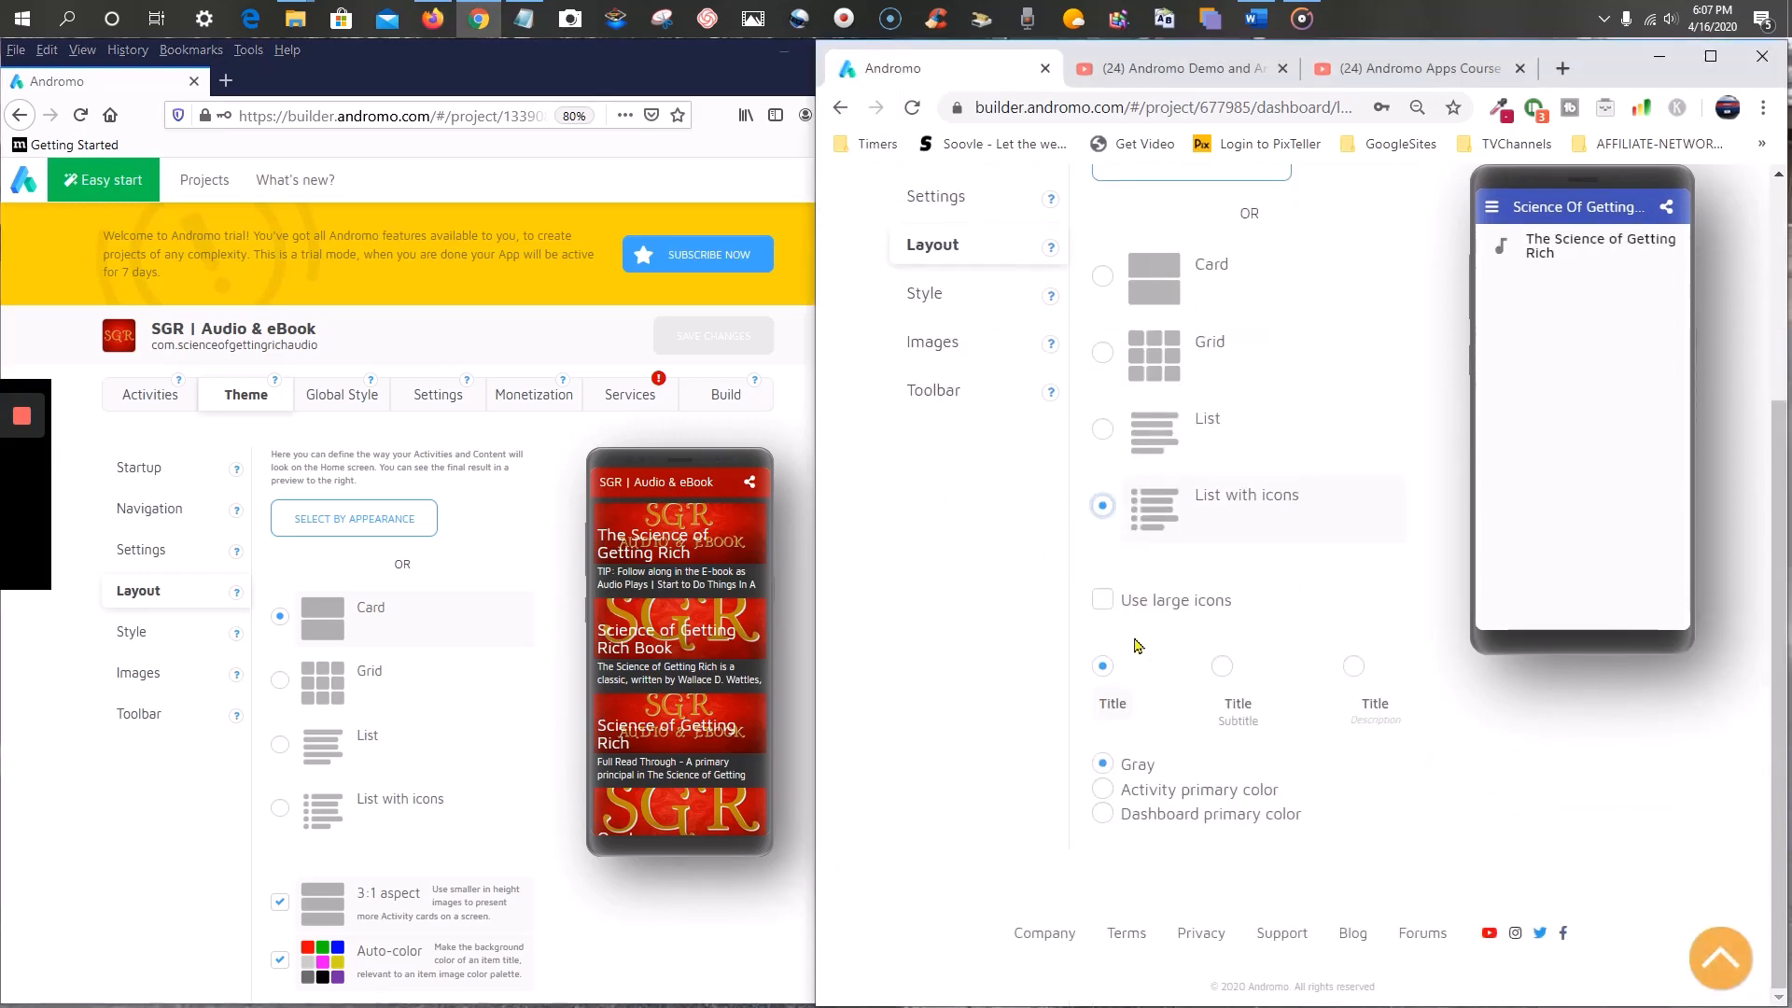
{"action": "left_click", "coordinate": [1113, 606]}
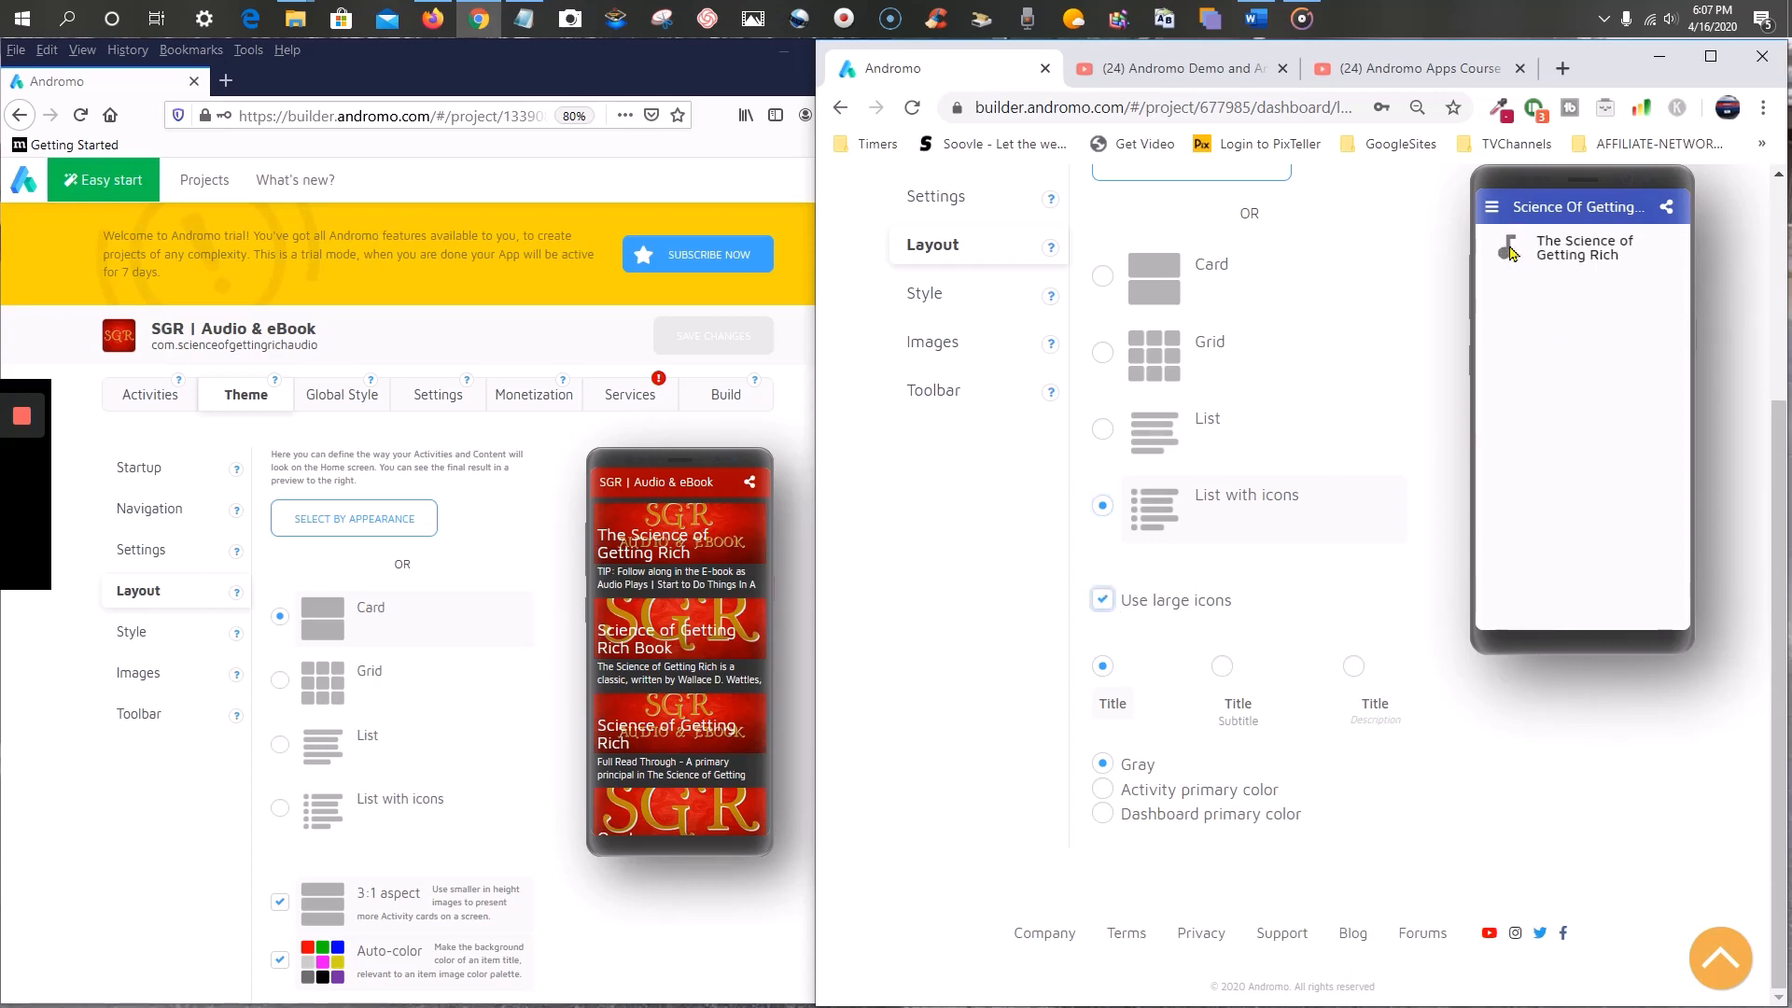
{"action": "left_click", "coordinate": [1102, 600]}
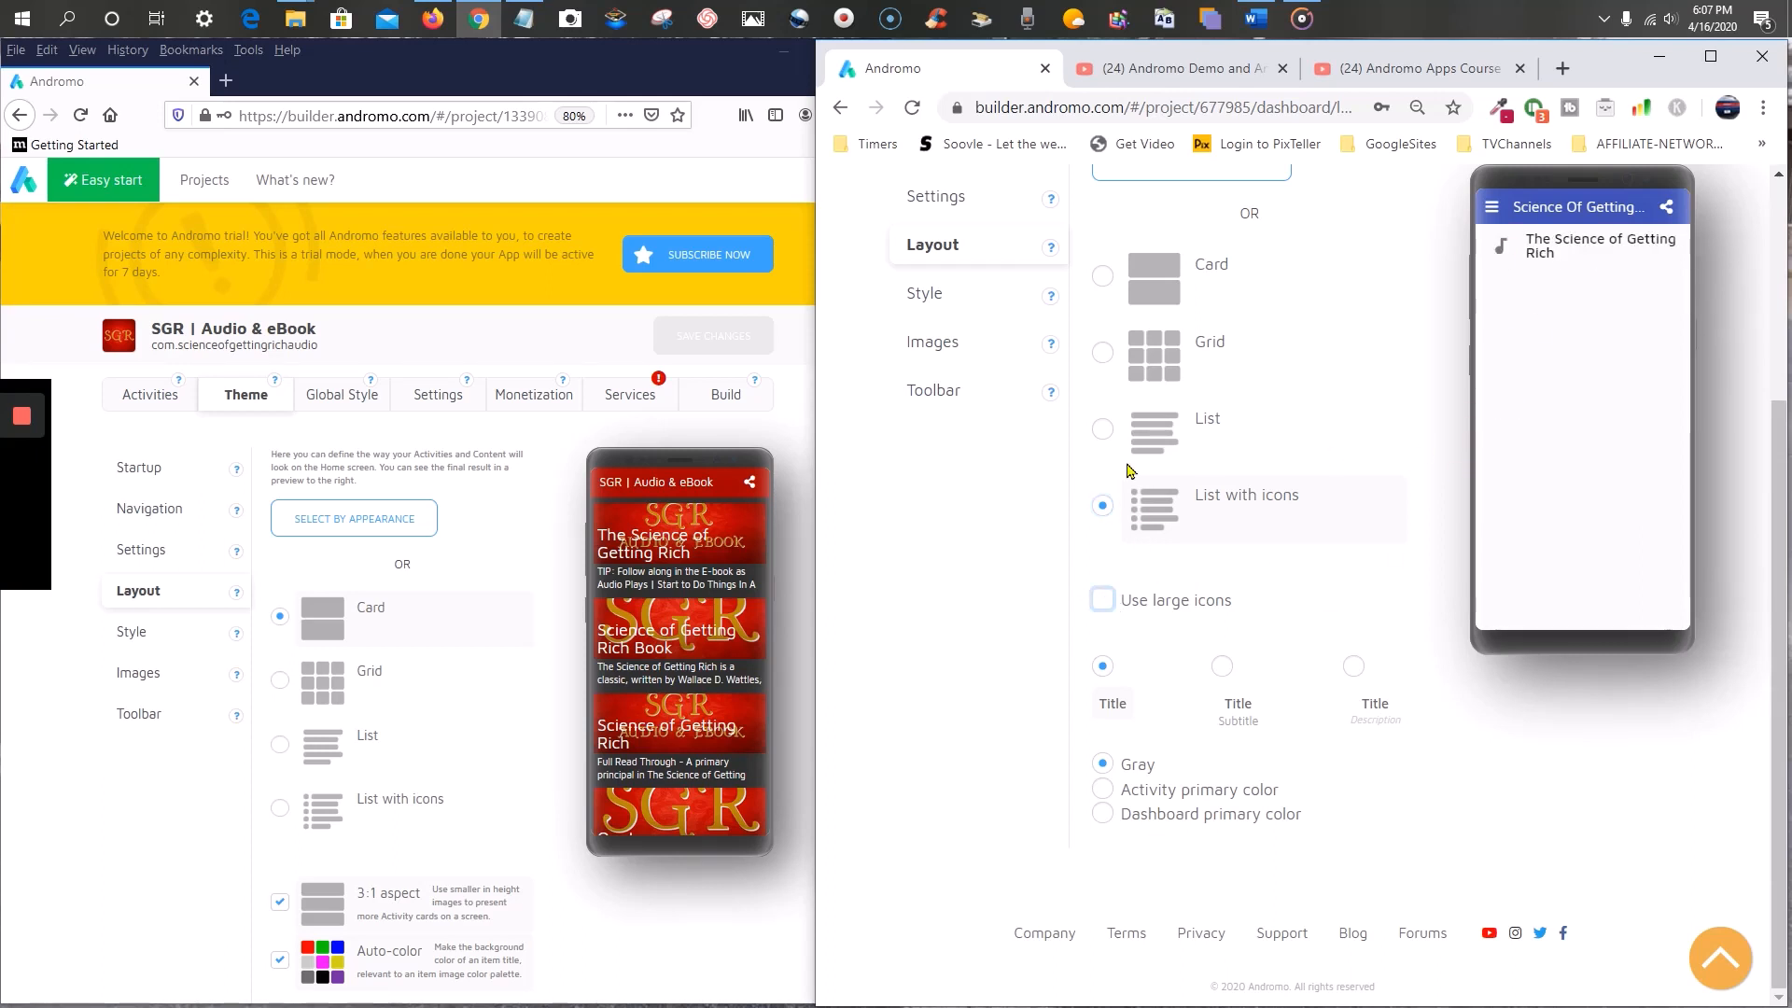
- Try the List, Grid, Card and List with icons dashboard layouts, ending on Card
{"action": "left_click", "coordinate": [1103, 429]}
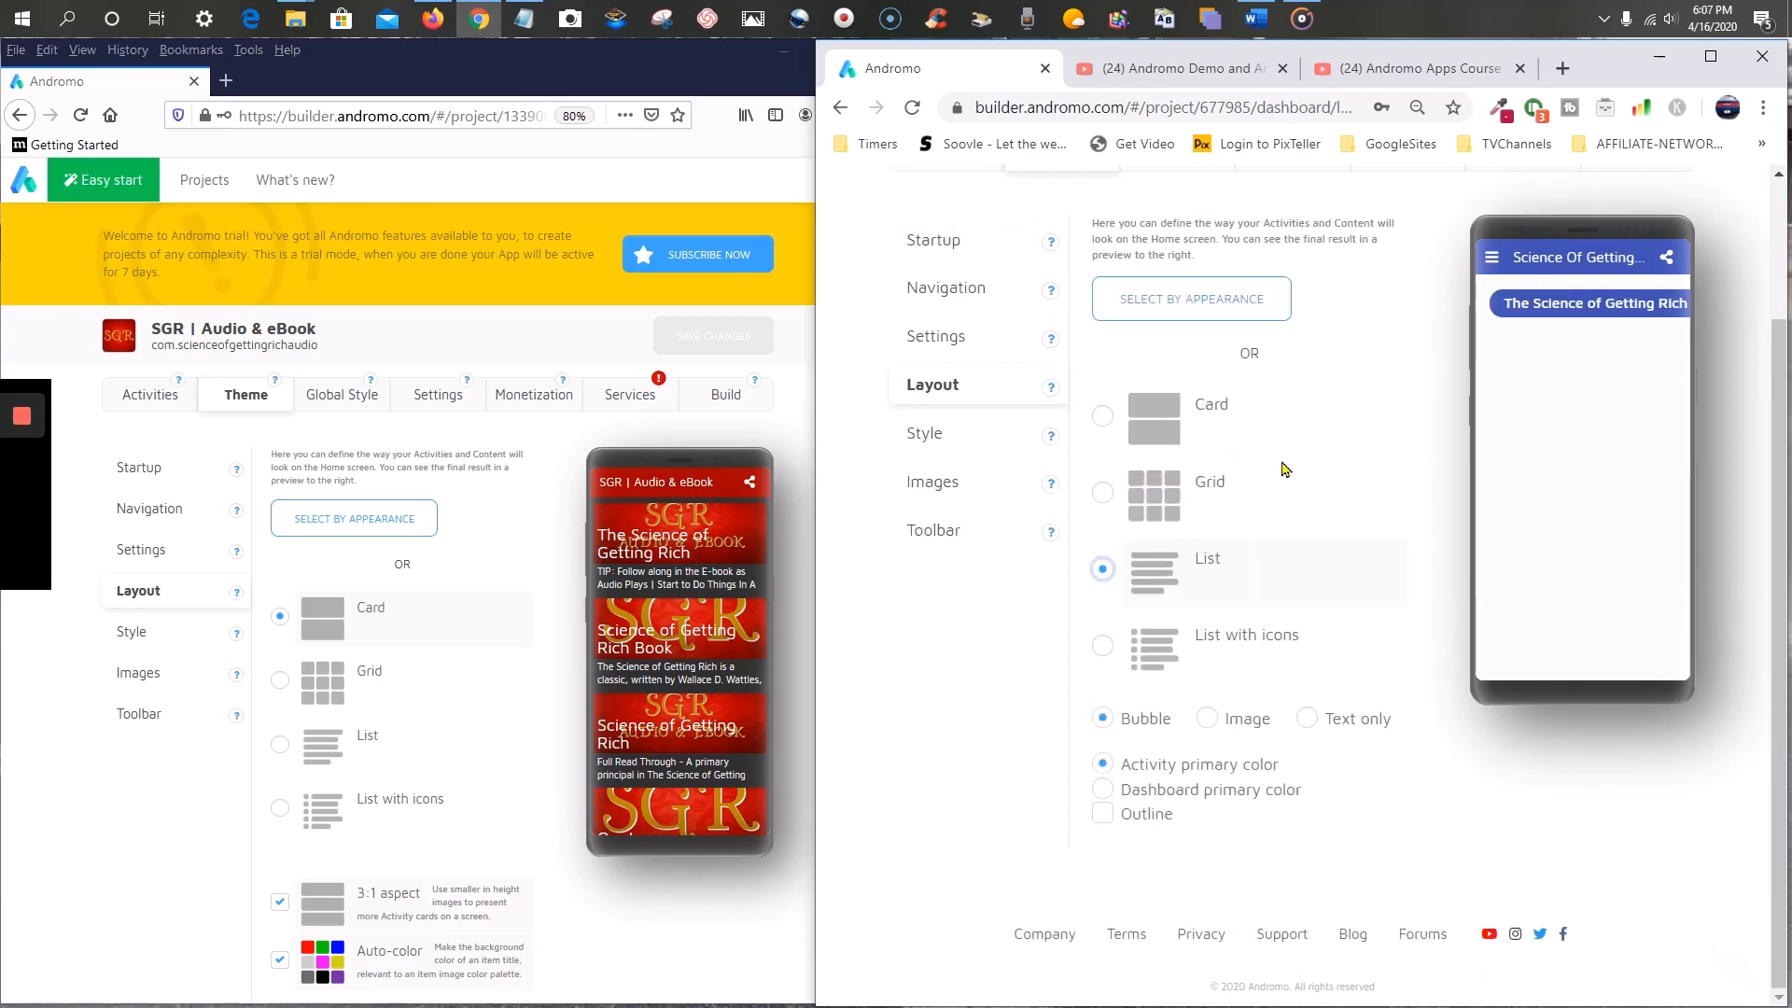
{"action": "left_click", "coordinate": [1102, 495]}
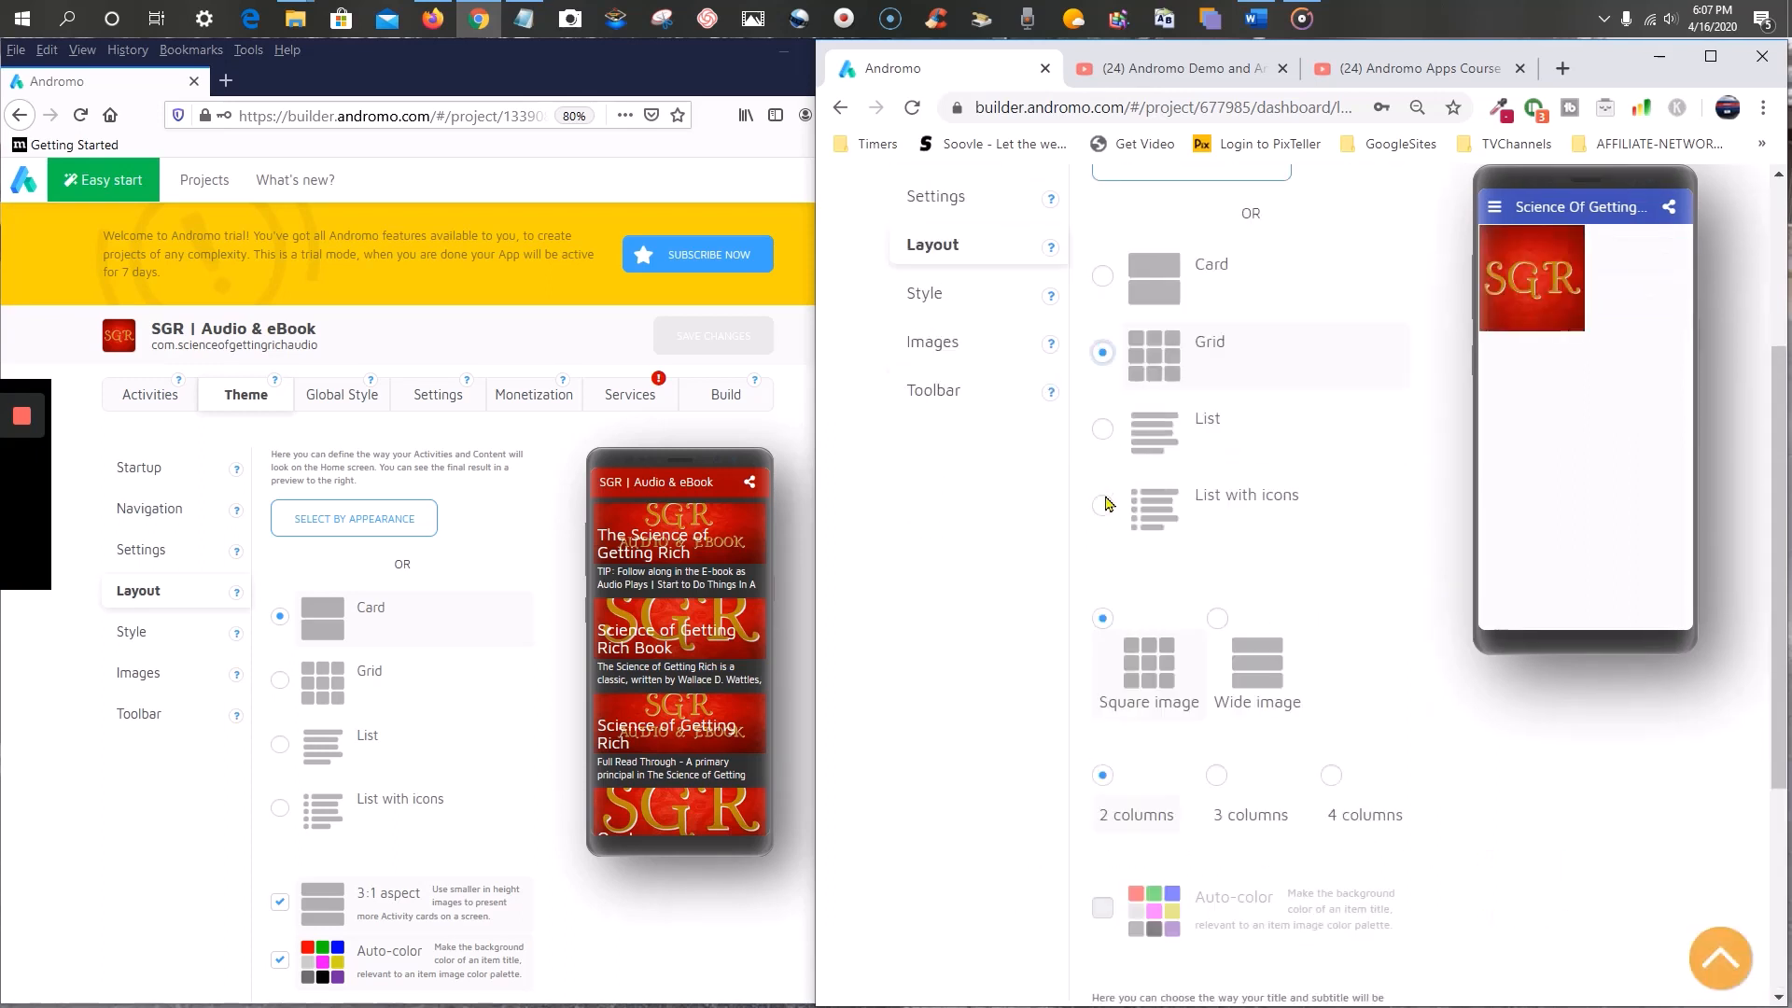
{"action": "left_click", "coordinate": [1103, 277]}
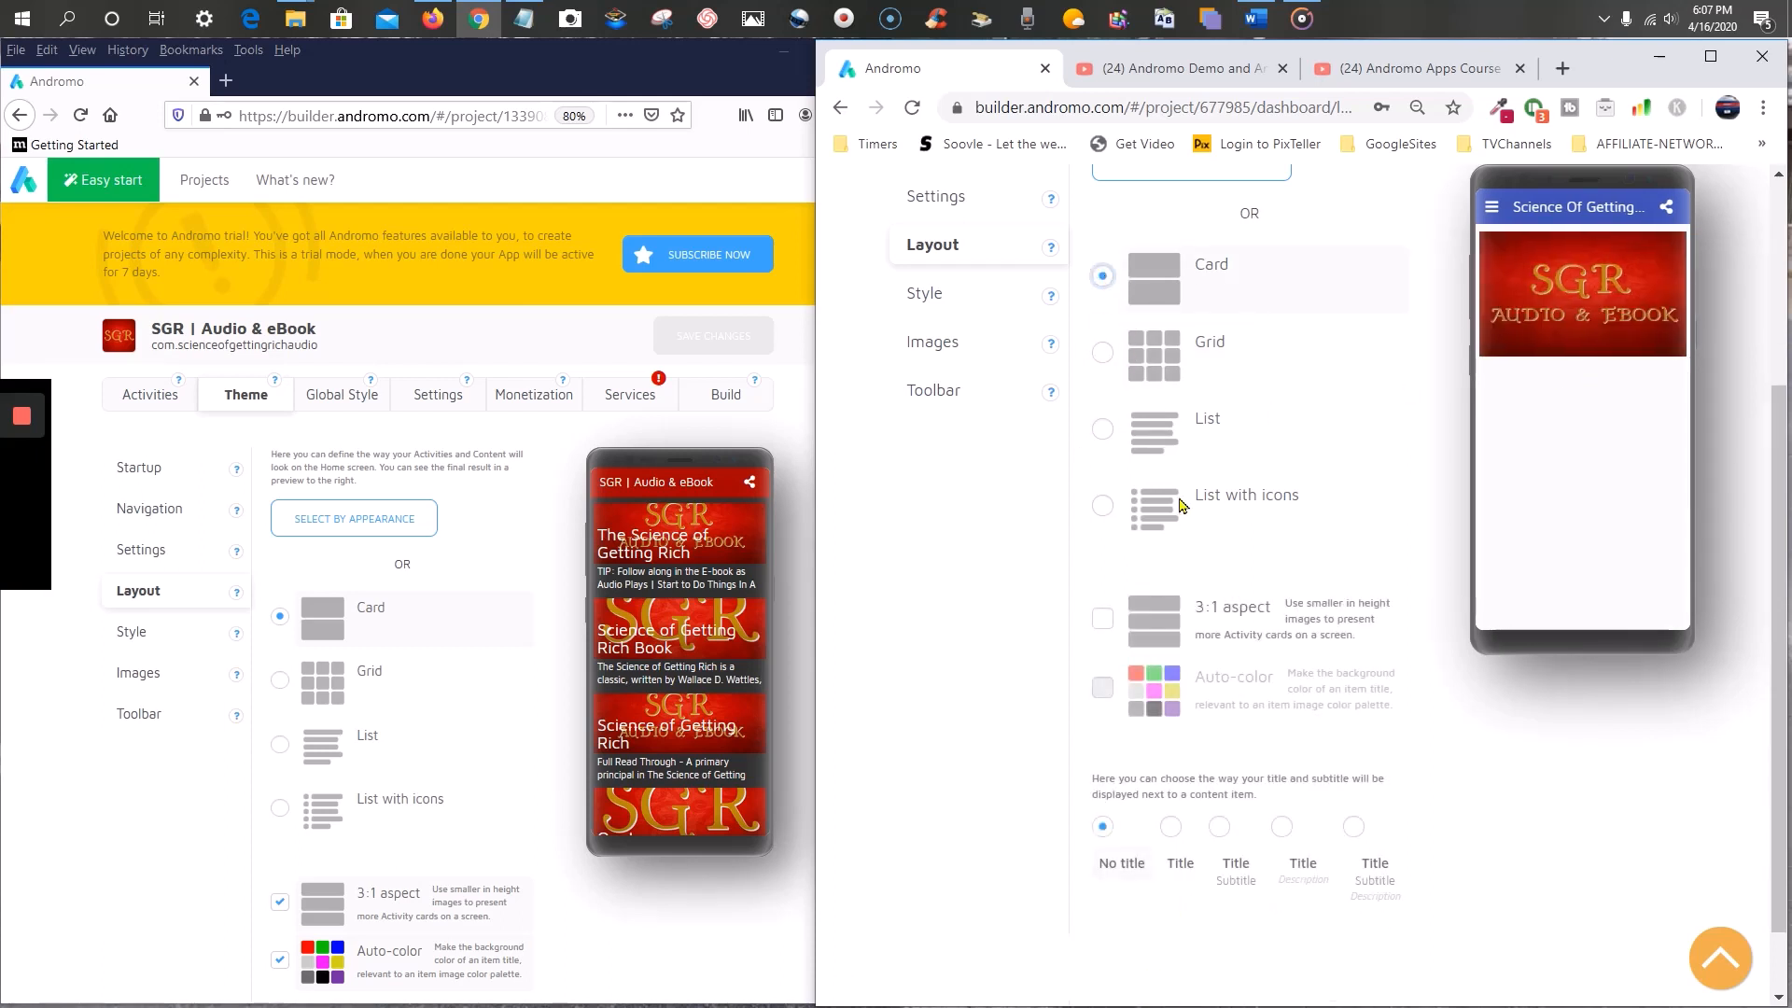
{"action": "left_click", "coordinate": [1101, 507]}
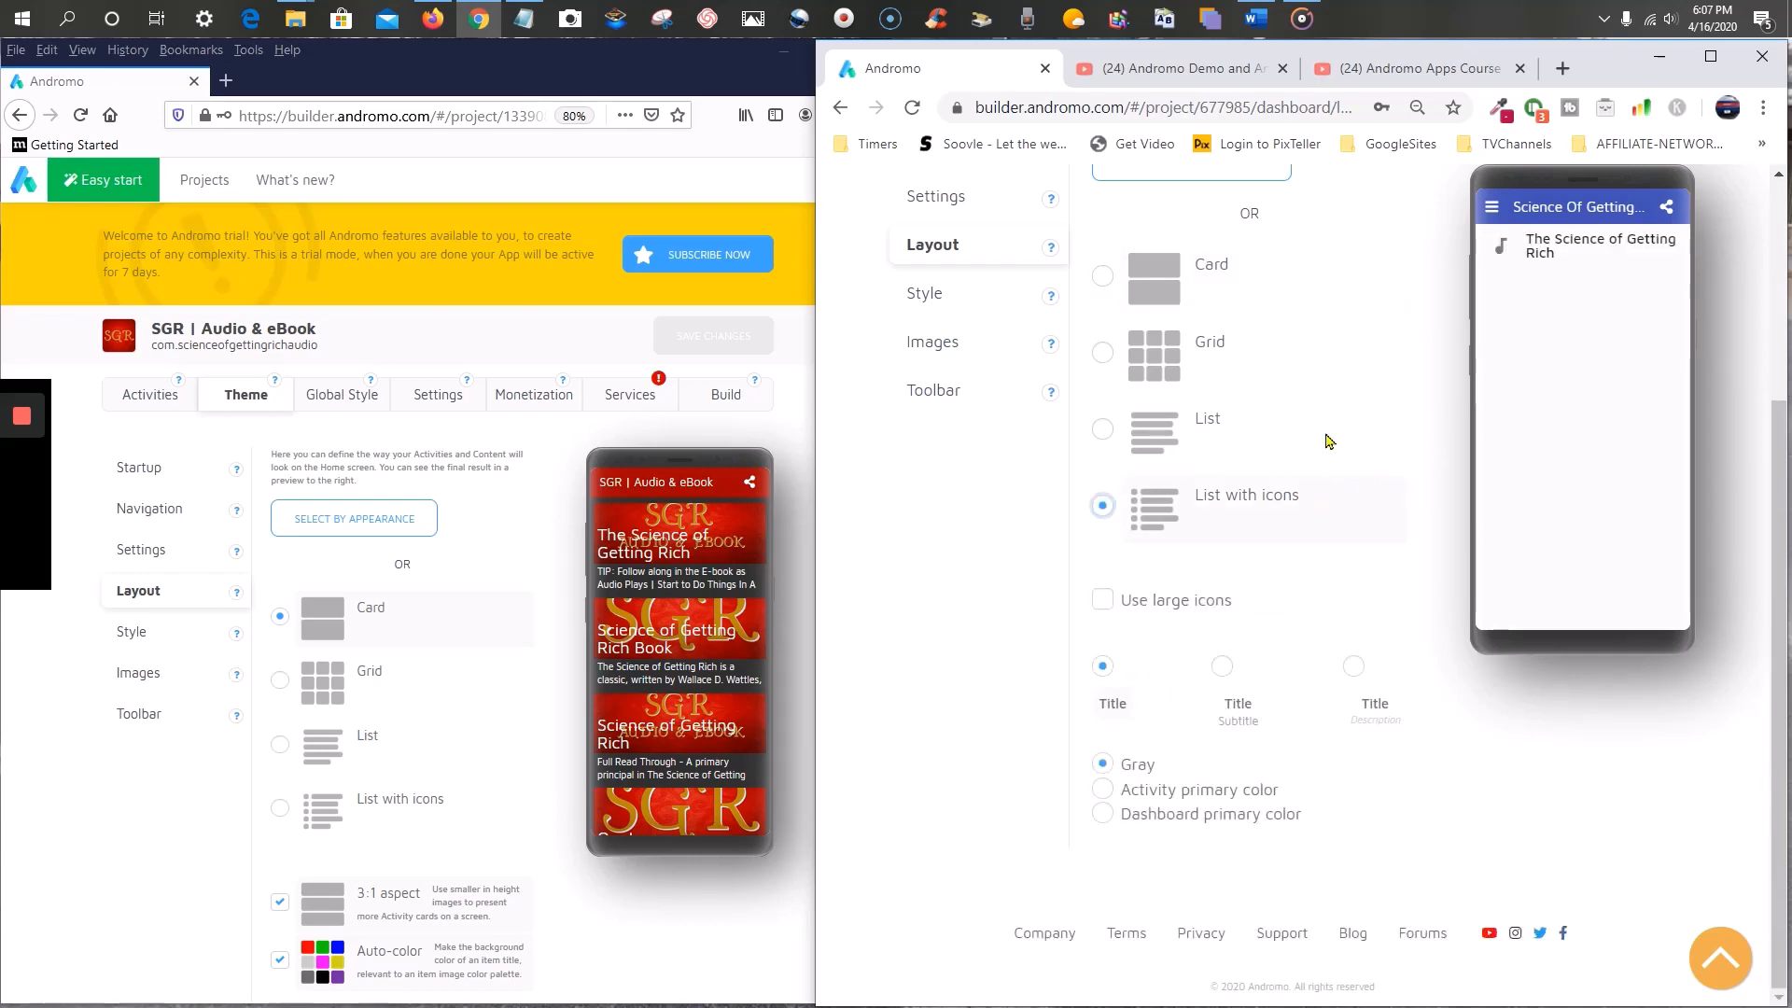
{"action": "left_click", "coordinate": [1102, 278]}
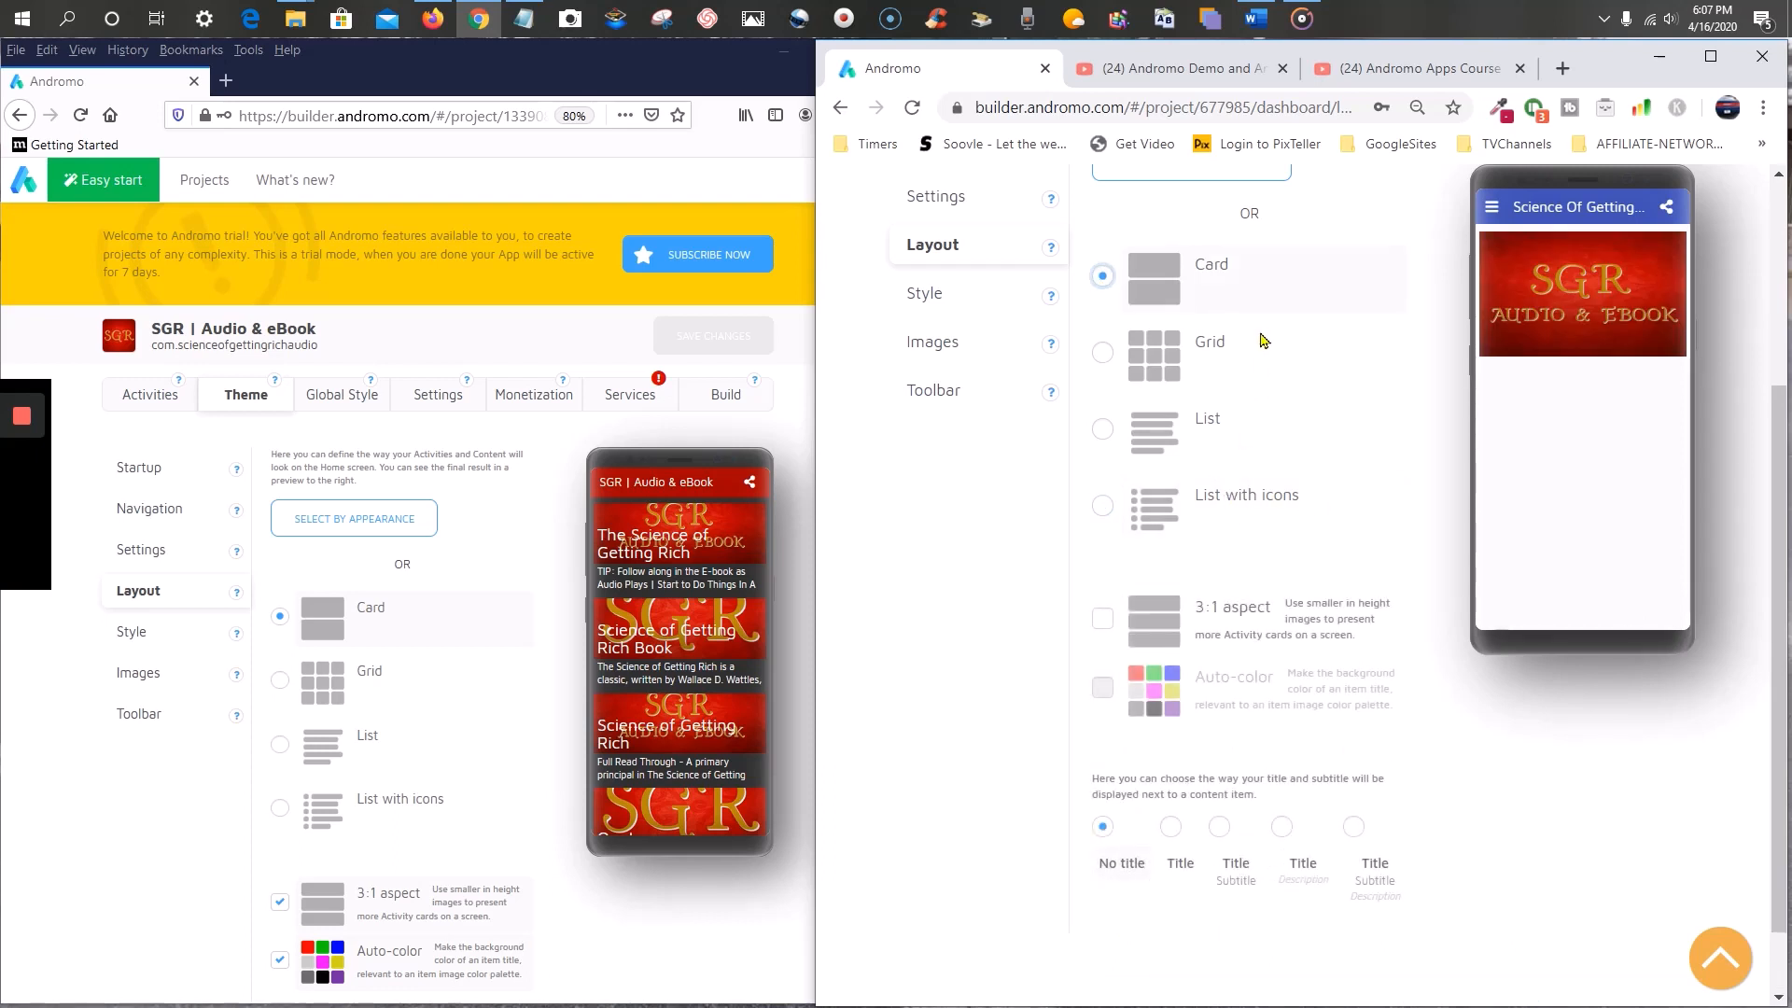
- Try the Card layout's text options from Title only through Title, Subtitle and Description
{"action": "left_click", "coordinate": [1172, 829]}
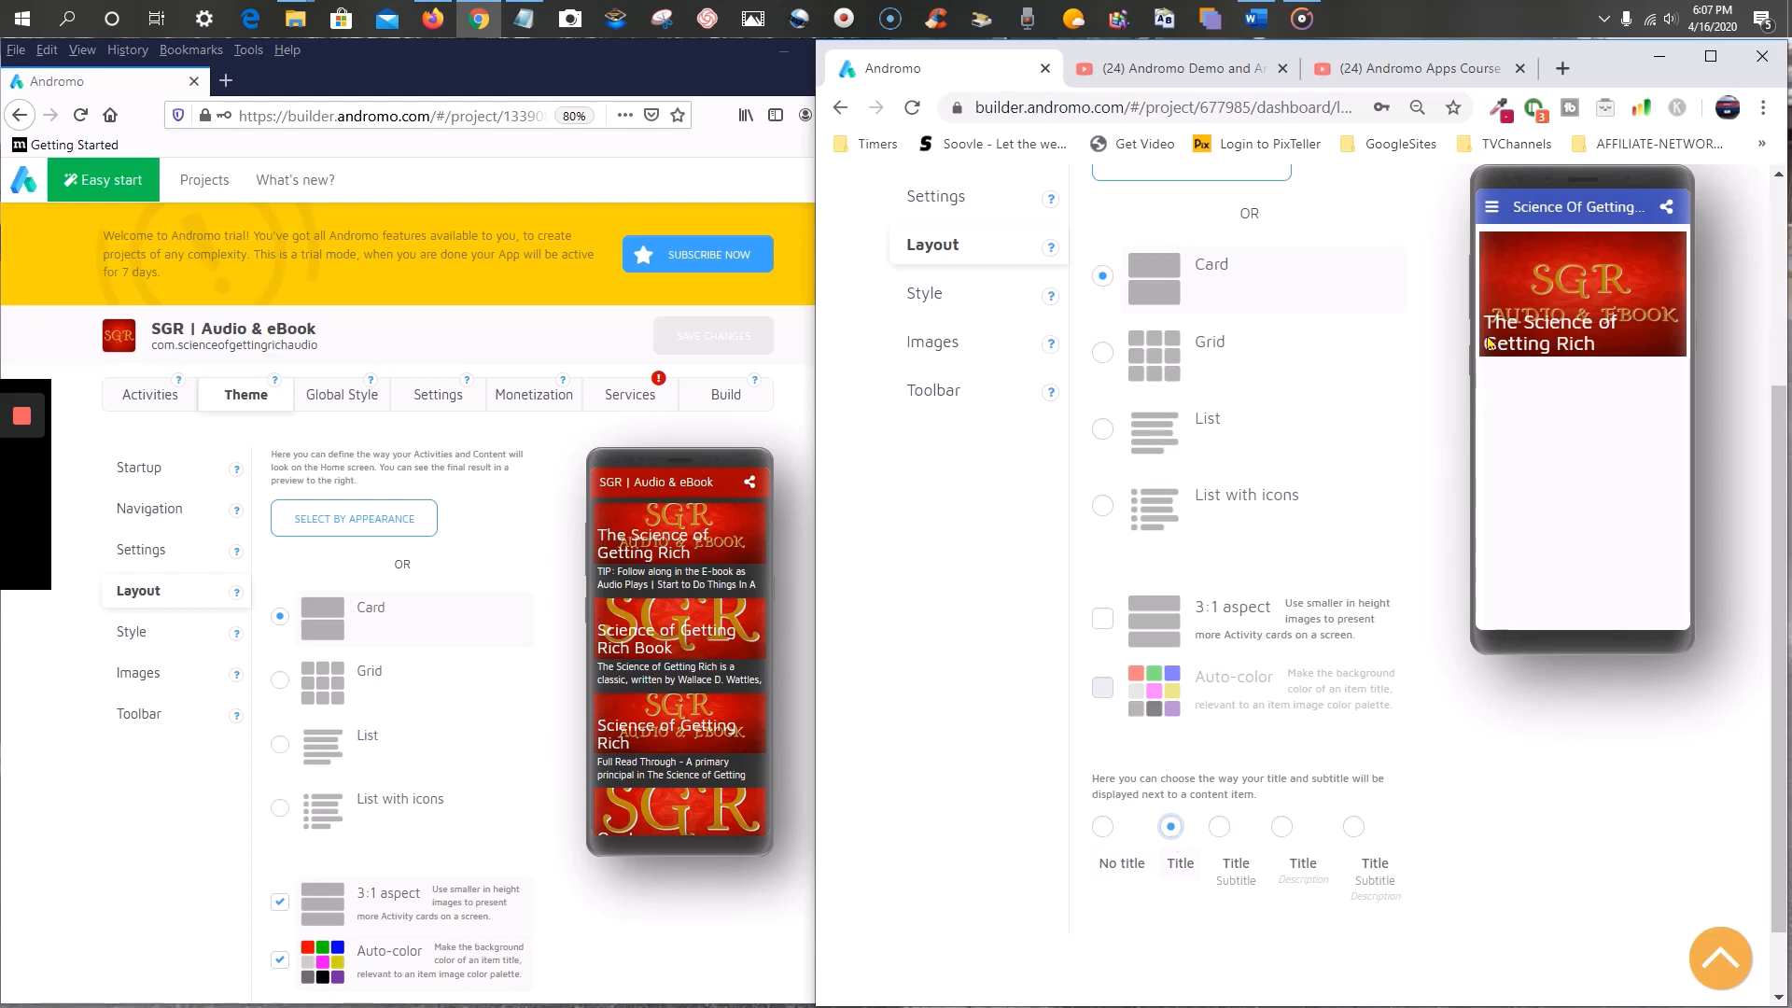
{"action": "left_click", "coordinate": [1220, 827]}
{"action": "left_click", "coordinate": [1283, 829]}
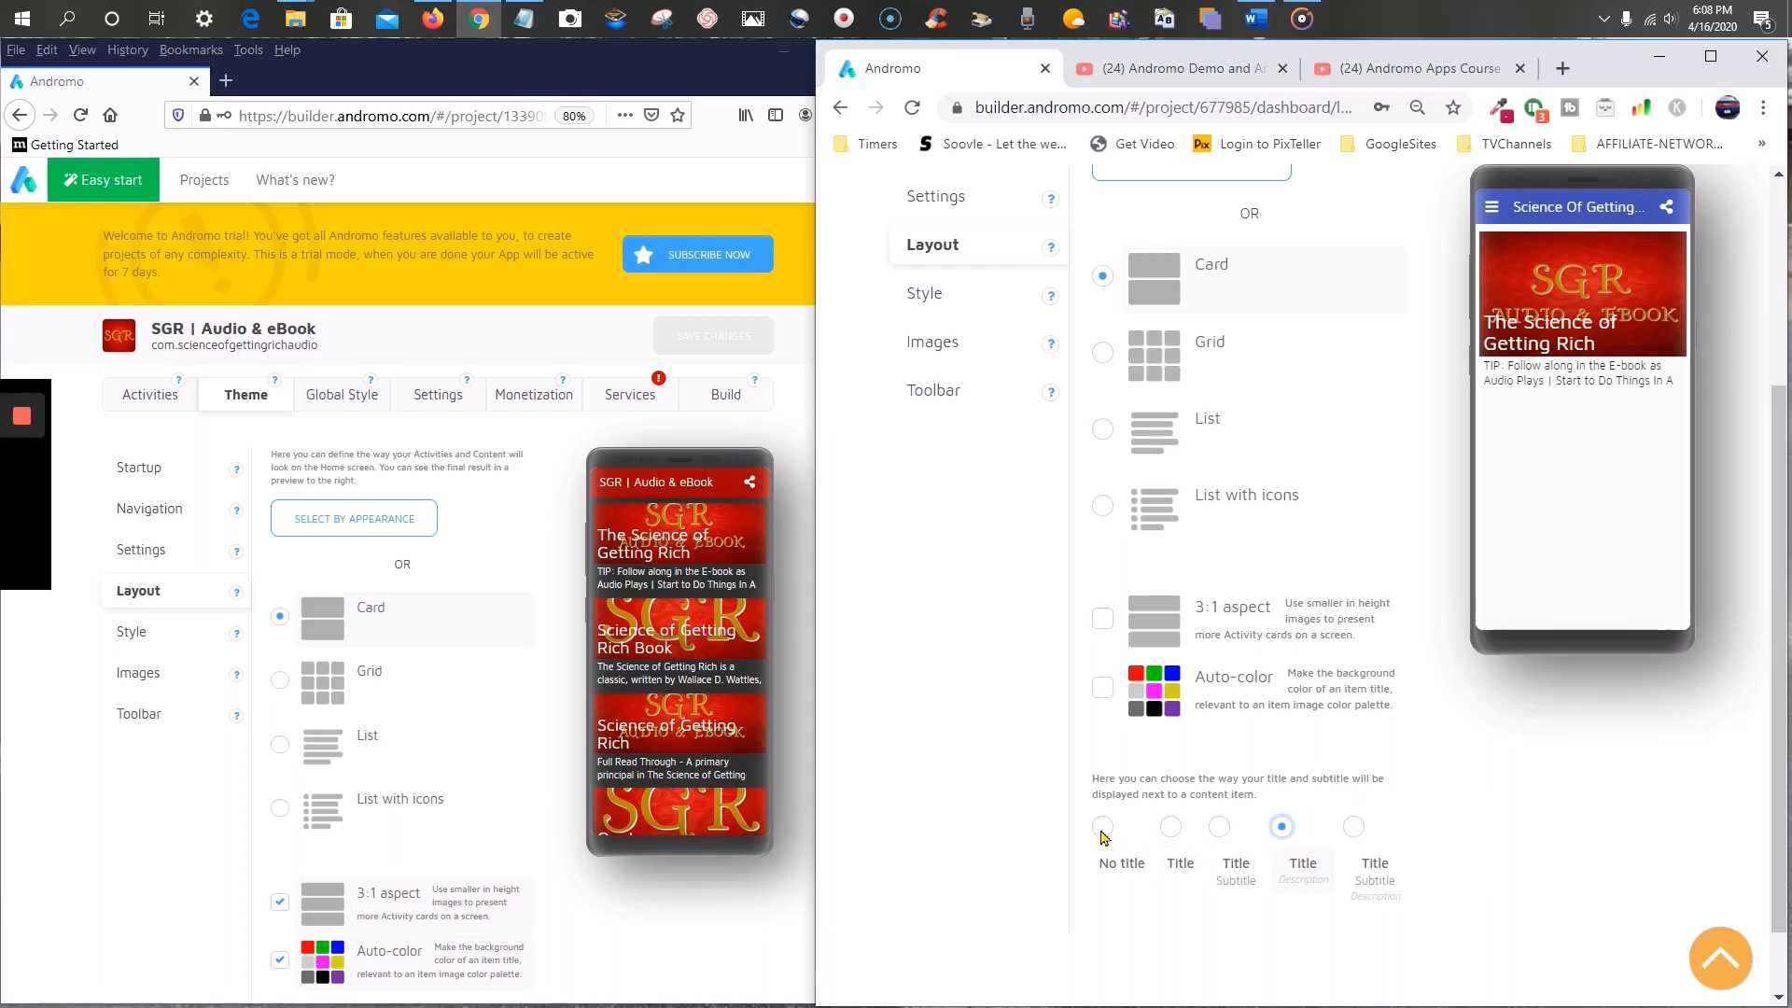
{"action": "left_click", "coordinate": [1223, 835]}
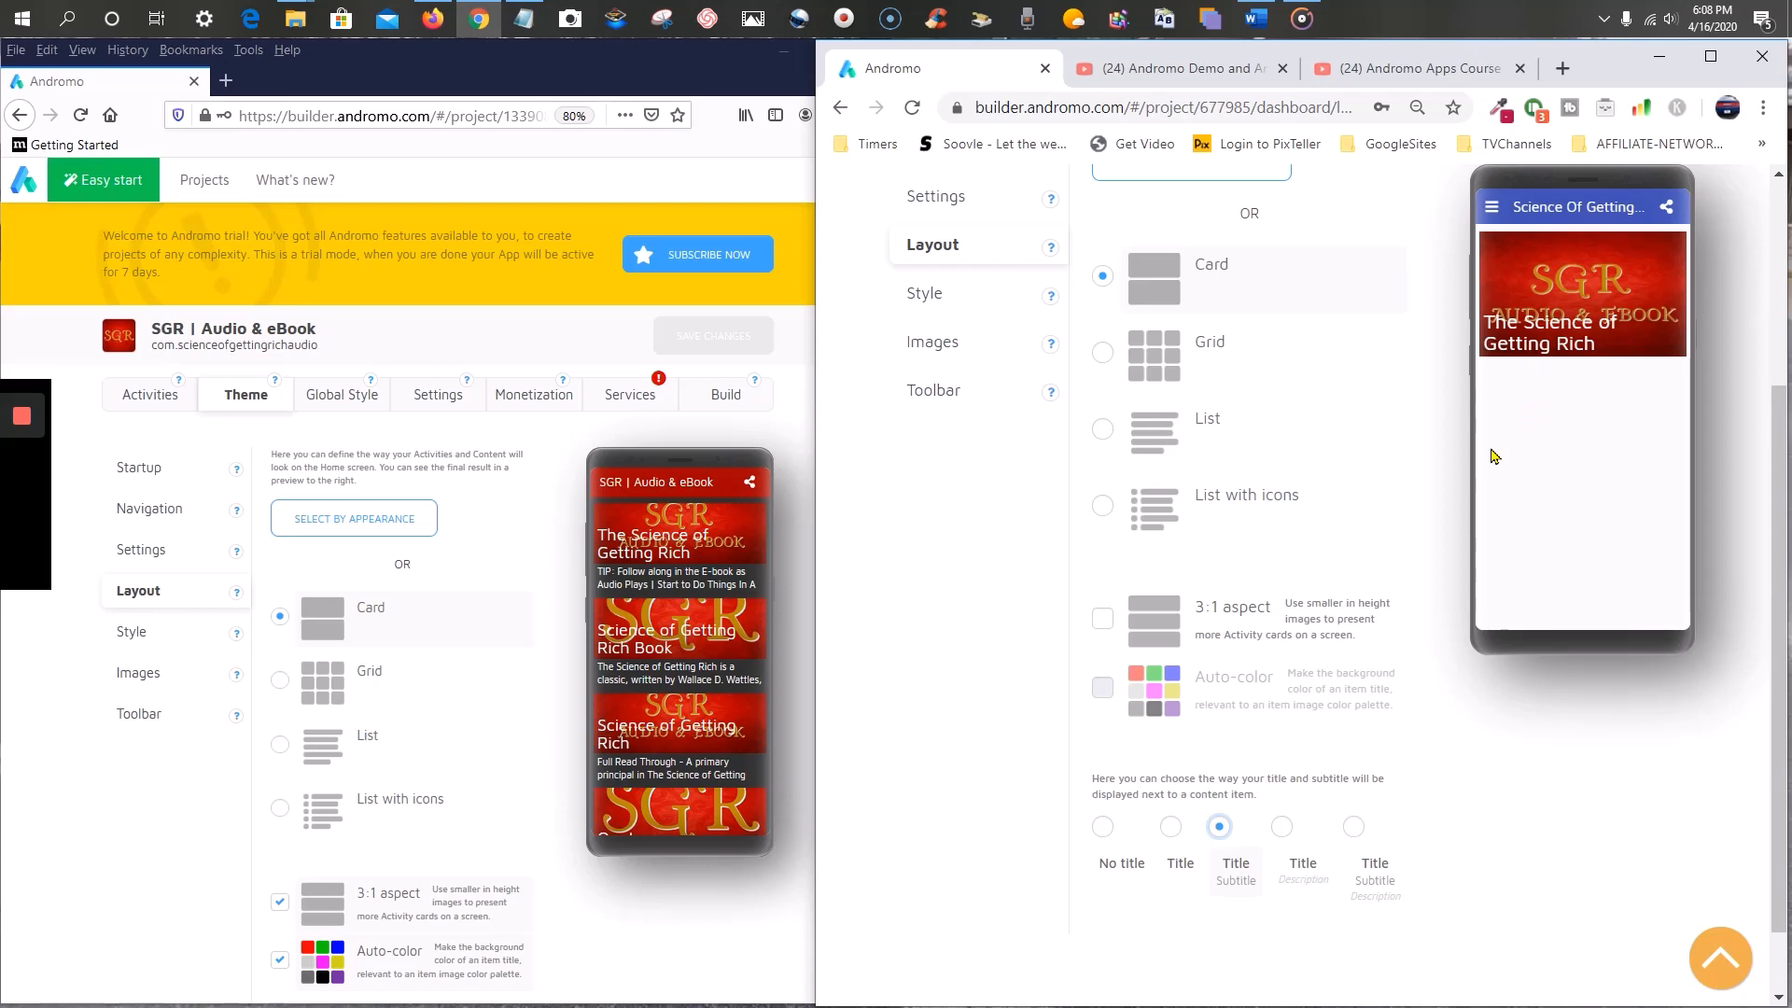
{"action": "left_click", "coordinate": [1281, 828]}
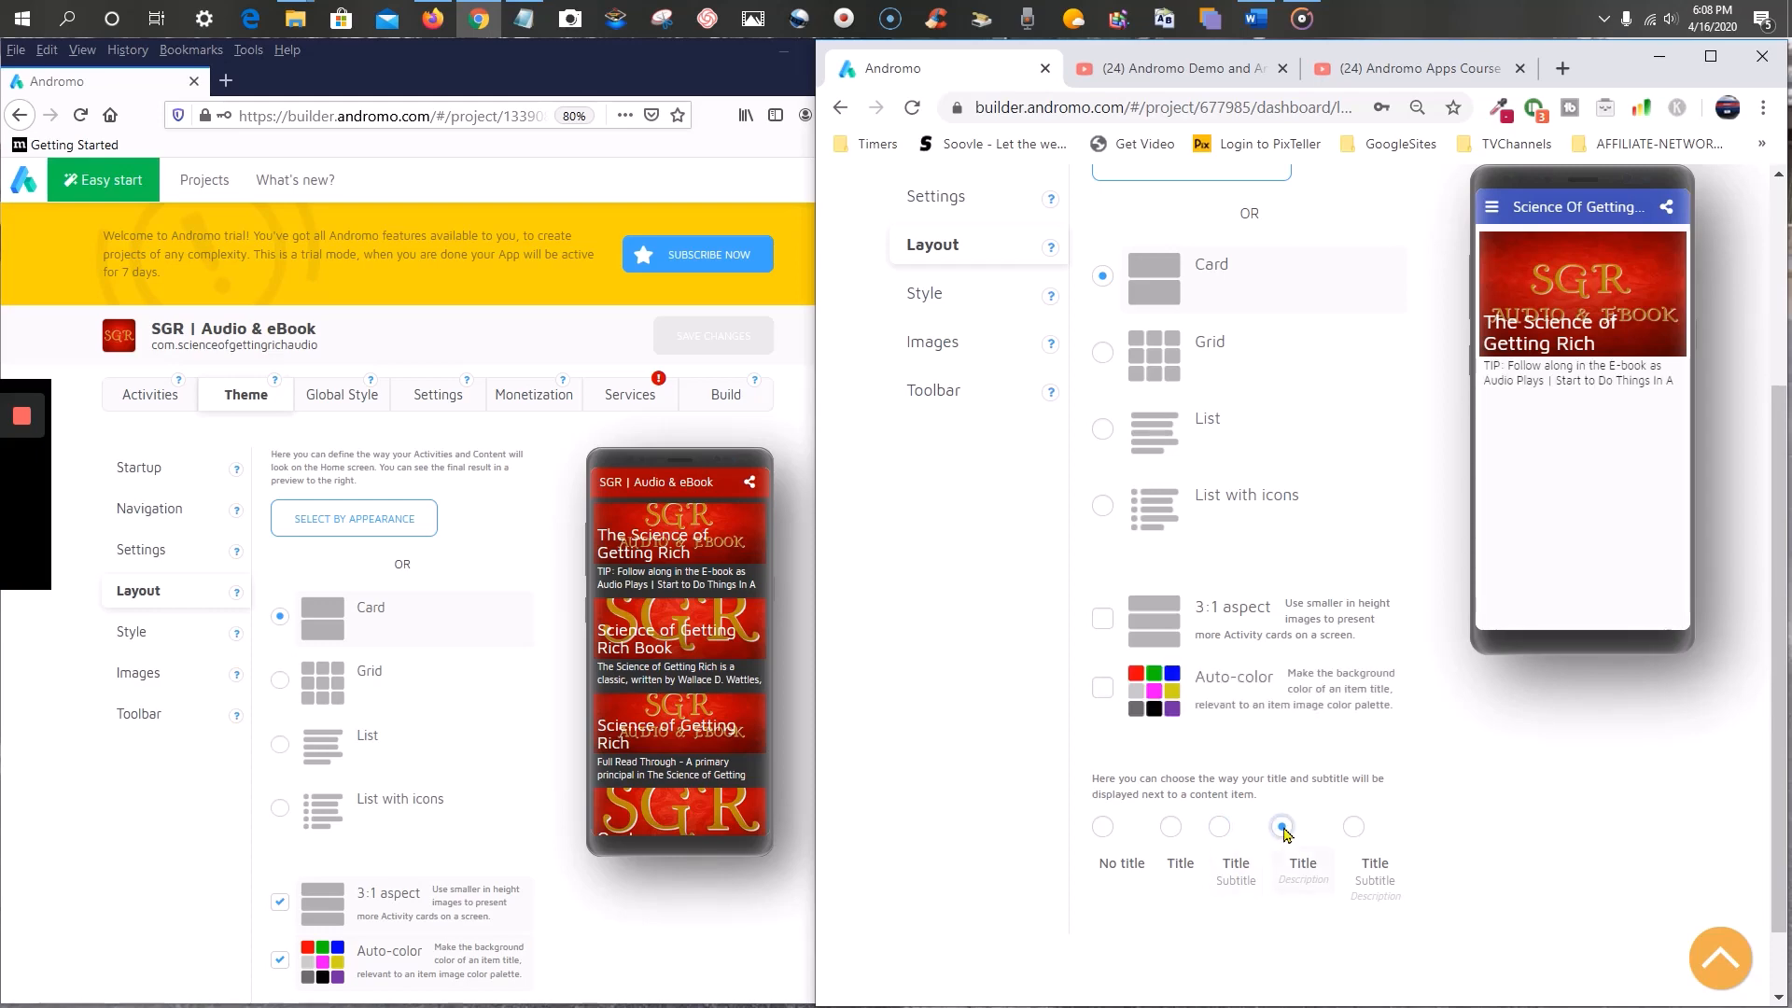
{"action": "left_click", "coordinate": [1355, 827]}
{"action": "scroll", "coordinate": [1382, 907], "scroll_direction": "down", "scroll_amount": 1}
{"action": "scroll", "coordinate": [1383, 907], "scroll_direction": "down", "scroll_amount": 1}
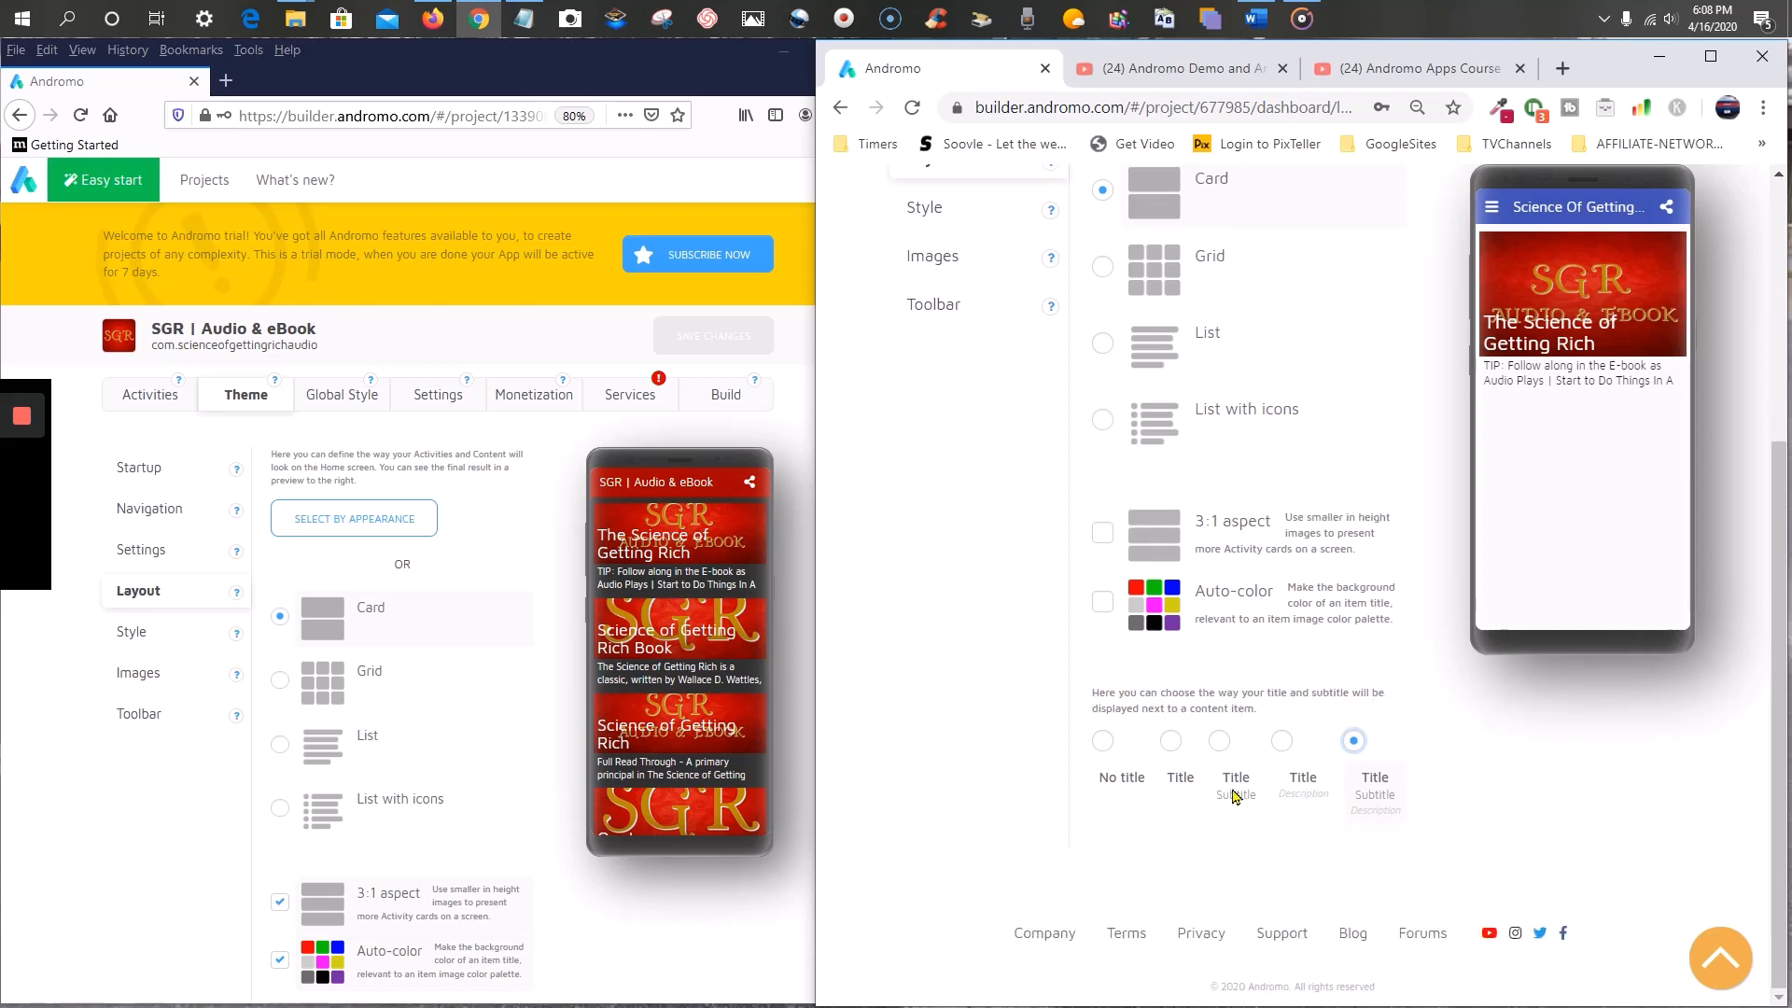
- Try the card with Title only and with No title, ending on Title with Description
{"action": "left_click", "coordinate": [1178, 744]}
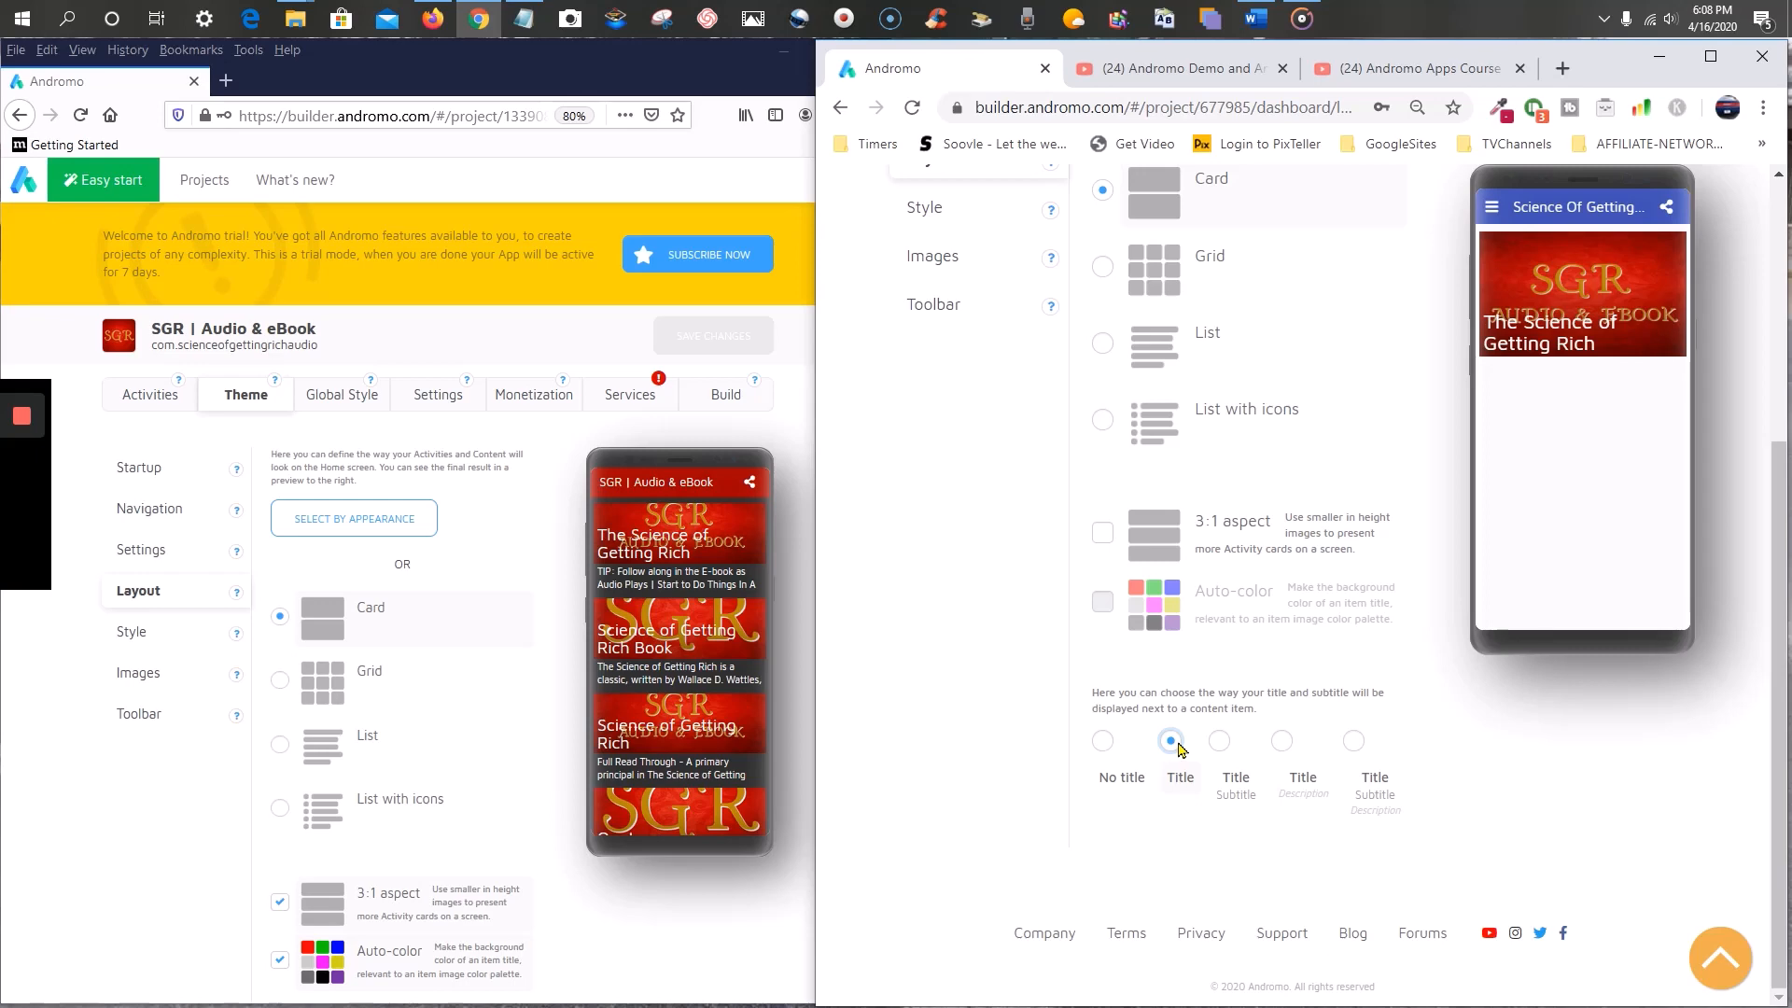
{"action": "left_click", "coordinate": [1102, 744]}
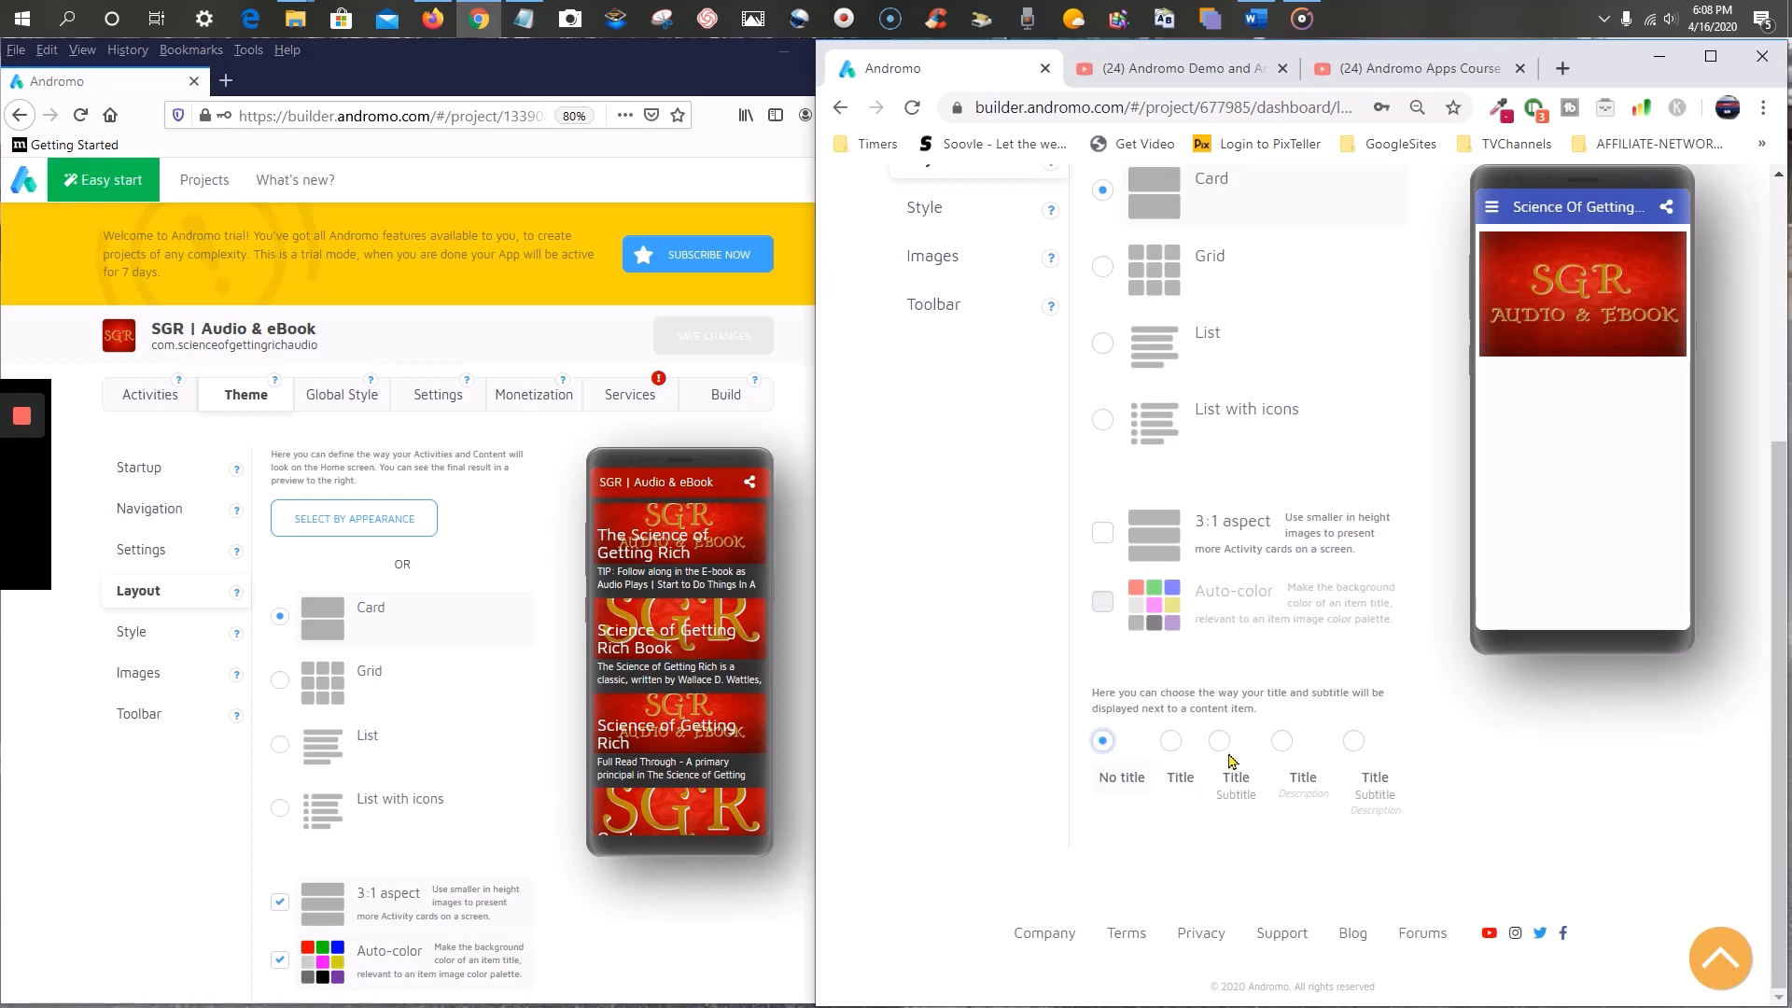
{"action": "left_click", "coordinate": [1281, 742]}
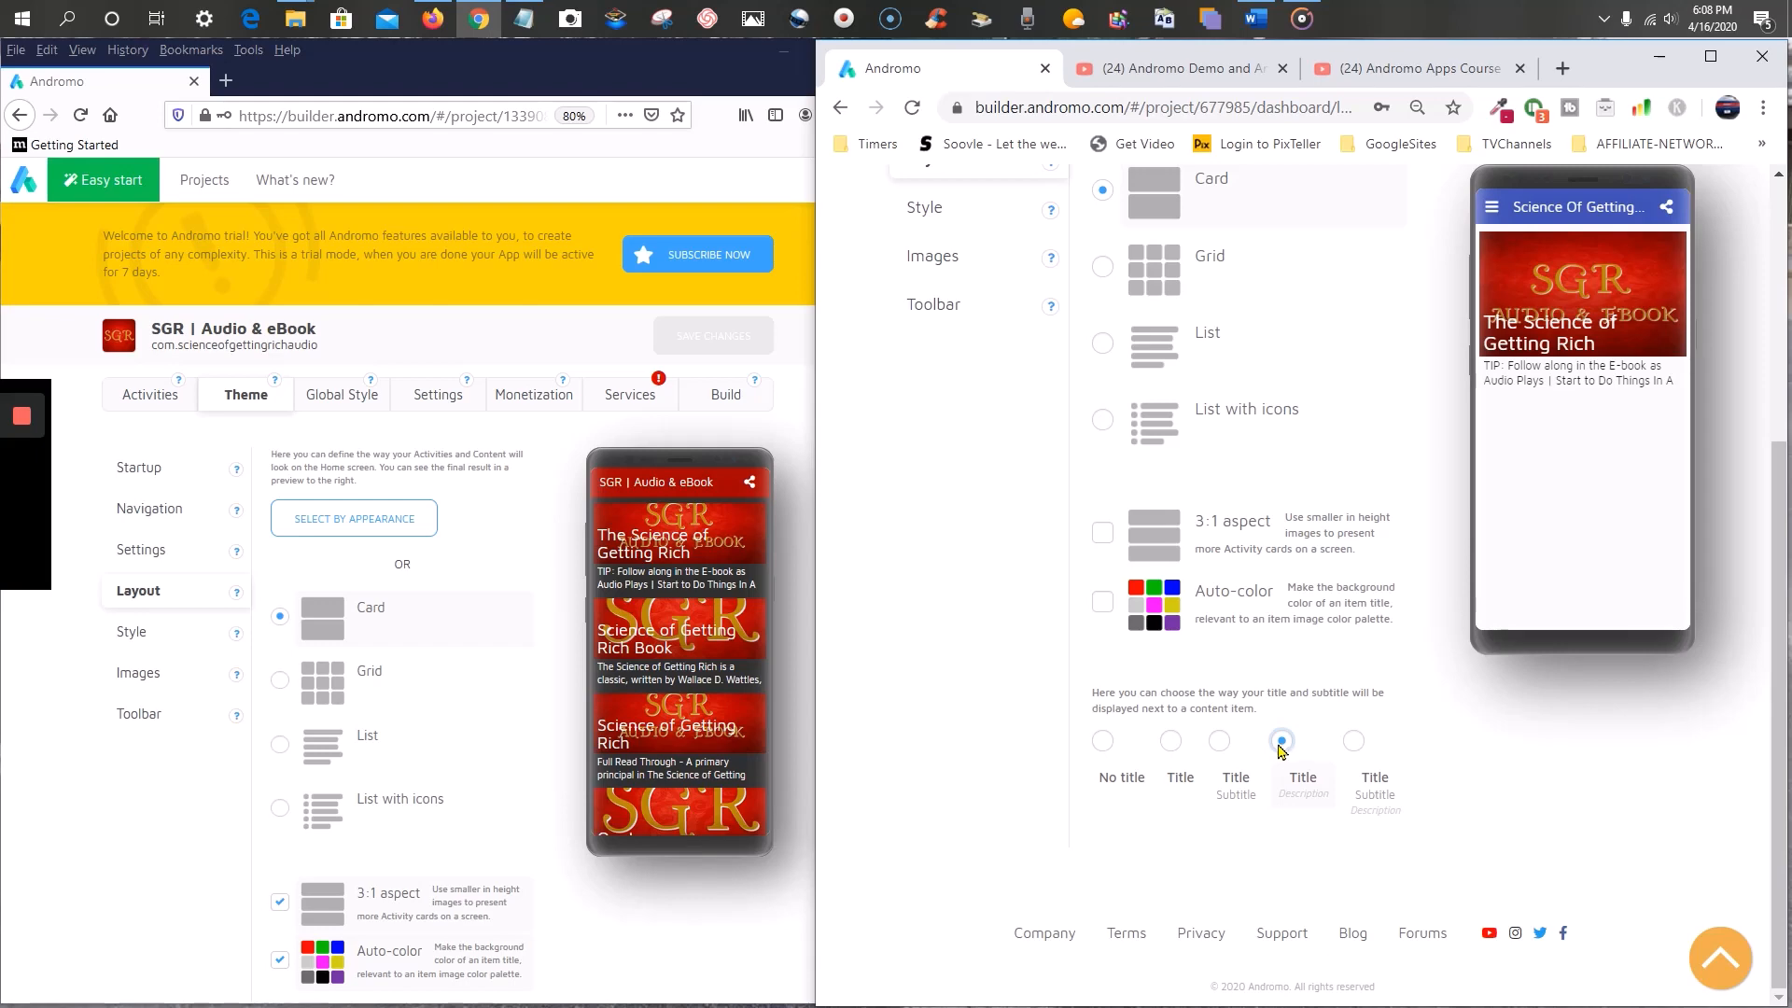
- Switch the new project's dashboard to List with icons, showing Title and Description with icons in the Dashboard primary color
{"action": "left_click", "coordinate": [1103, 422]}
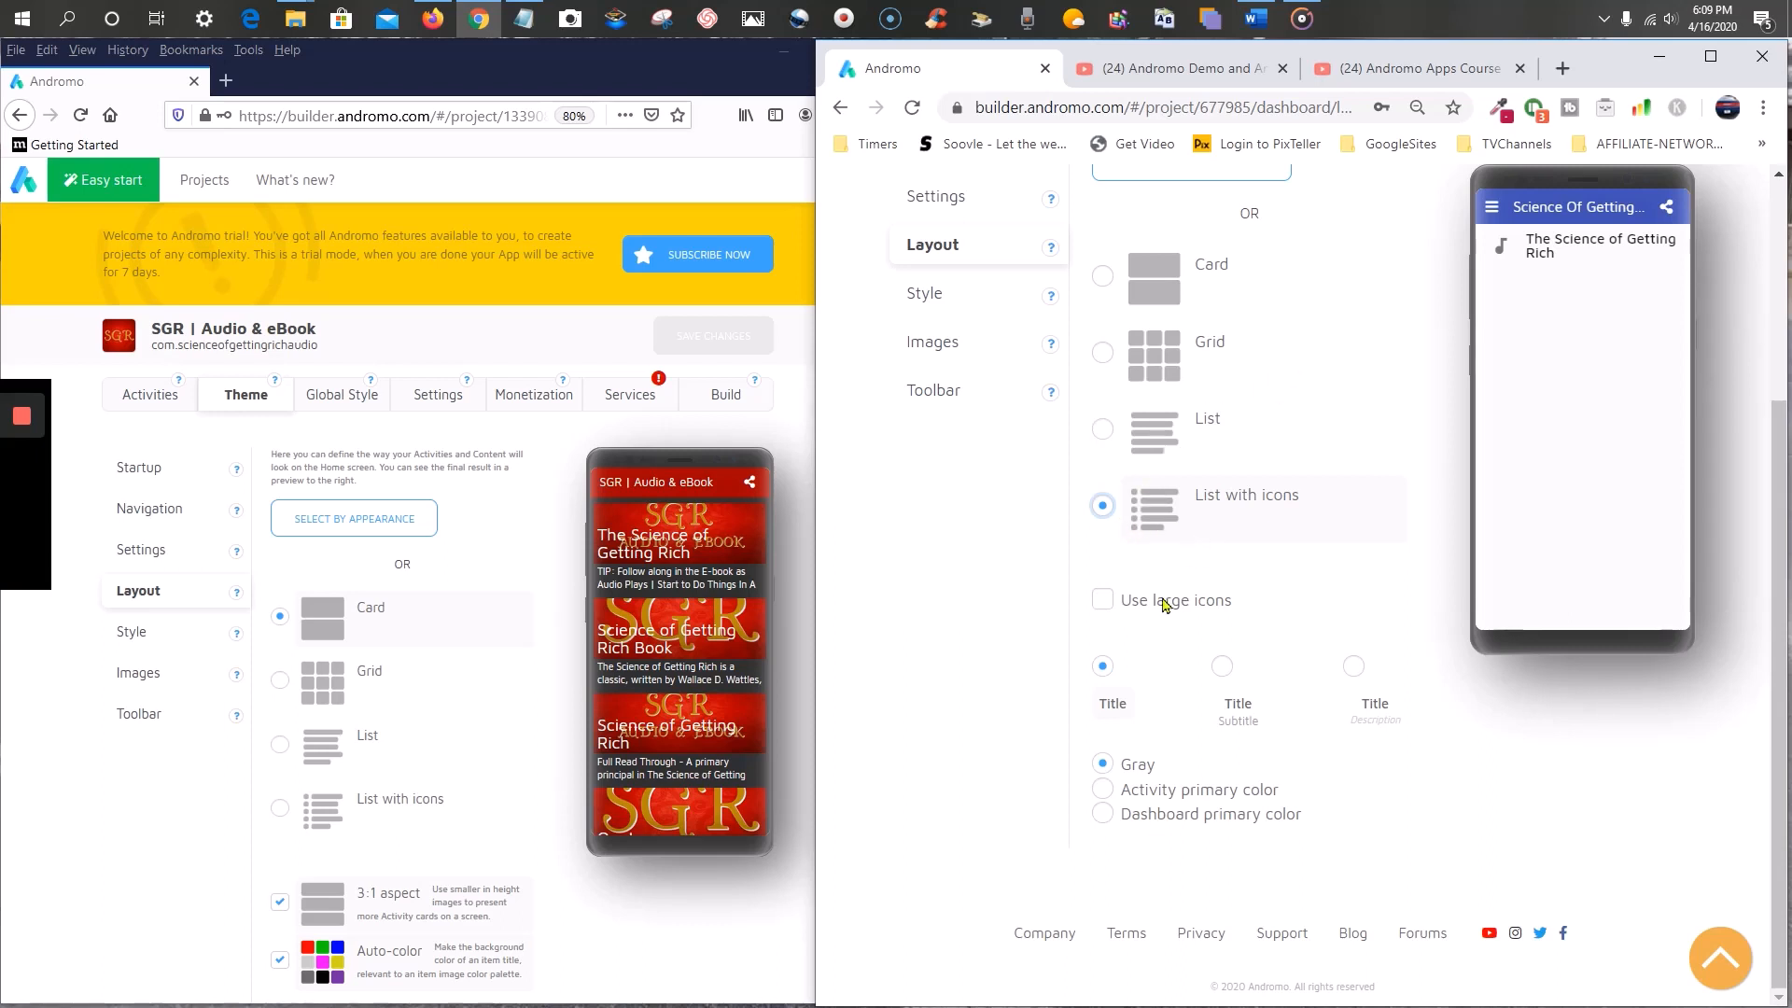
{"action": "left_click", "coordinate": [1104, 791]}
{"action": "left_click", "coordinate": [1104, 816]}
{"action": "left_click", "coordinate": [1104, 764]}
{"action": "left_click", "coordinate": [1355, 667]}
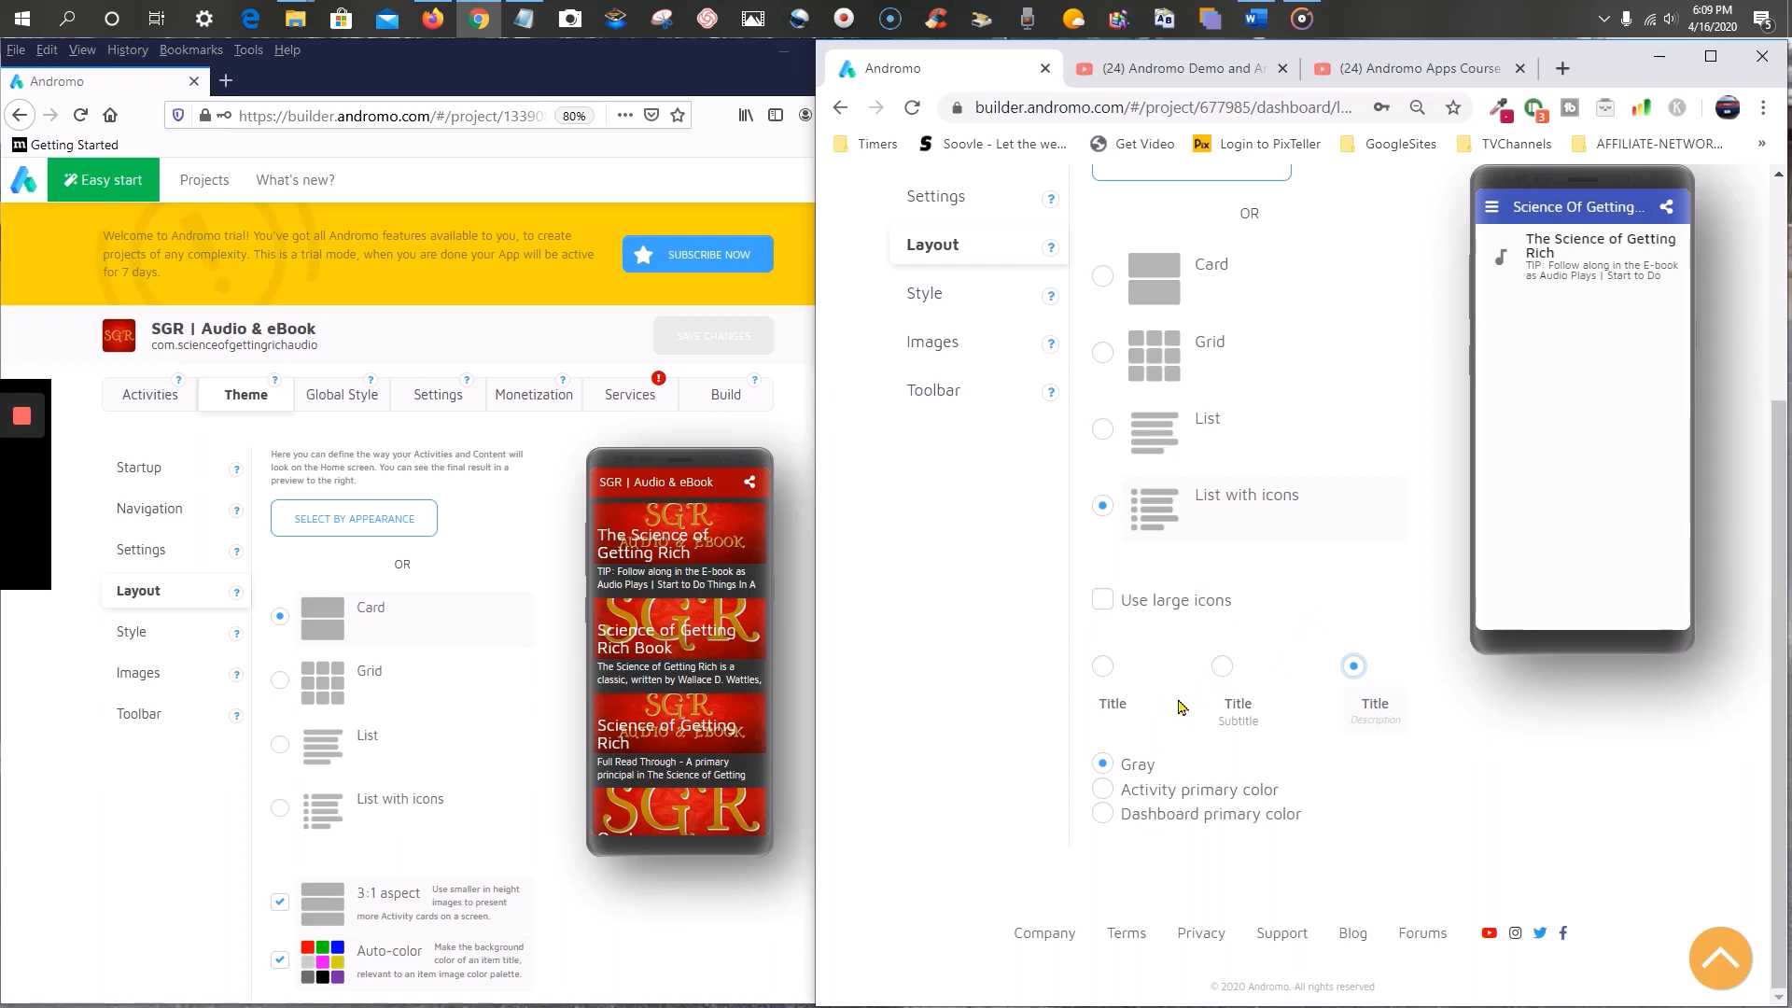
{"action": "left_click", "coordinate": [1104, 816]}
{"action": "left_click", "coordinate": [695, 706]}
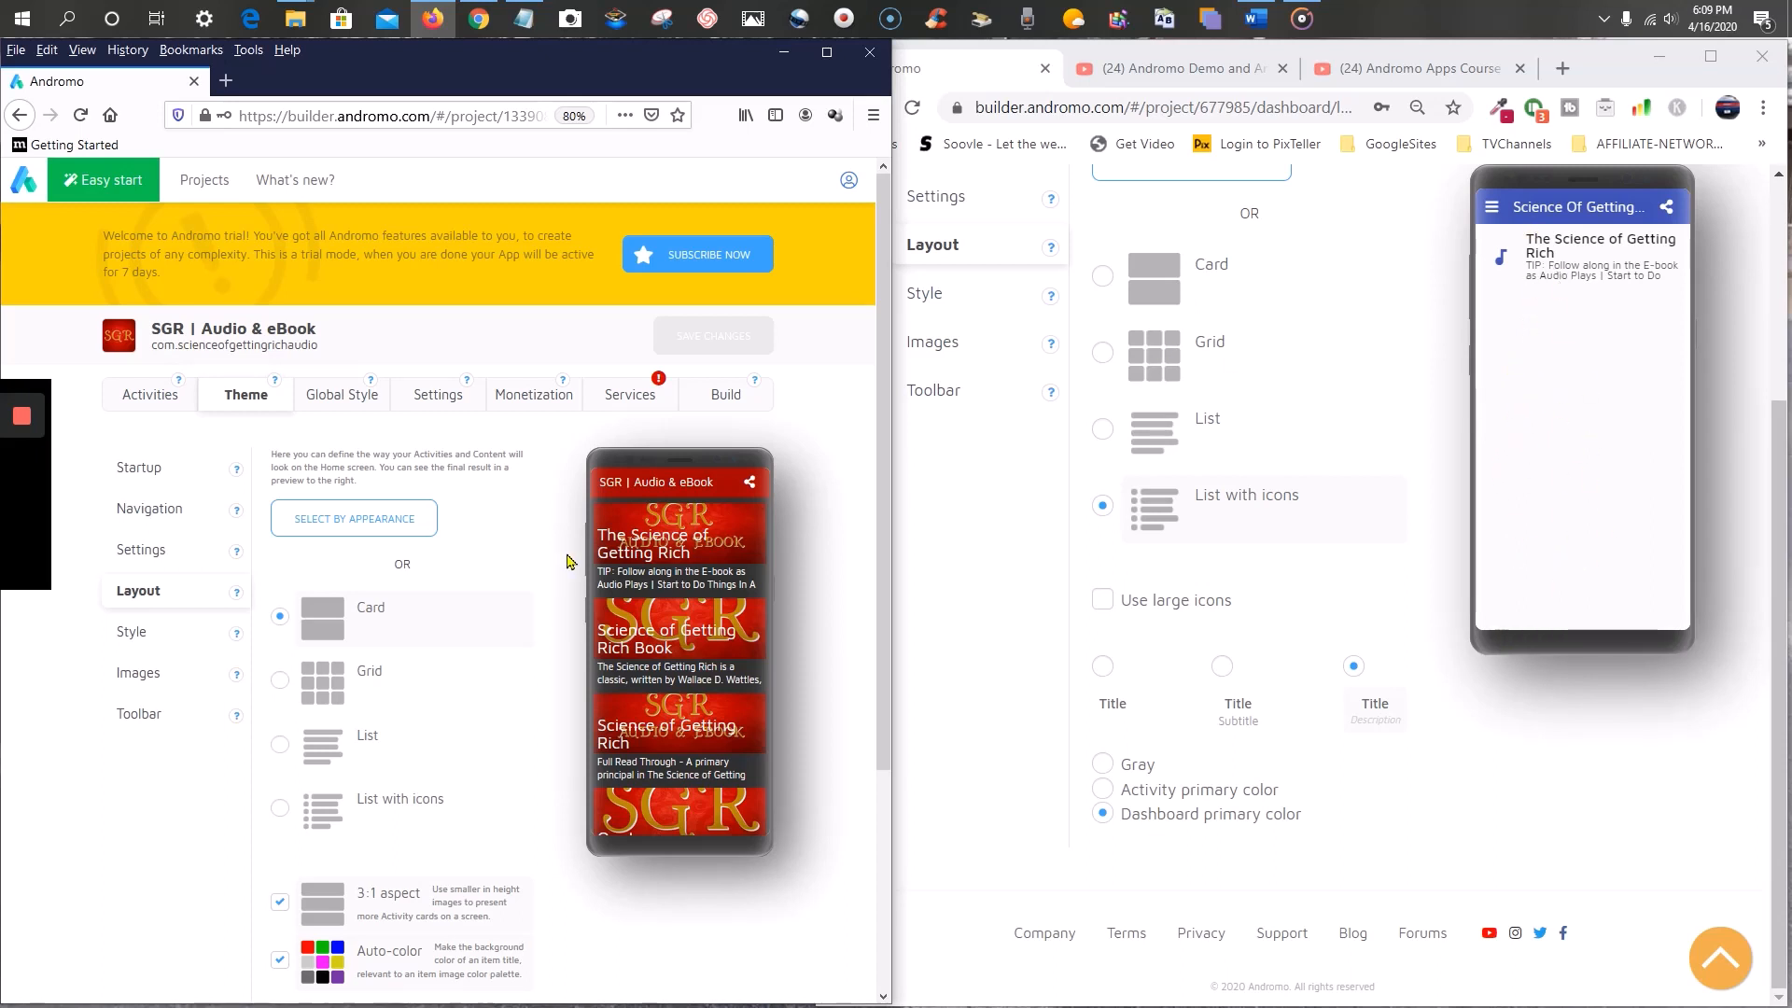
- Review the original project's dashboard layout, and compare the dashboard Style settings of the original and new projects
{"action": "scroll", "coordinate": [847, 566], "scroll_direction": "down", "scroll_amount": 1}
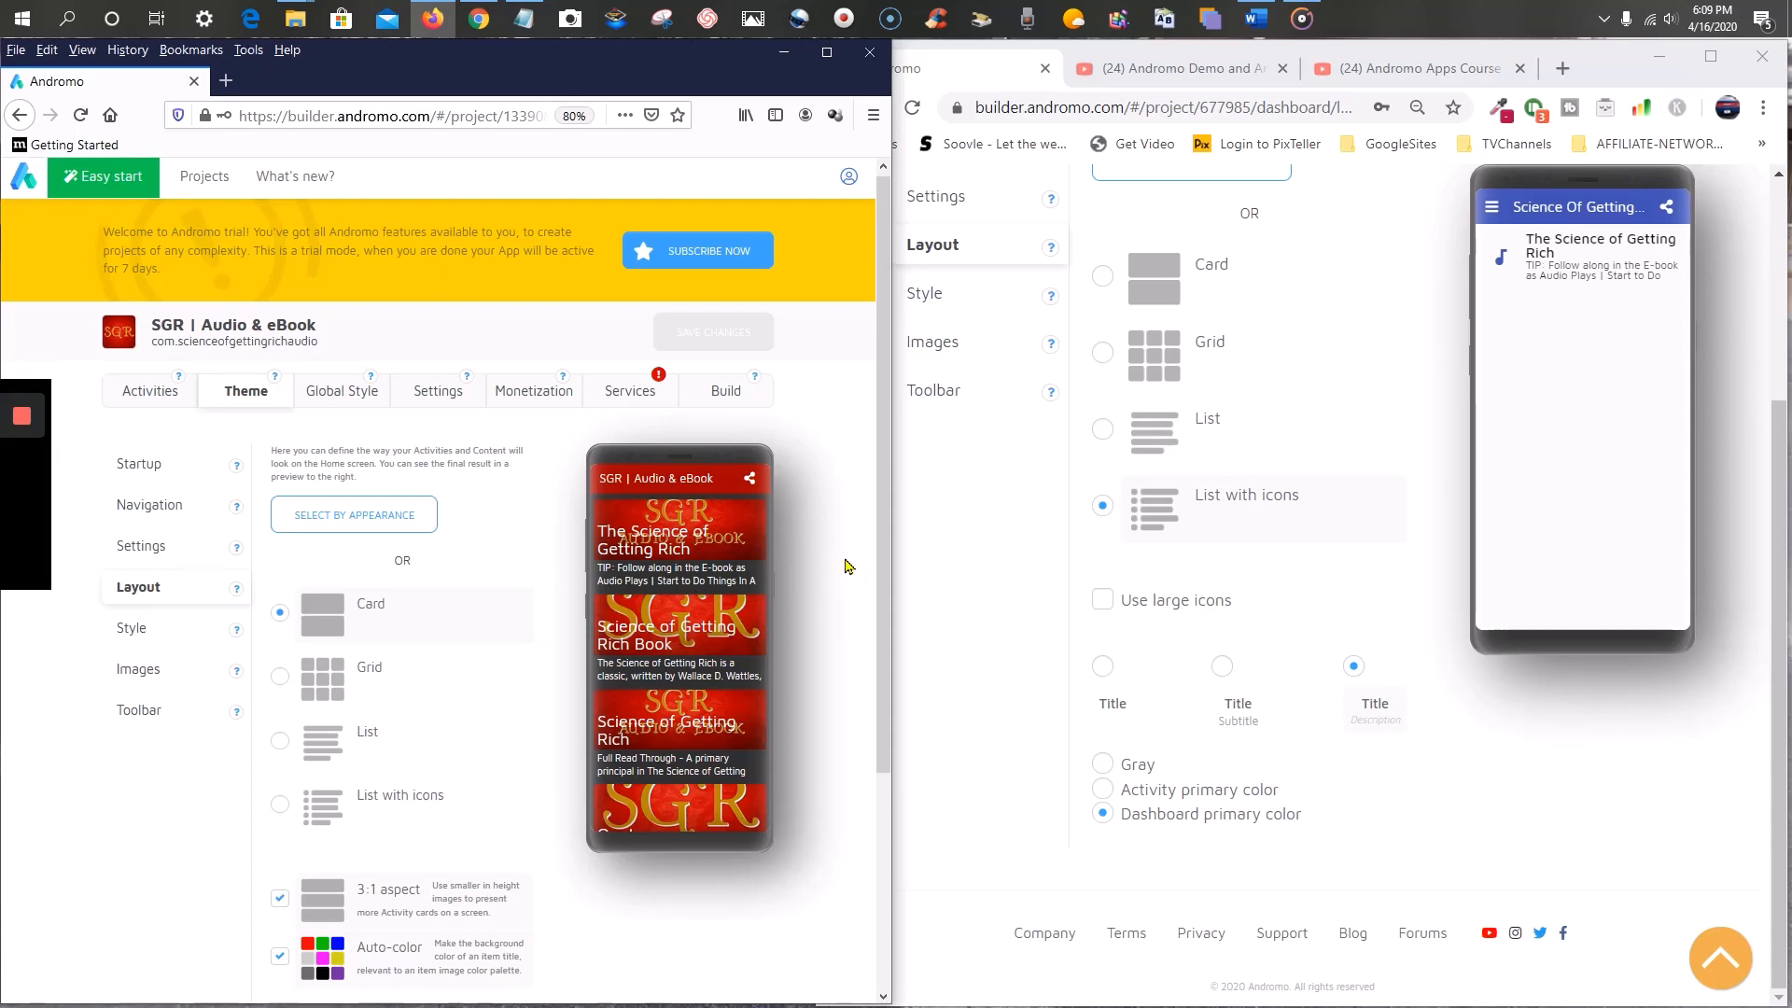
{"action": "scroll", "coordinate": [847, 567], "scroll_direction": "down", "scroll_amount": 2}
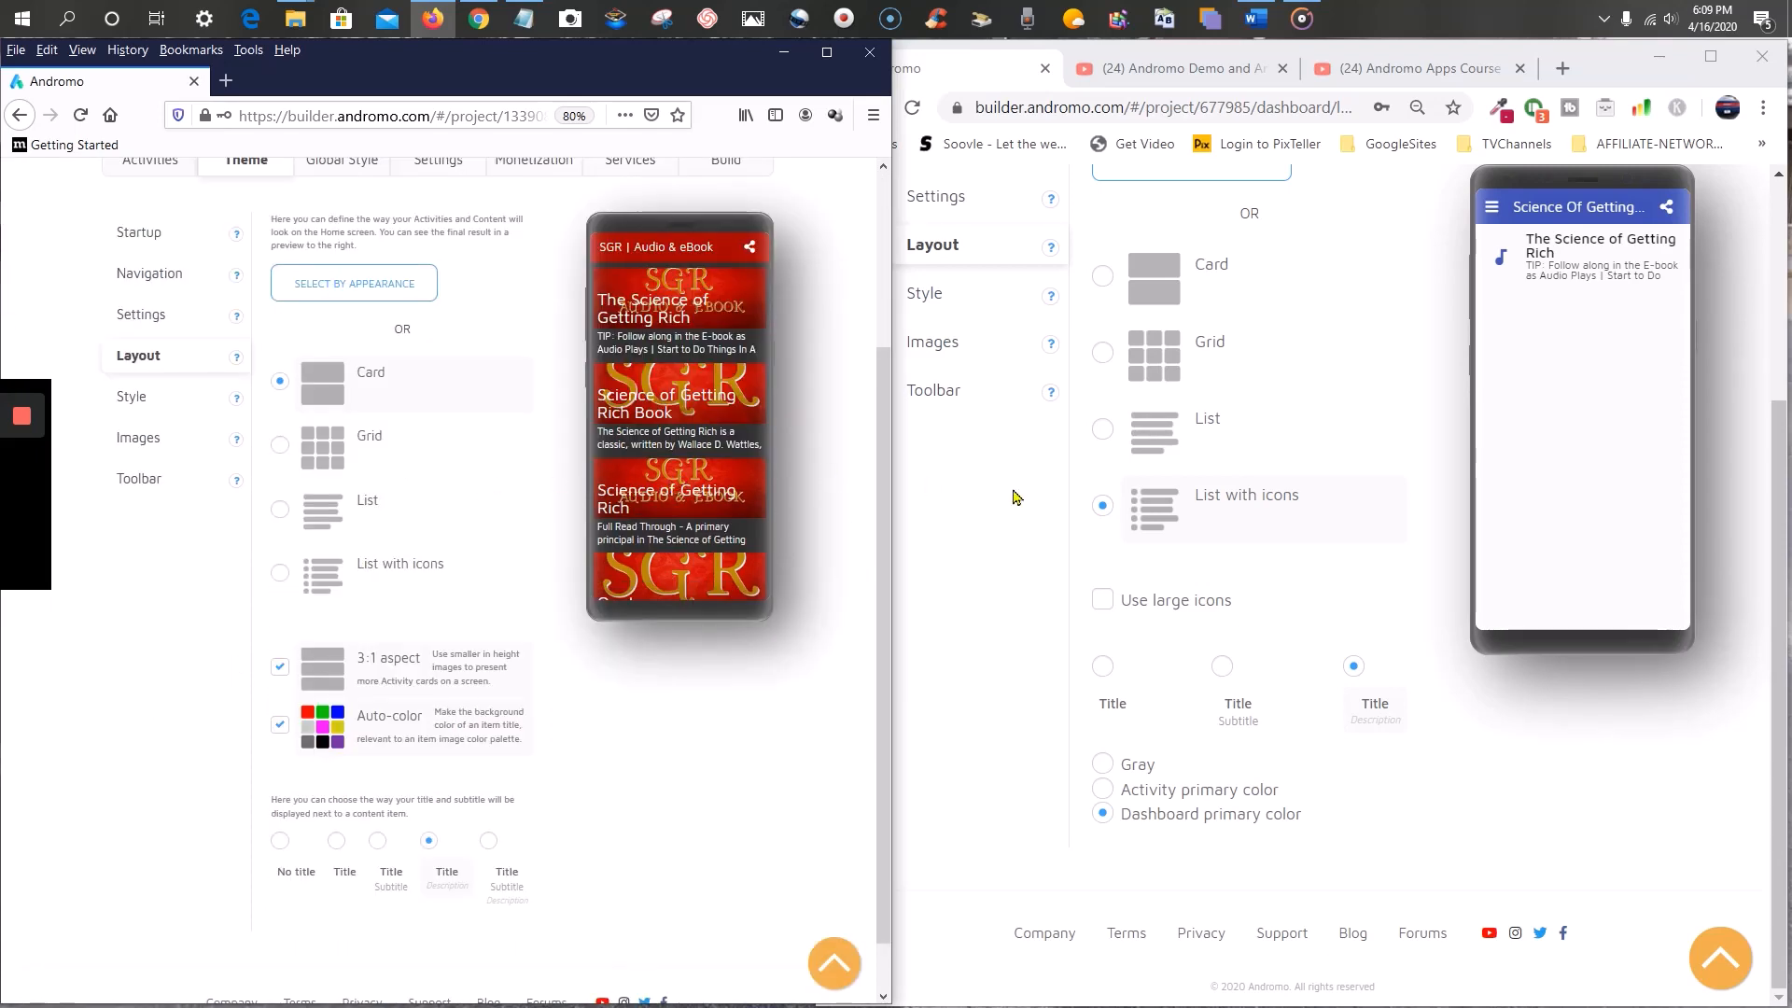
{"action": "scroll", "coordinate": [1017, 497], "scroll_direction": "up", "scroll_amount": 3}
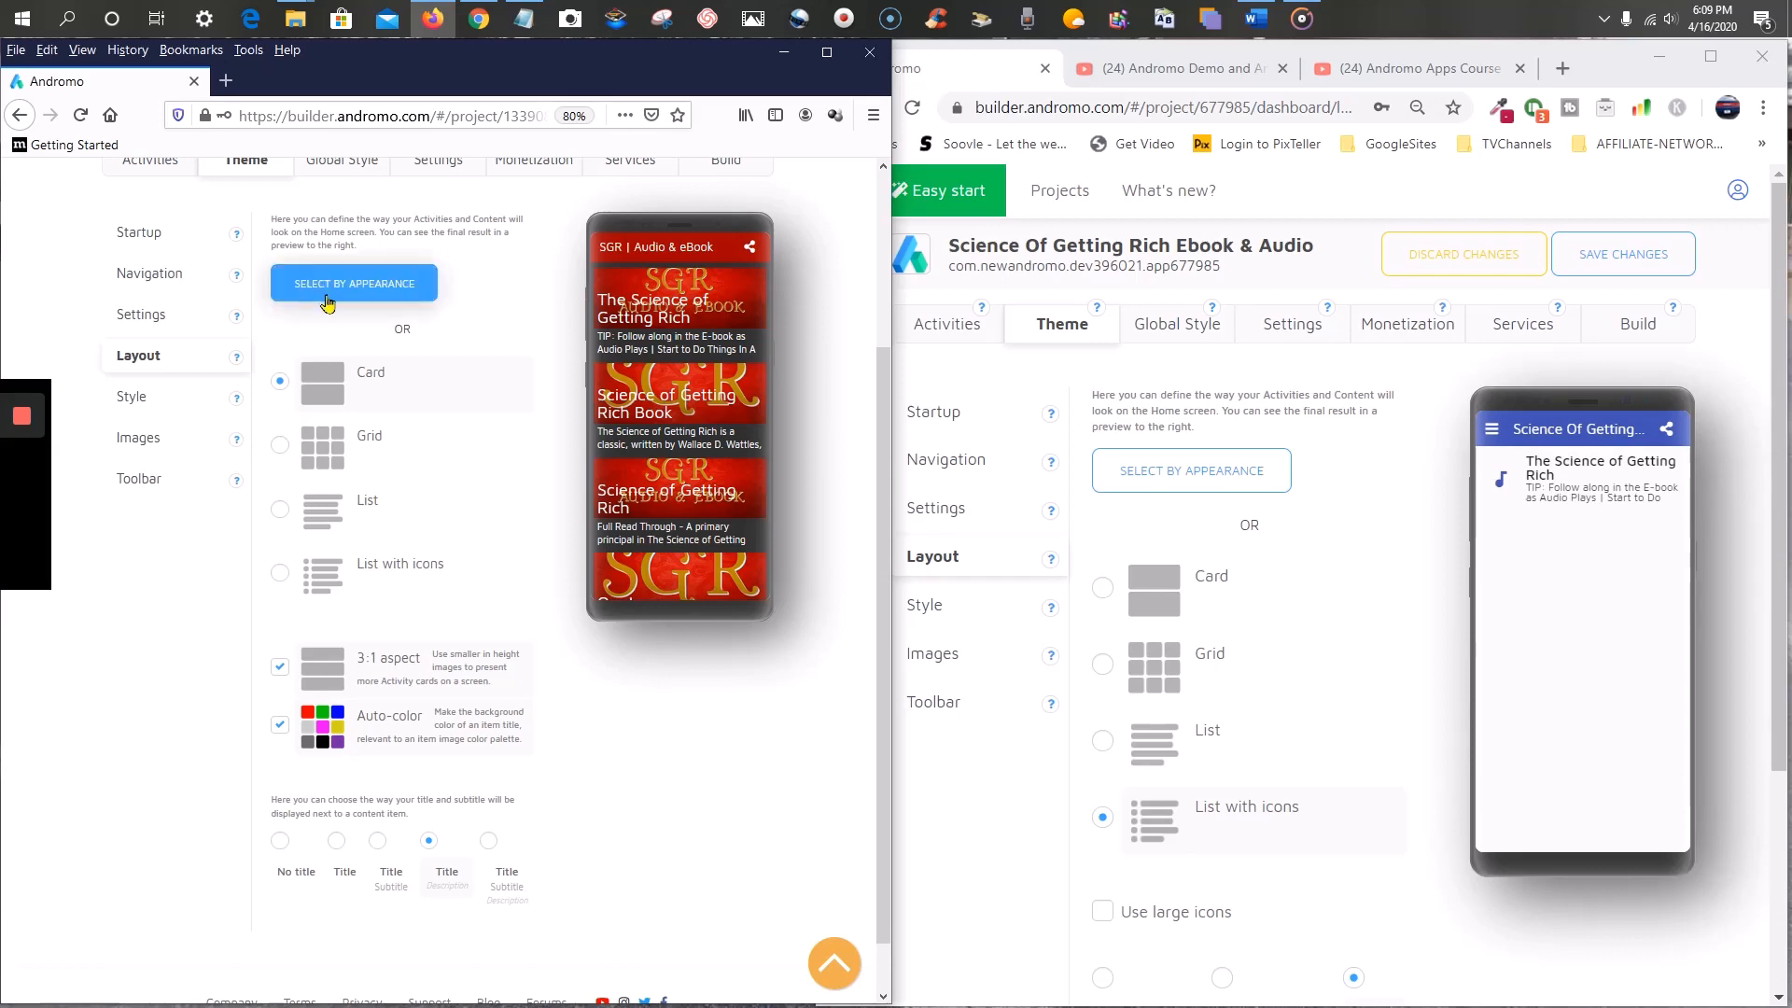
{"action": "scroll", "coordinate": [317, 317], "scroll_direction": "up", "scroll_amount": 3}
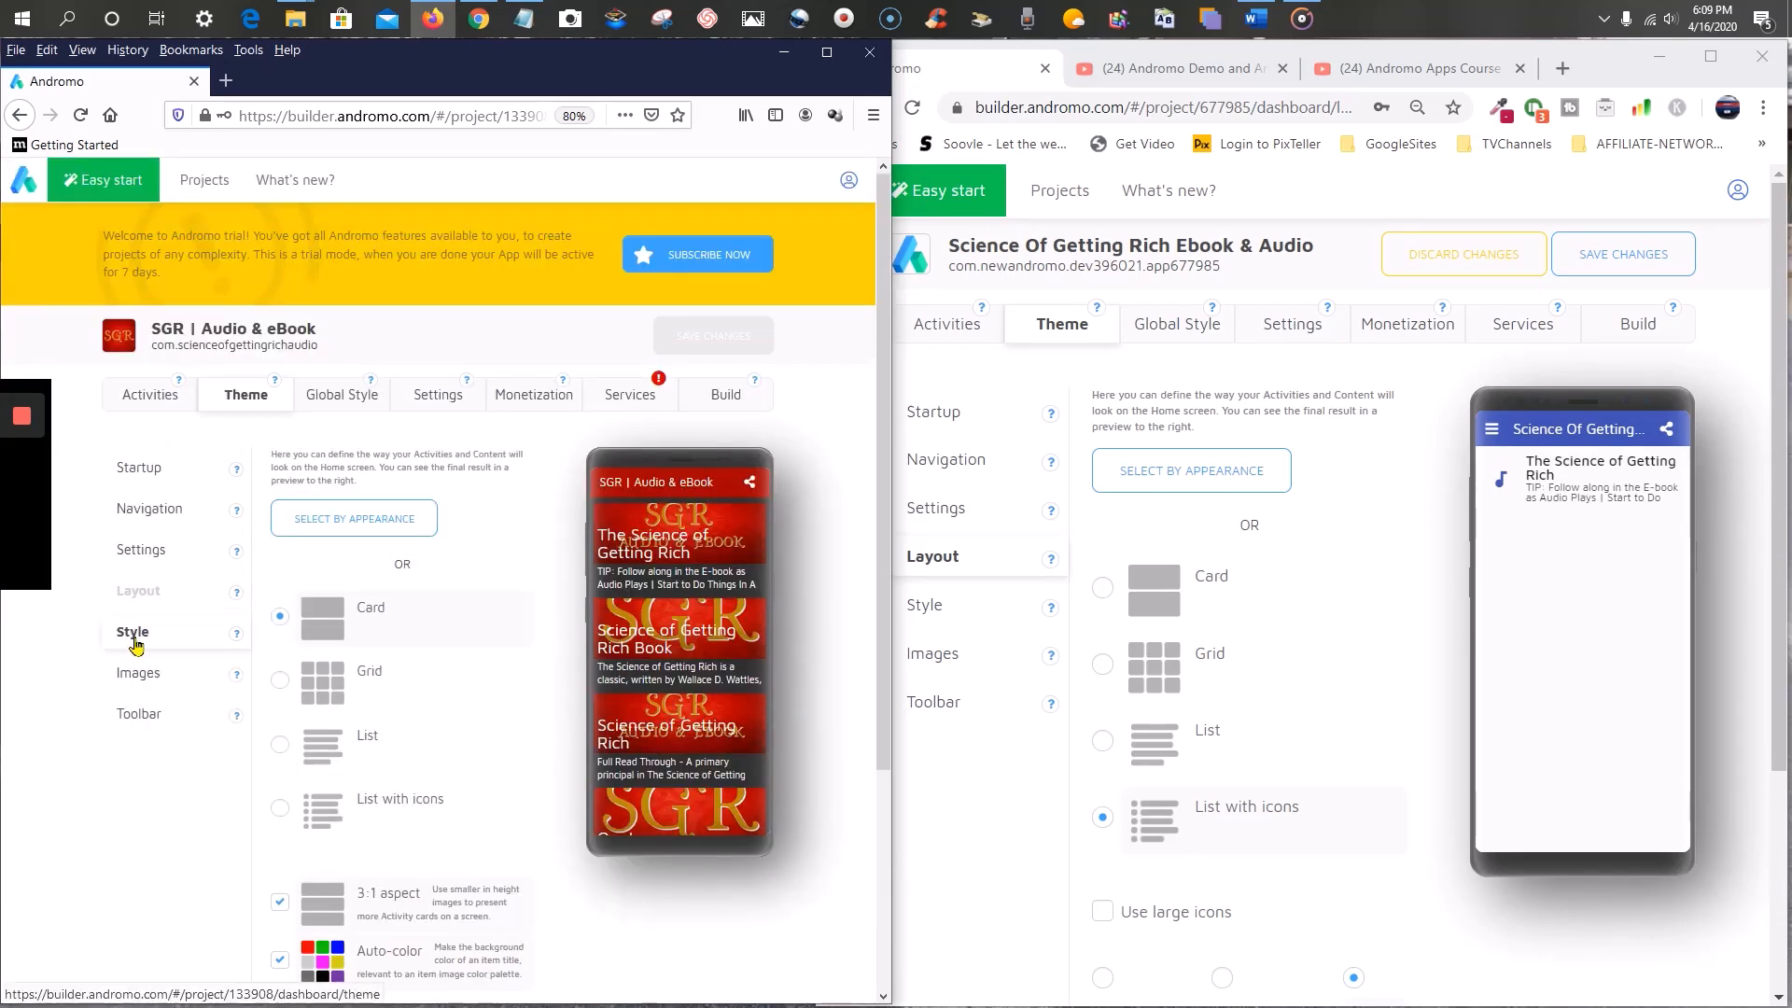
{"action": "left_click", "coordinate": [143, 639]}
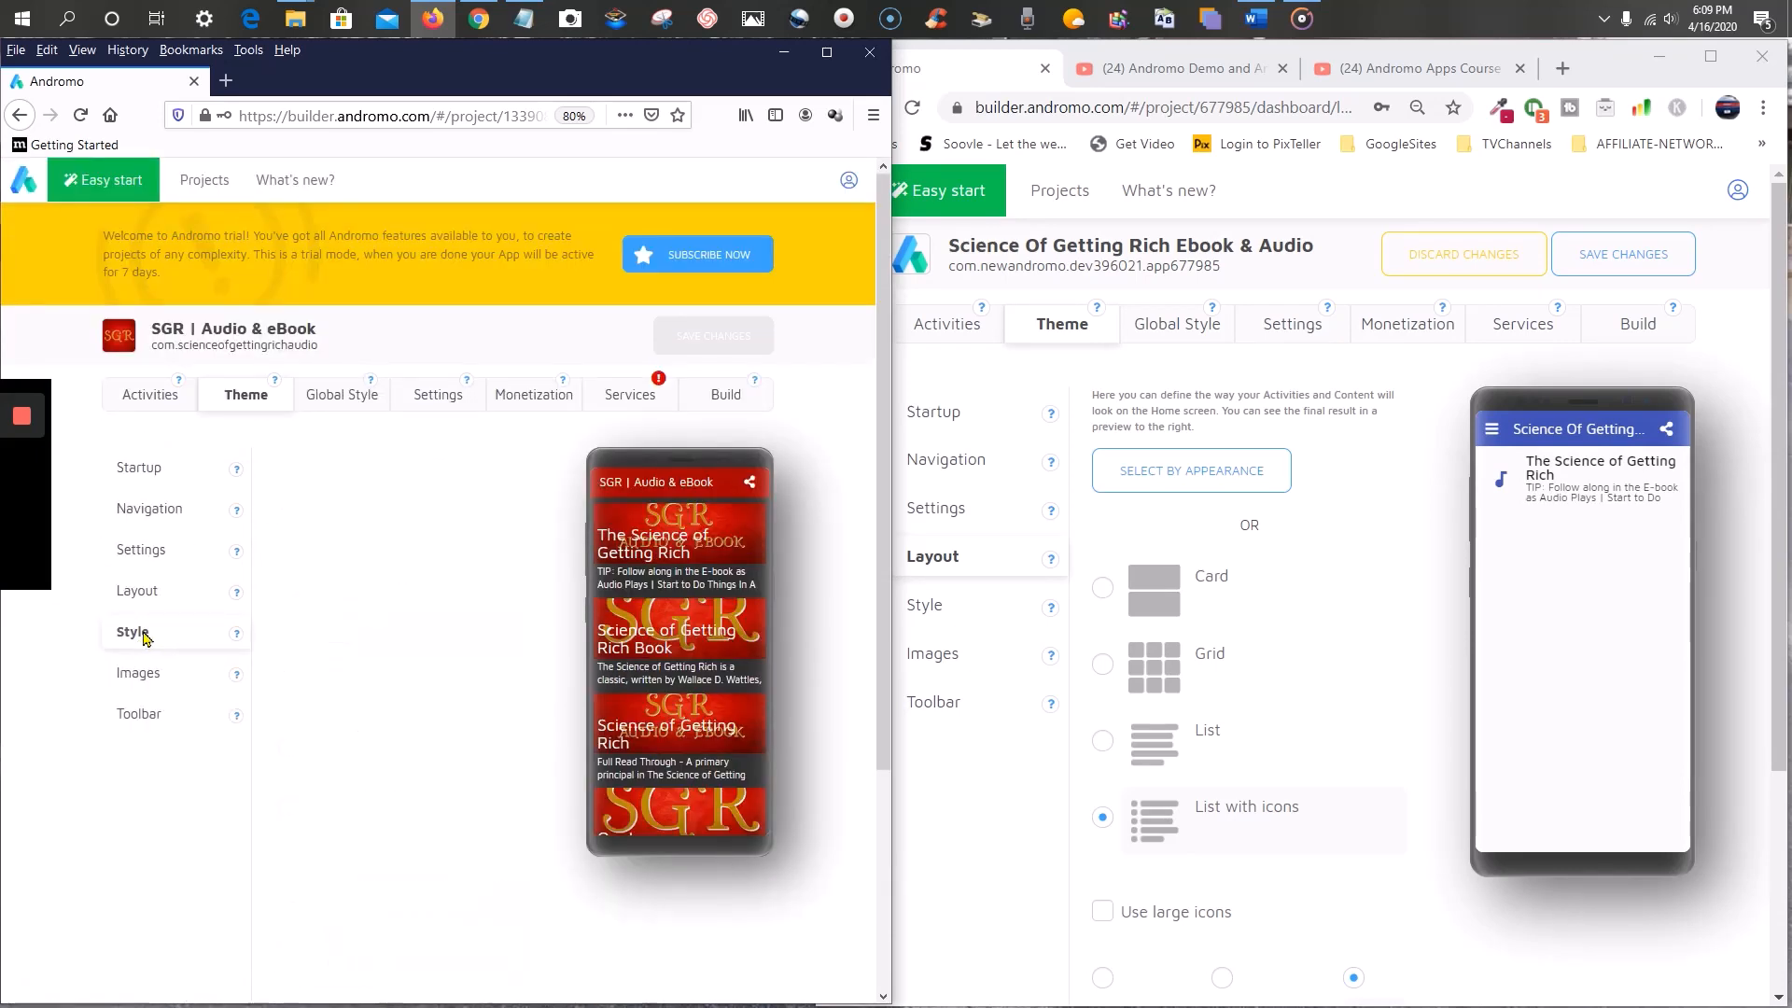
{"action": "left_click", "coordinate": [933, 606]}
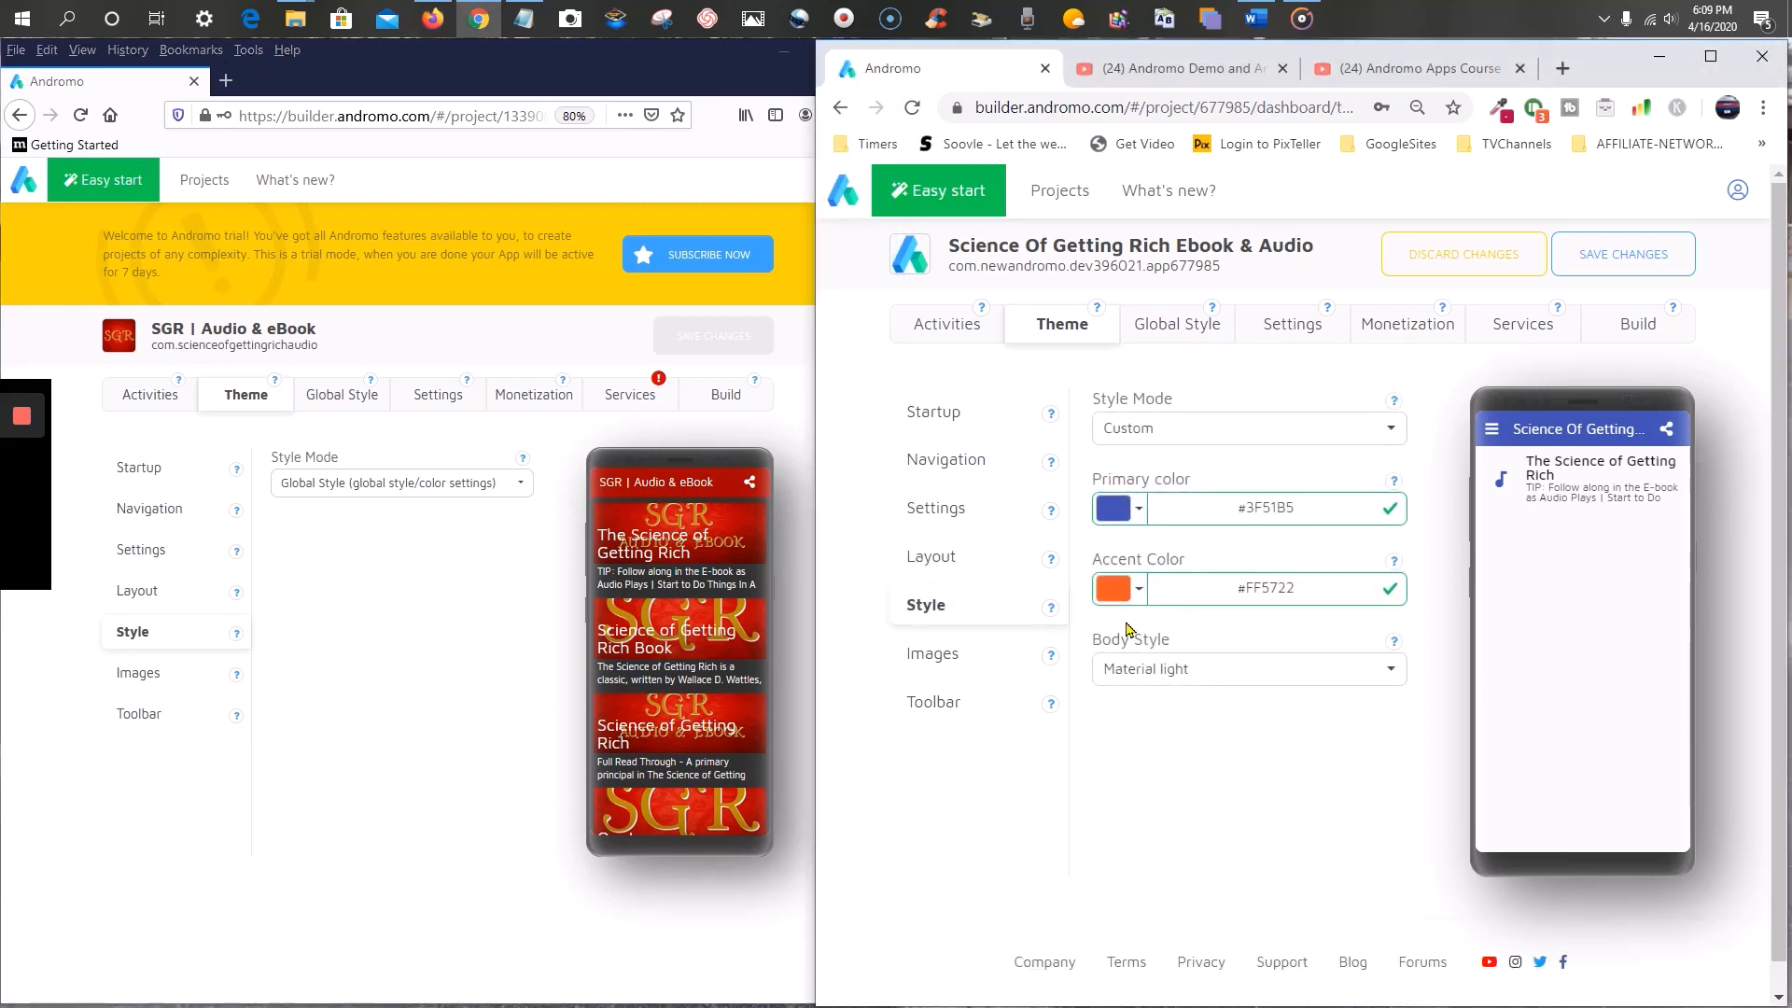
{"action": "left_click", "coordinate": [132, 634]}
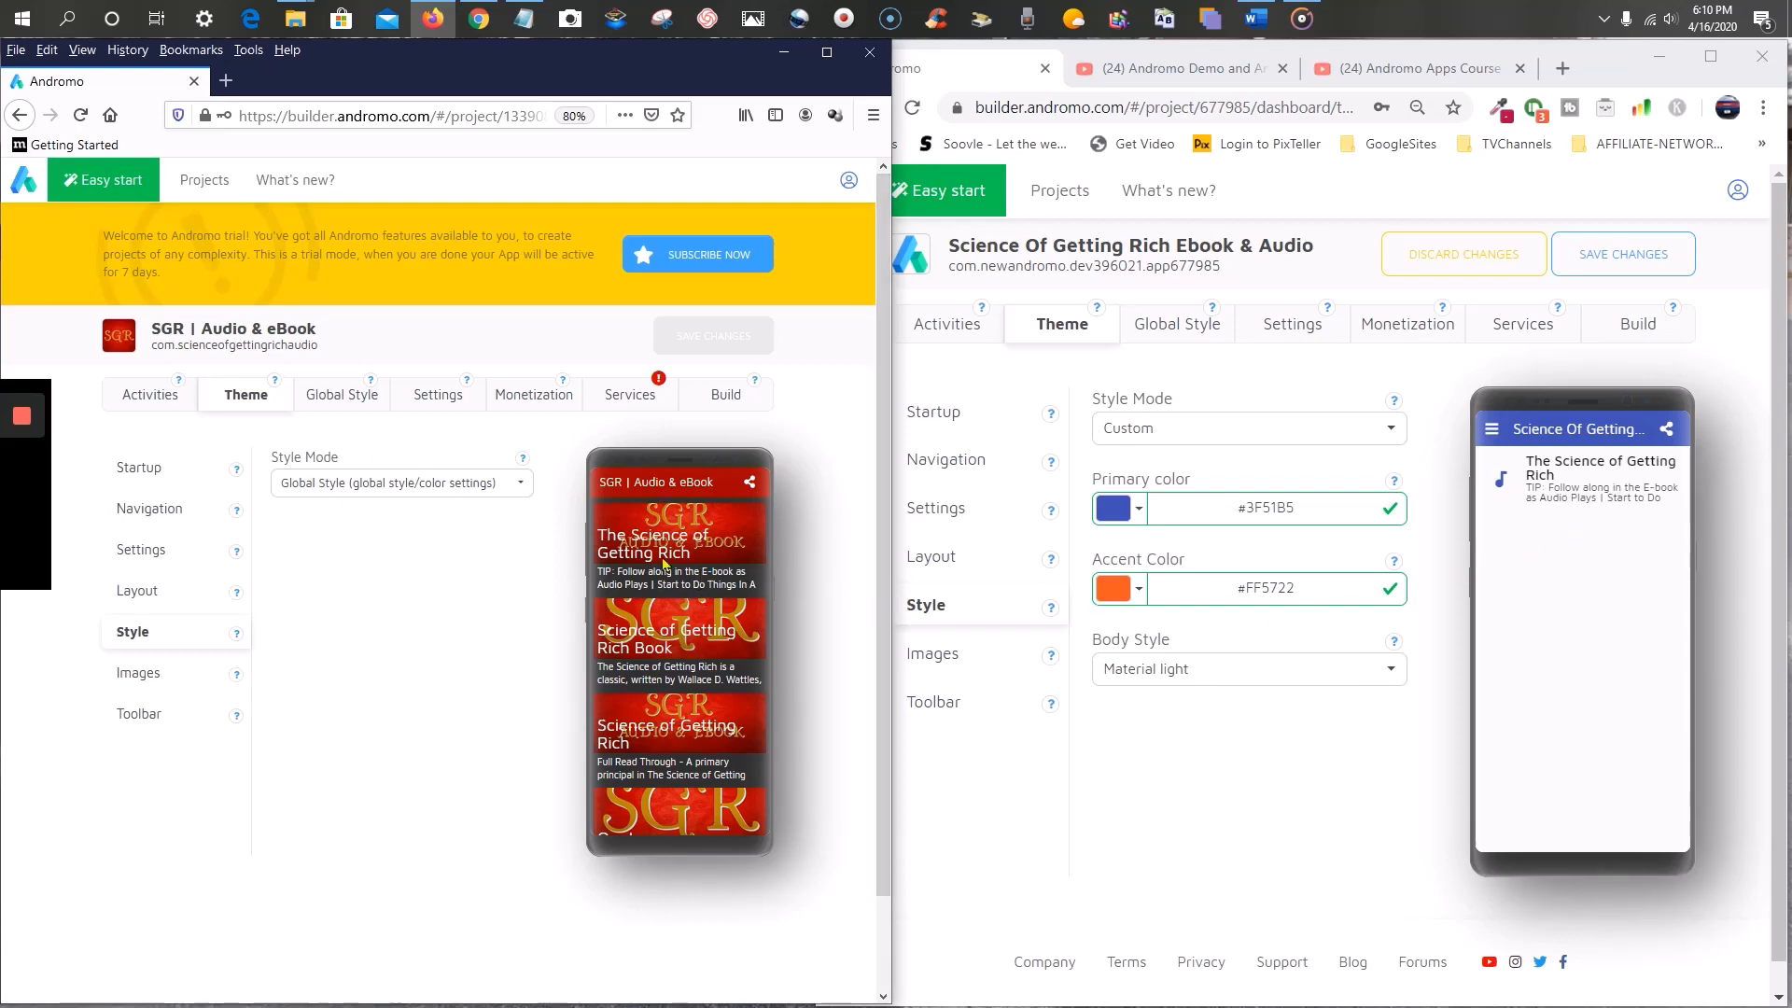
- Set the new project's dashboard Background Image and Feature Image to Inherit from Style, matching the original, and save the changes
{"action": "left_click", "coordinate": [224, 676]}
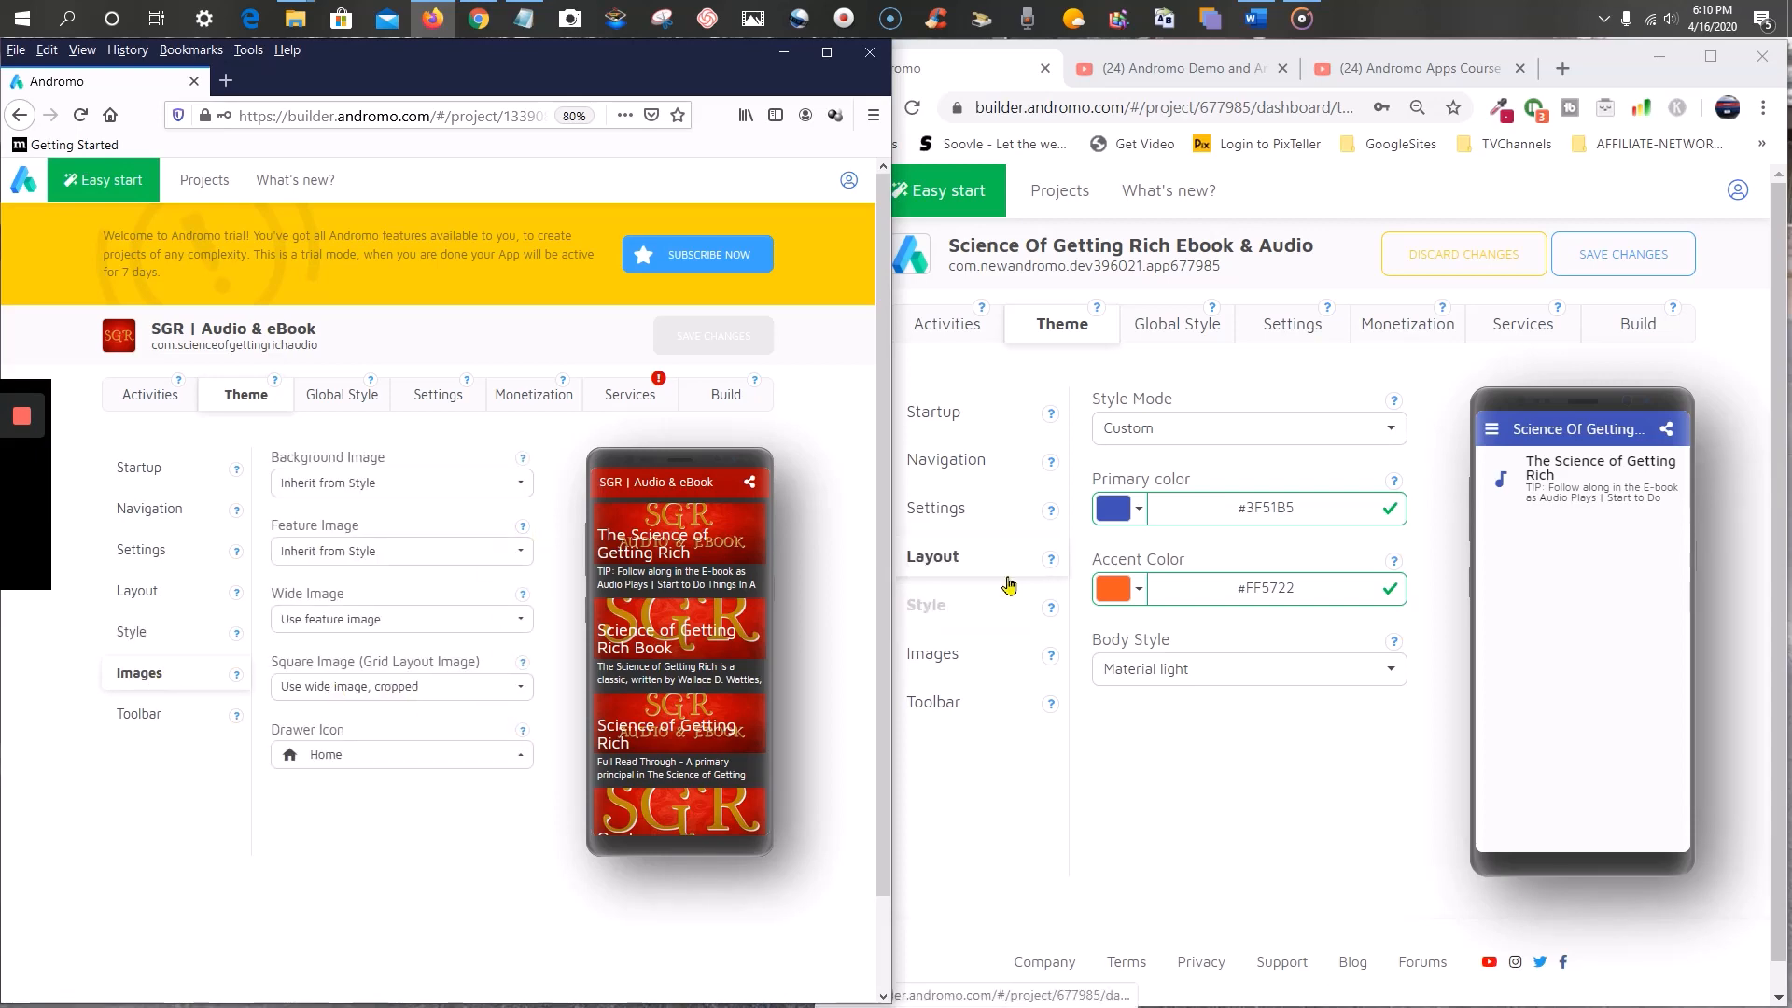
{"action": "left_click", "coordinate": [941, 655]}
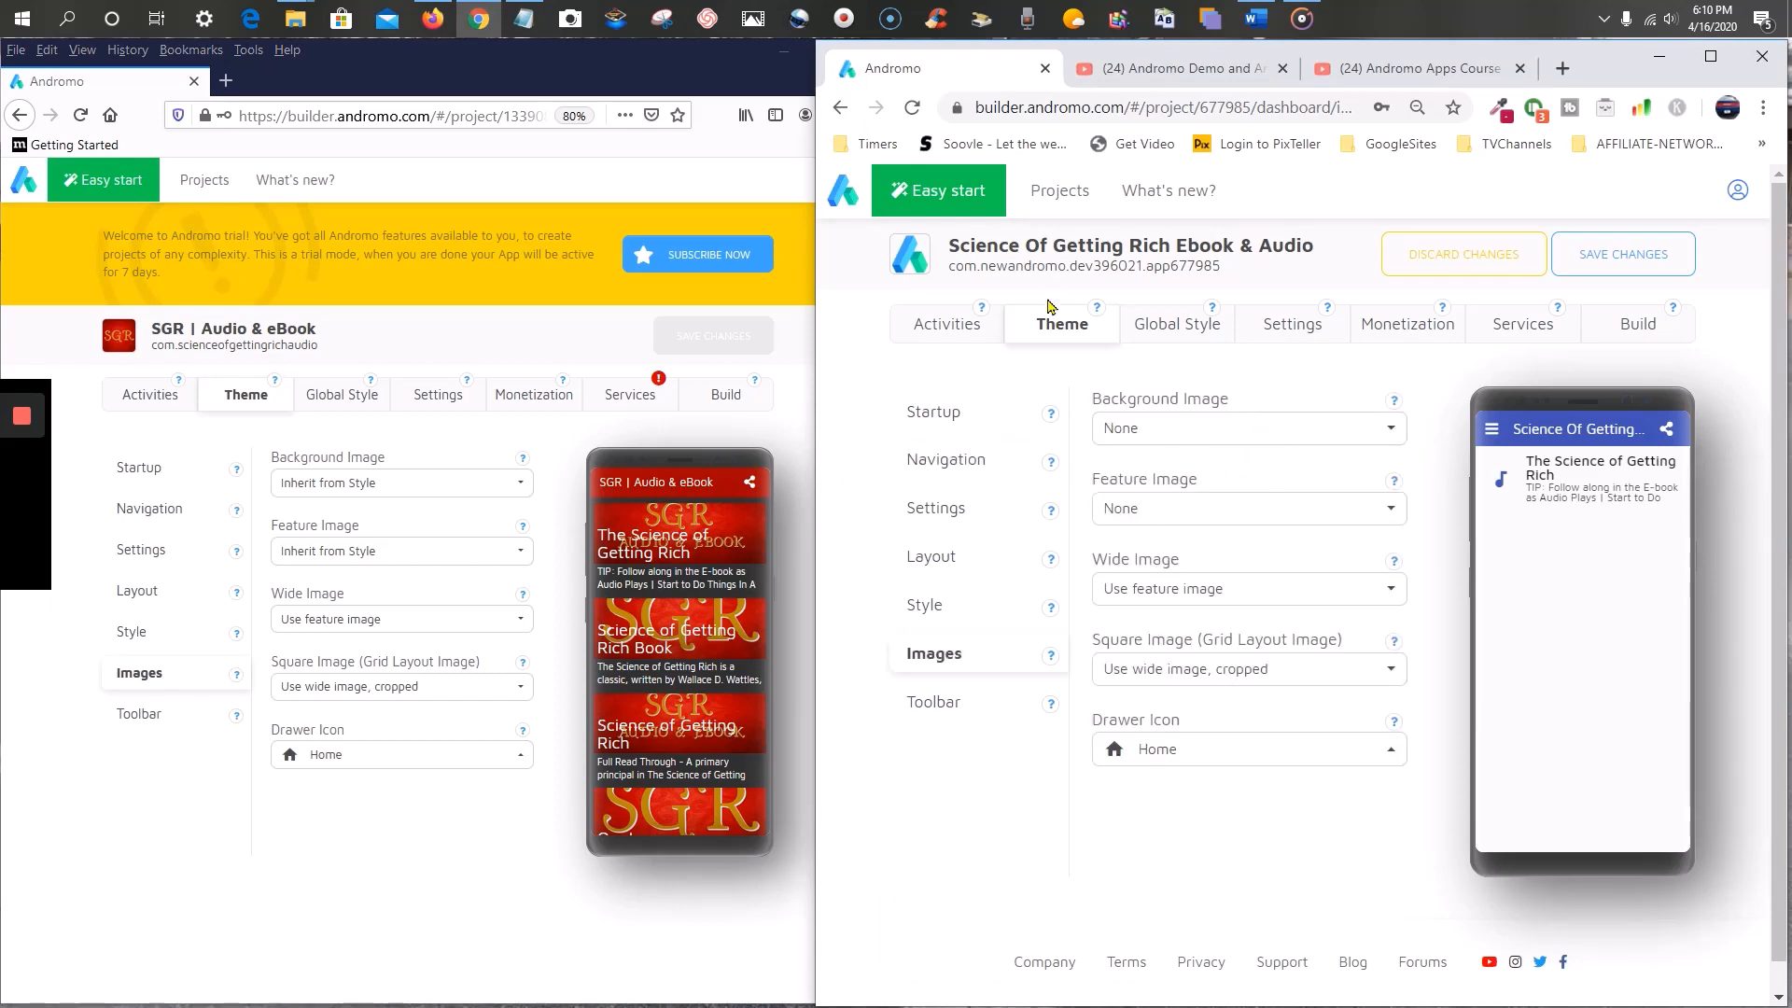
{"action": "left_click", "coordinate": [1310, 435]}
{"action": "left_click", "coordinate": [1285, 502]}
{"action": "left_click", "coordinate": [1261, 523]}
{"action": "left_click", "coordinate": [1253, 572]}
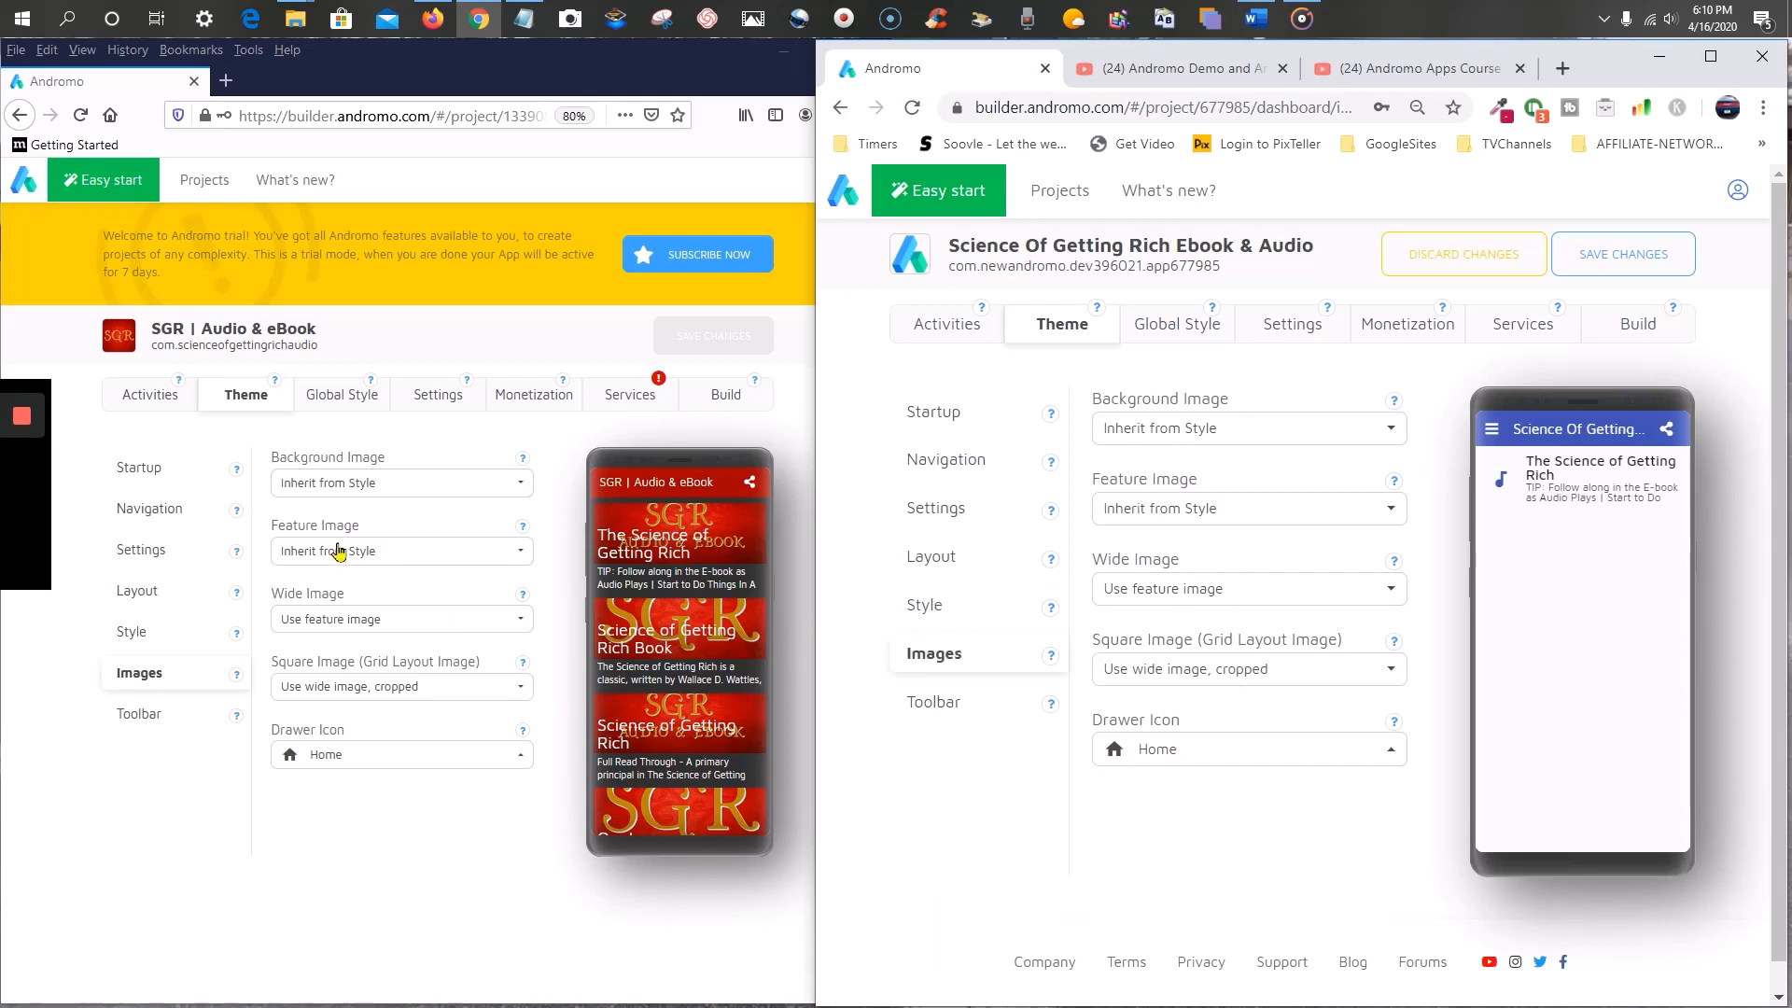
{"action": "left_click", "coordinate": [1634, 254]}
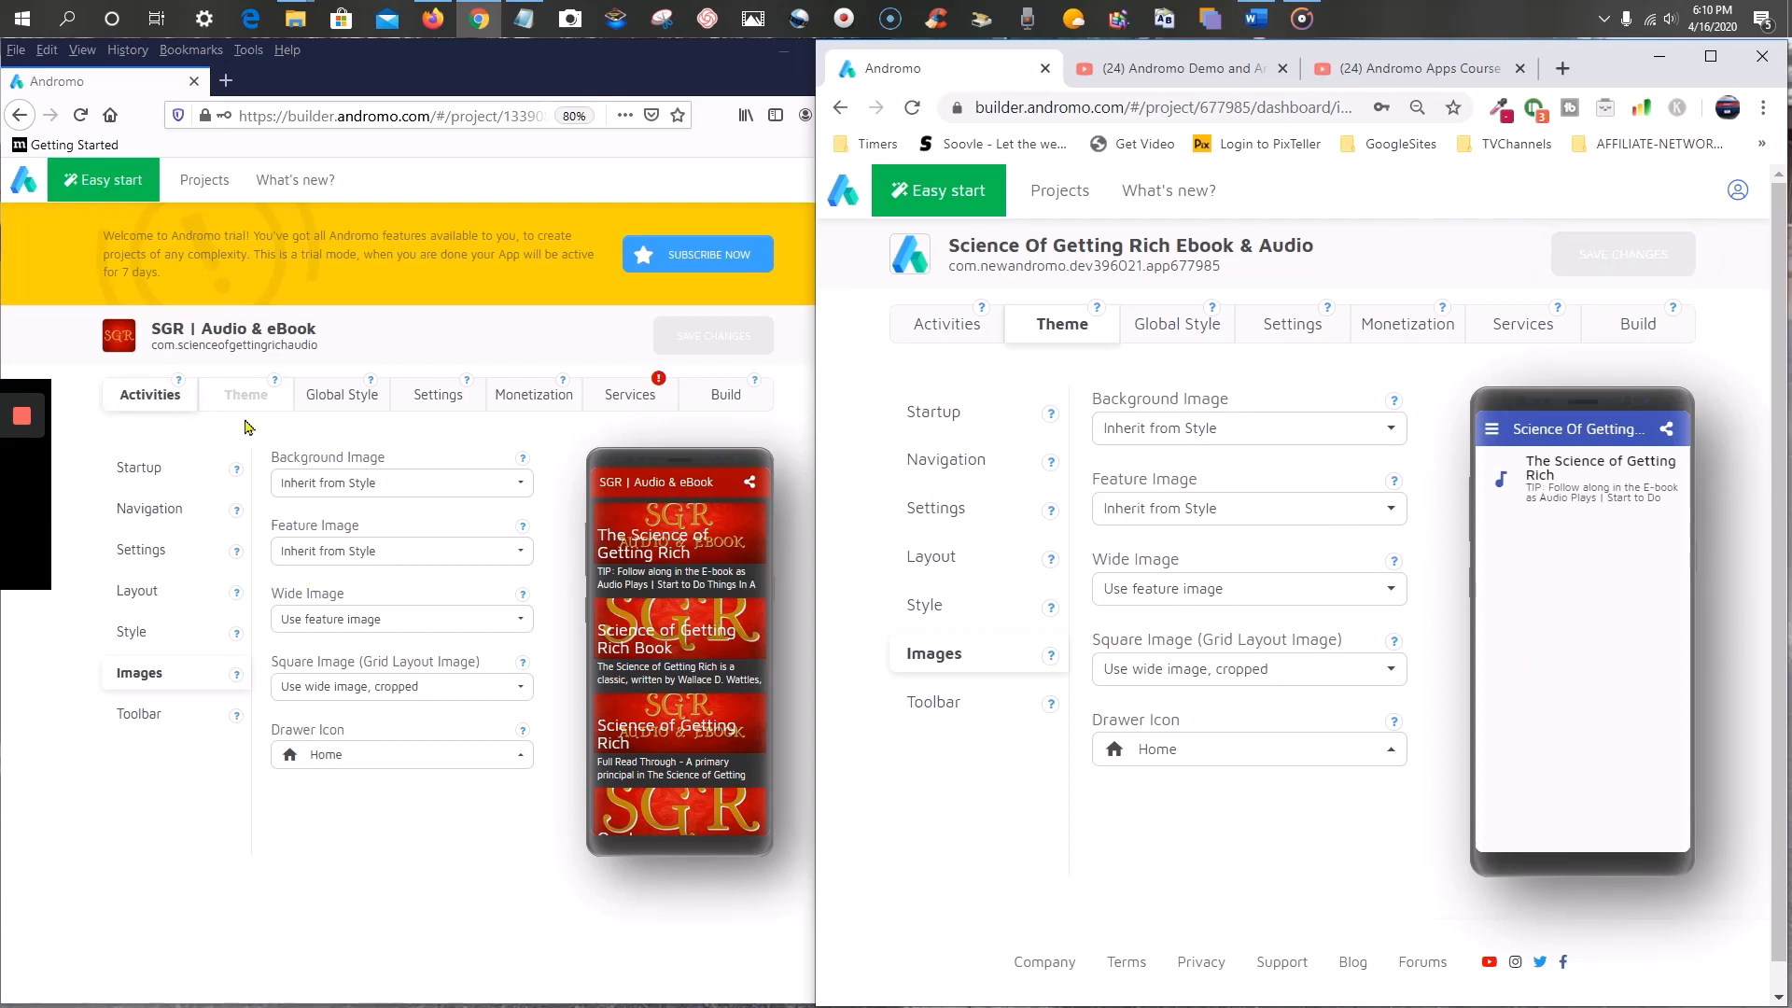
- Compare both projects' activities and examine the original's Science of Getting Rich Book custom page settings
{"action": "left_click", "coordinate": [962, 342]}
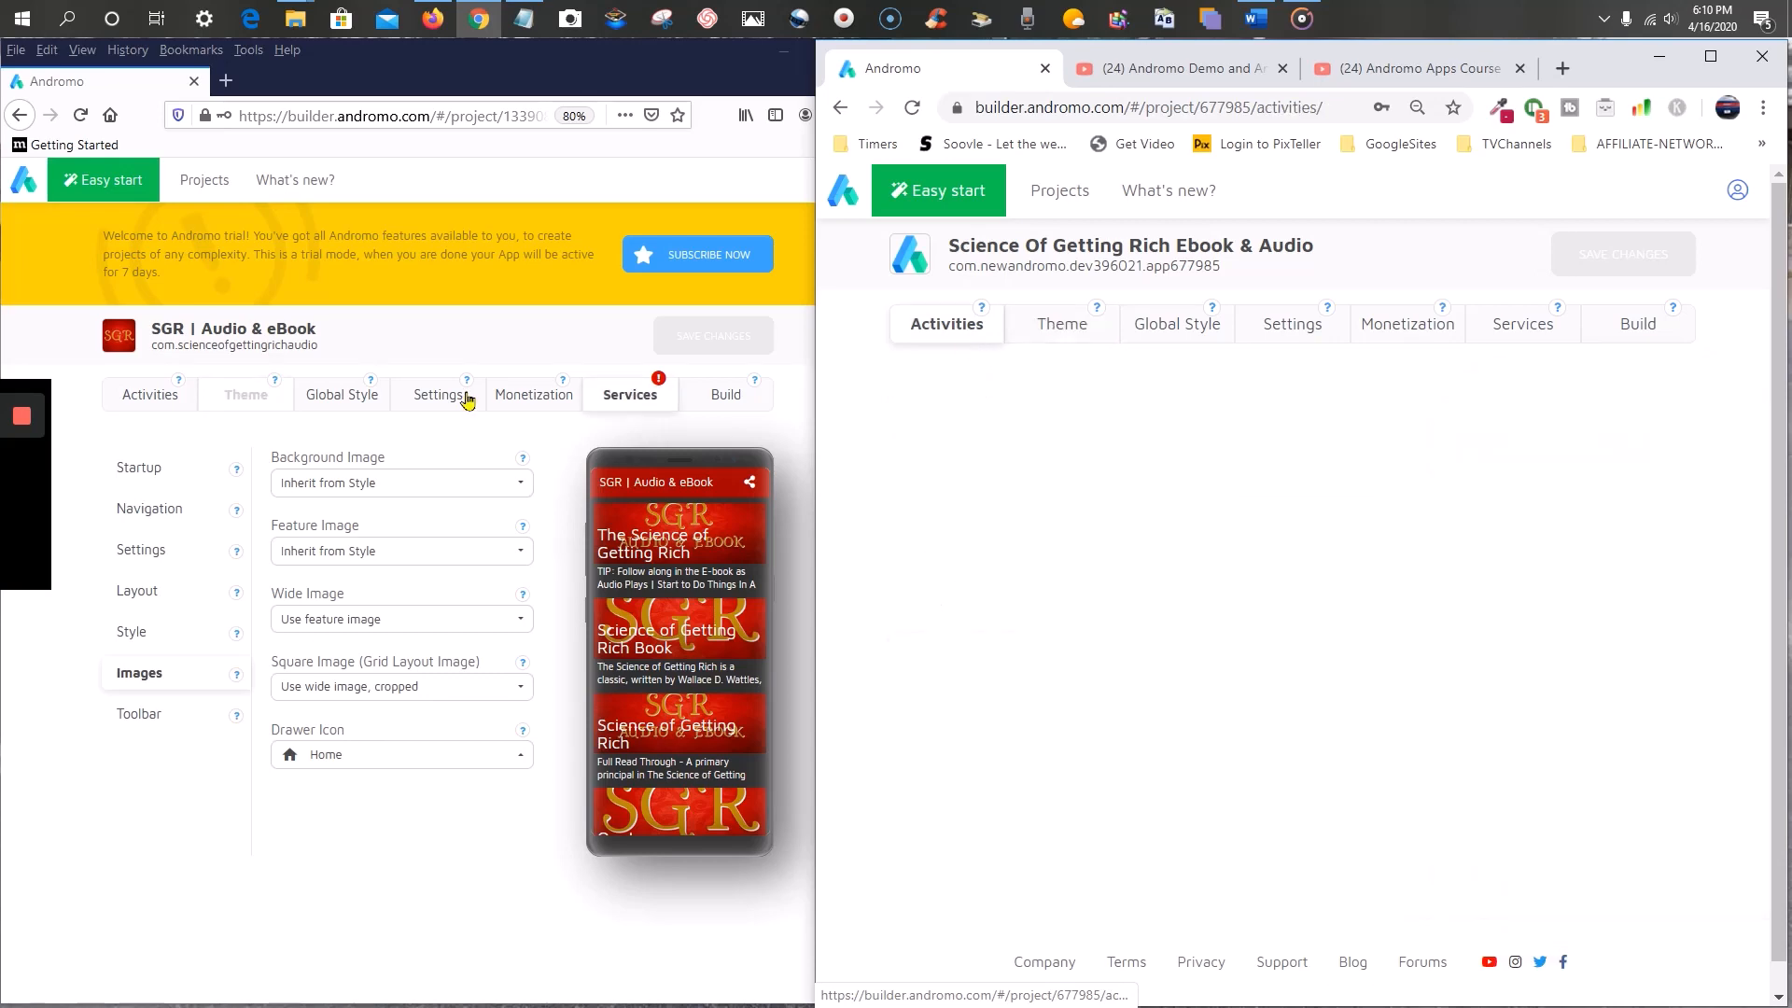
{"action": "left_click", "coordinate": [138, 399]}
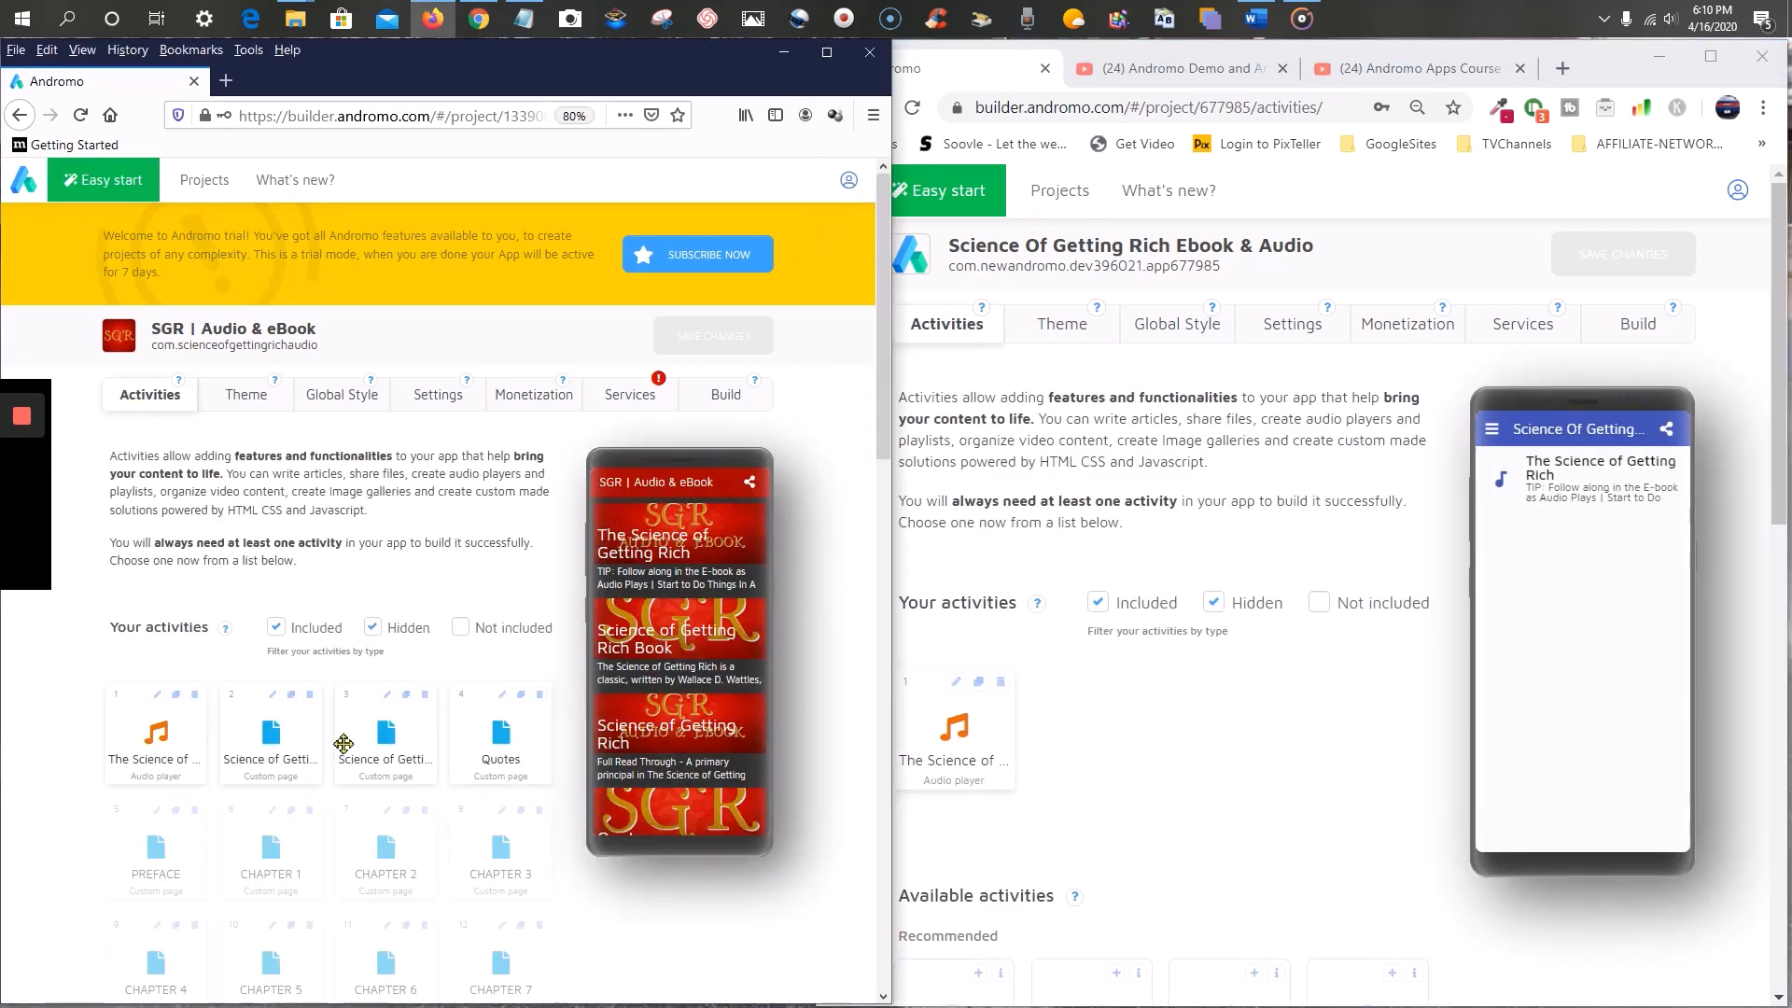
{"action": "left_click", "coordinate": [273, 697]}
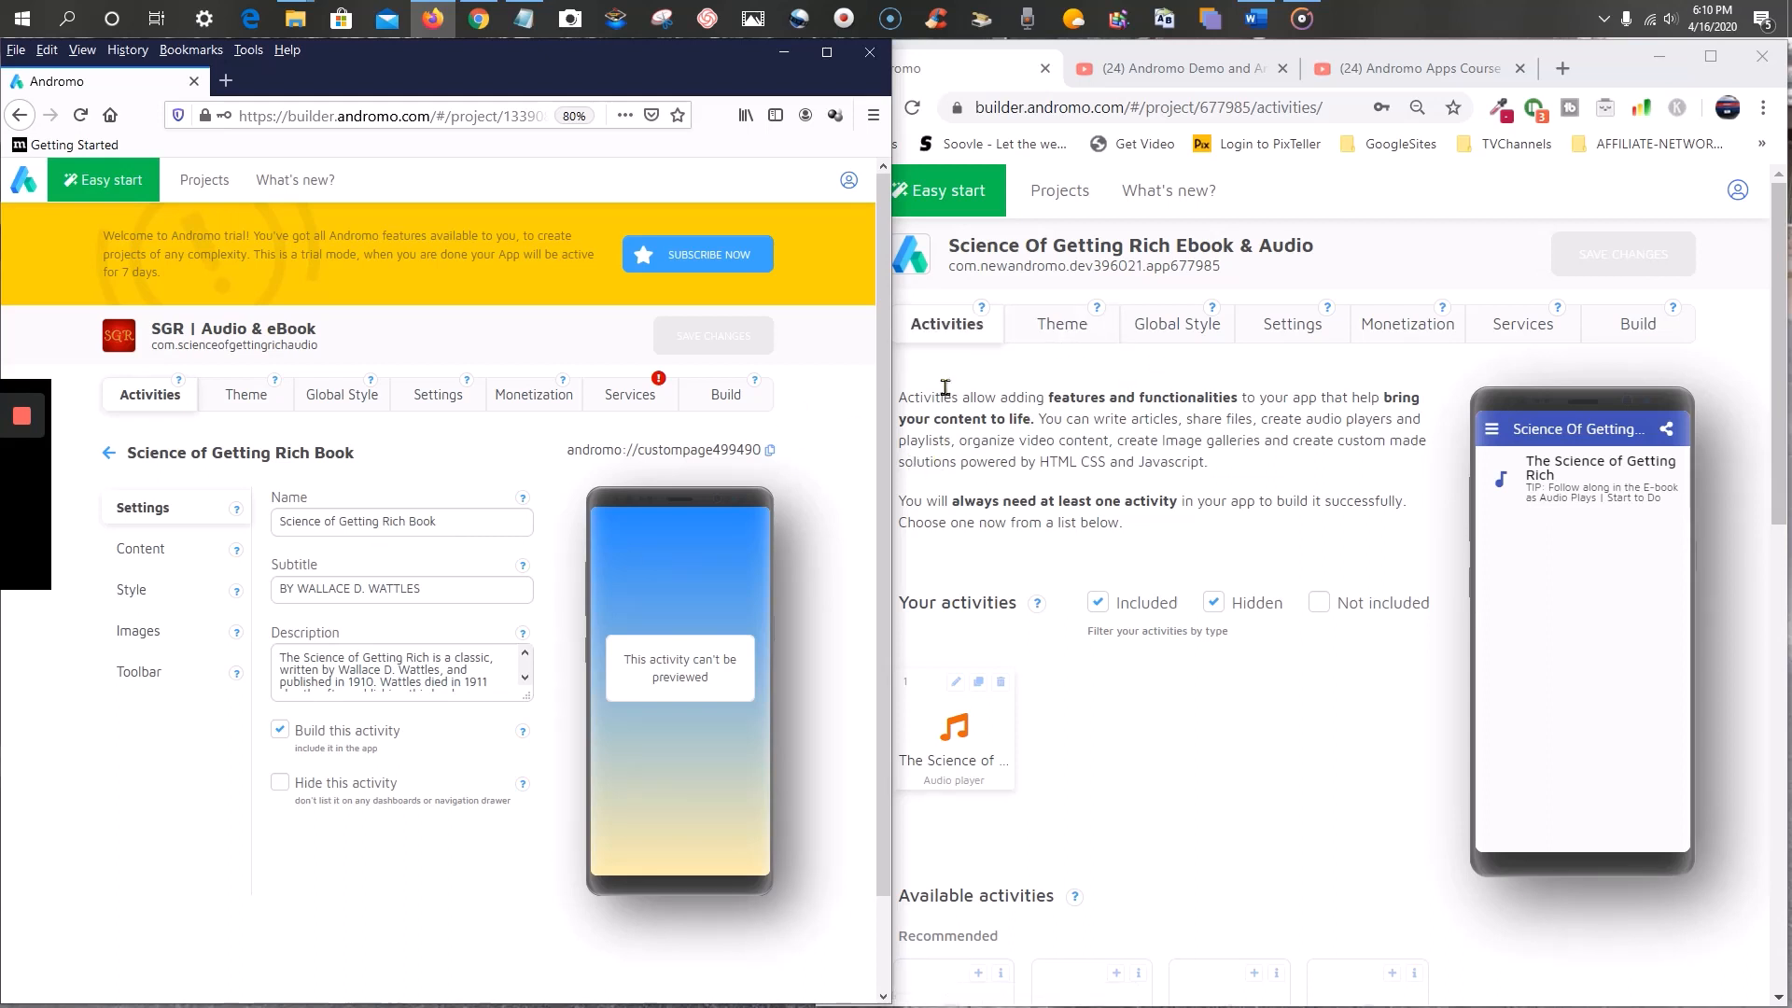
{"action": "left_click", "coordinate": [949, 326]}
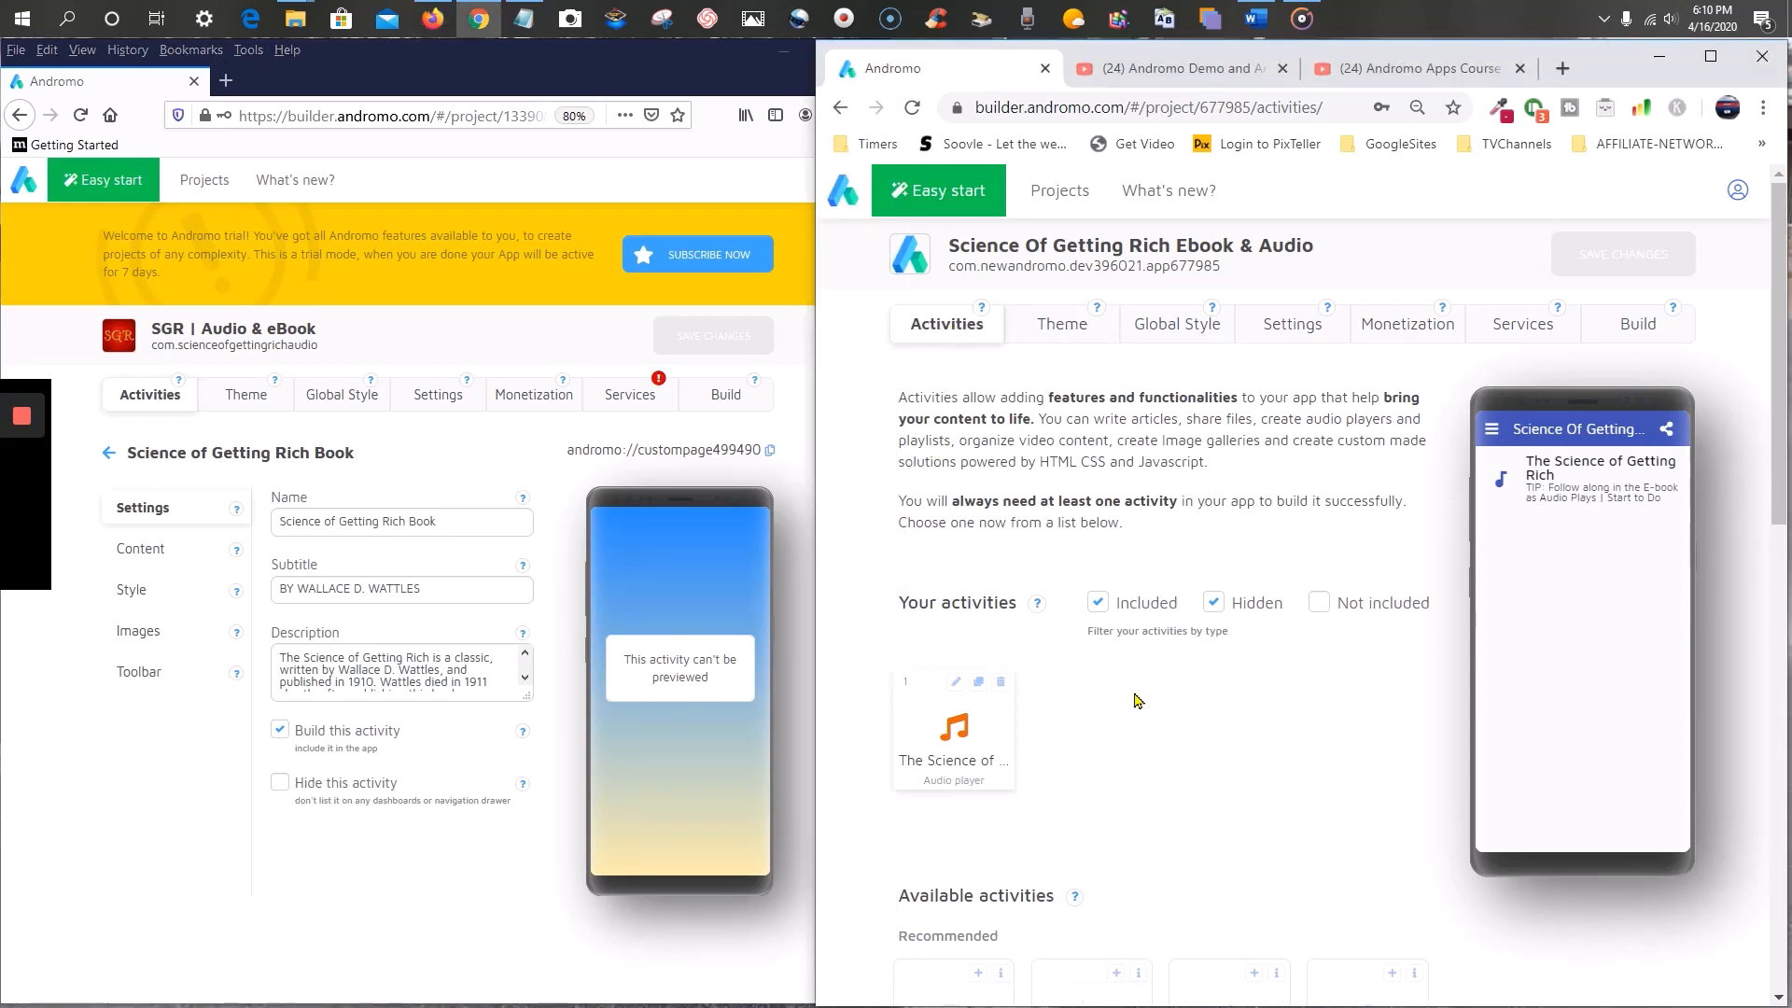
{"action": "left_click", "coordinate": [128, 393]}
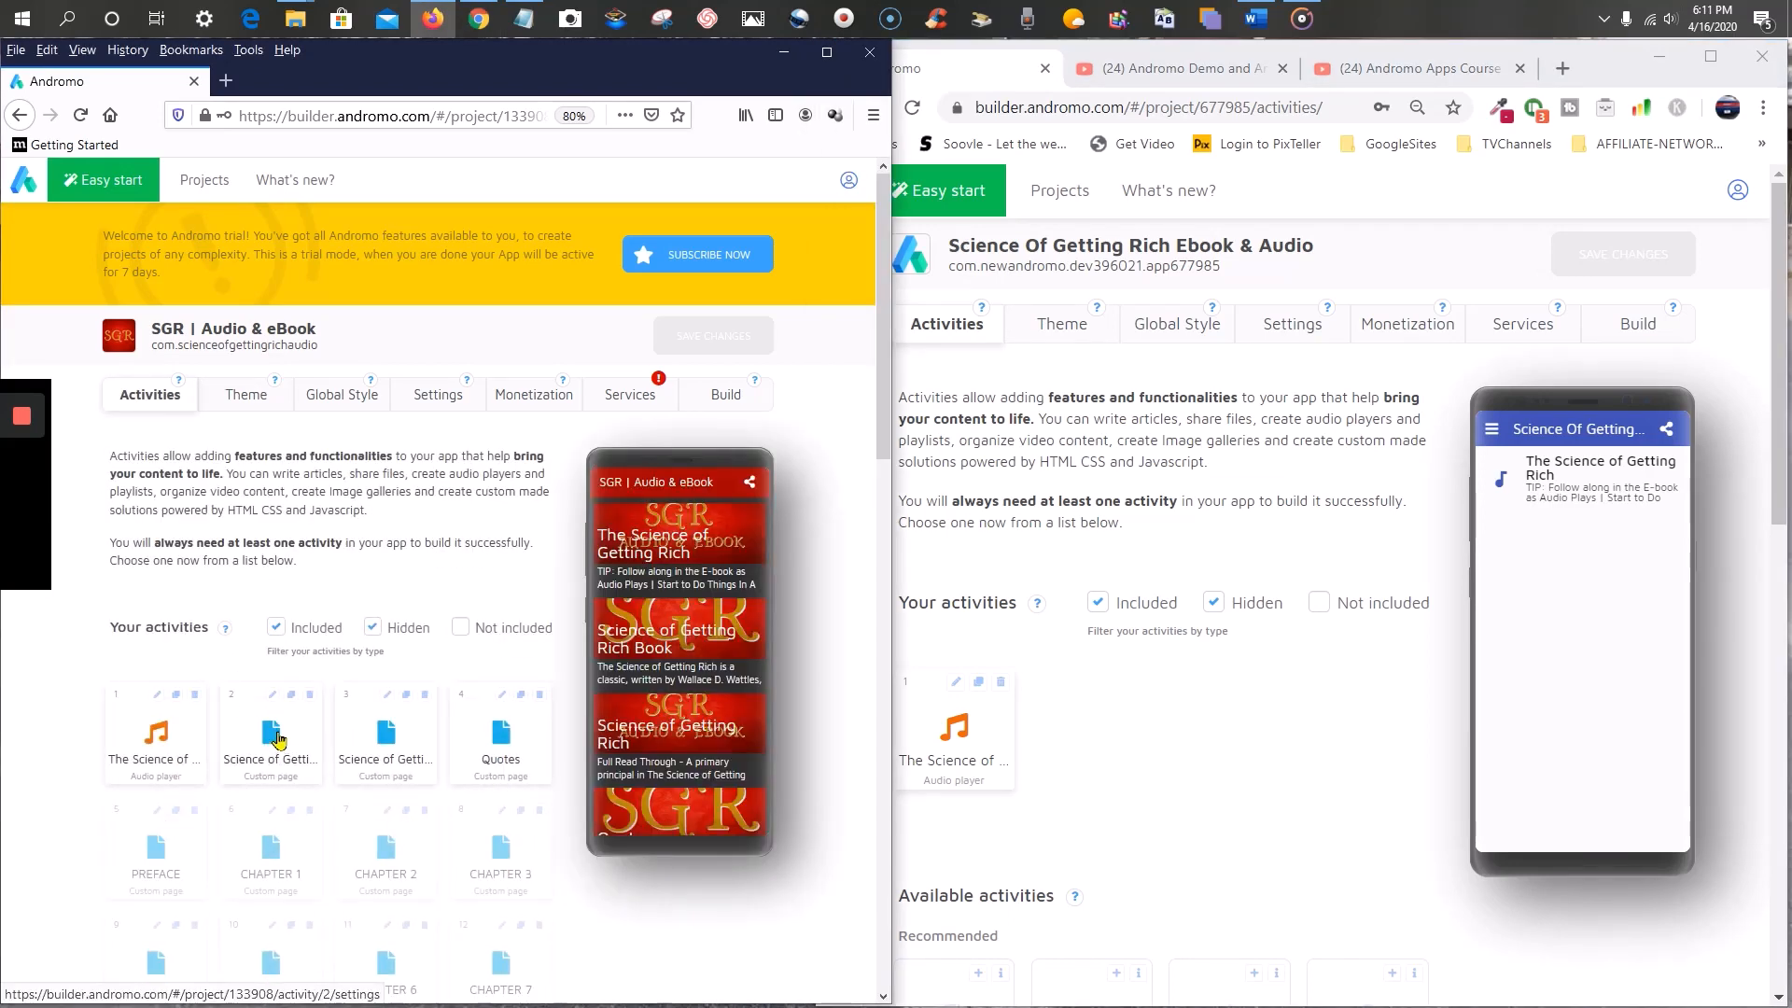
- Add a Custom page activity to the new project from the recommended activities
{"action": "scroll", "coordinate": [1169, 749], "scroll_direction": "down", "scroll_amount": 1}
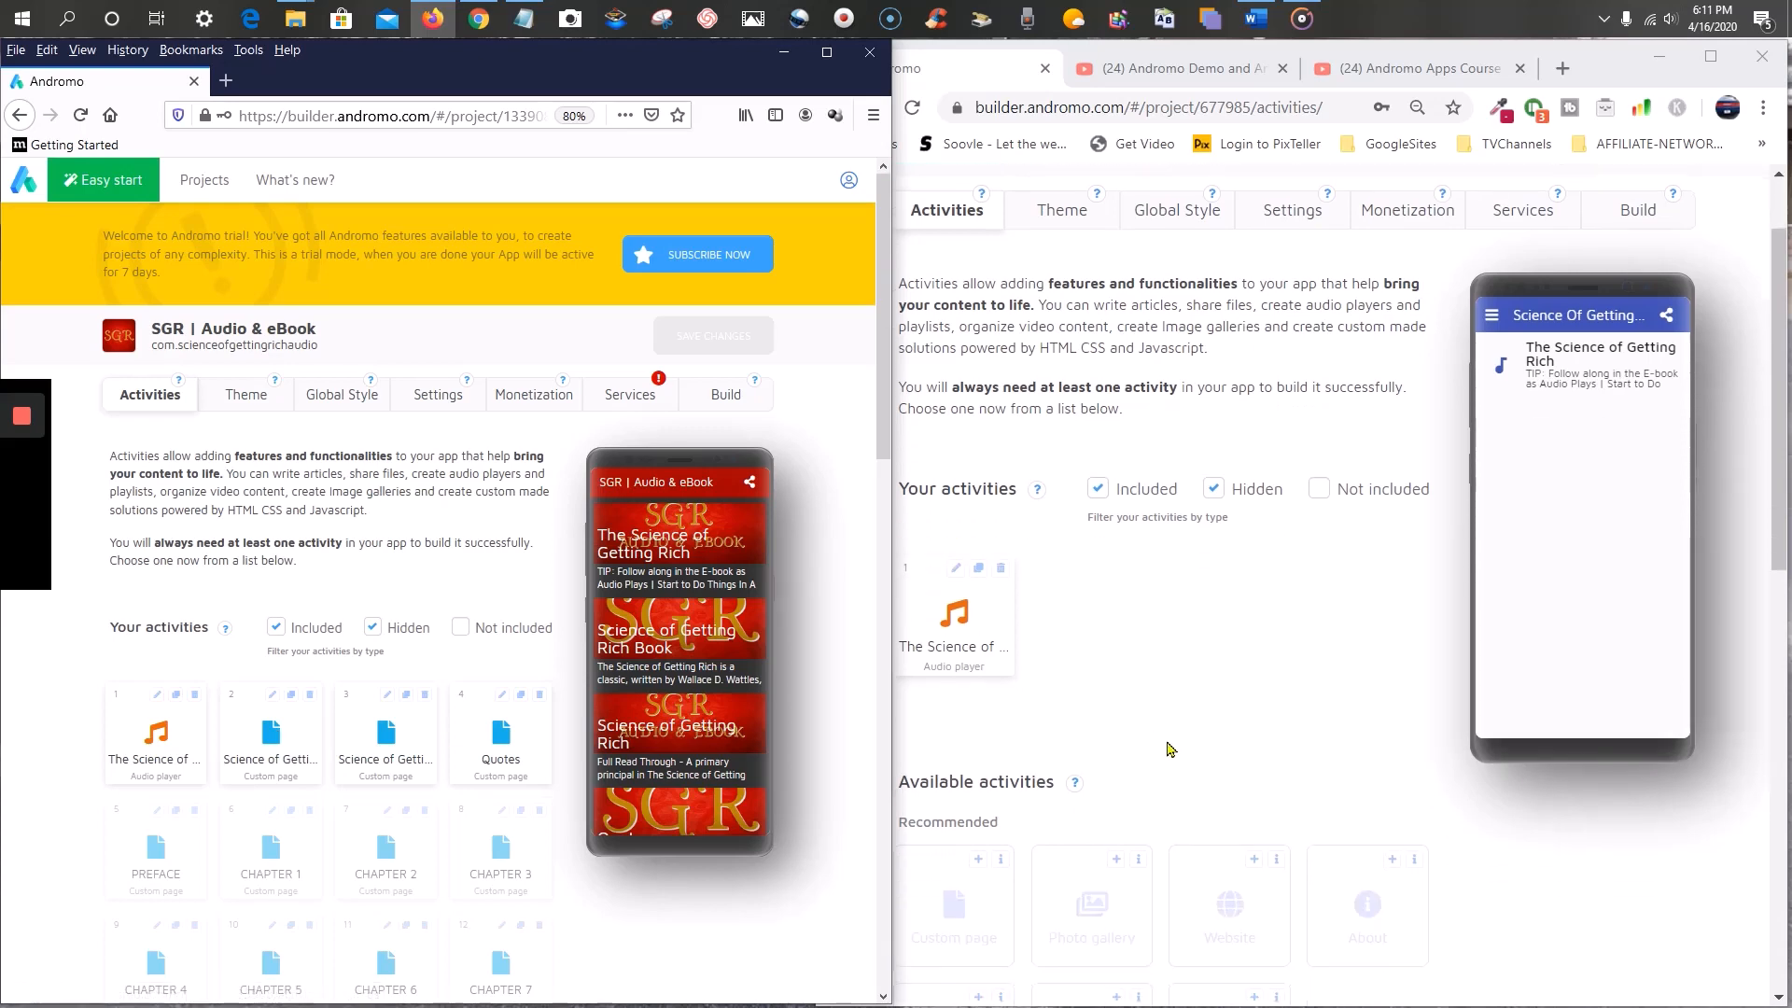
{"action": "scroll", "coordinate": [1169, 748], "scroll_direction": "down", "scroll_amount": 4}
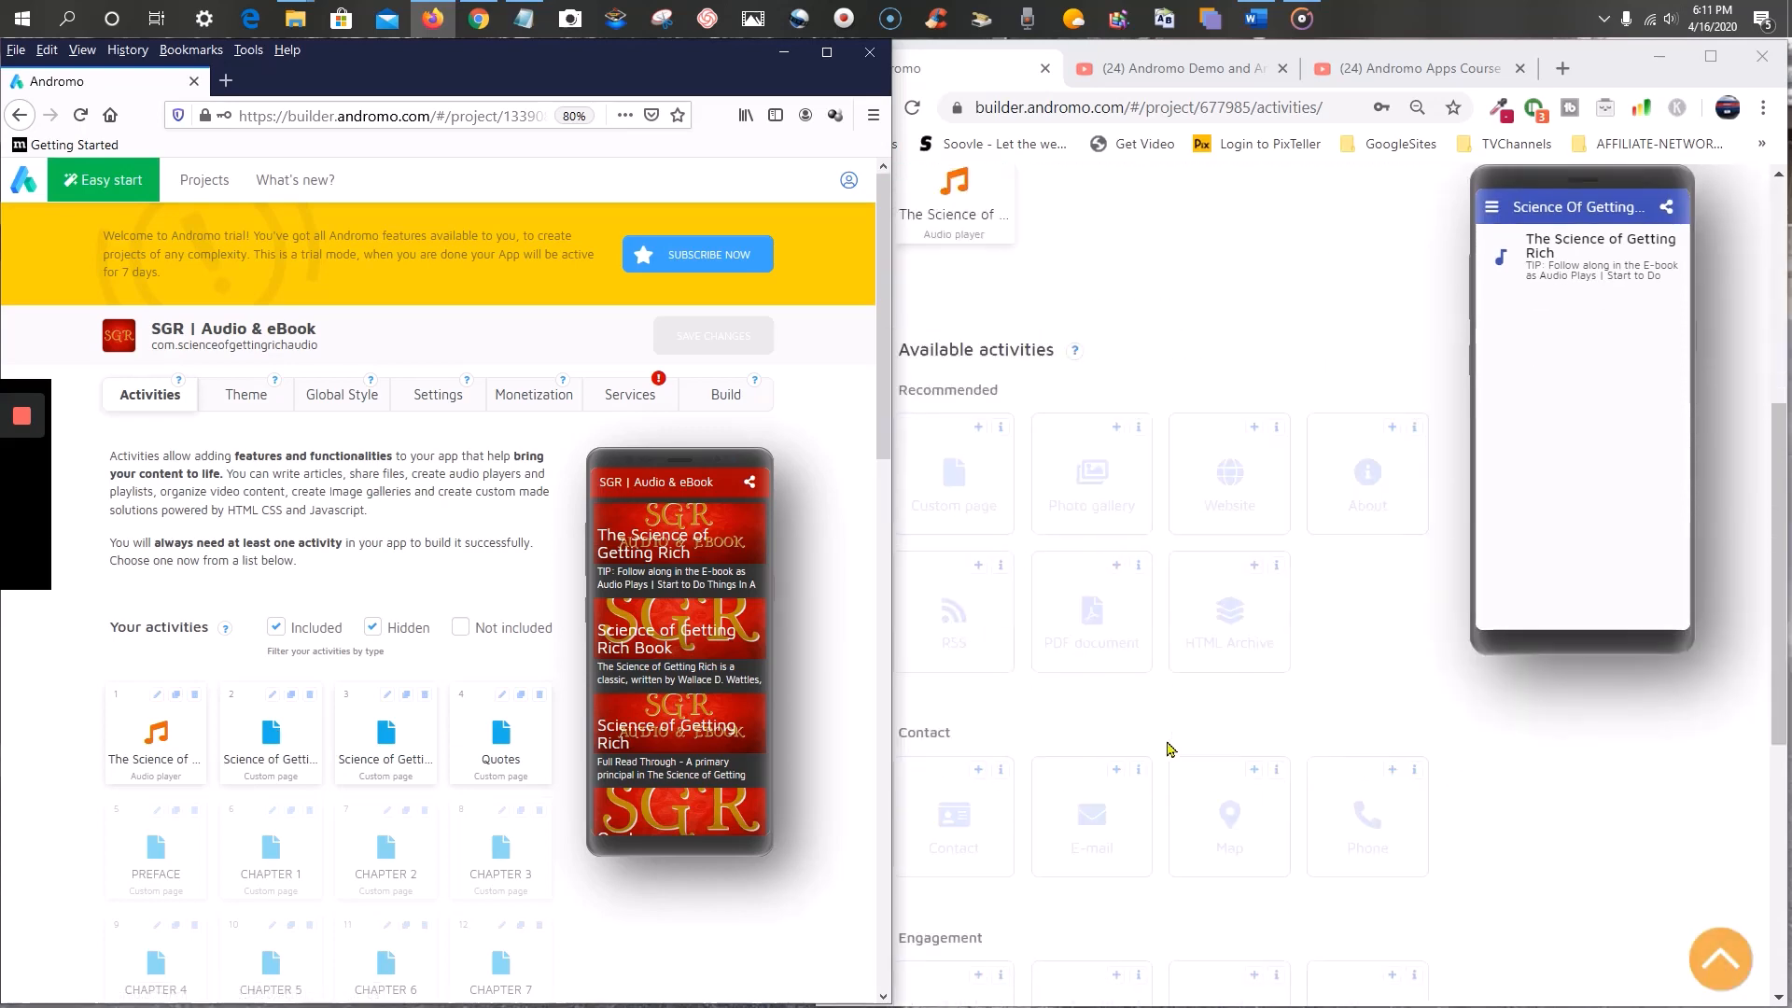
{"action": "left_click", "coordinate": [978, 415]}
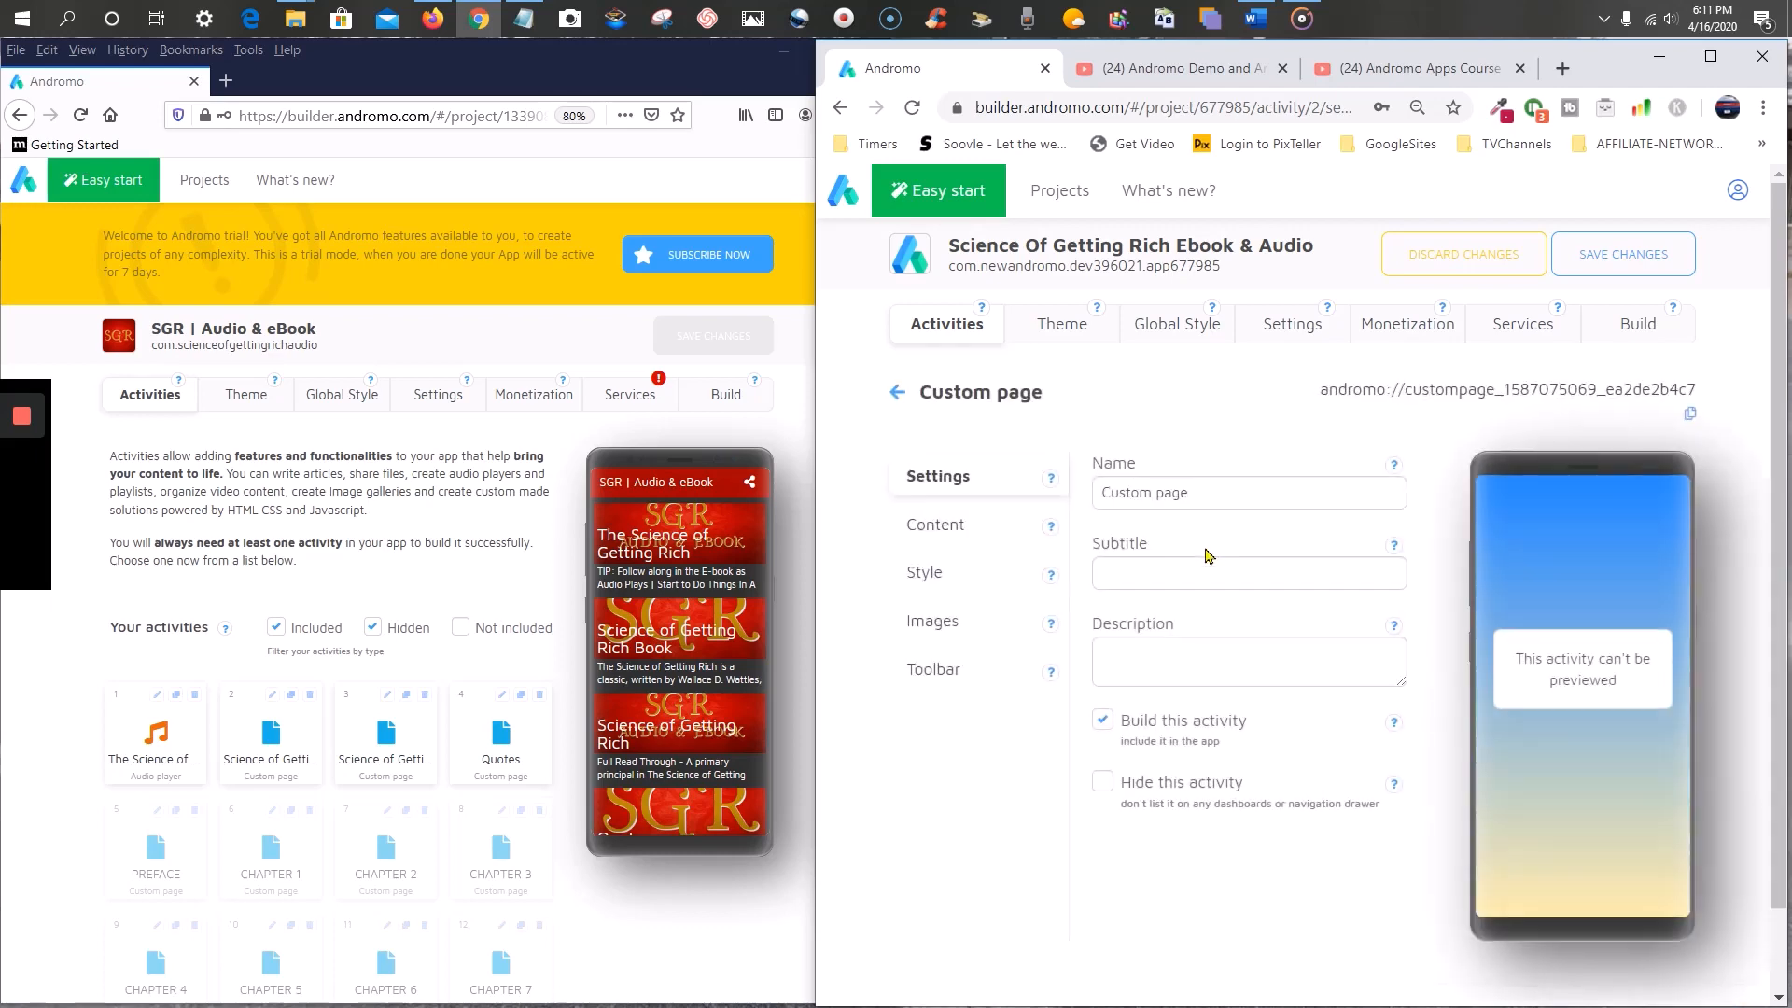
- Name the new custom page "Science of Getting Rich Book", copying the name from the original project's matching activity
{"action": "left_click", "coordinate": [278, 711]}
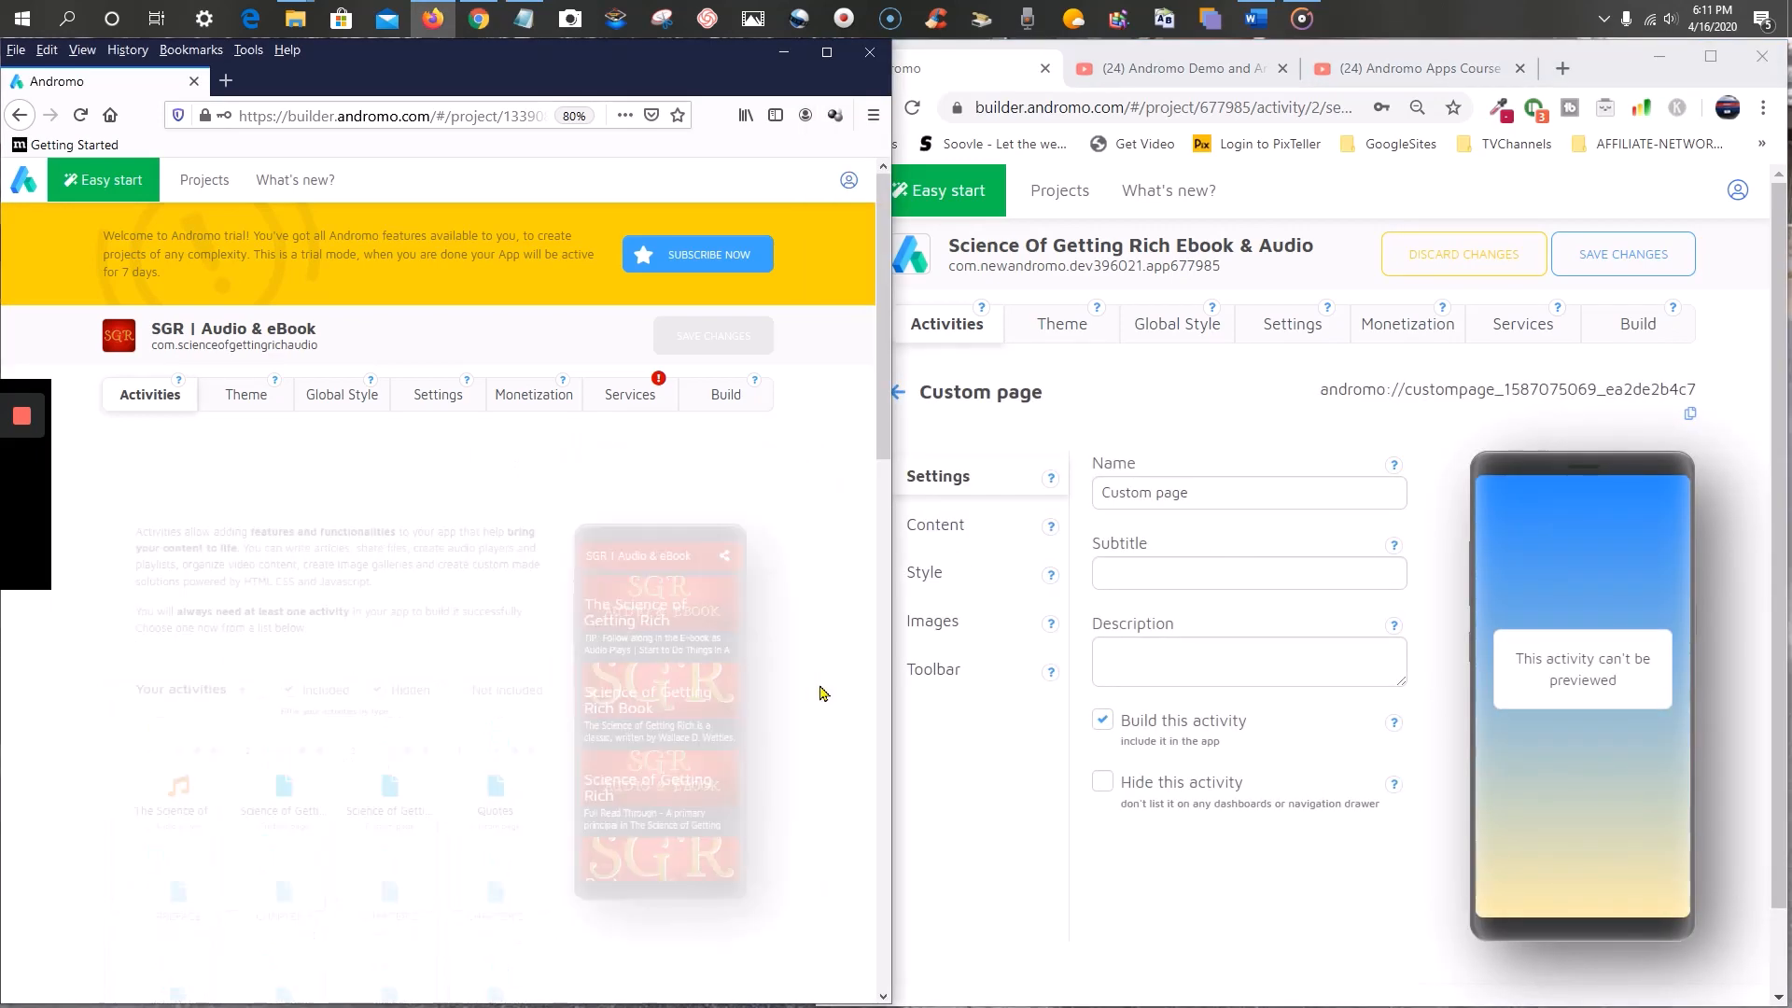
{"action": "left_click_drag", "start_coordinate": [453, 520], "coordinate": [255, 516]}
{"action": "right_click", "coordinate": [324, 522]}
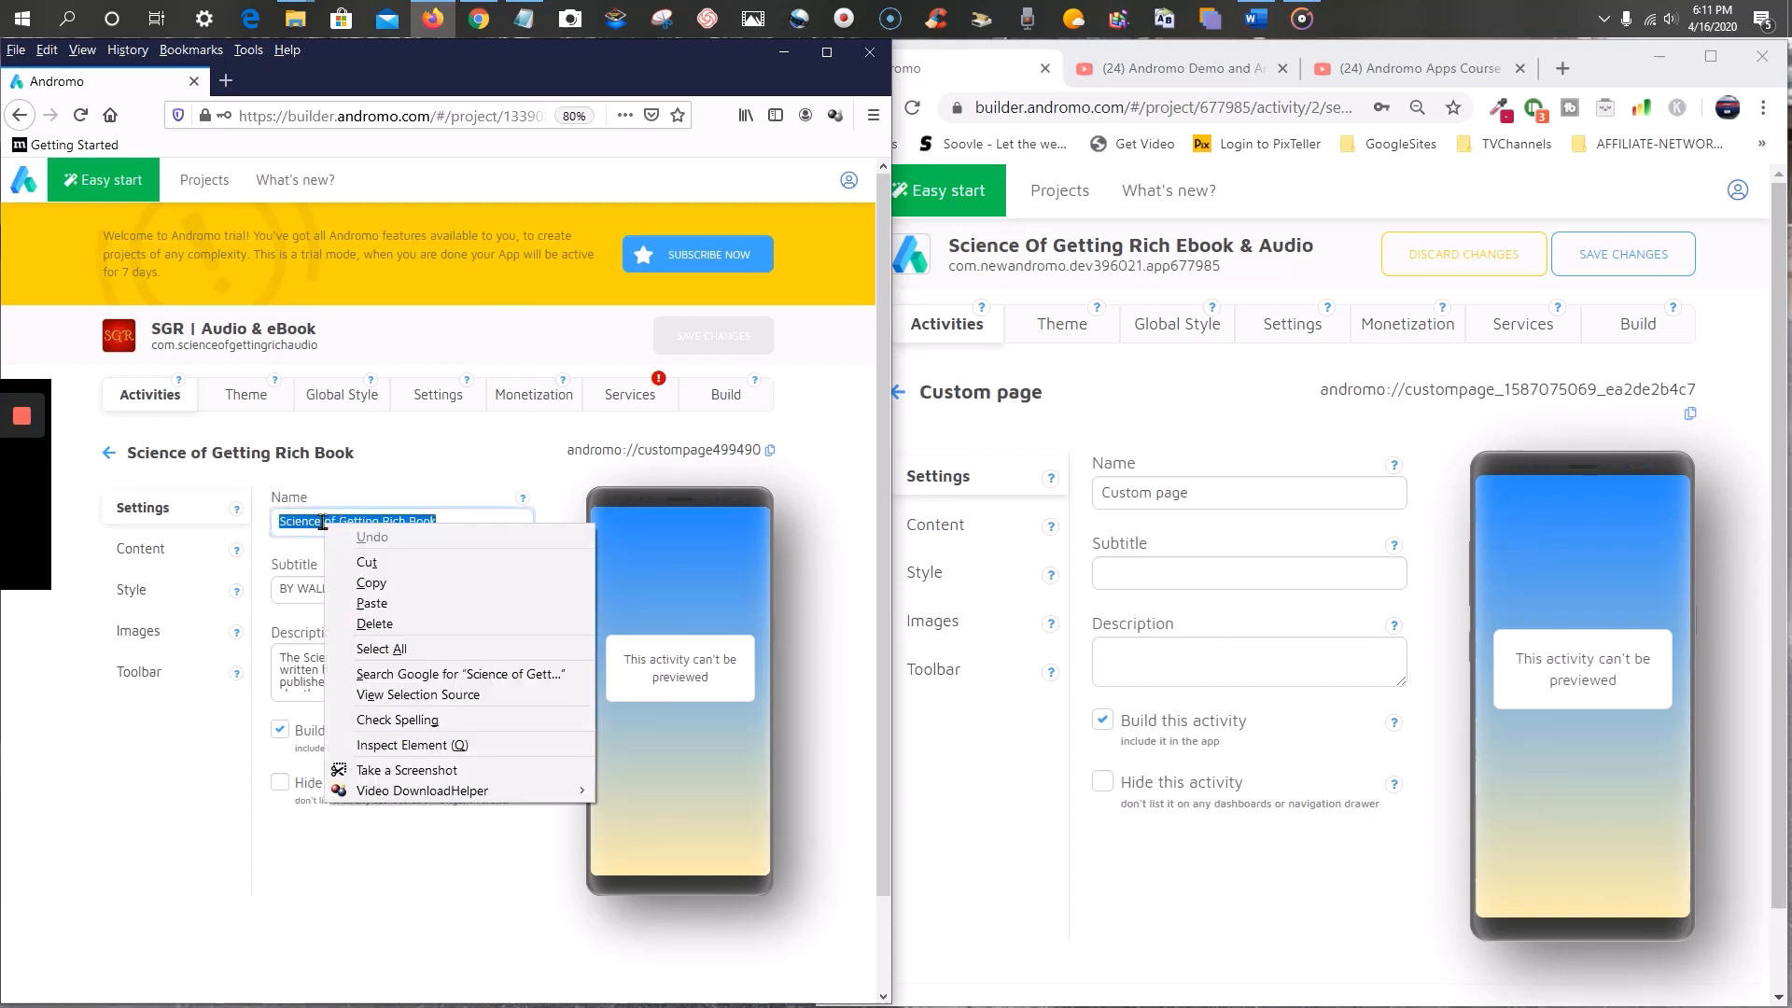
{"action": "left_click", "coordinate": [377, 586]}
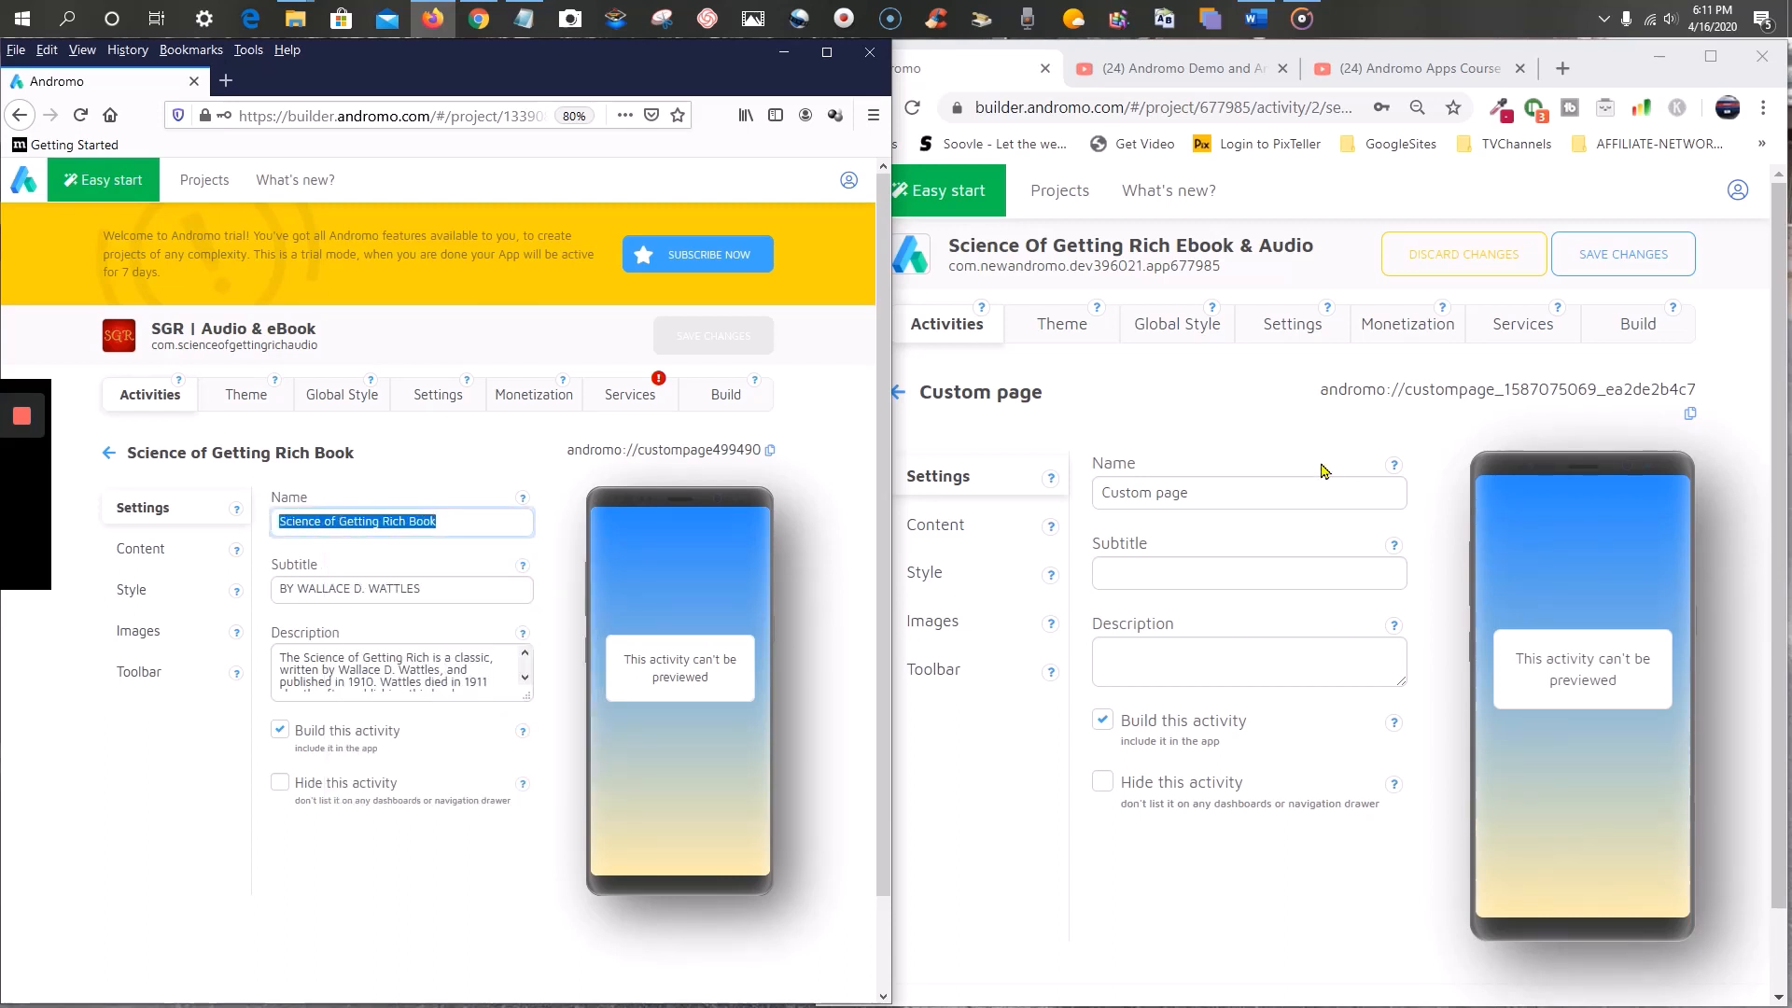
{"action": "left_click", "coordinate": [1251, 494]}
{"action": "left_click_drag", "start_coordinate": [1239, 494], "coordinate": [1082, 497]}
{"action": "right_click", "coordinate": [1154, 486]}
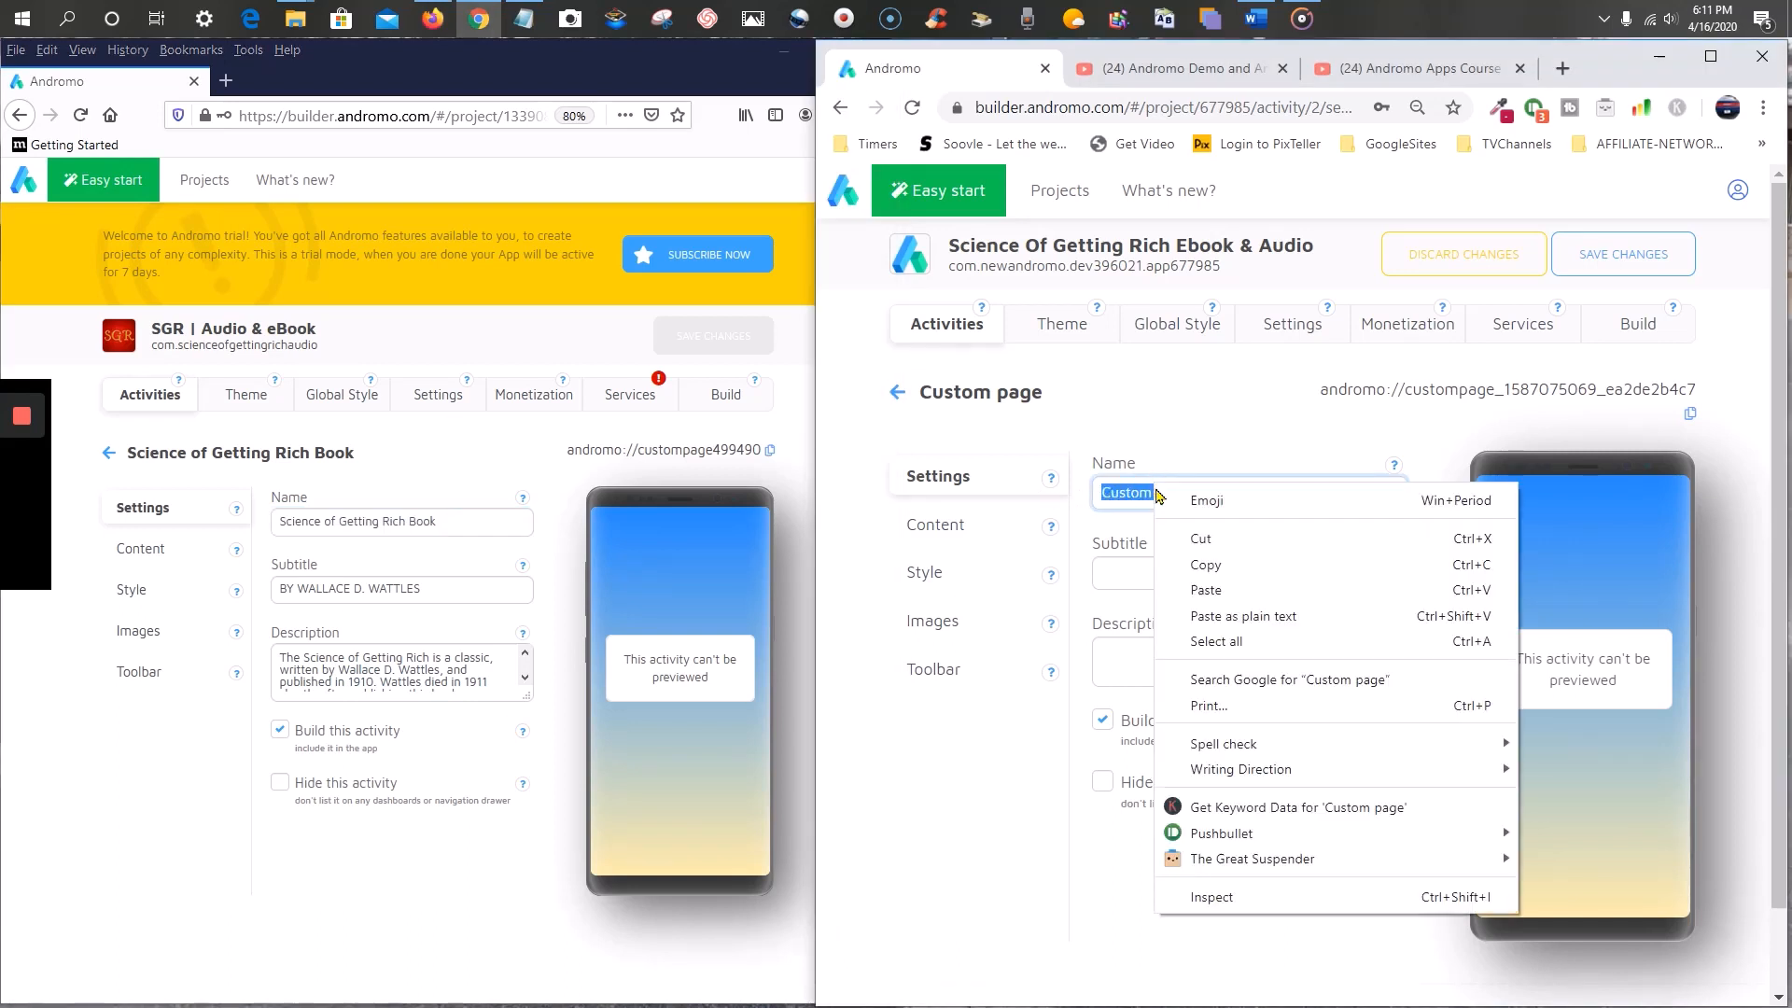
{"action": "left_click", "coordinate": [1205, 591]}
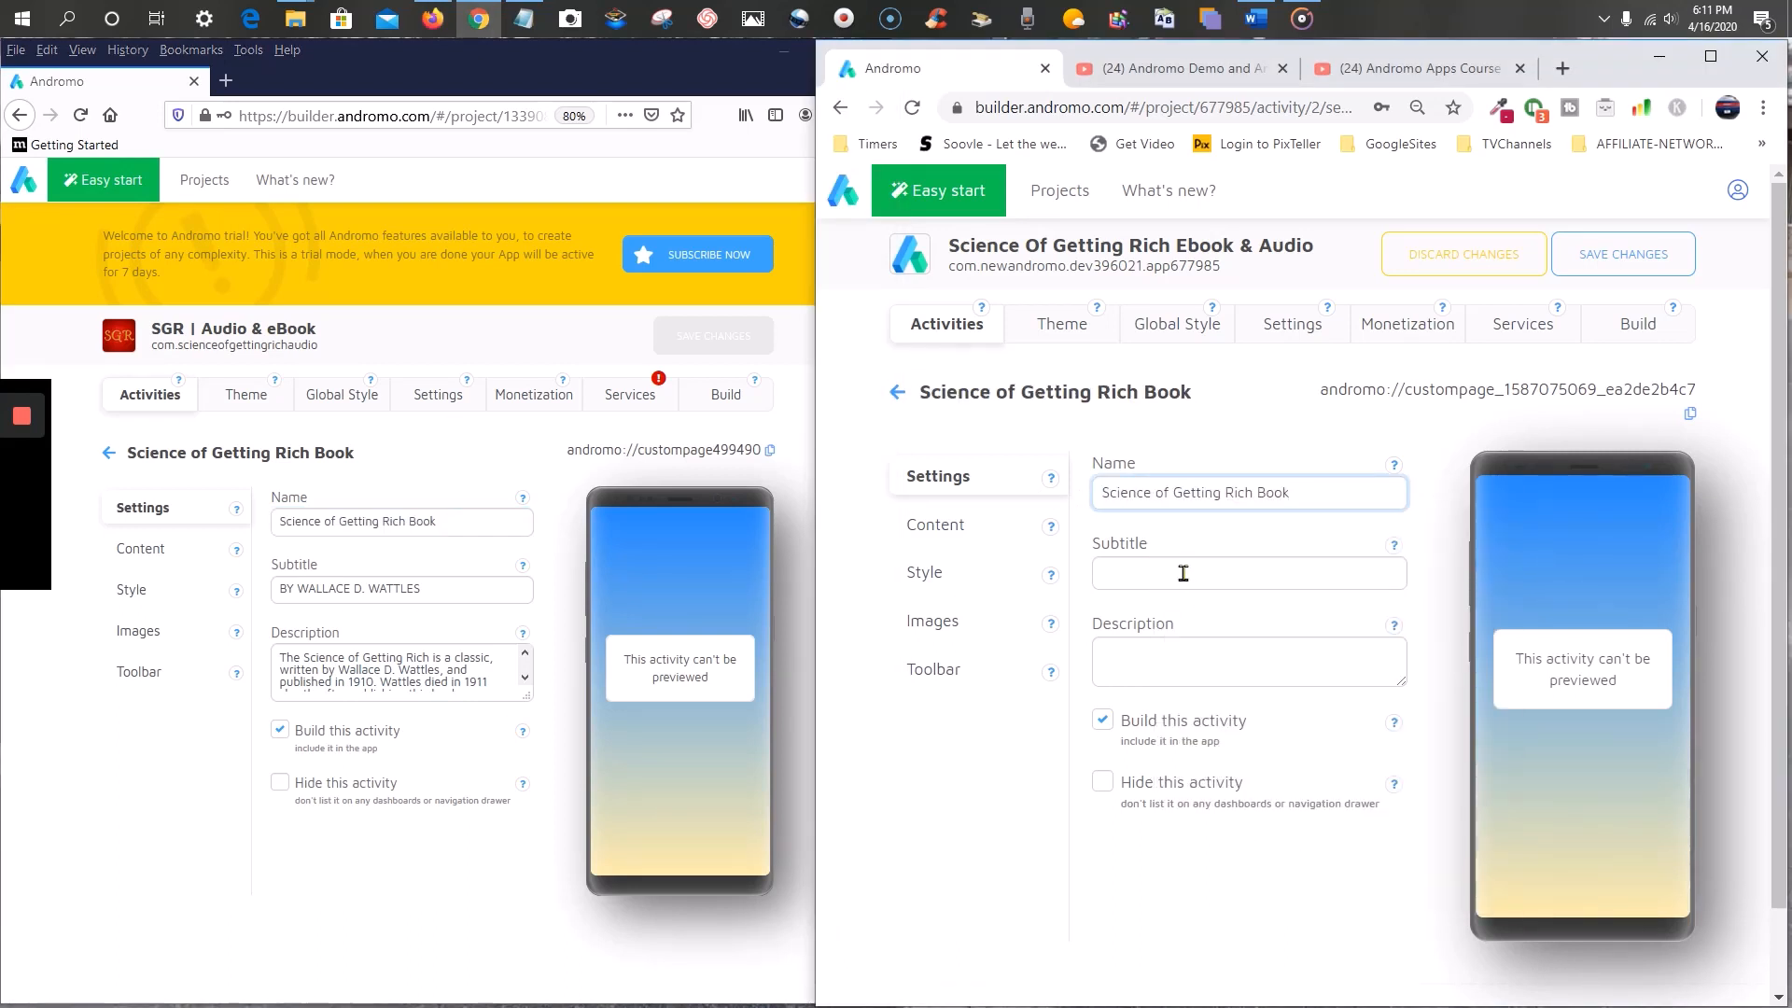
- Copy the subtitle "BY WALLACE D. WATTLES" from the original book activity into the new custom page
{"action": "left_click_drag", "start_coordinate": [434, 583], "coordinate": [316, 588]}
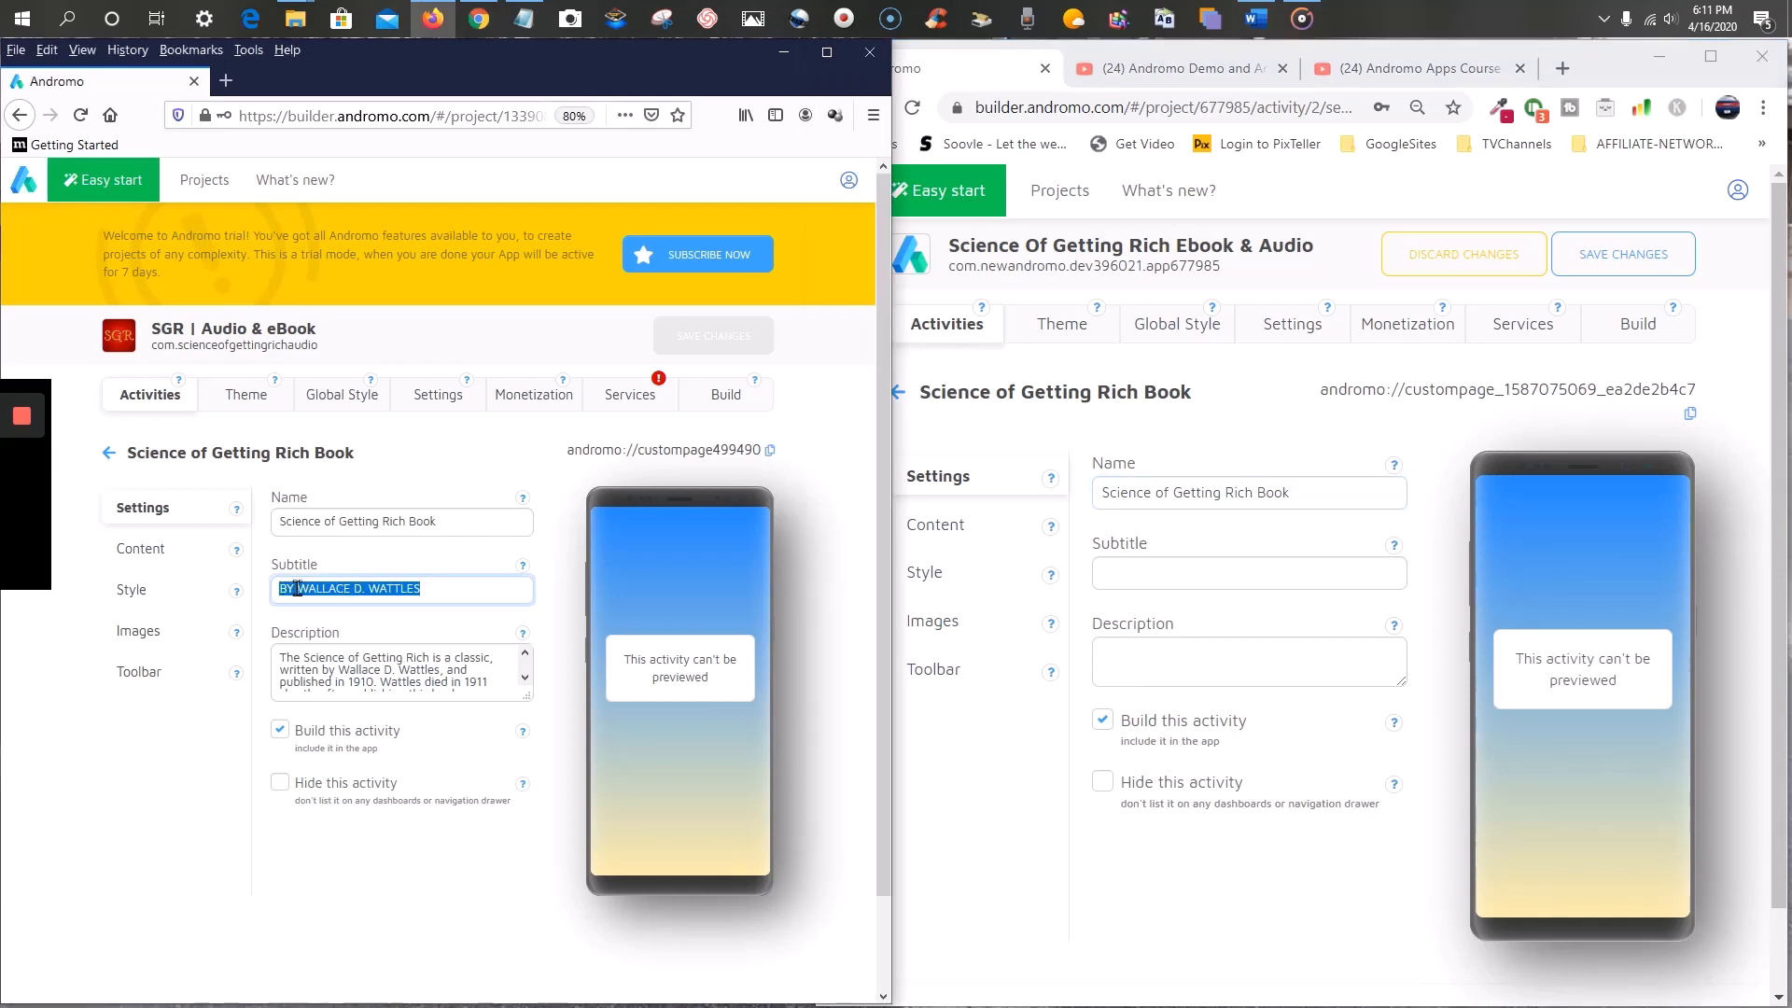
{"action": "right_click", "coordinate": [317, 590]}
{"action": "left_click", "coordinate": [386, 653]}
{"action": "right_click", "coordinate": [1232, 577]}
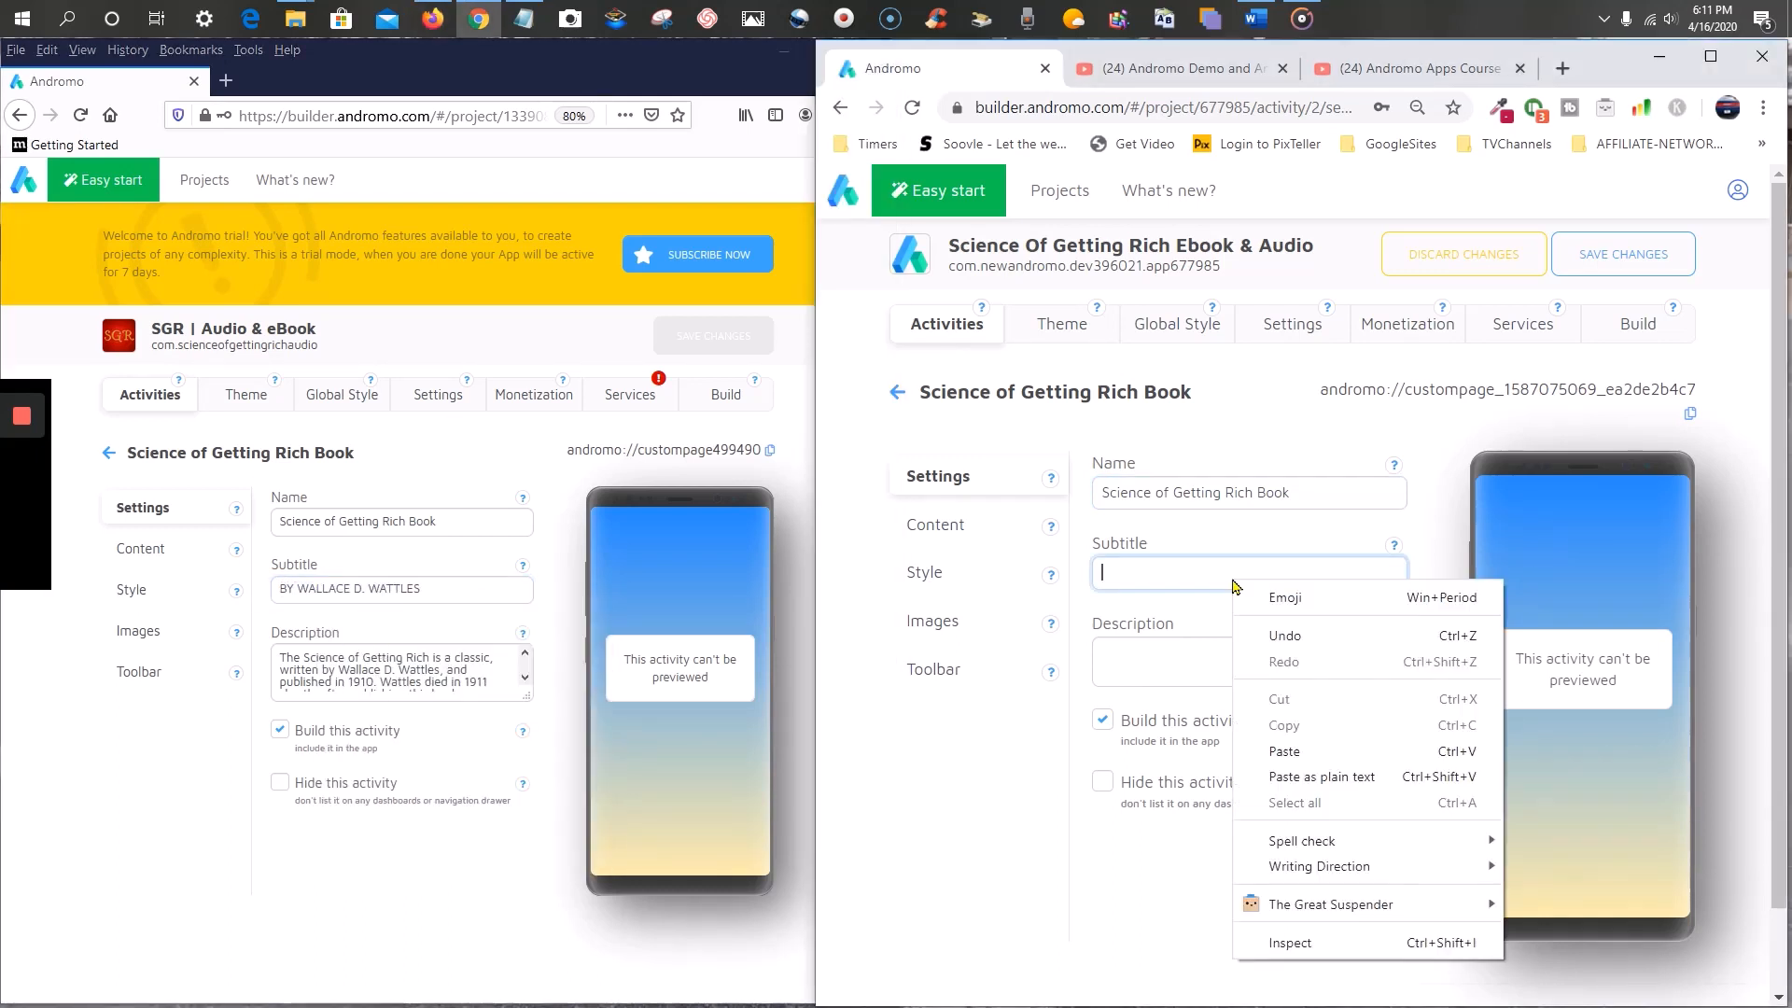
{"action": "left_click", "coordinate": [1301, 749]}
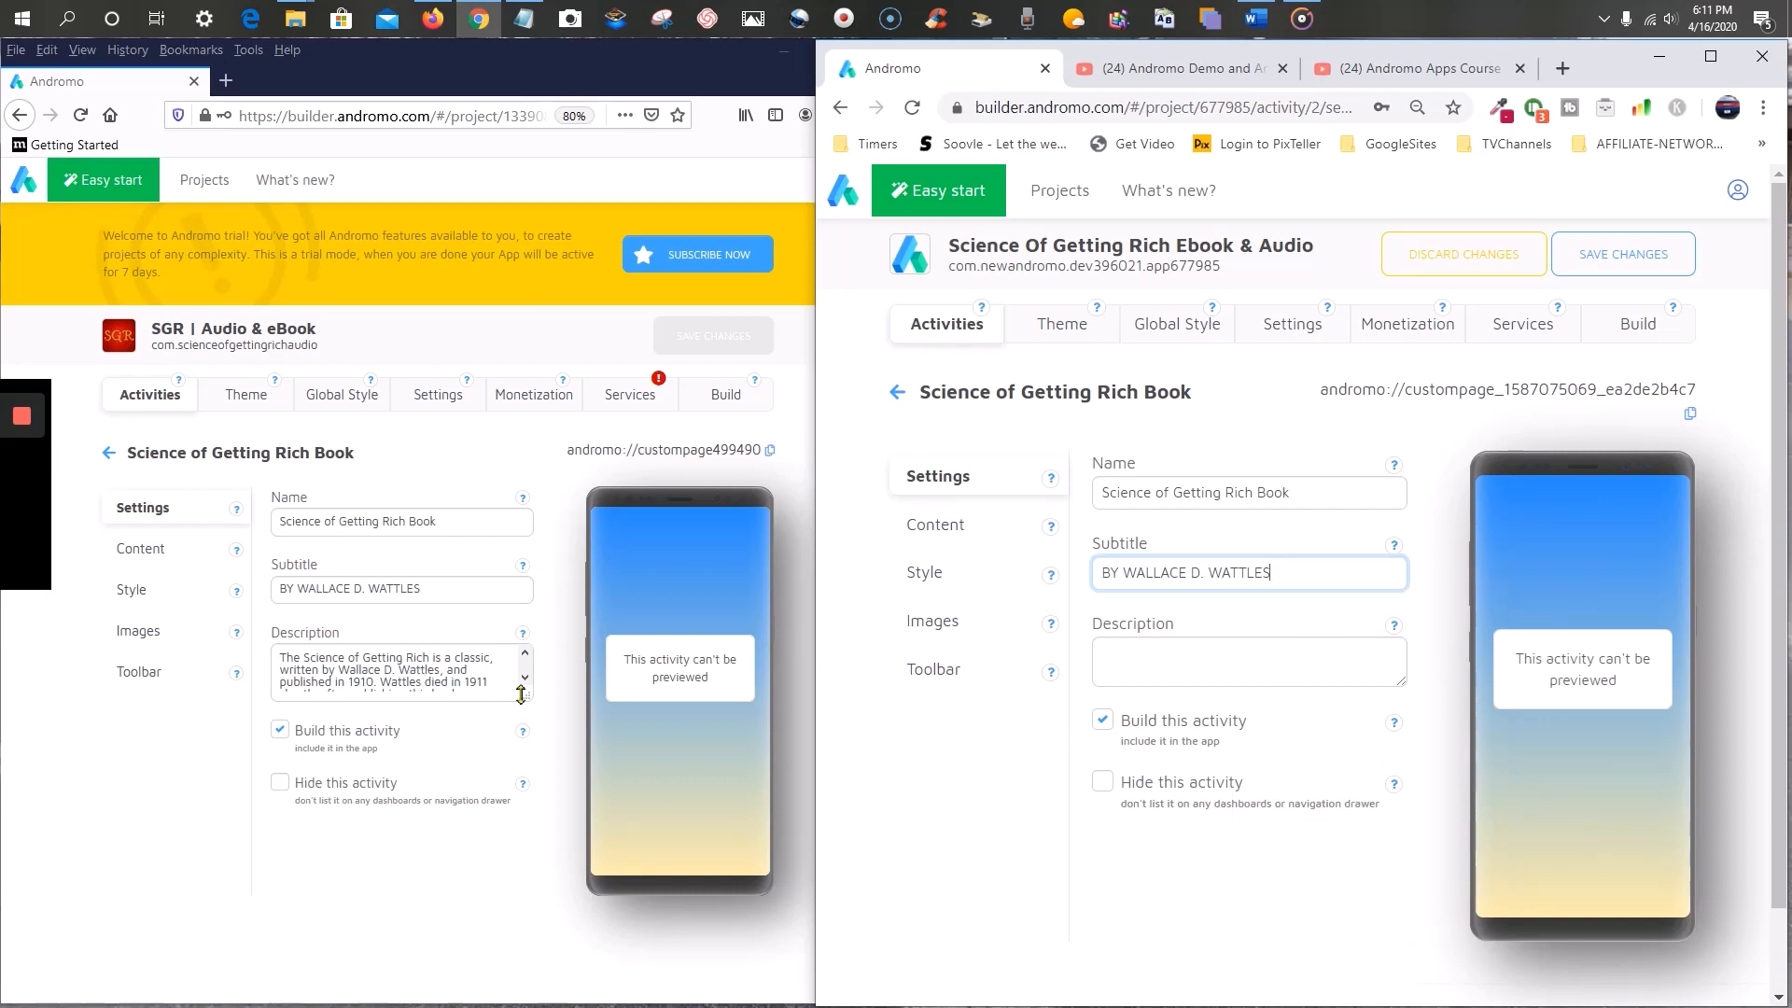
- Copy the full description from the original book activity into the new custom page, enlarging both description boxes, and compare the remaining settings
{"action": "left_click_drag", "start_coordinate": [524, 694], "coordinate": [527, 855]}
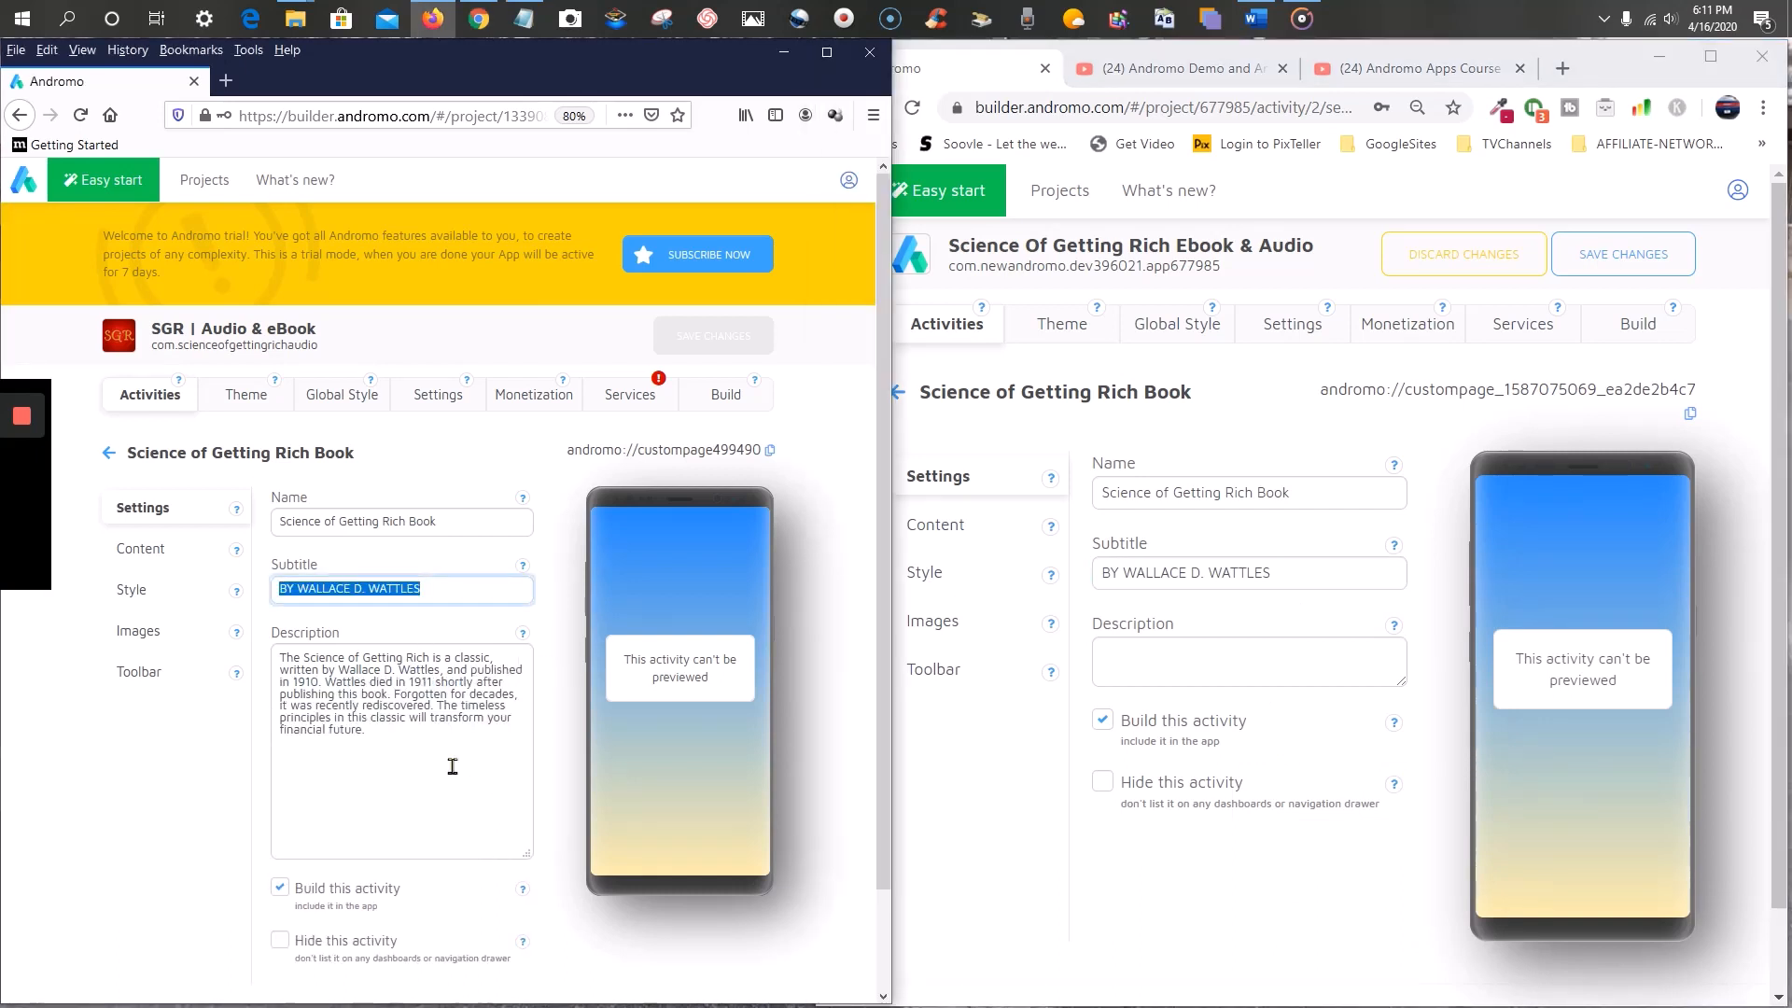
{"action": "left_click_drag", "start_coordinate": [410, 754], "coordinate": [244, 644]}
{"action": "right_click", "coordinate": [320, 678]}
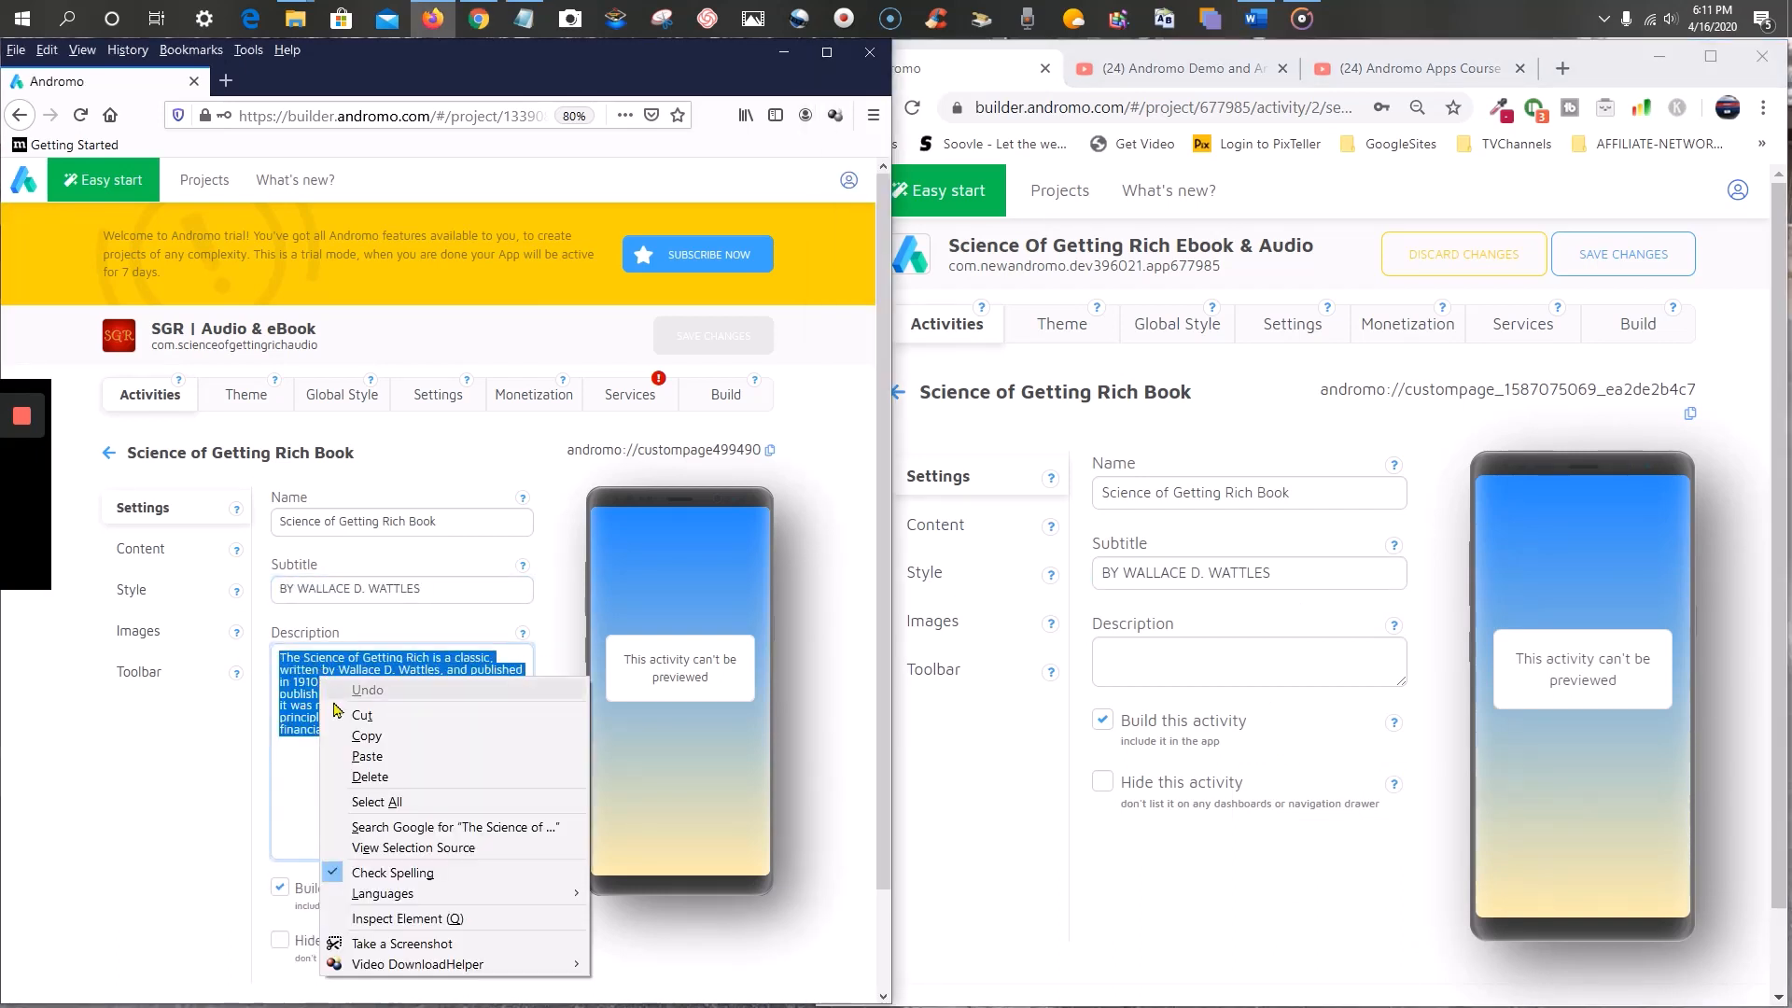
{"action": "left_click", "coordinate": [365, 736]}
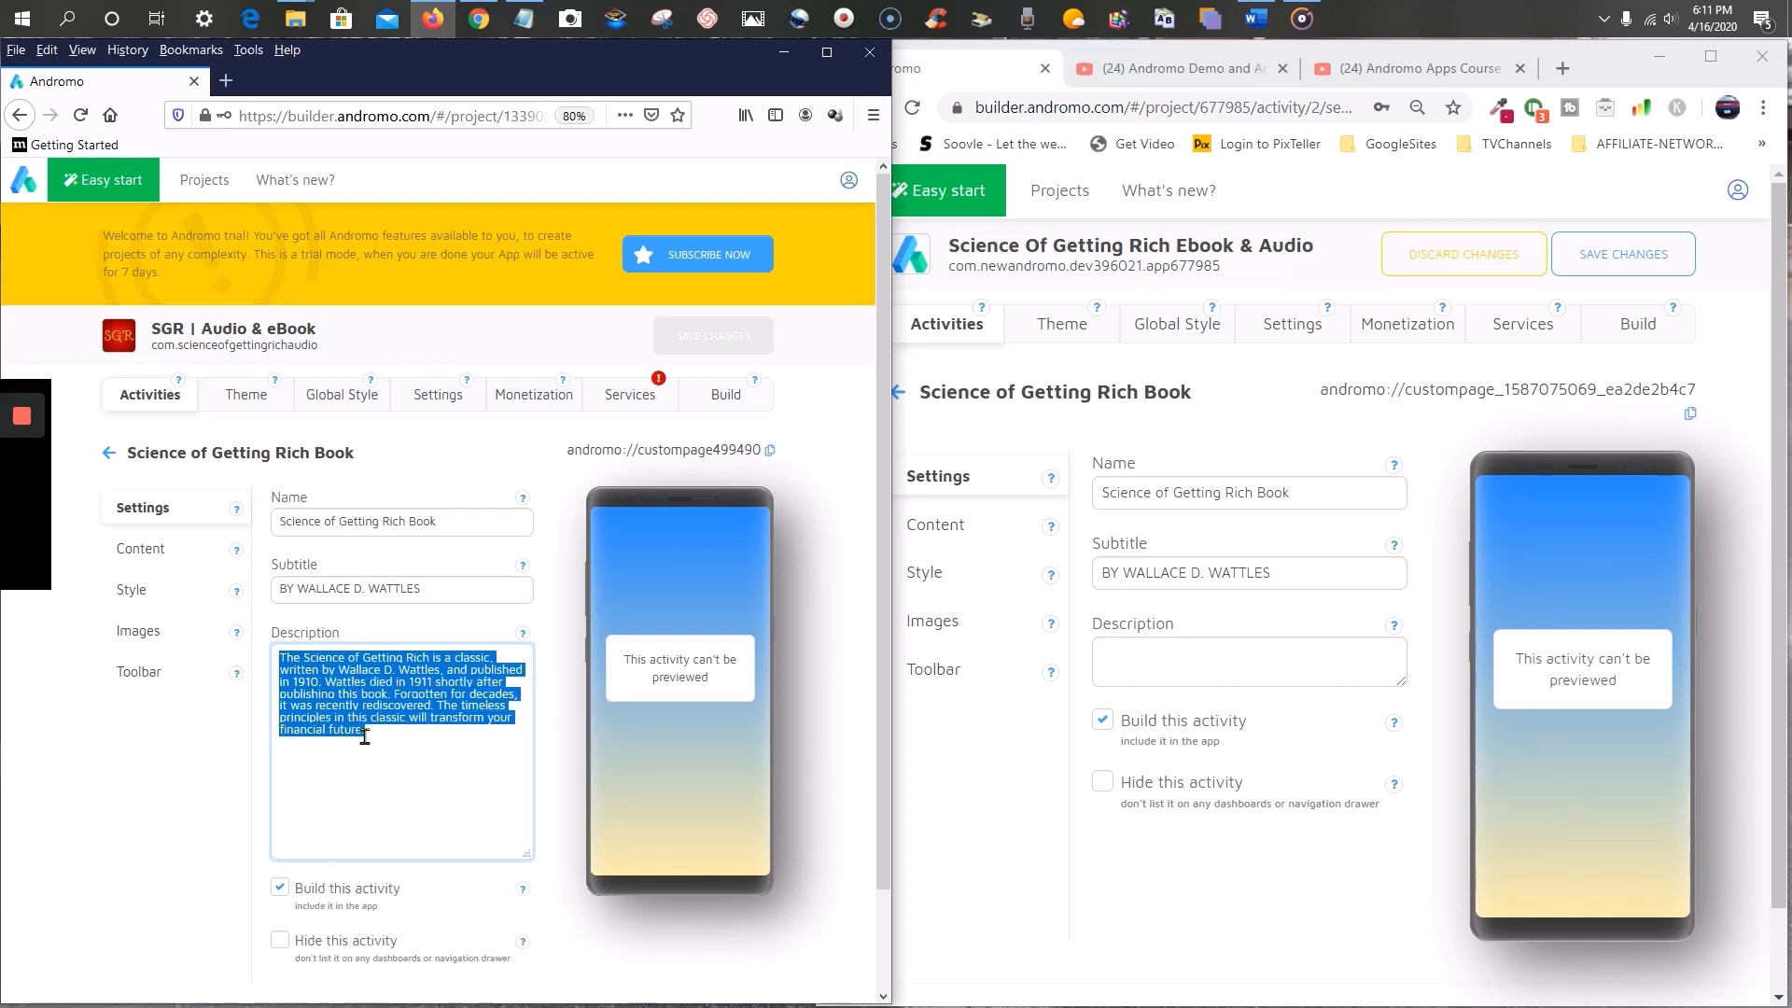
{"action": "left_click", "coordinate": [1136, 651]}
{"action": "right_click", "coordinate": [1136, 650]}
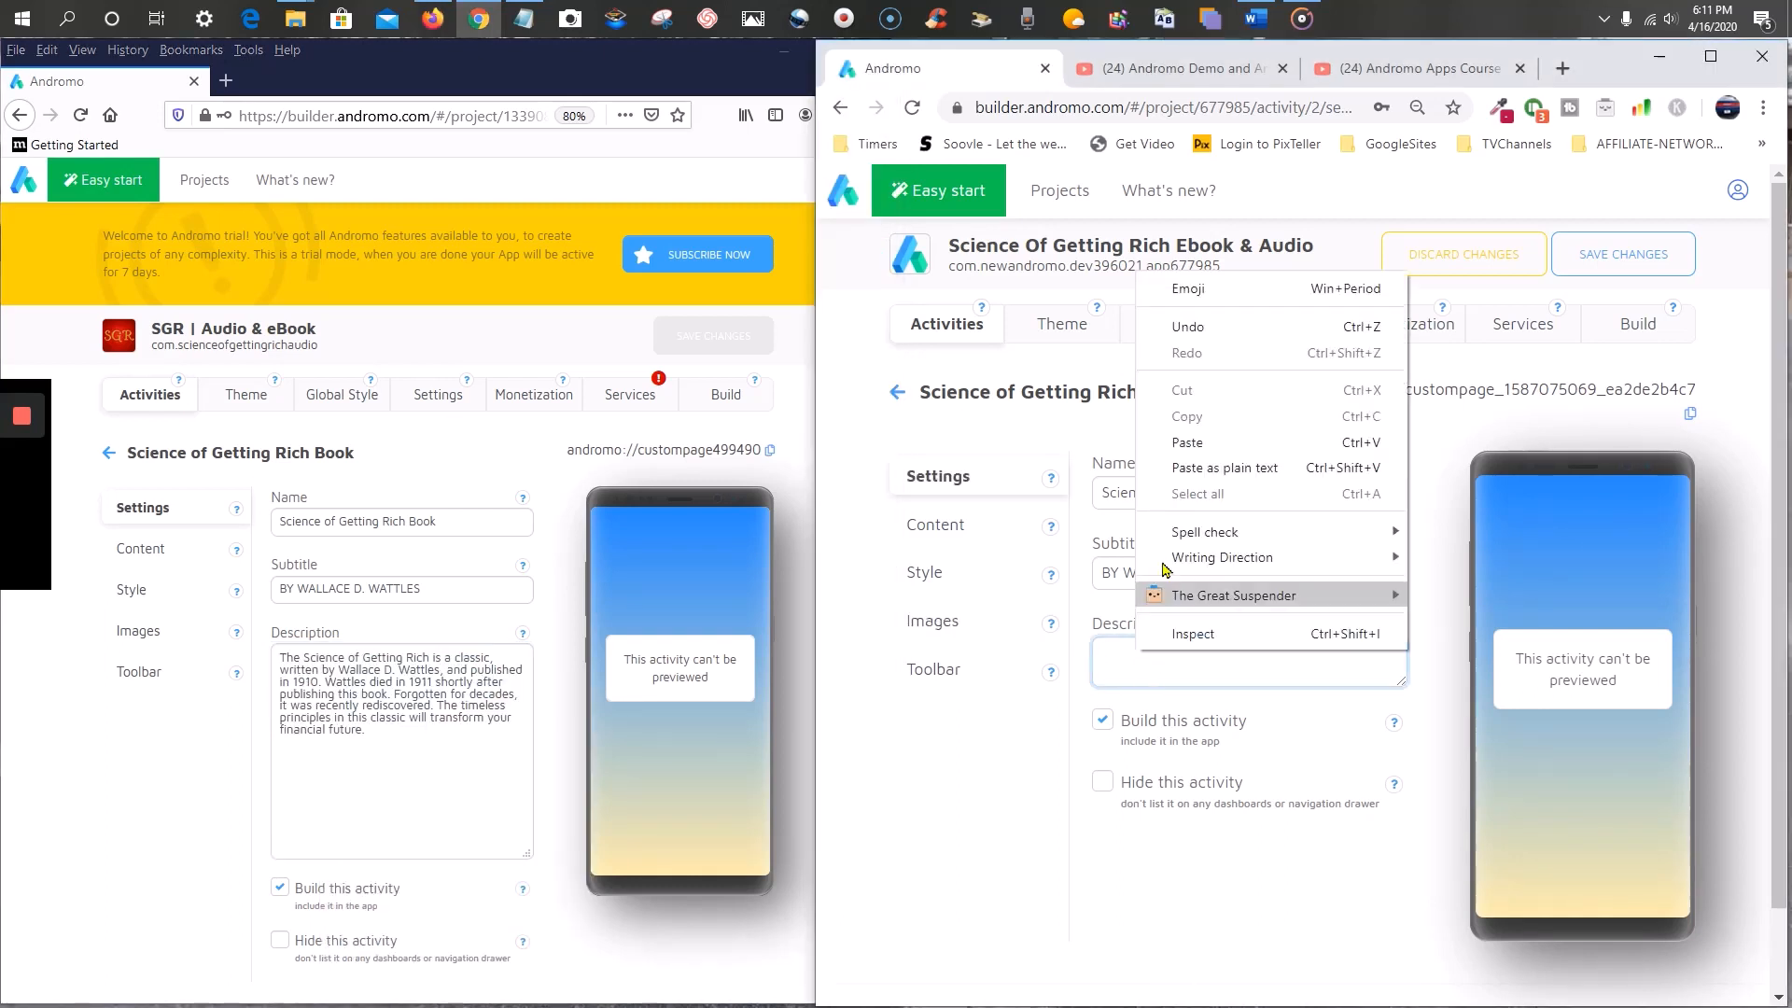
{"action": "left_click", "coordinate": [1204, 469]}
{"action": "left_click_drag", "start_coordinate": [1403, 678], "coordinate": [1403, 846]}
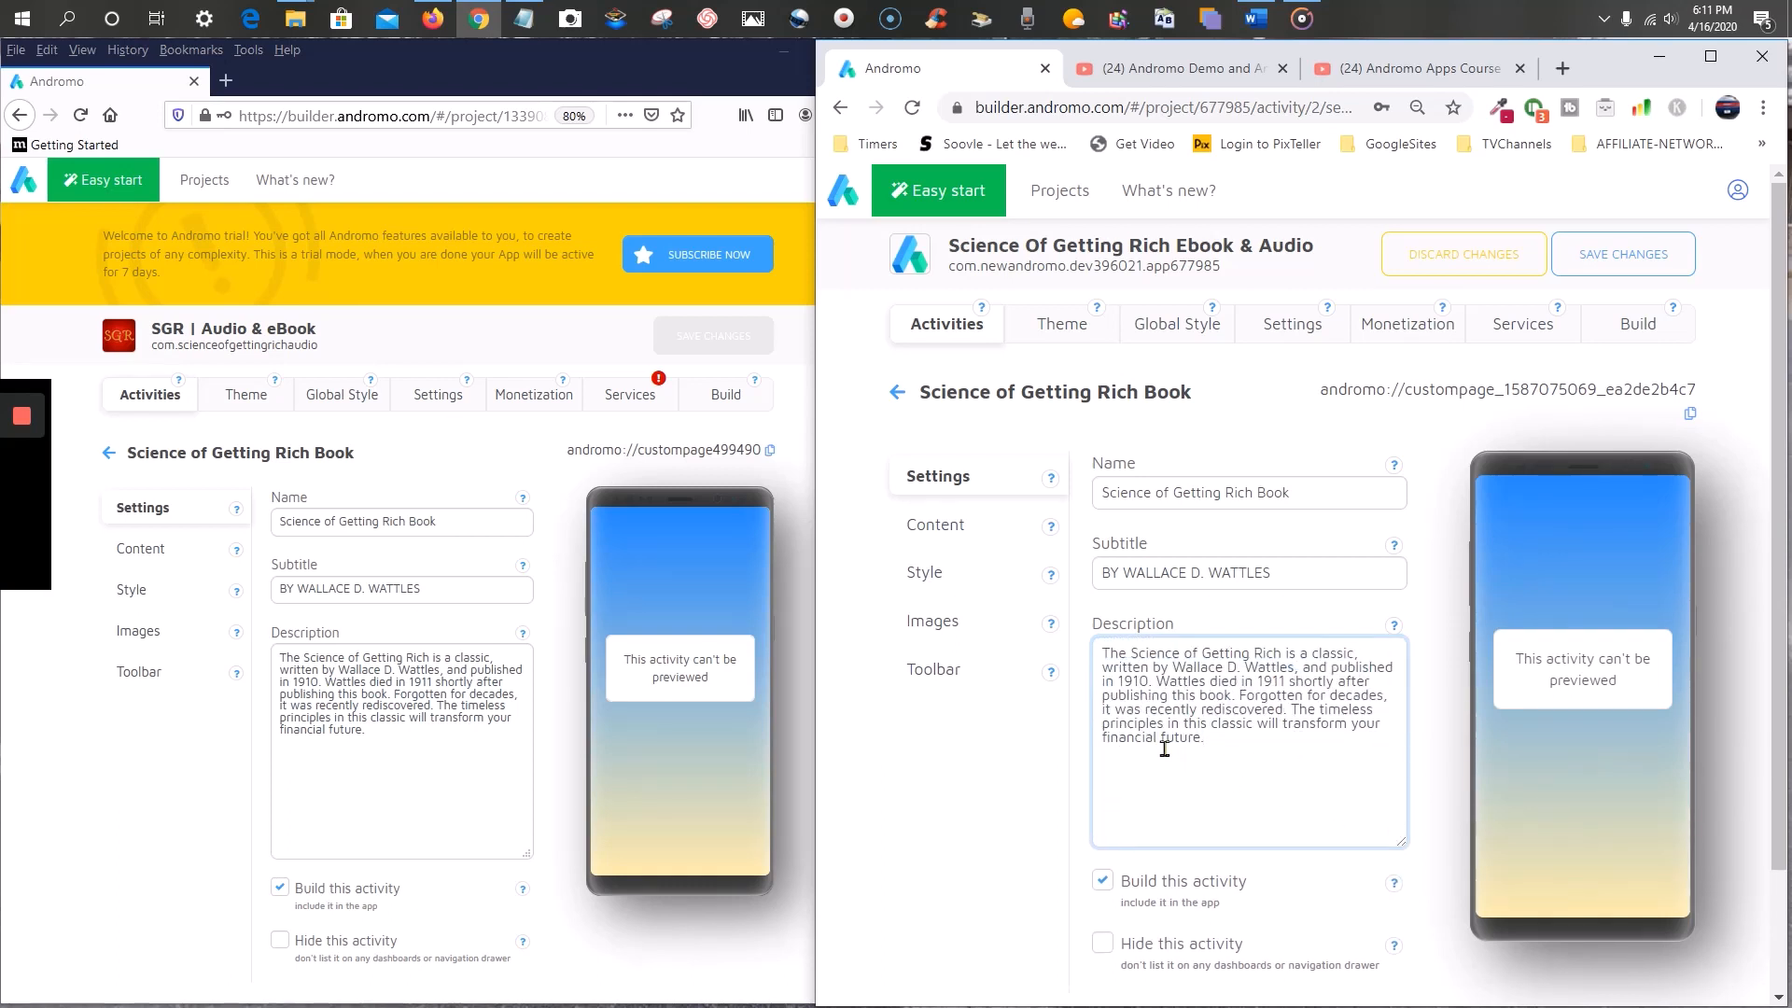
{"action": "scroll", "coordinate": [438, 747], "scroll_direction": "down", "scroll_amount": 3}
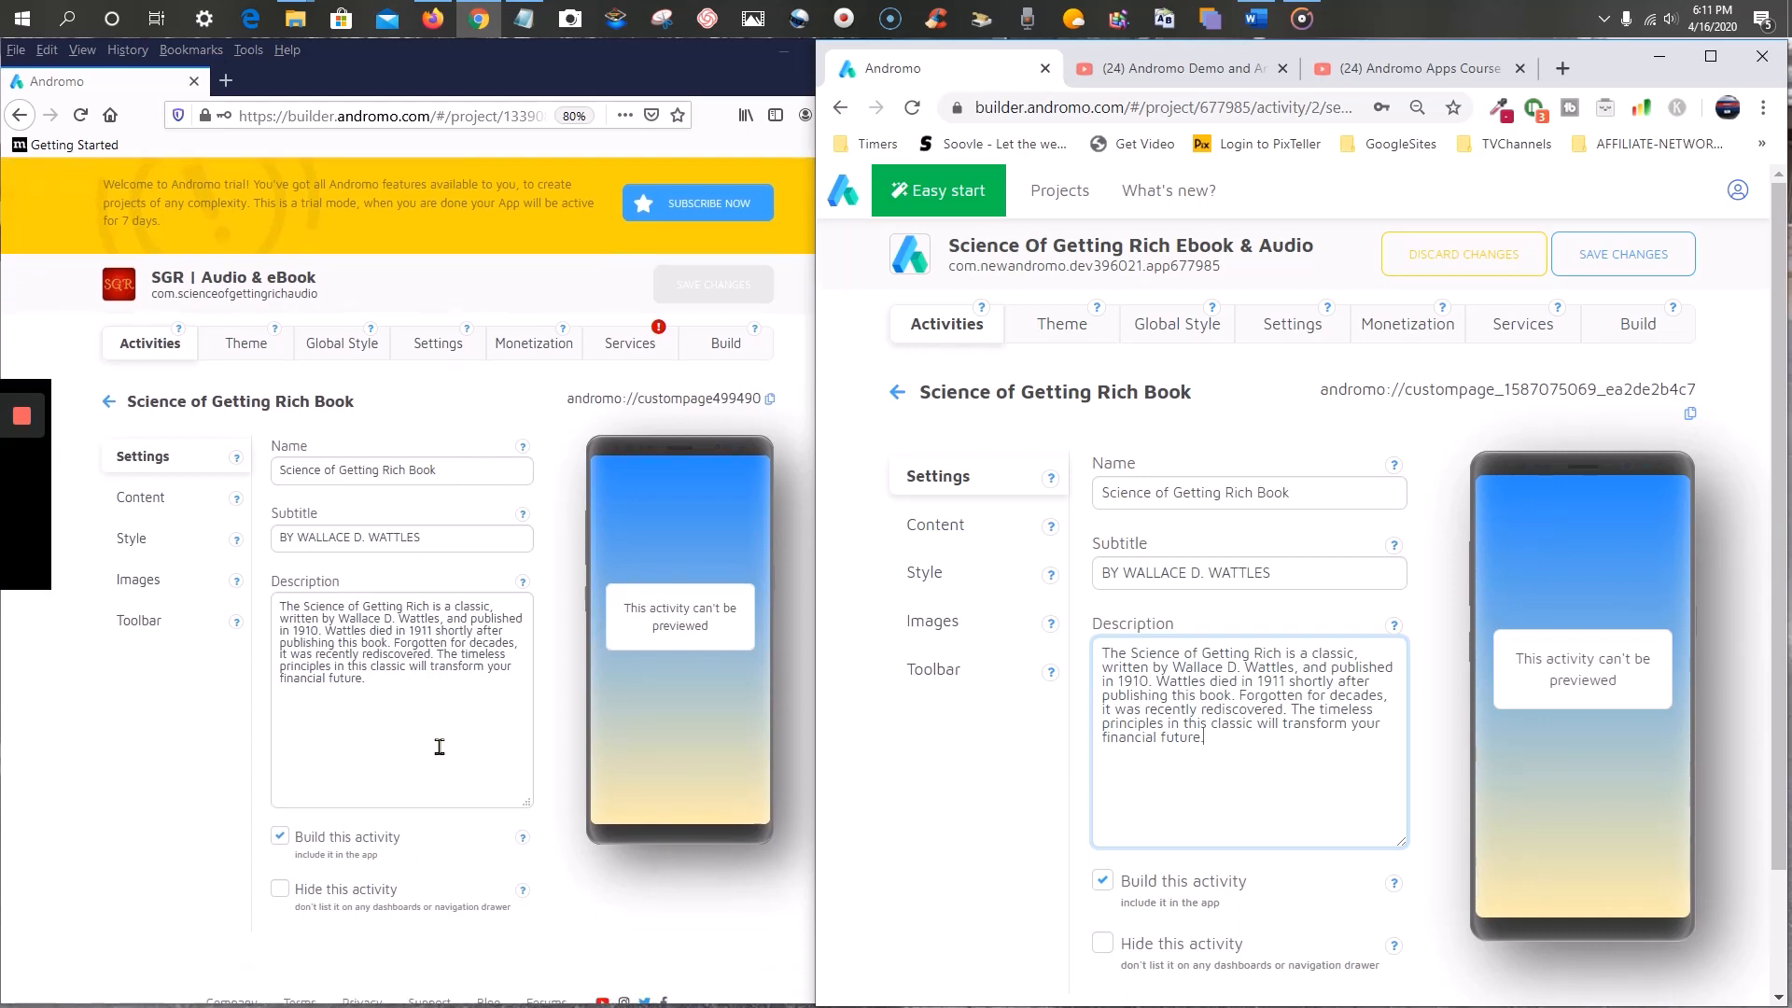
{"action": "scroll", "coordinate": [1154, 859], "scroll_direction": "down", "scroll_amount": 3}
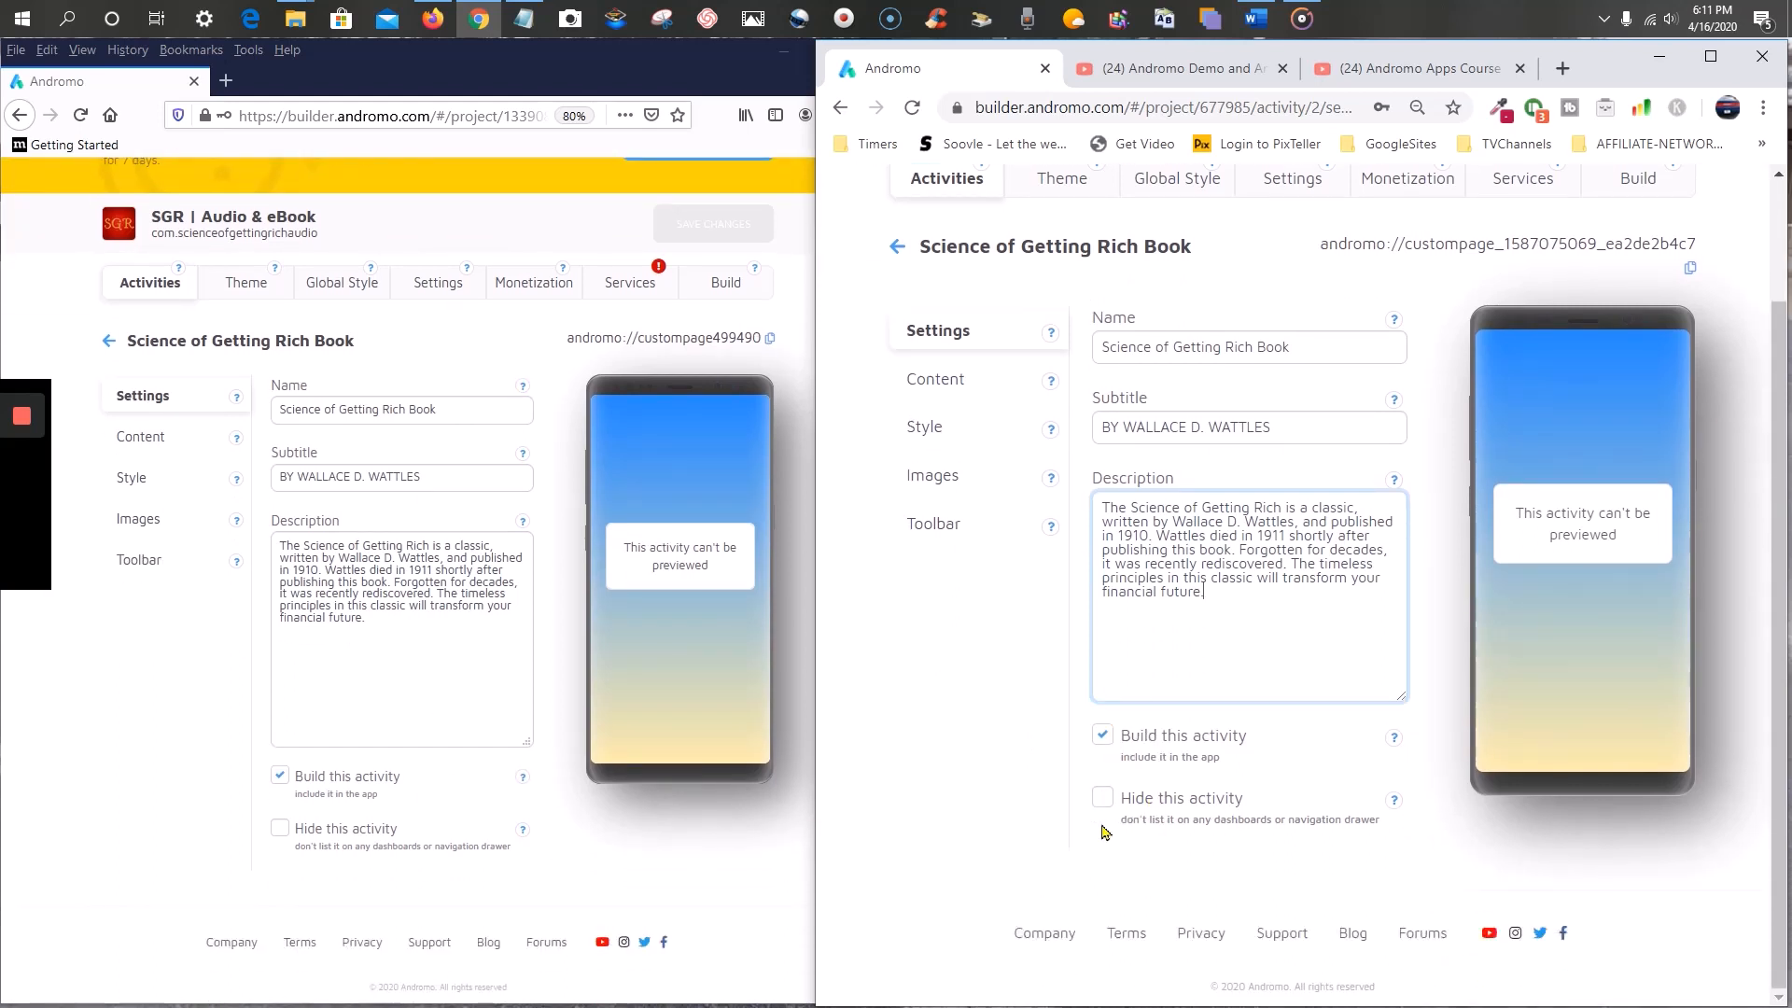
{"action": "scroll", "coordinate": [1107, 655], "scroll_direction": "up", "scroll_amount": 2}
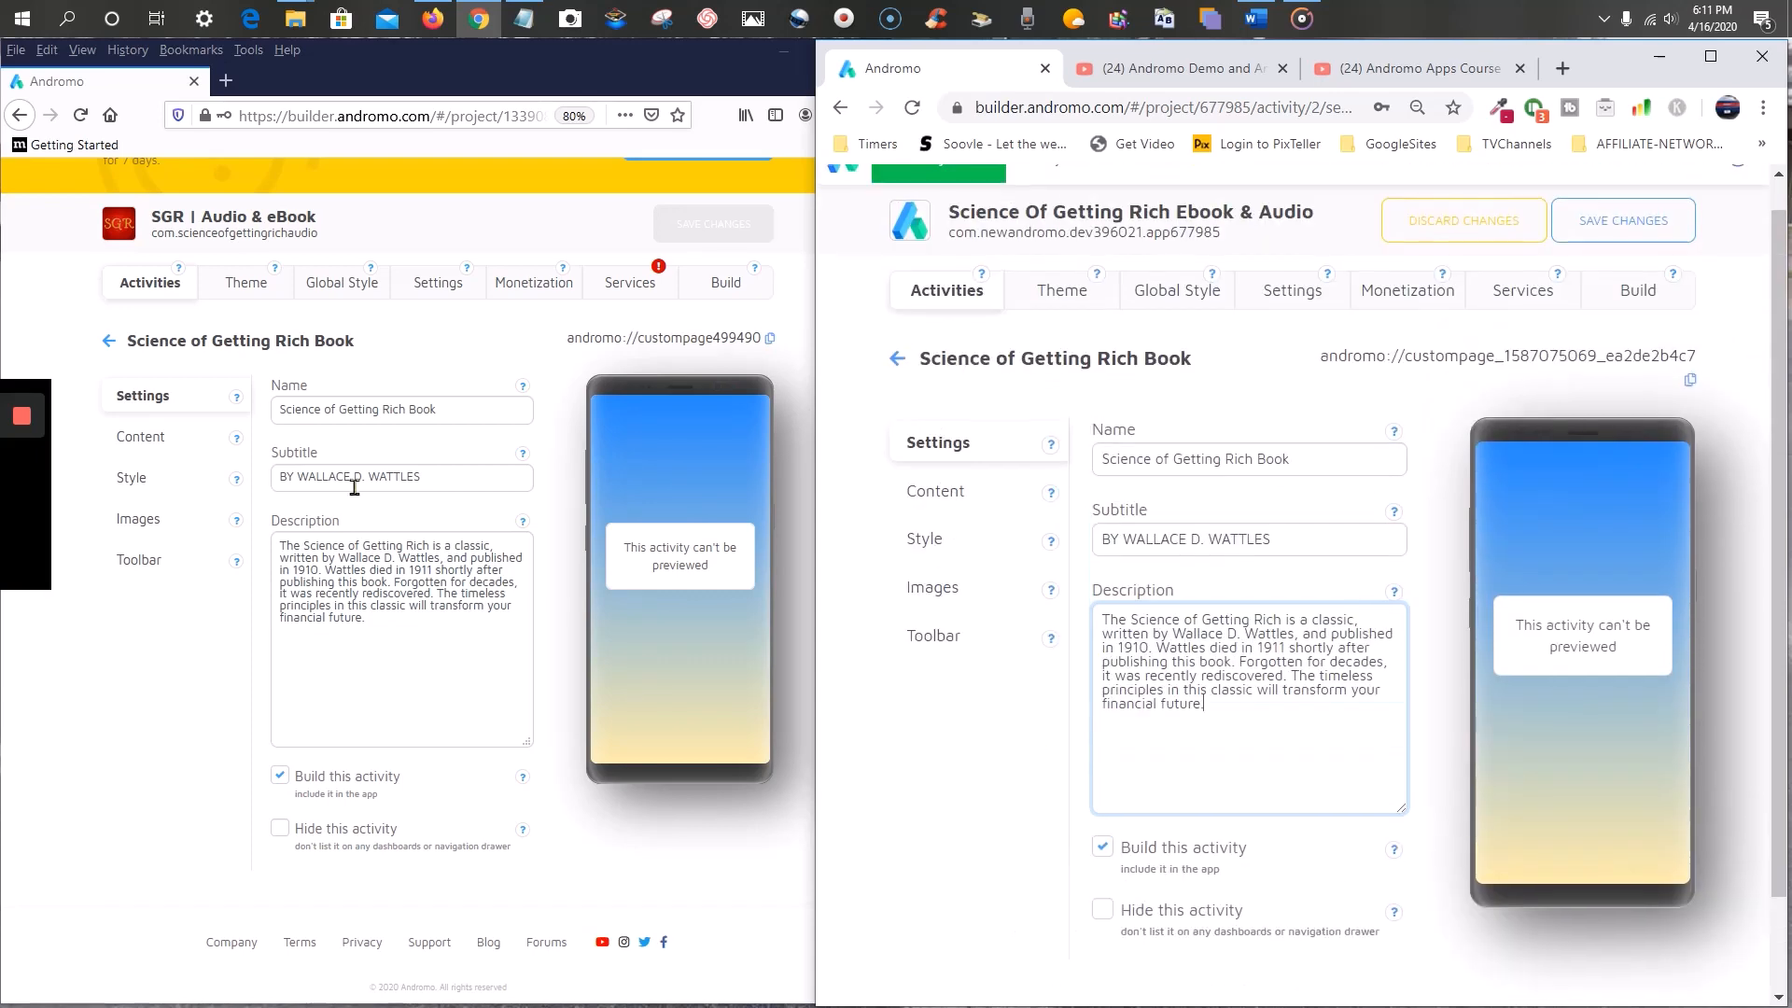
- Open the content editor of the book activity in both projects and look over the original page's content
{"action": "left_click", "coordinate": [138, 443]}
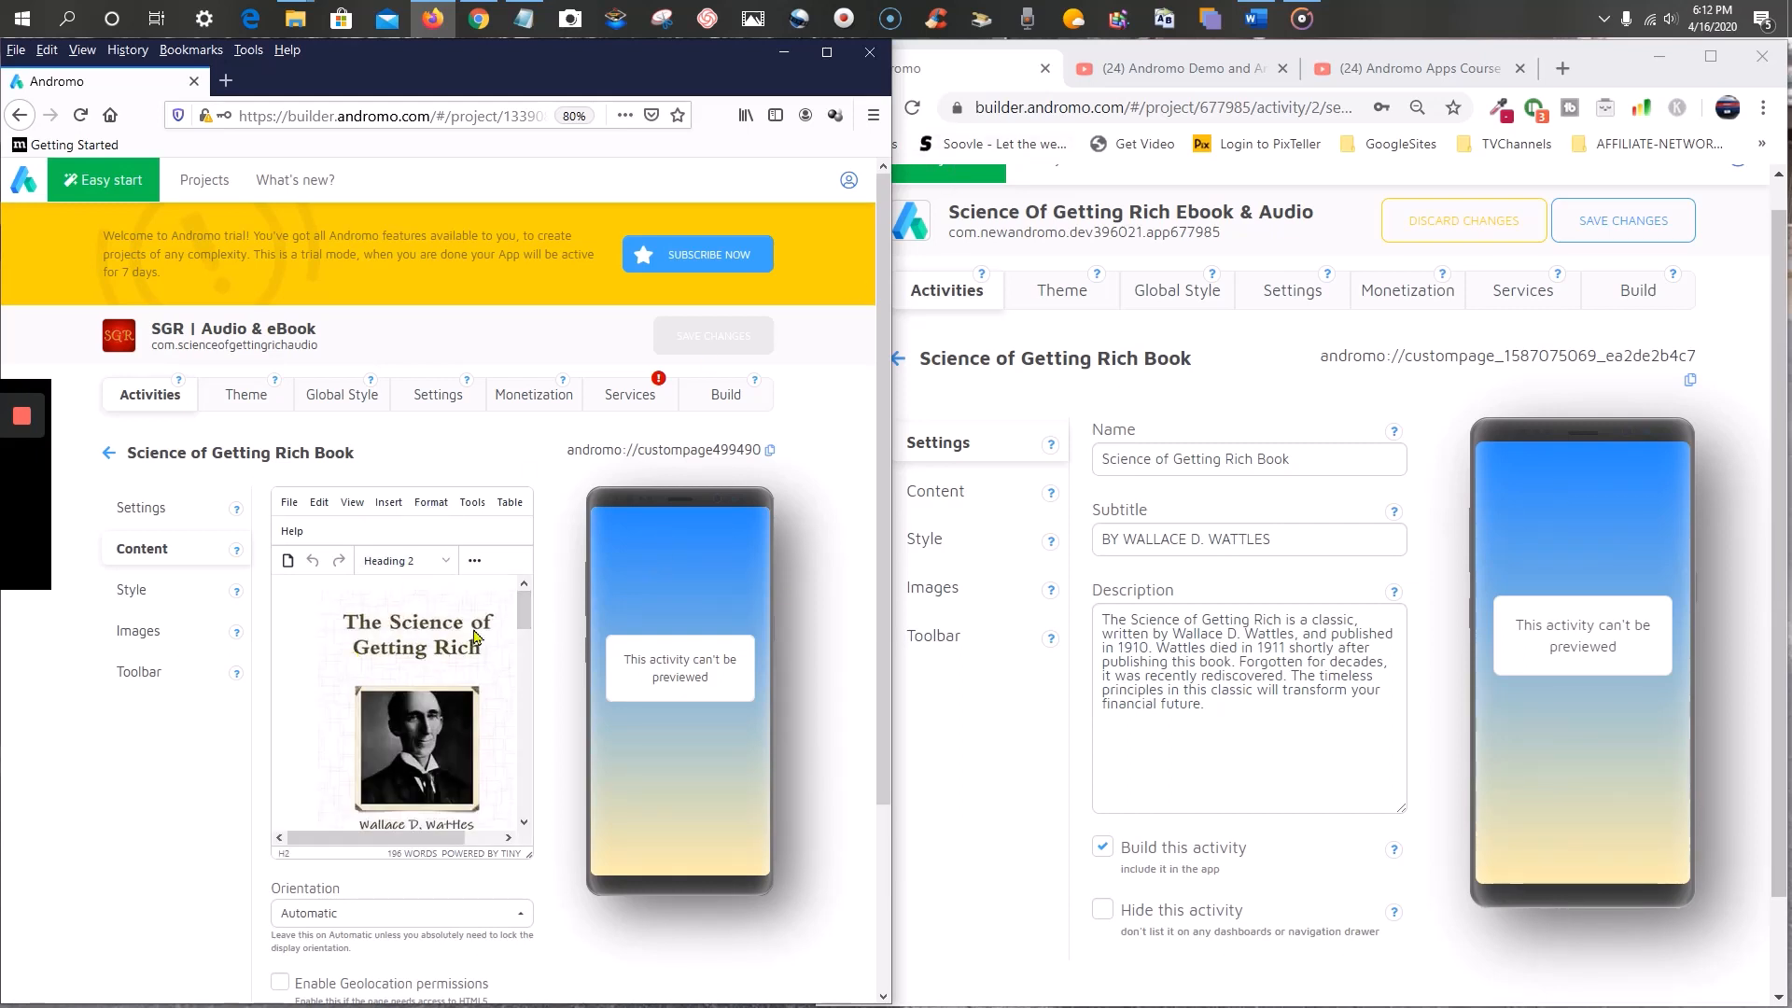
{"action": "mouse_move", "coordinate": [523, 611]}
{"action": "left_mouse_down"}
{"action": "mouse_move", "coordinate": [524, 798]}
{"action": "mouse_move", "coordinate": [527, 601]}
{"action": "left_mouse_up"}
{"action": "left_click", "coordinate": [984, 502]}
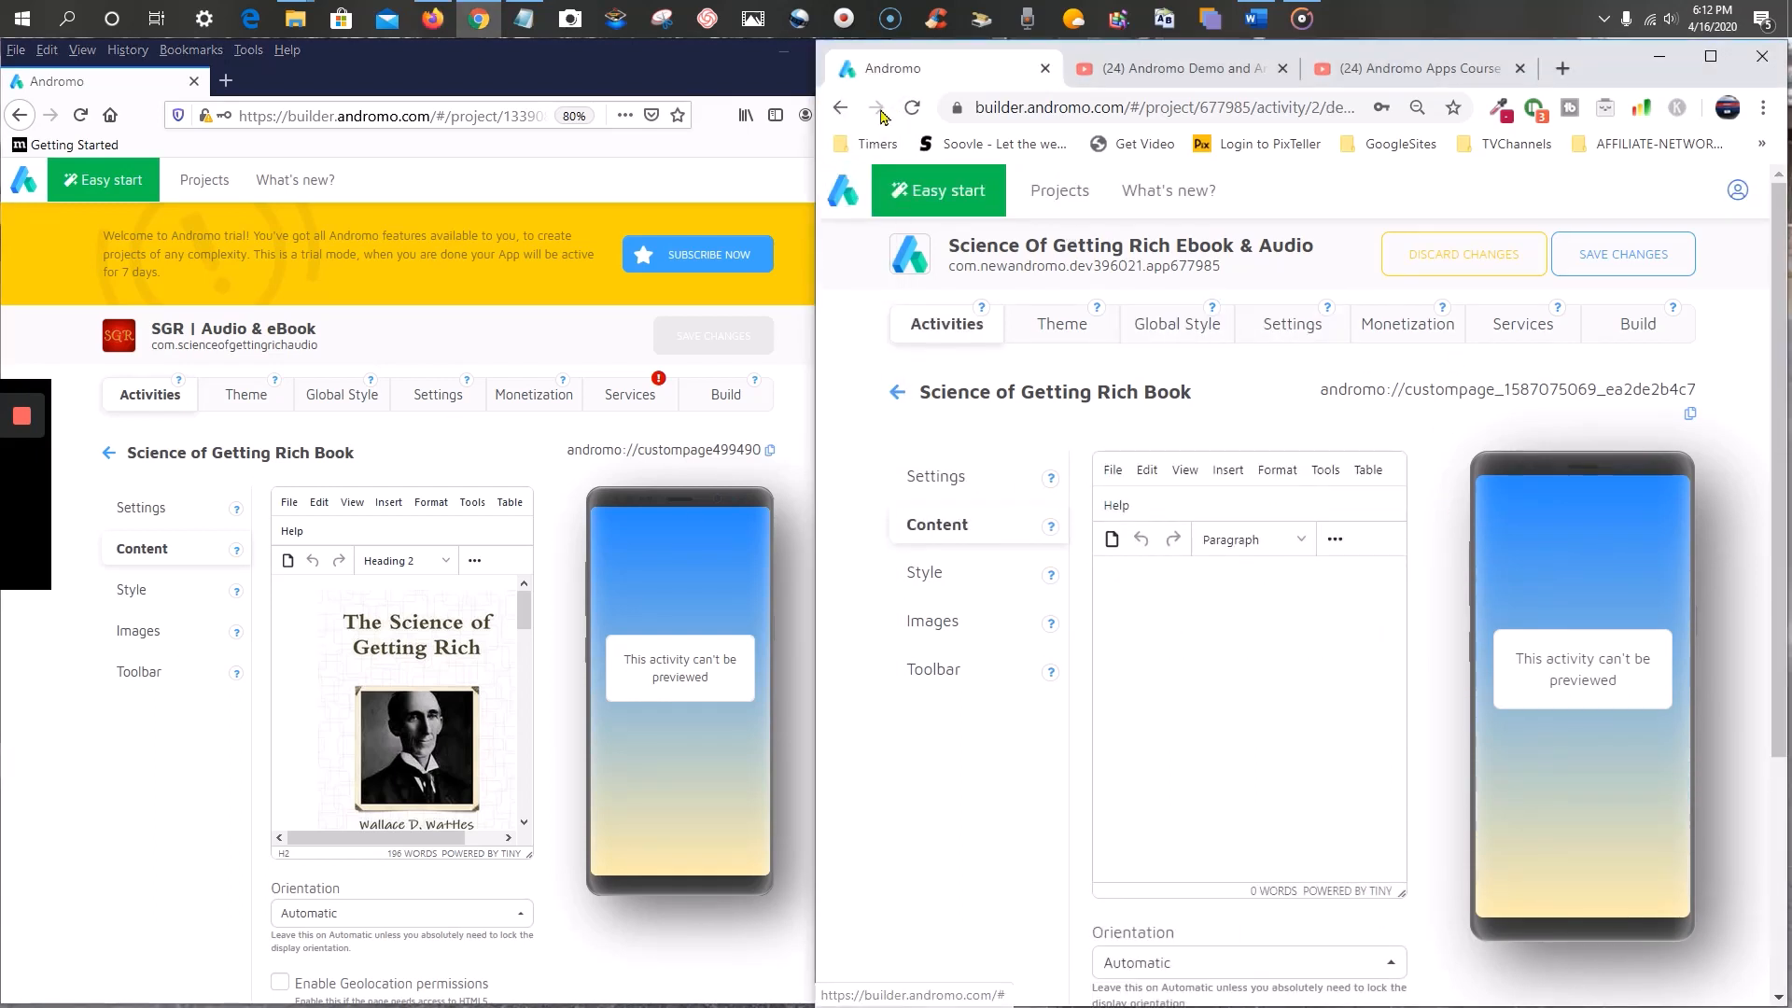
{"action": "left_click", "coordinate": [526, 602]}
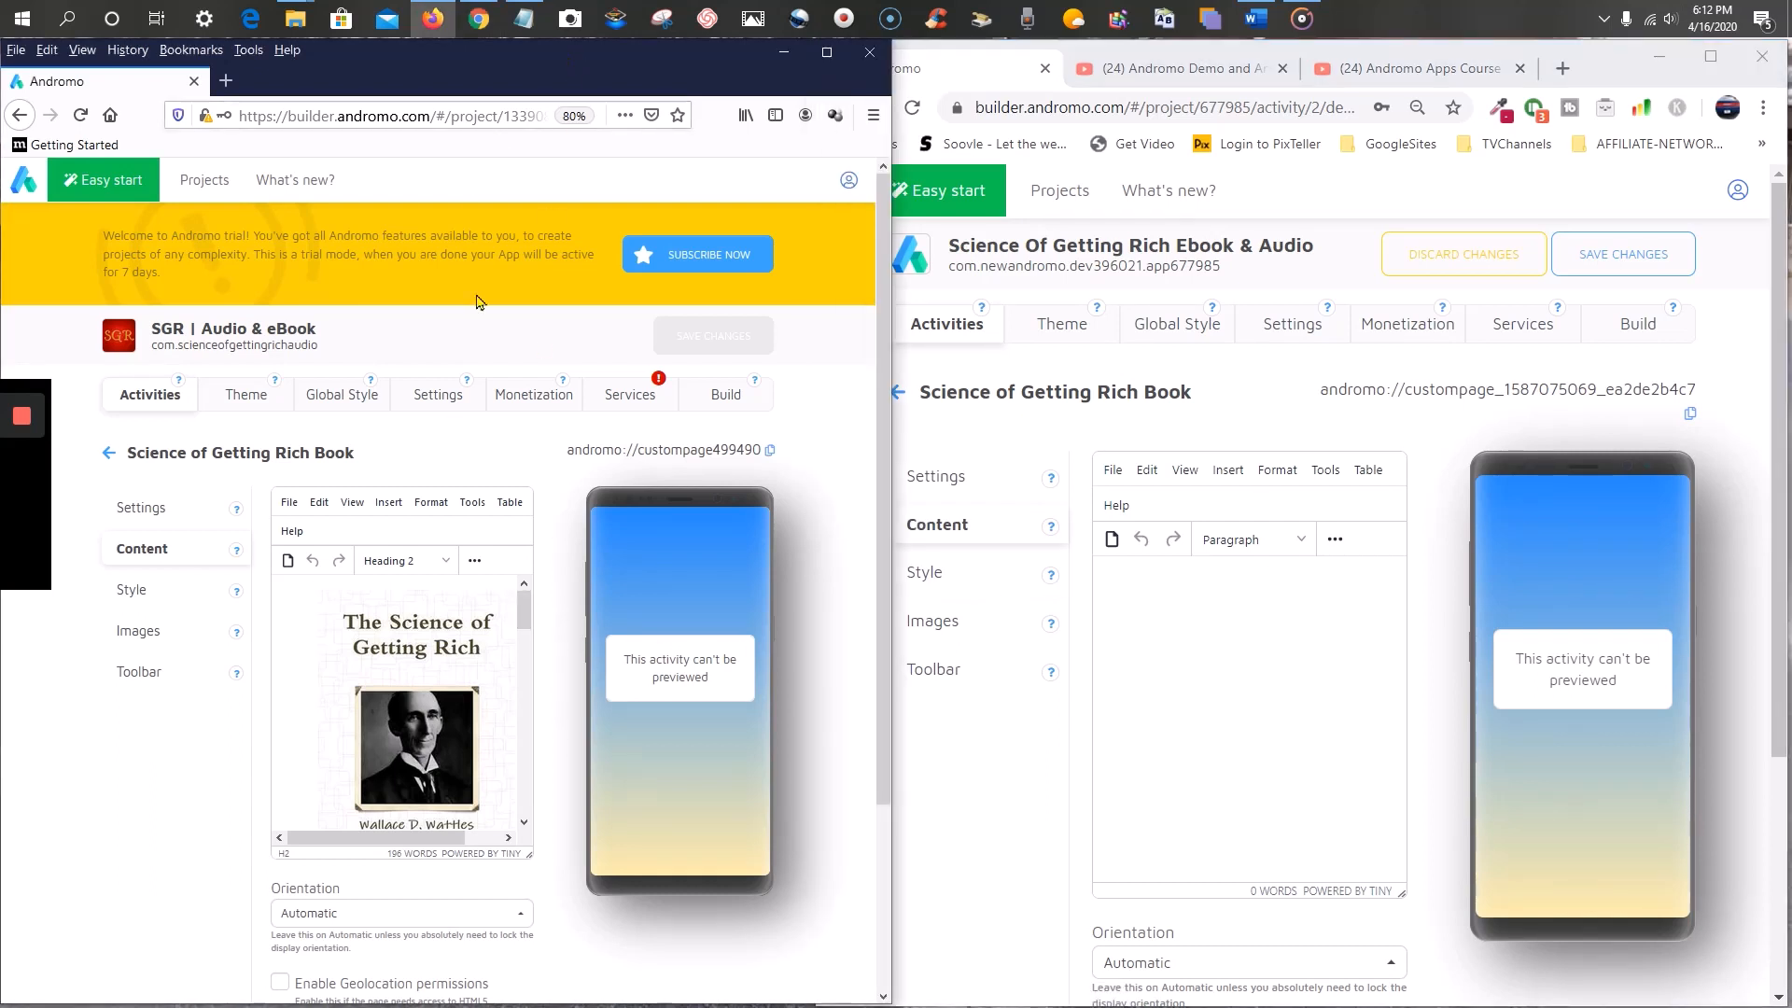
{"action": "scroll", "coordinate": [439, 704], "scroll_direction": "down", "scroll_amount": 5}
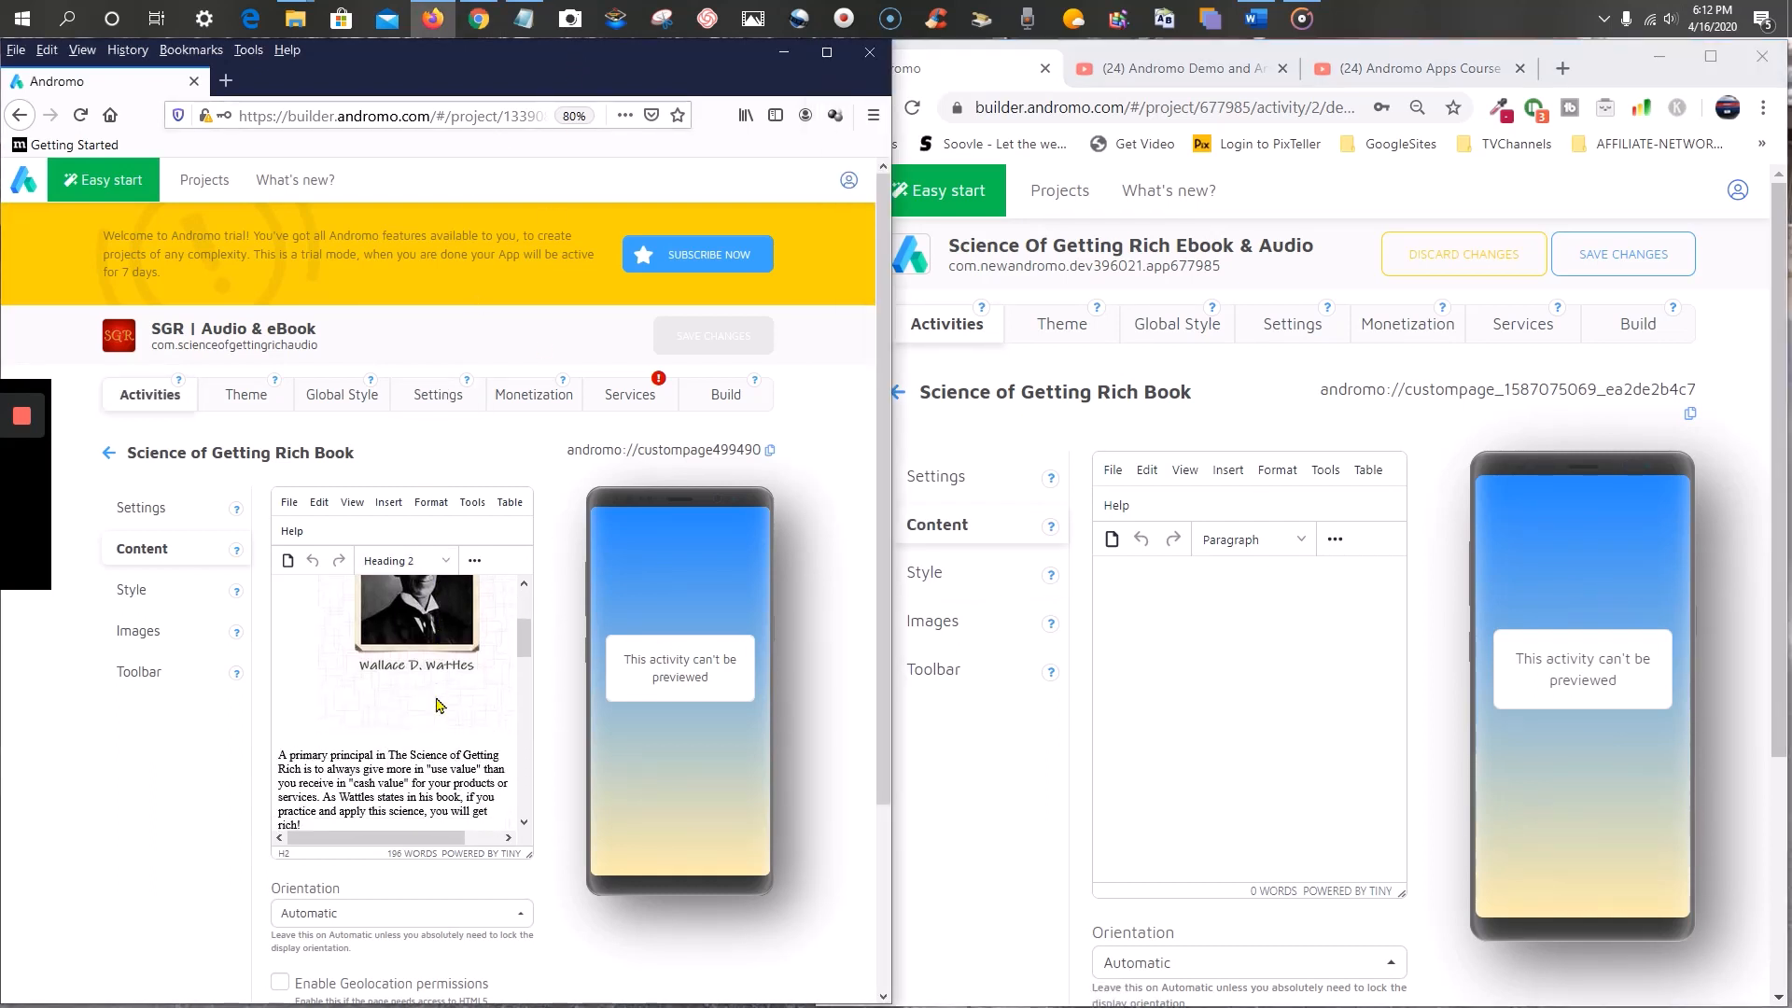
{"action": "scroll", "coordinate": [439, 705], "scroll_direction": "up", "scroll_amount": 5}
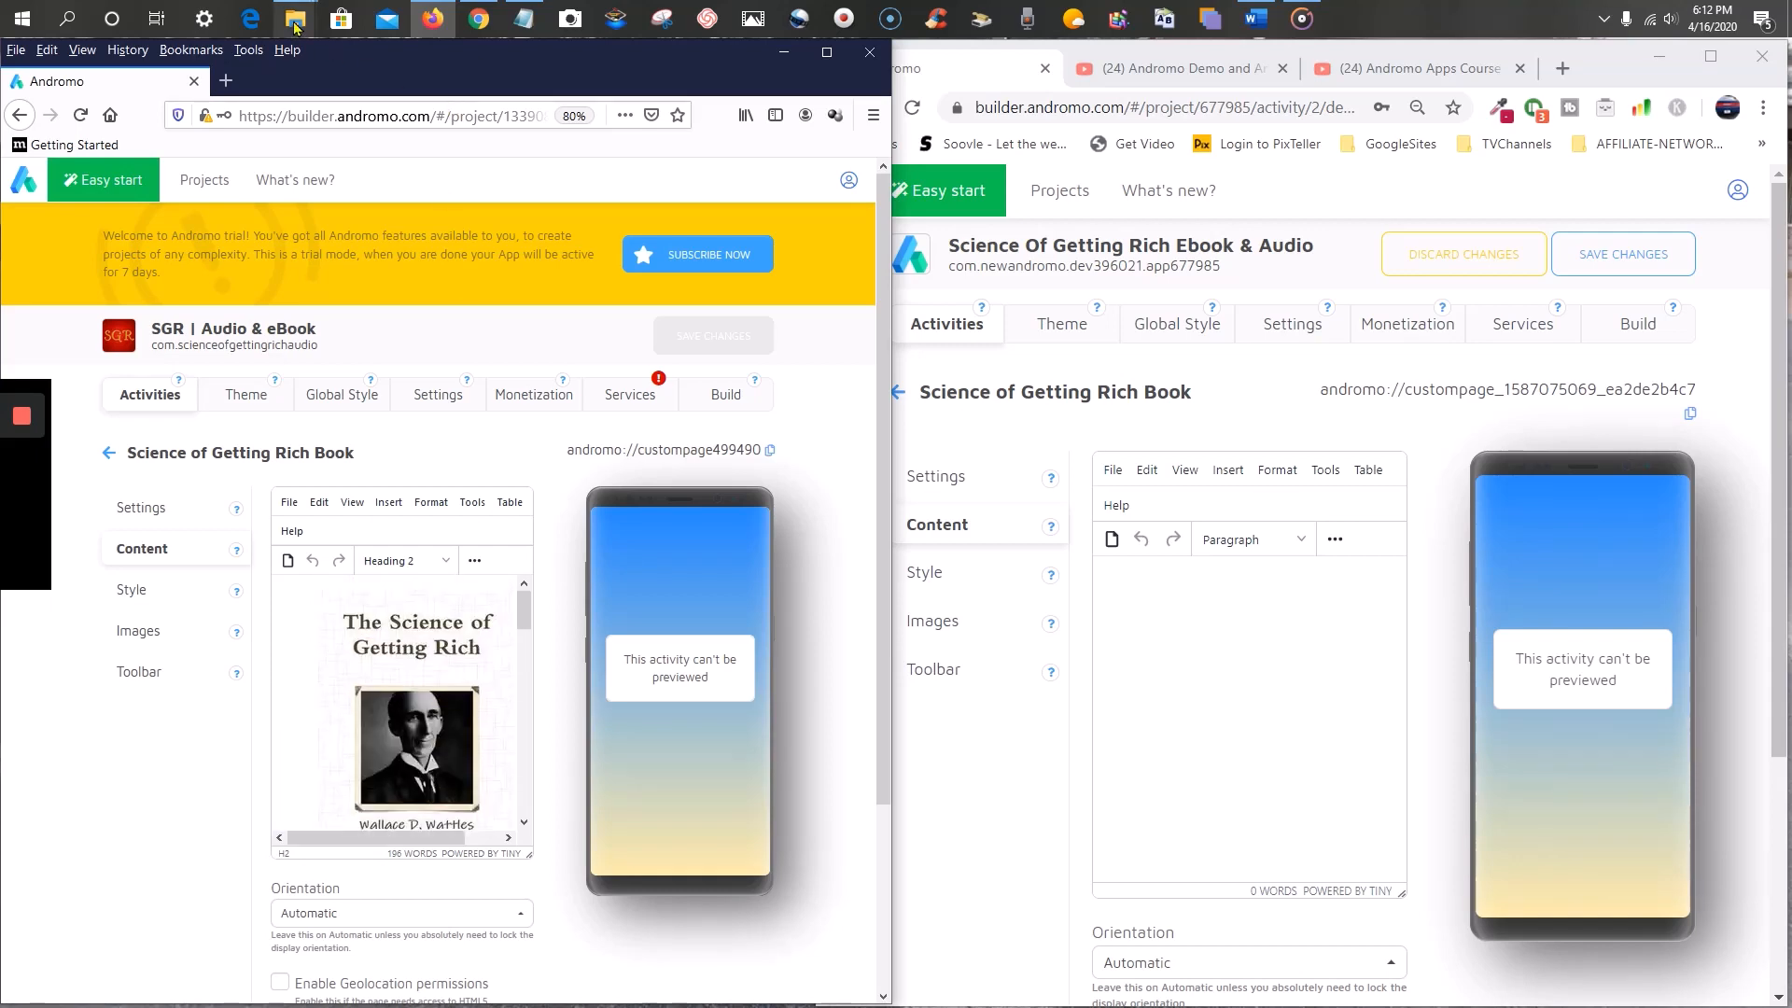
- Switch to File Explorer and look in the SGR-TextBook folder inside SGR-AudioApp for the book's text files
{"action": "mouse_move", "coordinate": [294, 19]}
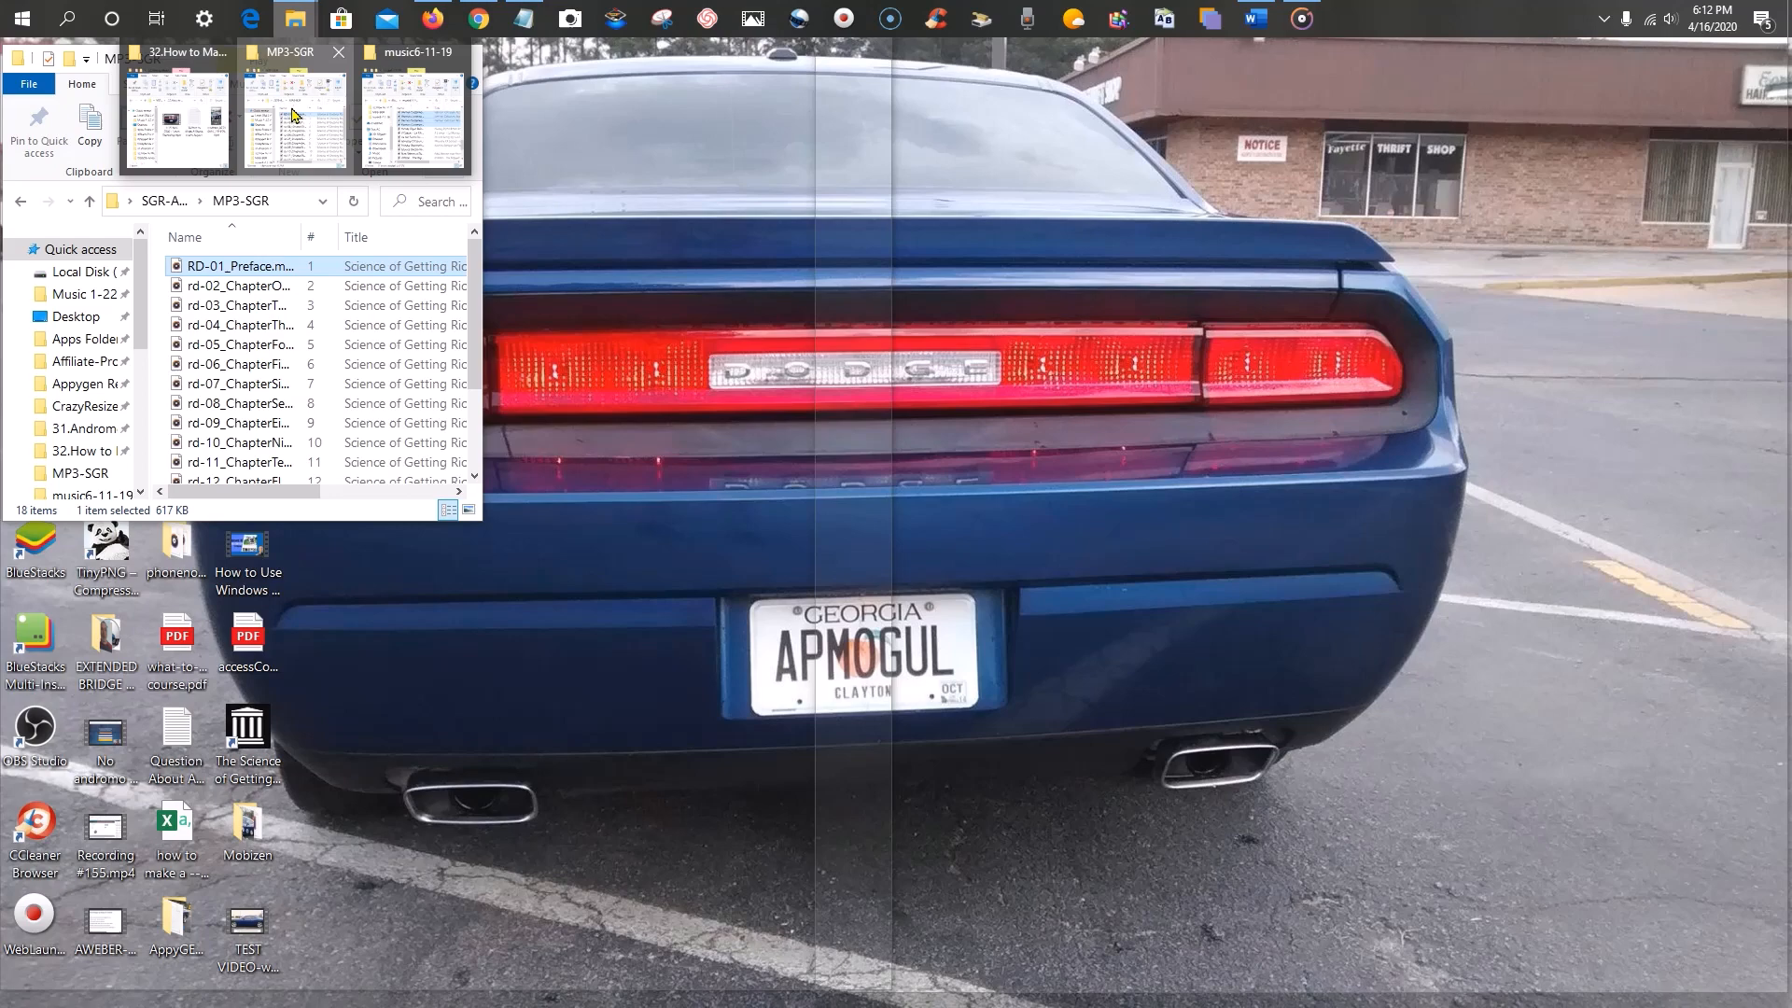
{"action": "left_click", "coordinate": [295, 114]}
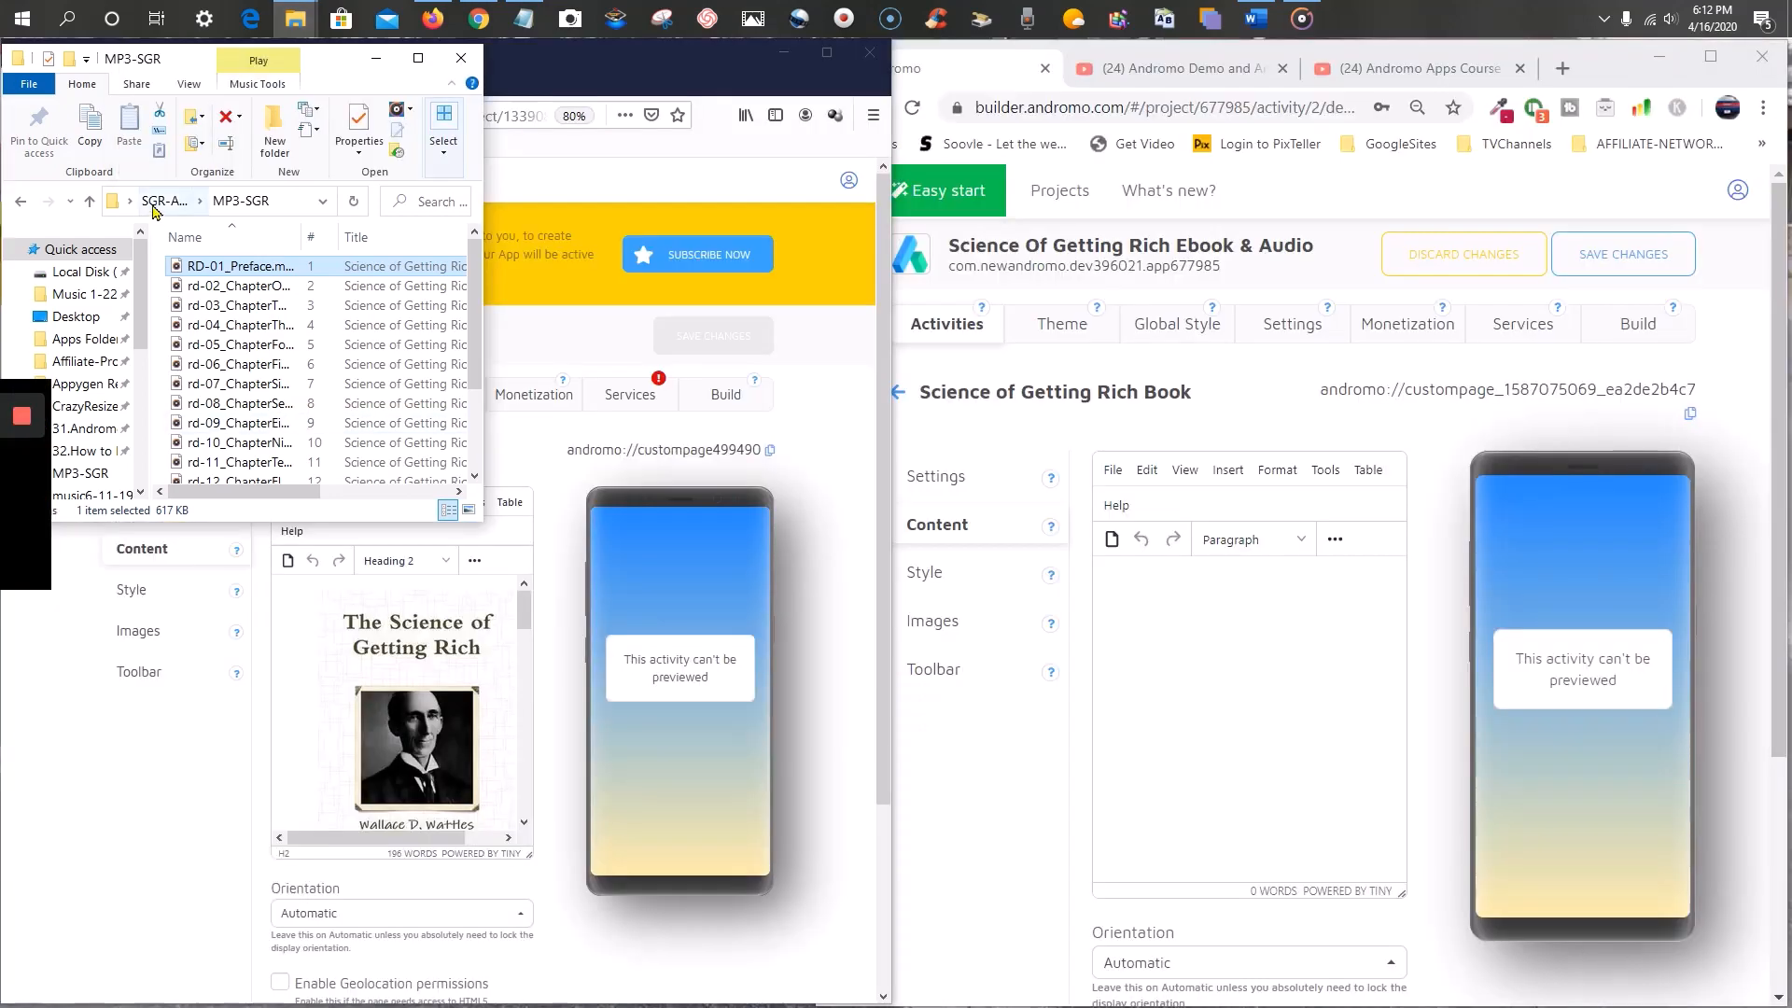
{"action": "left_click", "coordinate": [164, 201]}
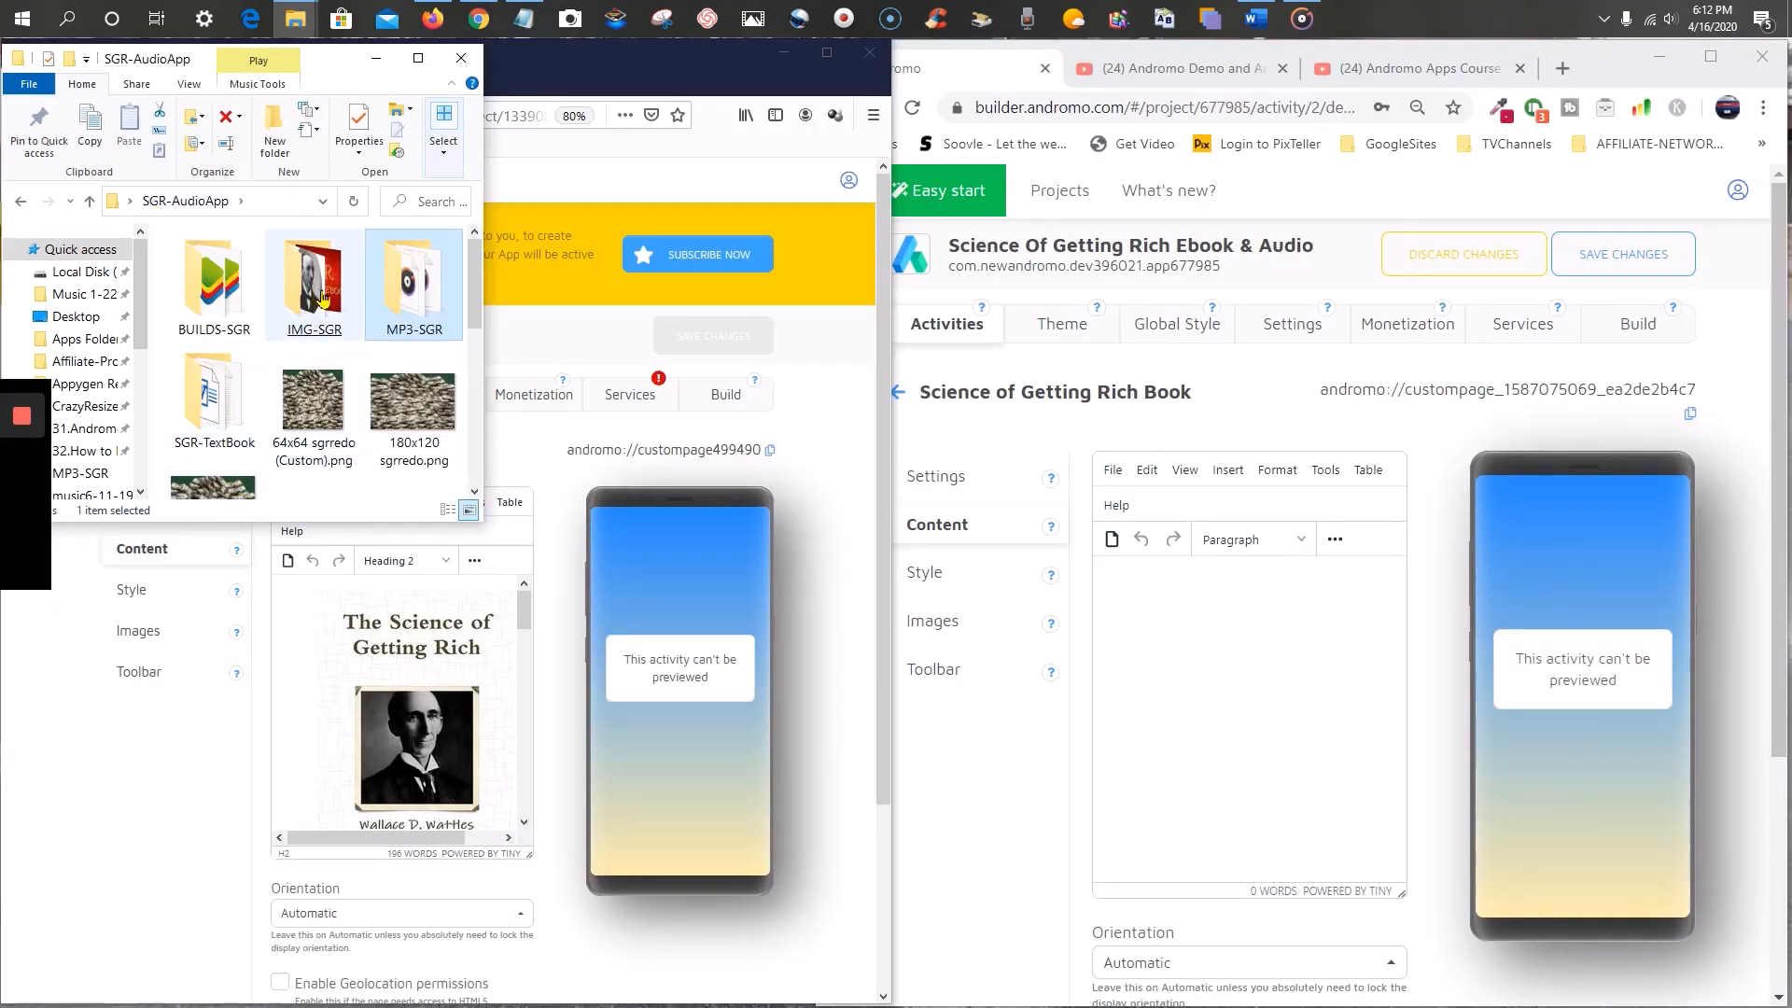
{"action": "left_click", "coordinate": [209, 403]}
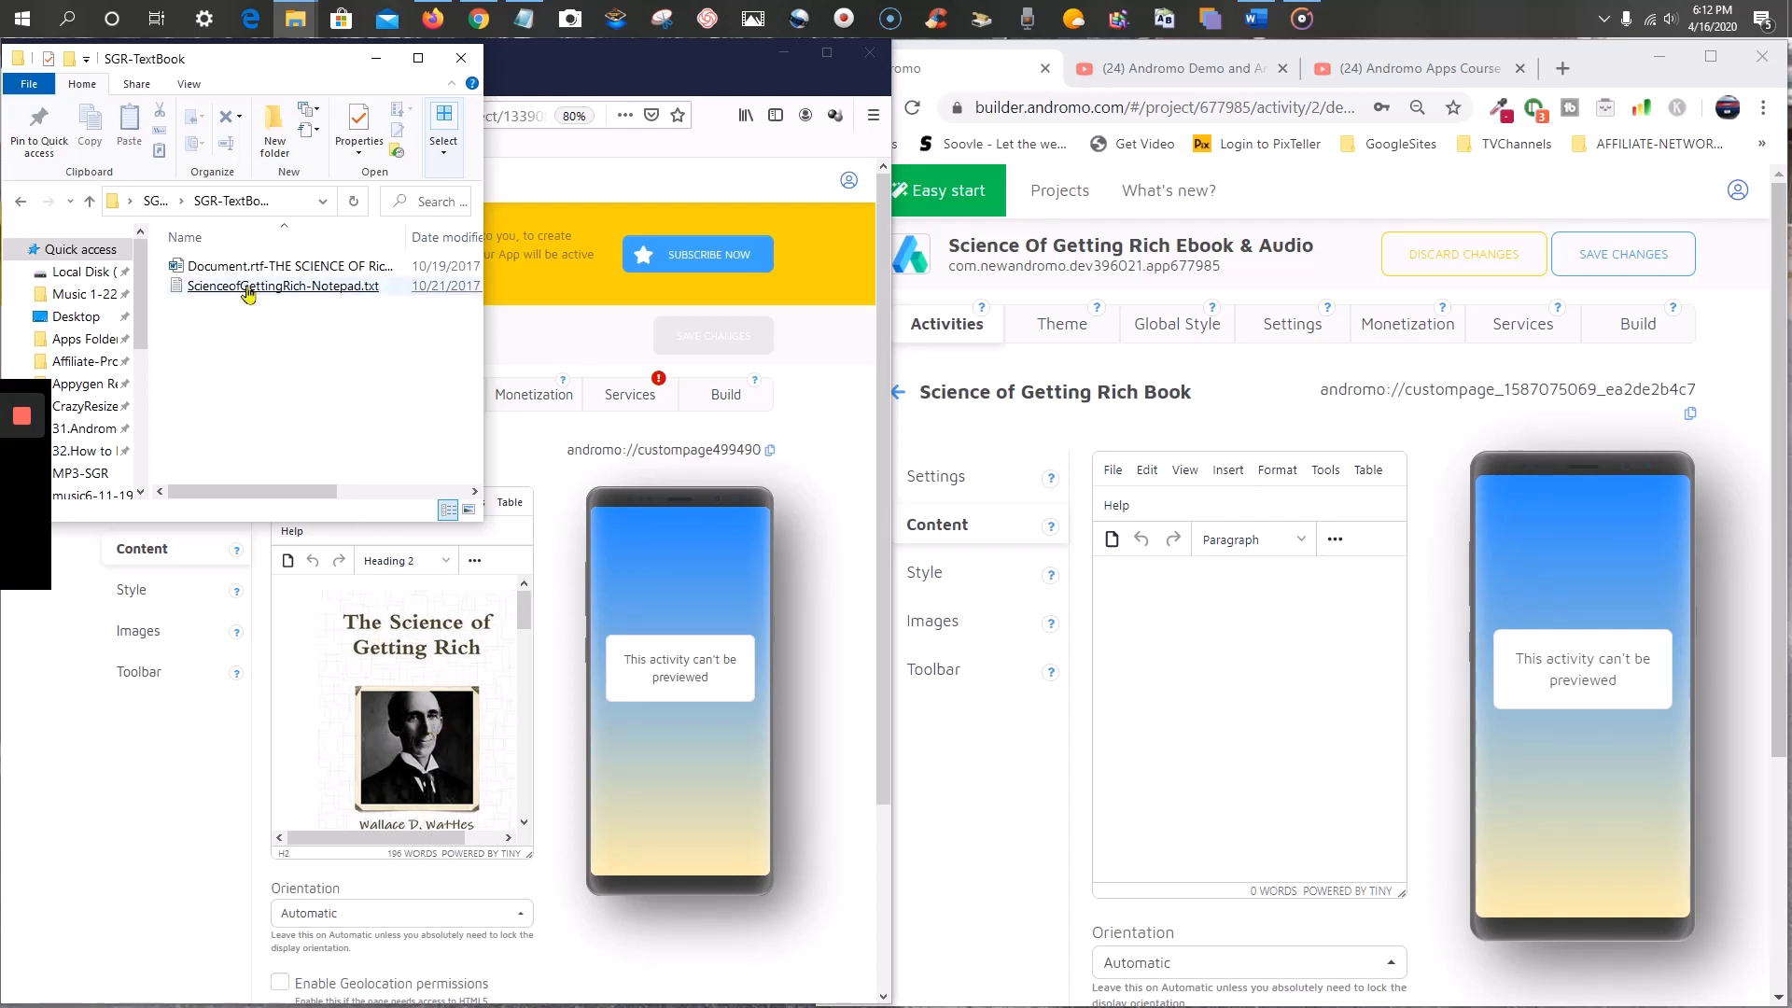
- Look through the images in the IMG-SGR folder of SGR-AudioApp
{"action": "left_click", "coordinate": [21, 201]}
{"action": "double_click", "coordinate": [314, 280]}
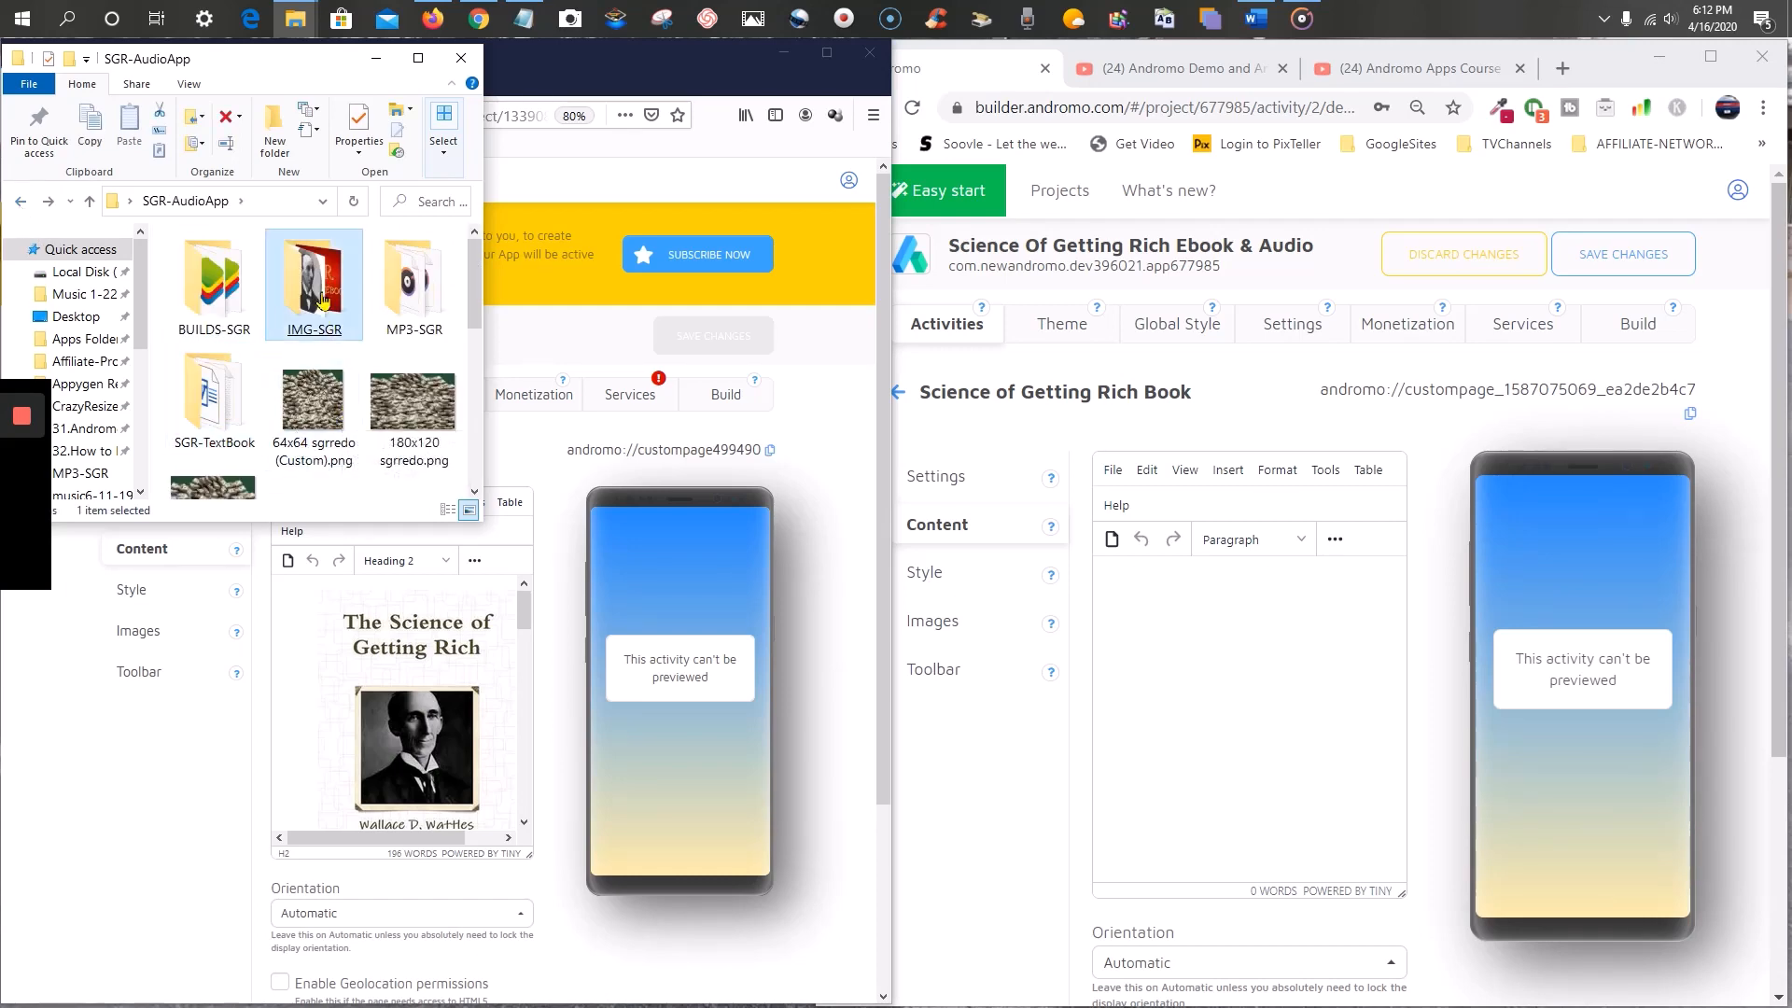
{"action": "scroll", "coordinate": [425, 420], "scroll_direction": "down", "scroll_amount": 5}
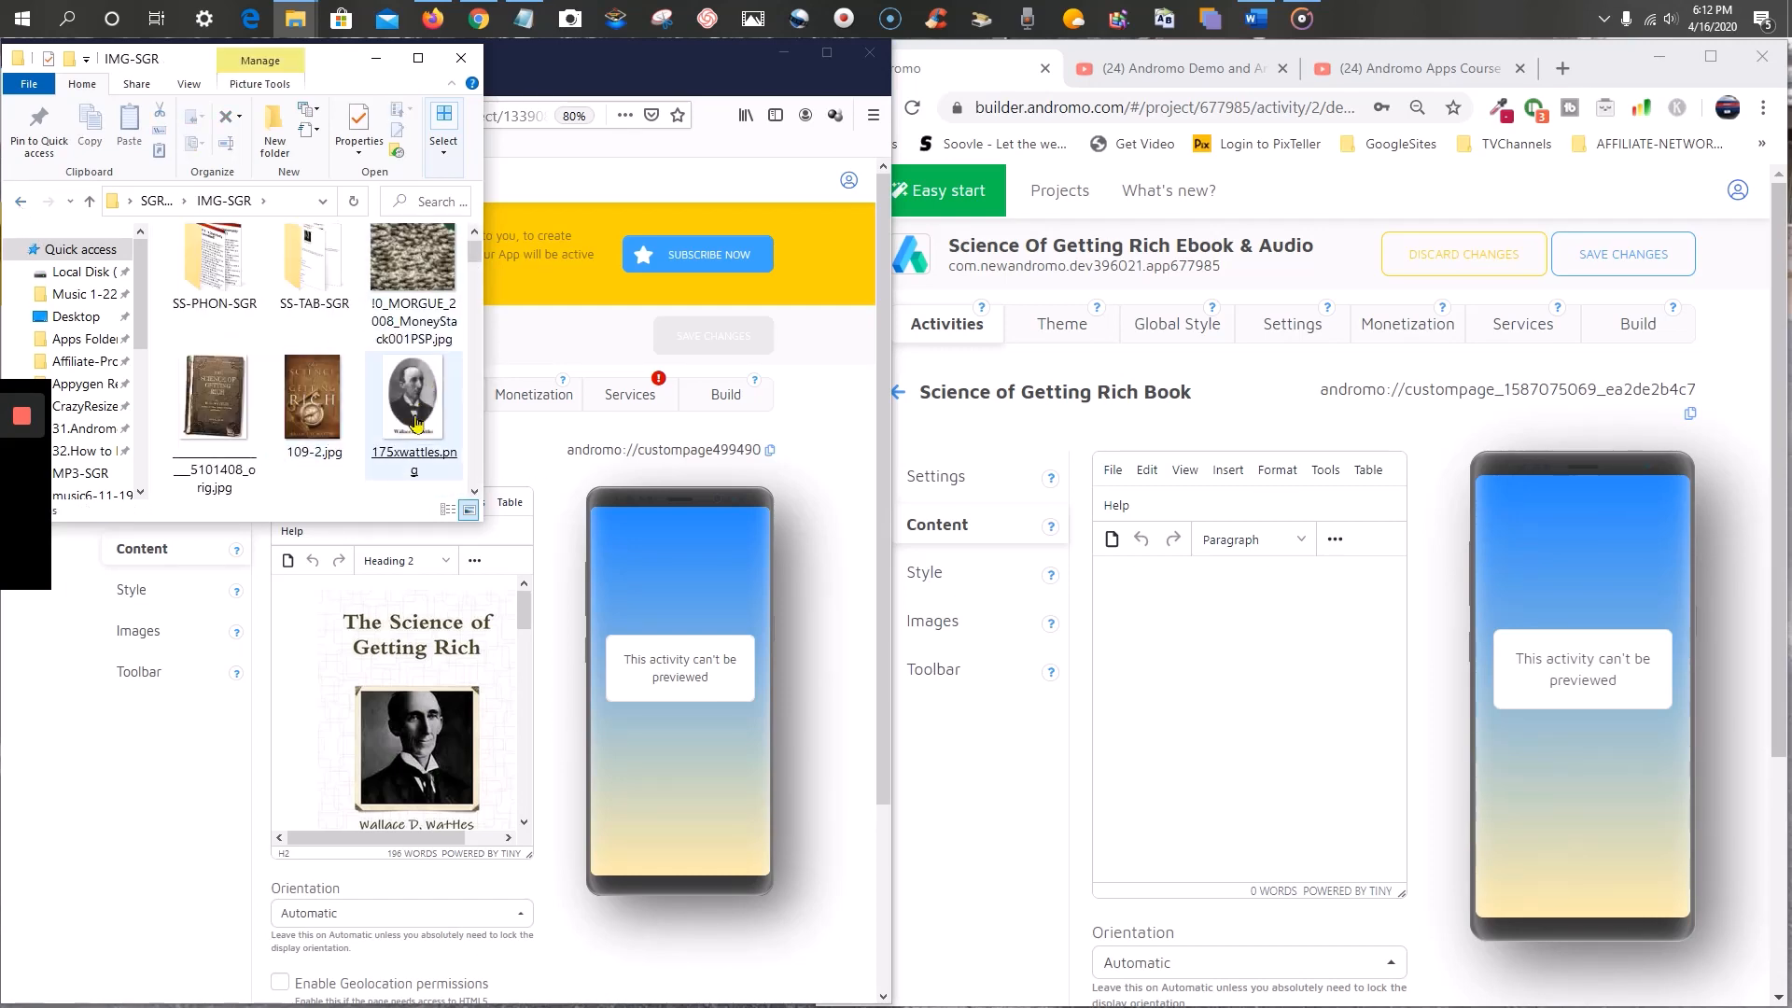
{"action": "left_click", "coordinate": [417, 423]}
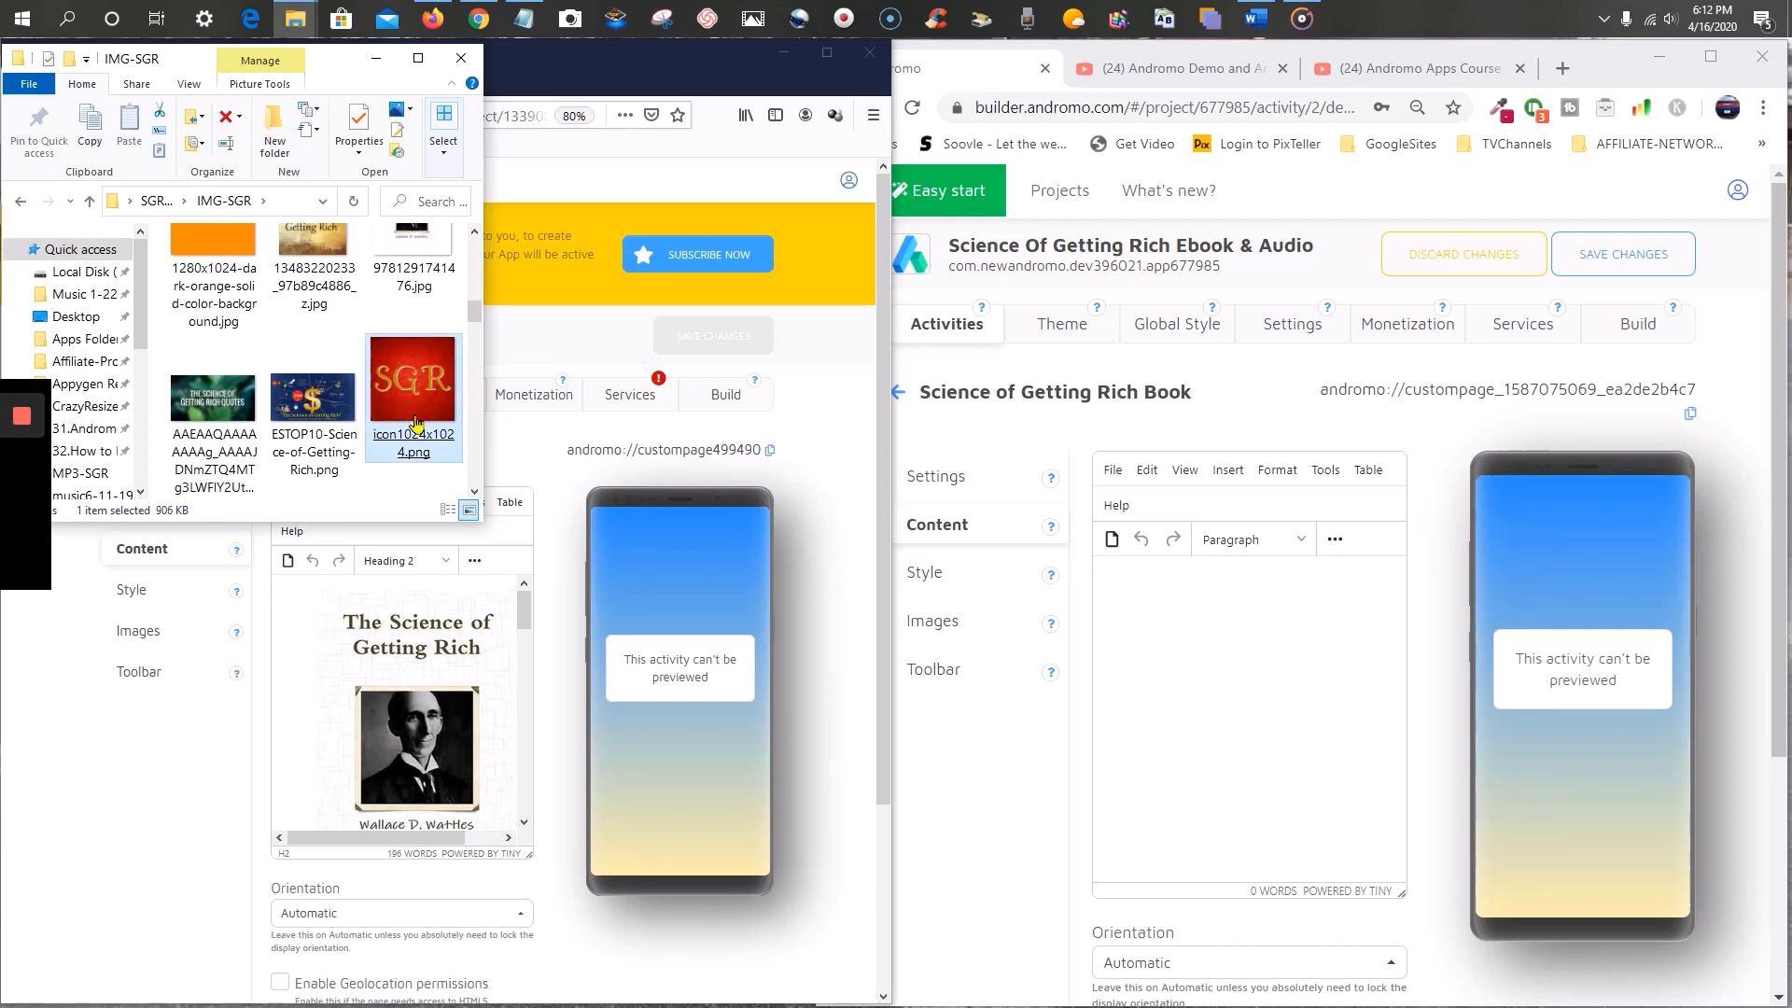
{"action": "scroll", "coordinate": [410, 410], "scroll_direction": "up", "scroll_amount": 3}
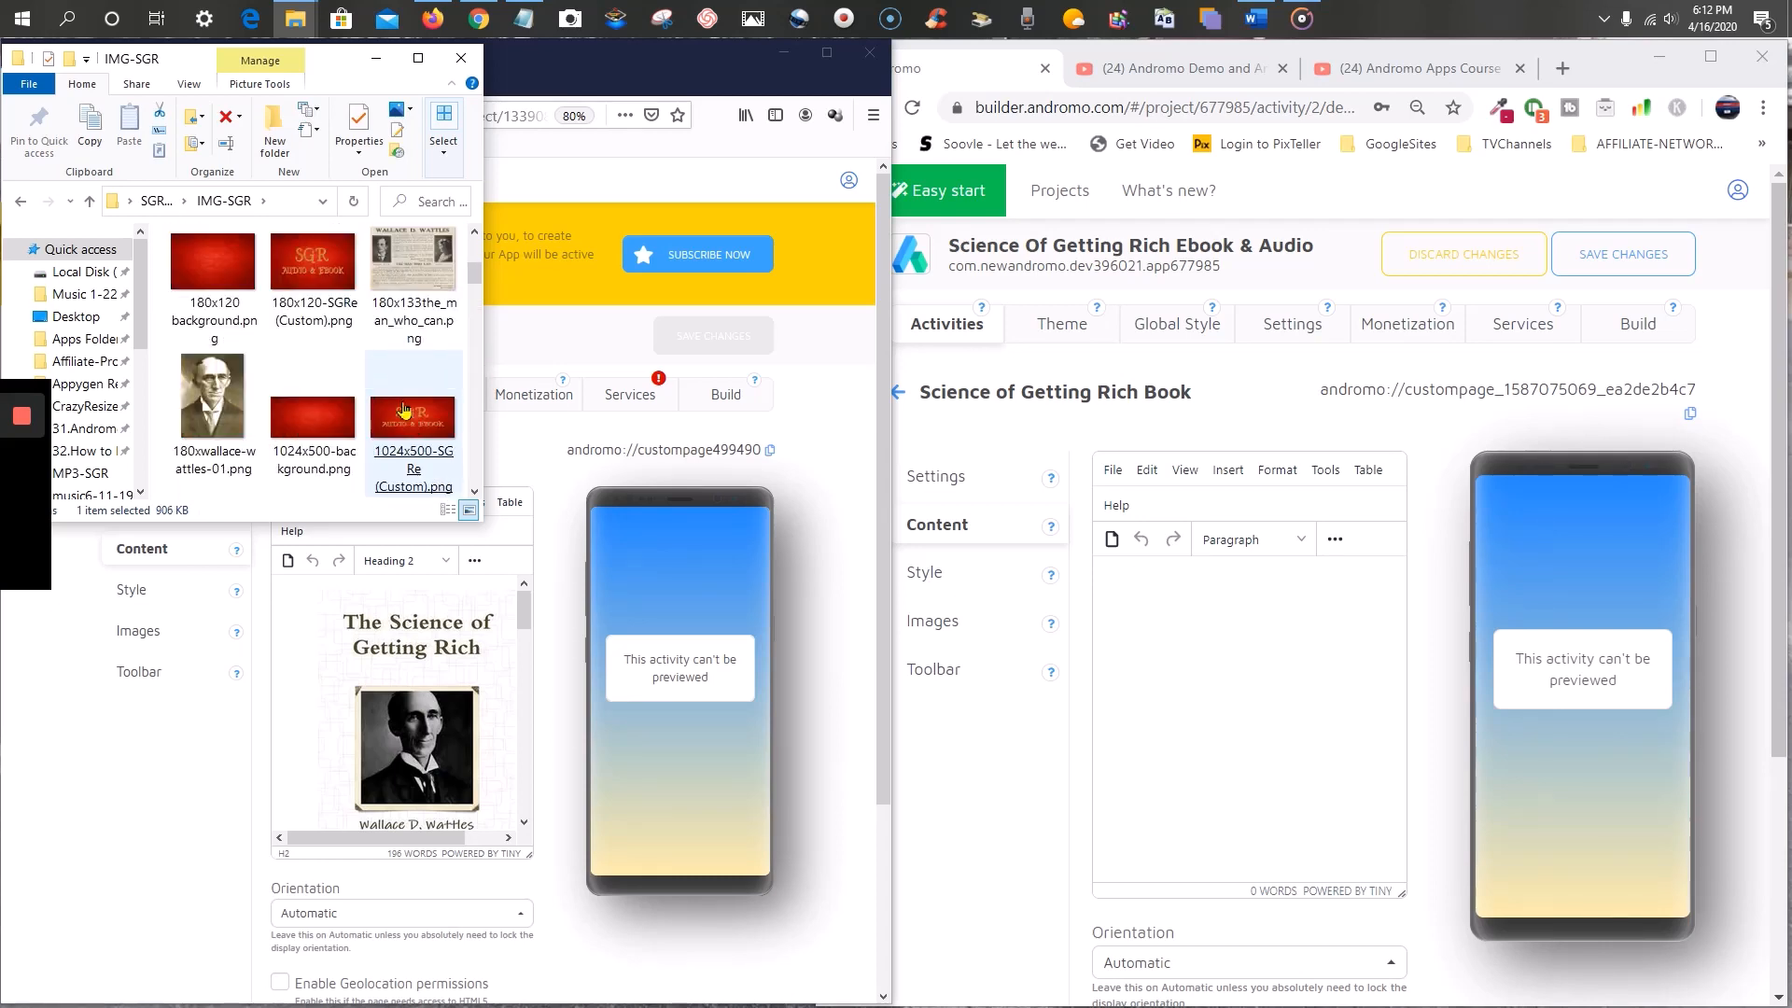
{"action": "left_click", "coordinate": [404, 403]}
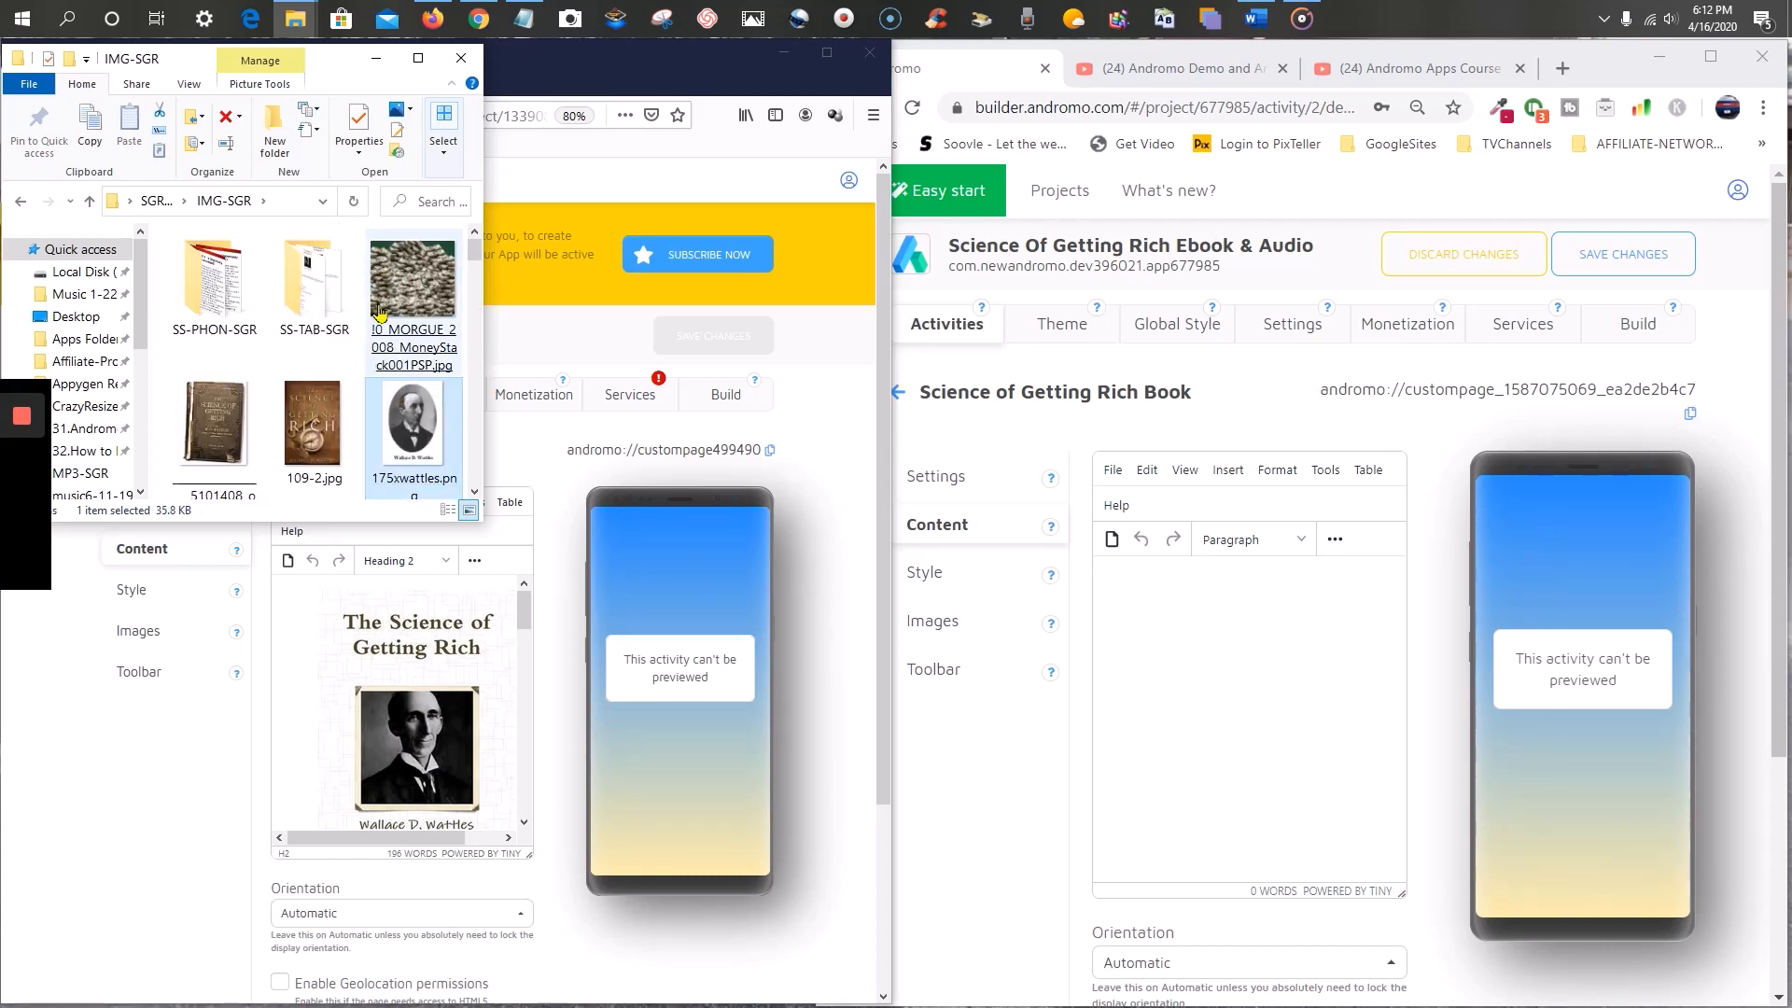
{"action": "scroll", "coordinate": [380, 311], "scroll_direction": "down", "scroll_amount": 3}
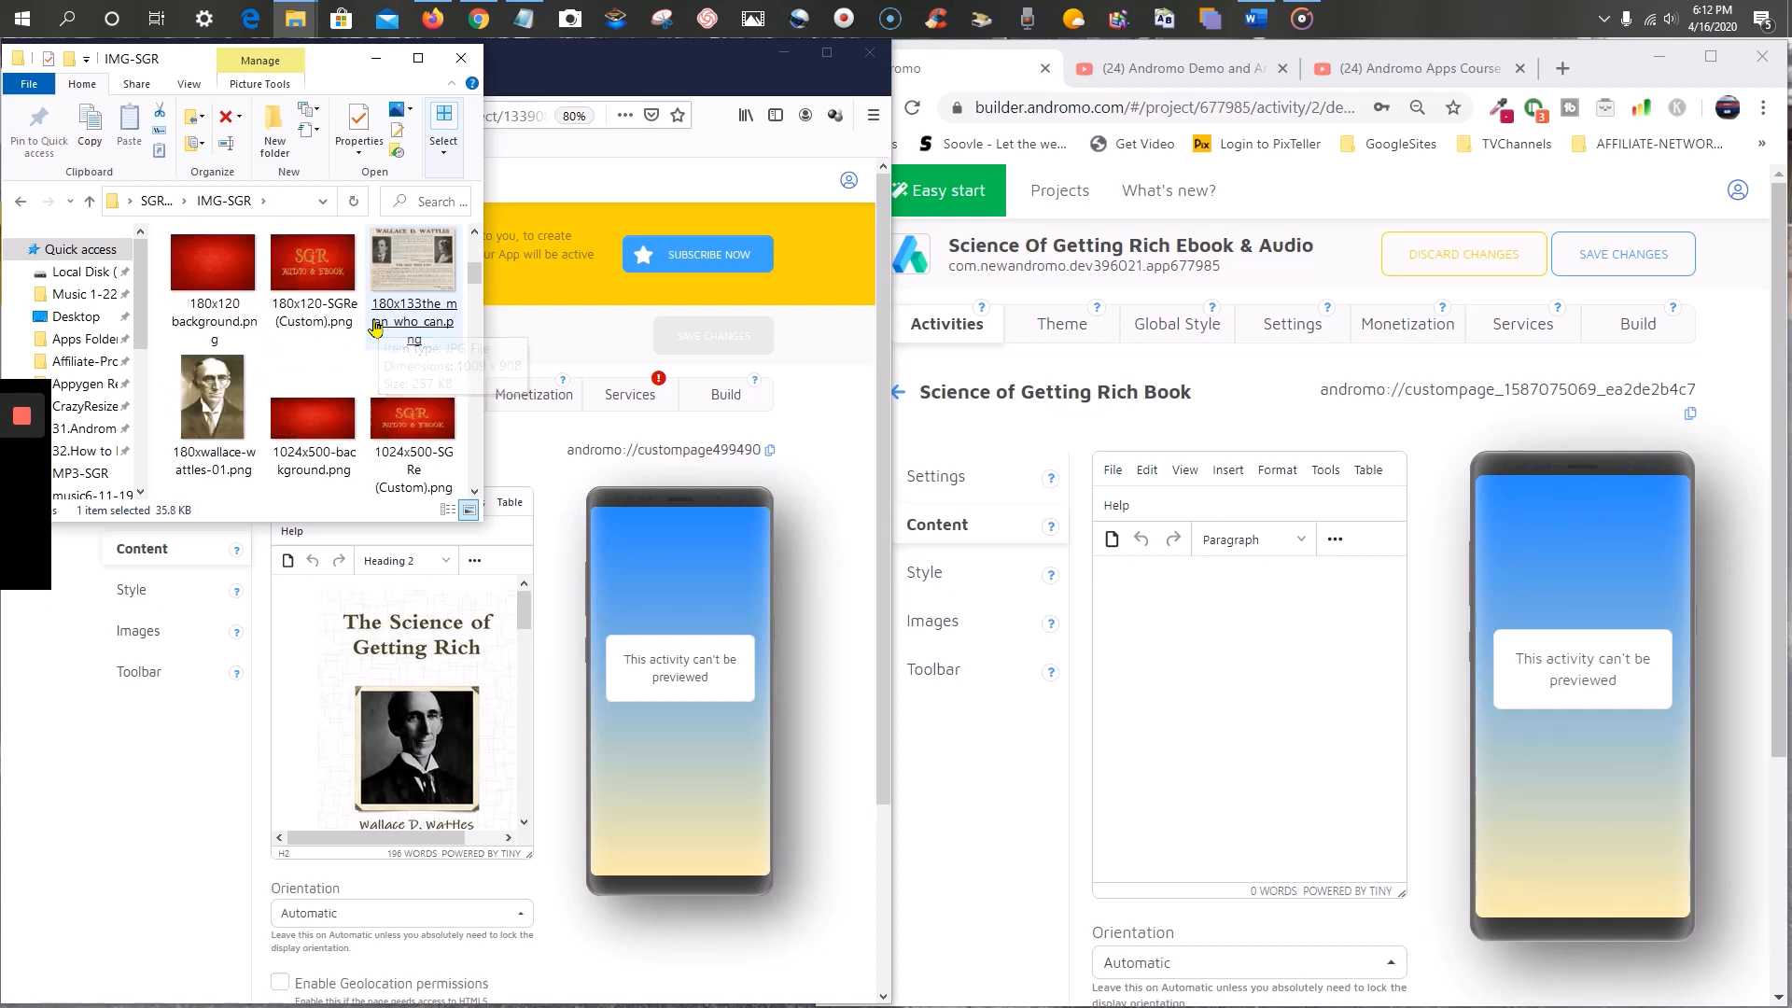
{"action": "scroll", "coordinate": [323, 372], "scroll_direction": "down", "scroll_amount": 1}
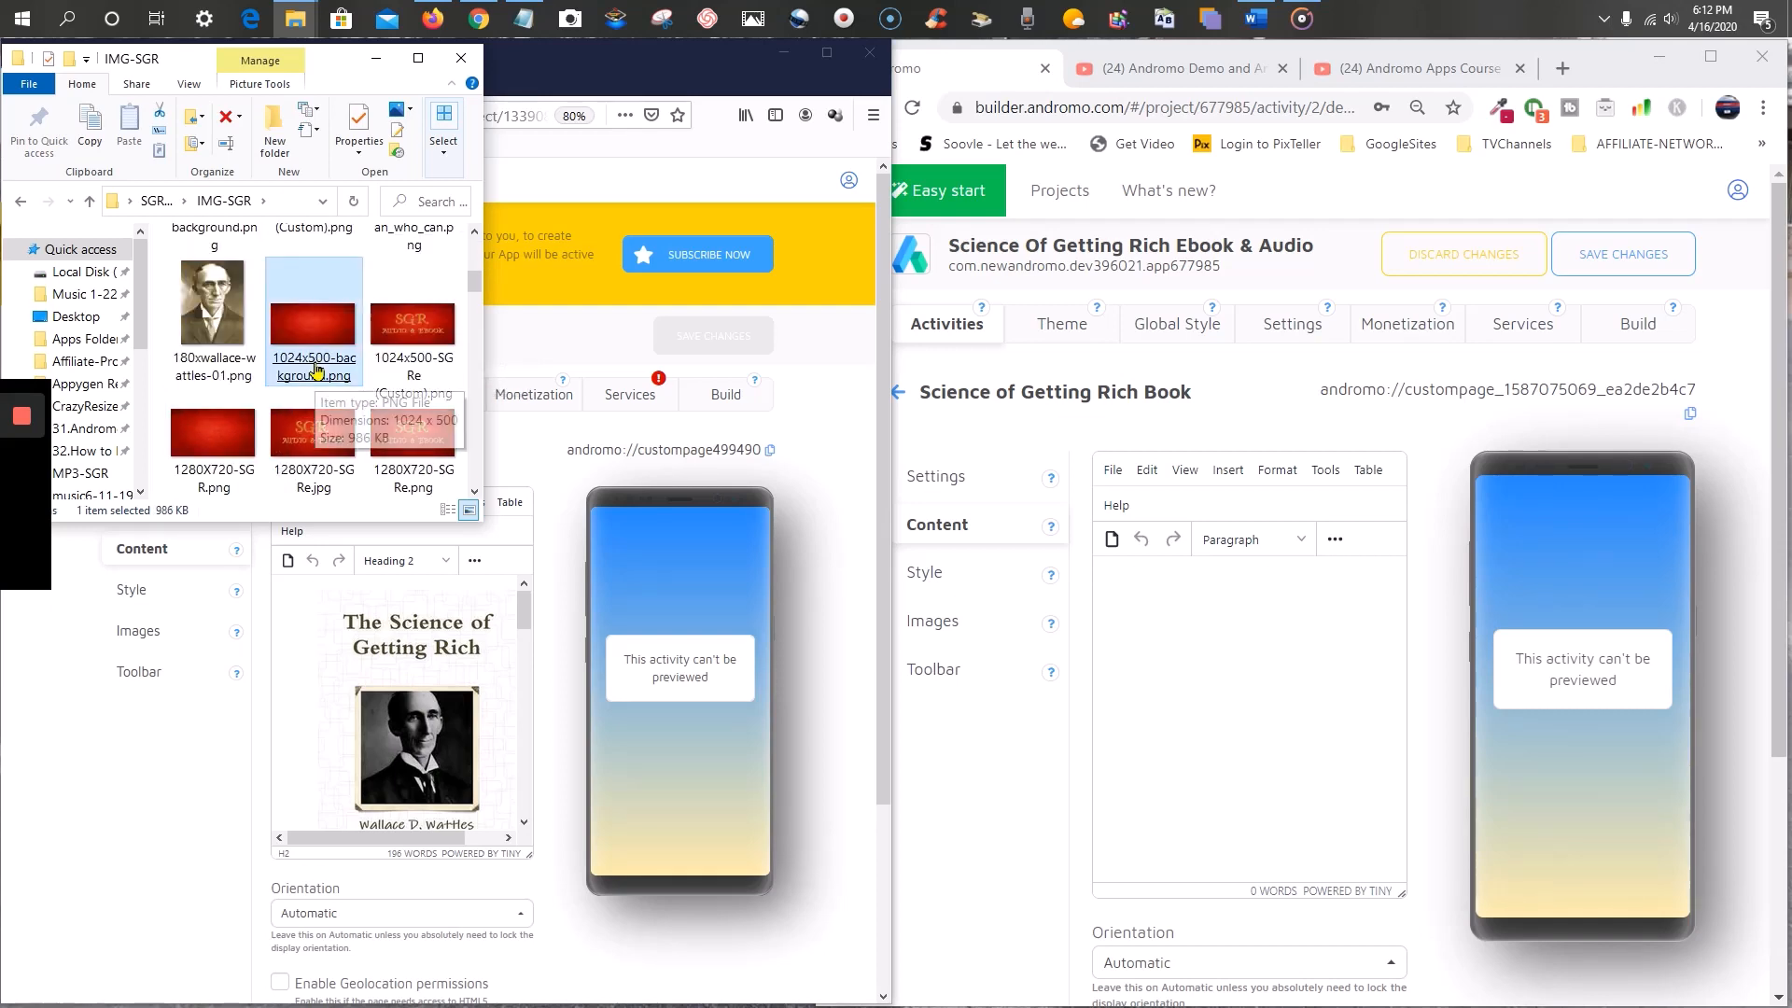
{"action": "scroll", "coordinate": [317, 372], "scroll_direction": "down", "scroll_amount": 9}
{"action": "scroll", "coordinate": [318, 371], "scroll_direction": "up", "scroll_amount": 10}
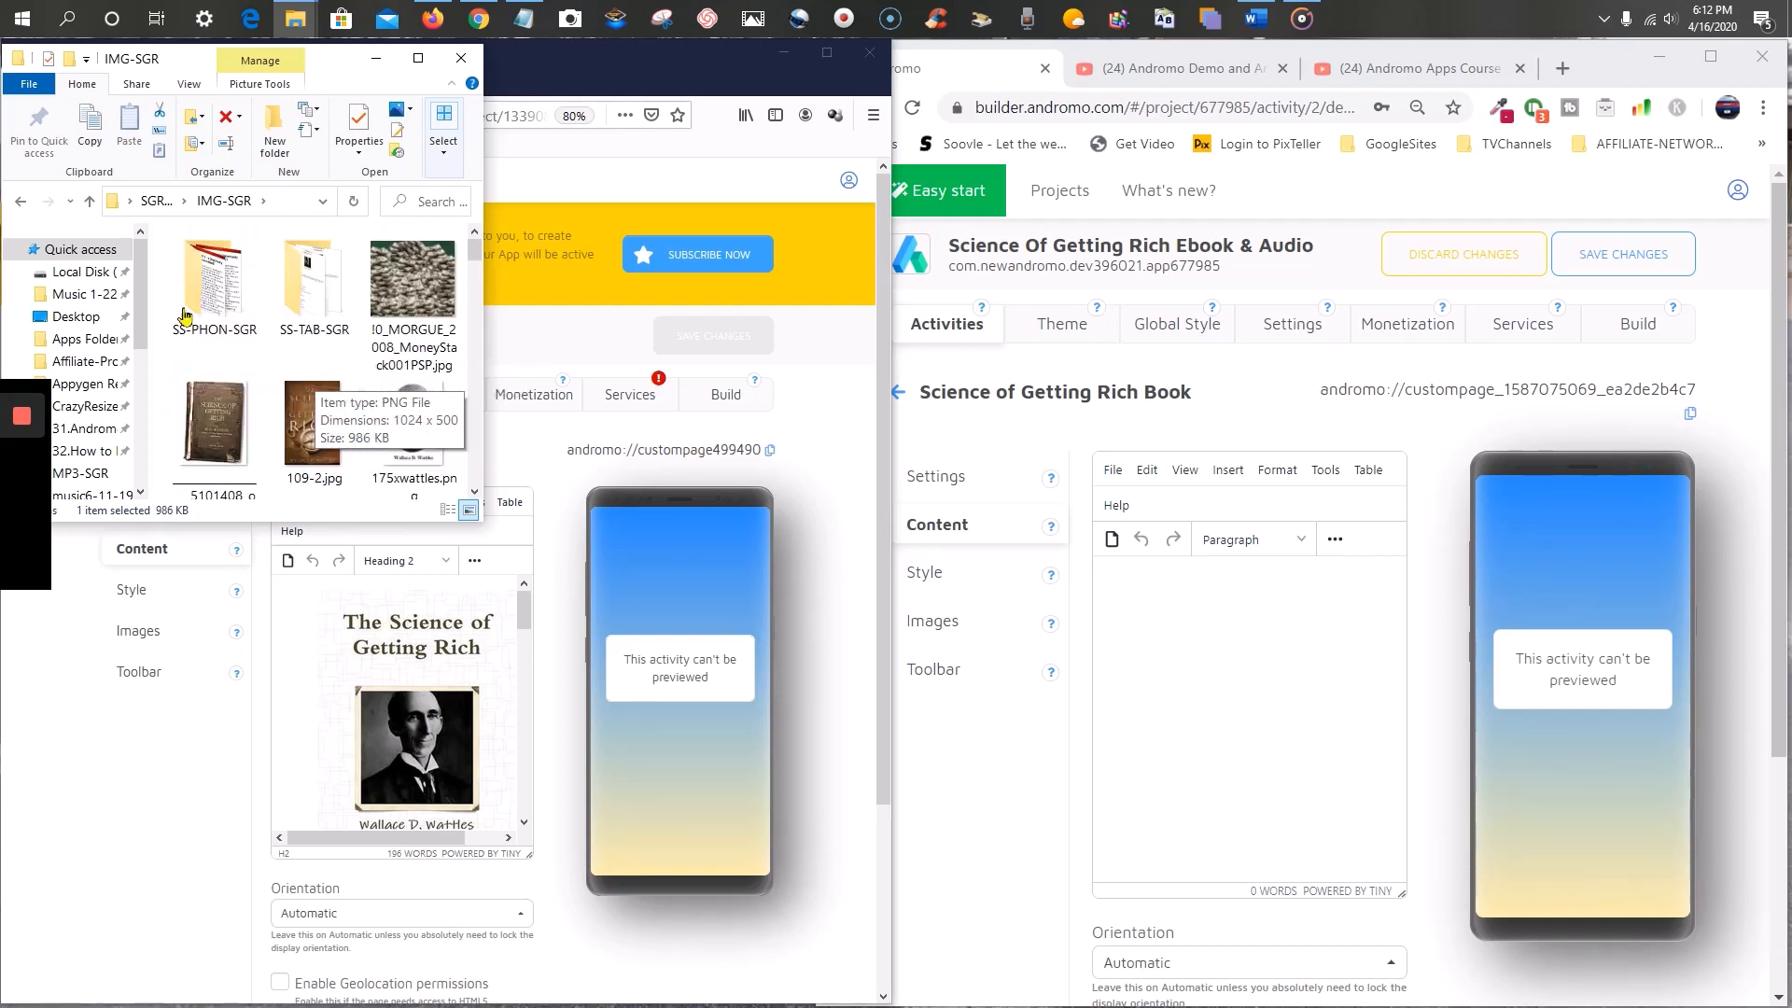
- Open the Document.rtf-THE SCIENCE OF Rich.rtf file from SGR-TextBook in Word, review its opening pages, and minimize the document and folder windows
{"action": "left_click", "coordinate": [19, 206]}
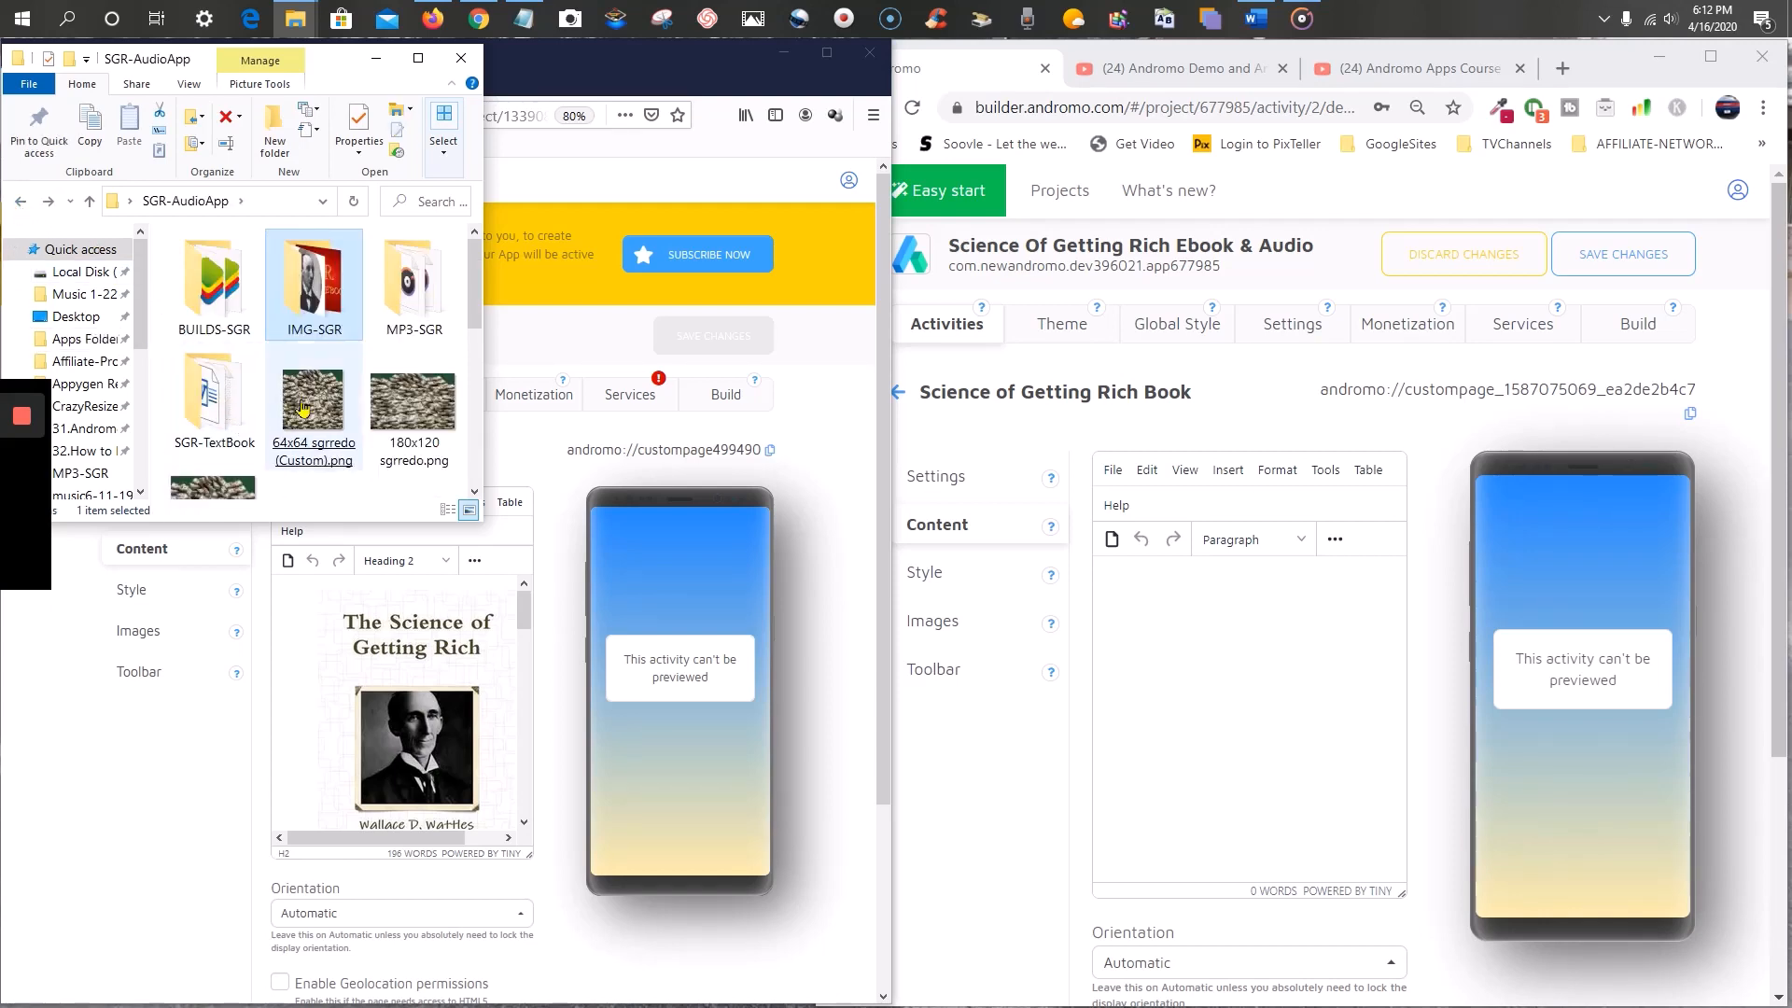
{"action": "double_click", "coordinate": [226, 394]}
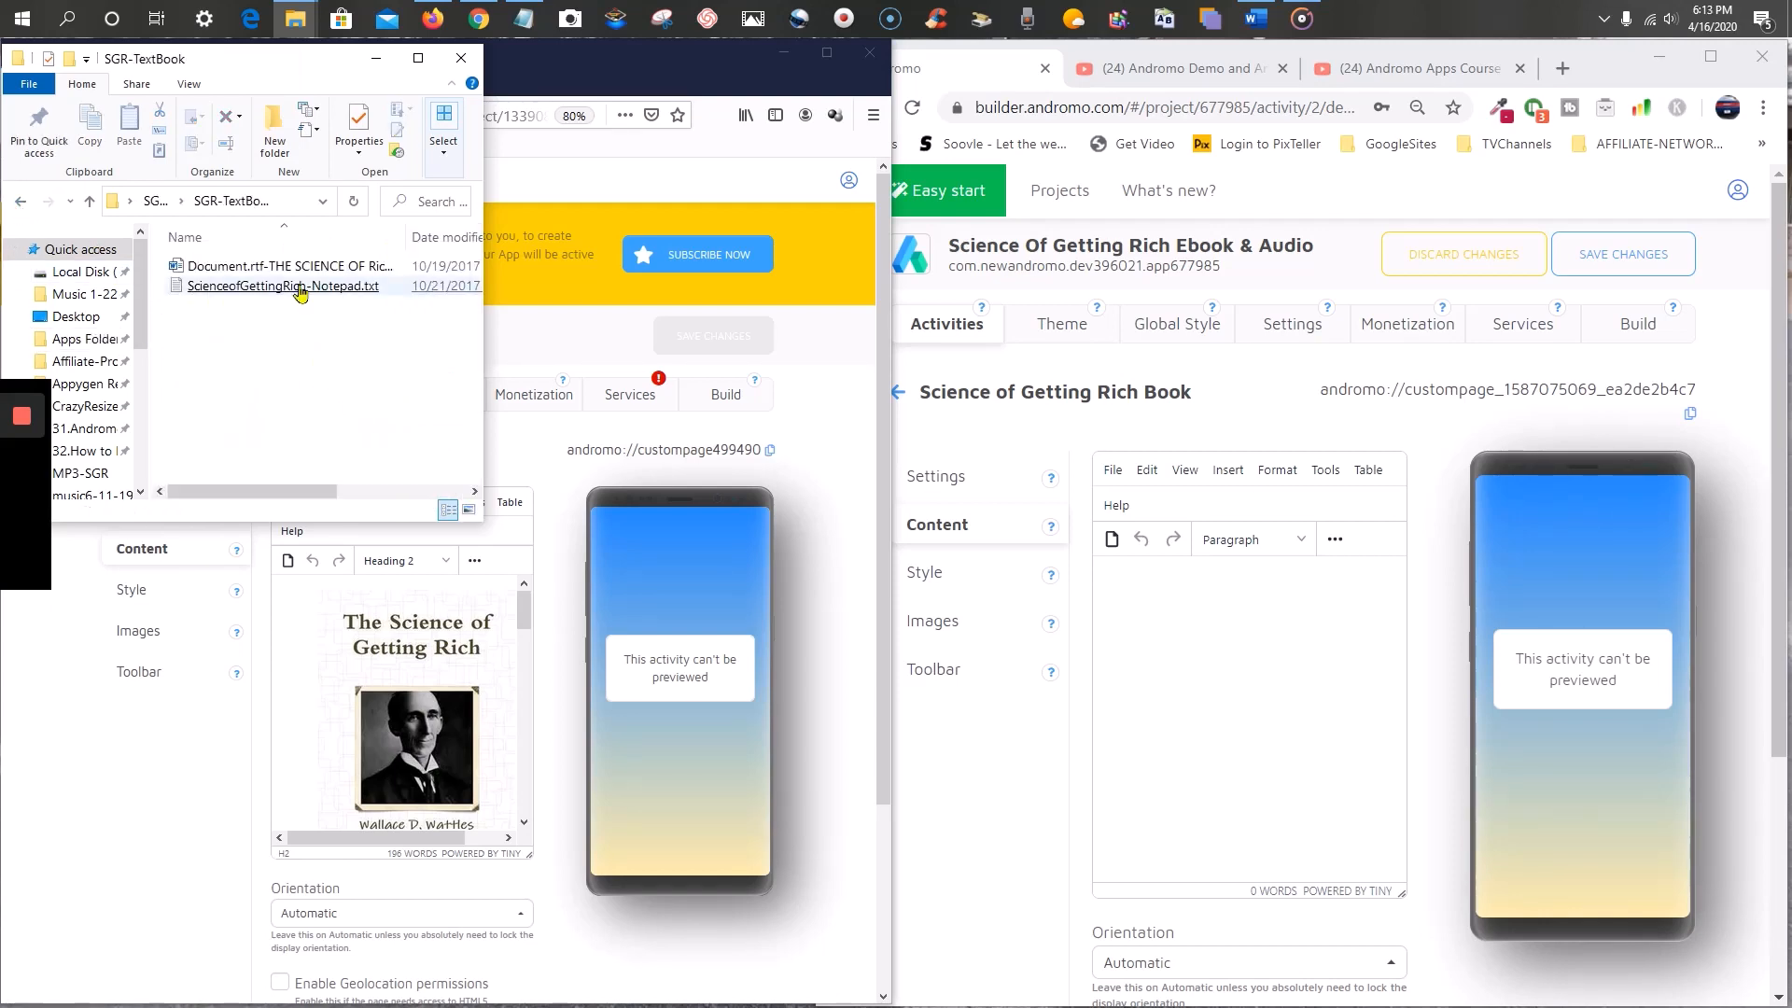
{"action": "left_click", "coordinate": [302, 267]}
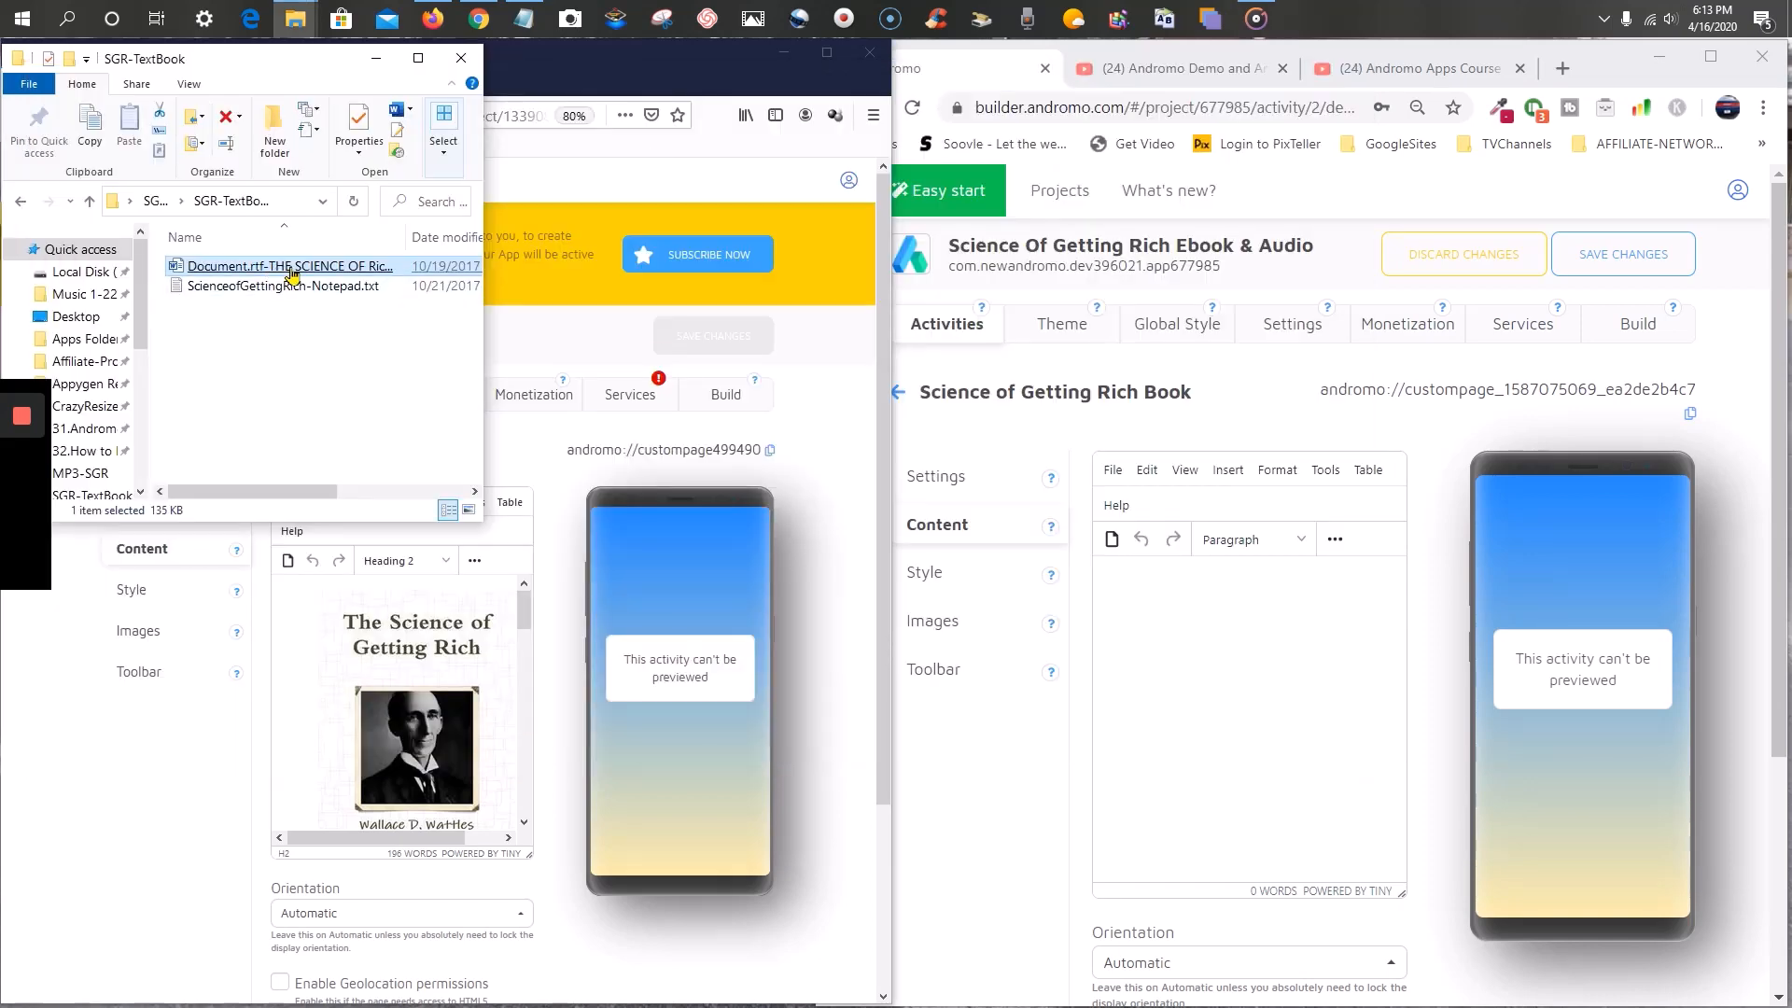
{"action": "double_click", "coordinate": [292, 268]}
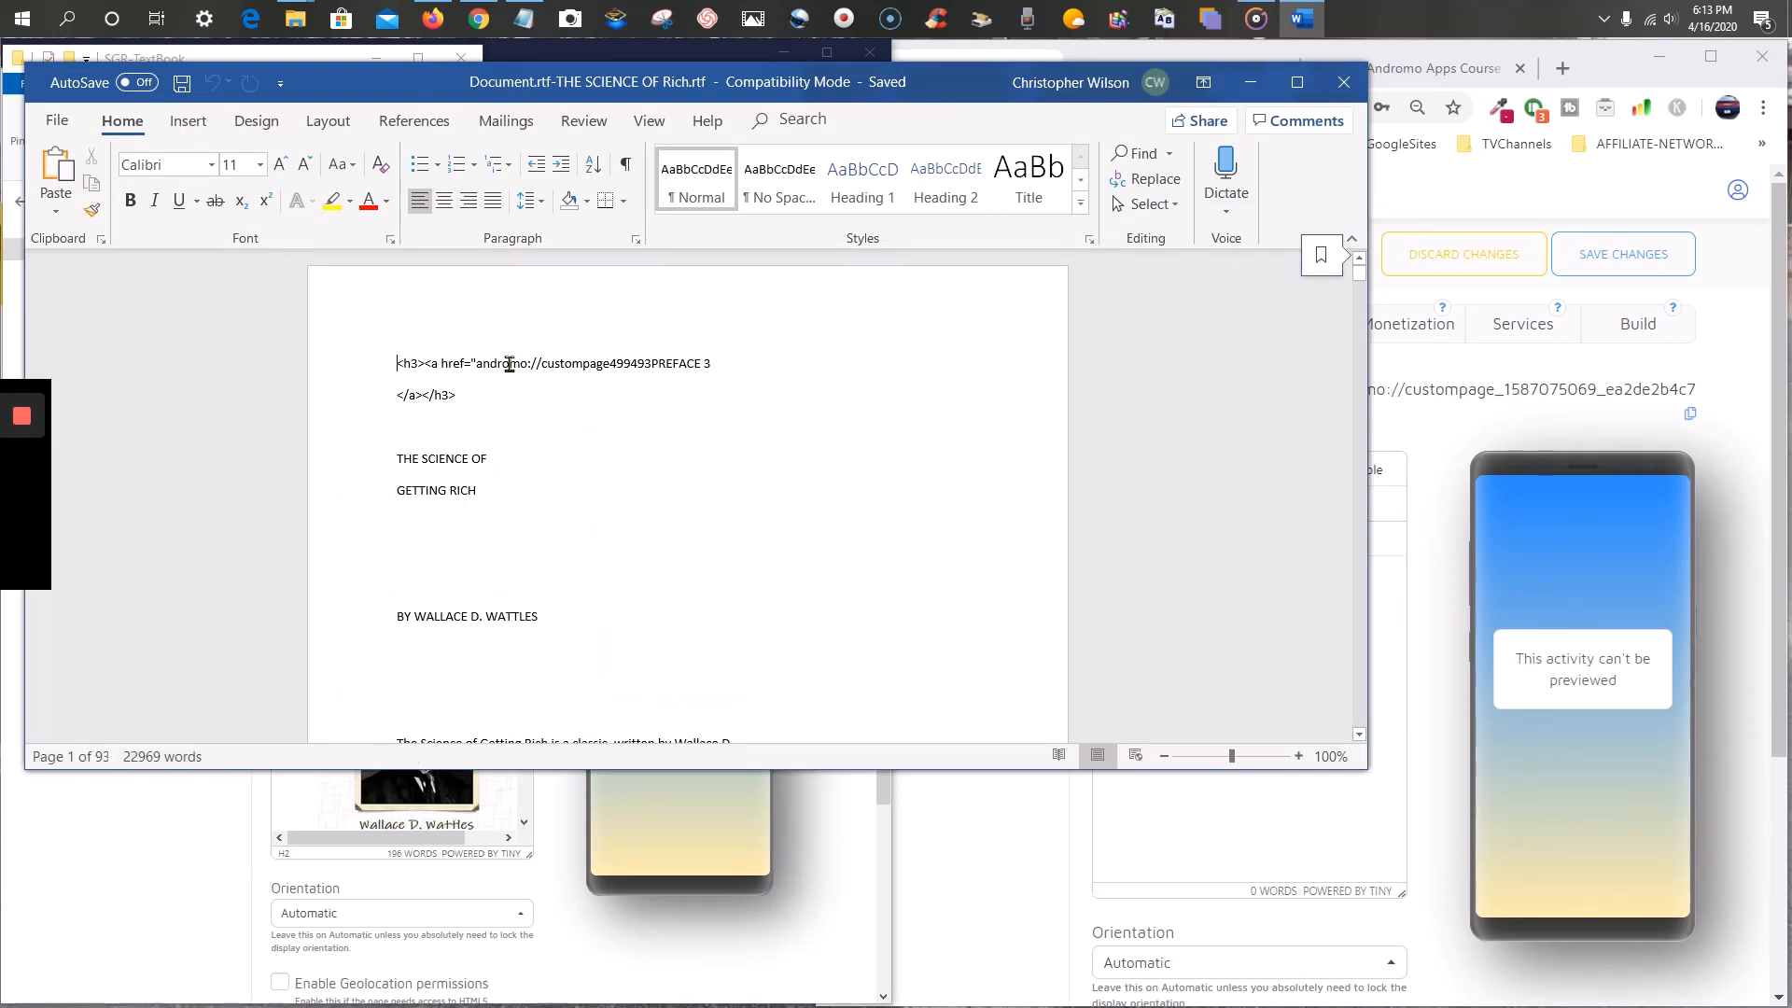
{"action": "scroll", "coordinate": [655, 426], "scroll_direction": "down", "scroll_amount": 15}
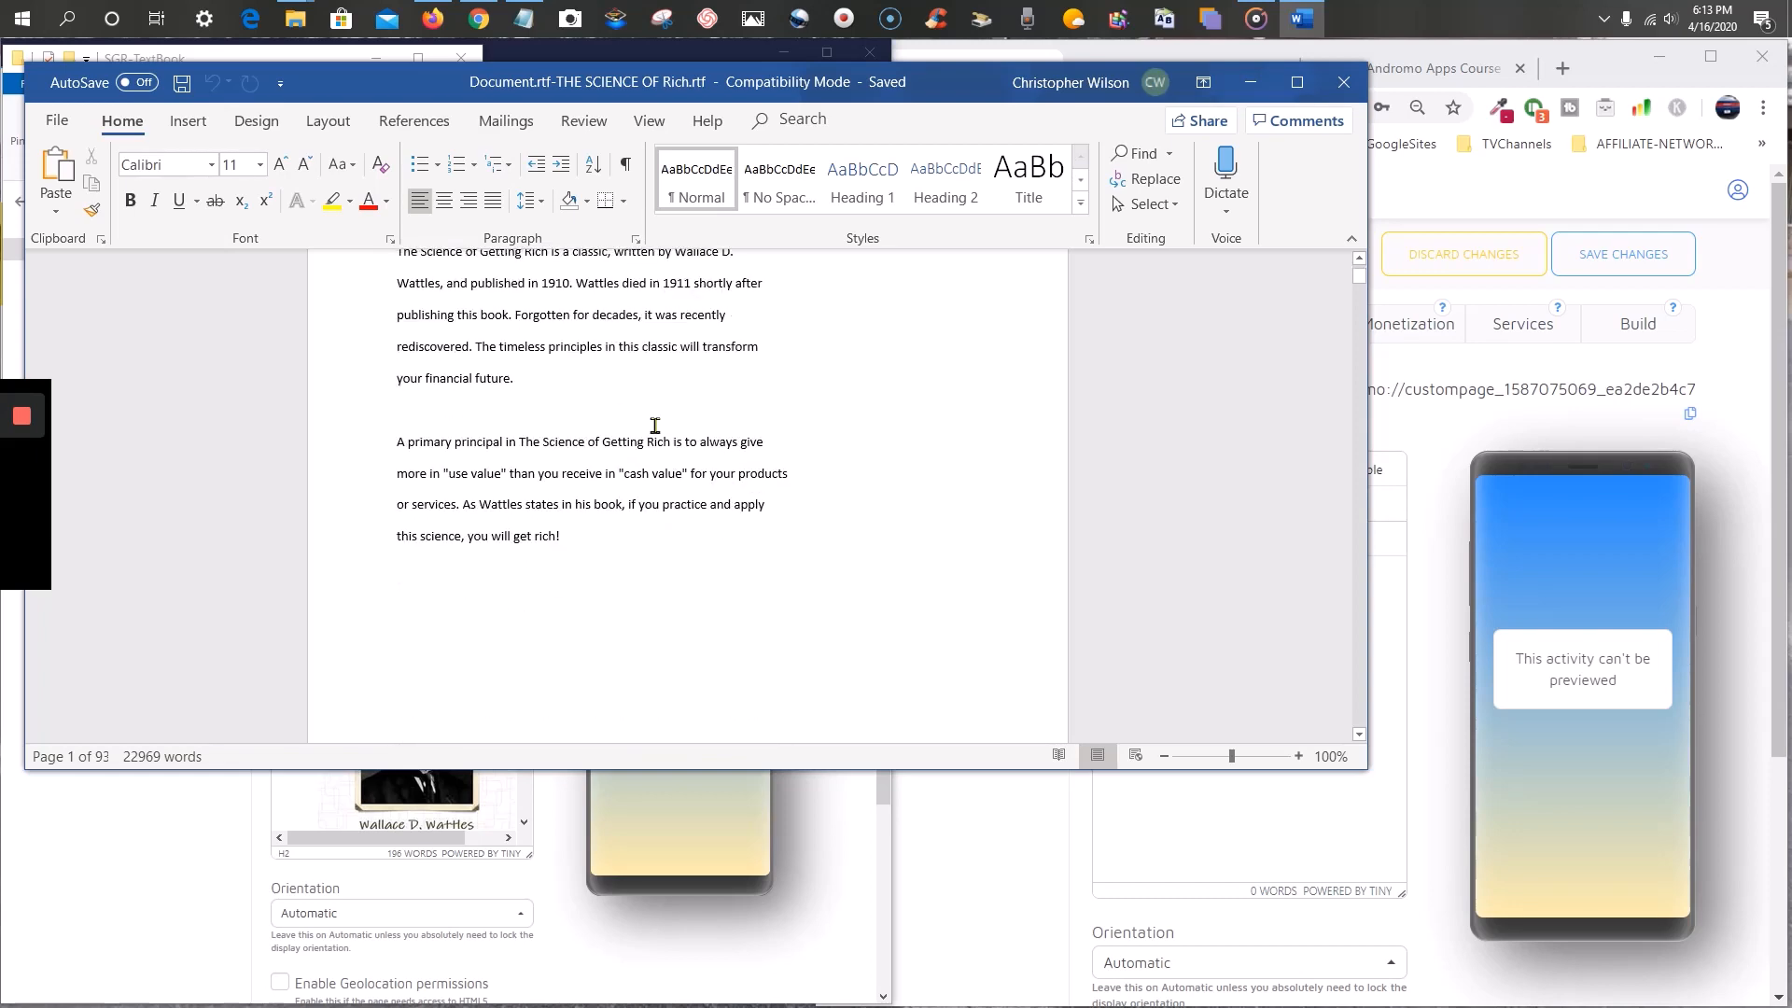
{"action": "scroll", "coordinate": [655, 425], "scroll_direction": "down", "scroll_amount": 10}
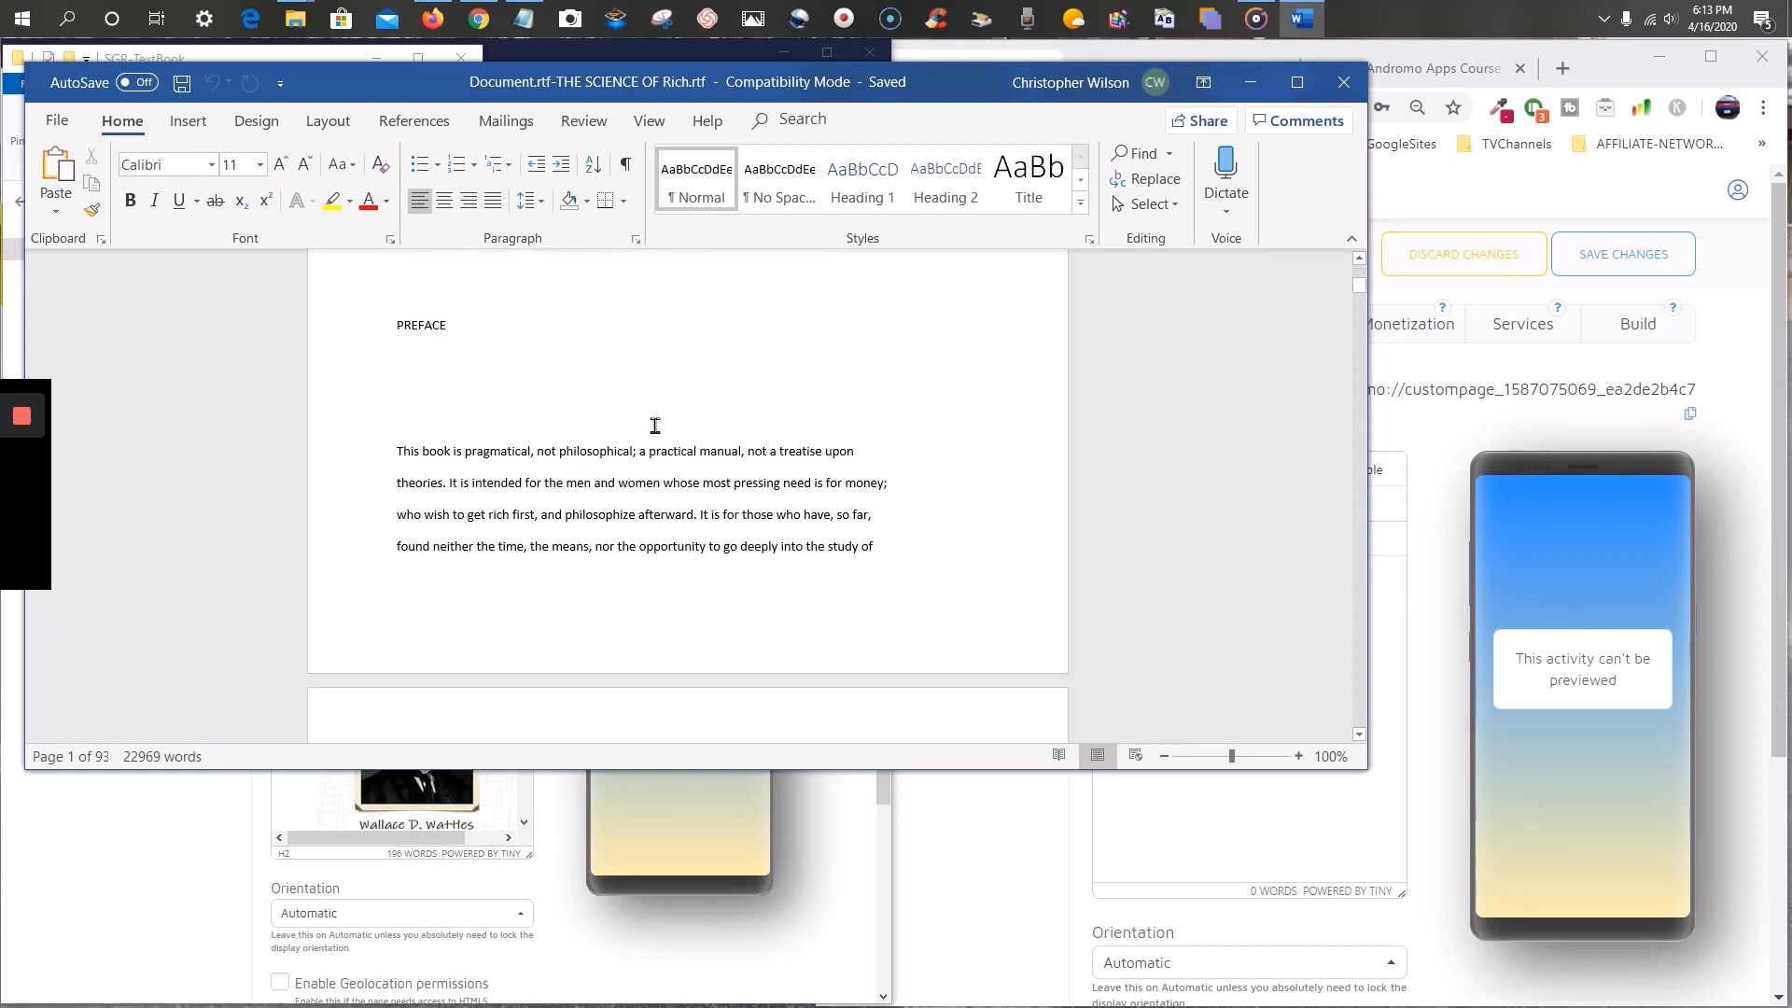
{"action": "scroll", "coordinate": [655, 426], "scroll_direction": "up", "scroll_amount": 6}
{"action": "scroll", "coordinate": [655, 425], "scroll_direction": "up", "scroll_amount": 3}
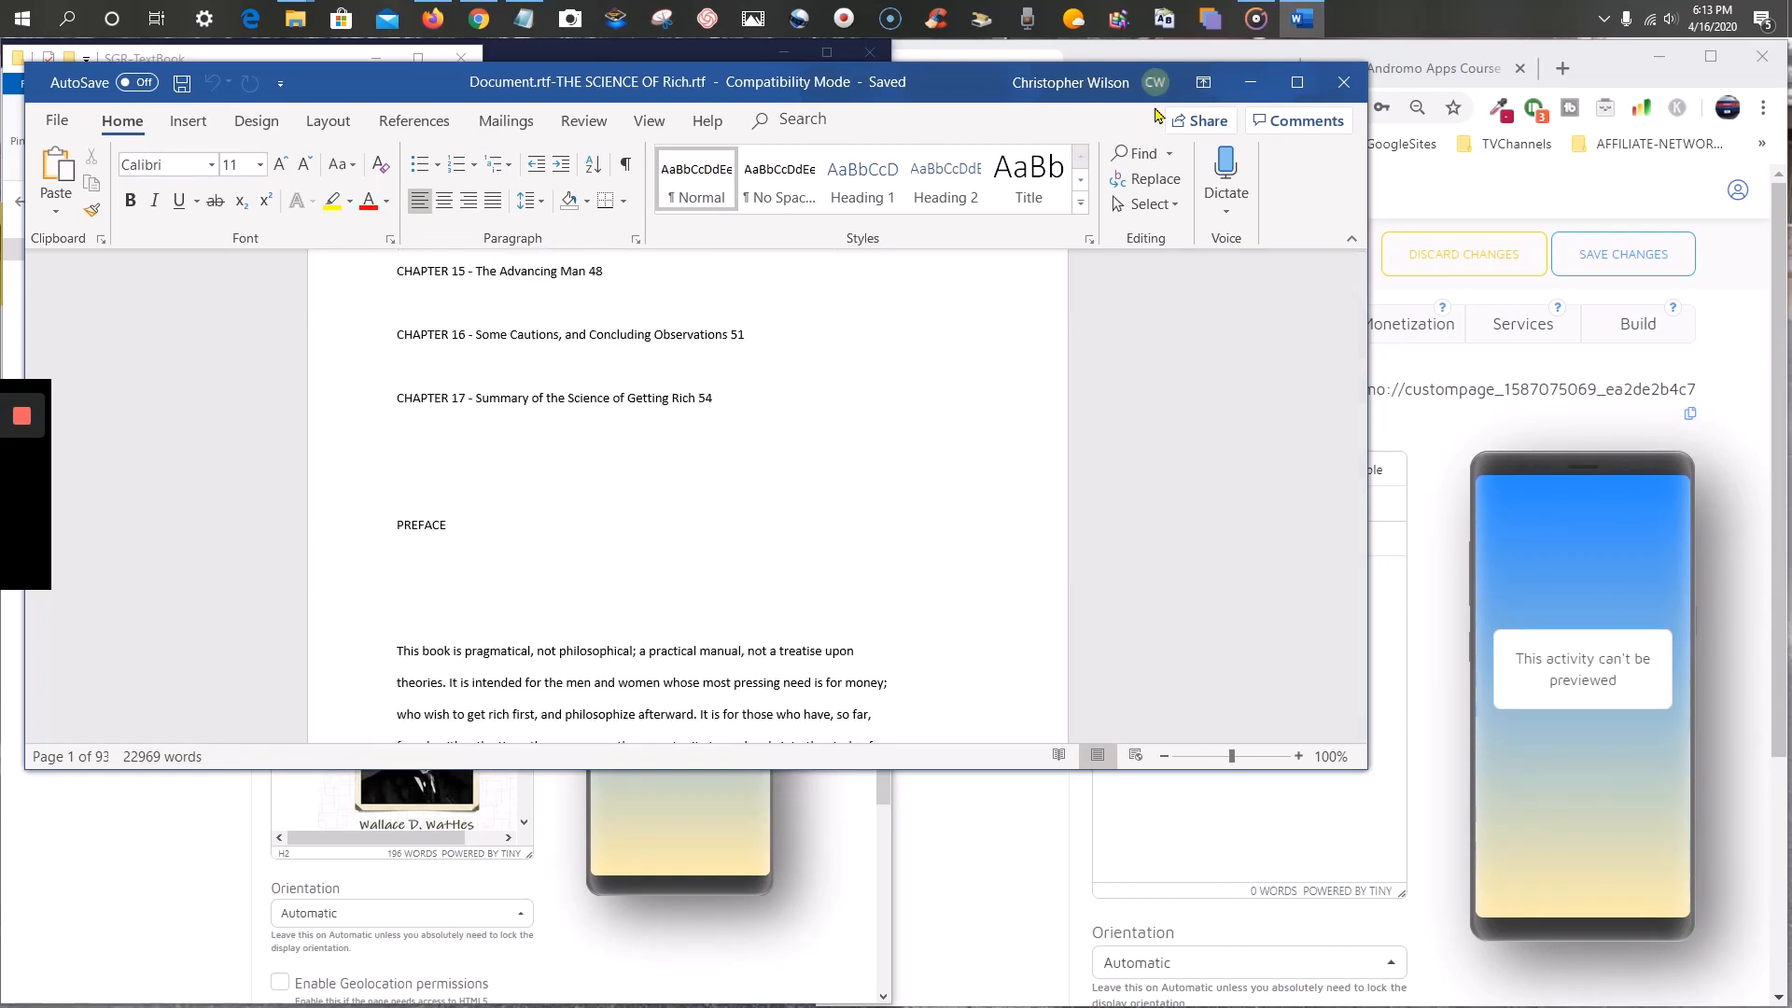
{"action": "left_click", "coordinate": [1249, 86]}
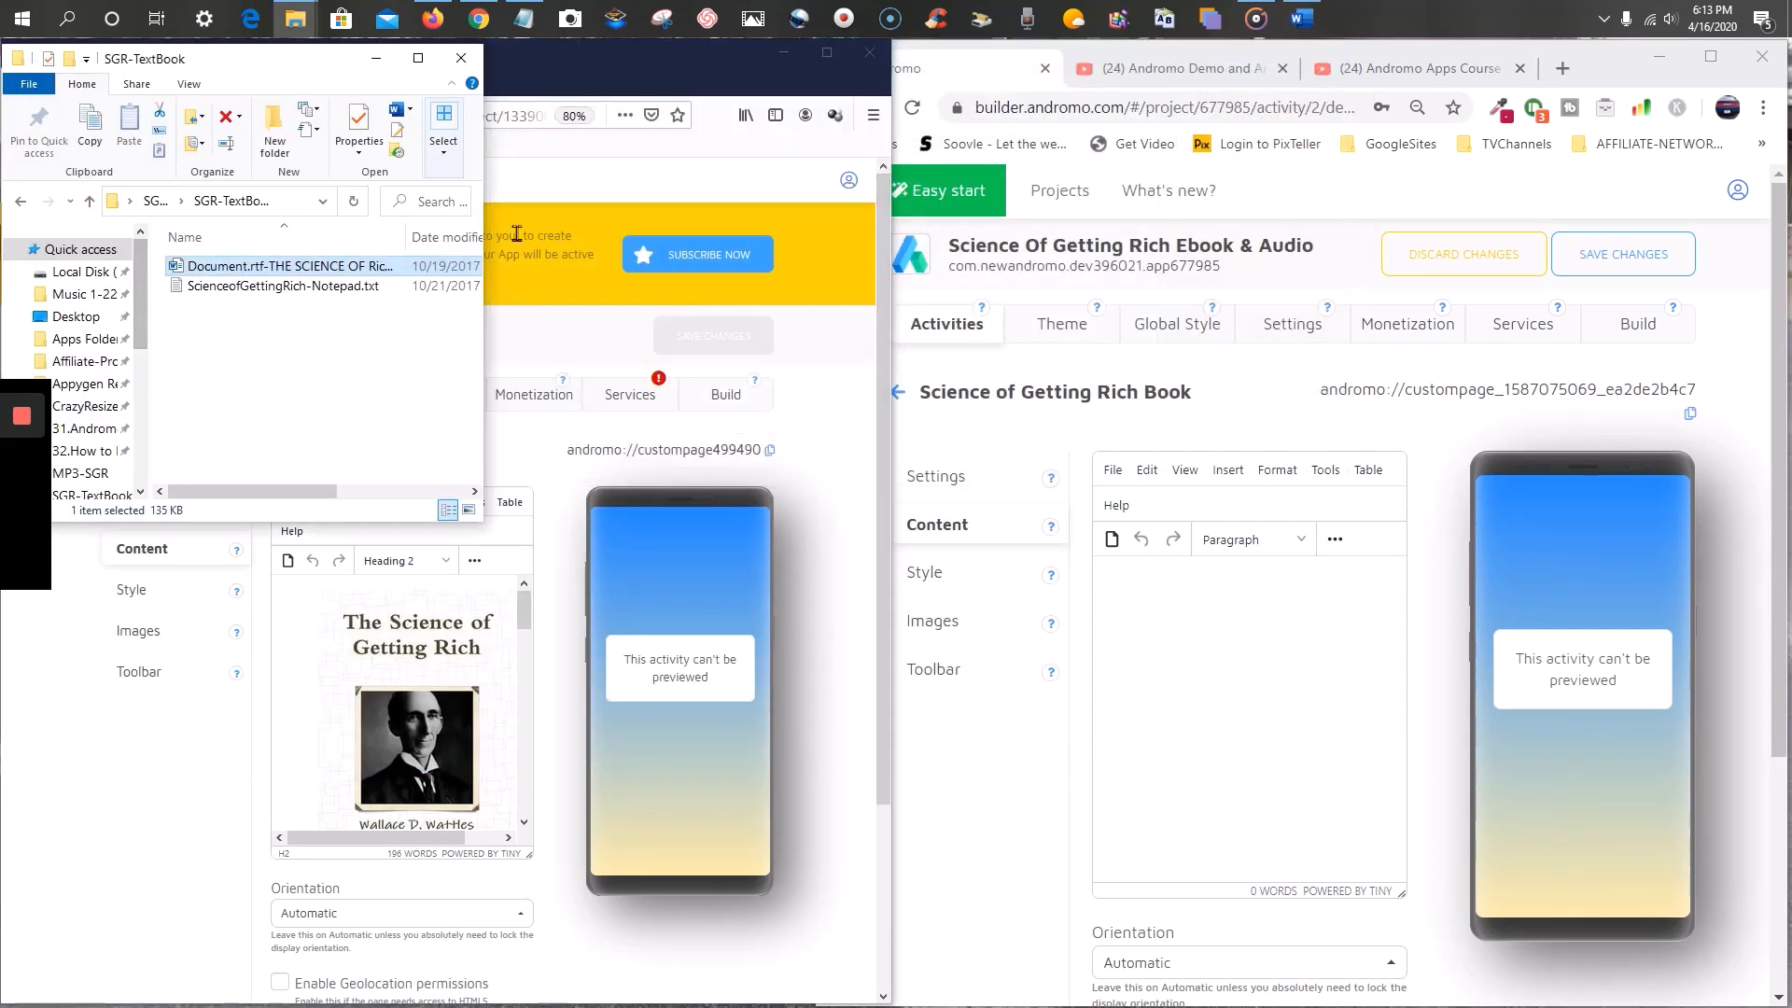
{"action": "left_click", "coordinate": [374, 62]}
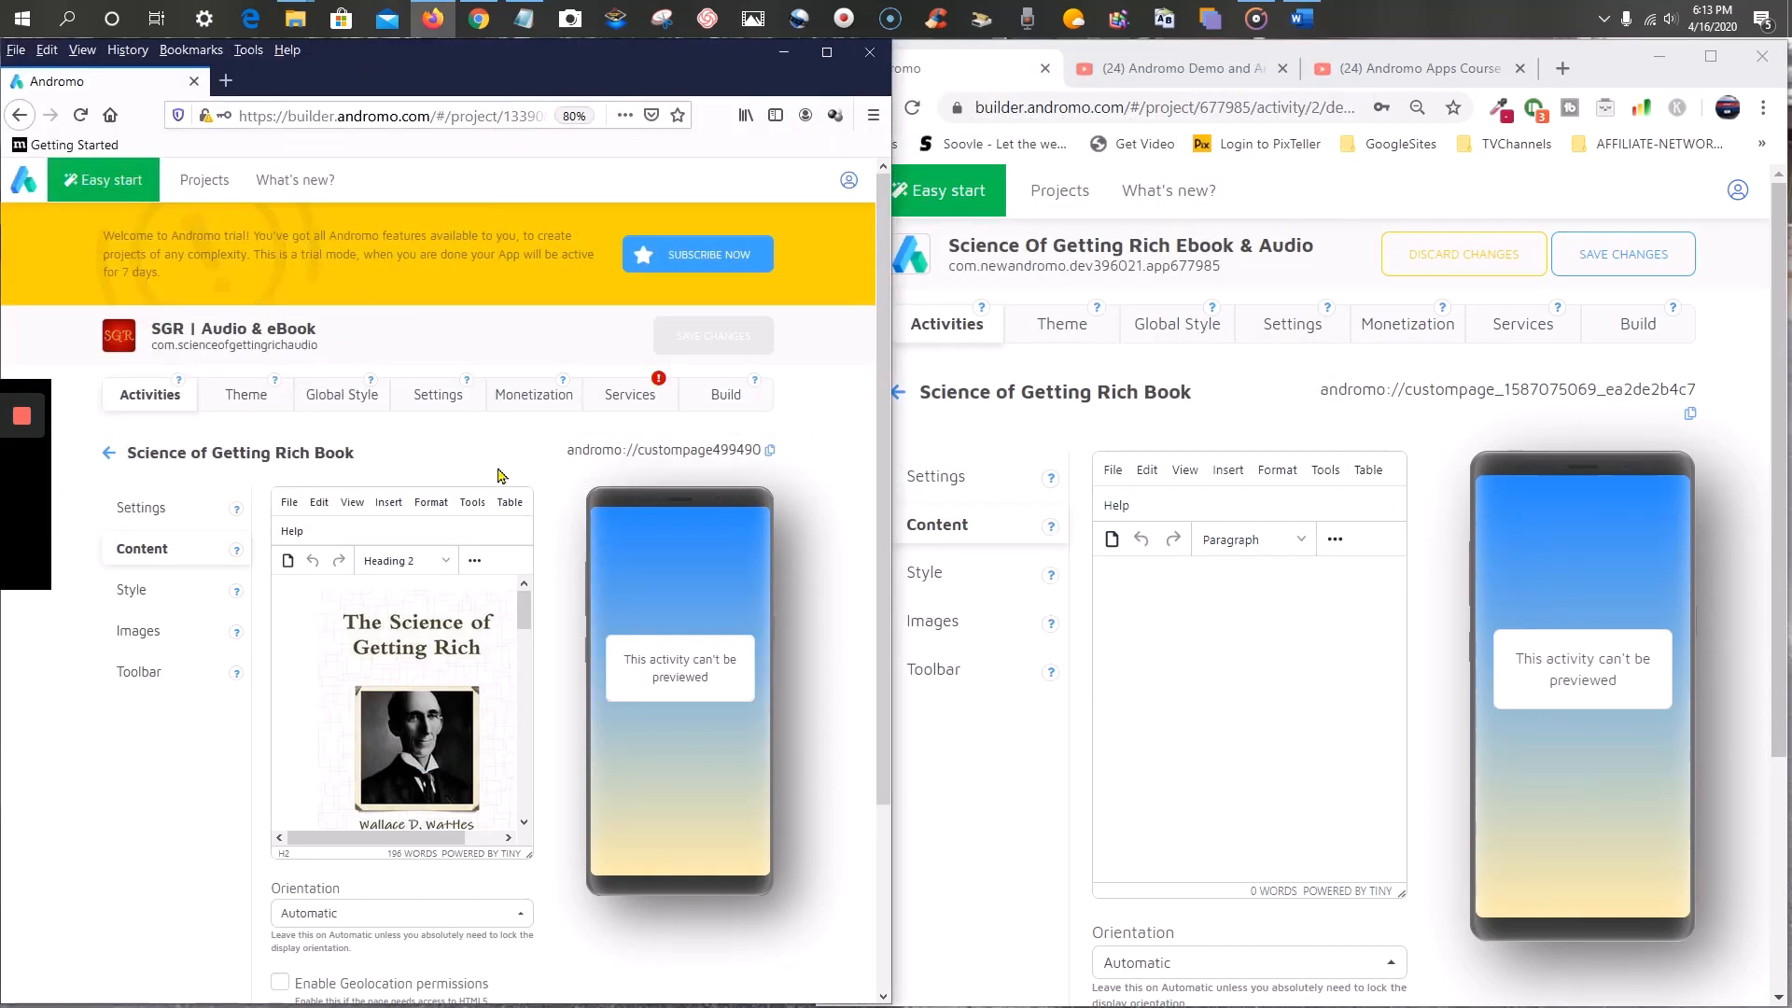
- Copy the entire HTML source code of the original book activity's content
{"action": "left_click", "coordinate": [291, 505]}
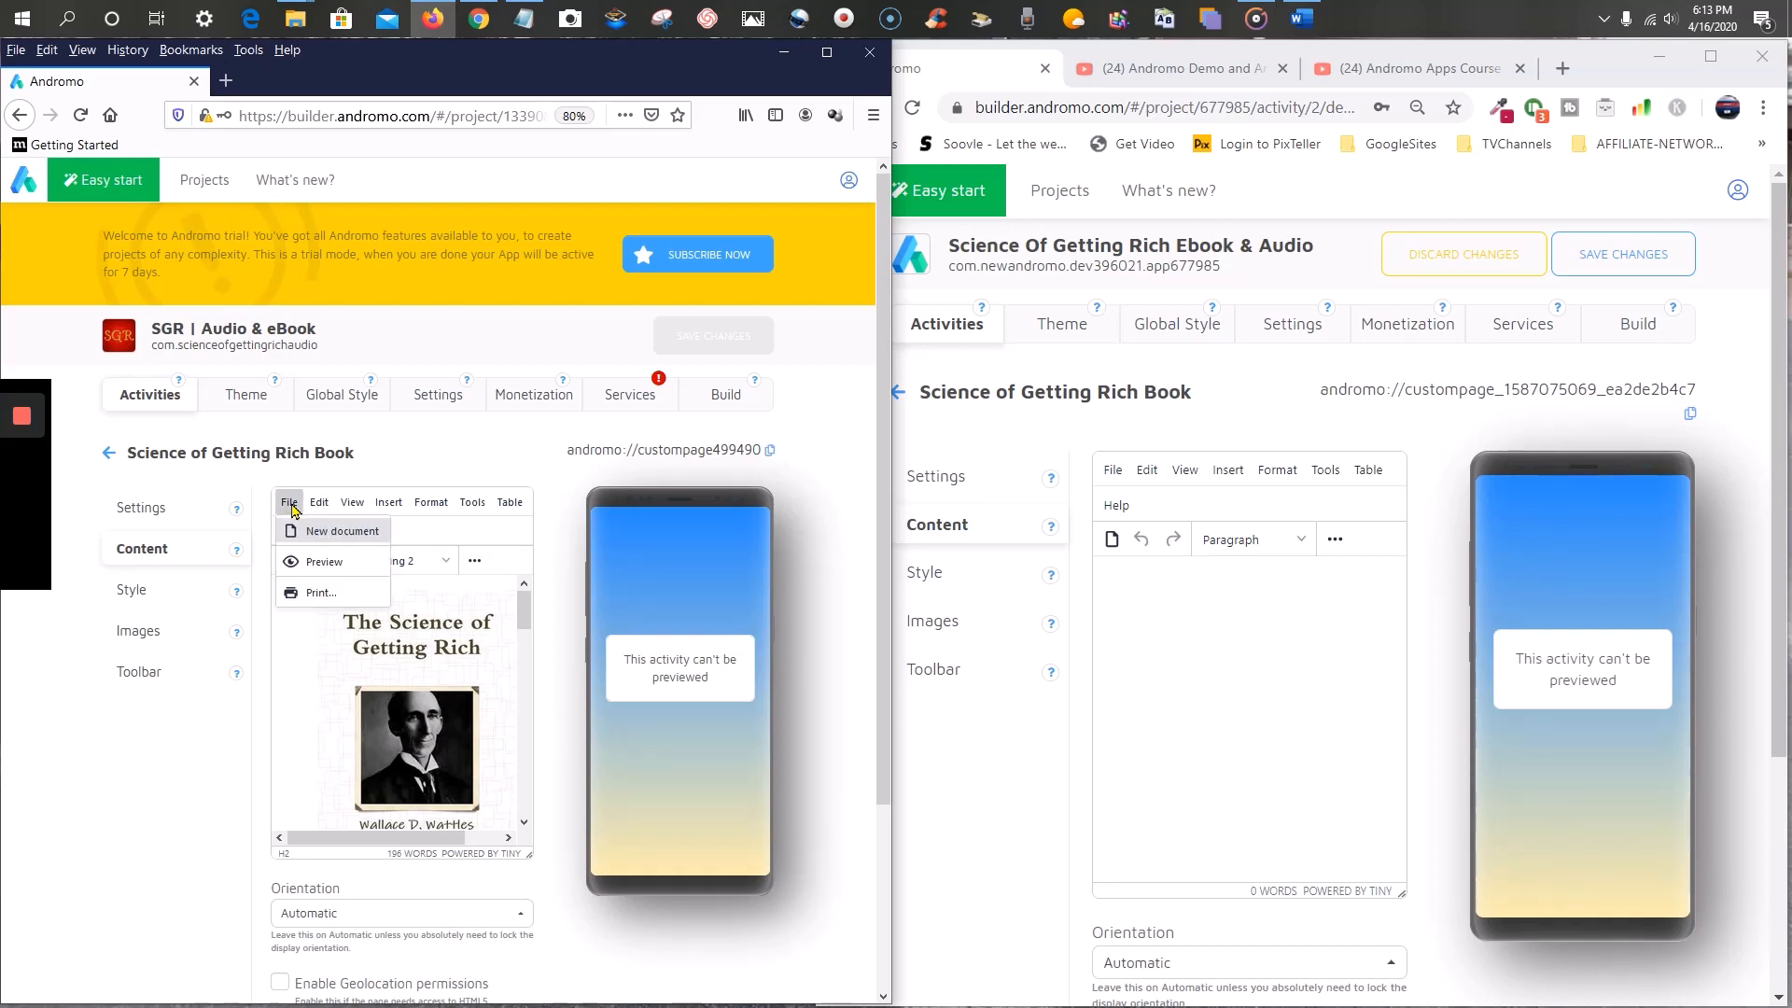
{"action": "mouse_move", "coordinate": [319, 509]}
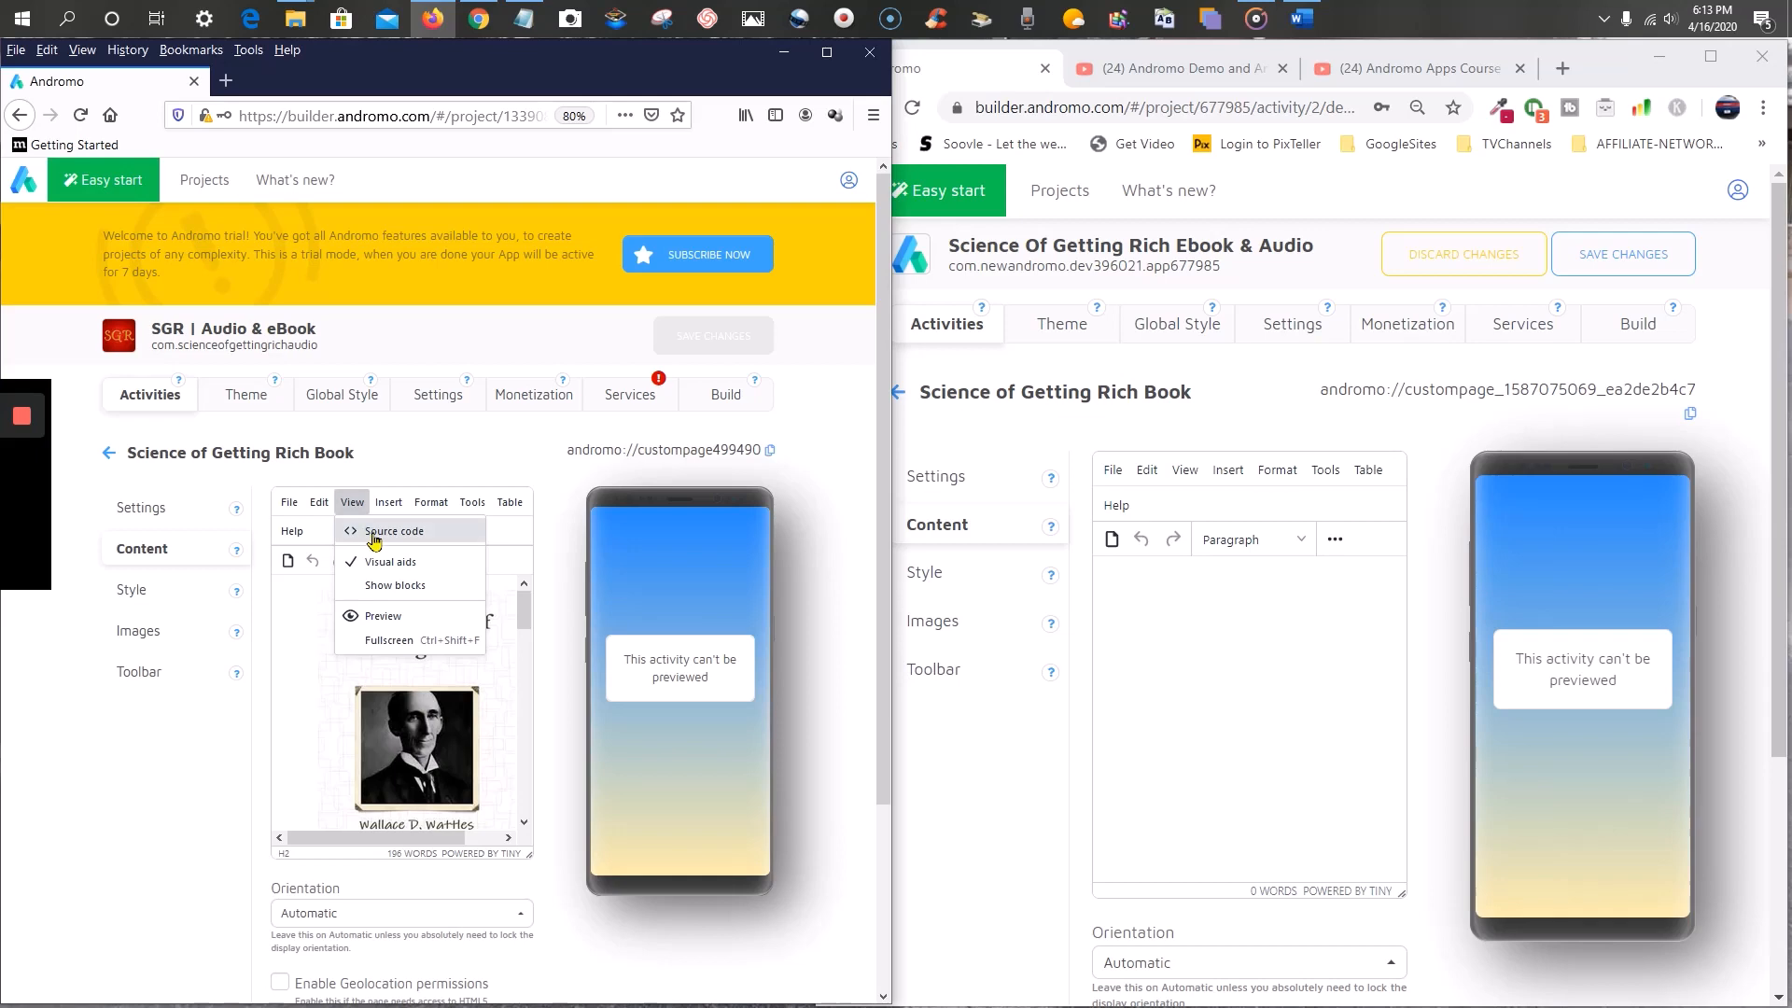
{"action": "left_click", "coordinate": [373, 531]}
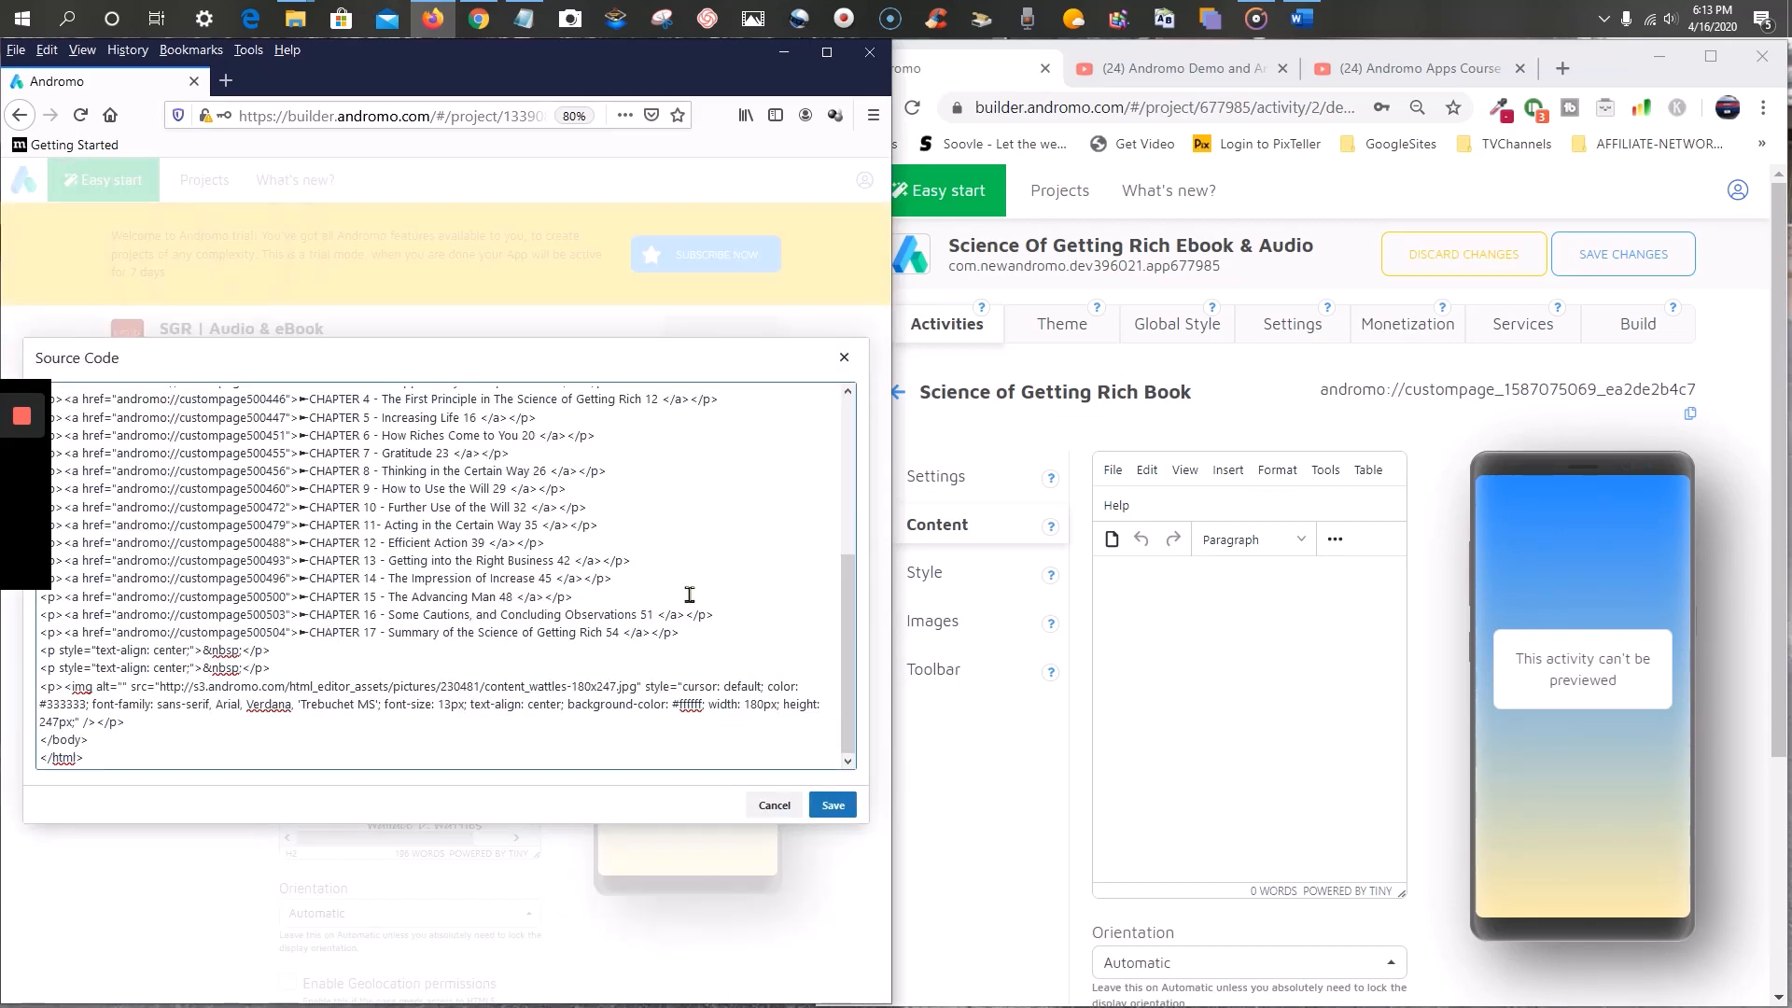
{"action": "scroll", "coordinate": [710, 610], "scroll_direction": "up", "scroll_amount": 5}
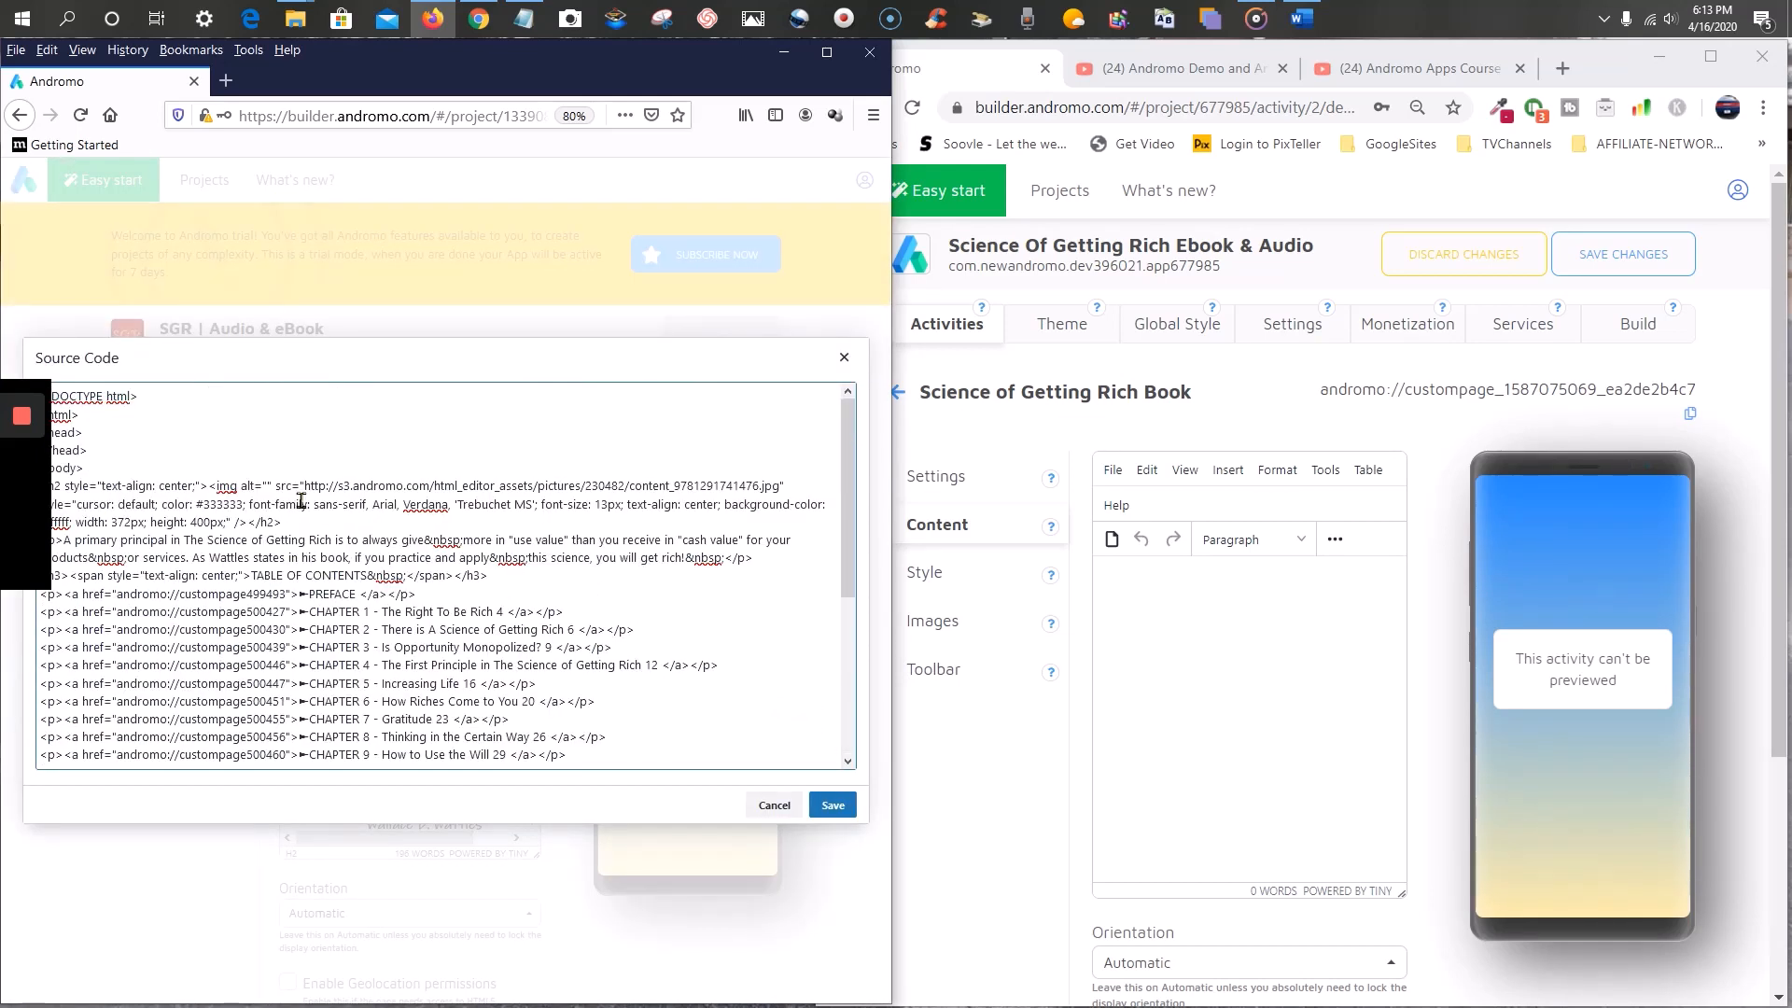
{"action": "triple_click", "coordinate": [440, 353]}
{"action": "left_click", "coordinate": [449, 358]}
{"action": "triple_click", "coordinate": [447, 358]}
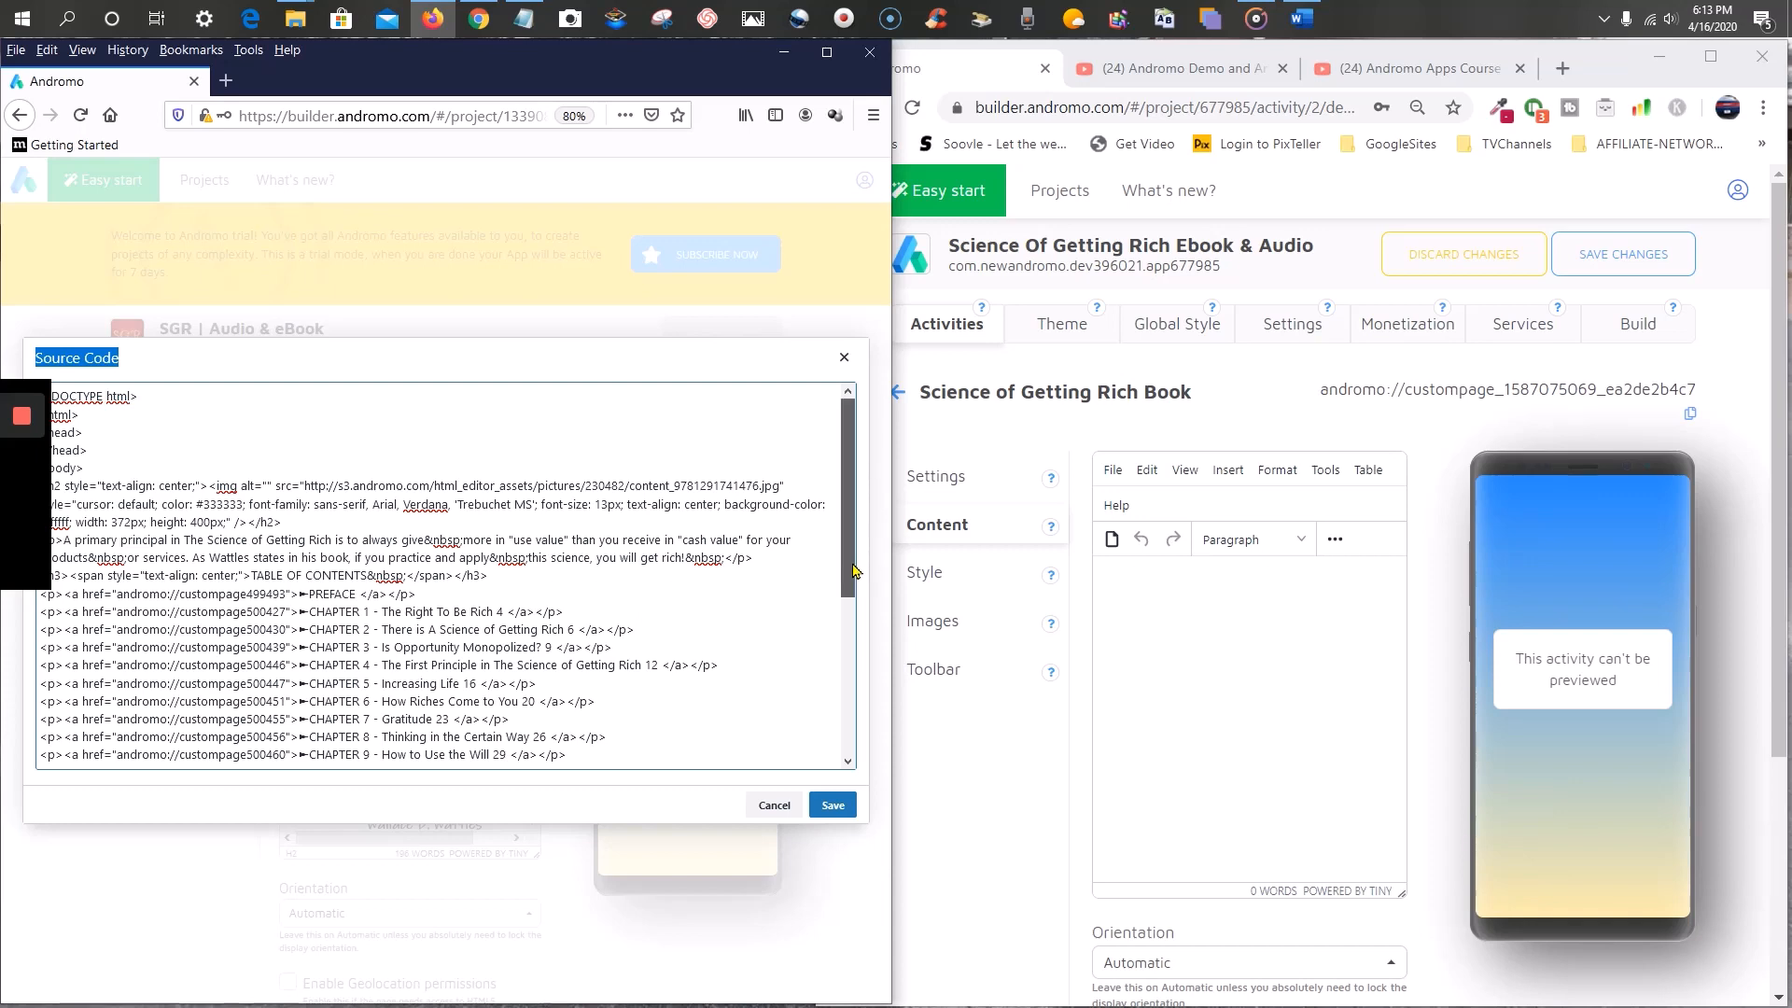
{"action": "left_click_drag", "start_coordinate": [853, 570], "coordinate": [845, 754]}
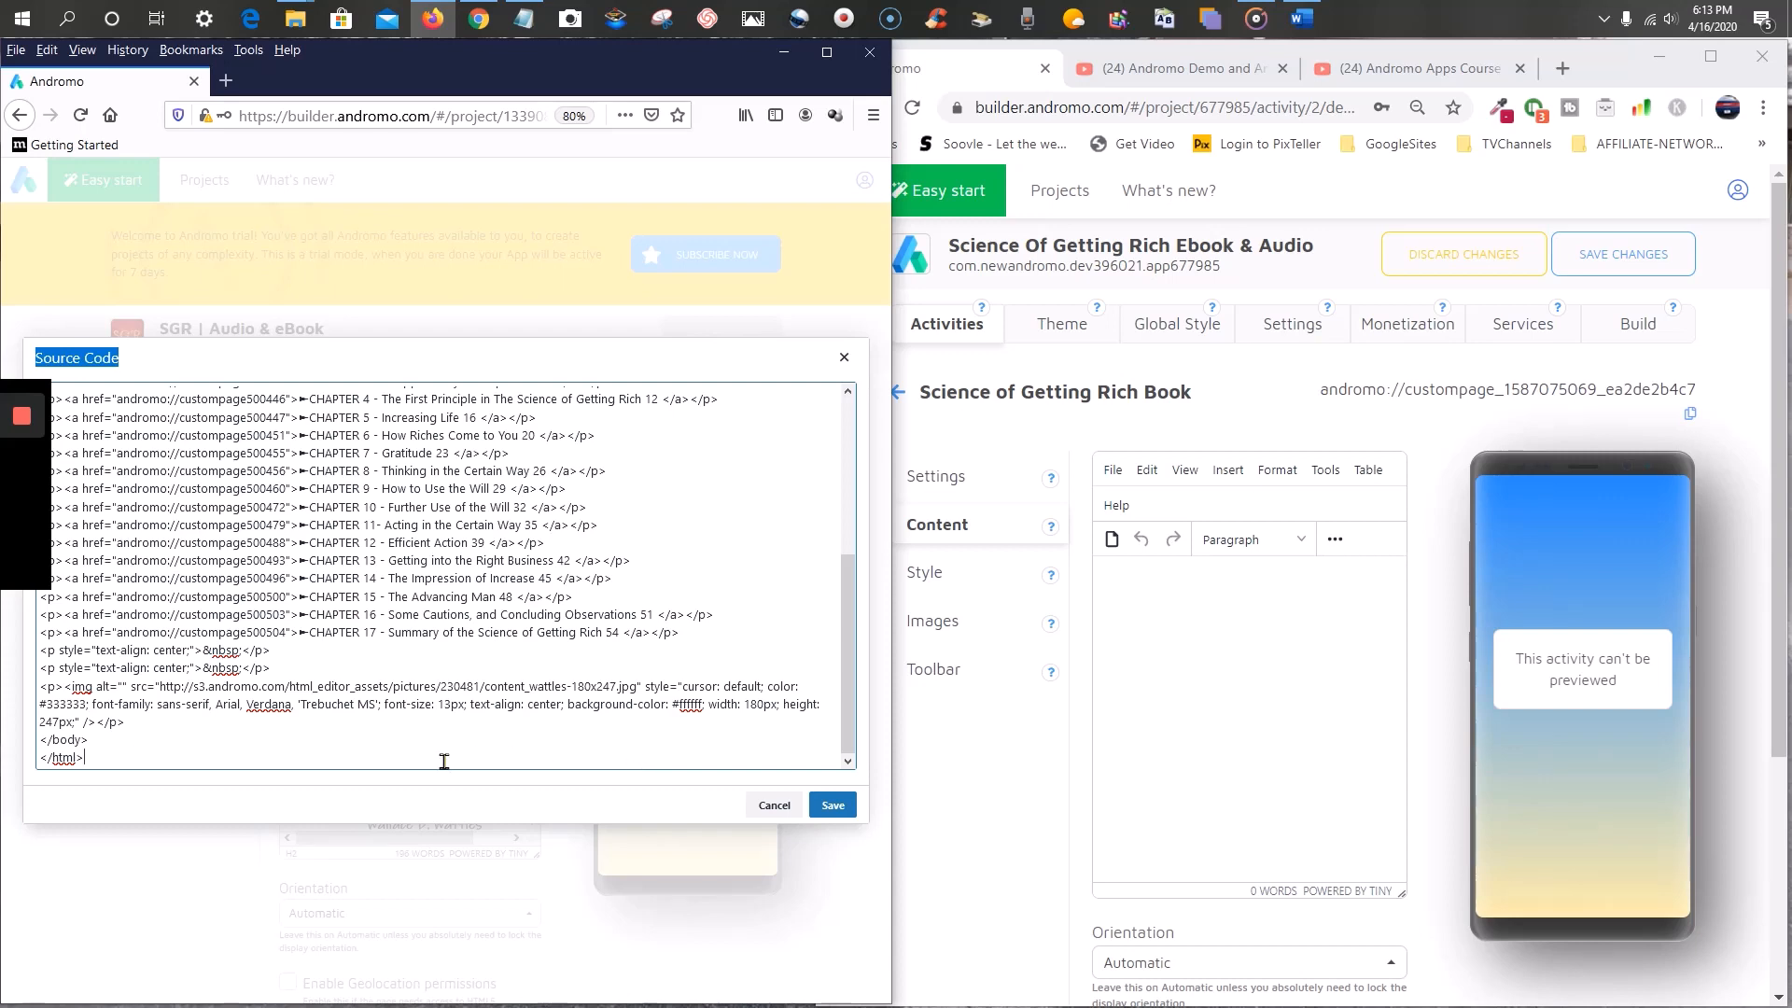
{"action": "left_click_drag", "start_coordinate": [401, 758], "coordinate": [168, 392]}
{"action": "right_click", "coordinate": [168, 635]}
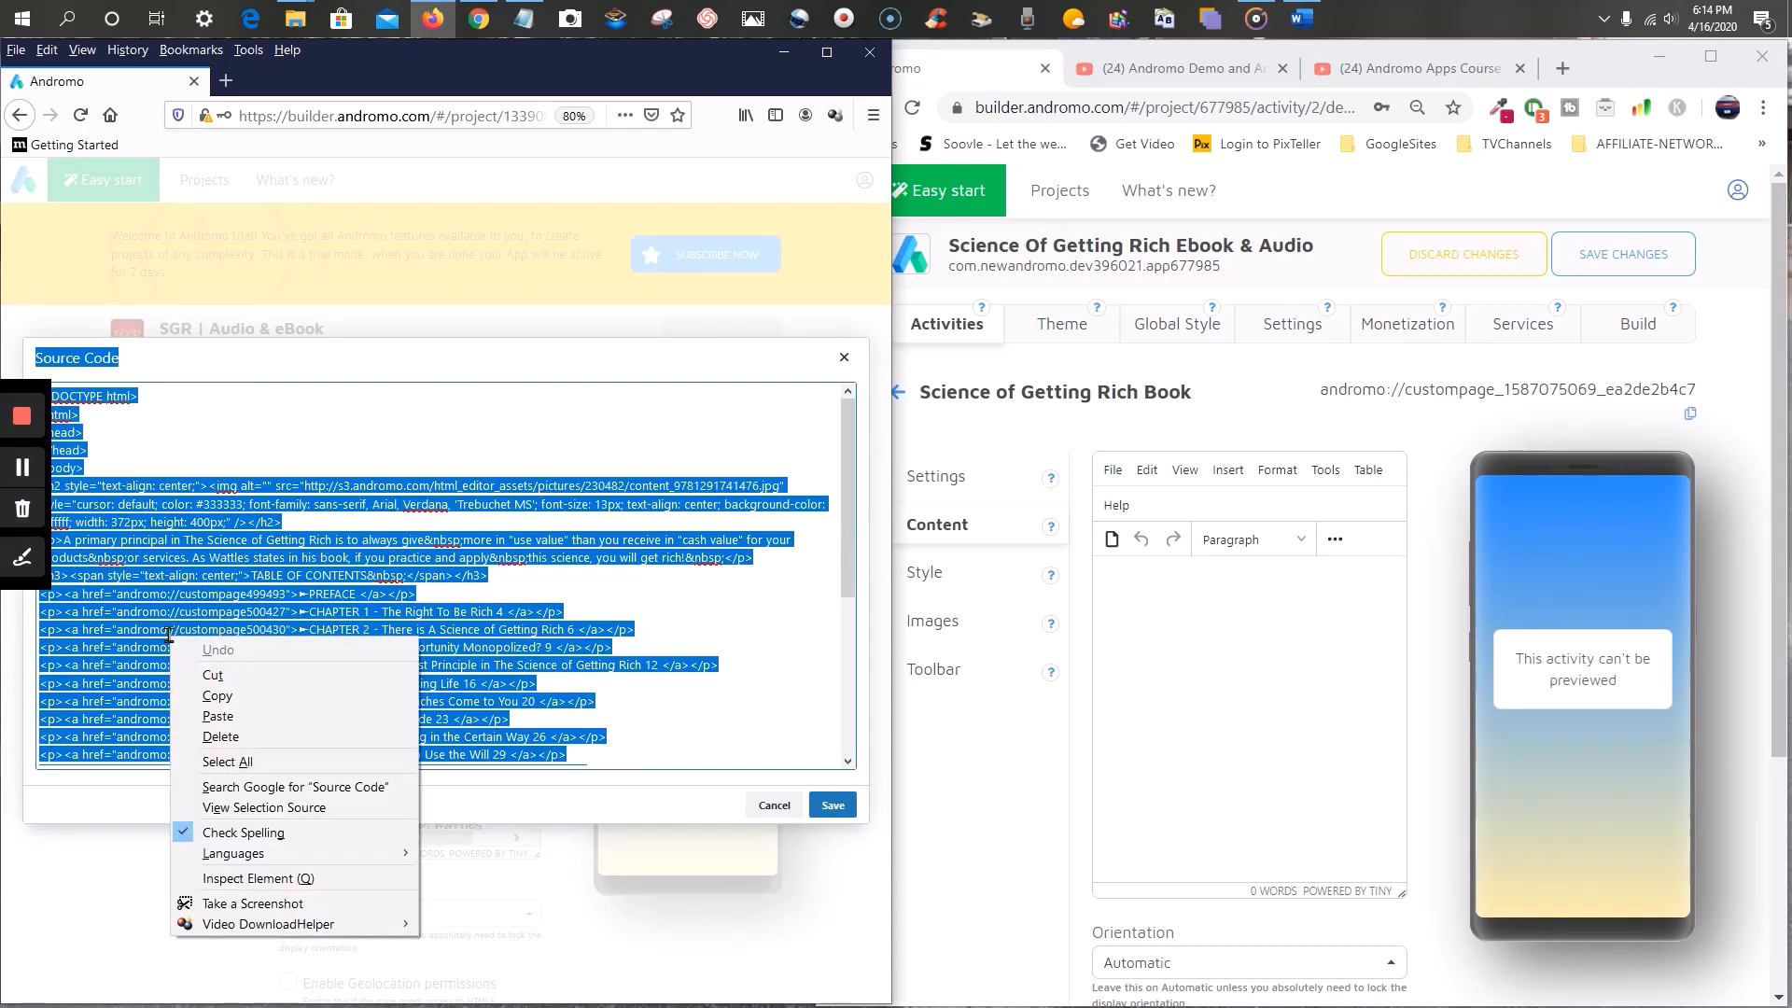
{"action": "left_click", "coordinate": [224, 699]}
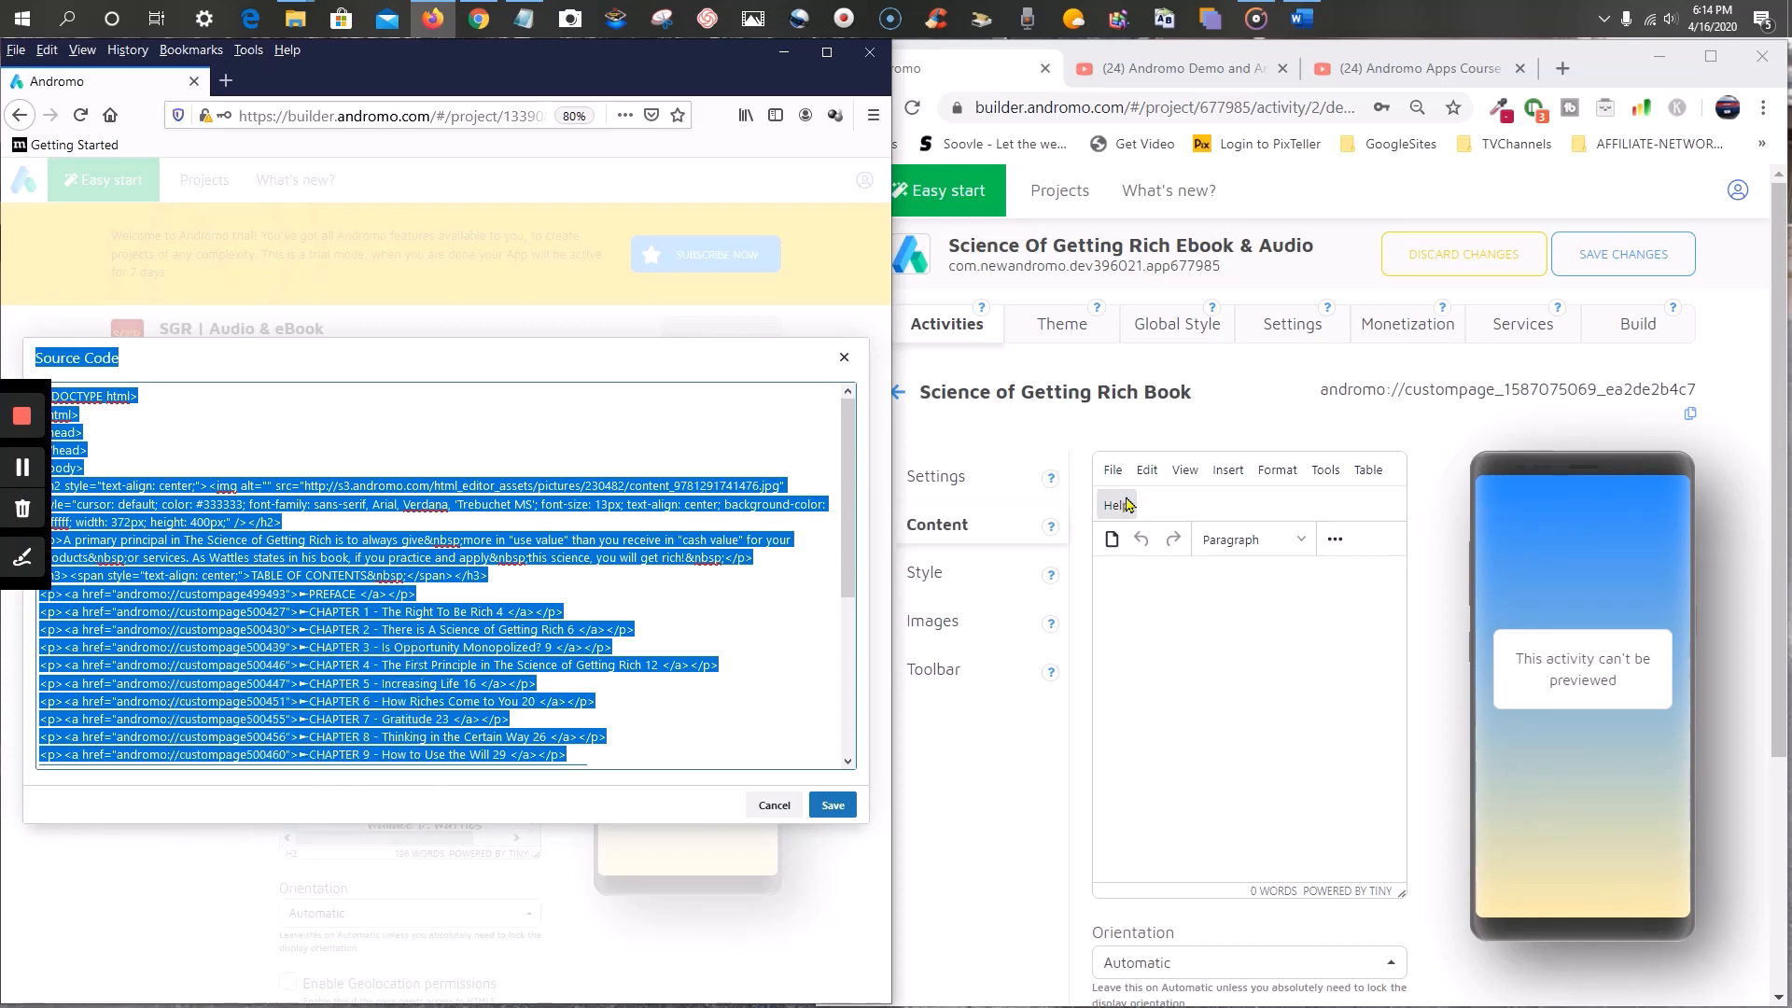
- Replace the default source code of the new Science of Getting Rich Book content with the copied HTML and save it
{"action": "left_click", "coordinate": [1227, 471]}
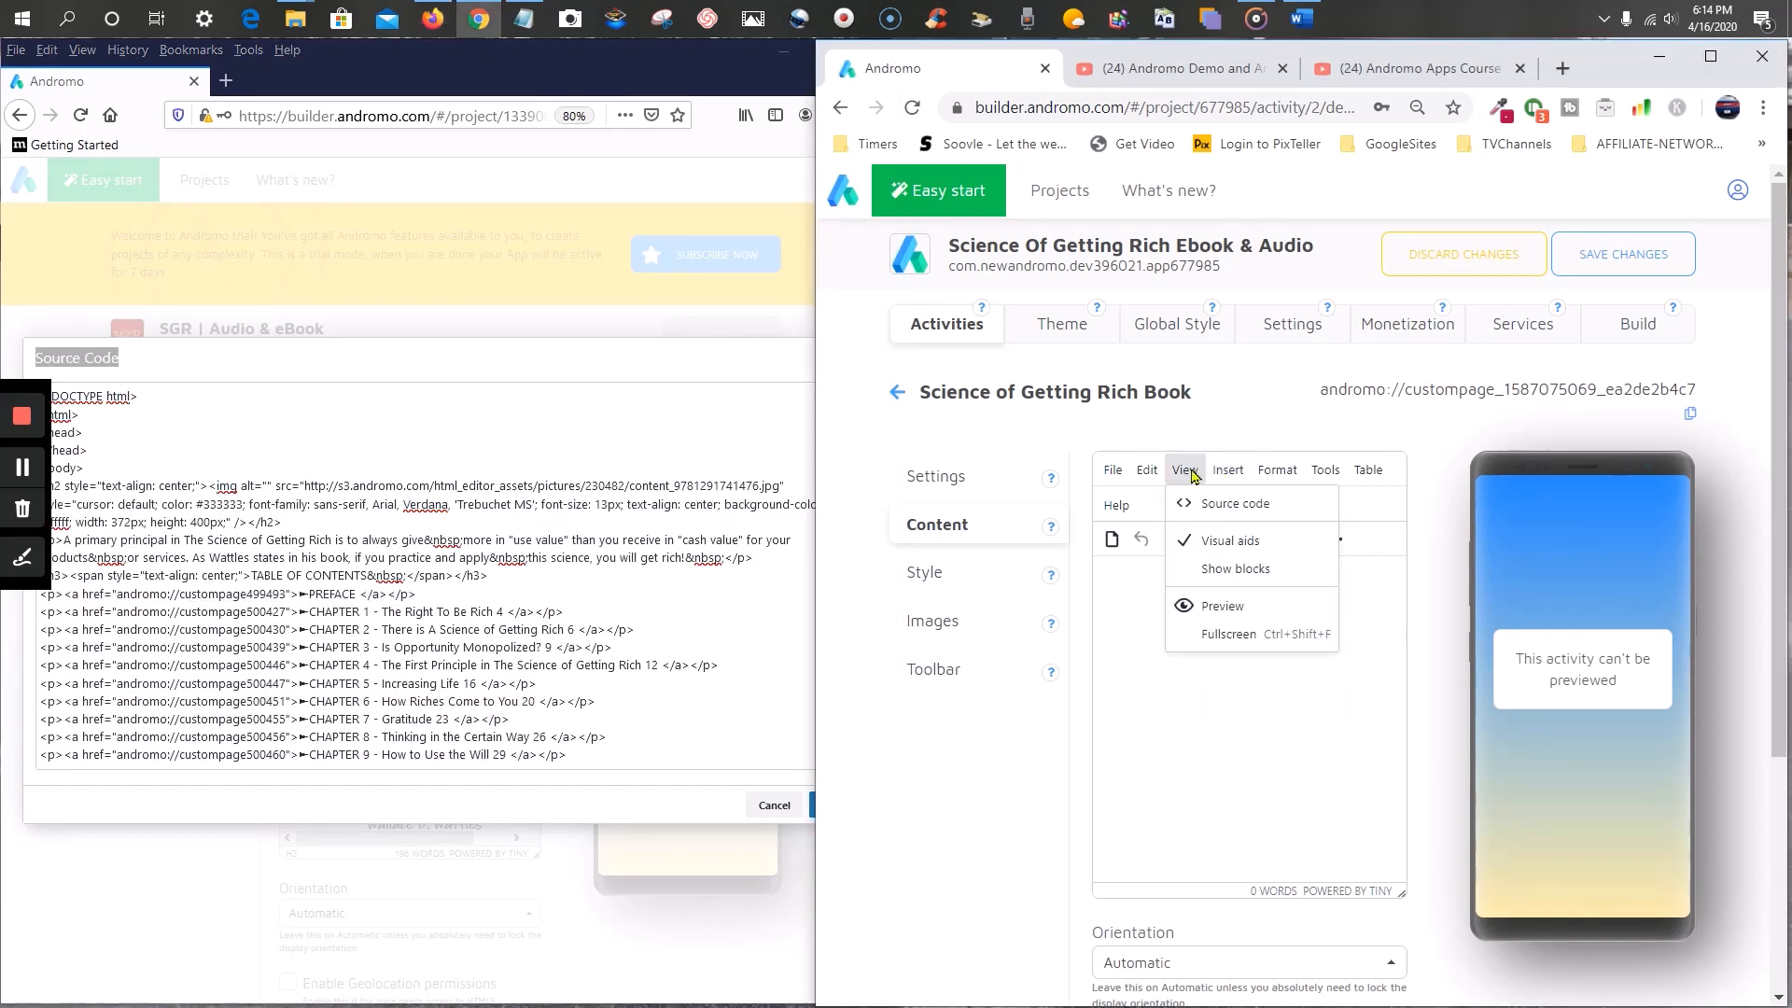
{"action": "left_click", "coordinate": [1187, 472]}
{"action": "left_click", "coordinate": [1185, 471]}
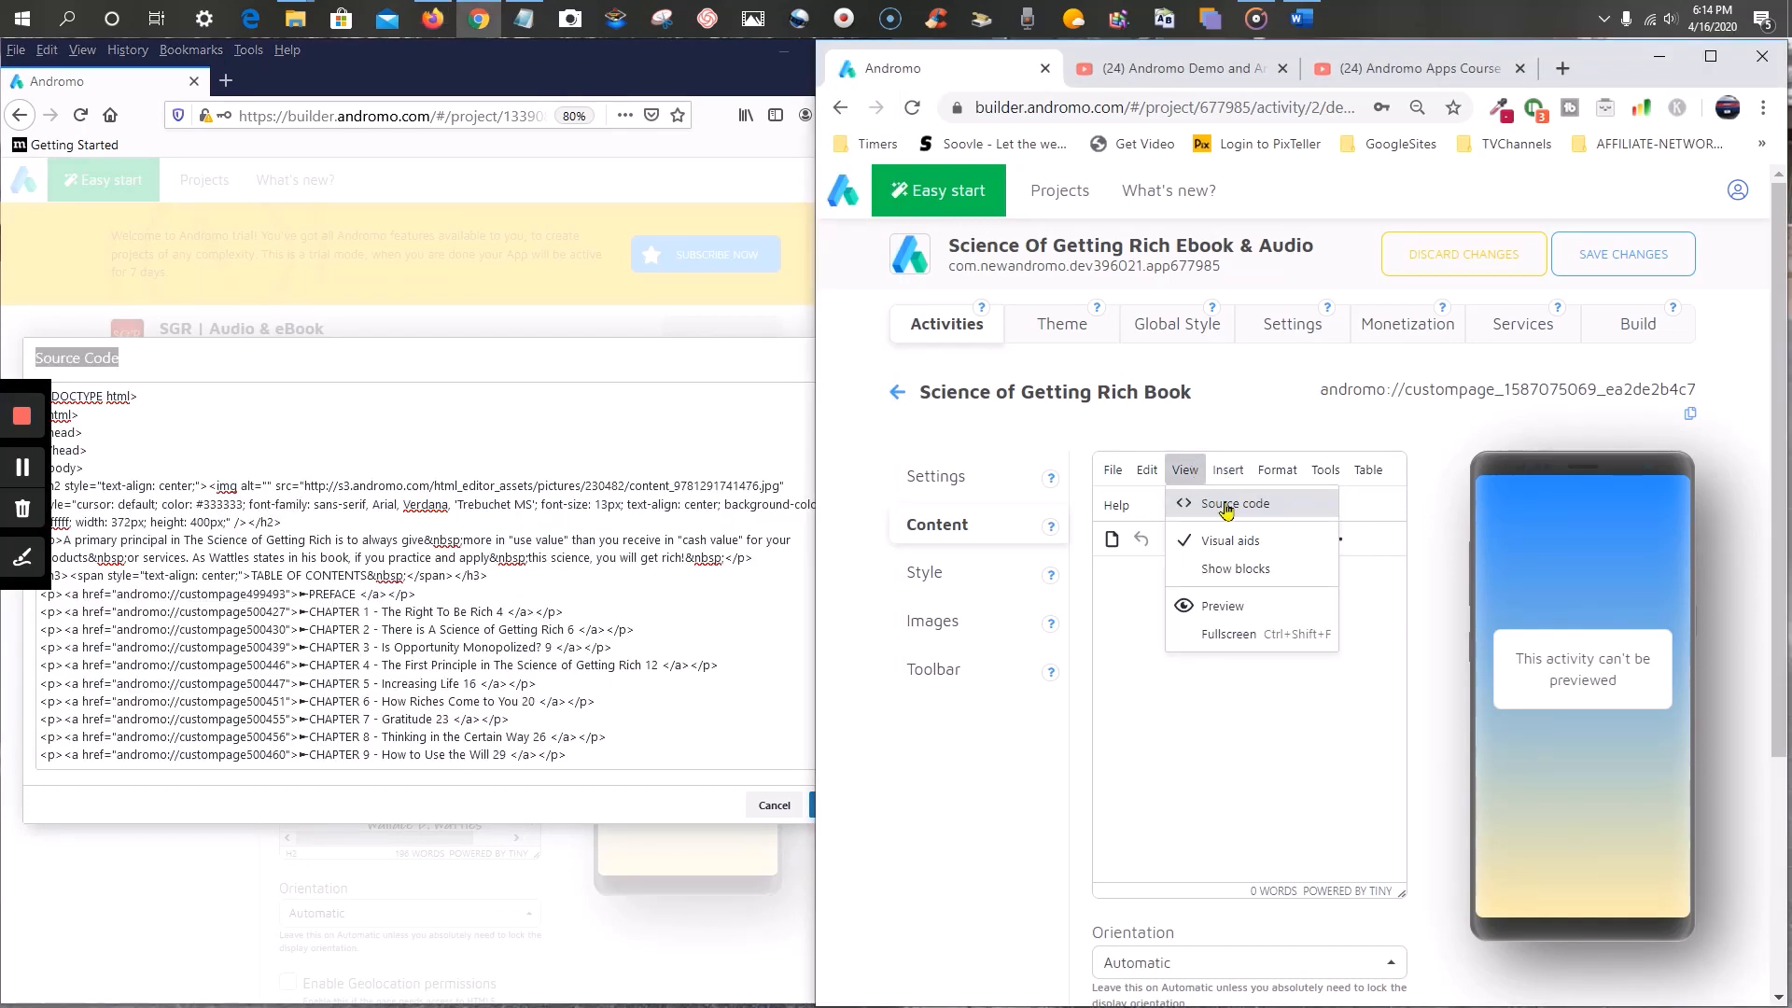
{"action": "left_click", "coordinate": [1225, 506]}
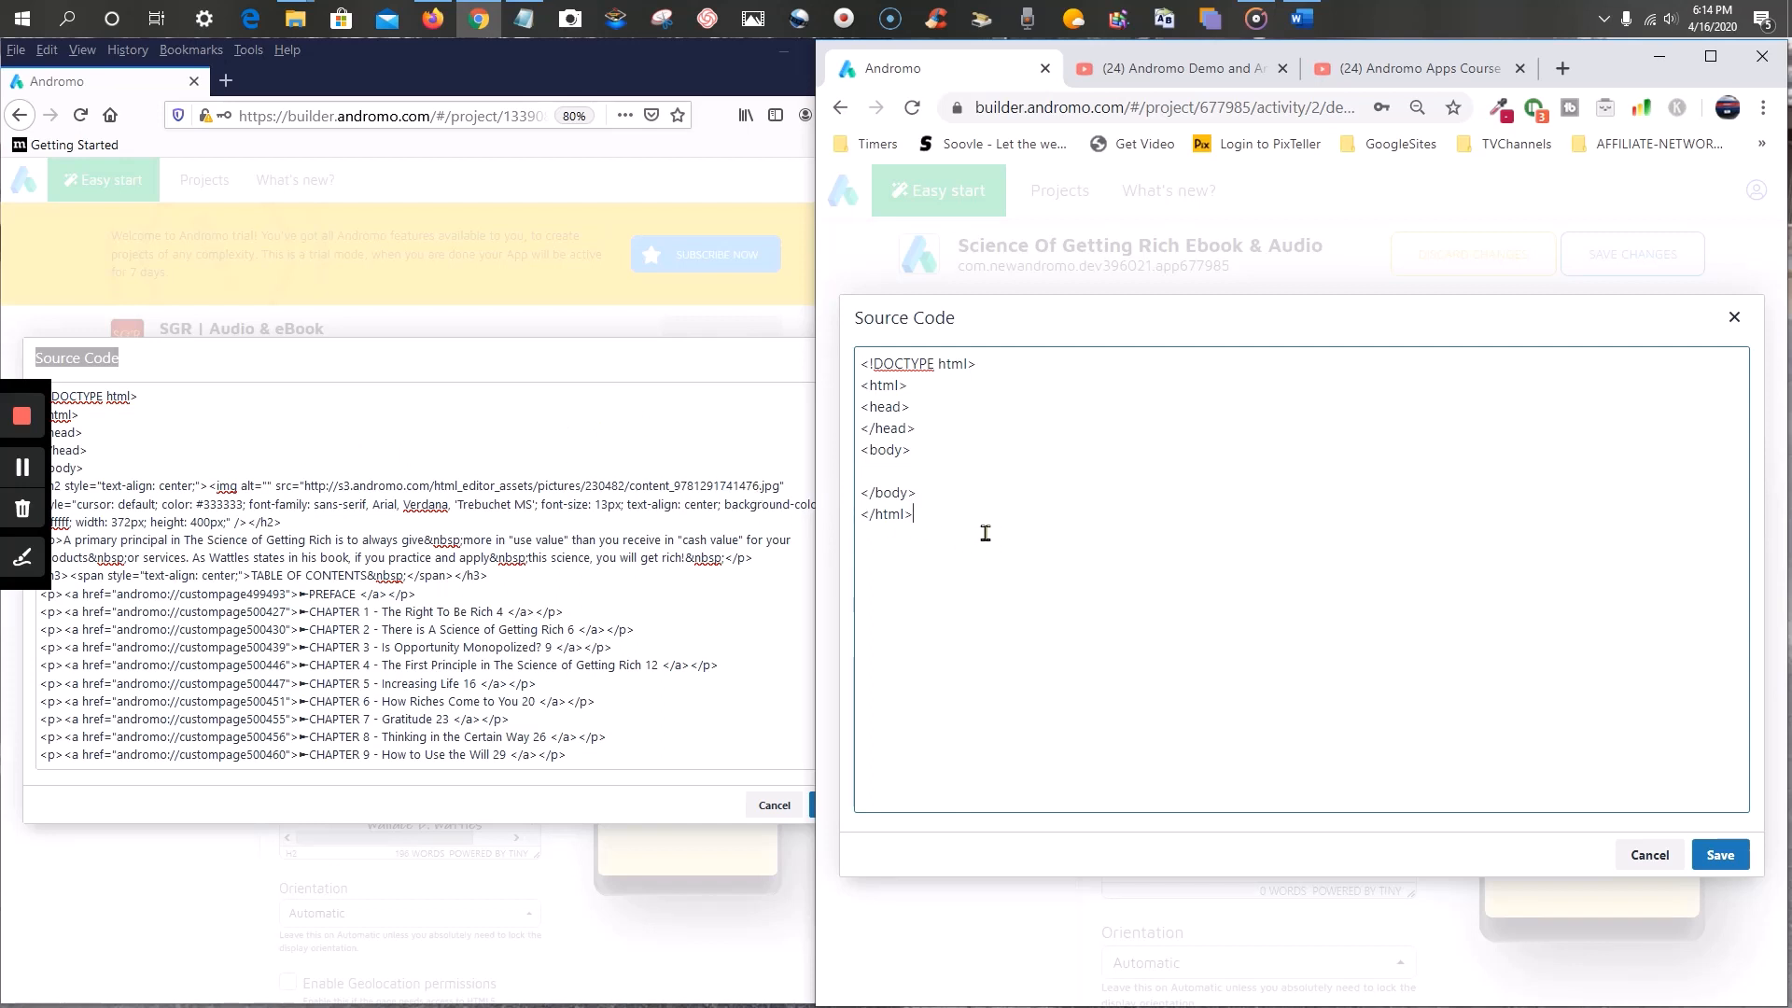
{"action": "left_click_drag", "start_coordinate": [984, 533], "coordinate": [847, 350]}
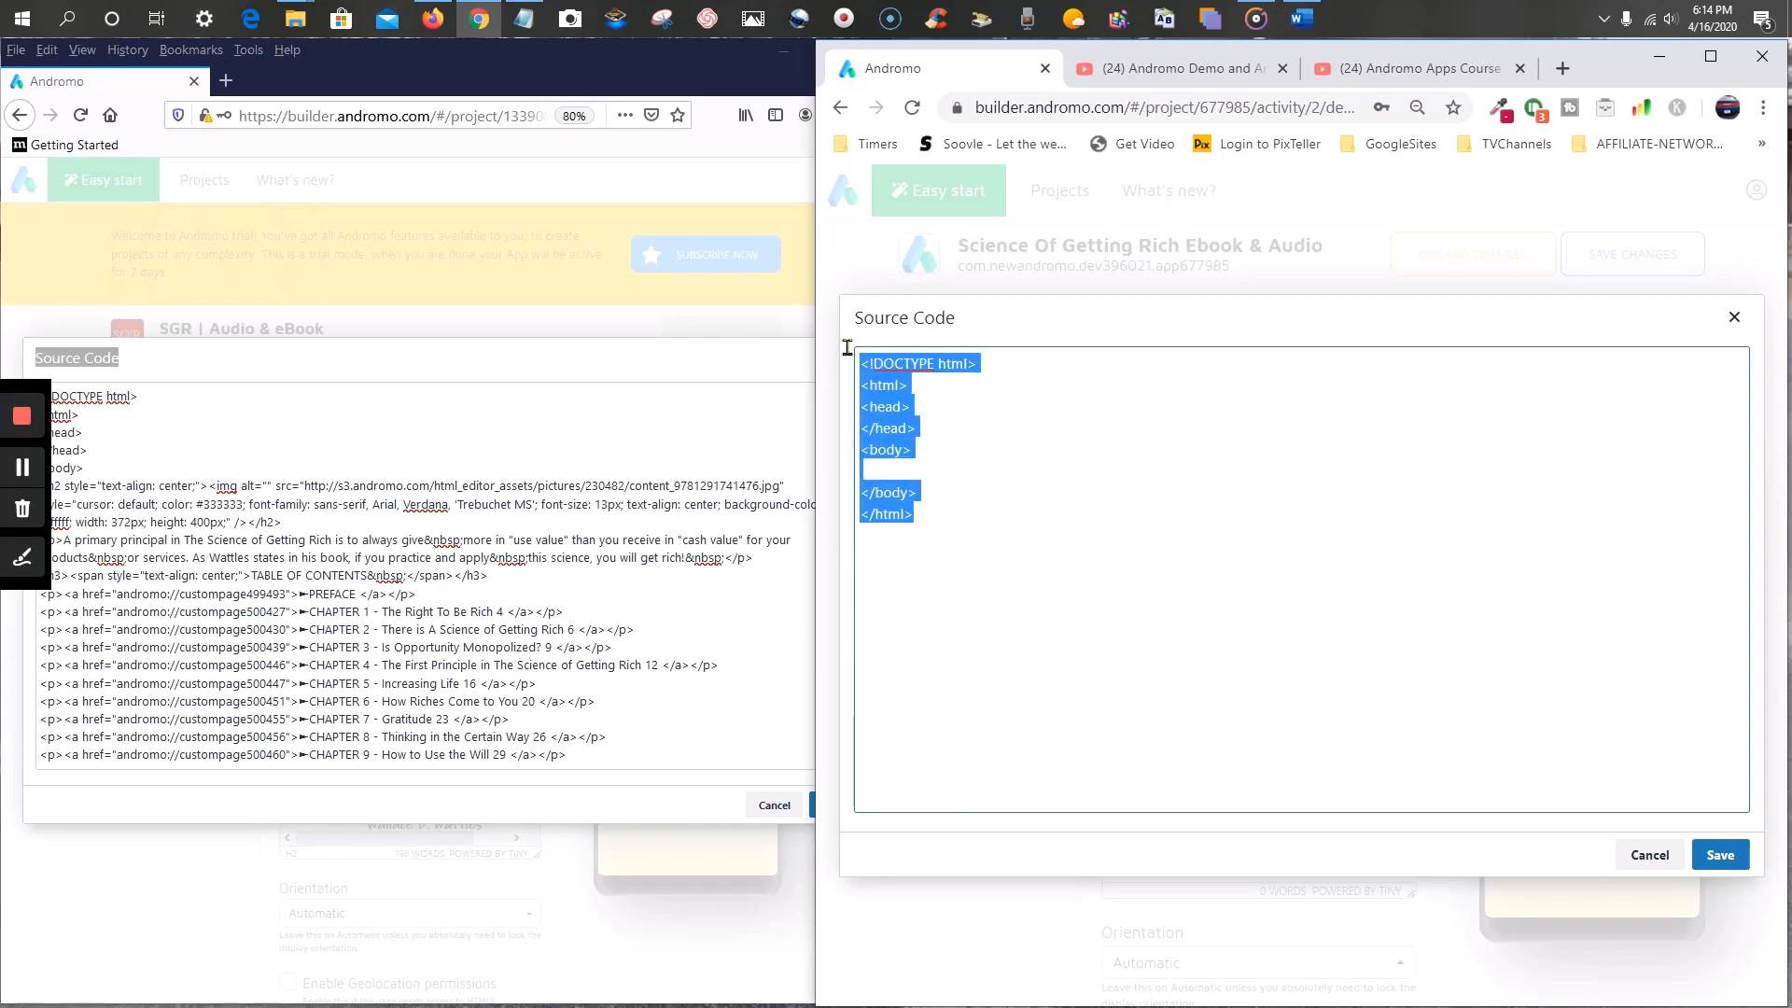
{"action": "right_click", "coordinate": [891, 373]}
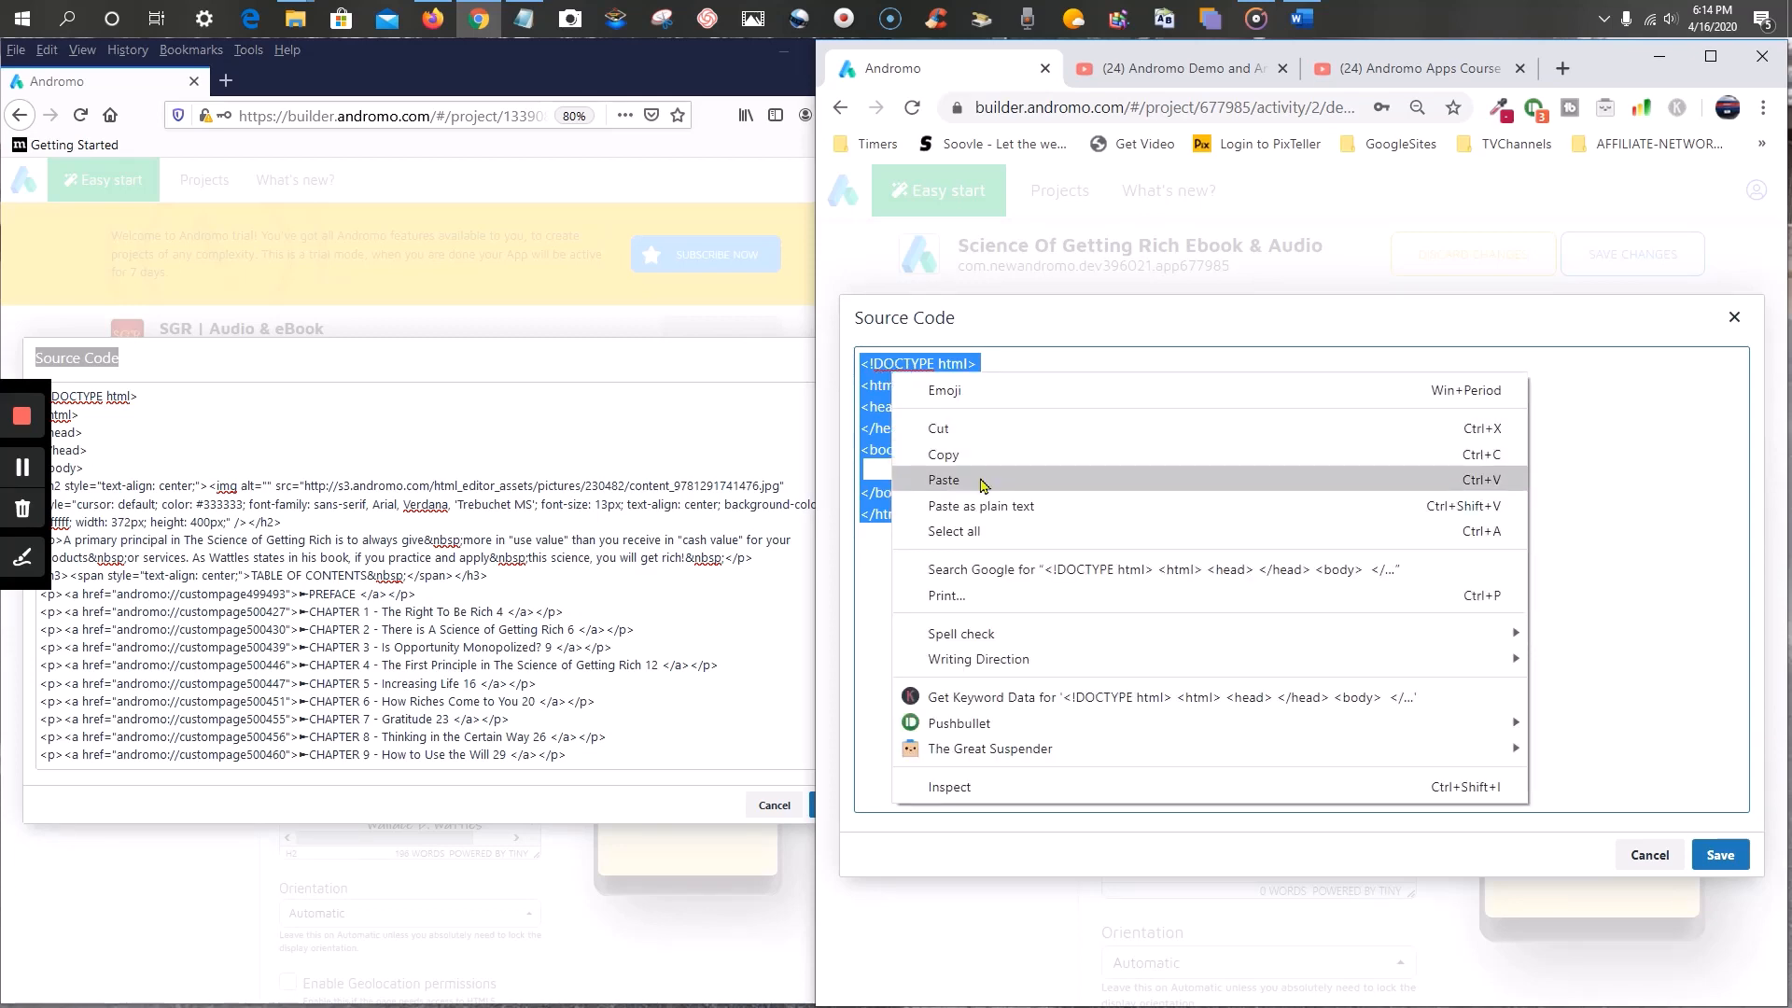
{"action": "left_click", "coordinate": [944, 480]}
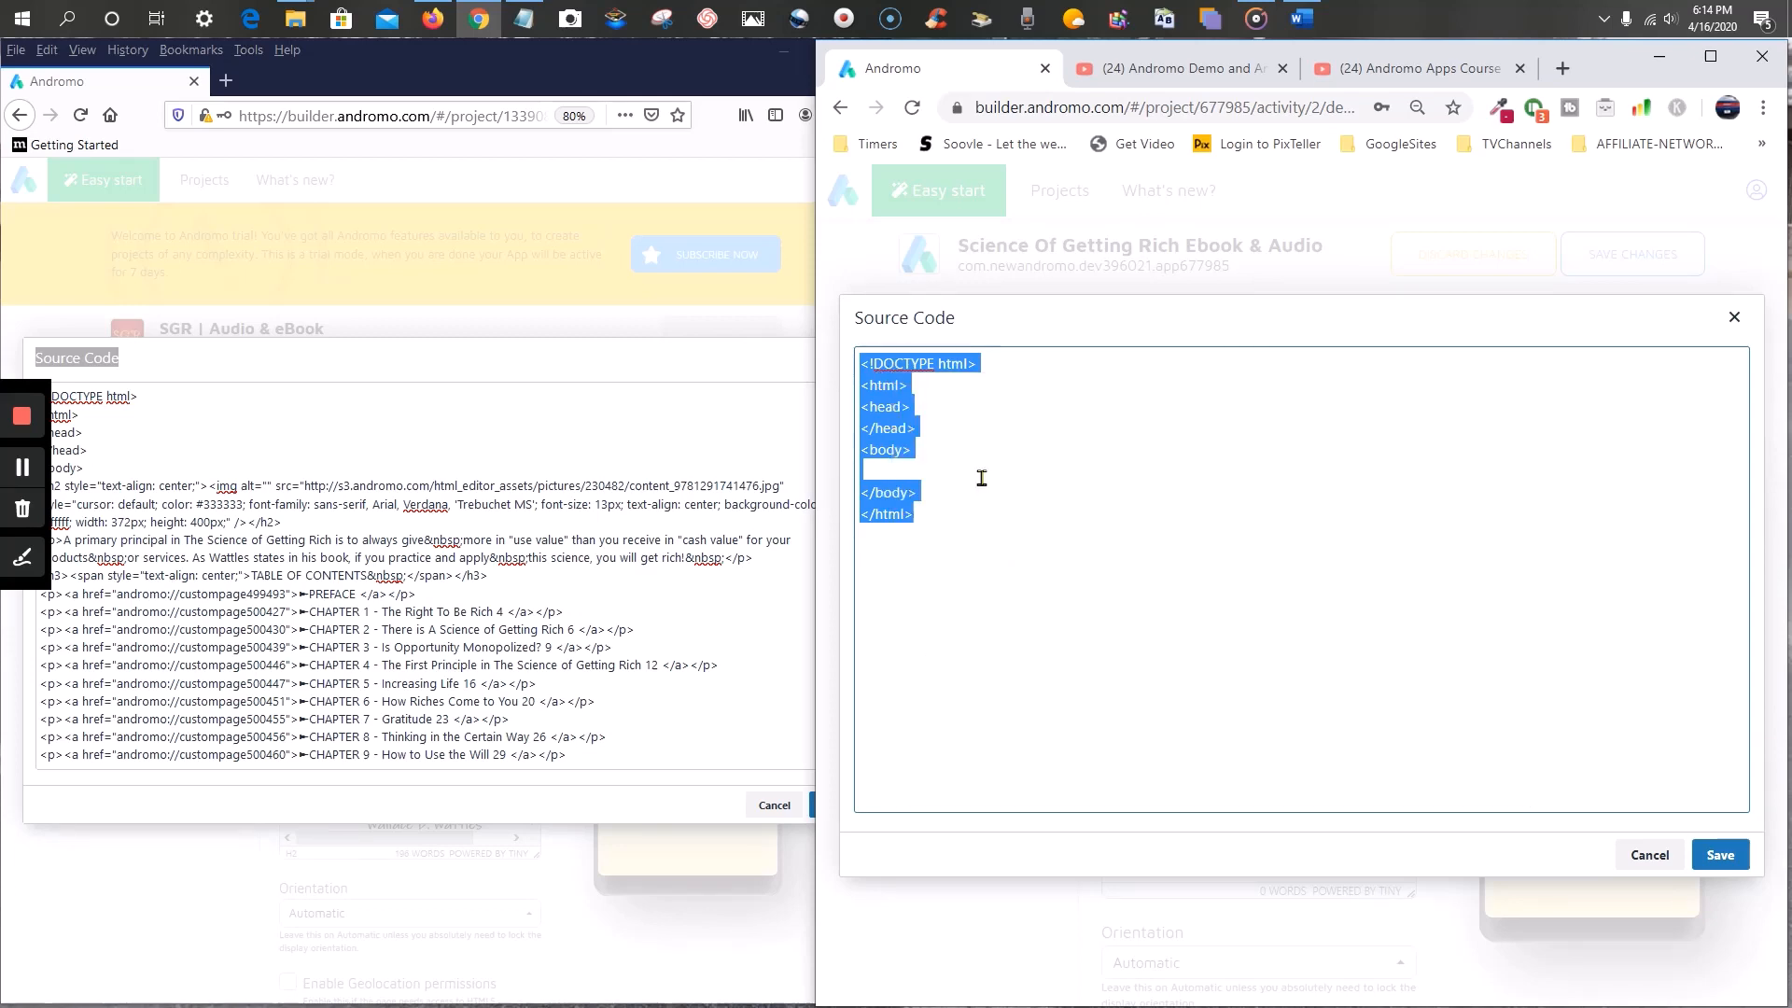
{"action": "left_click", "coordinate": [1729, 856]}
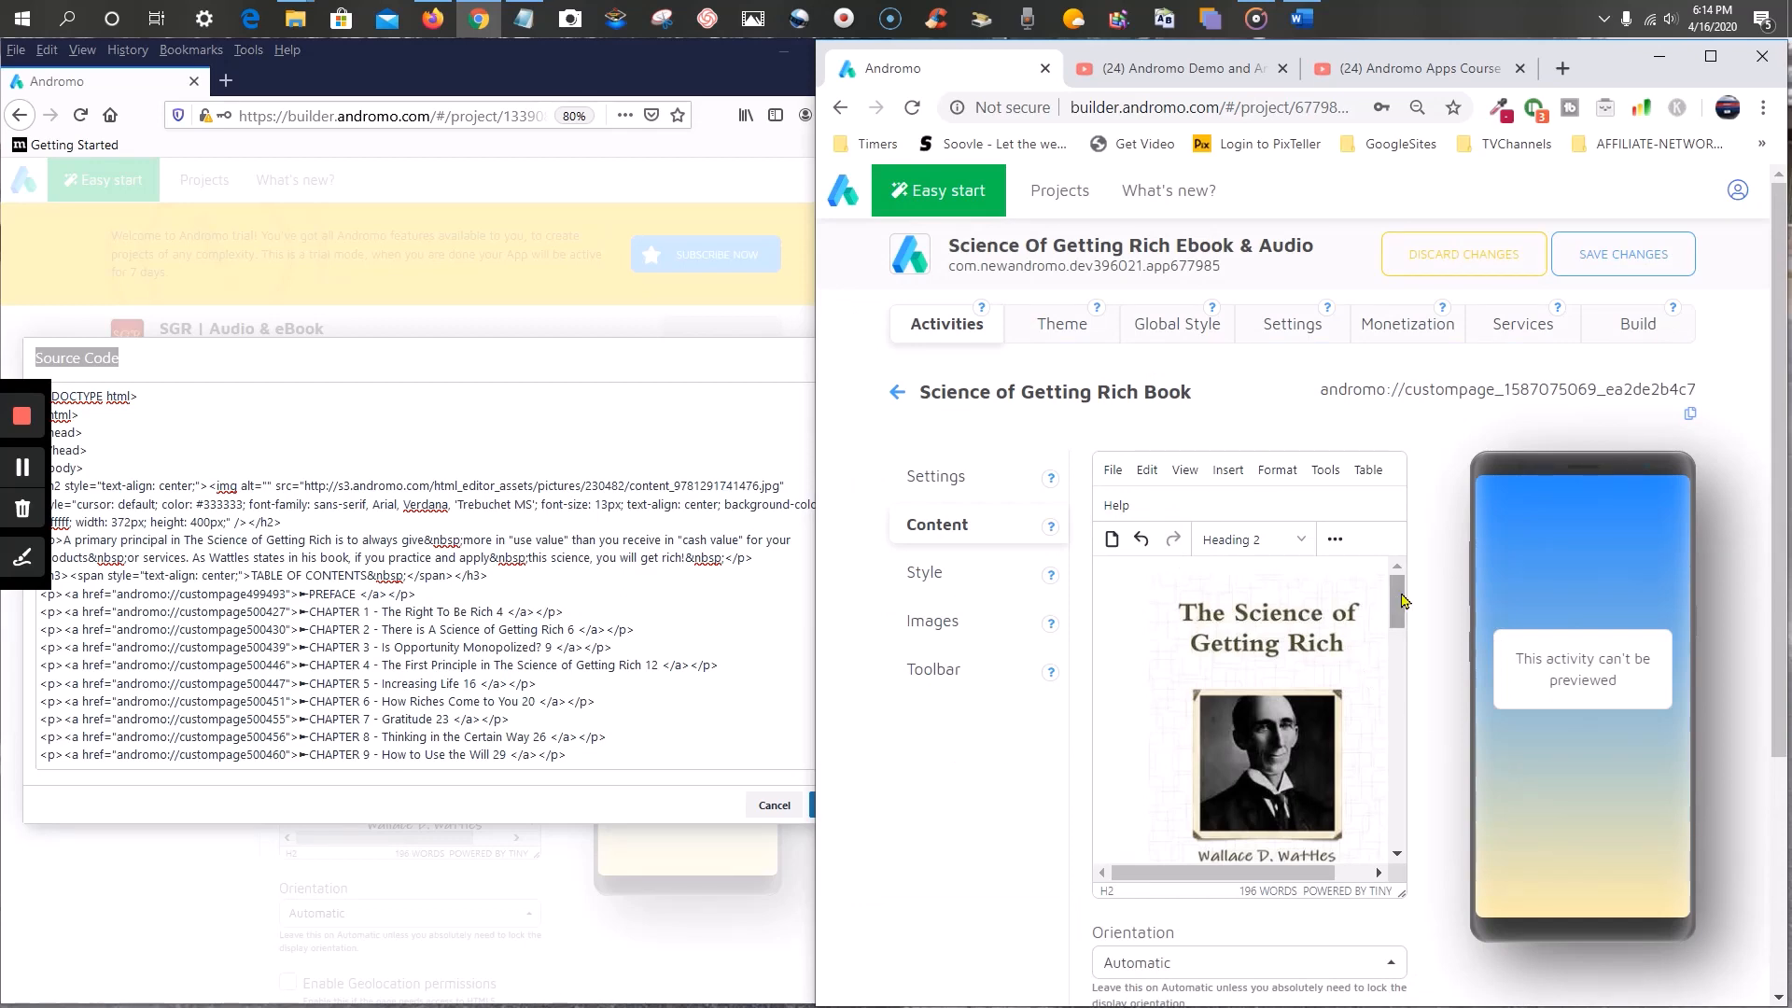
- Check the cover image, introductory paragraph and table of contents links in the new book activity's content
{"action": "scroll", "coordinate": [1400, 597], "scroll_direction": "down", "scroll_amount": 3}
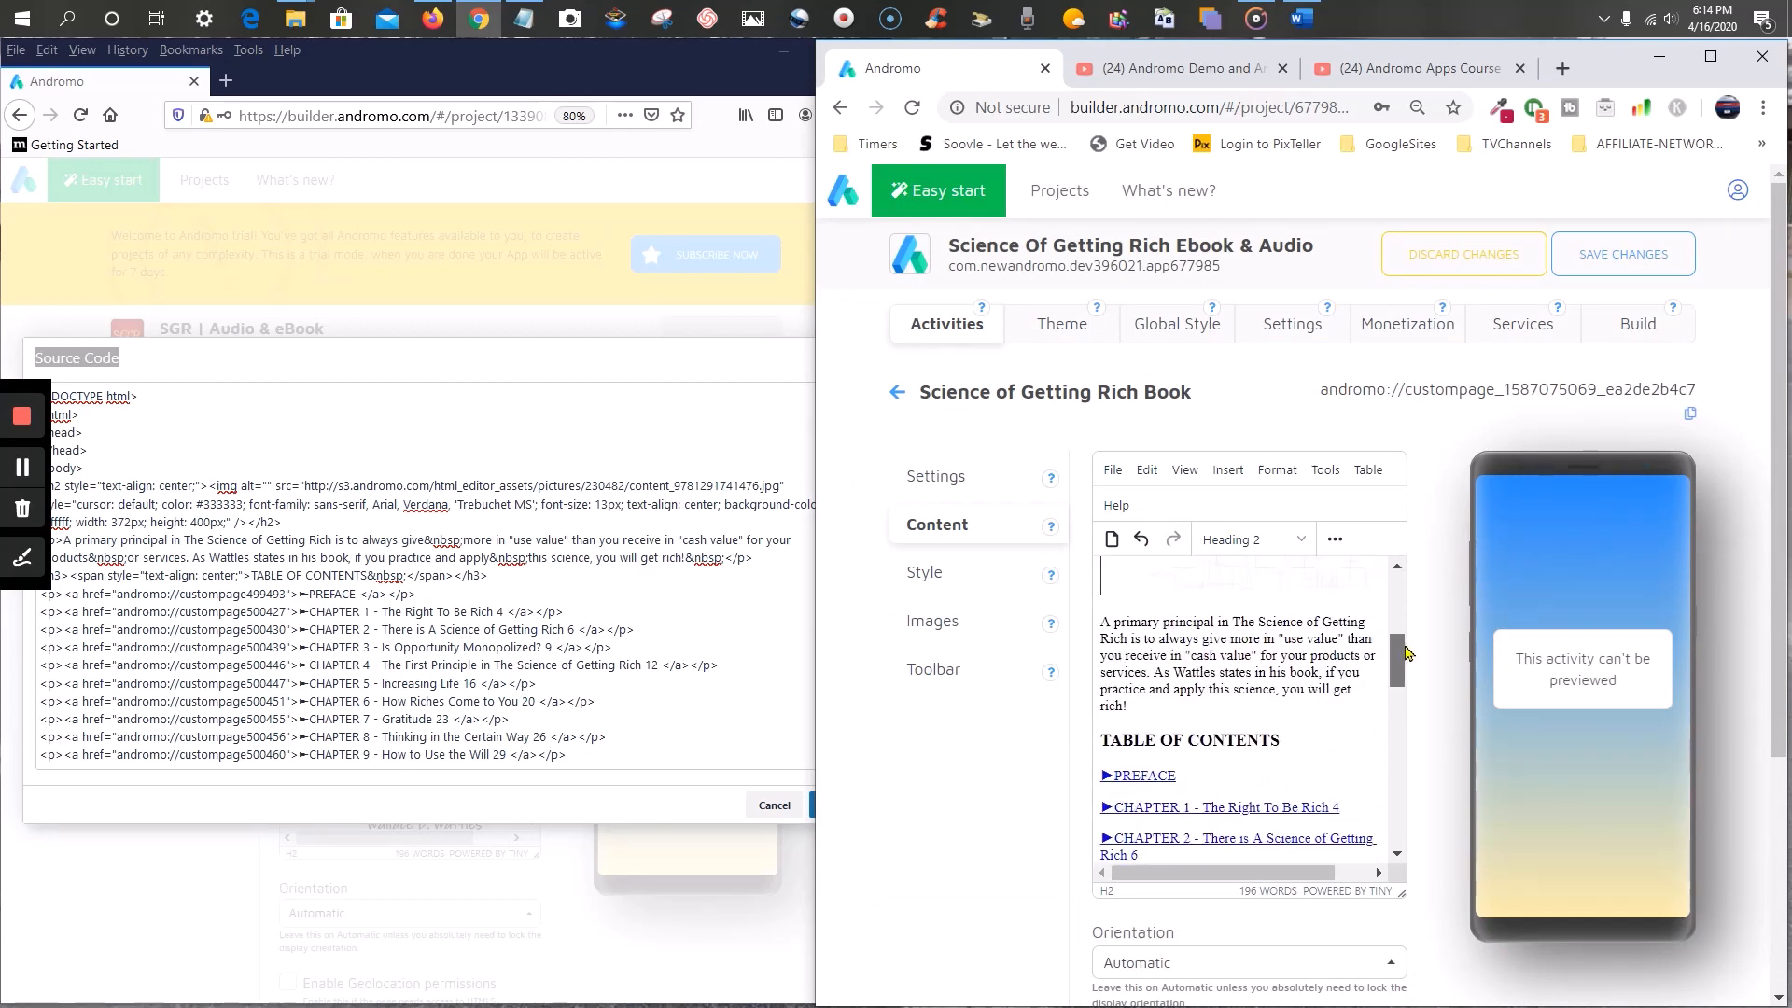
{"action": "scroll", "coordinate": [1400, 651], "scroll_direction": "up", "scroll_amount": 3}
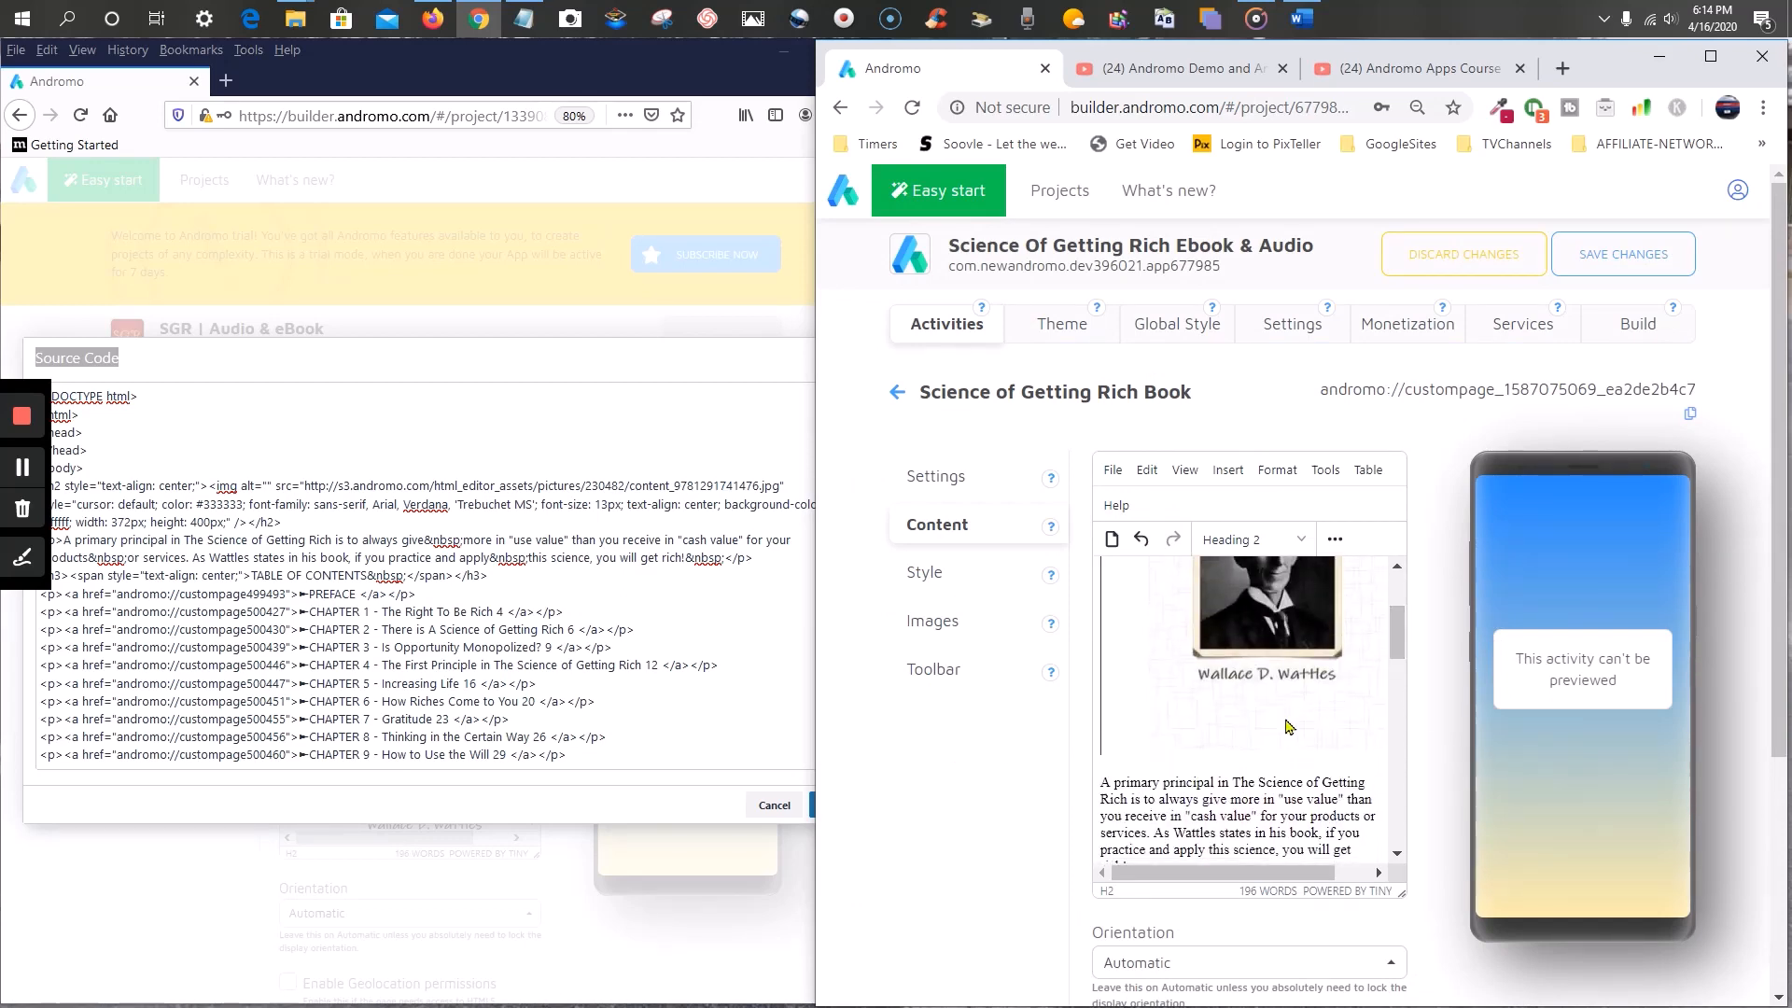
{"action": "left_click", "coordinate": [1228, 754]}
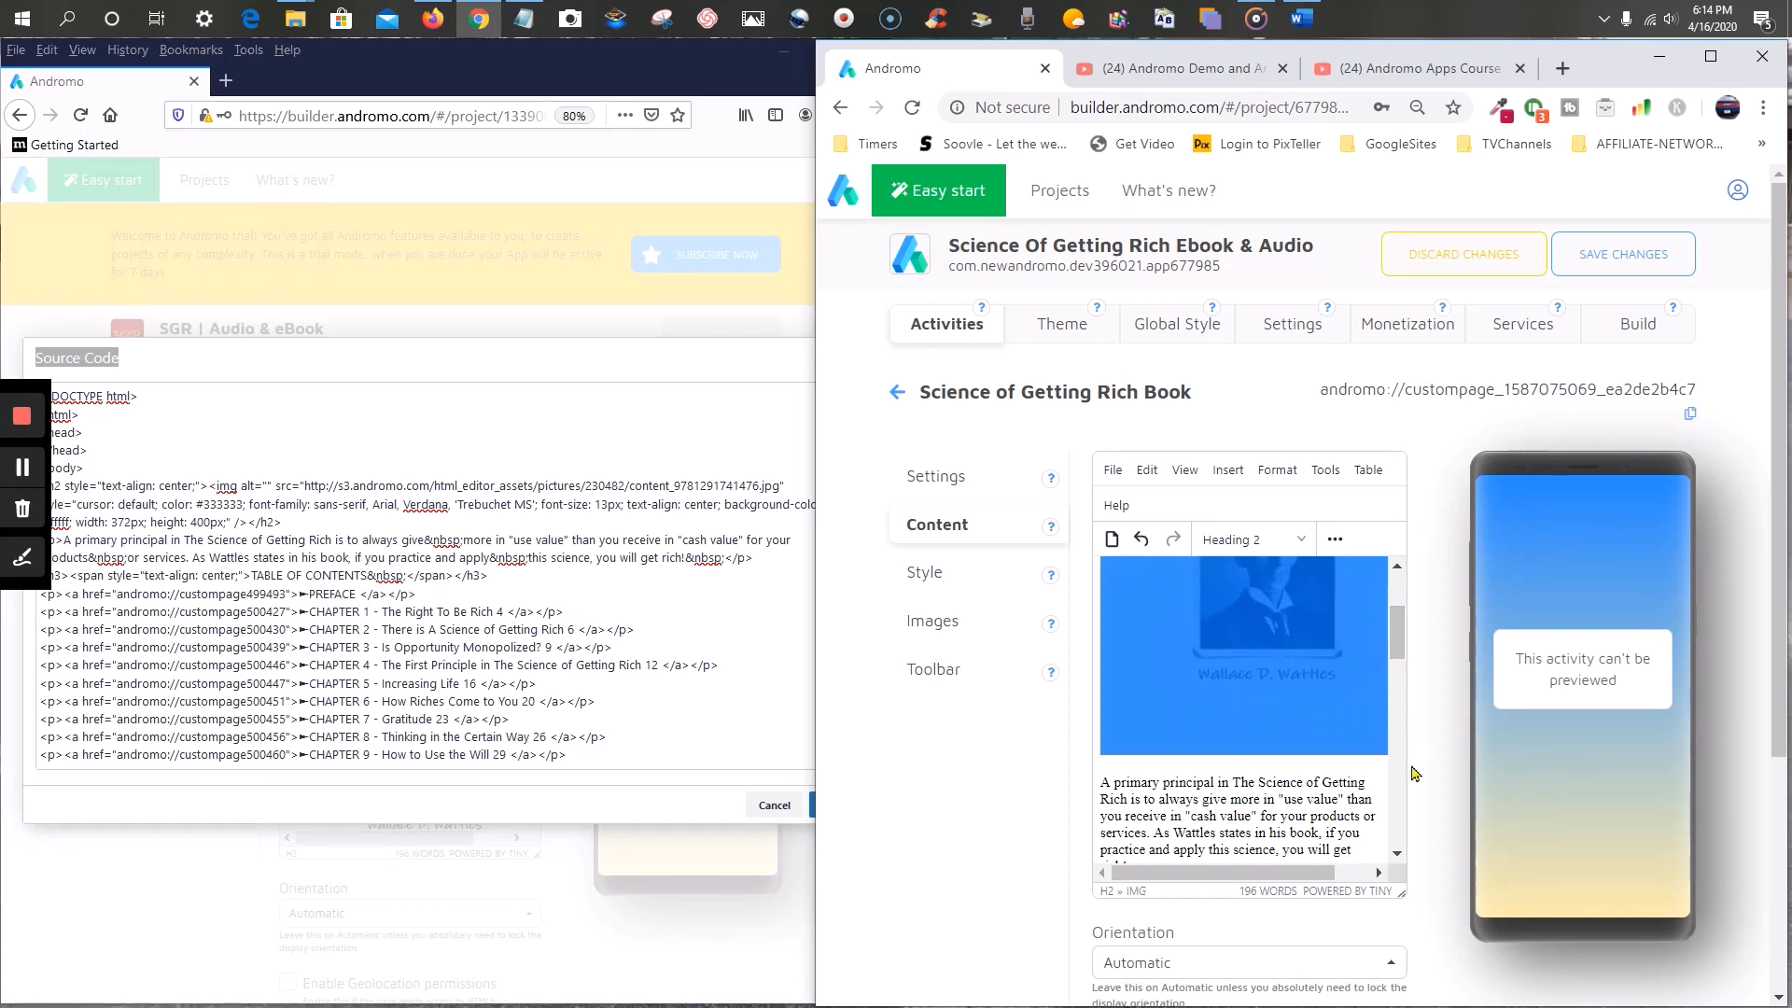
{"action": "scroll", "coordinate": [1406, 776], "scroll_direction": "down", "scroll_amount": 3}
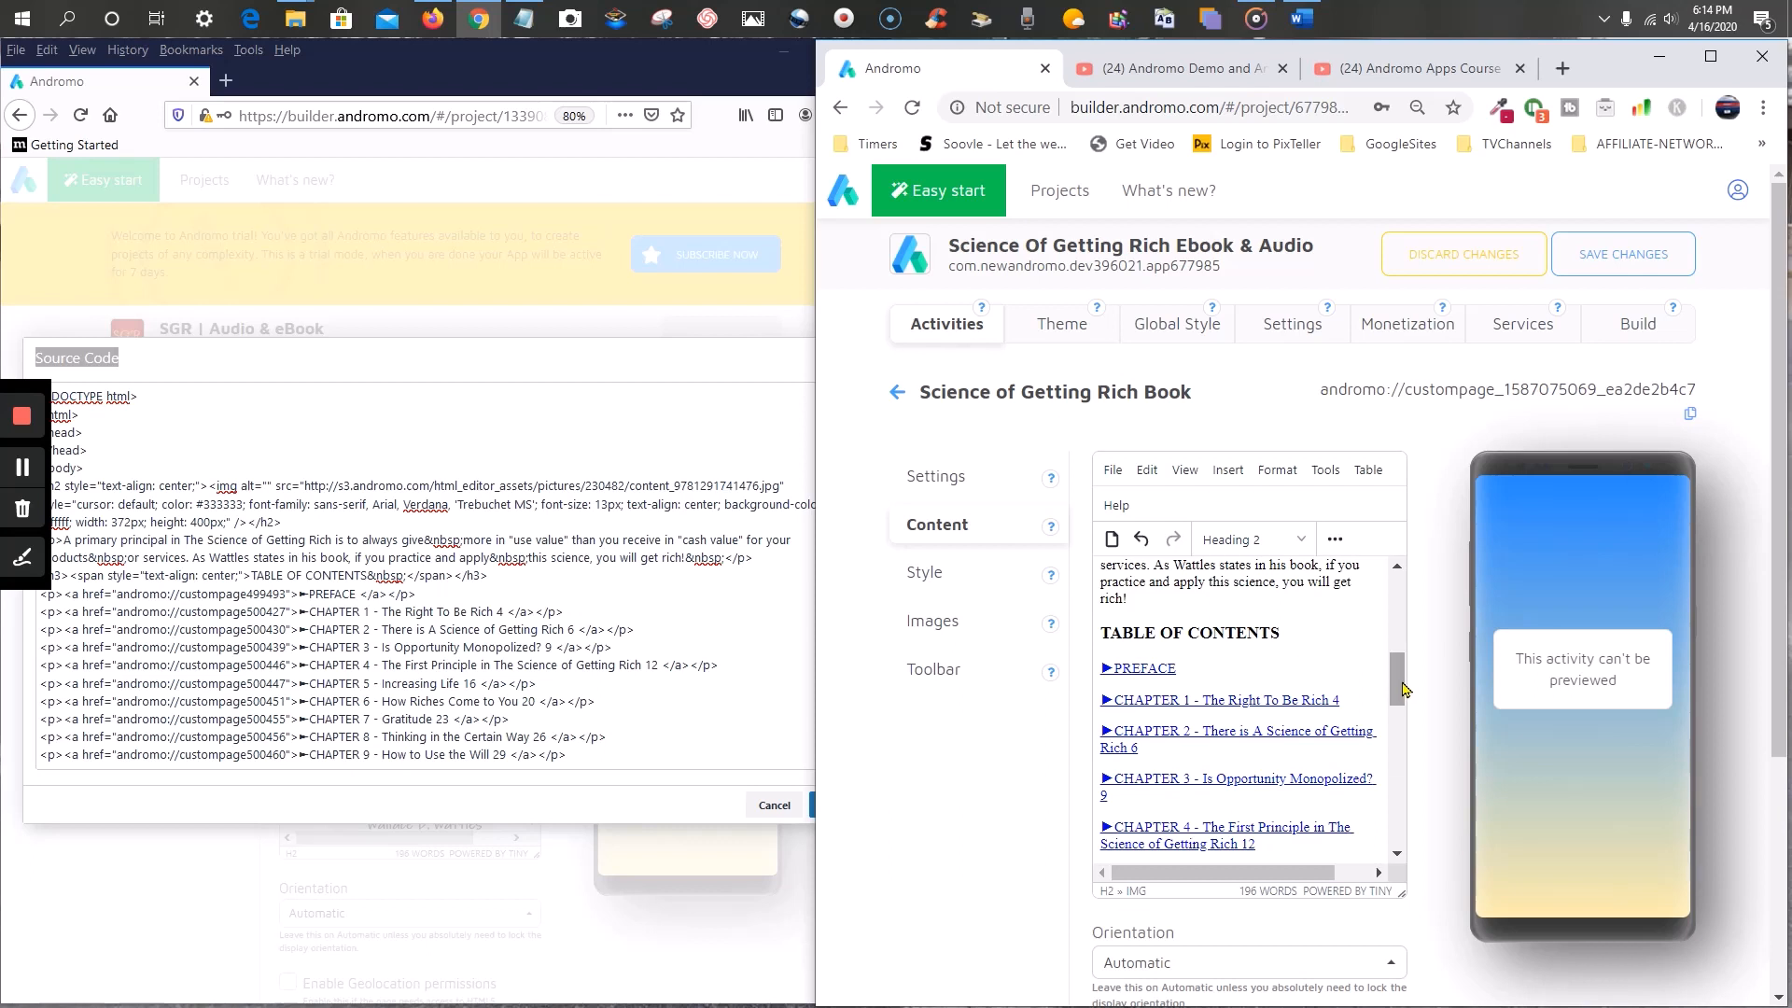
{"action": "scroll", "coordinate": [1407, 686], "scroll_direction": "up", "scroll_amount": 2}
{"action": "scroll", "coordinate": [1409, 668], "scroll_direction": "up", "scroll_amount": 1}
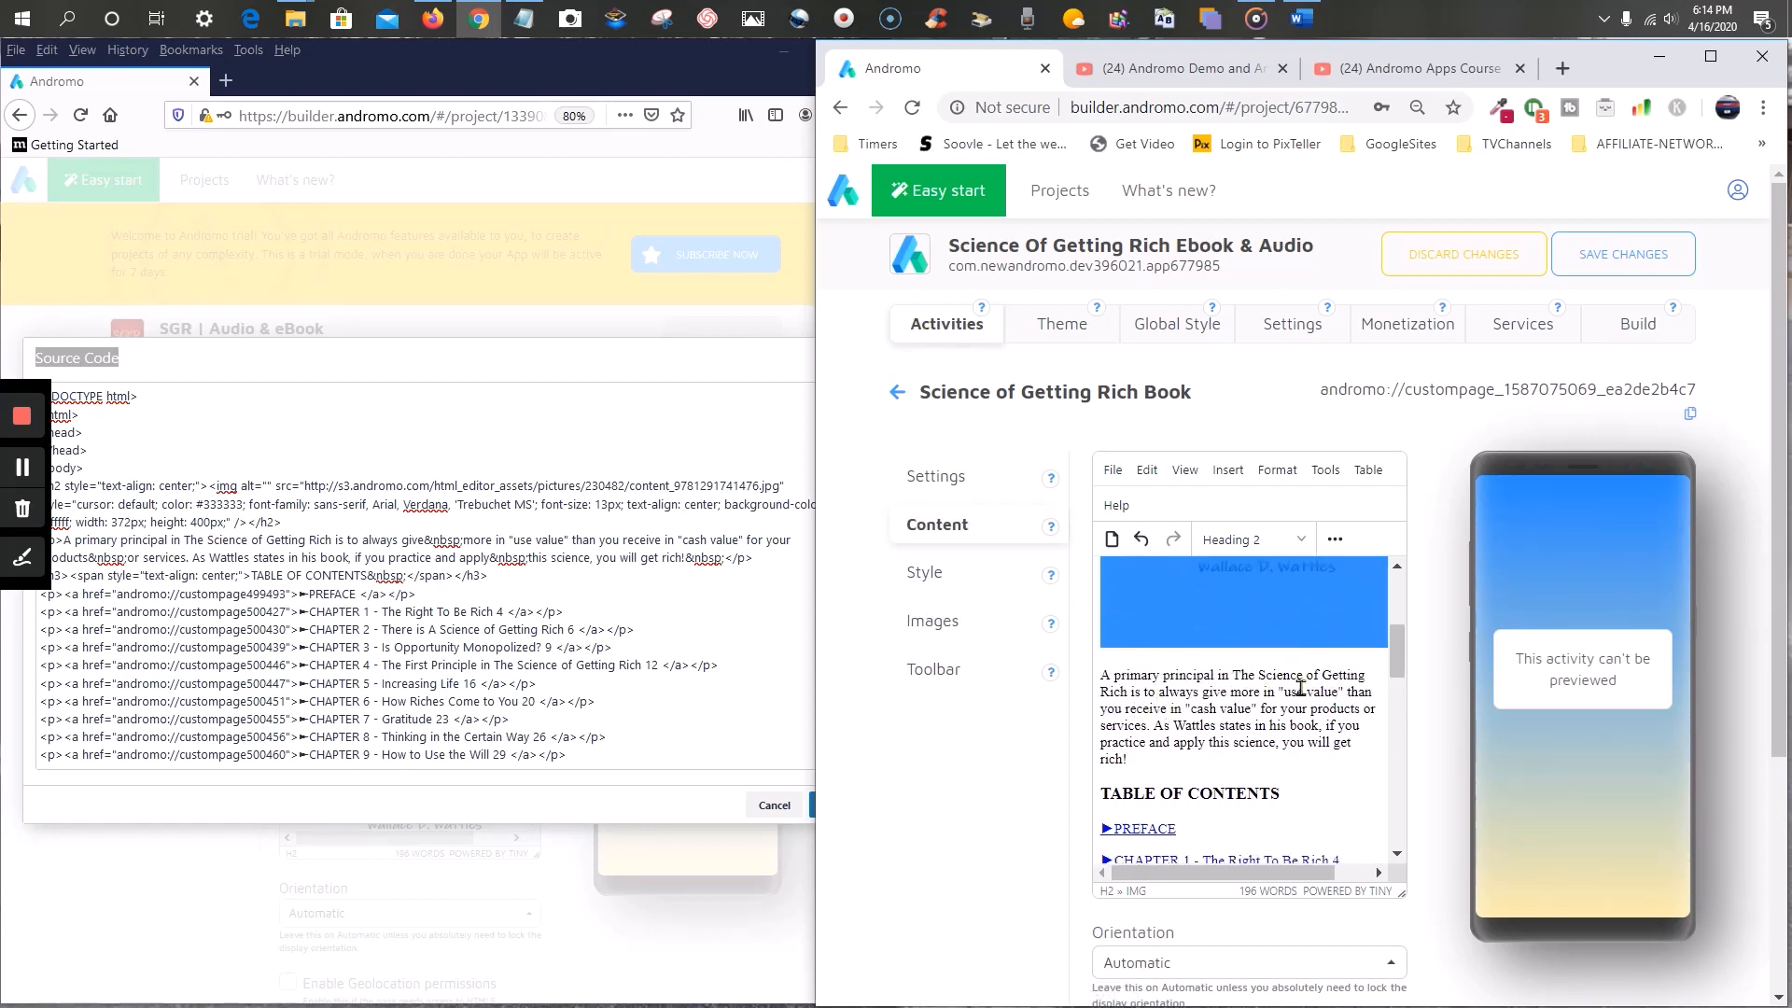
- Bring up the Document.rtf-THE SCIENCE OF Rich.rtf file in Word, review its title, introduction and chapter list, and minimize it
{"action": "left_click", "coordinate": [295, 19]}
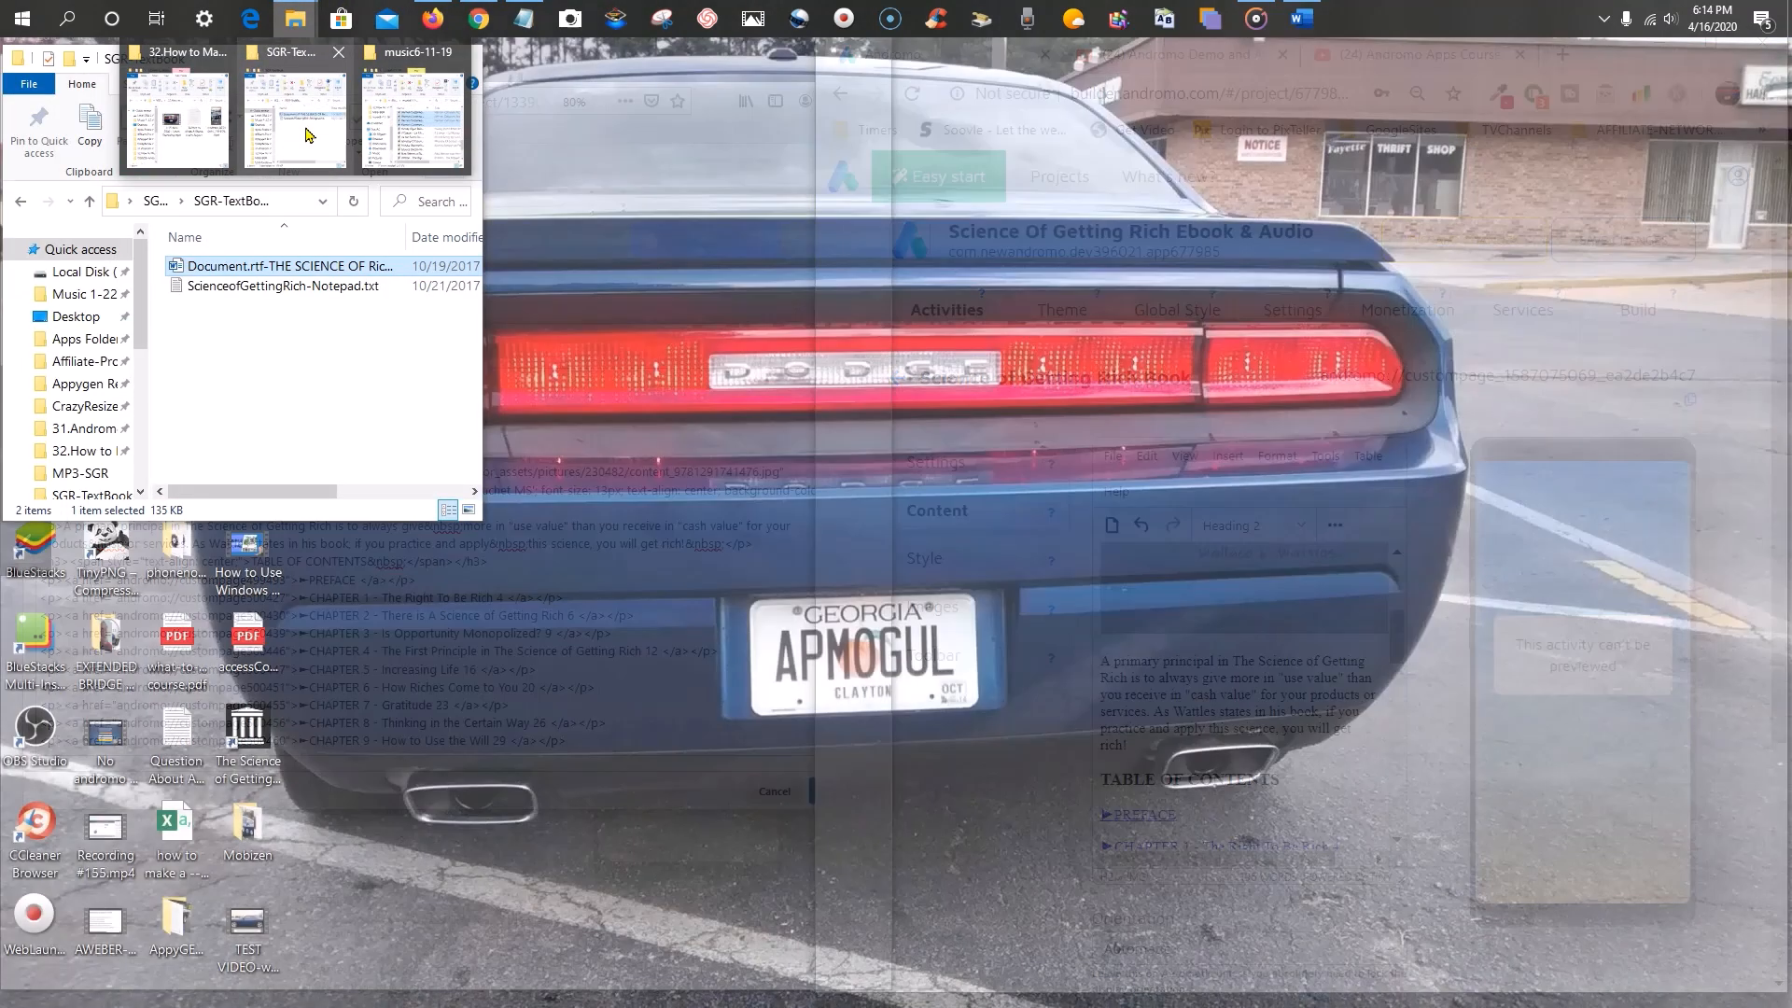
{"action": "left_click", "coordinate": [307, 136]}
{"action": "double_click", "coordinate": [359, 269]}
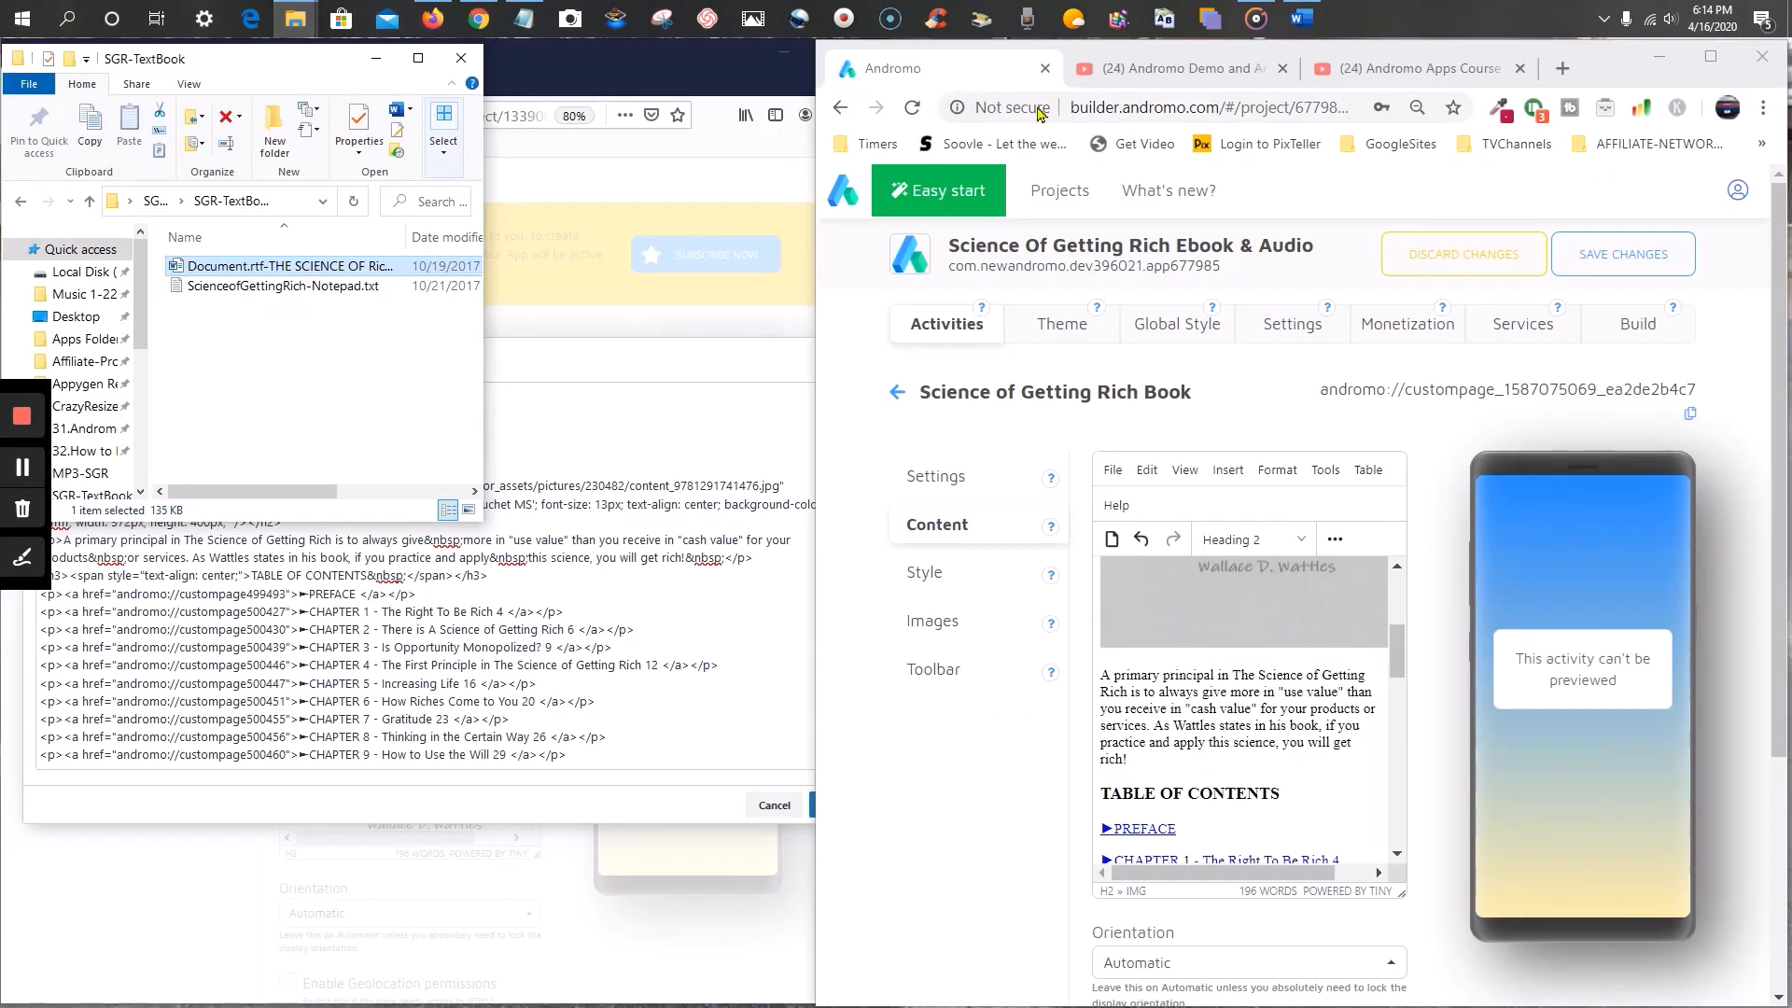
{"action": "scroll", "coordinate": [704, 423], "scroll_direction": "up", "scroll_amount": 5}
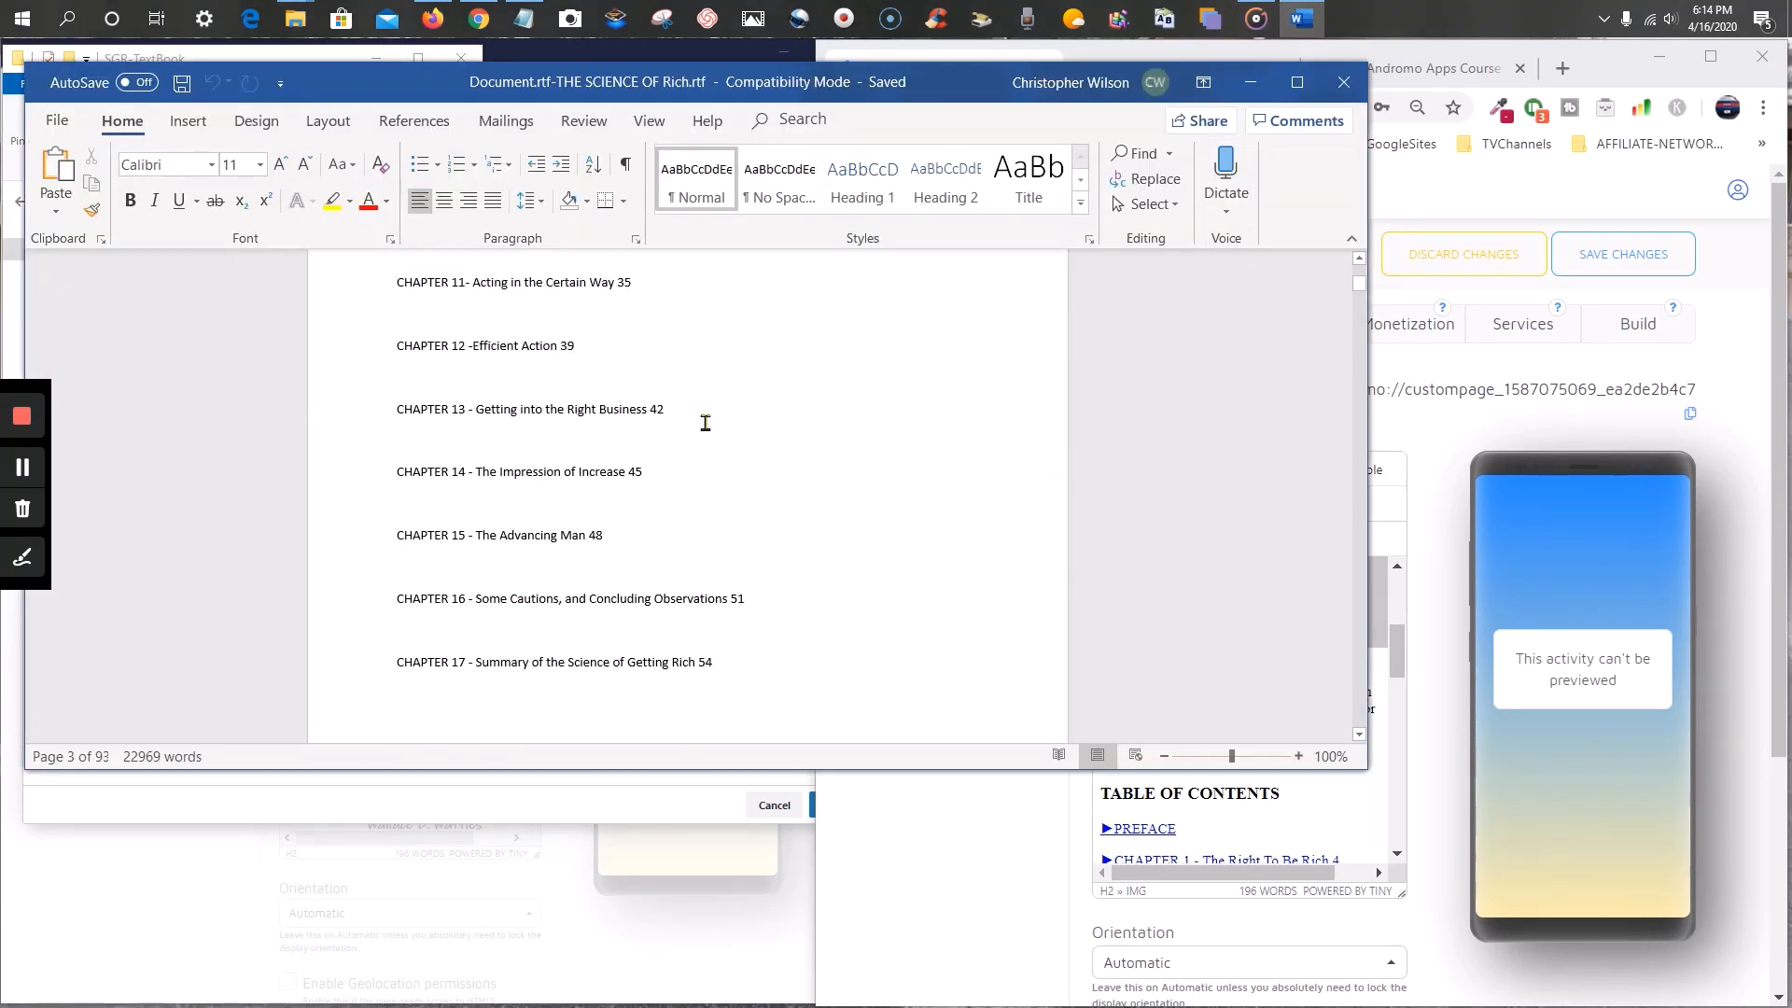
{"action": "scroll", "coordinate": [705, 422], "scroll_direction": "down", "scroll_amount": 5}
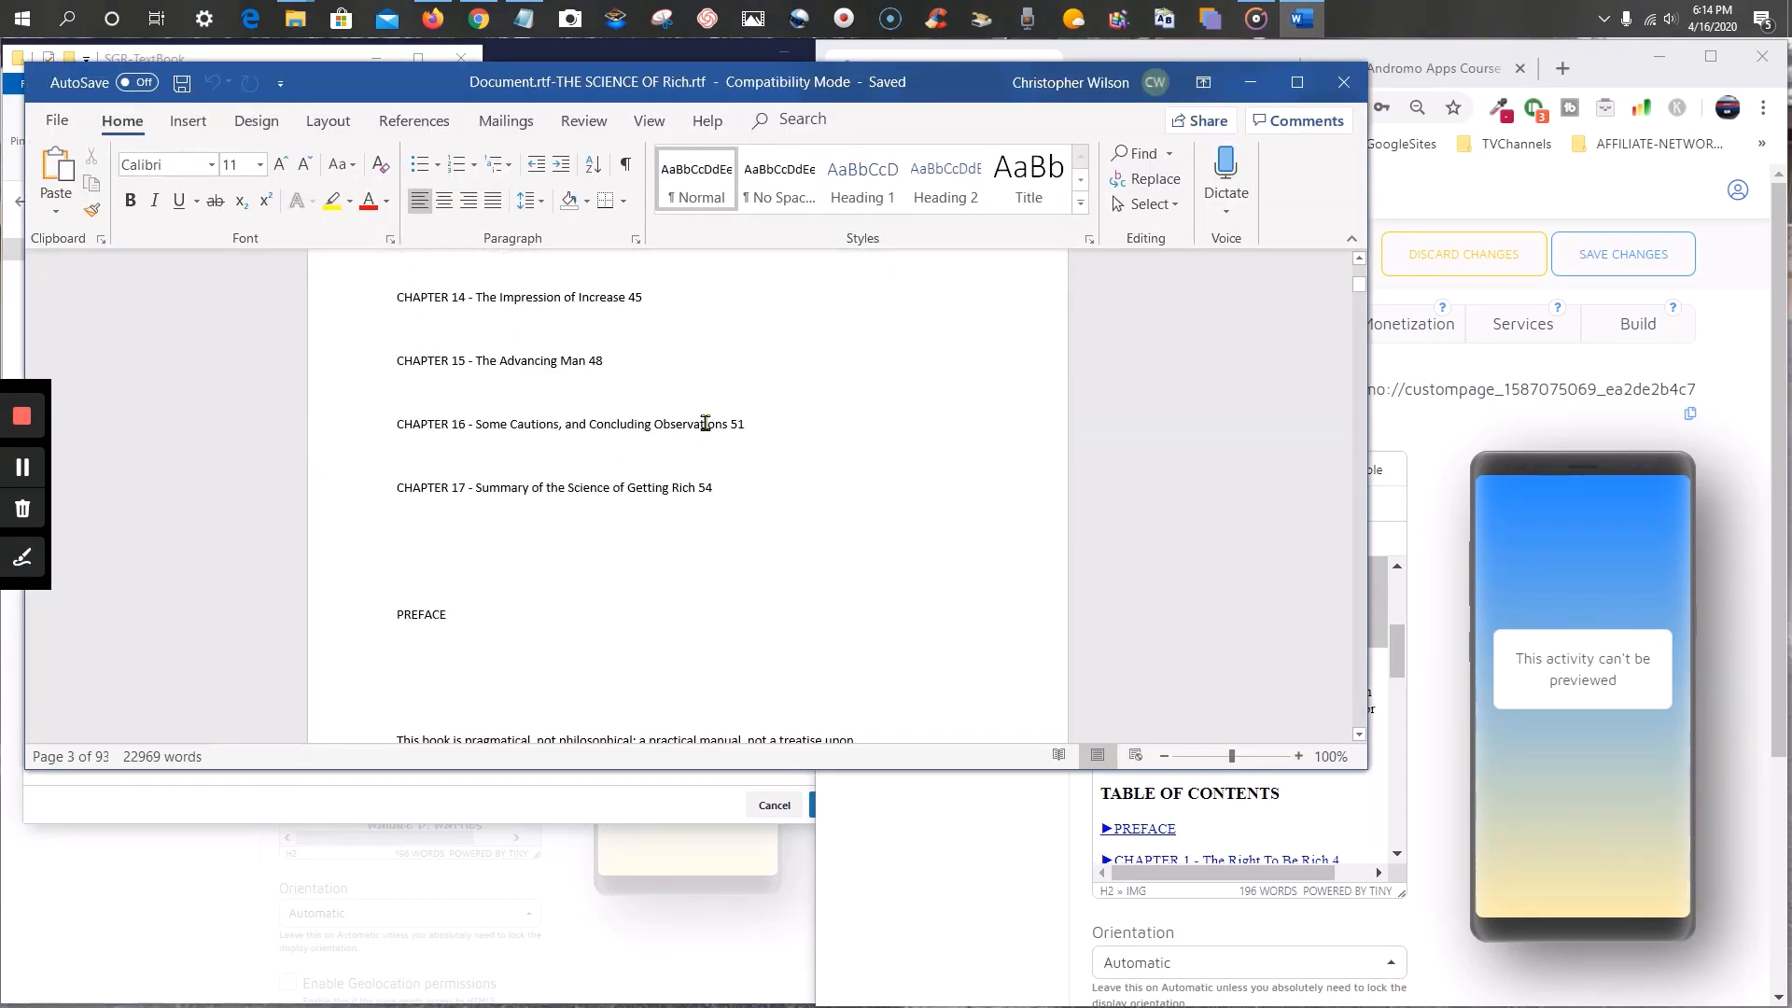
{"action": "scroll", "coordinate": [704, 422], "scroll_direction": "up", "scroll_amount": 6}
{"action": "scroll", "coordinate": [705, 422], "scroll_direction": "up", "scroll_amount": 6}
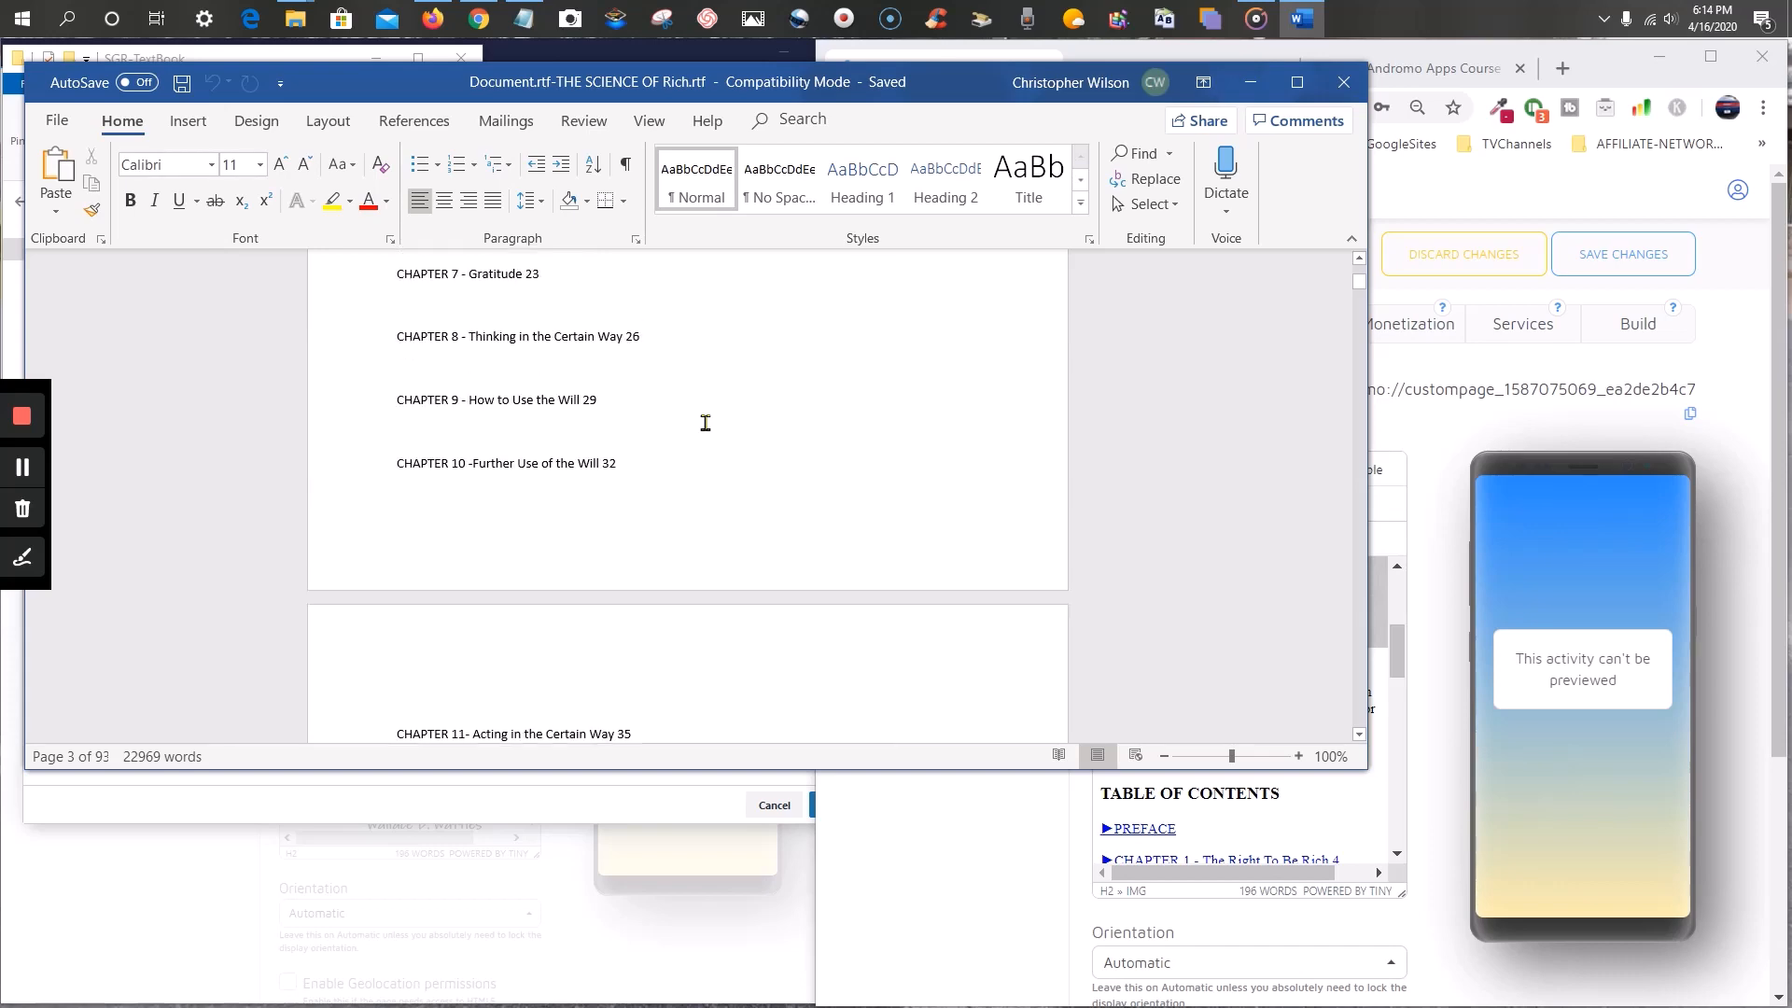
{"action": "scroll", "coordinate": [705, 422], "scroll_direction": "up", "scroll_amount": 10}
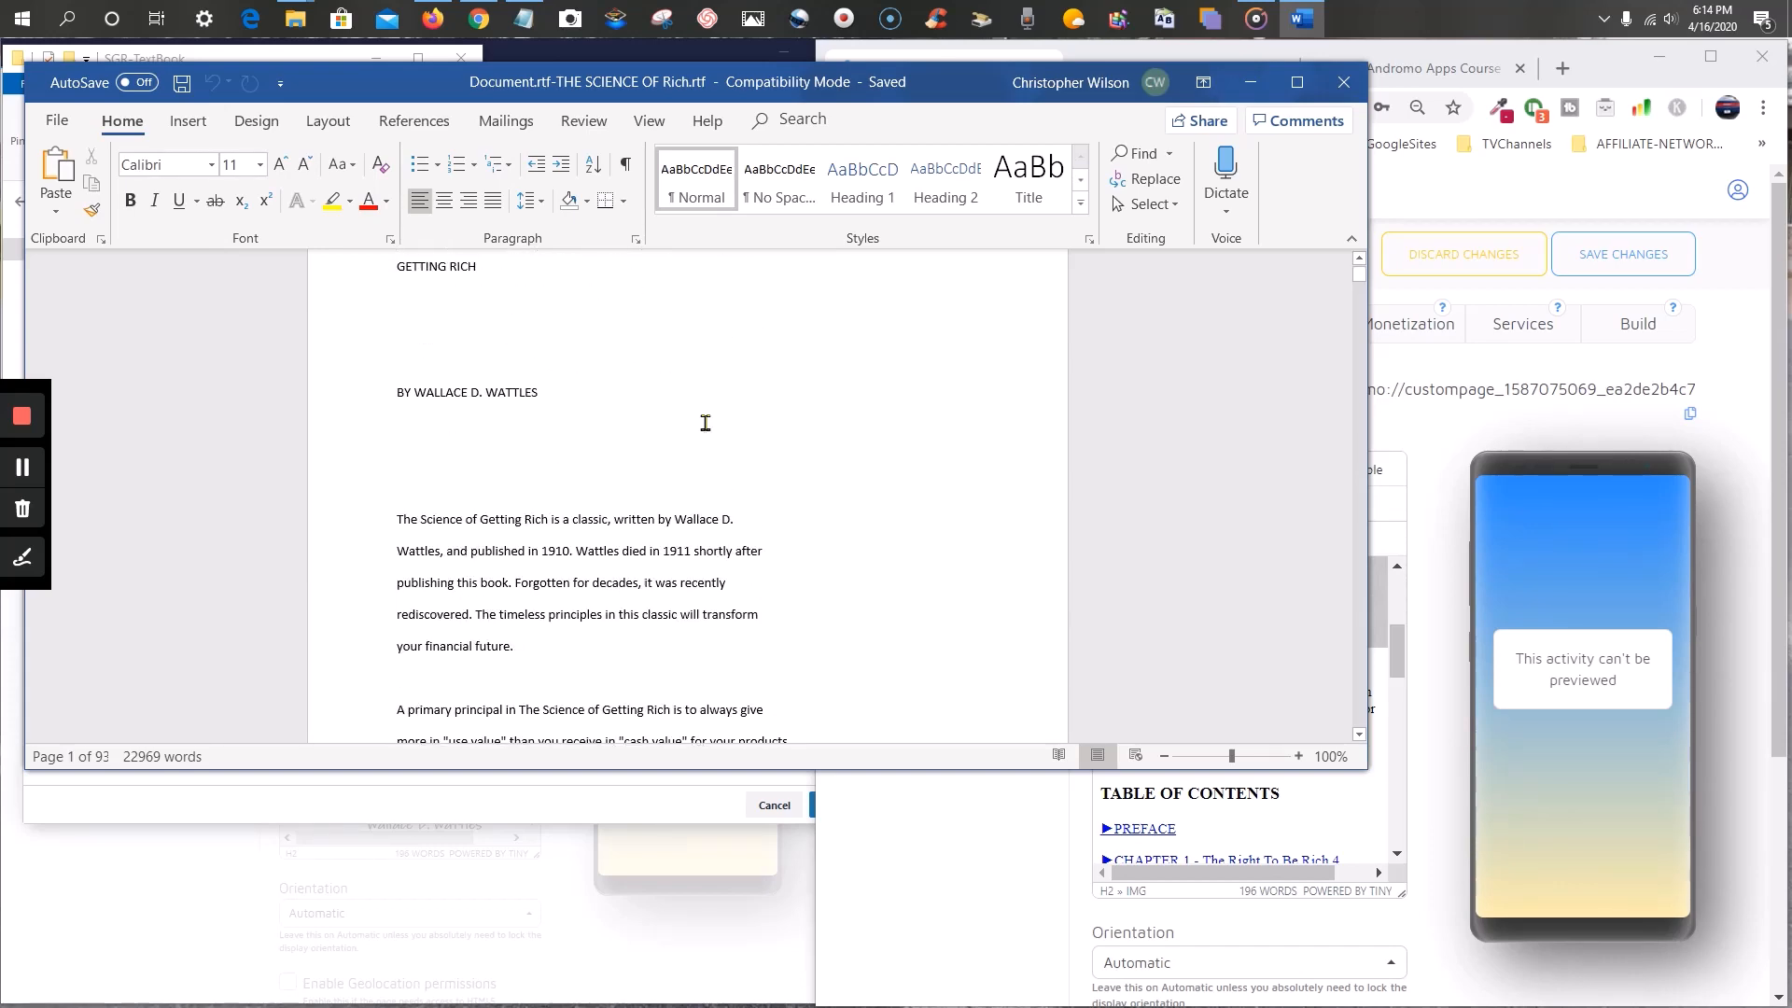
{"action": "scroll", "coordinate": [662, 480], "scroll_direction": "down", "scroll_amount": 3}
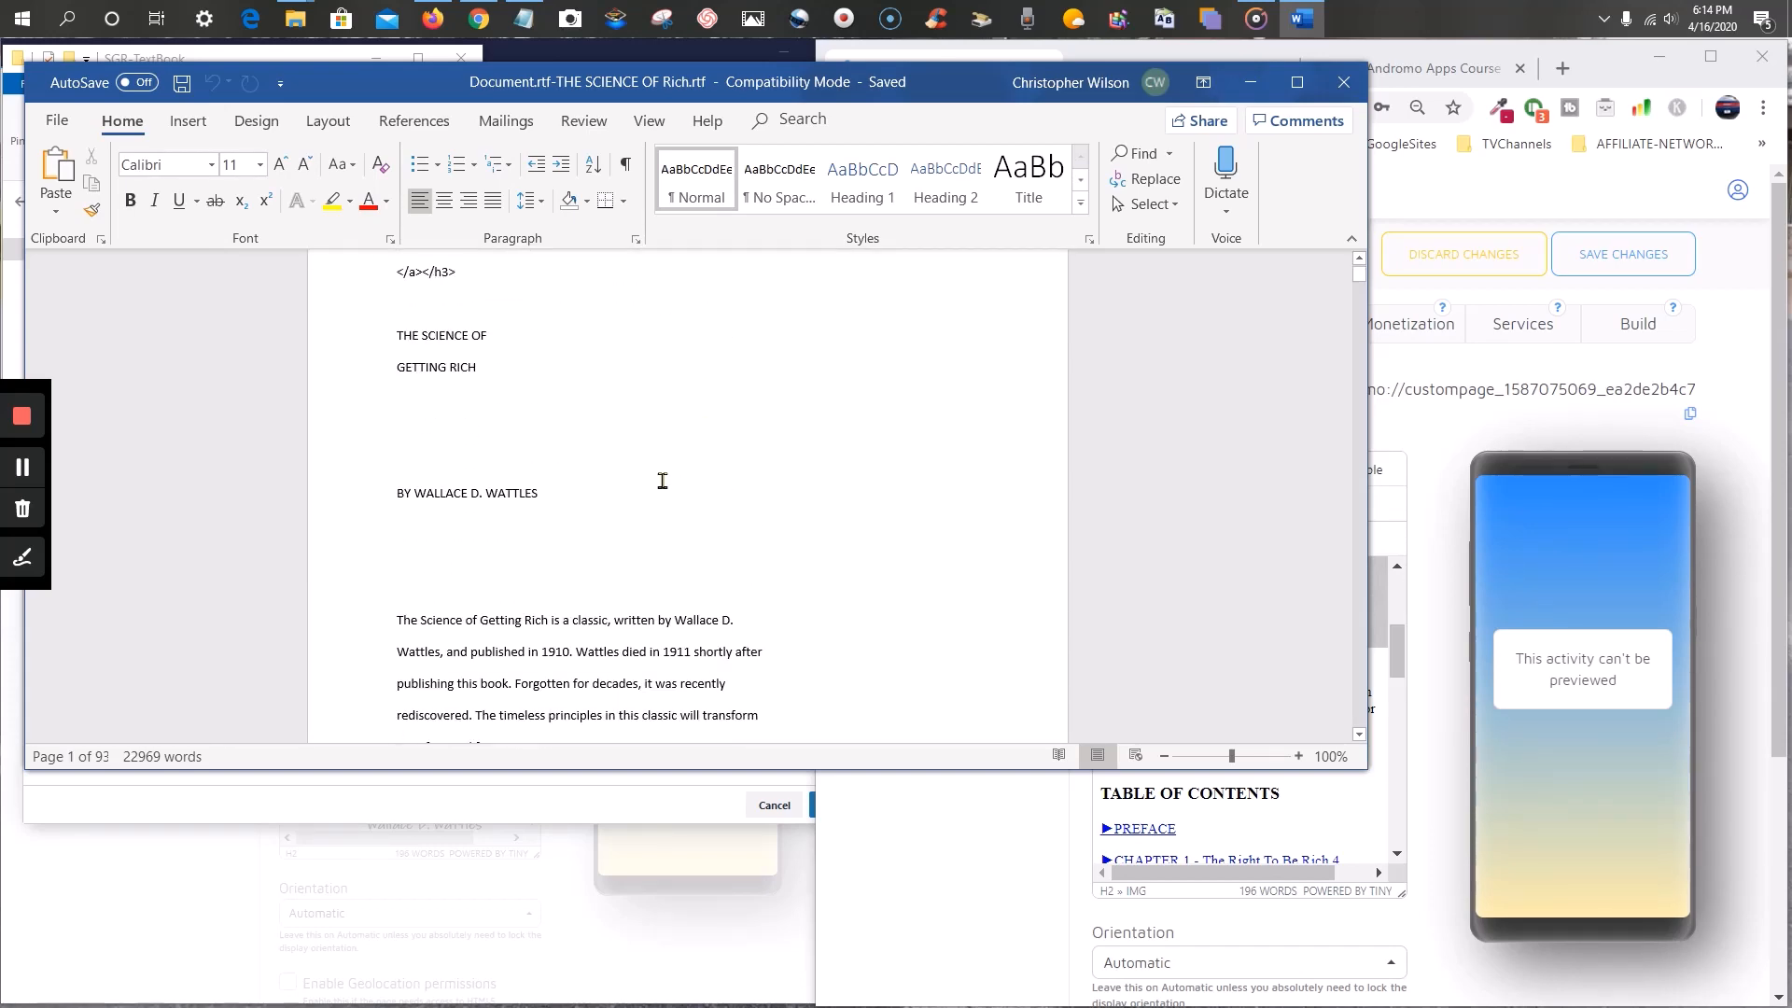
{"action": "scroll", "coordinate": [606, 483], "scroll_direction": "down", "scroll_amount": 4}
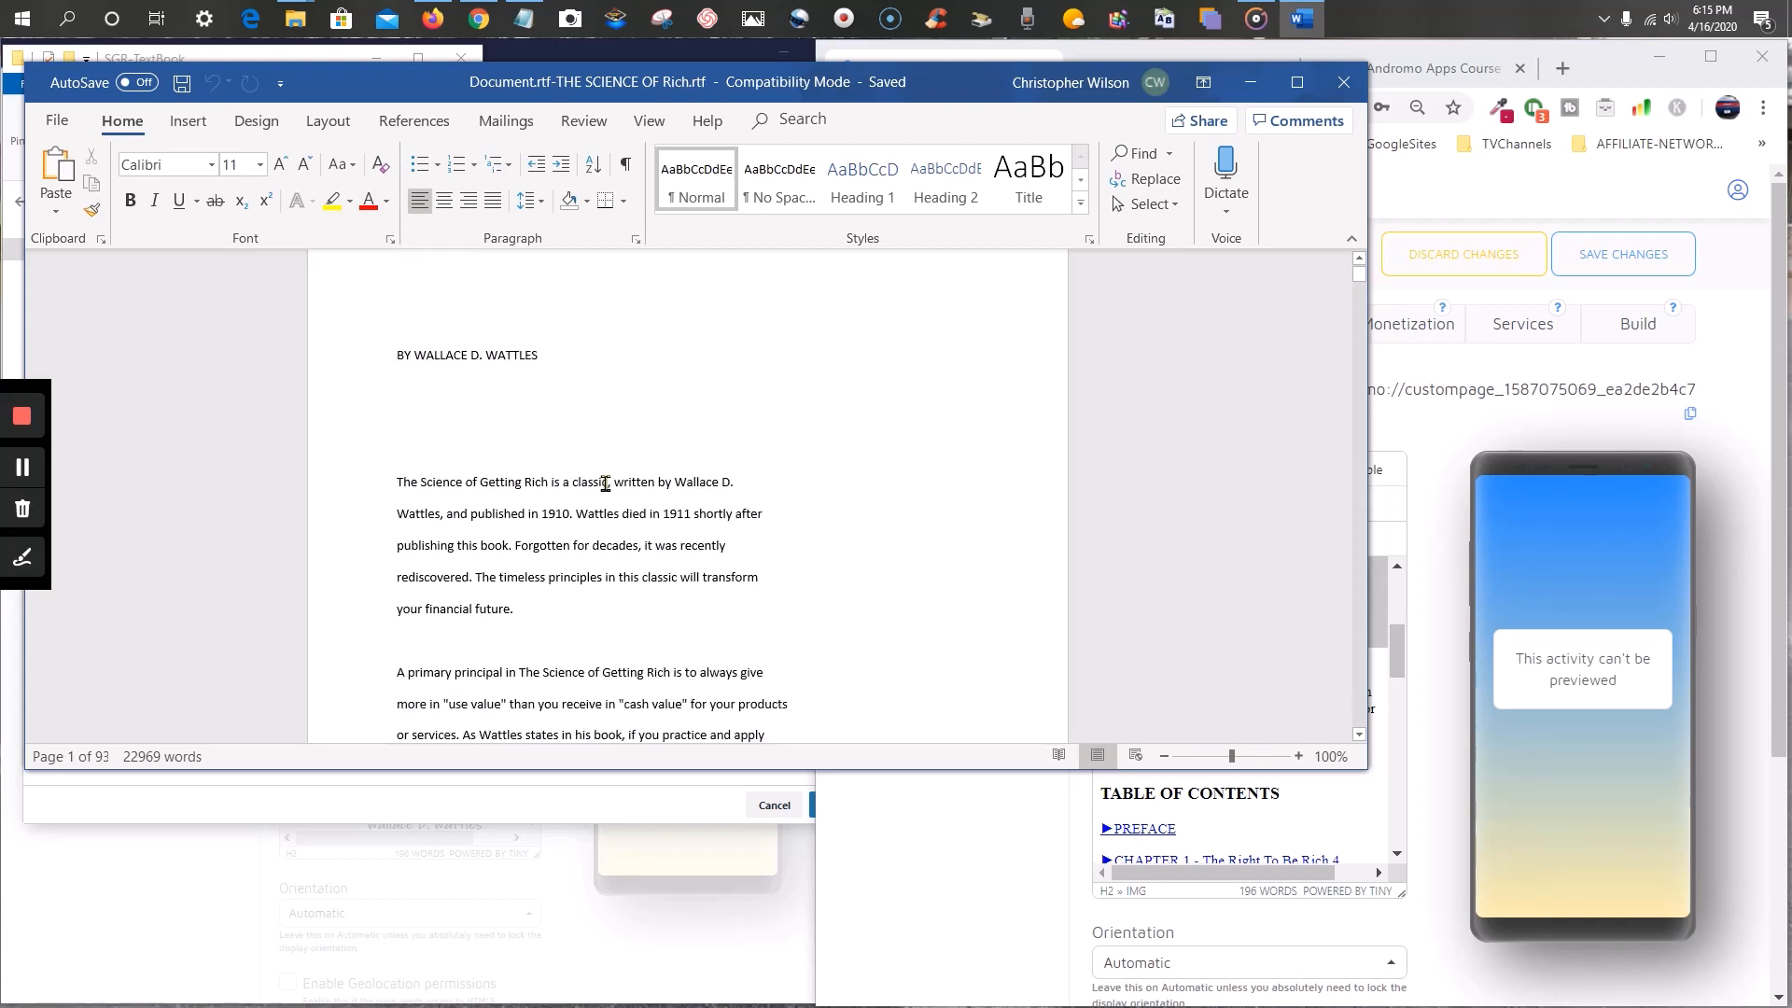
{"action": "left_click", "coordinate": [1250, 82]}
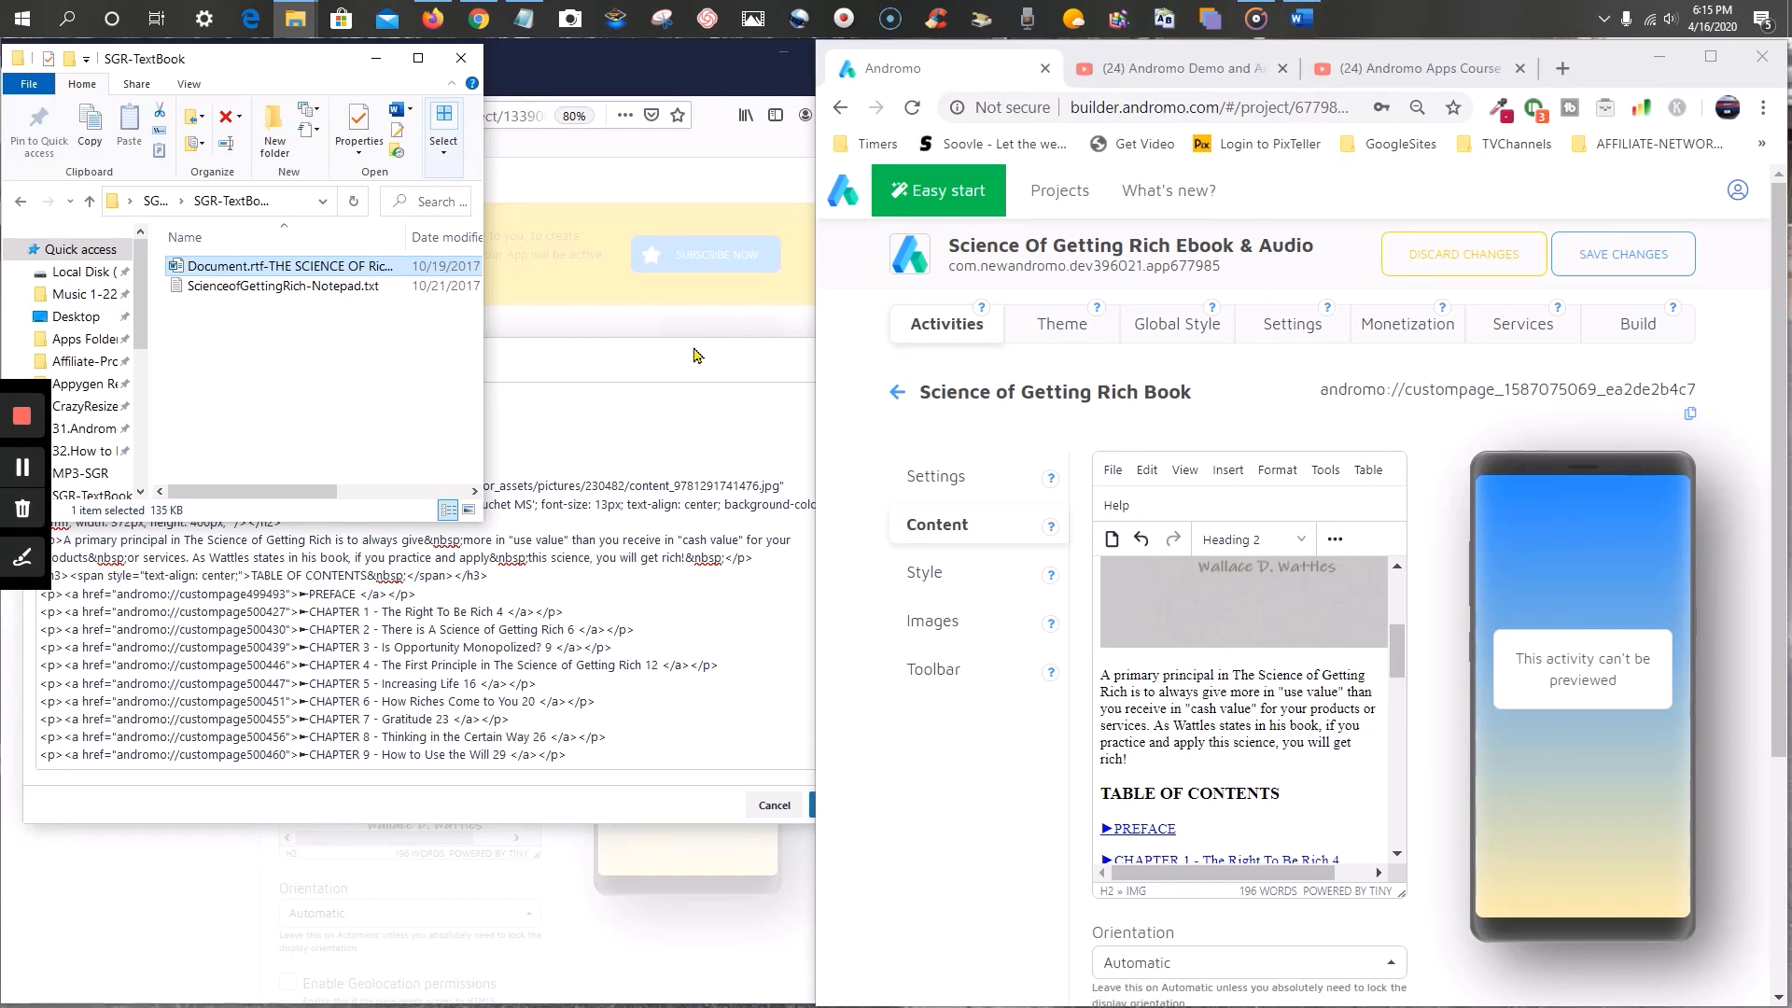
- Close the original activity's source code without saving and compare its content with the new book page's cover and introduction
{"action": "left_click", "coordinate": [631, 432]}
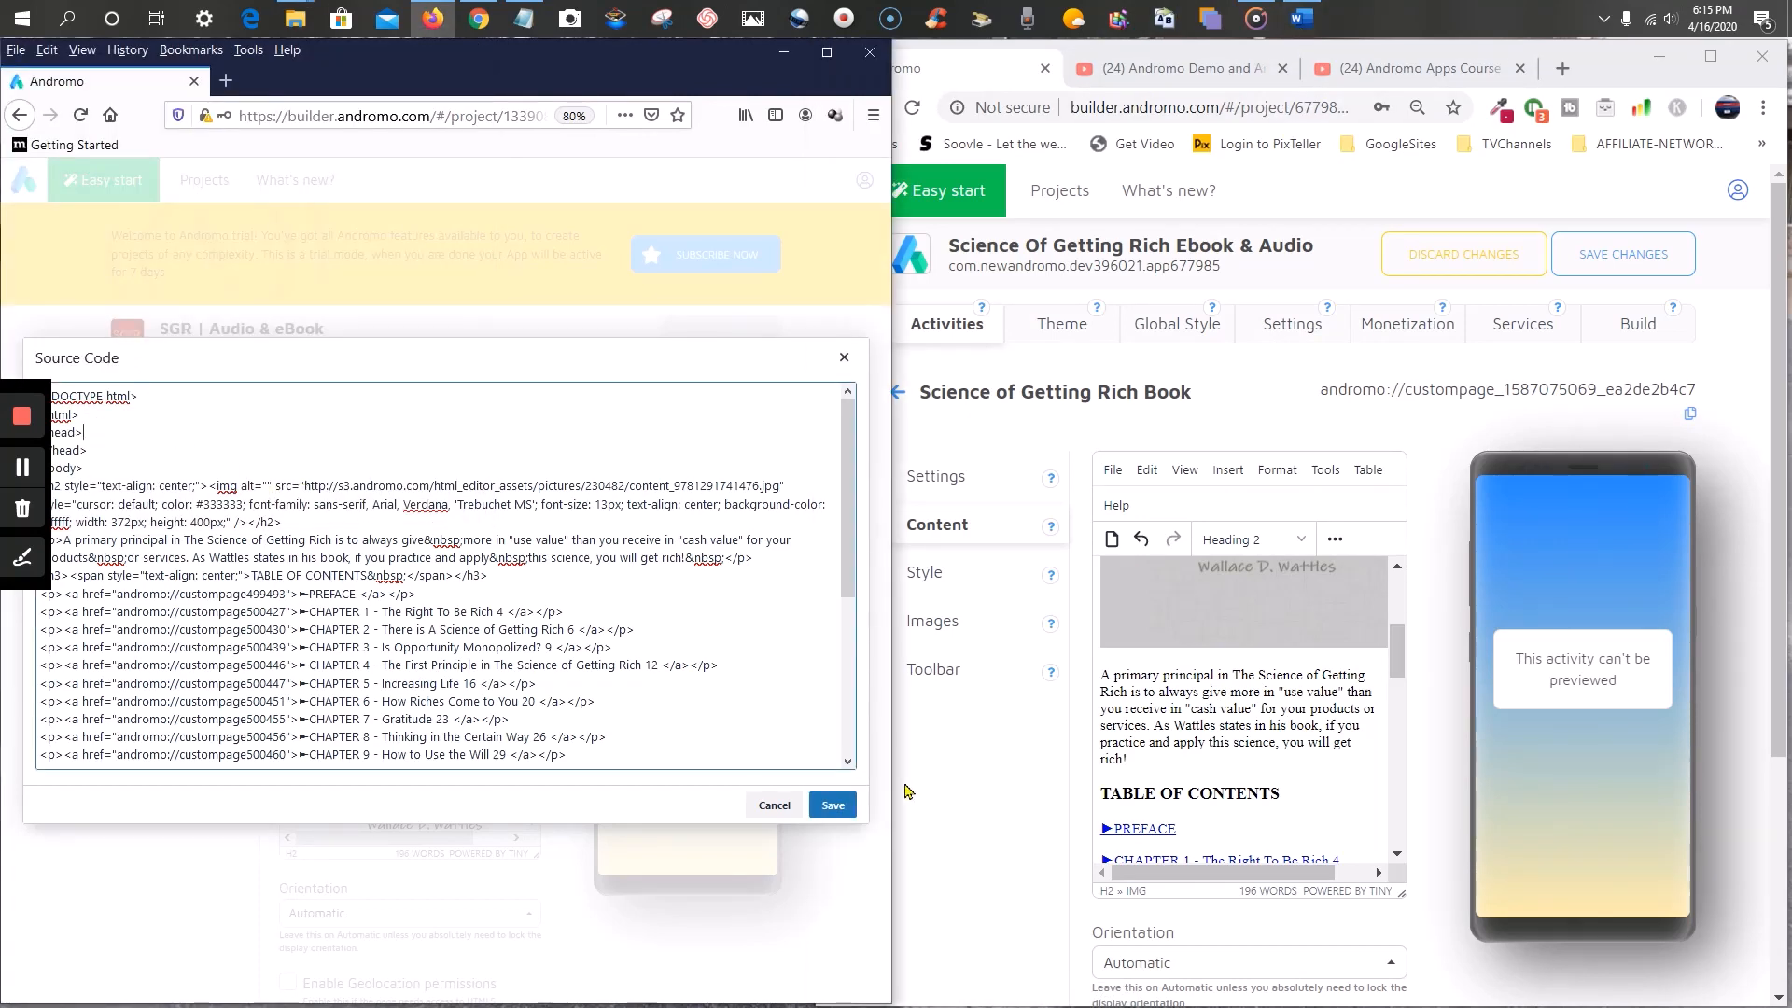
{"action": "left_click", "coordinate": [774, 805]}
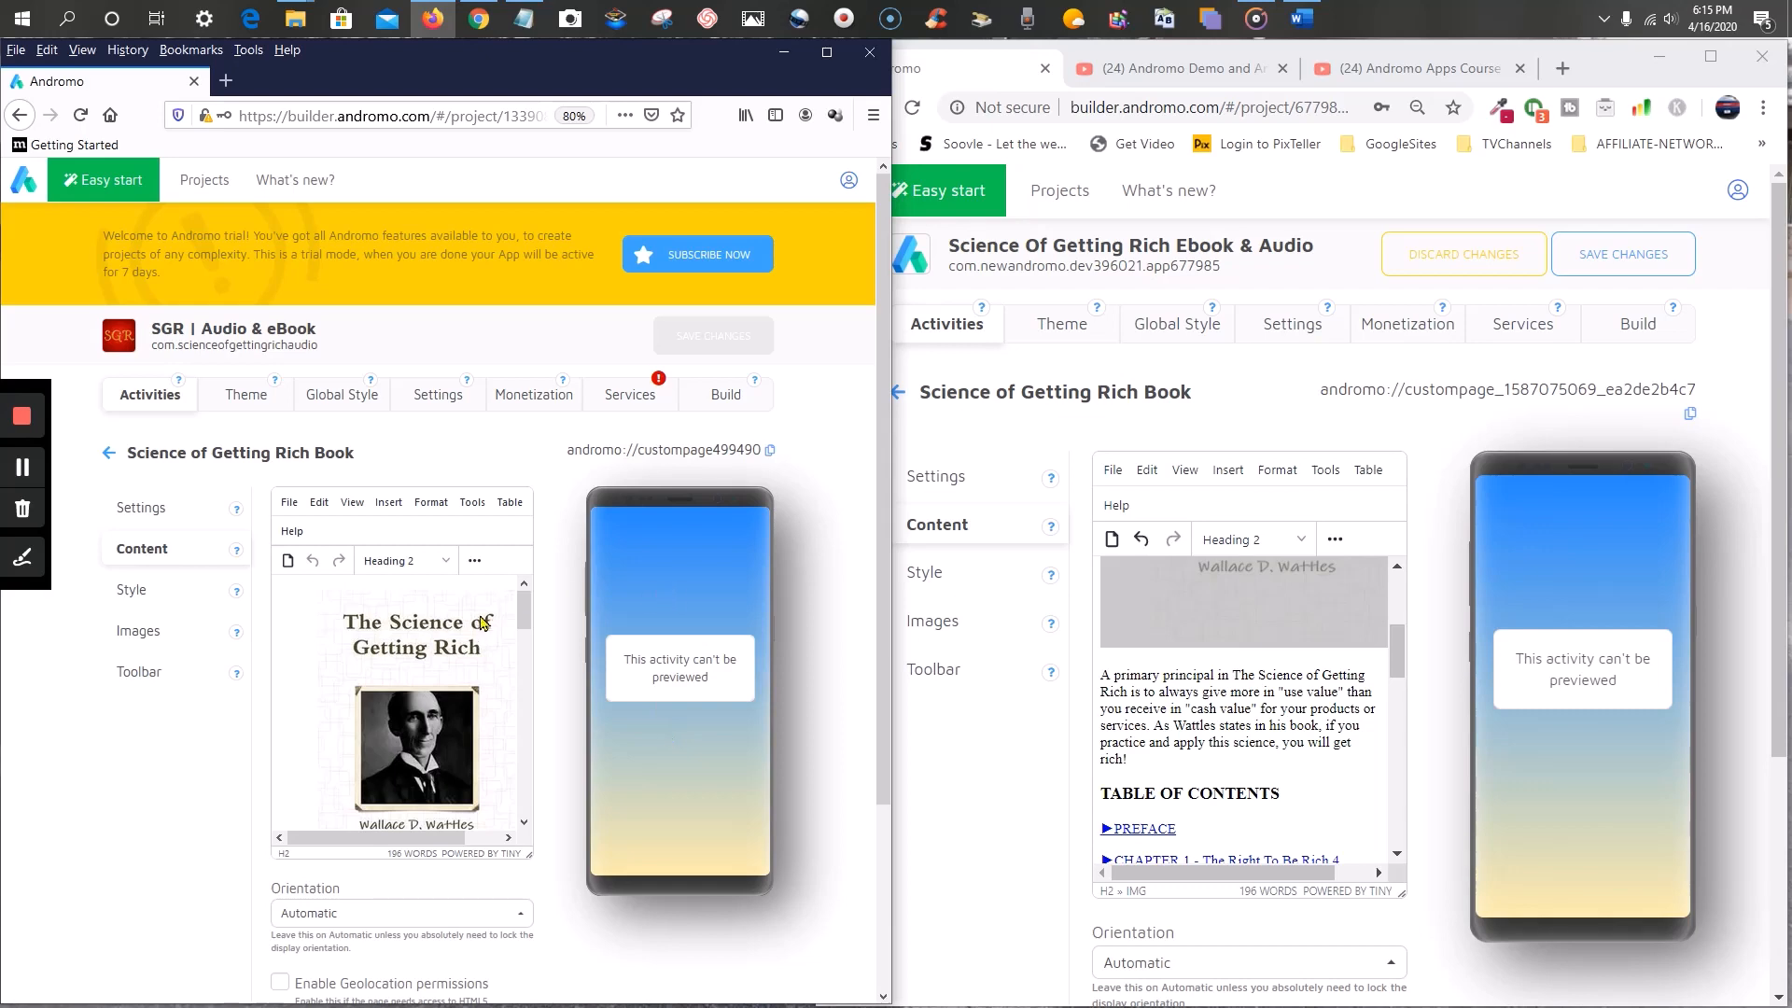
{"action": "scroll", "coordinate": [1196, 698], "scroll_direction": "up", "scroll_amount": 3}
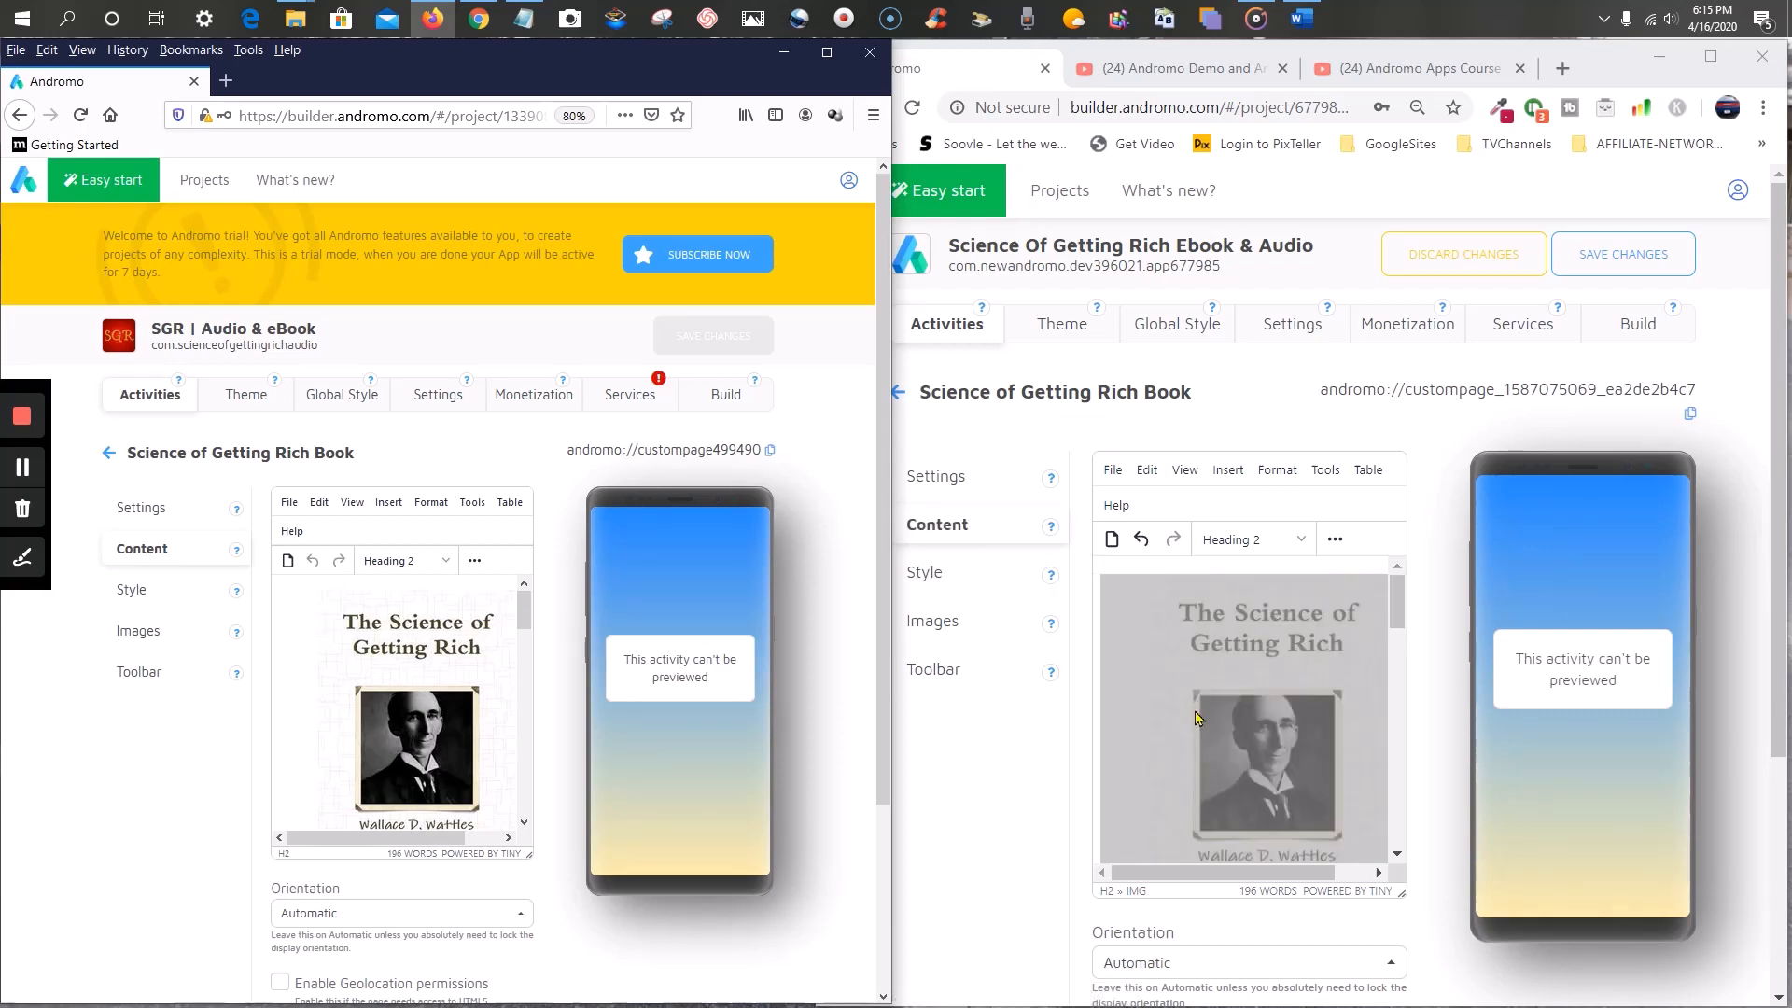
{"action": "left_click", "coordinate": [1403, 653]}
{"action": "left_click", "coordinate": [1300, 785]}
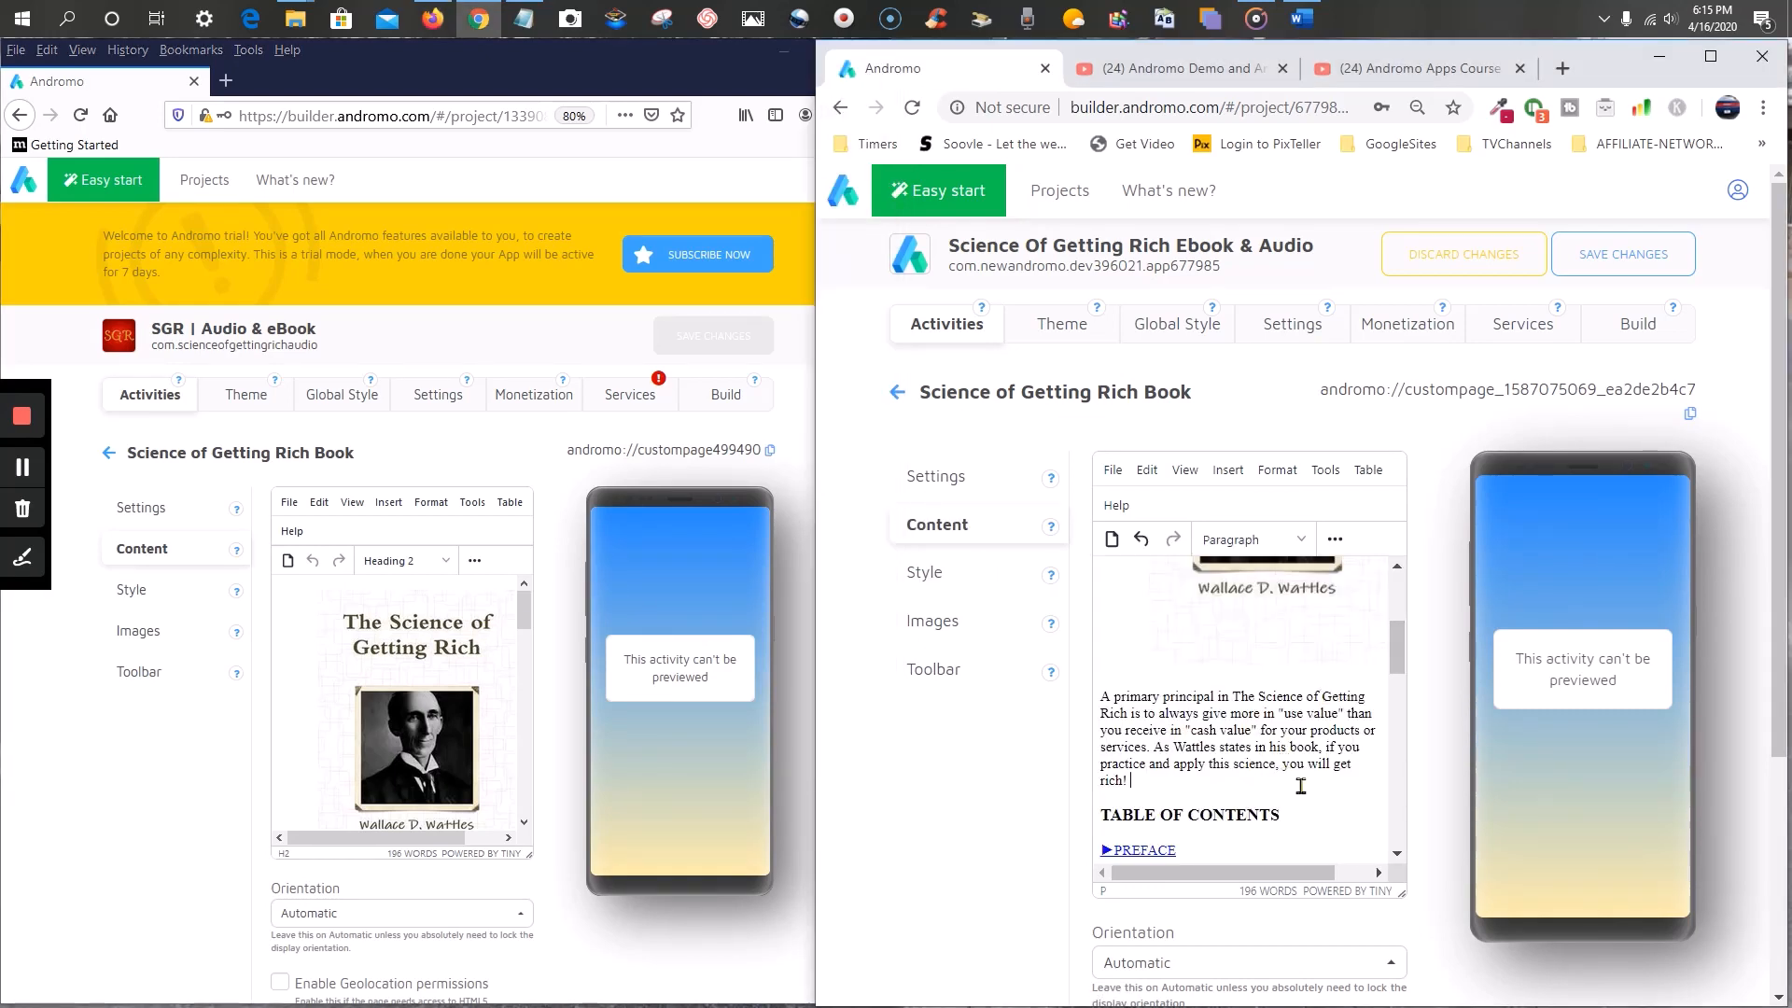
{"action": "scroll", "coordinate": [472, 794], "scroll_direction": "down", "scroll_amount": 3}
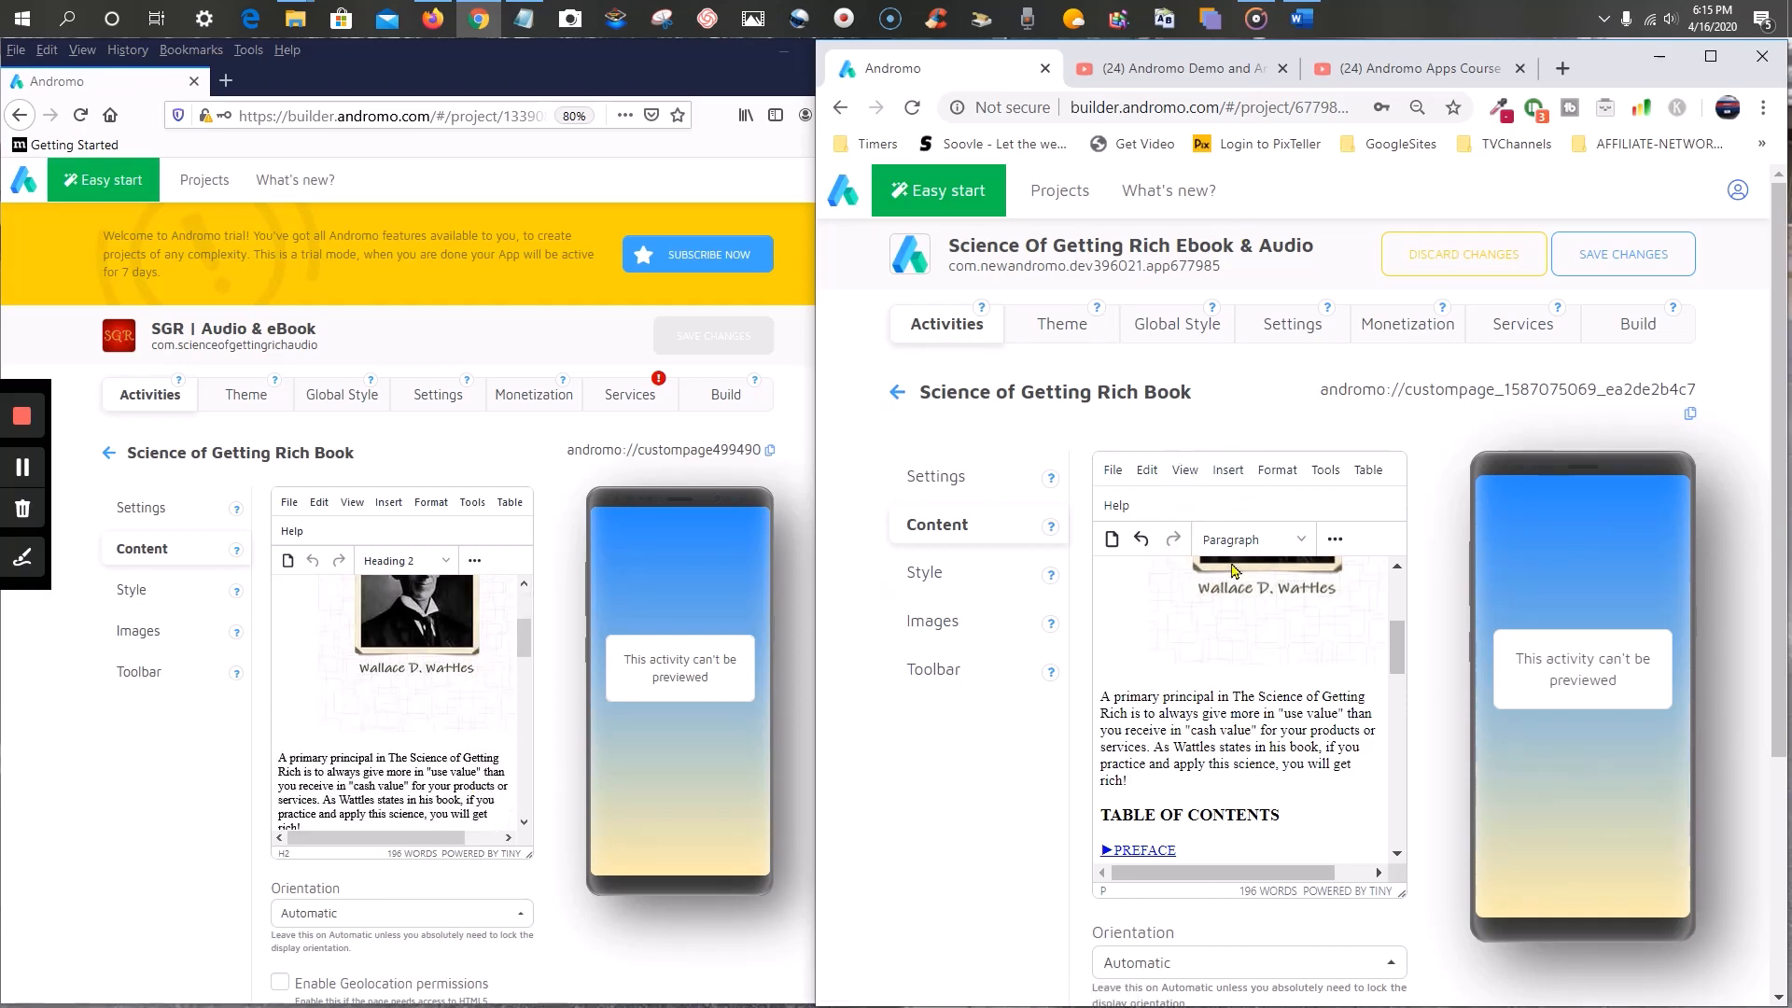
- Switch to File Explorer and locate the book cover image 9781291741476.jpg in the IMG-SGR folder of SGR-AudioApp
{"action": "left_click", "coordinate": [295, 18]}
{"action": "left_click", "coordinate": [295, 126]}
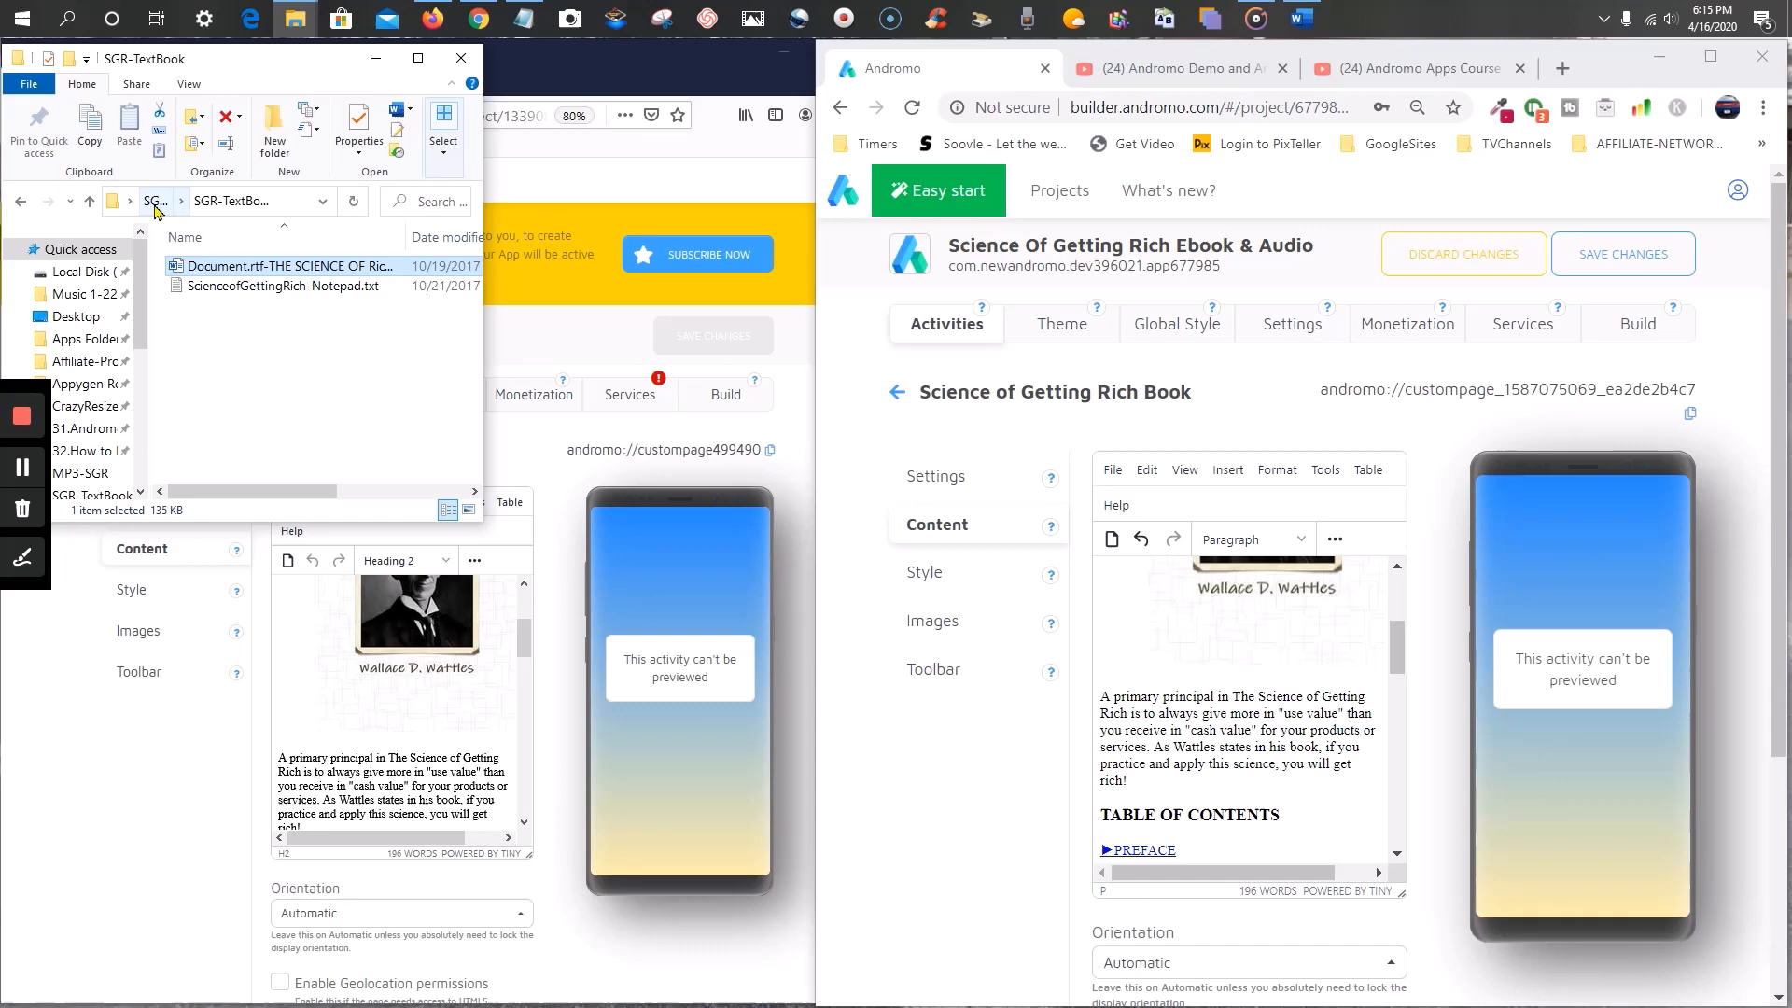
{"action": "left_click", "coordinate": [155, 207]}
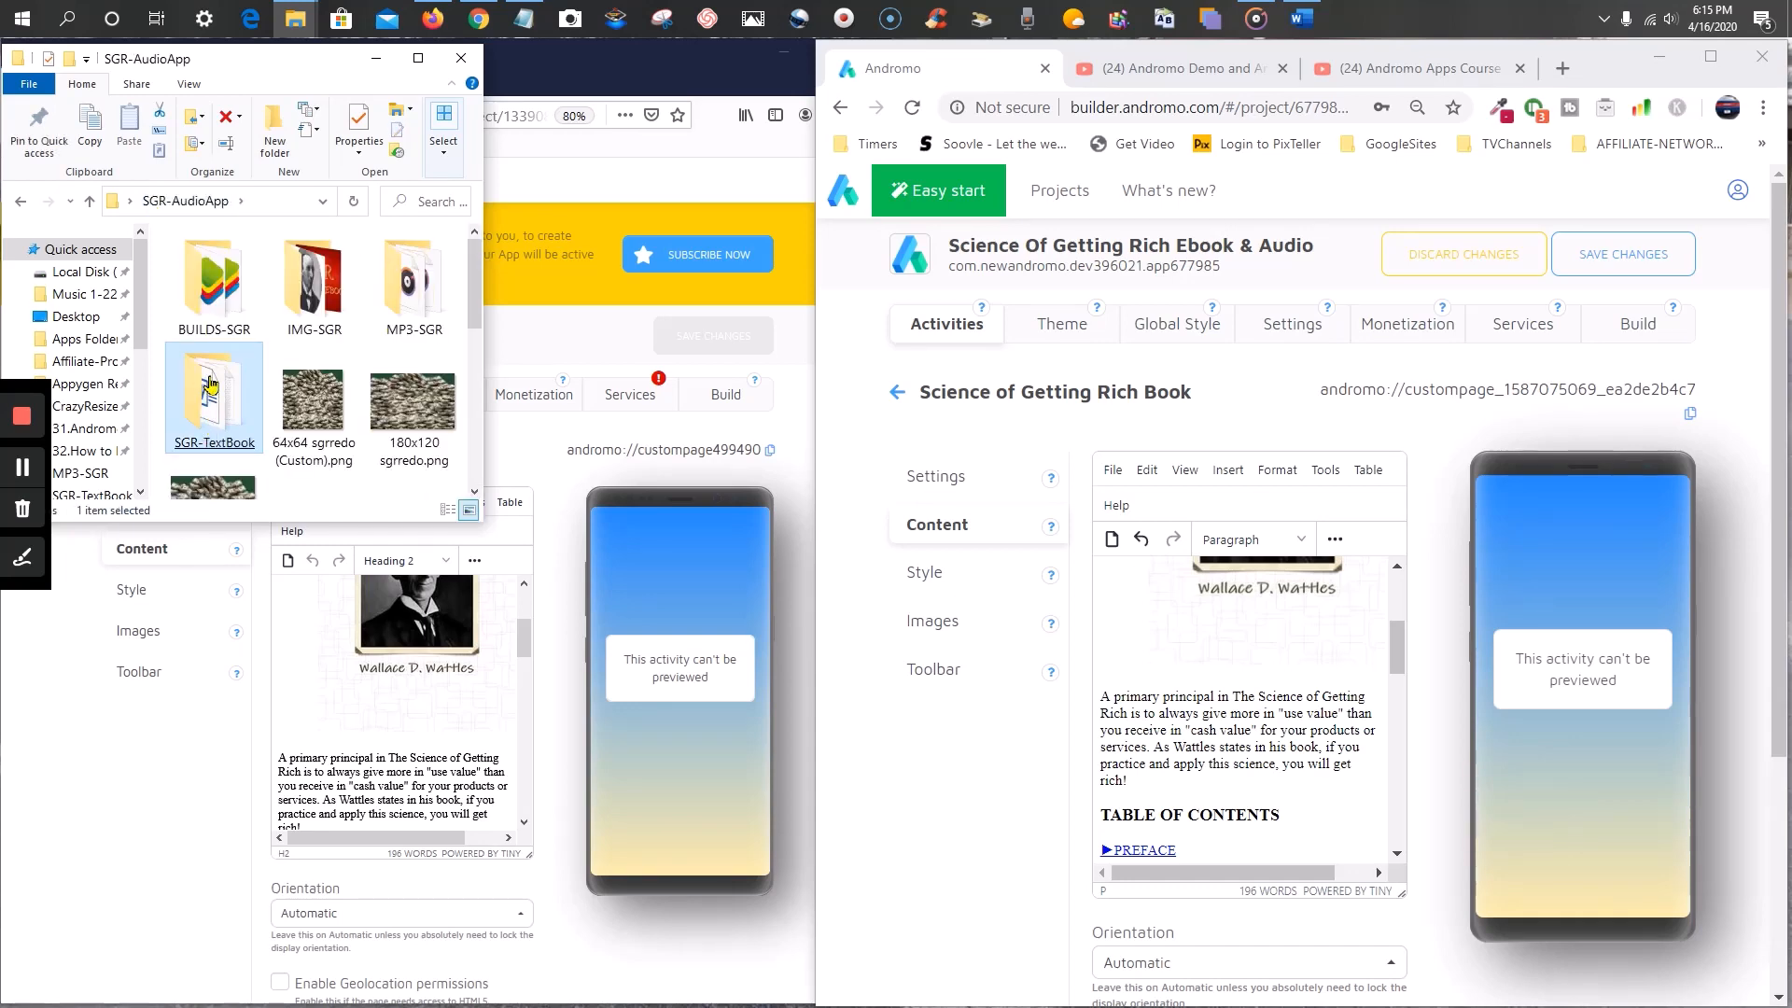
{"action": "scroll", "coordinate": [233, 451], "scroll_direction": "down", "scroll_amount": 2}
{"action": "left_click", "coordinate": [233, 450]}
{"action": "scroll", "coordinate": [234, 451], "scroll_direction": "down", "scroll_amount": 3}
{"action": "left_click", "coordinate": [233, 451]}
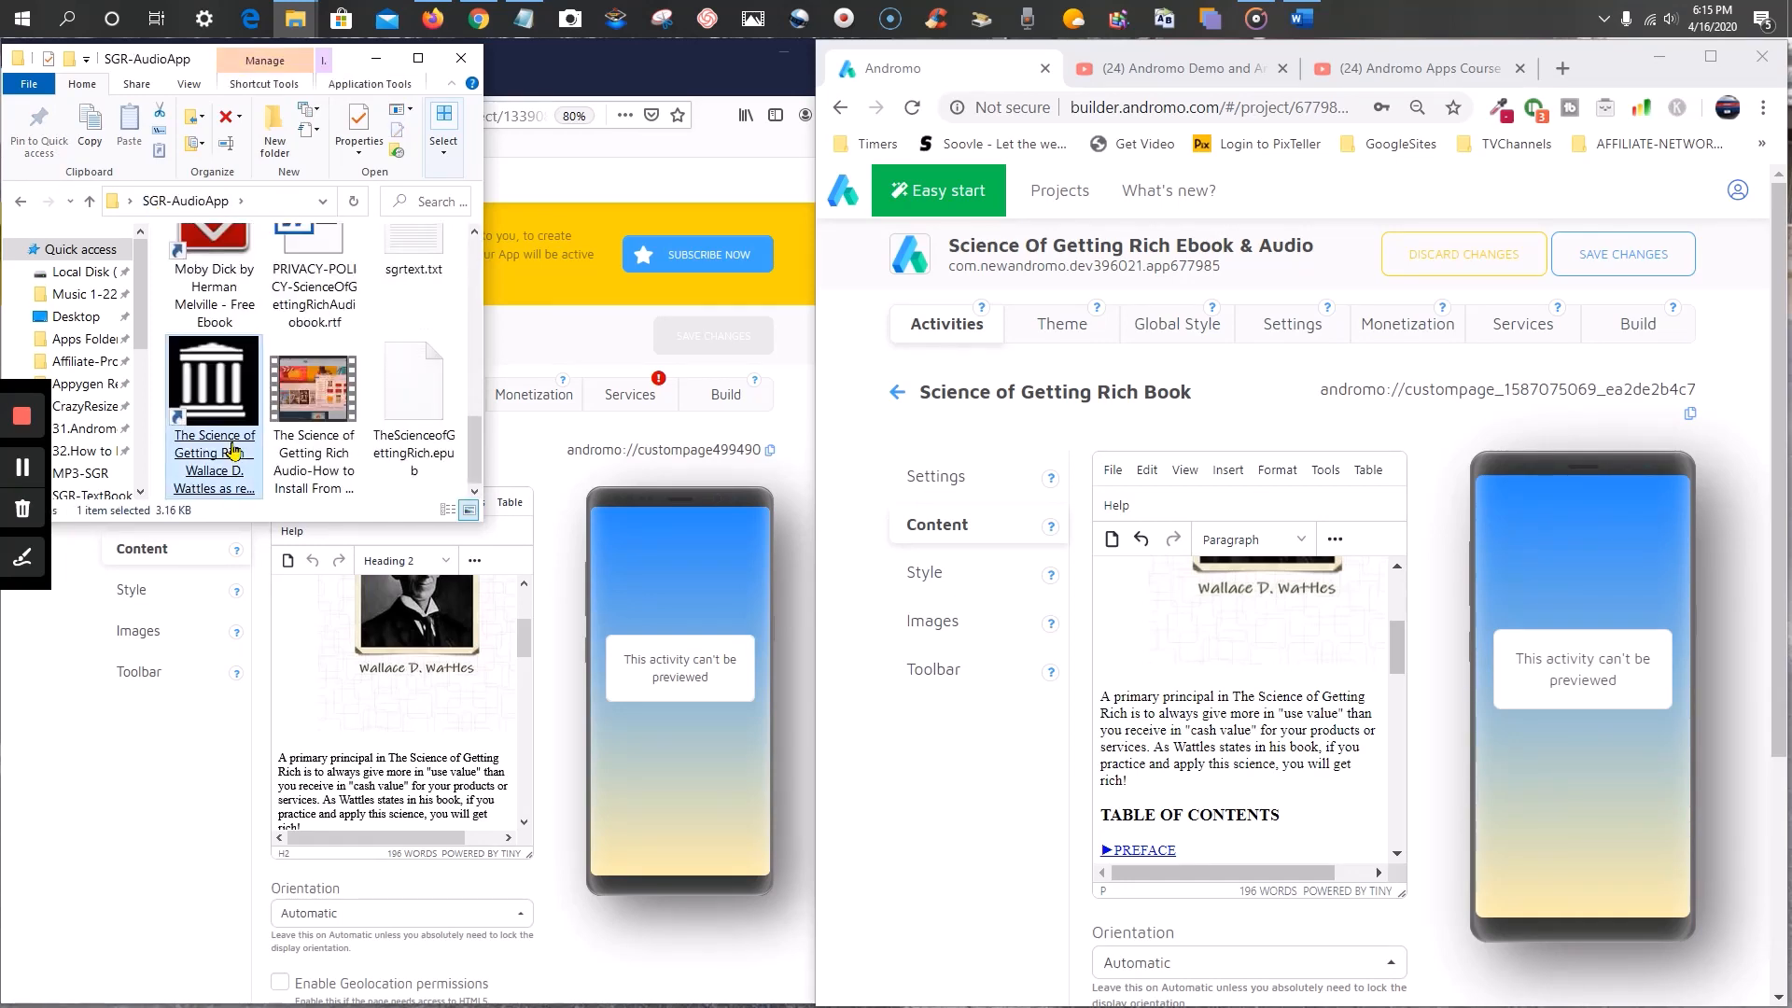
{"action": "scroll", "coordinate": [233, 452], "scroll_direction": "up", "scroll_amount": 5}
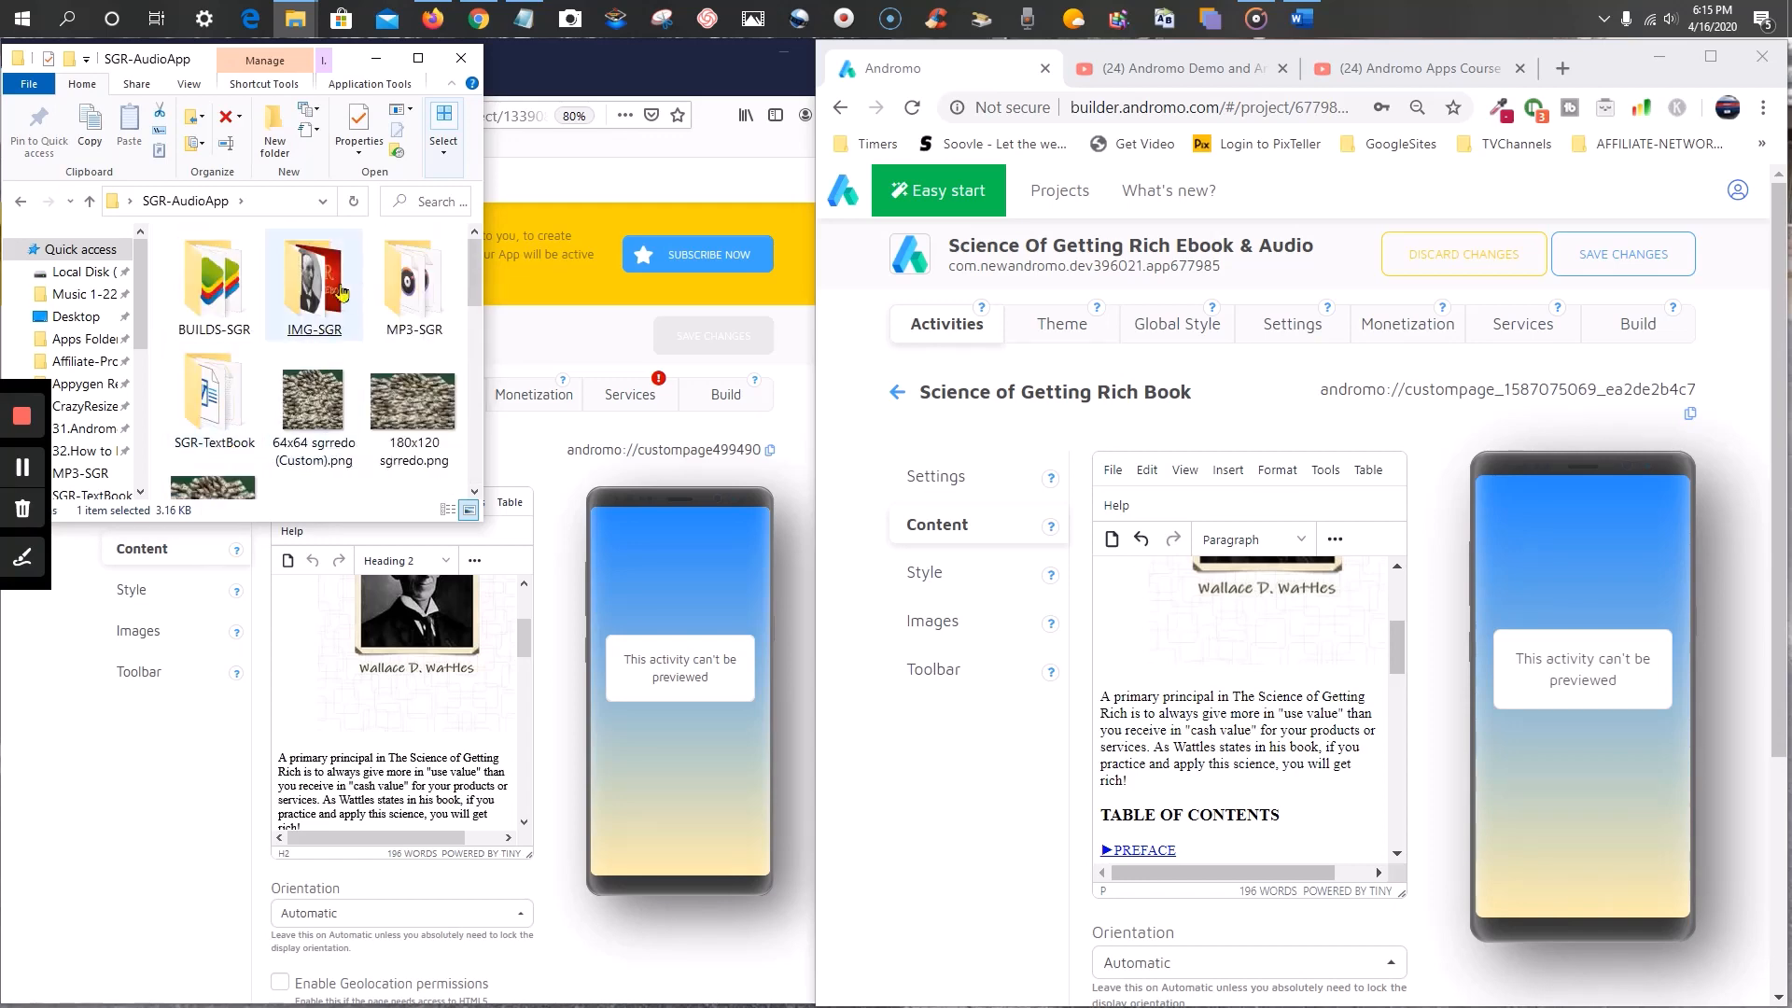
{"action": "left_click", "coordinate": [322, 292]}
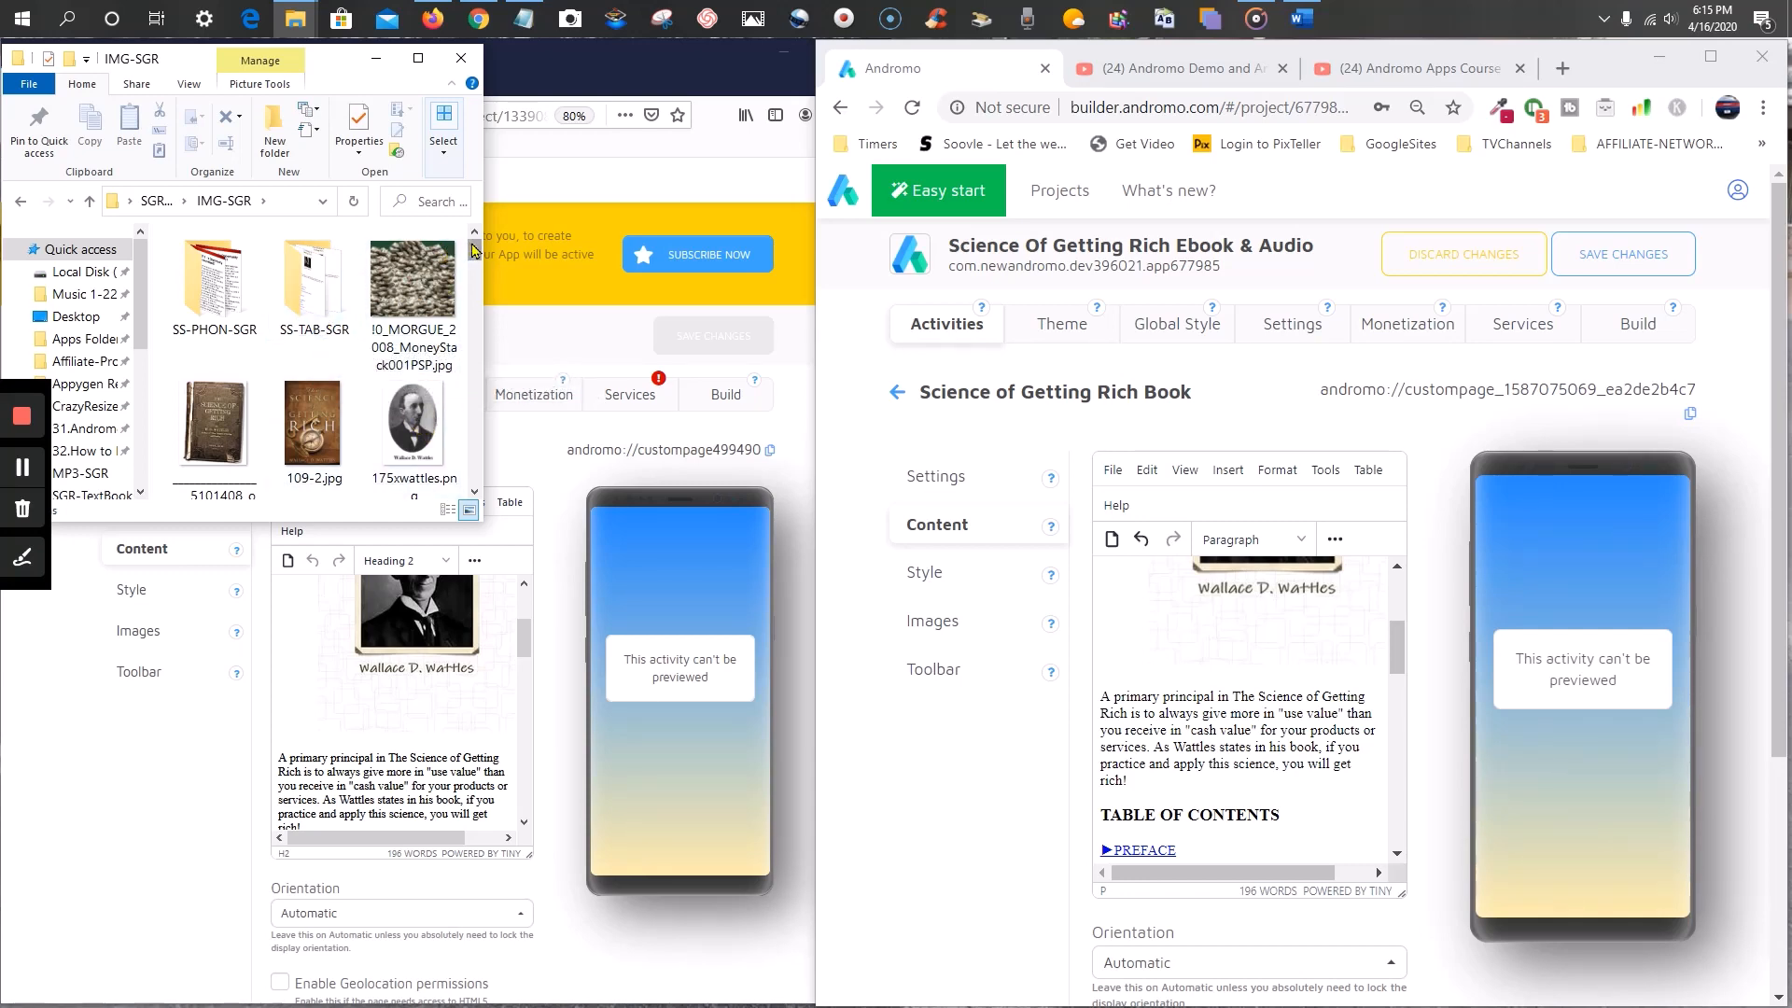
{"action": "left_click_drag", "start_coordinate": [473, 250], "coordinate": [473, 303]}
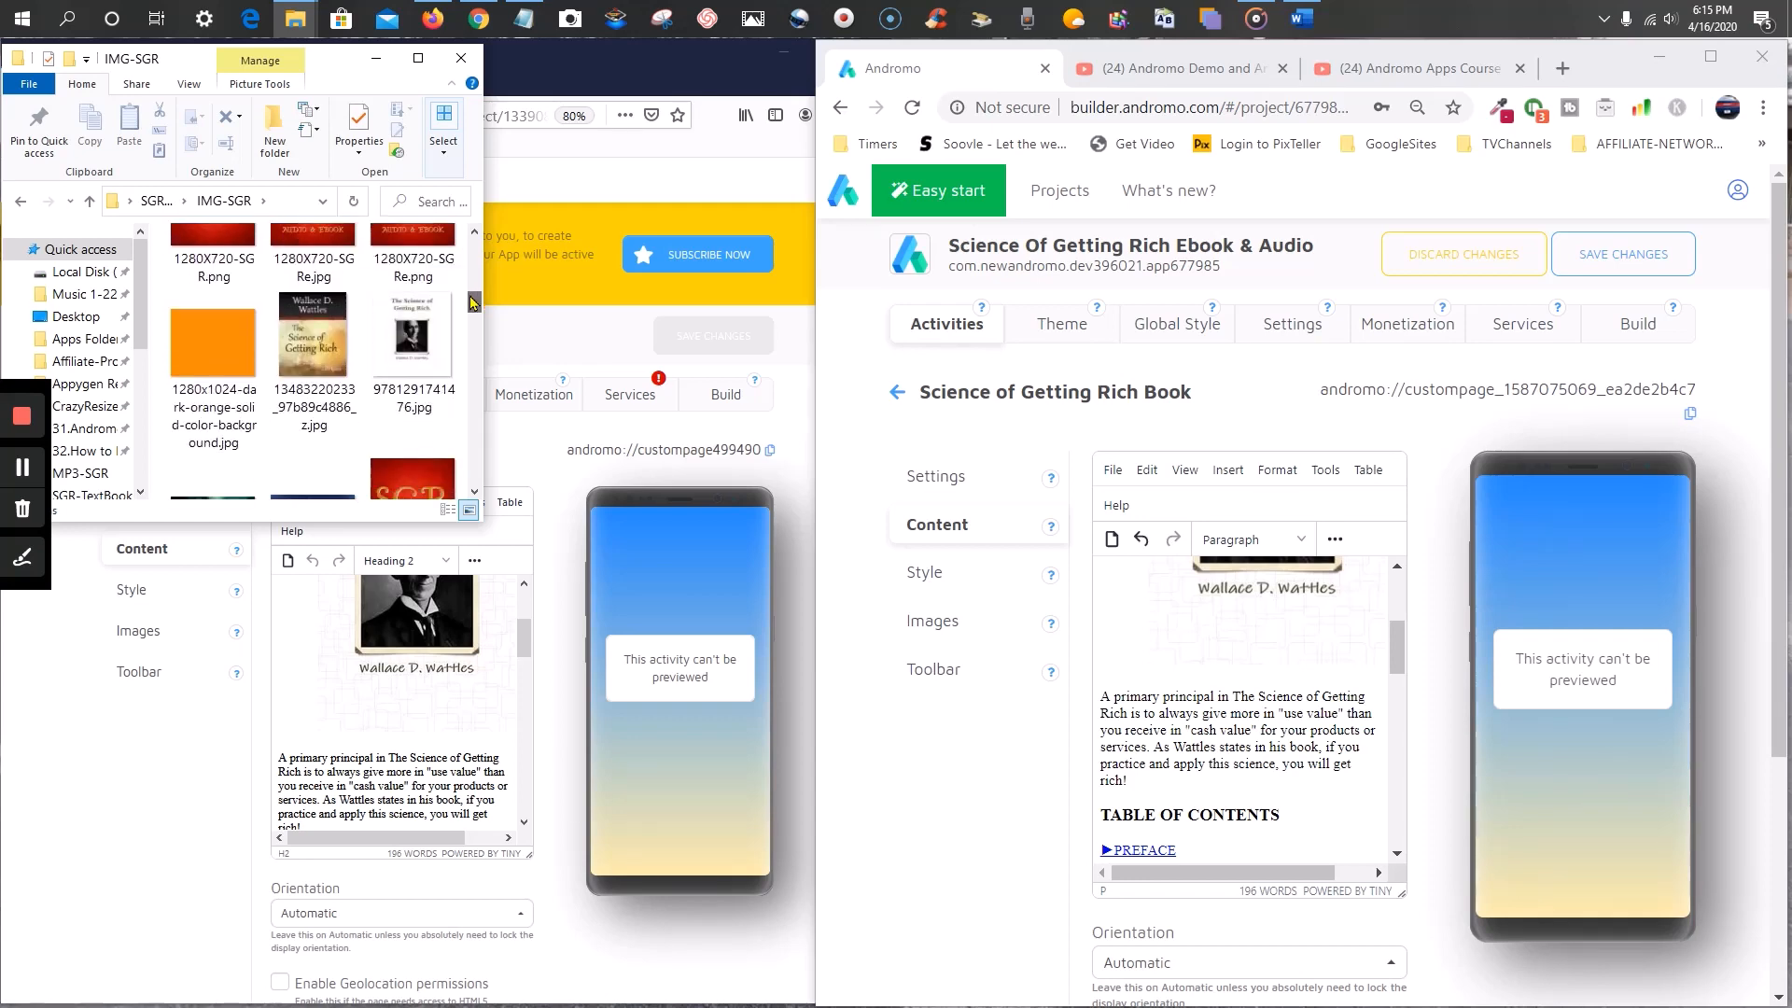
{"action": "left_click", "coordinate": [418, 336]}
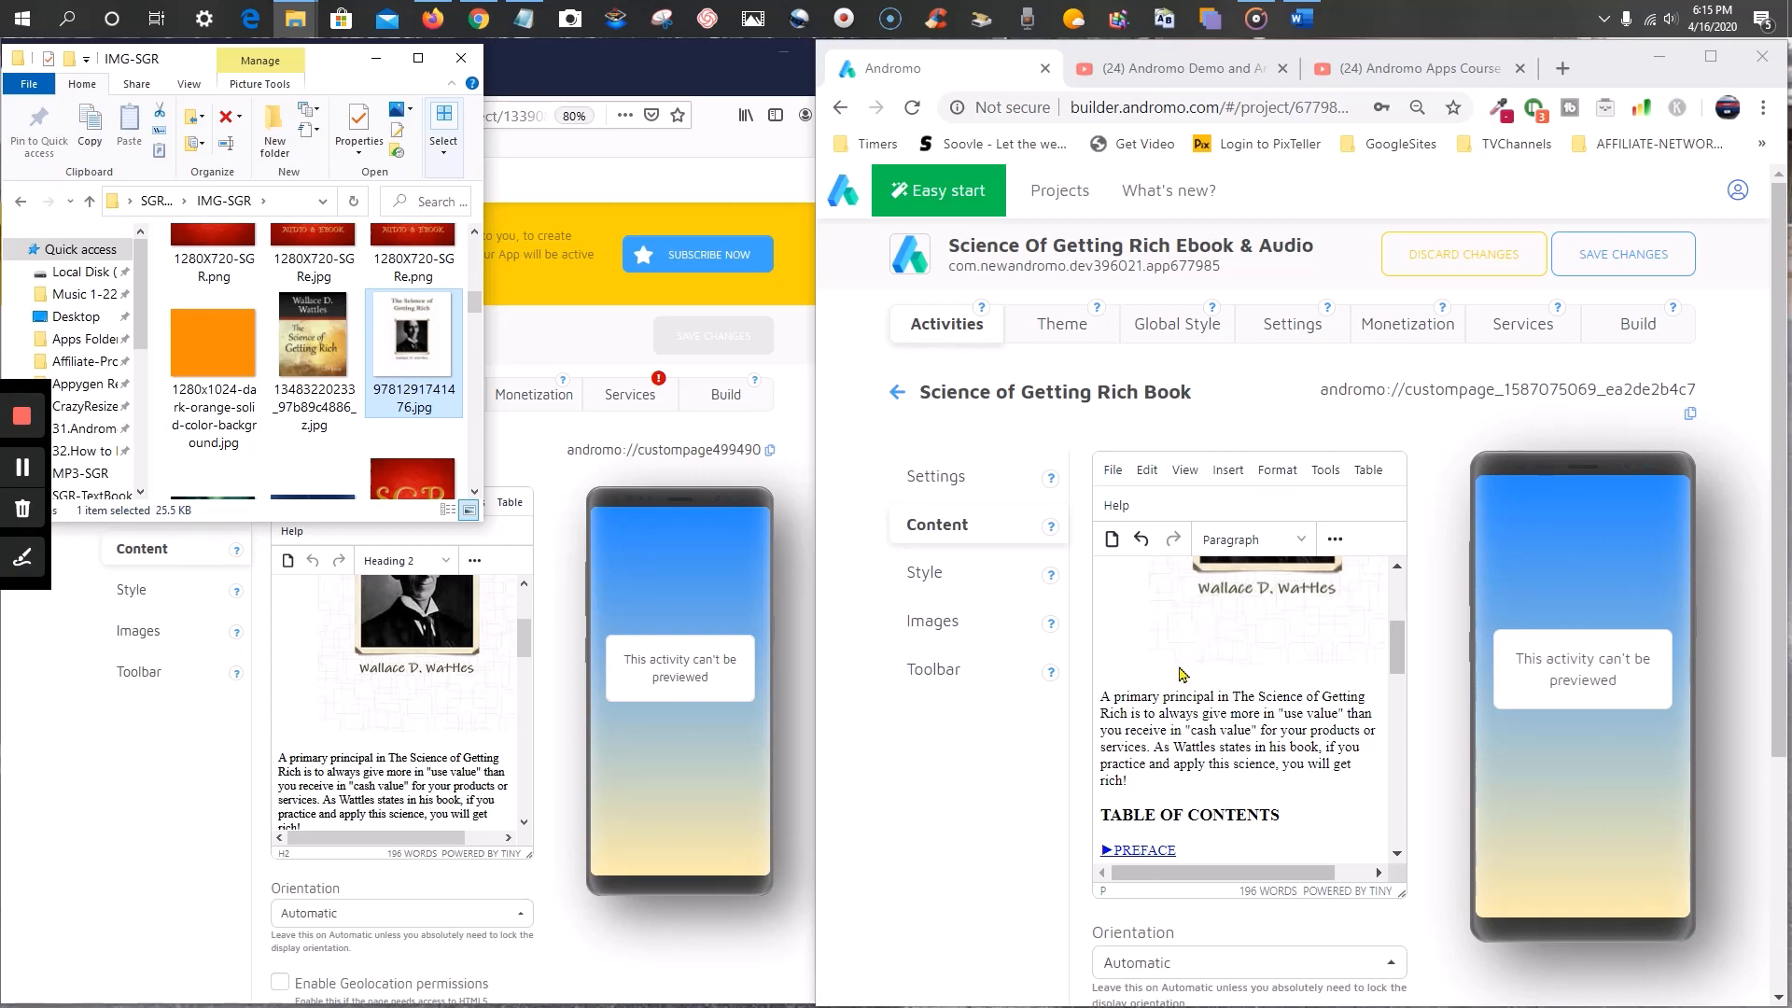
- Bring up the book document in Word and try selecting its text from the "A primary principal" paragraph through the preface
{"action": "left_click", "coordinate": [1302, 19]}
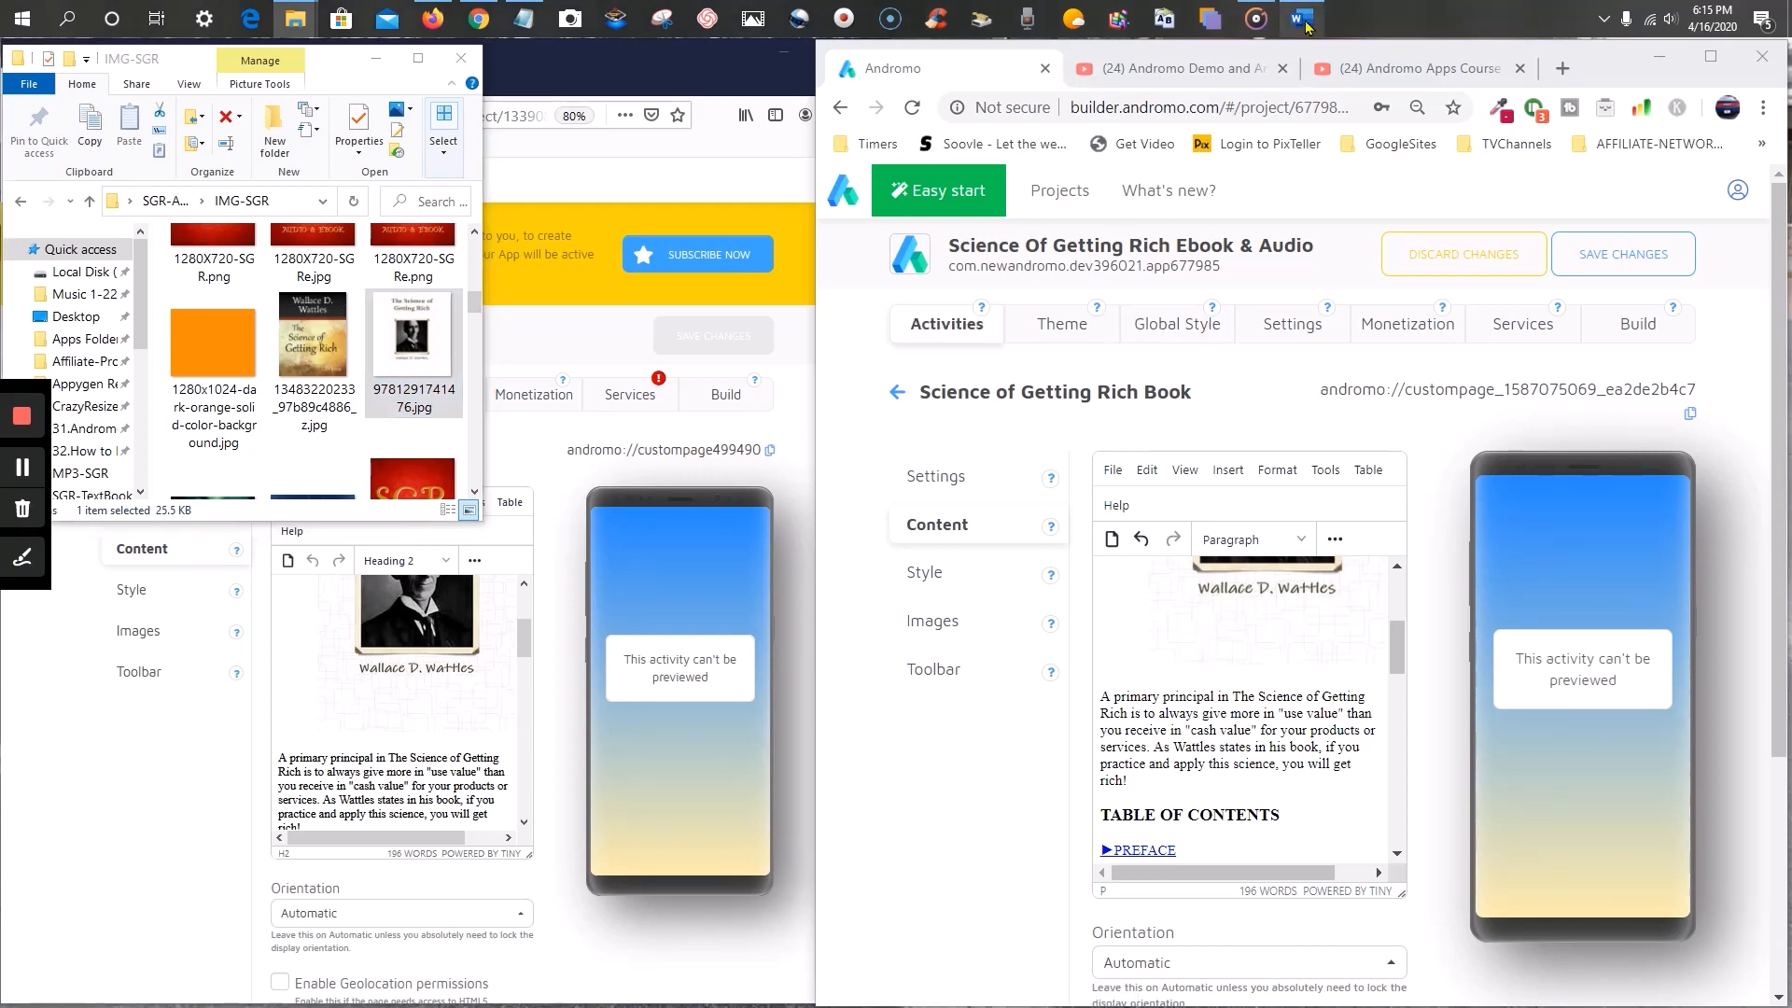
{"action": "scroll", "coordinate": [532, 583], "scroll_direction": "down", "scroll_amount": 2}
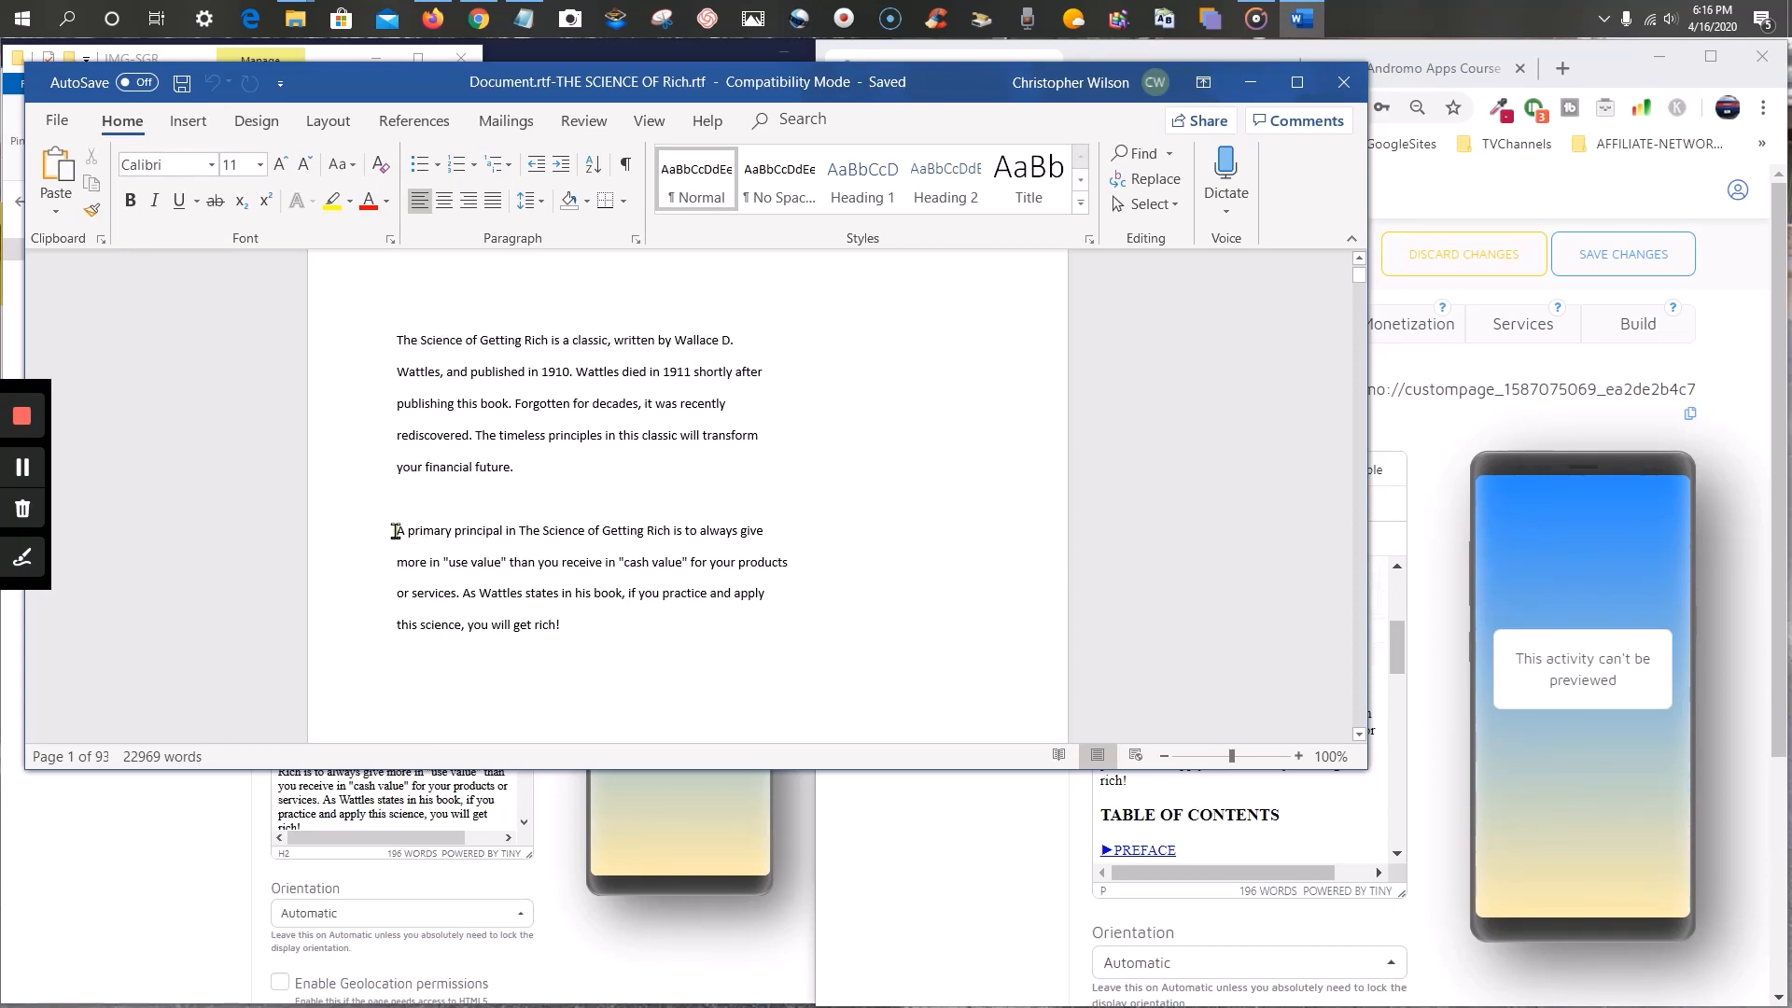
{"action": "left_click_drag", "start_coordinate": [395, 530], "coordinate": [888, 919]}
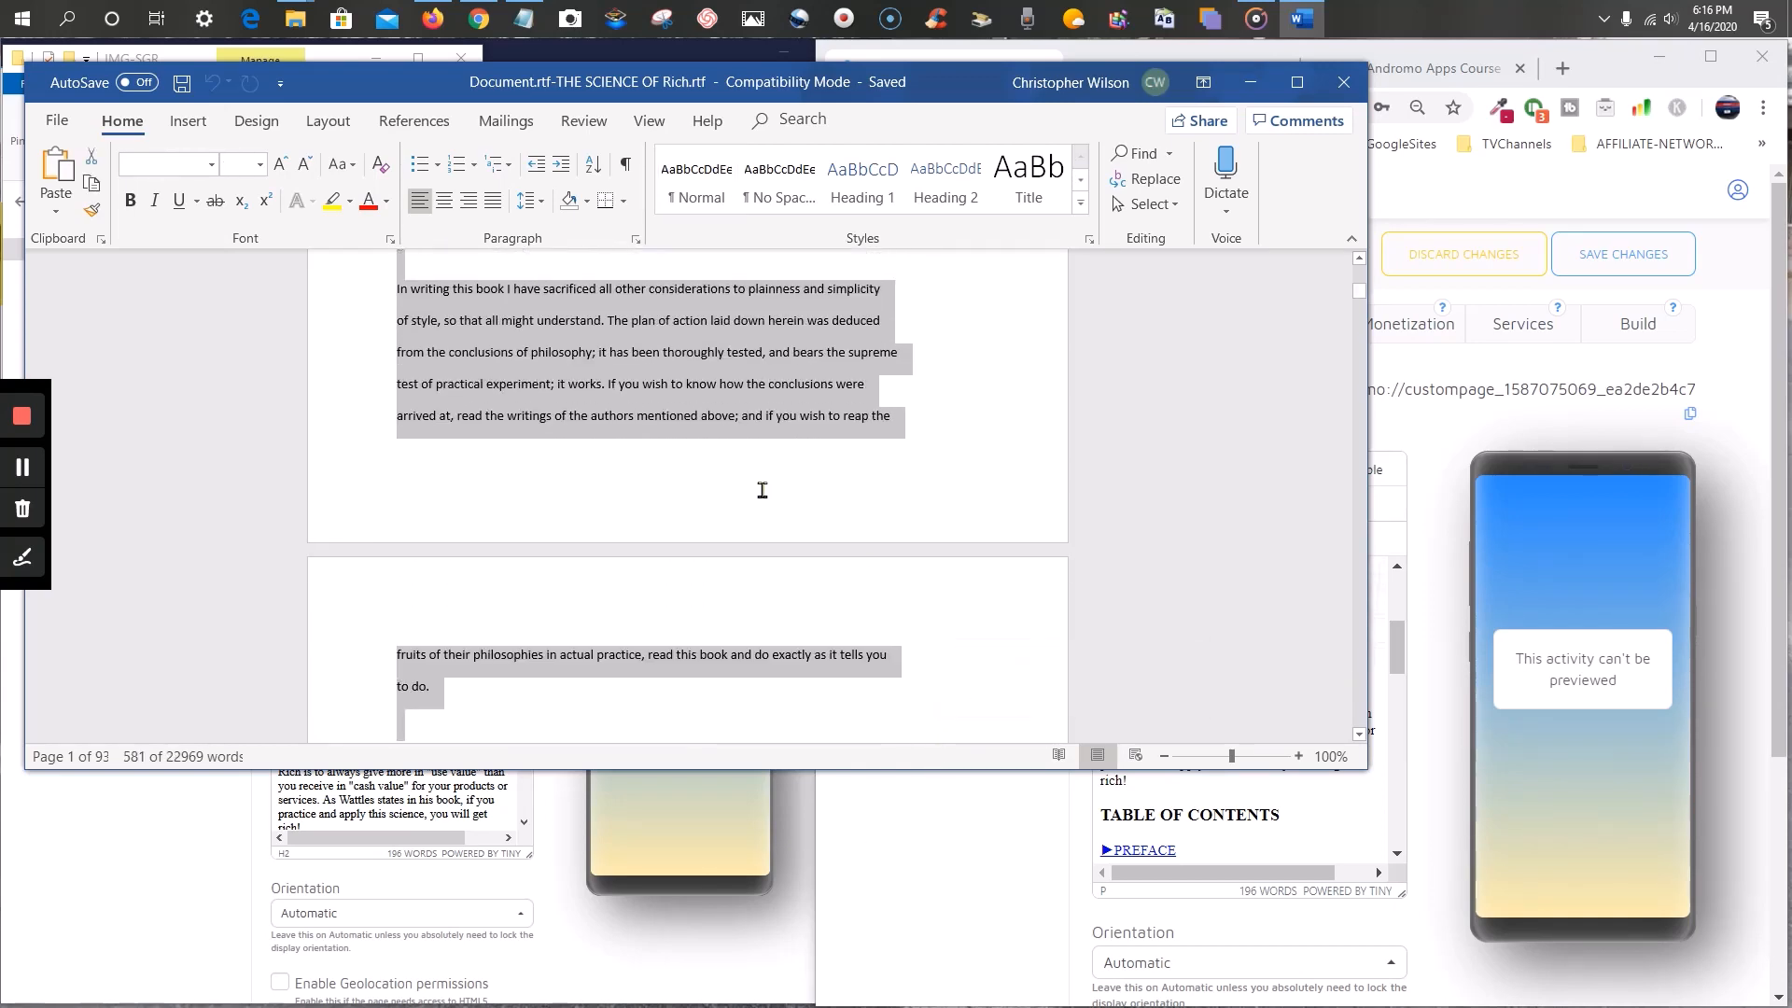
{"action": "left_click", "coordinate": [761, 490]}
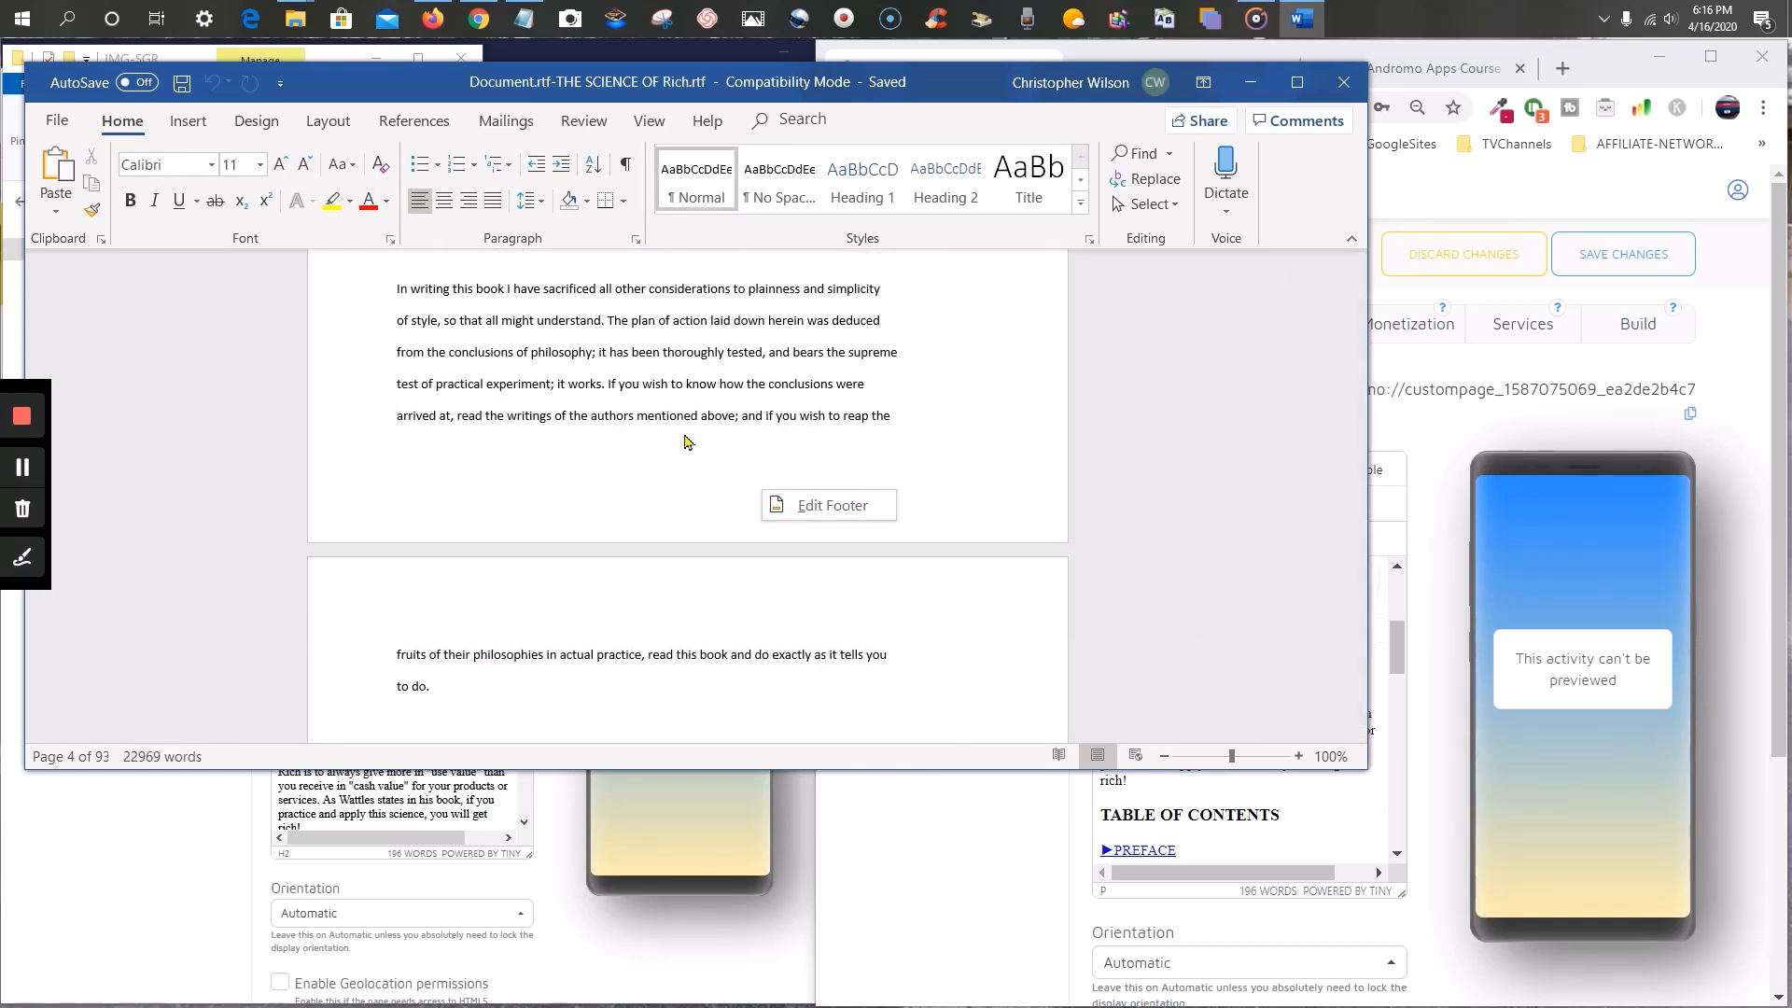
{"action": "right_click", "coordinate": [633, 412]}
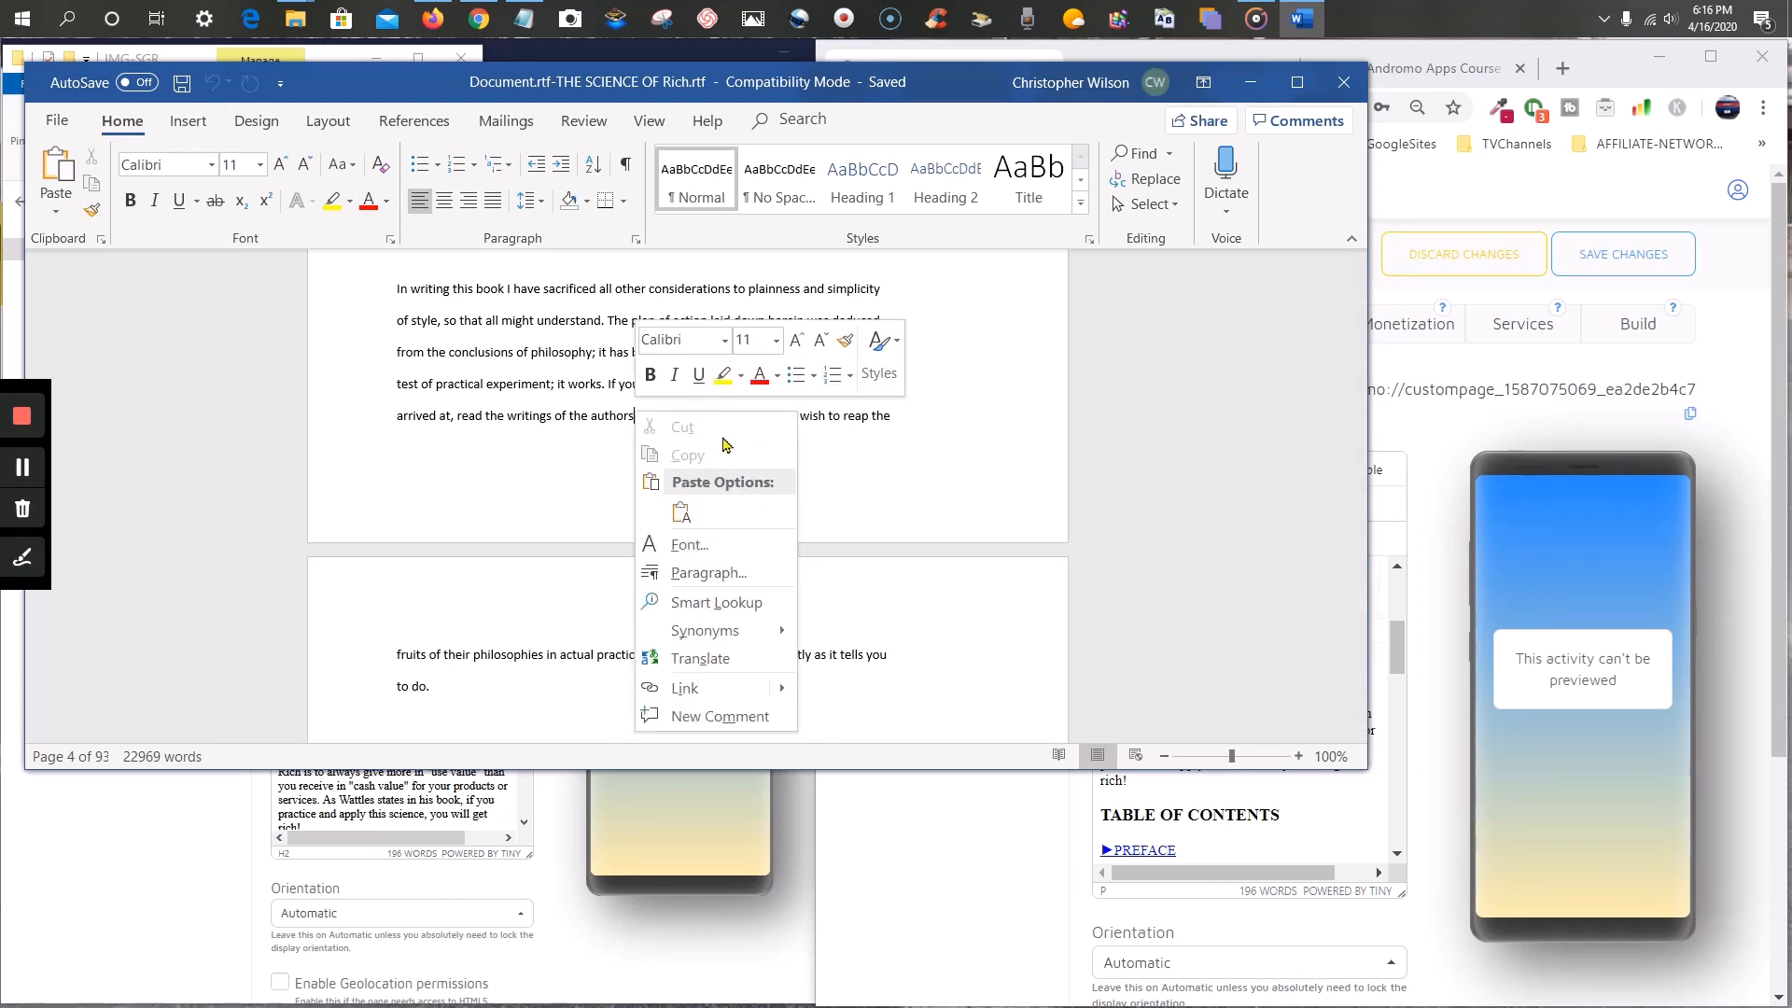
{"action": "left_click", "coordinate": [882, 476]}
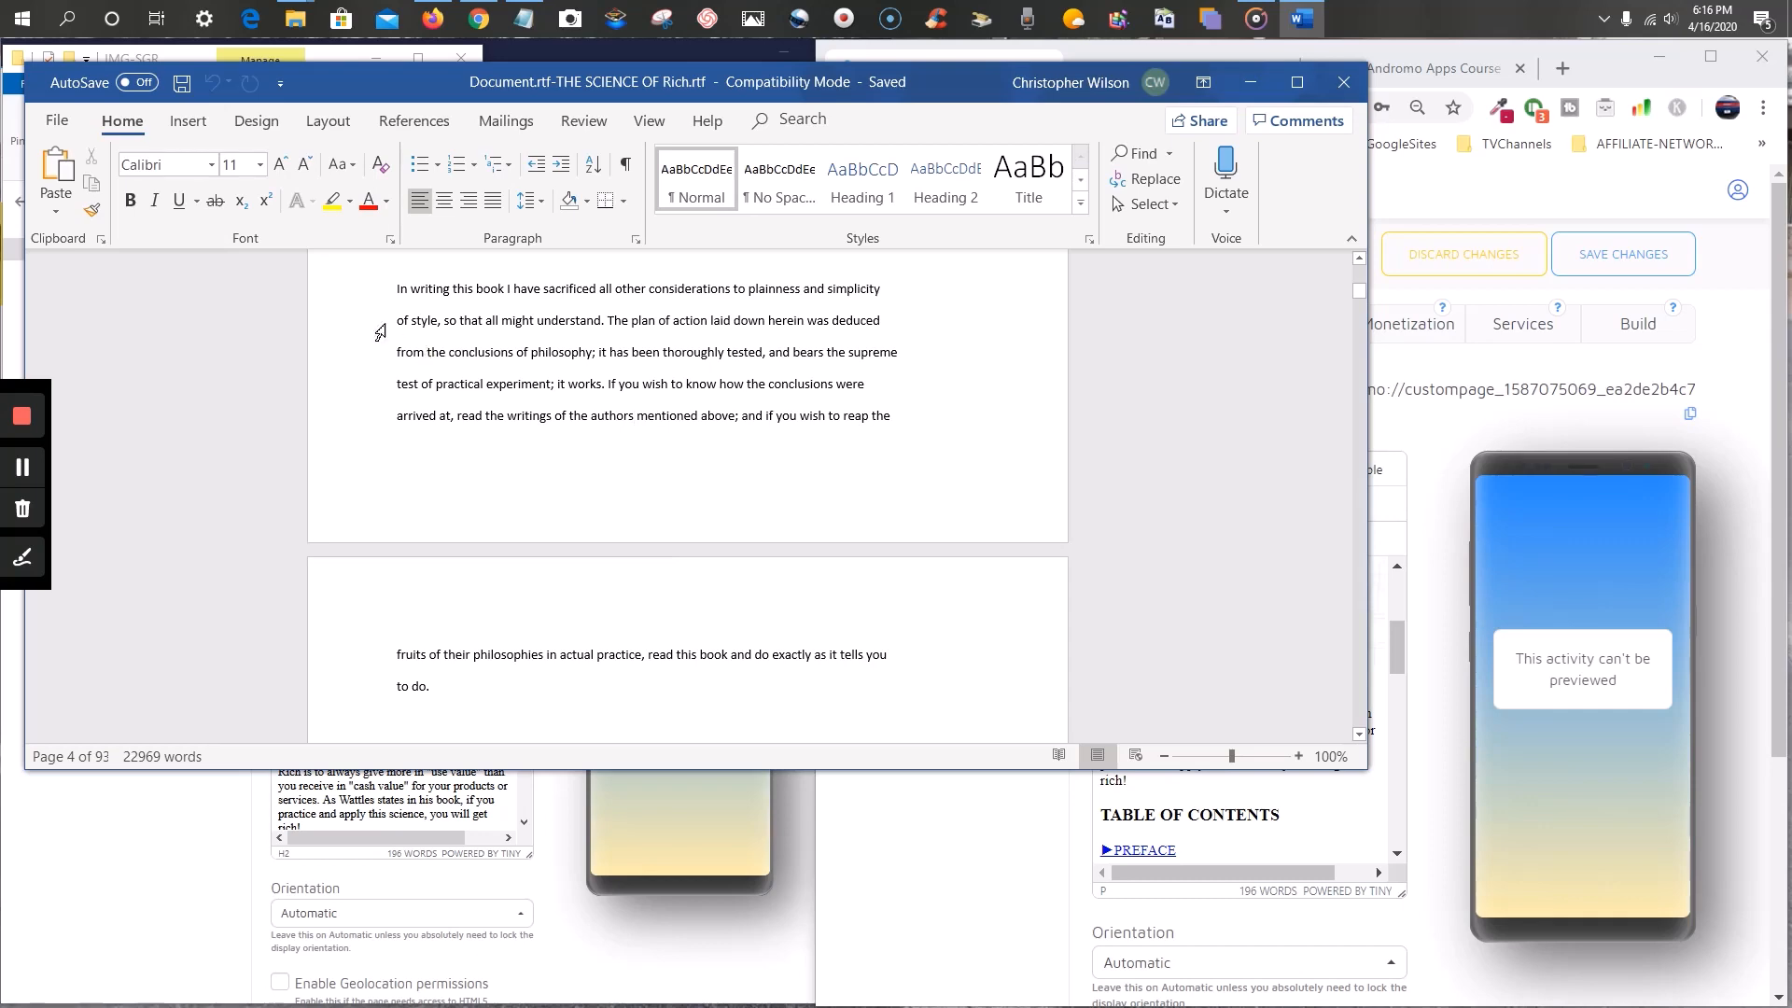
- Return to the opening page of the Word document, highlight its text from there into Chapter 3, and minimize Word
{"action": "scroll", "coordinate": [381, 331], "scroll_direction": "up", "scroll_amount": 15}
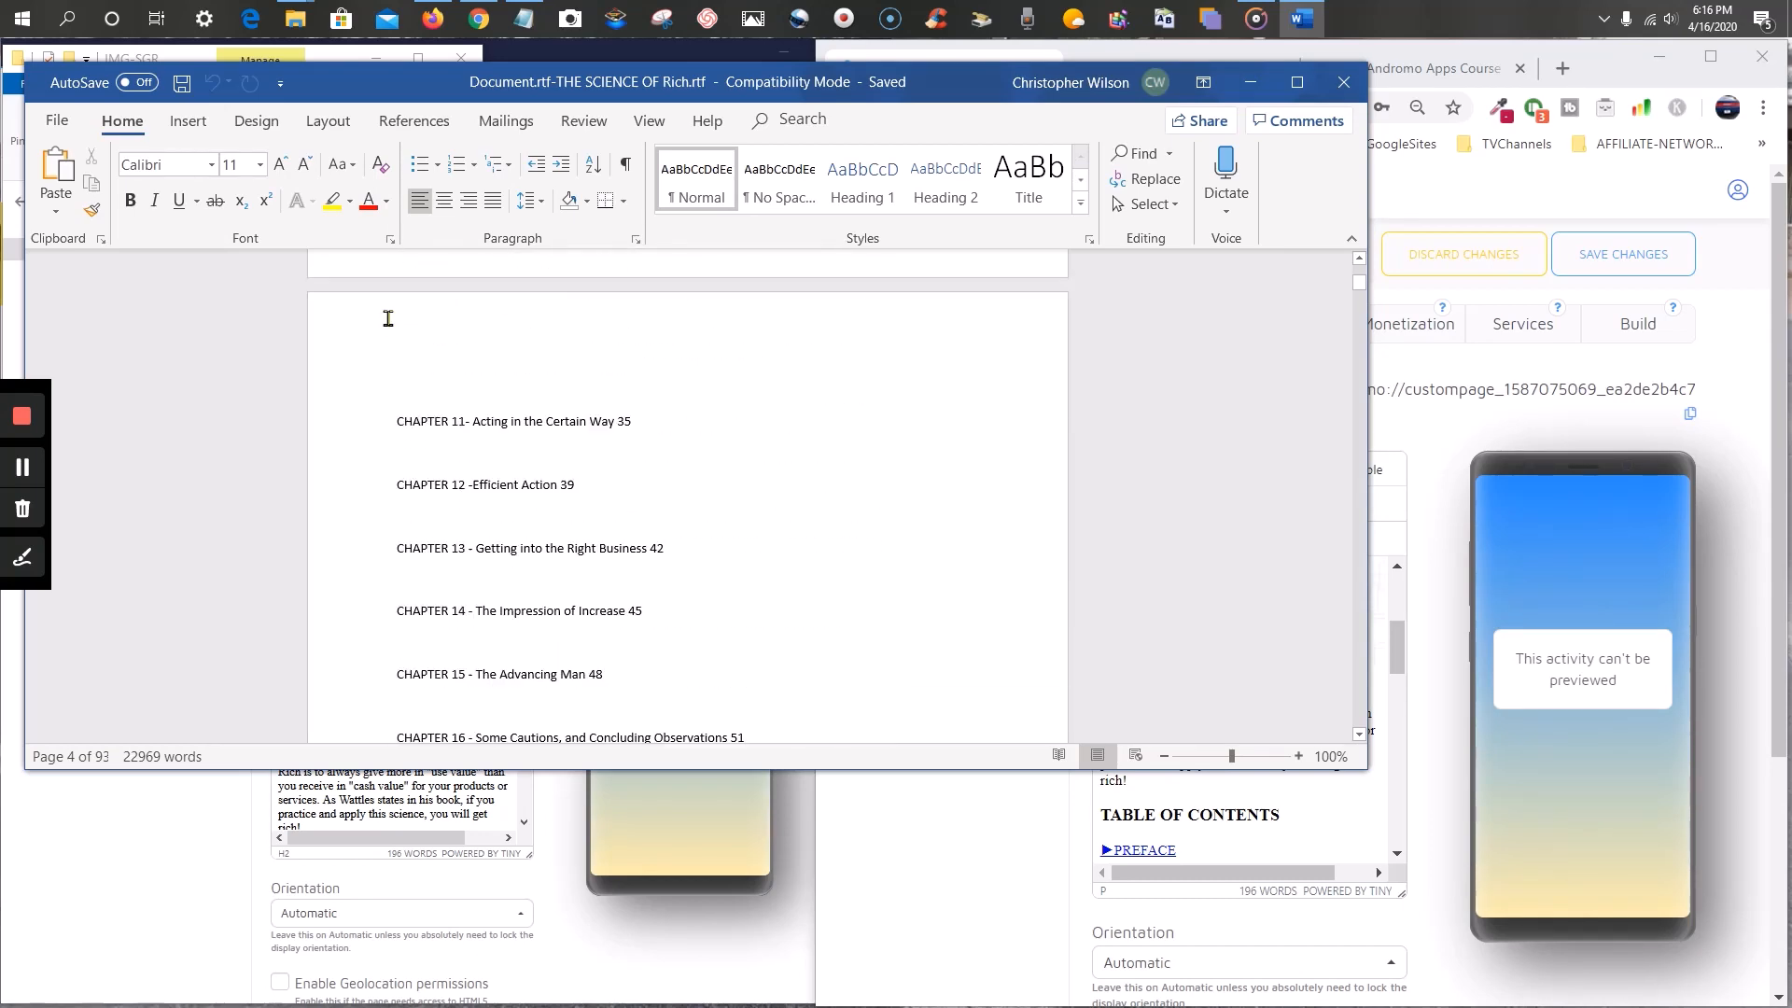
{"action": "scroll", "coordinate": [388, 318], "scroll_direction": "up", "scroll_amount": 8}
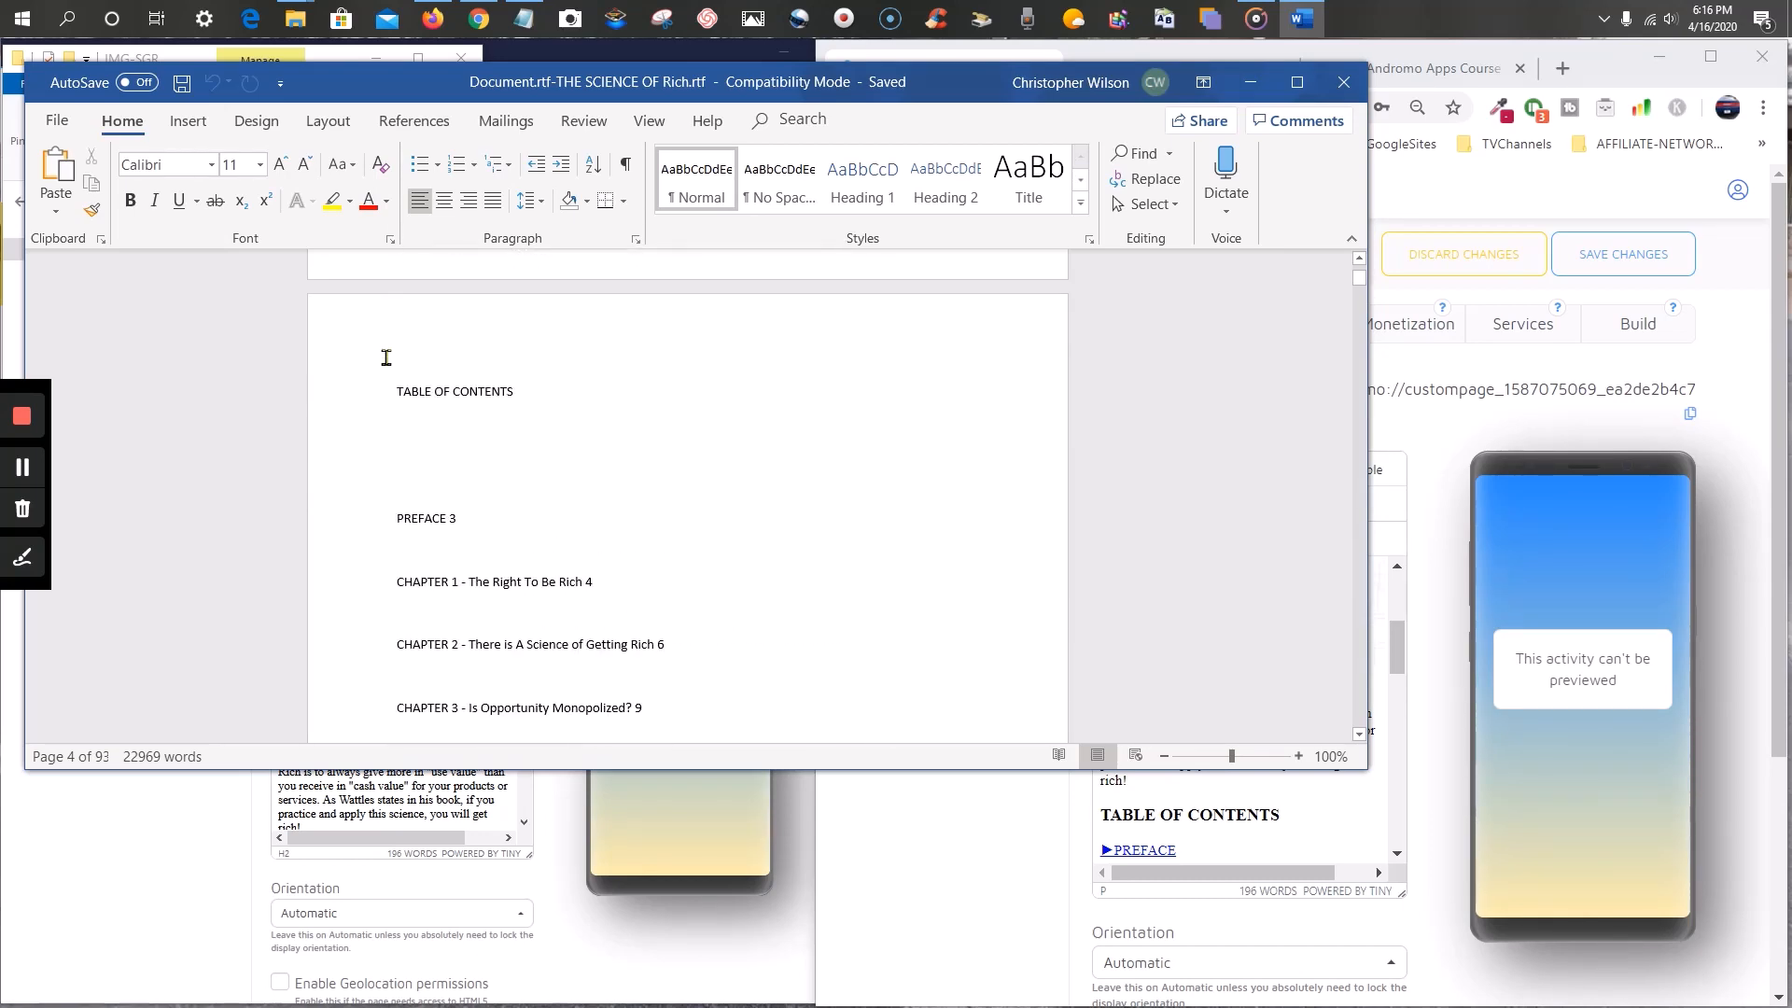
{"action": "scroll", "coordinate": [385, 357], "scroll_direction": "up", "scroll_amount": 10}
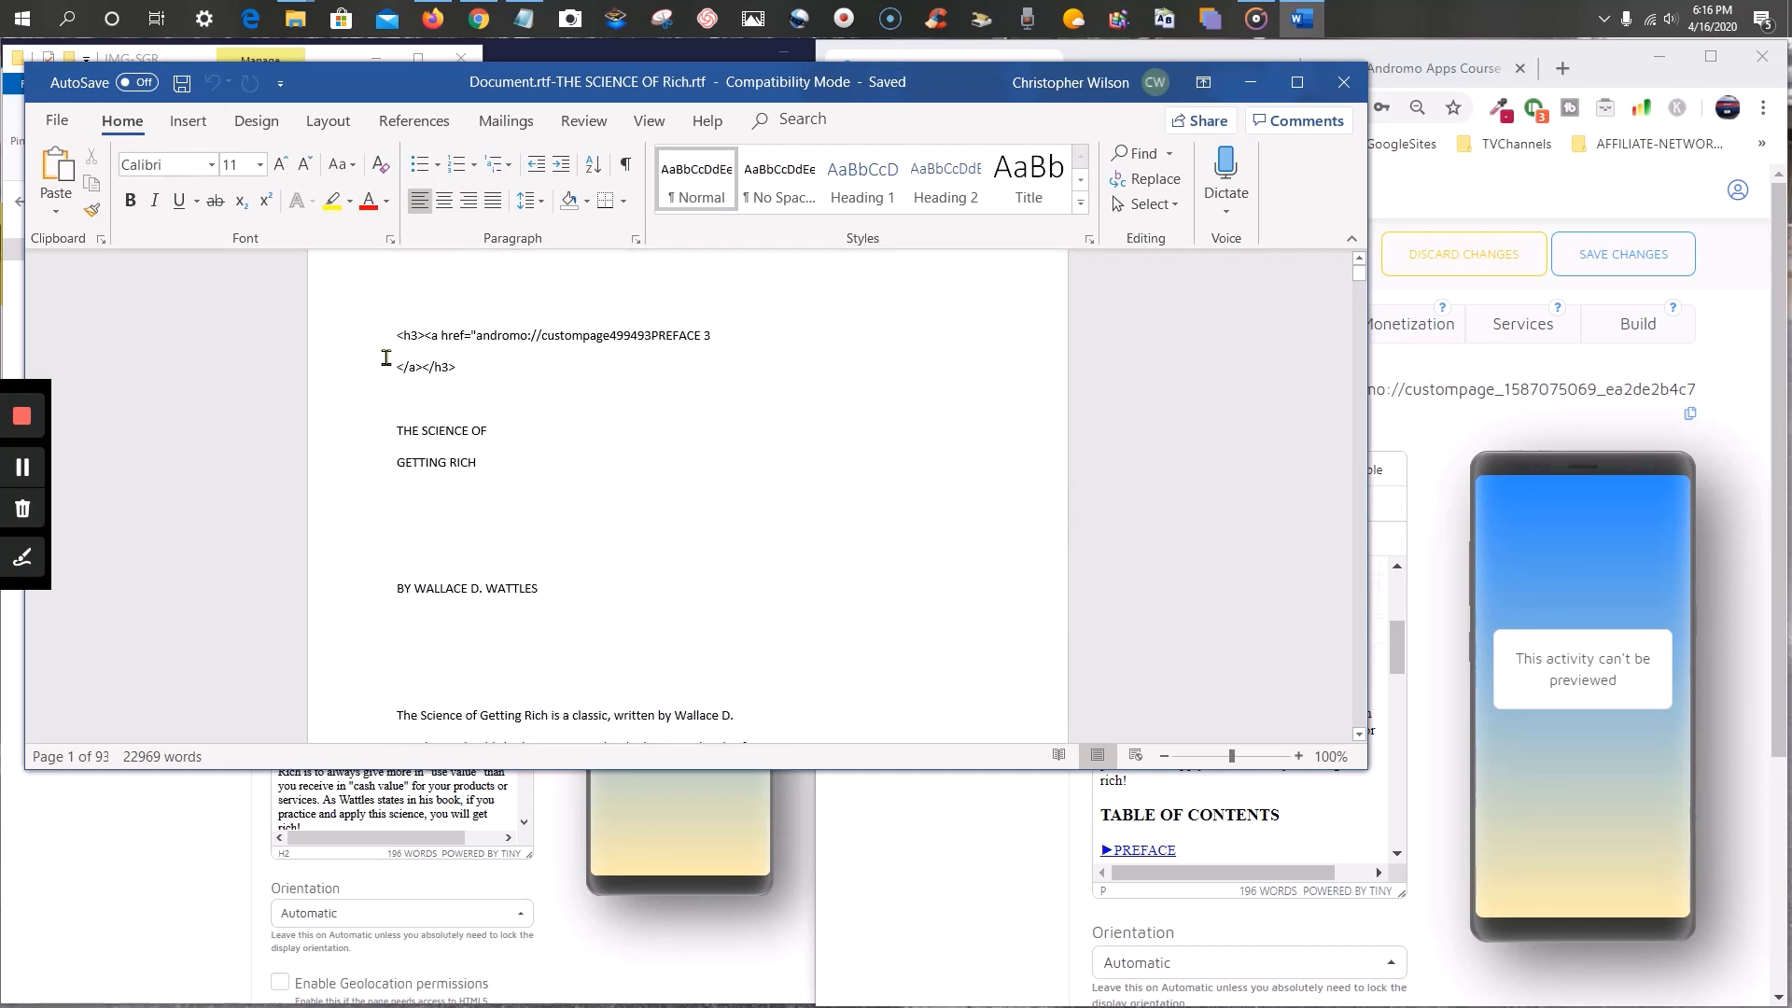
{"action": "scroll", "coordinate": [389, 431], "scroll_direction": "down", "scroll_amount": 1}
{"action": "left_click_drag", "start_coordinate": [397, 413], "coordinate": [1083, 998]}
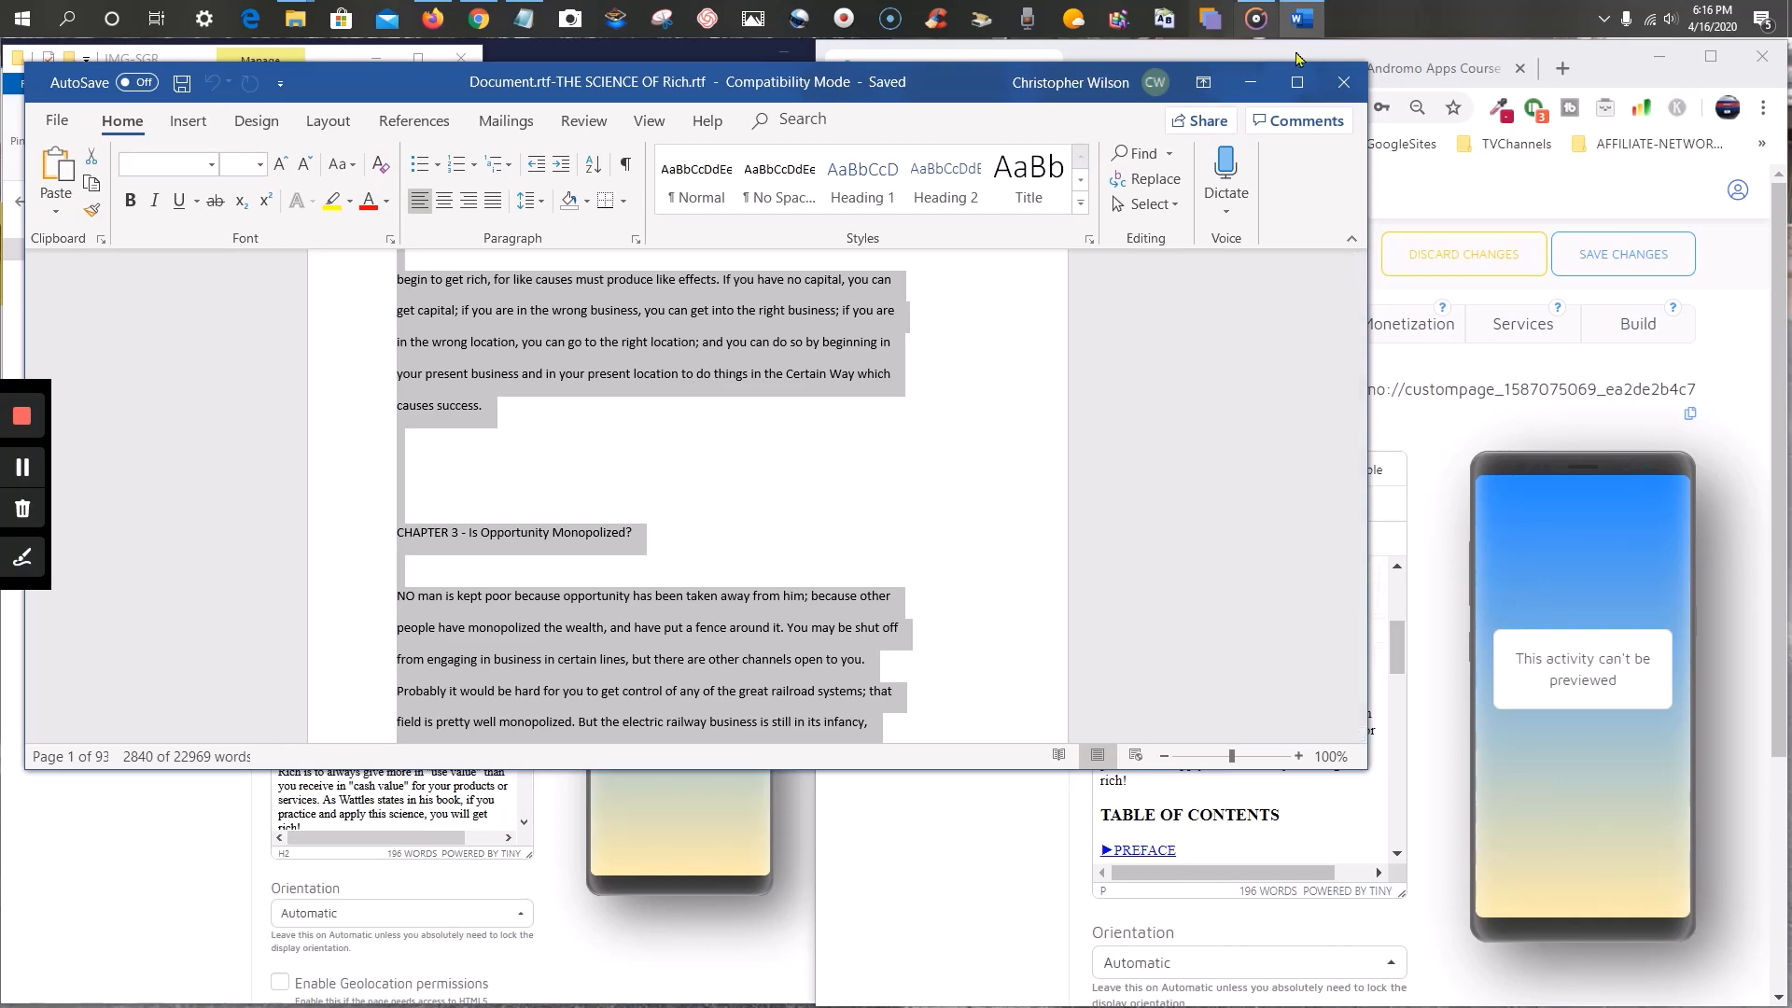
{"action": "left_click", "coordinate": [1249, 82]}
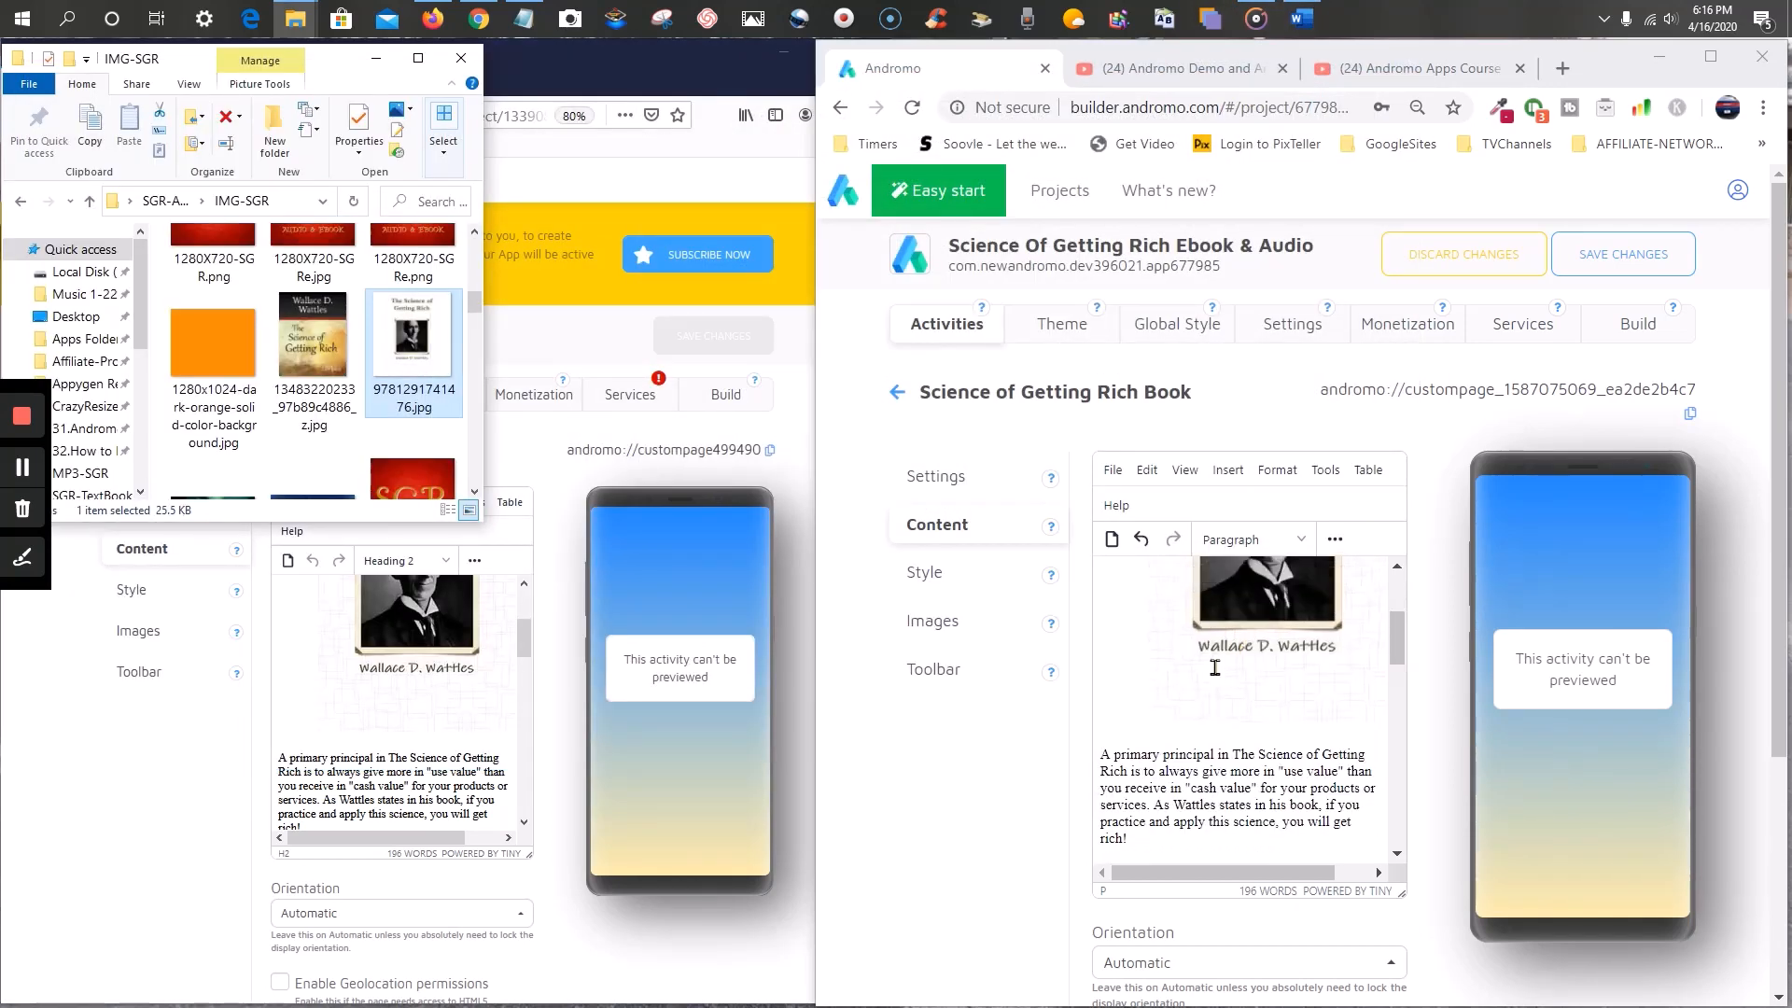
- Review the Insert options for images, links, media and tables in the new book page's content editor
{"action": "scroll", "coordinate": [1213, 668], "scroll_direction": "up", "scroll_amount": 3}
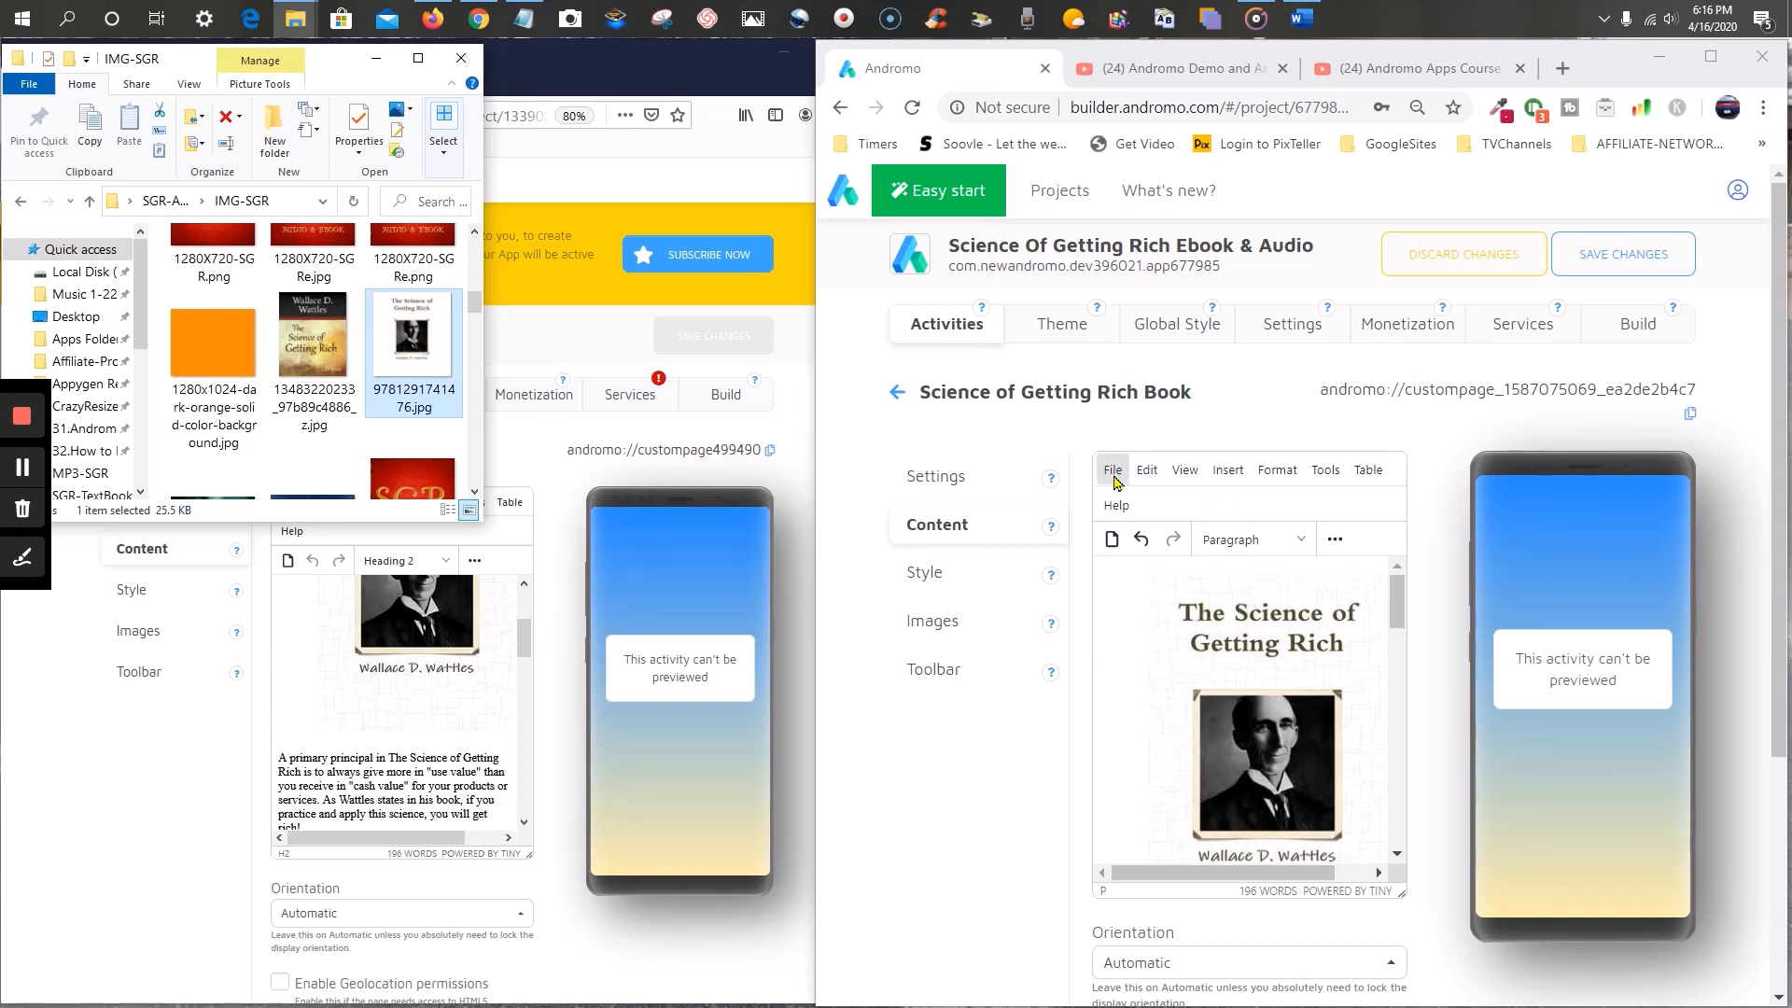
{"action": "left_click", "coordinate": [1113, 471]}
{"action": "mouse_move", "coordinate": [1230, 472]}
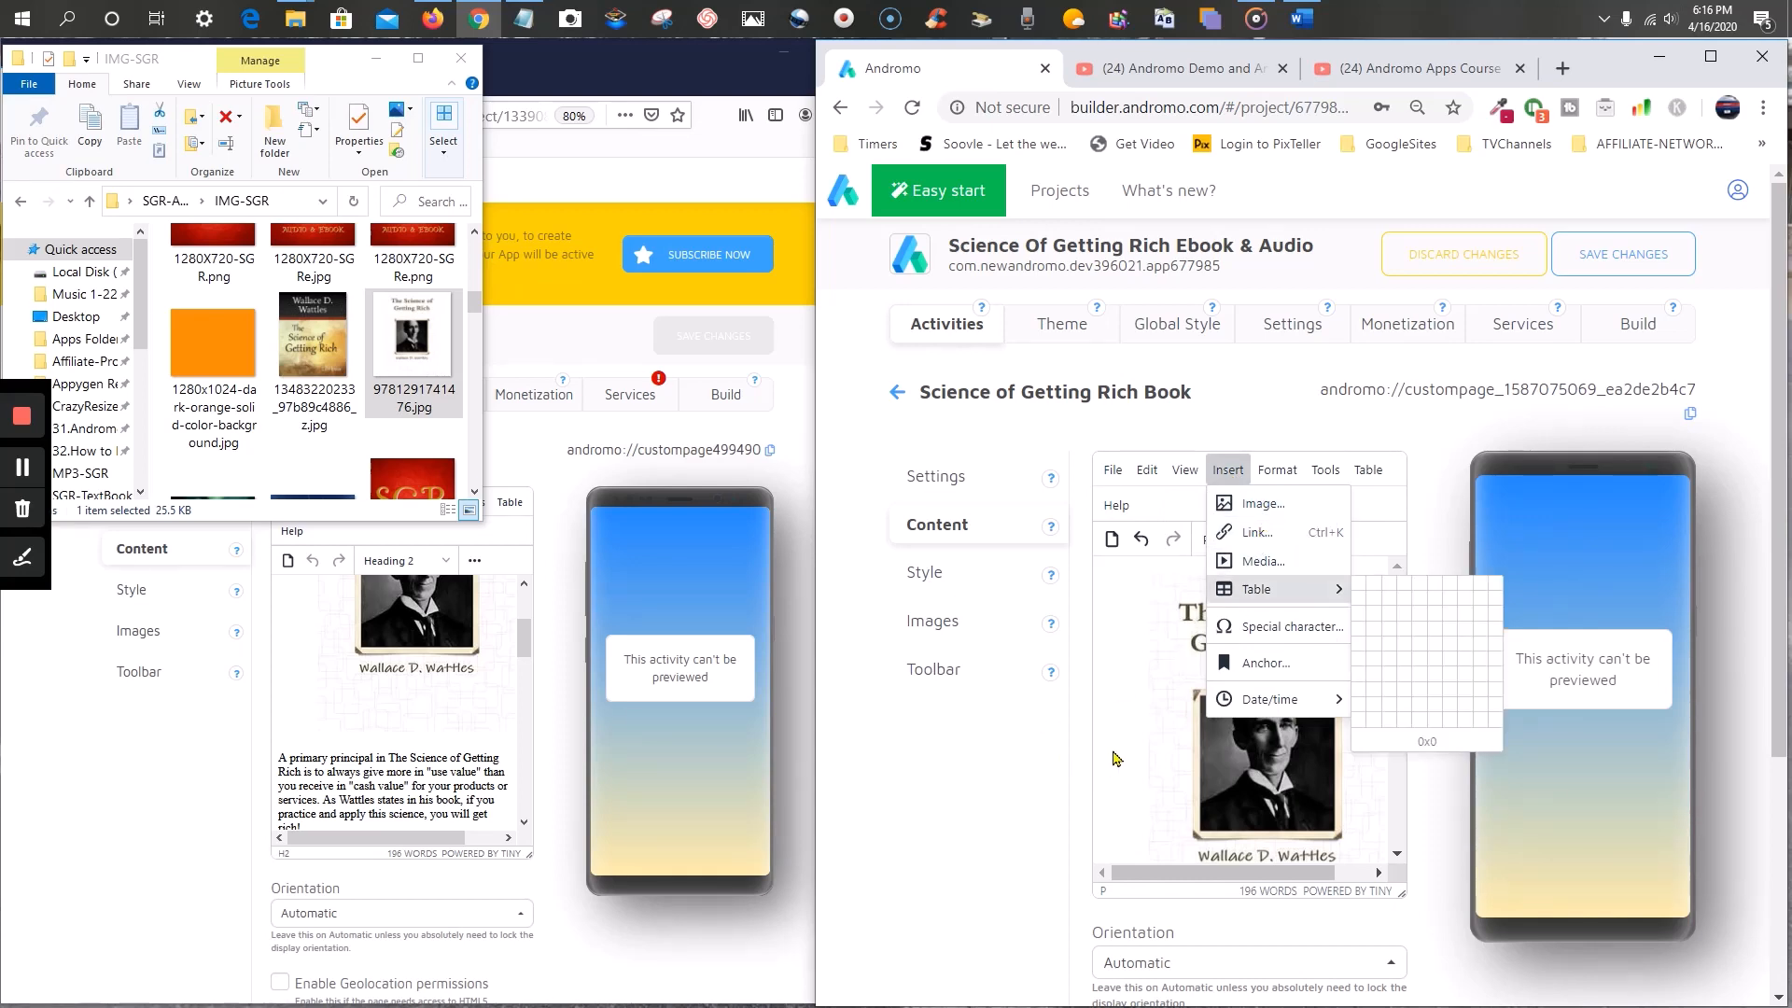
{"action": "scroll", "coordinate": [1115, 758], "scroll_direction": "down", "scroll_amount": 3}
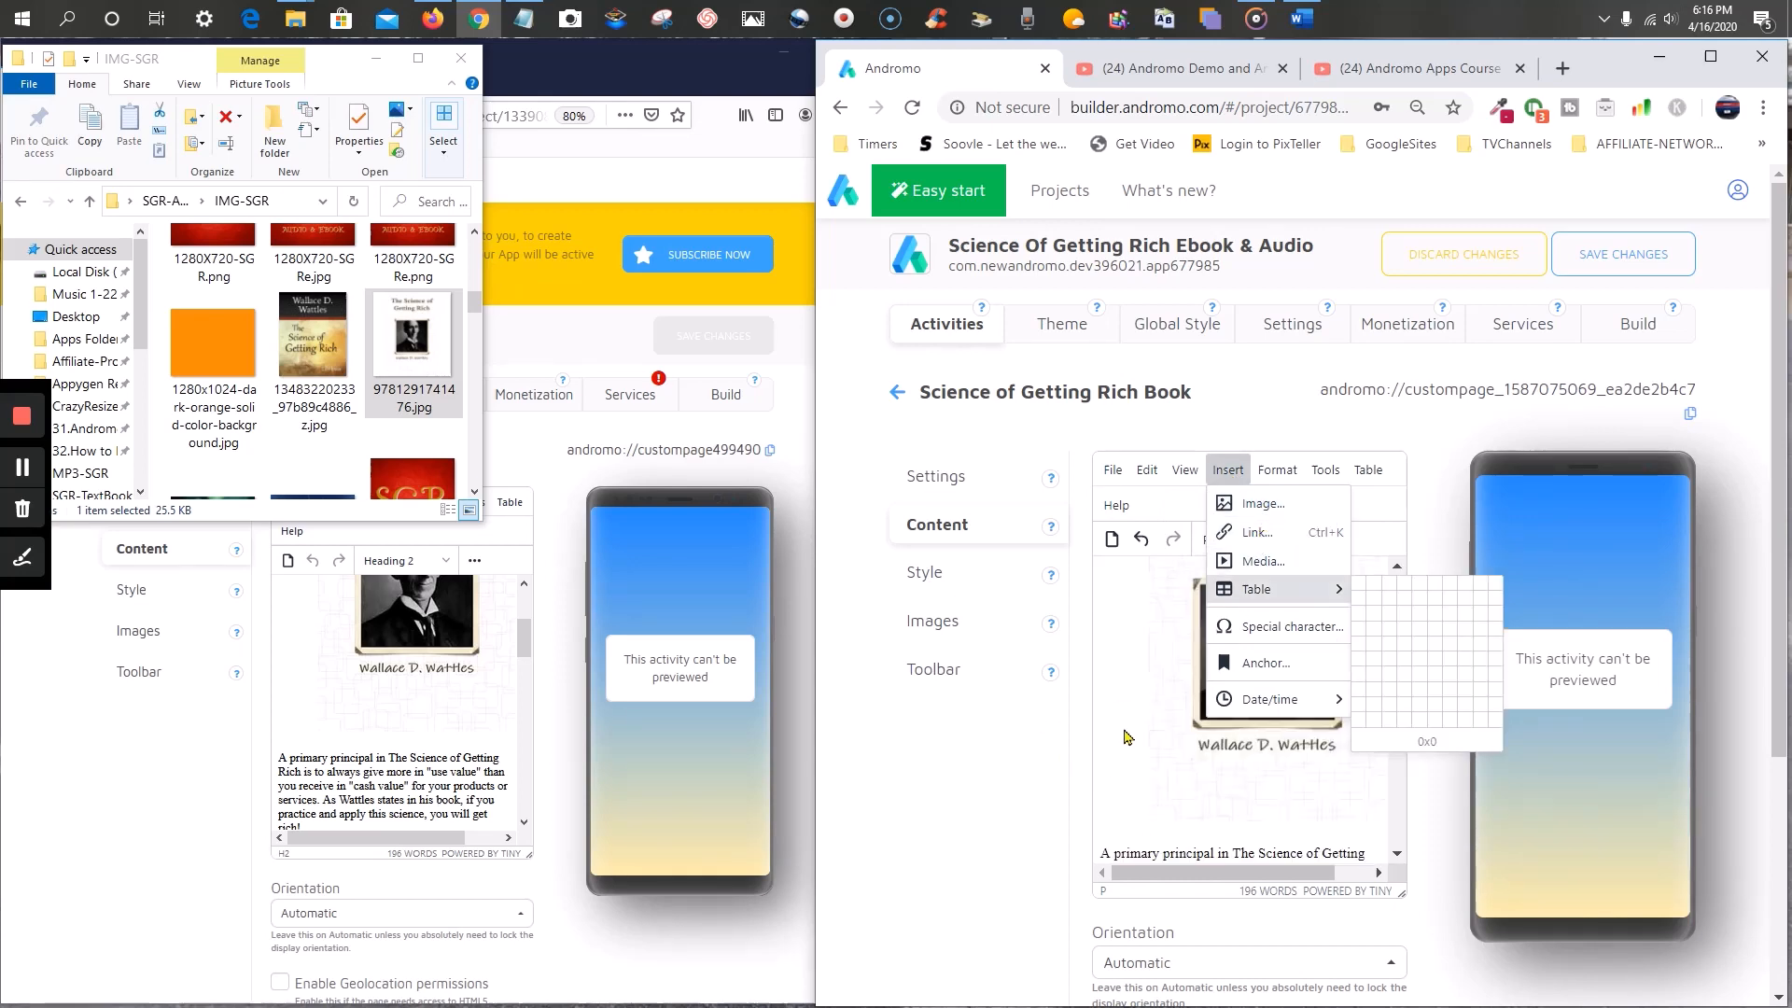
{"action": "left_click", "coordinate": [1054, 765]}
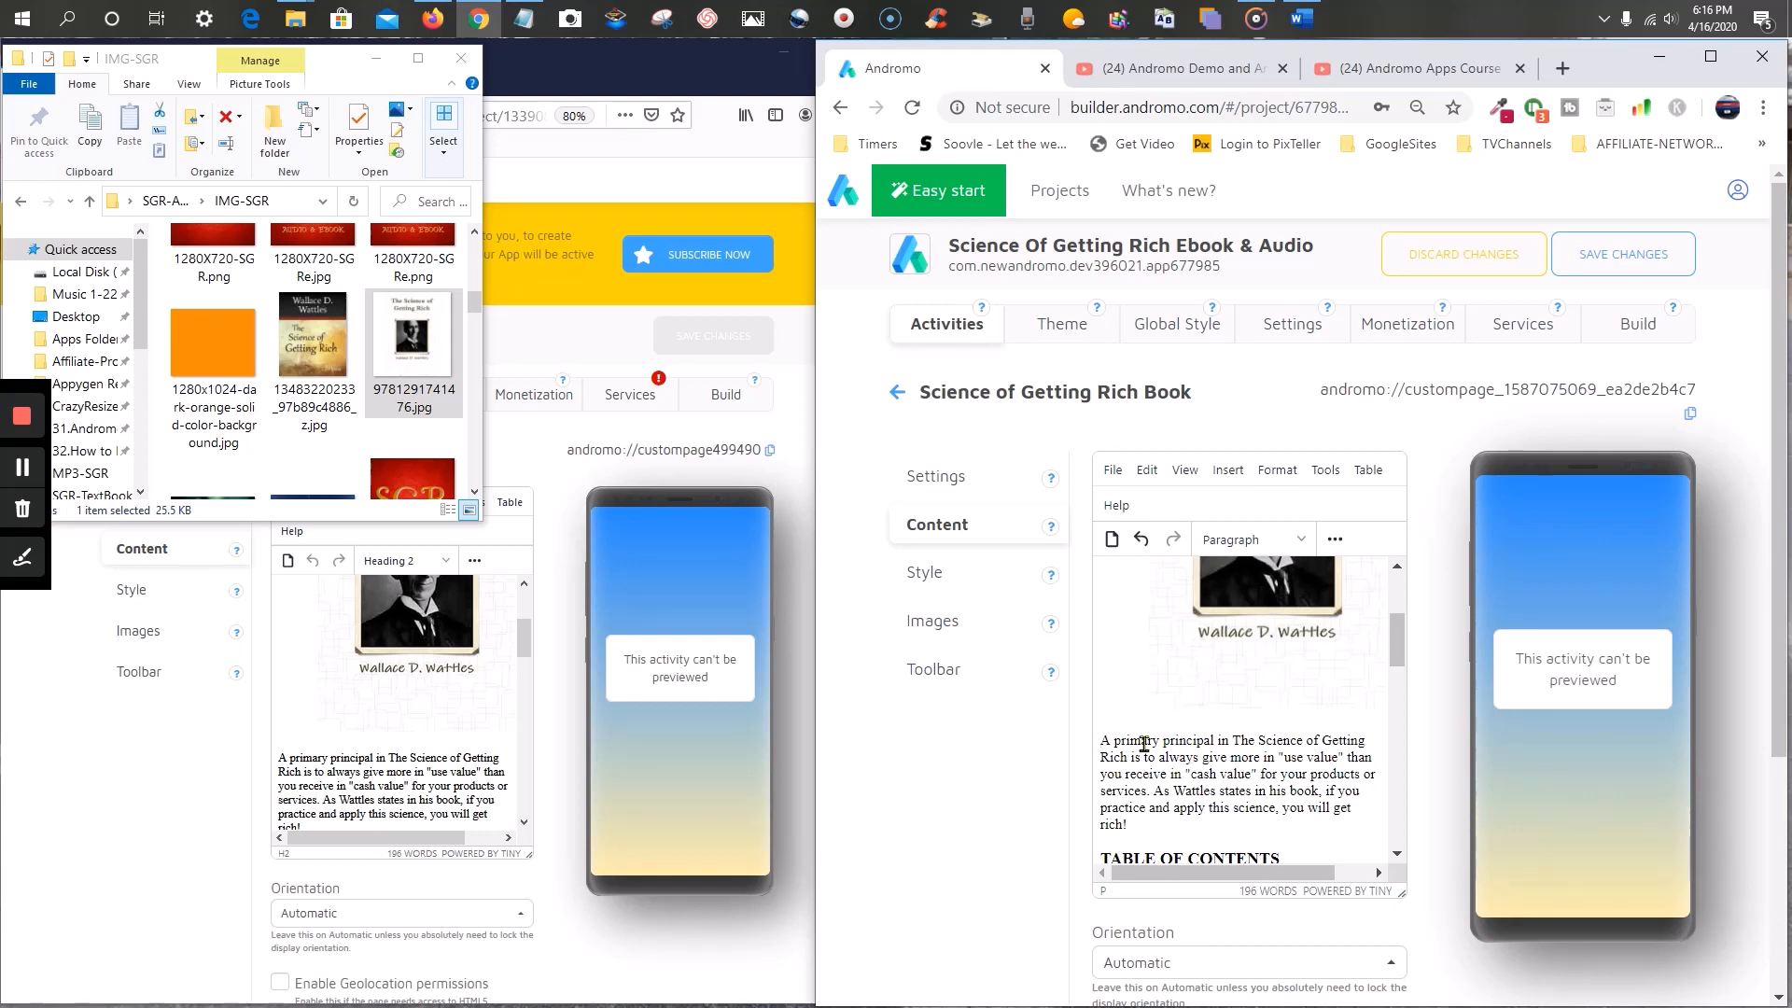
- Try formatting the new book page's introductory paragraph as Heading 2 and undo that change
{"action": "key", "text": "alt+shift+2"}
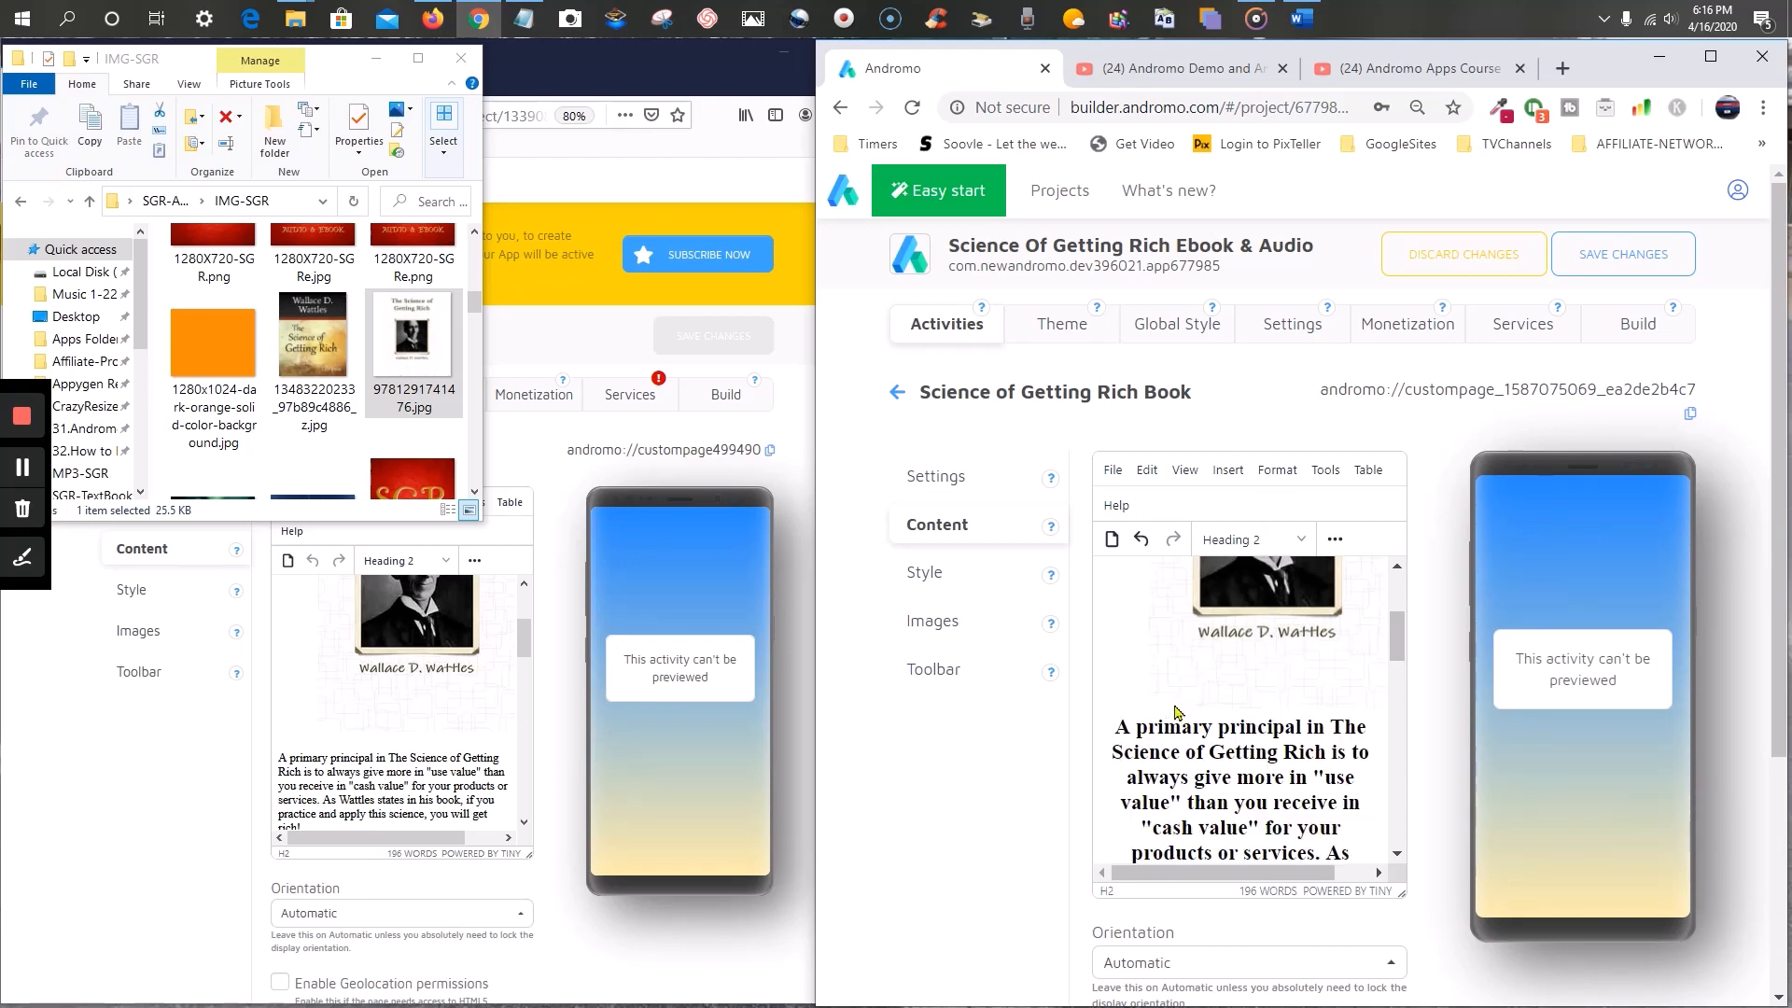
{"action": "left_click", "coordinate": [1141, 539]}
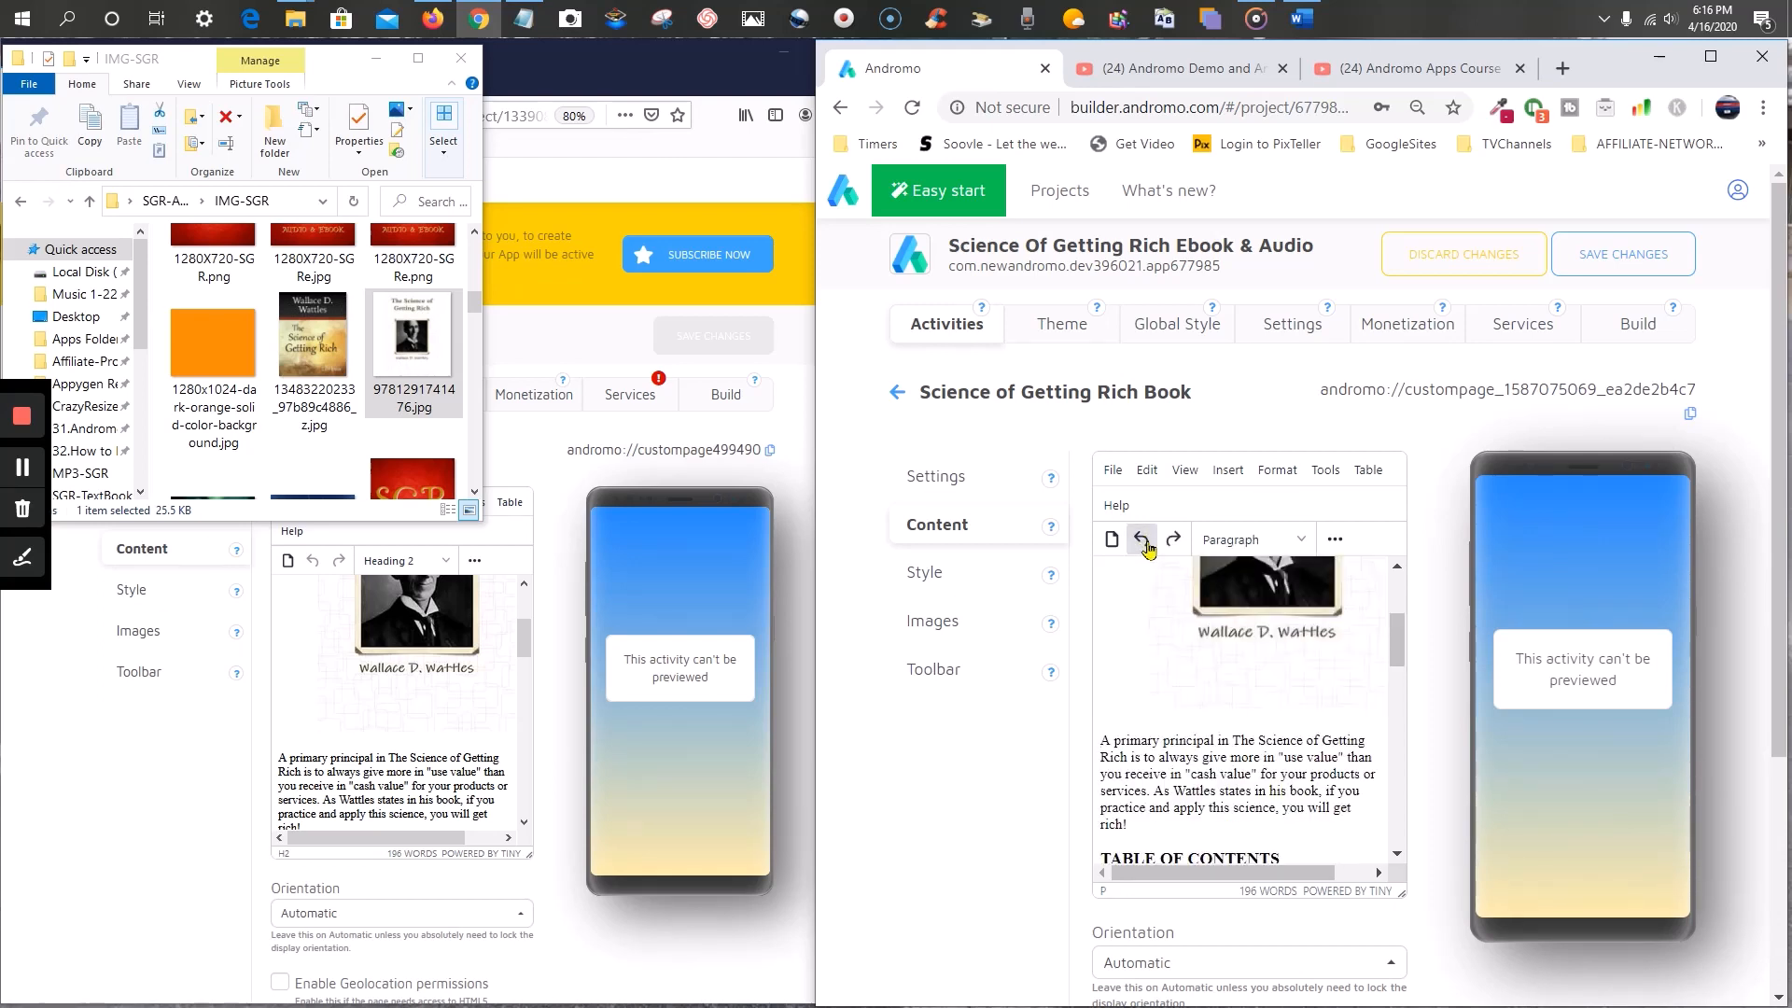
- Minimize File Explorer and check the table of contents links below the introduction on the new book page
{"action": "scroll", "coordinate": [1166, 695], "scroll_direction": "down", "scroll_amount": 2}
{"action": "scroll", "coordinate": [1171, 689], "scroll_direction": "up", "scroll_amount": 2}
{"action": "left_click", "coordinate": [374, 66]}
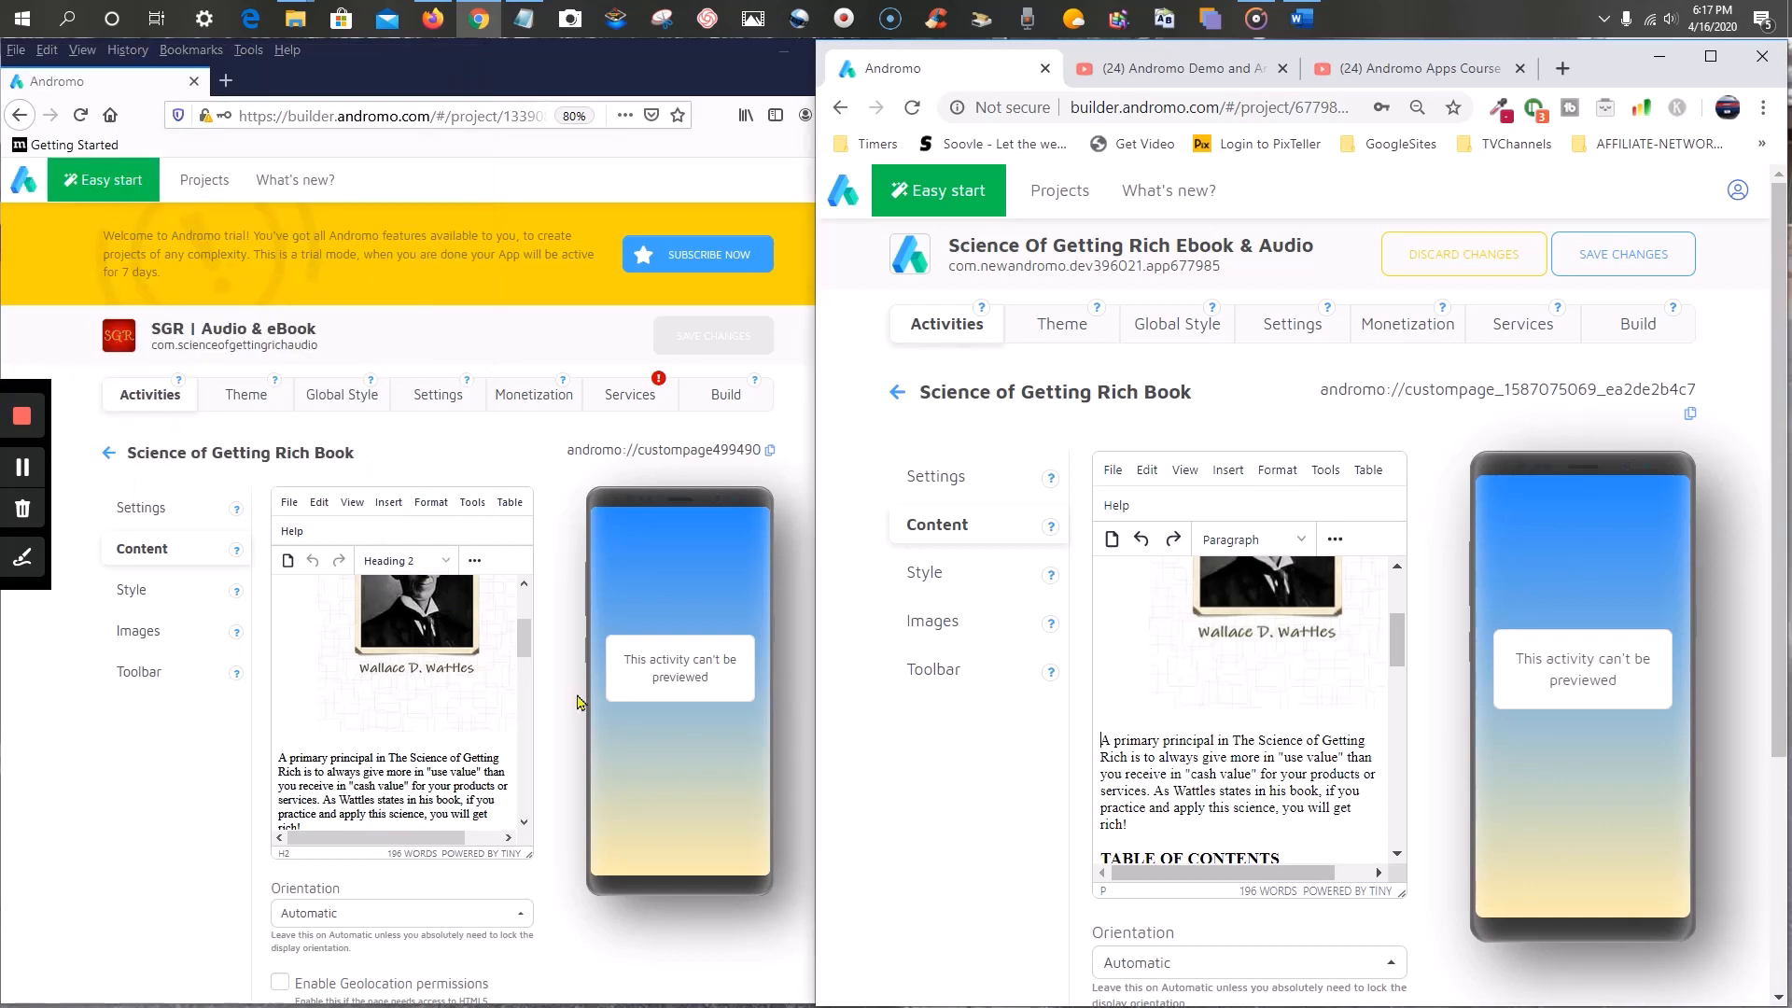
{"action": "scroll", "coordinate": [1184, 727], "scroll_direction": "down", "scroll_amount": 3}
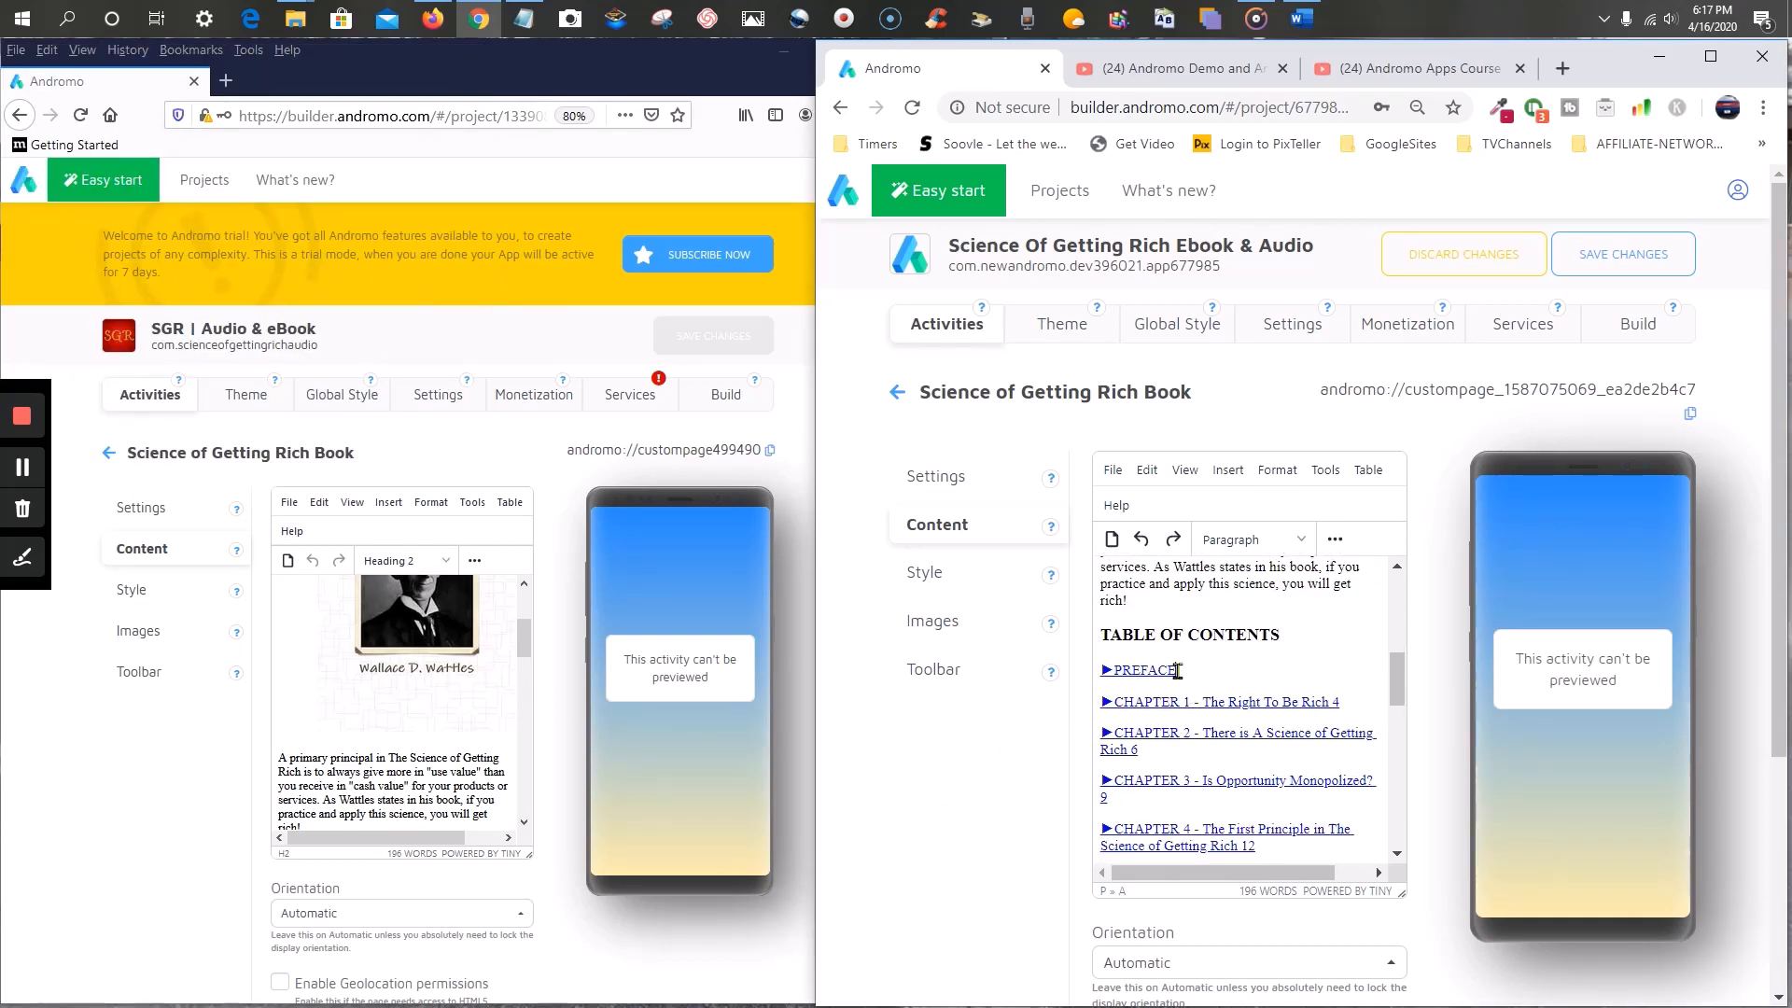
- Compare the linked table of contents, from PREFACE through the chapters, in the book page content of both projects
{"action": "left_click_drag", "start_coordinate": [1178, 672], "coordinate": [1113, 678]}
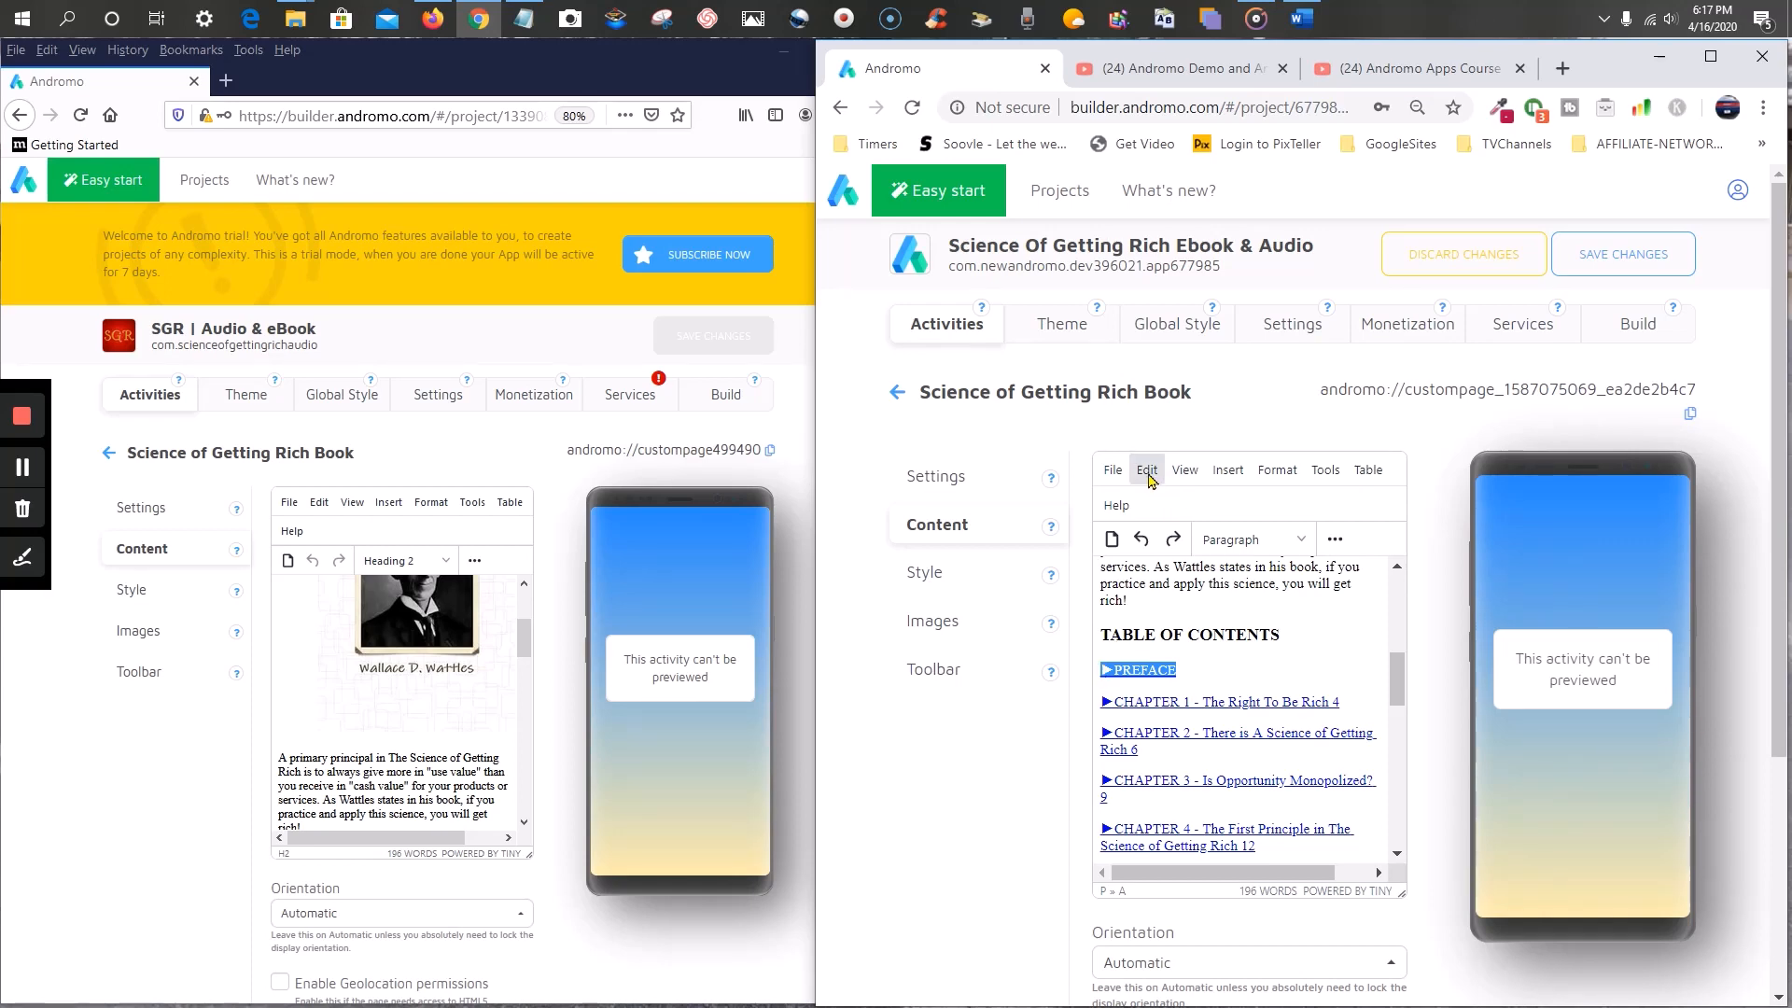
{"action": "left_click", "coordinate": [1149, 471]}
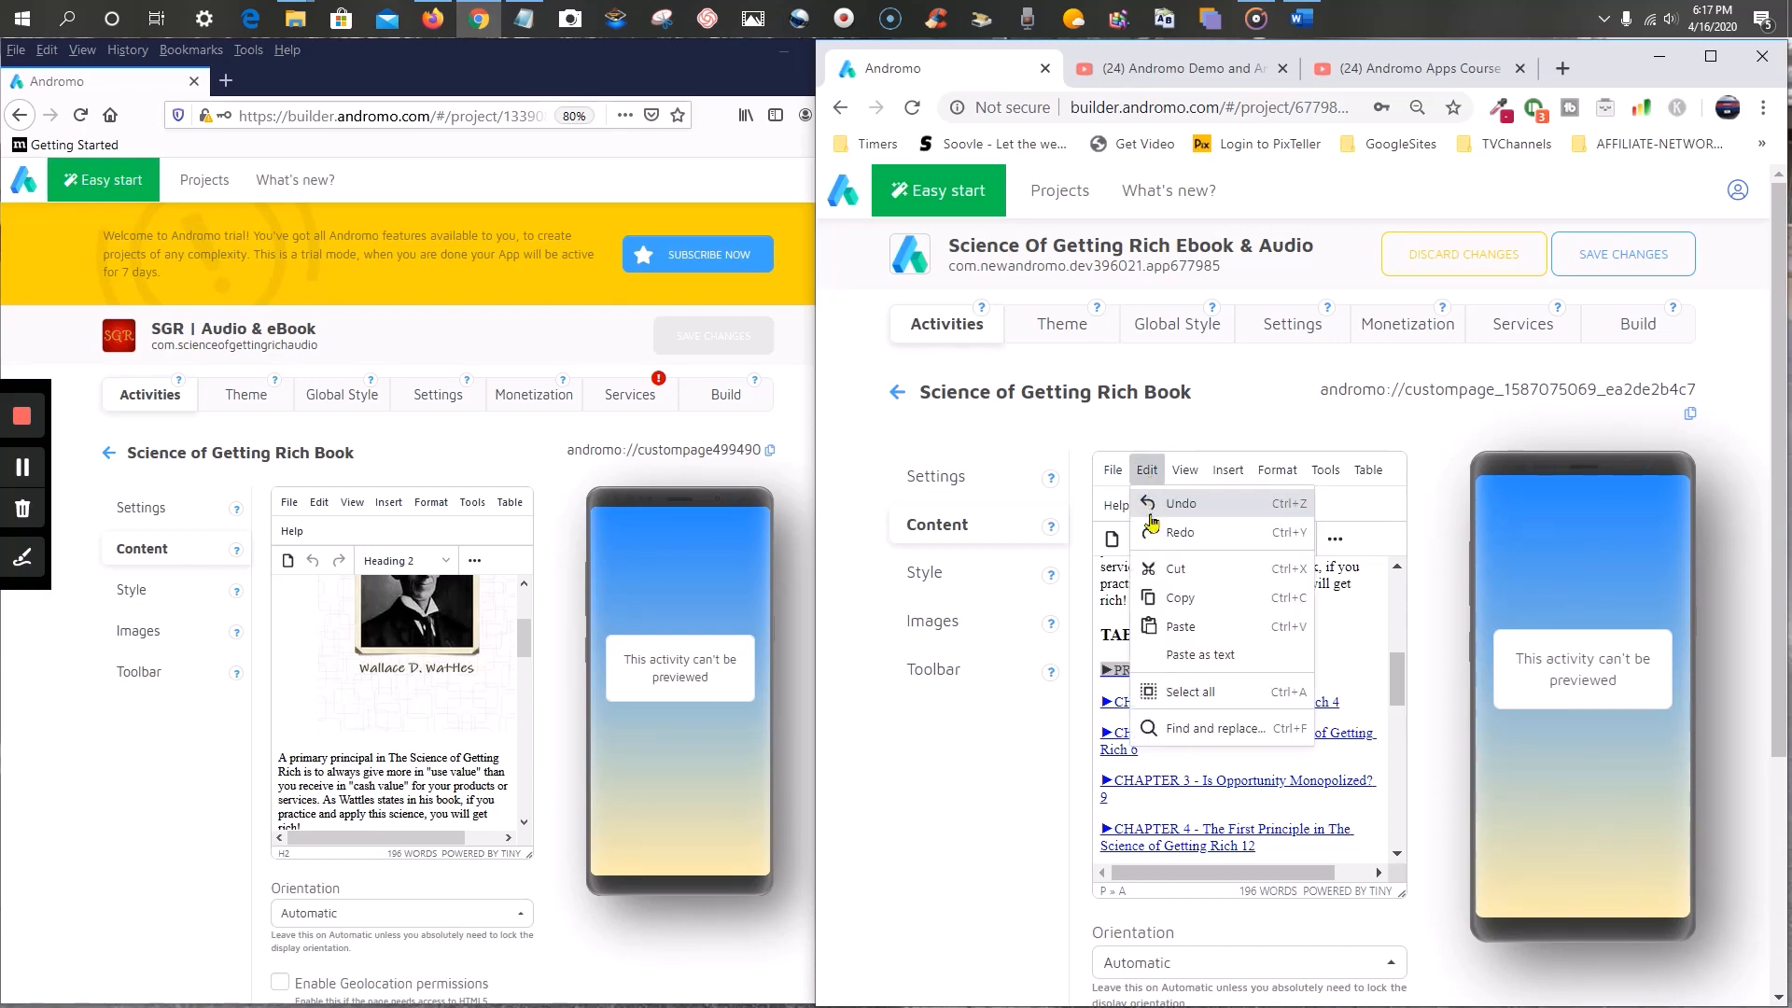
{"action": "left_click", "coordinate": [1352, 639]}
{"action": "scroll", "coordinate": [1210, 699], "scroll_direction": "down", "scroll_amount": 10}
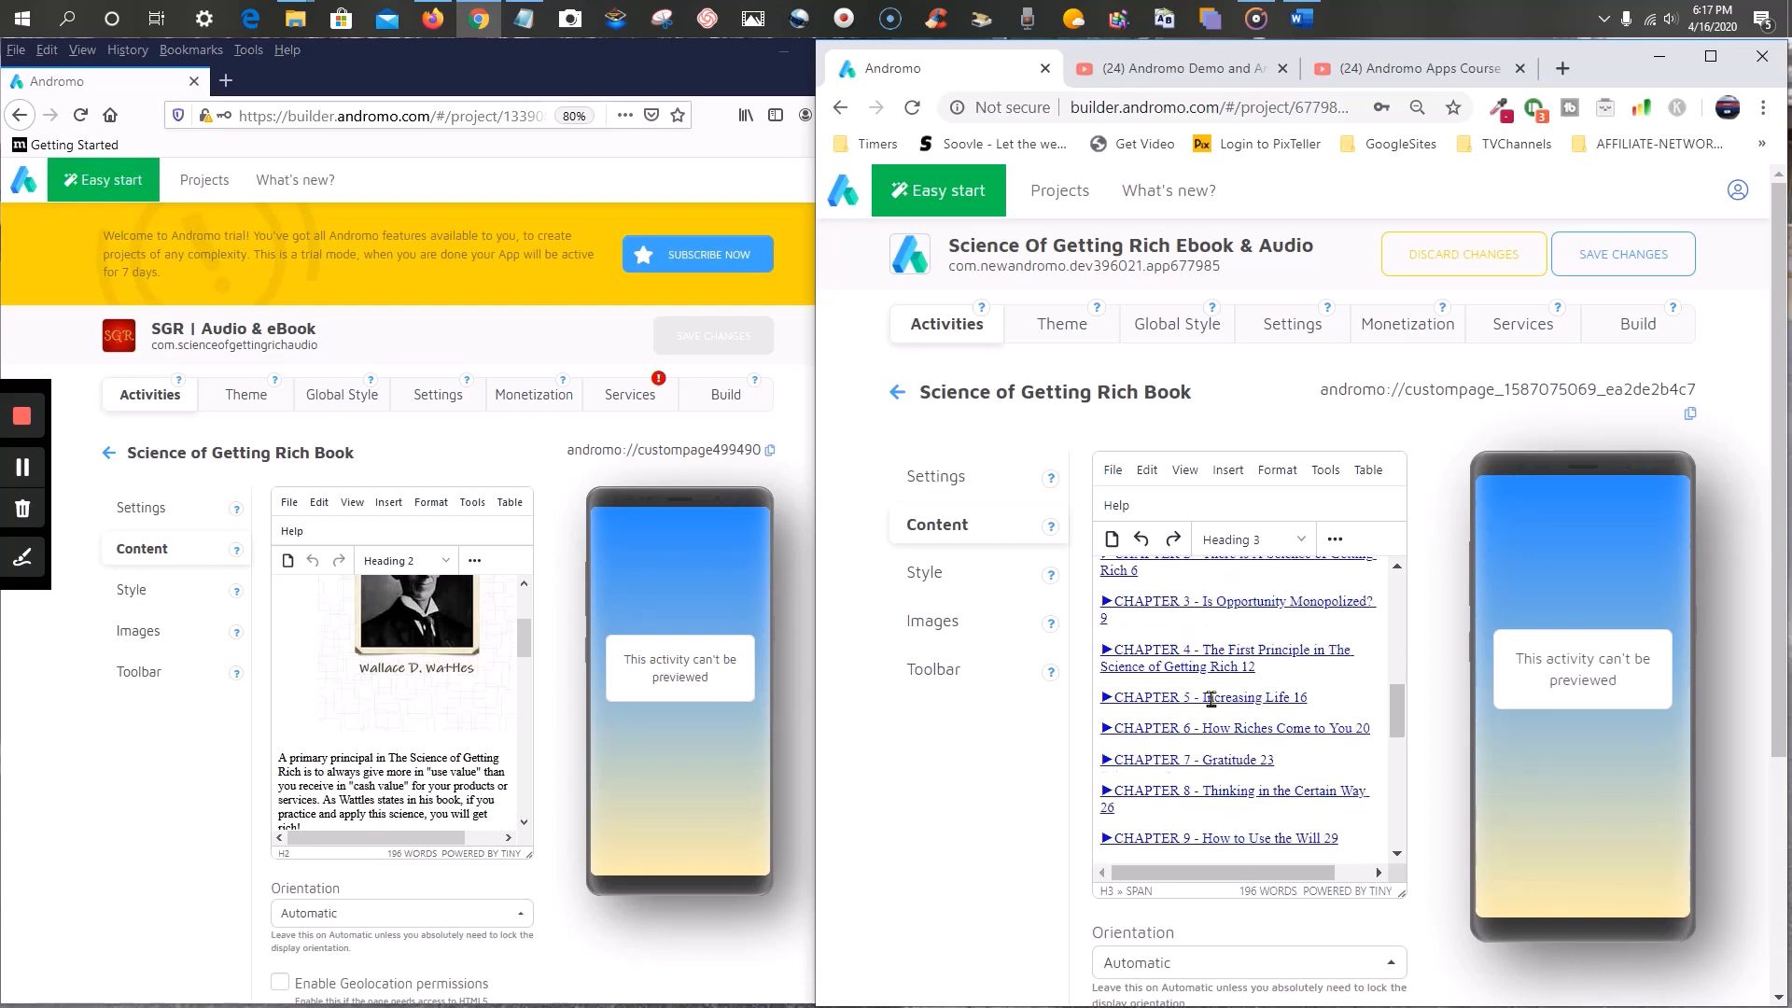
{"action": "scroll", "coordinate": [1210, 699], "scroll_direction": "up", "scroll_amount": 10}
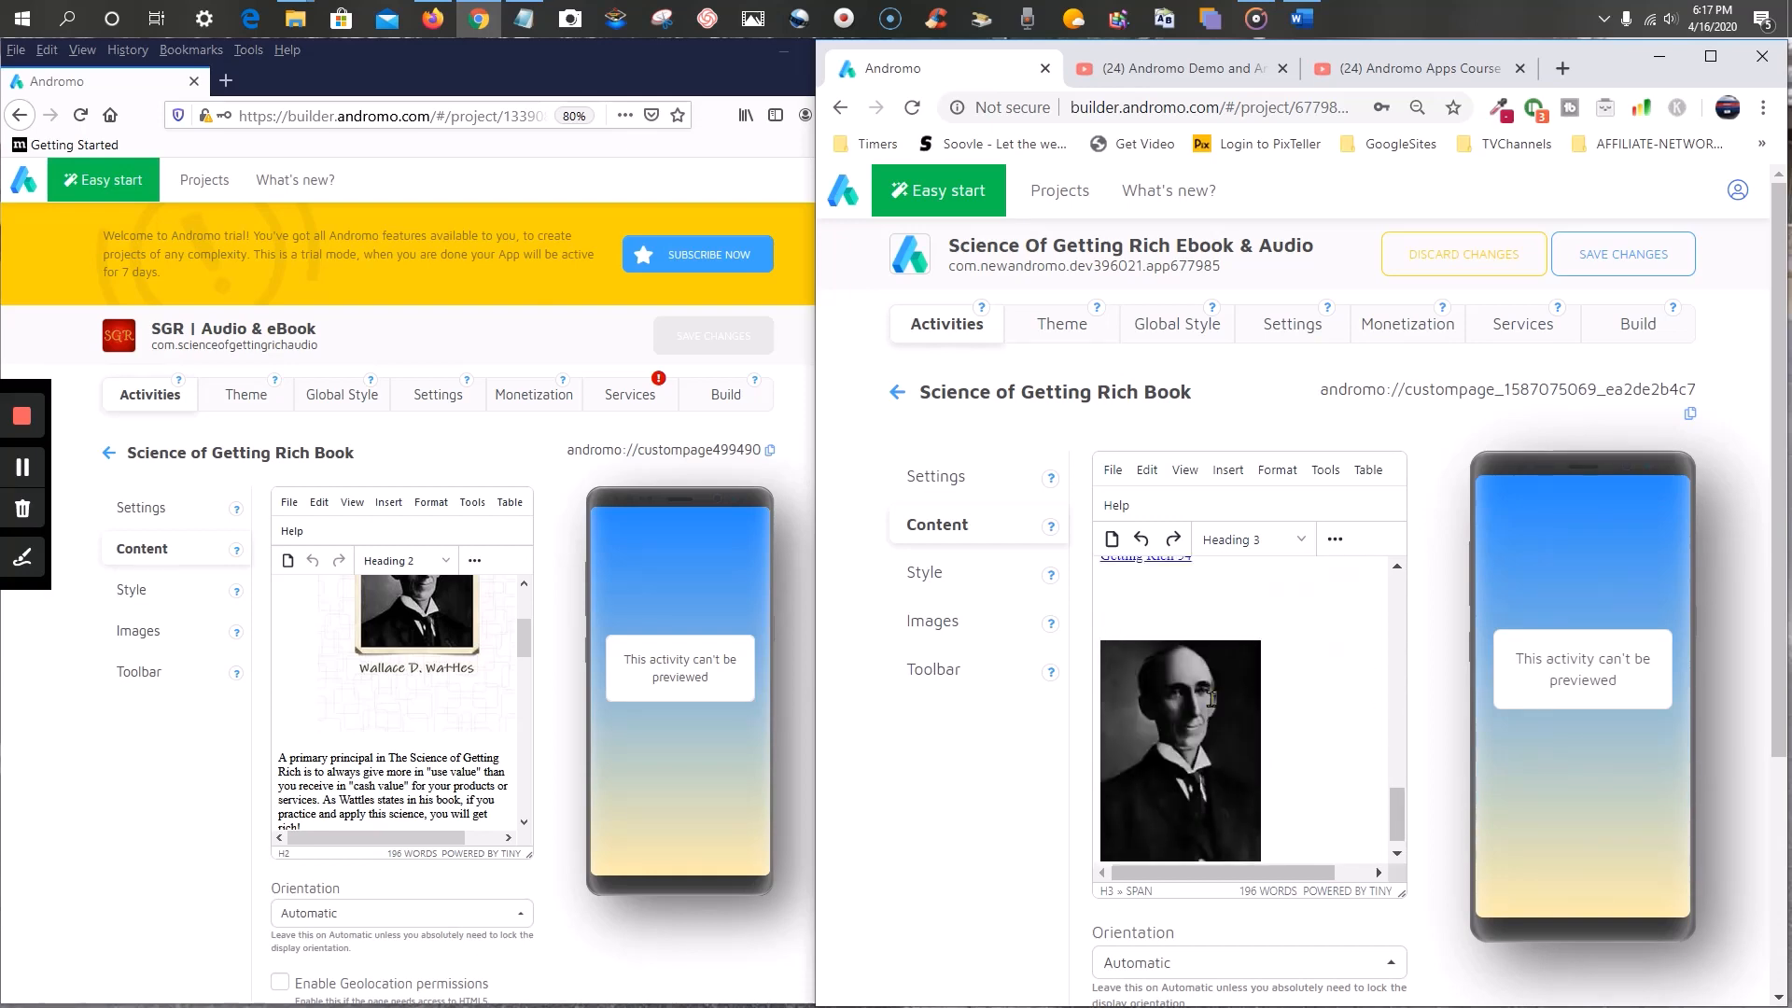
{"action": "scroll", "coordinate": [1210, 699], "scroll_direction": "down", "scroll_amount": 4}
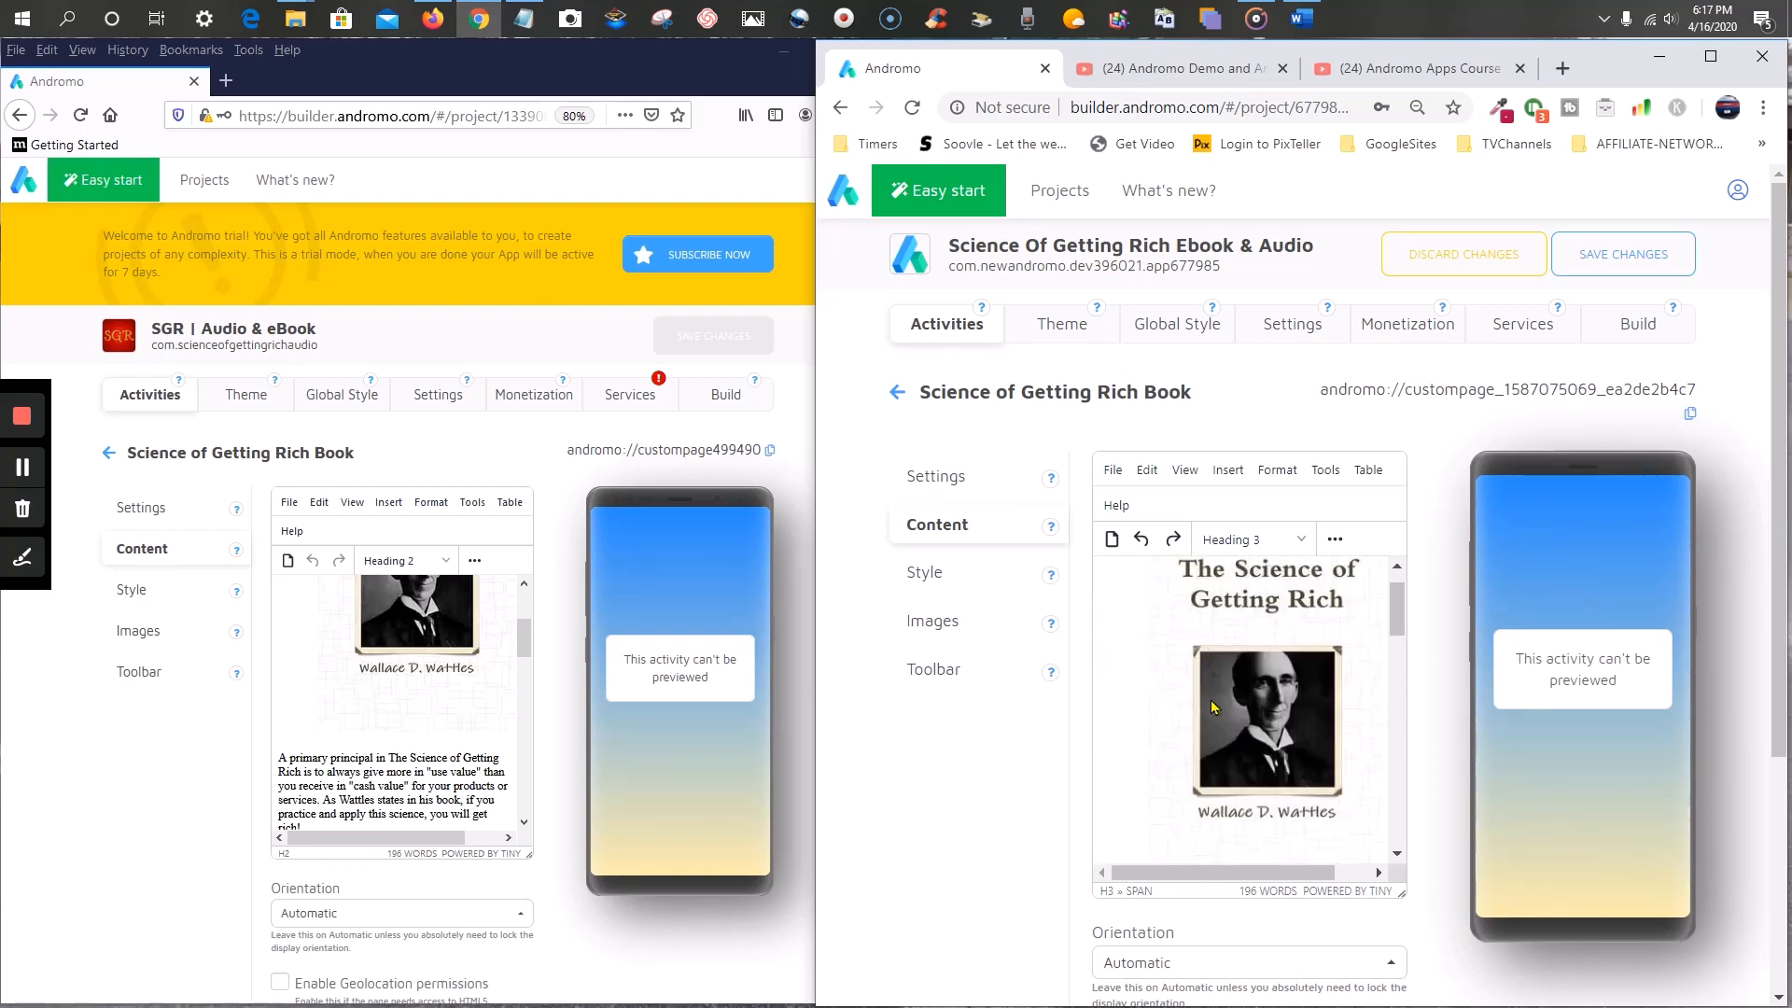
{"action": "scroll", "coordinate": [1211, 699], "scroll_direction": "down", "scroll_amount": 2}
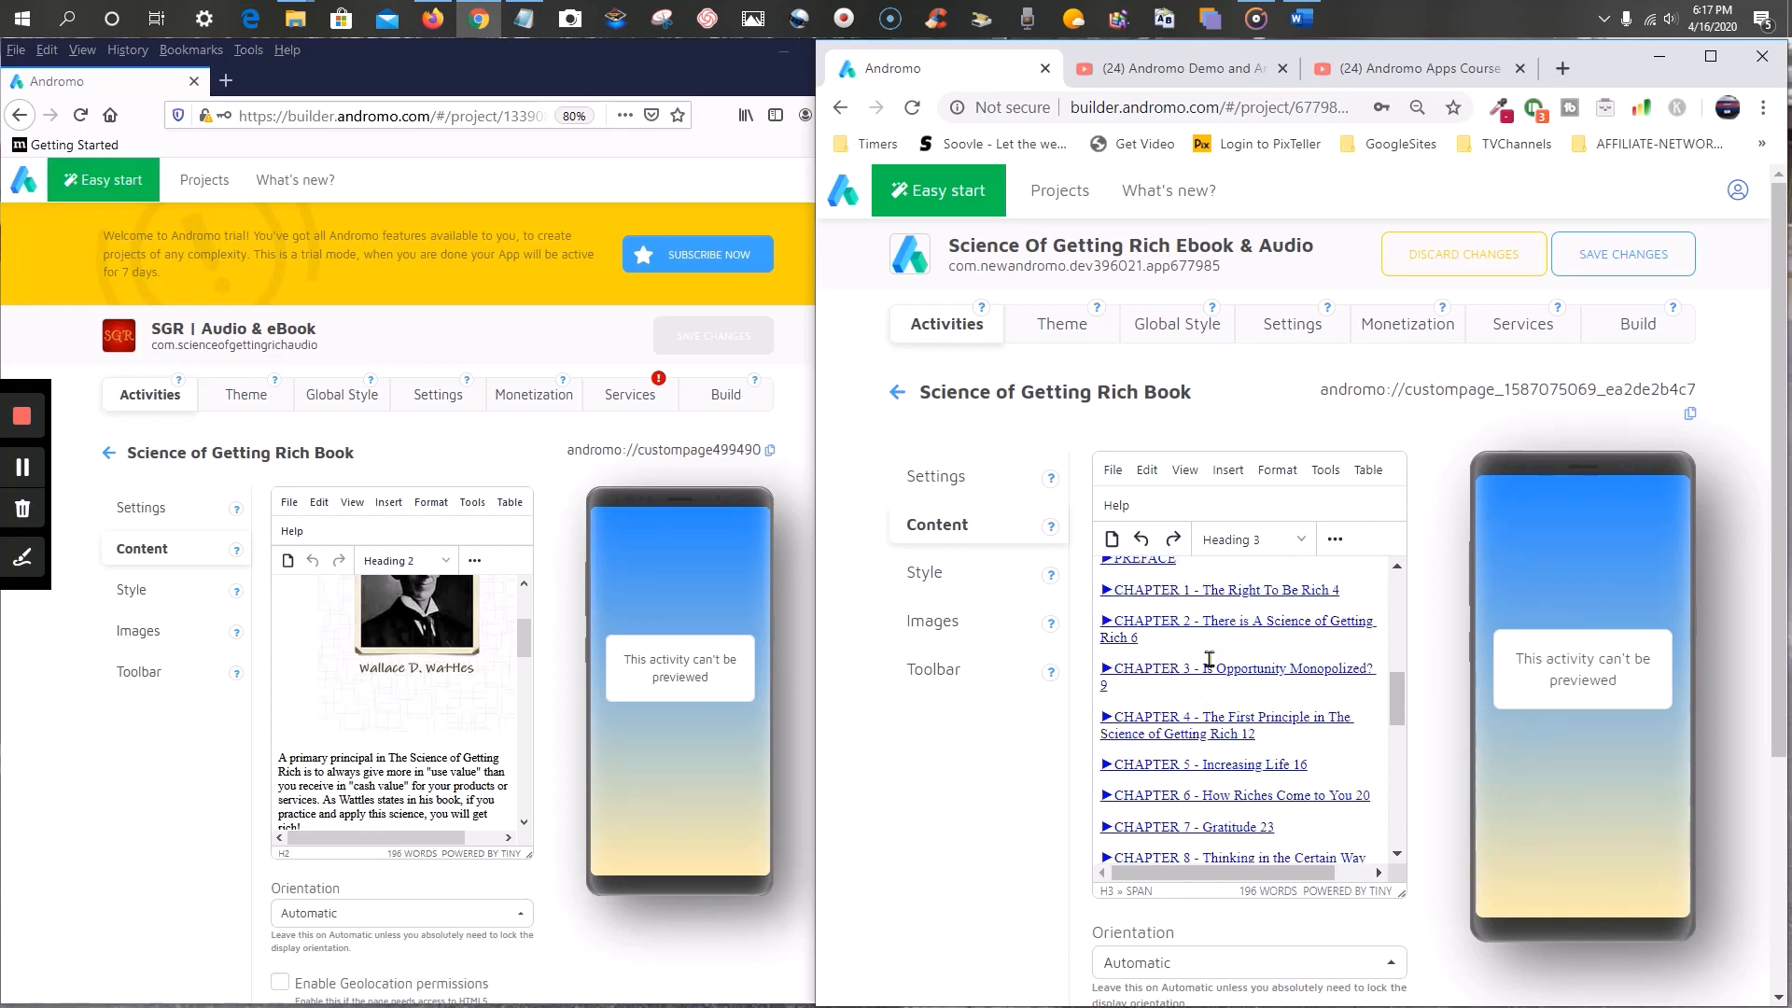
{"action": "scroll", "coordinate": [1209, 664], "scroll_direction": "up", "scroll_amount": 1}
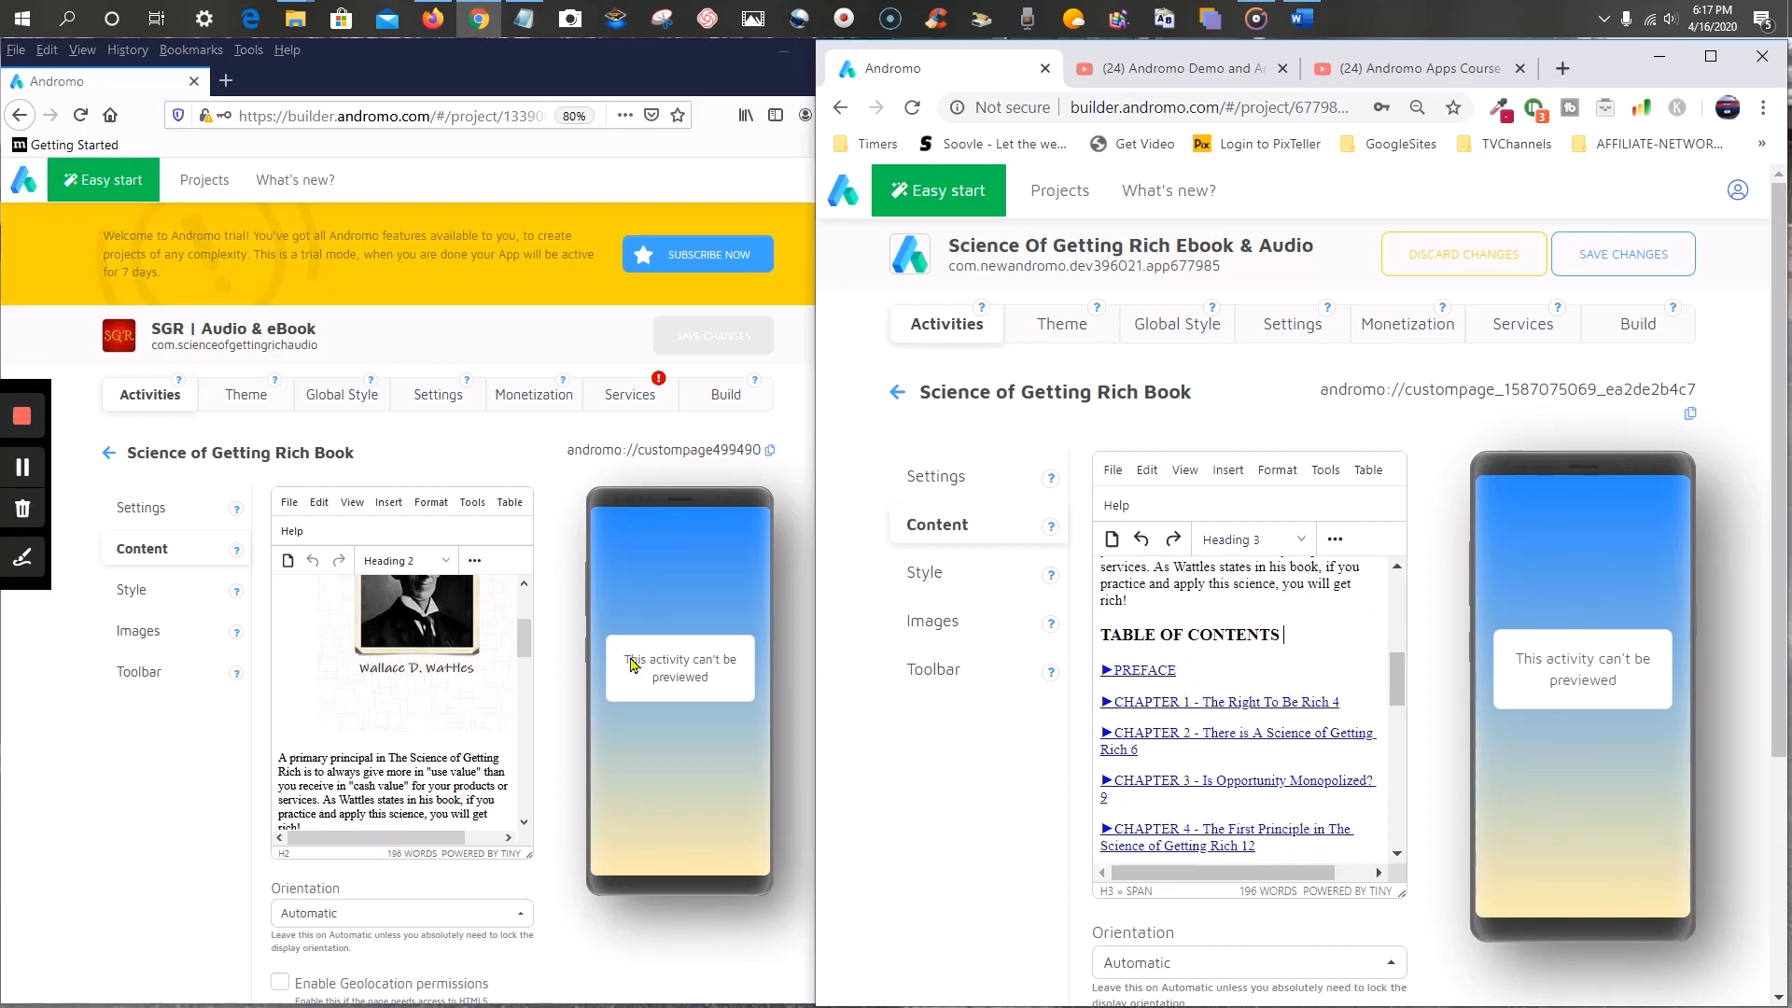
{"action": "scroll", "coordinate": [474, 656], "scroll_direction": "down", "scroll_amount": 5}
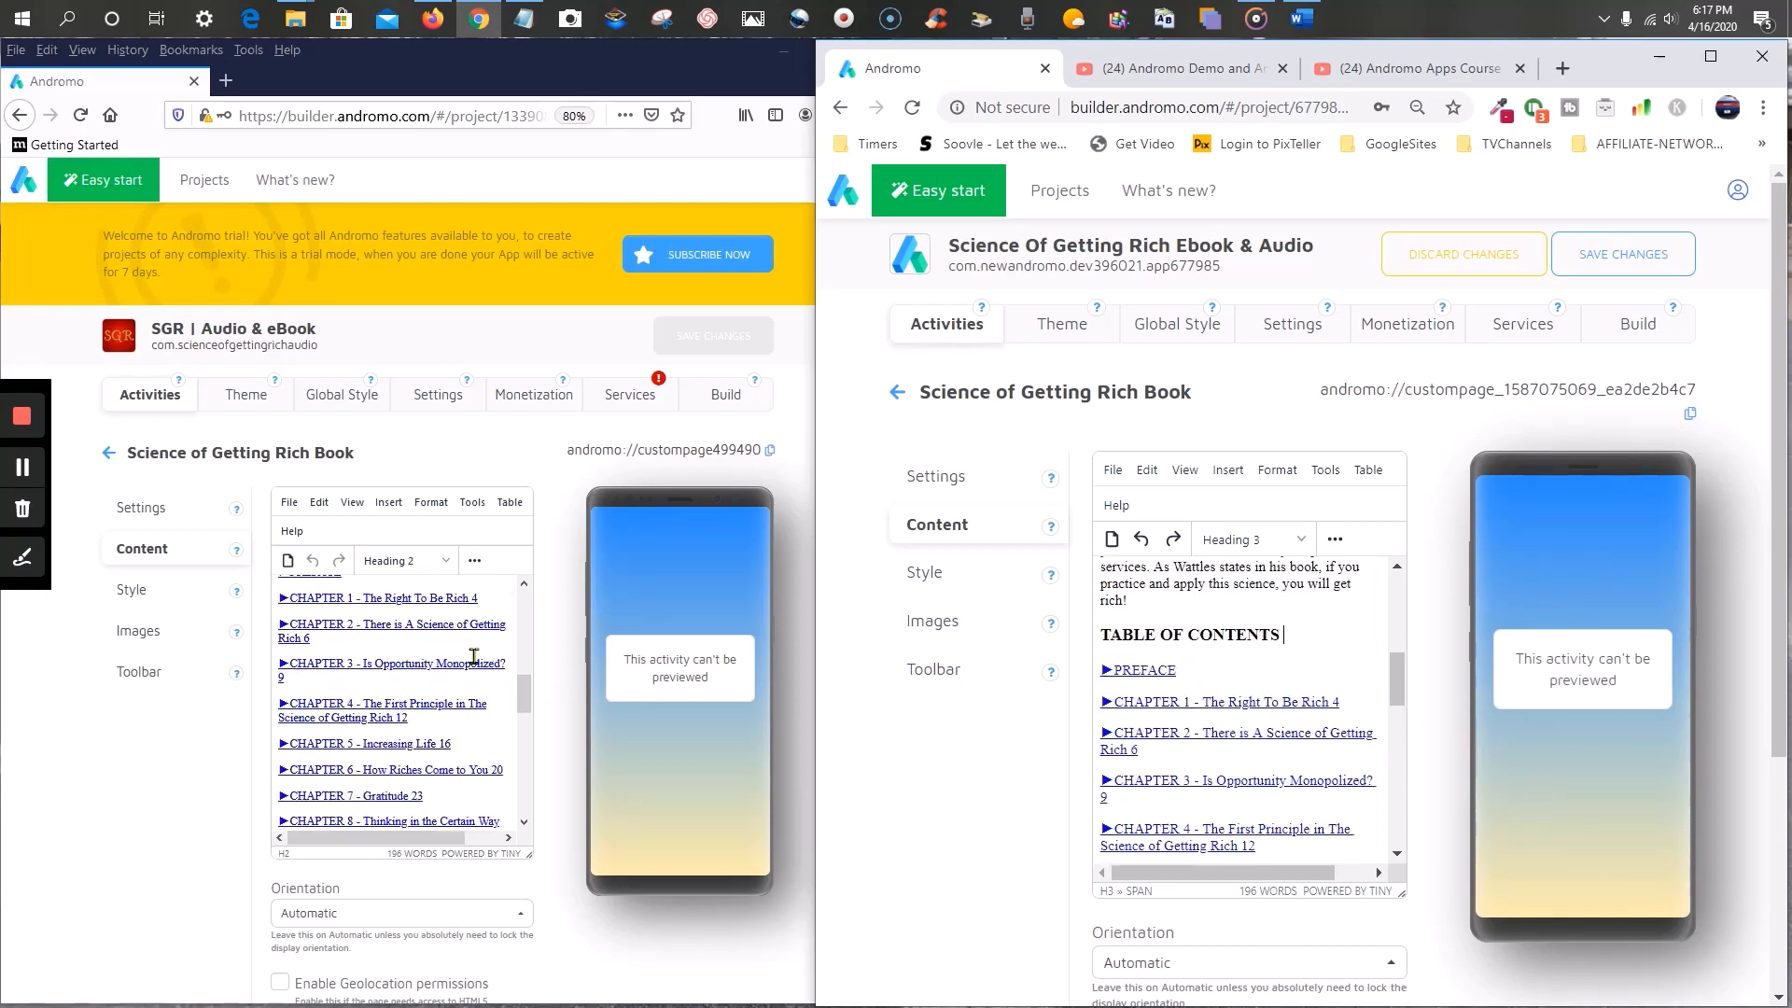
{"action": "scroll", "coordinate": [474, 657], "scroll_direction": "up", "scroll_amount": 1}
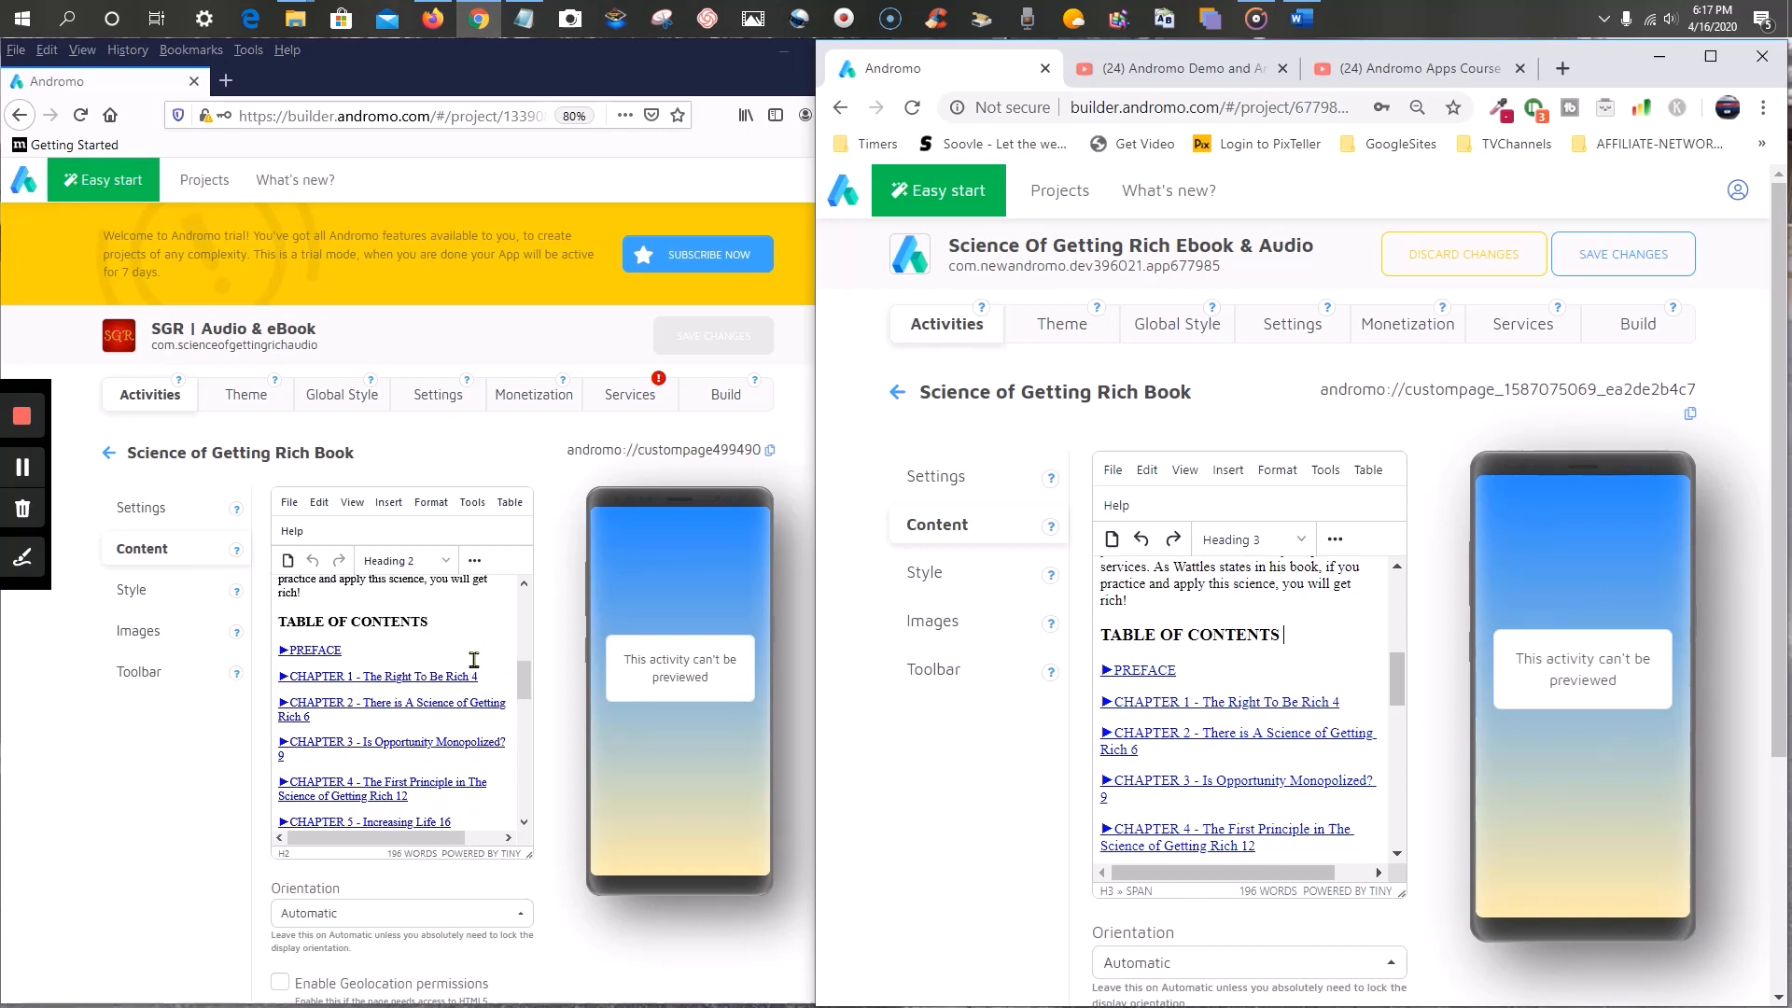
- Reopen the Science of Getting Rich Book activity in the new project and review its full description and page content
{"action": "left_click", "coordinate": [948, 331]}
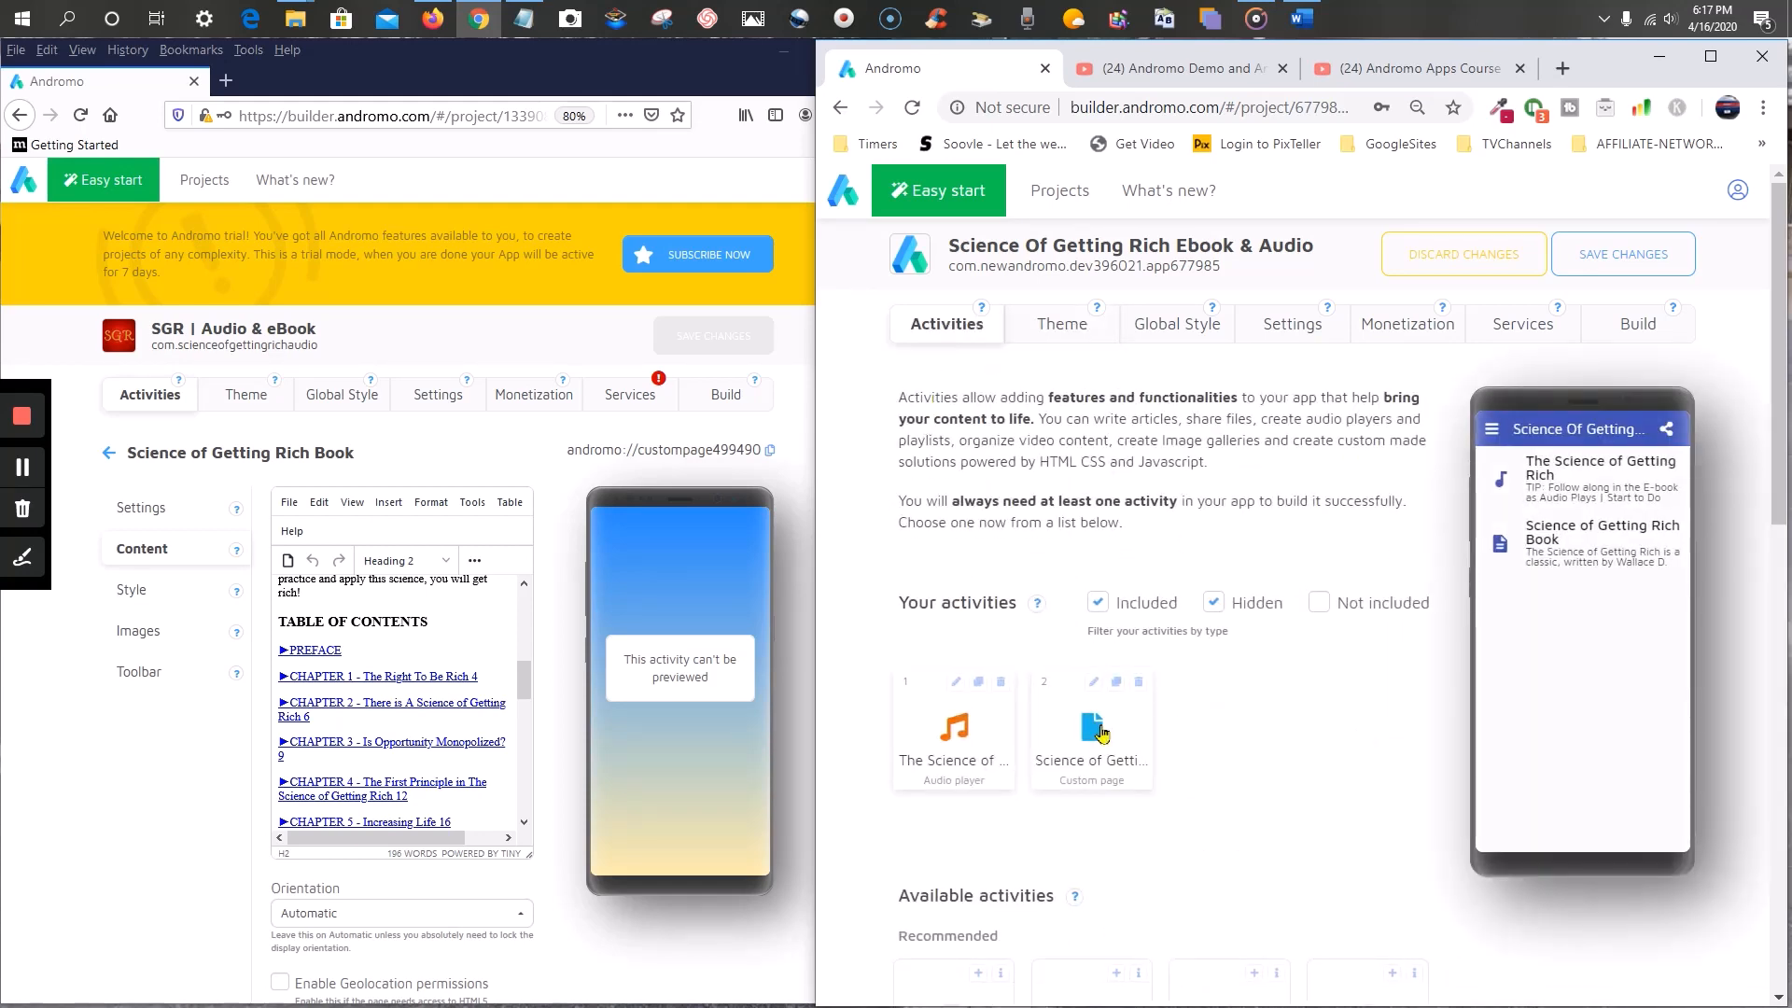
{"action": "left_click", "coordinate": [1092, 688]}
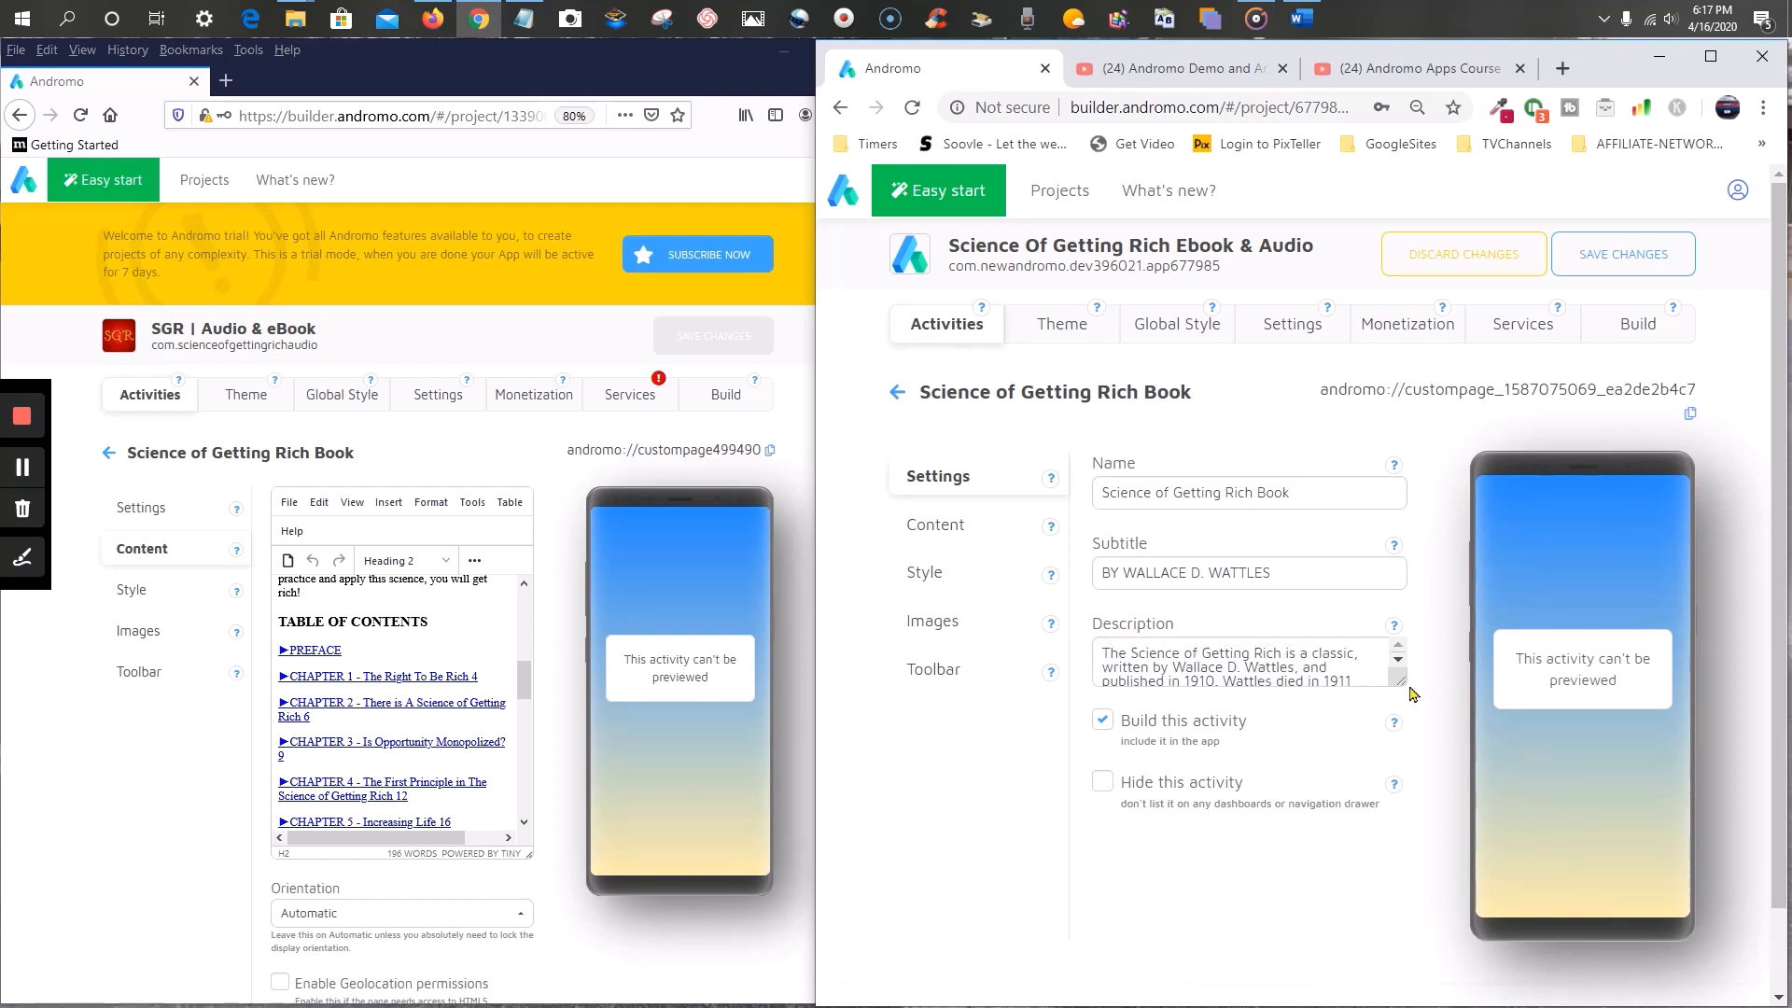
{"action": "left_click_drag", "start_coordinate": [1397, 682], "coordinate": [1400, 939]}
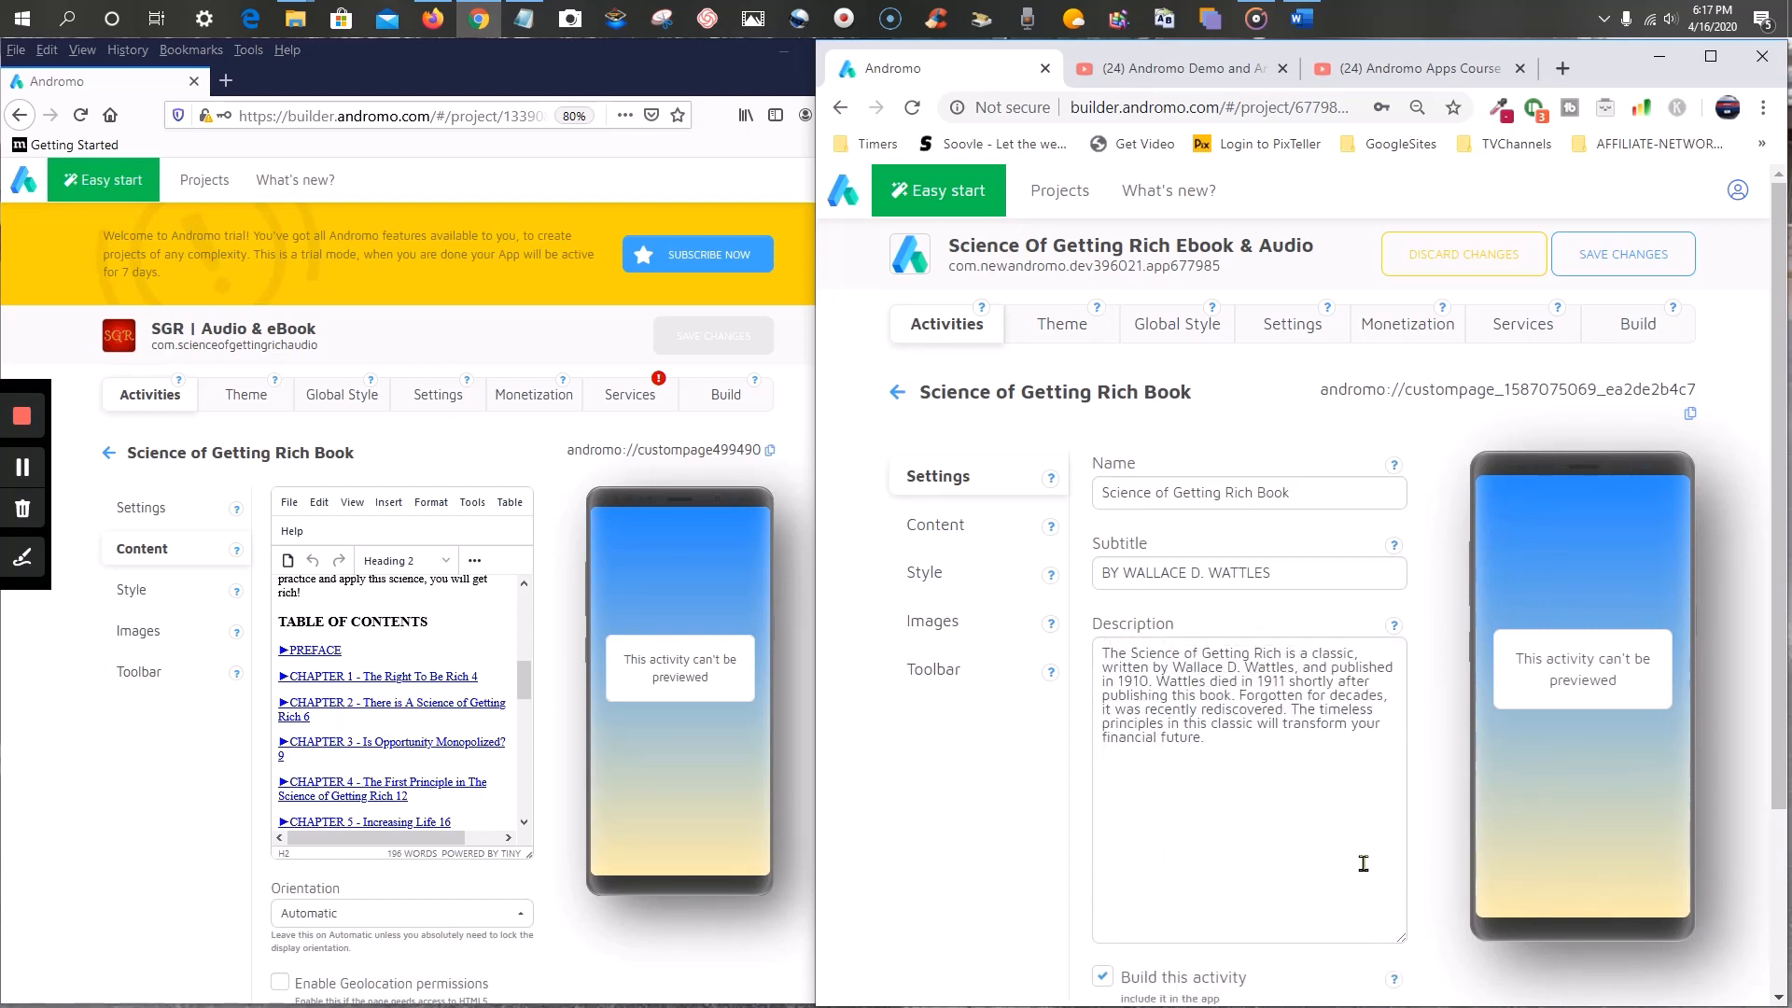
{"action": "scroll", "coordinate": [1291, 801], "scroll_direction": "down", "scroll_amount": 3}
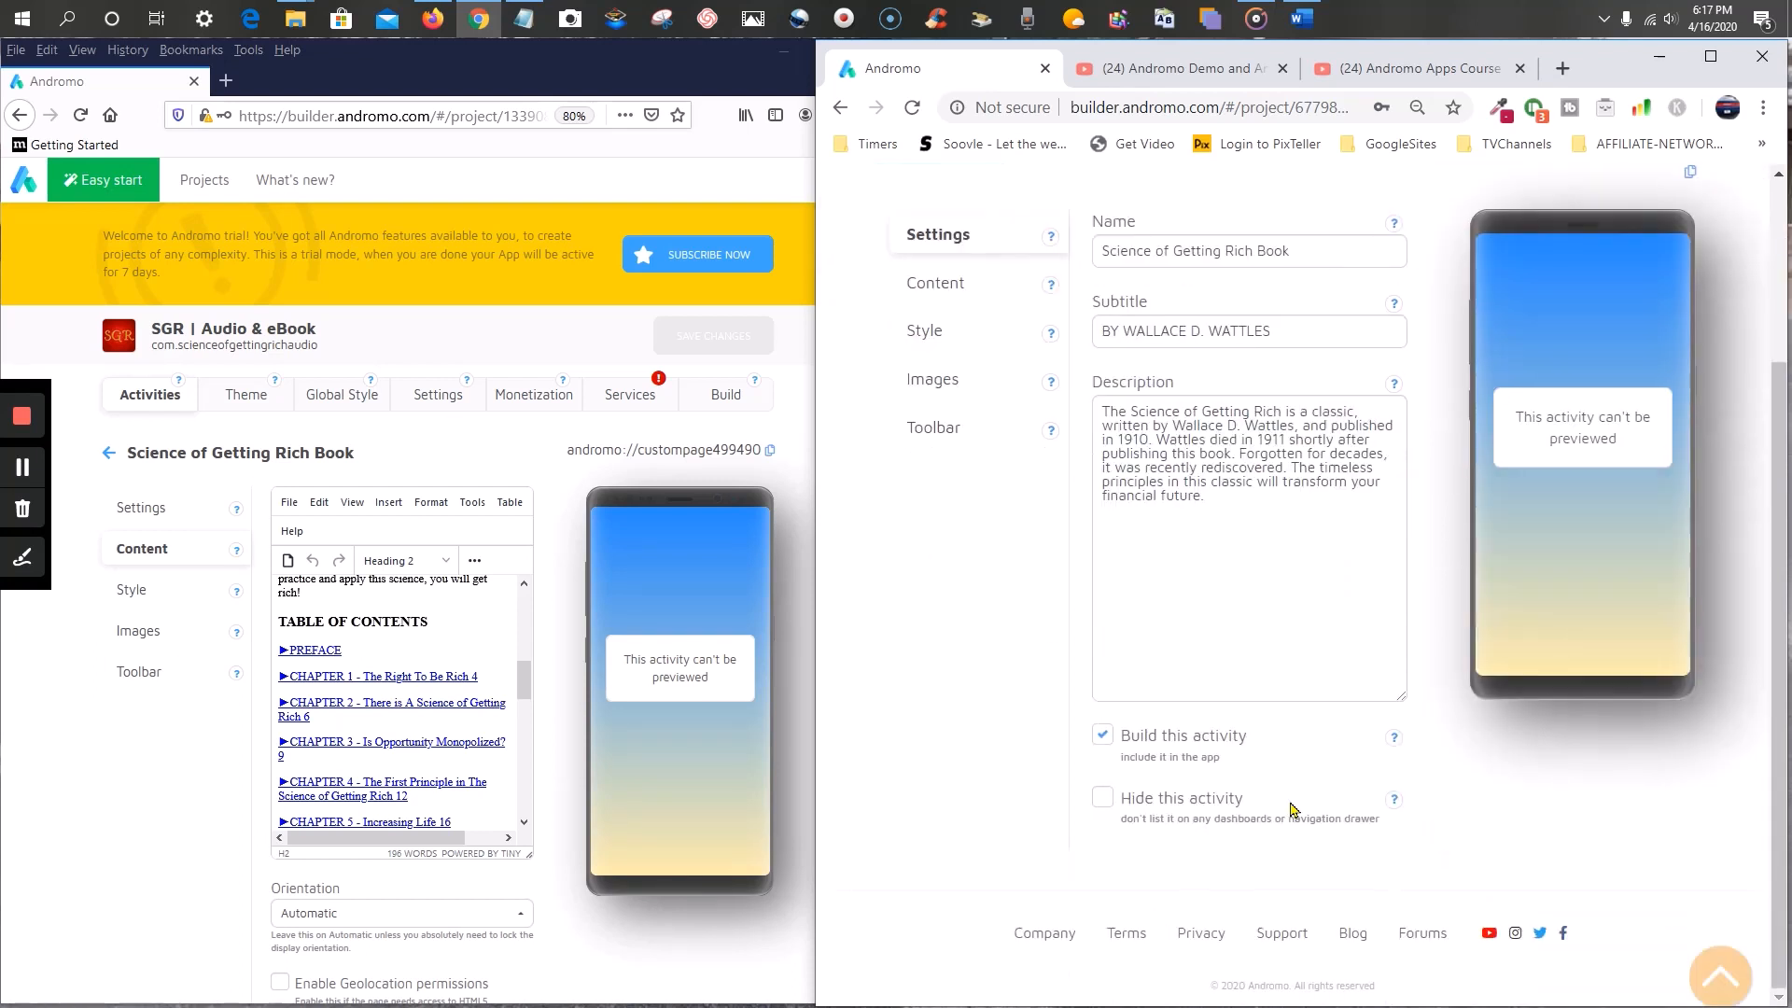
{"action": "scroll", "coordinate": [1290, 801], "scroll_direction": "up", "scroll_amount": 3}
{"action": "left_click", "coordinate": [947, 525]}
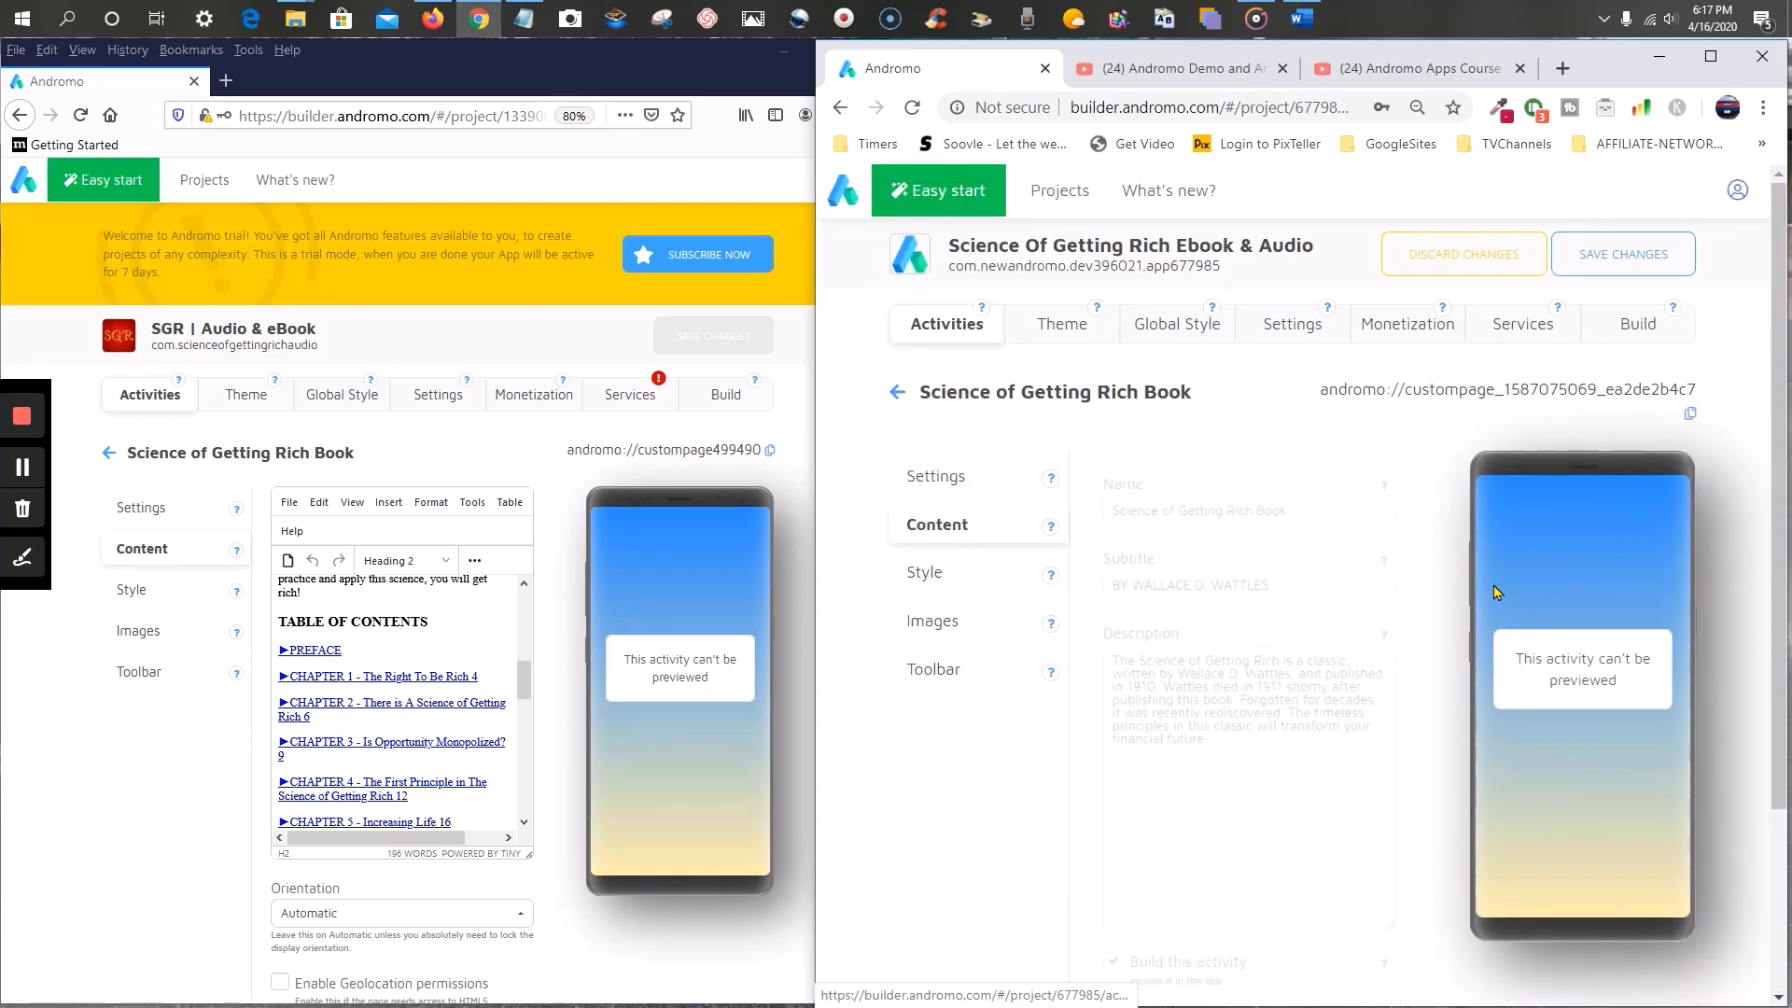
{"action": "scroll", "coordinate": [1321, 690], "scroll_direction": "down", "scroll_amount": 3}
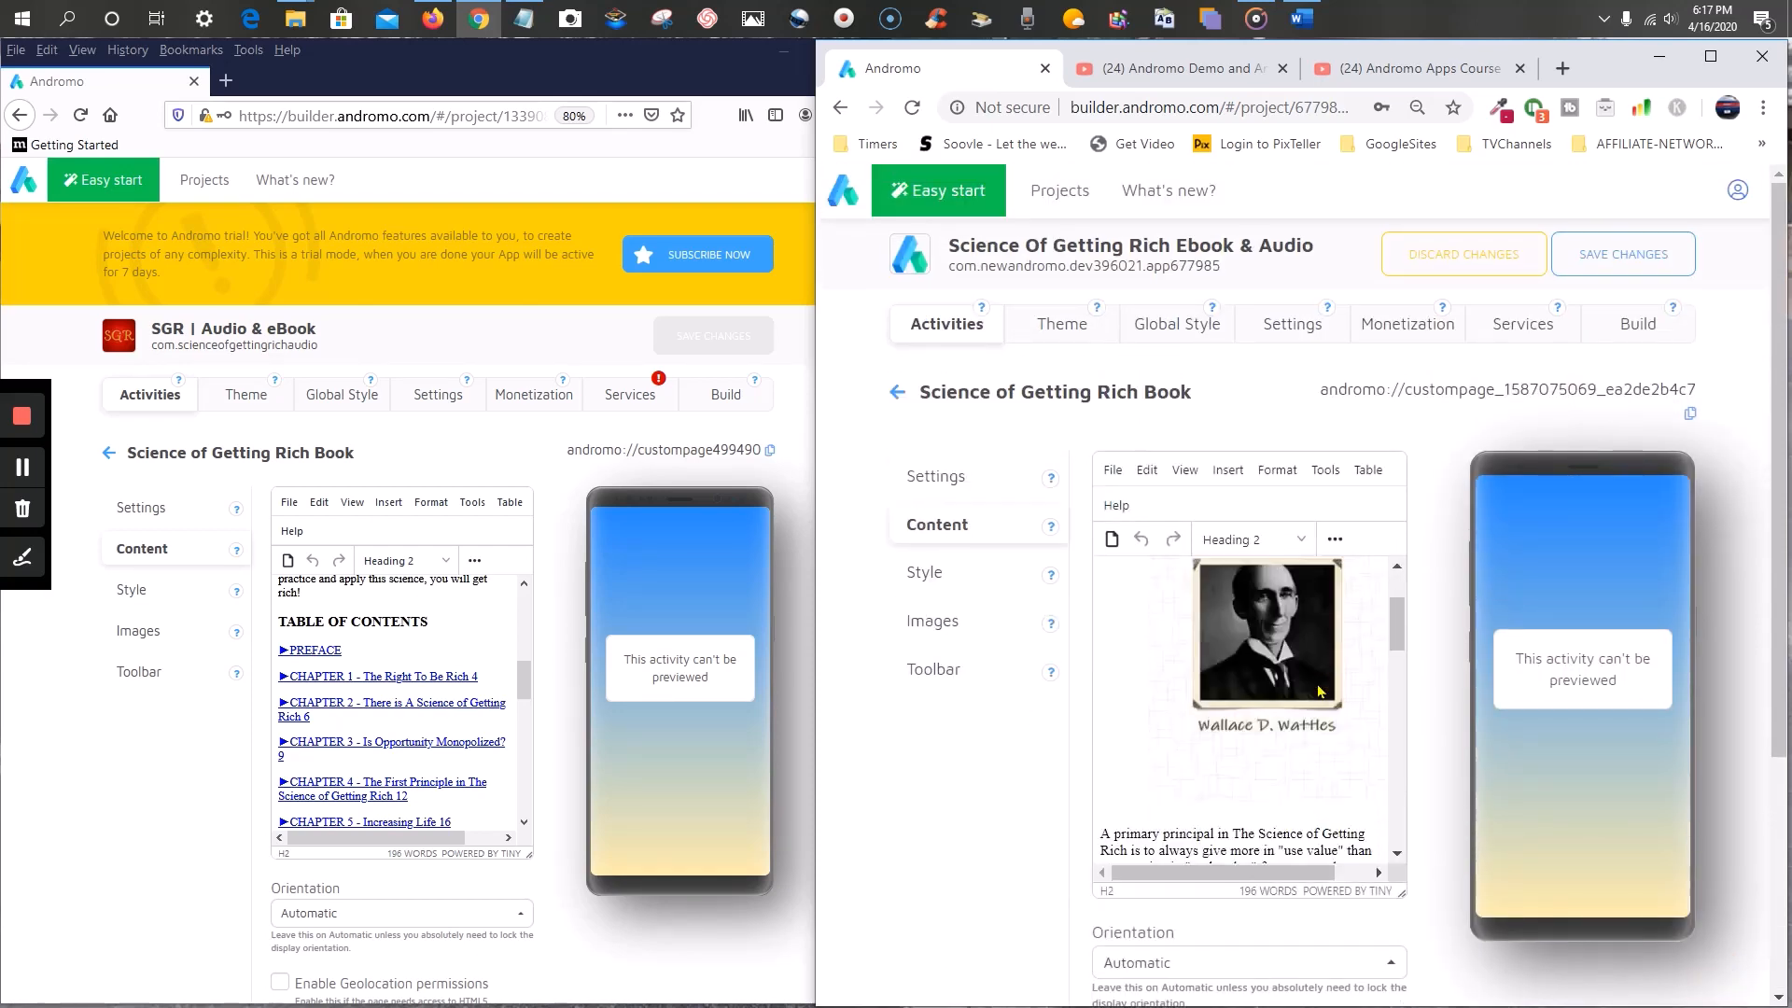
- Return to the activity lists of both projects and open the content of the Science of Getting Rich Book page in each
{"action": "left_click", "coordinate": [146, 411]}
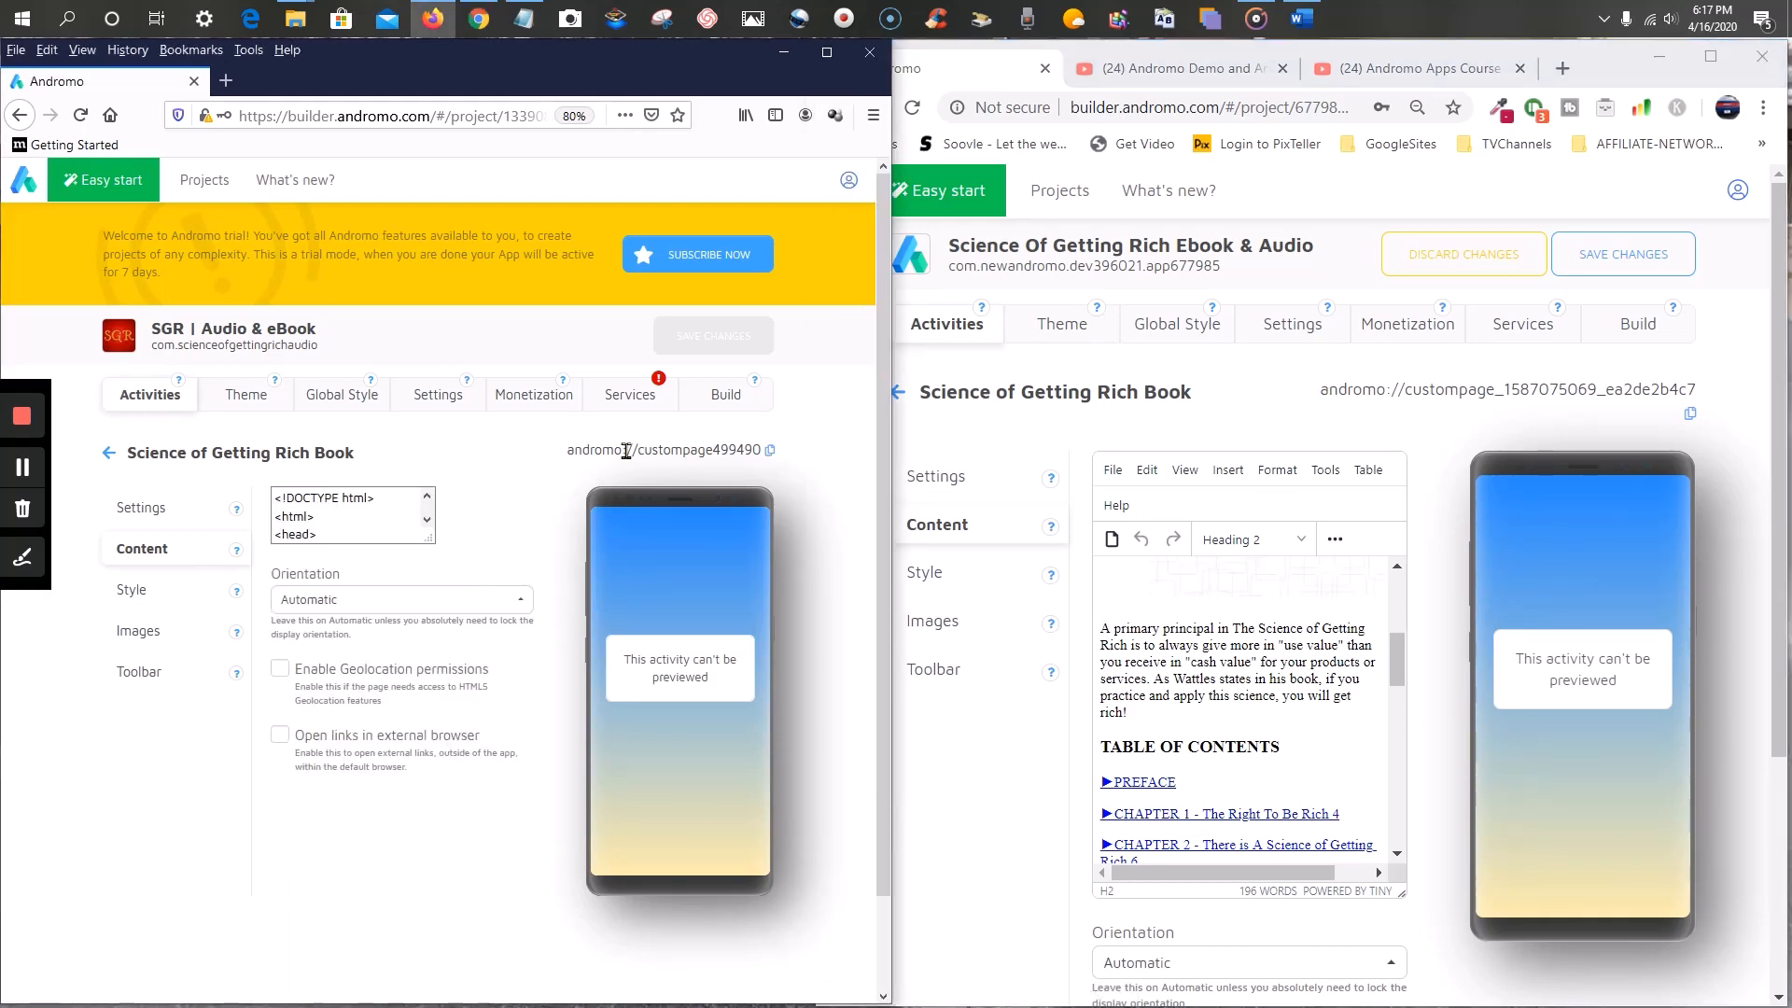
{"action": "left_click", "coordinate": [958, 336]}
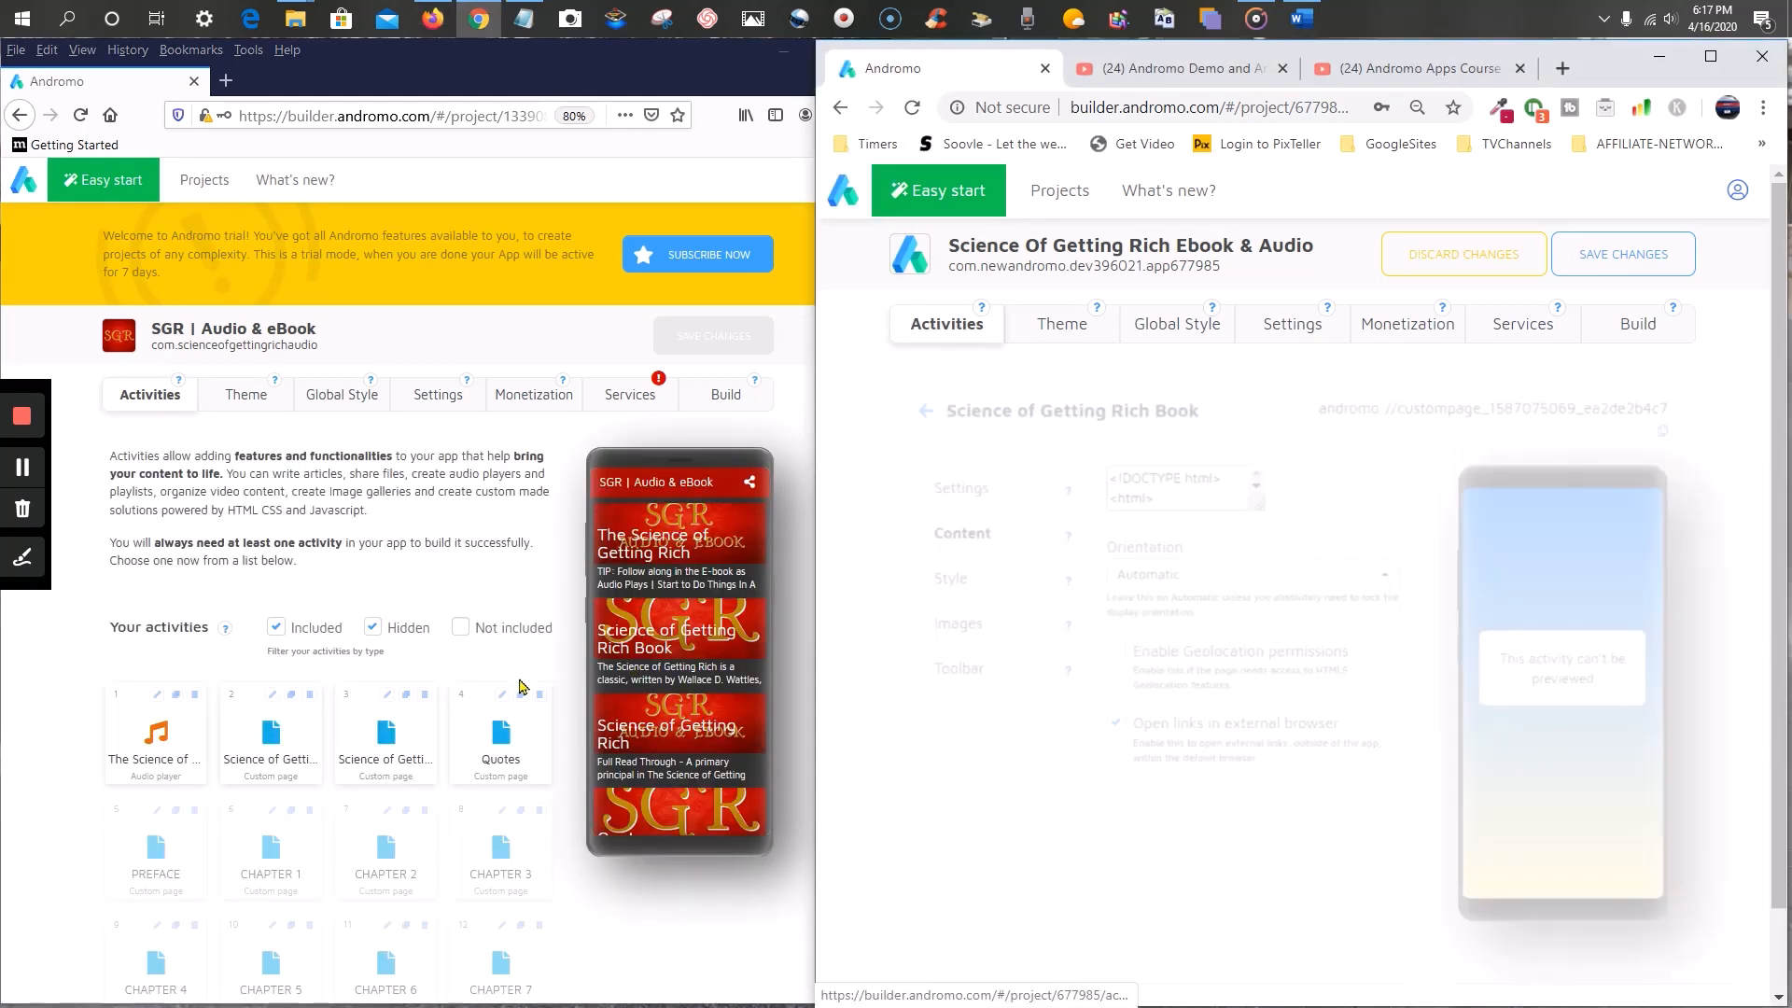
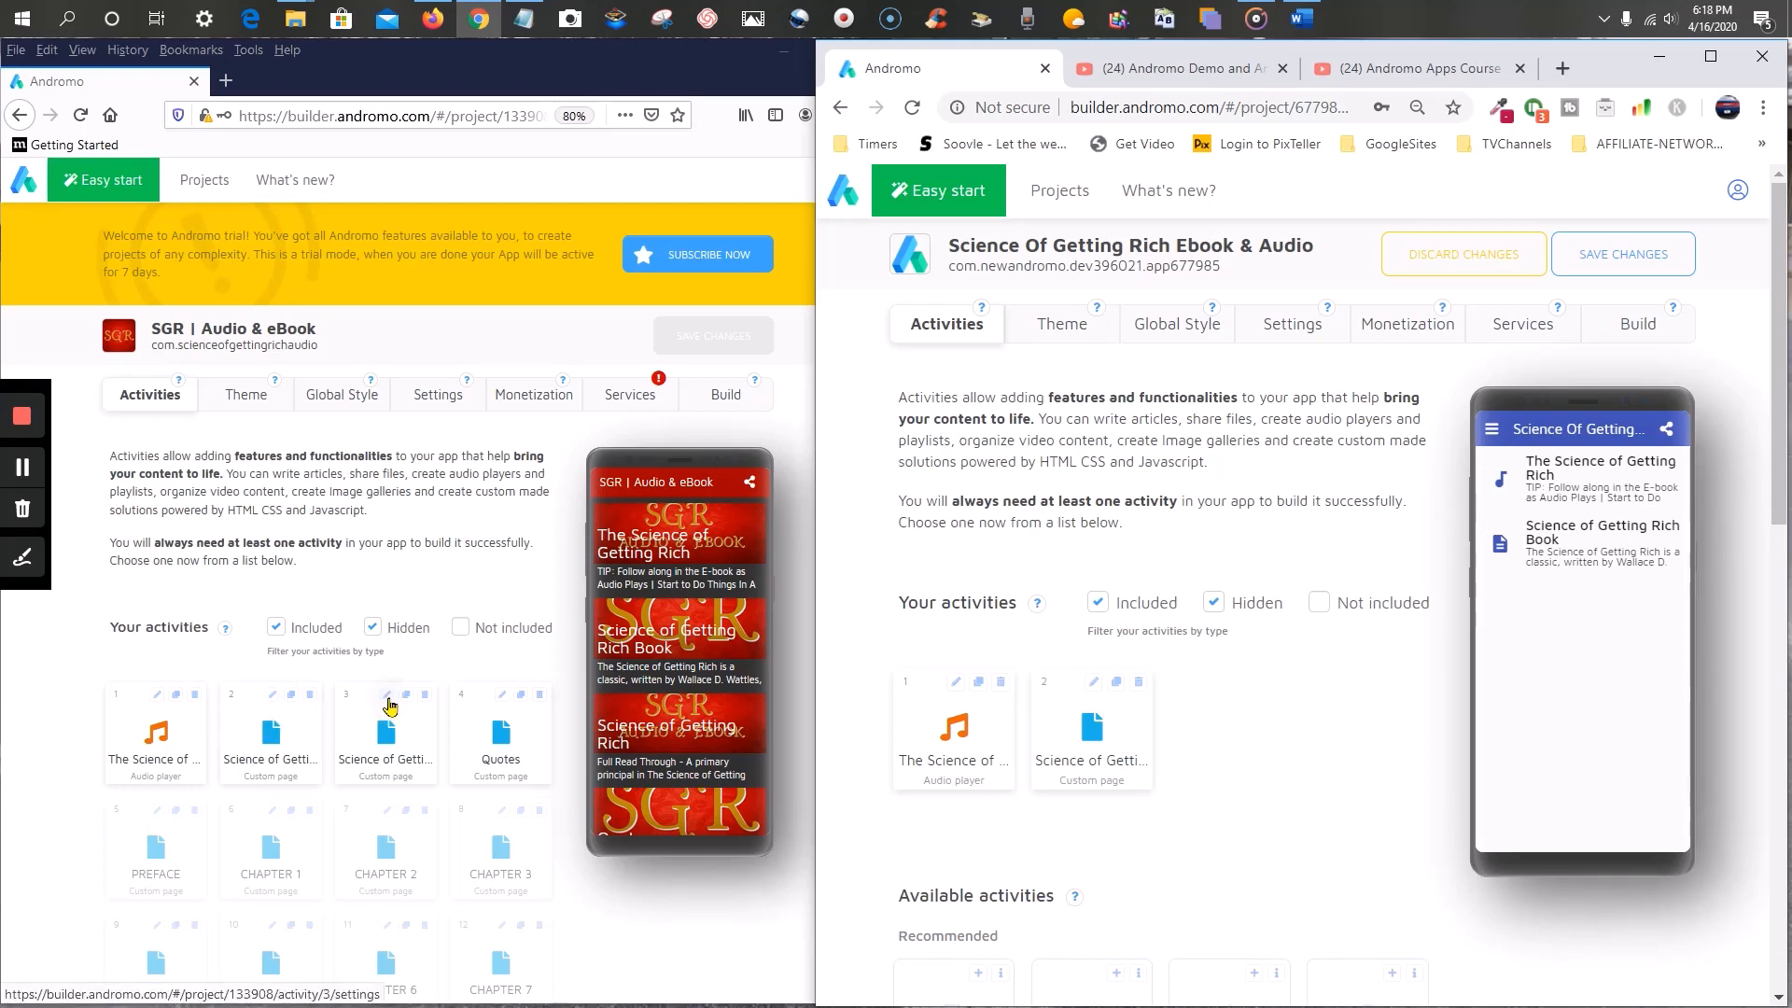
{"action": "left_click", "coordinate": [275, 699]}
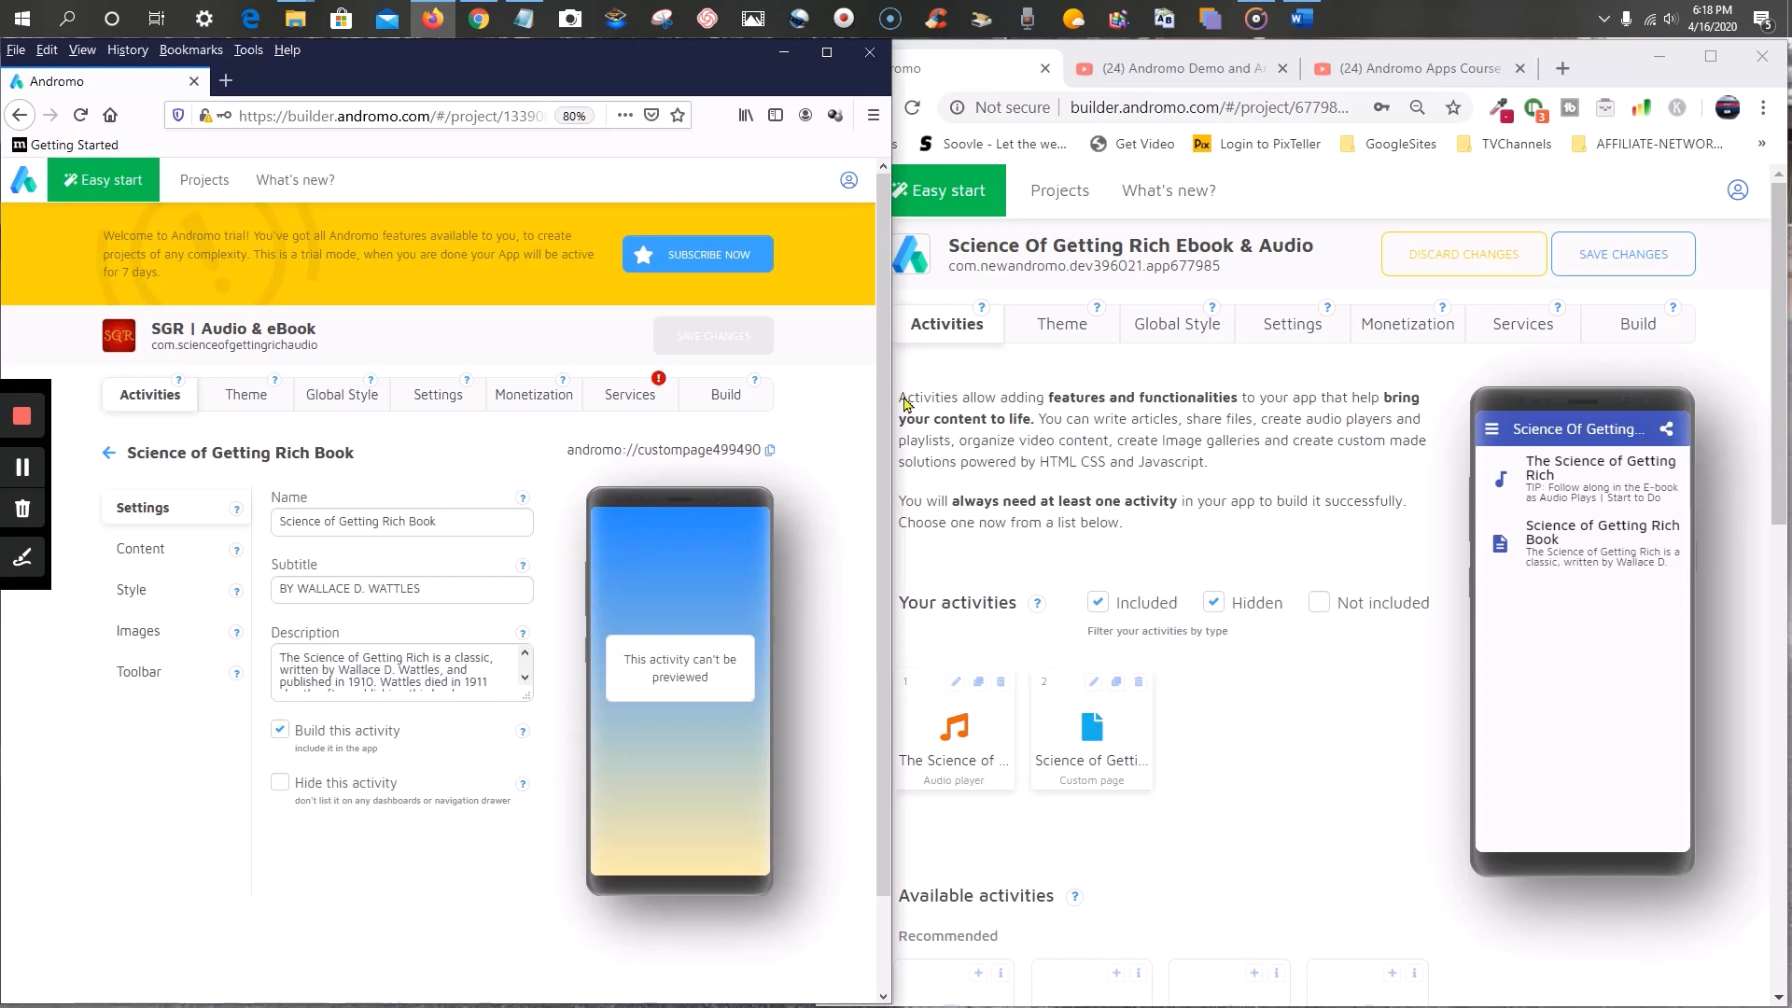
{"action": "left_click", "coordinate": [1096, 686]}
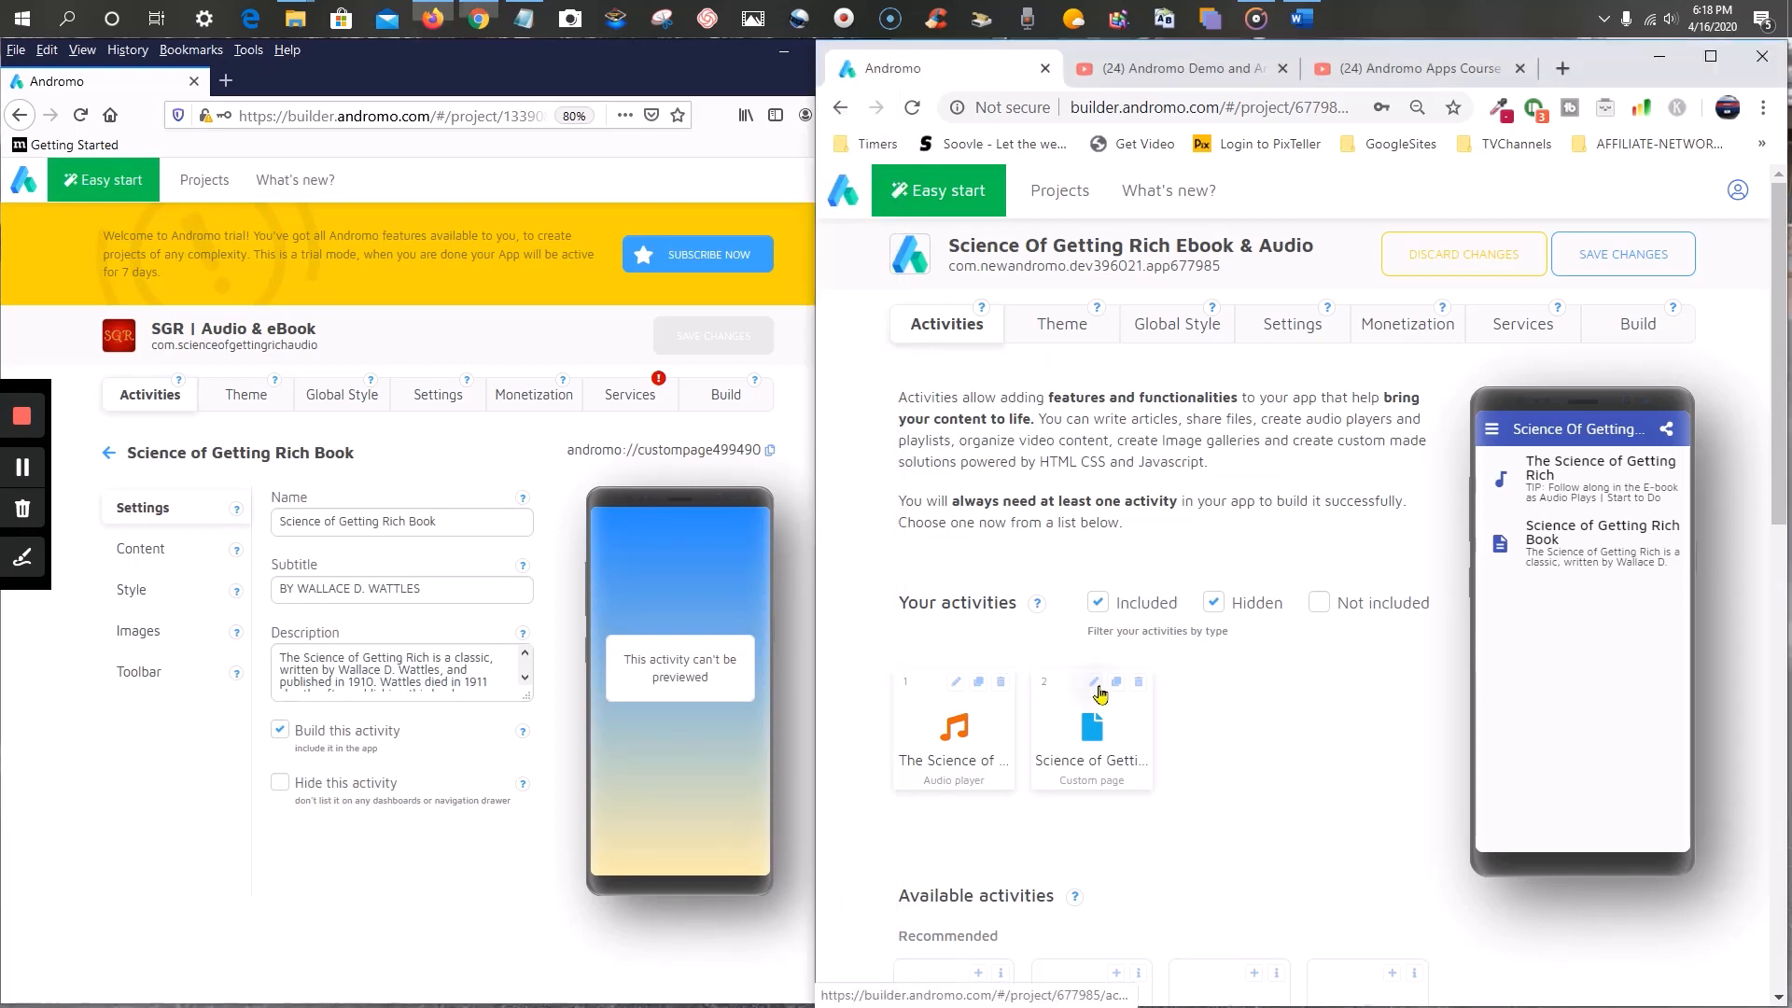
{"action": "left_click", "coordinate": [111, 548]}
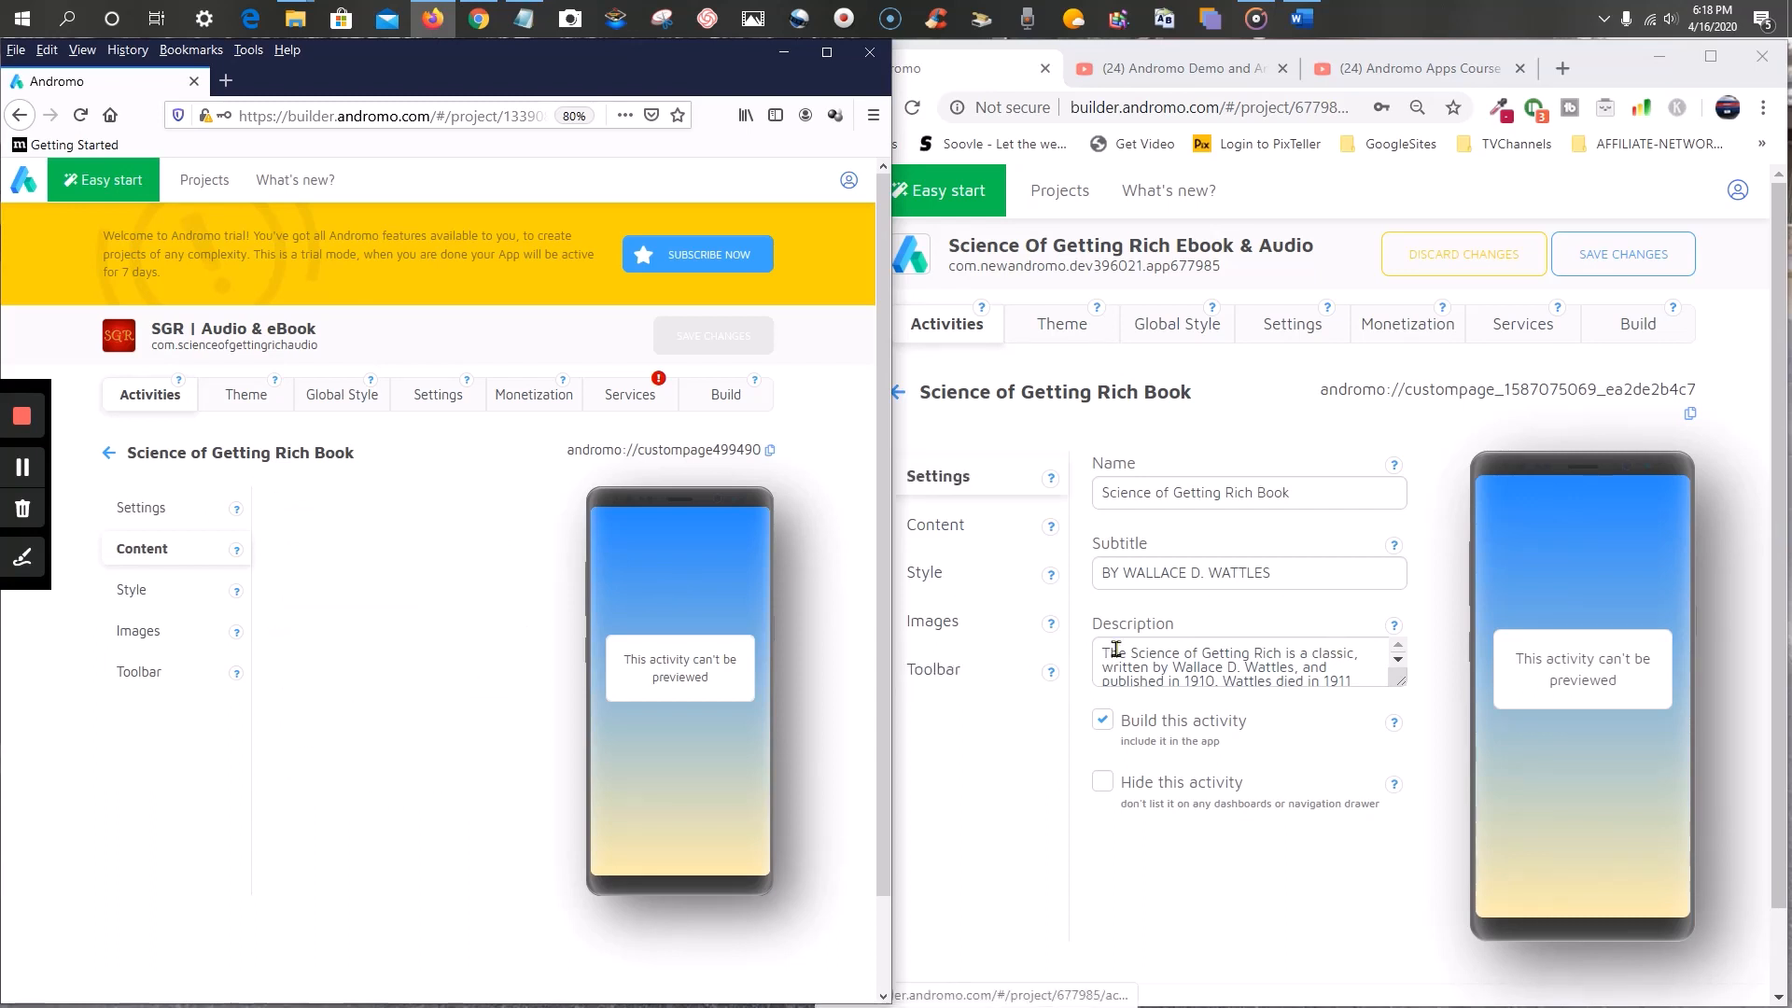
{"action": "left_click", "coordinate": [960, 525]}
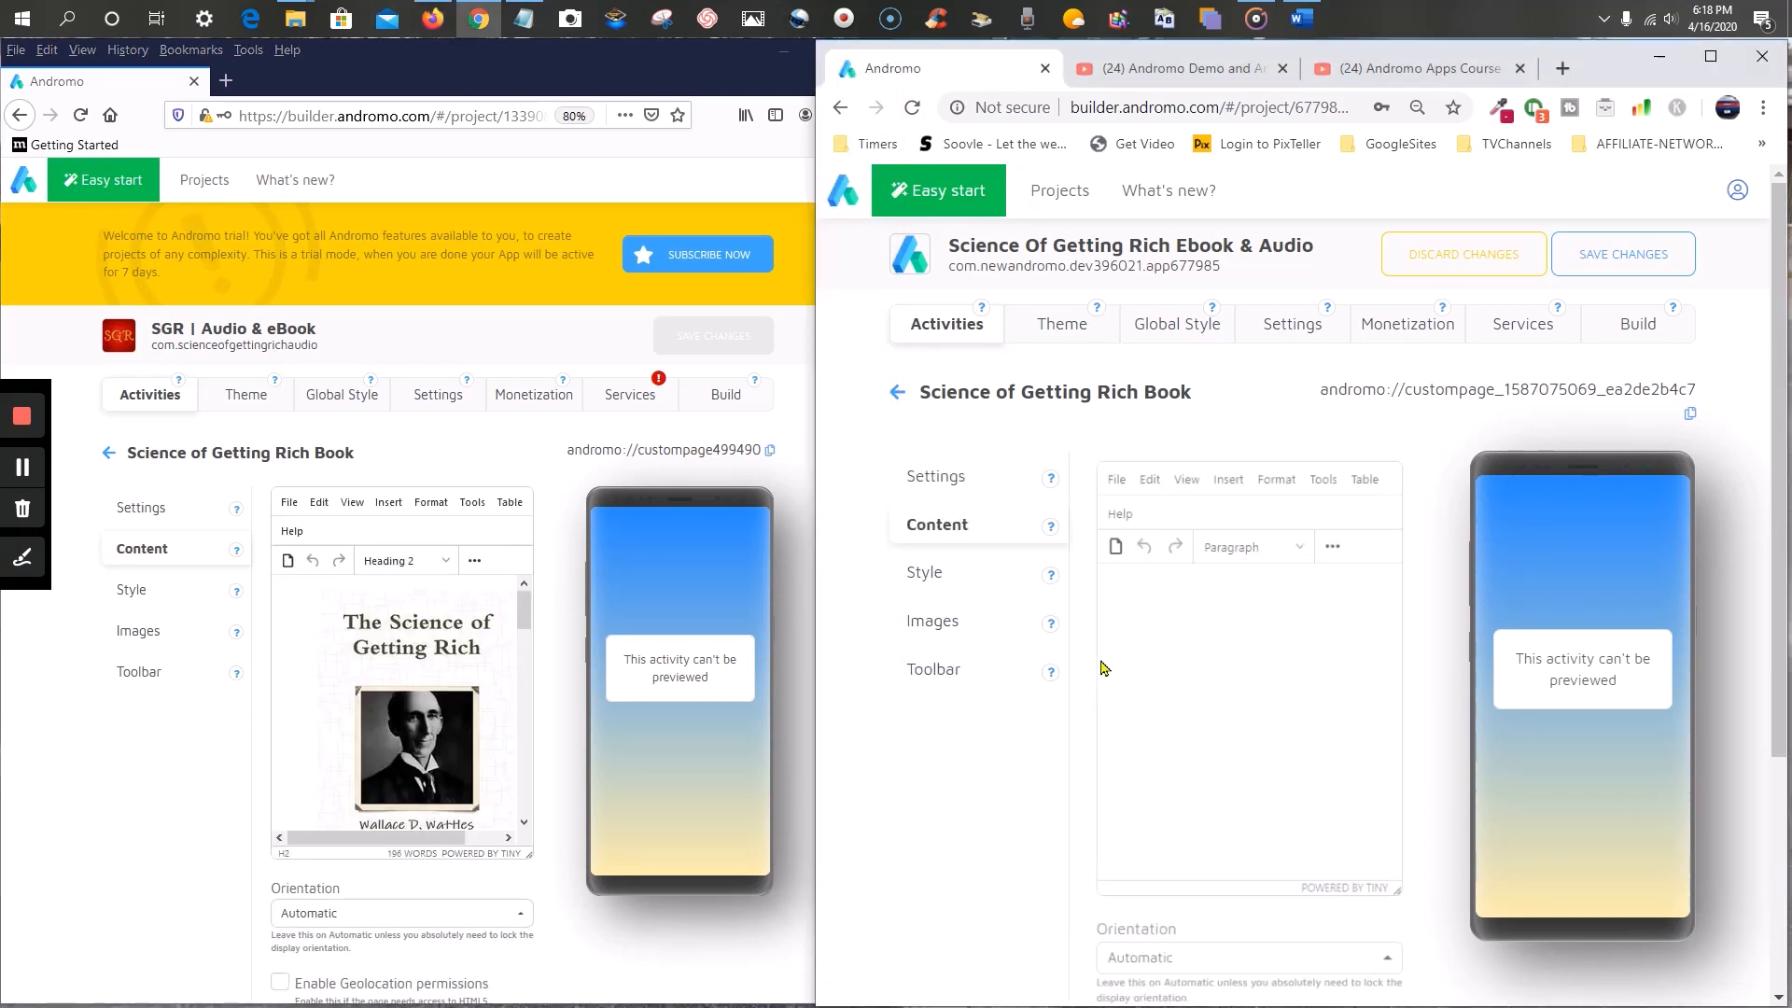
- Check the reference page's style and set the new book page's style mode to Global Style (global style/color settings)
{"action": "left_click", "coordinate": [136, 589]}
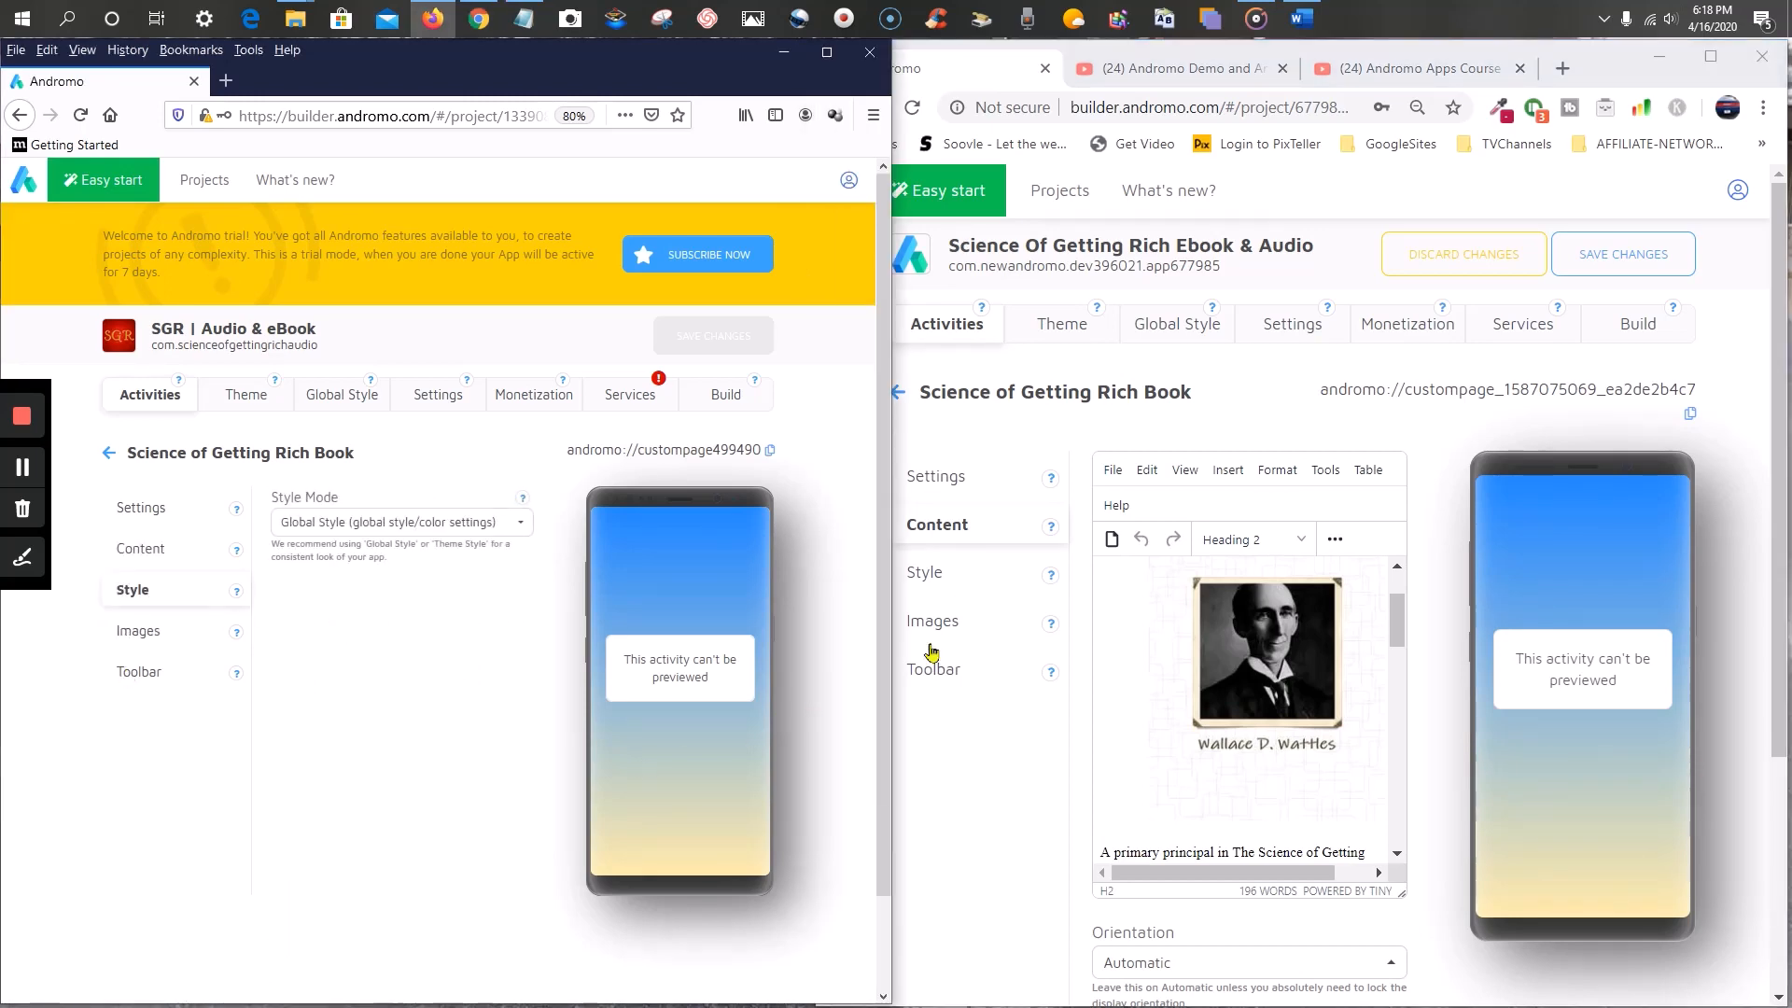
{"action": "left_click", "coordinate": [937, 573]}
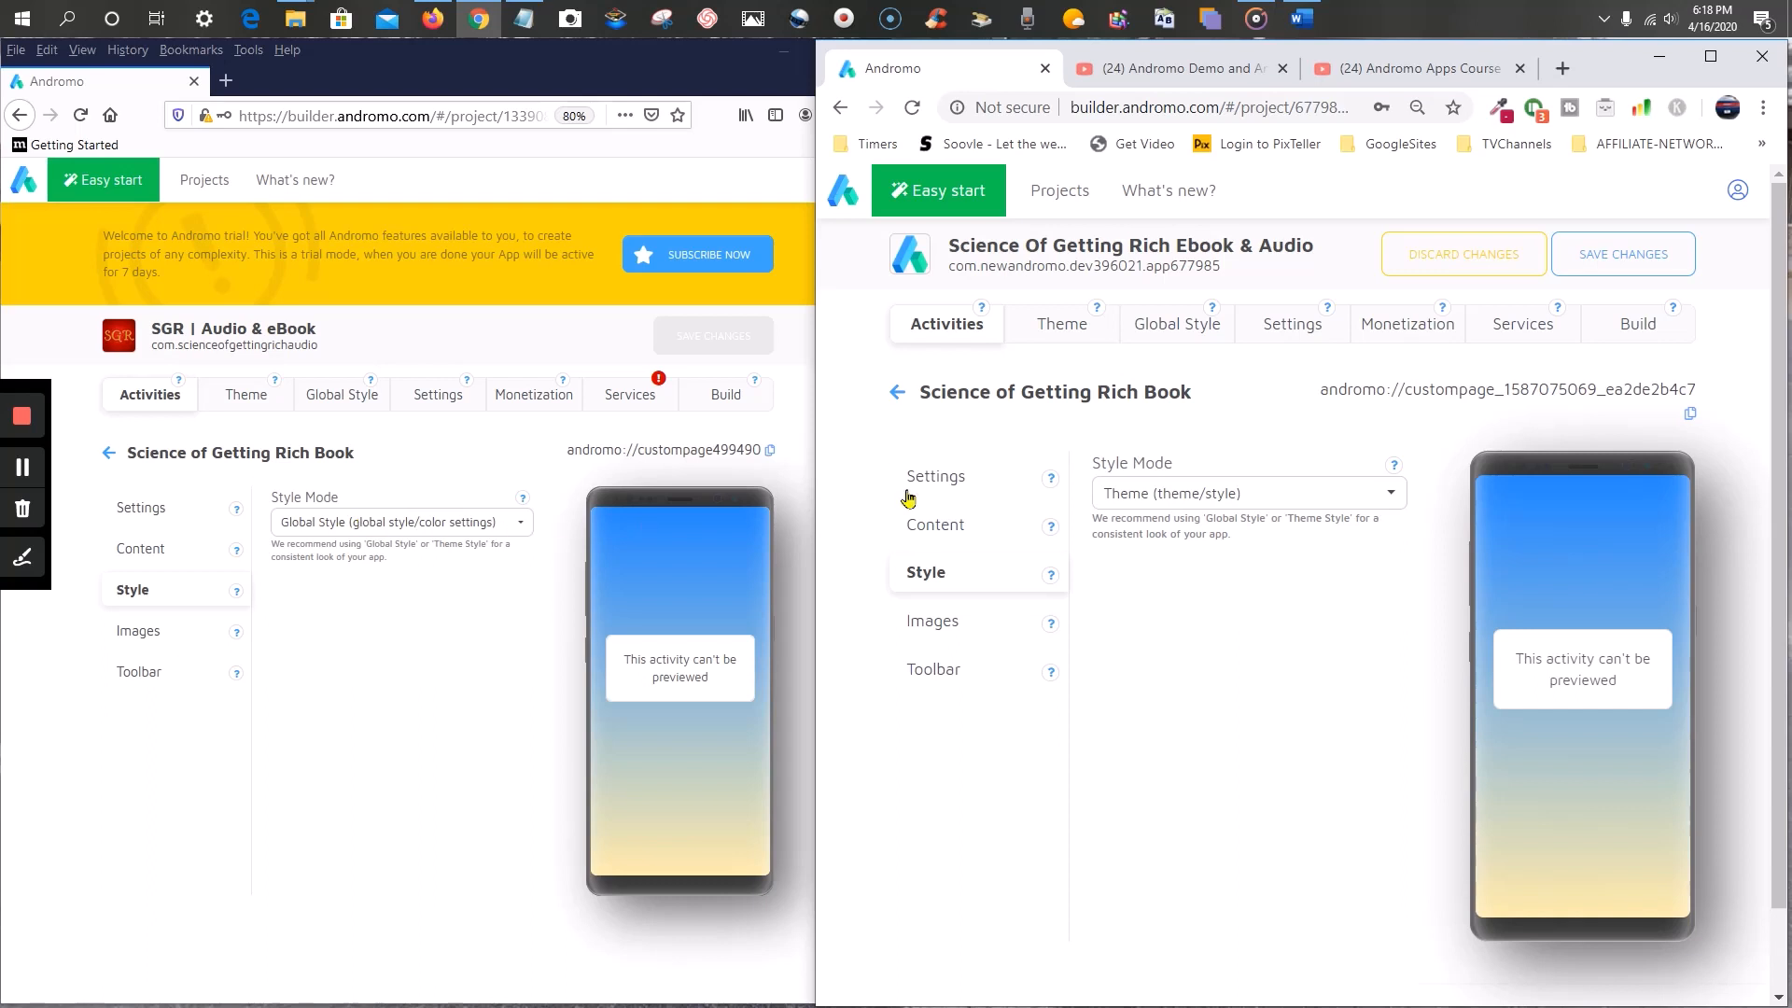
{"action": "left_click", "coordinate": [1185, 499]}
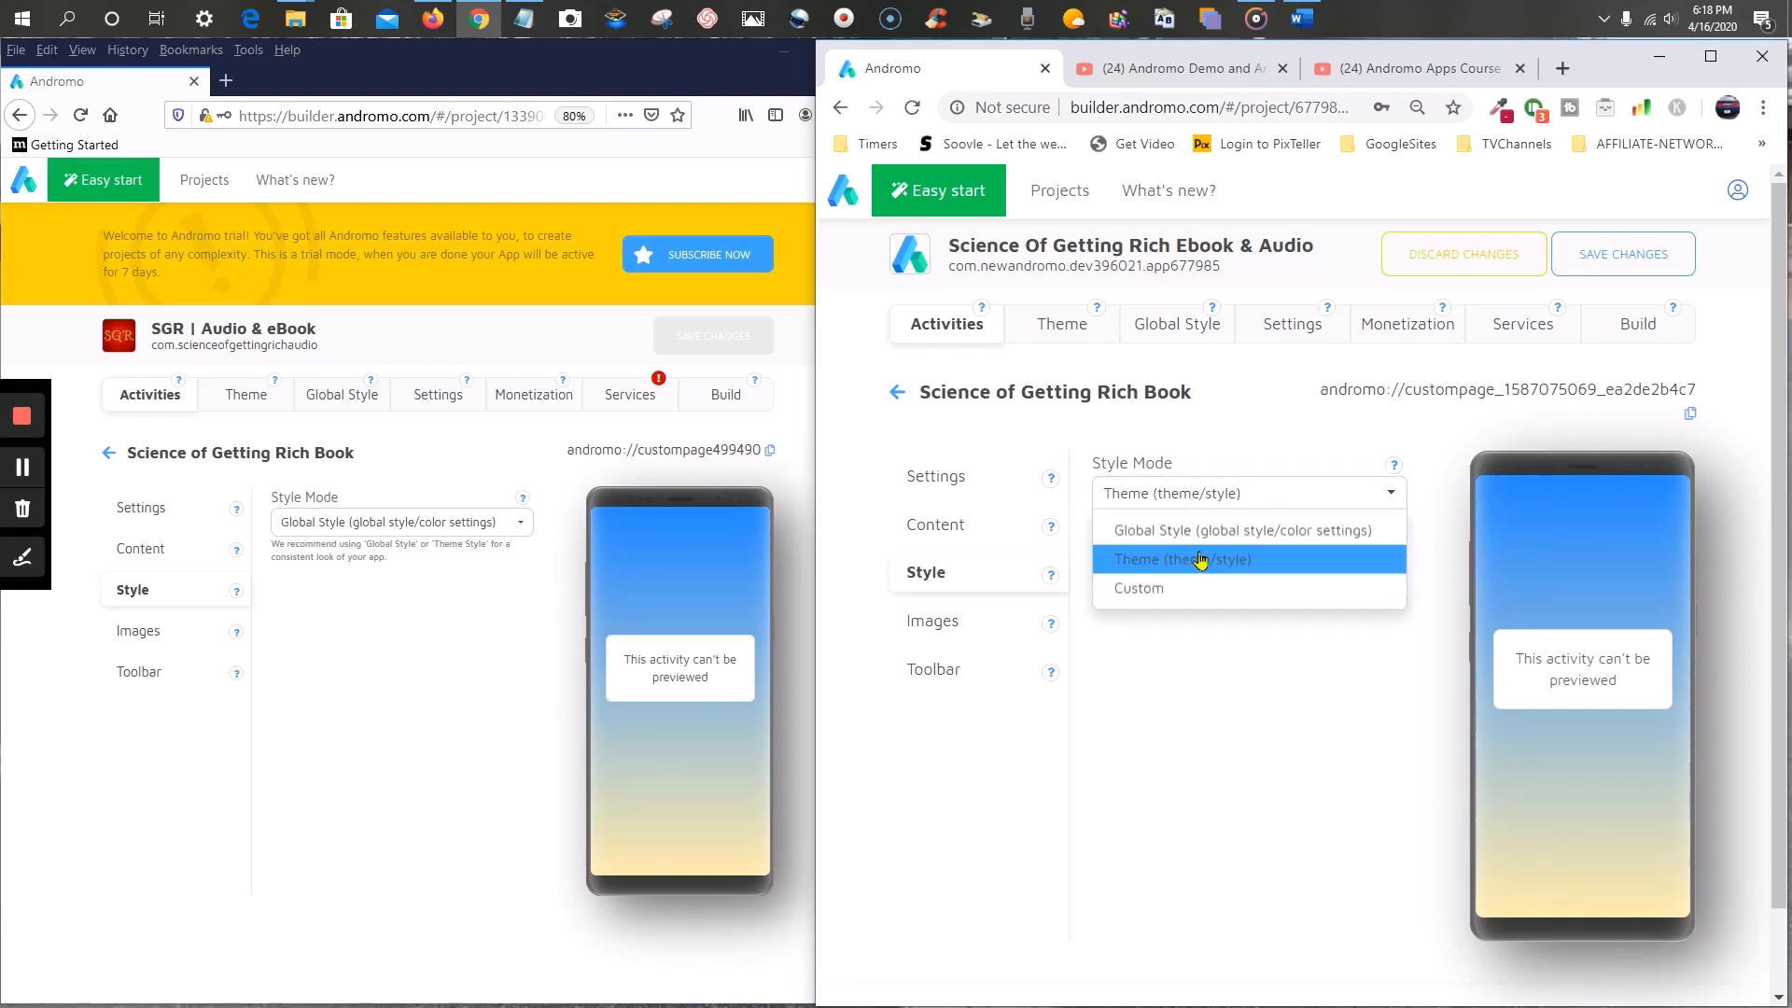
{"action": "left_click", "coordinate": [1166, 530]}
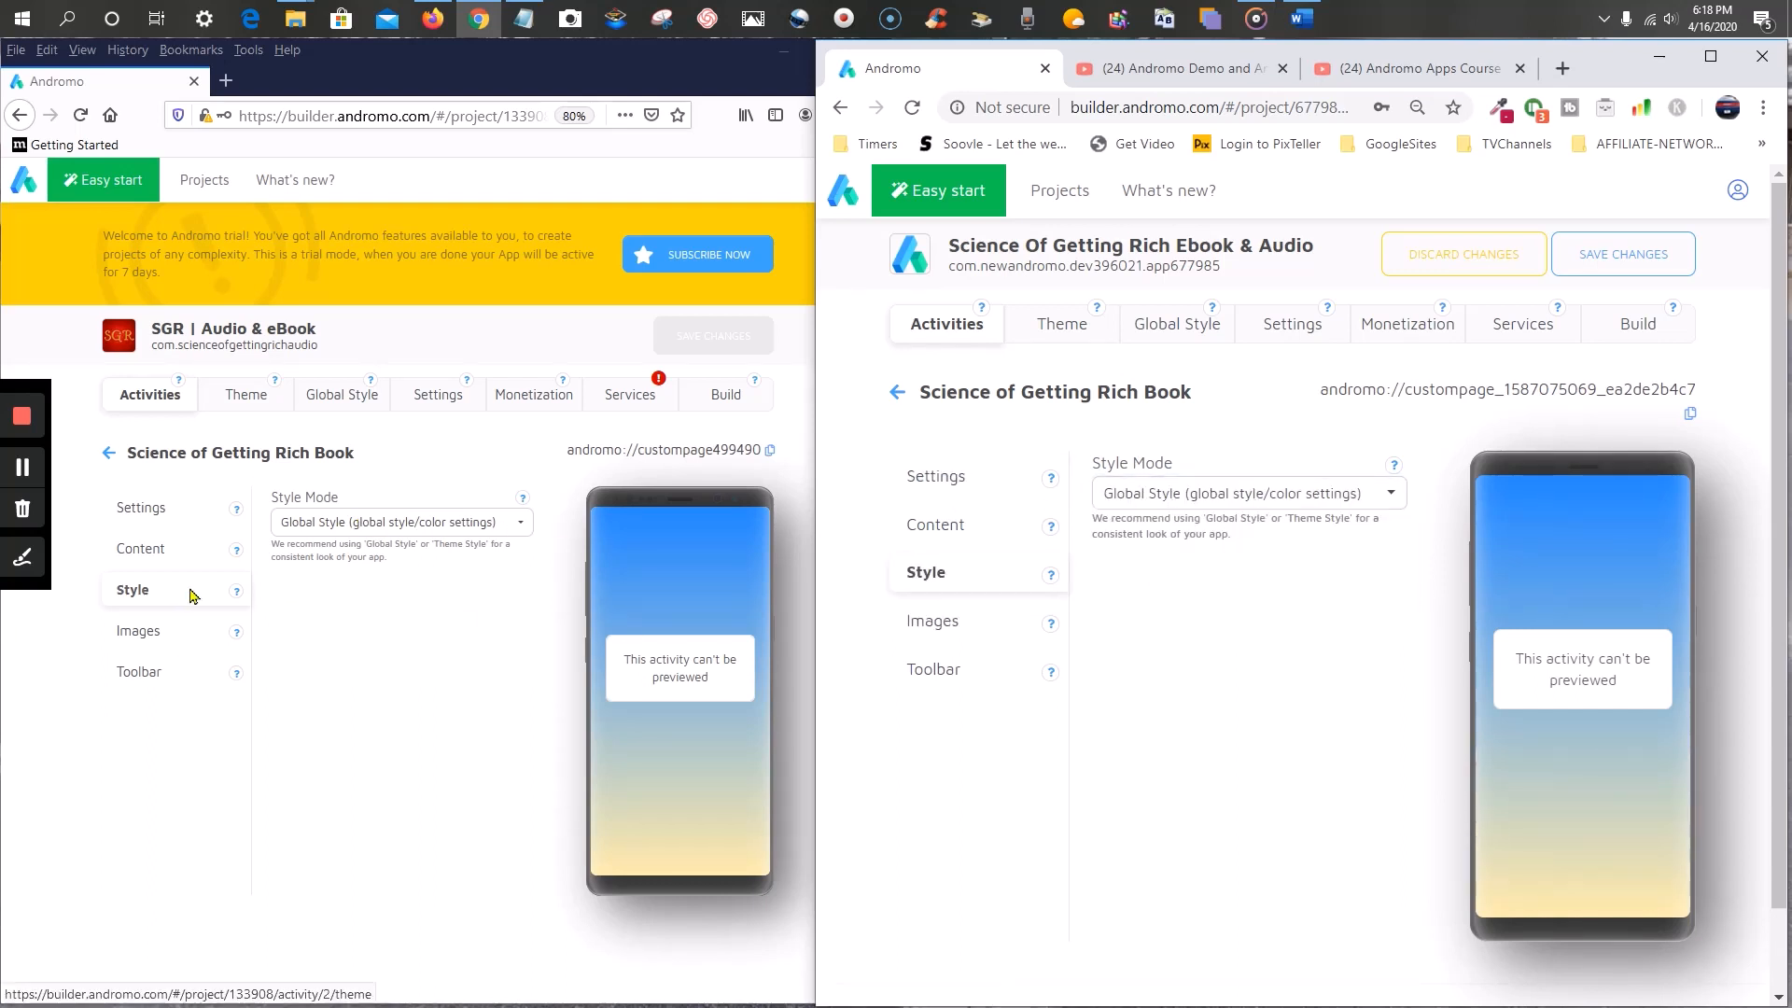
- Check the reference page's image settings and set the new book page's feature image to None
{"action": "left_click", "coordinate": [155, 635]}
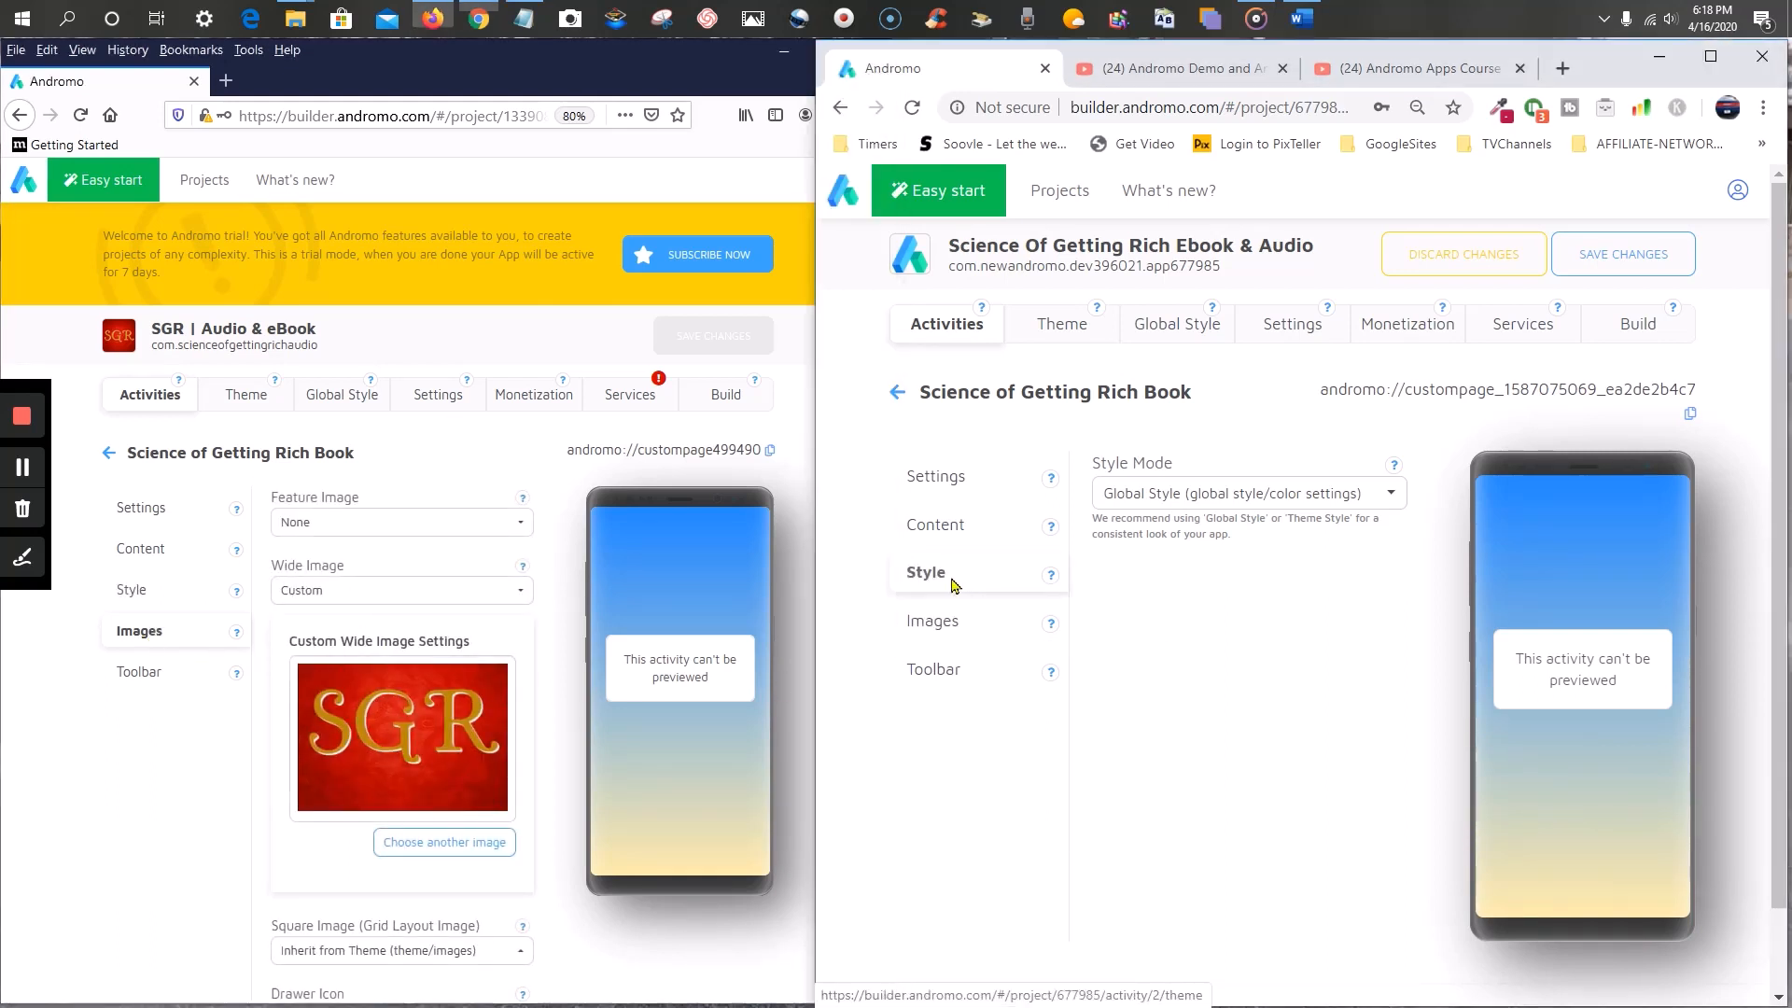
{"action": "left_click", "coordinate": [954, 585]}
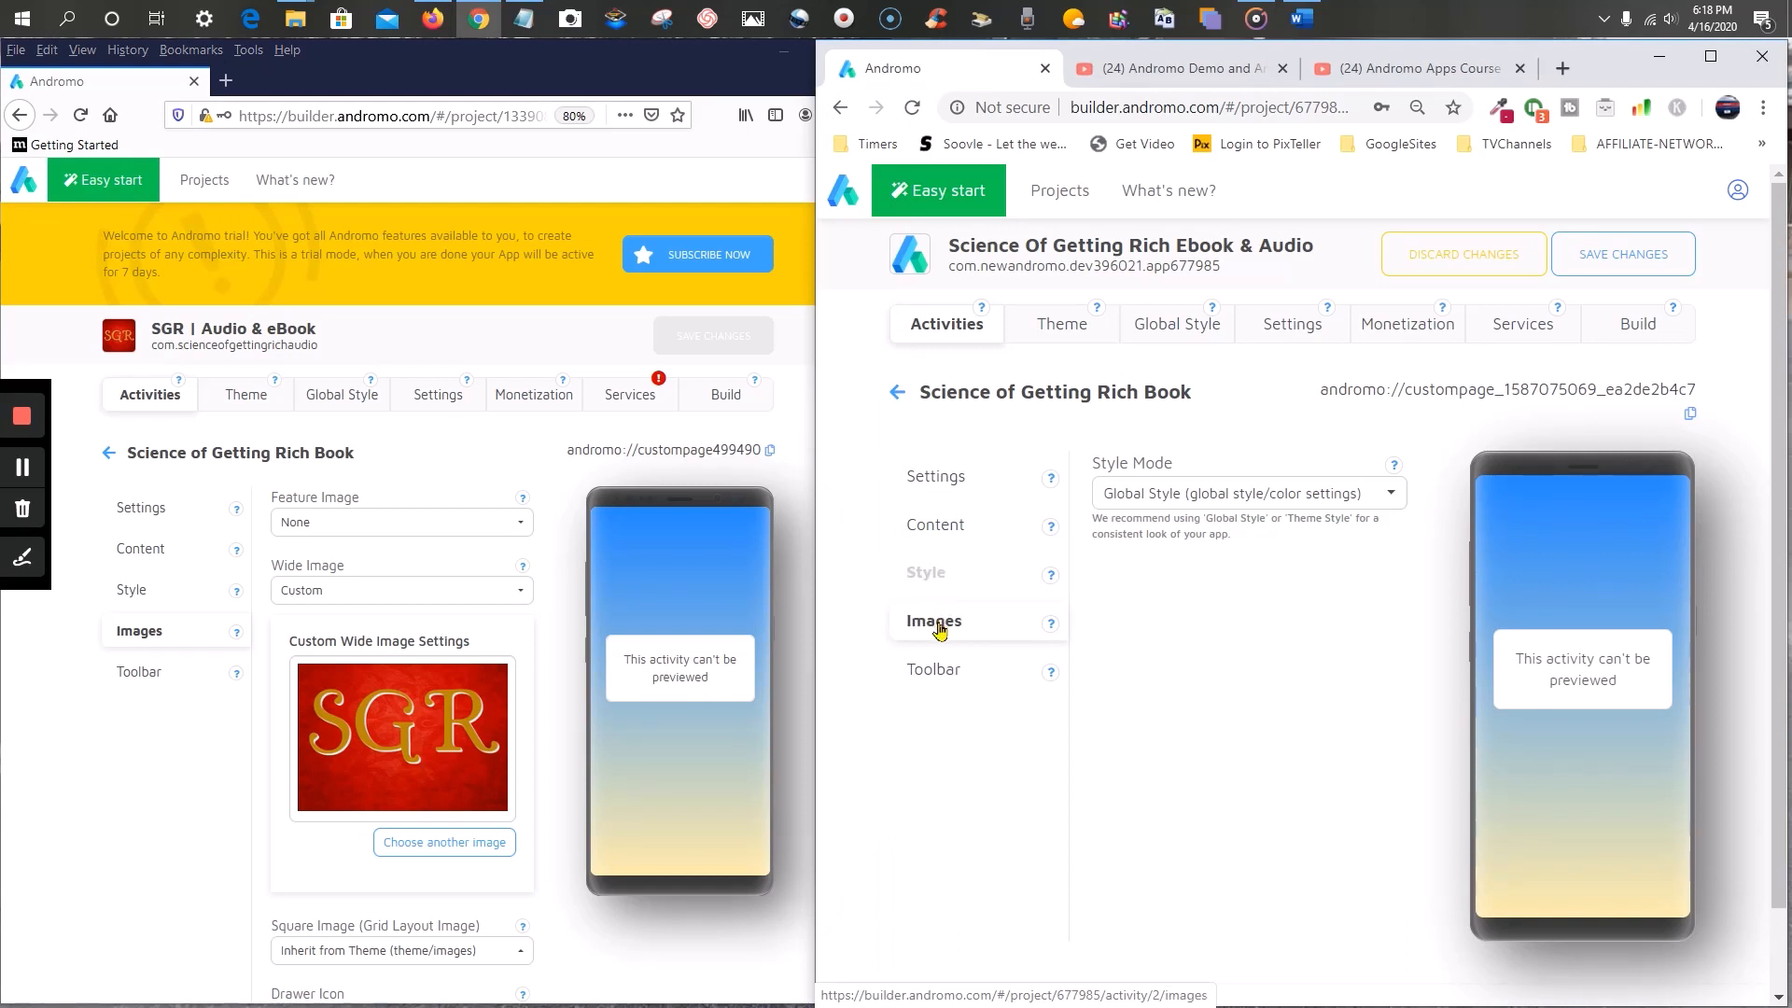
{"action": "left_click", "coordinate": [936, 623]}
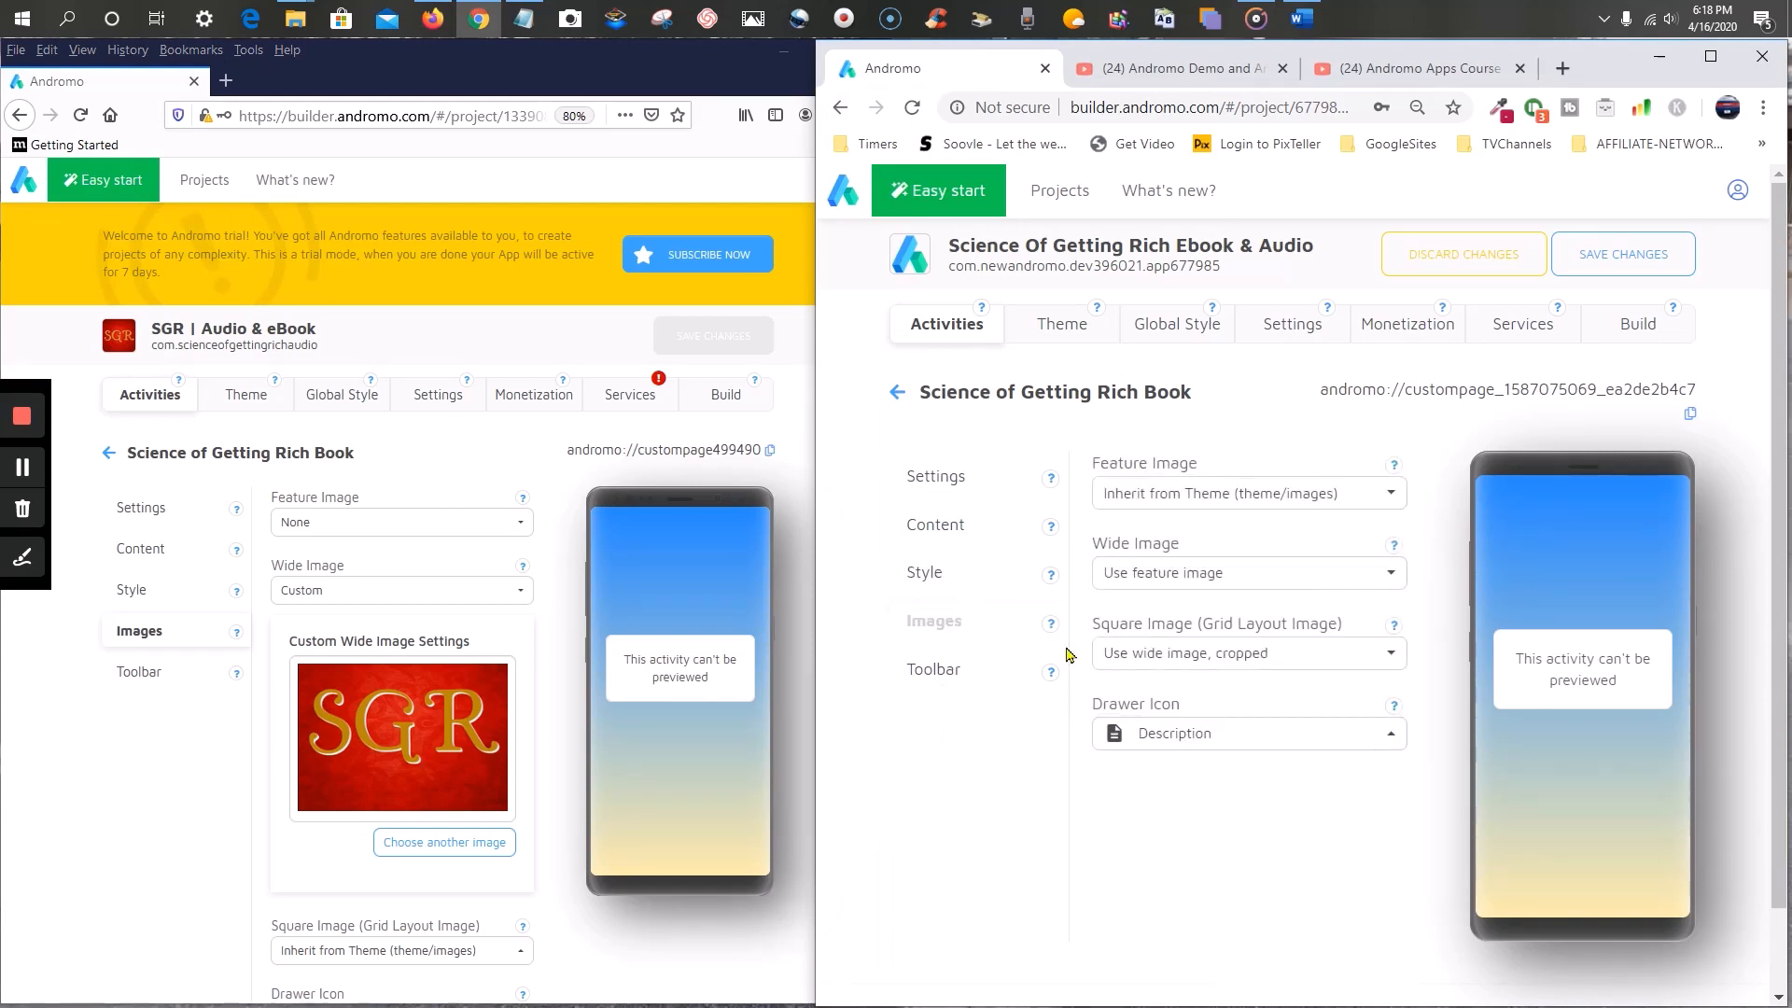
{"action": "left_click", "coordinate": [1374, 504]}
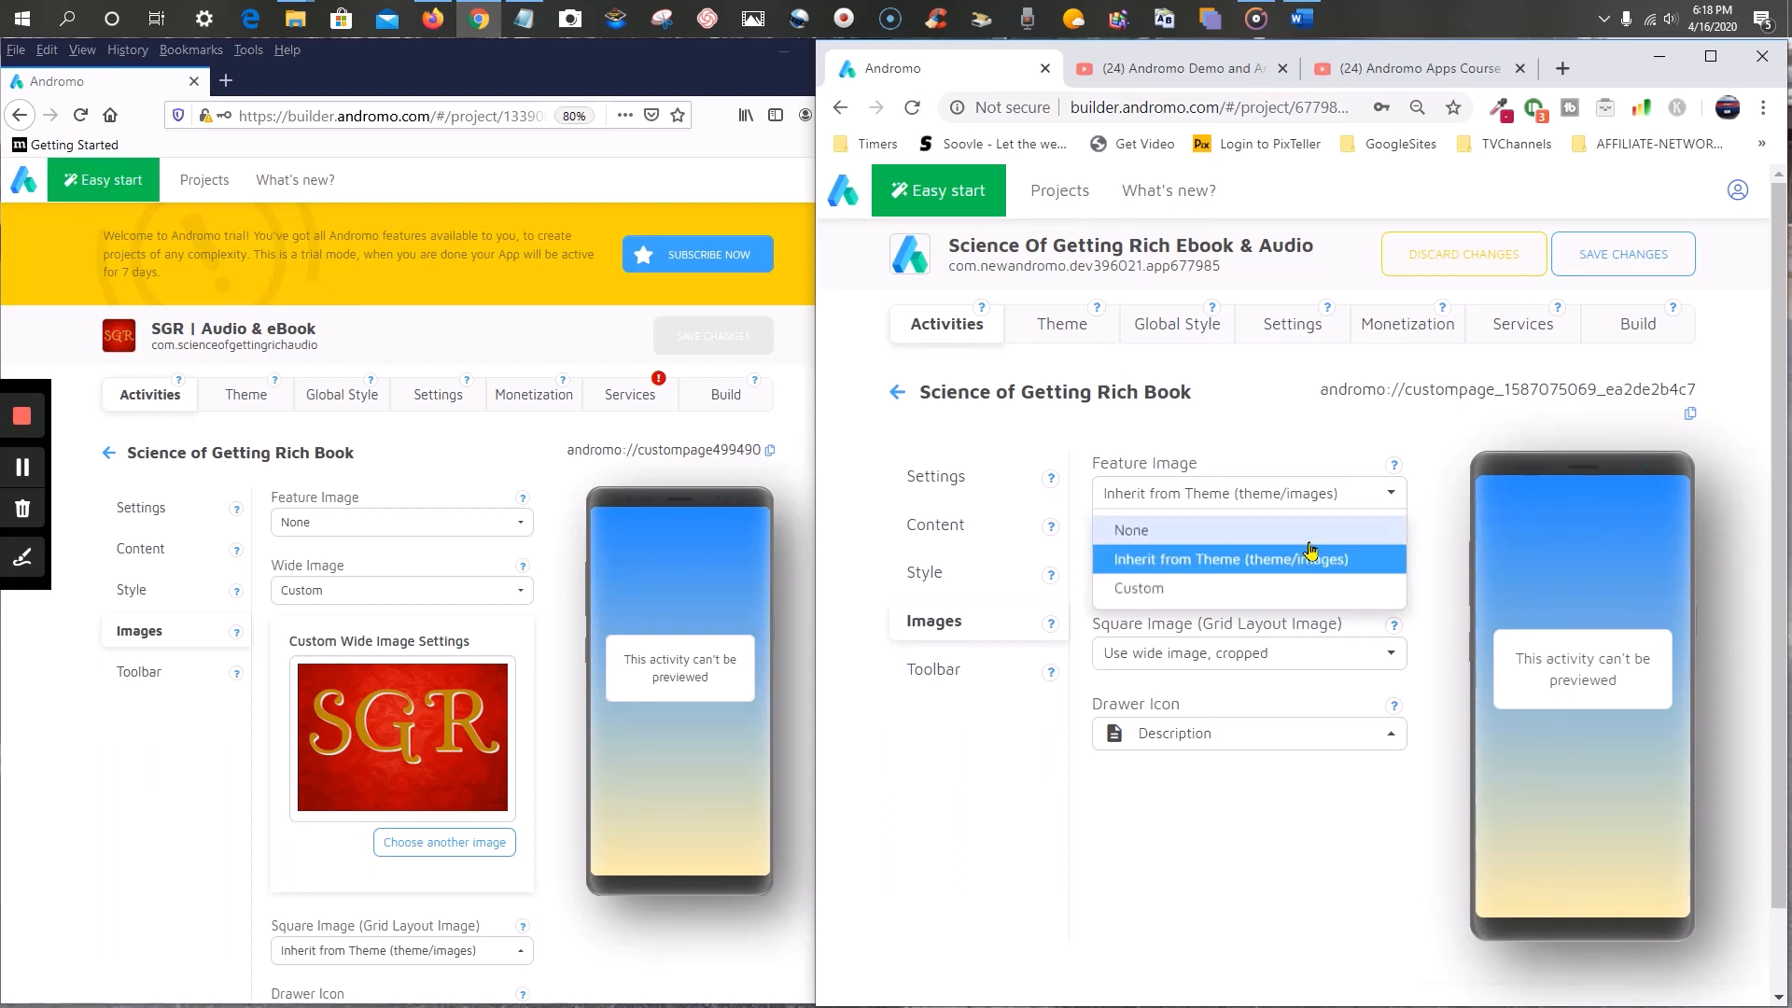
{"action": "left_click", "coordinate": [1255, 527]}
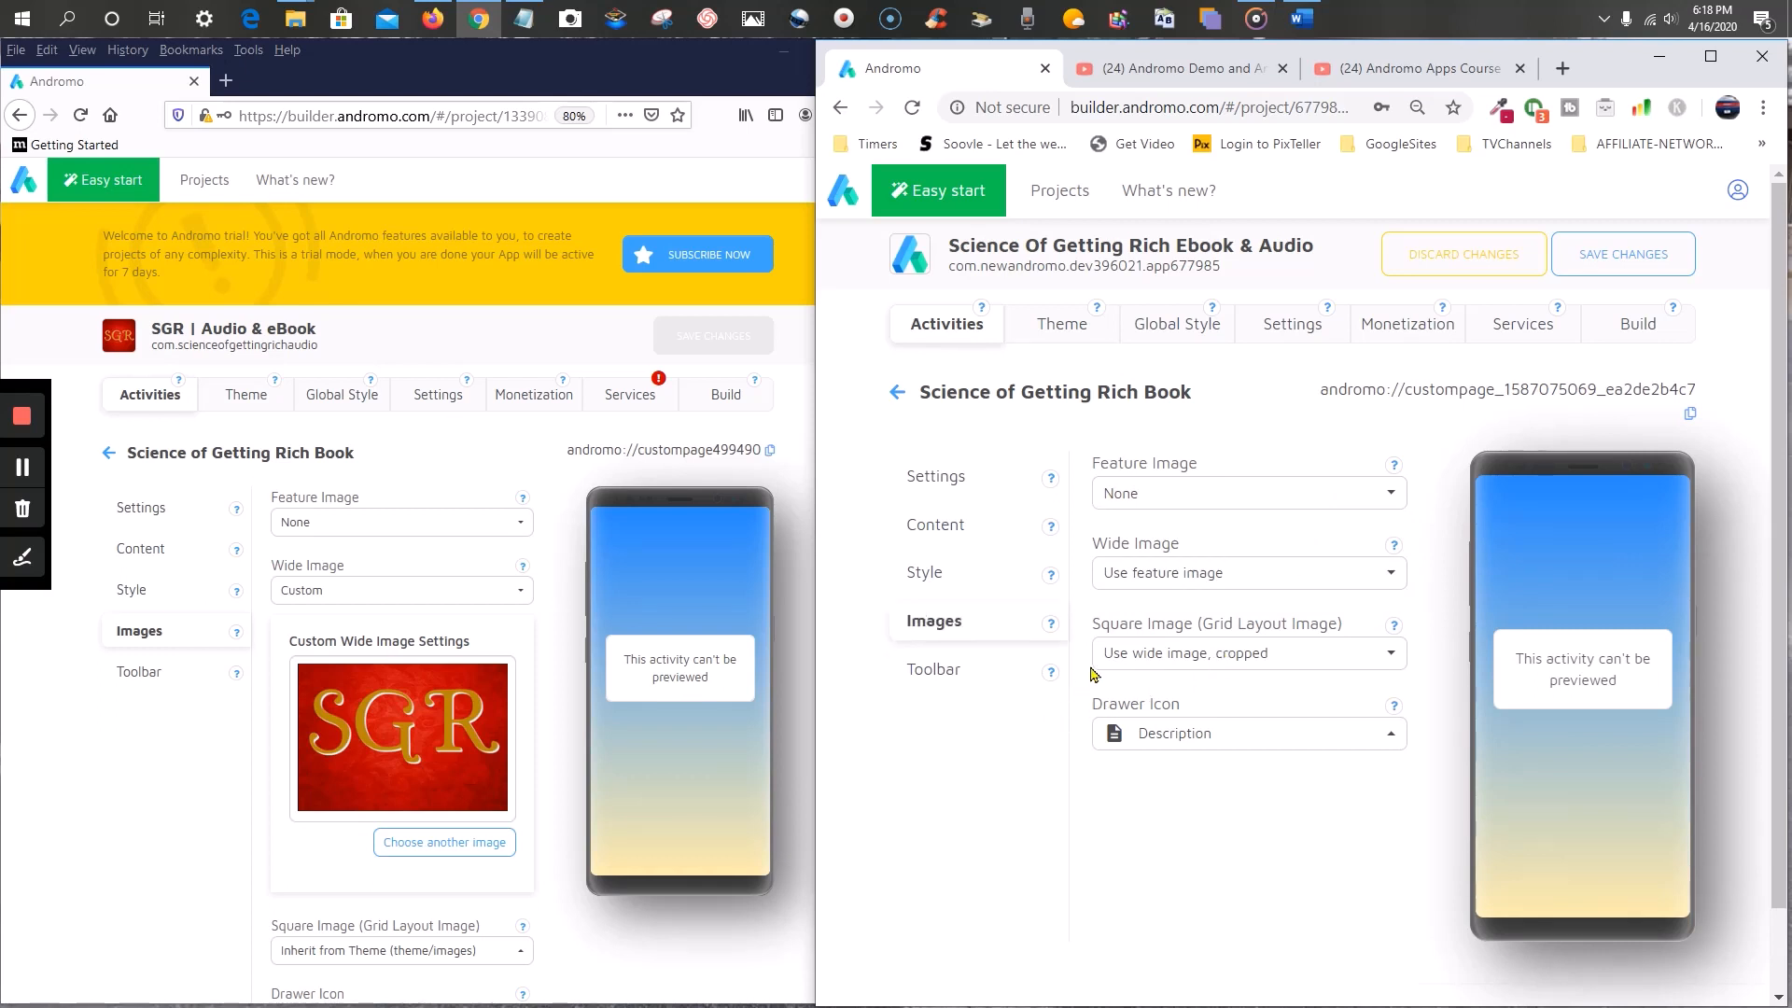
- Set the new book page's wide image to Custom and upload the red SGR "wide image" PNG from the IMG-SGR folder
{"action": "scroll", "coordinate": [1102, 653], "scroll_direction": "down", "scroll_amount": 1}
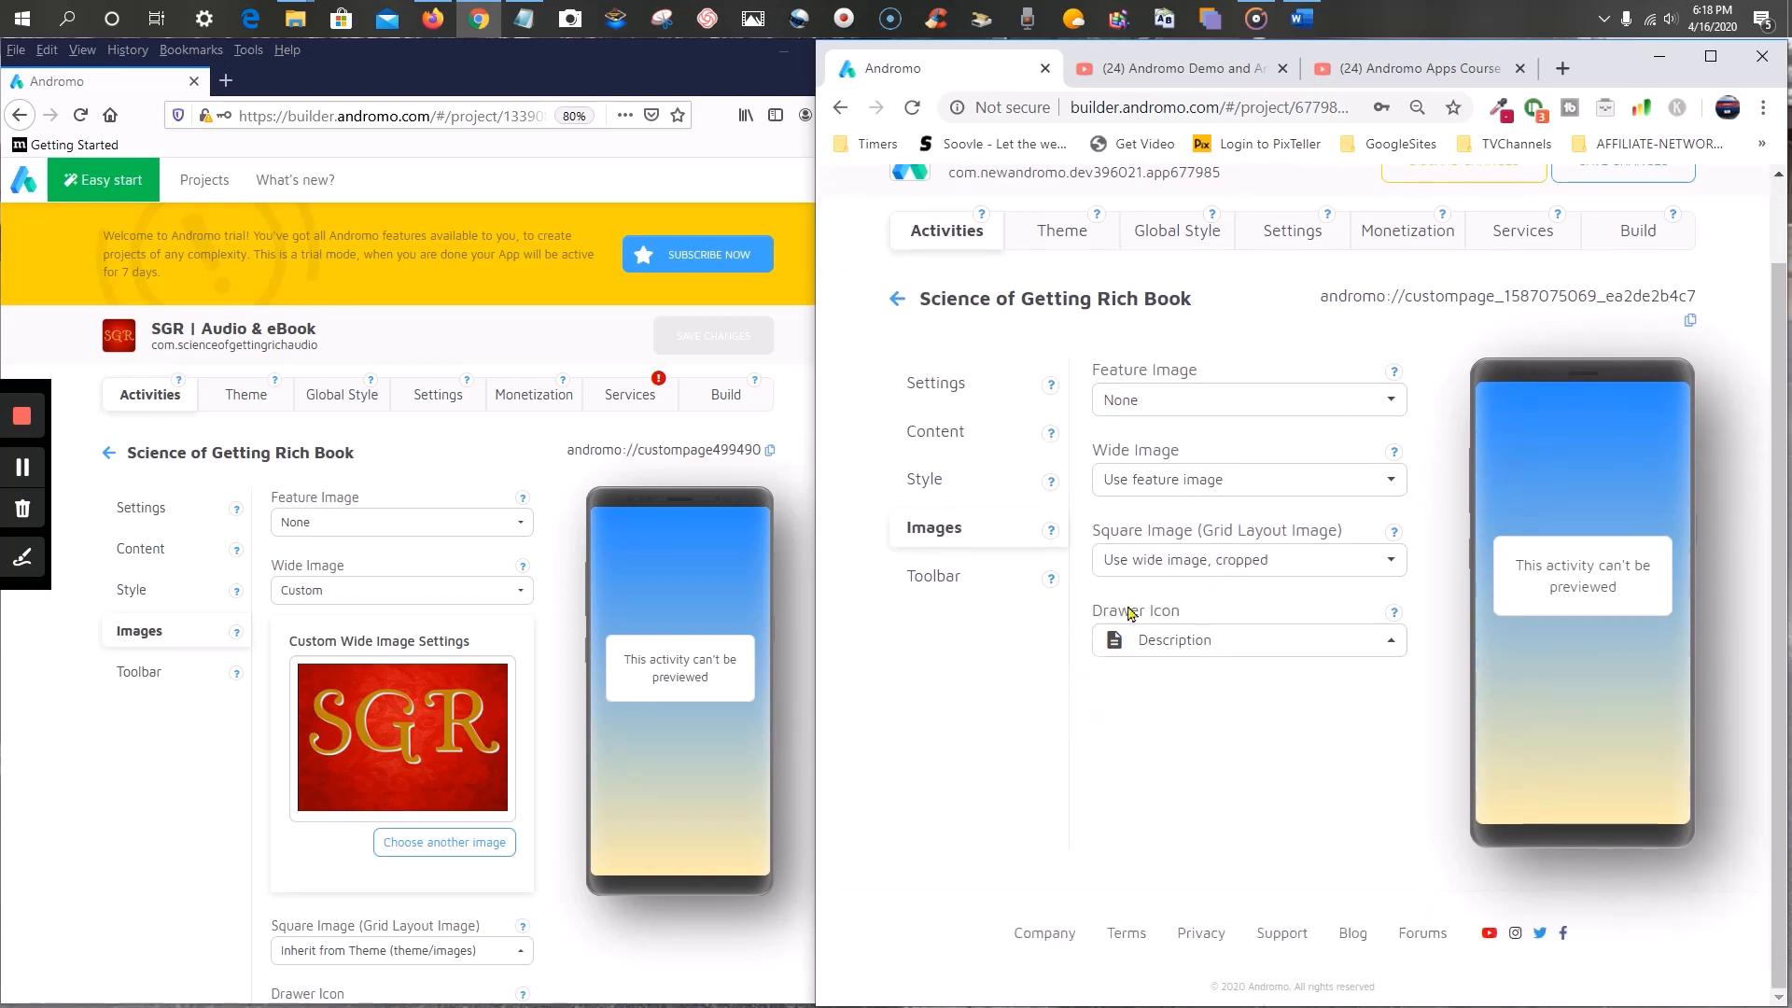
{"action": "left_click", "coordinate": [1223, 481]}
{"action": "left_click", "coordinate": [1198, 609]}
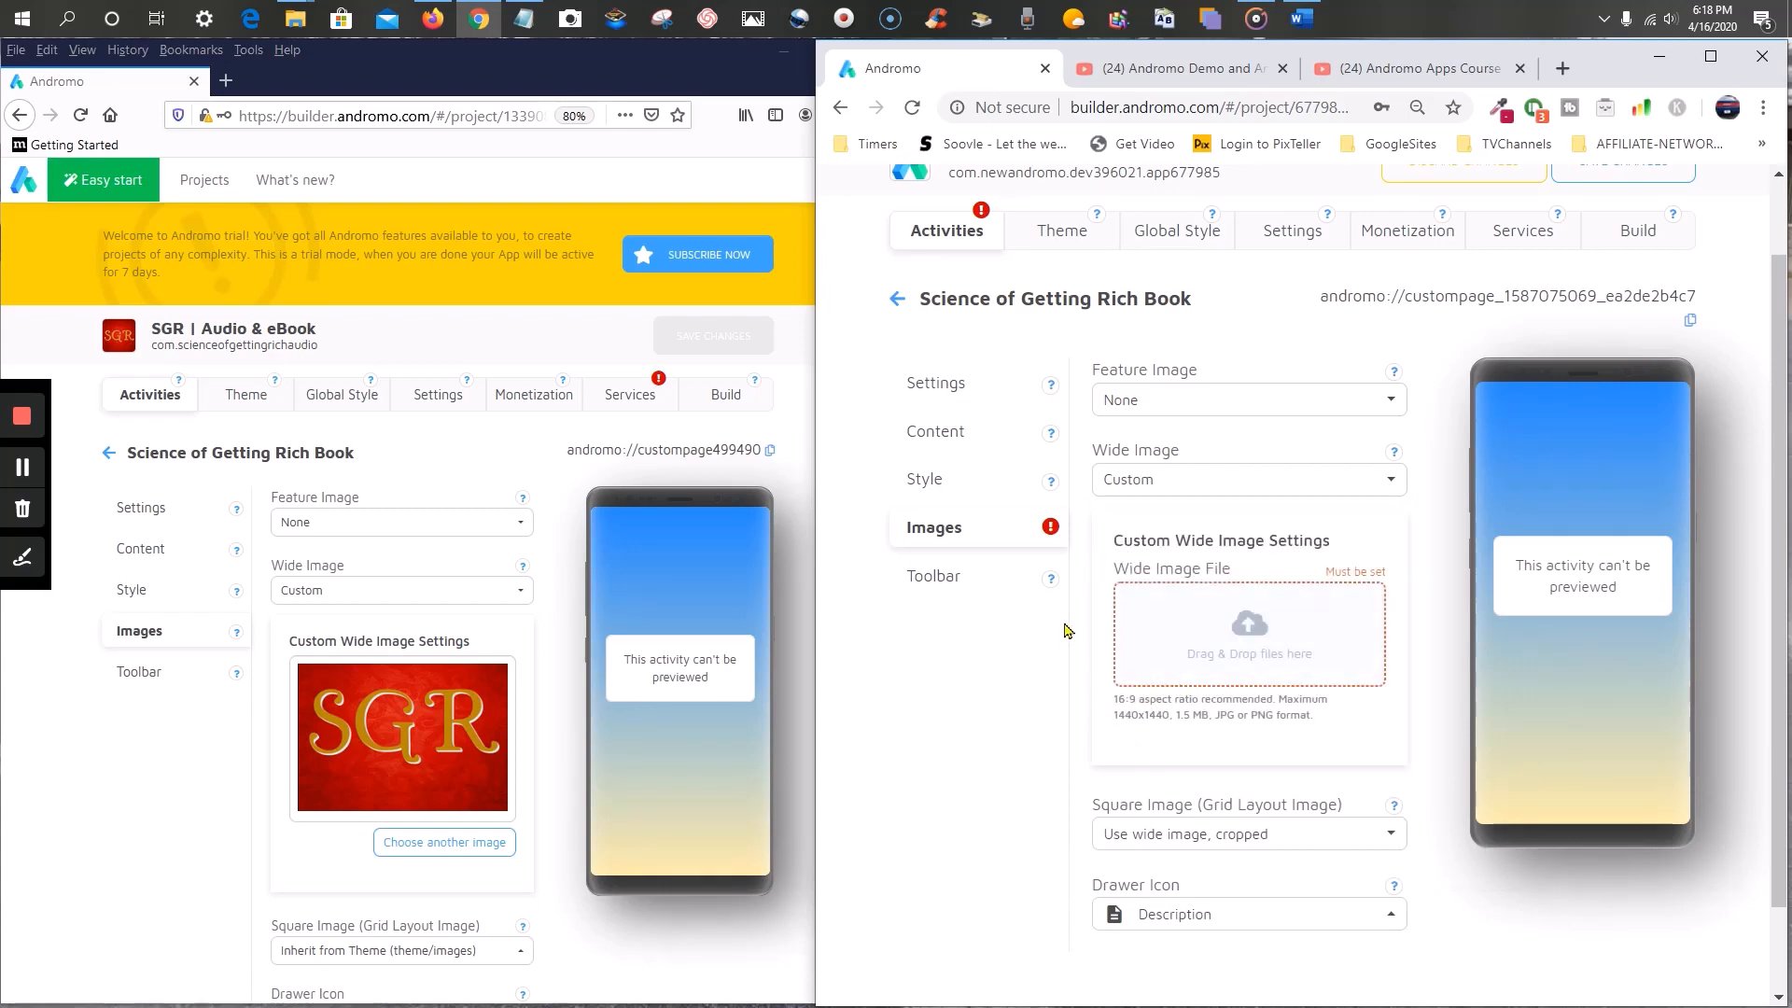
{"action": "left_click", "coordinate": [1264, 656]}
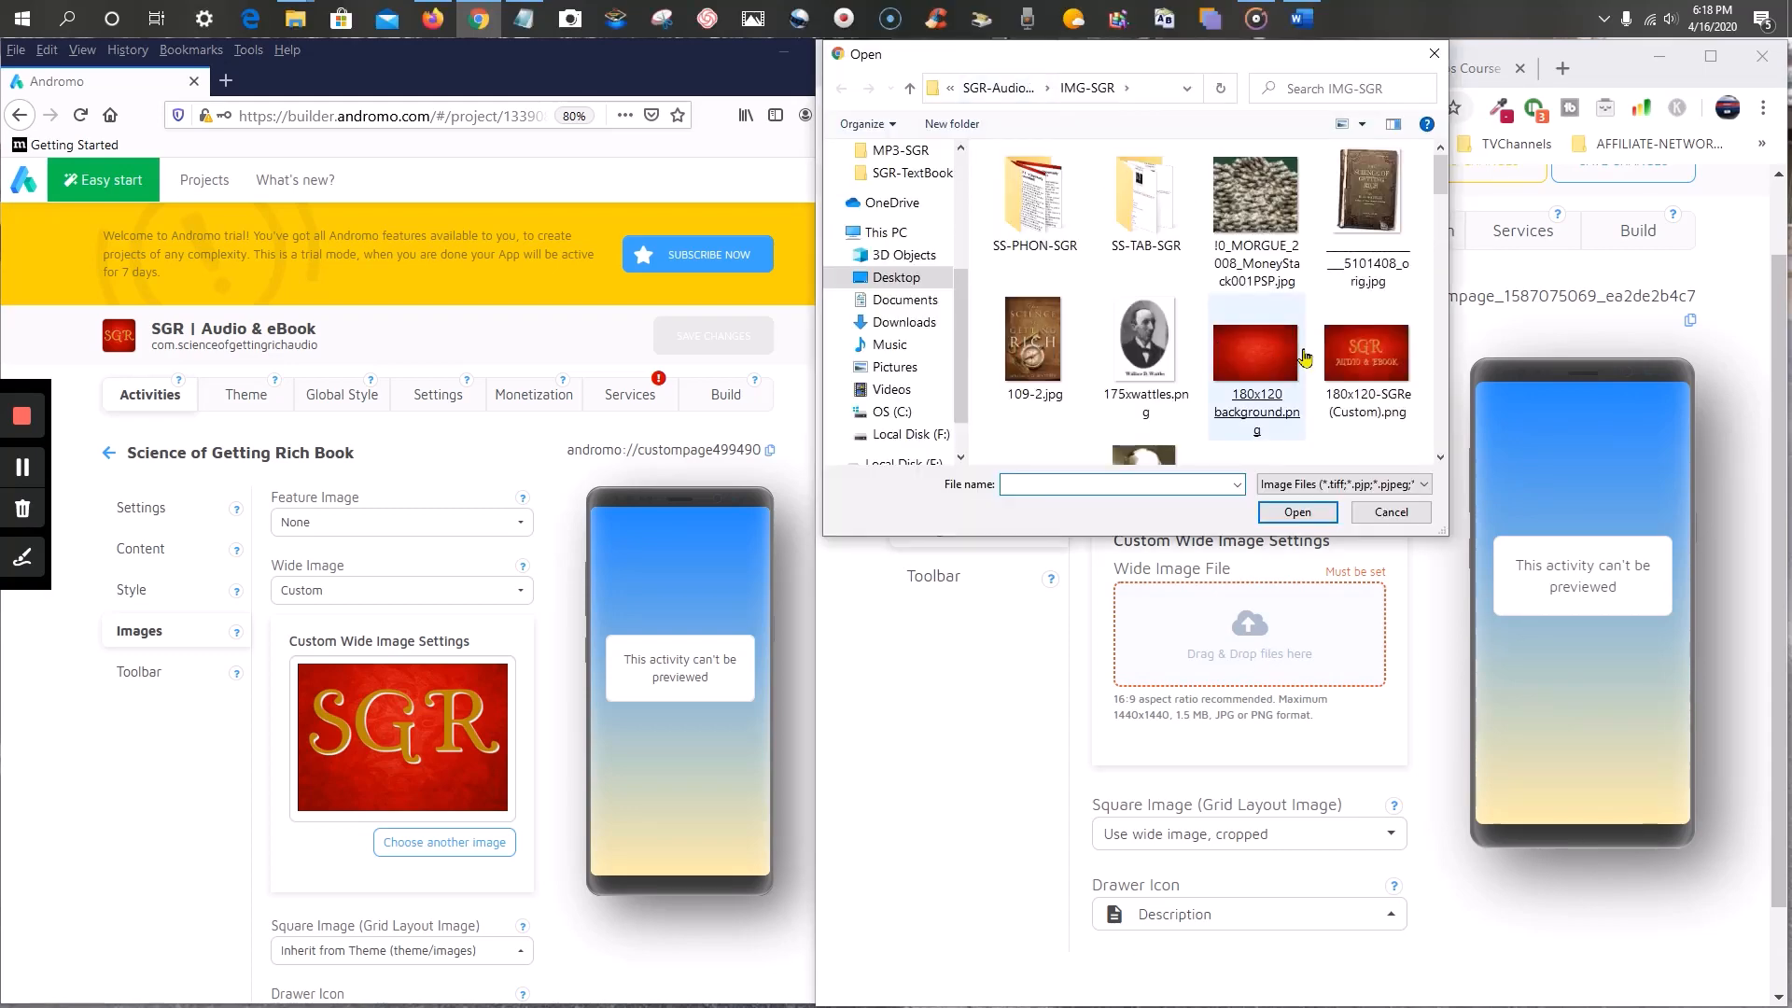
{"action": "scroll", "coordinate": [1305, 358], "scroll_direction": "down", "scroll_amount": 3}
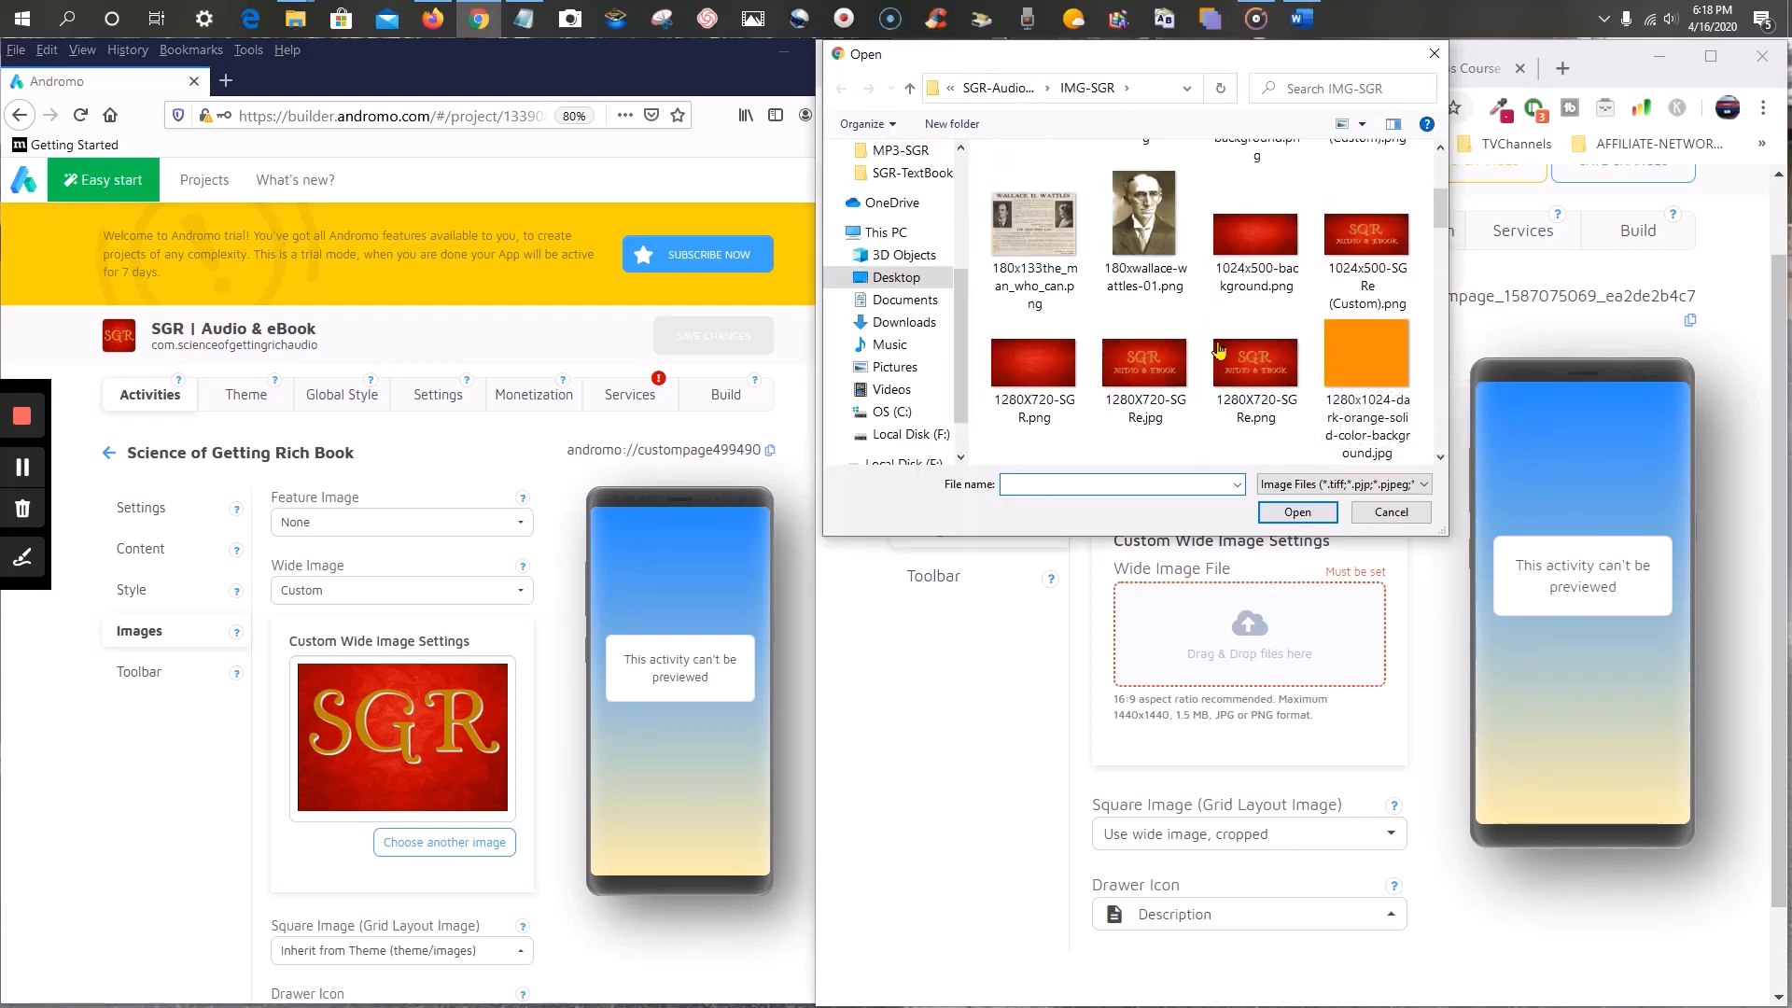
{"action": "scroll", "coordinate": [1242, 348], "scroll_direction": "down", "scroll_amount": 6}
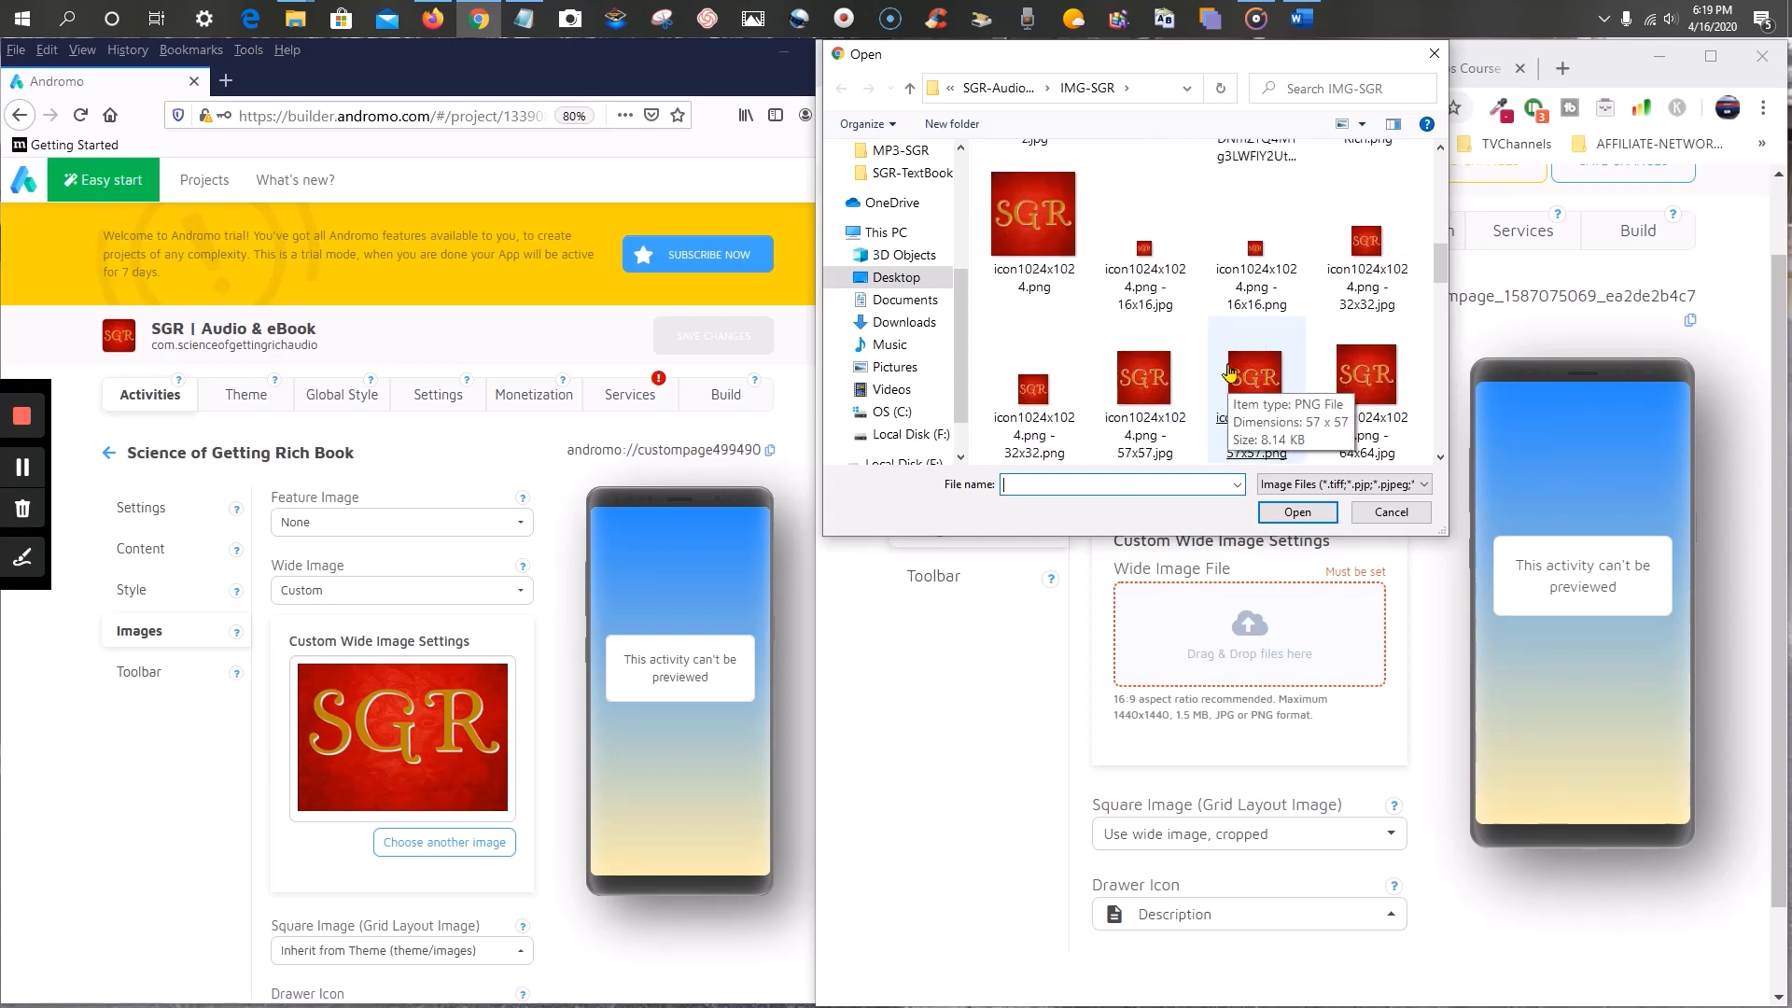
{"action": "scroll", "coordinate": [1229, 373], "scroll_direction": "down", "scroll_amount": 8}
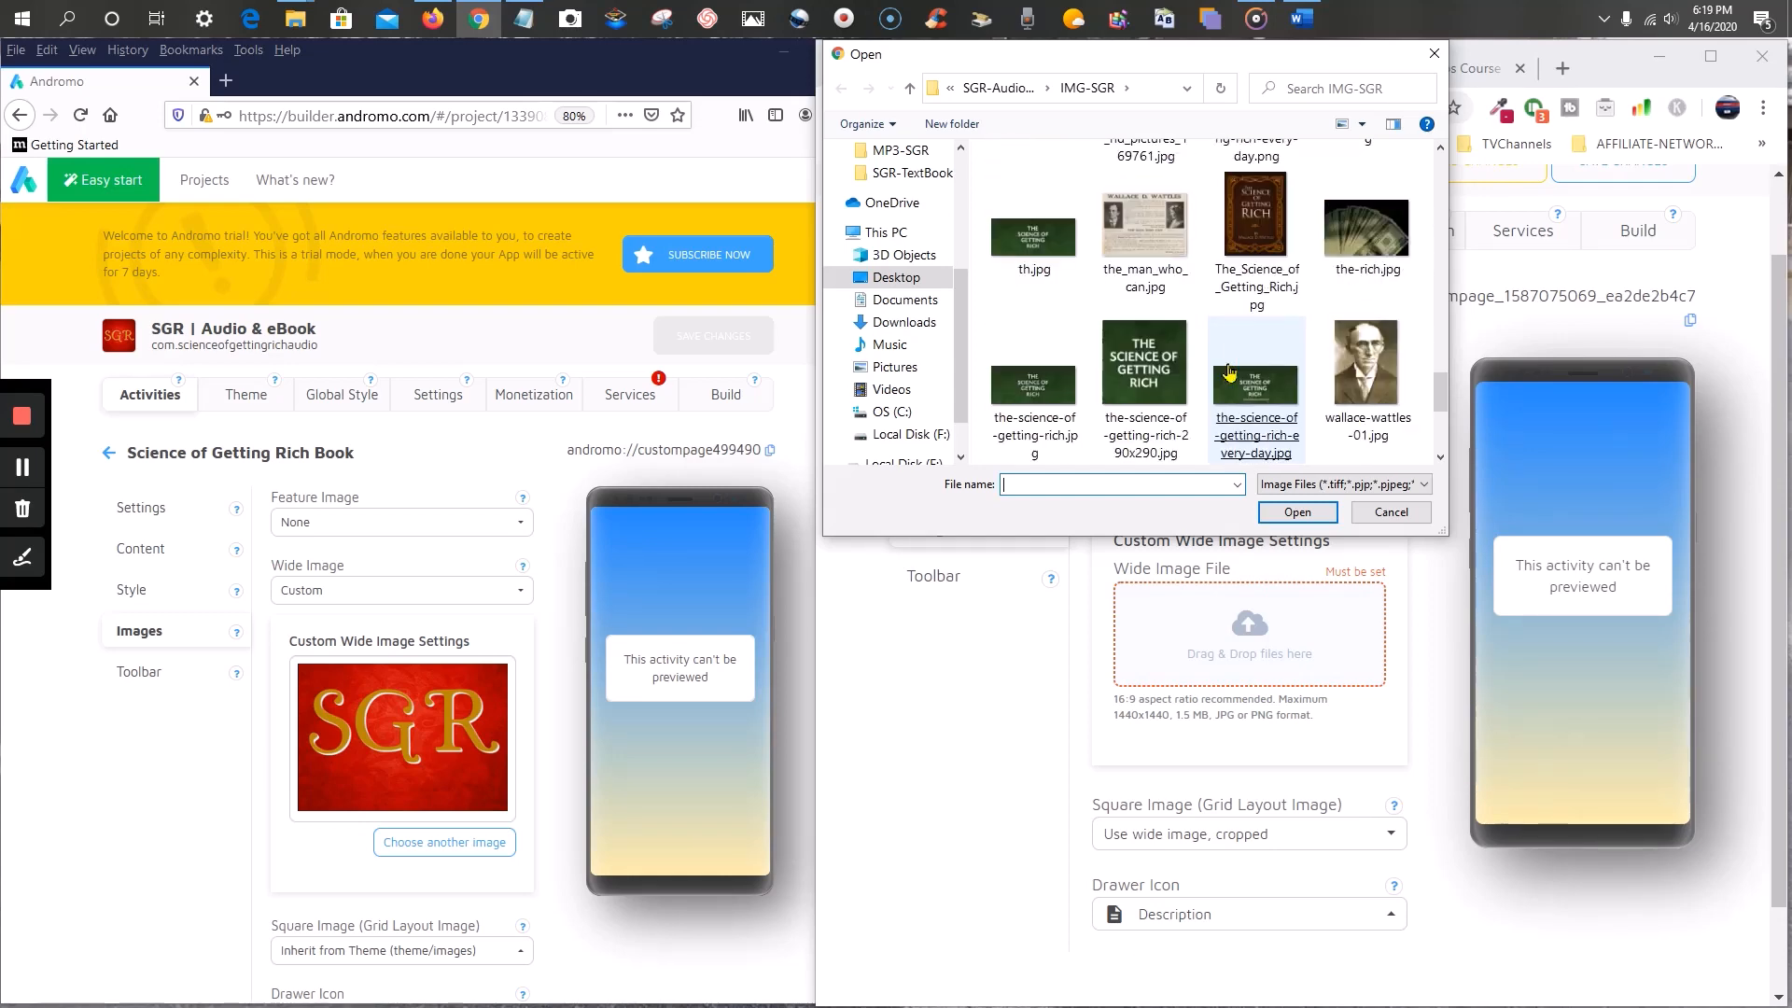
{"action": "scroll", "coordinate": [1229, 374], "scroll_direction": "down", "scroll_amount": 3}
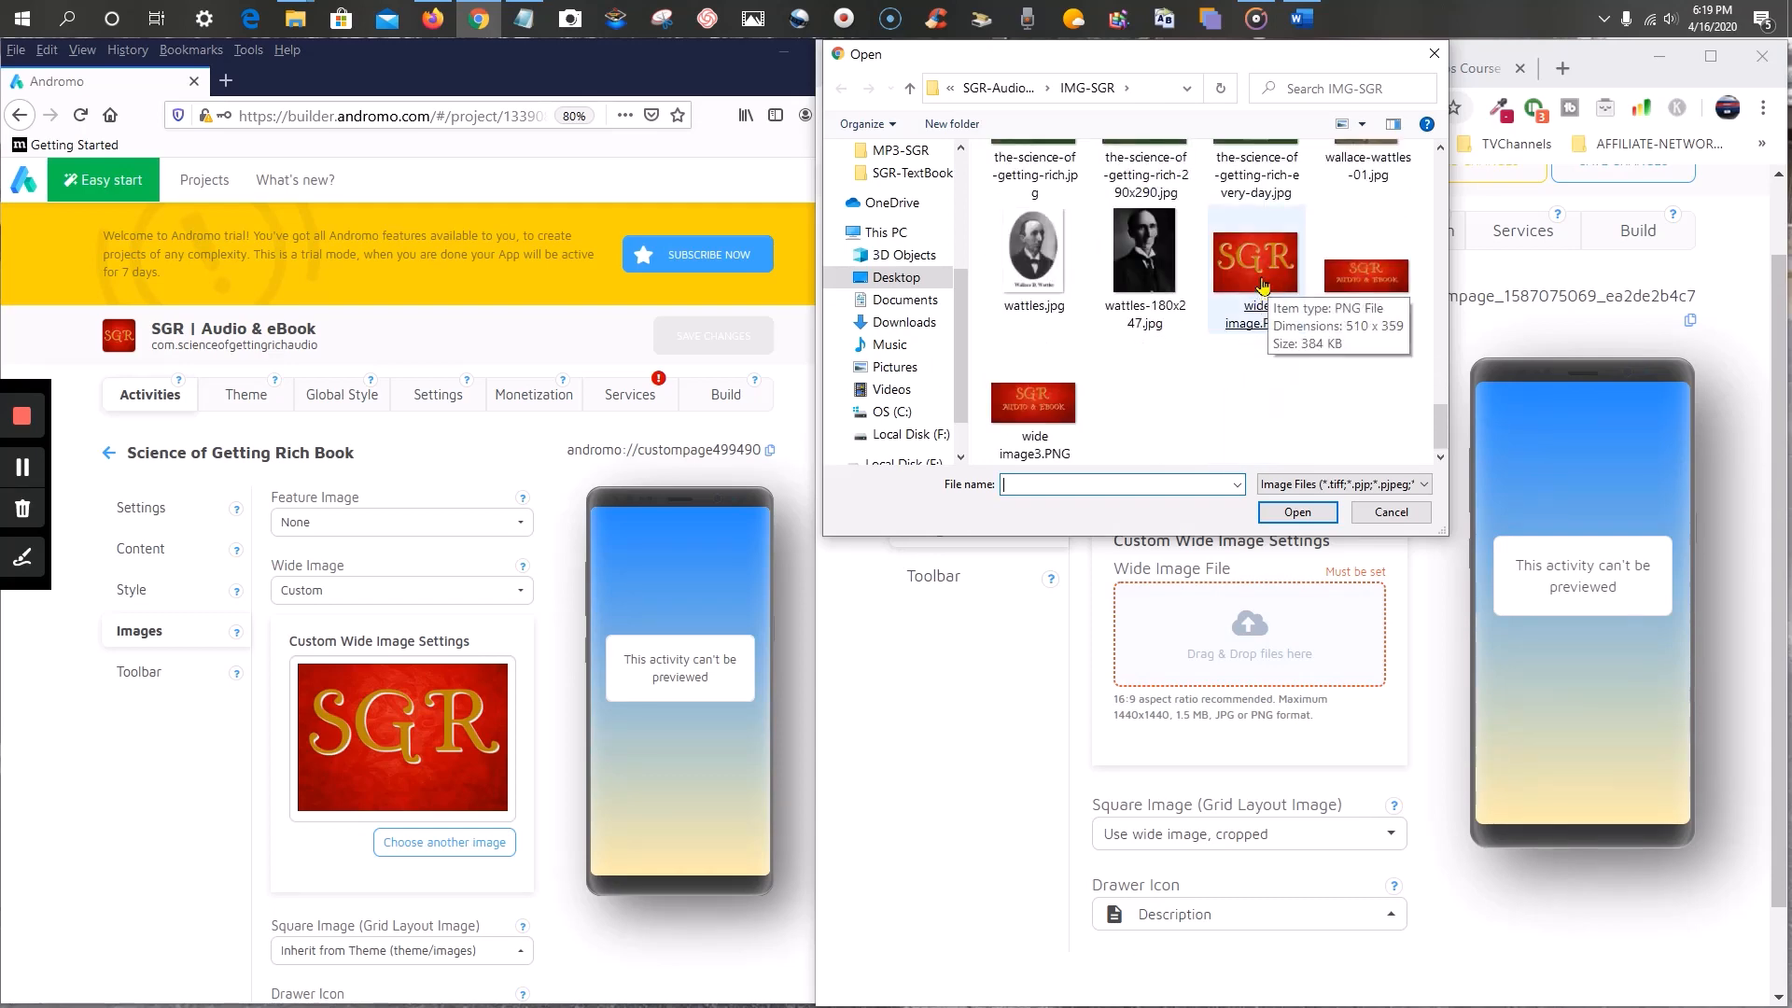
{"action": "double_click", "coordinate": [1260, 270]}
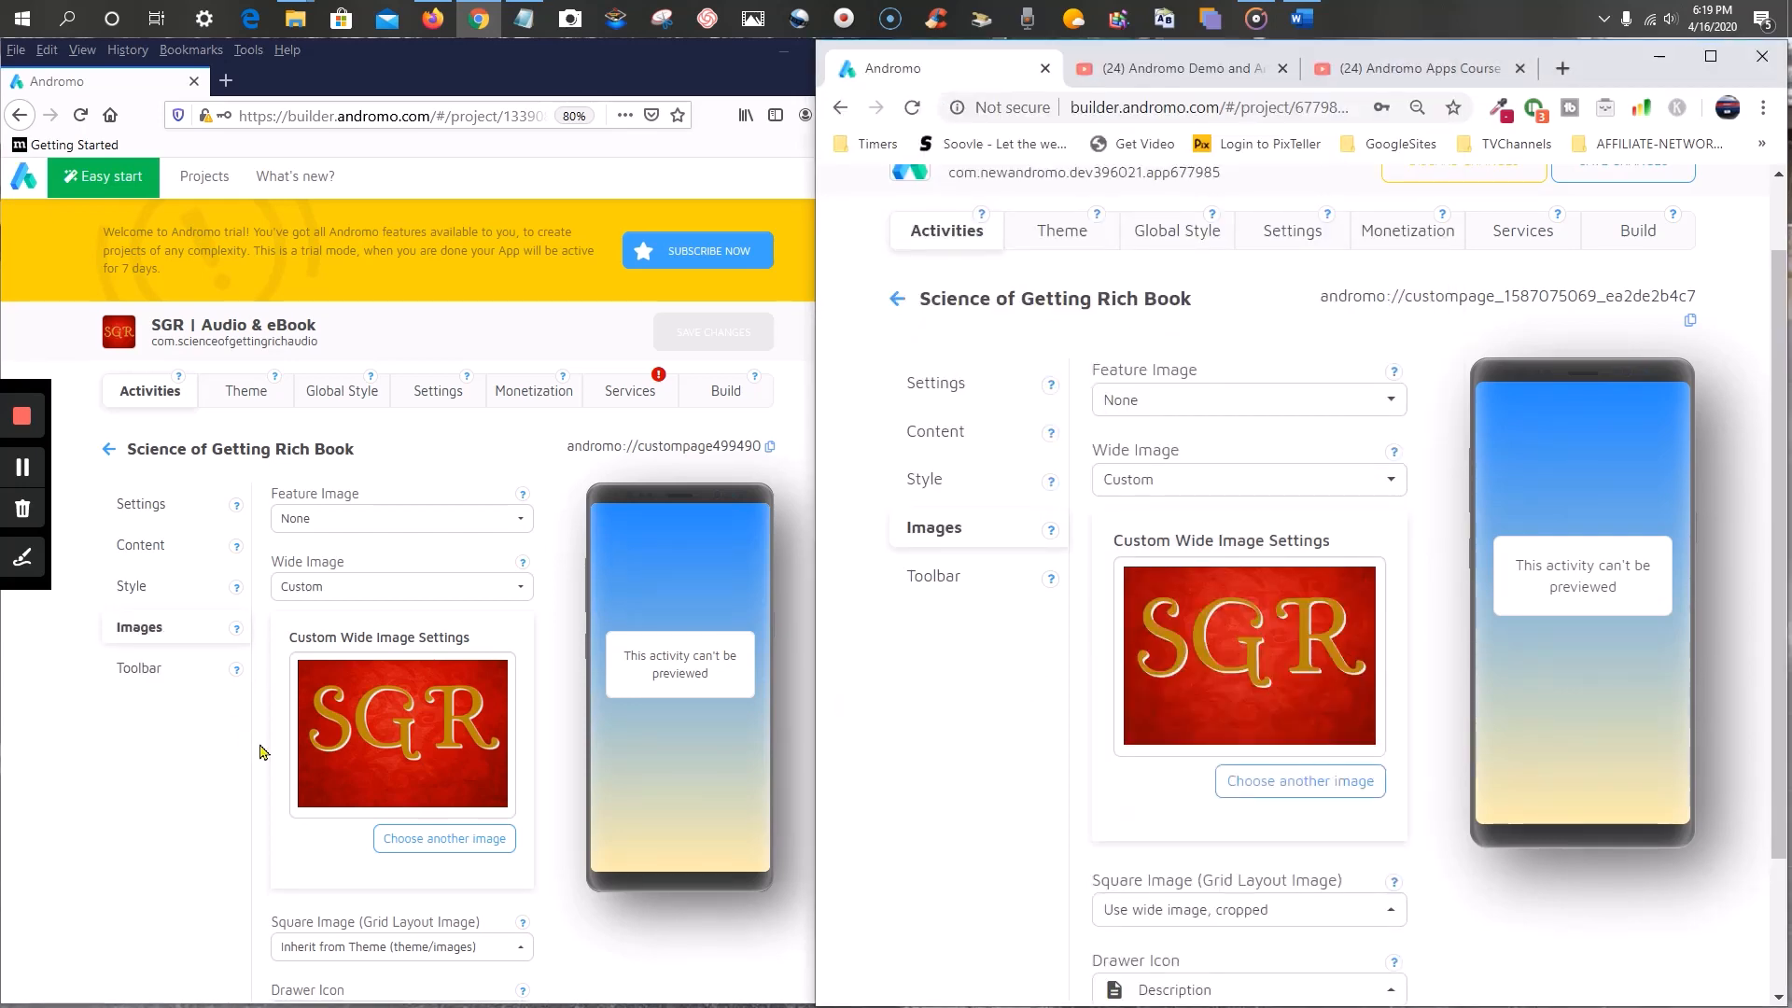
- Check the reference page's square image setting and set the new book page's square image to Inherit from Theme (theme/images)
{"action": "scroll", "coordinate": [276, 752], "scroll_direction": "down", "scroll_amount": 3}
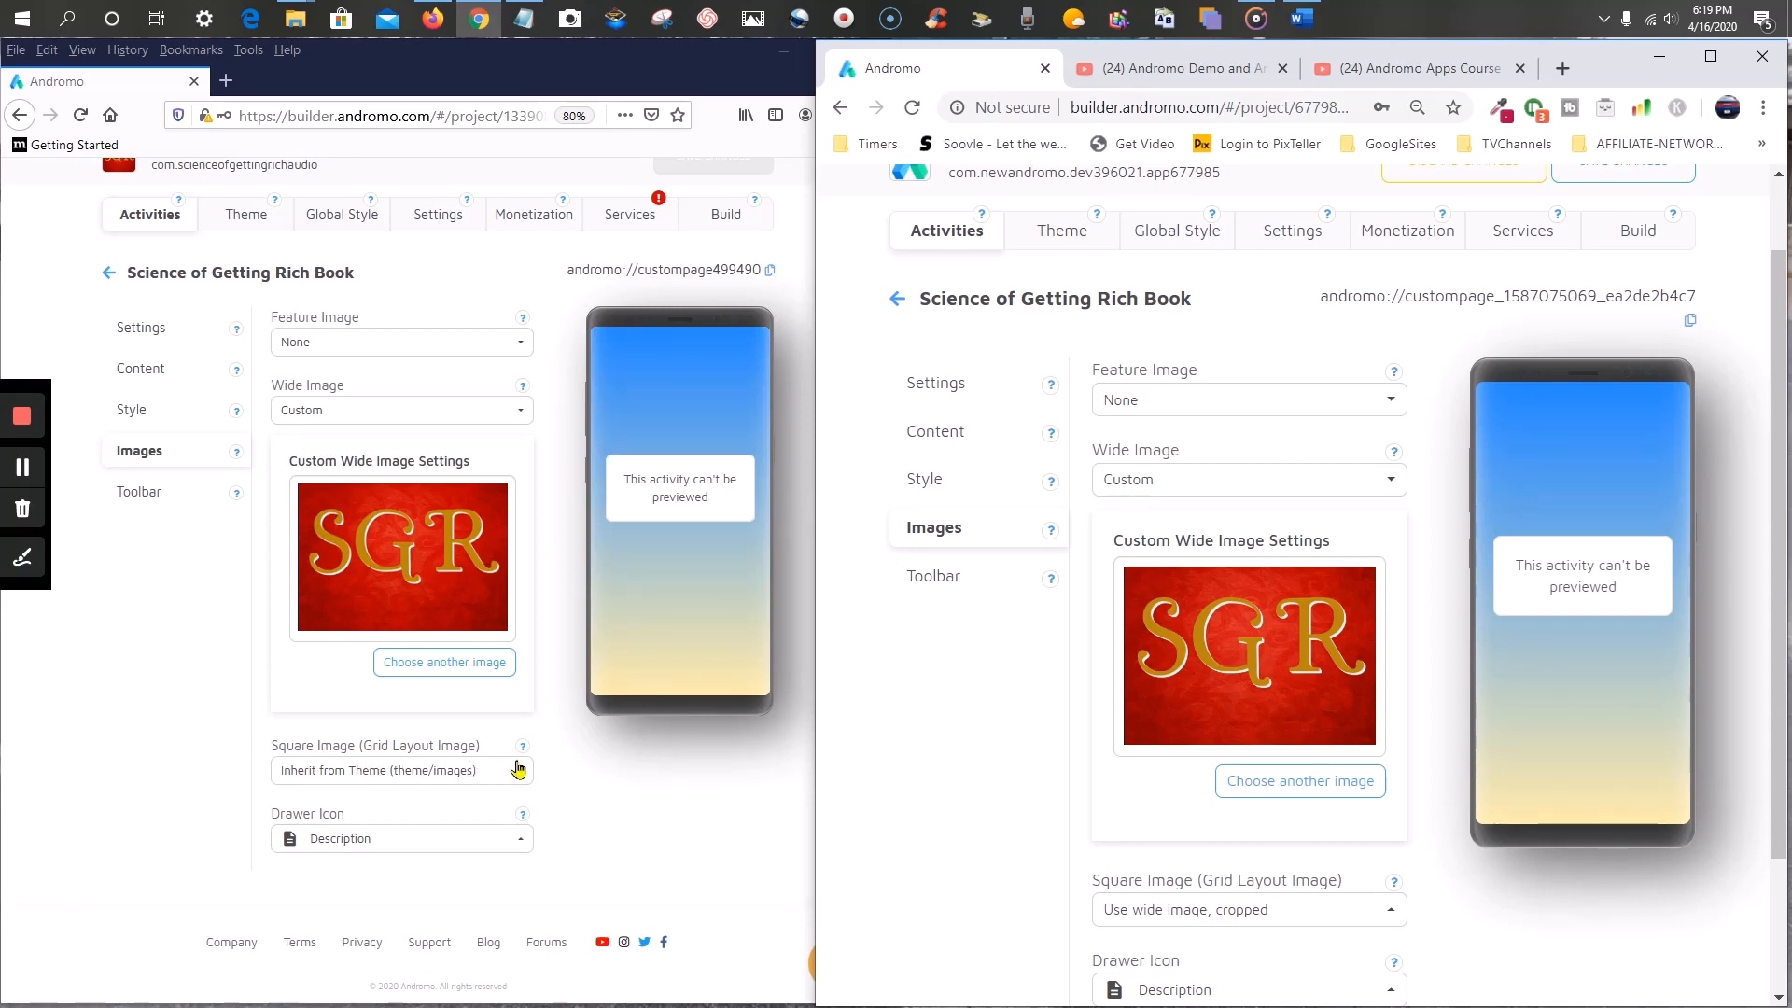
{"action": "scroll", "coordinate": [1107, 740], "scroll_direction": "down", "scroll_amount": 2}
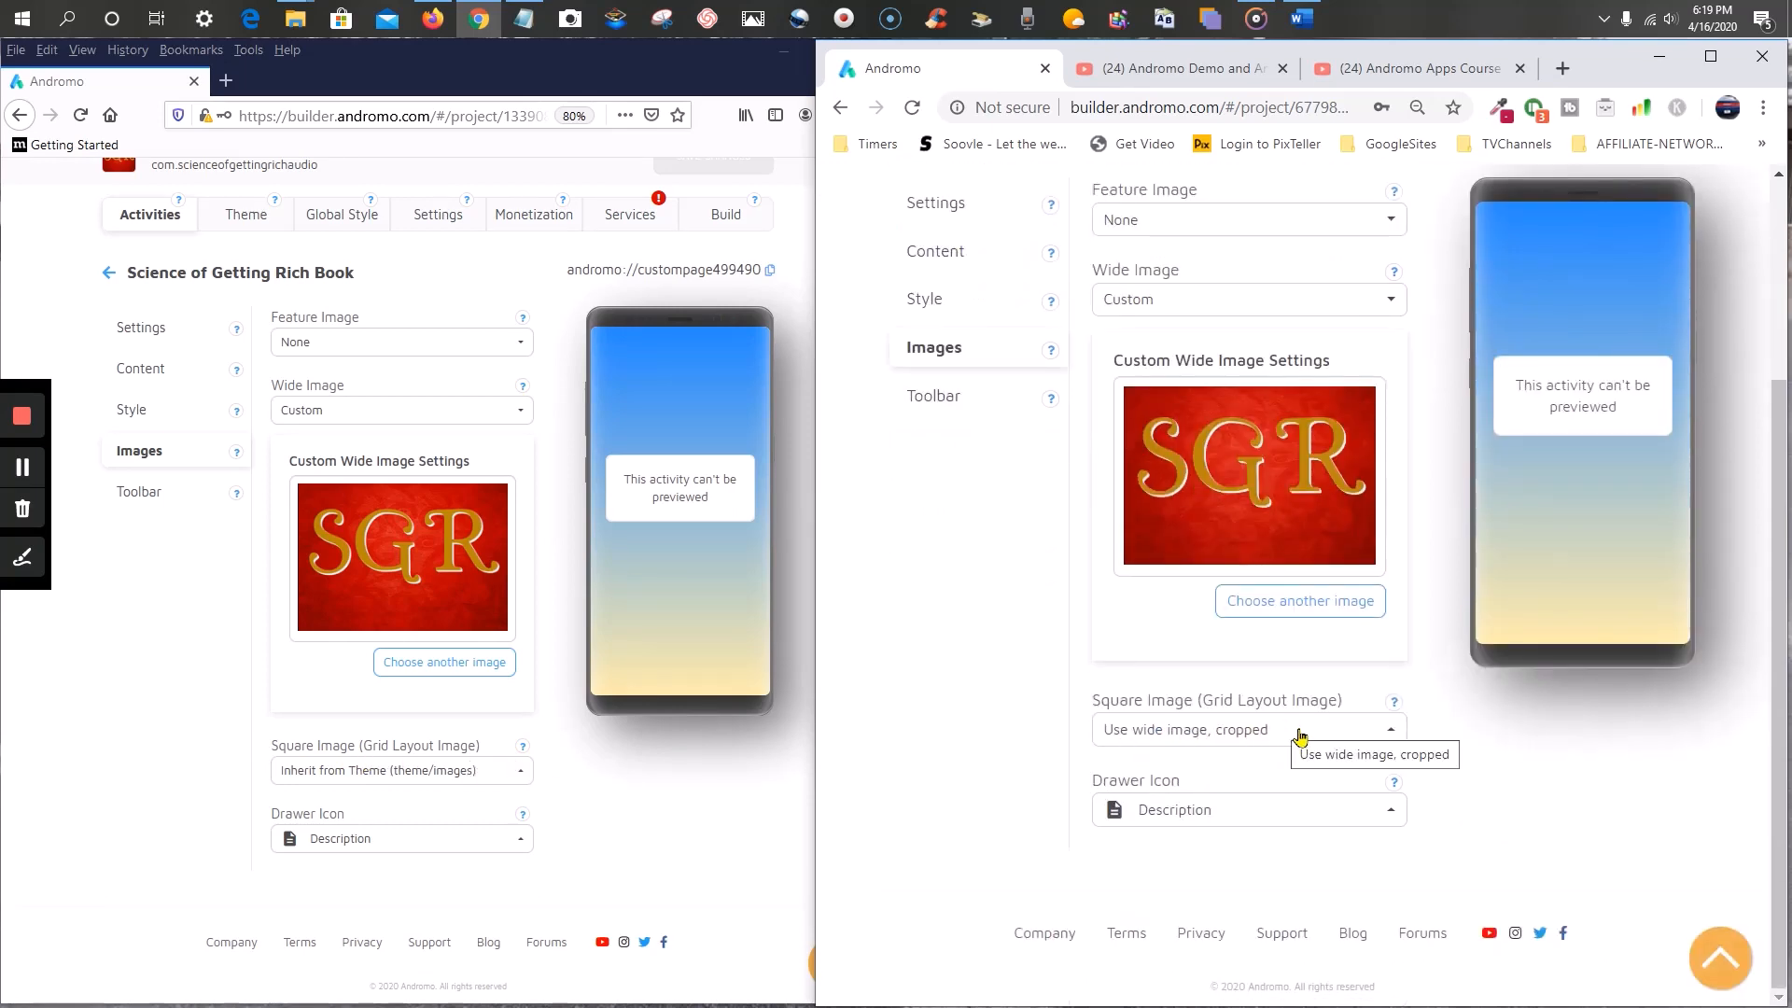
{"action": "left_click", "coordinate": [1345, 737]}
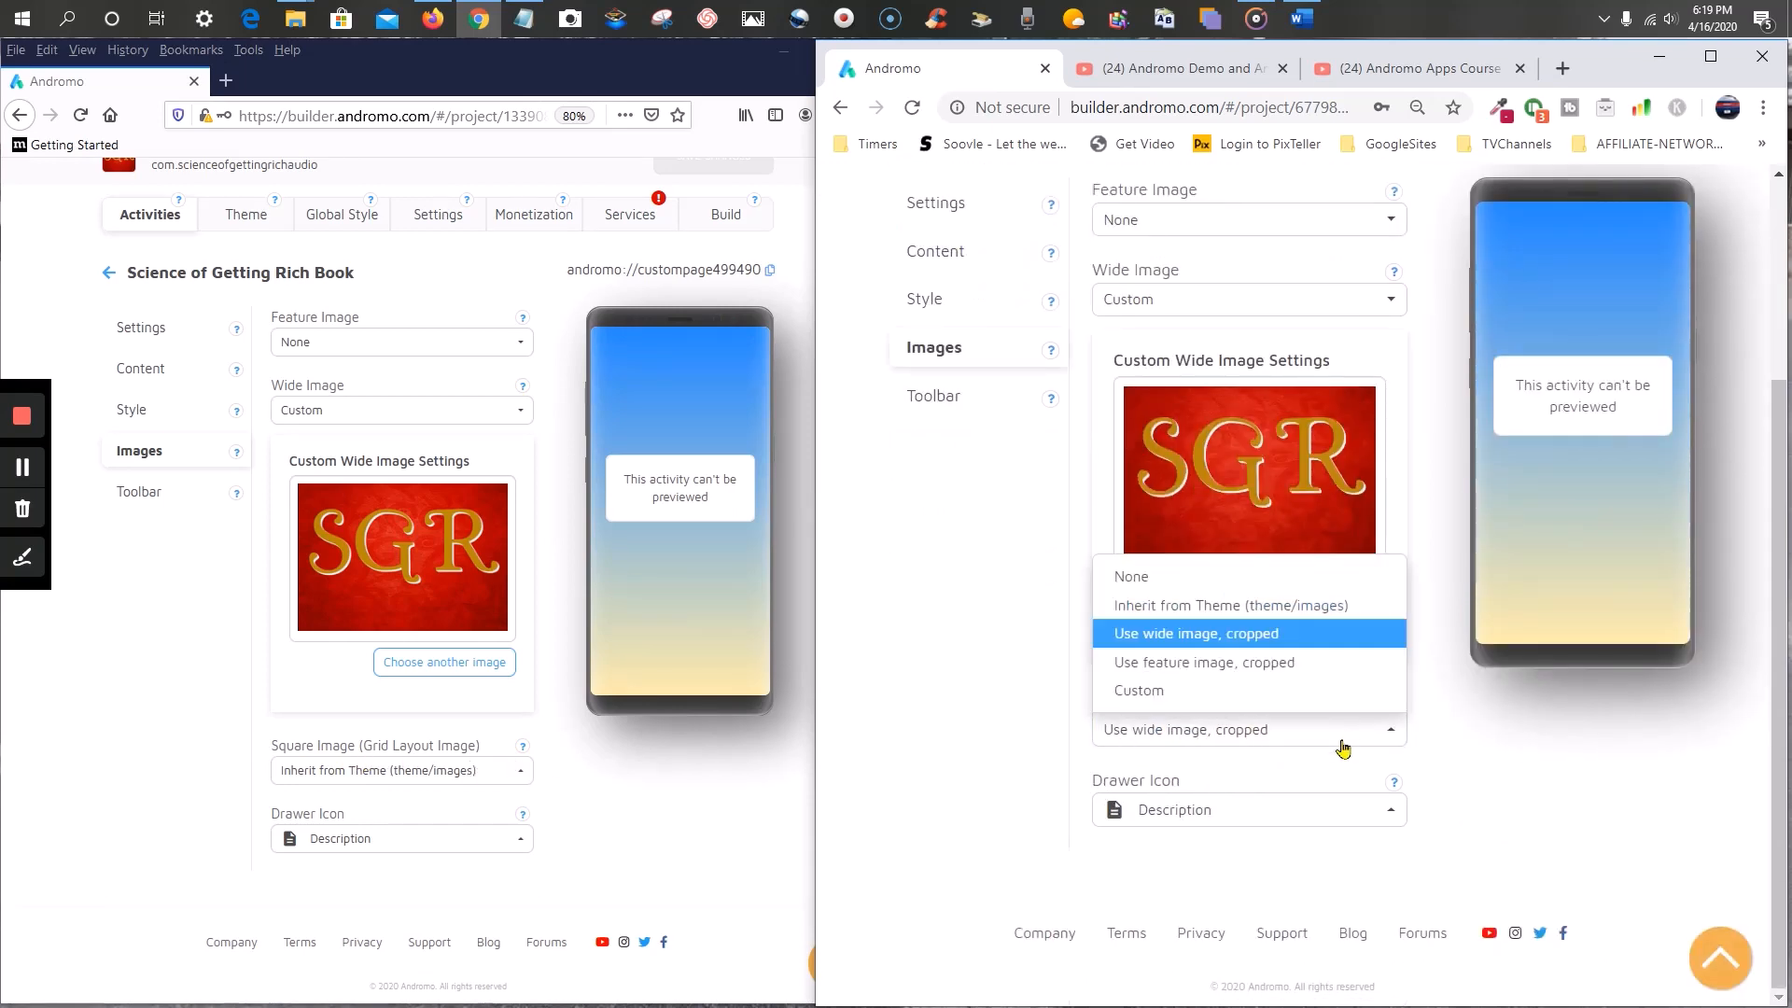
{"action": "left_click", "coordinate": [1307, 607]}
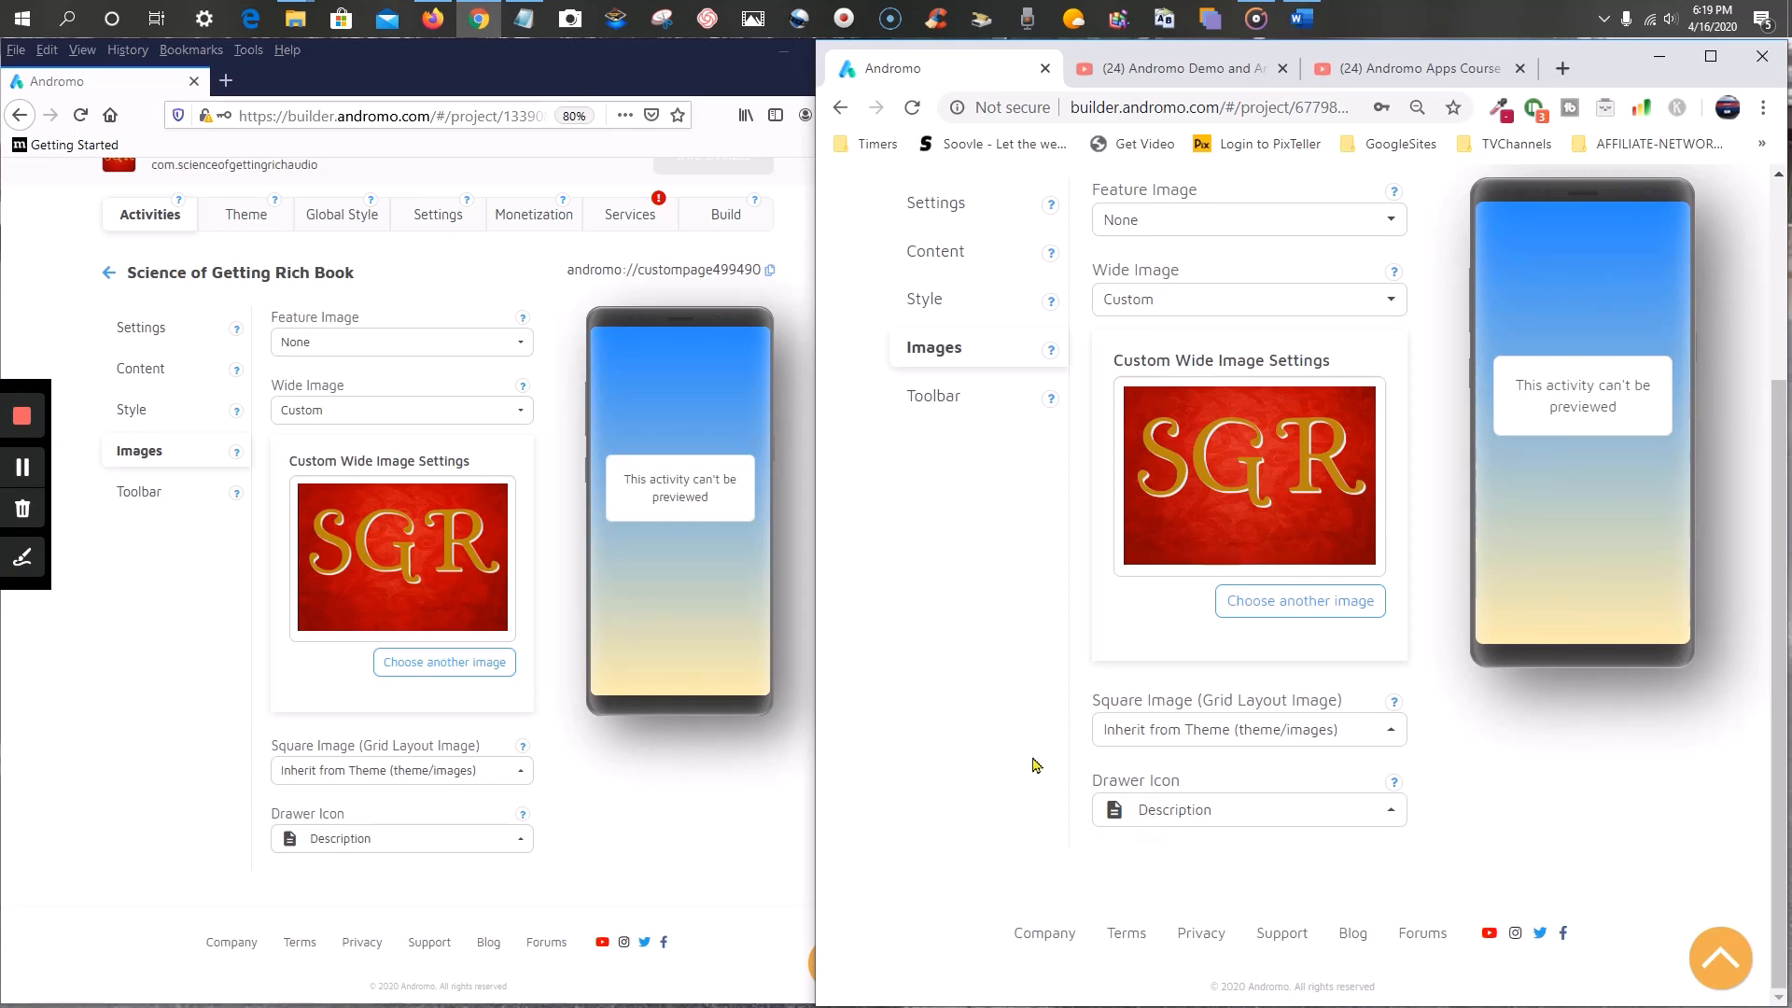
- Browse the available drawer icons for the new book page, keeping the Description icon
{"action": "left_click", "coordinate": [1300, 816]}
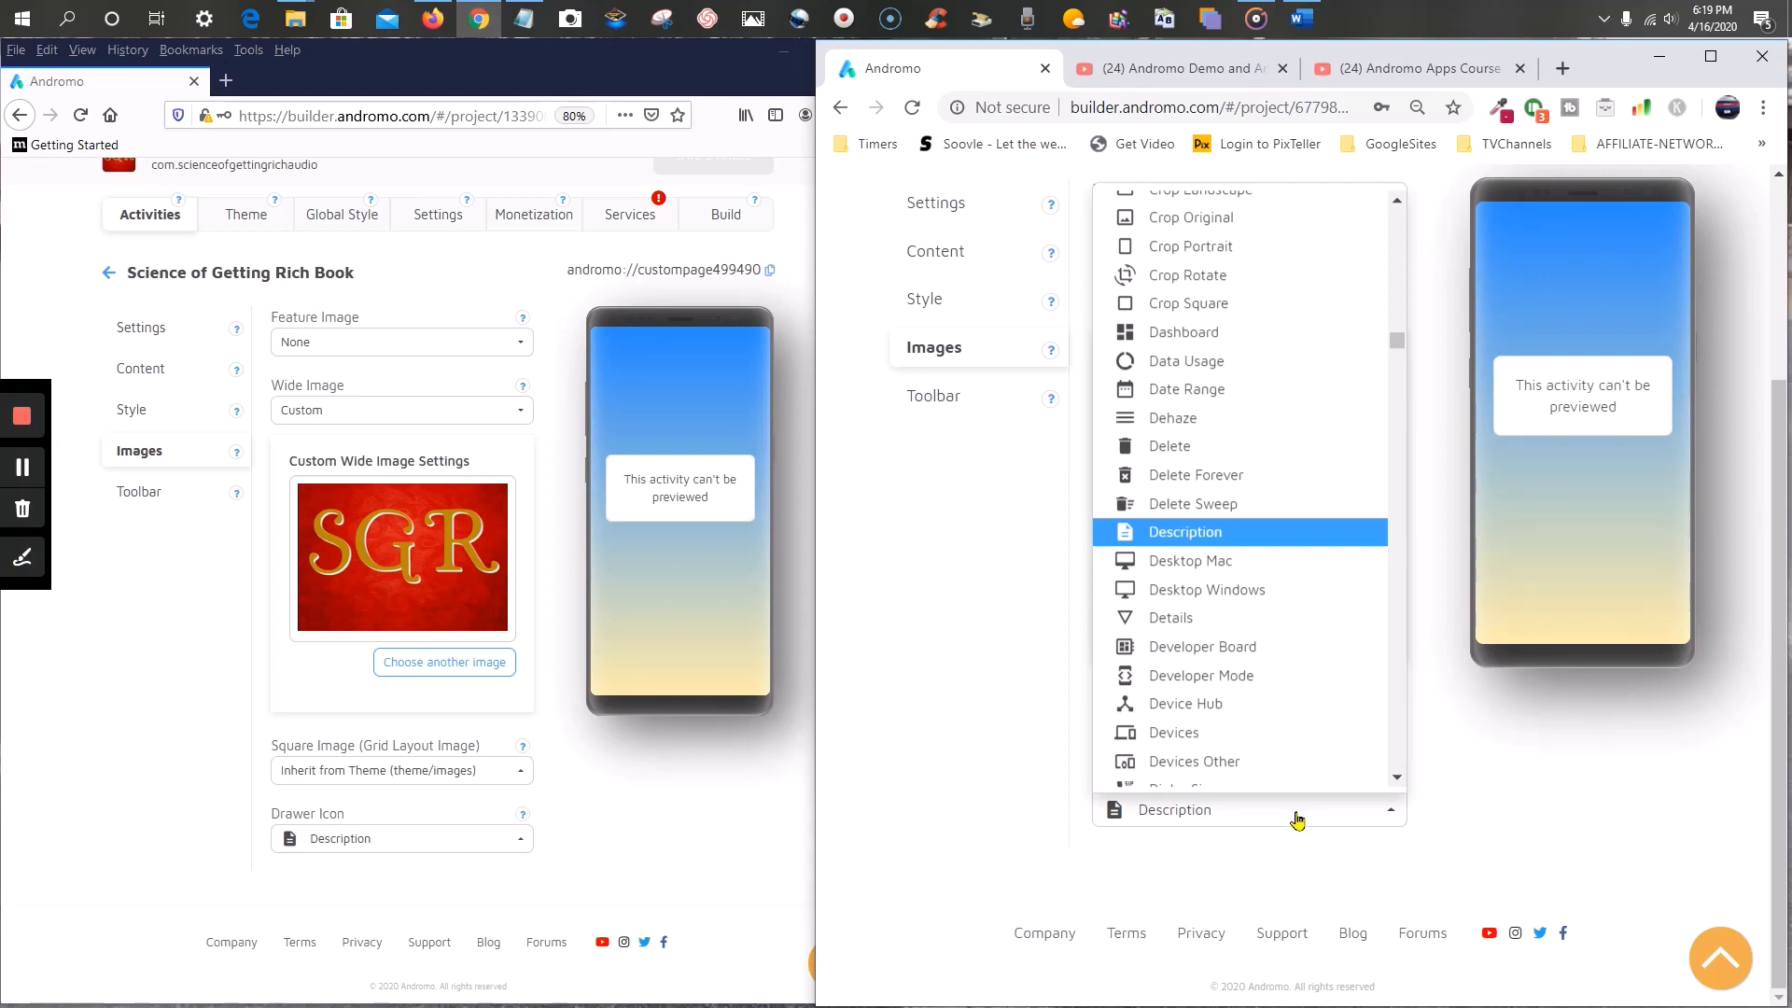
{"action": "scroll", "coordinate": [1289, 569], "scroll_direction": "down", "scroll_amount": 6}
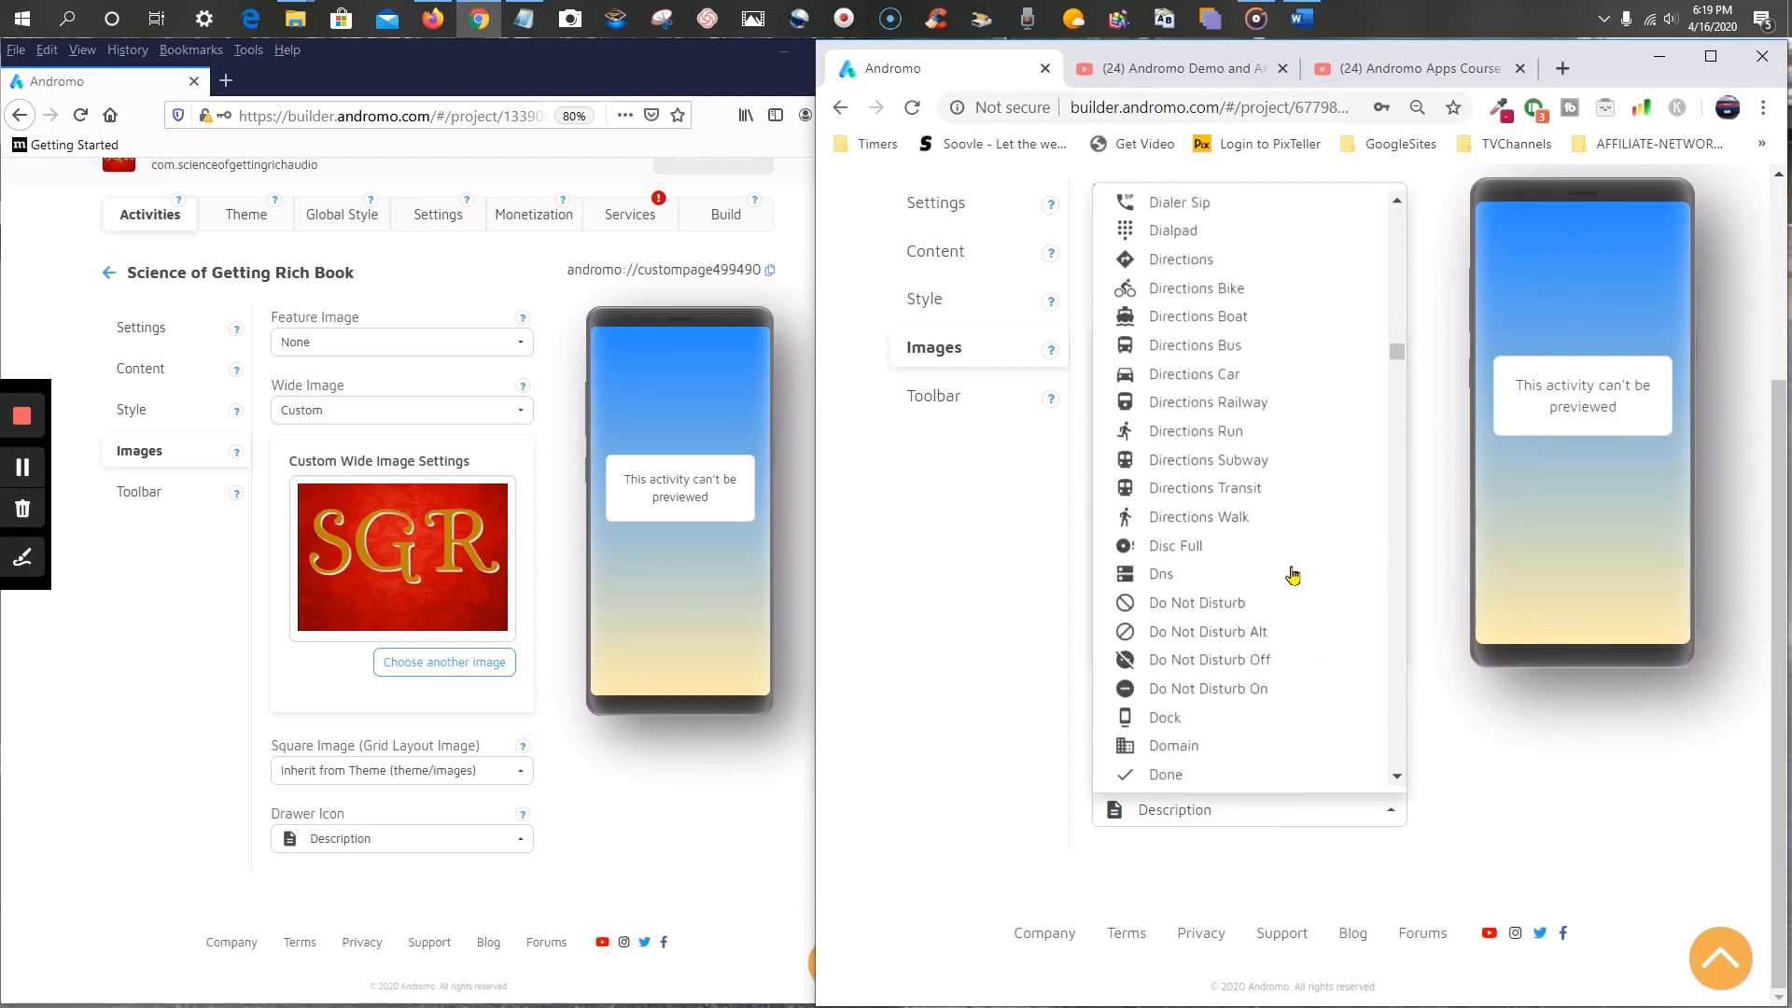
{"action": "scroll", "coordinate": [1291, 574], "scroll_direction": "up", "scroll_amount": 8}
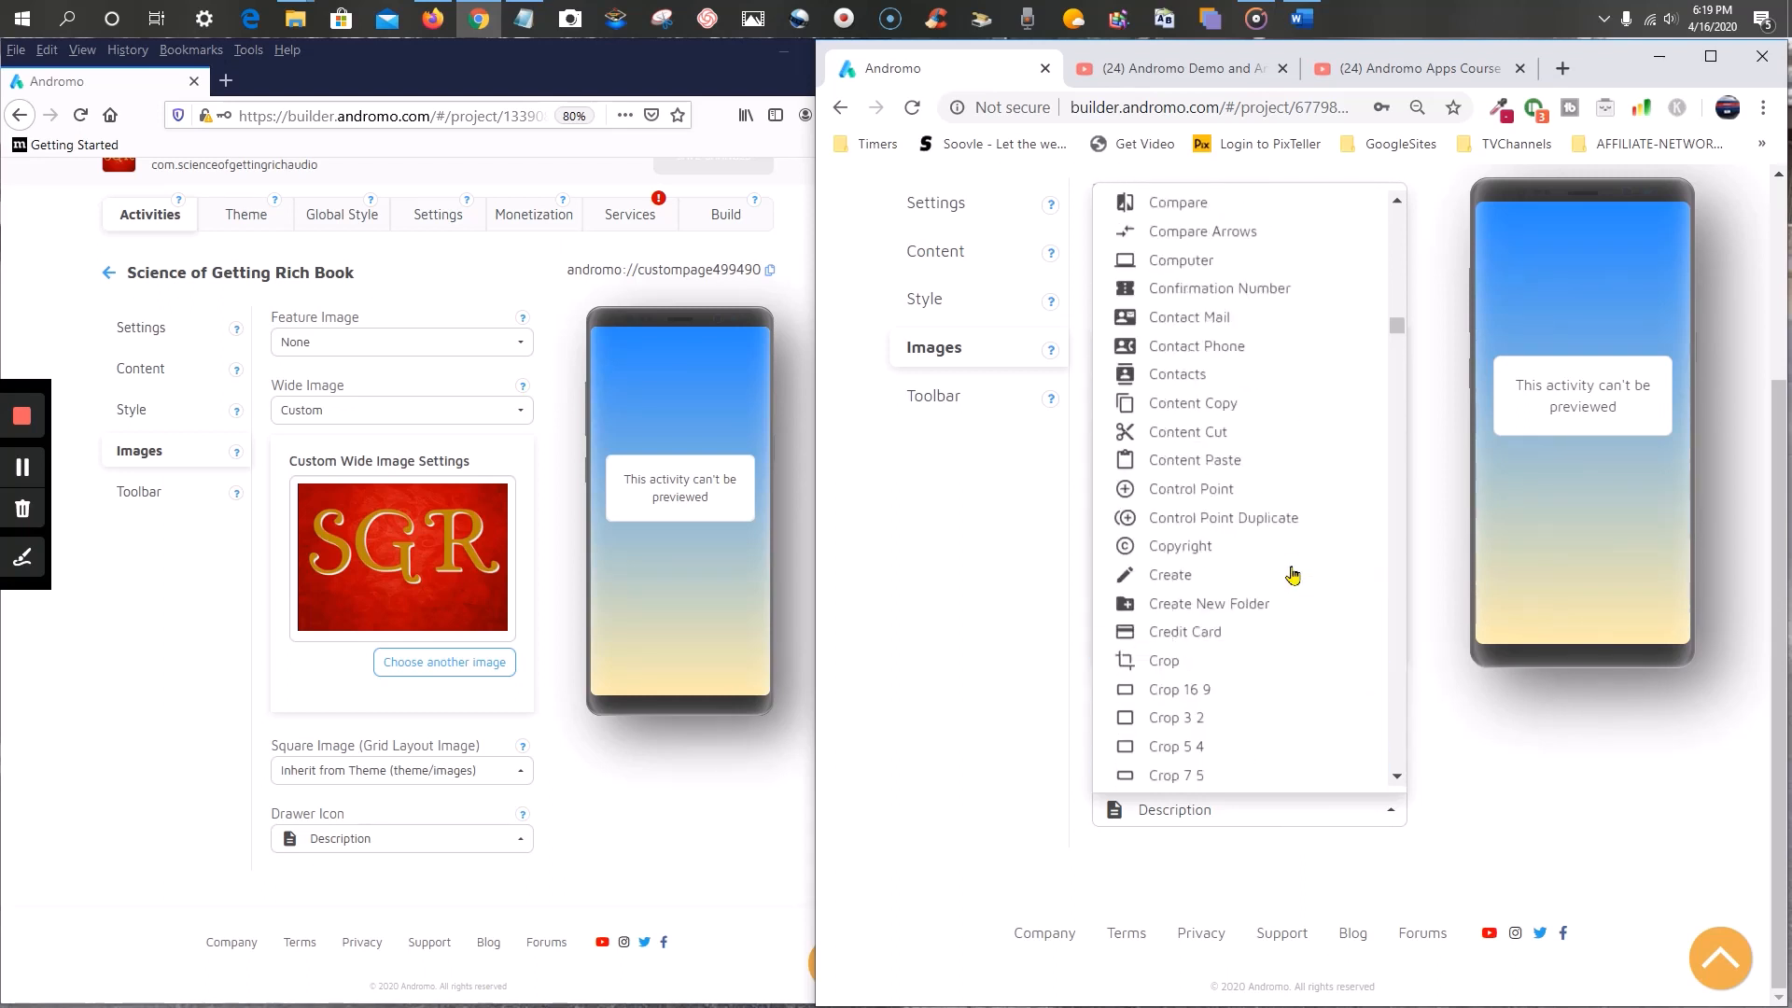
{"action": "scroll", "coordinate": [1291, 573], "scroll_direction": "up", "scroll_amount": 10}
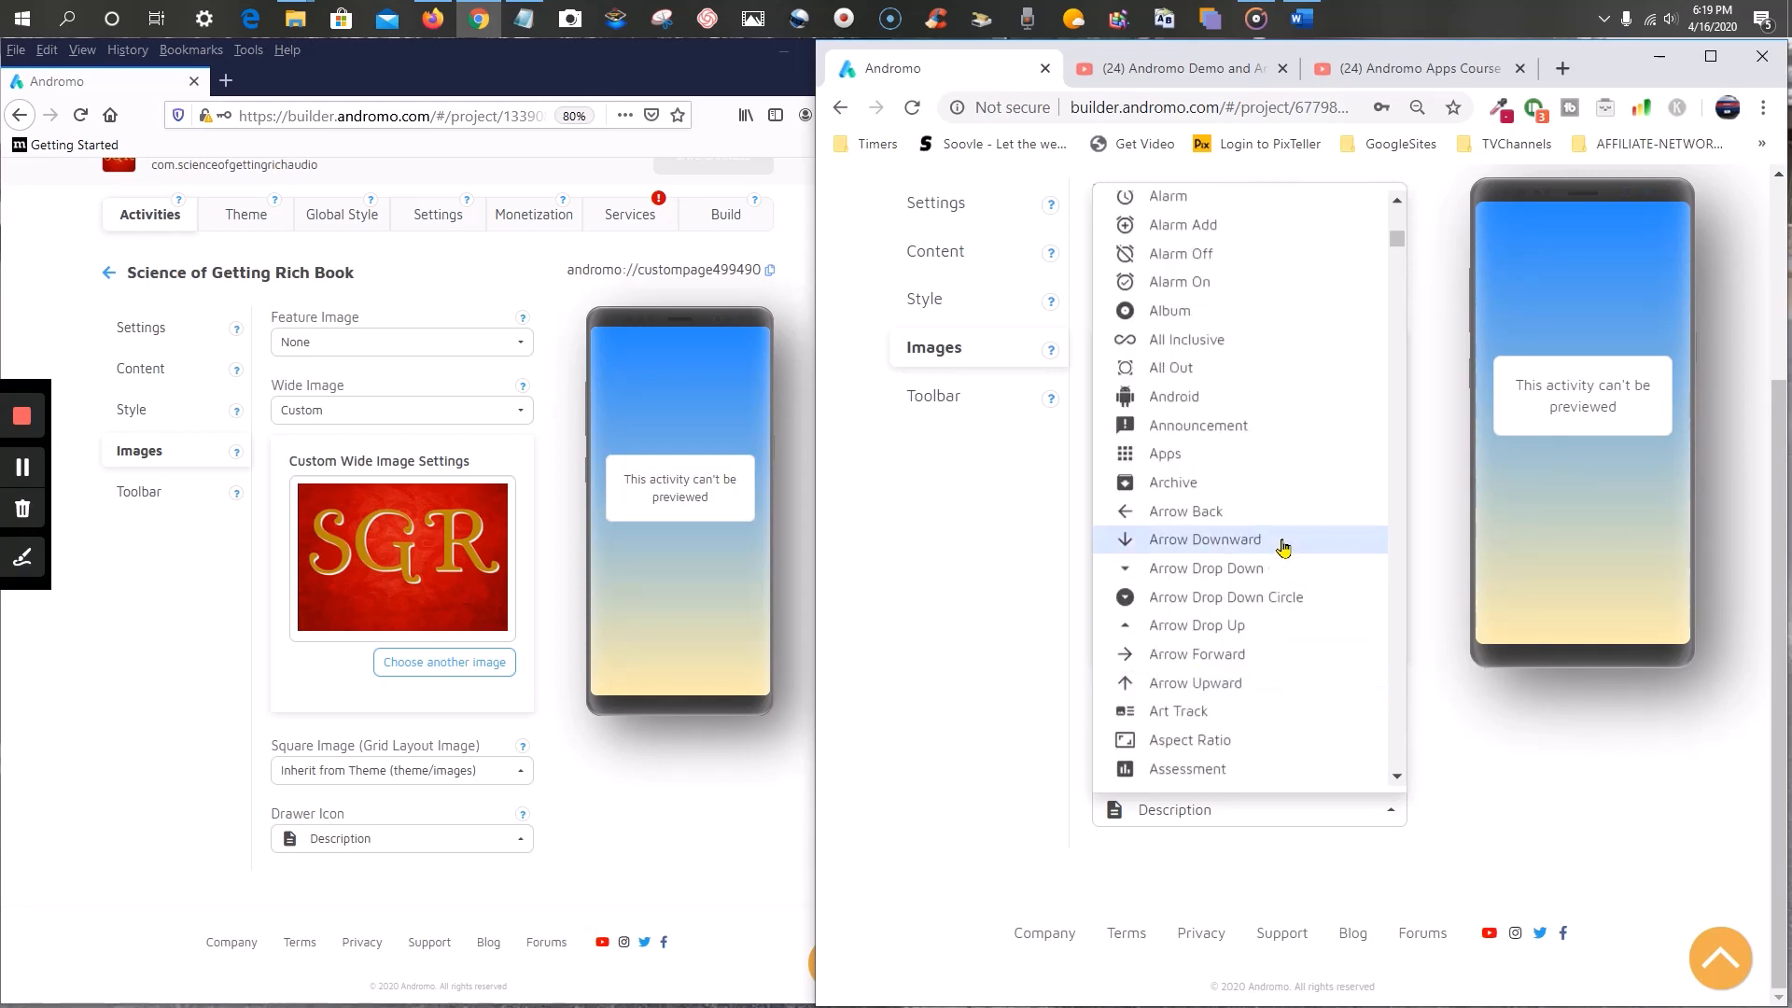
{"action": "scroll", "coordinate": [1283, 547], "scroll_direction": "up", "scroll_amount": 10}
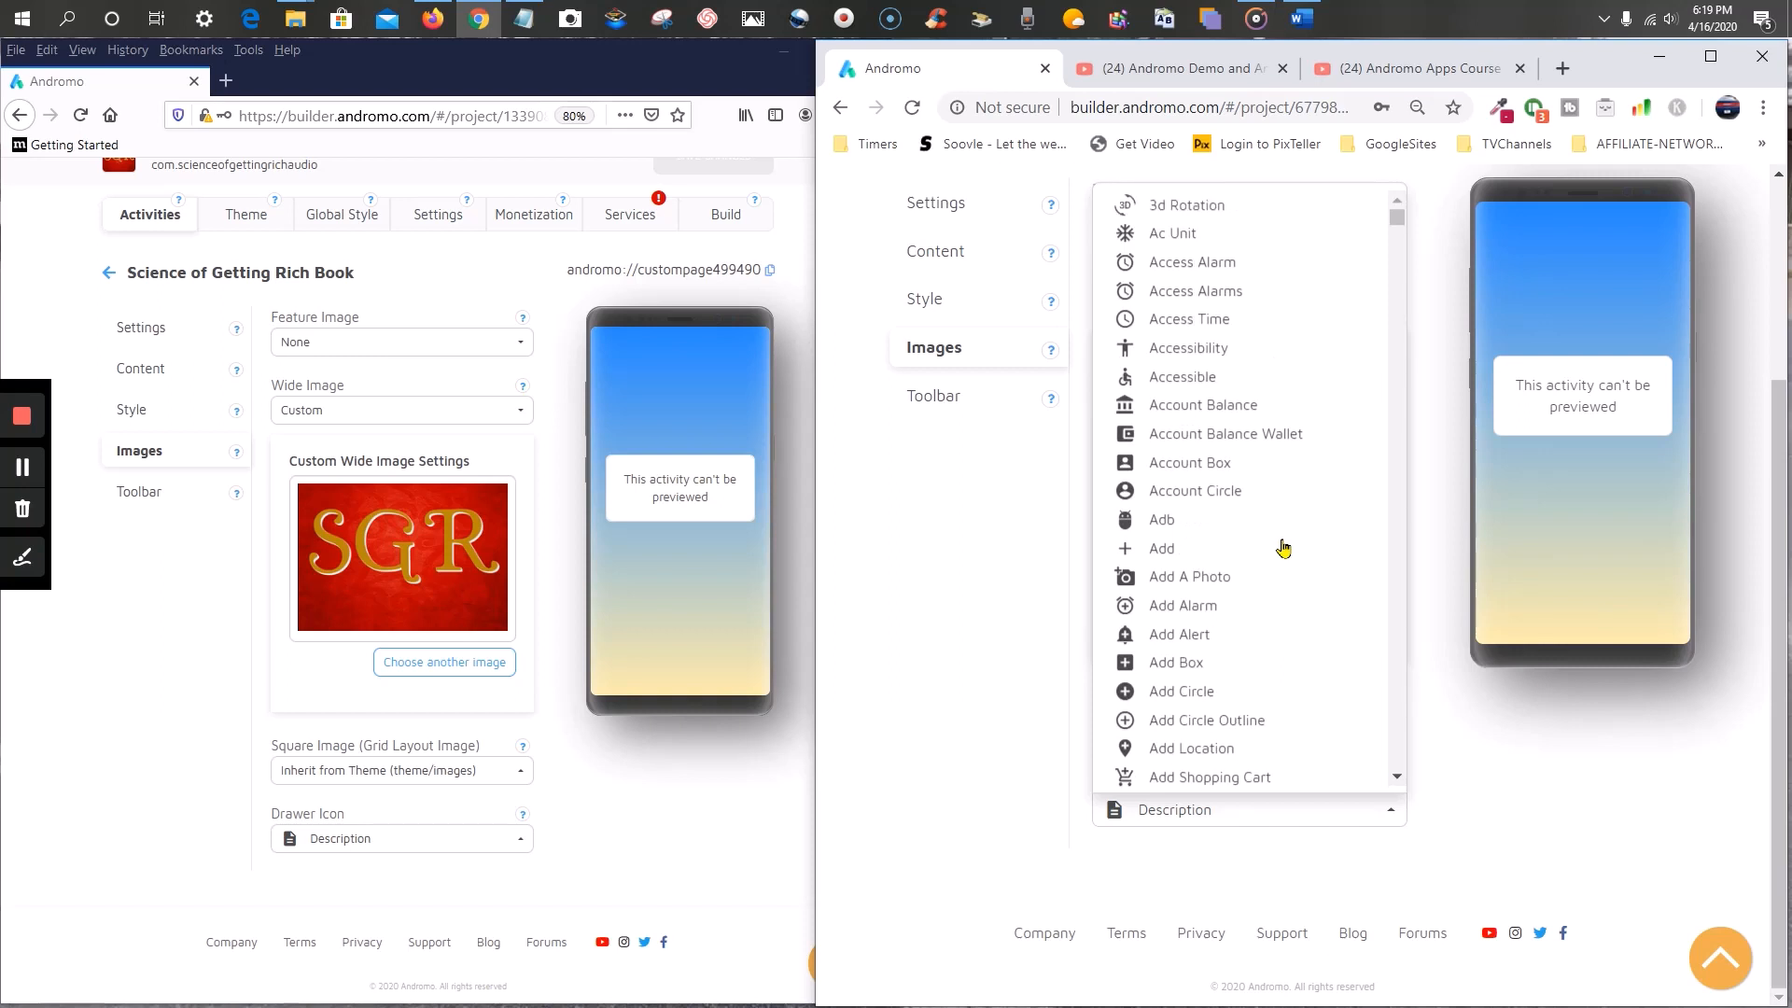
{"action": "left_click", "coordinate": [970, 711]}
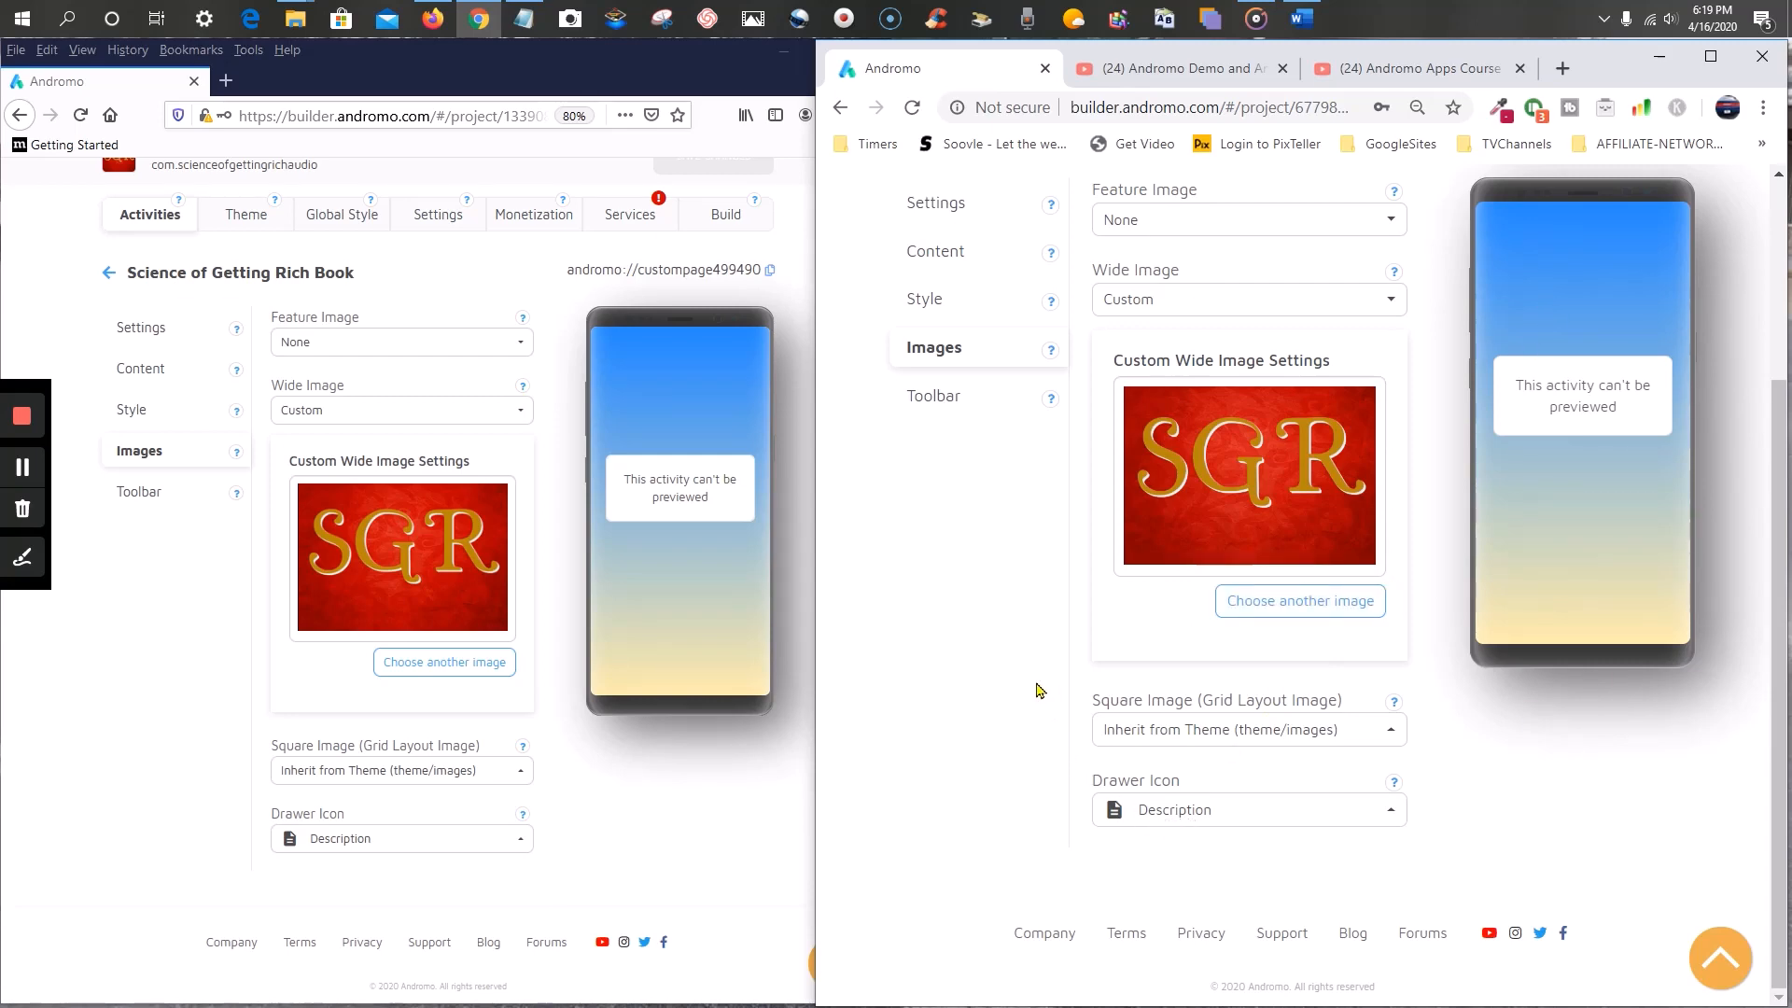
- Match the reference page by setting the new page's toolbar mode to Global Style (global style/toolbar settings), and save the changes
{"action": "left_click", "coordinate": [188, 512]}
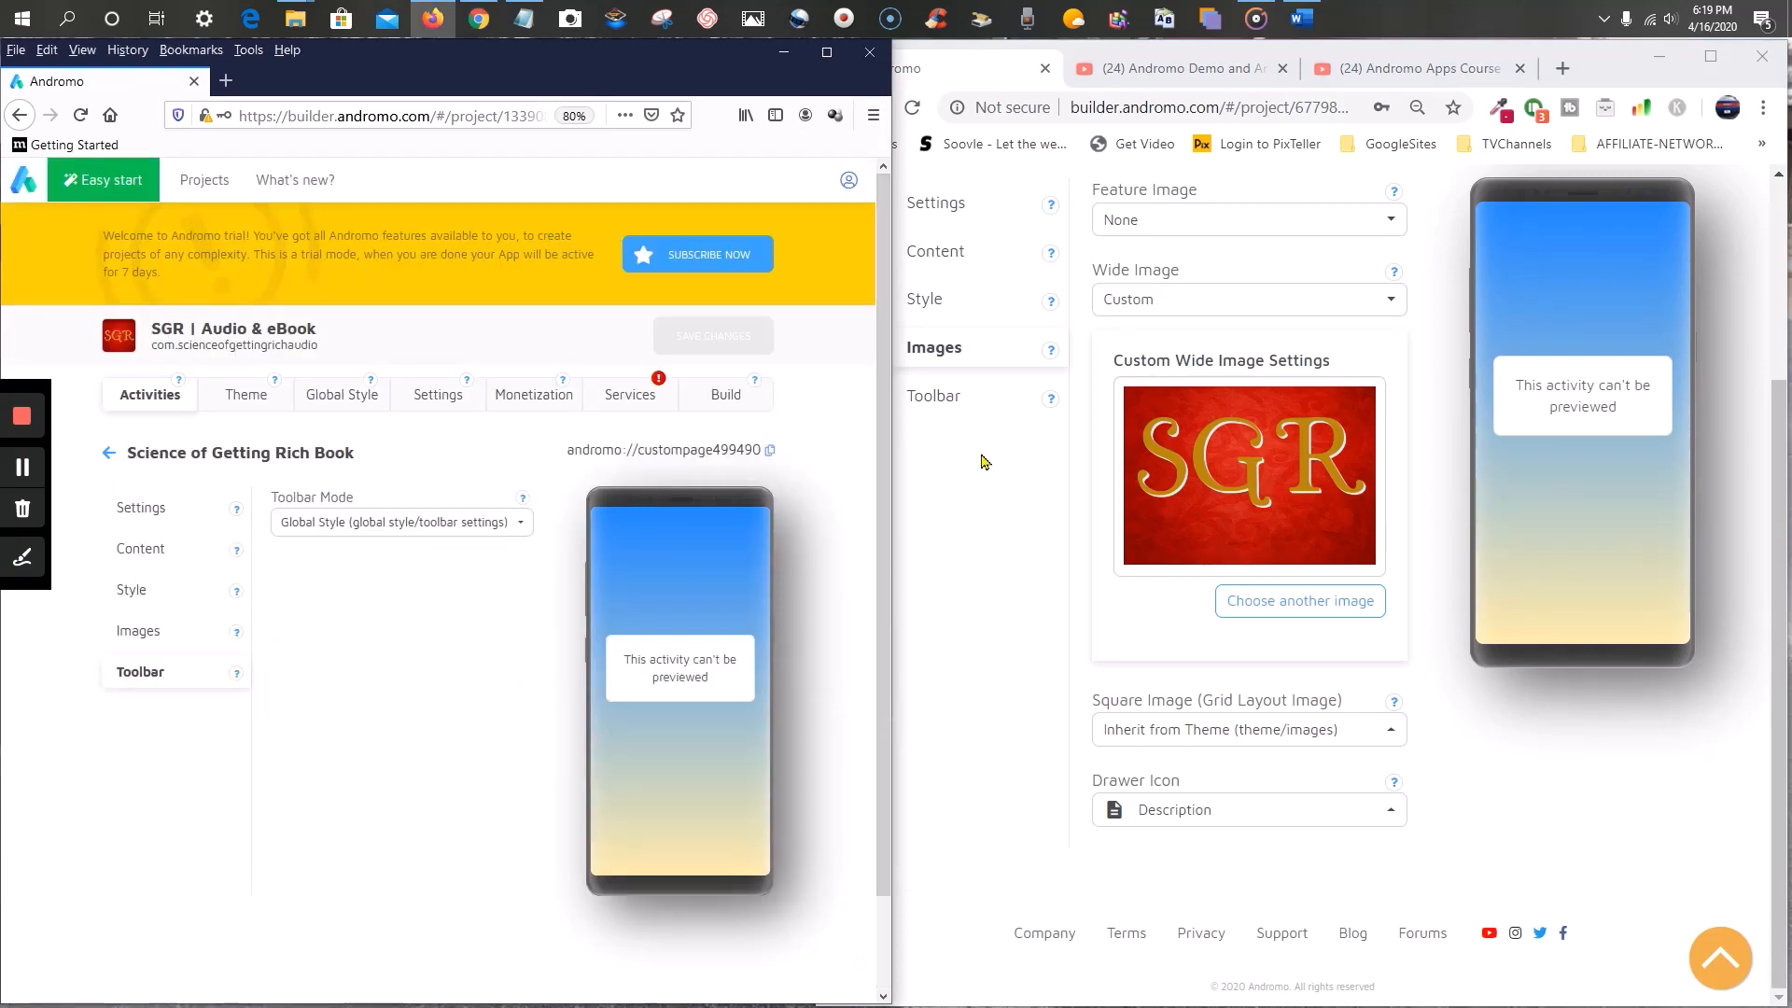
{"action": "left_click", "coordinate": [940, 401]}
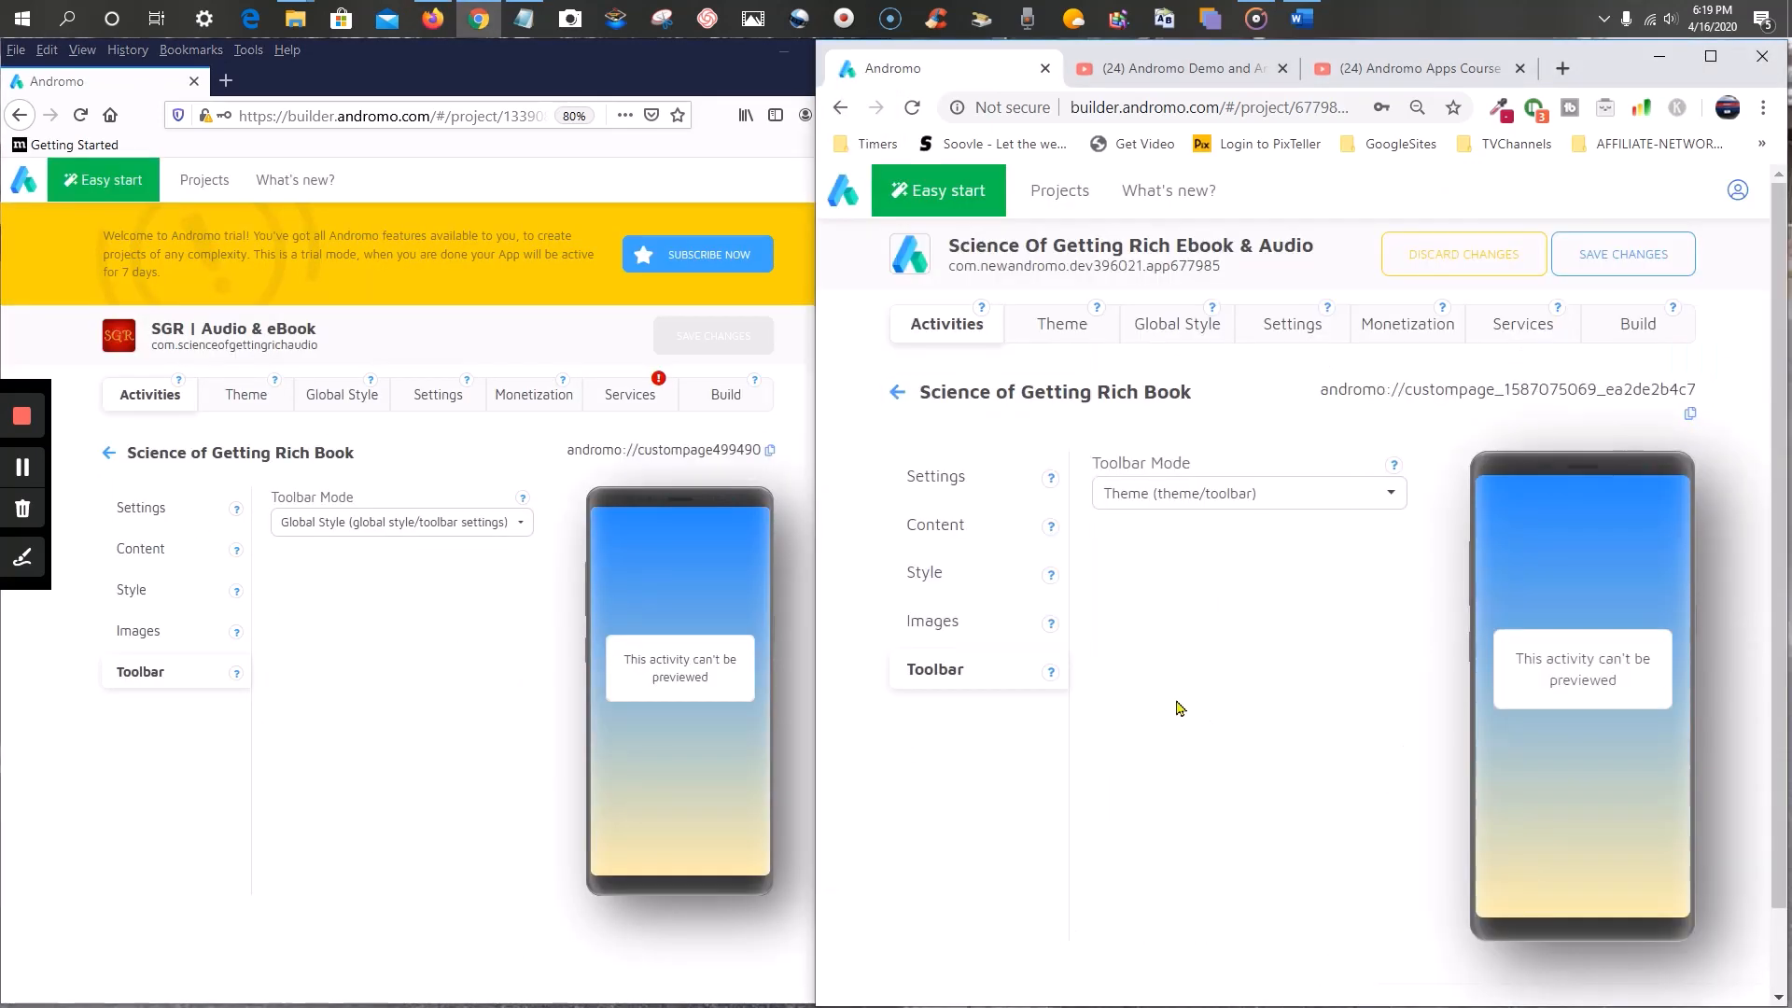
{"action": "left_click", "coordinate": [1223, 499]}
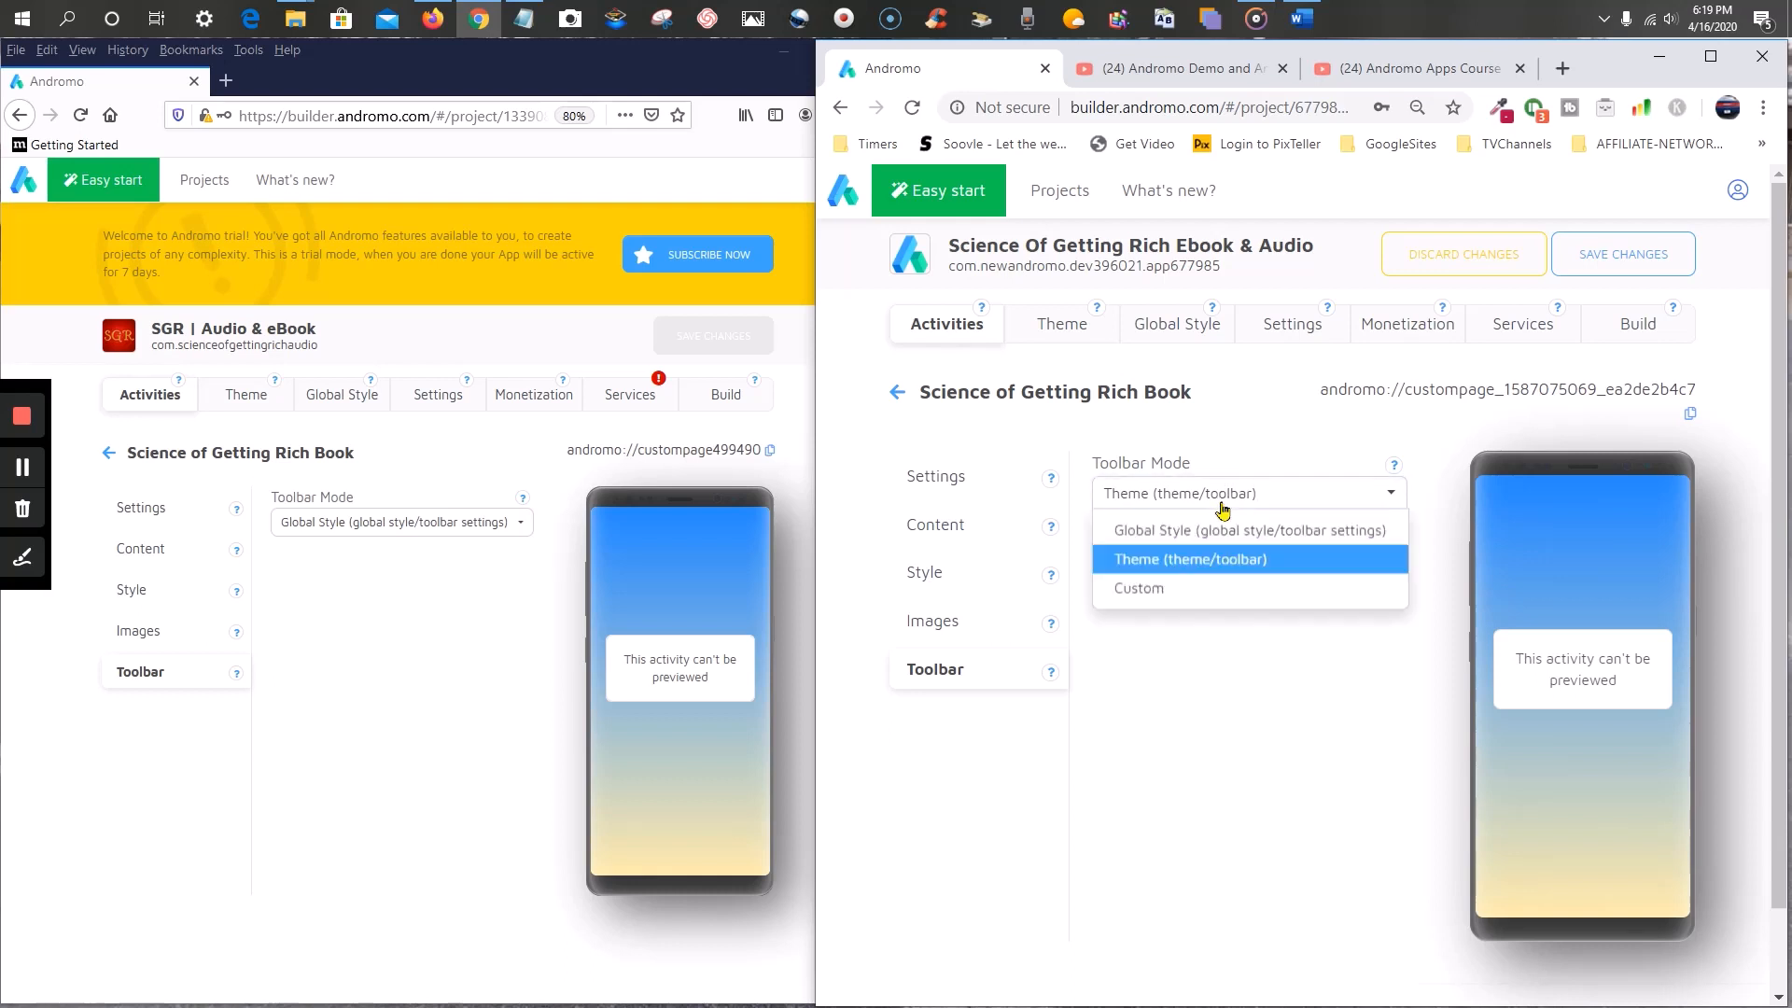
{"action": "left_click", "coordinate": [1243, 528]}
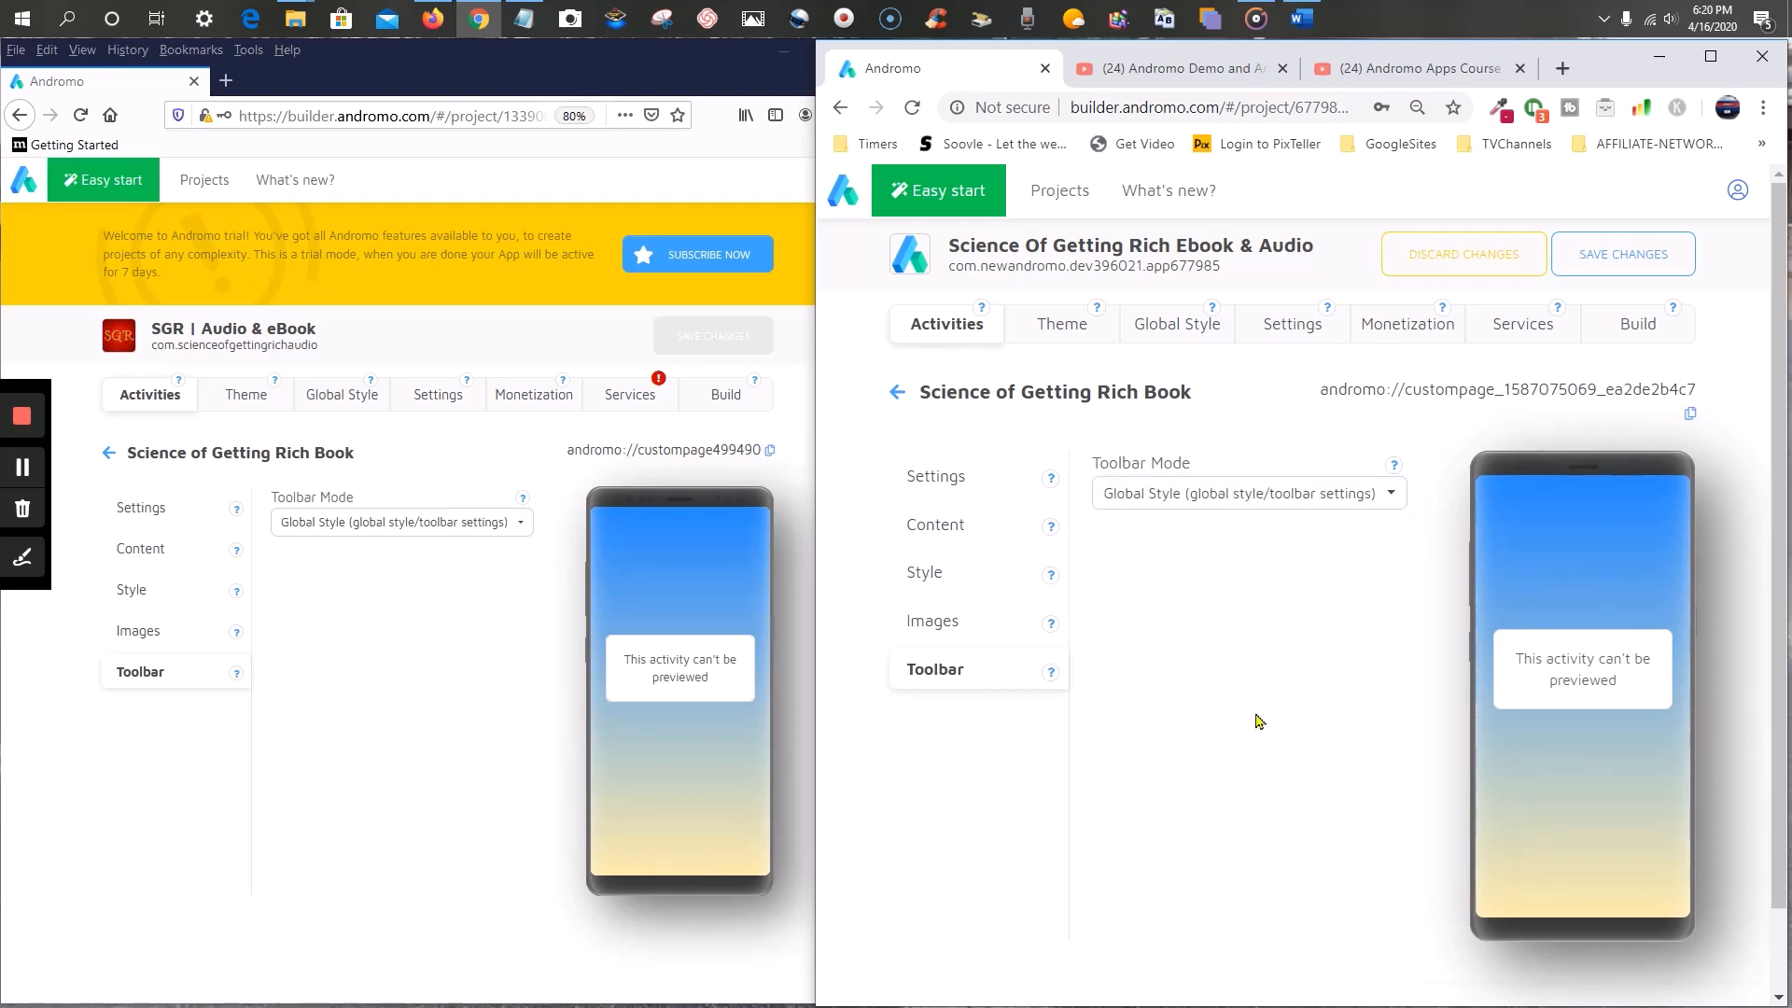
{"action": "left_click", "coordinate": [1563, 272]}
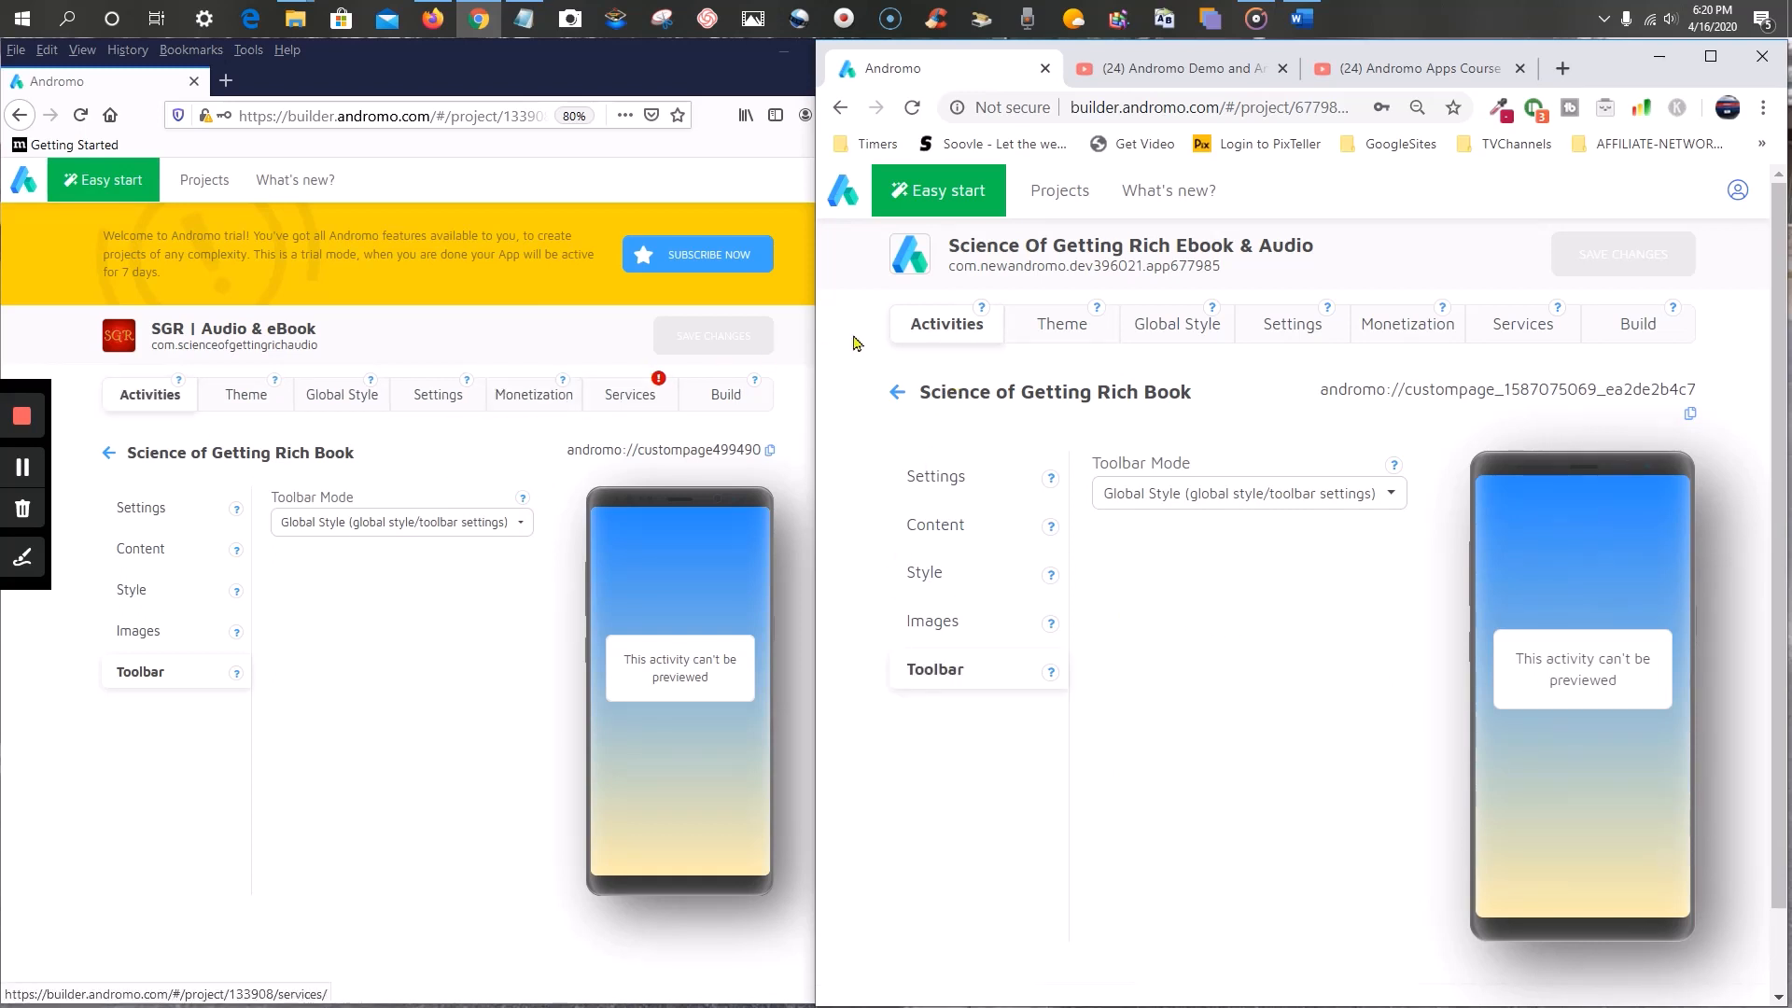
- Open the third activity, Science of Getting Rich, in the reference project and add another Custom page activity to the new project
{"action": "left_click", "coordinate": [944, 326]}
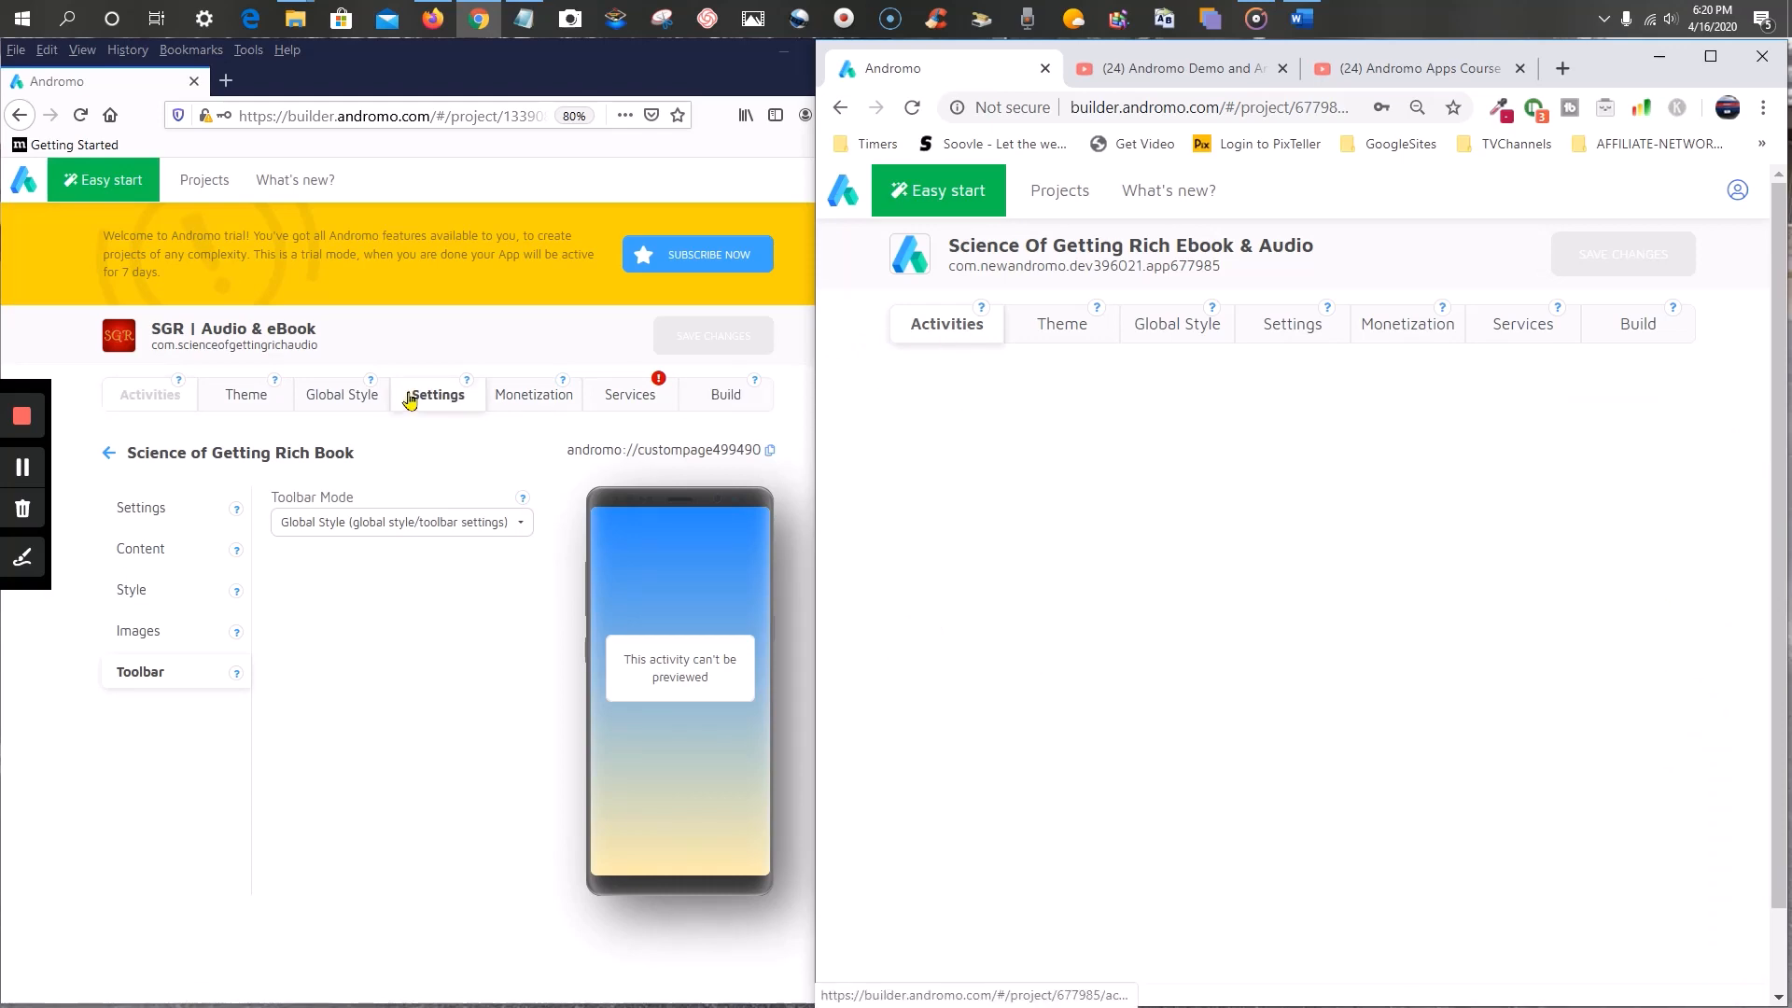
{"action": "left_click", "coordinate": [165, 397]}
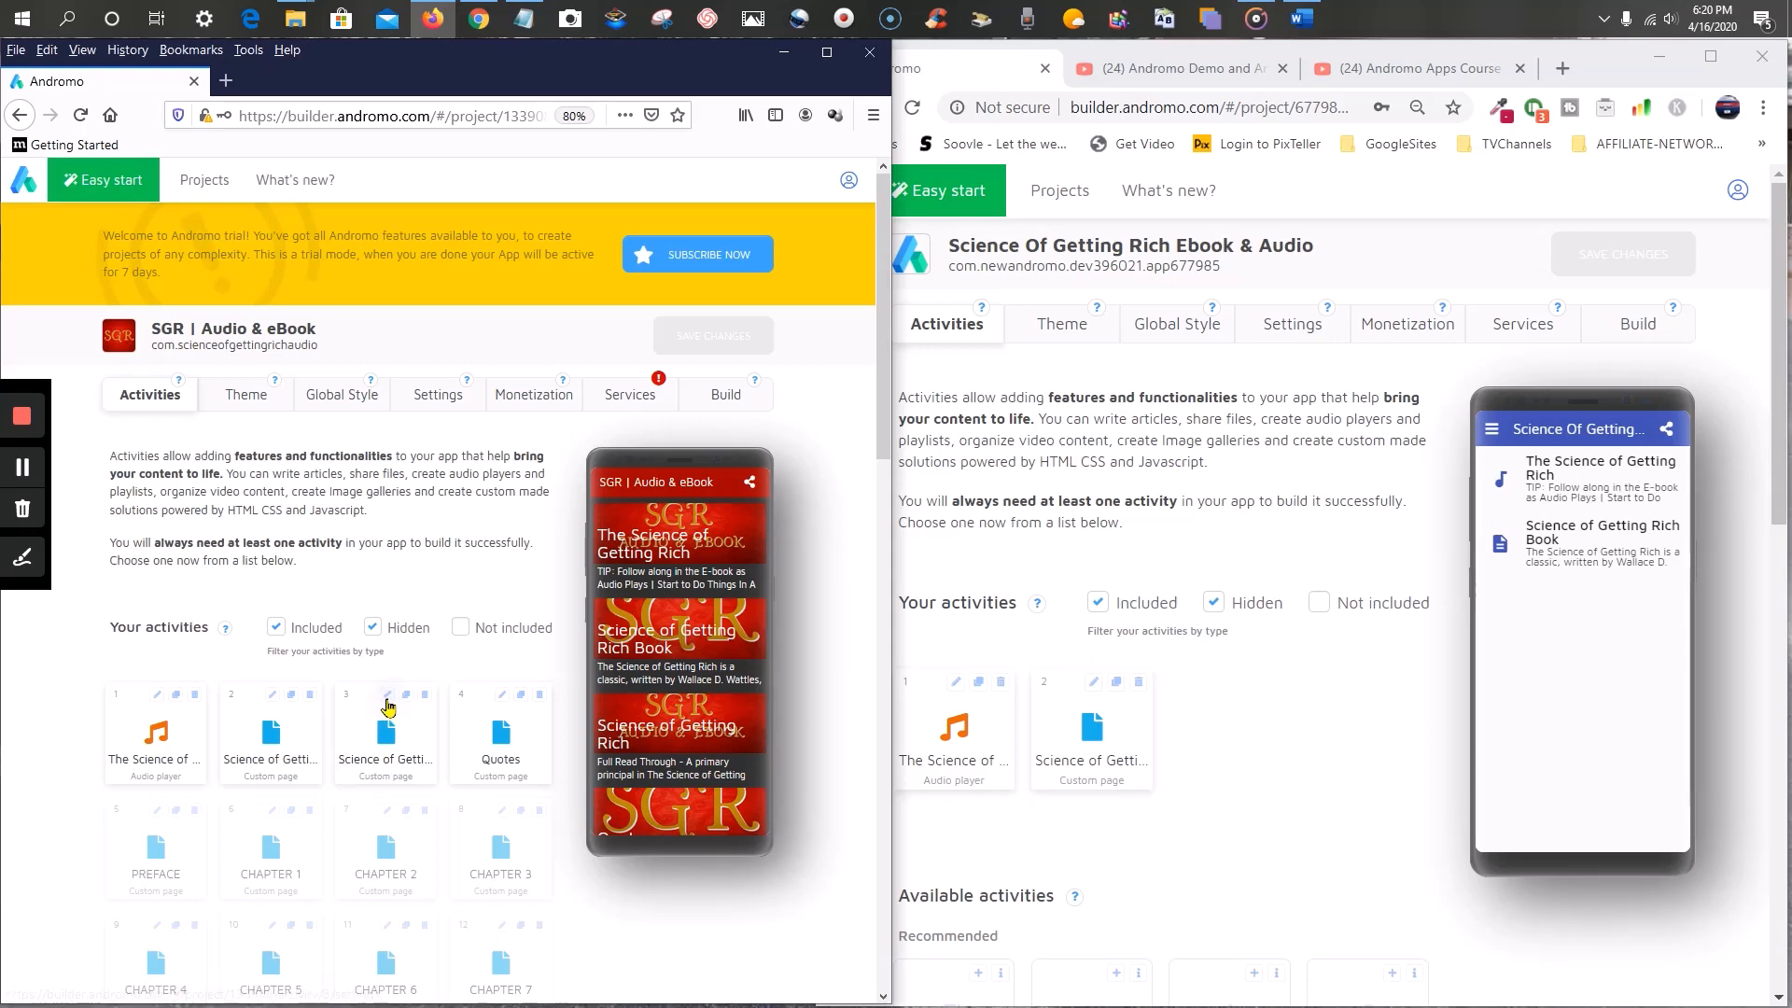
{"action": "left_click", "coordinate": [387, 698]}
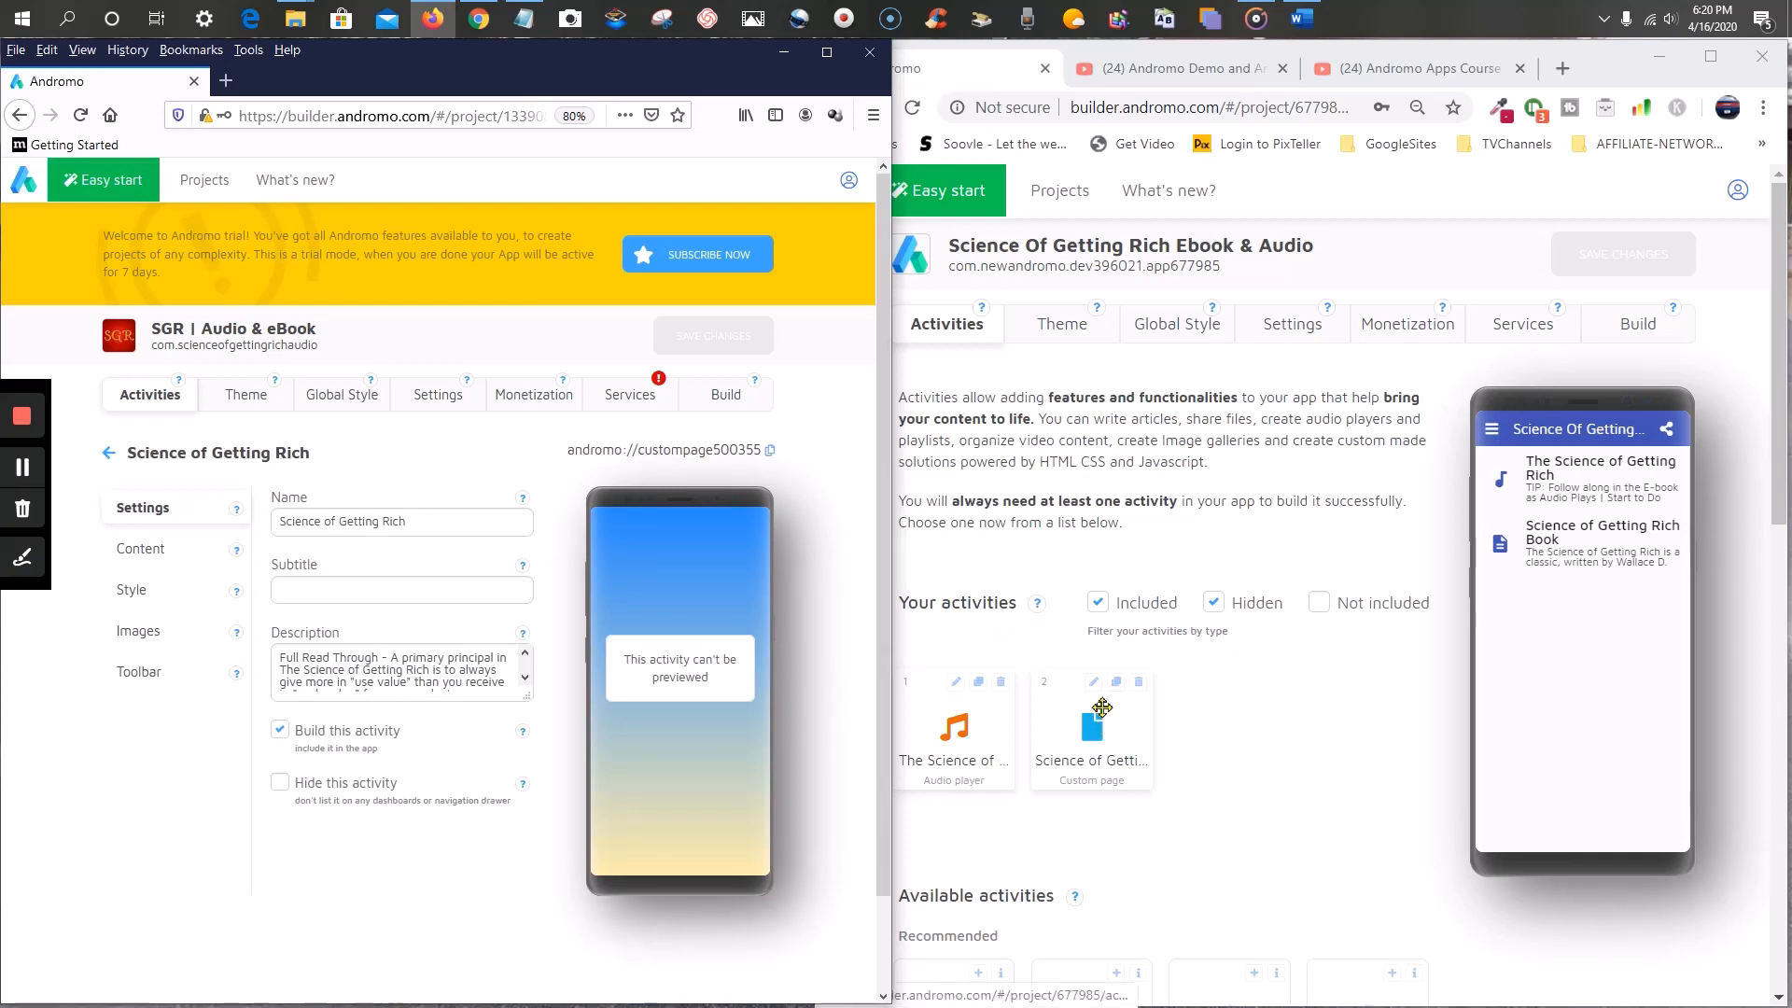
{"action": "scroll", "coordinate": [1102, 707], "scroll_direction": "down", "scroll_amount": 3}
{"action": "left_click", "coordinate": [979, 641]}
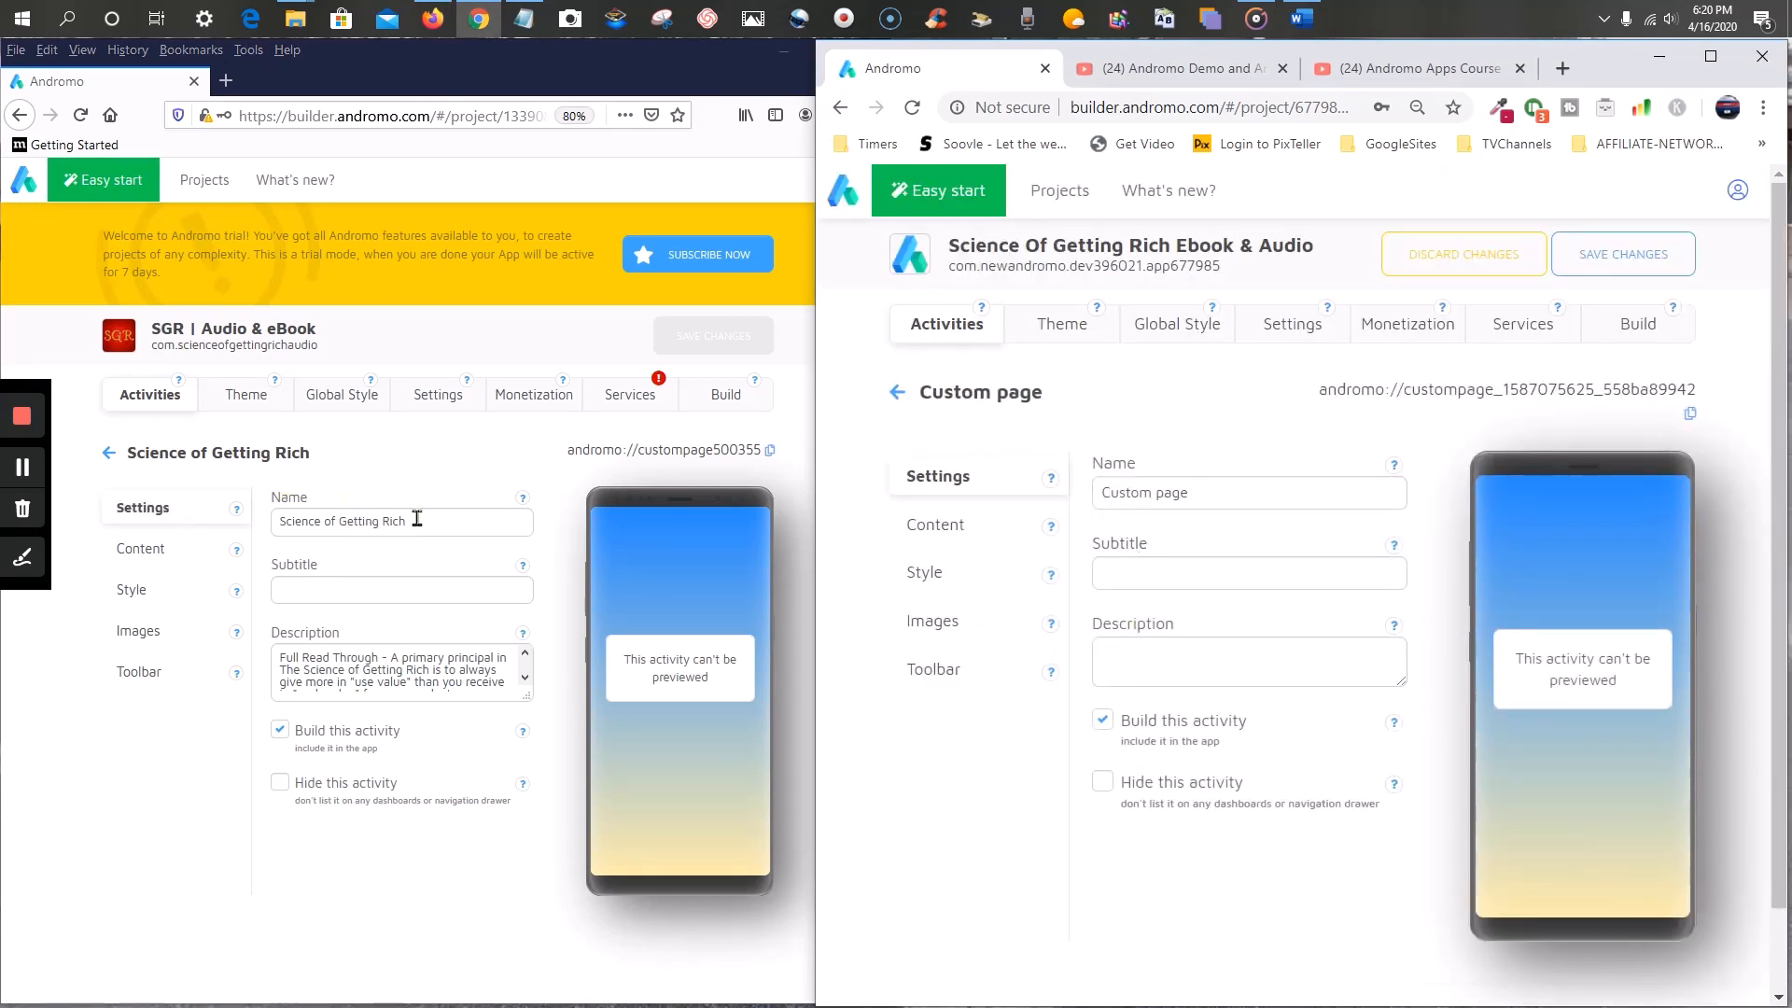
- Copy the reference activity's name and rename the new custom page to "Science of Getting Rich"
{"action": "left_click", "coordinate": [417, 518]}
{"action": "left_click_drag", "start_coordinate": [416, 519], "coordinate": [261, 520]}
{"action": "right_click", "coordinate": [310, 520]}
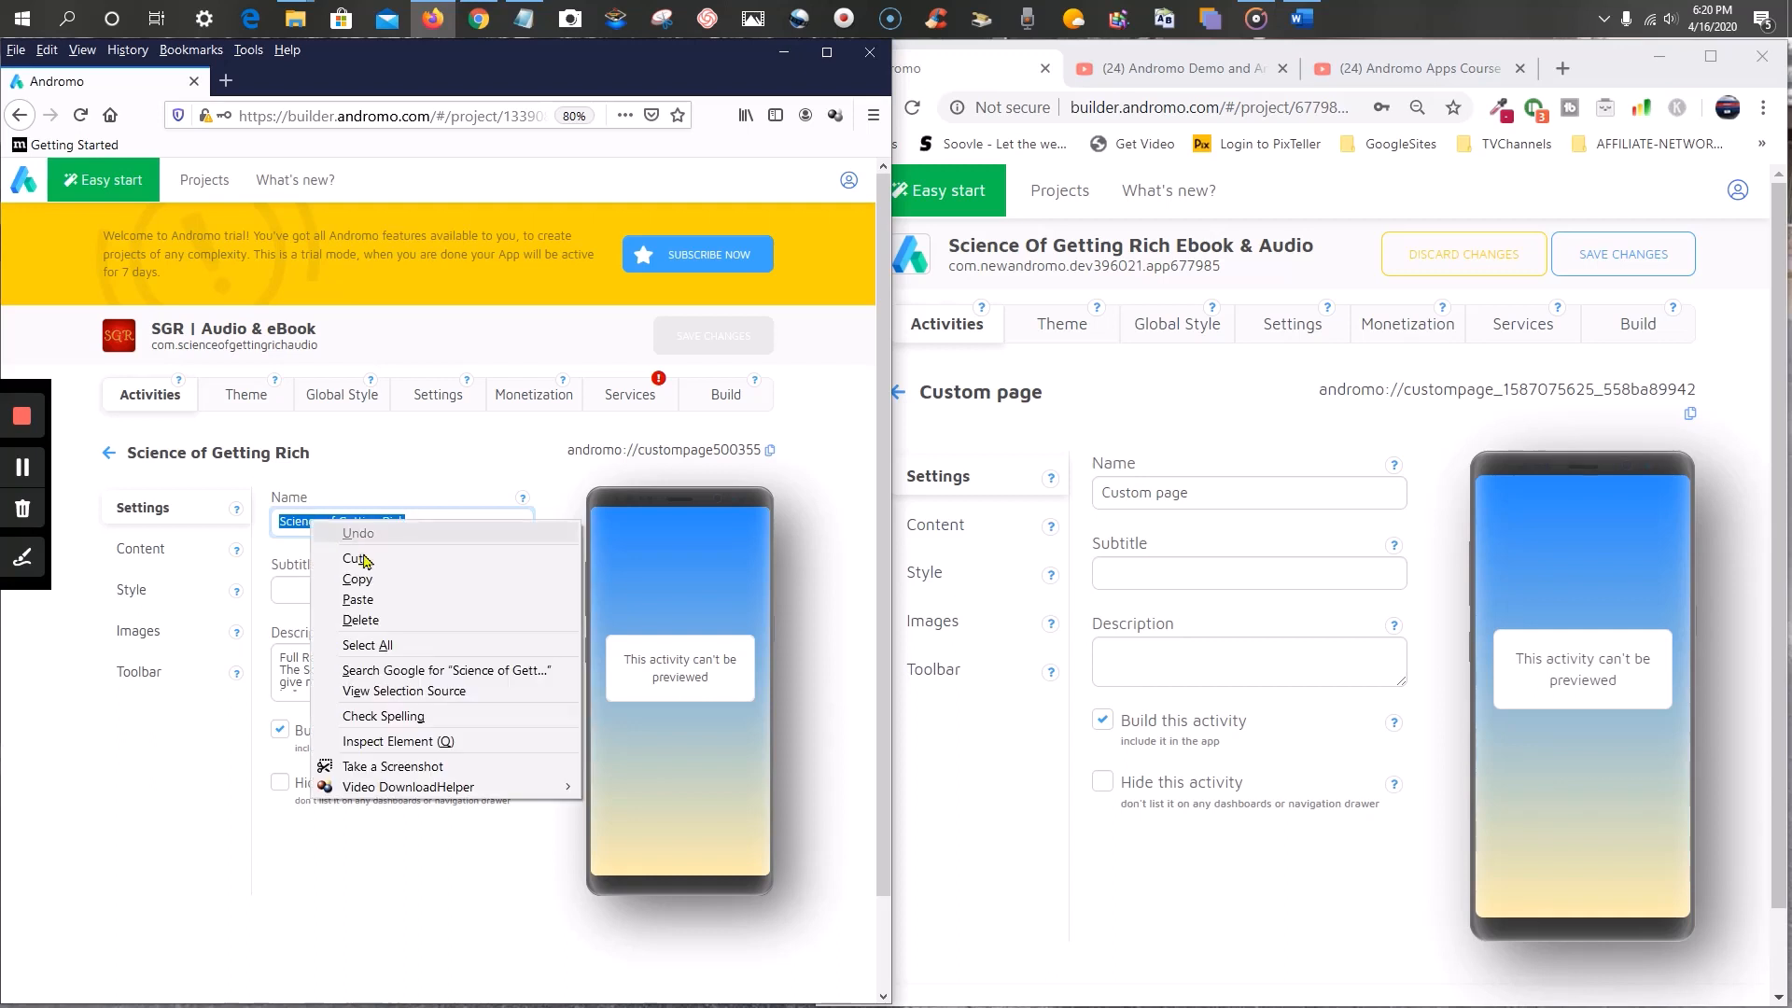
{"action": "left_click", "coordinate": [358, 580]}
{"action": "left_click", "coordinate": [1264, 496]}
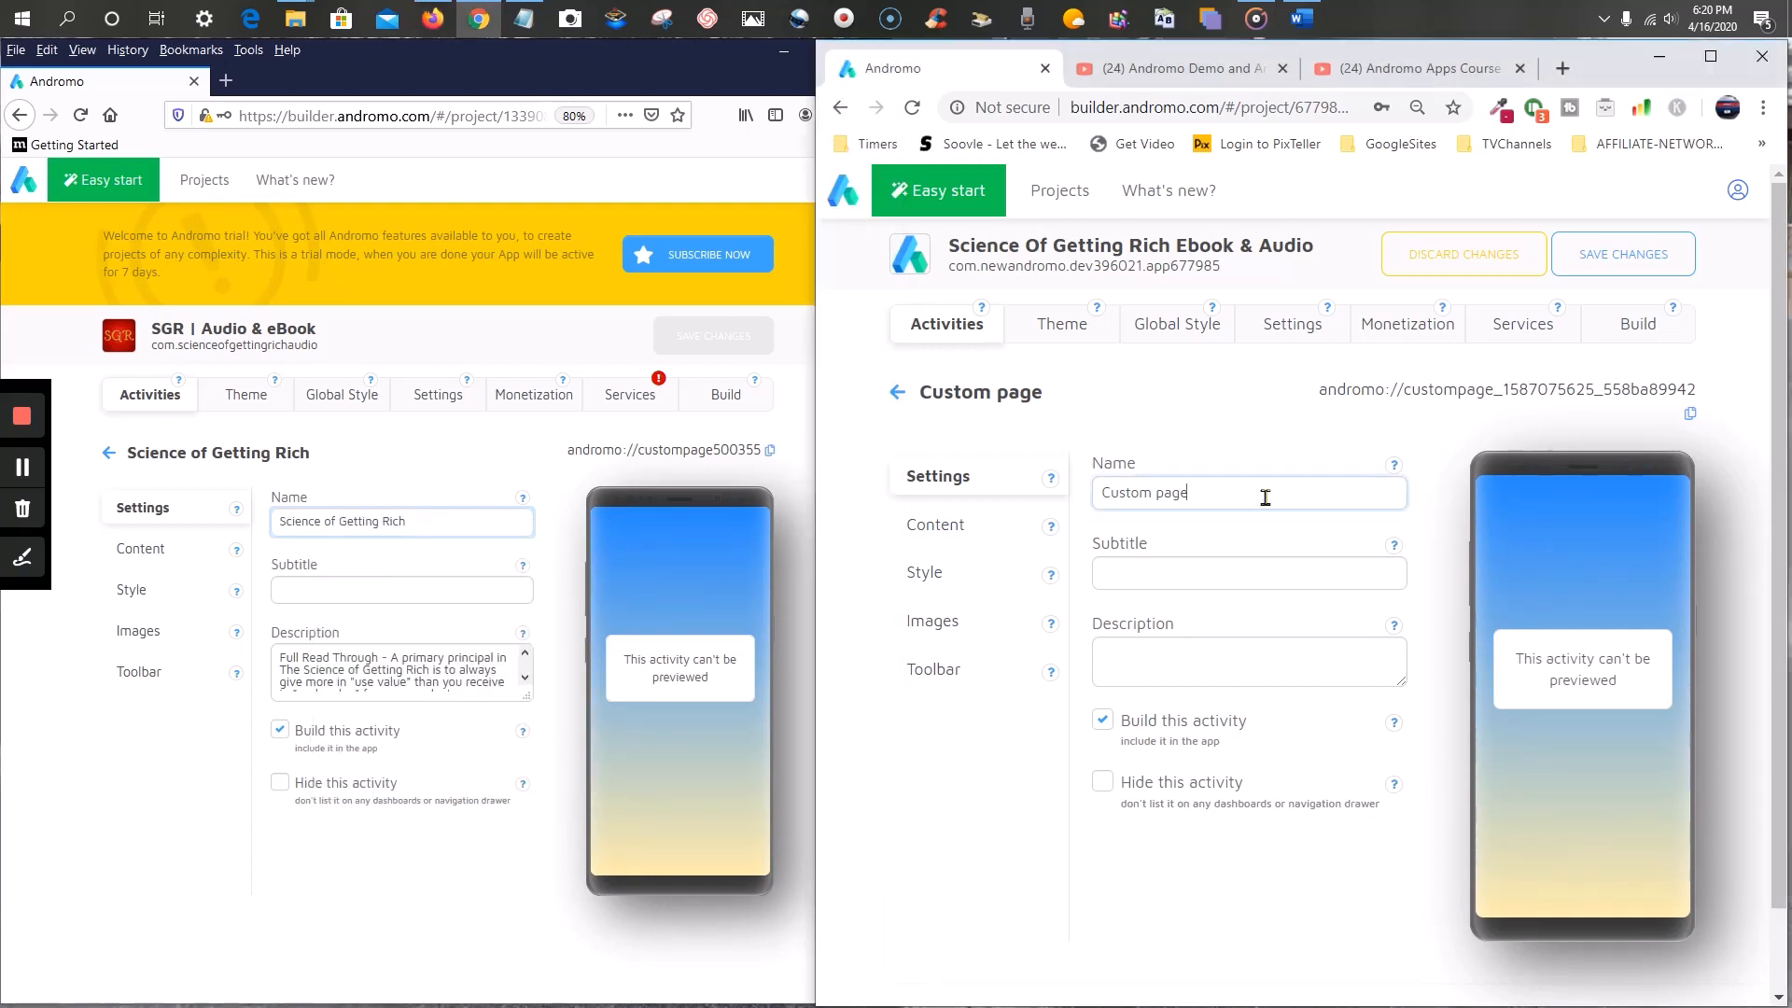
{"action": "left_click_drag", "start_coordinate": [1184, 493], "coordinate": [1099, 493]}
{"action": "right_click", "coordinate": [1144, 484]}
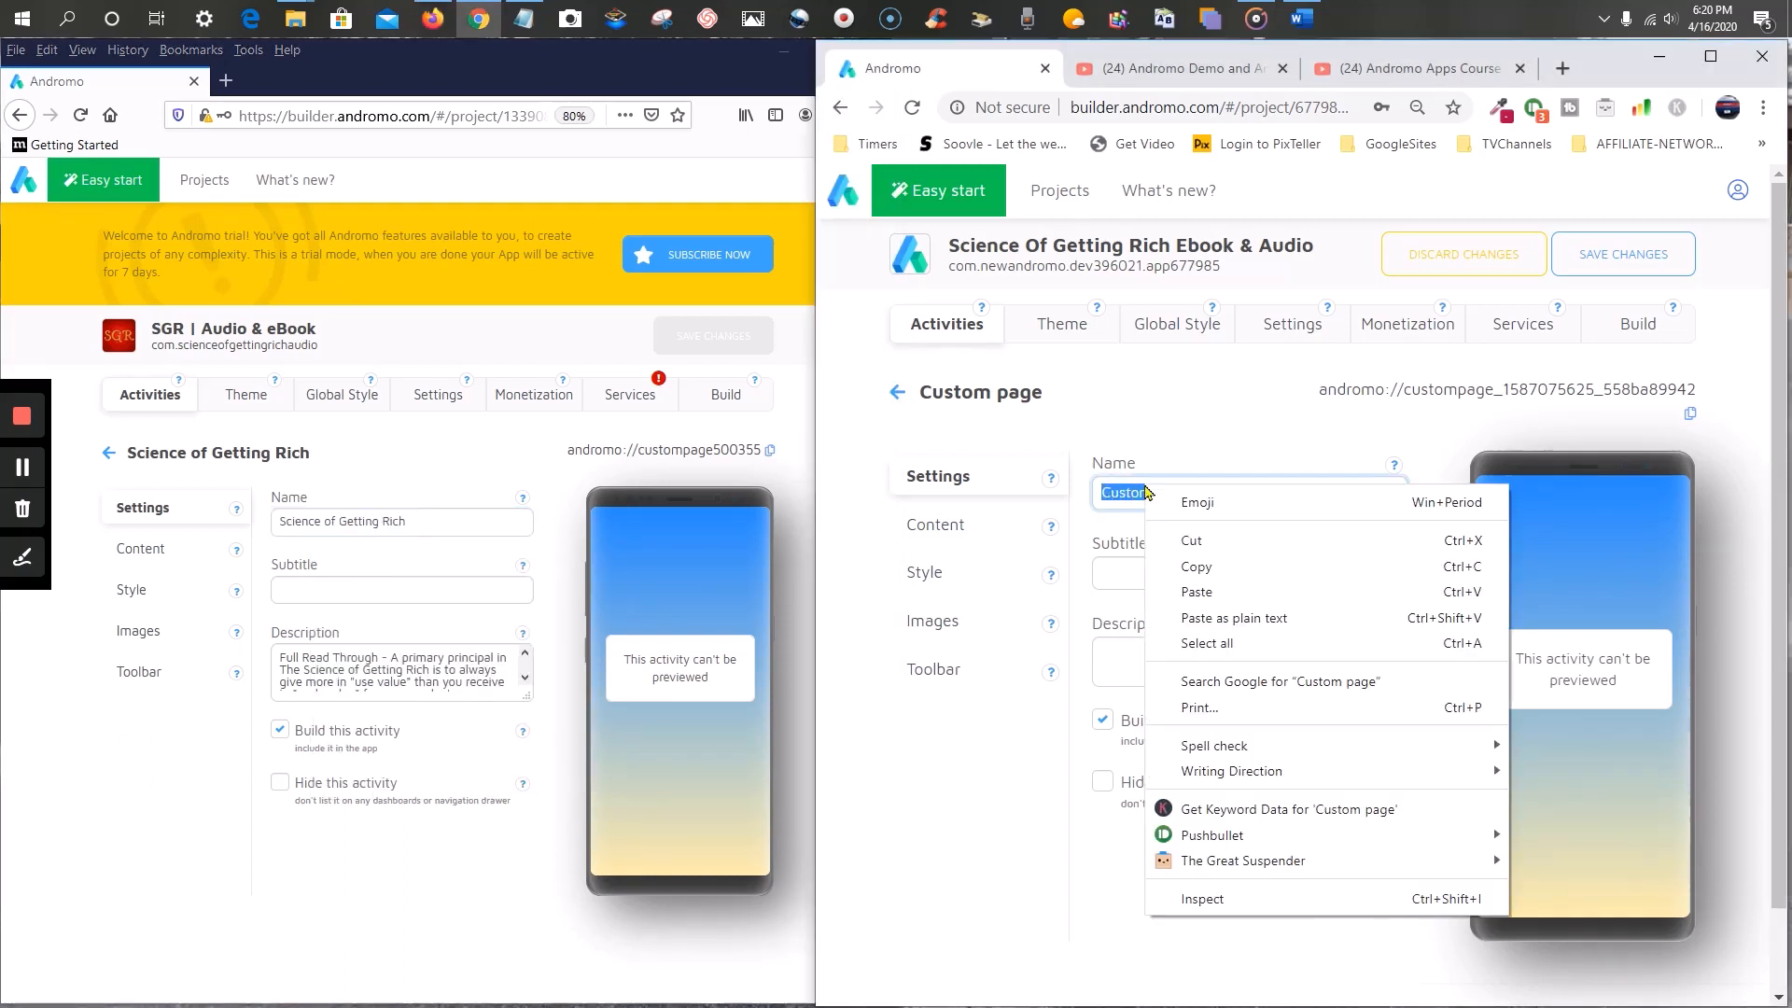
{"action": "left_click", "coordinate": [1195, 592]}
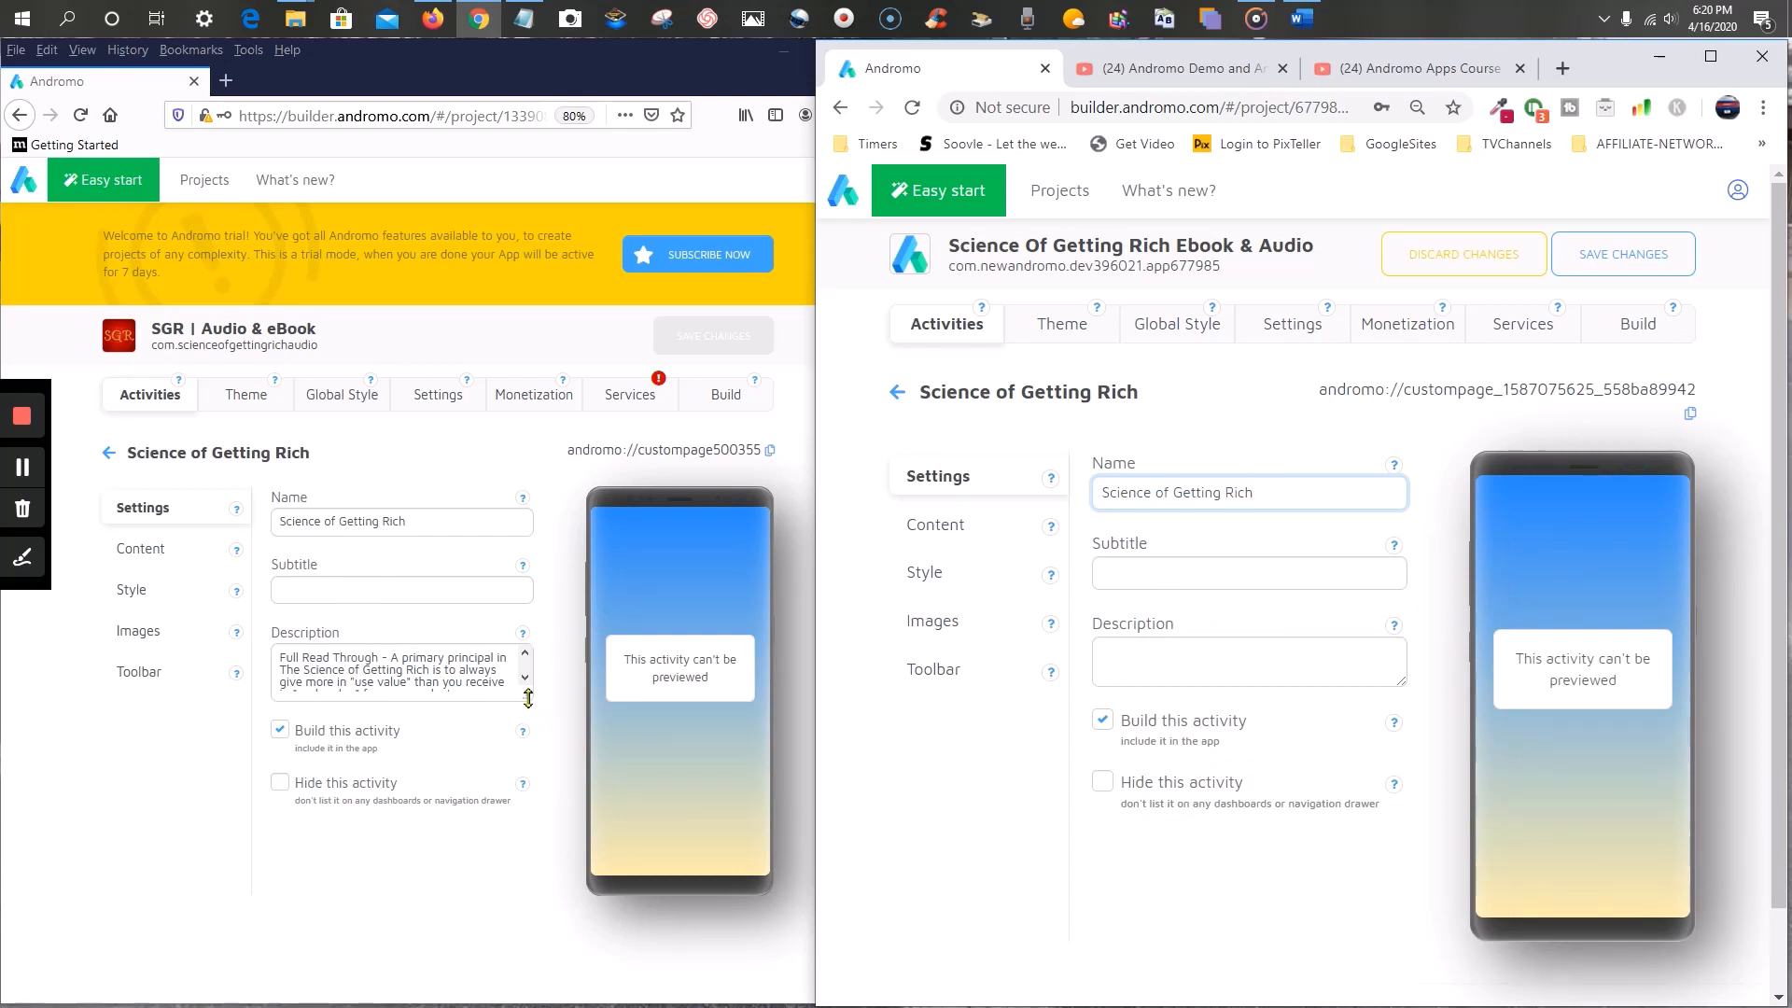
- Copy the reference activity's full description, beginning "Full Read Through", into the new Science of Getting Rich page's description
{"action": "left_click_drag", "start_coordinate": [528, 698], "coordinate": [528, 821]}
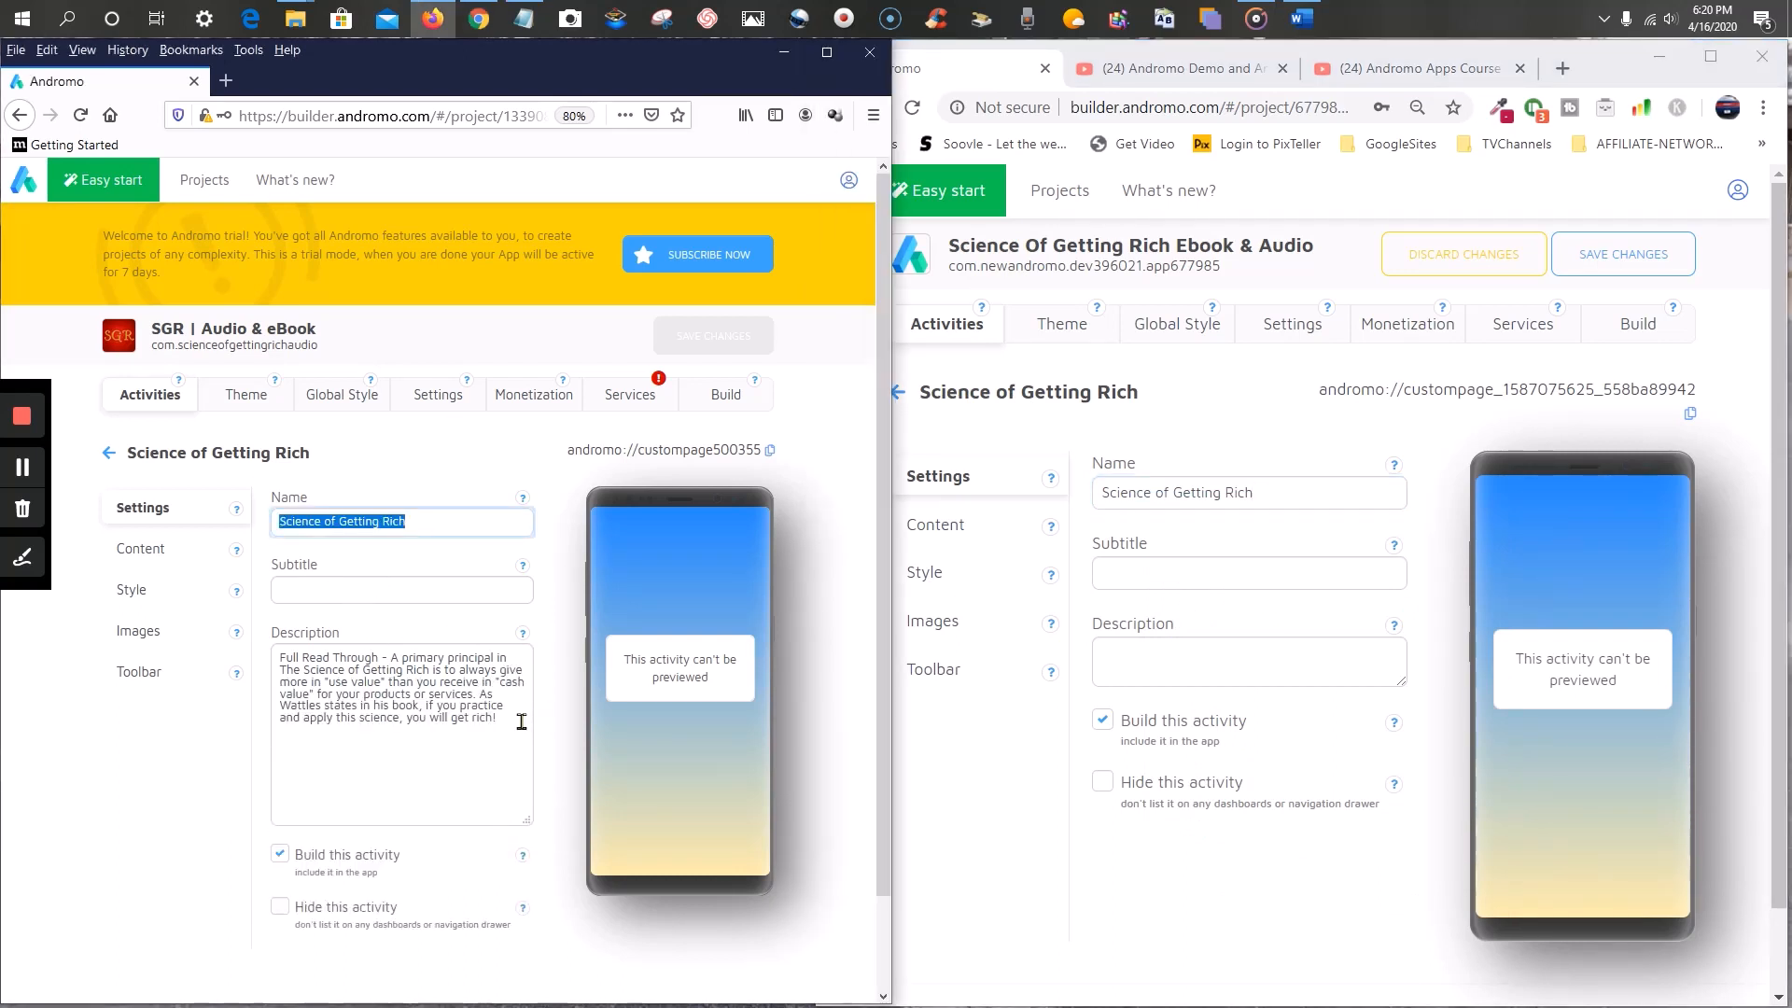
{"action": "left_click_drag", "start_coordinate": [522, 721], "coordinate": [258, 647]}
{"action": "right_click", "coordinate": [327, 682]}
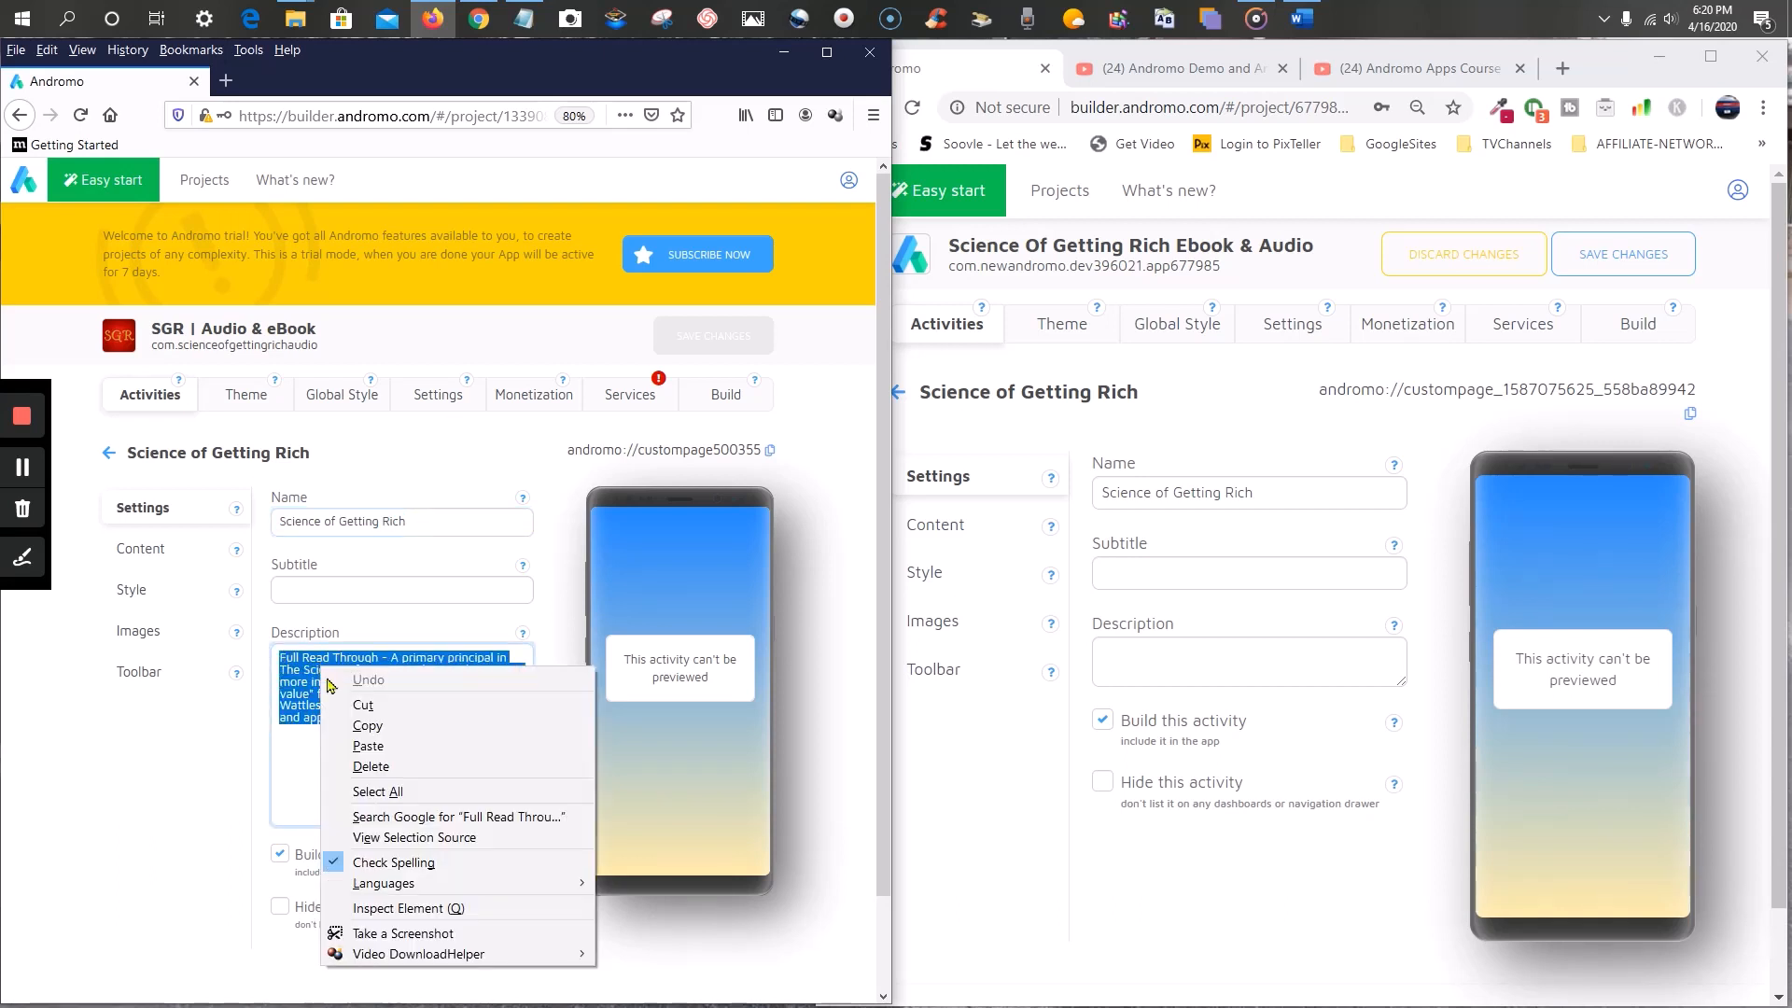
{"action": "left_click", "coordinate": [367, 725]}
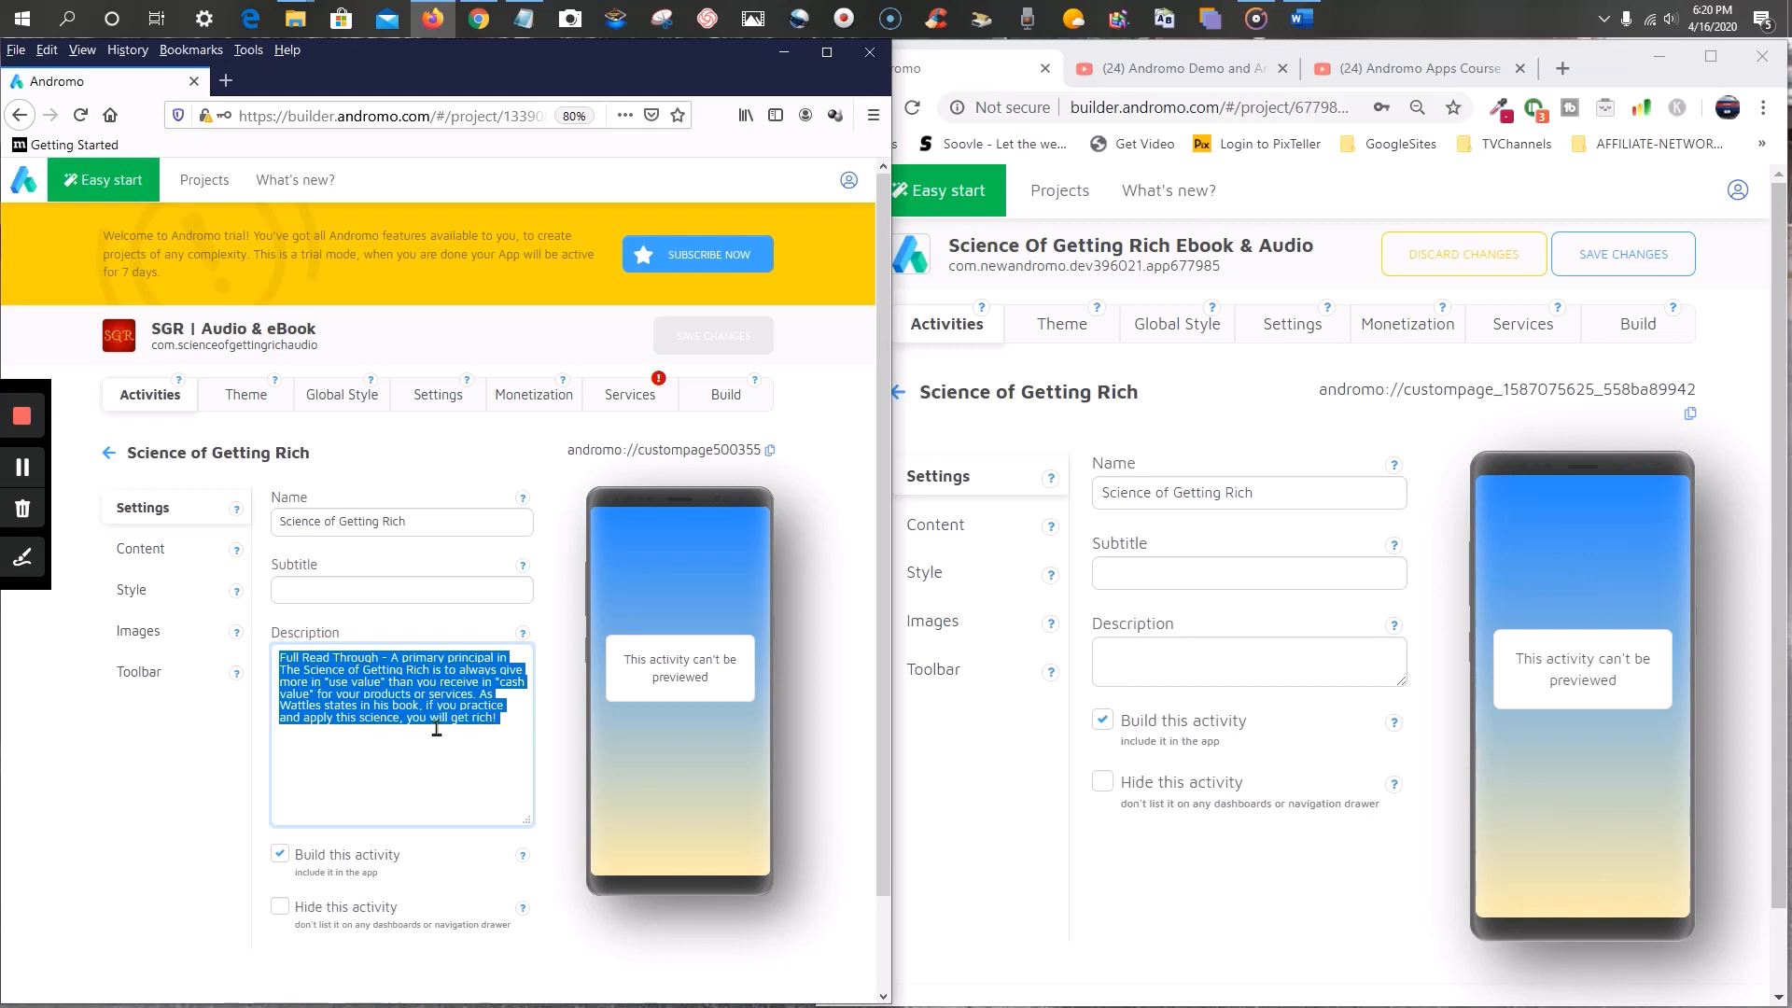
{"action": "left_click", "coordinate": [1164, 652]}
{"action": "right_click", "coordinate": [1165, 652]}
{"action": "left_click", "coordinate": [1265, 473]}
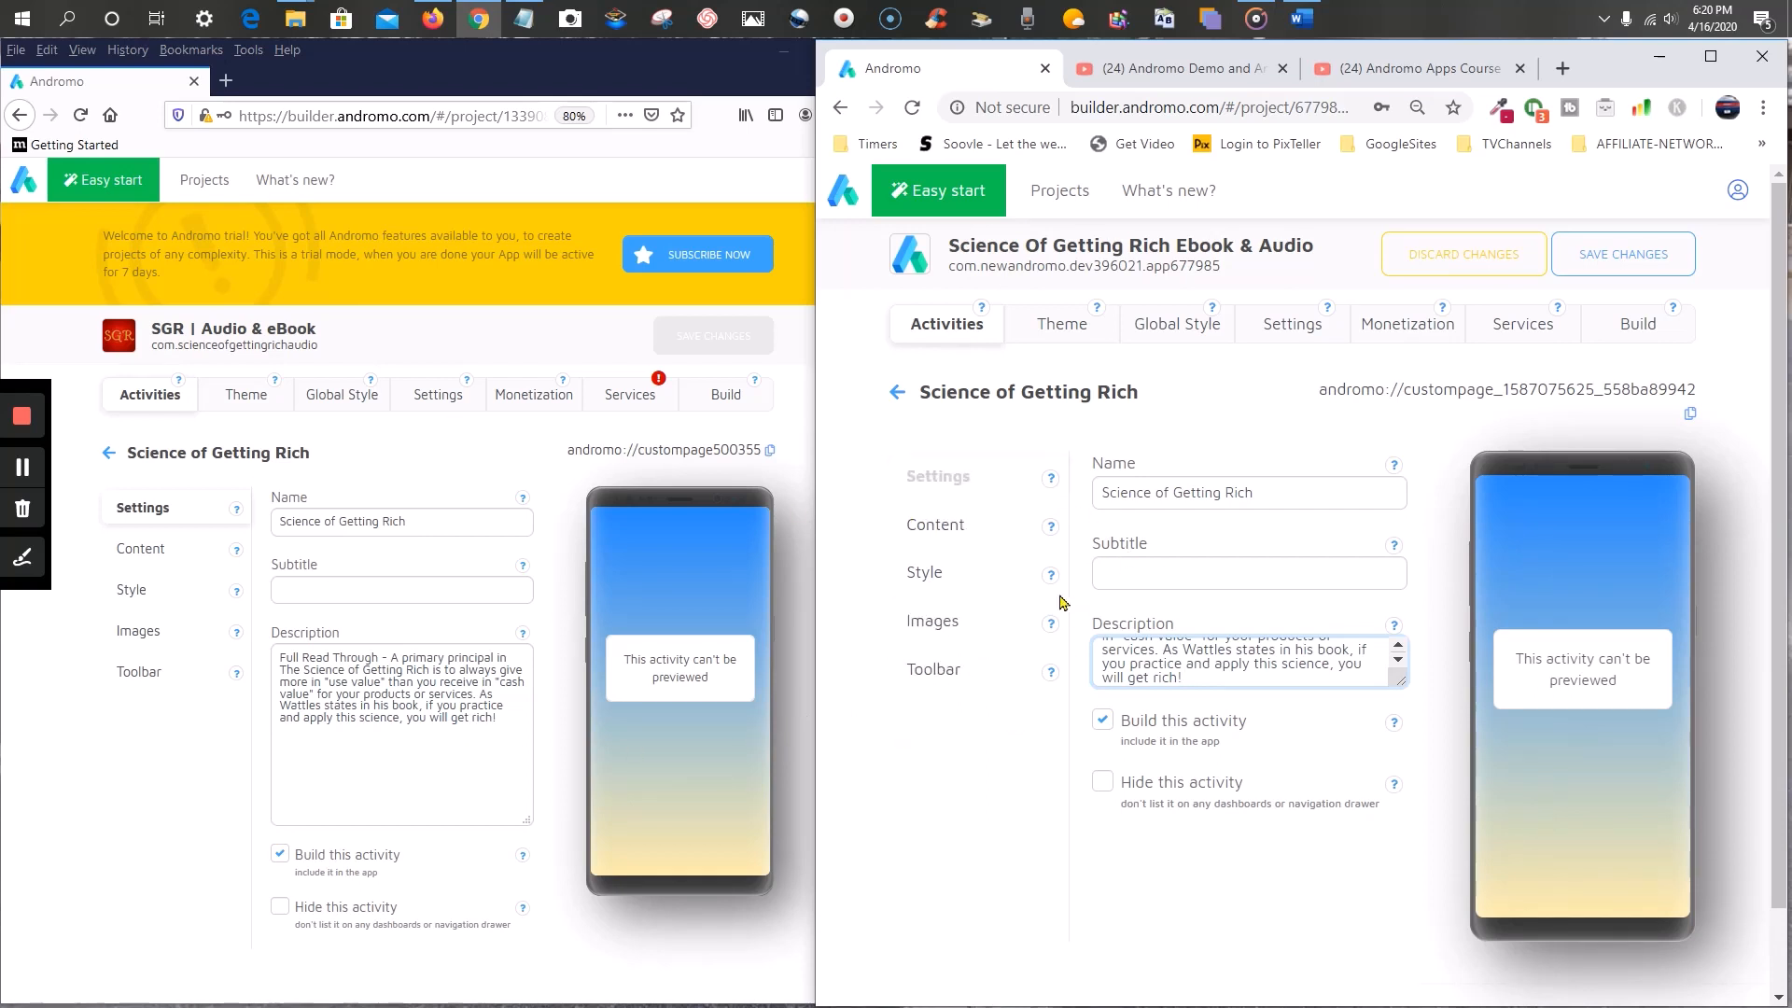
- Open the reference Science of Getting Rich activity's content and look through the book text from the title page into Chapter 2
{"action": "scroll", "coordinate": [311, 728], "scroll_direction": "down", "scroll_amount": 2}
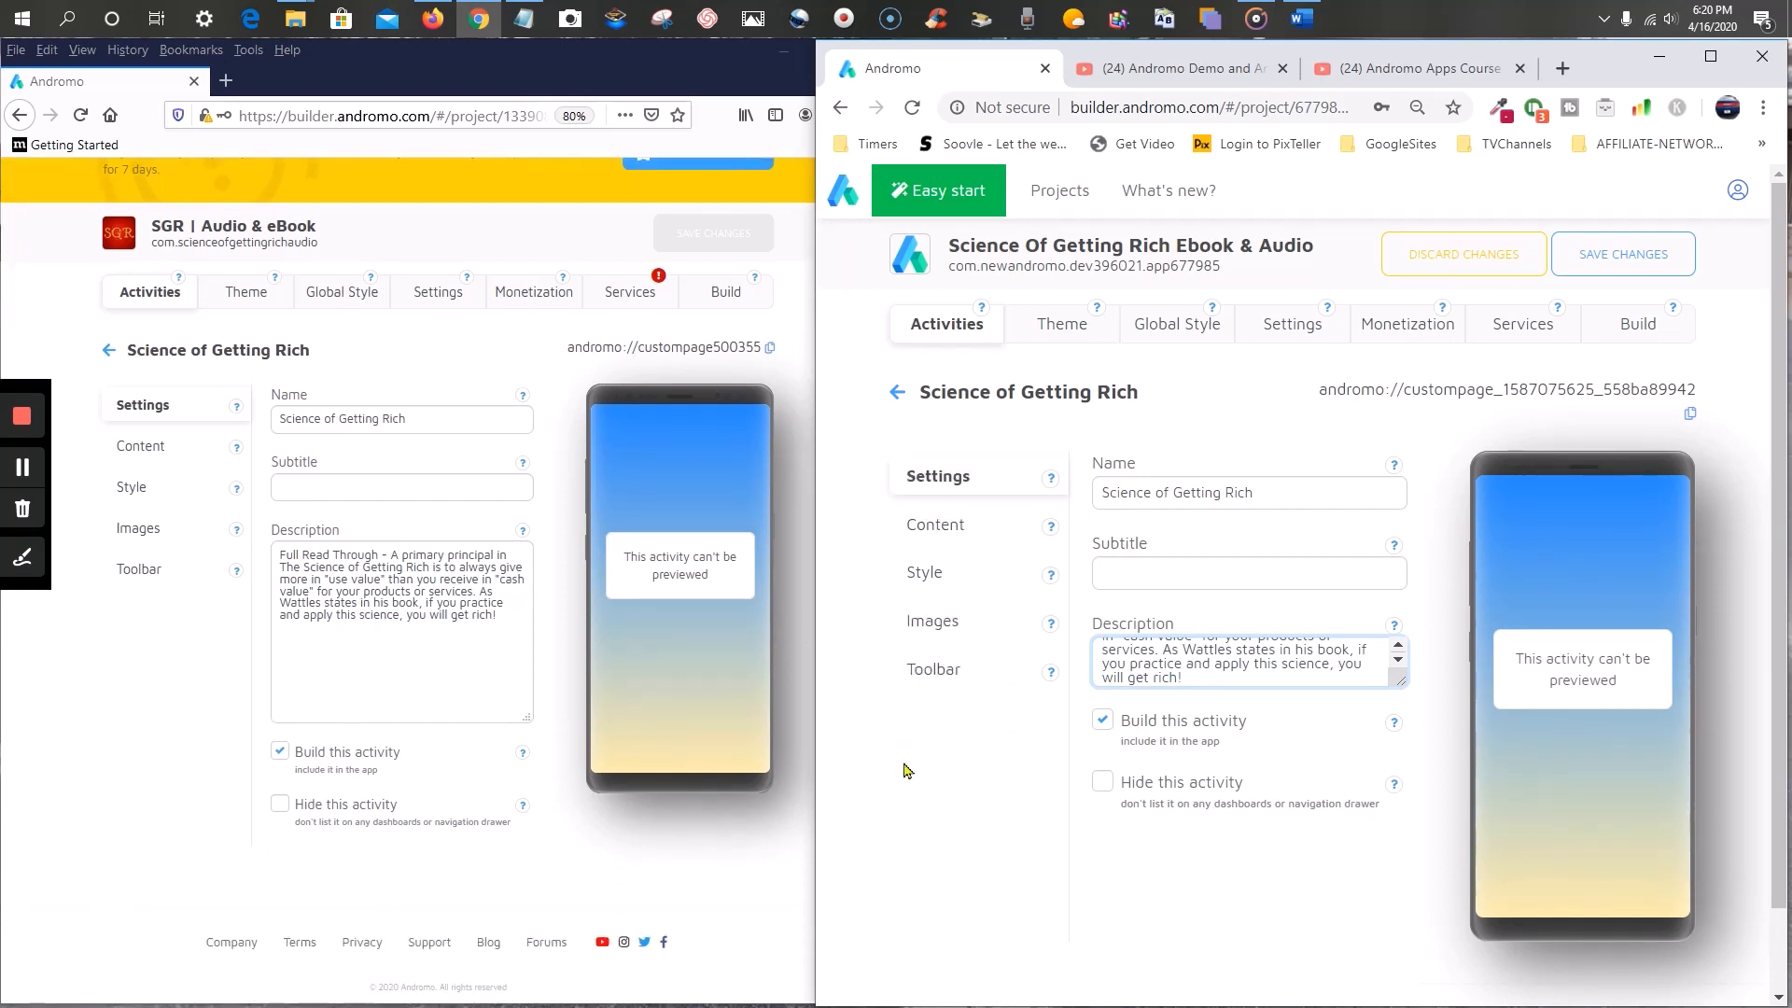
{"action": "left_click", "coordinate": [131, 451]}
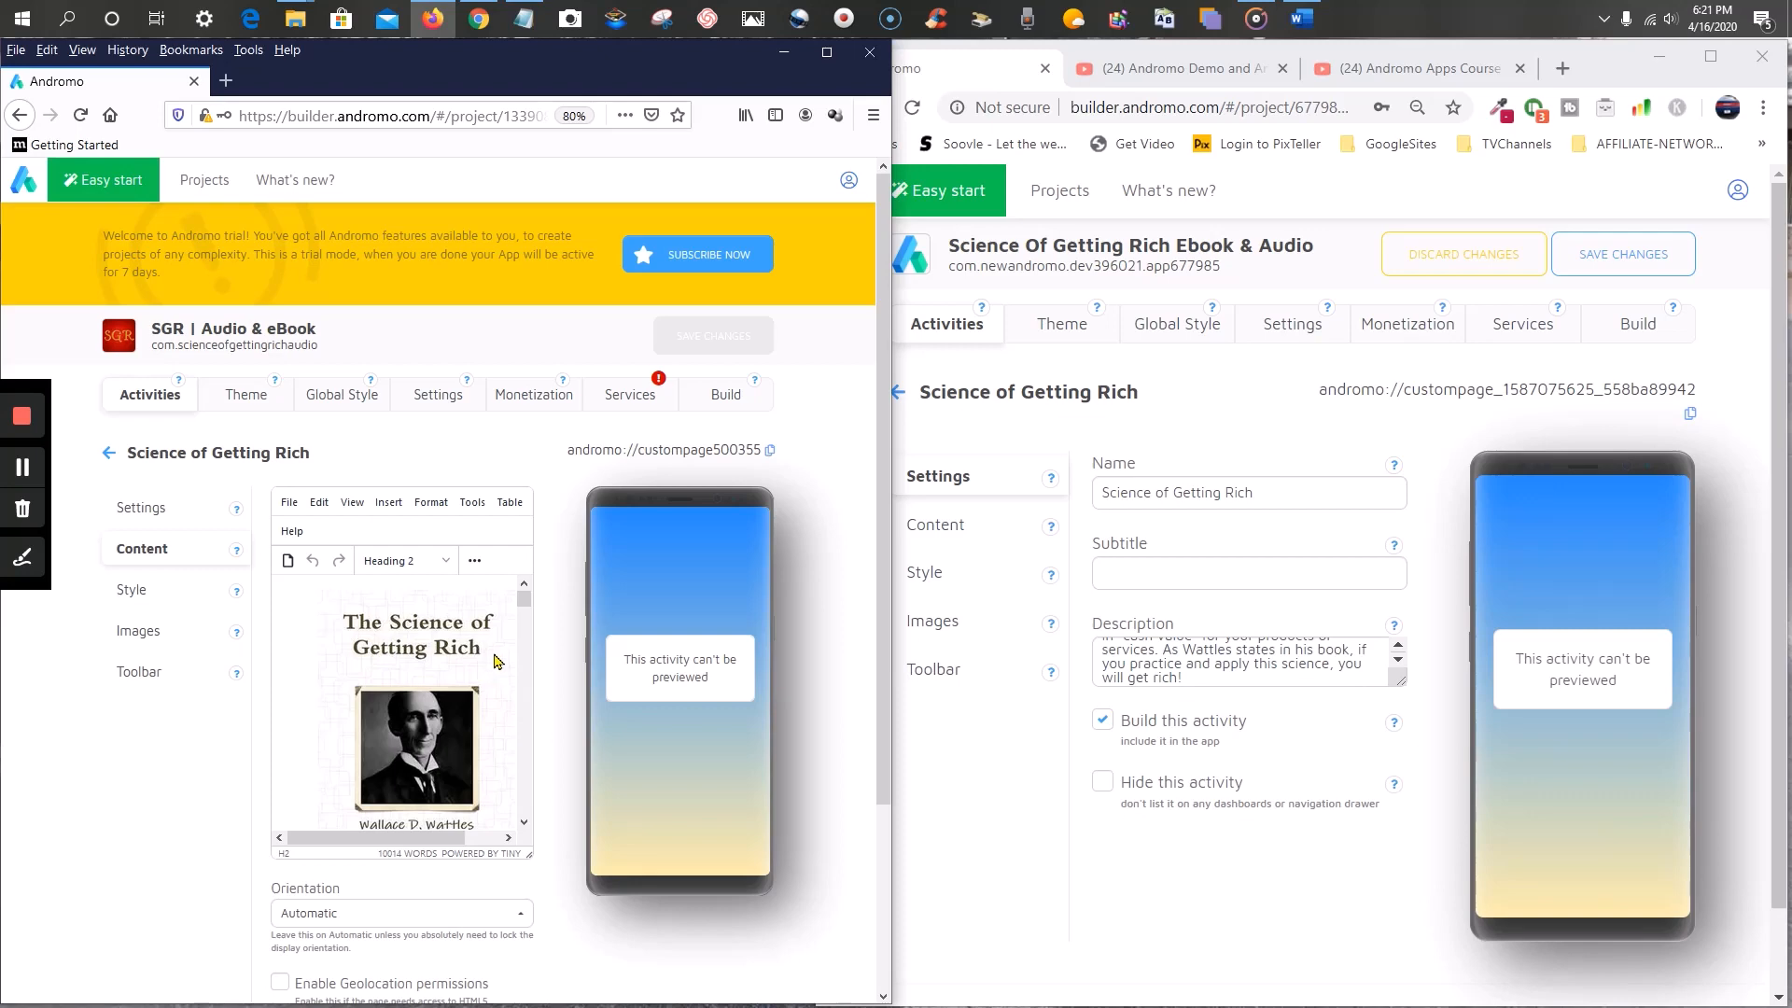
{"action": "scroll", "coordinate": [498, 661], "scroll_direction": "down", "scroll_amount": 10}
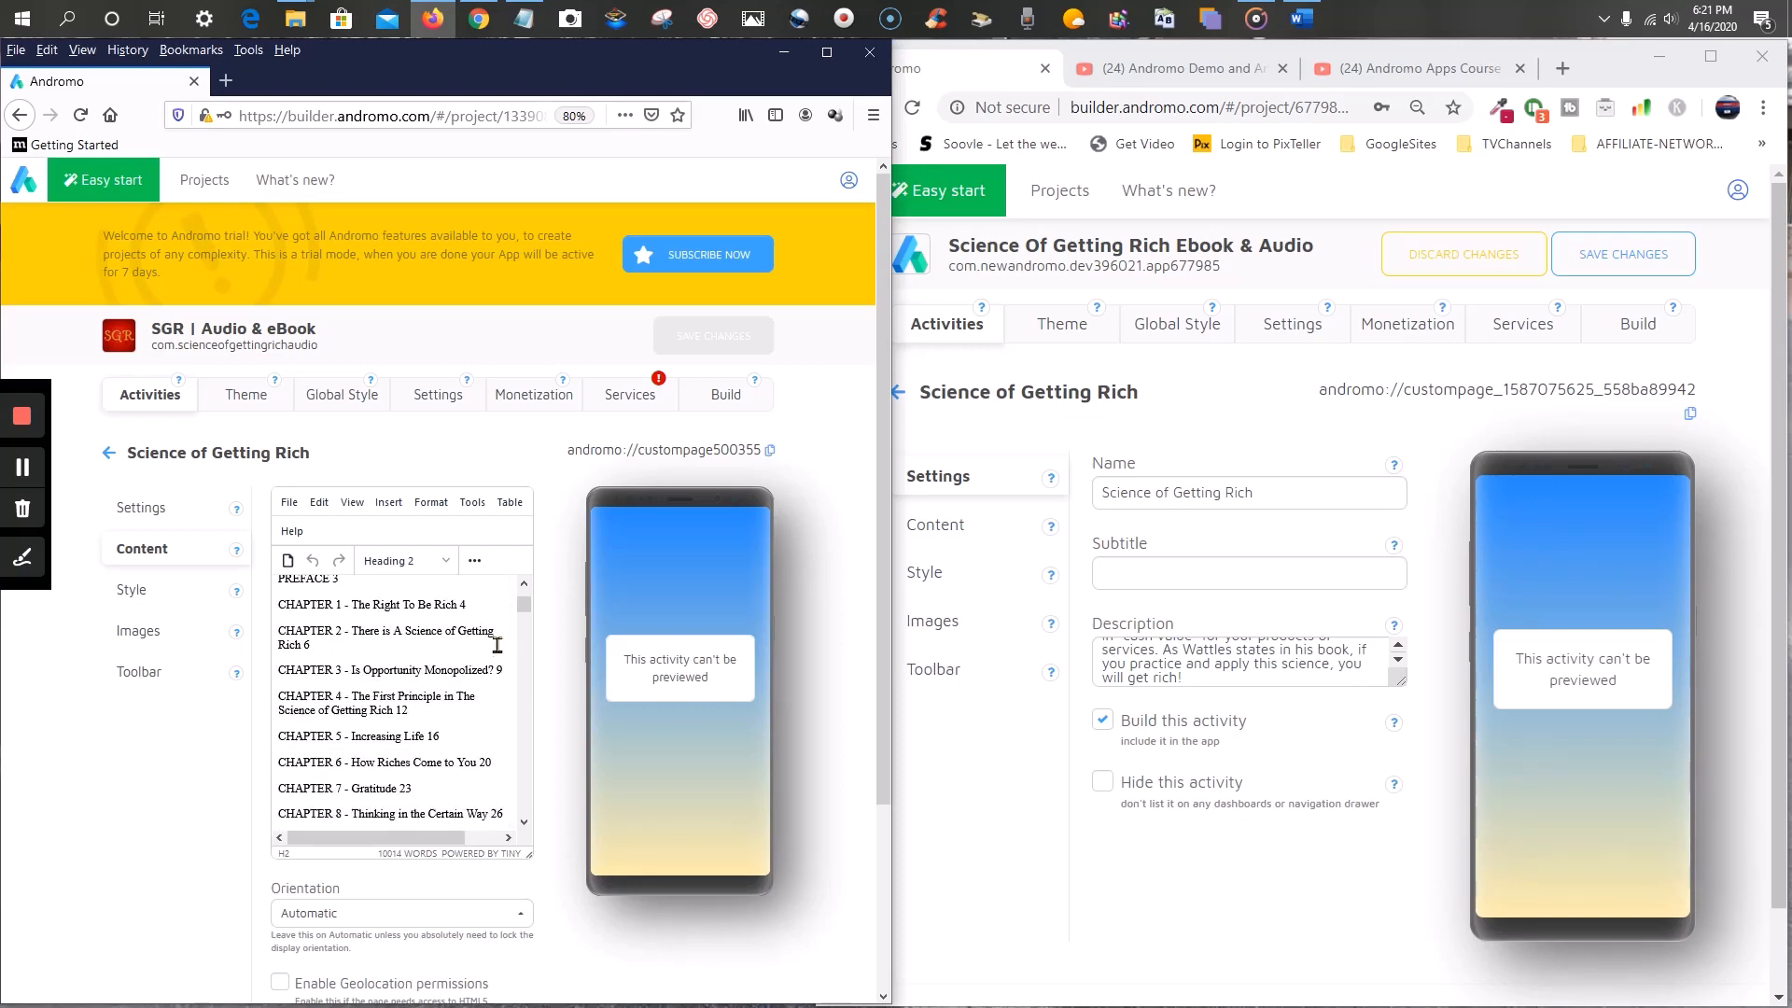
{"action": "scroll", "coordinate": [498, 646], "scroll_direction": "down", "scroll_amount": 15}
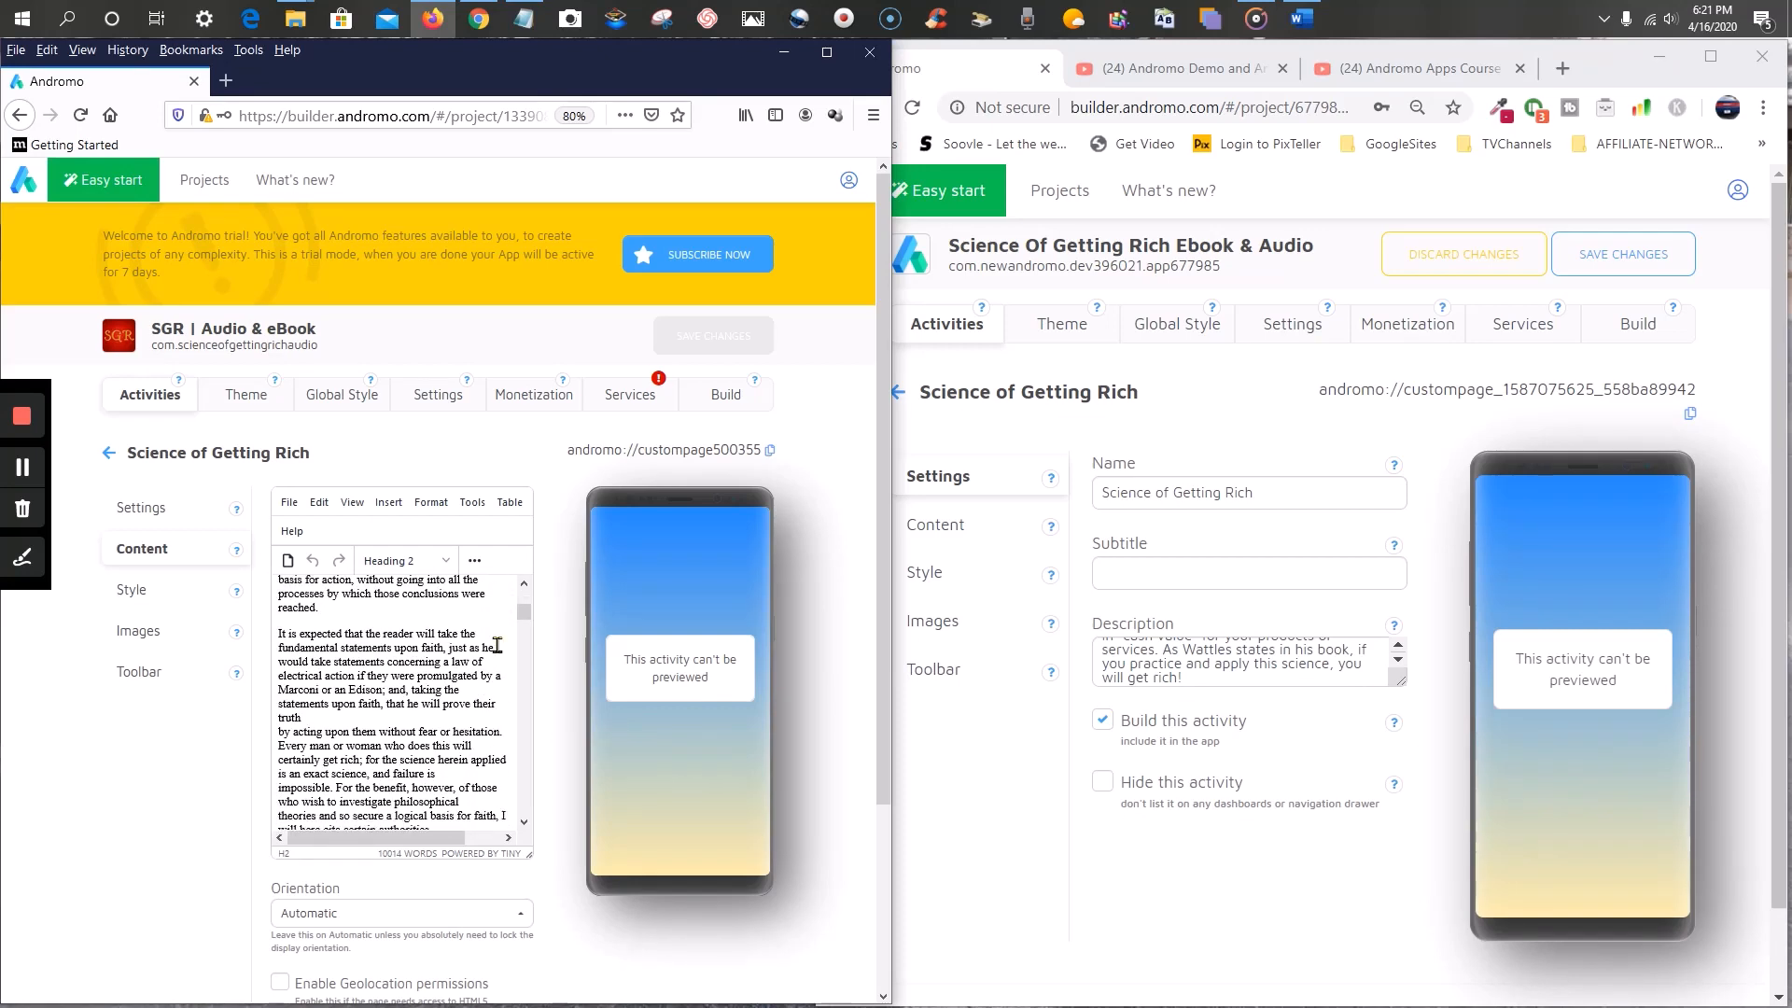
{"action": "scroll", "coordinate": [498, 646], "scroll_direction": "down", "scroll_amount": 15}
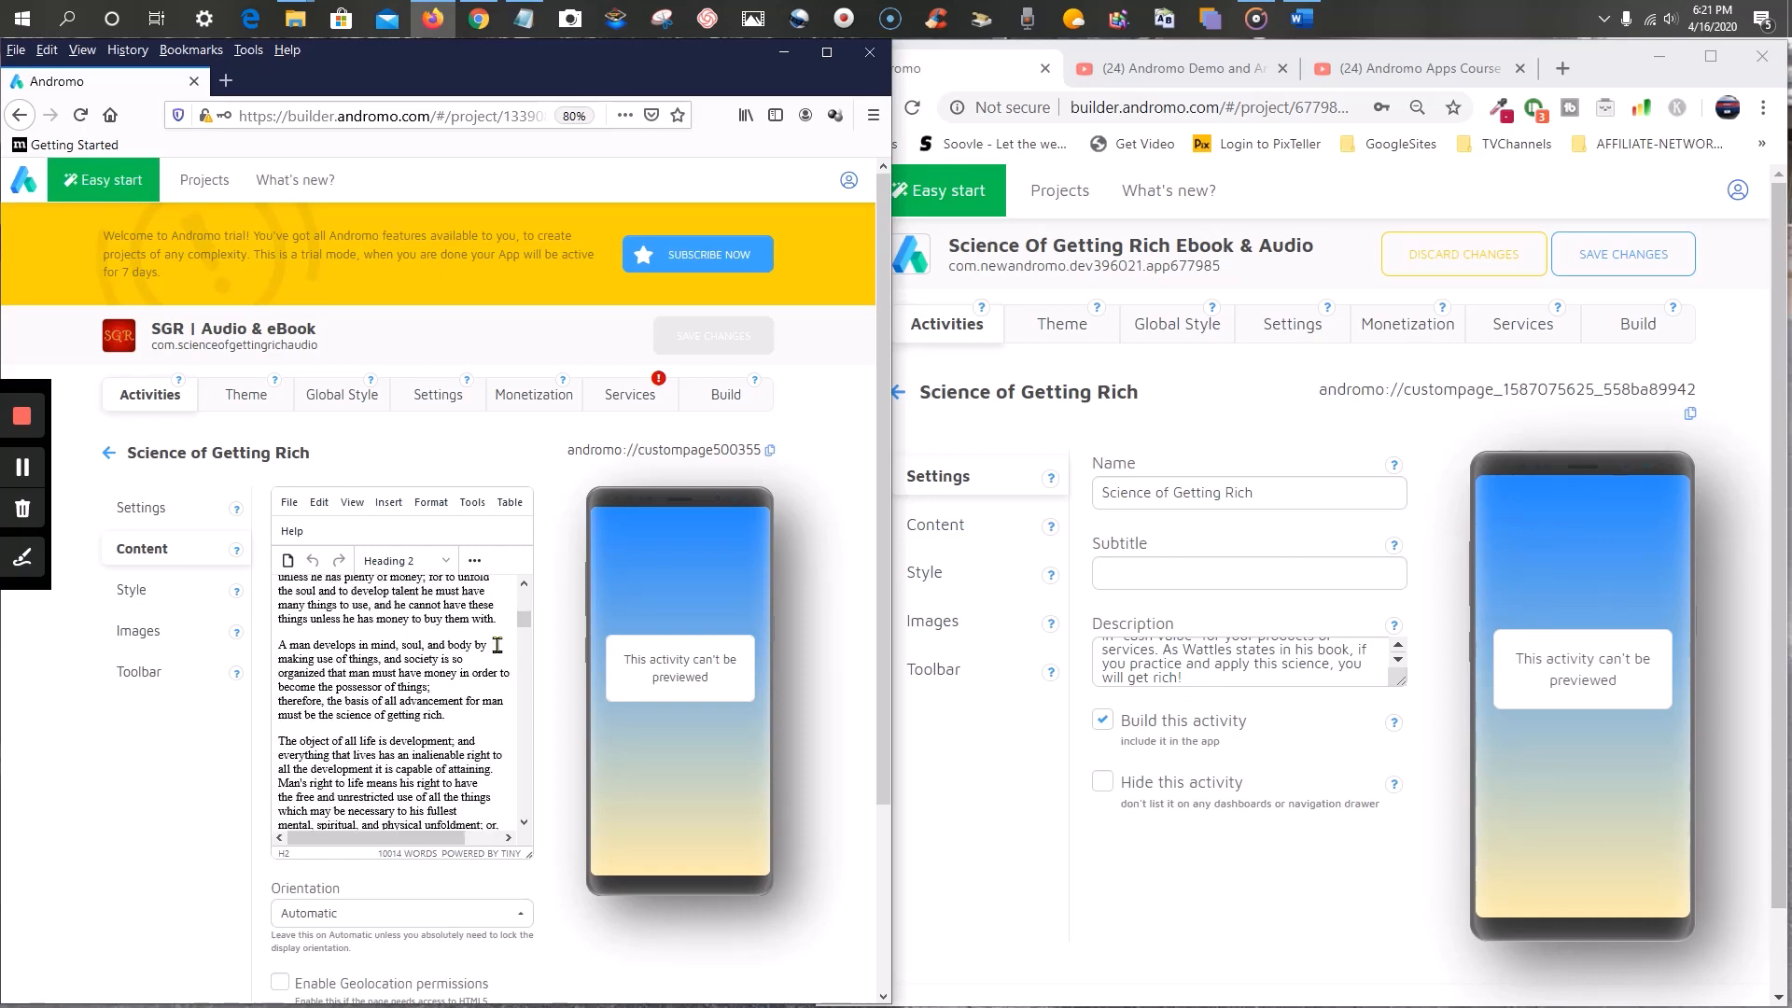
{"action": "scroll", "coordinate": [498, 646], "scroll_direction": "down", "scroll_amount": 10}
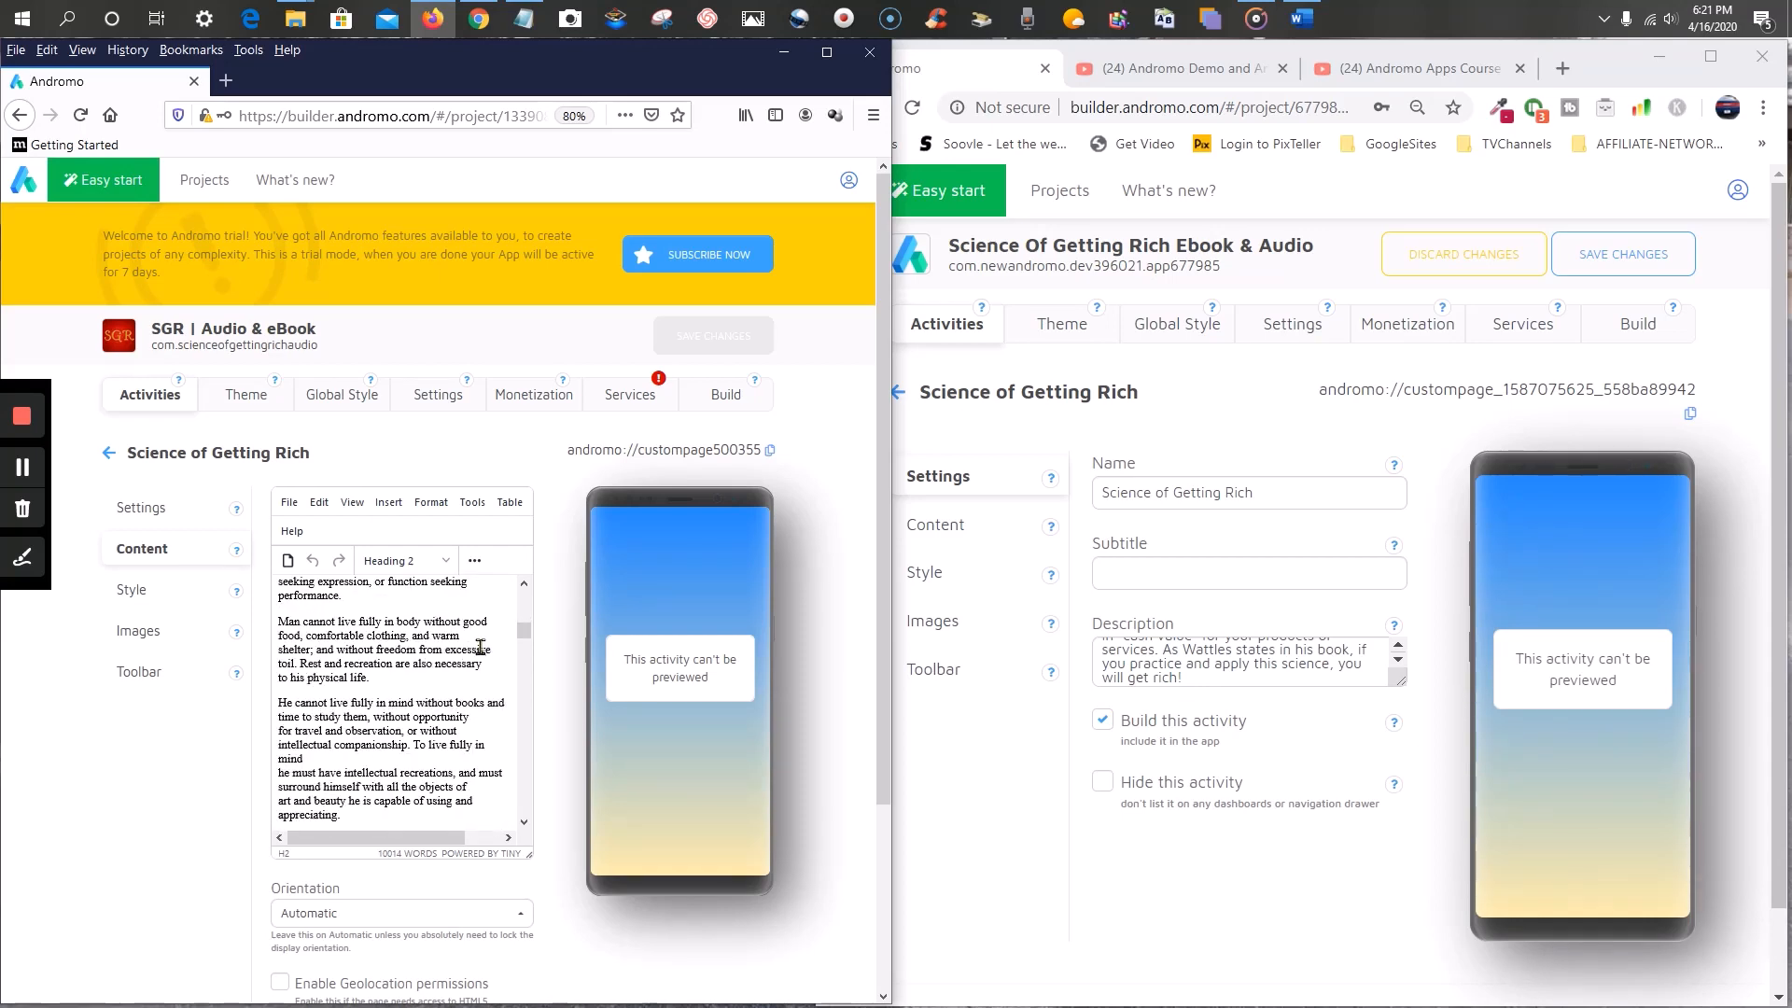
{"action": "scroll", "coordinate": [480, 646], "scroll_direction": "down", "scroll_amount": 10}
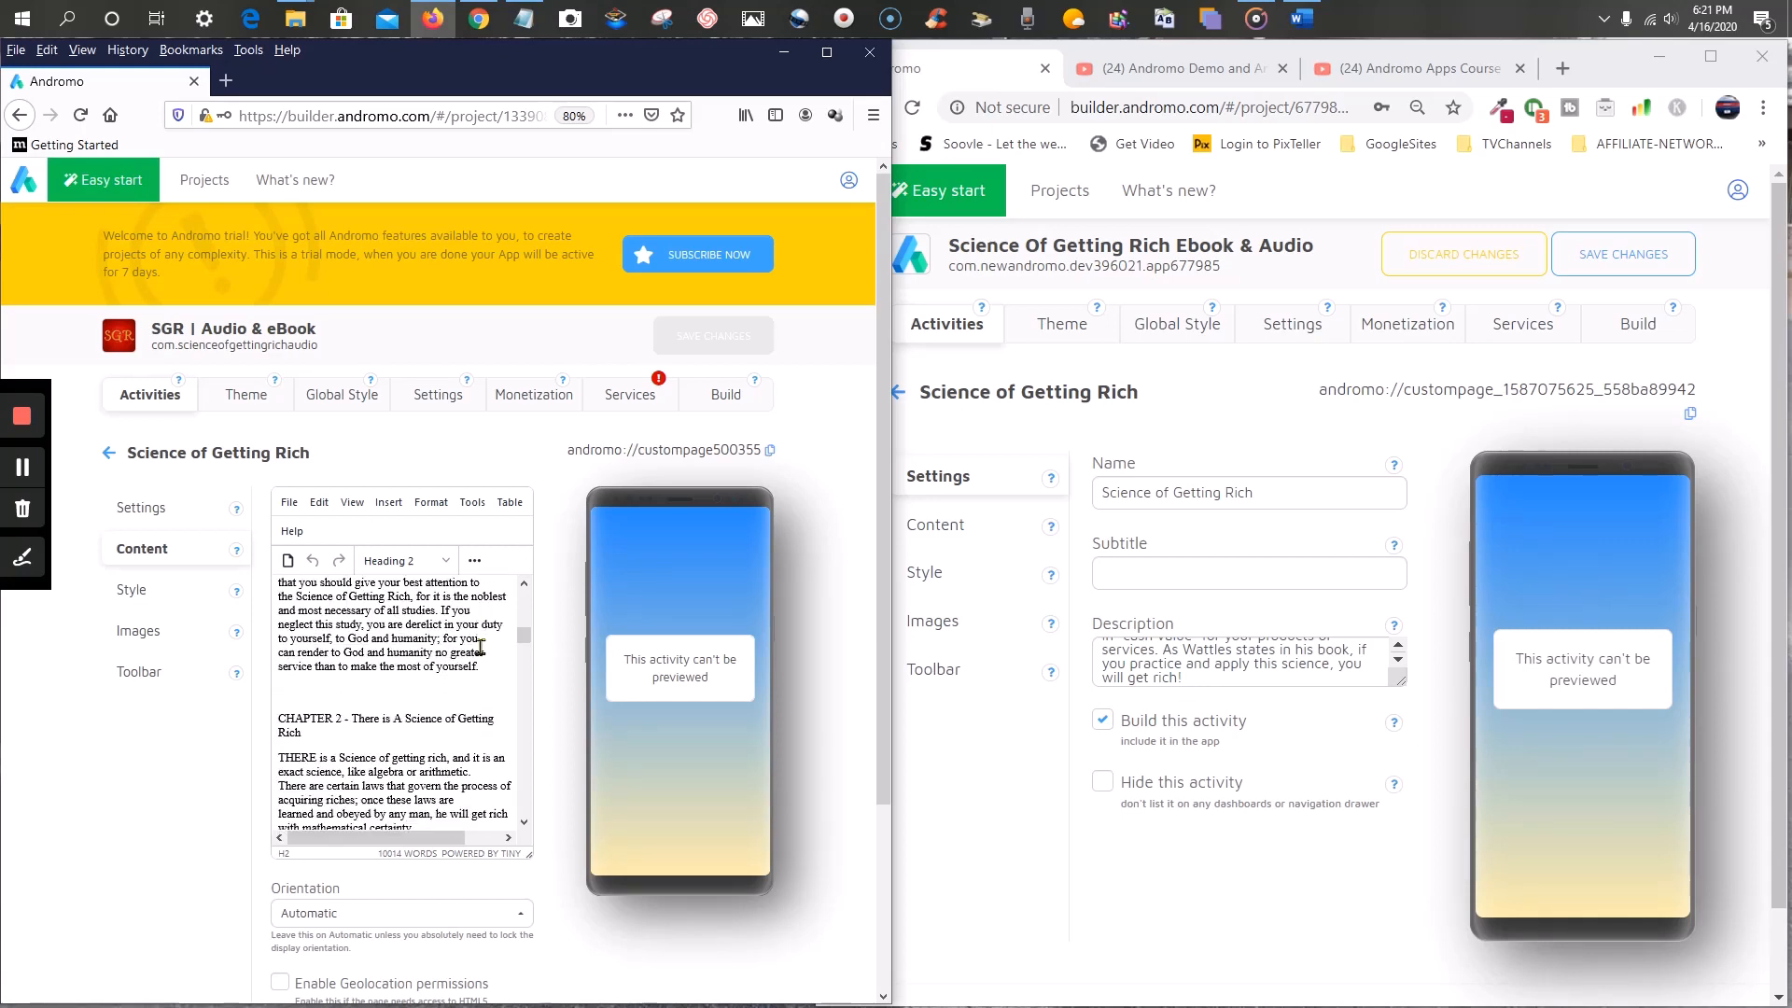
{"action": "scroll", "coordinate": [480, 645], "scroll_direction": "up", "scroll_amount": 10}
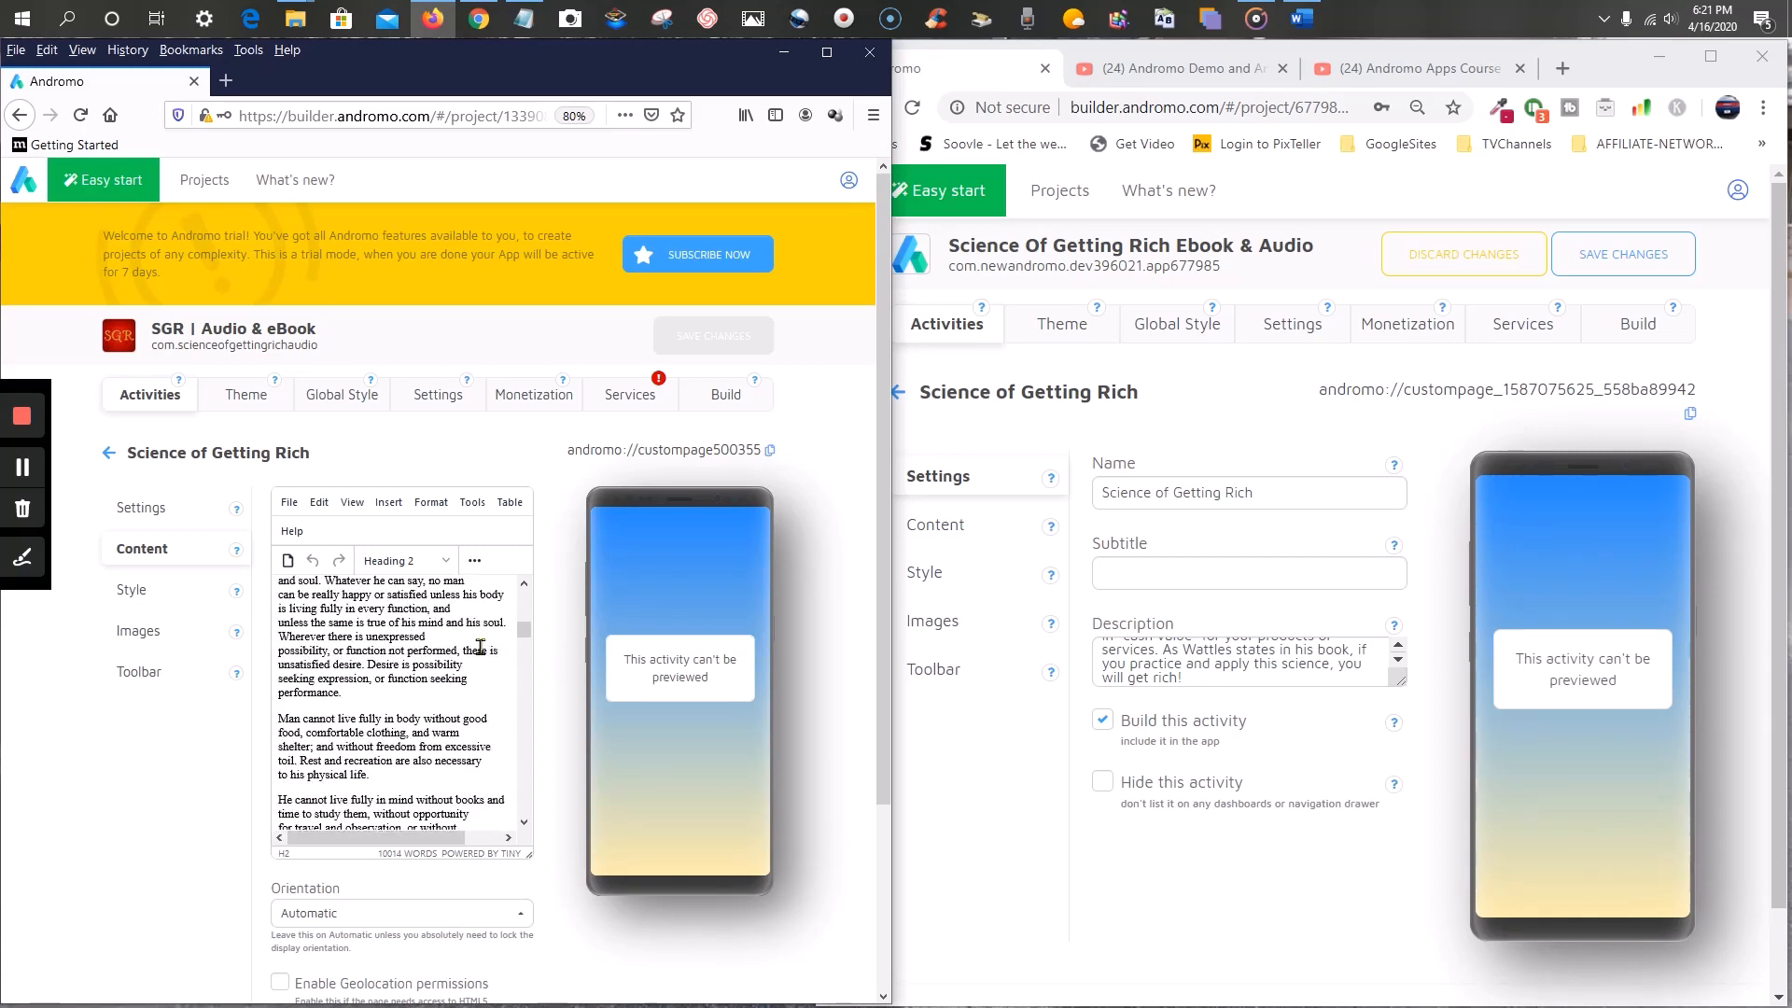
{"action": "scroll", "coordinate": [480, 646], "scroll_direction": "up", "scroll_amount": 10}
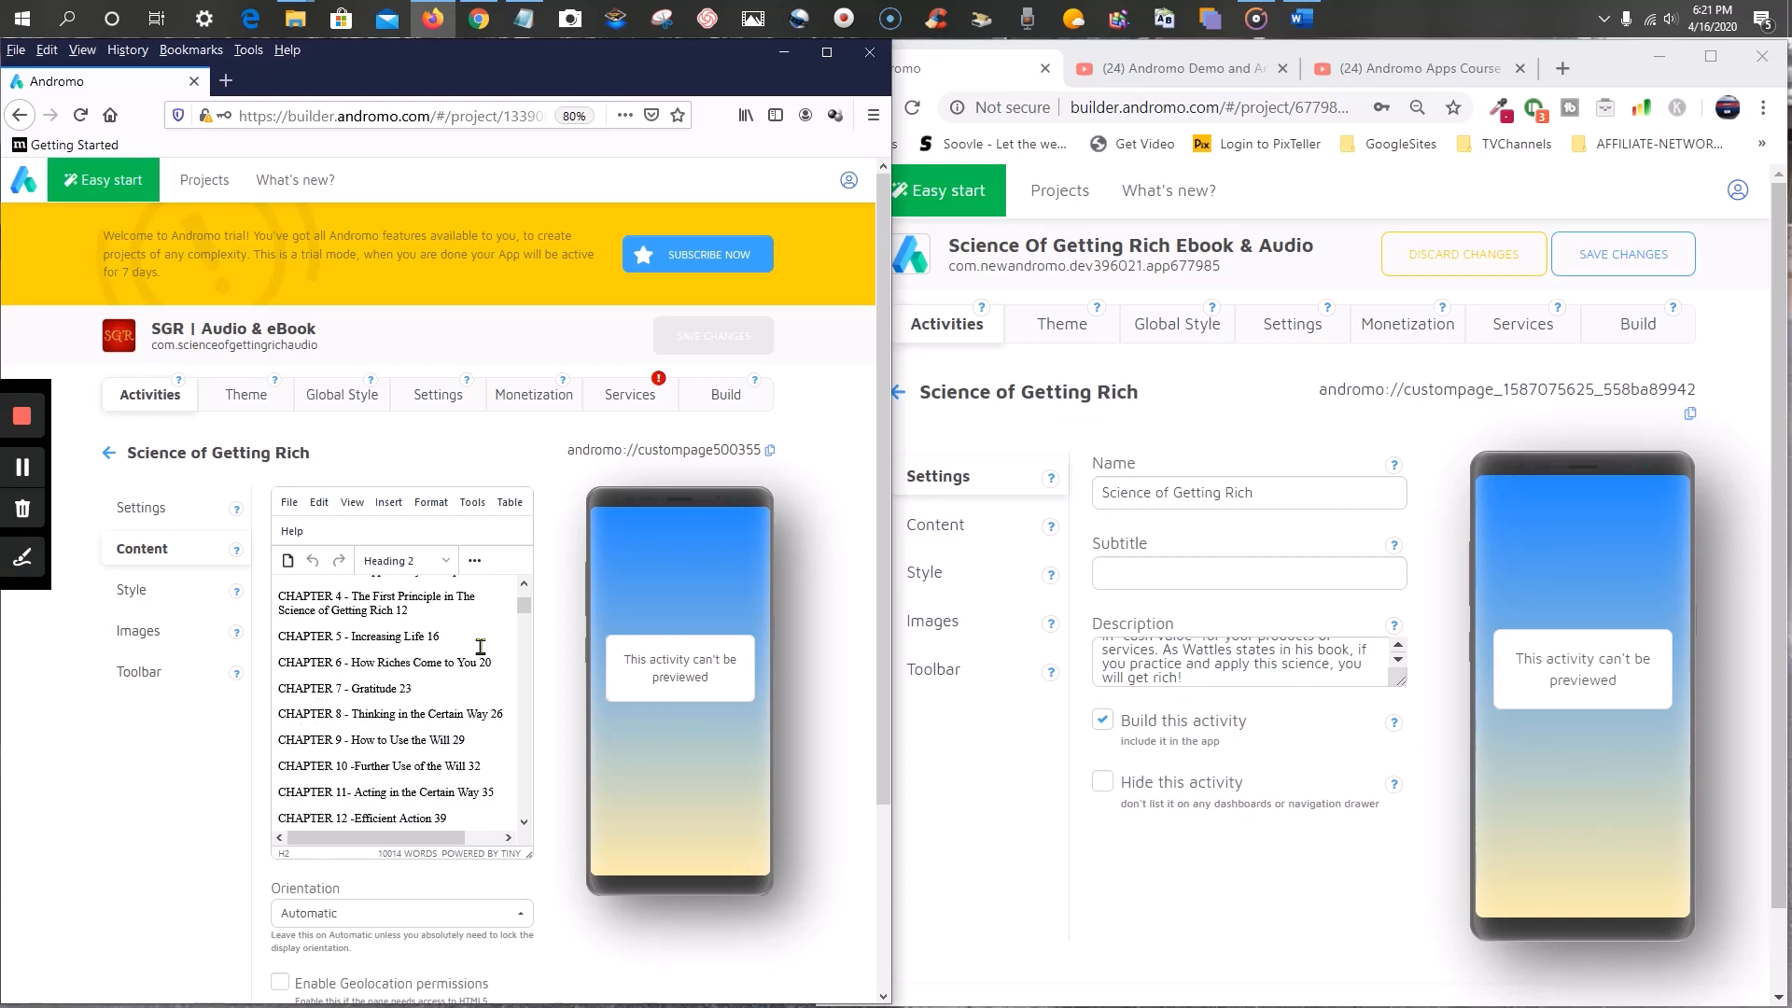
{"action": "scroll", "coordinate": [480, 646], "scroll_direction": "up", "scroll_amount": 10}
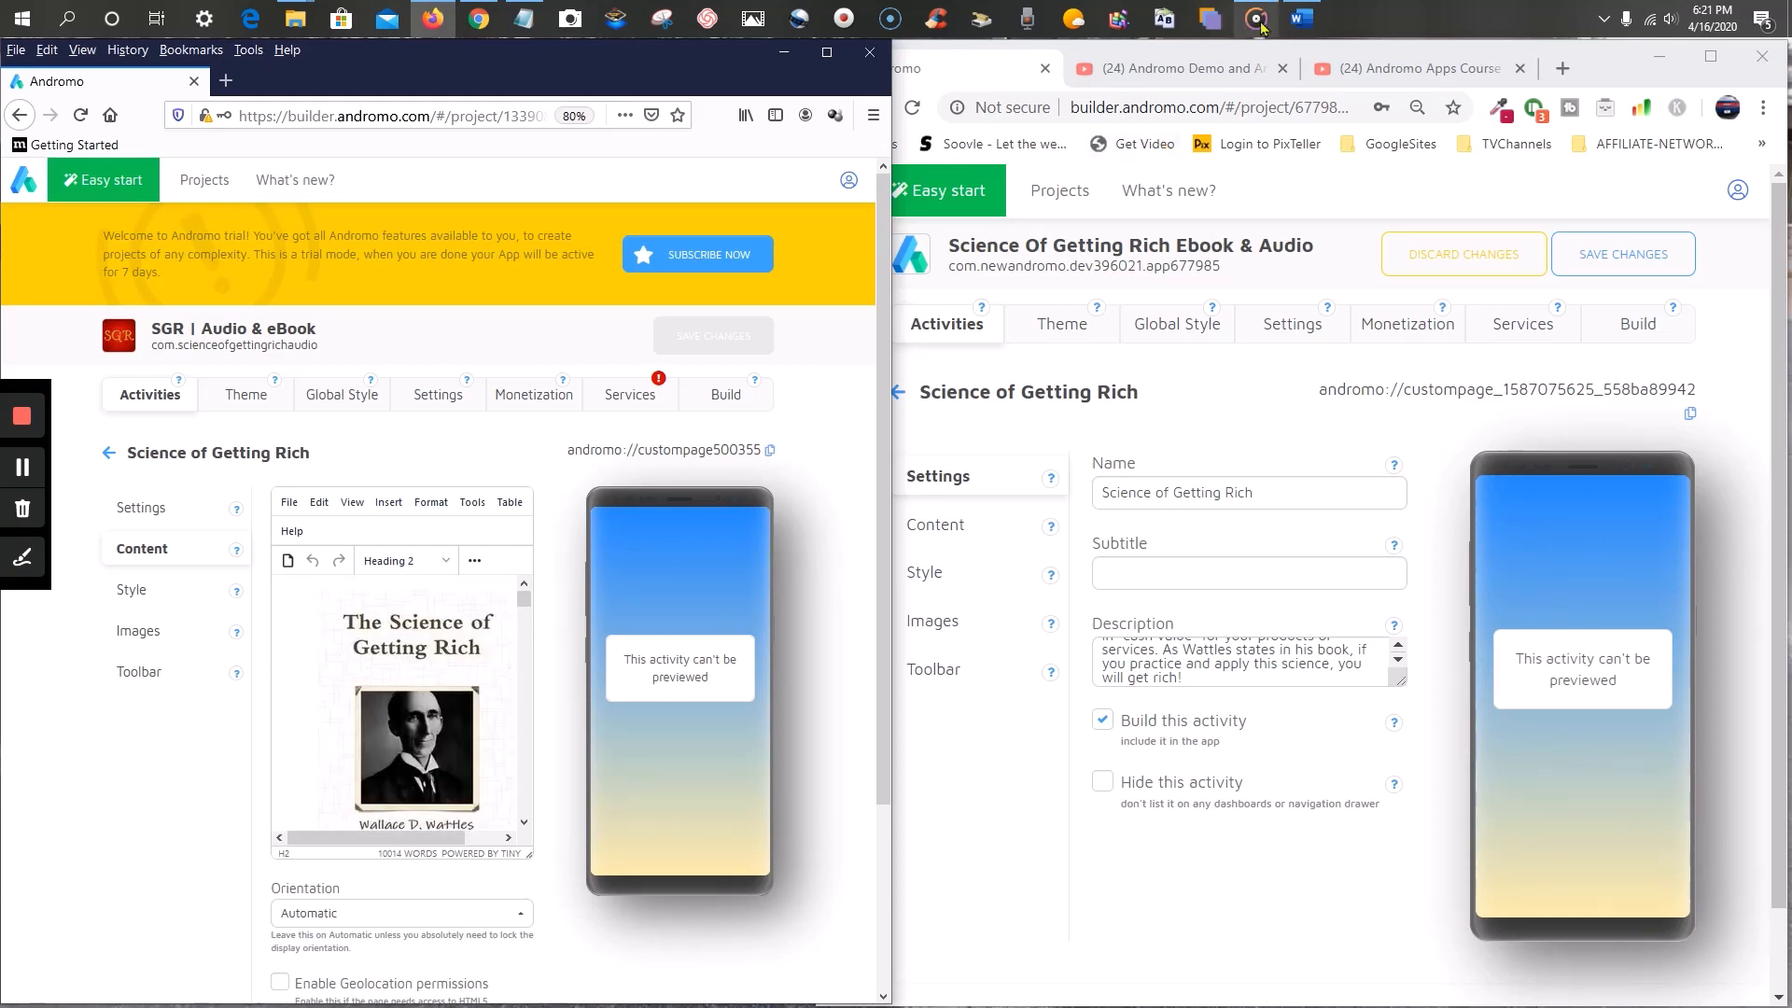
- Switch to Word, look through the book text above Chapter 3 in Document.rtf-THE SCIENCE OF Rich.rtf, and minimize the document
{"action": "left_click", "coordinate": [1302, 18]}
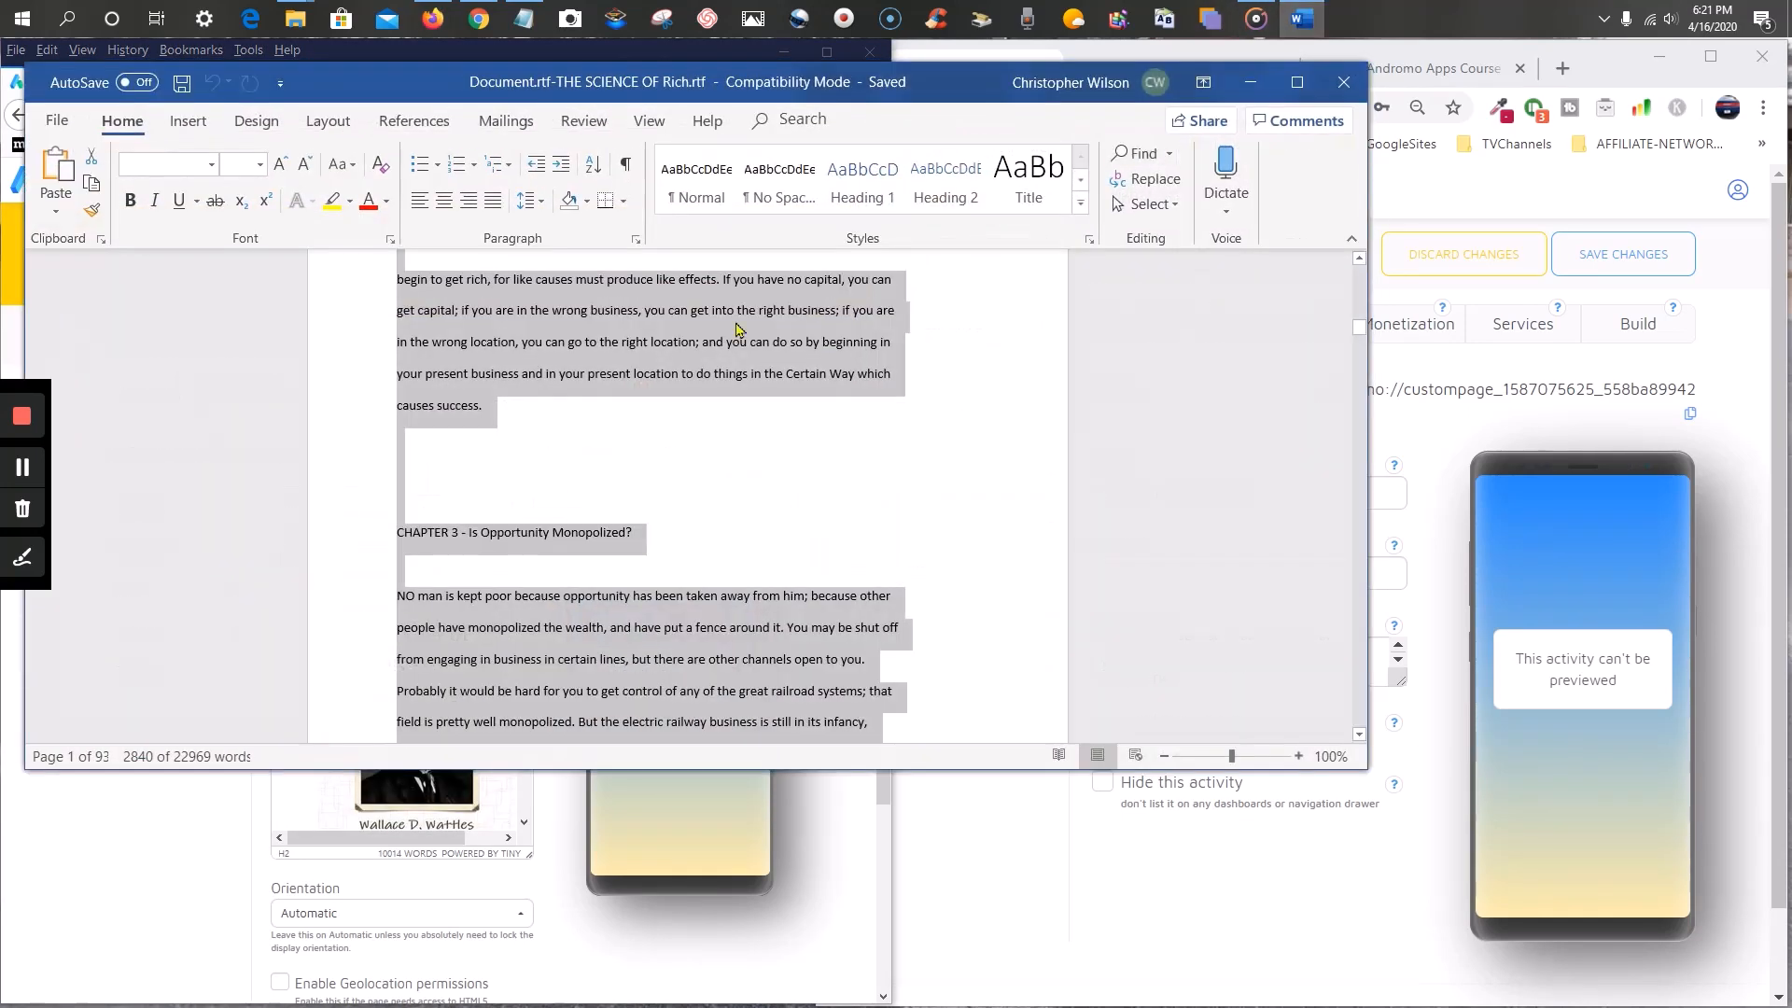
{"action": "left_click", "coordinate": [773, 479]}
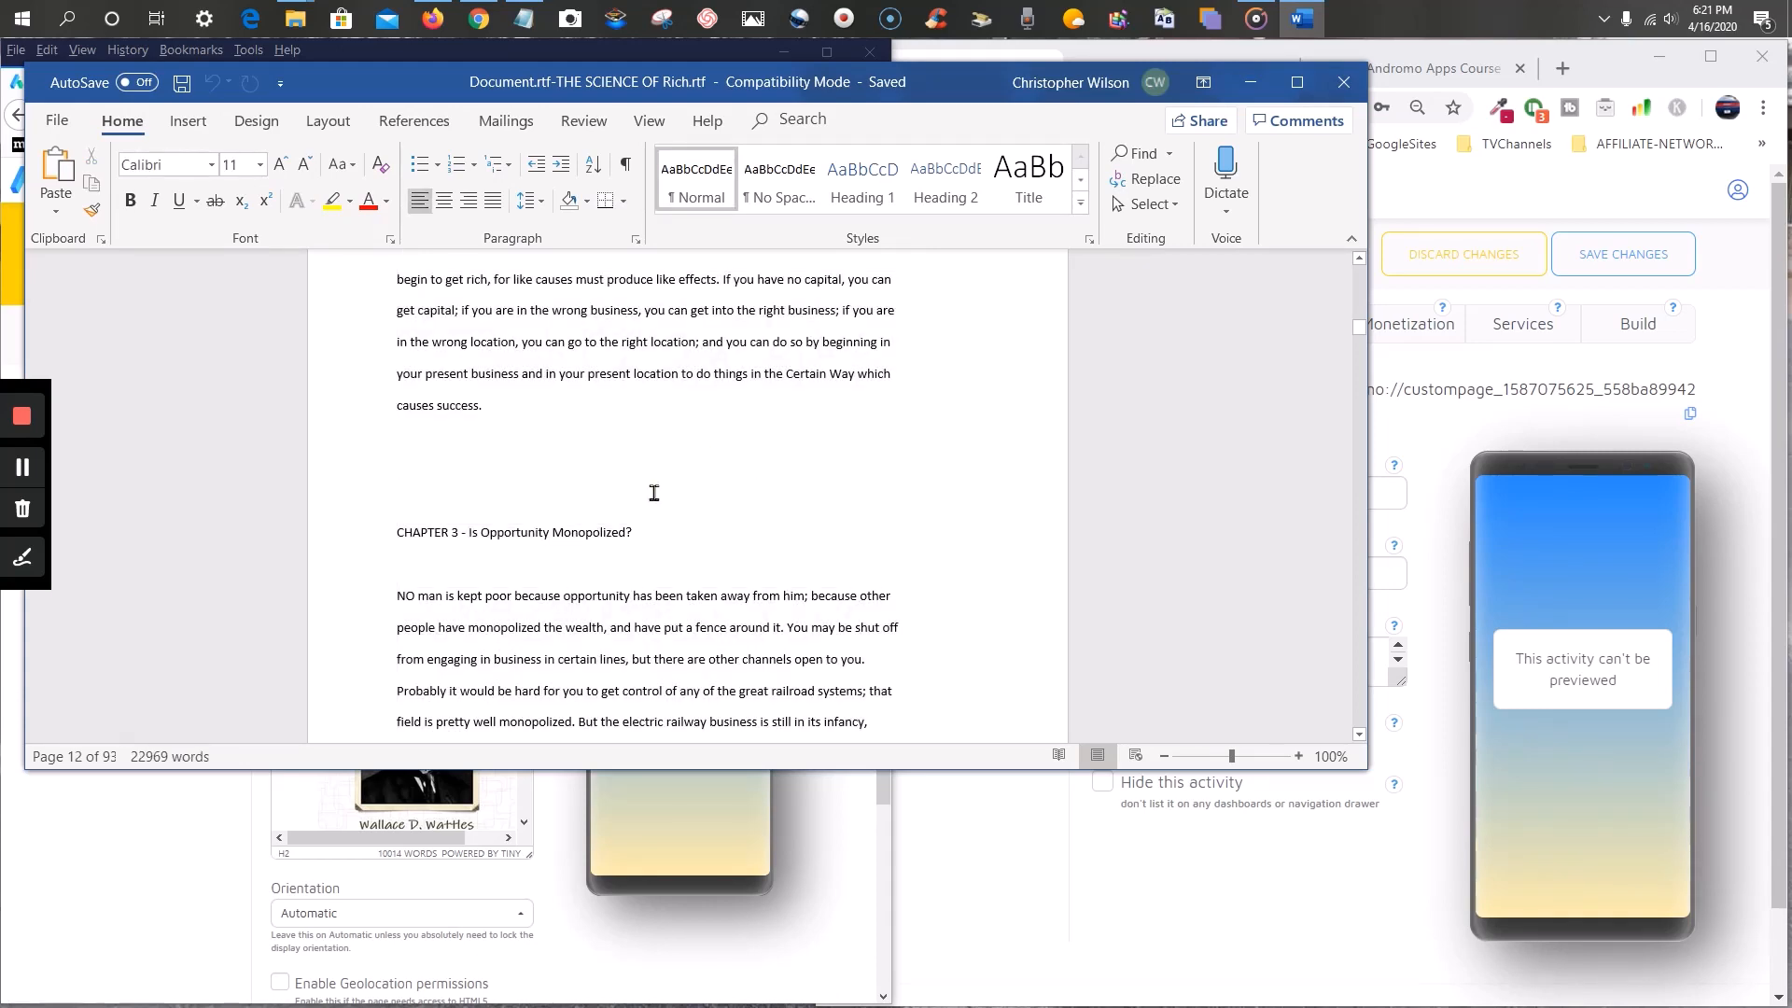
{"action": "scroll", "coordinate": [668, 479], "scroll_direction": "up", "scroll_amount": 15}
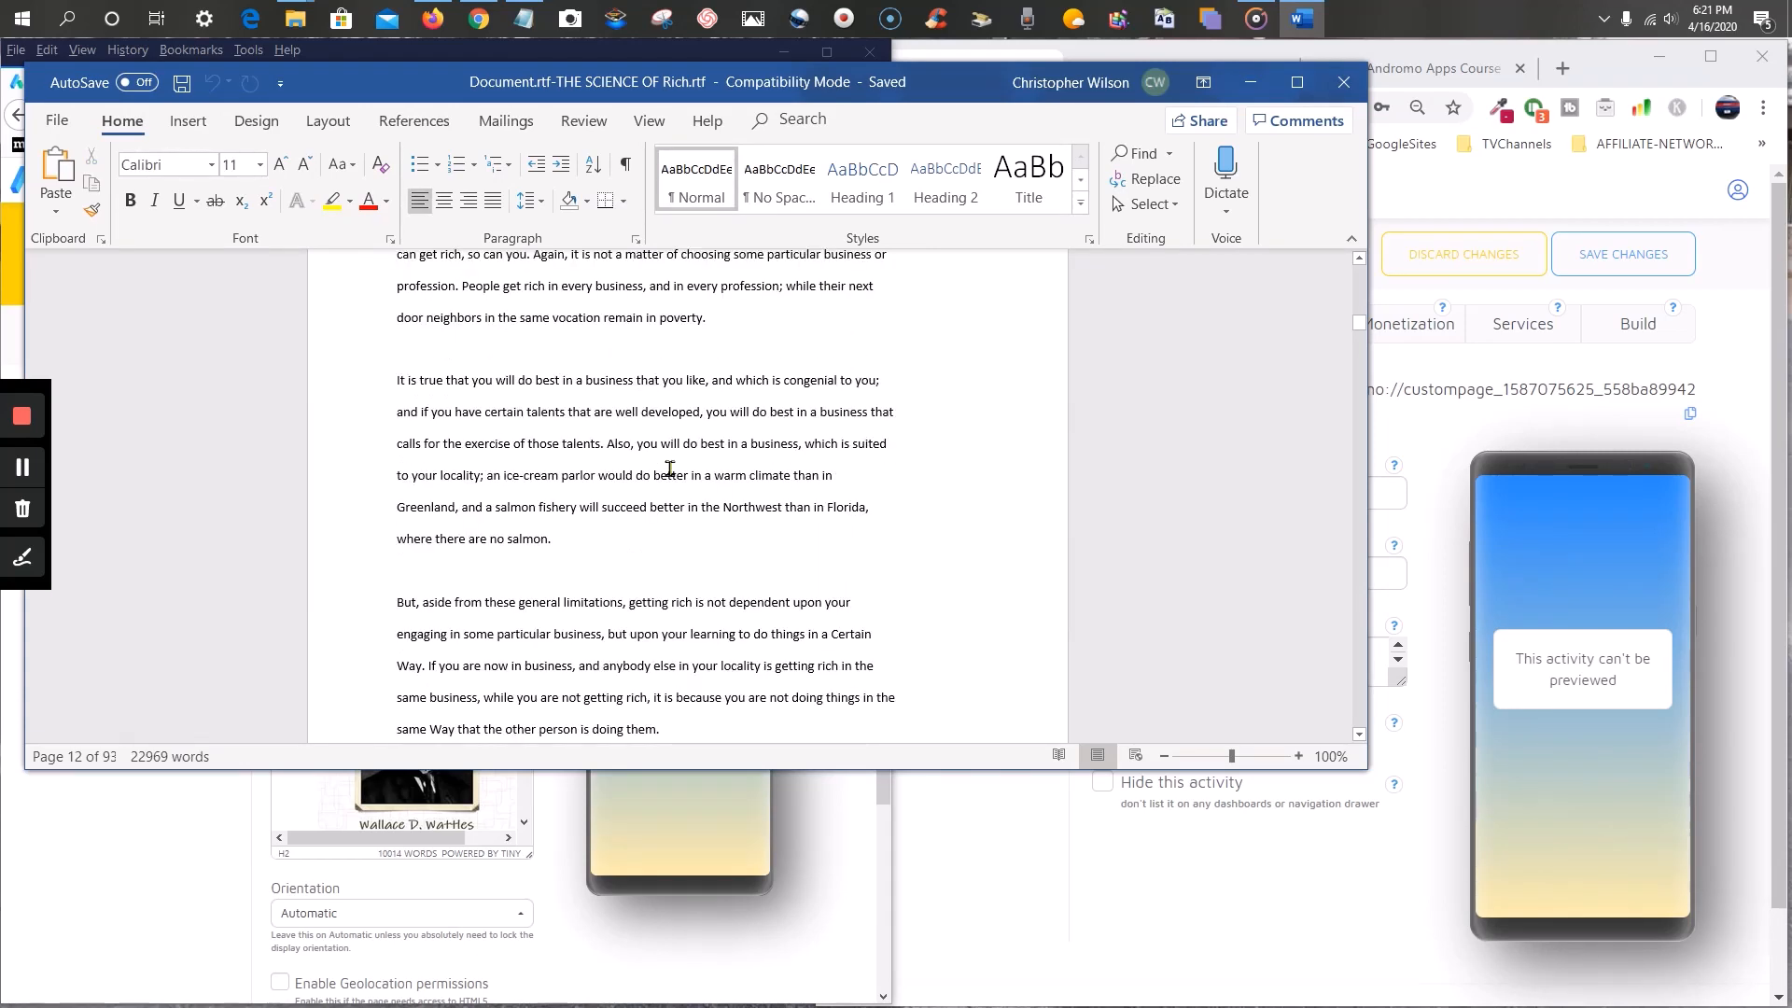
{"action": "scroll", "coordinate": [669, 469], "scroll_direction": "up", "scroll_amount": 10}
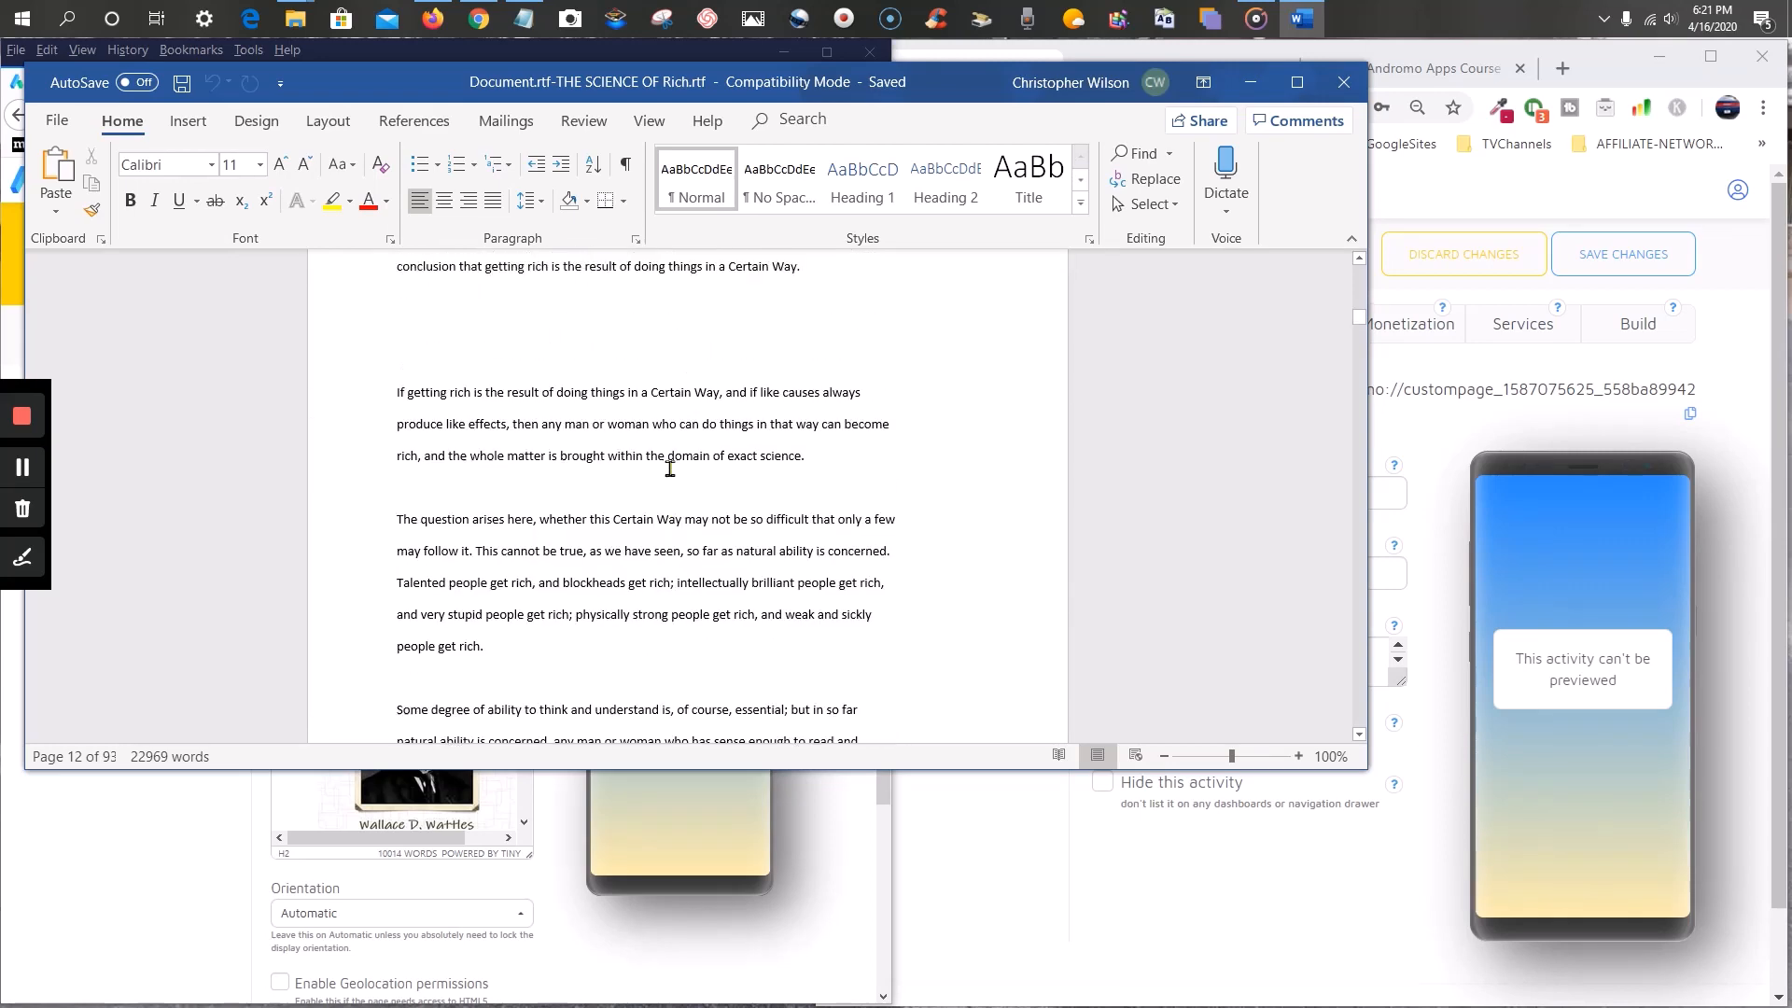
{"action": "left_click", "coordinate": [1248, 84]}
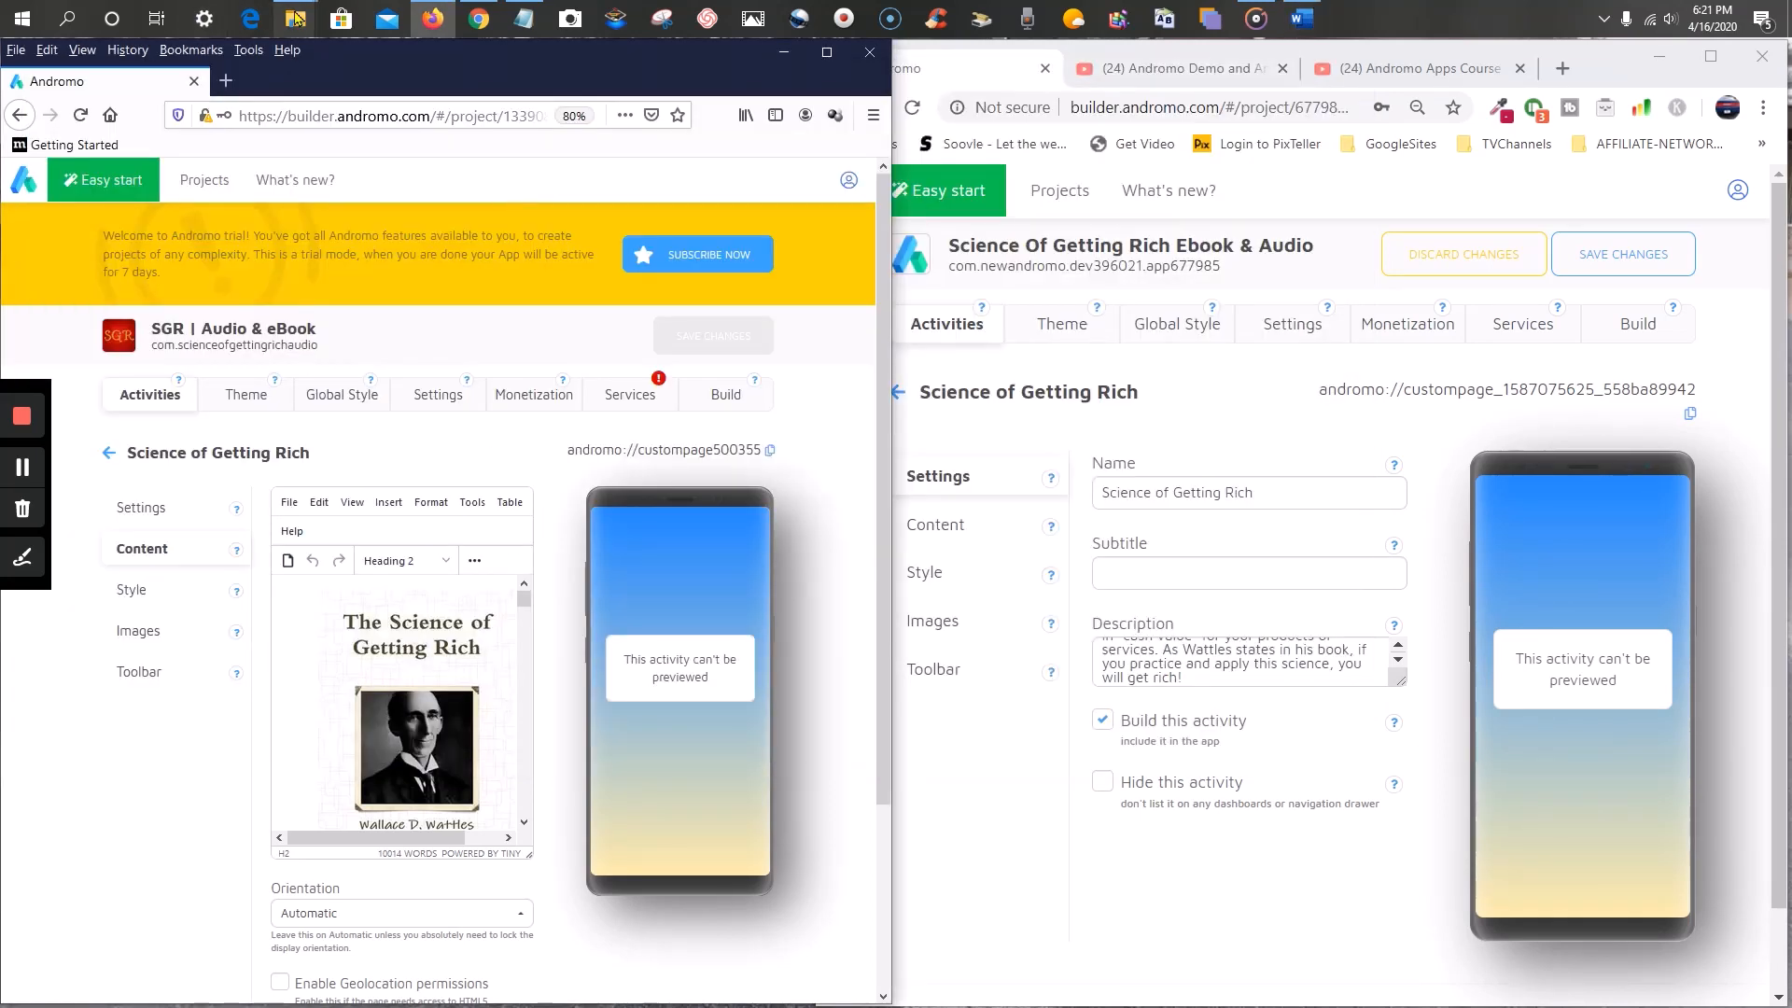
- Switch to File Explorer and open ScienceofGettingRich-Notepad.txt from the SGR-TextBook folder inside SGR-AudioApp
{"action": "mouse_move", "coordinate": [295, 18]}
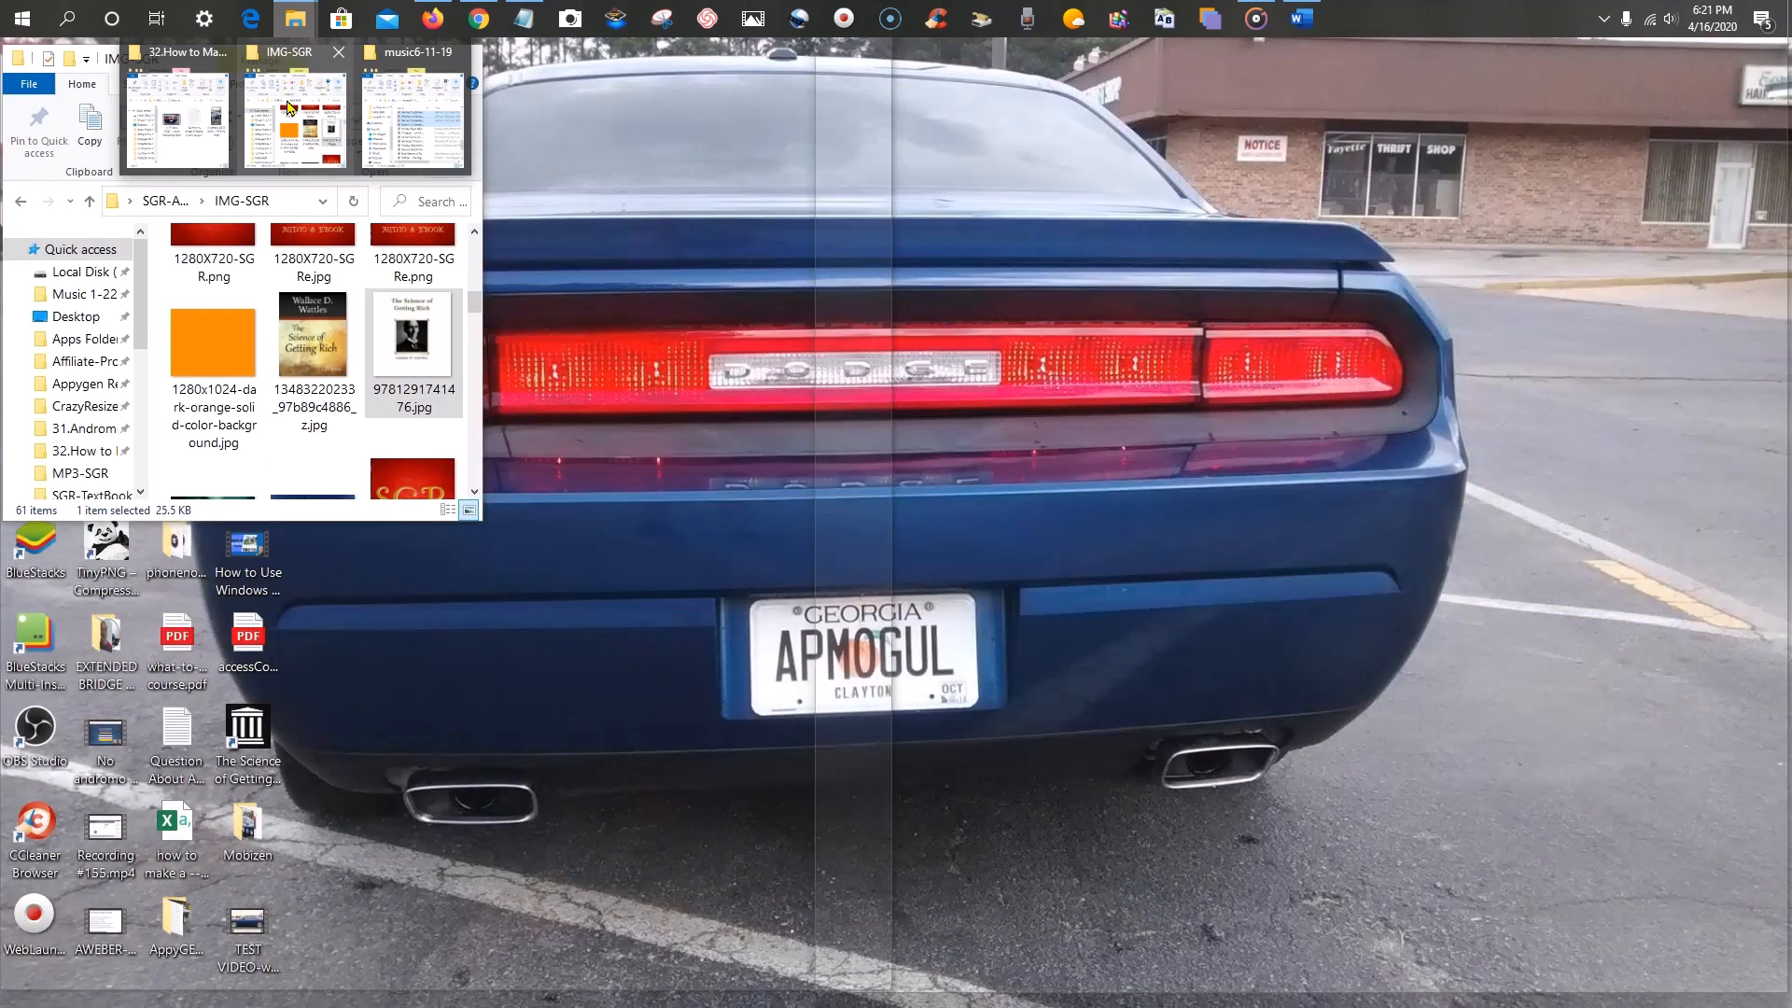
{"action": "left_click", "coordinate": [287, 108]}
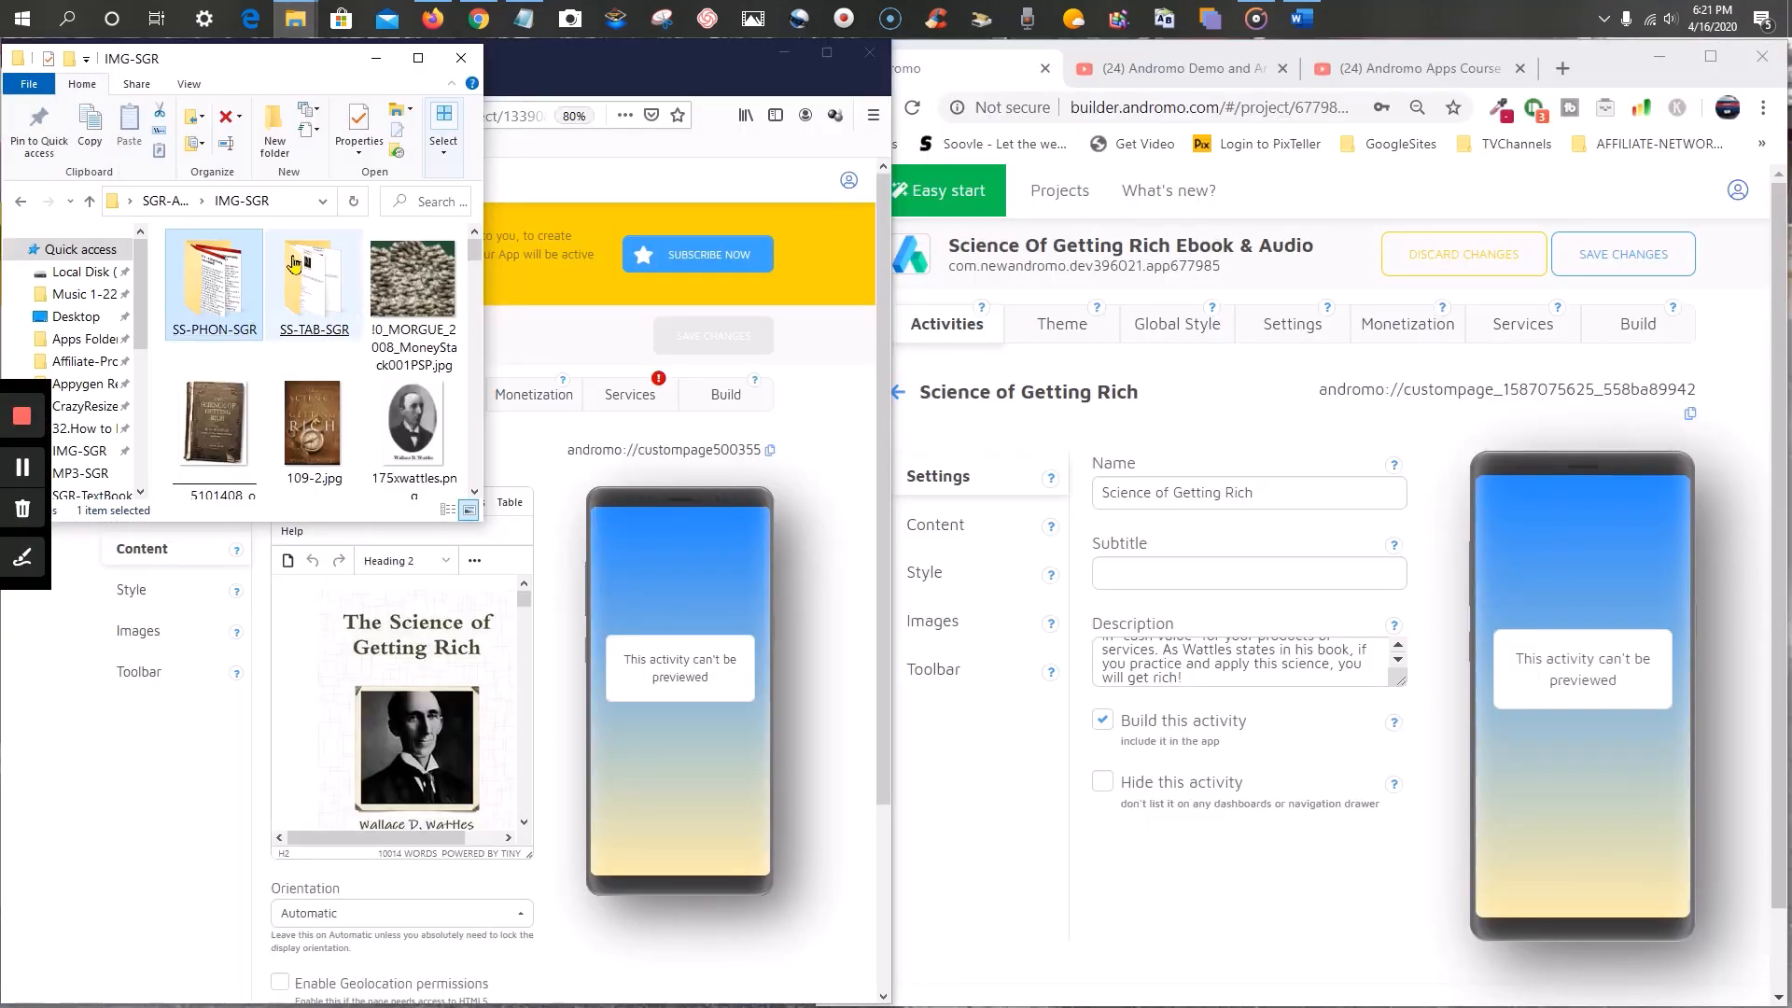
{"action": "left_click", "coordinate": [172, 204]}
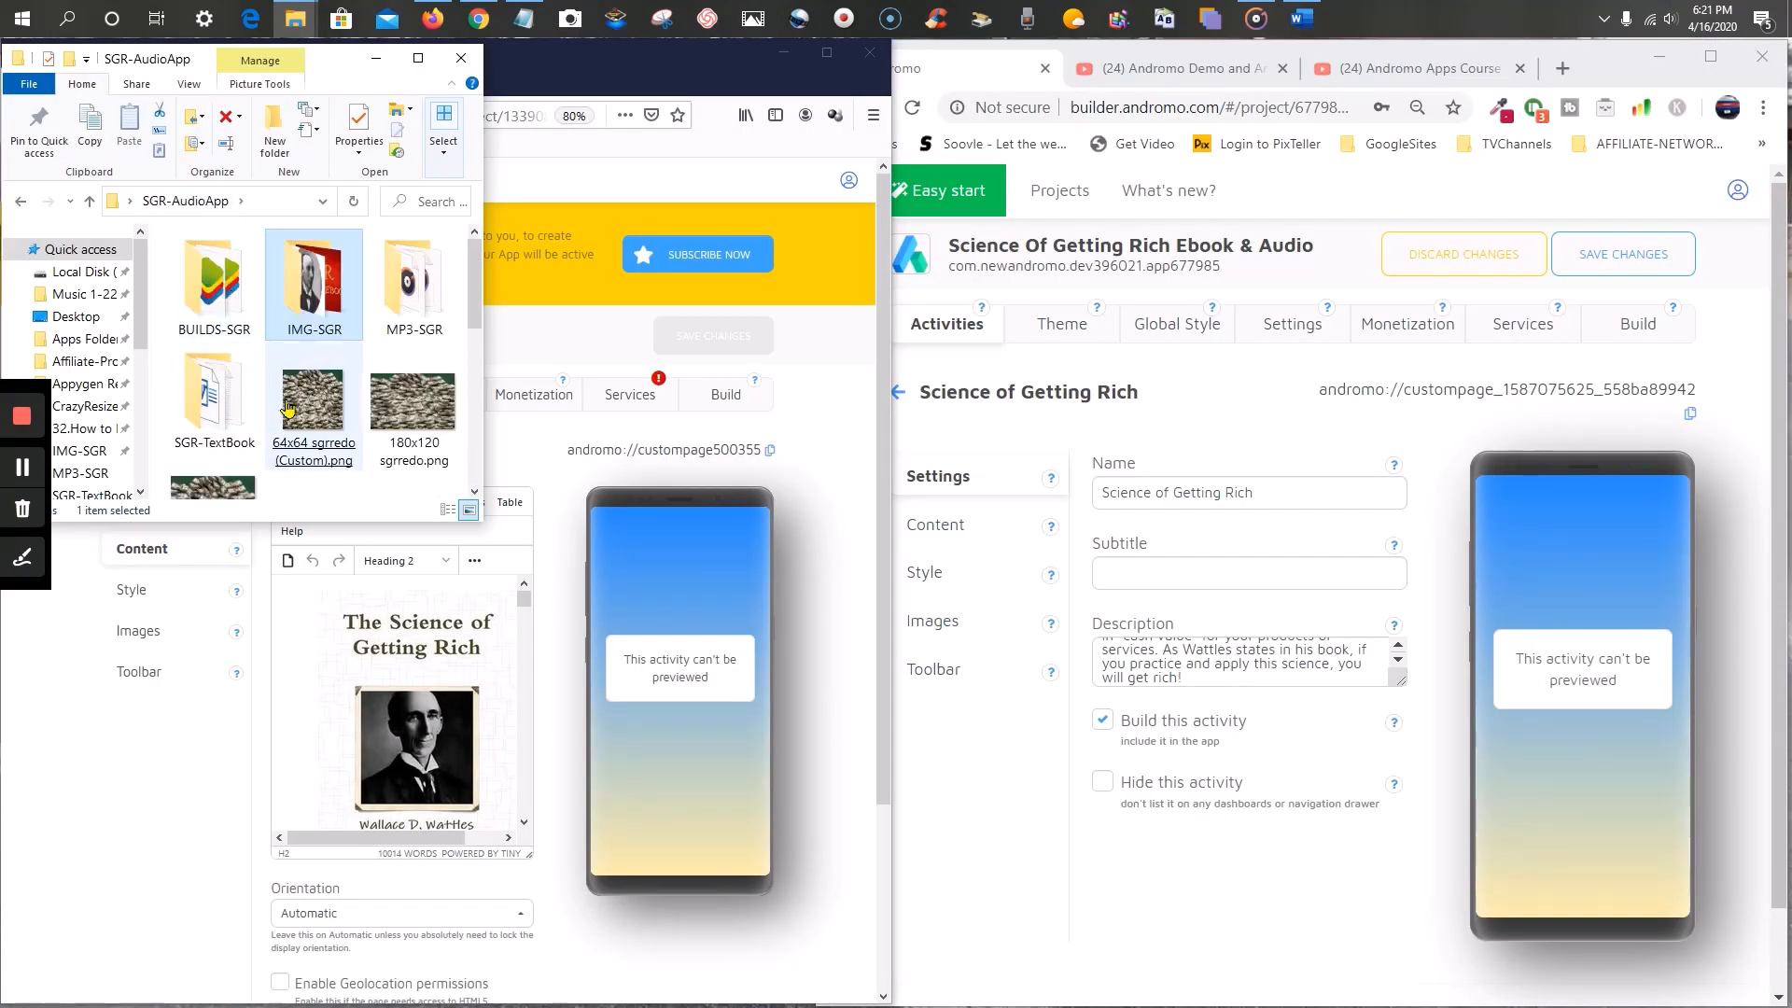
{"action": "double_click", "coordinate": [224, 403]}
{"action": "double_click", "coordinate": [200, 285]}
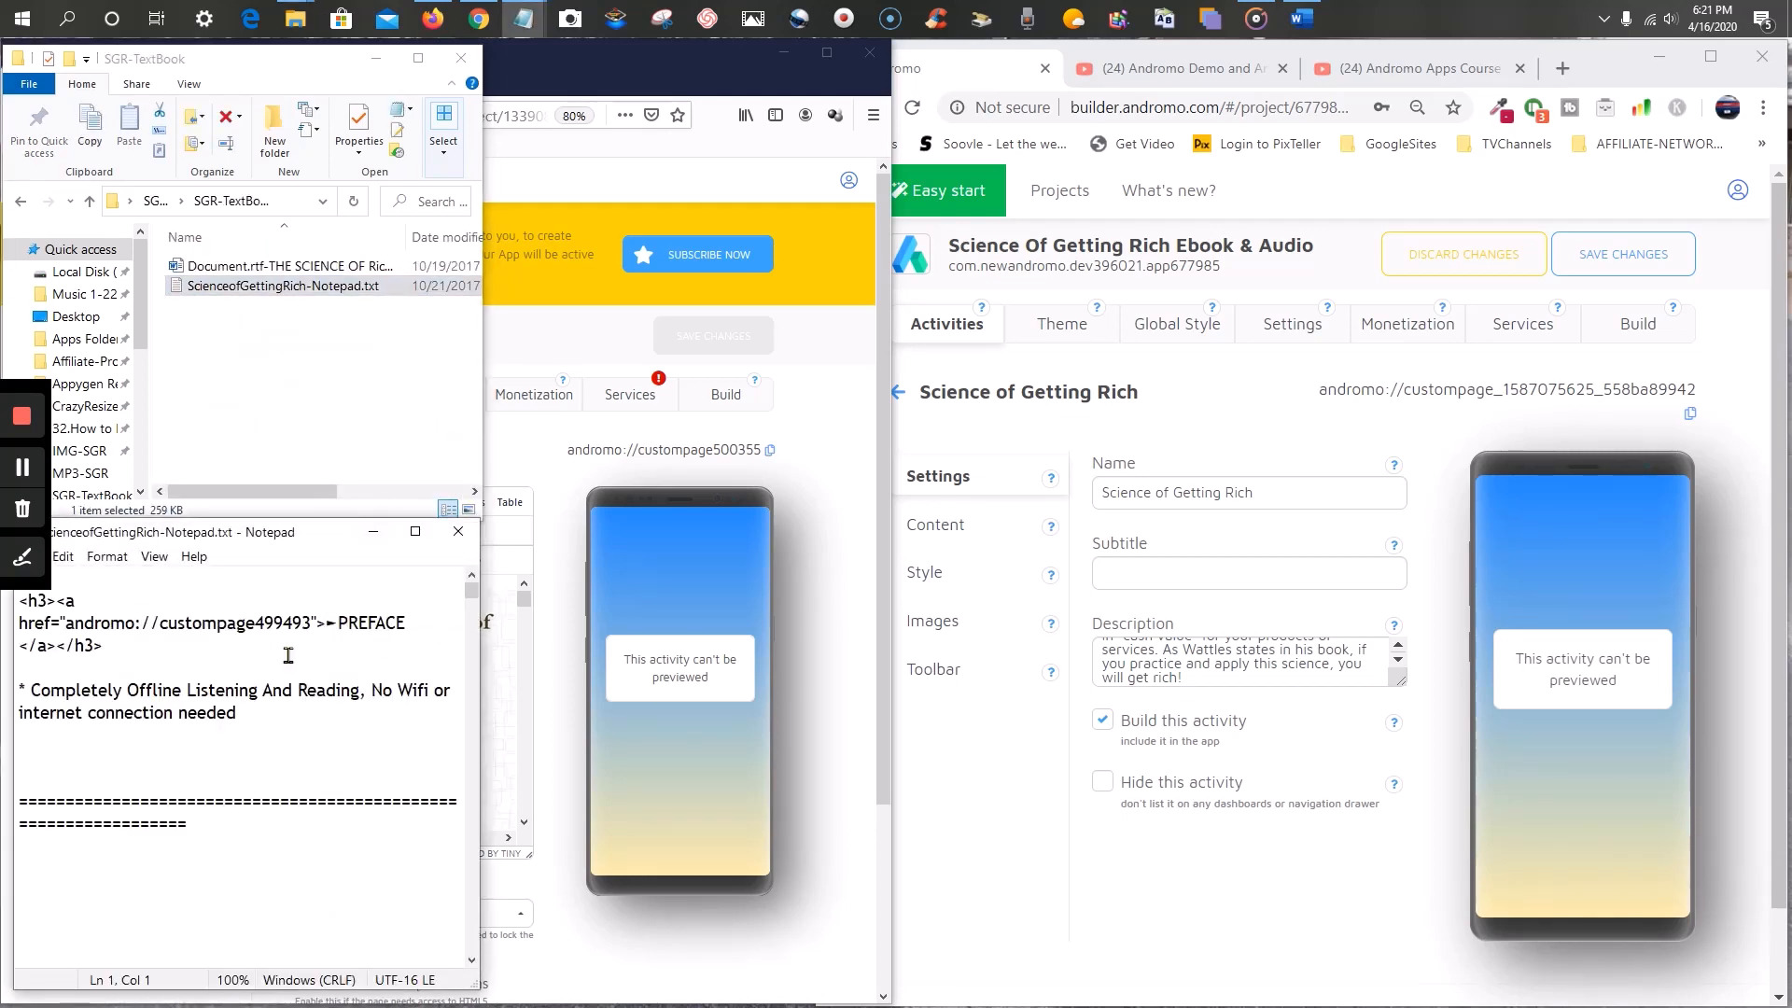
- Copy the full book text in Notepad, from the title "THE SCIENCE OF GETTING RICH" through "The End", and minimize the file
{"action": "scroll", "coordinate": [279, 648], "scroll_direction": "down", "scroll_amount": 2}
{"action": "scroll", "coordinate": [279, 648], "scroll_direction": "down", "scroll_amount": 5}
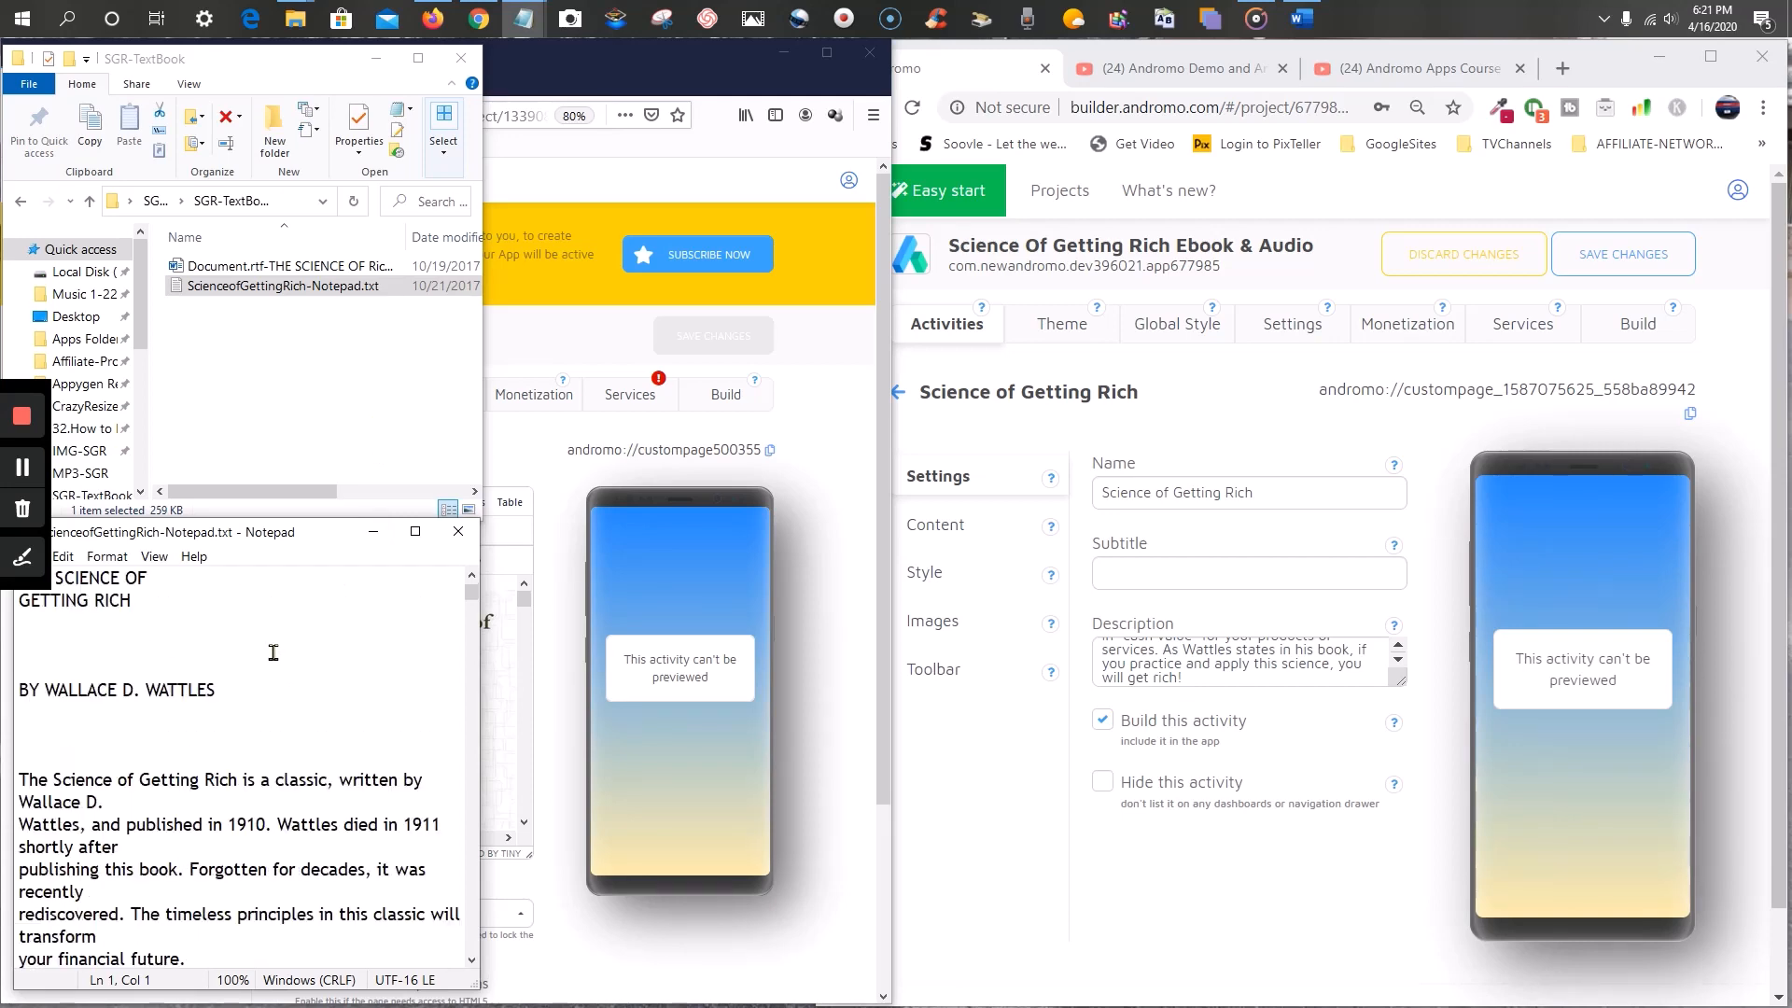
{"action": "scroll", "coordinate": [273, 651], "scroll_direction": "up", "scroll_amount": 2}
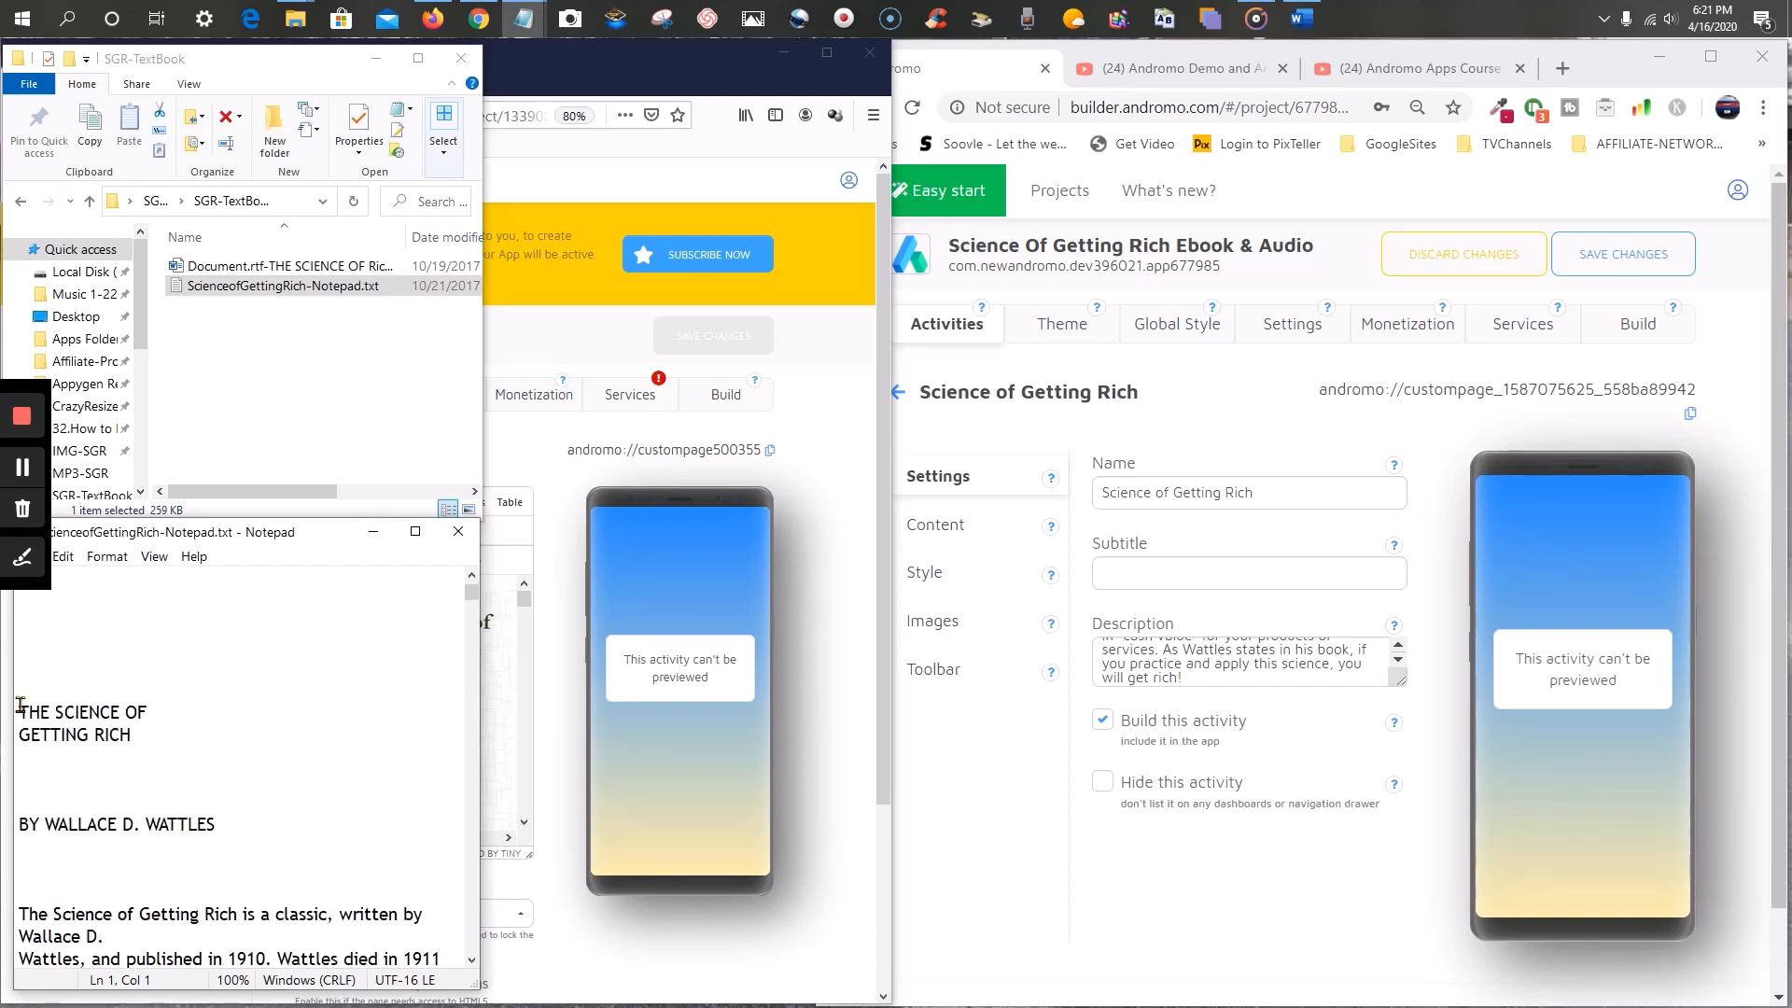
{"action": "left_click_drag", "start_coordinate": [154, 1003], "coordinate": [278, 1001]}
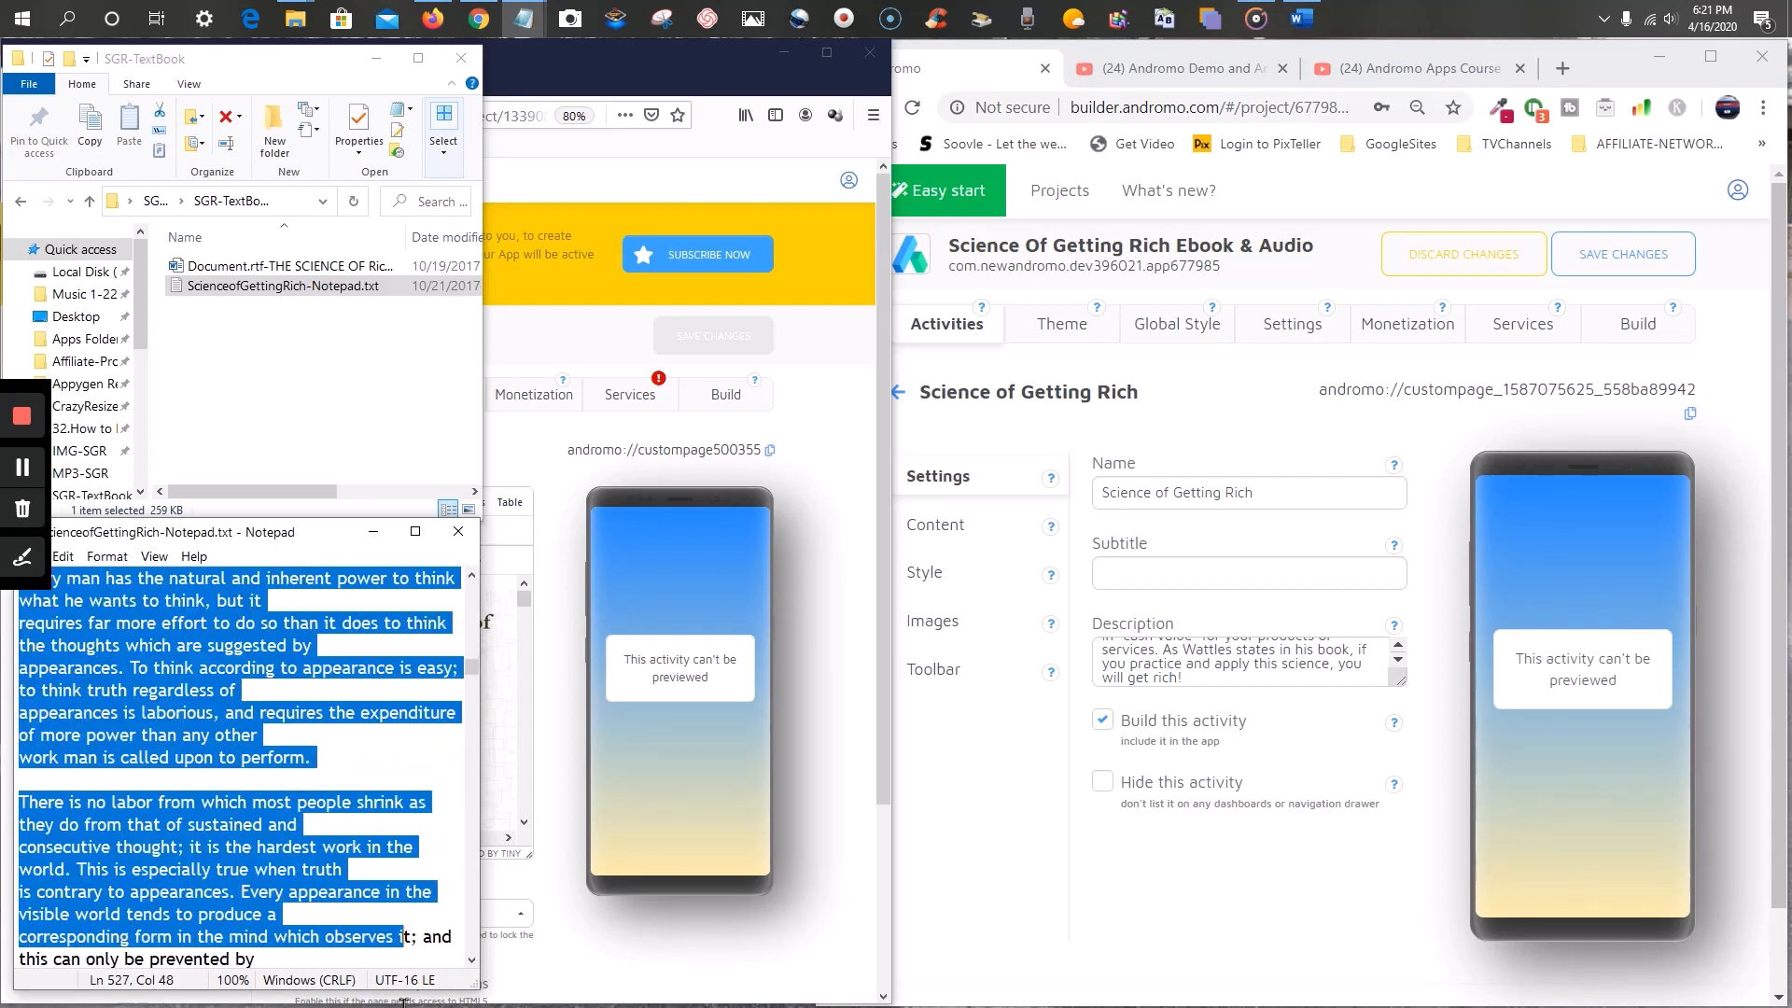
{"action": "left_click_drag", "start_coordinate": [391, 1001], "coordinate": [531, 993]}
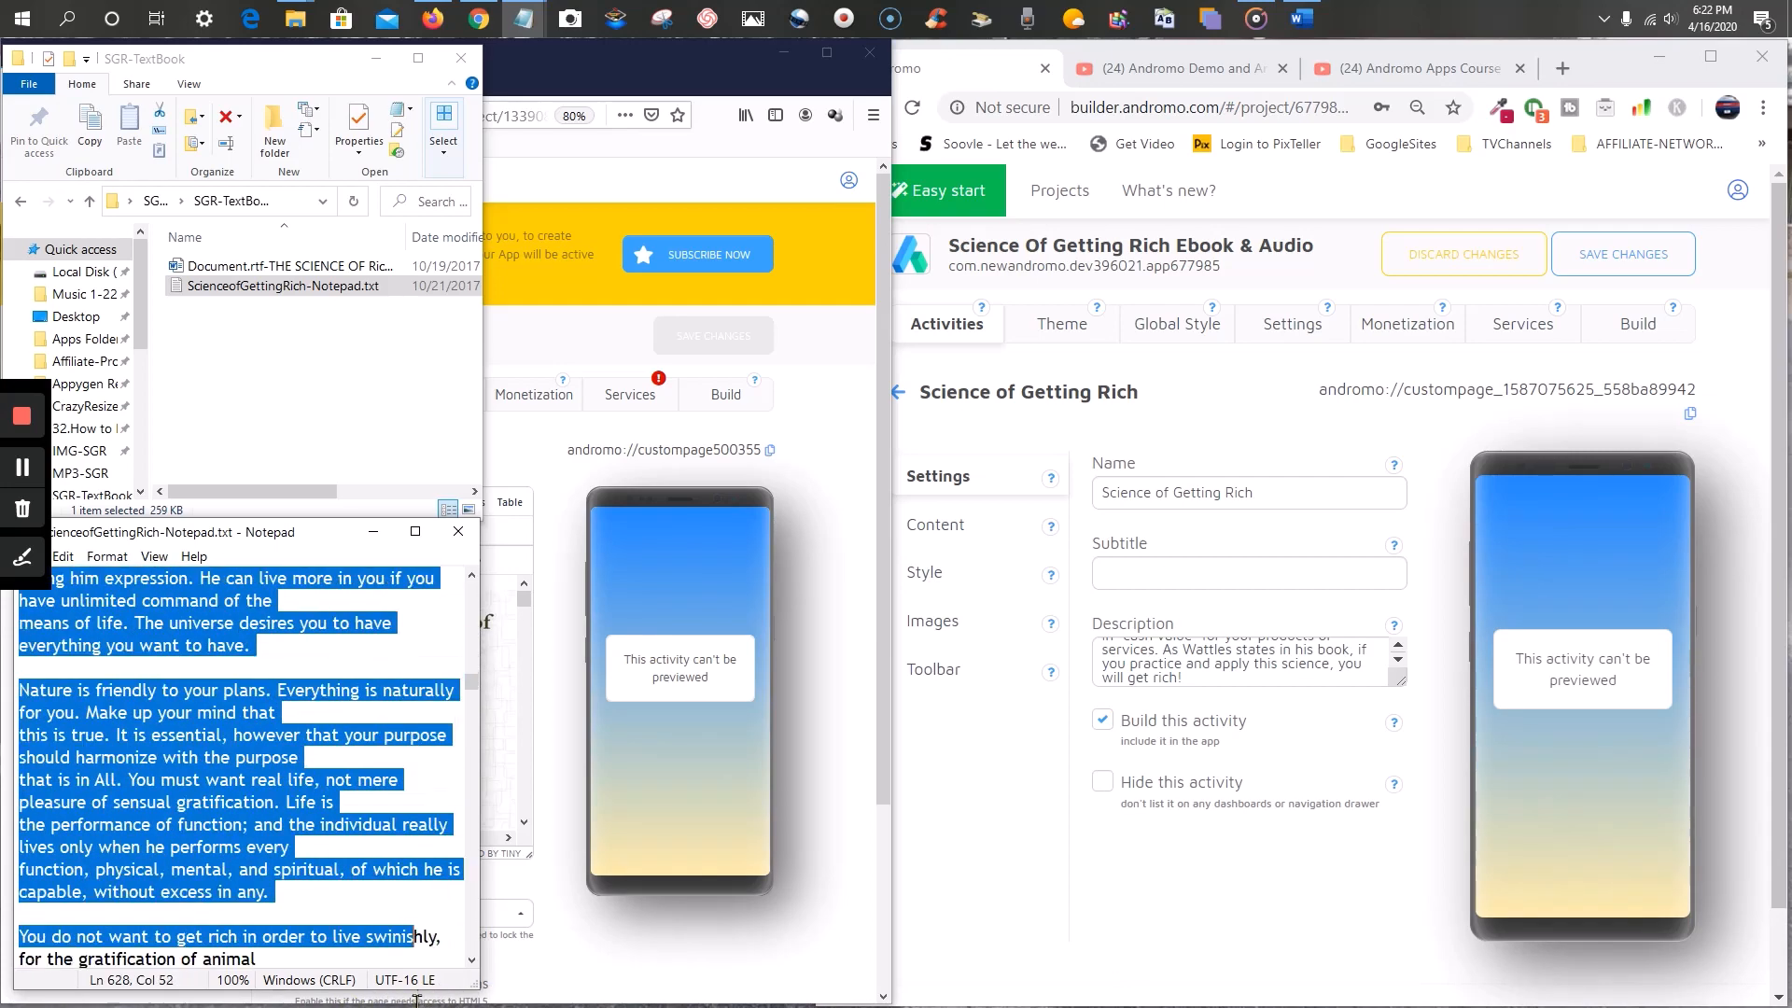
{"action": "left_click_drag", "start_coordinate": [416, 1000], "coordinate": [510, 992]}
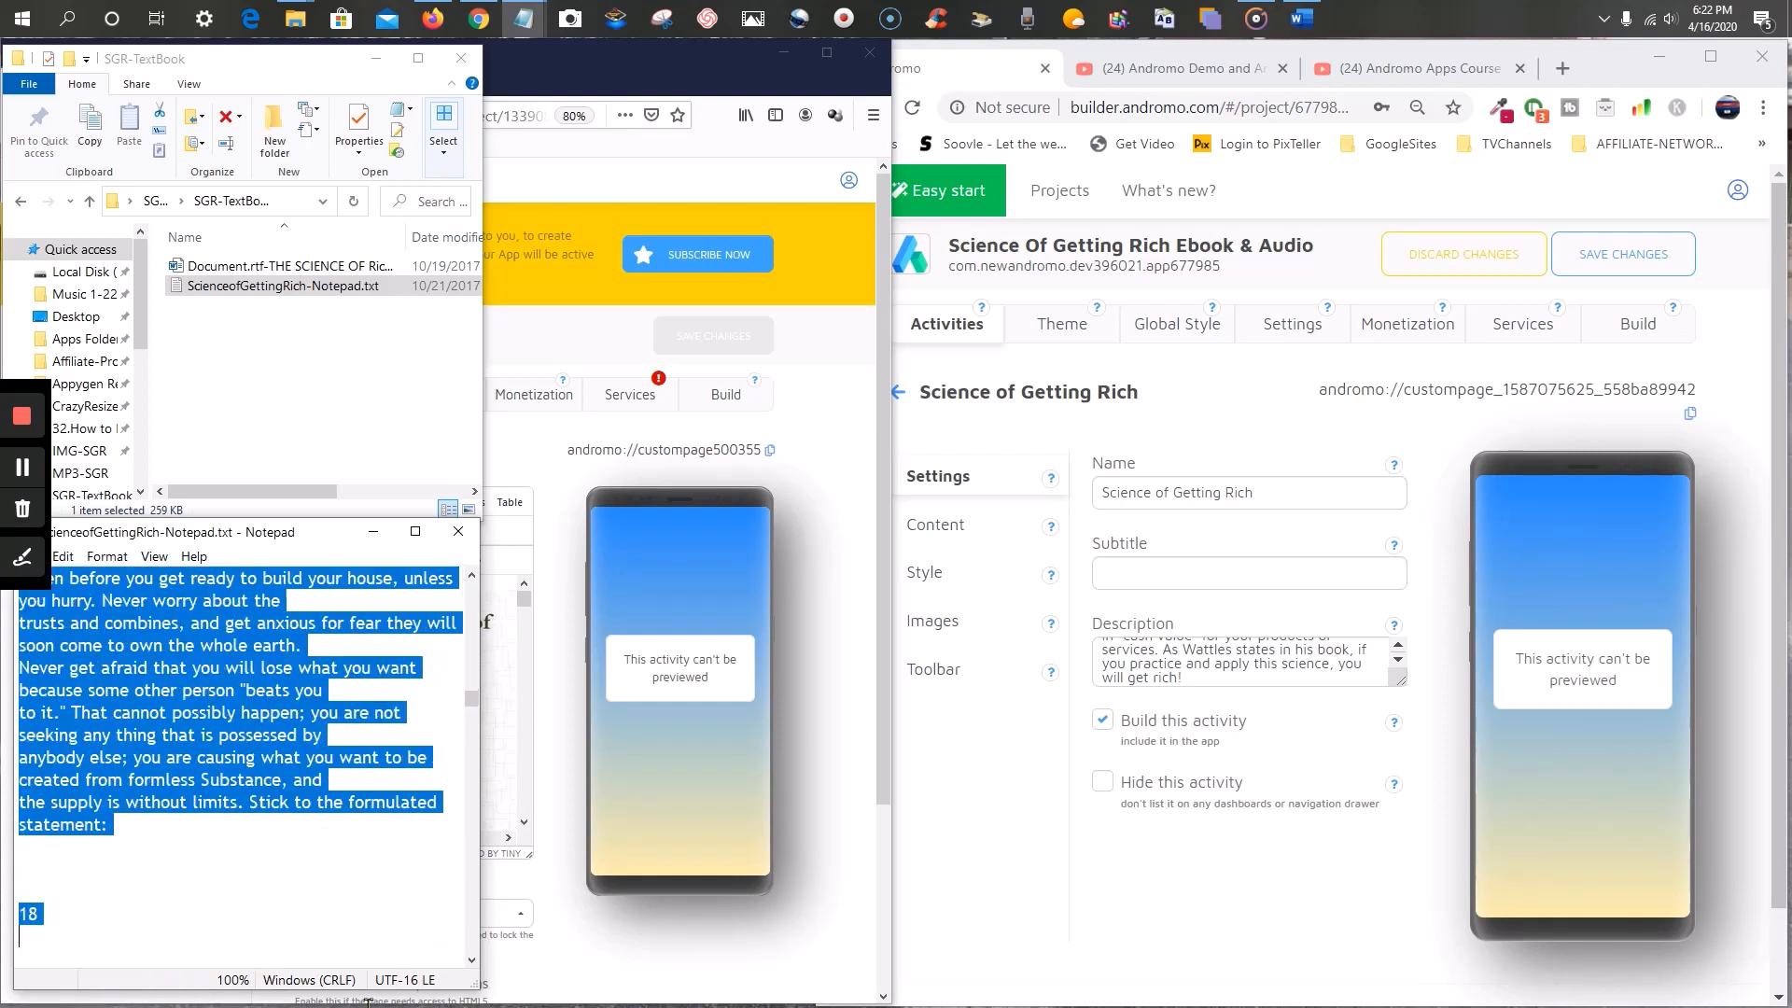
{"action": "left_click_drag", "start_coordinate": [369, 1001], "coordinate": [412, 1001]}
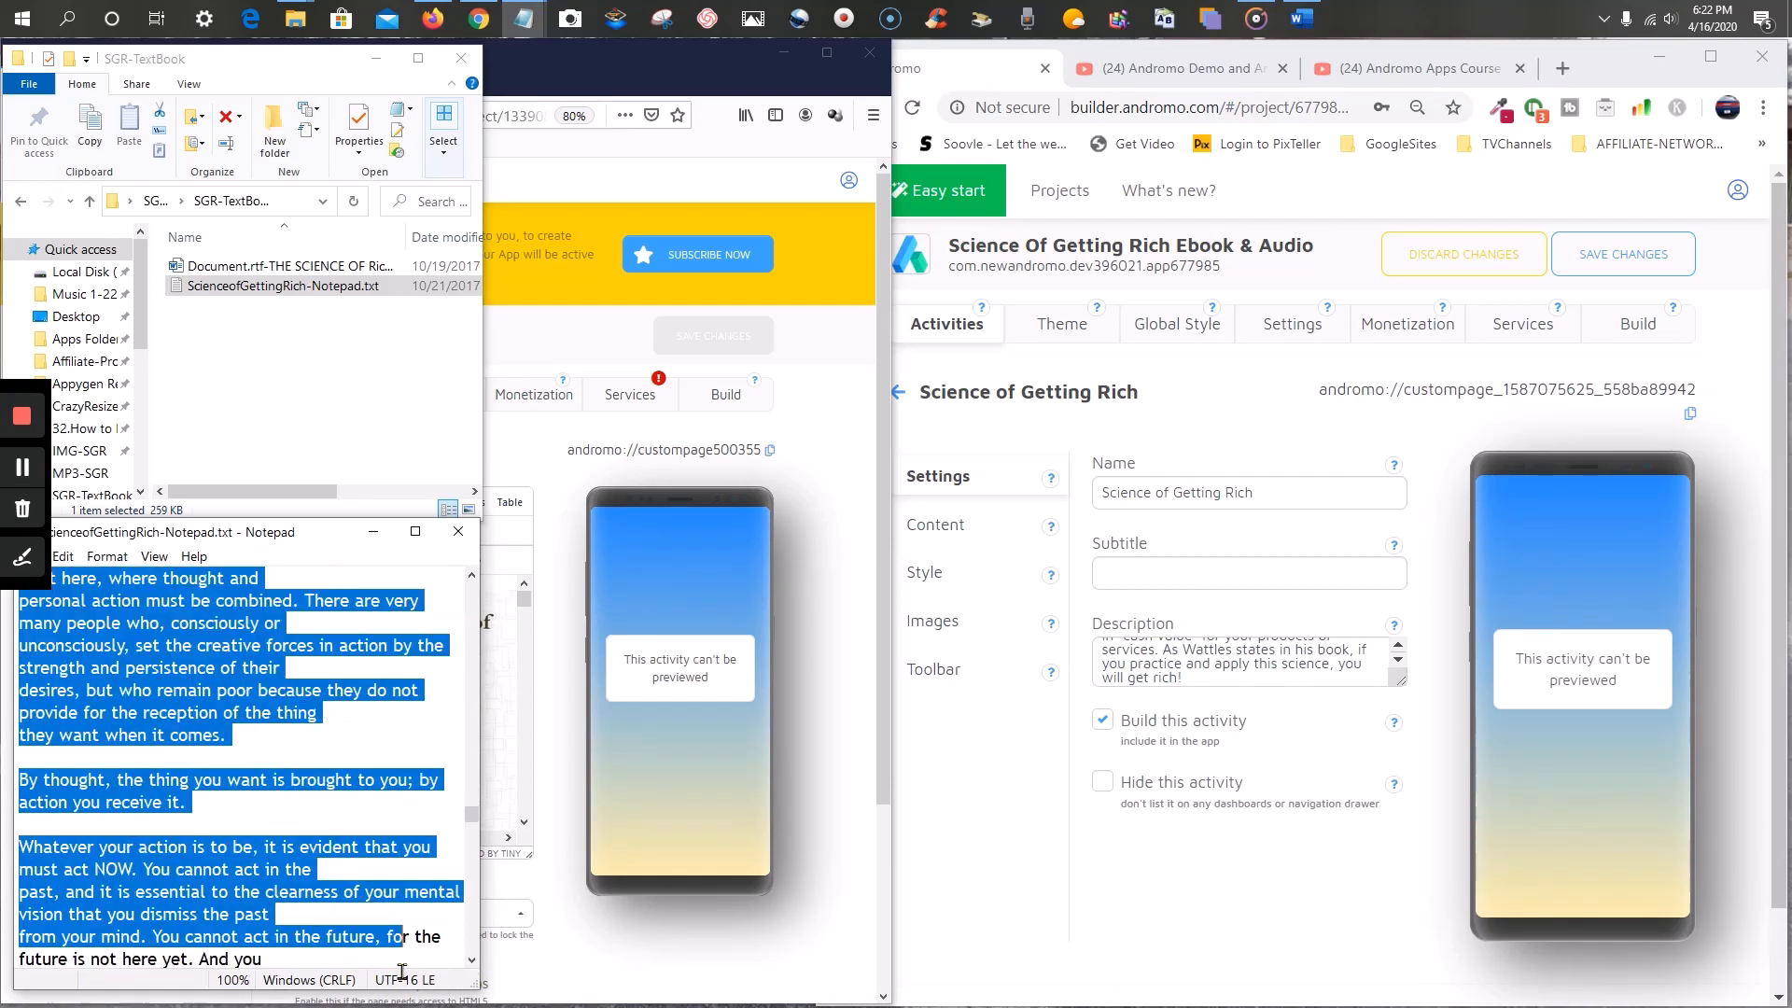
{"action": "left_click_drag", "start_coordinate": [402, 972], "coordinate": [413, 958]}
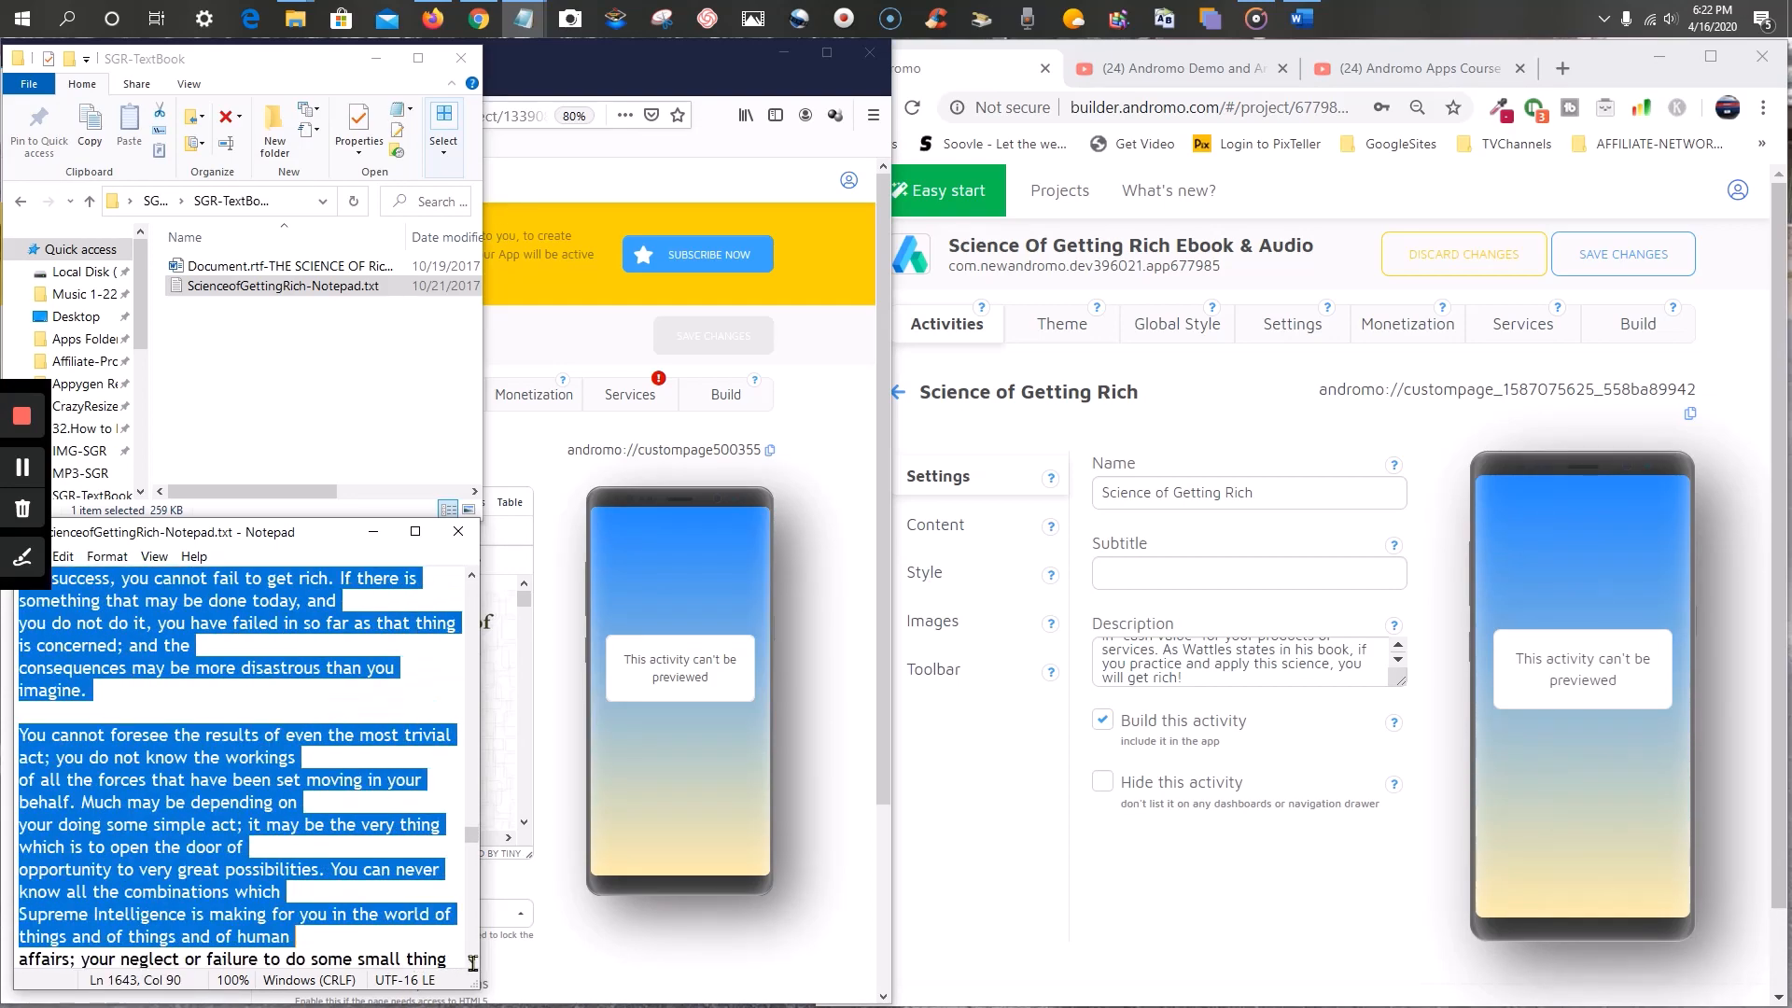
{"action": "left_click_drag", "start_coordinate": [493, 959], "coordinate": [456, 959]}
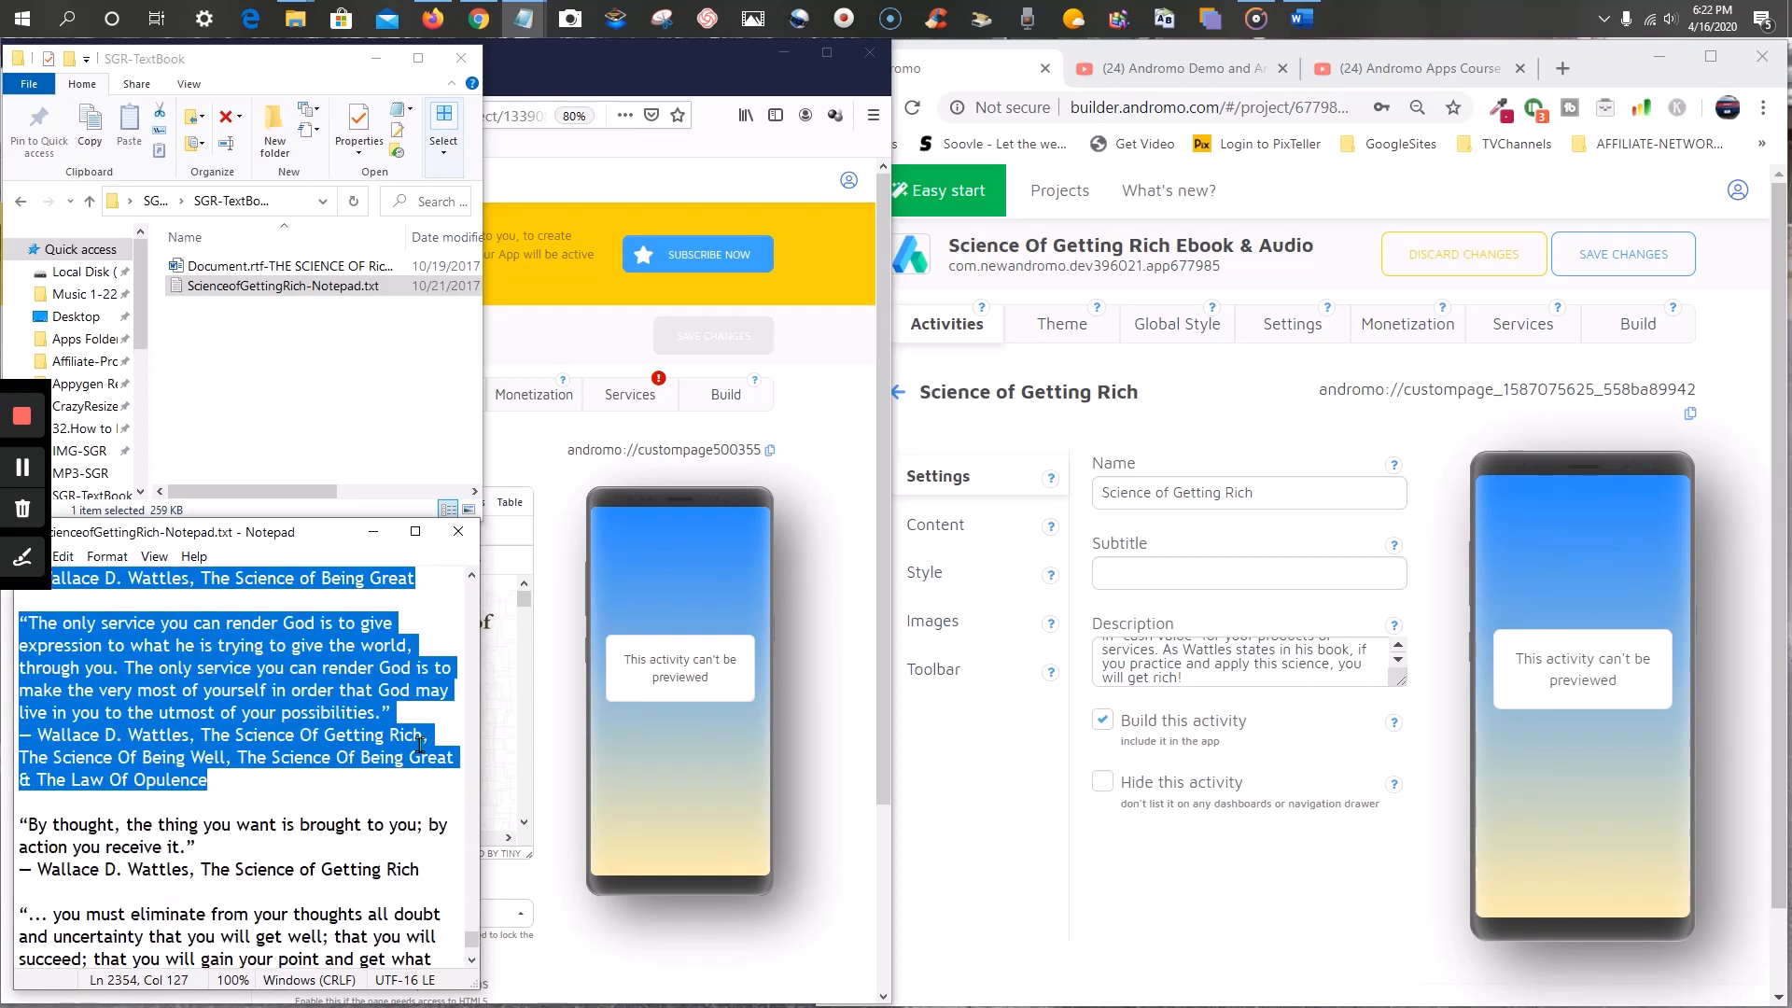
{"action": "left_click_drag", "start_coordinate": [418, 529], "coordinate": [390, 888]}
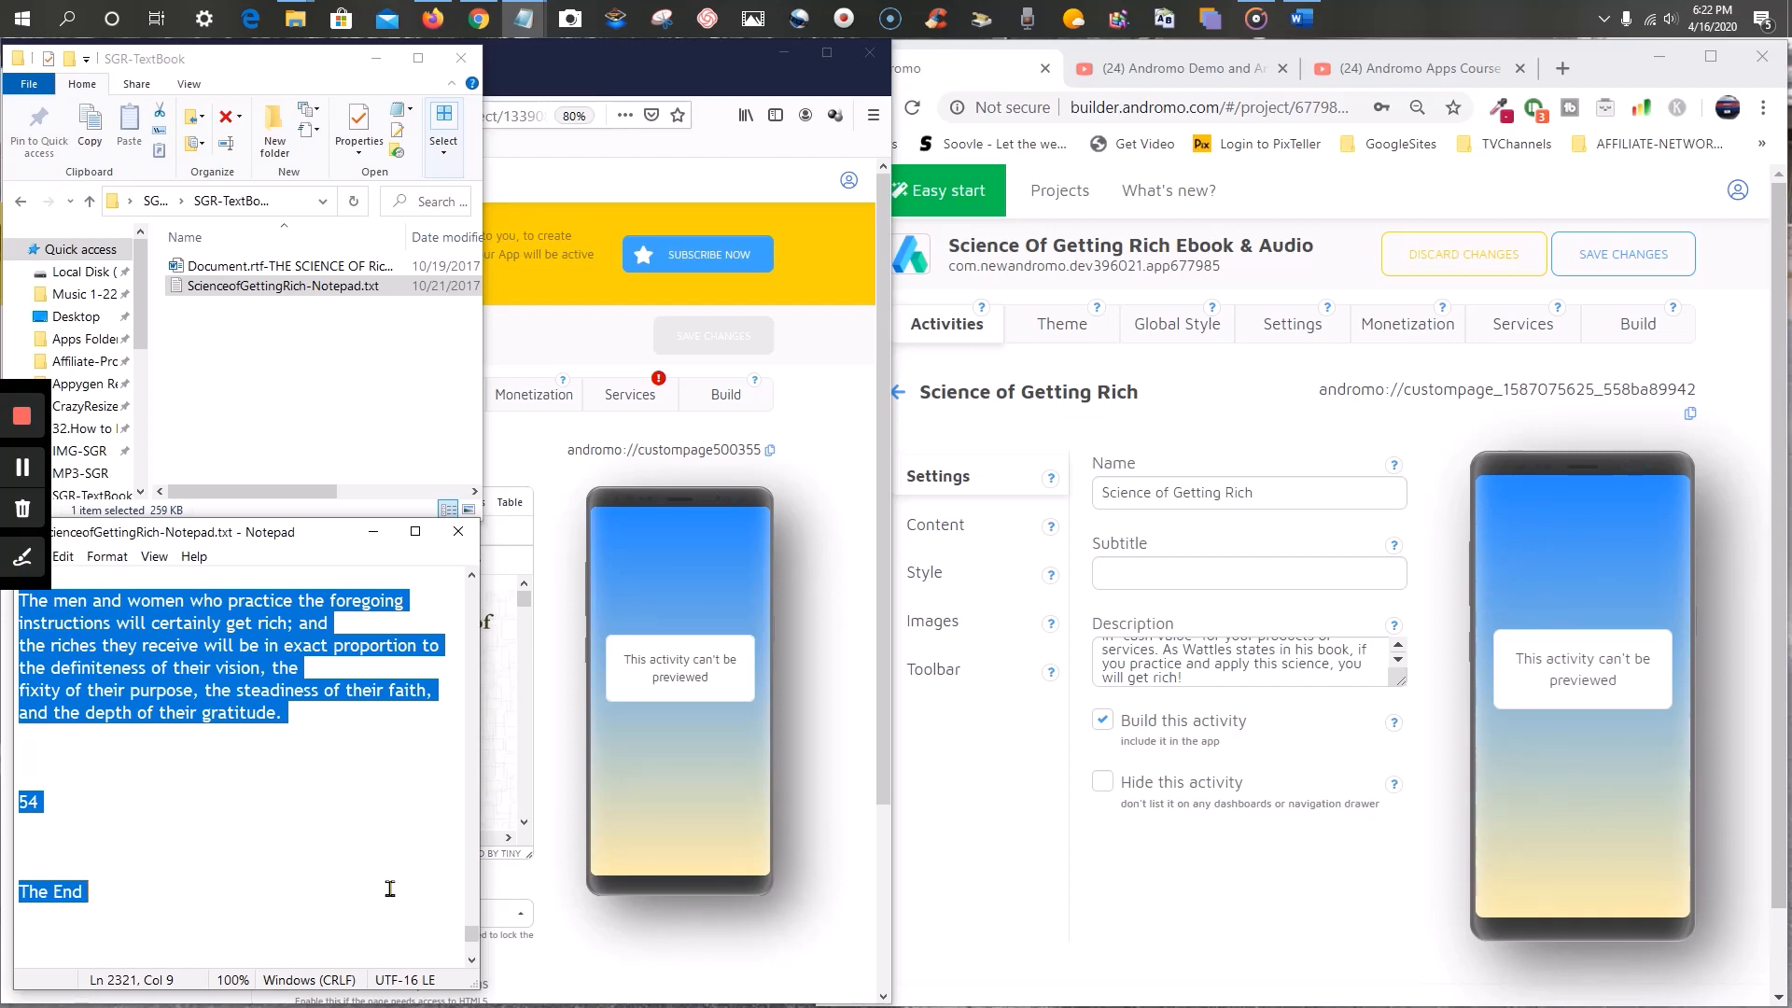
{"action": "right_click", "coordinate": [277, 695]}
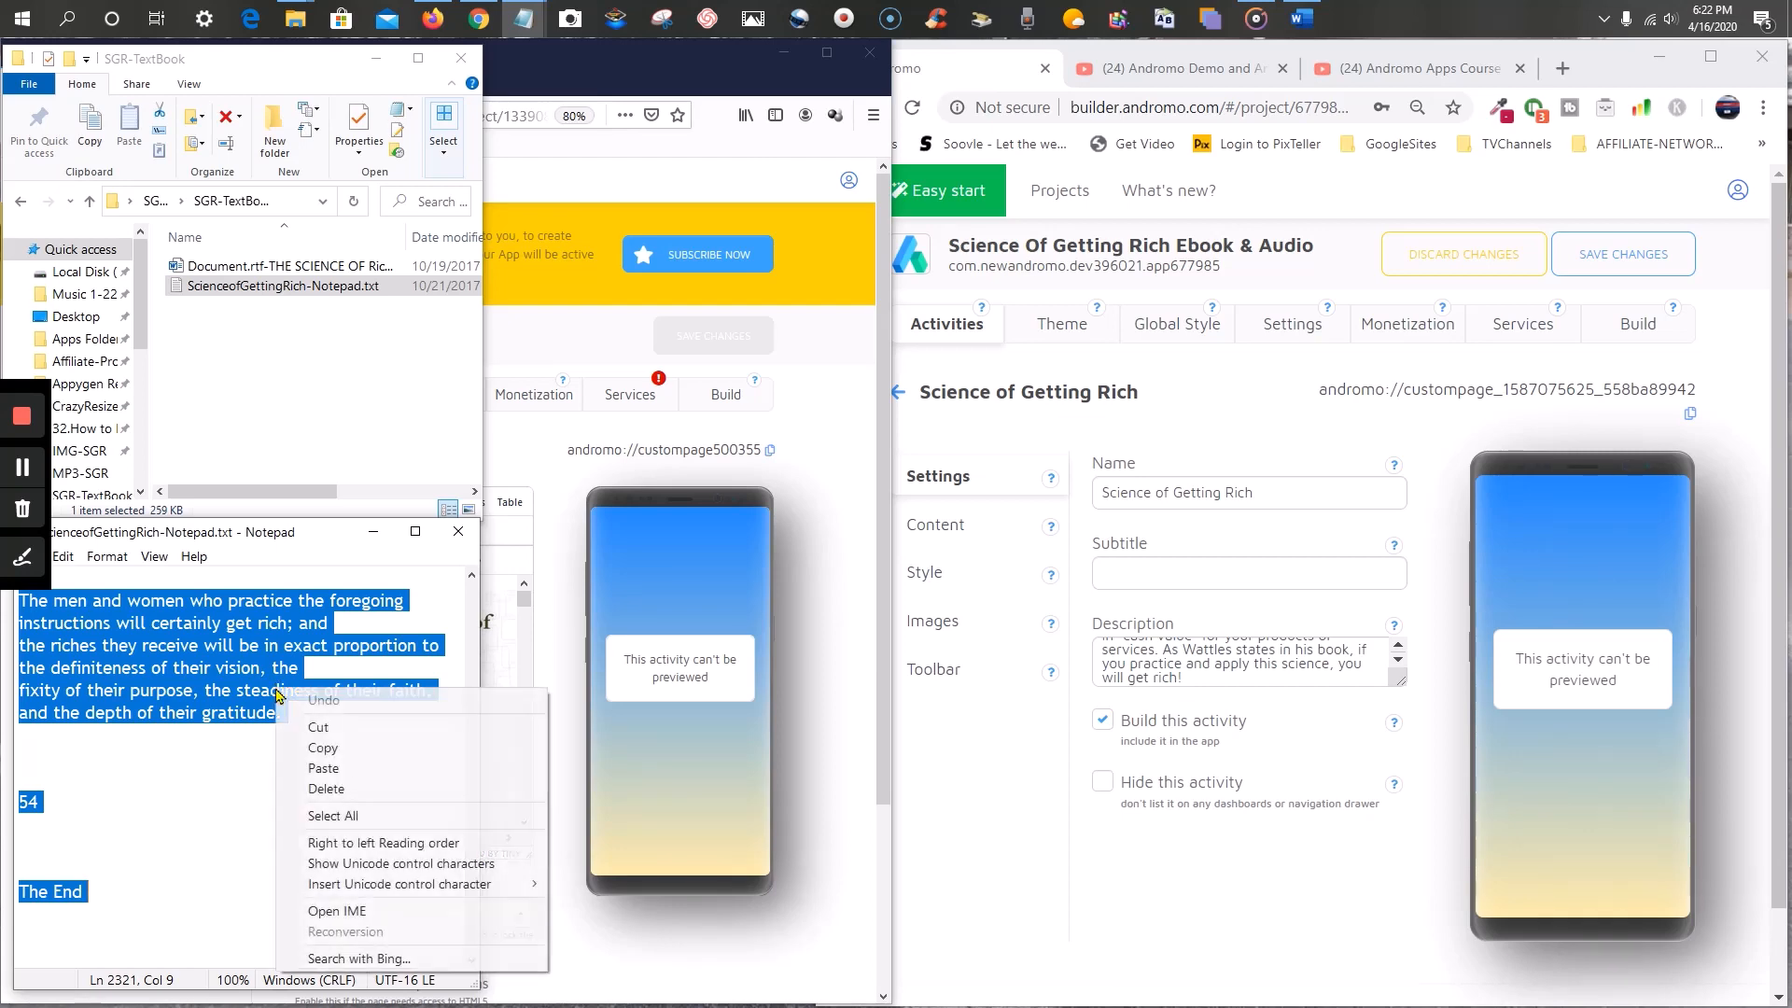
{"action": "left_click", "coordinate": [326, 748]}
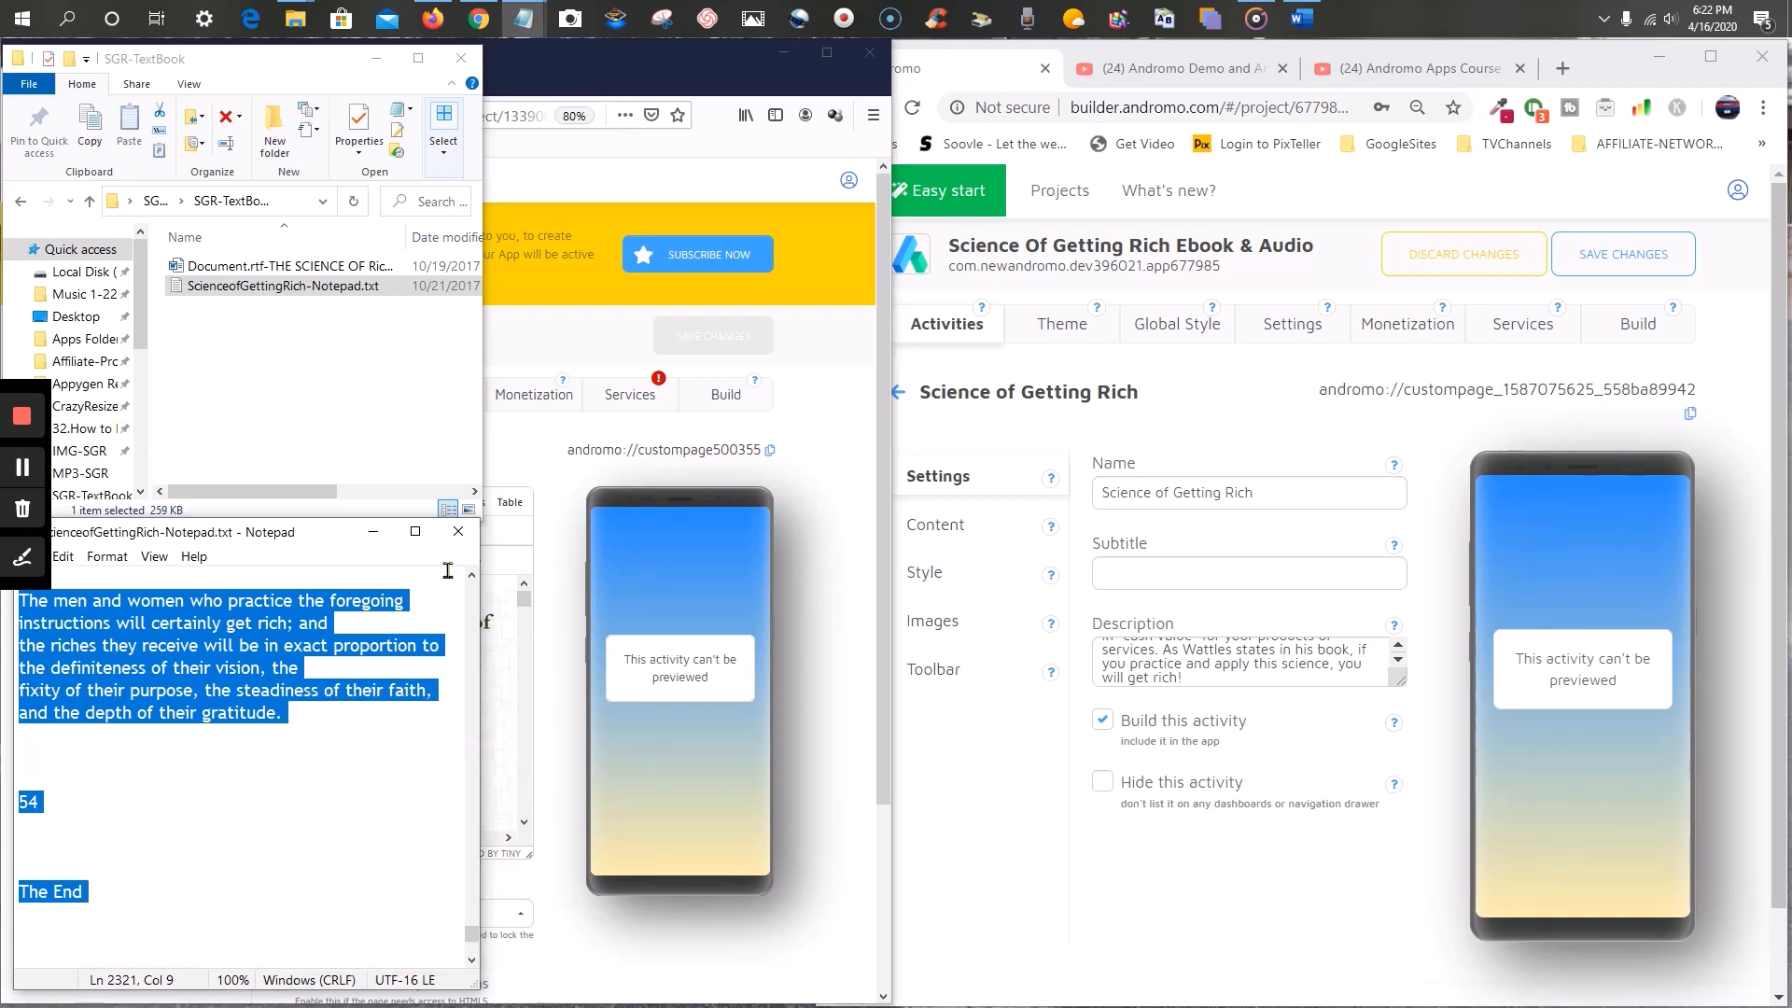
{"action": "left_click", "coordinate": [373, 531]}
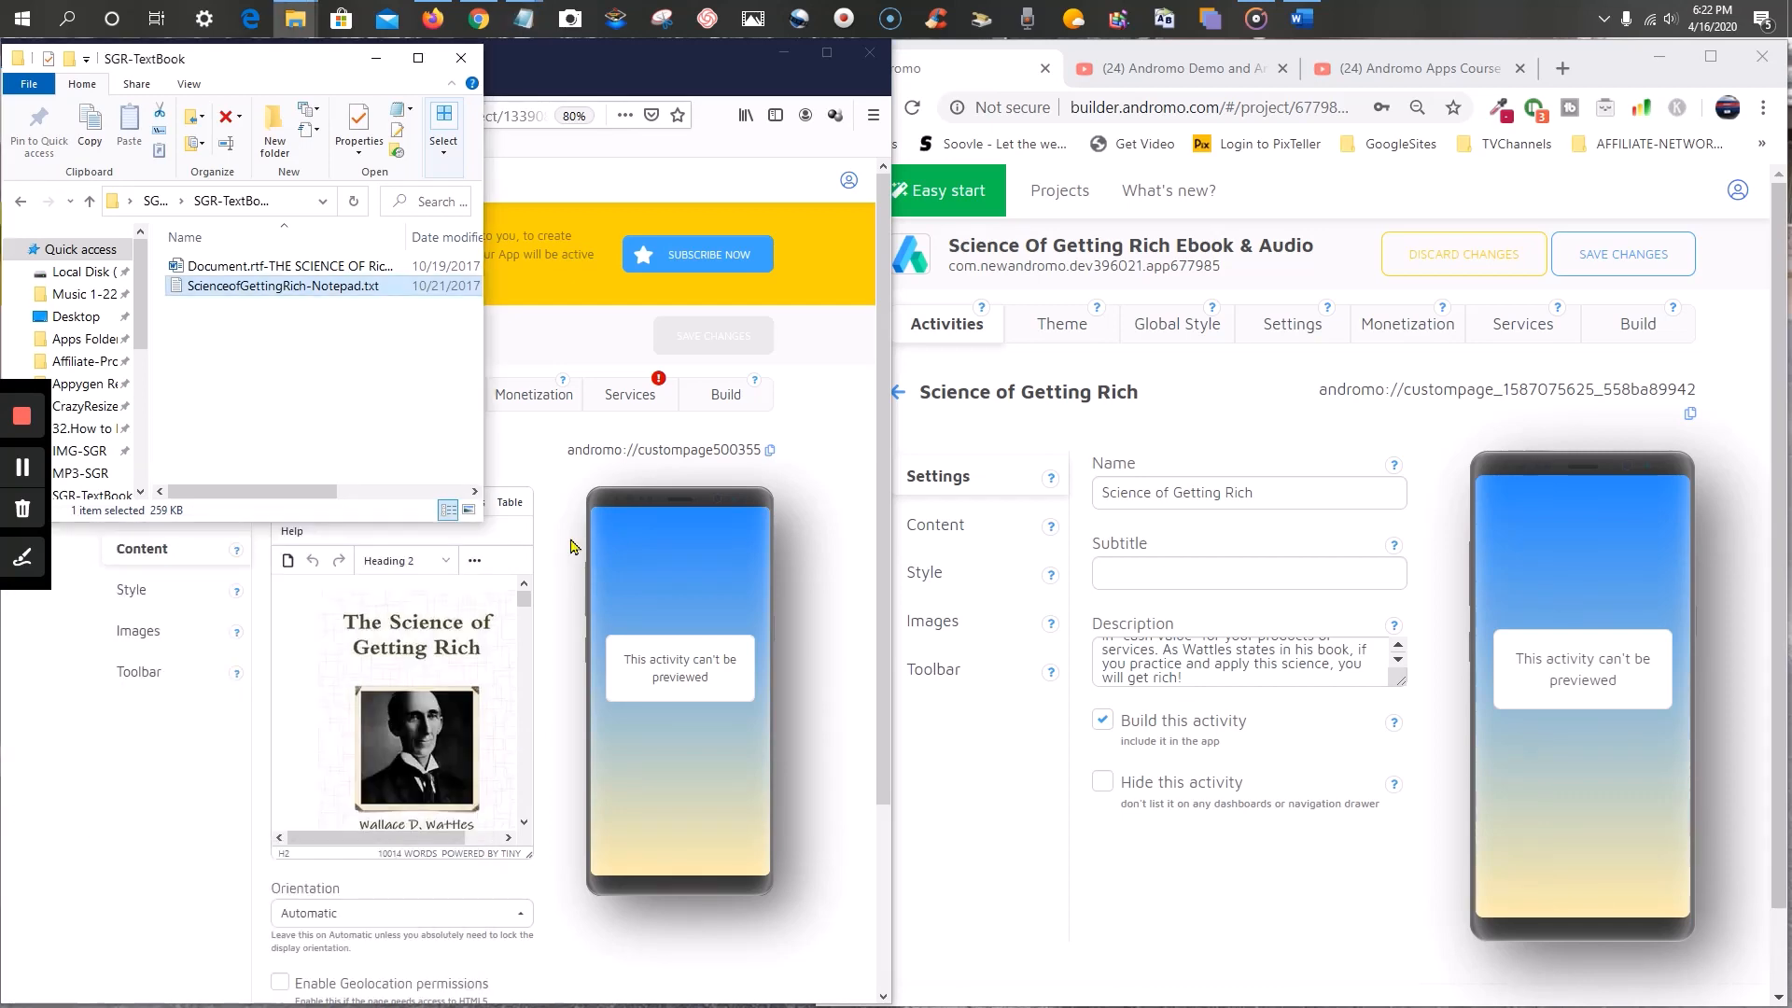
- Return to the reference project in Firefox and check where the book text ends in the Science of Getting Rich content
{"action": "left_click", "coordinate": [572, 546]}
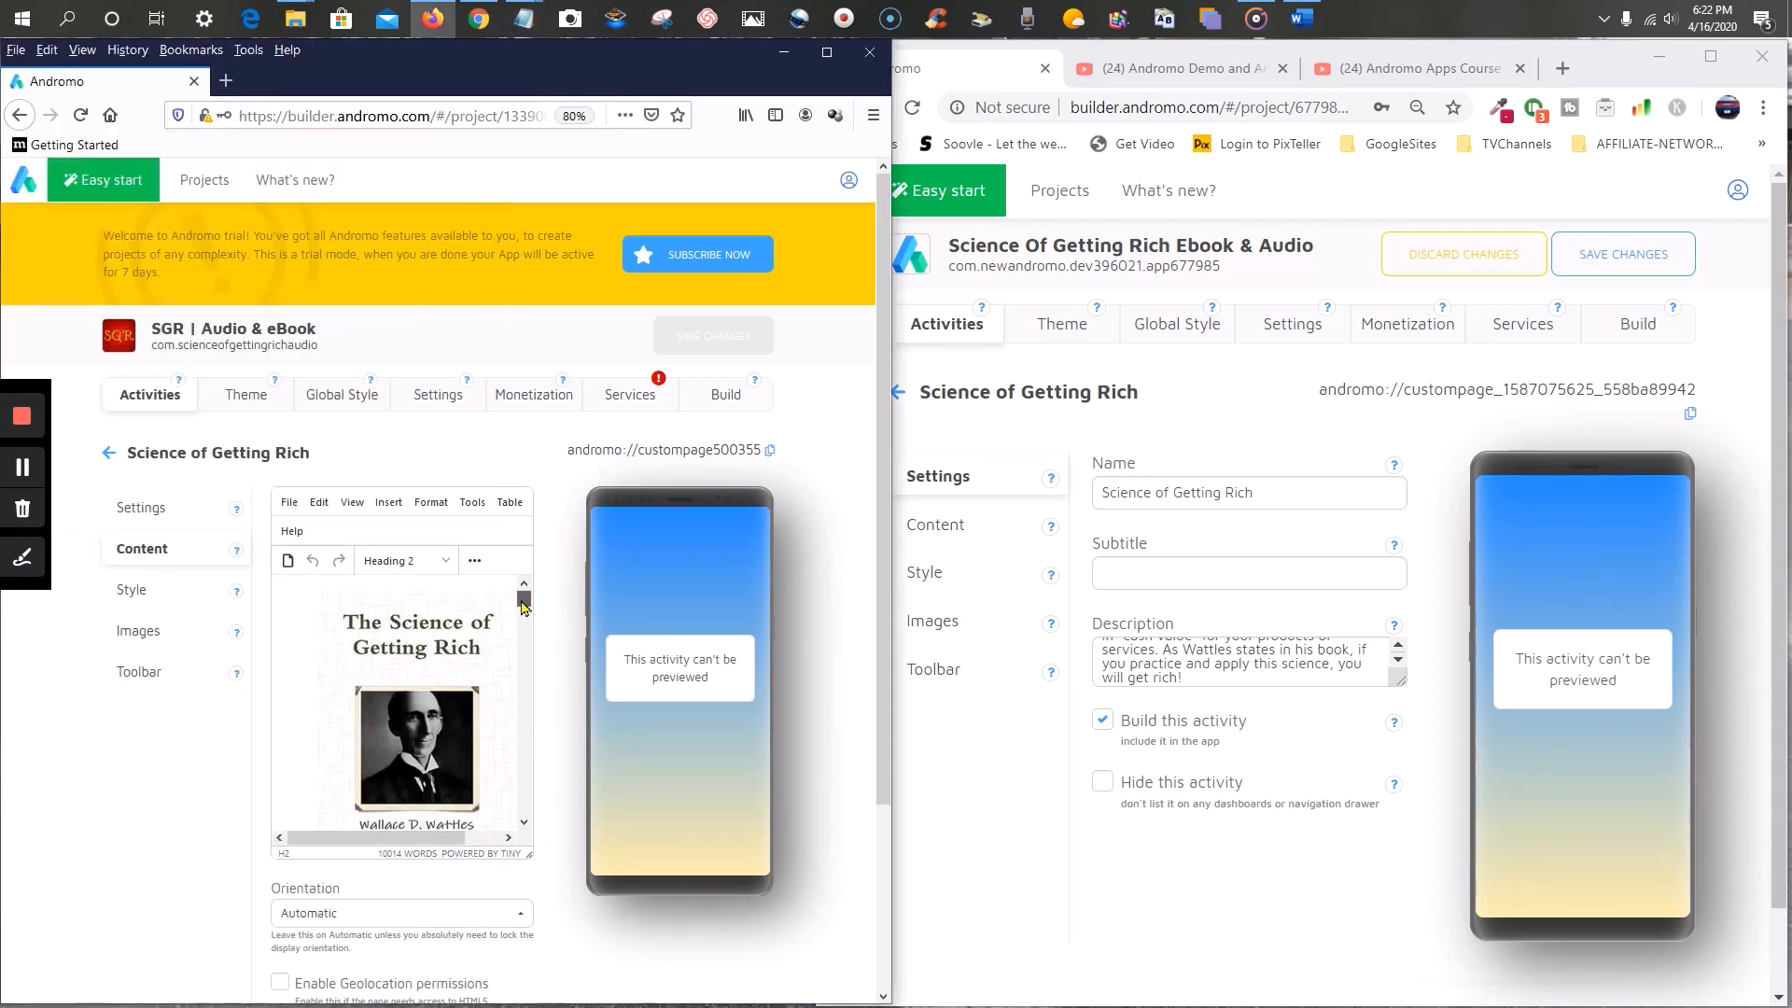
{"action": "left_click_drag", "start_coordinate": [523, 607], "coordinate": [516, 830]}
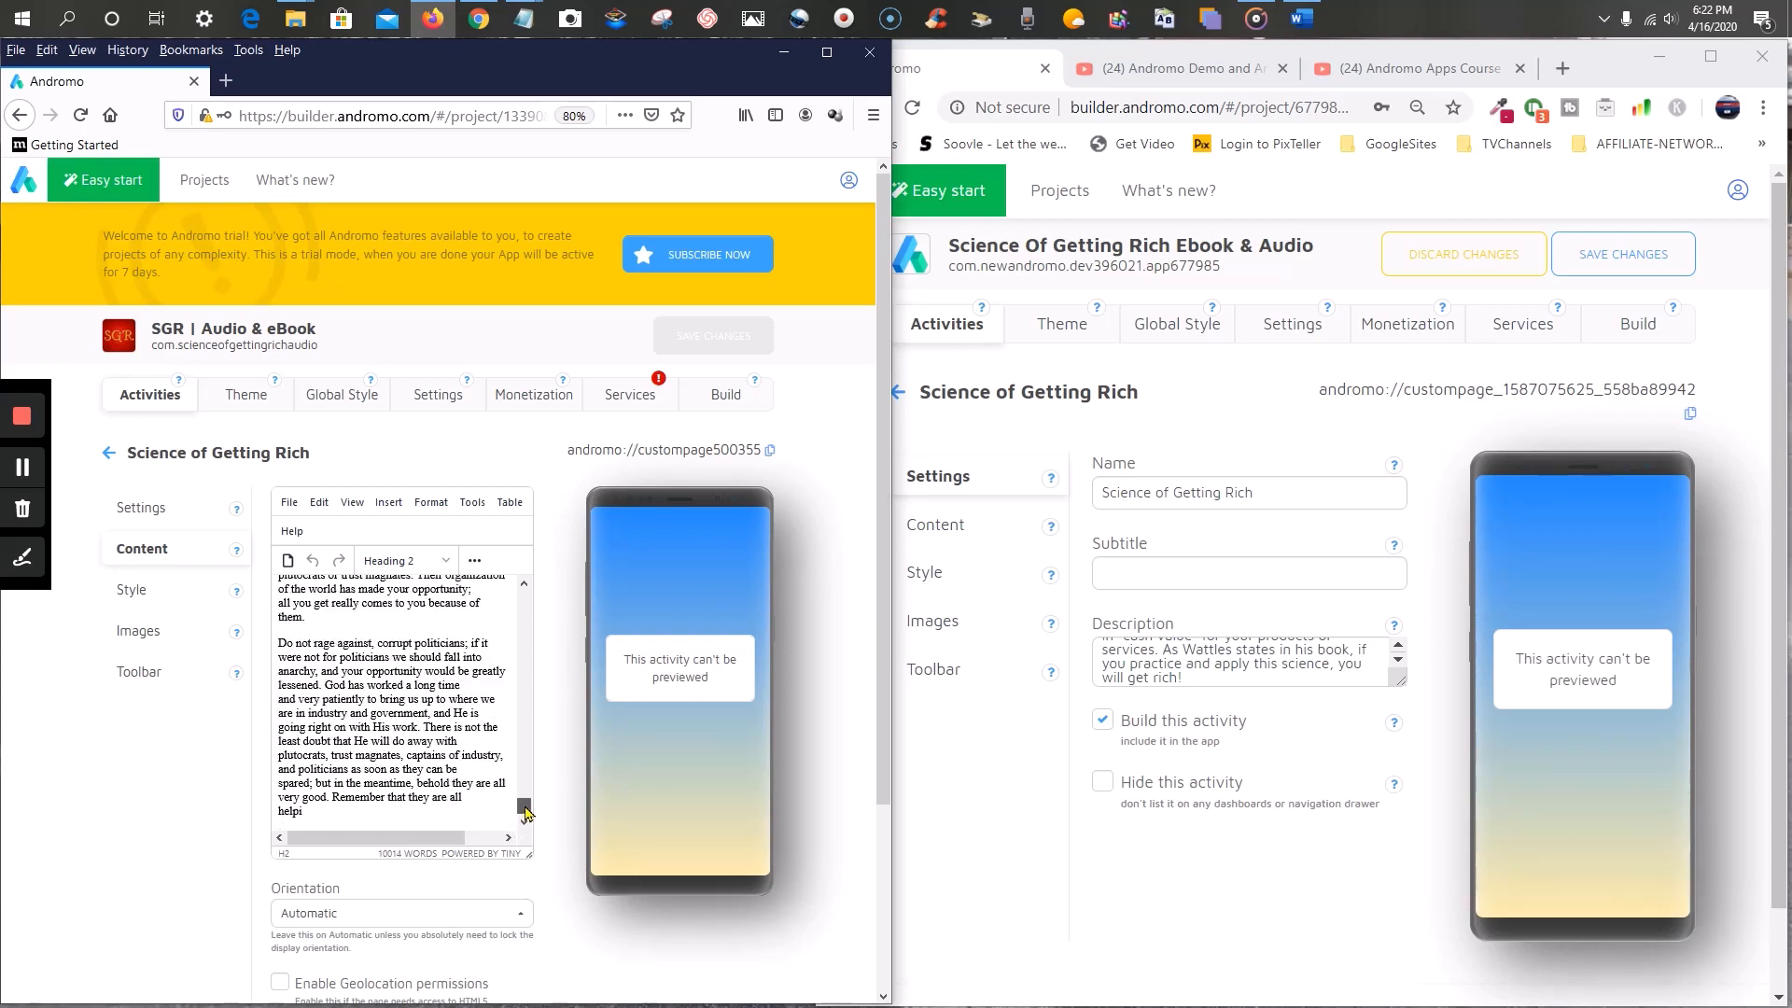
{"action": "scroll", "coordinate": [526, 812], "scroll_direction": "up", "scroll_amount": 4}
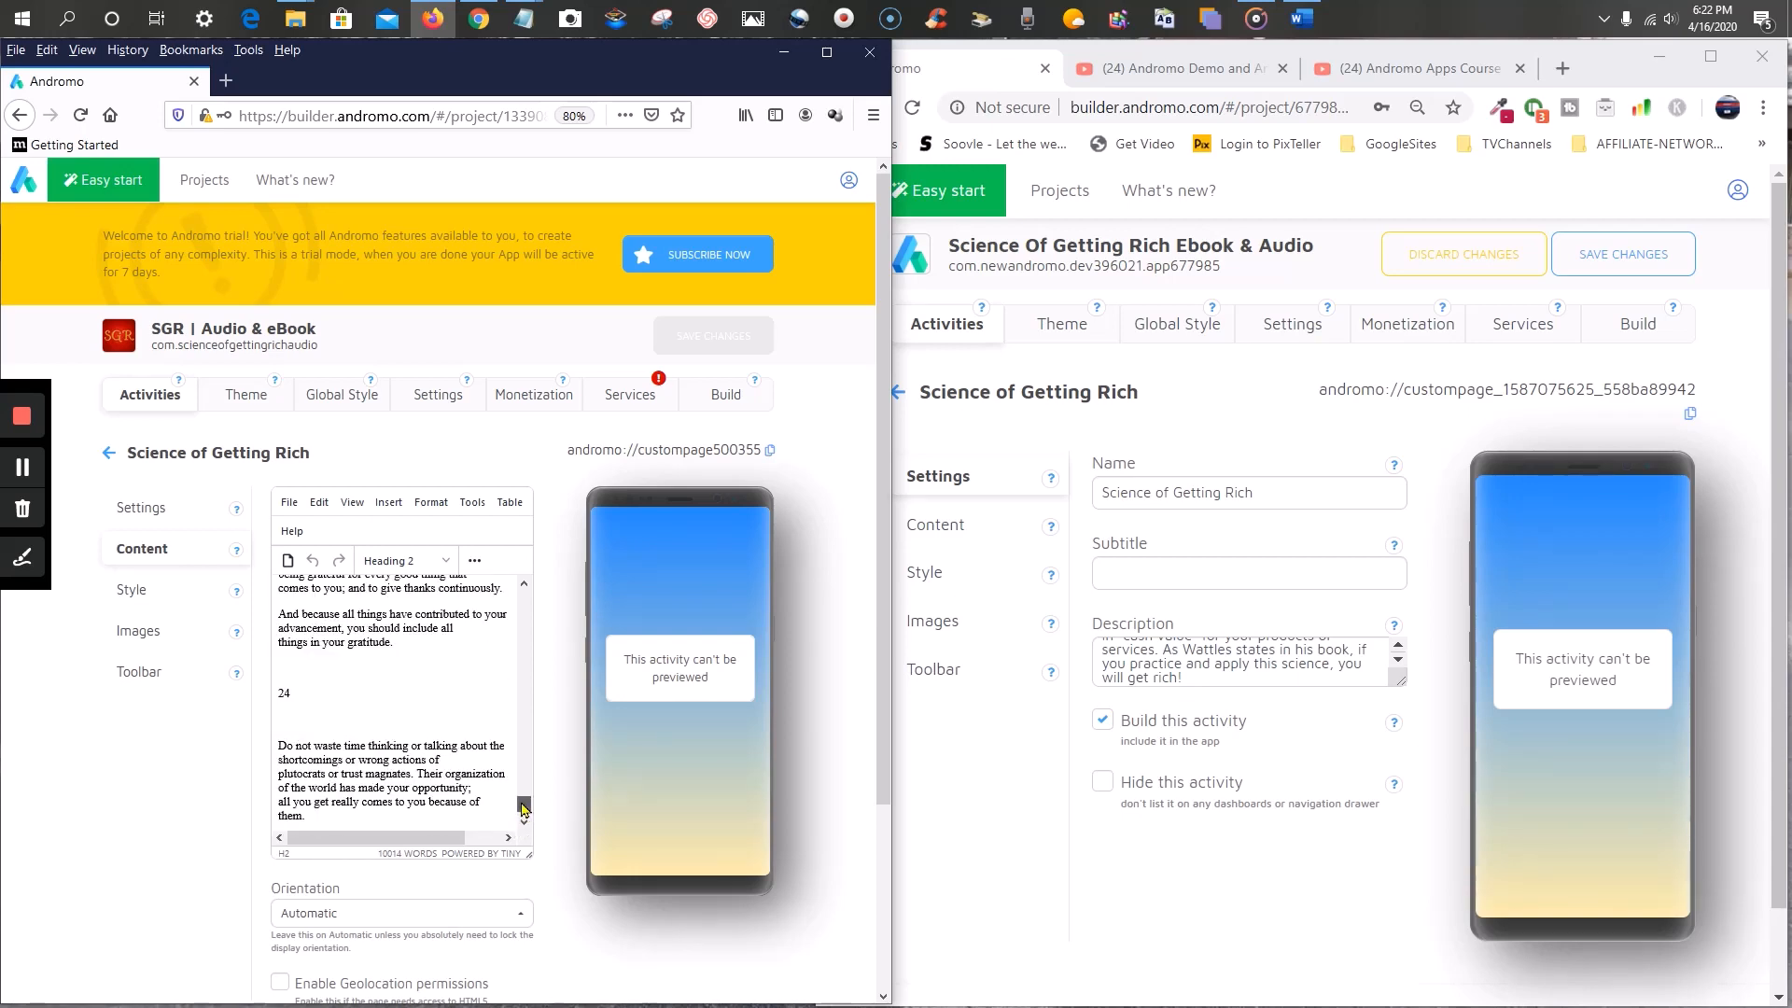
{"action": "scroll", "coordinate": [523, 821], "scroll_direction": "down", "scroll_amount": 4}
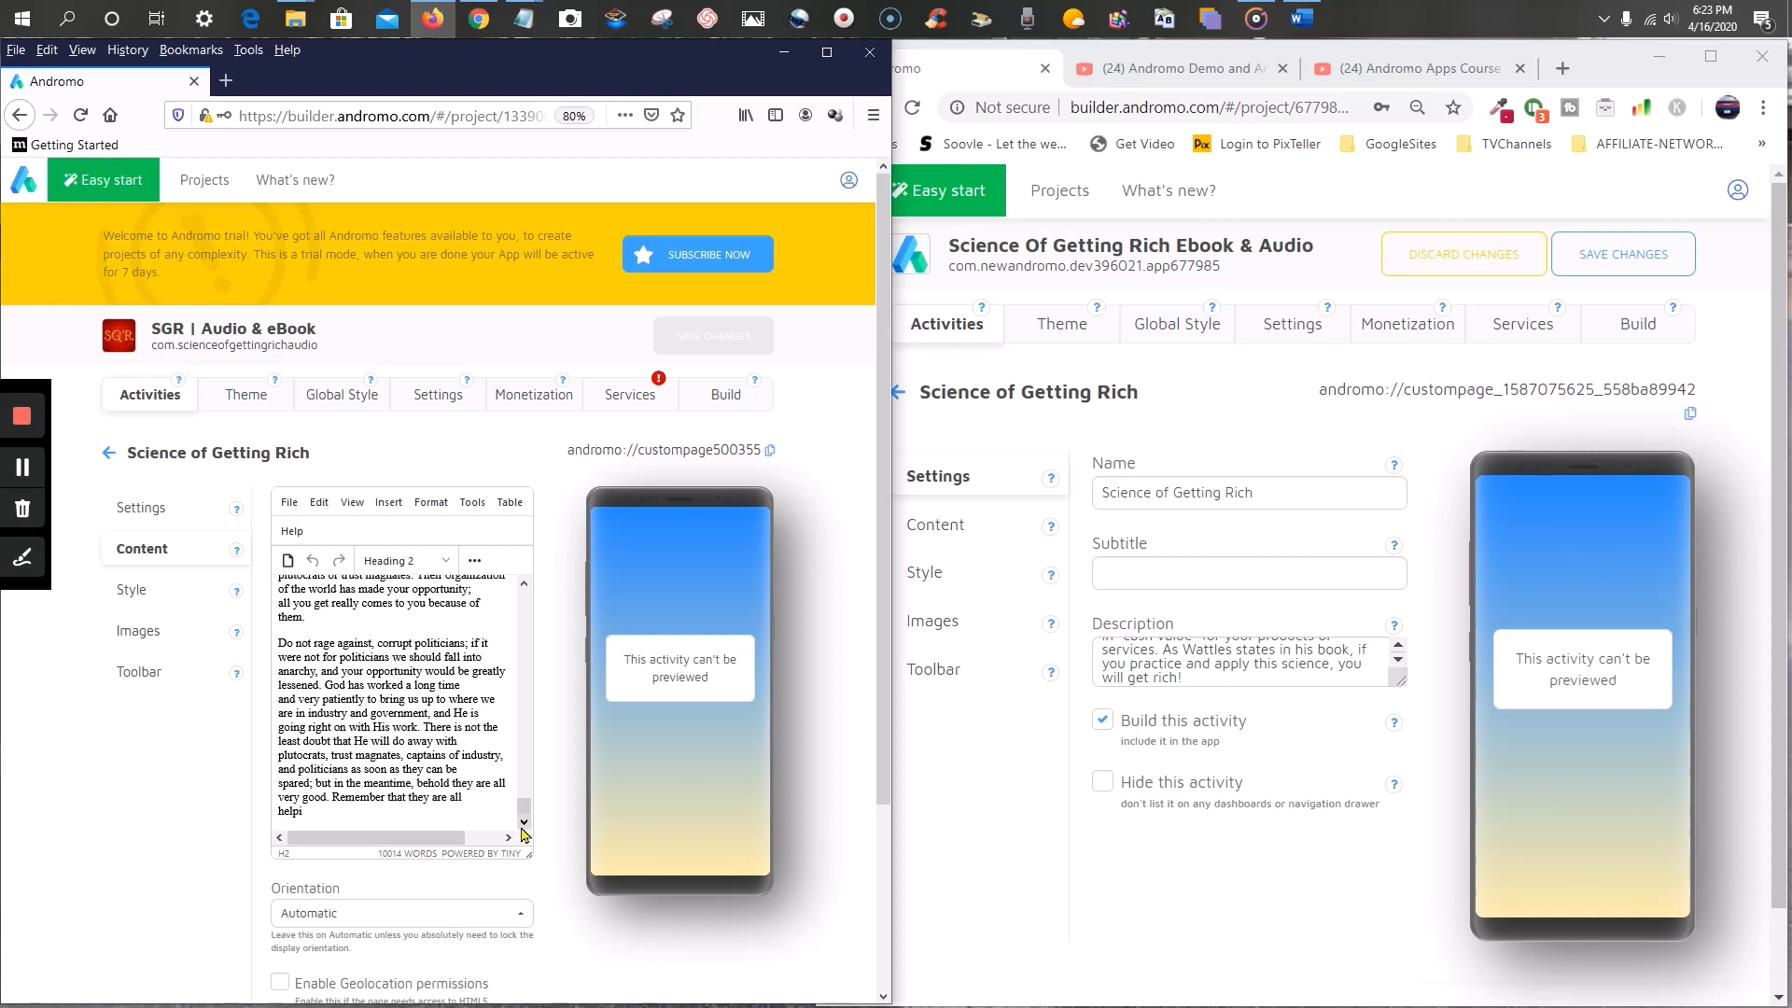
- Look through the later part of the book text in the reference project's Science of Getting Rich content
{"action": "left_click_drag", "start_coordinate": [526, 808], "coordinate": [532, 650]}
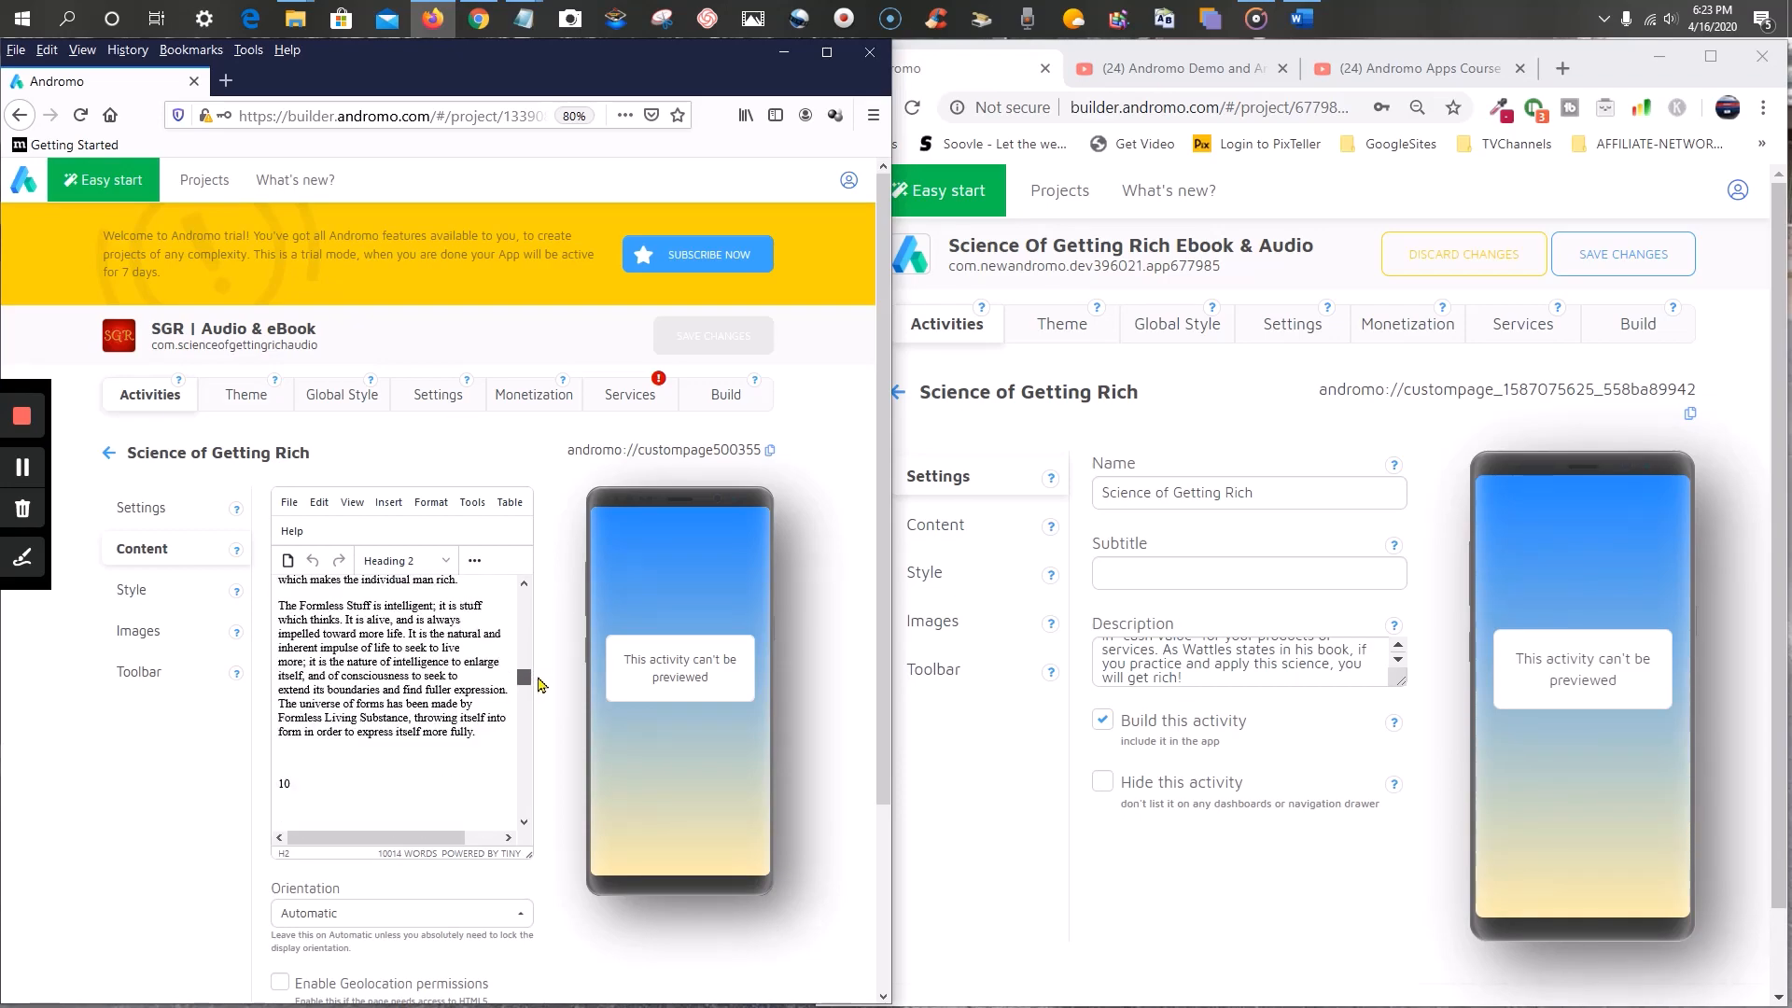
{"action": "left_click_drag", "start_coordinate": [540, 695], "coordinate": [540, 771]}
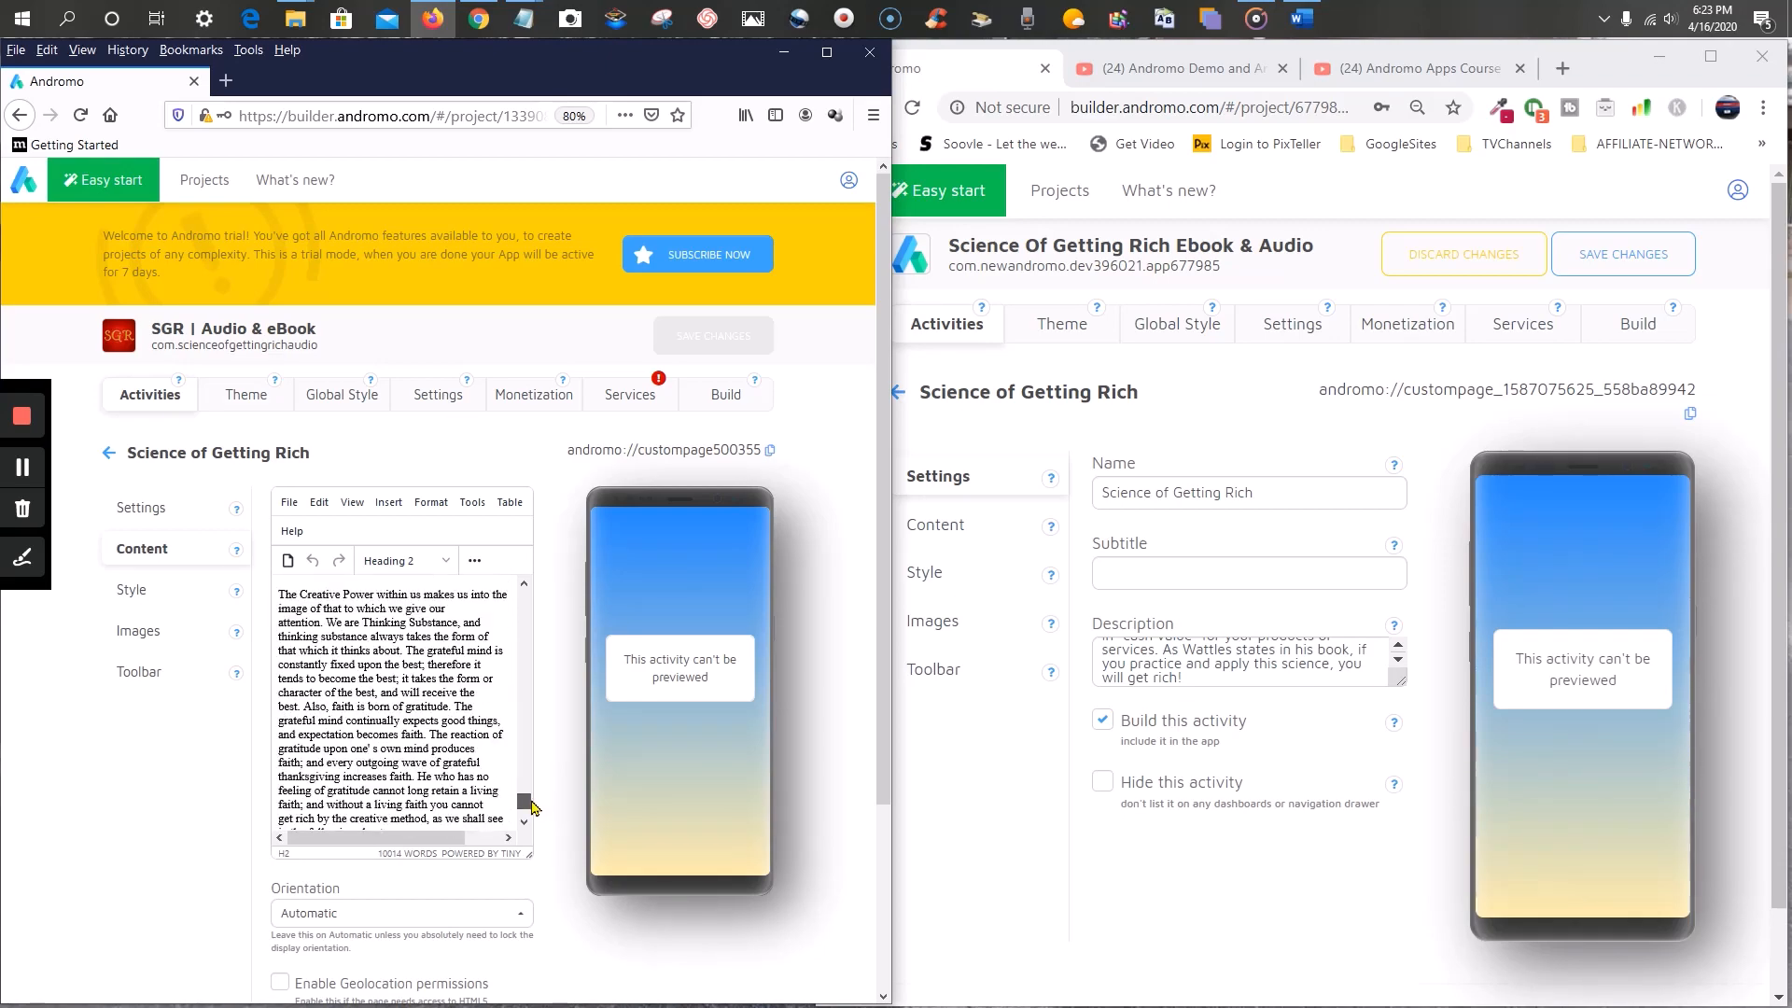
{"action": "mouse_move", "coordinate": [531, 801]}
{"action": "left_mouse_down"}
{"action": "mouse_move", "coordinate": [527, 706]}
{"action": "mouse_move", "coordinate": [528, 819]}
{"action": "mouse_move", "coordinate": [525, 793]}
{"action": "left_mouse_up"}
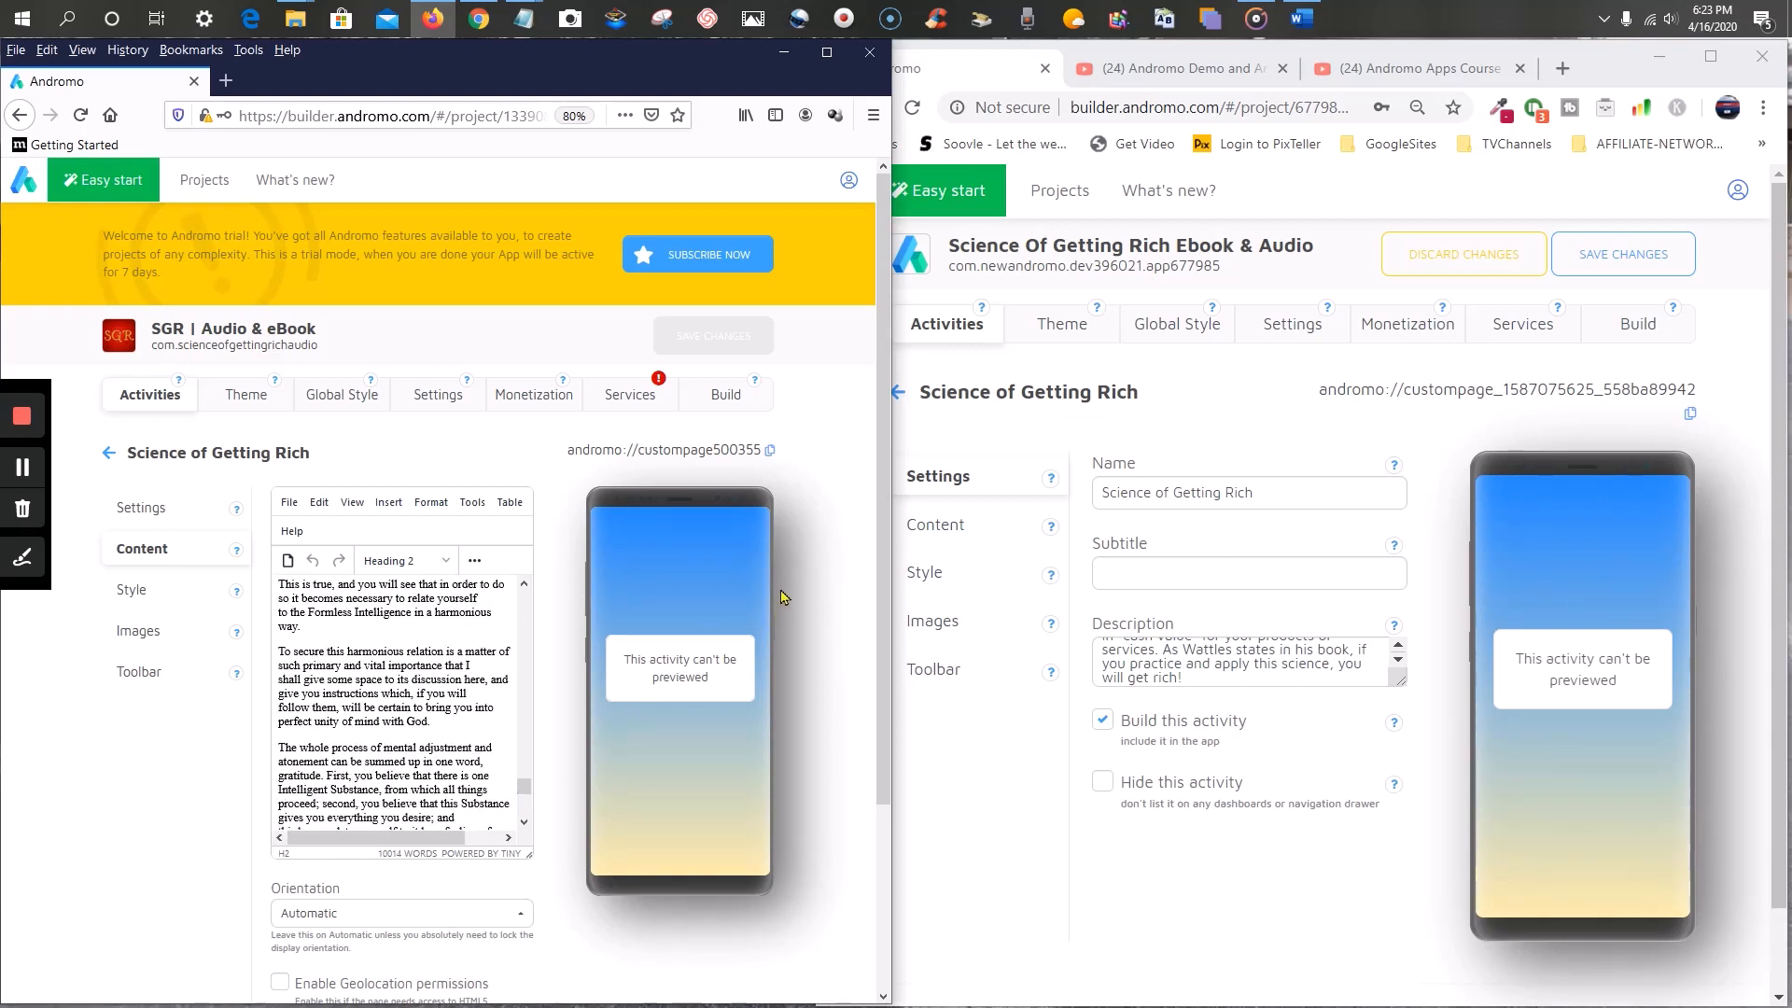
{"action": "left_click", "coordinate": [932, 526]}
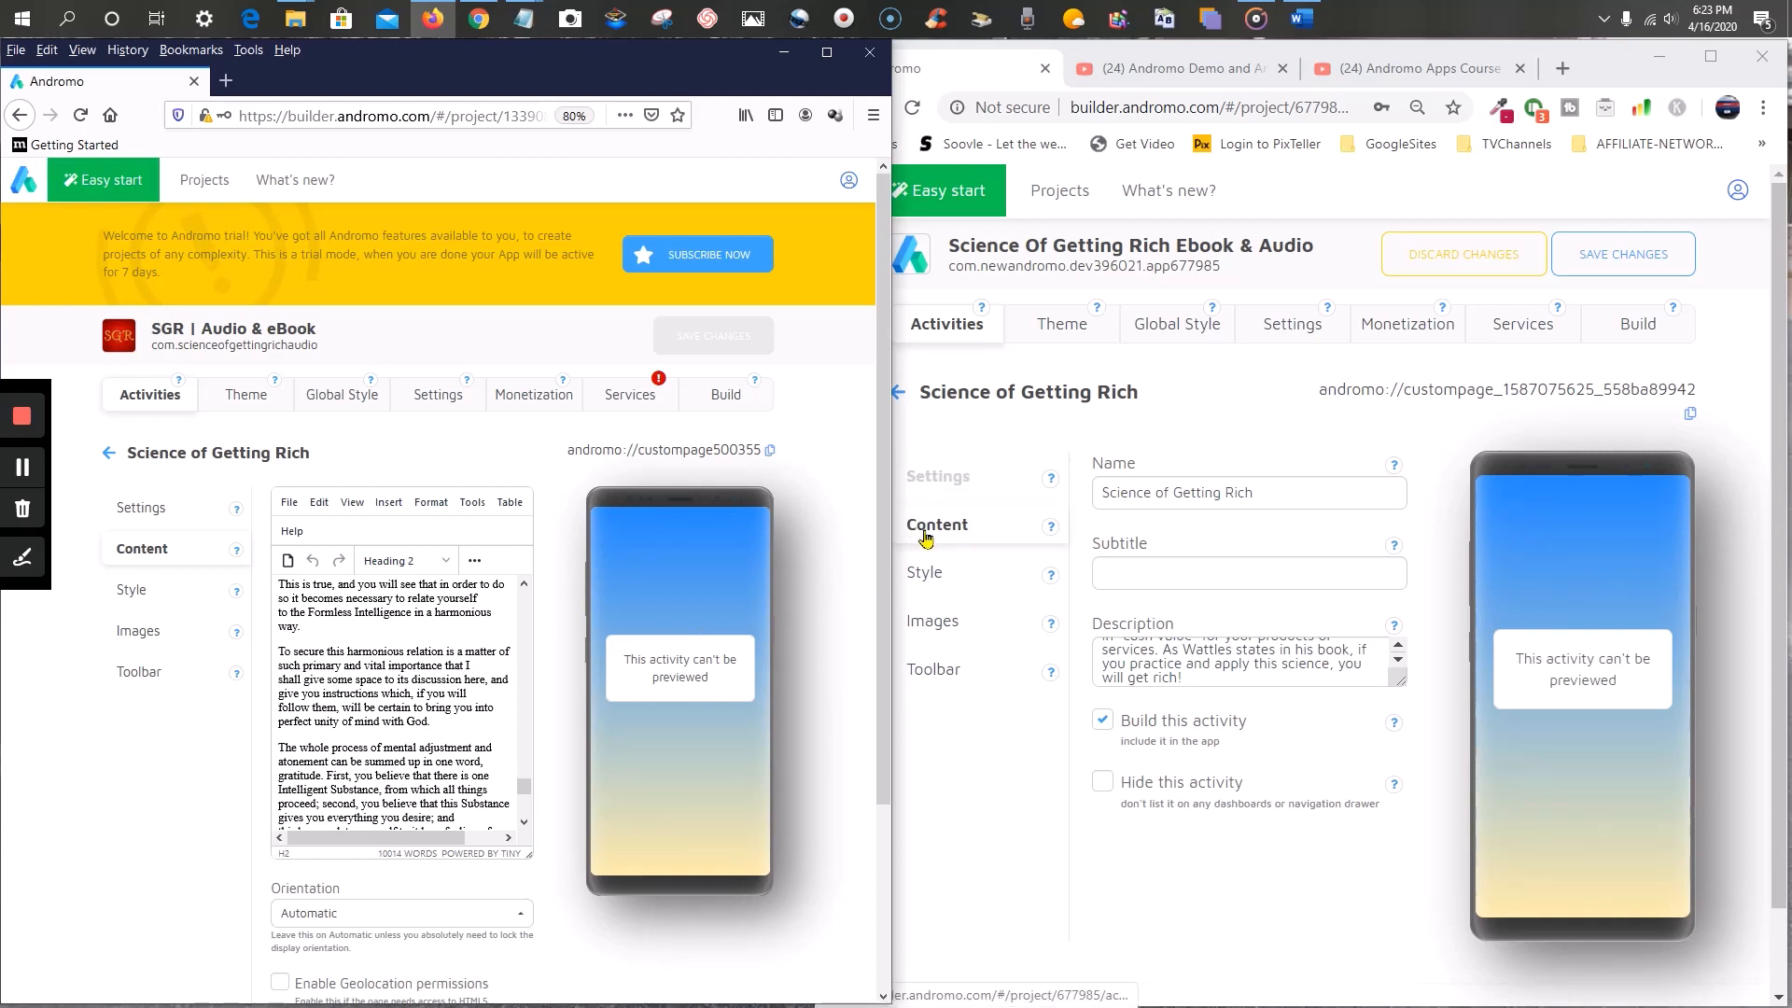
- Switch to Word, look through Document.rtf-THE SCIENCE OF Rich.rtf down to Chapter 11, and minimize the document
{"action": "left_click", "coordinate": [1303, 21]}
{"action": "scroll", "coordinate": [1027, 416], "scroll_direction": "down", "scroll_amount": 6}
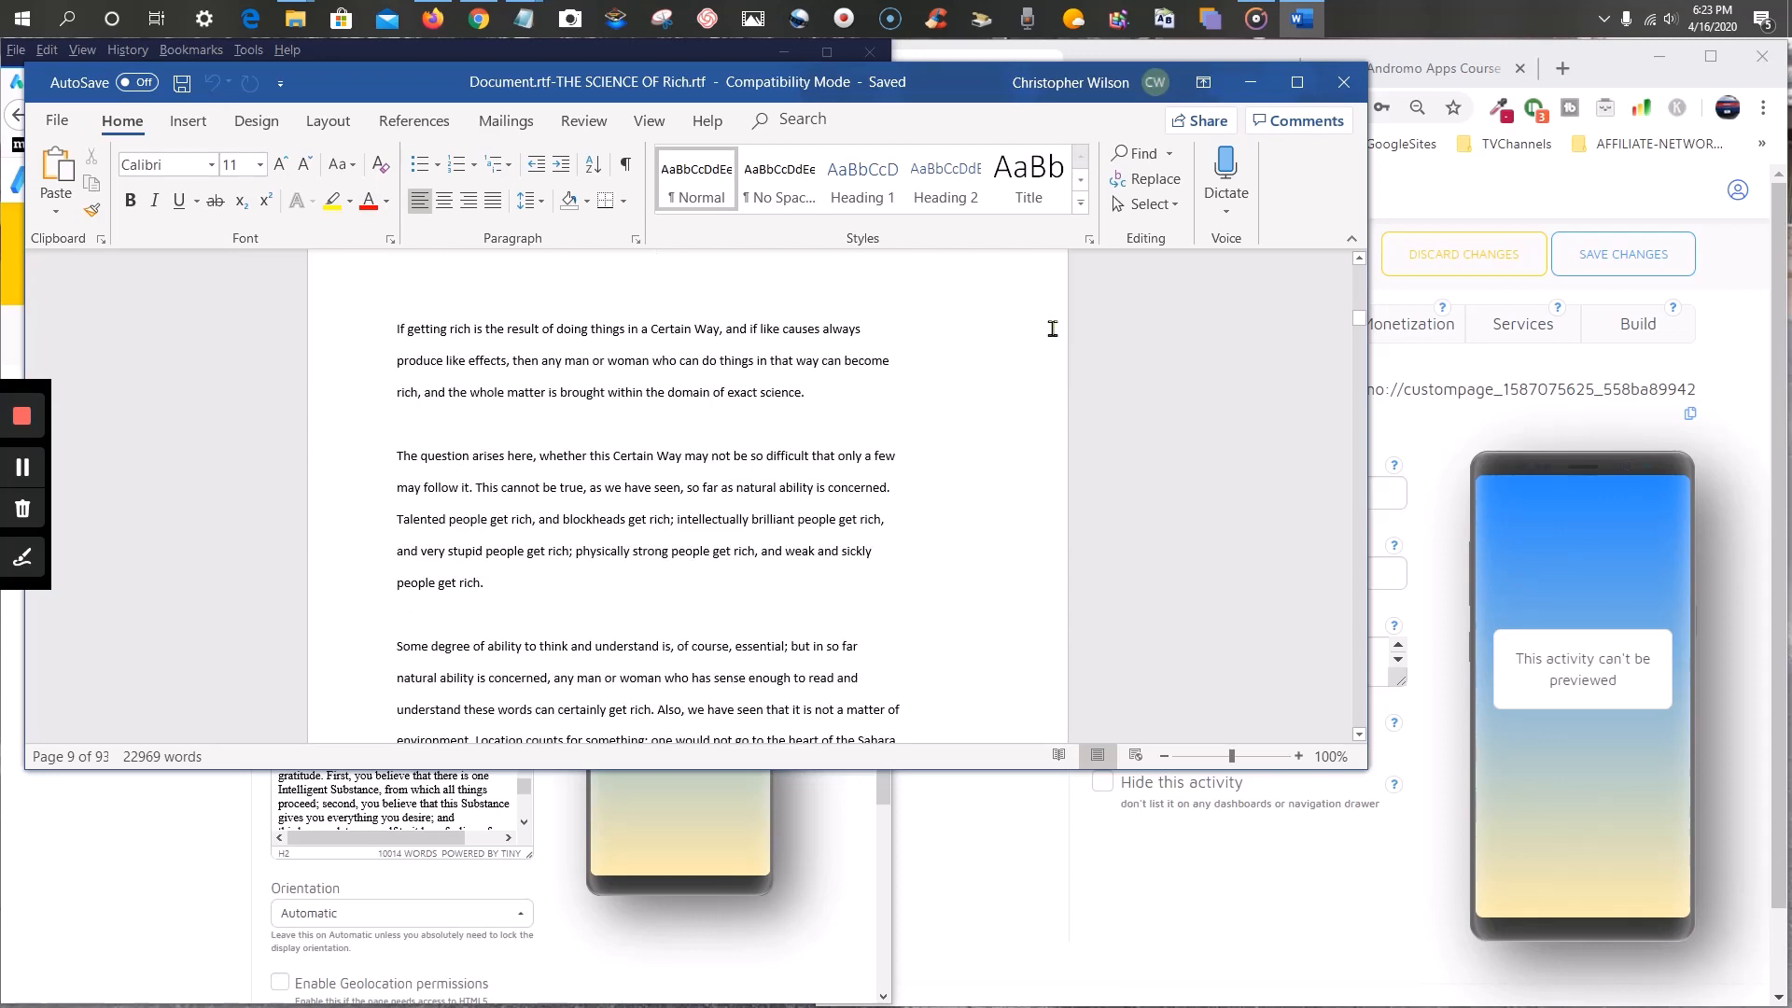
{"action": "left_click_drag", "start_coordinate": [1359, 318], "coordinate": [1354, 556]}
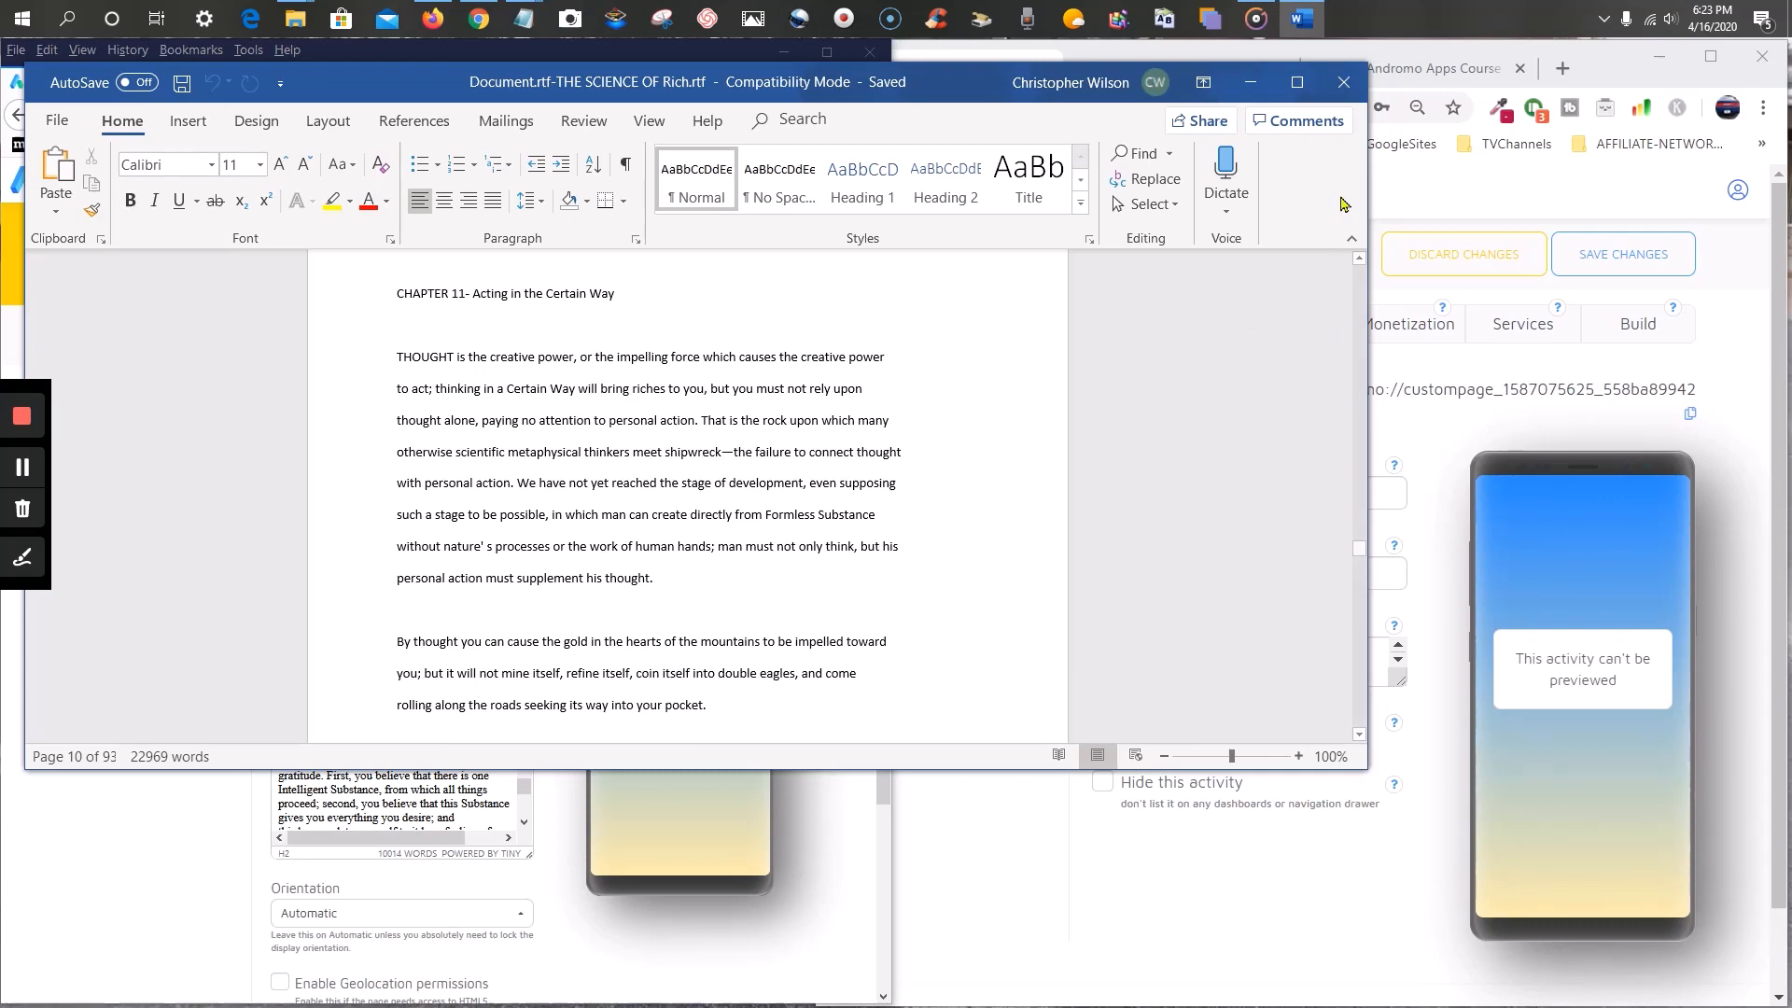
{"action": "left_click", "coordinate": [1251, 86]}
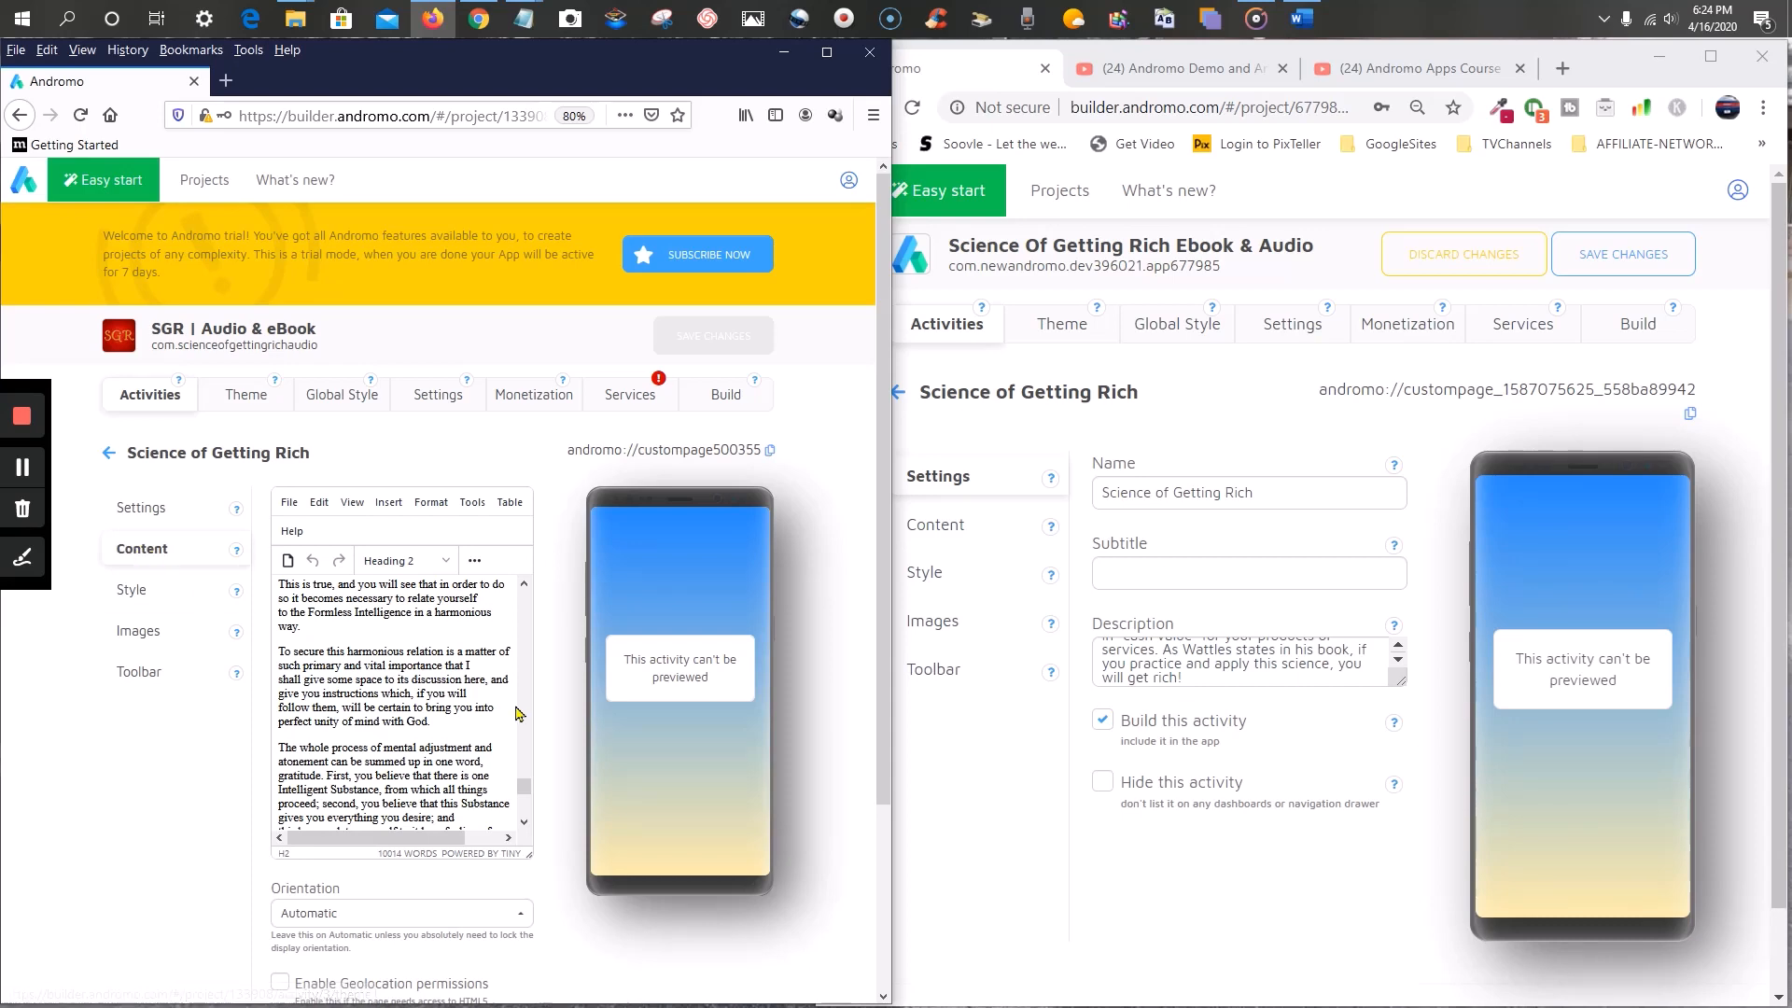
- Return to the start of the reference book content and open the Content section of the new project's Science of Getting Rich activity
{"action": "scroll", "coordinate": [517, 712], "scroll_direction": "up", "scroll_amount": 3}
{"action": "left_click_drag", "start_coordinate": [525, 786], "coordinate": [553, 576]}
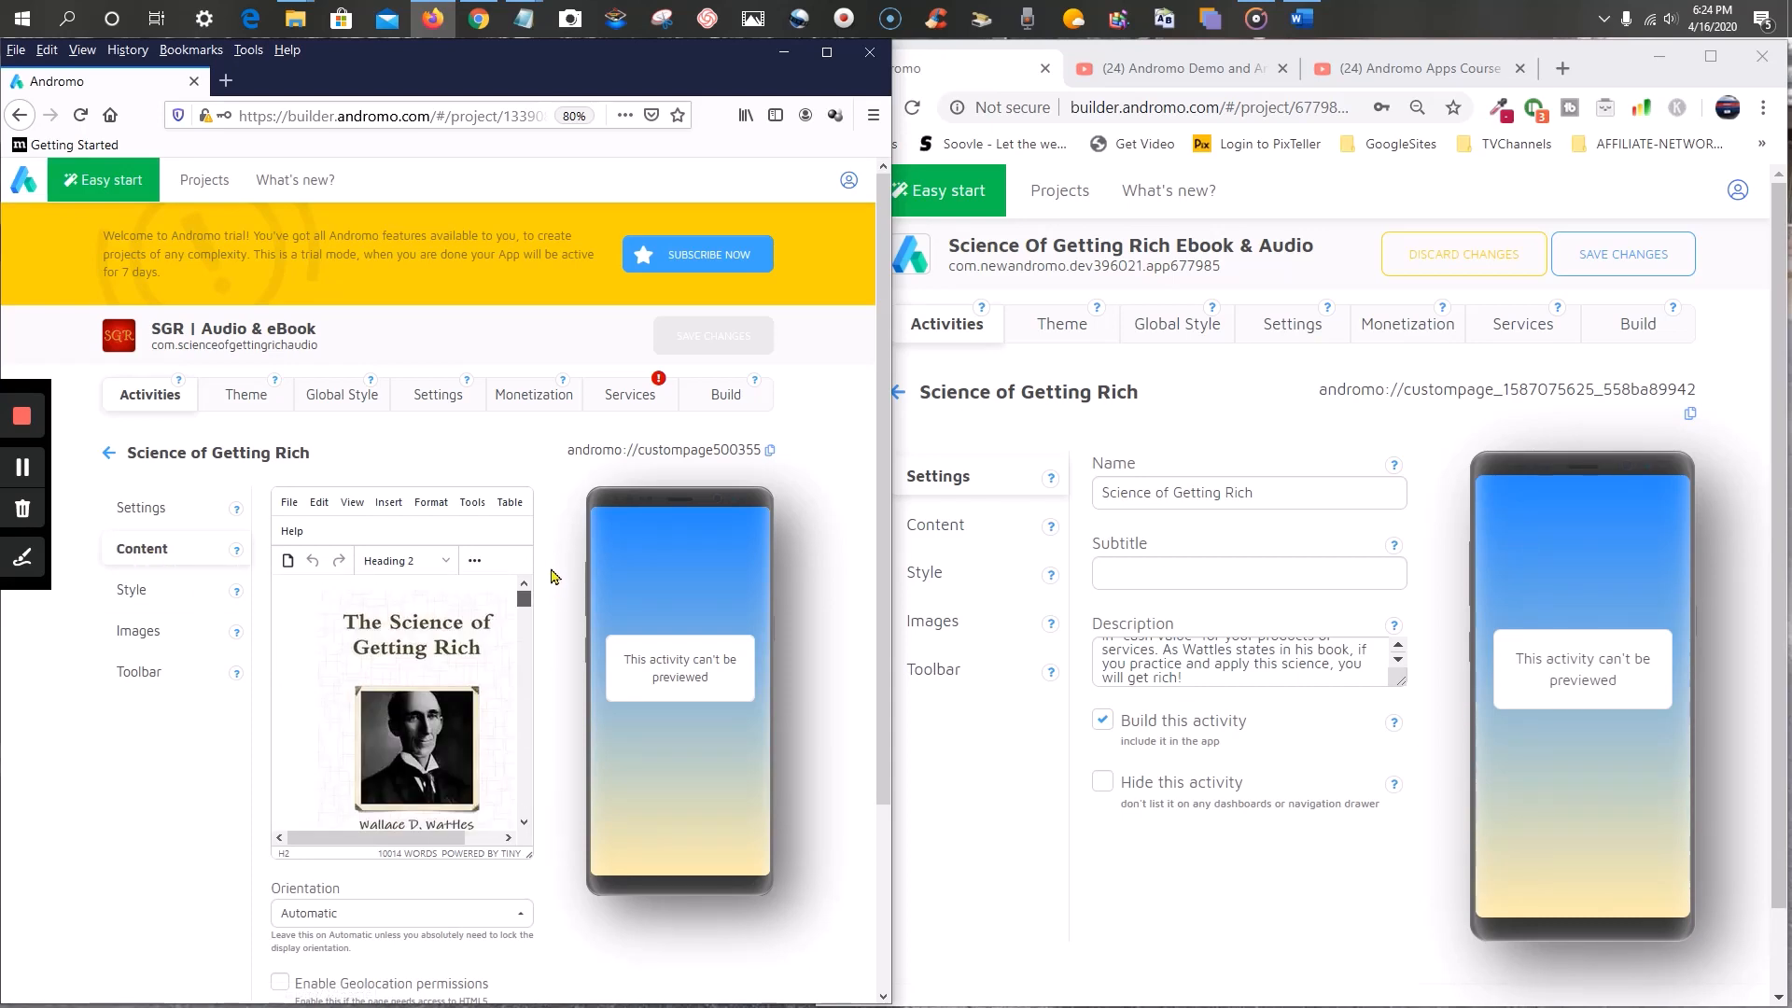
{"action": "left_click", "coordinate": [951, 534]}
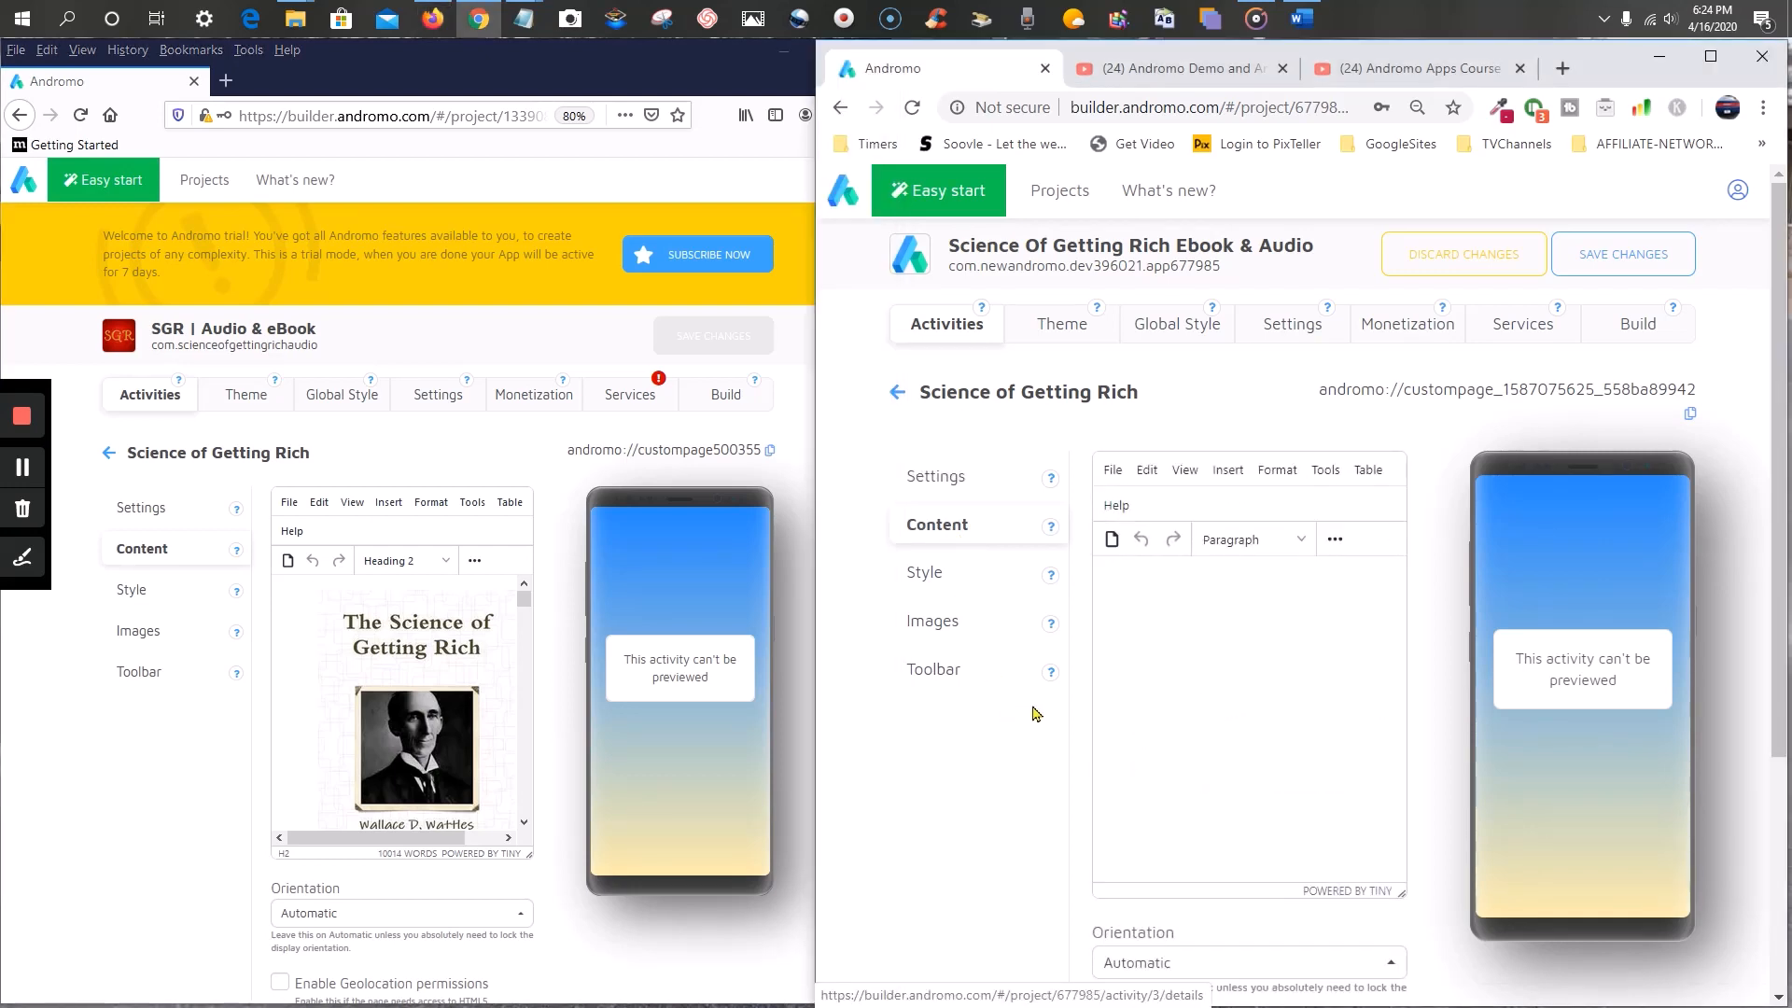
- Try to paste the copied book text into the empty content editor using its context menu
{"action": "left_click", "coordinate": [1139, 579]}
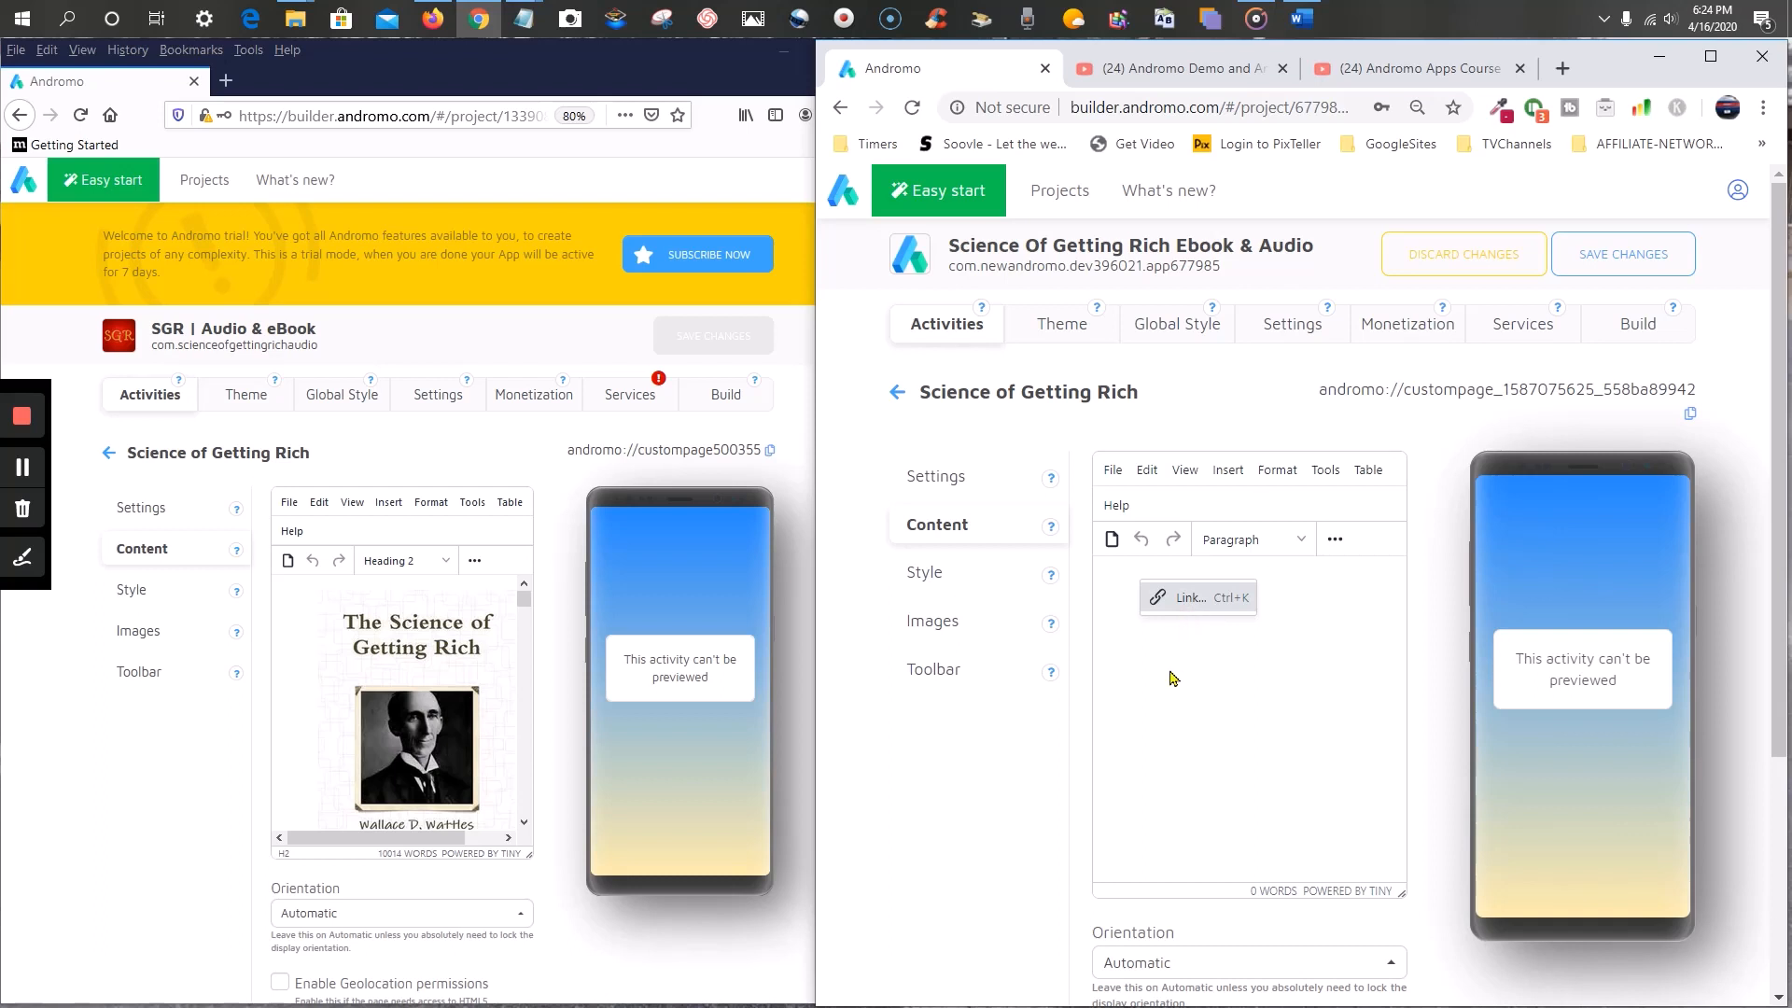
{"action": "right_click", "coordinate": [1139, 648]}
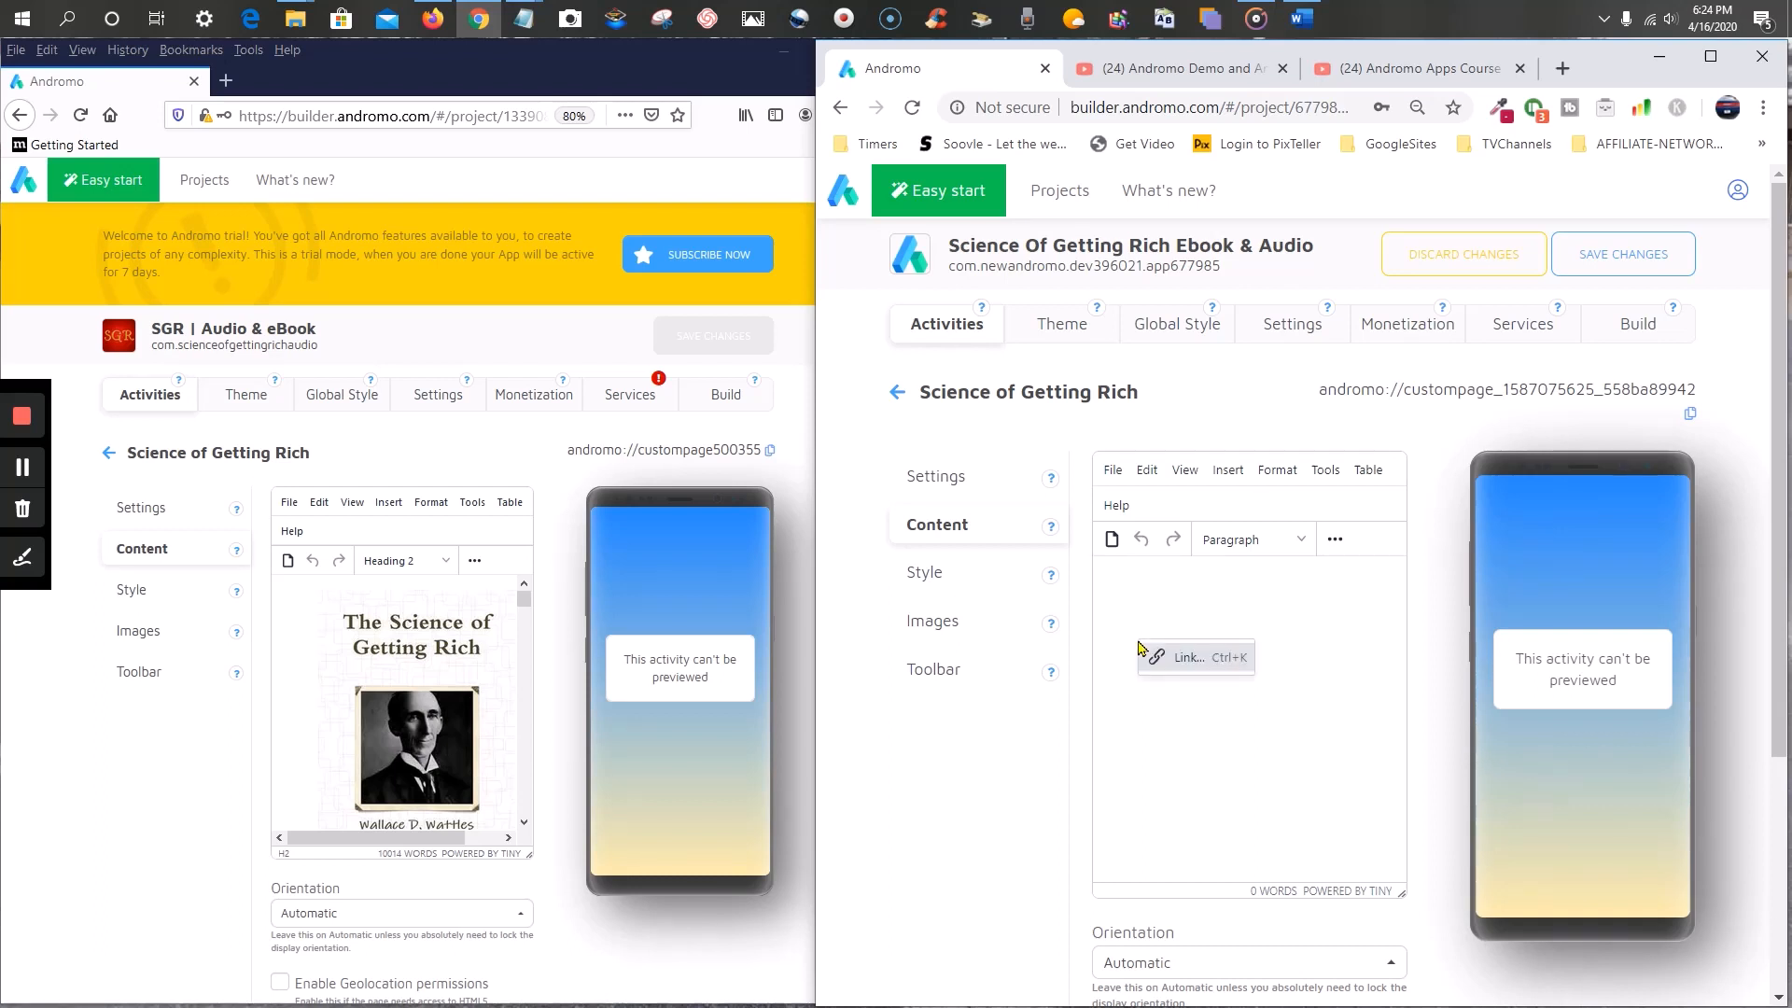
{"action": "left_click", "coordinate": [1212, 580]}
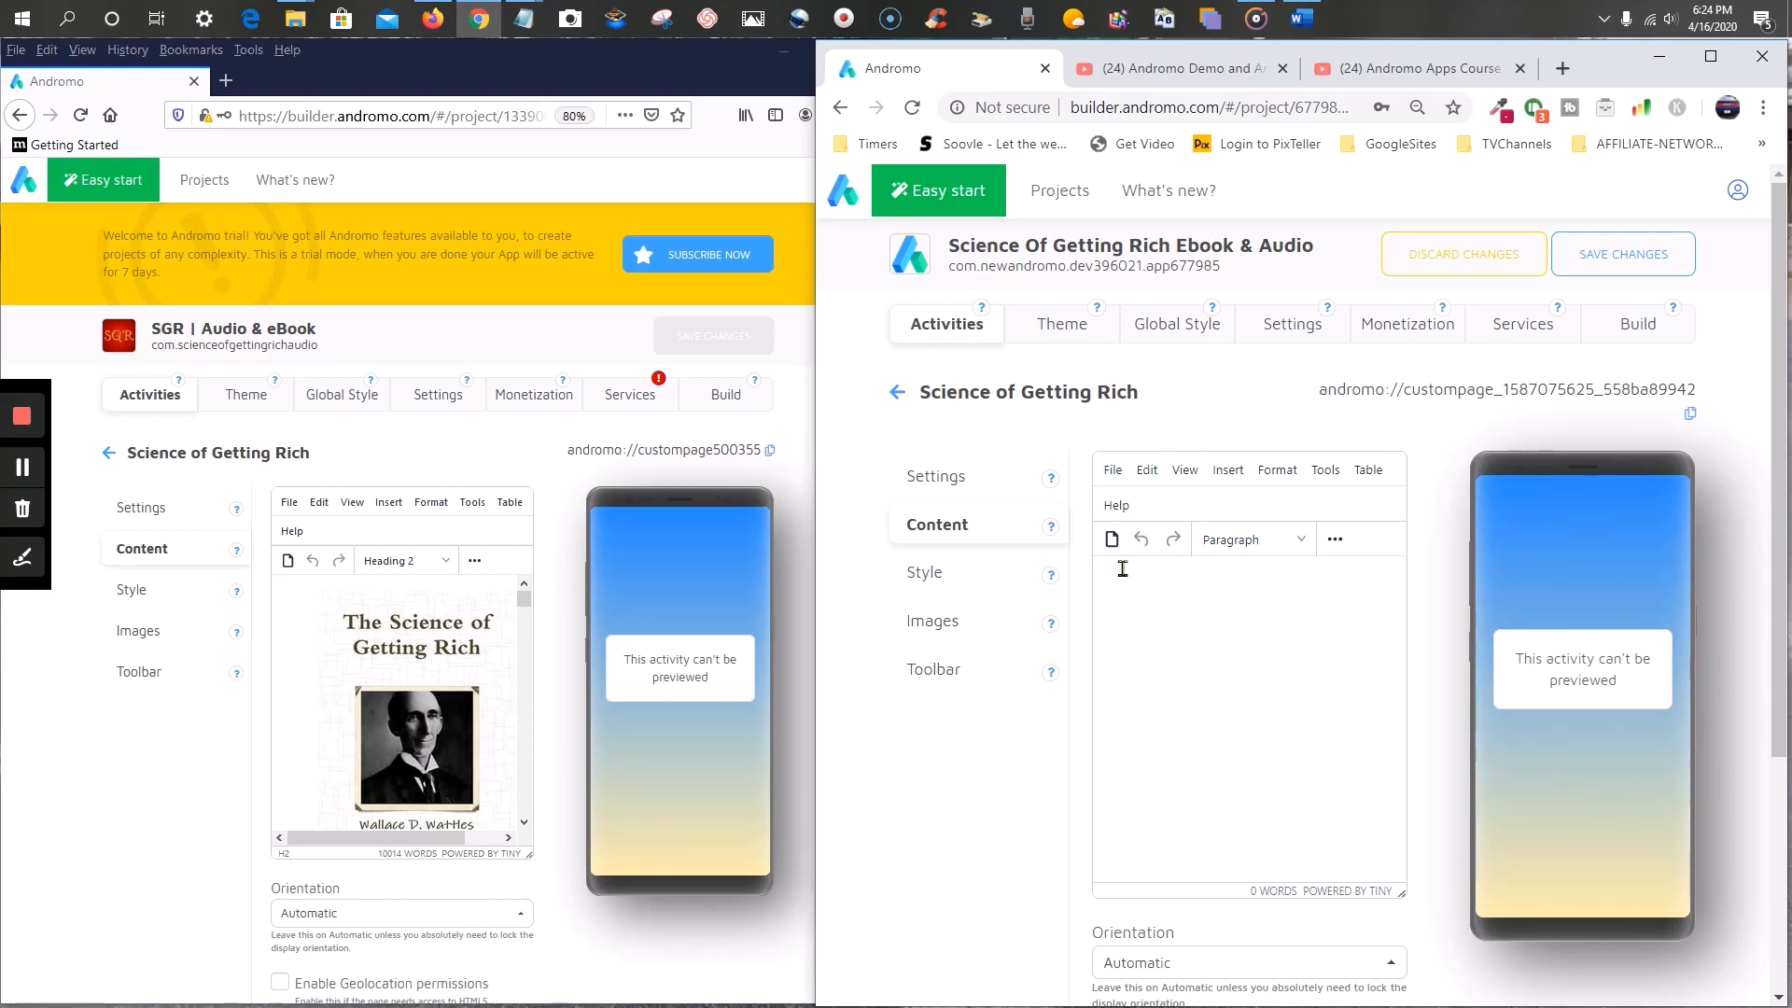
{"action": "right_click", "coordinate": [1123, 576]}
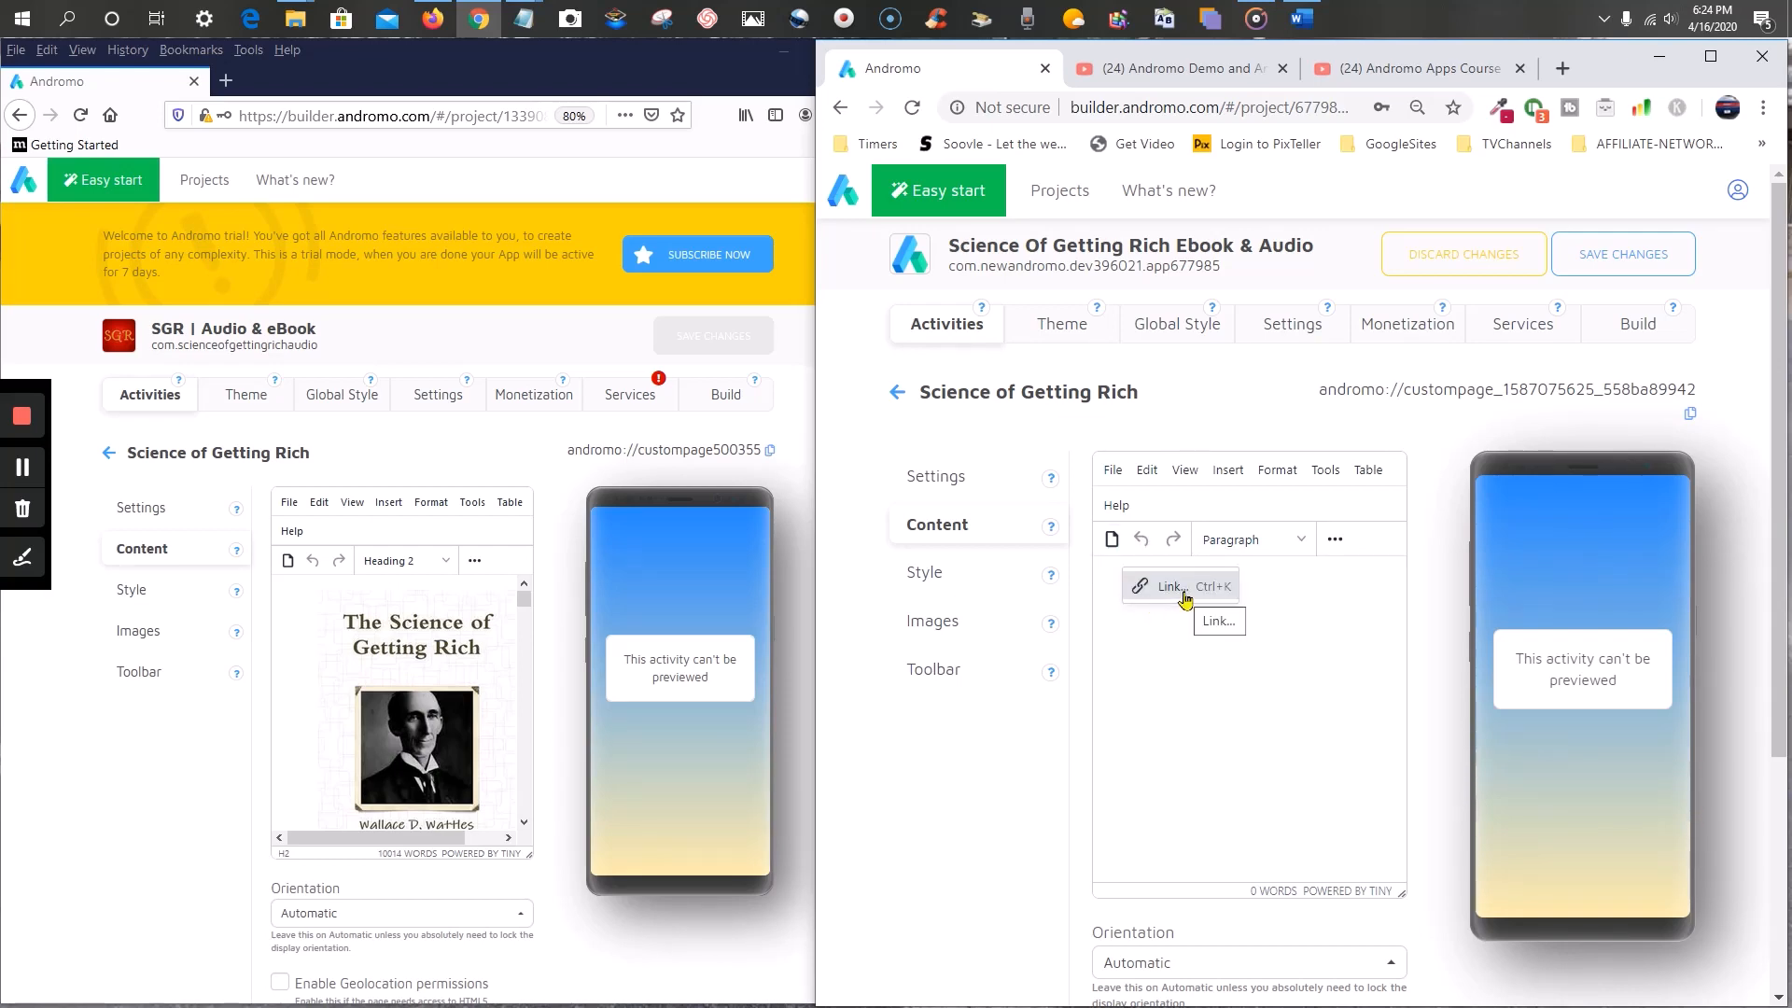
{"action": "left_click", "coordinate": [1187, 659]}
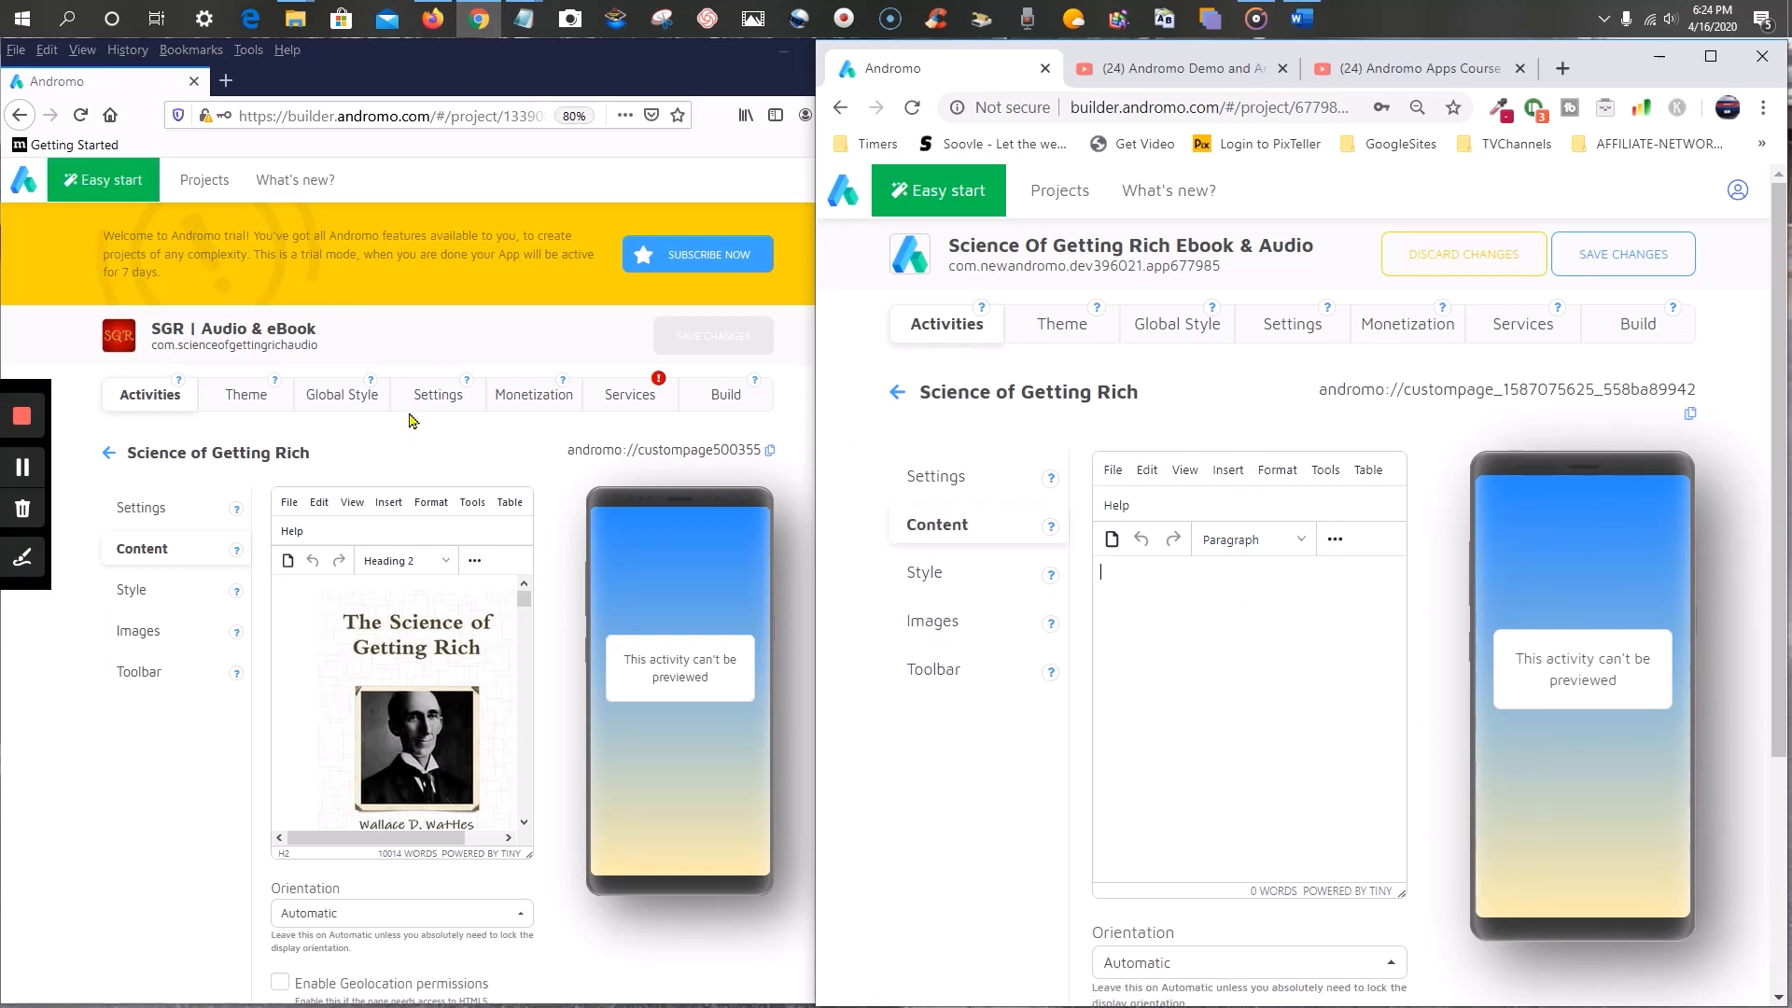
- Paste the copied book text after the closing </html> tag in the content's source code and save it
{"action": "left_click", "coordinate": [24, 472]}
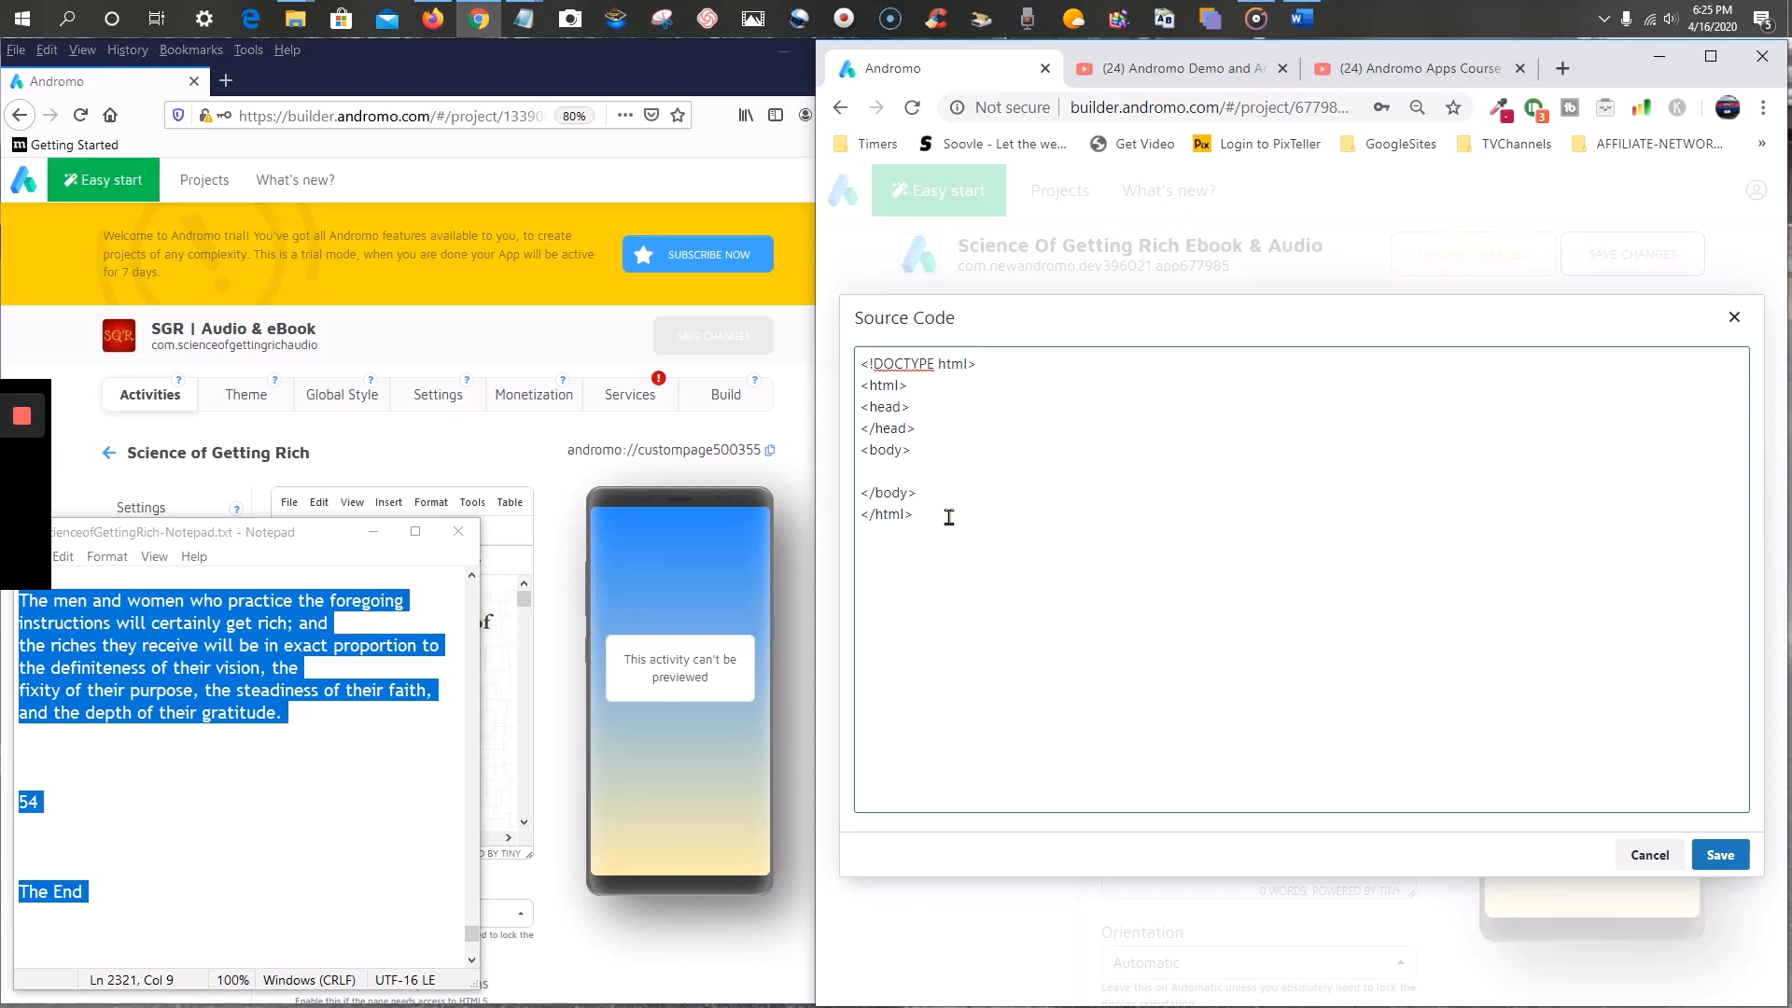
{"action": "right_click", "coordinate": [901, 541]}
{"action": "left_click", "coordinate": [968, 712]}
{"action": "left_click", "coordinate": [1722, 856]}
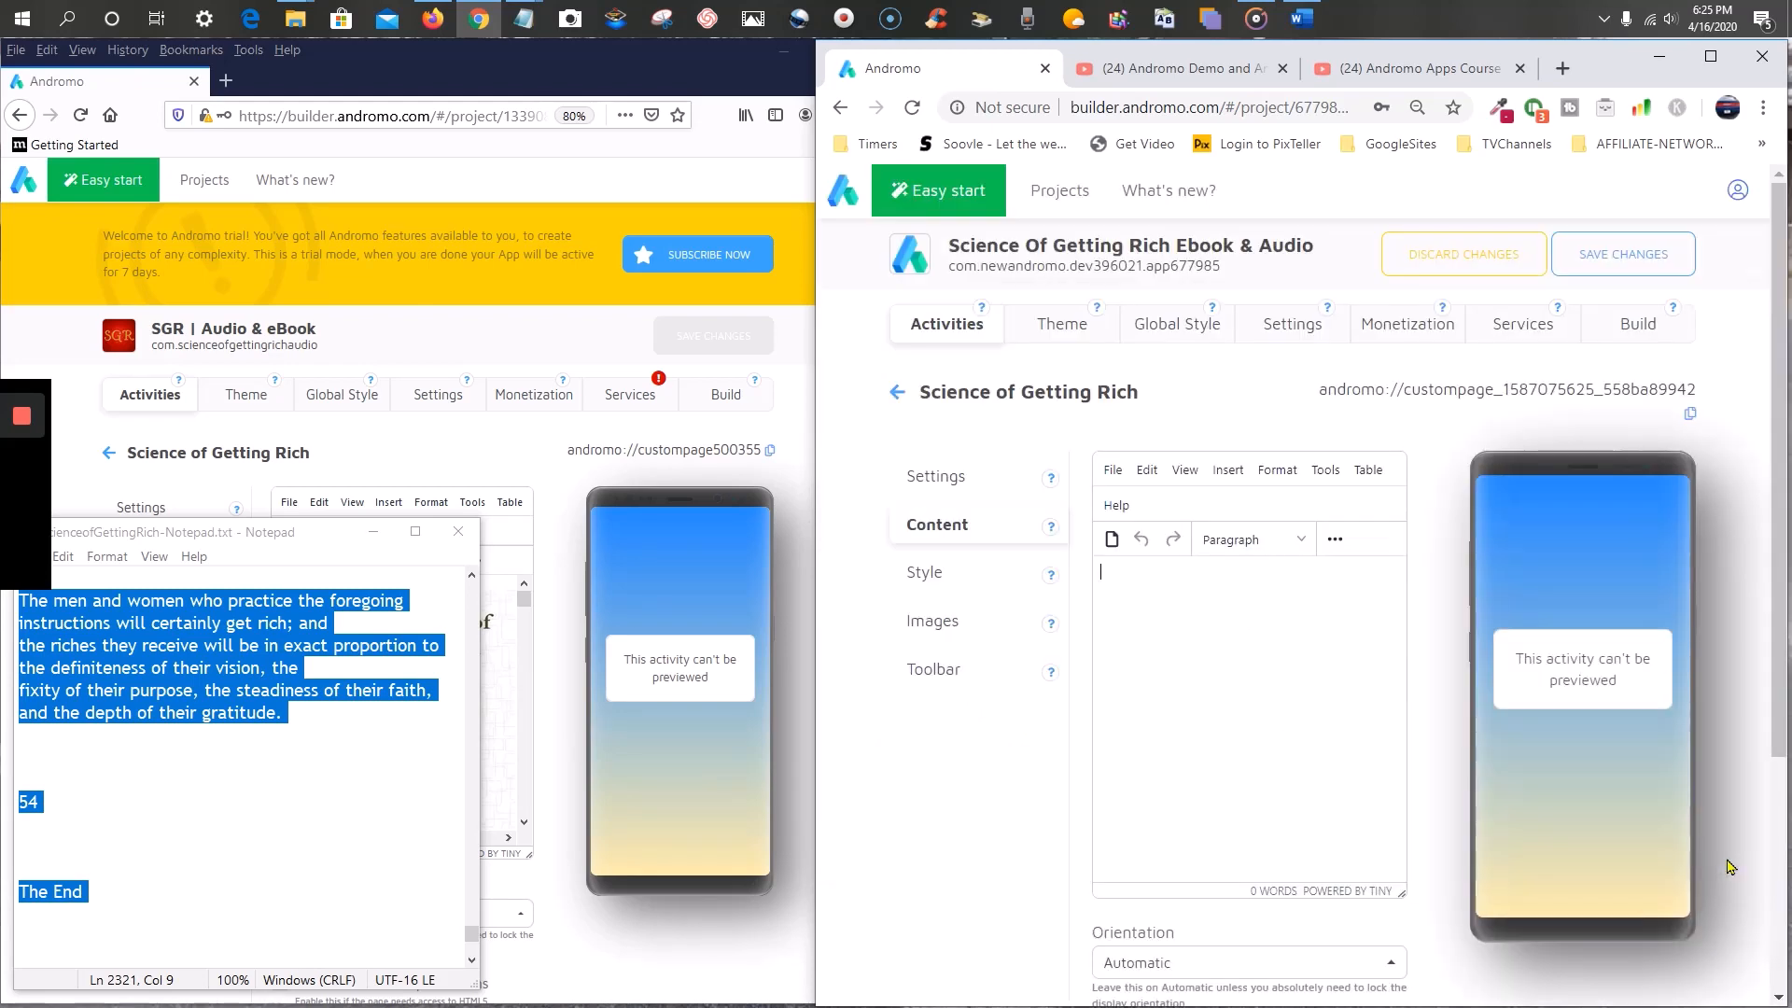
- Reopen the content's source code, check the pasted book text, and save it again
{"action": "scroll", "coordinate": [1225, 626], "scroll_direction": "down", "scroll_amount": 5}
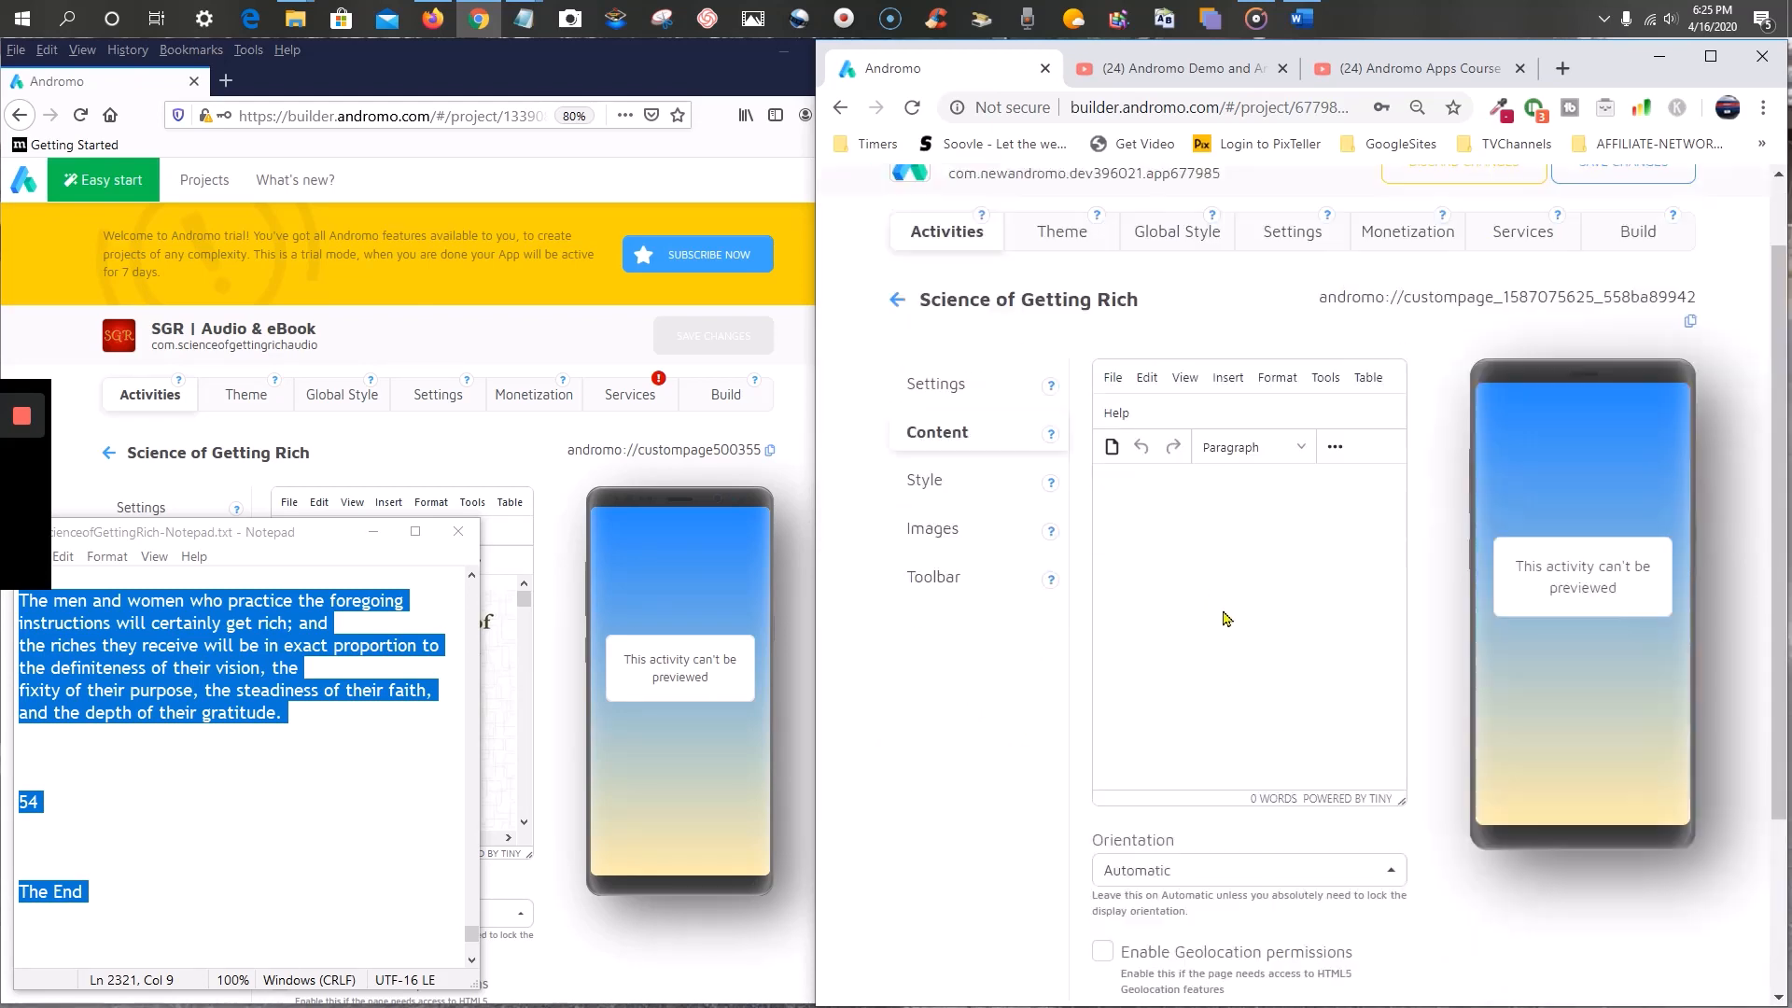
{"action": "scroll", "coordinate": [1157, 522], "scroll_direction": "up", "scroll_amount": 5}
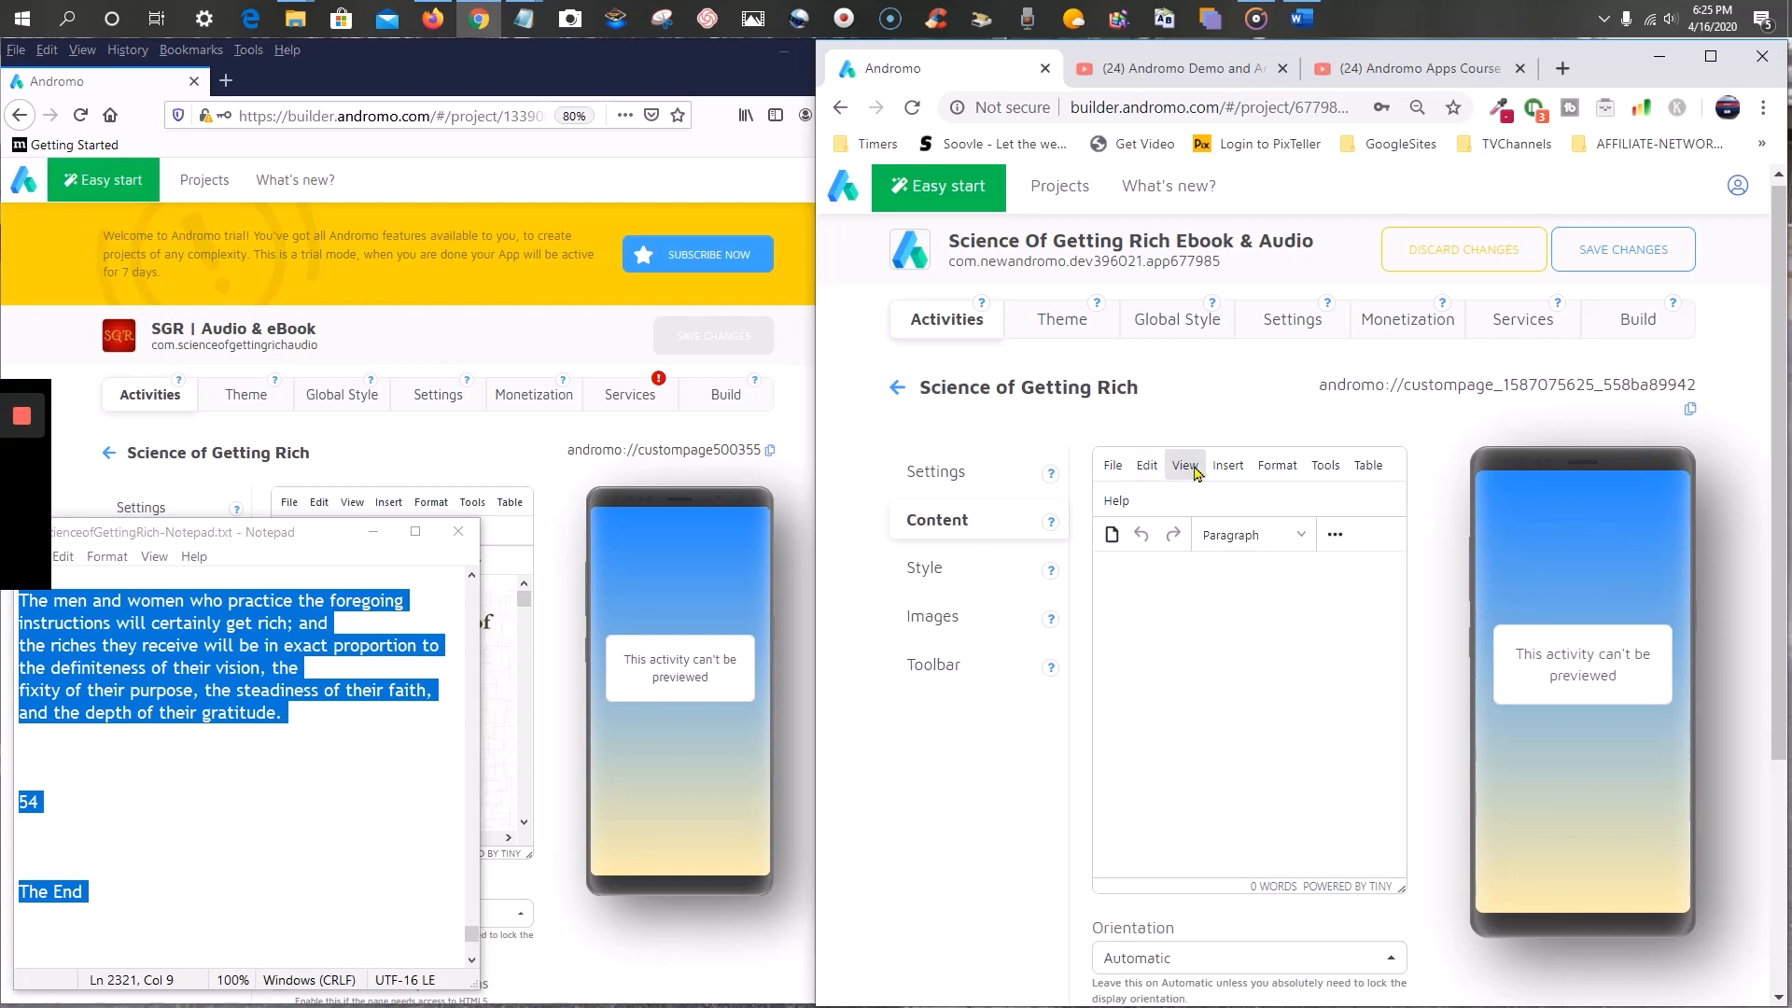
{"action": "left_click", "coordinate": [1187, 466]}
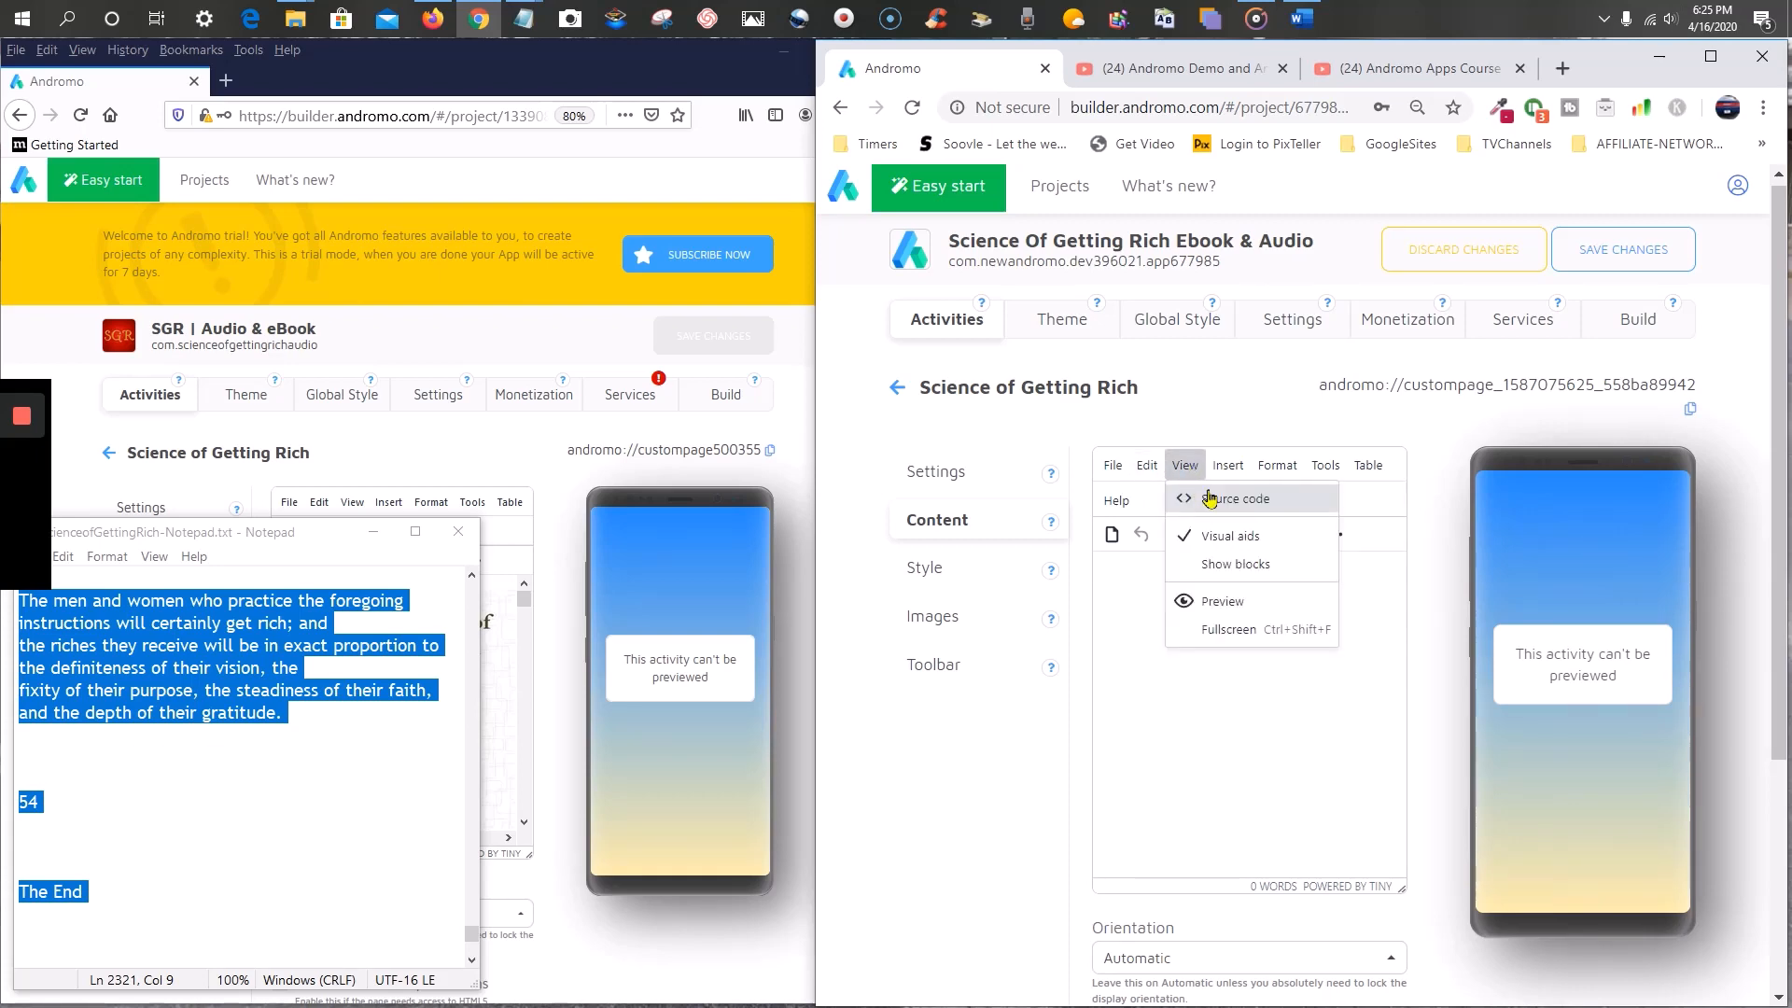
{"action": "left_click", "coordinate": [1210, 502]}
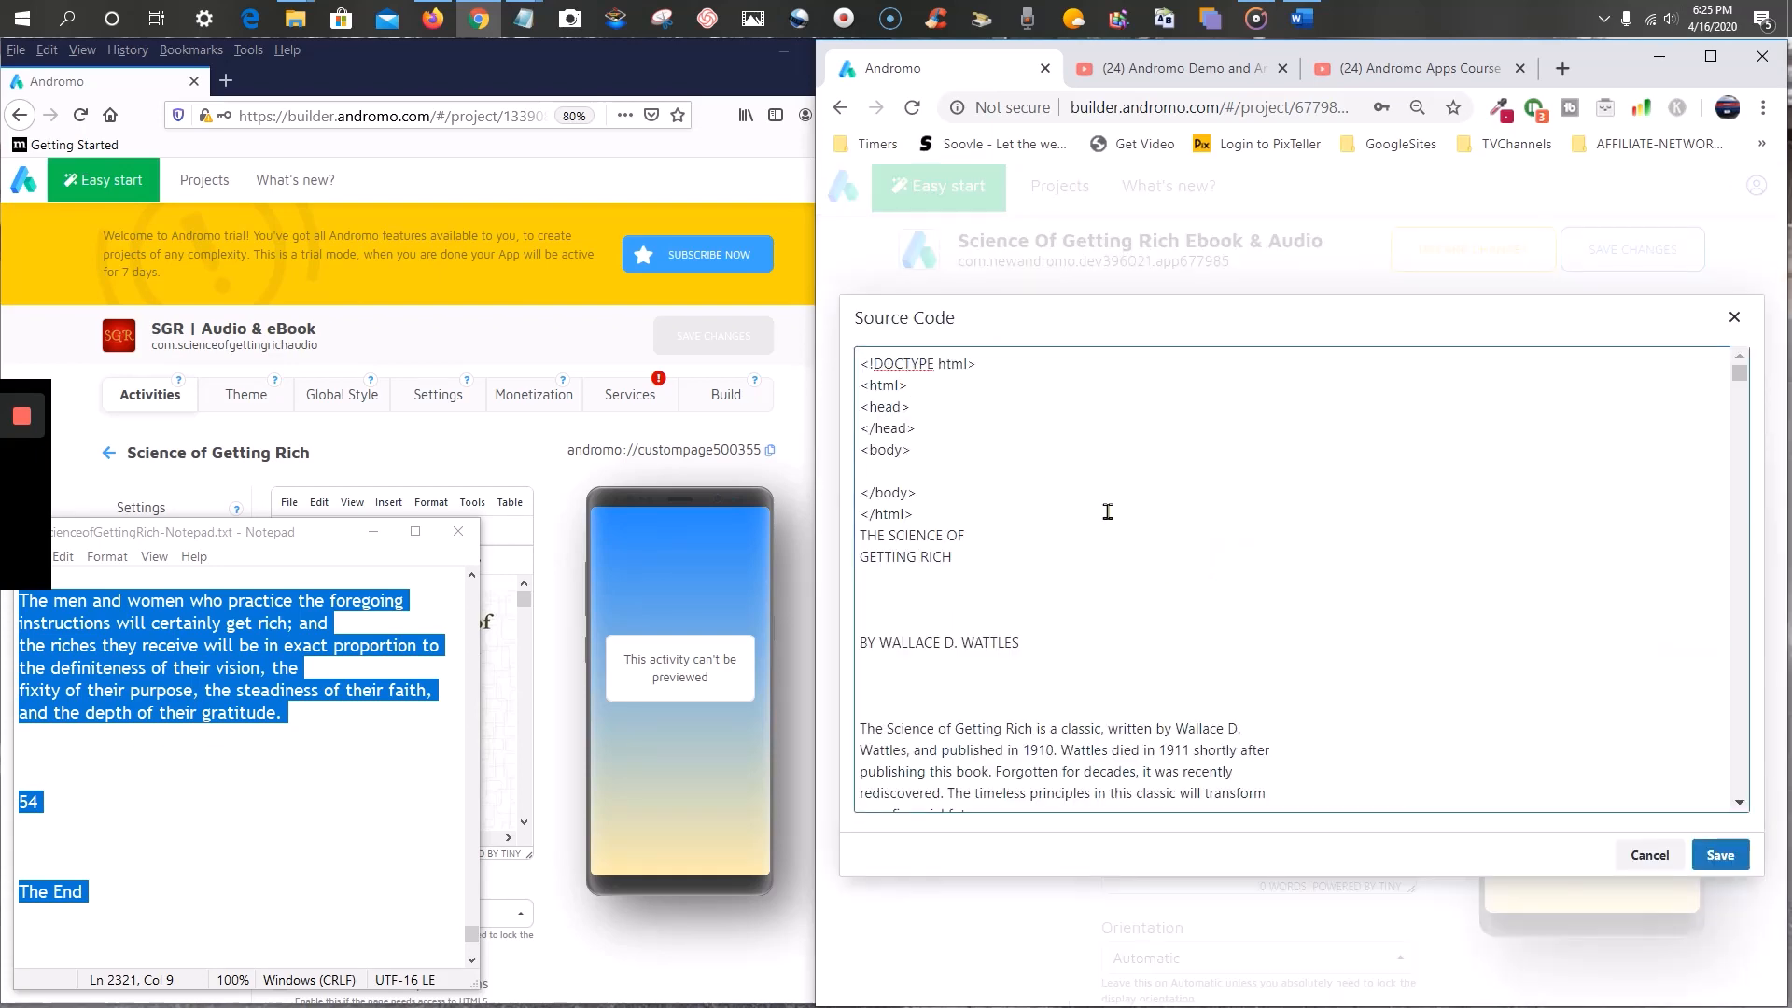
{"action": "scroll", "coordinate": [1107, 511], "scroll_direction": "down", "scroll_amount": 10}
{"action": "scroll", "coordinate": [1107, 512], "scroll_direction": "down", "scroll_amount": 5}
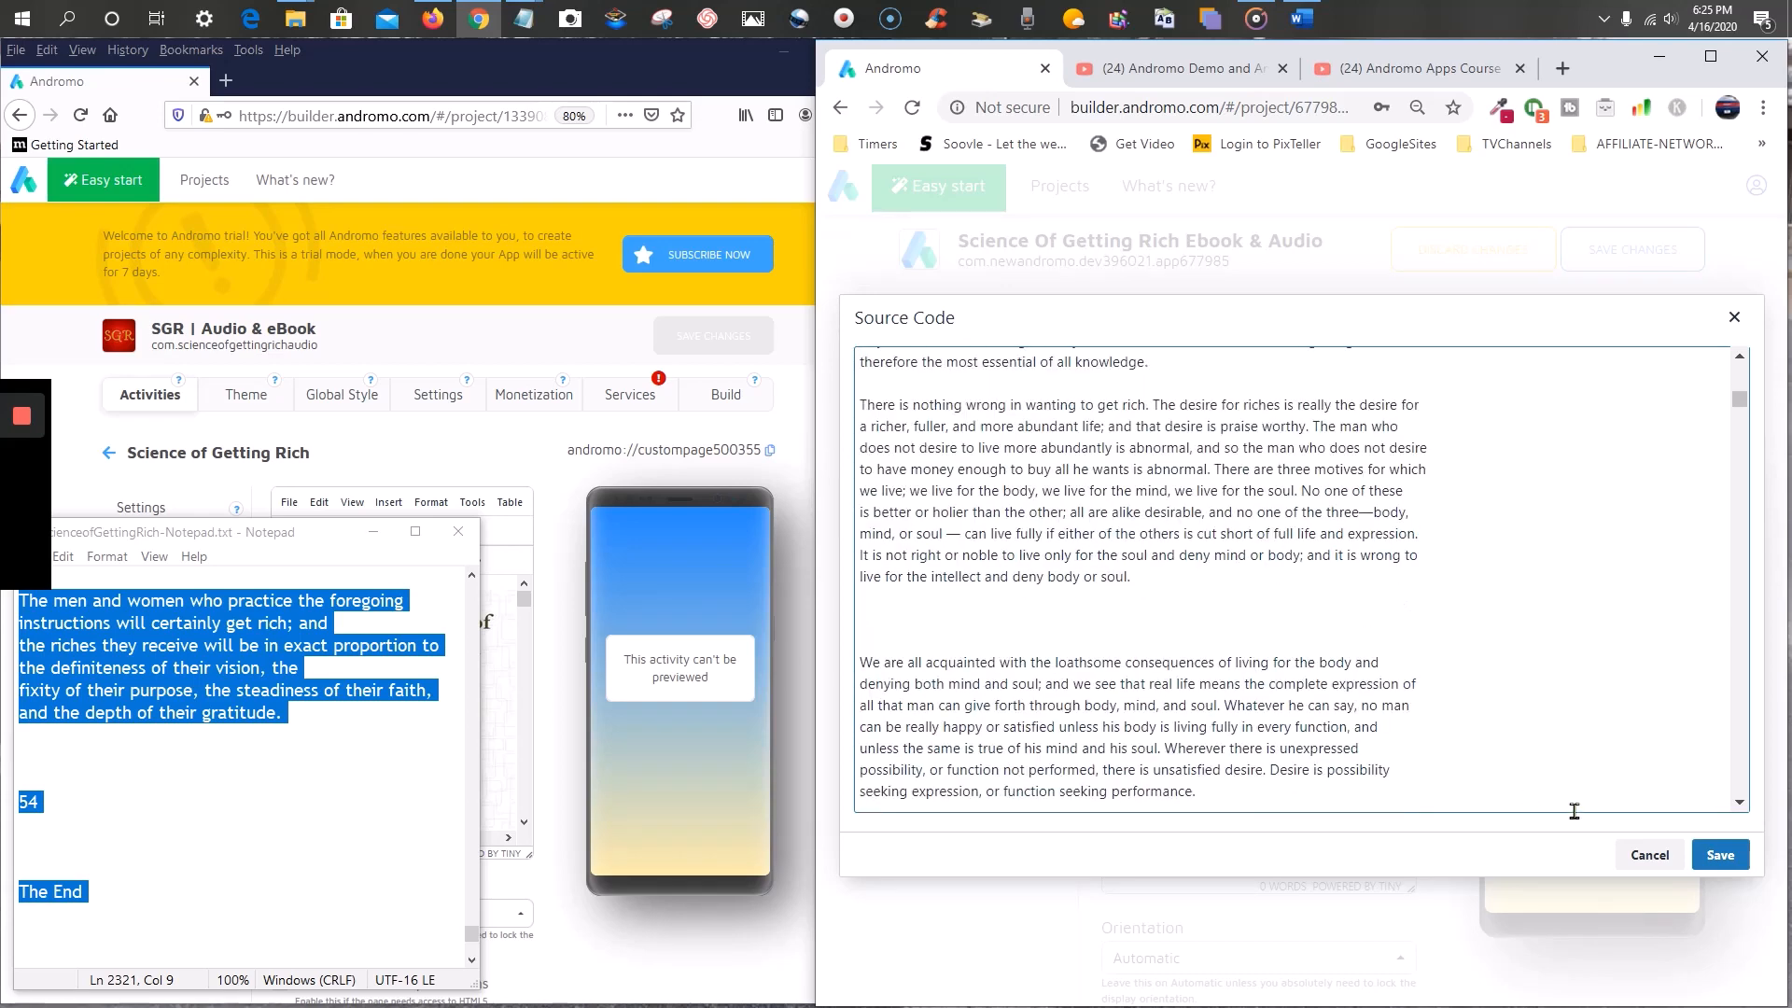
{"action": "left_click", "coordinate": [1727, 855]}
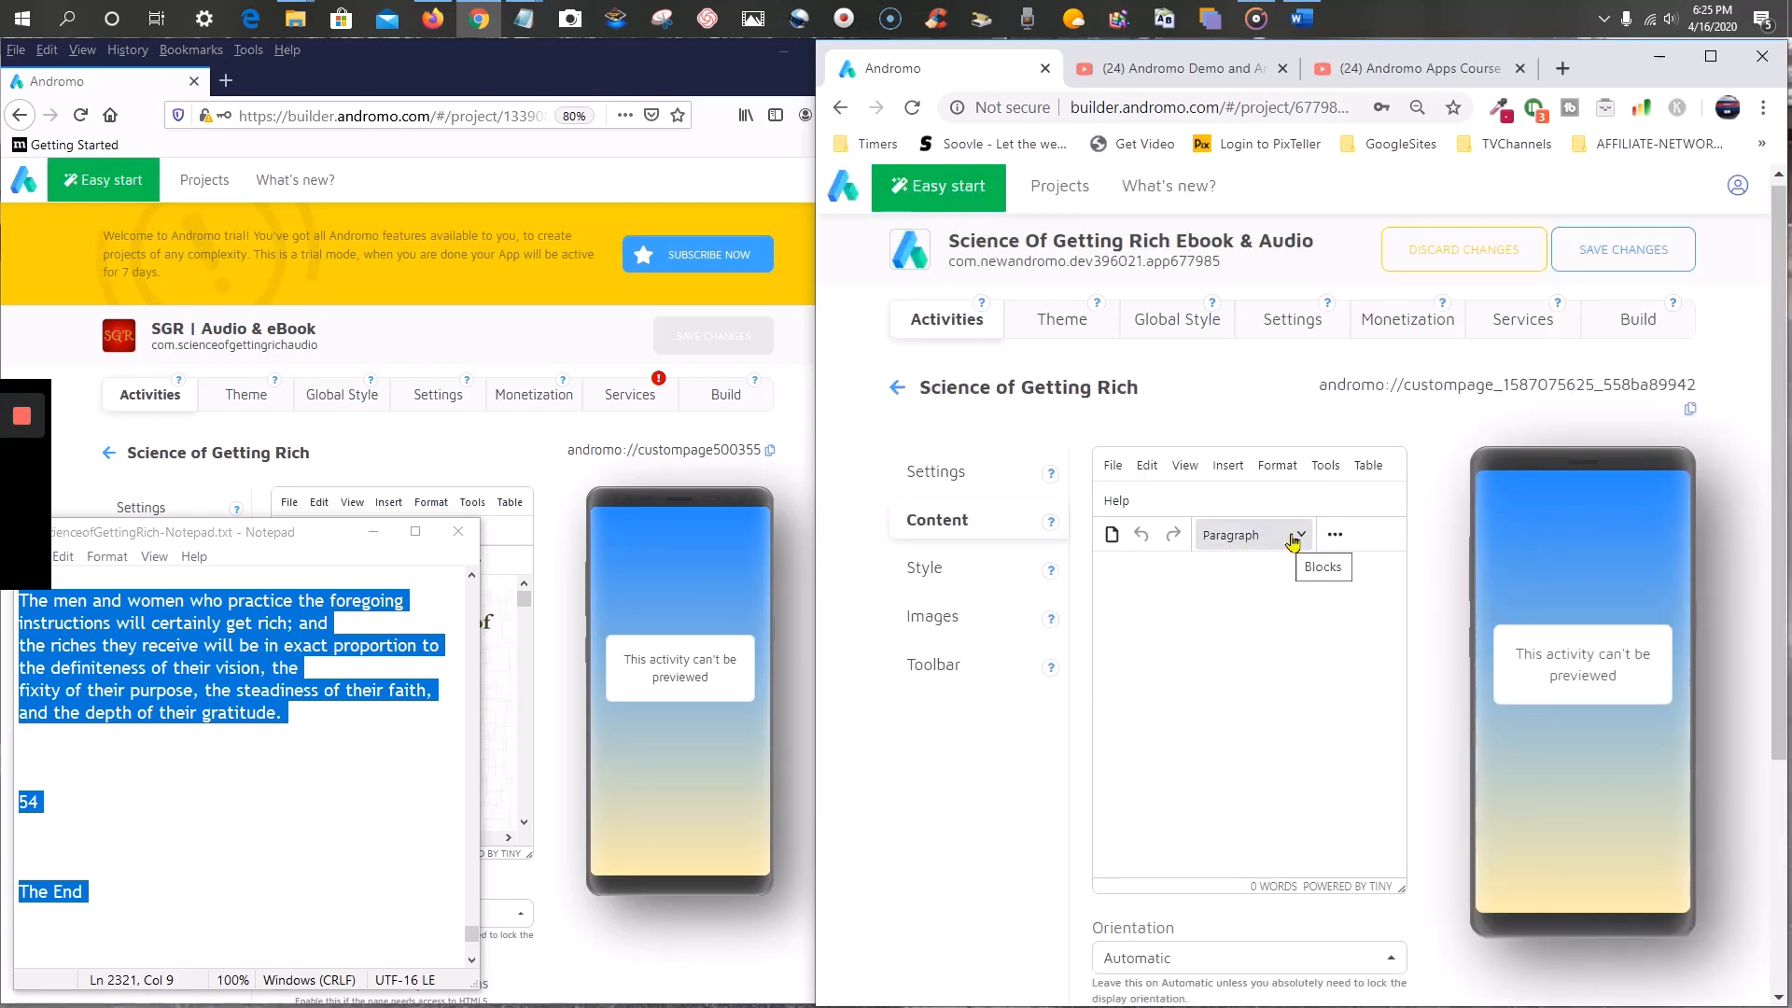
- Remove the line break between the </html> tag and "THE SCIENCE OF" in the source code and save it
{"action": "left_click", "coordinate": [1186, 469]}
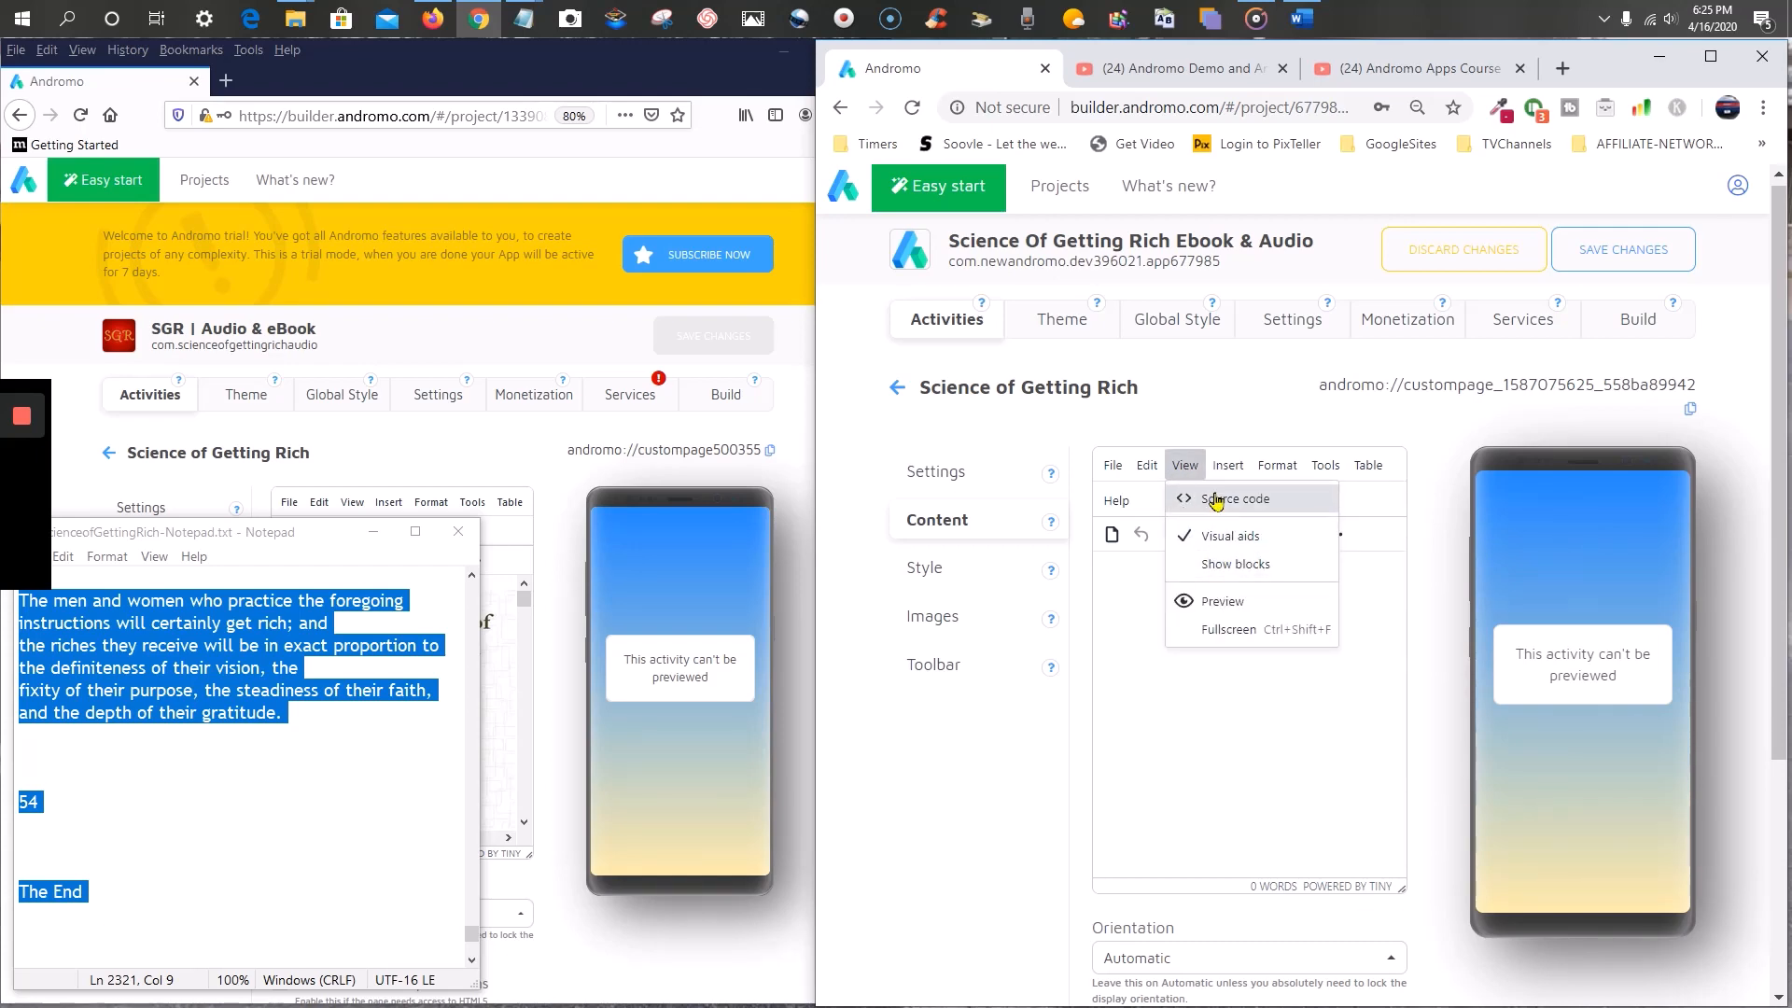
{"action": "left_click", "coordinate": [1215, 501]}
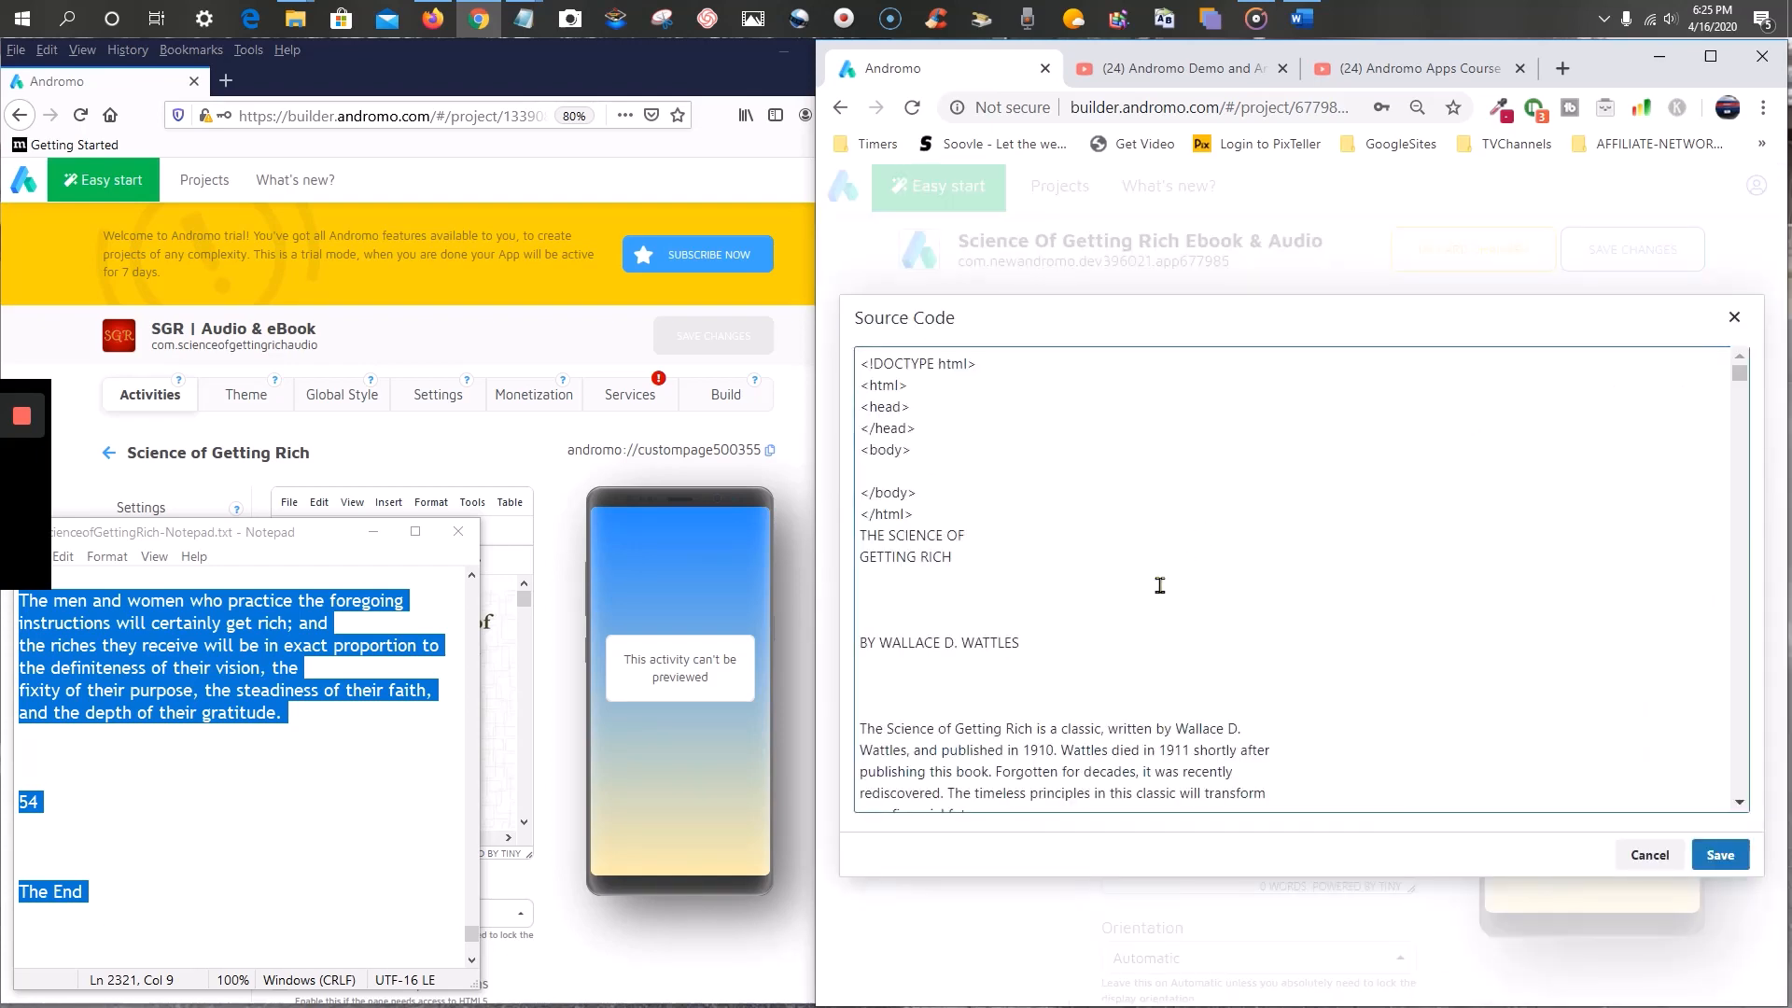
{"action": "right_click", "coordinate": [1135, 492]}
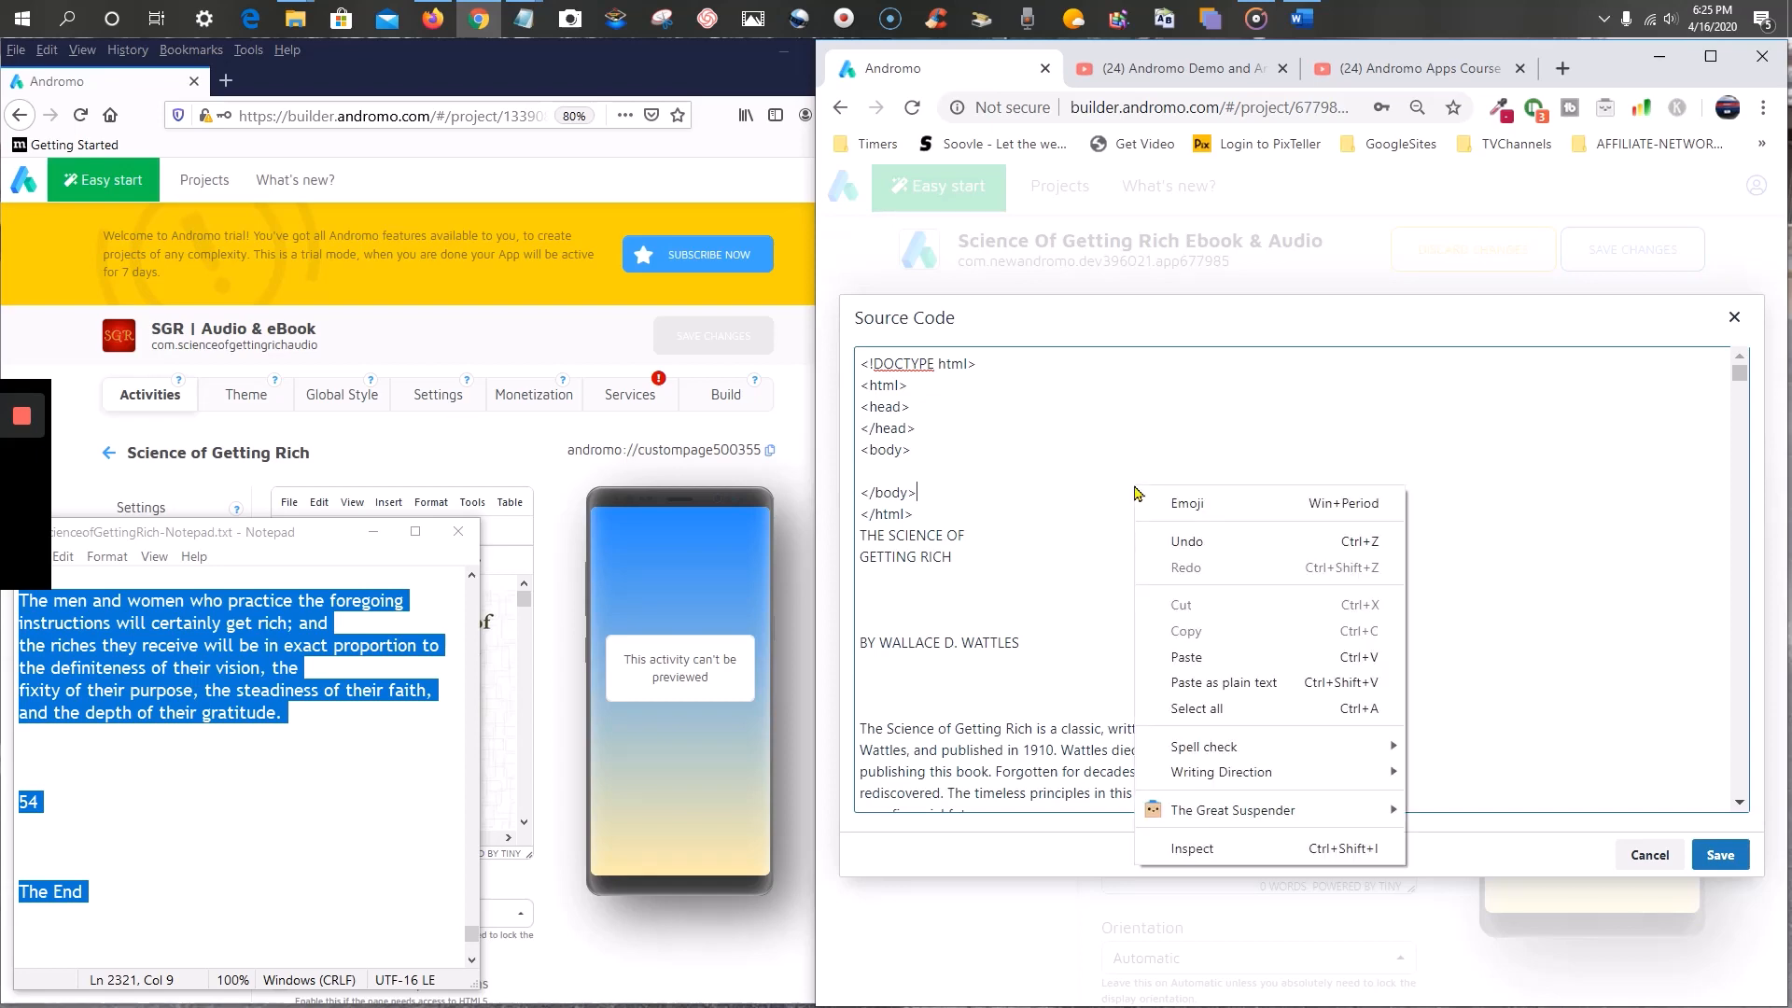
{"action": "left_click", "coordinate": [1051, 613]}
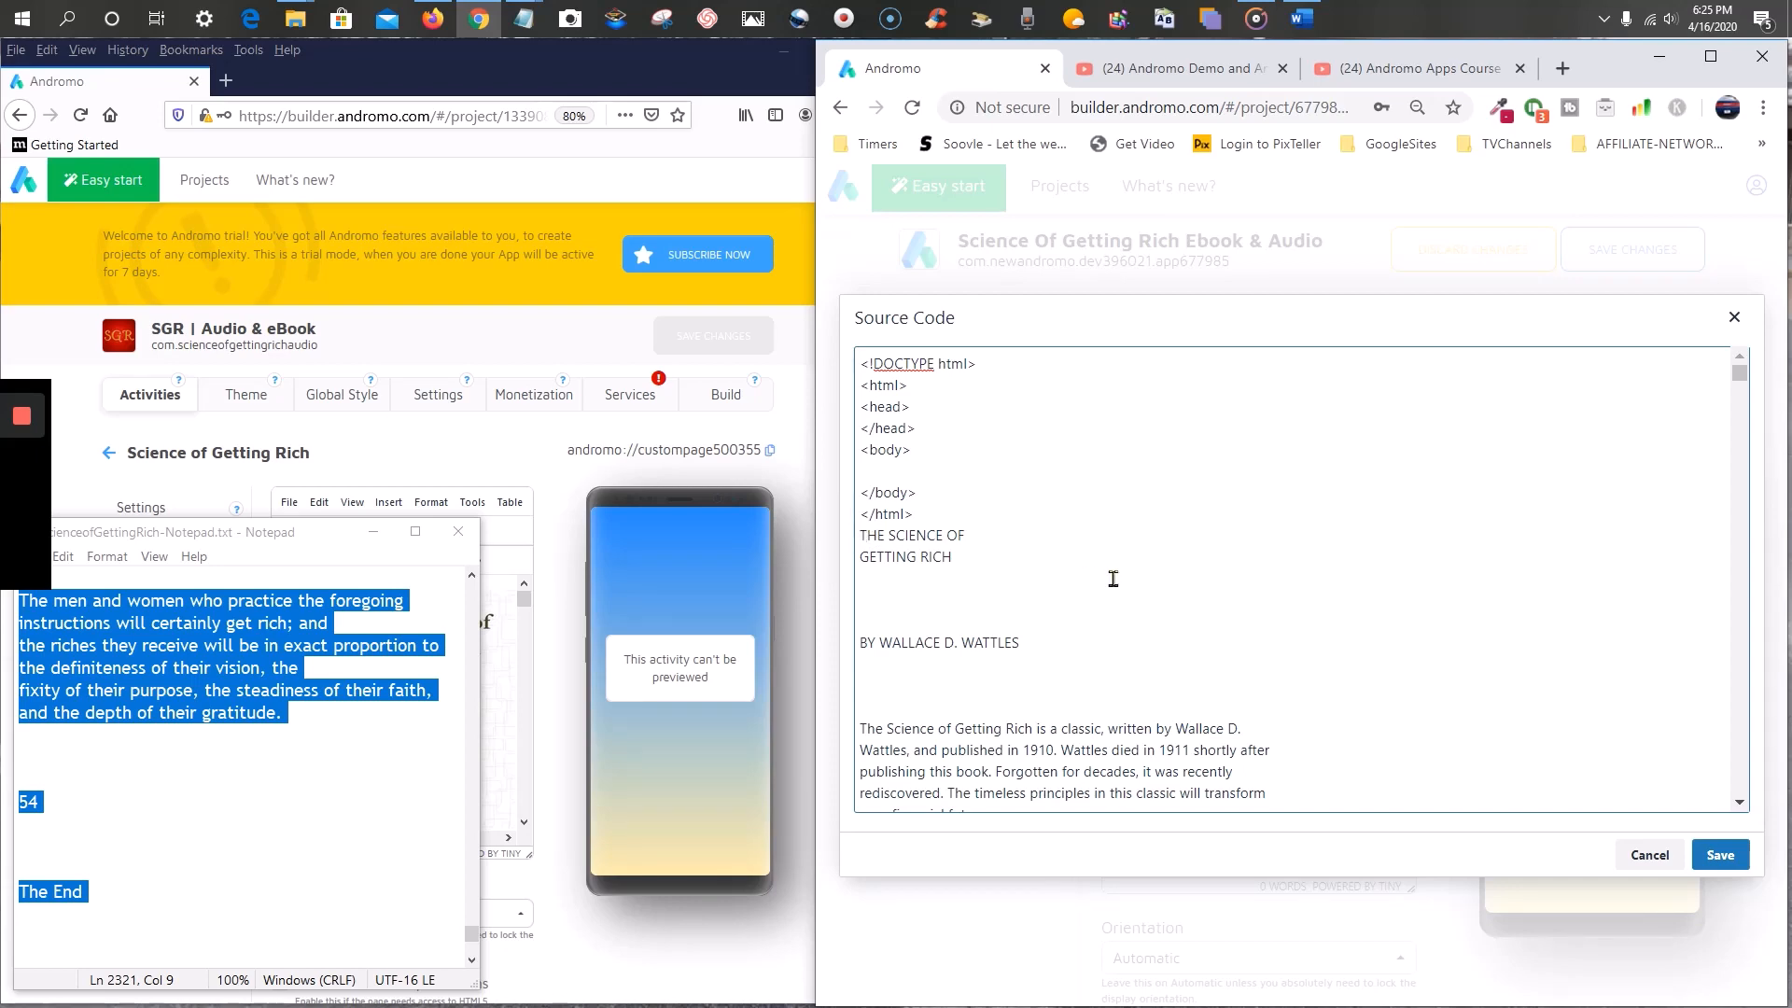
{"action": "key", "text": "BackSpace"}
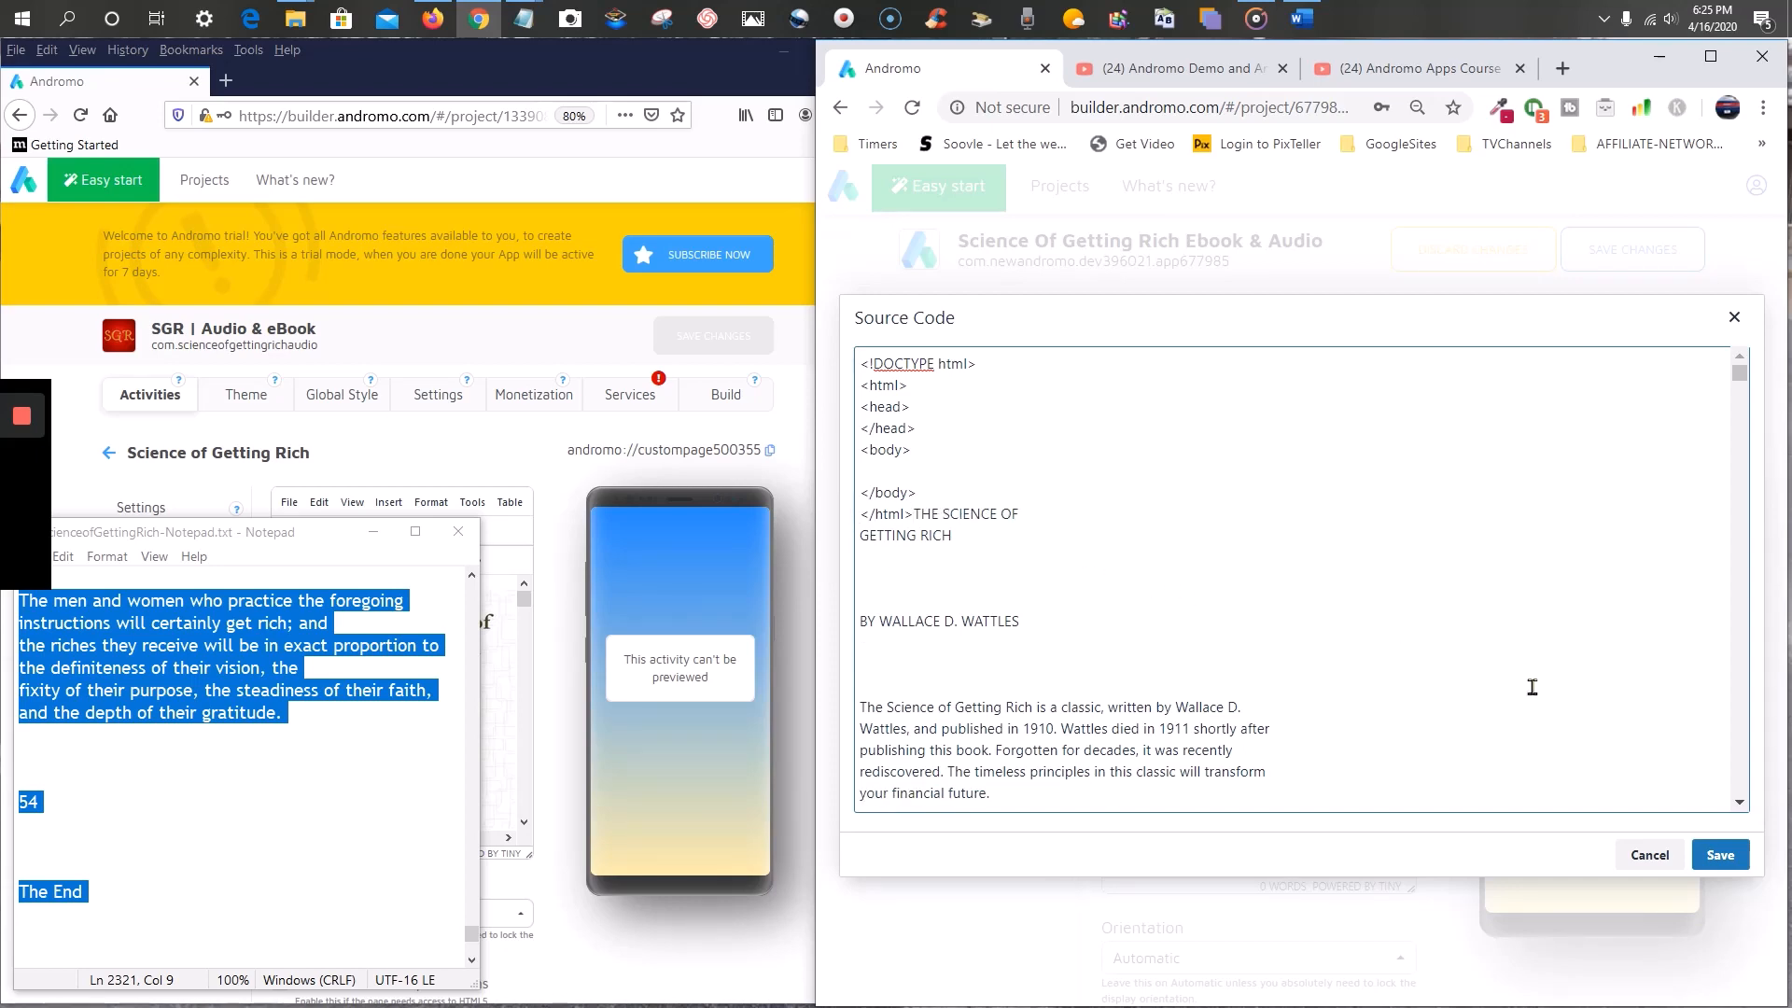
{"action": "left_click", "coordinate": [1720, 854]}
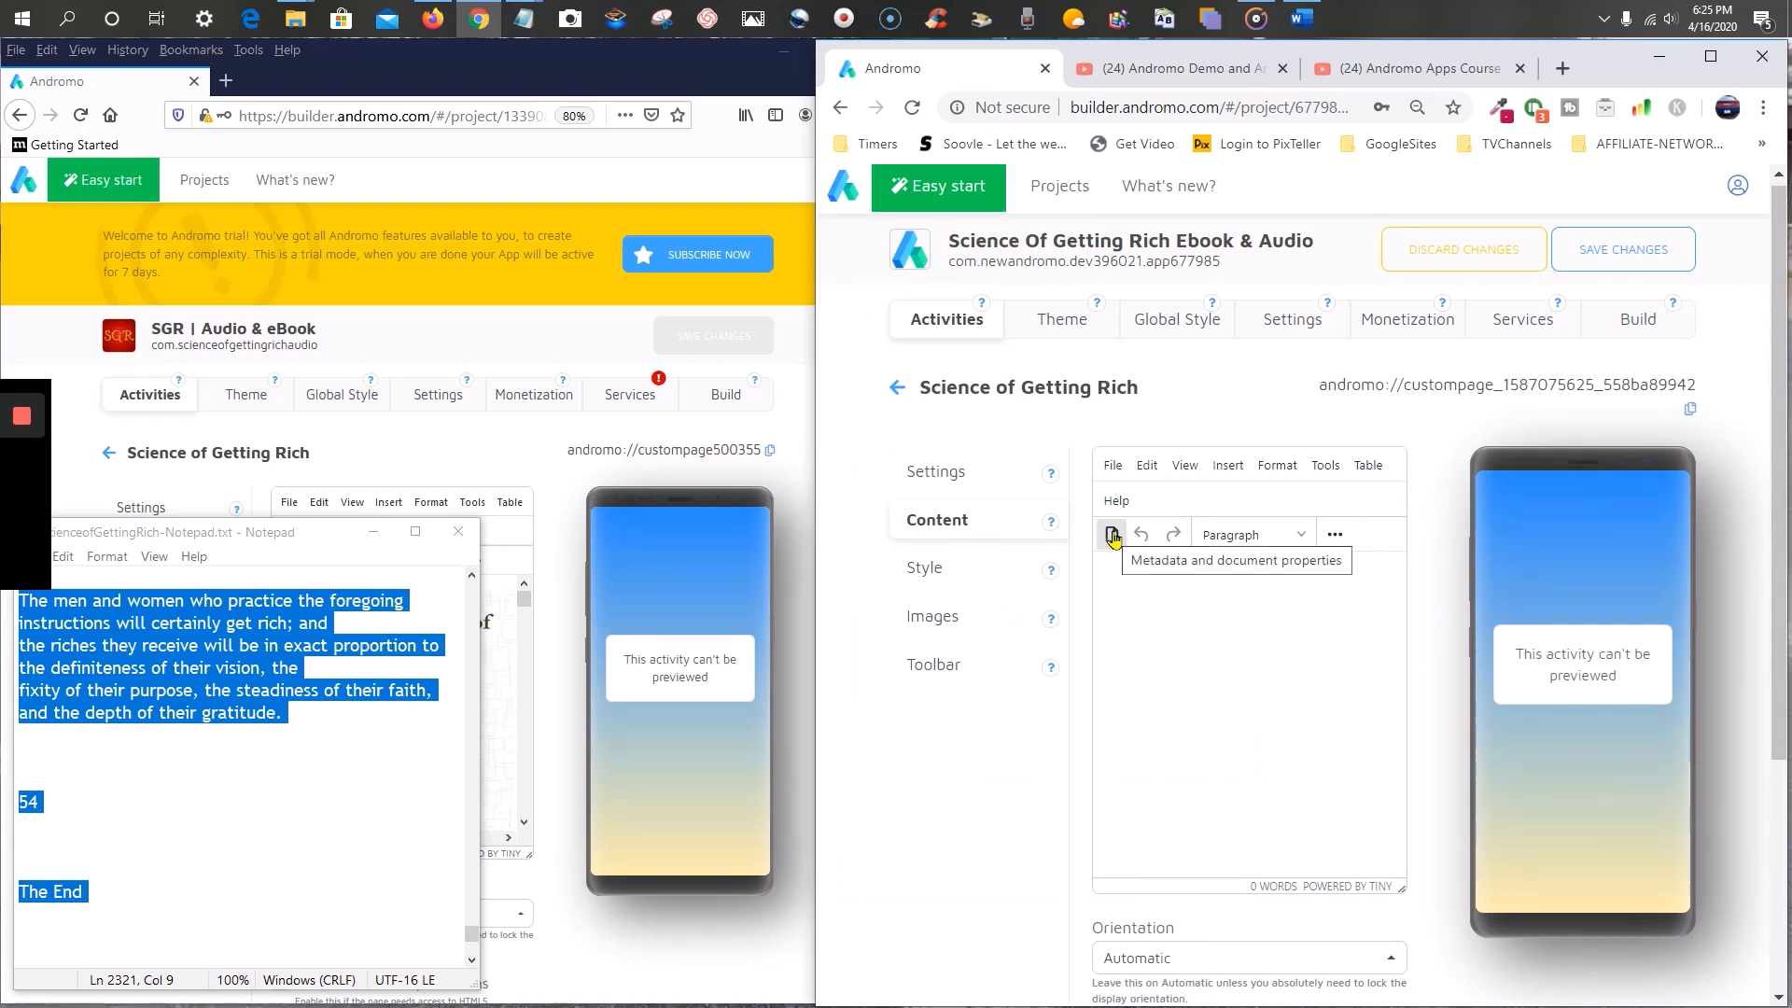
- Look at the editor's additional formatting tools and try to insert the book text with the editor's own Paste command
{"action": "left_click", "coordinate": [1334, 537]}
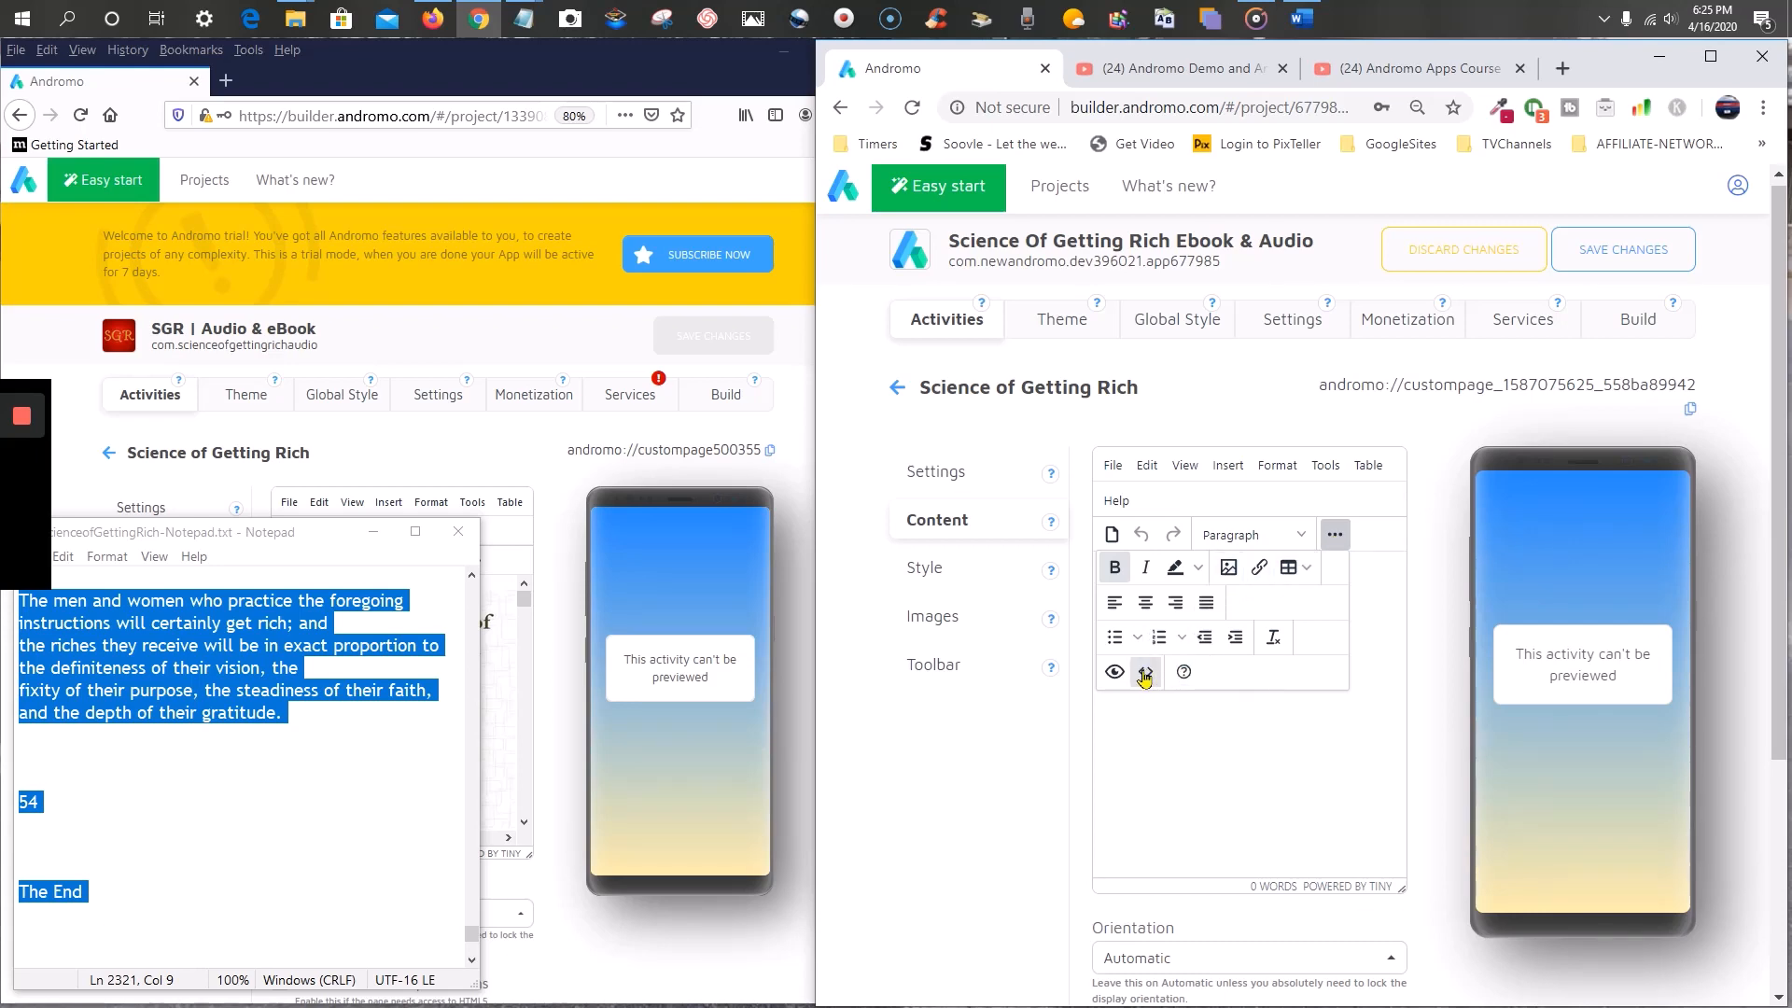
{"action": "left_click", "coordinate": [1334, 534]}
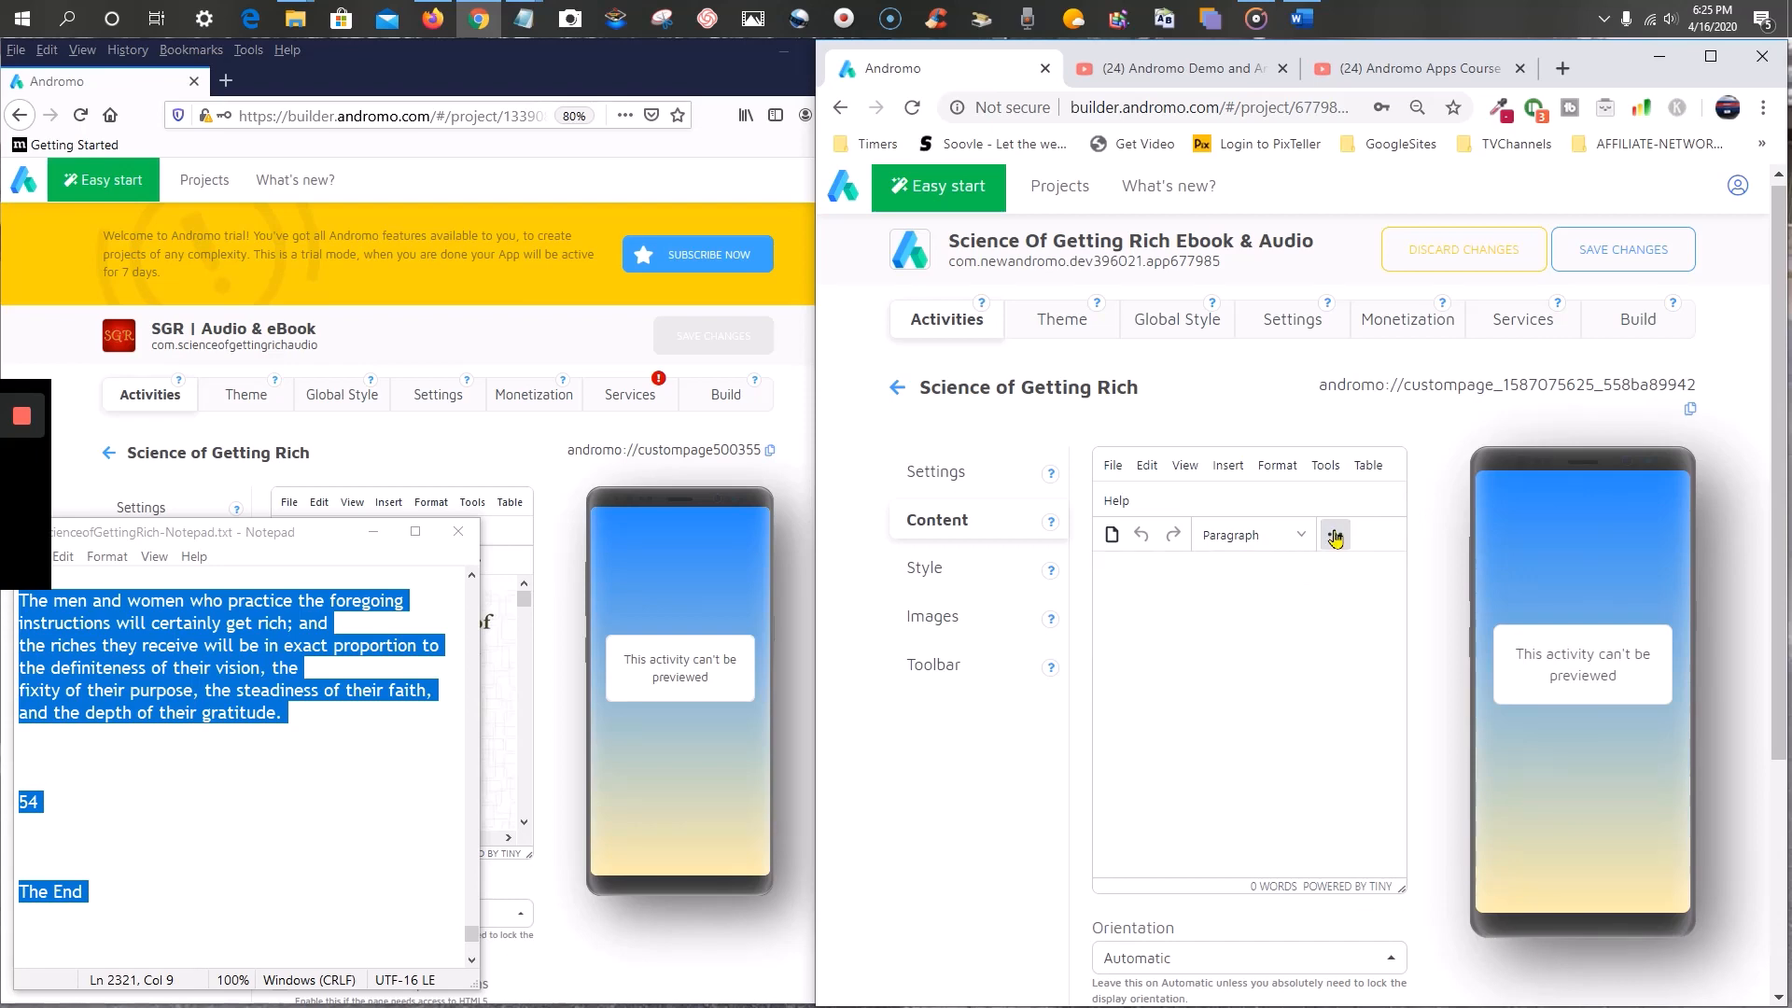
{"action": "left_click", "coordinate": [1124, 466]}
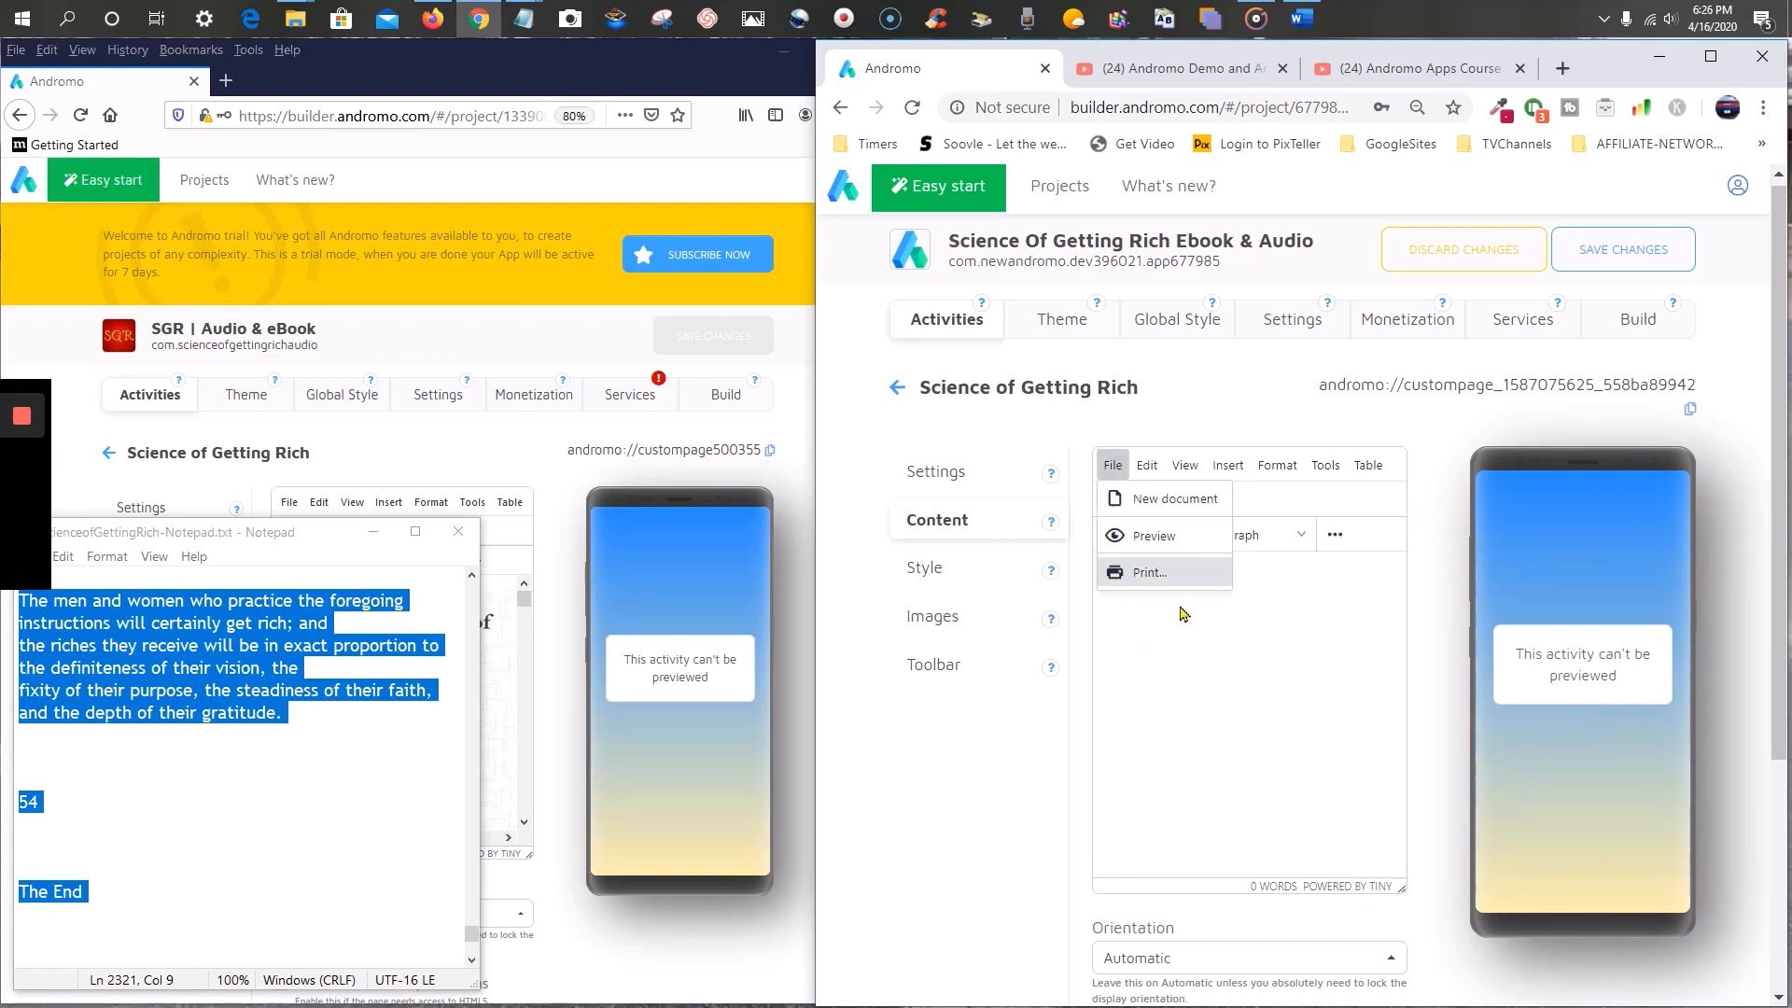
{"action": "mouse_move", "coordinate": [1153, 474]}
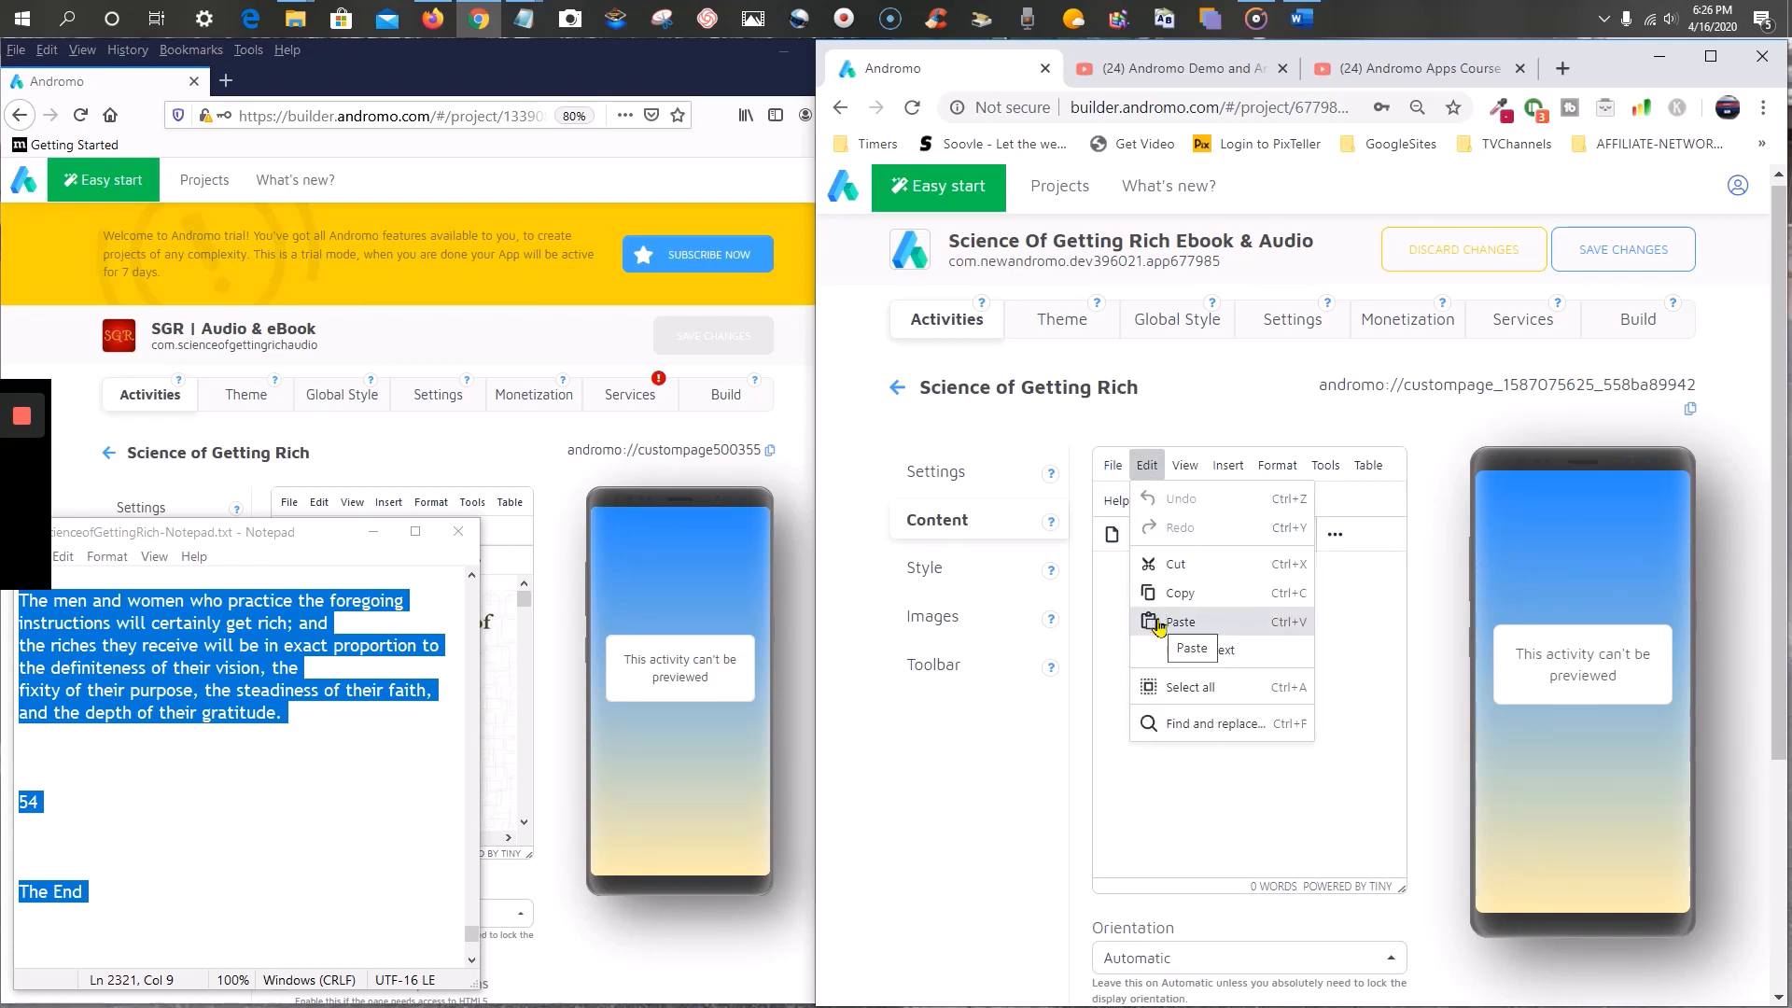
{"action": "left_click", "coordinate": [1159, 624]}
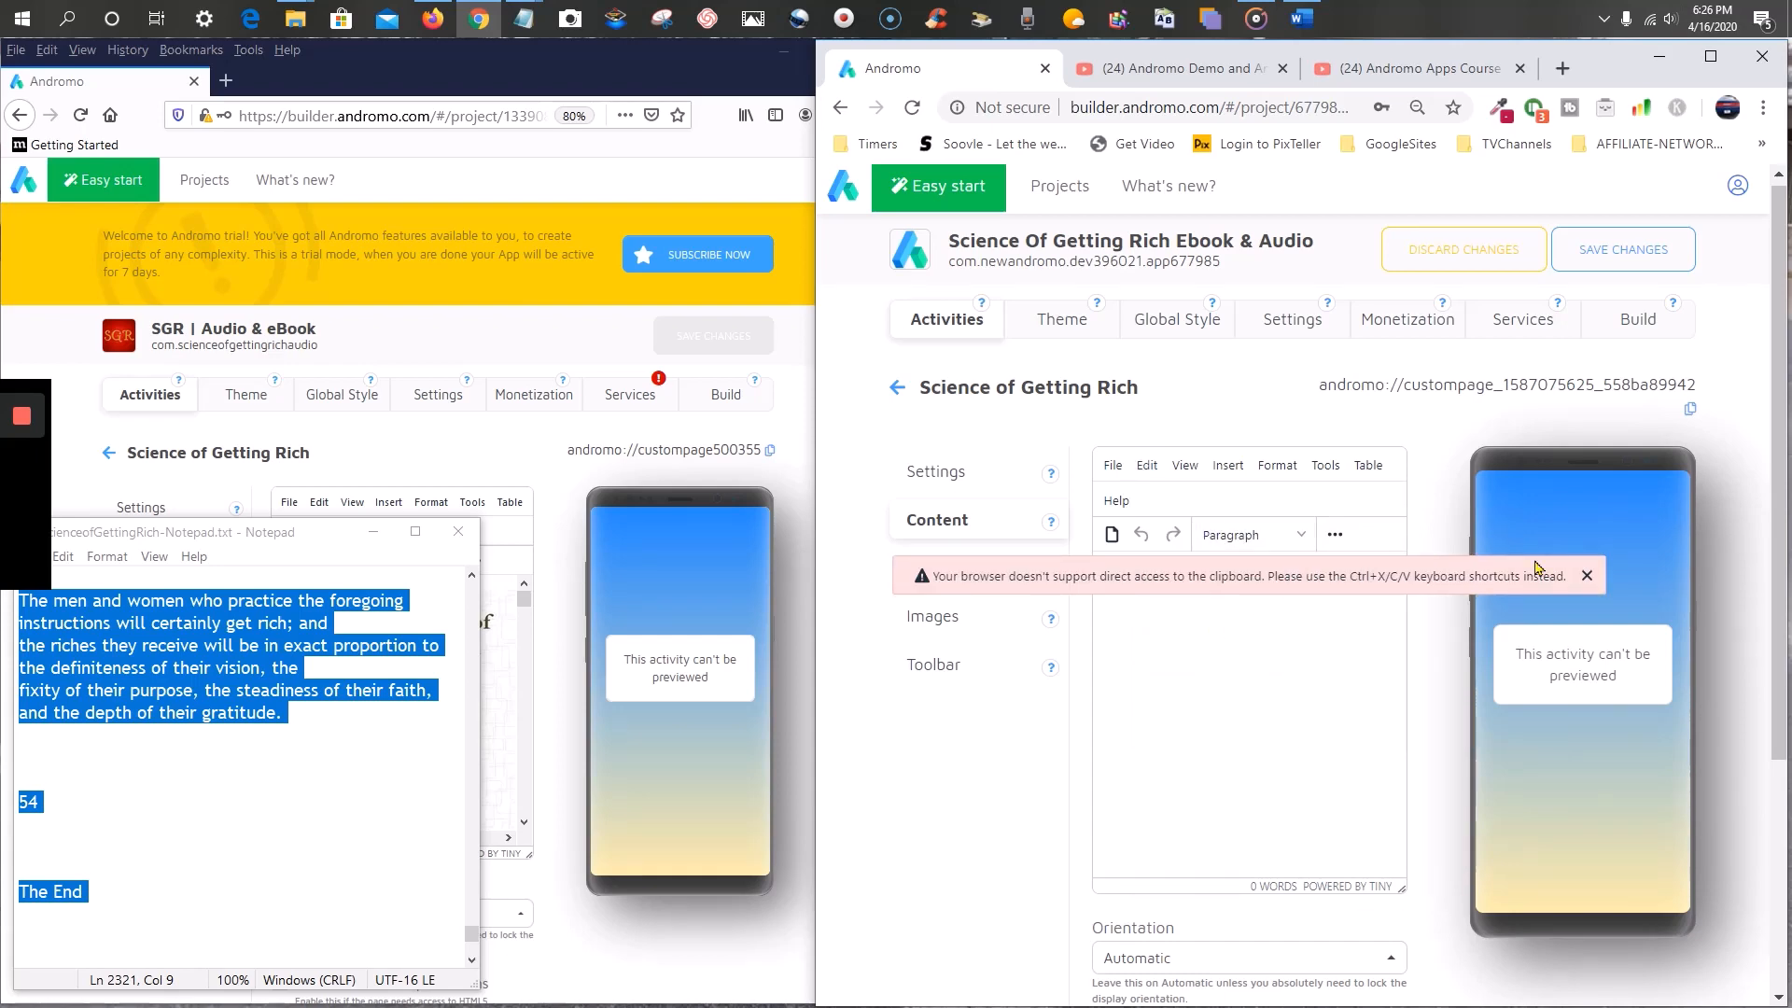
{"action": "left_click", "coordinate": [1587, 577]}
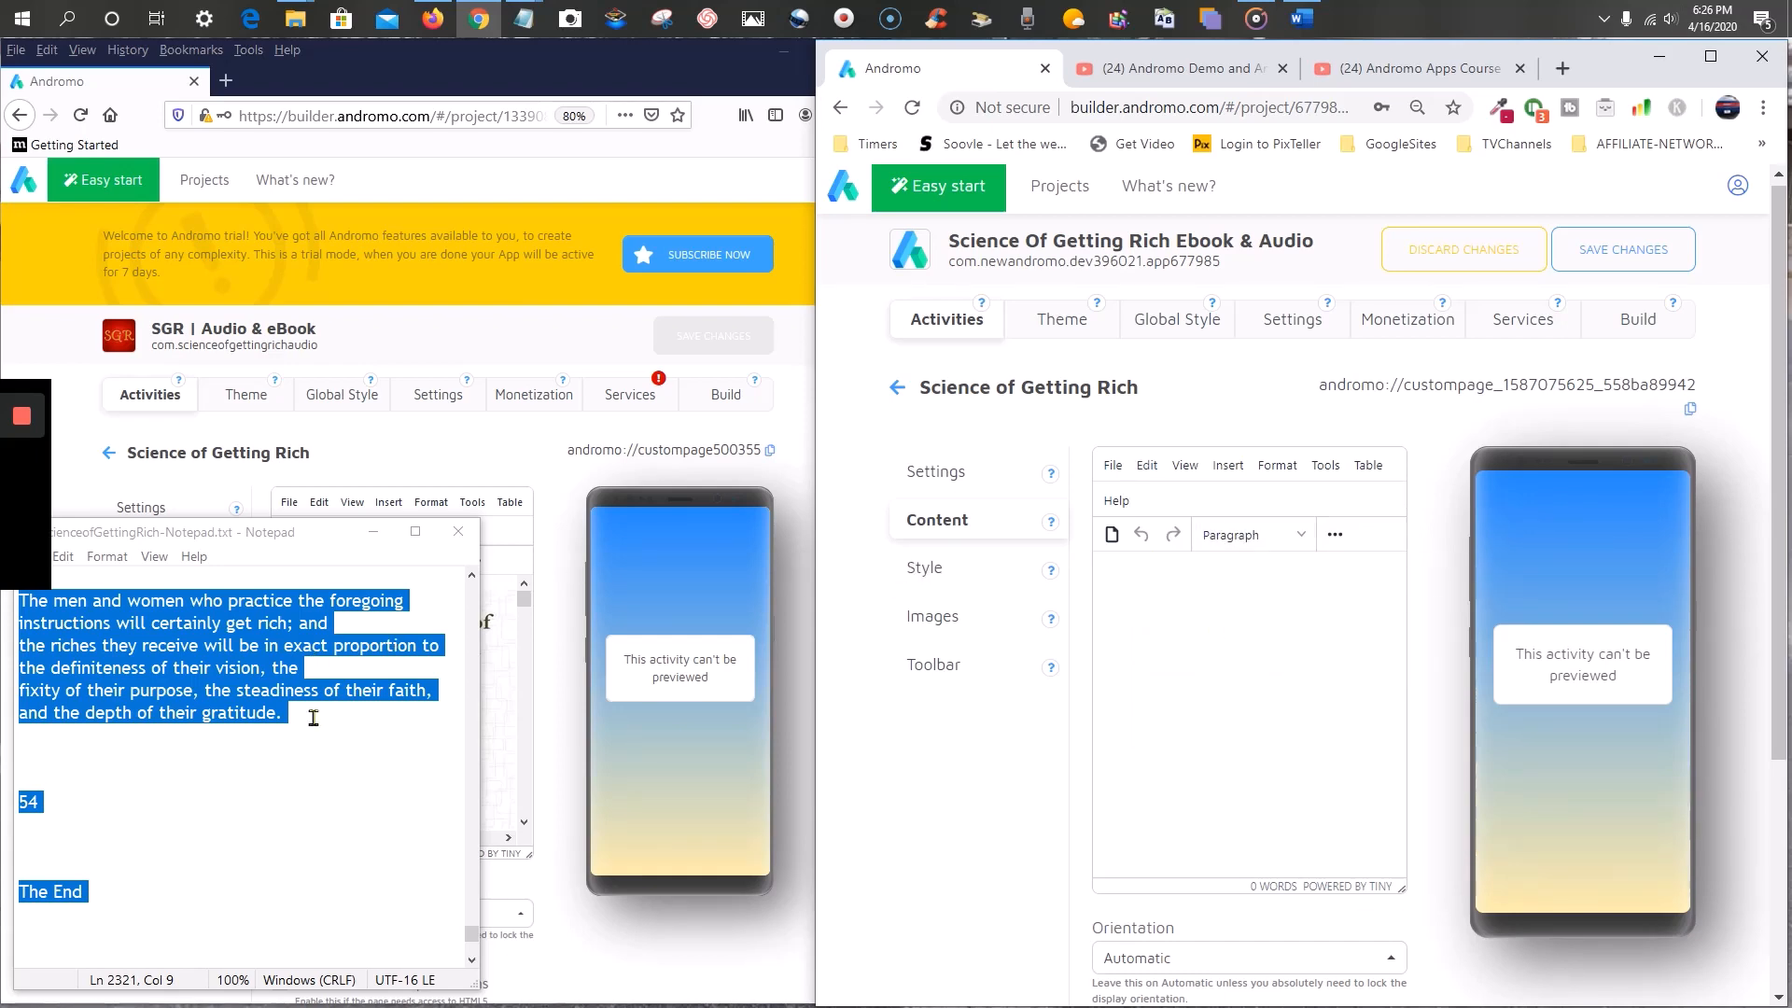
- Switch to the book document in Word and copy its text from the title "THE SCIENCE OF GETTING RICH" through the Chapter 17 contents entry
{"action": "left_click", "coordinate": [292, 815]}
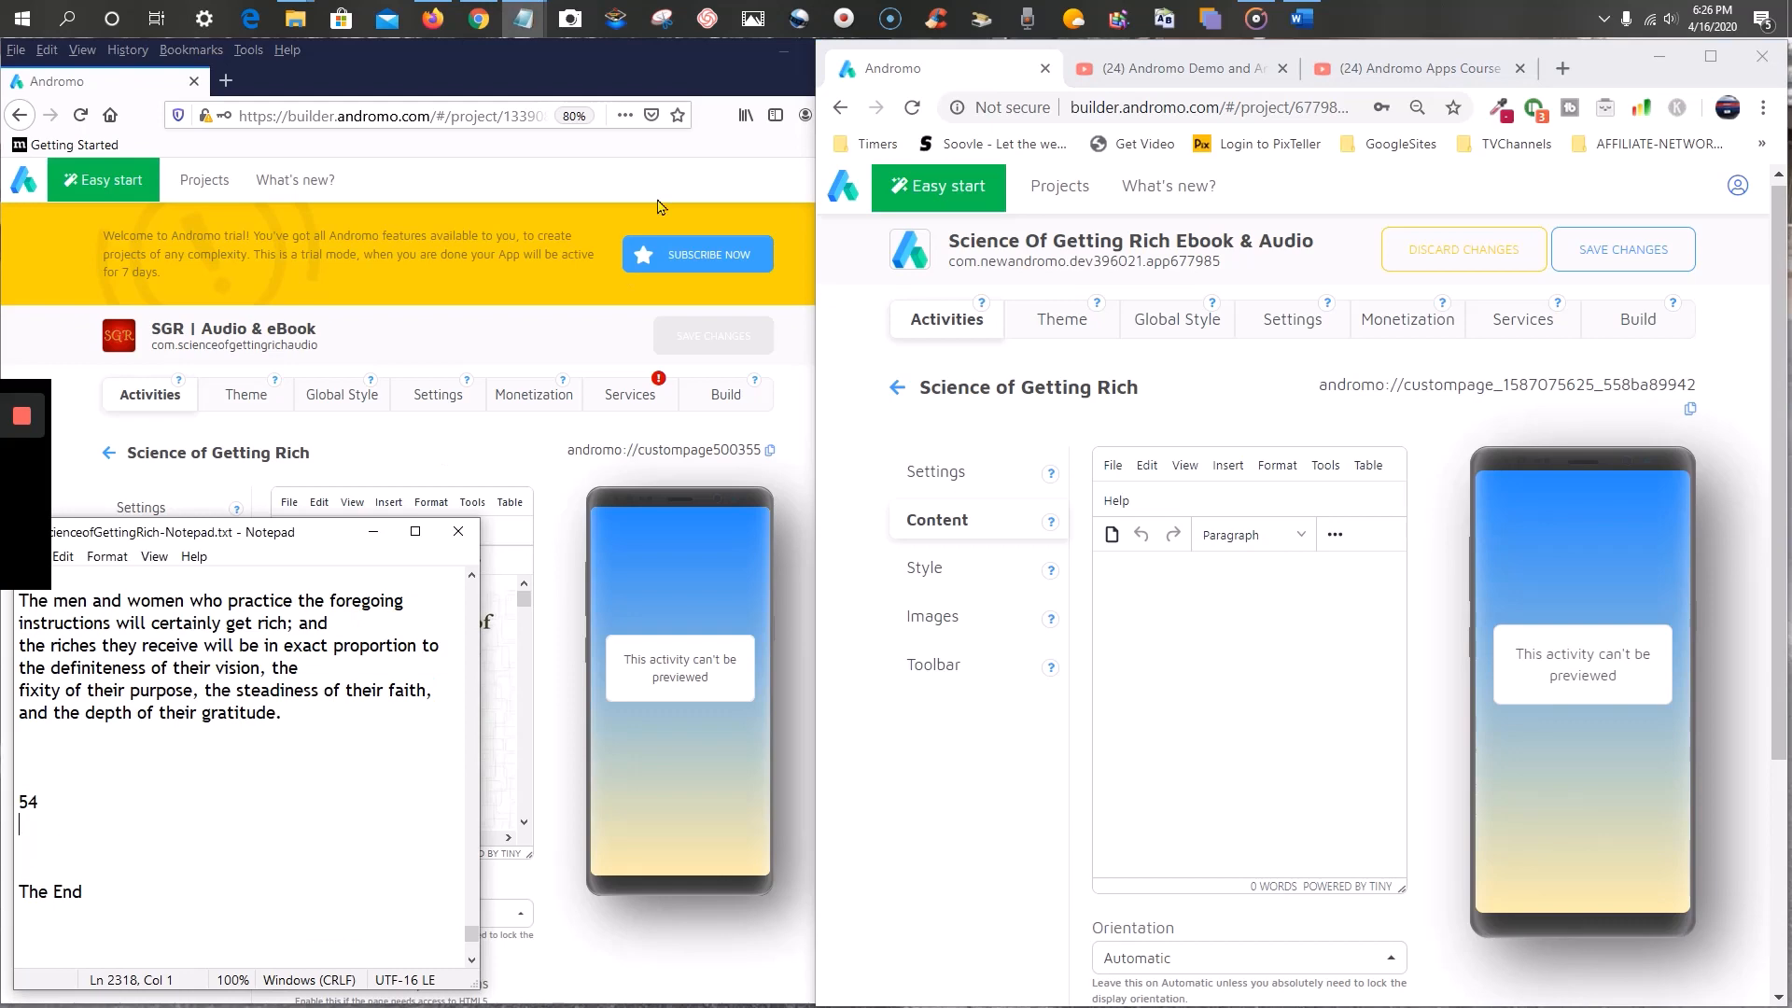
{"action": "left_click", "coordinate": [1303, 19]}
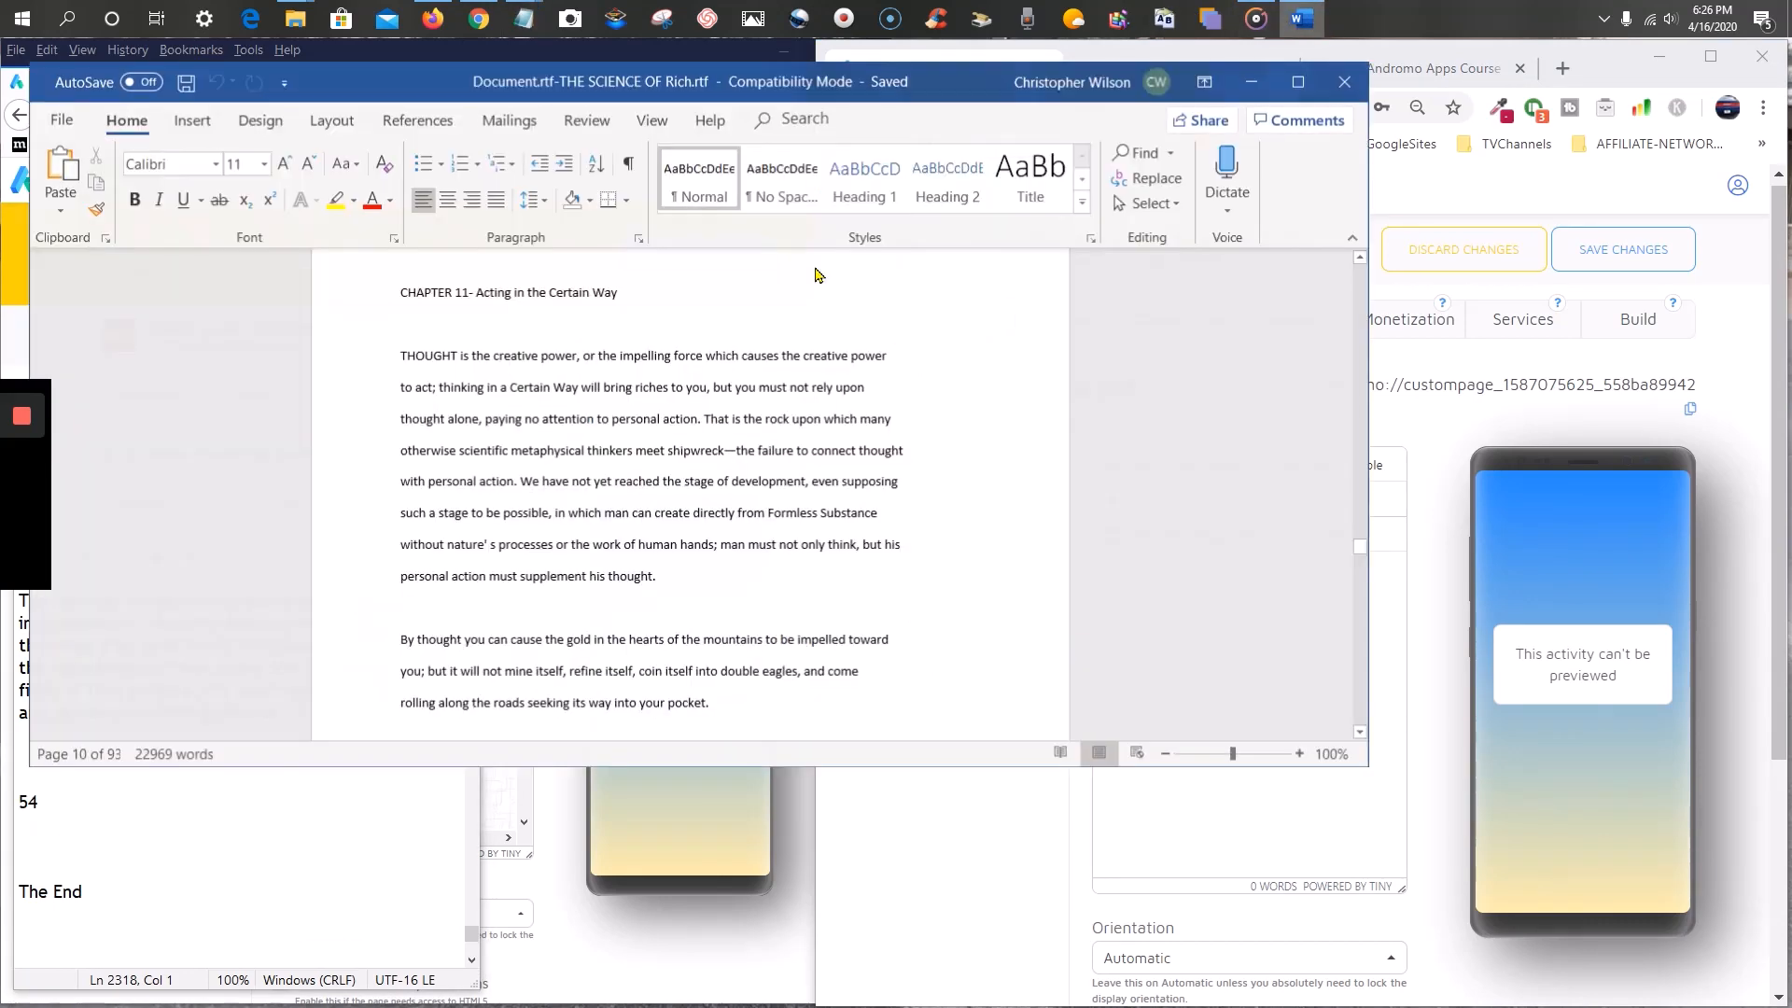
{"action": "right_click", "coordinate": [428, 395]}
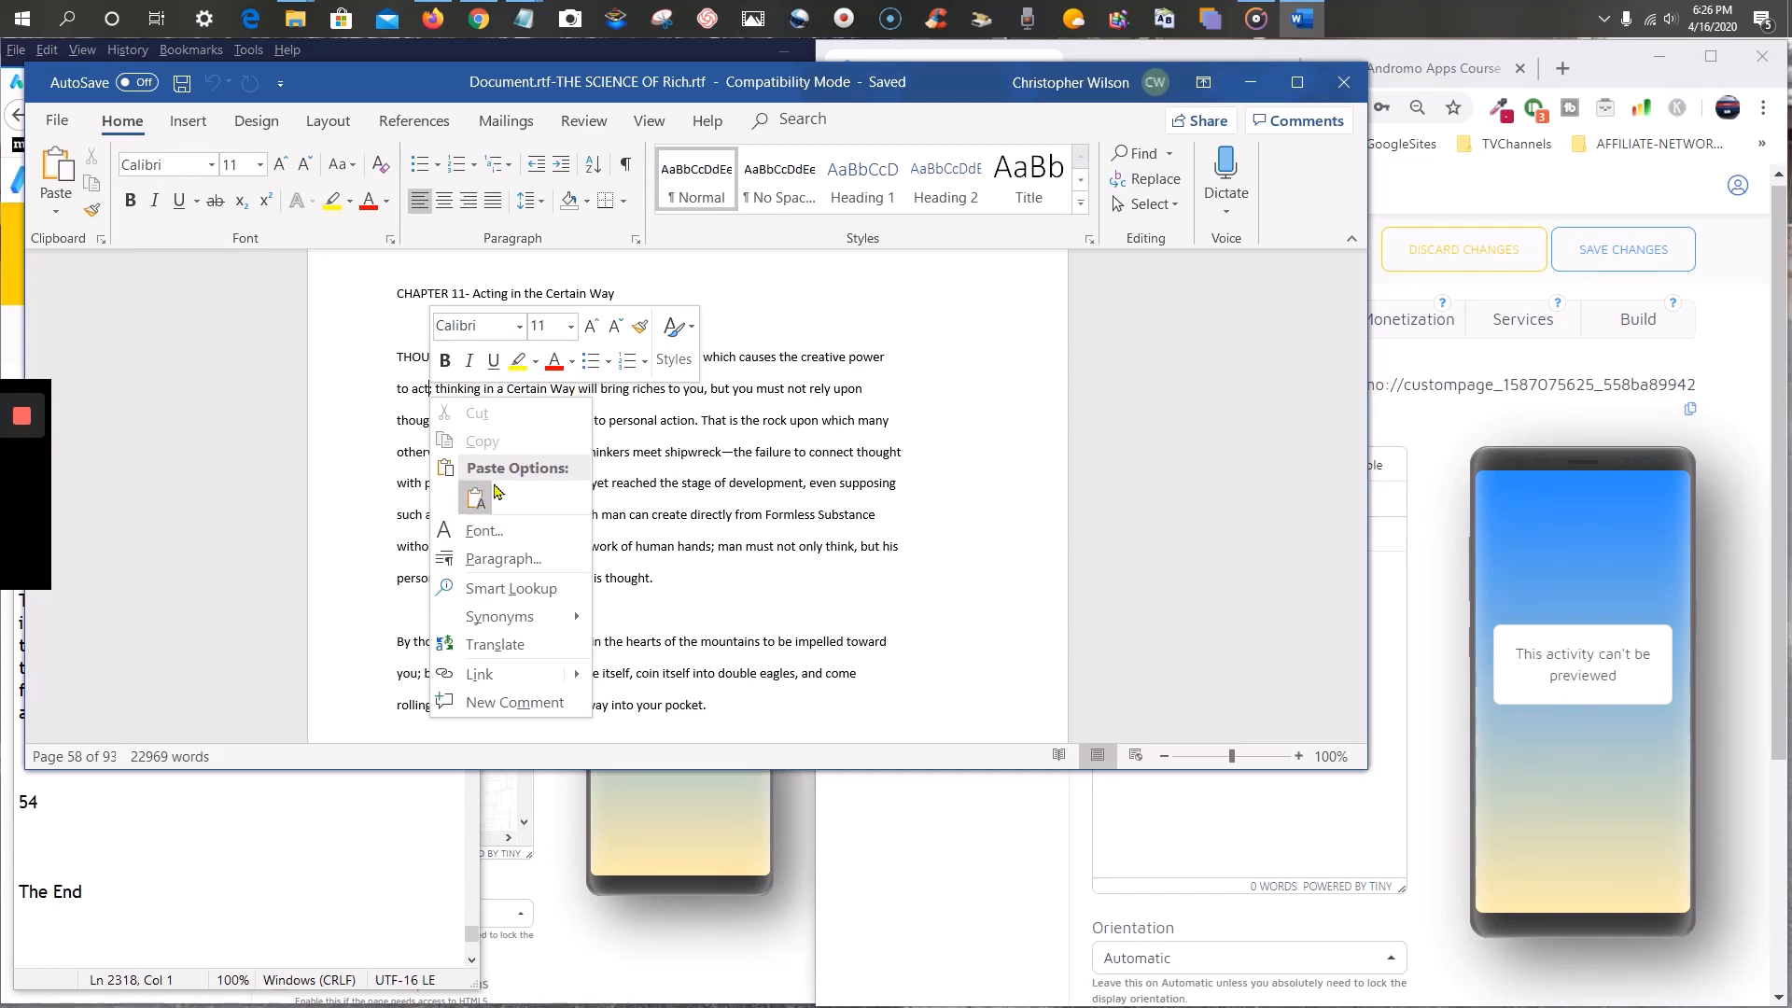
{"action": "key", "text": "Escape"}
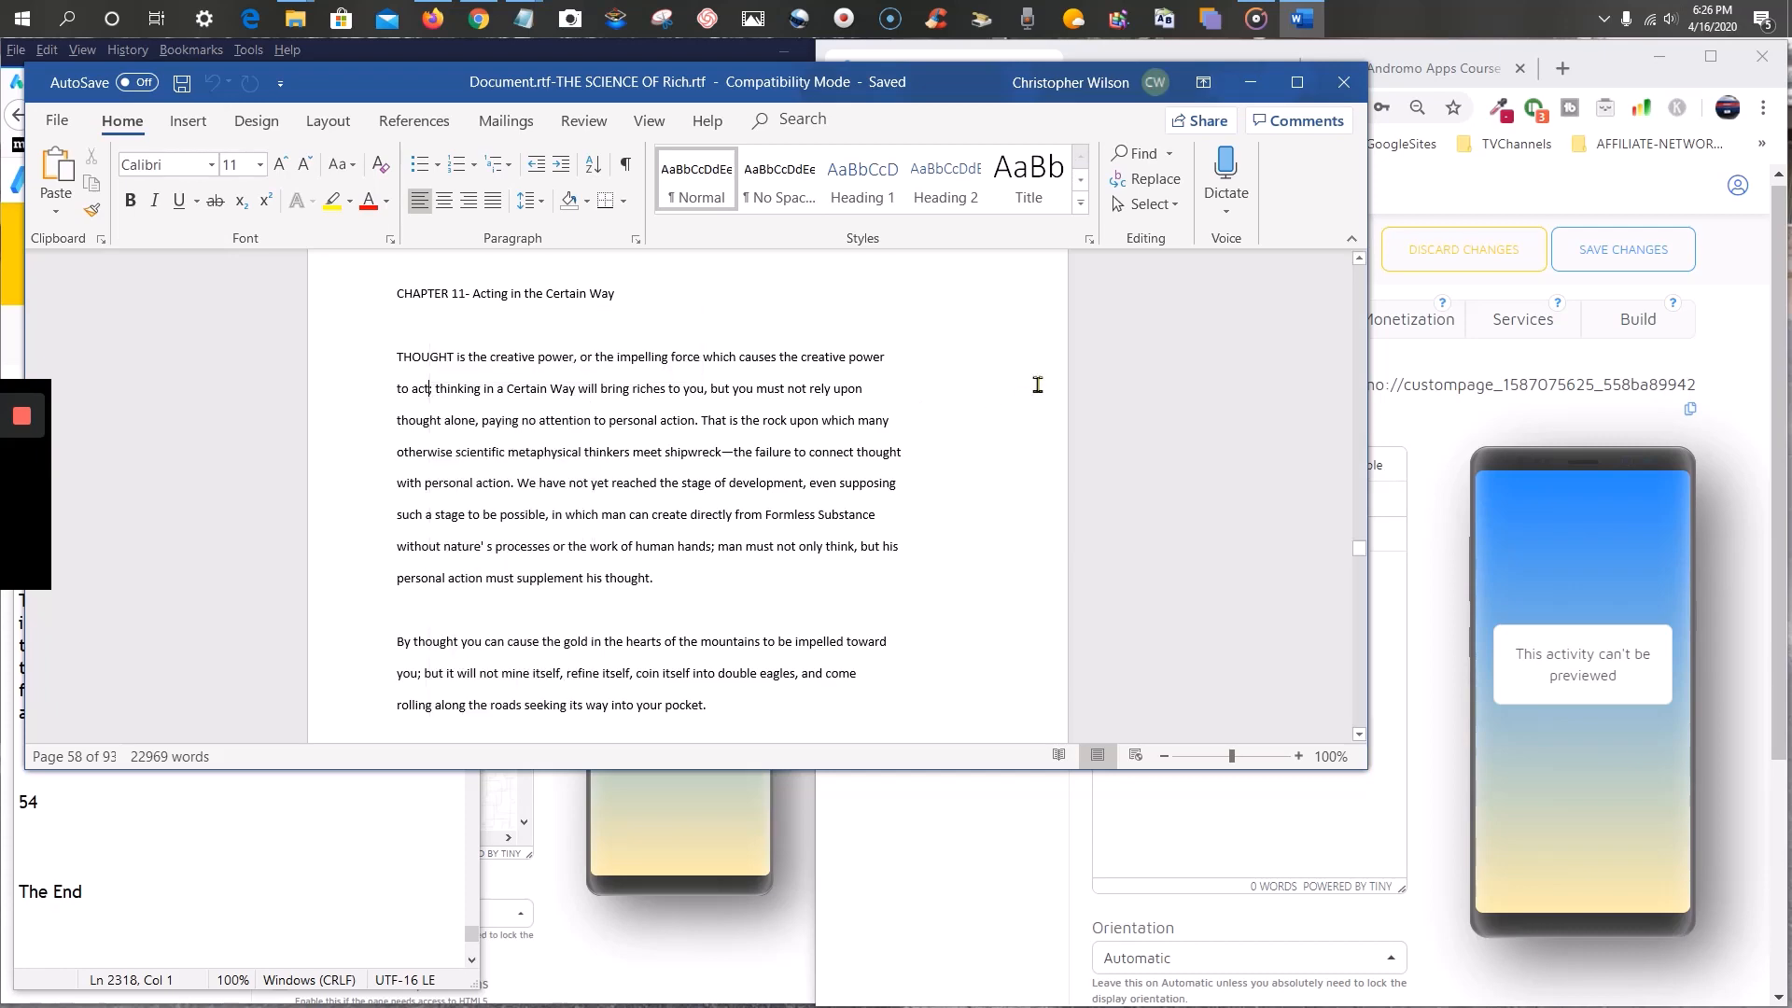
{"action": "scroll", "coordinate": [1036, 385], "scroll_direction": "up", "scroll_amount": 15}
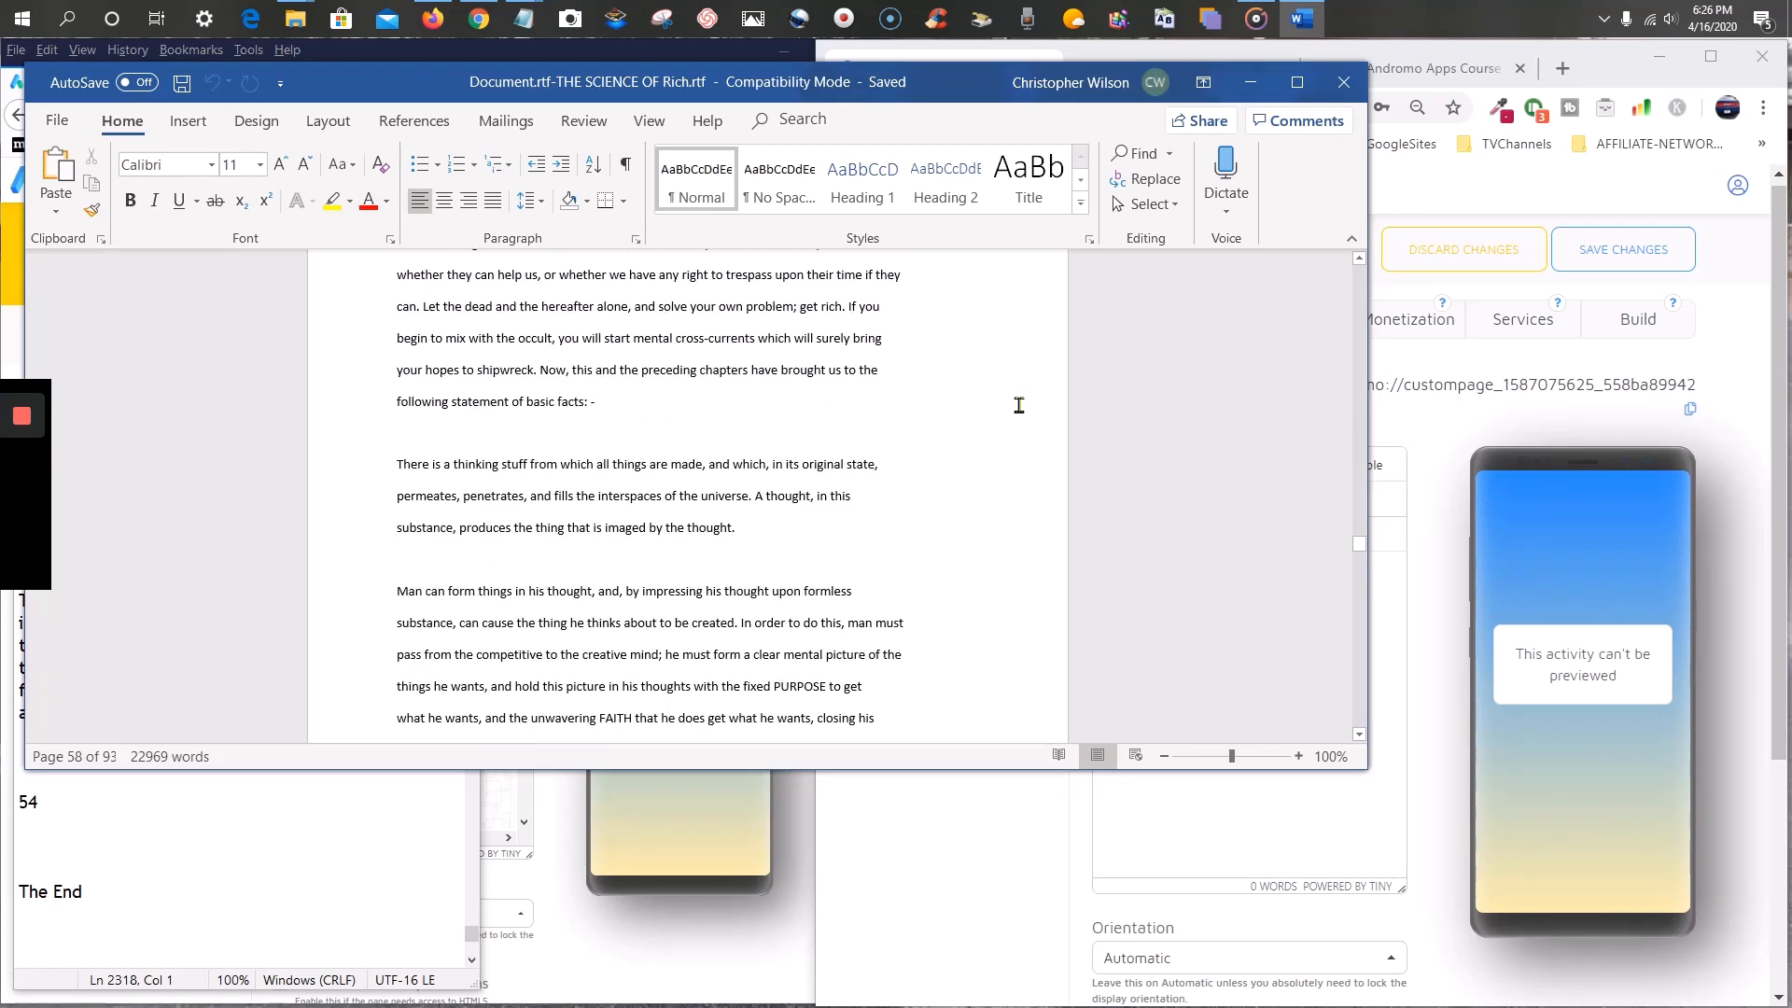
{"action": "scroll", "coordinate": [1018, 405], "scroll_direction": "up", "scroll_amount": 5}
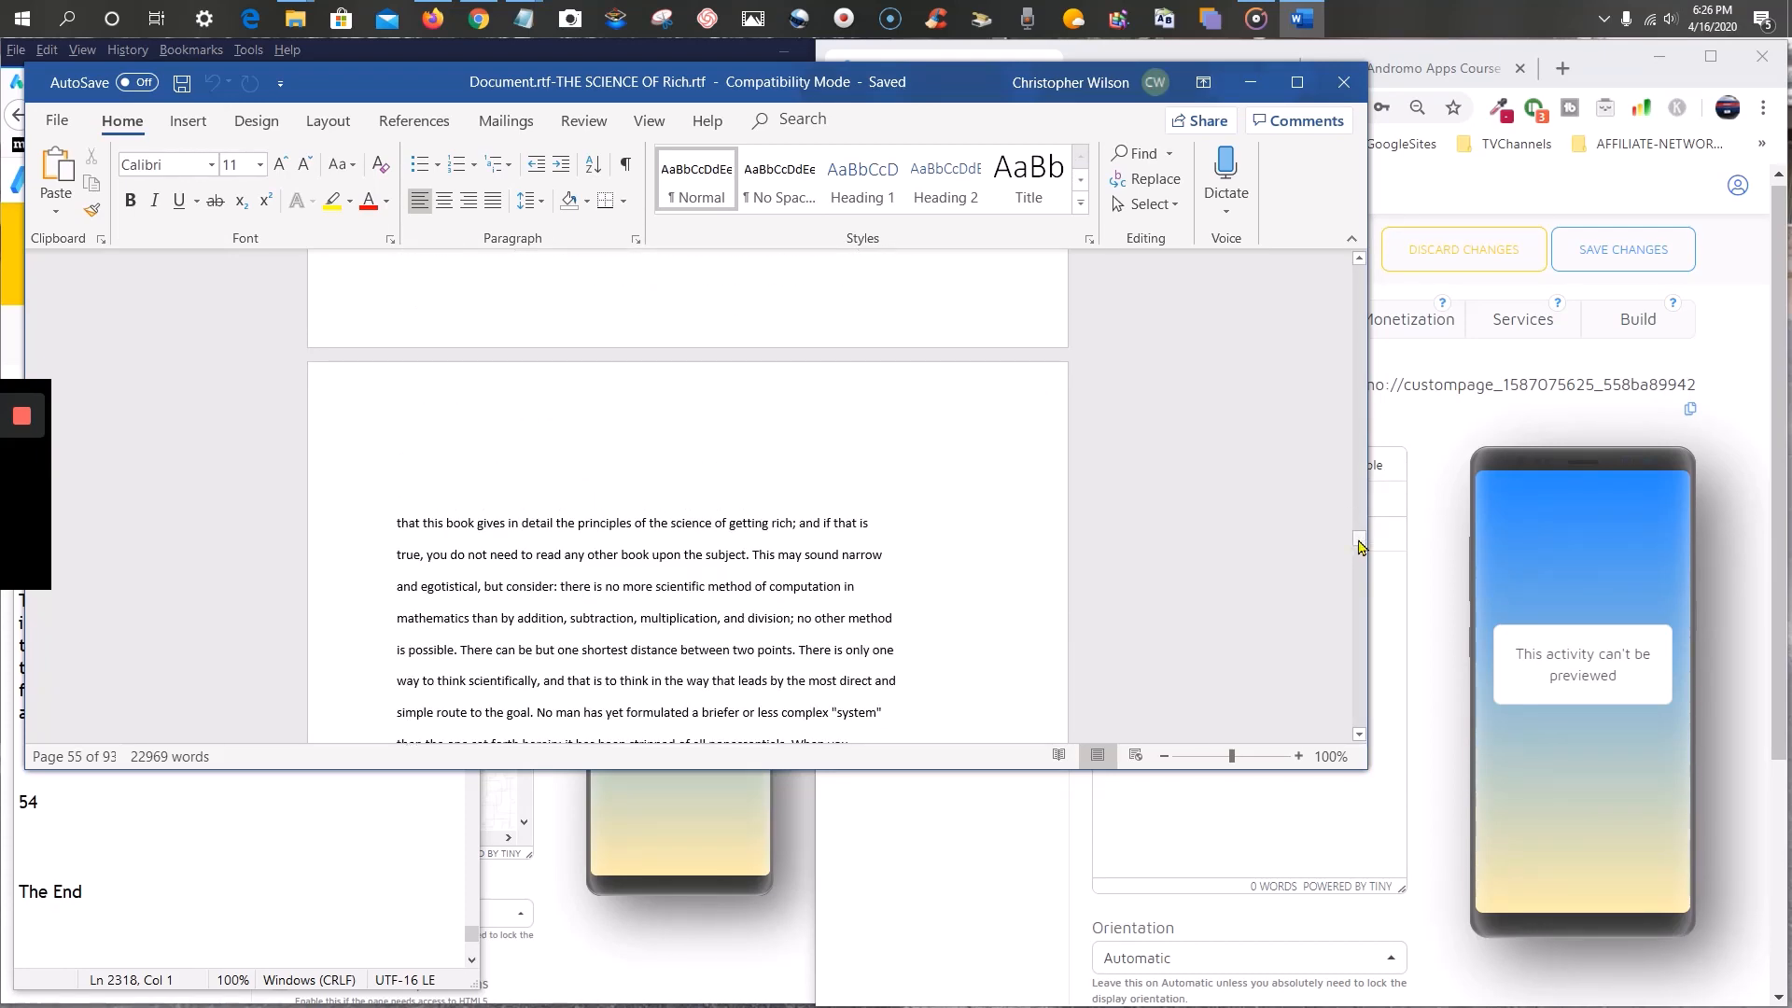
{"action": "left_click_drag", "start_coordinate": [1359, 546], "coordinate": [1359, 270]}
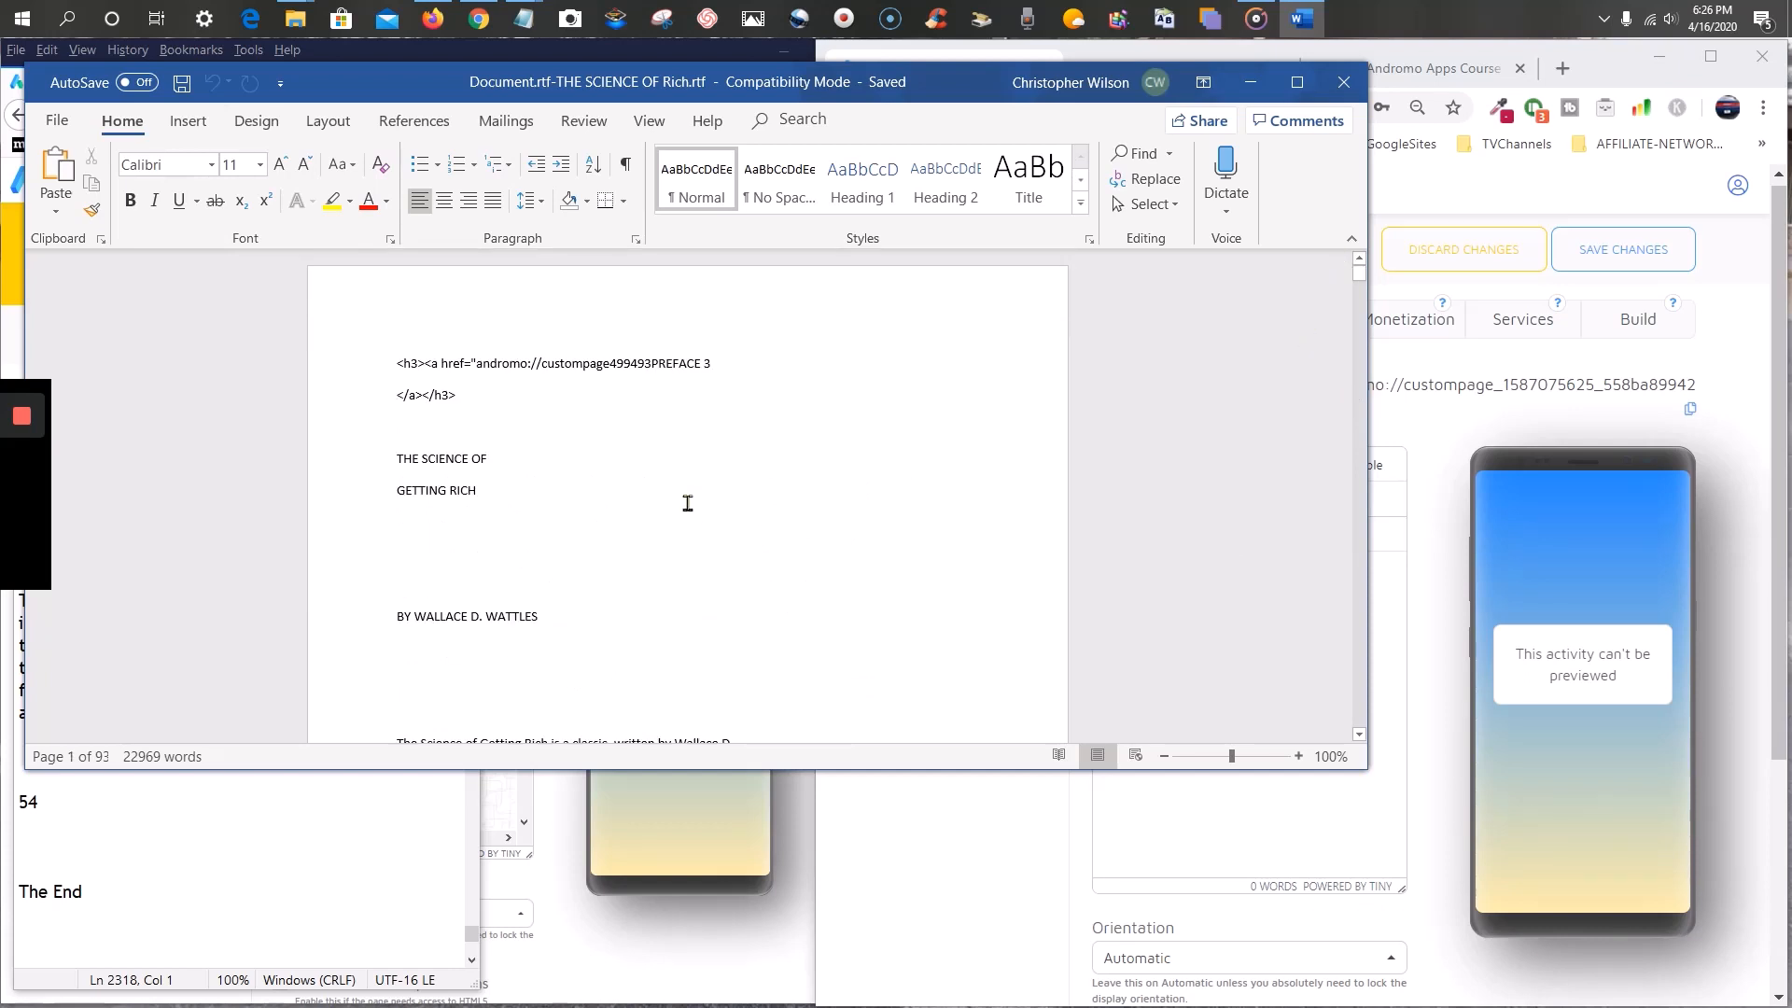
{"action": "scroll", "coordinate": [687, 503], "scroll_direction": "up", "scroll_amount": 1}
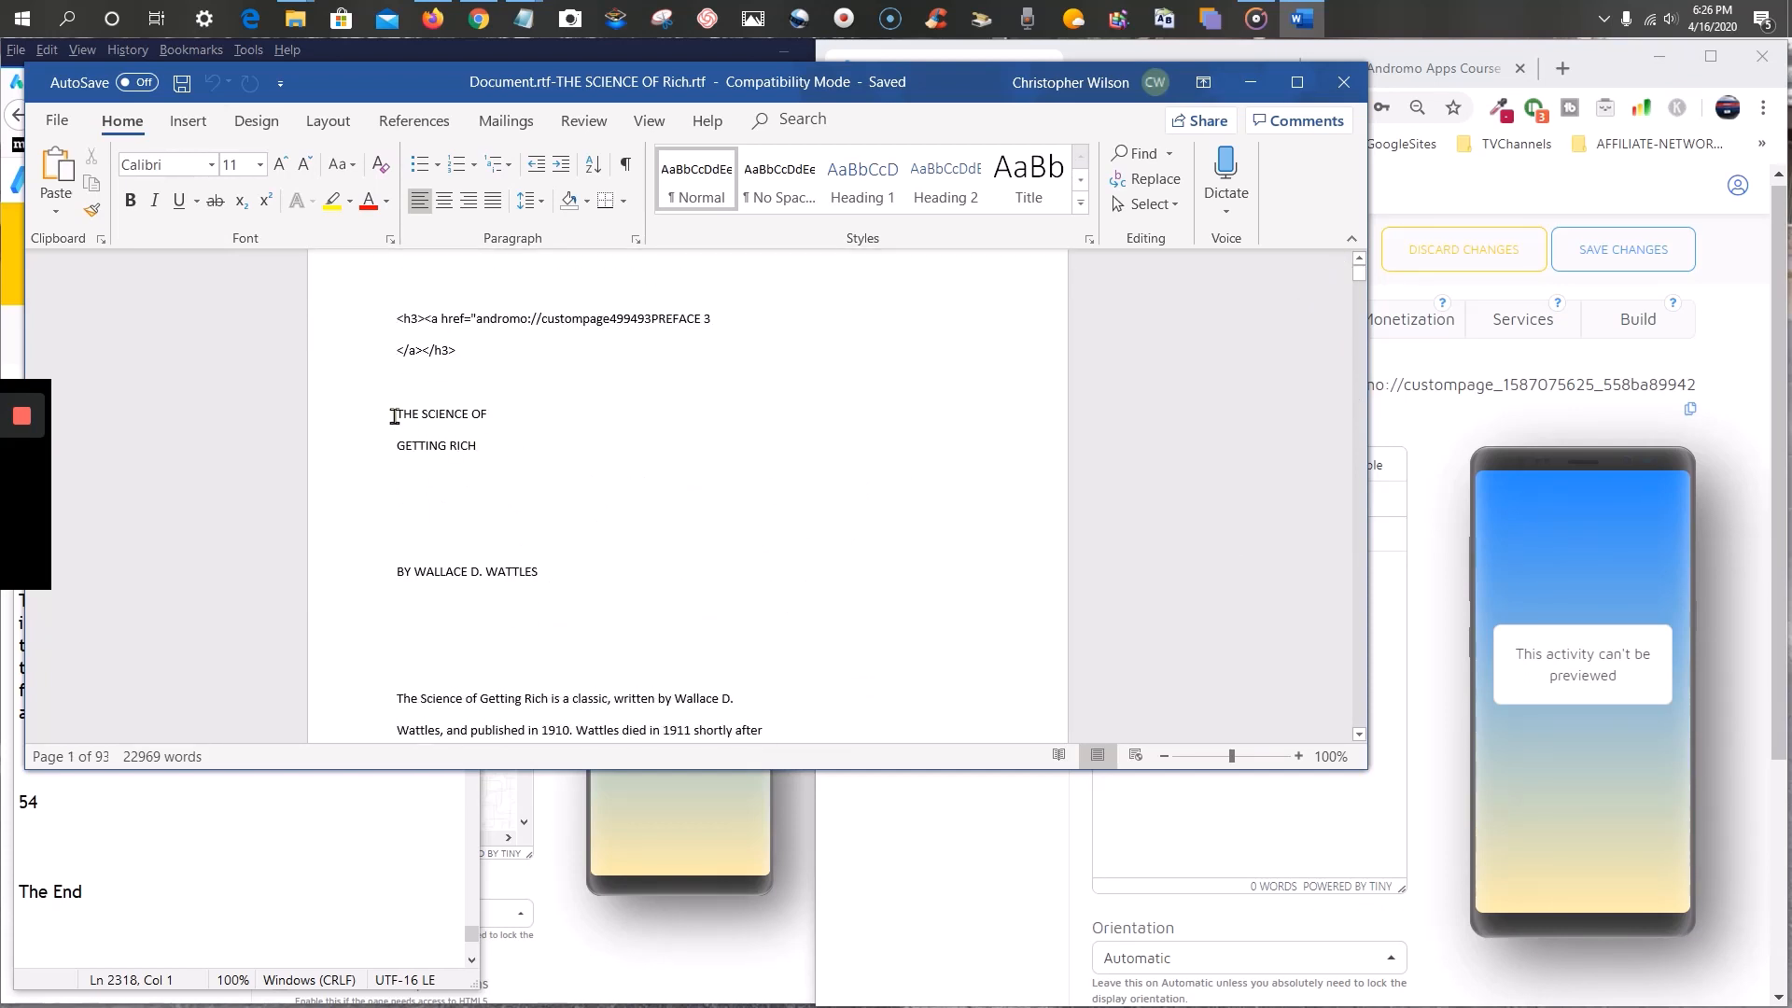
{"action": "left_click_drag", "start_coordinate": [395, 415], "coordinate": [737, 484]}
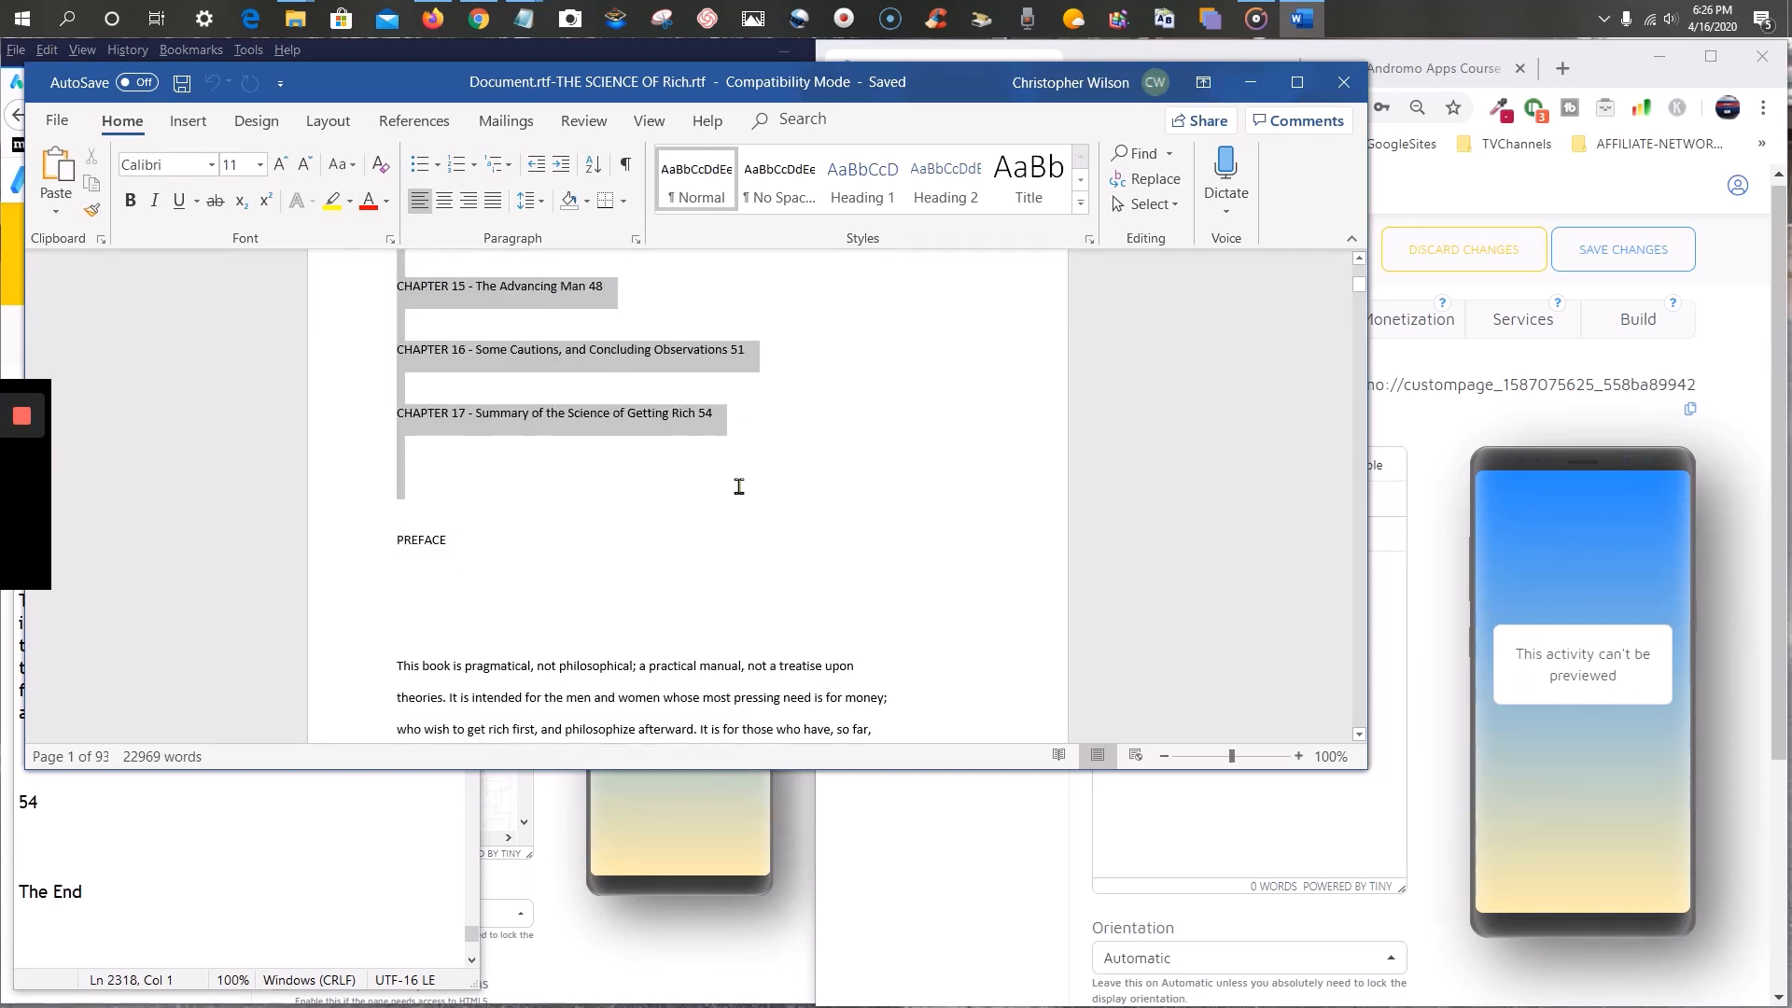
{"action": "right_click", "coordinate": [663, 414]}
{"action": "left_click", "coordinate": [715, 449]}
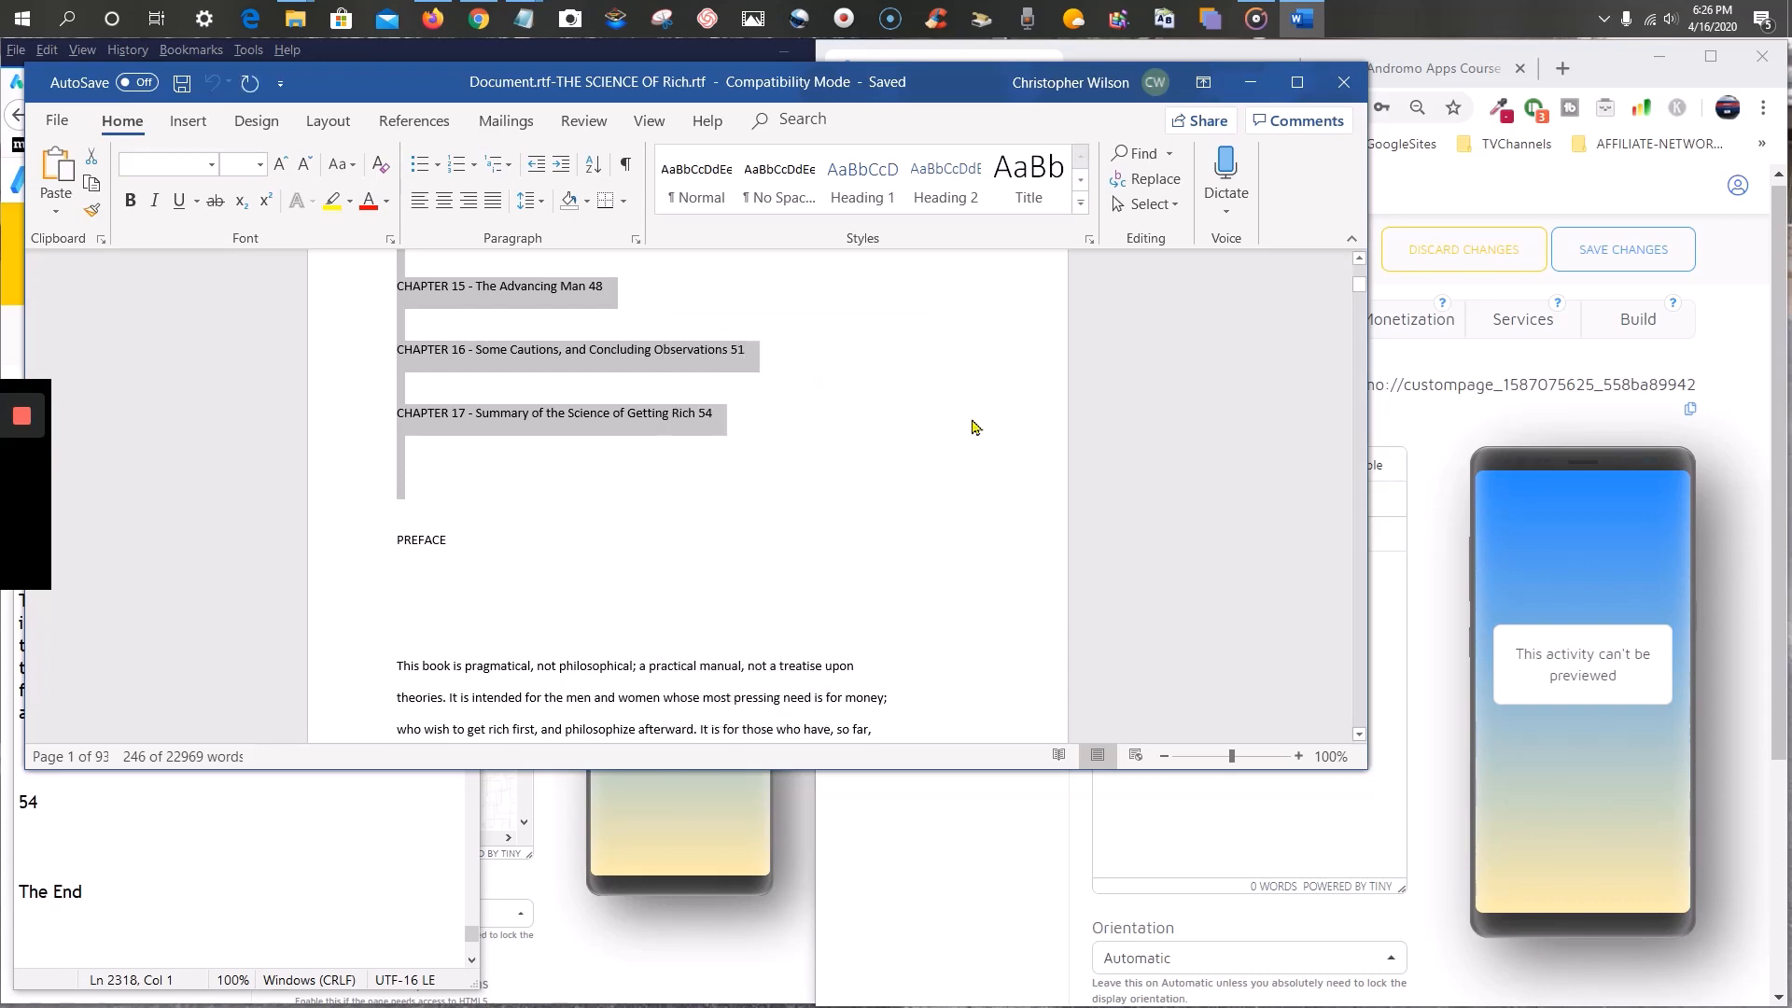
- Return to the new project's empty content editor and try to paste the copied text there
{"action": "left_click", "coordinate": [1250, 88]}
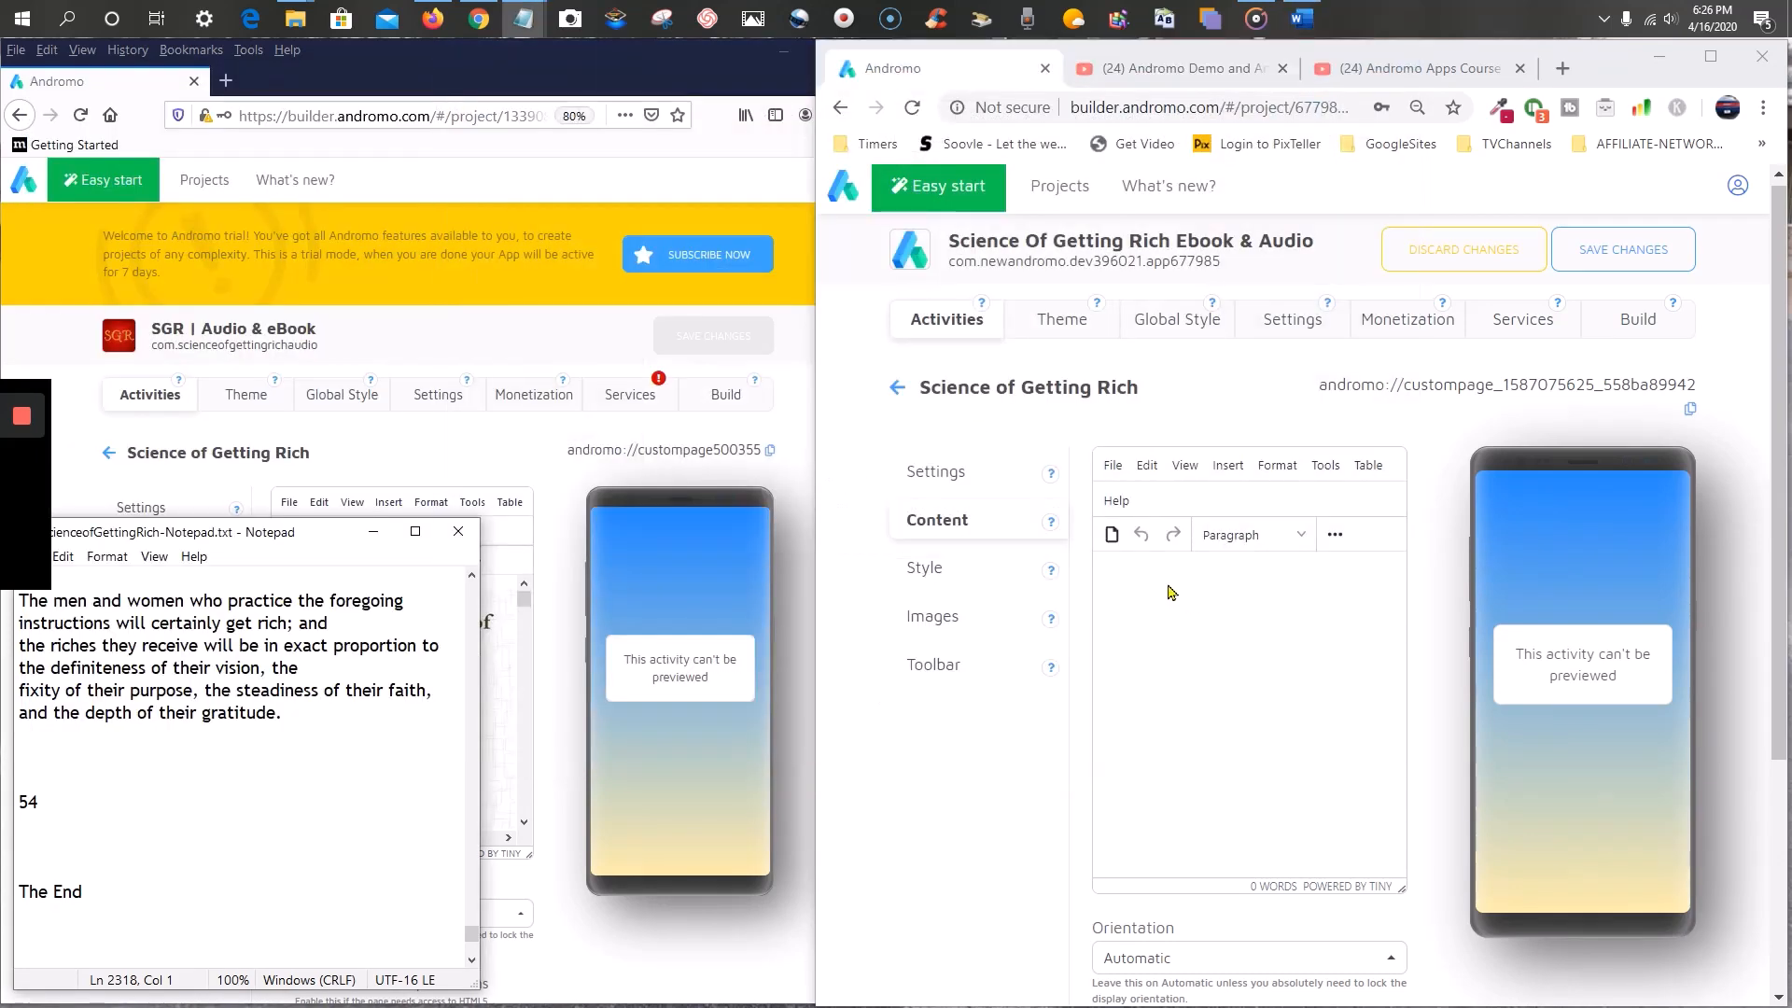
{"action": "right_click", "coordinate": [1146, 568]}
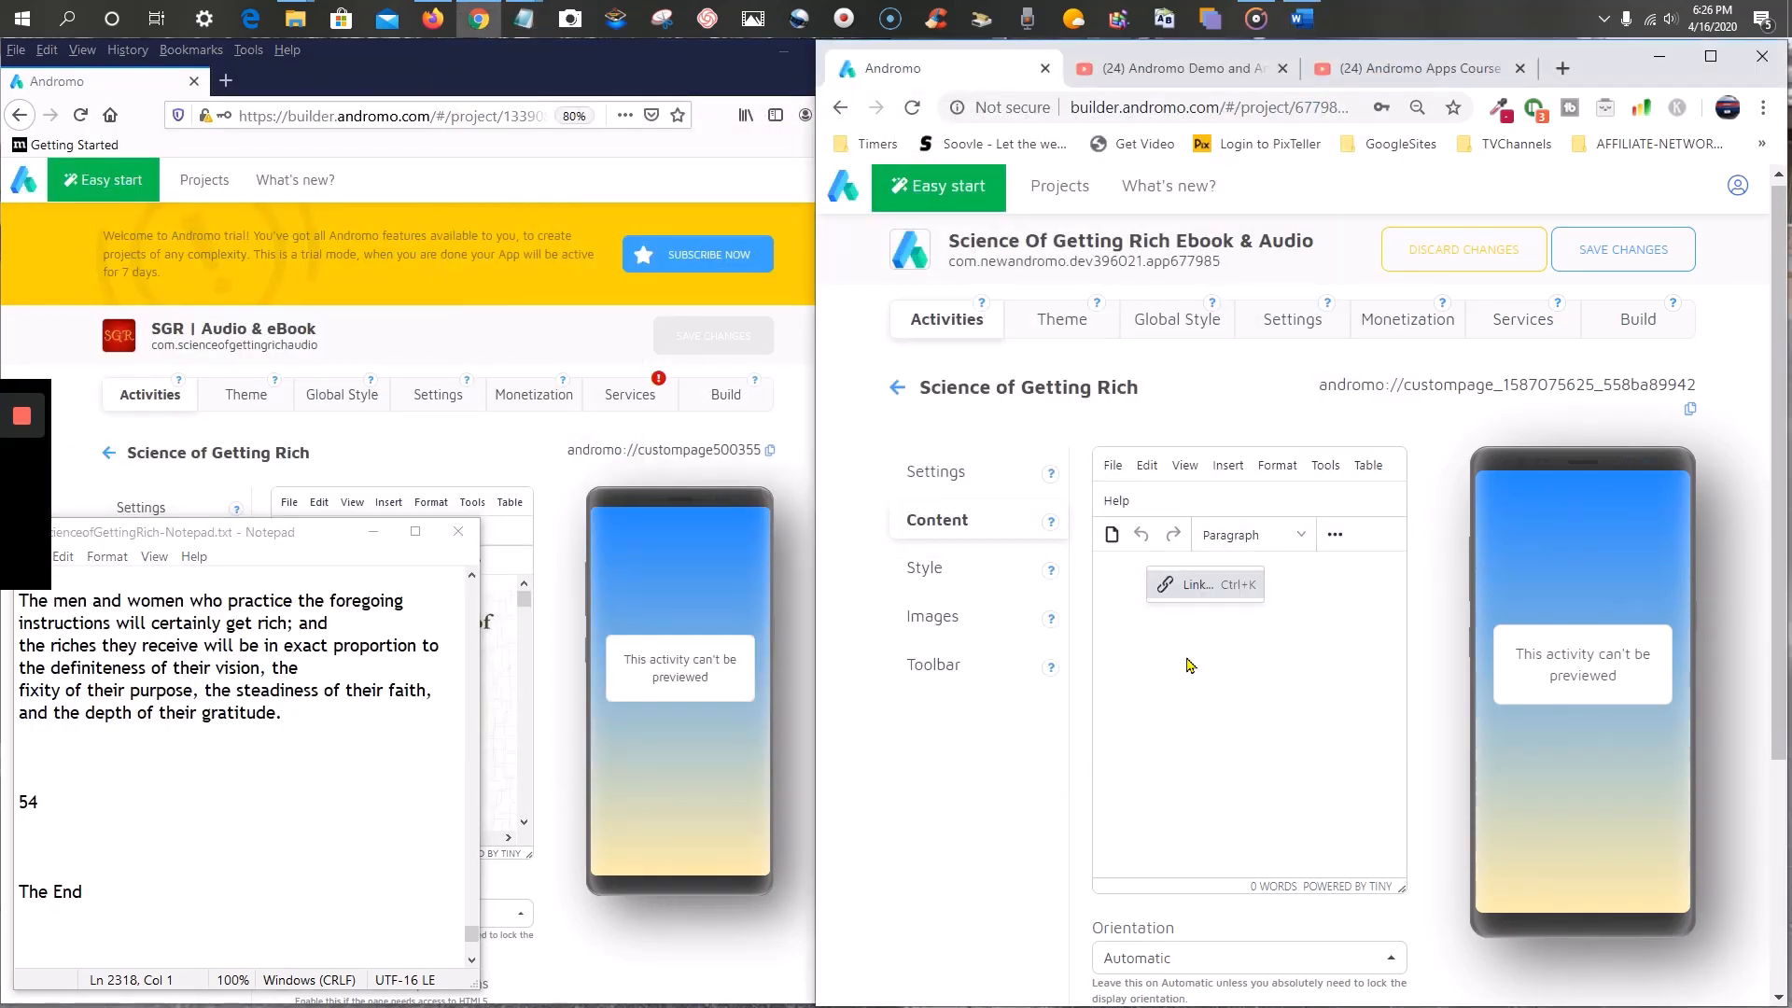
{"action": "left_click", "coordinate": [1303, 537]}
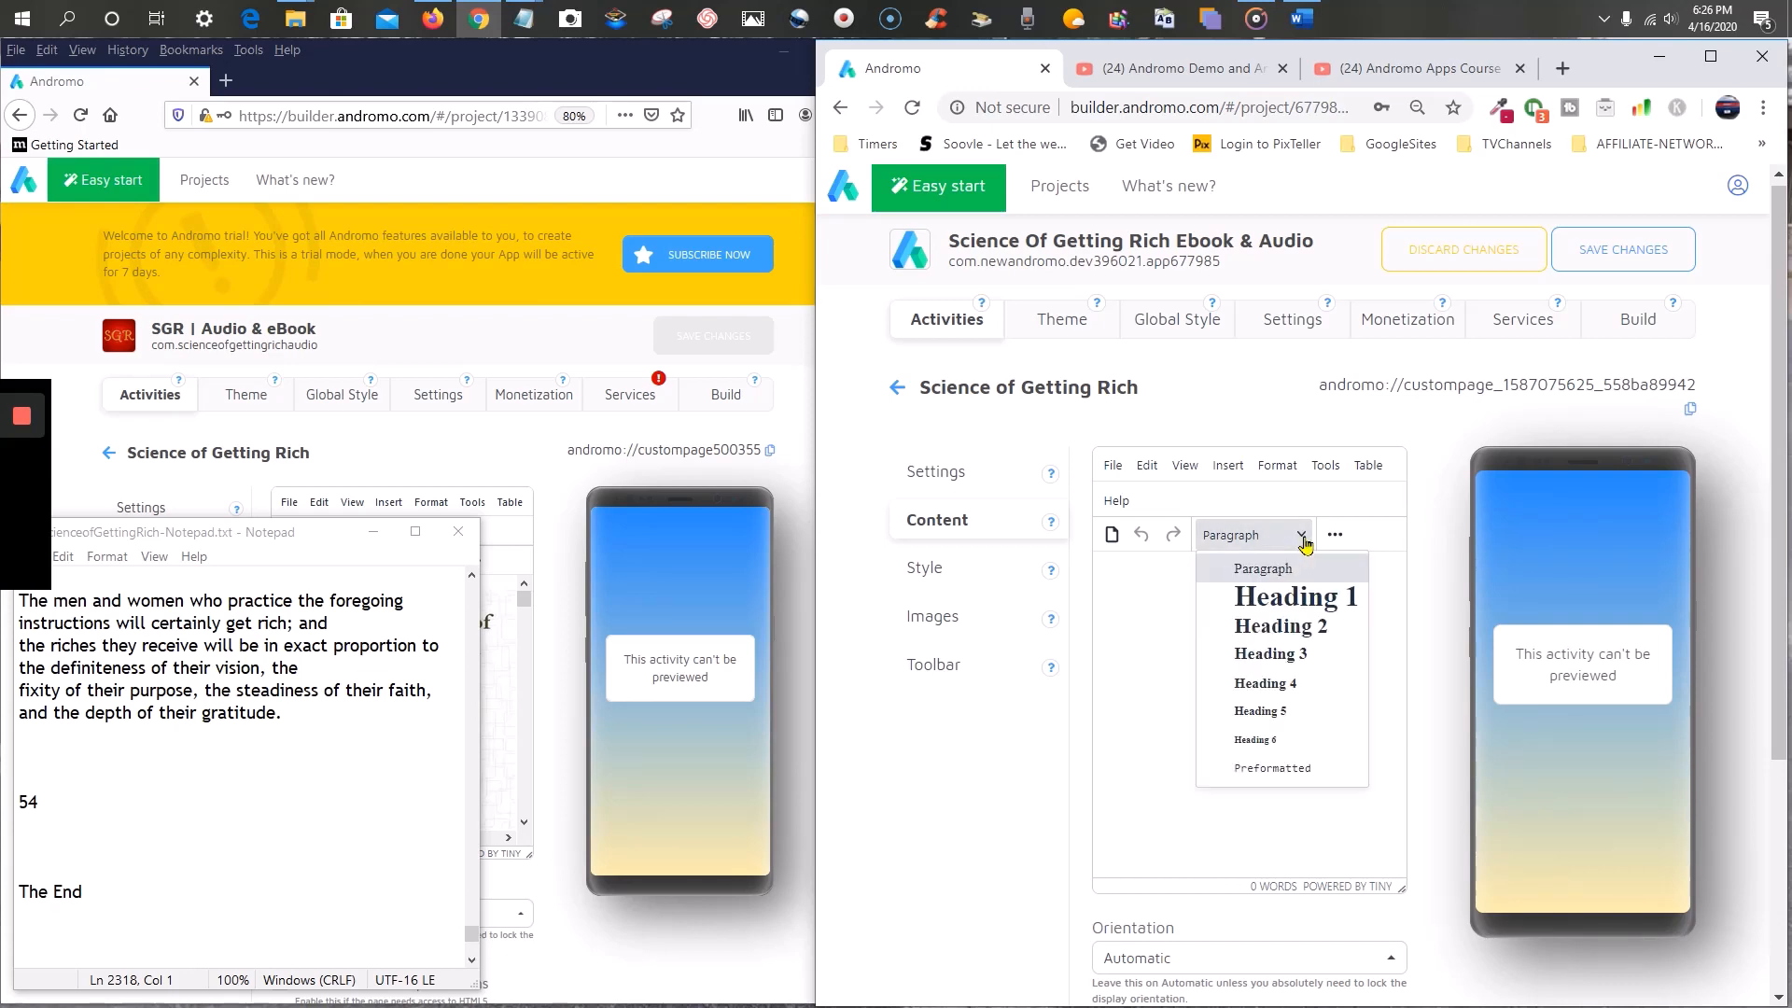
{"action": "left_click", "coordinate": [1303, 541]}
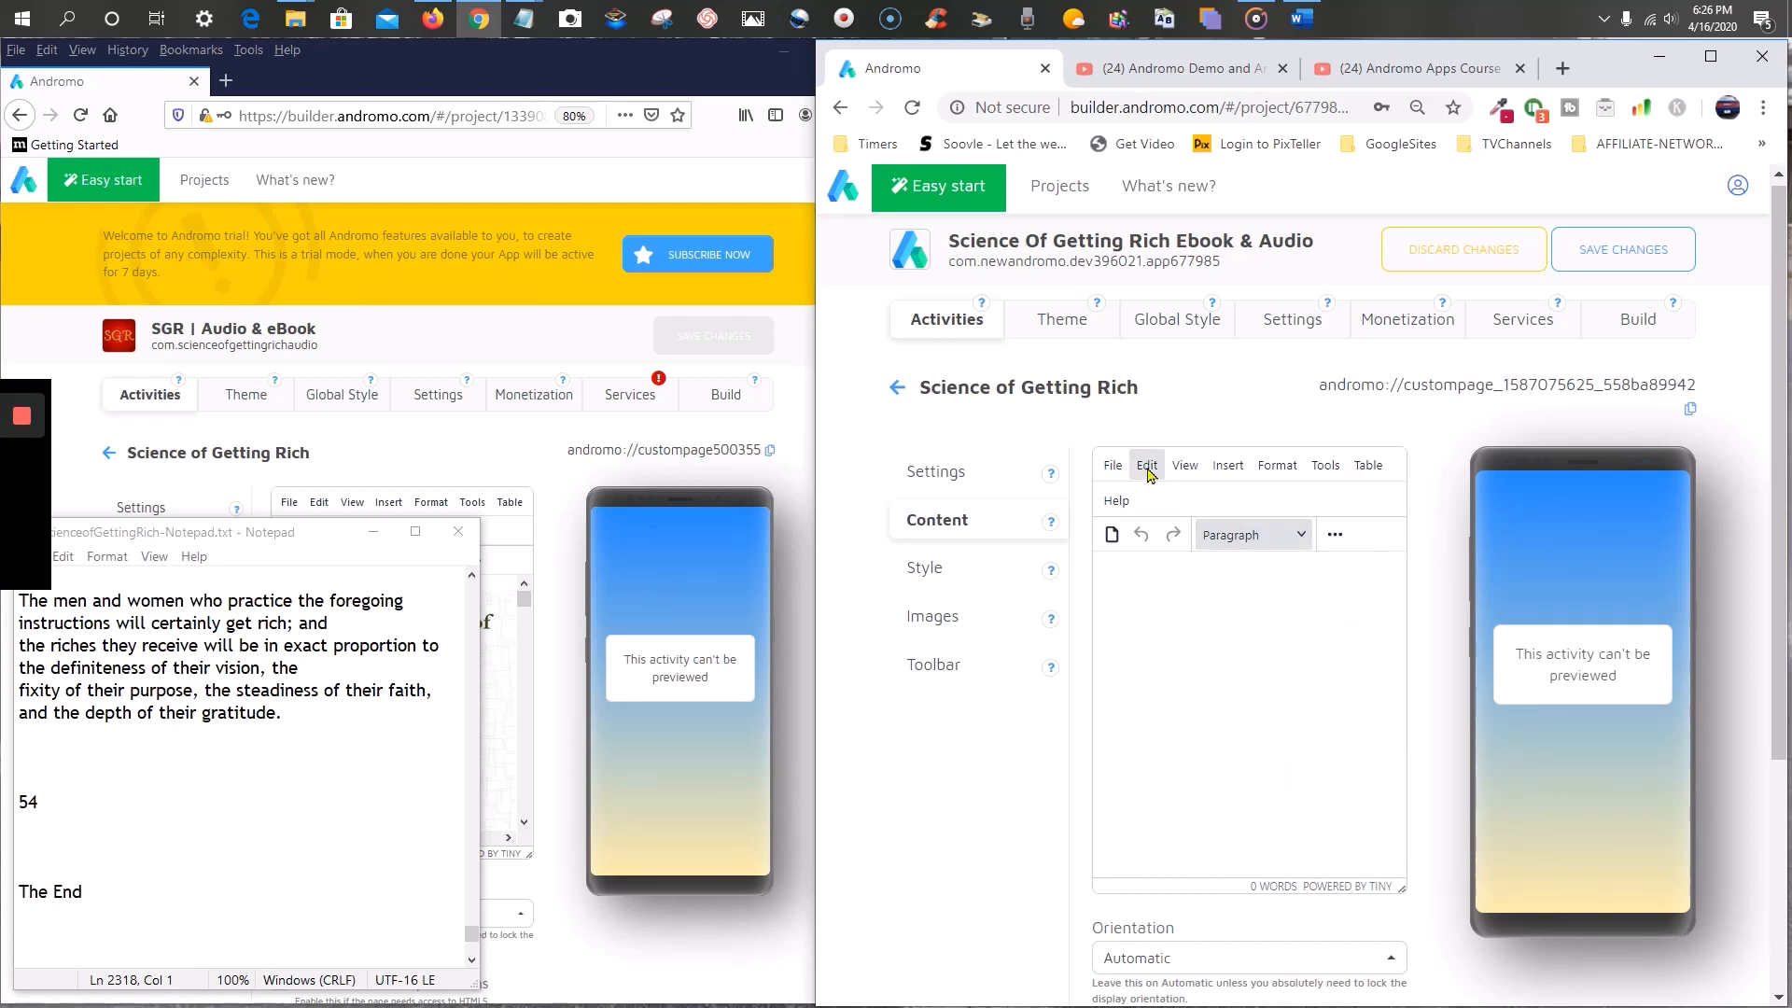
- Delete all the book text after the closing </html> tag in the content's source code and save it
{"action": "left_click", "coordinate": [1185, 467]}
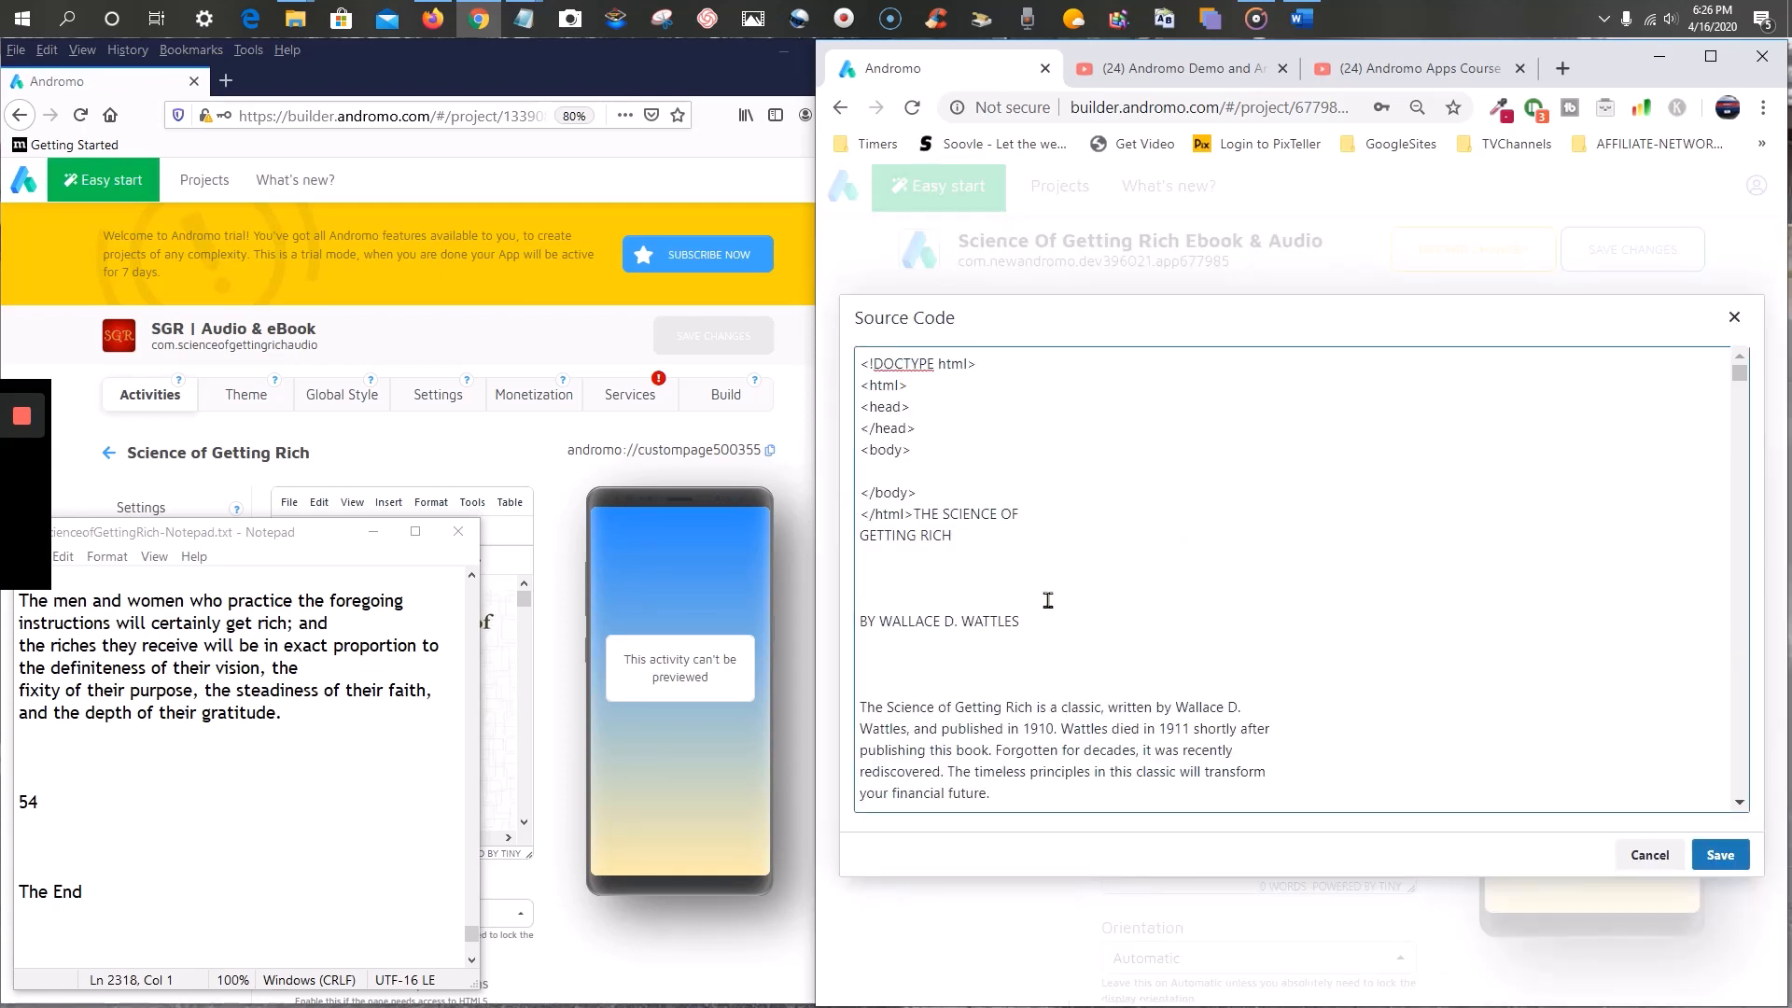
{"action": "left_click_drag", "start_coordinate": [917, 516], "coordinate": [1785, 891]}
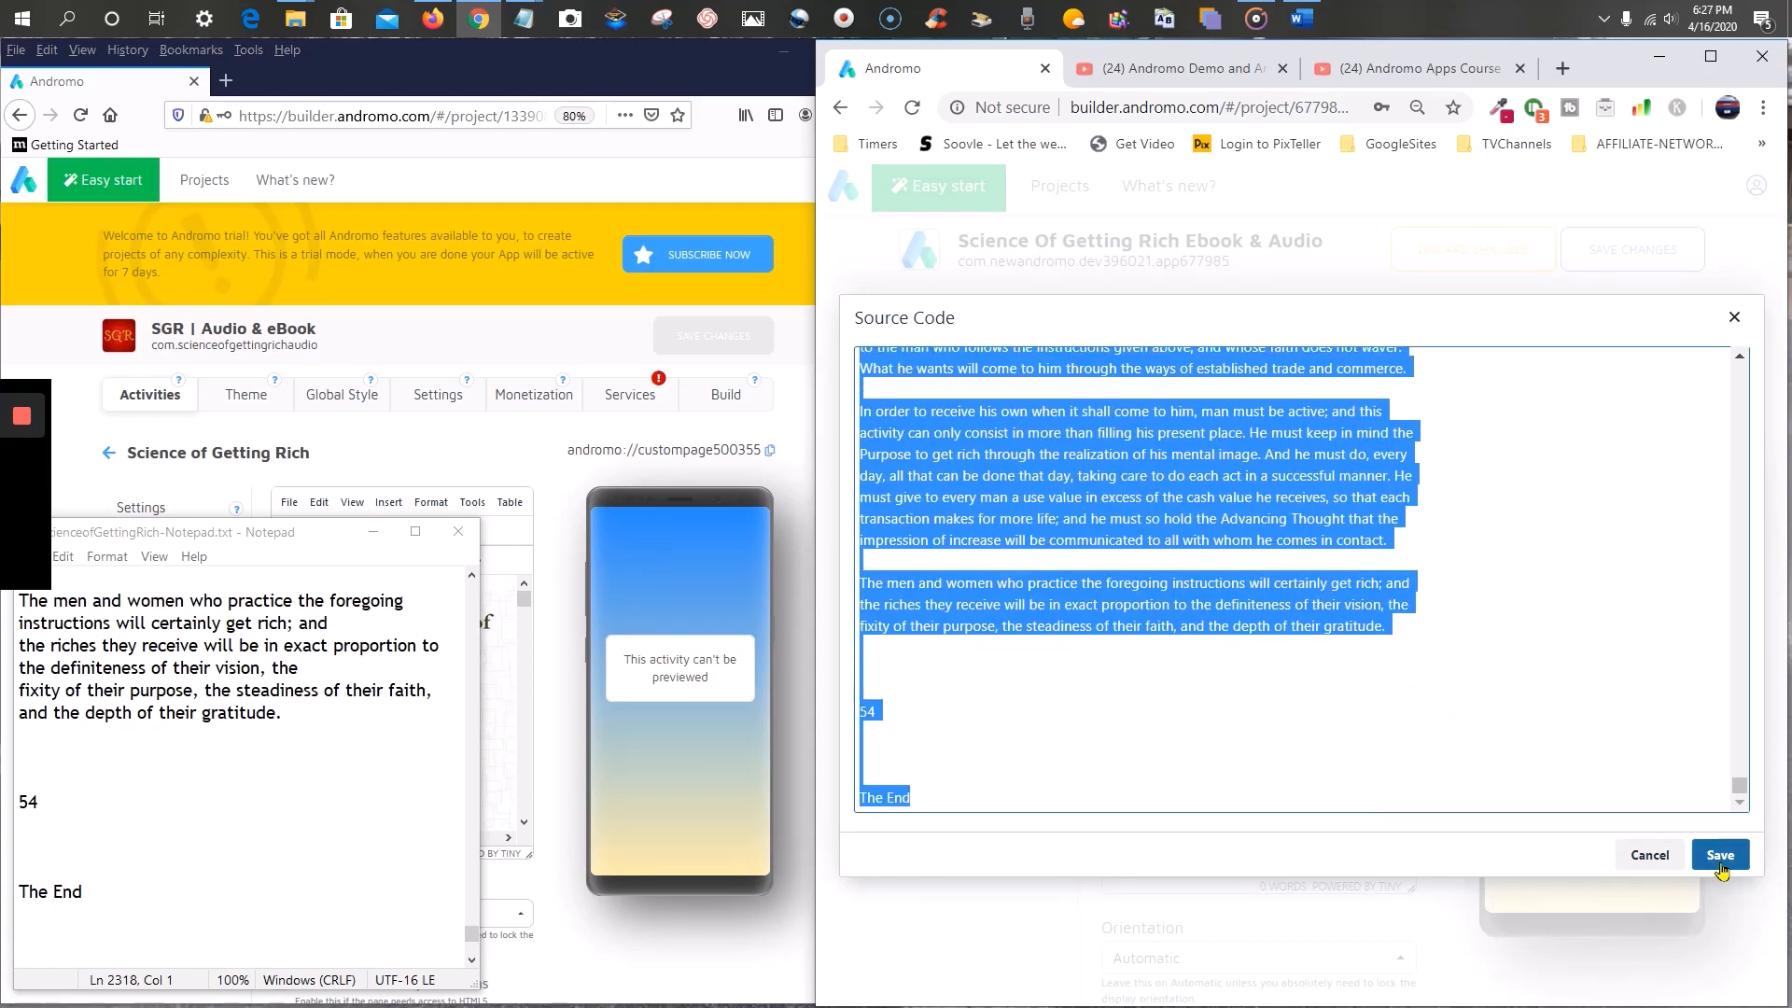
{"action": "key", "text": "Delete"}
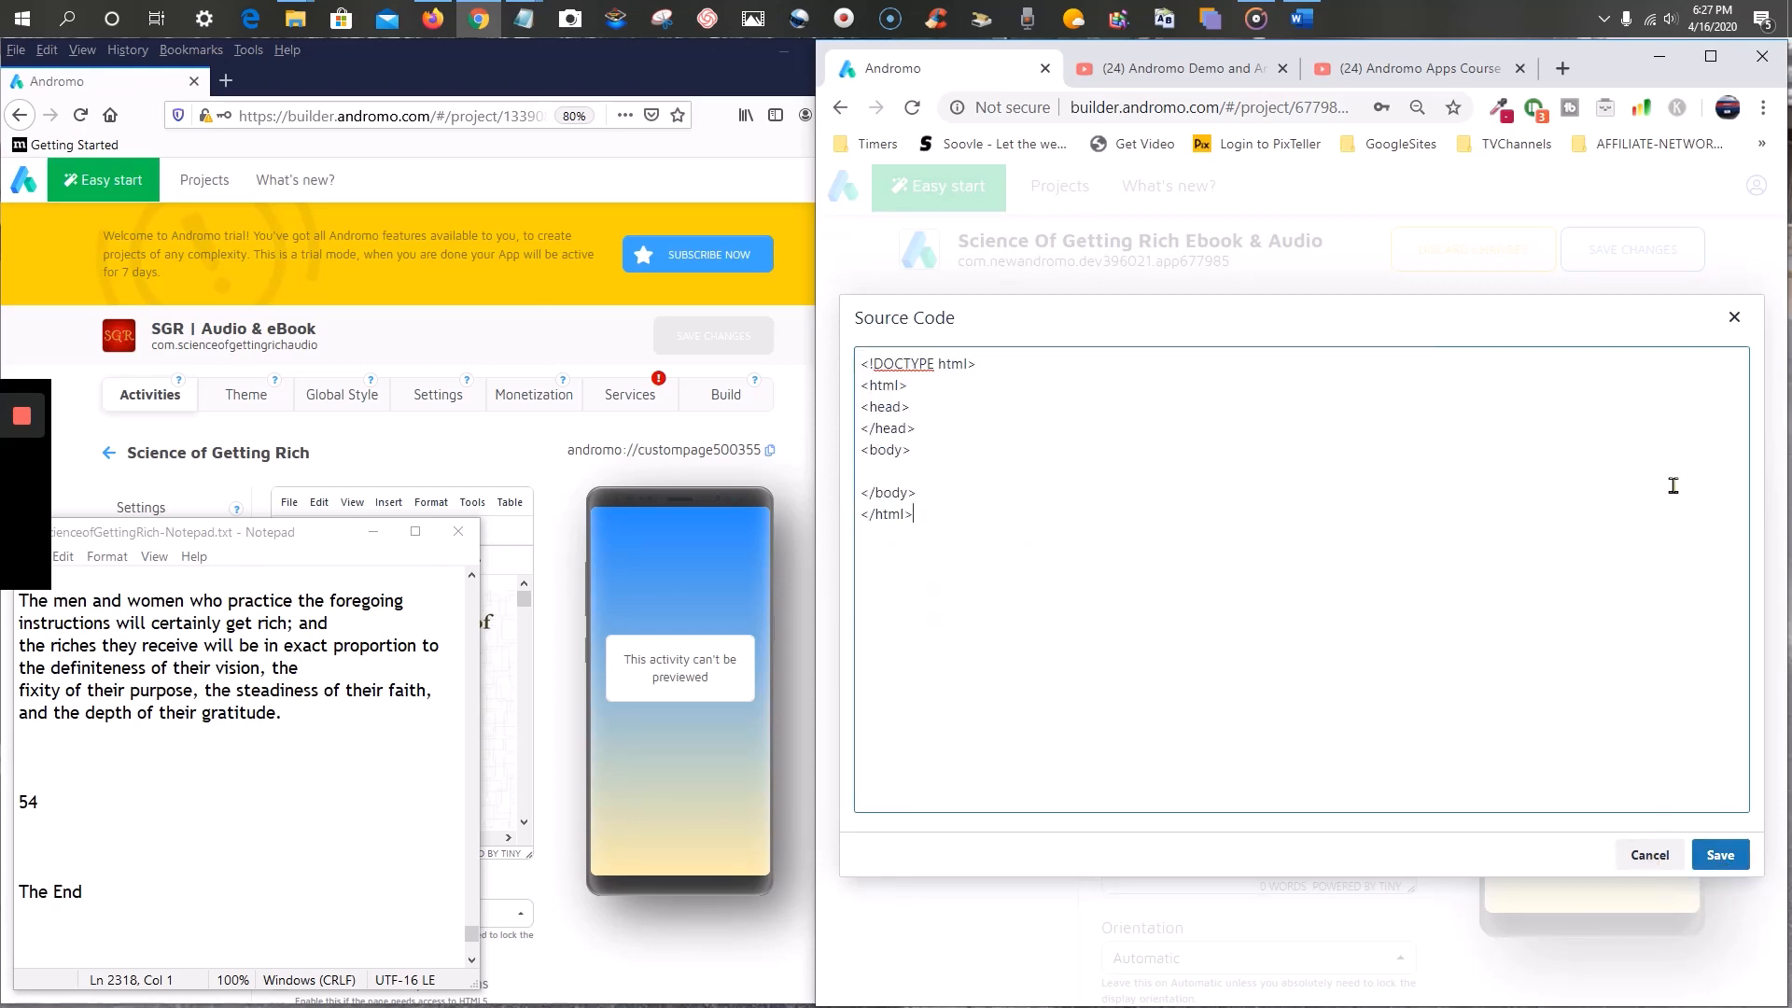
{"action": "left_click", "coordinate": [1722, 856]}
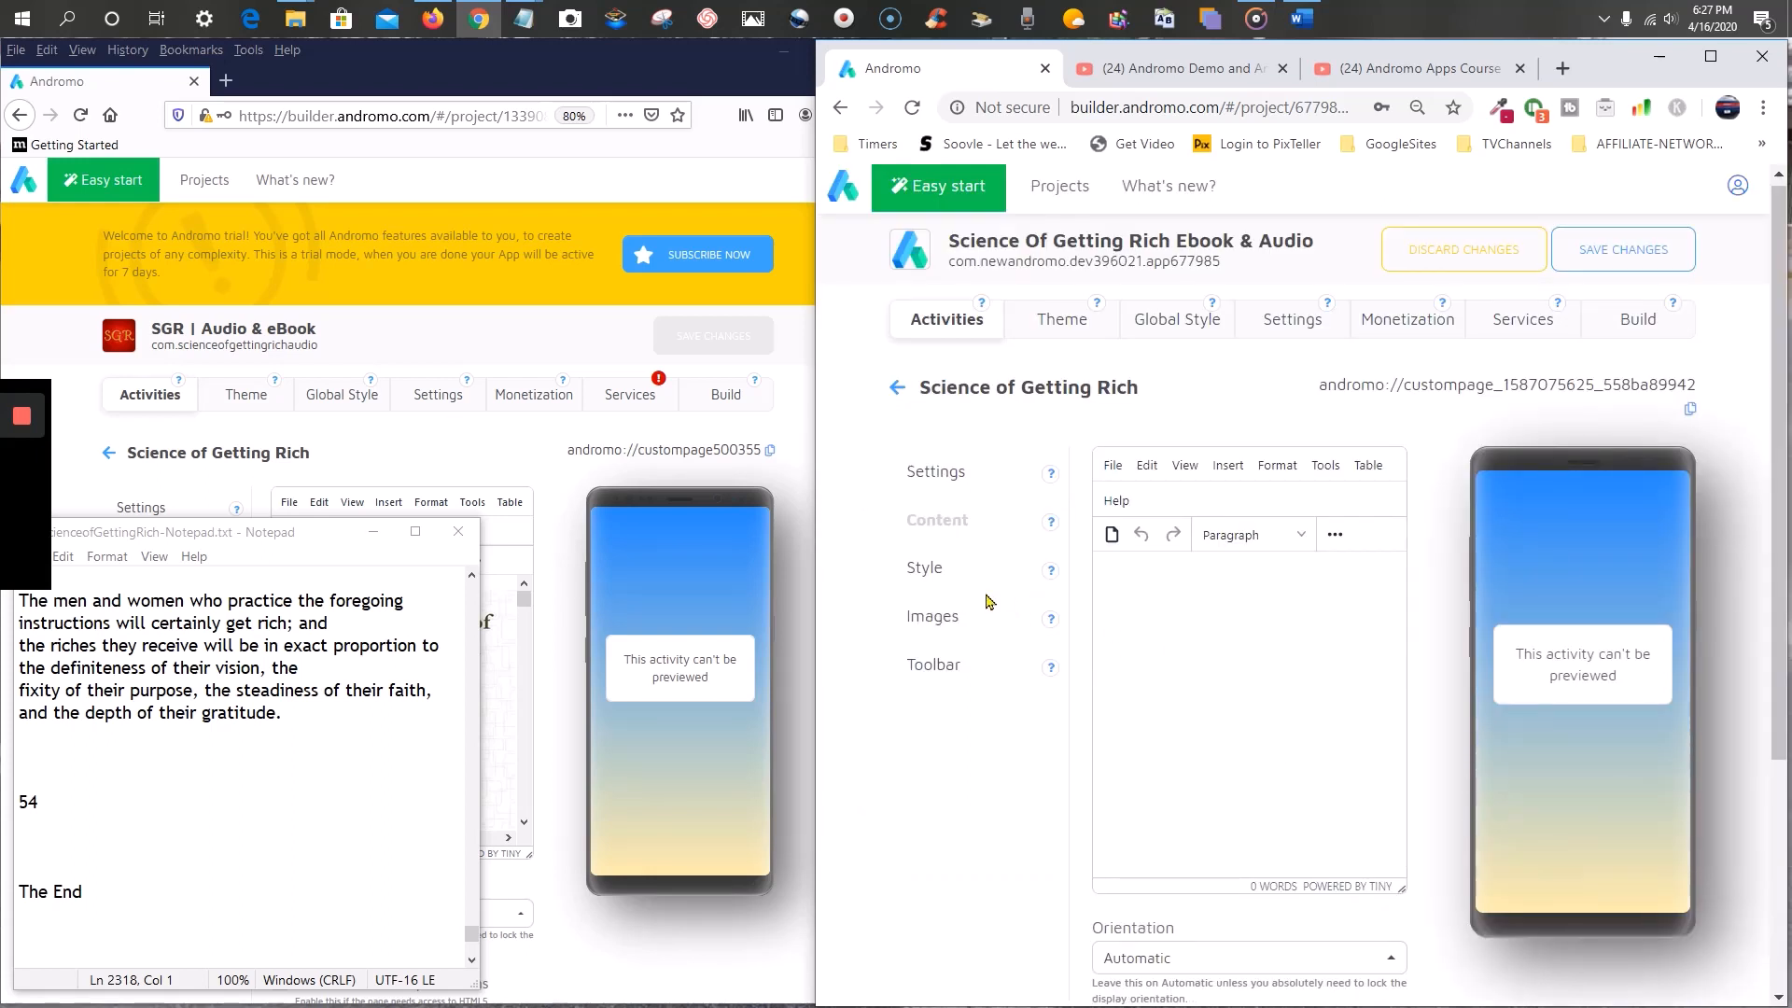
- Minimize Notepad and examine how the book text is laid out in the original app's Science of Getting Rich content
{"action": "left_click", "coordinate": [372, 532]}
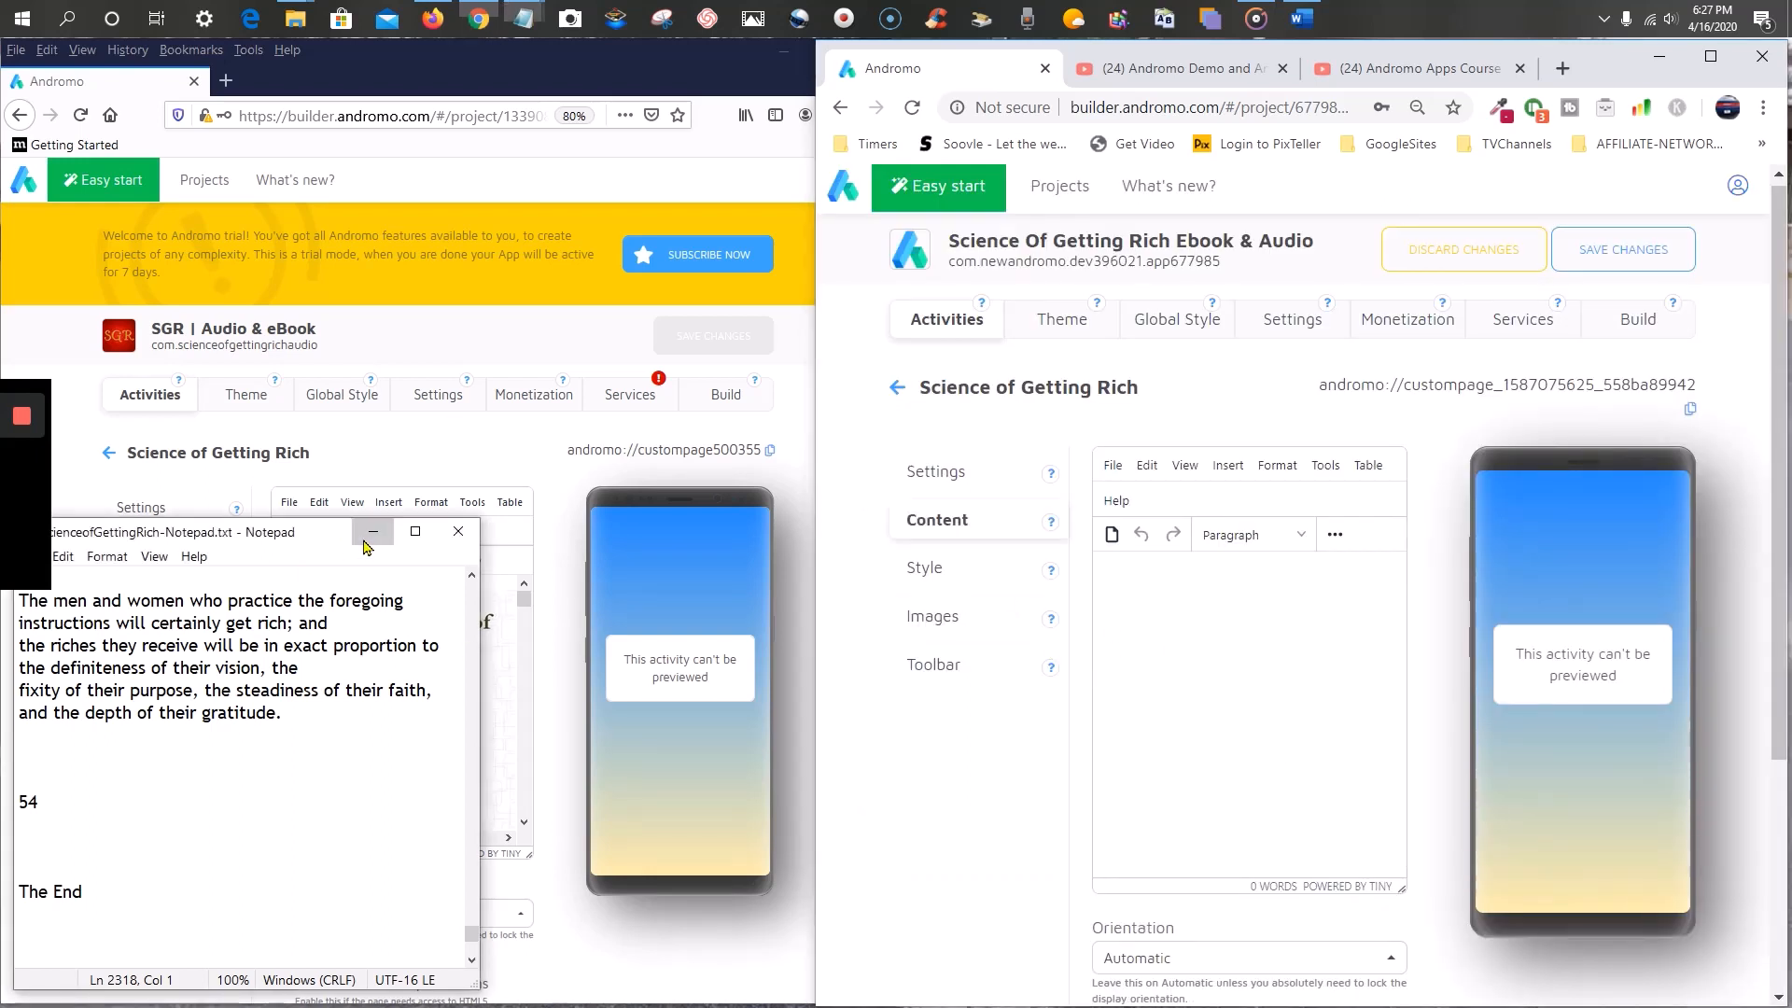
{"action": "scroll", "coordinate": [417, 672], "scroll_direction": "down", "scroll_amount": 10}
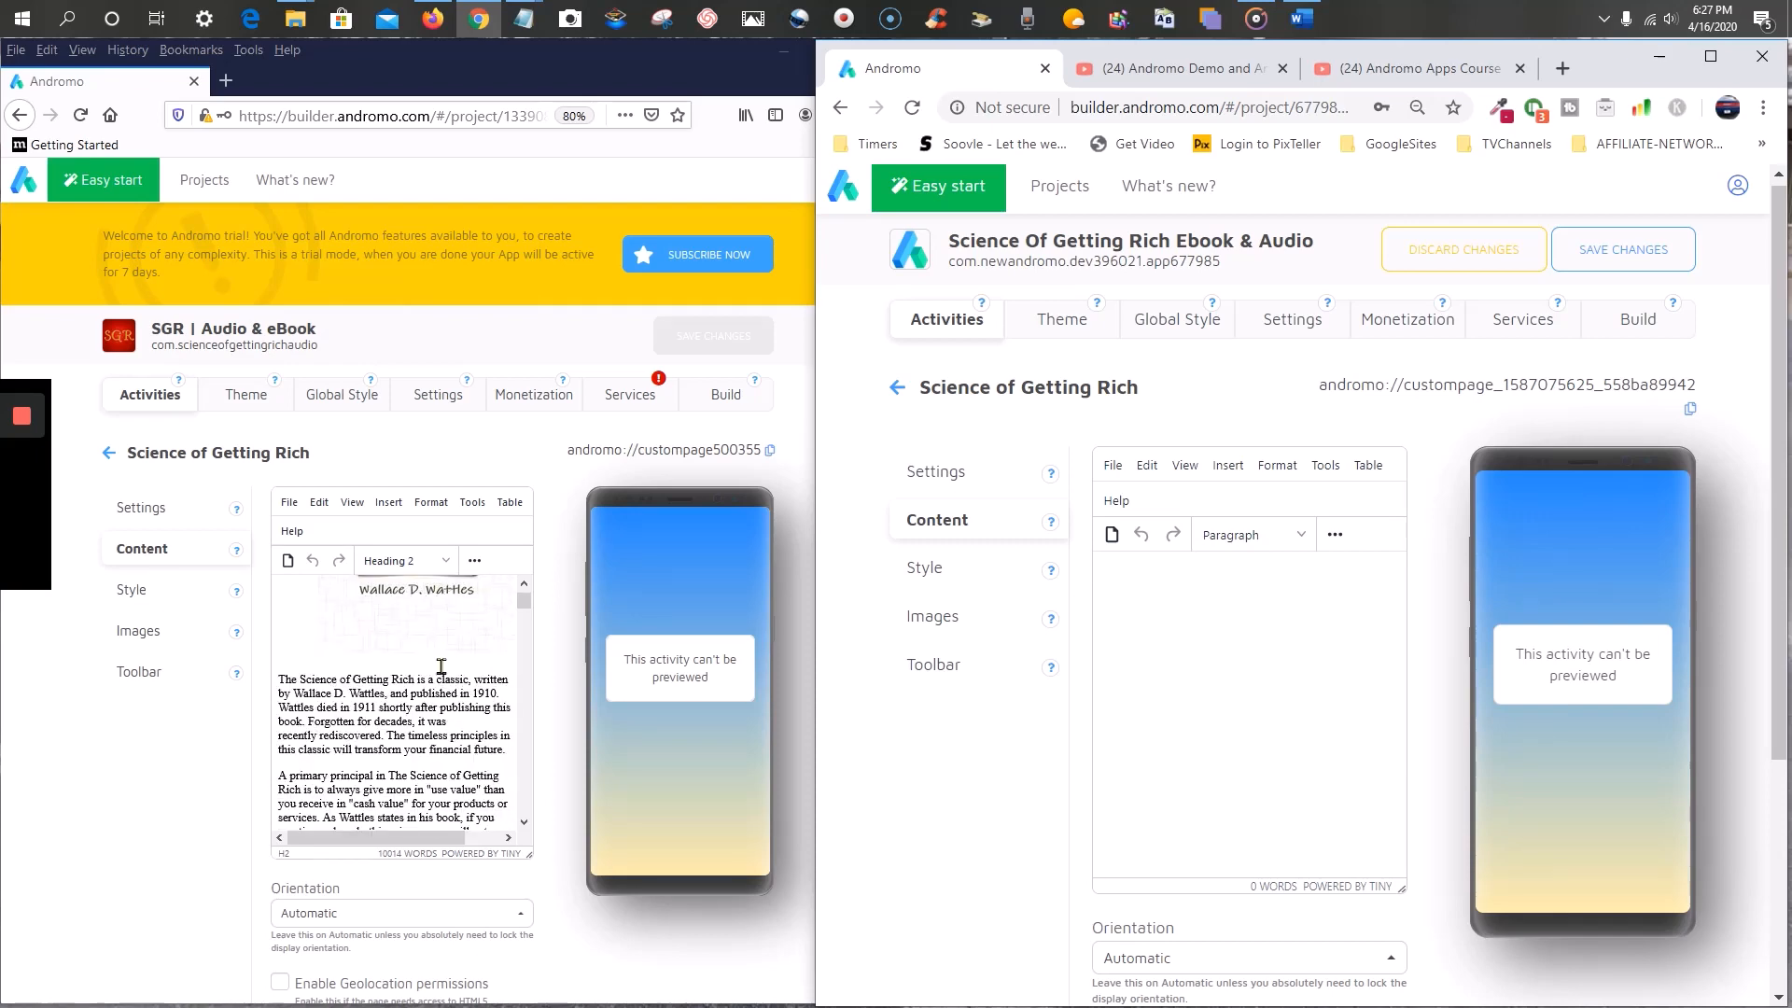
{"action": "scroll", "coordinate": [441, 668], "scroll_direction": "down", "scroll_amount": 10}
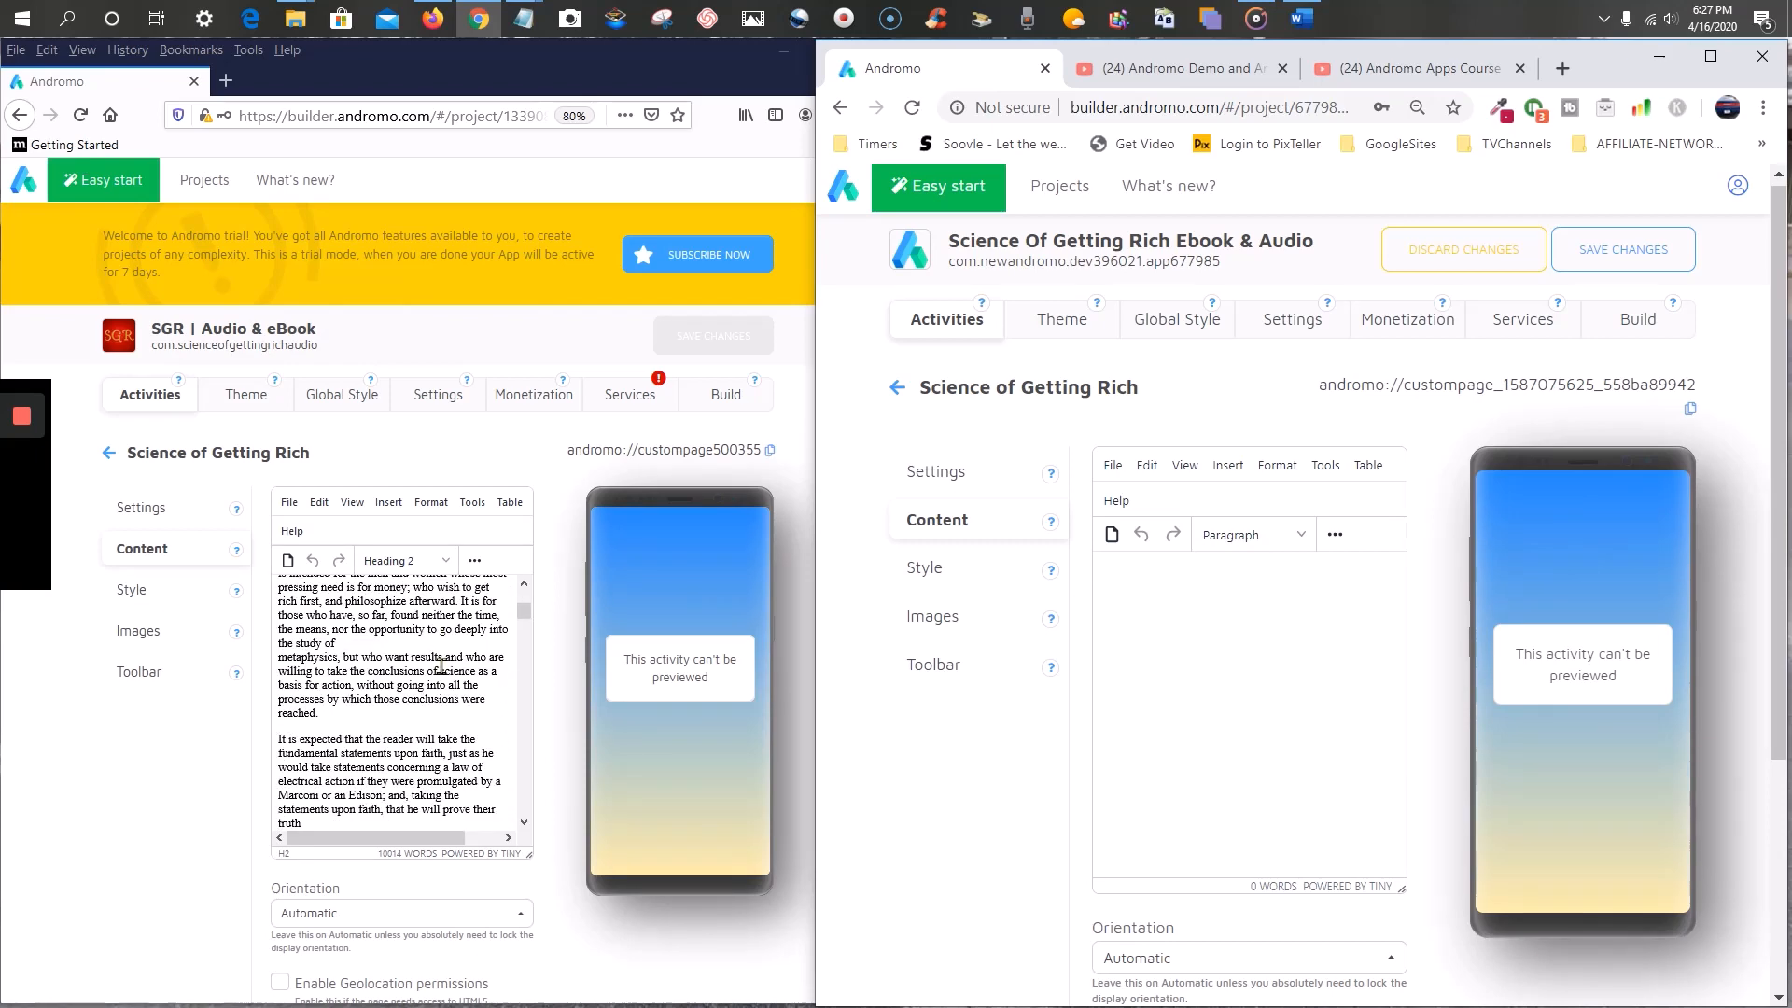
{"action": "scroll", "coordinate": [442, 668], "scroll_direction": "up", "scroll_amount": 5}
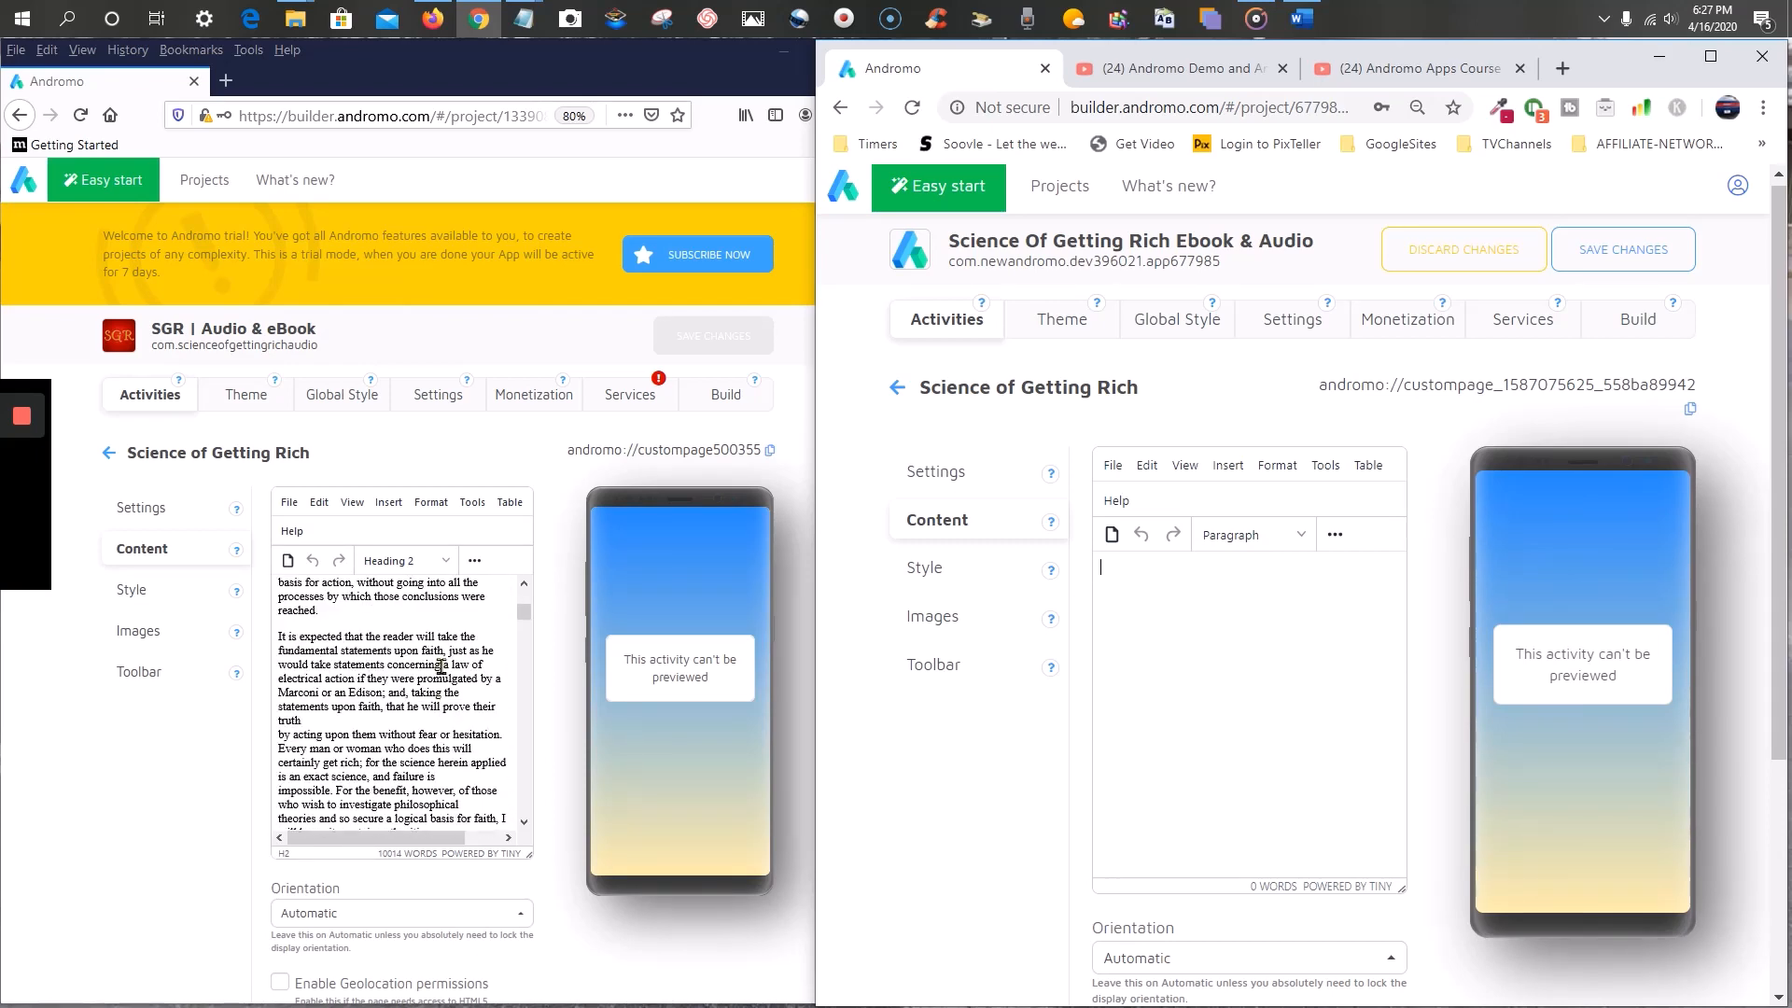
{"action": "scroll", "coordinate": [441, 667], "scroll_direction": "down", "scroll_amount": 2}
{"action": "left_click", "coordinate": [945, 547]}
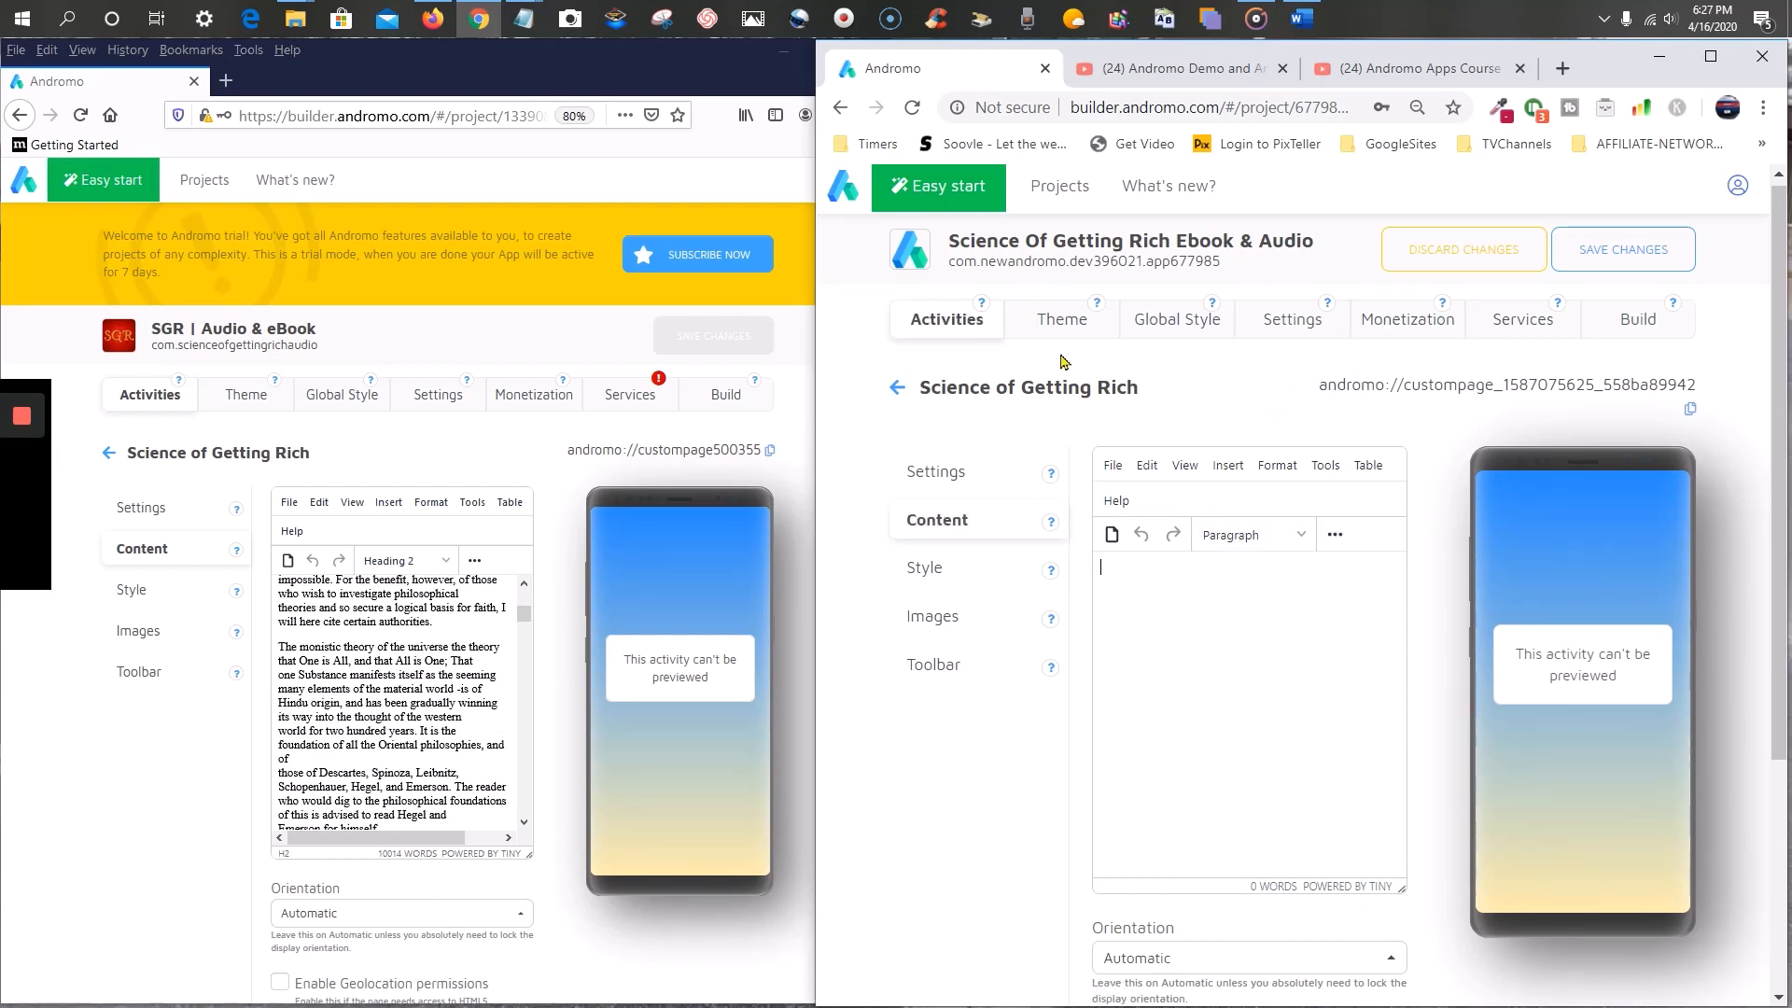
- Delete the third activity, the Science of Getting Rich custom page, from the new project
{"action": "left_click", "coordinate": [945, 324]}
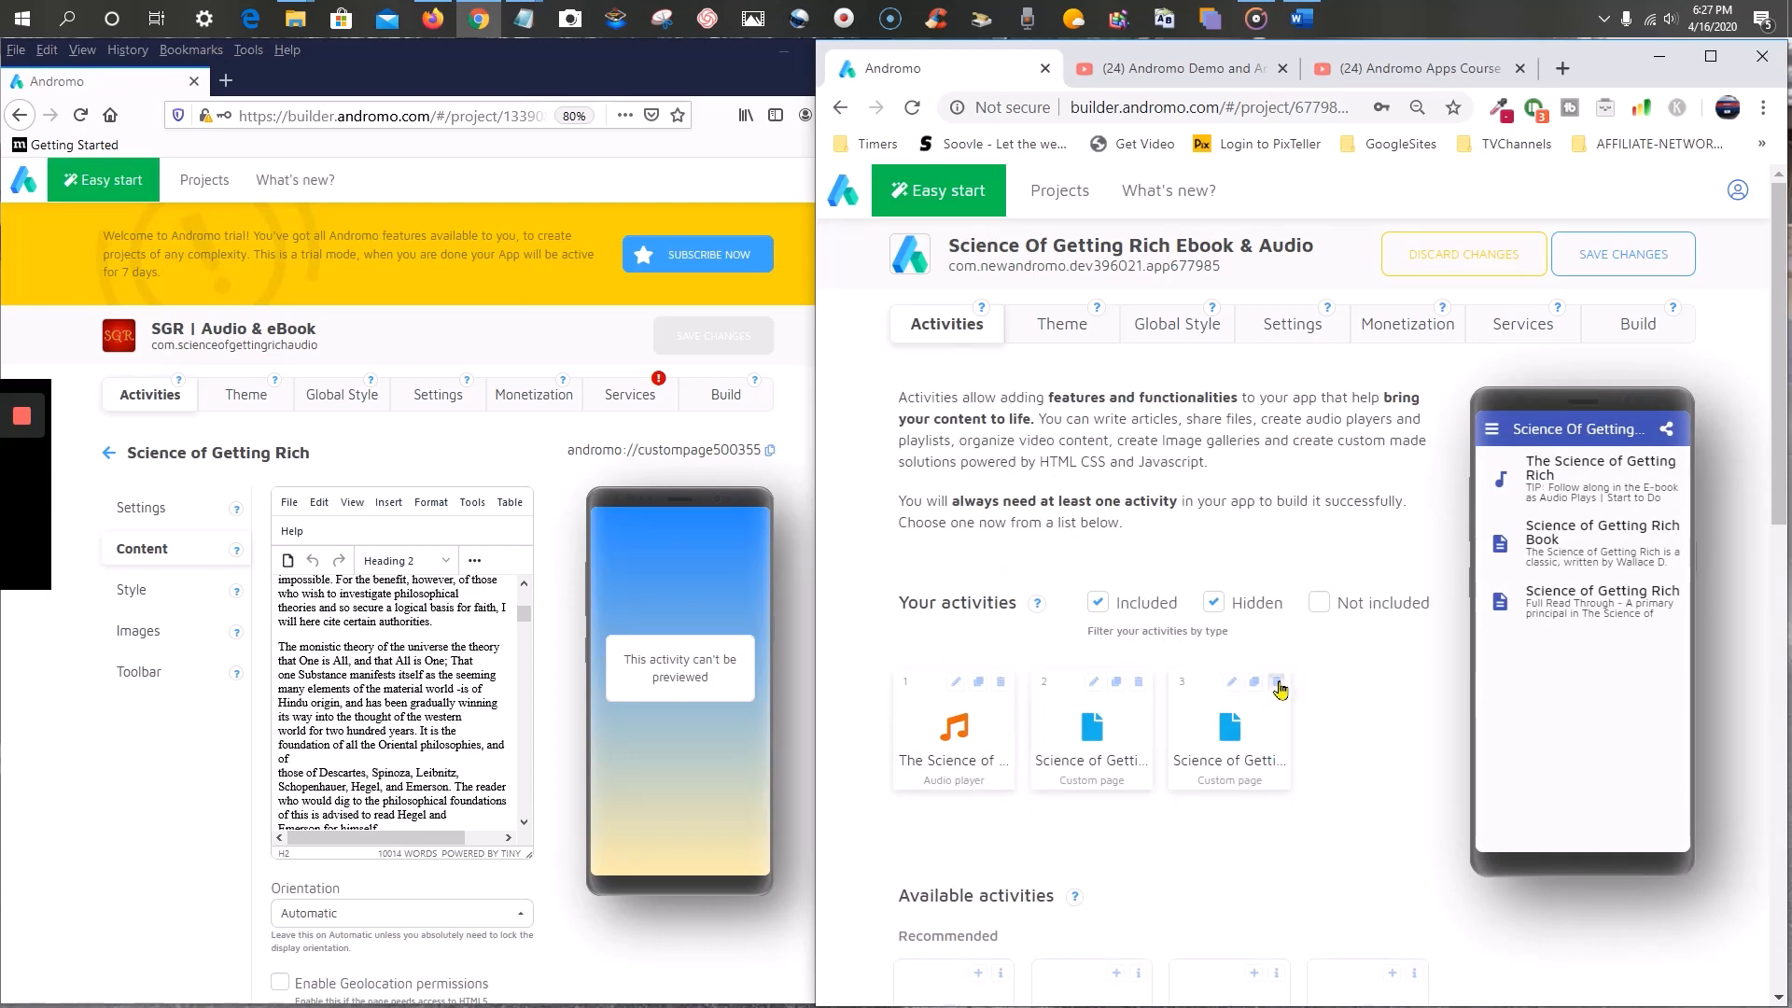
{"action": "left_click", "coordinate": [1276, 684]}
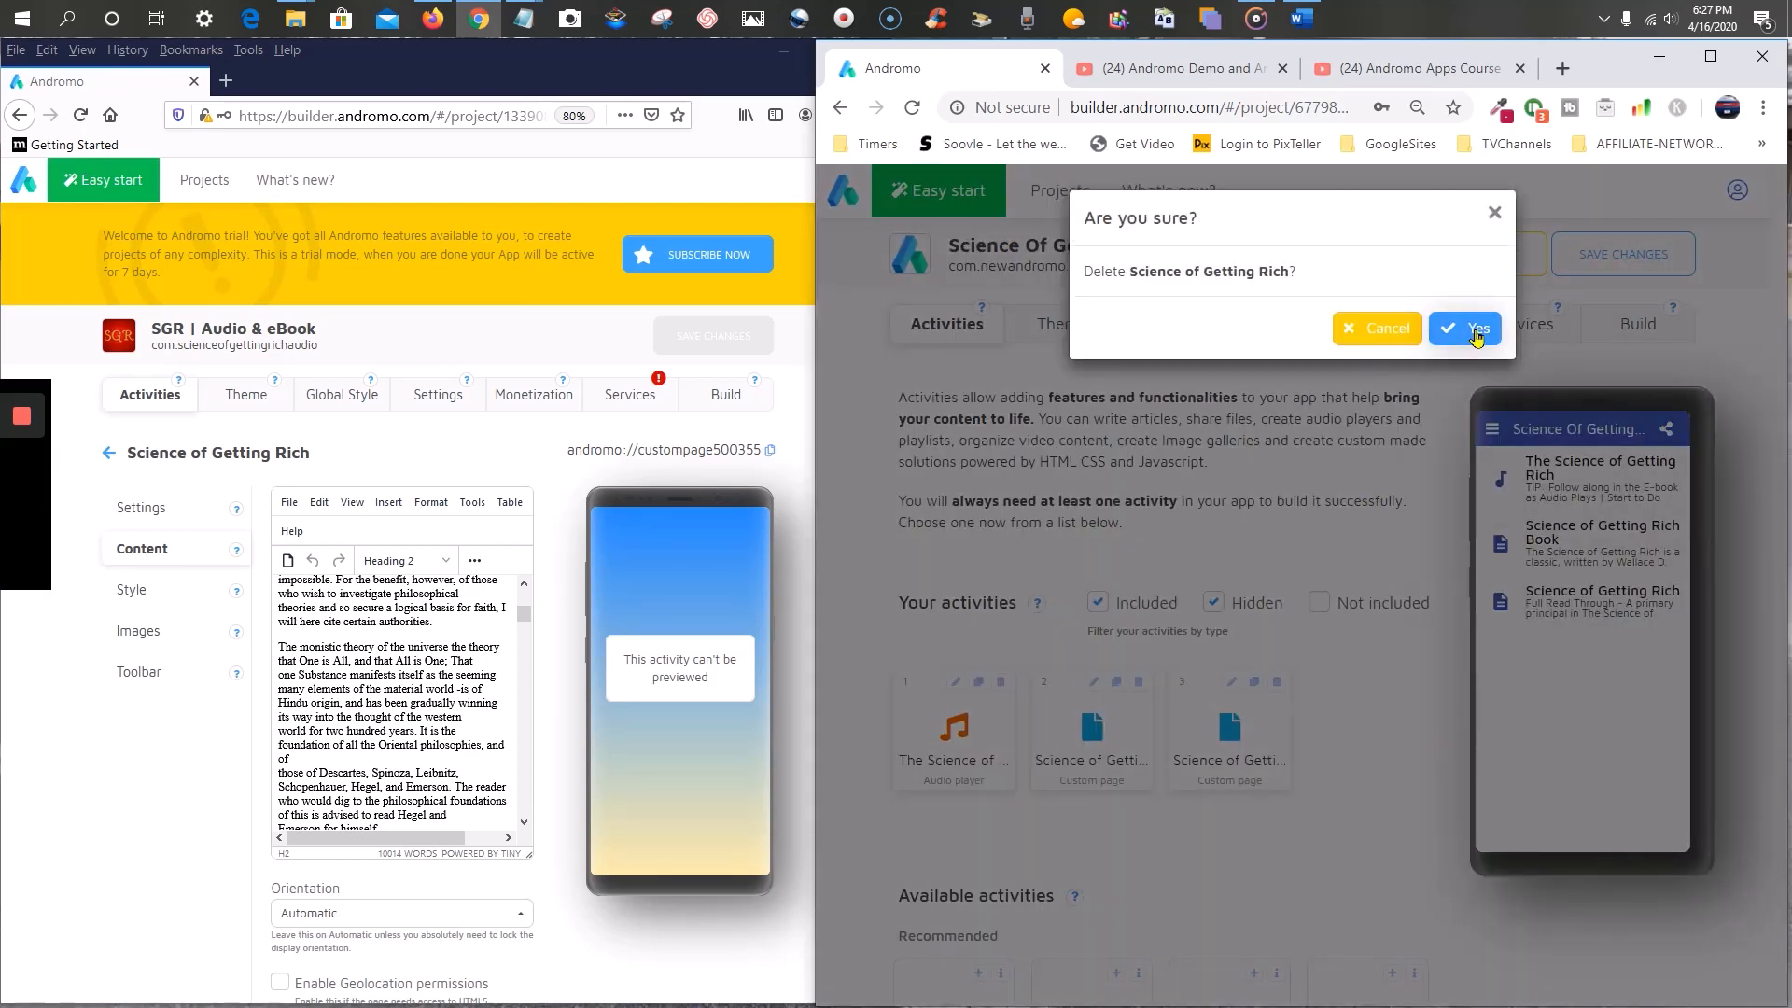
{"action": "left_click", "coordinate": [1476, 331]}
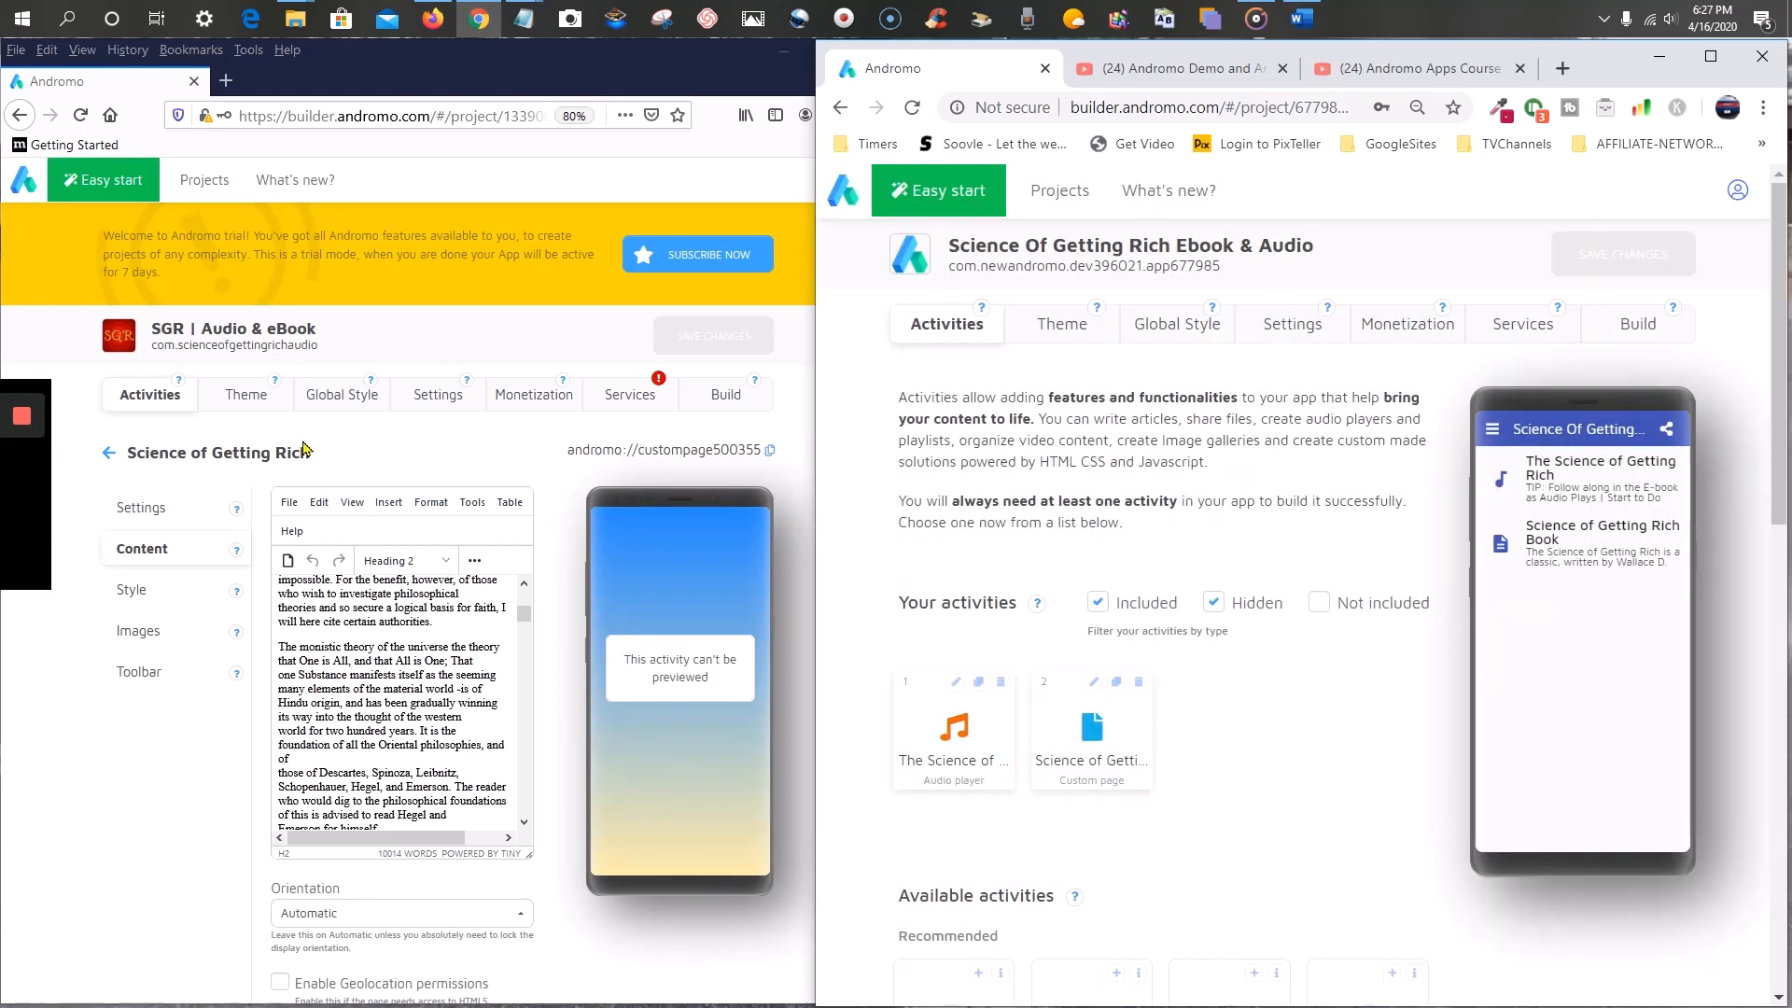
- Open the Quotes activity in the original SGR project and add a Custom page activity to the new project
{"action": "left_click", "coordinate": [162, 409]}
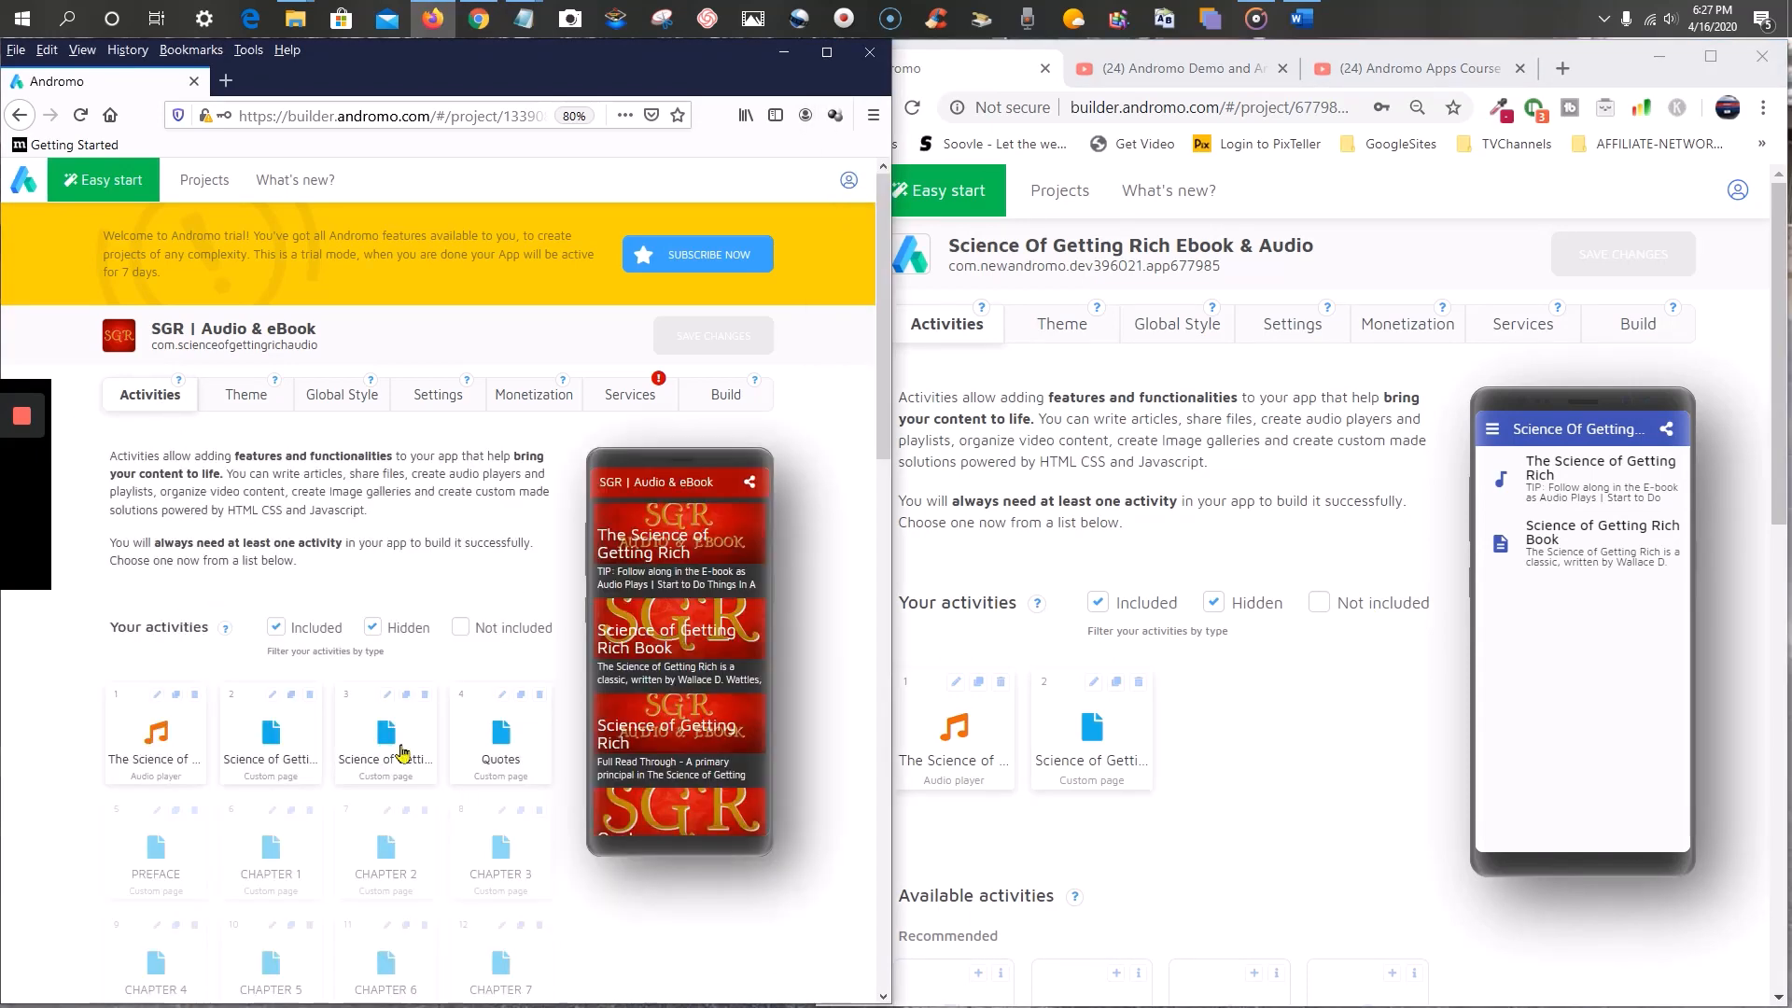
{"action": "left_click", "coordinate": [502, 699]}
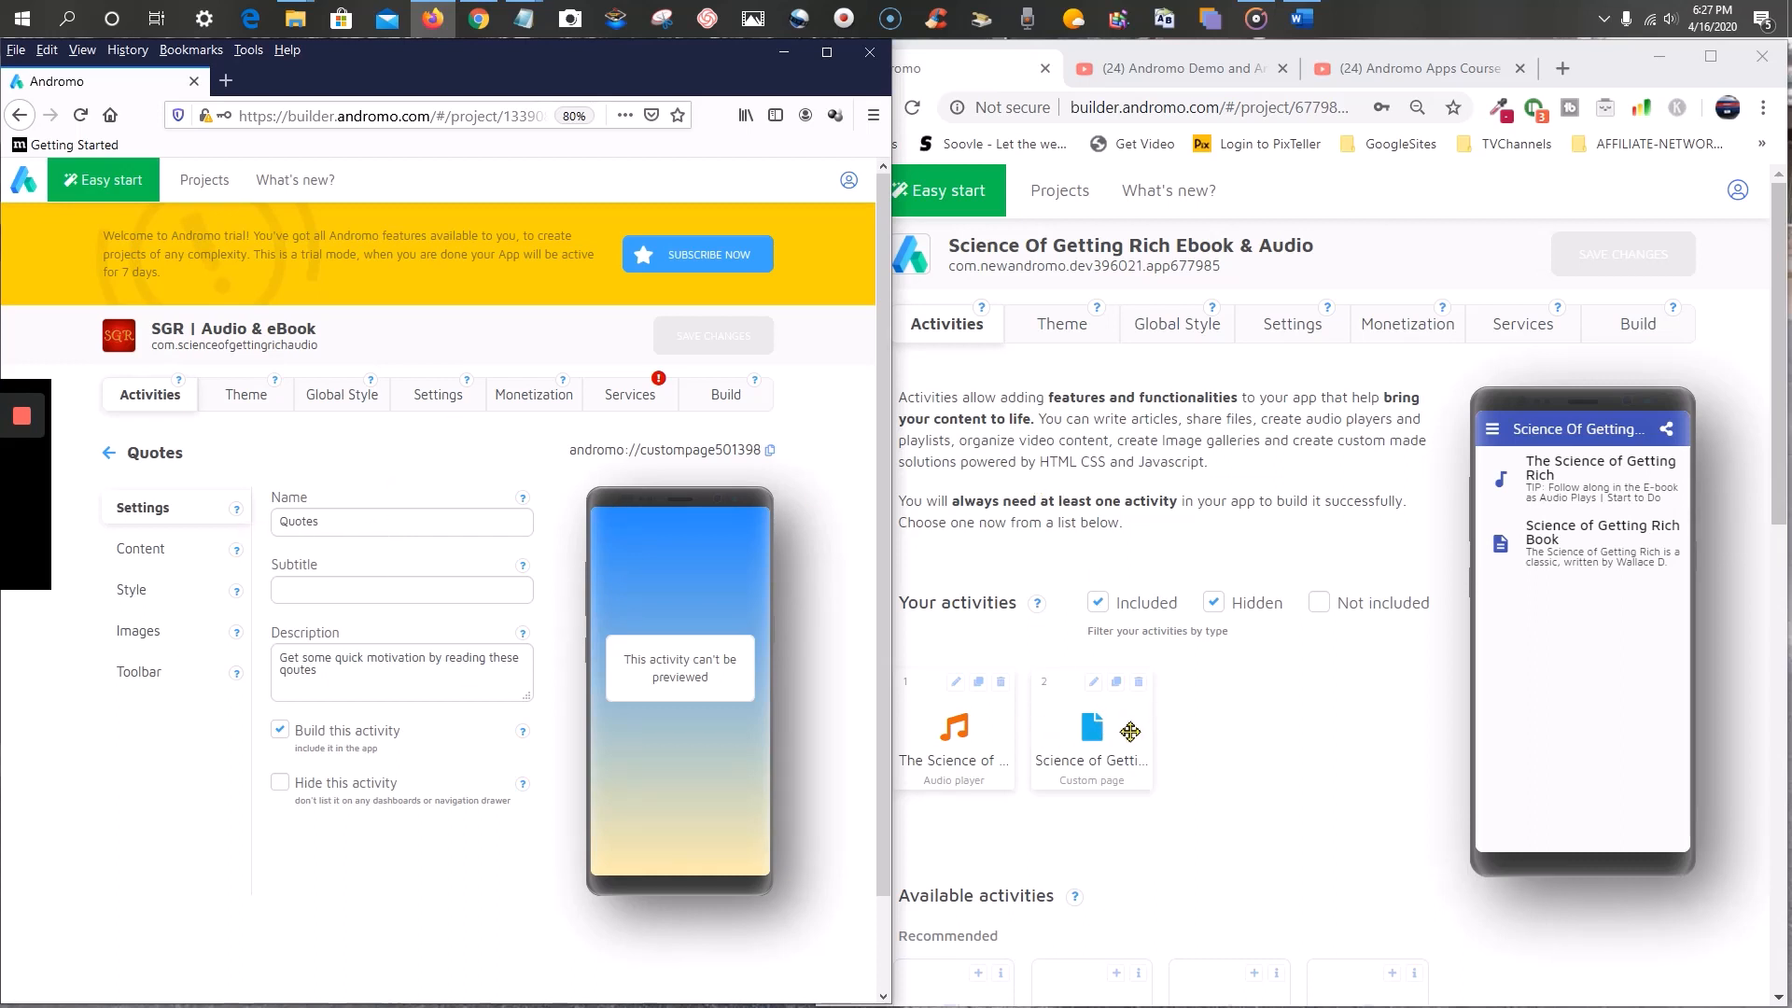
{"action": "scroll", "coordinate": [1151, 444], "scroll_direction": "down", "scroll_amount": 2}
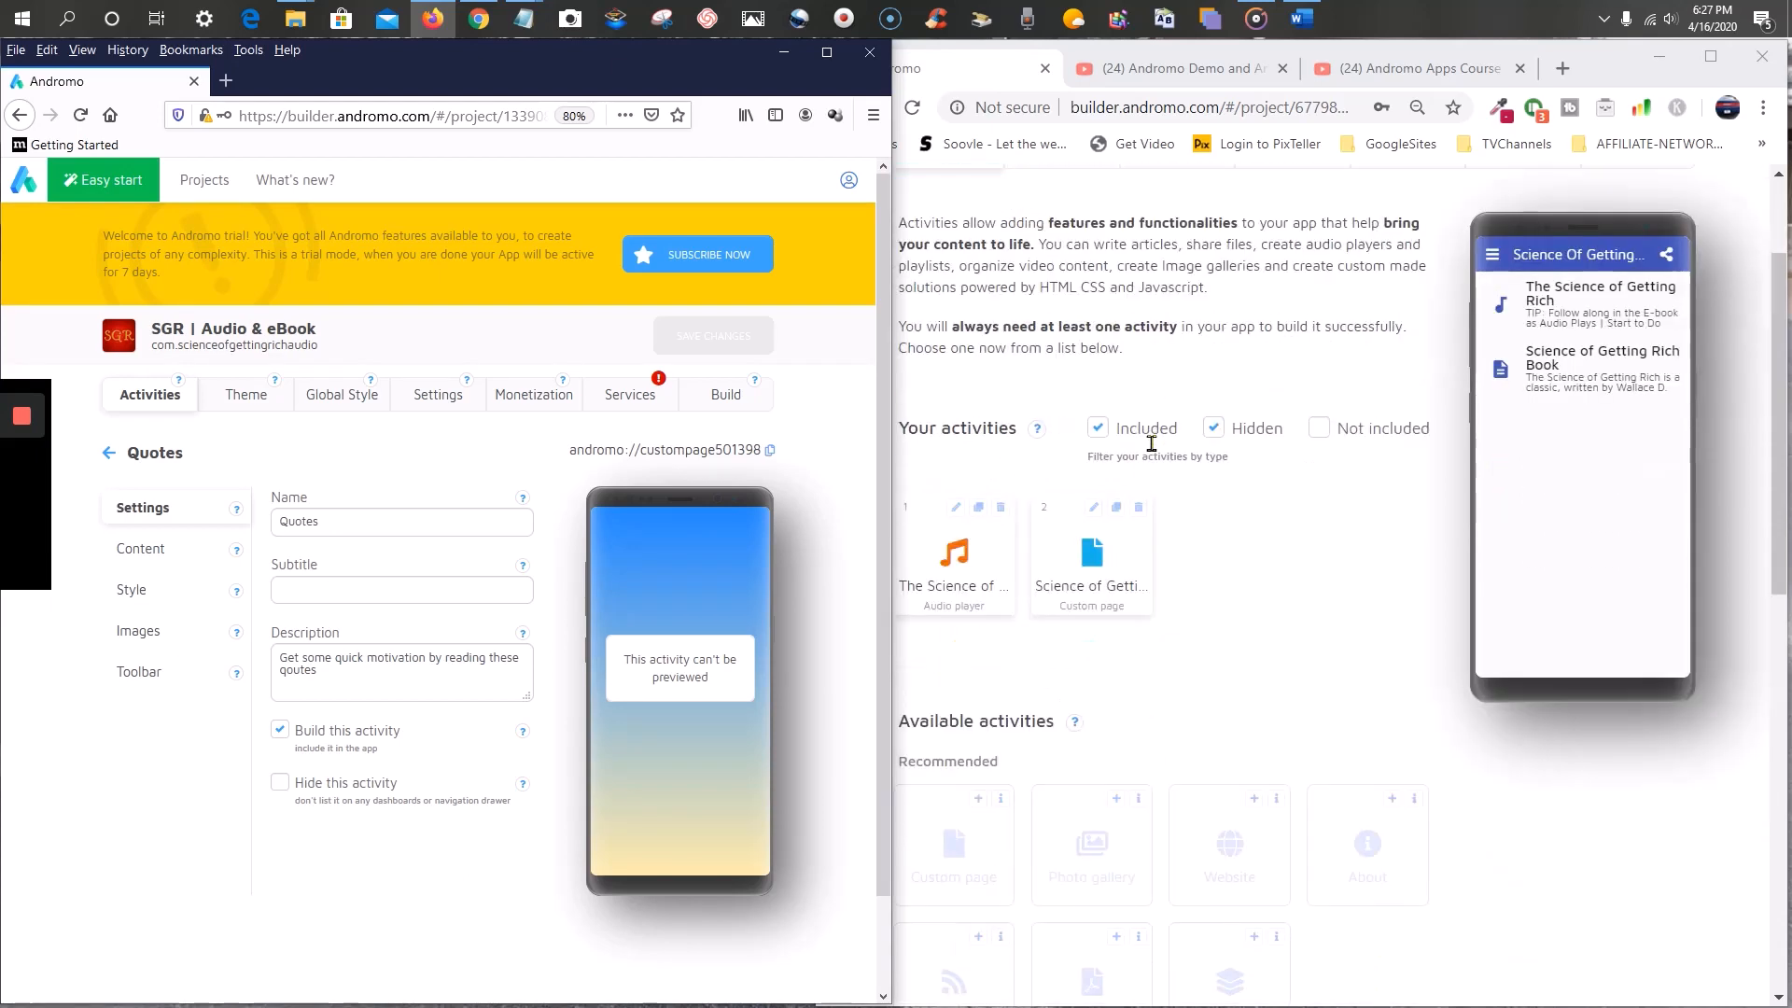
{"action": "scroll", "coordinate": [1152, 444], "scroll_direction": "down", "scroll_amount": 2}
{"action": "left_click", "coordinate": [979, 643]}
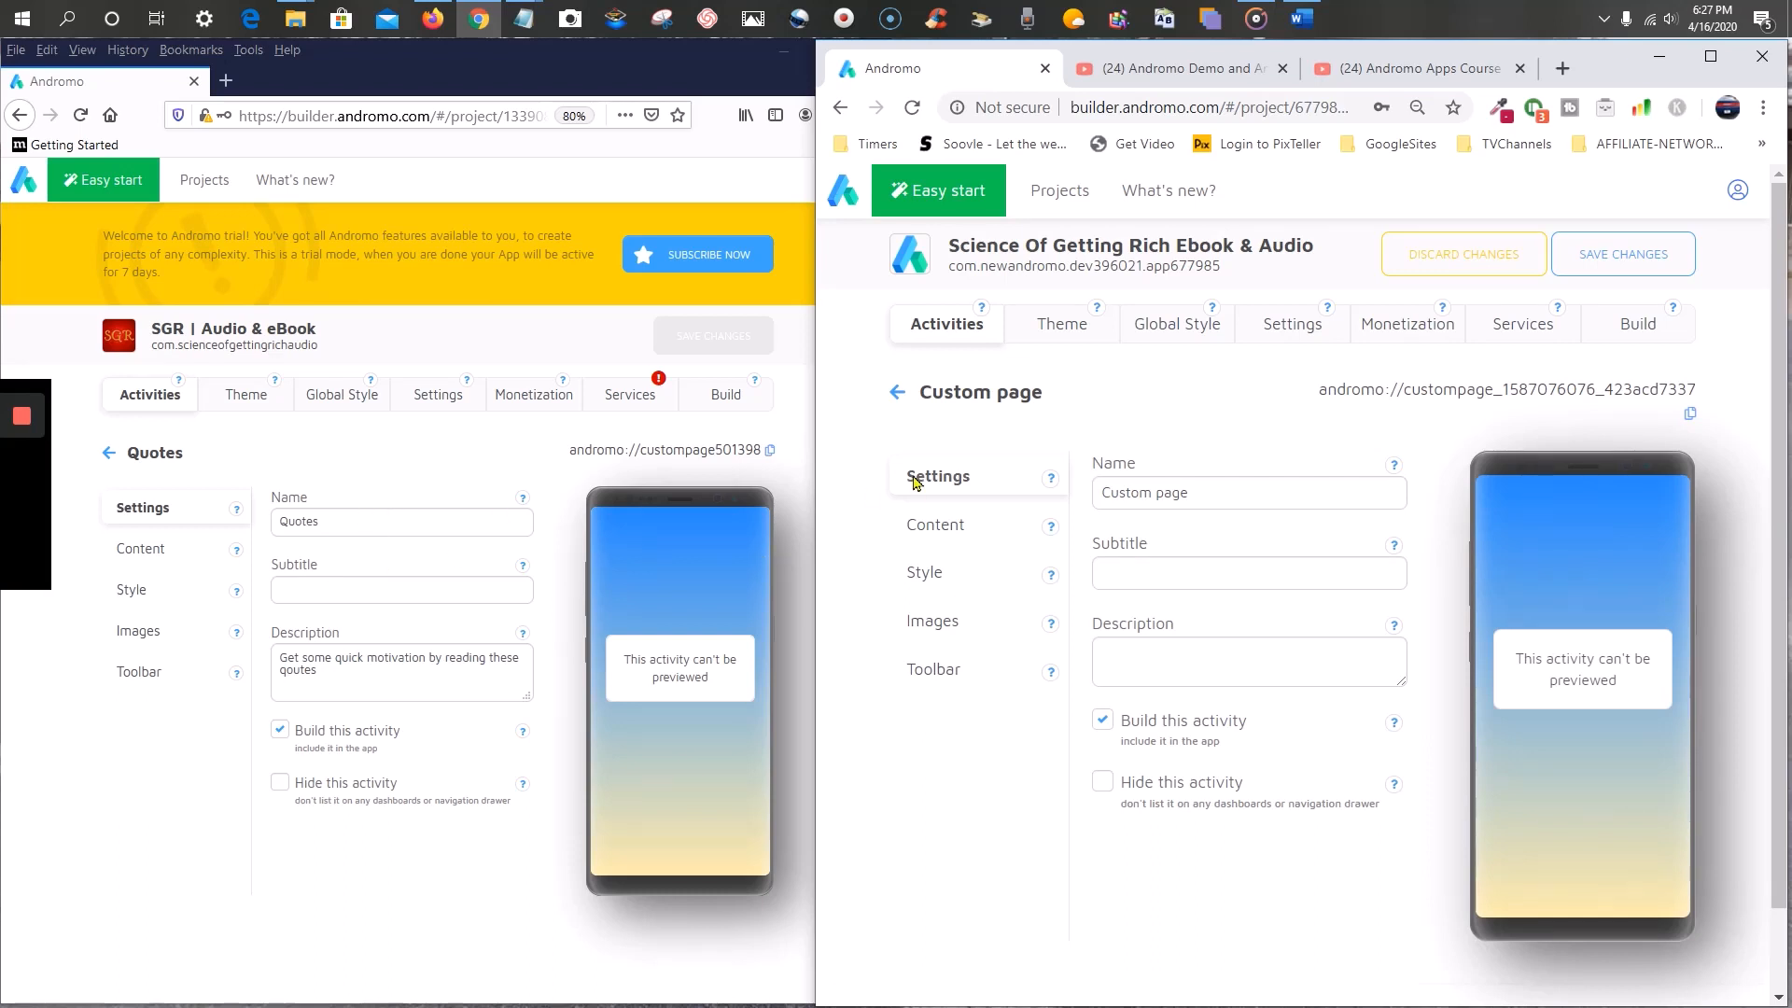
- Copy the name "Quotes" from the original activity and paste it over the new custom page's name
{"action": "left_click_drag", "start_coordinate": [324, 521], "coordinate": [176, 519]}
{"action": "right_click", "coordinate": [297, 525]}
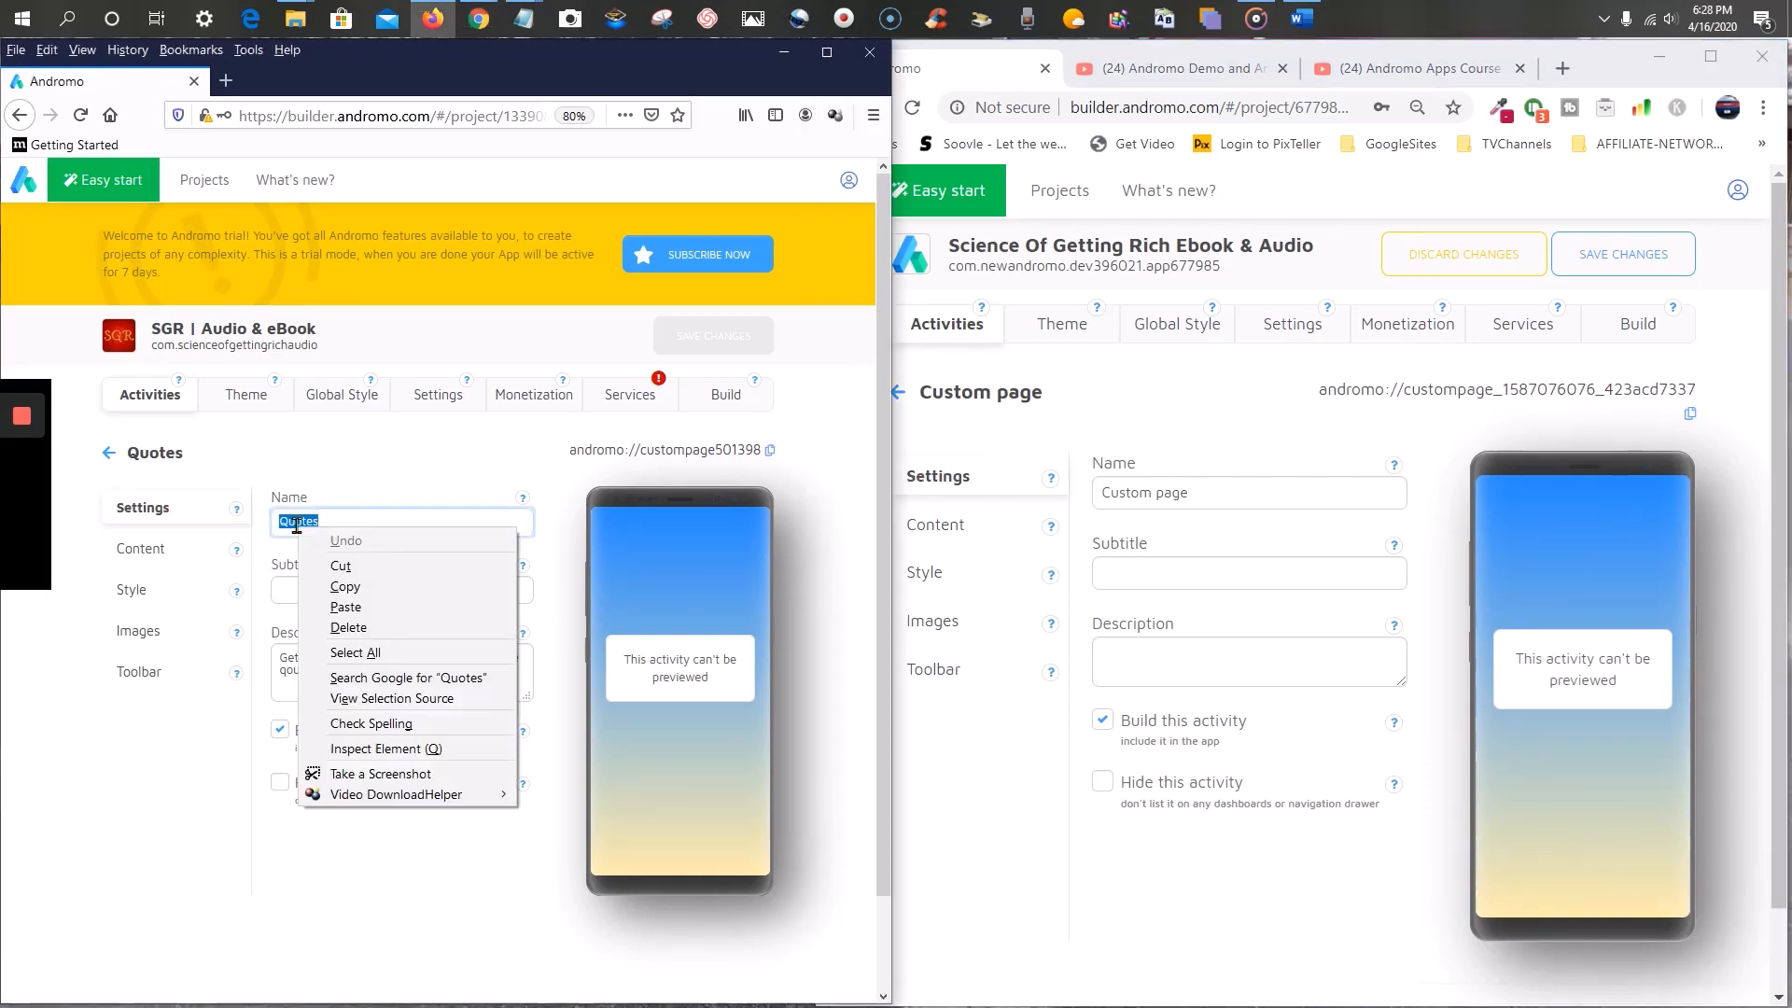
{"action": "left_click", "coordinate": [375, 586]}
{"action": "left_click_drag", "start_coordinate": [1263, 505], "coordinate": [1131, 491]}
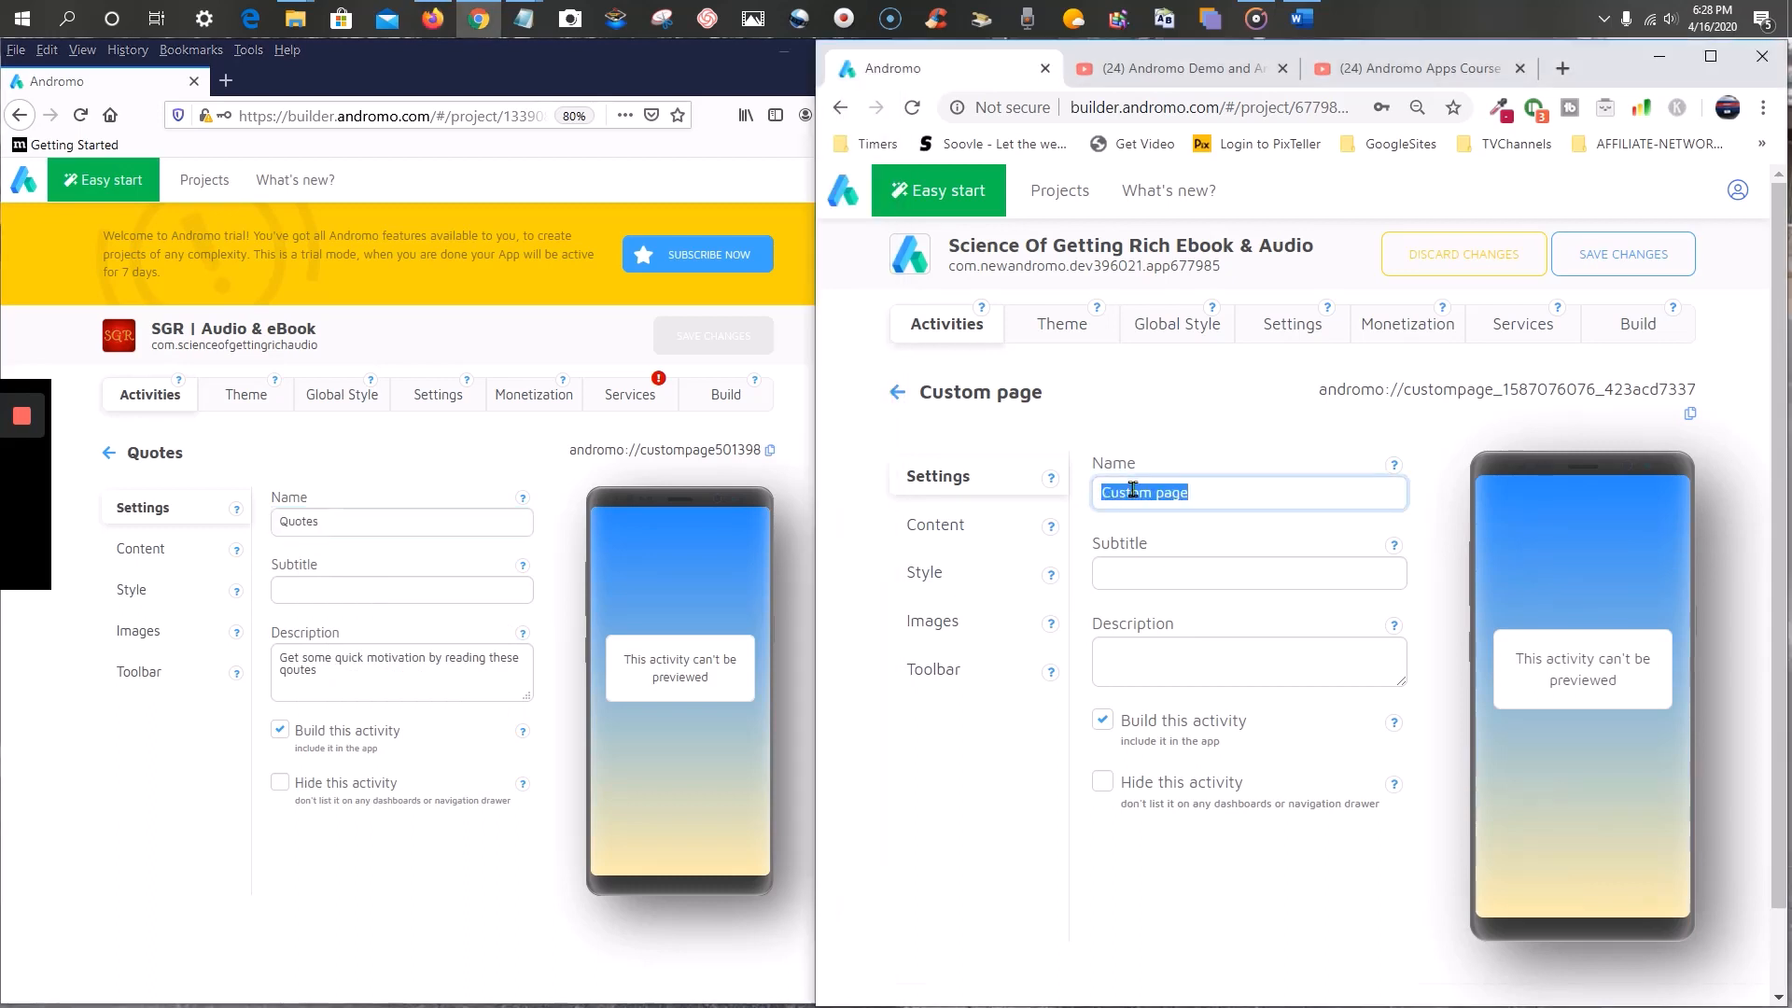
{"action": "right_click", "coordinate": [1138, 489]}
{"action": "left_click", "coordinate": [1191, 598]}
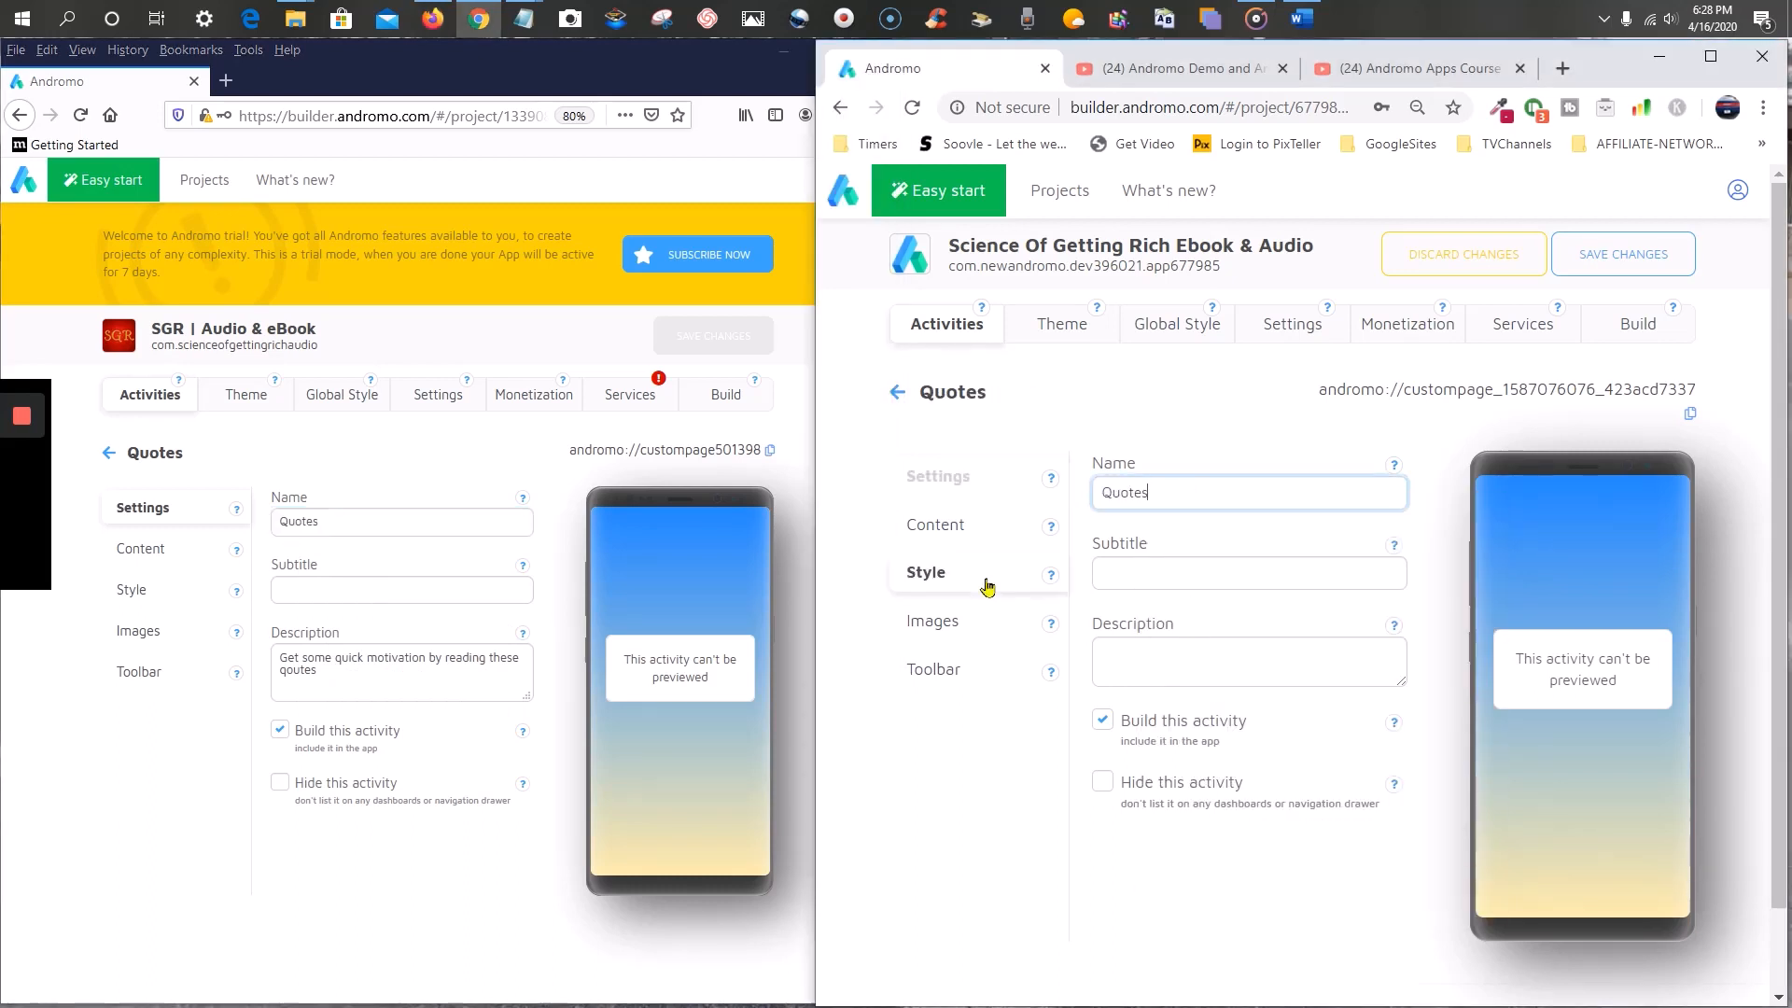
- Copy the description from the original Quotes activity and paste it as plain text into the new Quotes page's description
{"action": "left_click", "coordinate": [471, 690]}
{"action": "left_click_drag", "start_coordinate": [471, 690], "coordinate": [257, 653]}
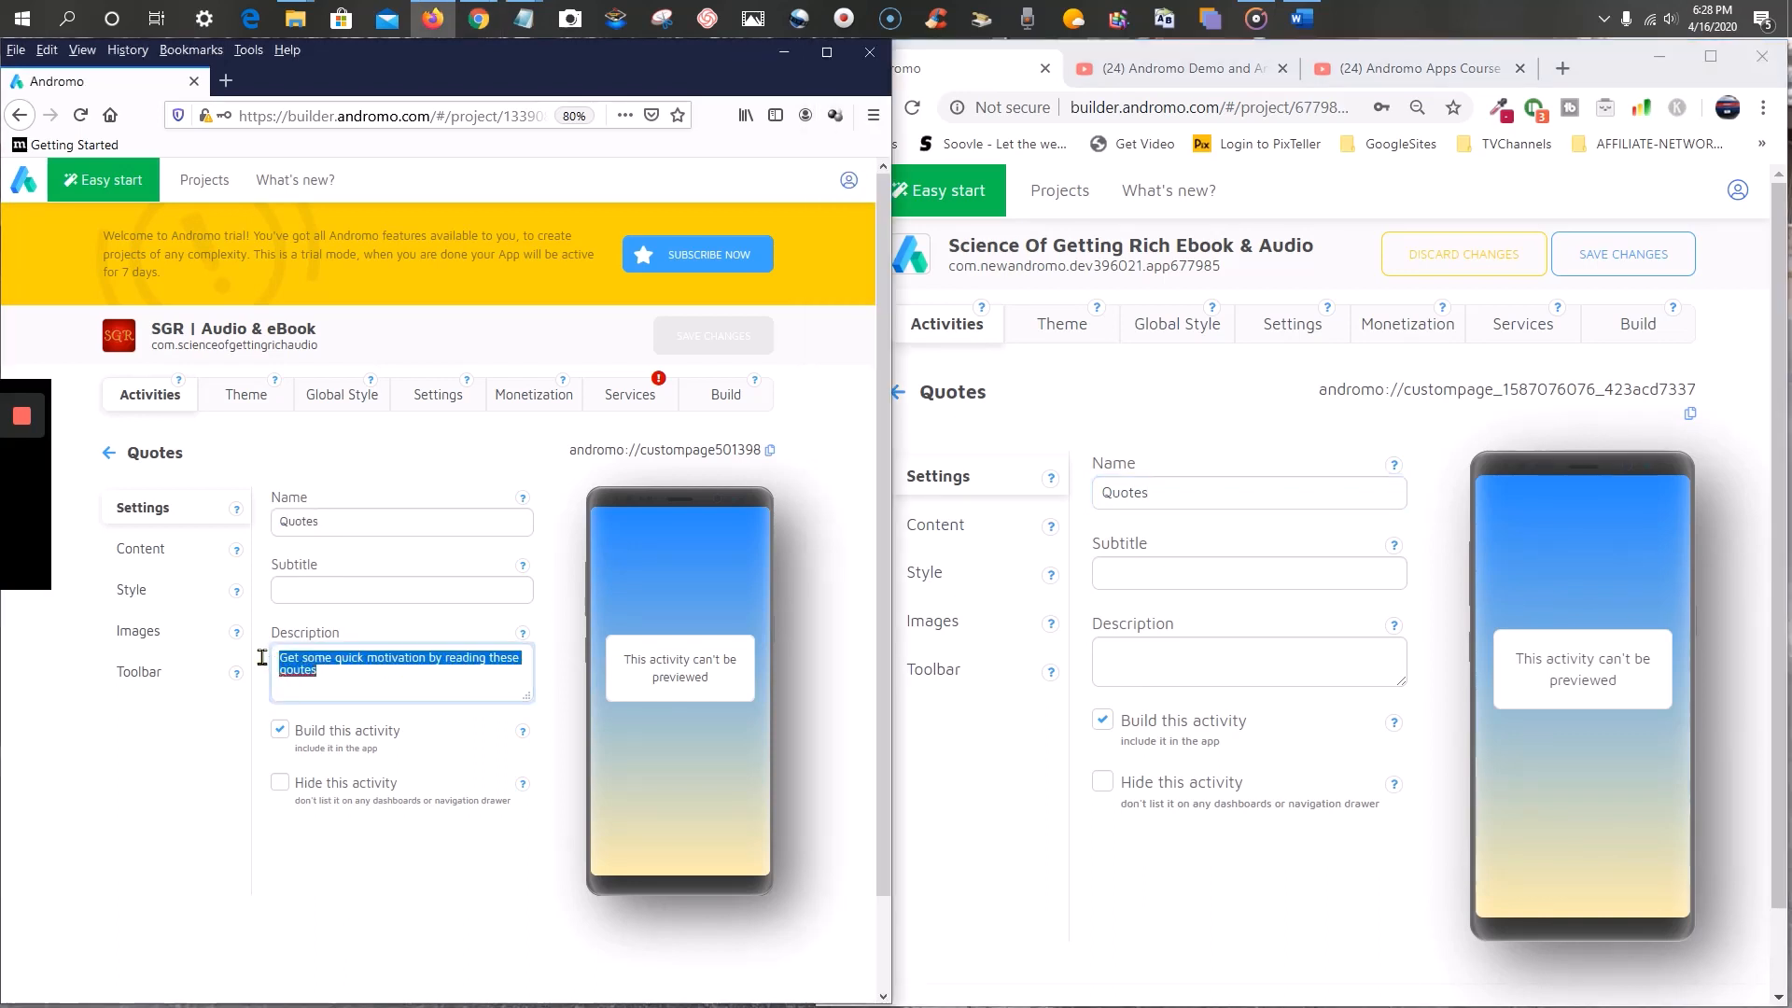
{"action": "right_click", "coordinate": [311, 659]}
{"action": "left_click", "coordinate": [378, 720]}
{"action": "left_click", "coordinate": [1193, 653]}
{"action": "right_click", "coordinate": [1193, 654]}
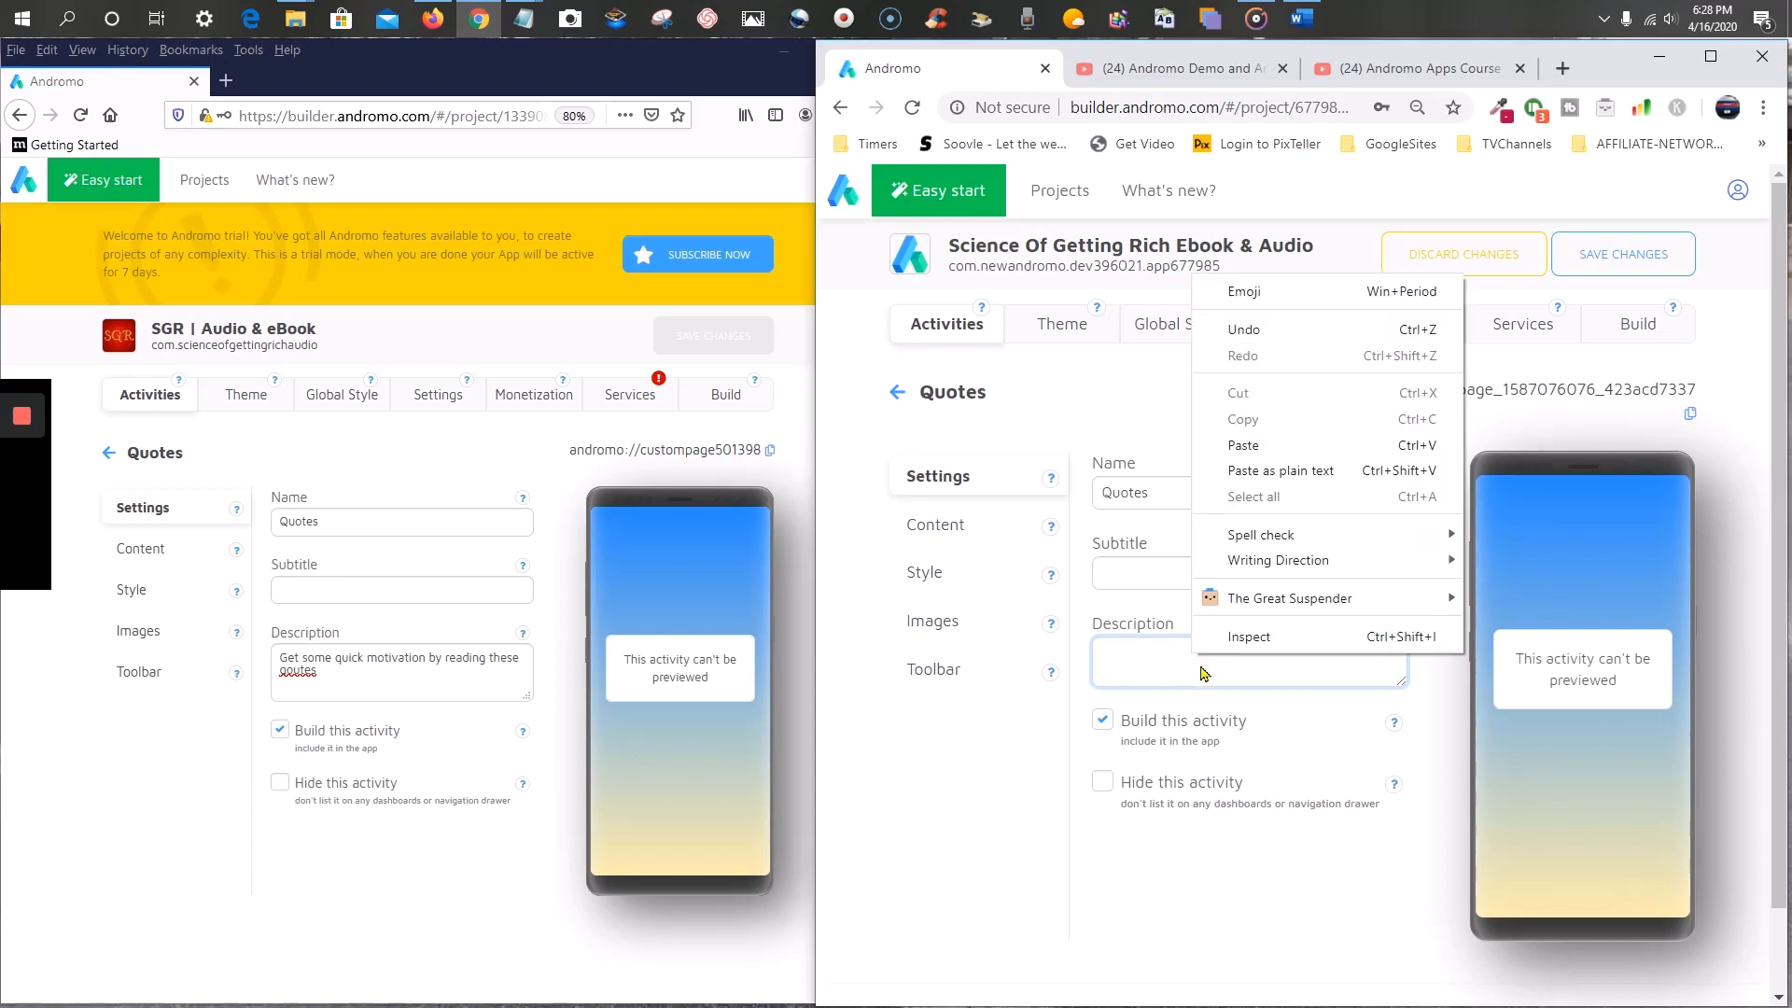
{"action": "left_click", "coordinate": [1291, 472]}
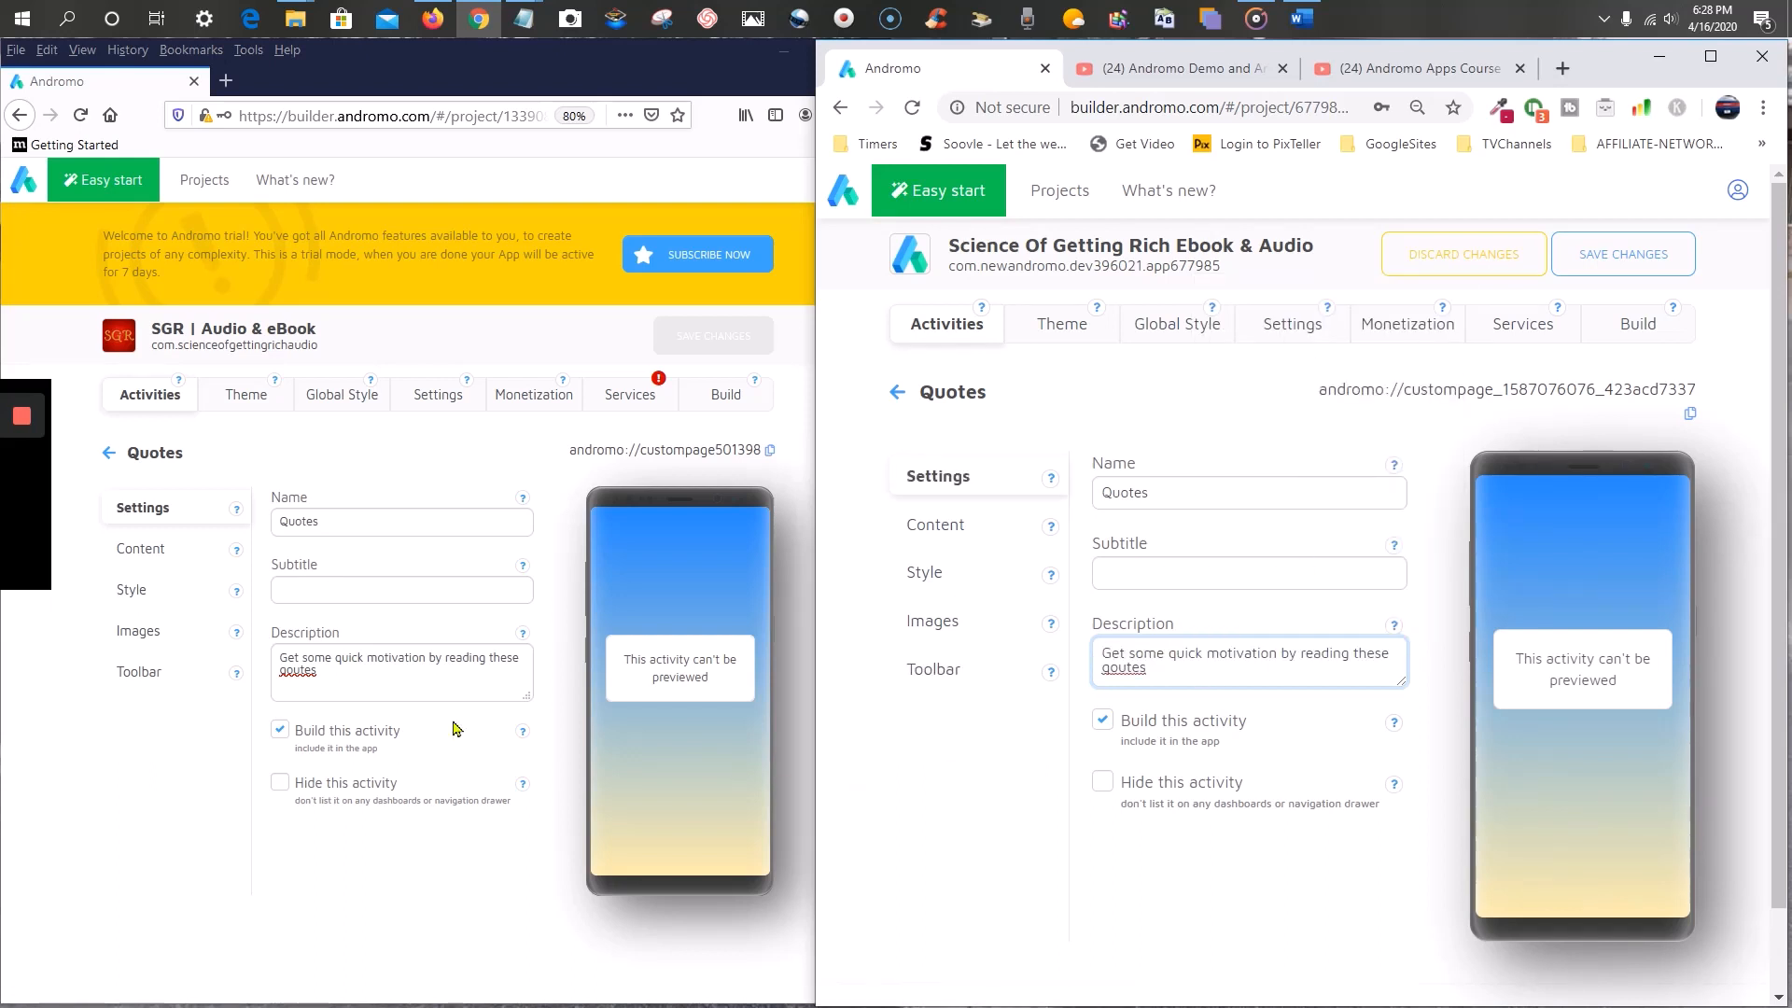
- Open the content of both Quotes pages and examine the full list of quotes in the original
{"action": "left_click", "coordinate": [142, 549]}
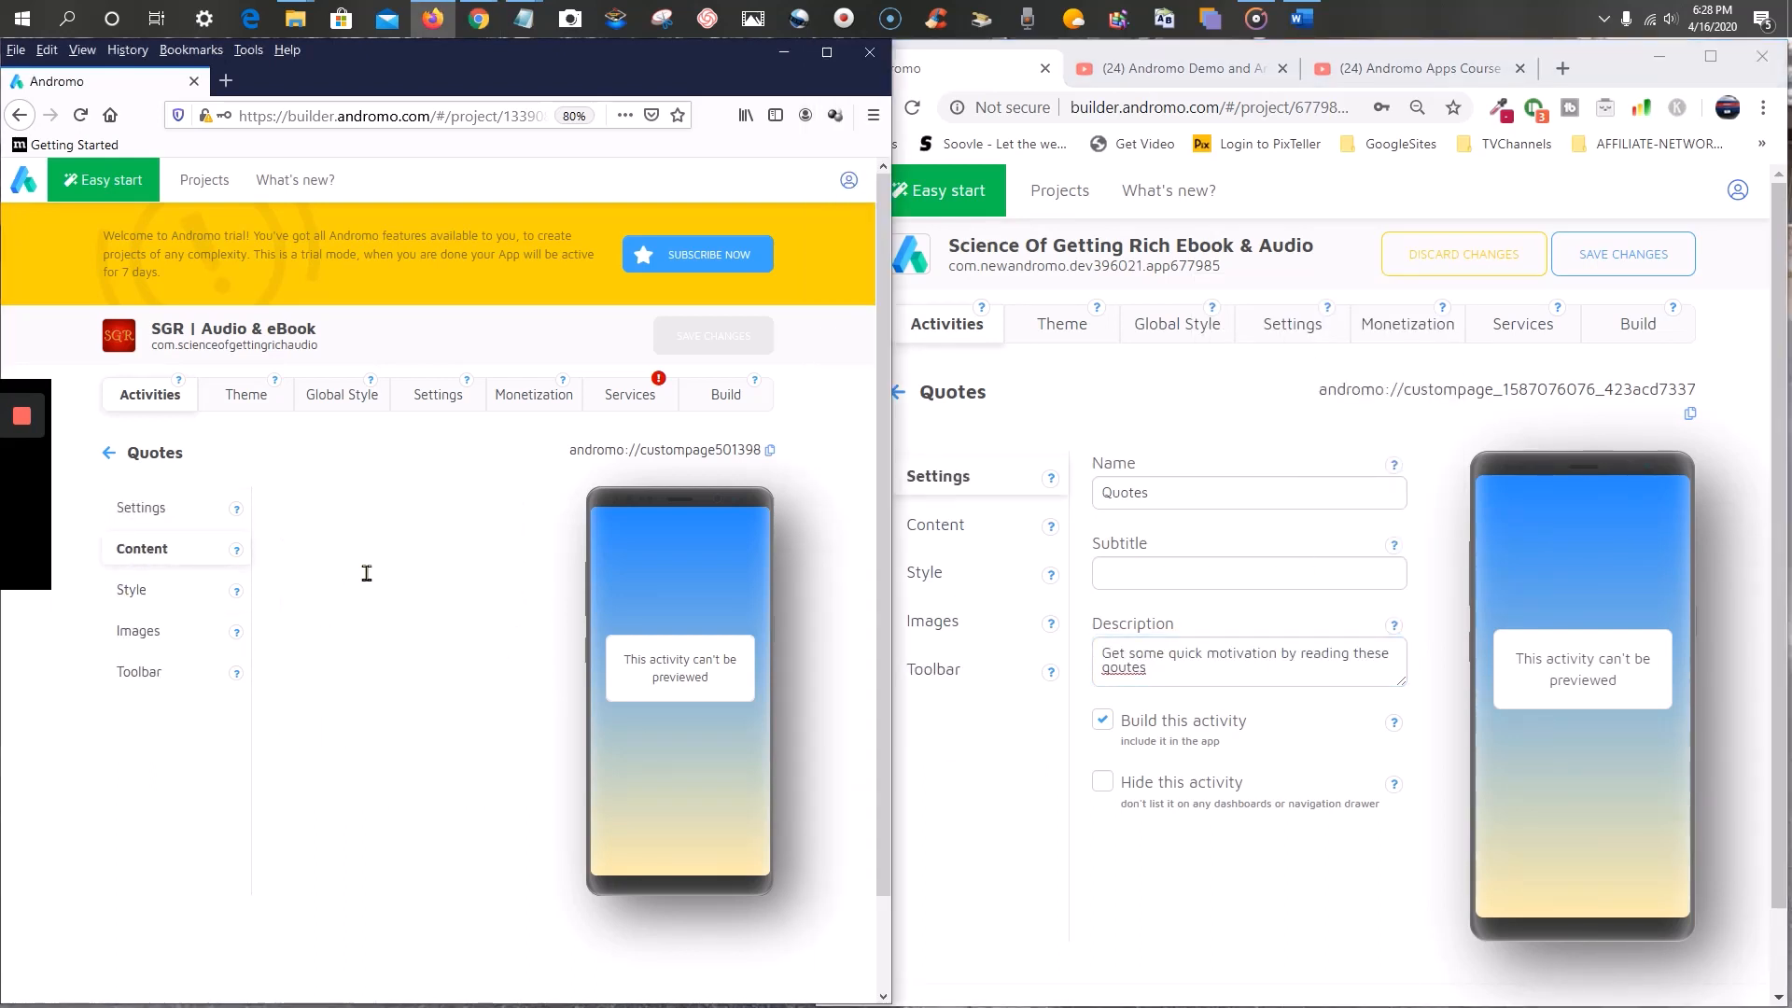
{"action": "left_click", "coordinate": [953, 528]}
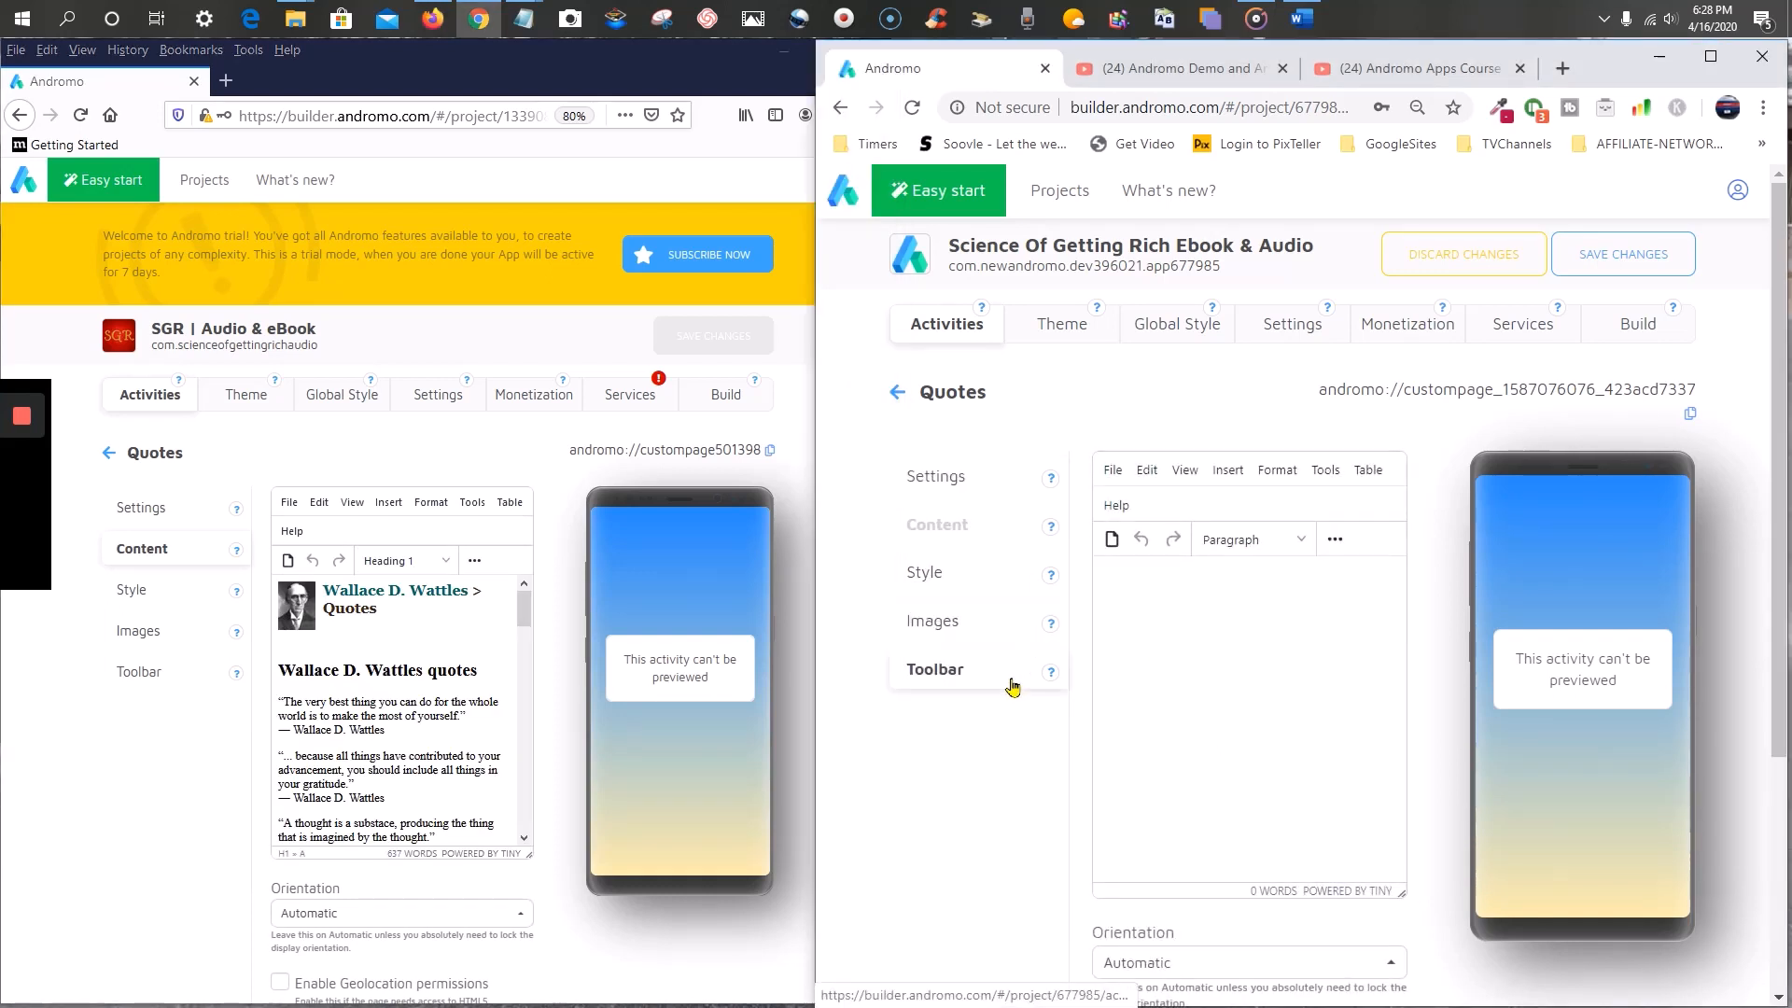
{"action": "scroll", "coordinate": [419, 668], "scroll_direction": "down", "scroll_amount": 5}
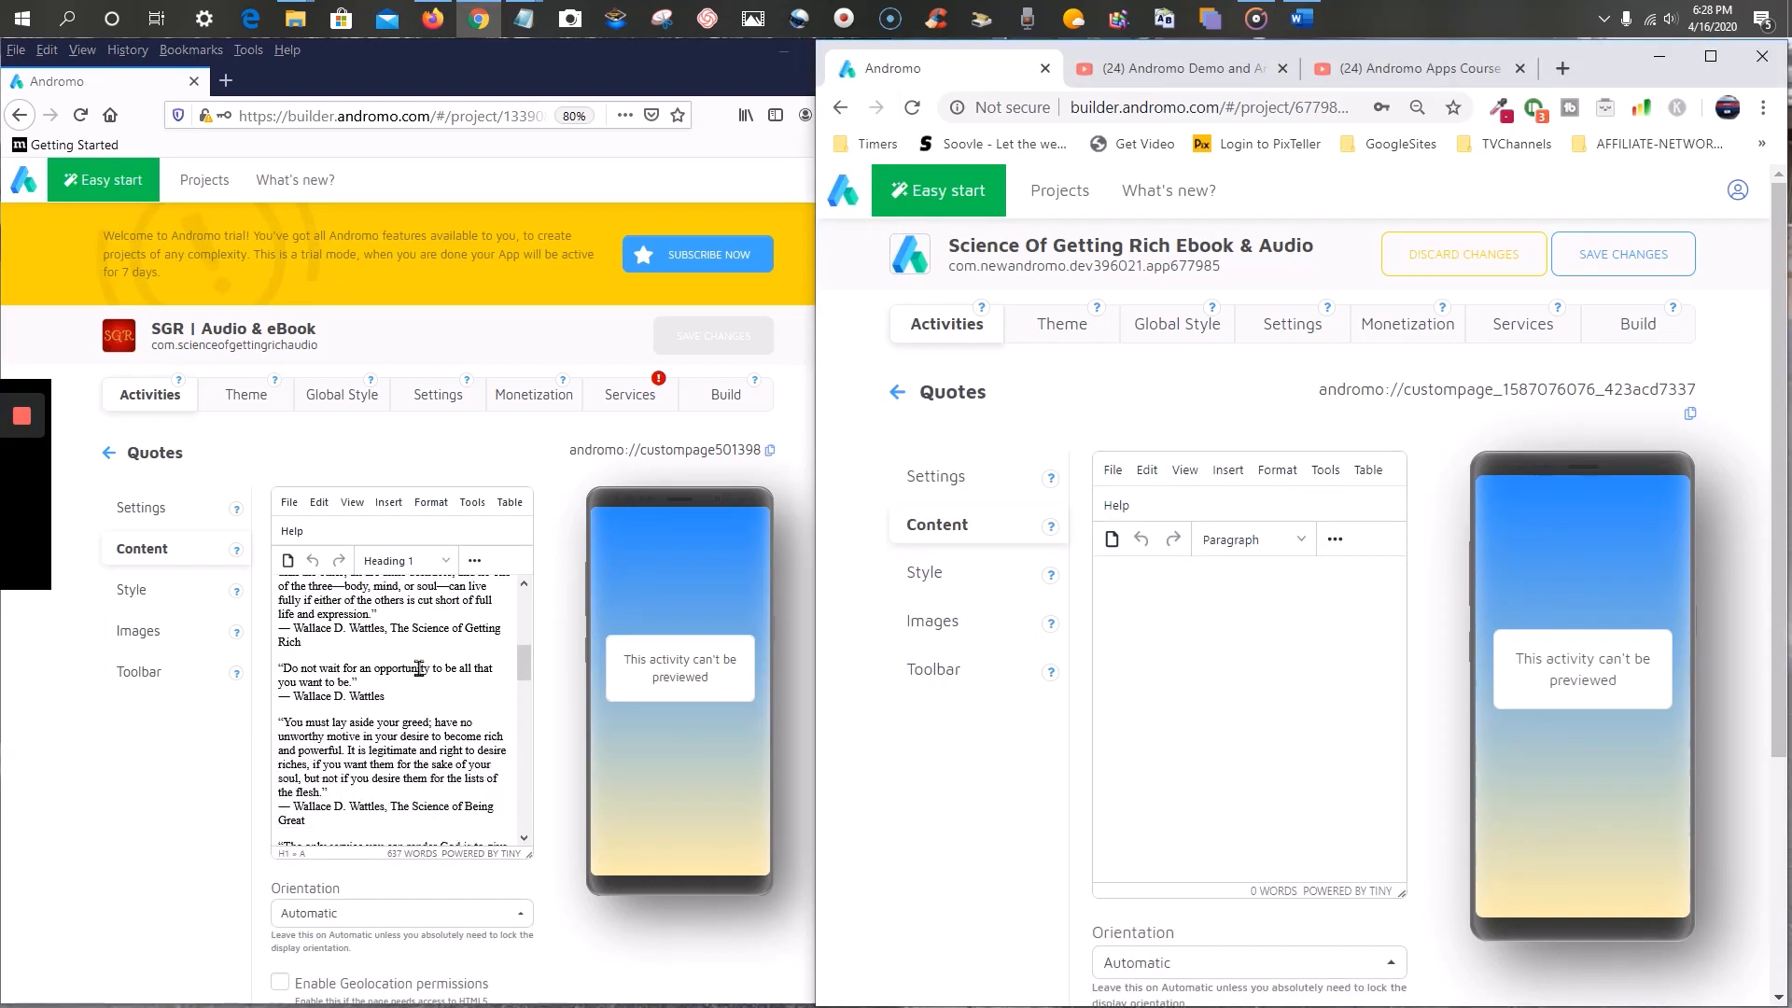
{"action": "scroll", "coordinate": [419, 668], "scroll_direction": "down", "scroll_amount": 10}
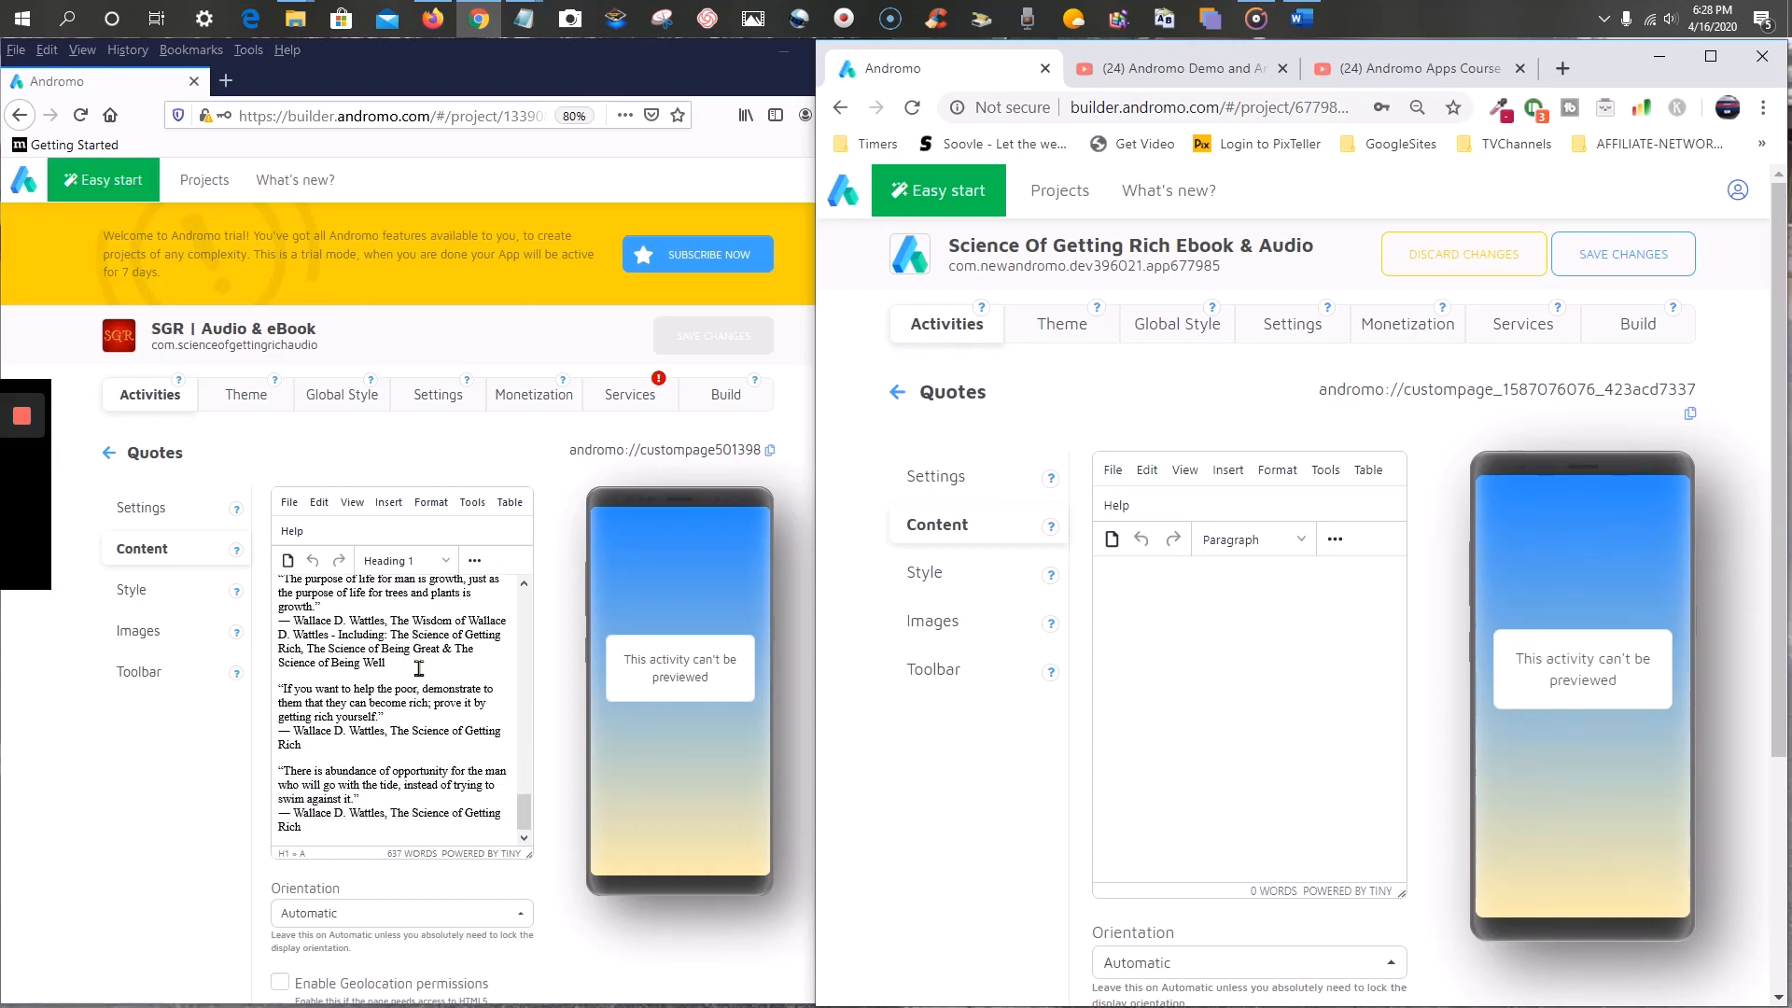
{"action": "scroll", "coordinate": [419, 669], "scroll_direction": "up", "scroll_amount": 15}
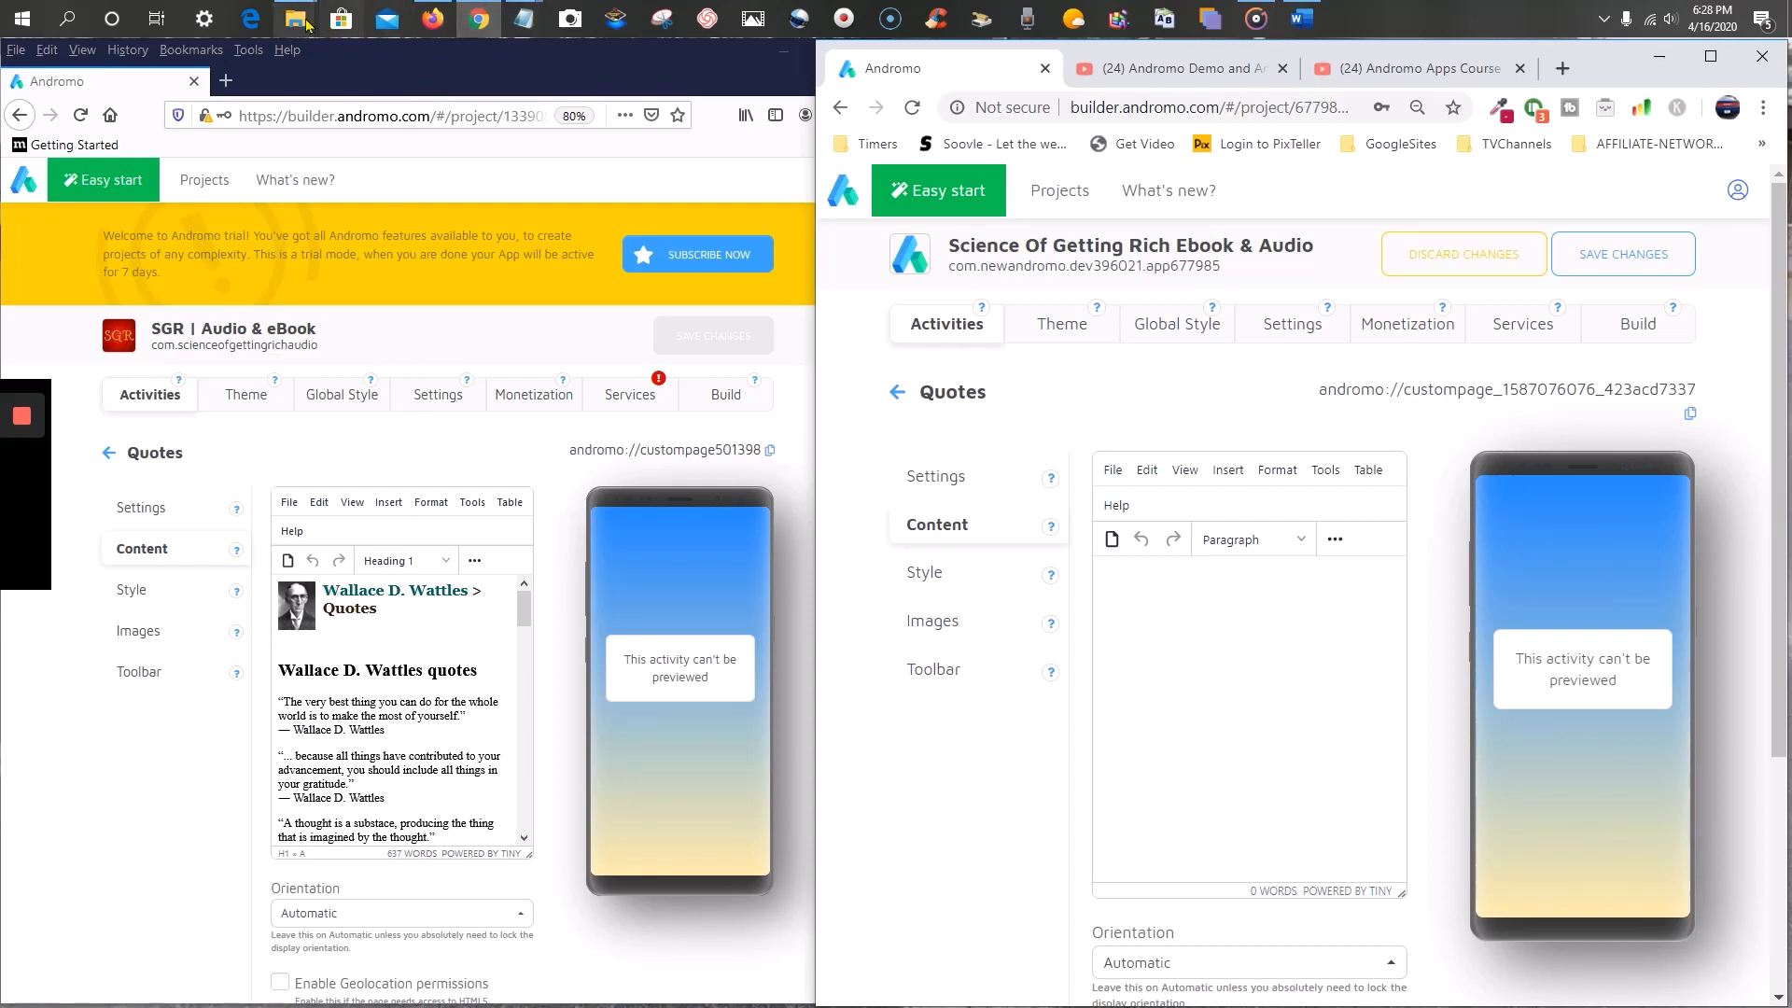
- Switch to the Word document of the book, look through it for the quotes, and close it
{"action": "mouse_move", "coordinate": [295, 18]}
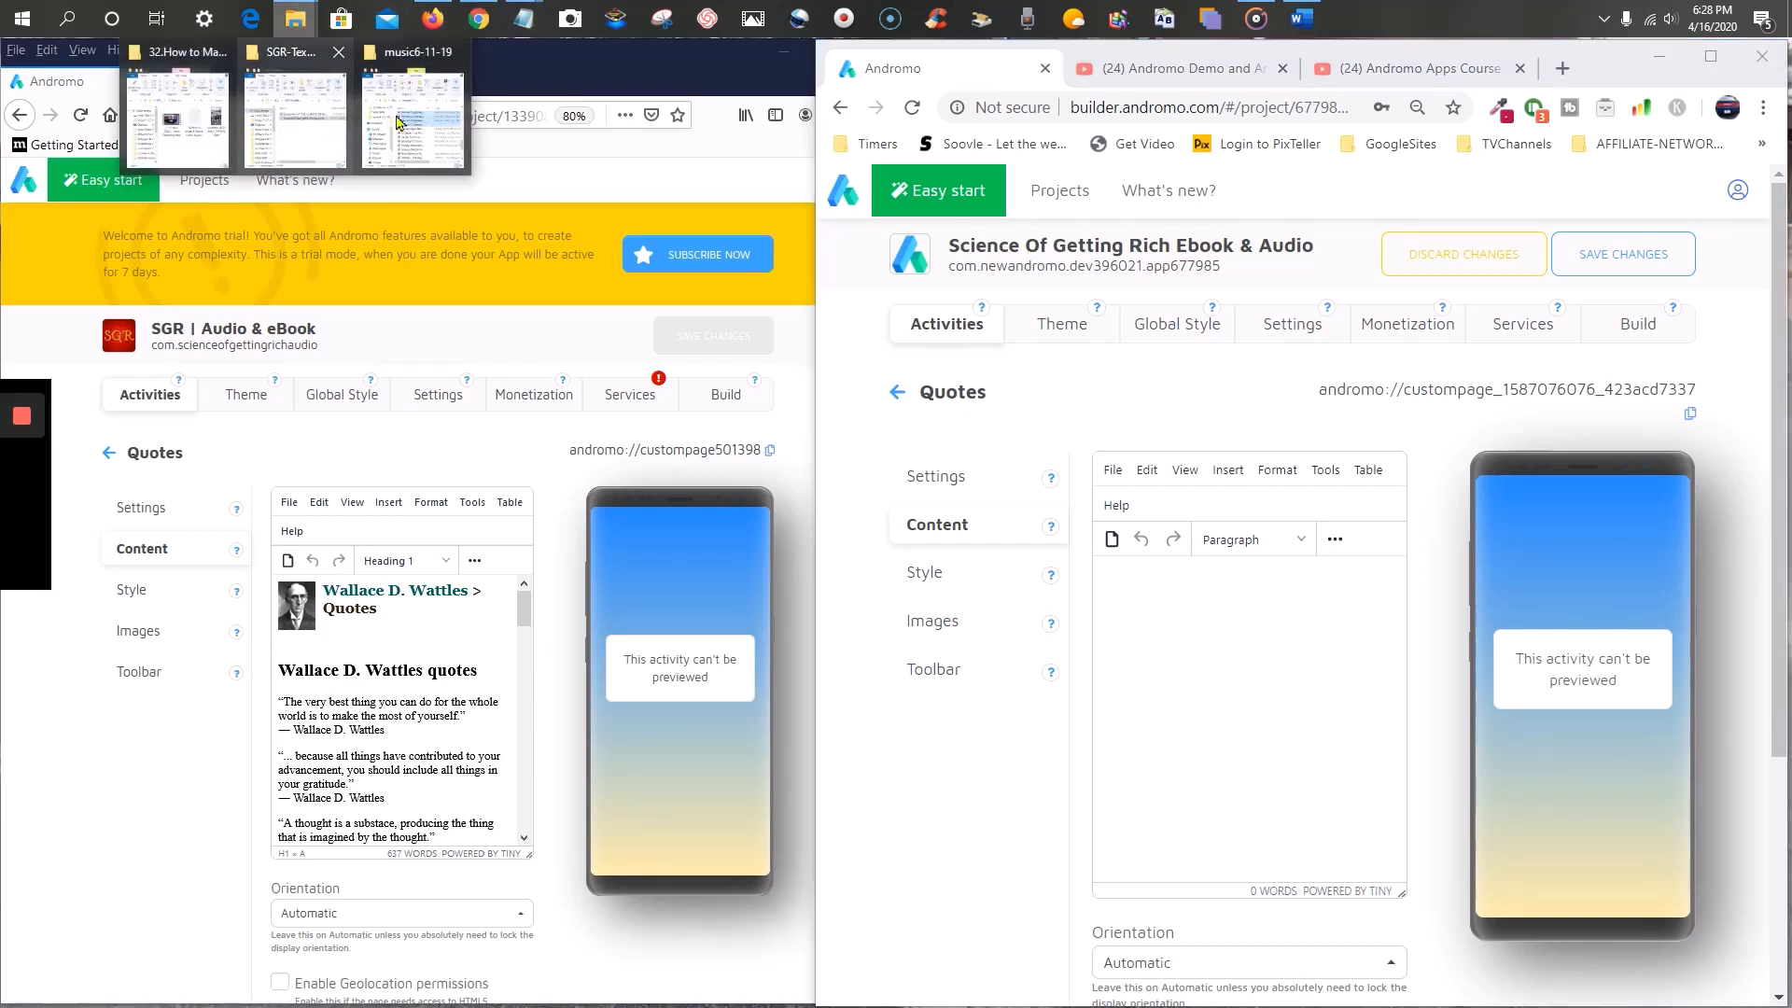
{"action": "left_click", "coordinate": [1302, 19]}
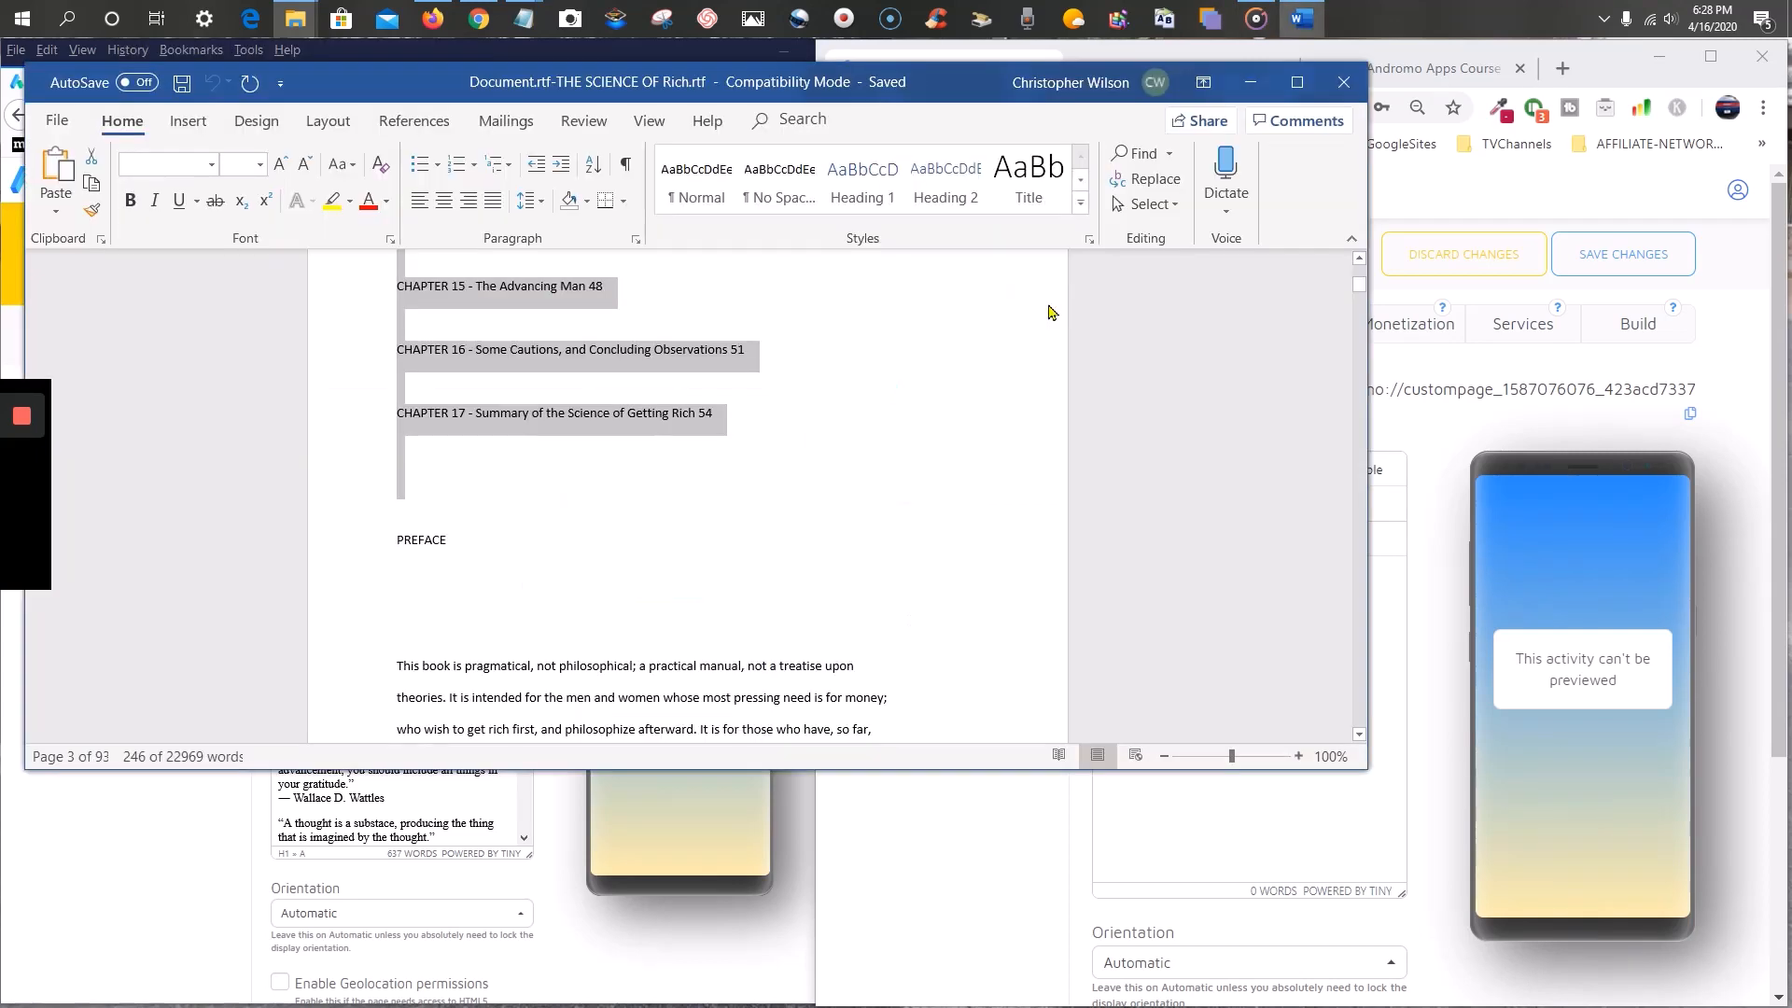
{"action": "scroll", "coordinate": [933, 412], "scroll_direction": "down", "scroll_amount": 5}
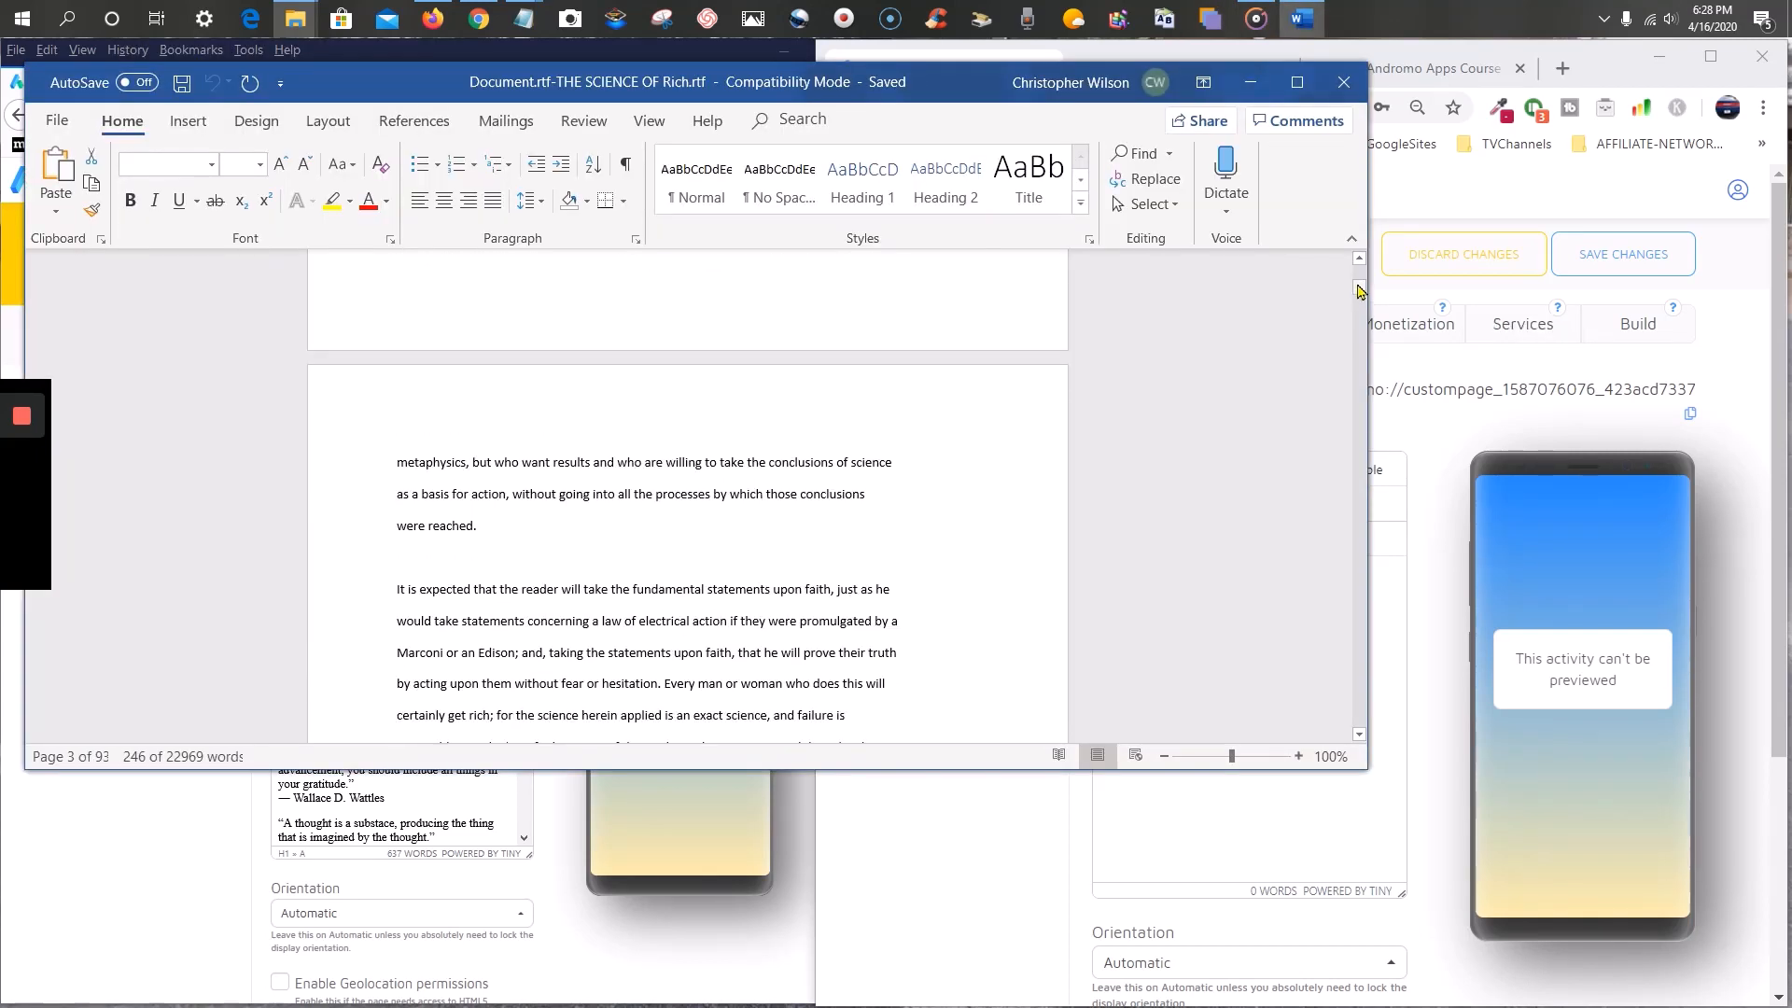
{"action": "left_click_drag", "start_coordinate": [1359, 289], "coordinate": [1332, 626]}
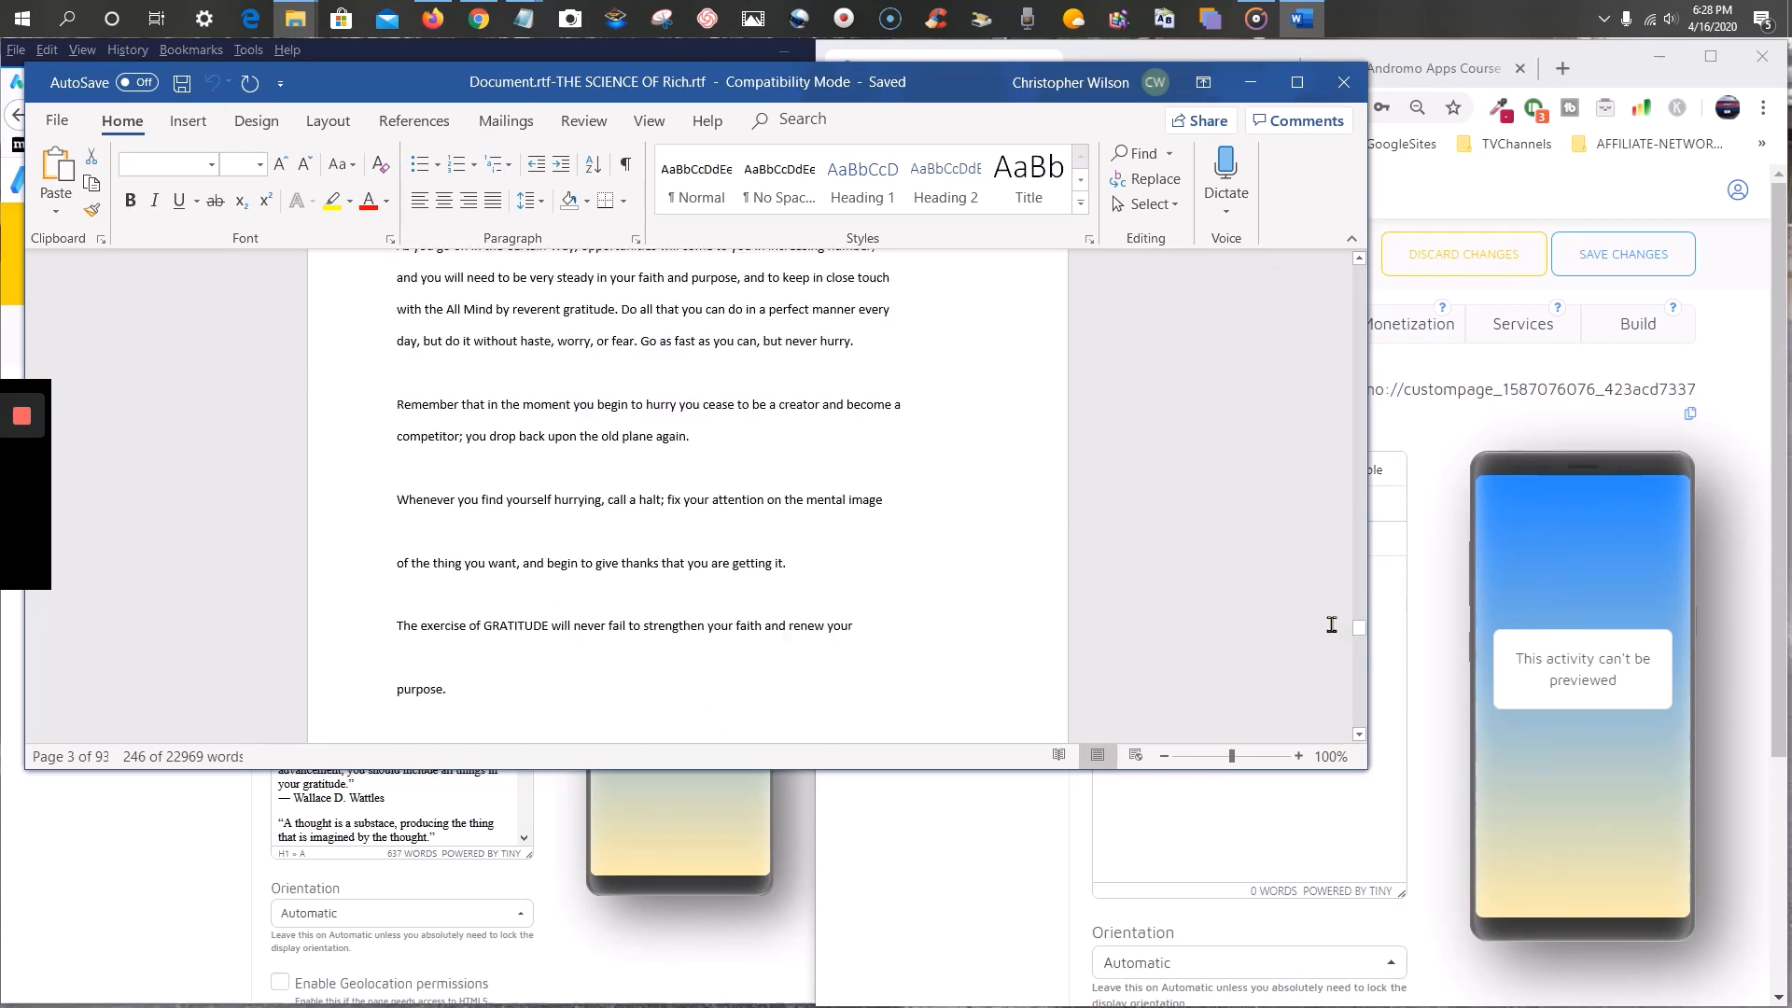
{"action": "left_click", "coordinate": [1342, 85]}
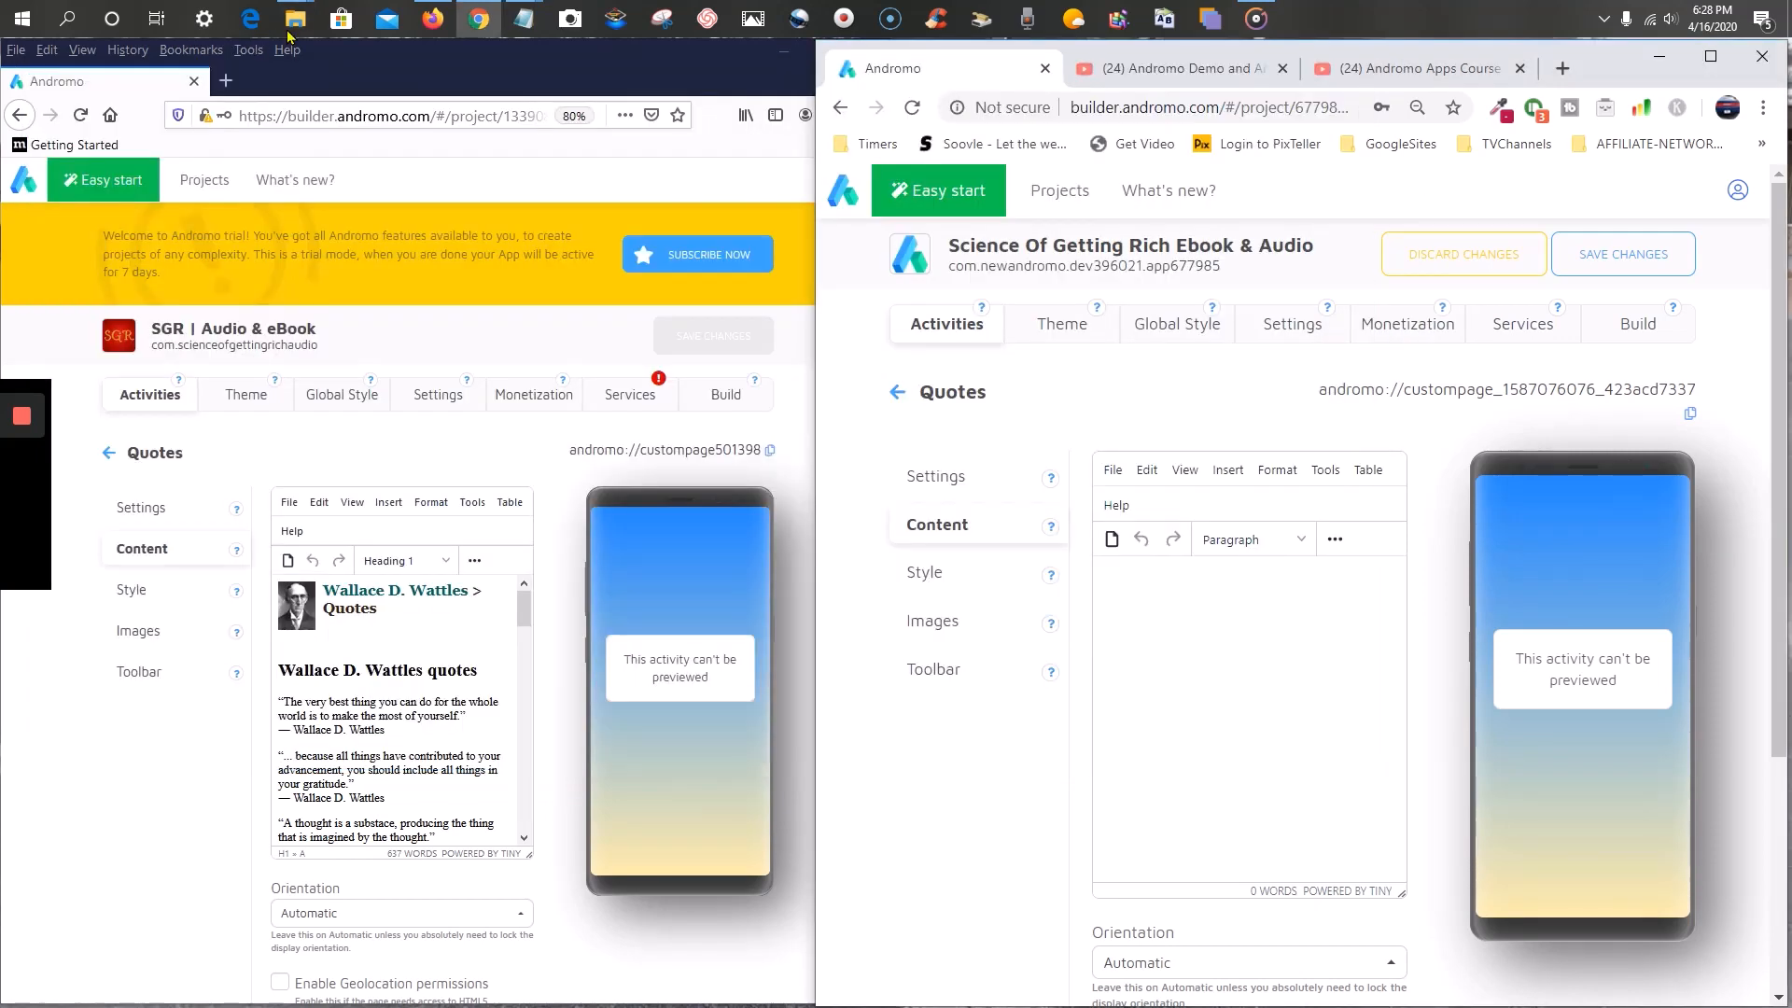
- Find the quotes section in ScienceofGettingRich-Notepad.txt and label it "qoutes;" below the separator line
{"action": "mouse_move", "coordinate": [291, 30]}
{"action": "left_click", "coordinate": [300, 117]}
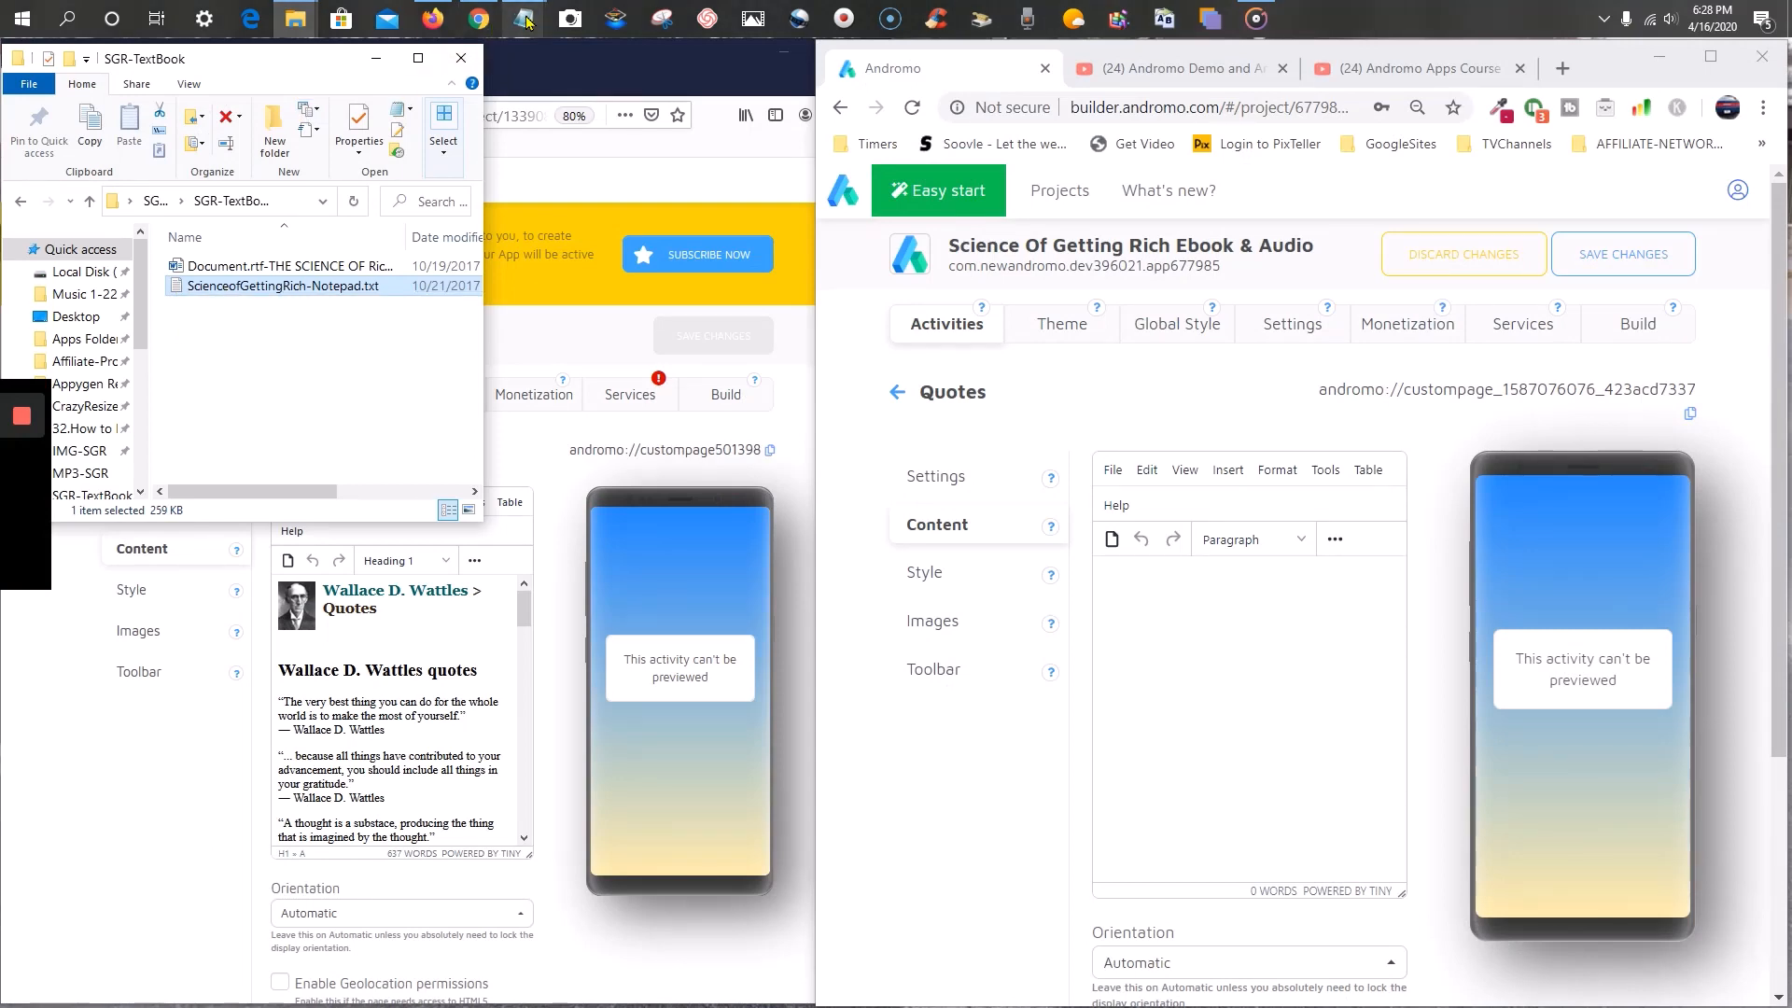
{"action": "mouse_move", "coordinate": [524, 20]}
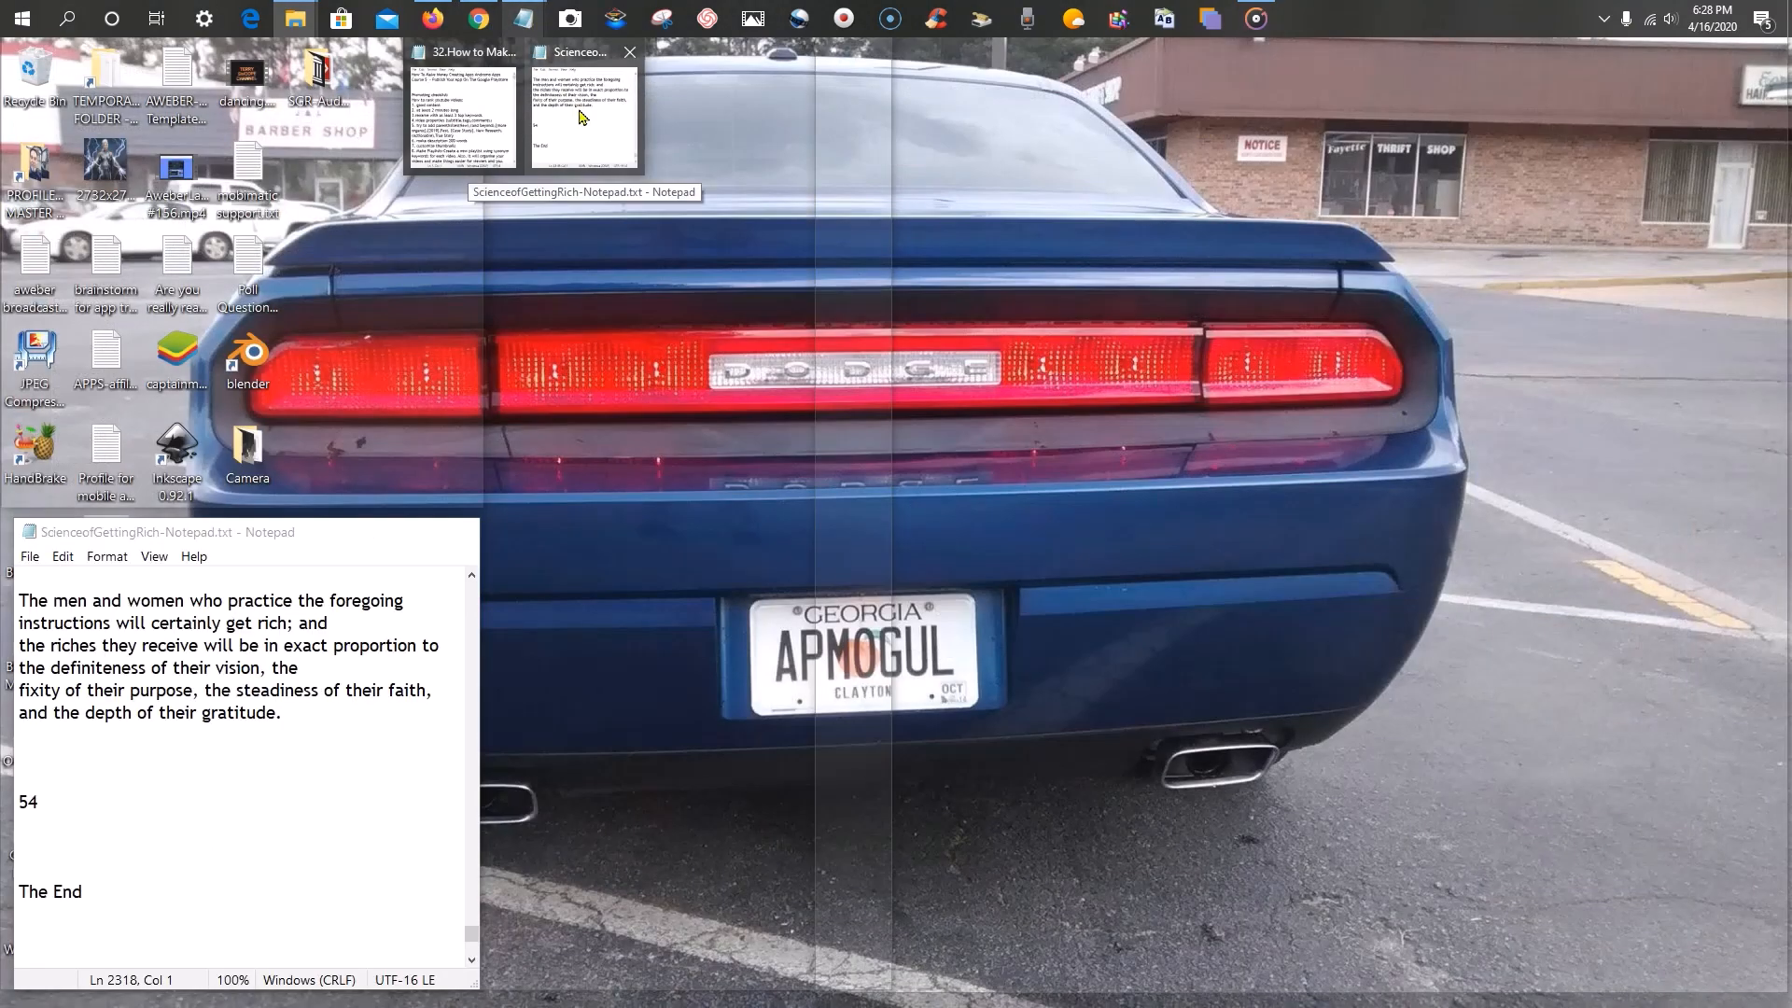
{"action": "left_click", "coordinate": [580, 115]}
{"action": "scroll", "coordinate": [306, 841], "scroll_direction": "down", "scroll_amount": 2}
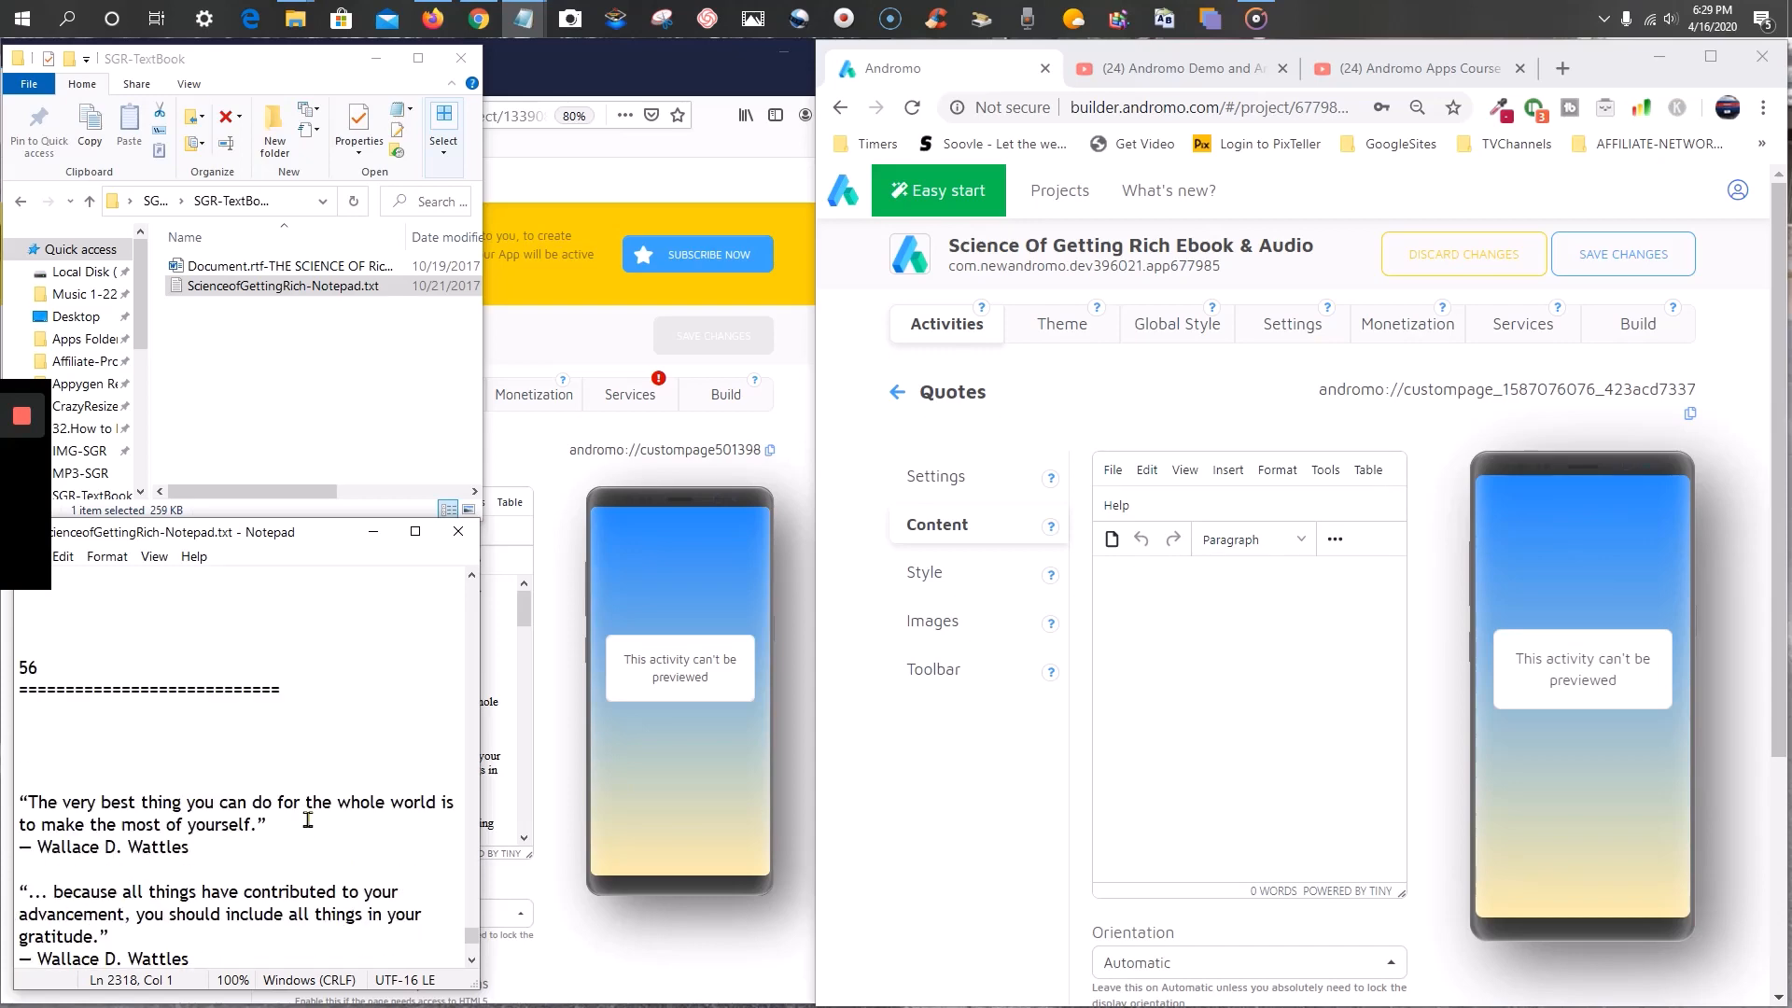
{"action": "scroll", "coordinate": [306, 820], "scroll_direction": "down", "scroll_amount": 1}
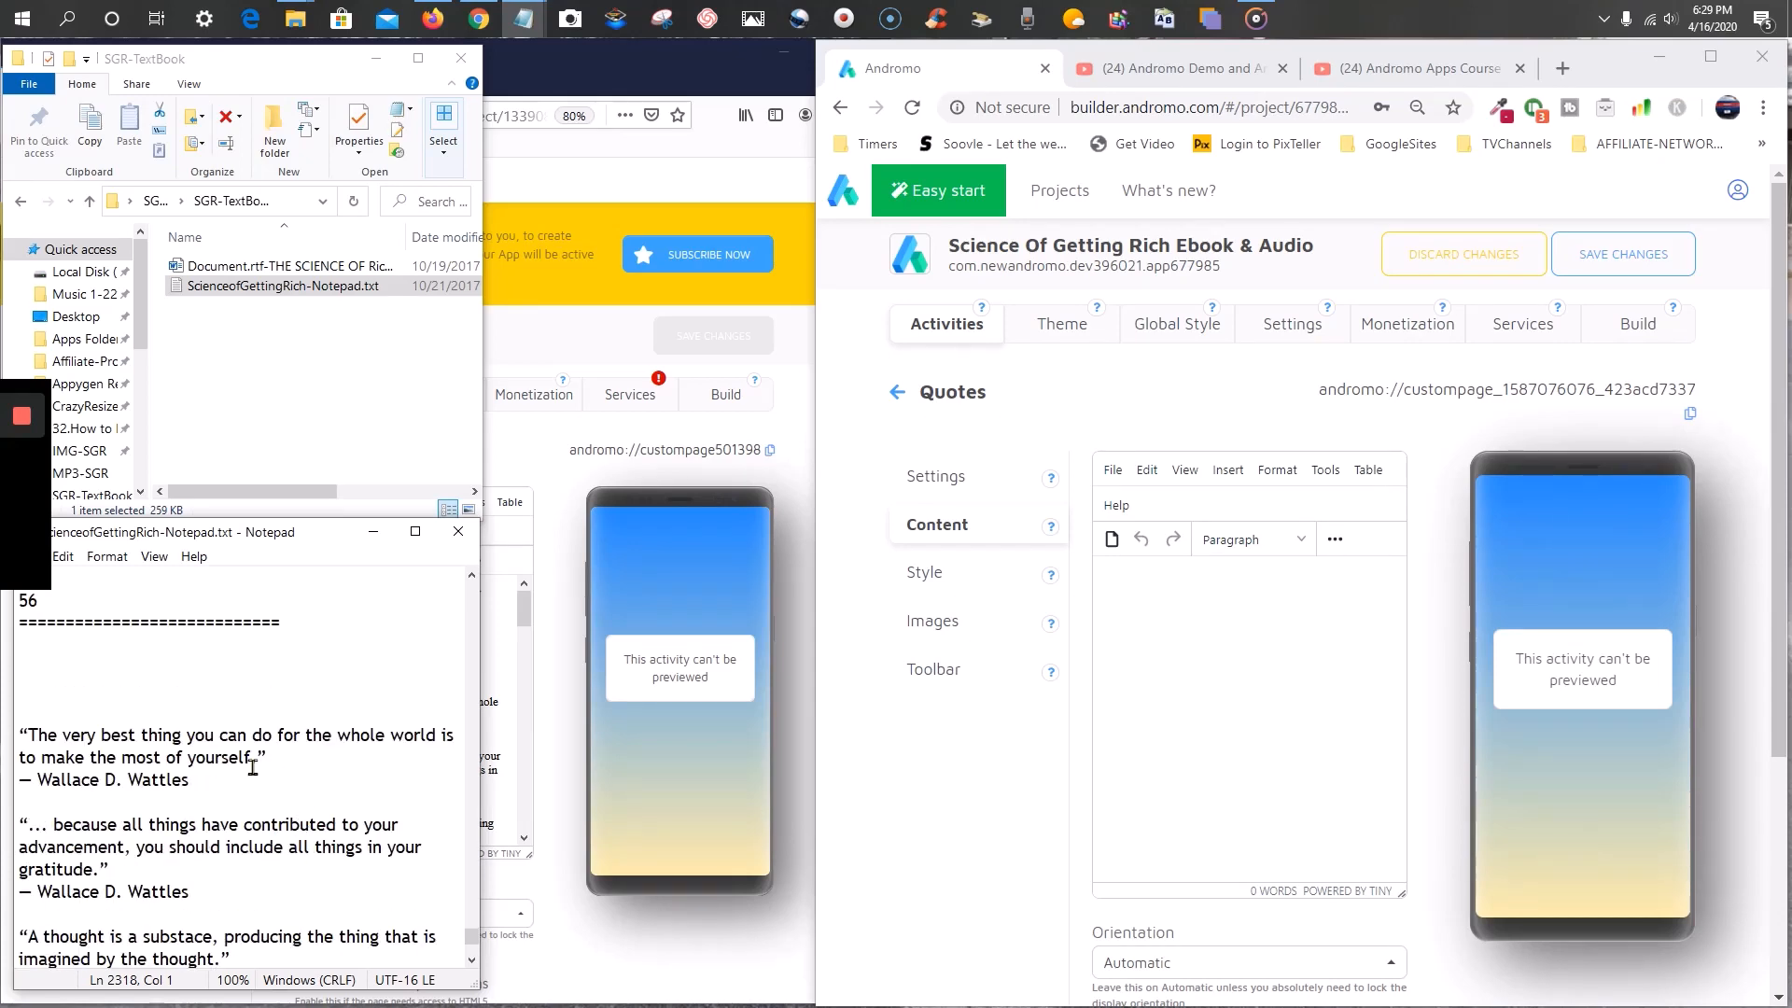
{"action": "scroll", "coordinate": [252, 767], "scroll_direction": "down", "scroll_amount": 2}
{"action": "scroll", "coordinate": [252, 767], "scroll_direction": "down", "scroll_amount": 2}
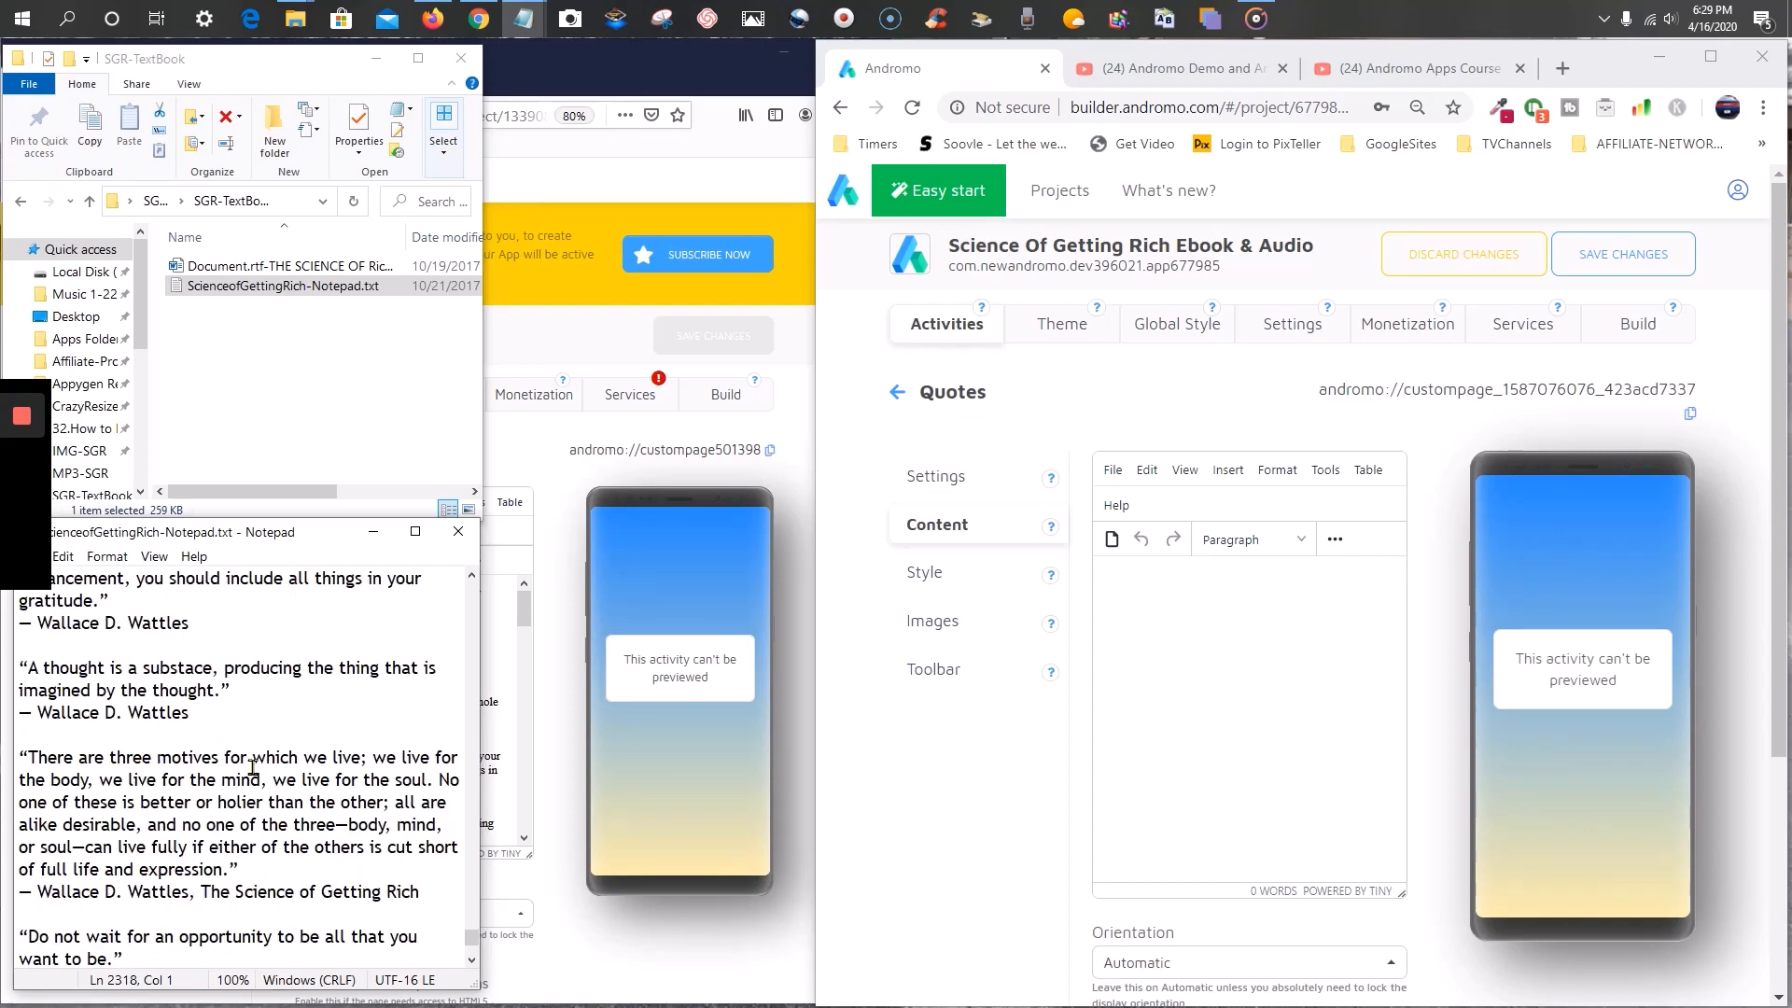
{"action": "scroll", "coordinate": [253, 763], "scroll_direction": "up", "scroll_amount": 5}
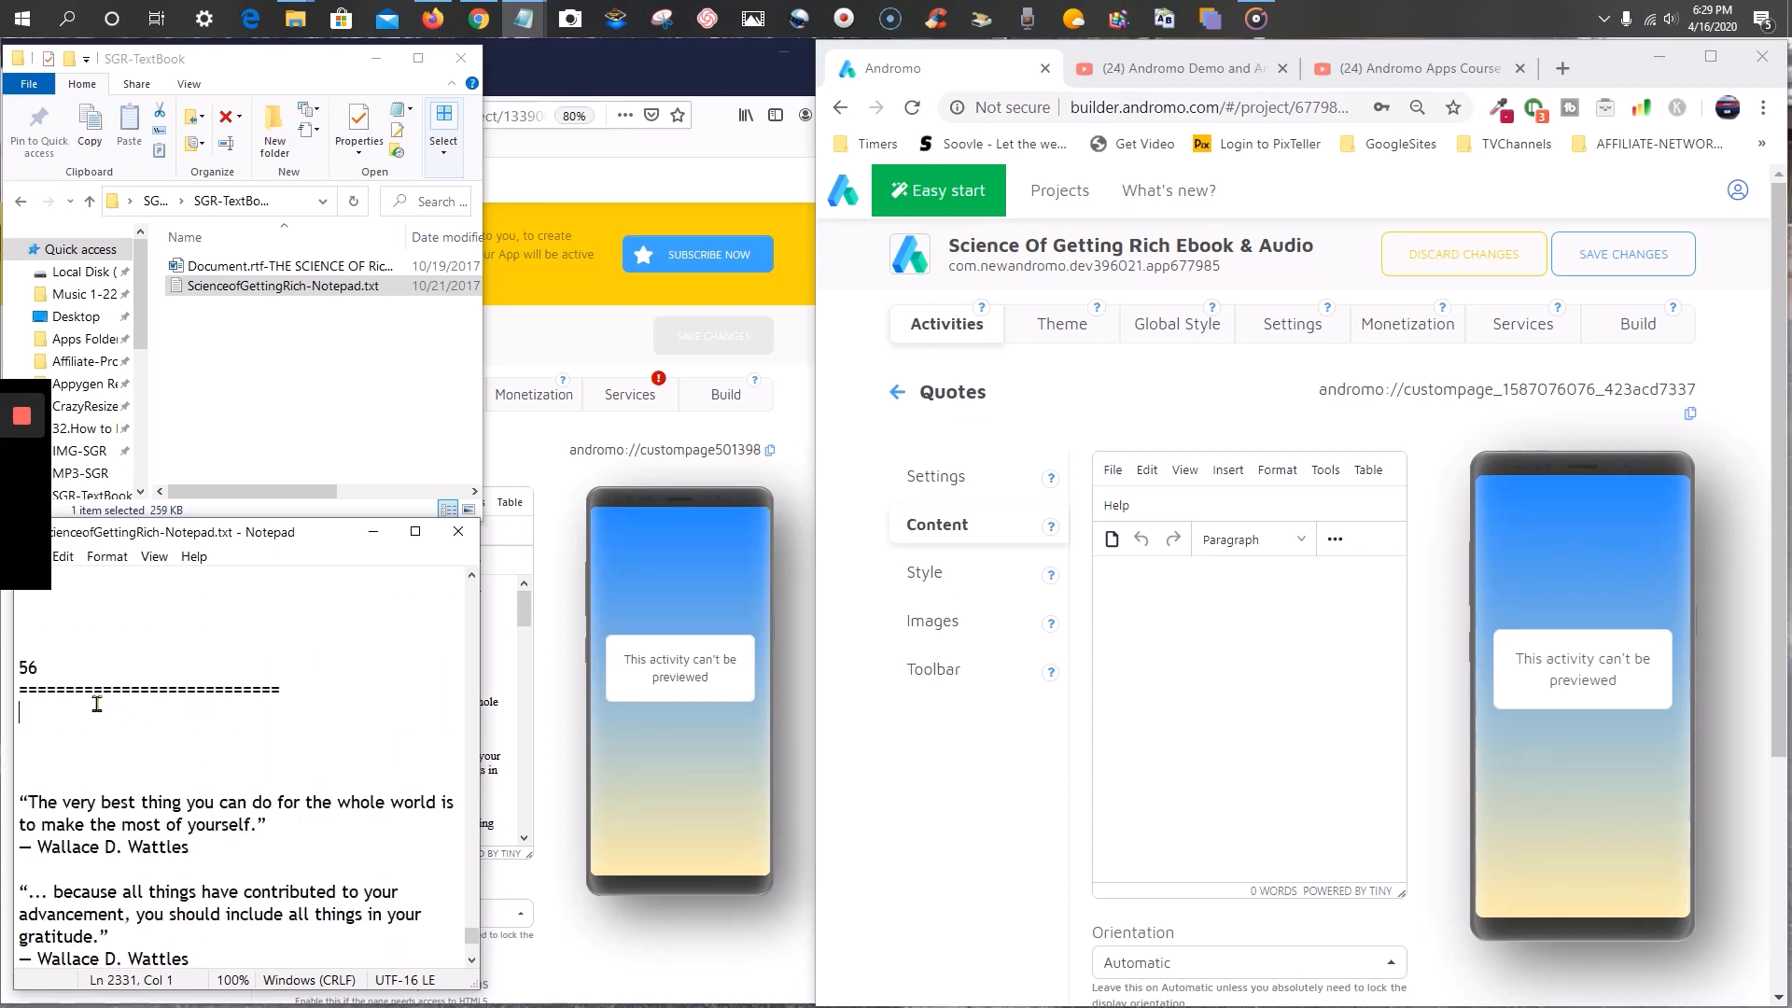
{"action": "type", "text": "q"}
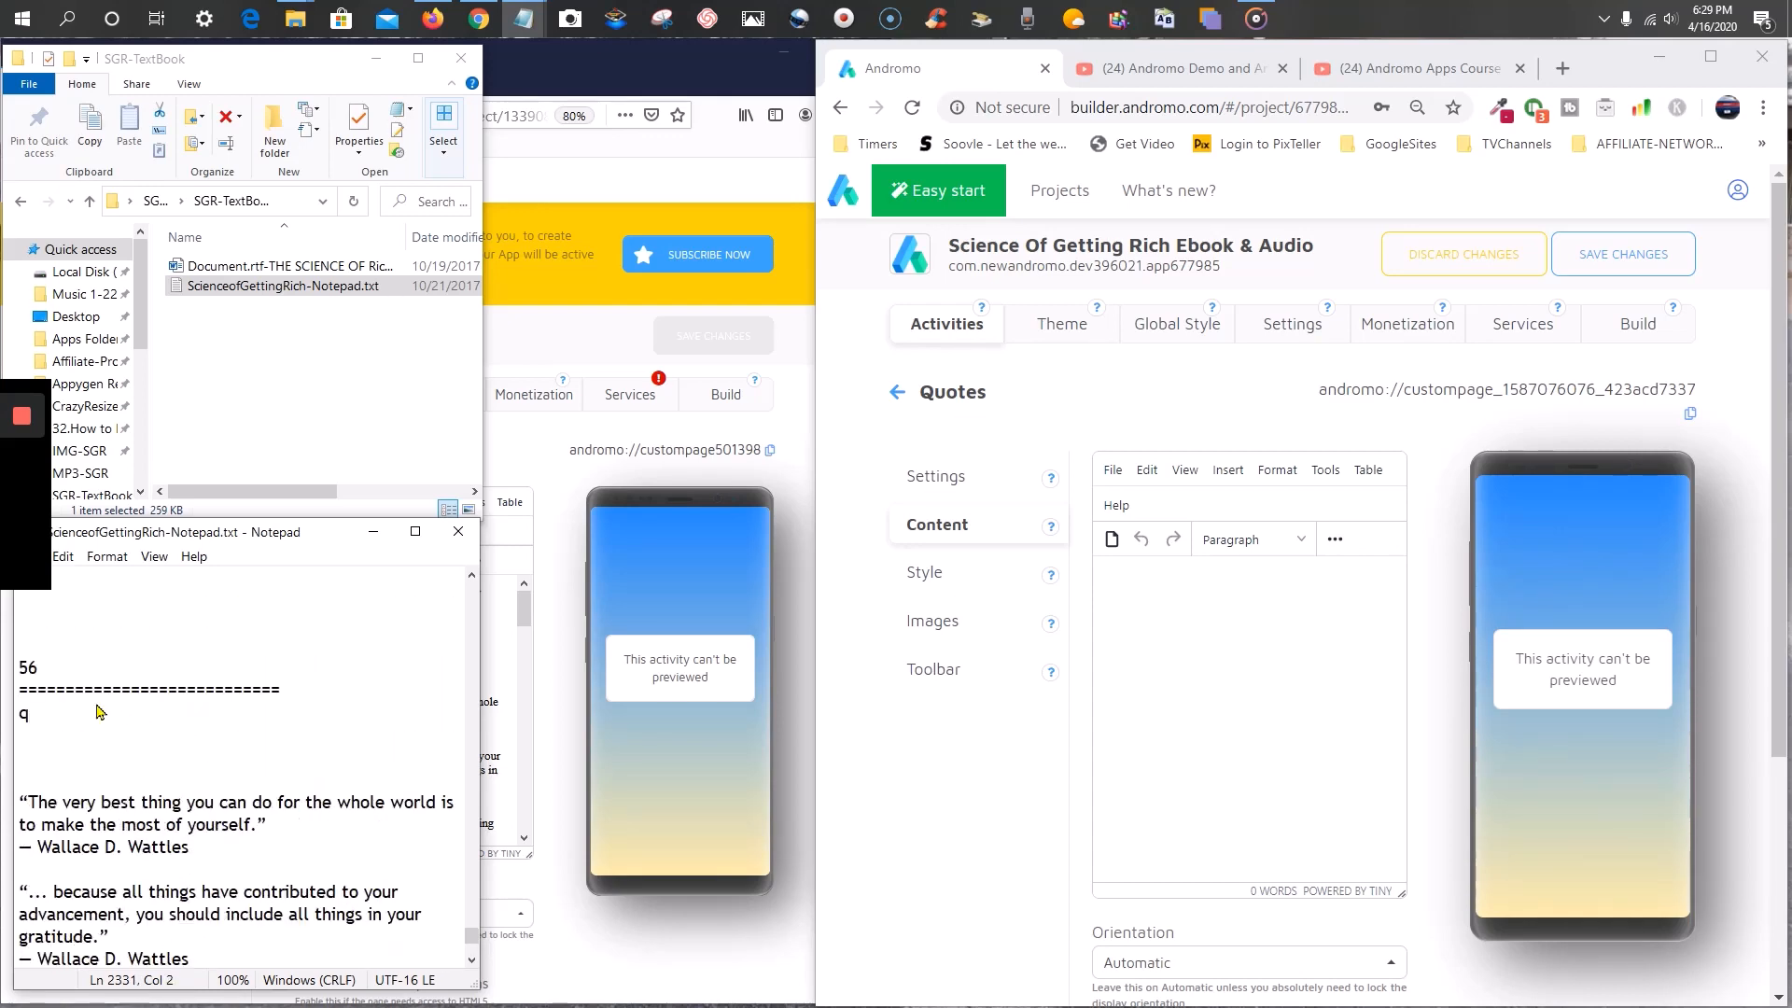
{"action": "type", "text": "outes;"}
- Copy all the Wallace D. Wattles quotes from Notepad and try to paste them into the new Quotes page's content editor
{"action": "left_click_drag", "start_coordinate": [17, 802], "coordinate": [373, 933]}
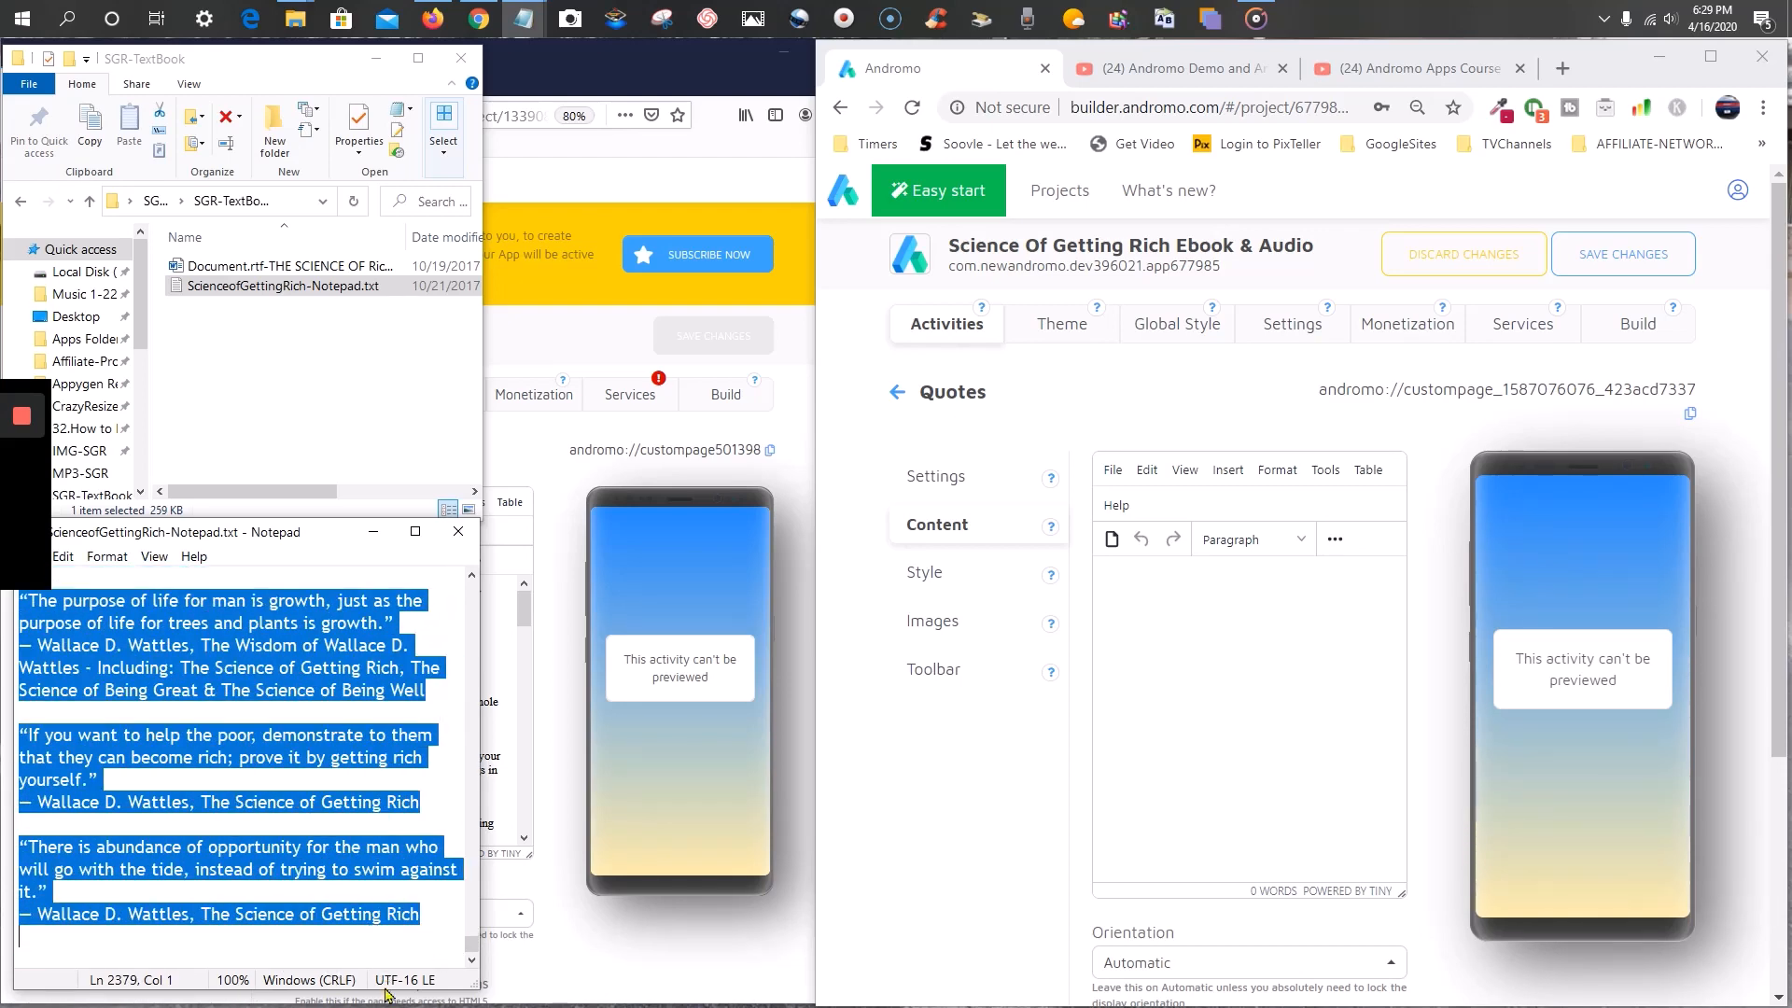
{"action": "right_click", "coordinate": [271, 754]}
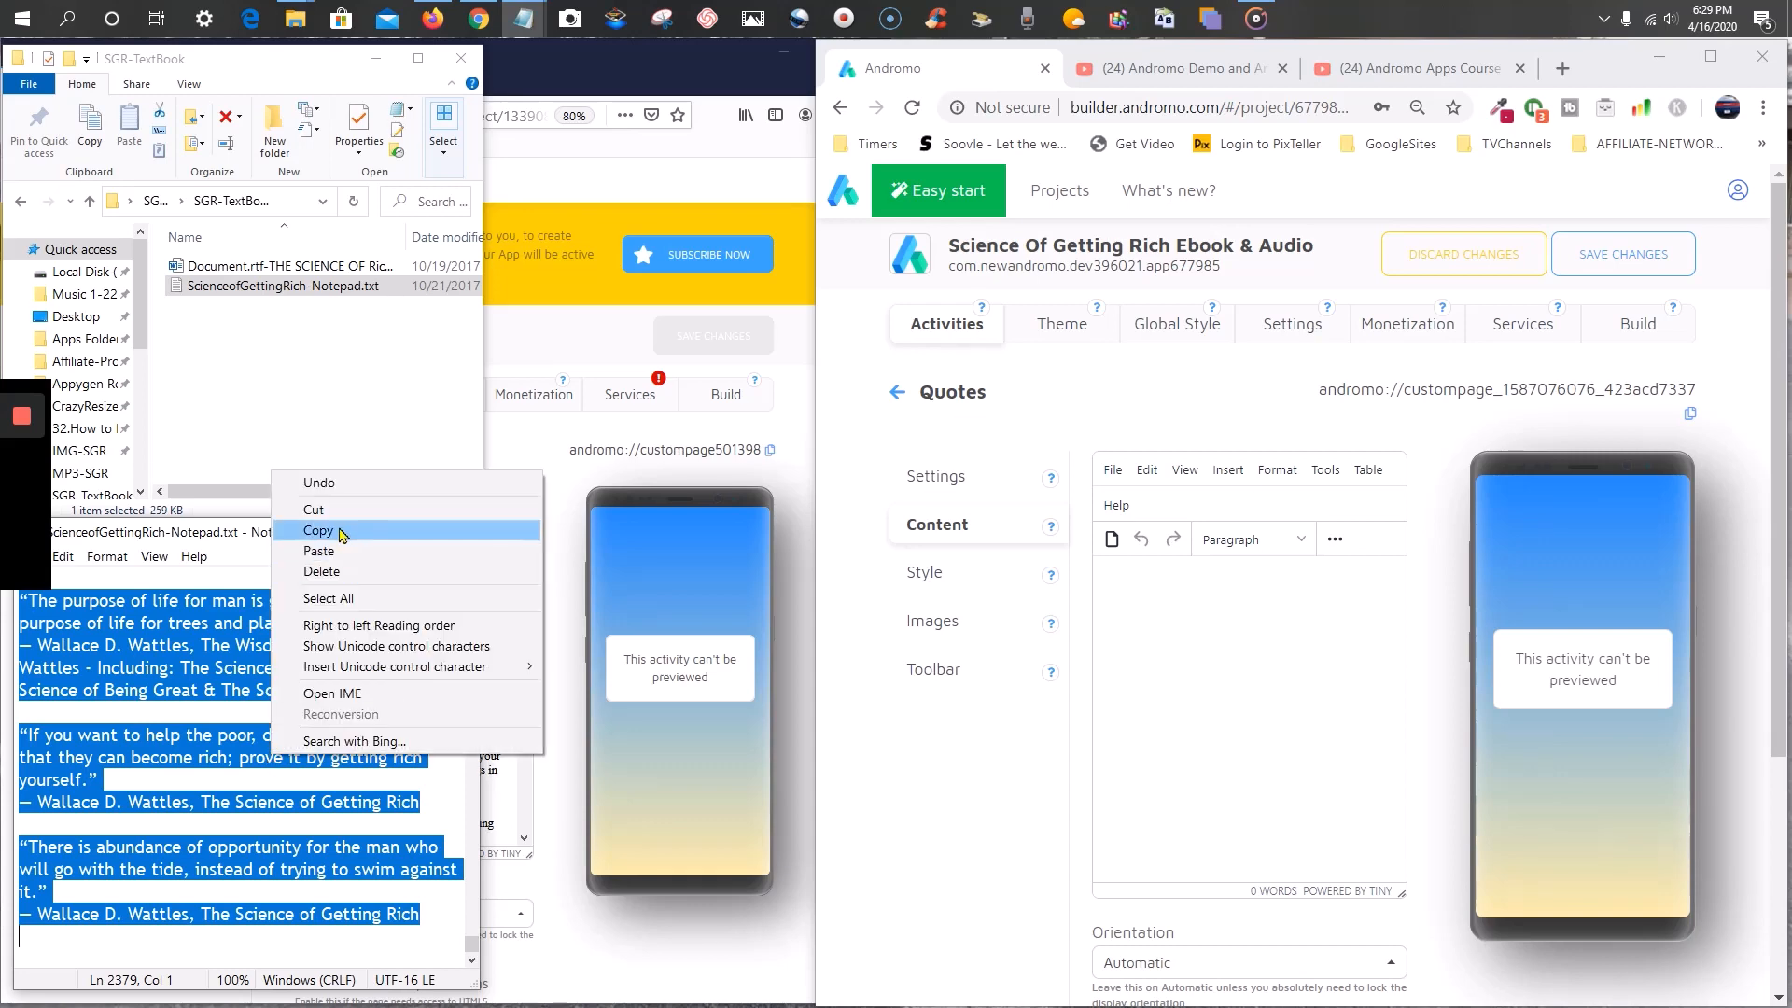
{"action": "left_click", "coordinate": [308, 529]}
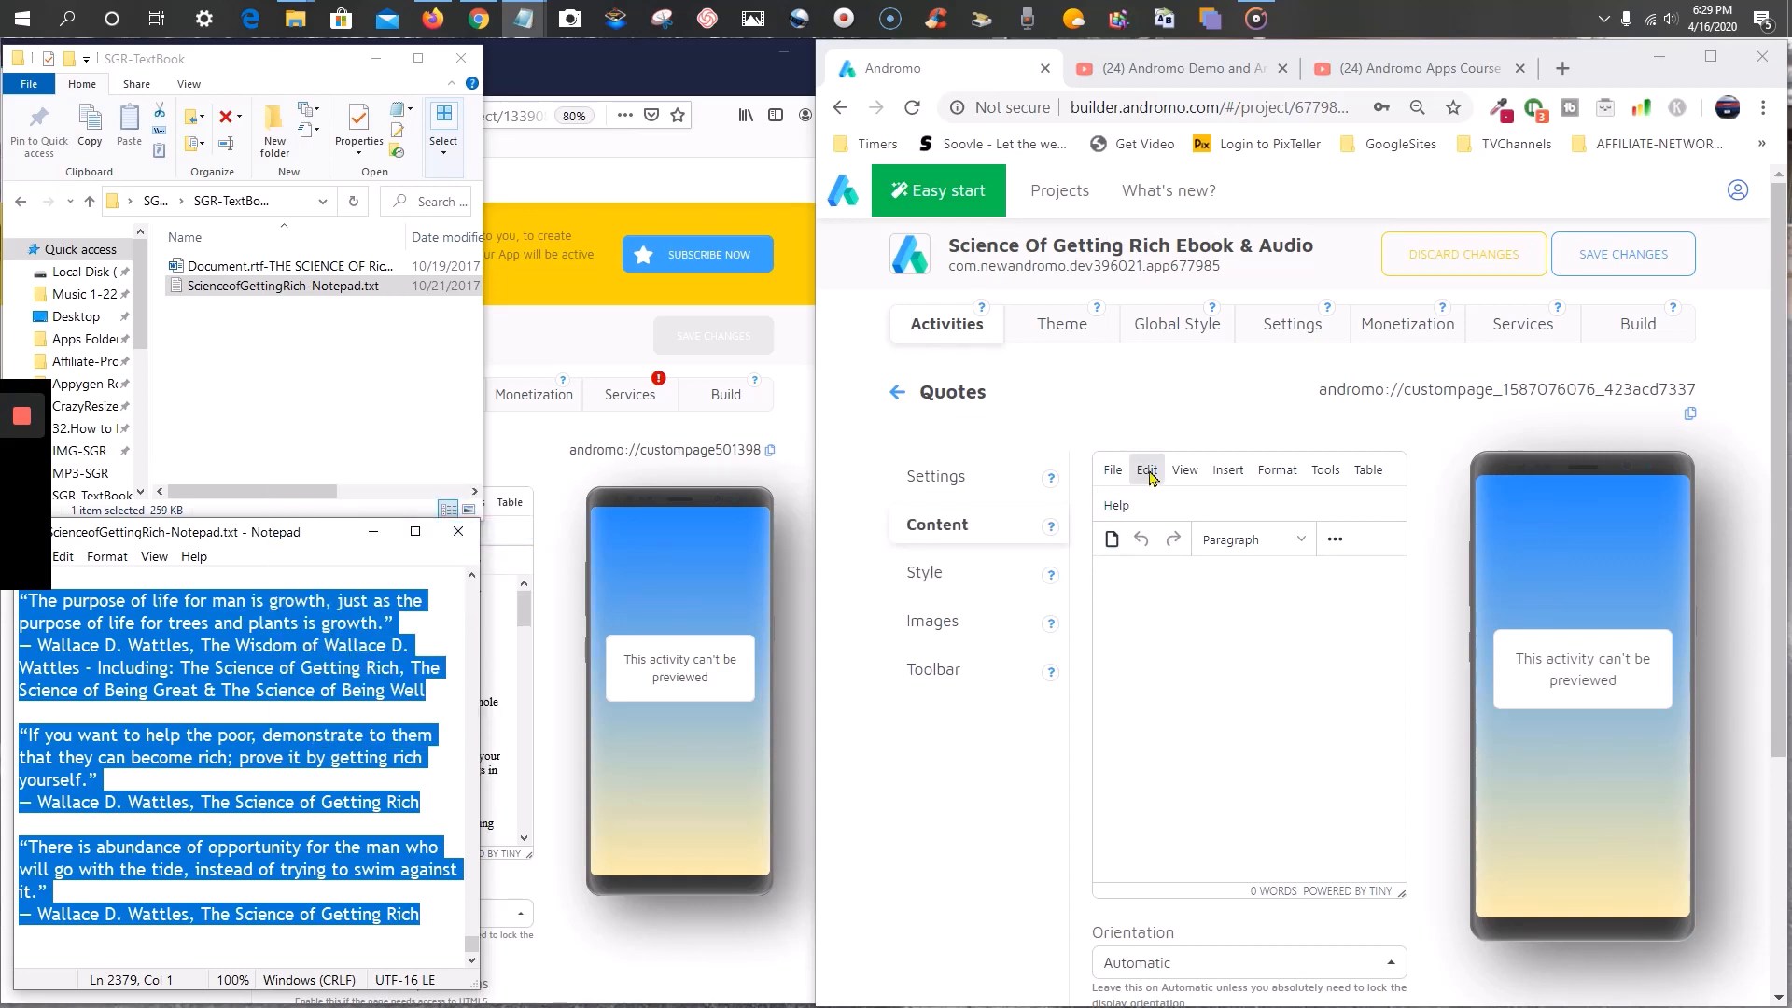
{"action": "left_click", "coordinate": [1137, 573]}
{"action": "right_click", "coordinate": [1137, 575]}
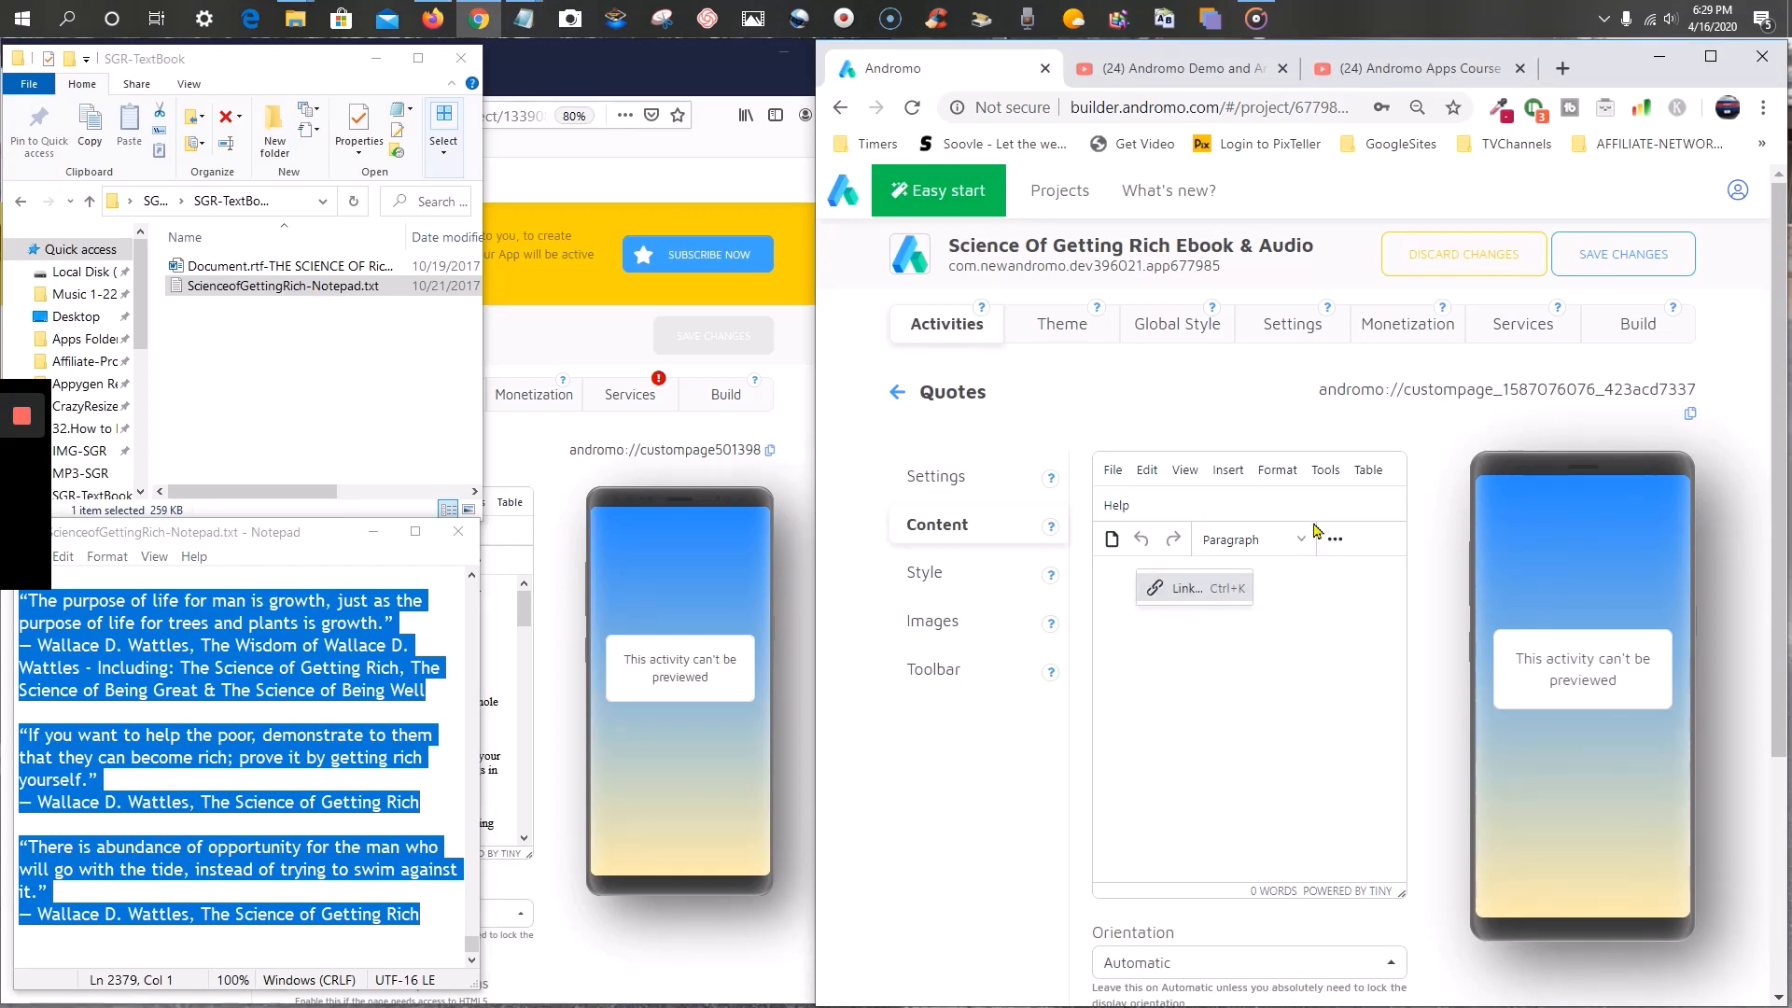
{"action": "left_click", "coordinate": [1147, 470]}
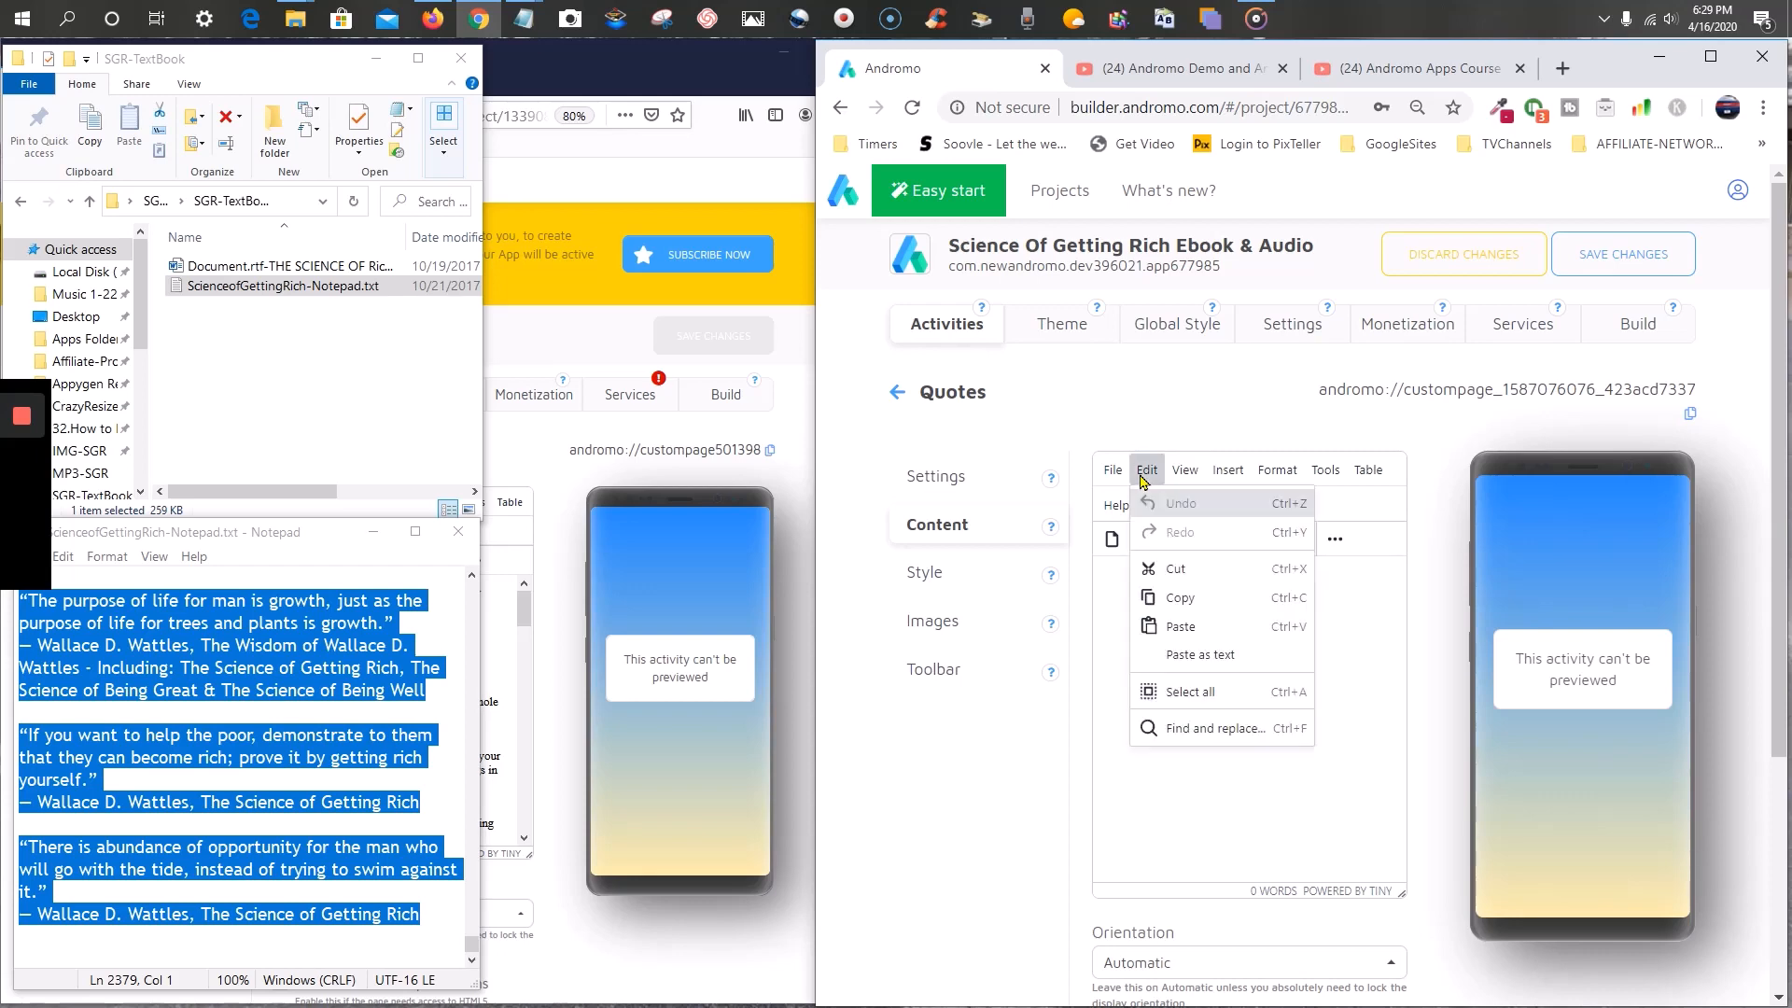
{"action": "left_click", "coordinate": [1185, 629]}
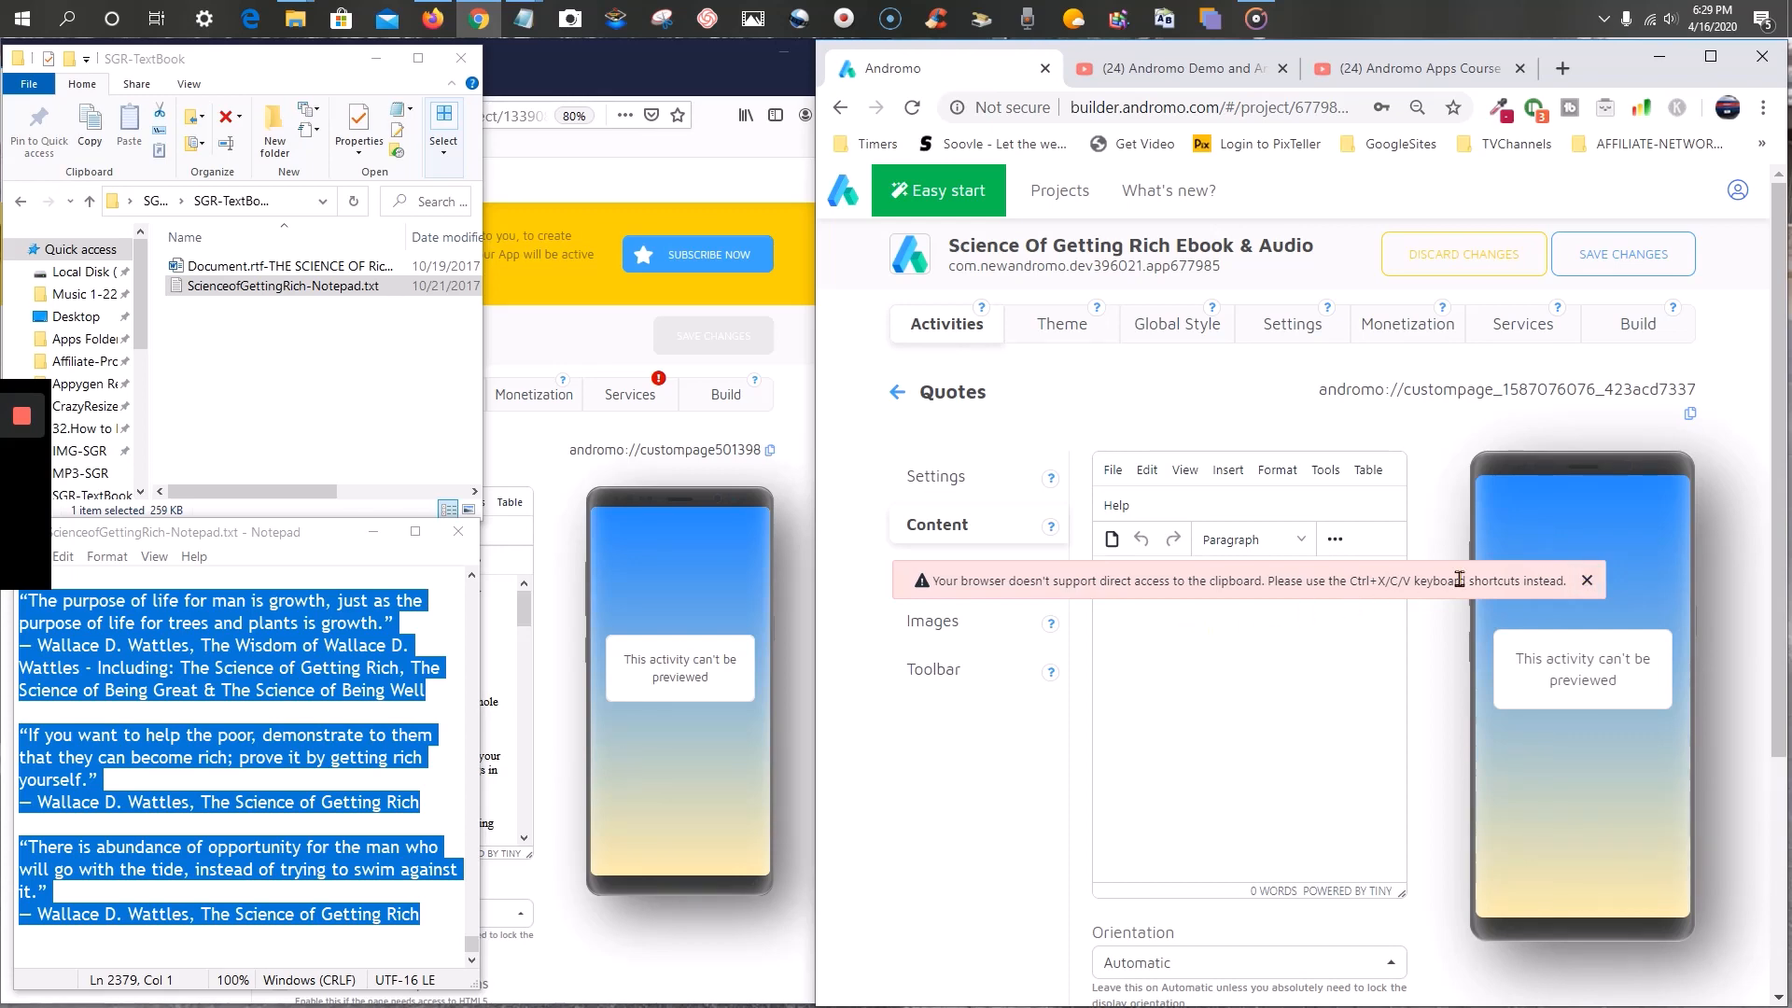
{"action": "left_click", "coordinate": [1598, 586]}
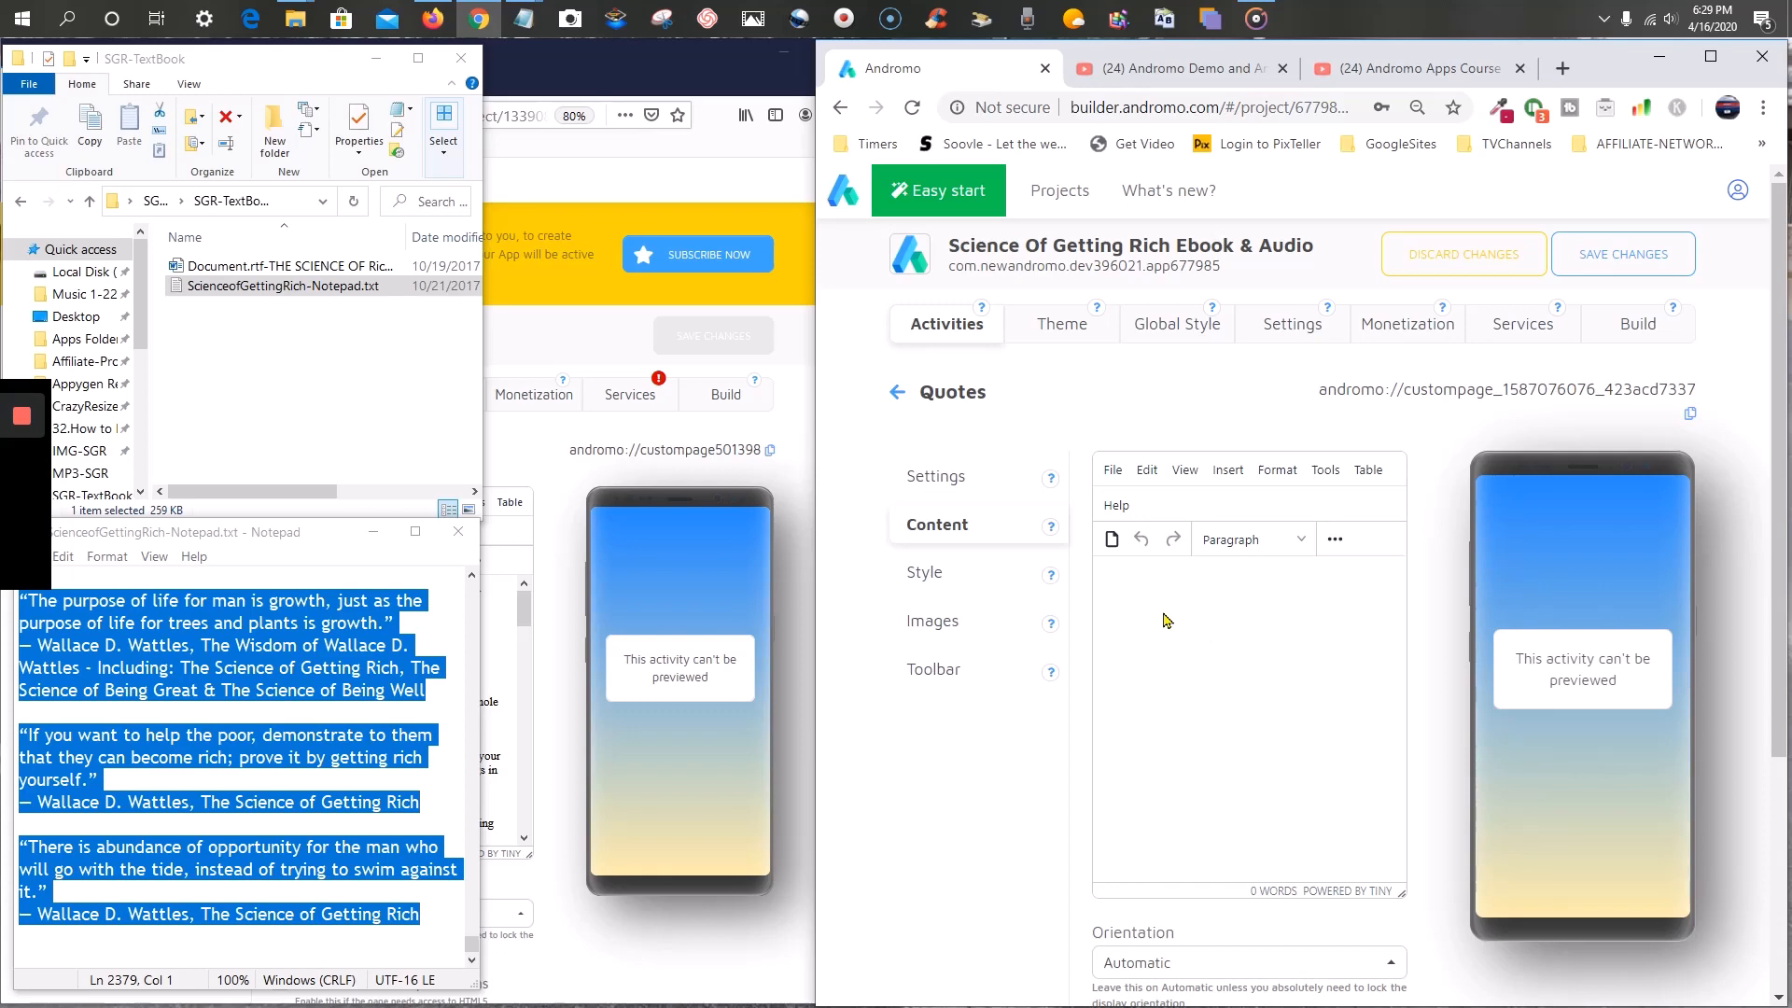
{"action": "left_click", "coordinate": [933, 524]}
- Open the third activity, Science of Getting Rich, in the original SGR project and add a Custom page activity to the new project
{"action": "mouse_move", "coordinate": [16, 472]}
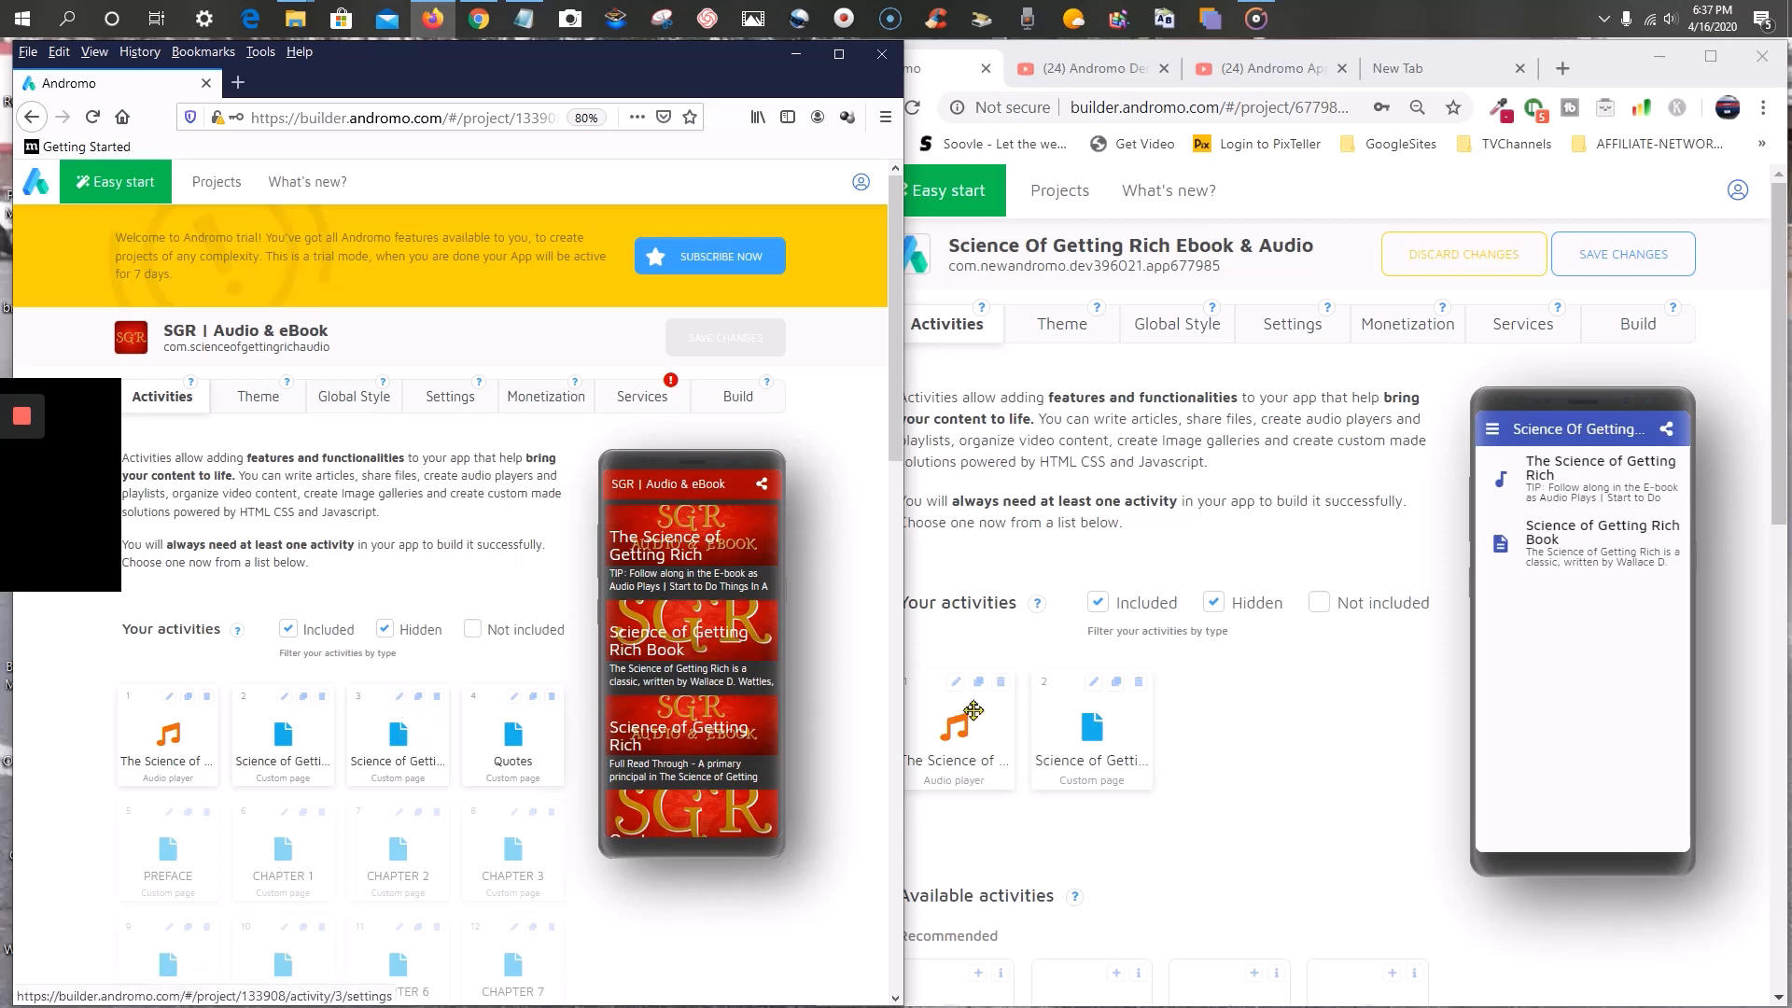
{"action": "left_click", "coordinate": [400, 698]}
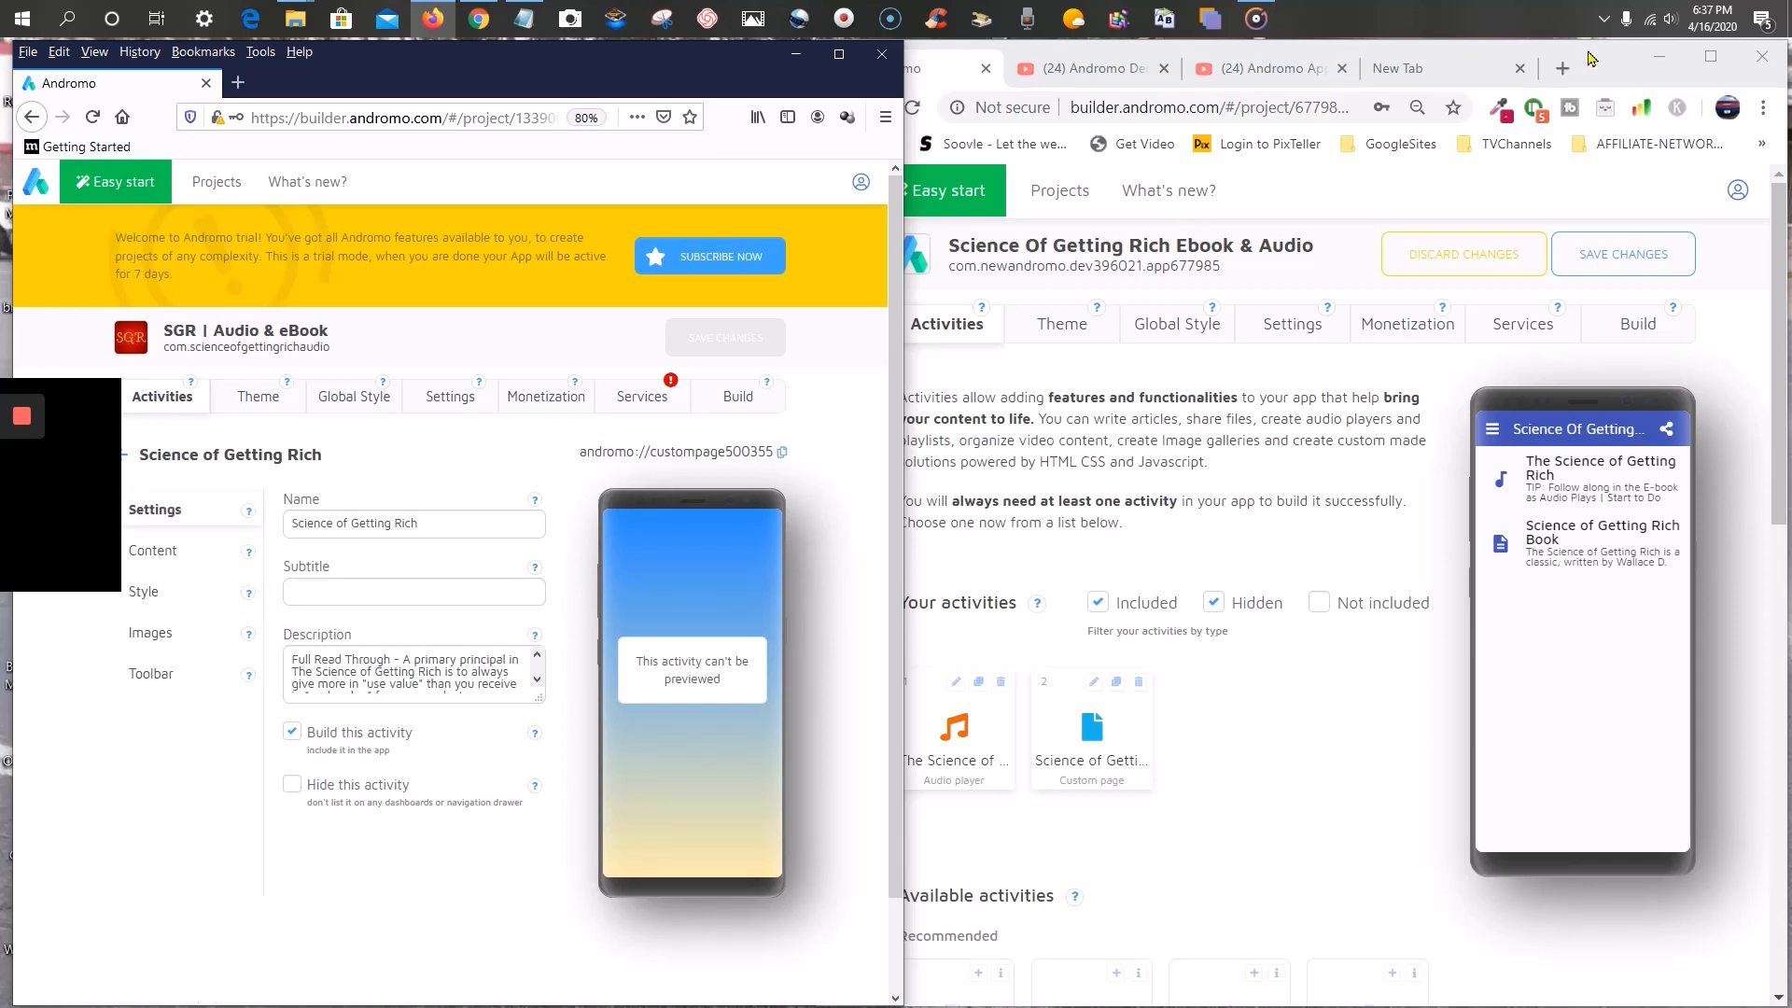
{"action": "left_click_drag", "start_coordinate": [1589, 58], "coordinate": [1615, 58]}
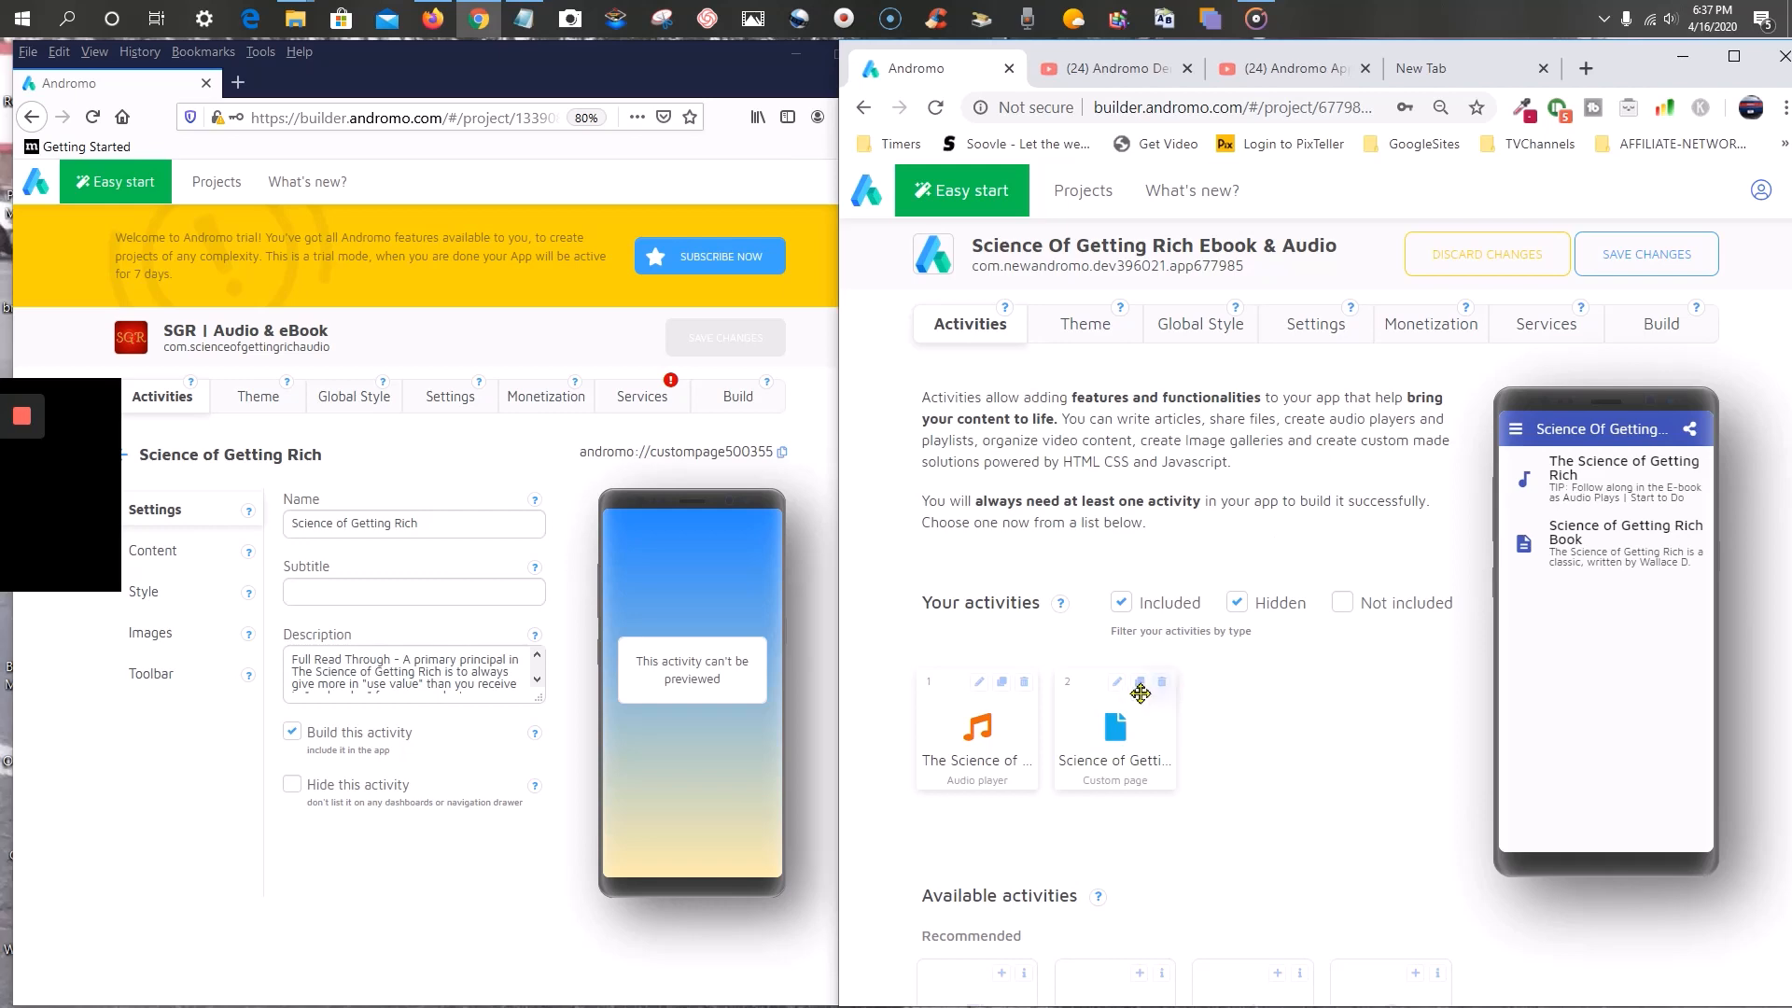
{"action": "scroll", "coordinate": [1140, 695], "scroll_direction": "down", "scroll_amount": 4}
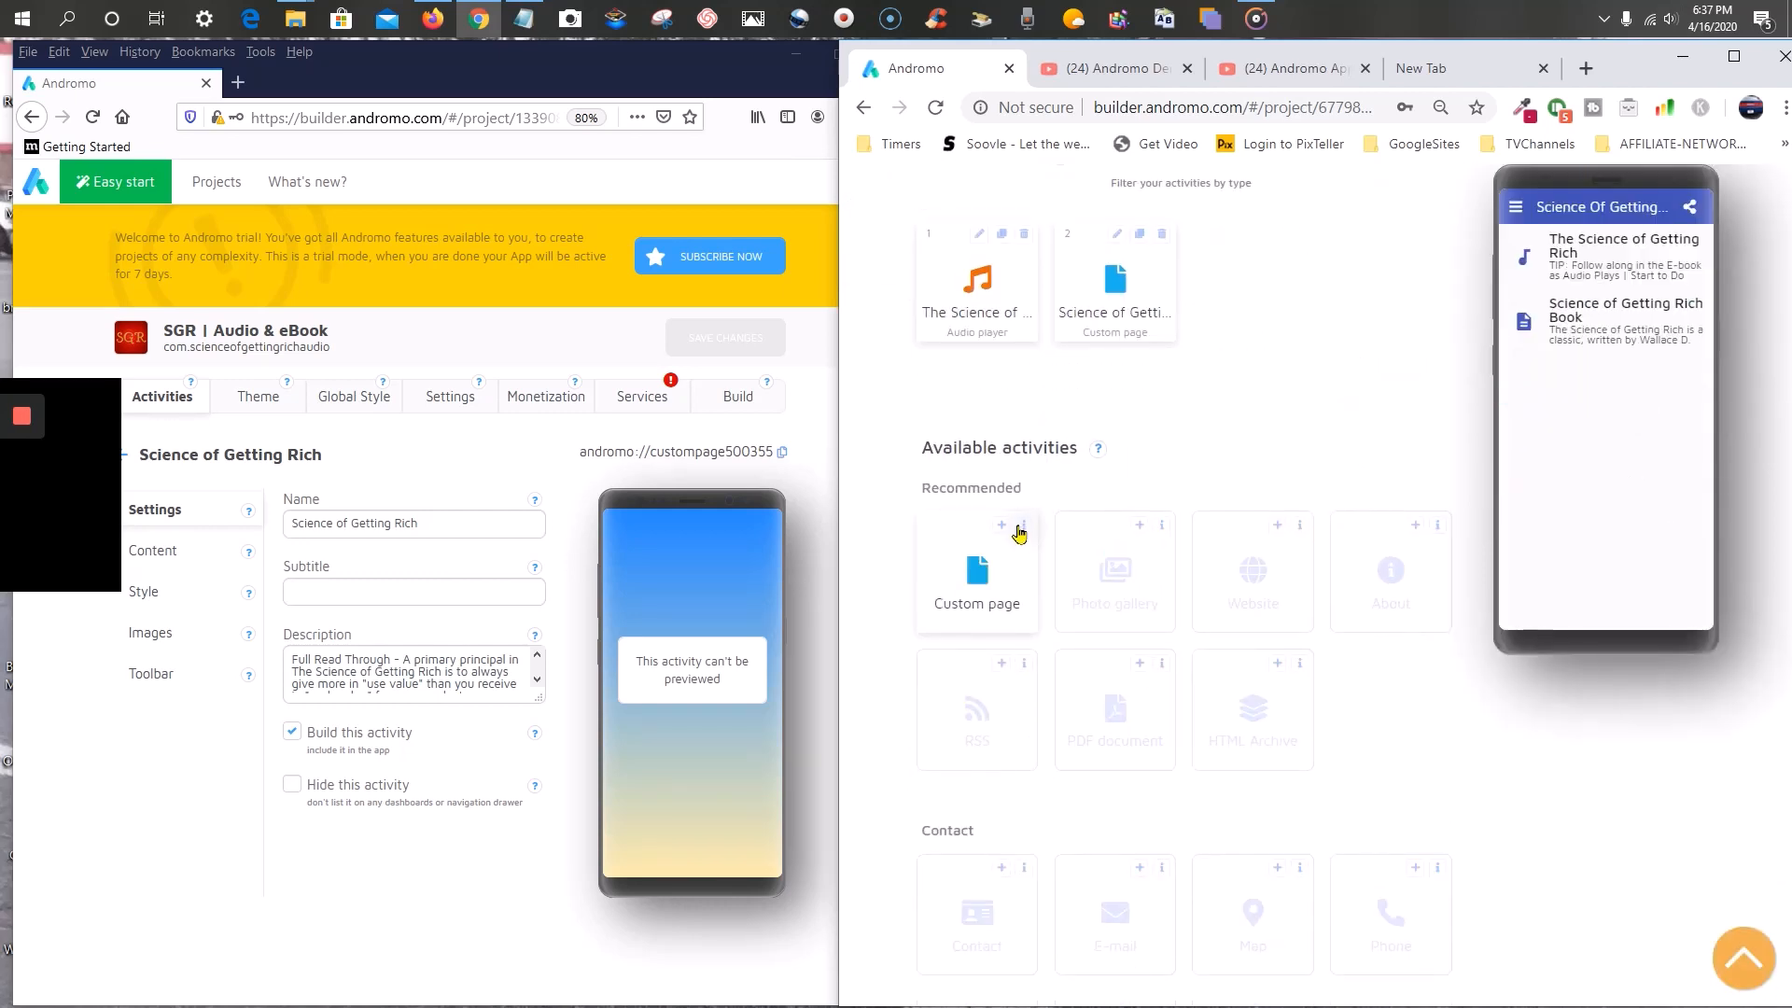
{"action": "left_click", "coordinate": [1001, 525]}
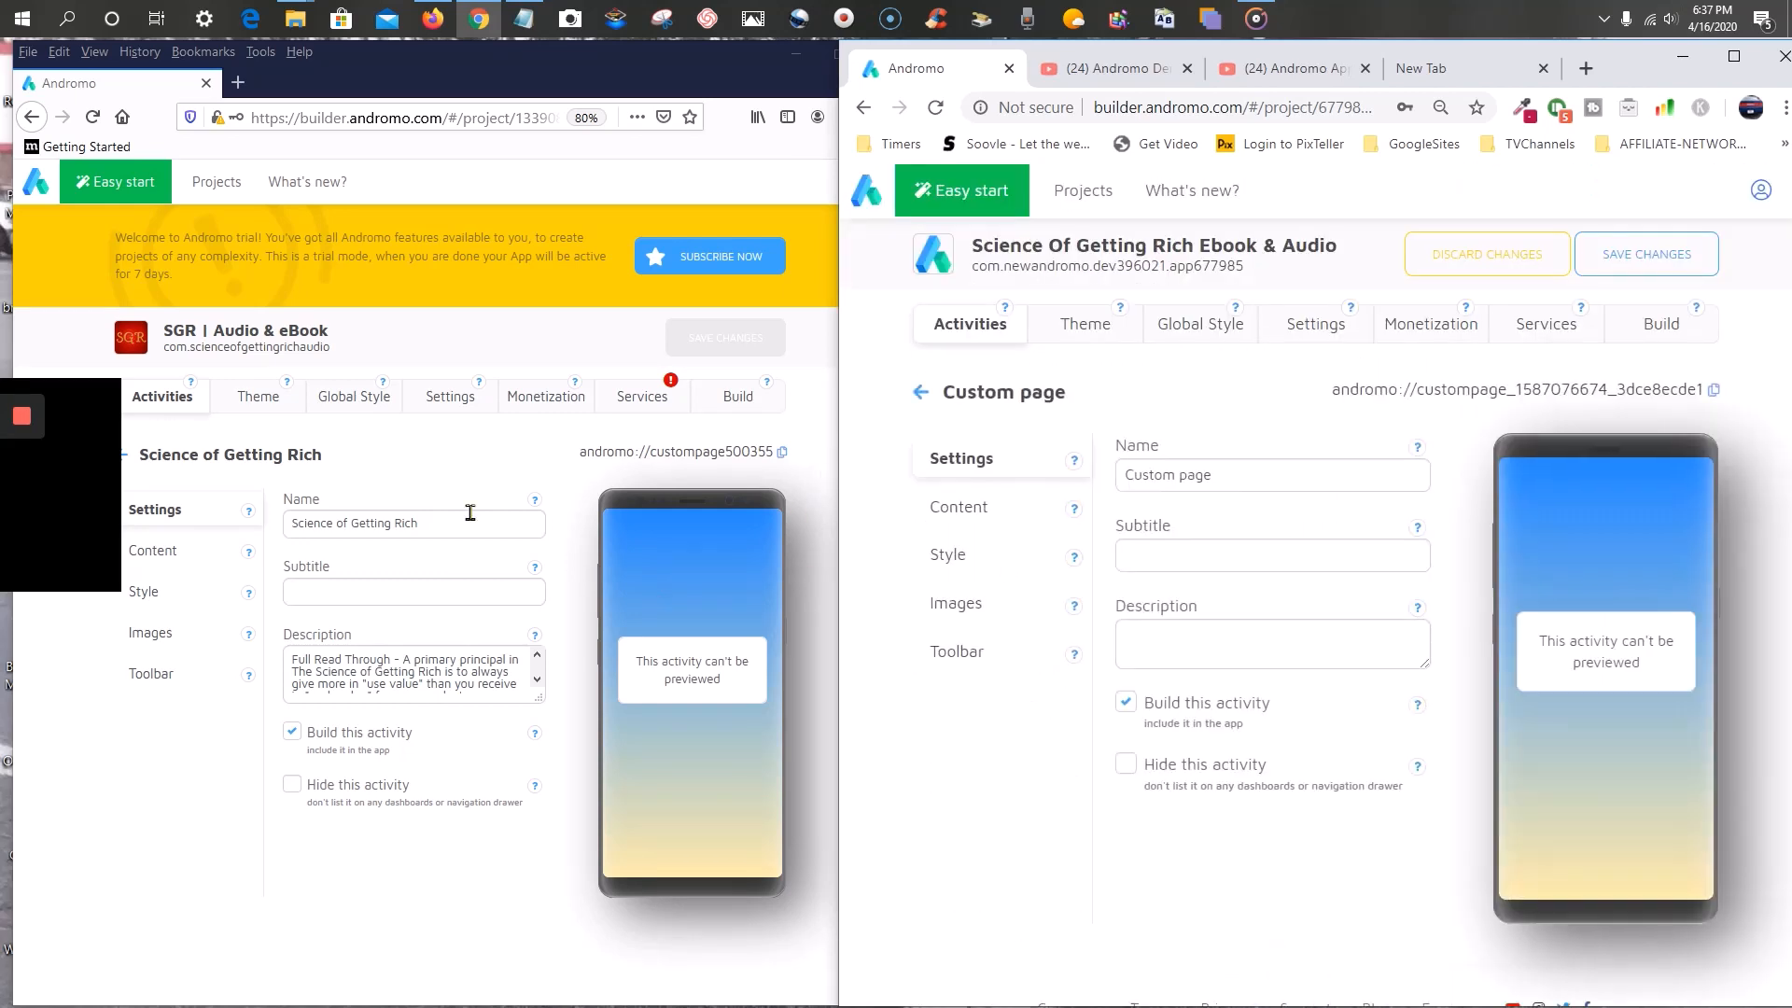
- Copy the original activity's name, Science of Getting Rich, and use it as the name of the new custom page
{"action": "left_click", "coordinate": [463, 526]}
{"action": "left_click_drag", "start_coordinate": [463, 527], "coordinate": [322, 523]}
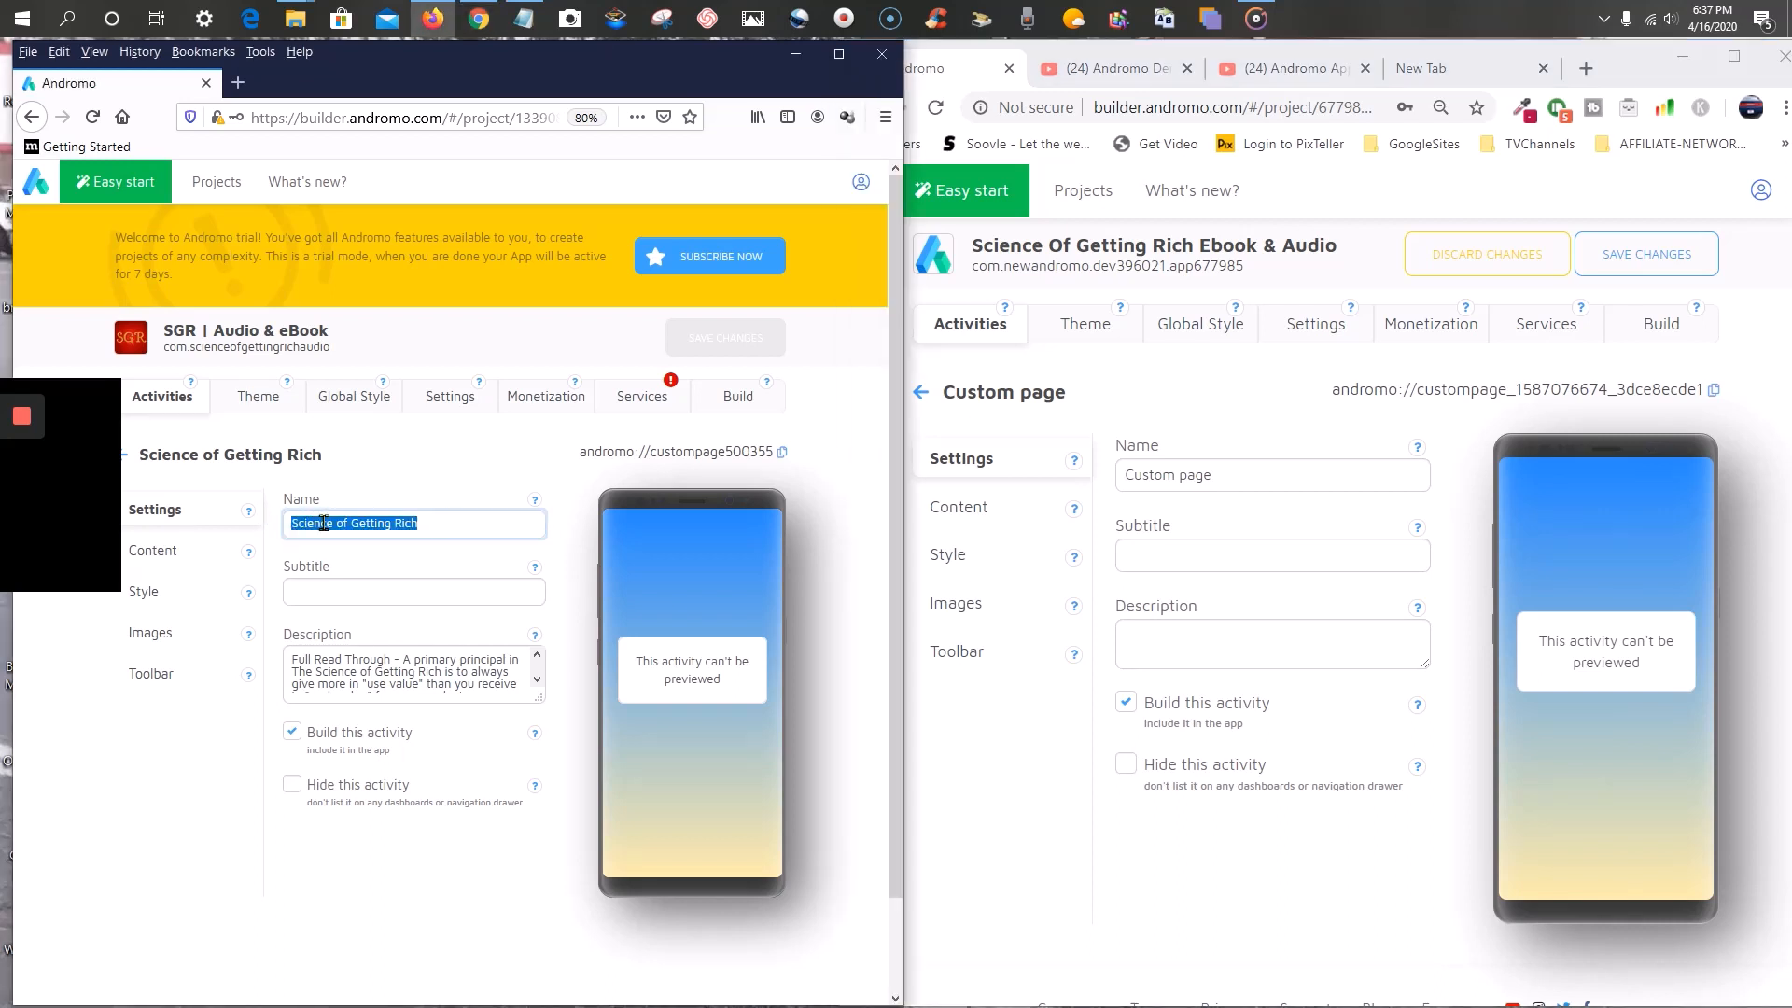
{"action": "right_click", "coordinate": [323, 523]}
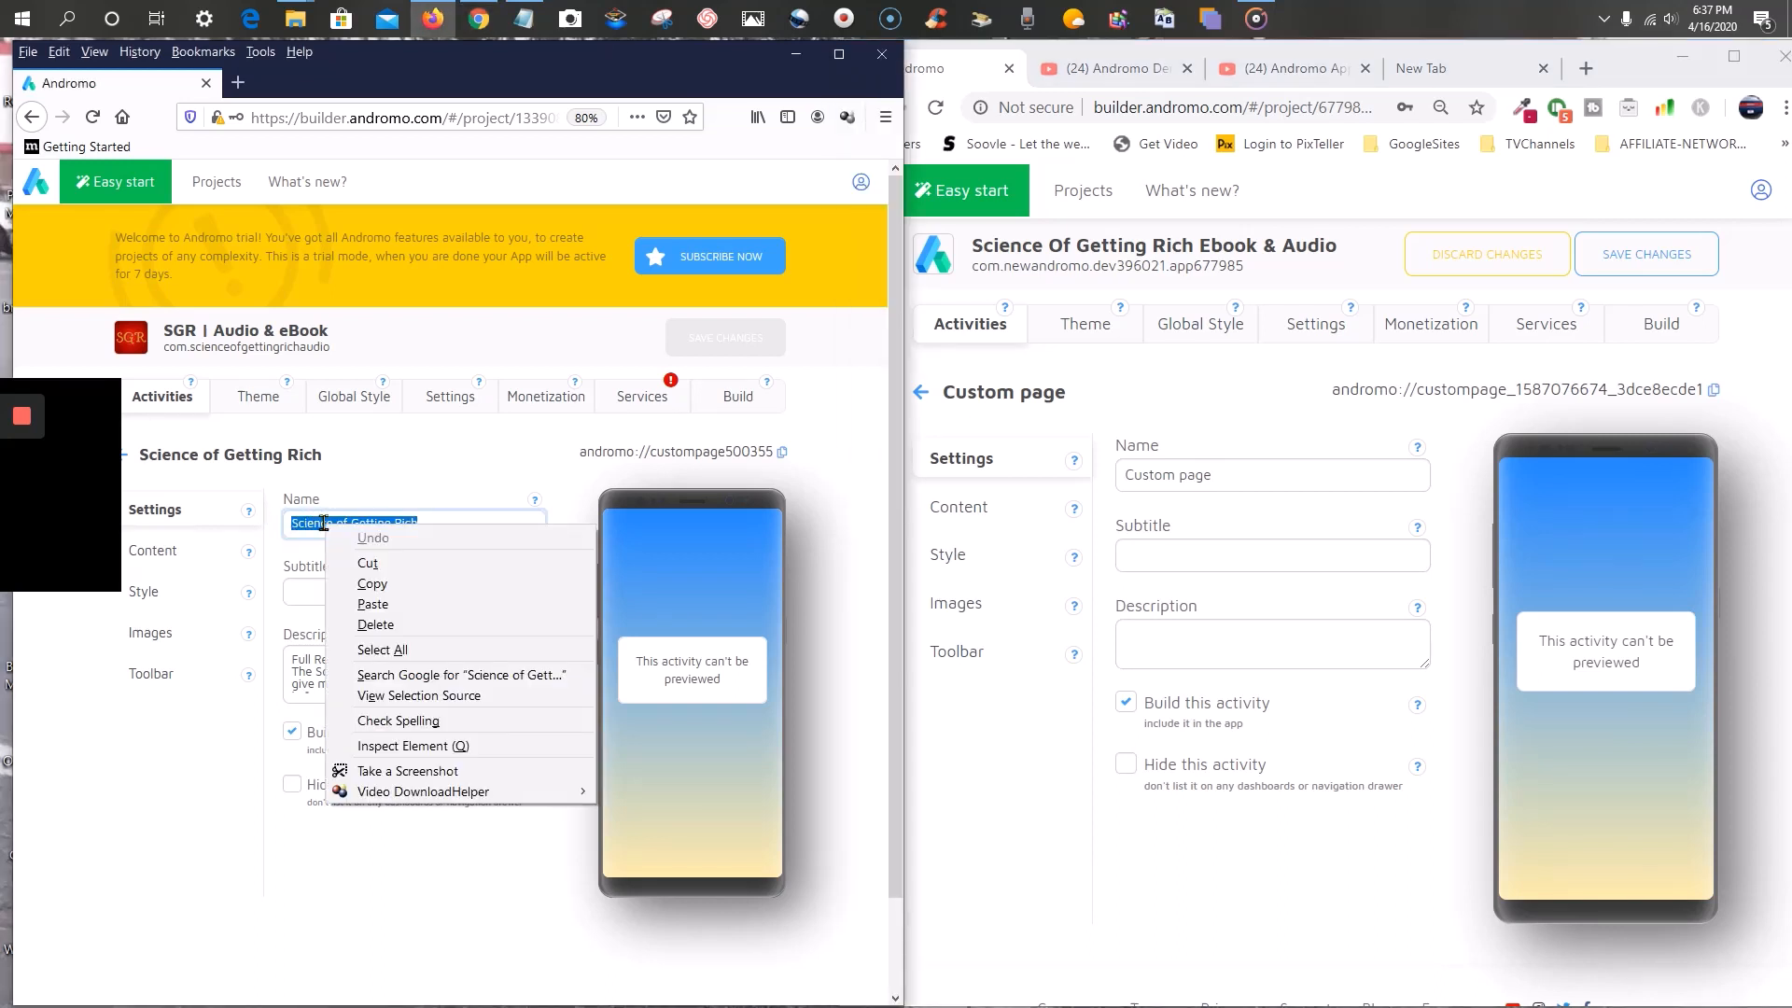
{"action": "left_click", "coordinate": [382, 584]}
{"action": "triple_click", "coordinate": [1200, 474]}
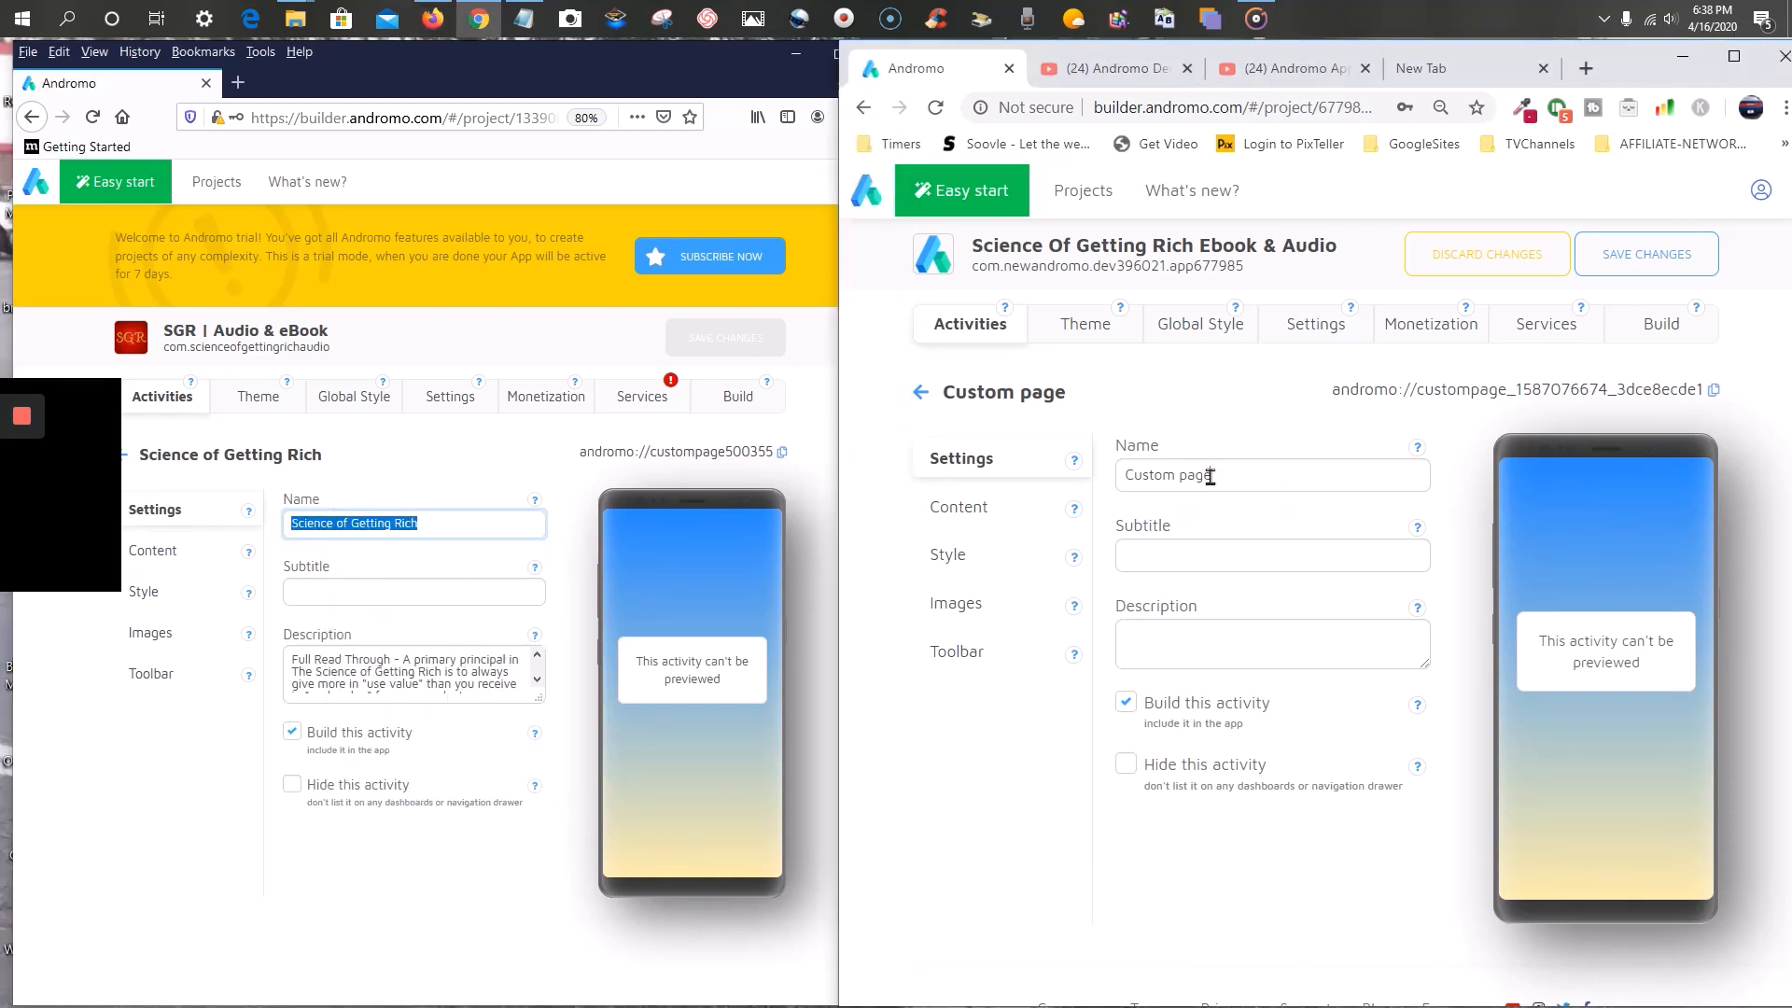
{"action": "right_click", "coordinate": [1191, 476]}
{"action": "left_click", "coordinate": [1232, 583]}
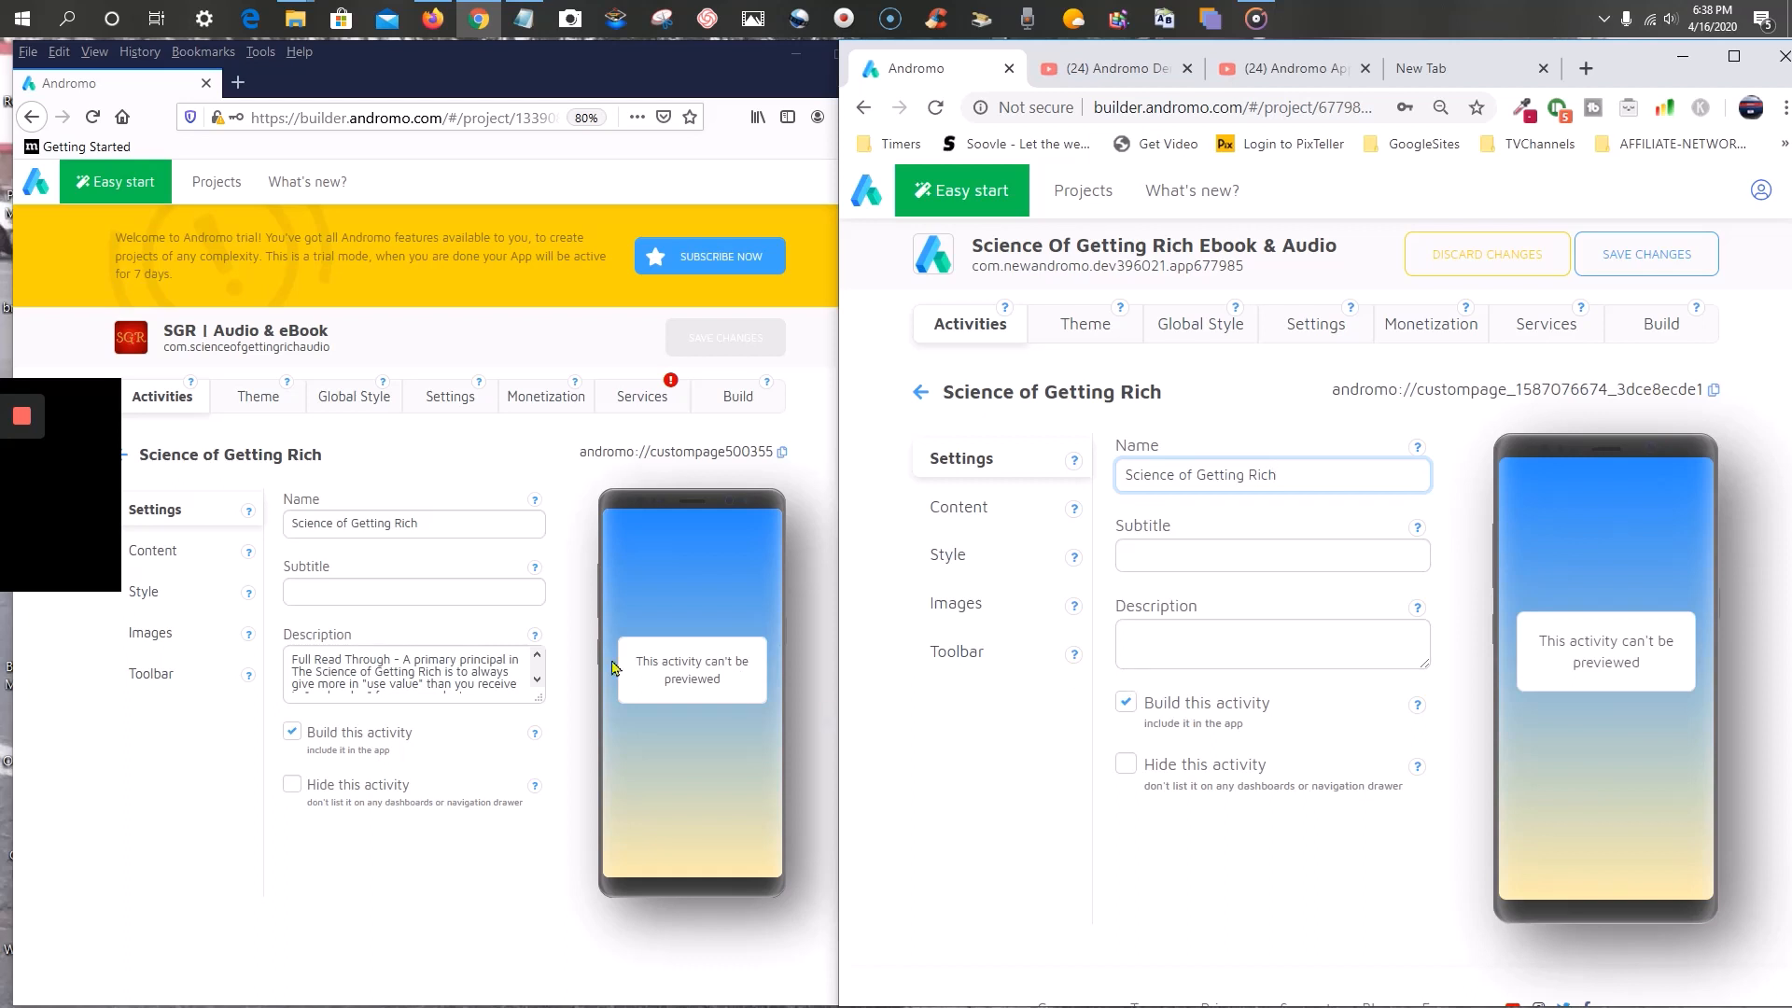
- Copy the original activity's full description into the new page's Description and enlarge the field to show all the text
{"action": "left_click_drag", "start_coordinate": [531, 692], "coordinate": [251, 632]}
{"action": "right_click", "coordinate": [348, 663]}
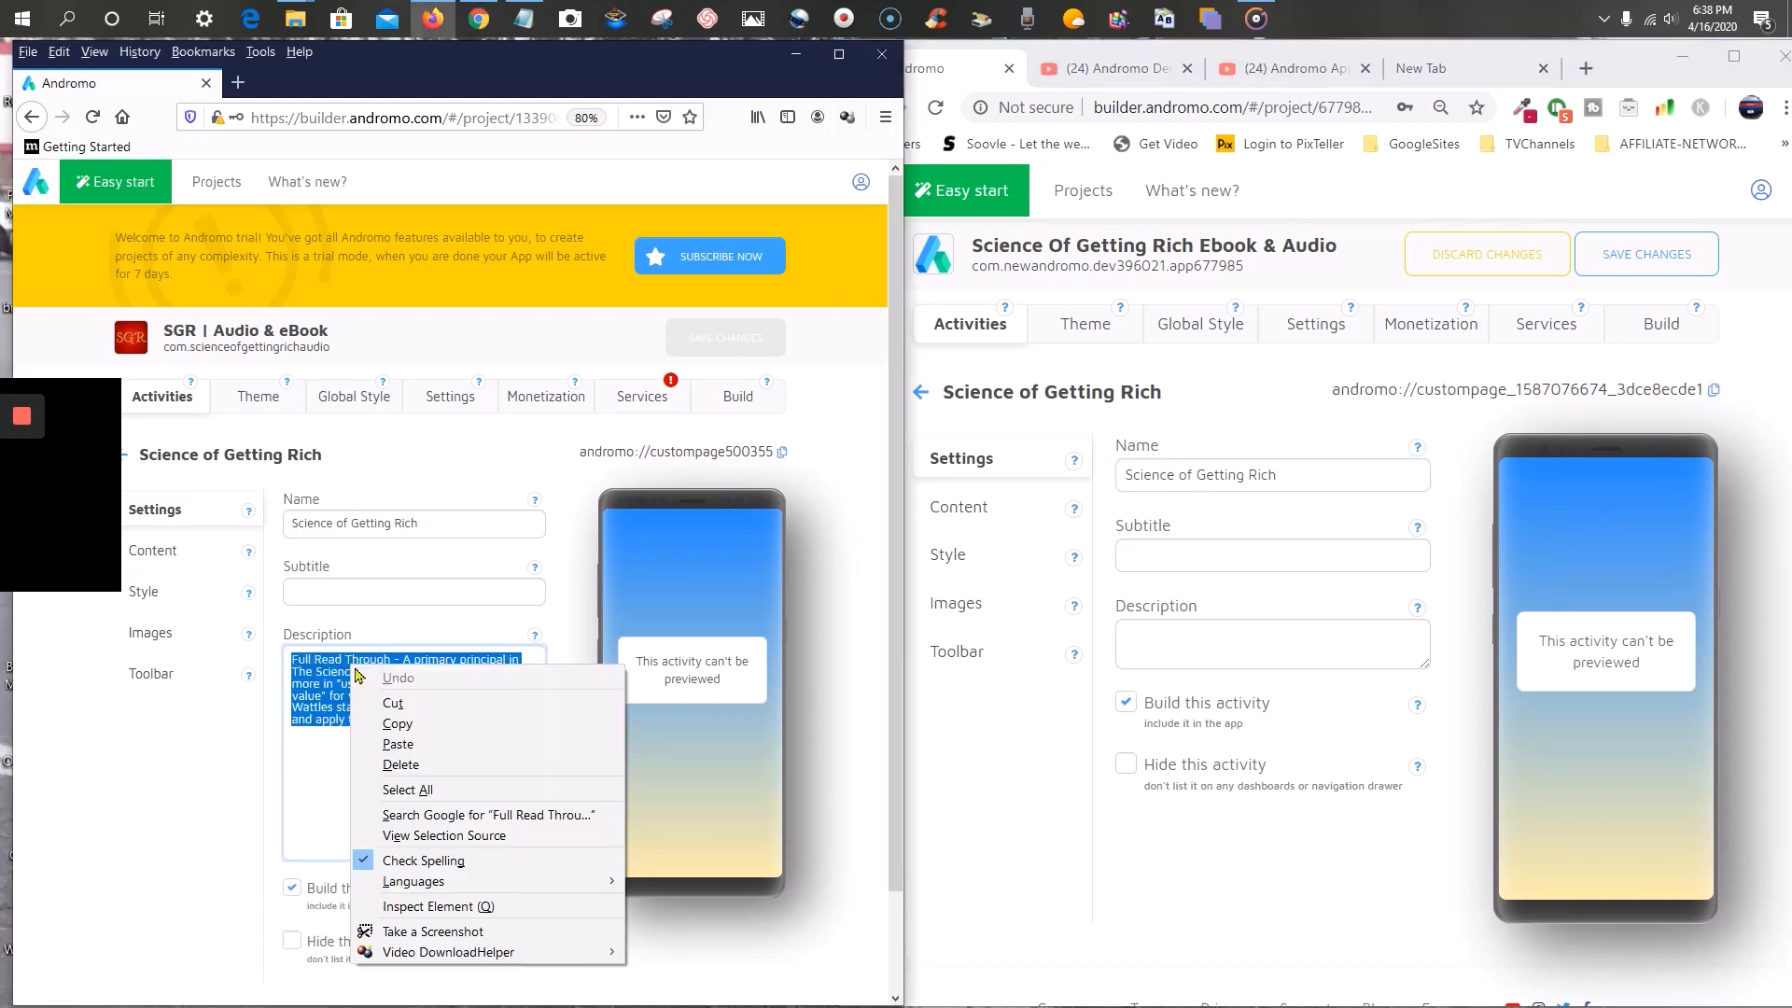
{"action": "left_click", "coordinate": [412, 723]}
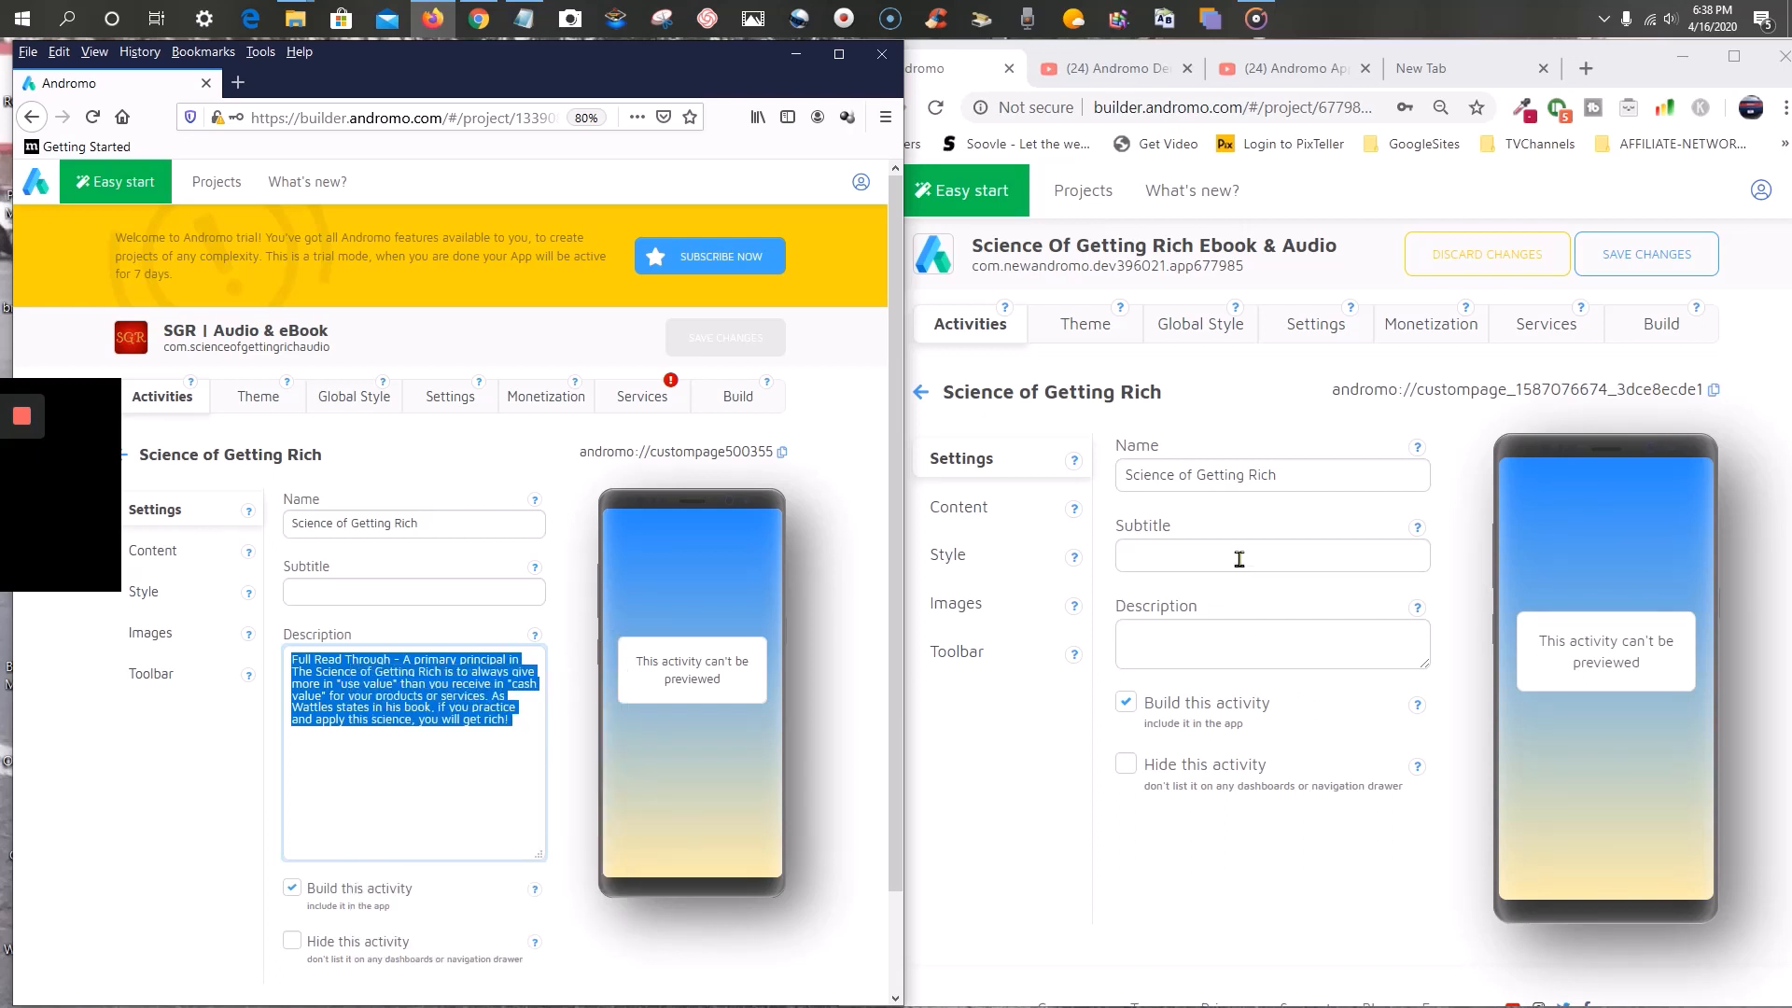
{"action": "left_click", "coordinate": [1184, 633]}
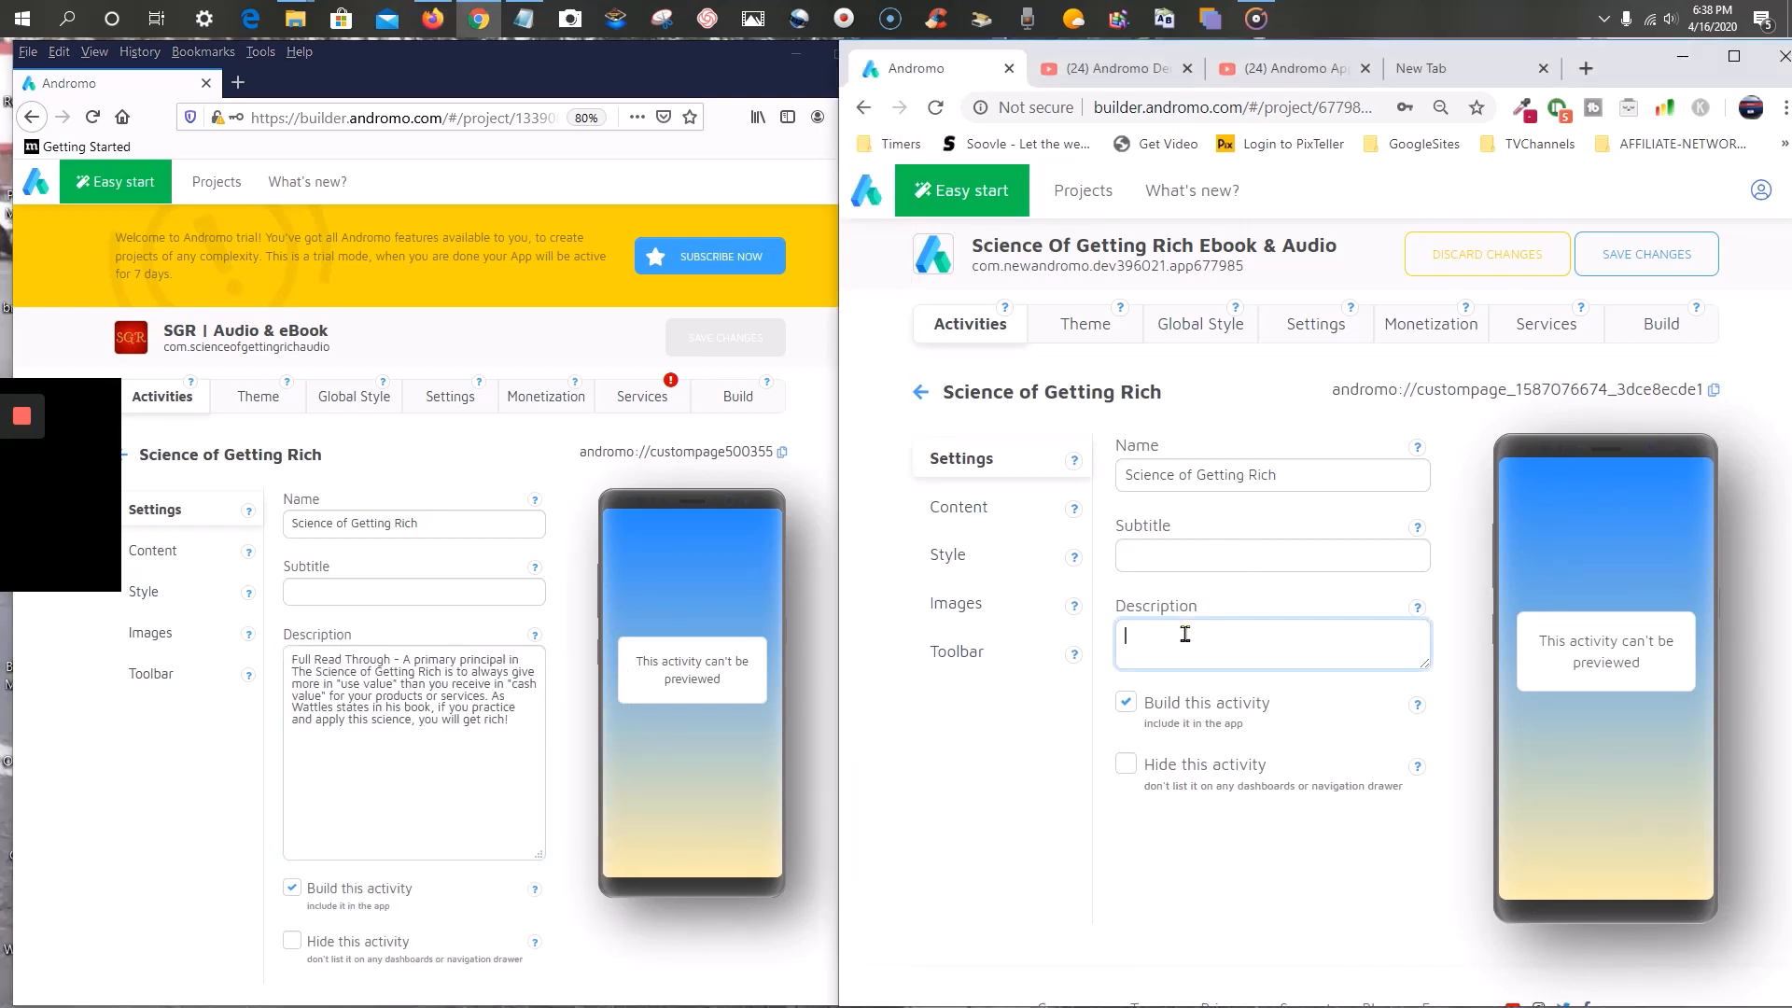
{"action": "right_click", "coordinate": [1183, 633]}
{"action": "left_click", "coordinate": [1294, 454]}
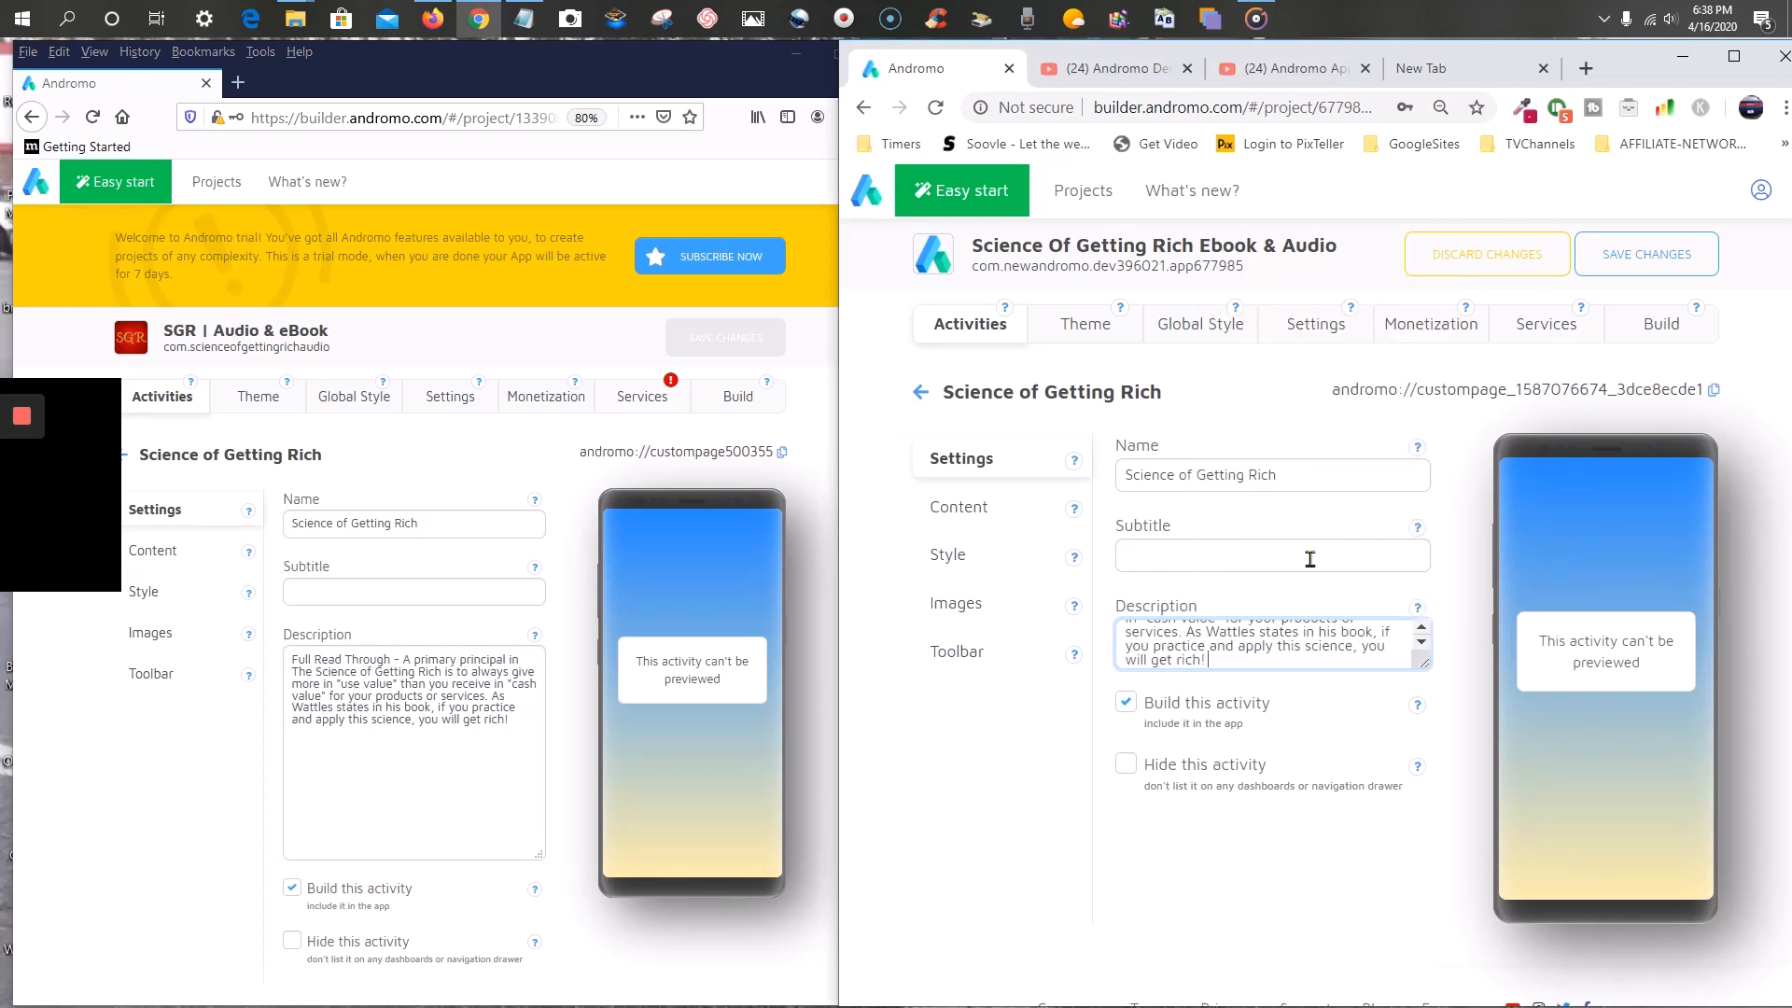
{"action": "left_click_drag", "start_coordinate": [1425, 662], "coordinate": [1412, 790]}
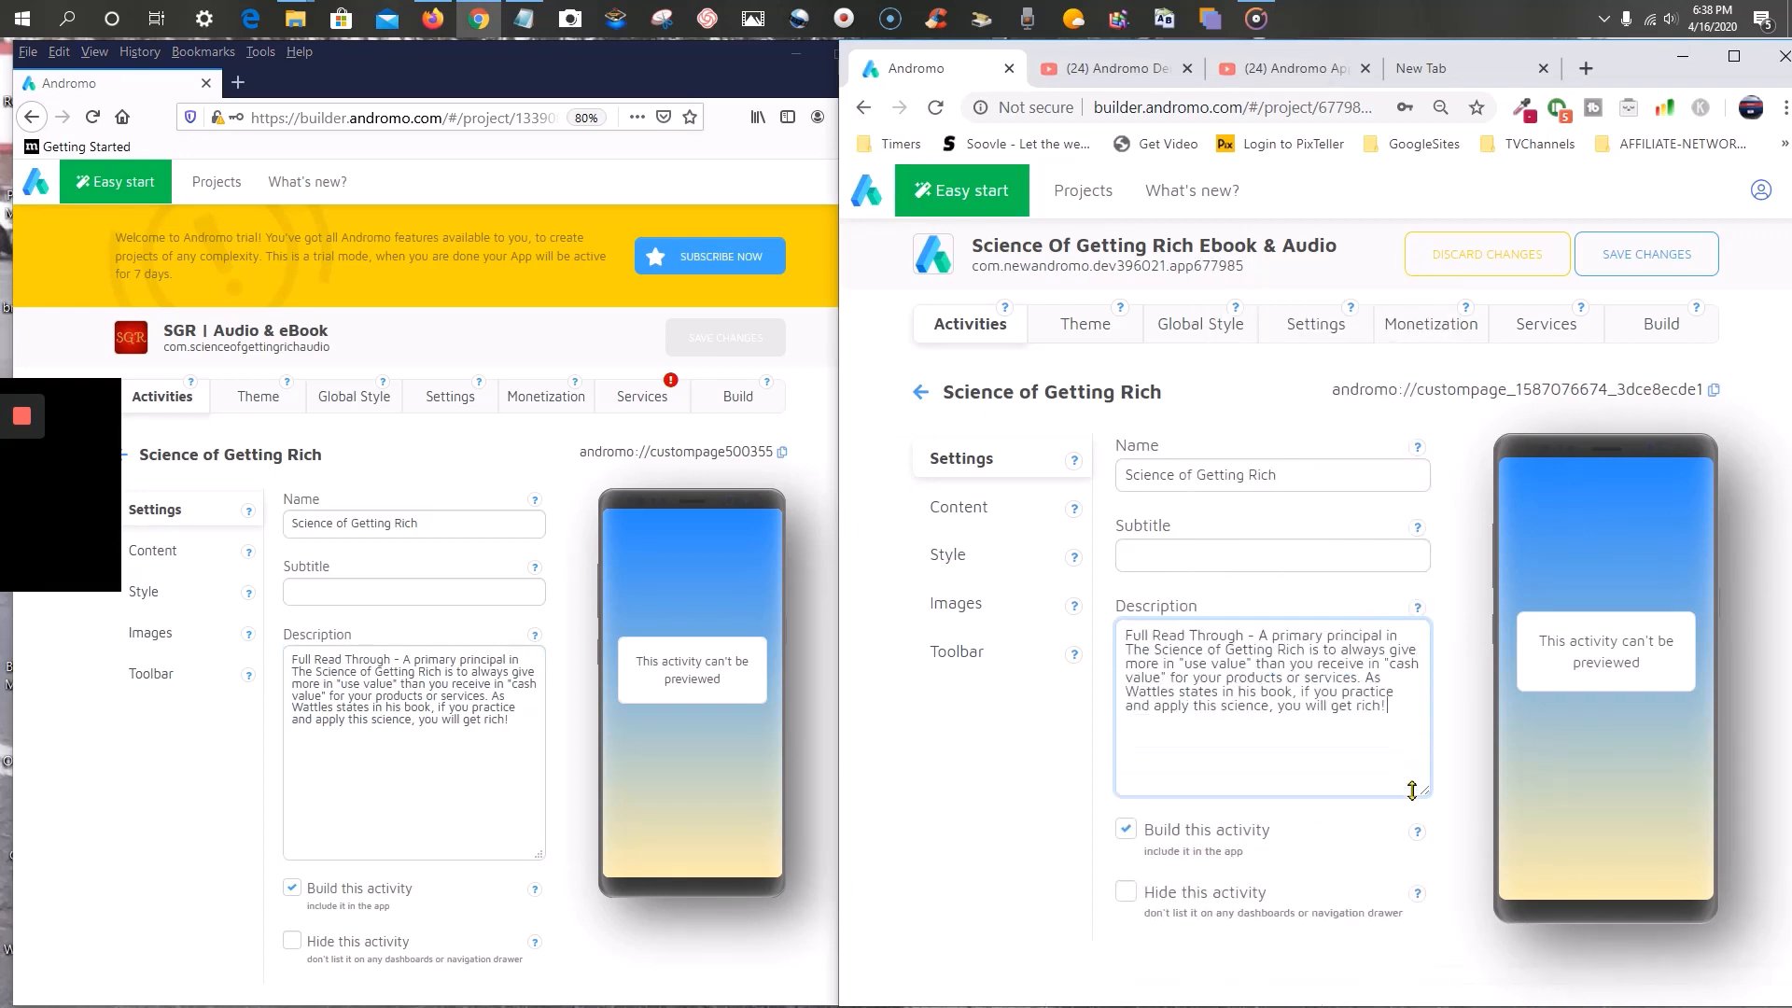
- Show the page content in both projects and copy the complete HTML source code of the original Science of Getting Rich page
{"action": "scroll", "coordinate": [463, 767], "scroll_direction": "down", "scroll_amount": 2}
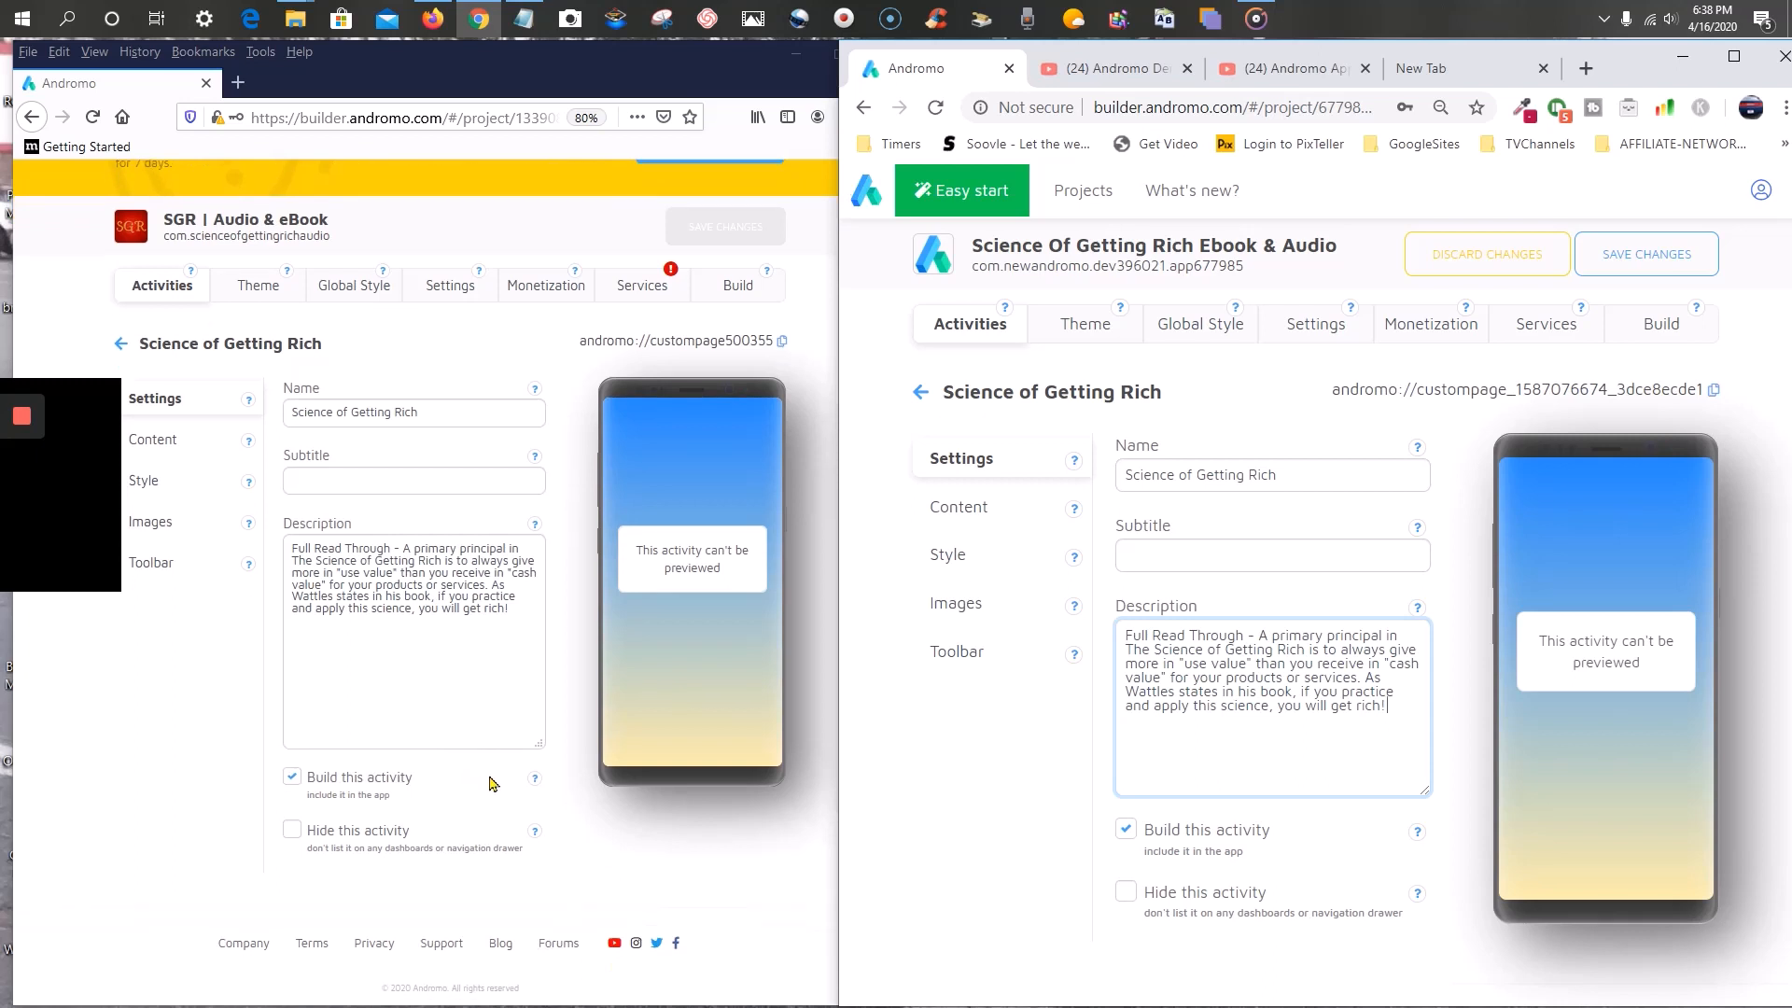
{"action": "left_click", "coordinate": [148, 452]}
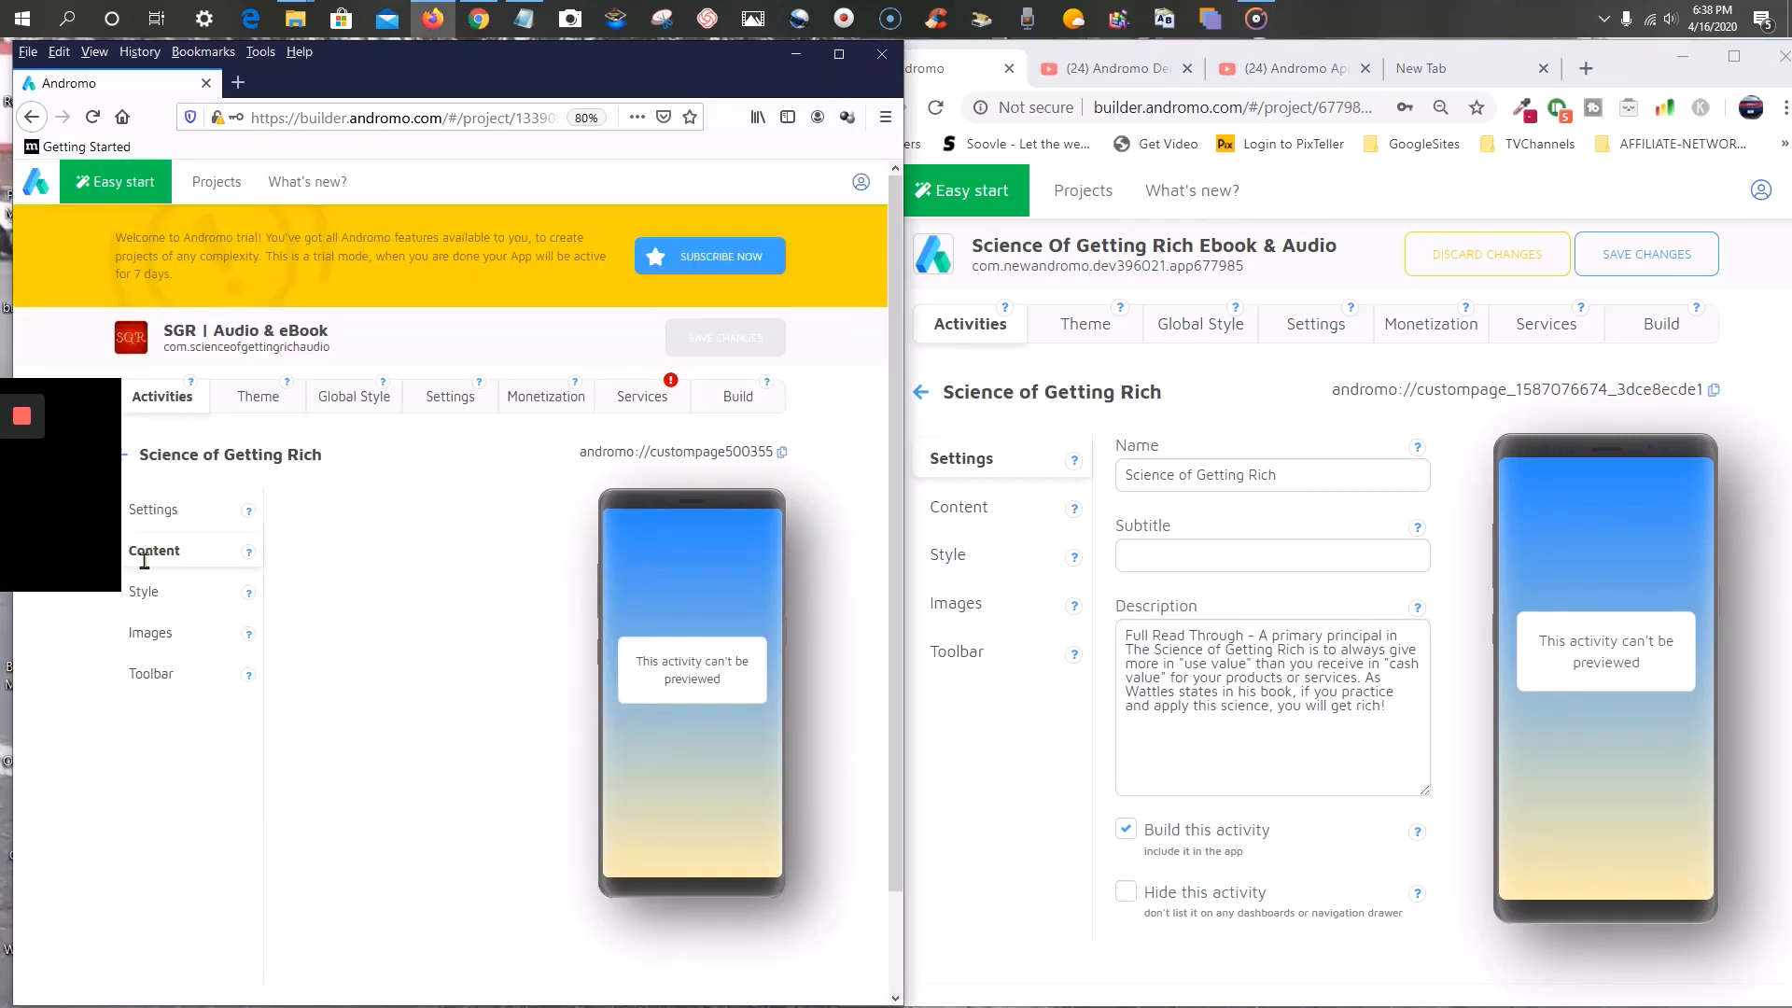
{"action": "left_click", "coordinate": [143, 597]}
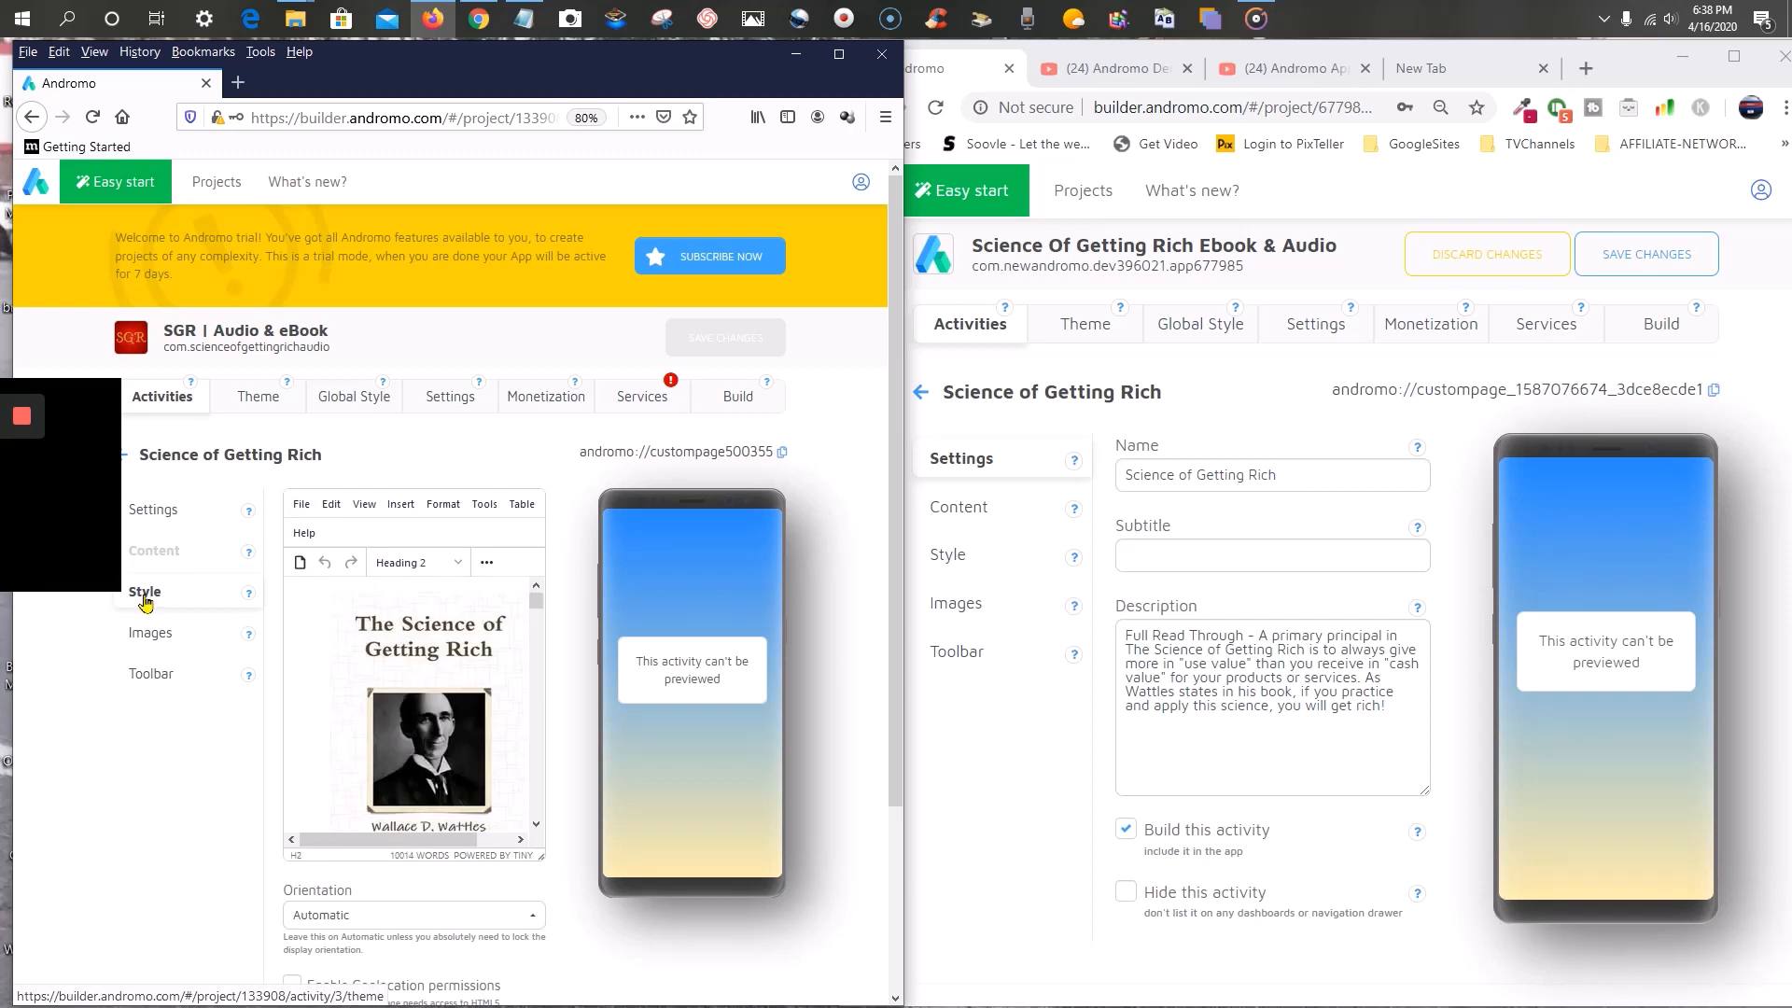
{"action": "left_click", "coordinate": [149, 551]}
{"action": "left_click", "coordinate": [990, 525]}
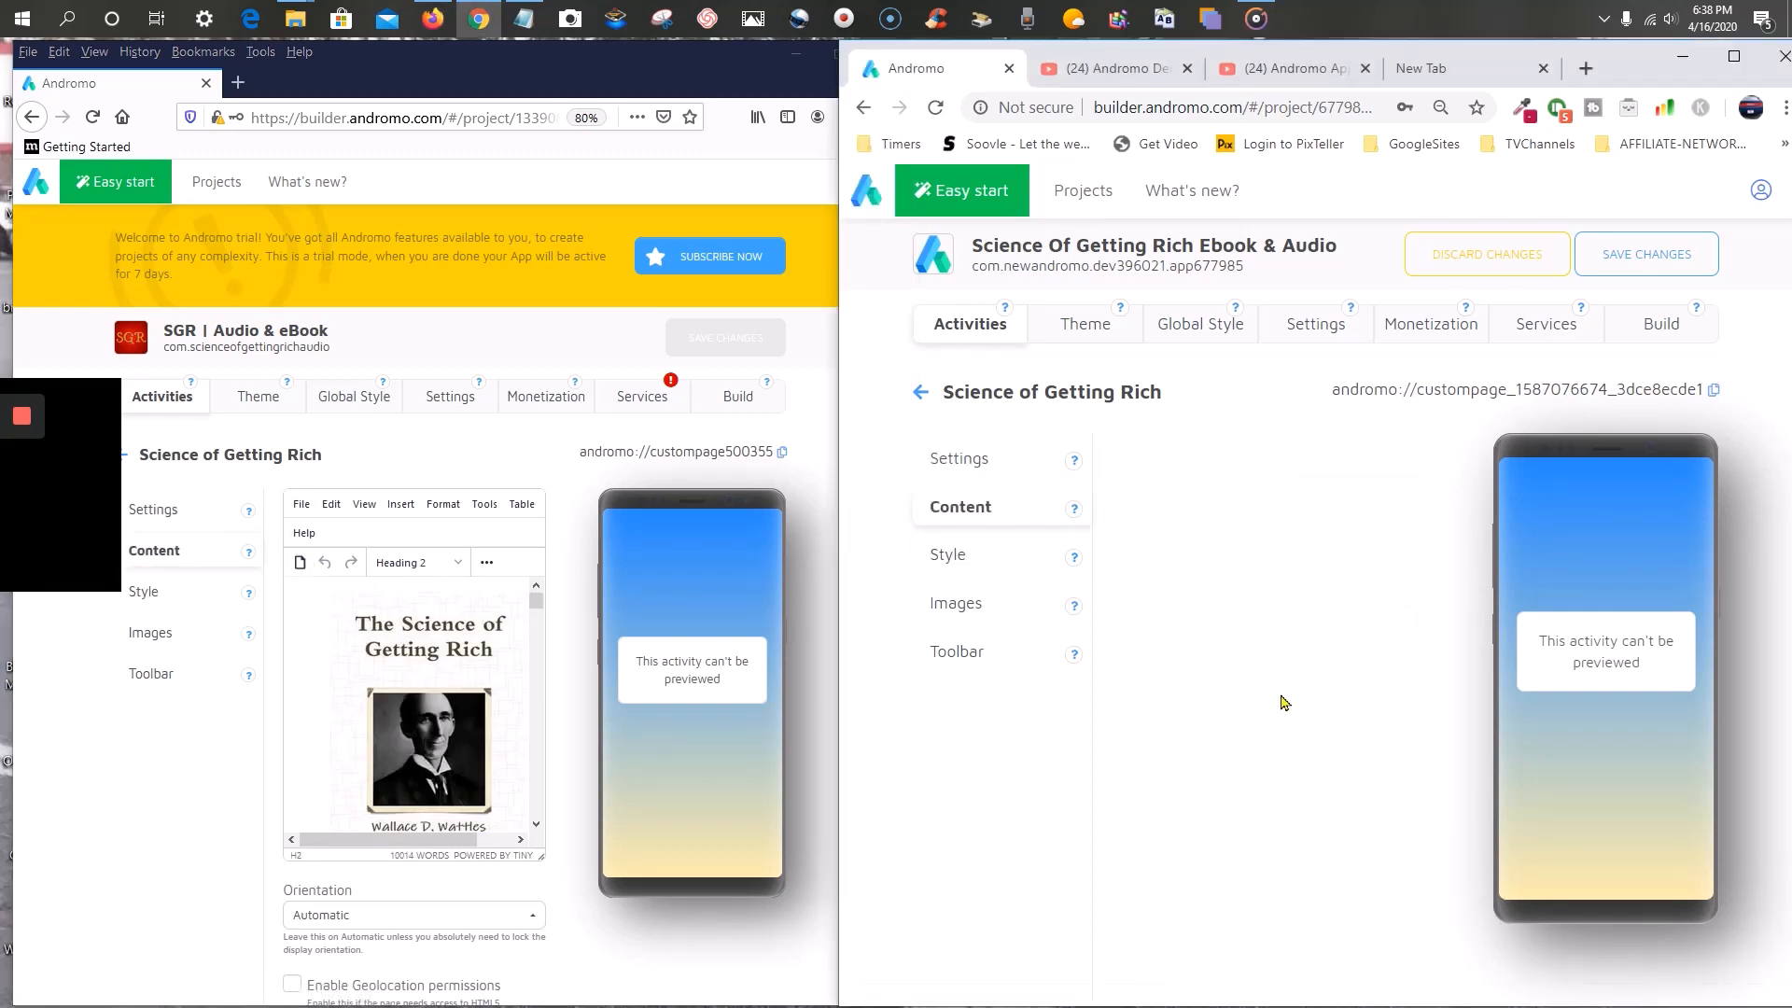
{"action": "left_click", "coordinate": [369, 509]}
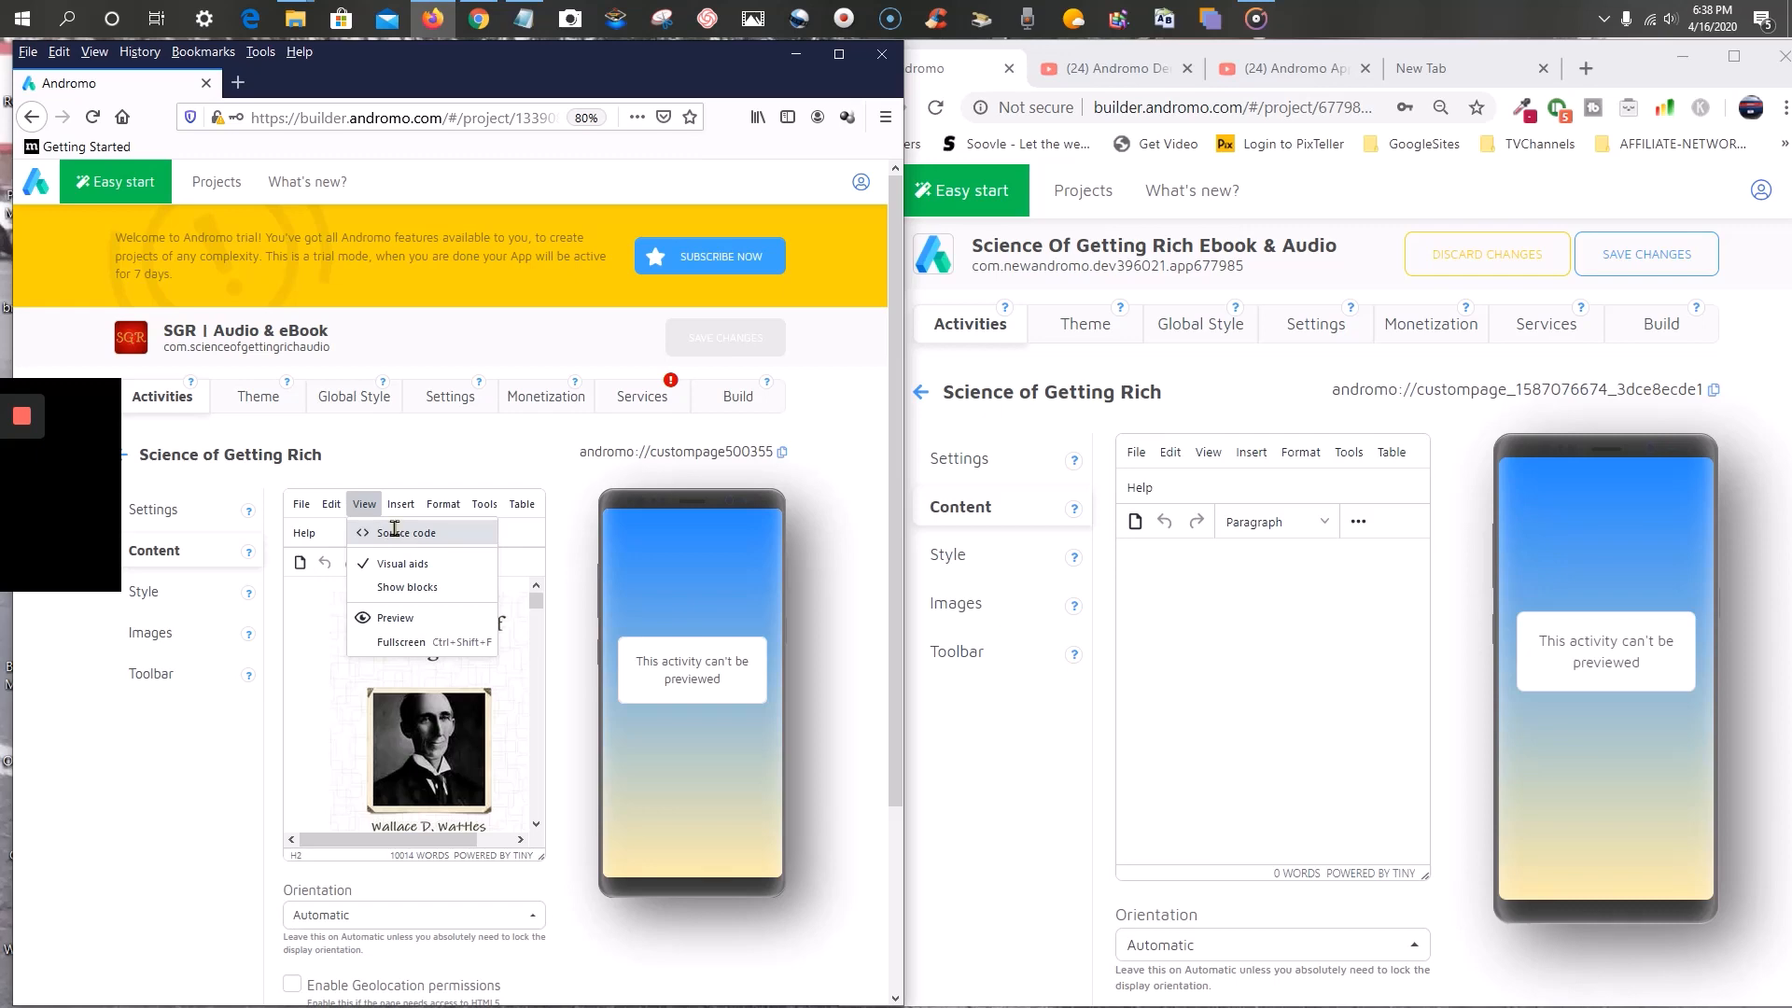
{"action": "left_click", "coordinate": [394, 531]}
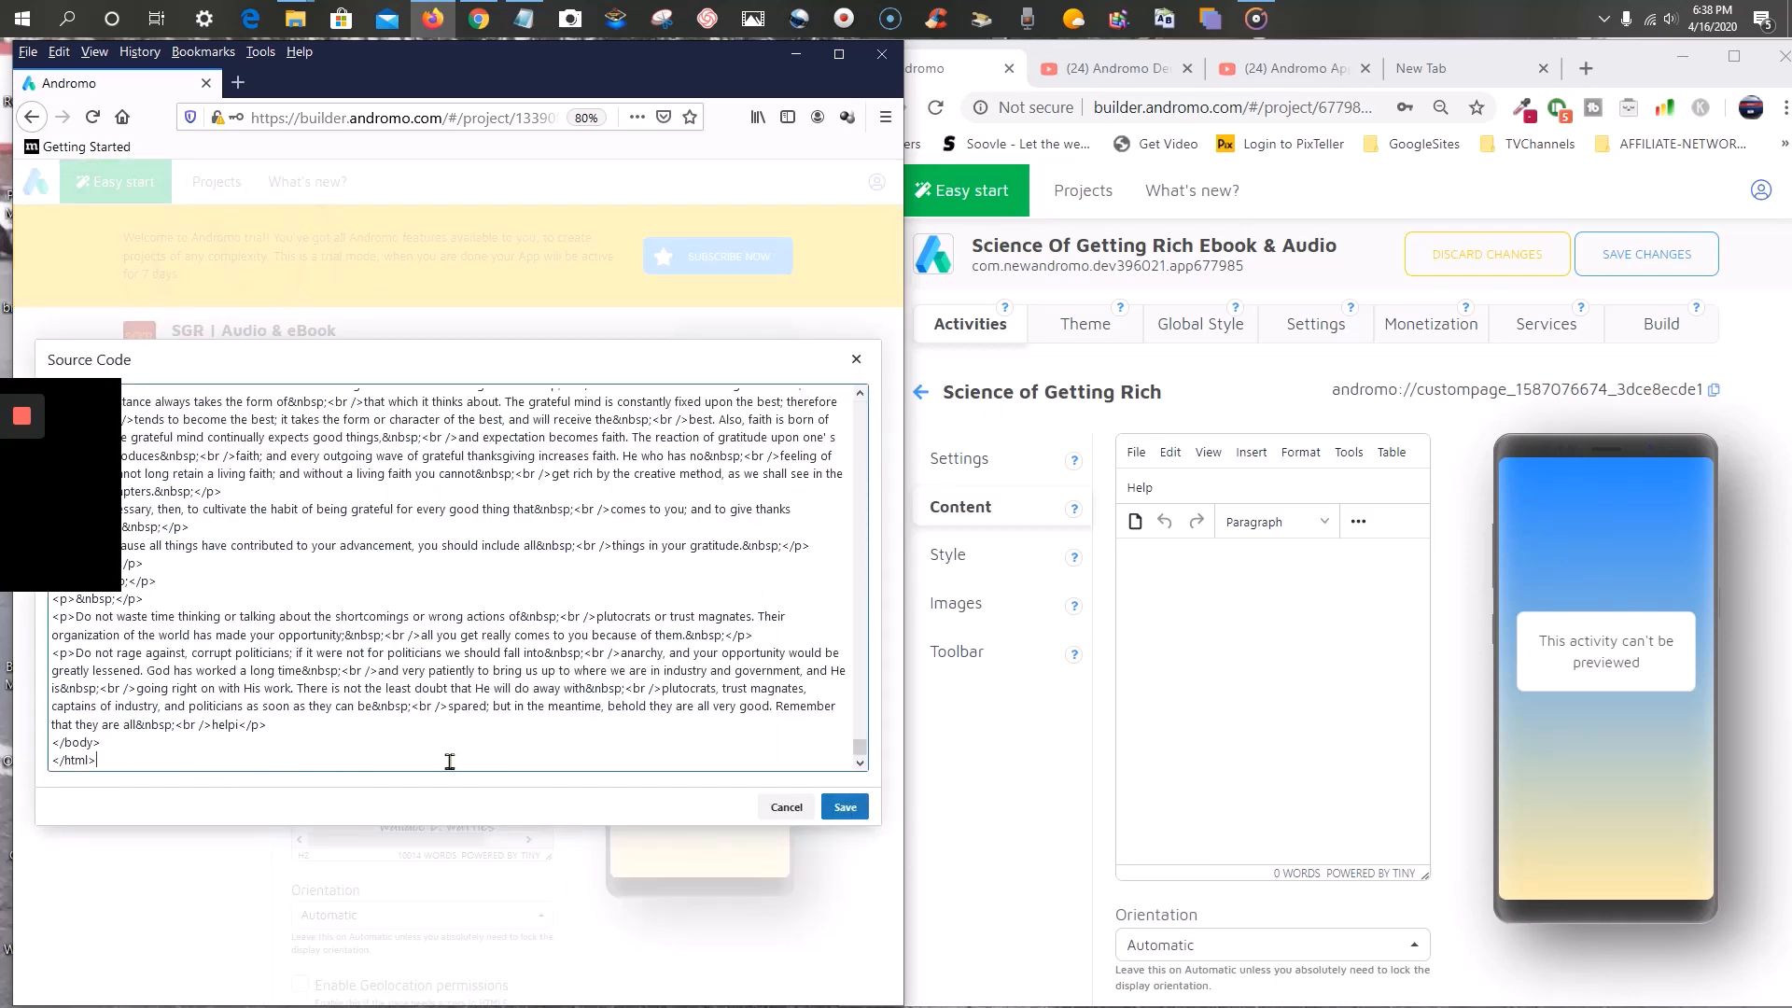
{"action": "left_click_drag", "start_coordinate": [449, 761], "coordinate": [40, 181]}
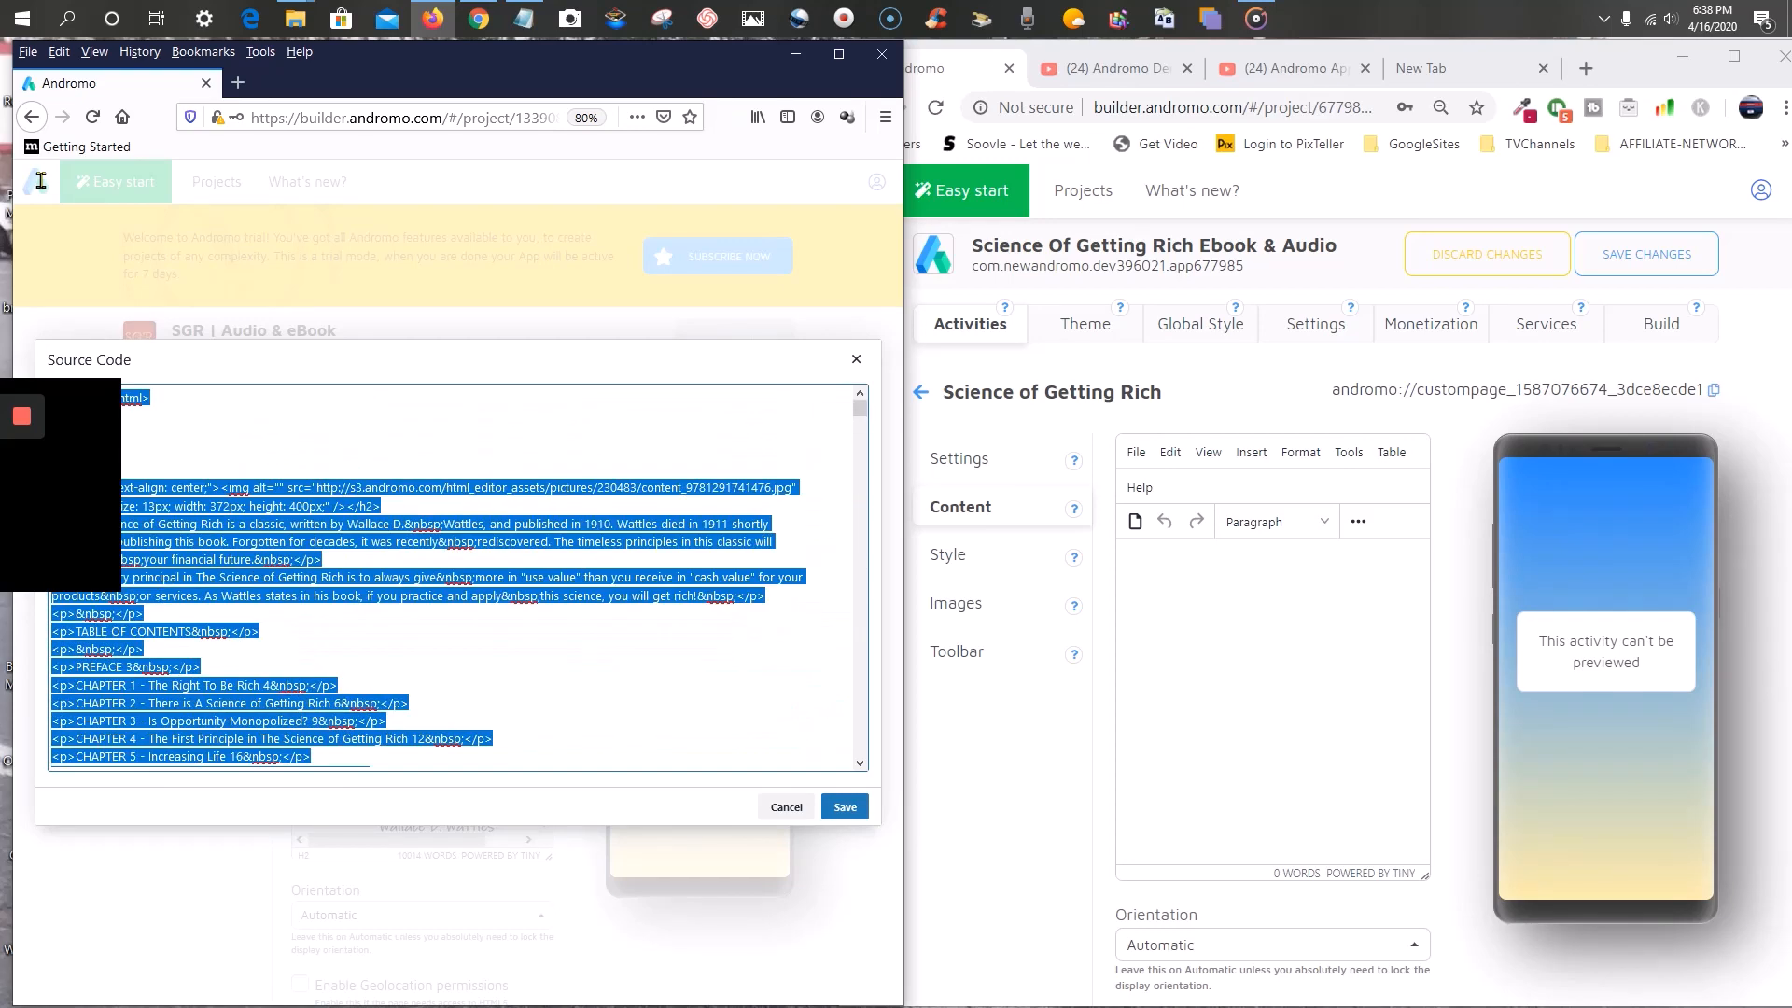
{"action": "right_click", "coordinate": [208, 498]}
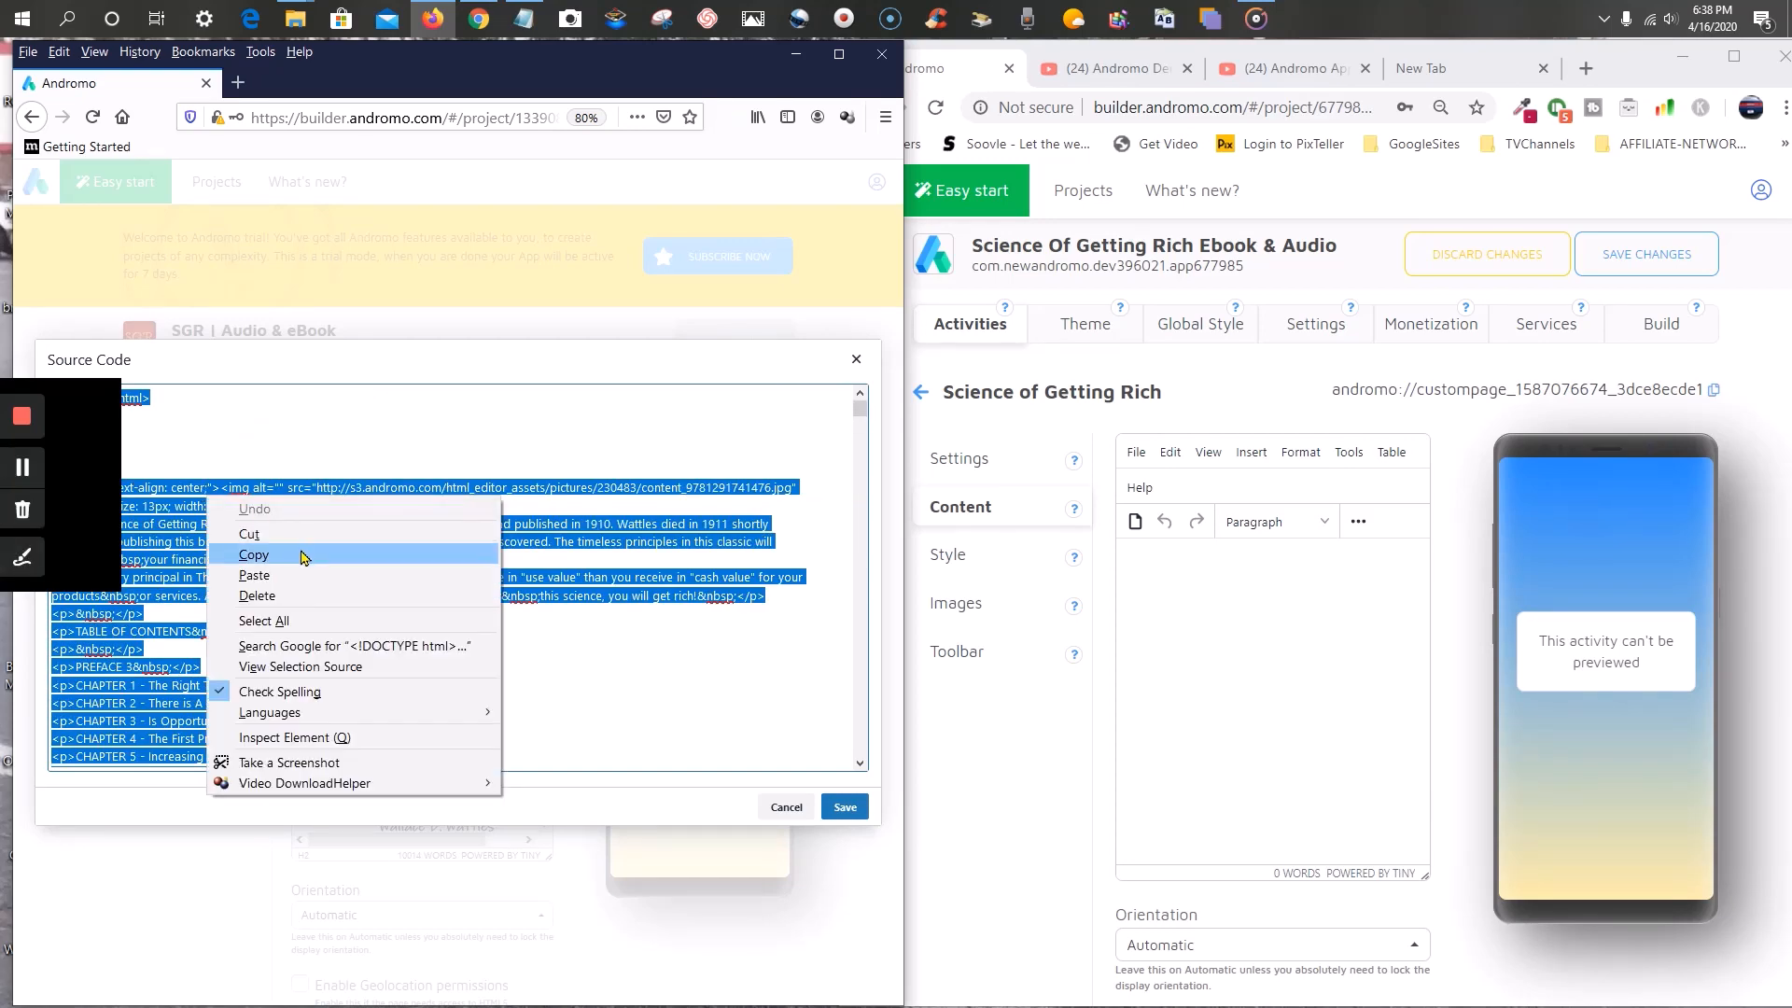
{"action": "left_click", "coordinate": [300, 556]}
- Replace the default source code of the new page's content with the copied HTML and save it
{"action": "left_click", "coordinate": [1207, 561]}
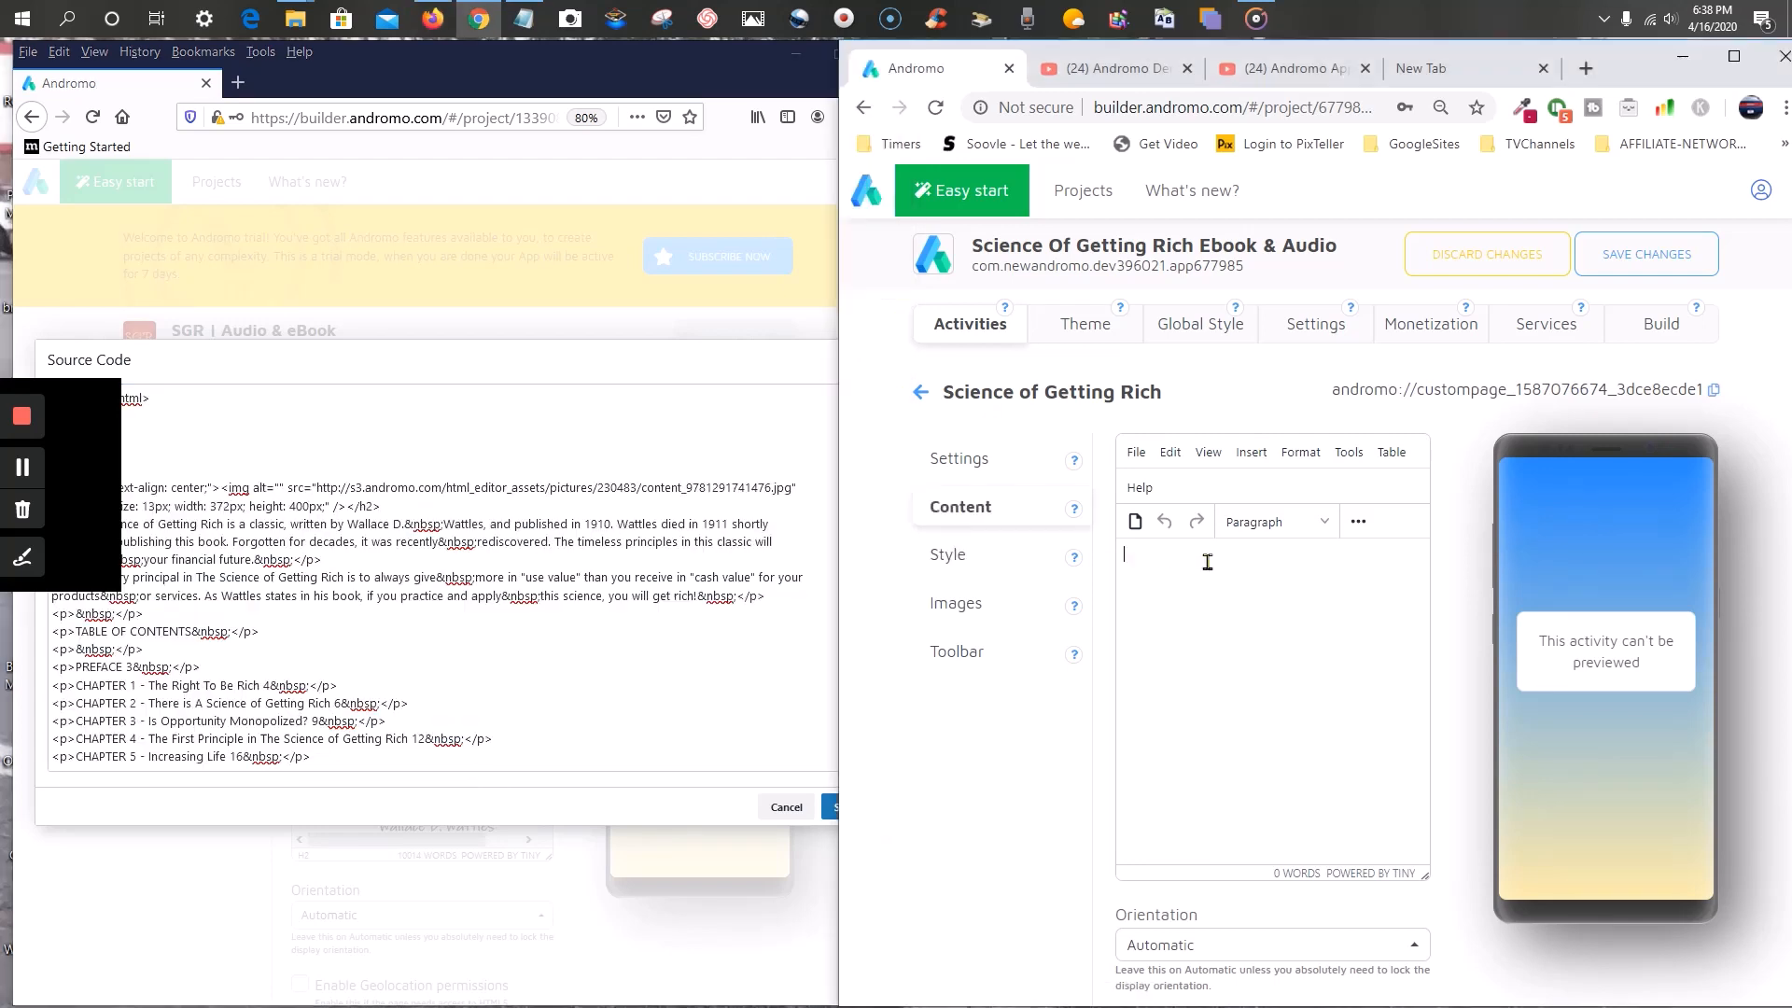
{"action": "left_click", "coordinate": [1207, 452]}
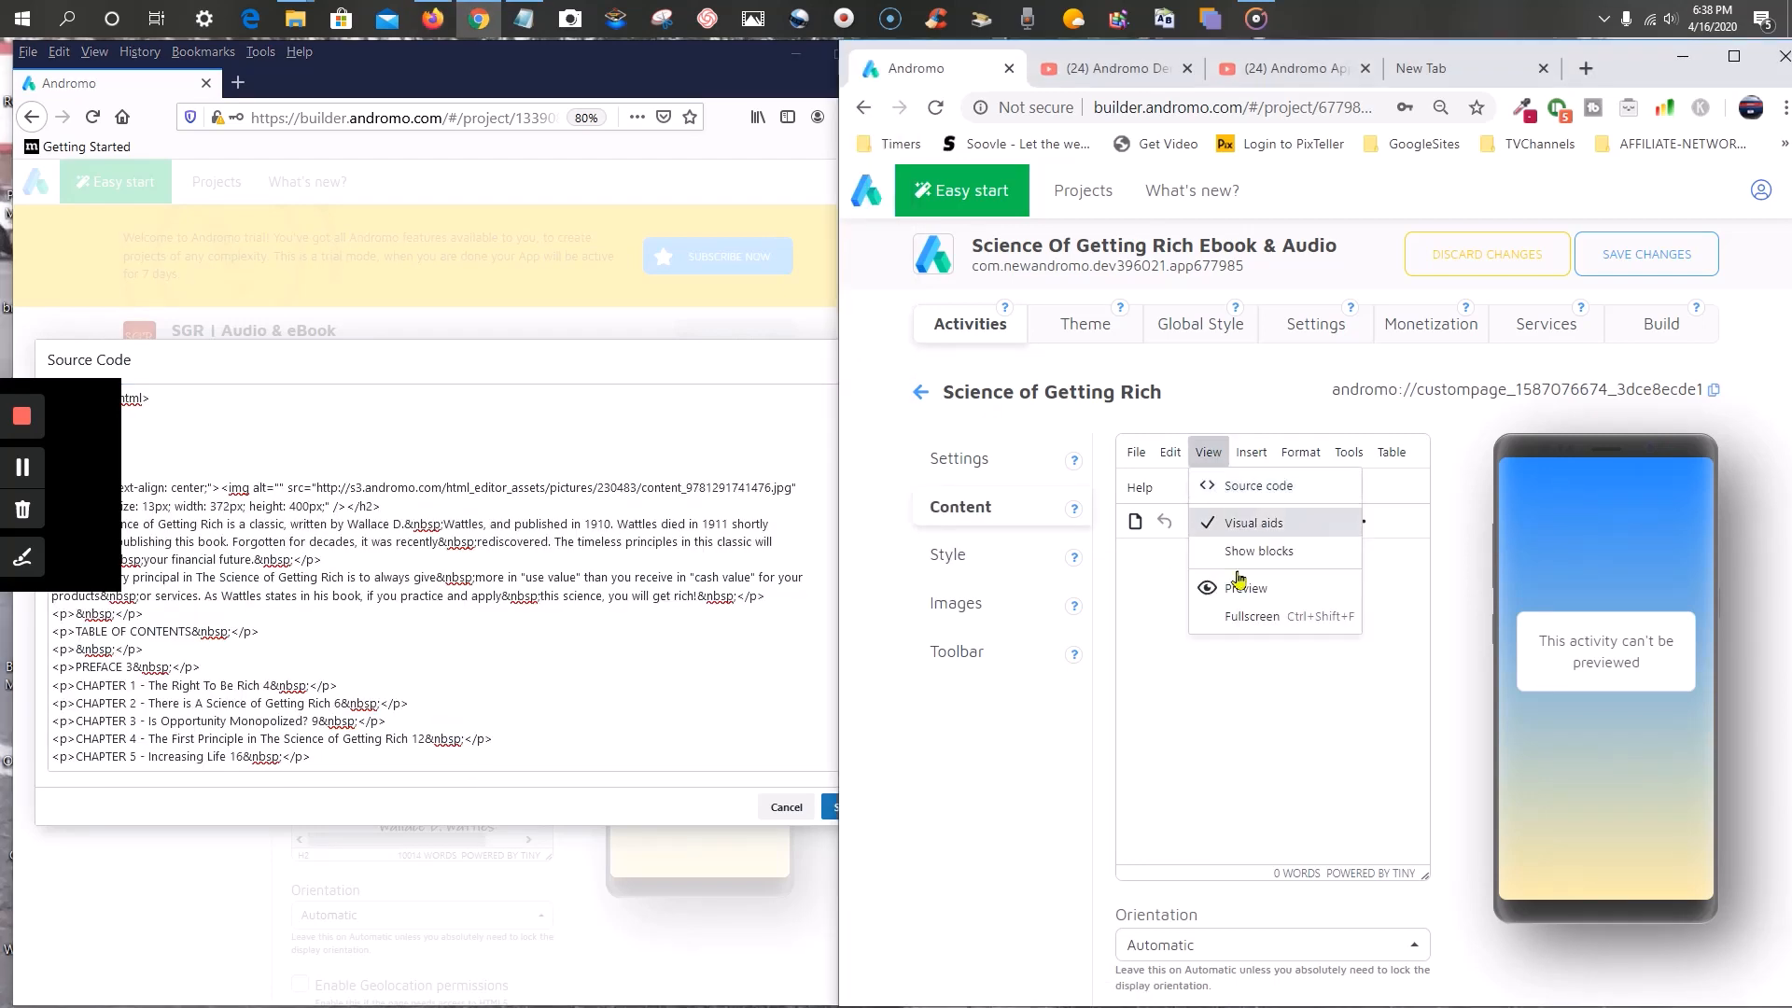
{"action": "left_click", "coordinate": [1243, 487]}
{"action": "left_click_drag", "start_coordinate": [1004, 555], "coordinate": [872, 342]}
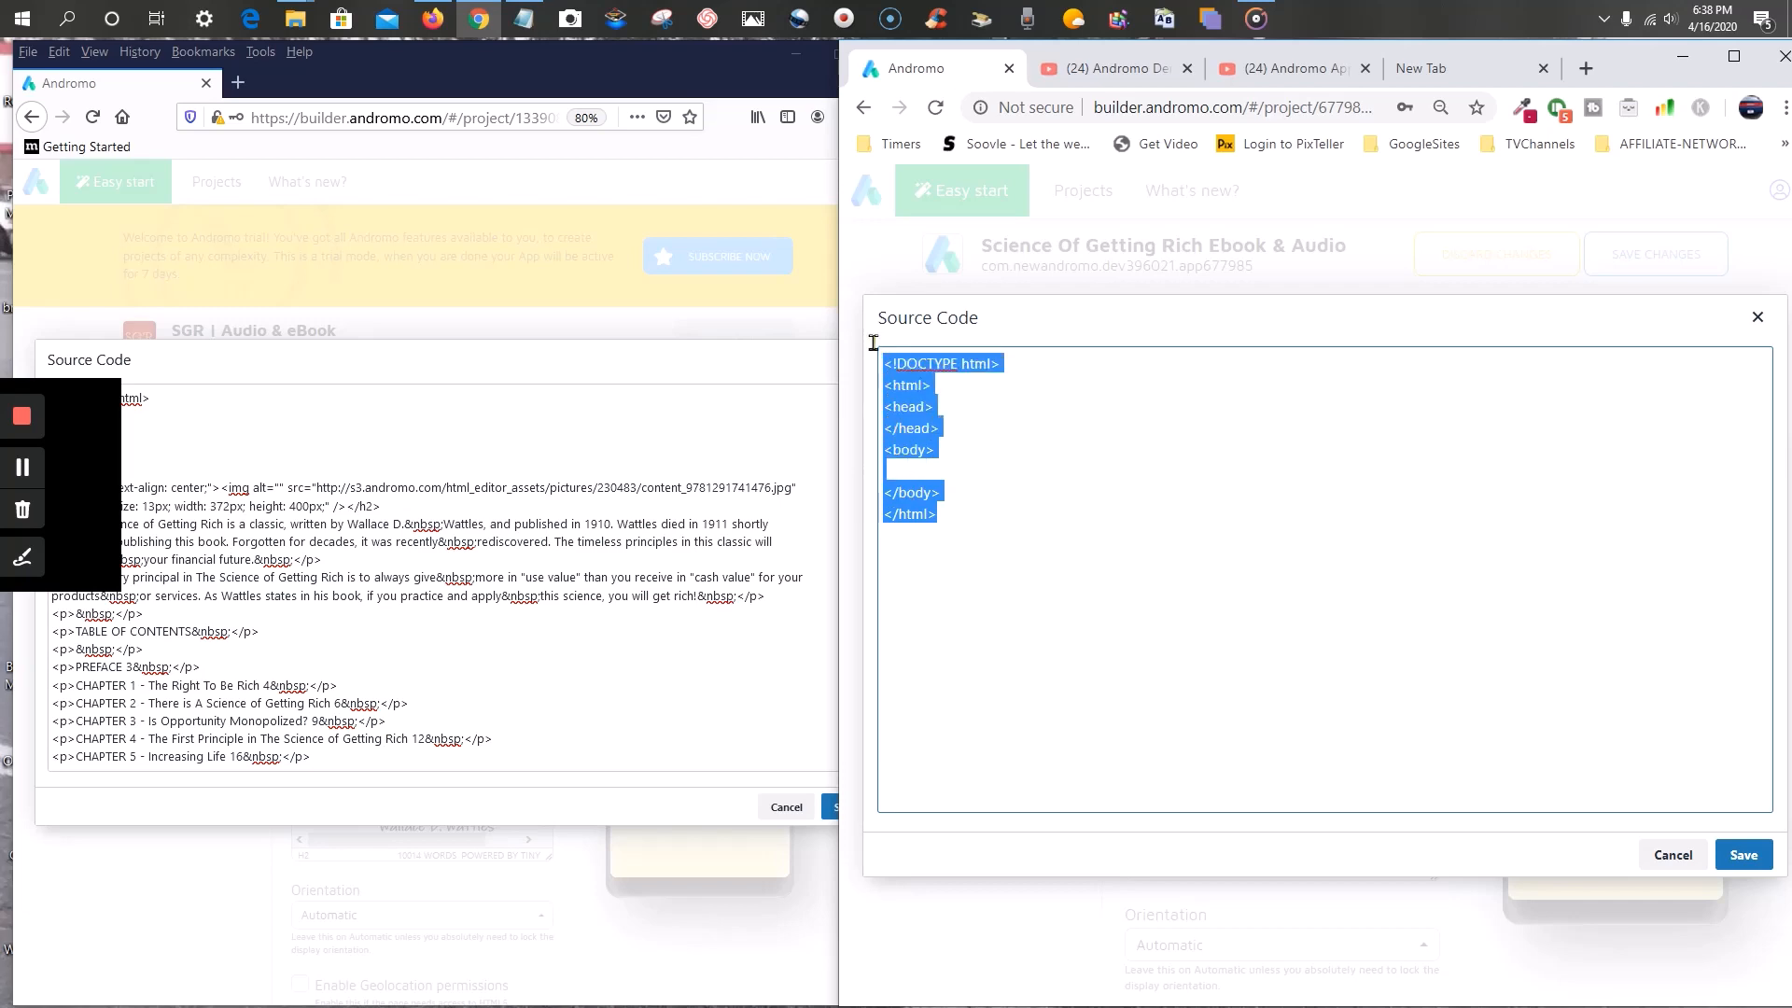
{"action": "key", "text": "BackSpace"}
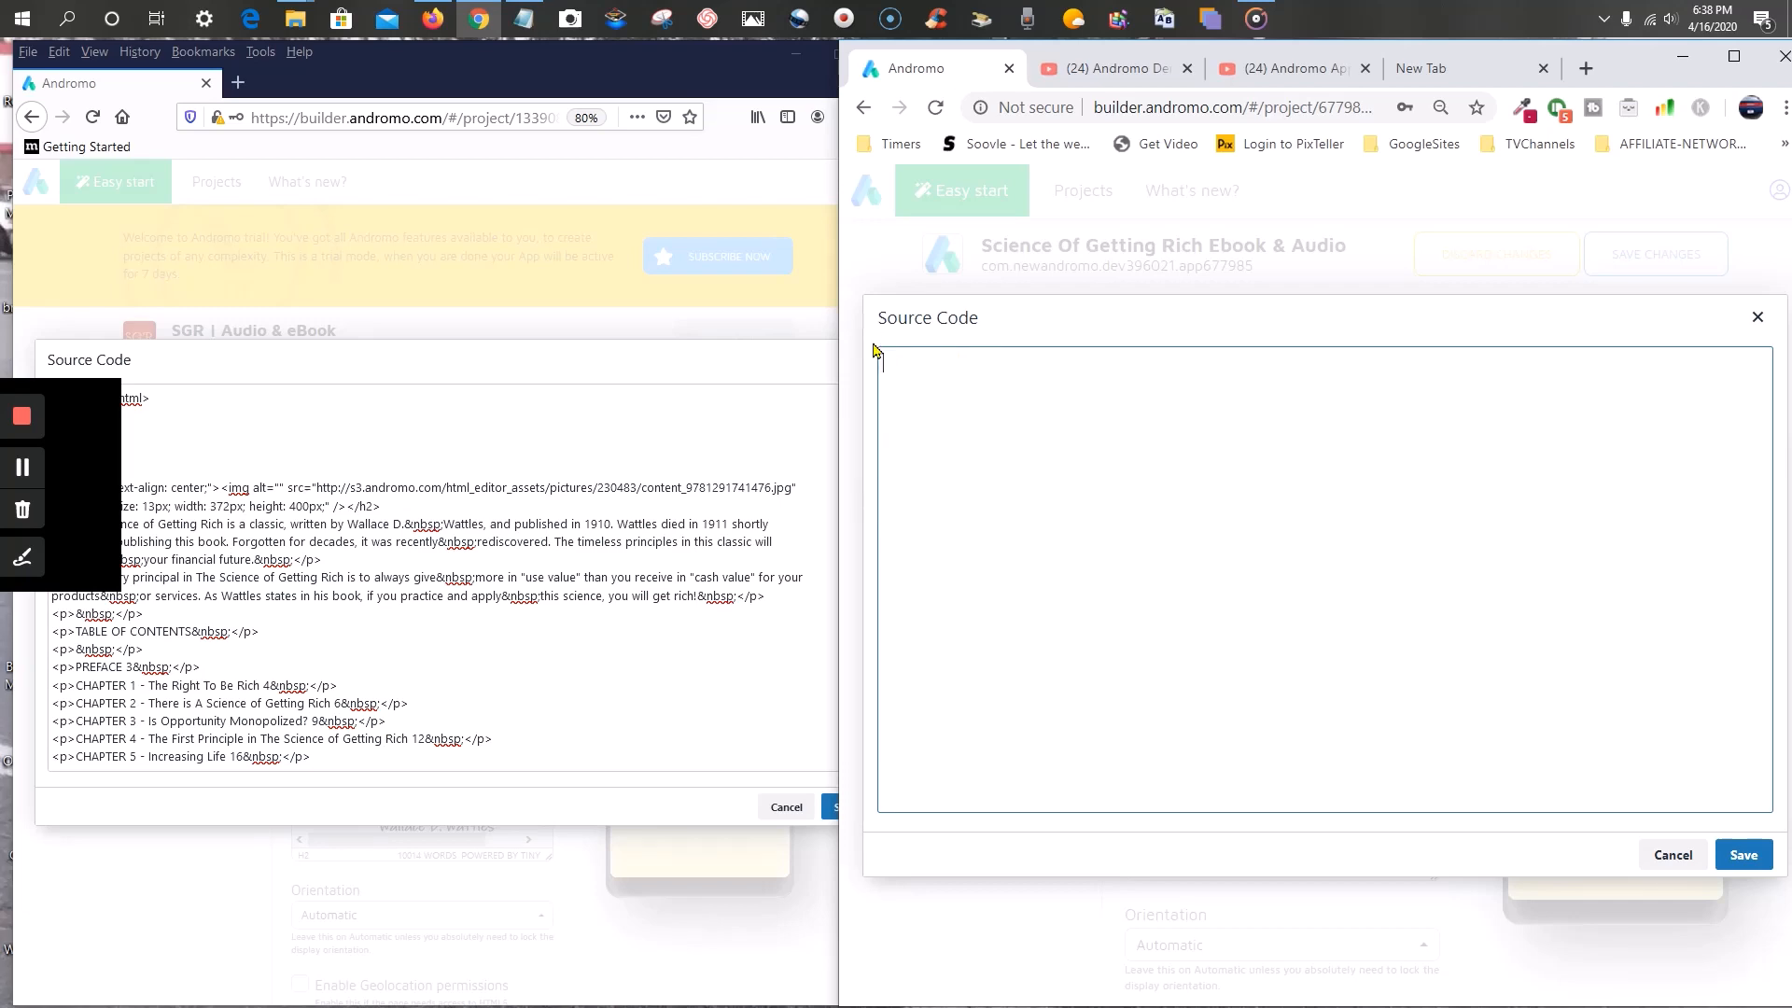
{"action": "right_click", "coordinate": [938, 379]}
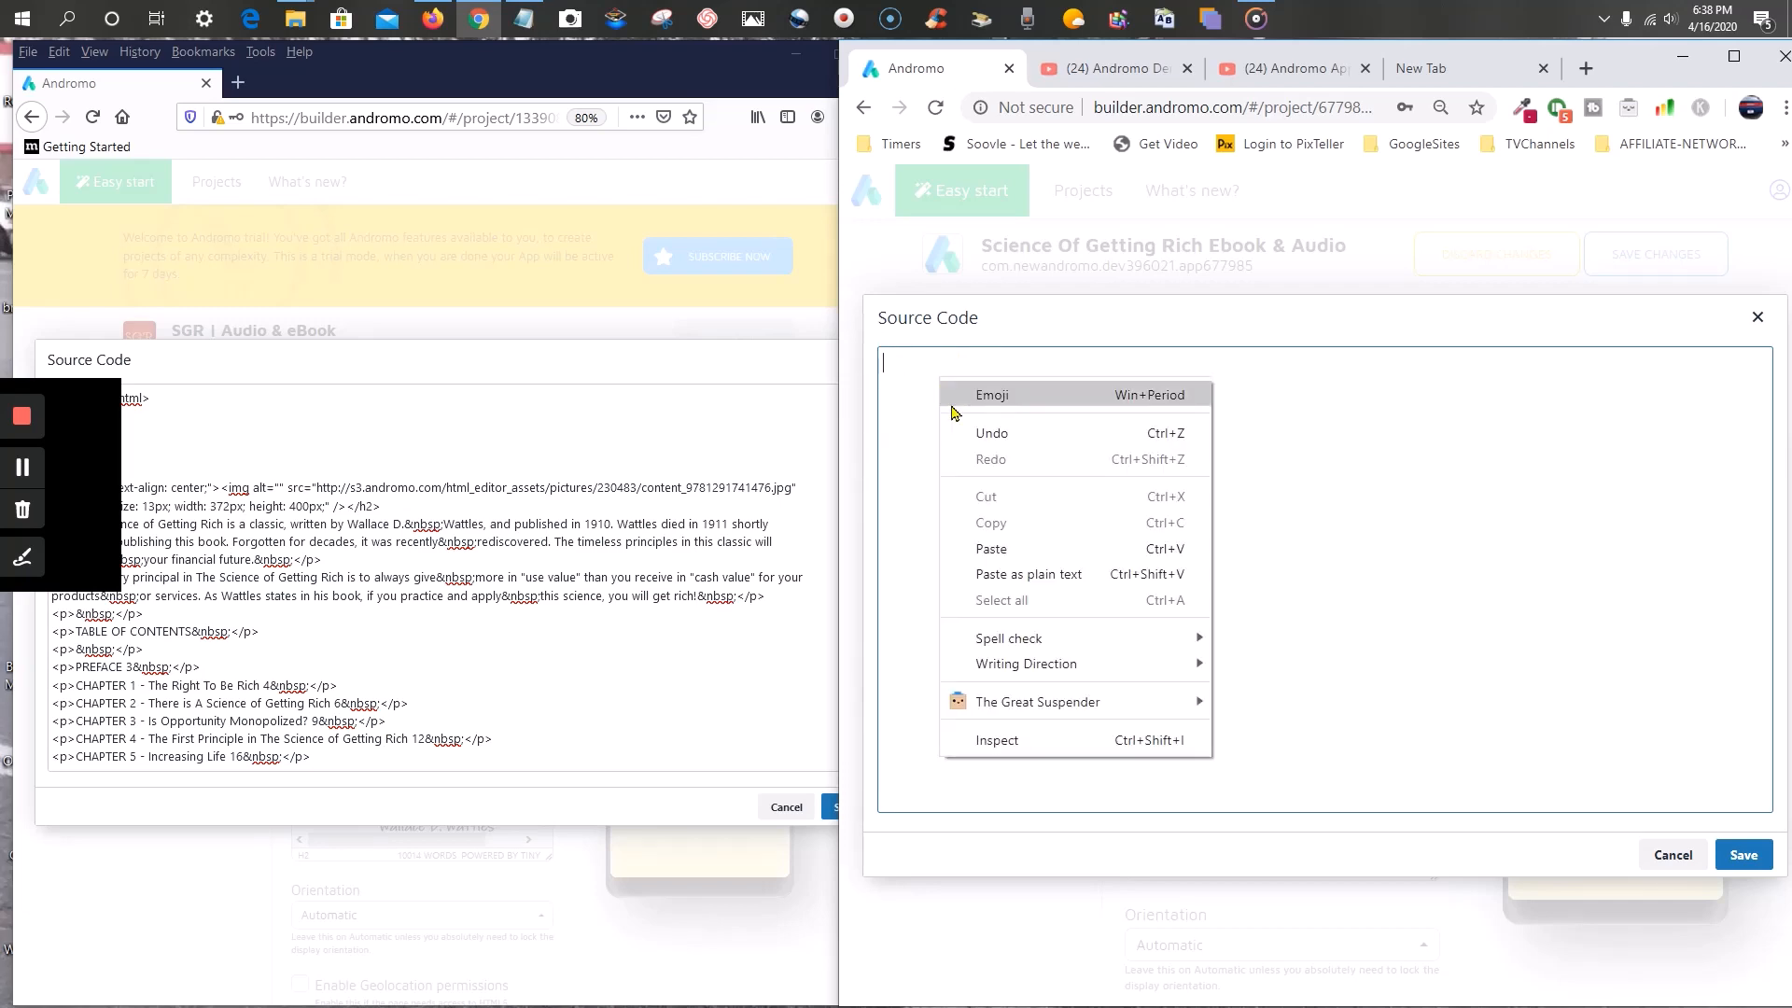
{"action": "left_click", "coordinate": [1032, 552]}
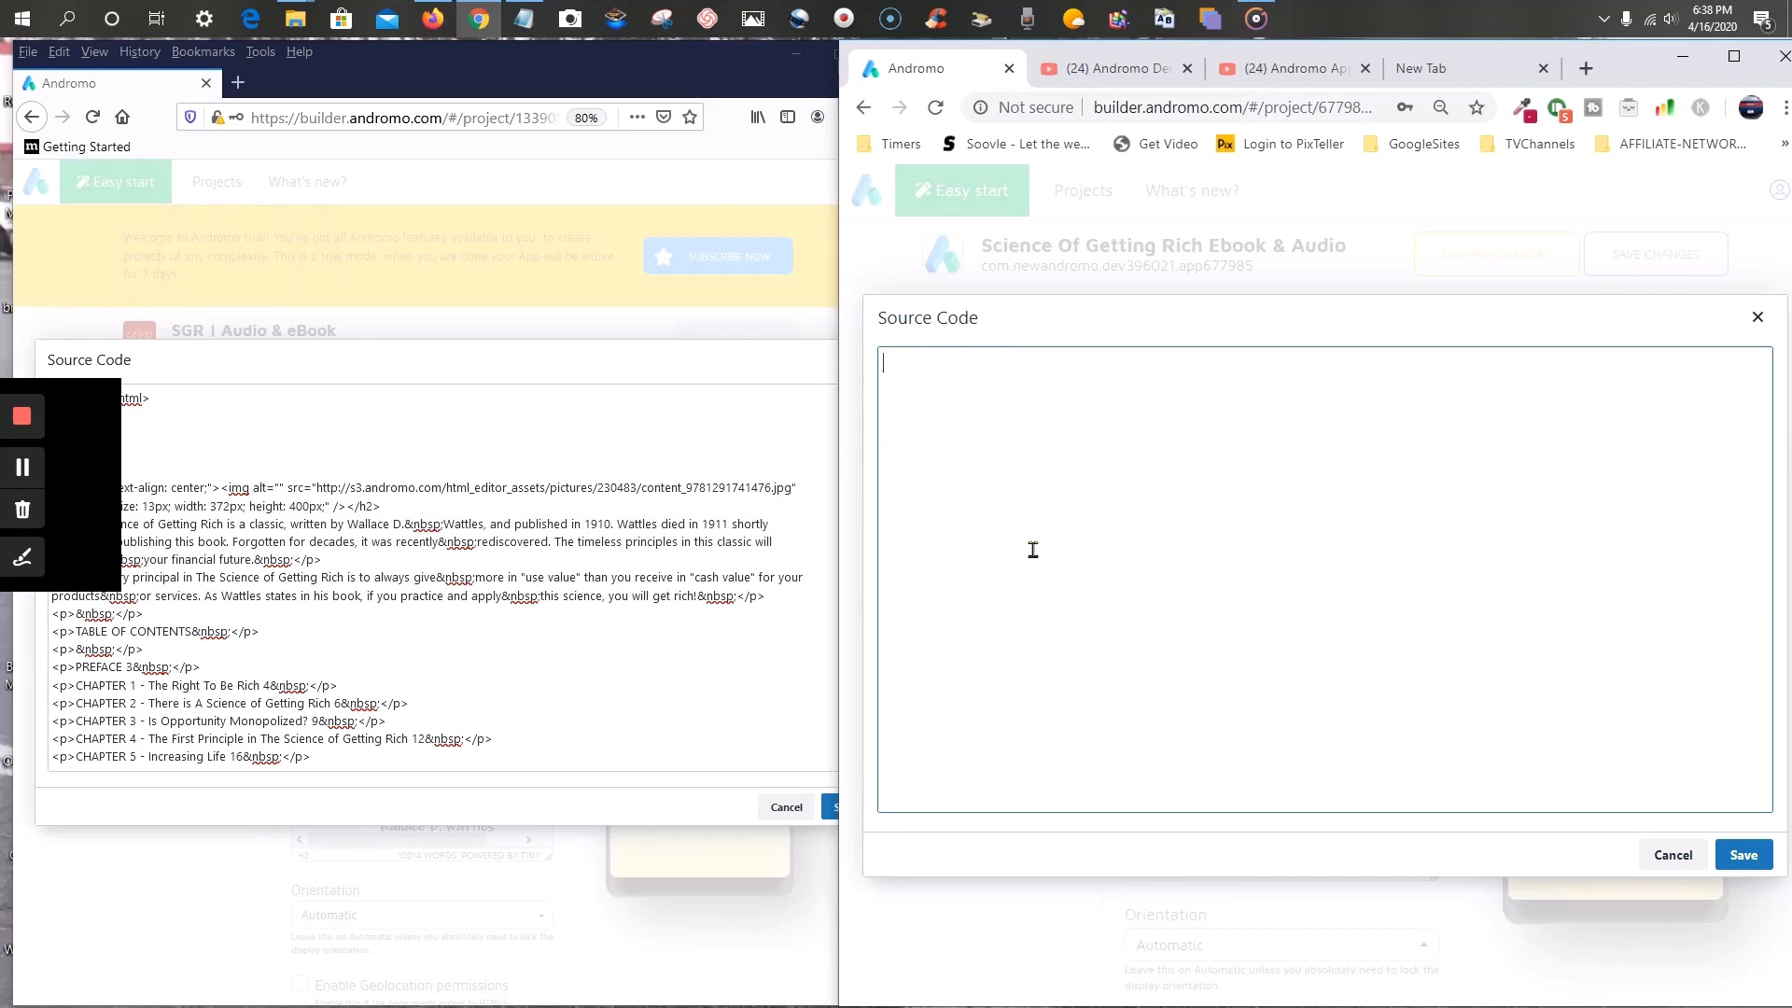
{"action": "left_click", "coordinate": [1745, 856]}
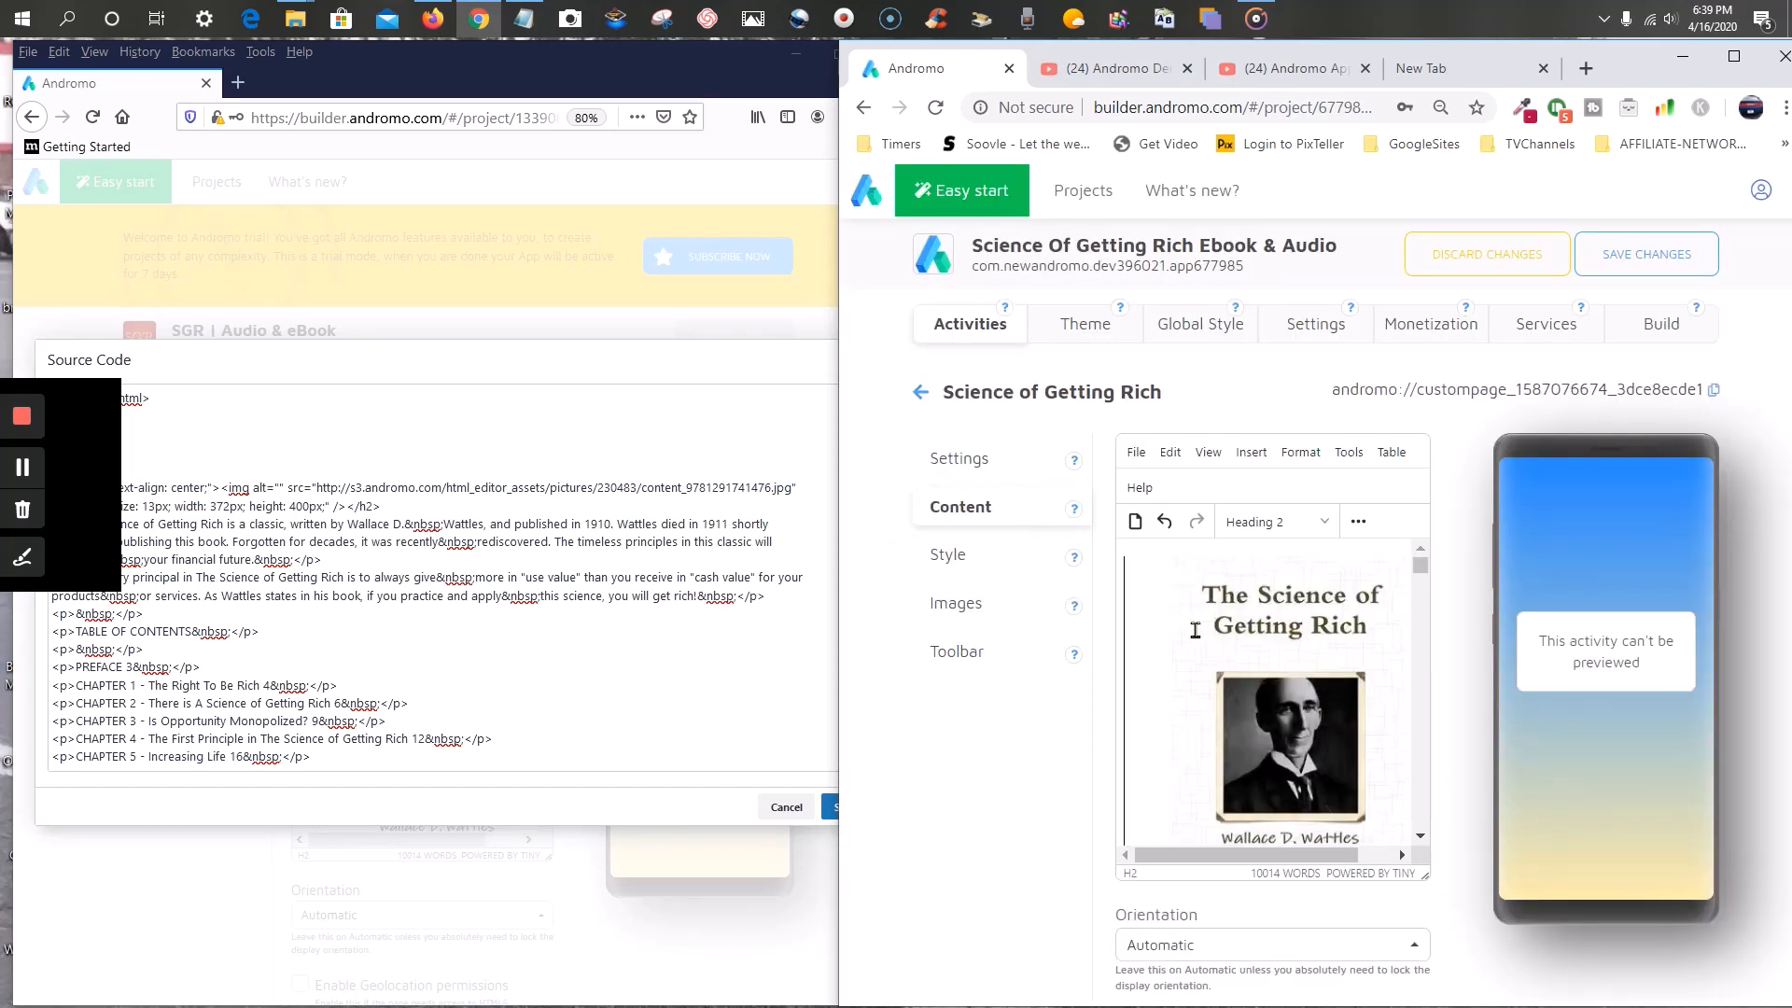
- Close the original page's source code without saving and look through the pasted book text in the new page
{"action": "left_click", "coordinate": [786, 810]}
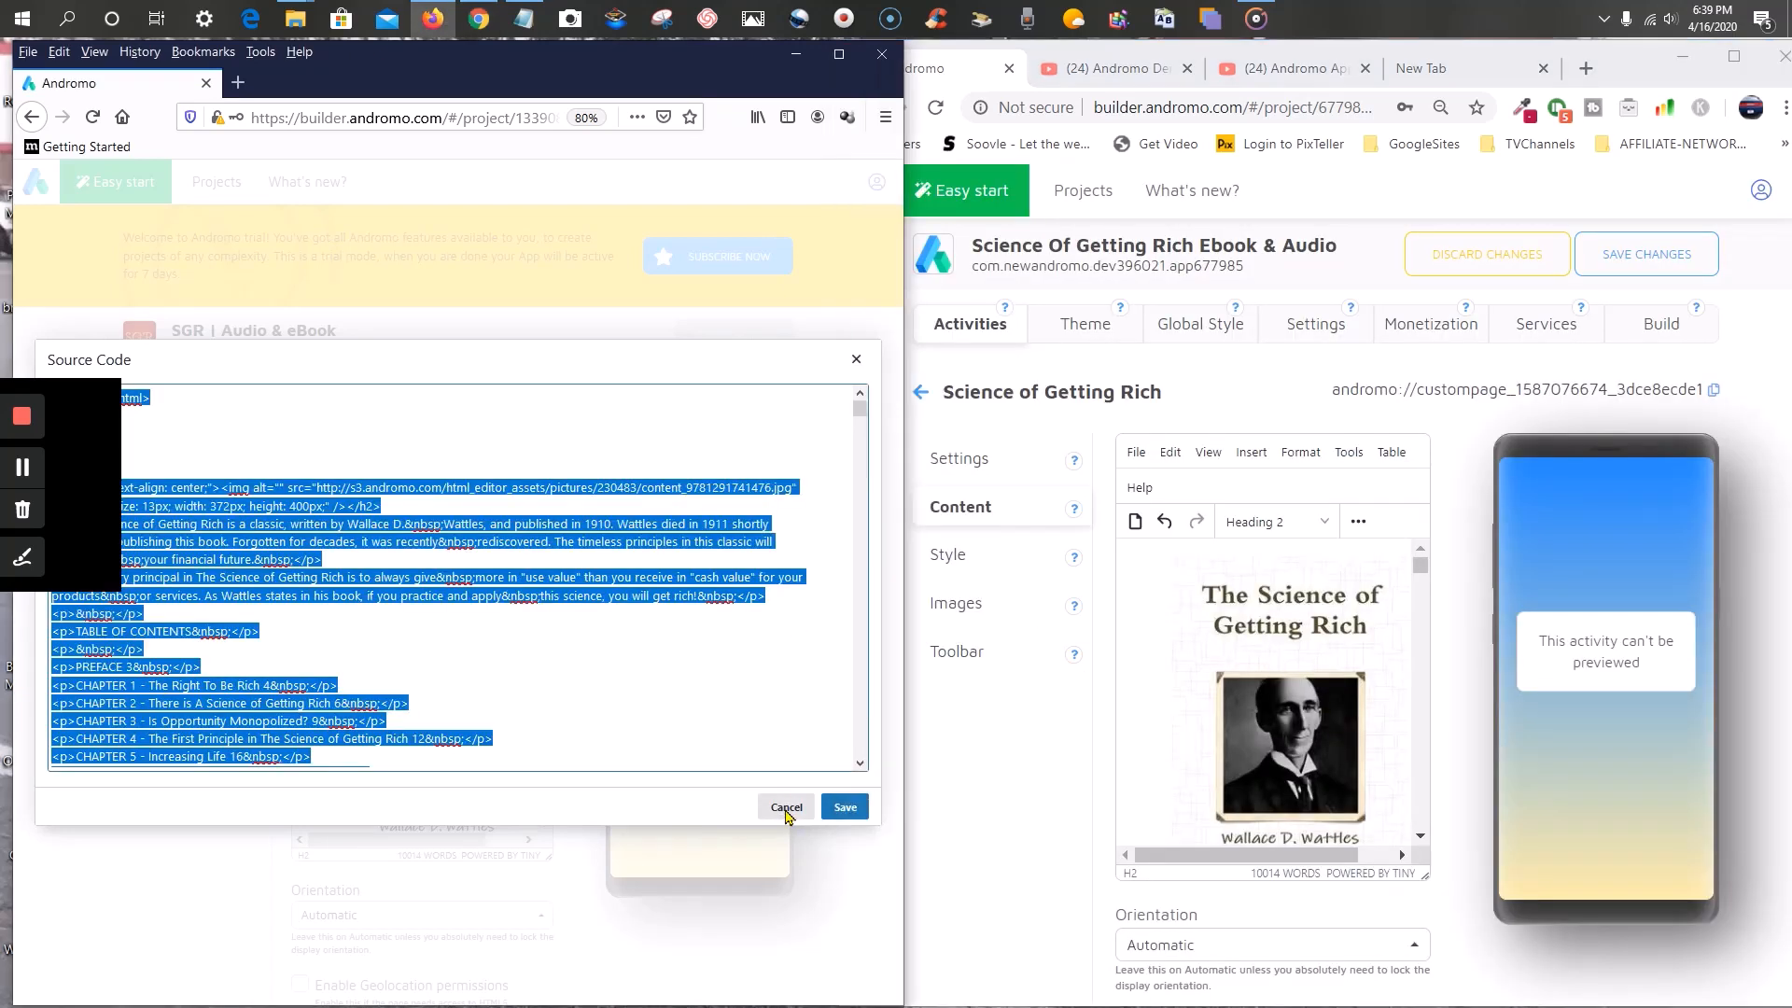
{"action": "left_click", "coordinate": [786, 808]}
{"action": "scroll", "coordinate": [1302, 679], "scroll_direction": "down", "scroll_amount": 3}
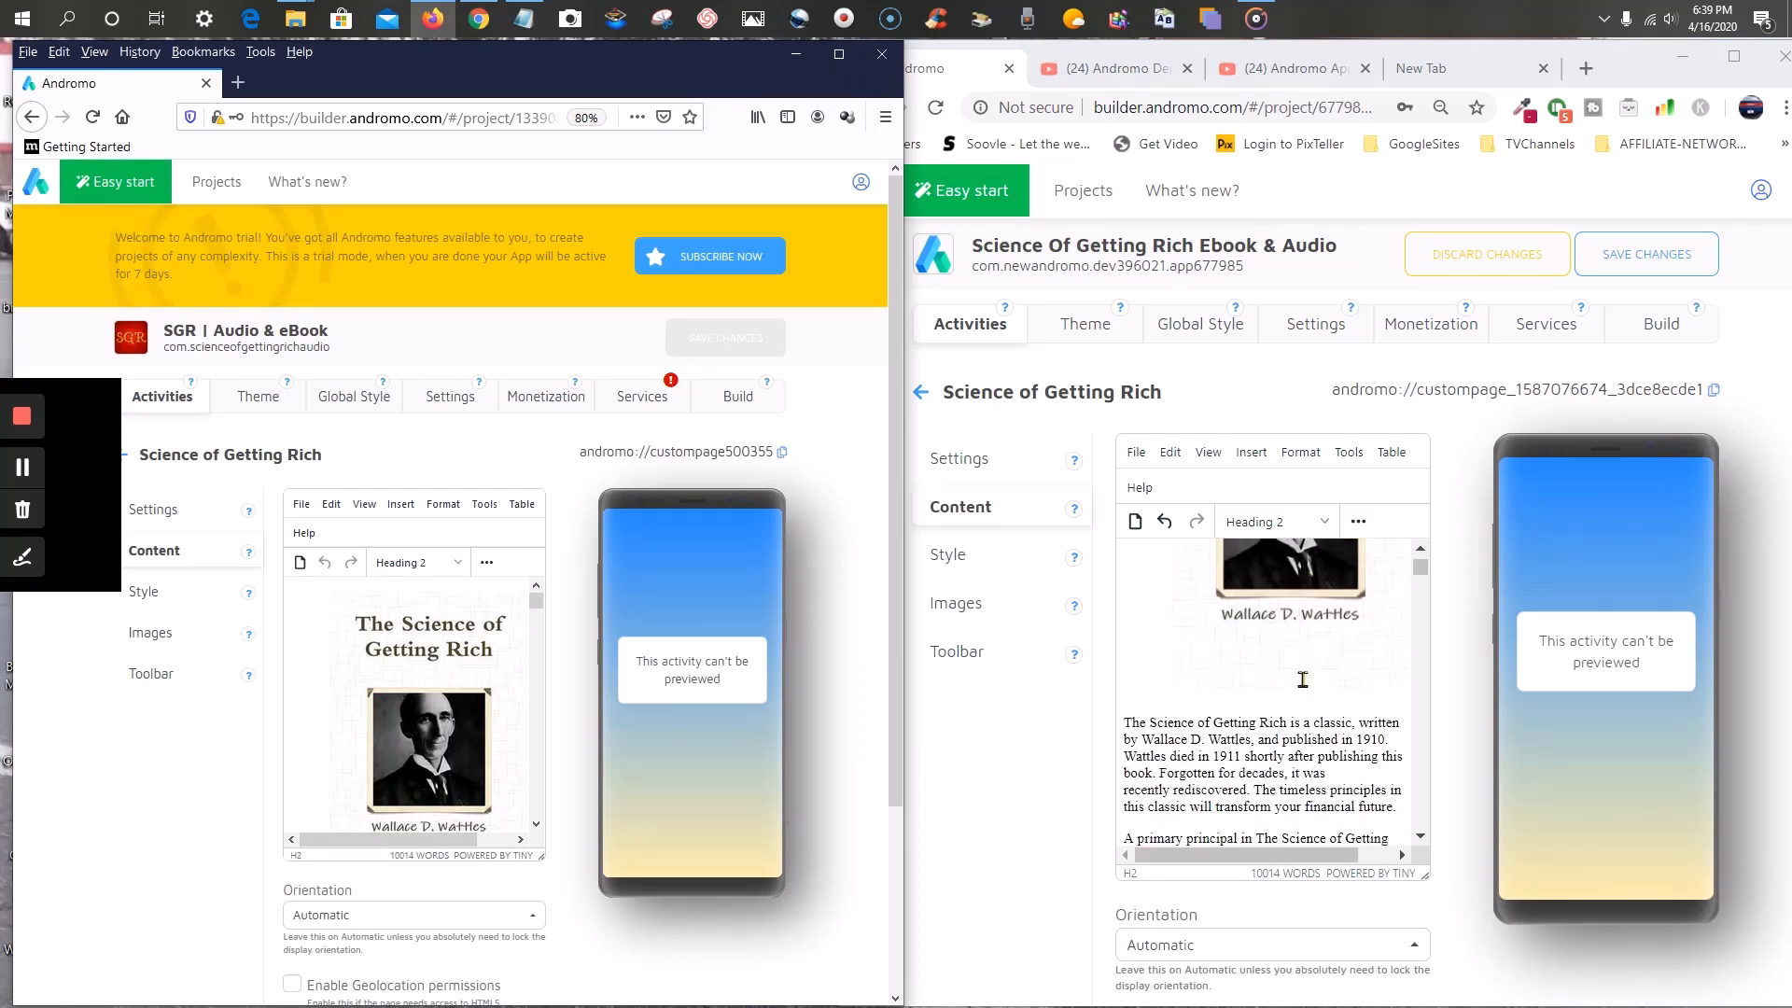
{"action": "scroll", "coordinate": [1237, 700], "scroll_direction": "down", "scroll_amount": 5}
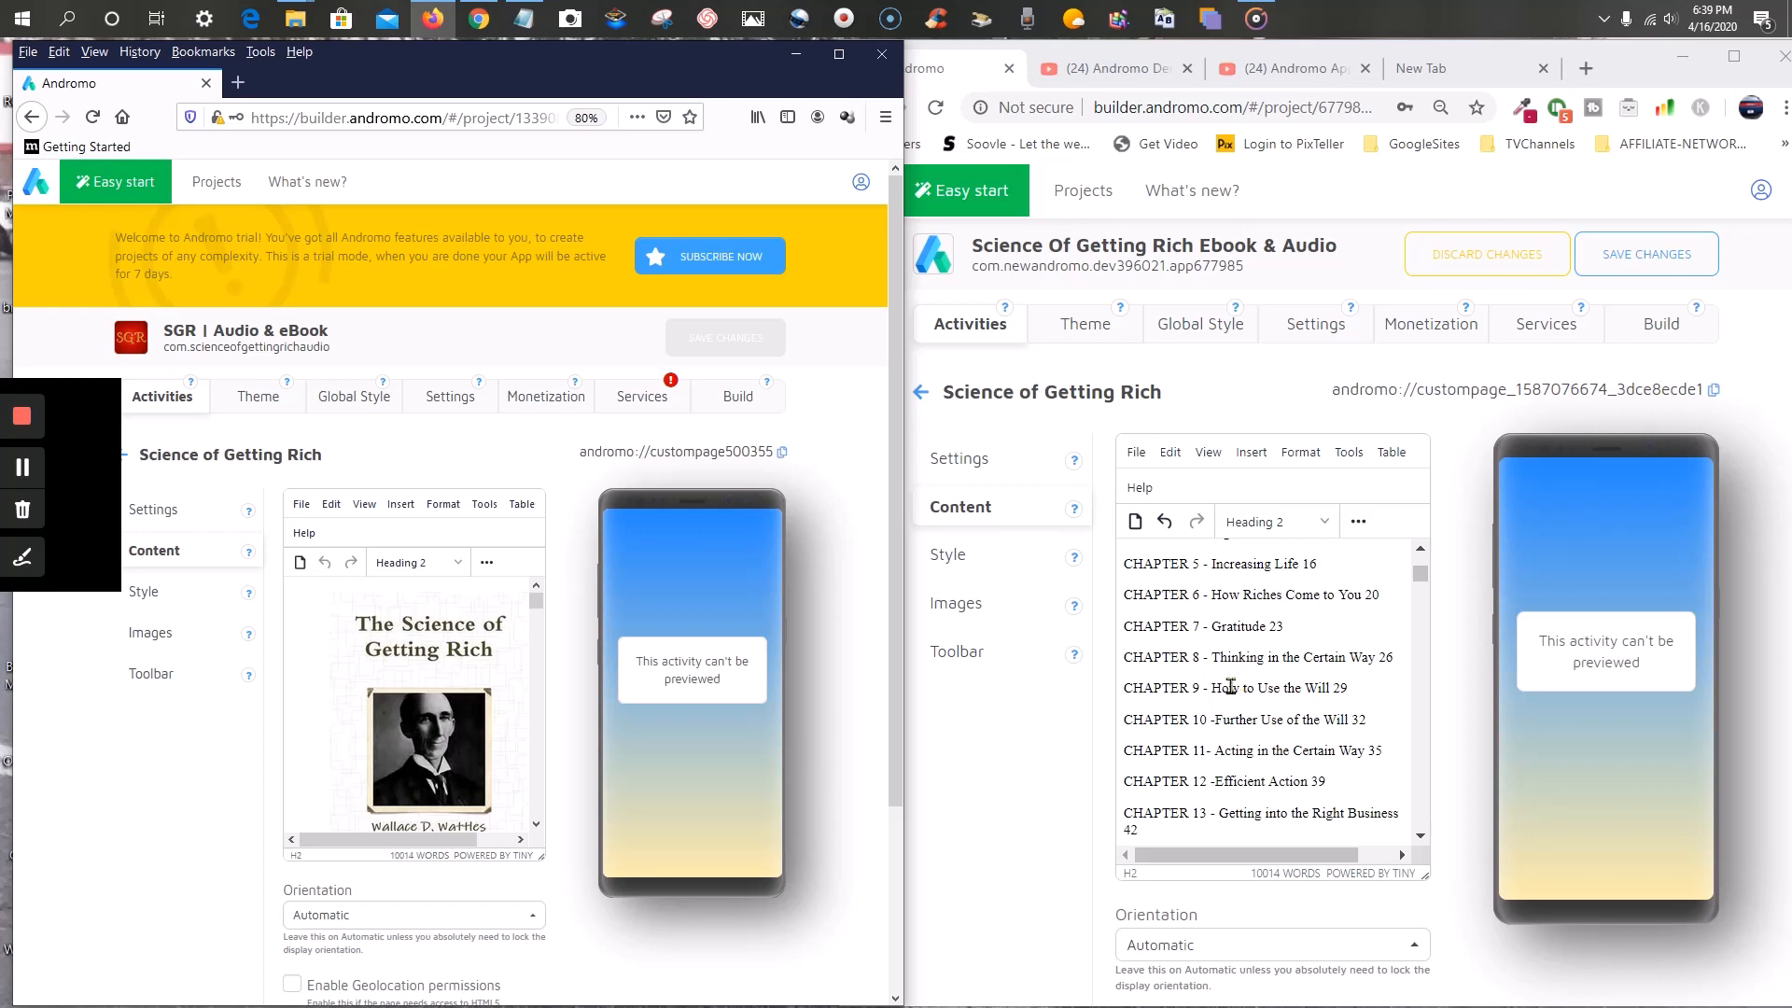
{"action": "scroll", "coordinate": [1231, 667], "scroll_direction": "down", "scroll_amount": 10}
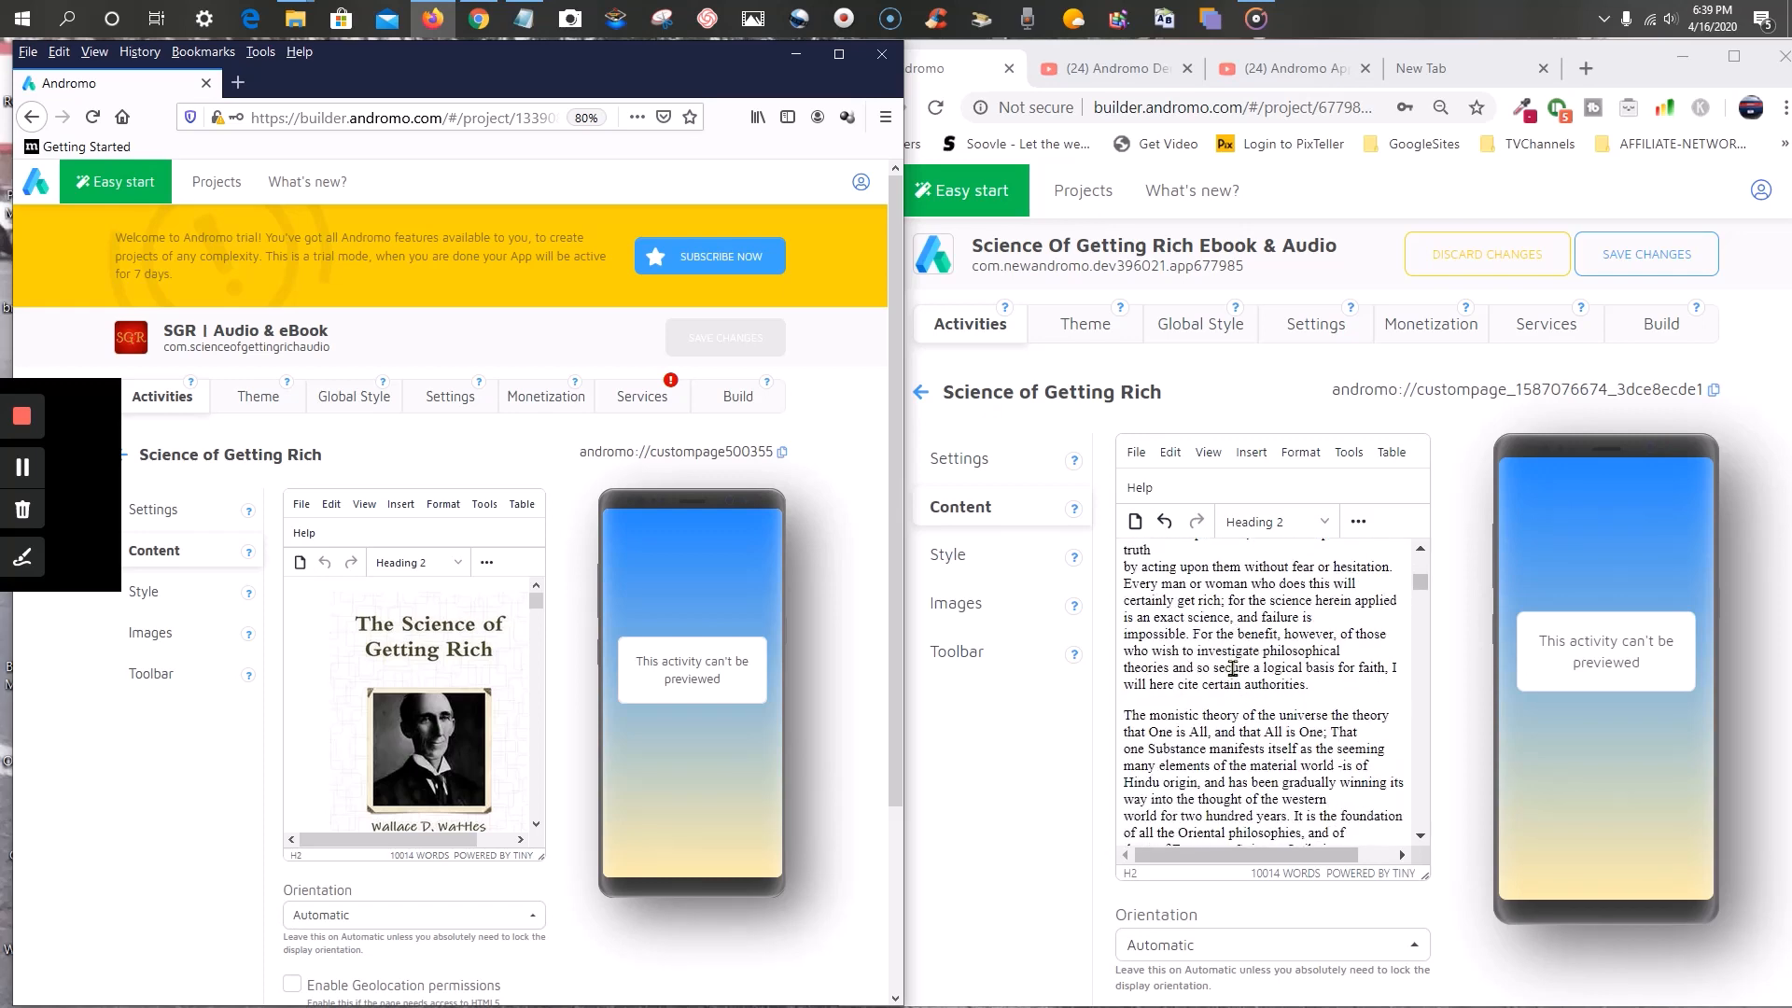
{"action": "scroll", "coordinate": [1231, 669], "scroll_direction": "down", "scroll_amount": 5}
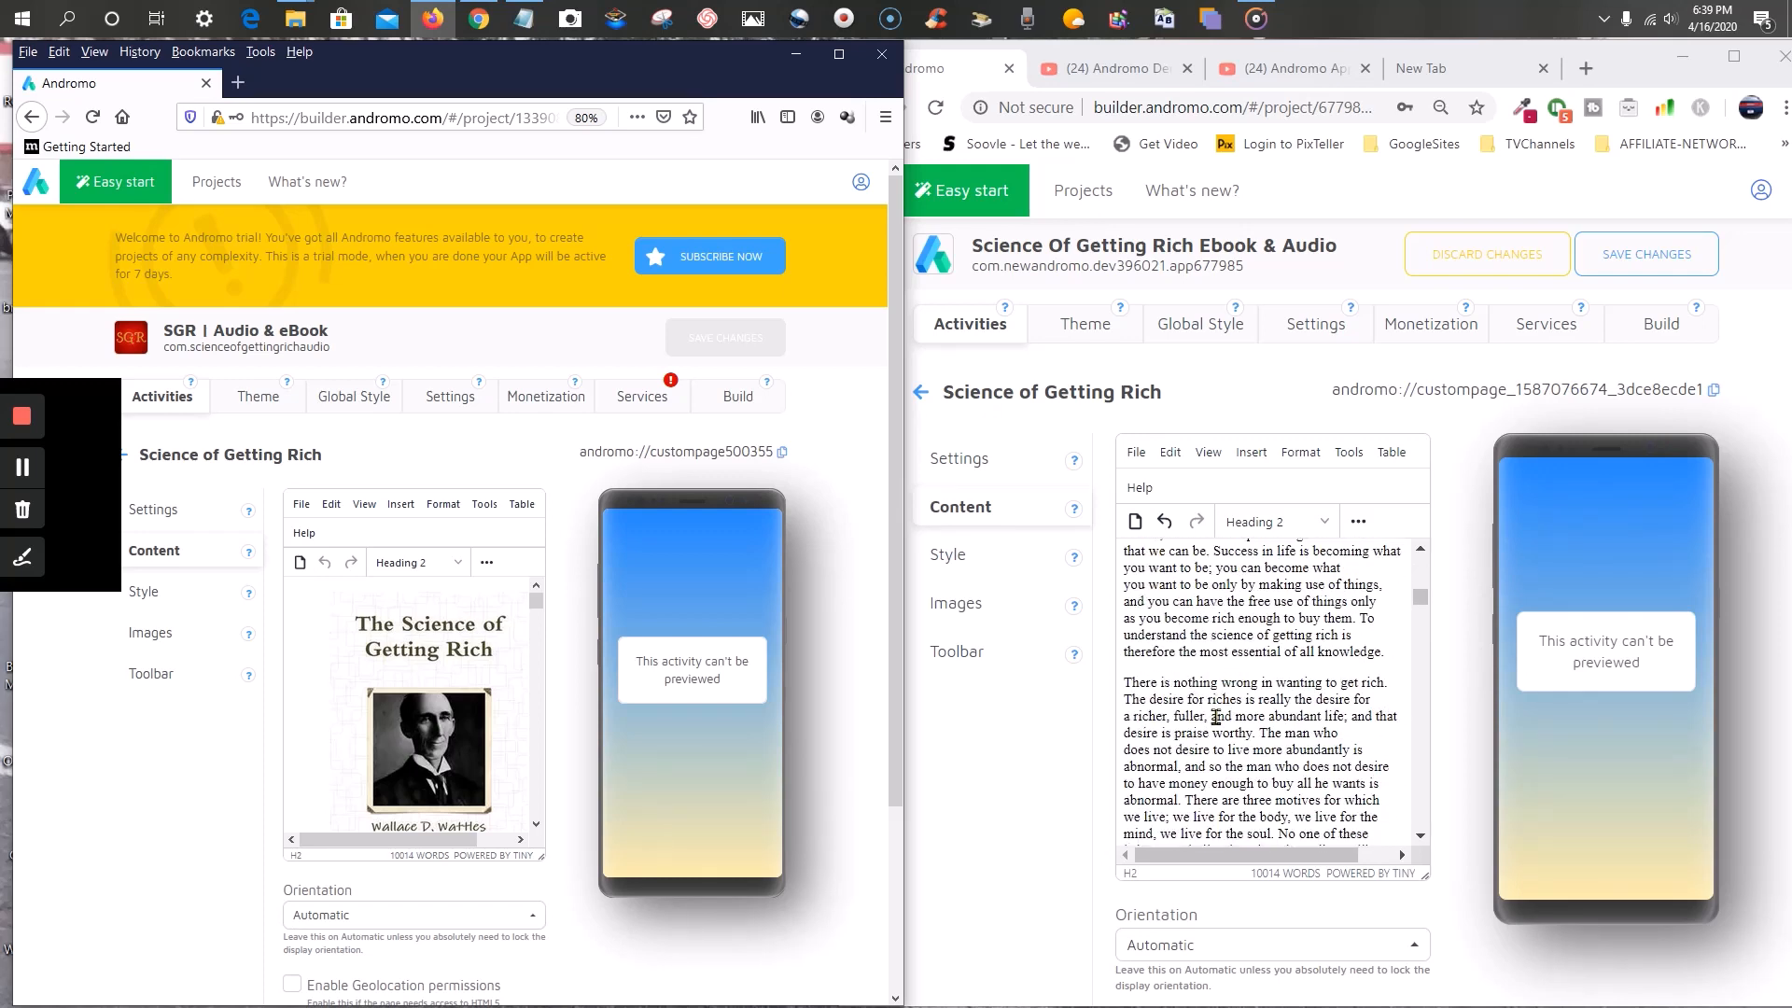
{"action": "scroll", "coordinate": [1216, 713], "scroll_direction": "up", "scroll_amount": 6}
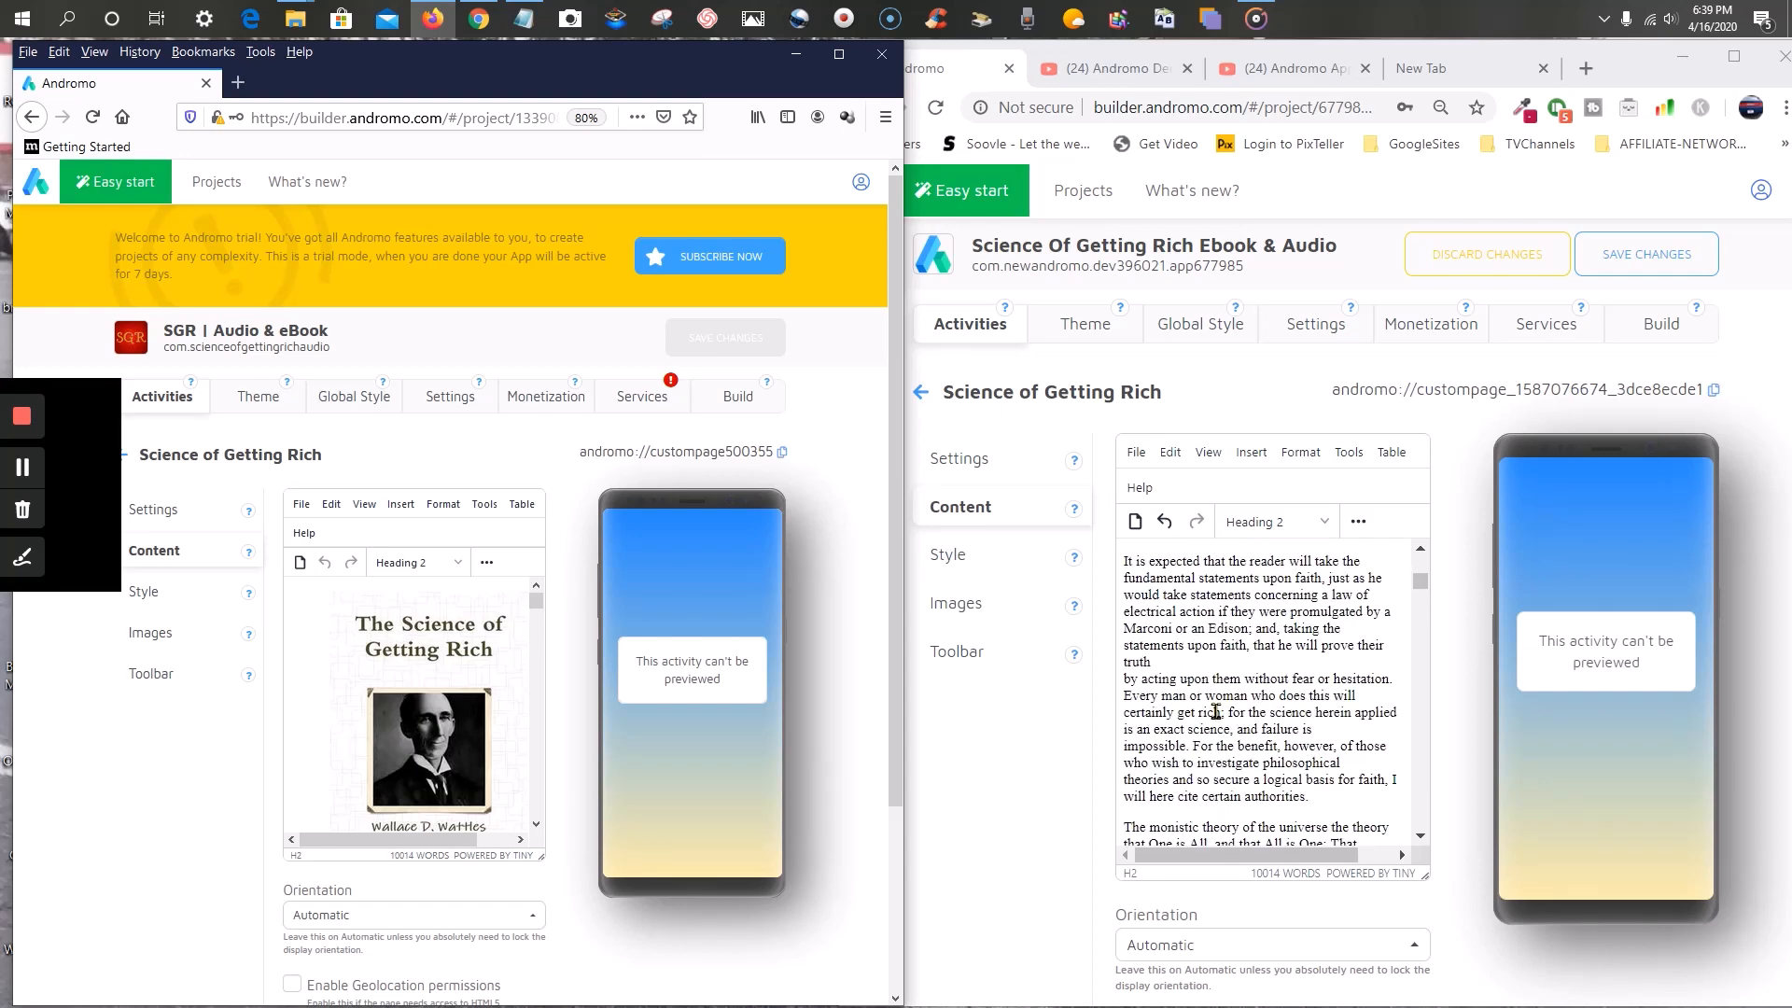
- Check the original activity's style and set the new page's Style Mode to Global Style (global style/color settings)
{"action": "left_click", "coordinate": [214, 591]}
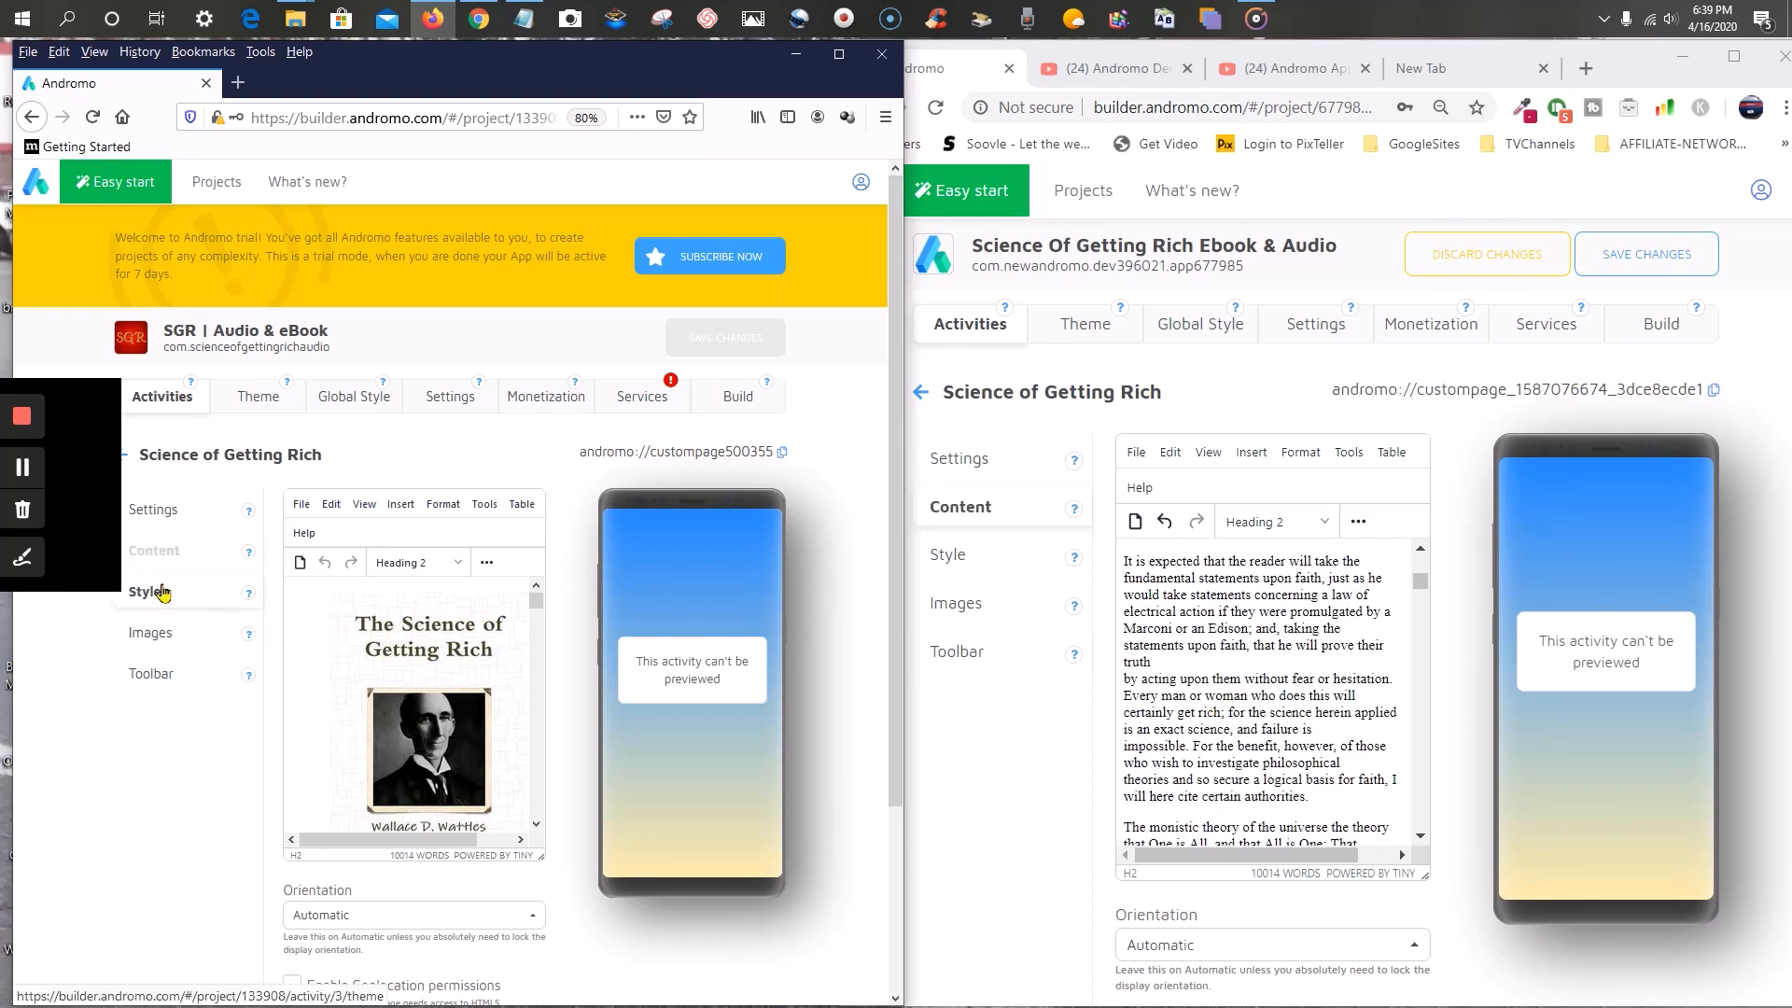
{"action": "left_click", "coordinate": [956, 554]}
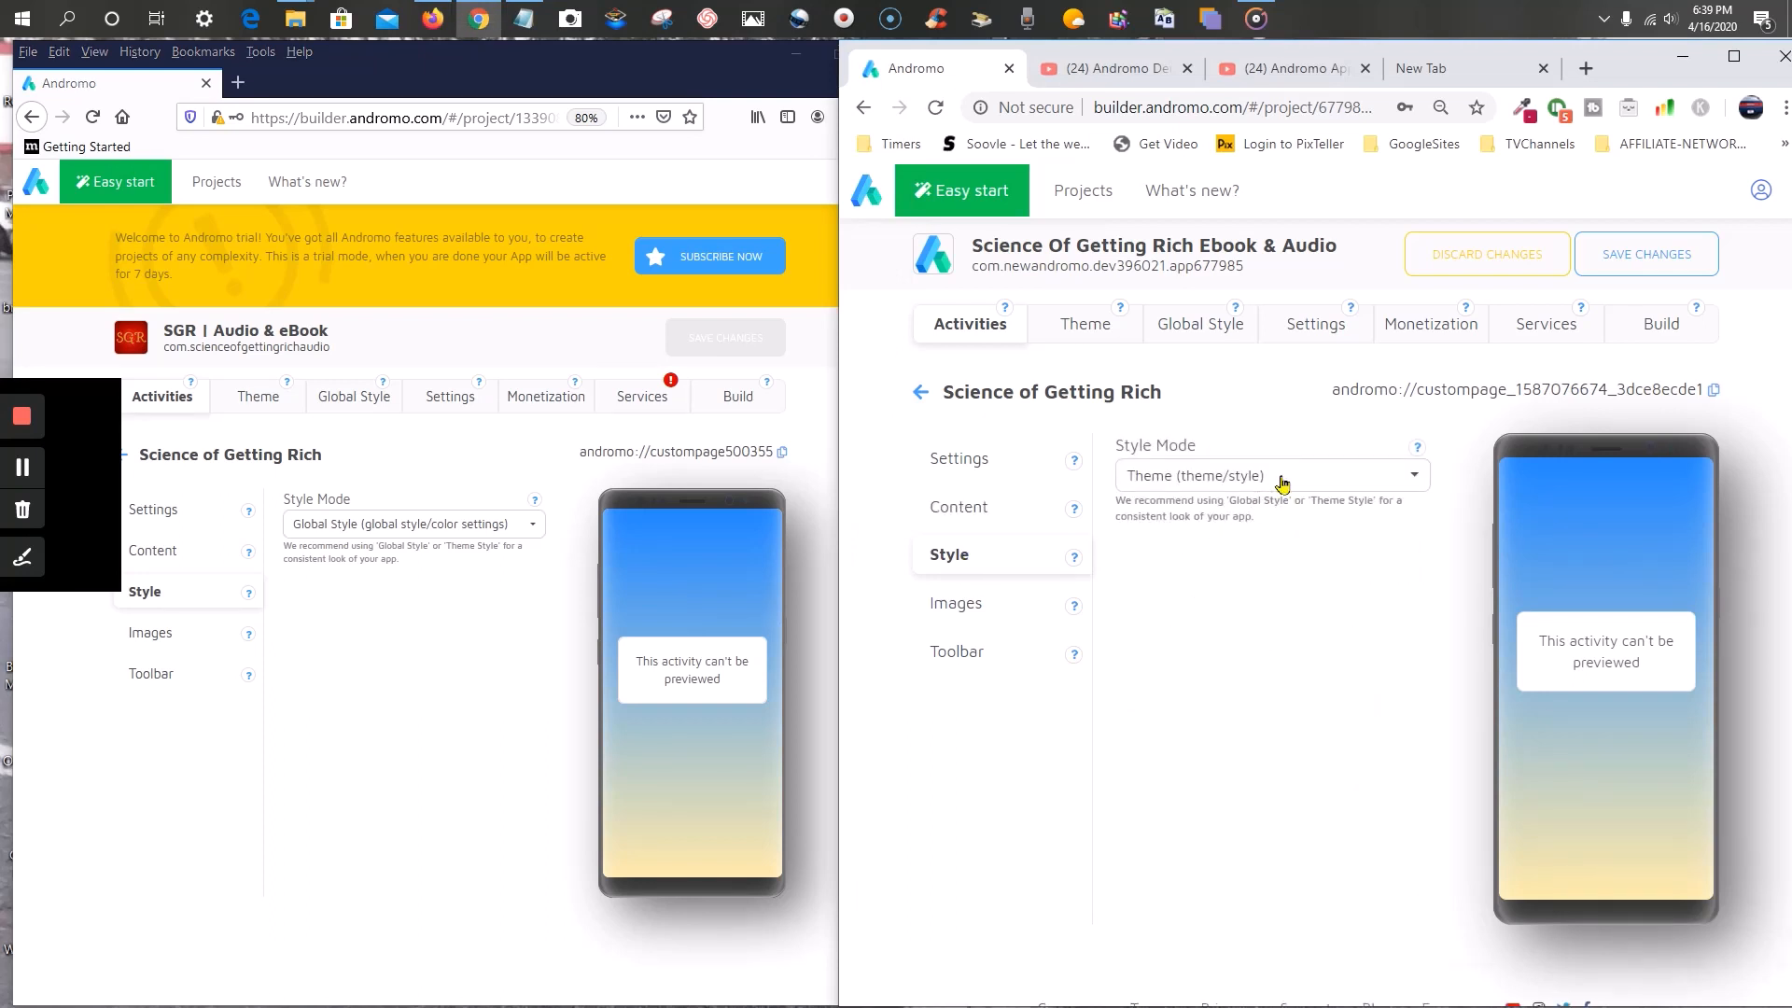
{"action": "left_click", "coordinate": [1284, 478]}
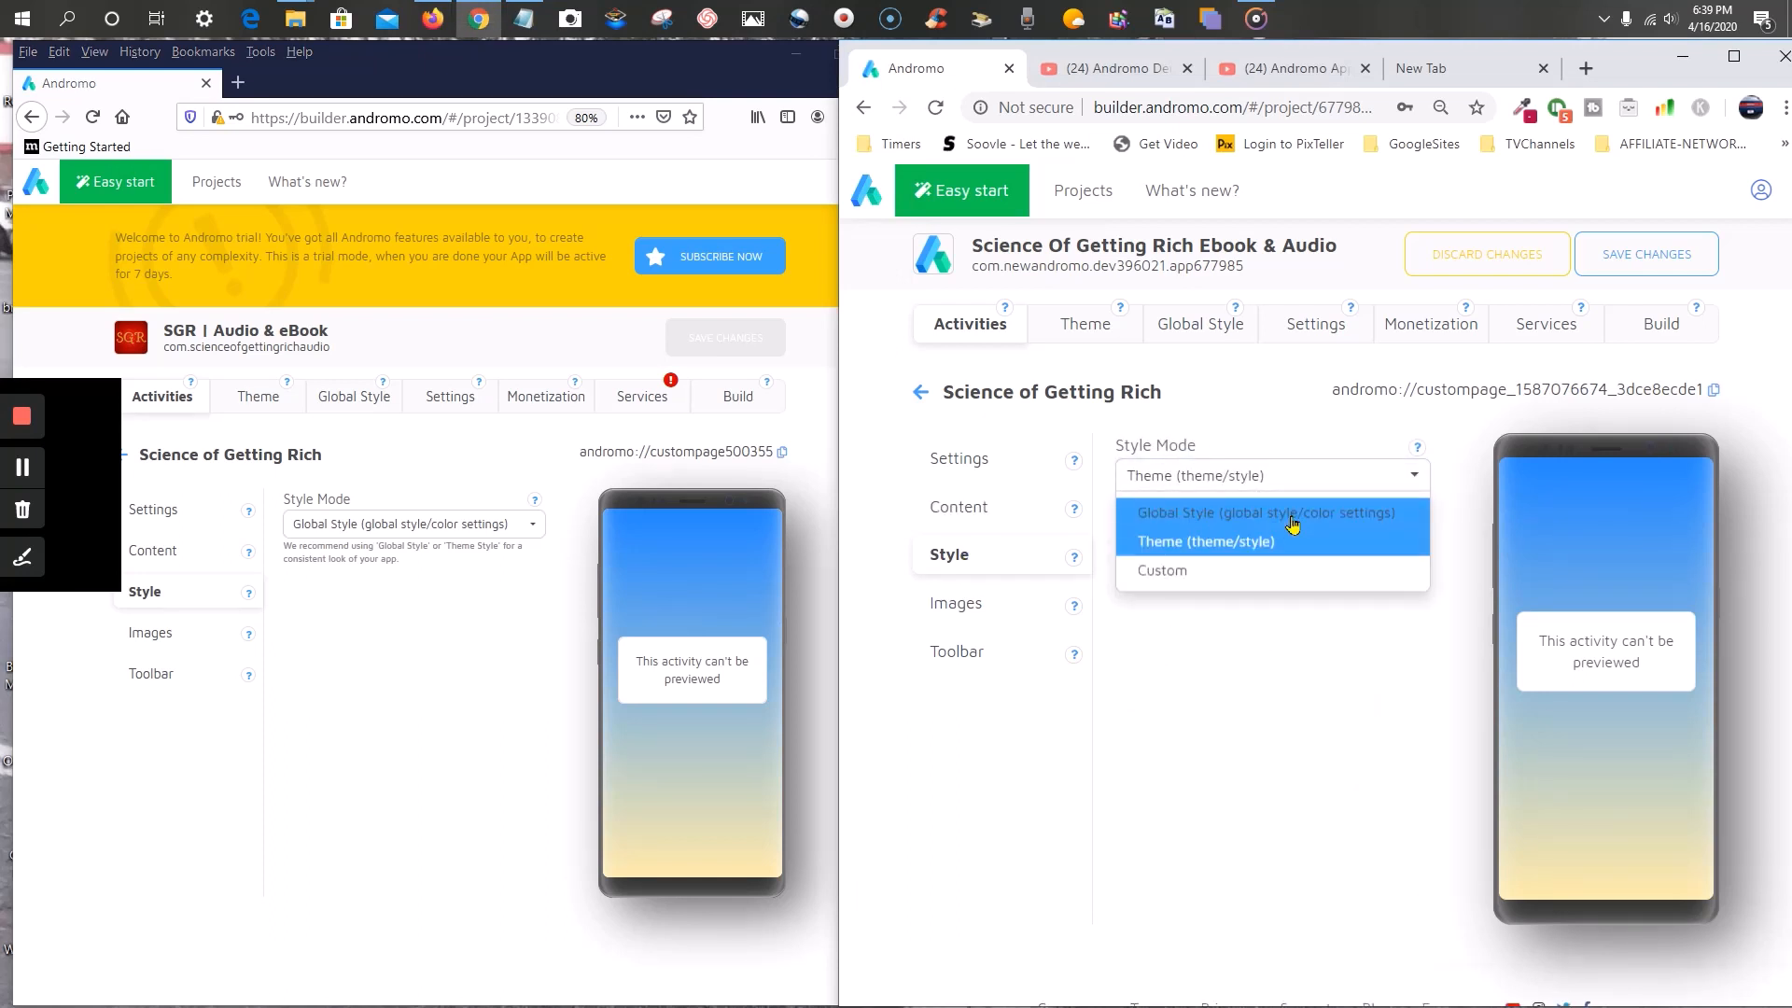
{"action": "left_click", "coordinate": [1292, 522]}
- Show the image settings of both pages and set the new page's Feature Image to None and Wide Image to Custom
{"action": "left_click", "coordinate": [155, 635]}
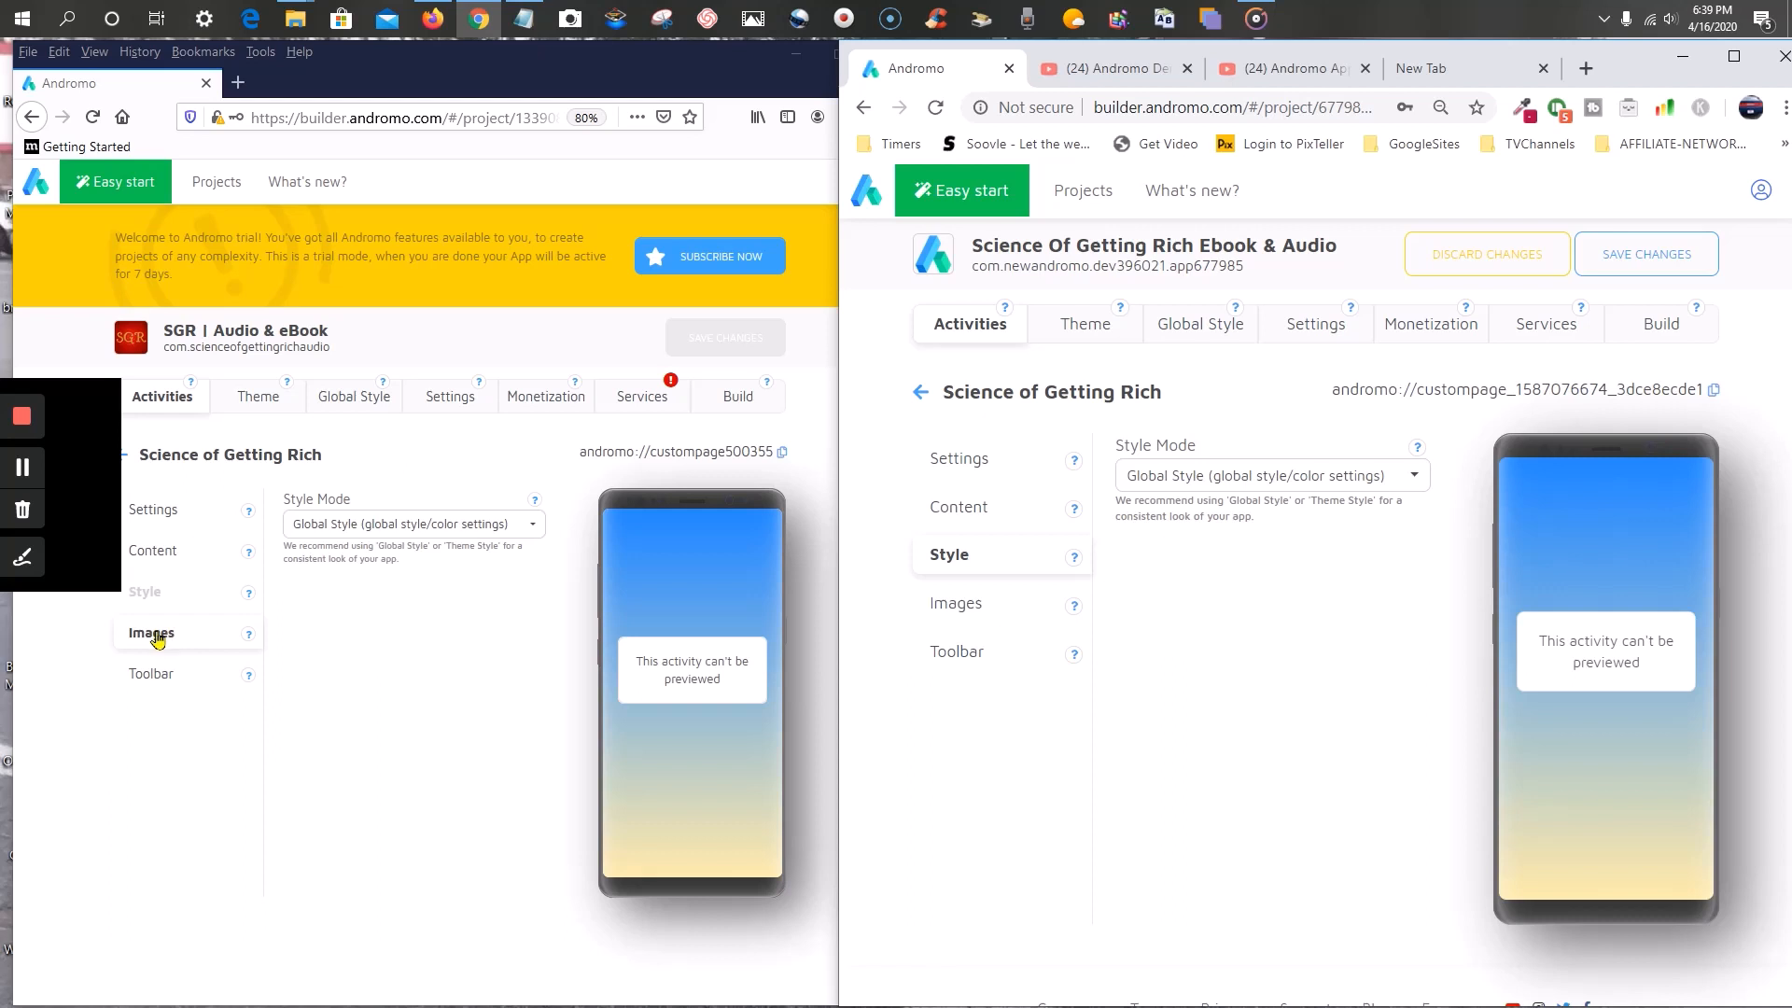
{"action": "left_click", "coordinate": [956, 603]}
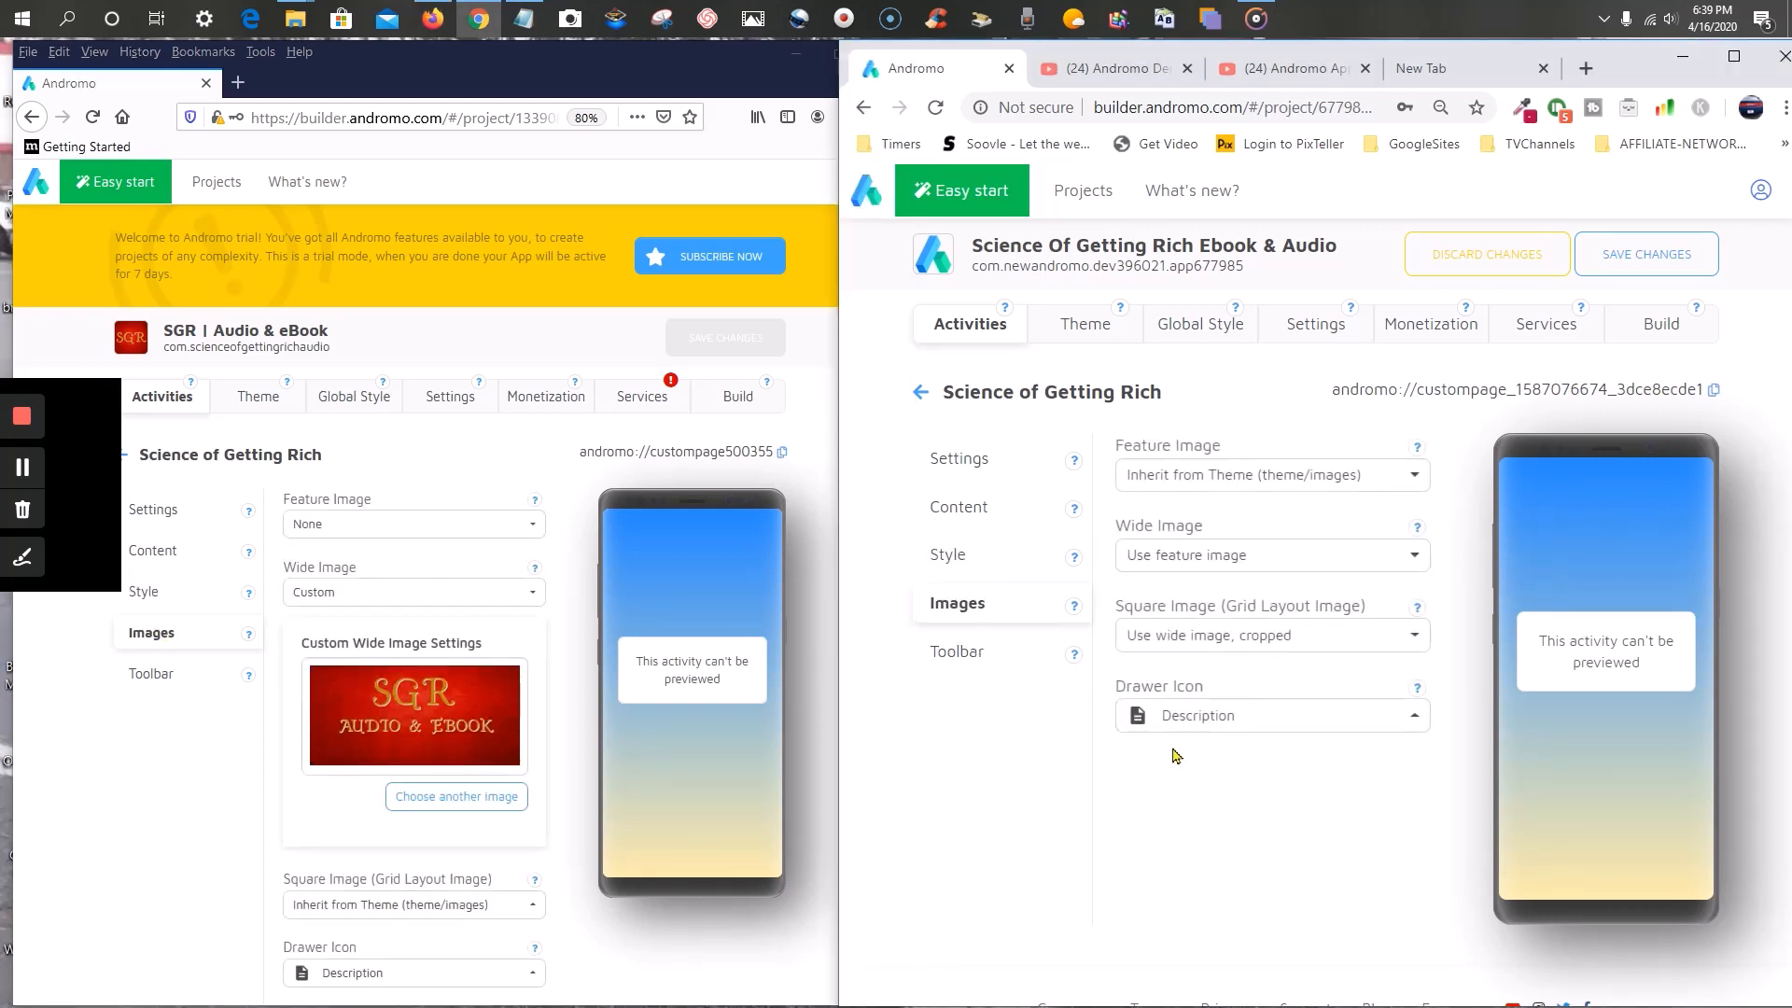
{"action": "left_click", "coordinate": [1255, 478]}
{"action": "left_click", "coordinate": [1263, 515]}
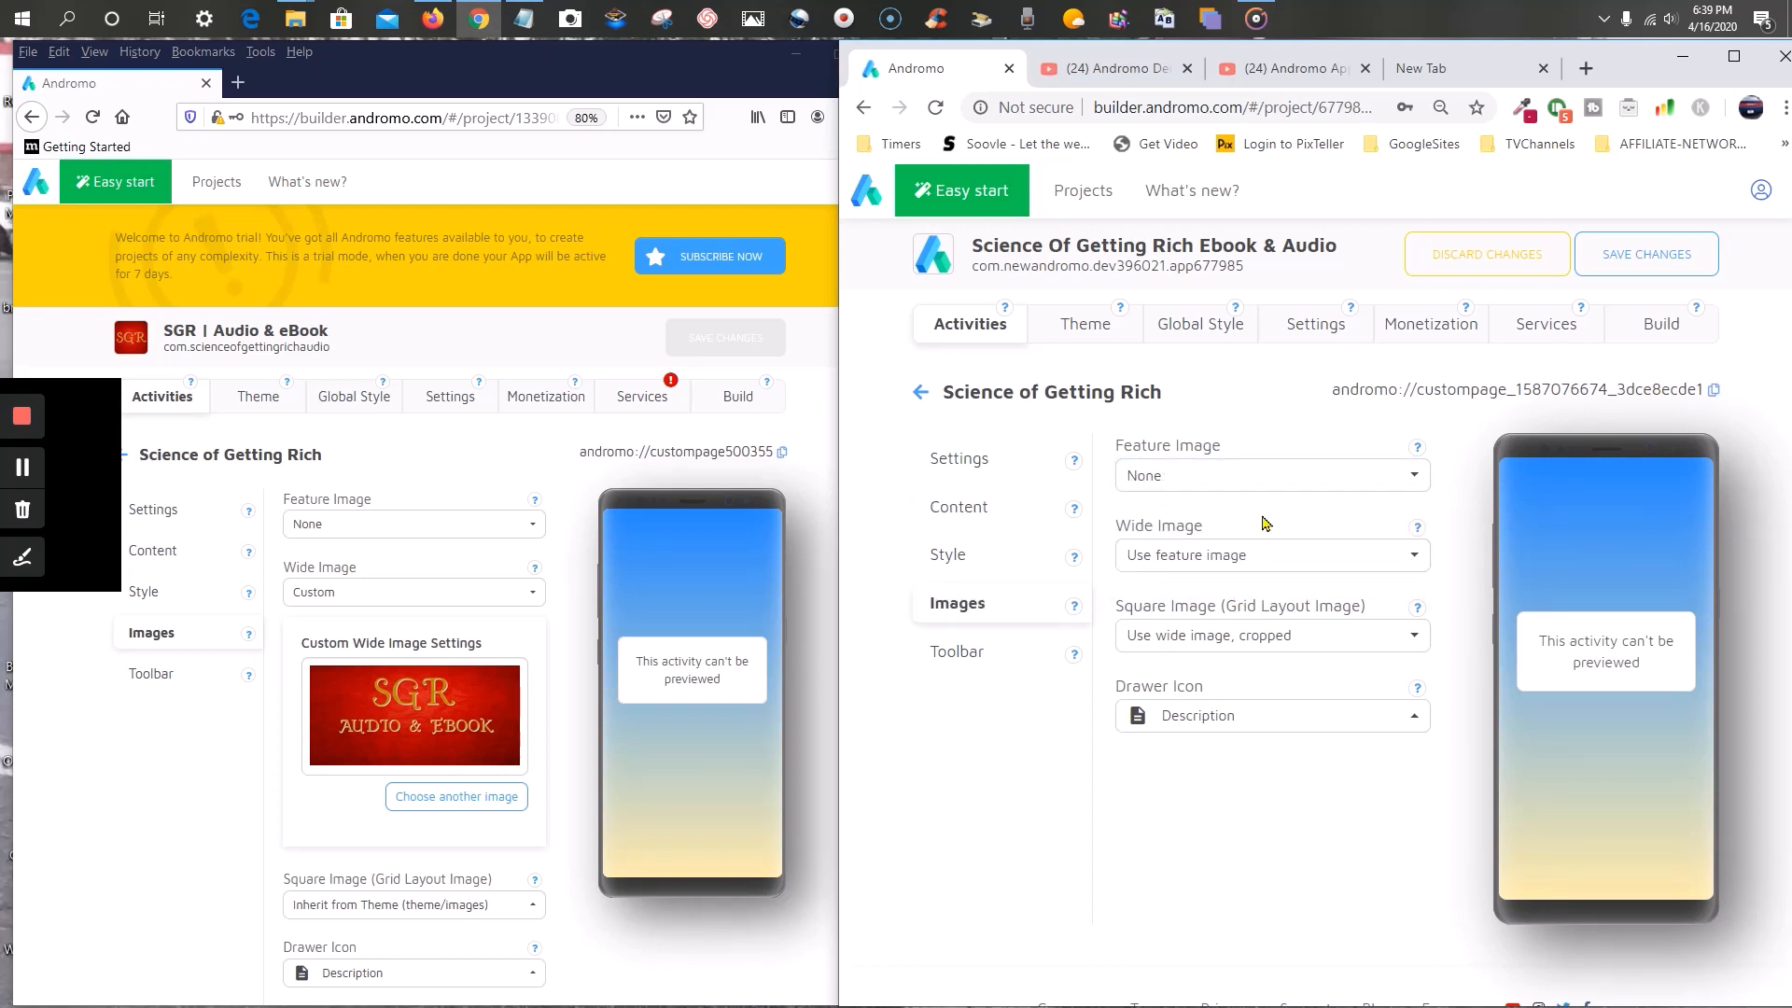
{"action": "left_click", "coordinate": [1273, 569]}
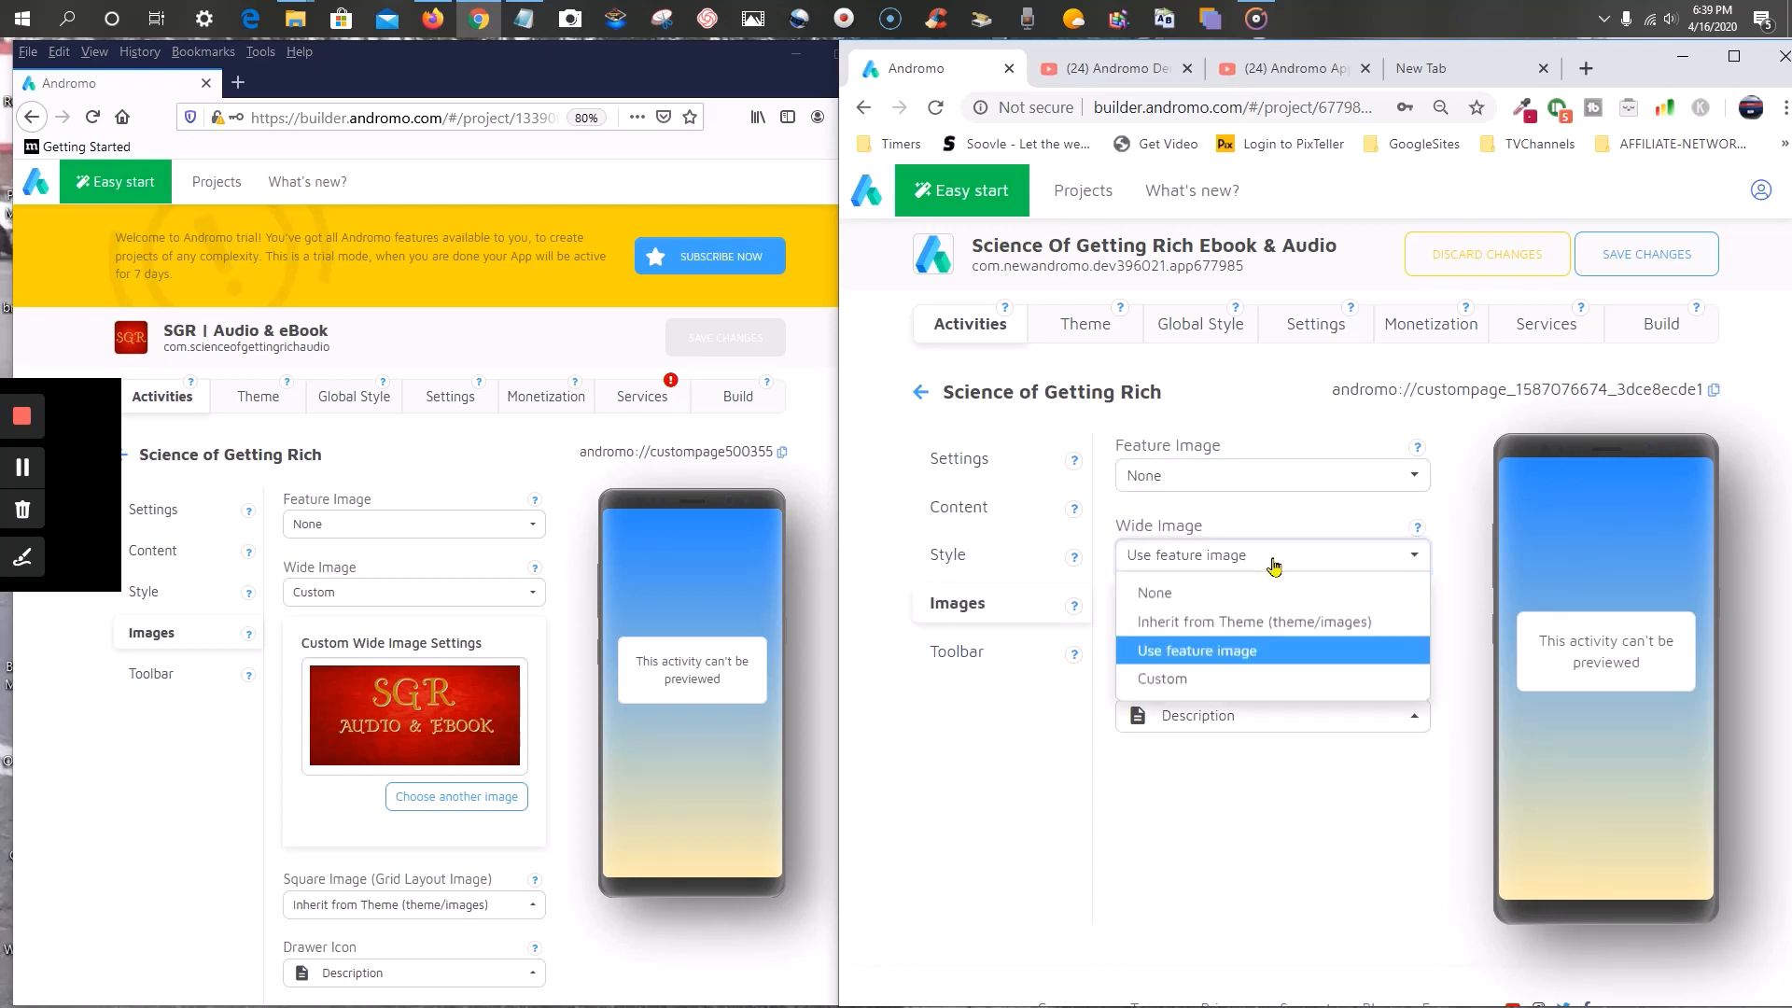
{"action": "left_click", "coordinate": [1243, 681]}
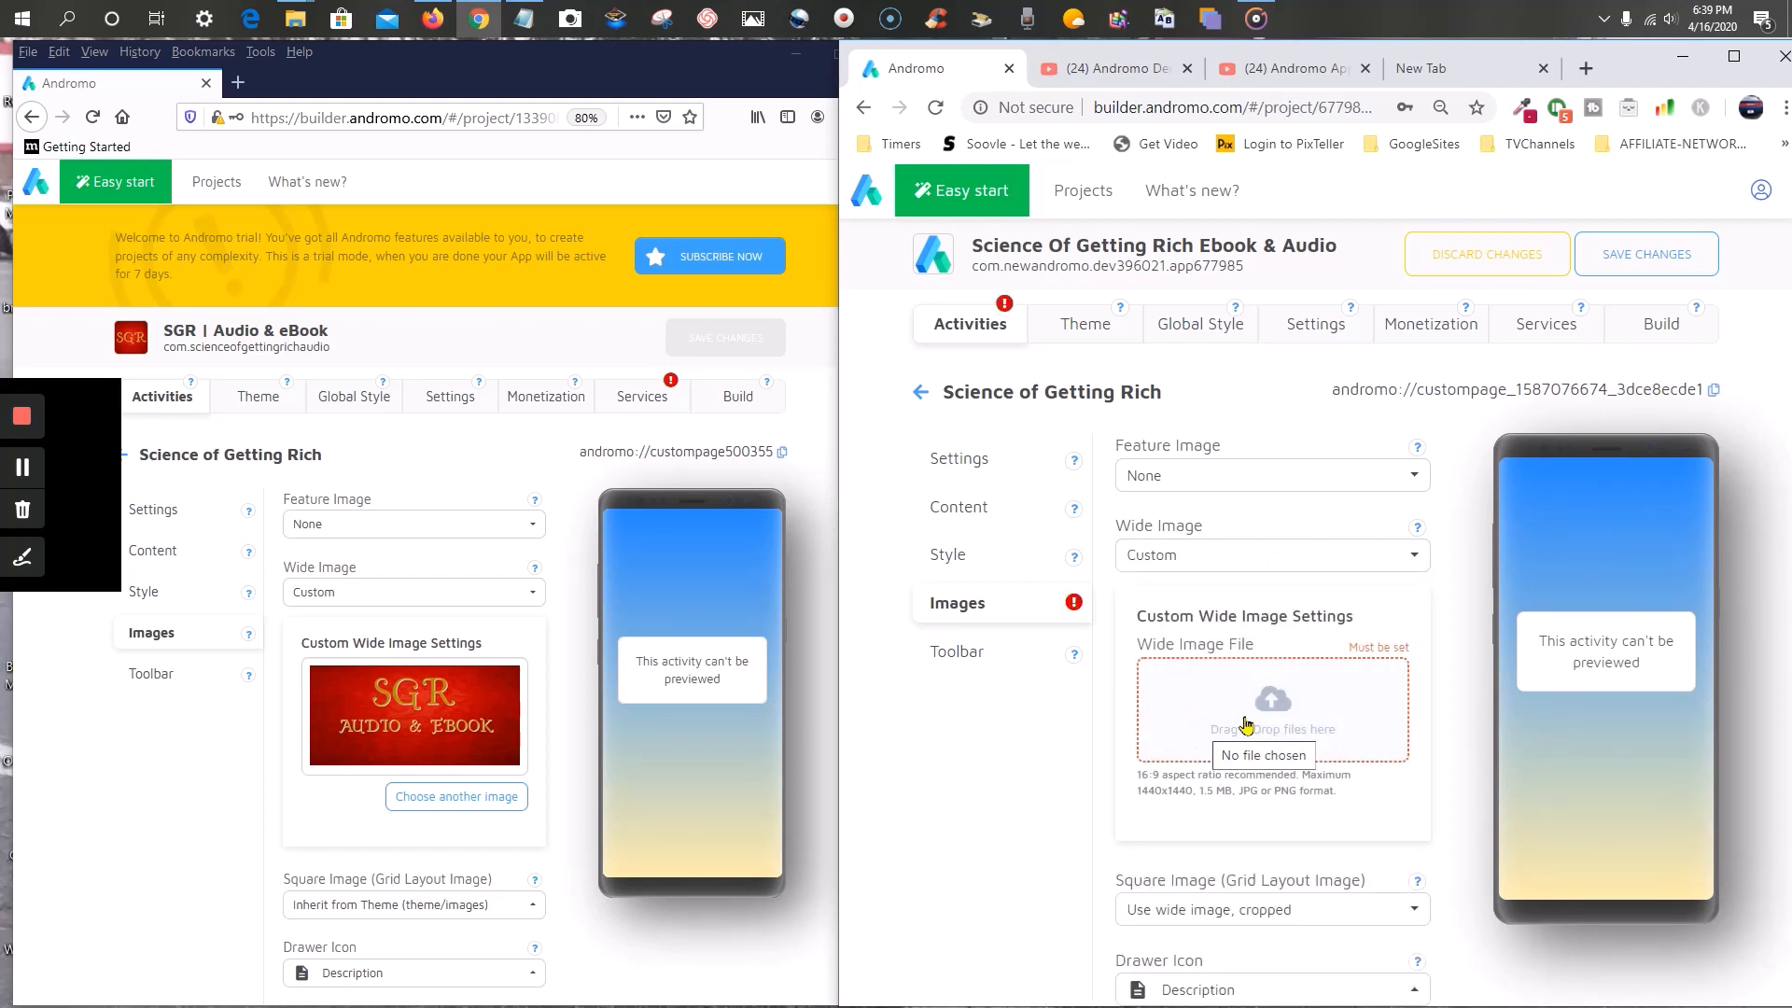
- Upload 180x120-SGRe (Custom).png from the IMG-SGR folder as the new page's custom wide image
{"action": "left_click", "coordinate": [1246, 721]}
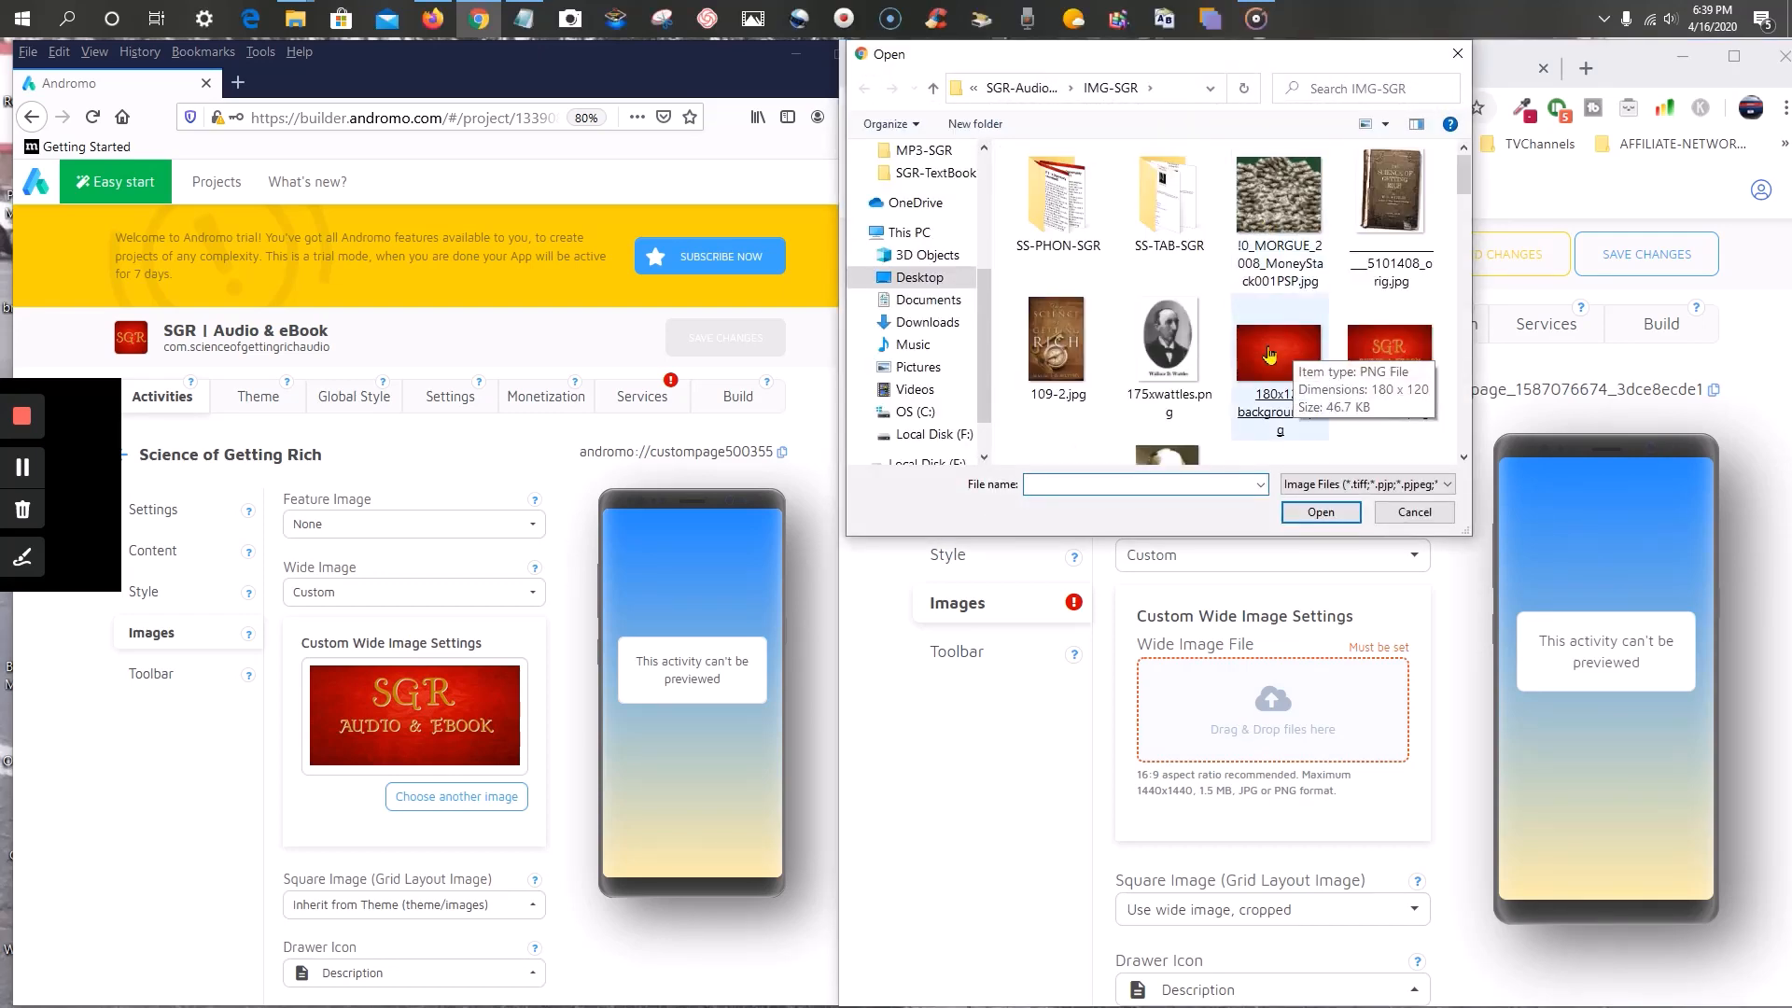
{"action": "scroll", "coordinate": [1269, 354], "scroll_direction": "down", "scroll_amount": 1}
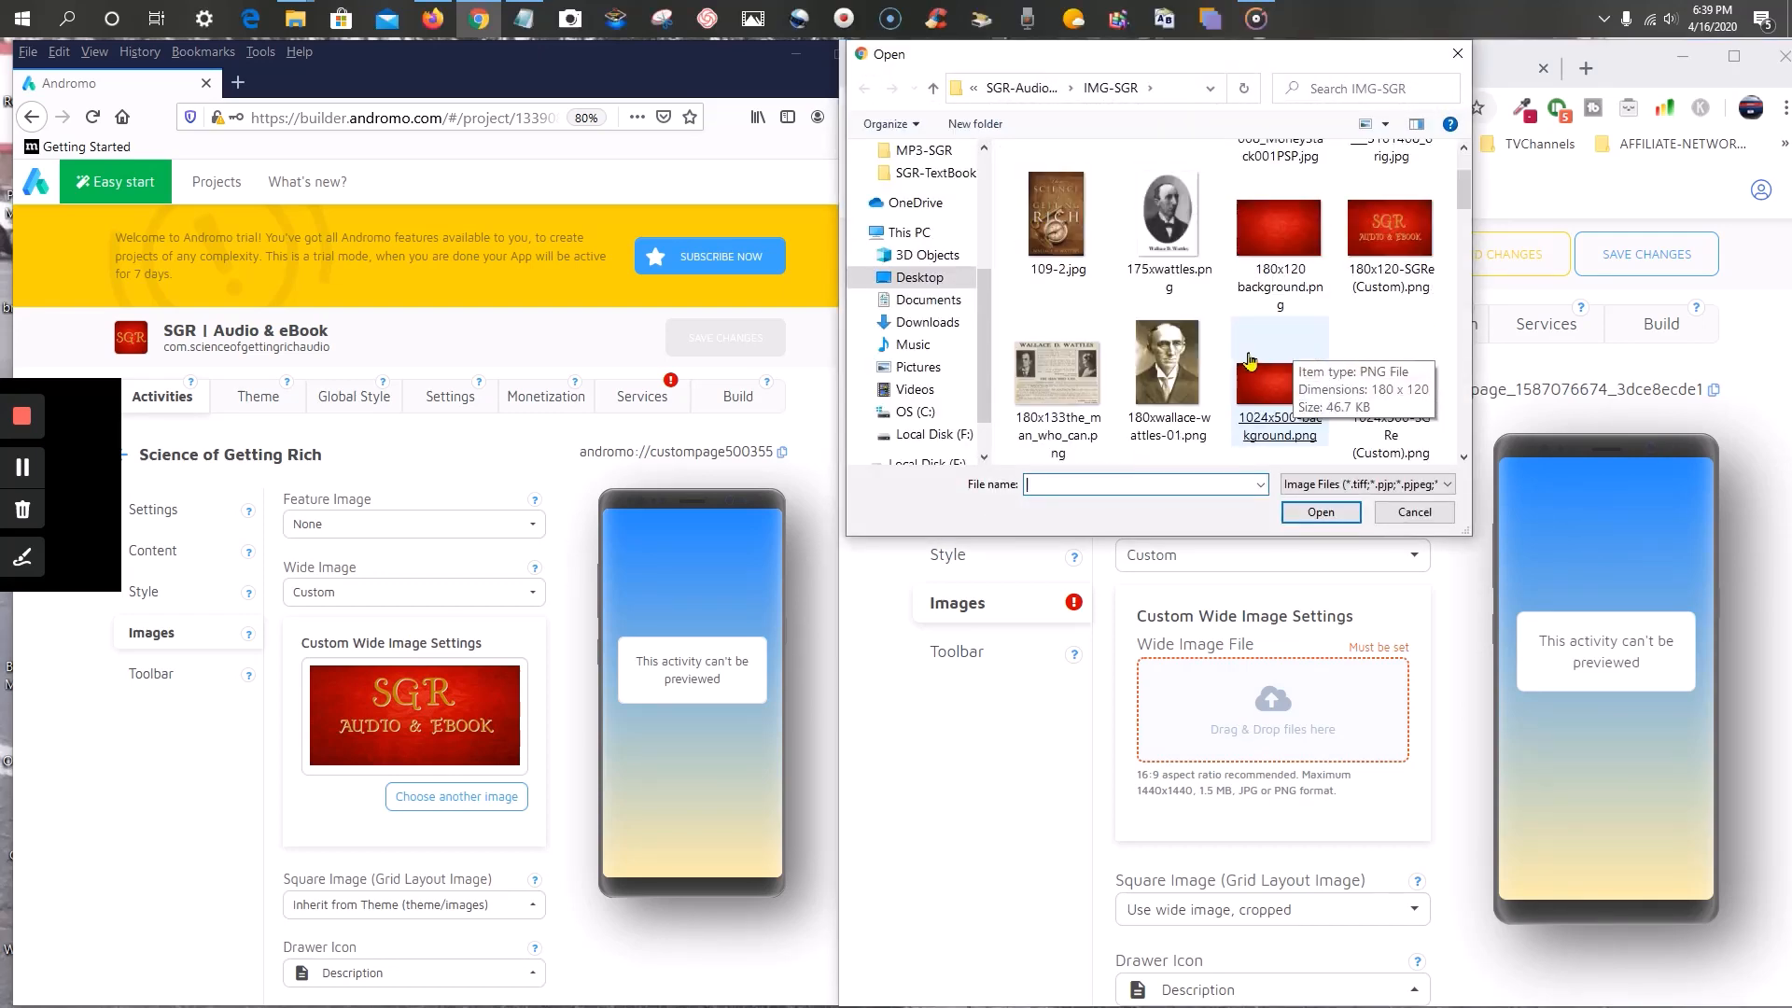
{"action": "left_click", "coordinate": [1402, 244]}
{"action": "left_click", "coordinate": [1320, 511]}
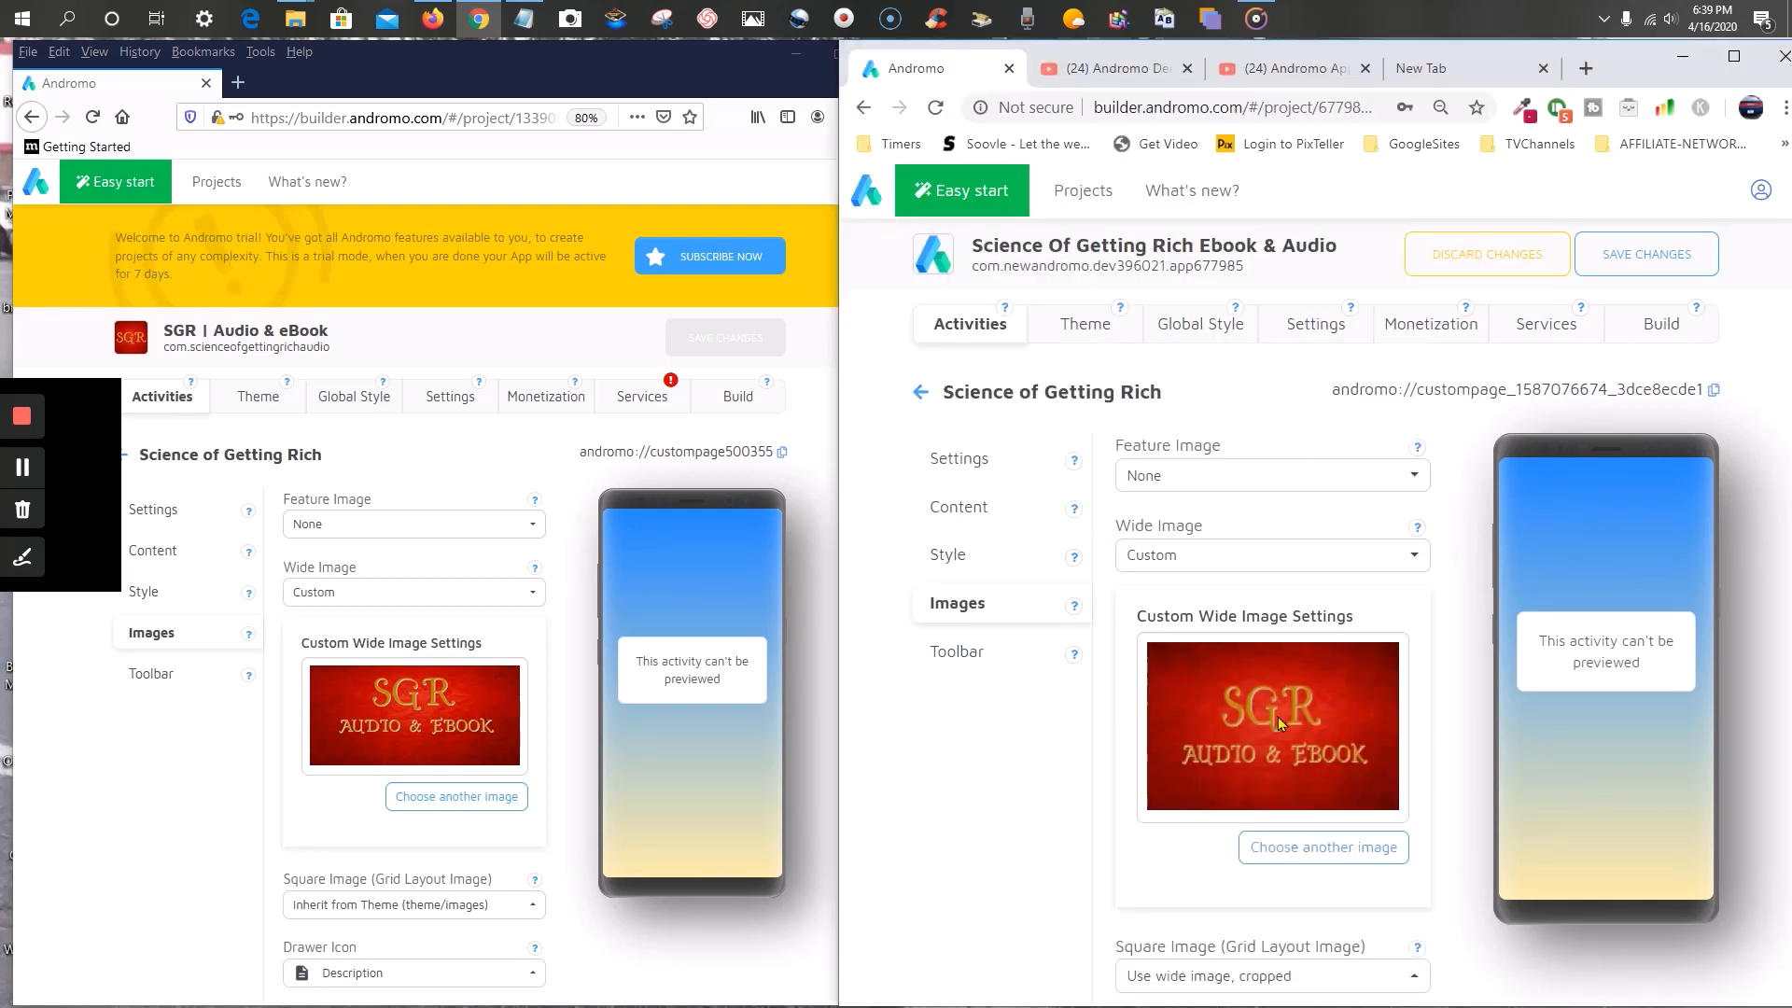
- Replace the new page's custom wide image with 1280X720-SGRe.jpg from the IMG-SGR folder
{"action": "left_click", "coordinate": [1304, 847]}
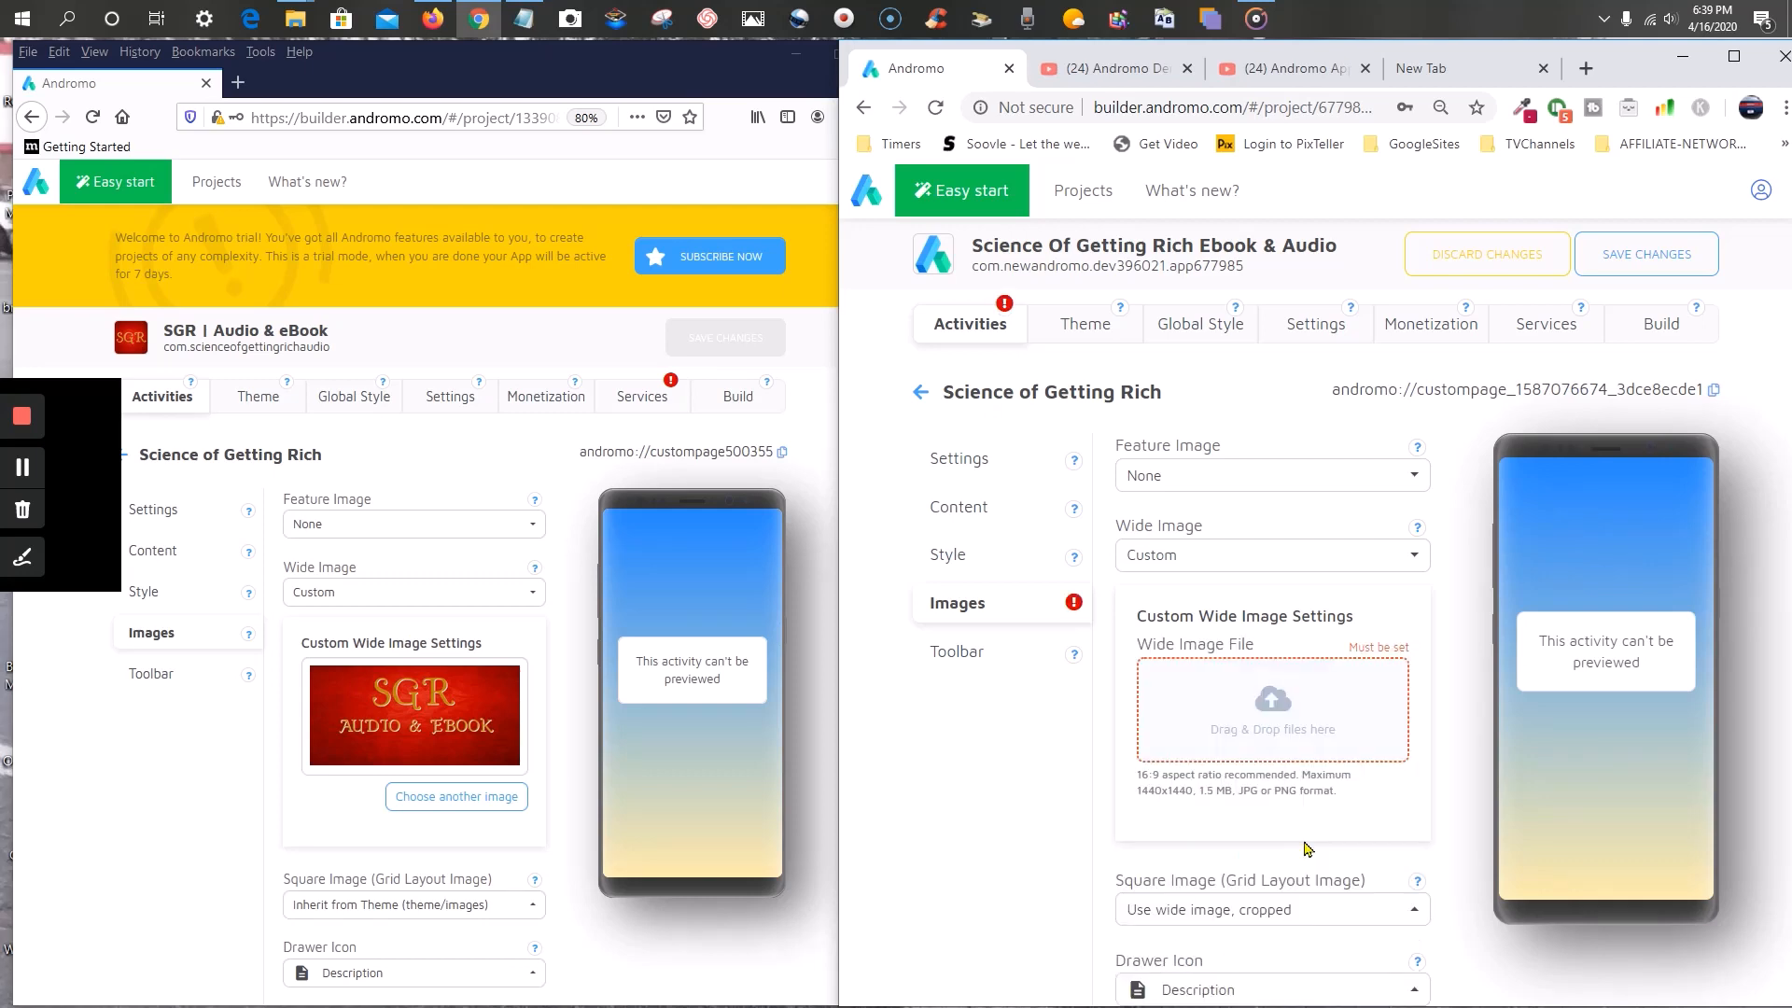
{"action": "left_click", "coordinate": [1267, 711]}
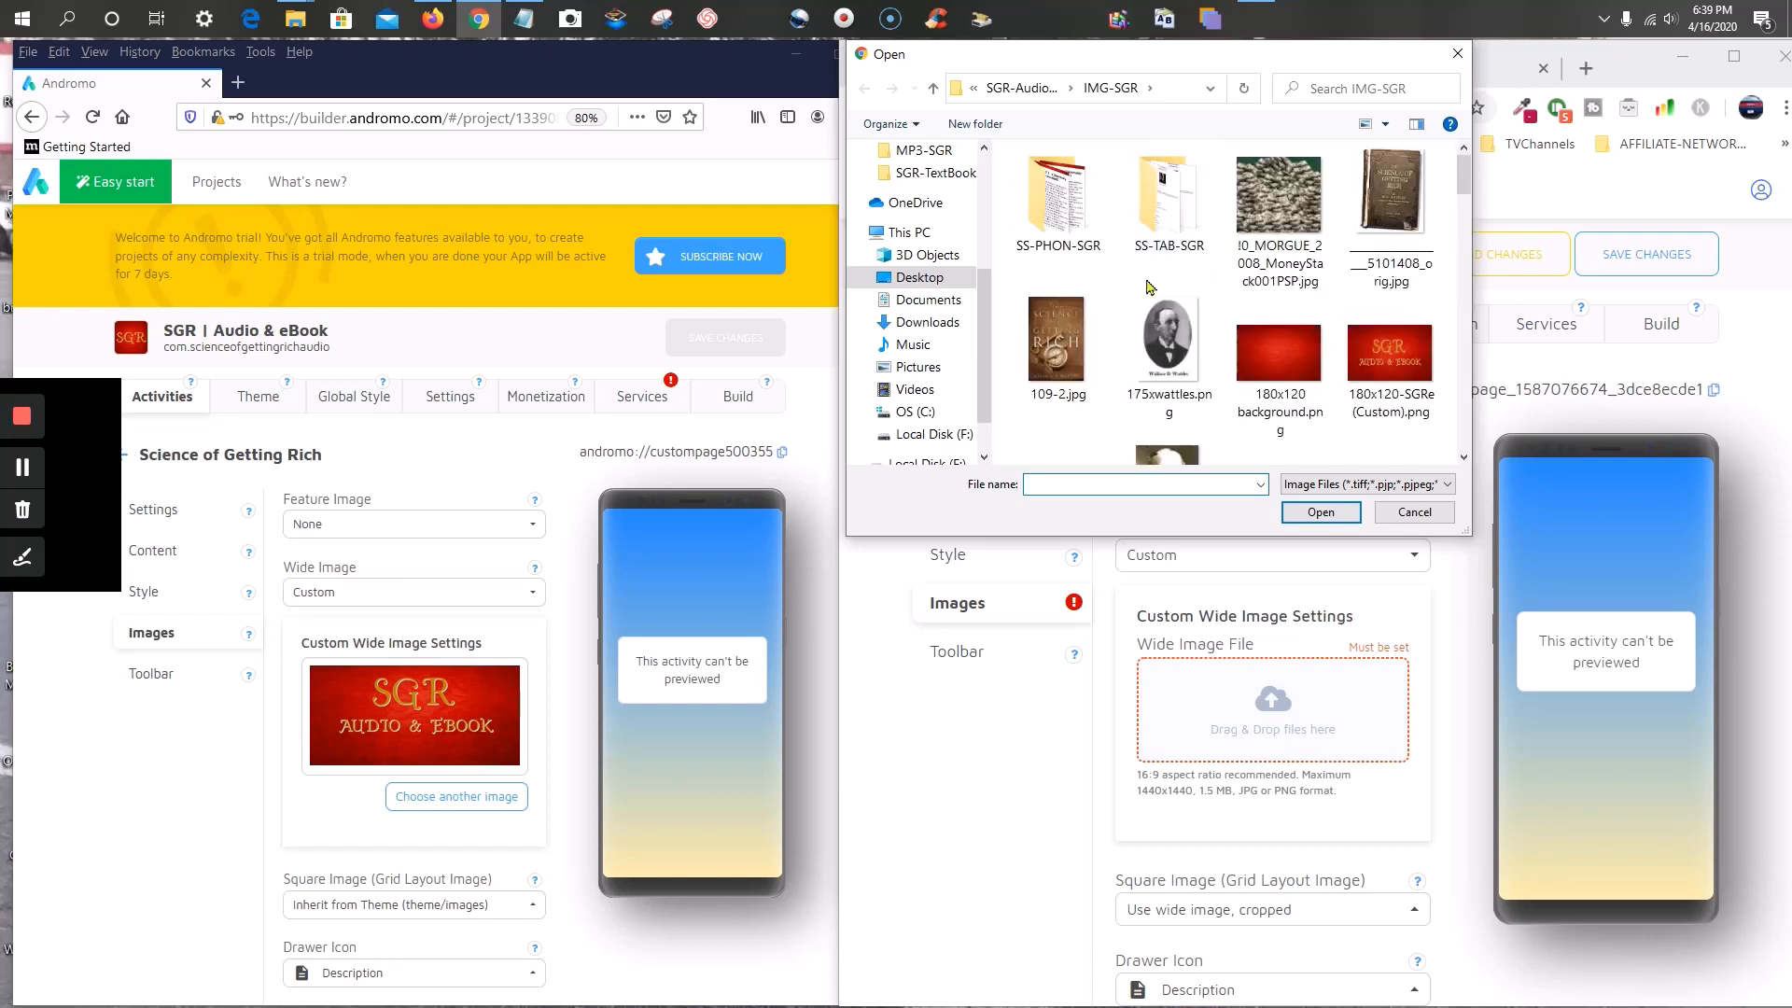
{"action": "scroll", "coordinate": [1150, 286], "scroll_direction": "down", "scroll_amount": 3}
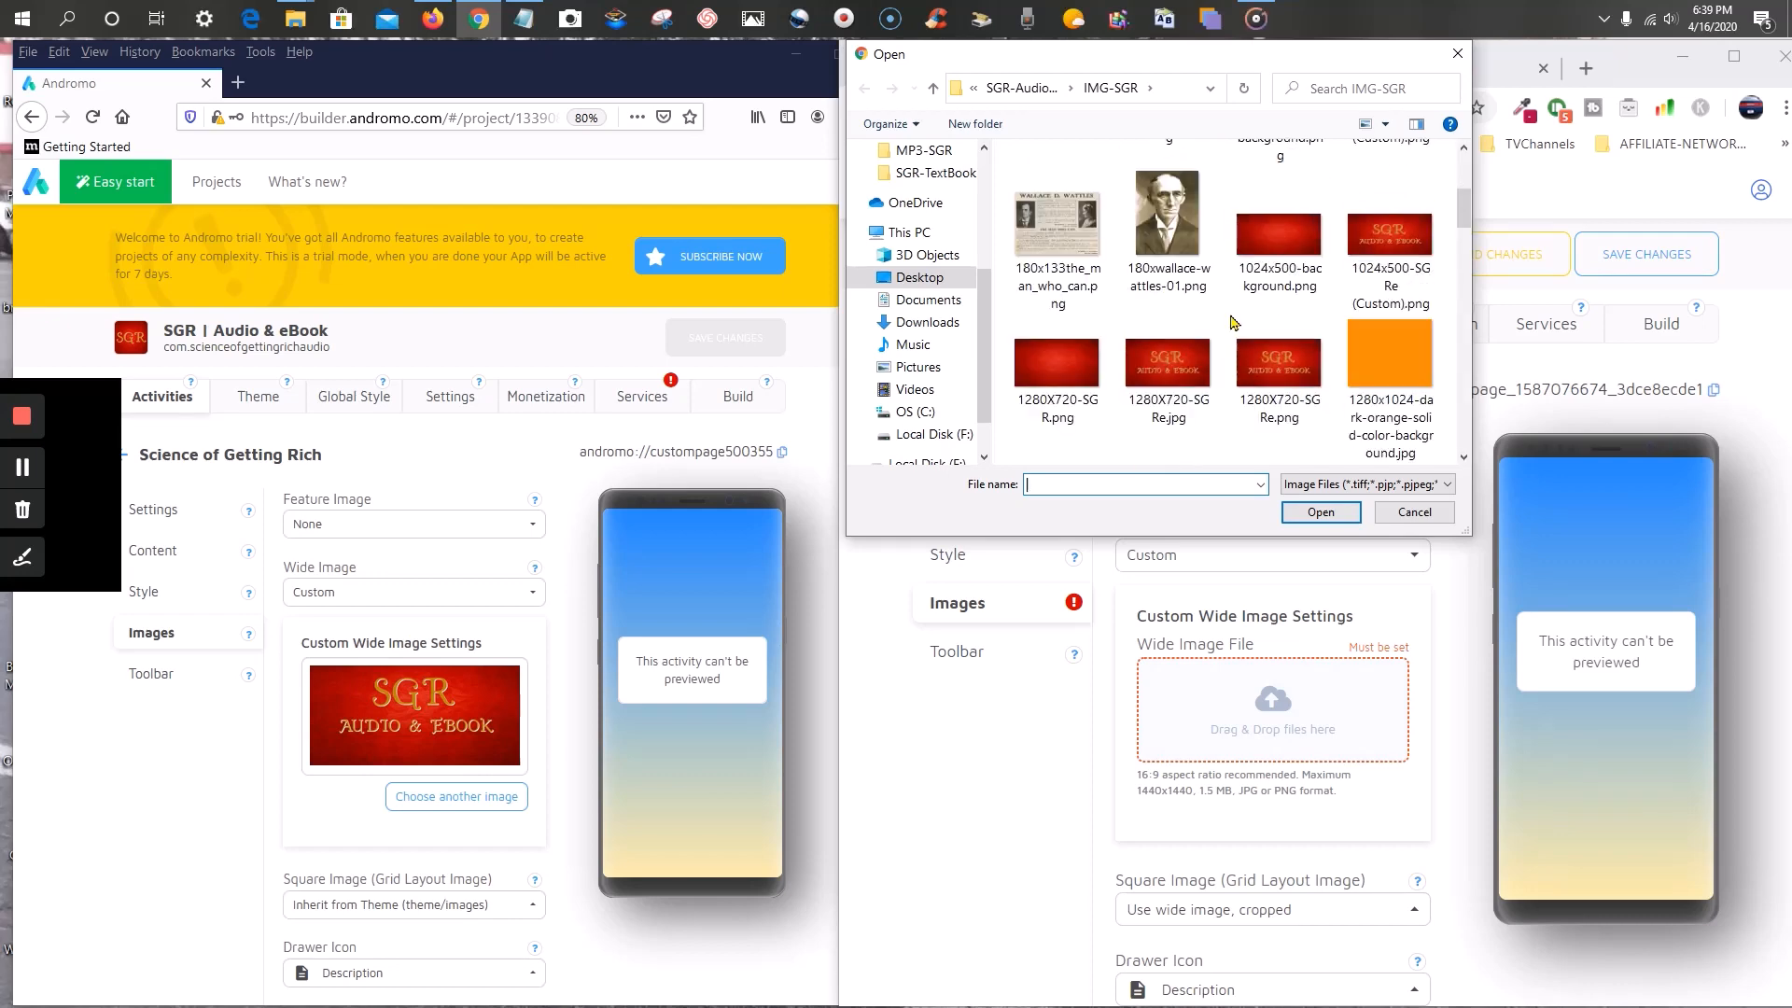
{"action": "left_click", "coordinate": [1176, 371]}
{"action": "double_click", "coordinate": [1176, 370]}
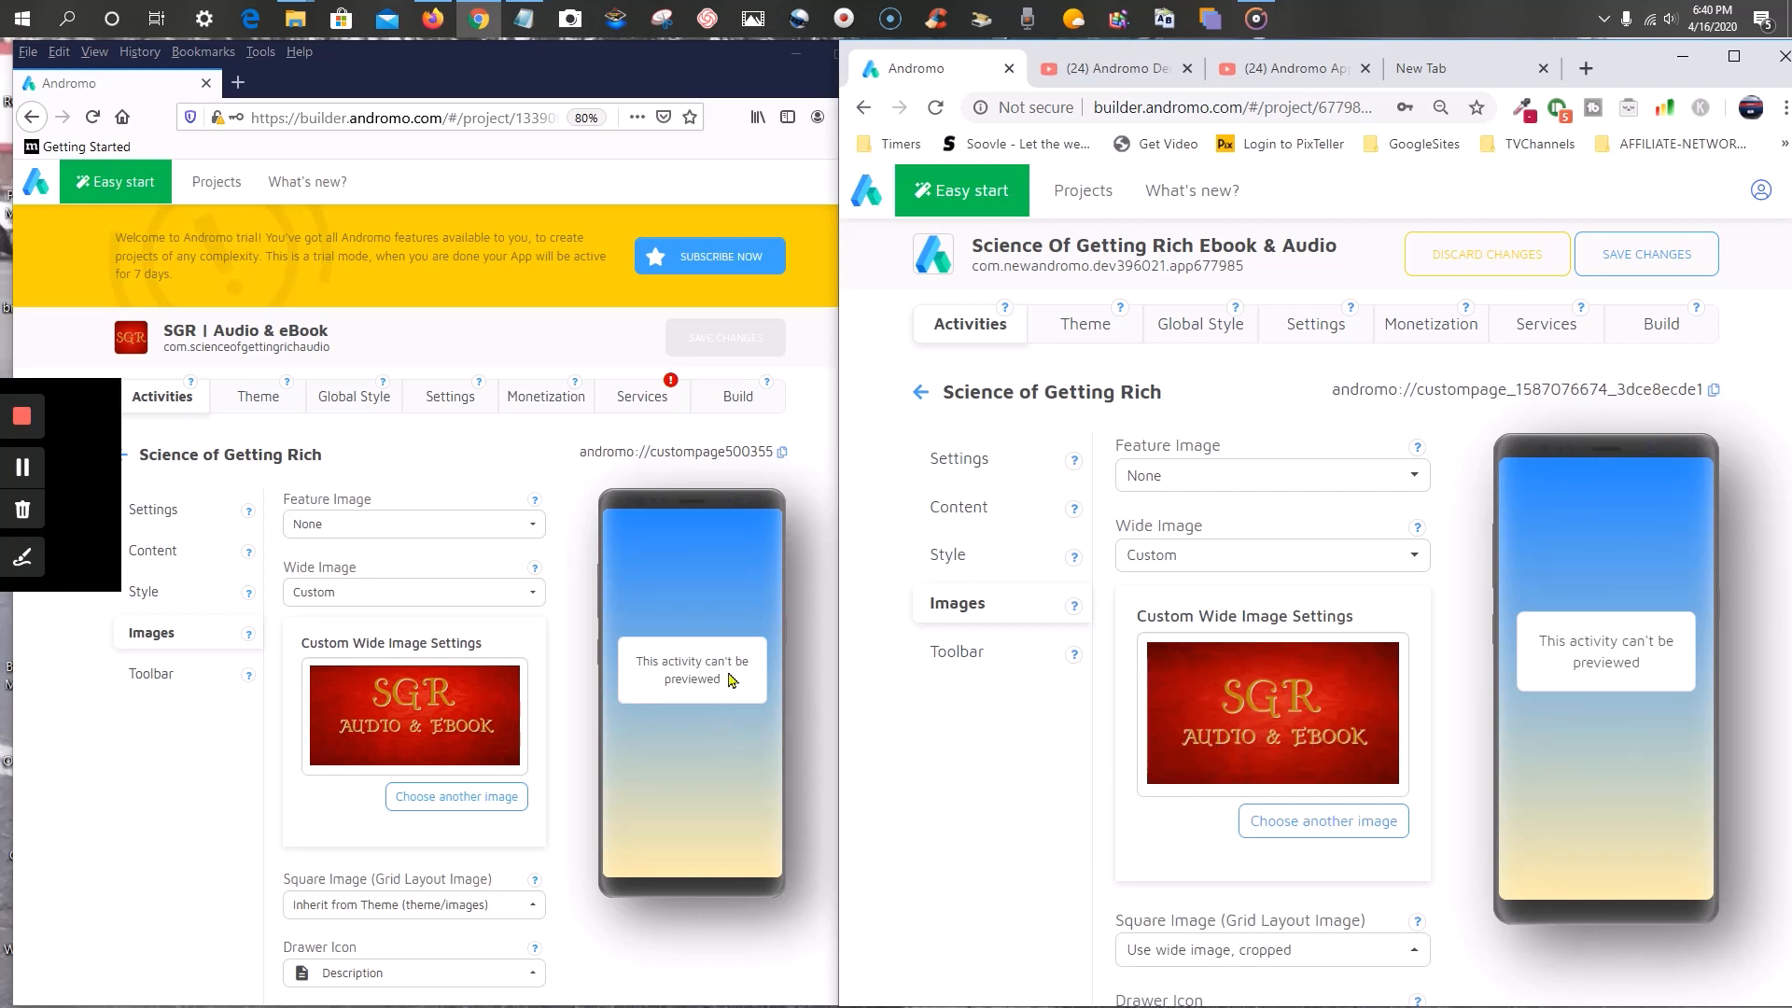
- Set the new page's Square Image (Grid Layout Image) to Inherit from Theme (theme/images) and save the changes
{"action": "scroll", "coordinate": [579, 714], "scroll_direction": "down", "scroll_amount": 3}
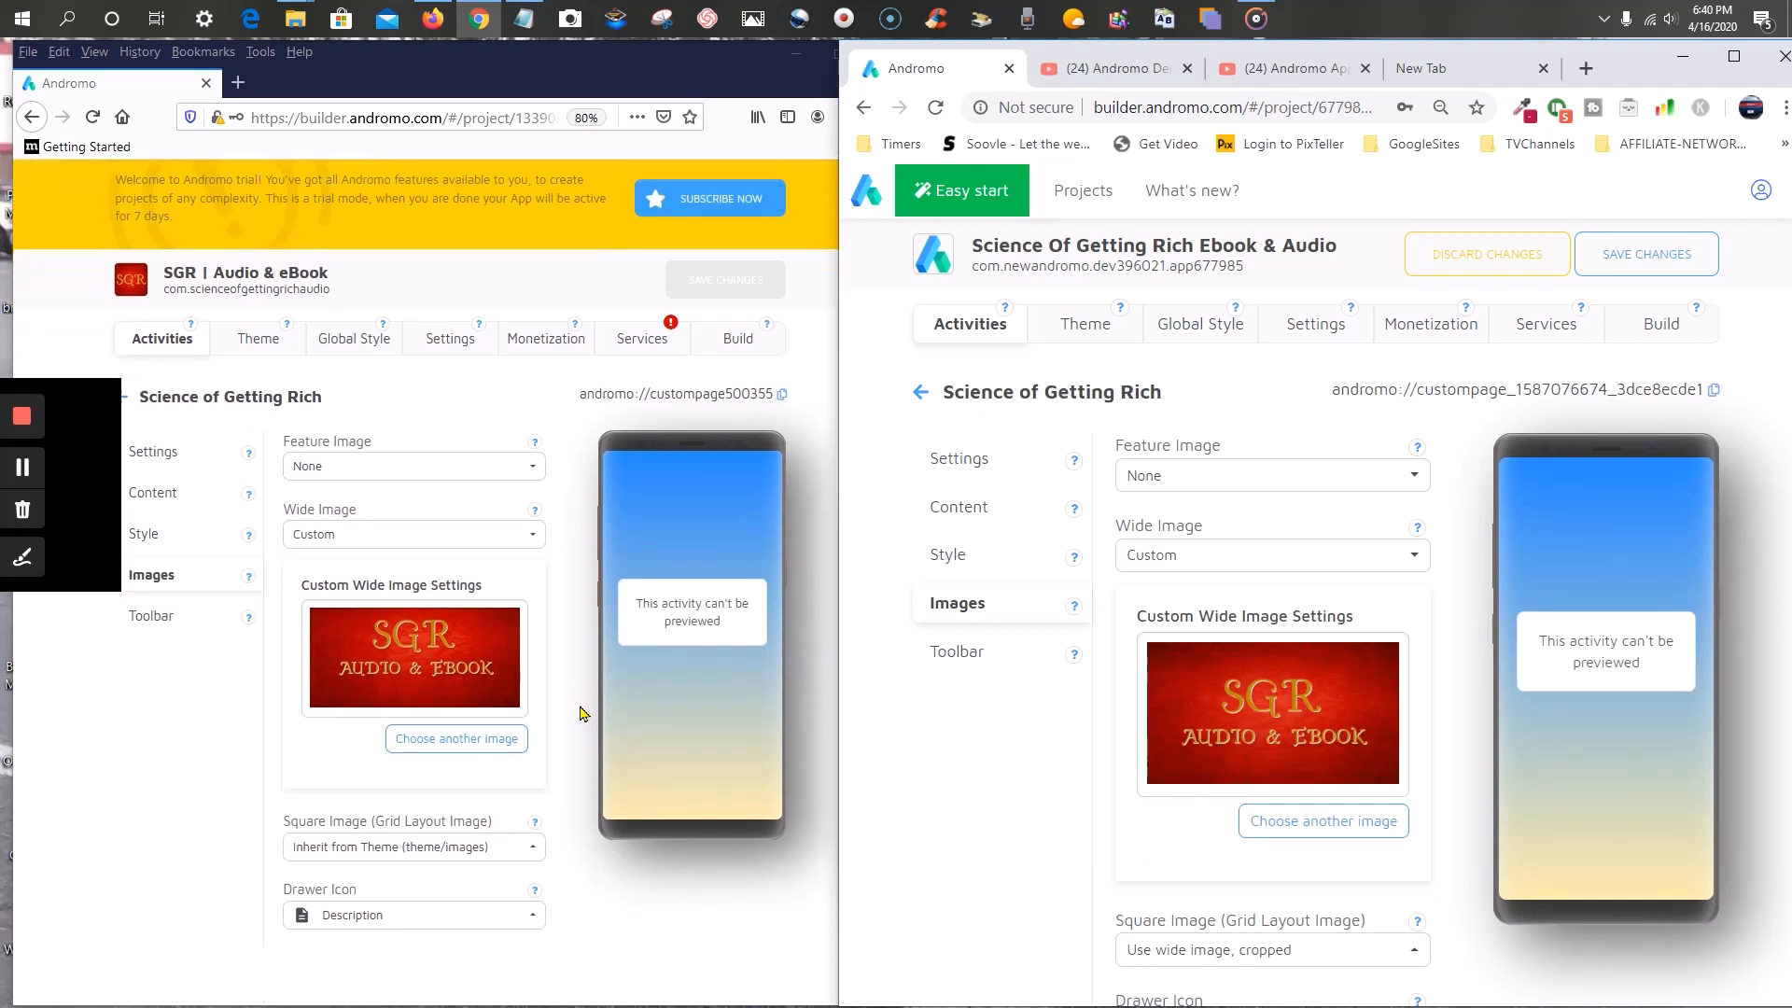
{"action": "scroll", "coordinate": [1095, 720], "scroll_direction": "down", "scroll_amount": 3}
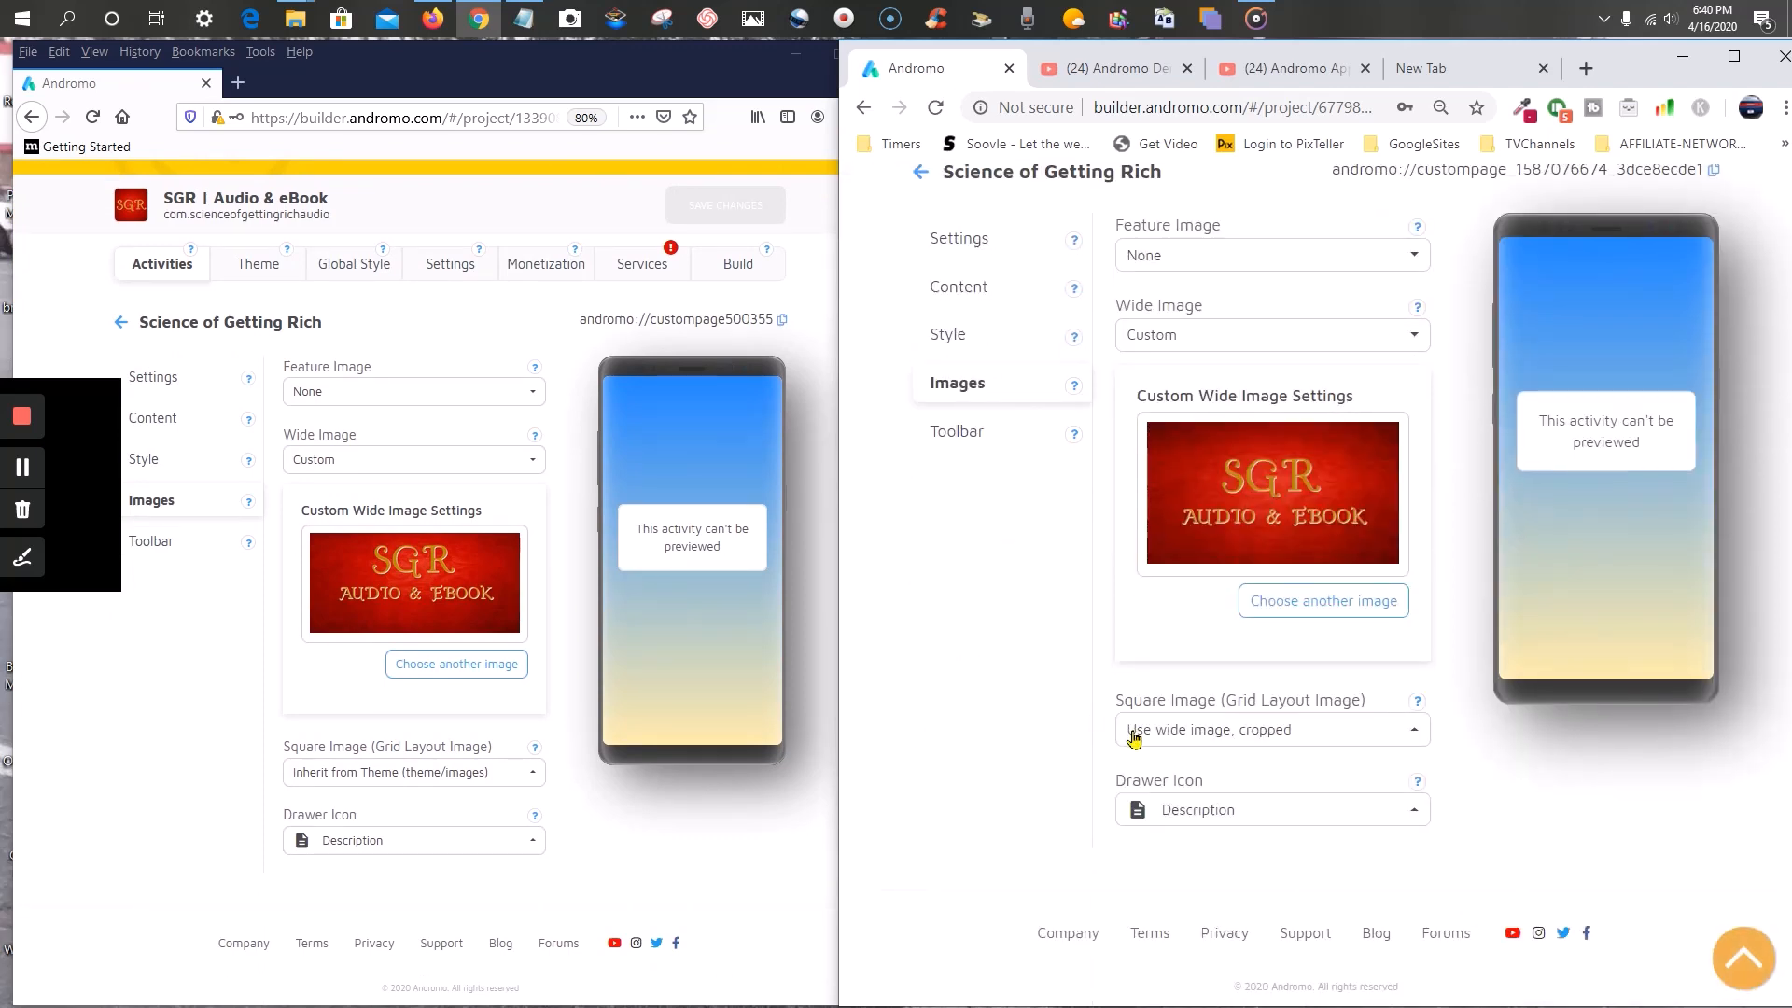
{"action": "left_click", "coordinate": [1239, 733]}
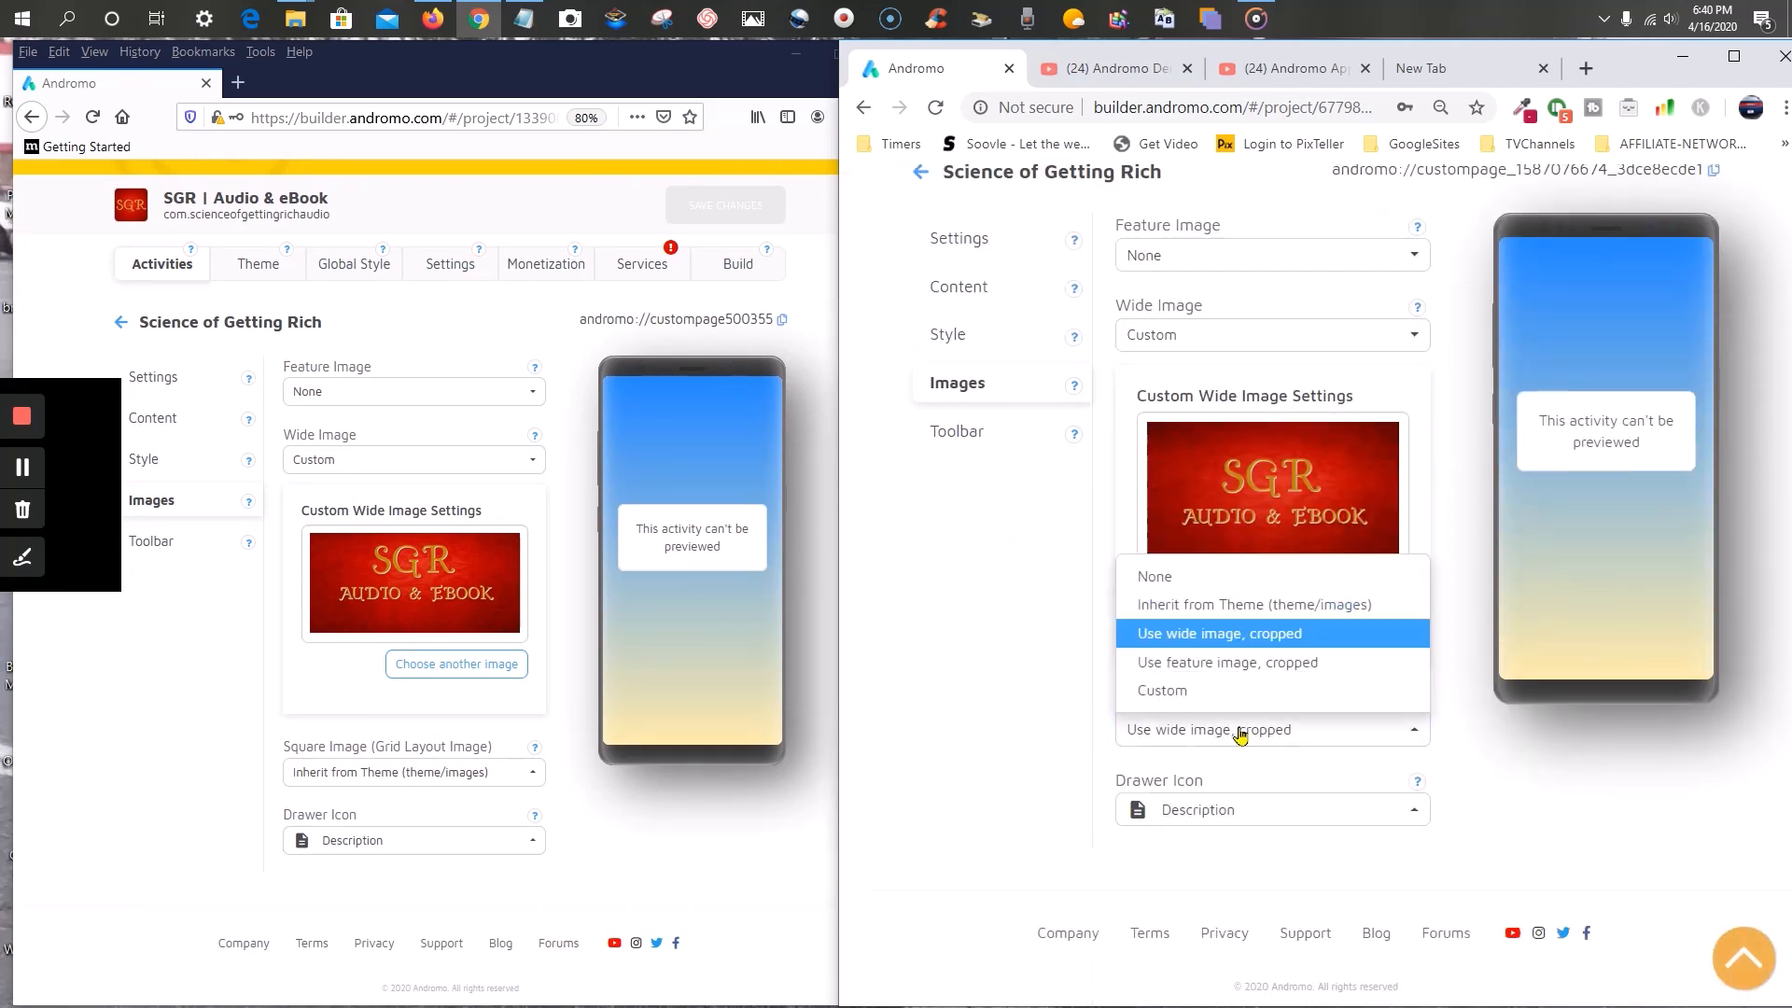
{"action": "left_click", "coordinate": [1246, 607]}
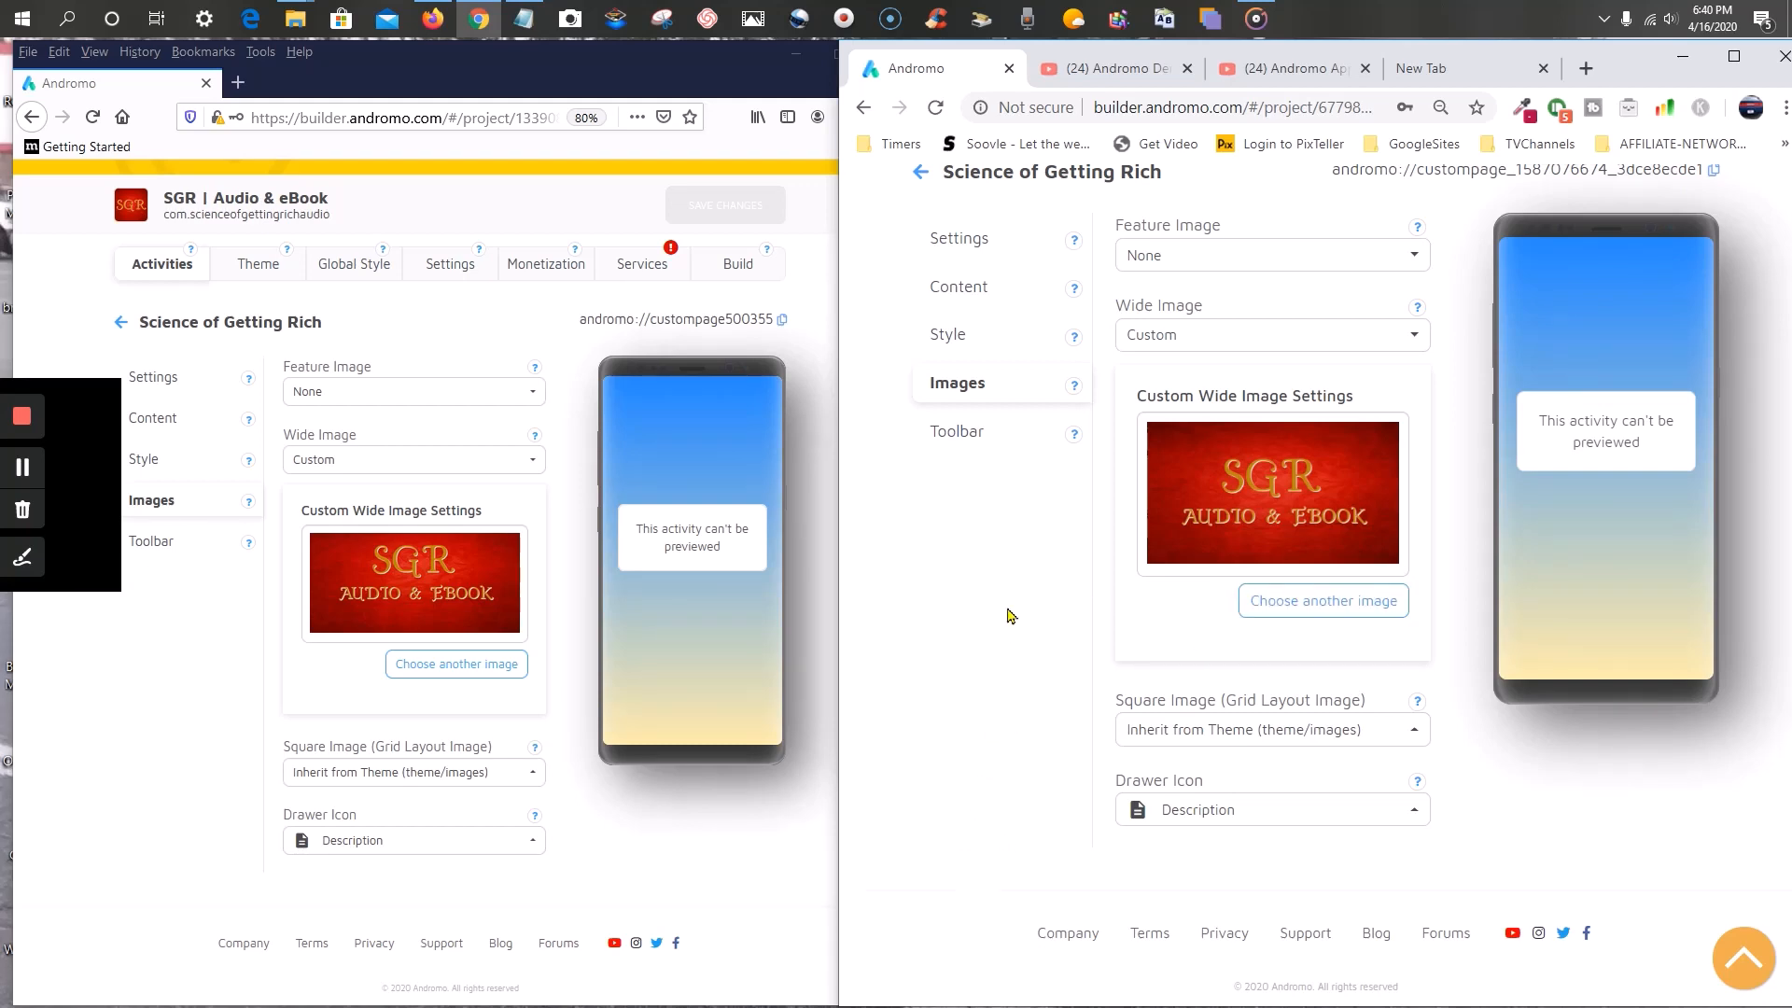
{"action": "scroll", "coordinate": [1044, 580], "scroll_direction": "up", "scroll_amount": 3}
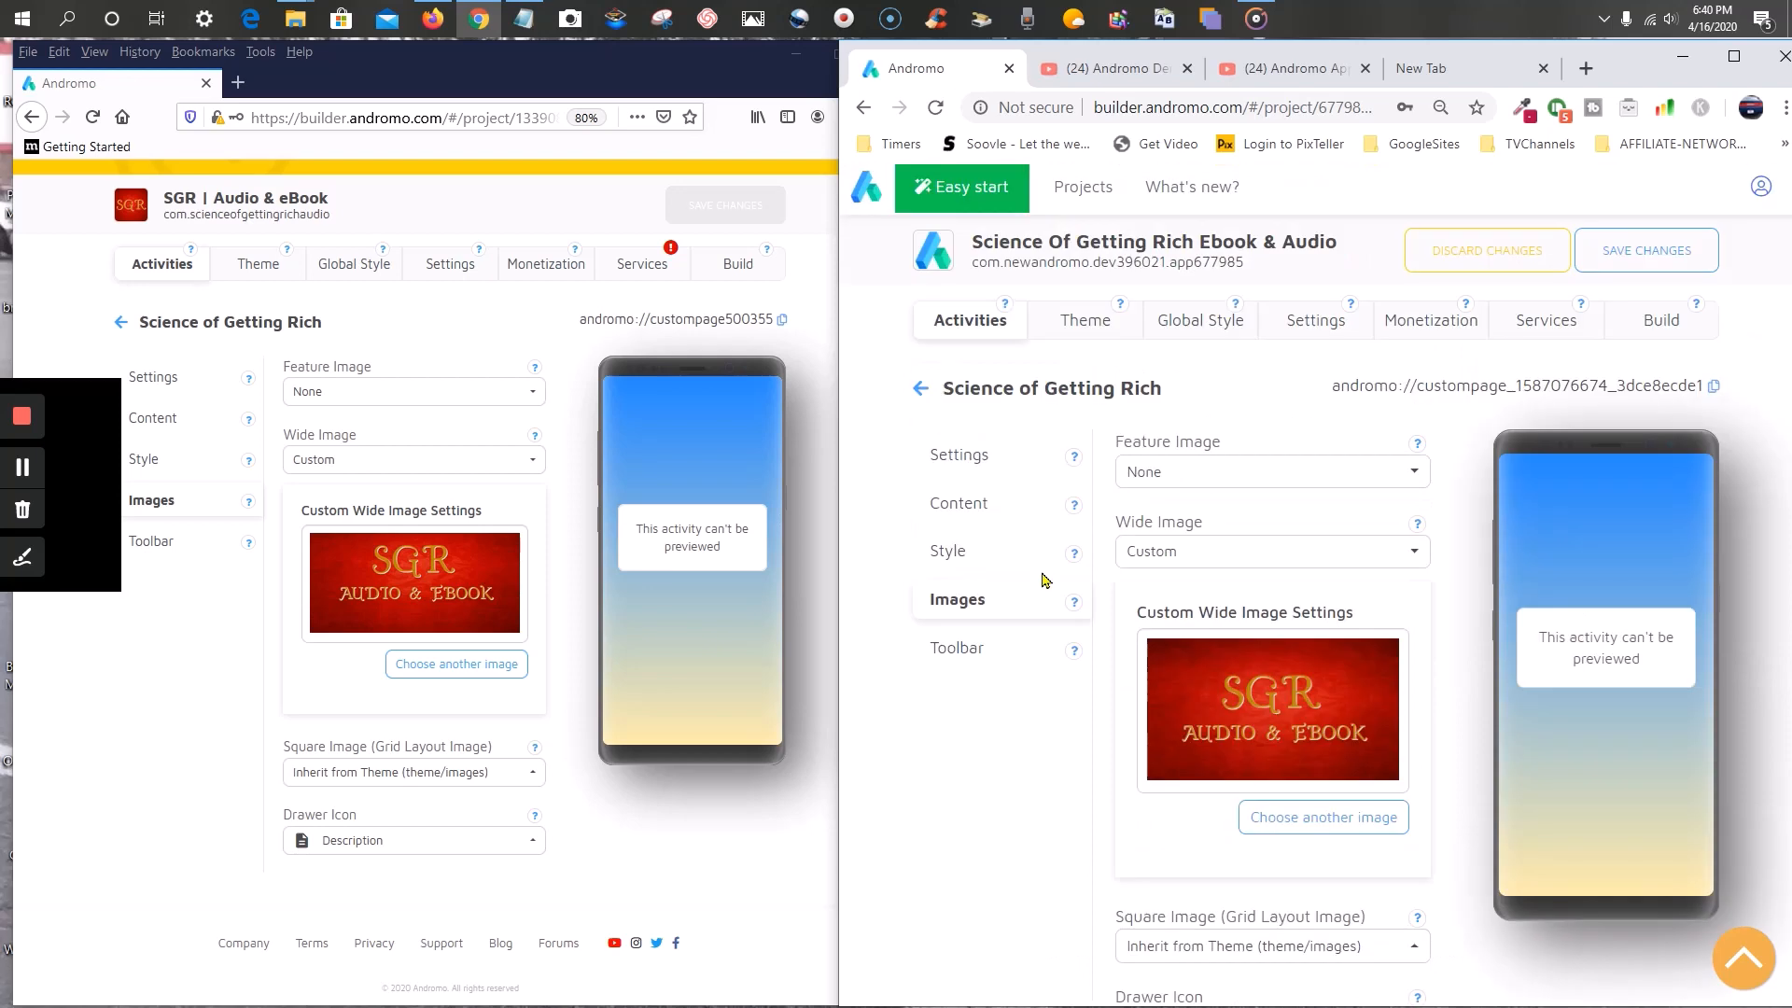
{"action": "left_click", "coordinate": [1647, 256]}
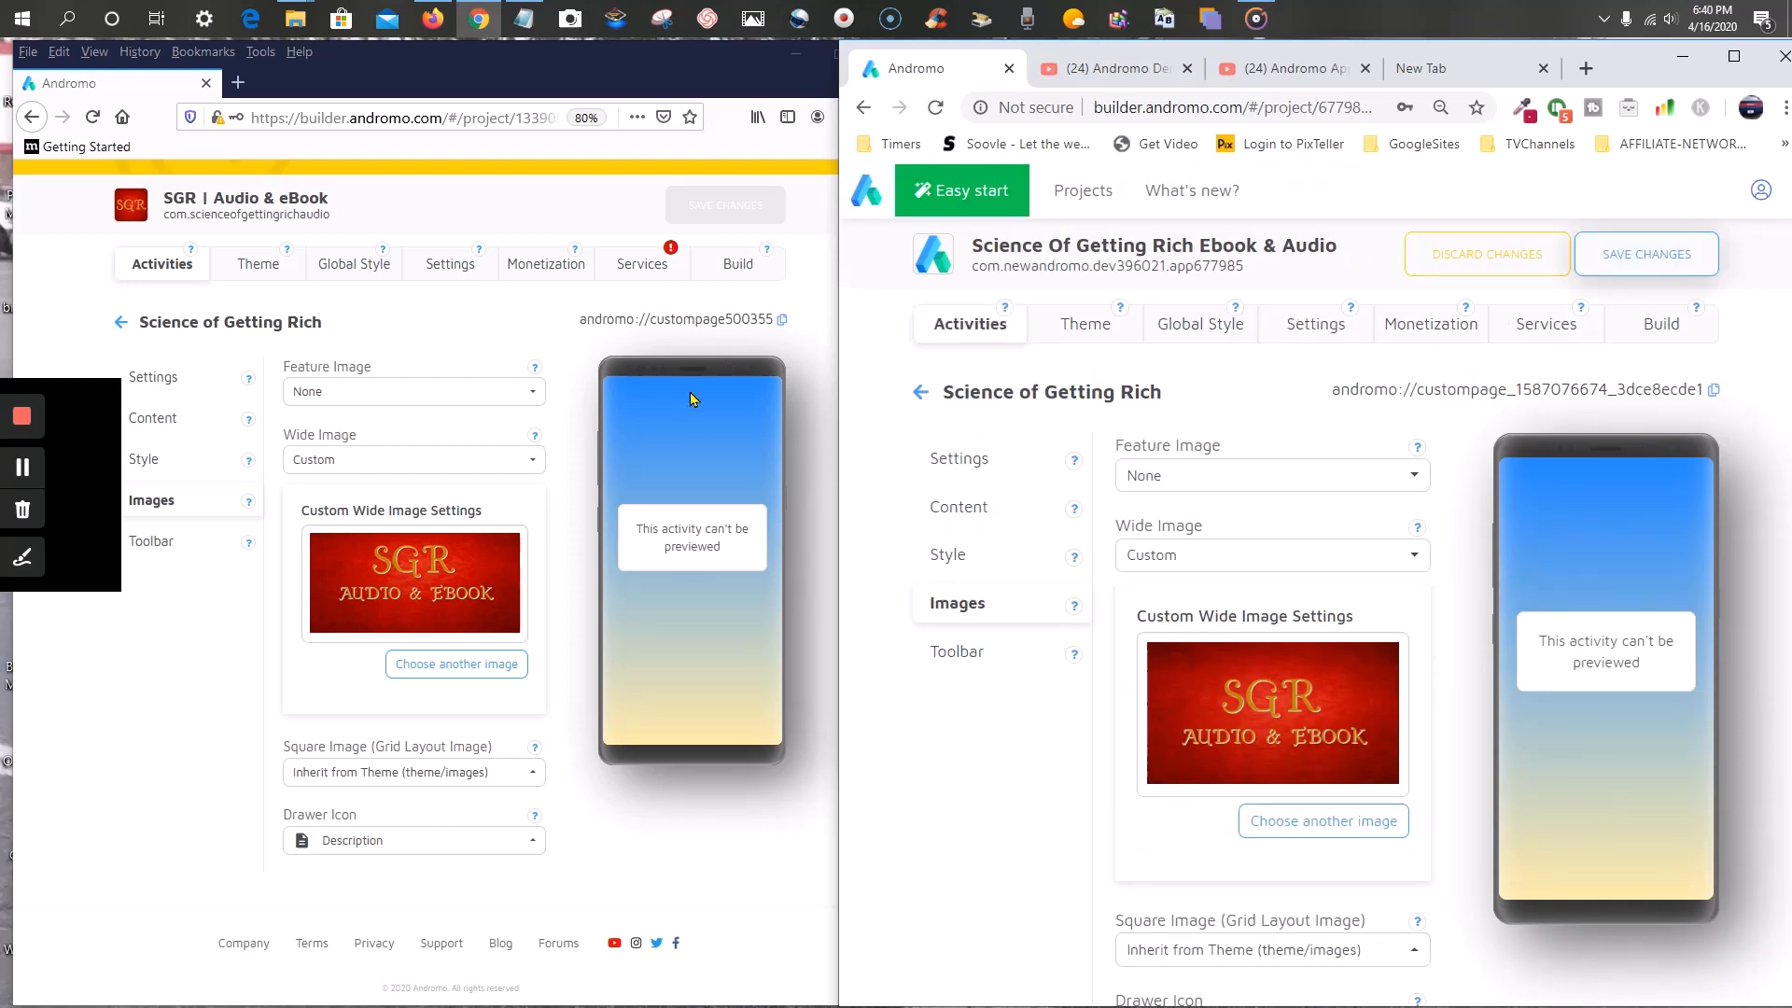
- Check the original page's toolbar settings, set the new page's Toolbar Mode to Global Style (global style/toolbar settings), and save
{"action": "left_click", "coordinate": [156, 546]}
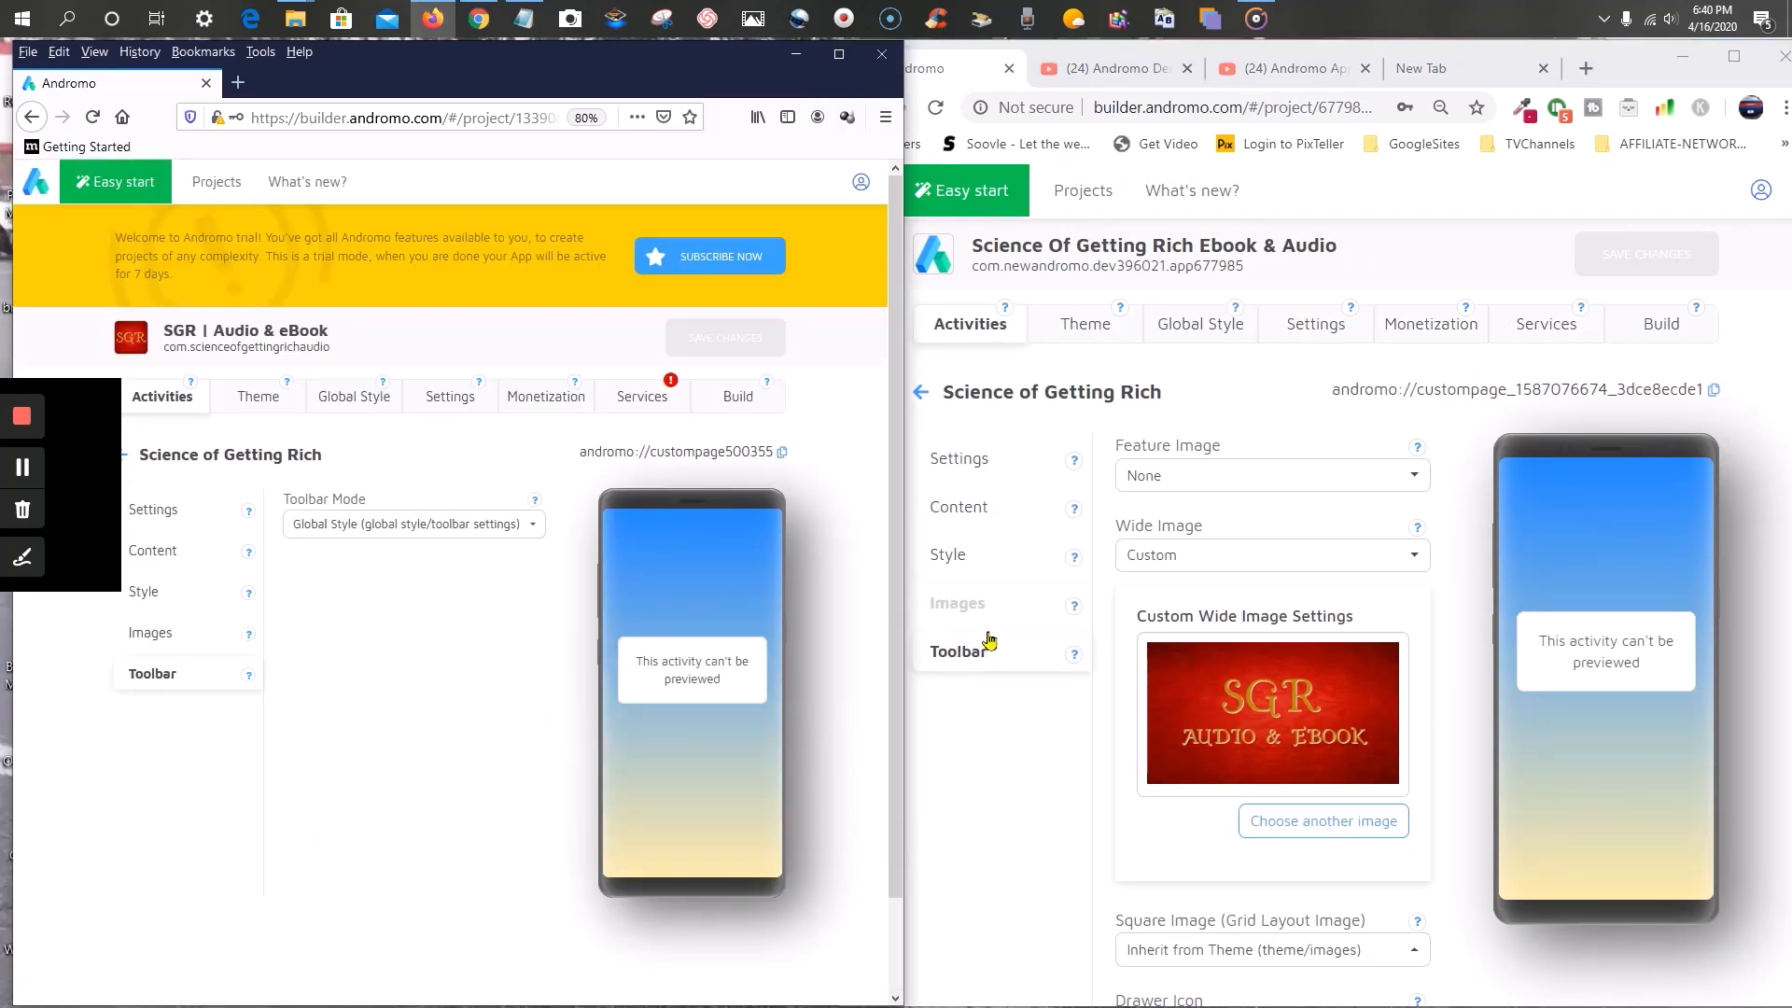
{"action": "left_click", "coordinate": [971, 654]}
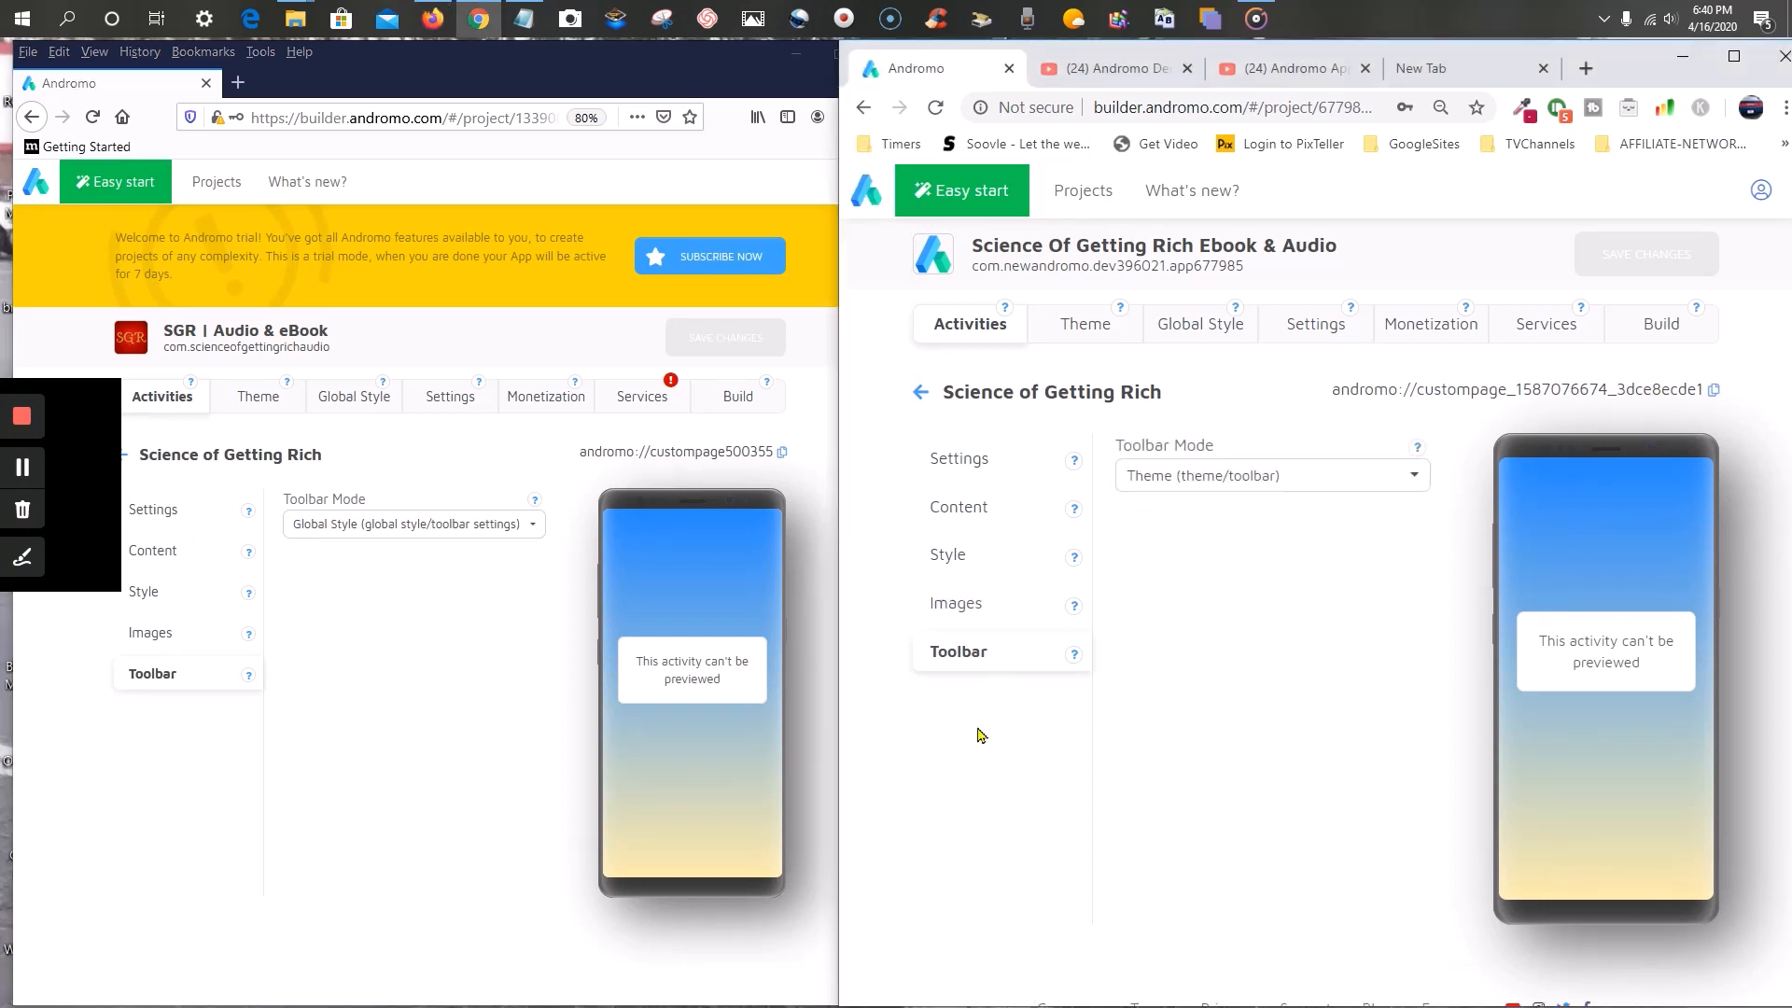
{"action": "left_click", "coordinate": [1159, 481]}
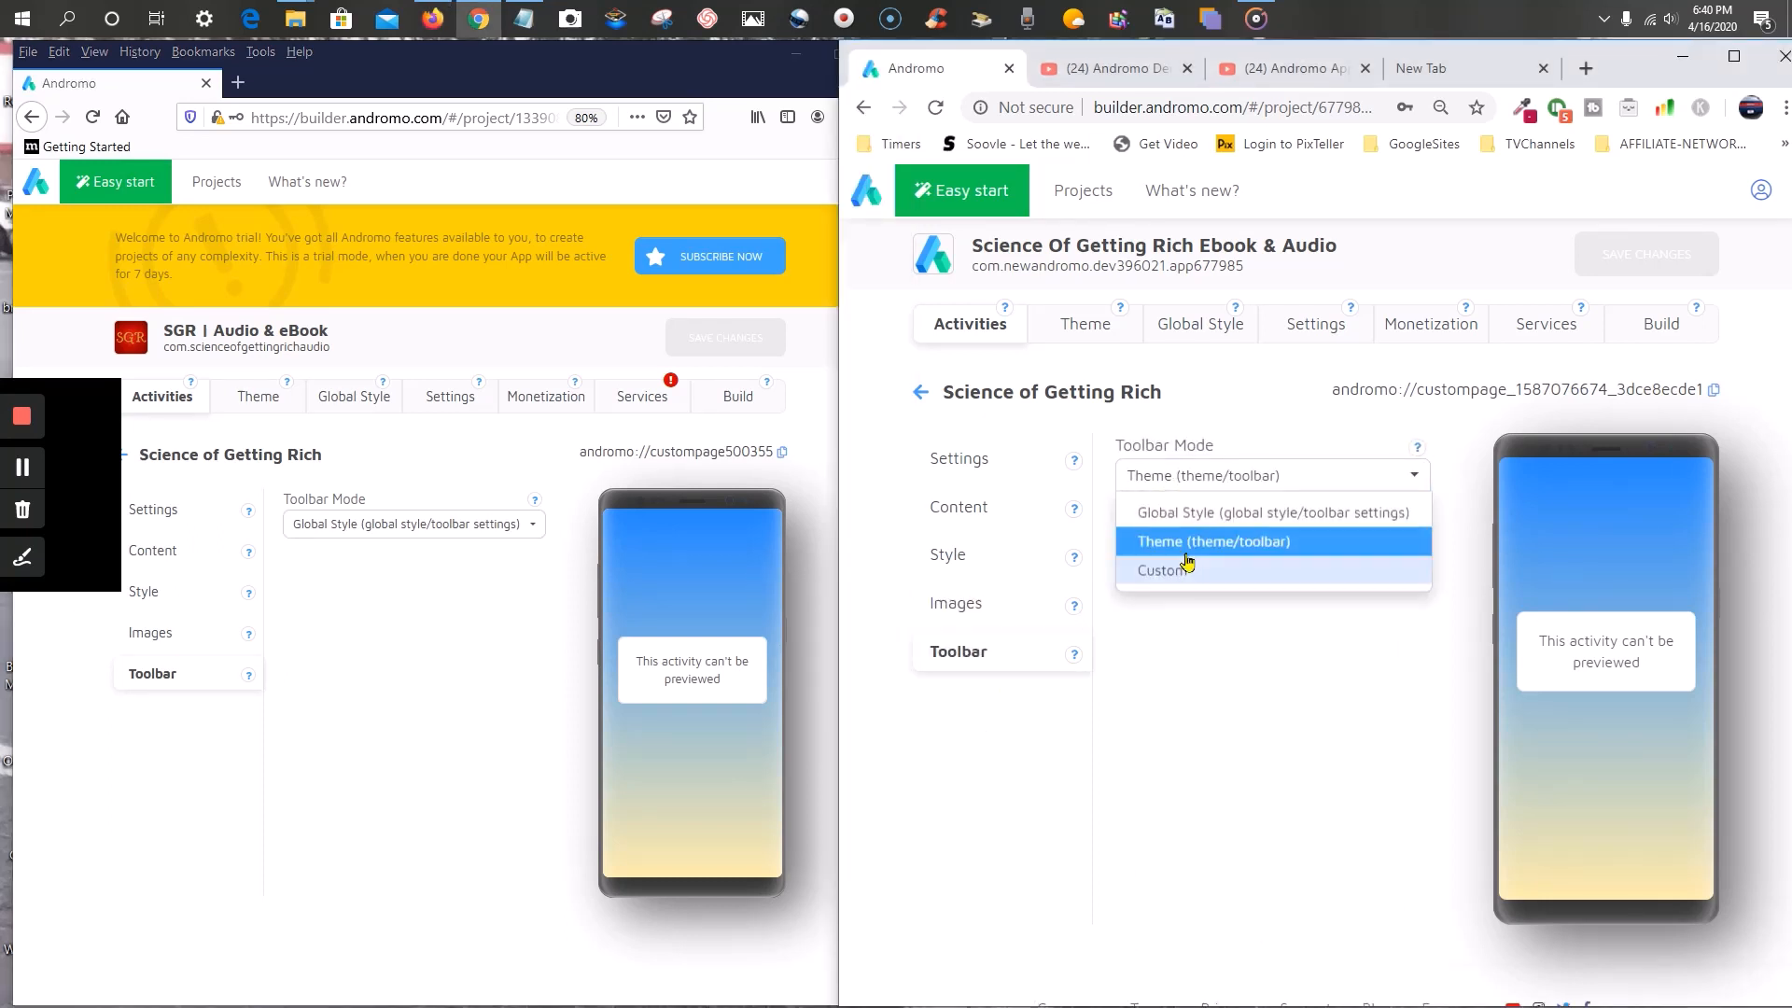
{"action": "left_click", "coordinate": [1208, 513]}
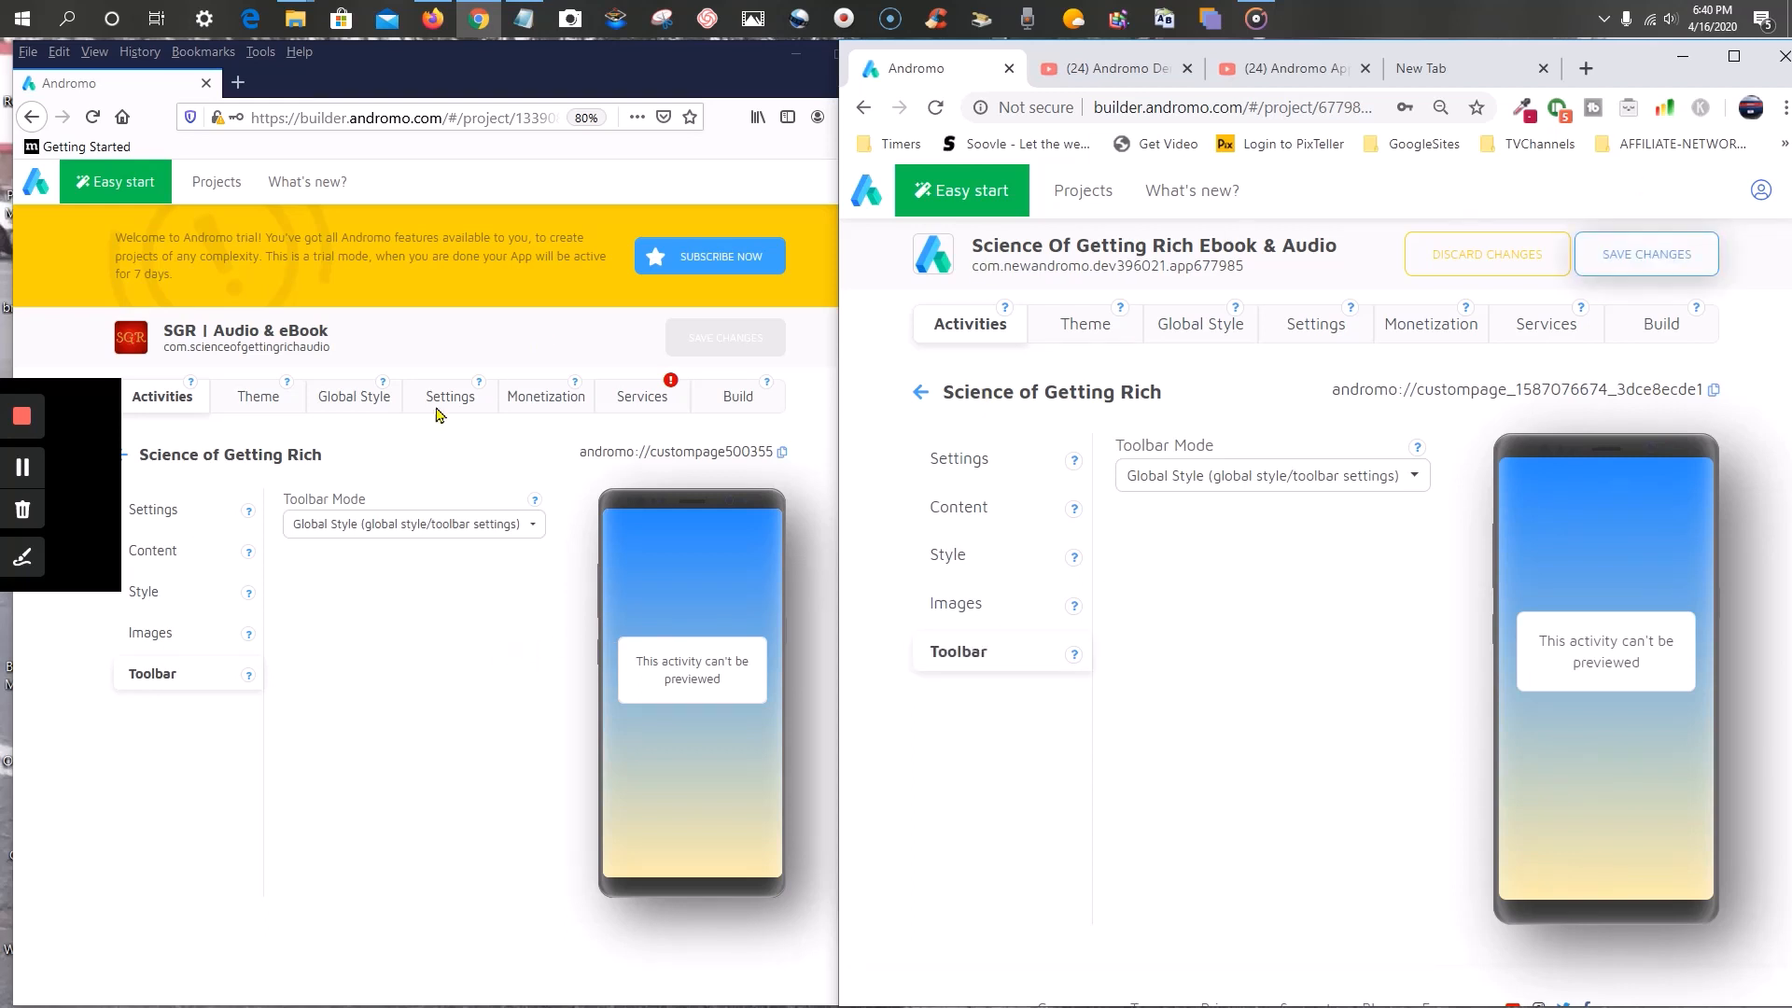
- Return both projects to their activities lists and check the content of the original third activity, Science of Getting Rich
{"action": "left_click", "coordinate": [163, 398]}
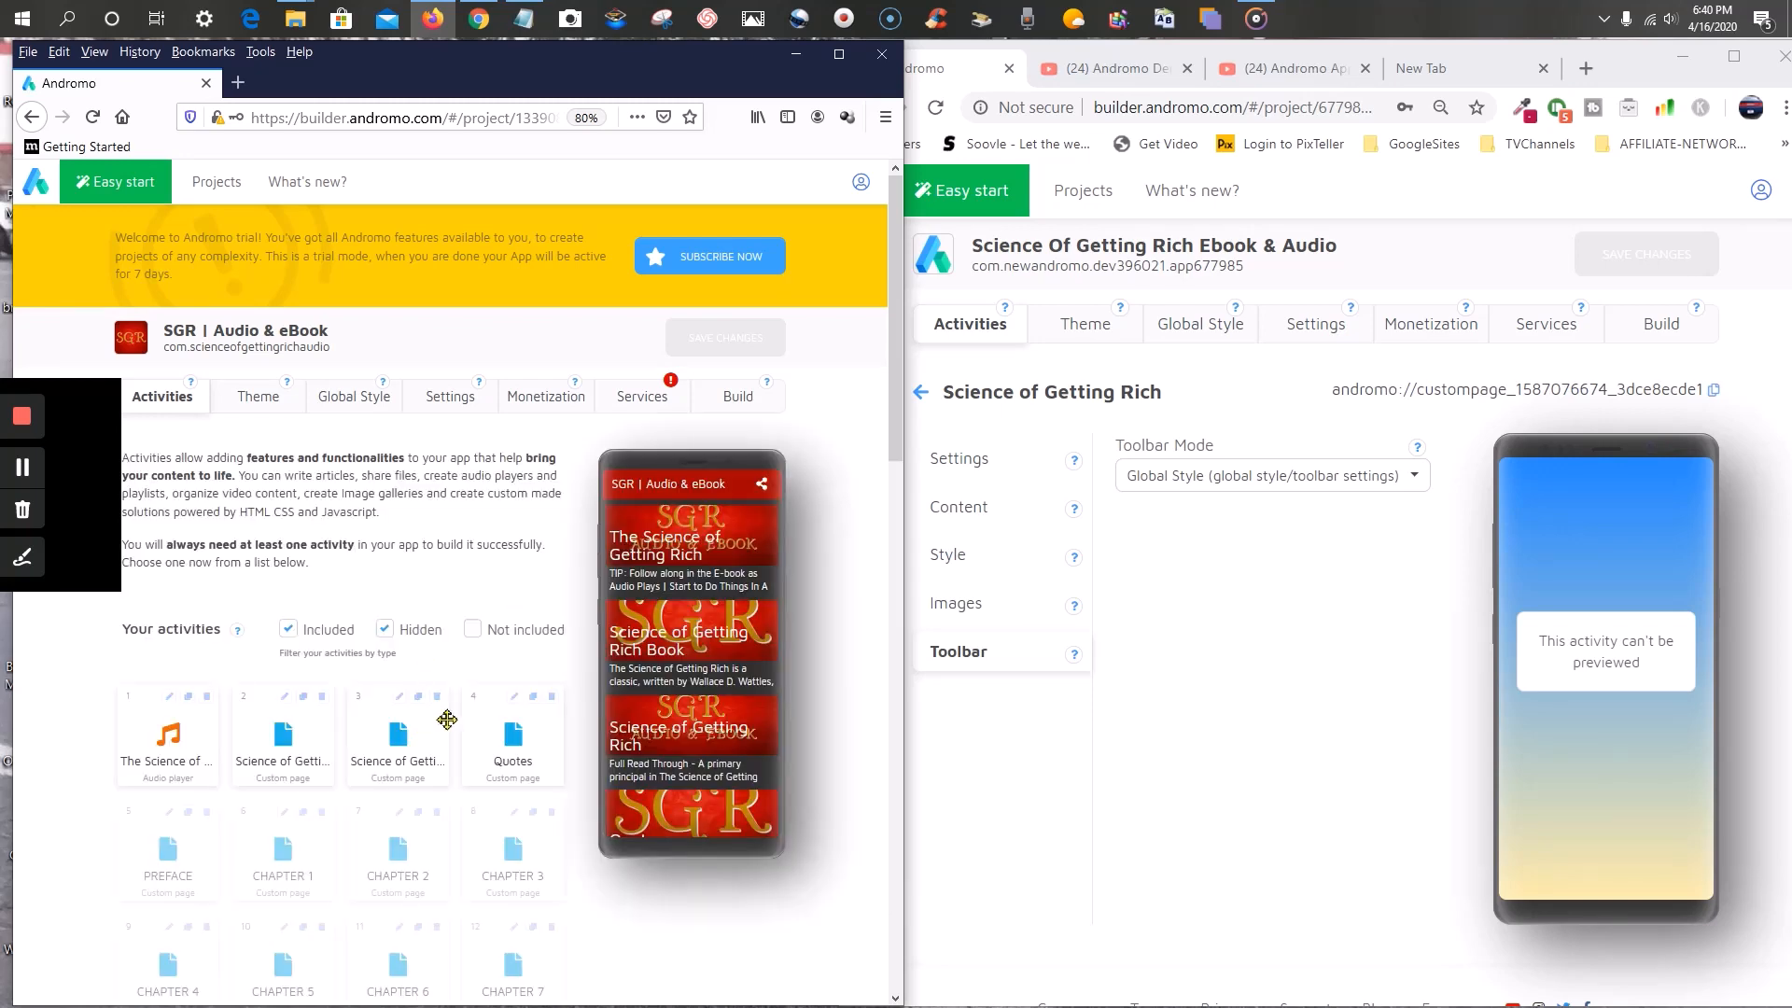
{"action": "left_click", "coordinate": [971, 326]}
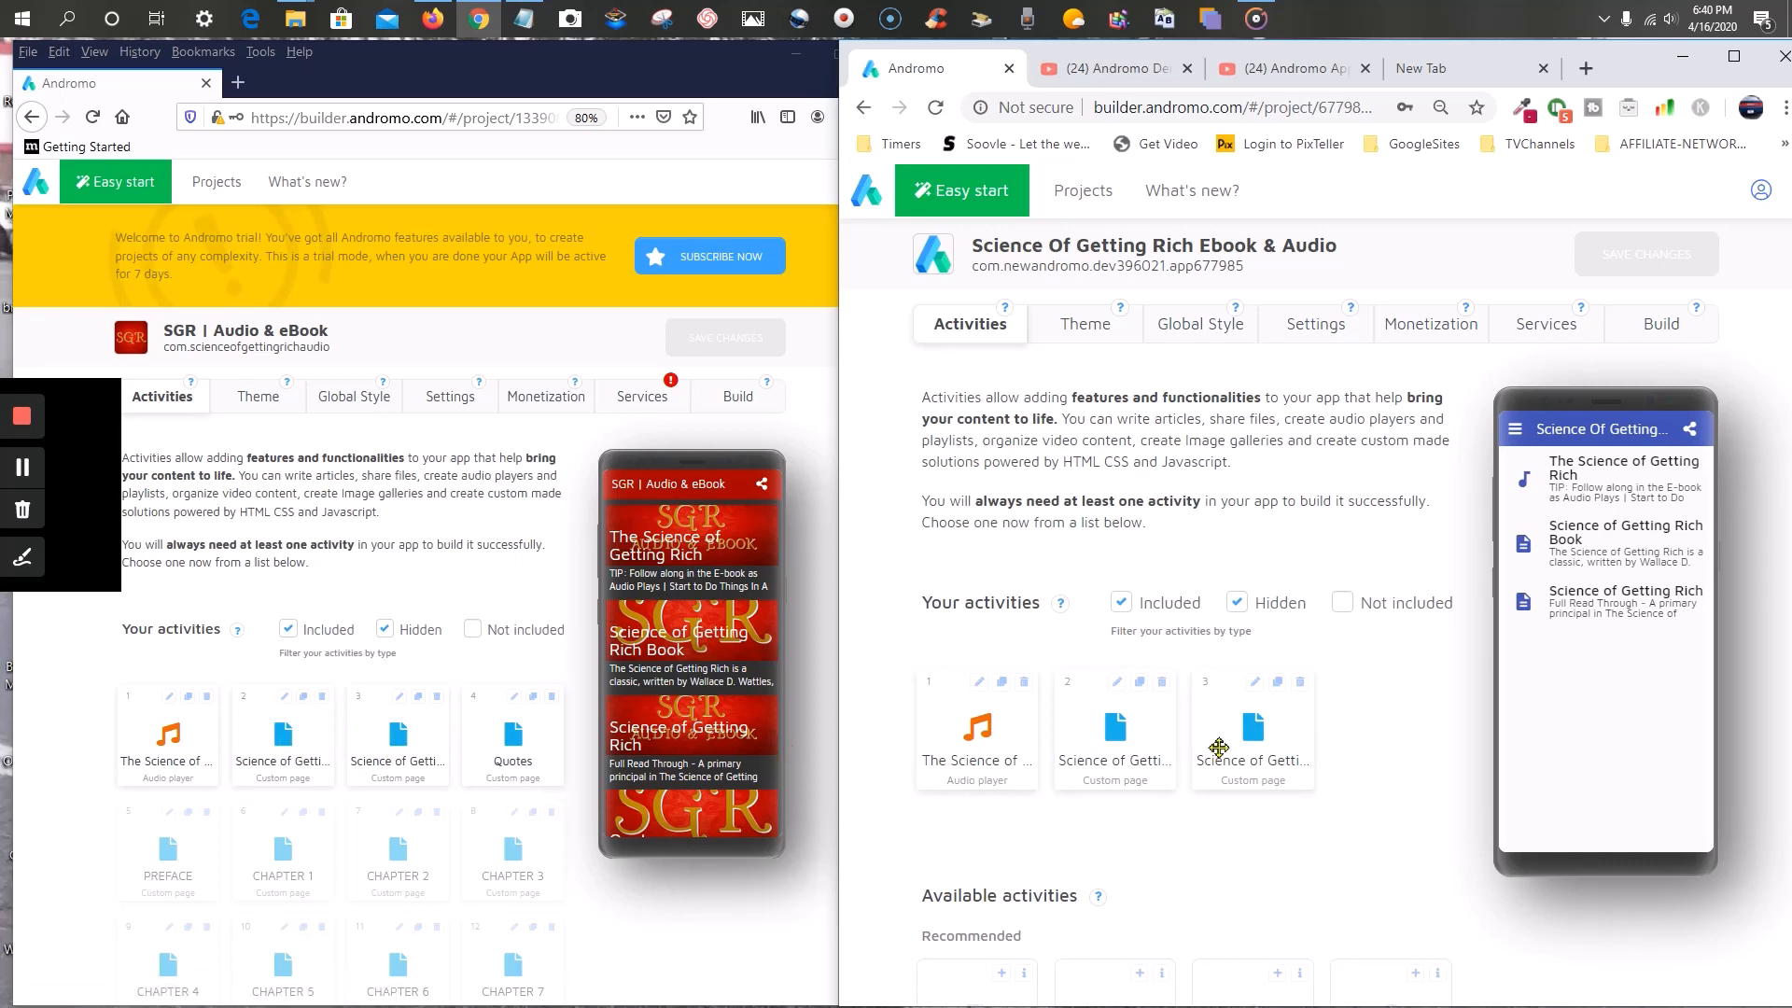
{"action": "left_click", "coordinate": [400, 708]}
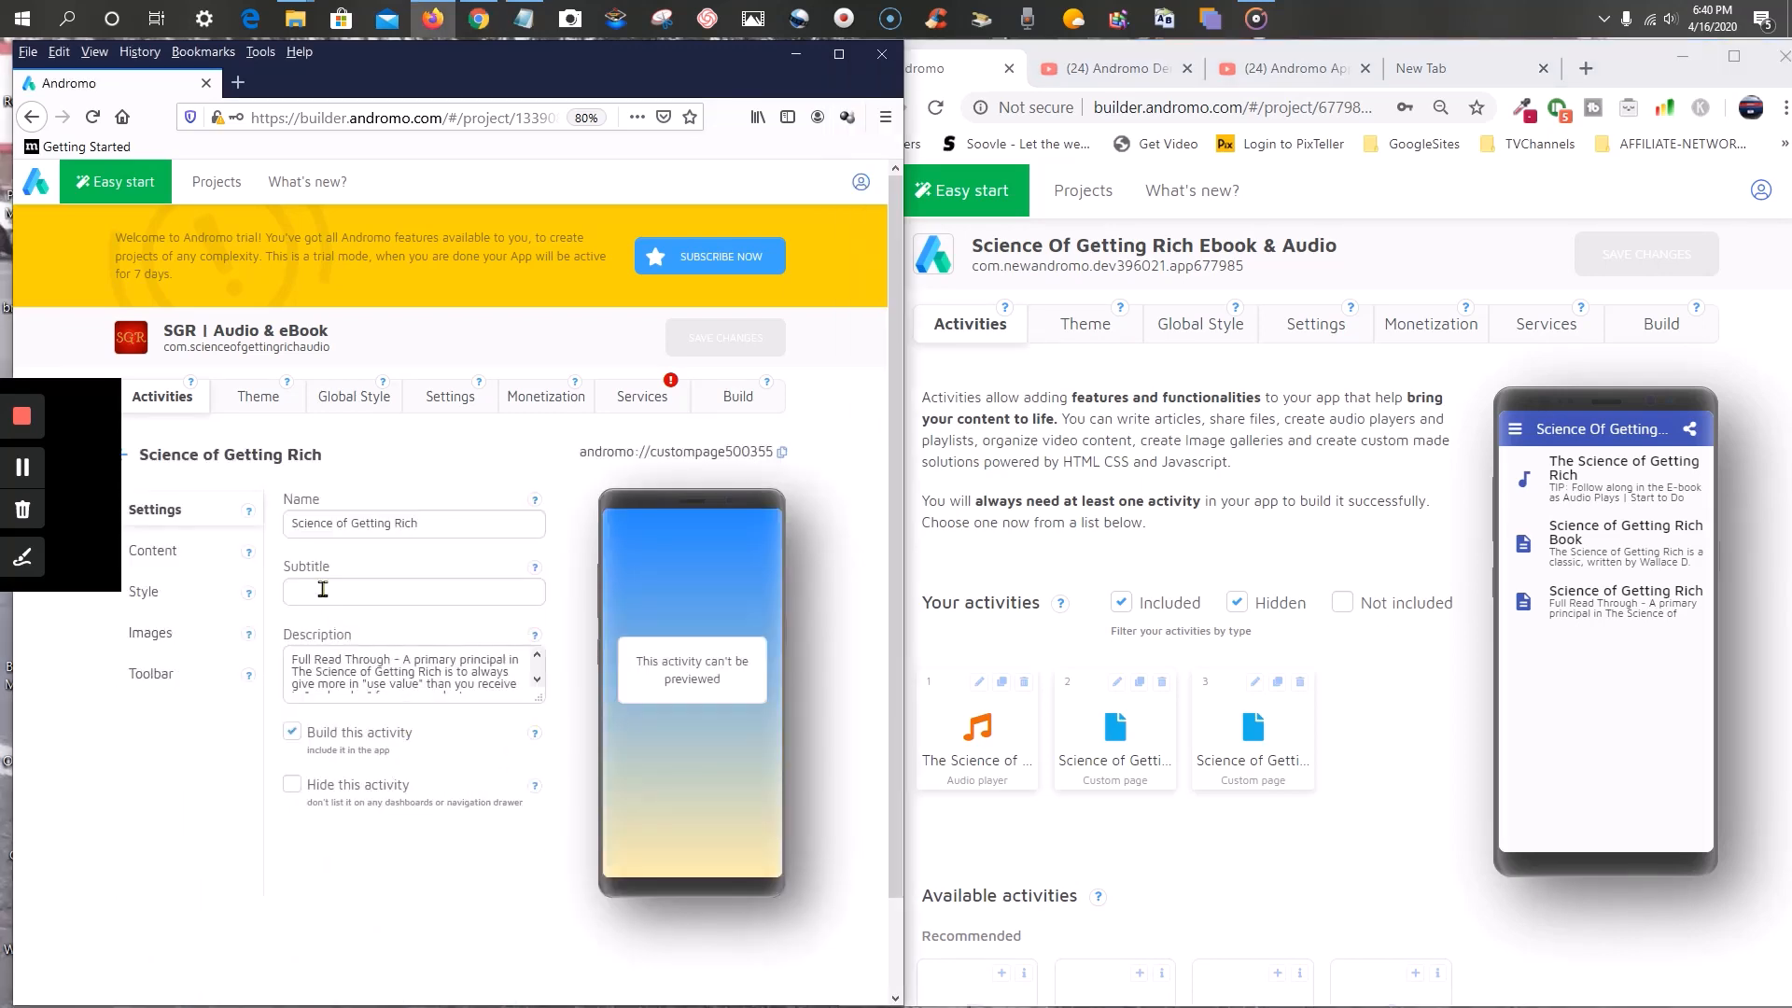
{"action": "left_click", "coordinate": [191, 552]}
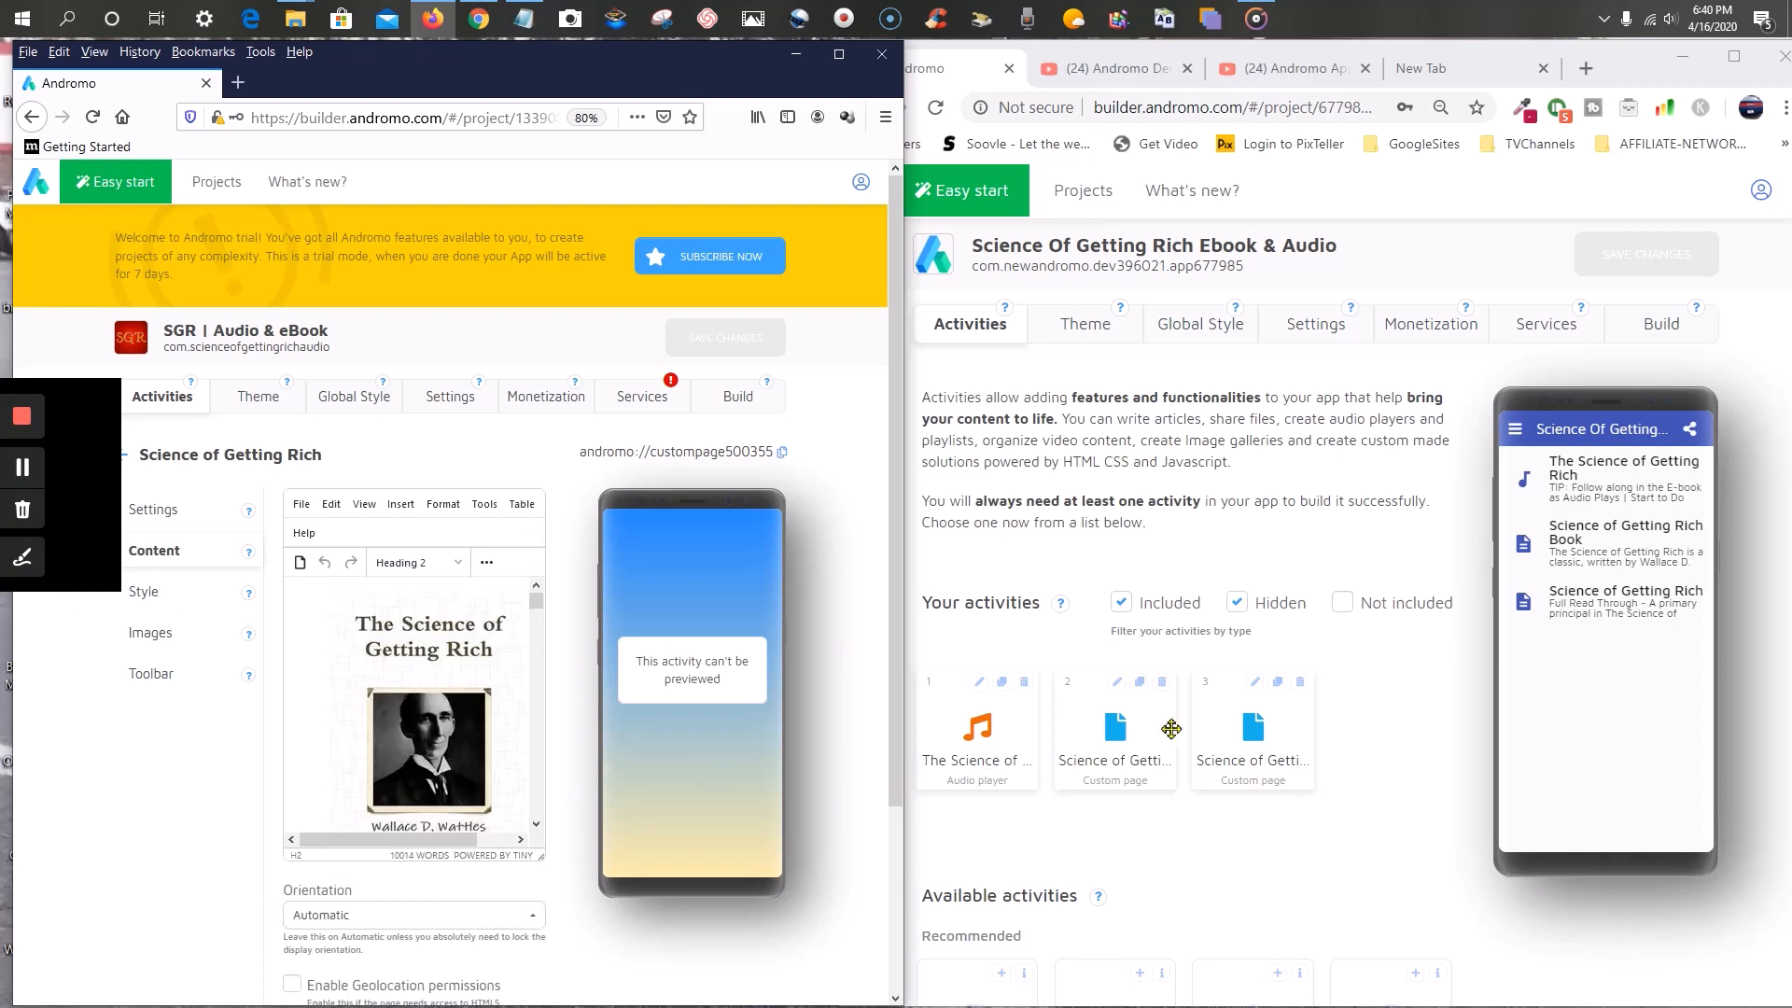
{"action": "left_click", "coordinate": [158, 401]}
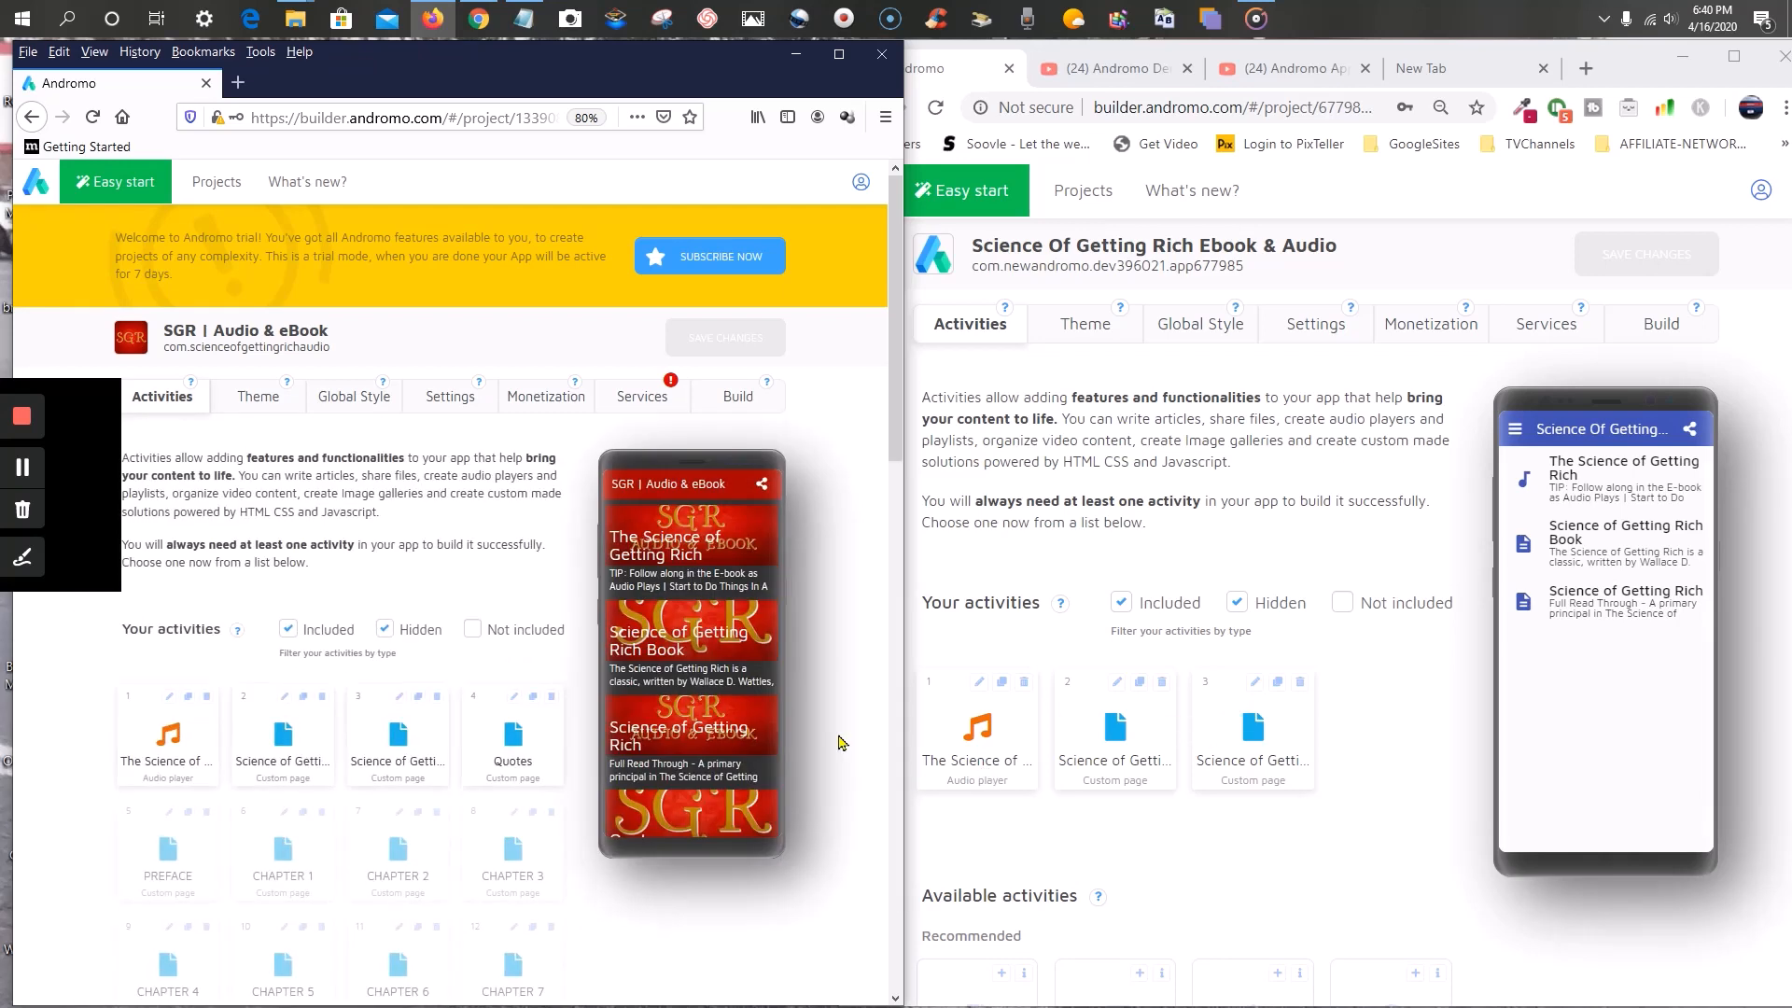
- Open the original Quotes activity for reference and add another Custom page activity to the new project
{"action": "left_click", "coordinate": [514, 699]}
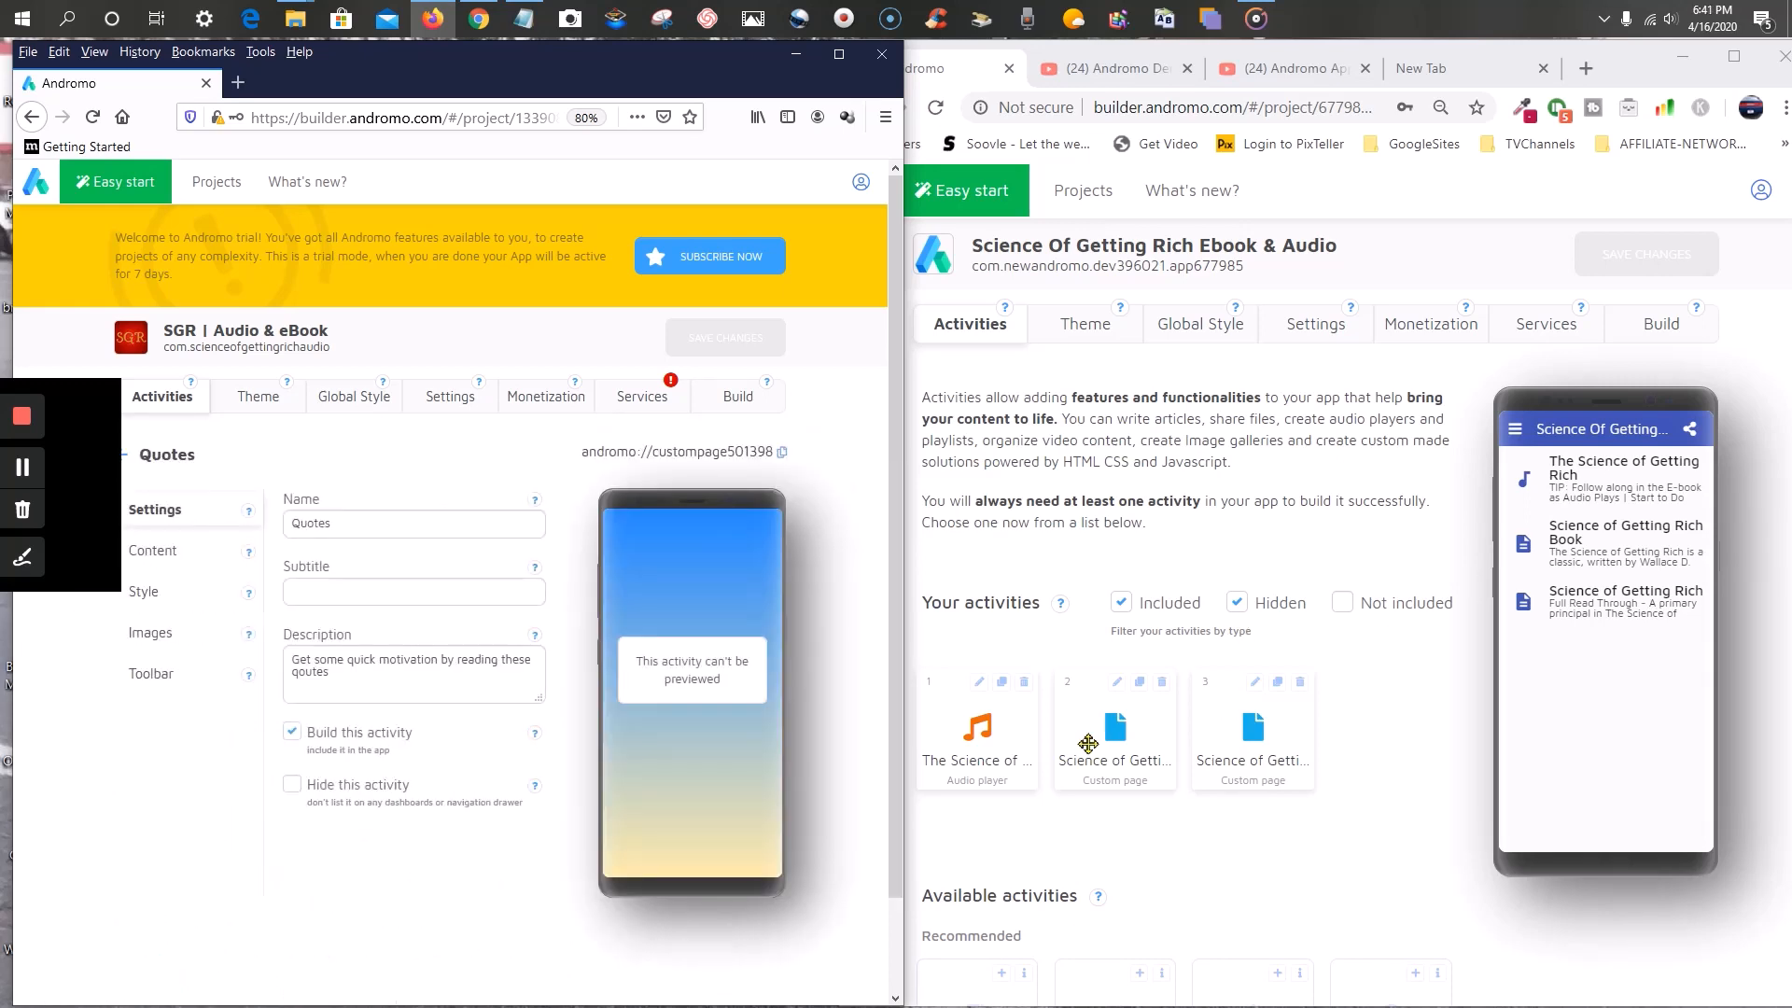
{"action": "scroll", "coordinate": [1085, 744], "scroll_direction": "down", "scroll_amount": 2}
{"action": "scroll", "coordinate": [1085, 744], "scroll_direction": "down", "scroll_amount": 3}
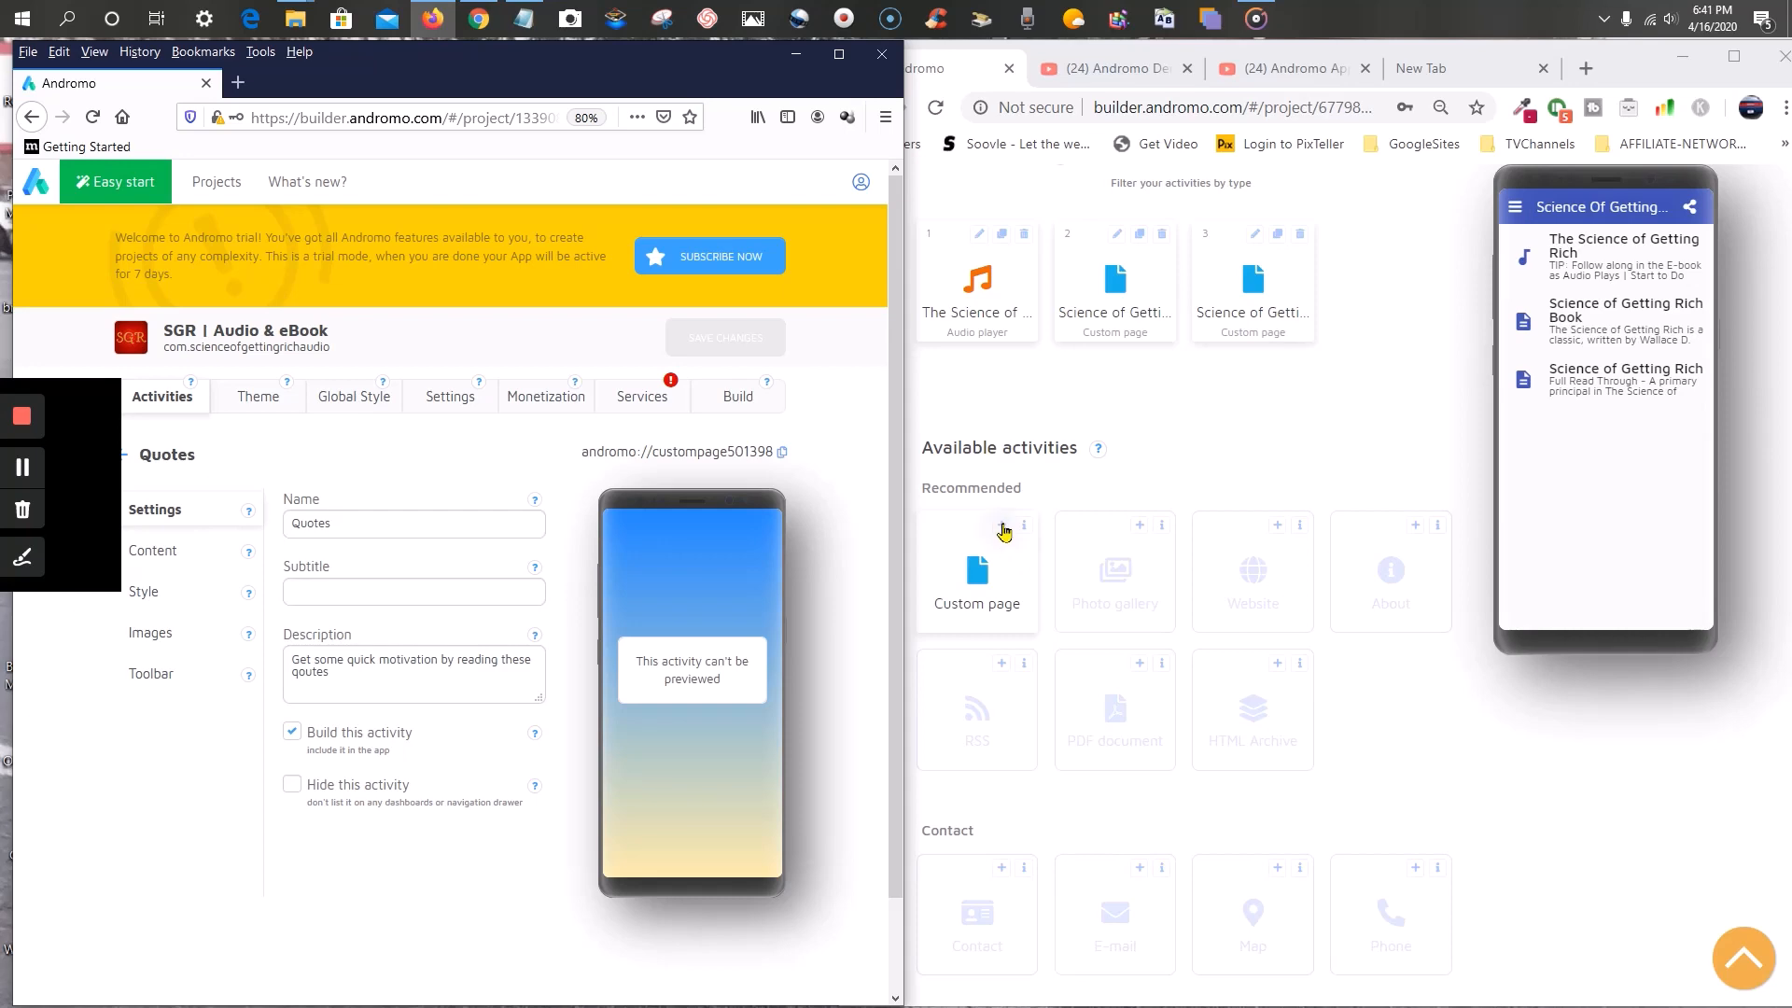
{"action": "left_click", "coordinate": [1001, 526]}
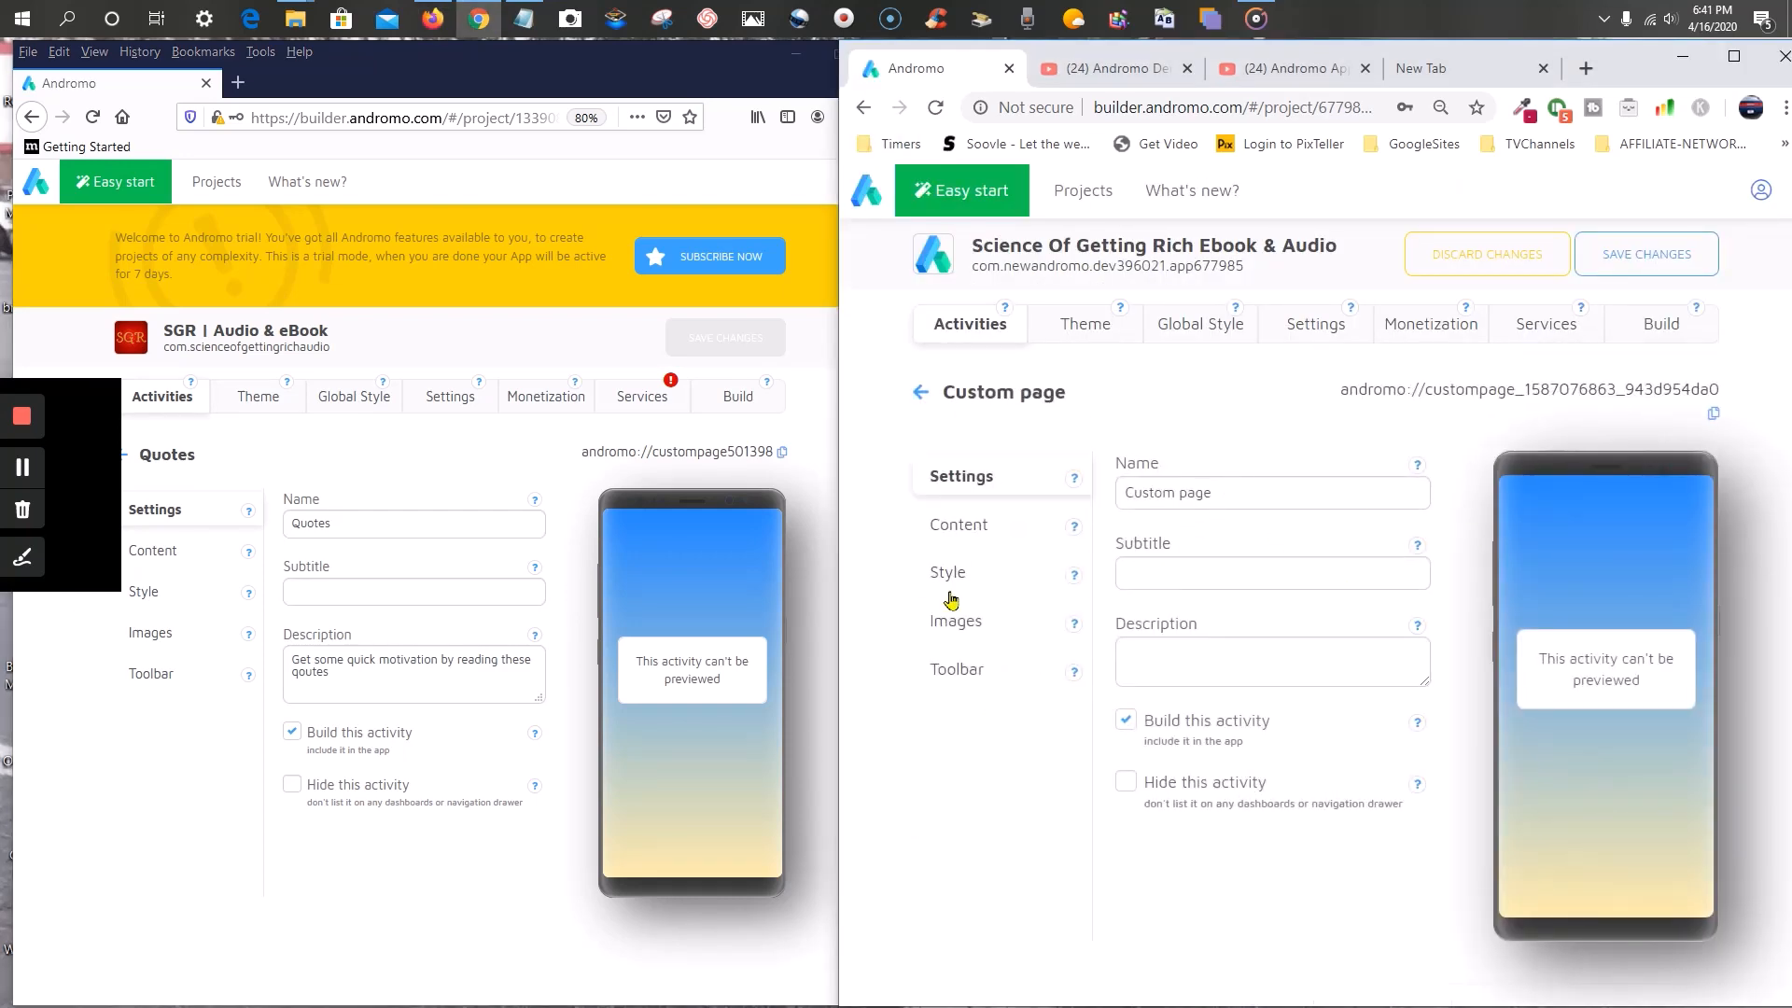
- Copy the original activity's name, Quotes, into the new custom page's Name, replacing the default
{"action": "double_click", "coordinate": [345, 528]}
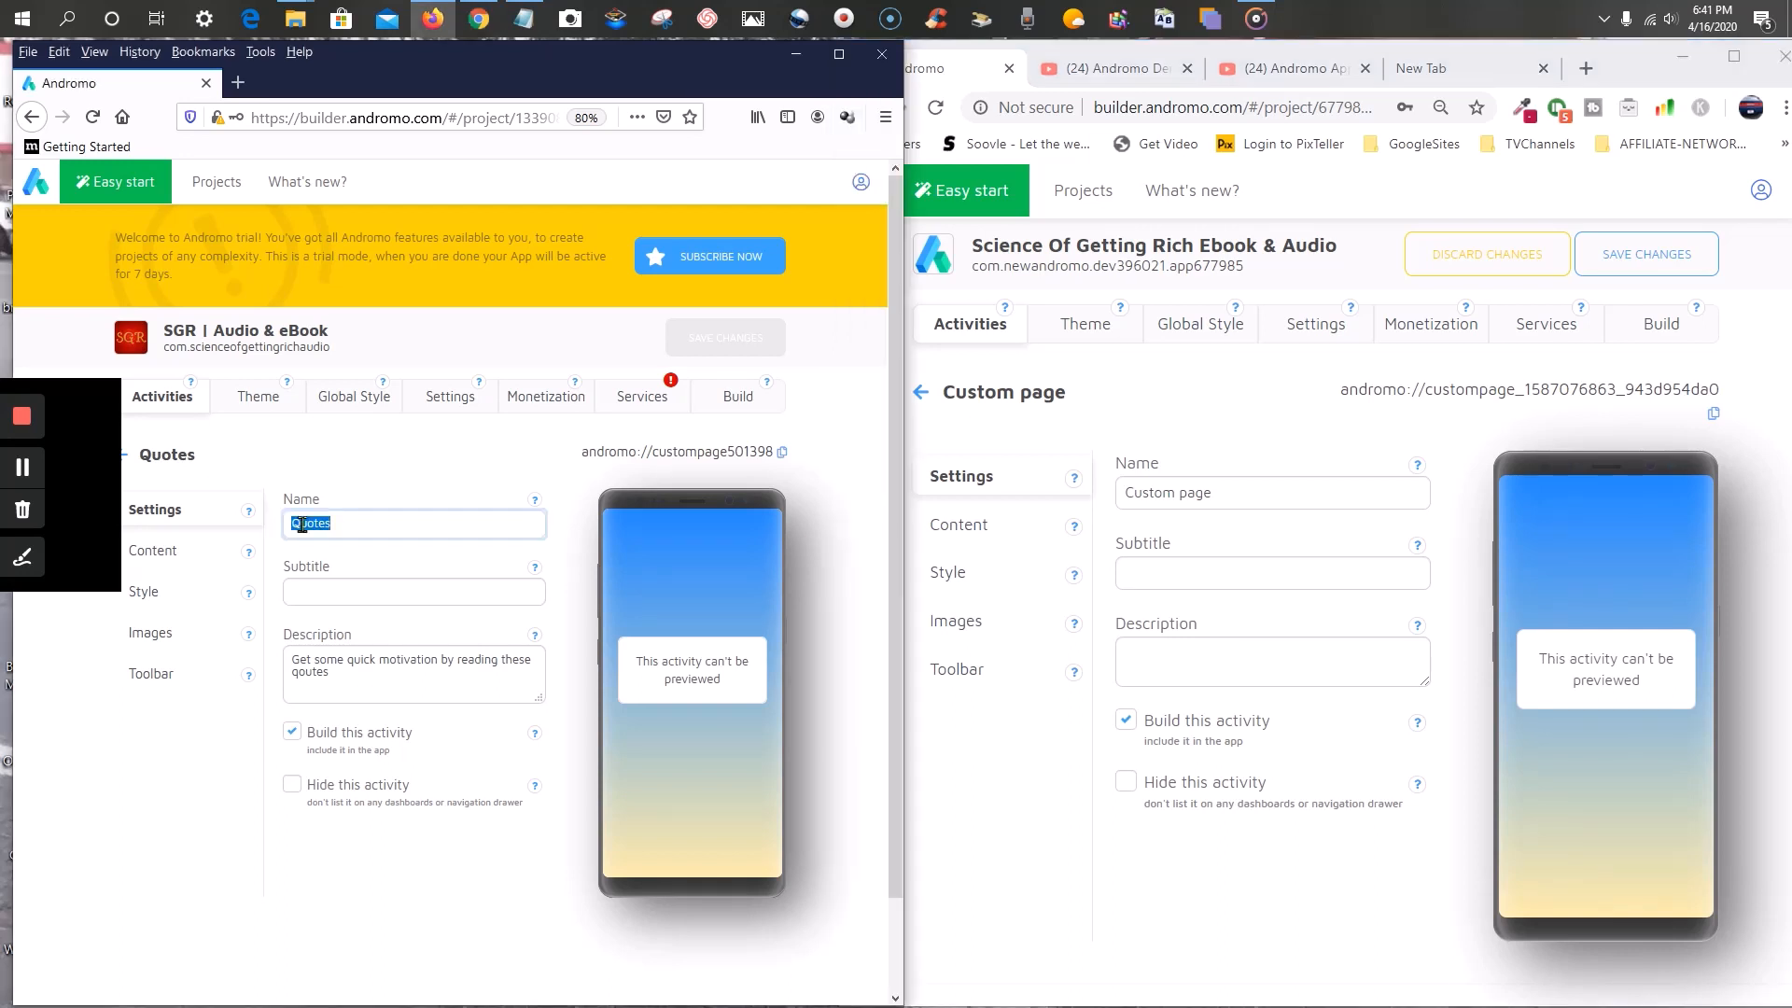
{"action": "right_click", "coordinate": [303, 525]}
{"action": "left_click", "coordinate": [387, 593]}
{"action": "left_click_drag", "start_coordinate": [1255, 491], "coordinate": [1104, 492]}
{"action": "right_click", "coordinate": [1166, 482]}
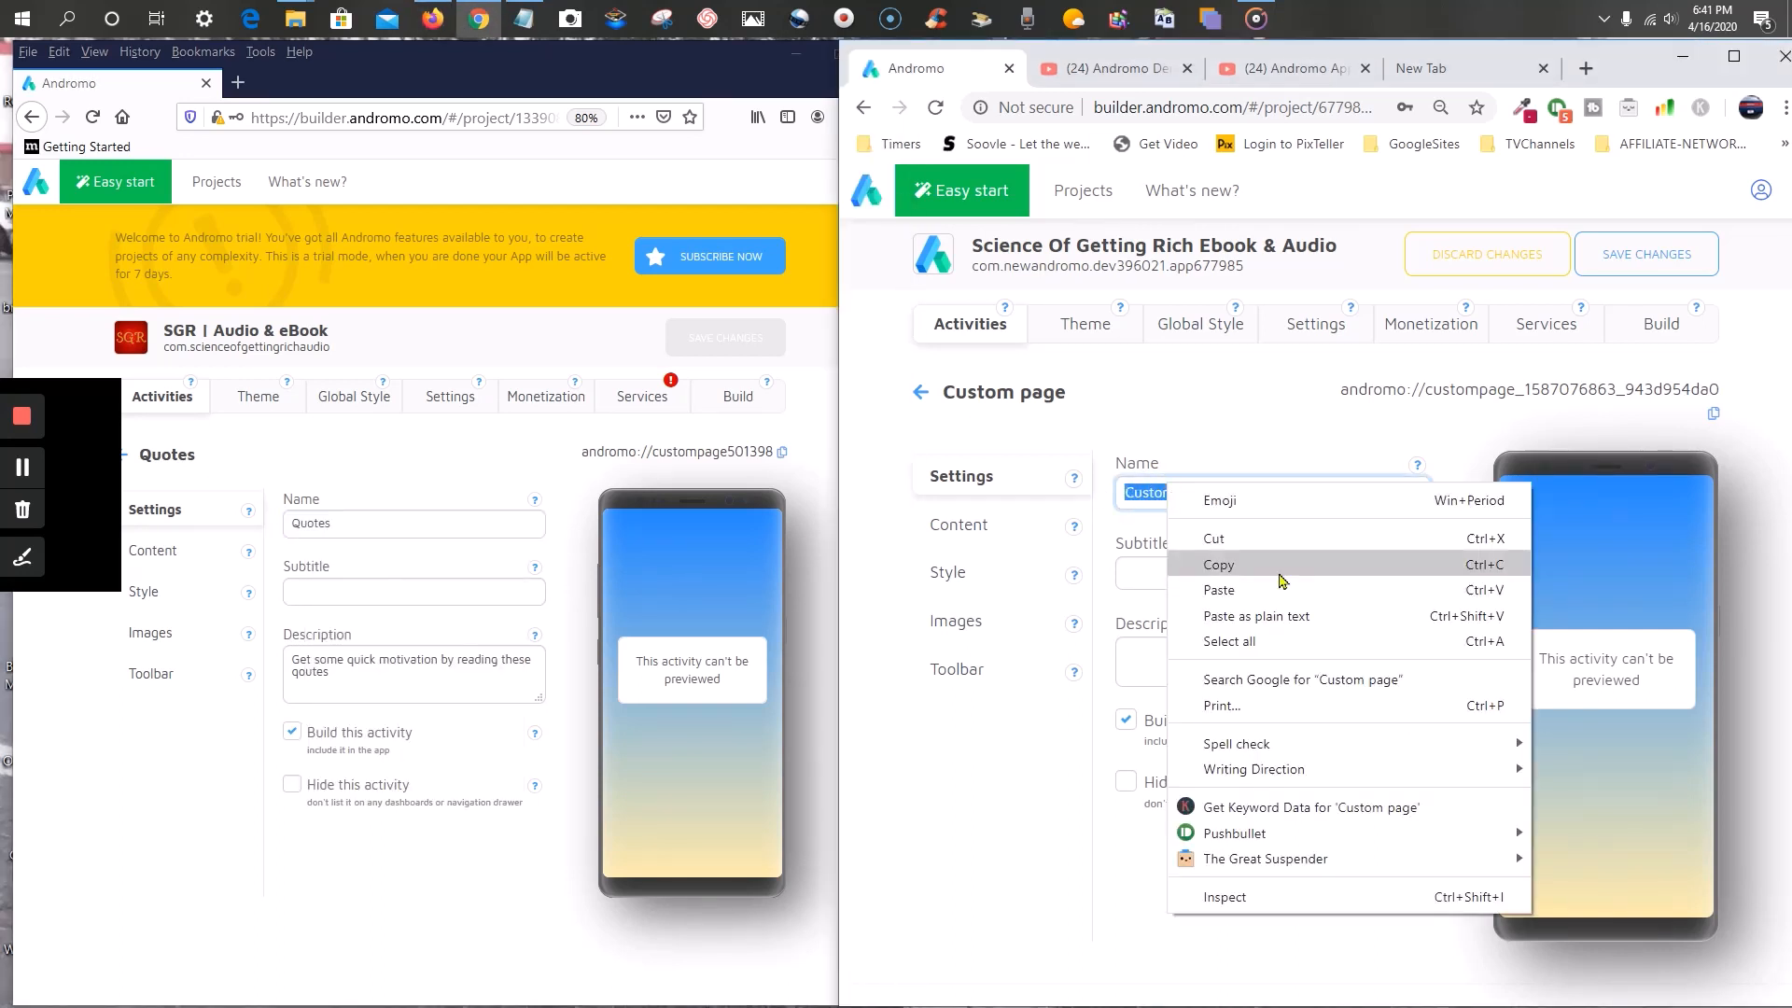
{"action": "left_click", "coordinate": [1184, 594]}
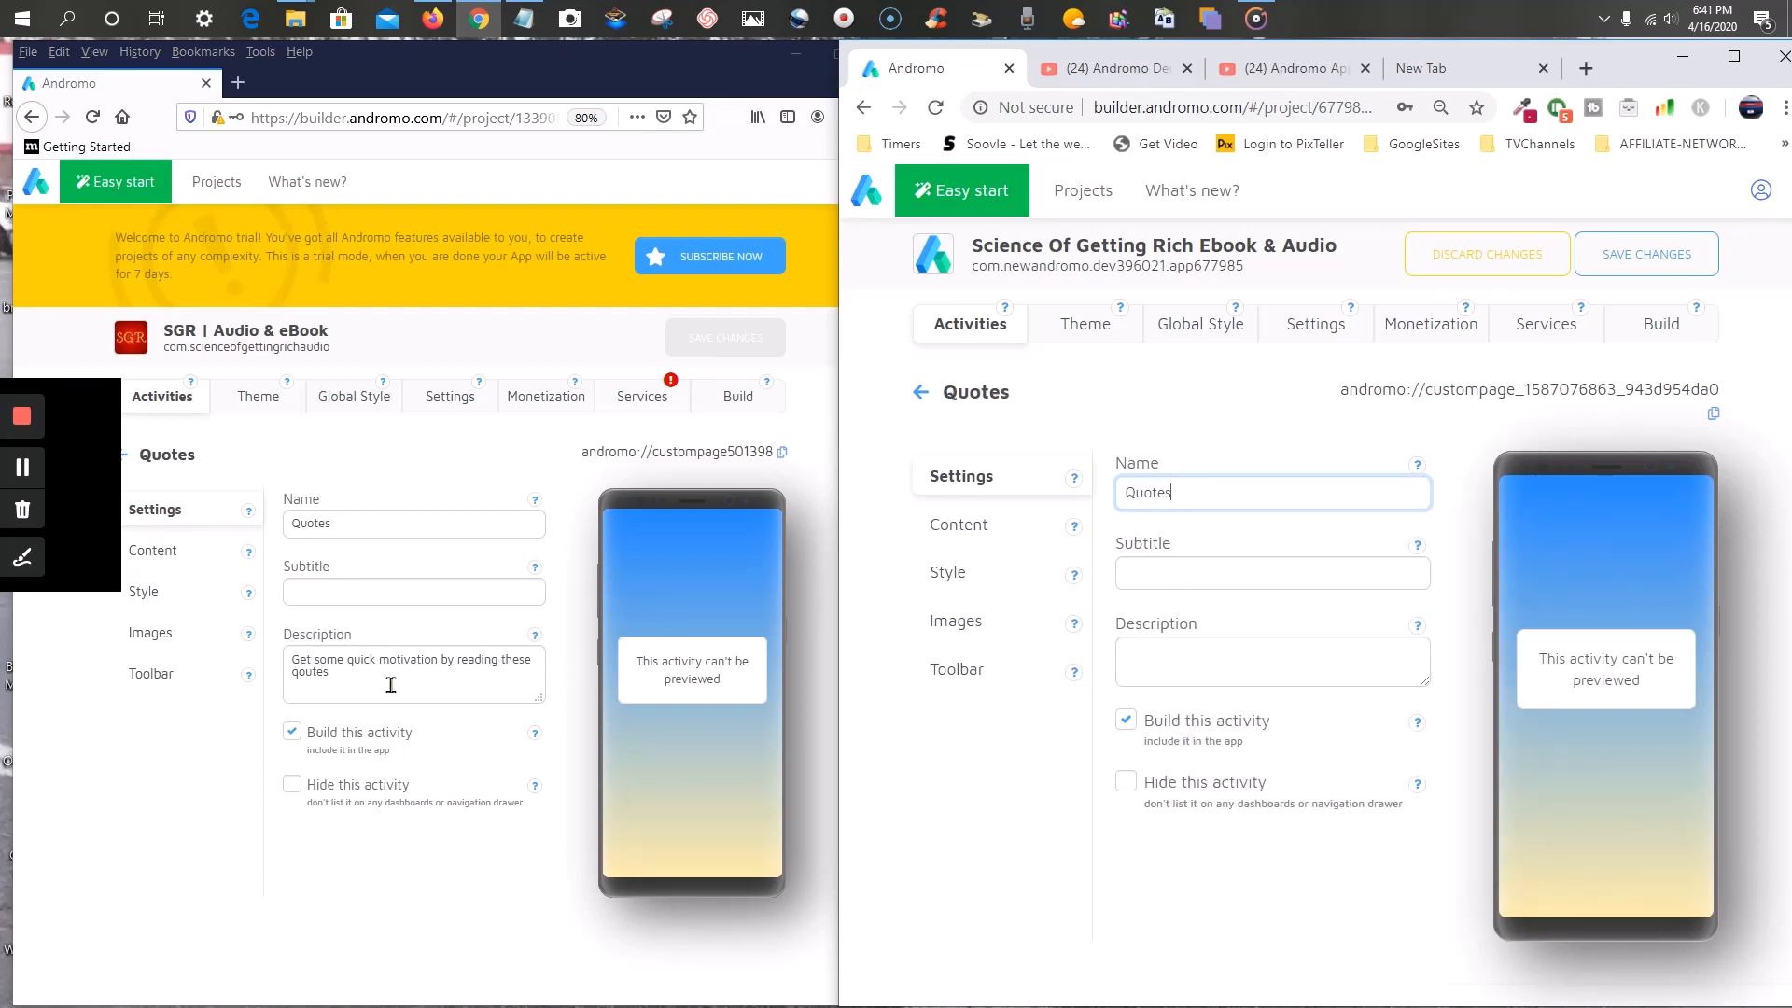
- Copy the original Quotes activity's description, "Get some quick motivation by reading these qoutes", into the new page's Description
{"action": "left_click_drag", "start_coordinate": [440, 684], "coordinate": [267, 657]}
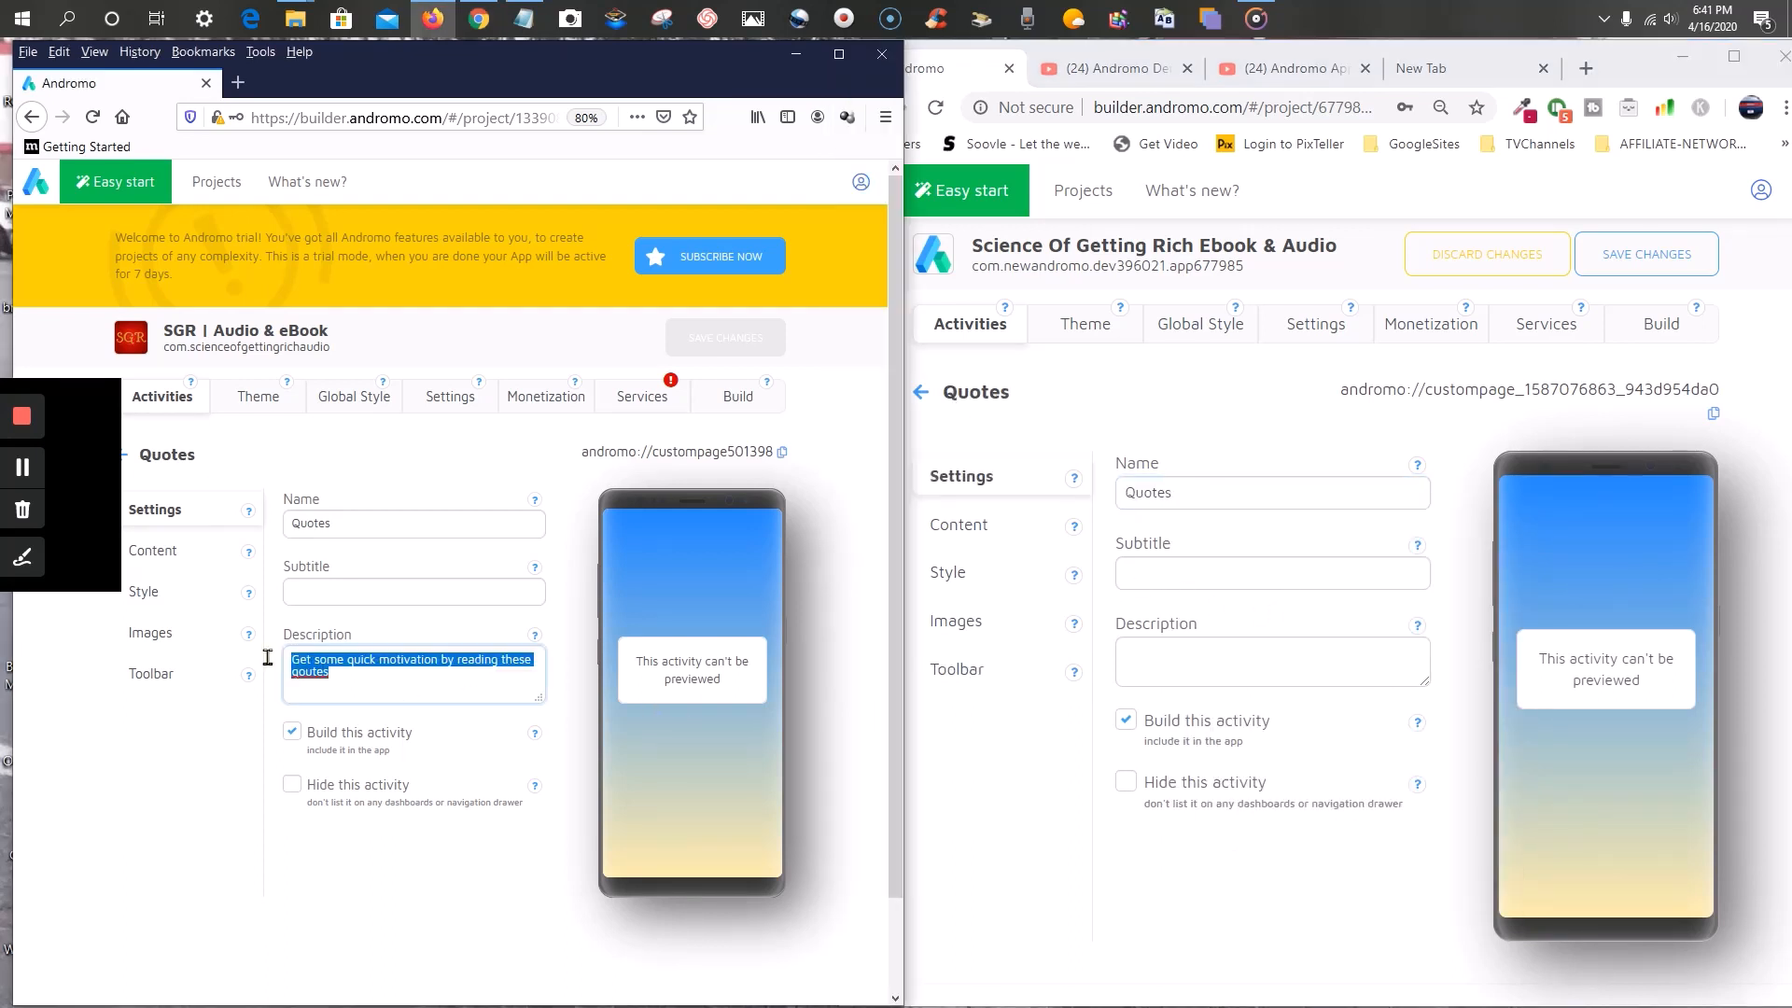
{"action": "right_click", "coordinate": [302, 659]}
{"action": "left_click", "coordinate": [361, 722]}
{"action": "right_click", "coordinate": [1201, 651]}
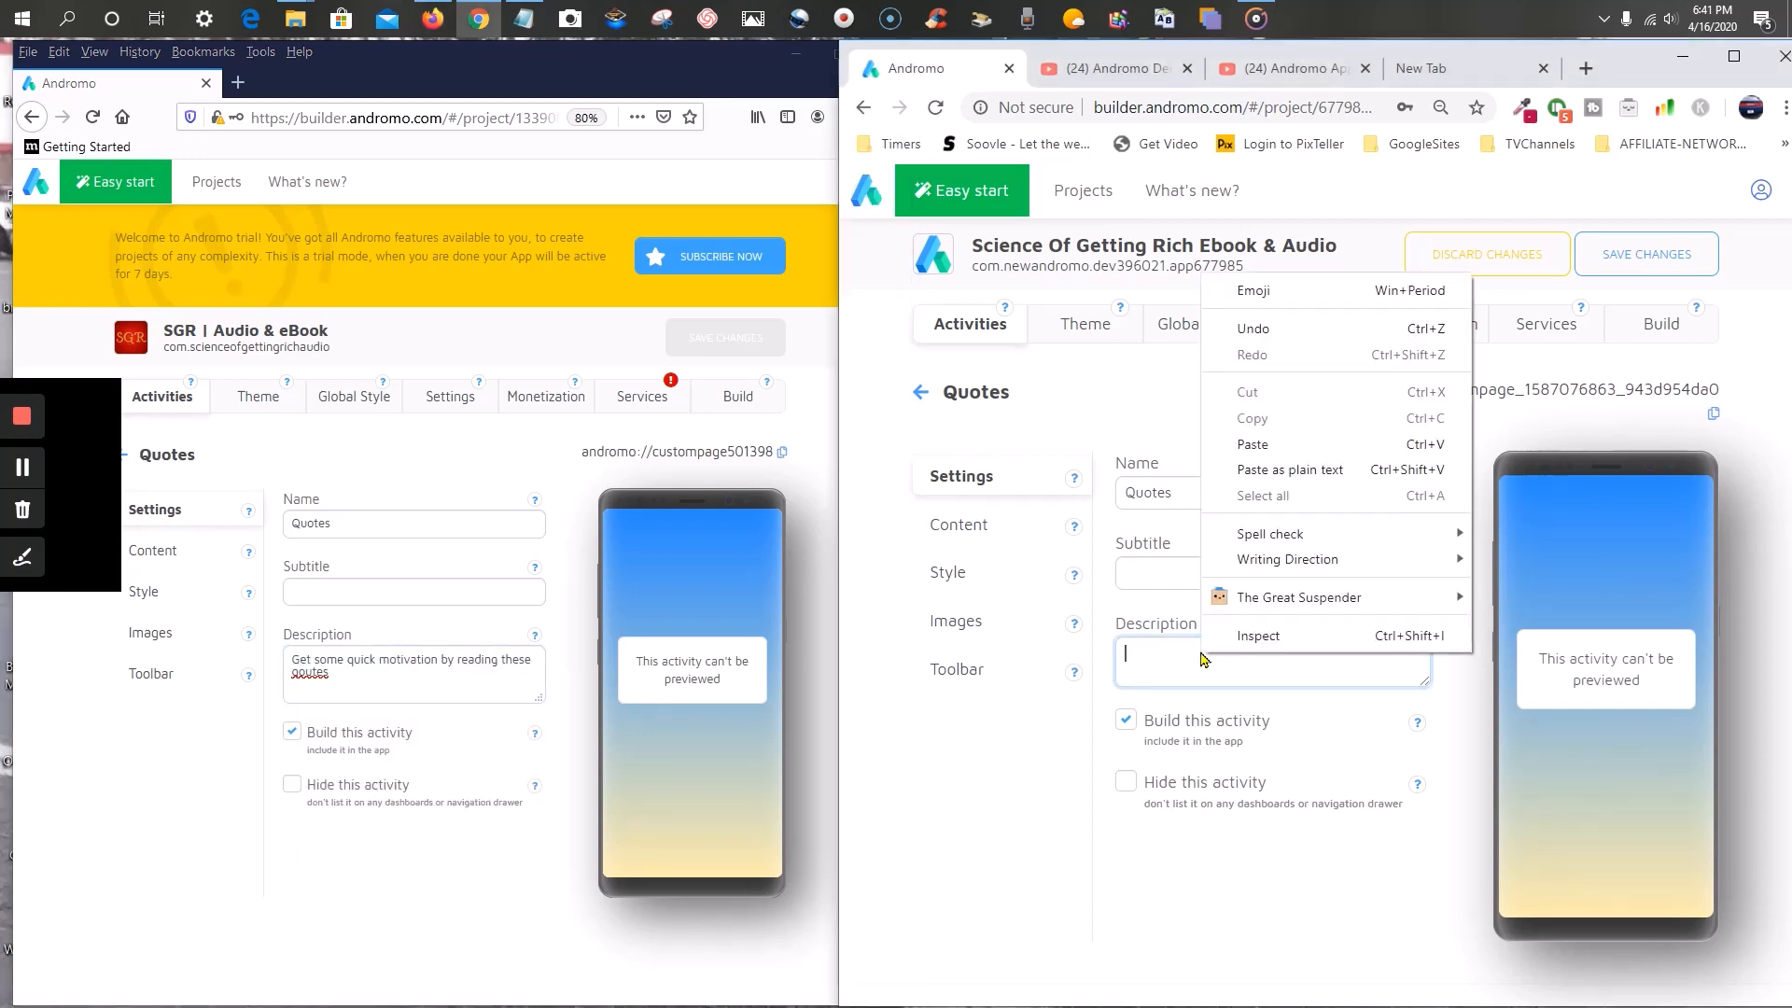
{"action": "left_click", "coordinate": [1273, 464]}
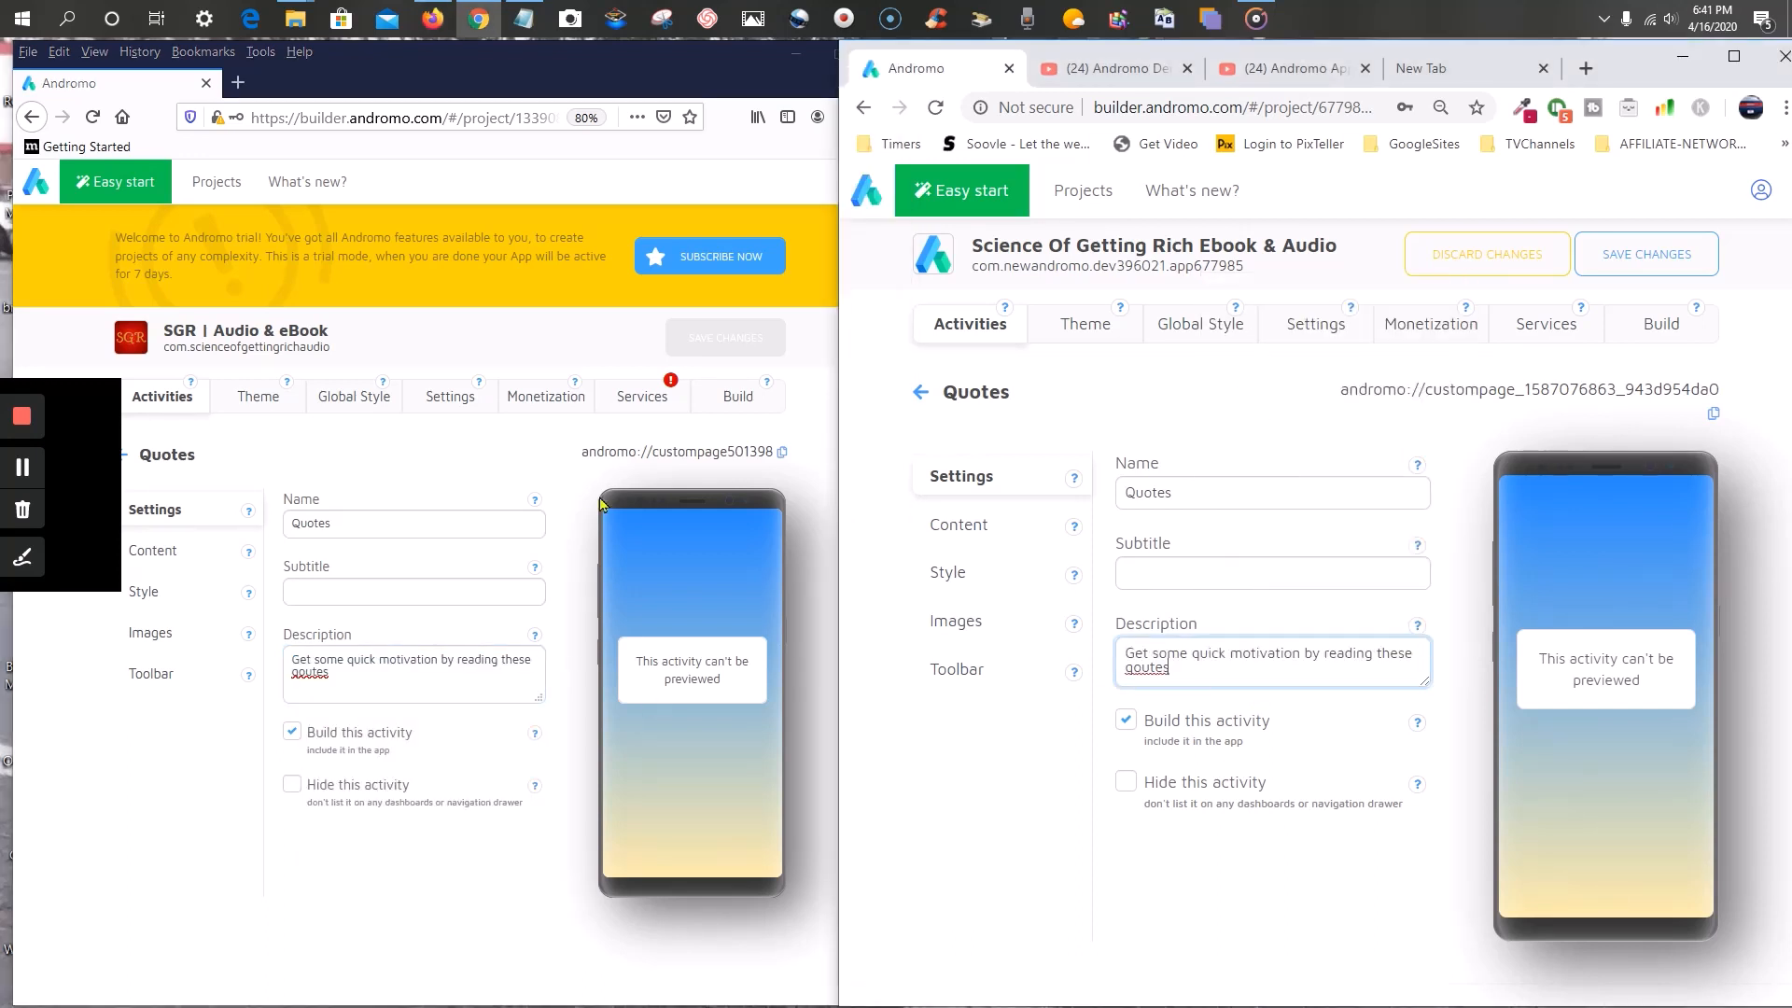
- Open the original Quotes page's content for reference and copy the Wallace D. Wattles quotes from the Notepad text file
{"action": "left_click", "coordinate": [154, 551]}
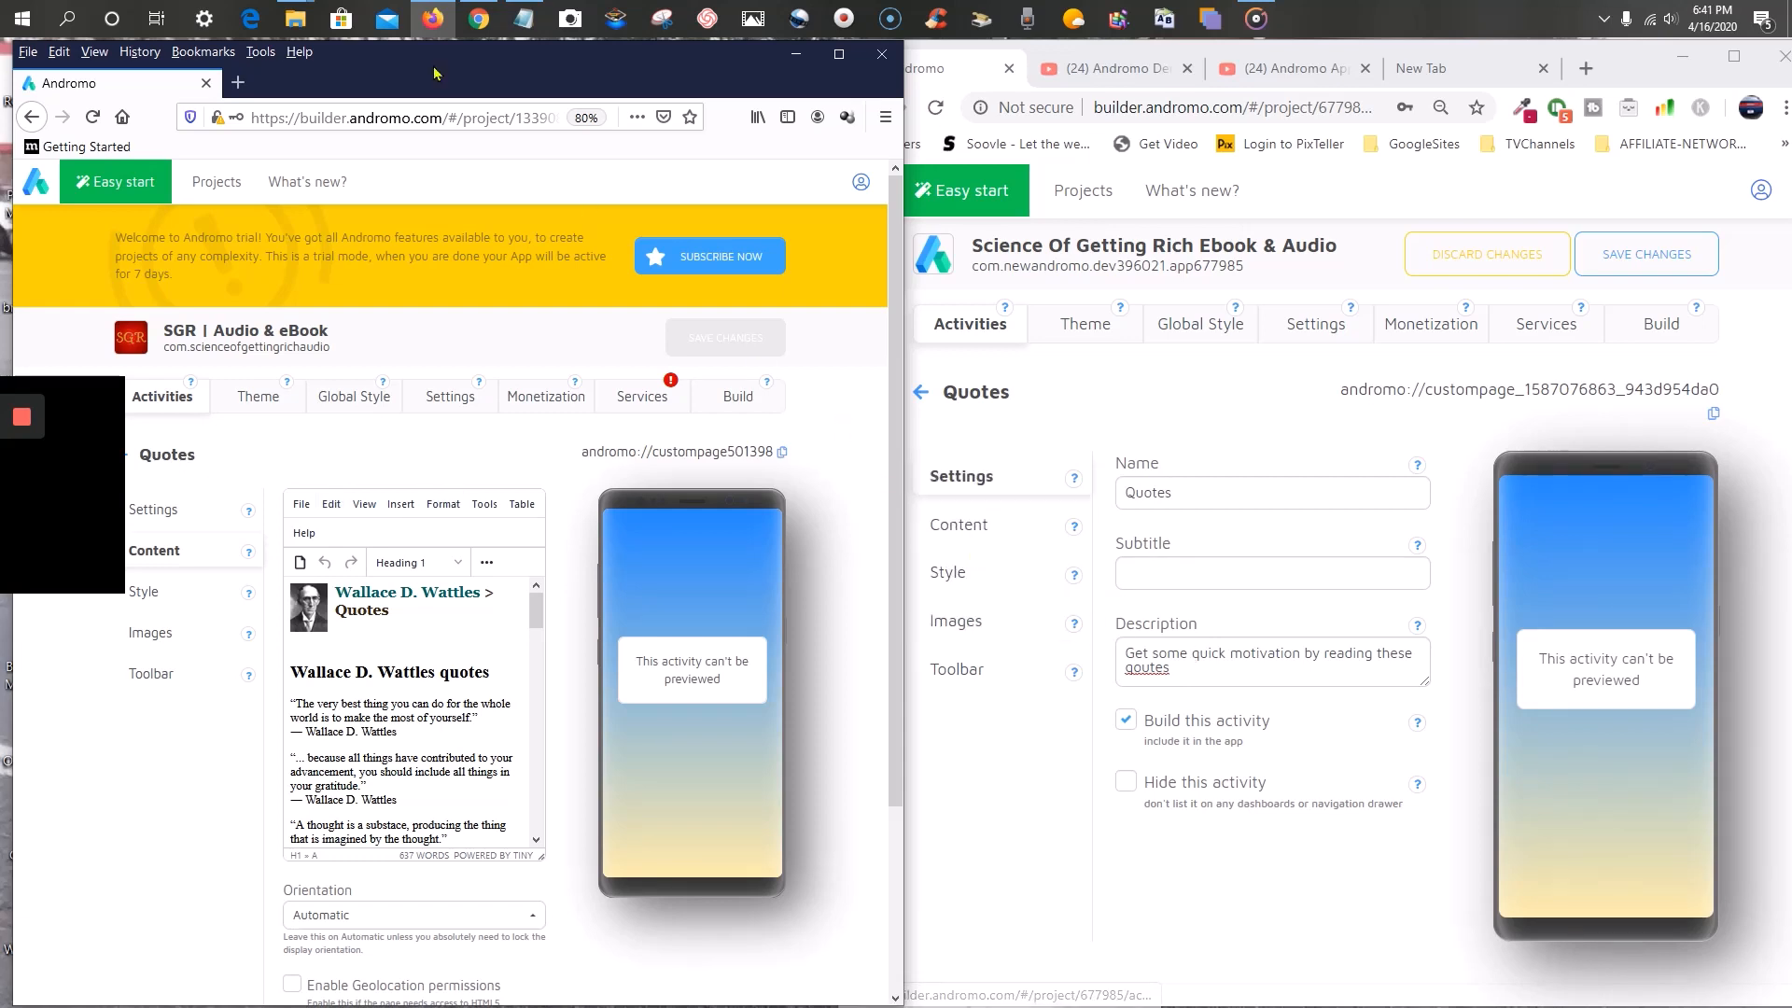
{"action": "left_click", "coordinate": [524, 19]}
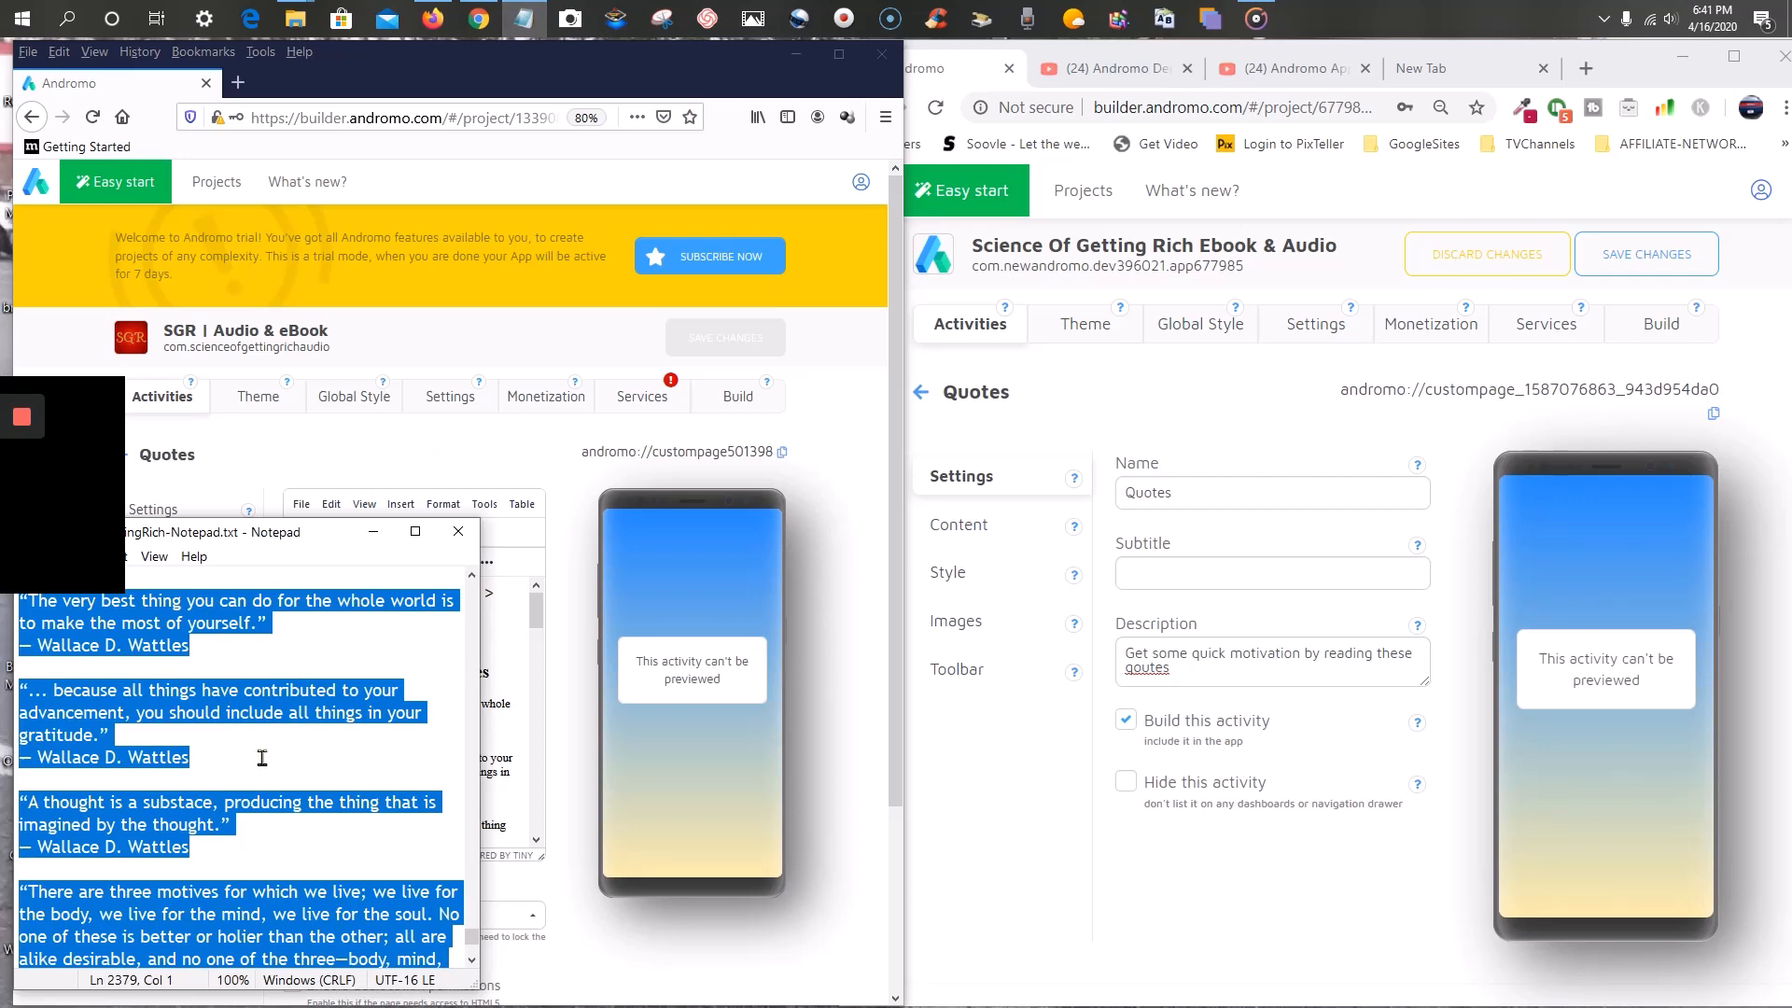
{"action": "scroll", "coordinate": [248, 715], "scroll_direction": "up", "scroll_amount": 5}
{"action": "scroll", "coordinate": [233, 746], "scroll_direction": "down", "scroll_amount": 3}
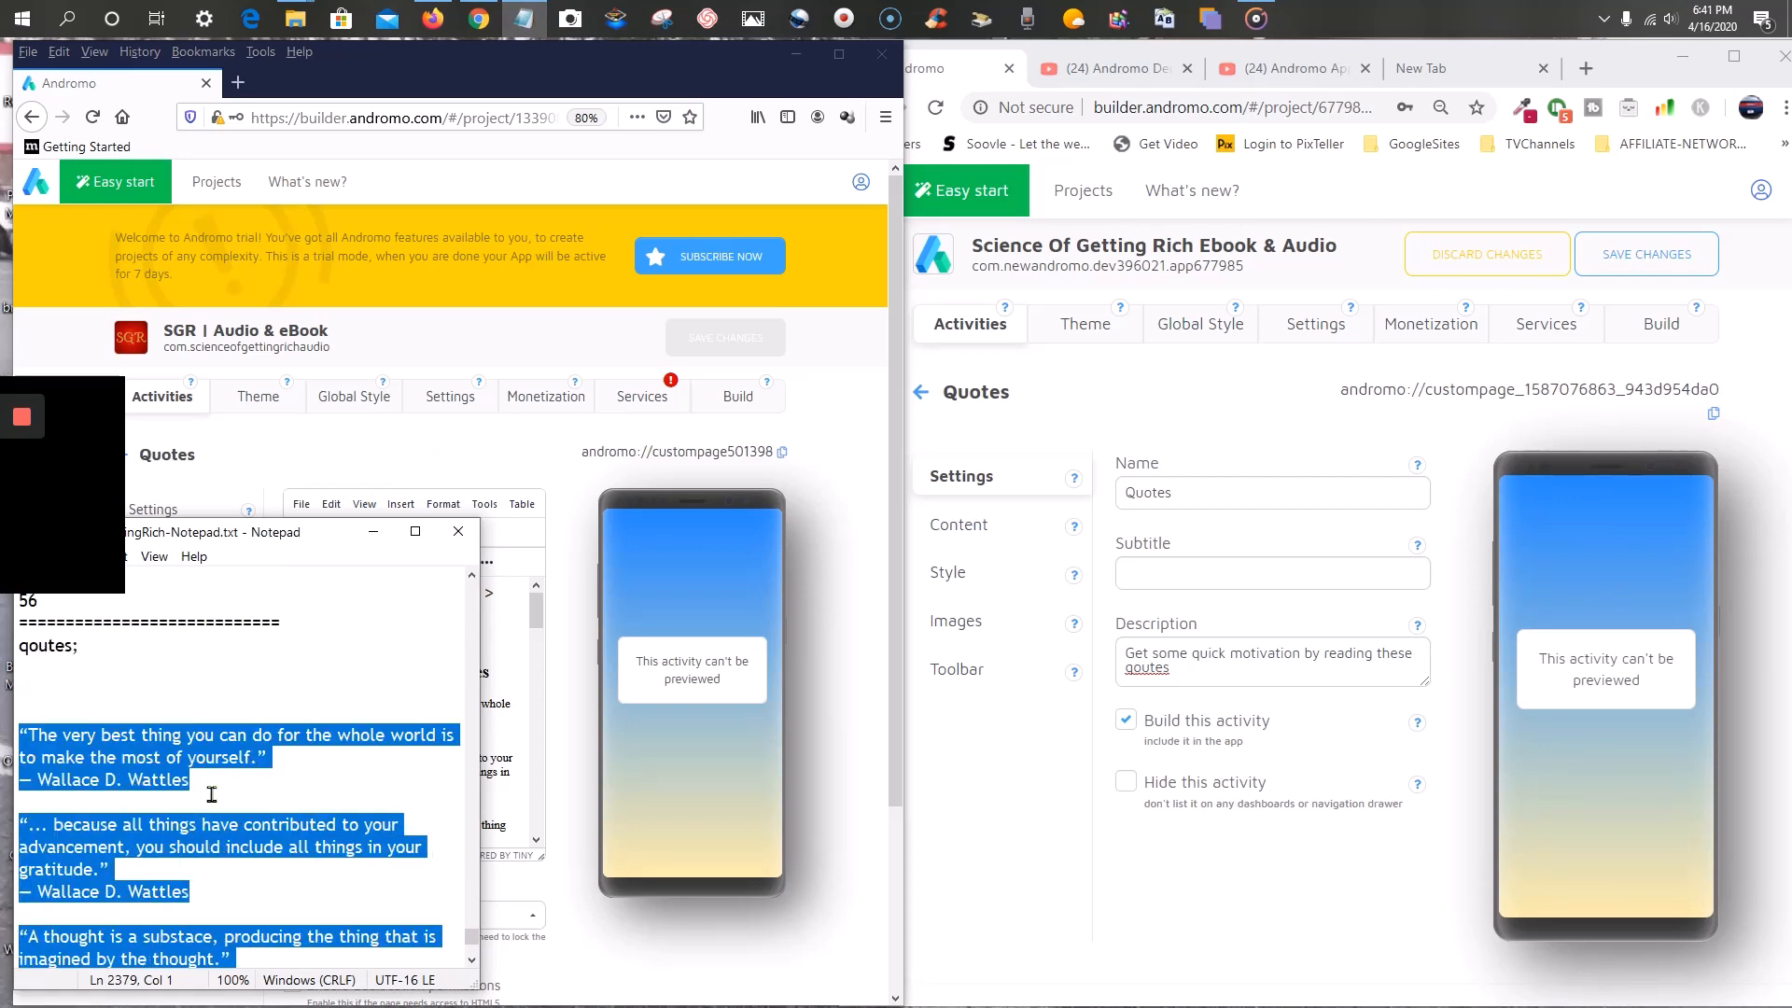
{"action": "right_click", "coordinate": [152, 749]}
{"action": "left_click", "coordinate": [240, 525]}
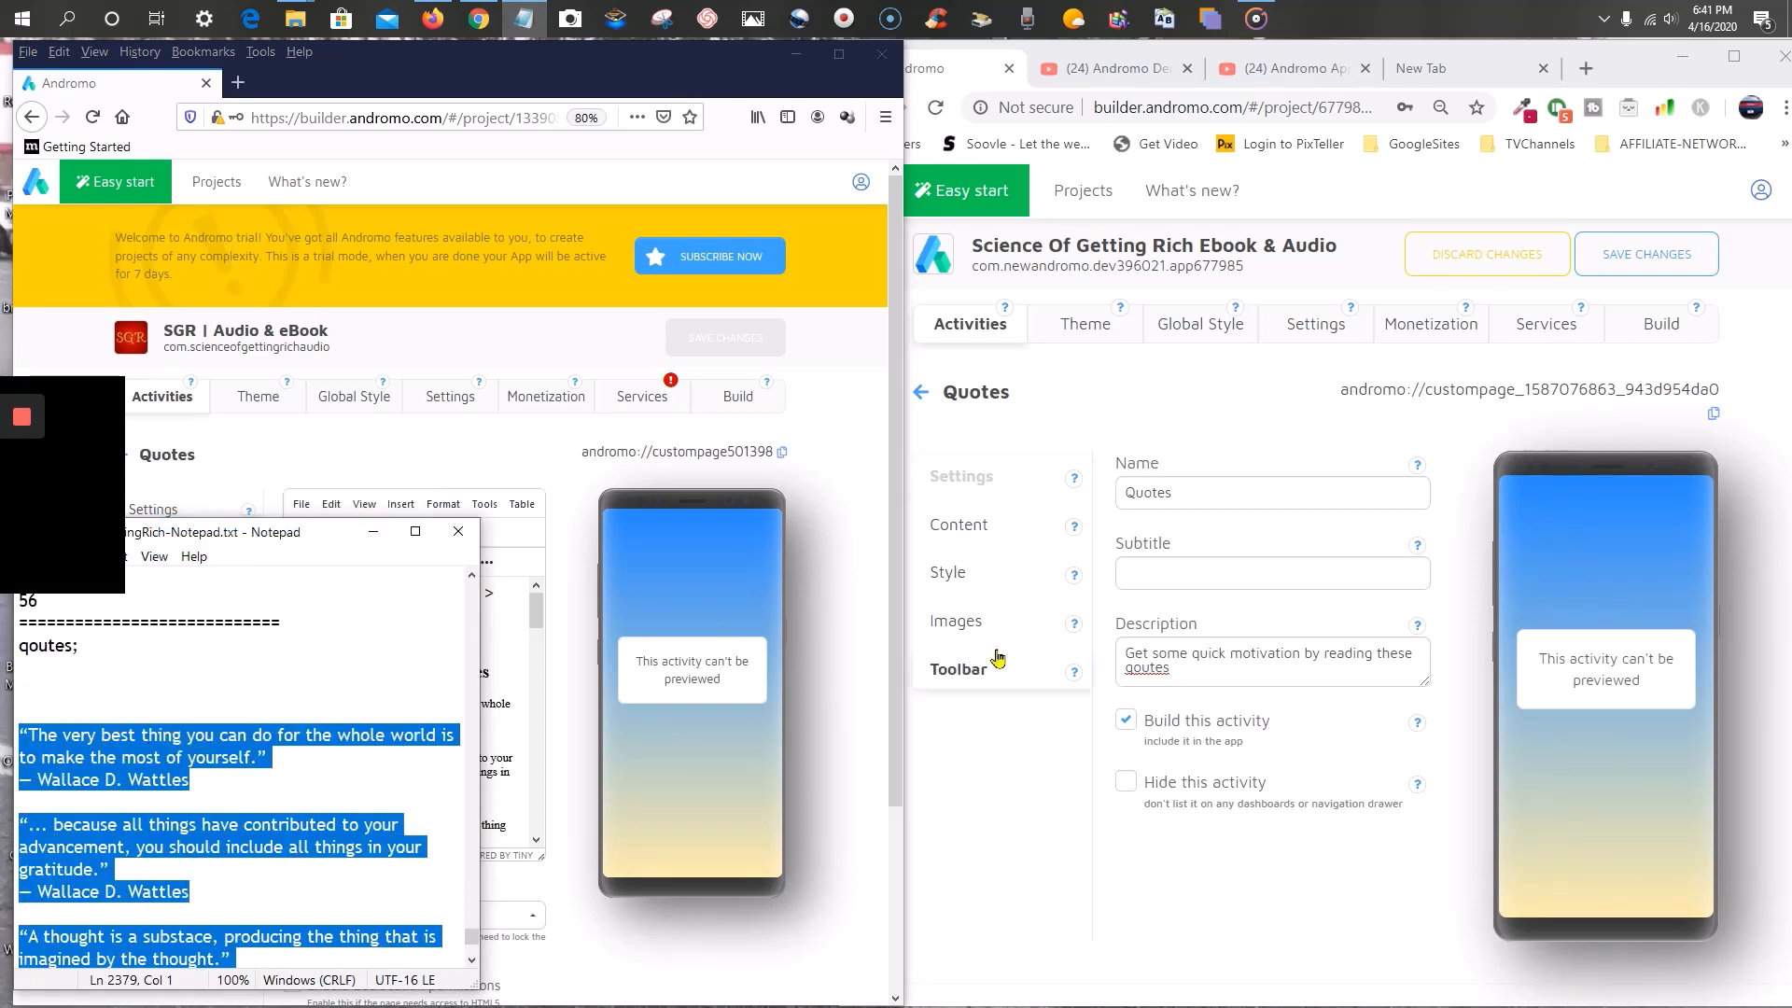
- Replace the new Quotes page's default HTML source with the copied plain-text quotes, save the source code, and minimize Notepad
{"action": "left_click", "coordinate": [977, 538]}
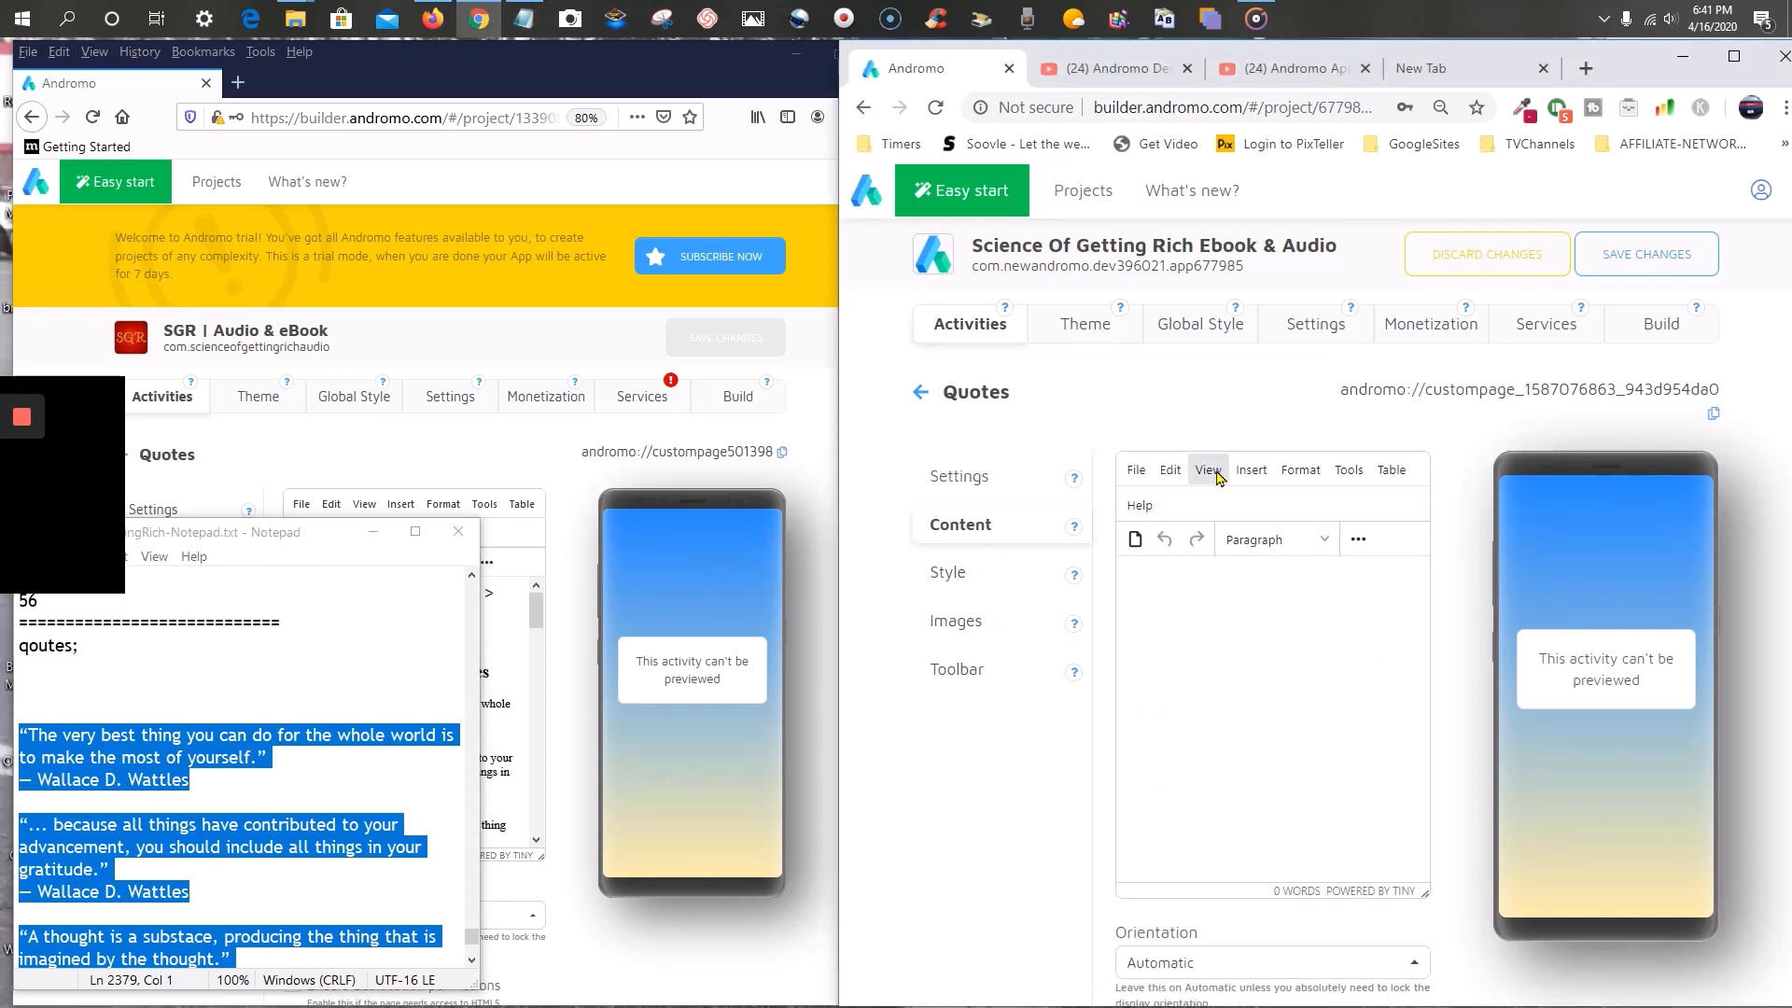
{"action": "left_click", "coordinate": [1210, 472]}
{"action": "left_click", "coordinate": [1251, 504]}
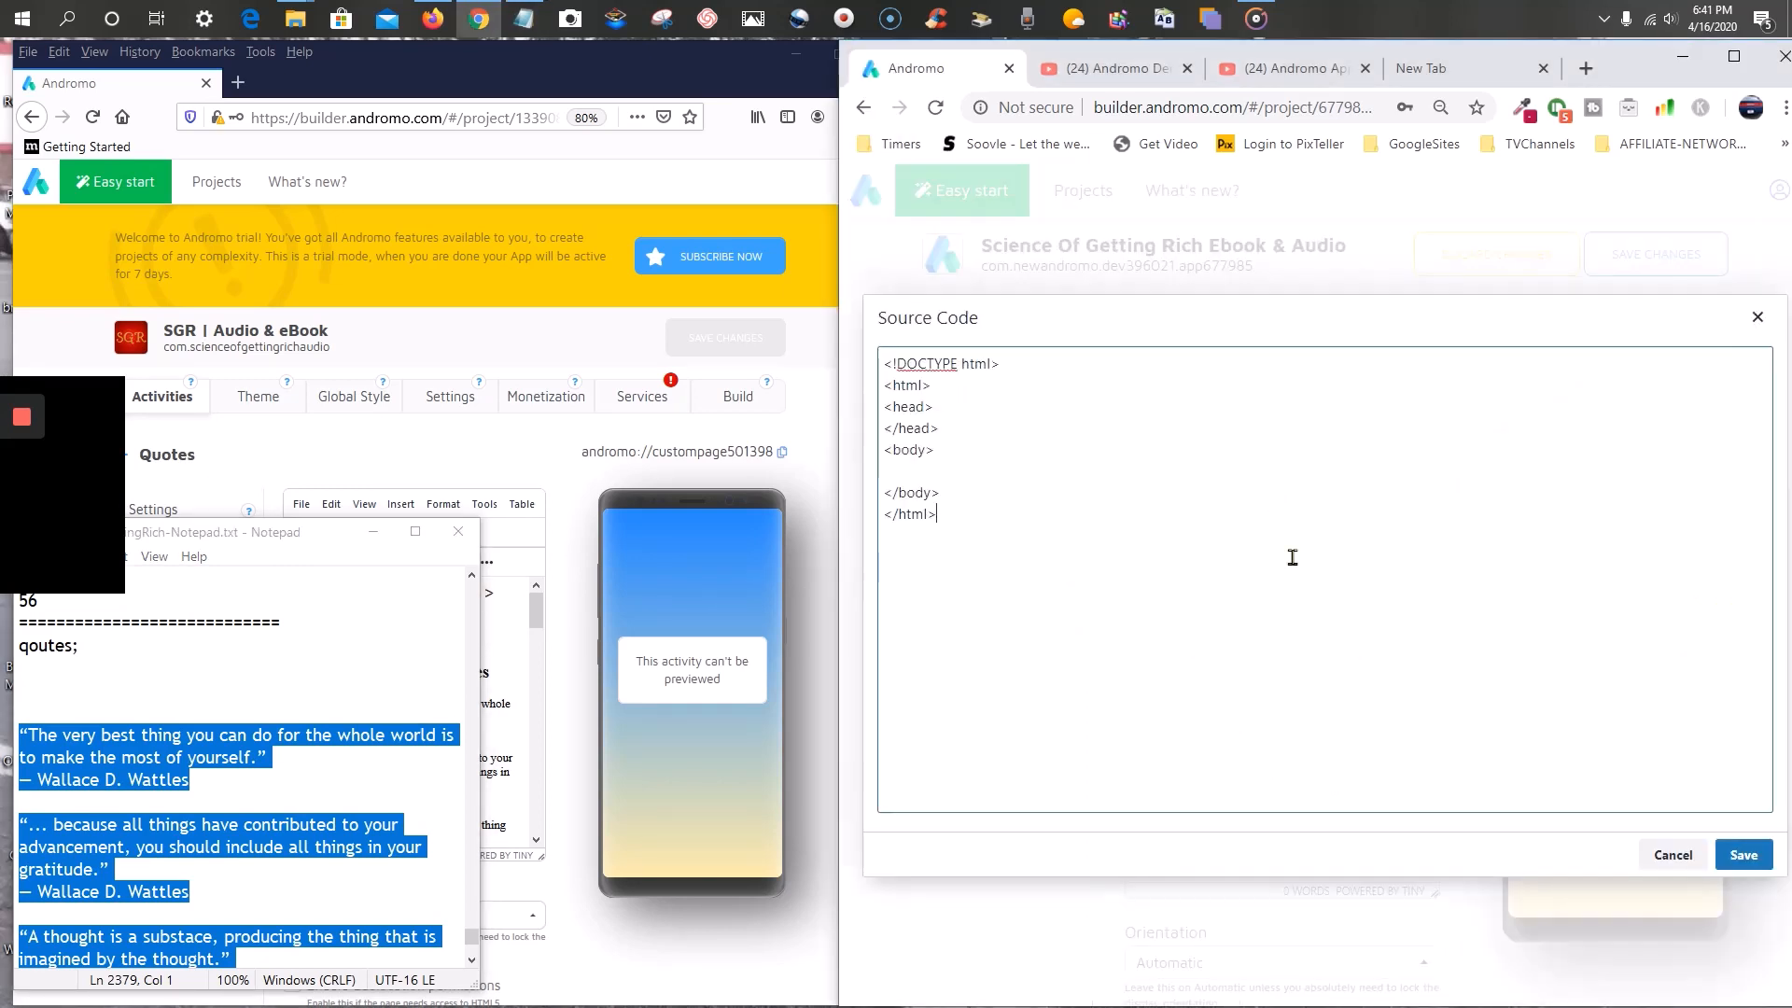
{"action": "left_click_drag", "start_coordinate": [927, 514], "coordinate": [847, 291]}
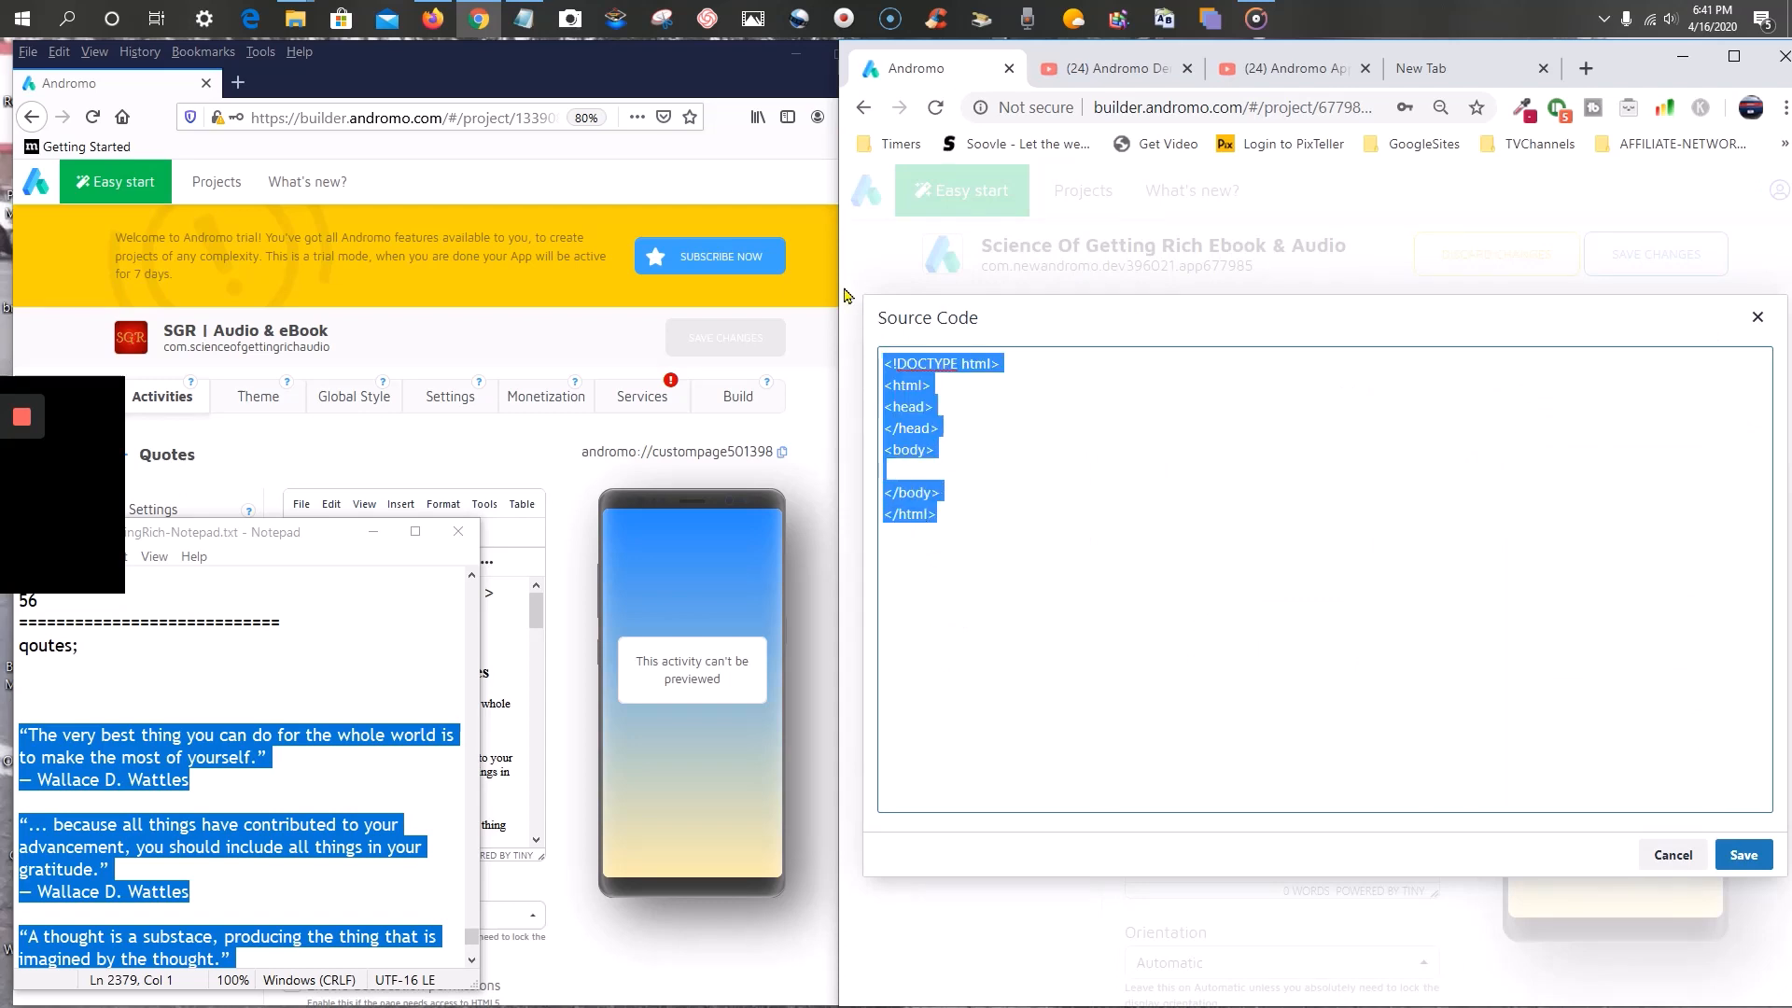
{"action": "right_click", "coordinate": [916, 360]}
{"action": "left_click", "coordinate": [1057, 467]}
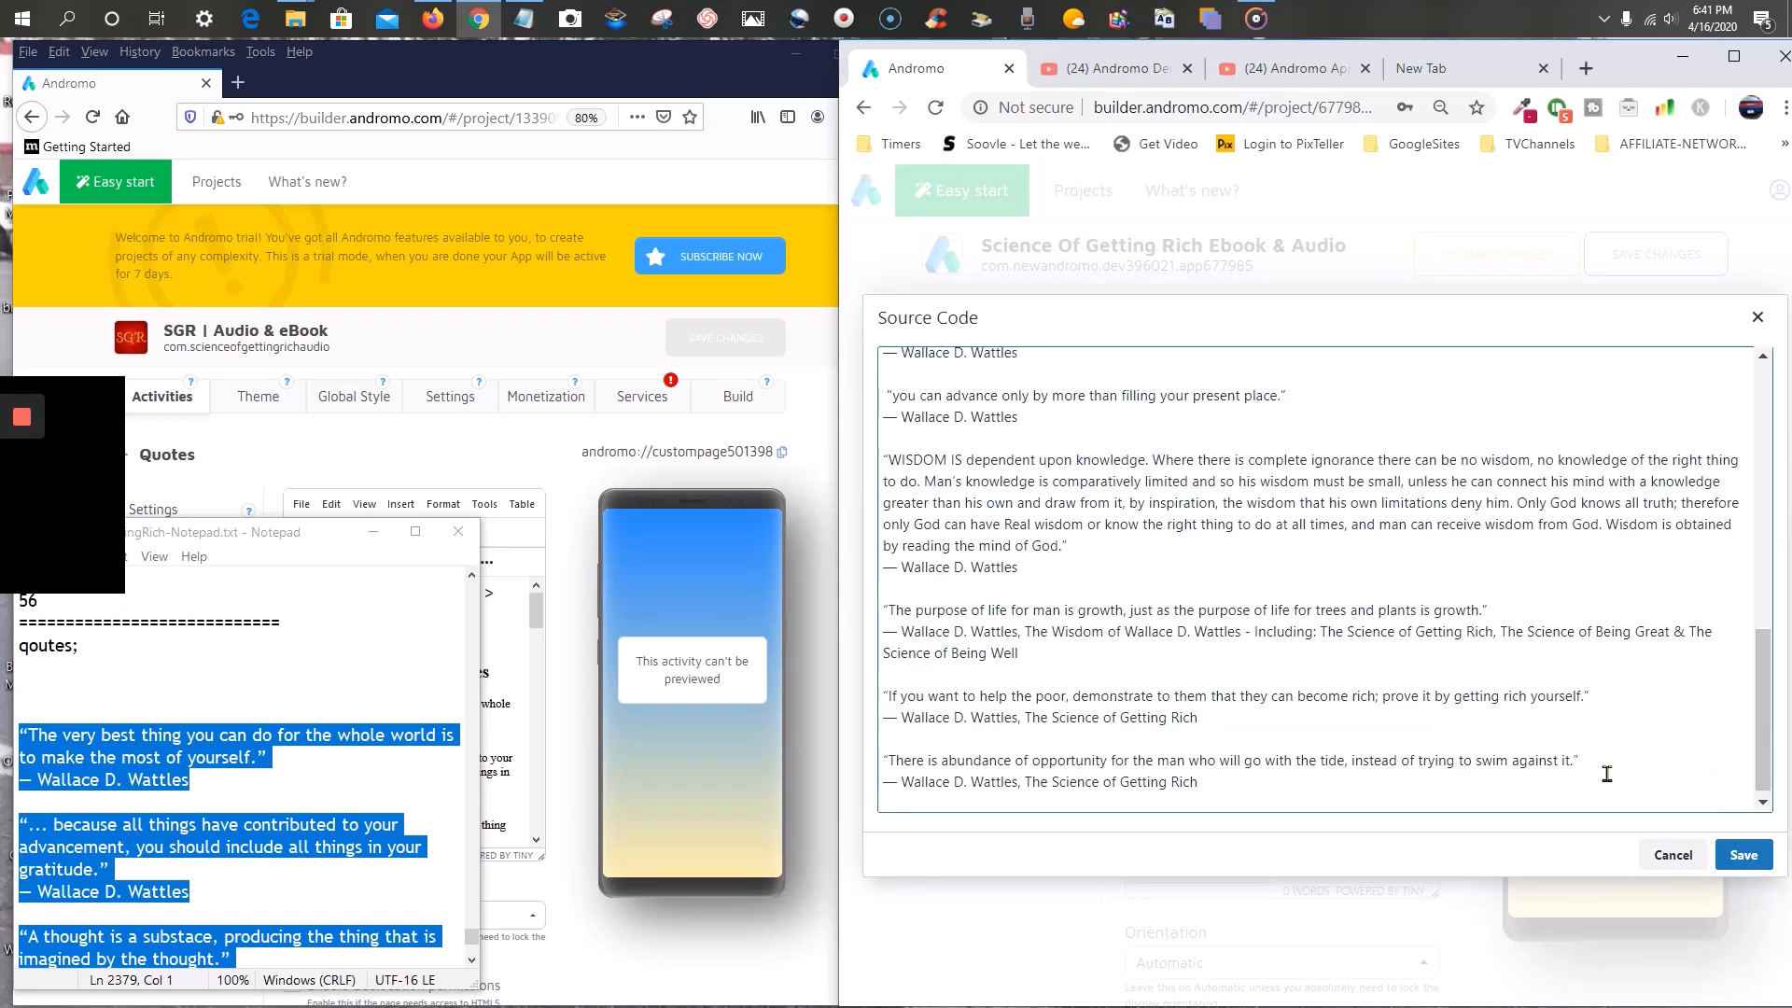
{"action": "left_click", "coordinate": [1741, 854]}
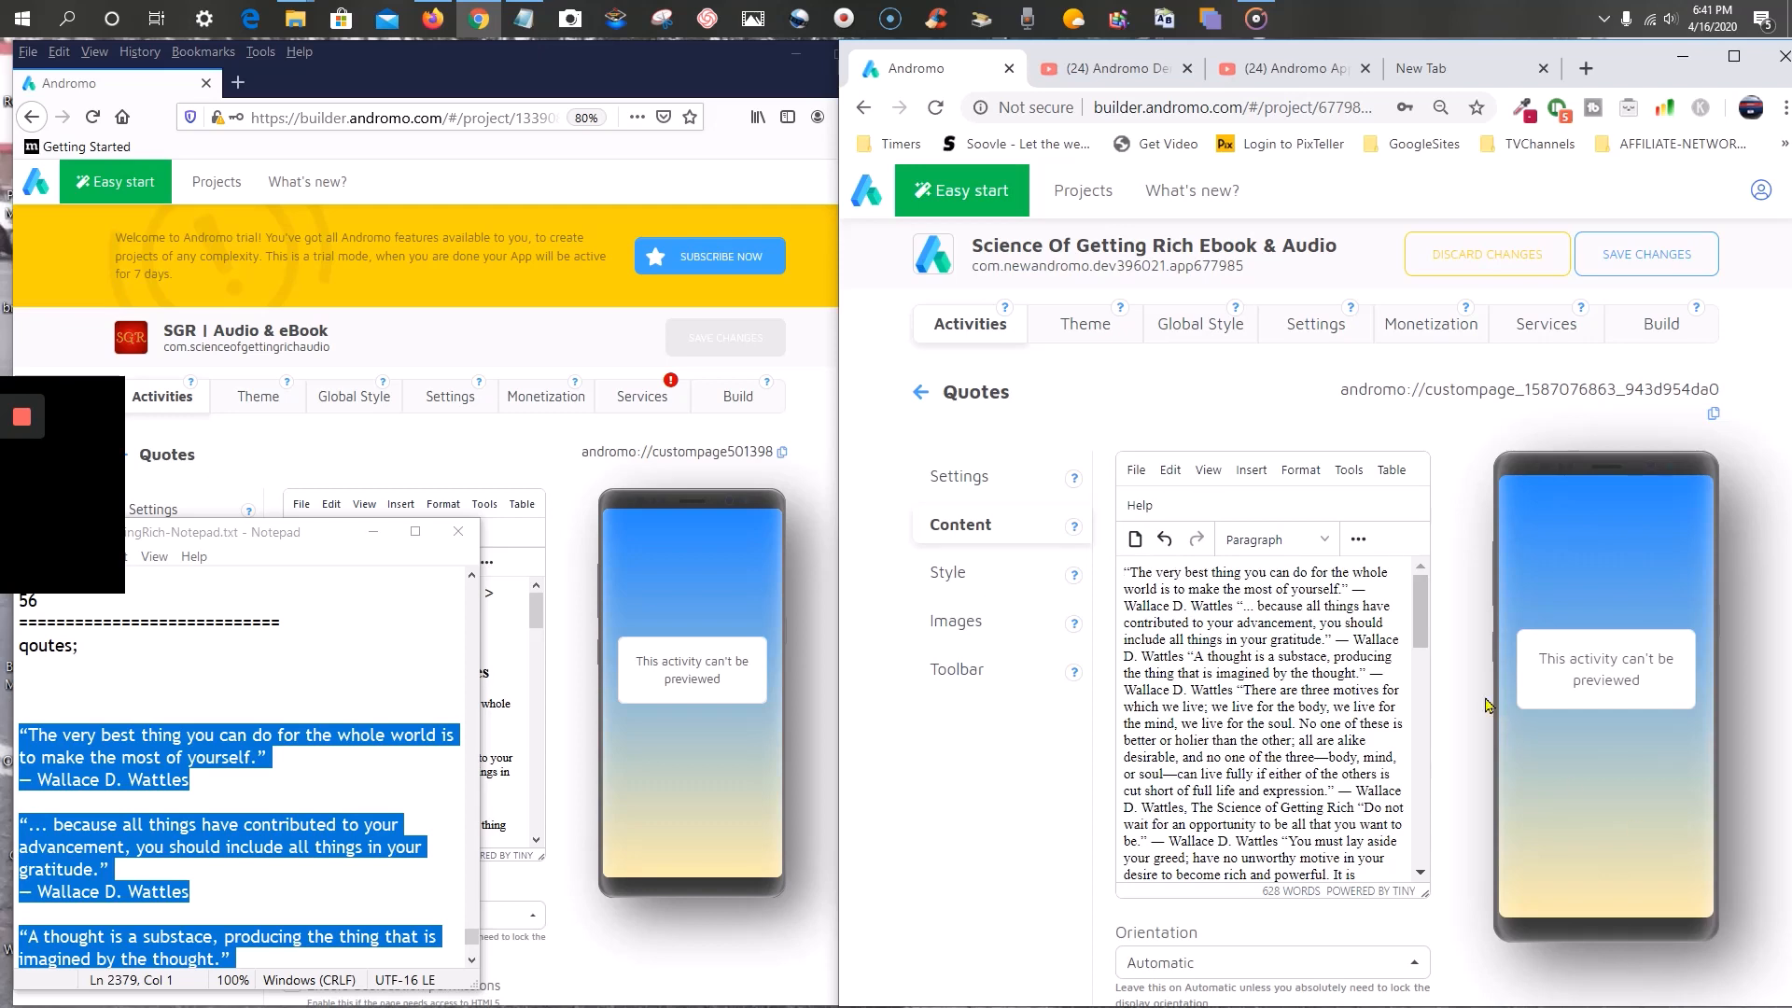
{"action": "left_click", "coordinate": [374, 531]}
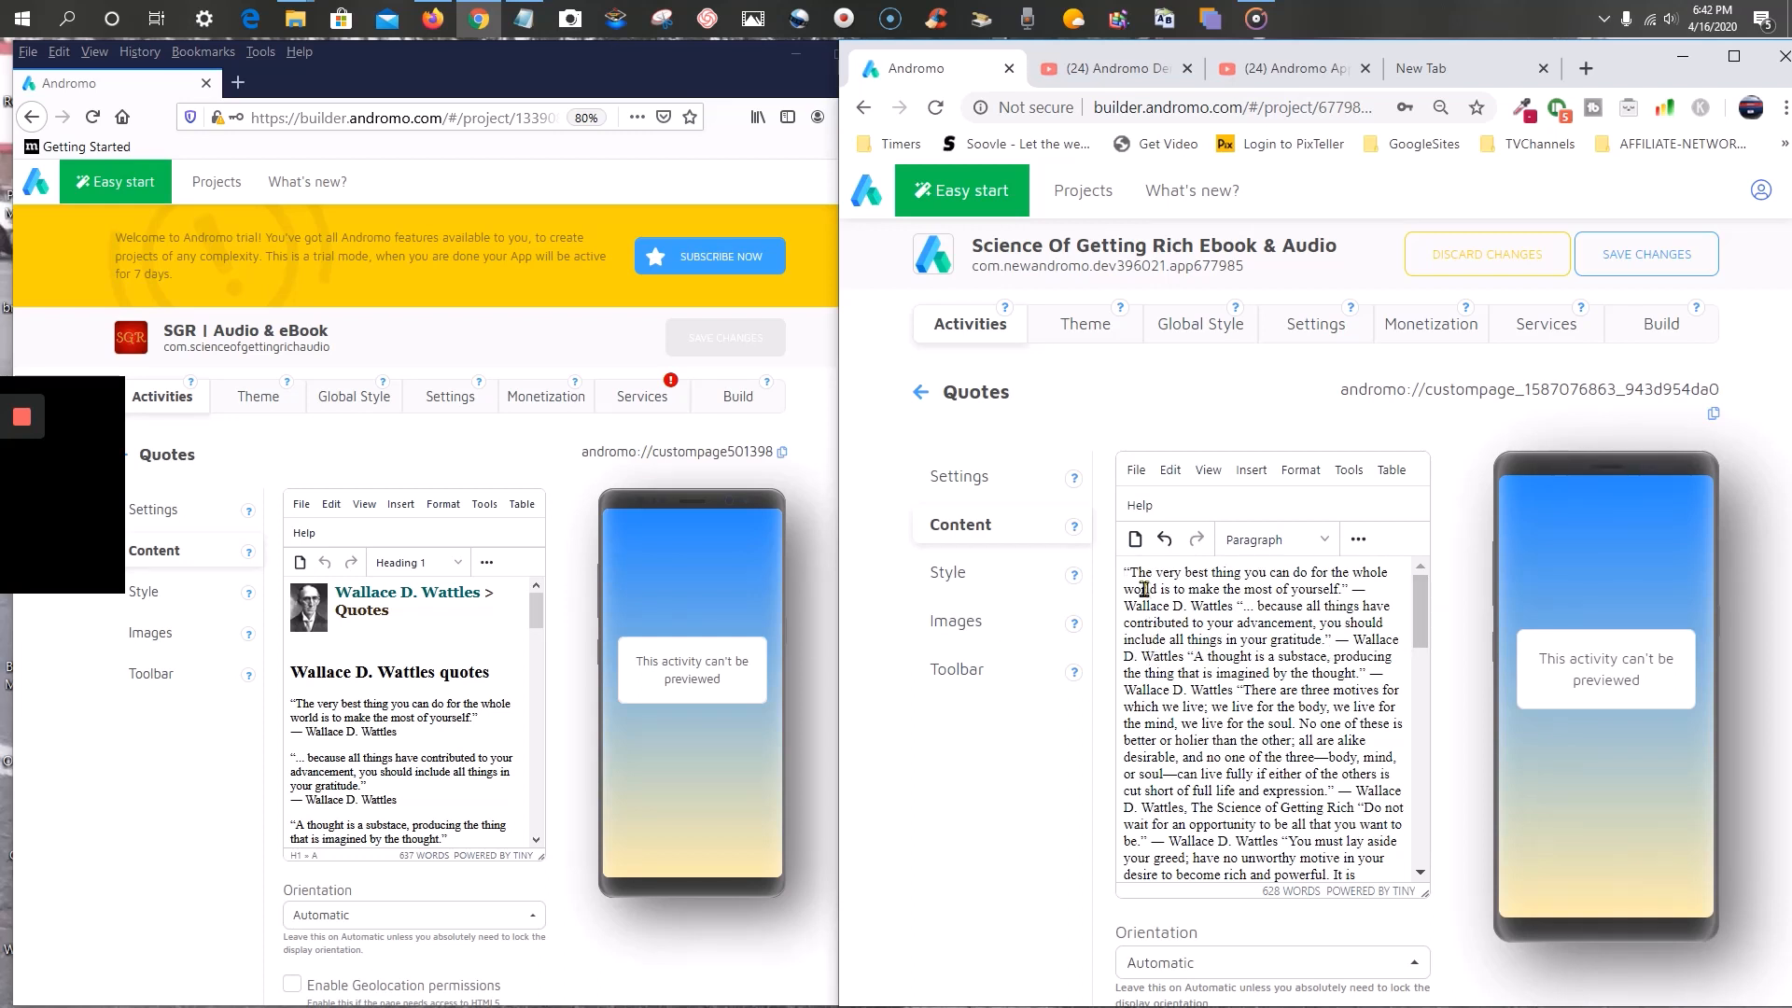
- Add blank lines above the first quote in the new page's content and review the resulting source code
{"action": "left_click", "coordinate": [1008, 623]}
{"action": "key", "text": "Return"}
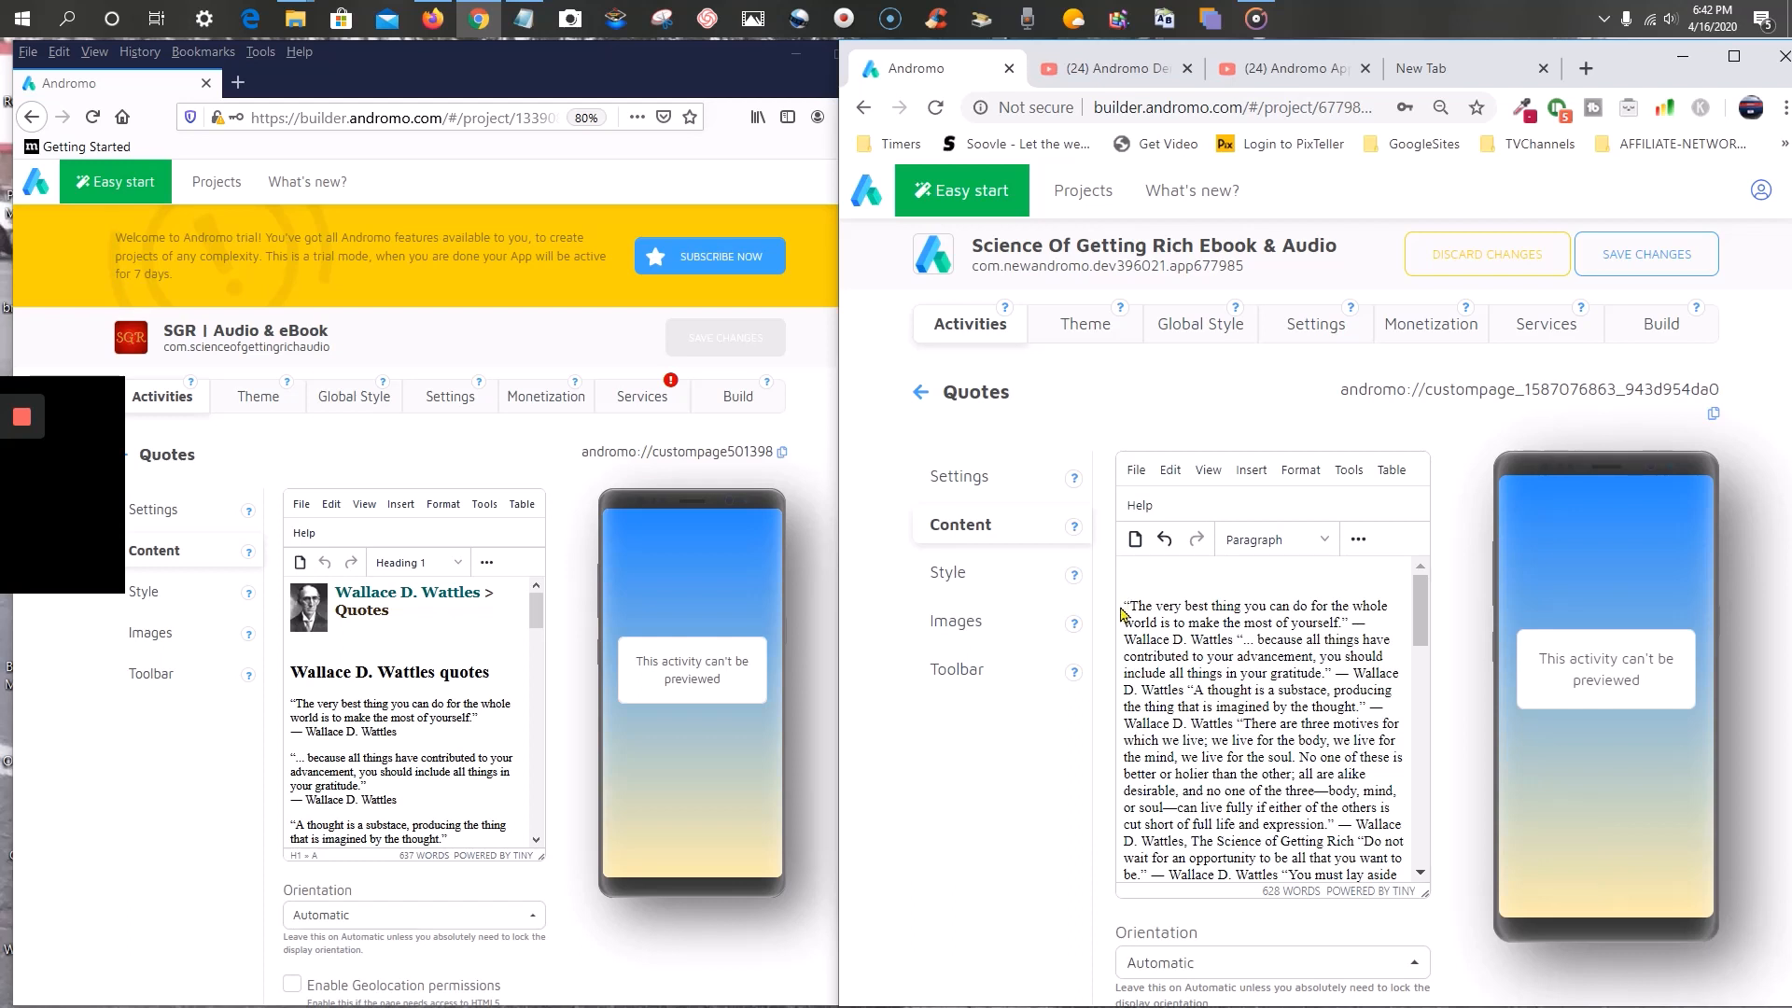
{"action": "key", "text": "Return"}
{"action": "key", "text": "Return"}
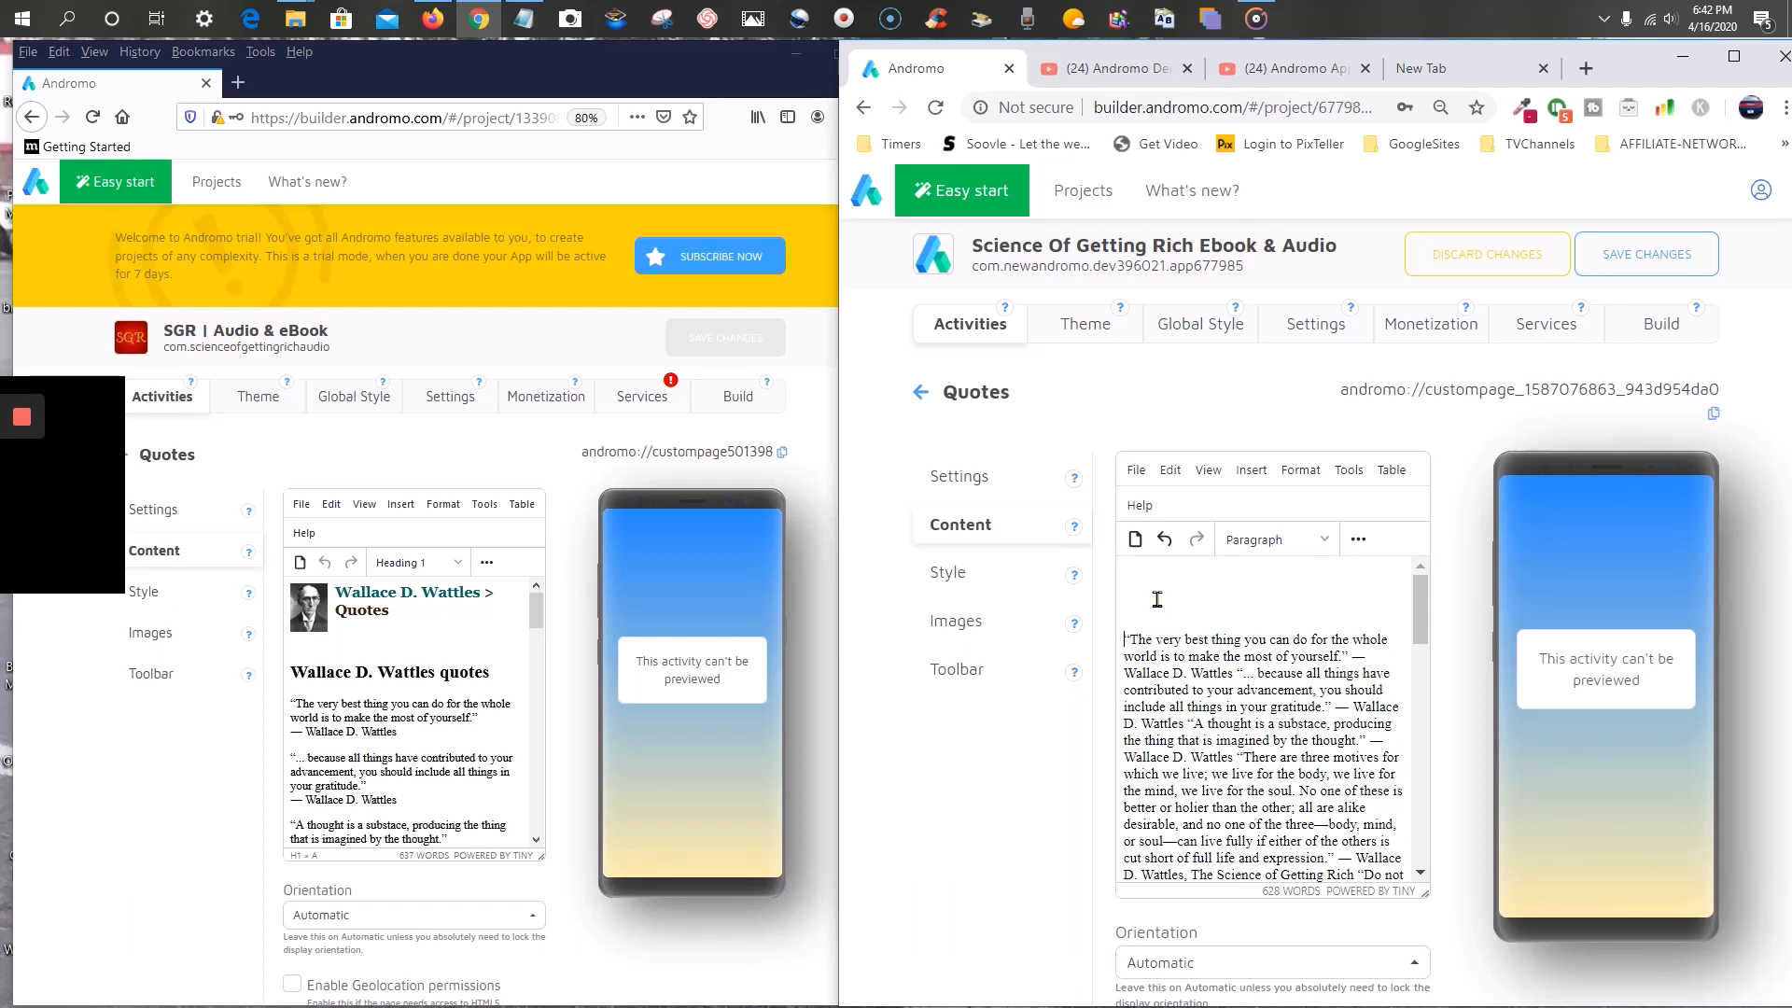
{"action": "left_click", "coordinate": [1213, 471]}
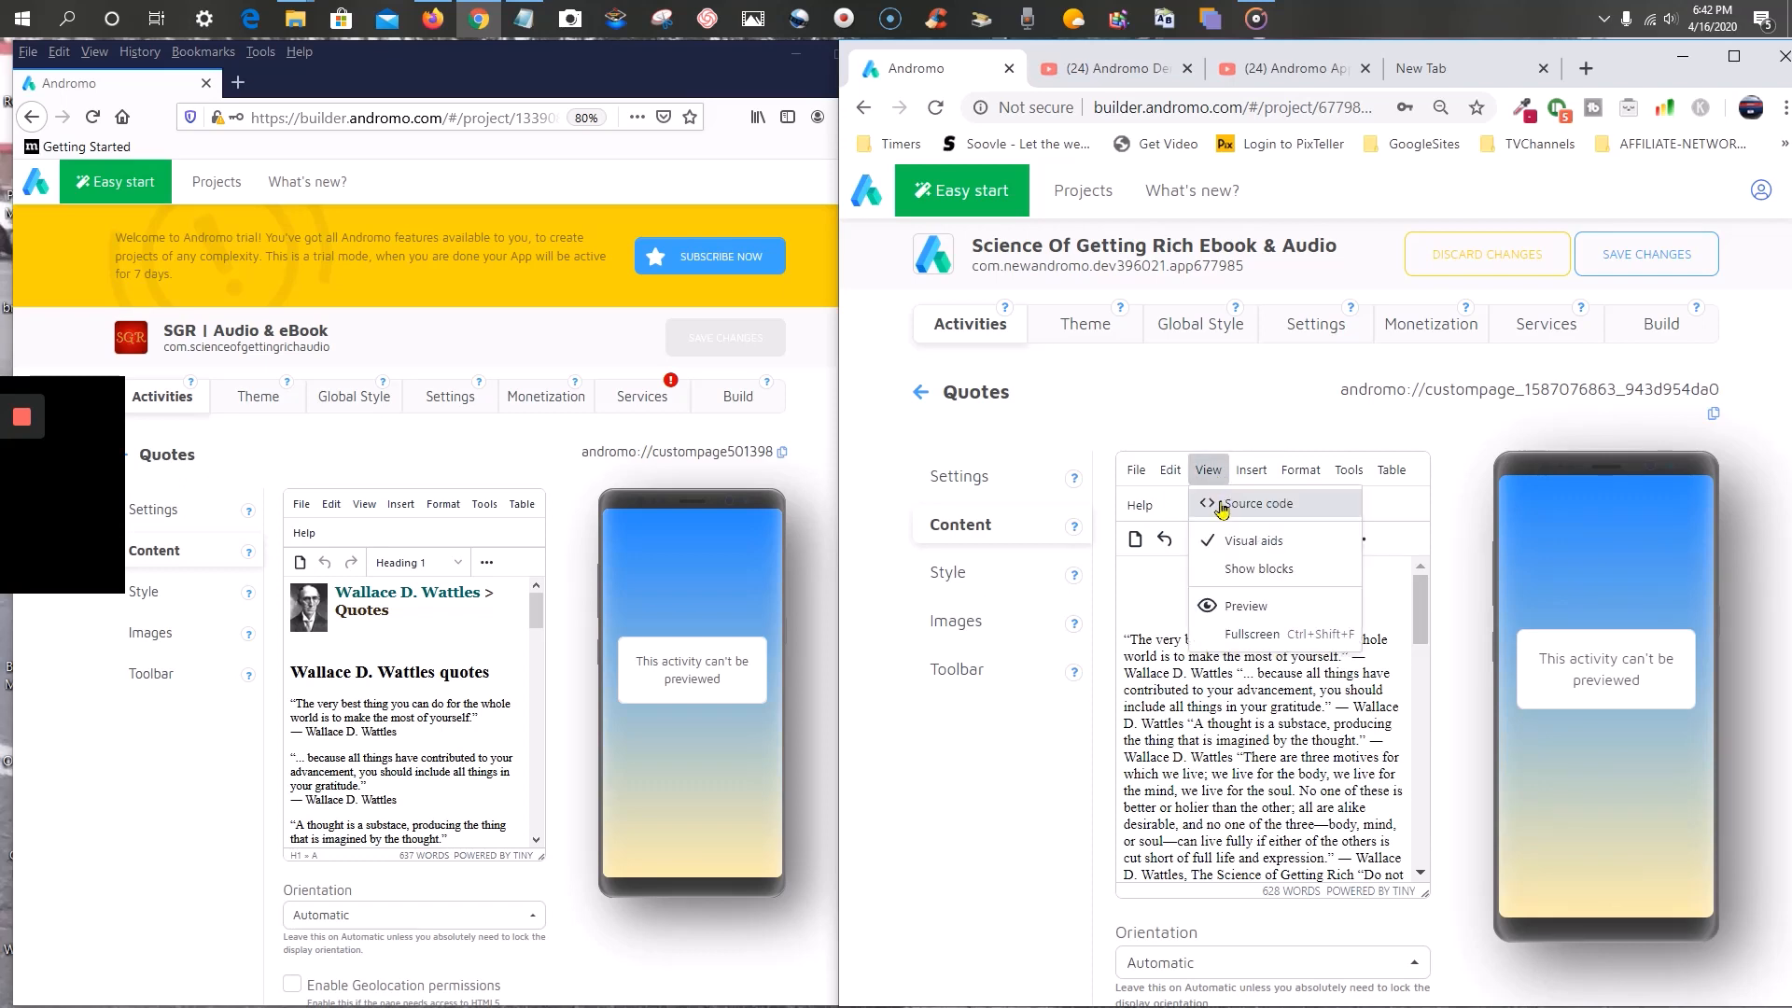
{"action": "left_click", "coordinate": [1222, 504]}
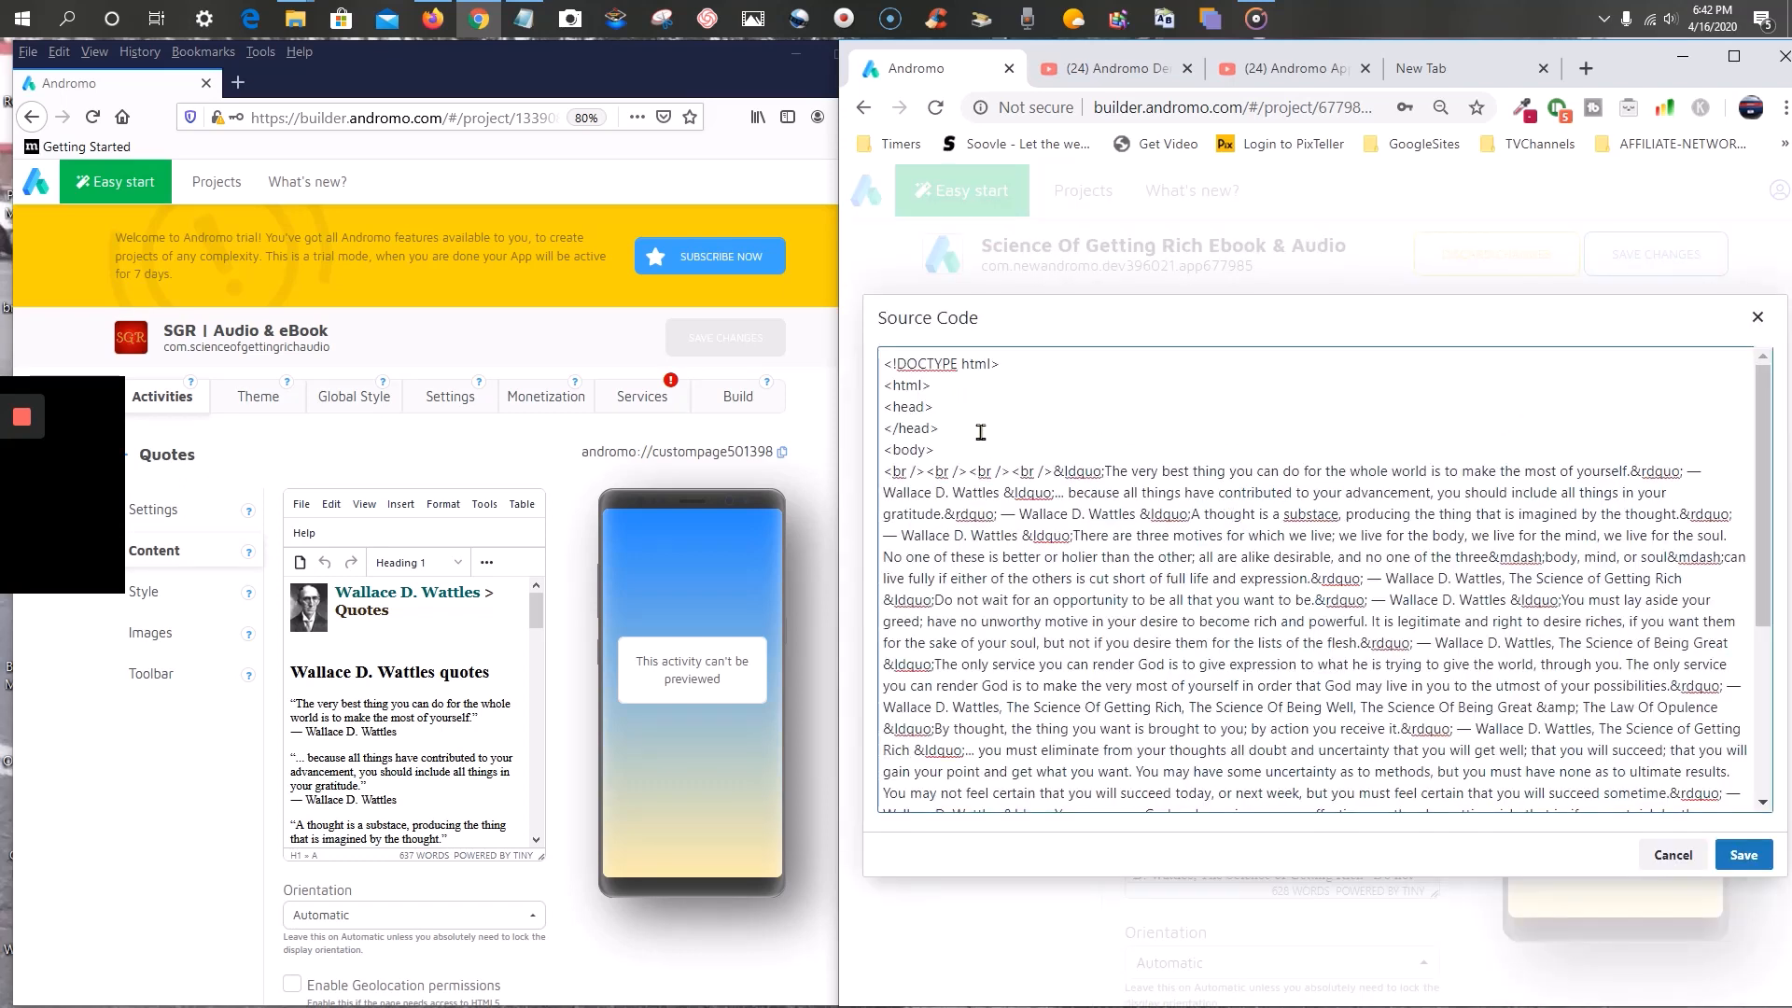
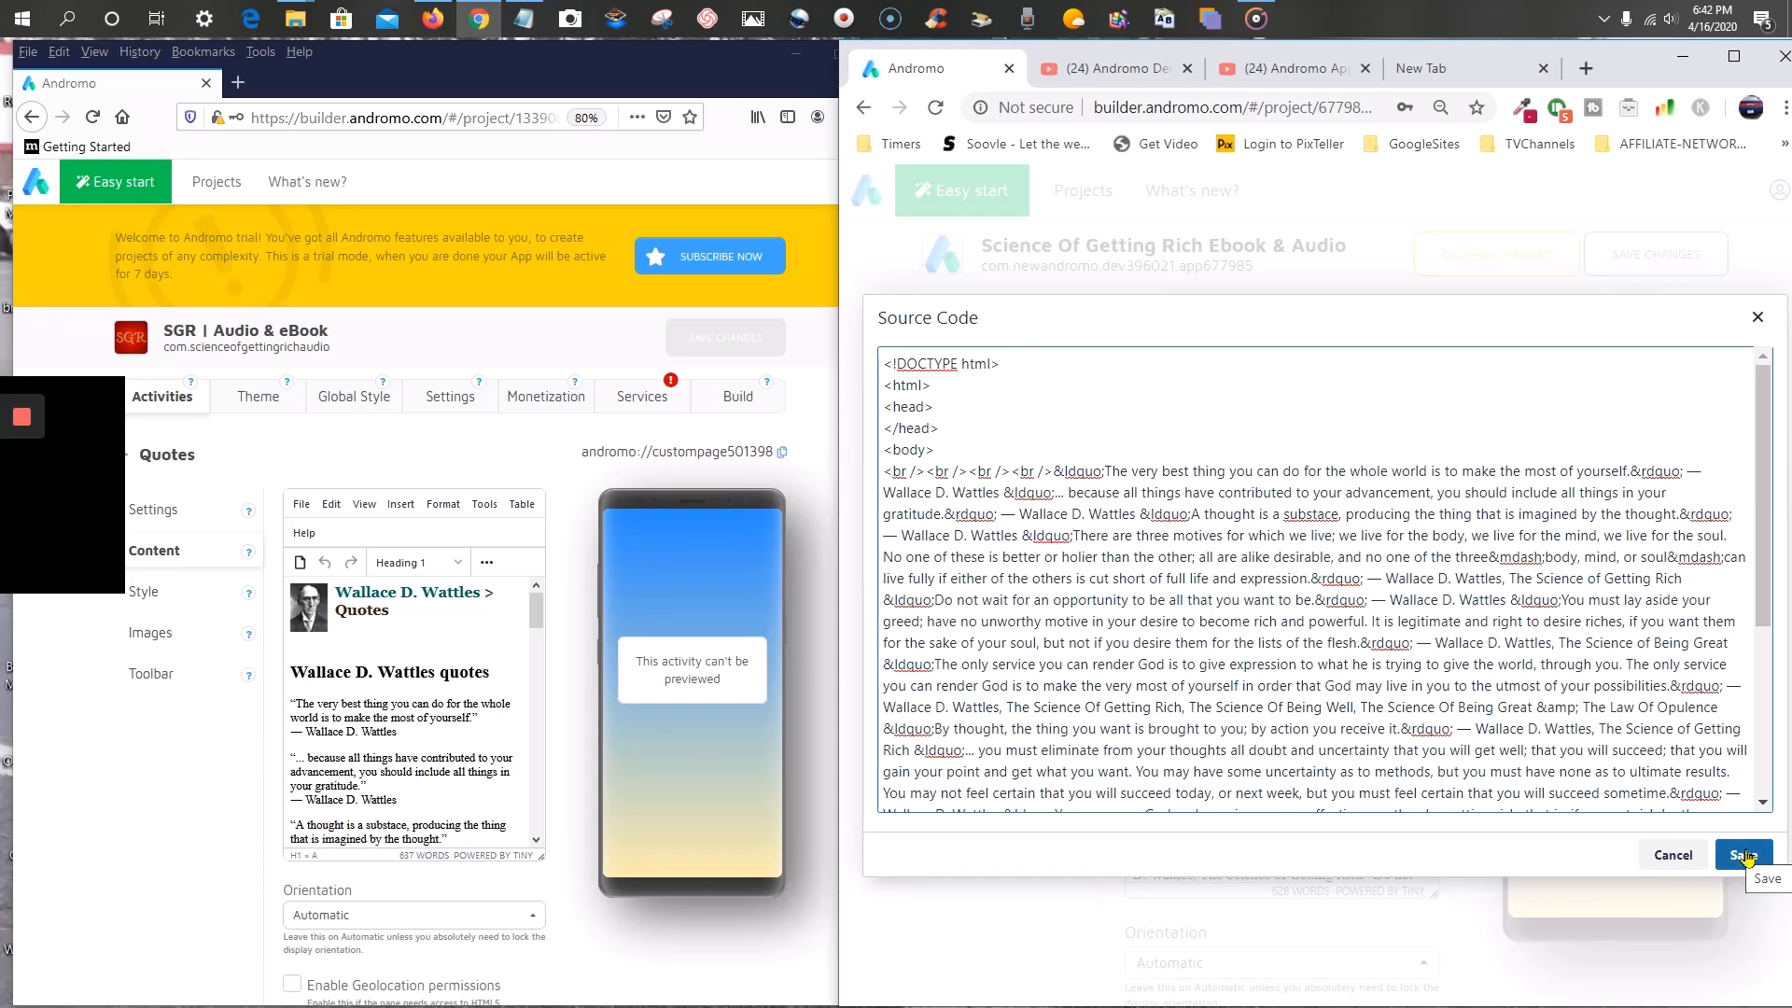
{"action": "left_click", "coordinate": [1734, 856]}
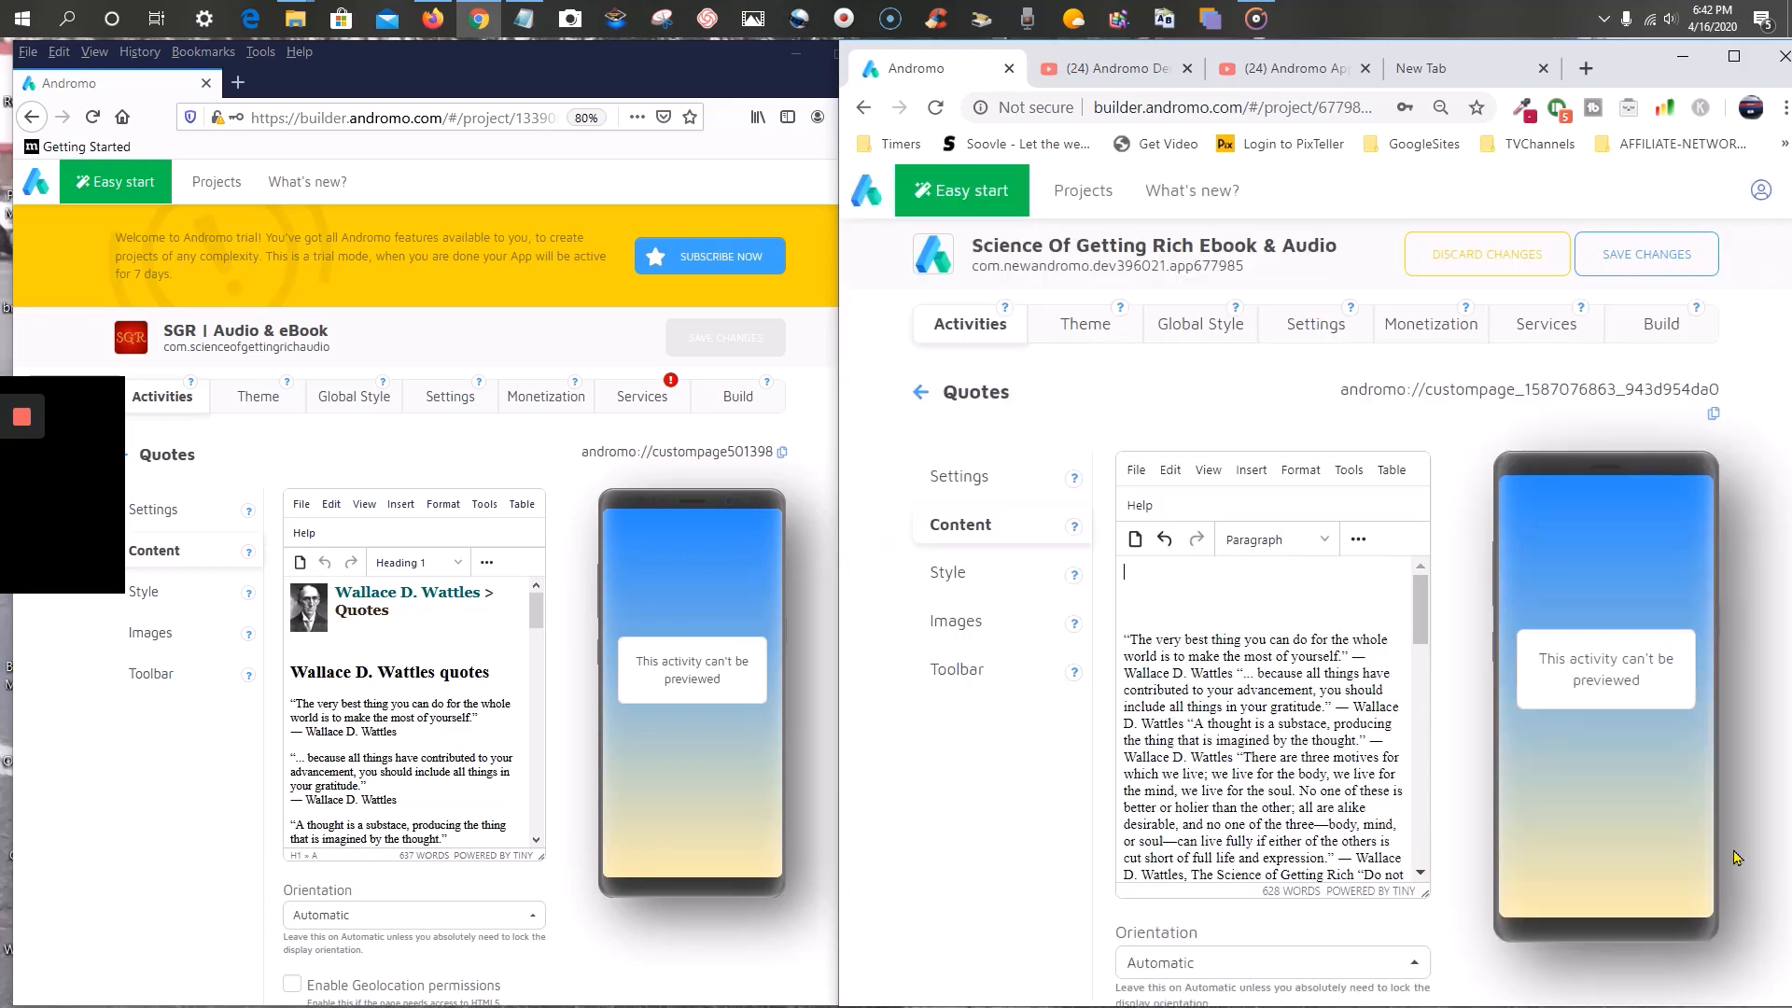
{"action": "left_click_drag", "start_coordinate": [1419, 624], "coordinate": [1409, 515]}
- Open the new Quotes page's source code and clear all of its existing text
{"action": "left_click", "coordinate": [1208, 476]}
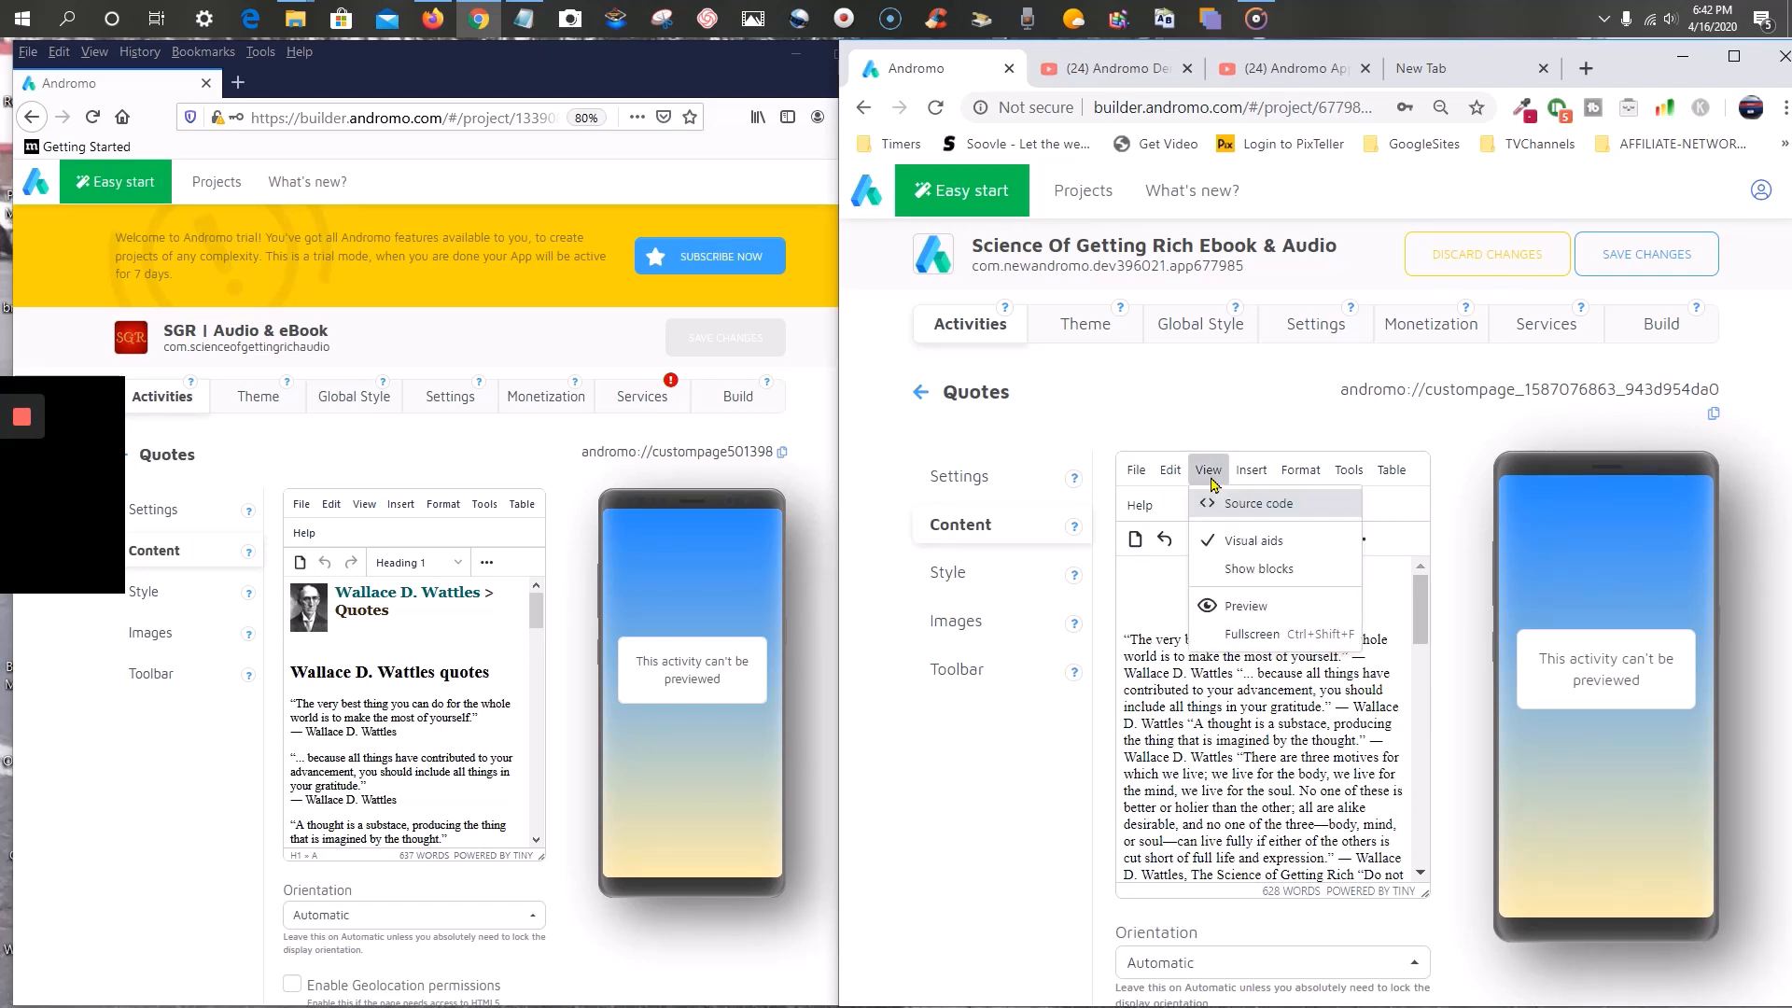
{"action": "left_click", "coordinate": [1249, 501]}
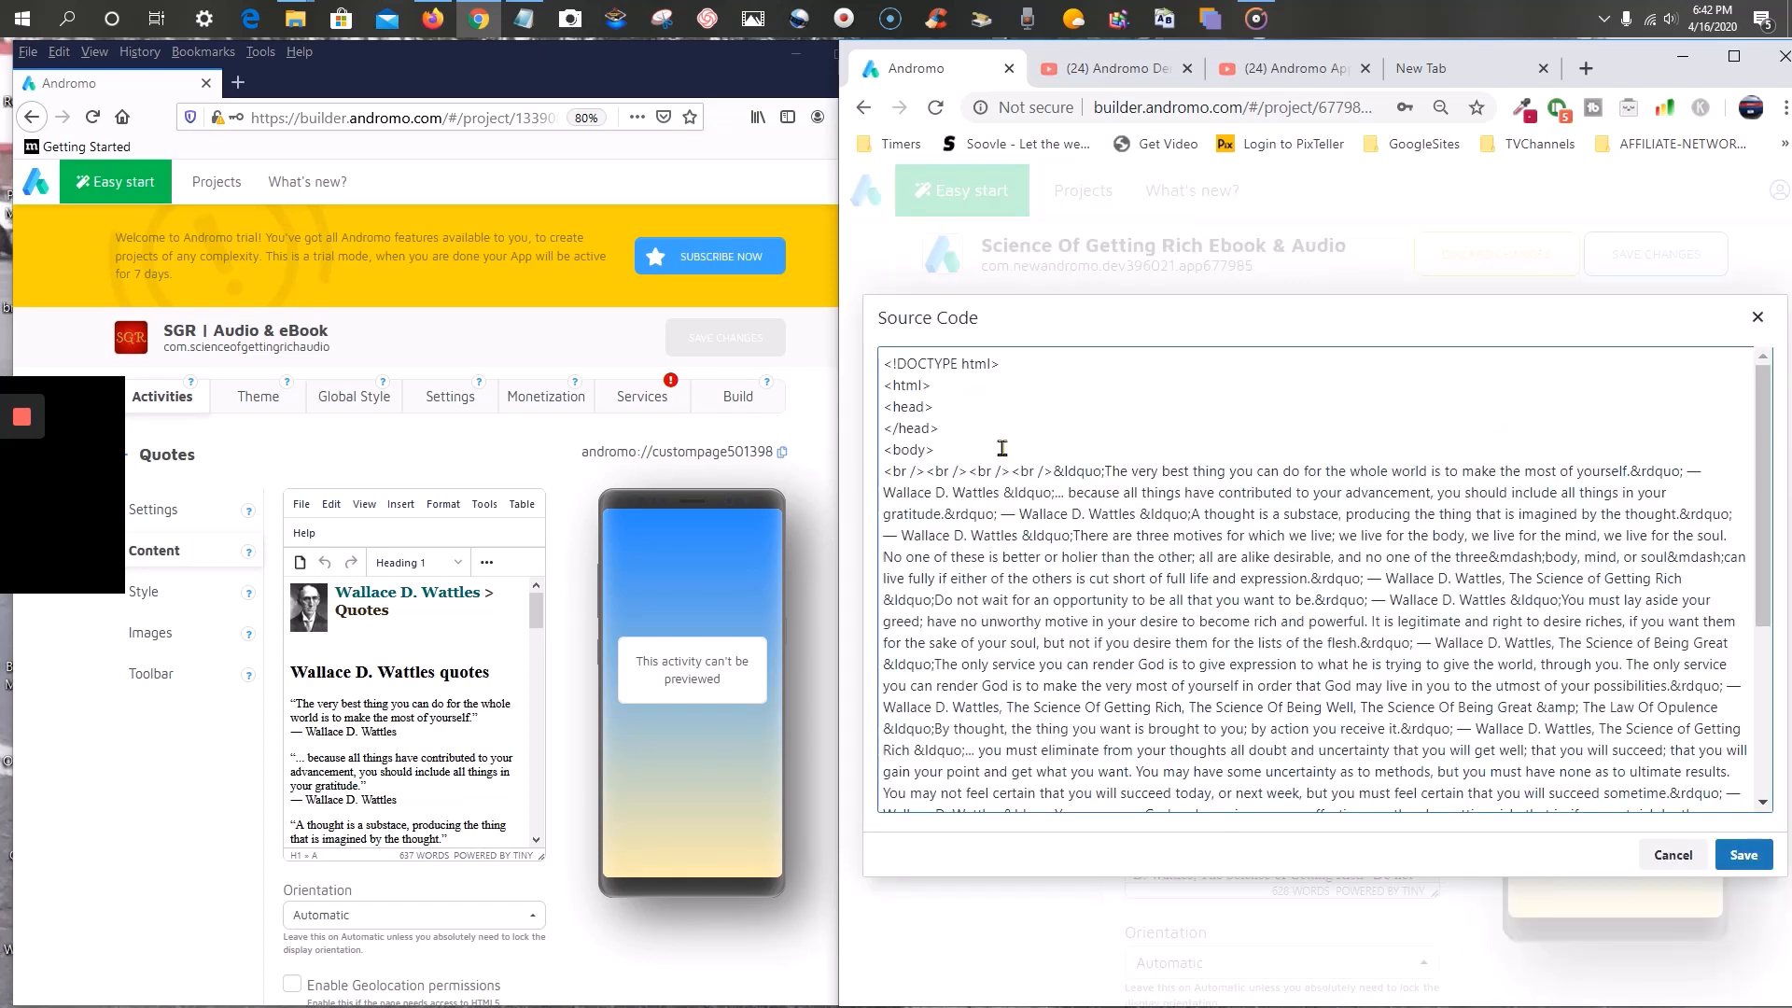
{"action": "left_click_drag", "start_coordinate": [884, 363], "coordinate": [1694, 984]}
{"action": "key", "text": "ctrl+x"}
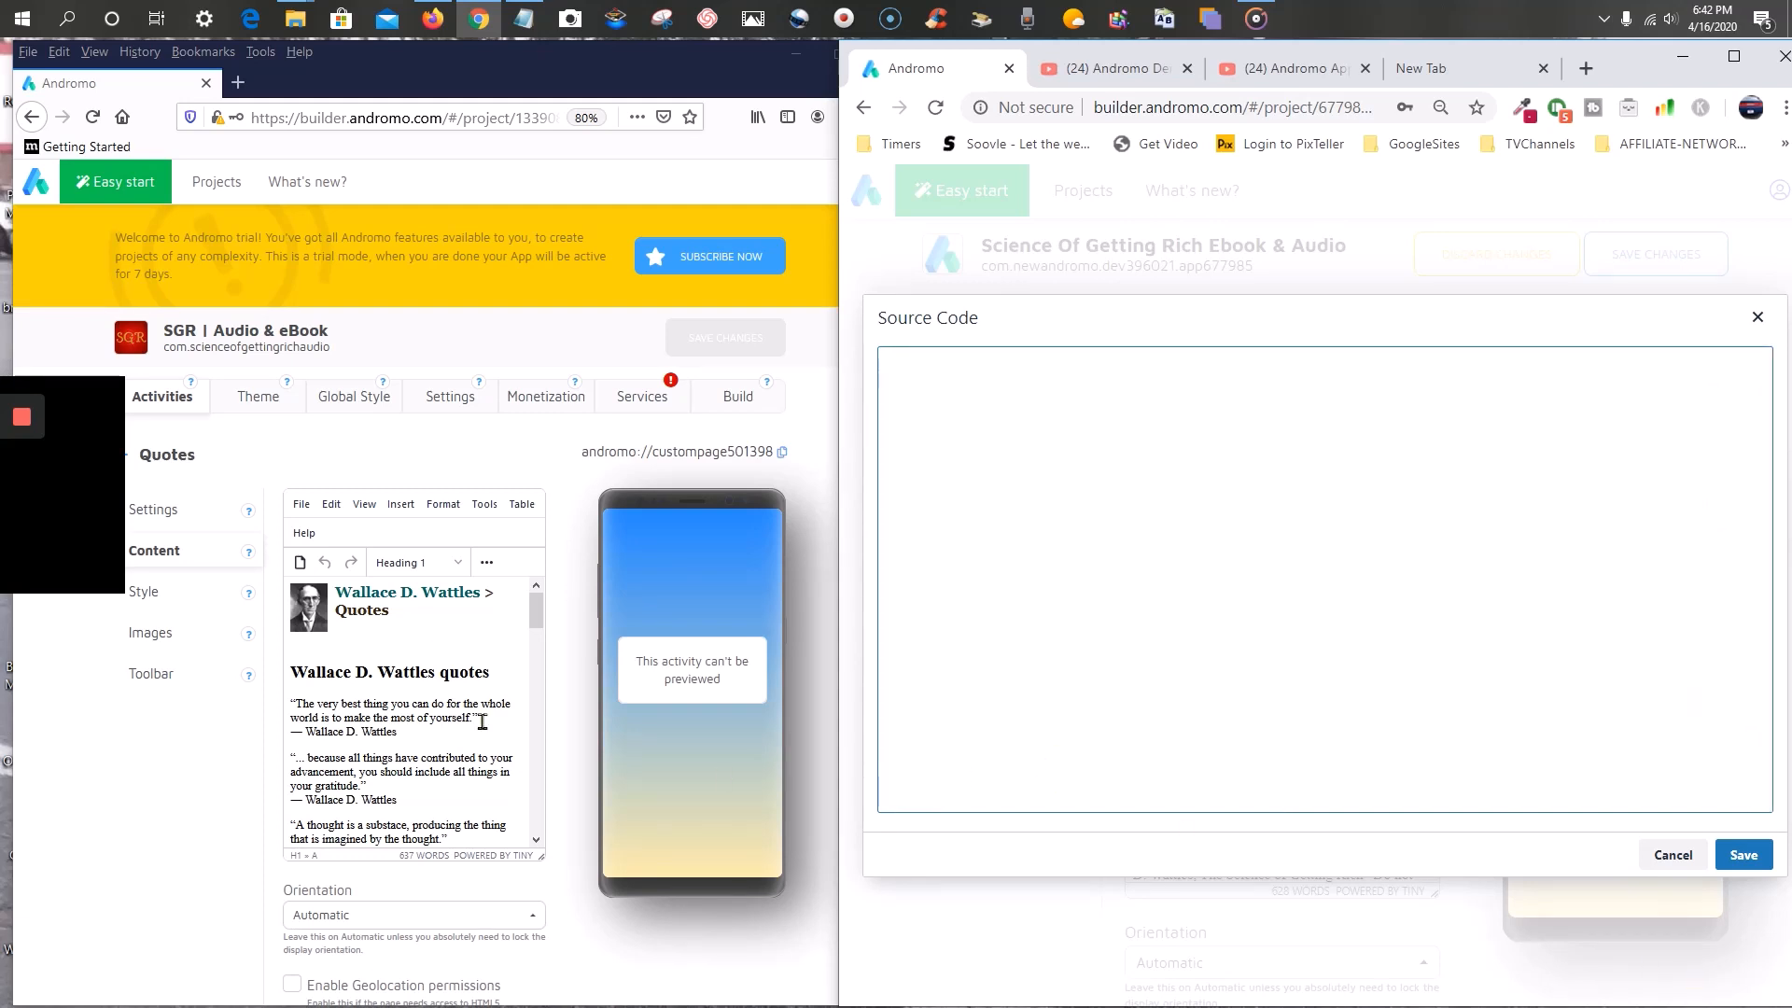
- Open the source code of the original Quotes page's content and copy all of its HTML
{"action": "left_click", "coordinate": [393, 636]}
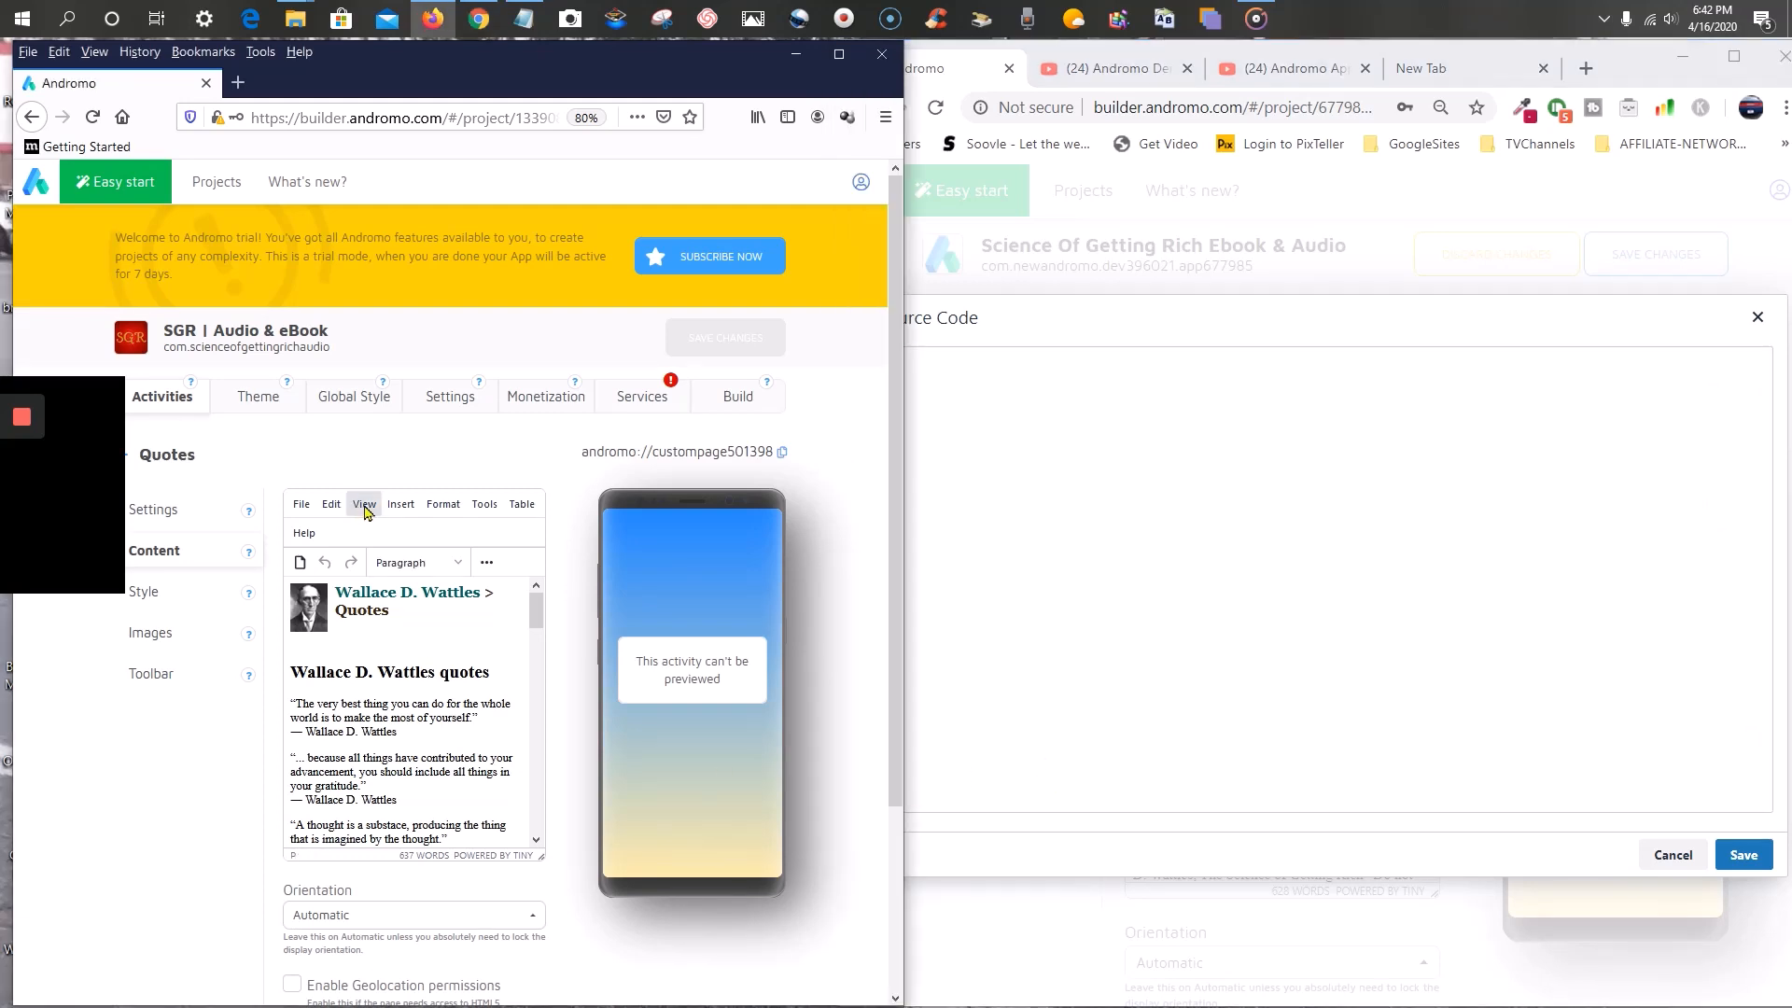
{"action": "left_click", "coordinate": [364, 506]}
{"action": "left_click", "coordinate": [401, 533]}
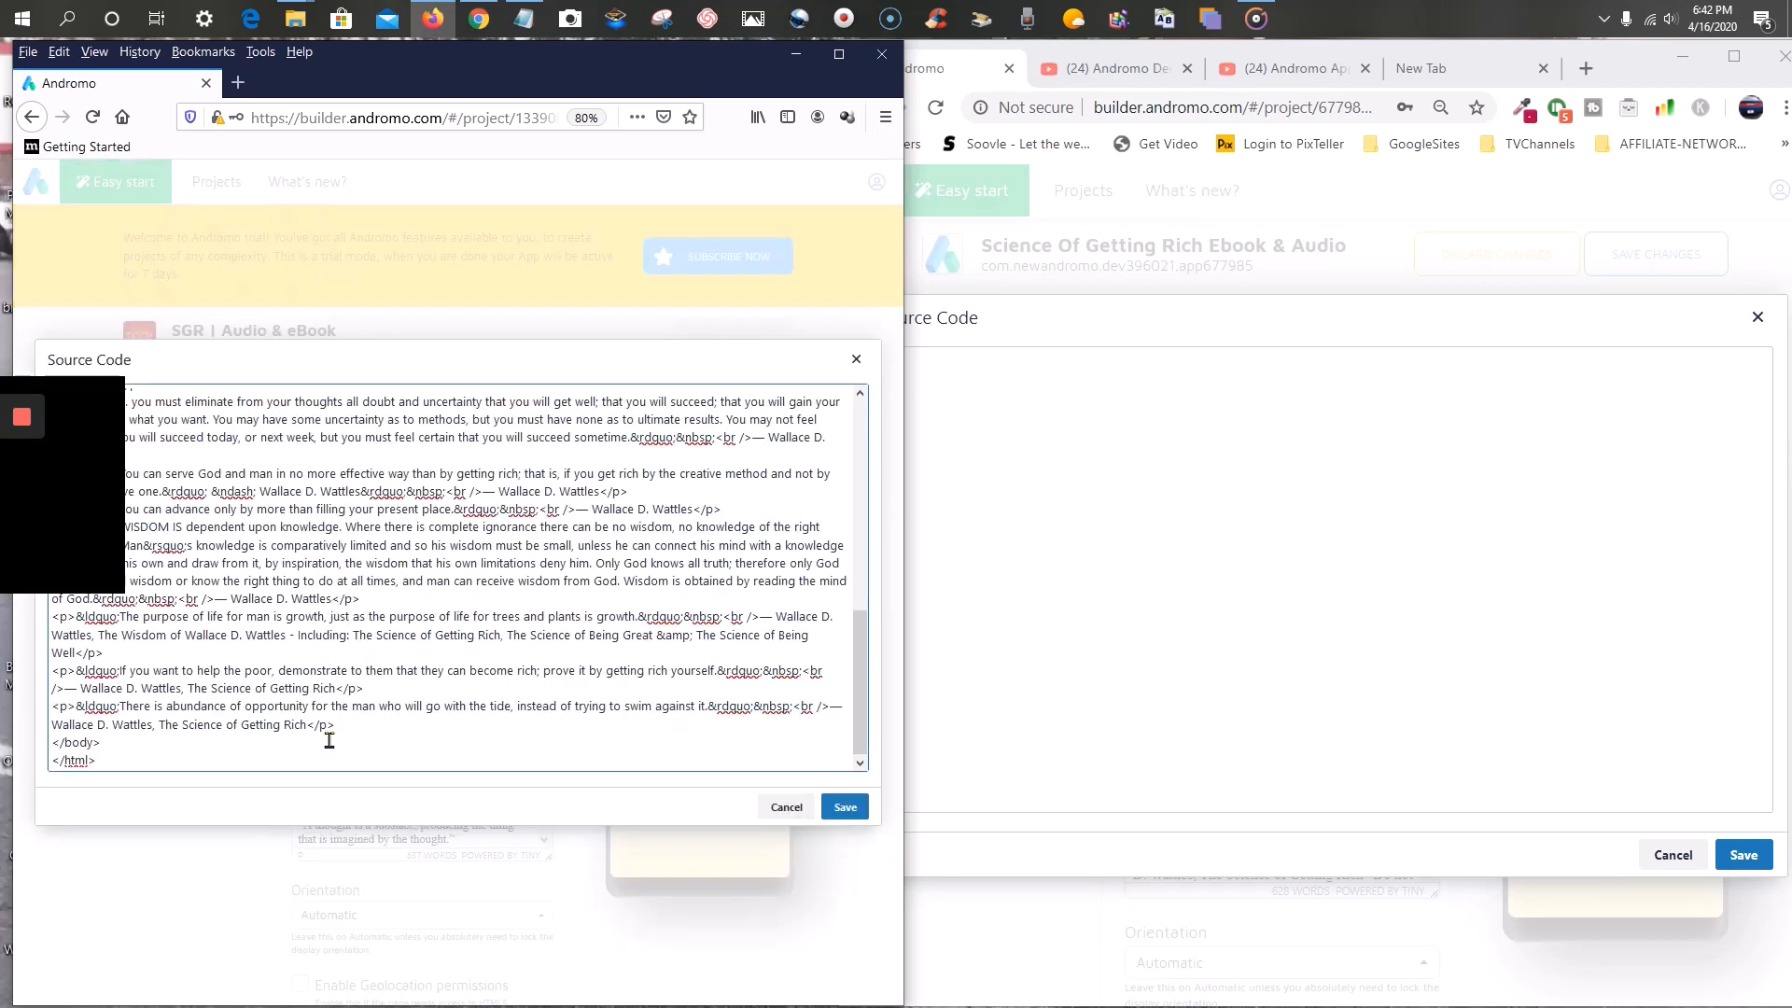
{"action": "left_click_drag", "start_coordinate": [187, 740], "coordinate": [33, 254]}
{"action": "right_click", "coordinate": [255, 541]}
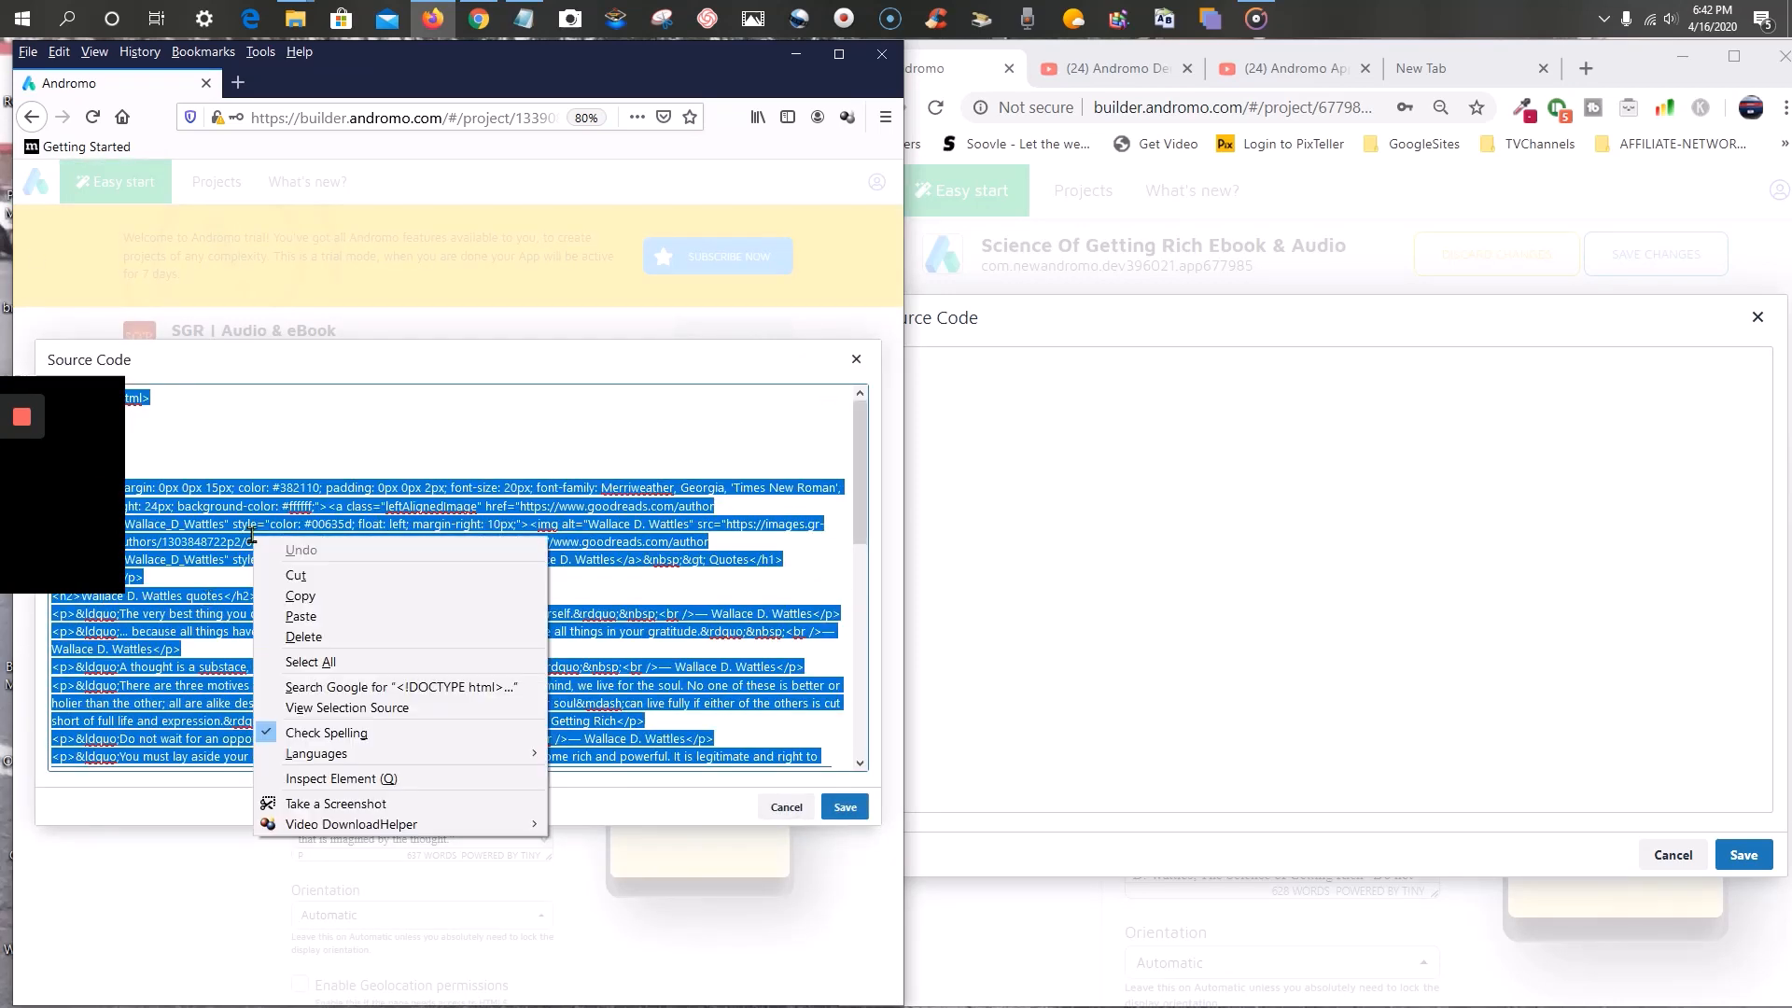
{"action": "left_click", "coordinate": [300, 596]}
- Paste the original HTML into the new page's source code, save it, close the original's source without changes, and save the new project
{"action": "left_click", "coordinate": [957, 369]}
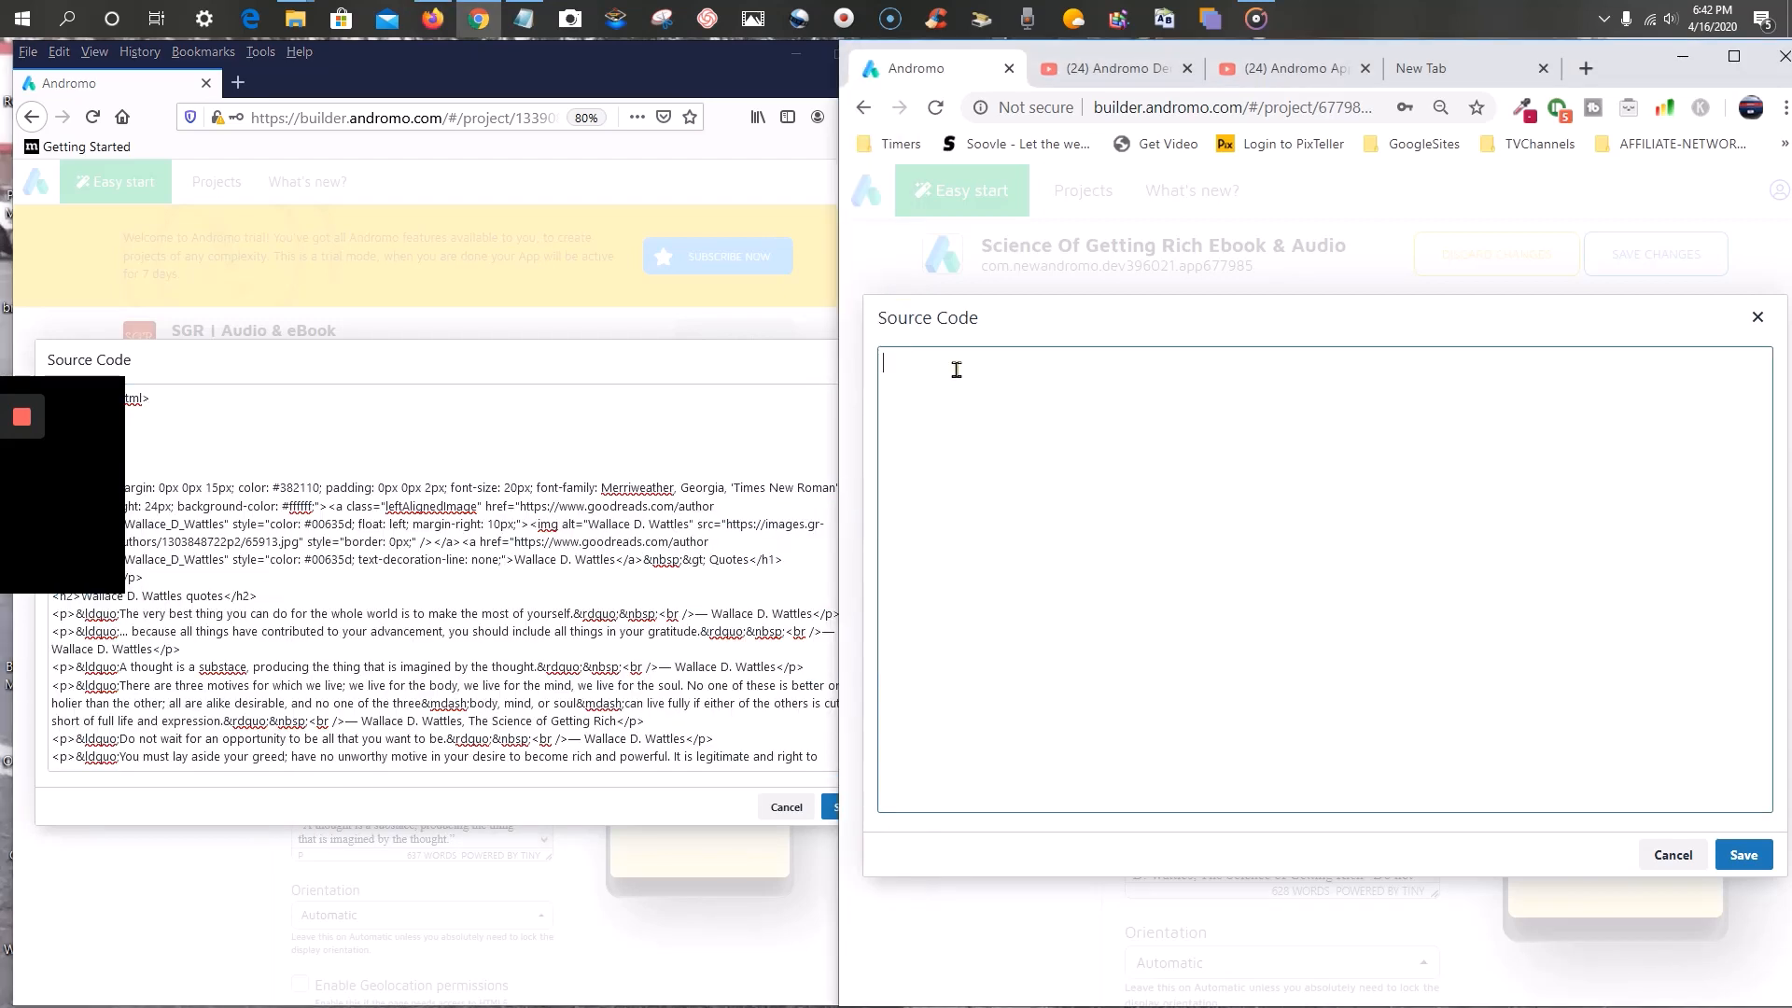
{"action": "right_click", "coordinate": [956, 369]}
{"action": "left_click", "coordinate": [1045, 567]}
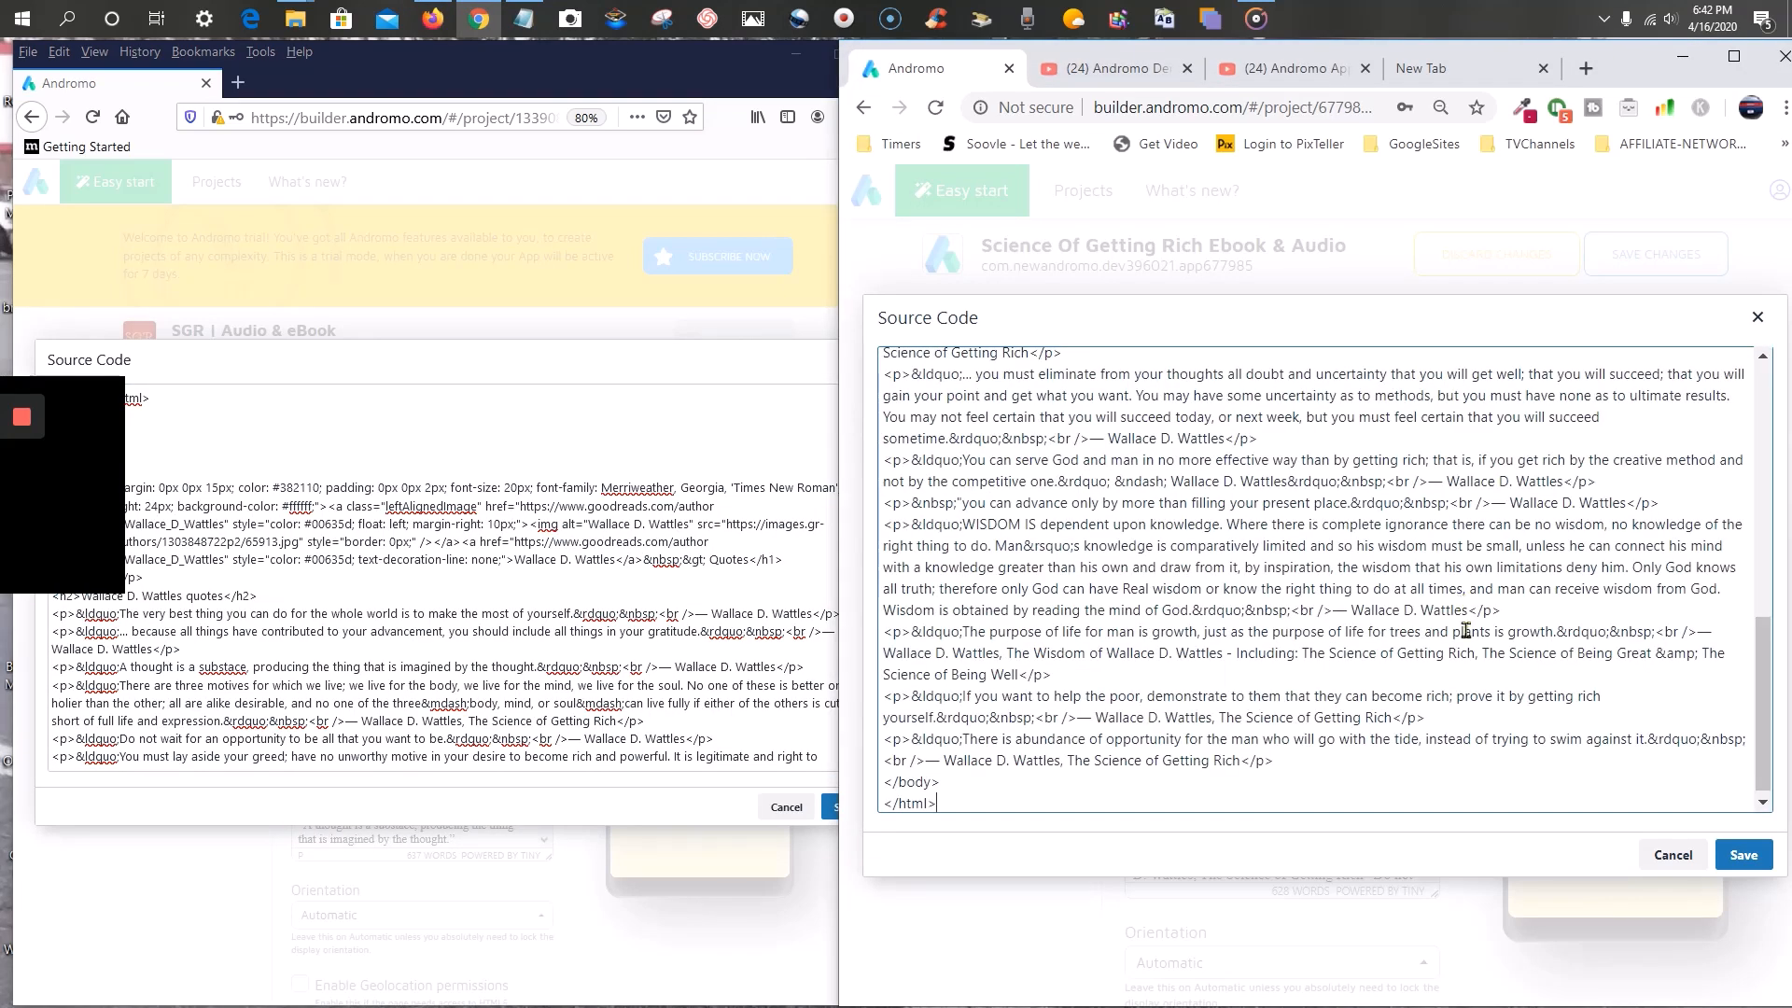
{"action": "left_click", "coordinate": [1754, 865]}
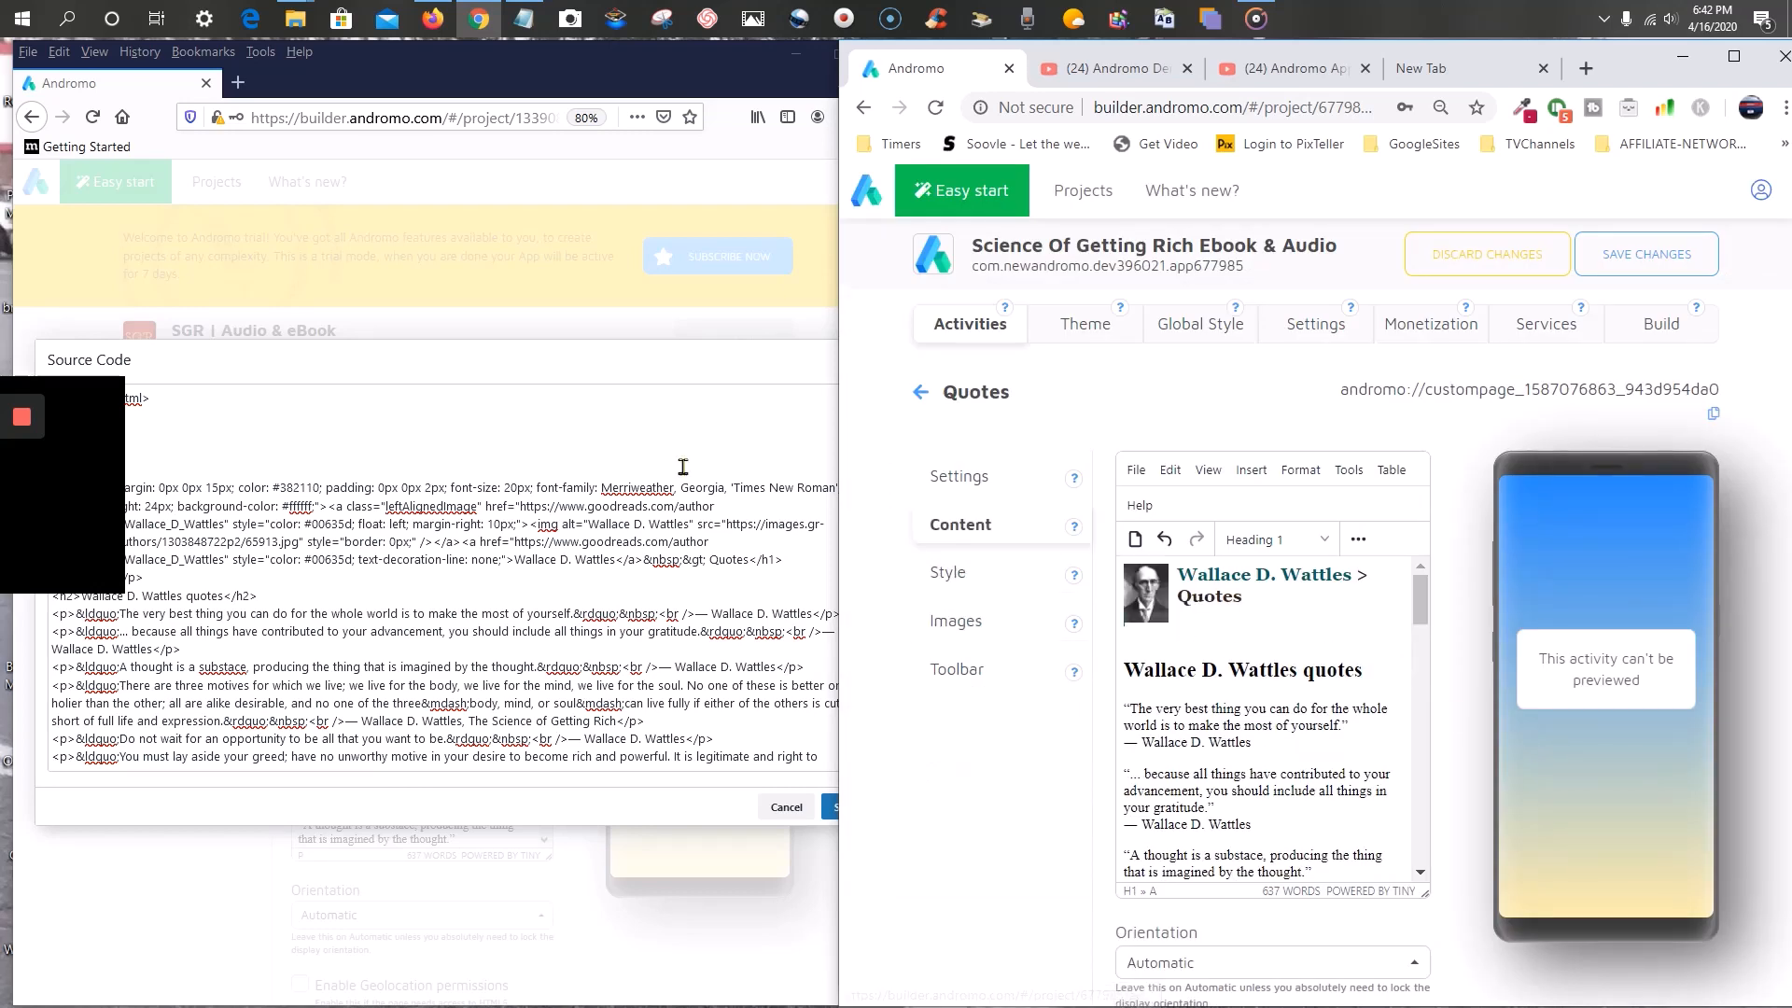
{"action": "left_click", "coordinate": [779, 818]}
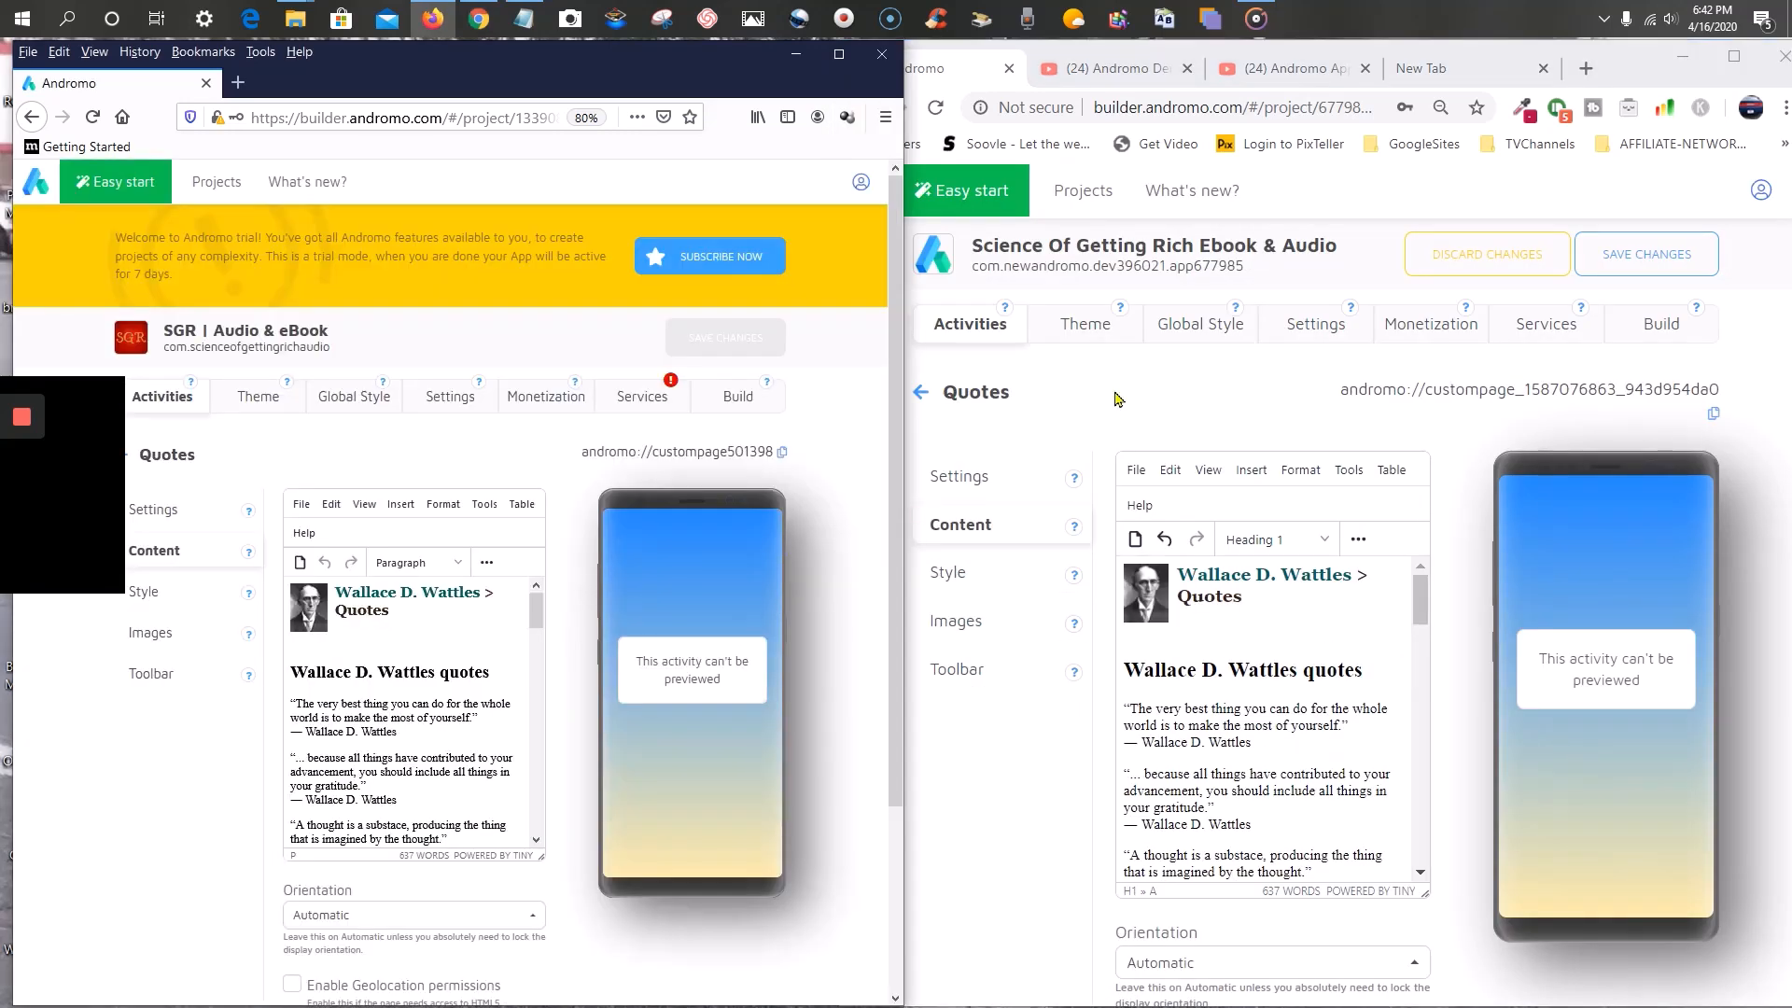
{"action": "left_click", "coordinate": [1645, 262]}
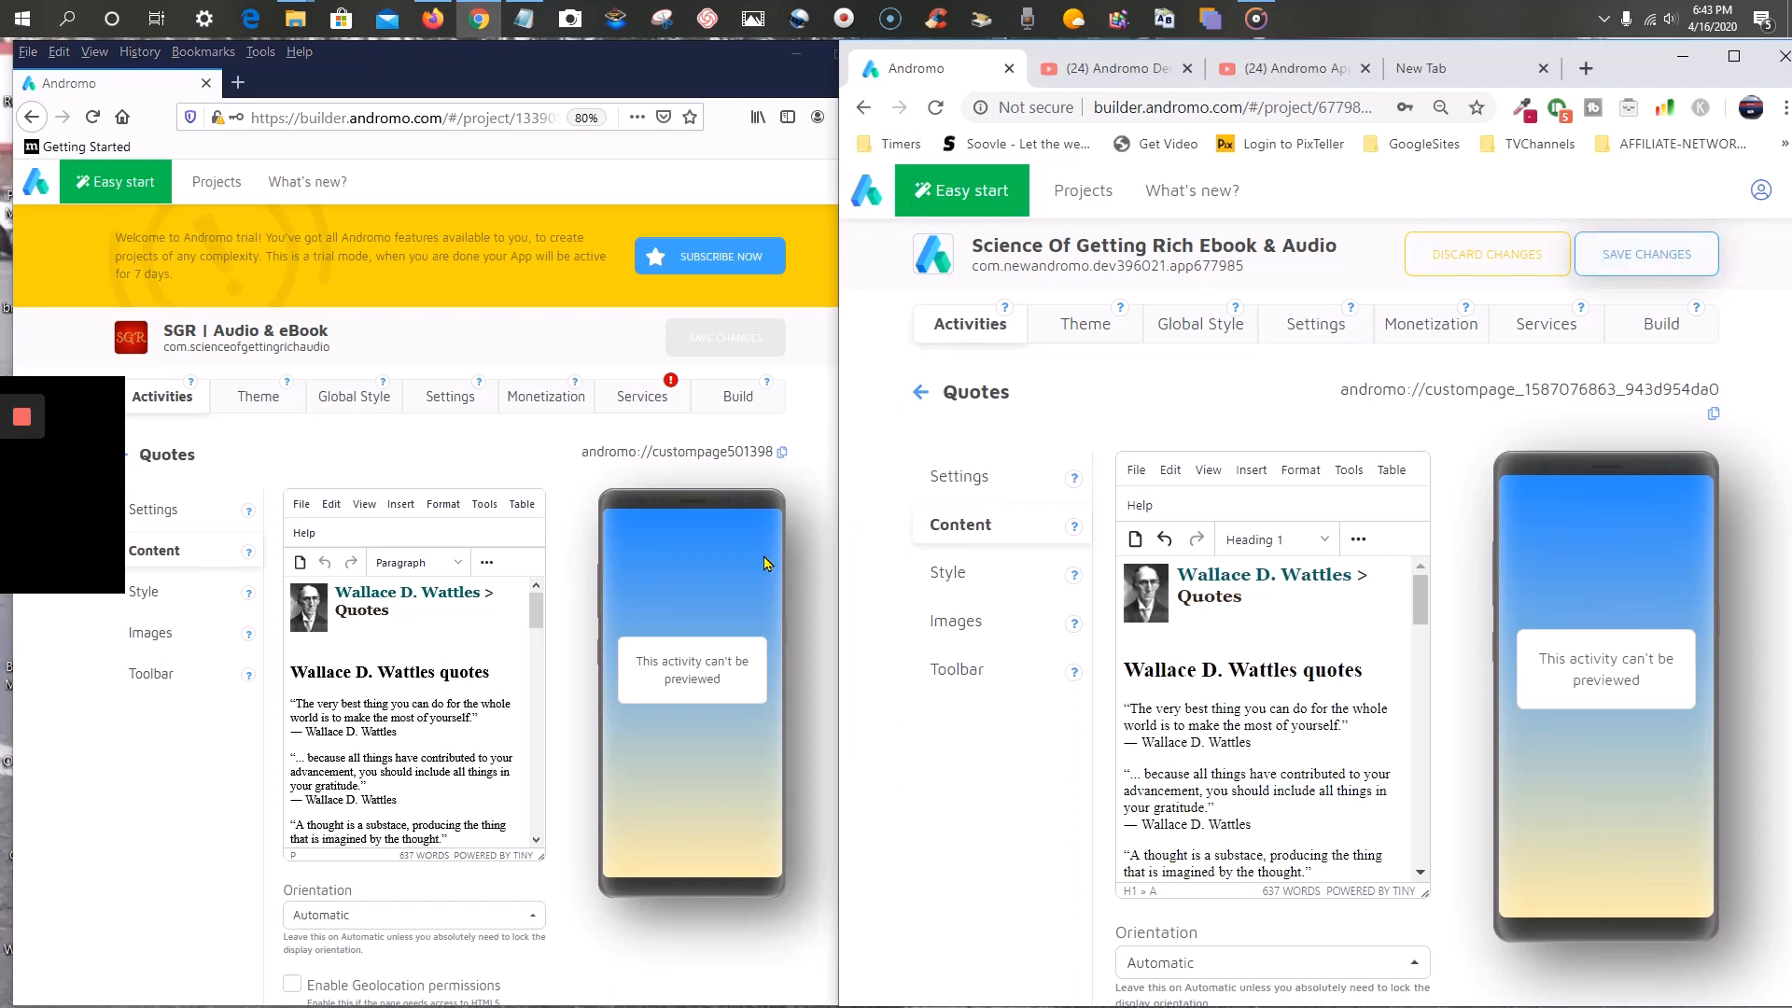
- Check the original page's style settings and set the new page's Style Mode to Global Style (global style/color settings)
{"action": "left_click", "coordinate": [154, 594]}
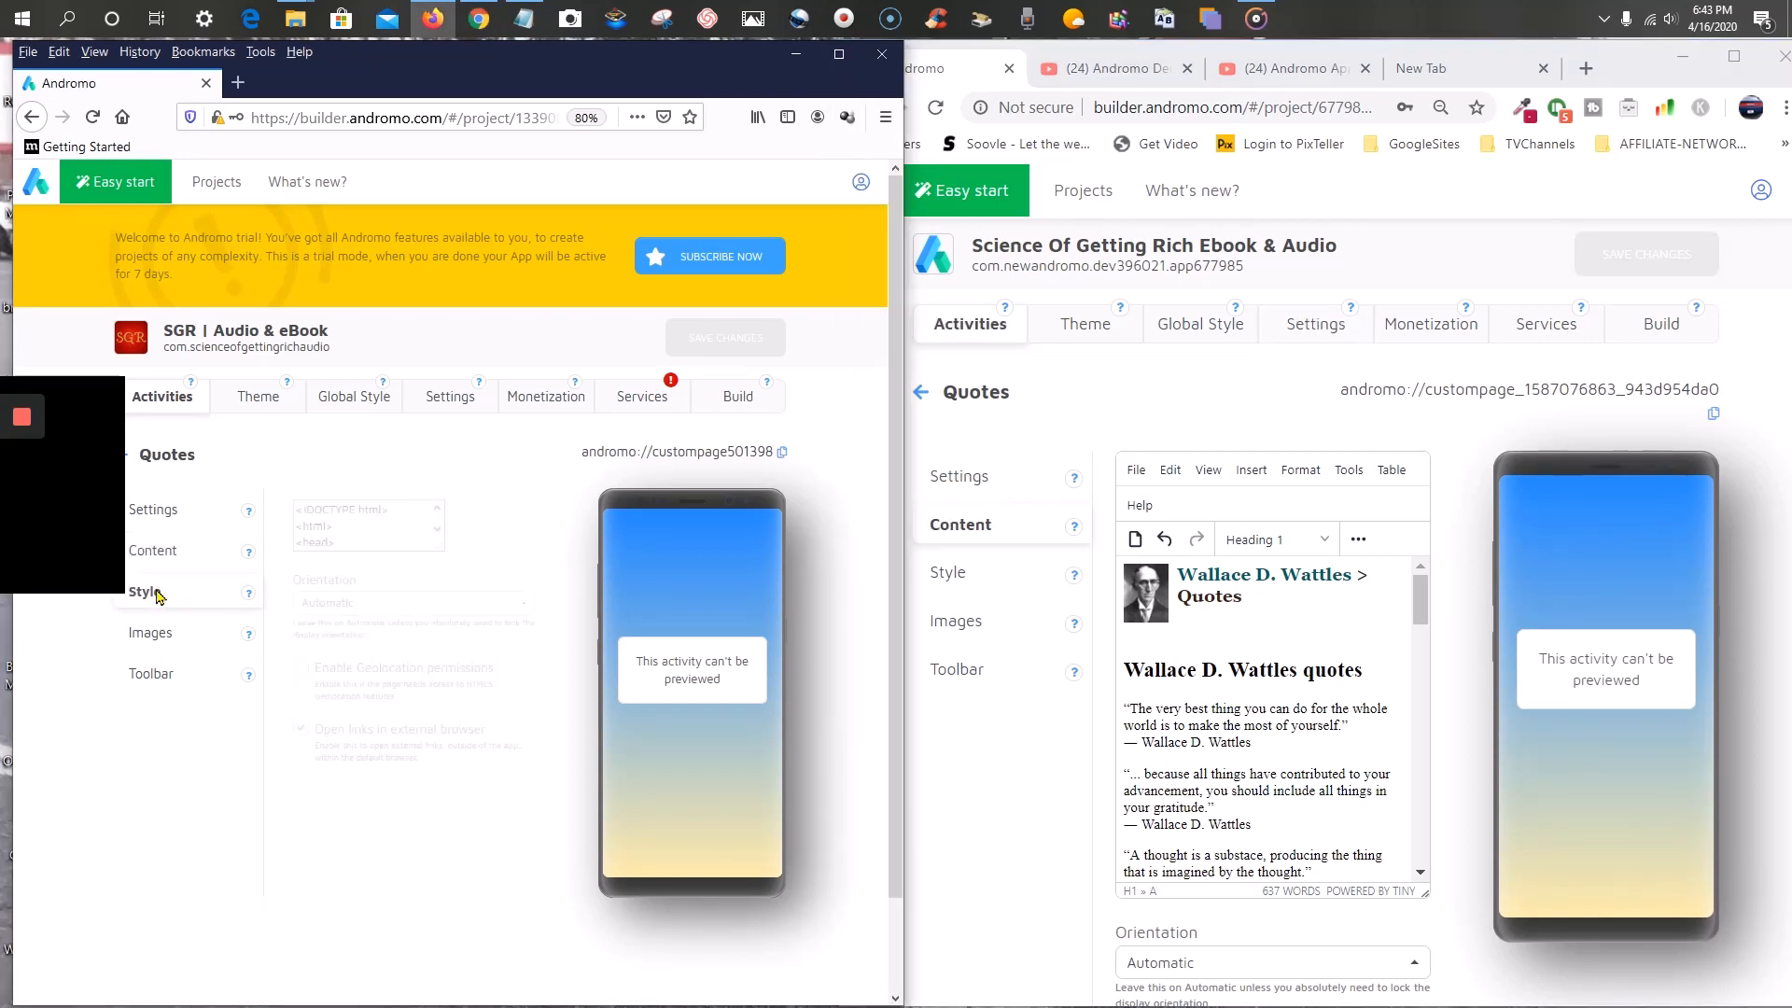
{"action": "left_click", "coordinate": [983, 573]}
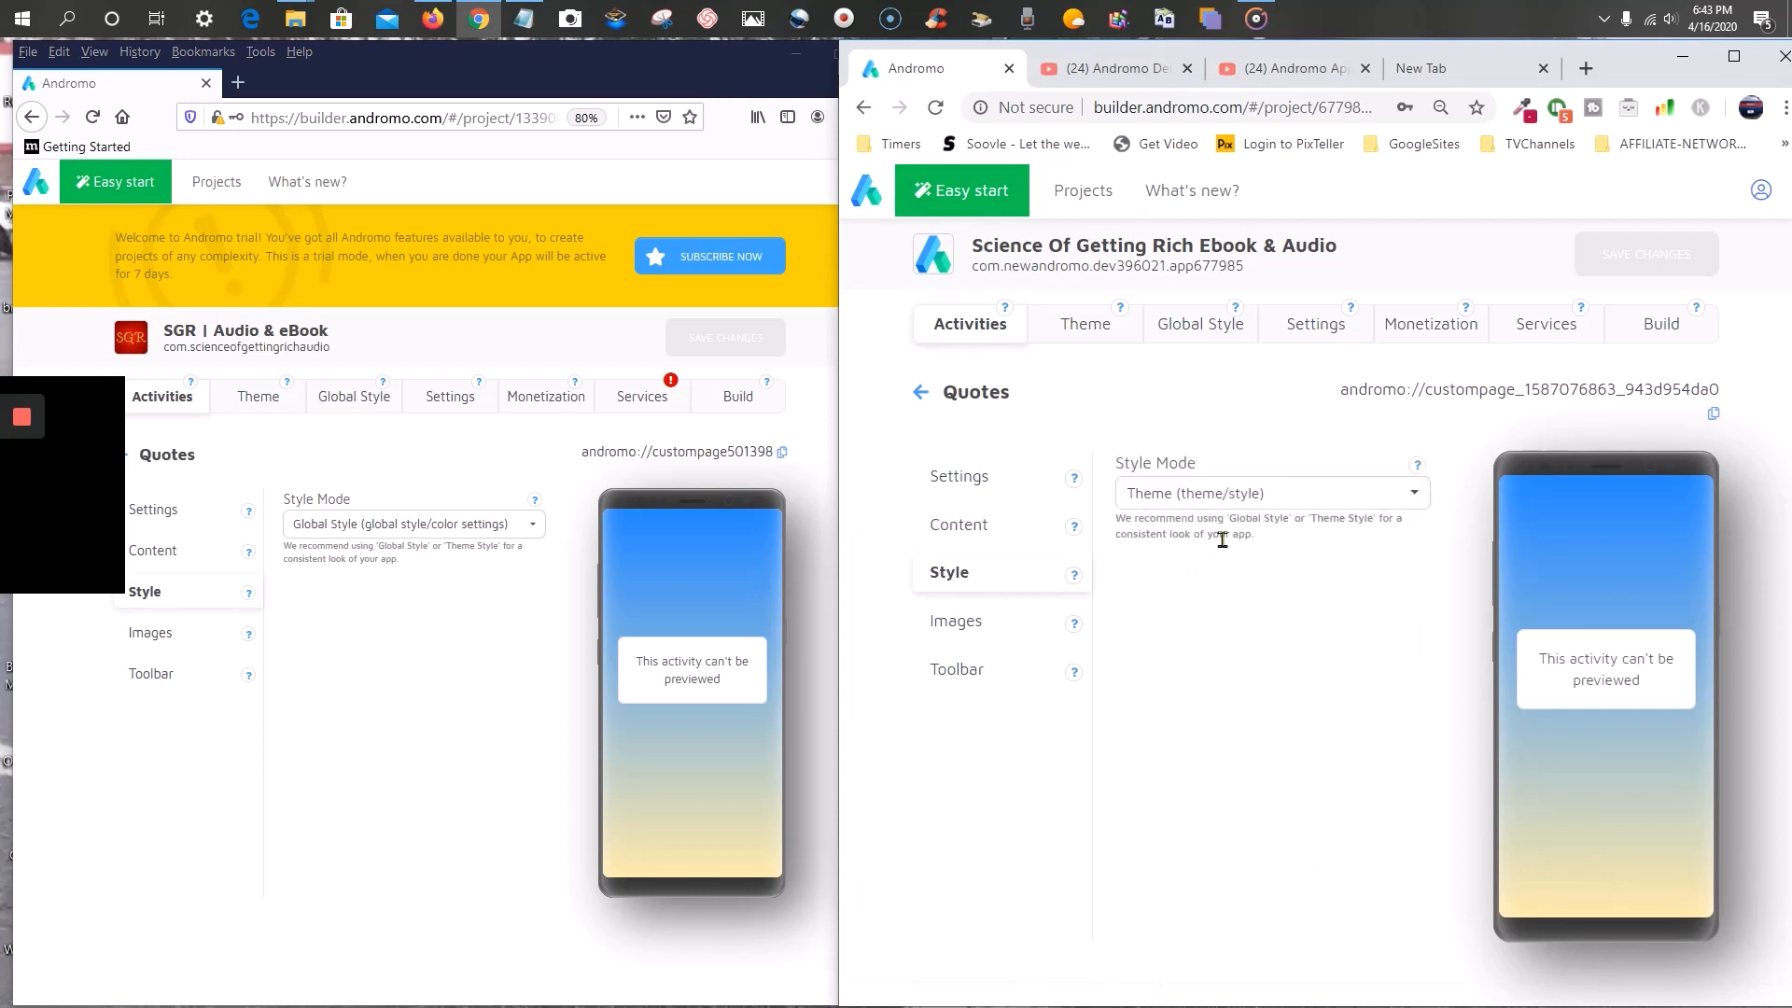
{"action": "left_click", "coordinate": [1279, 499]}
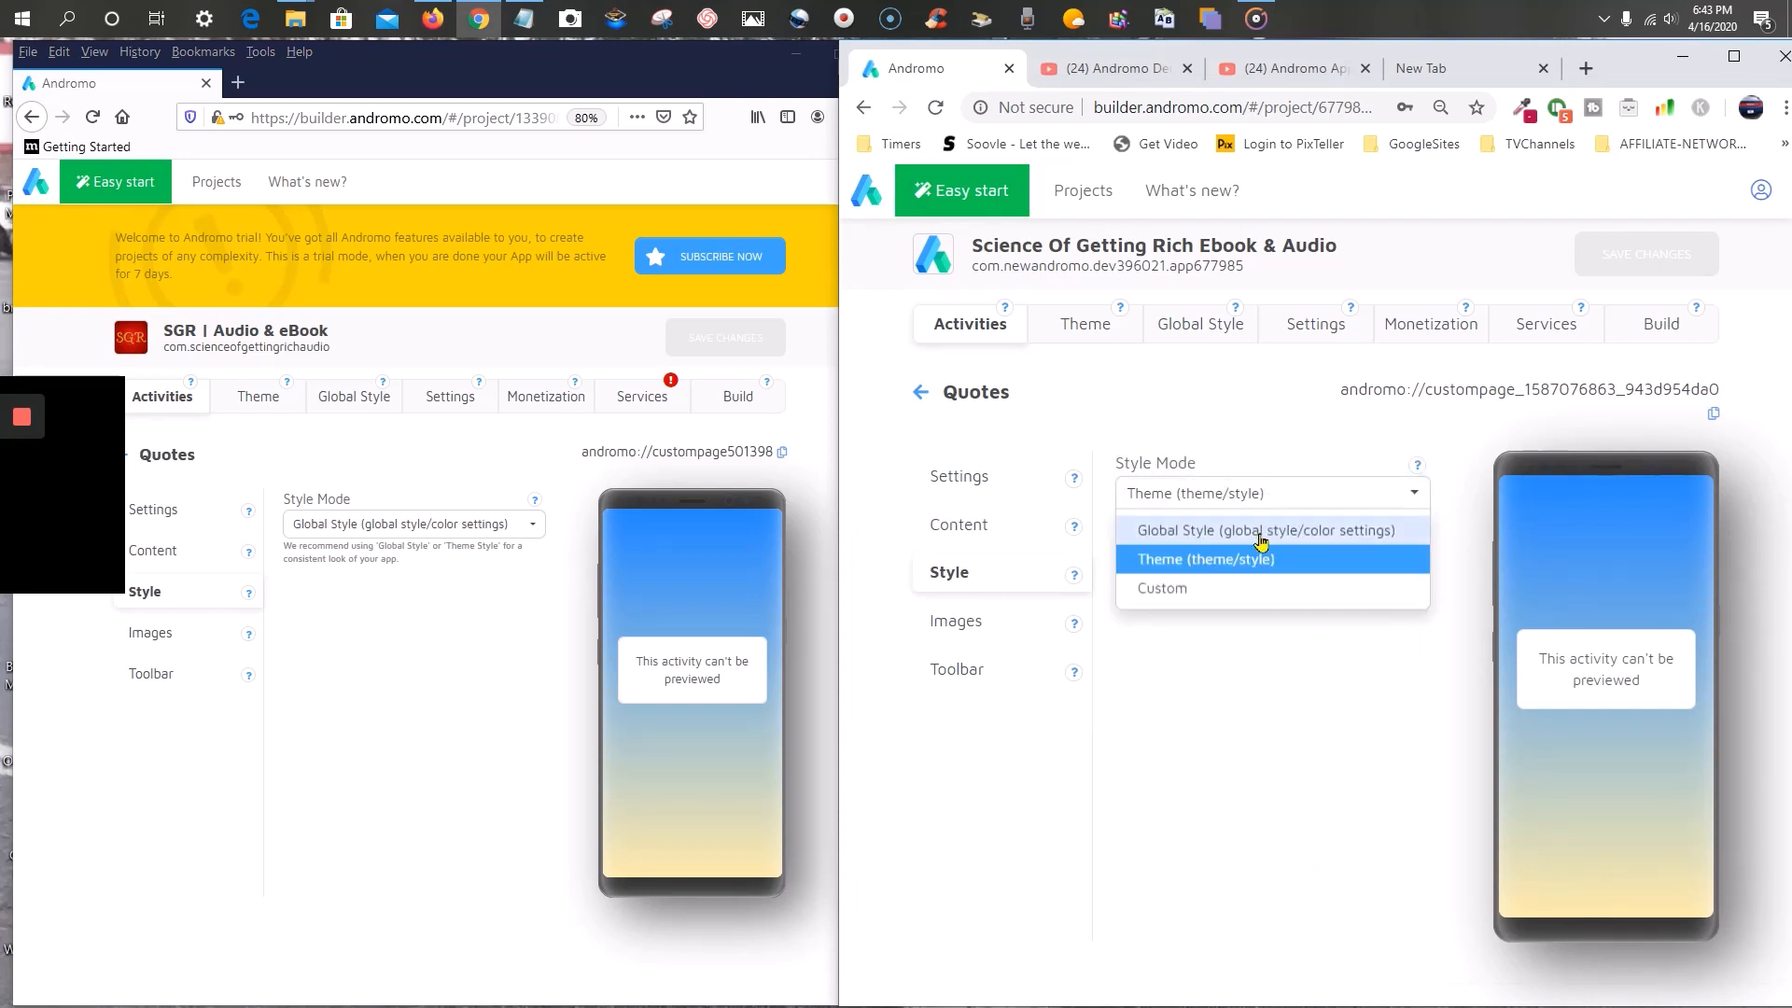
{"action": "left_click", "coordinate": [1259, 539]}
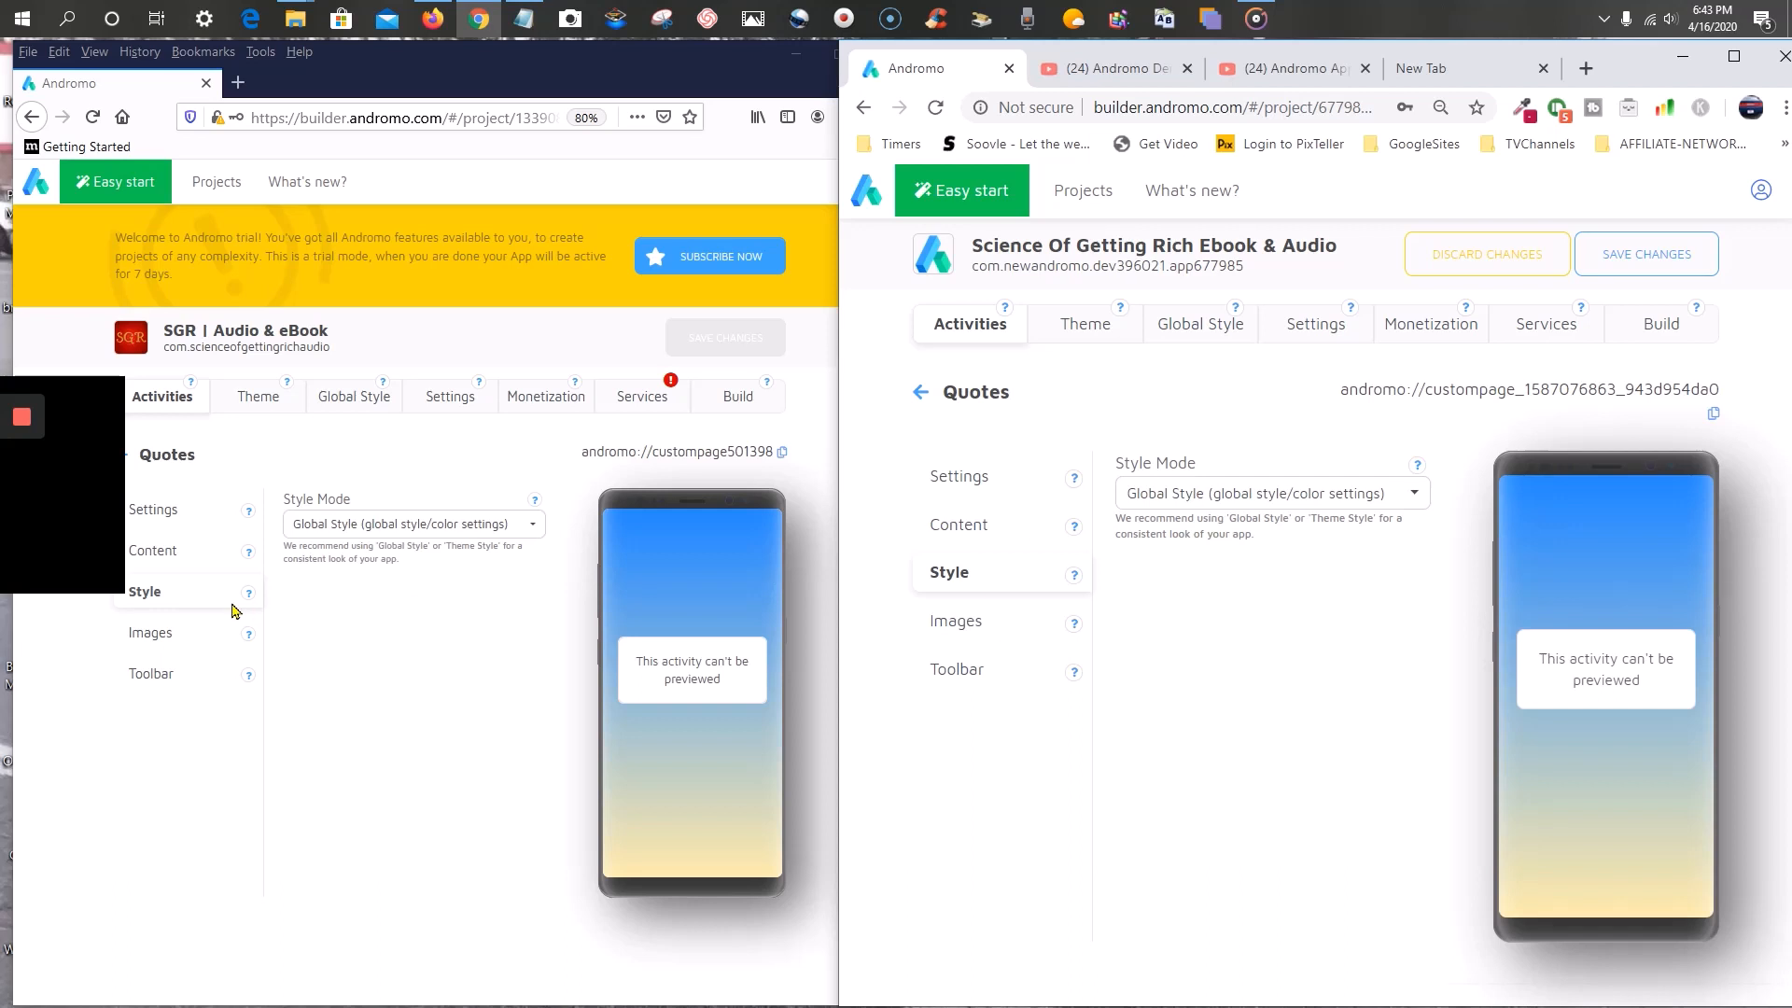
- Check the original Quotes page's image settings and set the new page's Feature Image to None and Wide Image to Custom
{"action": "left_click", "coordinate": [152, 634]}
{"action": "left_click", "coordinate": [156, 643]}
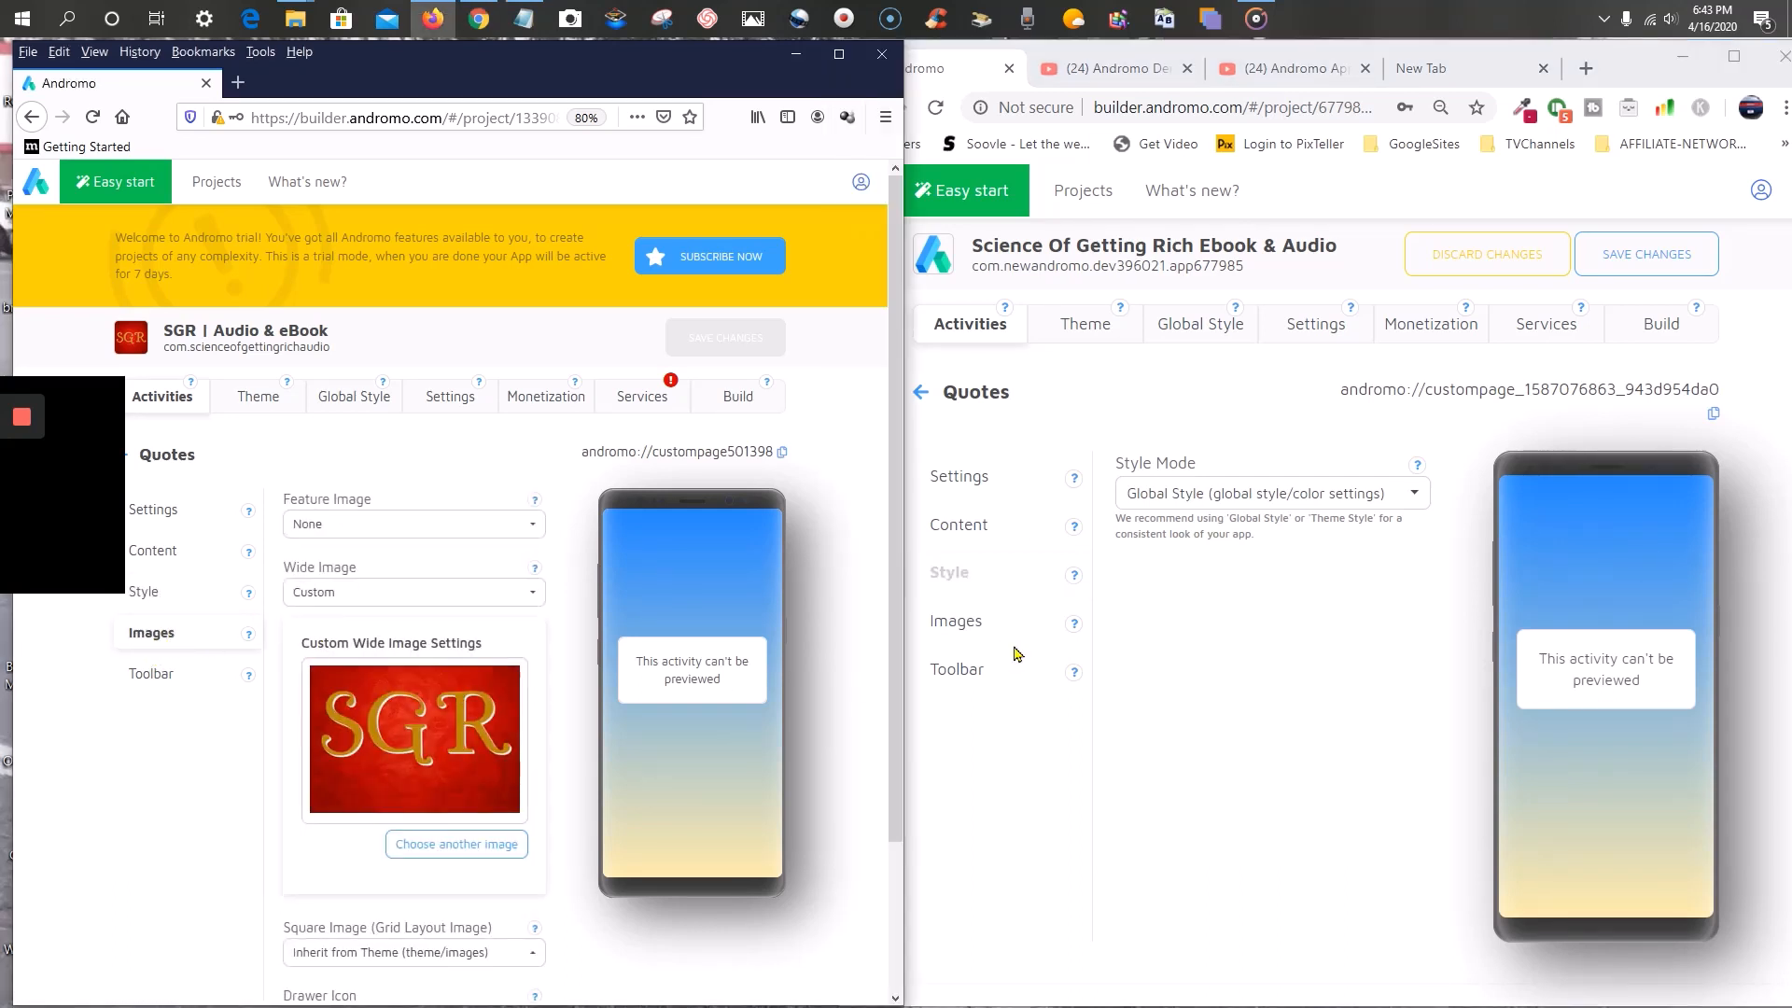
{"action": "left_click", "coordinate": [957, 625]}
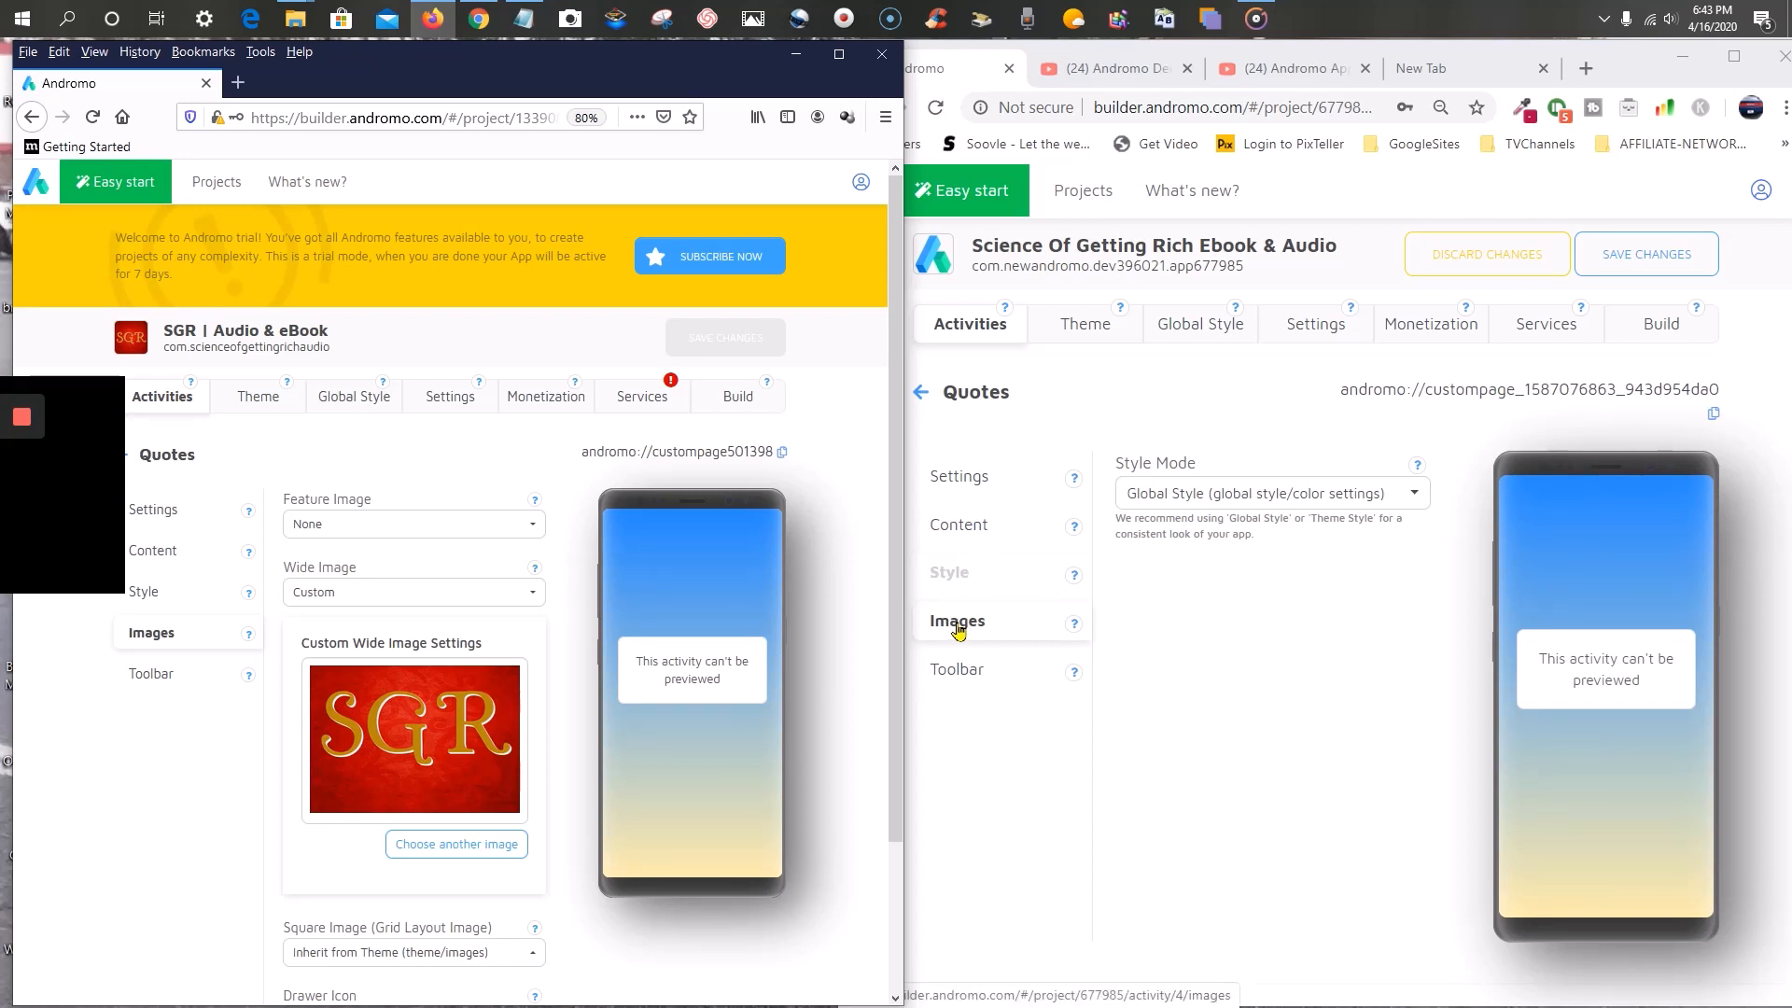
{"action": "left_click", "coordinate": [957, 625]}
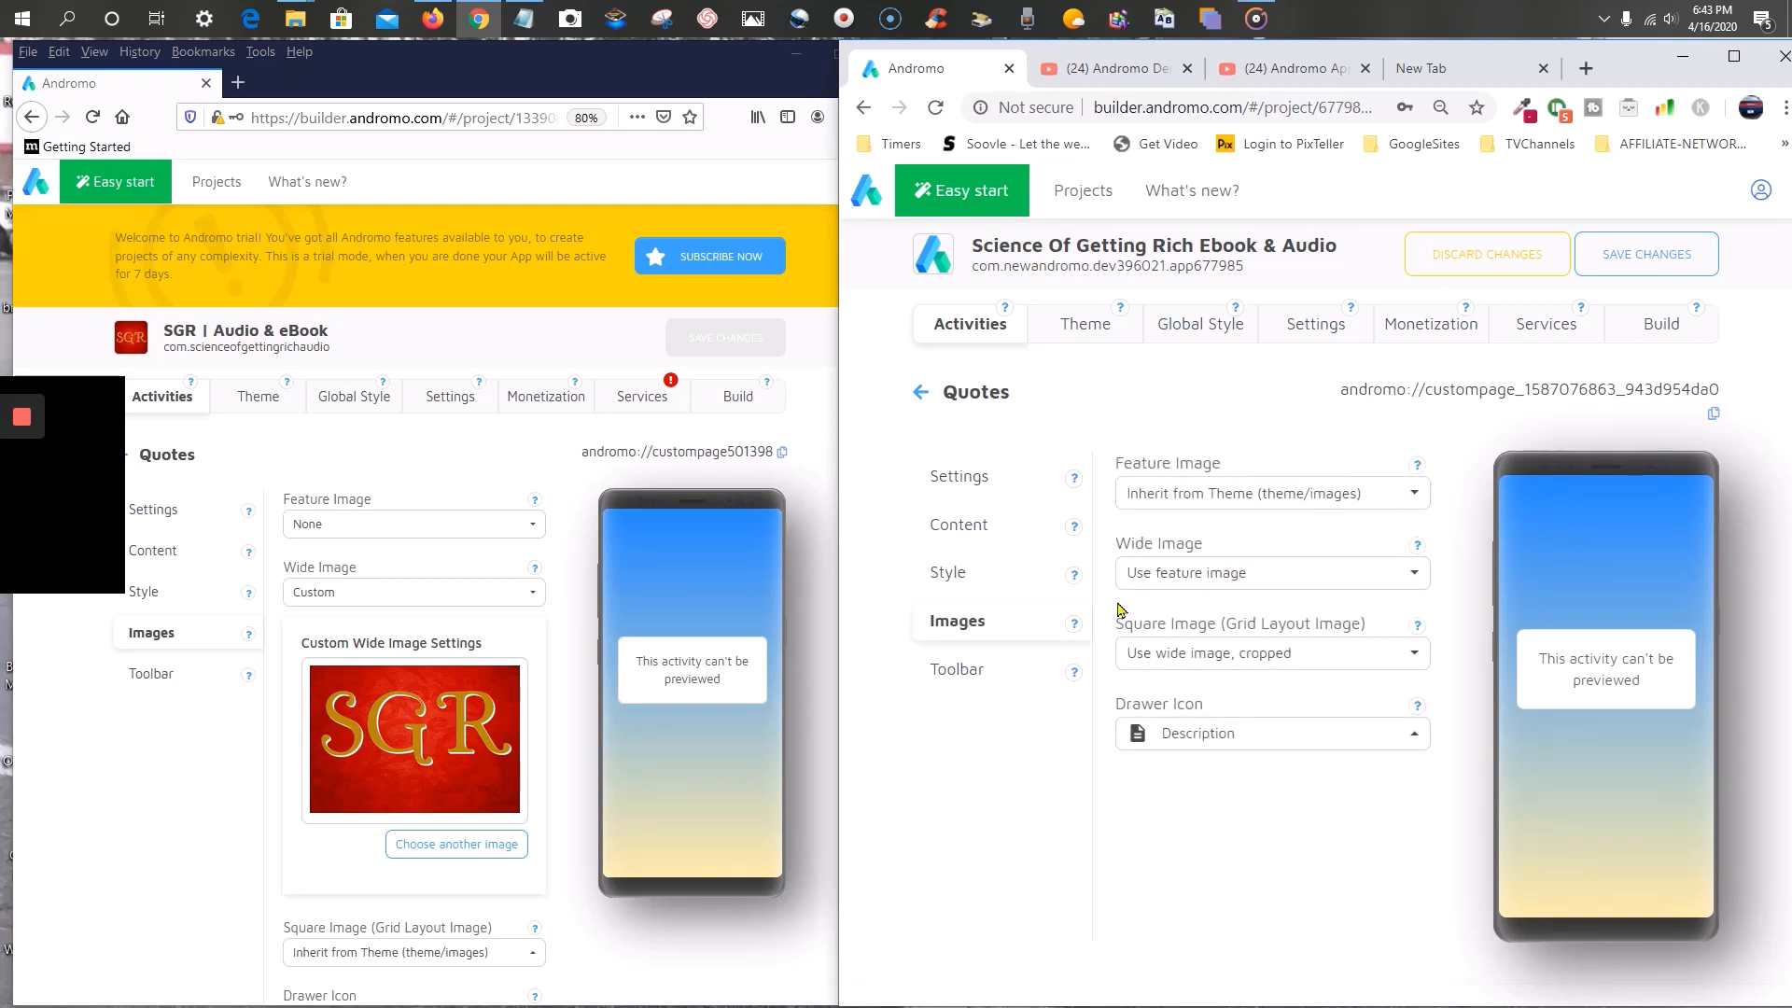
{"action": "left_click", "coordinate": [1317, 492]}
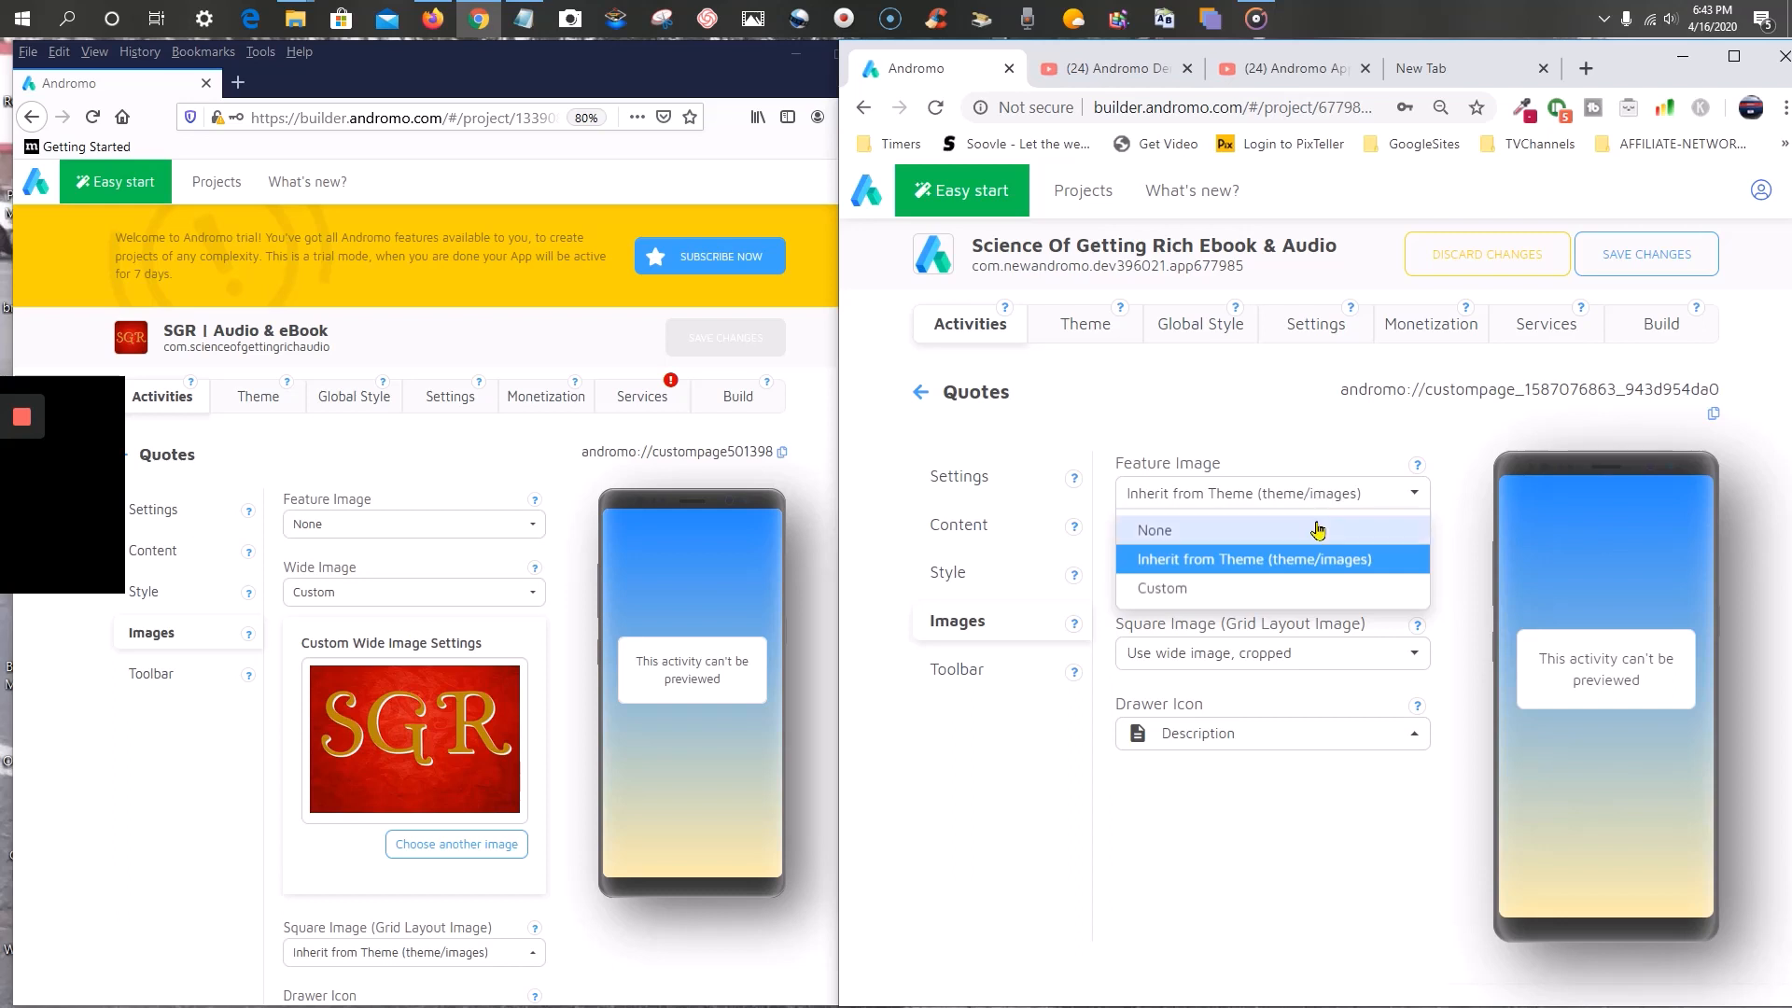
{"action": "left_click", "coordinate": [1316, 531]}
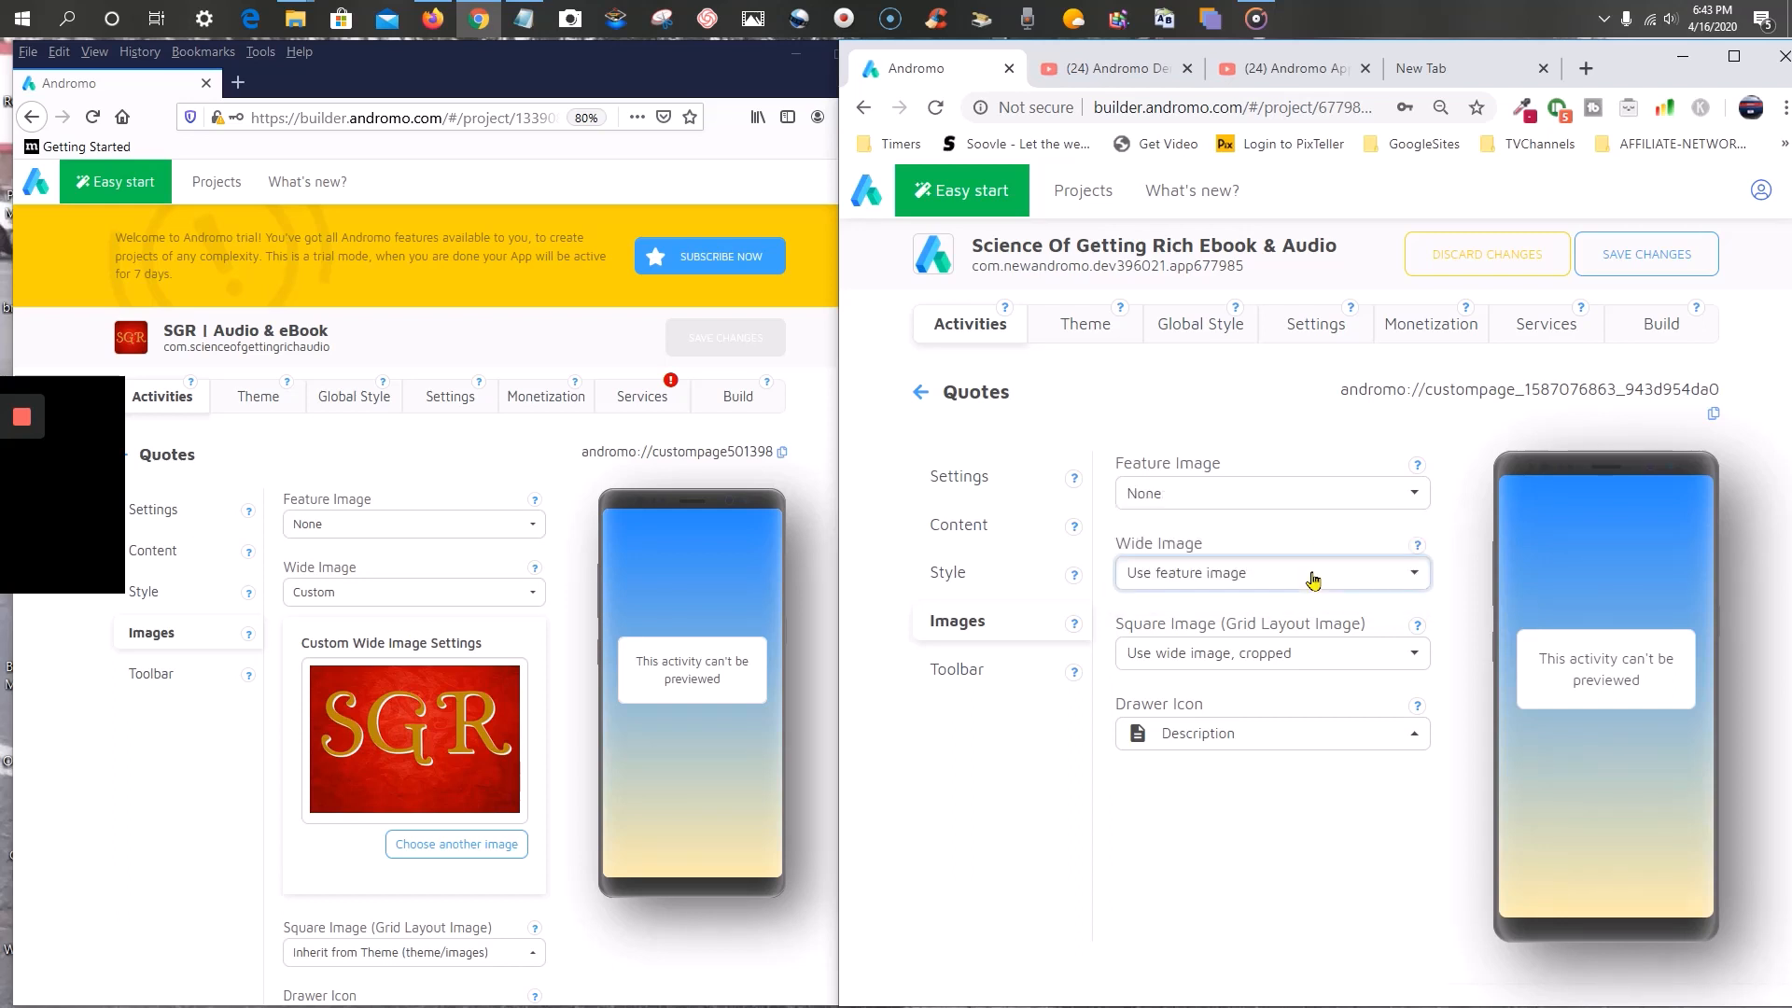
{"action": "left_click", "coordinate": [1307, 573]}
{"action": "left_click", "coordinate": [1288, 699]}
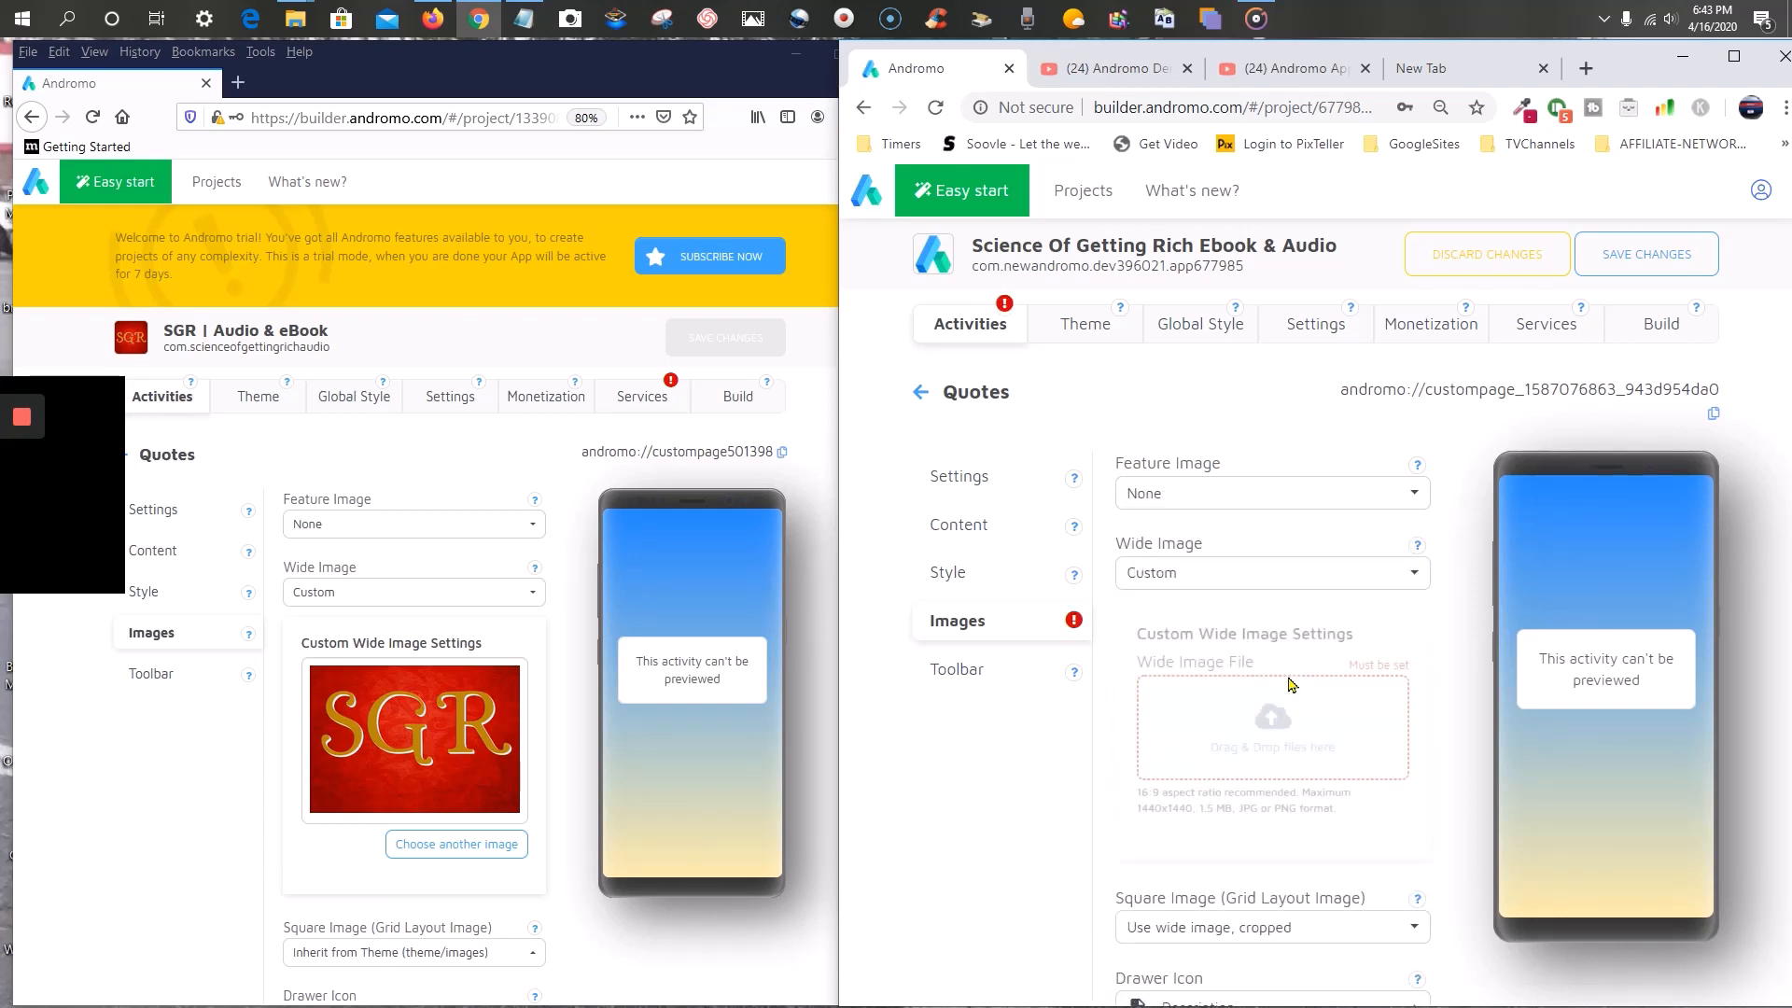
- Upload the red SGR image with gold lettering from the IMG-SGR folder as the new Quotes page's custom wide image
{"action": "left_click", "coordinate": [1306, 743]}
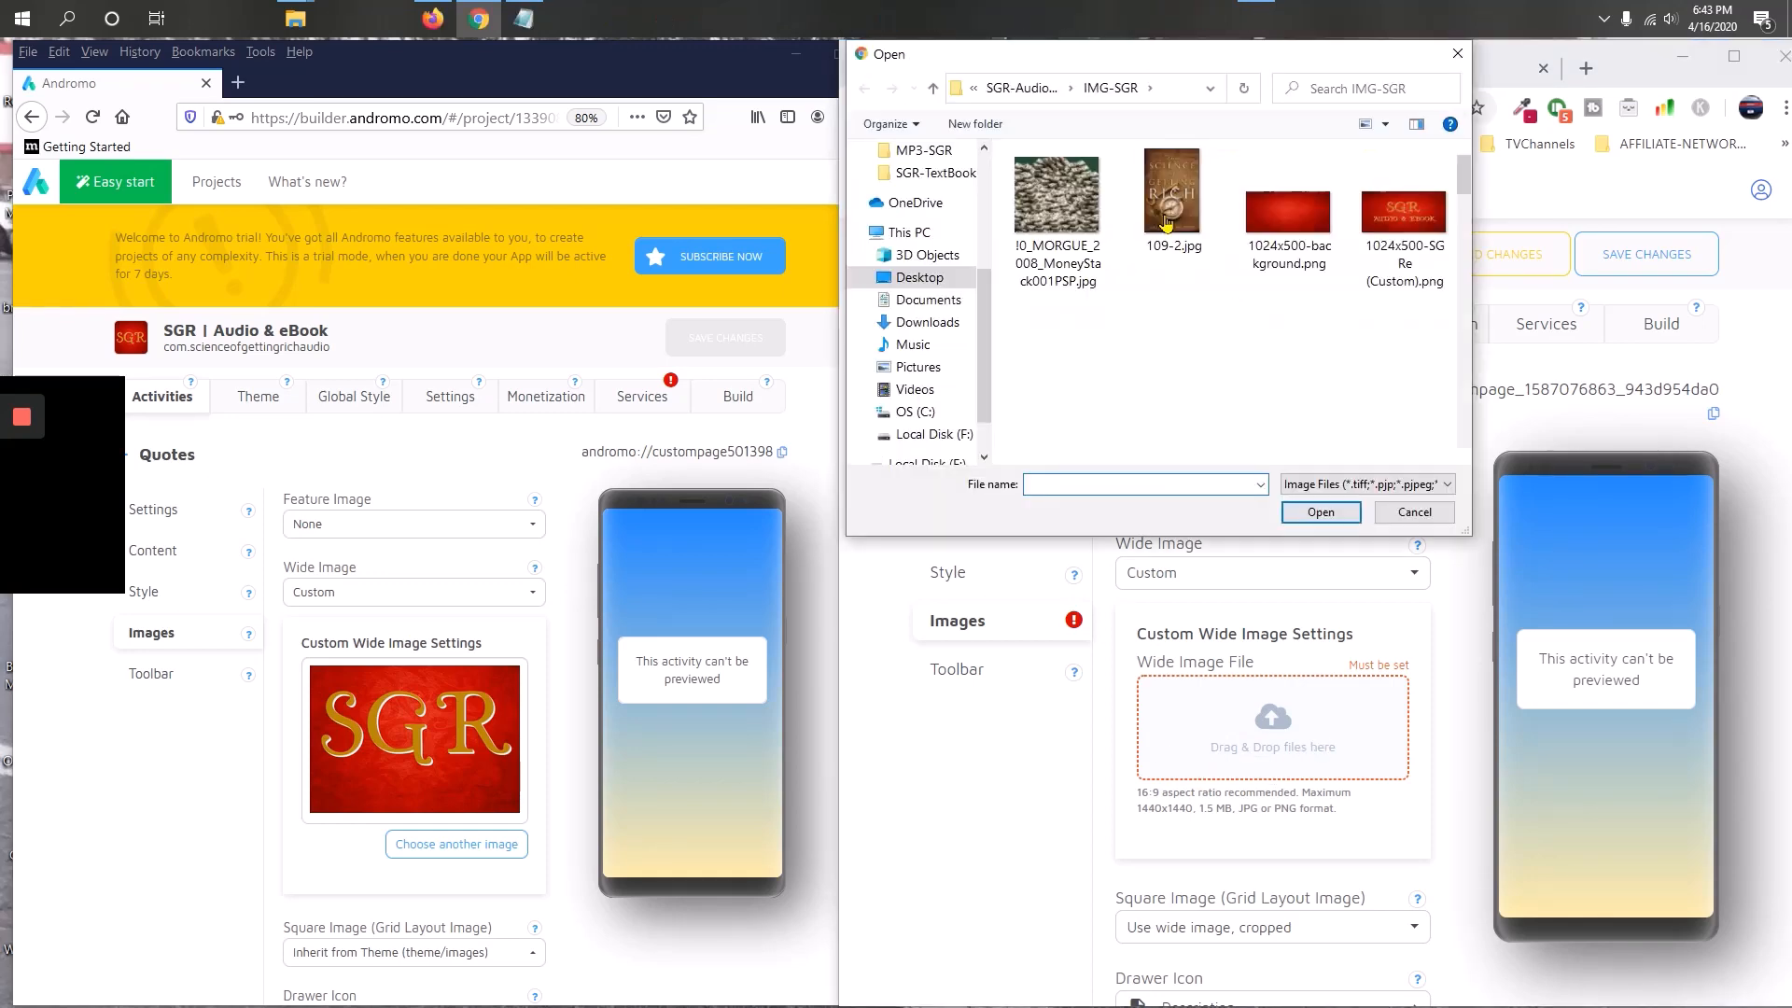
{"action": "scroll", "coordinate": [1202, 318], "scroll_direction": "down", "scroll_amount": 6}
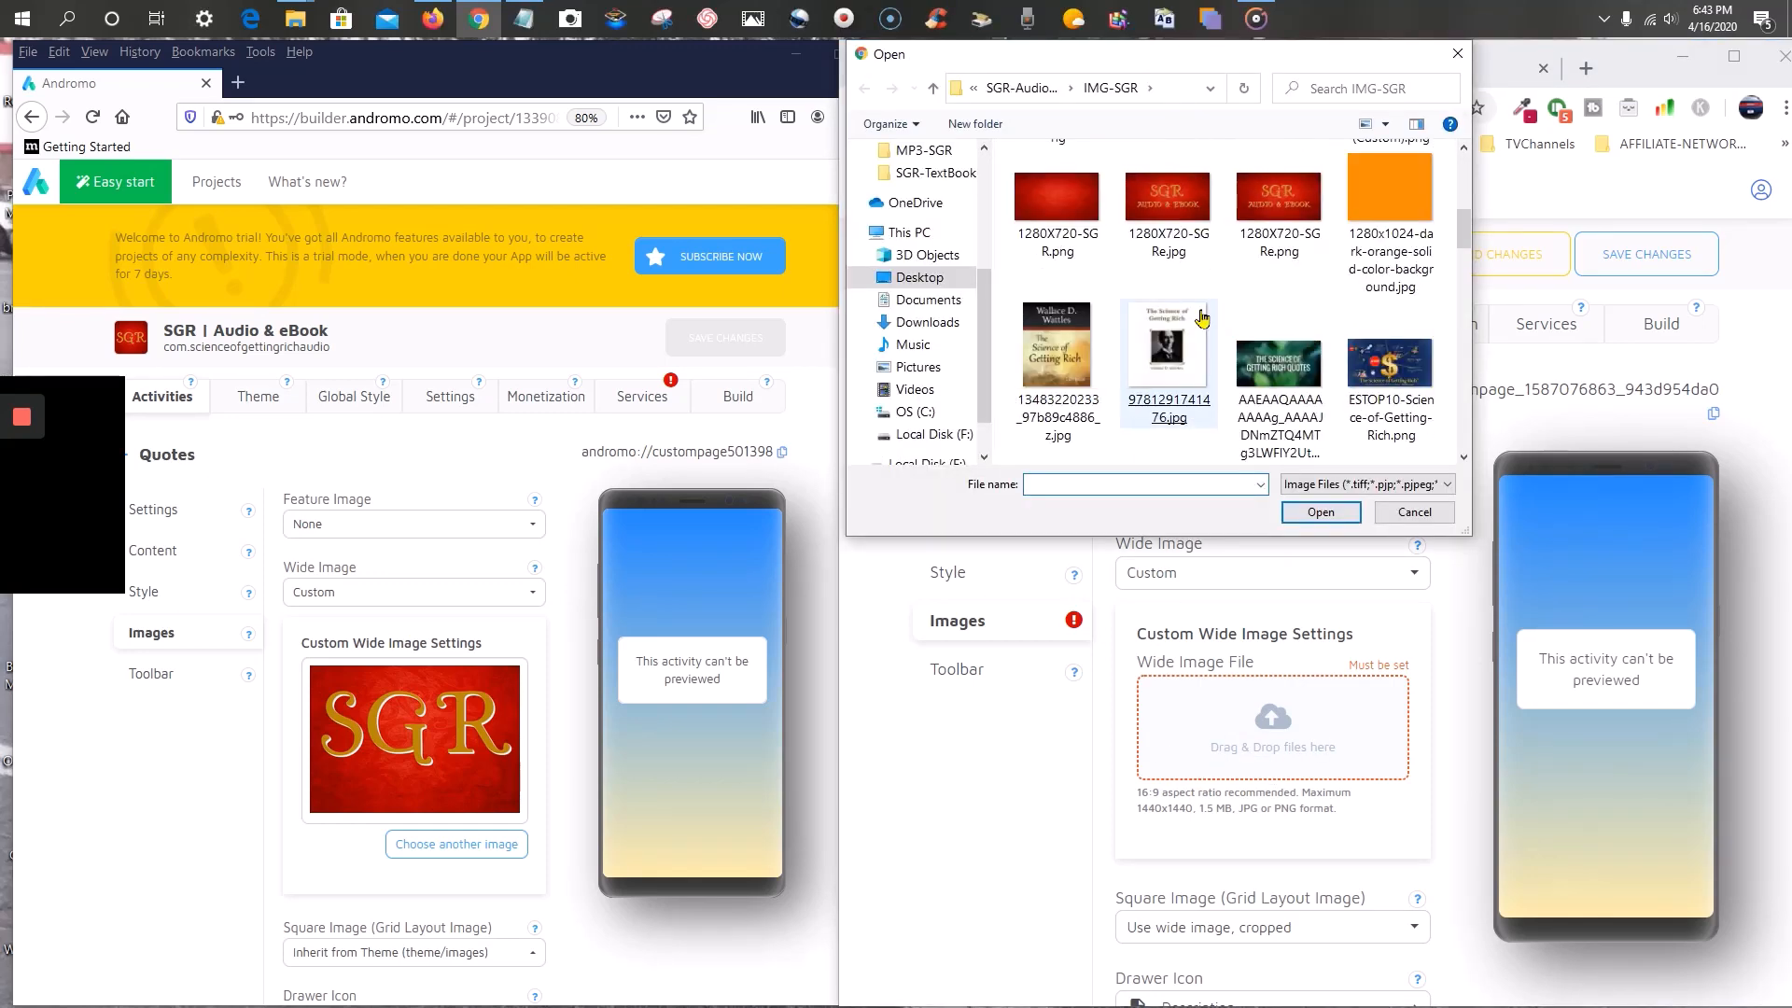
{"action": "scroll", "coordinate": [1202, 318], "scroll_direction": "down", "scroll_amount": 6}
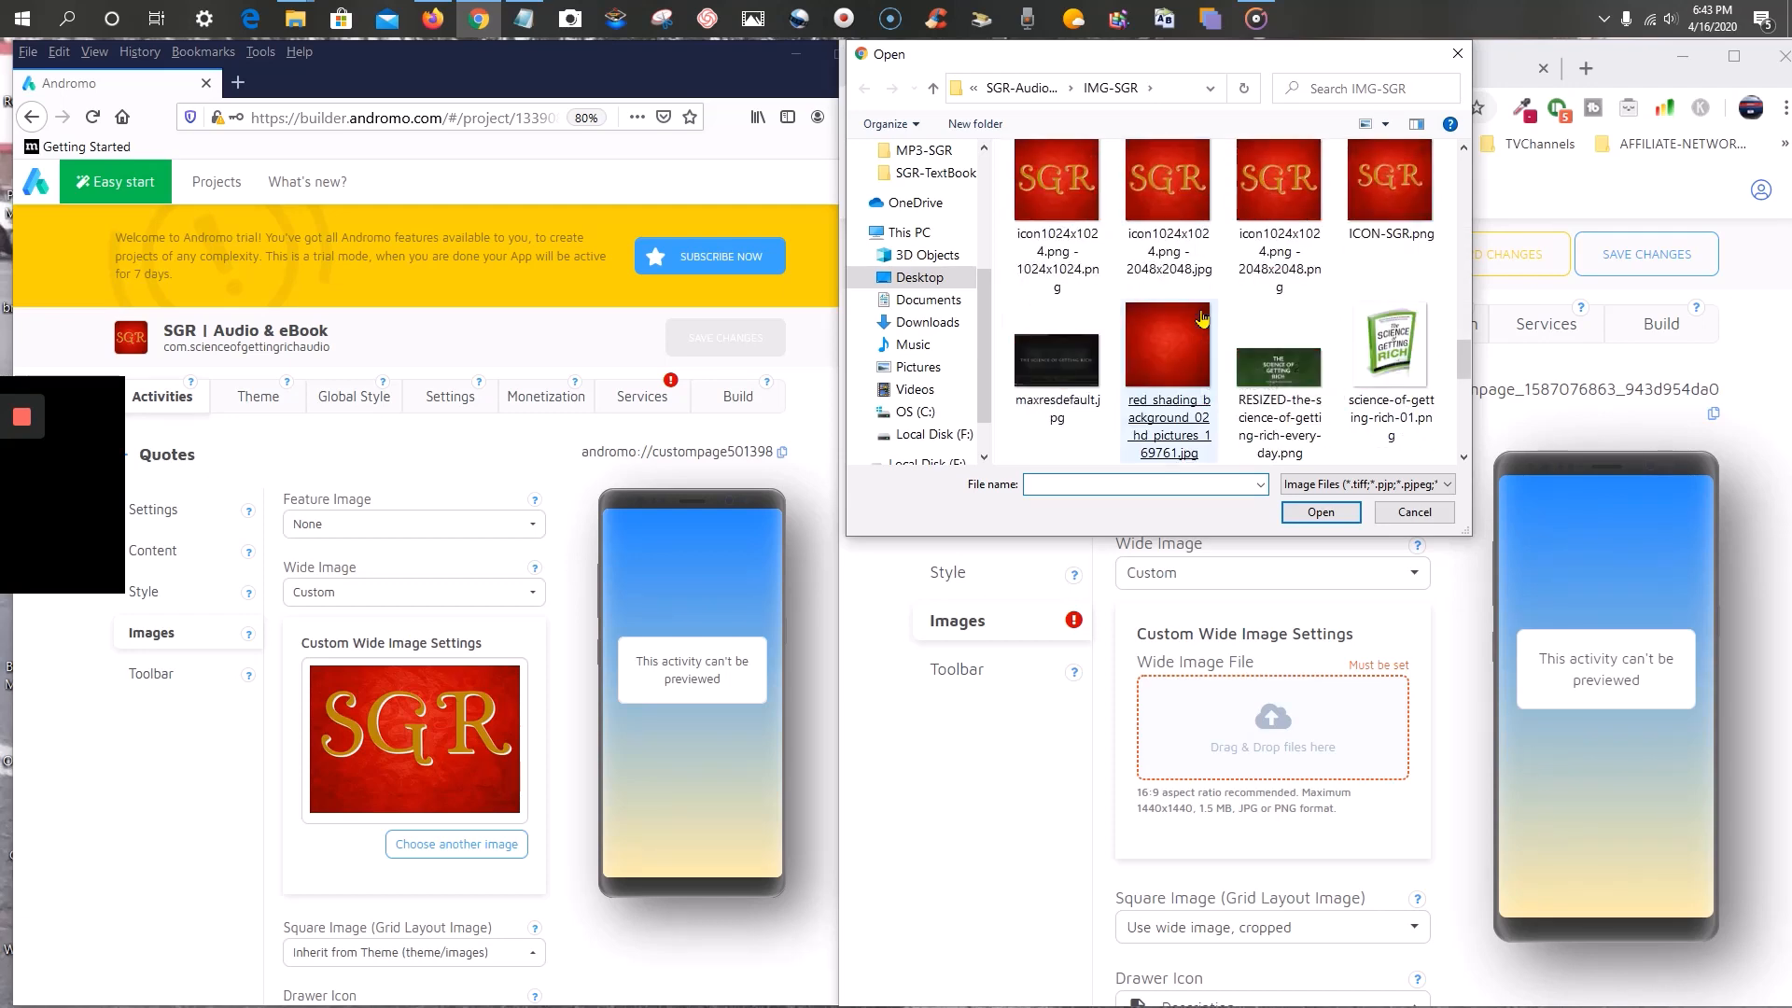
{"action": "double_click", "coordinate": [1300, 313]}
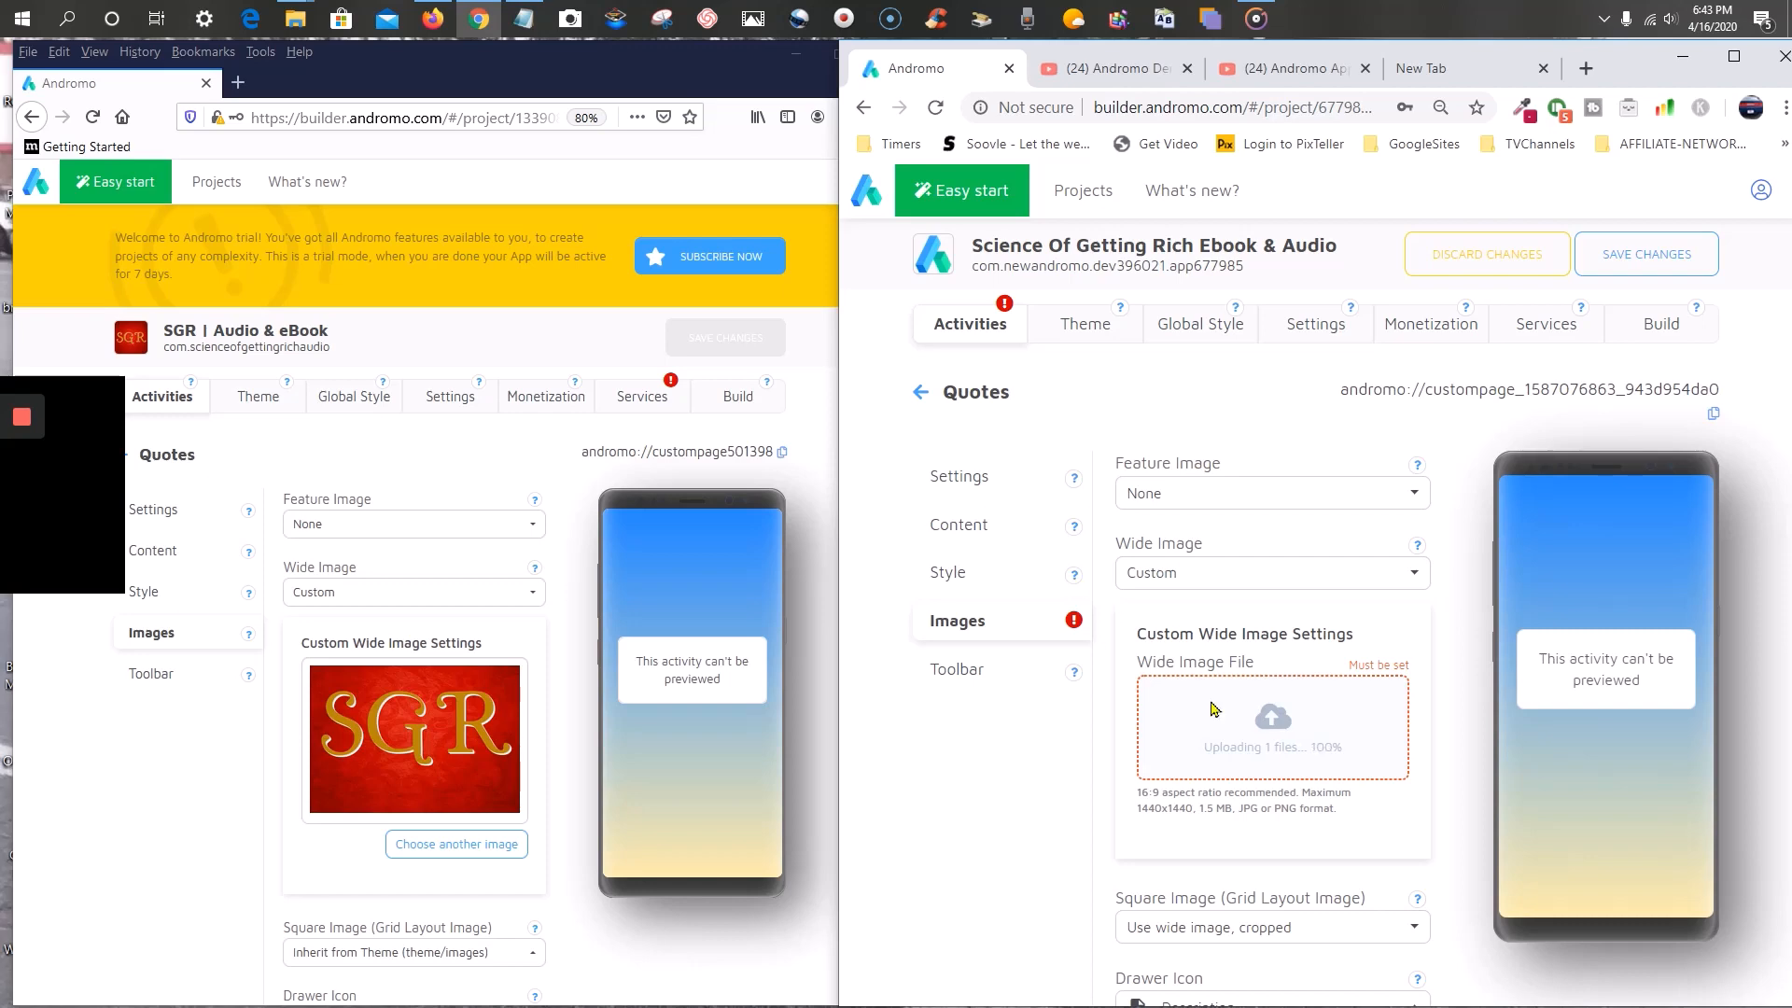
- Set the new Quotes page's Square Image to Inherit from Theme (theme/images), as on the original page
{"action": "scroll", "coordinate": [1080, 760], "scroll_direction": "down", "scroll_amount": 3}
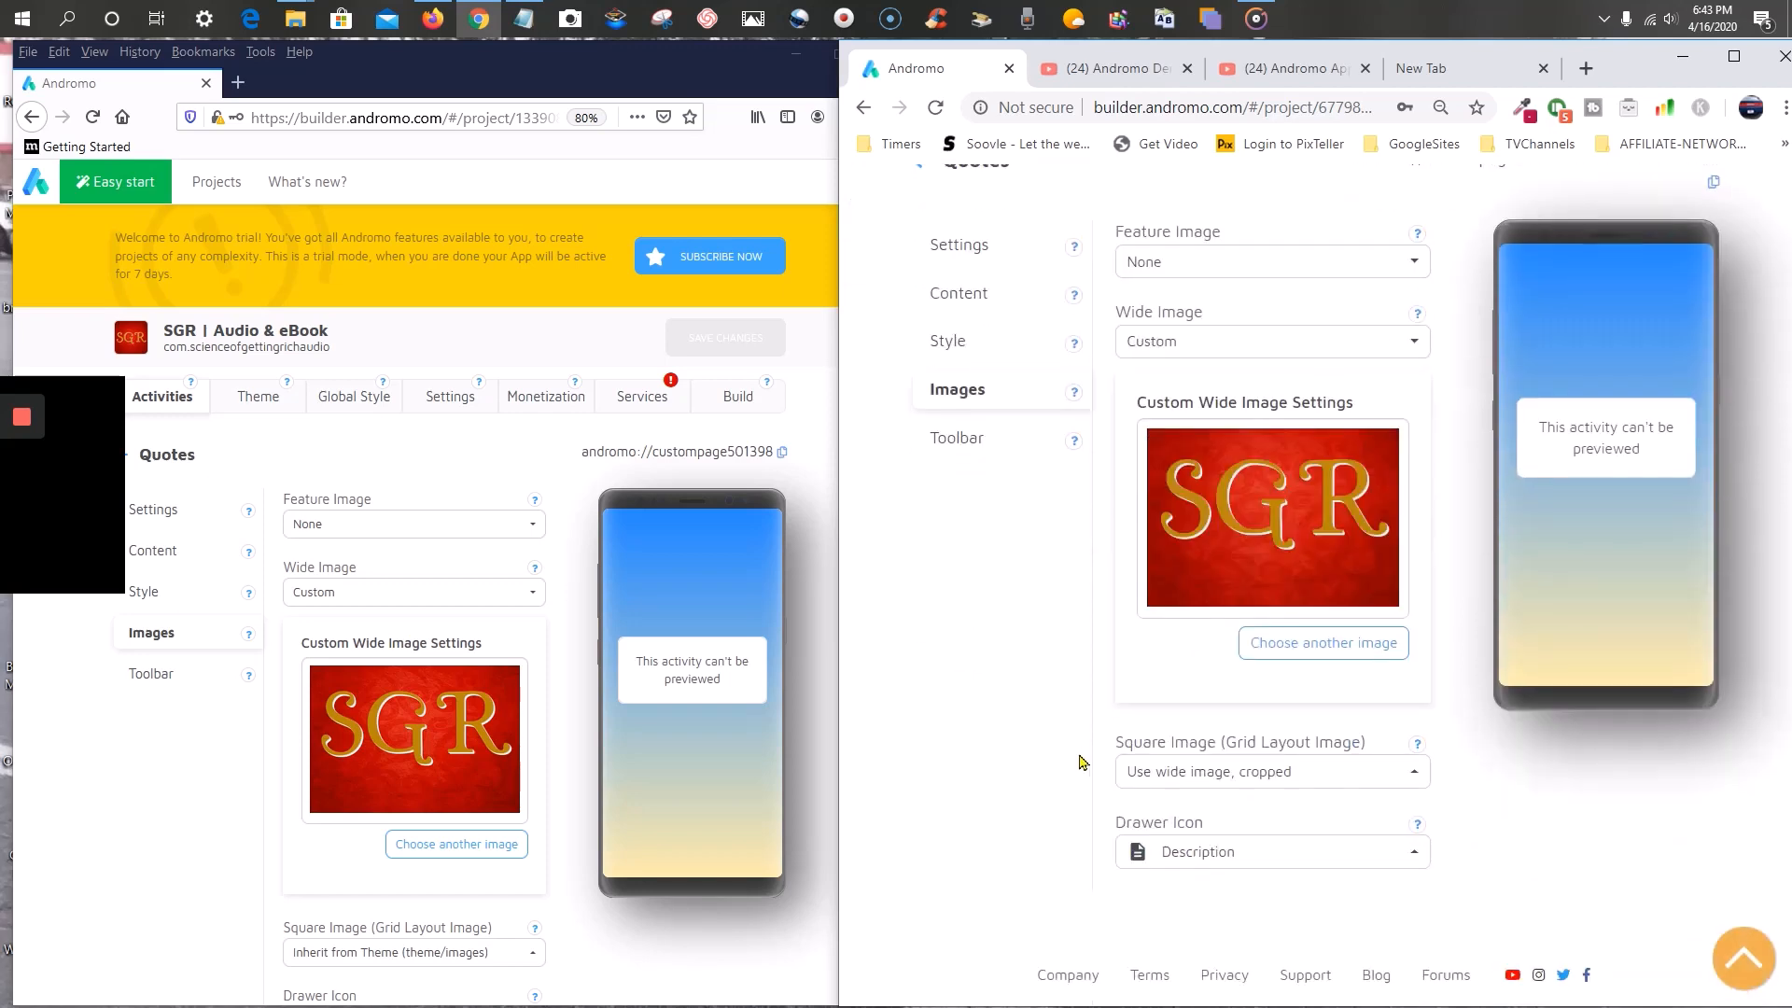
{"action": "scroll", "coordinate": [569, 803], "scroll_direction": "down", "scroll_amount": 2}
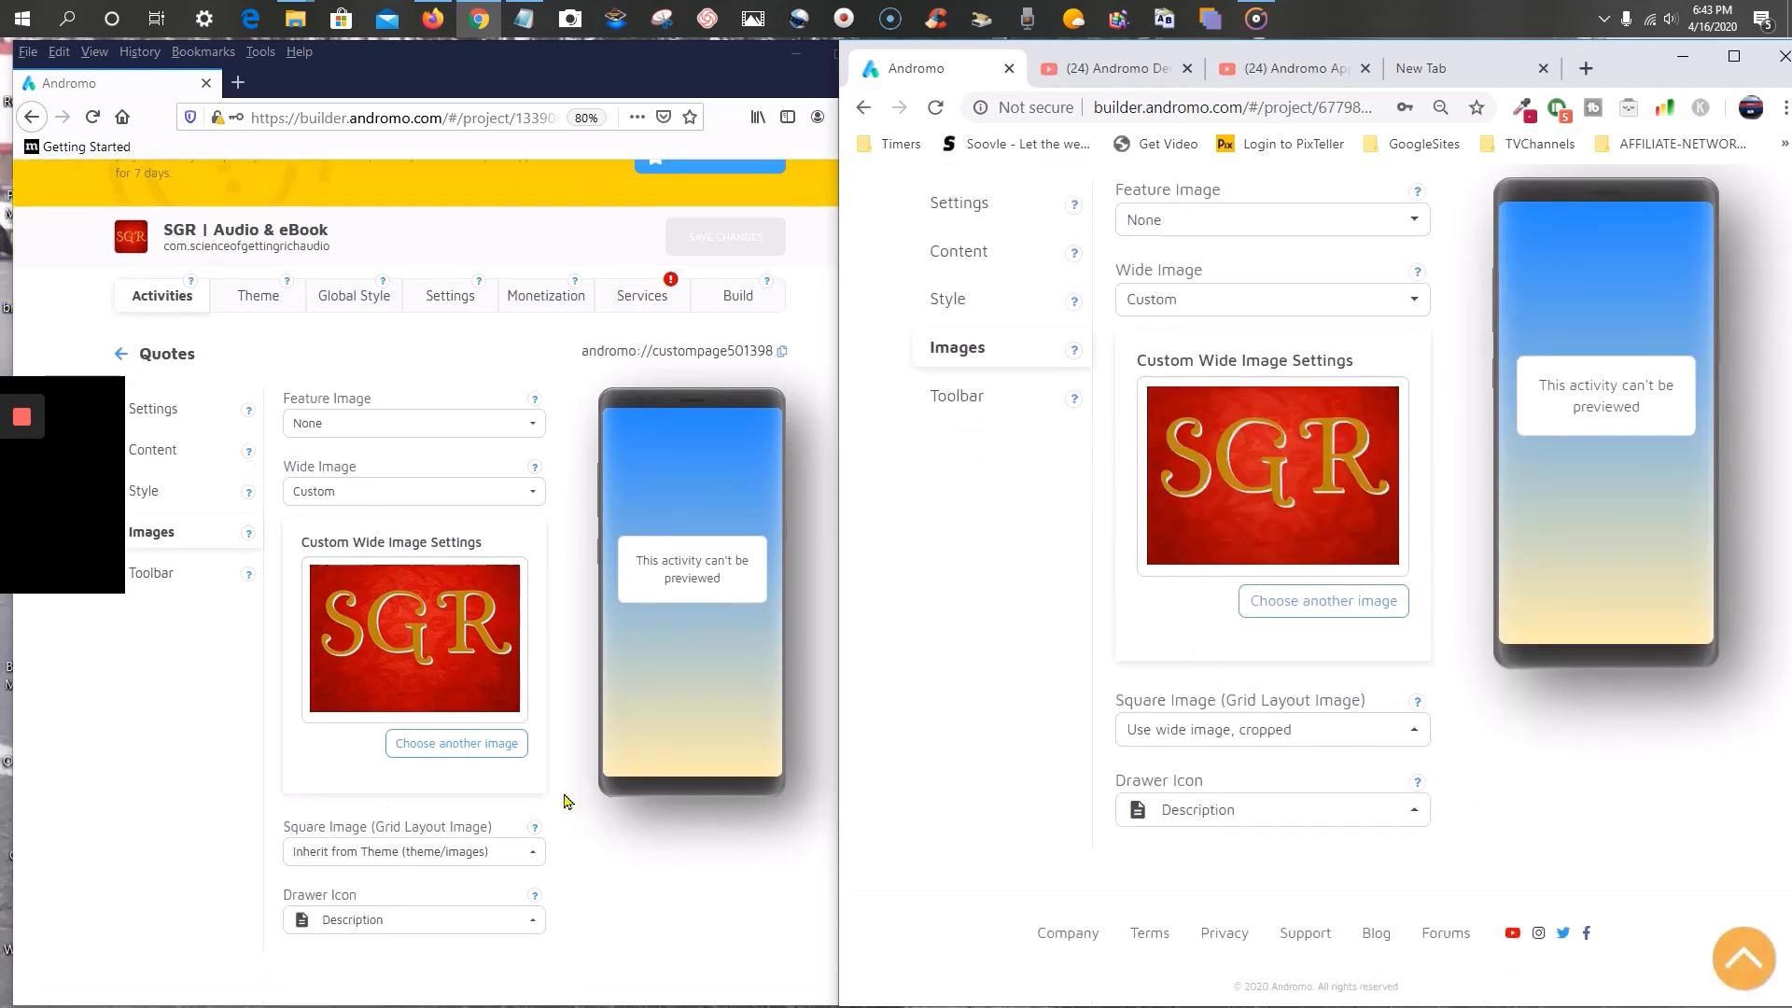
{"action": "left_click", "coordinate": [1218, 733]}
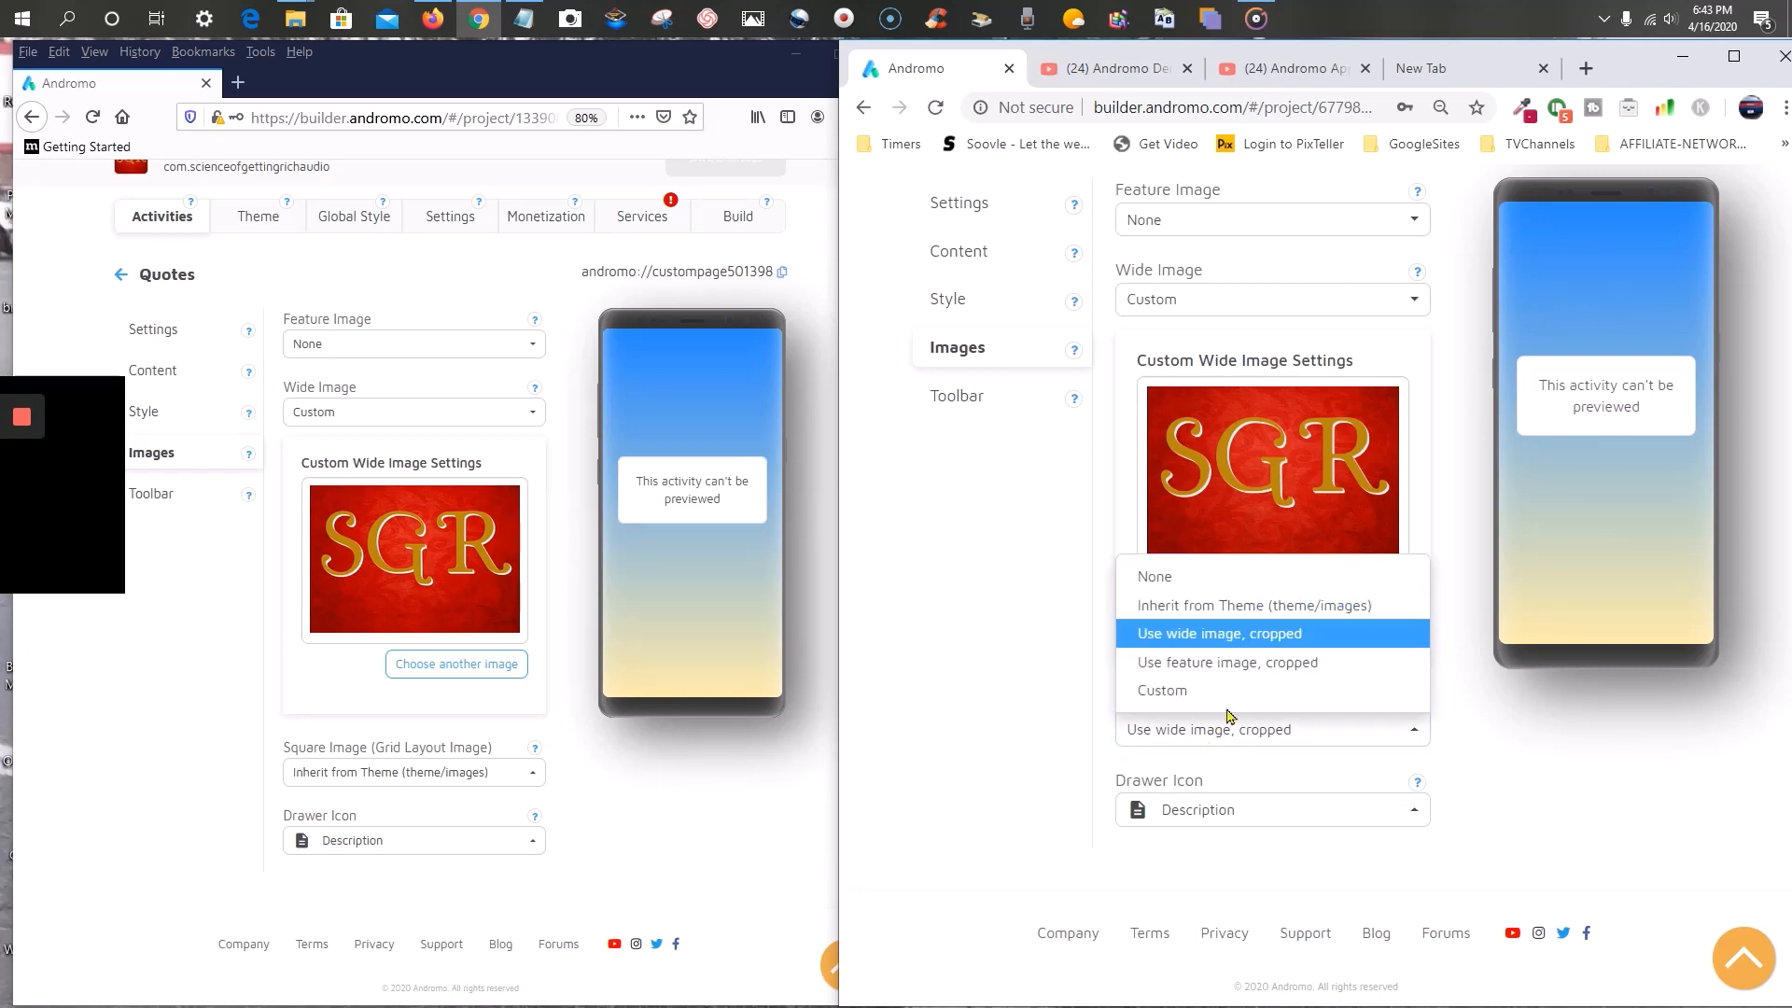
{"action": "left_click", "coordinate": [1284, 618]}
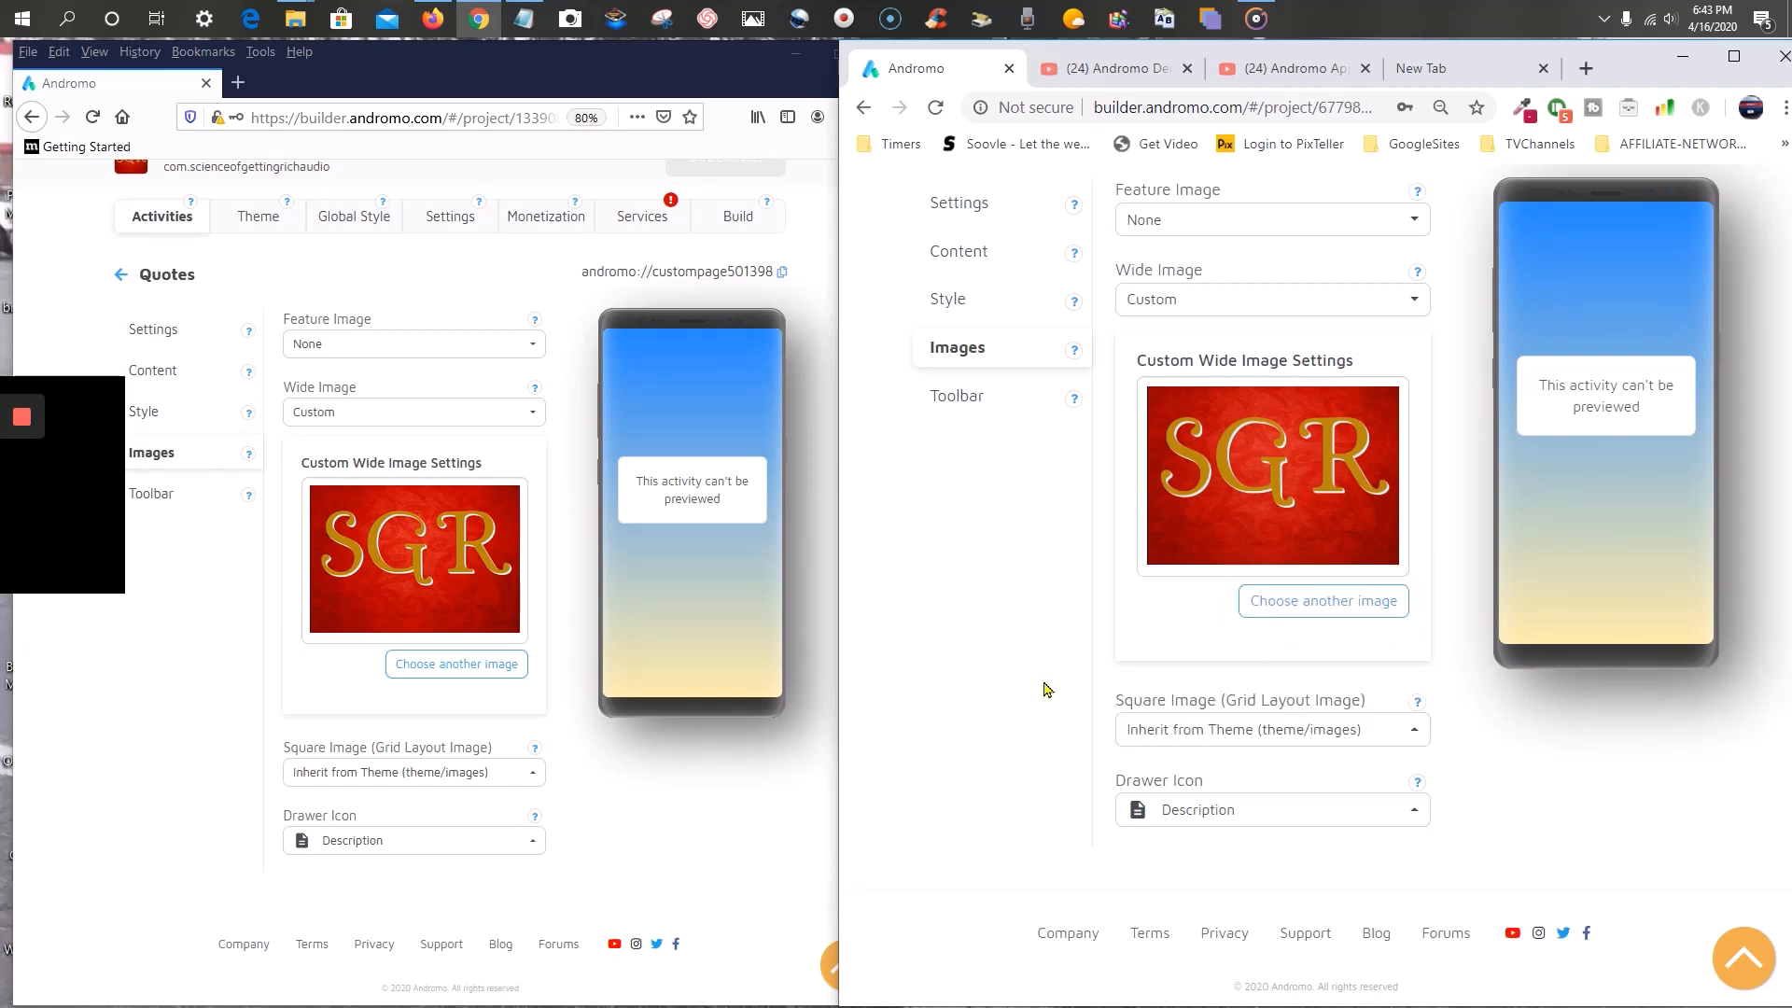
- Check the original's toolbar settings, set the new page's Toolbar Mode to Global Style (global style/toolbar settings), and save the project
{"action": "left_click", "coordinate": [149, 492]}
{"action": "left_click", "coordinate": [961, 396]}
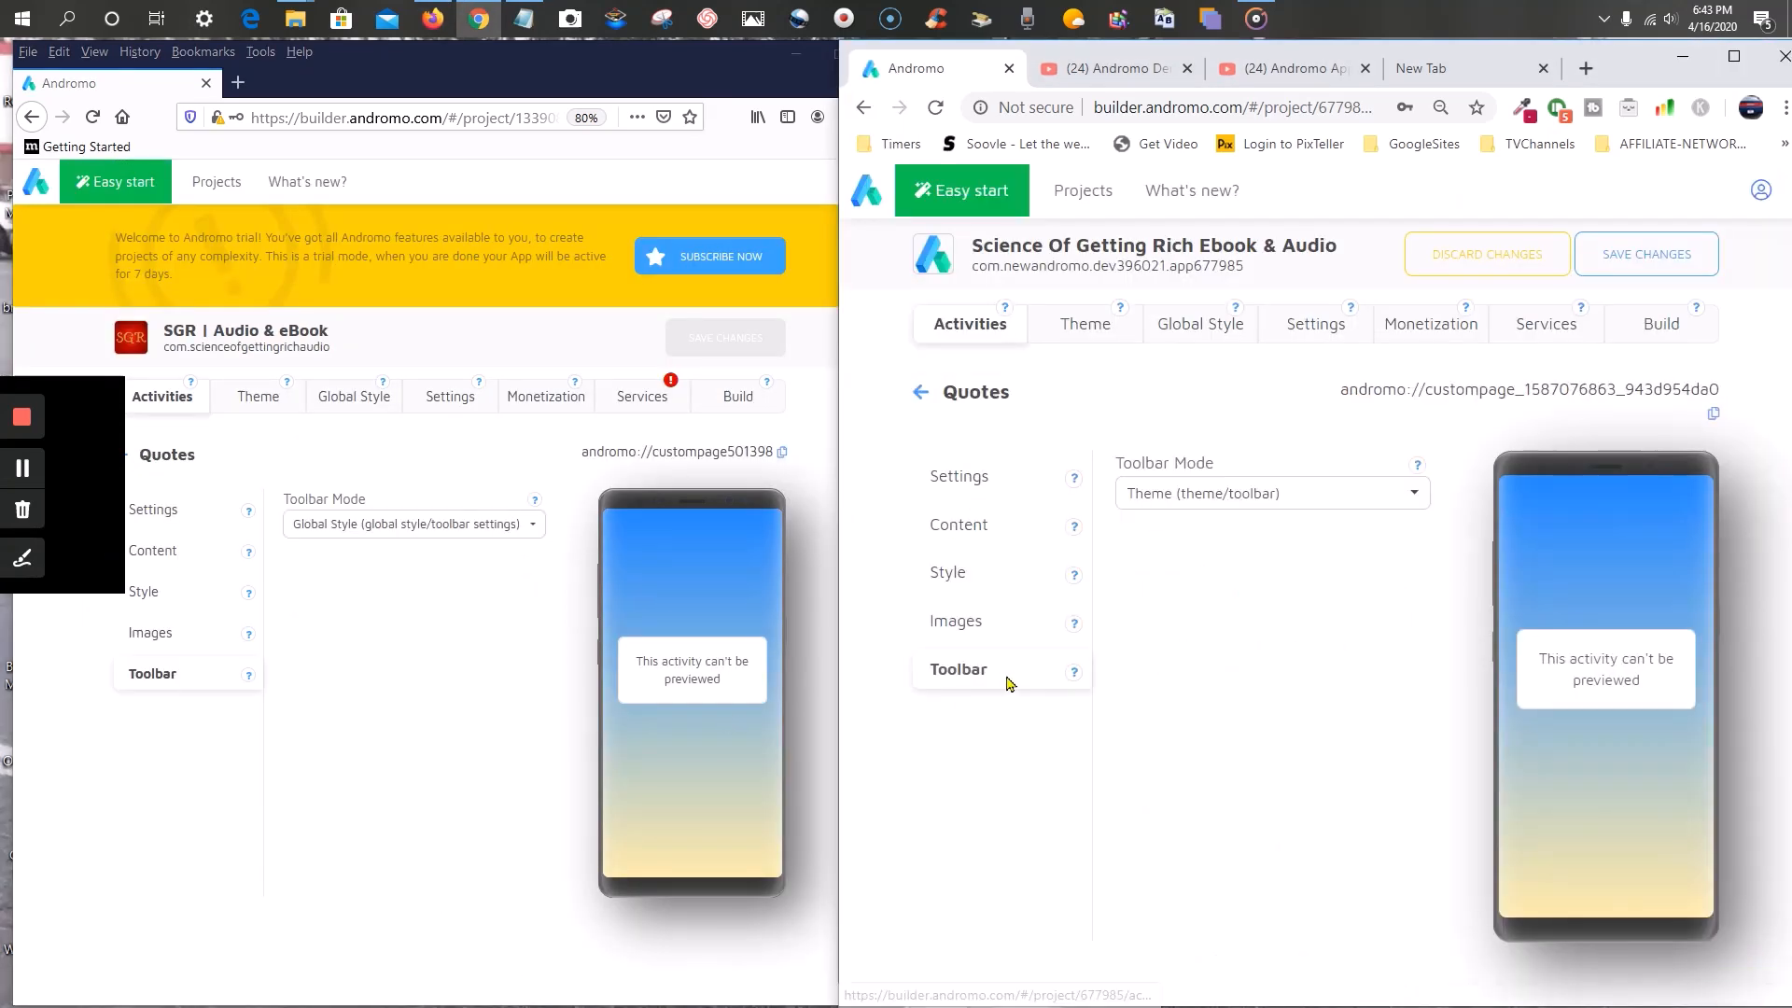
{"action": "left_click", "coordinate": [1217, 493]}
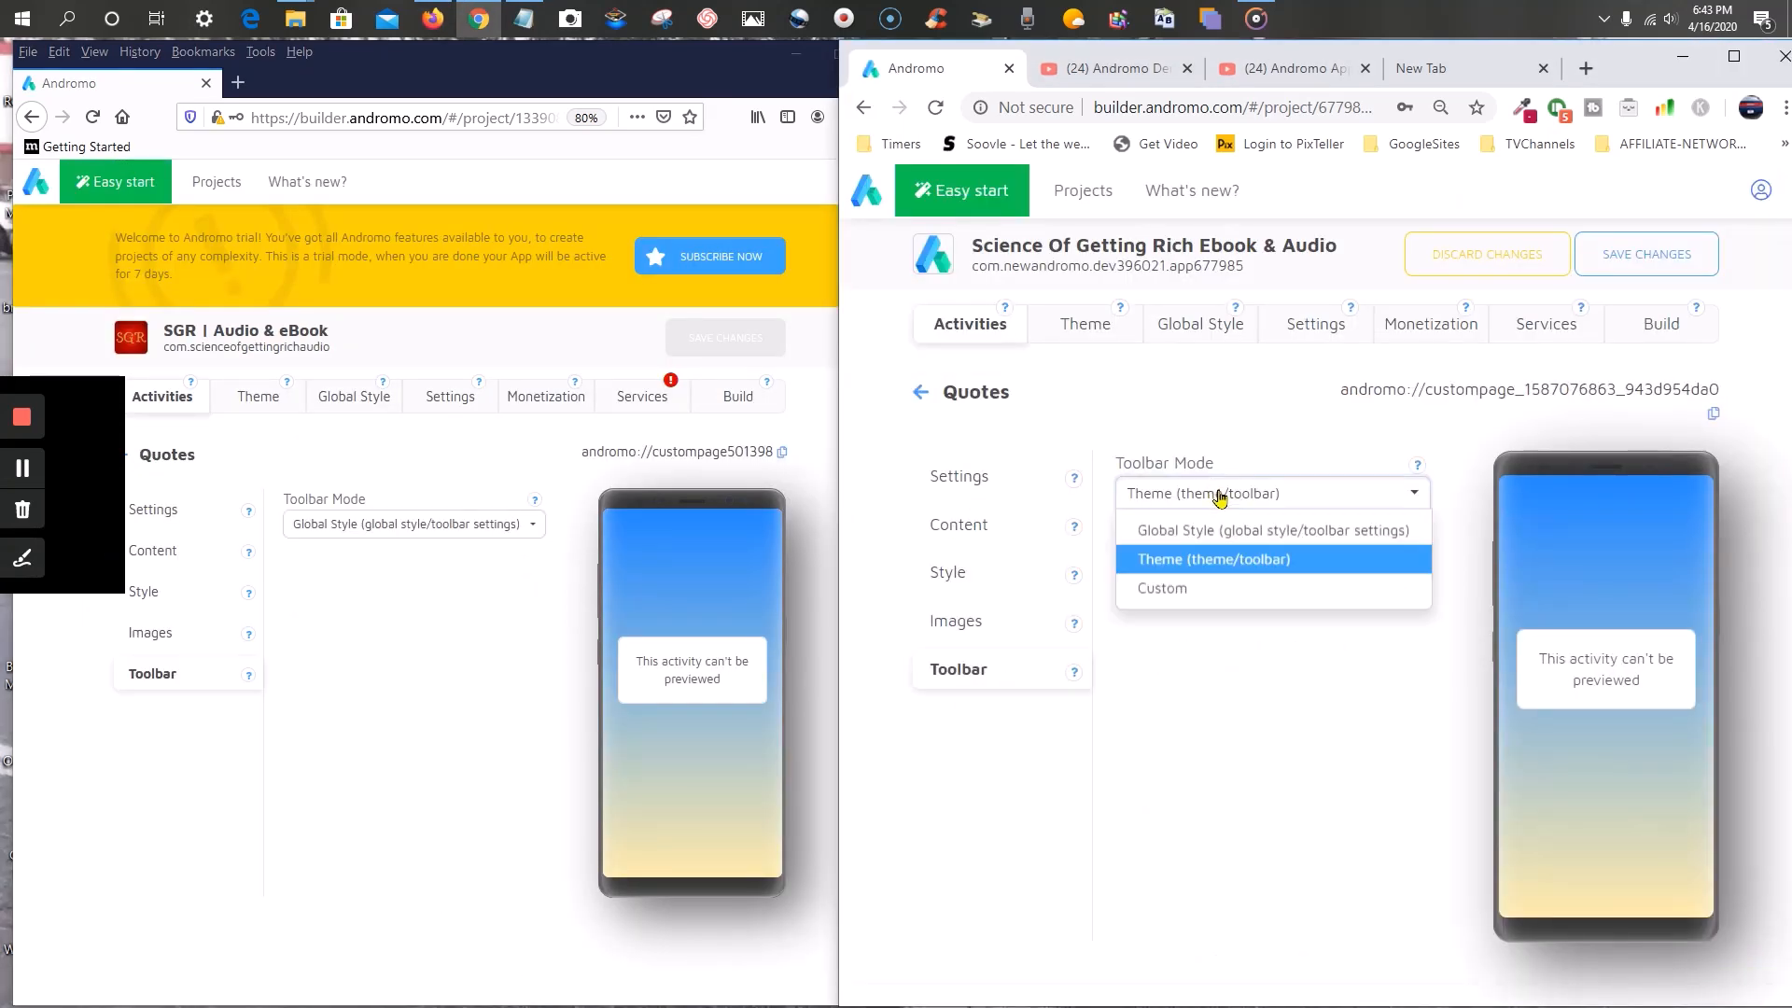
{"action": "left_click", "coordinate": [1222, 541]}
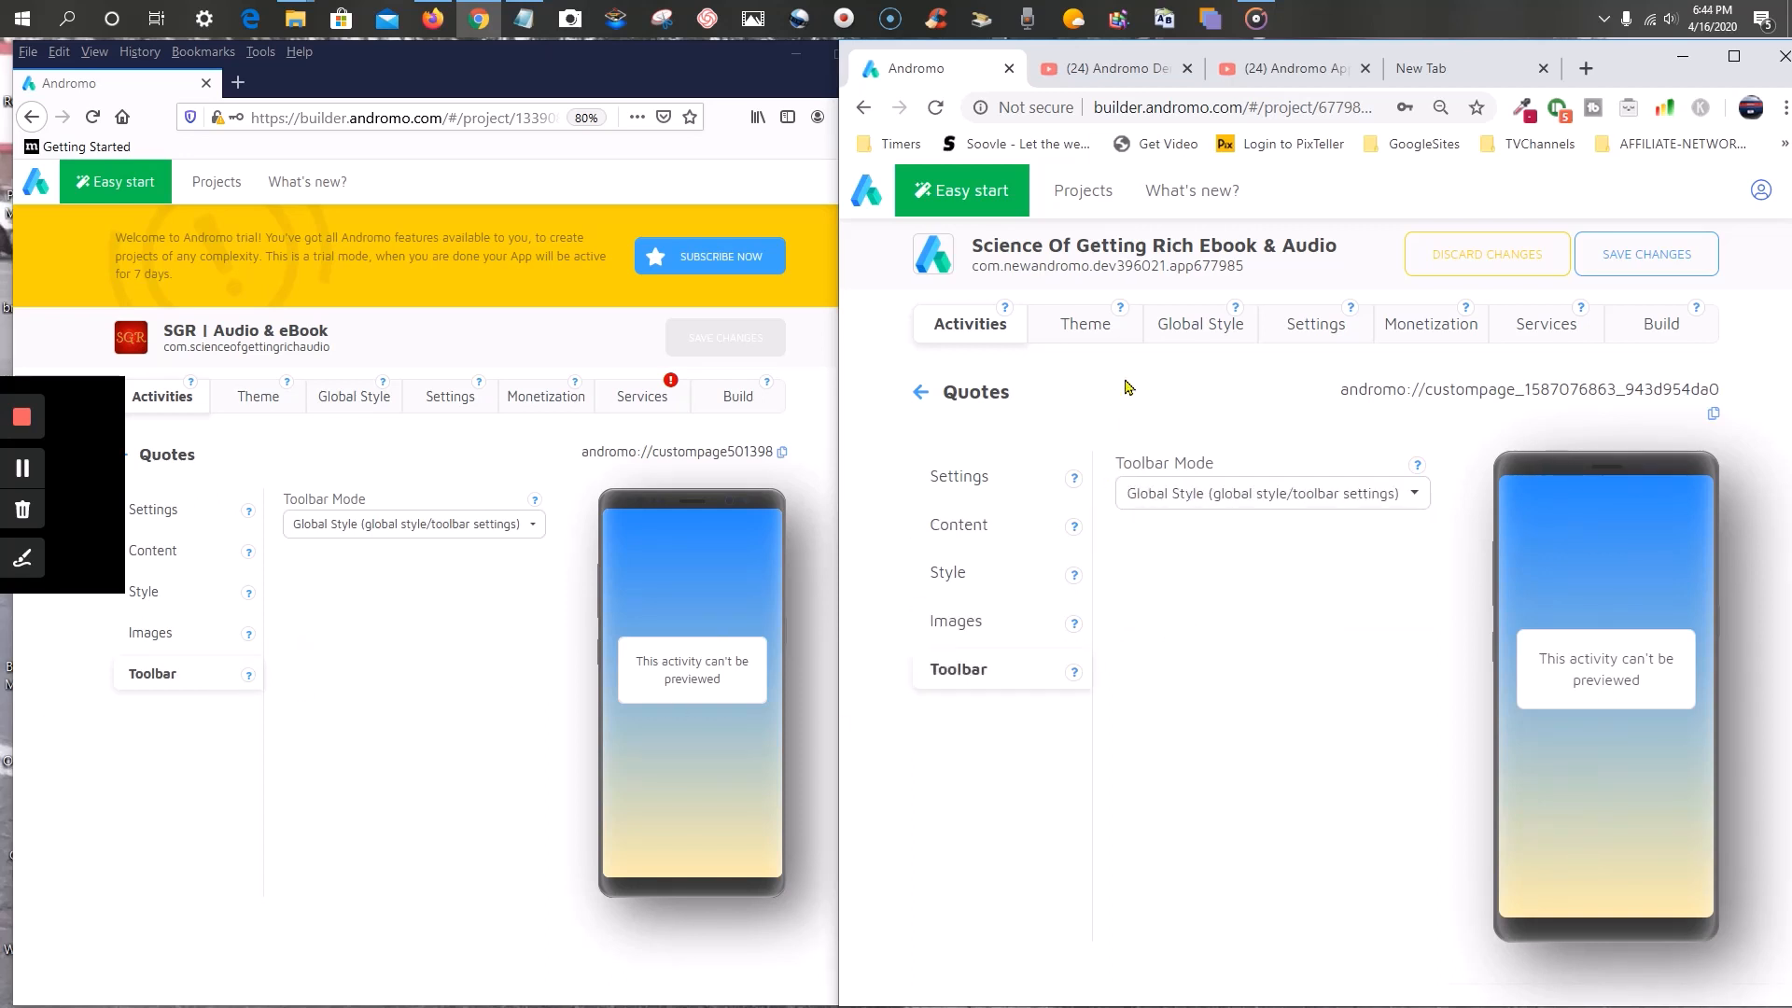
{"action": "left_click", "coordinate": [1630, 264]}
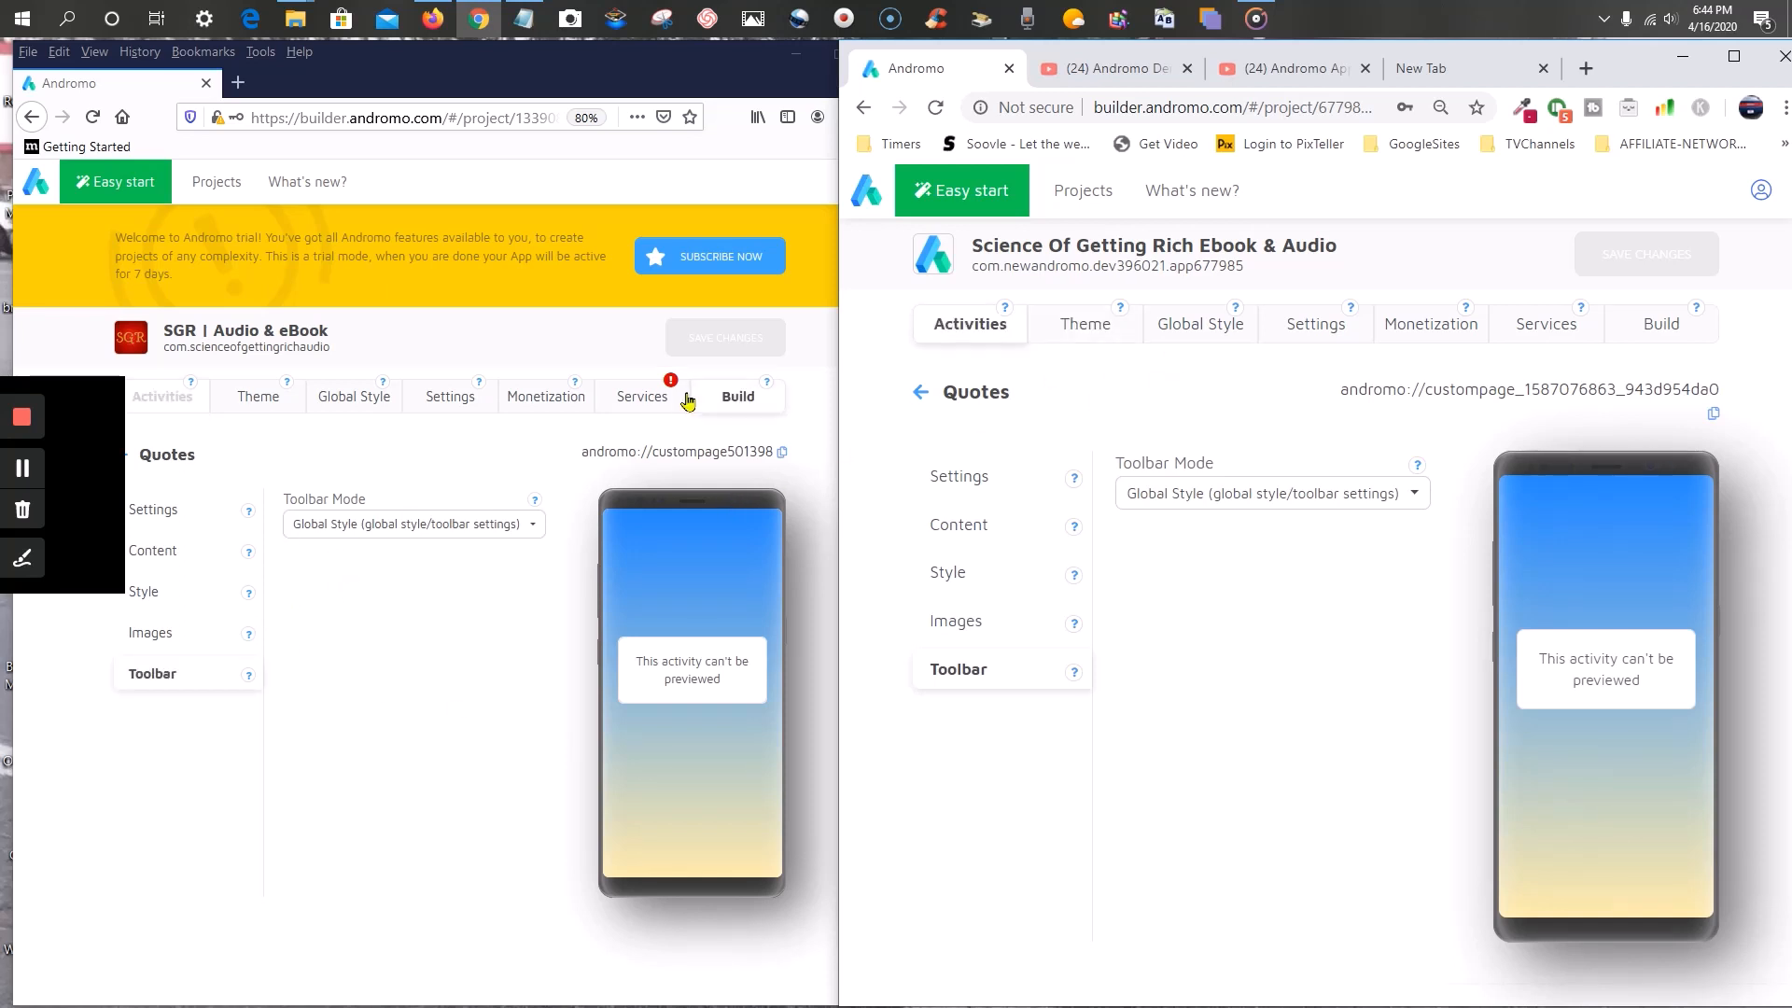
- Open the activities overview in both projects and compare their activity lists and home screen previews
{"action": "left_click", "coordinate": [171, 403]}
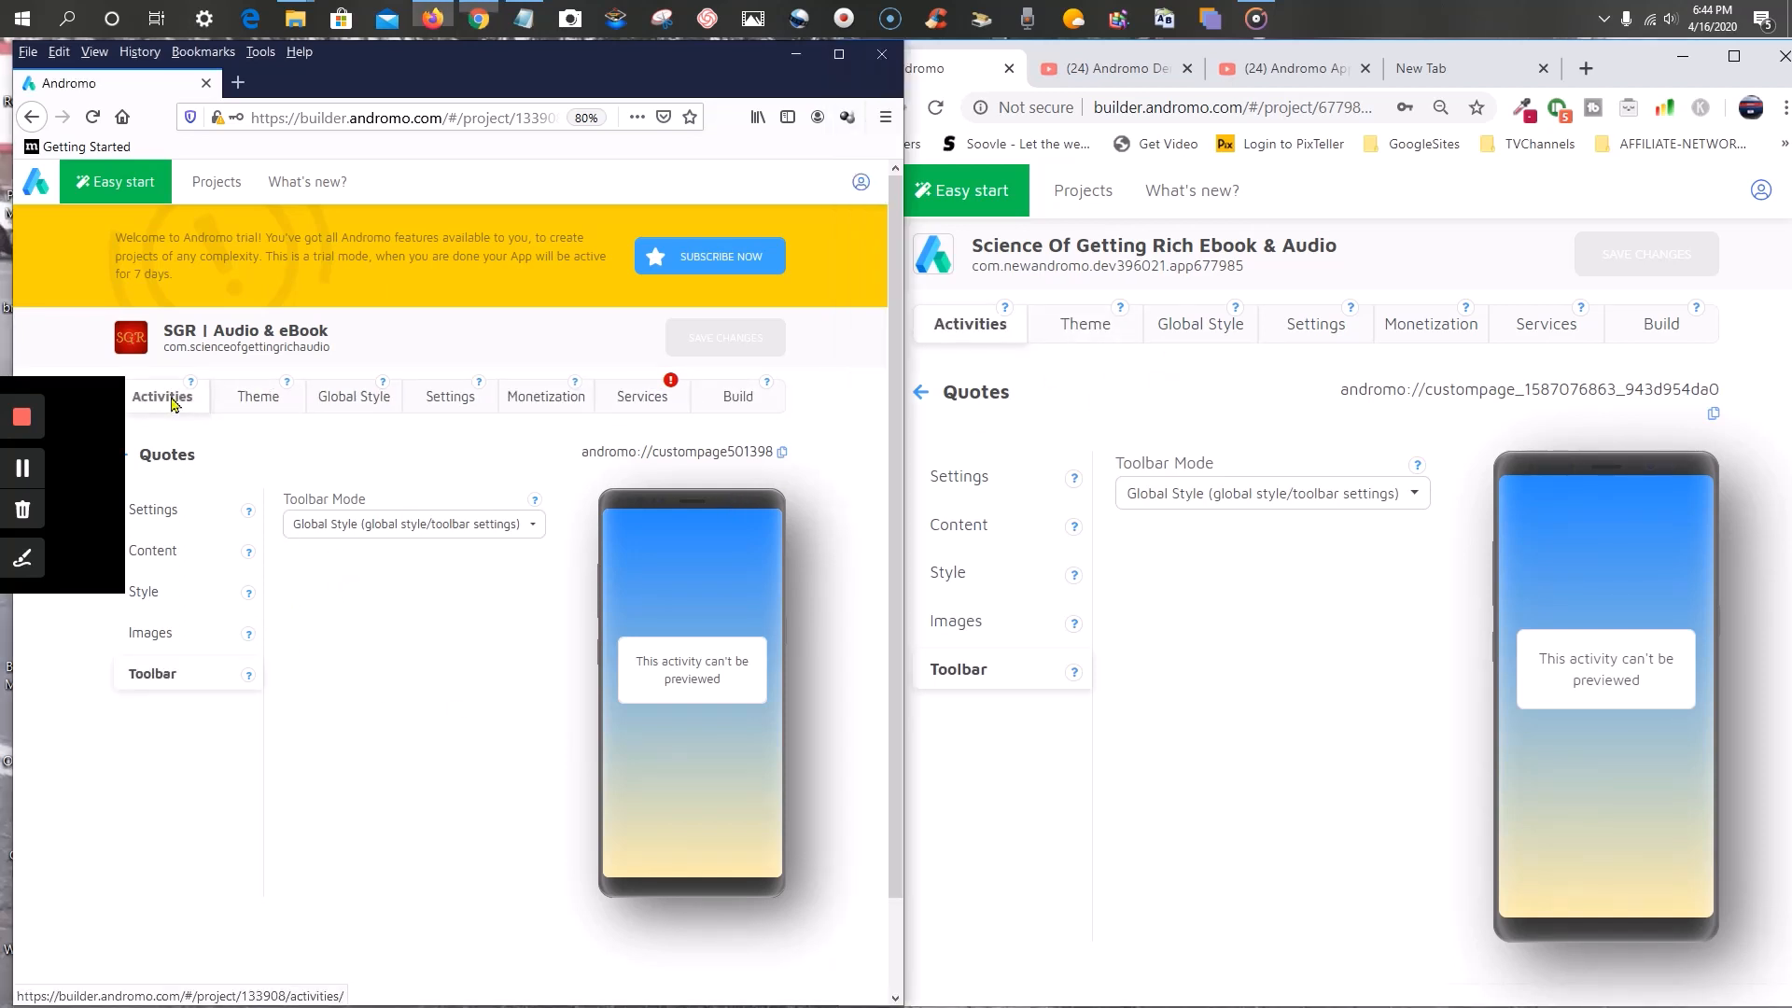
{"action": "left_click", "coordinate": [994, 330]}
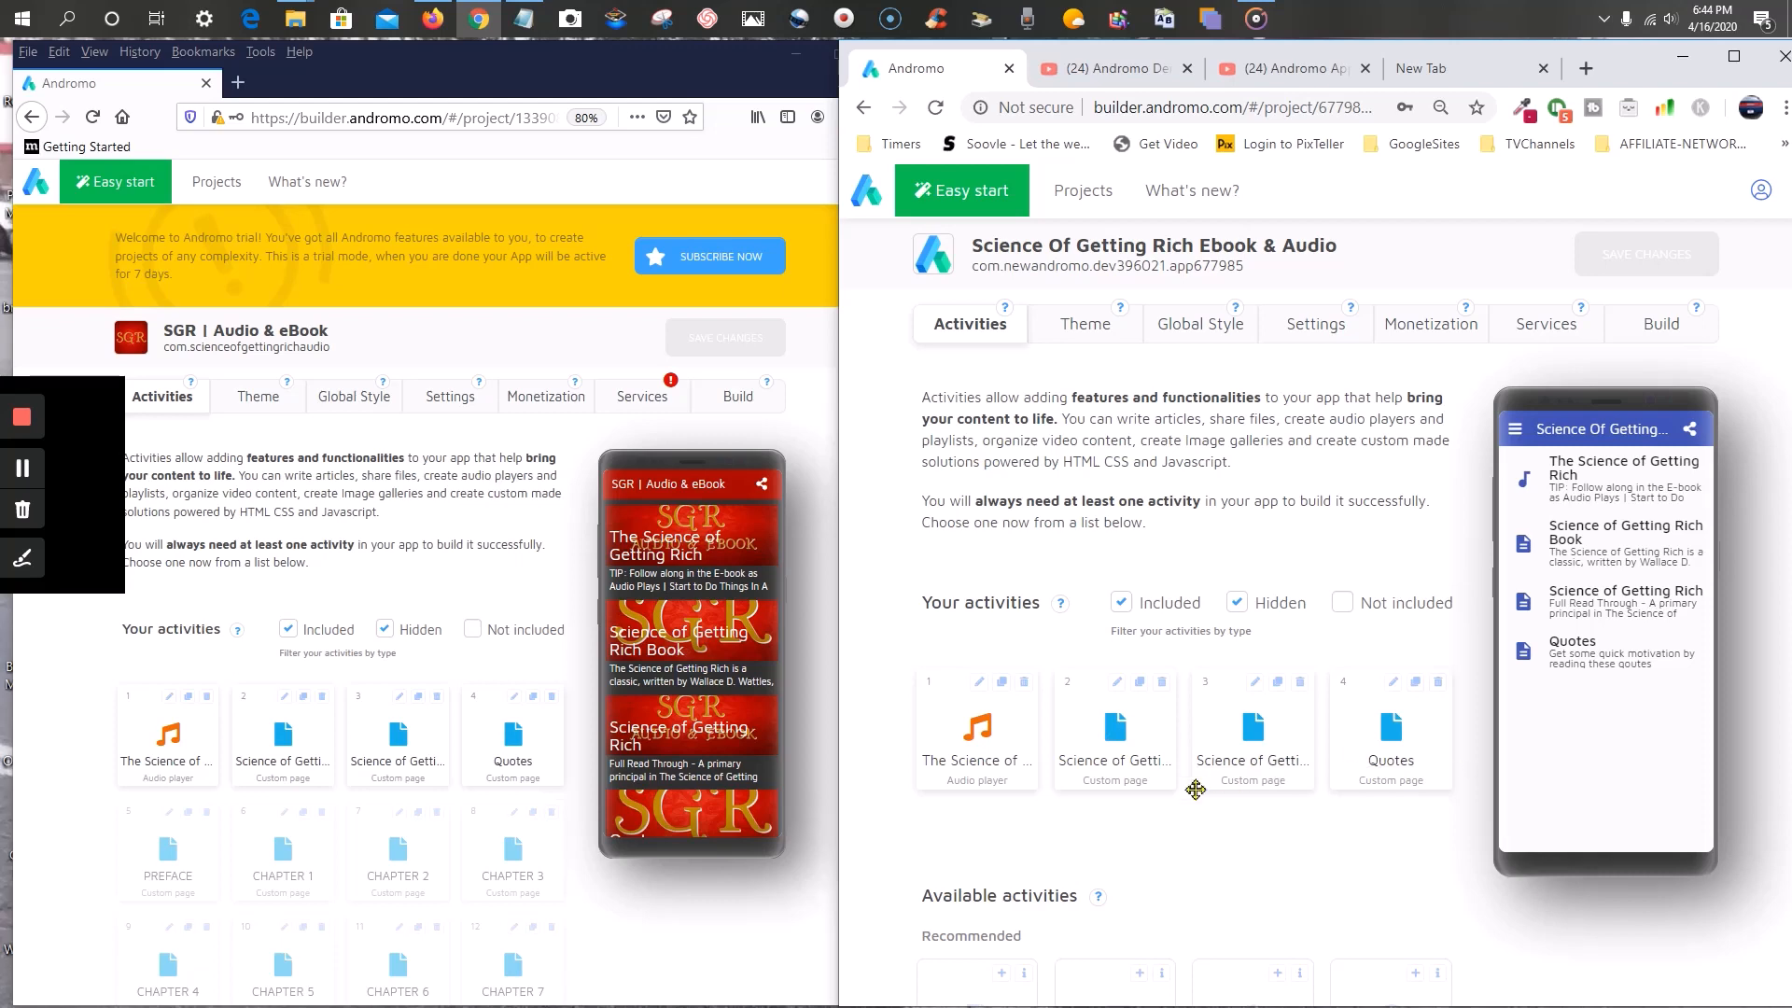
{"action": "scroll", "coordinate": [1135, 763], "scroll_direction": "down", "scroll_amount": 2}
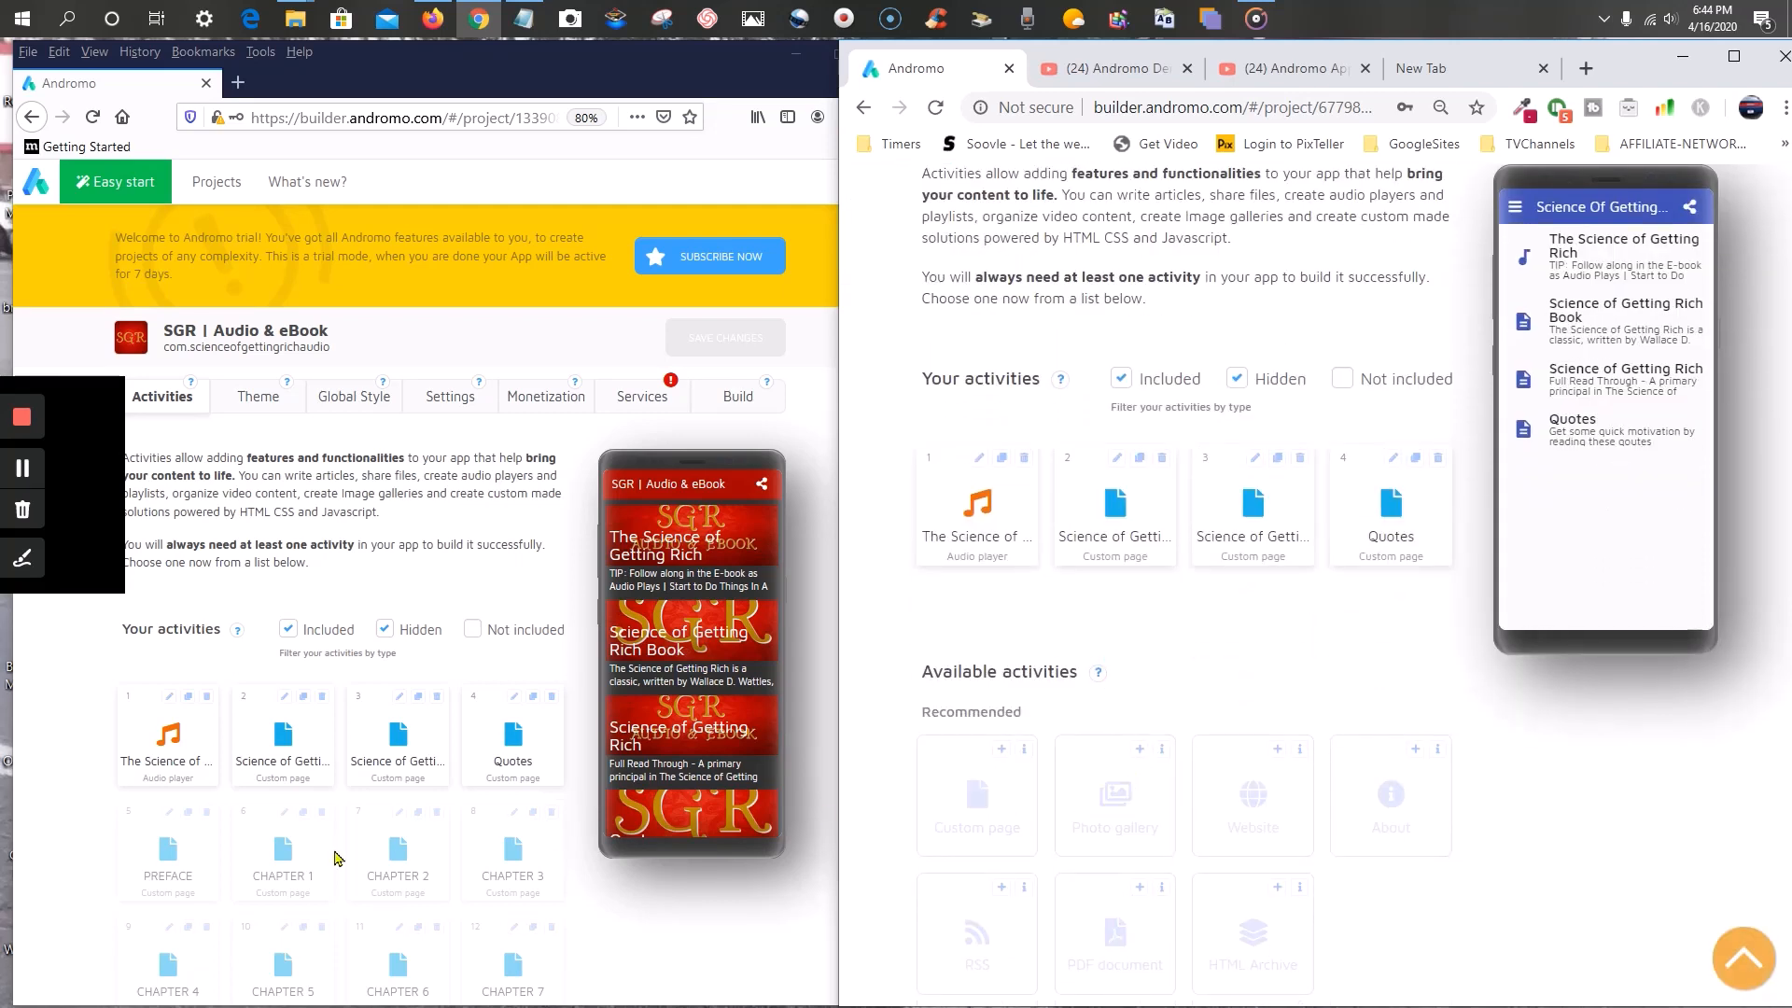
{"action": "scroll", "coordinate": [271, 849], "scroll_direction": "down", "scroll_amount": 4}
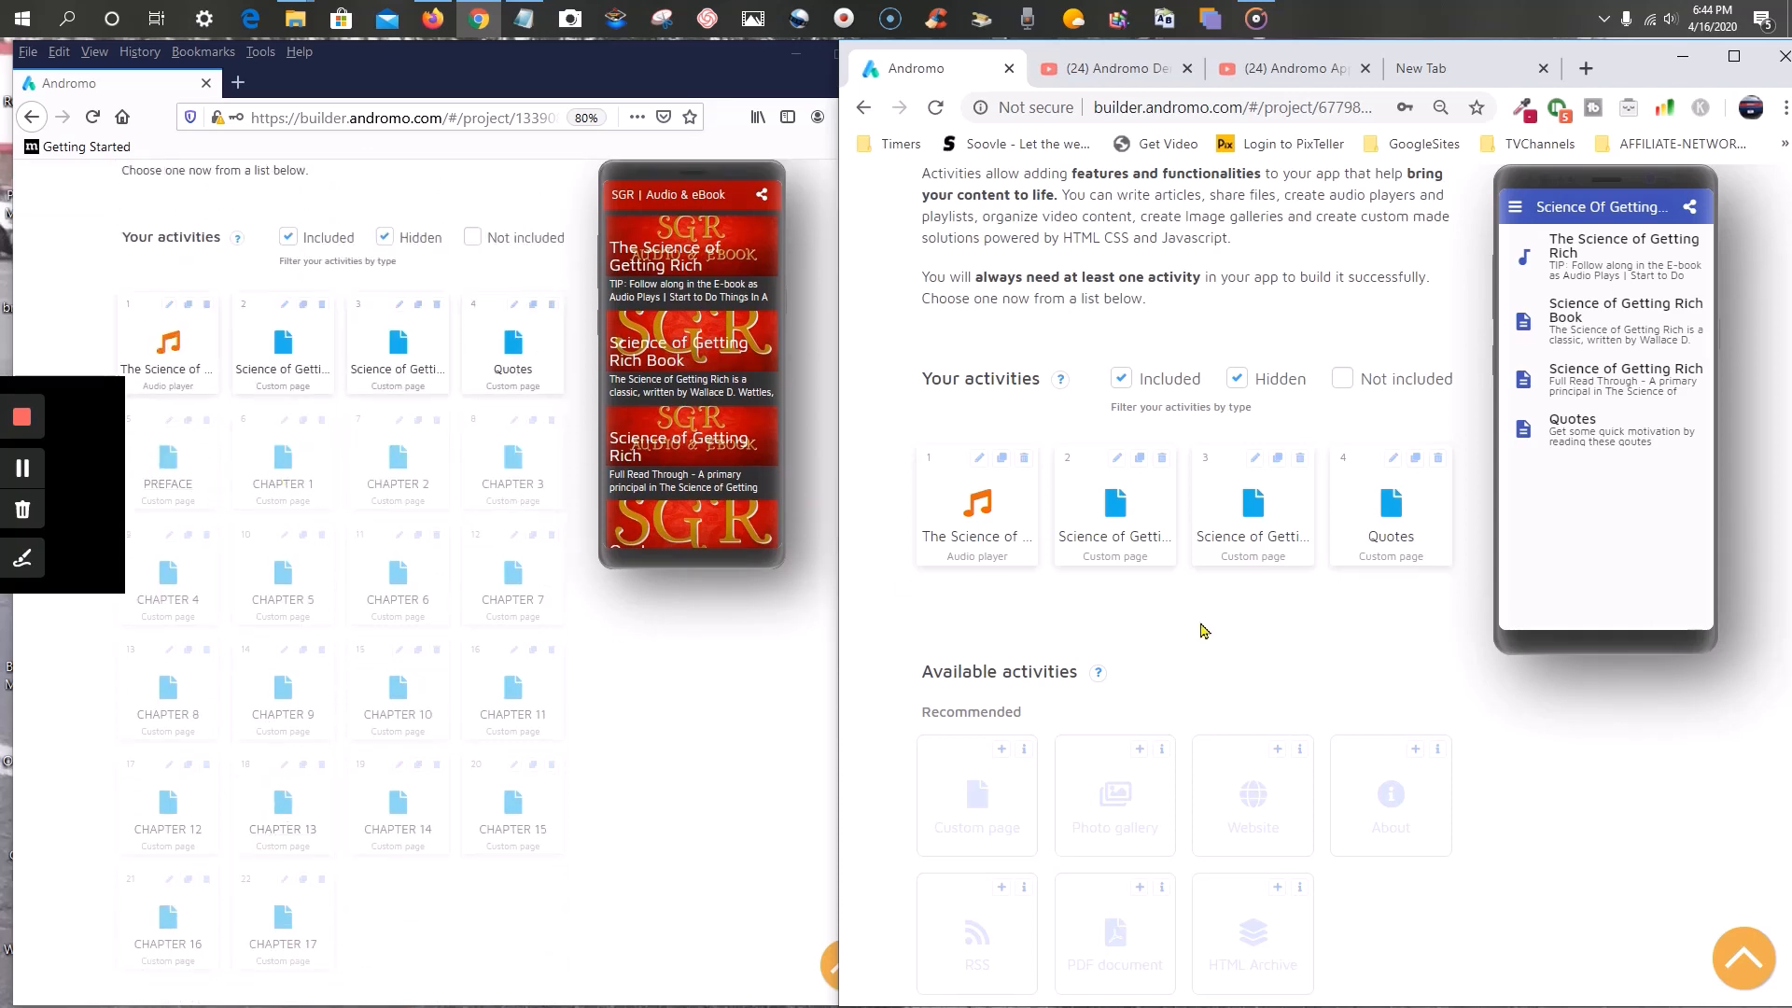
{"action": "scroll", "coordinate": [1204, 629], "scroll_direction": "down", "scroll_amount": 2}
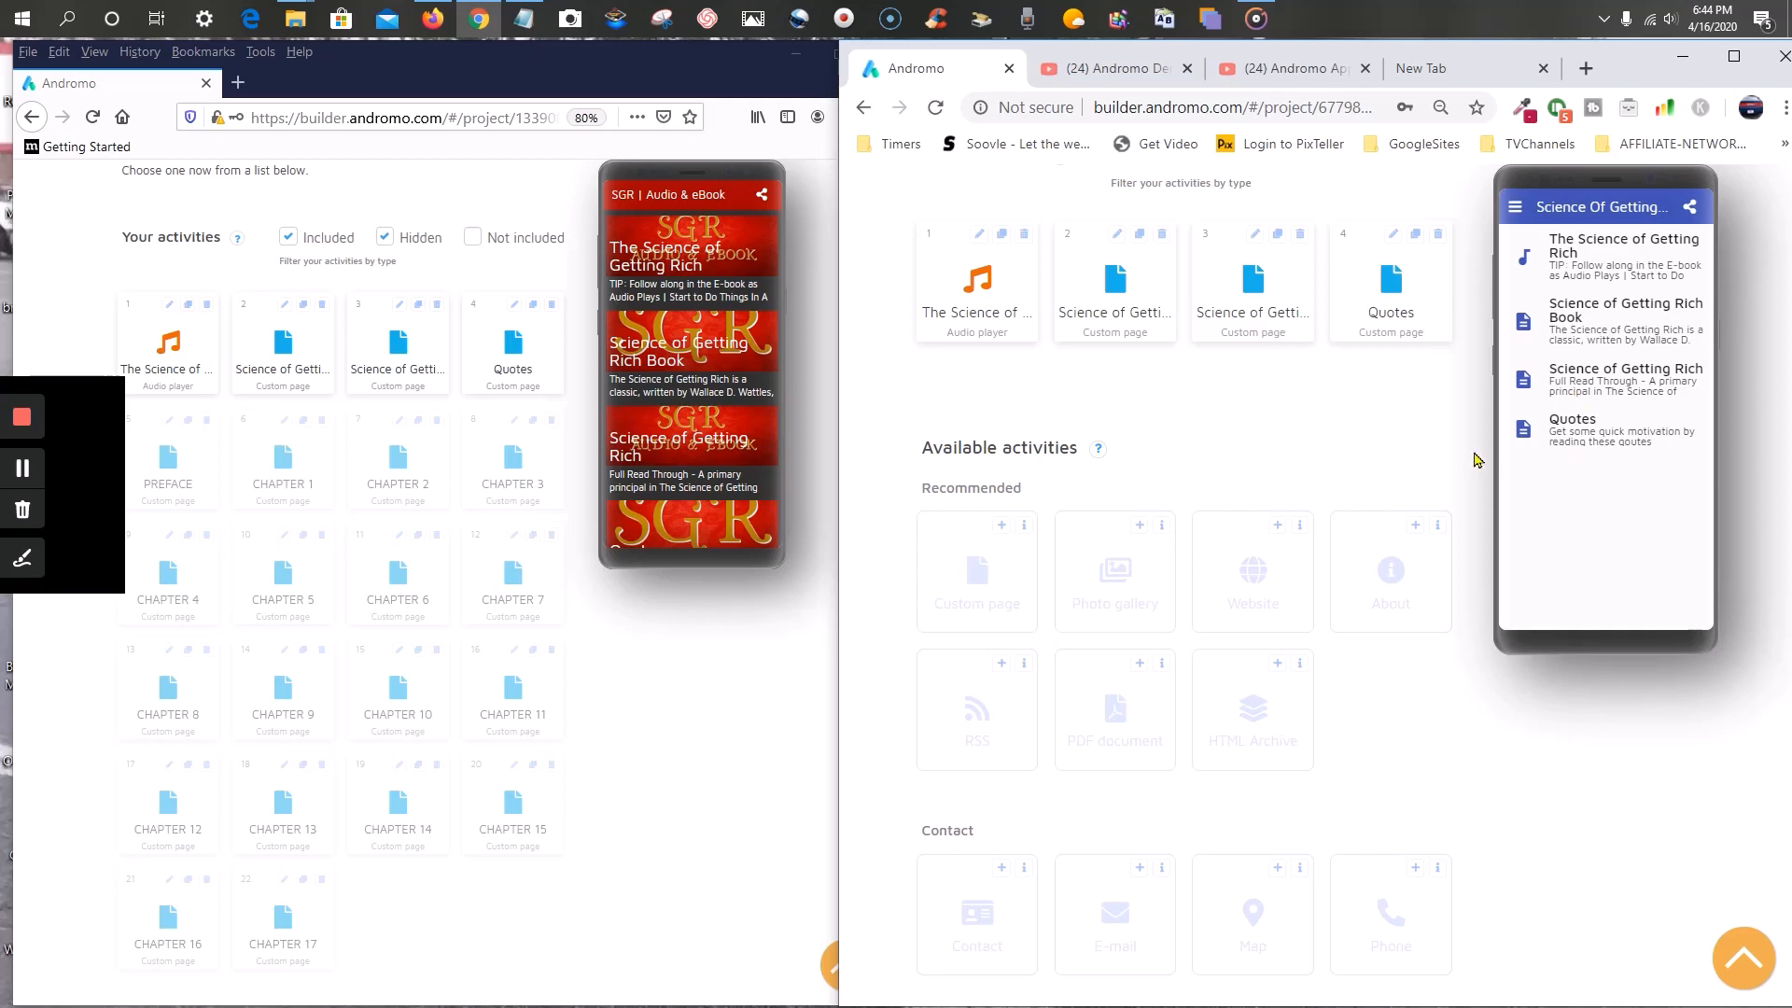
{"action": "scroll", "coordinate": [714, 504], "scroll_direction": "up", "scroll_amount": 3}
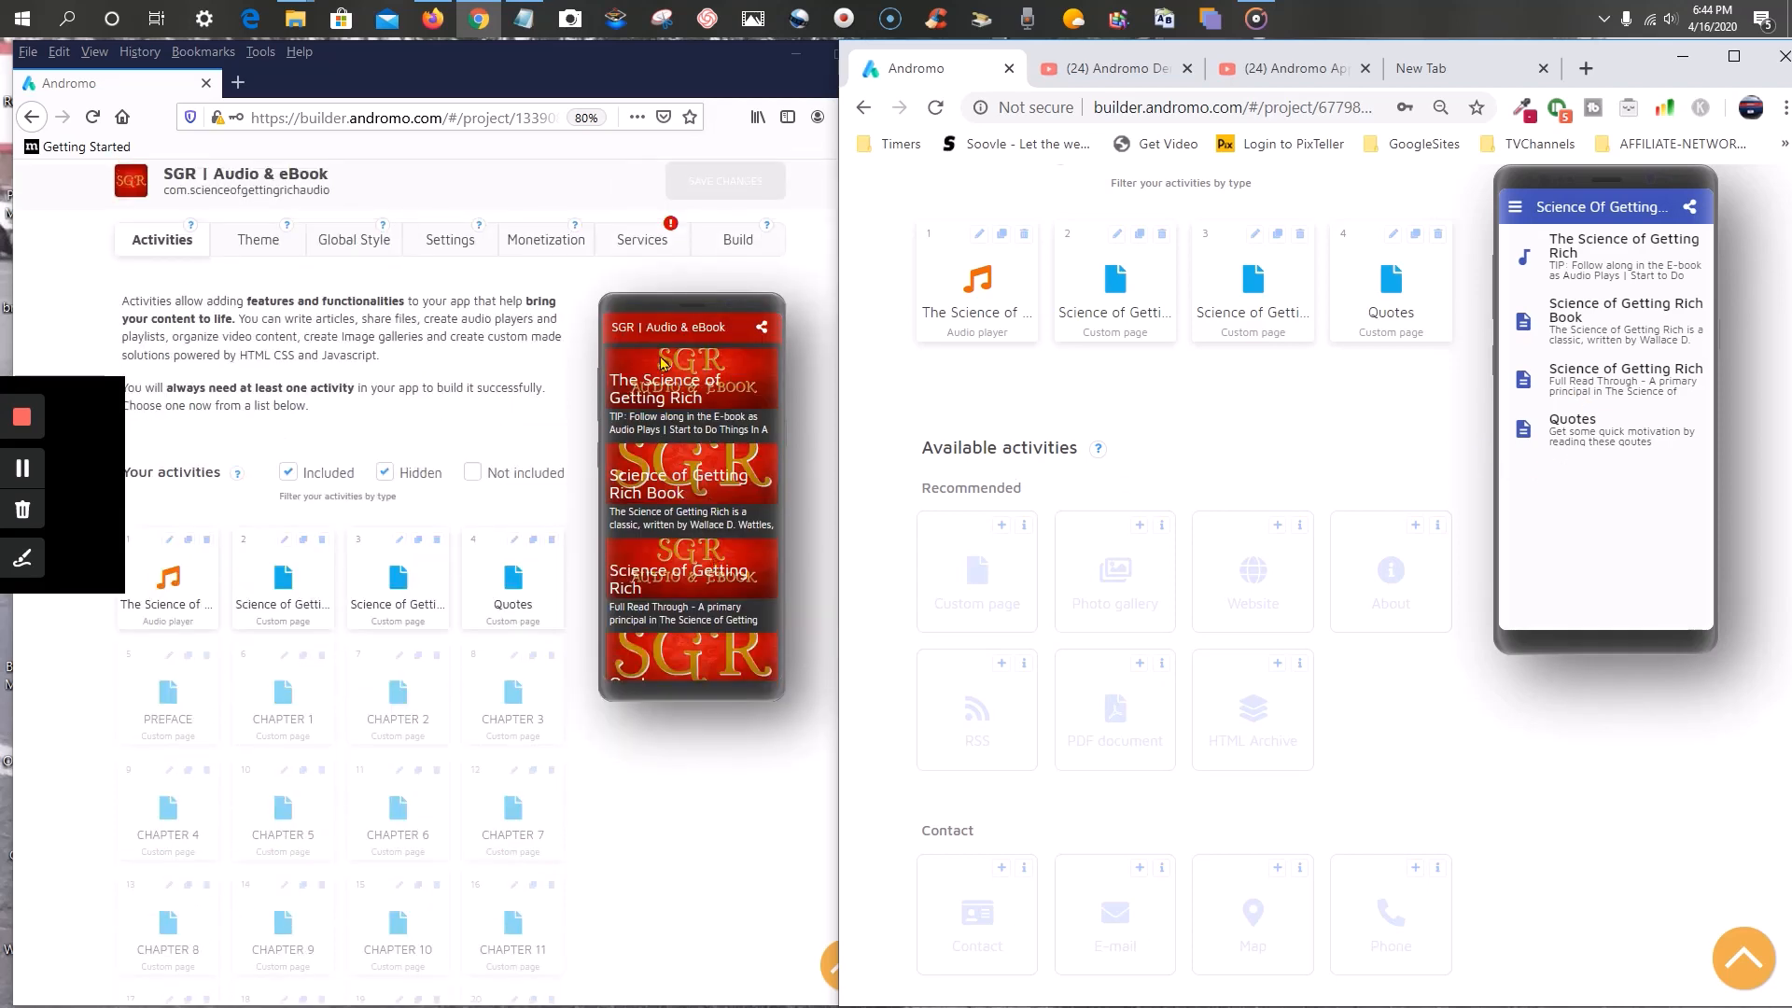
{"action": "scroll", "coordinate": [1608, 425], "scroll_direction": "up", "scroll_amount": 2}
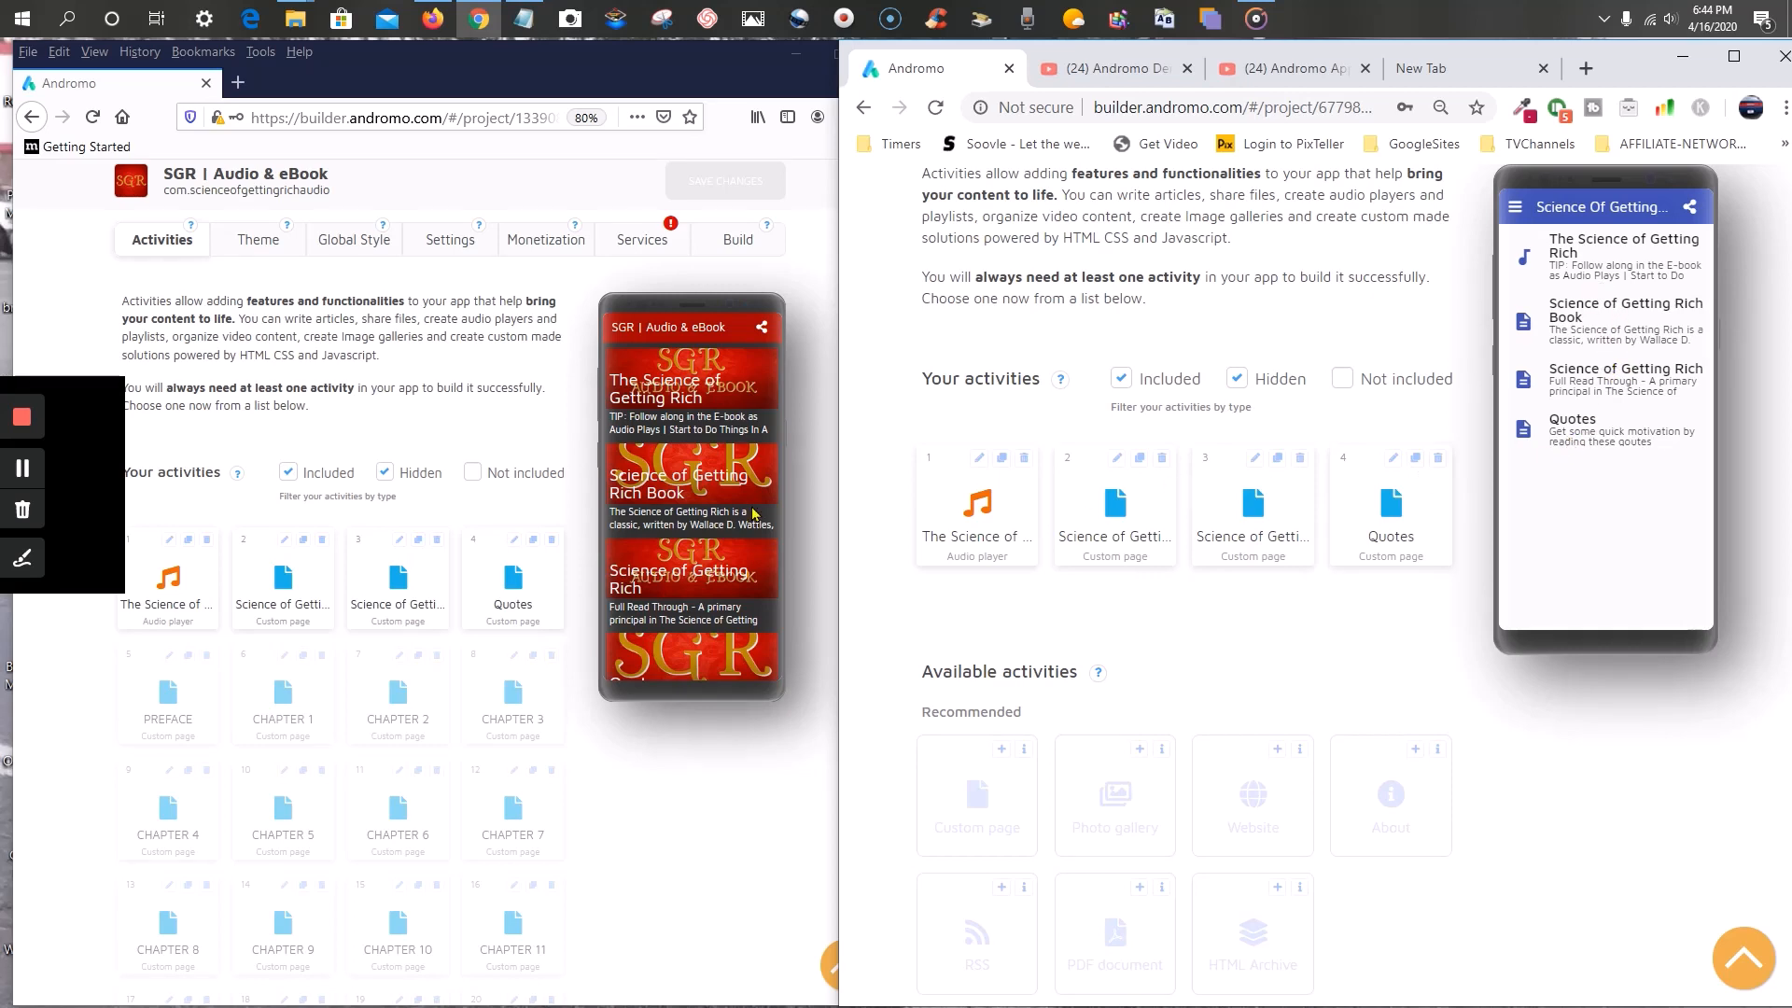
{"action": "scroll", "coordinate": [686, 518], "scroll_direction": "down", "scroll_amount": 2}
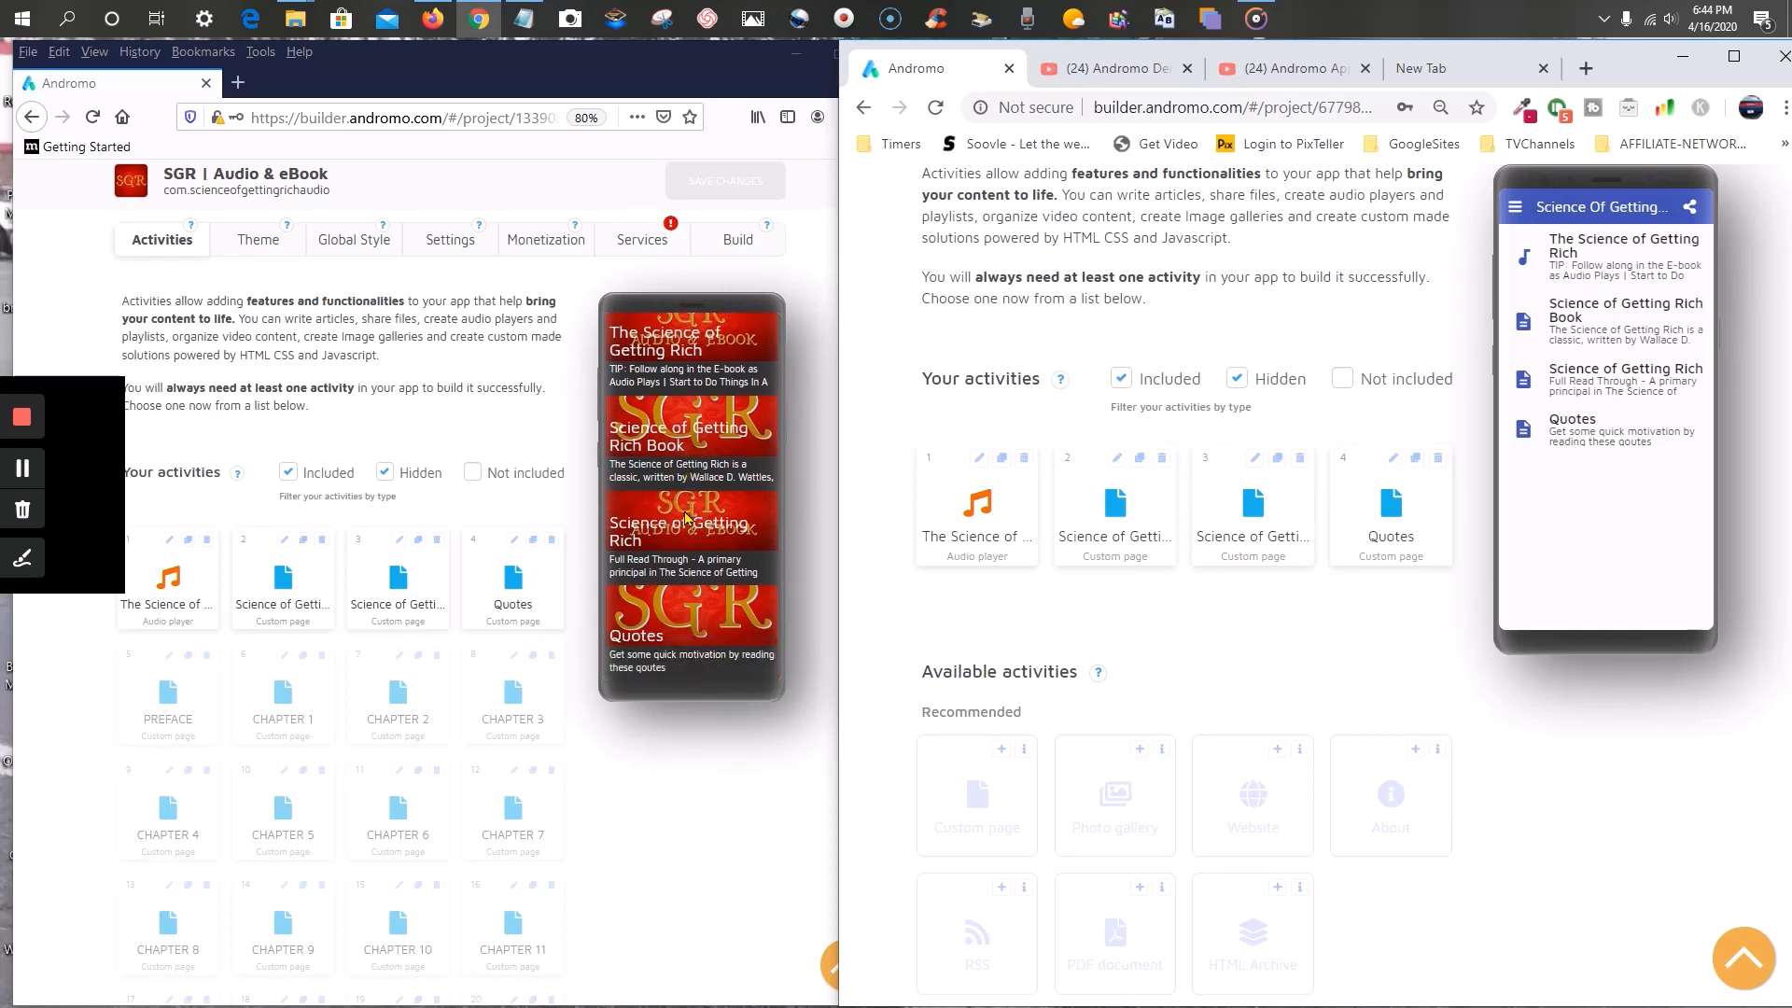
{"action": "scroll", "coordinate": [685, 518], "scroll_direction": "up", "scroll_amount": 2}
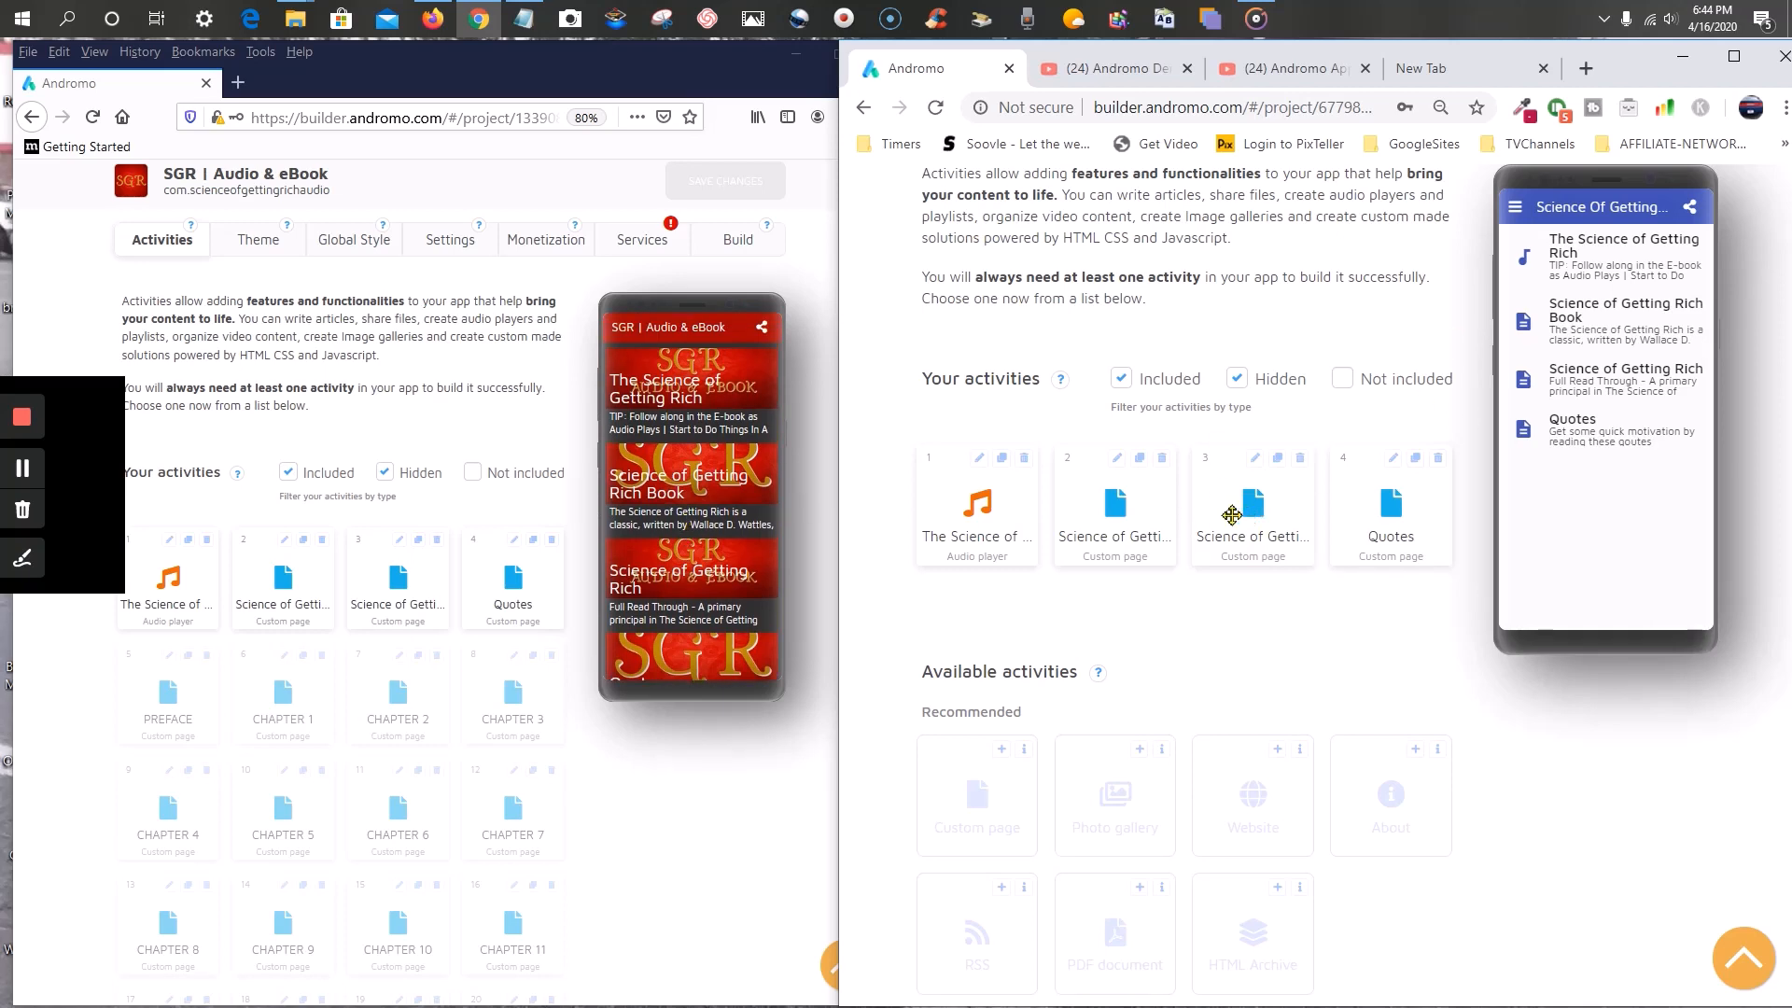
{"action": "scroll", "coordinate": [1230, 512], "scroll_direction": "up", "scroll_amount": 3}
{"action": "scroll", "coordinate": [592, 443], "scroll_direction": "up", "scroll_amount": 3}
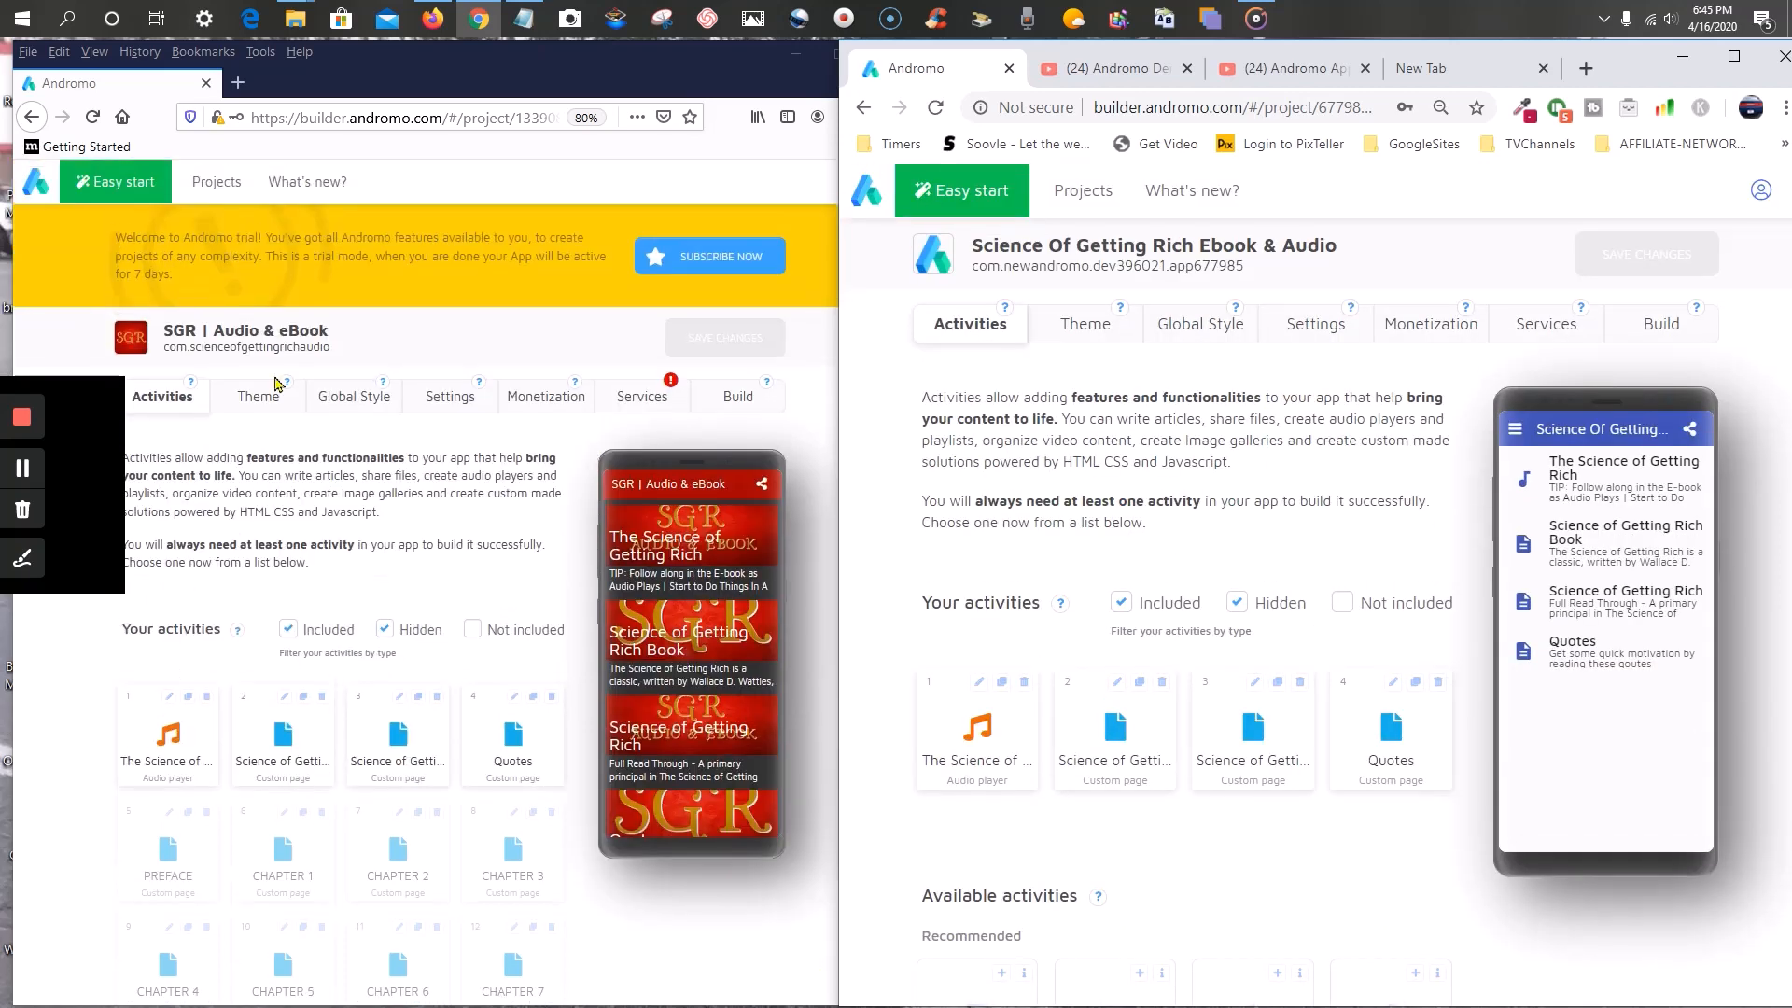
- Check the original project's theme layout and set the new project's theme layout to Card
{"action": "left_click", "coordinate": [256, 396]}
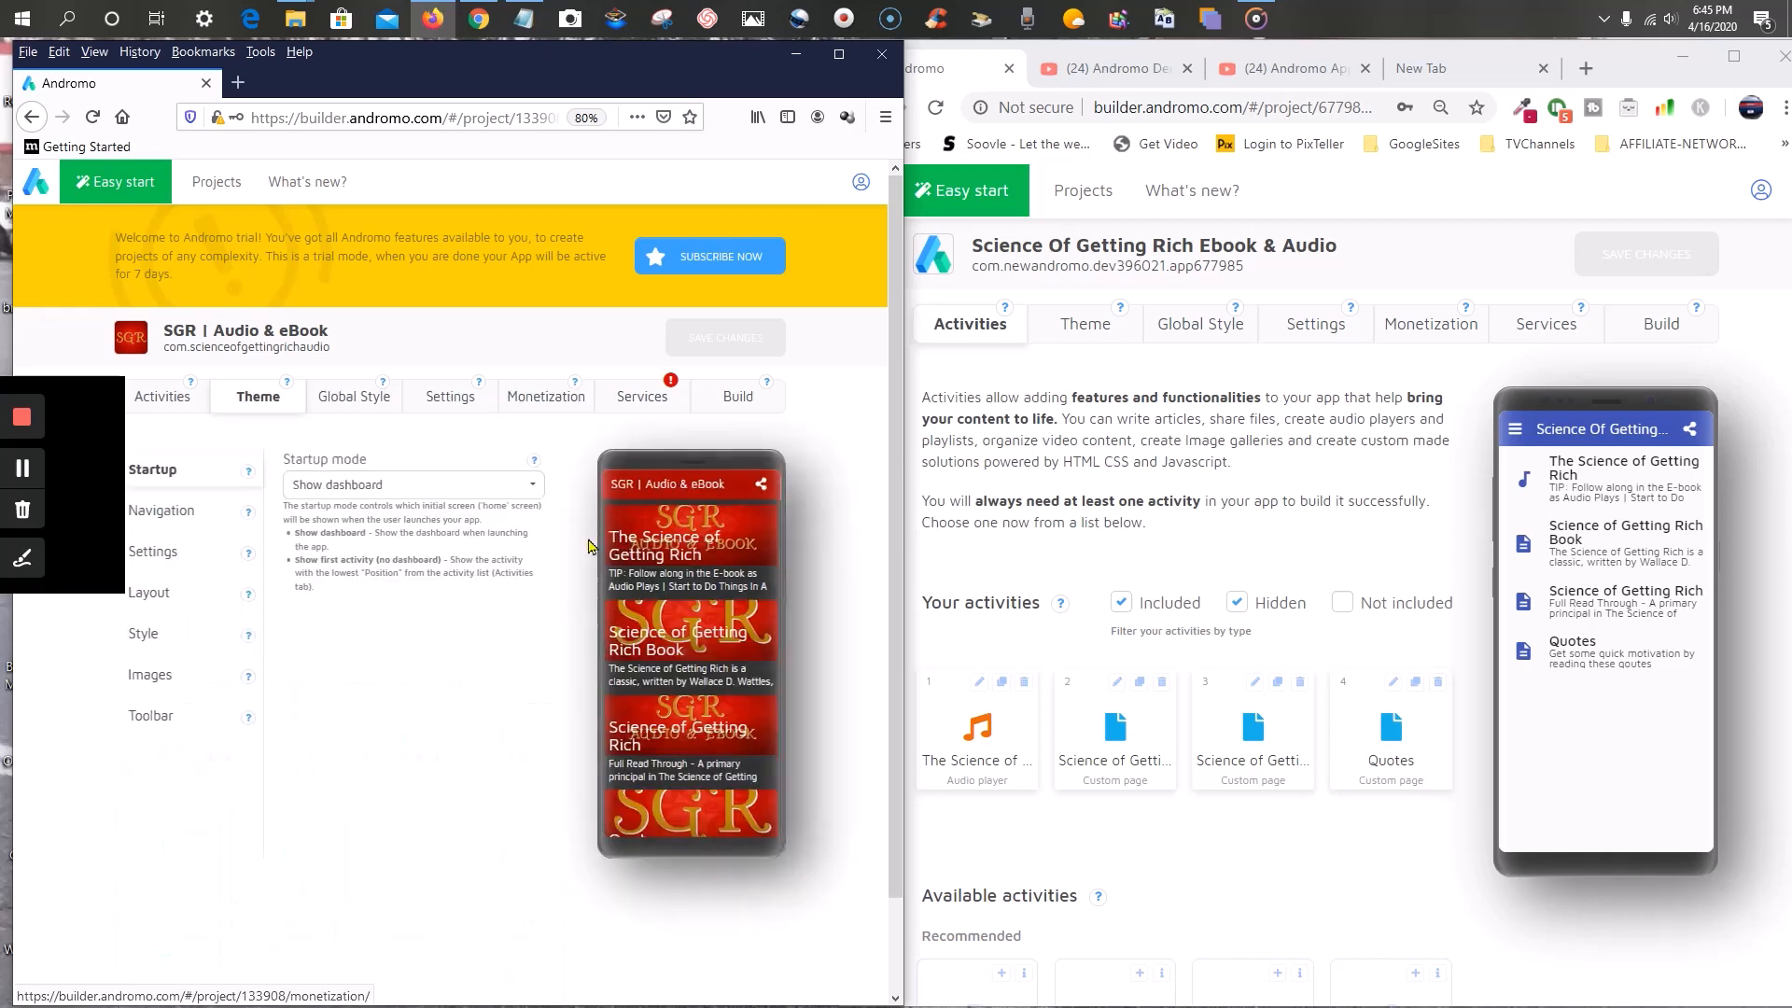
{"action": "left_click", "coordinate": [152, 597]}
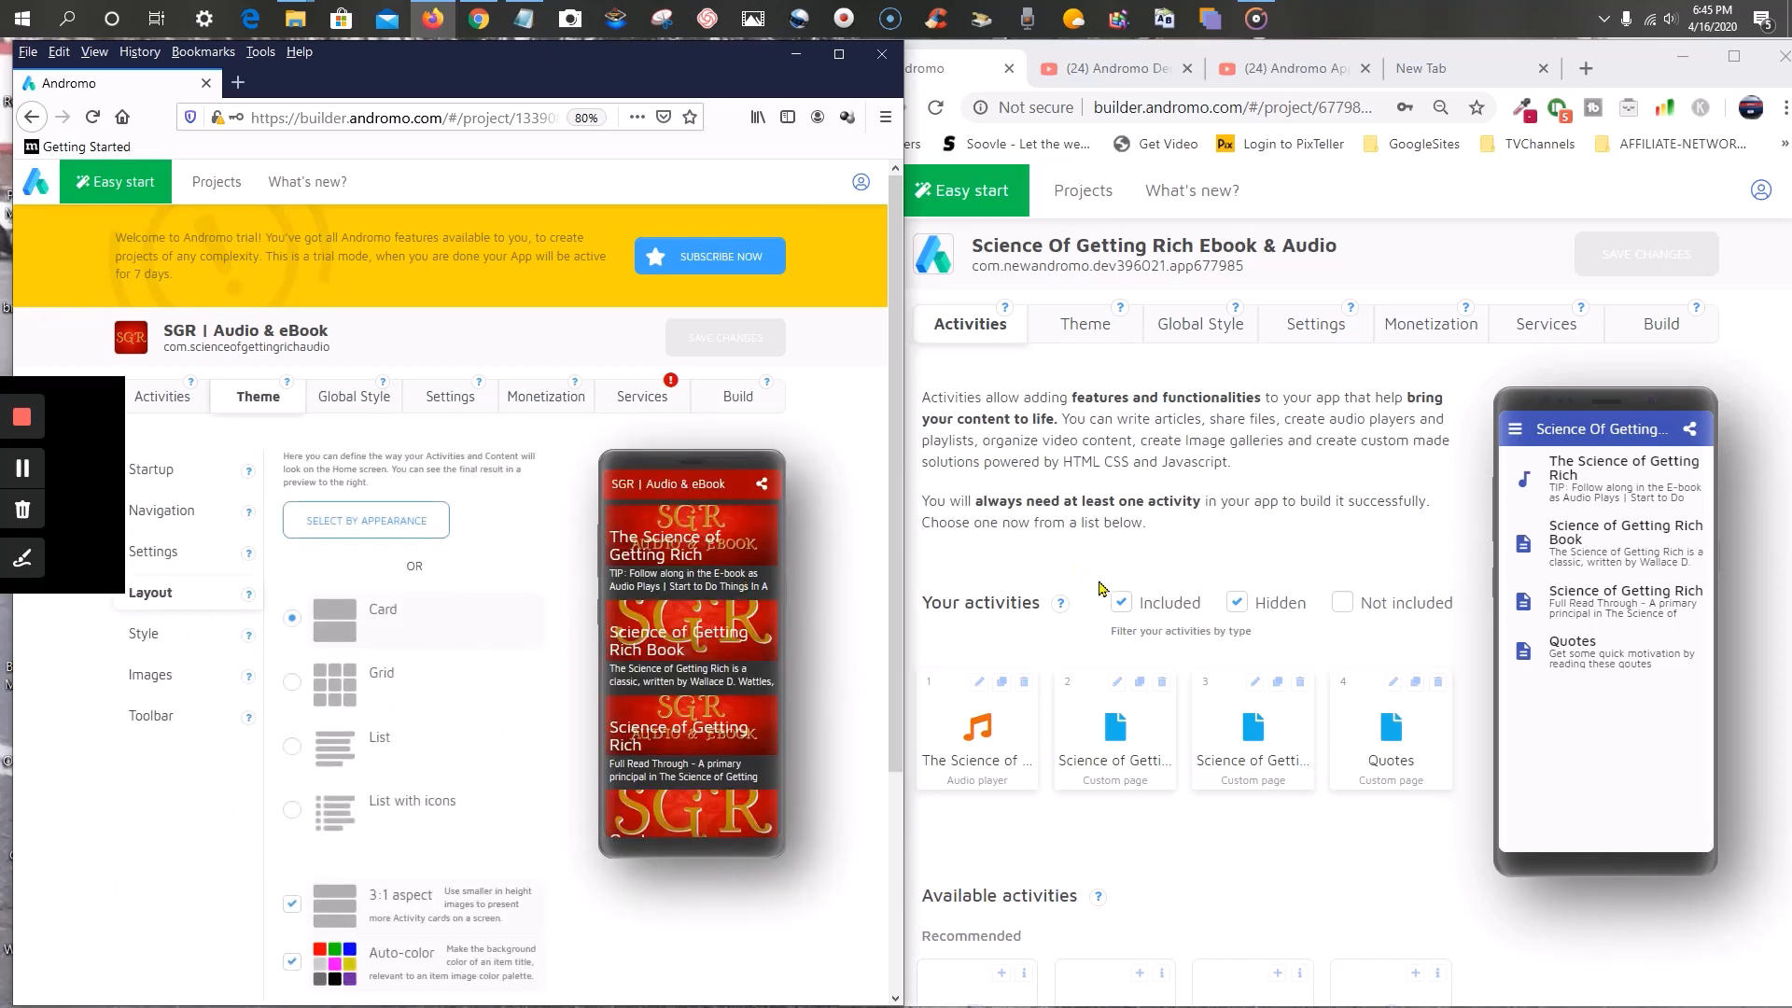
{"action": "left_click", "coordinate": [1086, 326]}
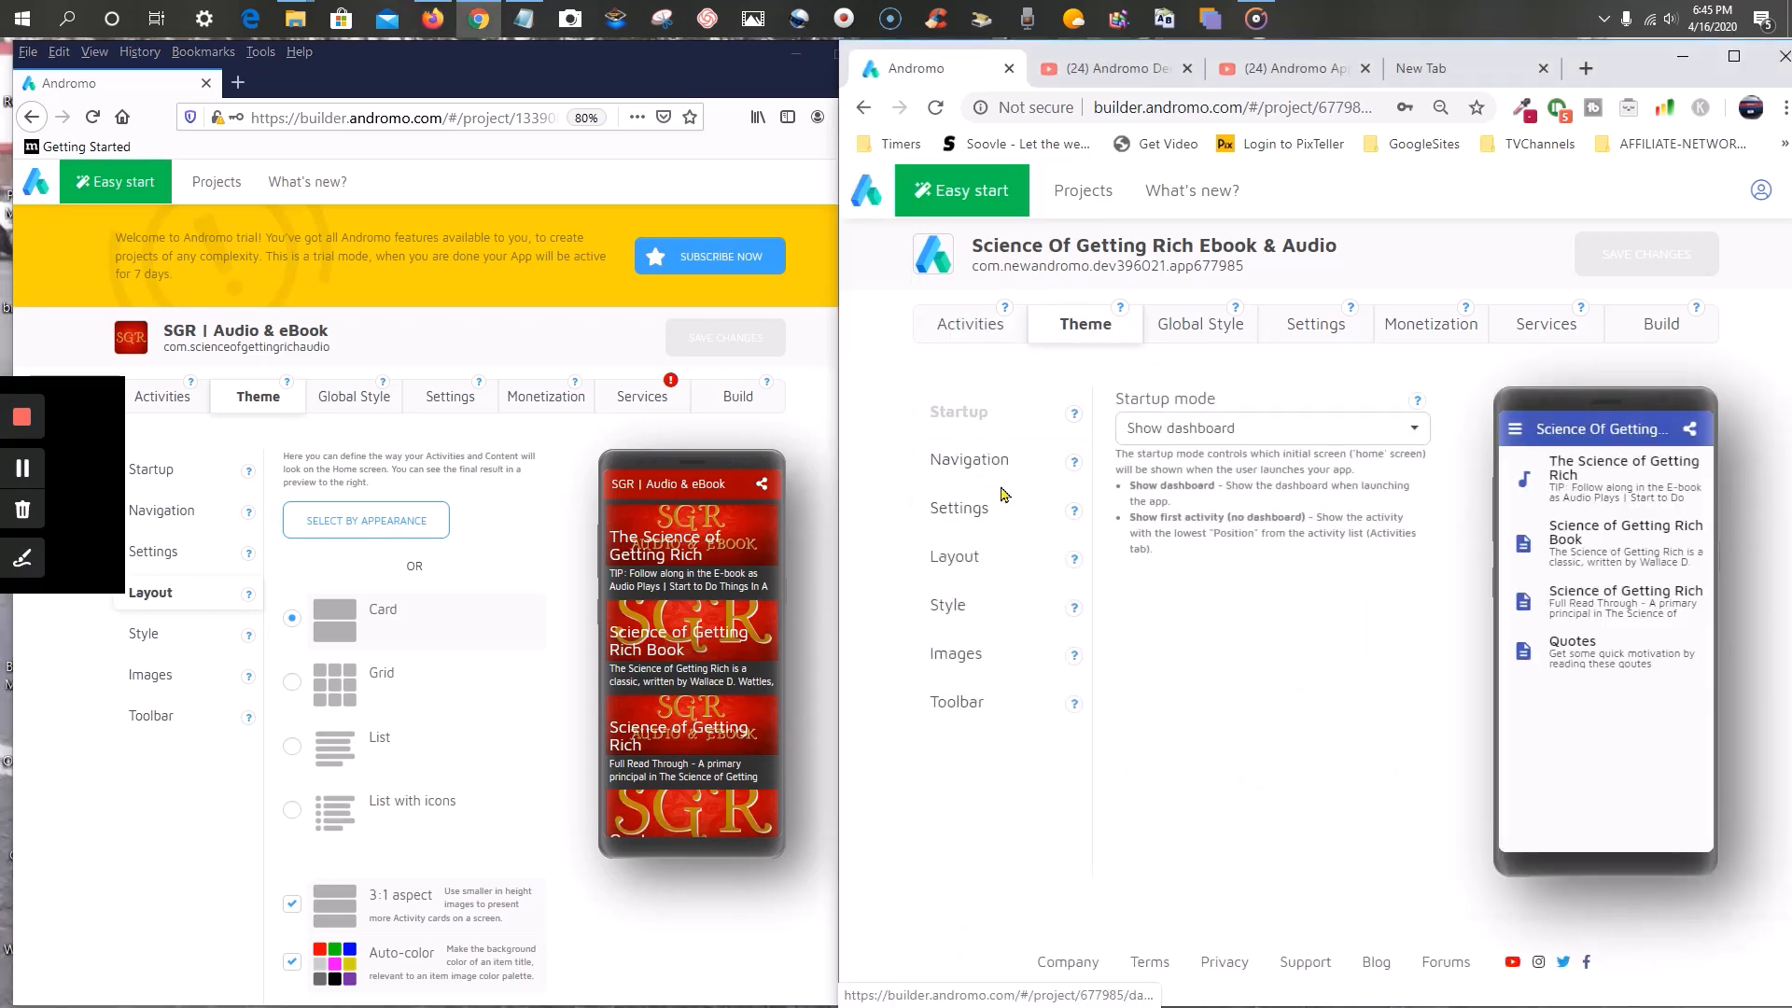
{"action": "left_click", "coordinate": [956, 558]}
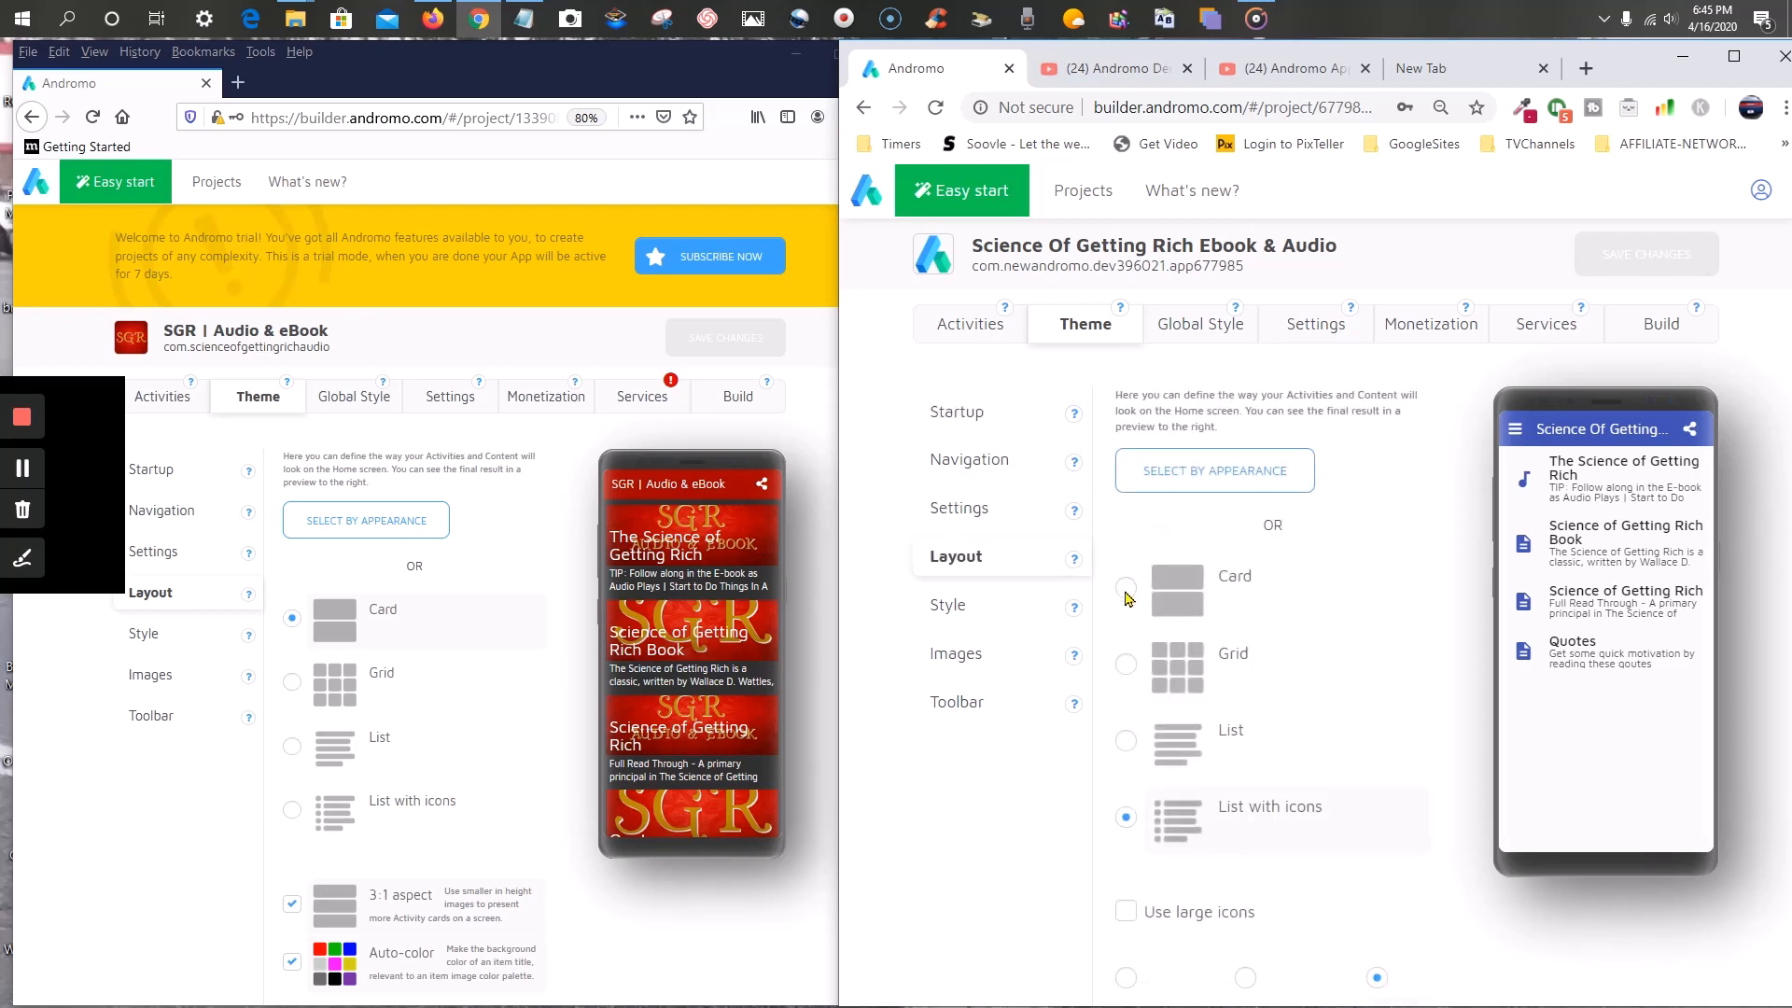
{"action": "left_click", "coordinate": [1126, 591]}
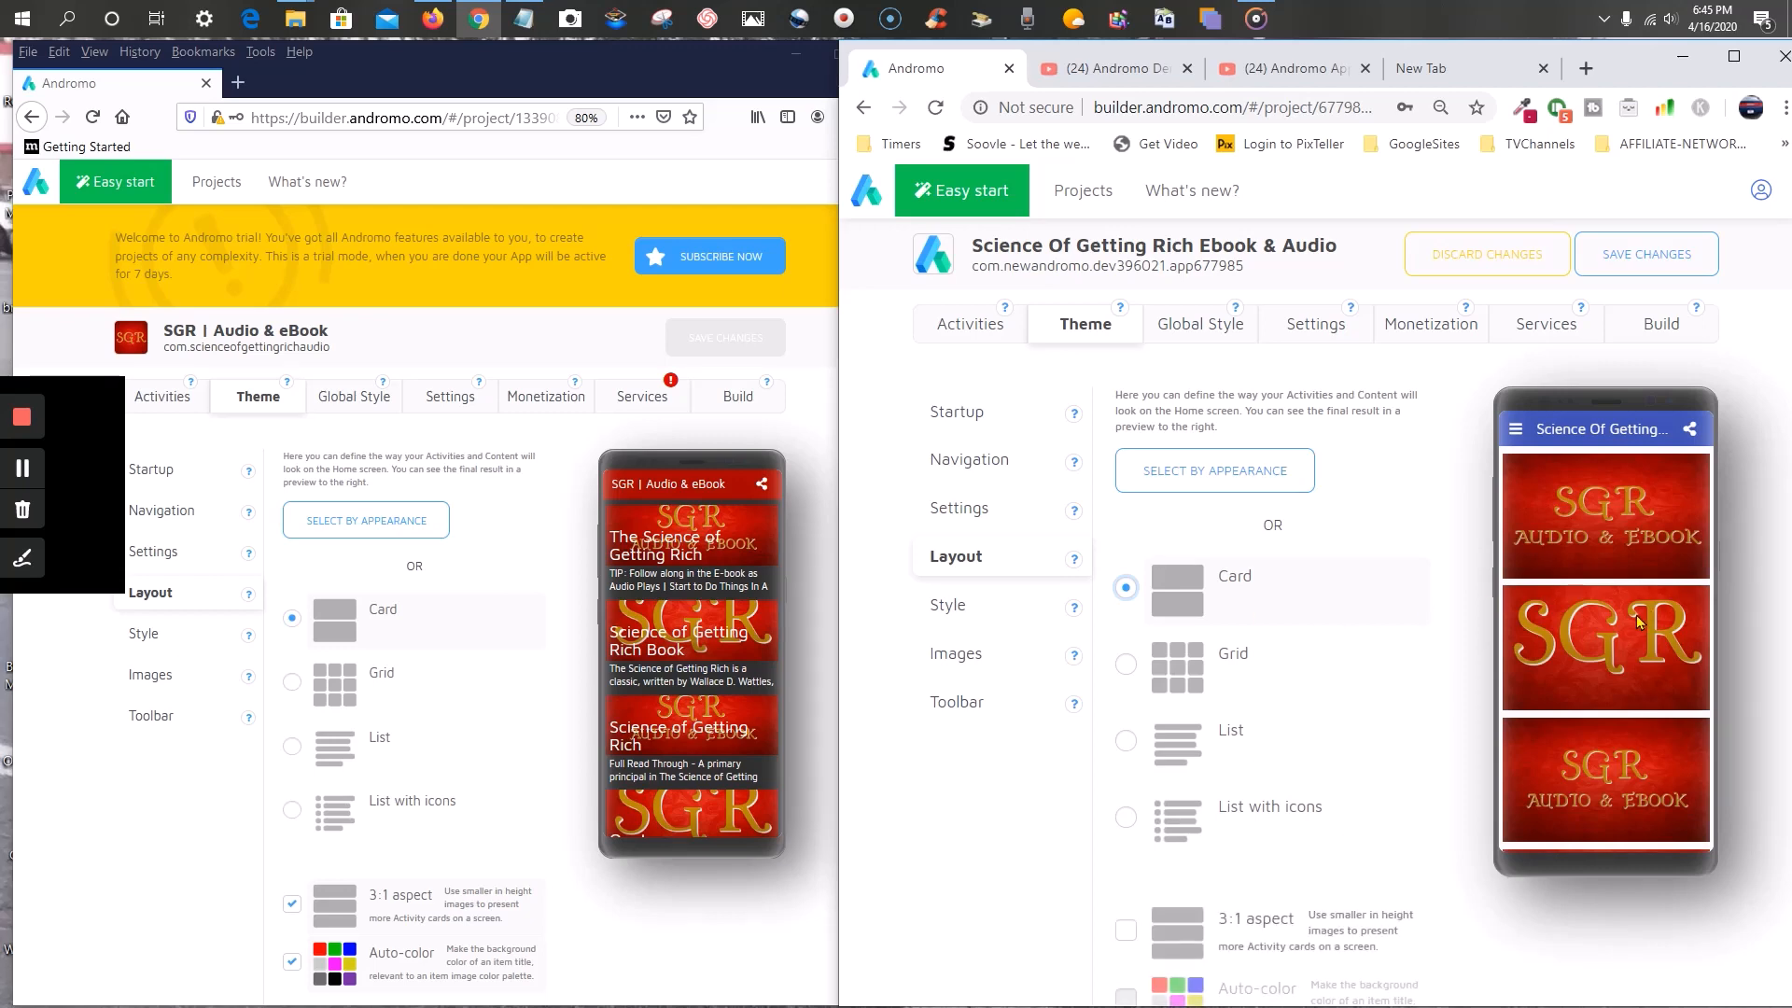
- Examine the new project's card layout in the phone preview, along with the remaining layout options
{"action": "scroll", "coordinate": [1637, 623], "scroll_direction": "down", "scroll_amount": 2}
{"action": "scroll", "coordinate": [1638, 622], "scroll_direction": "up", "scroll_amount": 2}
{"action": "scroll", "coordinate": [1638, 623], "scroll_direction": "down", "scroll_amount": 2}
{"action": "scroll", "coordinate": [1638, 623], "scroll_direction": "up", "scroll_amount": 2}
{"action": "scroll", "coordinate": [1638, 622], "scroll_direction": "up", "scroll_amount": 1}
{"action": "scroll", "coordinate": [1630, 657], "scroll_direction": "down", "scroll_amount": 5}
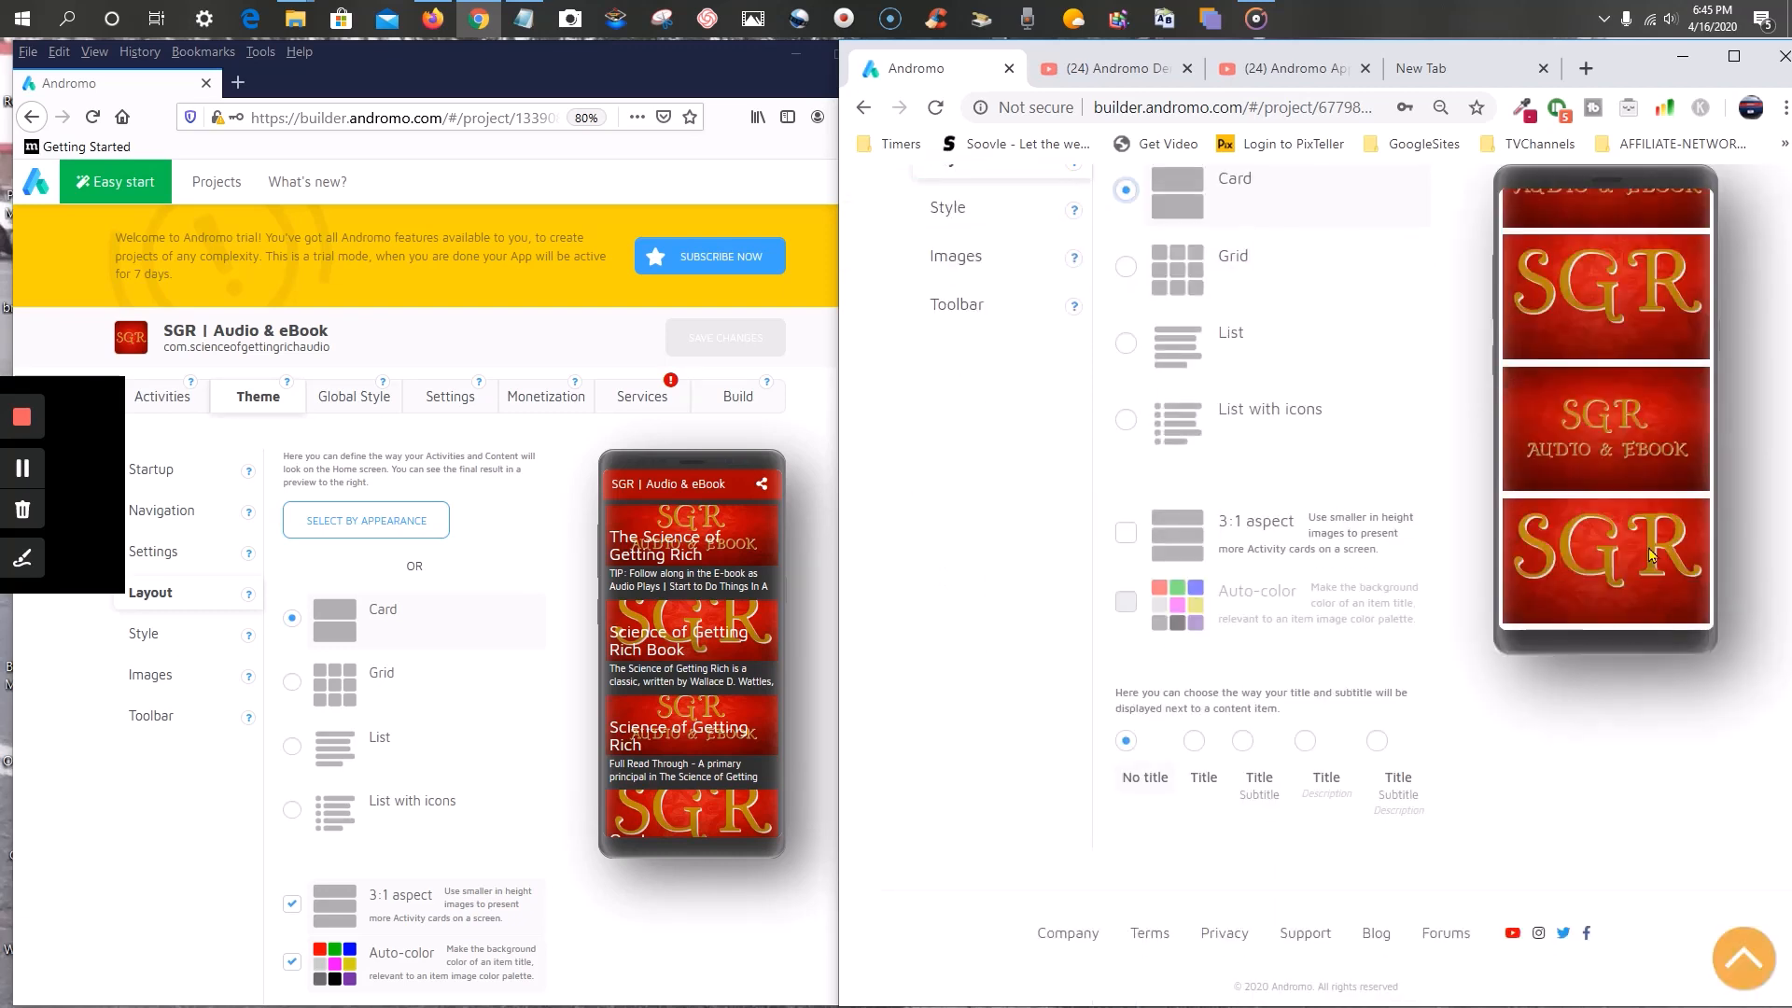
{"action": "scroll", "coordinate": [1638, 564], "scroll_direction": "up", "scroll_amount": 2}
{"action": "scroll", "coordinate": [1414, 530], "scroll_direction": "up", "scroll_amount": 5}
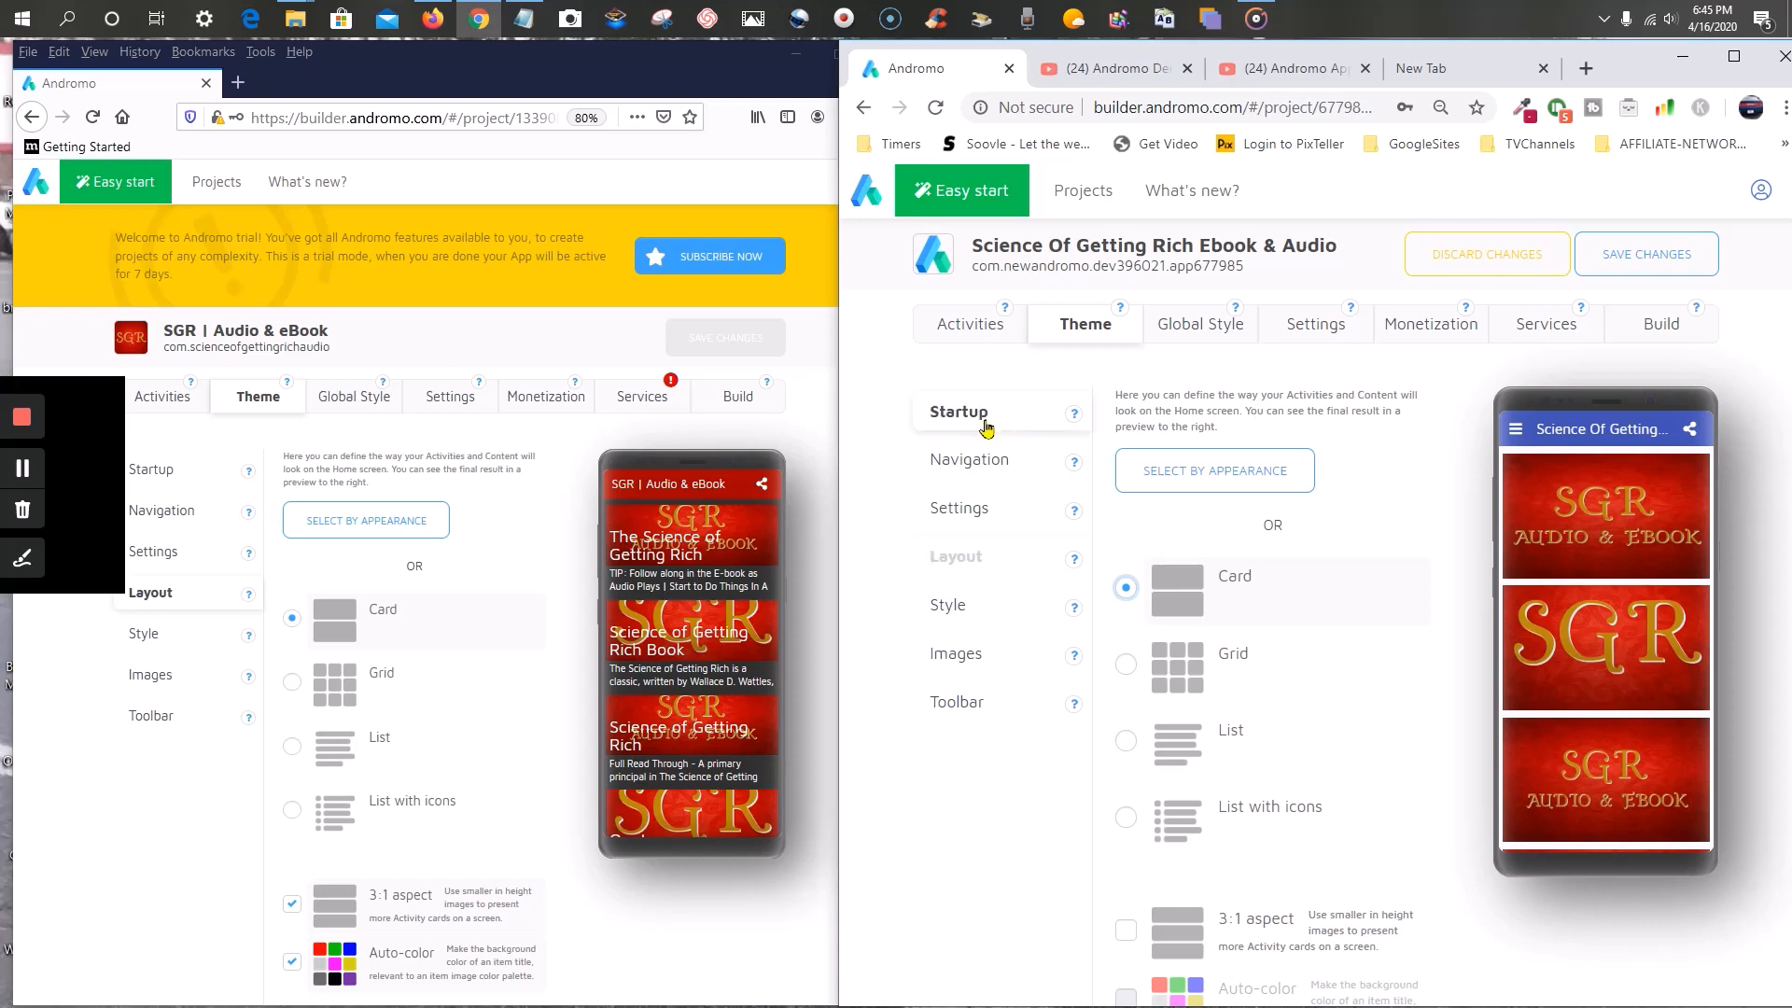
- Compare the activity lists of both projects and add a Custom page activity to the new project
{"action": "left_click", "coordinate": [973, 331]}
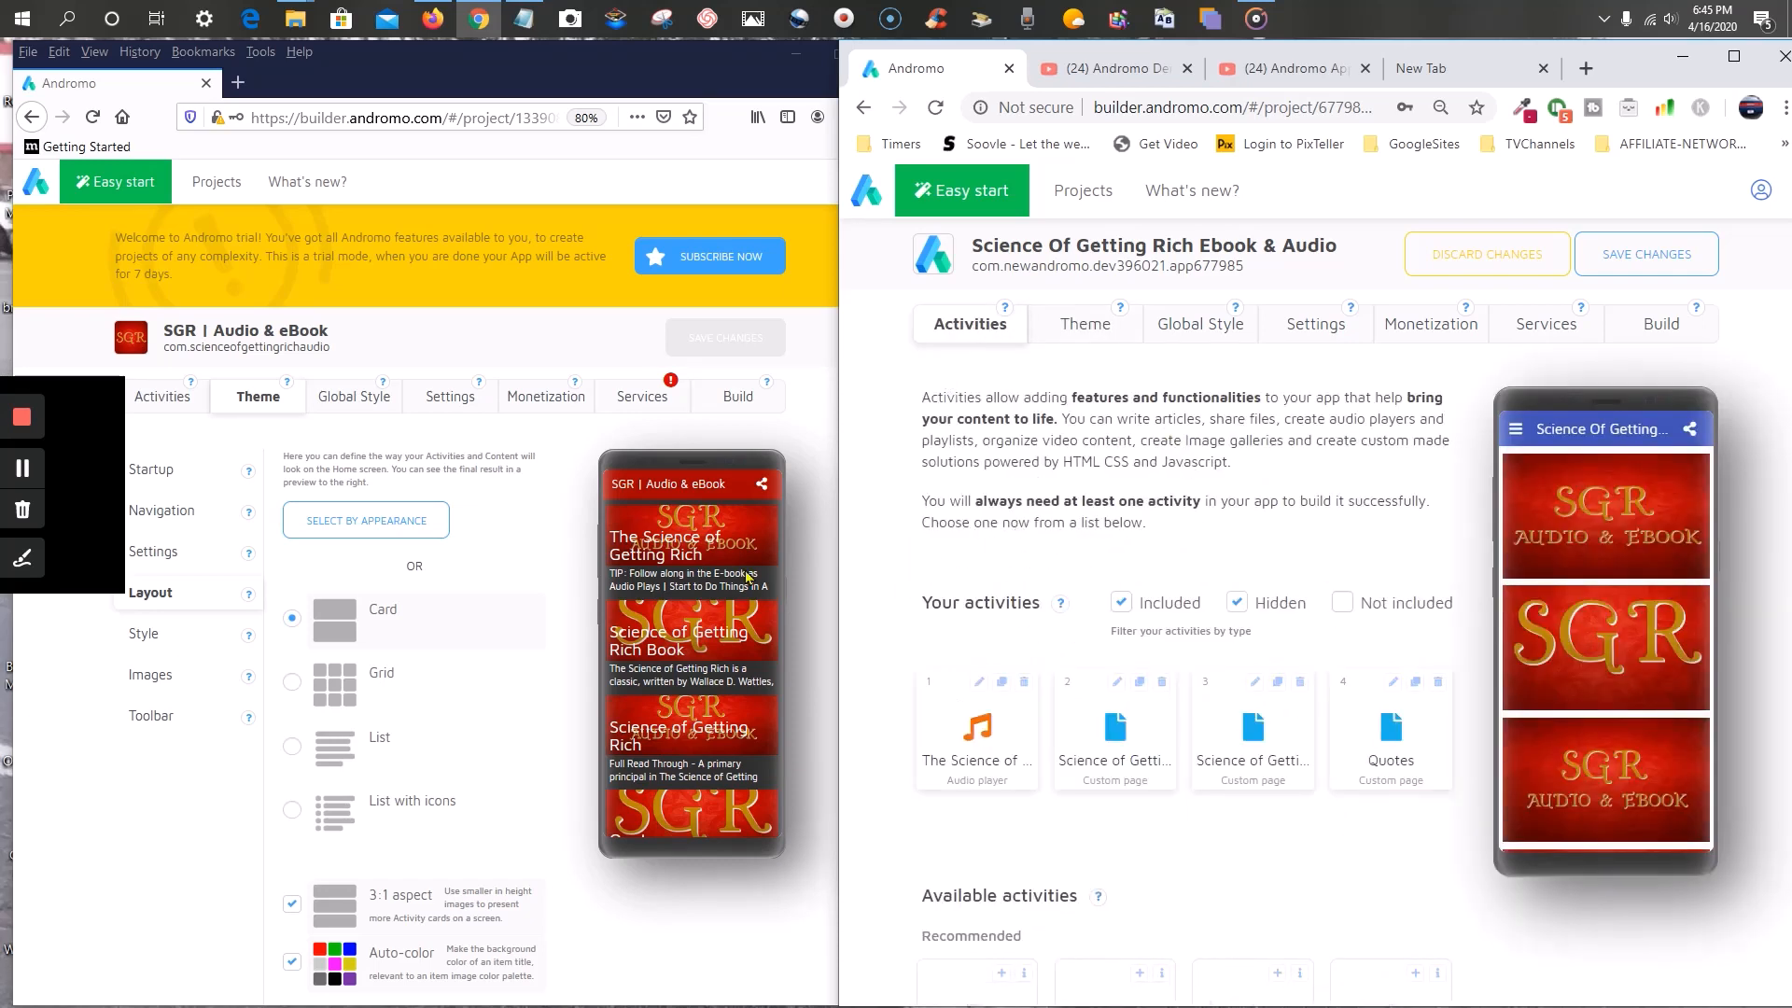
{"action": "left_click", "coordinate": [173, 399]}
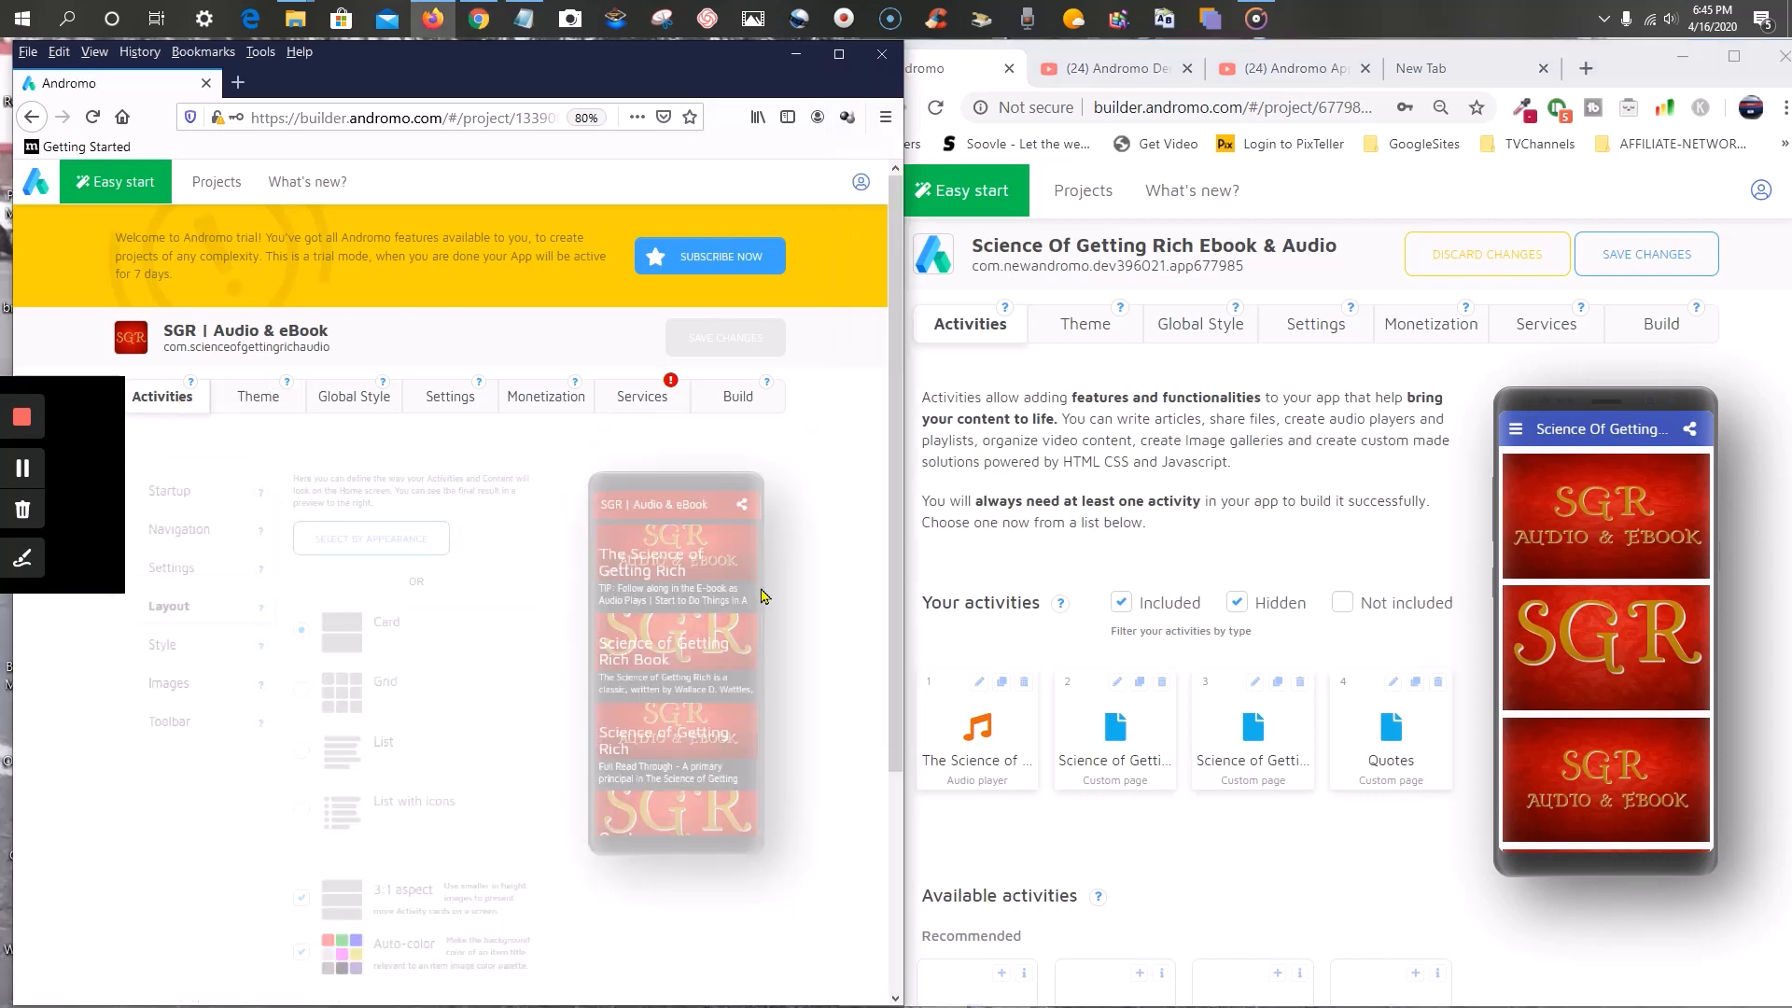
{"action": "scroll", "coordinate": [420, 742], "scroll_direction": "down", "scroll_amount": 3}
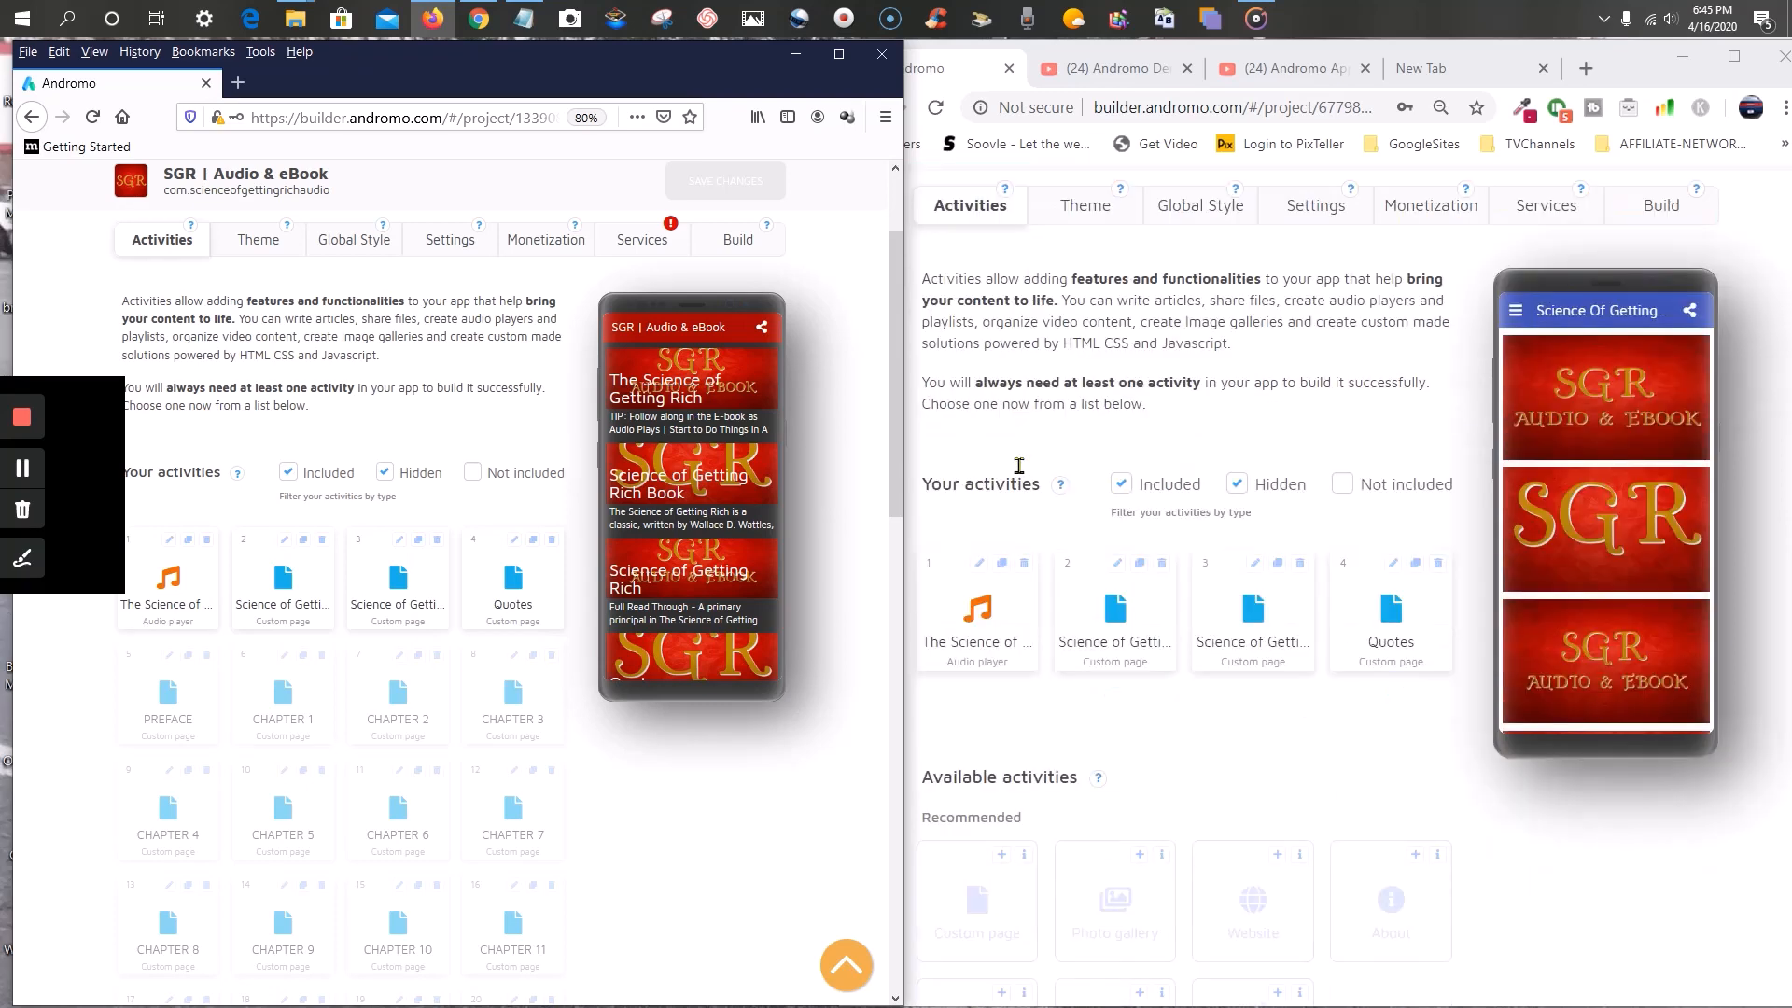
{"action": "scroll", "coordinate": [1018, 464], "scroll_direction": "down", "scroll_amount": 5}
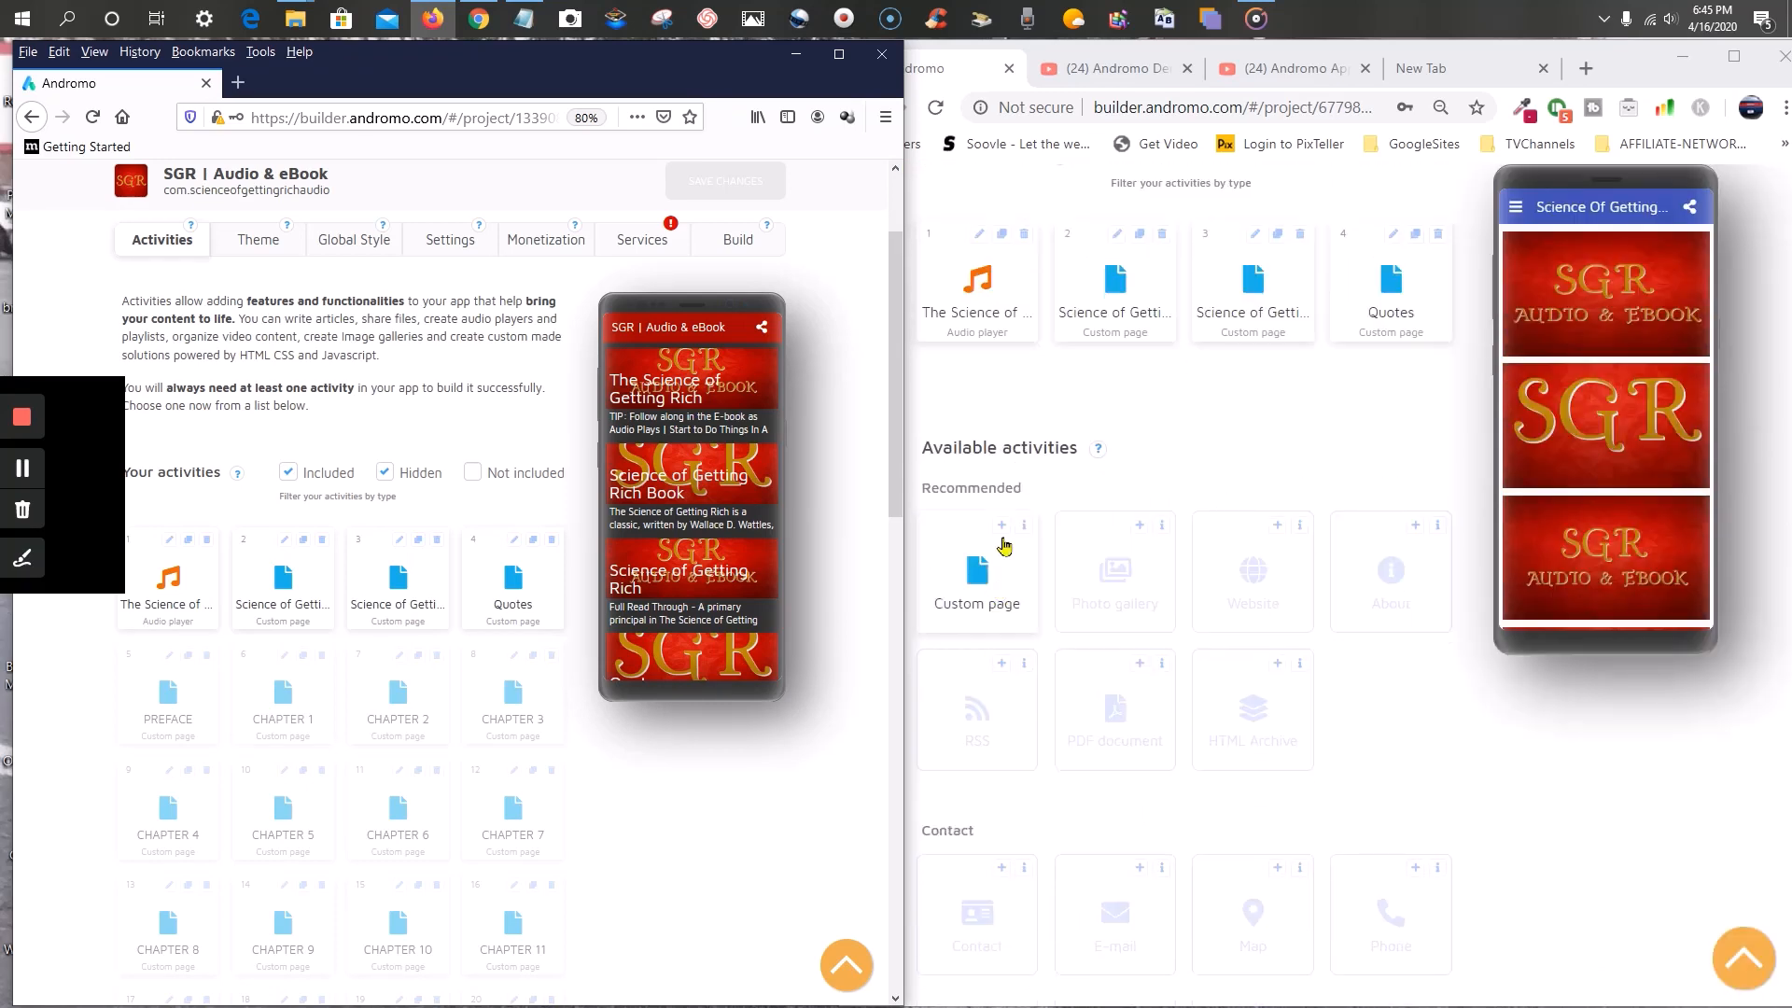
{"action": "left_click", "coordinate": [1001, 533]}
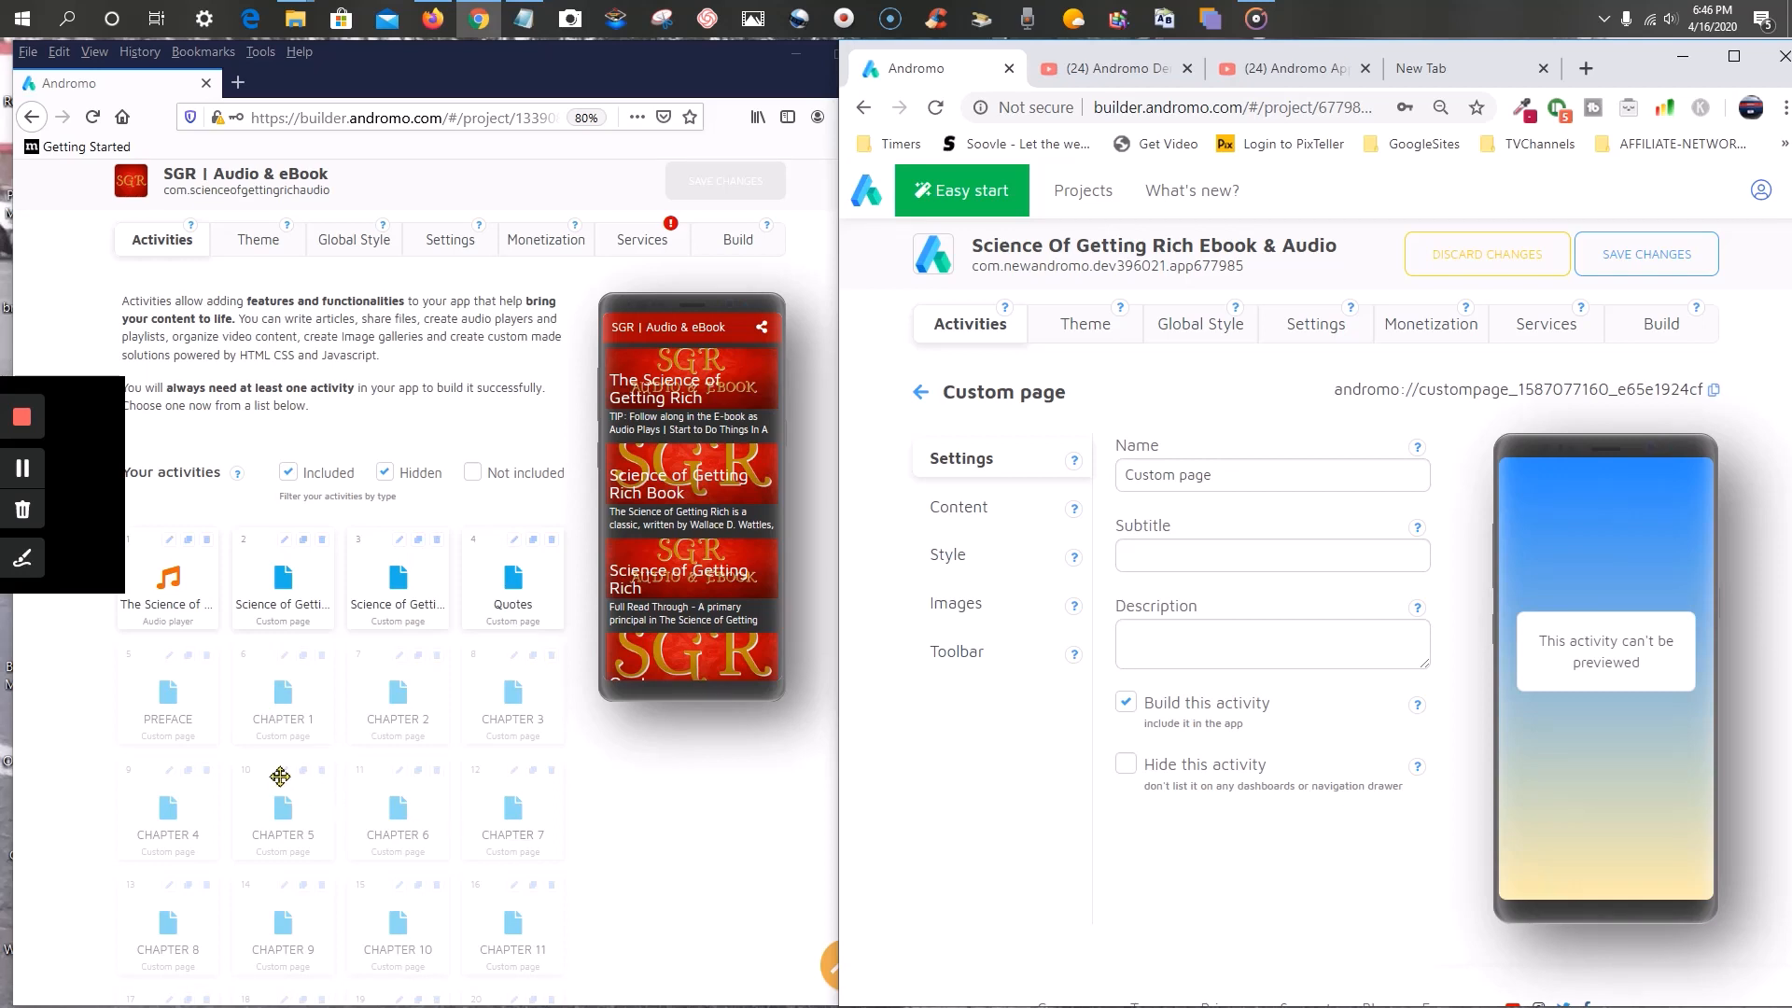
- Copy the name from the original project's PREFACE page and name the new custom page PREFACE
{"action": "left_click", "coordinate": [170, 662]}
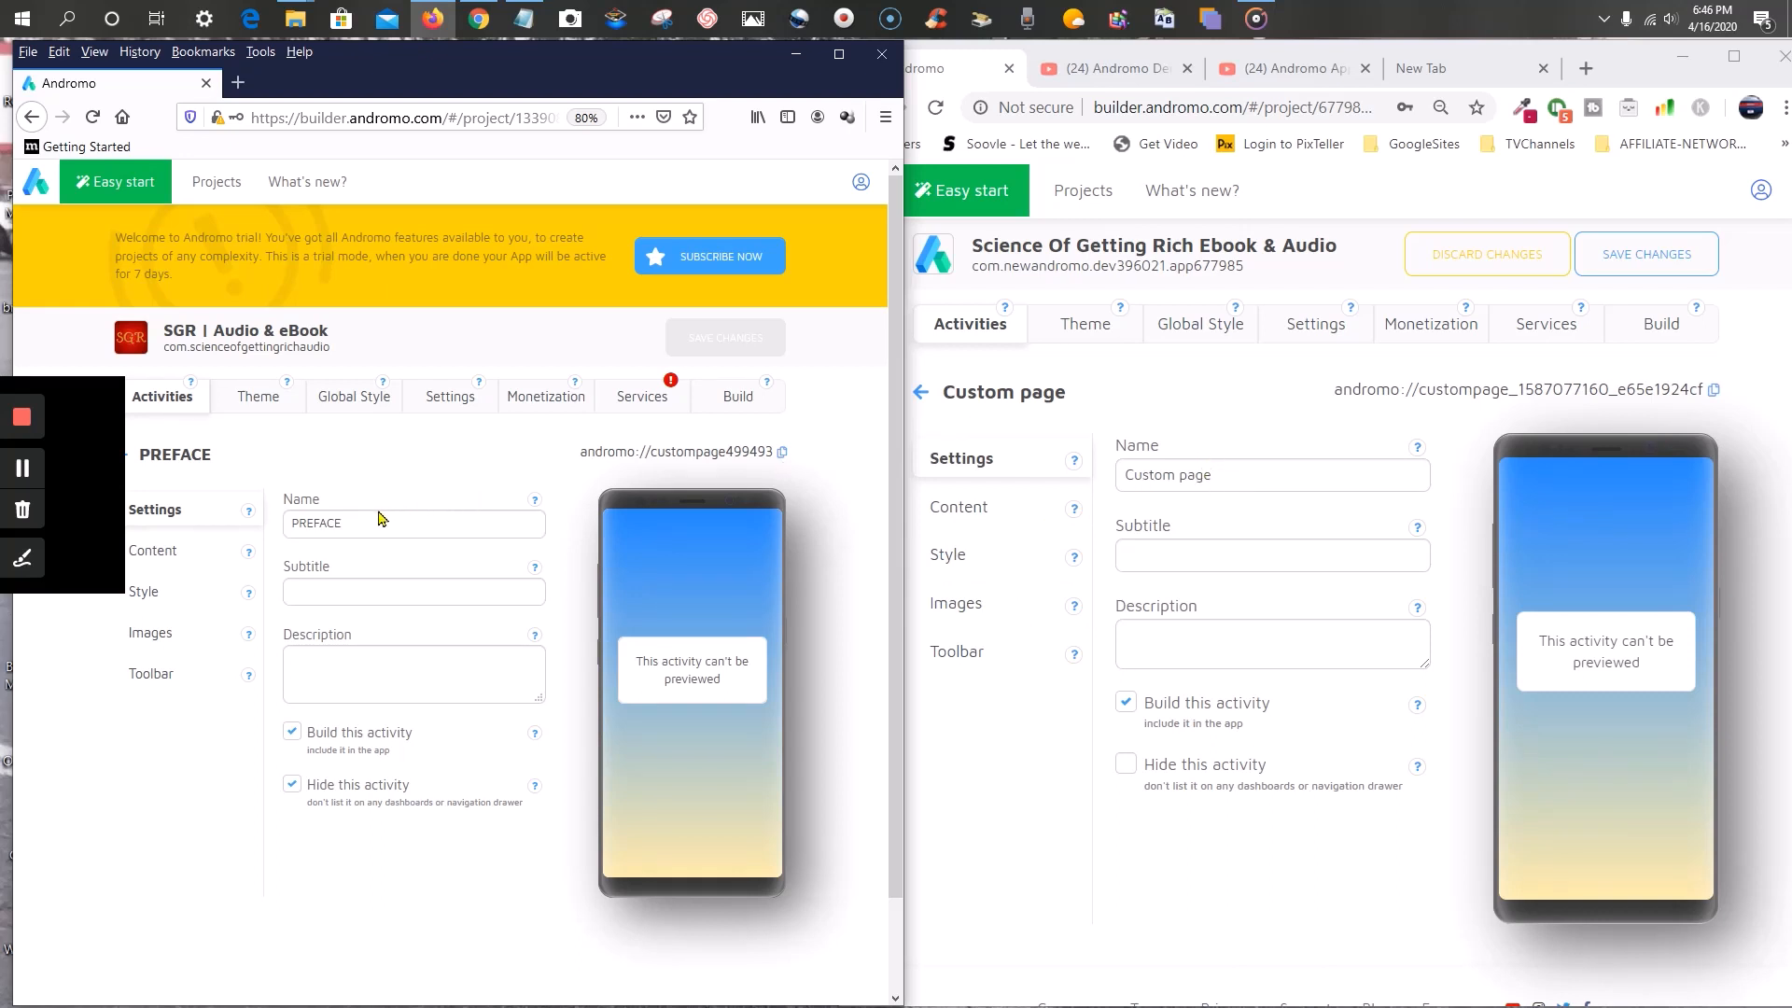
{"action": "left_click_drag", "start_coordinate": [371, 522], "coordinate": [251, 518]}
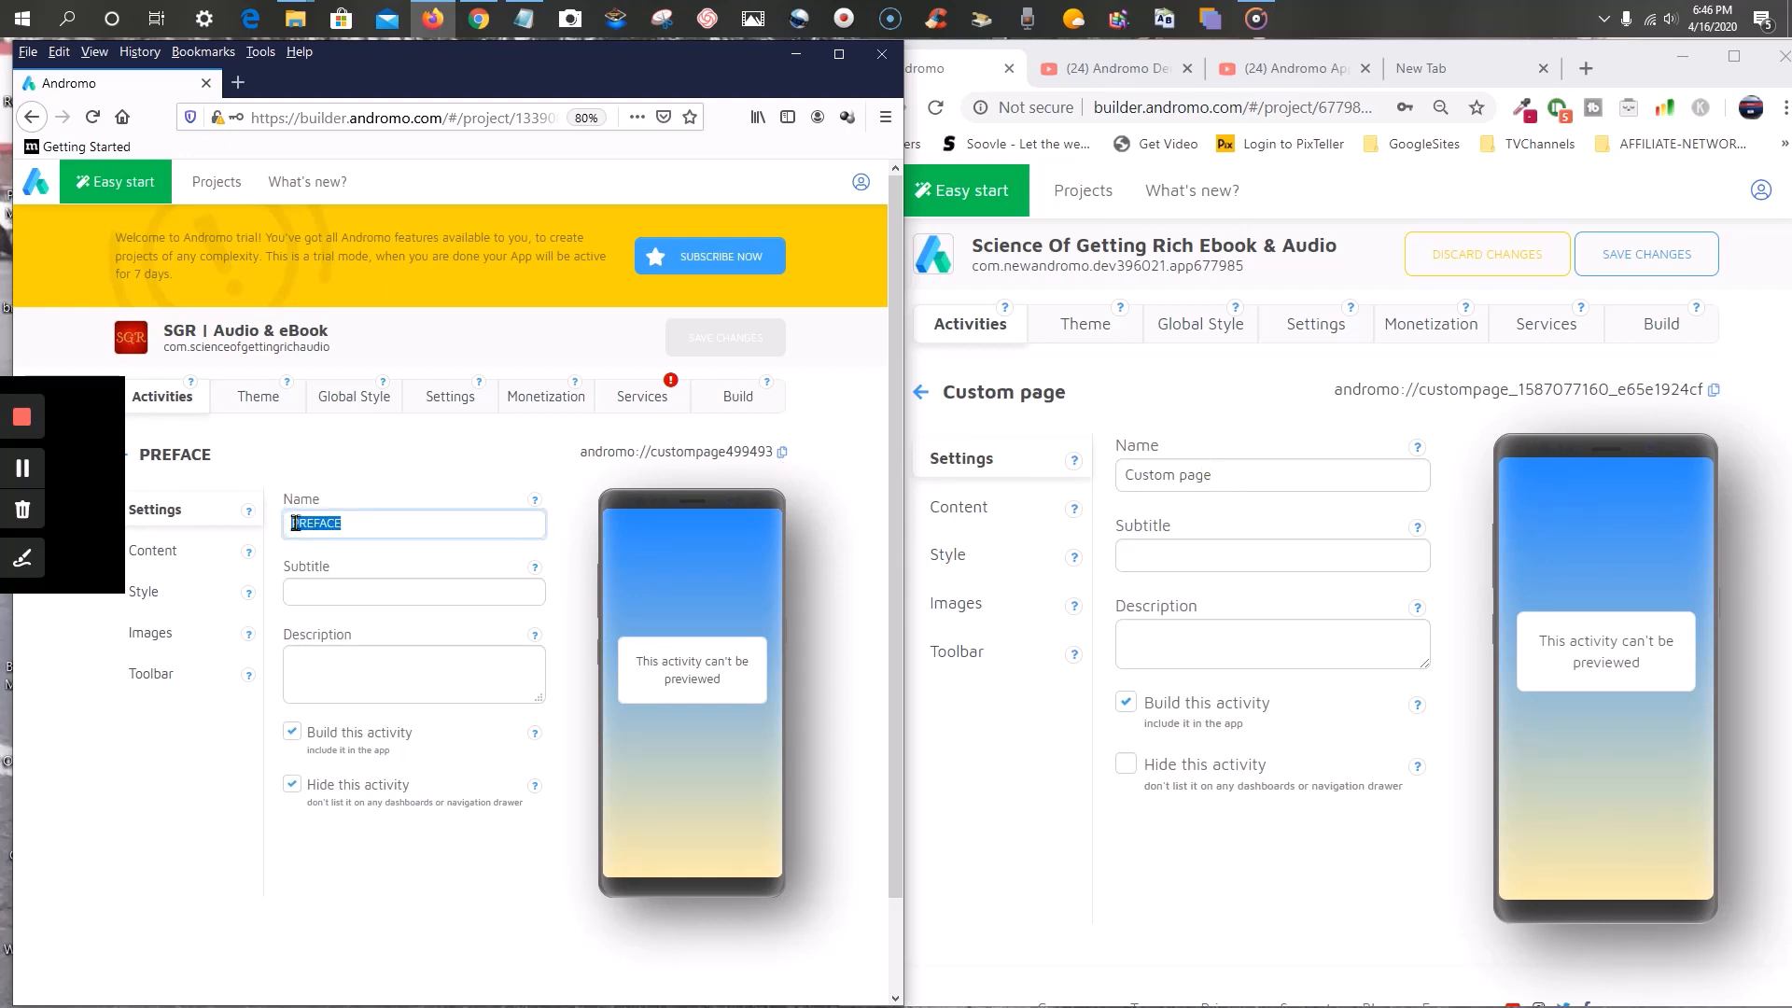
{"action": "right_click", "coordinate": [294, 523]}
{"action": "left_click", "coordinate": [338, 585]}
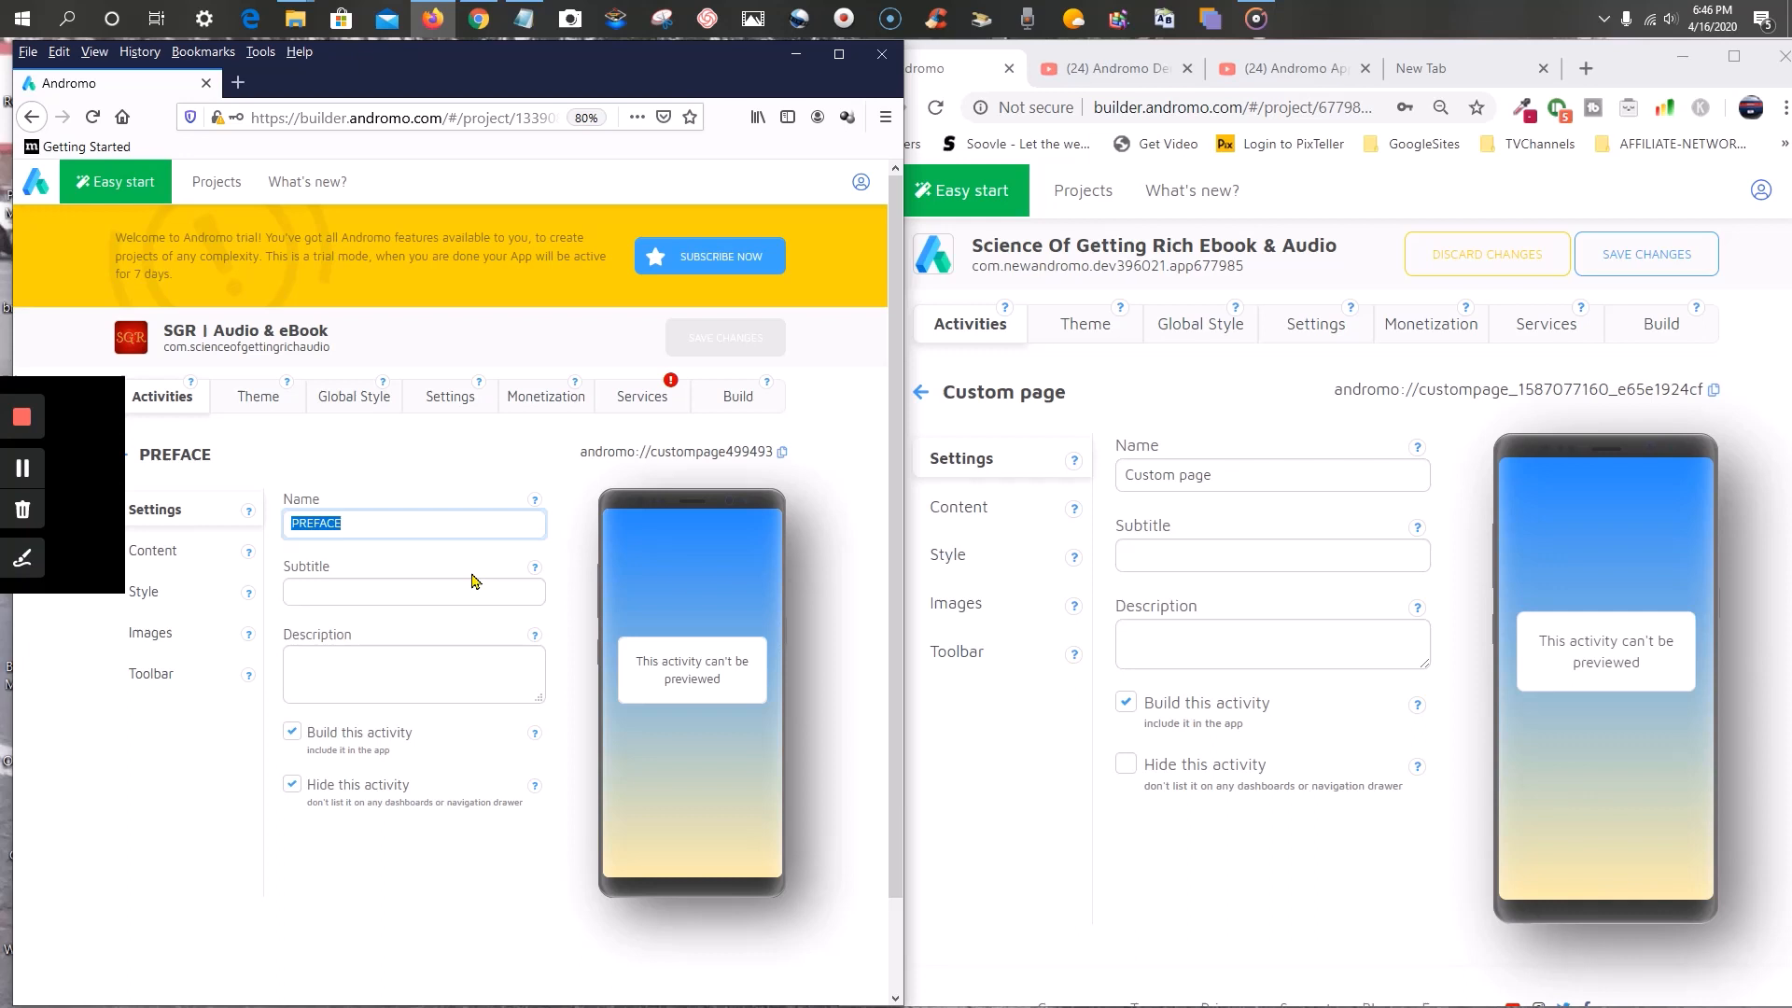
{"action": "left_click", "coordinate": [1241, 474]}
{"action": "left_click_drag", "start_coordinate": [1220, 472], "coordinate": [1120, 474]}
{"action": "right_click", "coordinate": [1197, 471]}
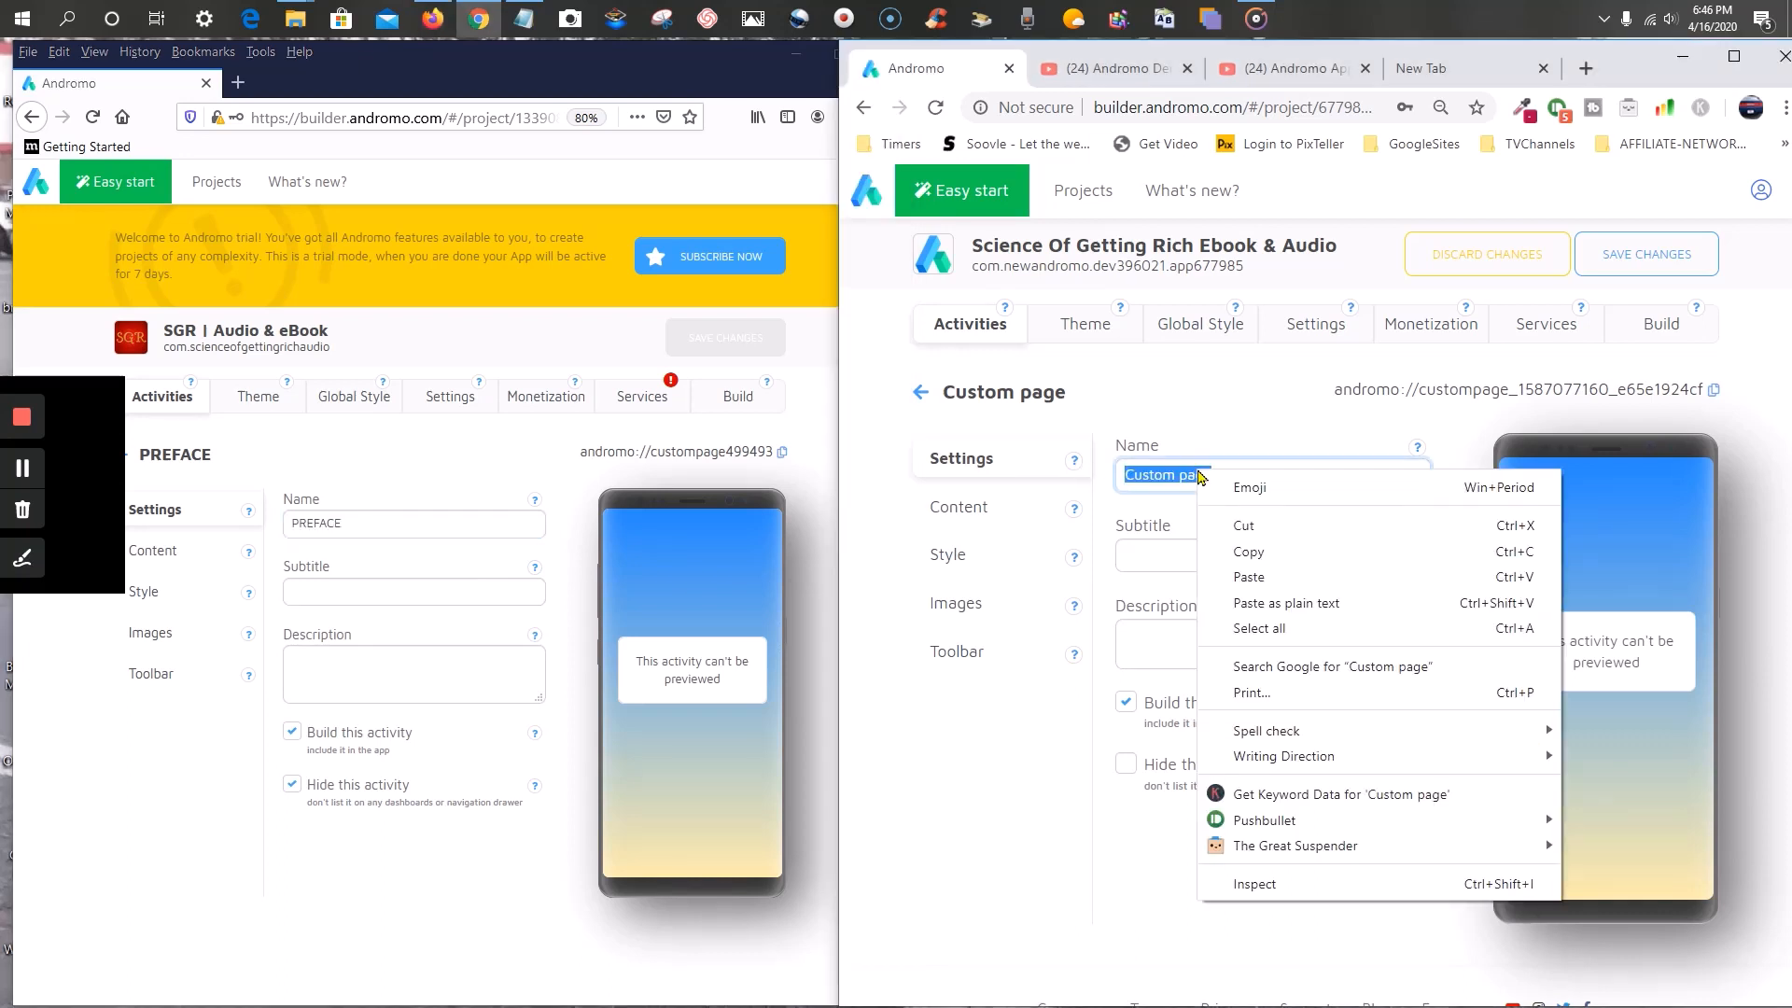
{"action": "left_click", "coordinate": [1251, 577]}
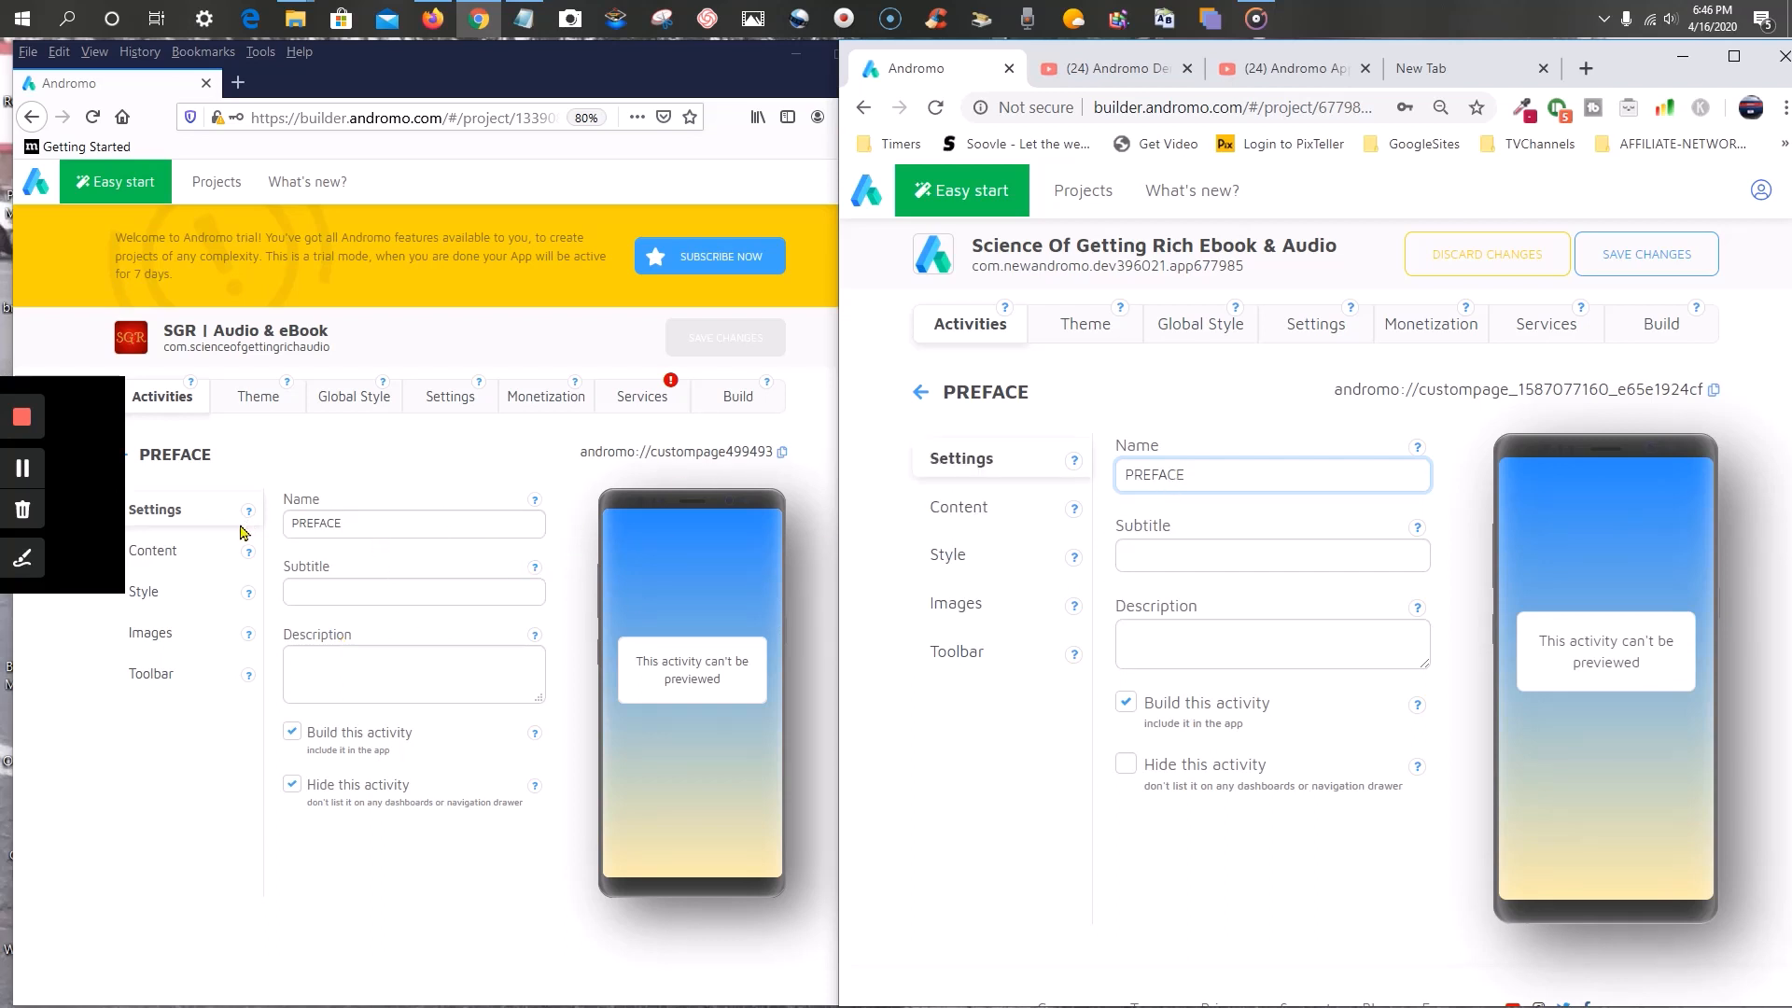
- Show the content of both PREFACE pages and open the Document.rtf-THE SCIENCE OF Rich.rtf book file from the SGR-TextBook folder in Word
{"action": "left_click", "coordinate": [155, 553]}
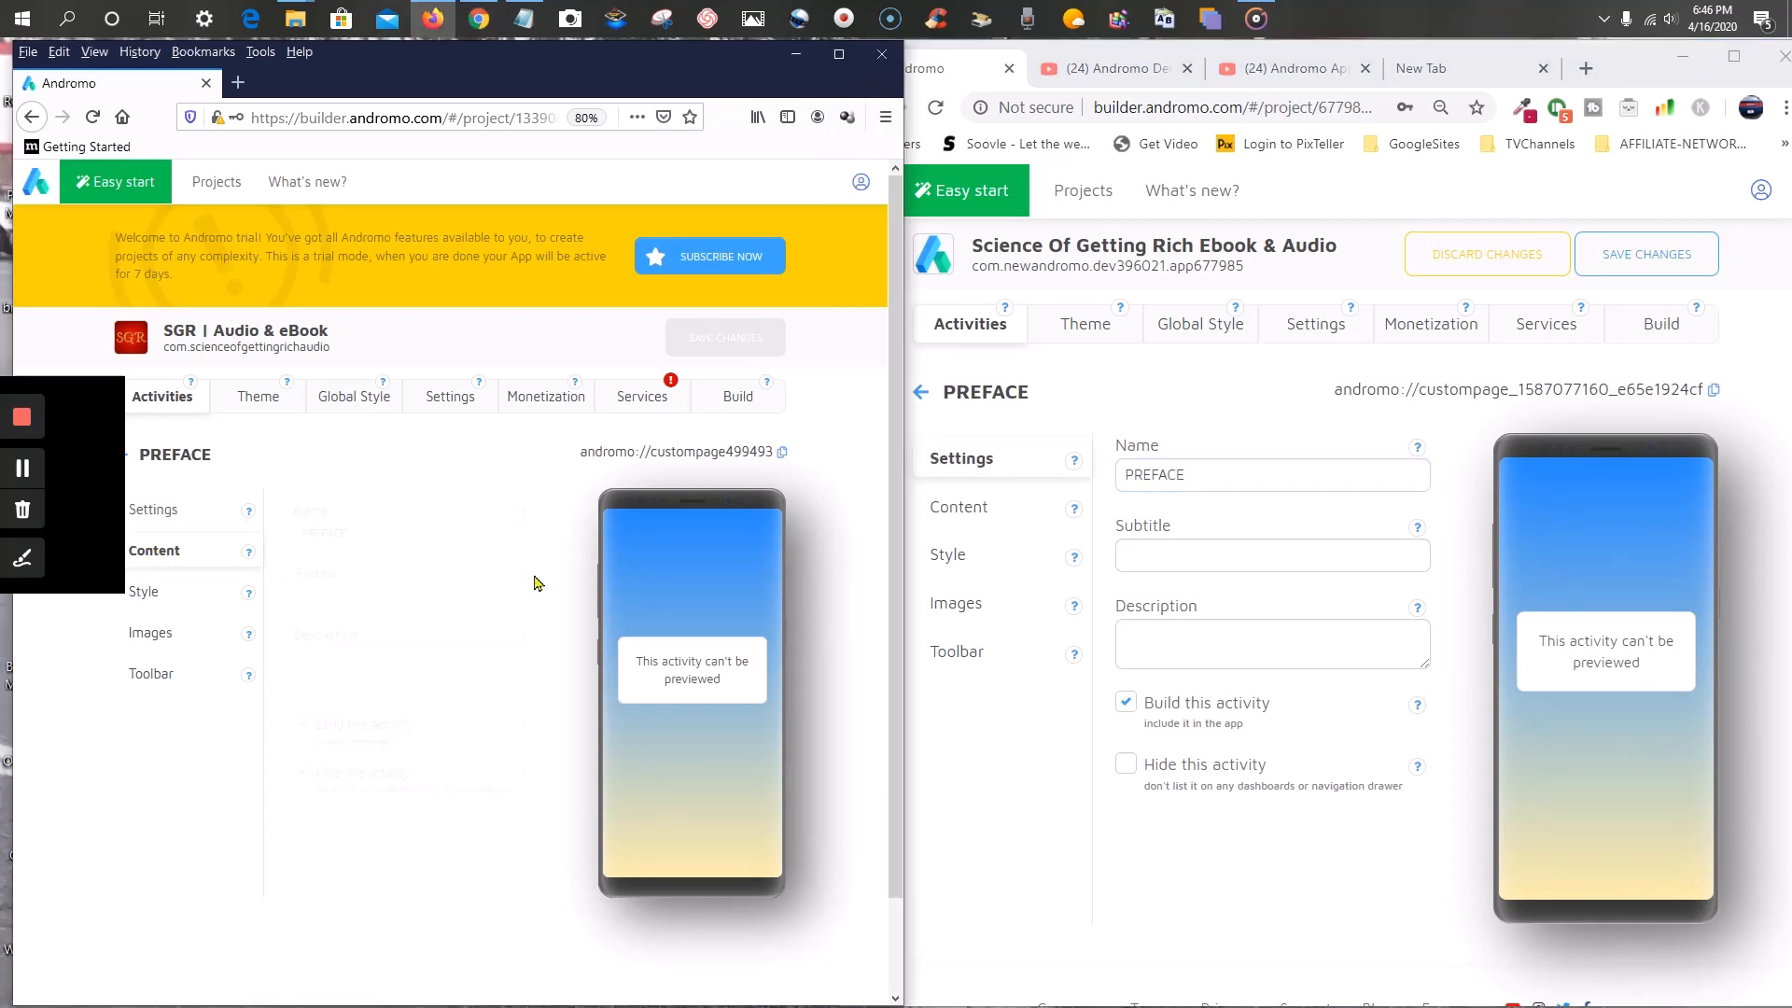
{"action": "left_click", "coordinate": [963, 509]}
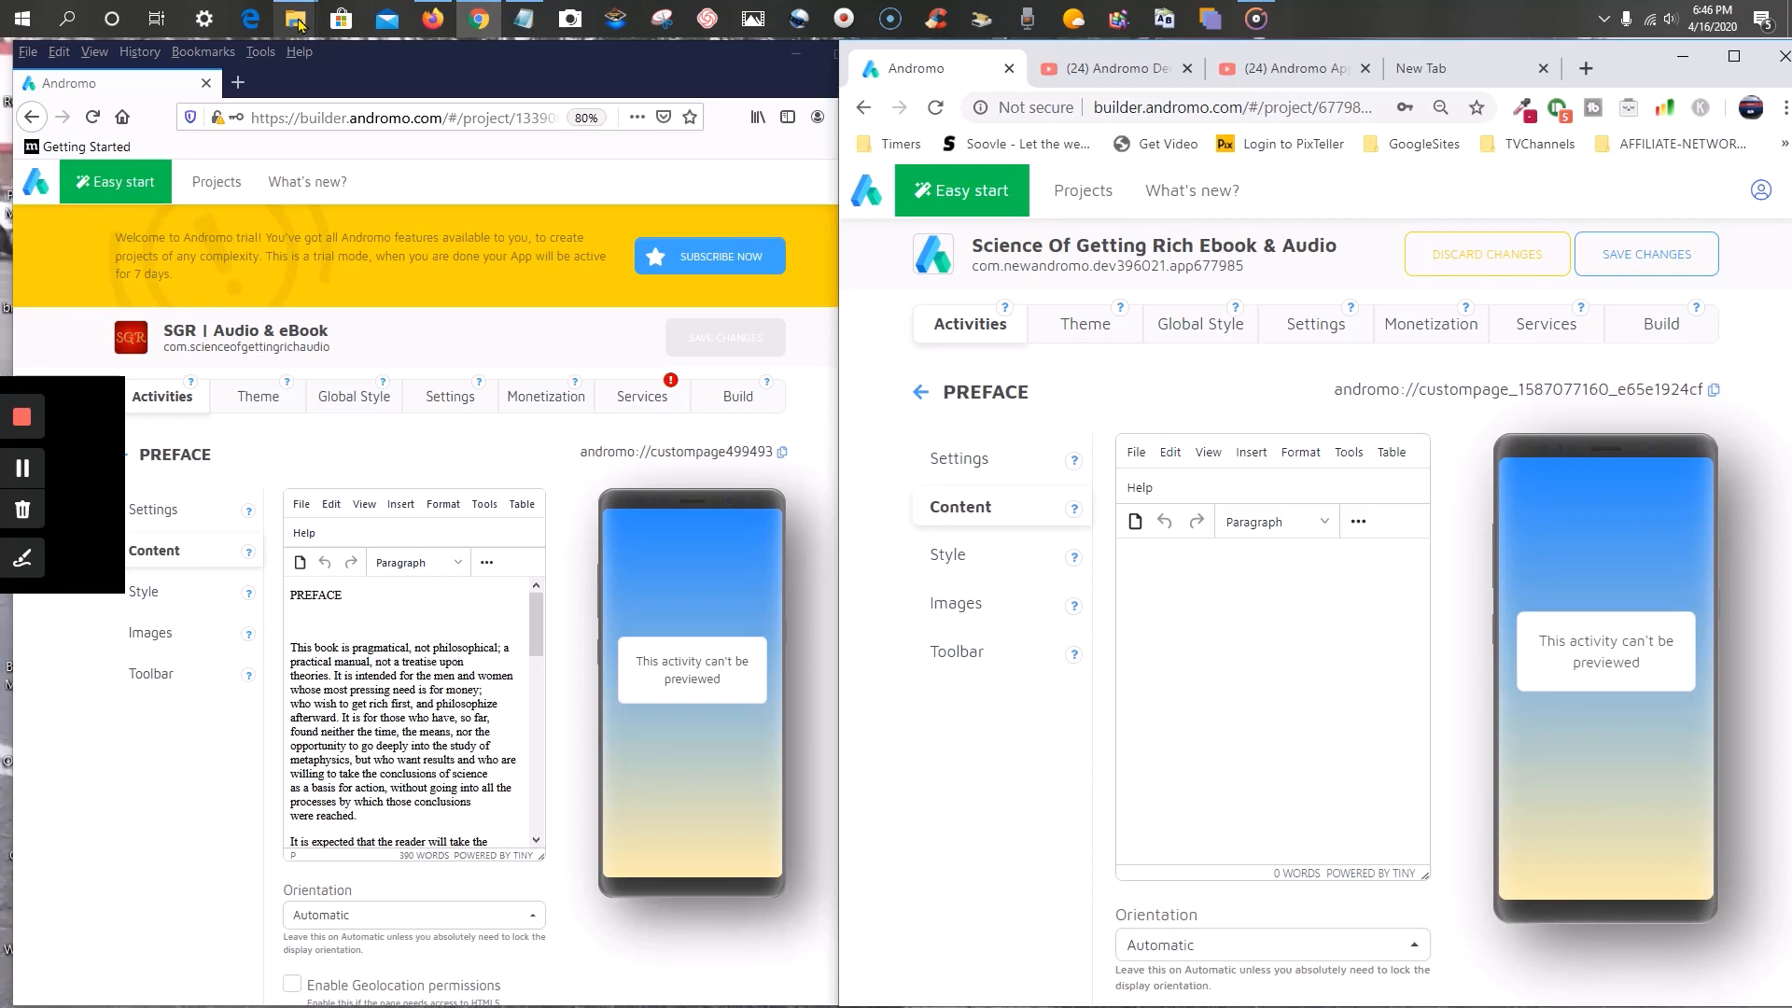
{"action": "mouse_move", "coordinate": [299, 24]}
{"action": "mouse_move", "coordinate": [333, 118]}
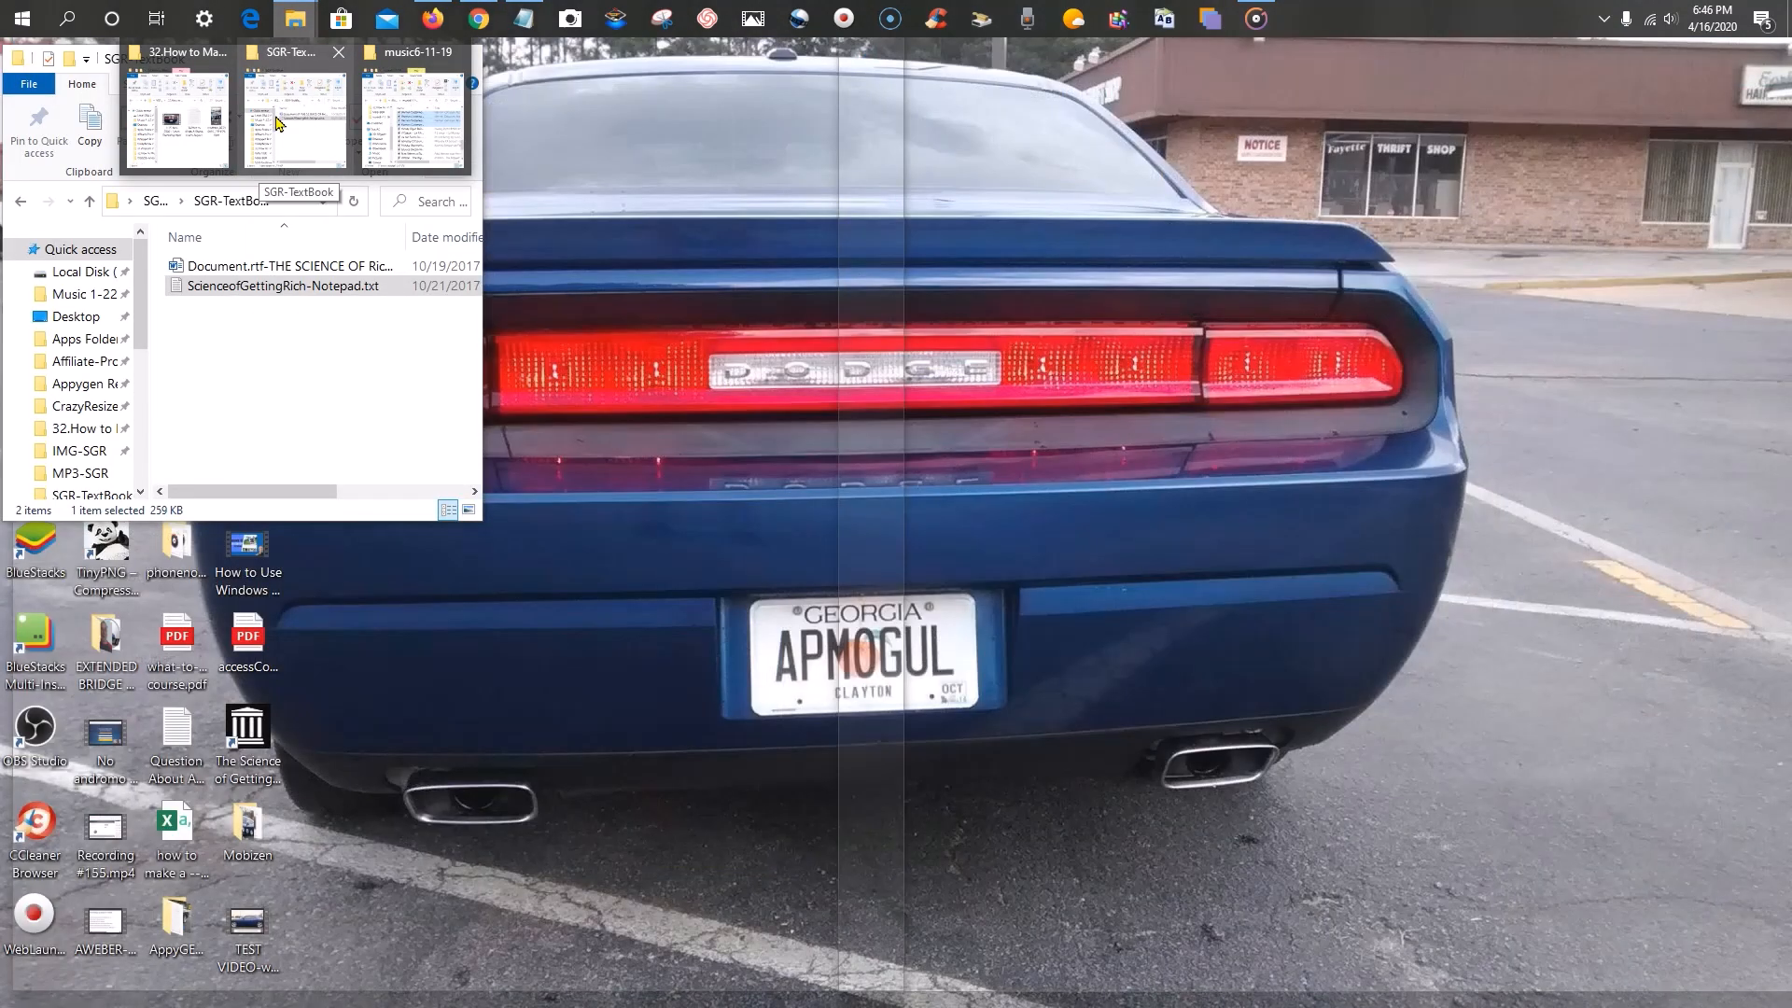
{"action": "left_click", "coordinate": [280, 122]}
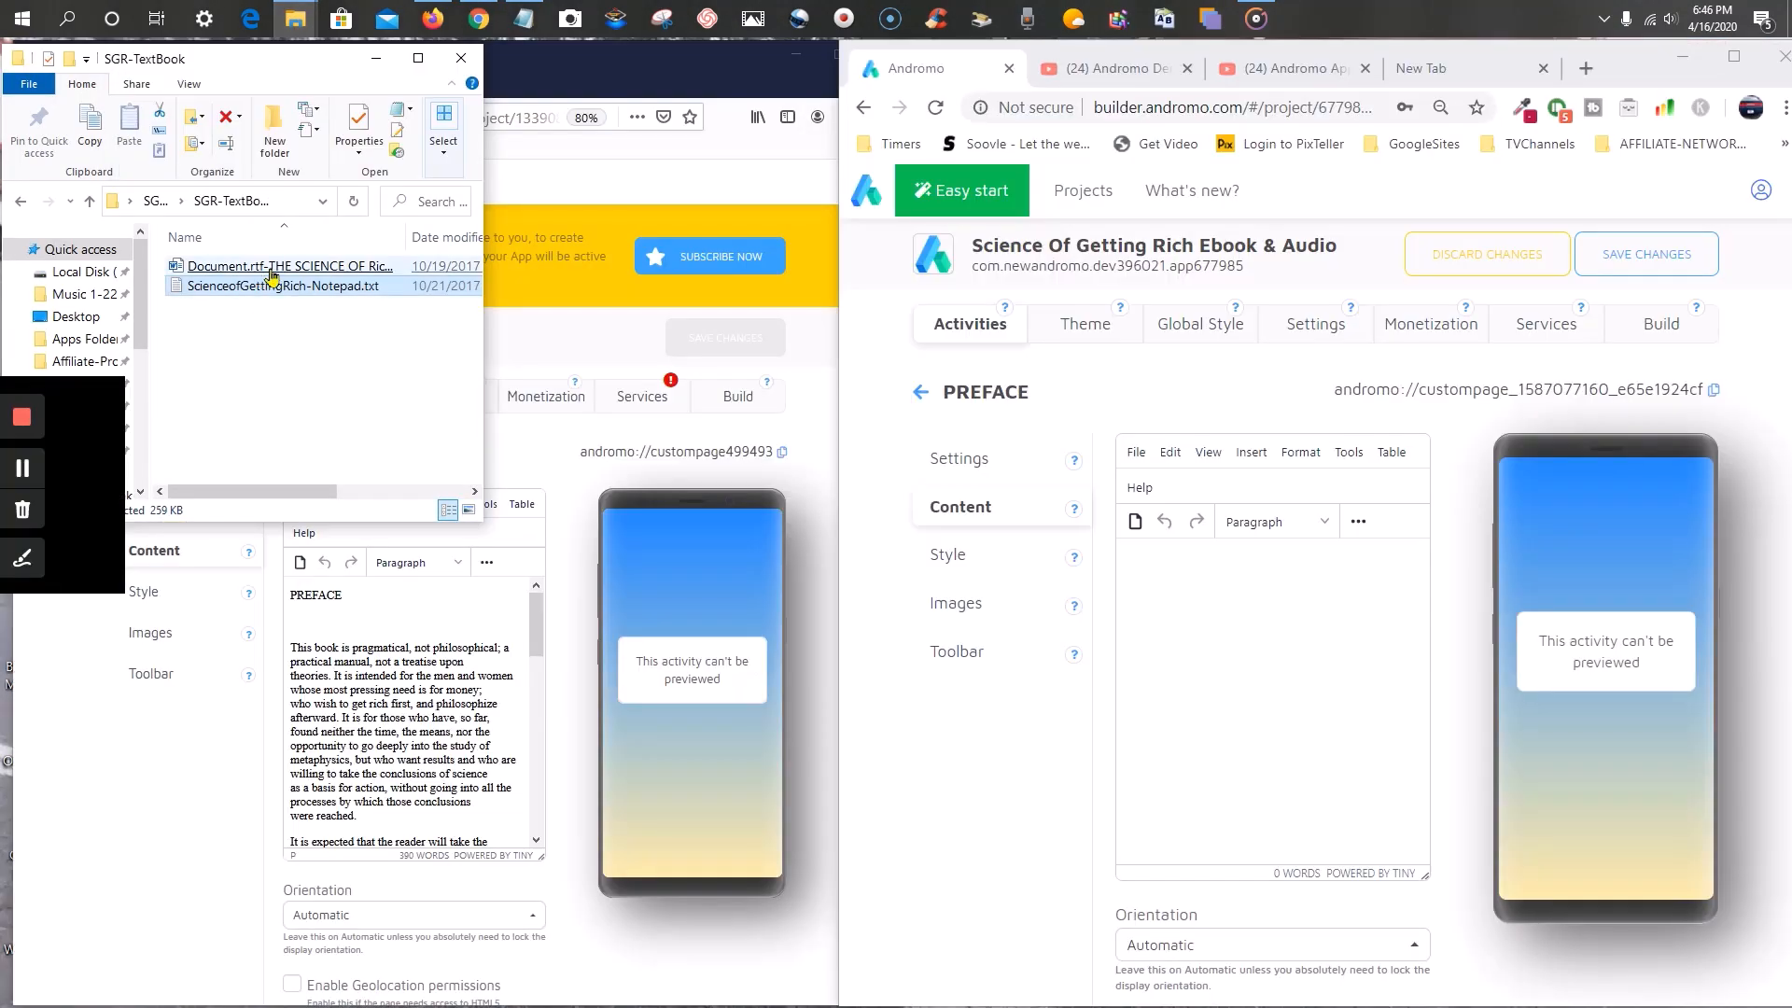
{"action": "double_click", "coordinate": [271, 268]}
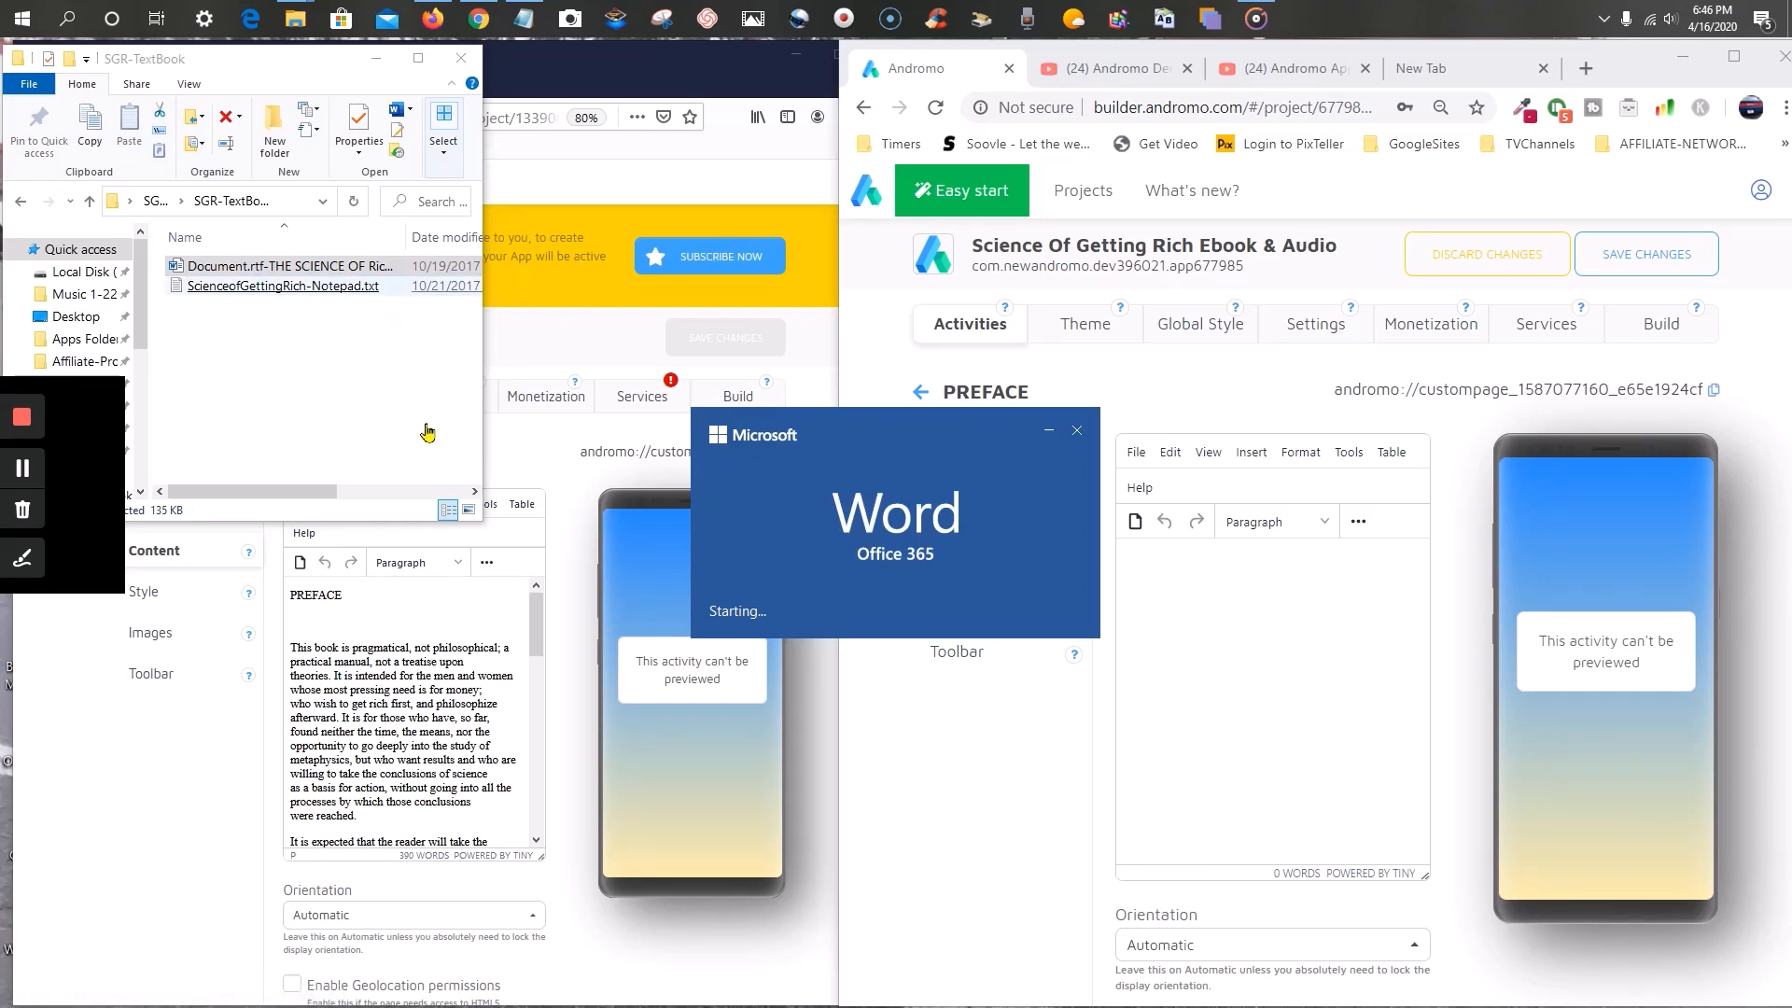
- Look through the book document's table of contents and its preface text up to the Chapter 1 heading
{"action": "scroll", "coordinate": [591, 497], "scroll_direction": "down", "scroll_amount": 5}
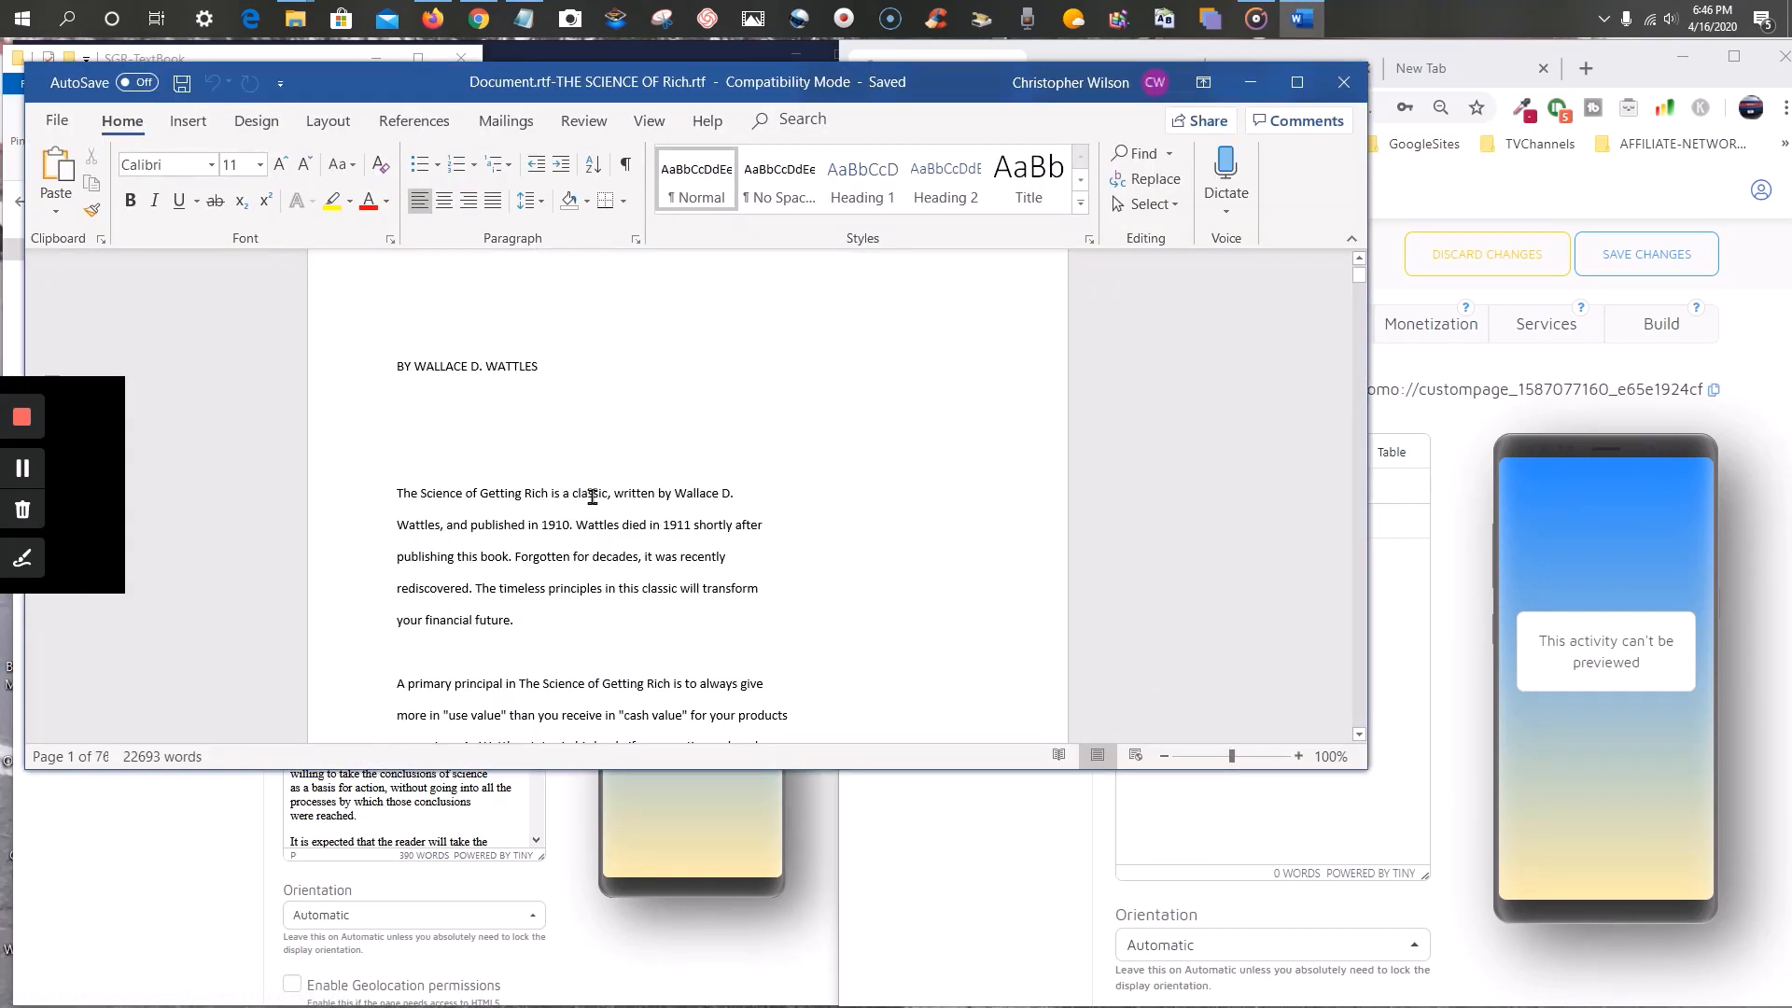
{"action": "scroll", "coordinate": [591, 497], "scroll_direction": "down", "scroll_amount": 10}
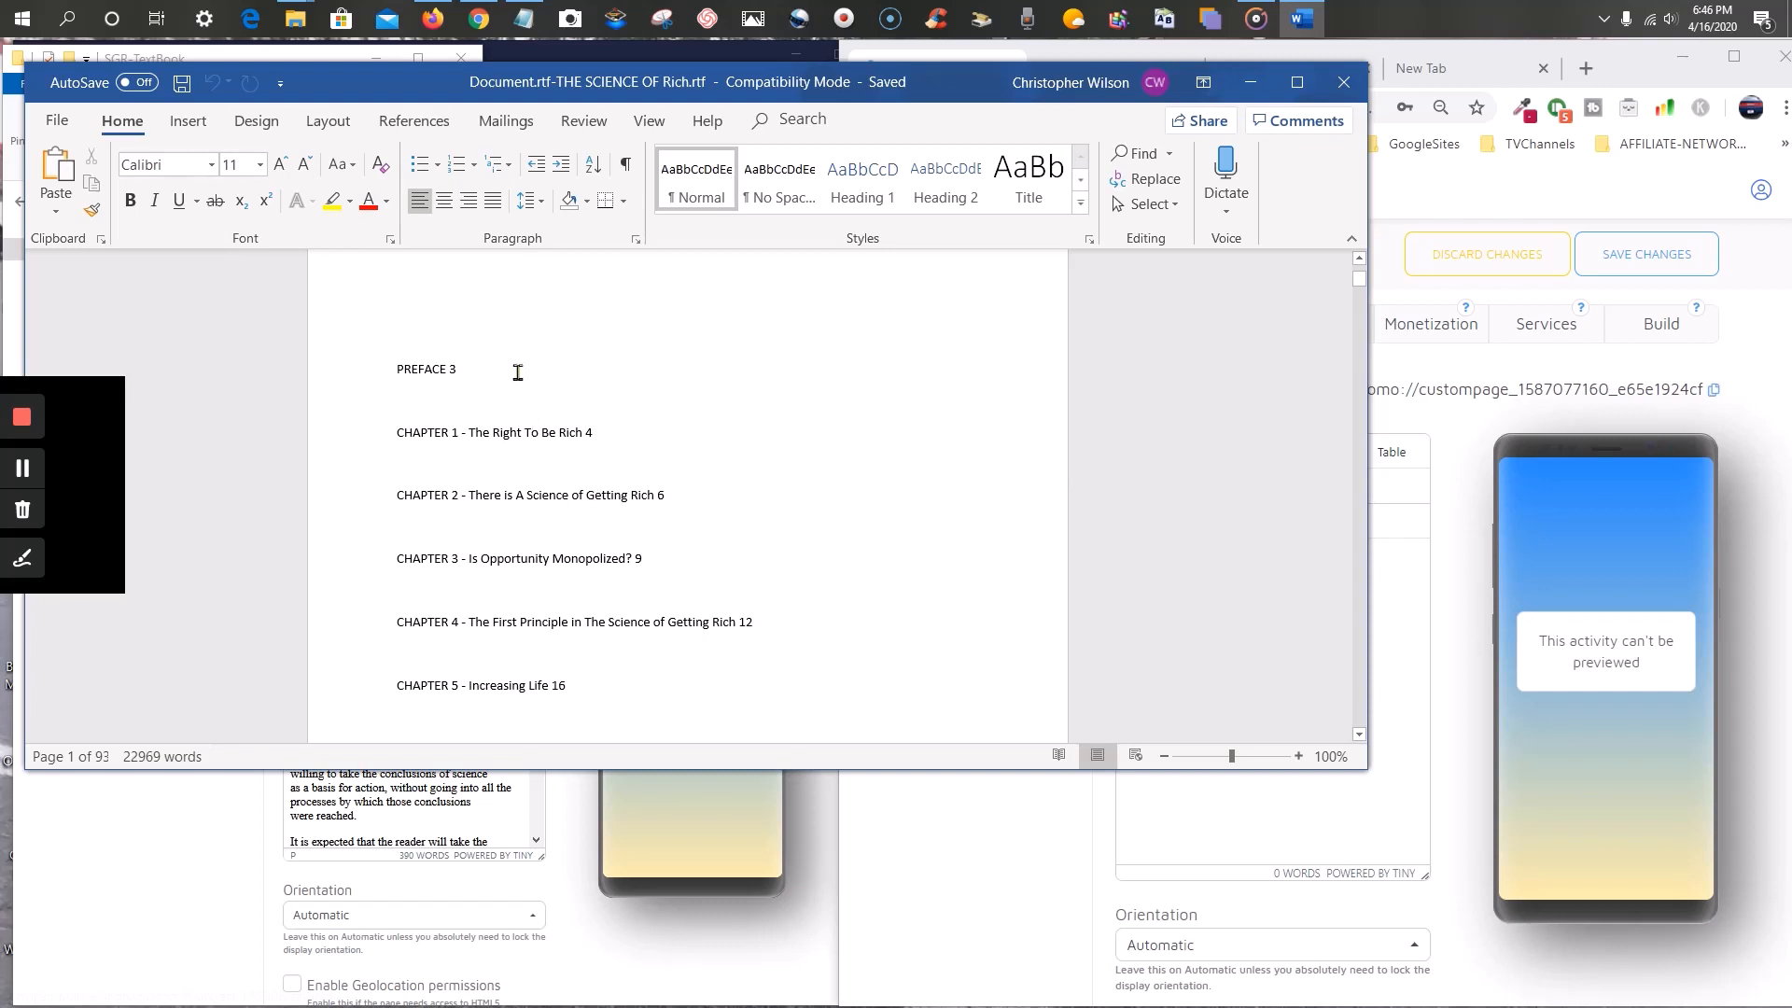
{"action": "scroll", "coordinate": [483, 375], "scroll_direction": "down", "scroll_amount": 5}
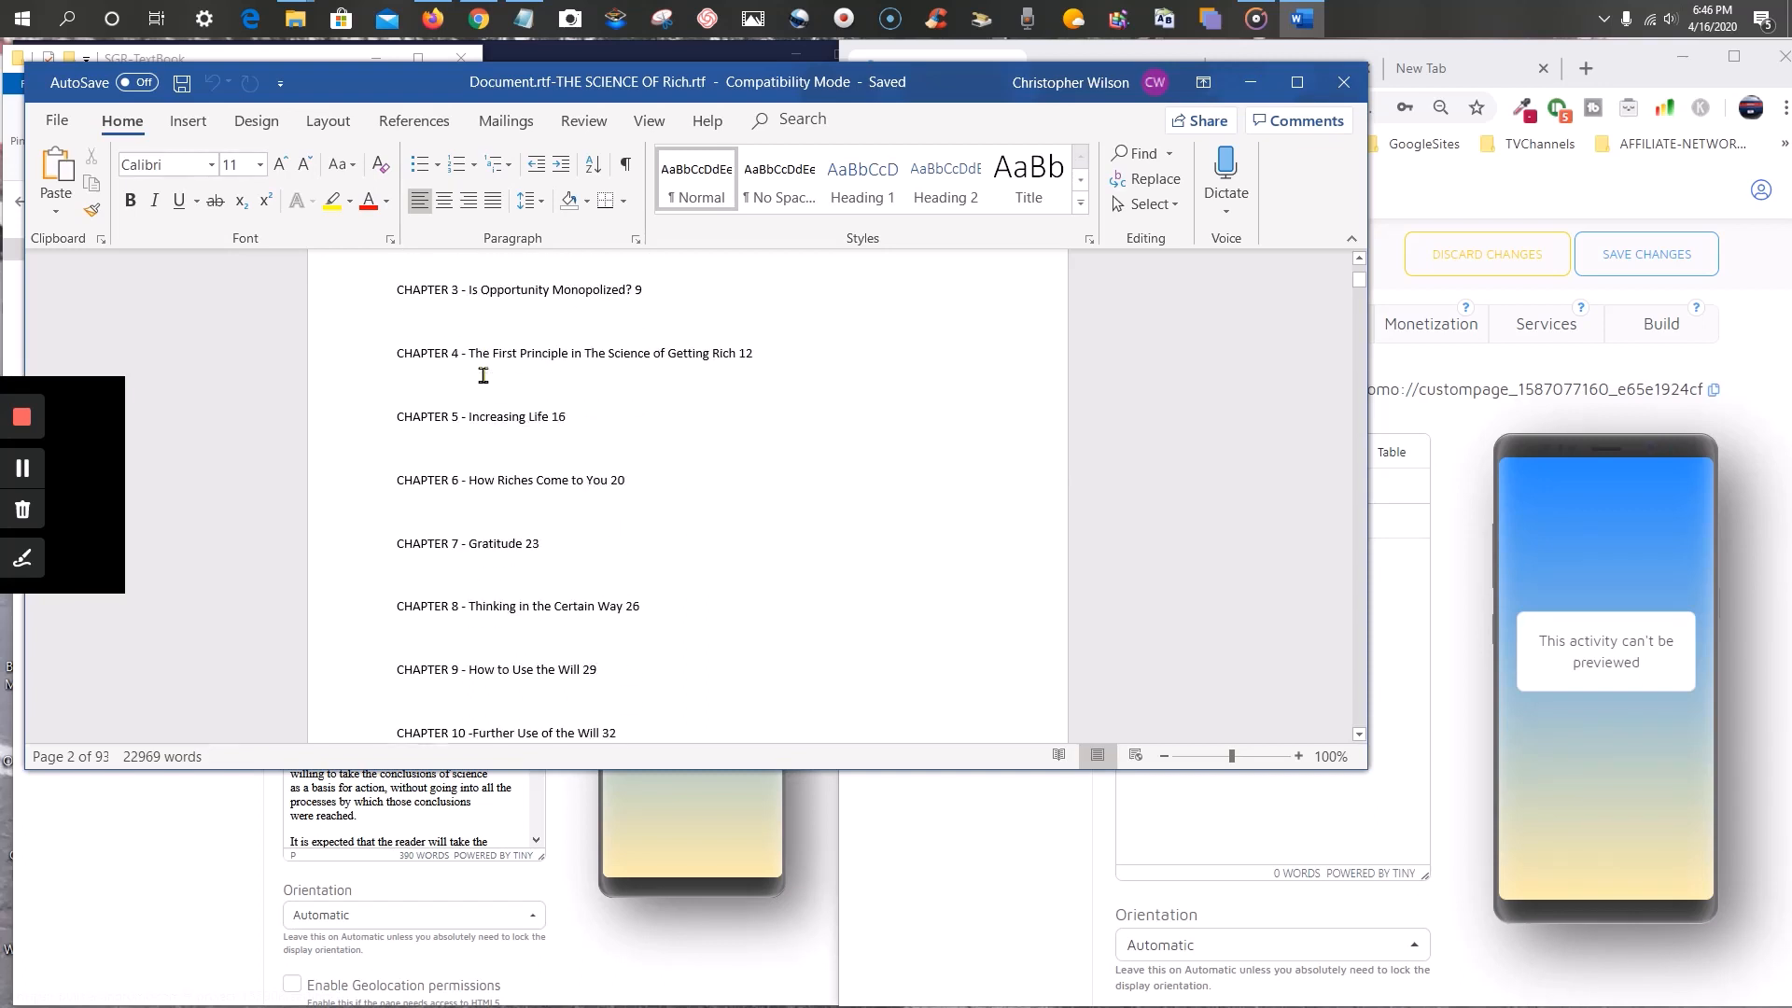
{"action": "scroll", "coordinate": [483, 376], "scroll_direction": "up", "scroll_amount": 5}
{"action": "scroll", "coordinate": [484, 375], "scroll_direction": "down", "scroll_amount": 12}
{"action": "scroll", "coordinate": [483, 375], "scroll_direction": "down", "scroll_amount": 10}
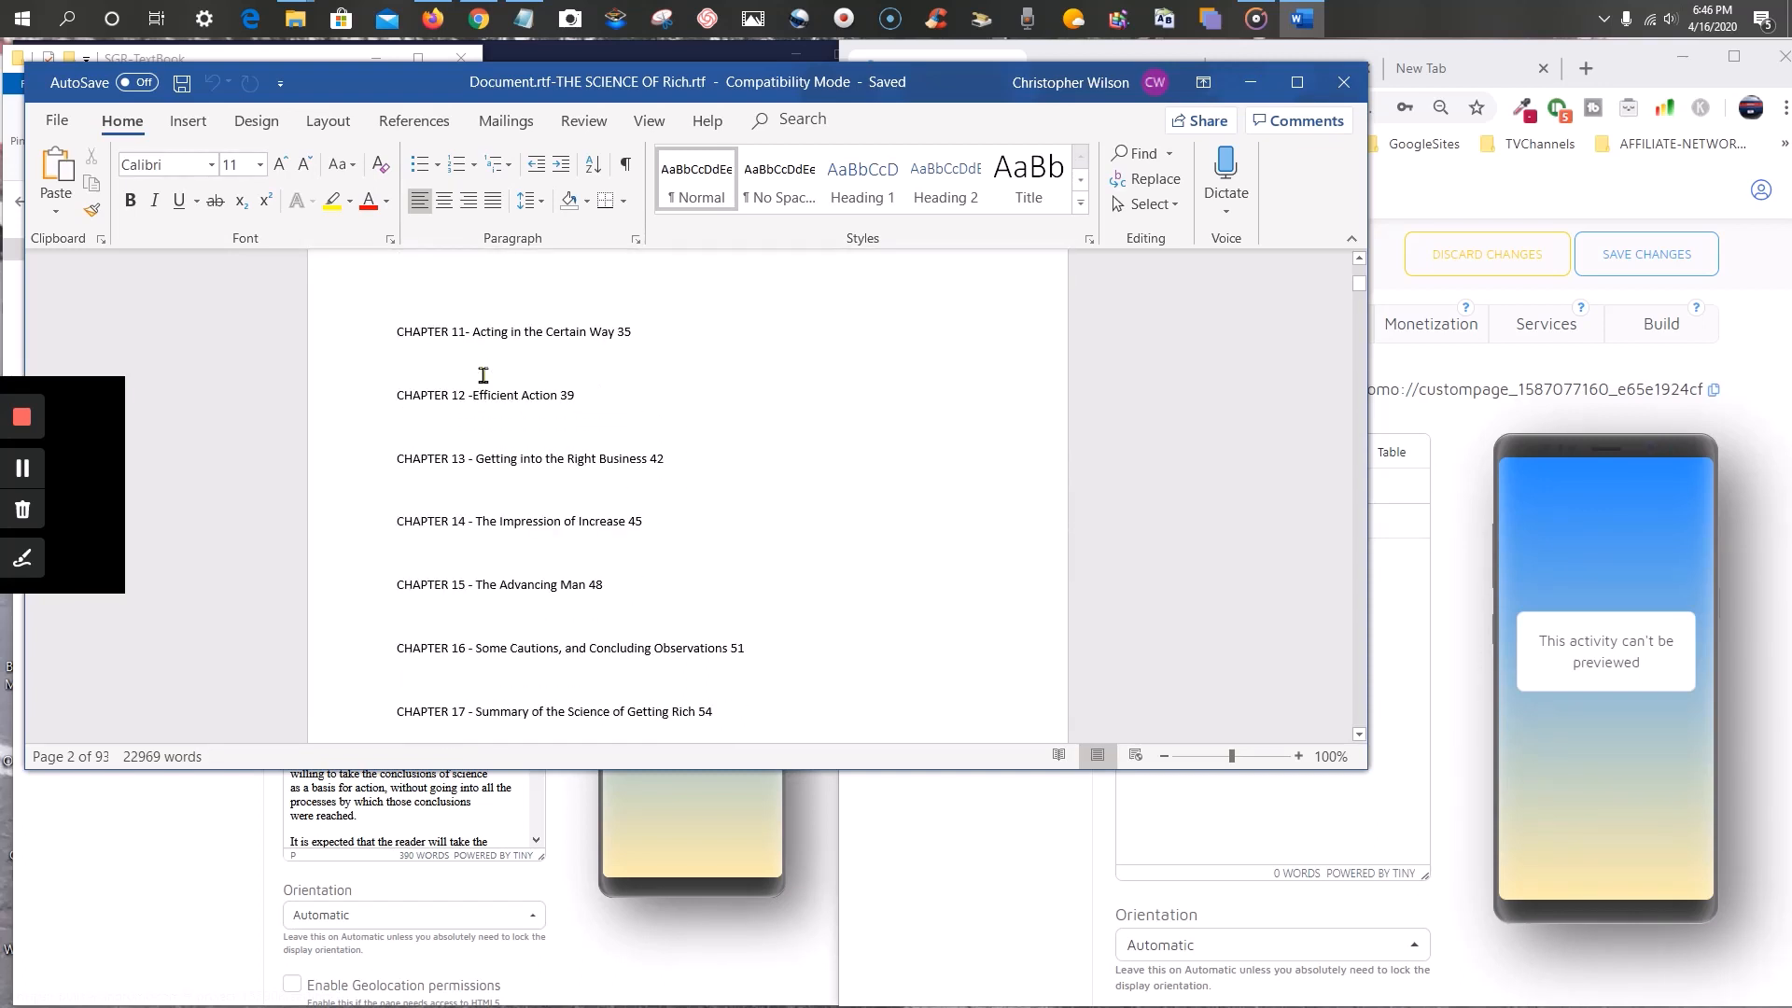
{"action": "left_click", "coordinate": [1247, 76]}
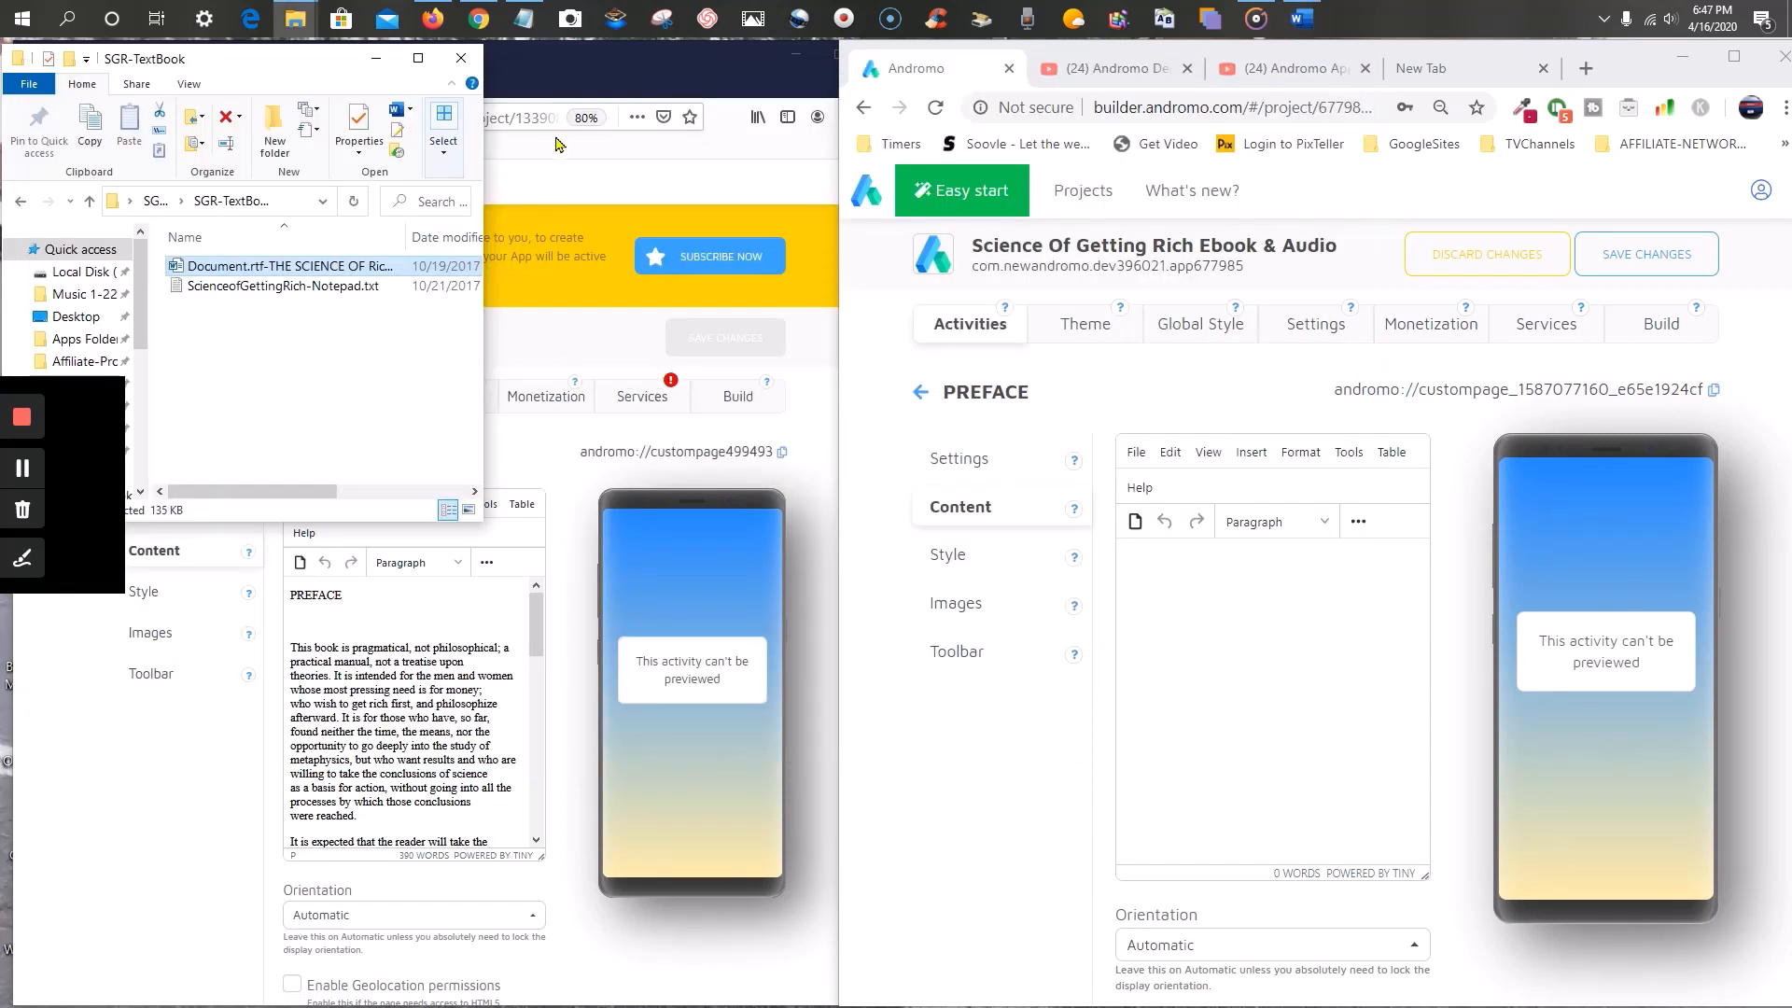
{"action": "left_click", "coordinate": [1307, 20]}
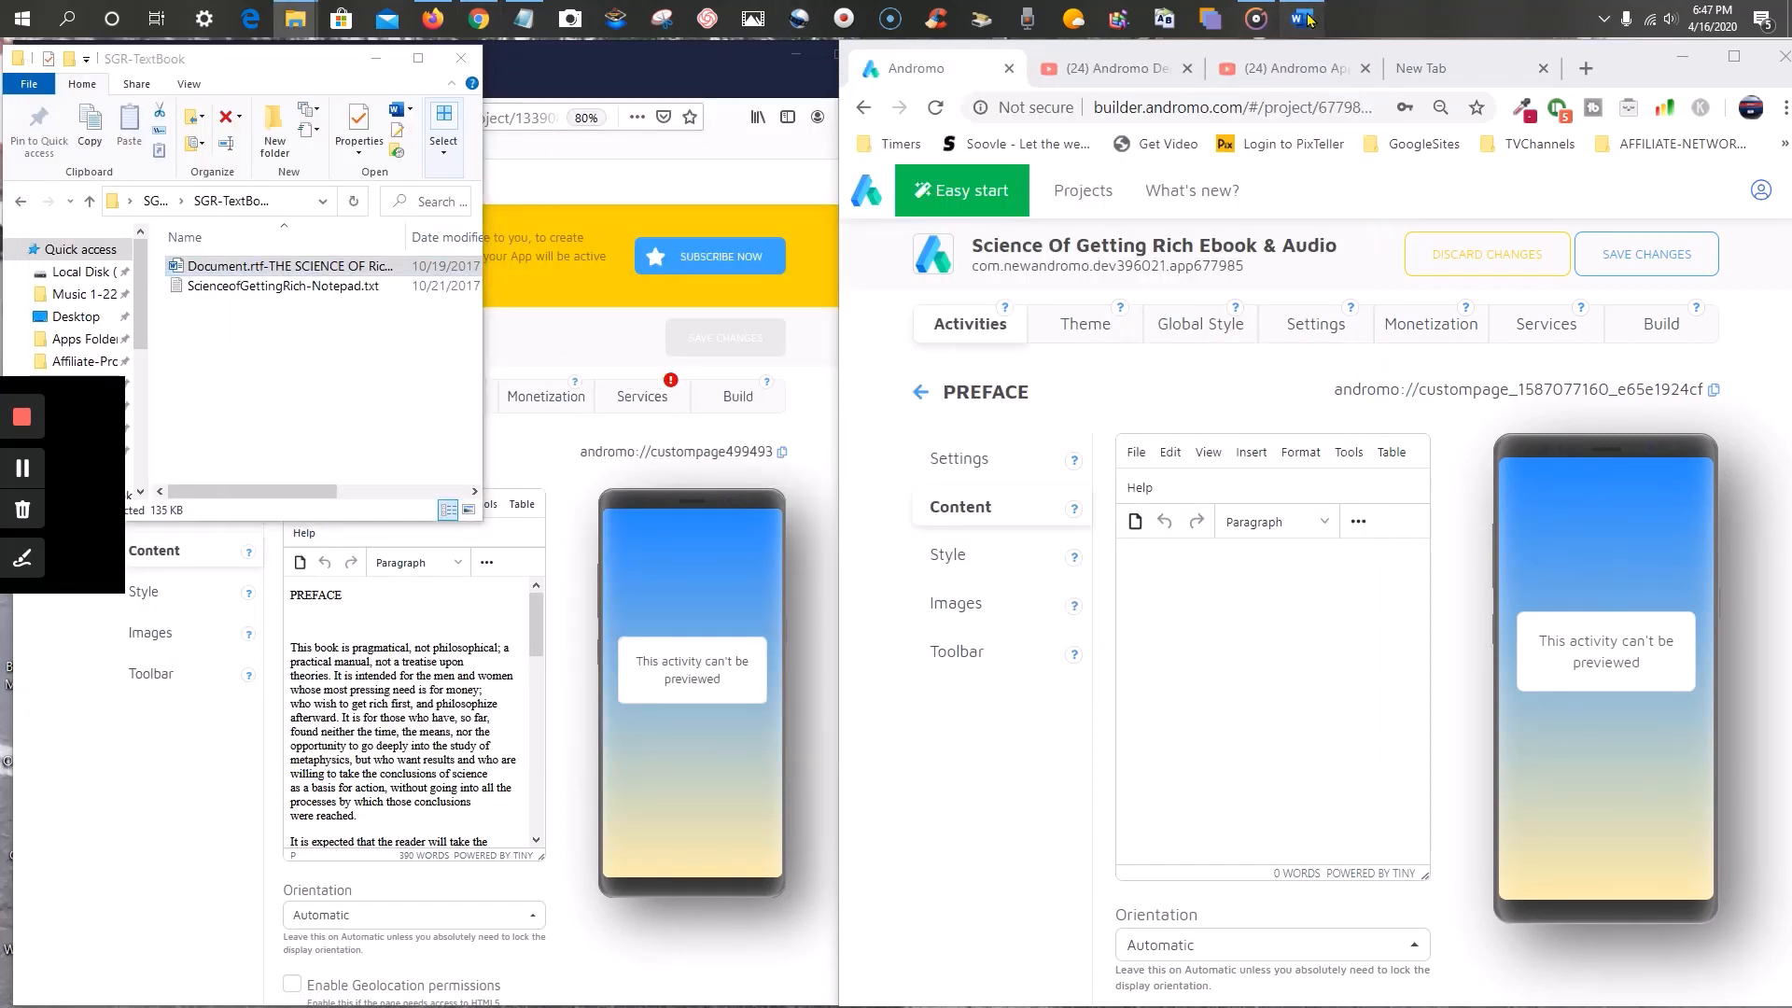
{"action": "scroll", "coordinate": [910, 443], "scroll_direction": "down", "scroll_amount": 1}
{"action": "scroll", "coordinate": [910, 443], "scroll_direction": "down", "scroll_amount": 10}
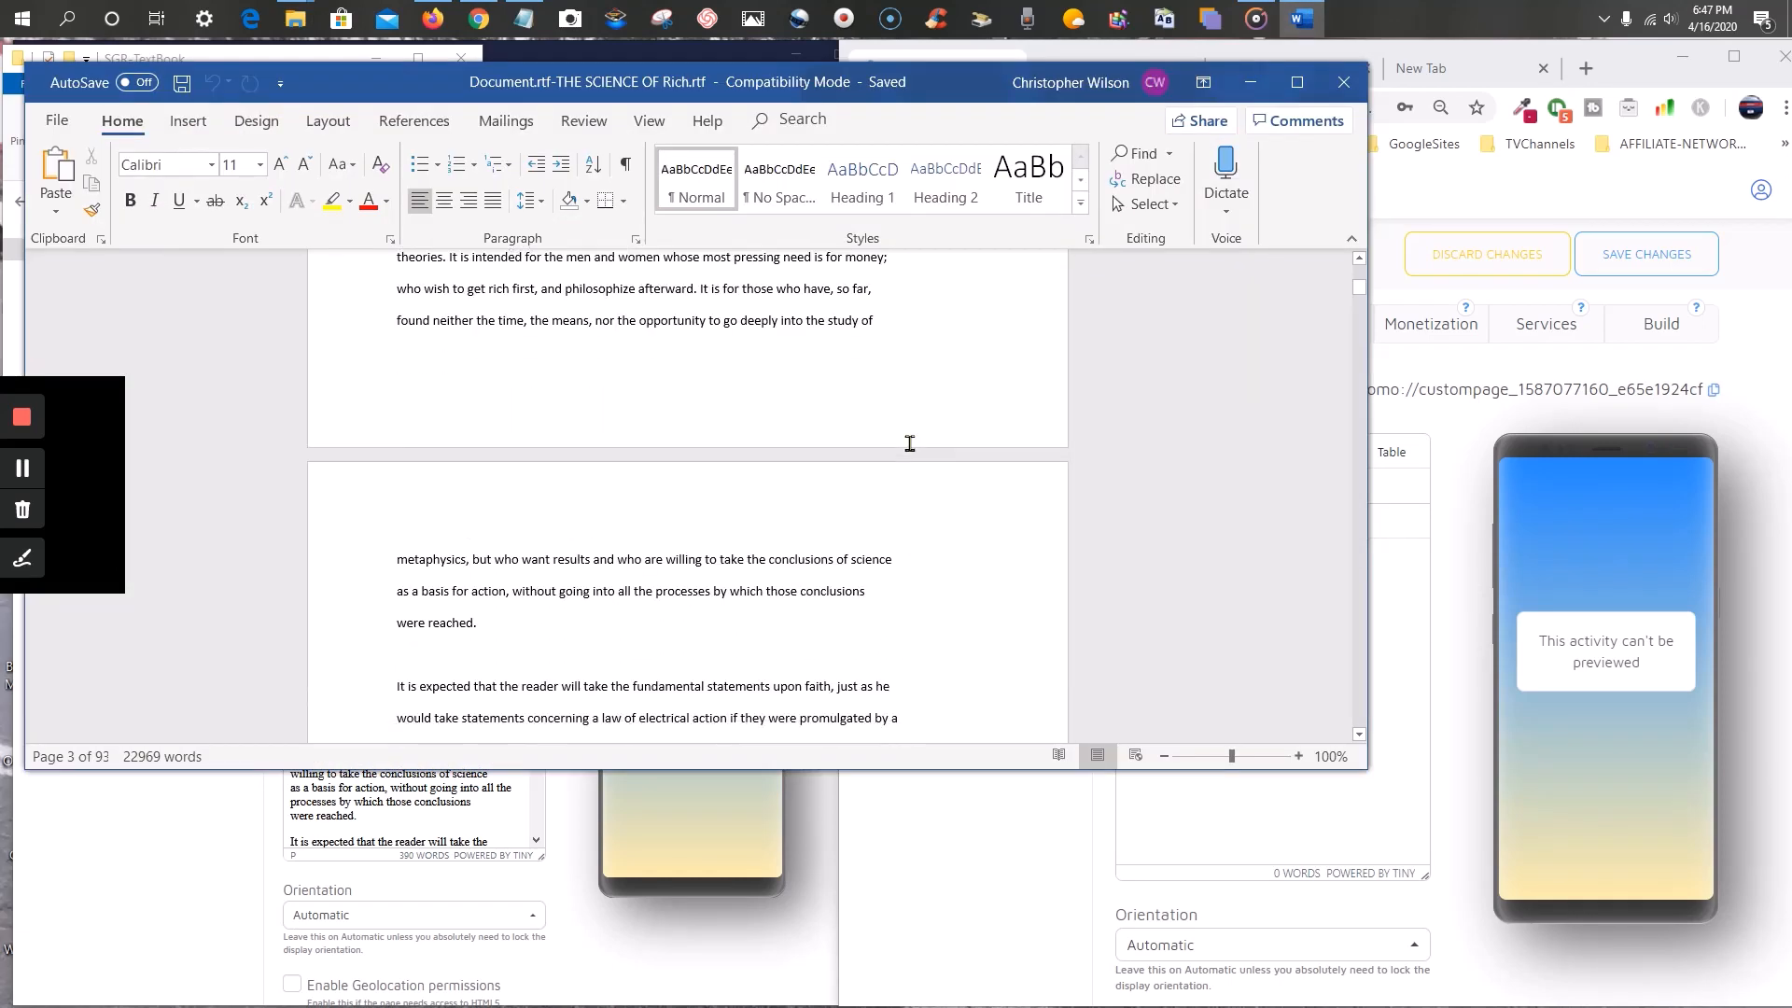
{"action": "scroll", "coordinate": [910, 443], "scroll_direction": "down", "scroll_amount": 4}
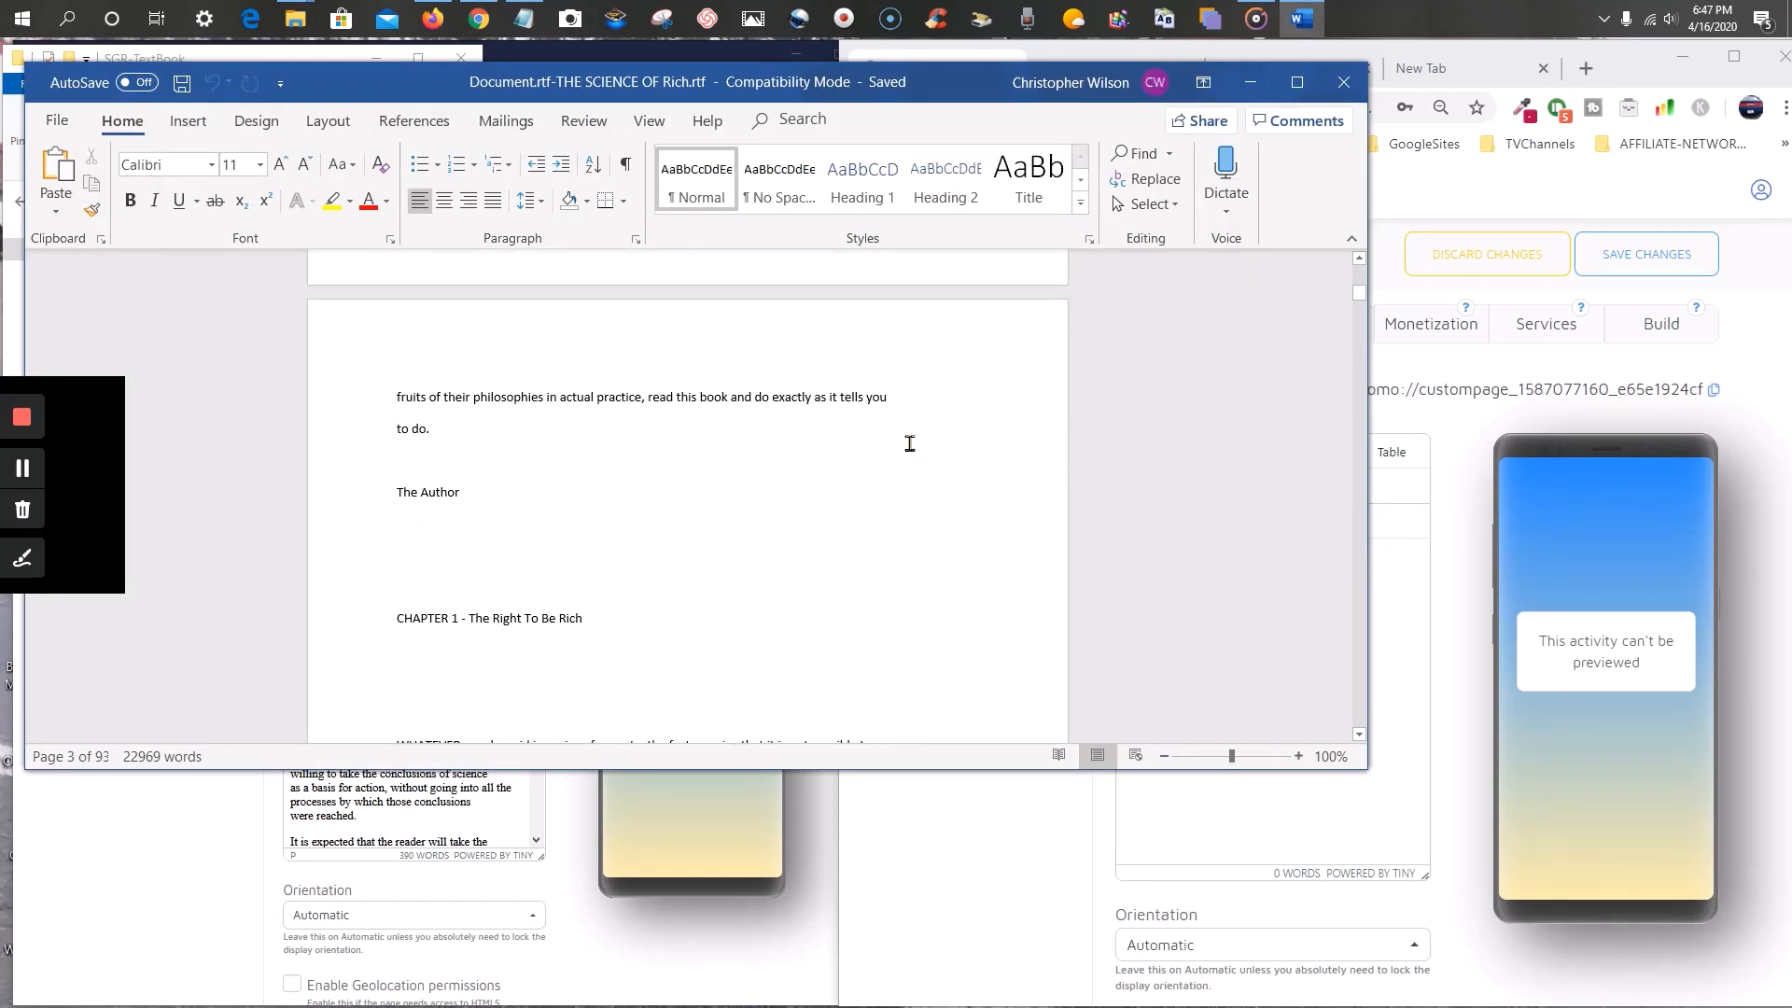
- Copy the Preface, from its heading through "The Author", in the Word document and minimize the document
{"action": "scroll", "coordinate": [909, 444], "scroll_direction": "up", "scroll_amount": 6}
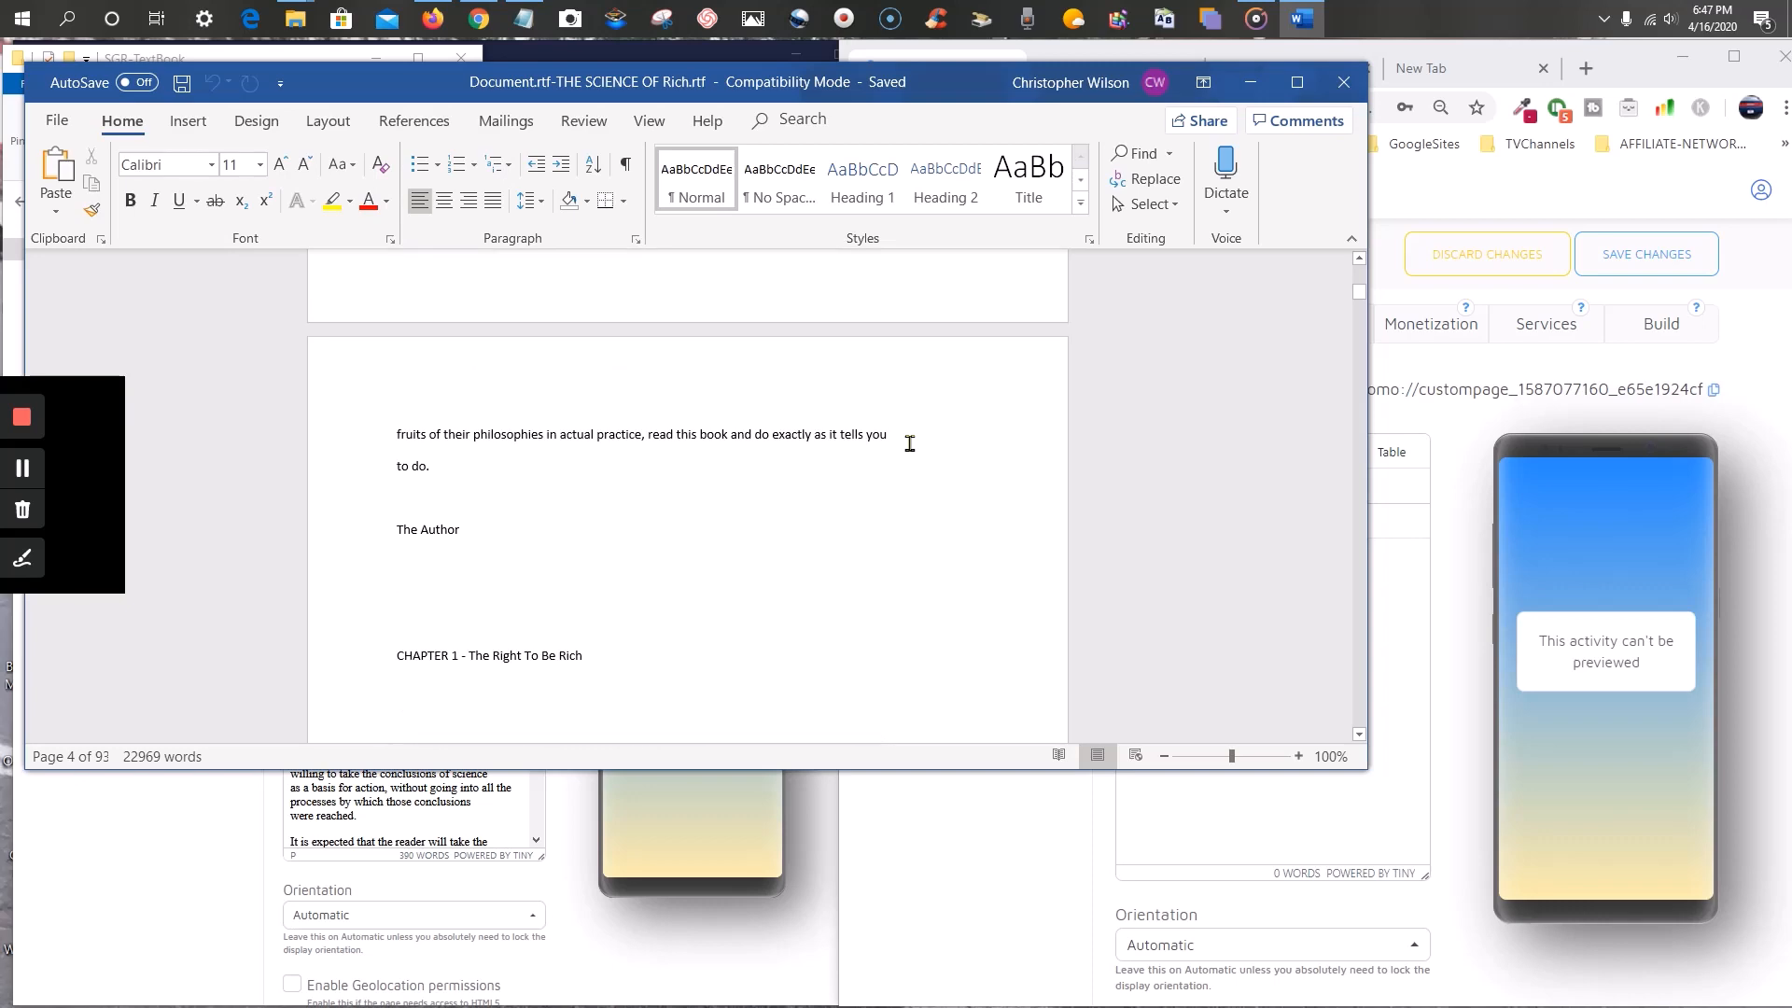
{"action": "scroll", "coordinate": [909, 443], "scroll_direction": "up", "scroll_amount": 10}
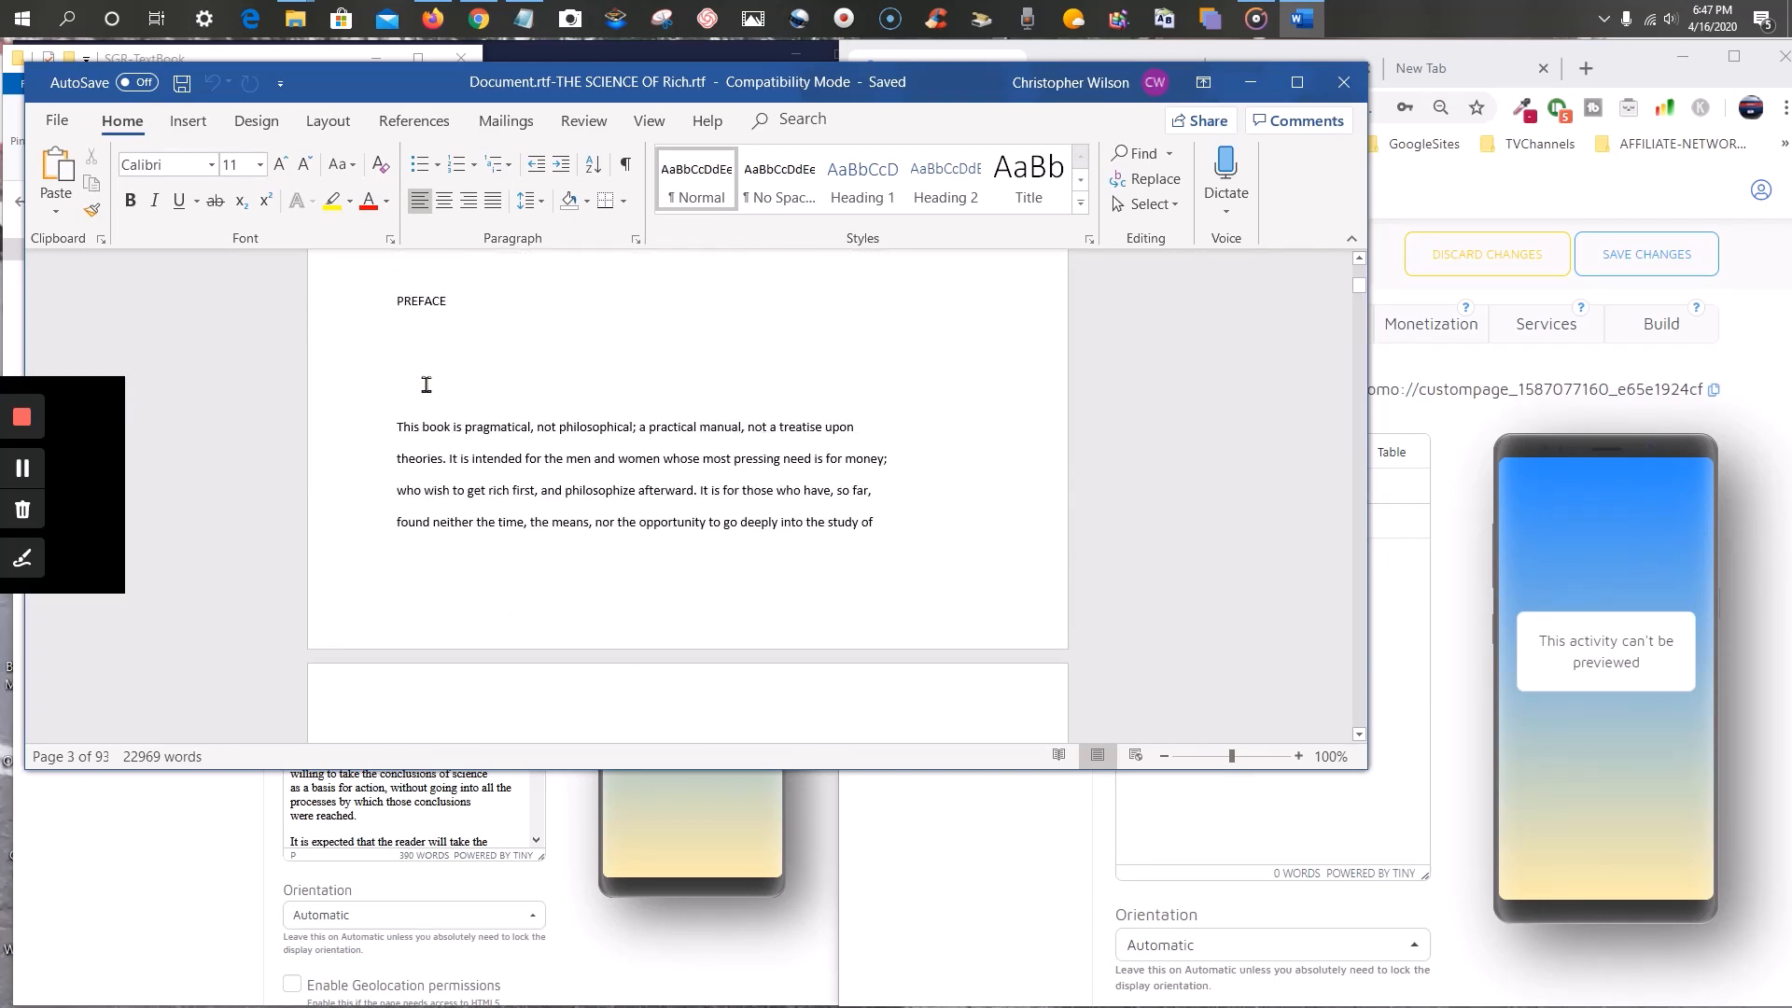
{"action": "left_click_drag", "start_coordinate": [412, 311], "coordinate": [425, 273]}
{"action": "right_click", "coordinate": [426, 273]}
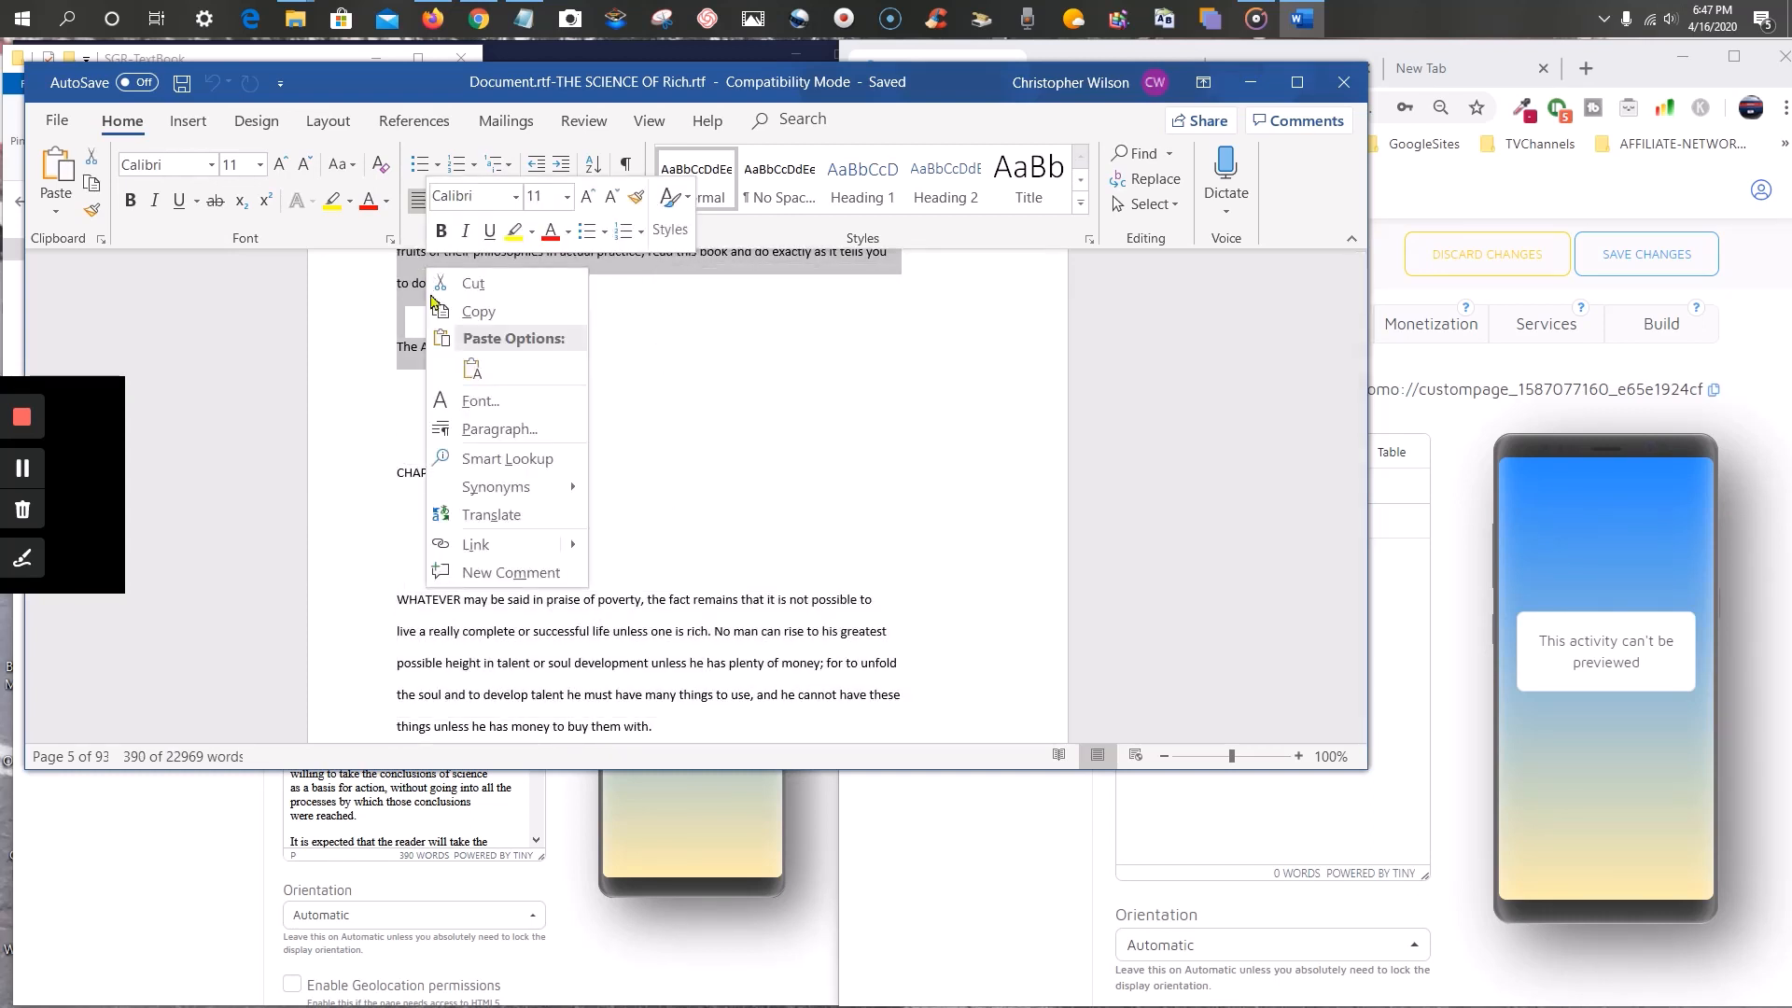
{"action": "left_click", "coordinate": [484, 315]}
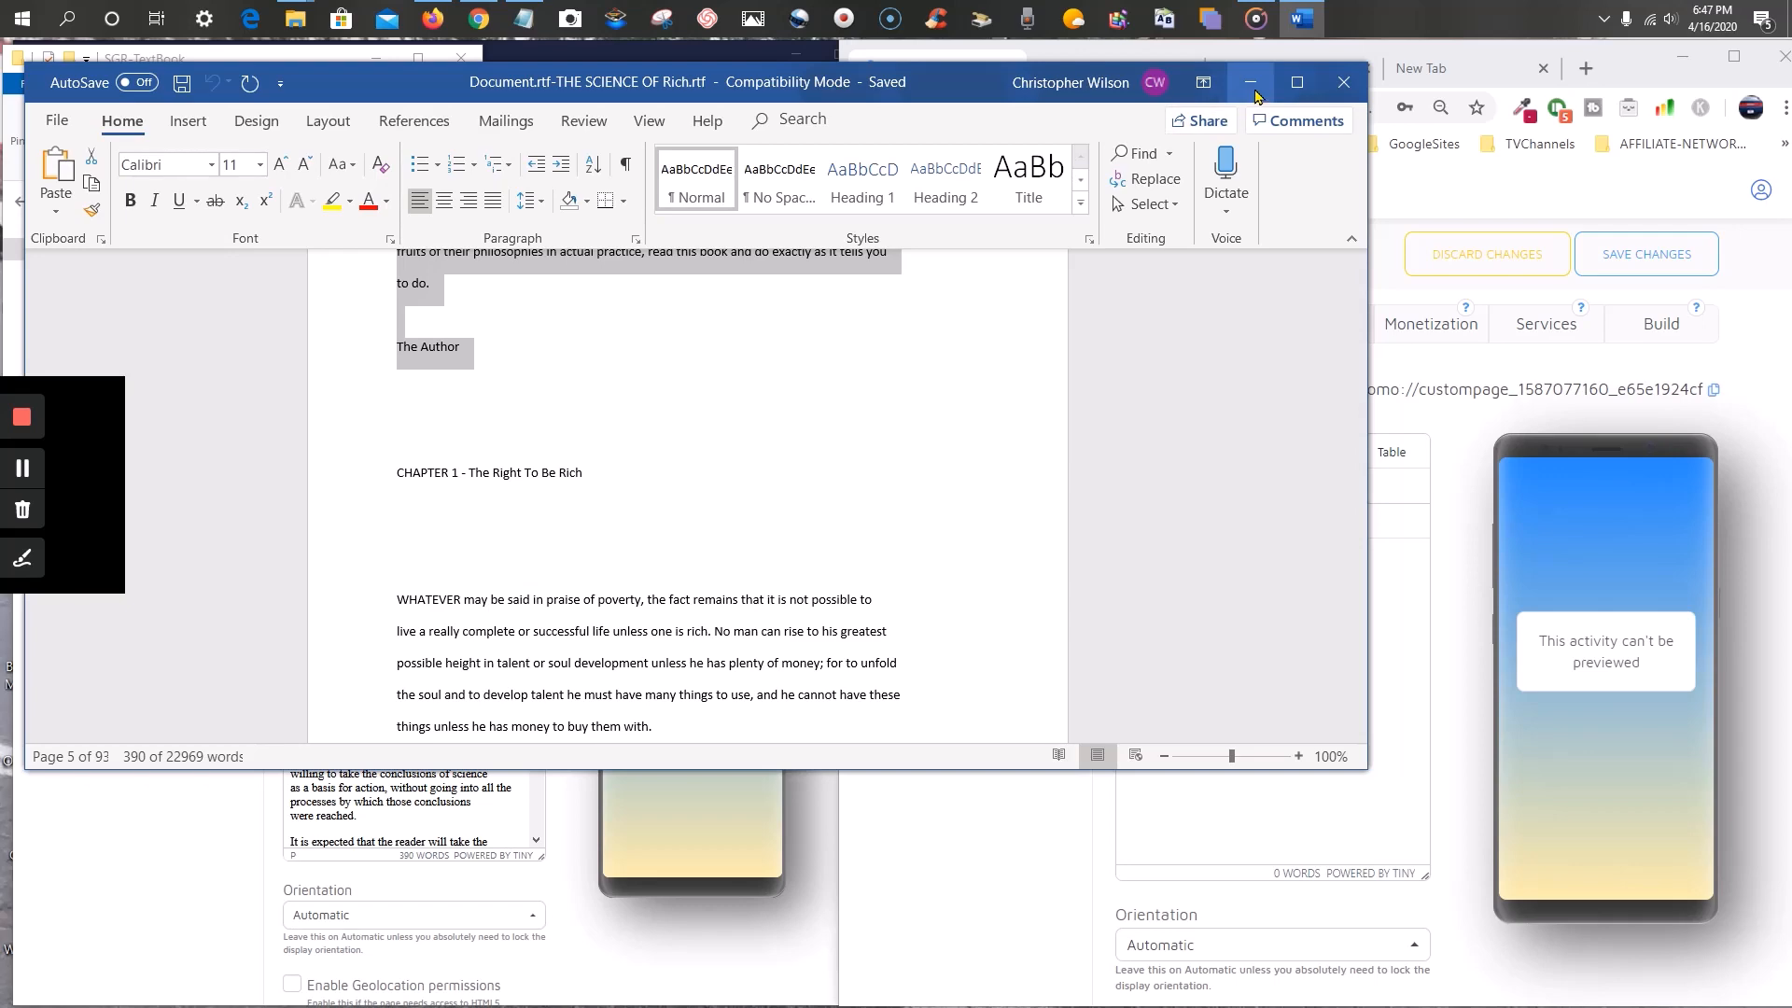
{"action": "left_click", "coordinate": [1251, 84]}
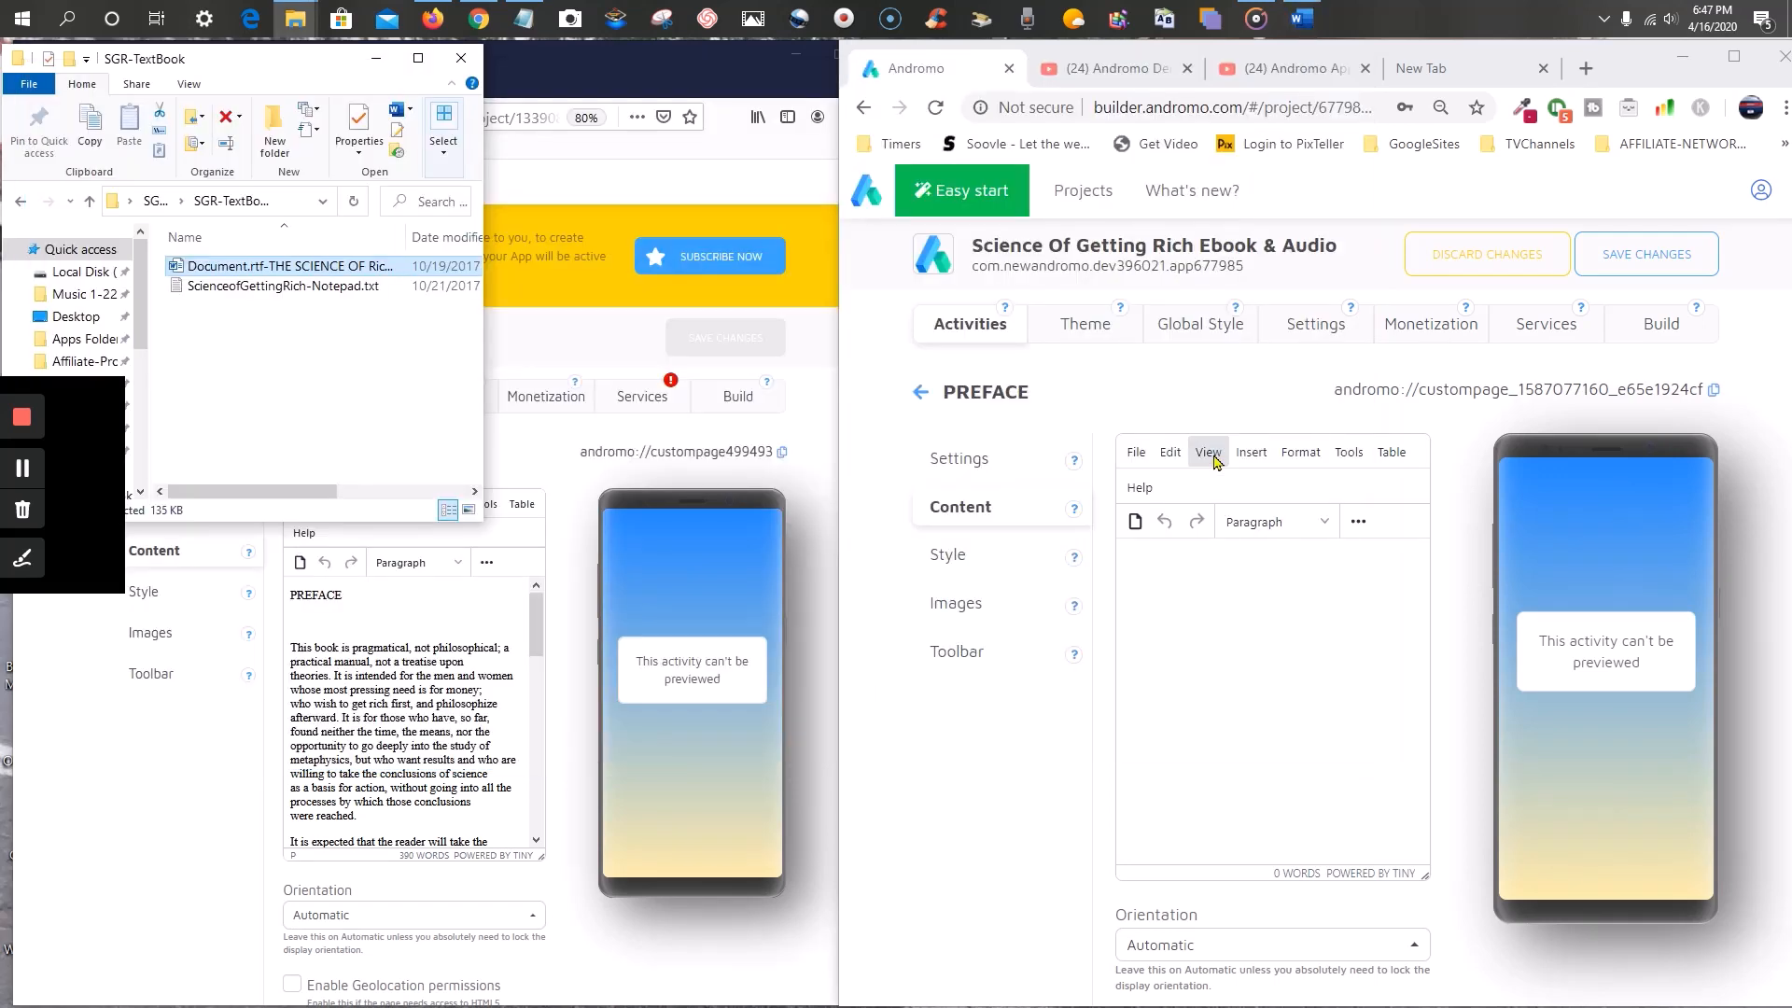
- Replace the HTML source code of the new project's PREFACE content with the copied text as plain text and save it
{"action": "left_click", "coordinate": [1209, 453]}
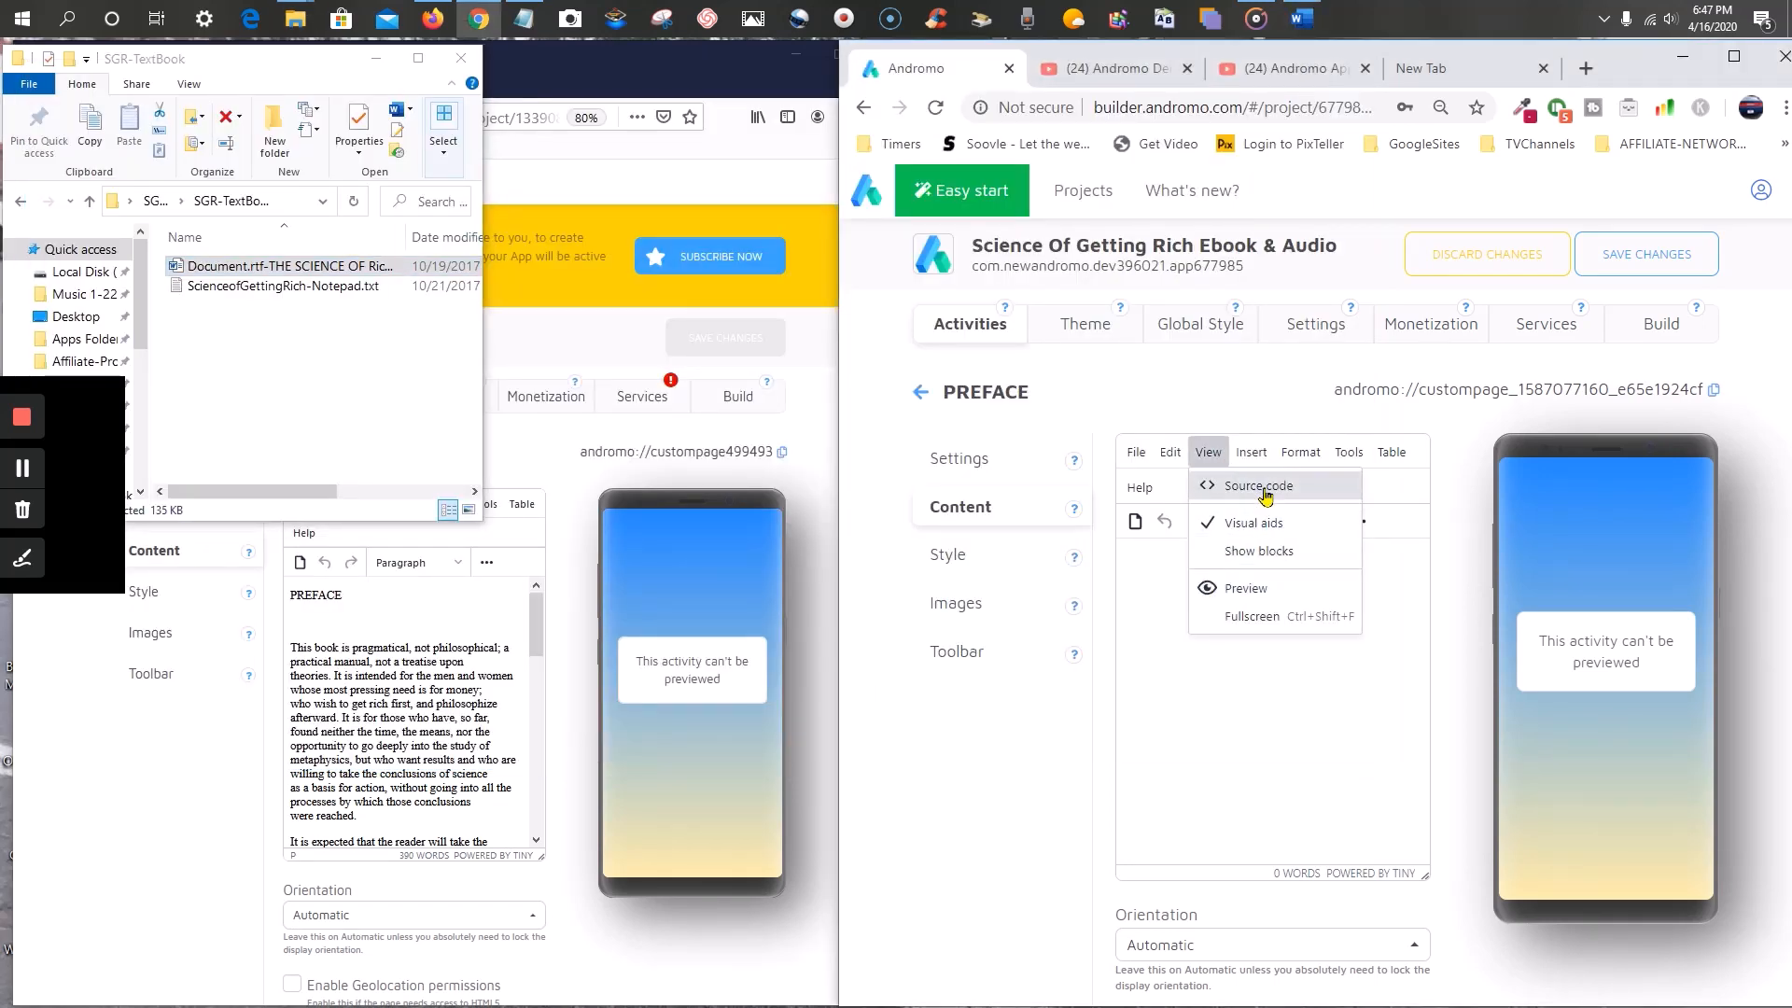
{"action": "left_click", "coordinate": [1260, 490]}
{"action": "left_click_drag", "start_coordinate": [1128, 591], "coordinate": [889, 353]}
{"action": "right_click", "coordinate": [889, 360]}
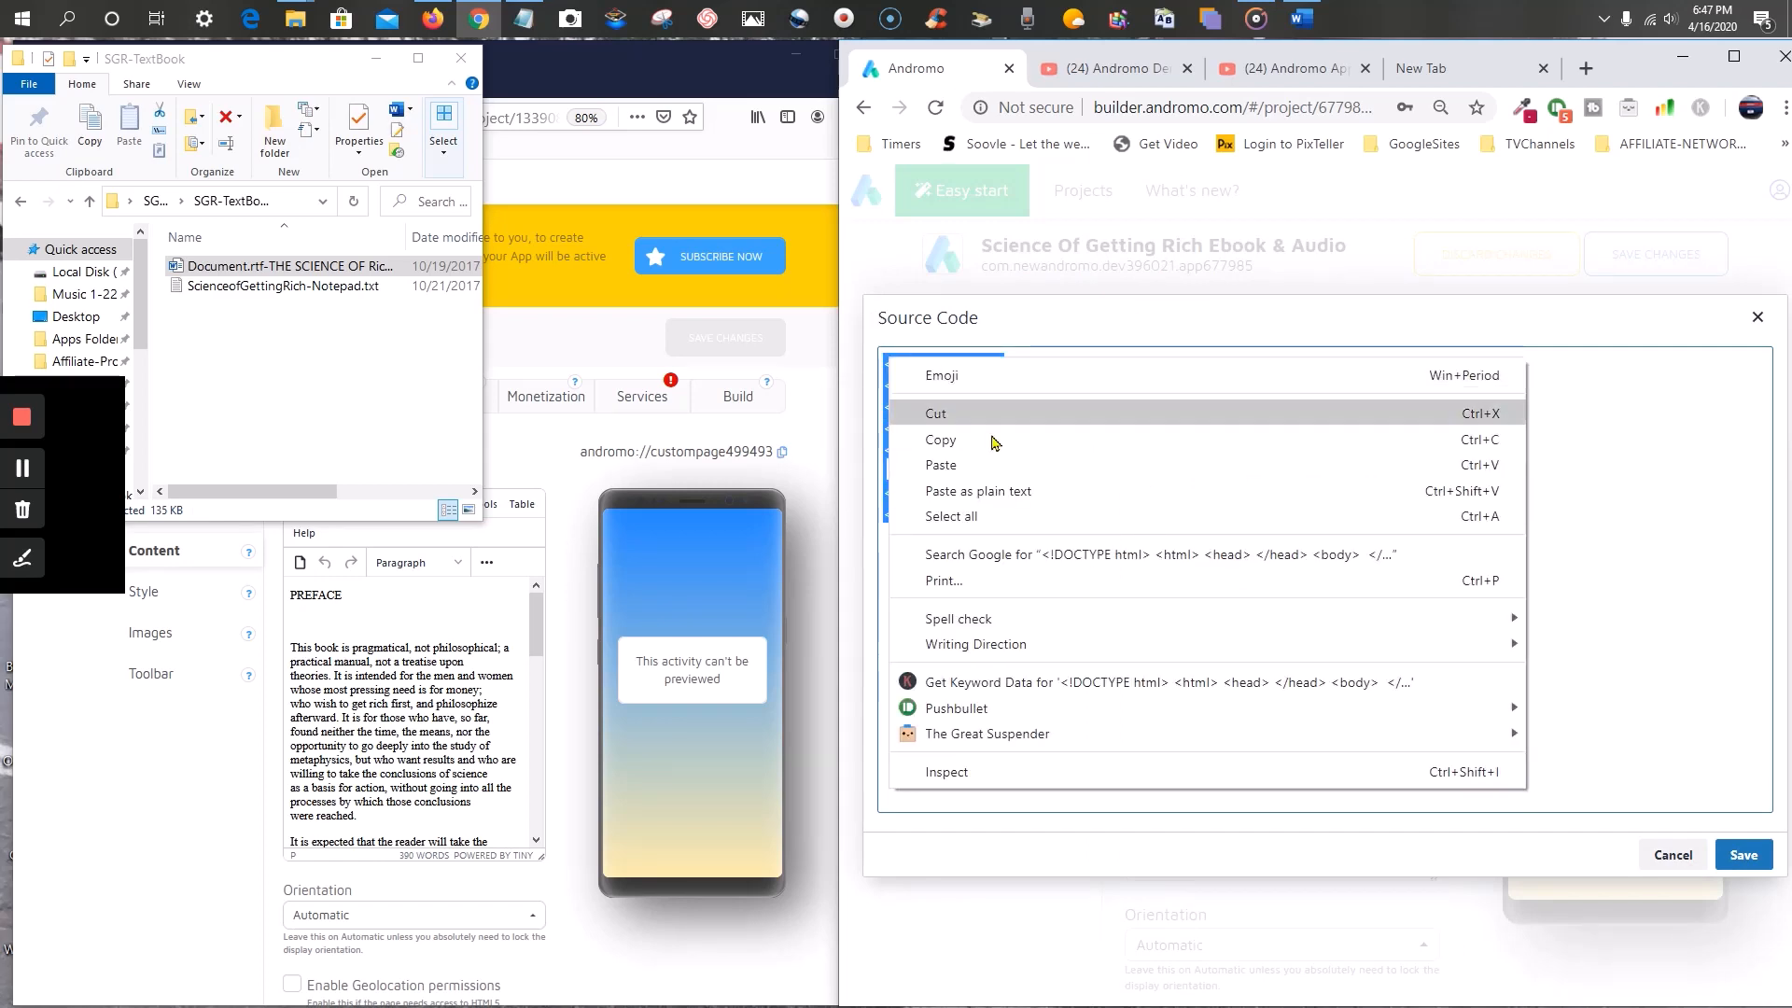
{"action": "left_click", "coordinate": [996, 491]}
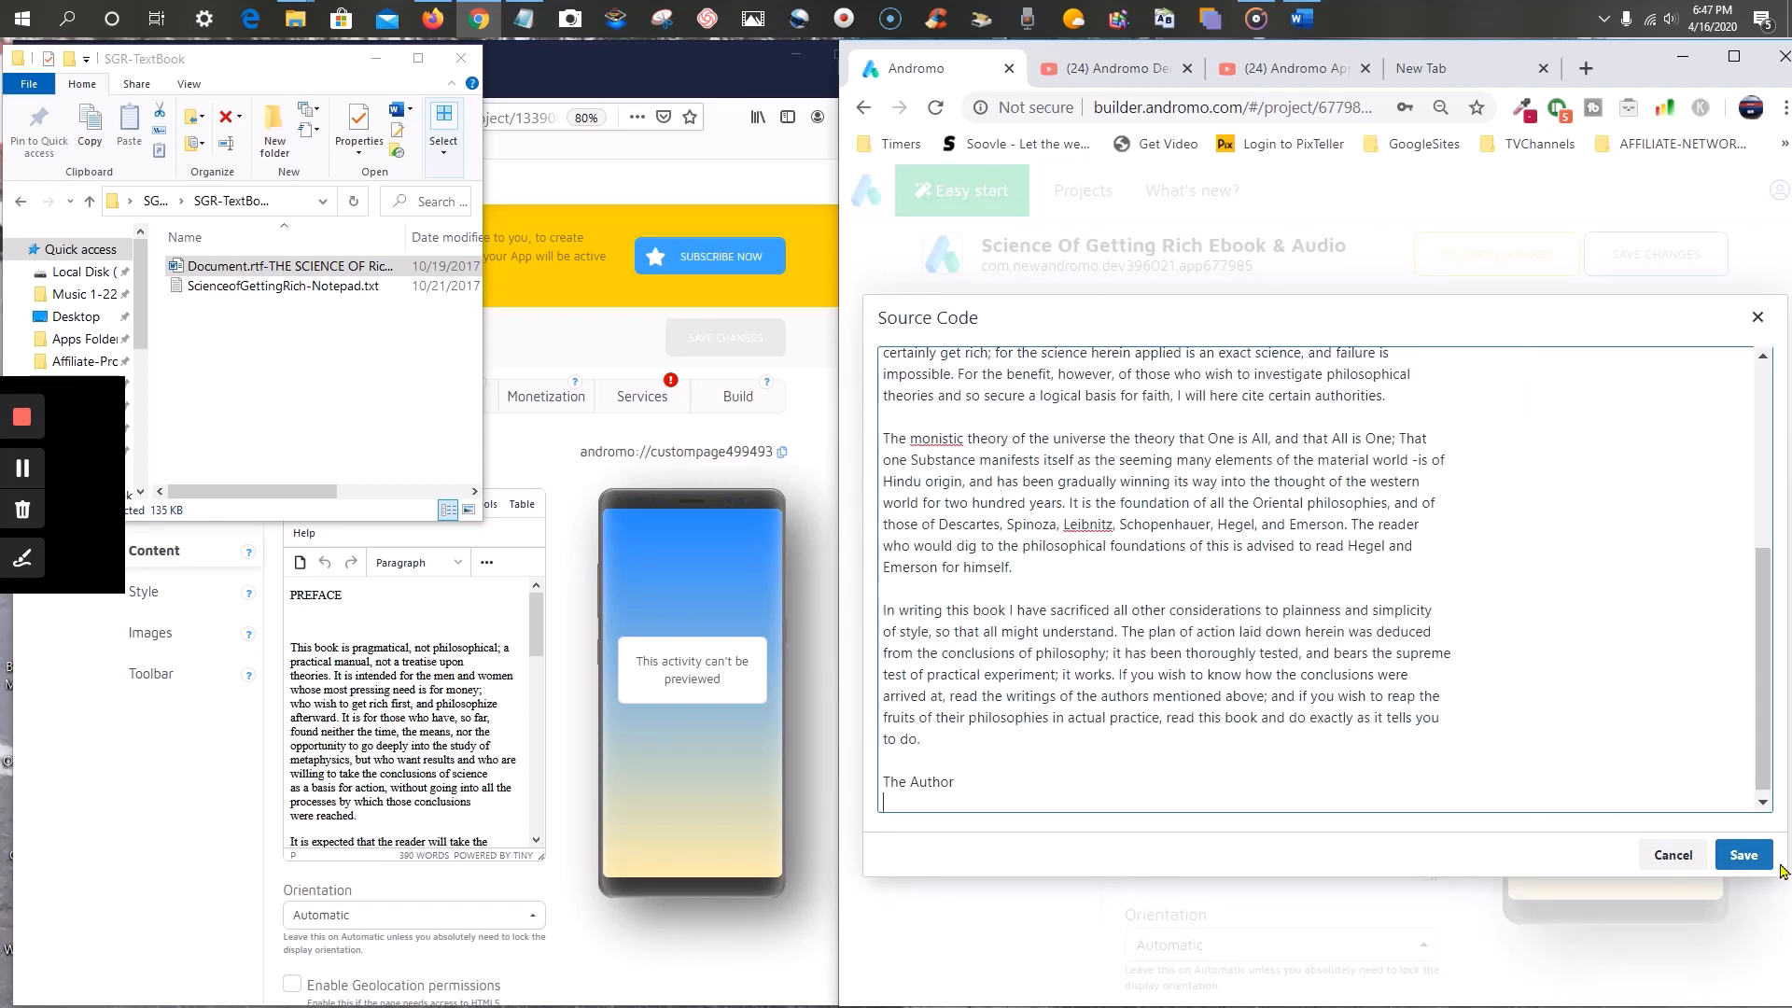
{"action": "left_click", "coordinate": [1745, 856]}
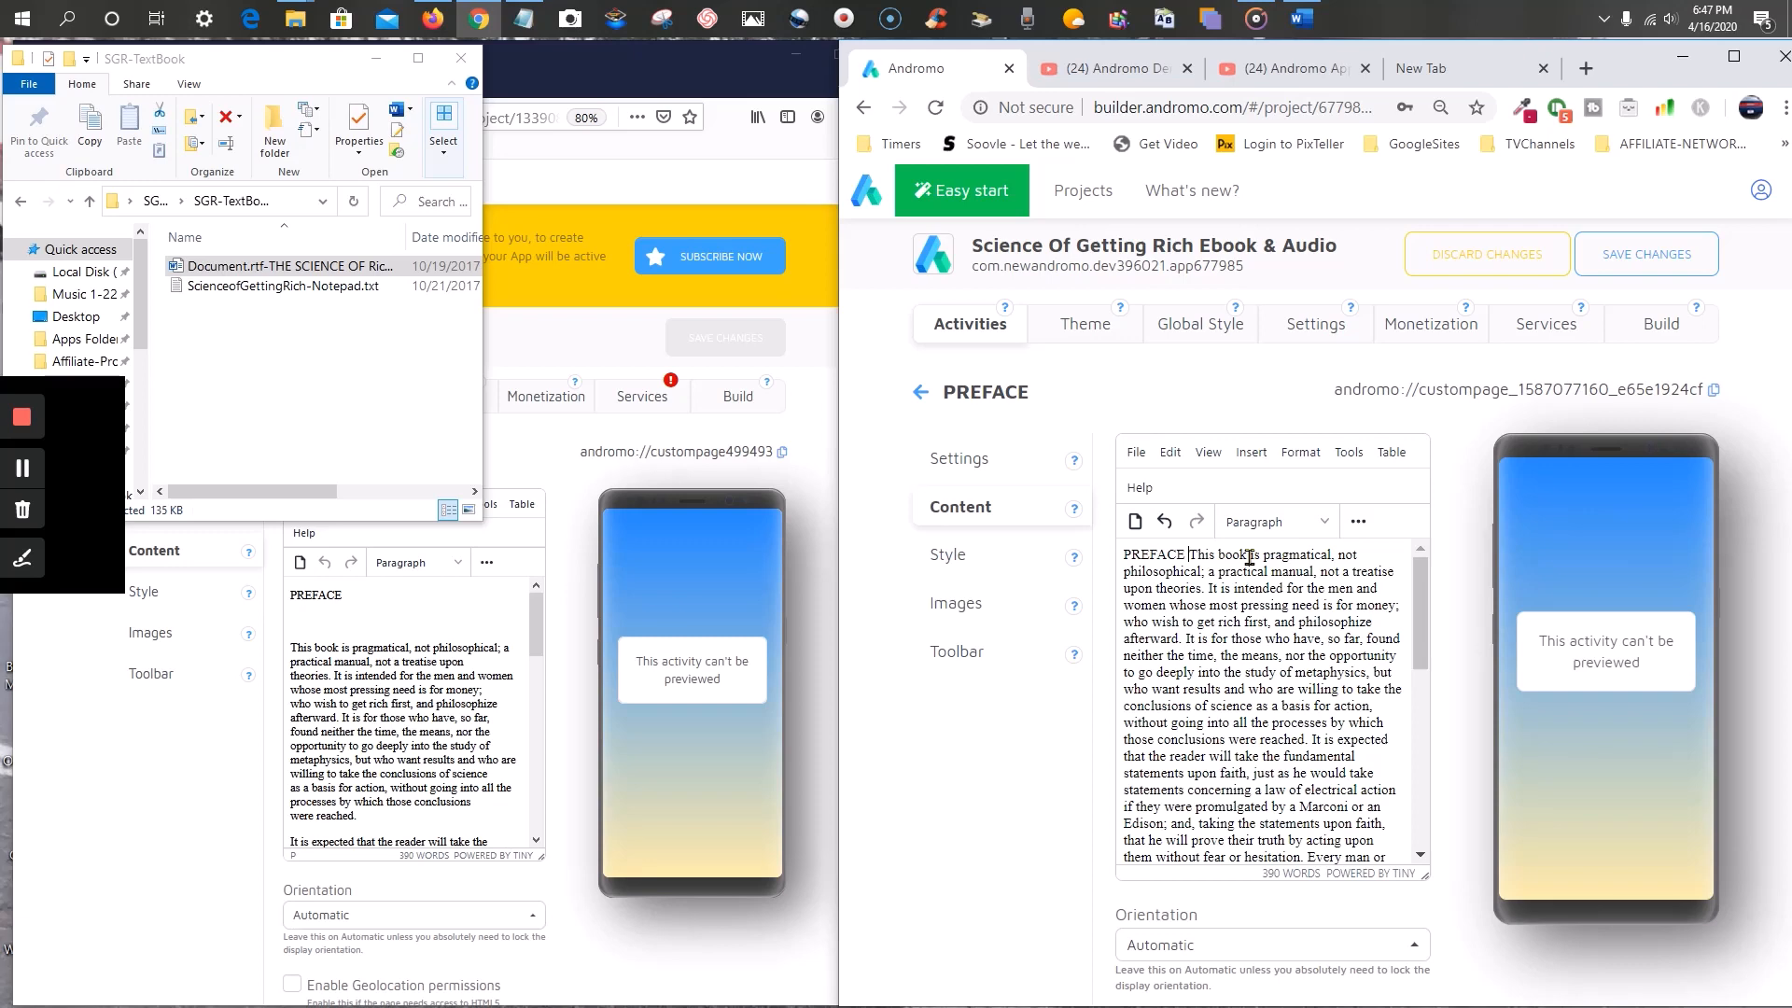
- Insert line breaks between the PREFACE heading and the first paragraph
{"action": "key", "text": "Return"}
{"action": "key", "text": "Return"}
{"action": "key", "text": "Return"}
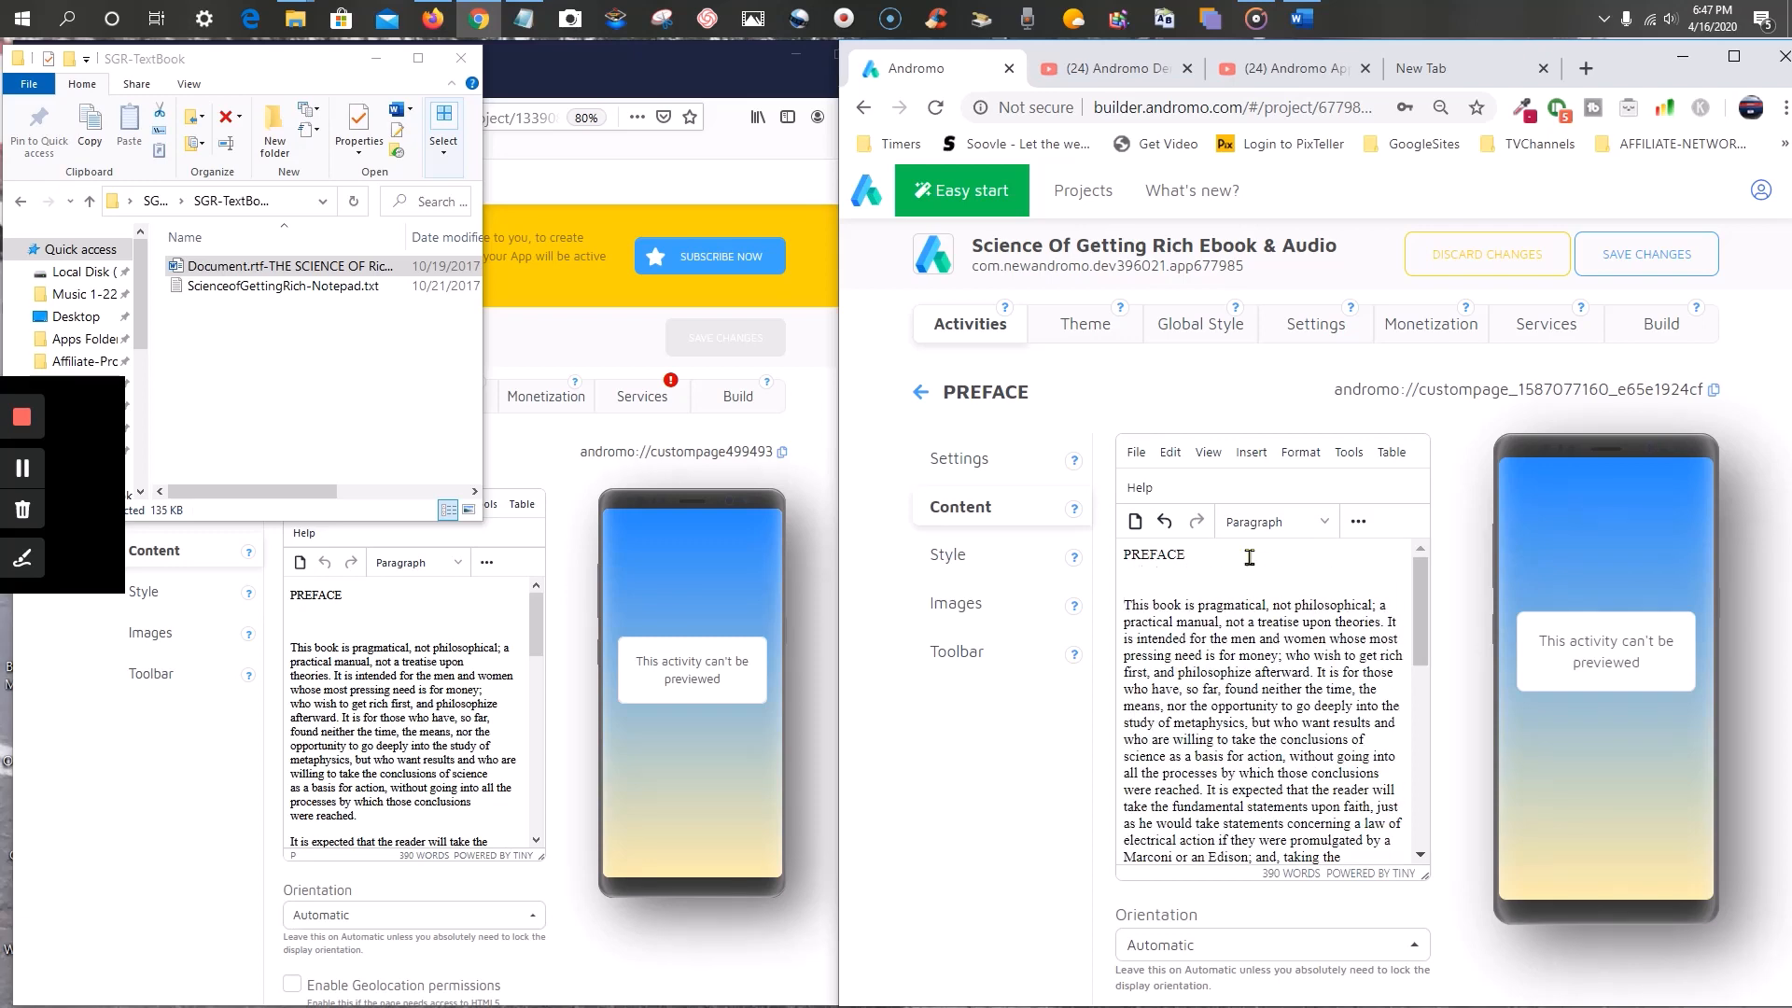
- Compare the paragraph breaks of the pasted preface with the PREFACE content of the SGR | Audio & eBook project
{"action": "left_click_drag", "start_coordinate": [1423, 611], "coordinate": [1419, 824]}
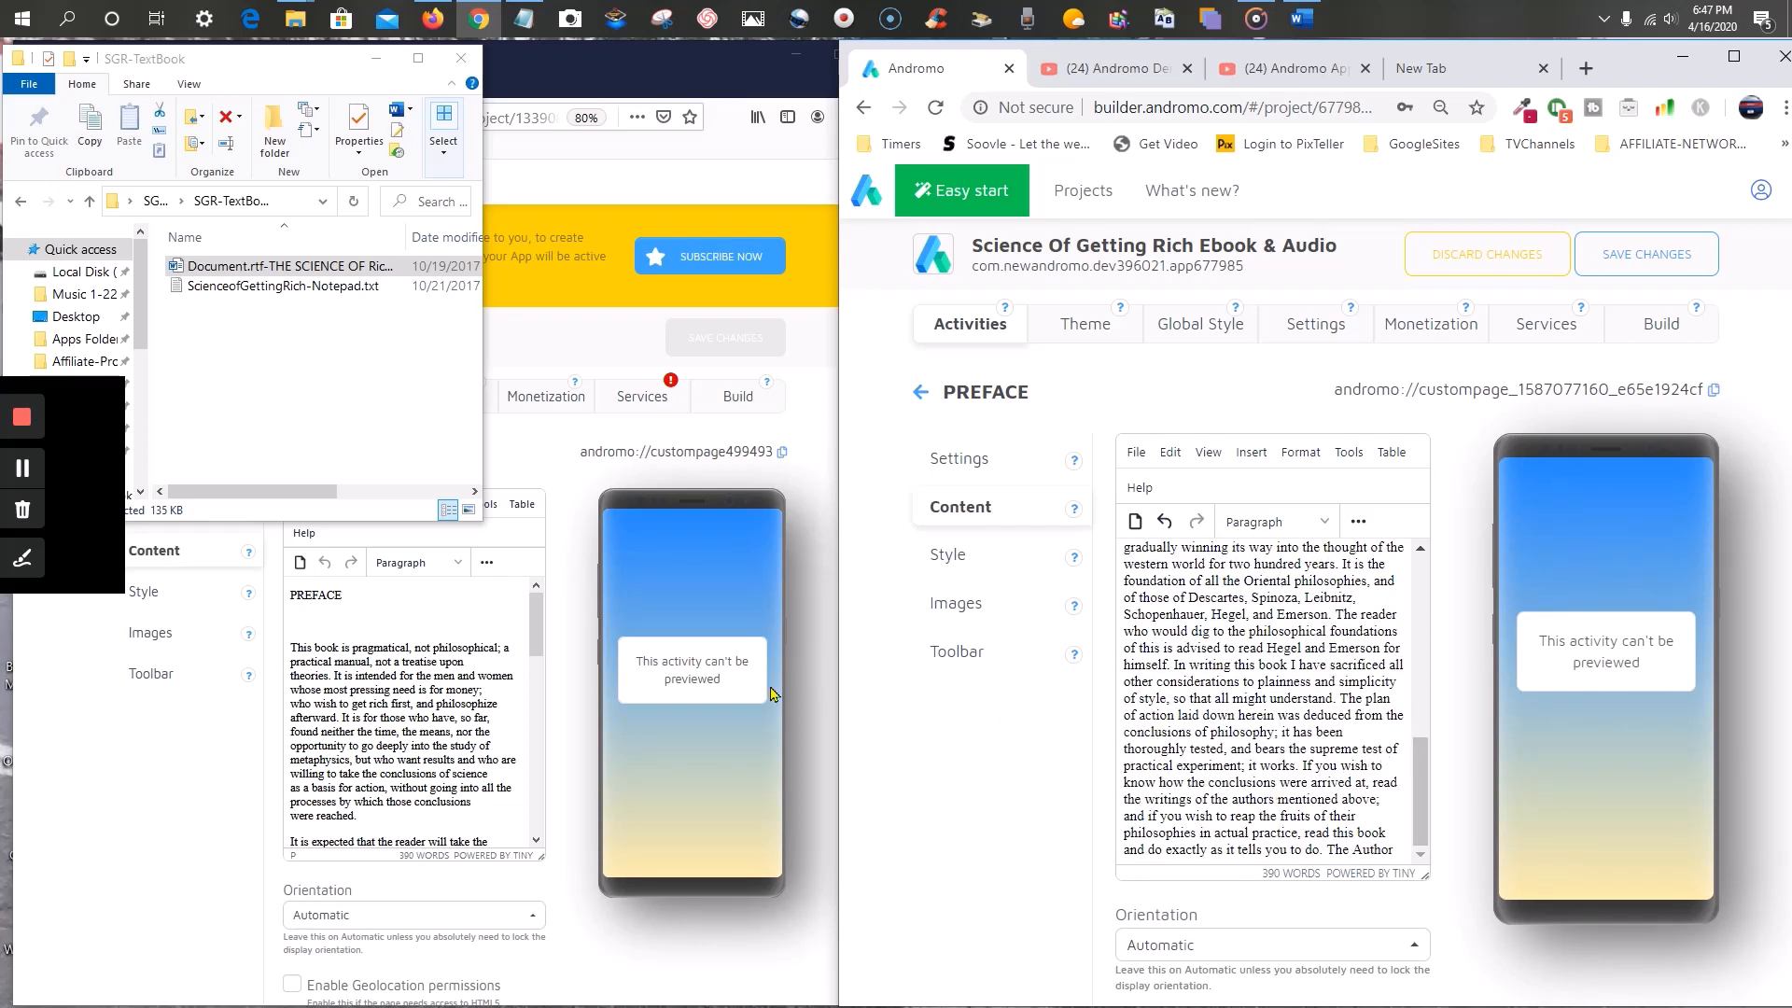
{"action": "mouse_move", "coordinate": [536, 632]}
{"action": "left_mouse_down"}
{"action": "mouse_move", "coordinate": [535, 804]}
{"action": "mouse_move", "coordinate": [536, 602]}
{"action": "mouse_move", "coordinate": [537, 625]}
{"action": "left_mouse_up"}
{"action": "left_click_drag", "start_coordinate": [537, 650], "coordinate": [536, 654]}
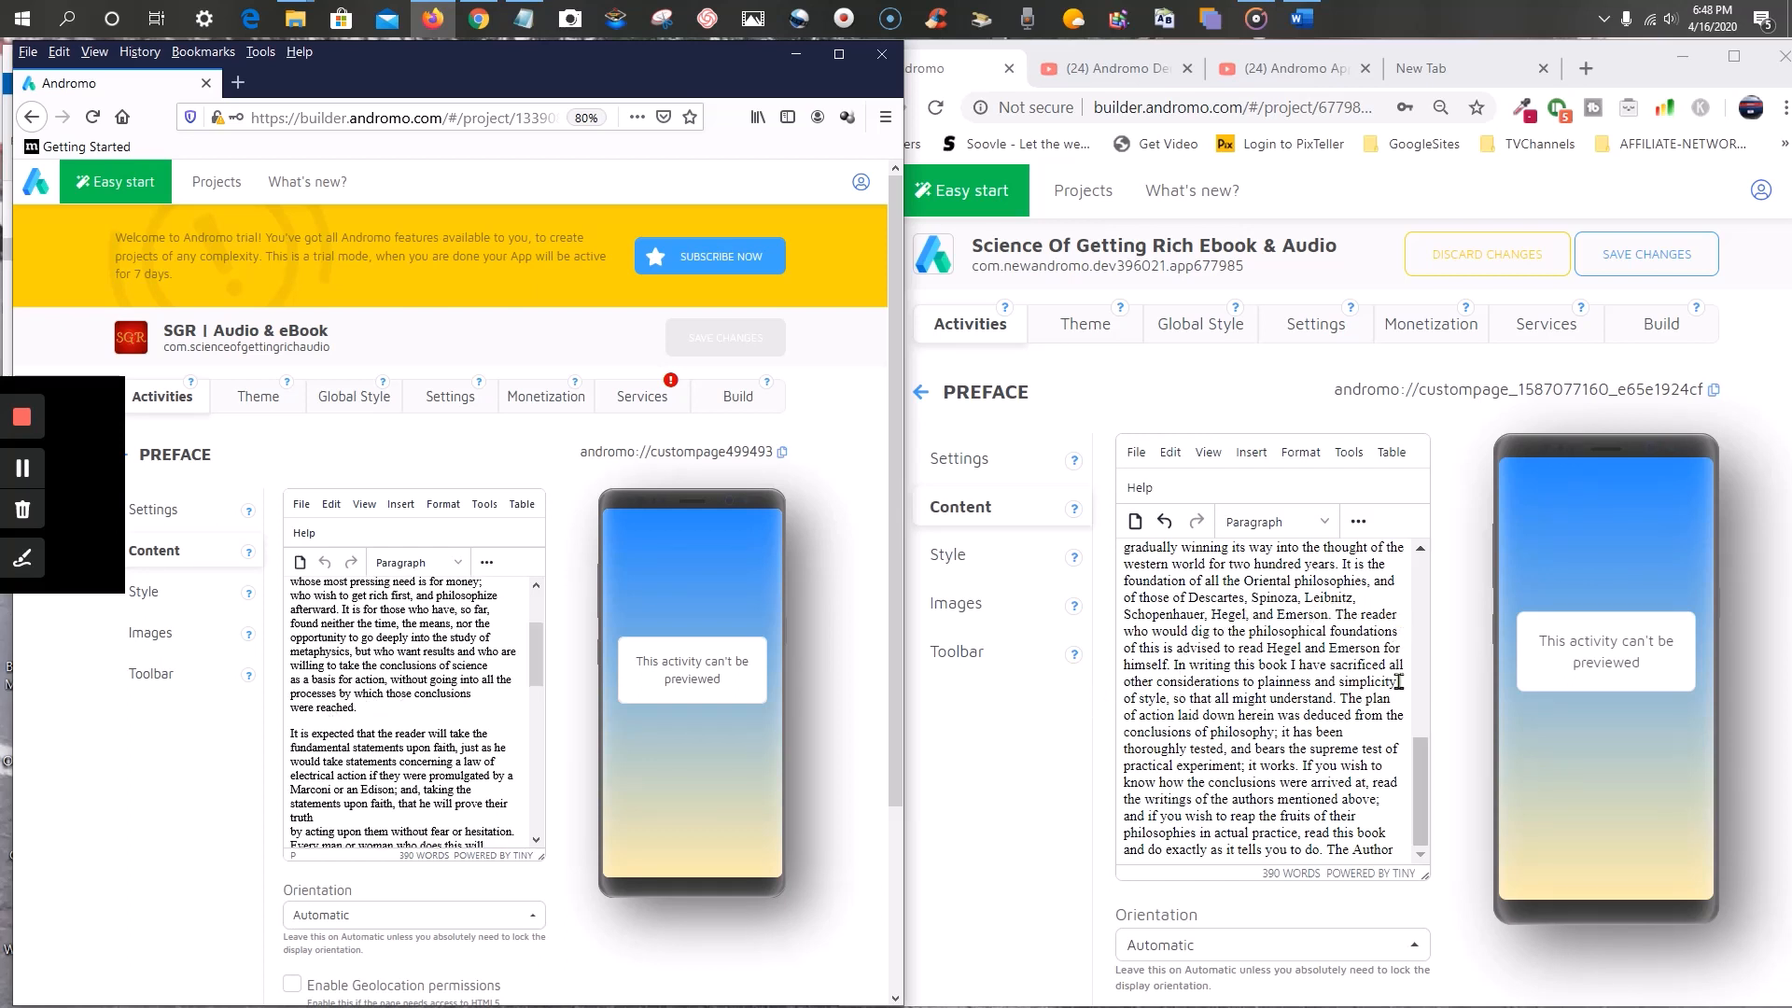
{"action": "left_click", "coordinate": [1421, 773]}
{"action": "scroll", "coordinate": [1421, 772], "scroll_direction": "up", "scroll_amount": 6}
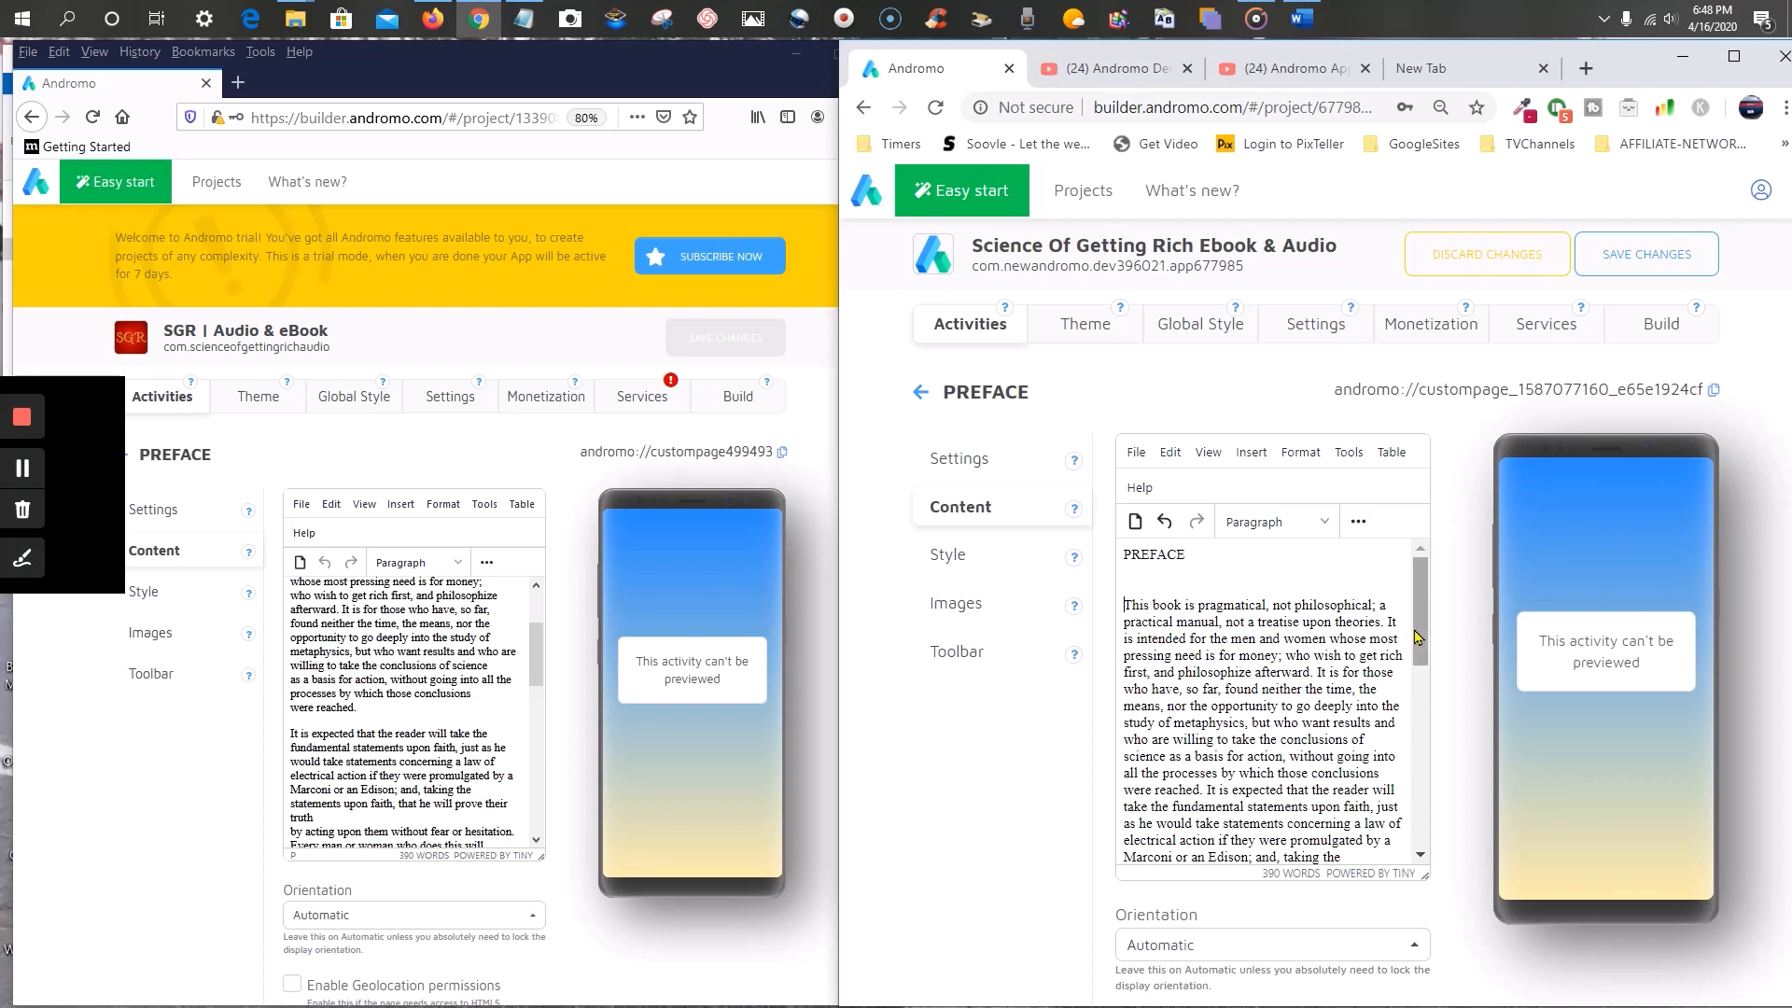
{"action": "mouse_move", "coordinate": [1412, 639]}
{"action": "left_mouse_down"}
{"action": "mouse_move", "coordinate": [1417, 705]}
{"action": "mouse_move", "coordinate": [1422, 616]}
{"action": "left_mouse_up"}
- Try centering the preface text, and return it to left alignment
{"action": "left_click", "coordinate": [1305, 534]}
{"action": "left_click", "coordinate": [1310, 536]}
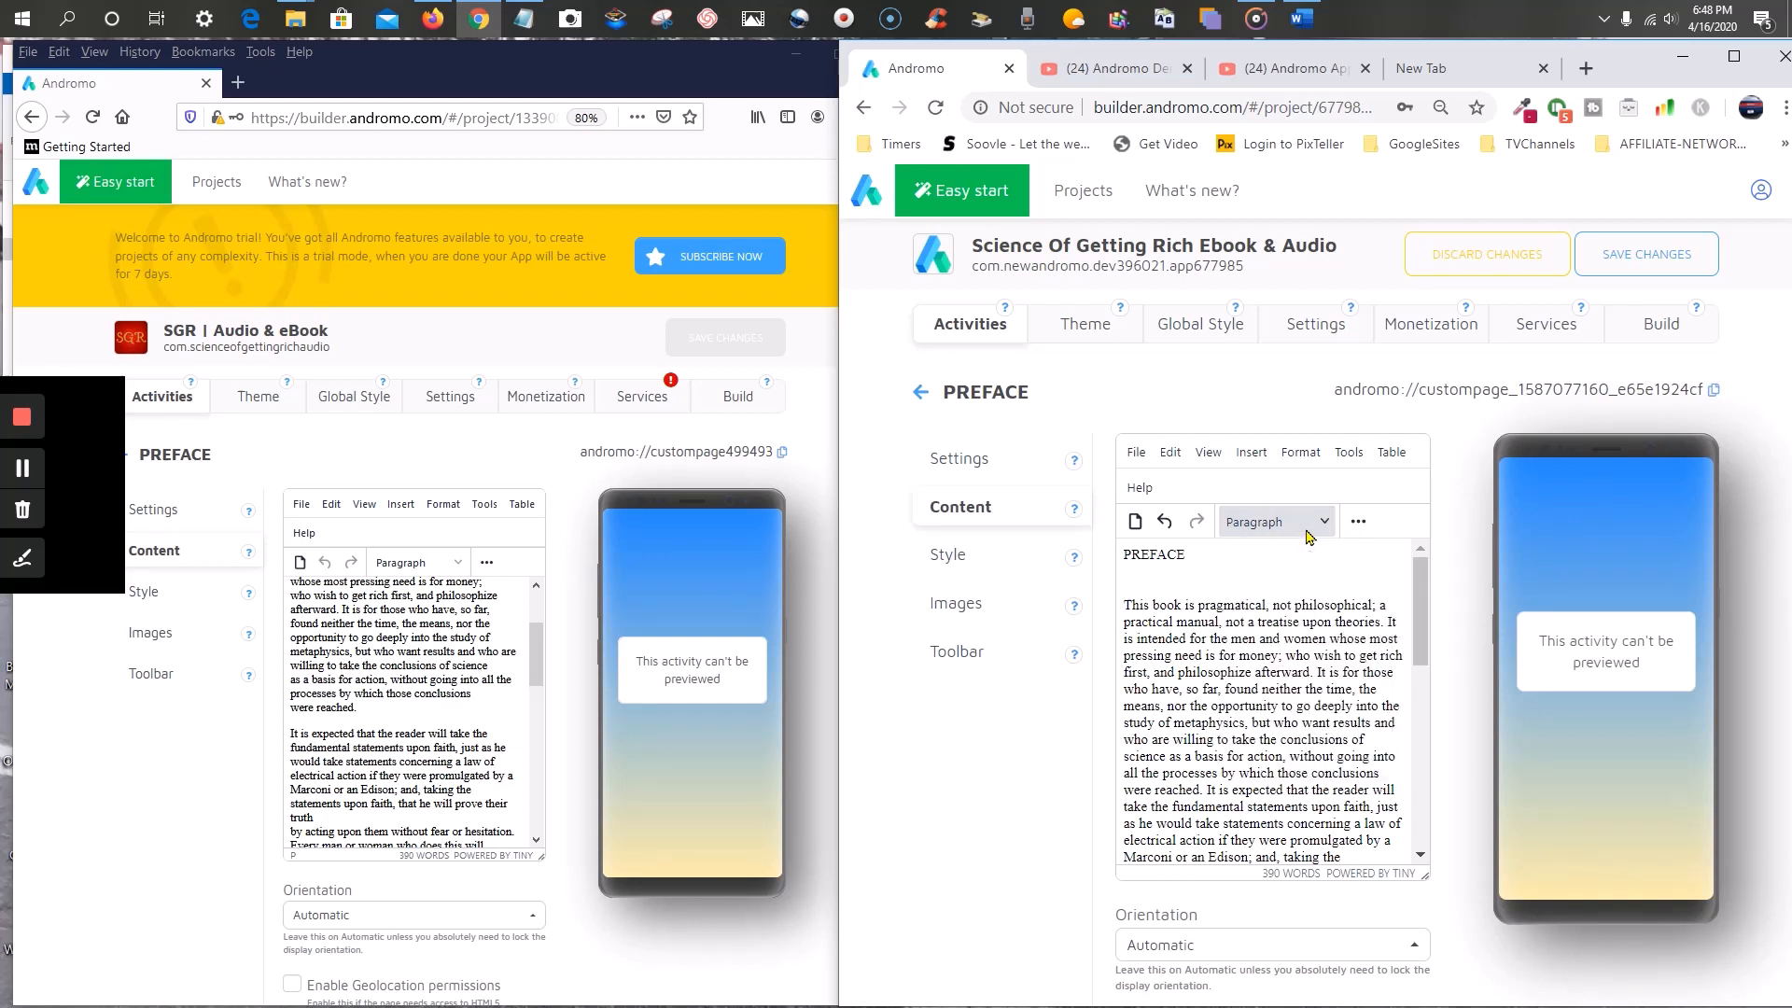
{"action": "left_click", "coordinate": [1359, 523]}
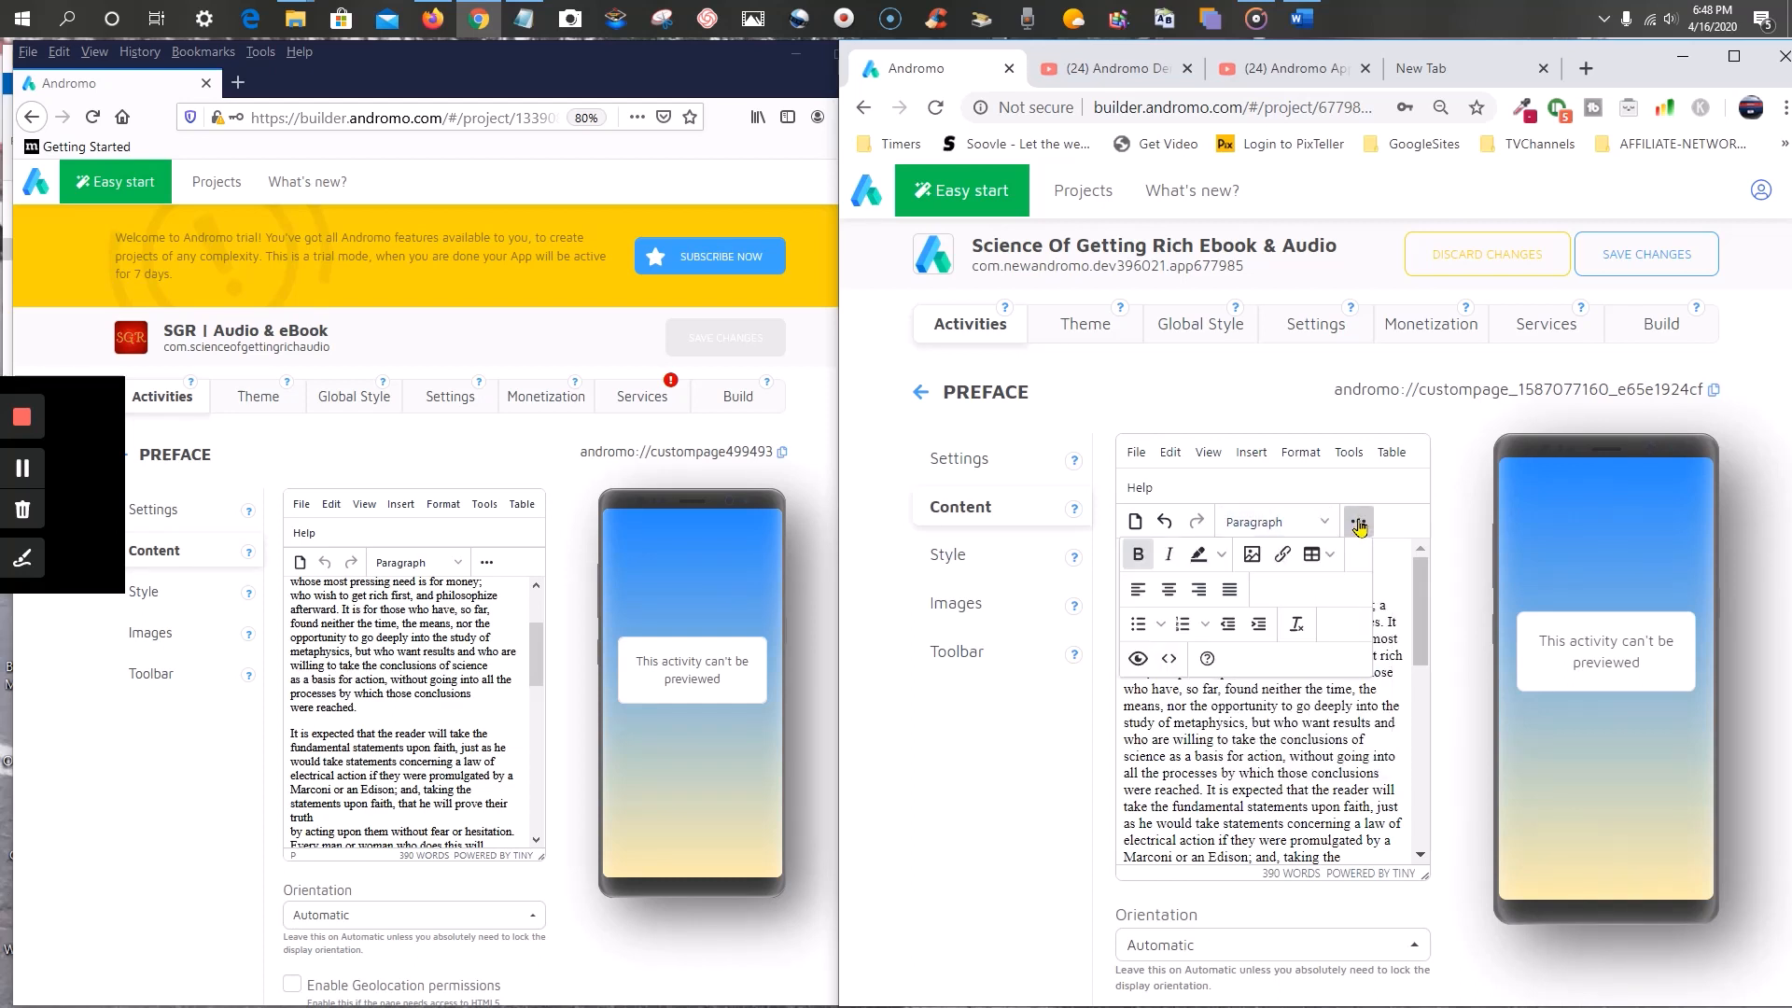
{"action": "left_click", "coordinate": [1169, 590]}
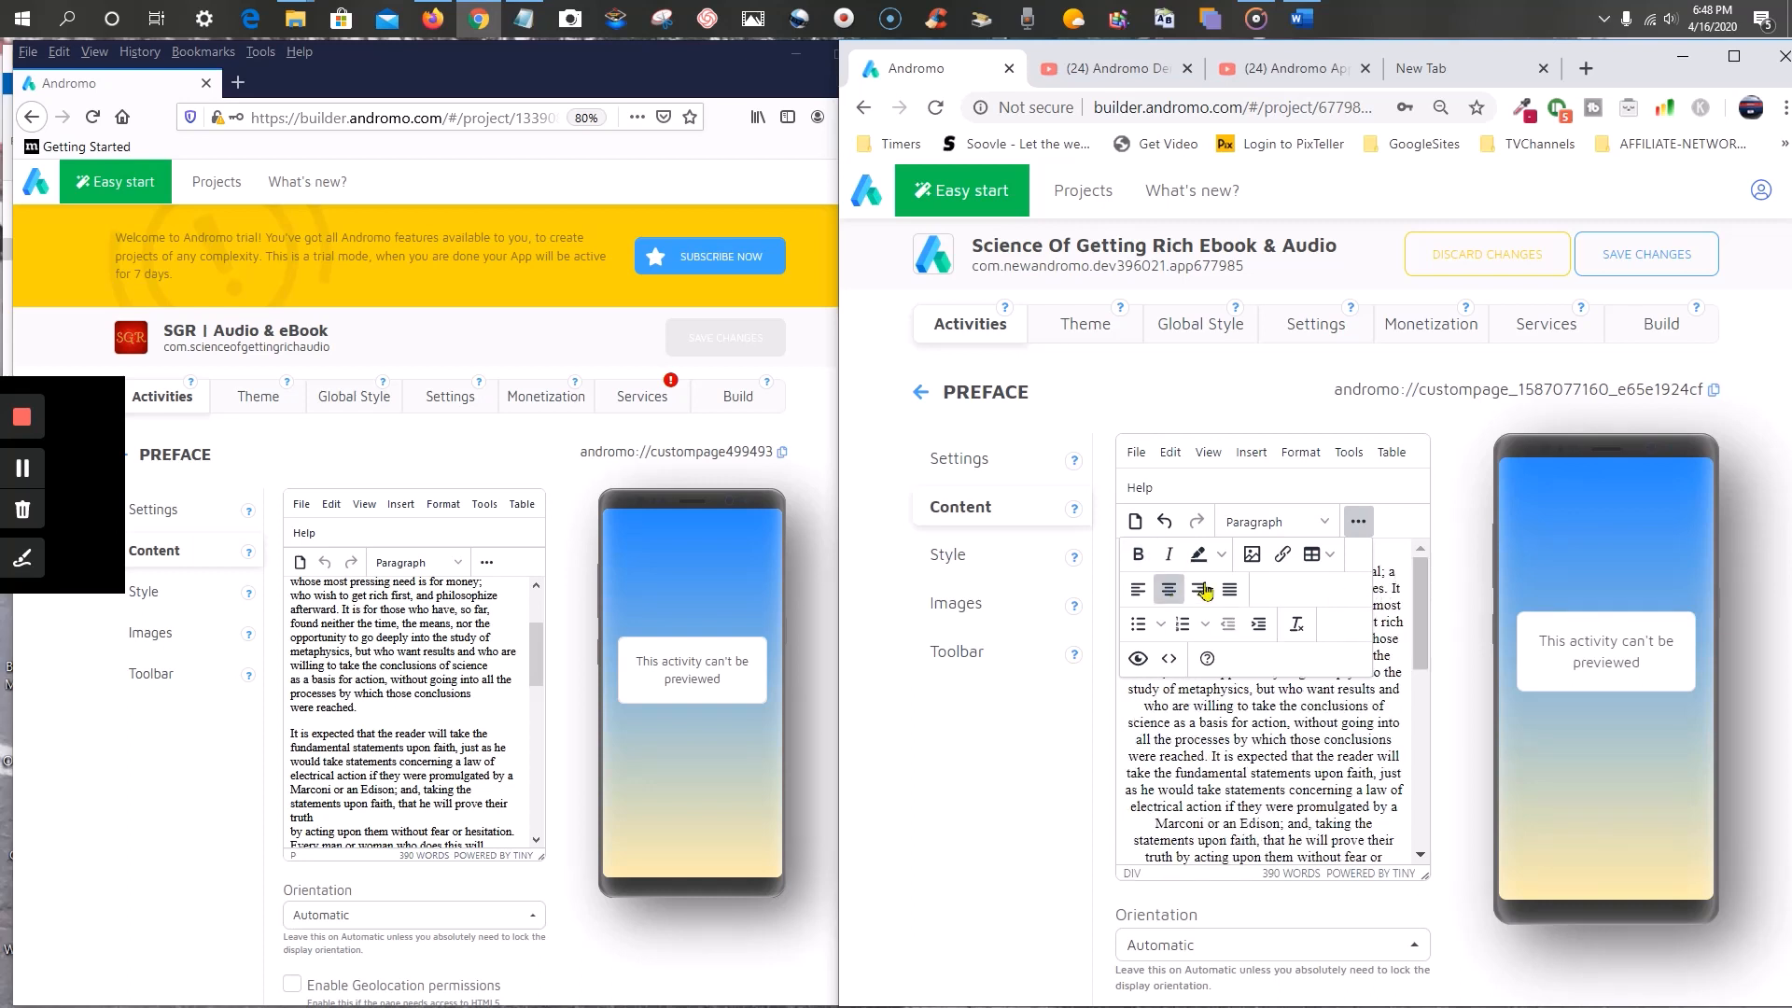
{"action": "left_click", "coordinate": [1137, 589]}
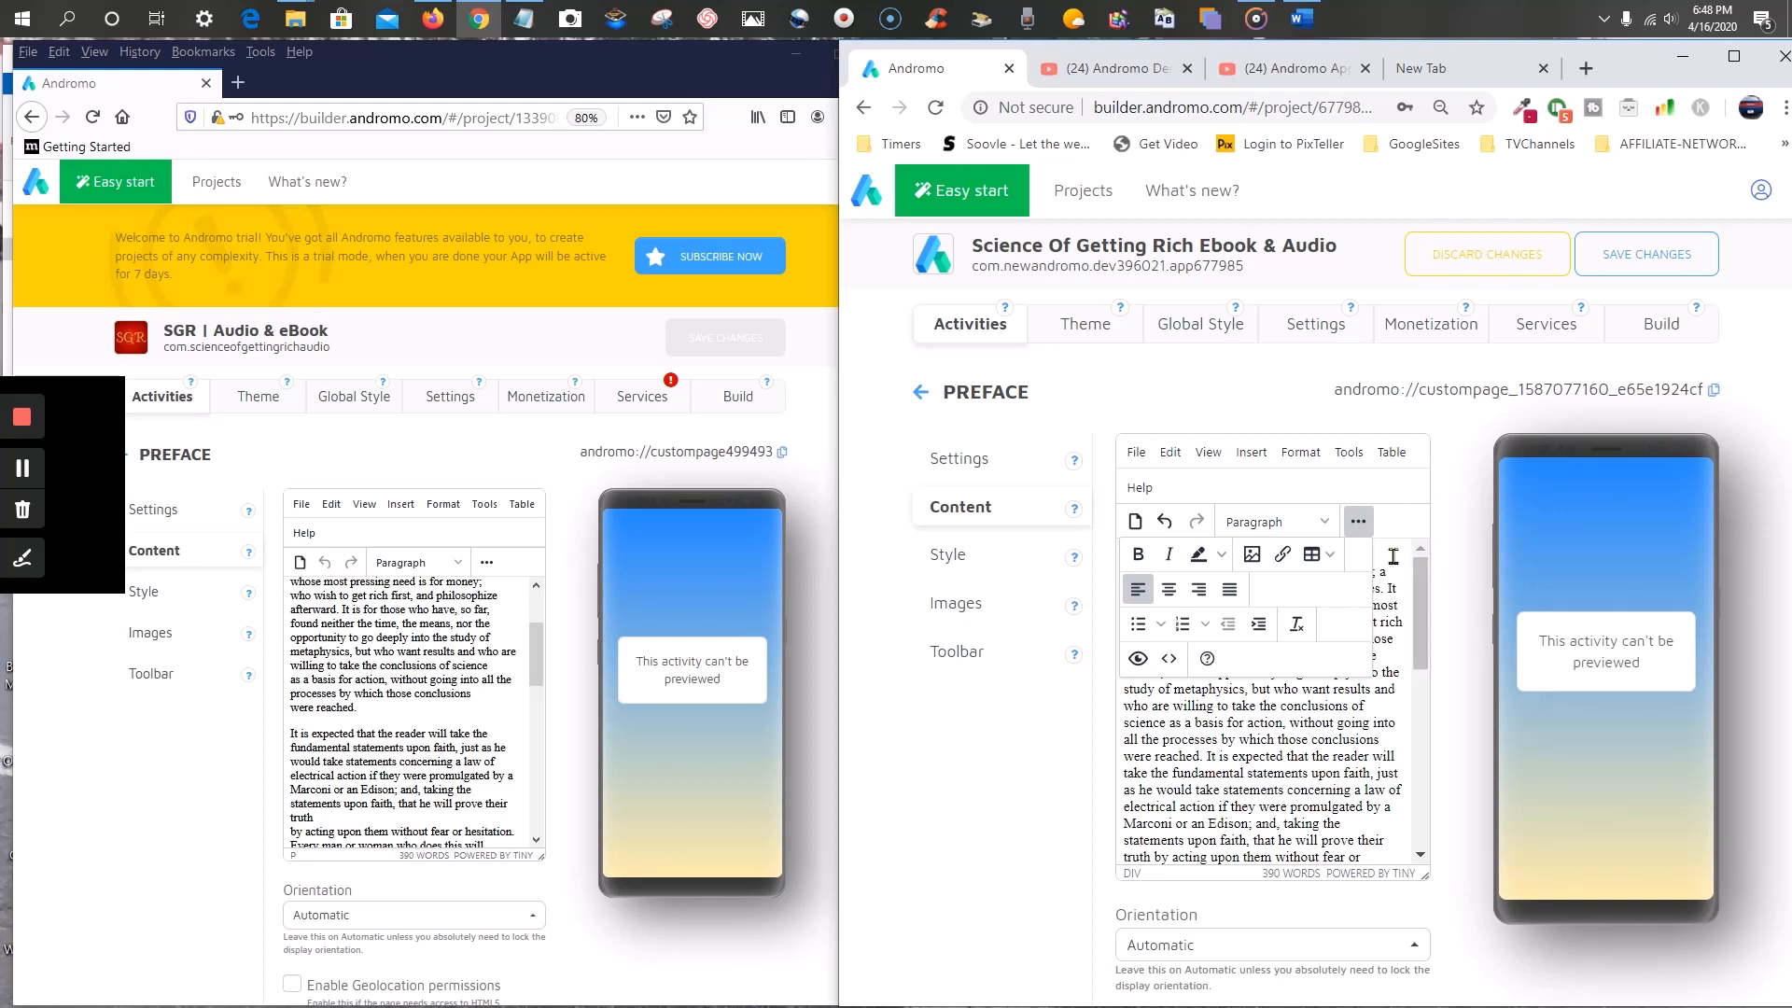
{"action": "left_click", "coordinate": [1395, 557]}
{"action": "left_click", "coordinate": [1398, 790]}
{"action": "left_click", "coordinate": [1358, 523]}
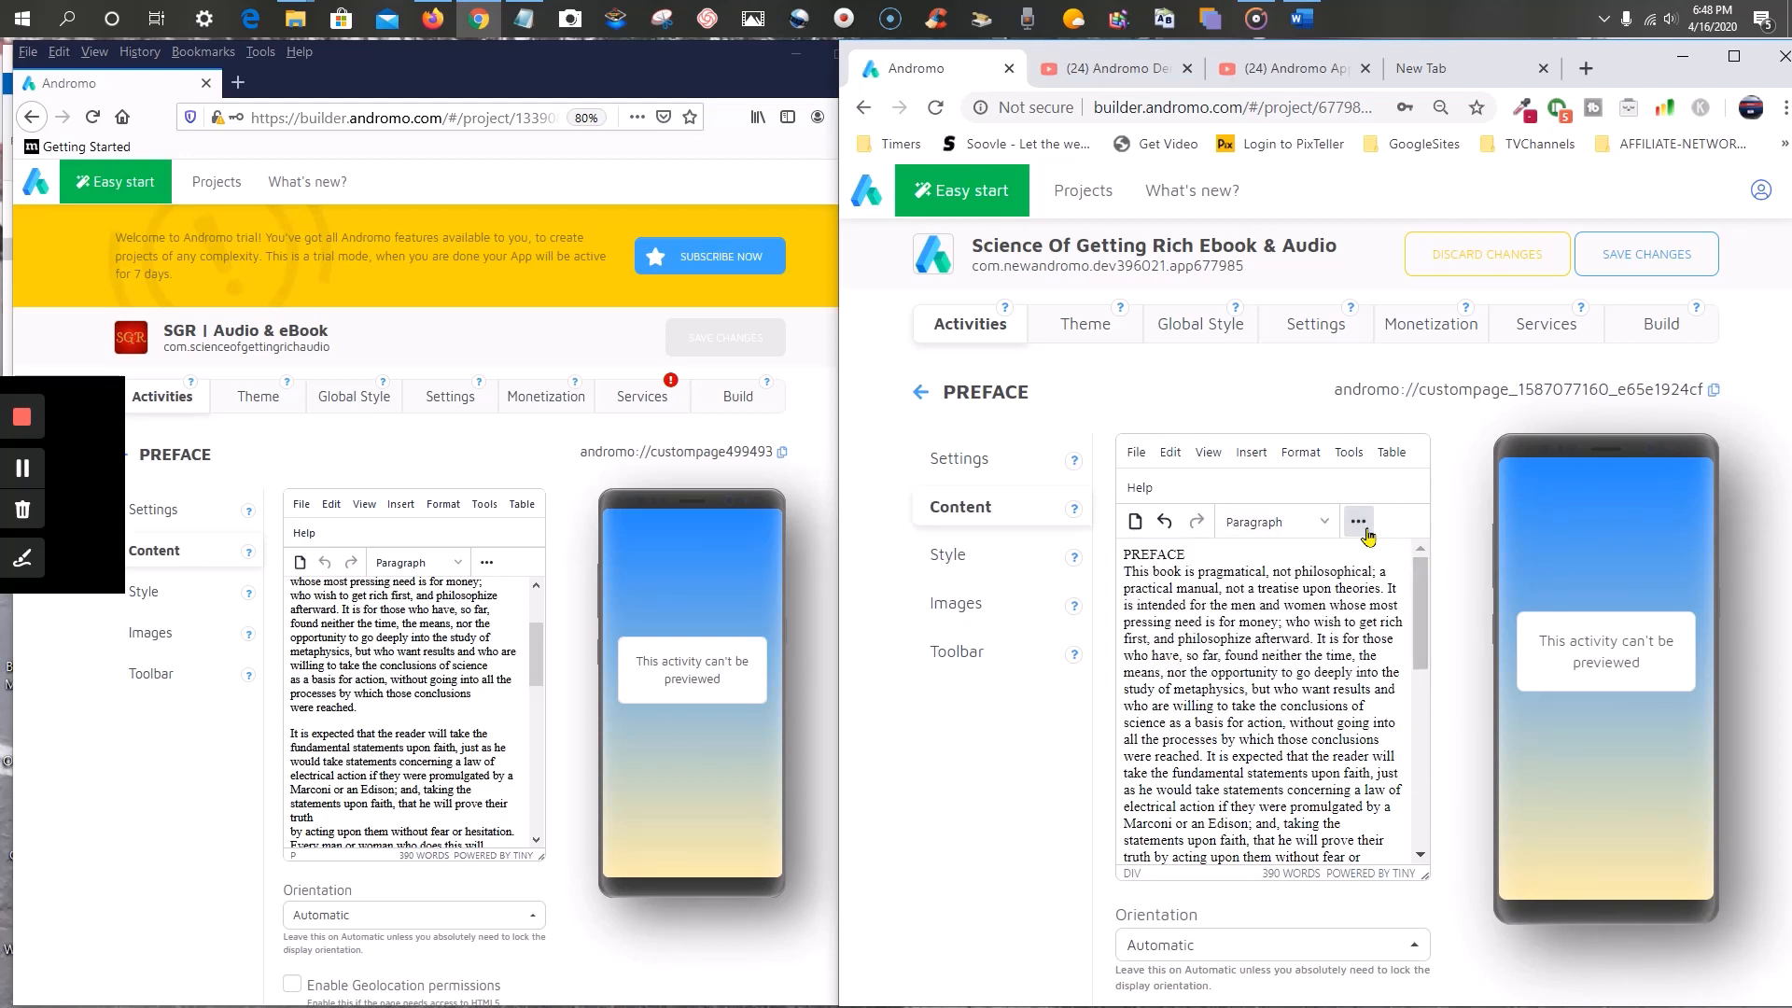
- Add blank lines after the PREFACE heading and after the paragraph ending "were reached.", matching the reference project's layout
{"action": "left_click", "coordinate": [1201, 554]}
{"action": "key", "text": "Return"}
{"action": "key", "text": "Return"}
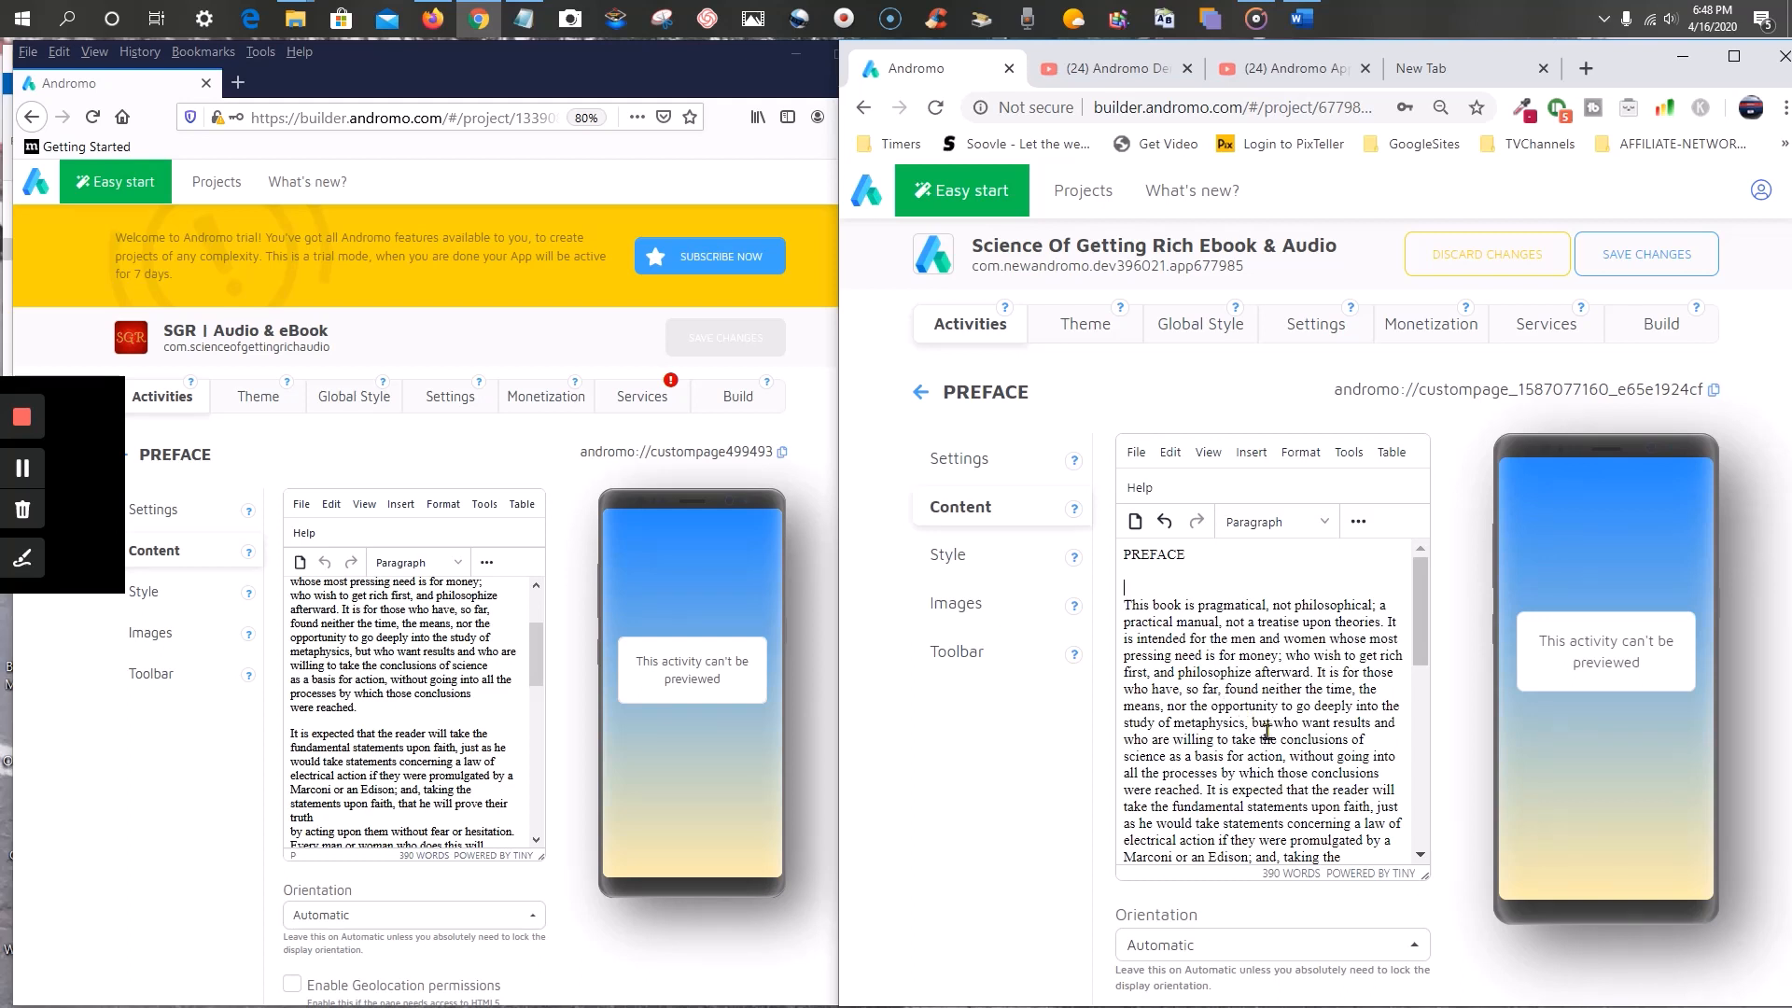
{"action": "left_click", "coordinate": [1207, 790]}
{"action": "key", "text": "Return"}
{"action": "key", "text": "Return"}
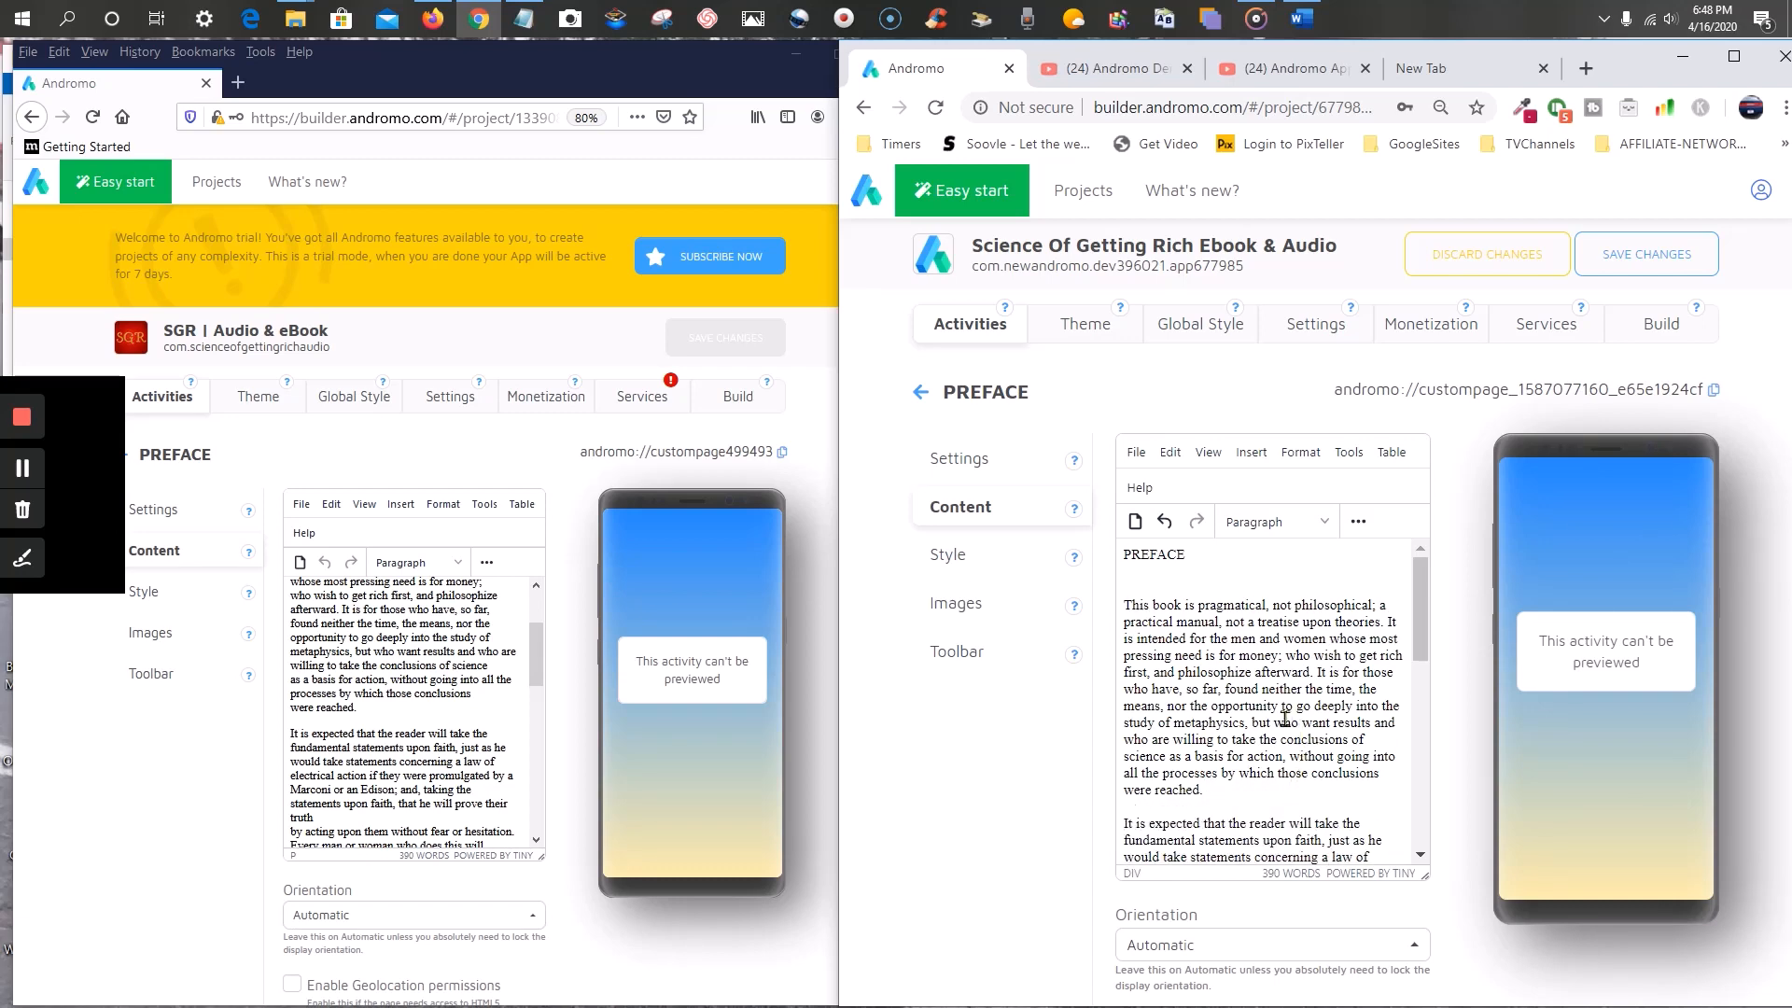
{"action": "scroll", "coordinate": [1283, 719], "scroll_direction": "down", "scroll_amount": 3}
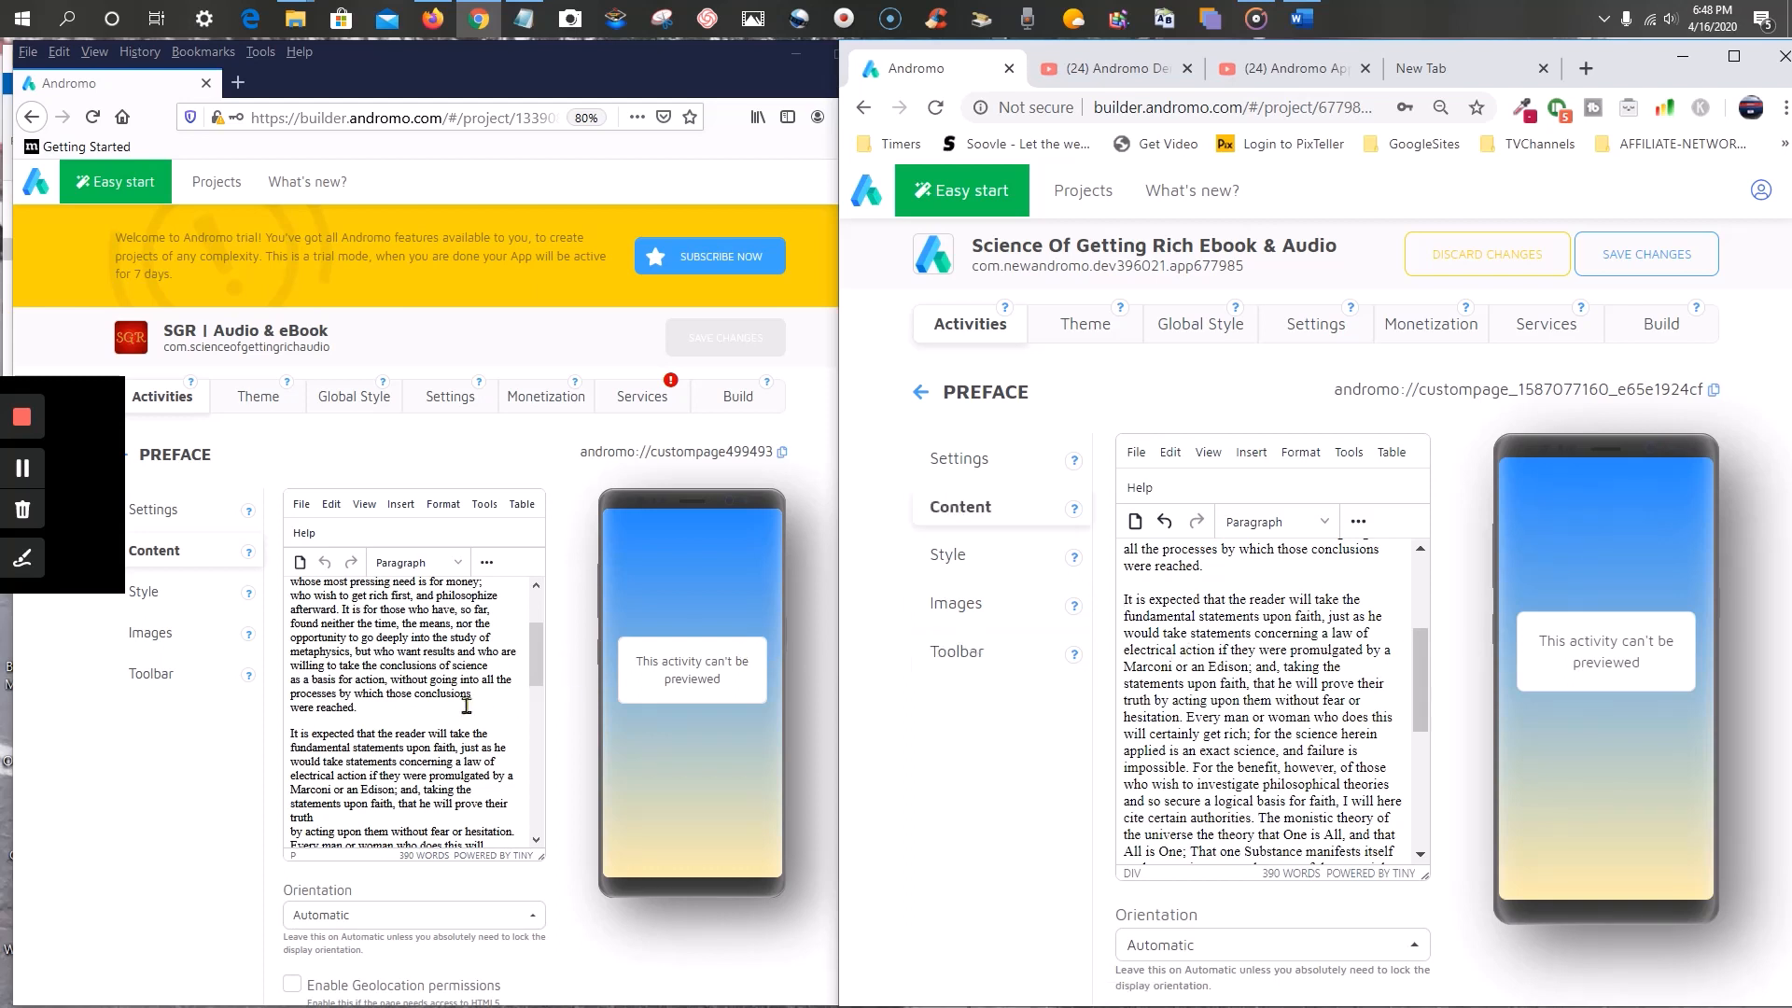
{"action": "scroll", "coordinate": [336, 716], "scroll_direction": "down", "scroll_amount": 5}
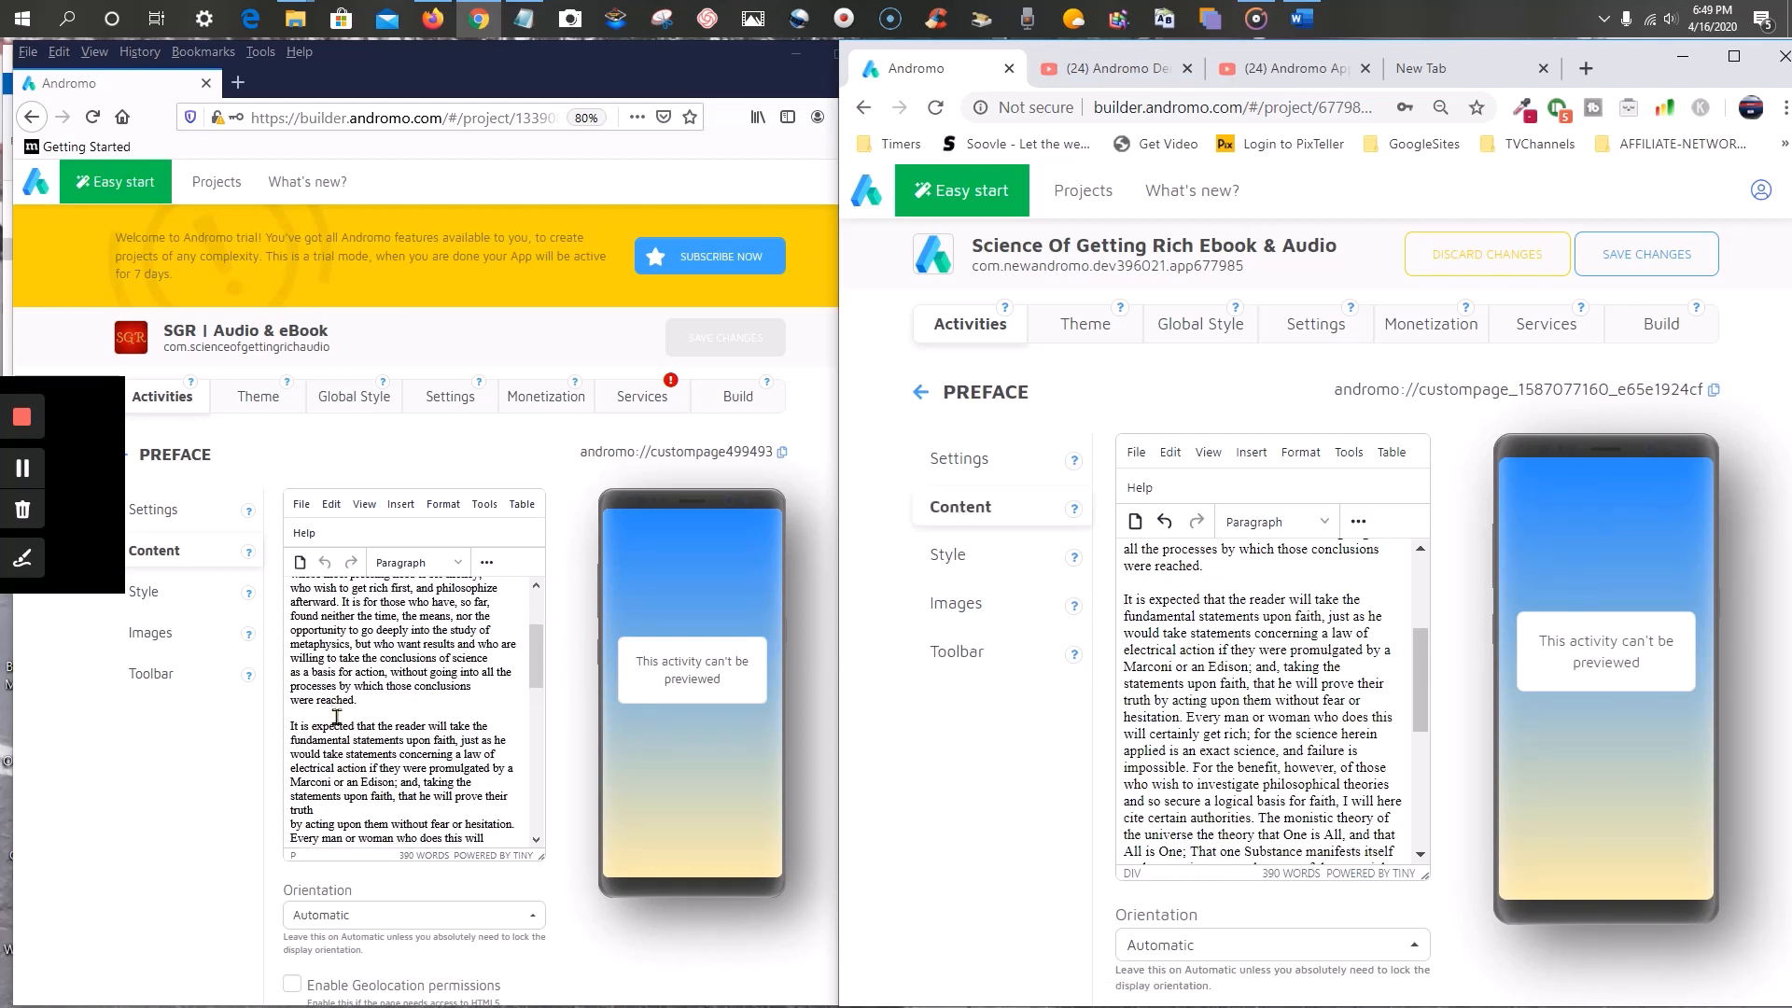
{"action": "scroll", "coordinate": [349, 756], "scroll_direction": "down", "scroll_amount": 2}
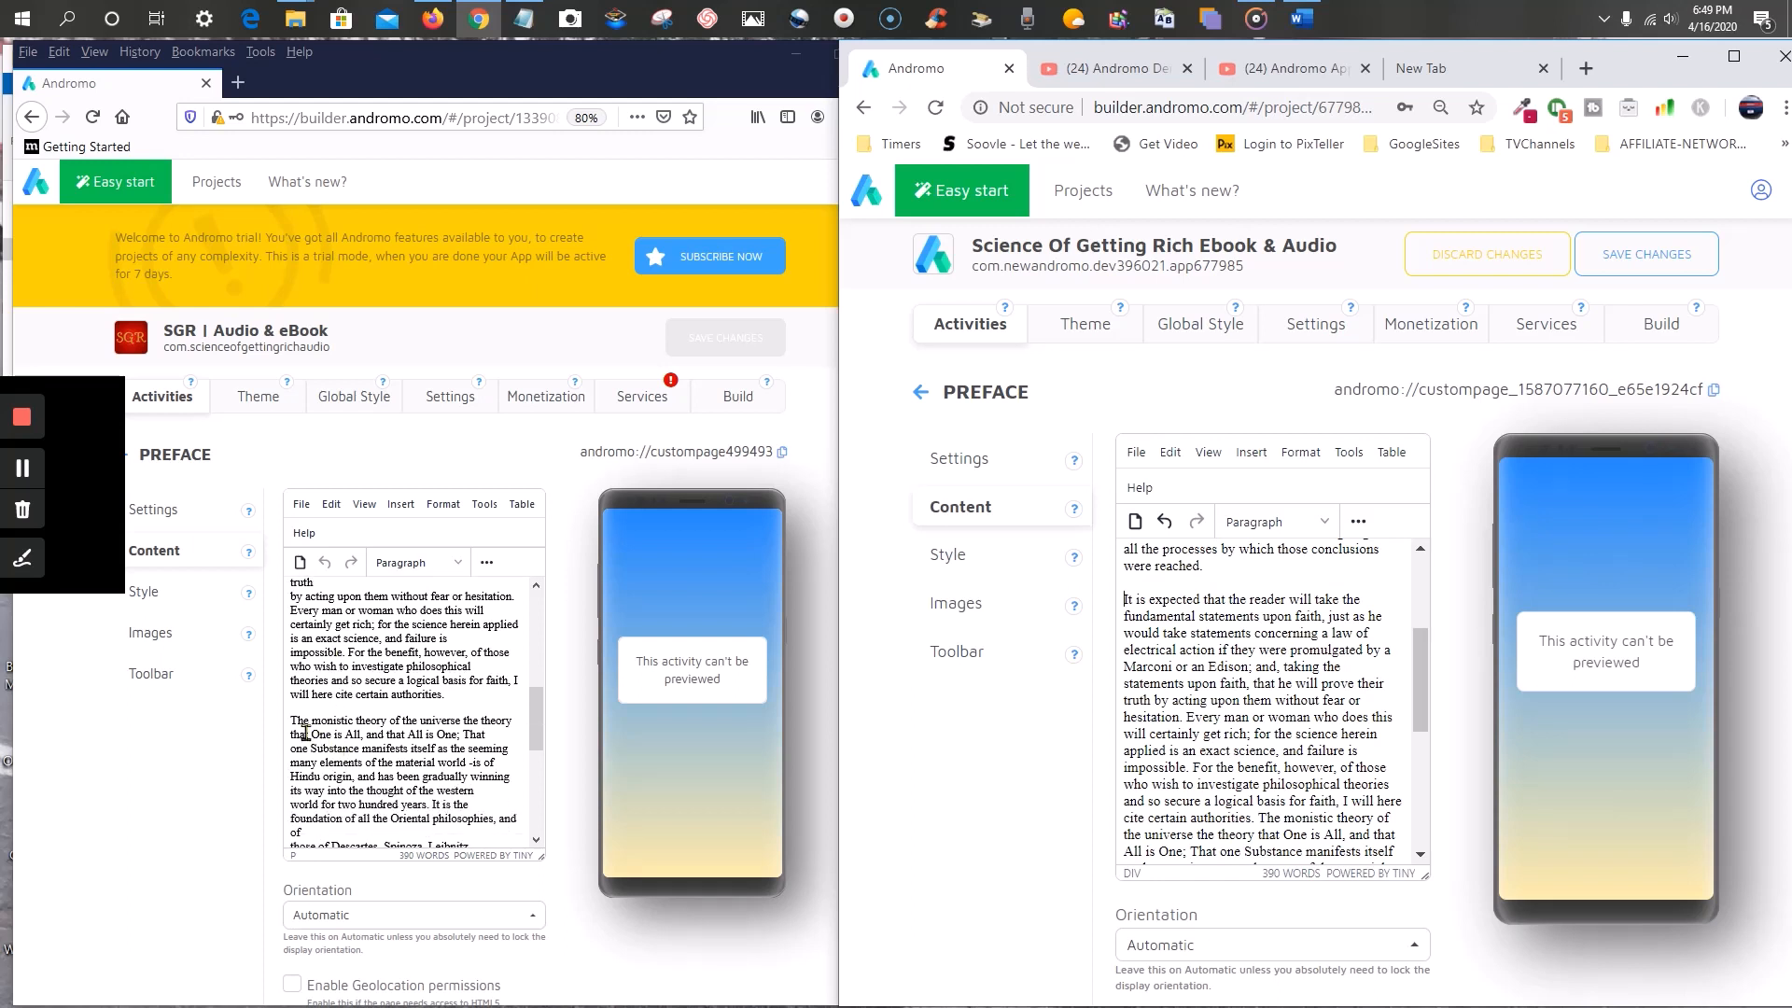
- Open ScienceofGettingRich-Notepad.txt from the SGR-TextBook folder
{"action": "left_click", "coordinate": [295, 19]}
{"action": "left_click", "coordinate": [299, 126]}
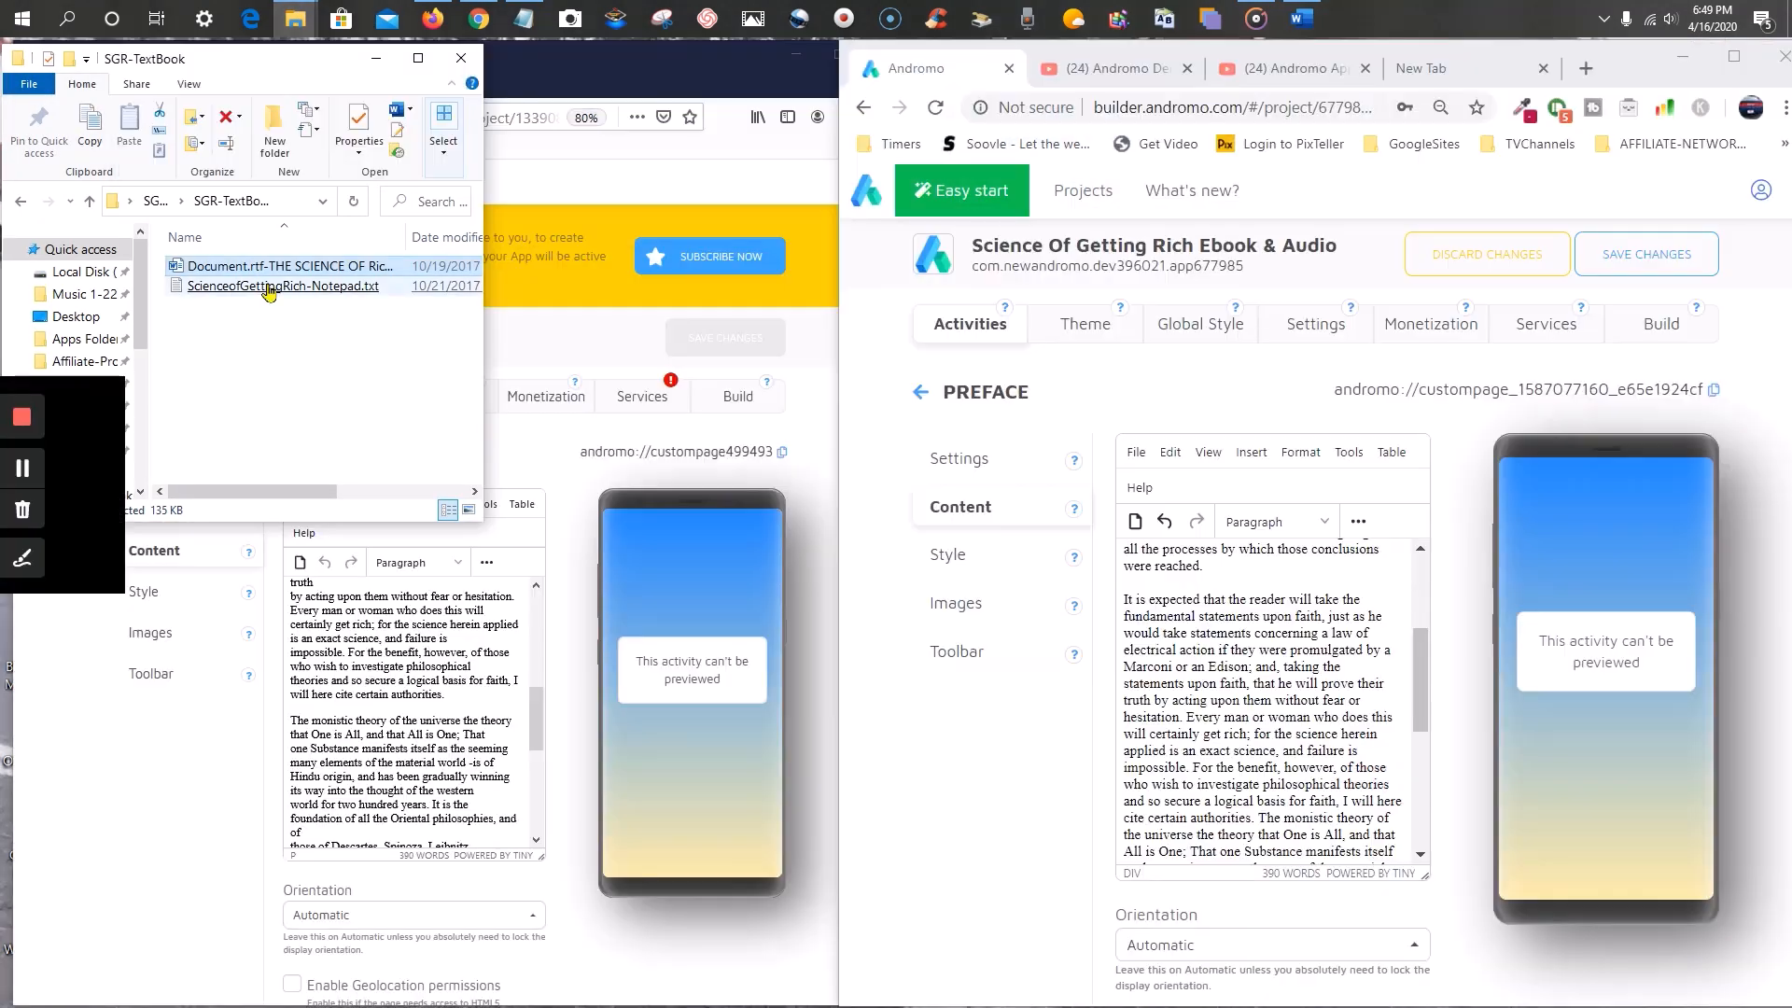
{"action": "left_click", "coordinate": [280, 286]}
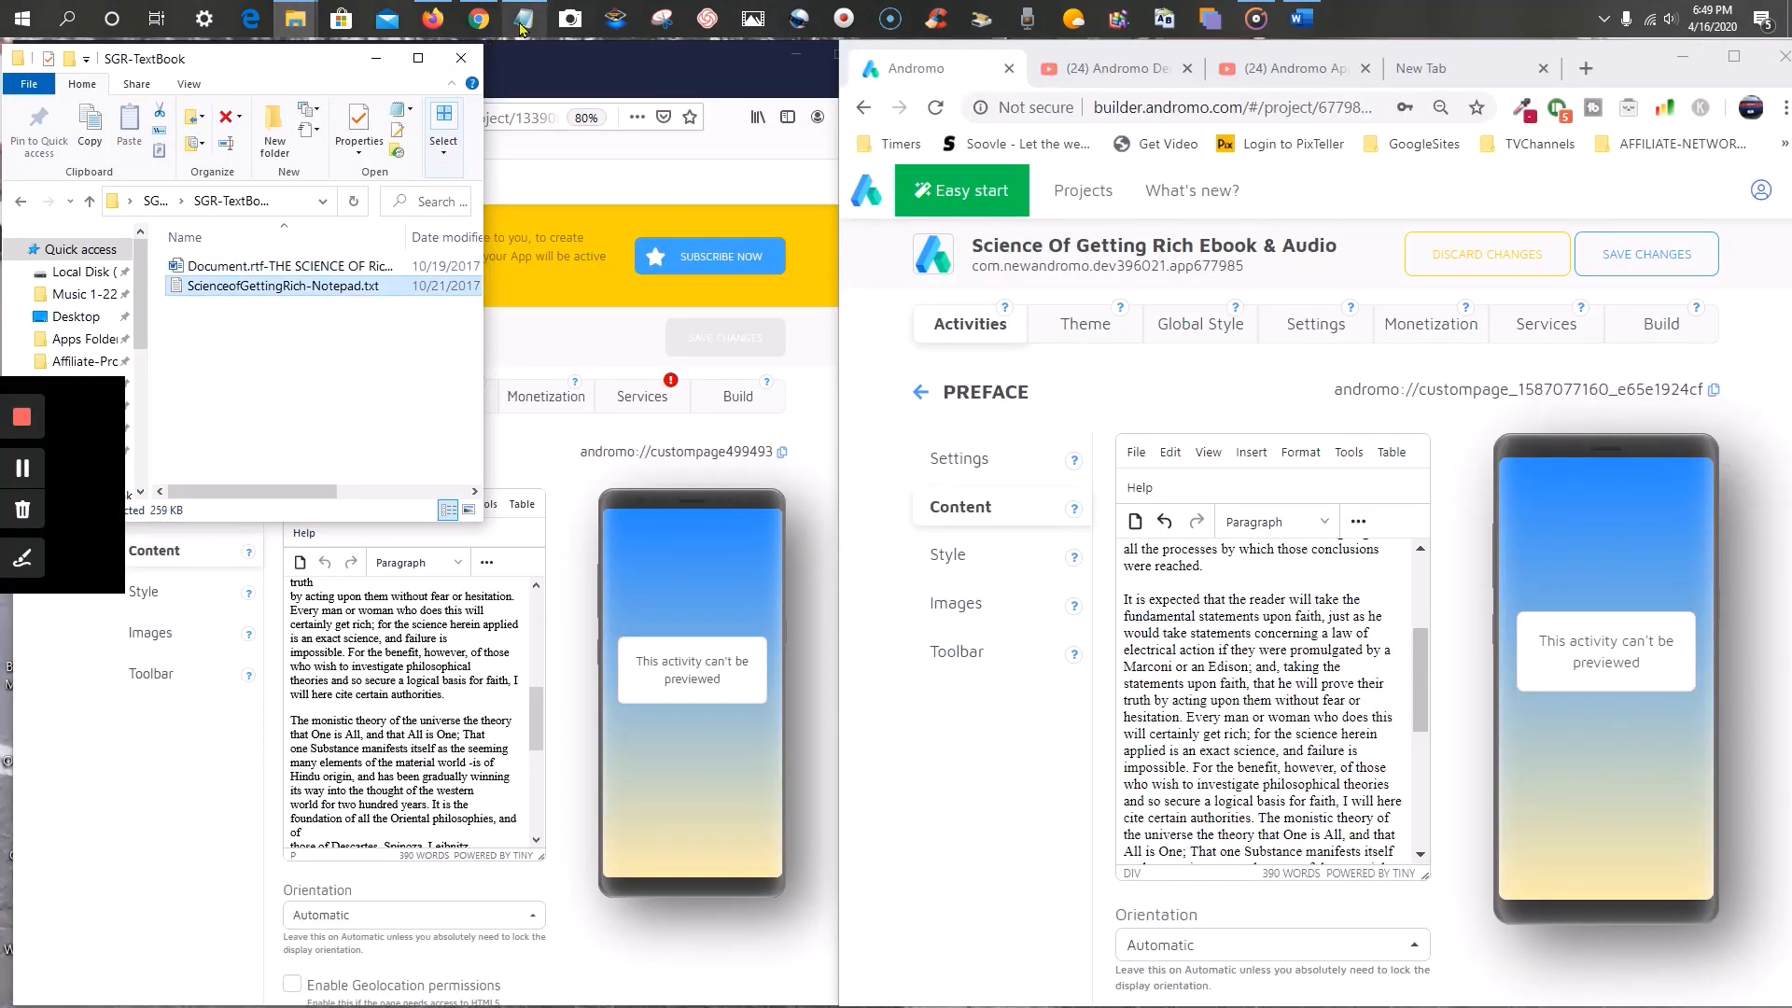
{"action": "key", "text": "Return"}
{"action": "key", "text": "ctrl+a"}
{"action": "key", "text": "ctrl+End"}
- Copy the Preface, from its heading through "The Author", in the Notepad text file
{"action": "scroll", "coordinate": [259, 786], "scroll_direction": "up", "scroll_amount": 15}
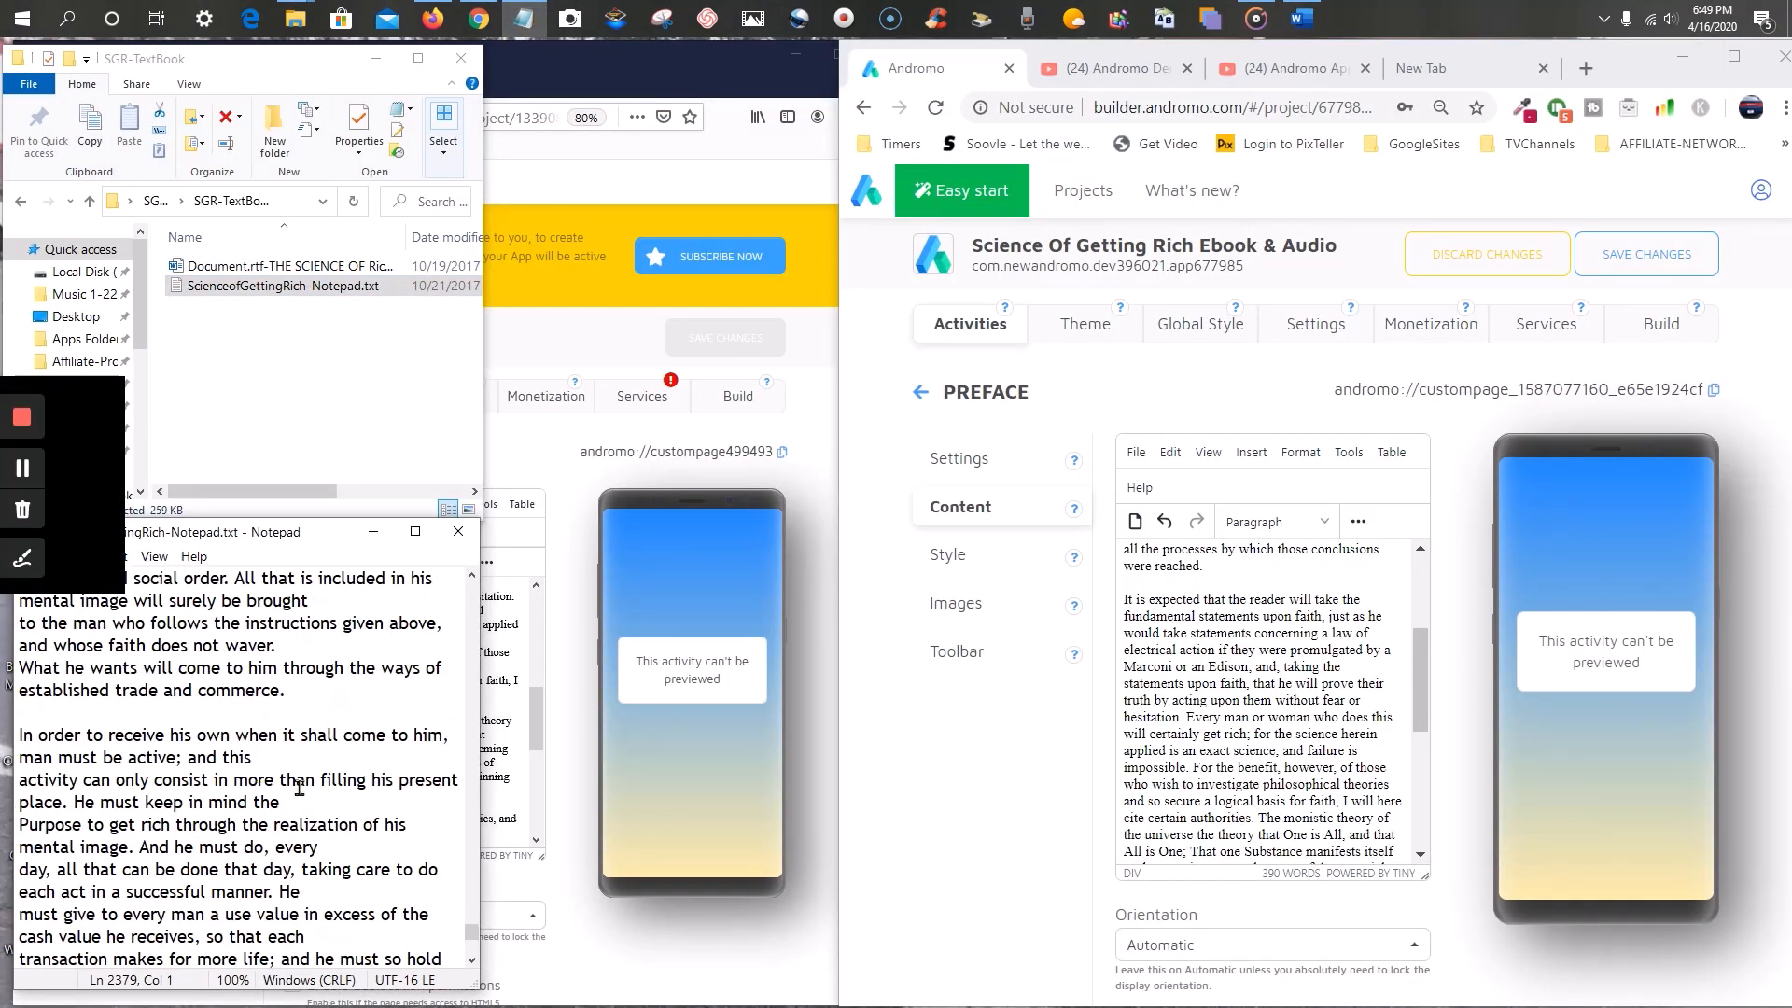
{"action": "scroll", "coordinate": [403, 851], "scroll_direction": "up", "scroll_amount": 10}
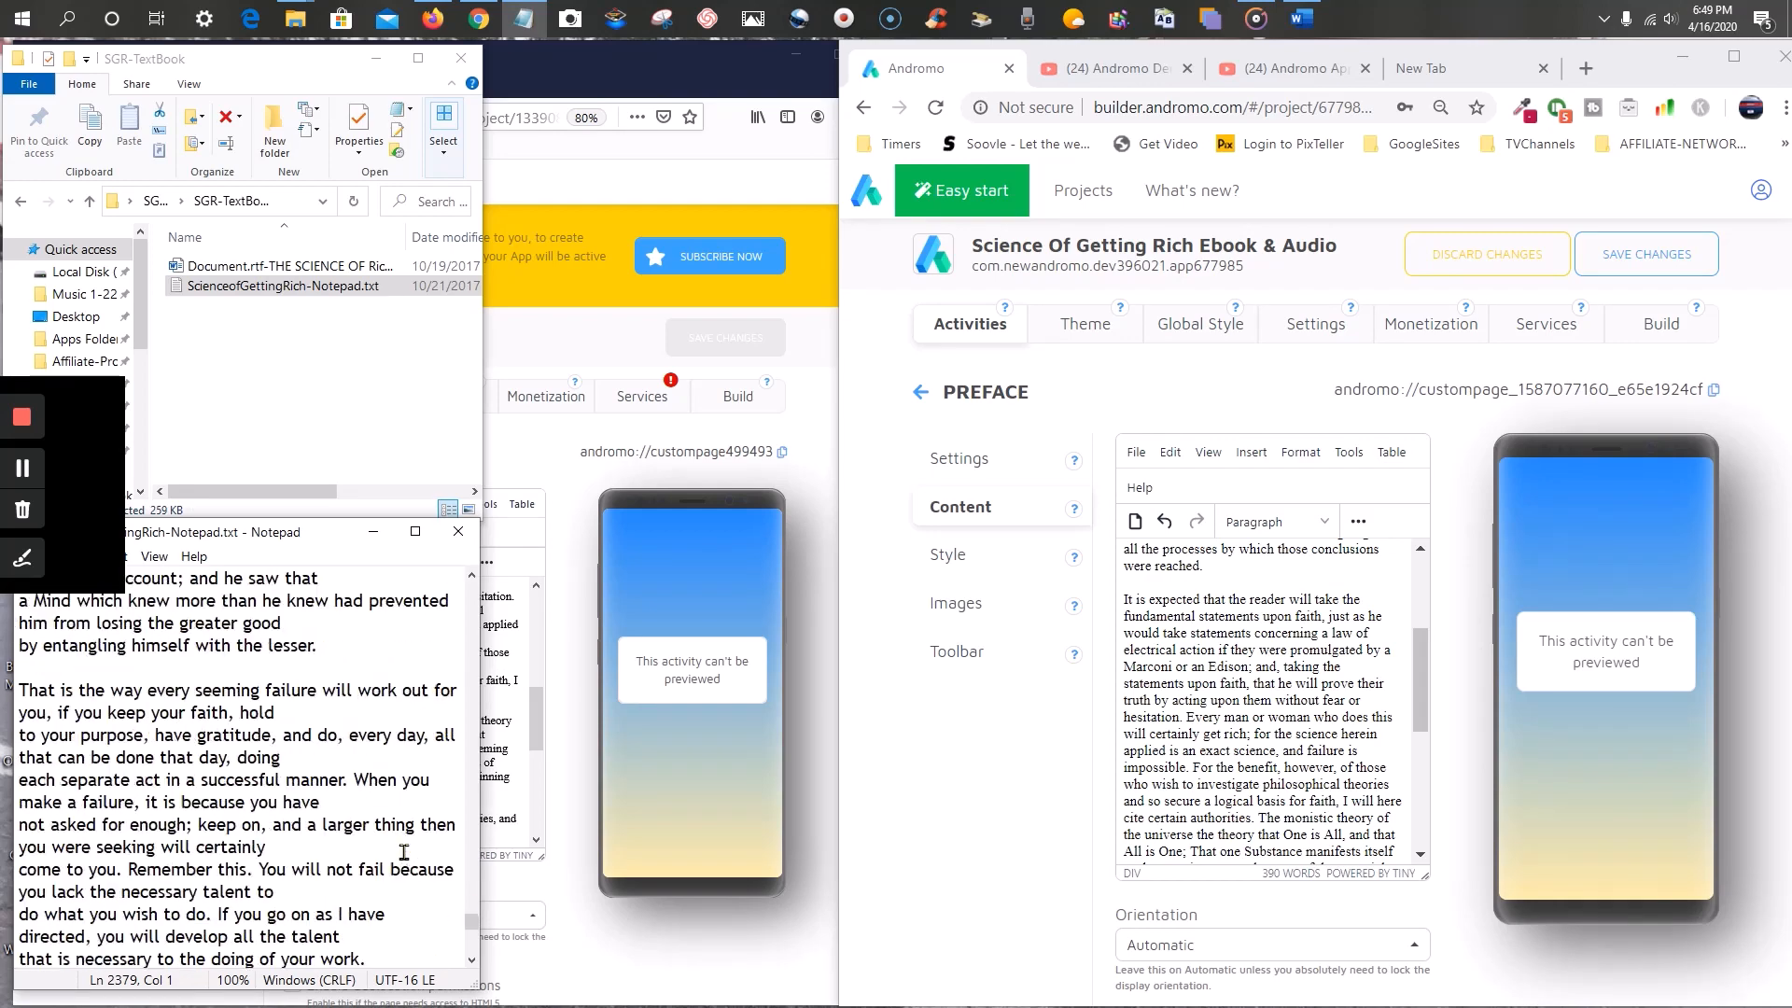
{"action": "left_click_drag", "start_coordinate": [475, 929], "coordinate": [474, 588]}
{"action": "scroll", "coordinate": [327, 711], "scroll_direction": "down", "scroll_amount": 3}
{"action": "scroll", "coordinate": [327, 711], "scroll_direction": "down", "scroll_amount": 20}
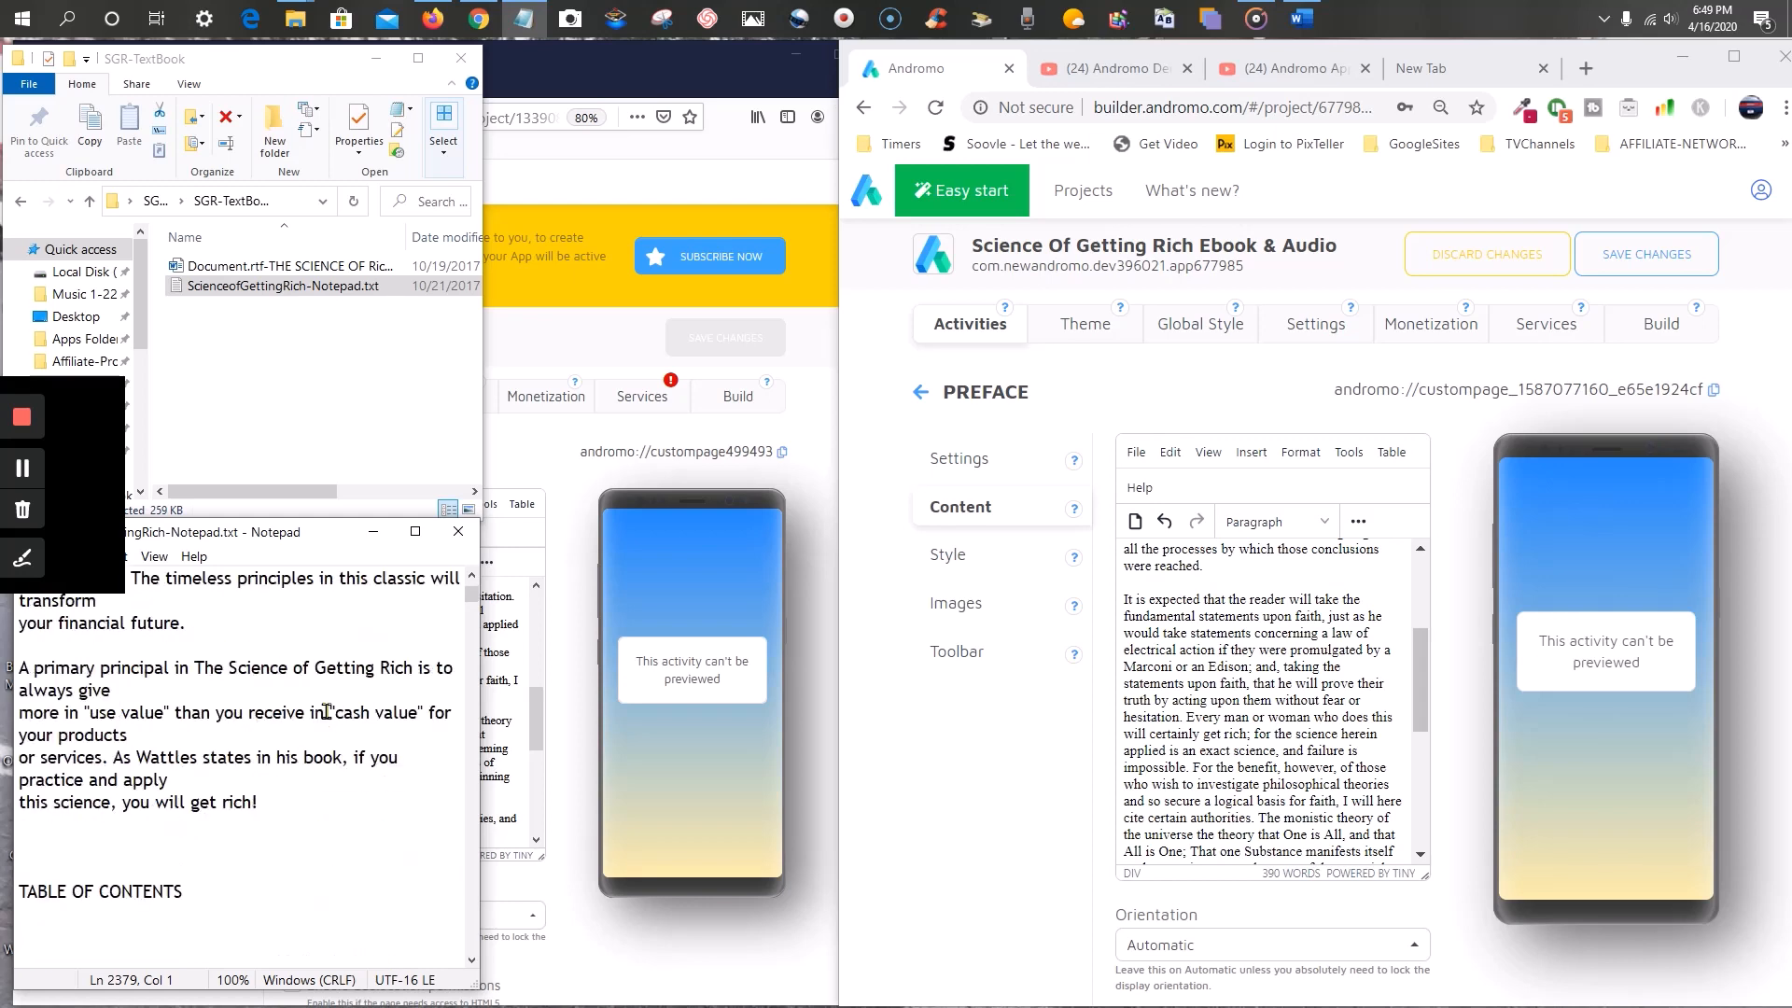
{"action": "scroll", "coordinate": [326, 711], "scroll_direction": "down", "scroll_amount": 7}
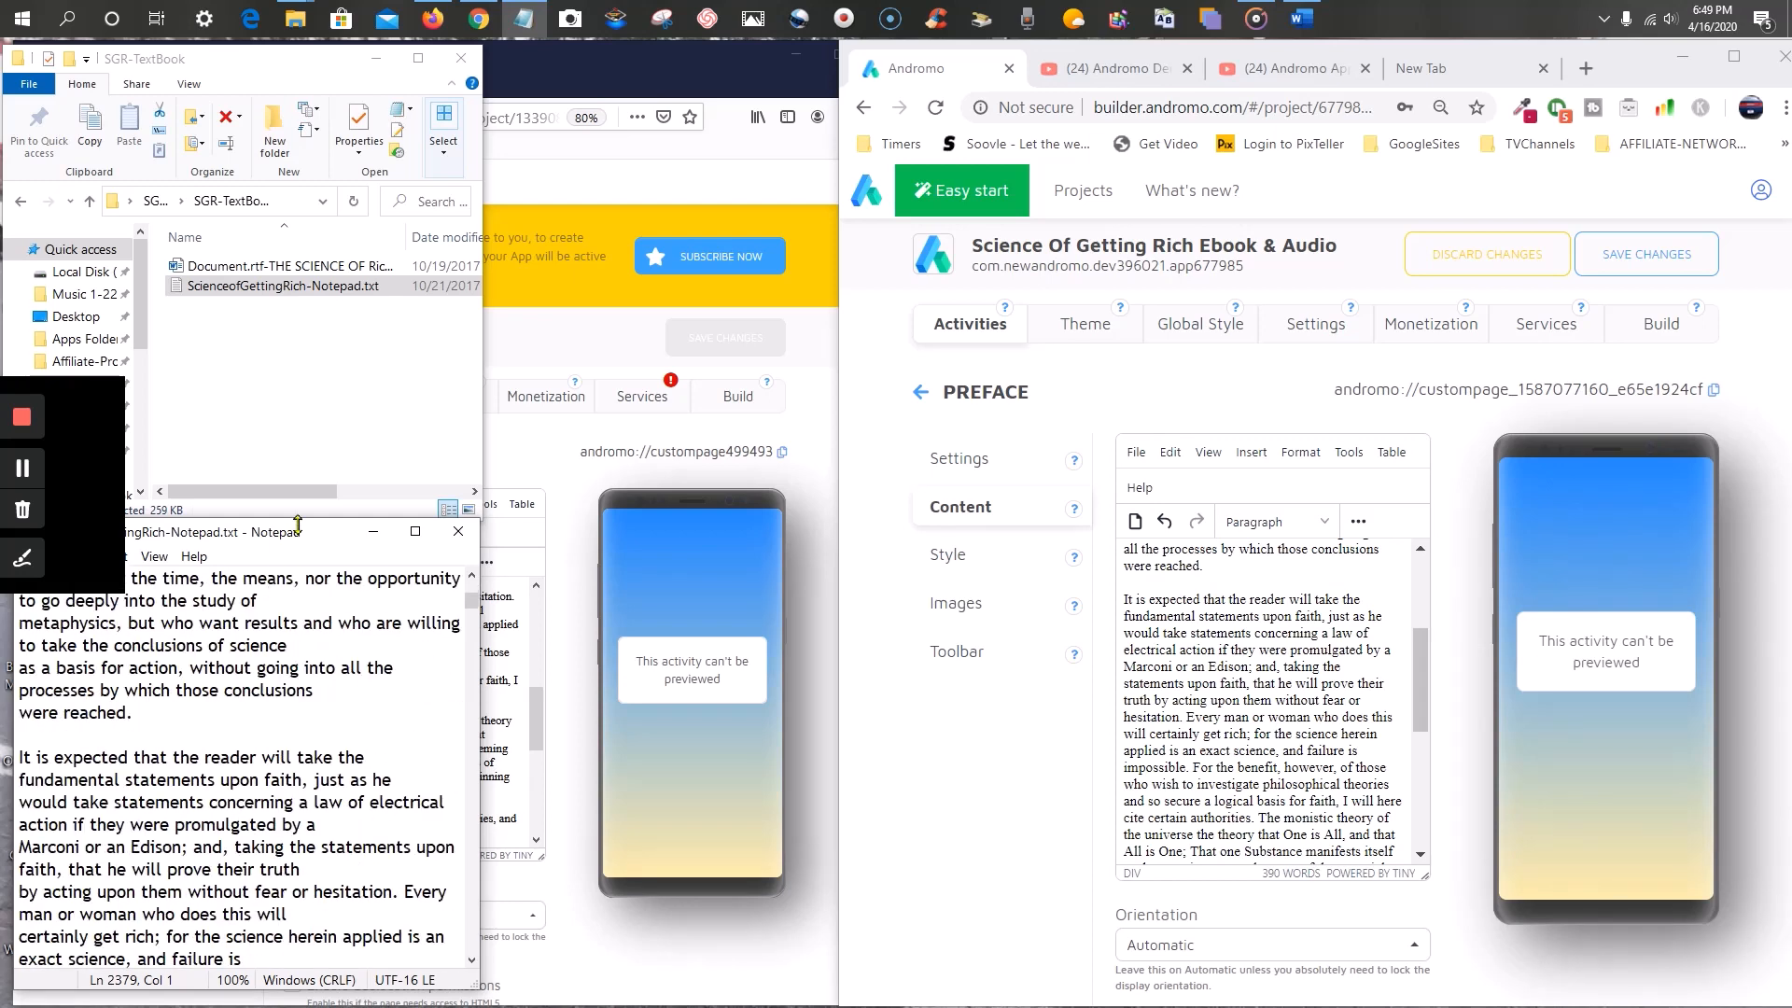
{"action": "left_click_drag", "start_coordinate": [298, 534], "coordinate": [462, 244]}
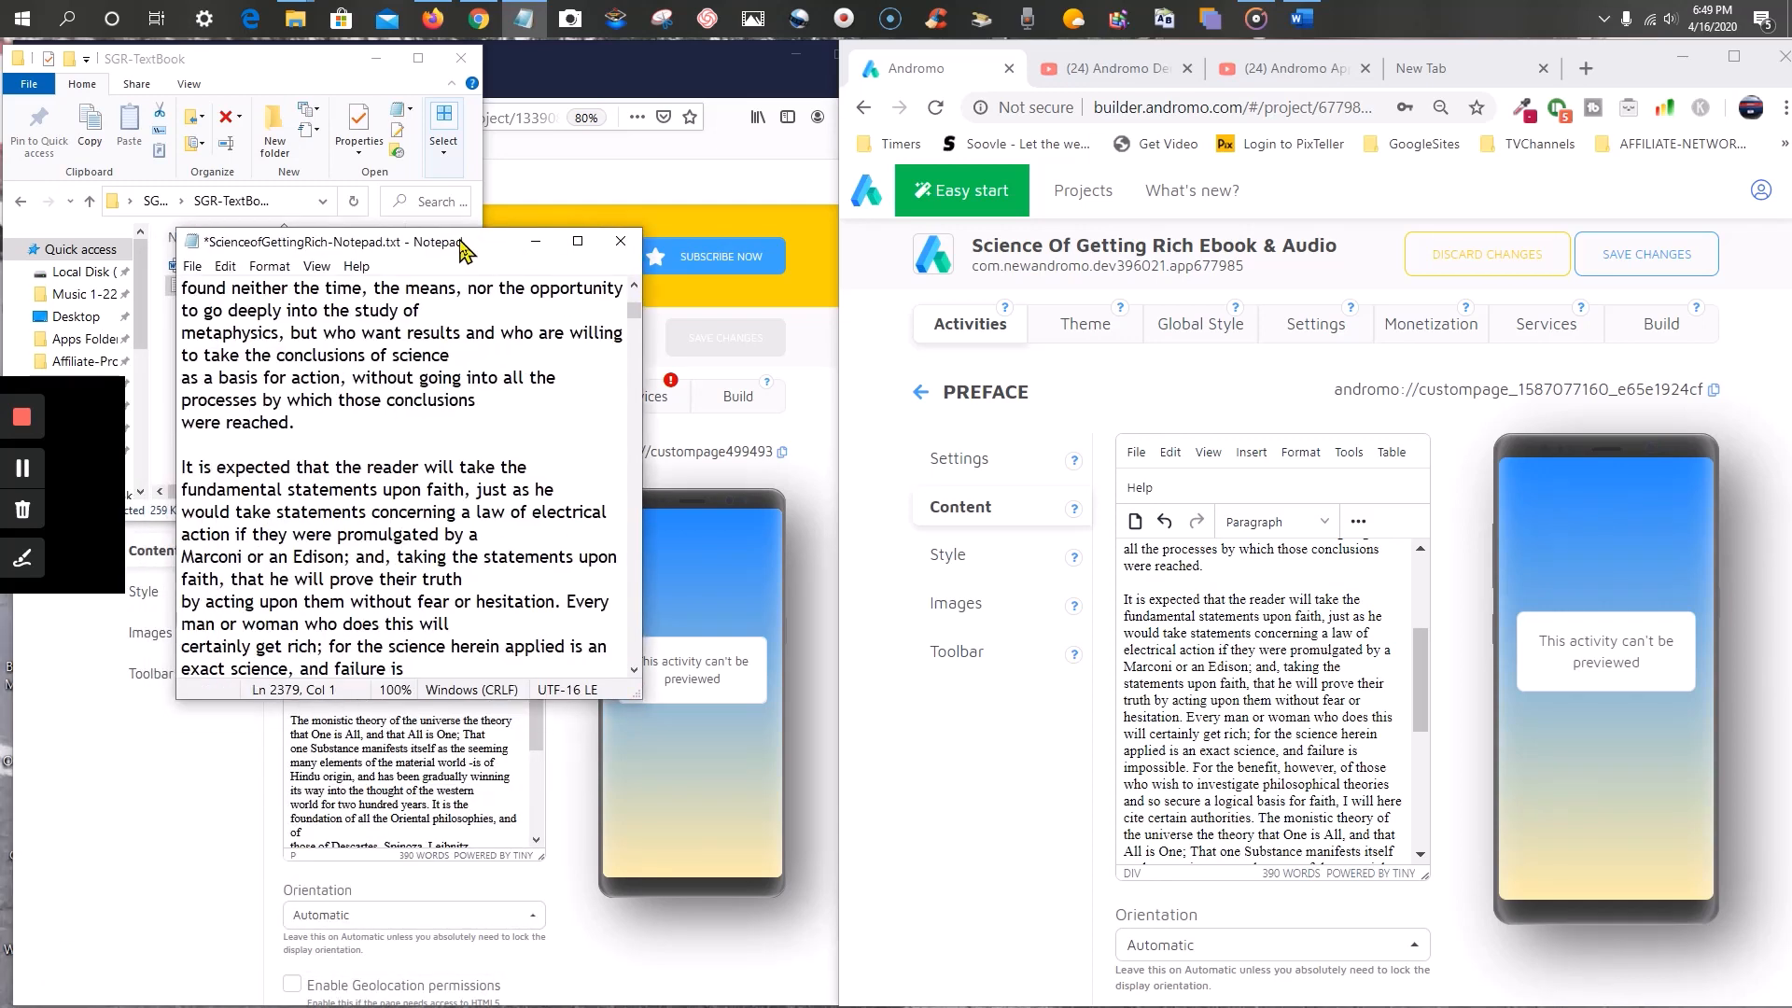
{"action": "scroll", "coordinate": [430, 377], "scroll_direction": "up", "scroll_amount": 5}
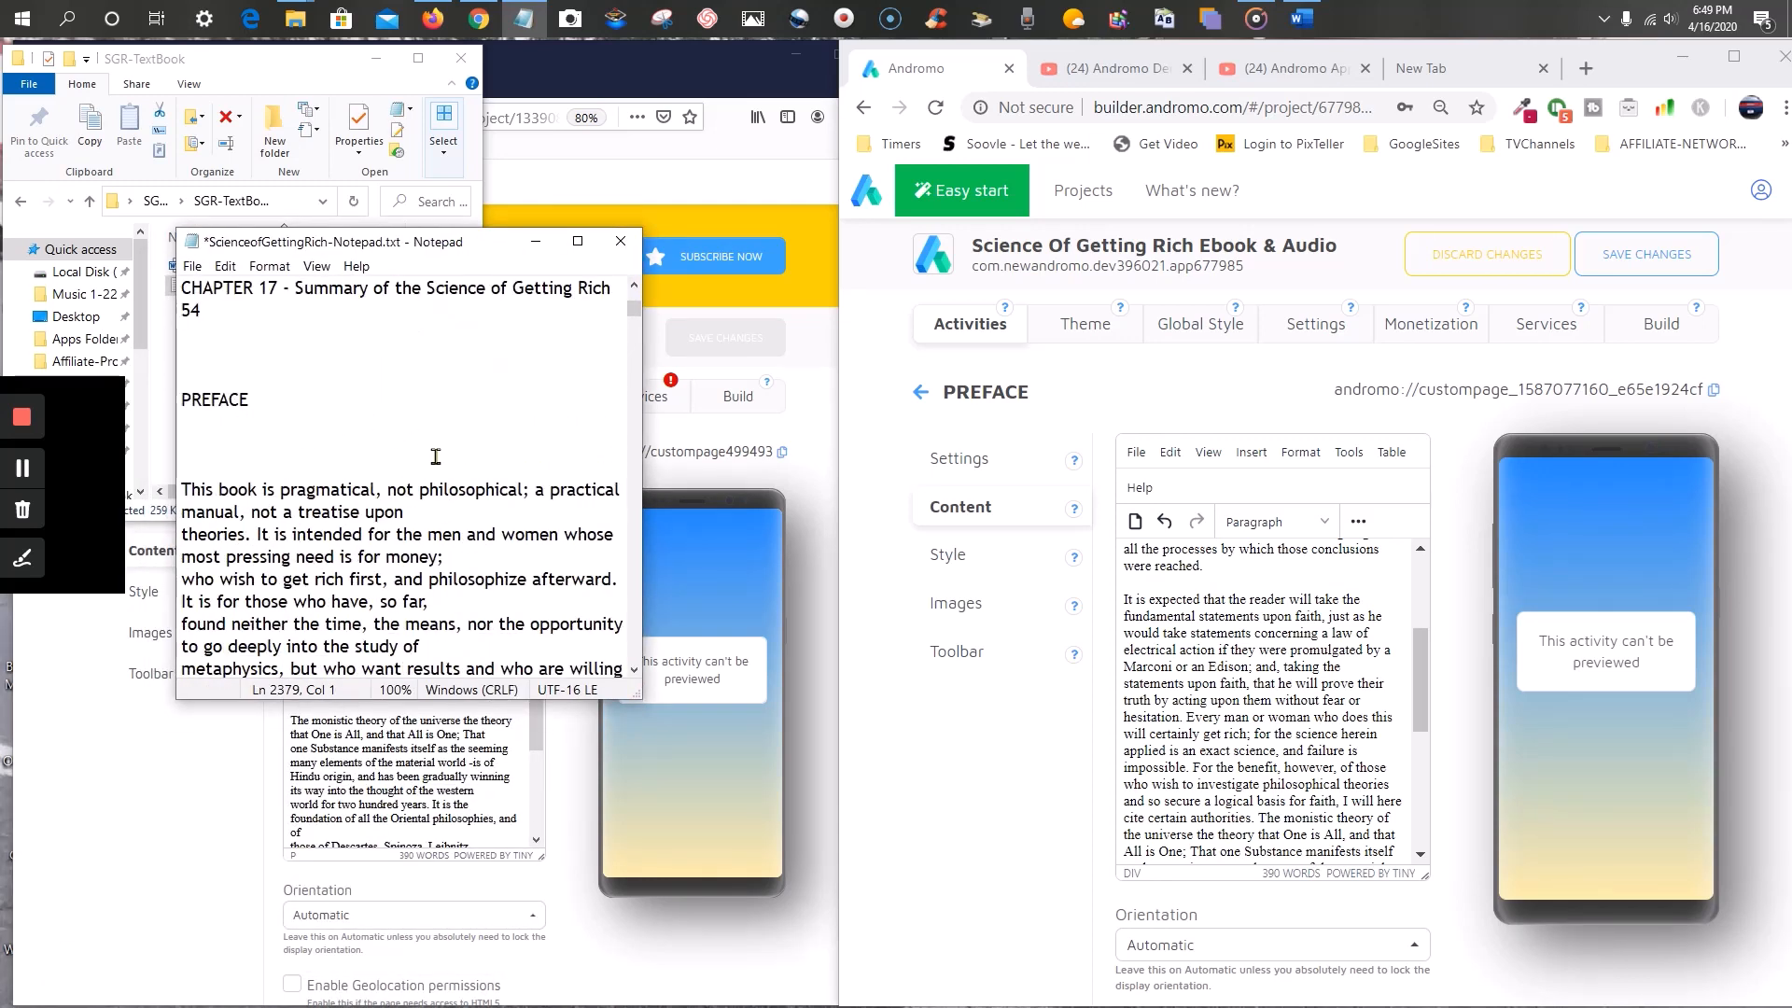
{"action": "left_click_drag", "start_coordinate": [184, 395], "coordinate": [476, 420]}
{"action": "right_click", "coordinate": [374, 328]}
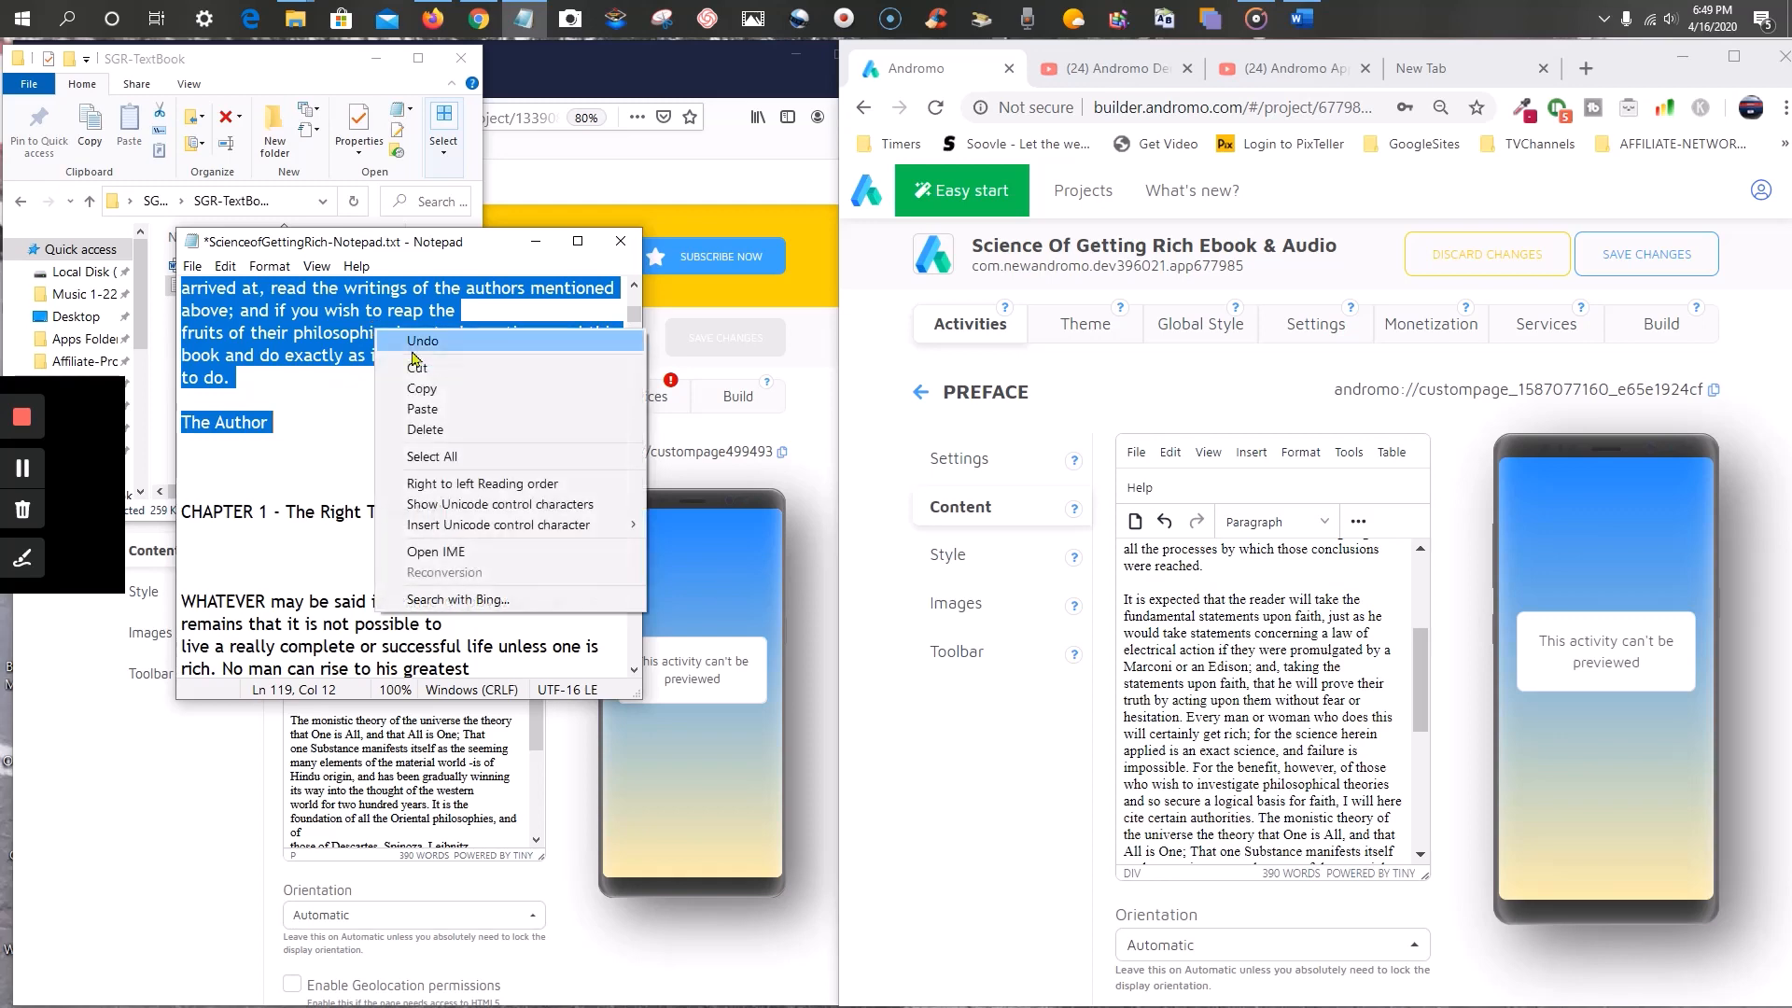
{"action": "left_click", "coordinate": [446, 403]}
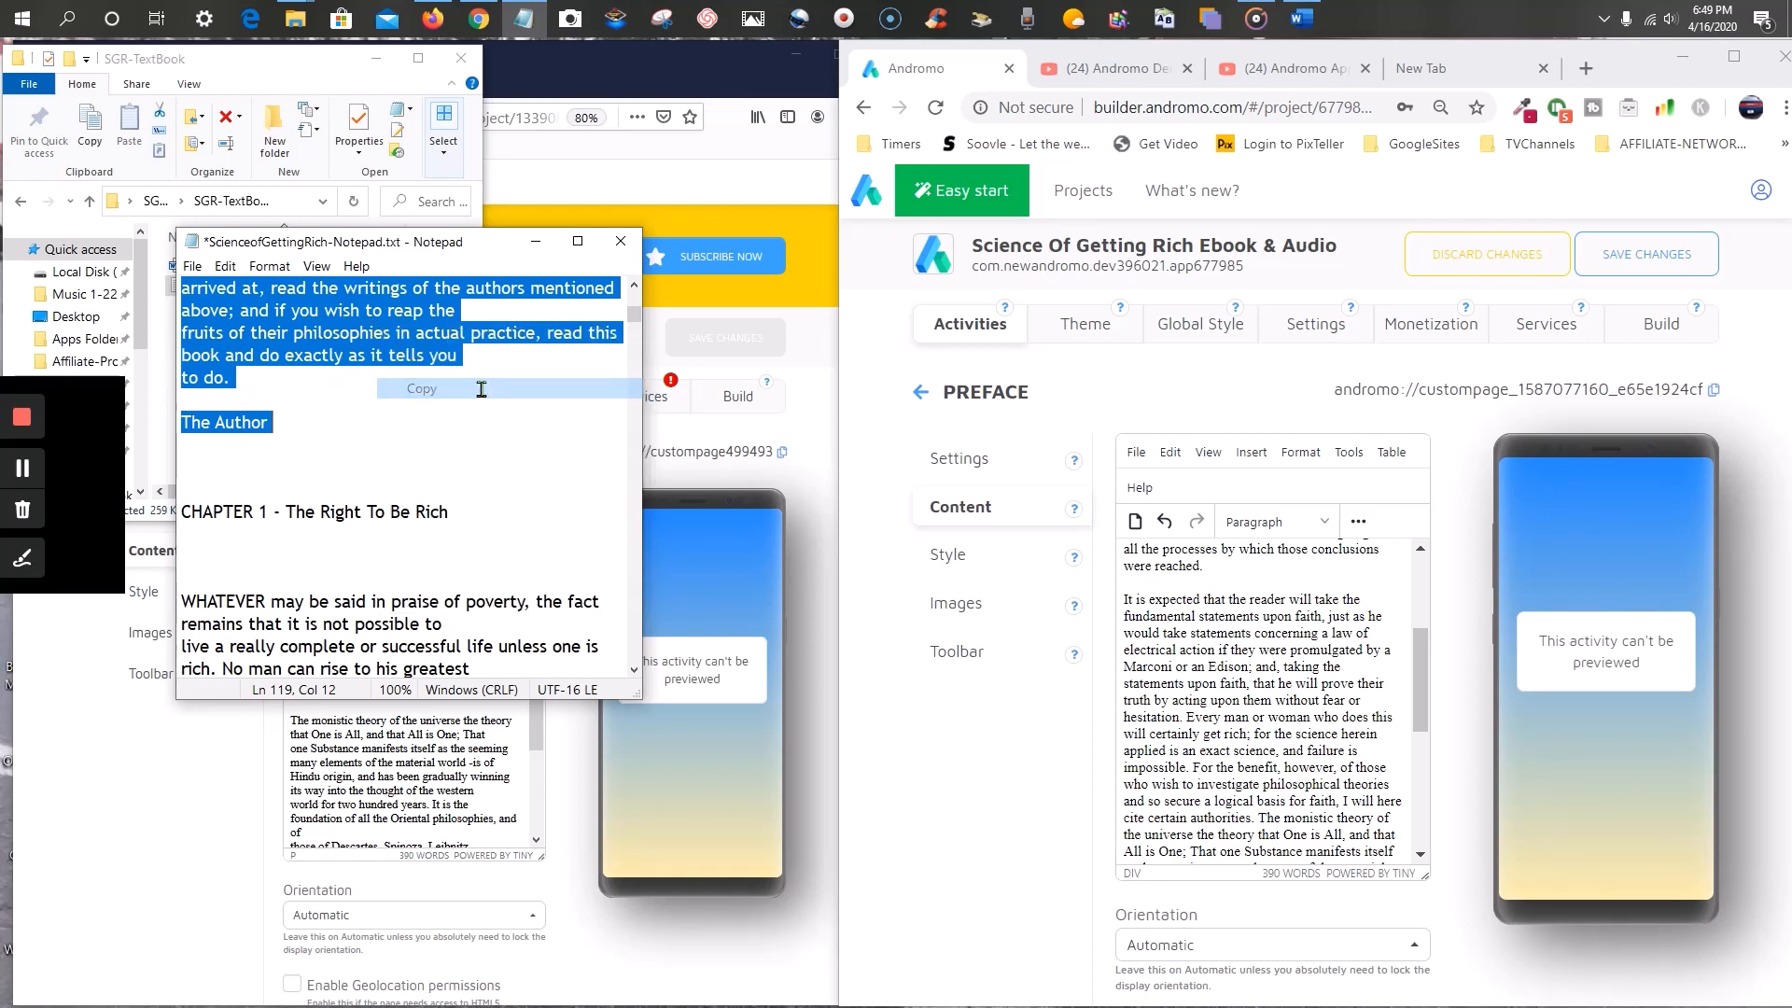
- Switch to the Word document and close it
{"action": "left_click", "coordinate": [1301, 18]}
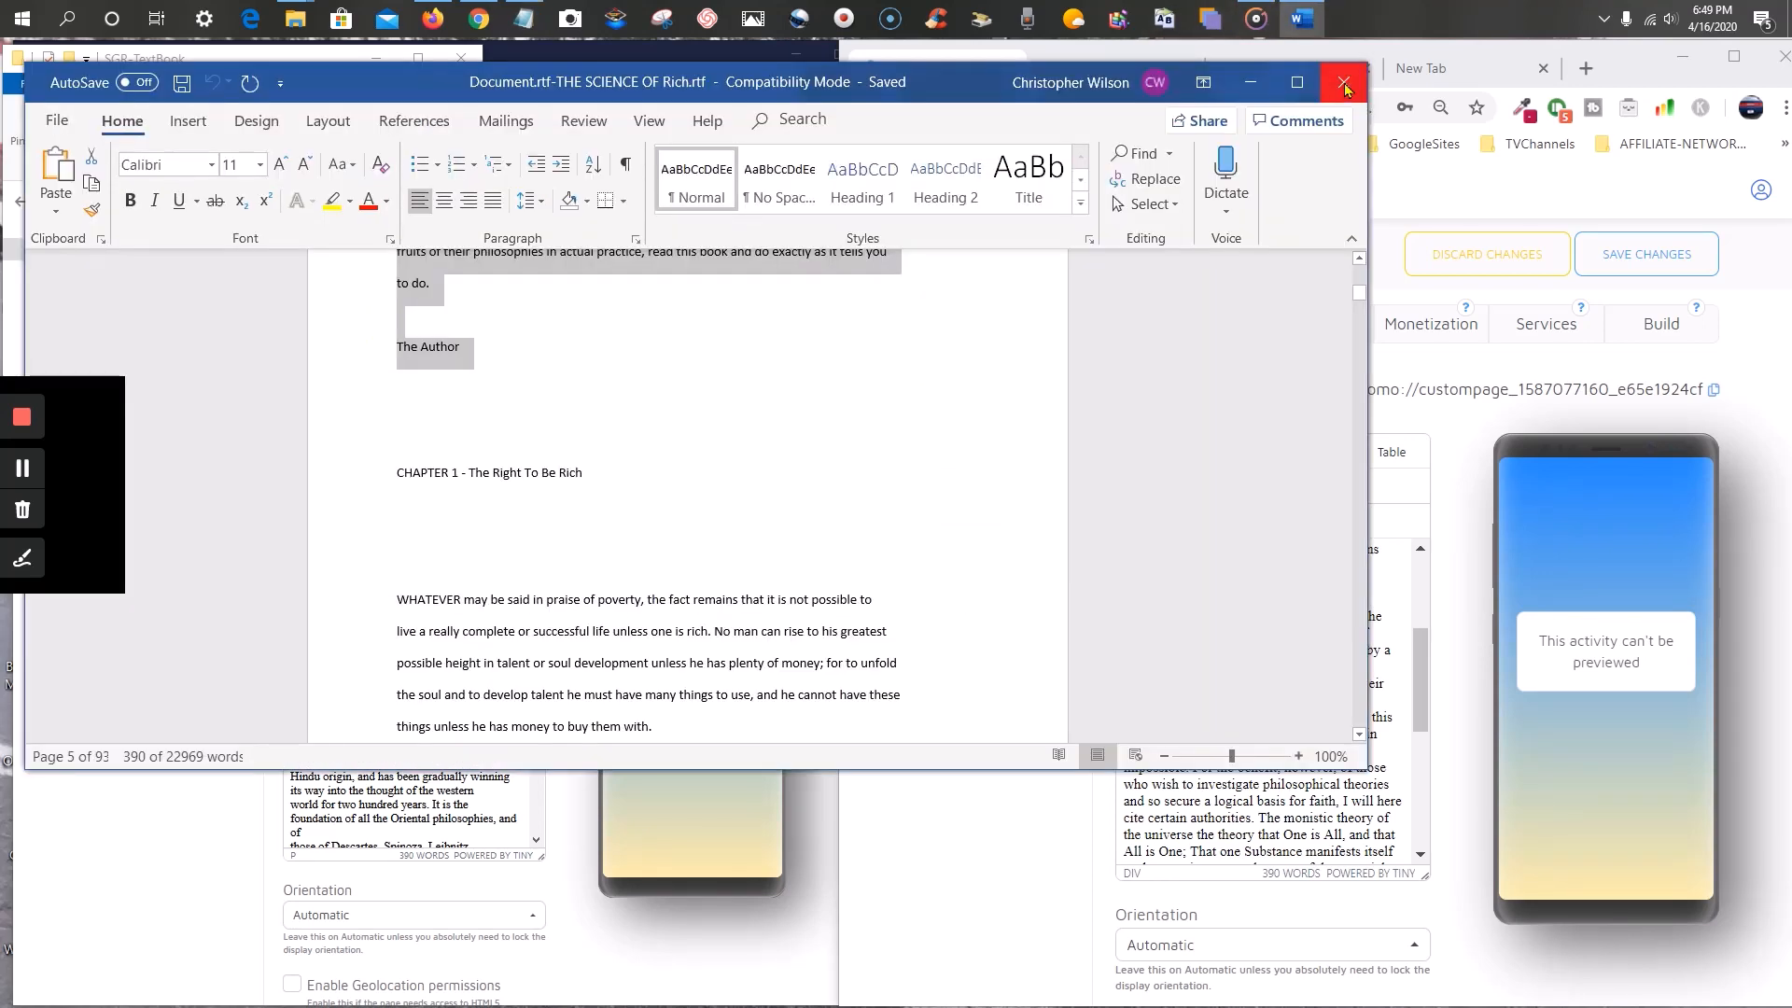
{"action": "left_click", "coordinate": [1345, 88]}
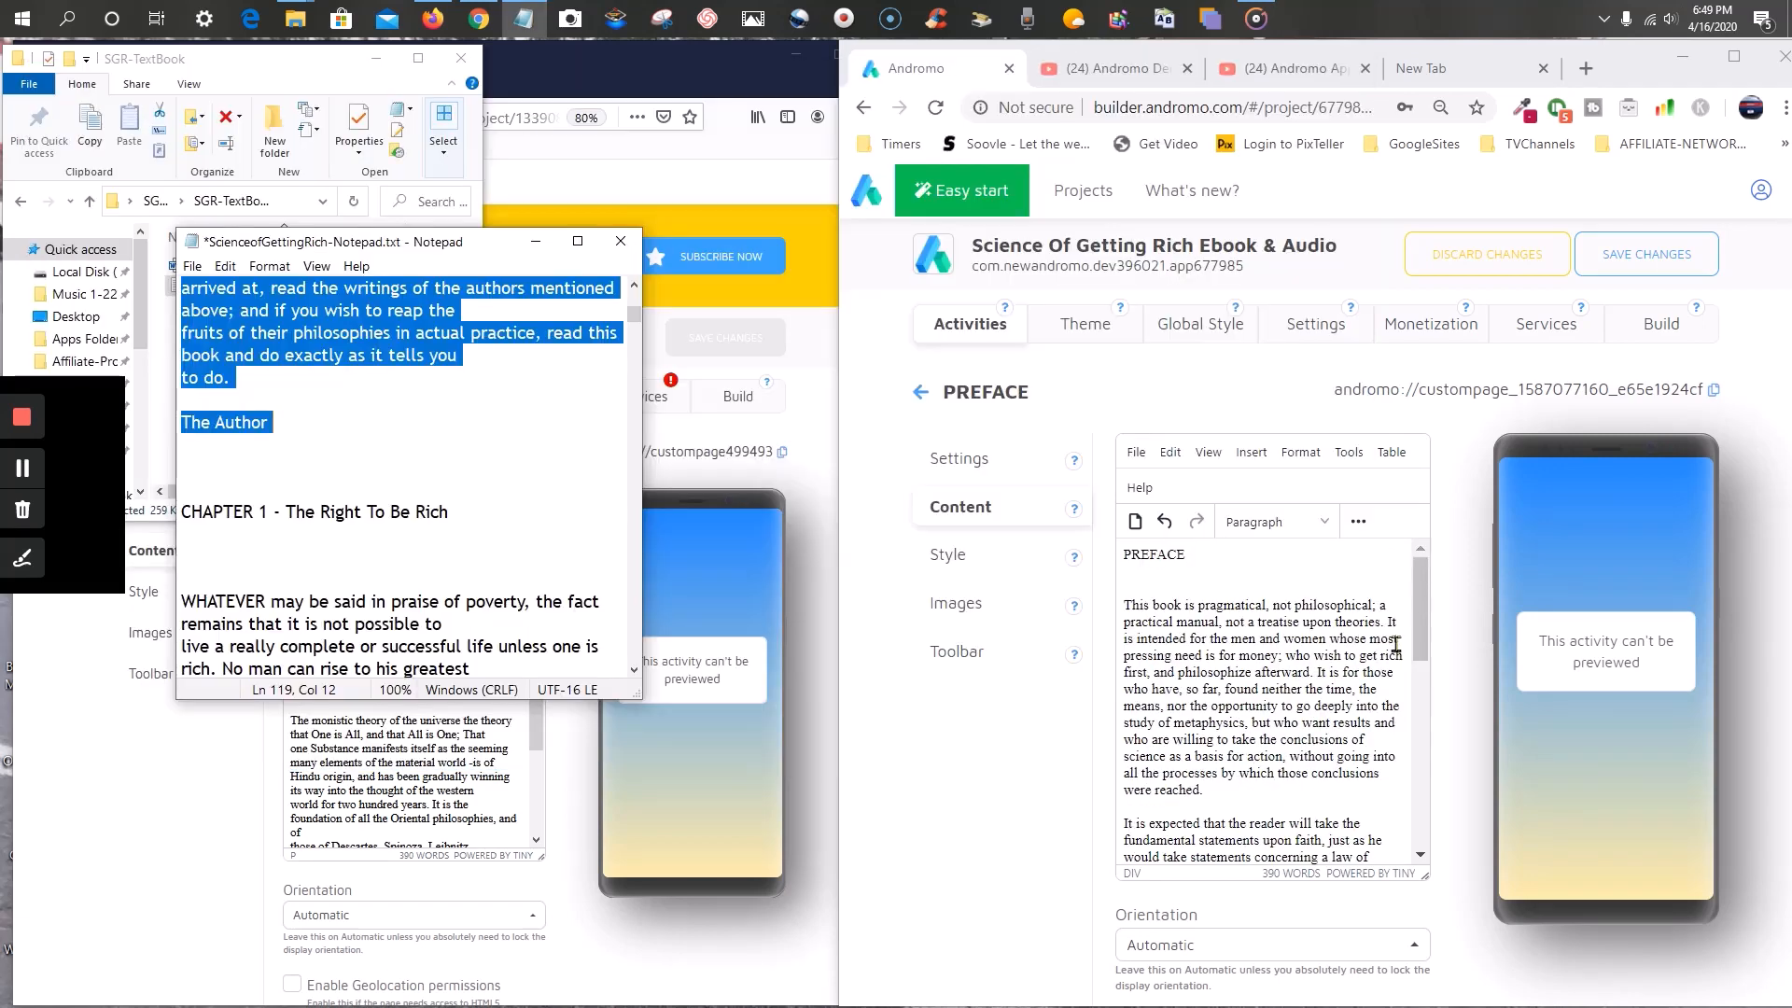
- Delete all the existing text from the PREFACE activity's content editor
{"action": "scroll", "coordinate": [1148, 567], "scroll_direction": "up", "scroll_amount": 5}
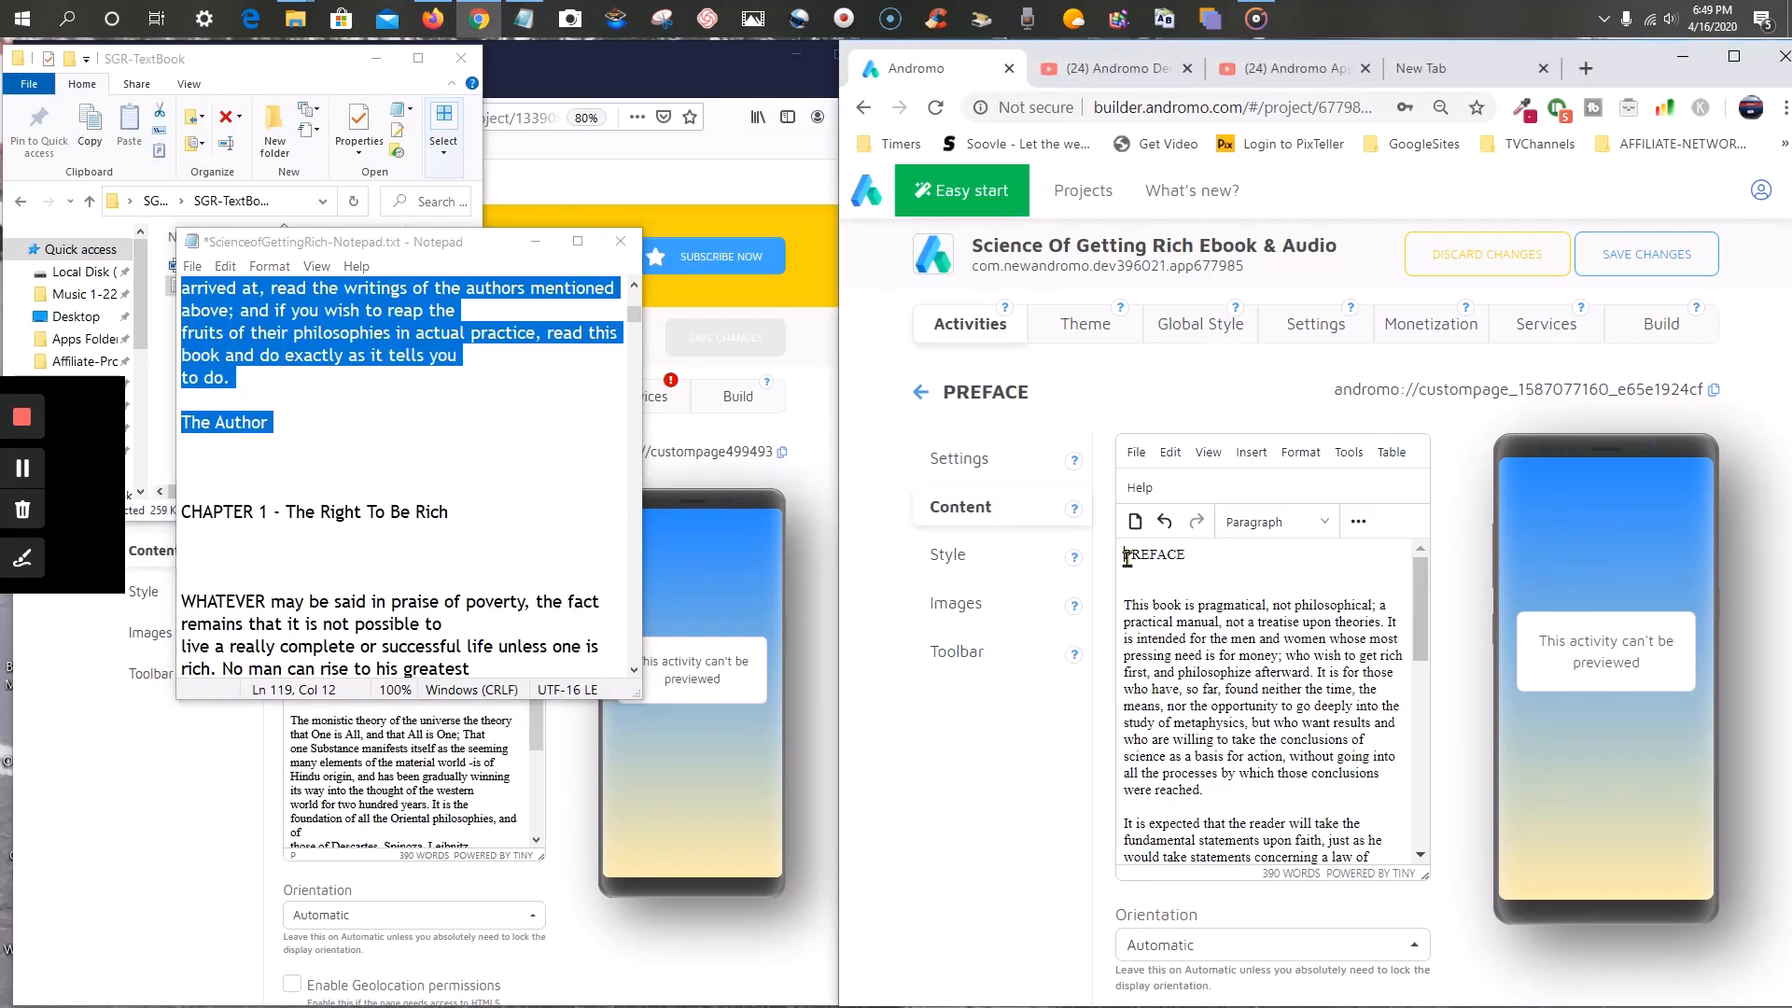
{"action": "left_click_drag", "start_coordinate": [1127, 557], "coordinate": [1438, 917]}
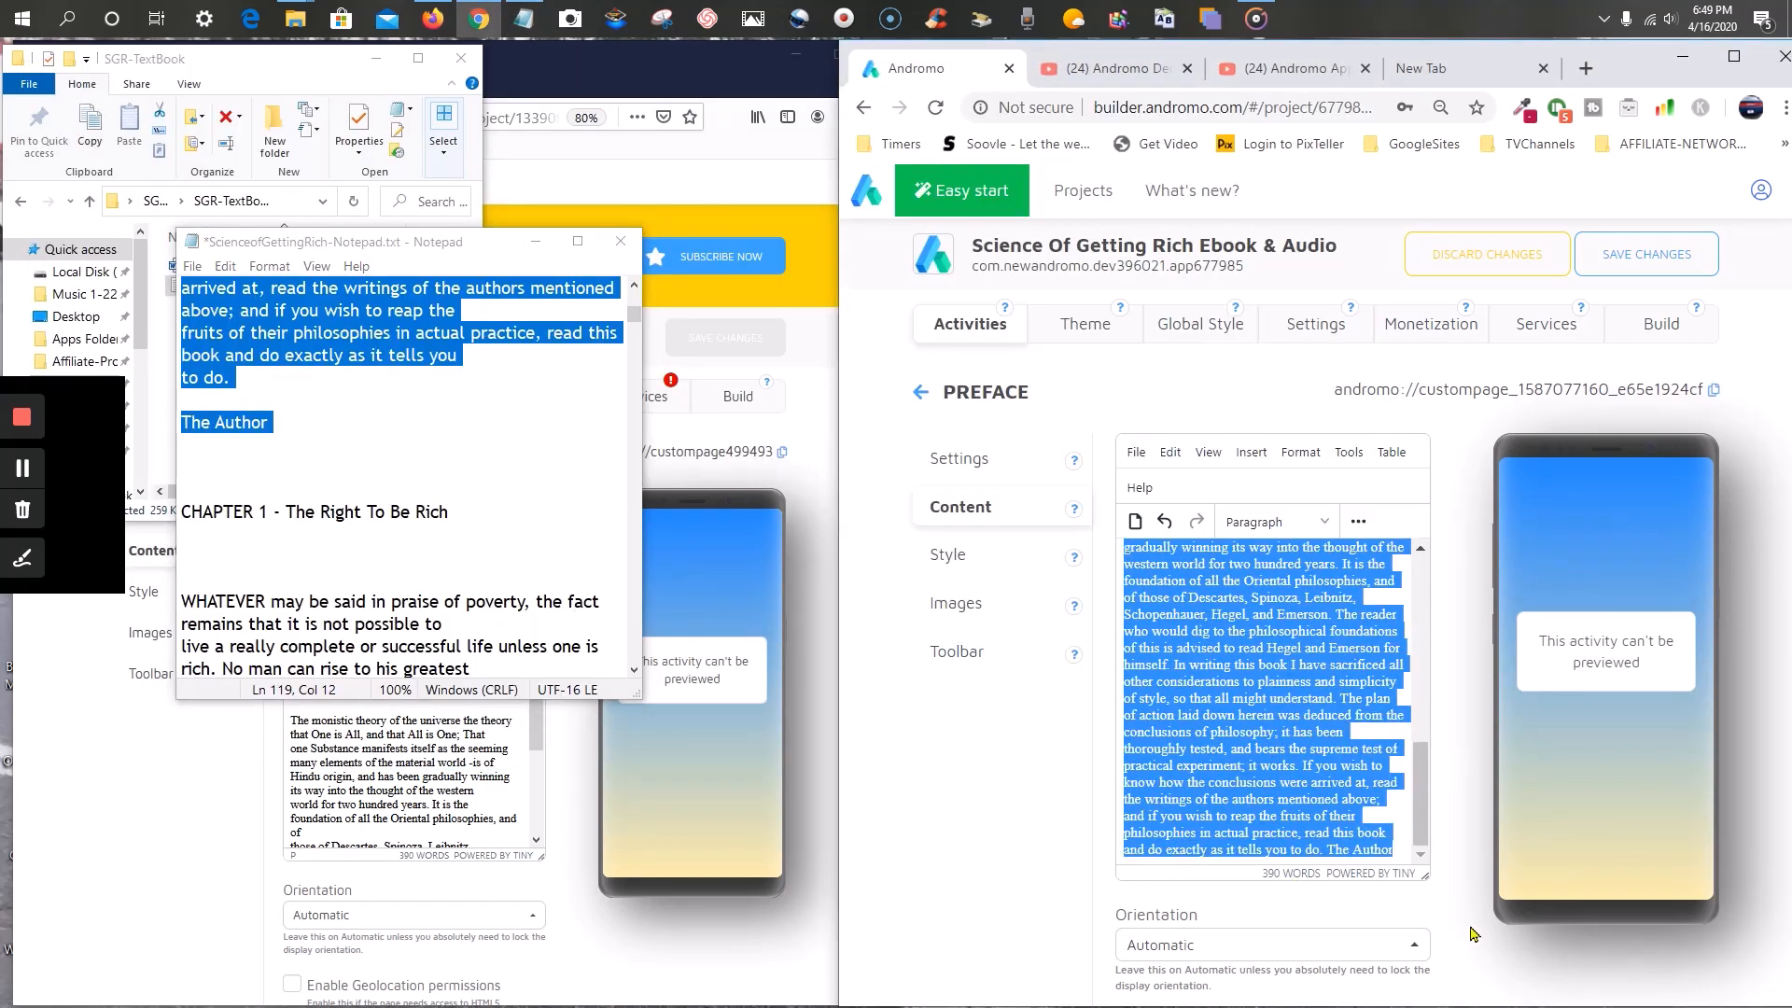
{"action": "key", "text": "Delete"}
{"action": "right_click", "coordinate": [1207, 556]}
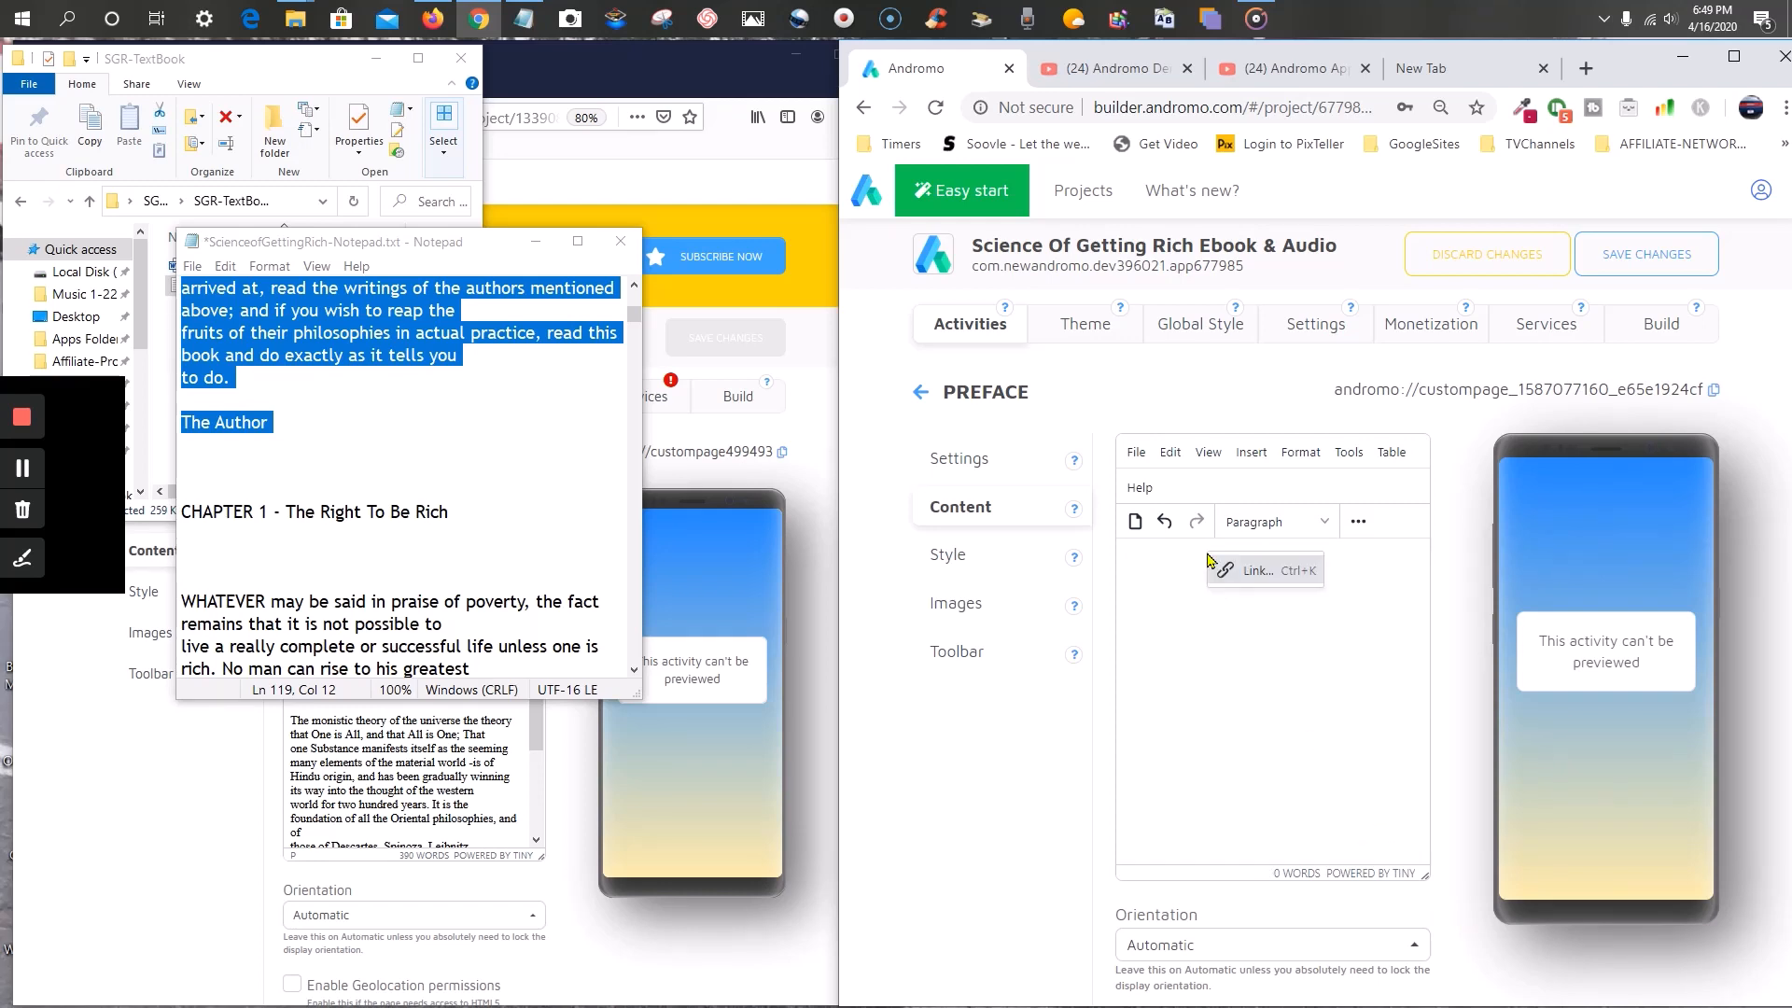
{"action": "left_click", "coordinate": [1215, 684]}
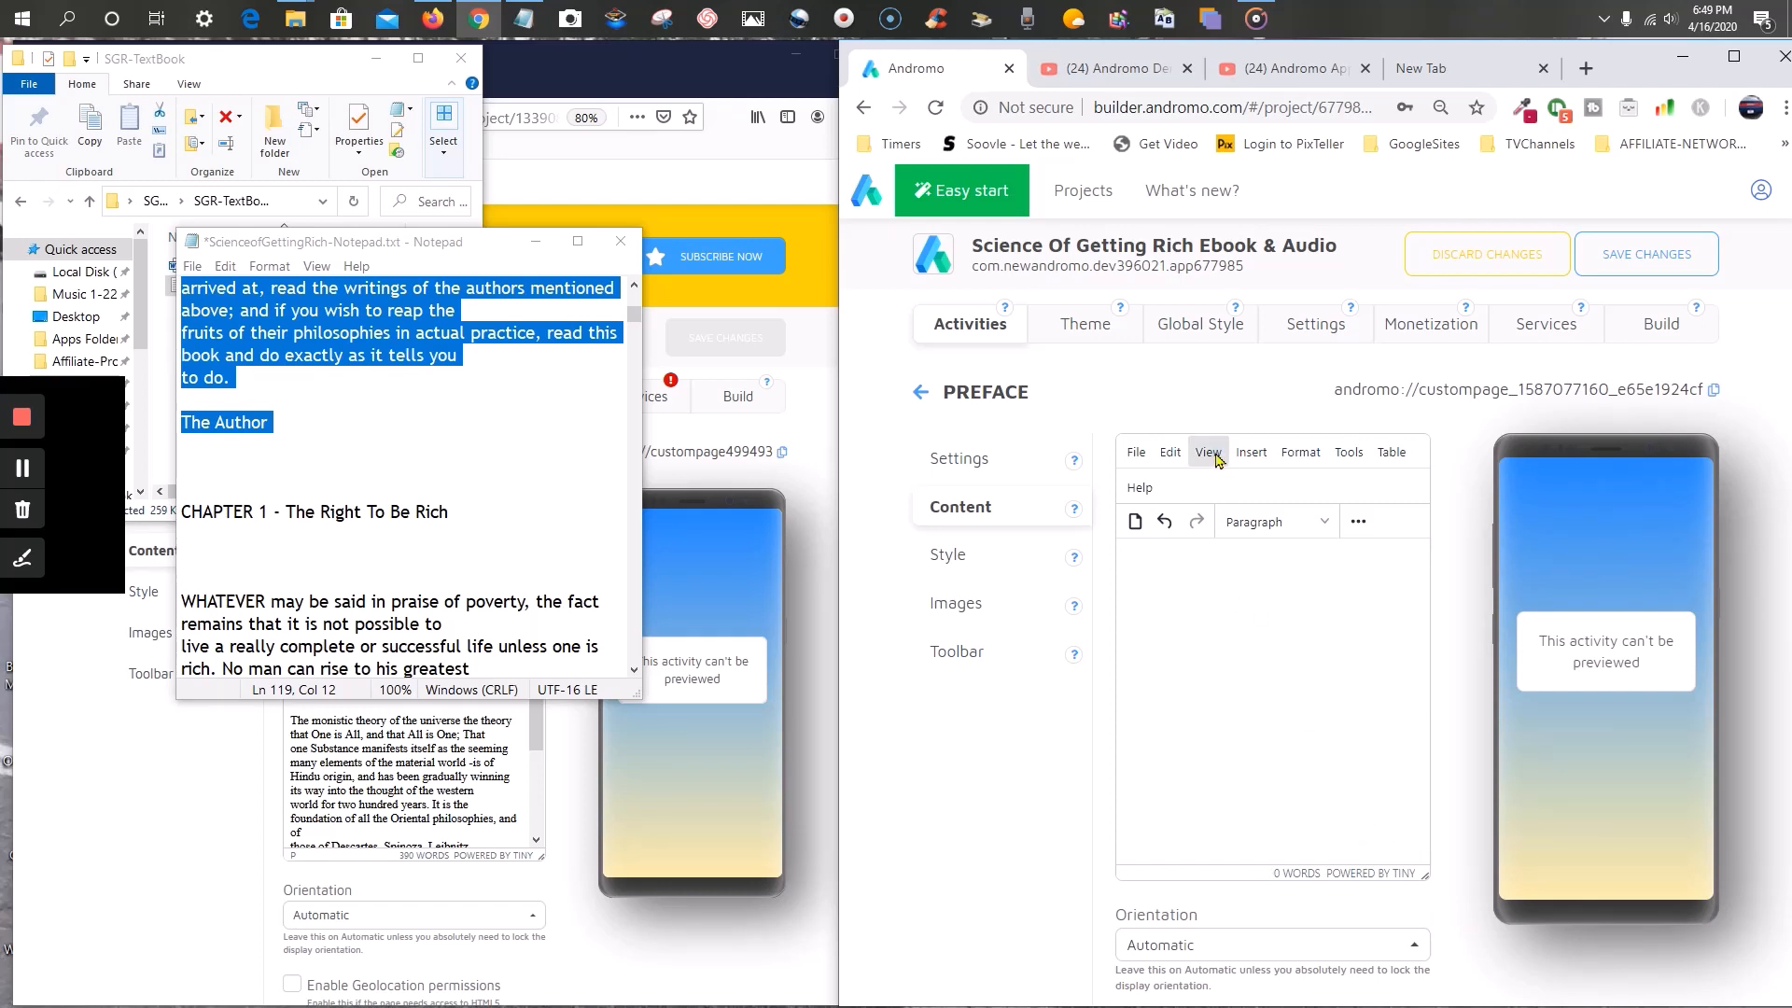
- Replace the PREFACE content's entire source code with the copied Preface text and save it
{"action": "left_click", "coordinate": [1208, 452]}
{"action": "left_click", "coordinate": [1243, 489]}
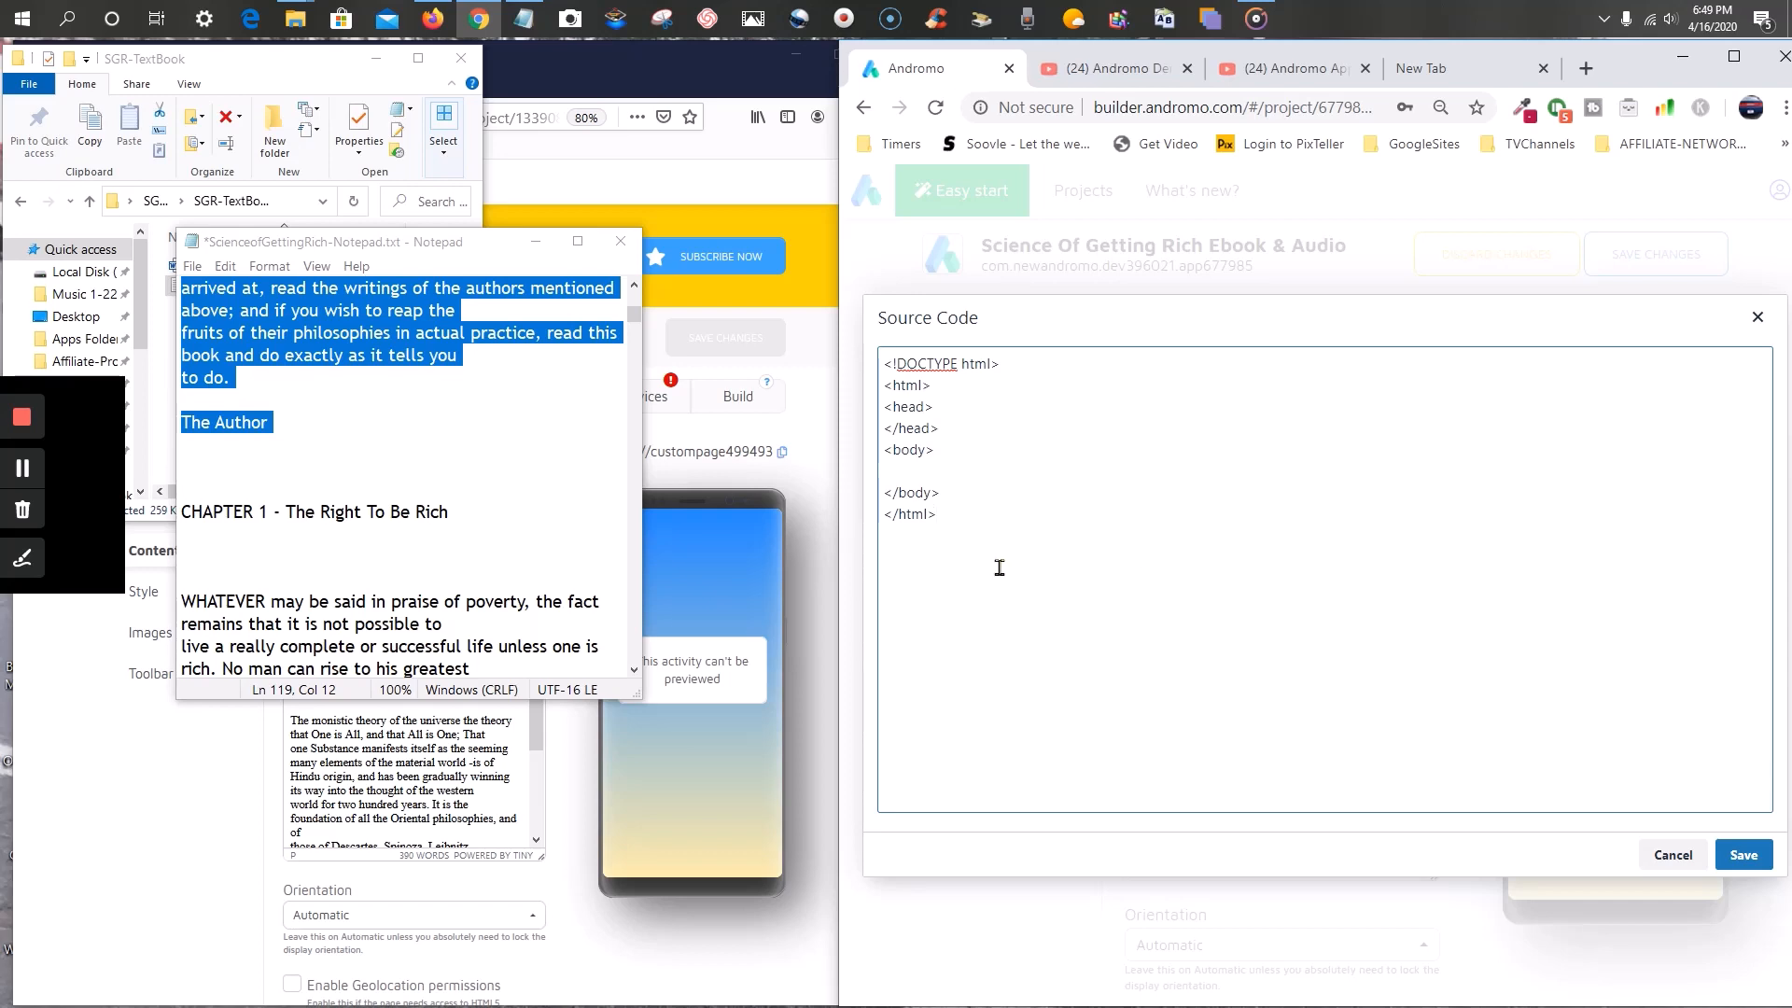
{"action": "key", "text": "ctrl+a"}
{"action": "right_click", "coordinate": [894, 364]}
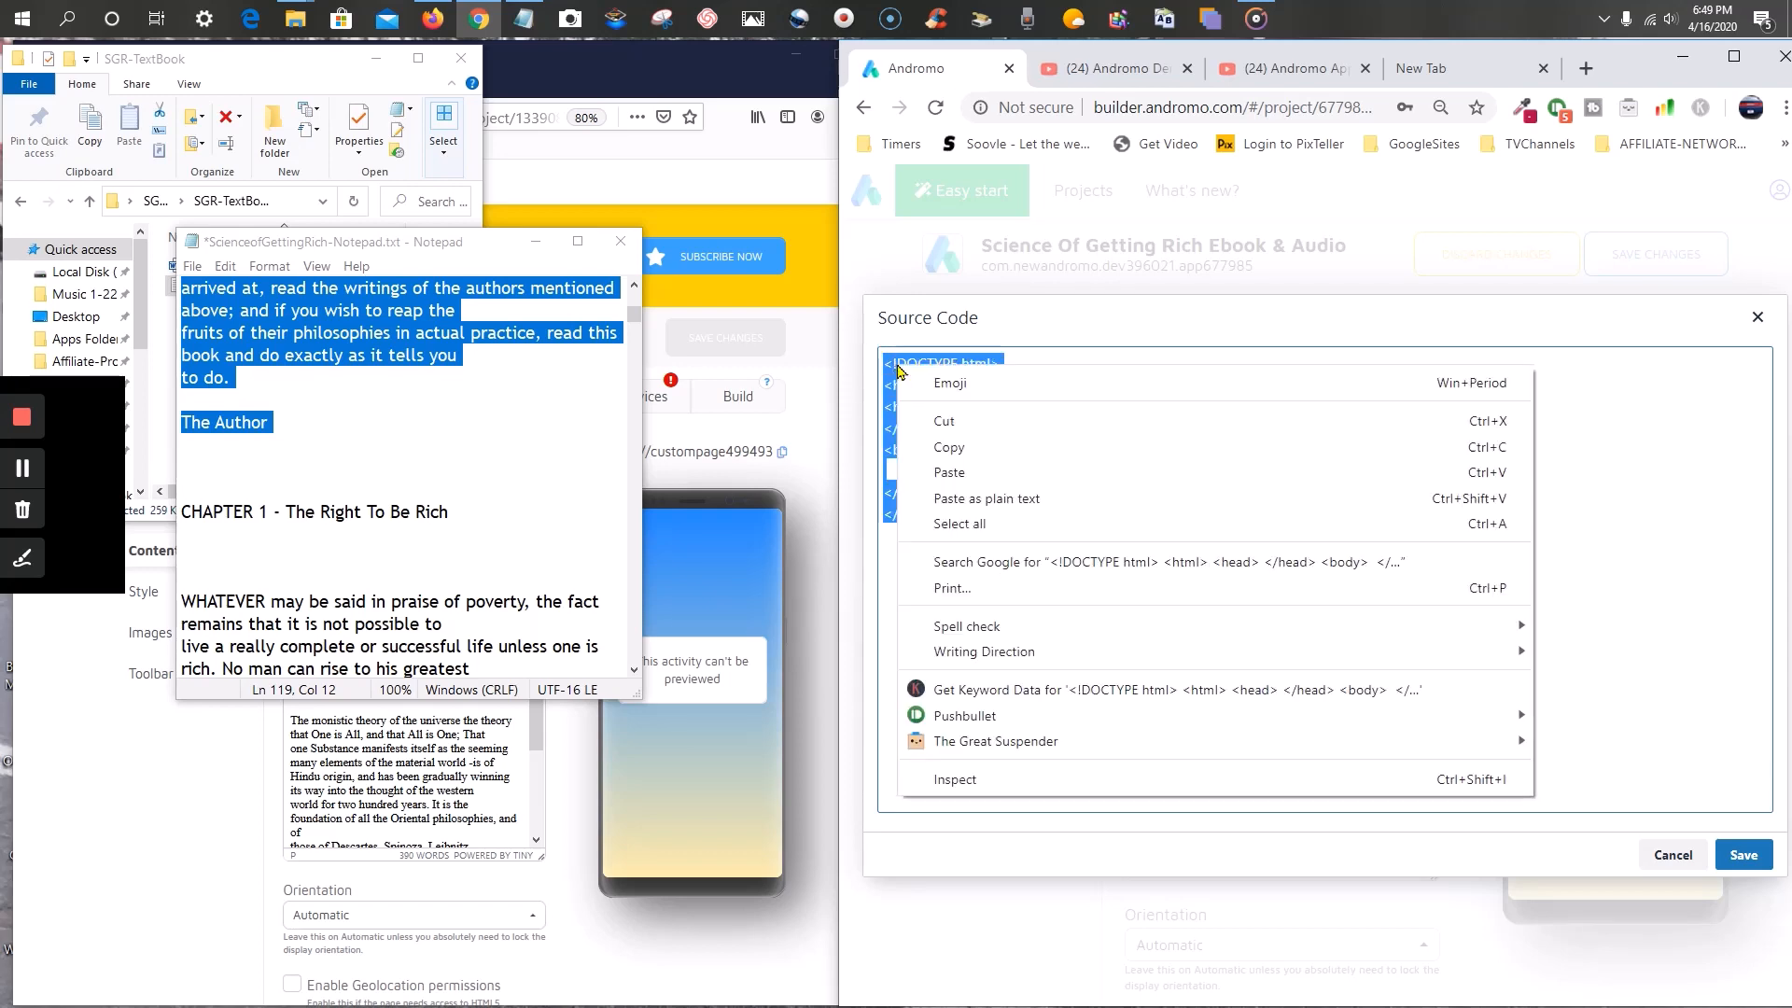
{"action": "left_click", "coordinate": [986, 472]}
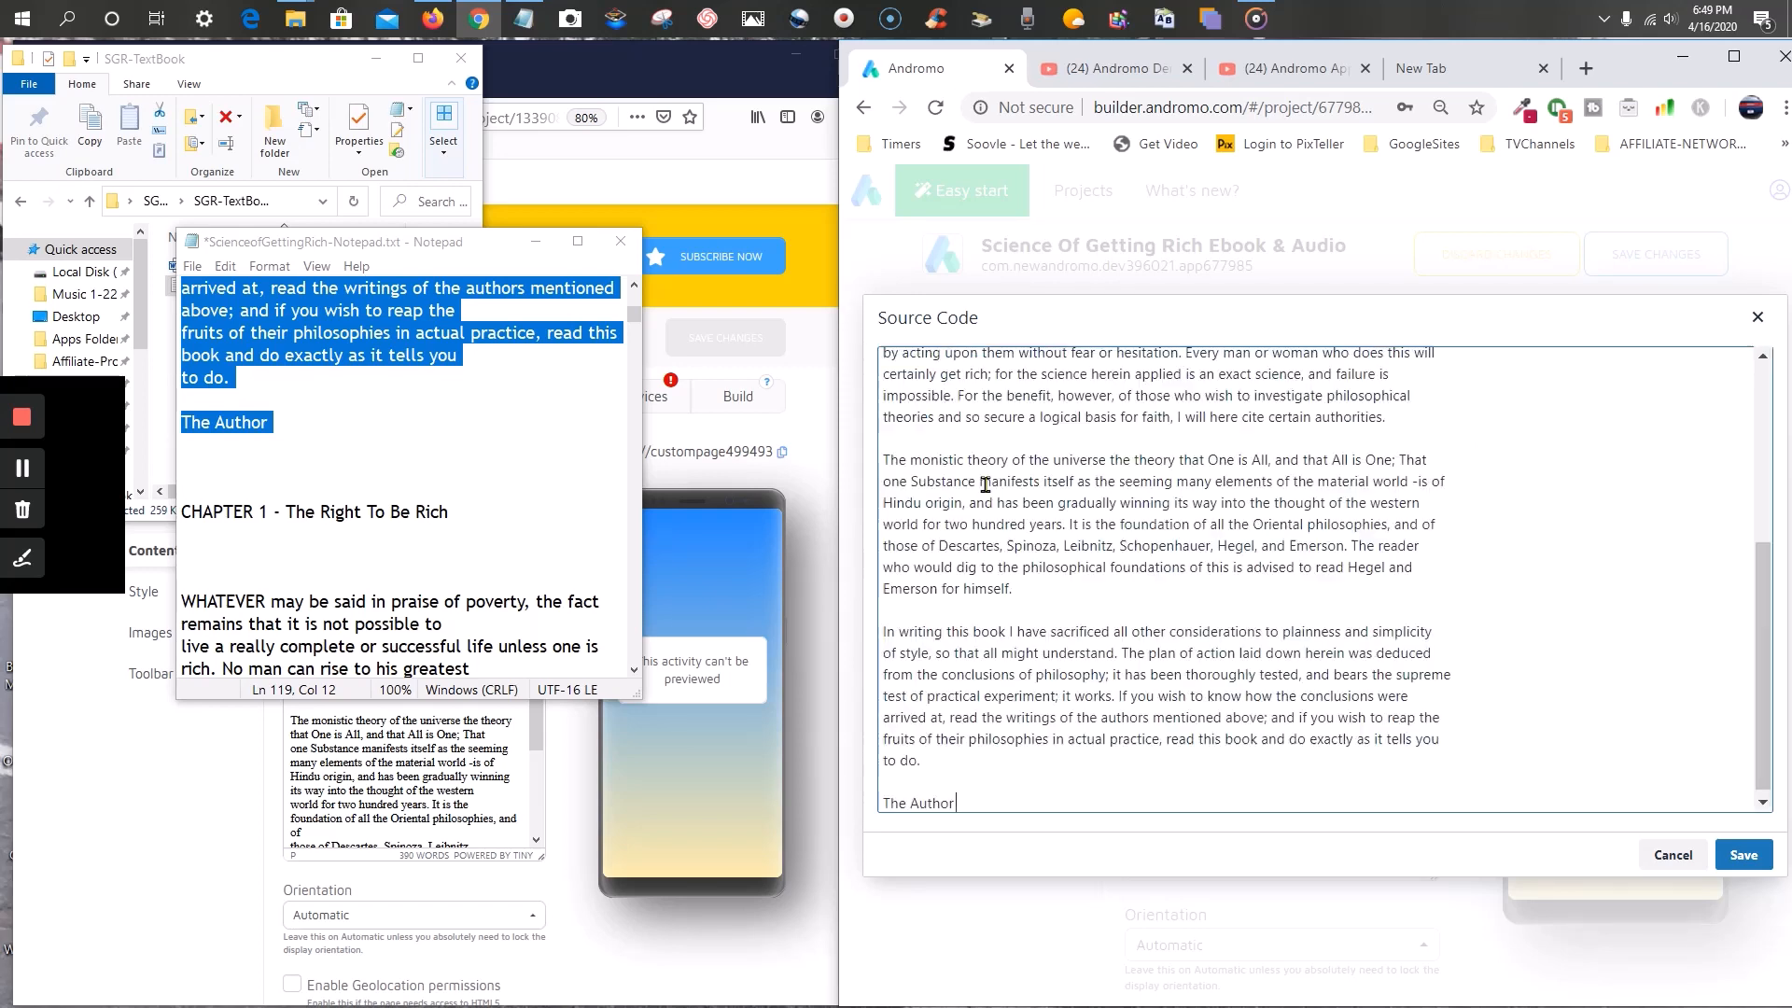
{"action": "left_click", "coordinate": [1745, 861]}
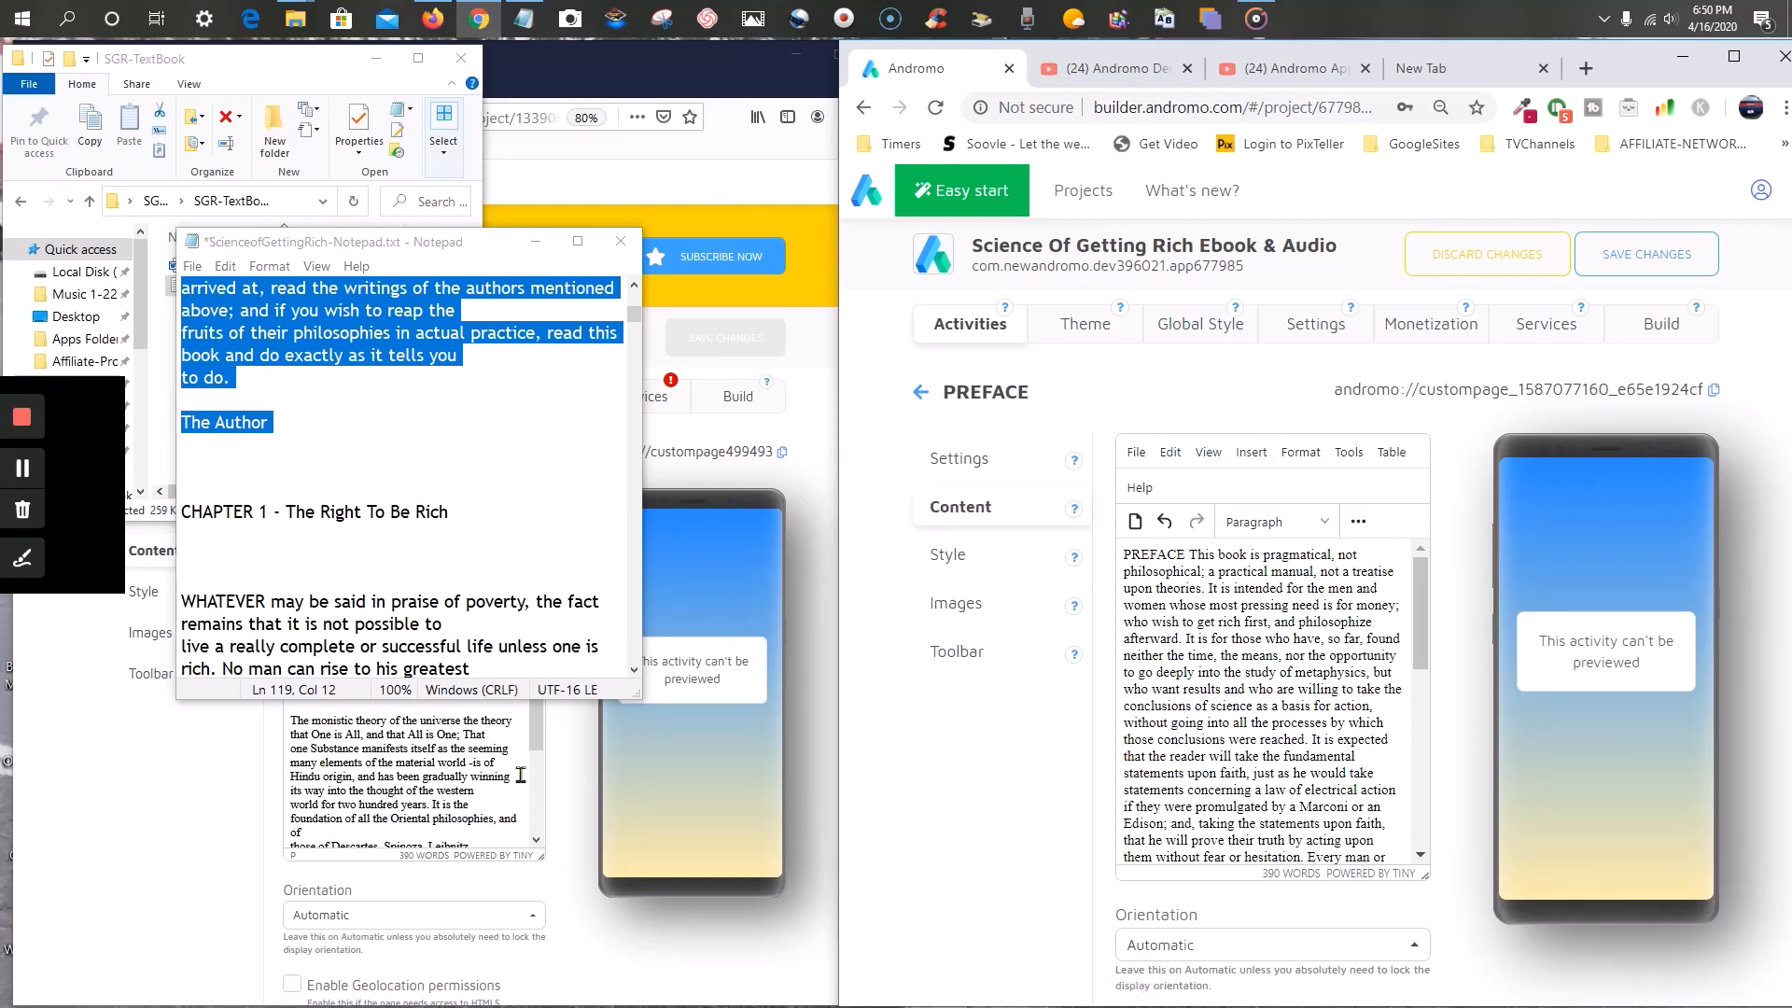
- Separate the PREFACE heading from "This book is pragmatical" with blank lines
{"action": "scroll", "coordinate": [526, 765], "scroll_direction": "up", "scroll_amount": 3}
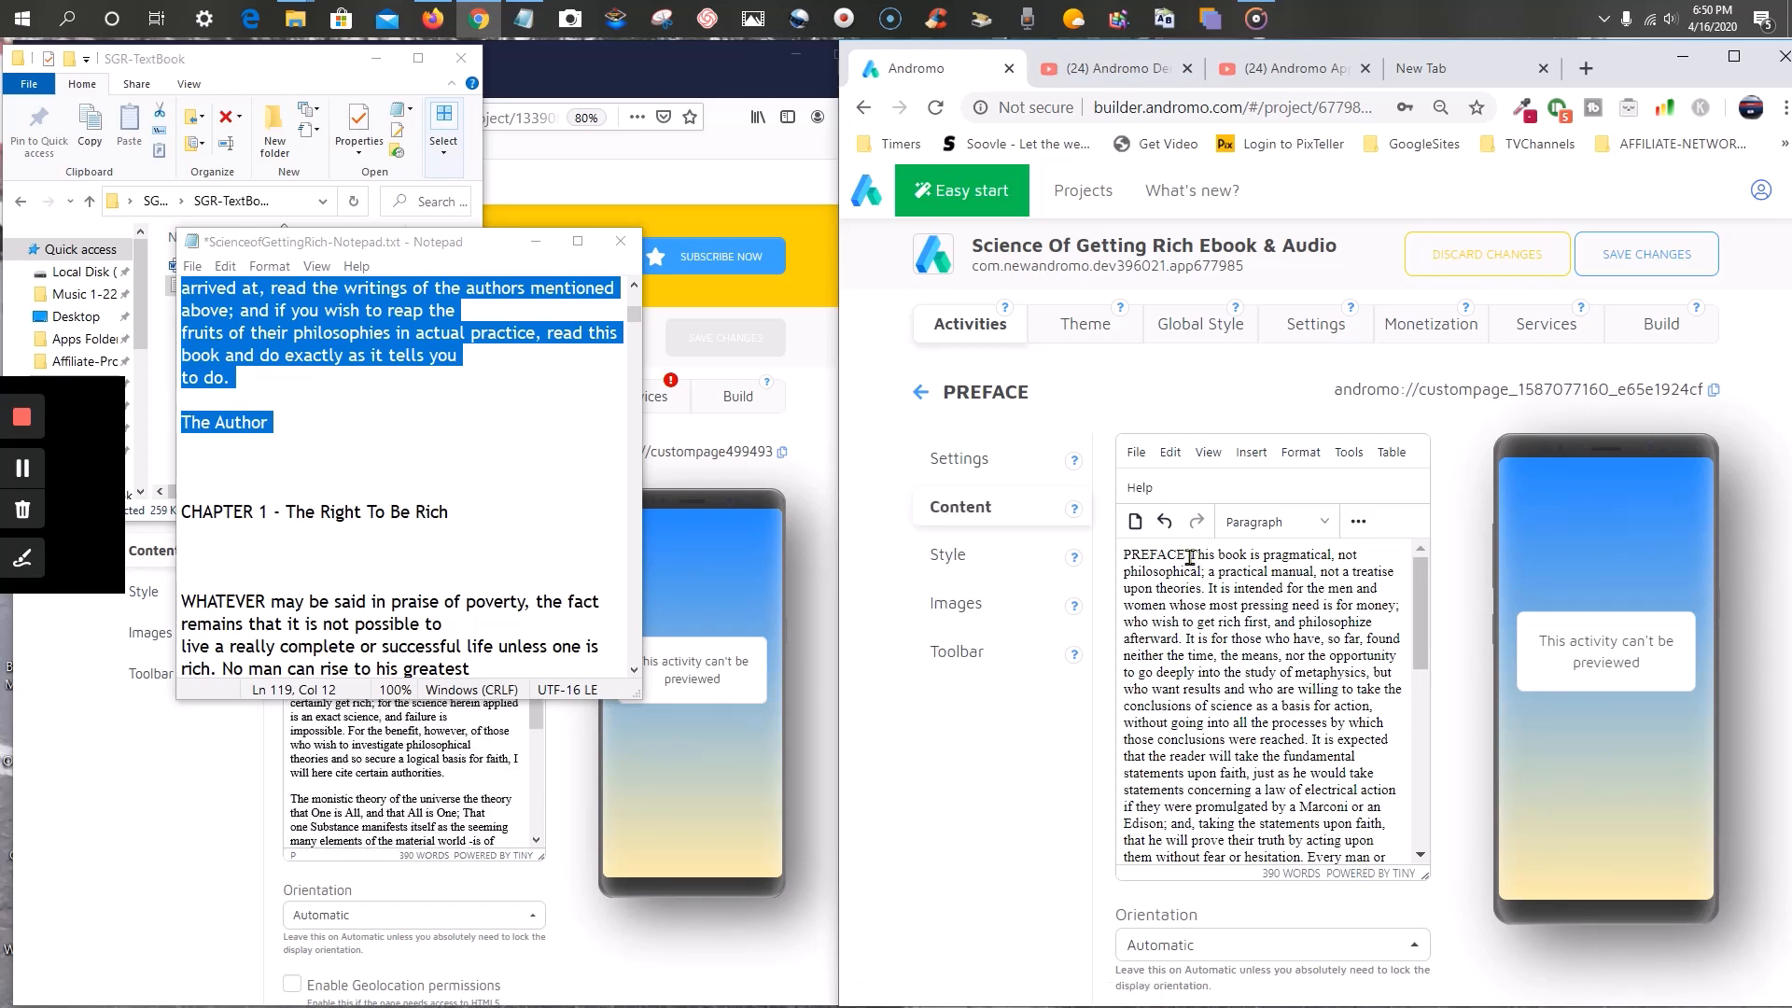
{"action": "key", "text": "Return"}
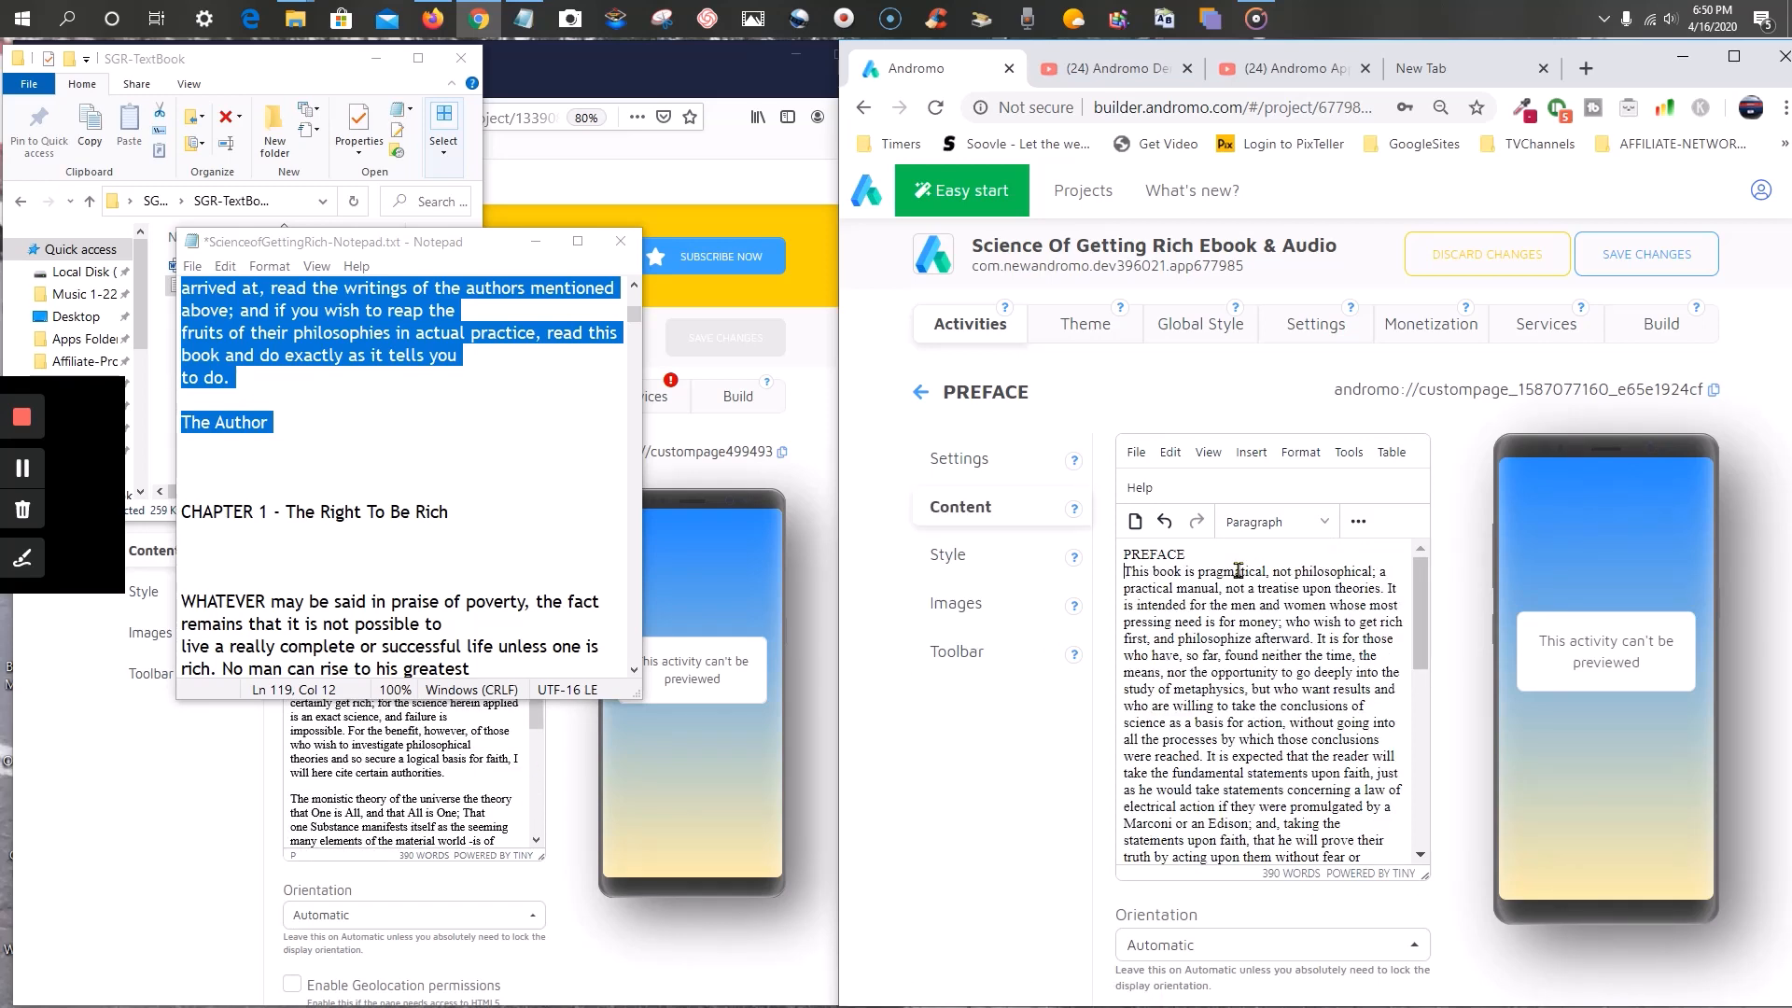
{"action": "key", "text": "Return"}
{"action": "key", "text": "Return"}
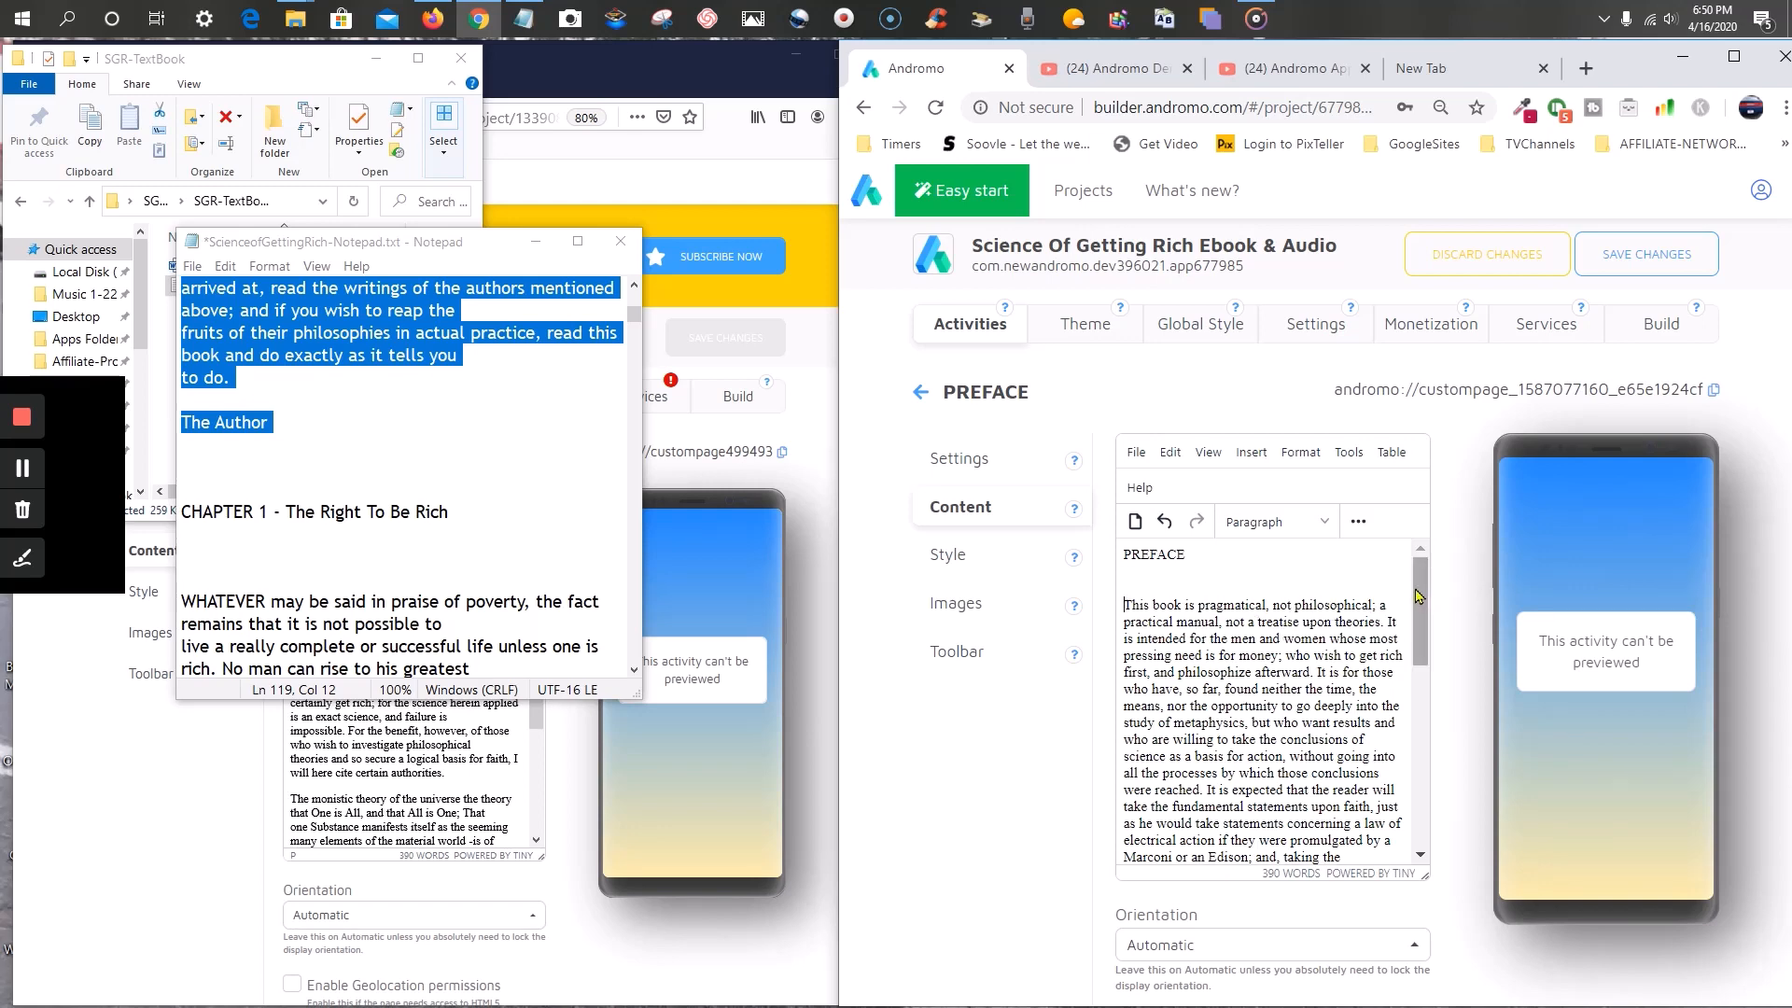
- Start a new paragraph at "It is expected that the reader", leaving blank lines after "were reached."
{"action": "left_click_drag", "start_coordinate": [1416, 596], "coordinate": [1419, 606]}
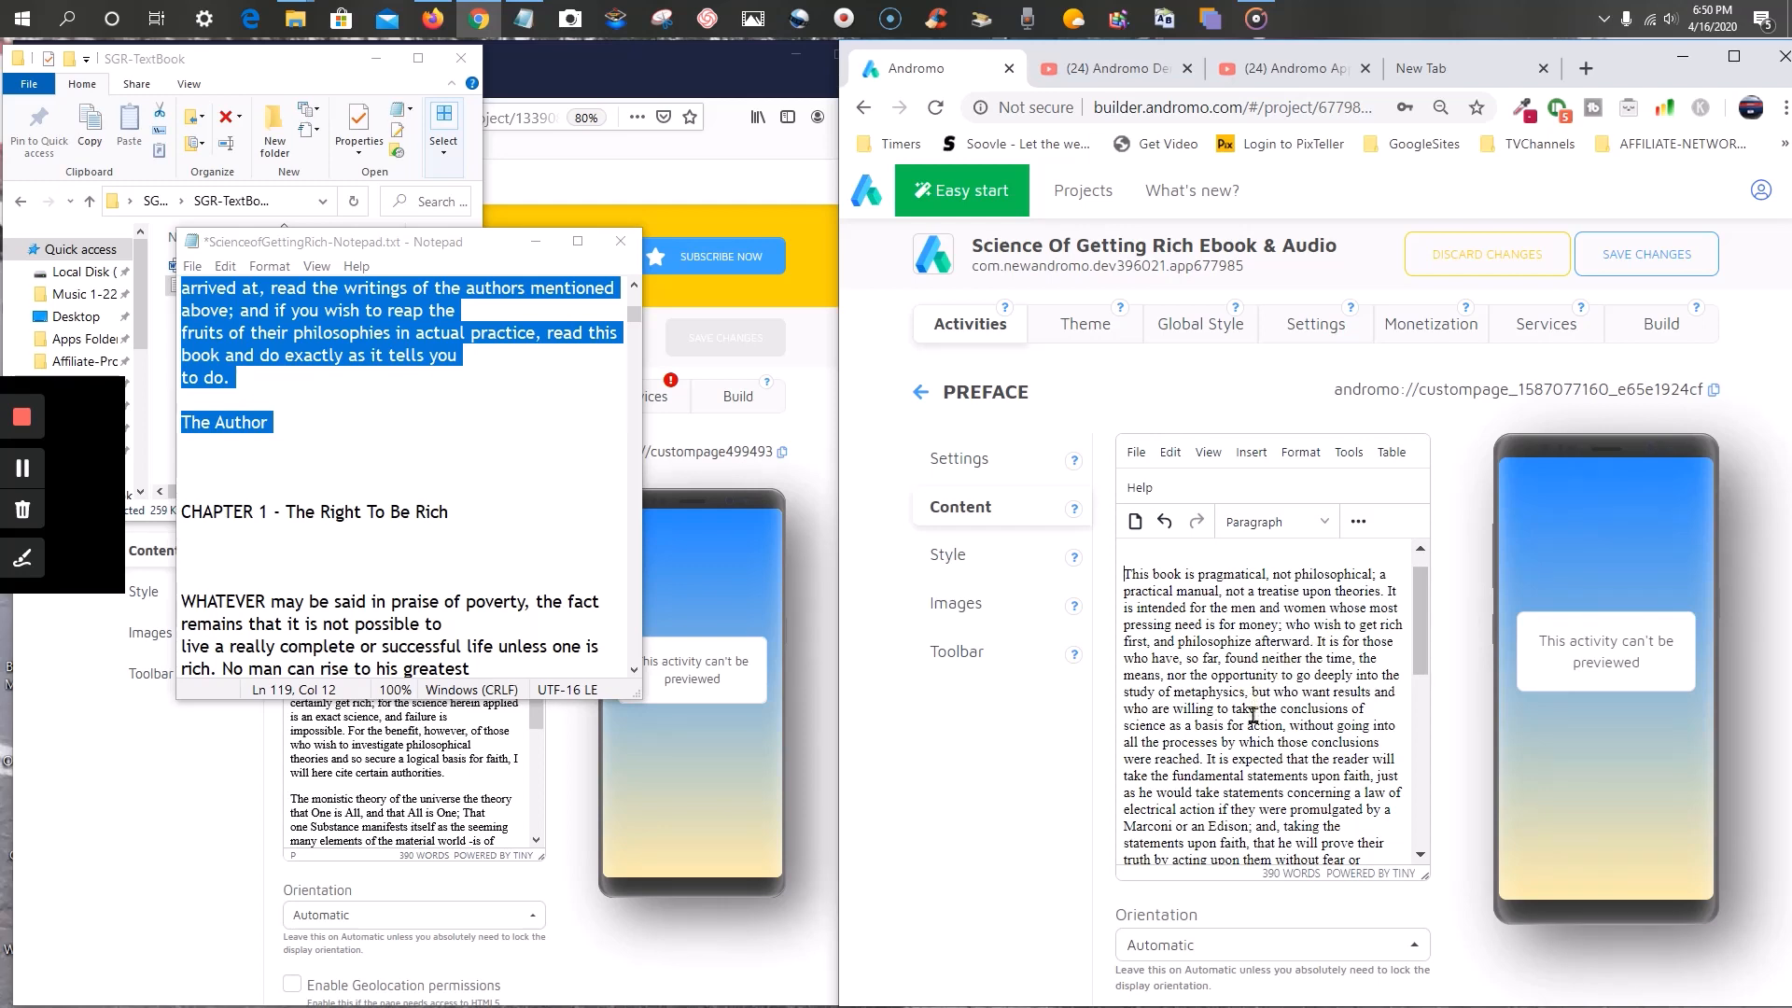
{"action": "left_click", "coordinate": [1206, 759]}
{"action": "key", "text": "Return"}
{"action": "key", "text": "Return"}
{"action": "key", "text": "Return"}
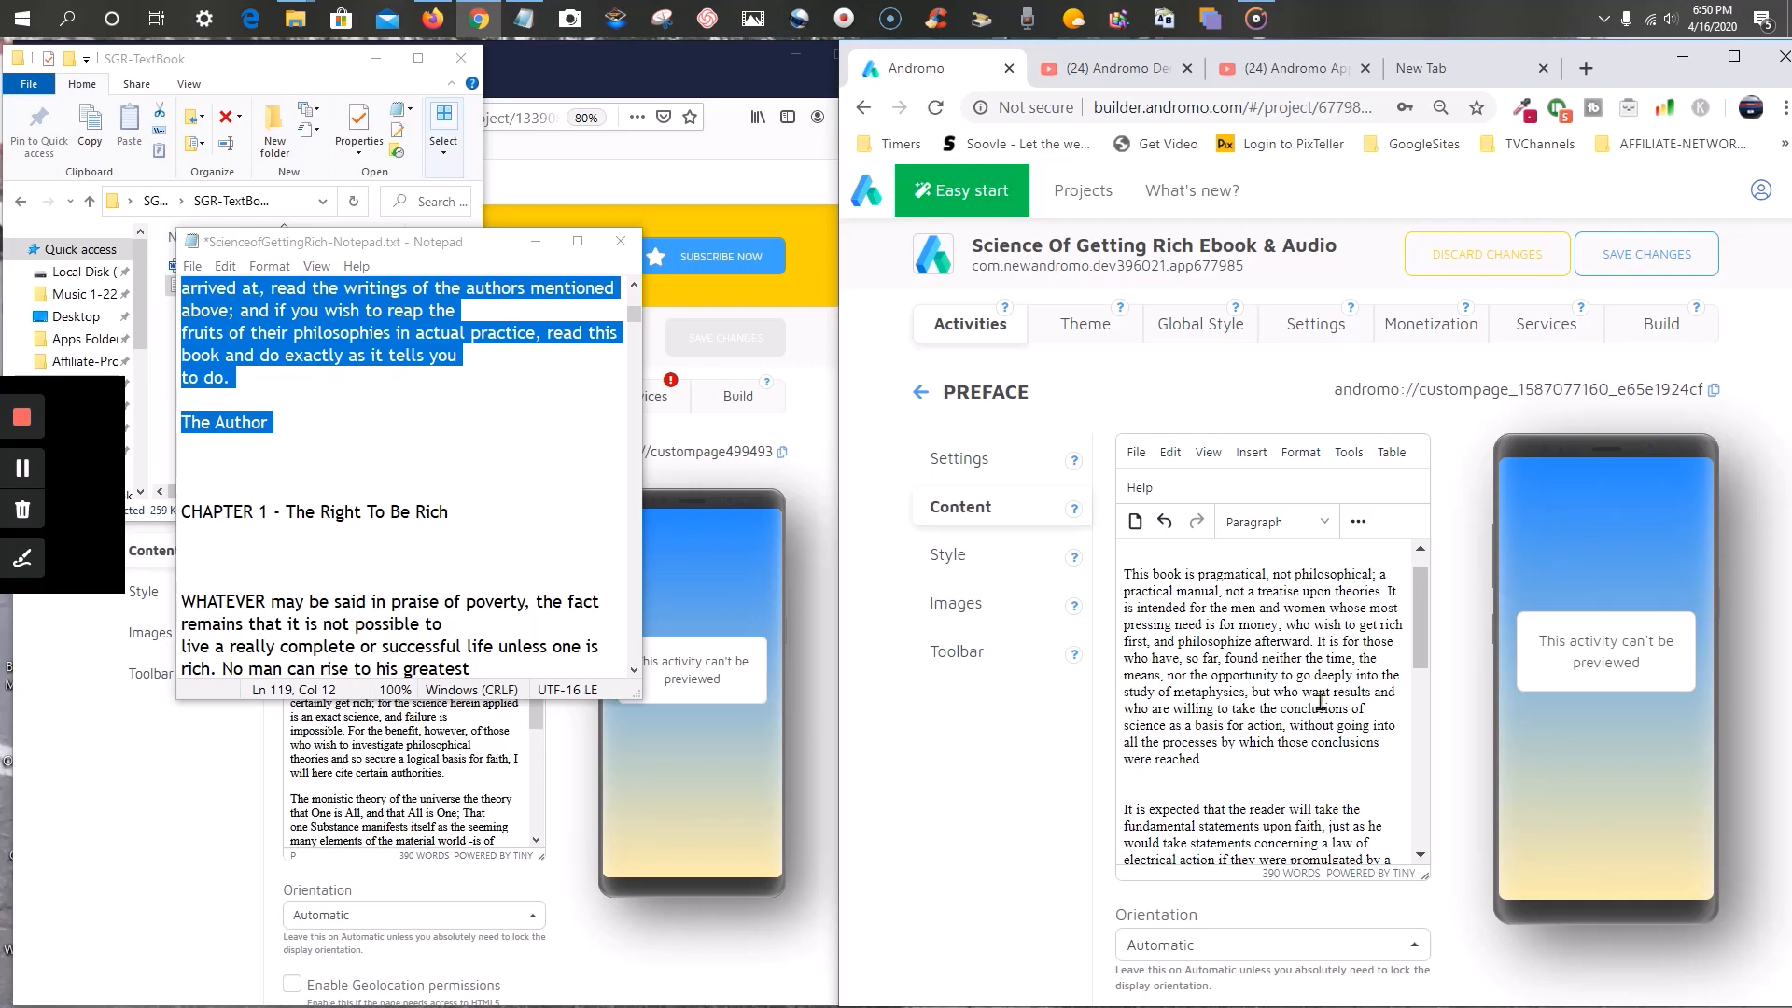
- Move and widen the Notepad window, and check where the Preface's second paragraph ends
{"action": "scroll", "coordinate": [1303, 702], "scroll_direction": "down", "scroll_amount": 1}
{"action": "left_click", "coordinate": [483, 427]}
{"action": "scroll", "coordinate": [485, 430], "scroll_direction": "up", "scroll_amount": 5}
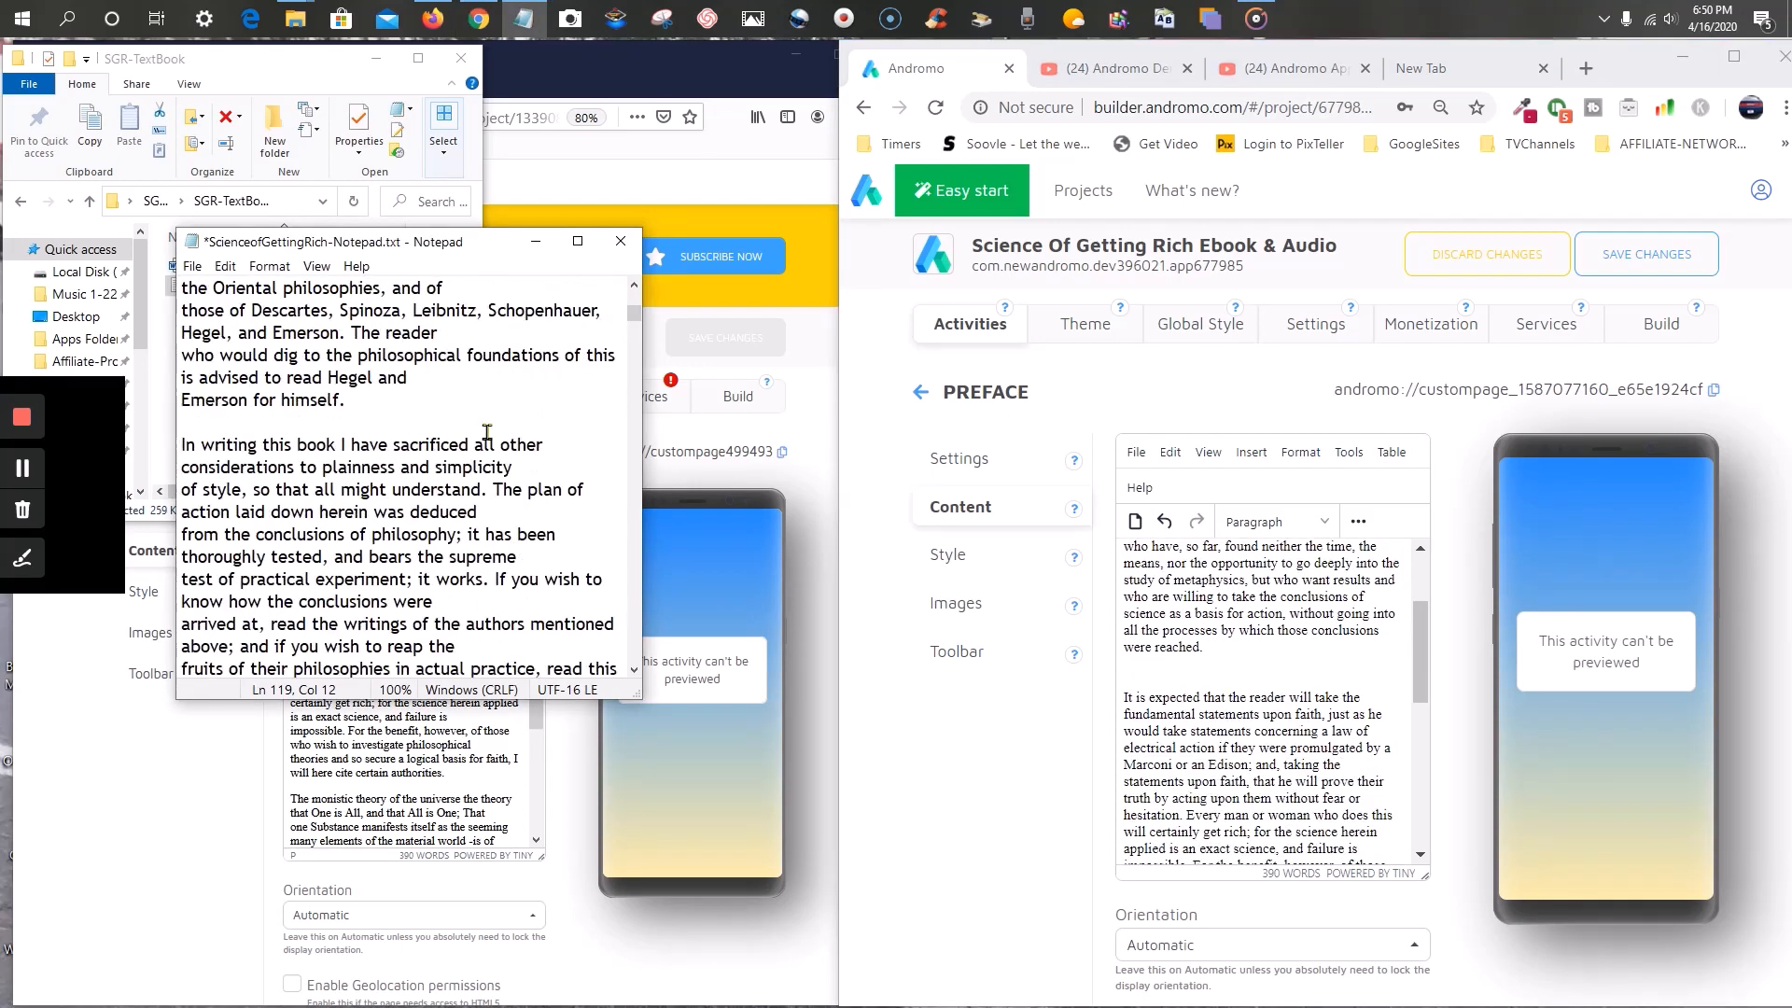
{"action": "scroll", "coordinate": [487, 433], "scroll_direction": "down", "scroll_amount": 5}
{"action": "scroll", "coordinate": [487, 432], "scroll_direction": "up", "scroll_amount": 15}
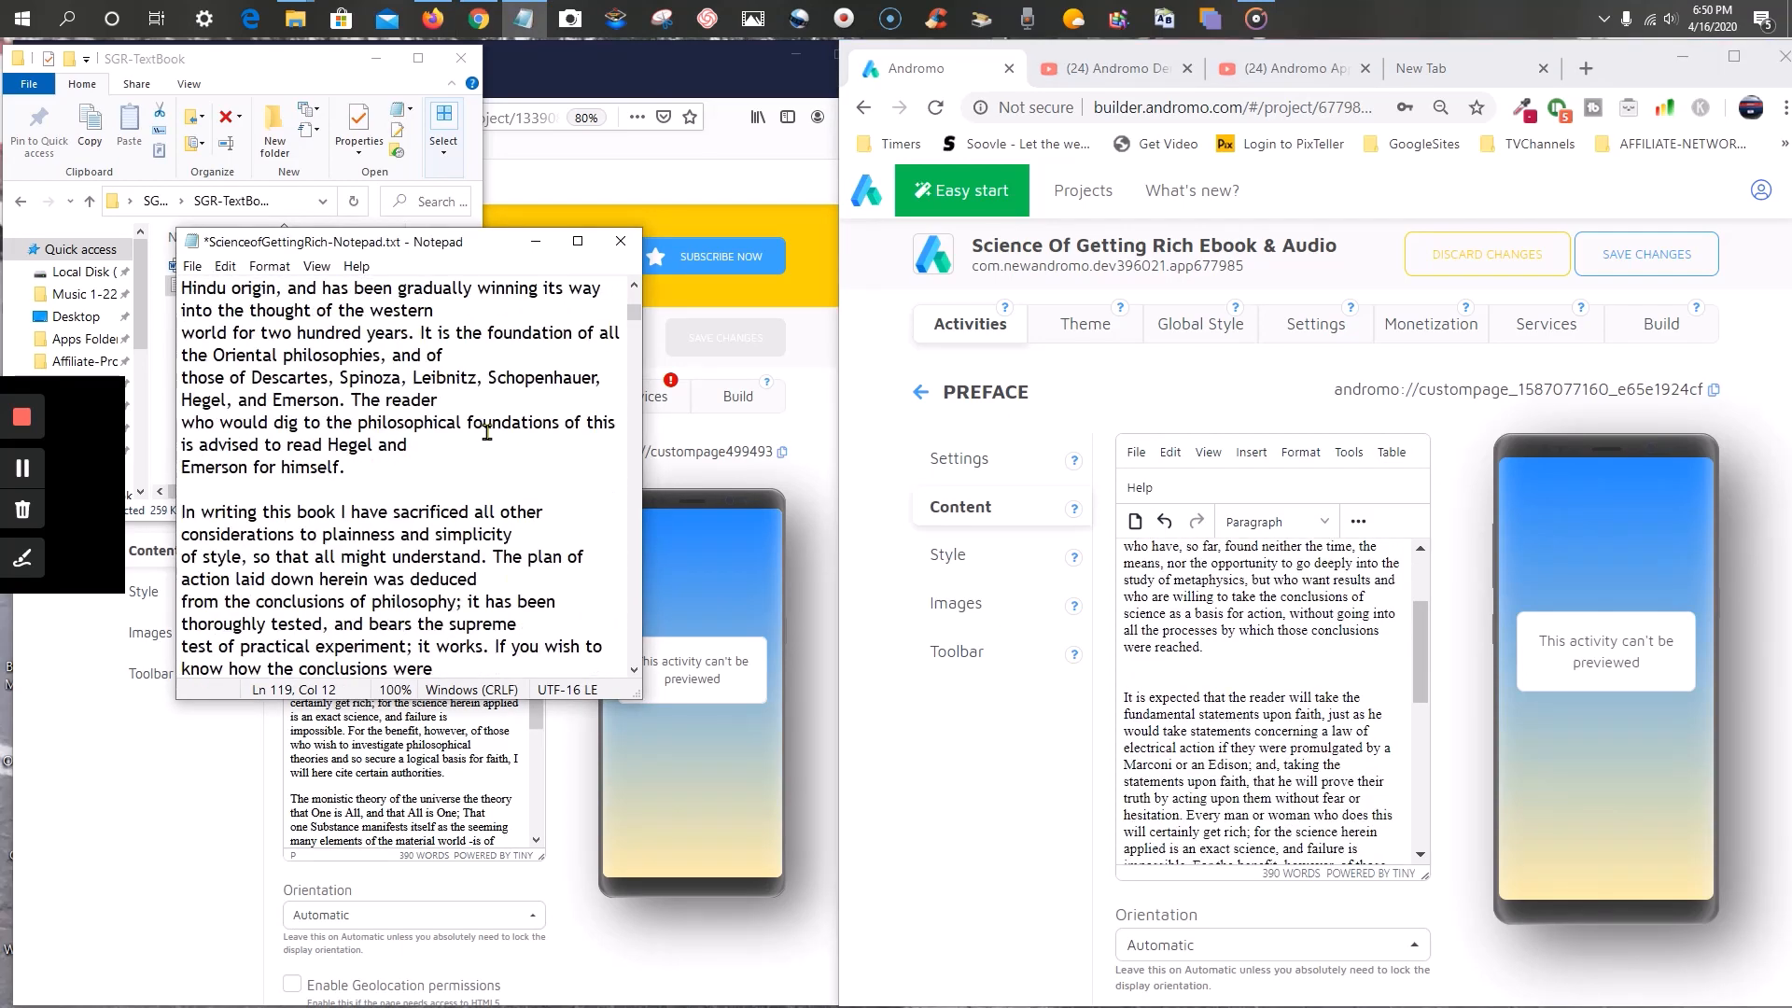
{"action": "scroll", "coordinate": [486, 432], "scroll_direction": "down", "scroll_amount": 6}
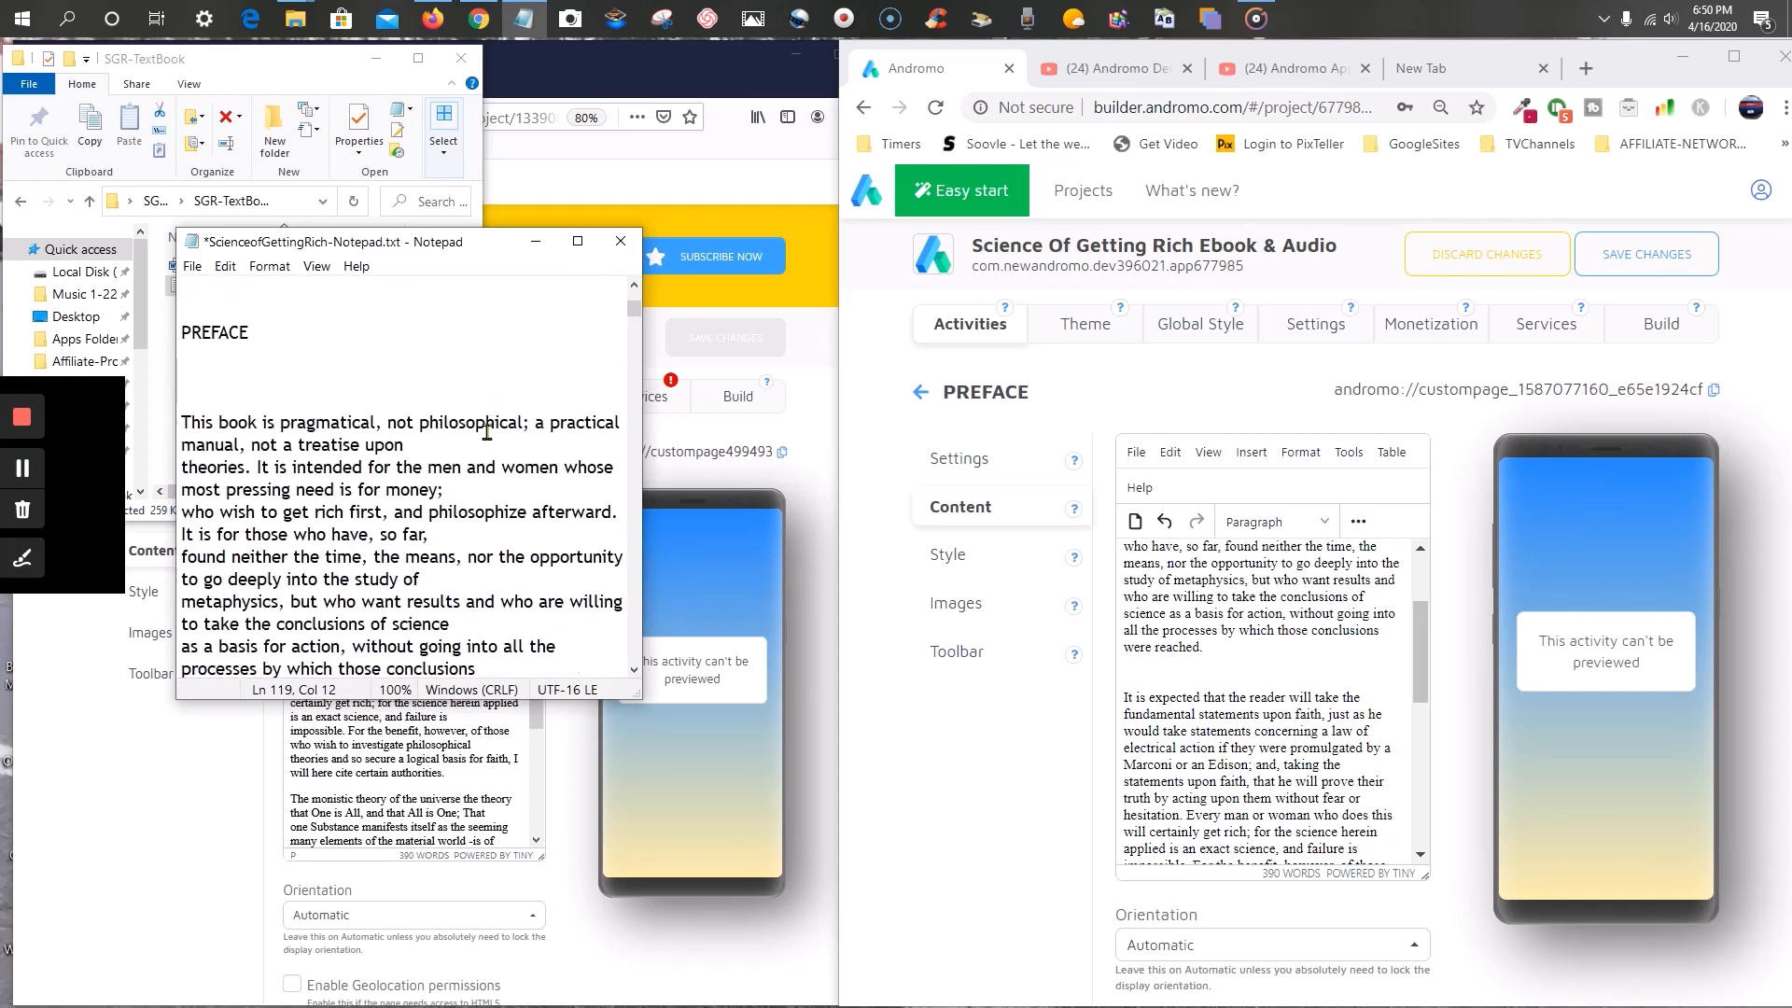
{"action": "left_click_drag", "start_coordinate": [461, 241], "coordinate": [433, 86]}
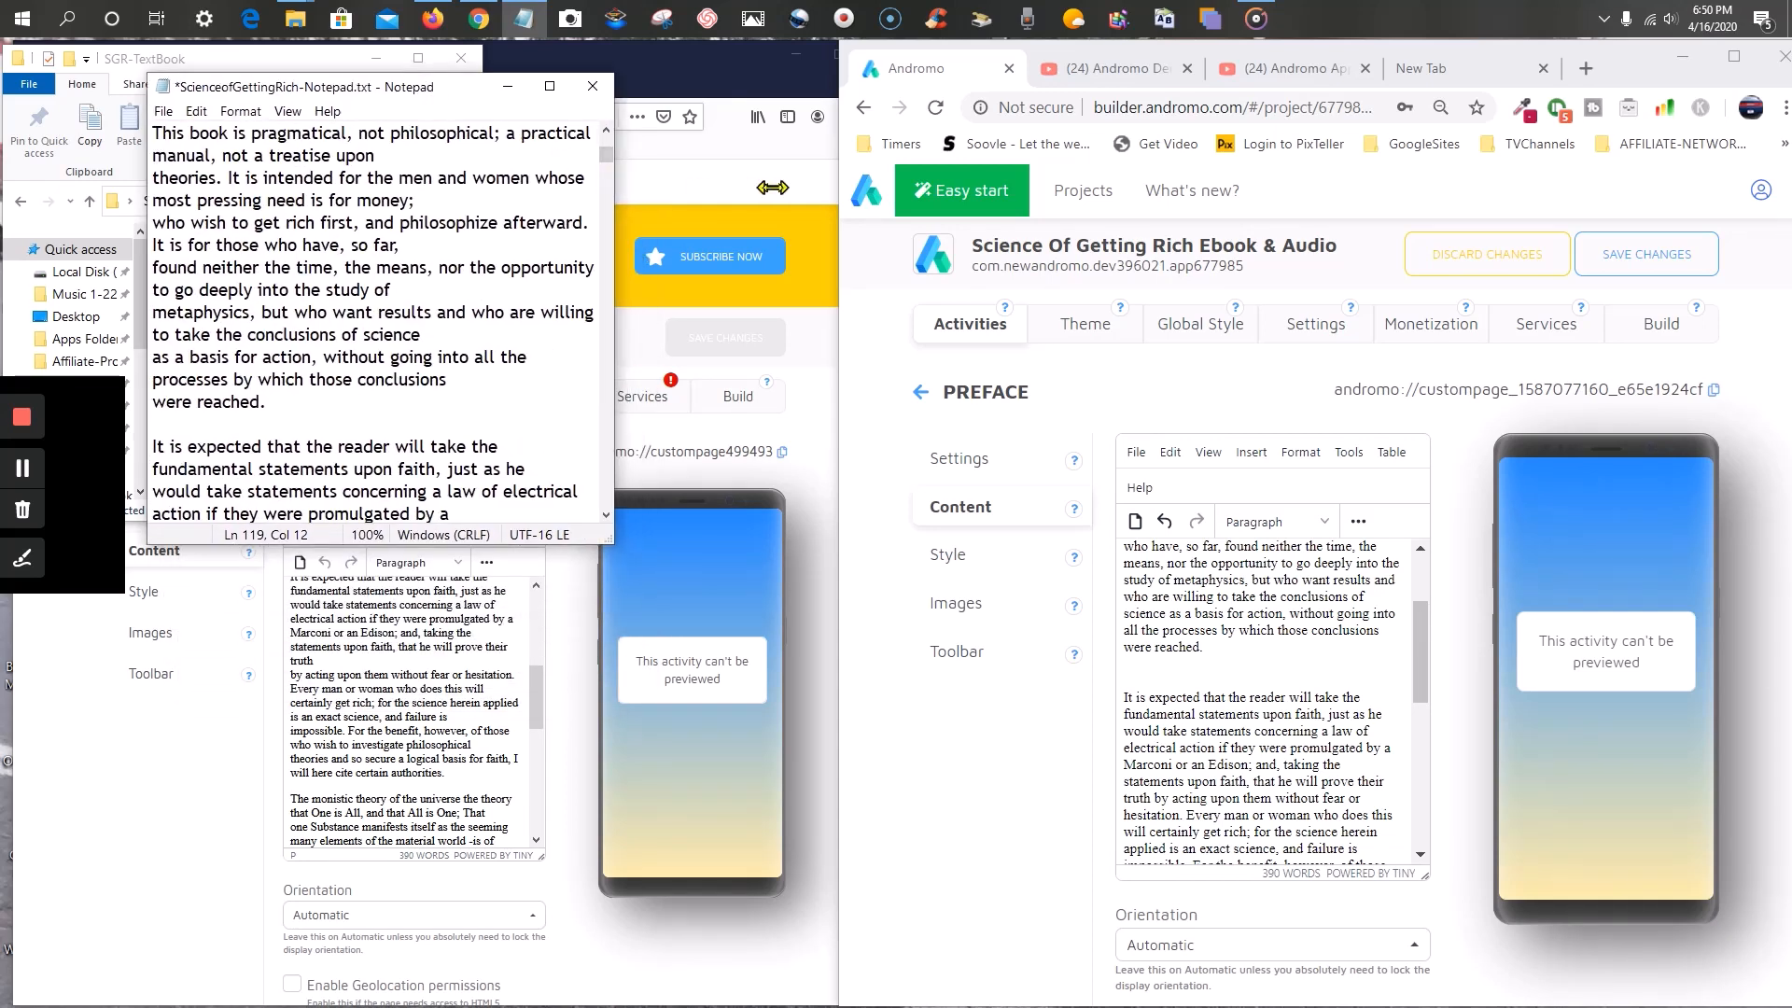
{"action": "left_click_drag", "start_coordinate": [612, 183], "coordinate": [841, 190]}
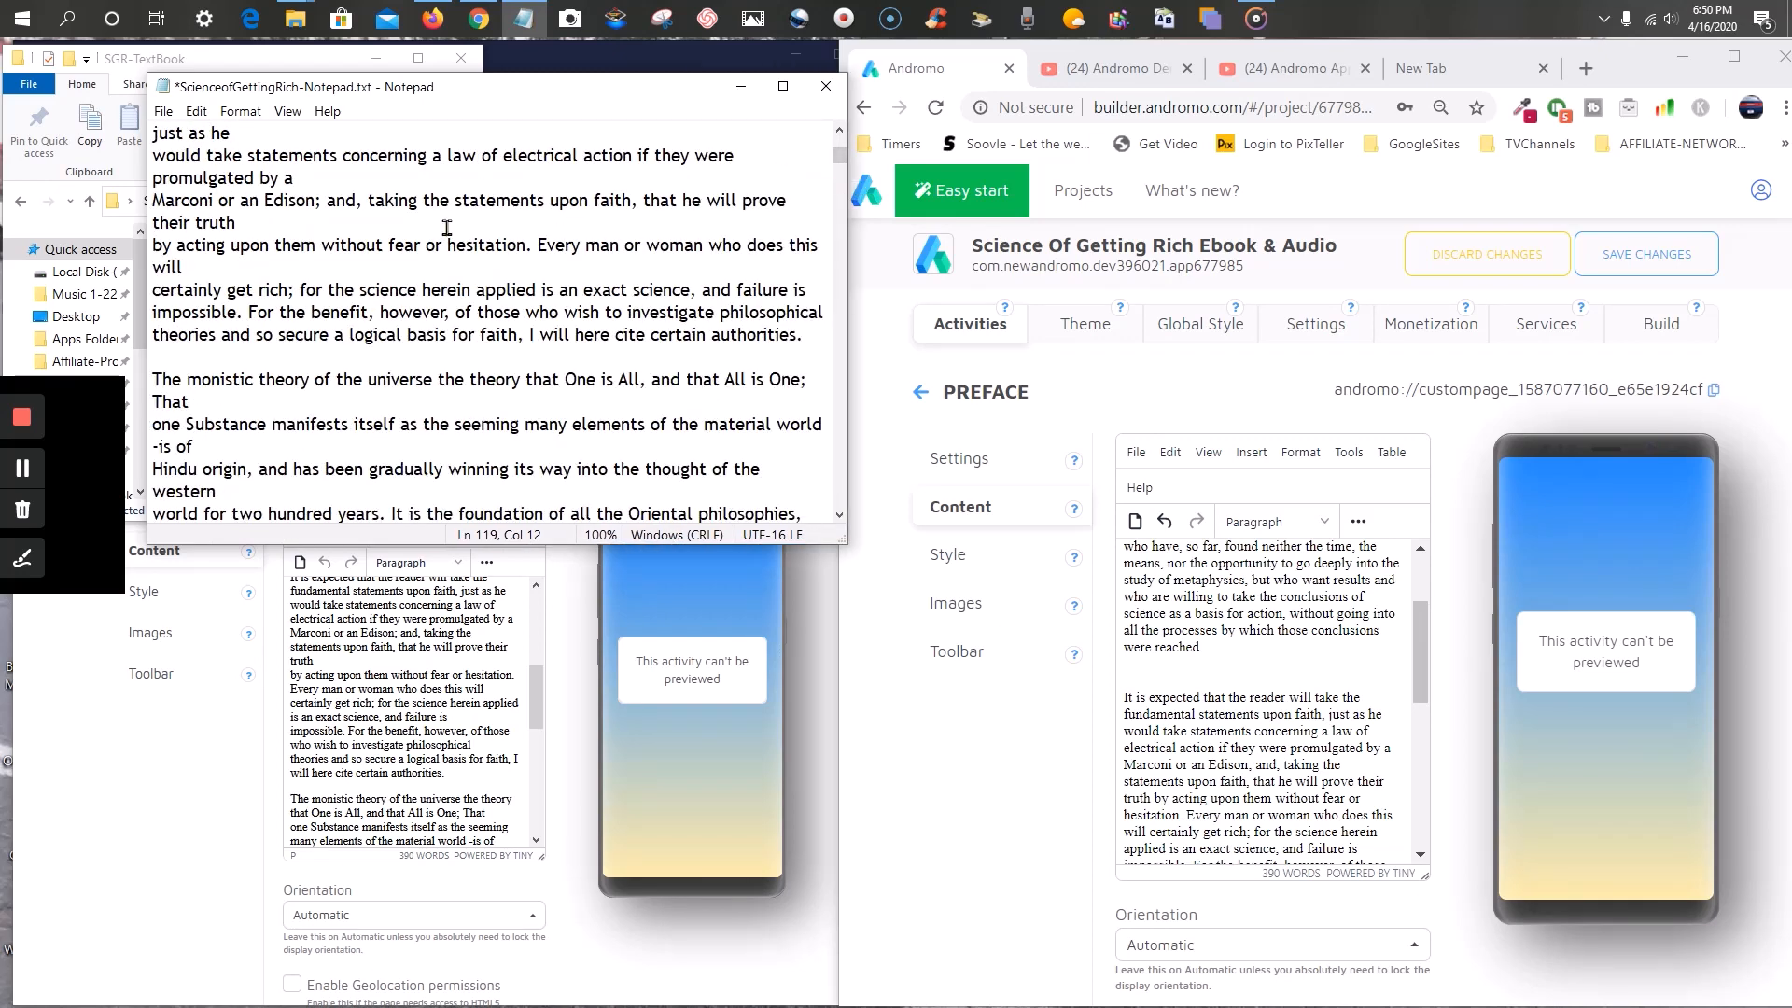
{"action": "scroll", "coordinate": [447, 228], "scroll_direction": "up", "scroll_amount": 5}
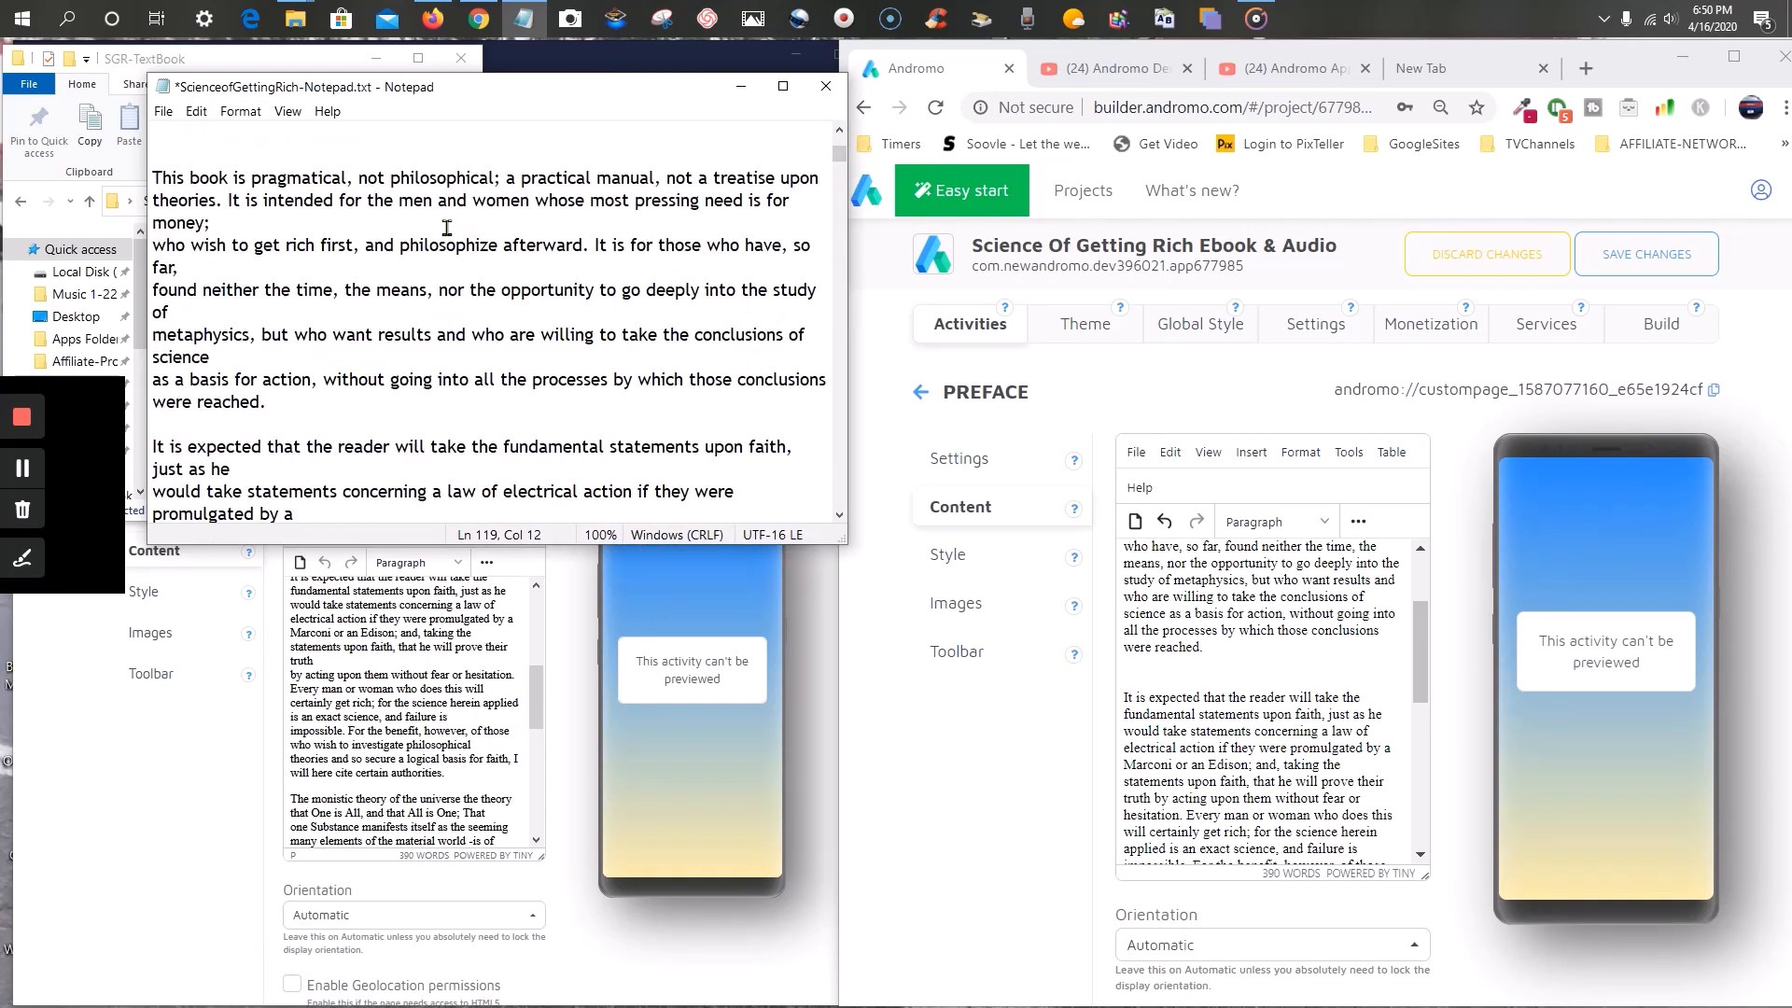
{"action": "scroll", "coordinate": [447, 228], "scroll_direction": "down", "scroll_amount": 3}
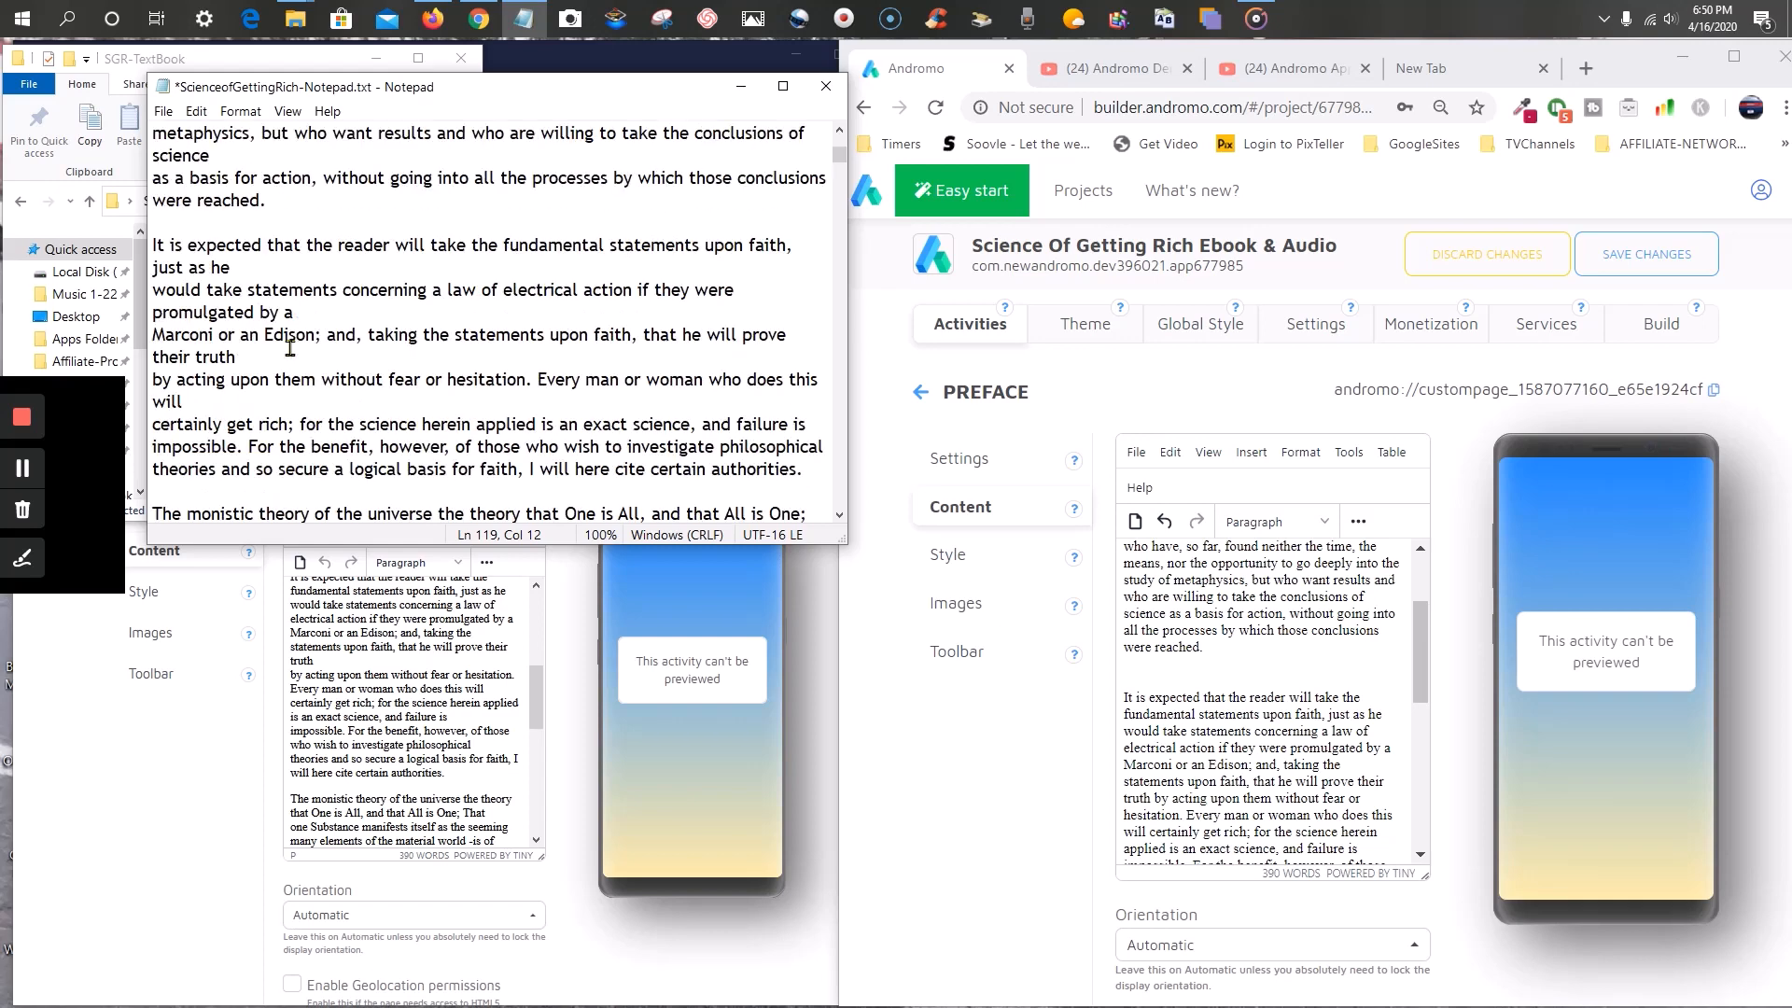
{"action": "scroll", "coordinate": [290, 347], "scroll_direction": "down", "scroll_amount": 2}
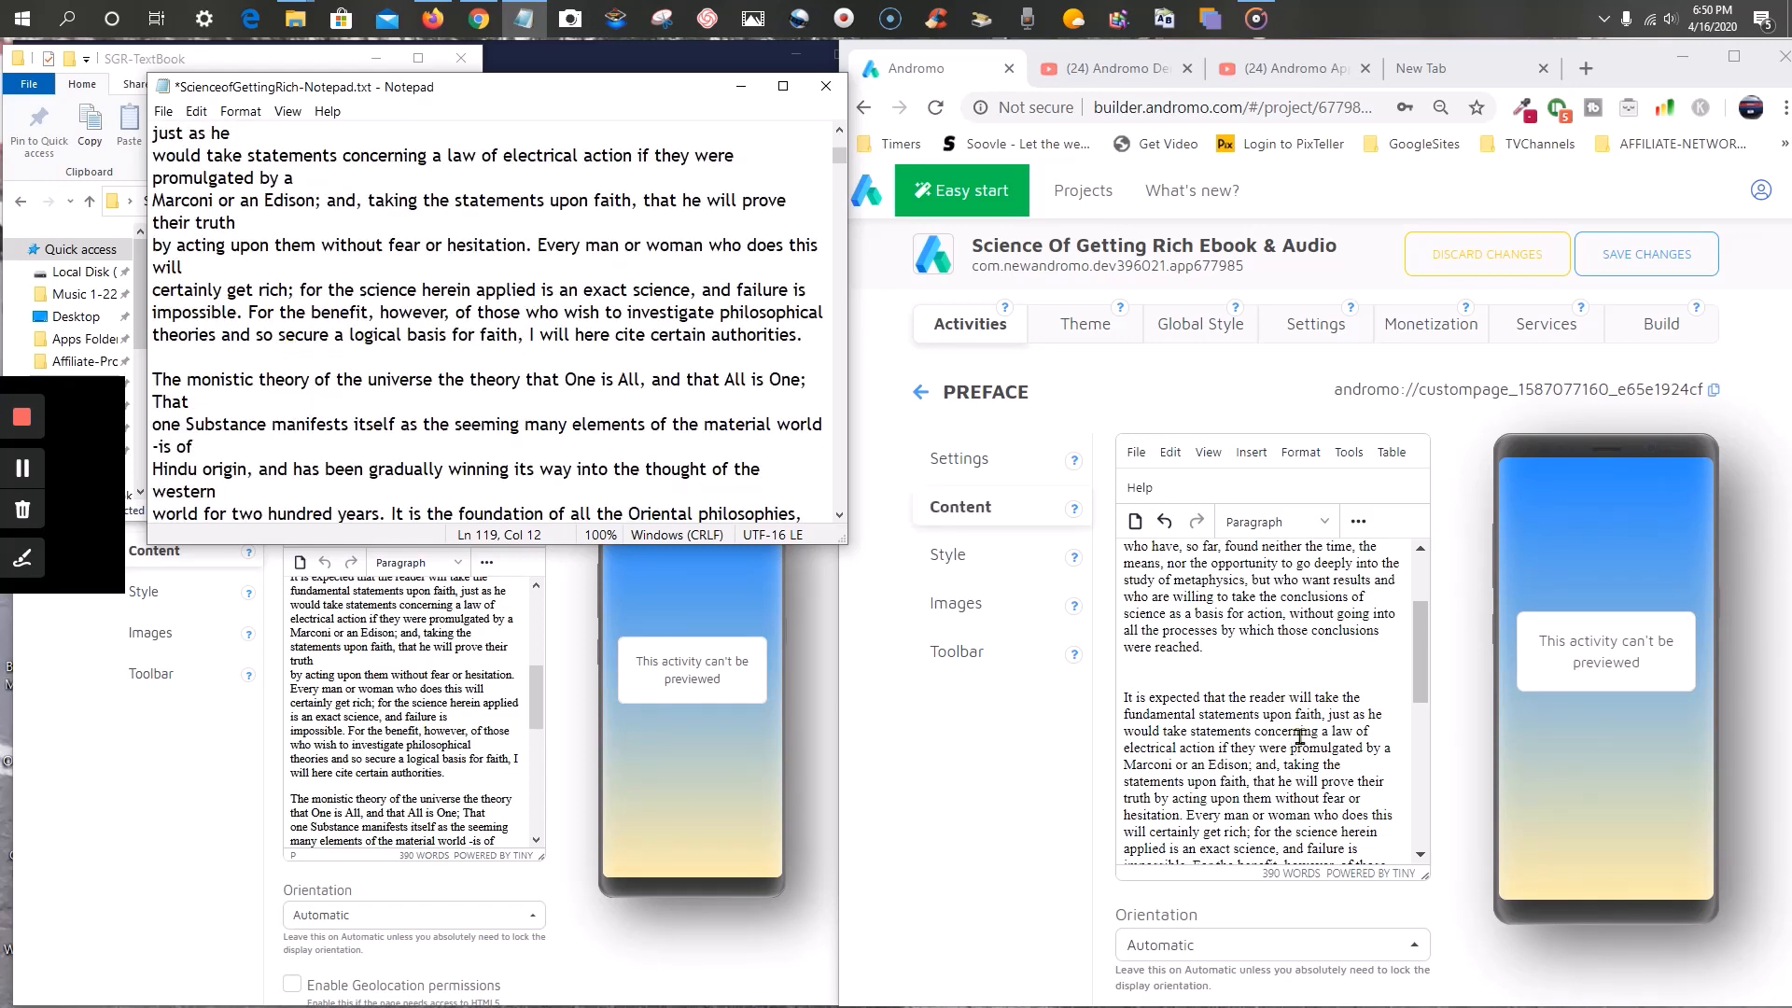
- Start a new paragraph at "The monistic theory of the universe", with spacing after "certain authorities."
{"action": "scroll", "coordinate": [1298, 738], "scroll_direction": "down", "scroll_amount": 1}
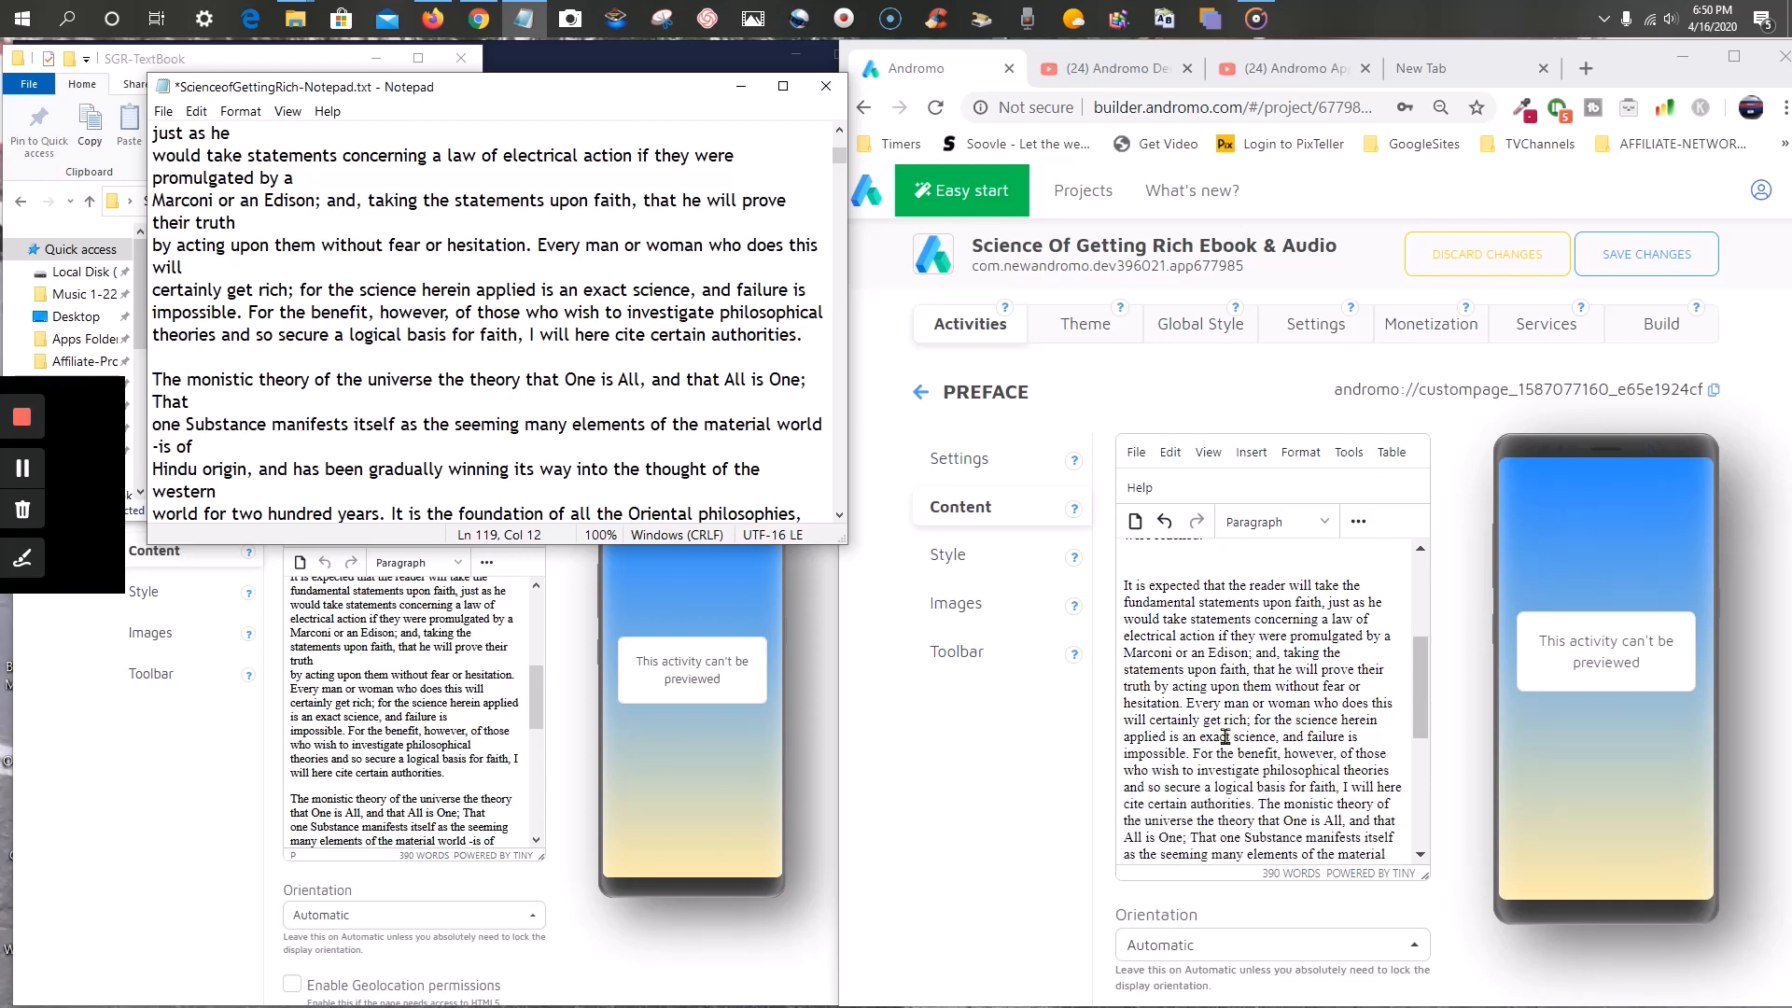
{"action": "left_click", "coordinate": [1259, 804]}
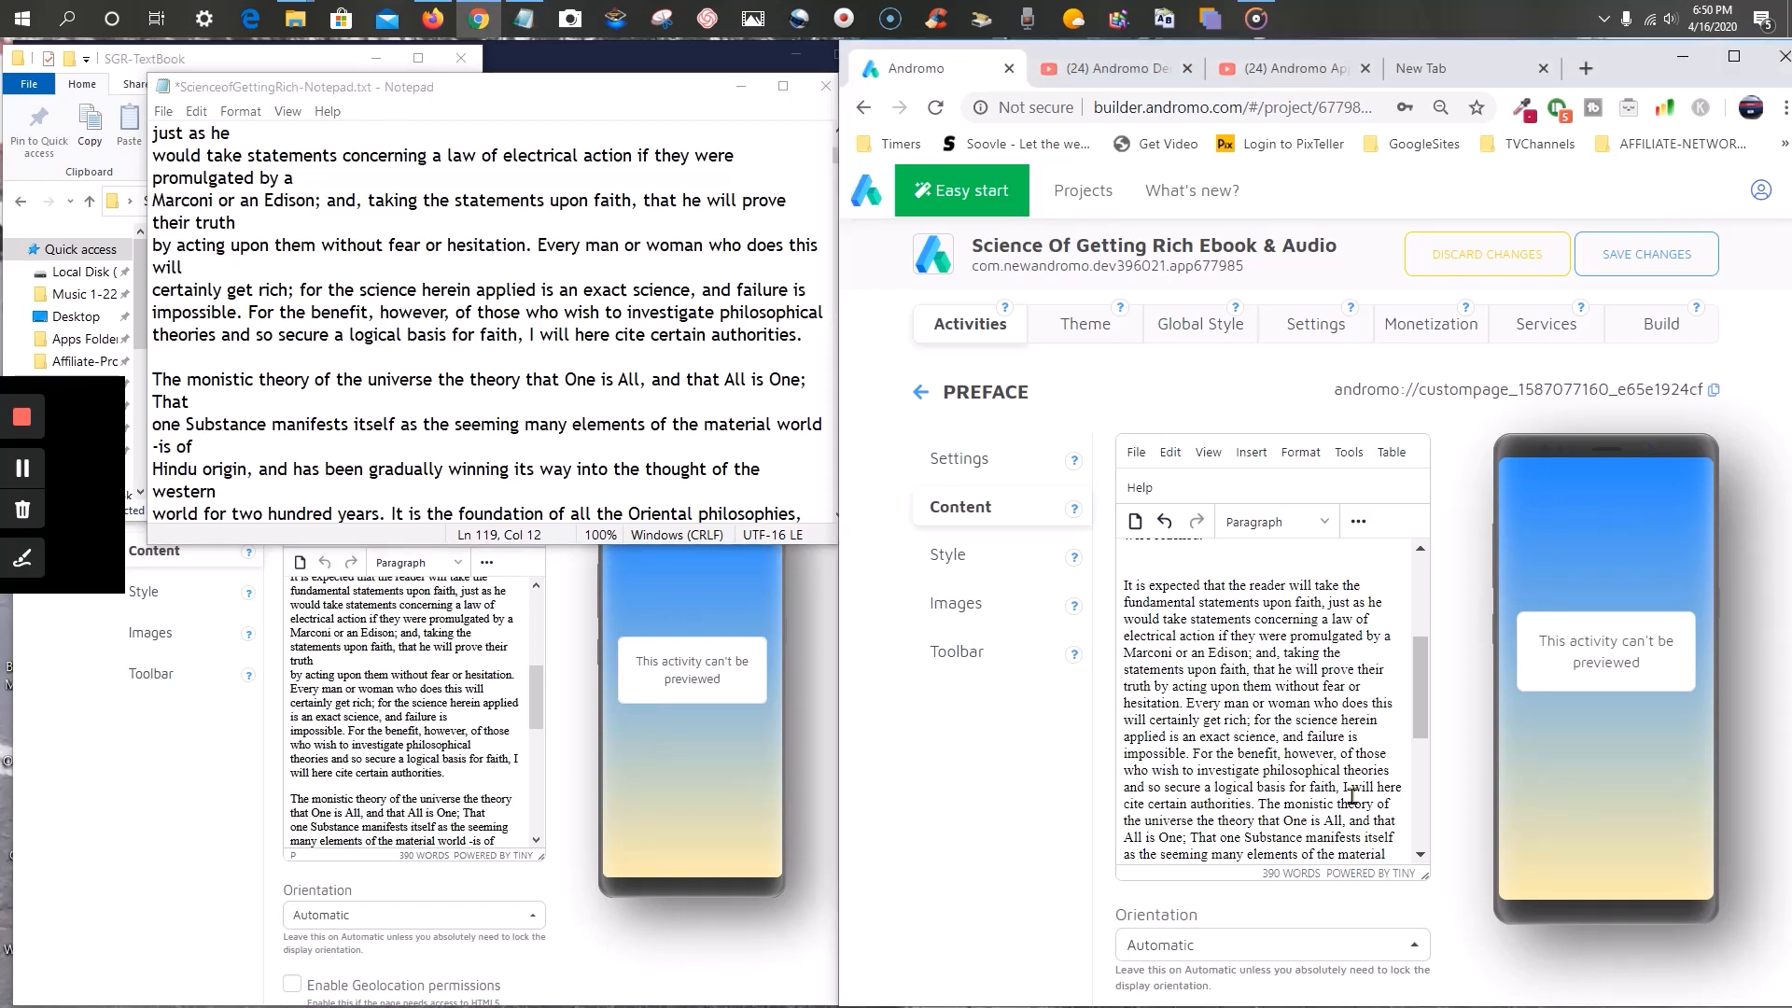
{"action": "key", "text": "Return"}
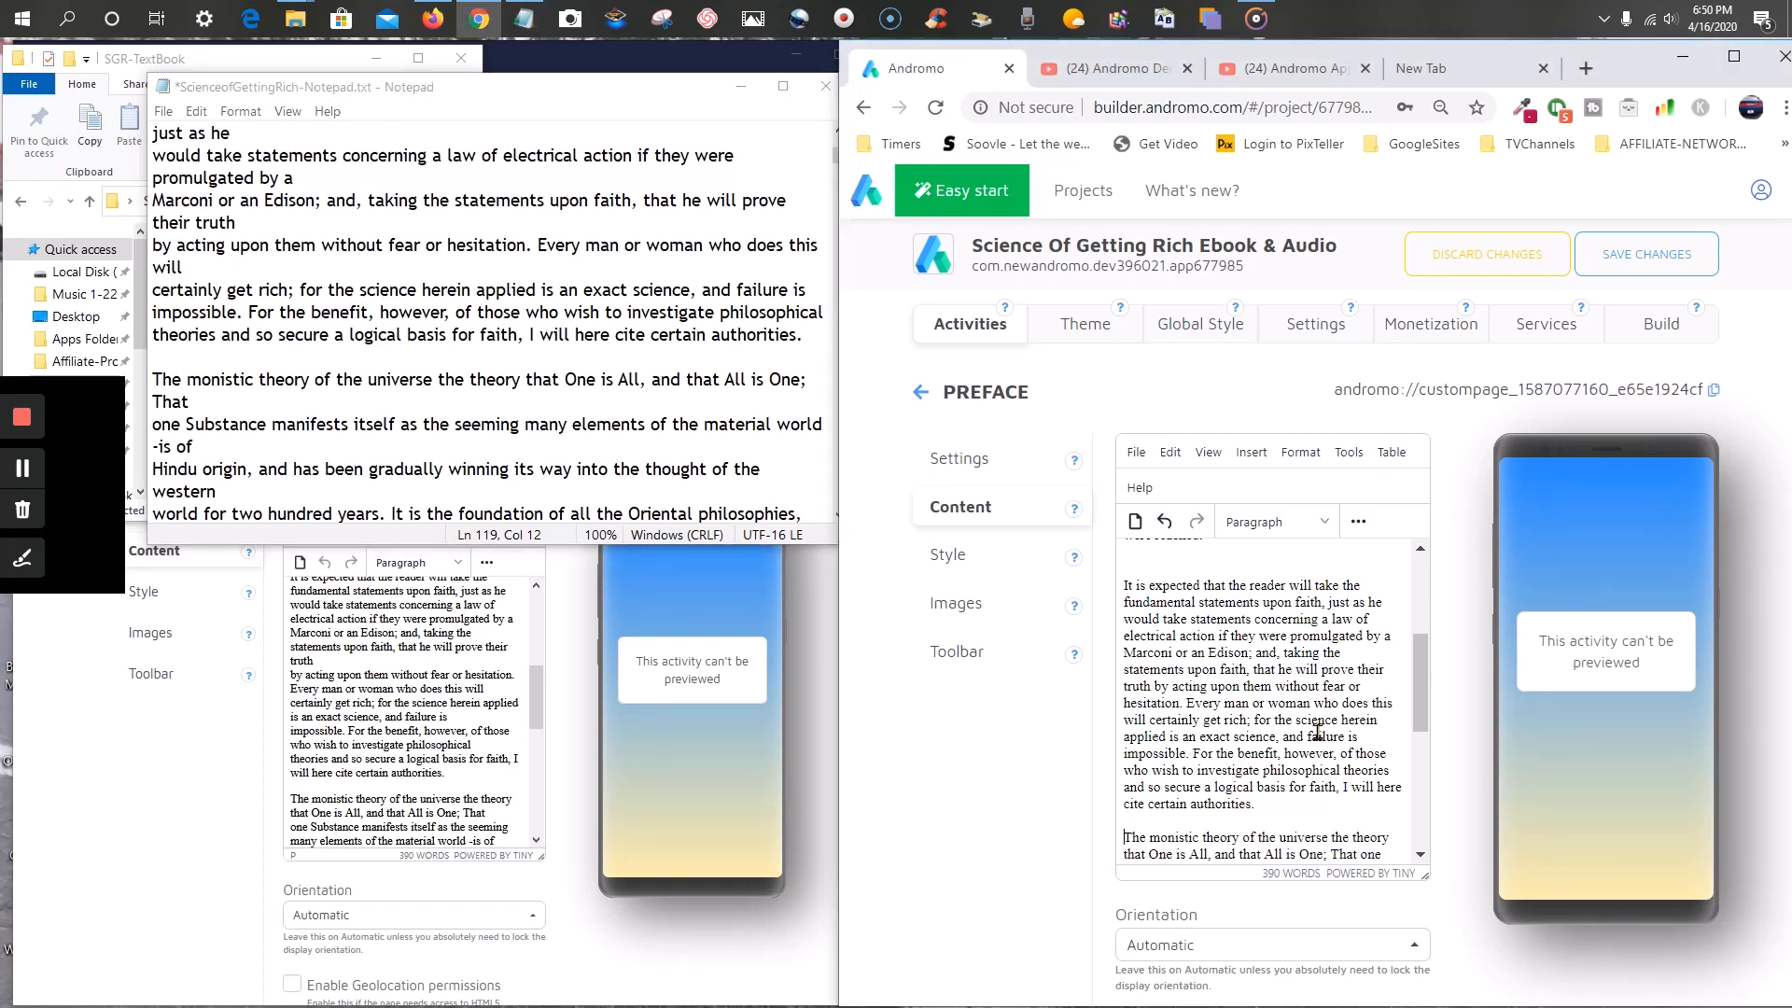
{"action": "key", "text": "Return"}
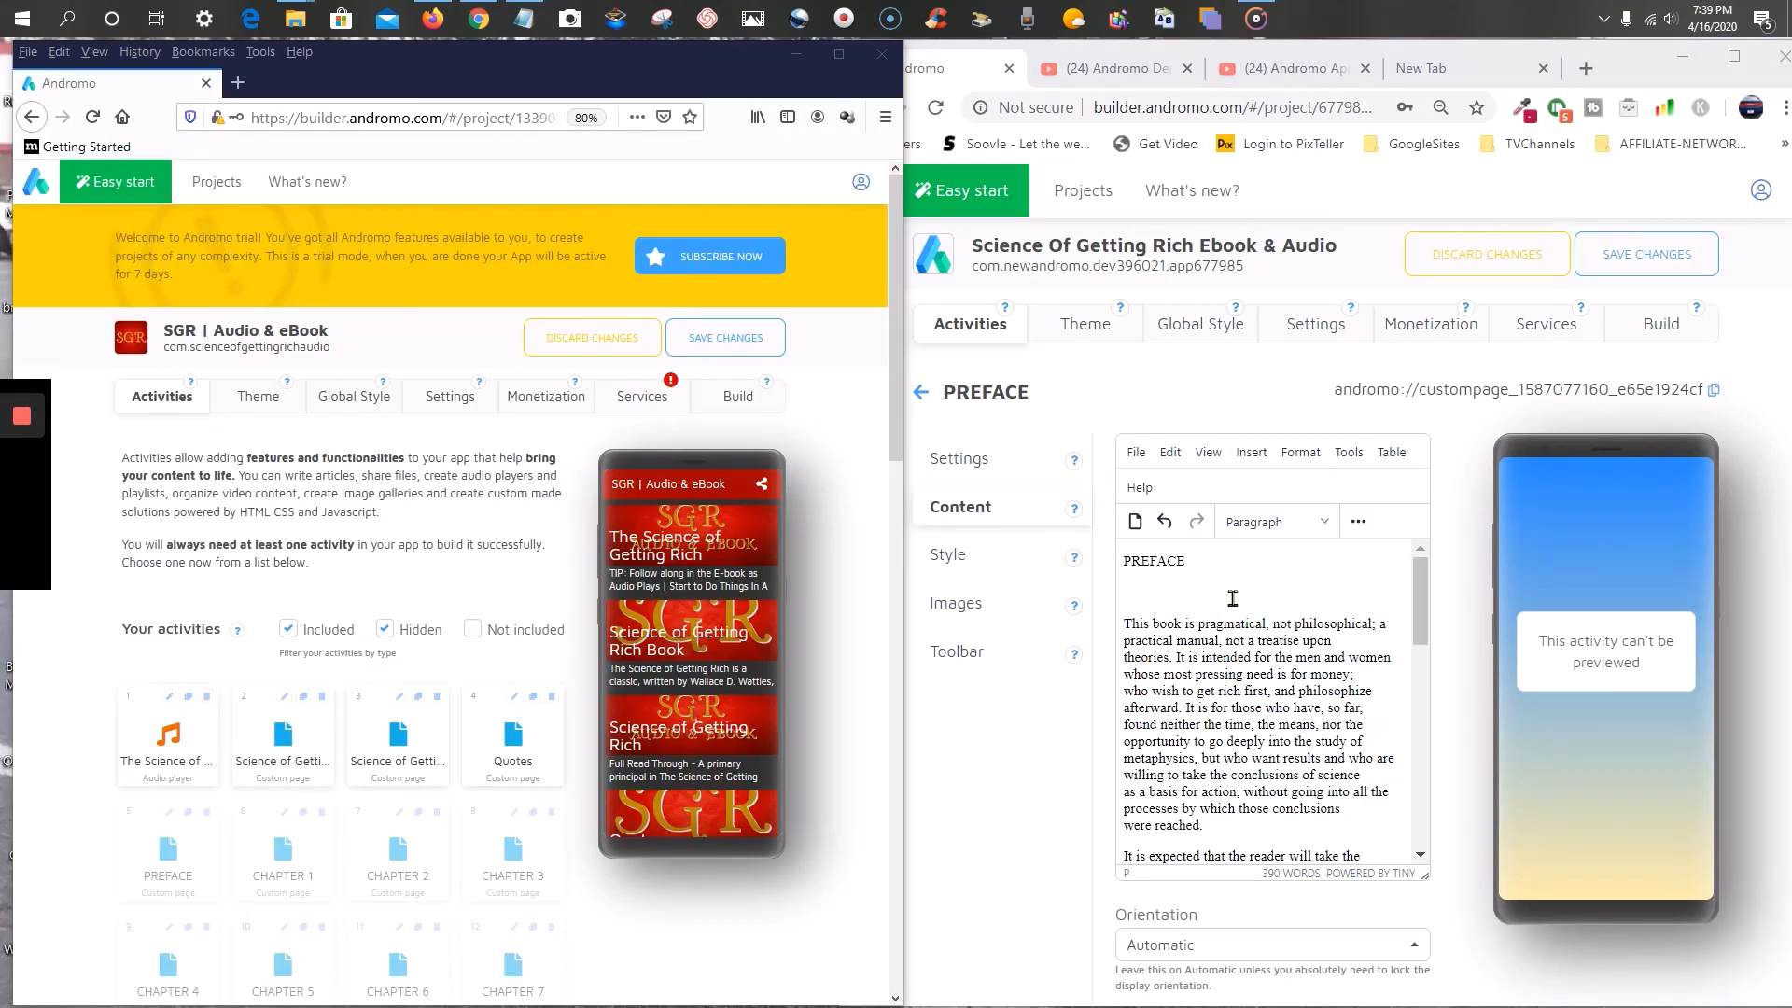
- Review the paragraph layout of the Preface text in the editor, from the heading to "The Author"
{"action": "scroll", "coordinate": [1231, 598], "scroll_direction": "down", "scroll_amount": 3}
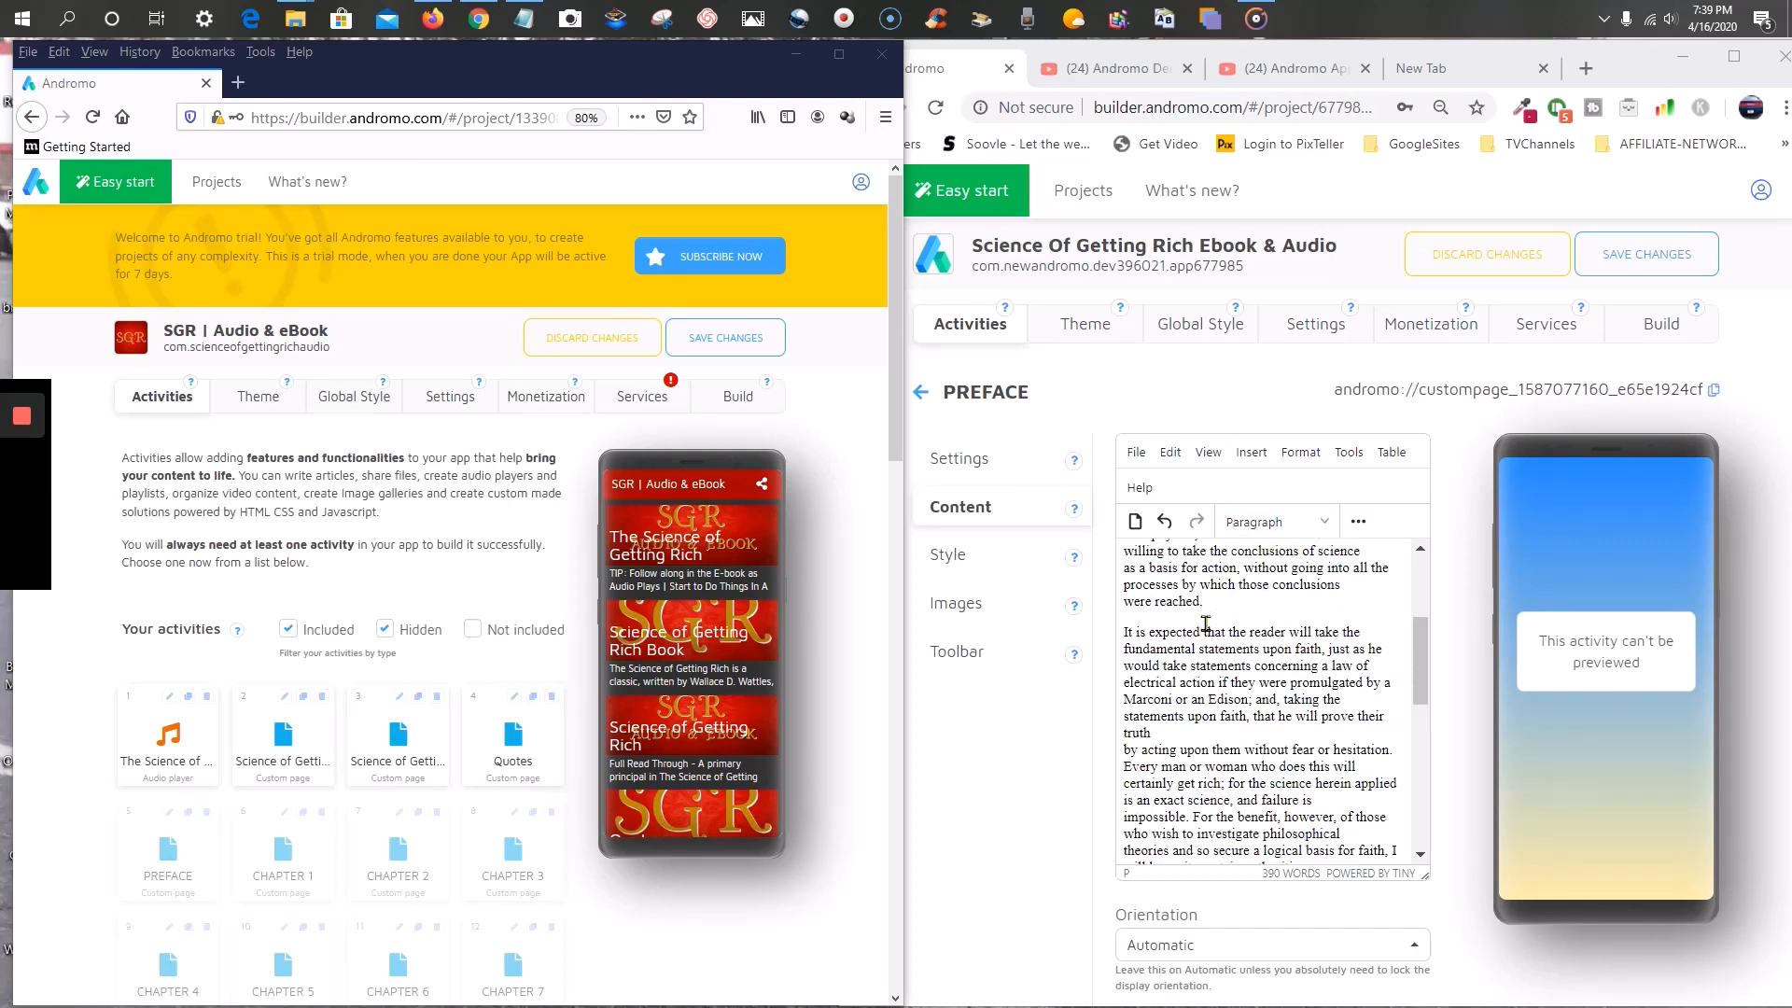
{"action": "scroll", "coordinate": [1205, 624], "scroll_direction": "down", "scroll_amount": 7}
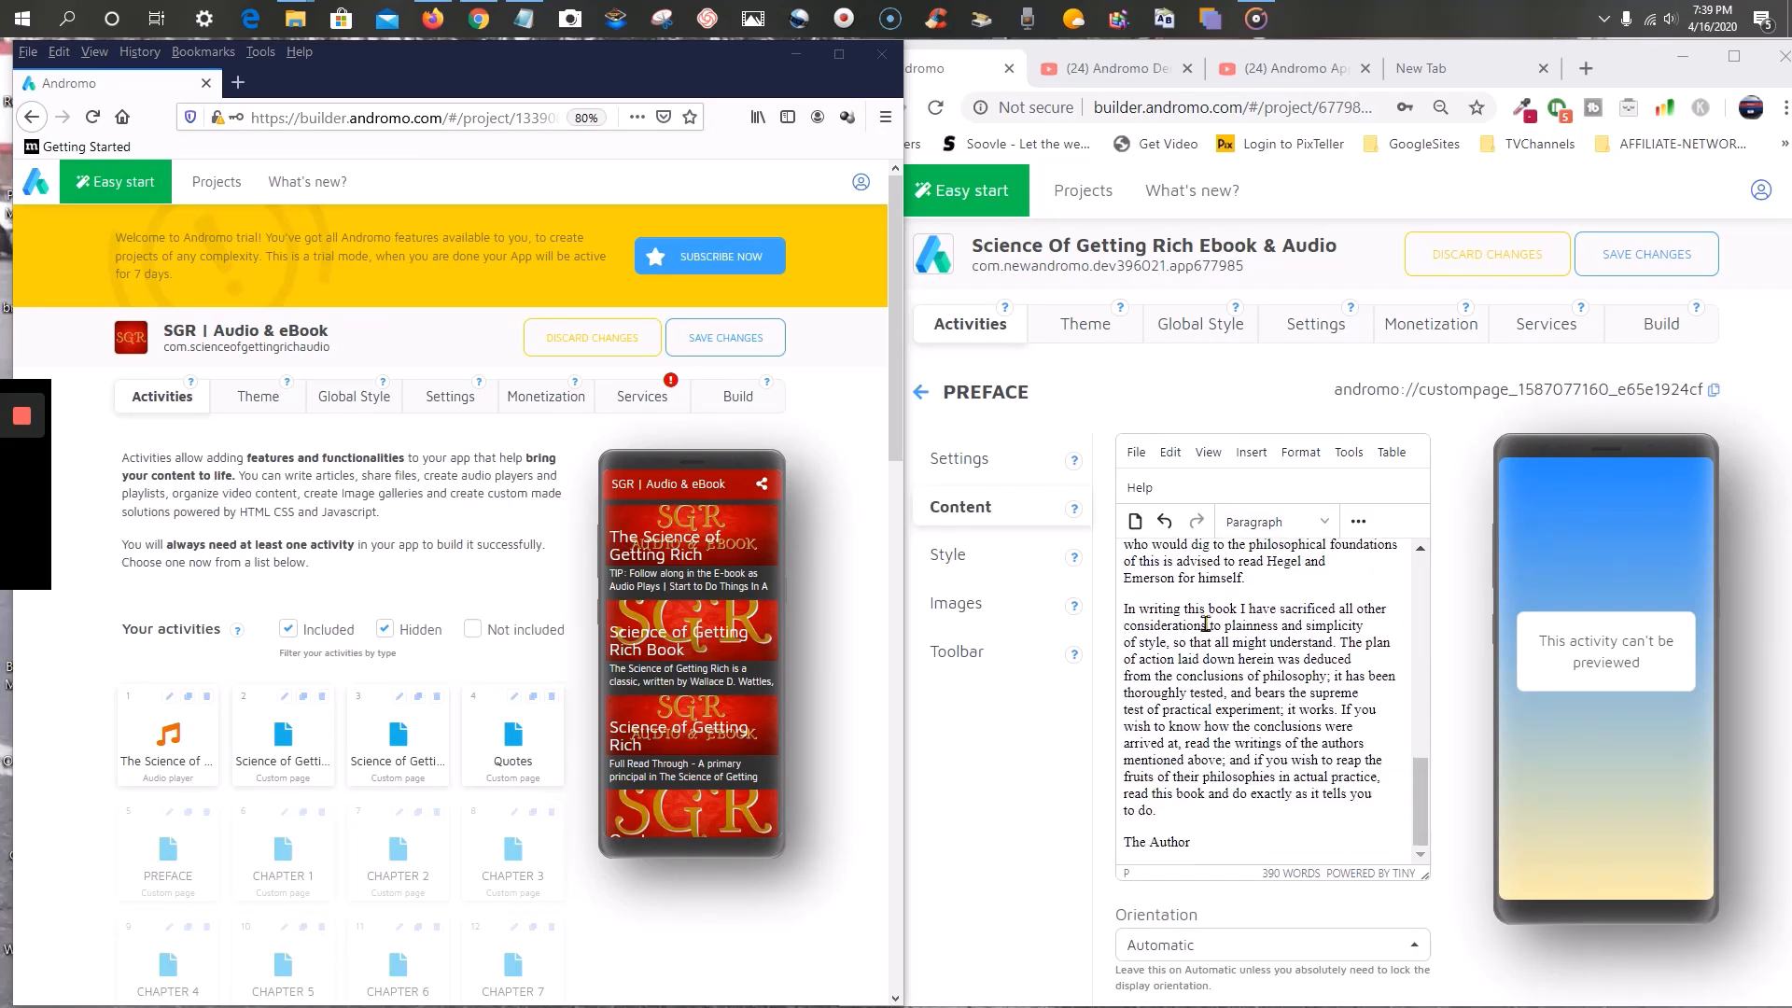
{"action": "scroll", "coordinate": [1204, 625], "scroll_direction": "up", "scroll_amount": 8}
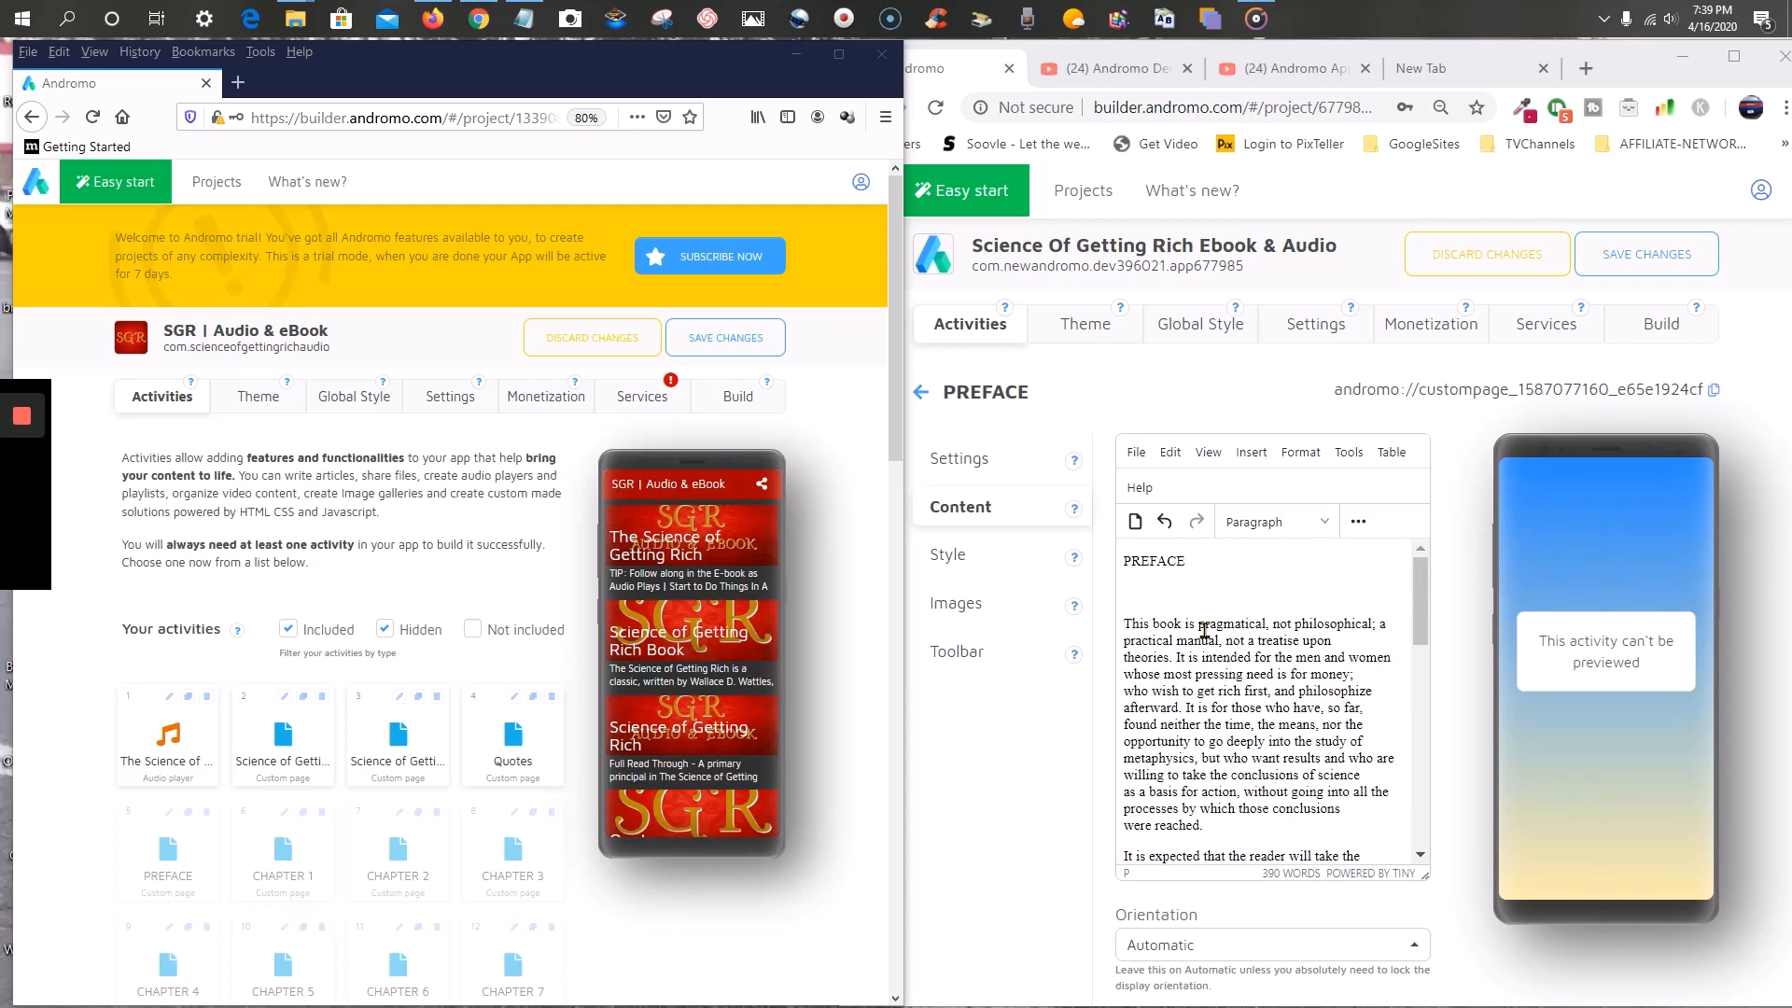
{"action": "scroll", "coordinate": [1208, 652], "scroll_direction": "down", "scroll_amount": 7}
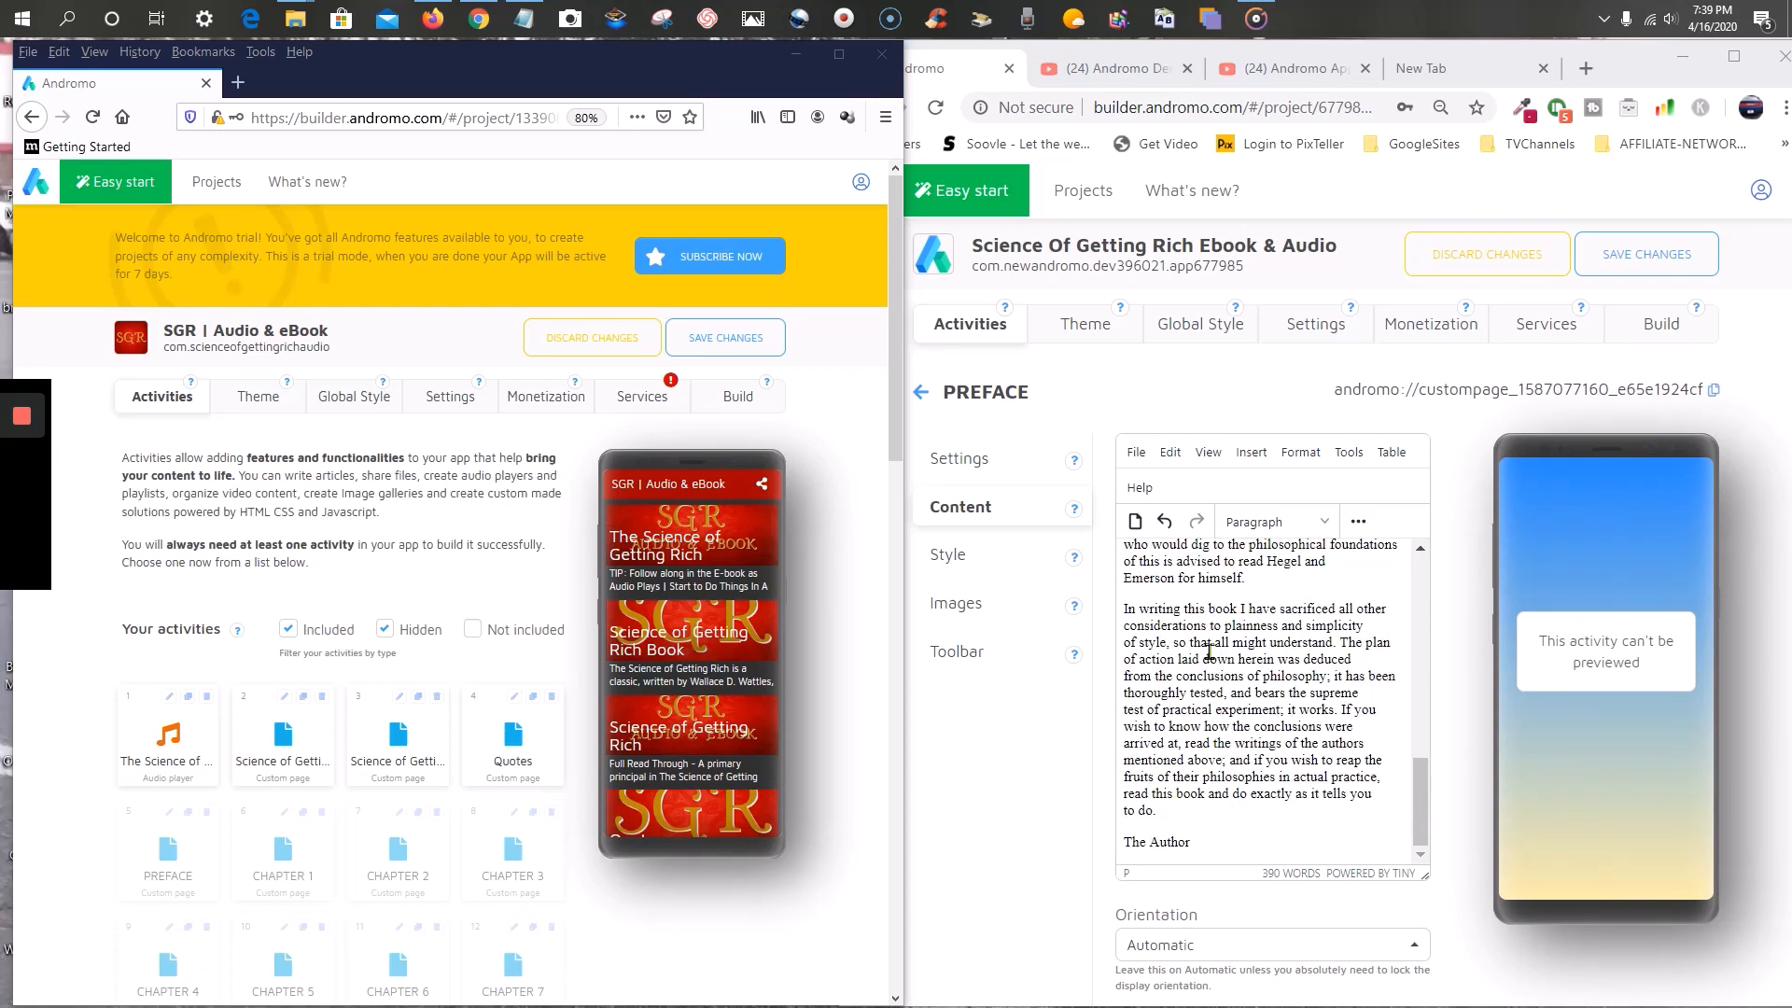
{"action": "scroll", "coordinate": [1220, 618], "scroll_direction": "up", "scroll_amount": 8}
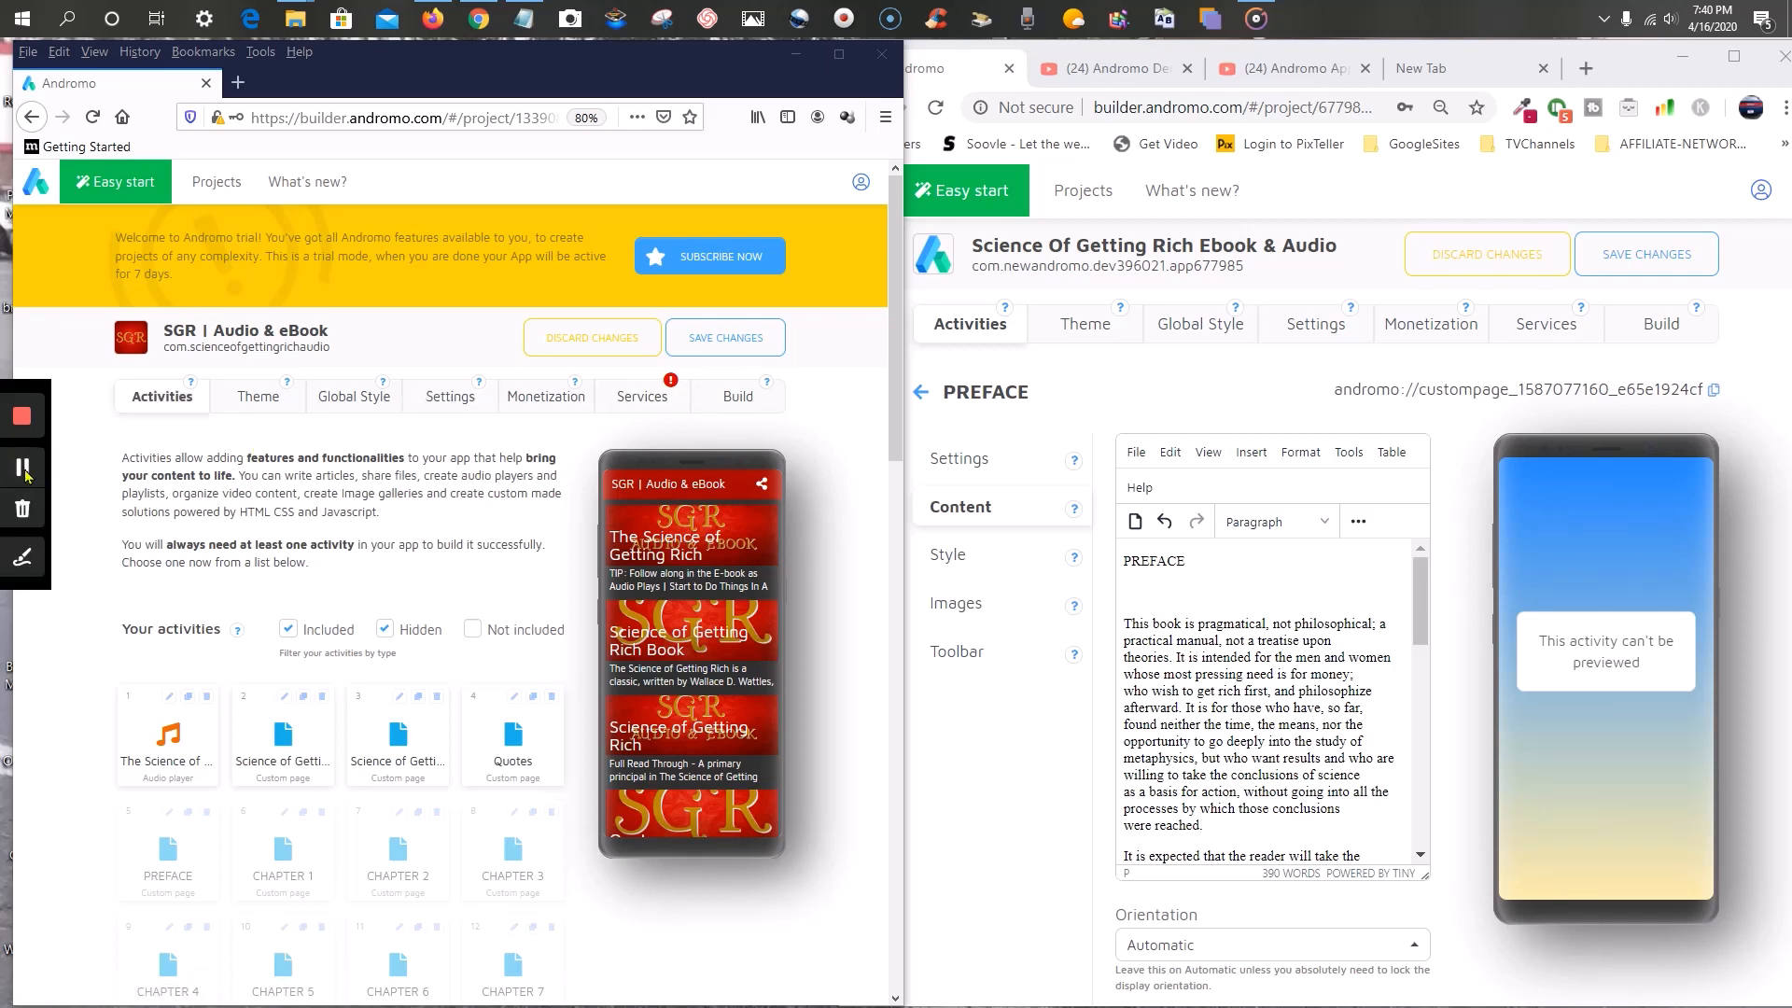
{"action": "left_click", "coordinate": [25, 470]}
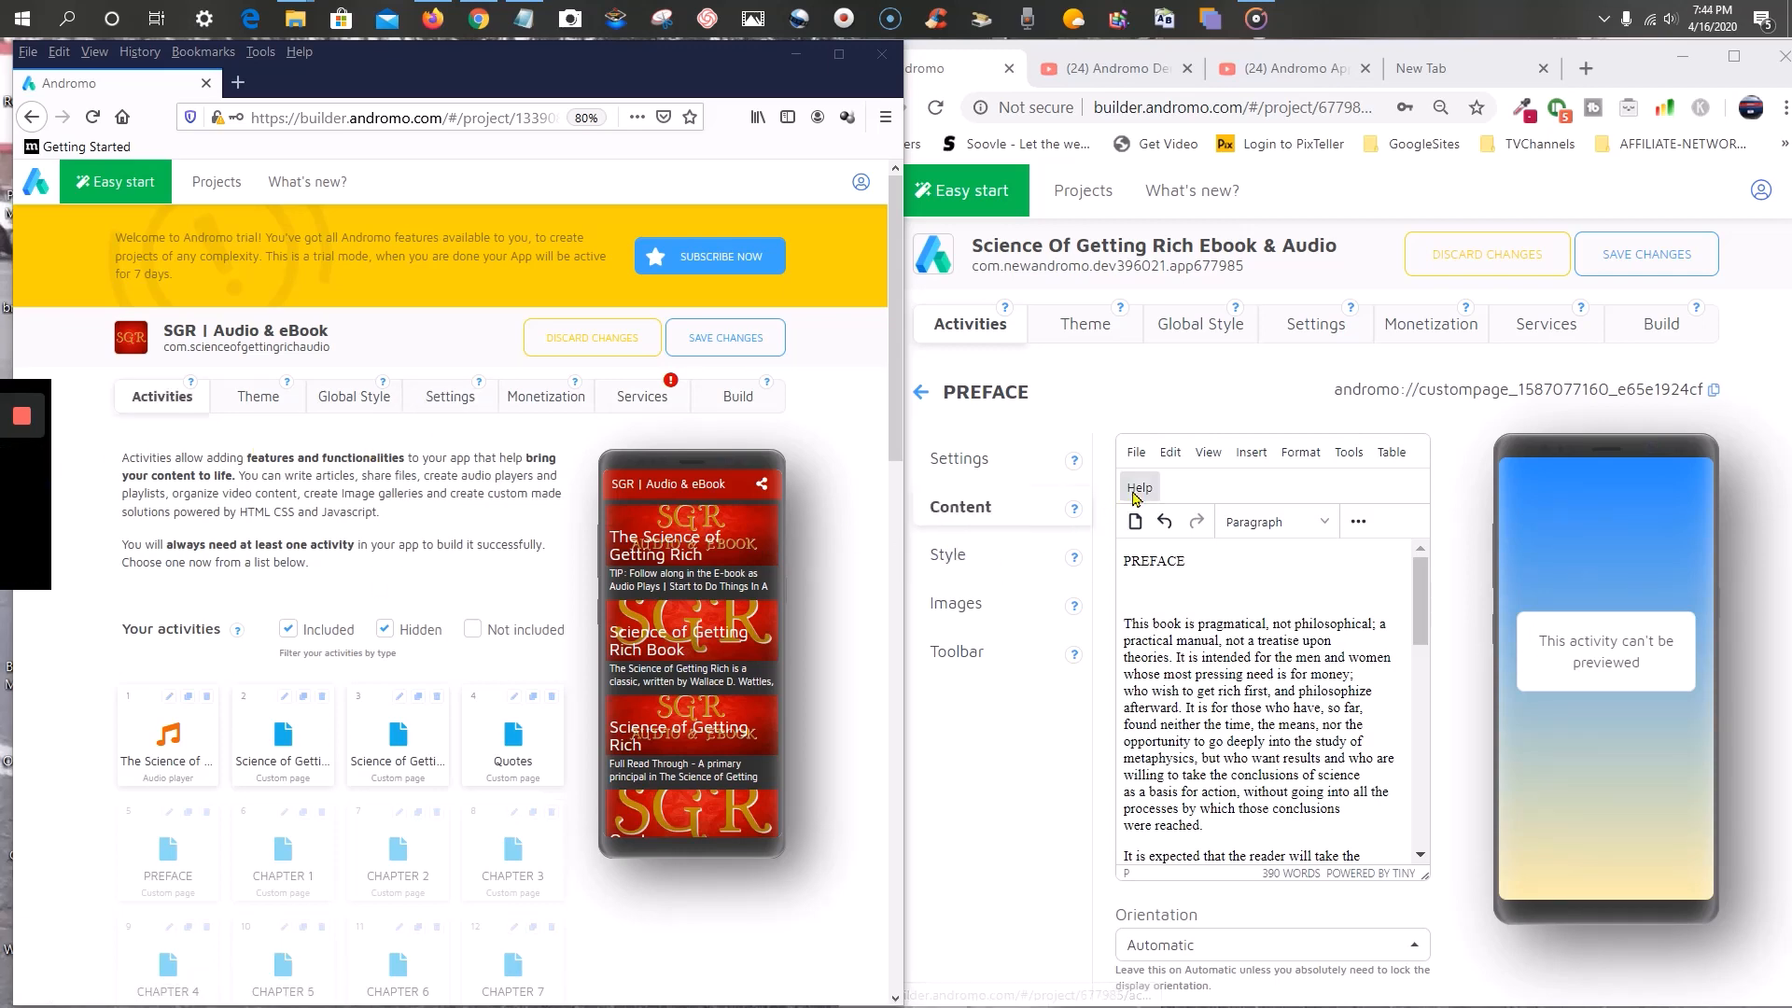
- Look through the SGR | Audio & eBook reference project's activities, from PREFACE to CHAPTER 17
{"action": "left_click", "coordinate": [1137, 392]}
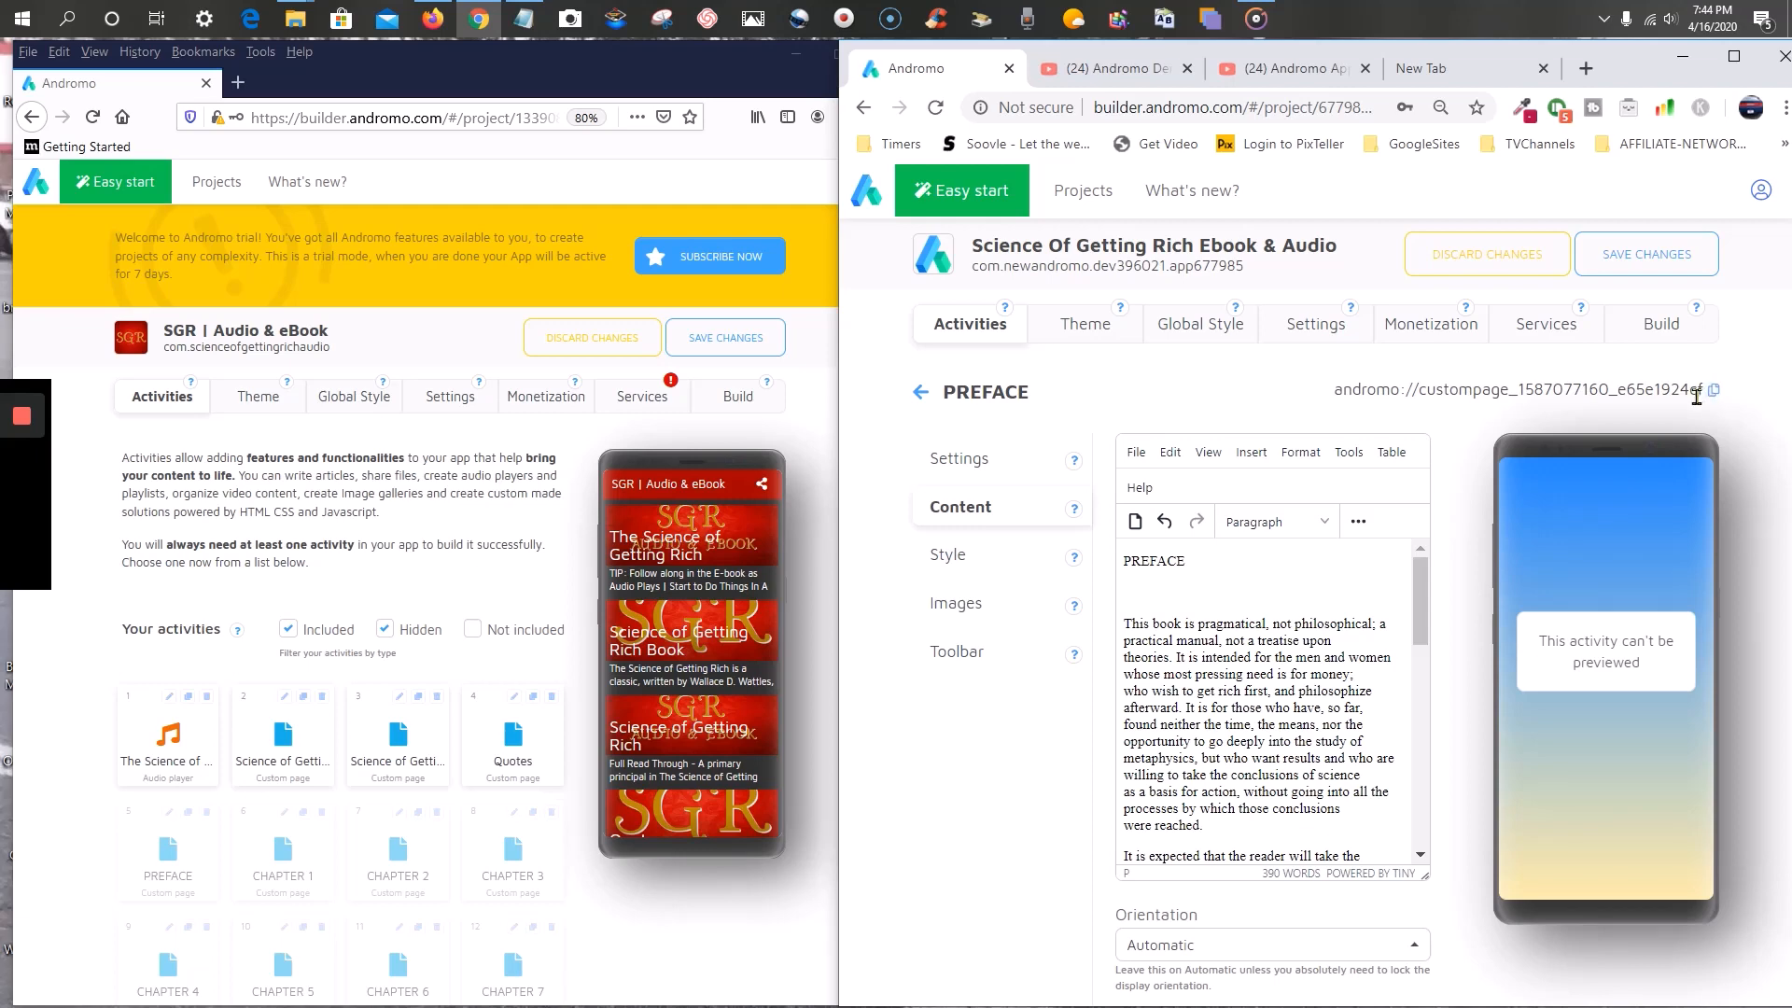
{"action": "left_click", "coordinate": [923, 609]}
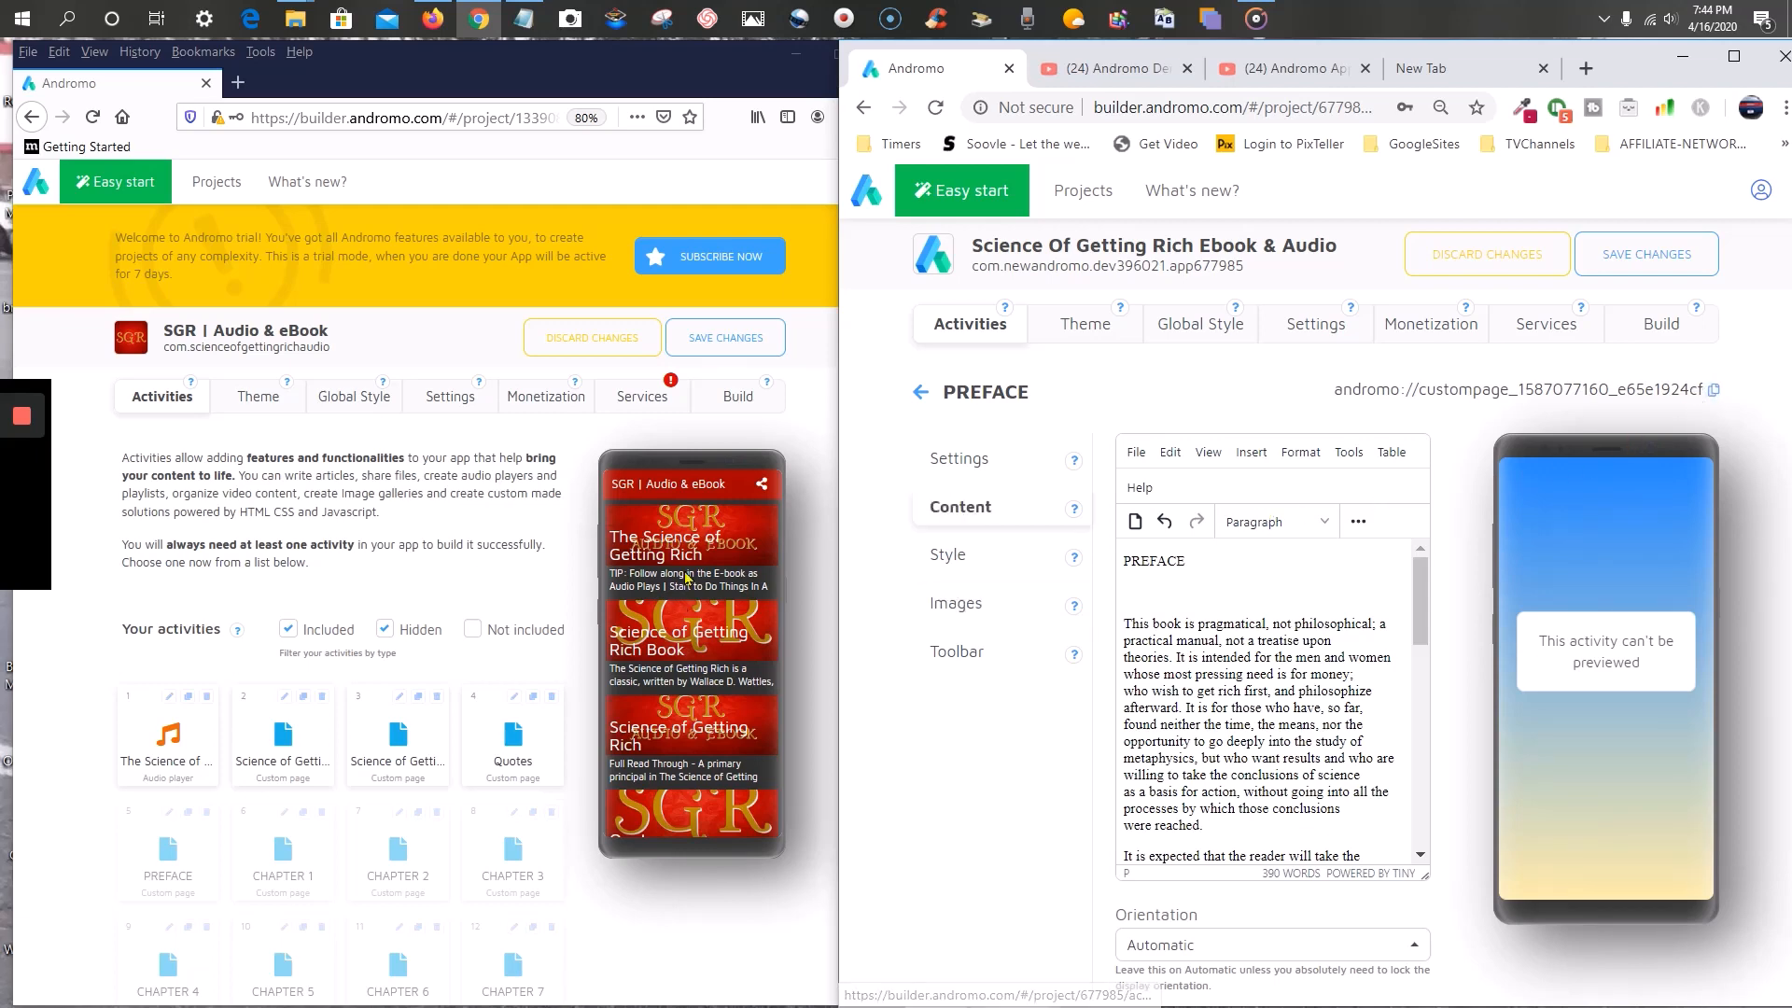
{"action": "scroll", "coordinate": [495, 693], "scroll_direction": "down", "scroll_amount": 3}
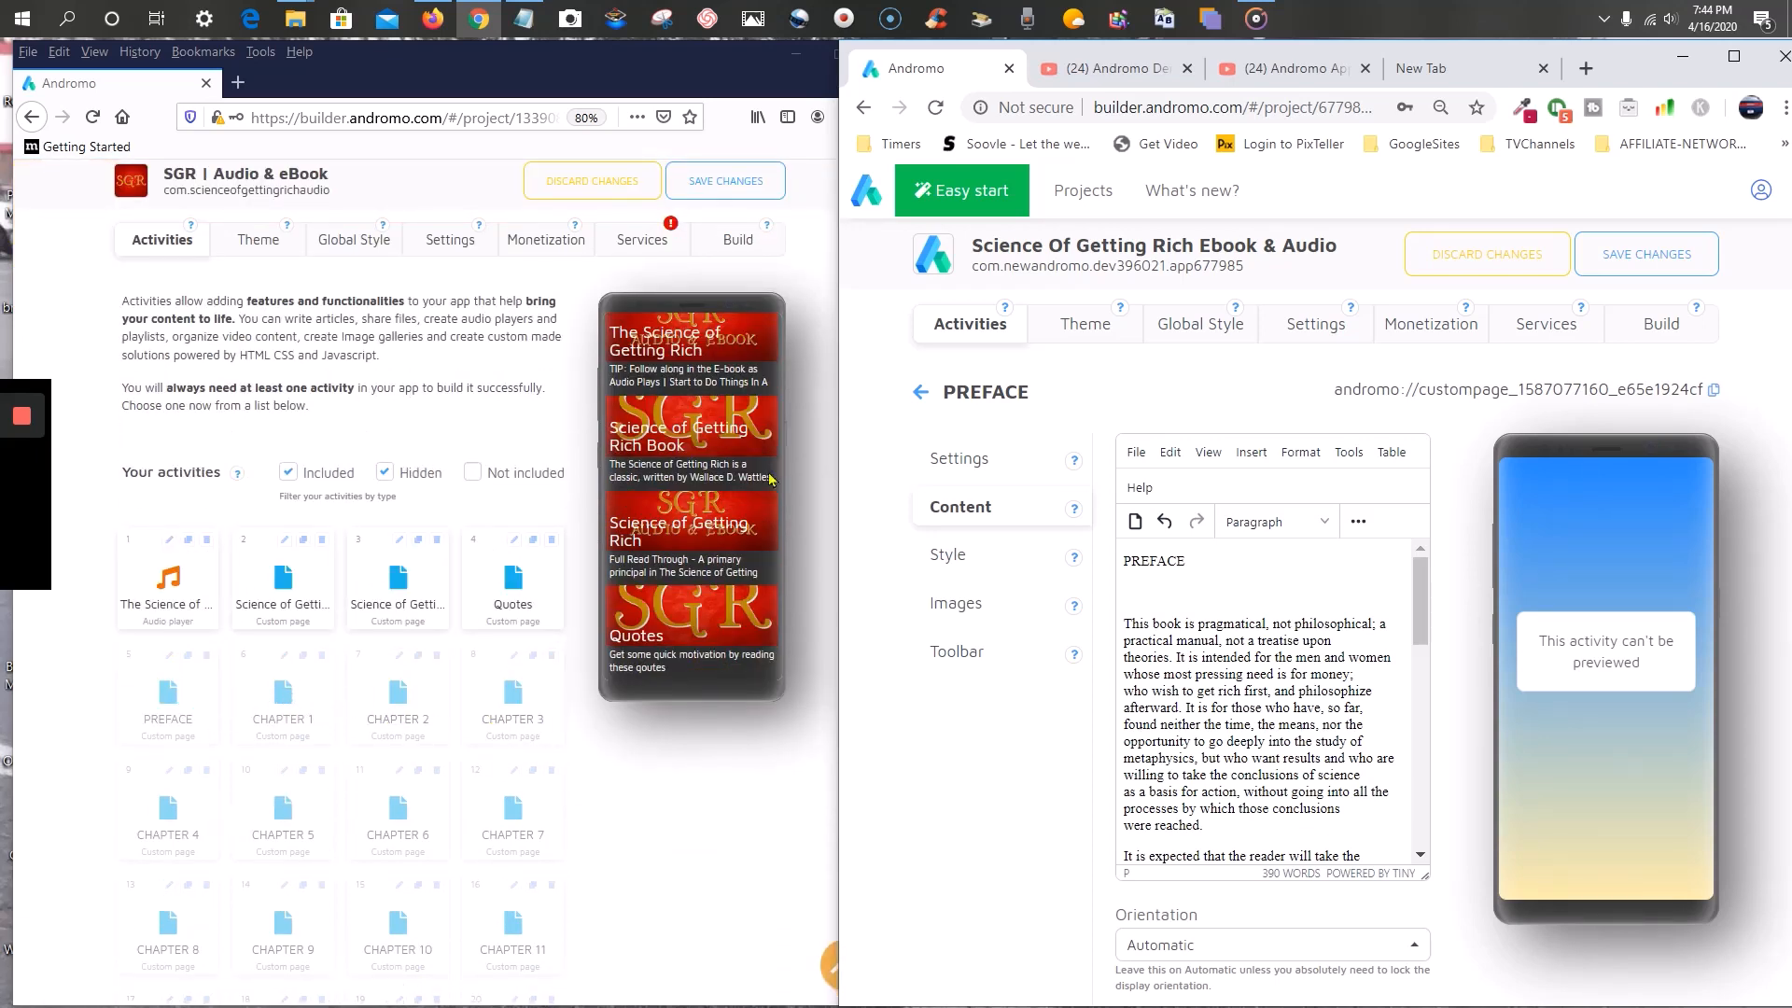
{"action": "scroll", "coordinate": [626, 448], "scroll_direction": "down", "scroll_amount": 5}
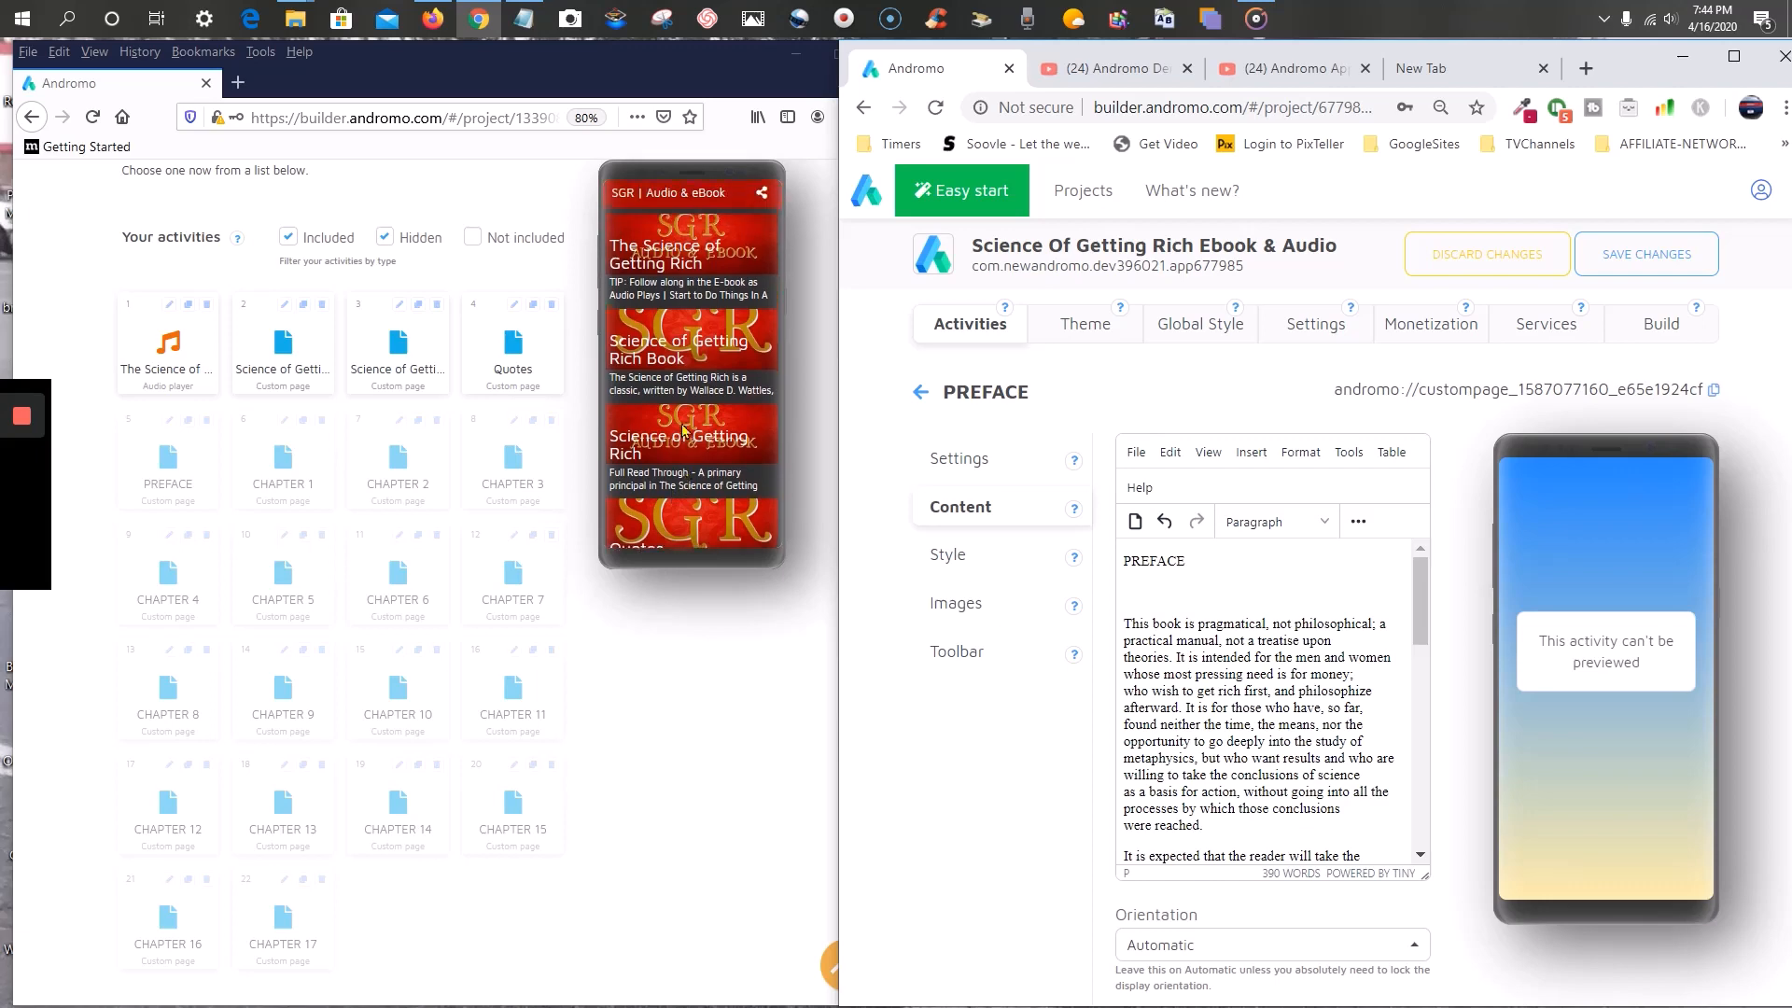
{"action": "scroll", "coordinate": [686, 263], "scroll_direction": "down", "scroll_amount": 1}
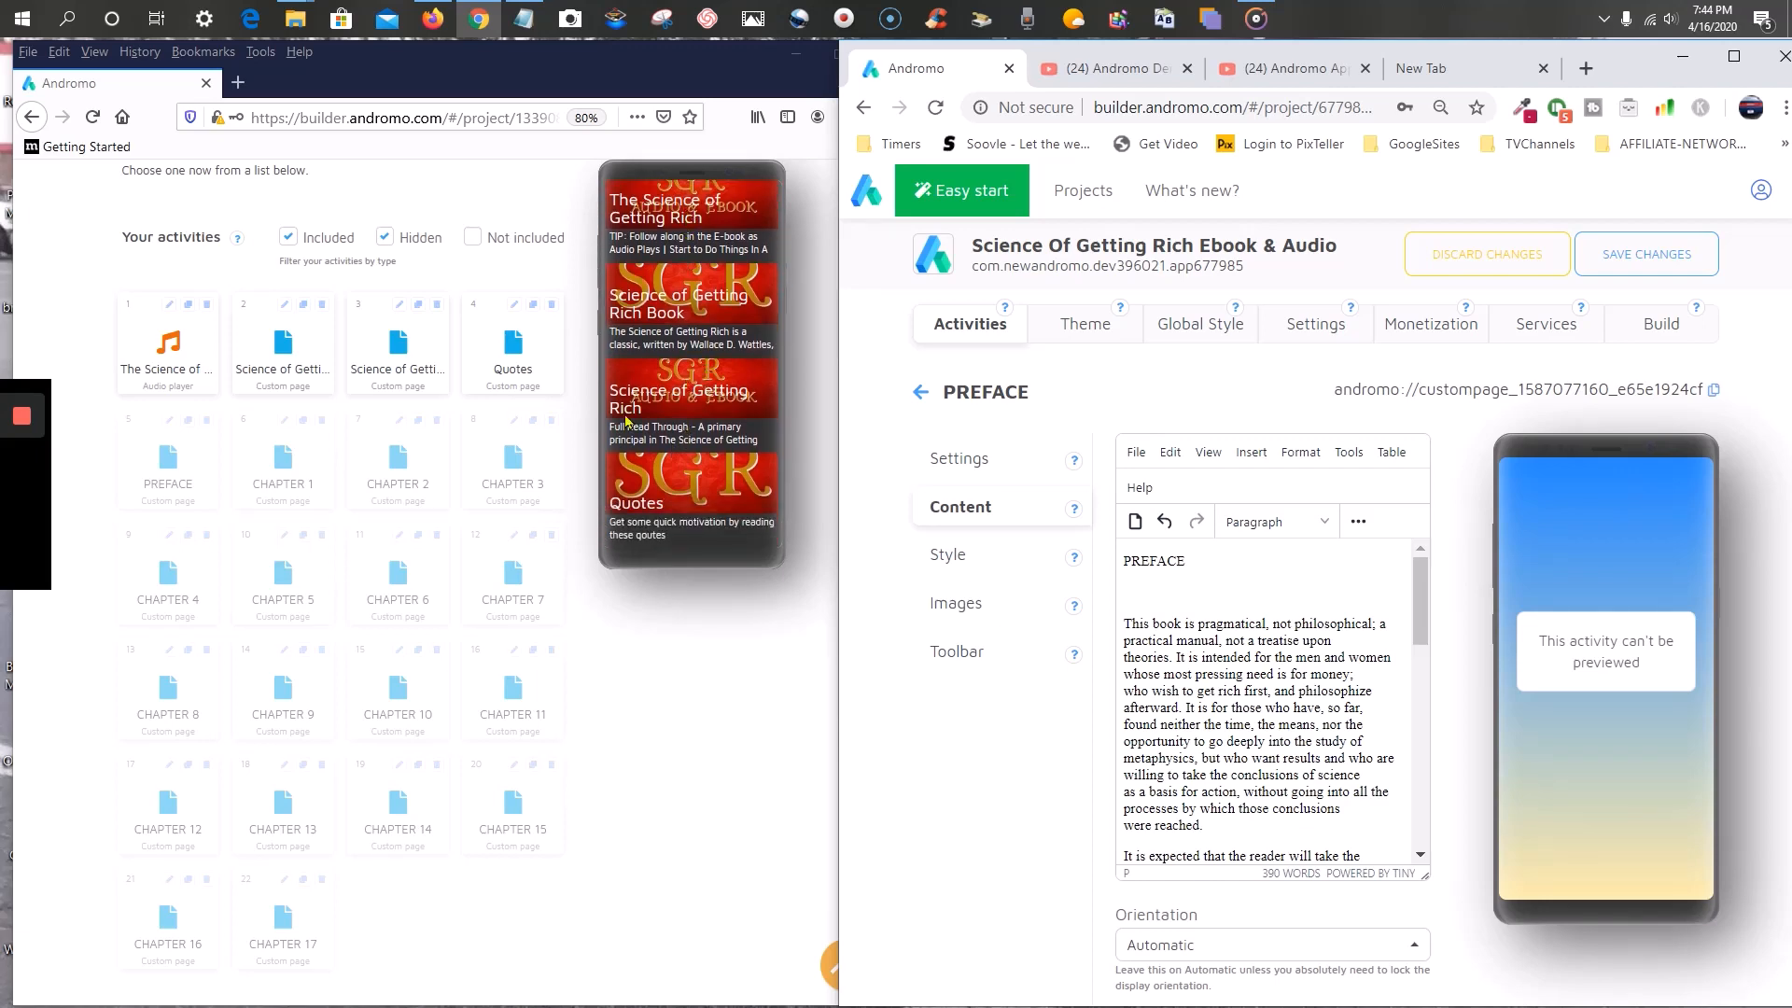
{"action": "scroll", "coordinate": [512, 484], "scroll_direction": "up", "scroll_amount": 3}
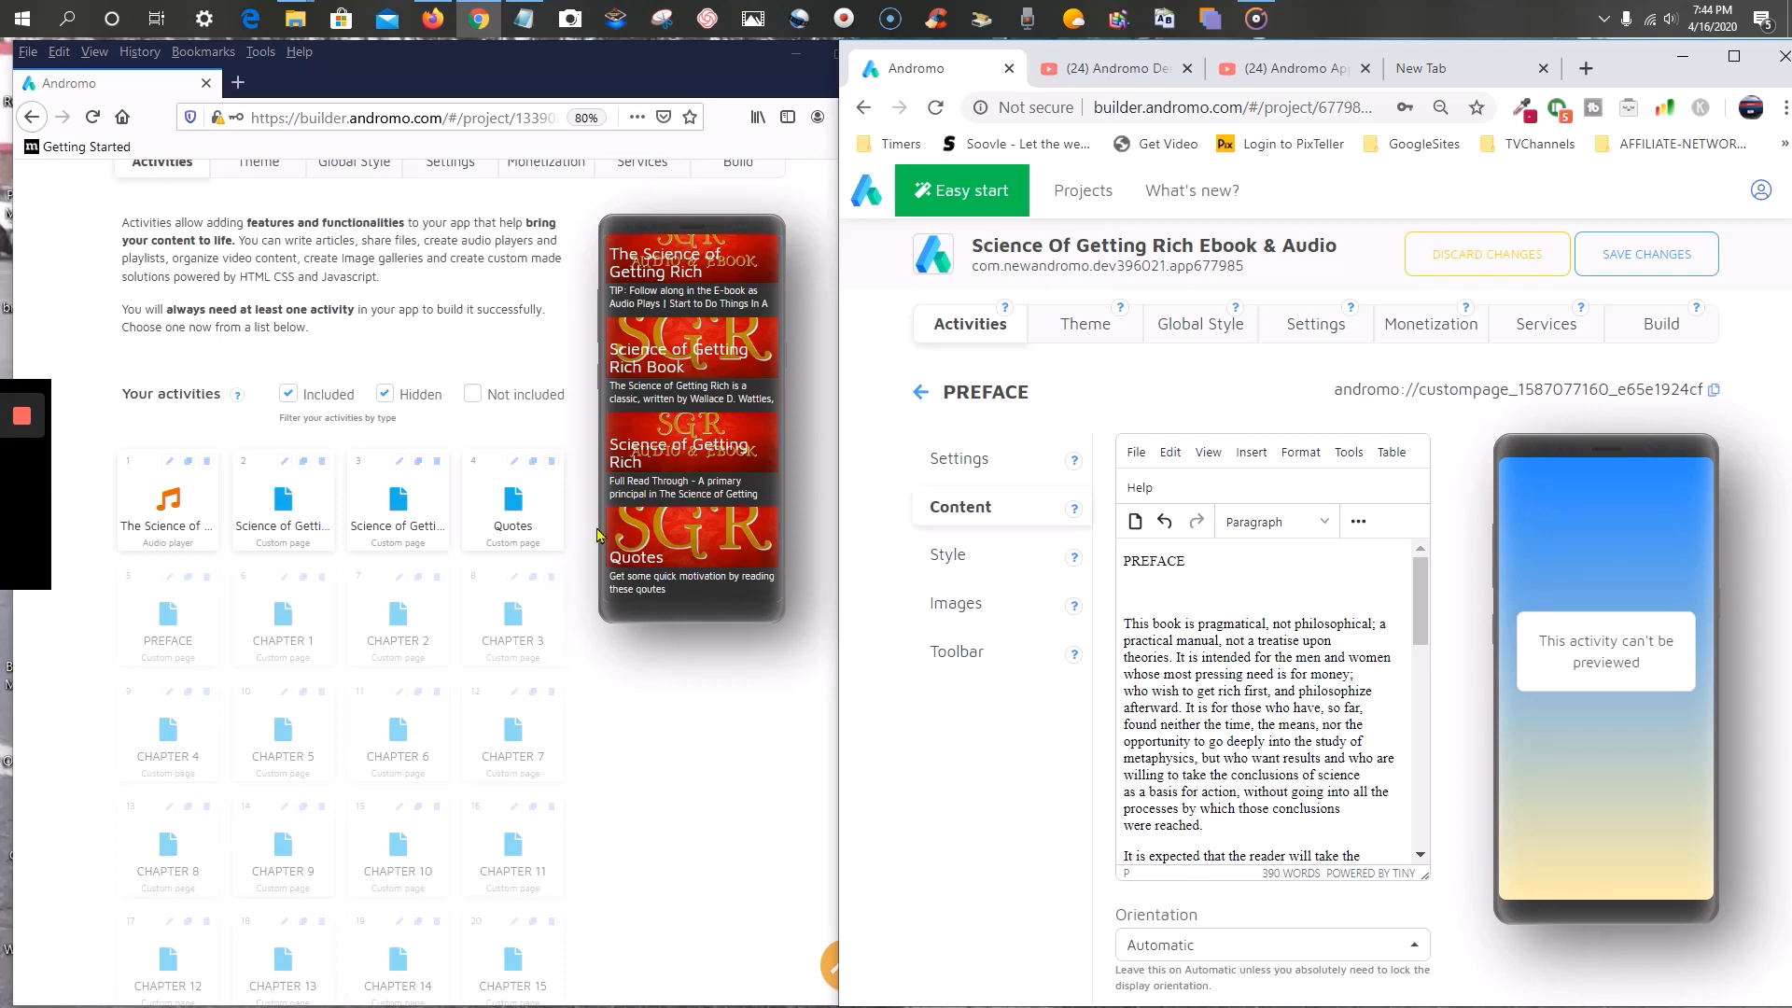
{"action": "scroll", "coordinate": [597, 534], "scroll_direction": "up", "scroll_amount": 3}
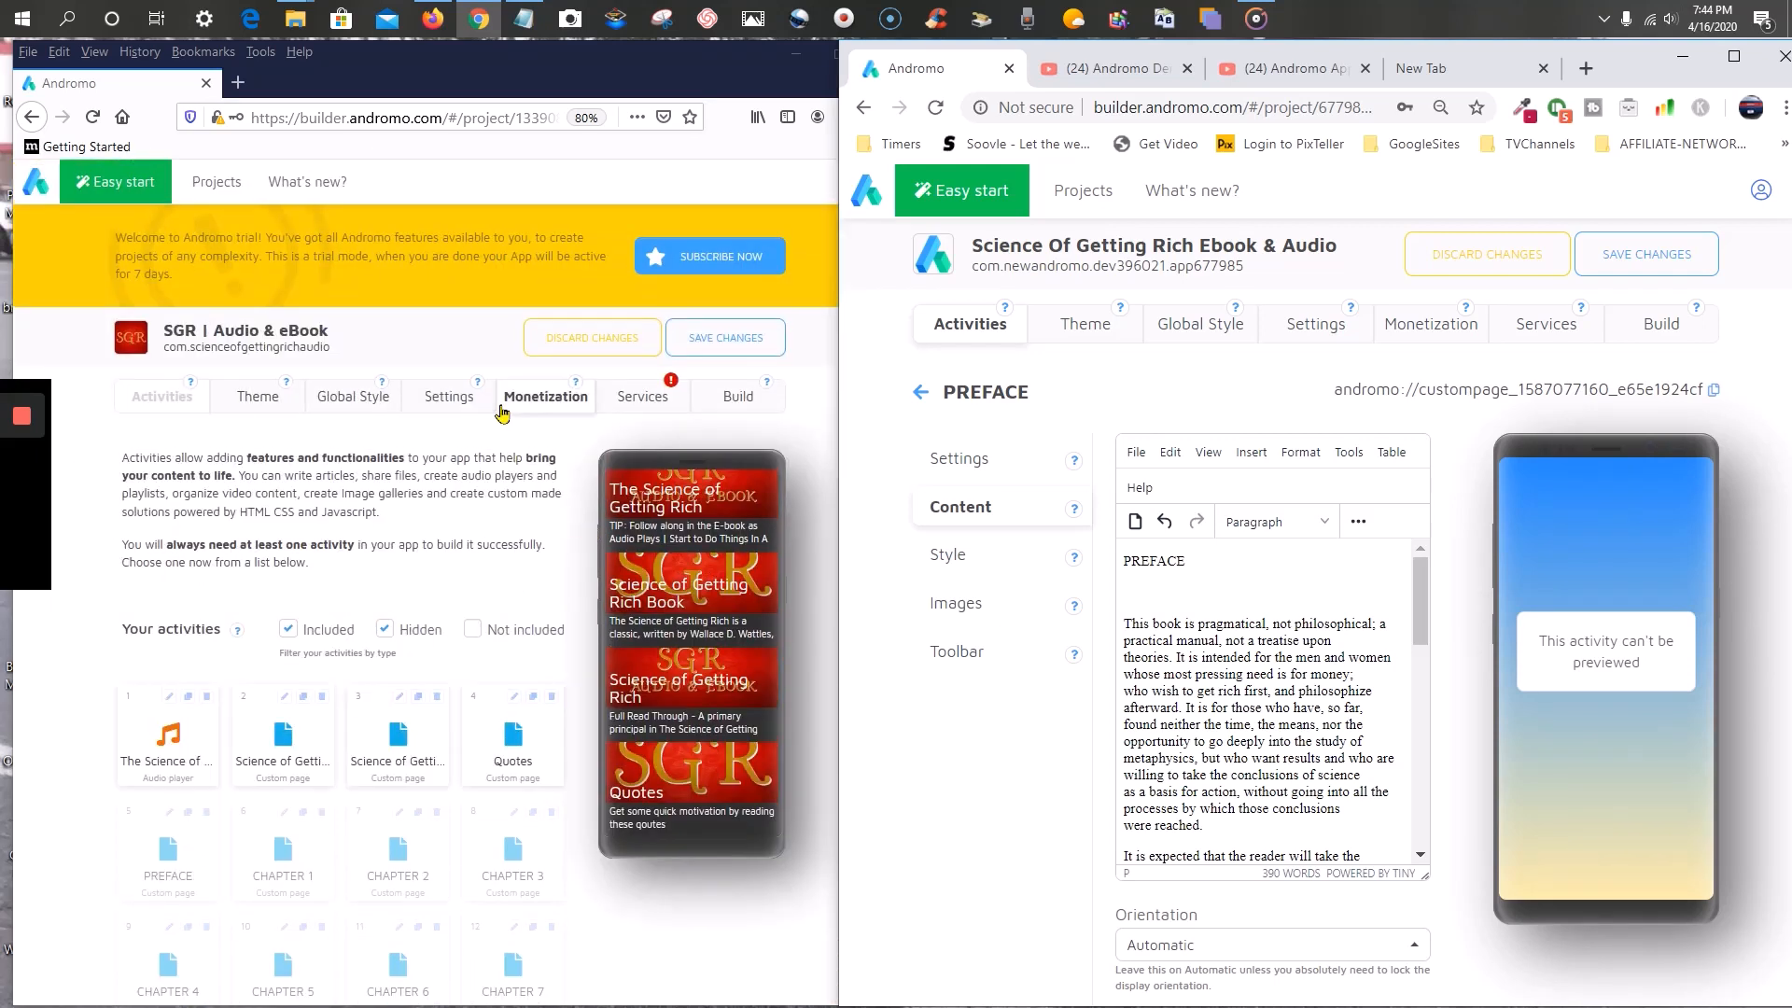
{"action": "scroll", "coordinate": [508, 401], "scroll_direction": "down", "scroll_amount": 1}
- Save the changes made to the PREFACE activity's content
{"action": "left_click", "coordinate": [951, 462]}
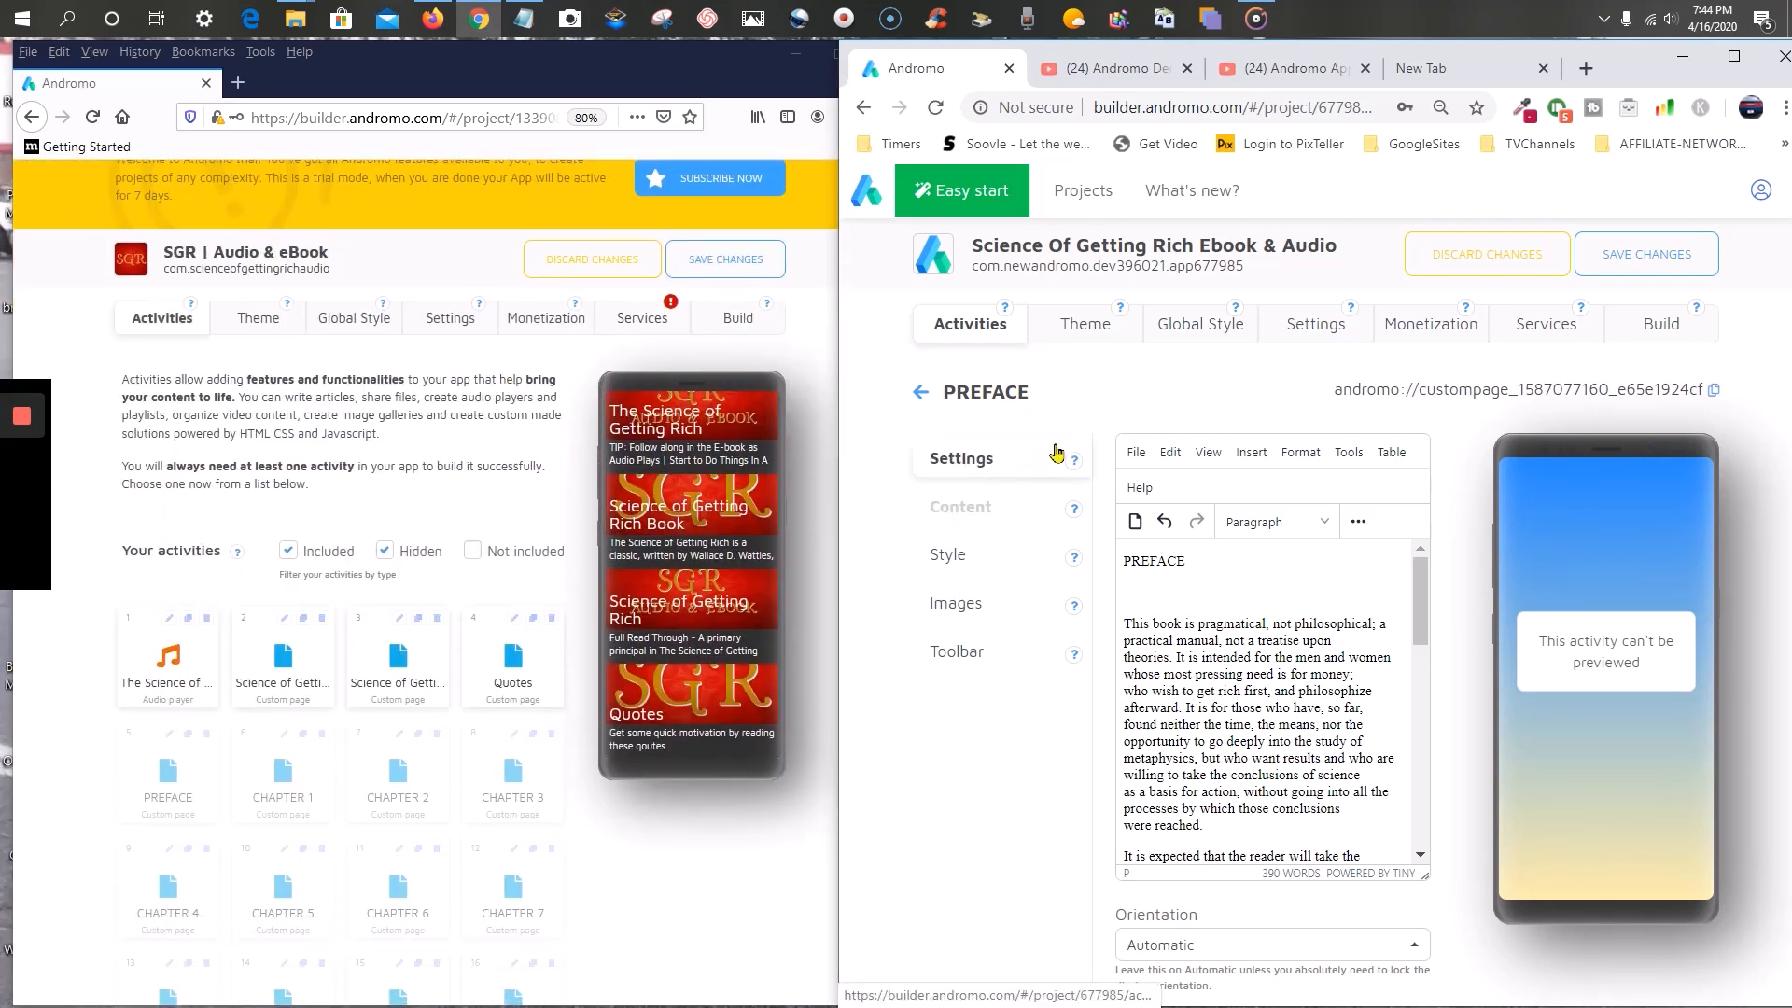
{"action": "left_click", "coordinate": [956, 504]}
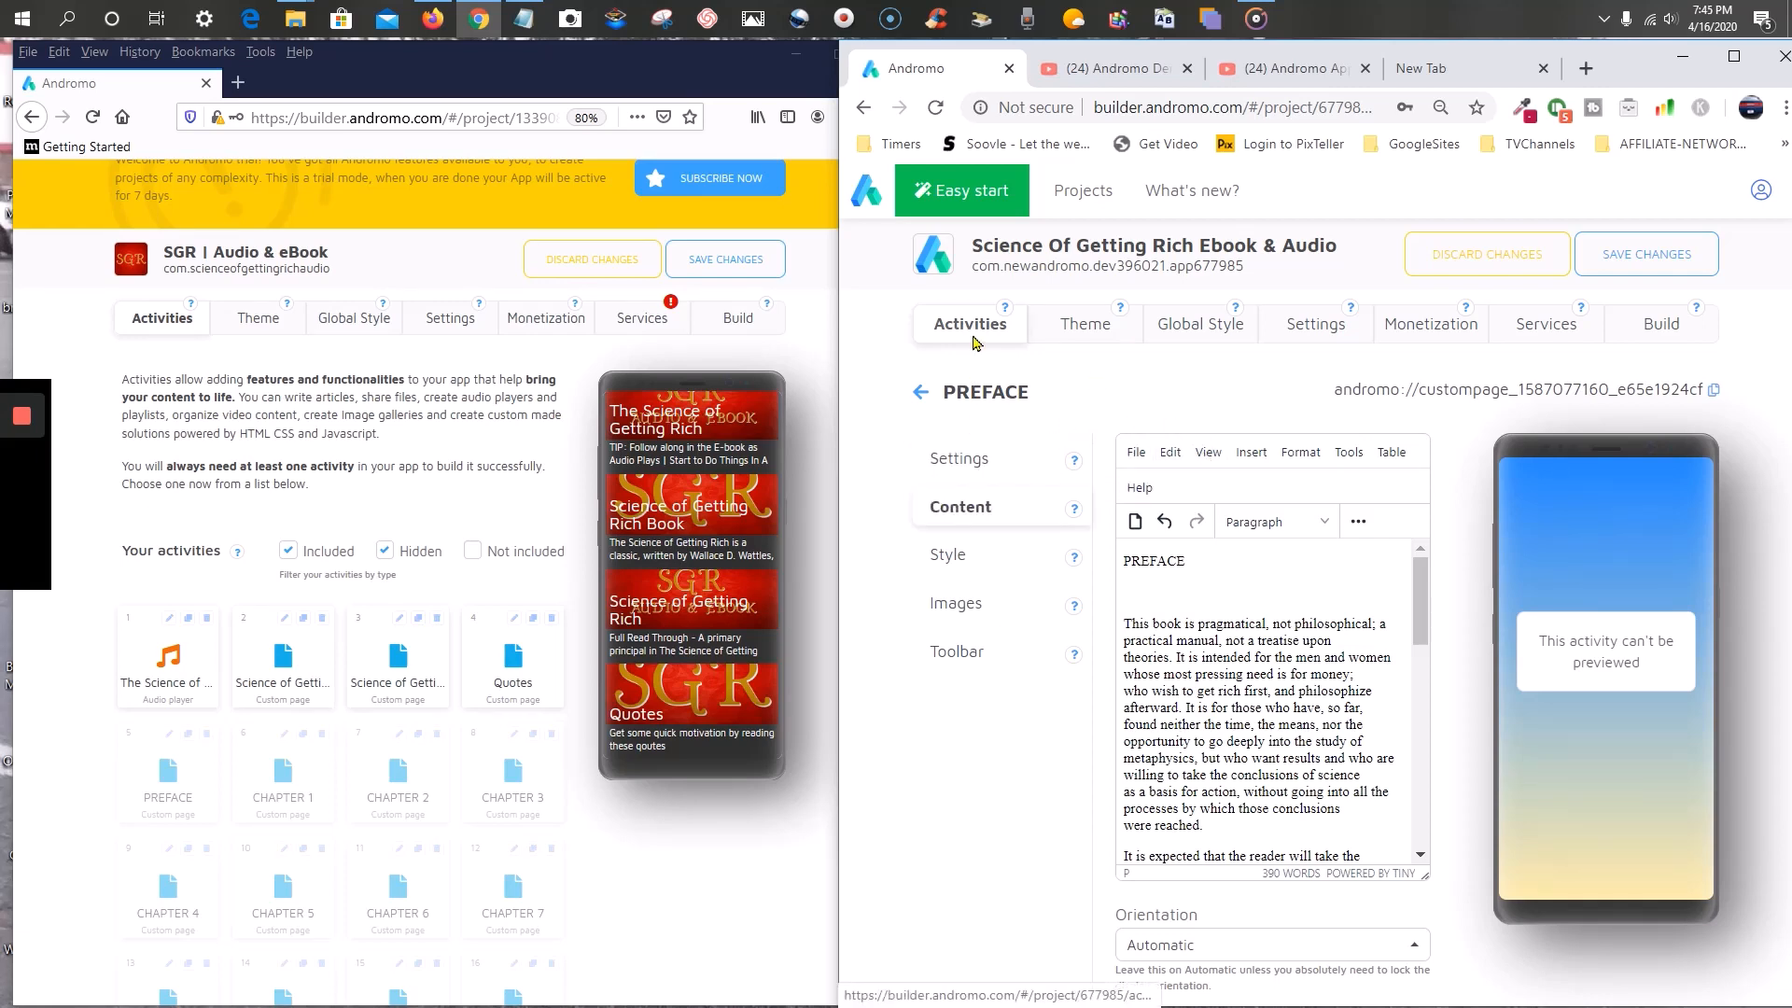
{"action": "left_click", "coordinate": [1646, 254]}
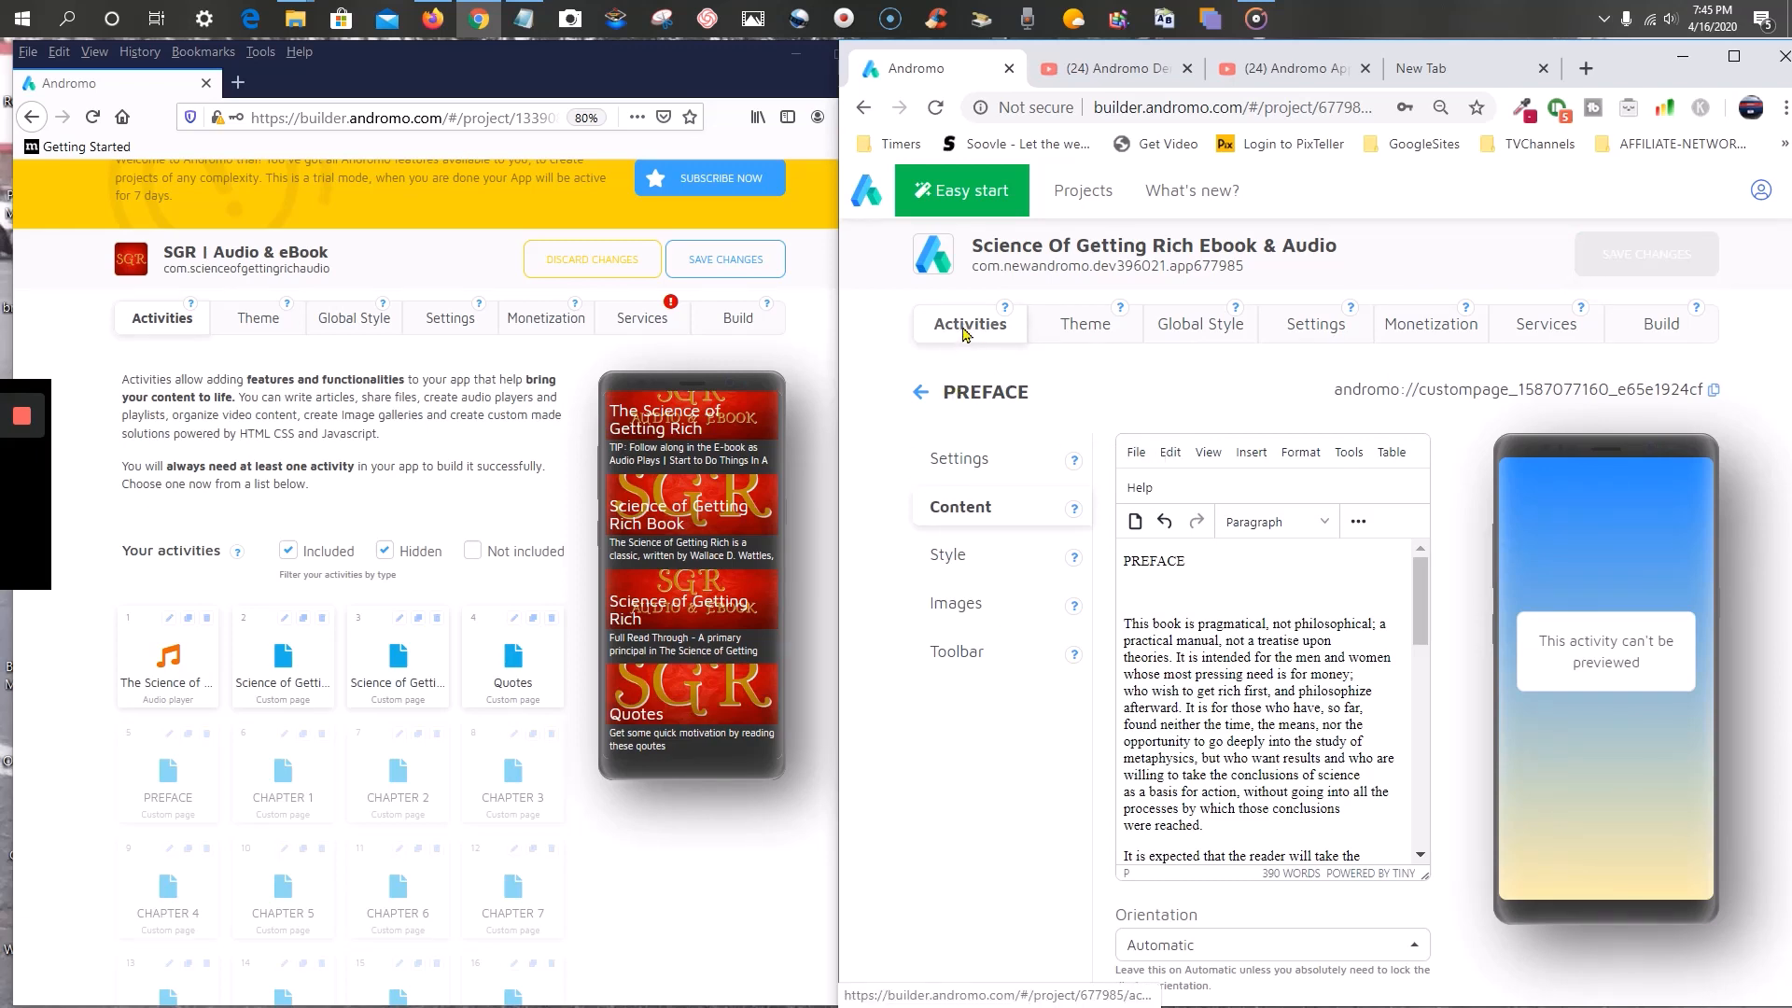
- Open the content of the Science of Getting Rich Book activity and examine its linked table of contents
{"action": "left_click", "coordinate": [966, 326]}
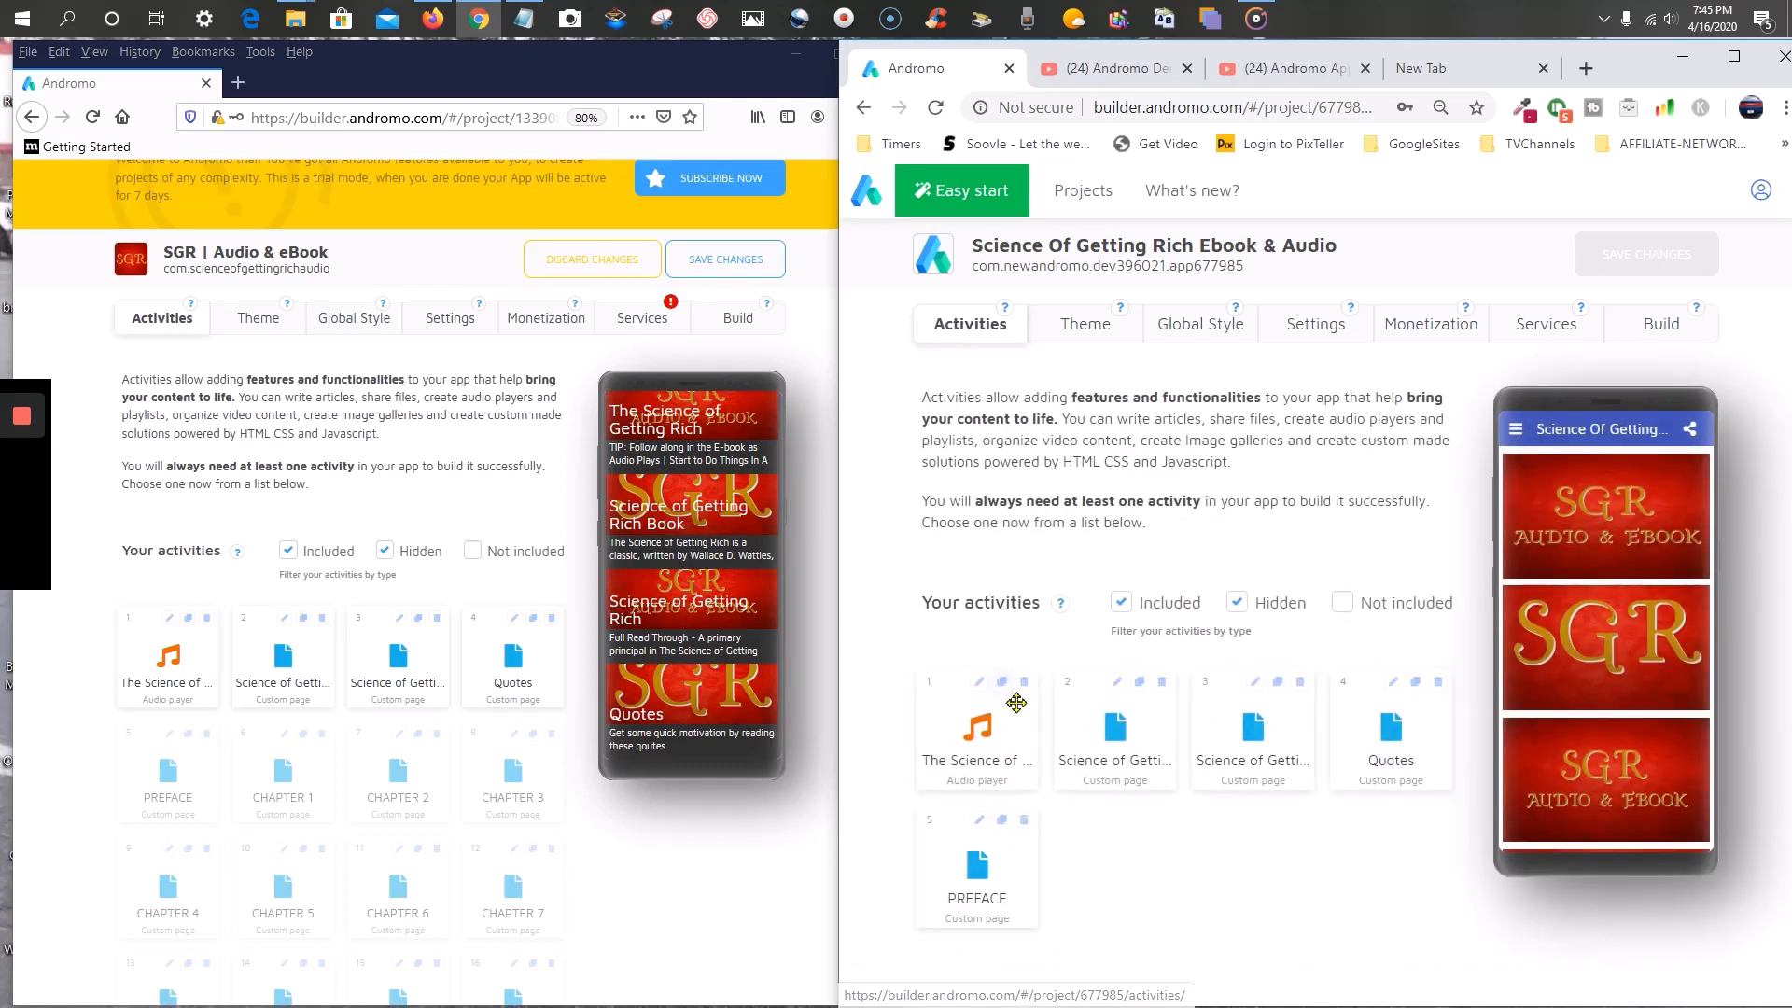
{"action": "left_click", "coordinate": [1116, 689]}
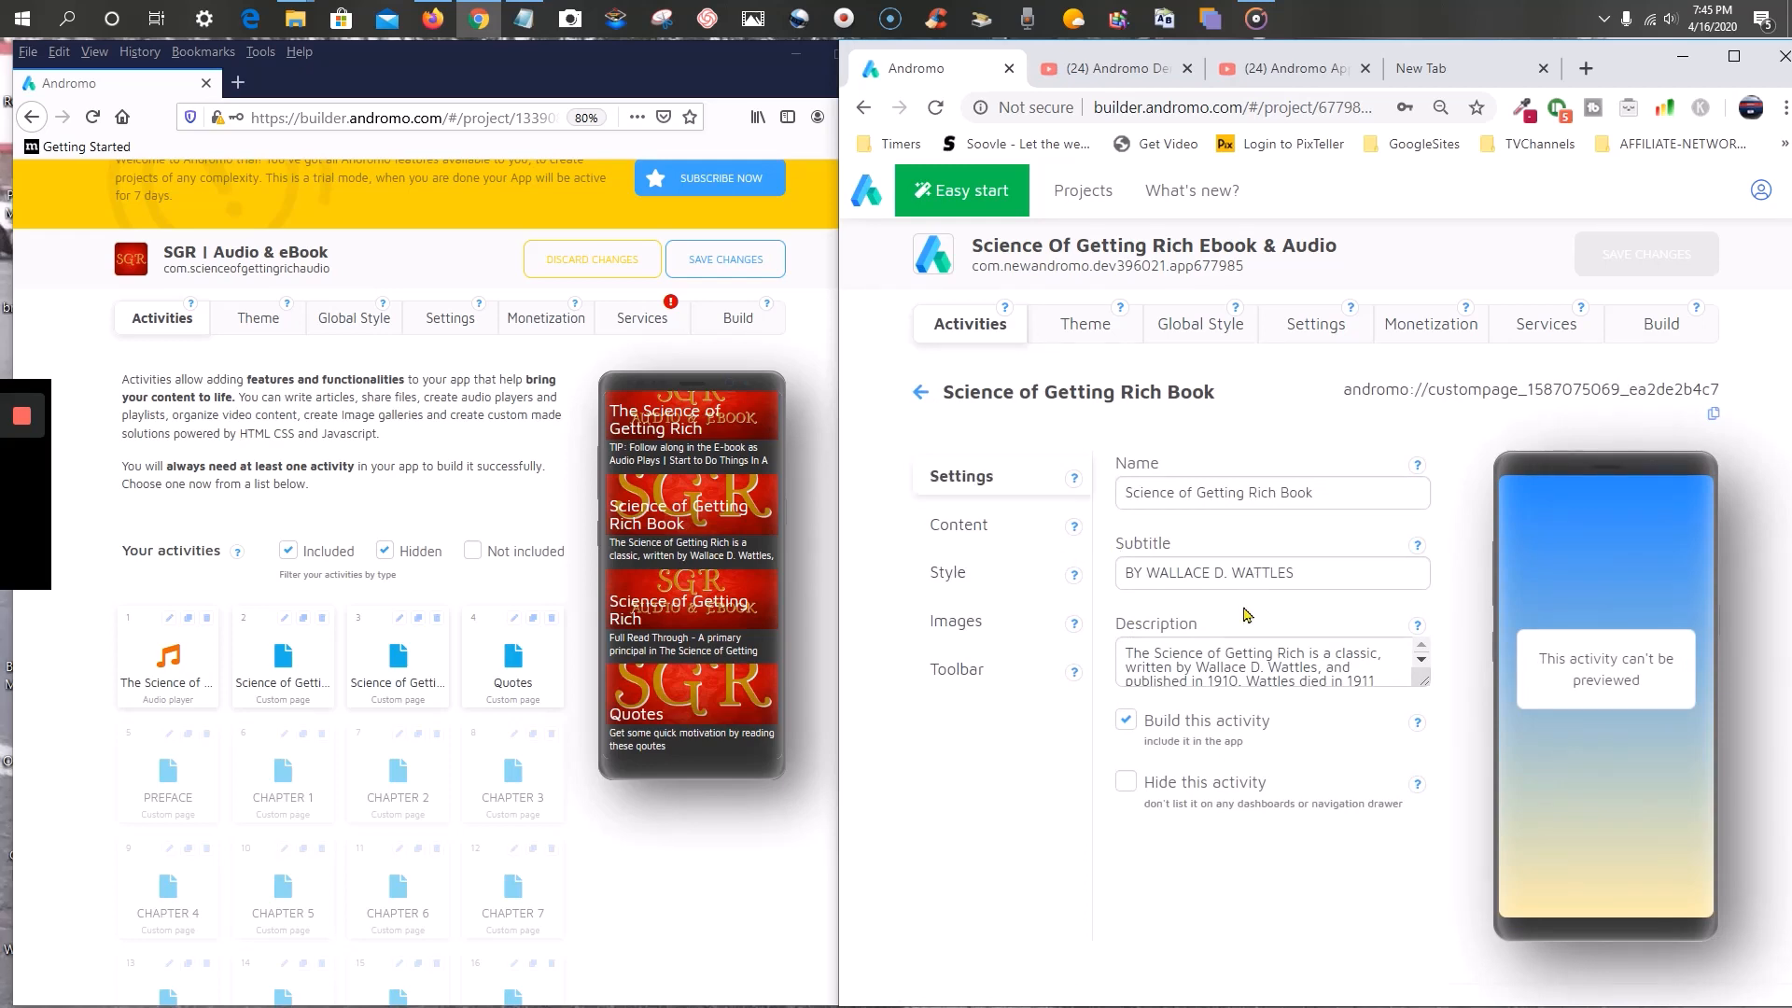
{"action": "scroll", "coordinate": [1197, 527], "scroll_direction": "down", "scroll_amount": 1}
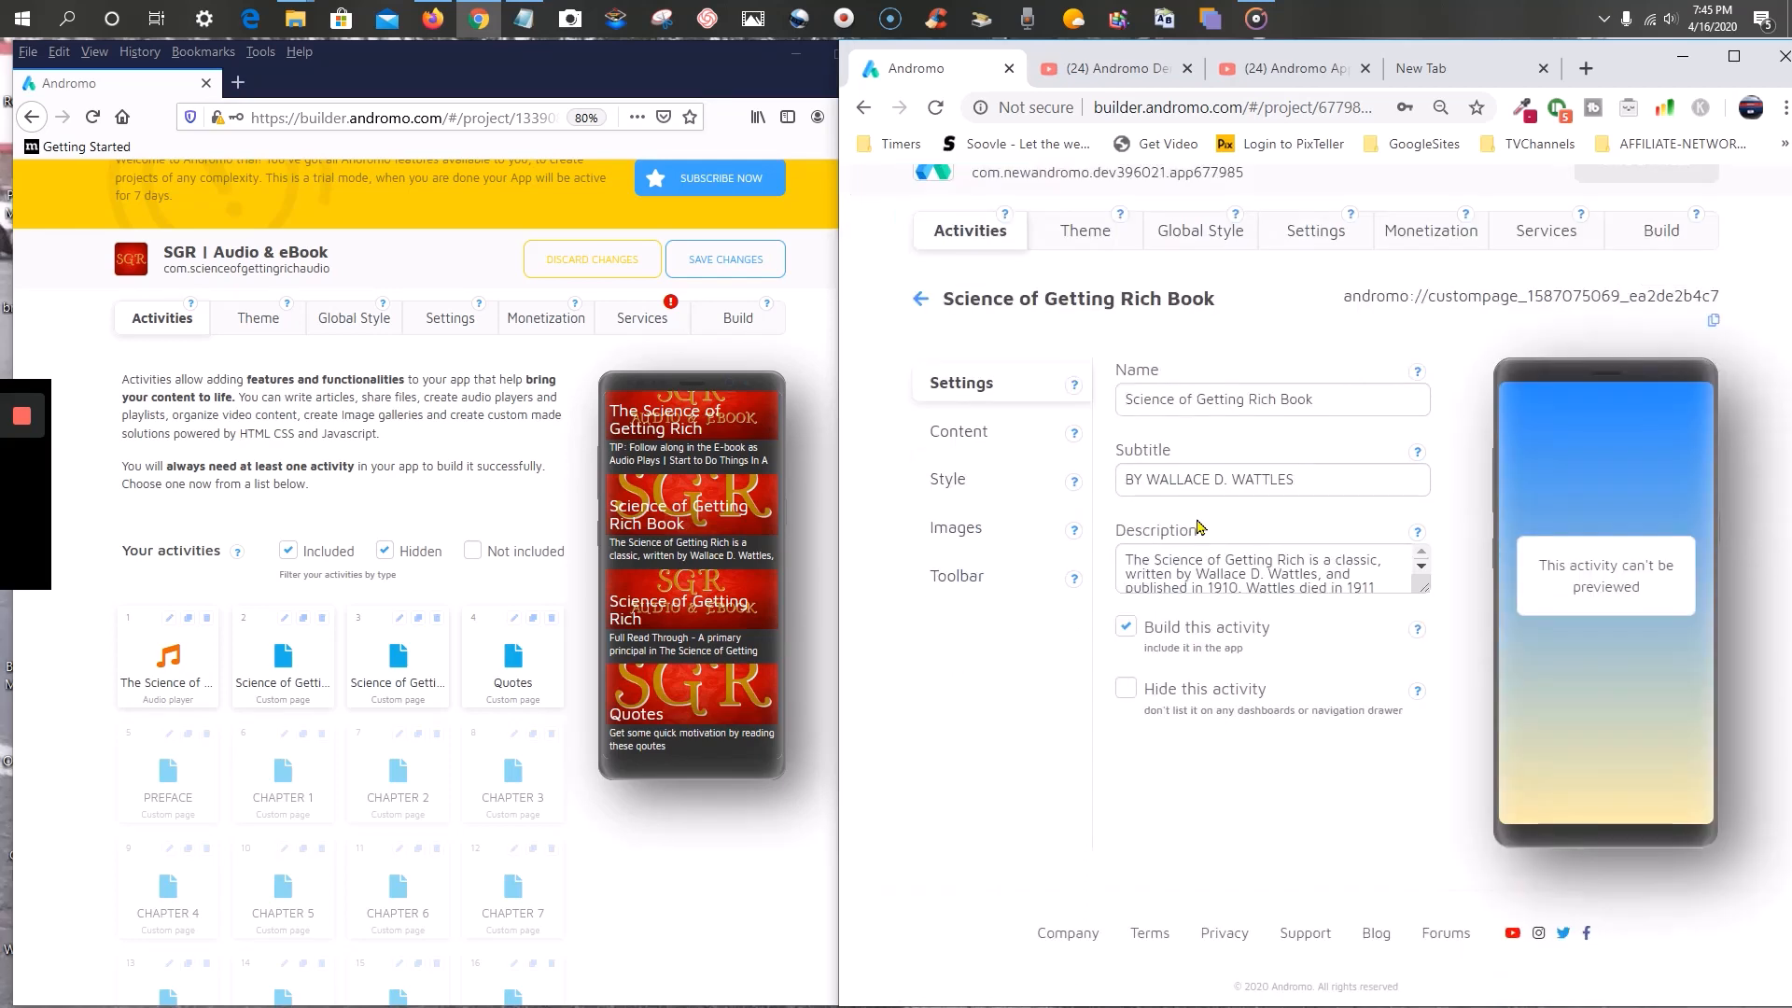
{"action": "scroll", "coordinate": [1199, 527], "scroll_direction": "up", "scroll_amount": 1}
{"action": "left_click", "coordinate": [1059, 525]}
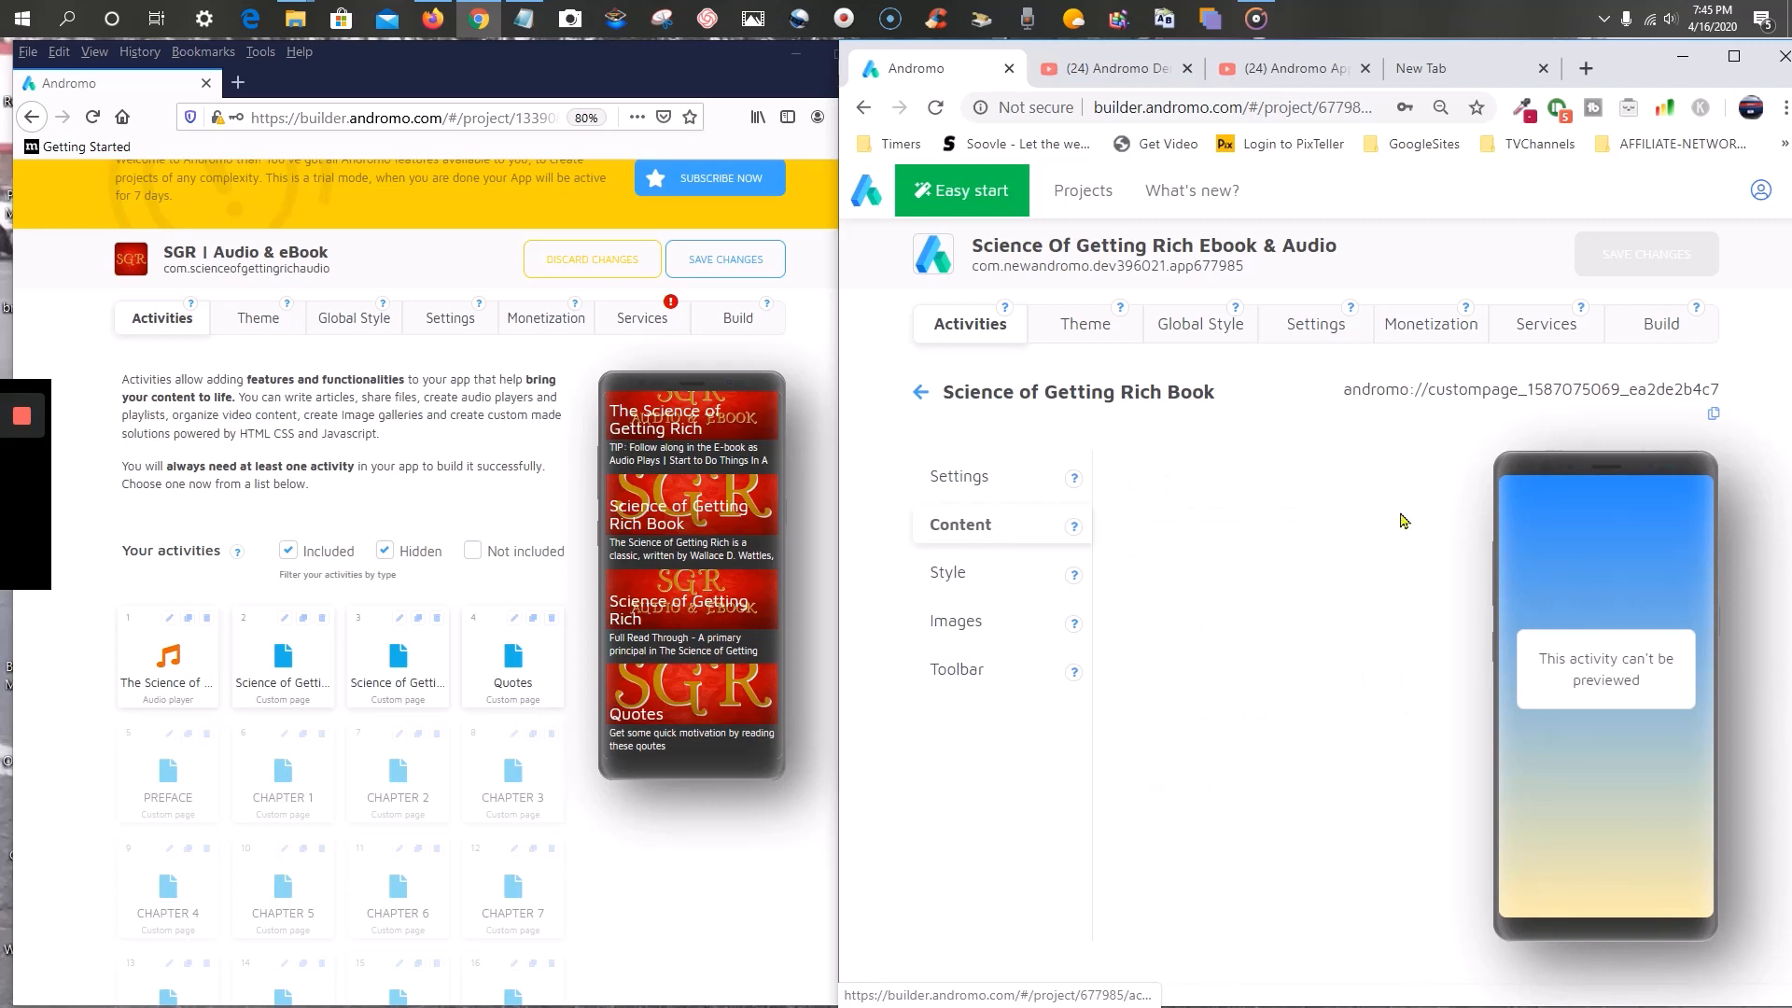
{"action": "scroll", "coordinate": [1274, 621], "scroll_direction": "down", "scroll_amount": 3}
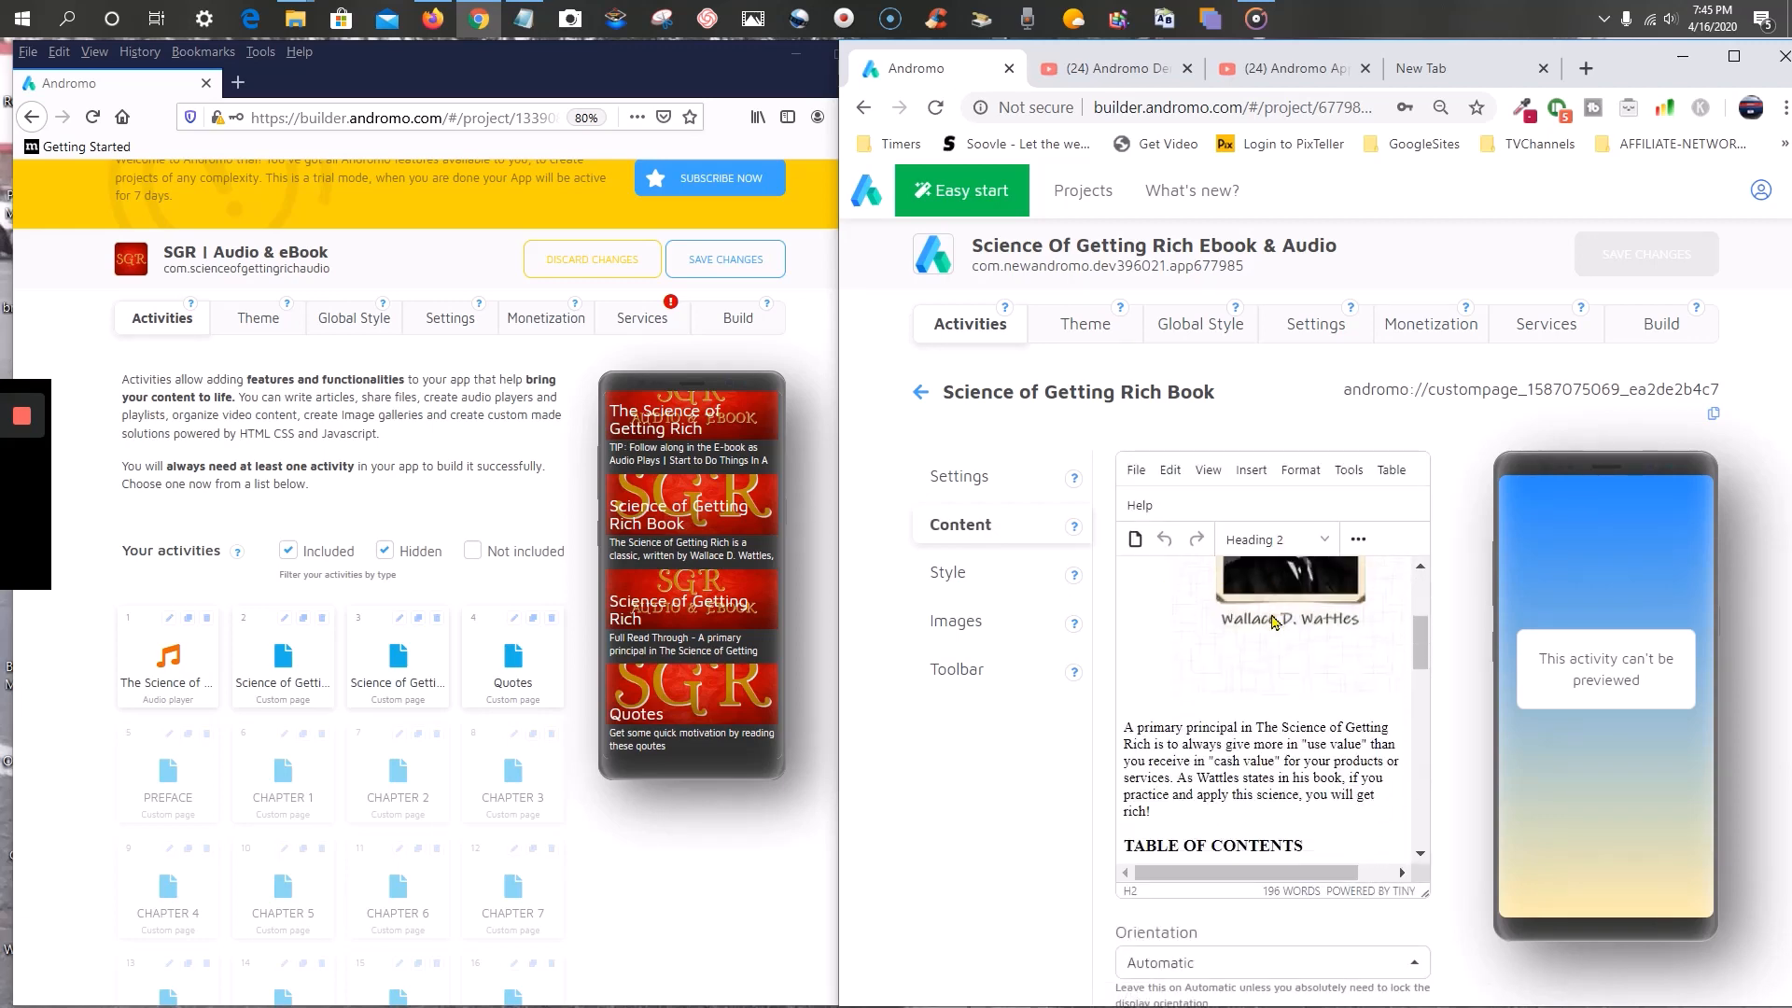
{"action": "scroll", "coordinate": [1273, 620], "scroll_direction": "down", "scroll_amount": 1}
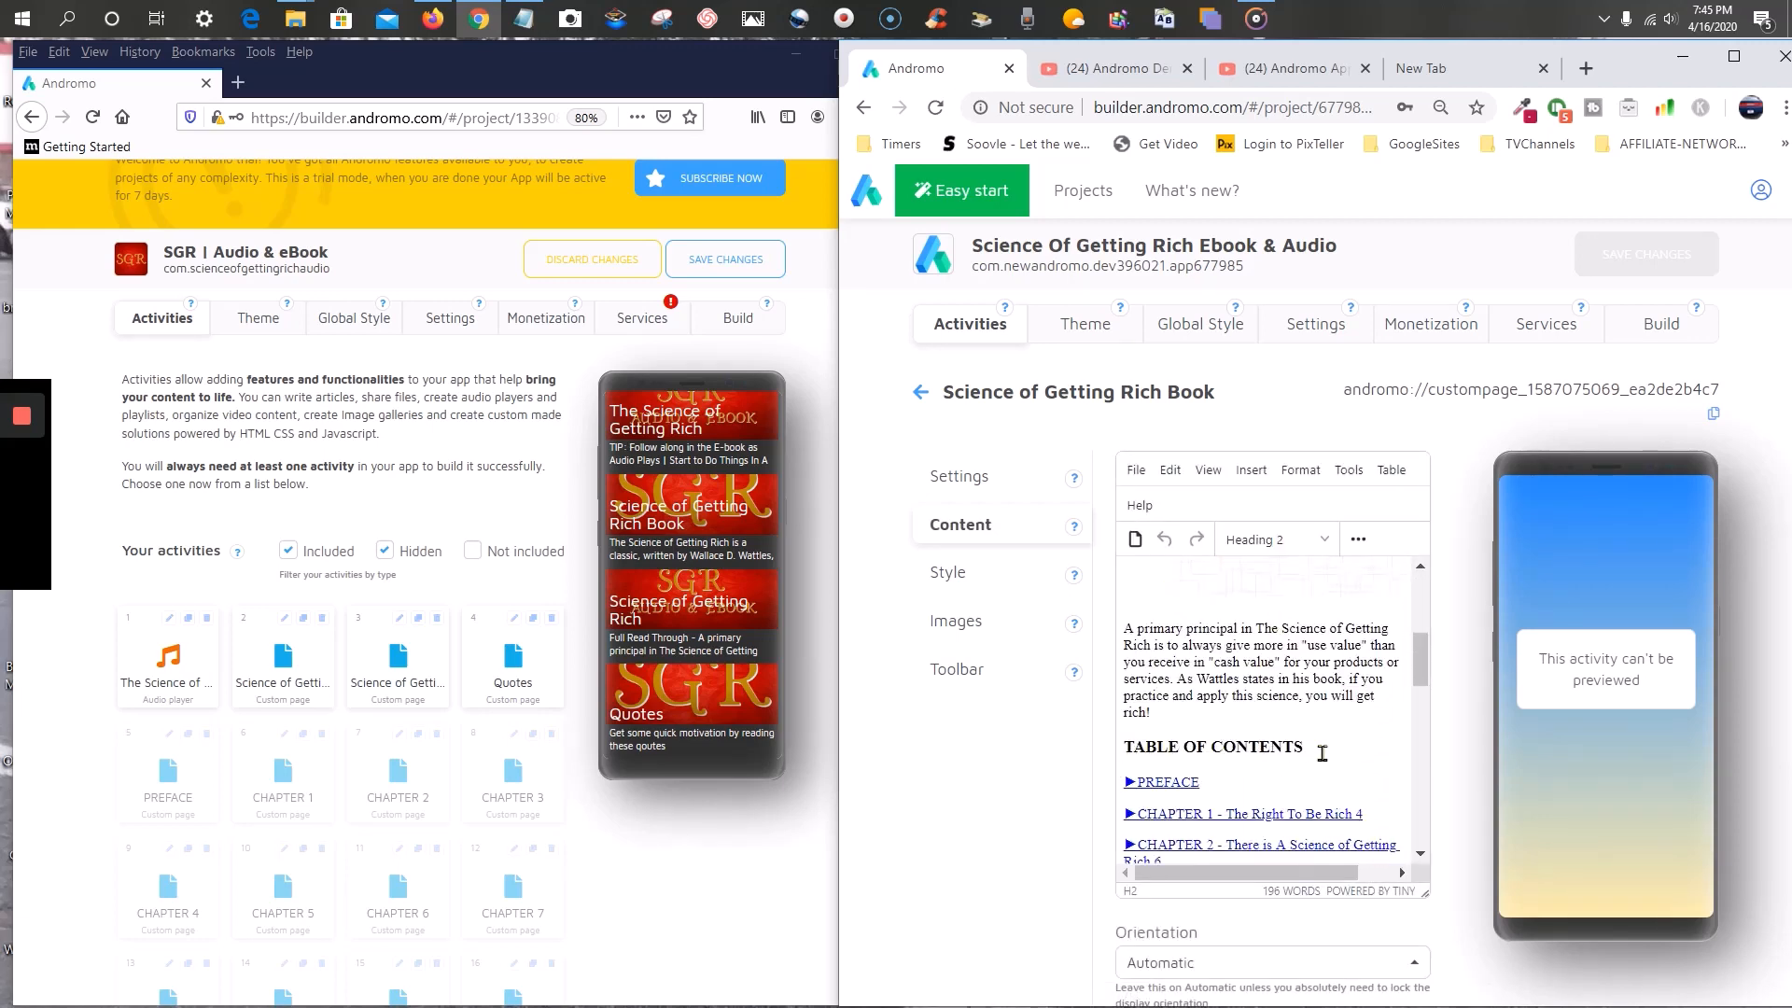
{"action": "scroll", "coordinate": [1321, 752], "scroll_direction": "down", "scroll_amount": 1}
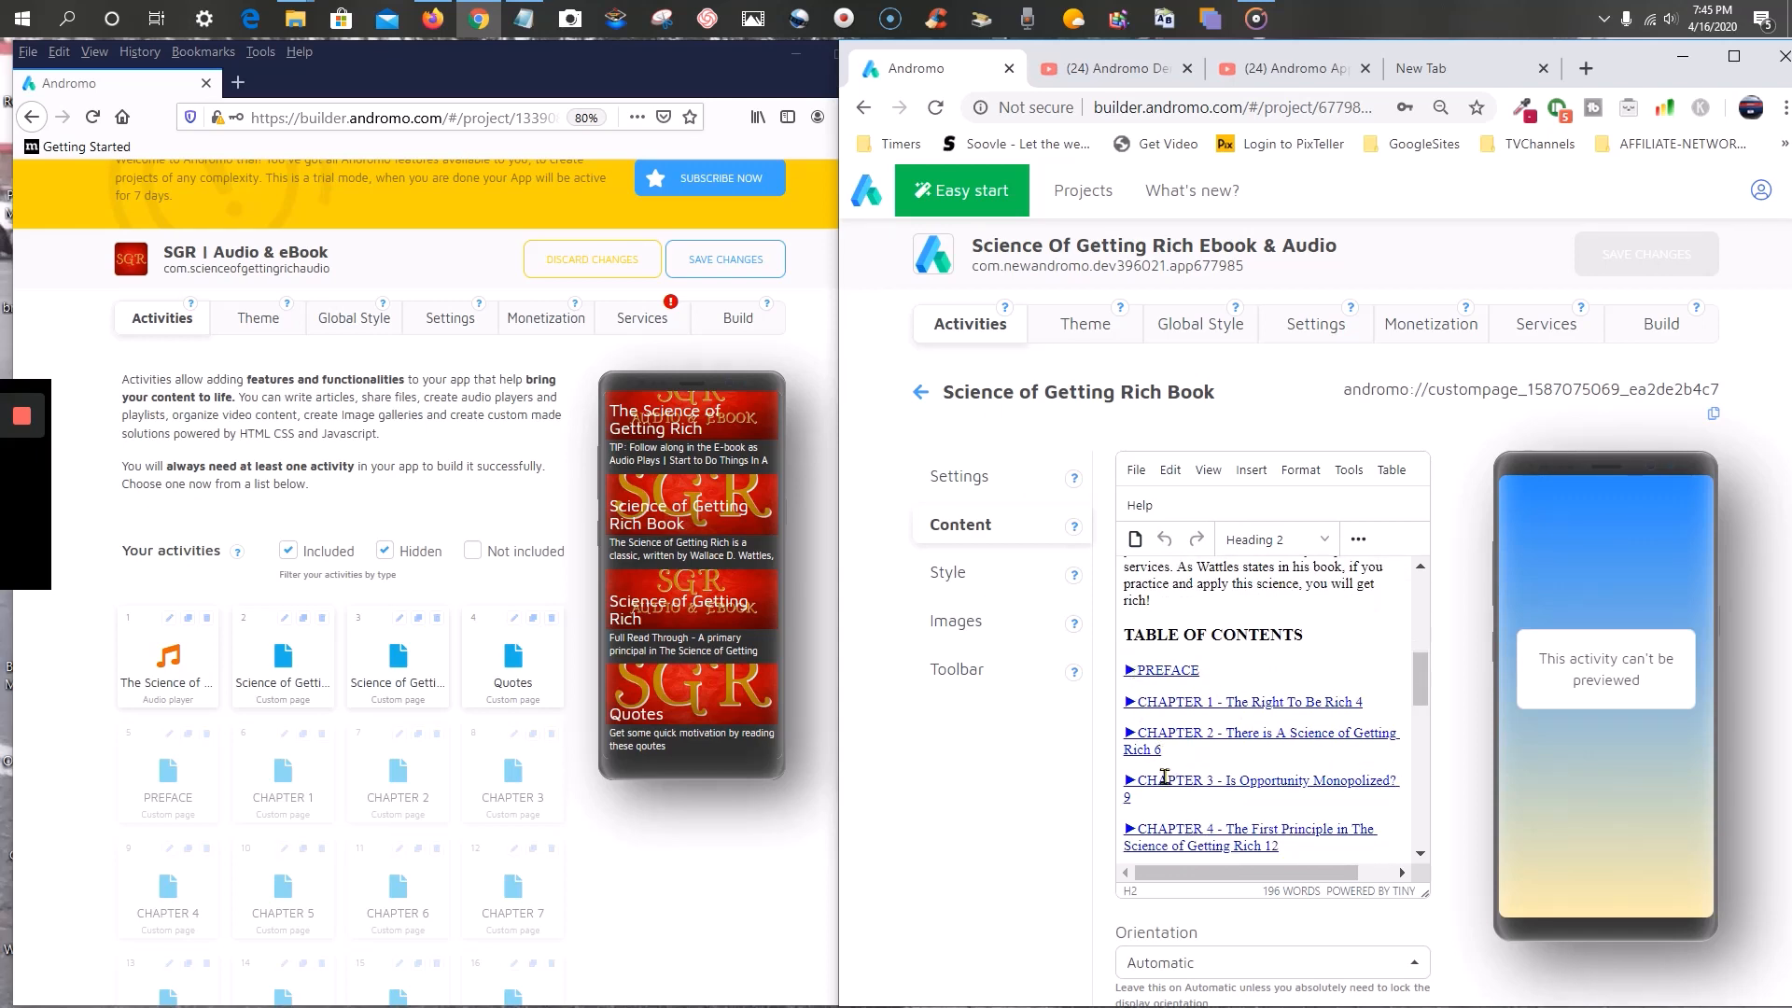
{"action": "scroll", "coordinate": [1166, 784], "scroll_direction": "down", "scroll_amount": 1}
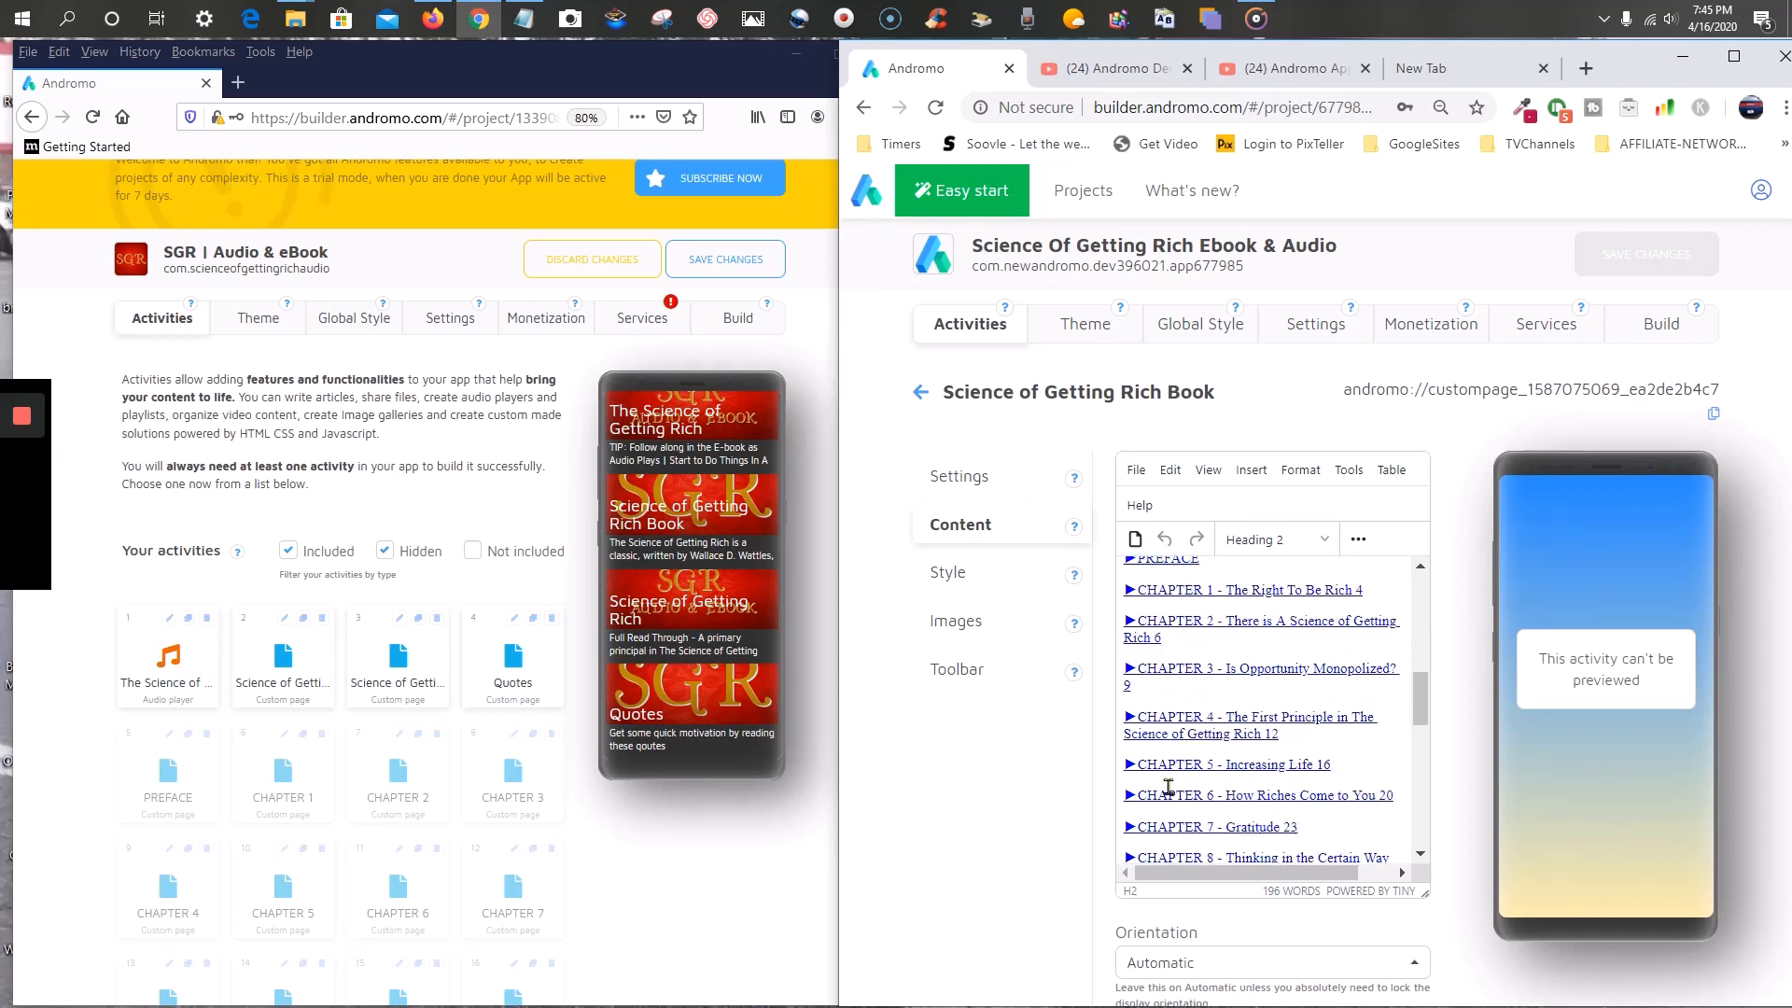
{"action": "scroll", "coordinate": [1167, 787], "scroll_direction": "up", "scroll_amount": 1}
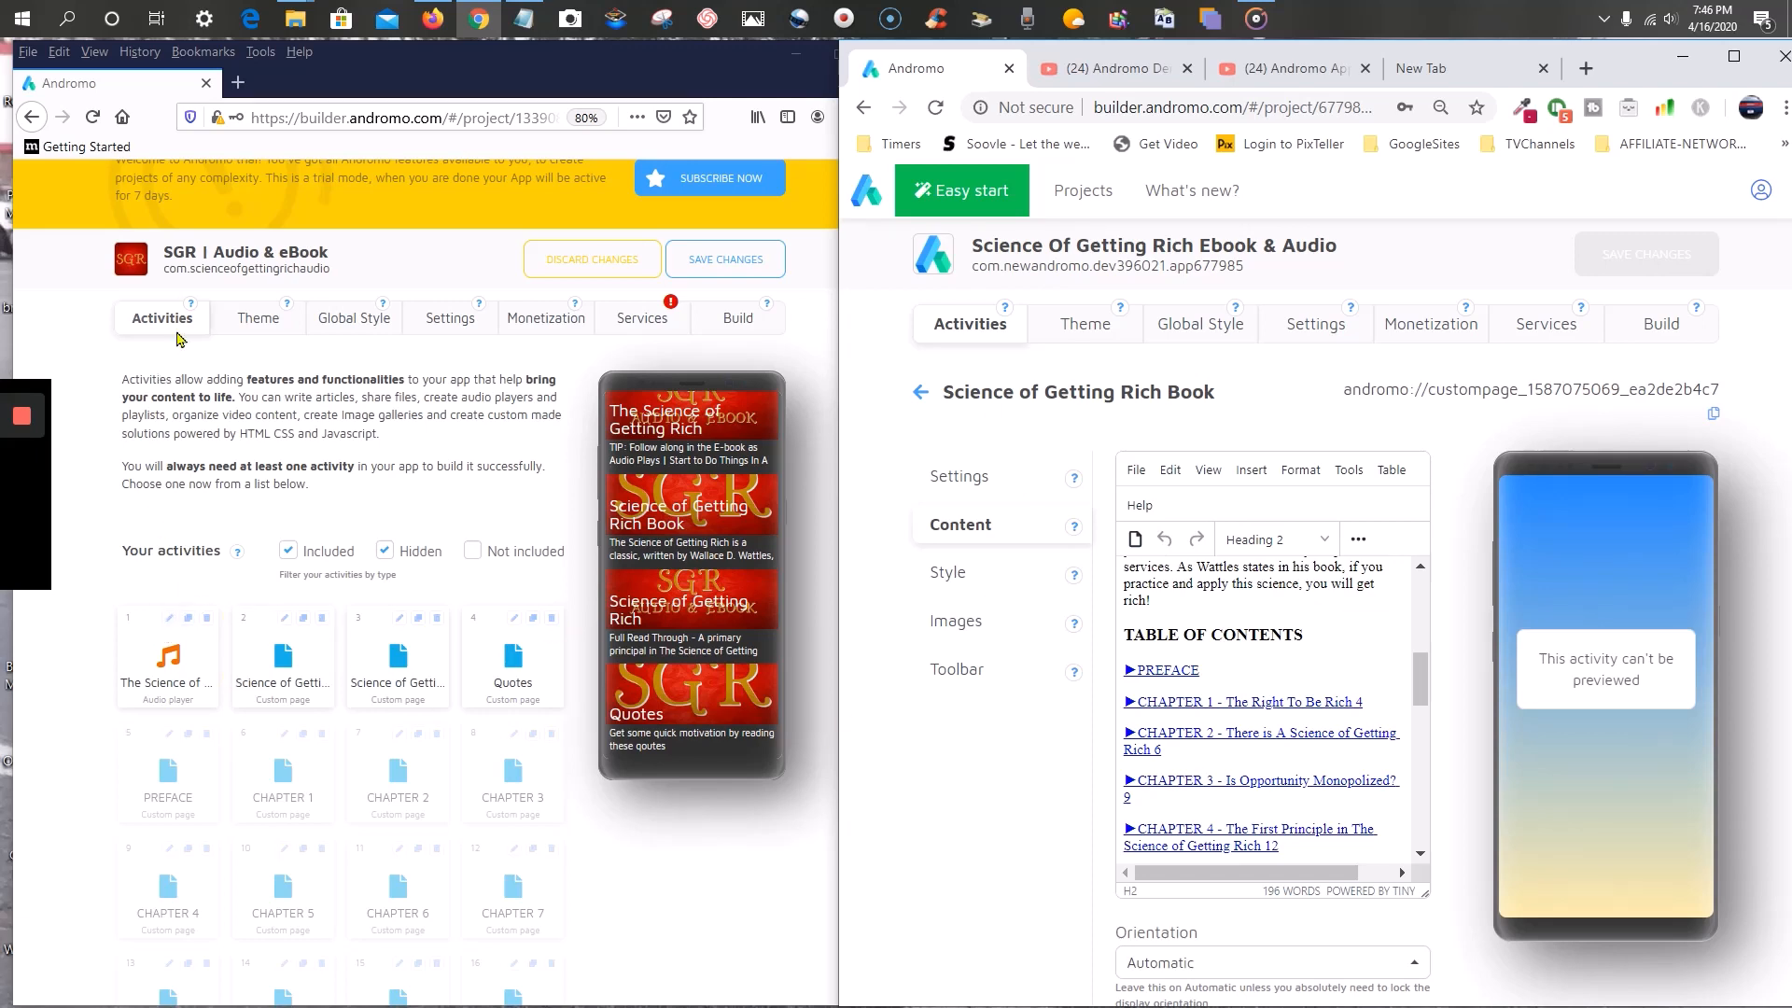
- In the SGR | Audio & eBook reference project, open the Science of Getting Rich Book content at its table of contents
{"action": "left_click", "coordinate": [251, 337]}
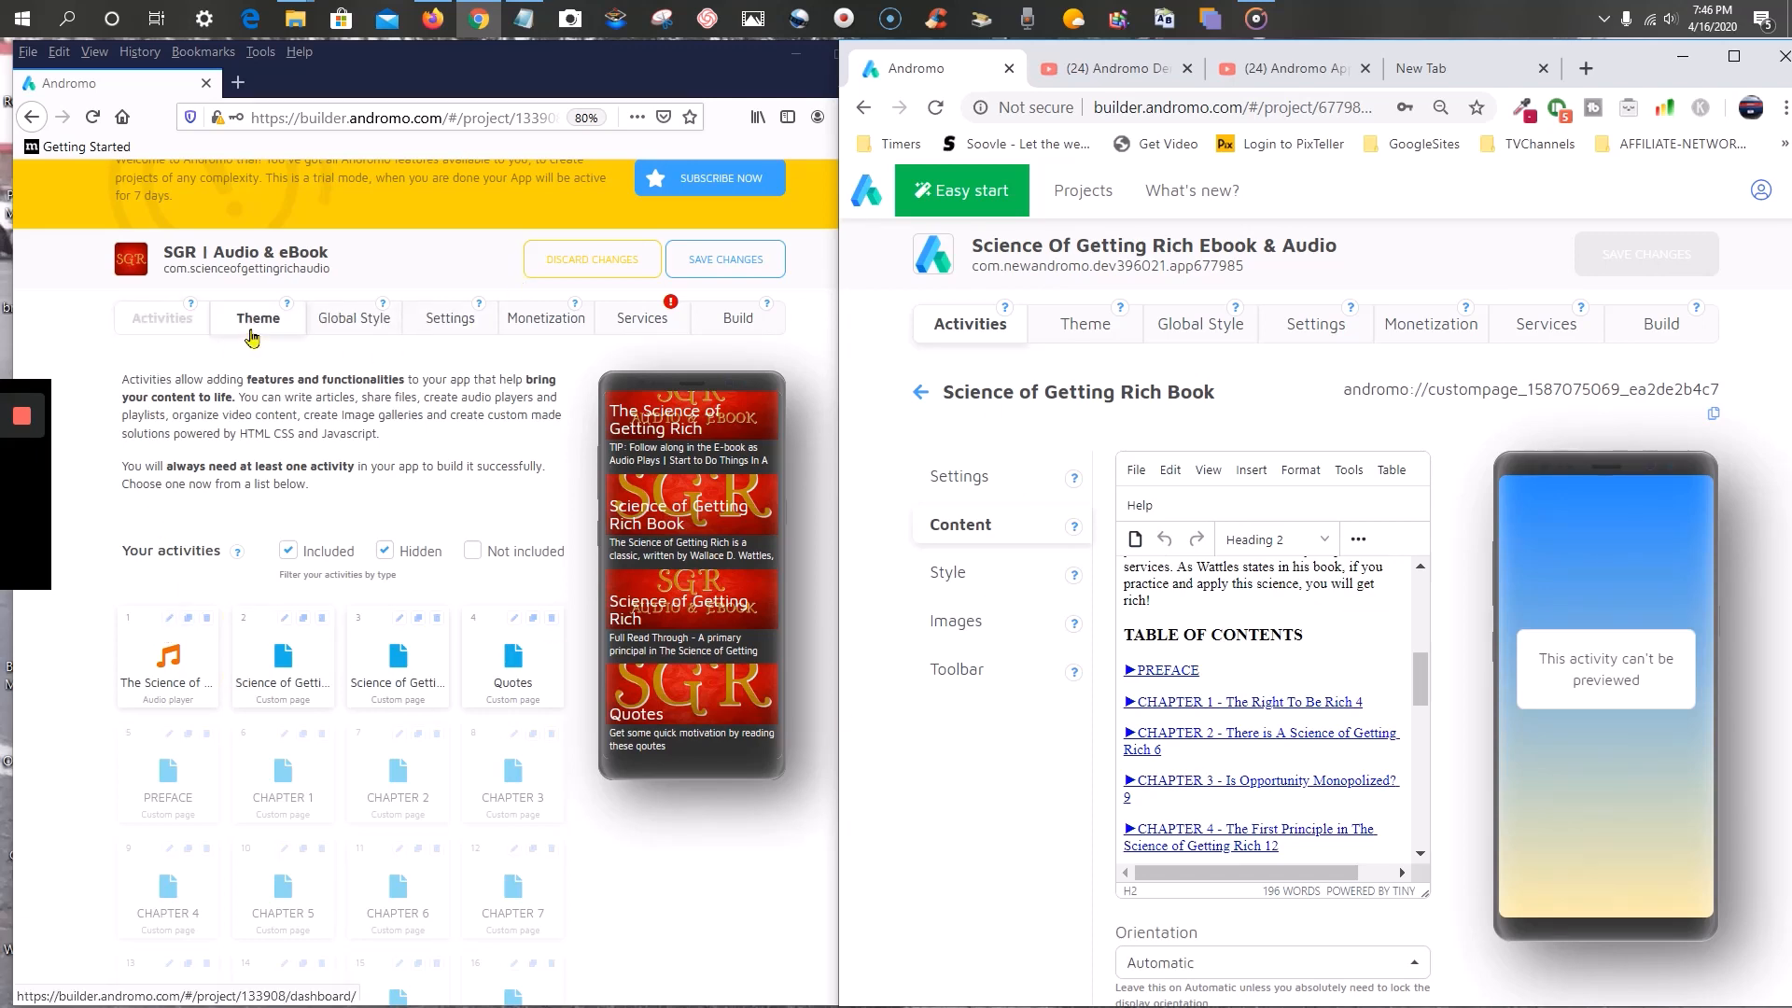
{"action": "left_click", "coordinate": [285, 621]}
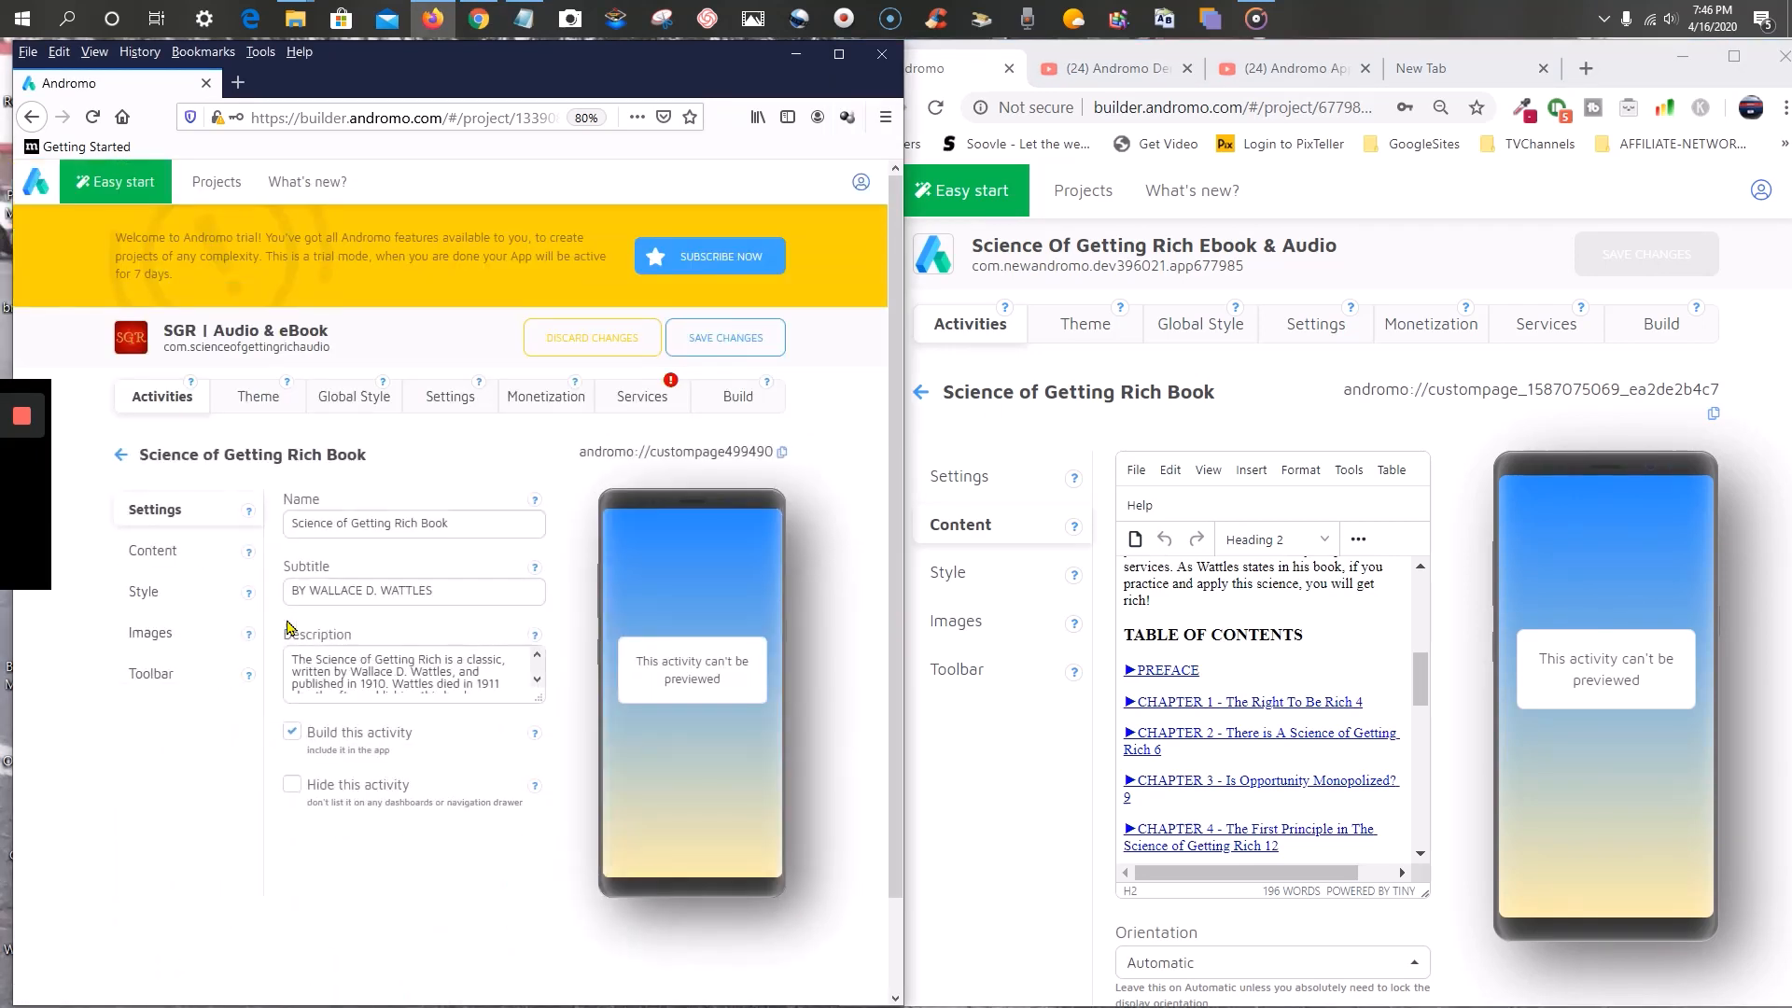
{"action": "left_click", "coordinate": [171, 558]}
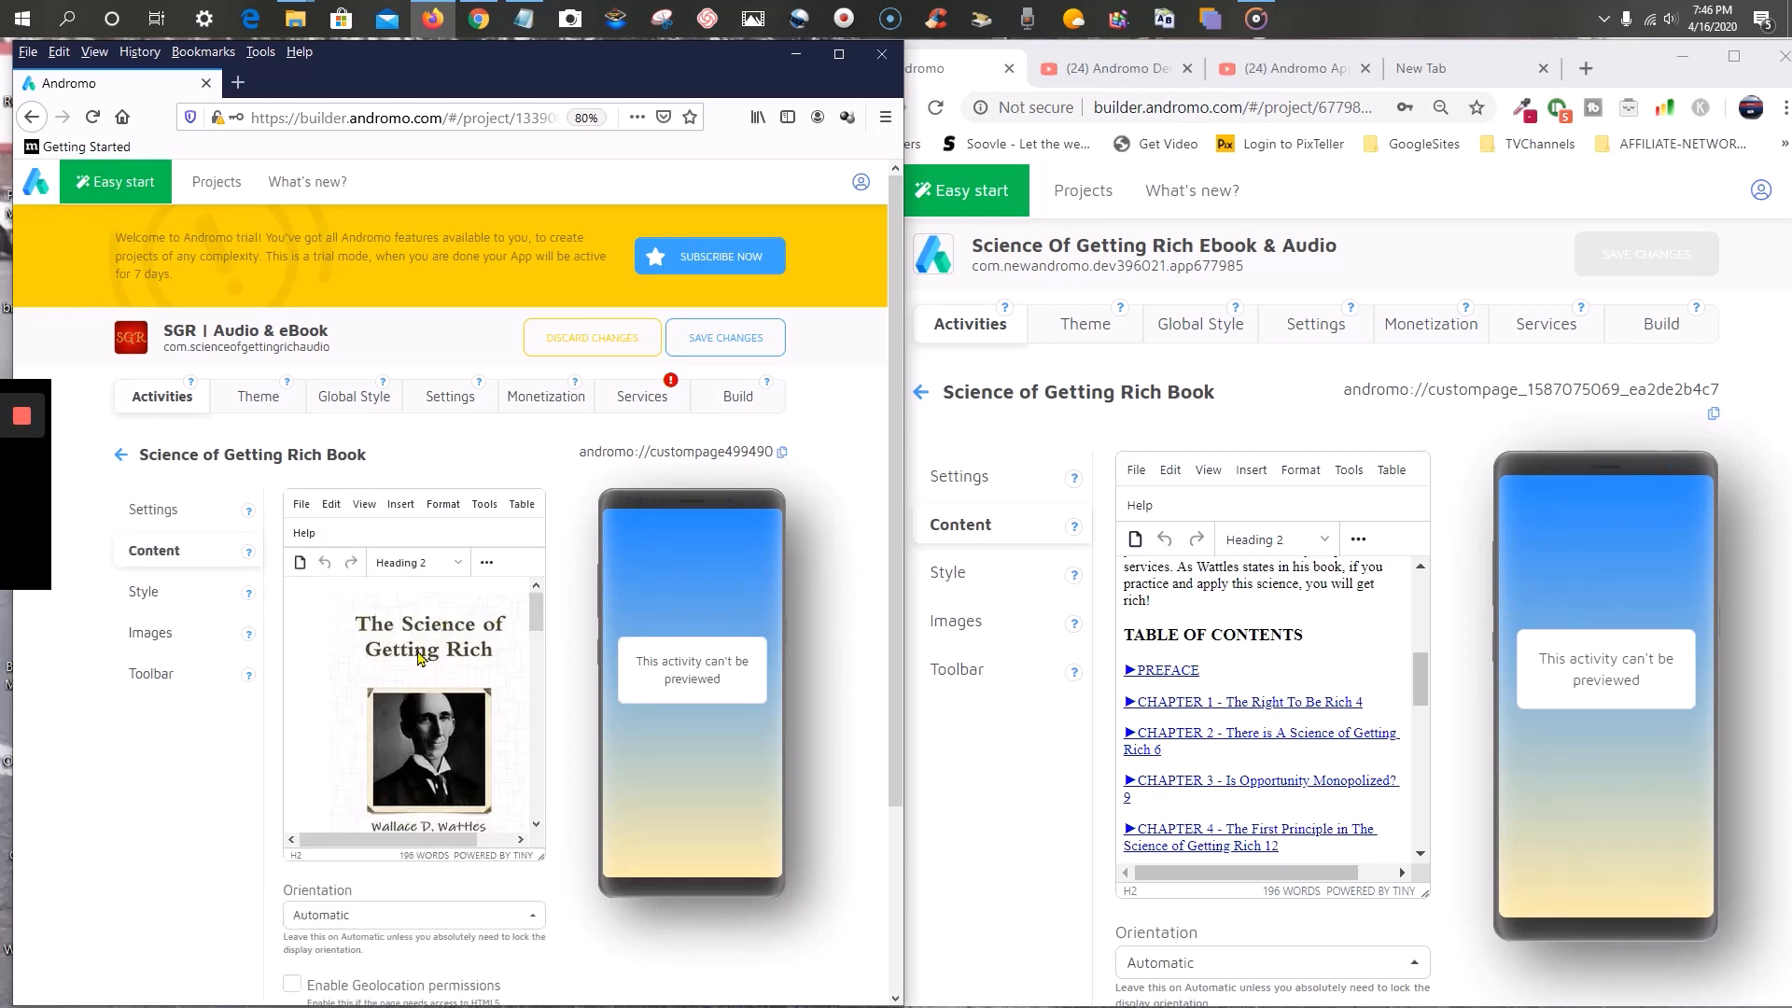
{"action": "scroll", "coordinate": [417, 659], "scroll_direction": "down", "scroll_amount": 10}
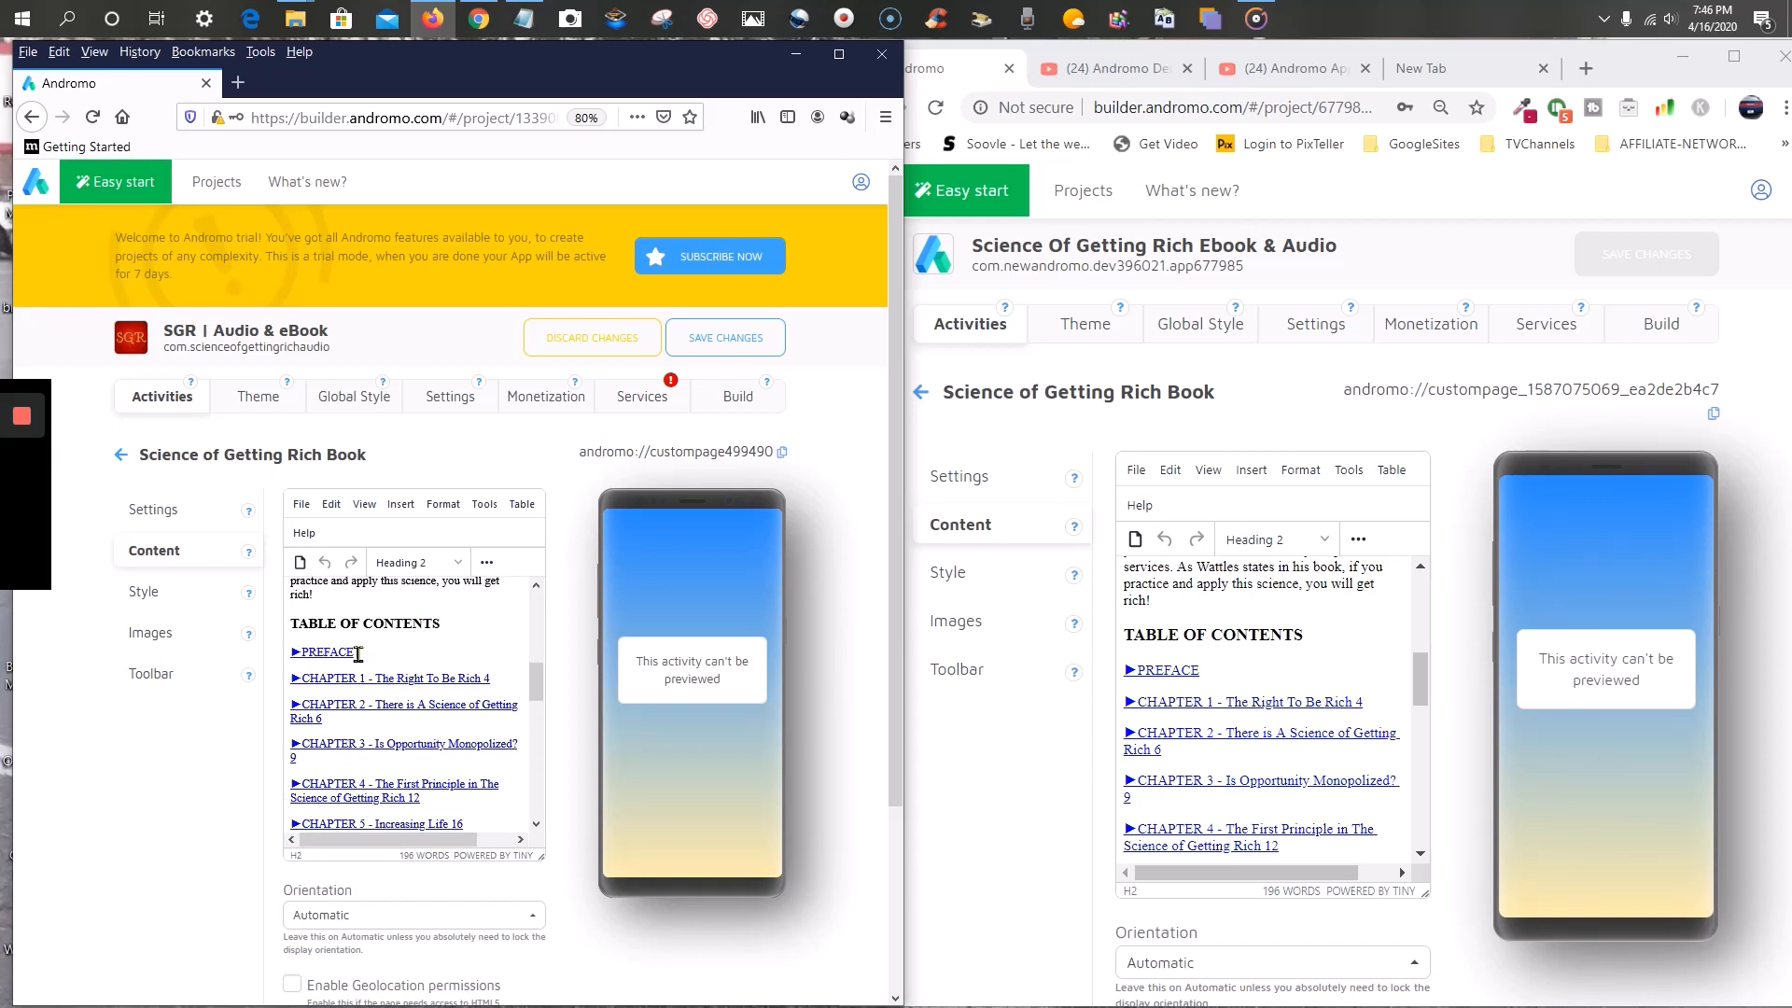
- Inspect the link settings of the PREFACE entry without changing them, and copy the Book activity's own andromo address
{"action": "left_click_drag", "start_coordinate": [358, 653], "coordinate": [295, 659]}
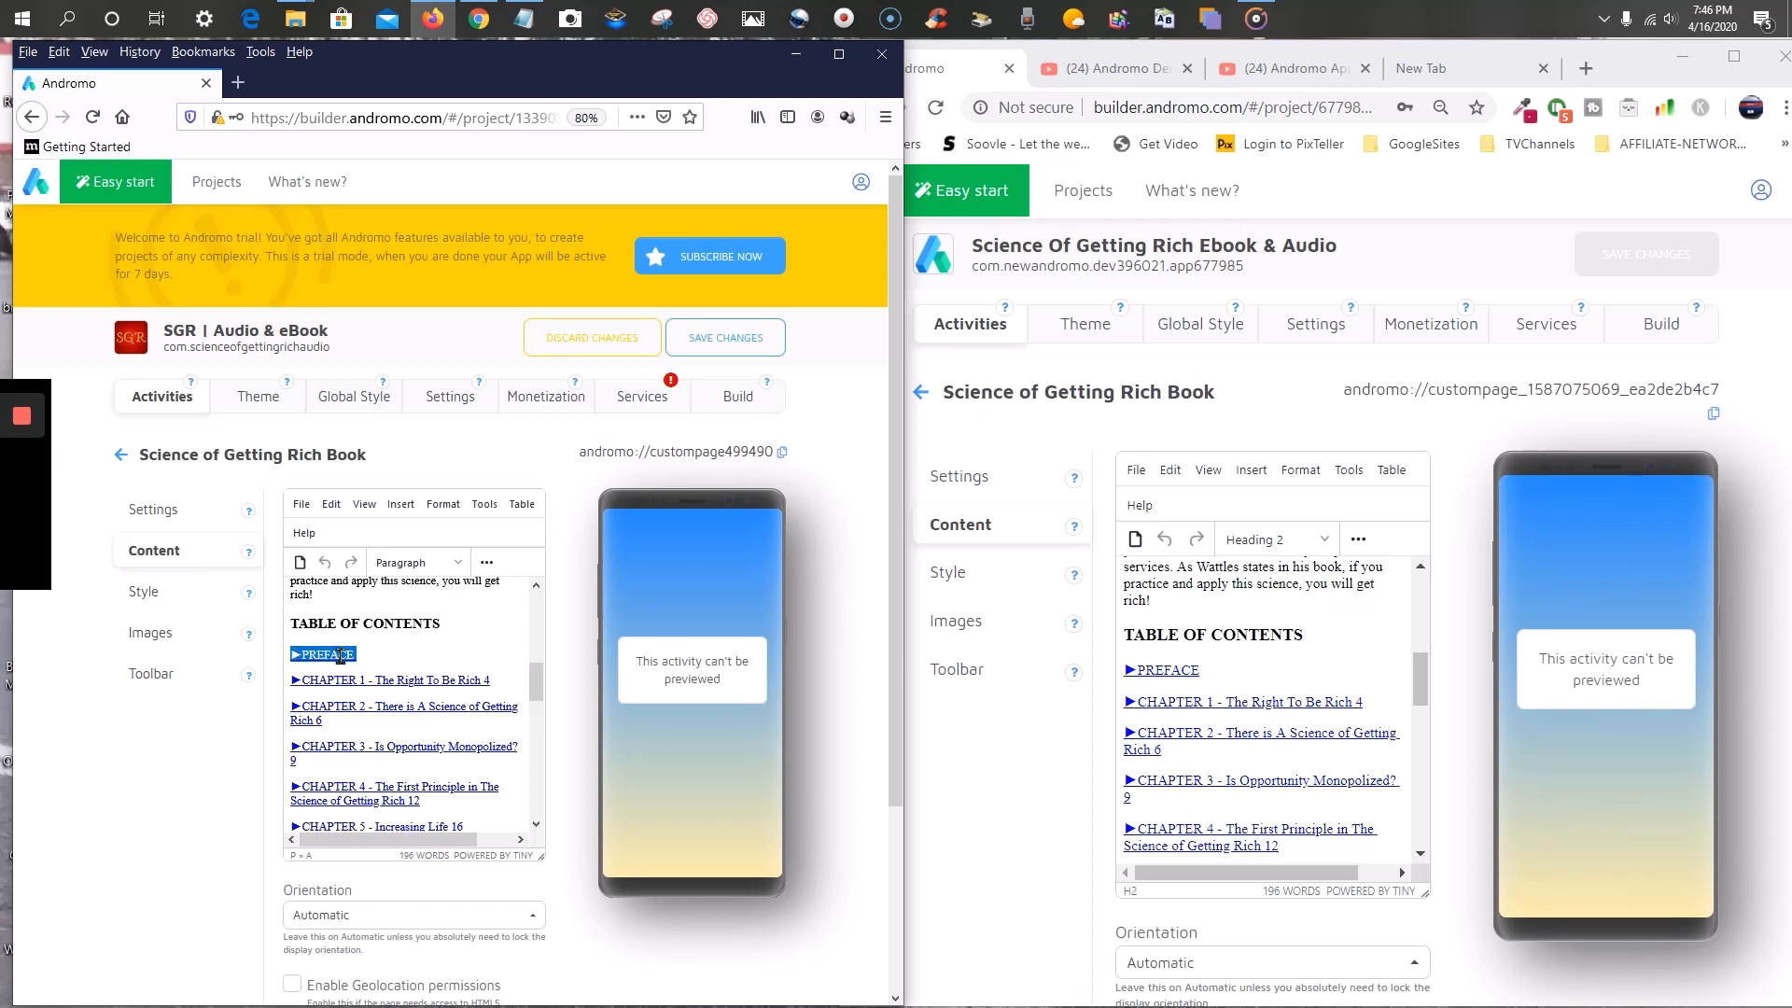
{"action": "left_click", "coordinate": [403, 508]}
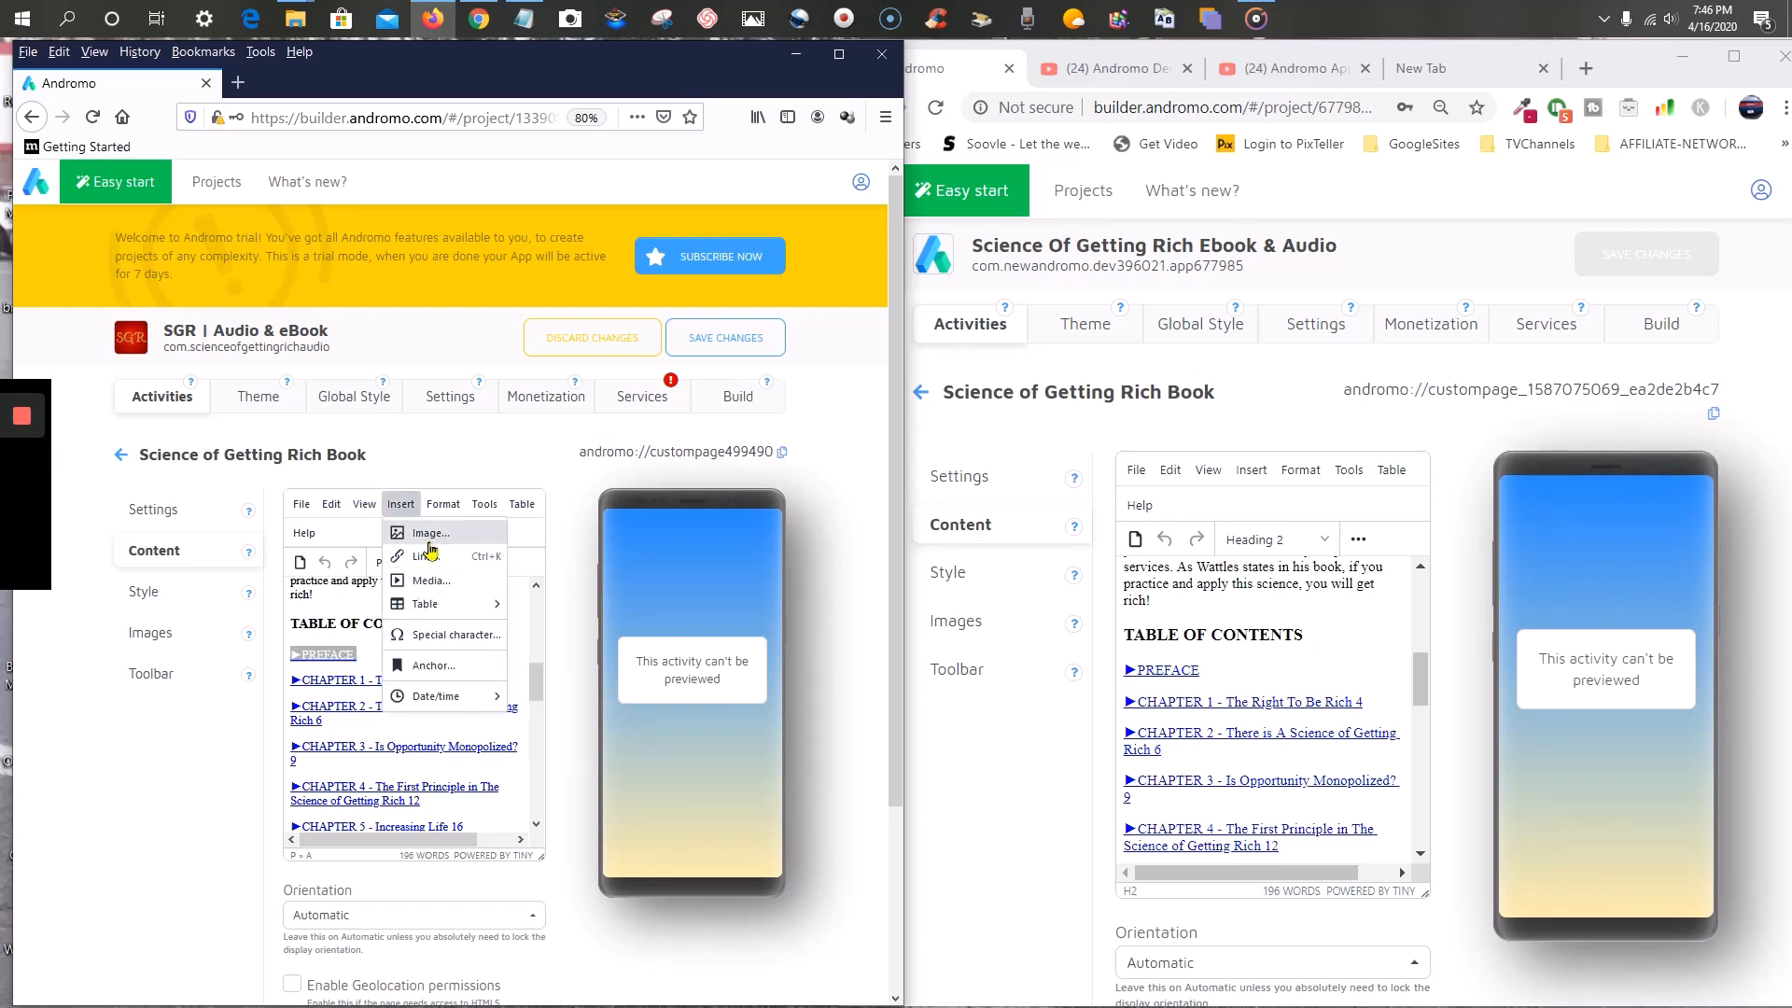
{"action": "left_click", "coordinate": [425, 557]}
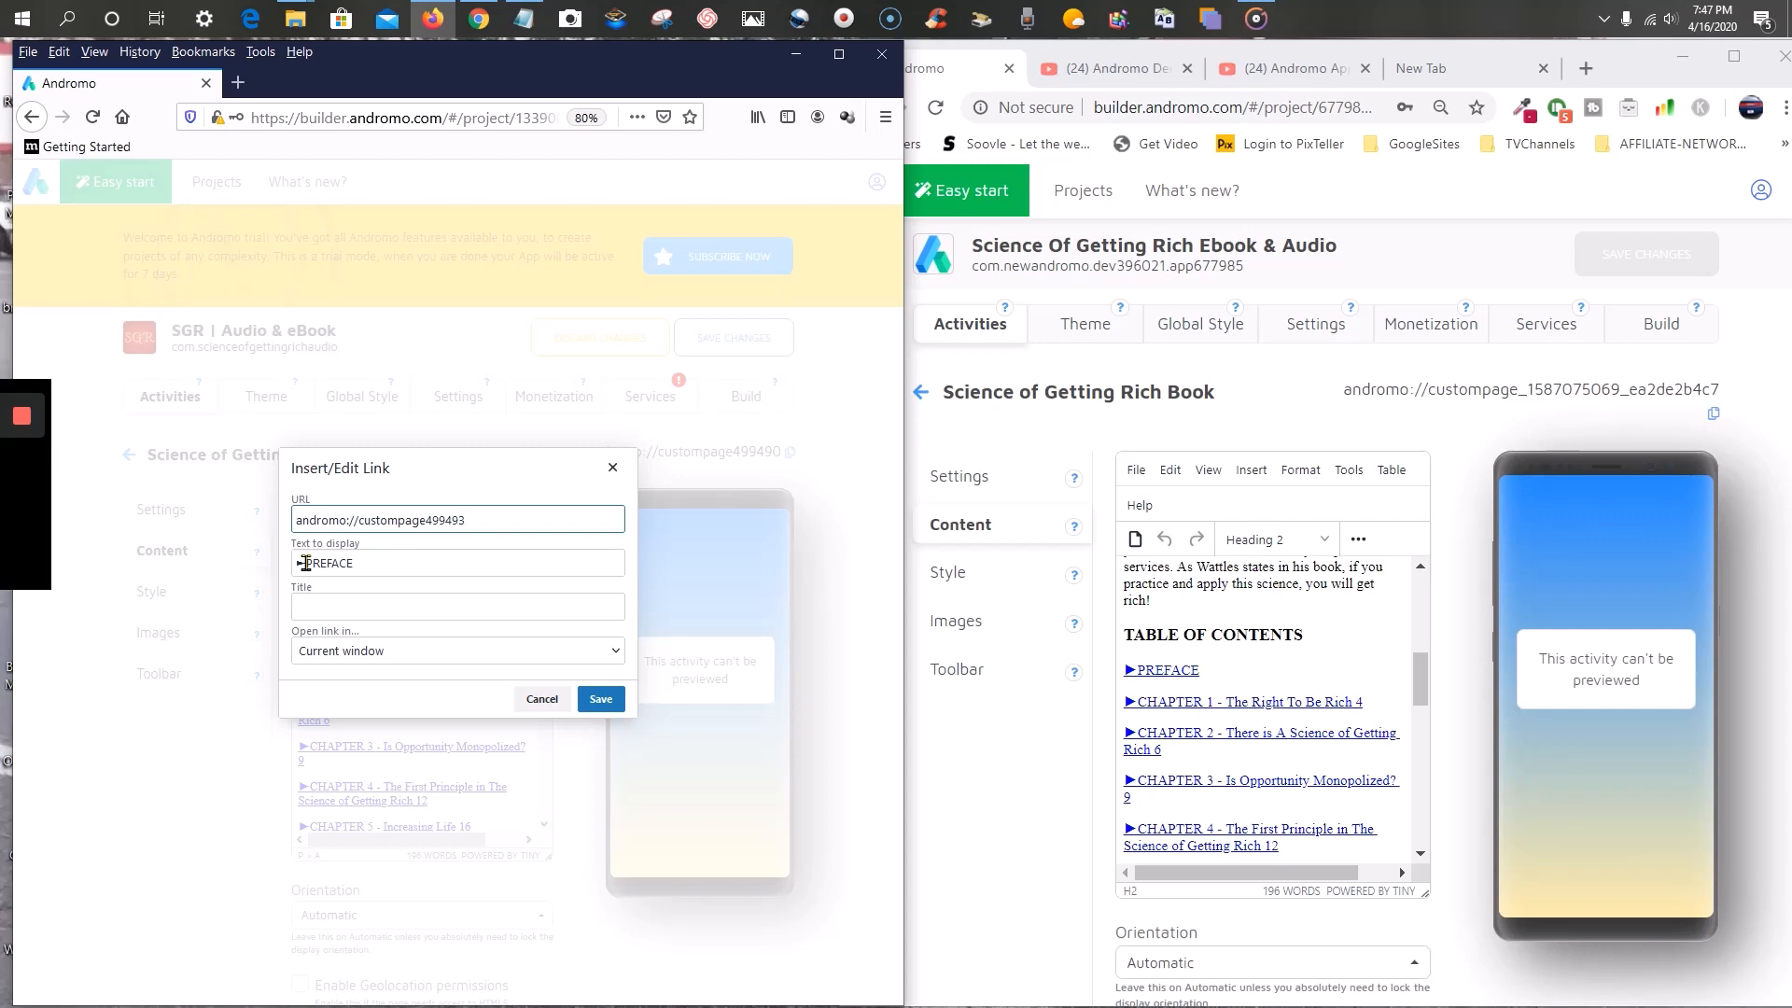
{"action": "left_click", "coordinate": [543, 702]}
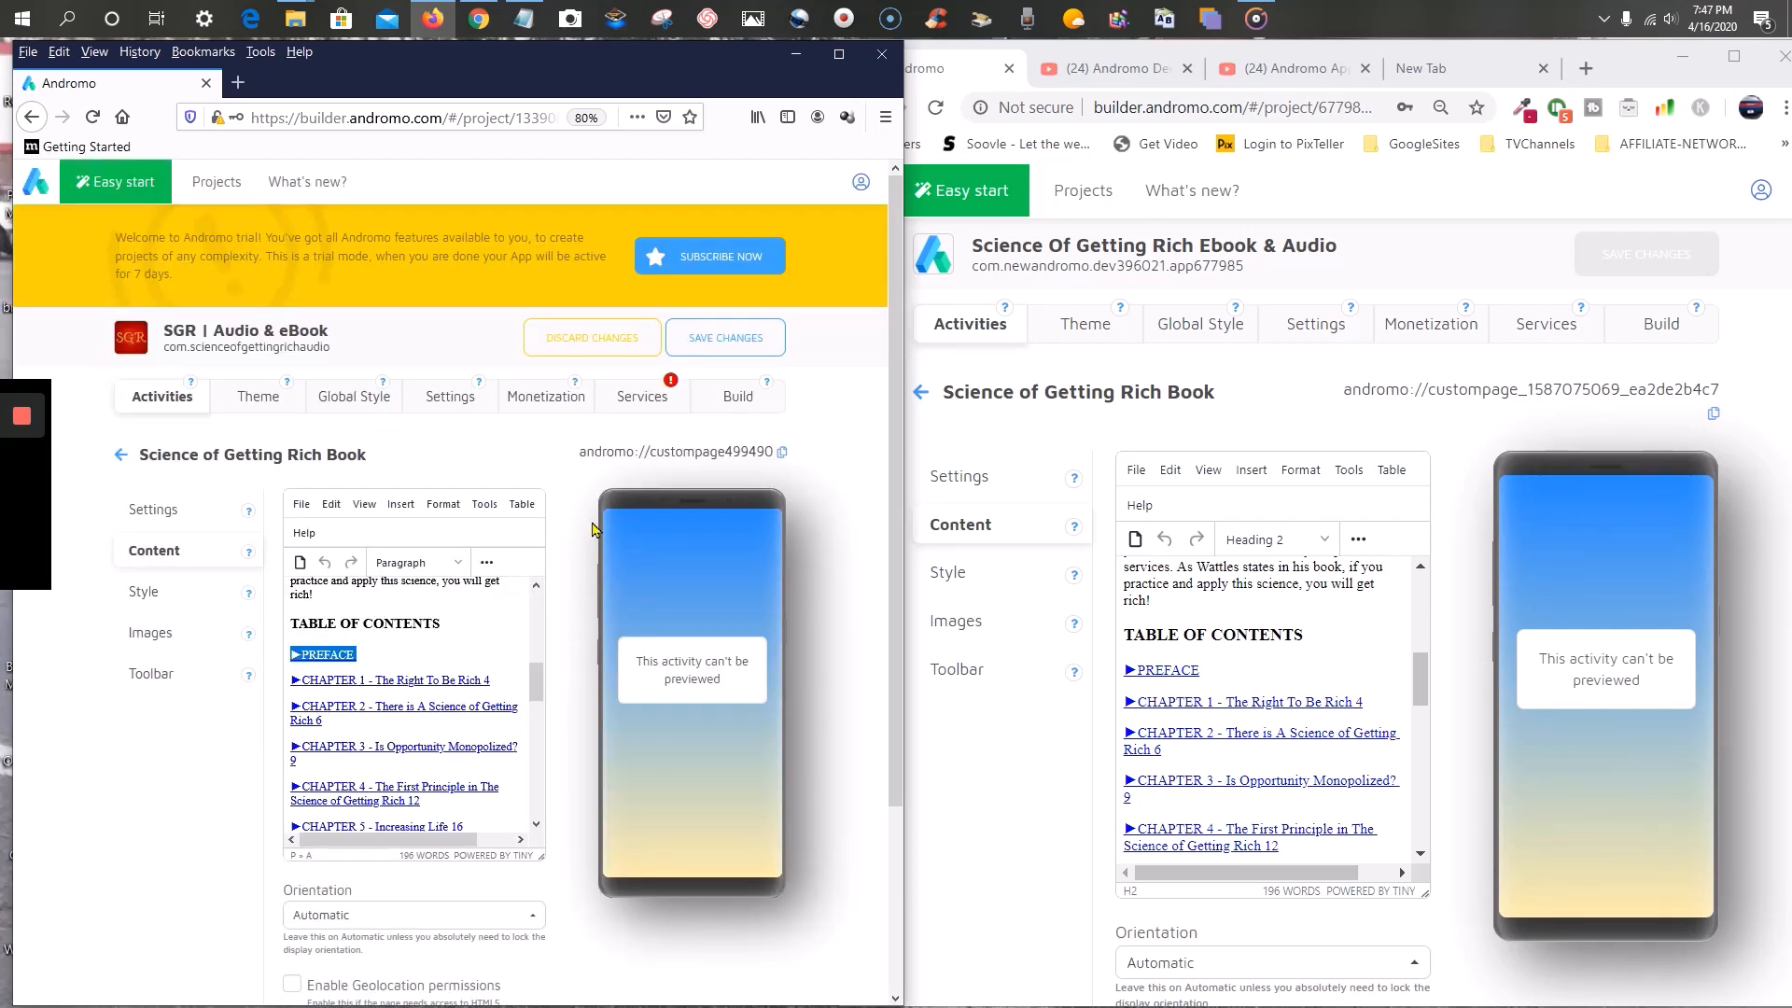
{"action": "left_click", "coordinate": [783, 451]}
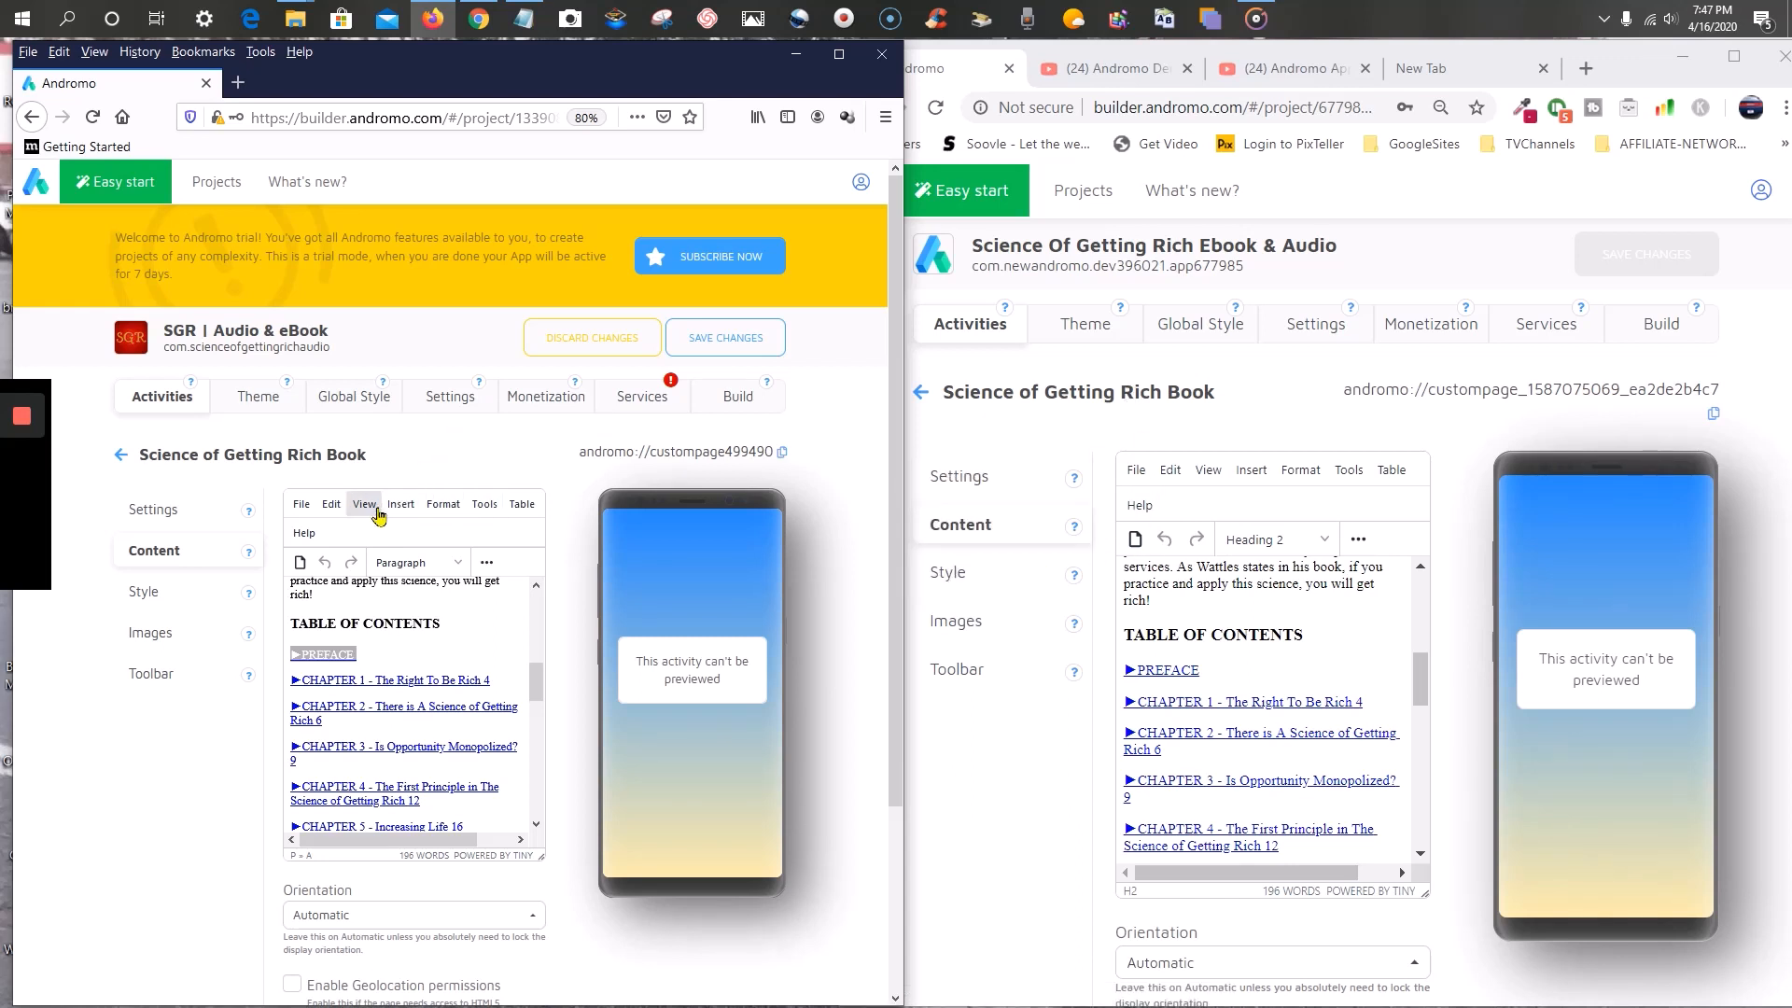
- Return to the reference project's activities and look through its chapter pages
{"action": "left_click", "coordinate": [159, 397]}
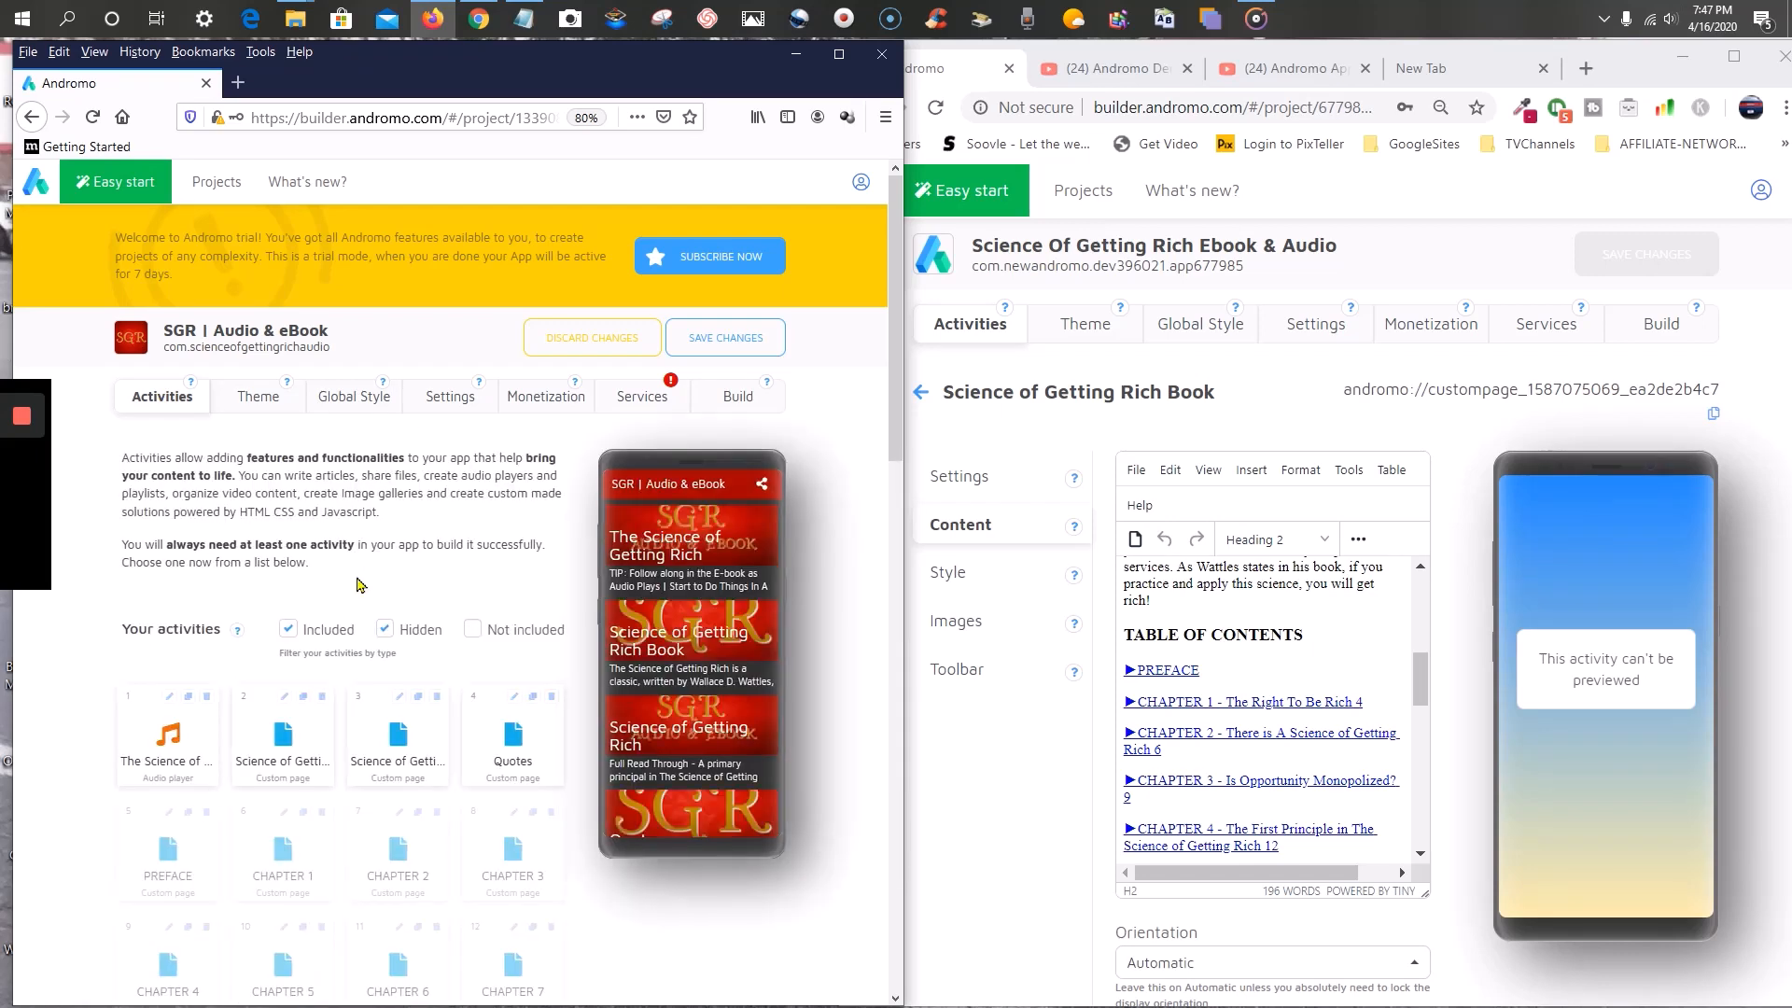
{"action": "scroll", "coordinate": [358, 585], "scroll_direction": "down", "scroll_amount": 3}
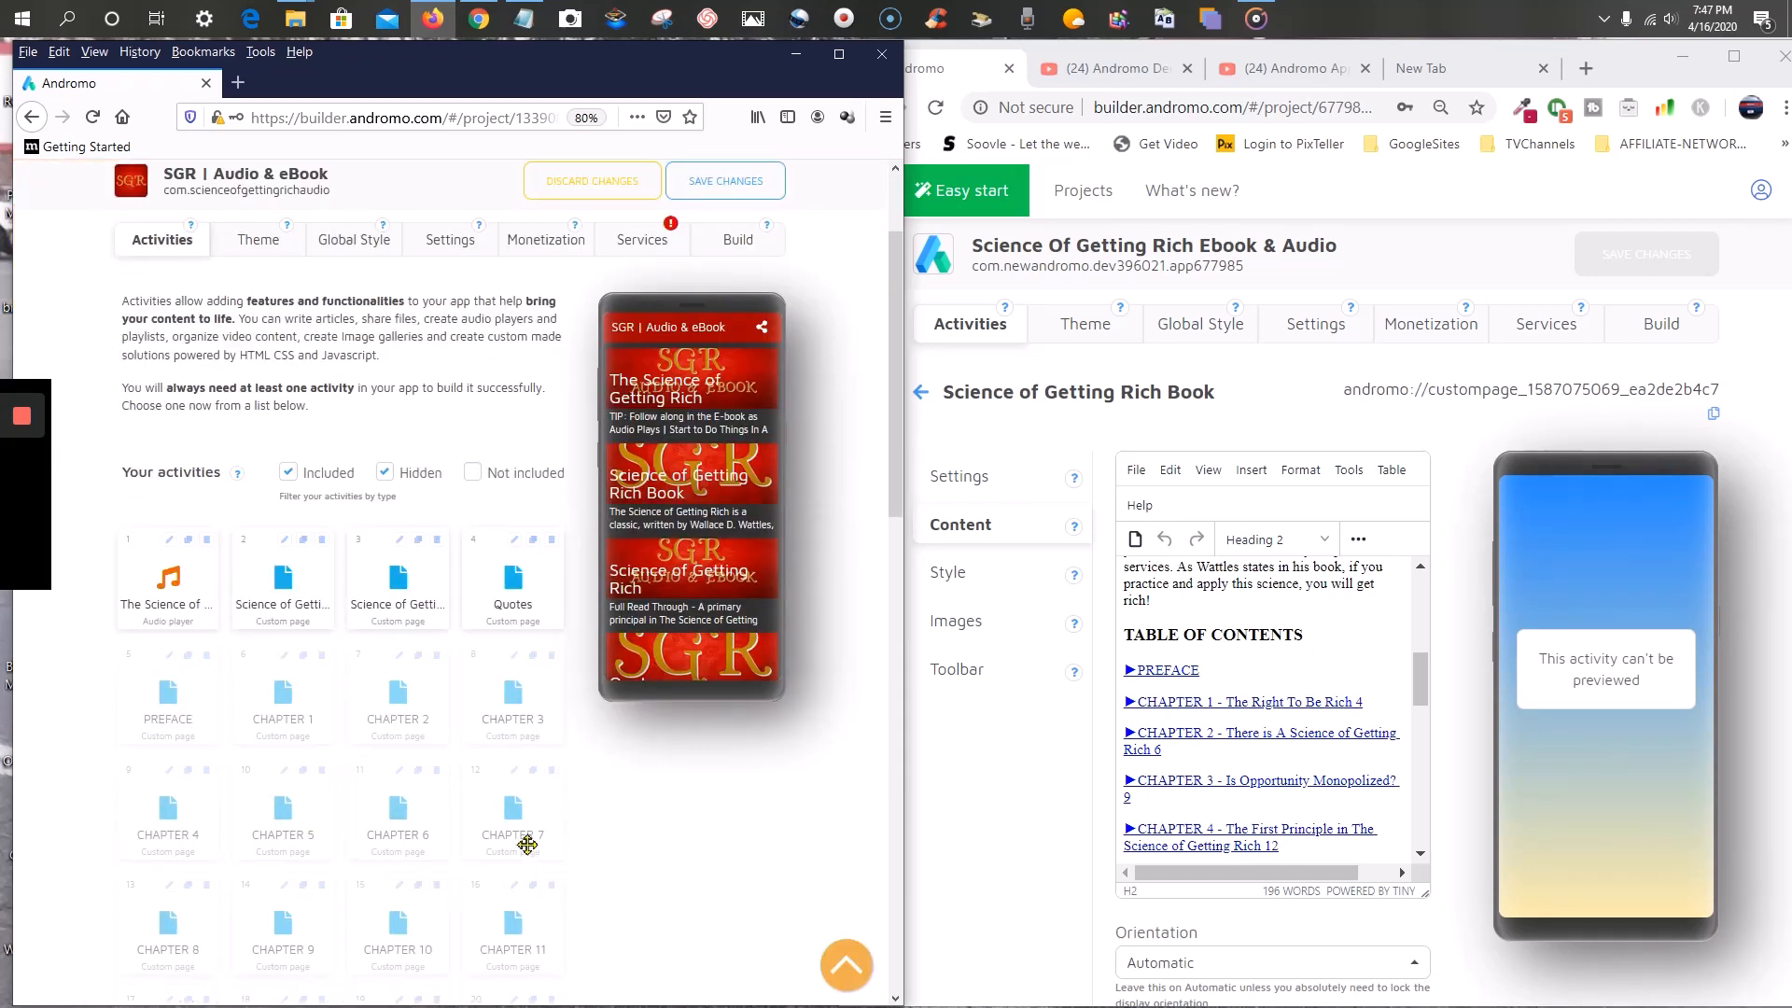
{"action": "scroll", "coordinate": [416, 707], "scroll_direction": "down", "scroll_amount": 4}
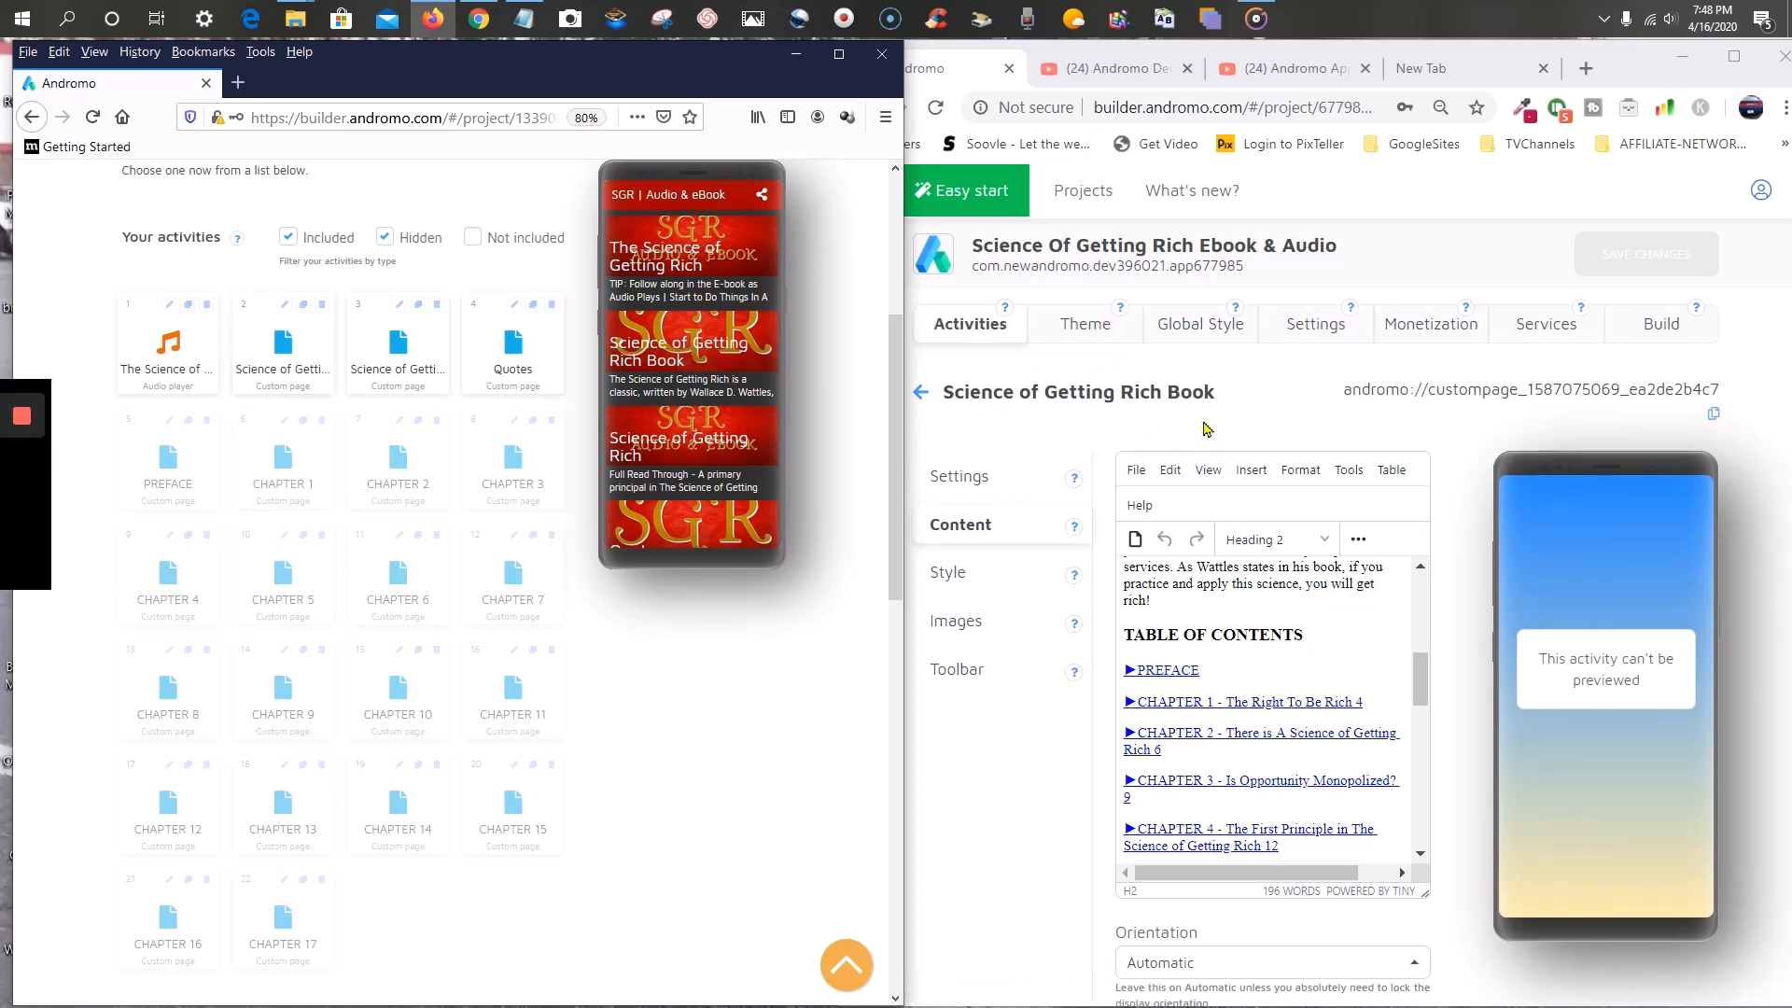
- Minimize the reference project's window, and maximize the Science Of Getting Rich Ebook & Audio project at its activities list
{"action": "left_click", "coordinate": [796, 53]}
{"action": "left_click", "coordinate": [1733, 58]}
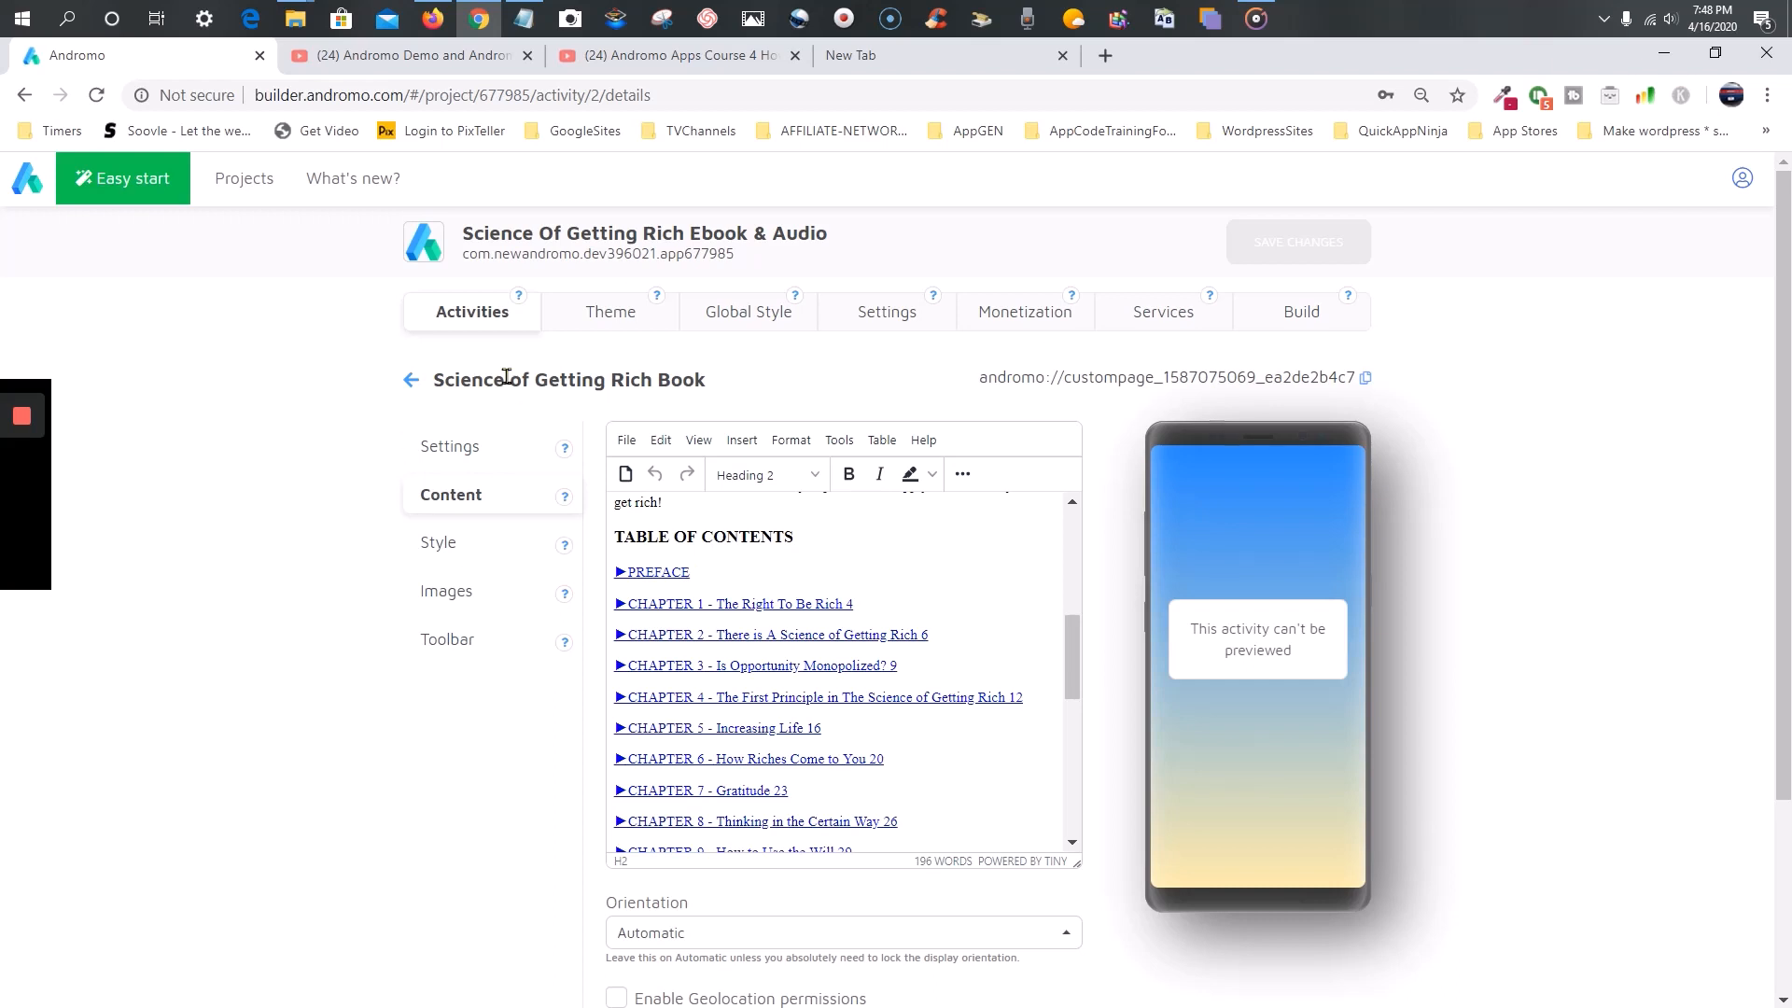
{"action": "left_click", "coordinate": [457, 322]}
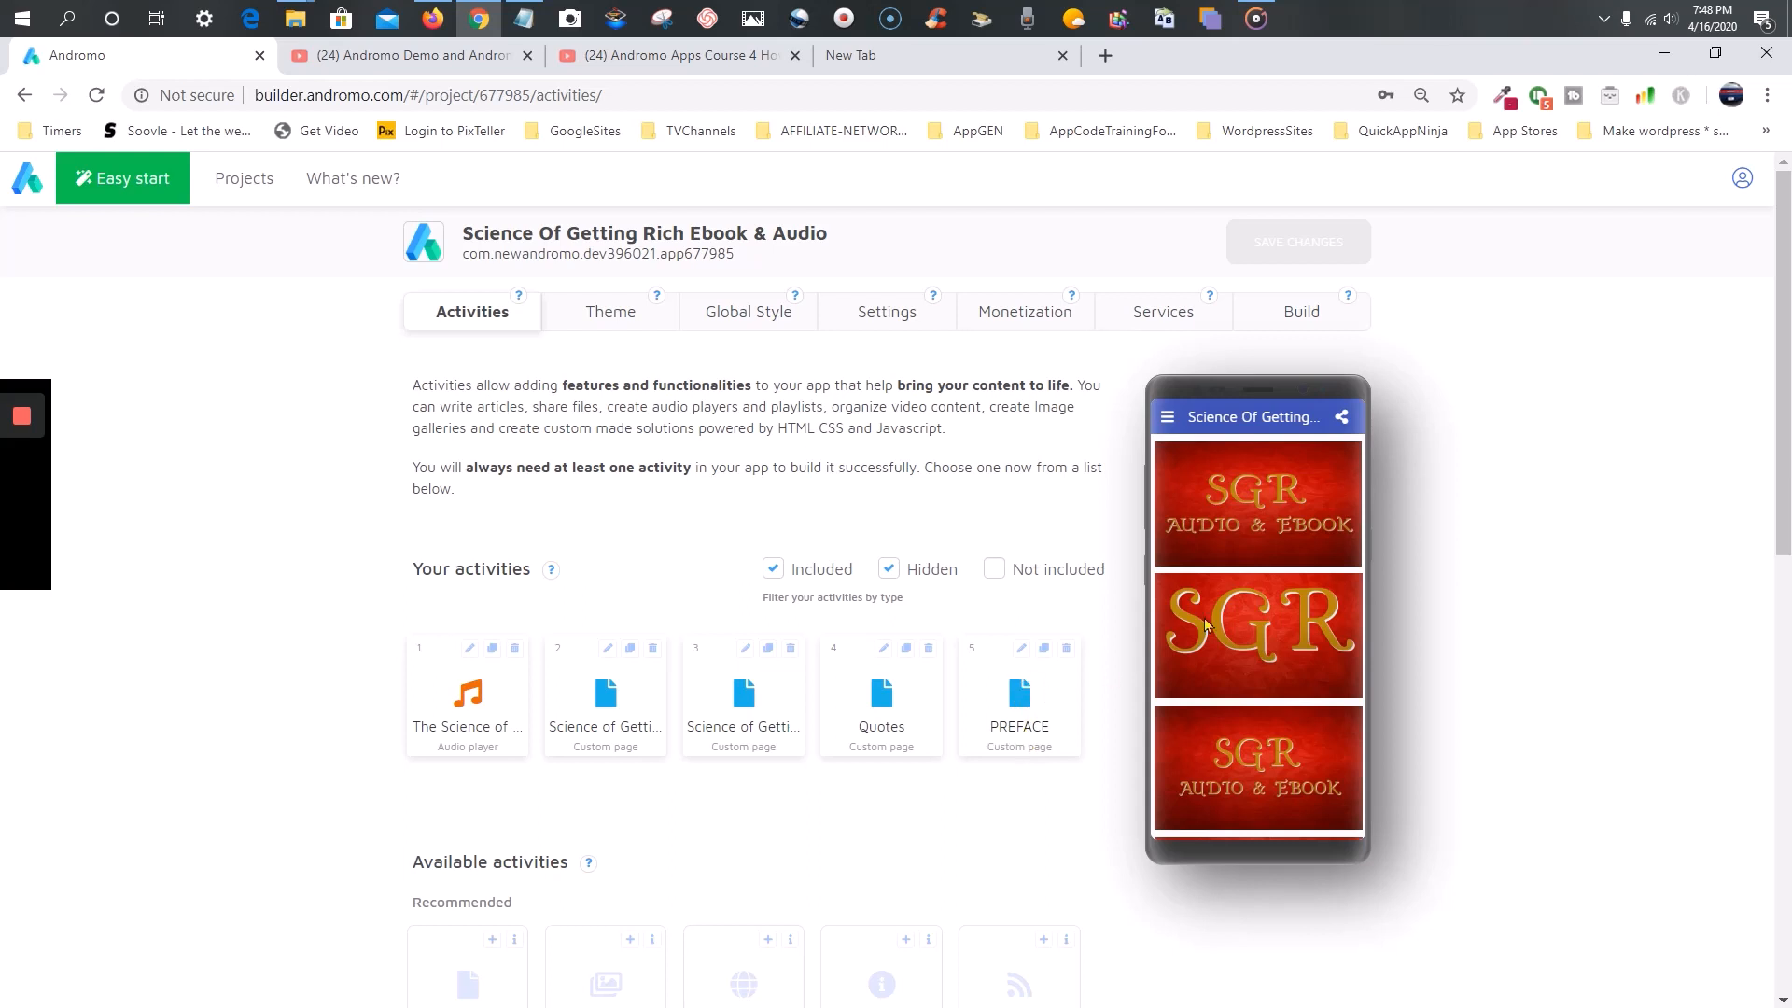
- Check how the activities, including PREFACE, are listed on the dashboard in the app preview
{"action": "scroll", "coordinate": [1204, 624], "scroll_direction": "down", "scroll_amount": 3}
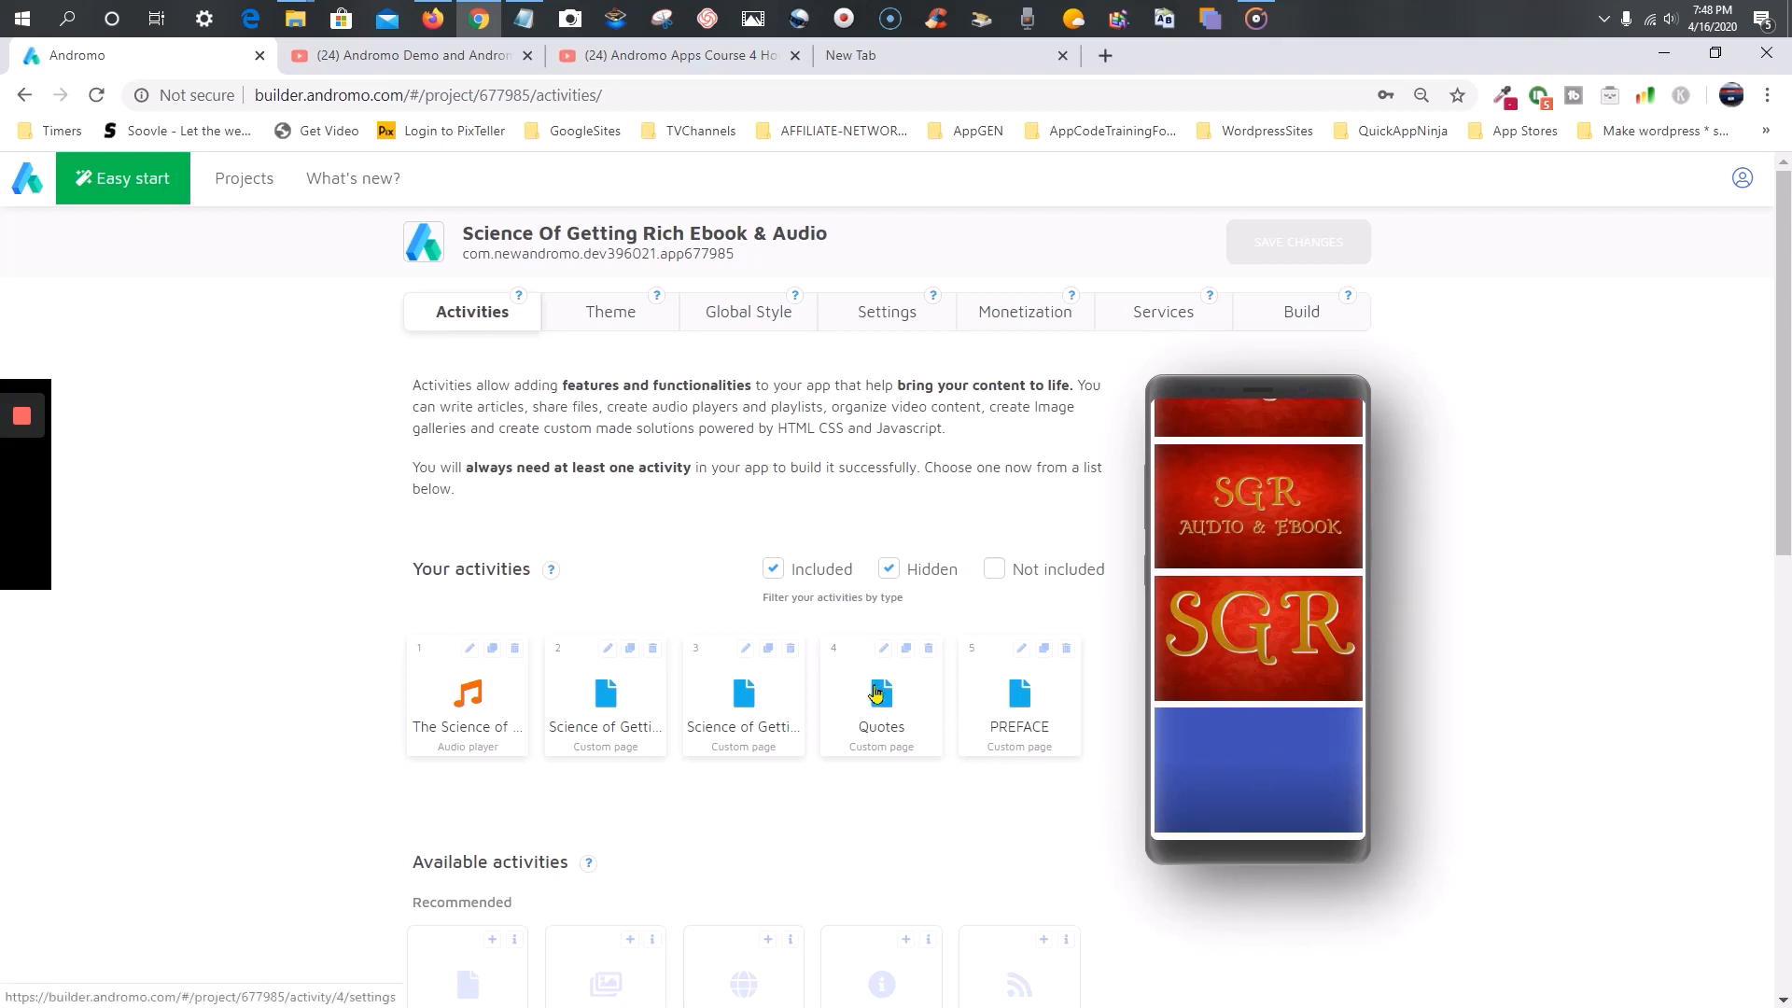
{"action": "scroll", "coordinate": [1260, 620], "scroll_direction": "up", "scroll_amount": 2}
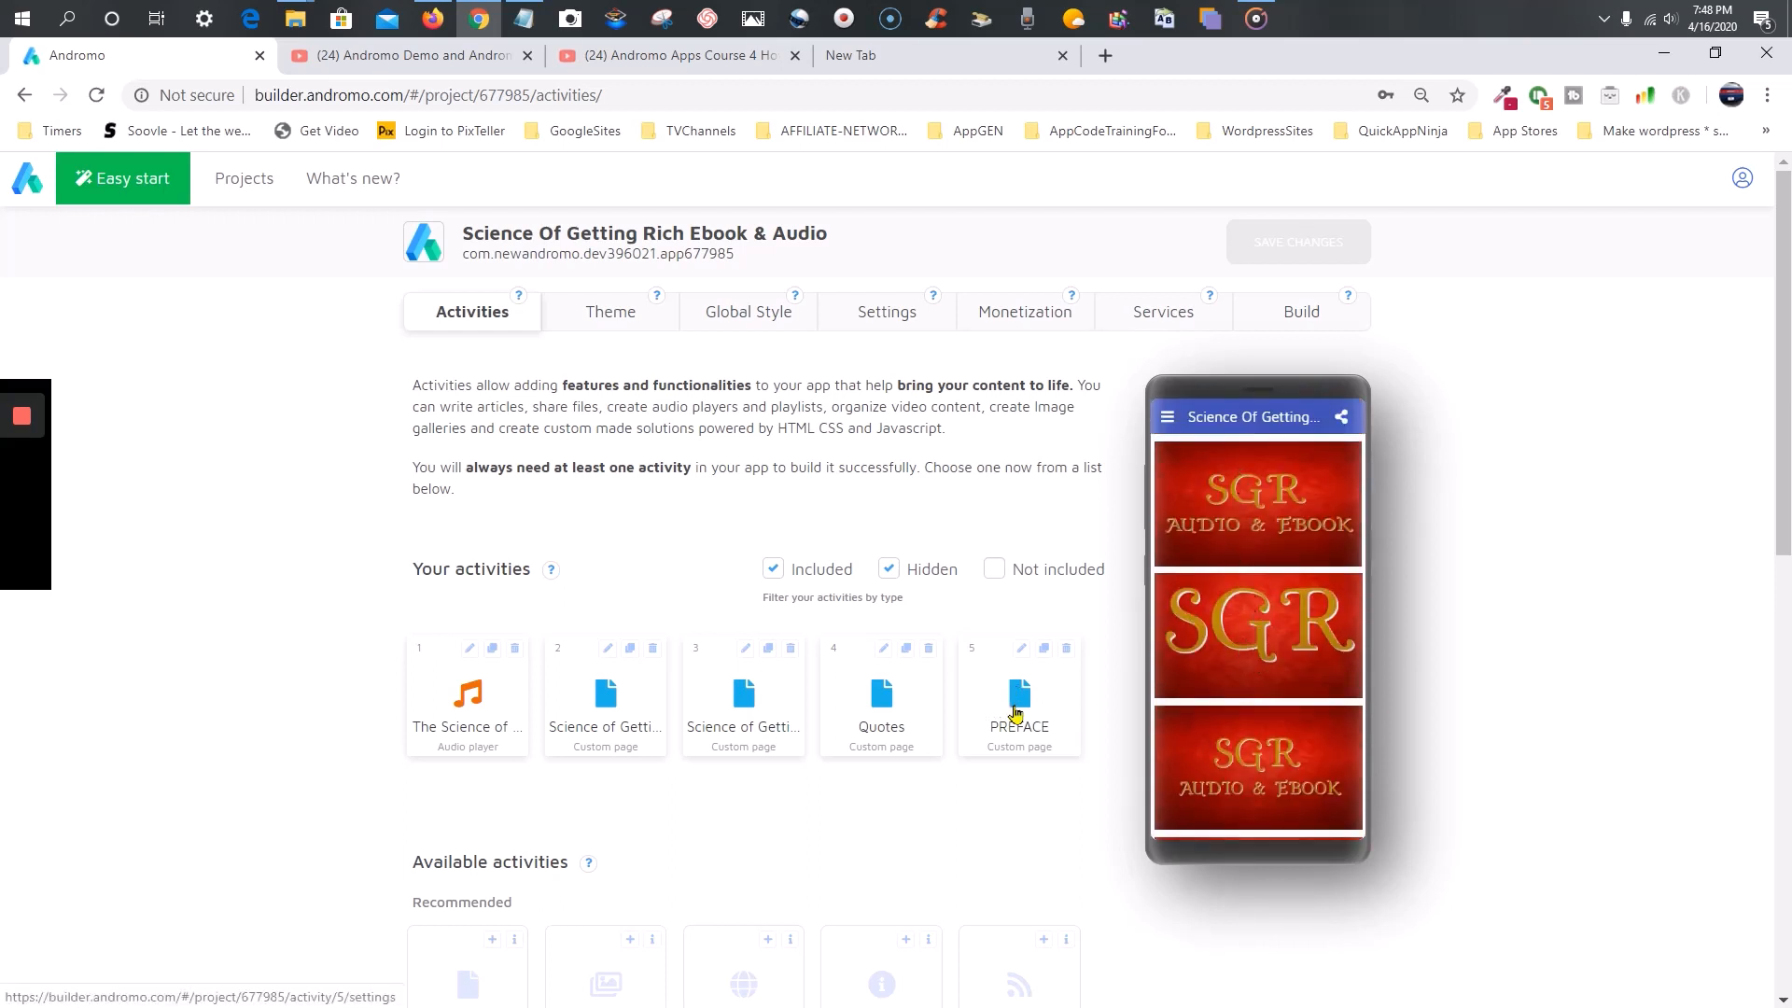
{"action": "scroll", "coordinate": [1252, 679], "scroll_direction": "down", "scroll_amount": 2}
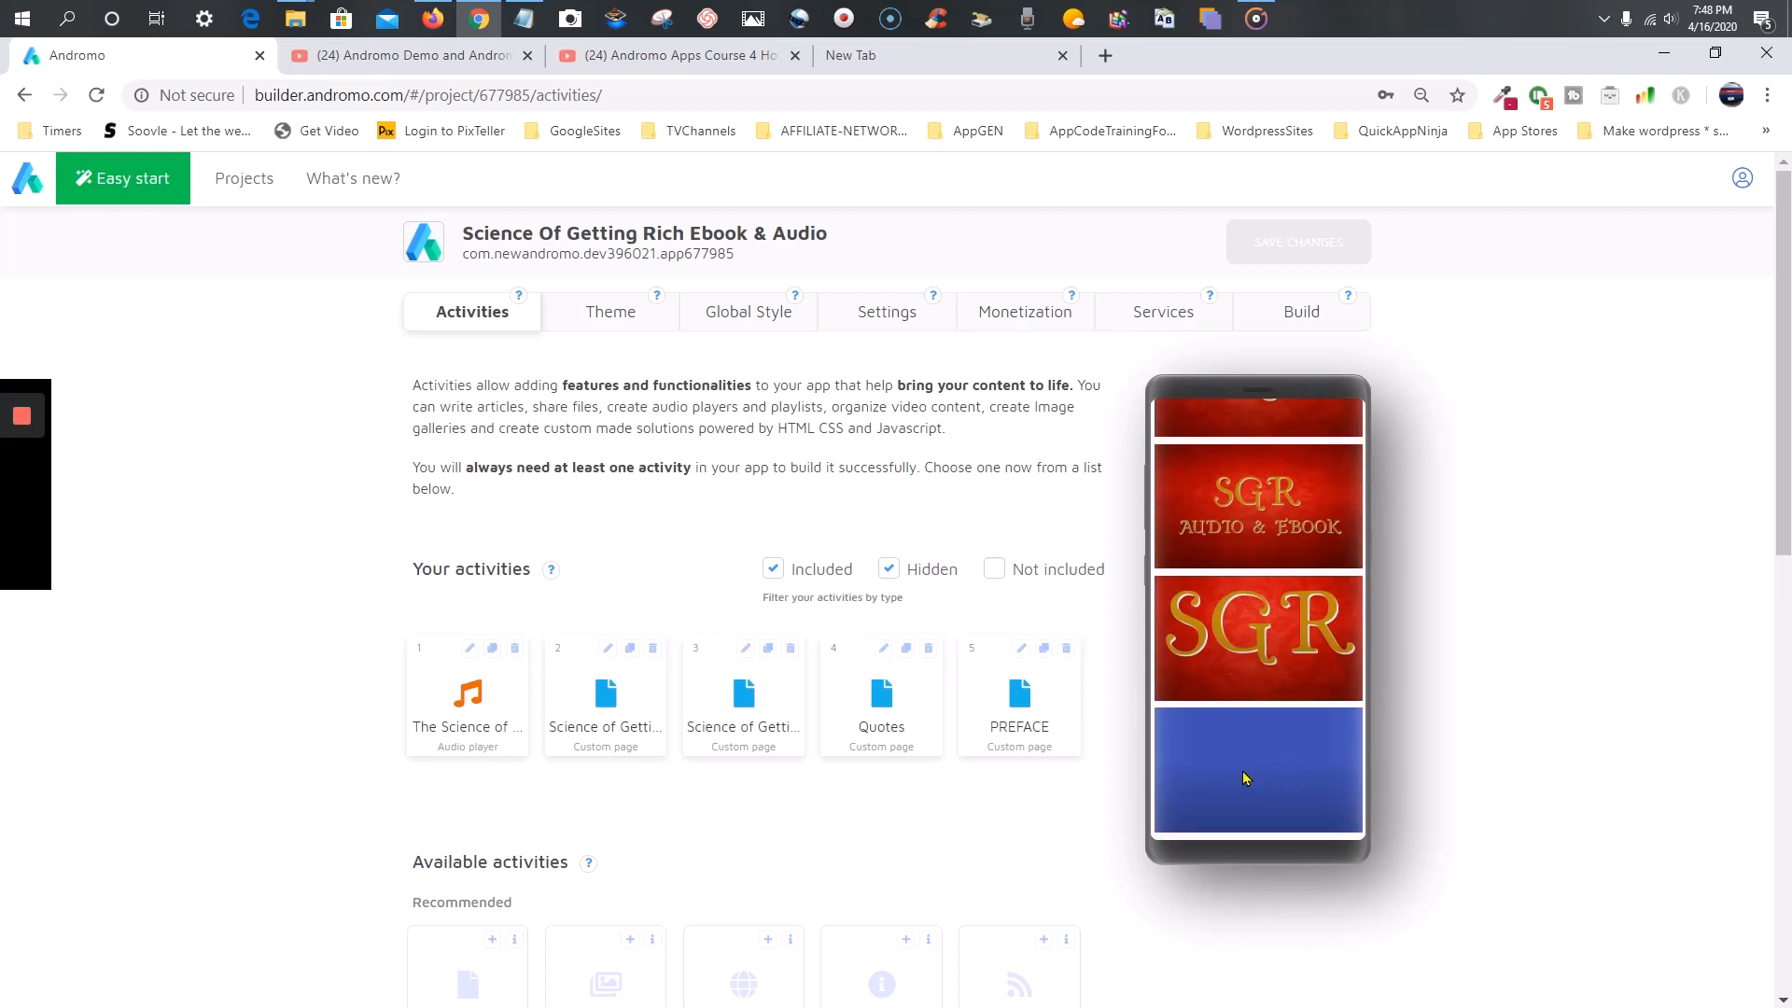
- Open the PREFACE activity's settings and read the help for the "Hide this activity" option
{"action": "left_click", "coordinate": [1021, 648]}
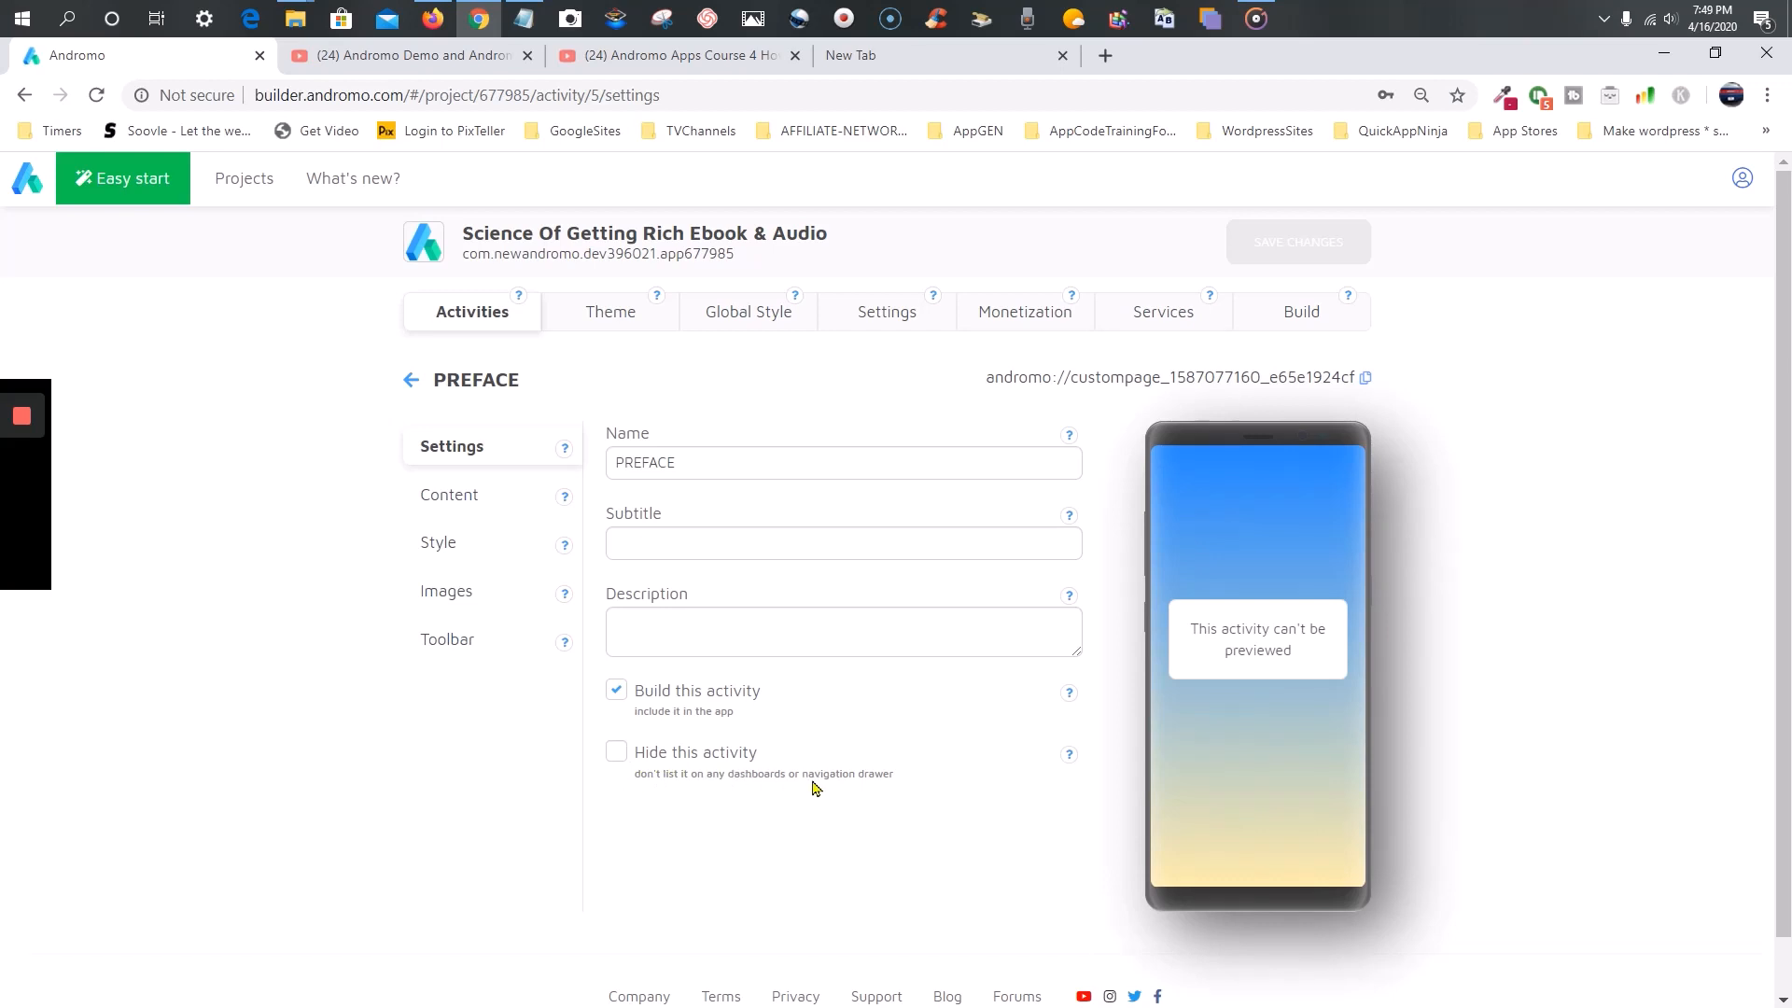
{"action": "left_click", "coordinate": [1070, 757]}
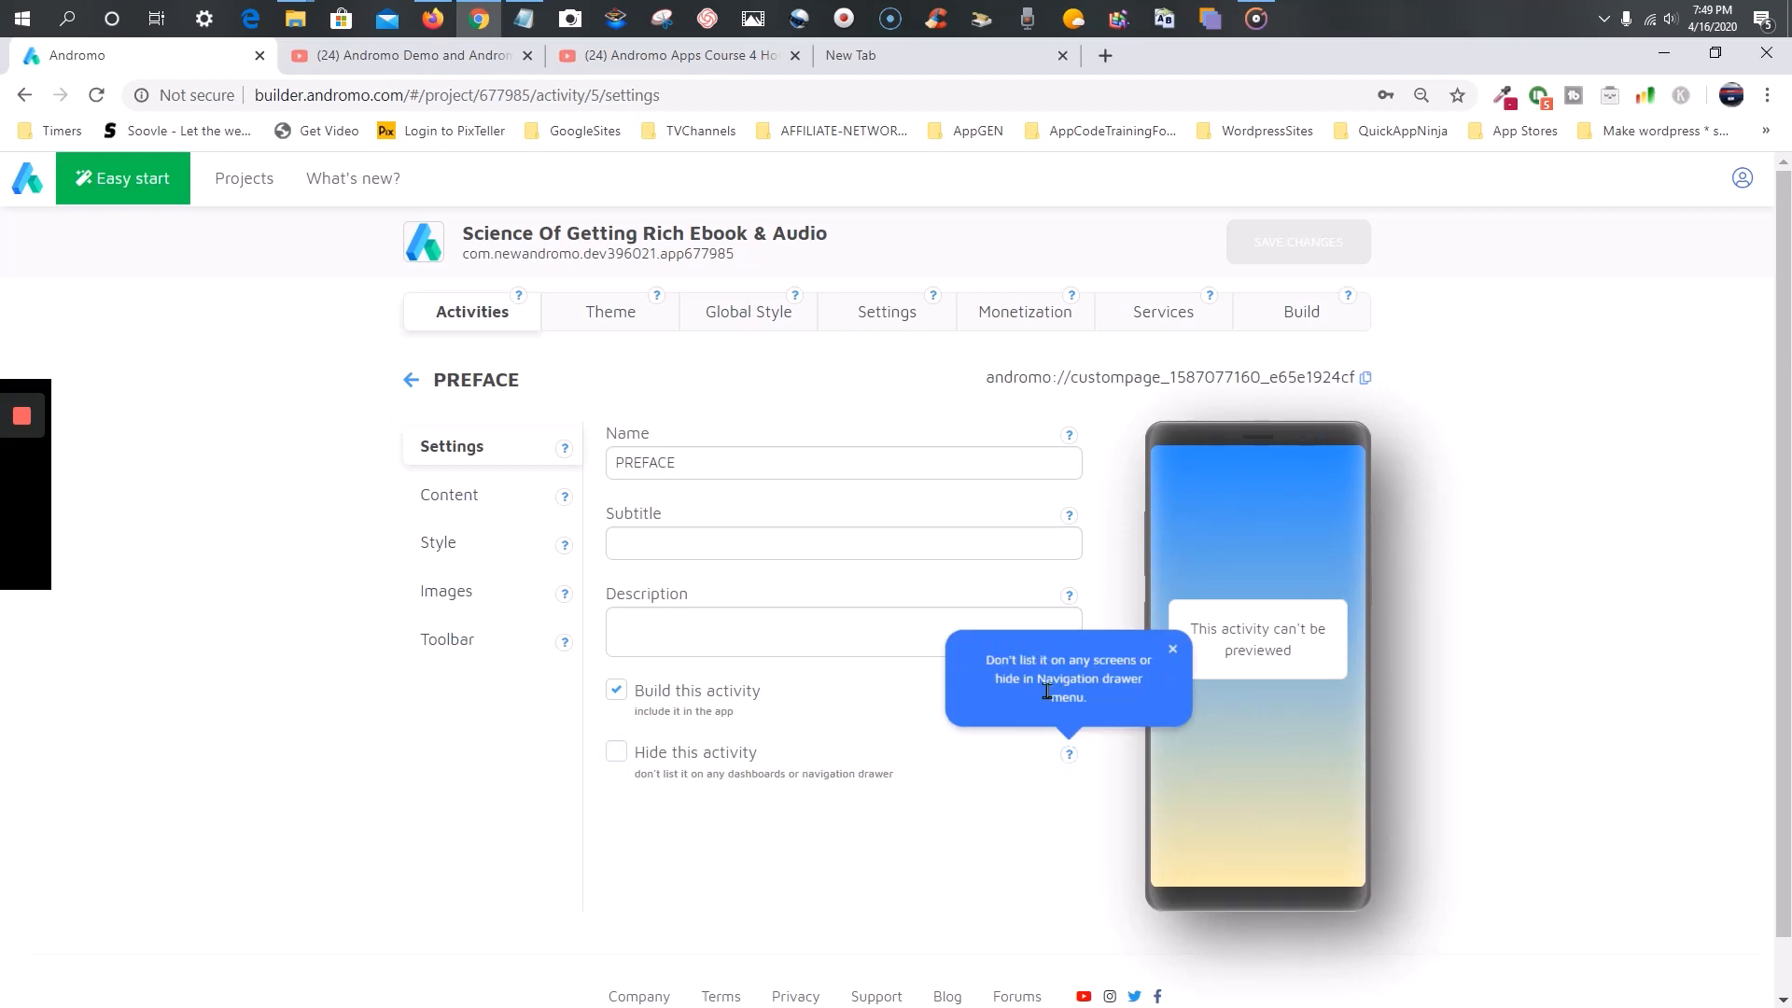
{"action": "left_click", "coordinate": [1172, 654]}
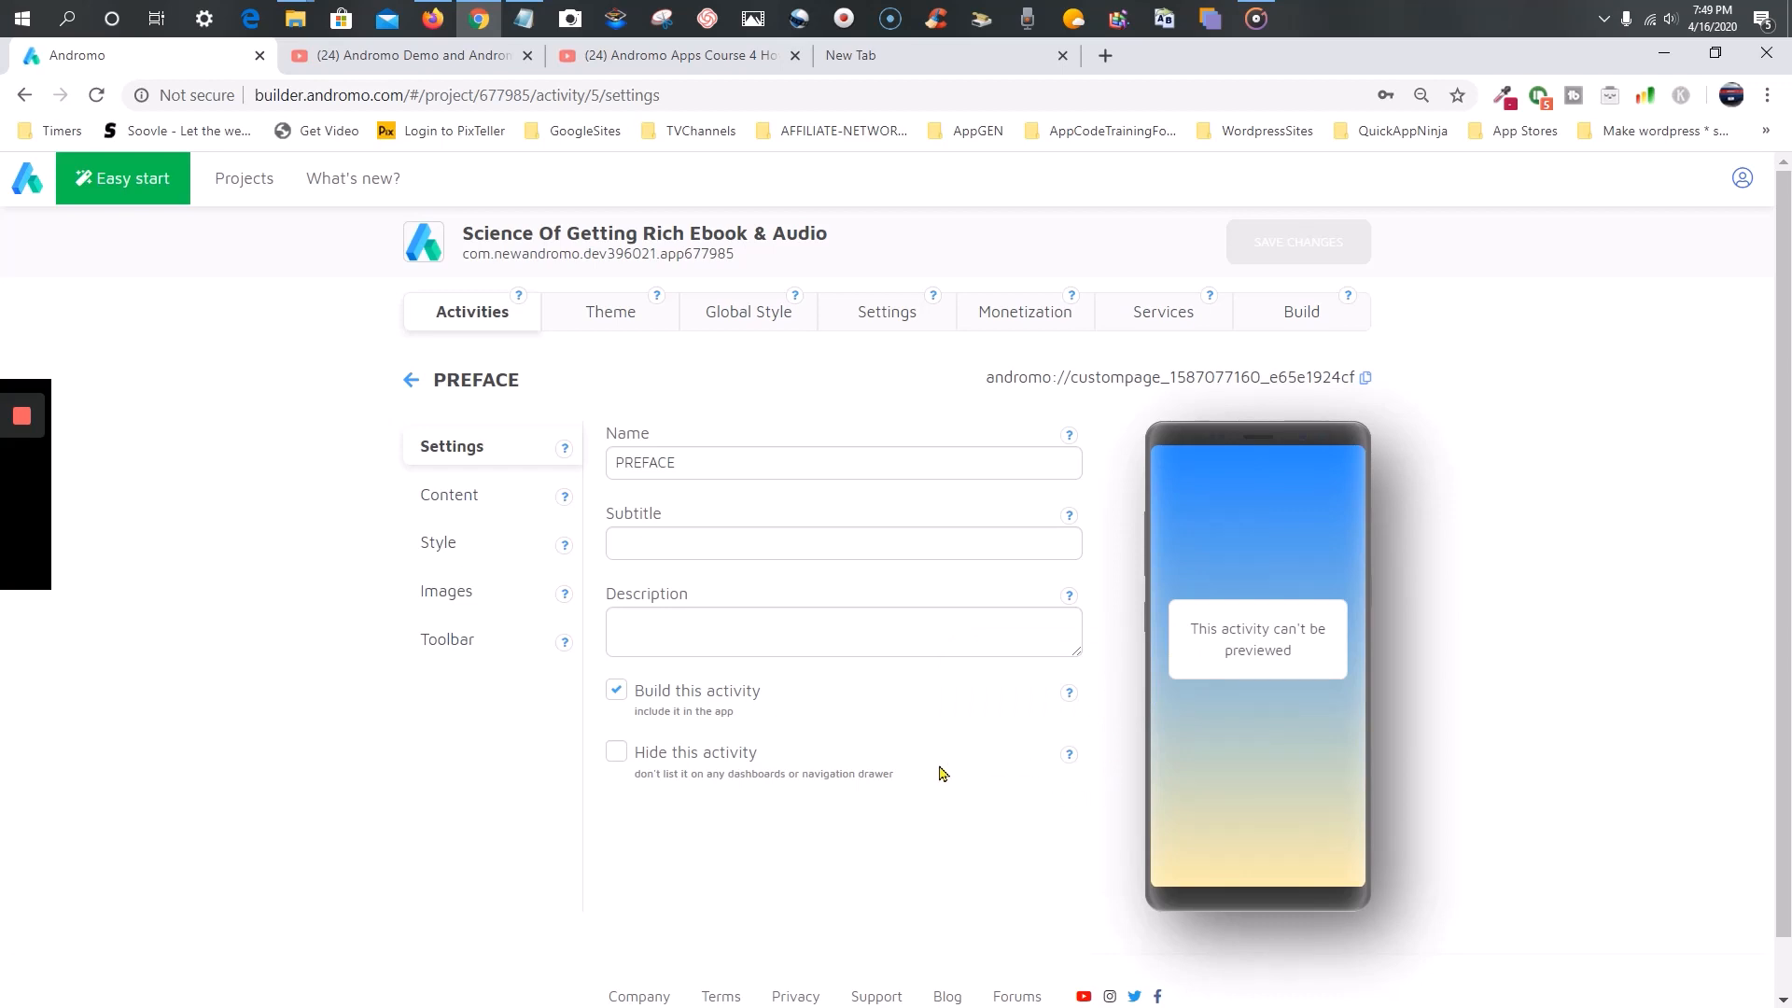
- Hide the PREFACE activity from dashboards and the navigation drawer, and copy its activity link
{"action": "left_click", "coordinate": [616, 760]}
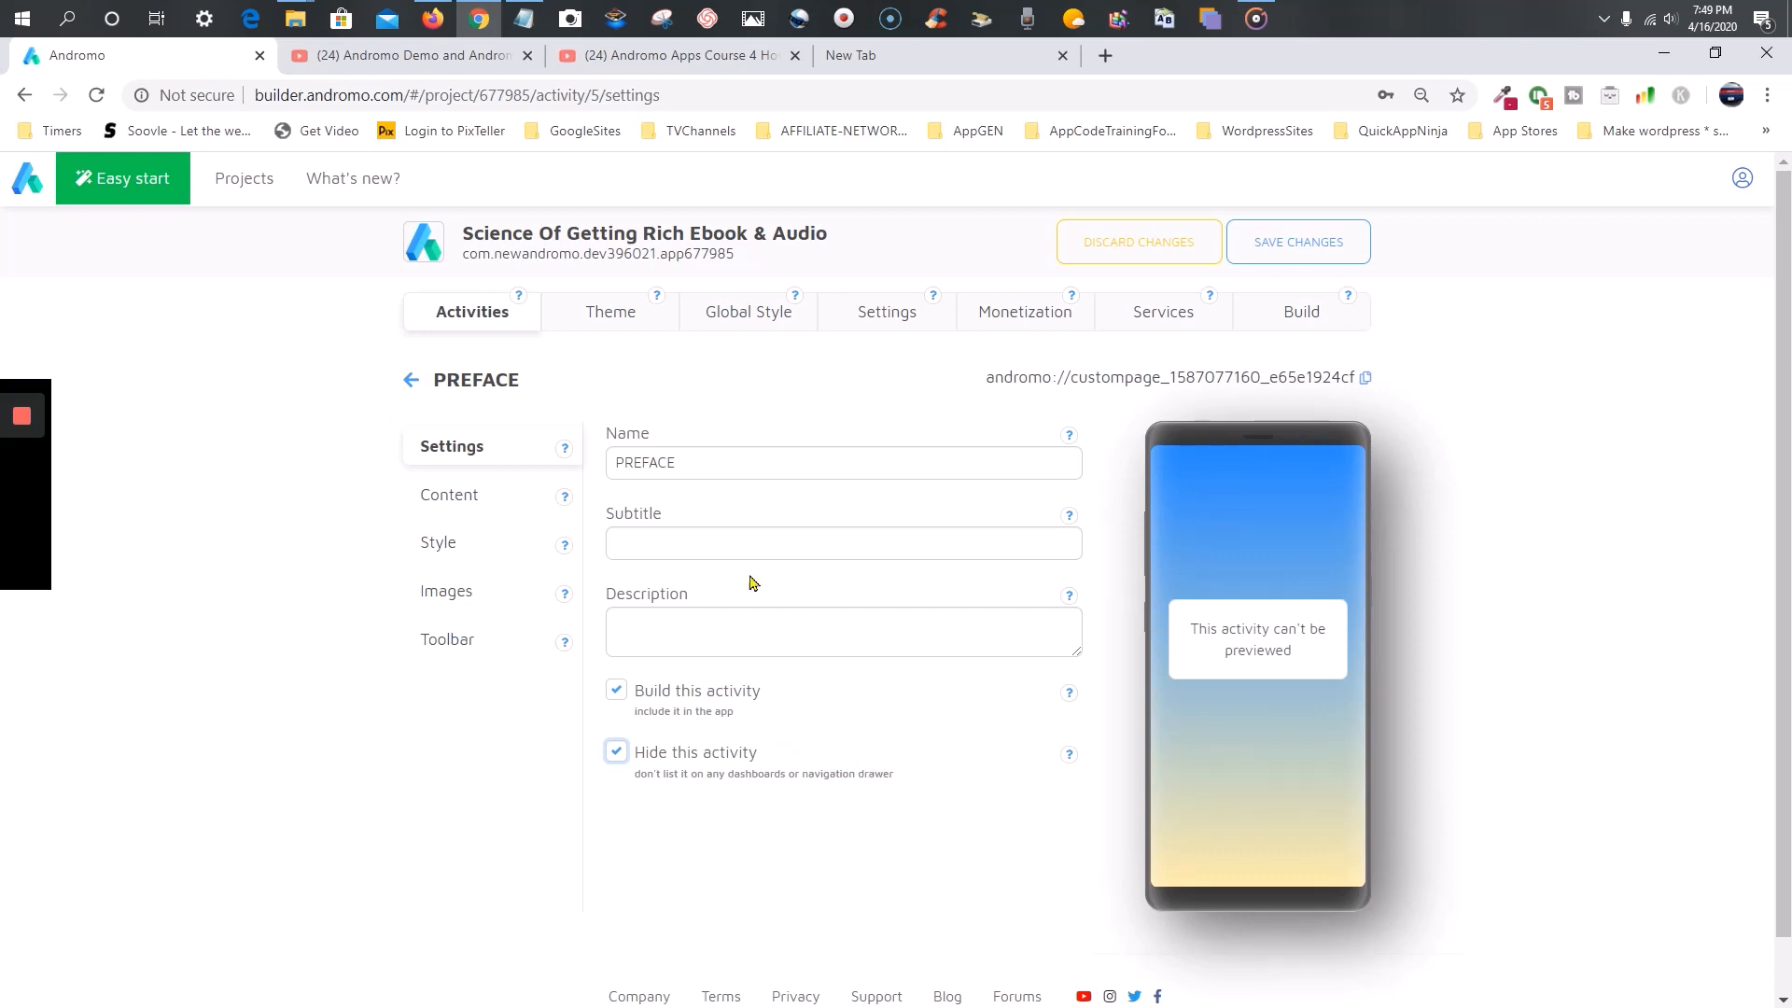
{"action": "left_click", "coordinate": [1367, 378]}
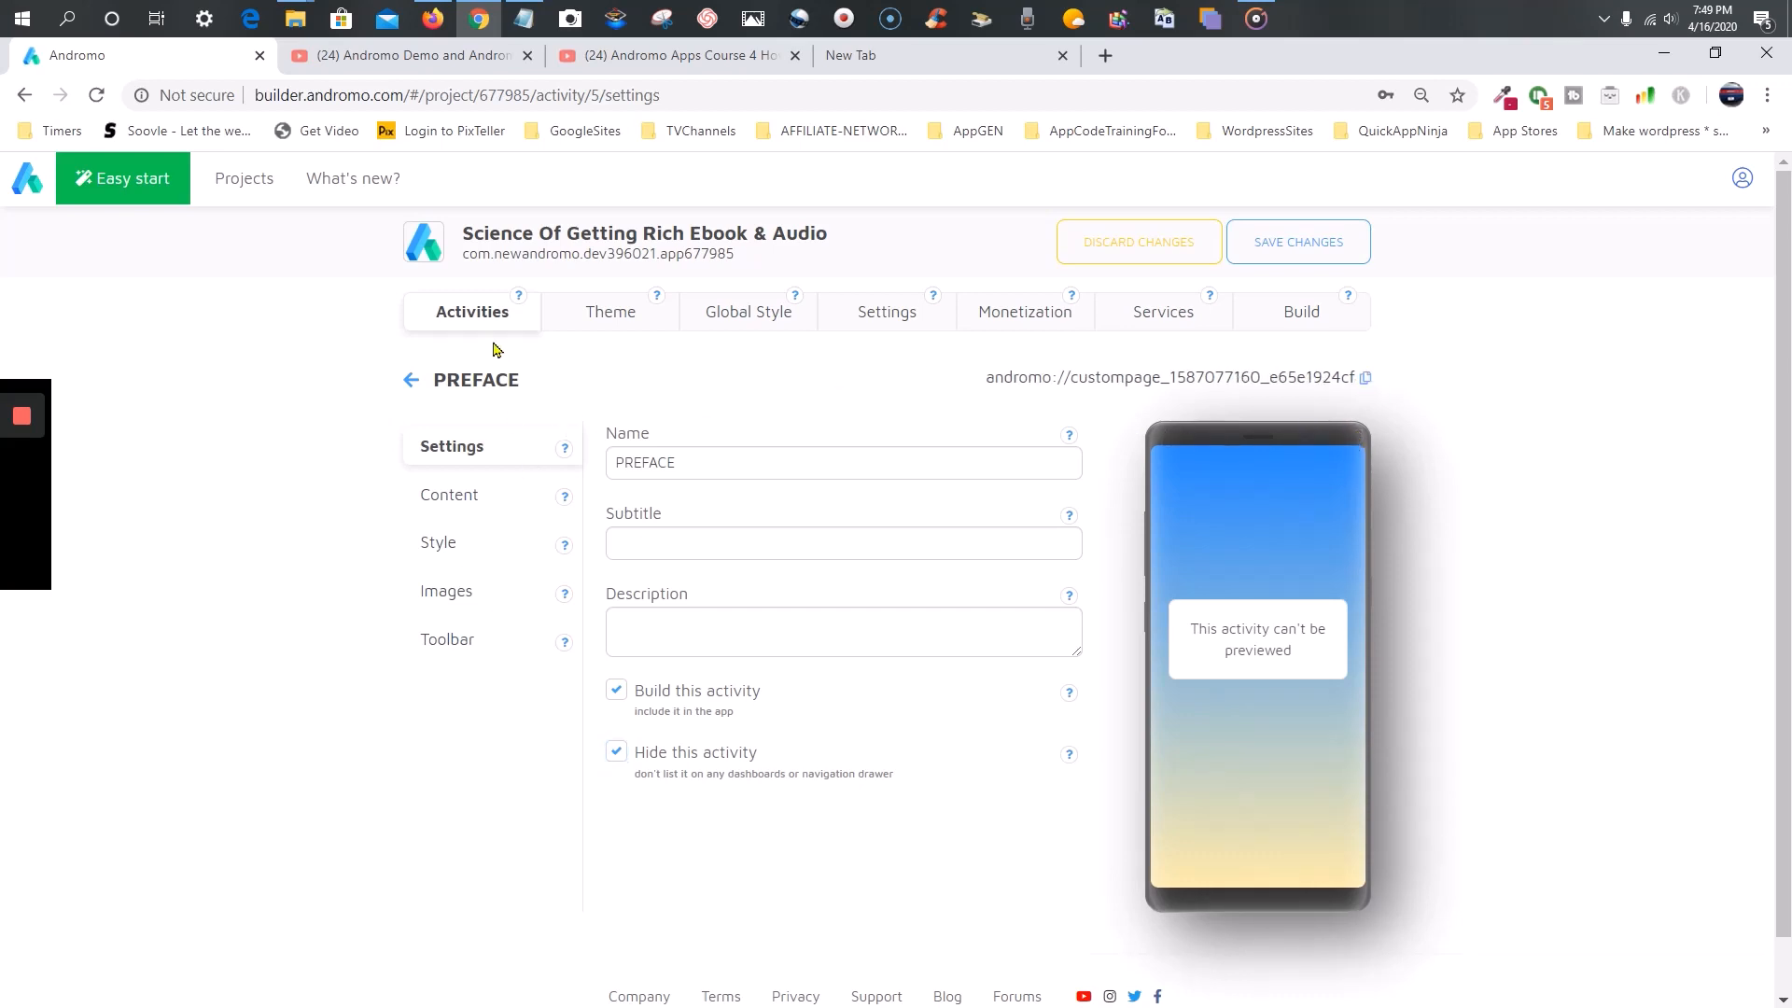
- Open the content of the Science of Getting Rich Book activity at its table of contents
{"action": "left_click", "coordinate": [474, 315]}
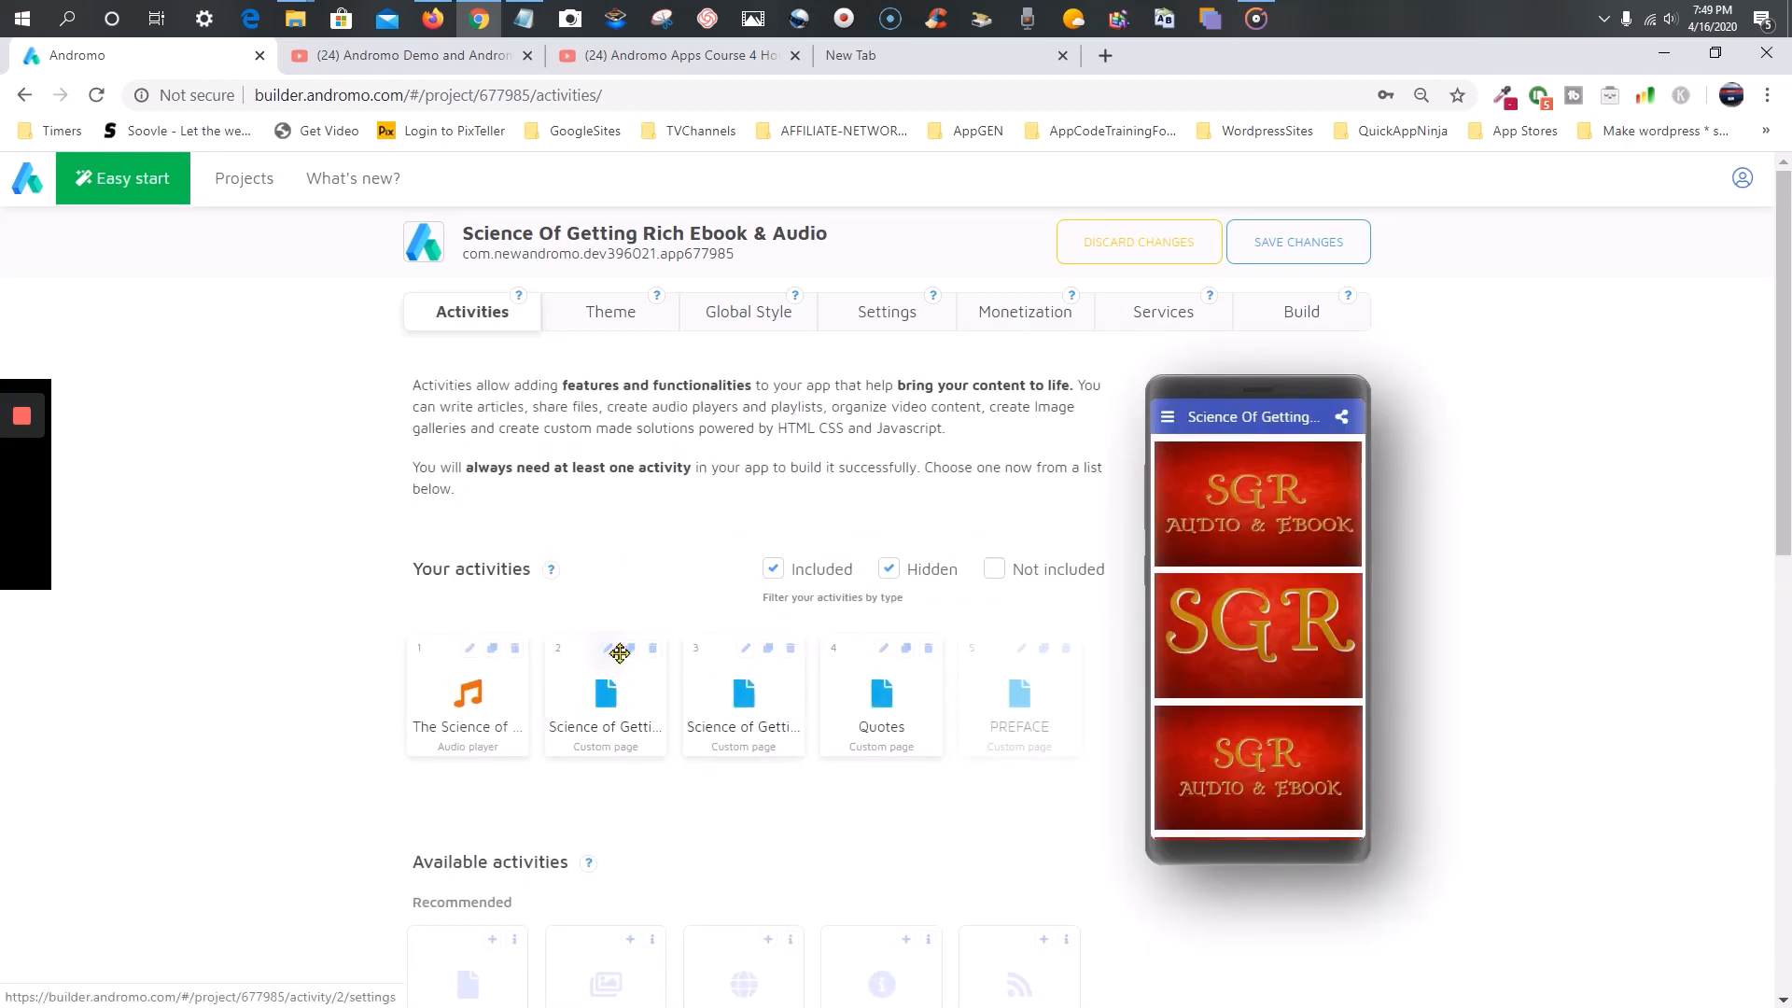
{"action": "left_click", "coordinate": [605, 653]}
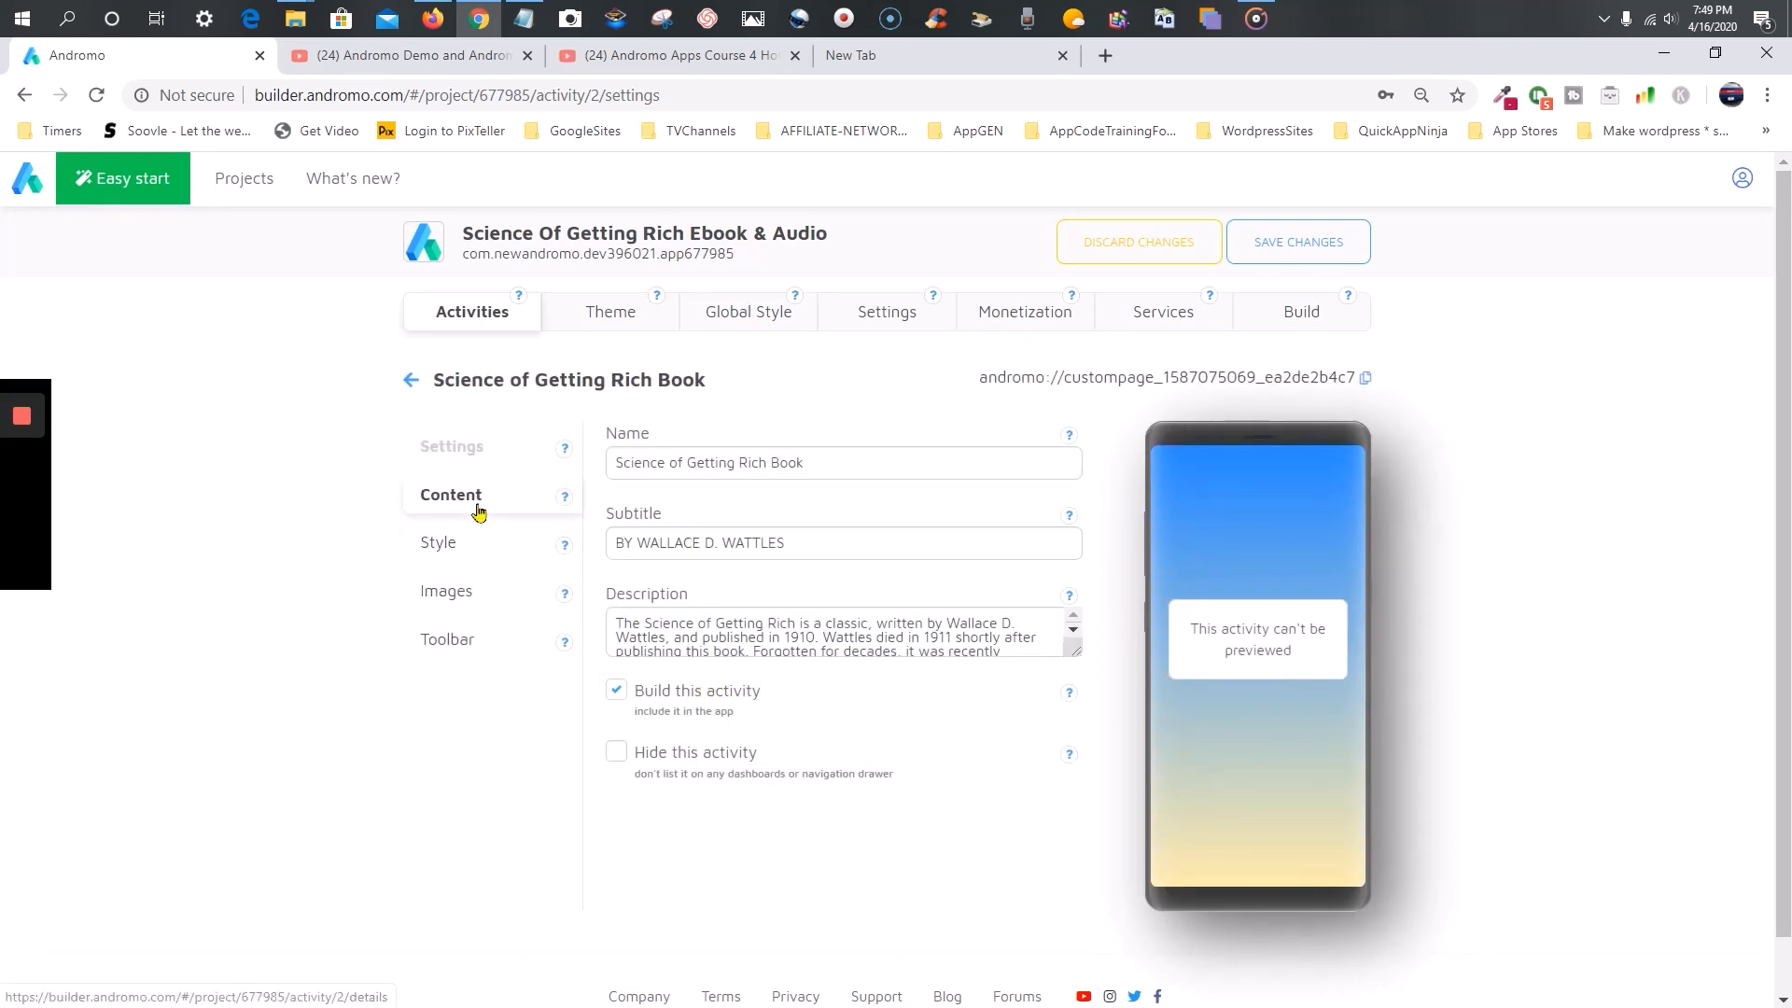
{"action": "left_click", "coordinate": [477, 511]}
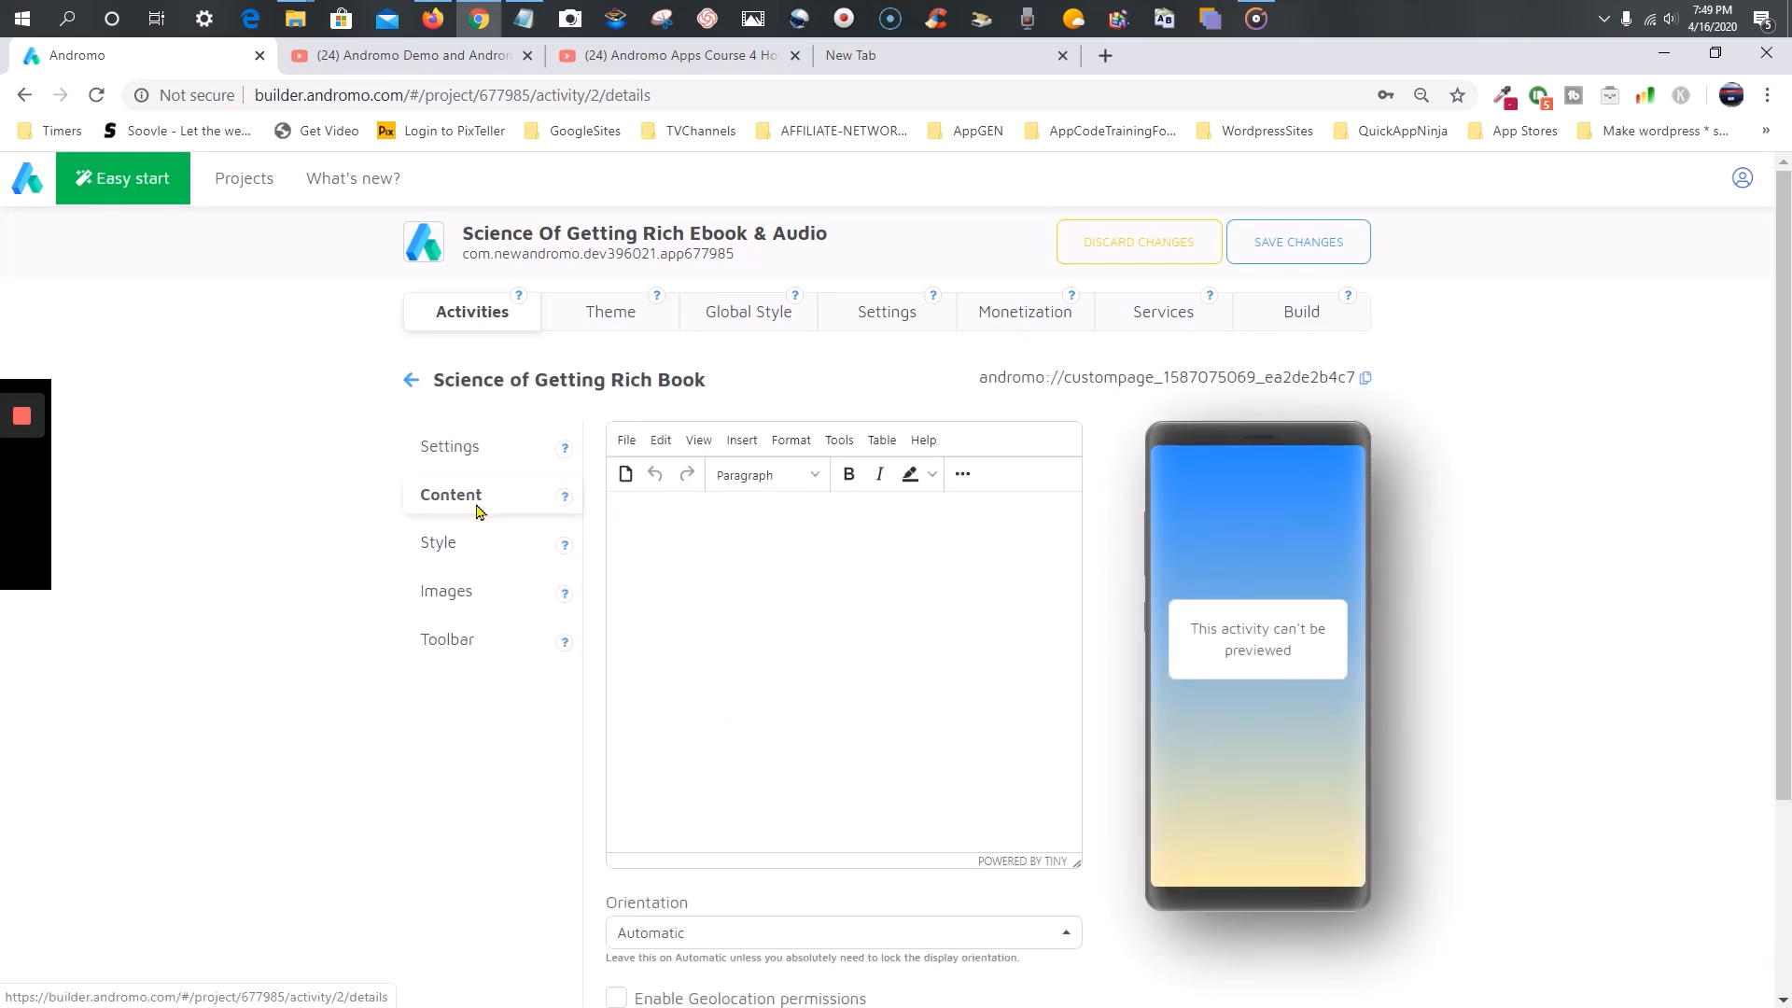
{"action": "scroll", "coordinate": [704, 631], "scroll_direction": "down", "scroll_amount": 4}
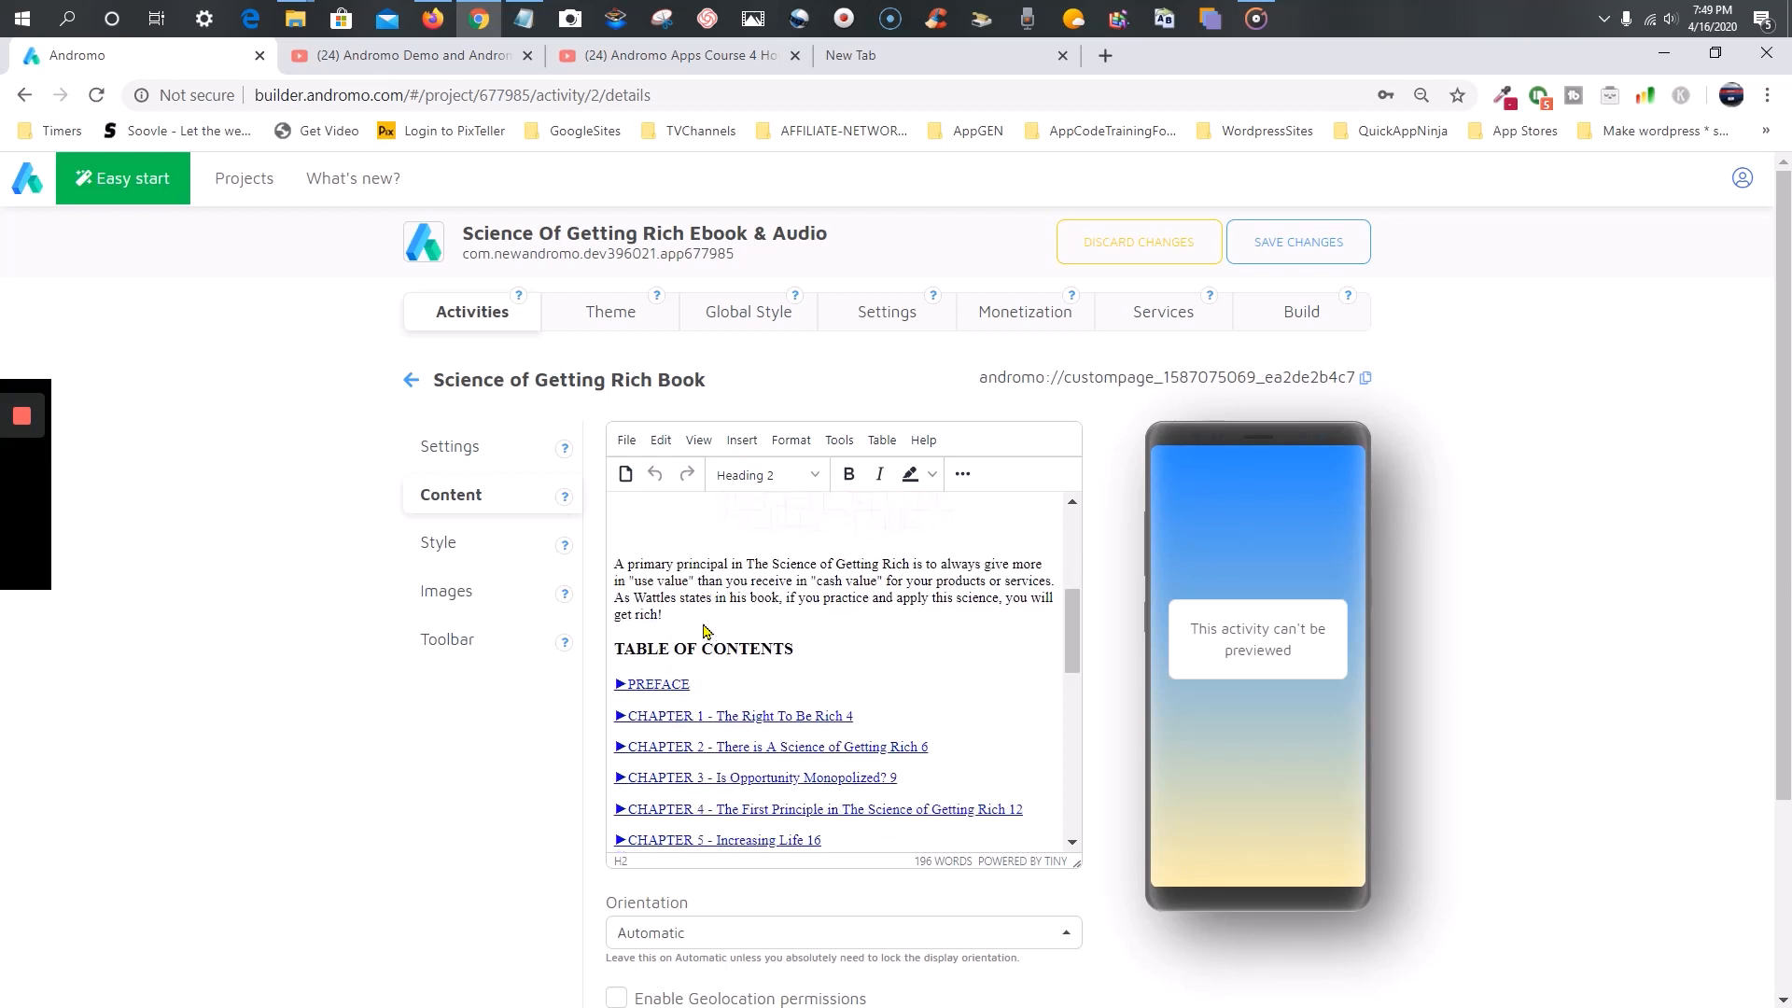
{"action": "left_click_drag", "start_coordinate": [693, 687], "coordinate": [602, 695]}
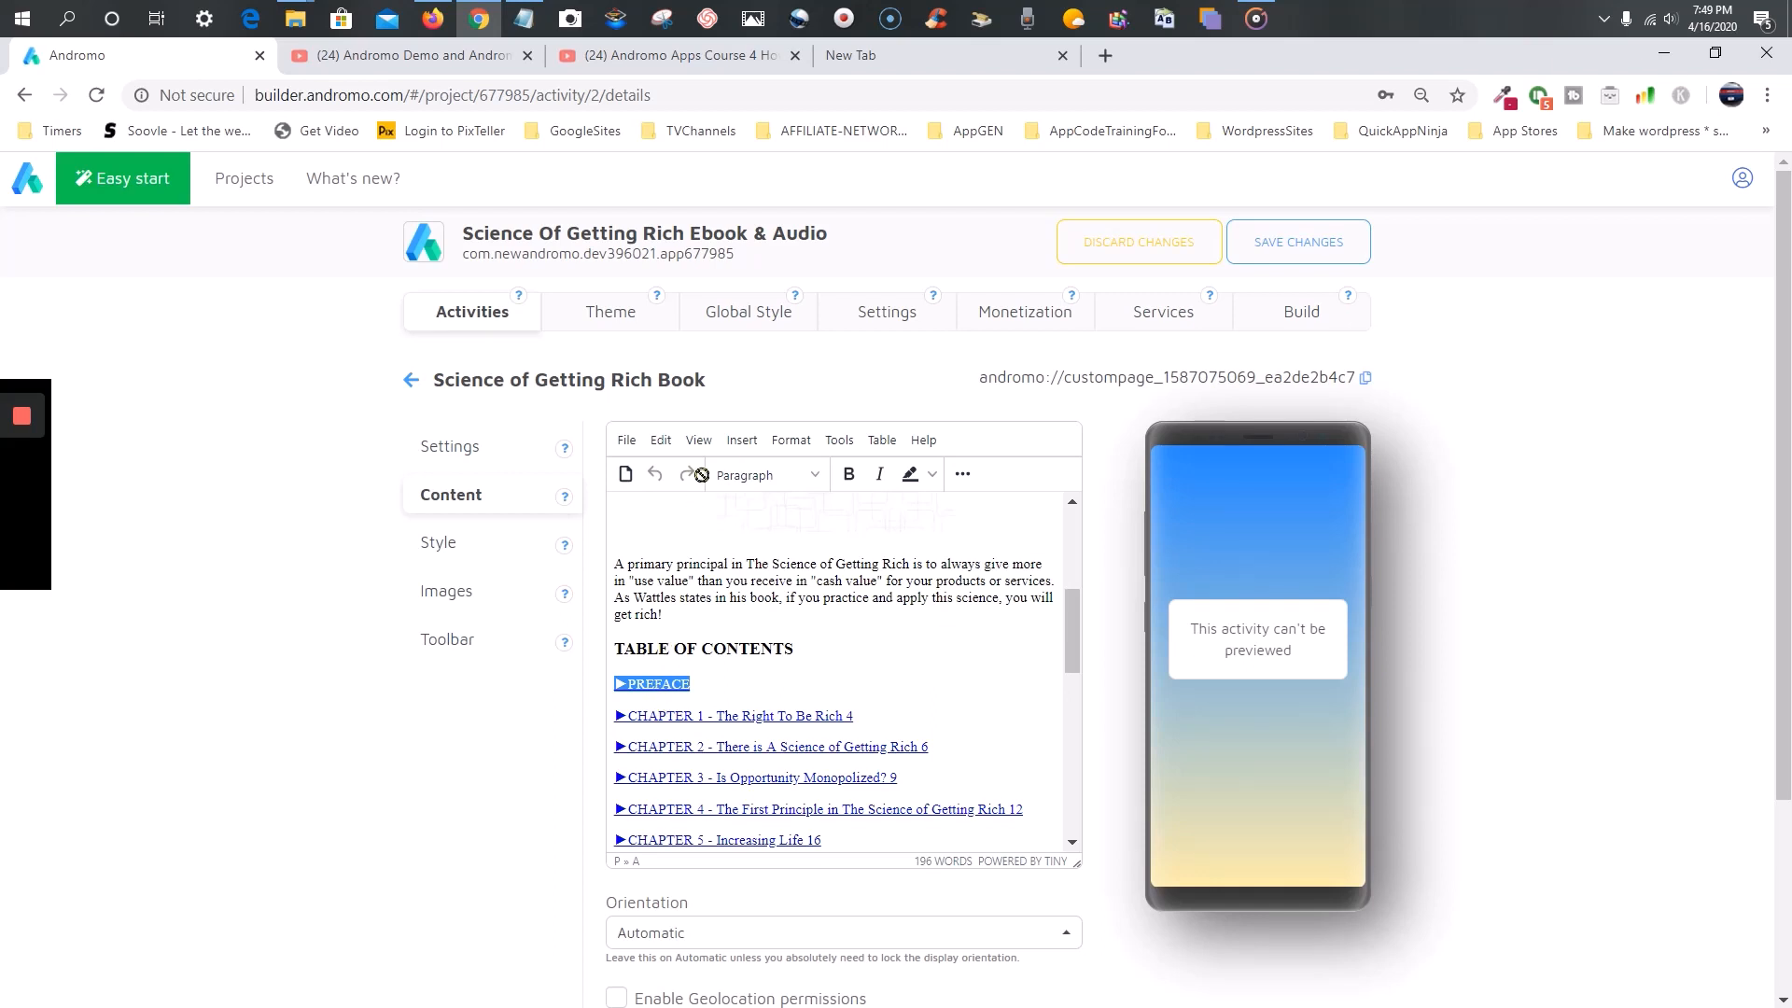
{"action": "left_click", "coordinate": [735, 447]}
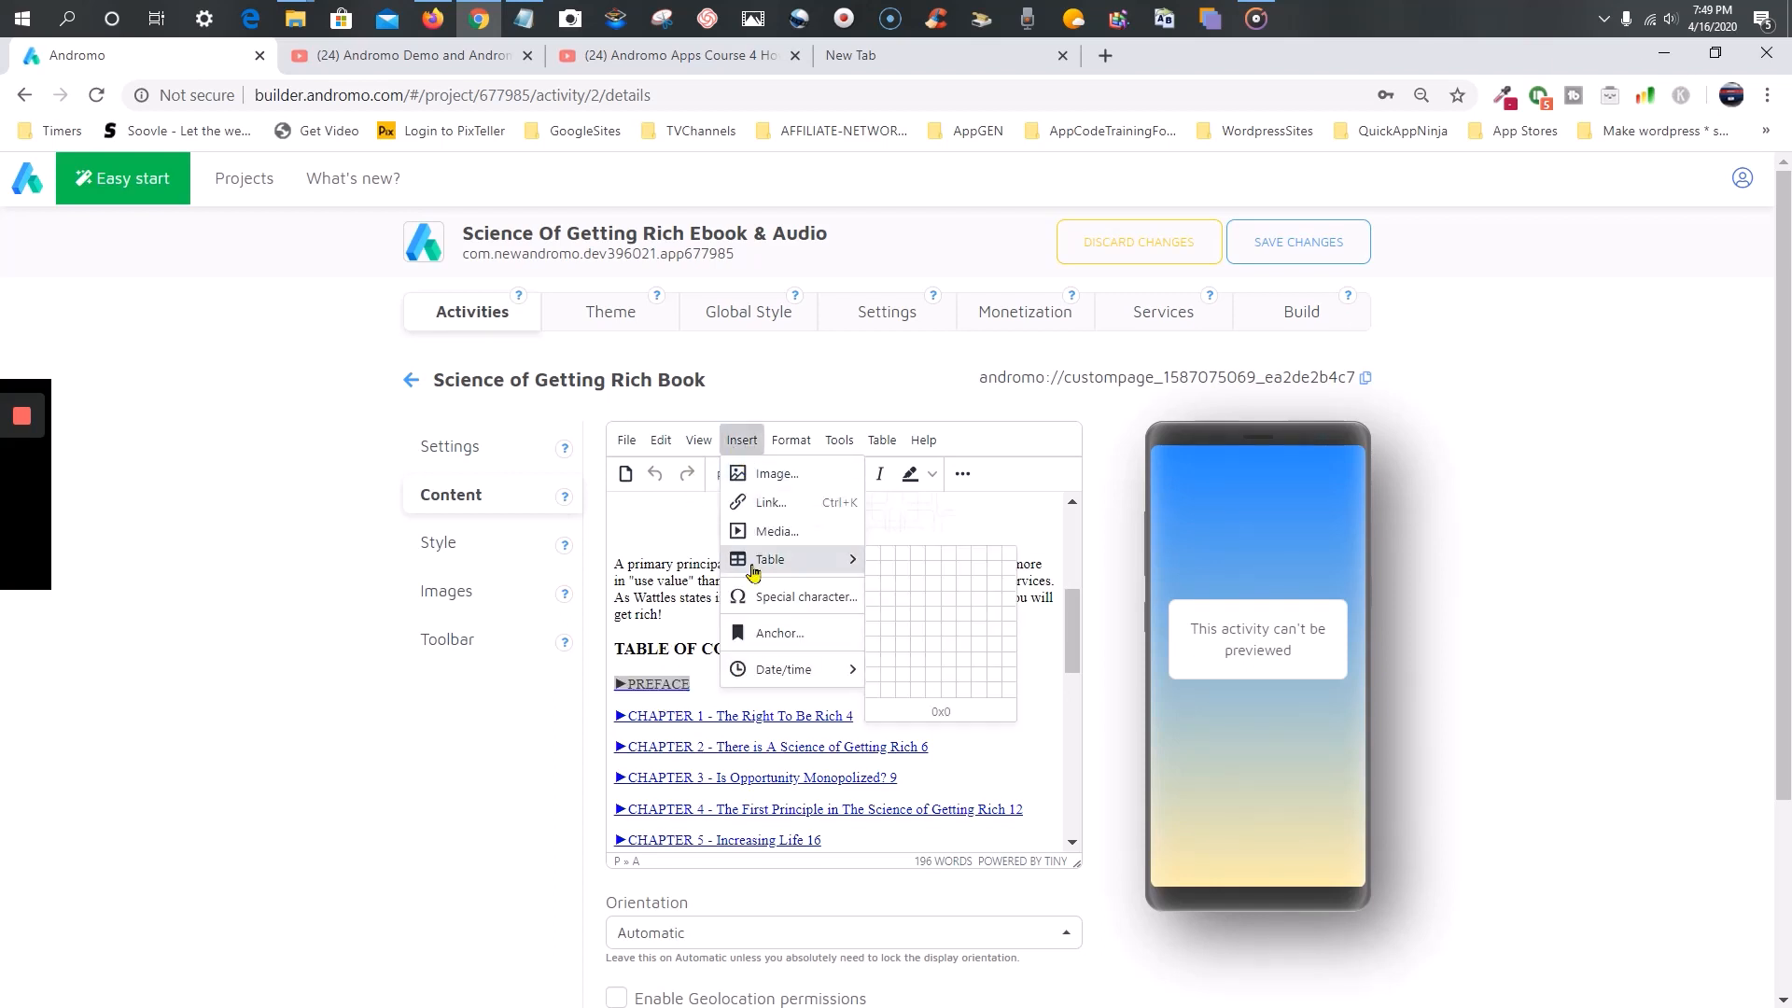
{"action": "left_click", "coordinate": [769, 504]}
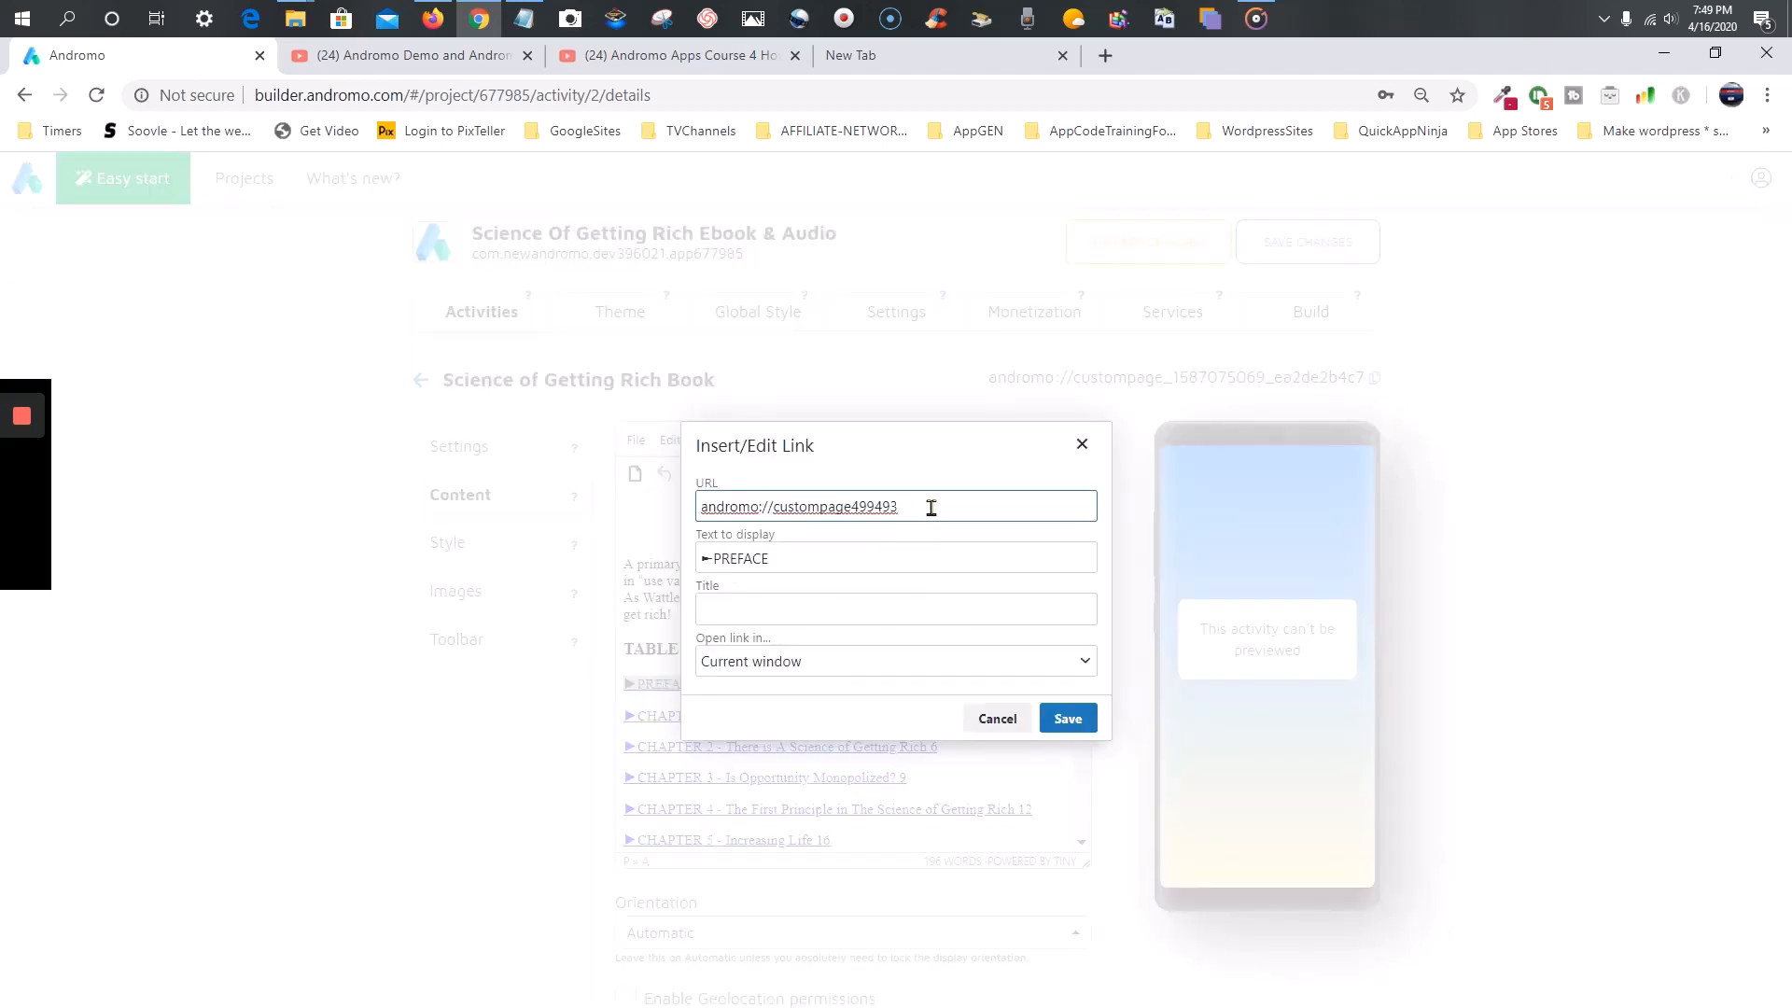
{"action": "left_click_drag", "start_coordinate": [924, 504], "coordinate": [572, 513]}
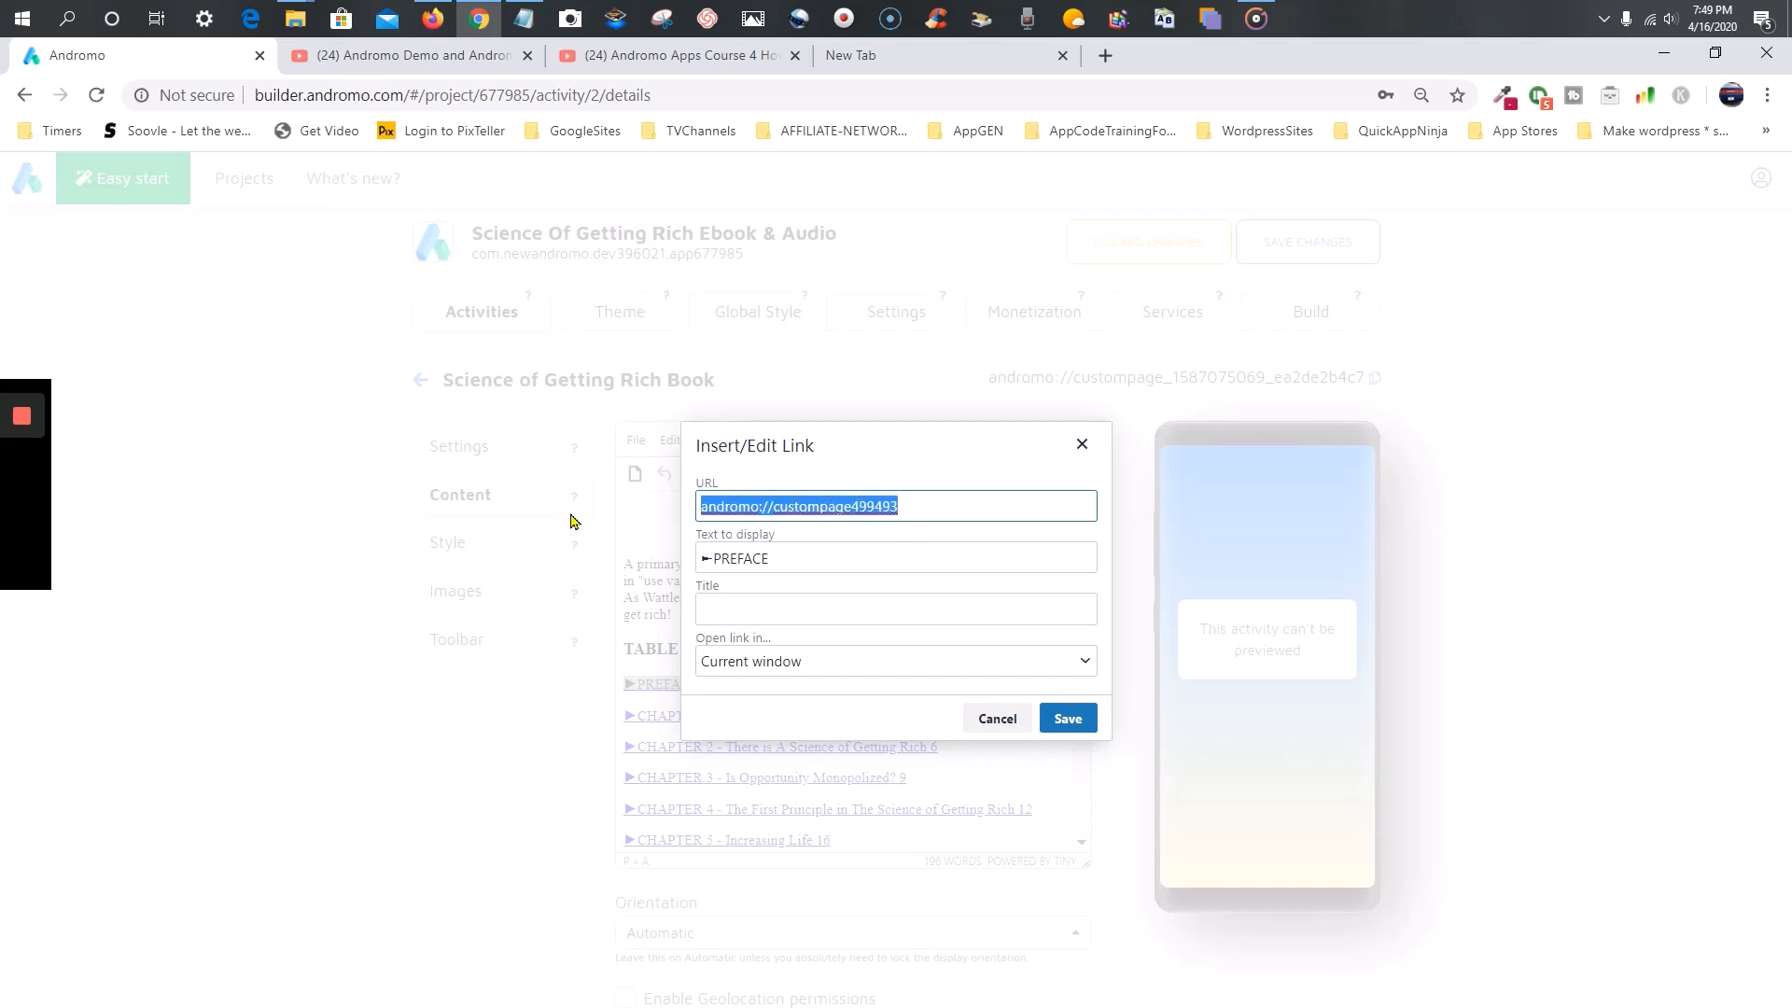
{"action": "key", "text": "BackSpace"}
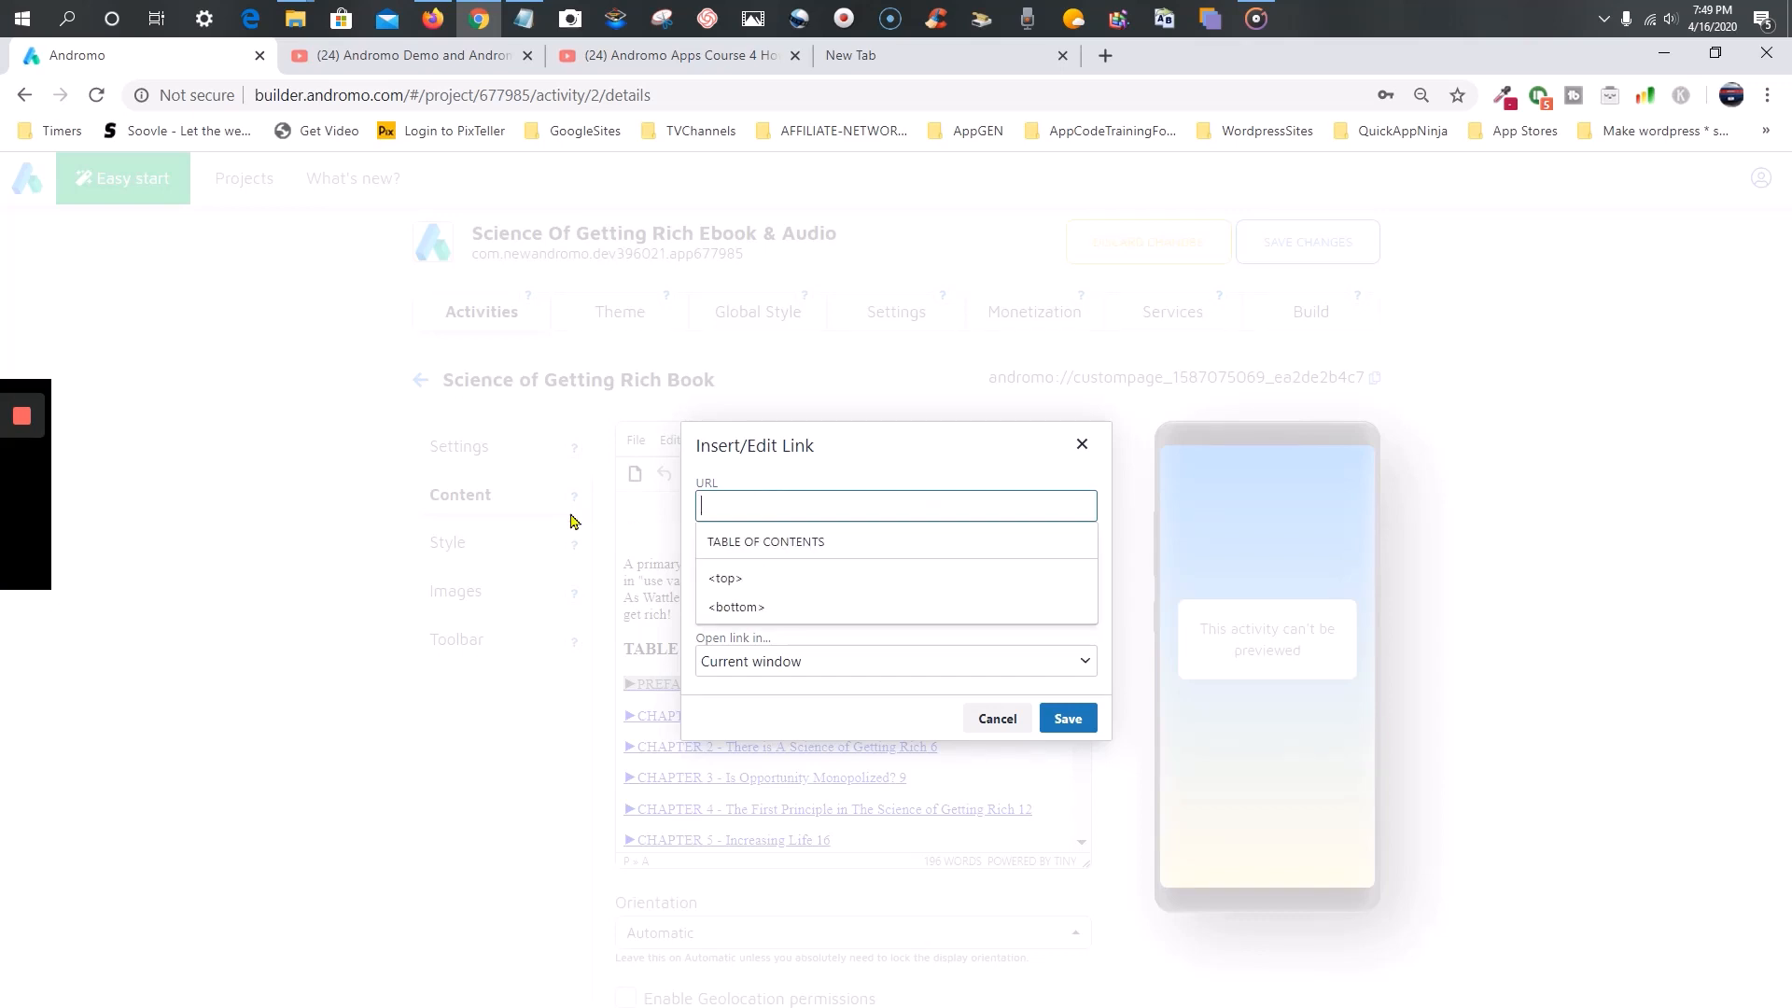
{"action": "right_click", "coordinate": [746, 506]}
{"action": "left_click", "coordinate": [803, 677]}
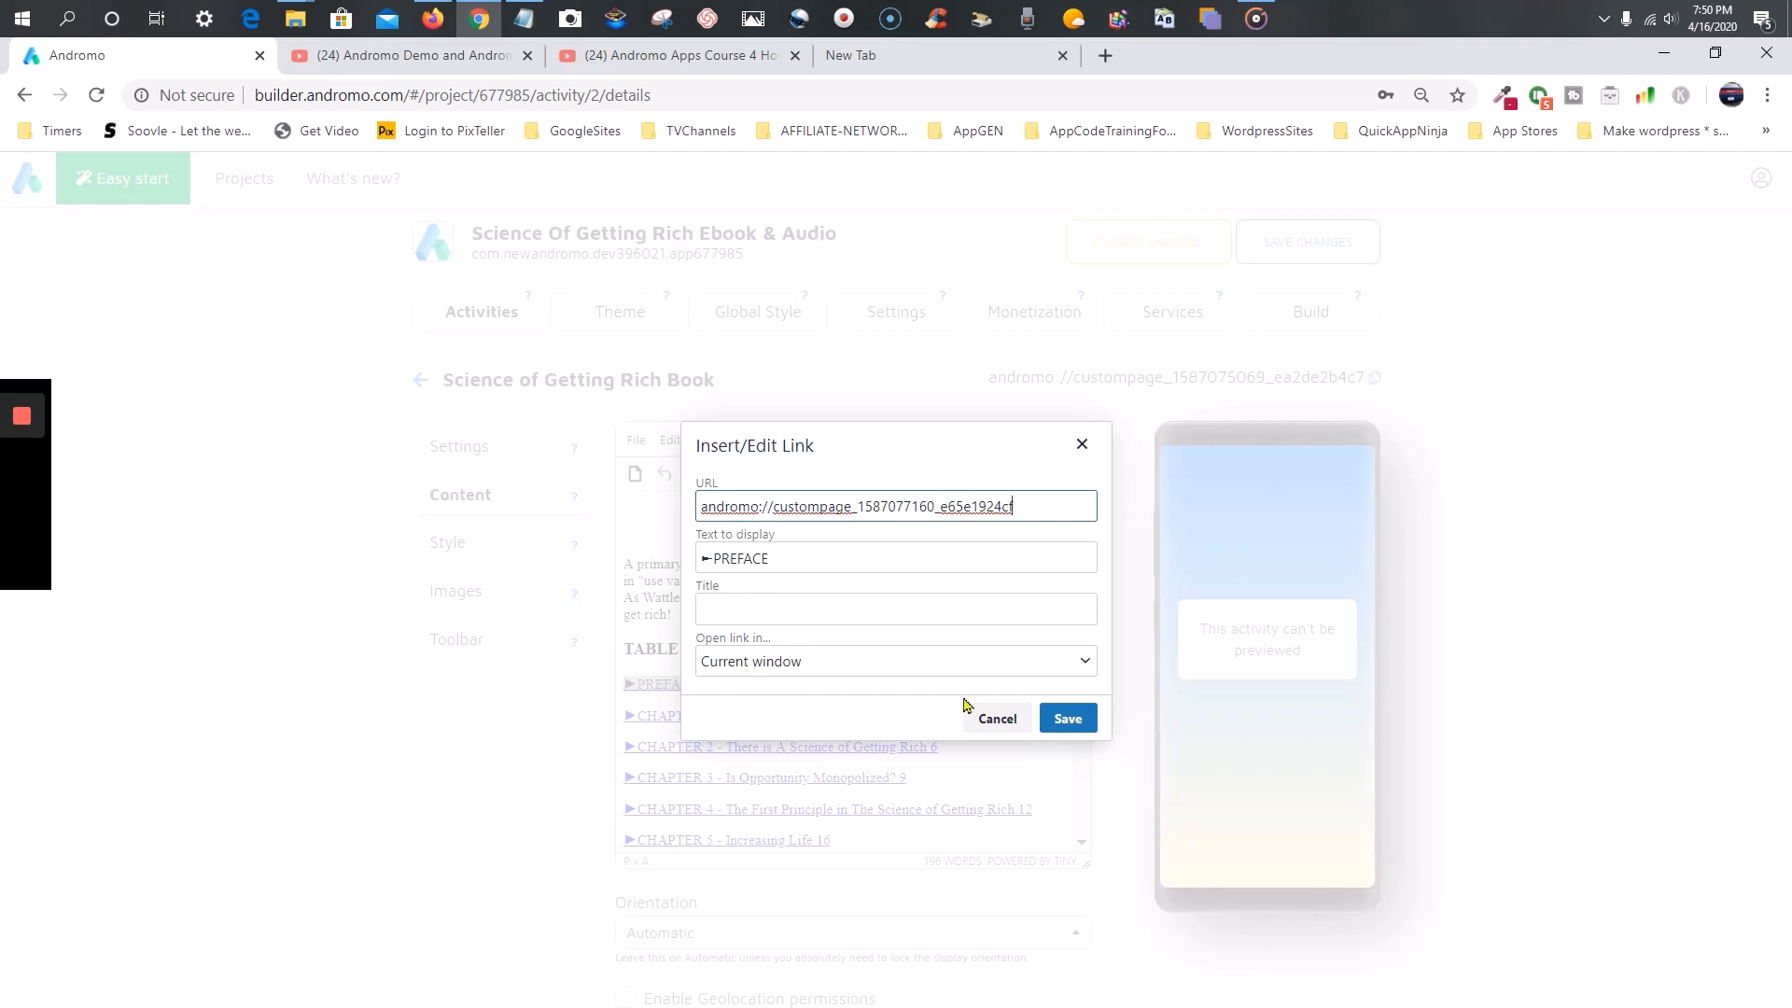
{"action": "left_click", "coordinate": [1068, 718]}
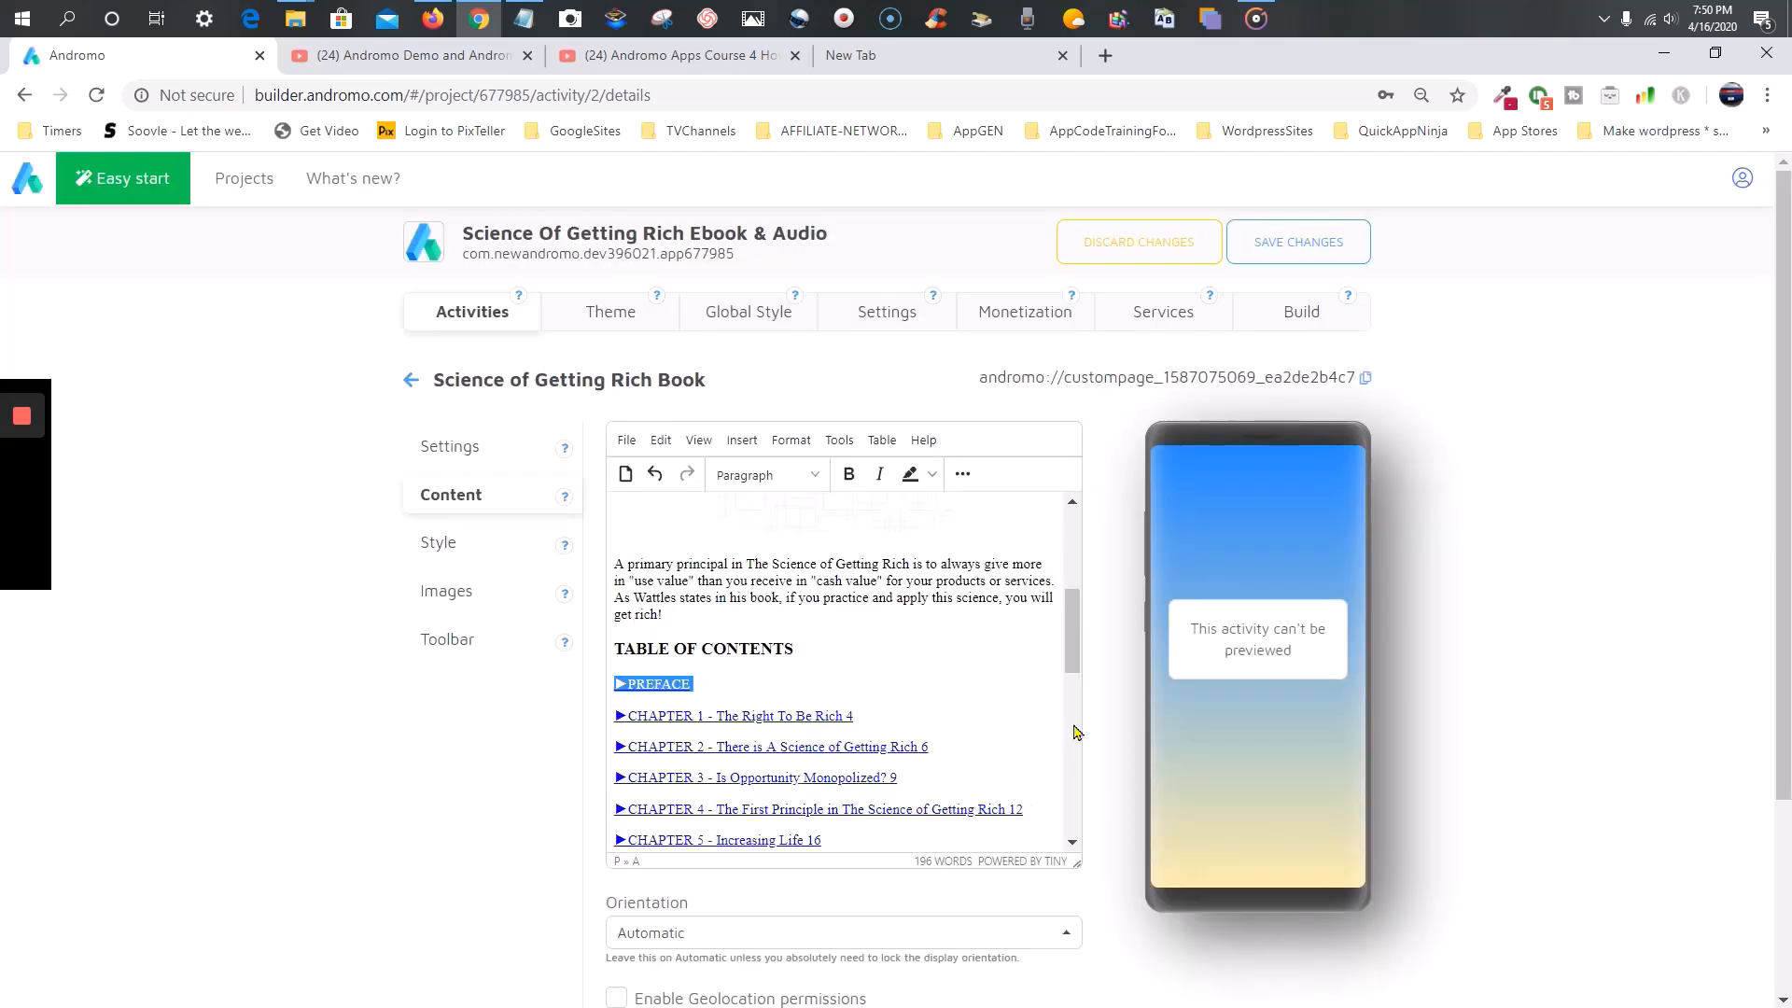
{"action": "left_click", "coordinate": [896, 655]}
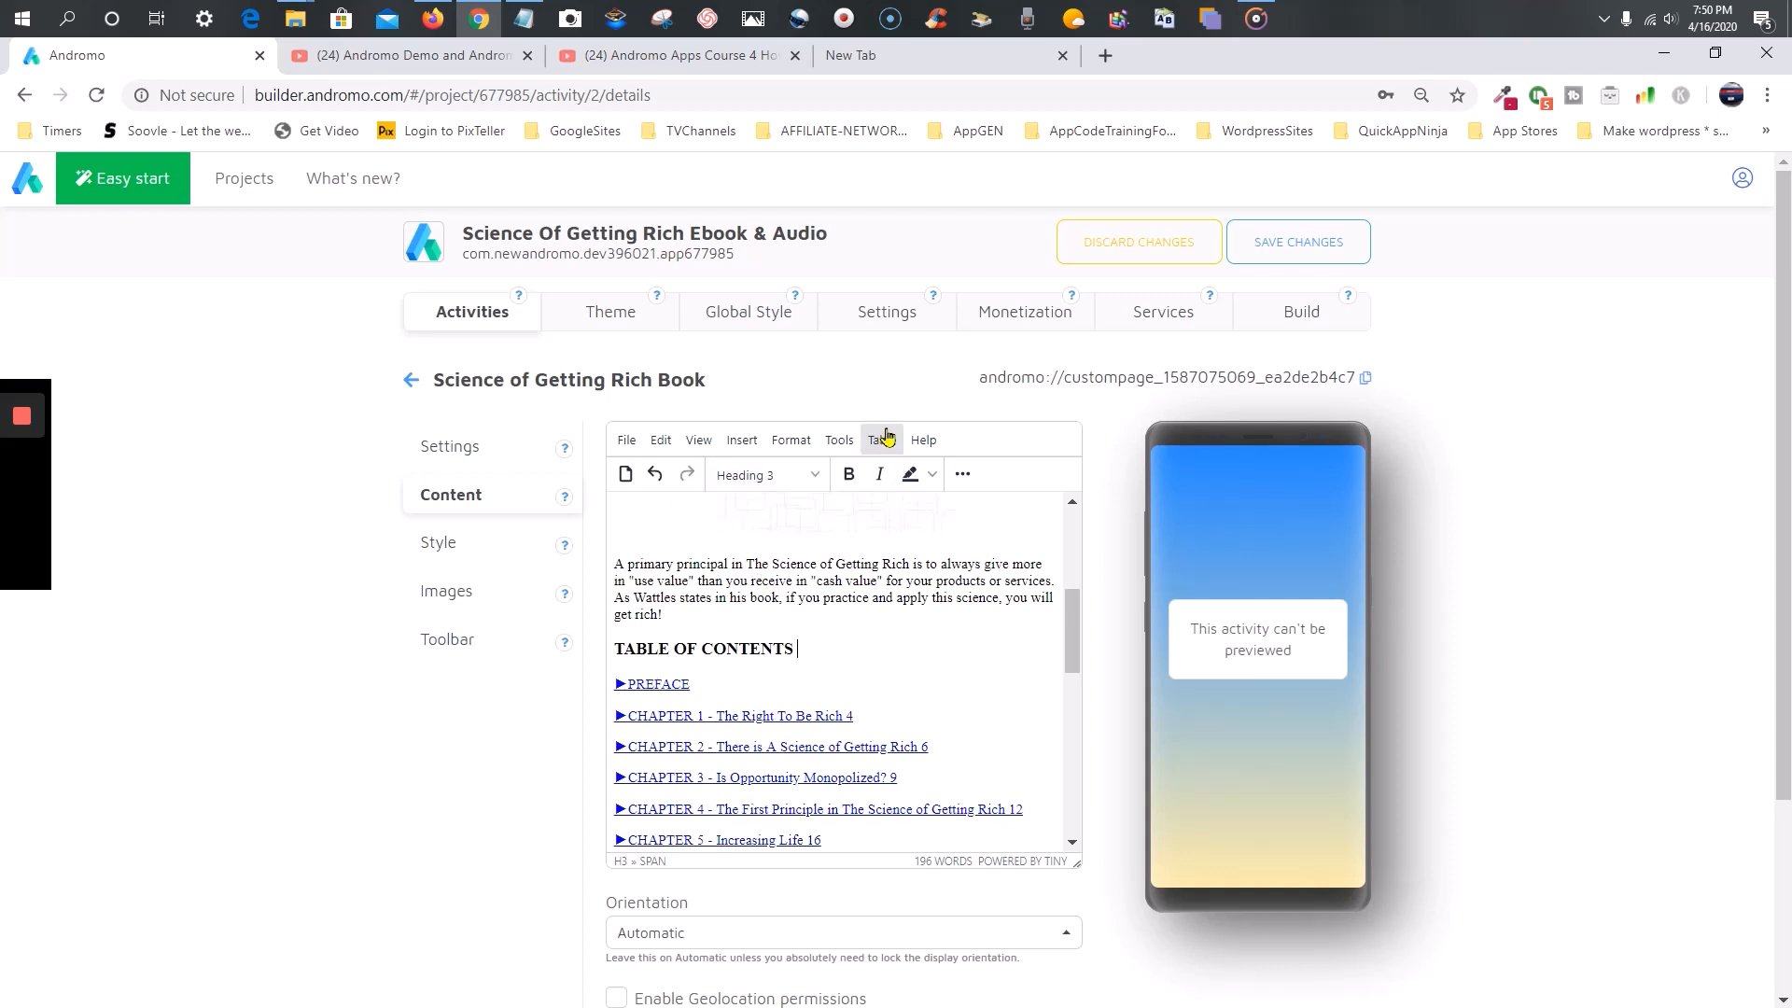
- Open the PREFACE activity's content and read through its text from start to end
{"action": "left_click", "coordinate": [460, 317]}
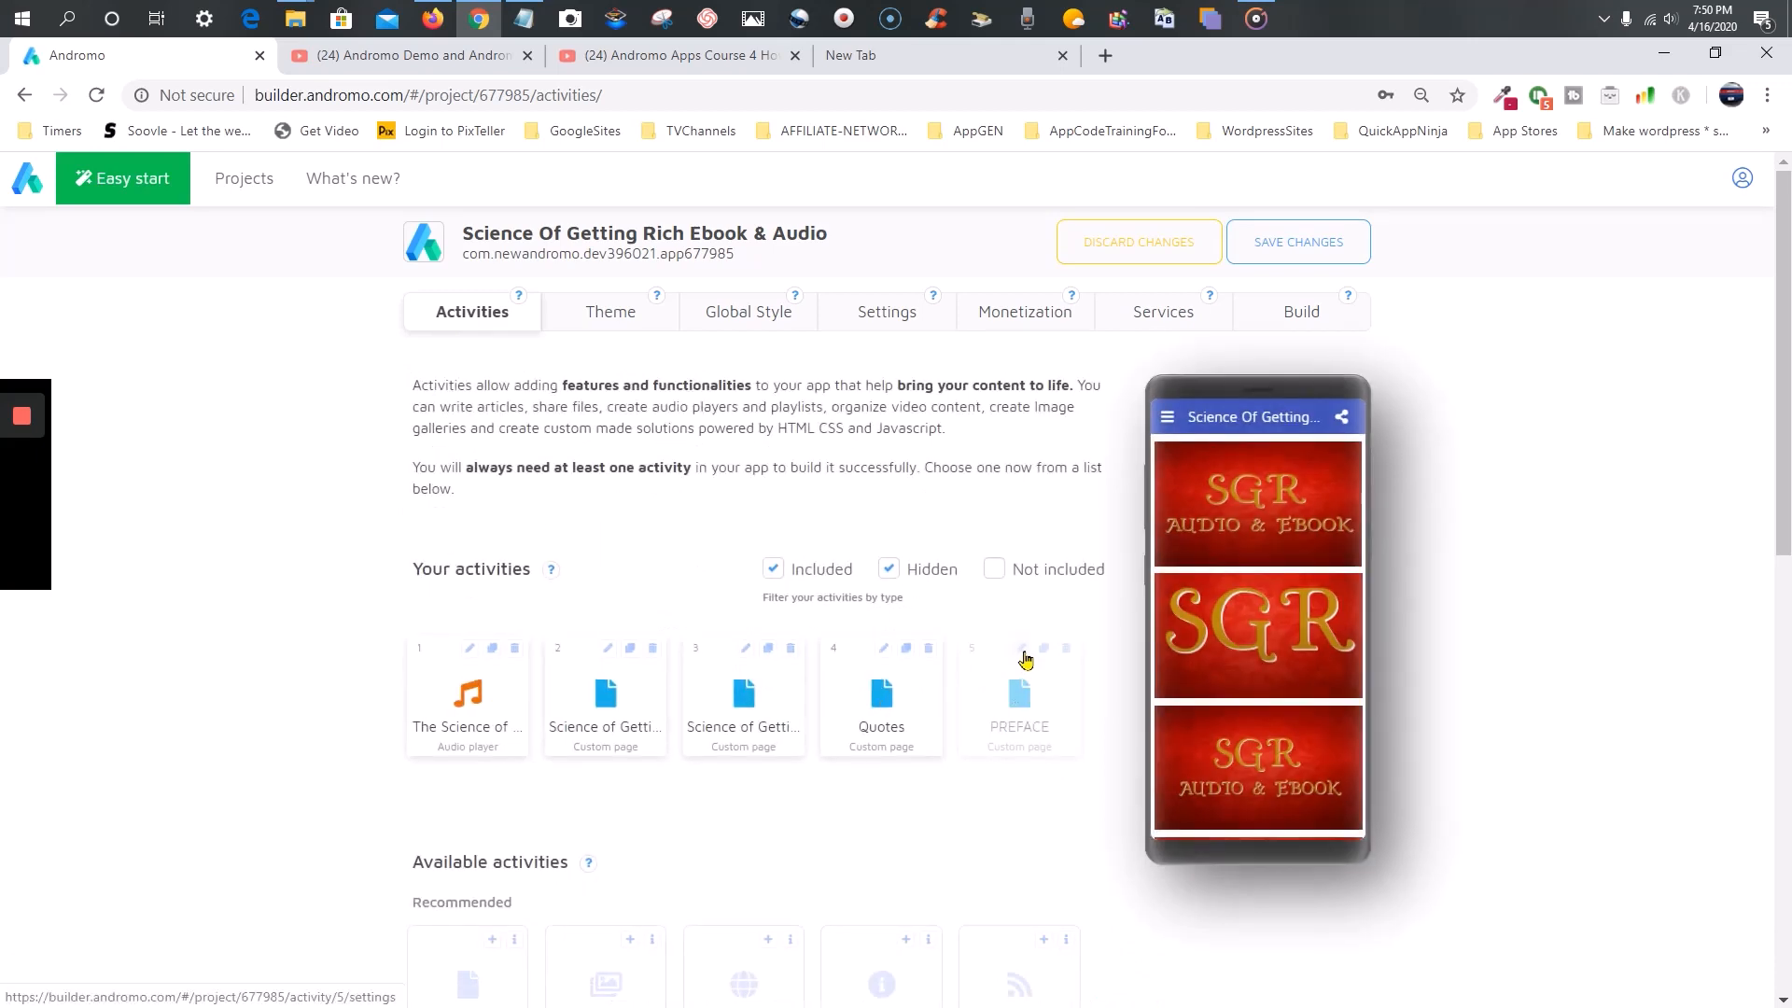
{"action": "left_click", "coordinate": [1025, 659]}
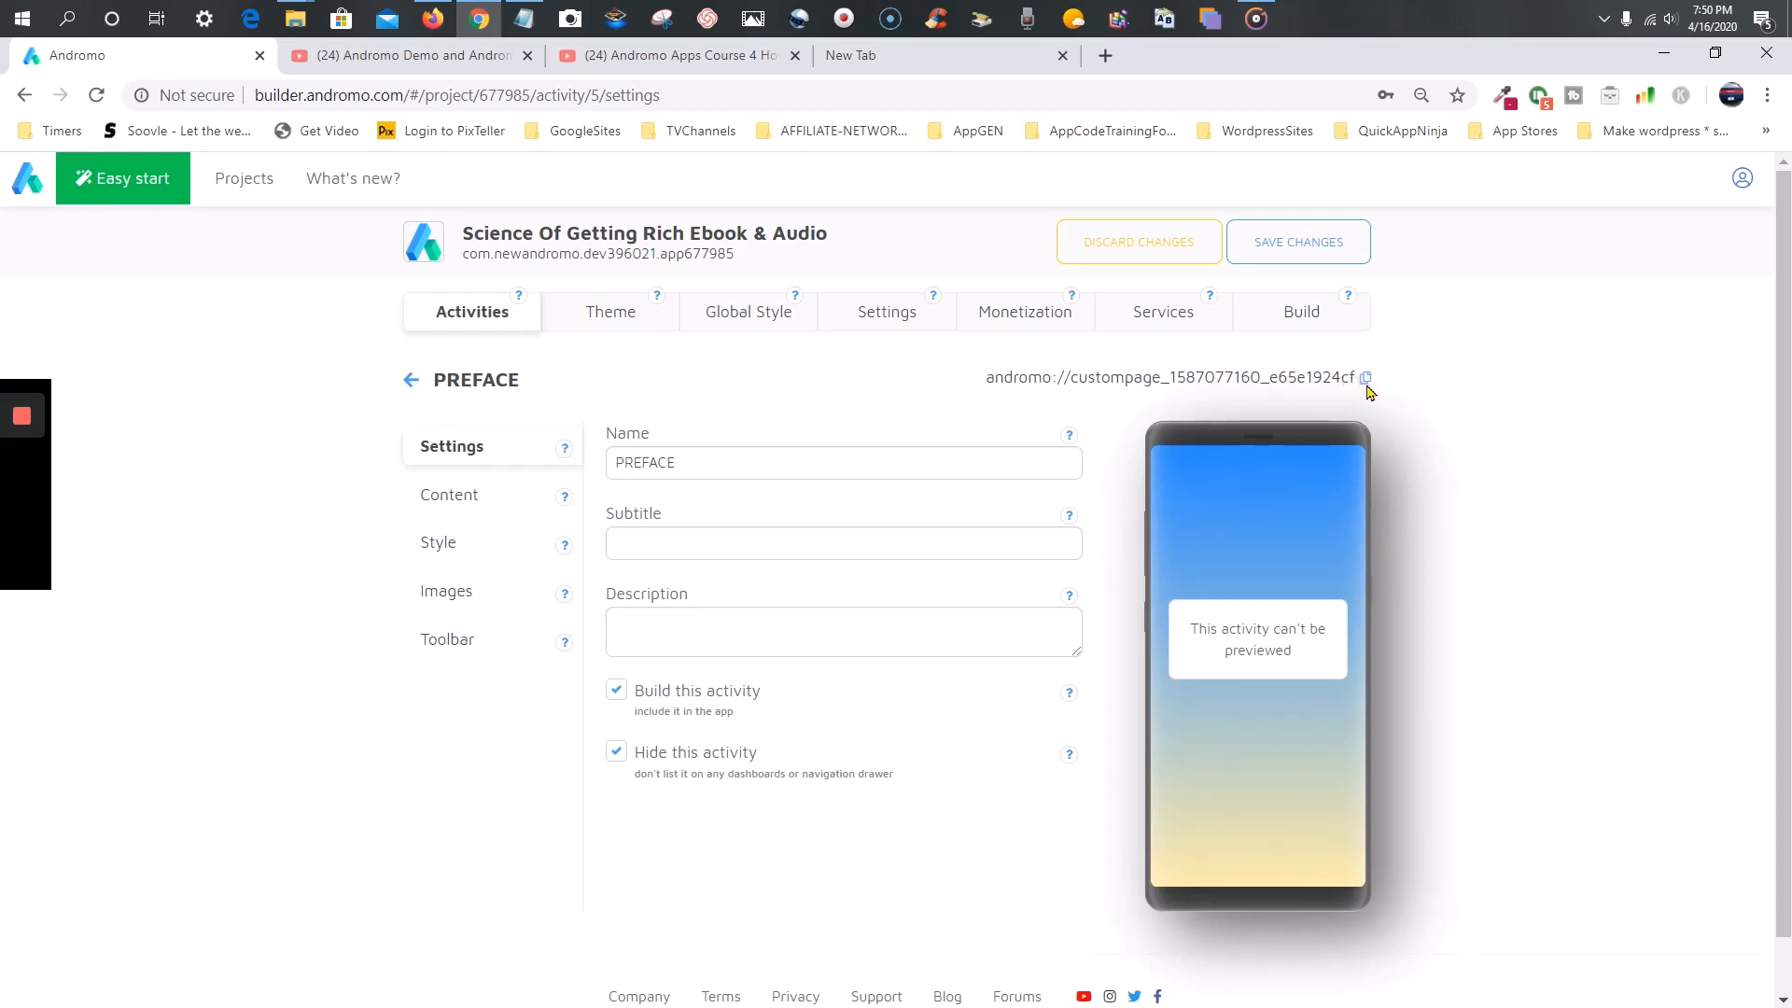
{"action": "left_click", "coordinate": [464, 497]}
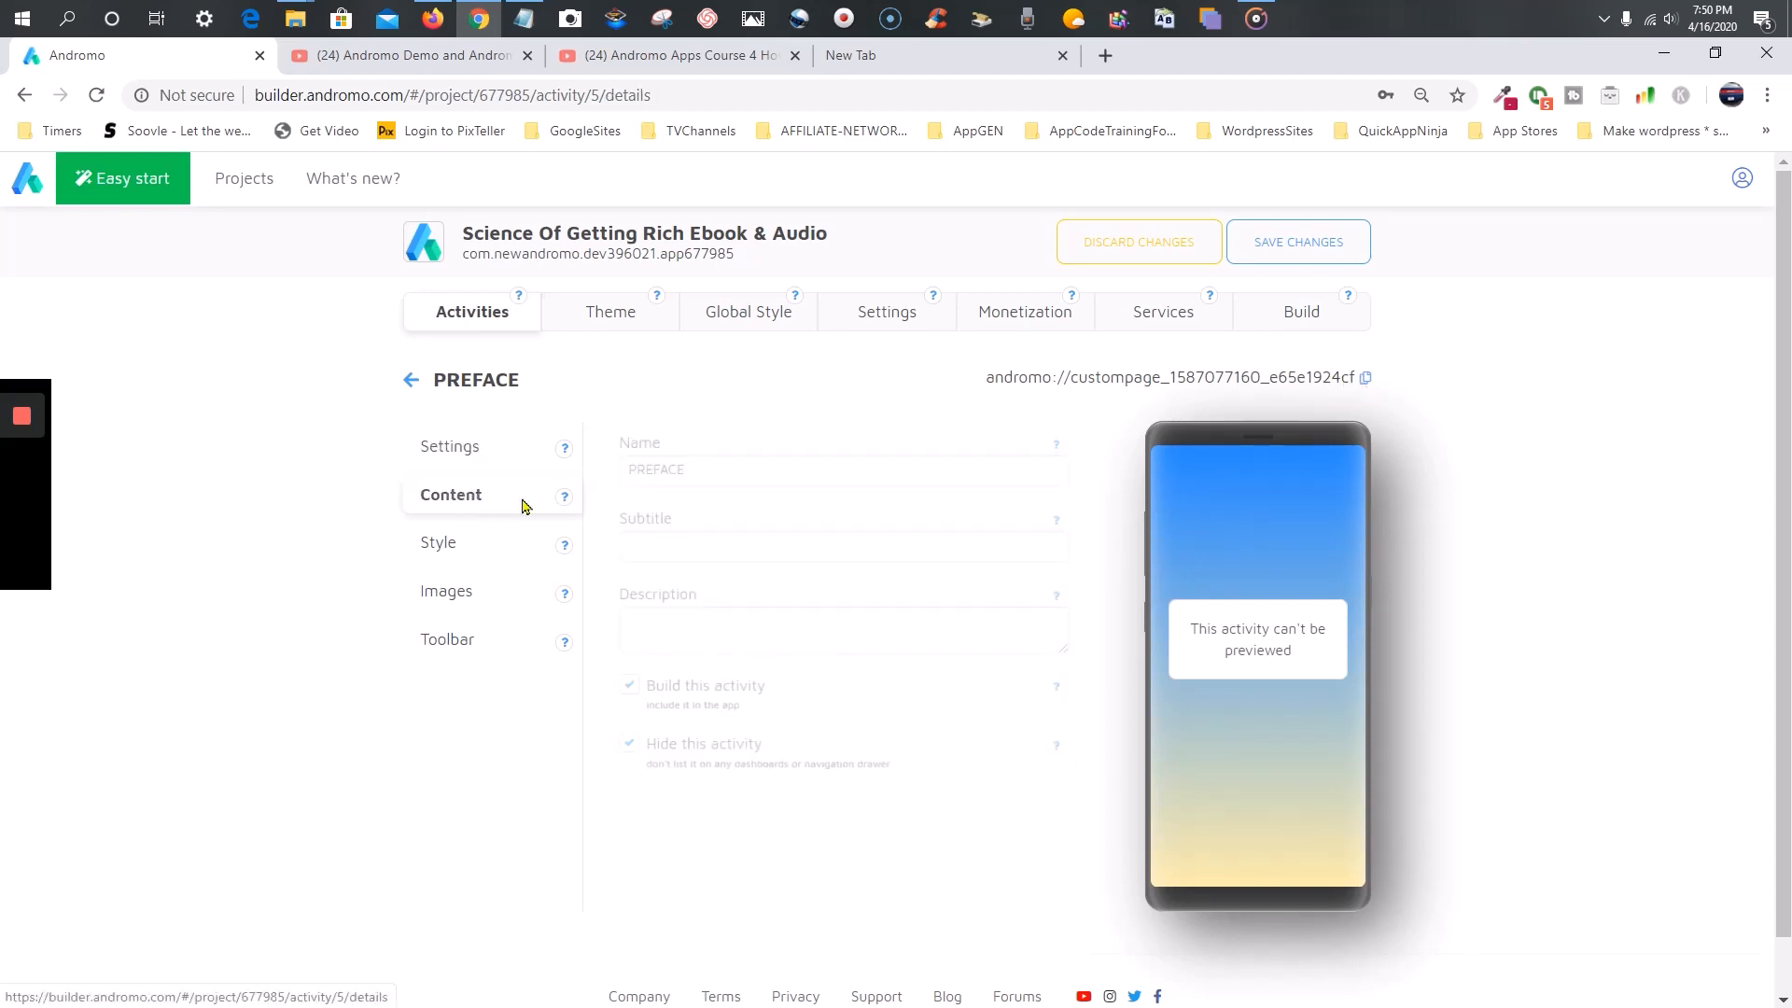
{"action": "scroll", "coordinate": [756, 734], "scroll_direction": "down", "scroll_amount": 5}
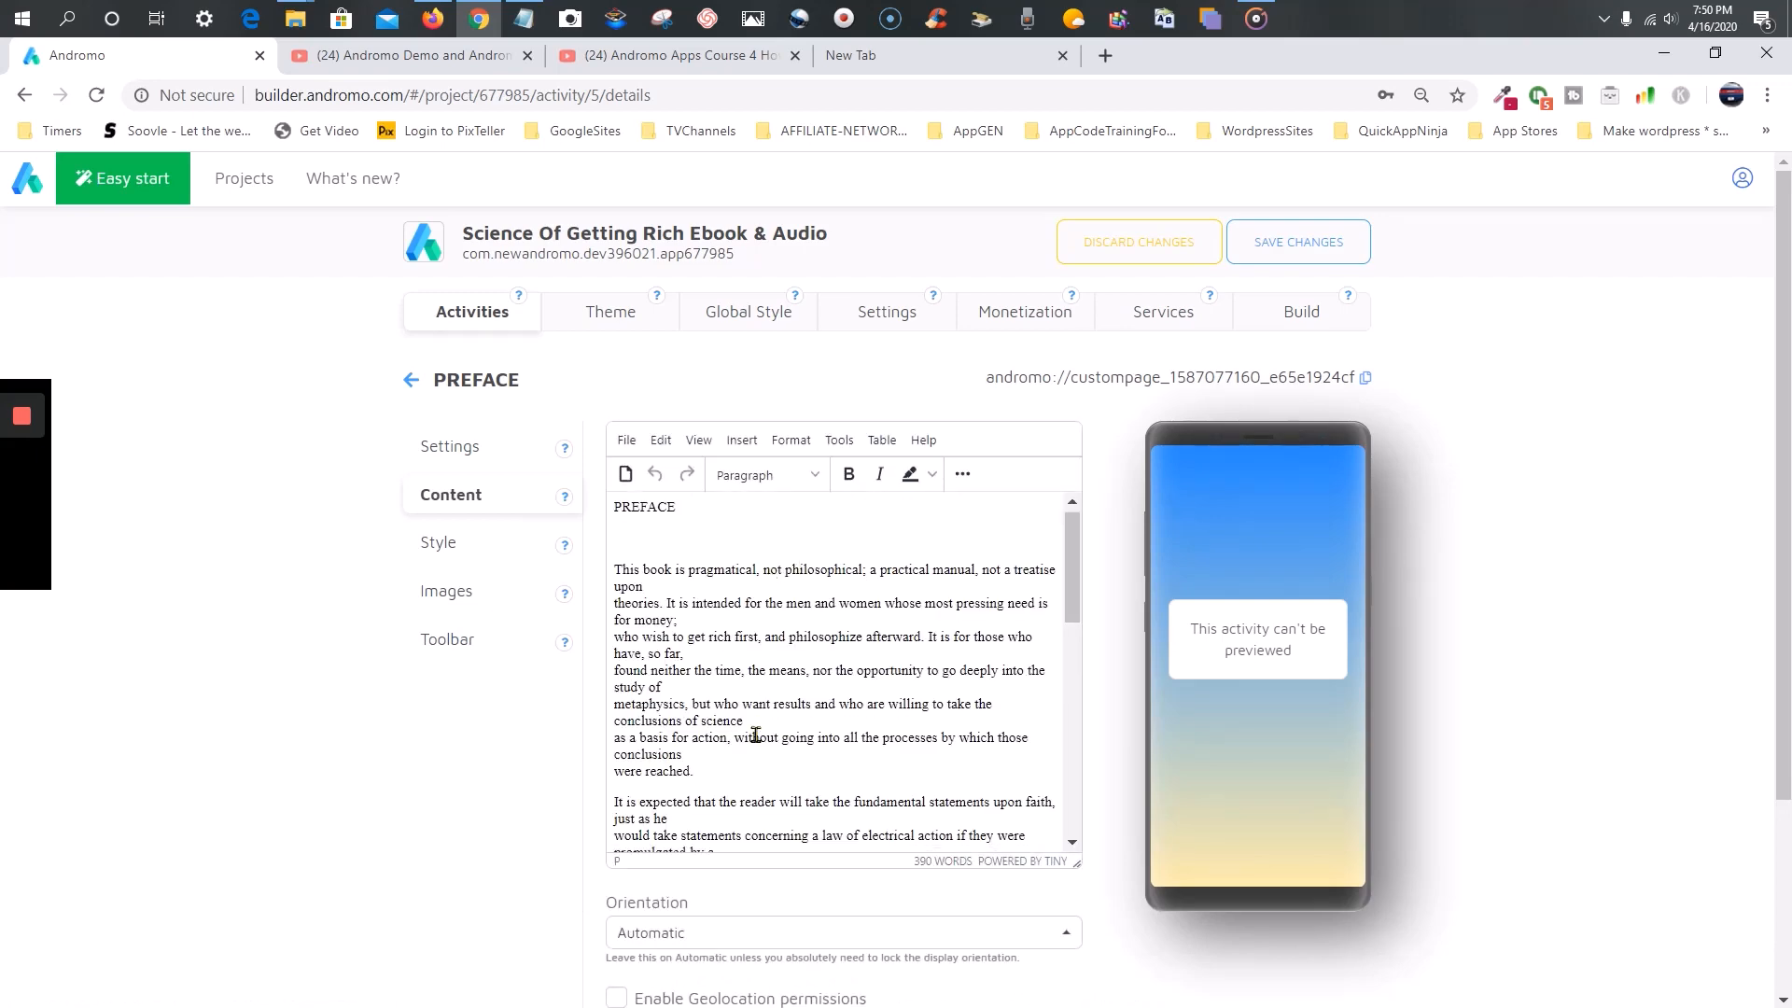
{"action": "scroll", "coordinate": [756, 735], "scroll_direction": "down", "scroll_amount": 3}
{"action": "scroll", "coordinate": [756, 735], "scroll_direction": "up", "scroll_amount": 10}
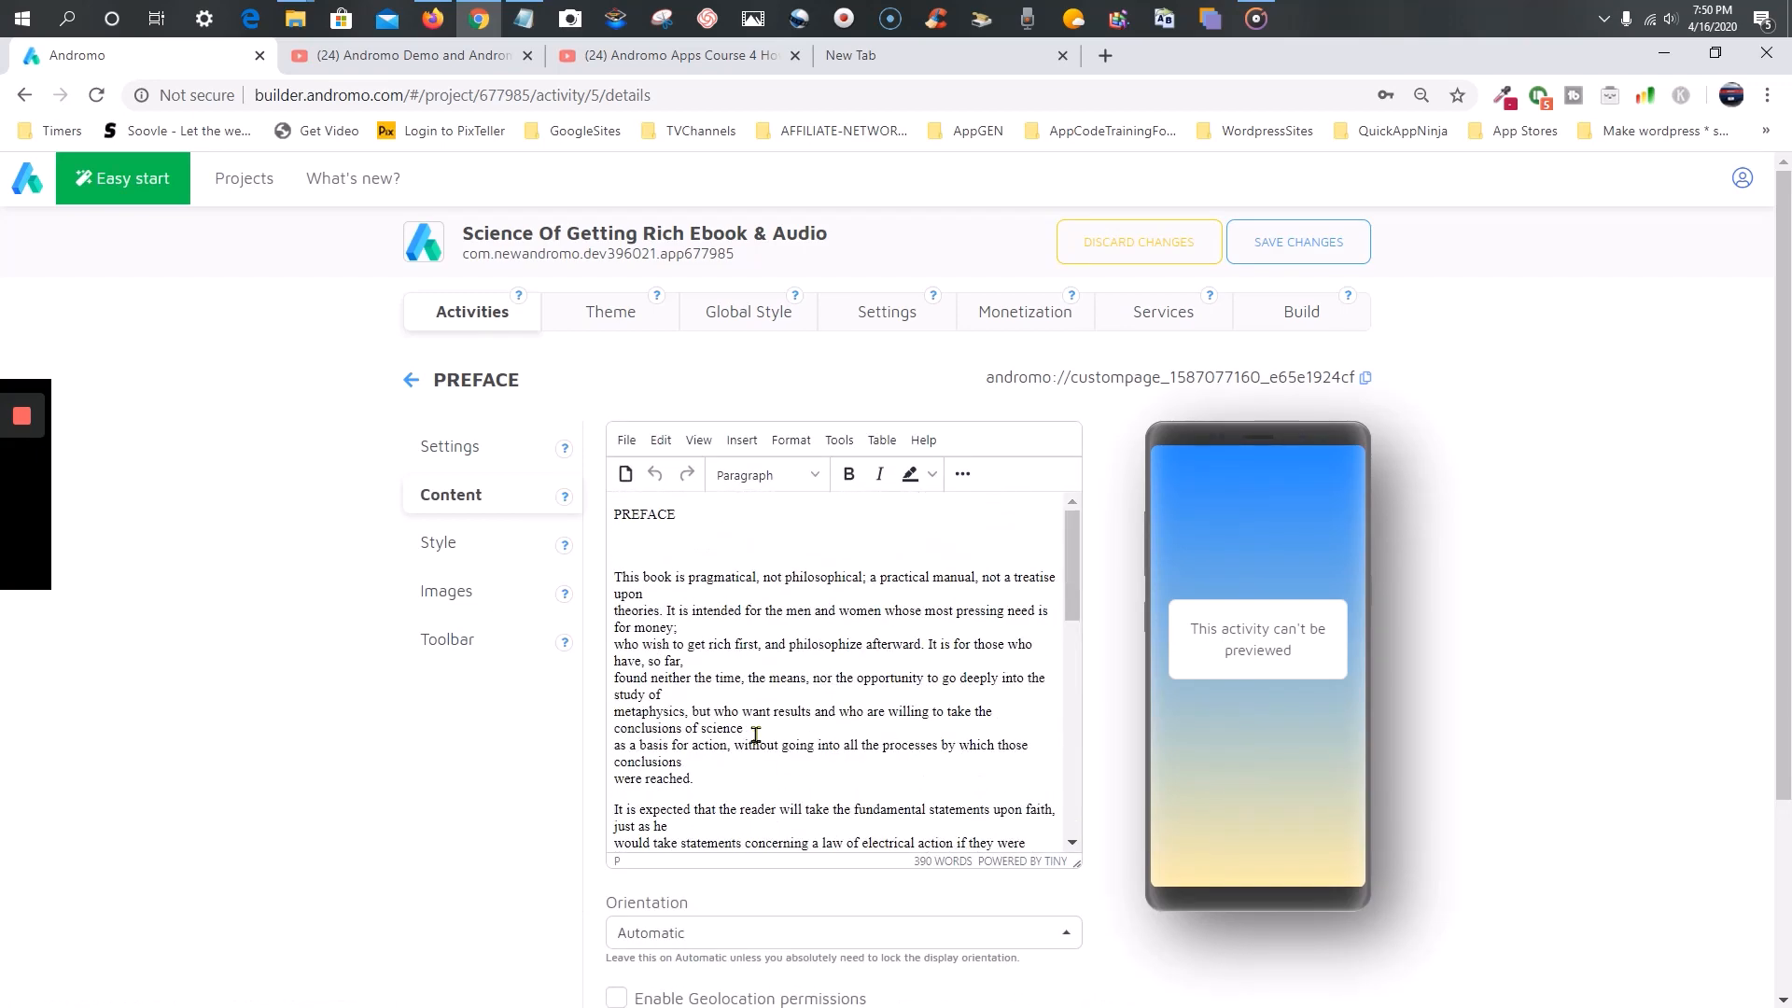
{"action": "scroll", "coordinate": [756, 734], "scroll_direction": "down", "scroll_amount": 10}
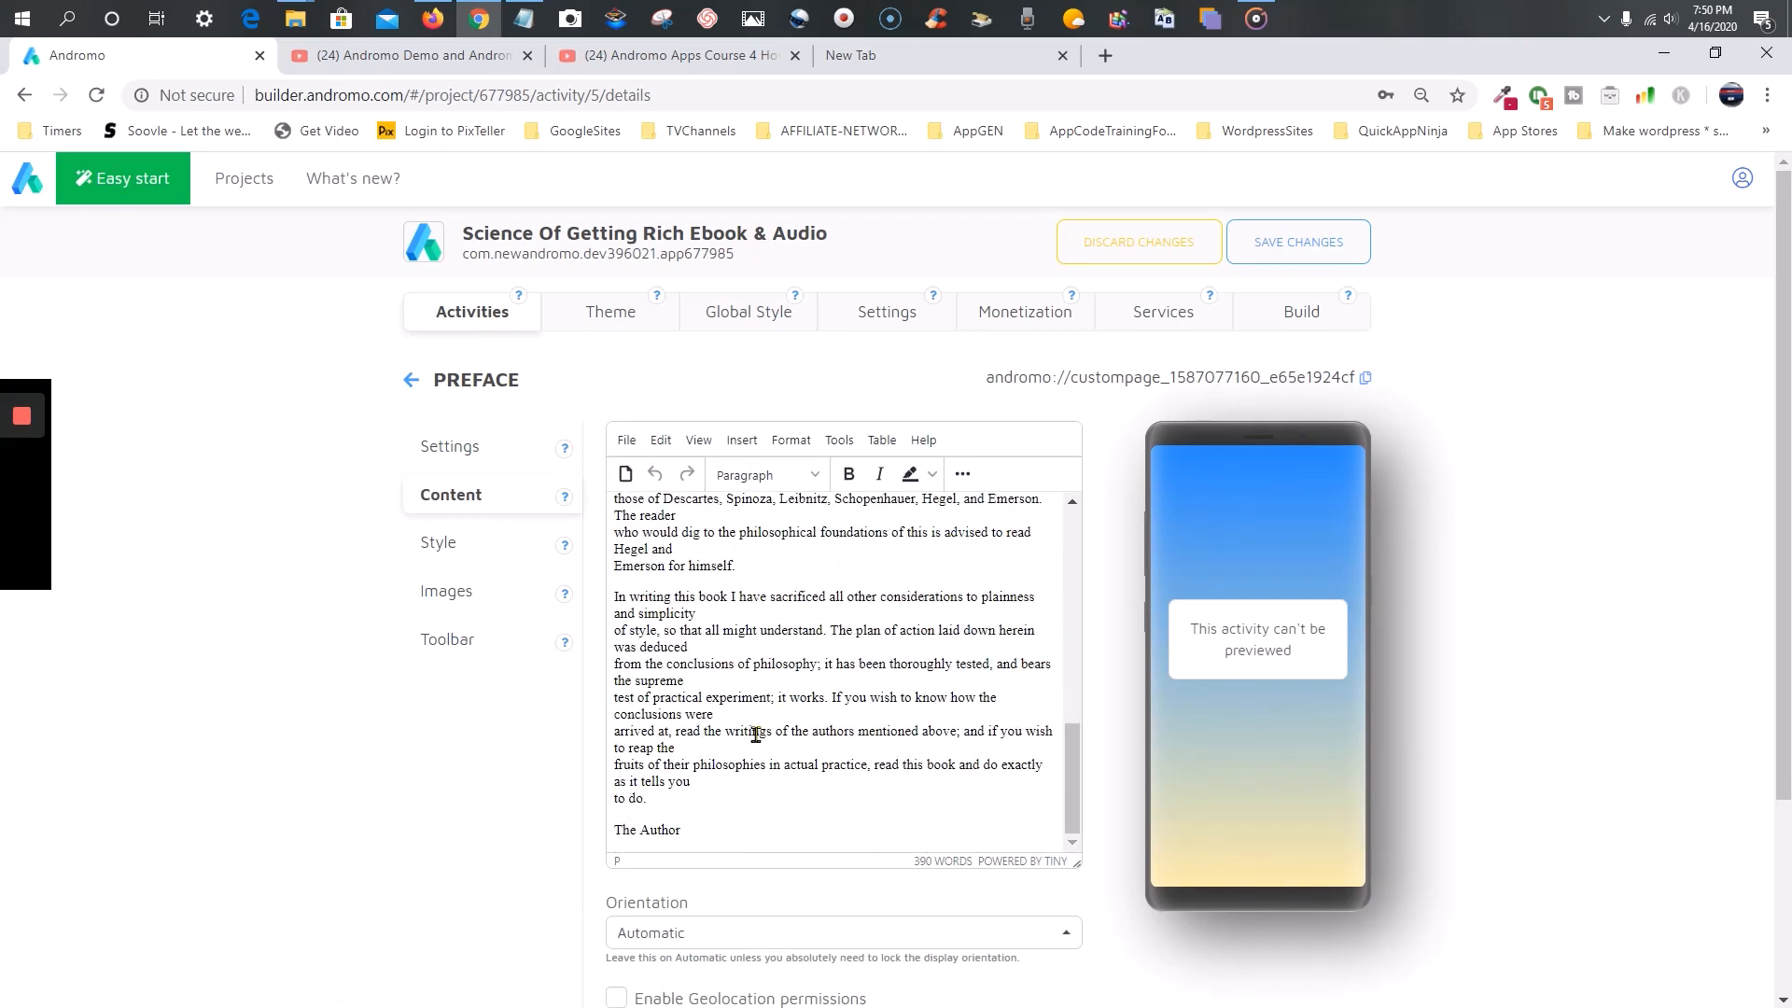
{"action": "scroll", "coordinate": [756, 734], "scroll_direction": "up", "scroll_amount": 10}
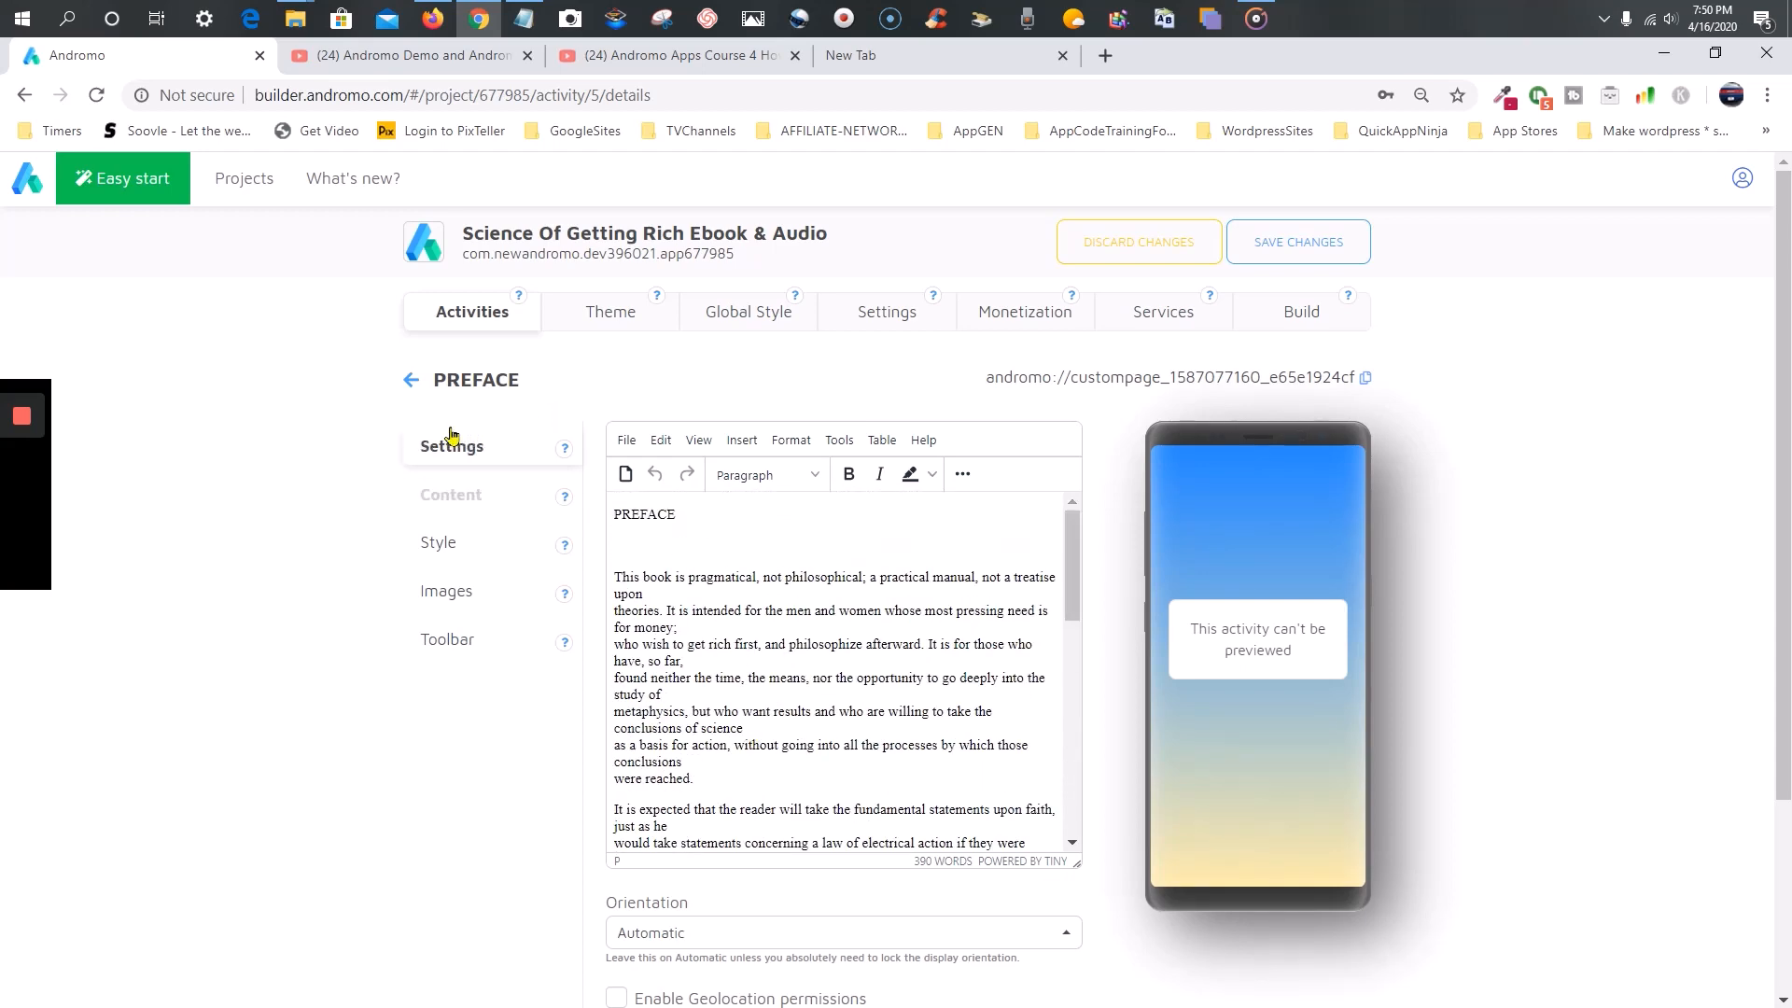
- Return to the activities list, restore the window to half size, and show the reference project in Firefox beside it
{"action": "left_click", "coordinate": [410, 382]}
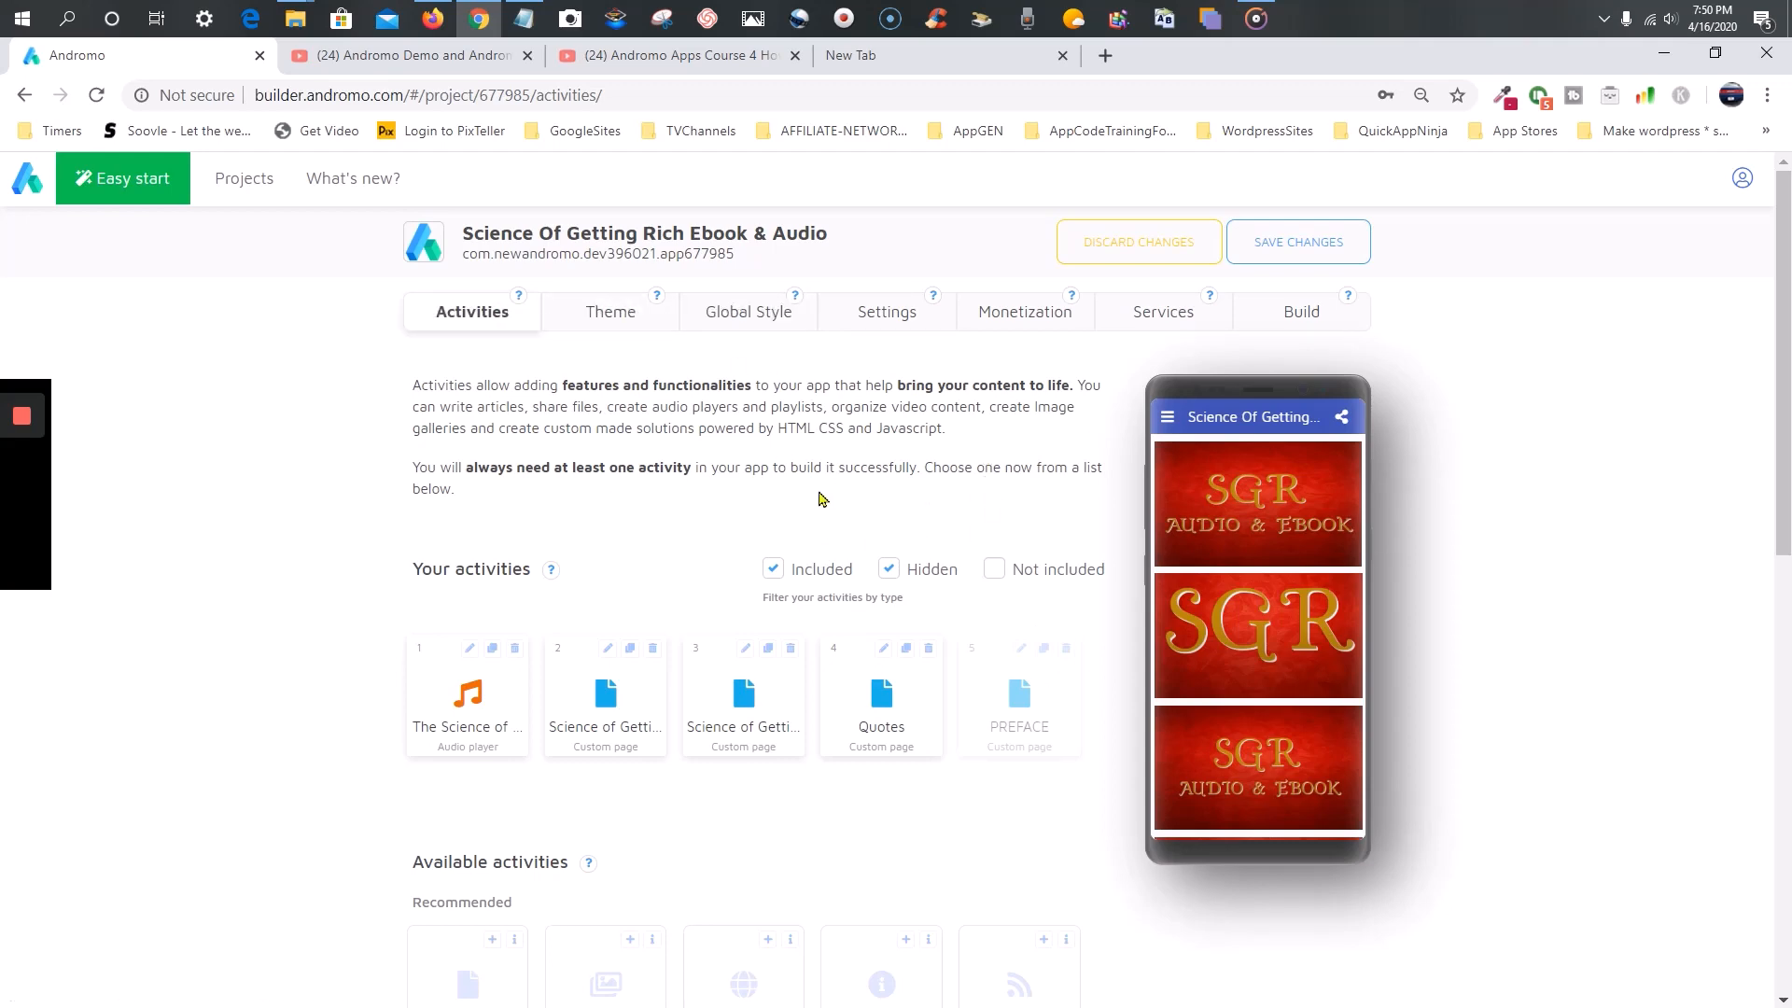
{"action": "scroll", "coordinate": [818, 499], "scroll_direction": "down", "scroll_amount": 15}
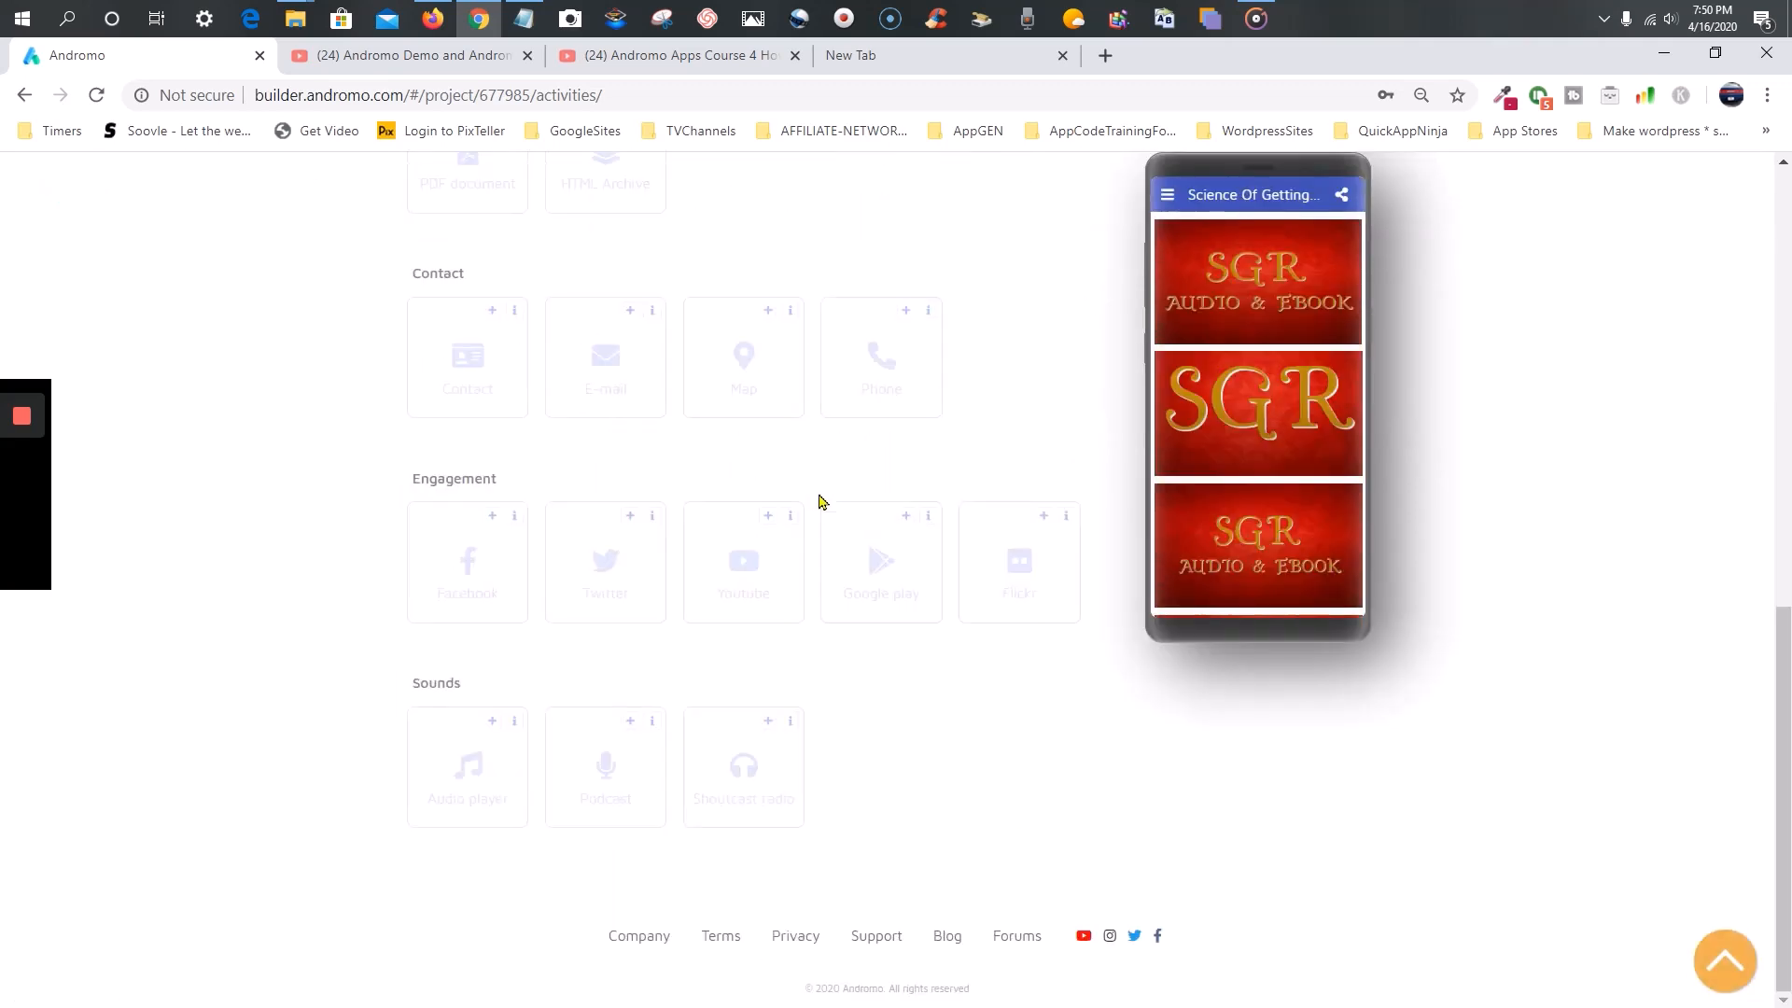
{"action": "scroll", "coordinate": [821, 502], "scroll_direction": "up", "scroll_amount": 15}
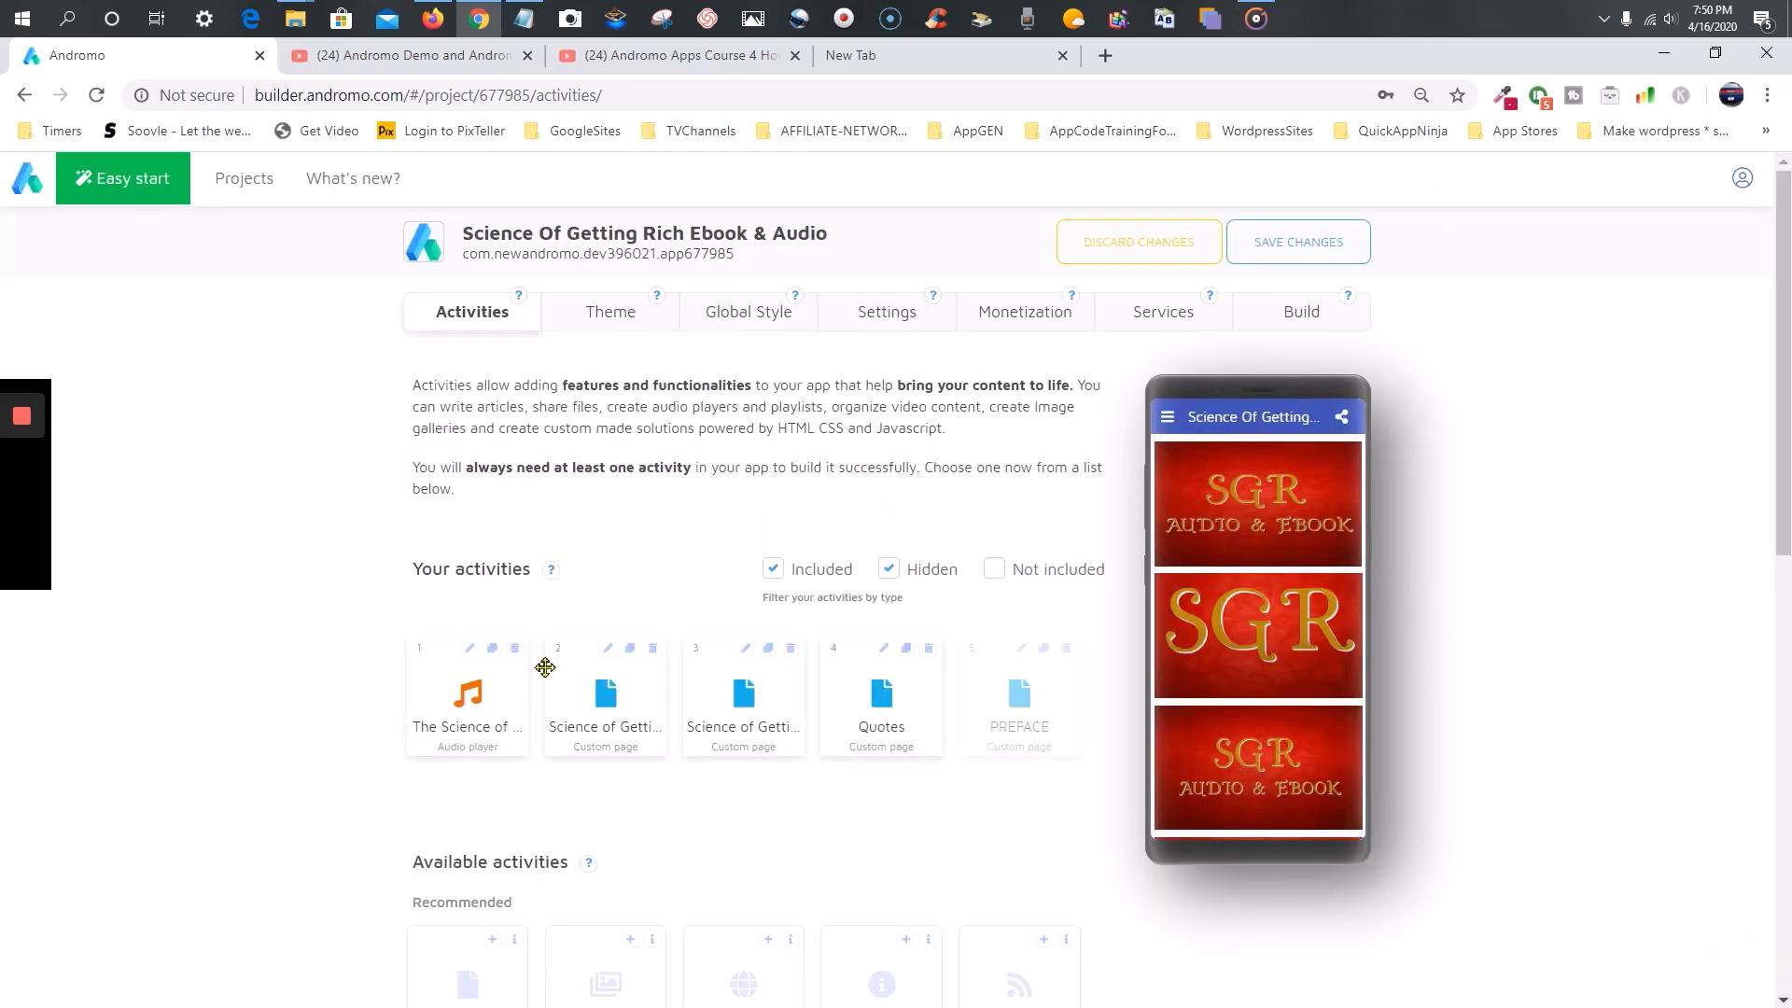
{"action": "scroll", "coordinate": [541, 669], "scroll_direction": "down", "scroll_amount": 3}
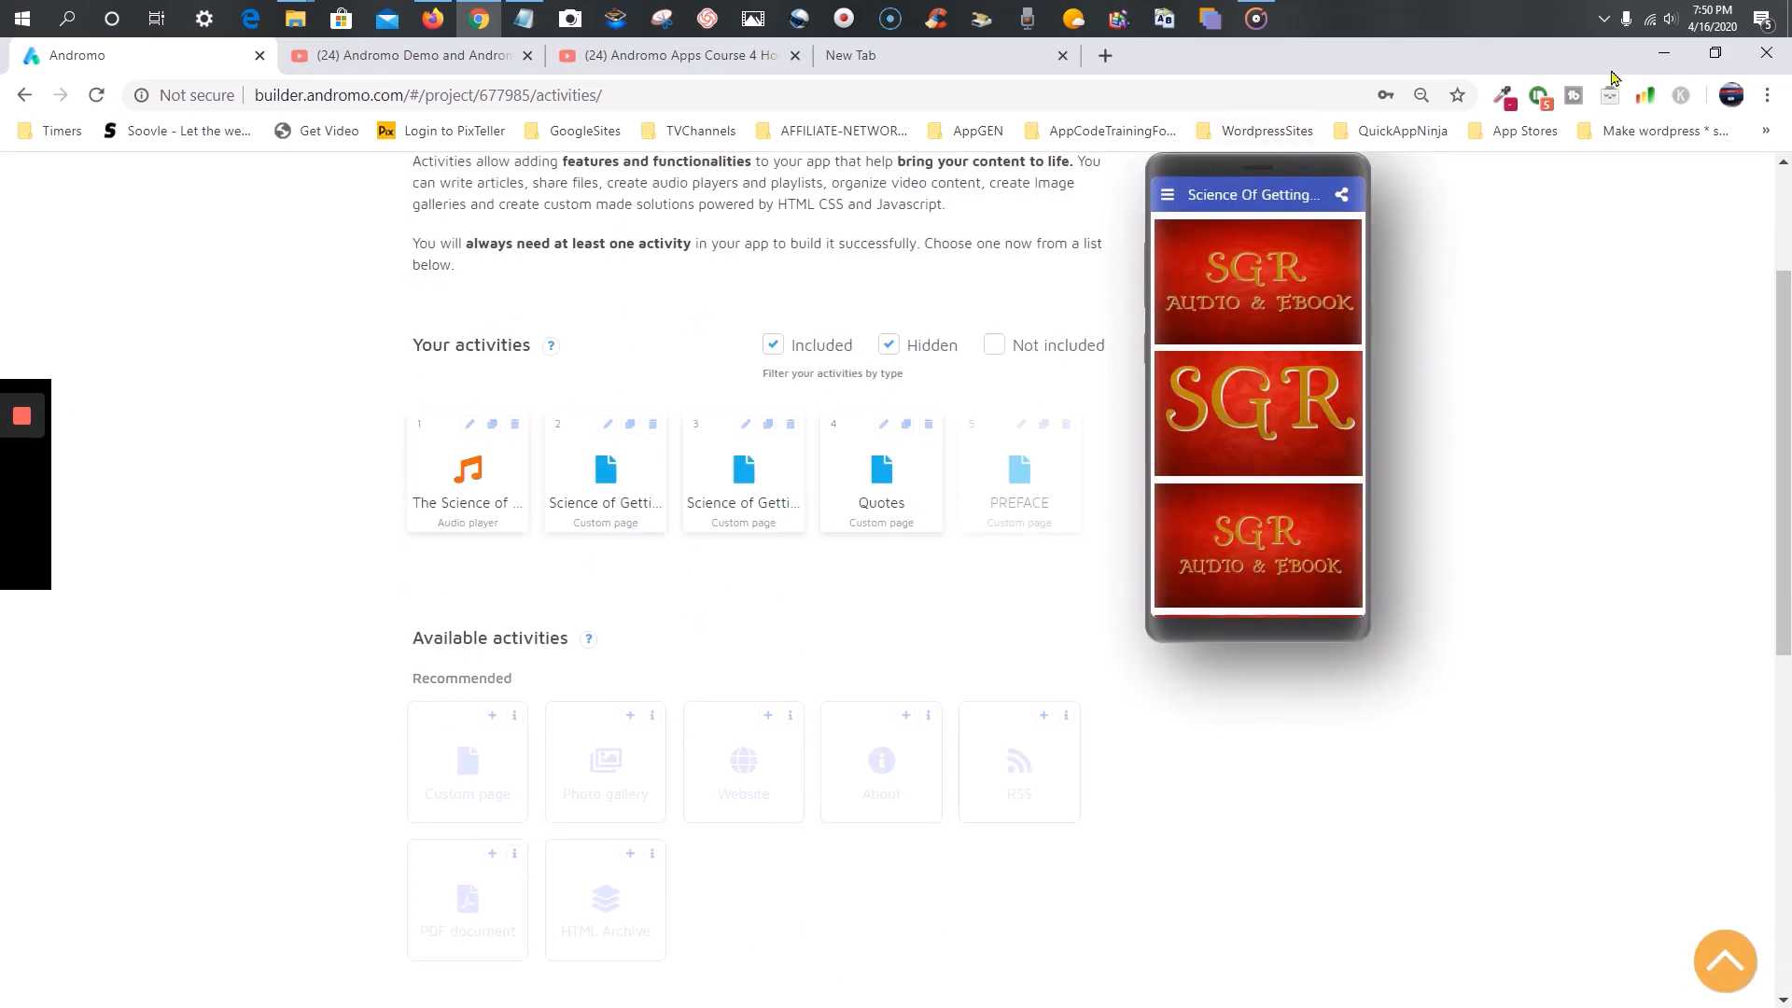
{"action": "left_click", "coordinate": [1714, 53]}
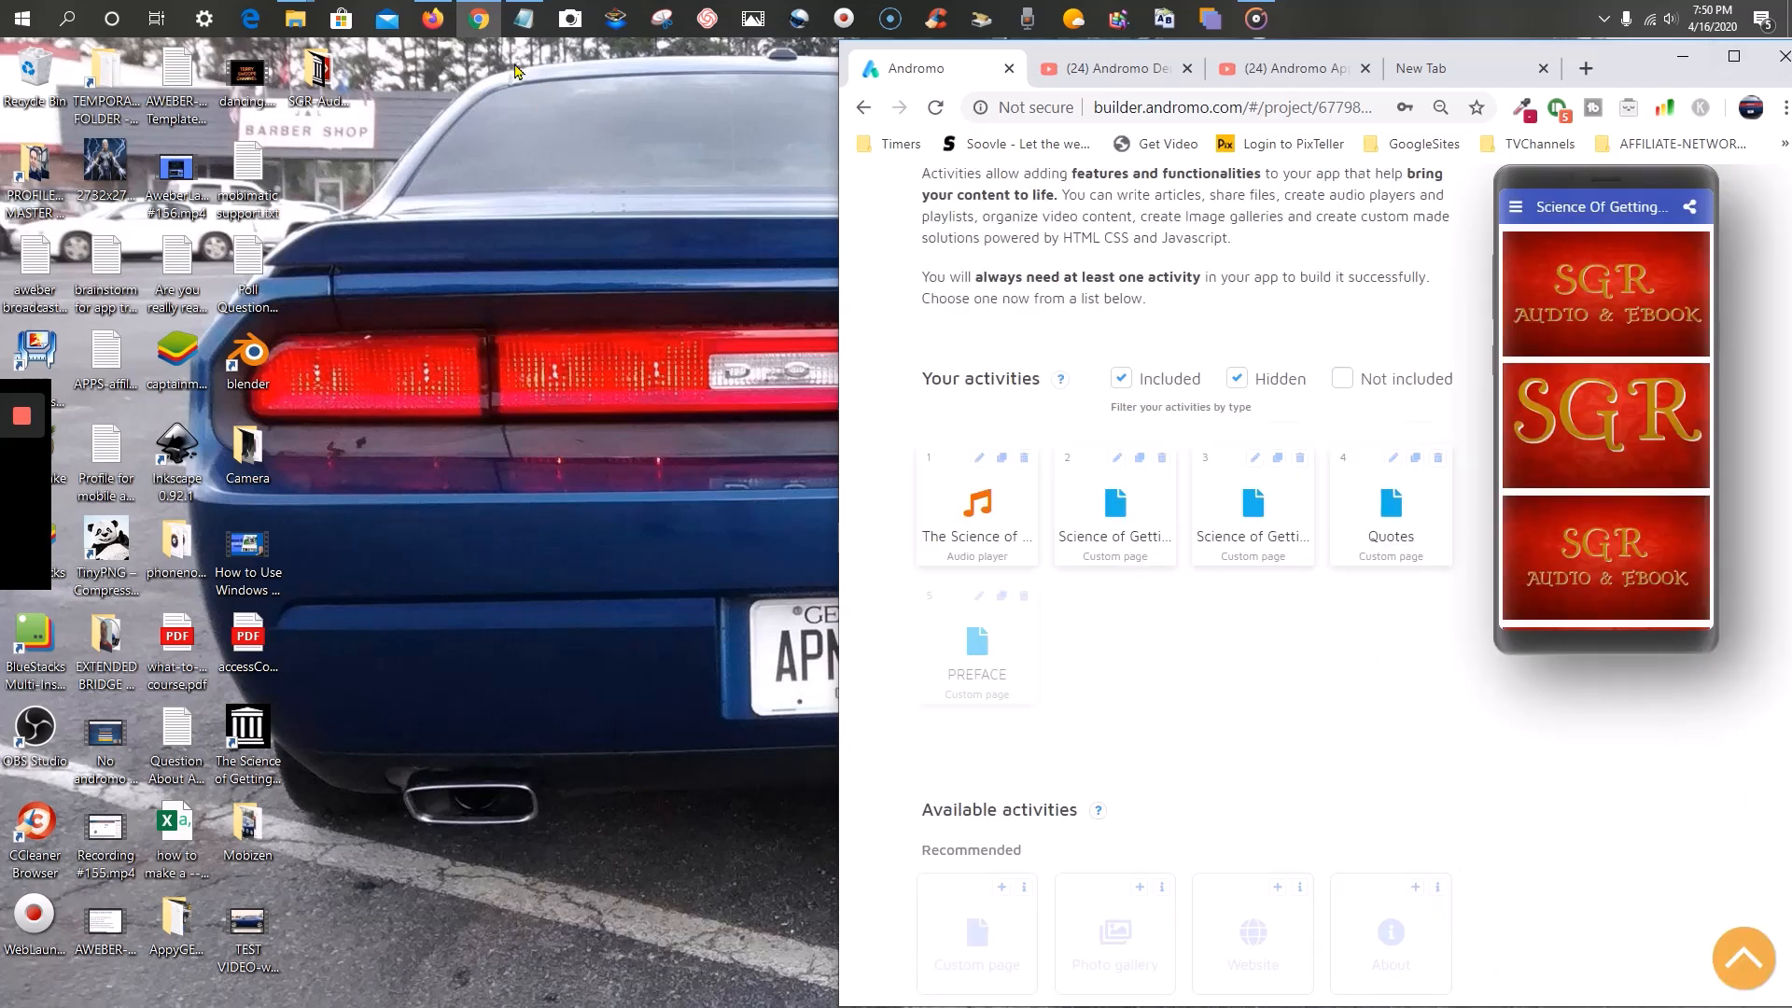
{"action": "left_click", "coordinate": [433, 21]}
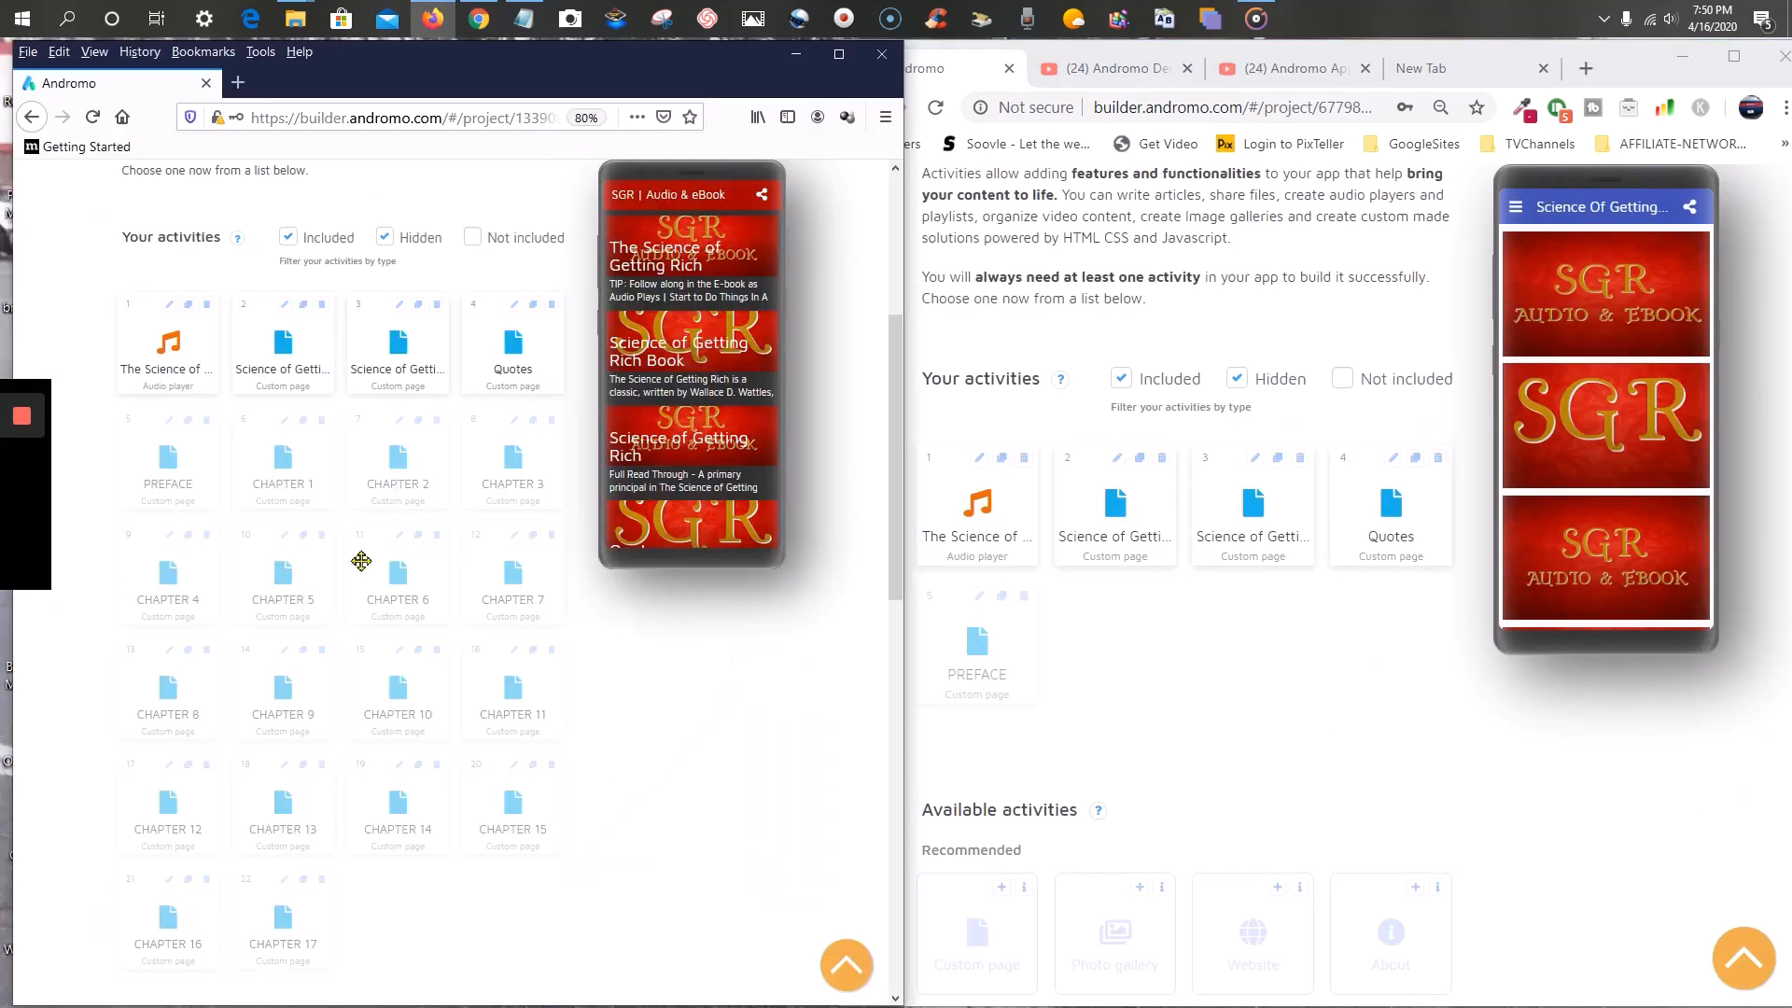
- Open the content of the reference project's CHAPTER 1 activity, and glance at the book's text in Notepad
{"action": "left_click", "coordinate": [285, 425]}
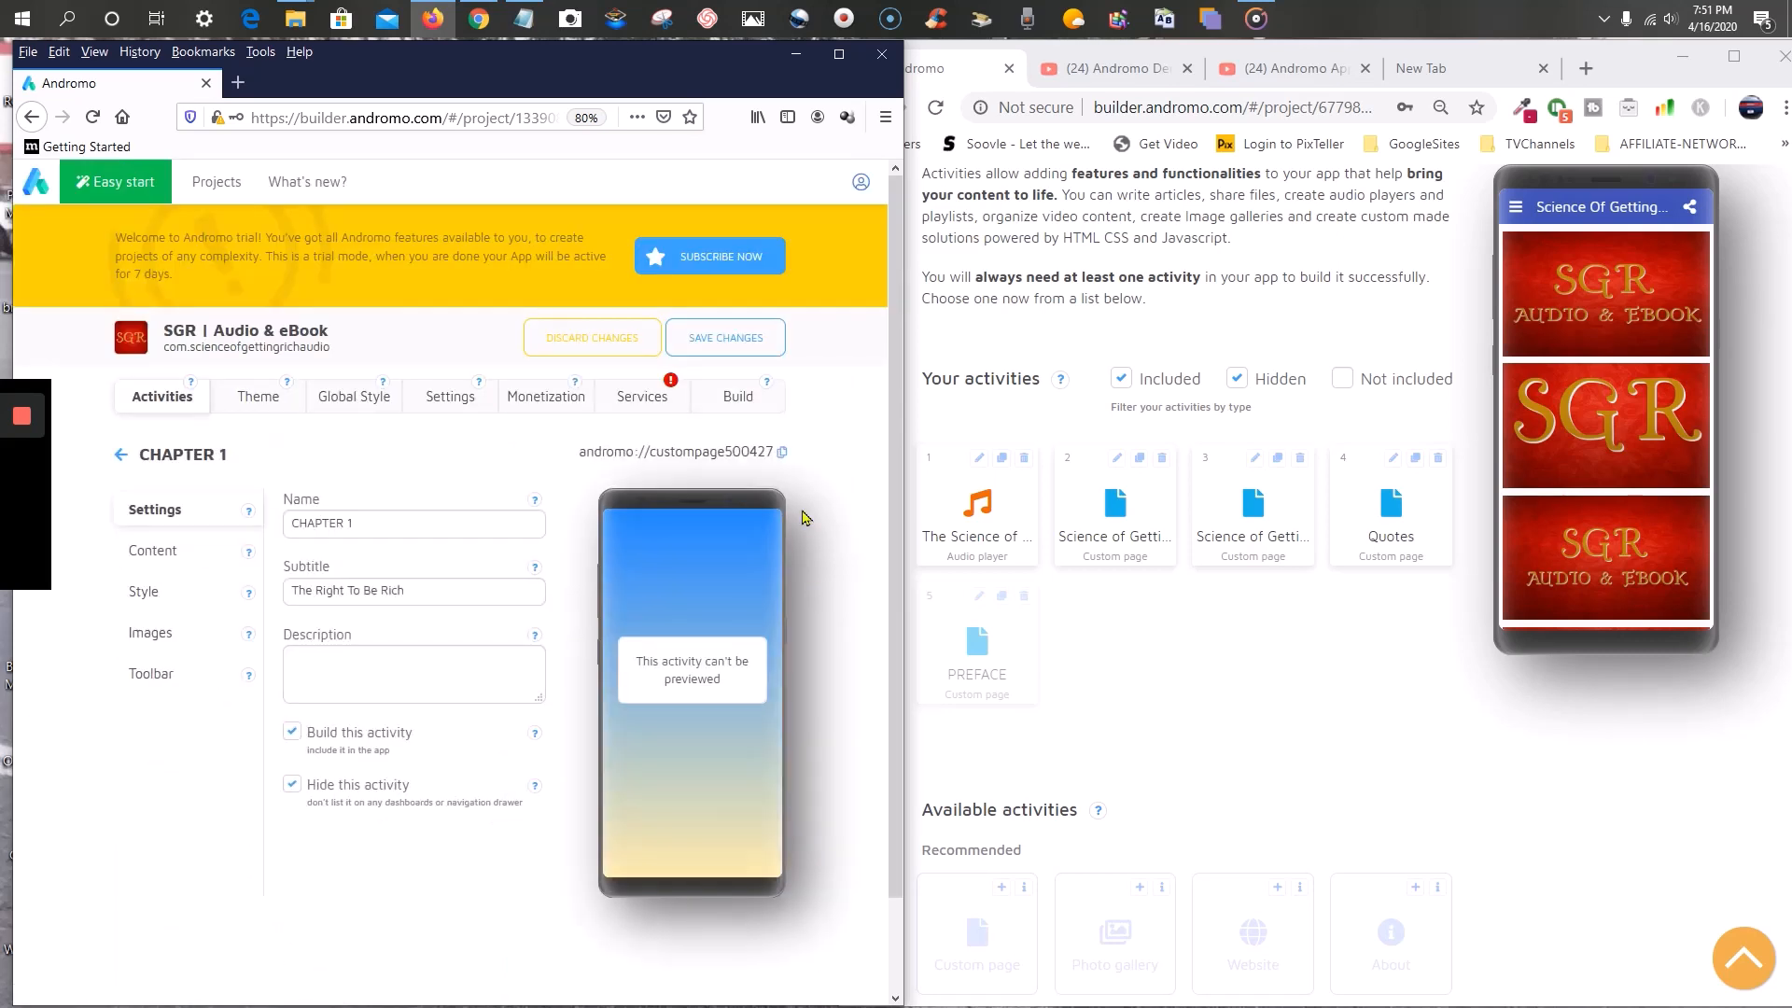
{"action": "left_click", "coordinate": [152, 557]}
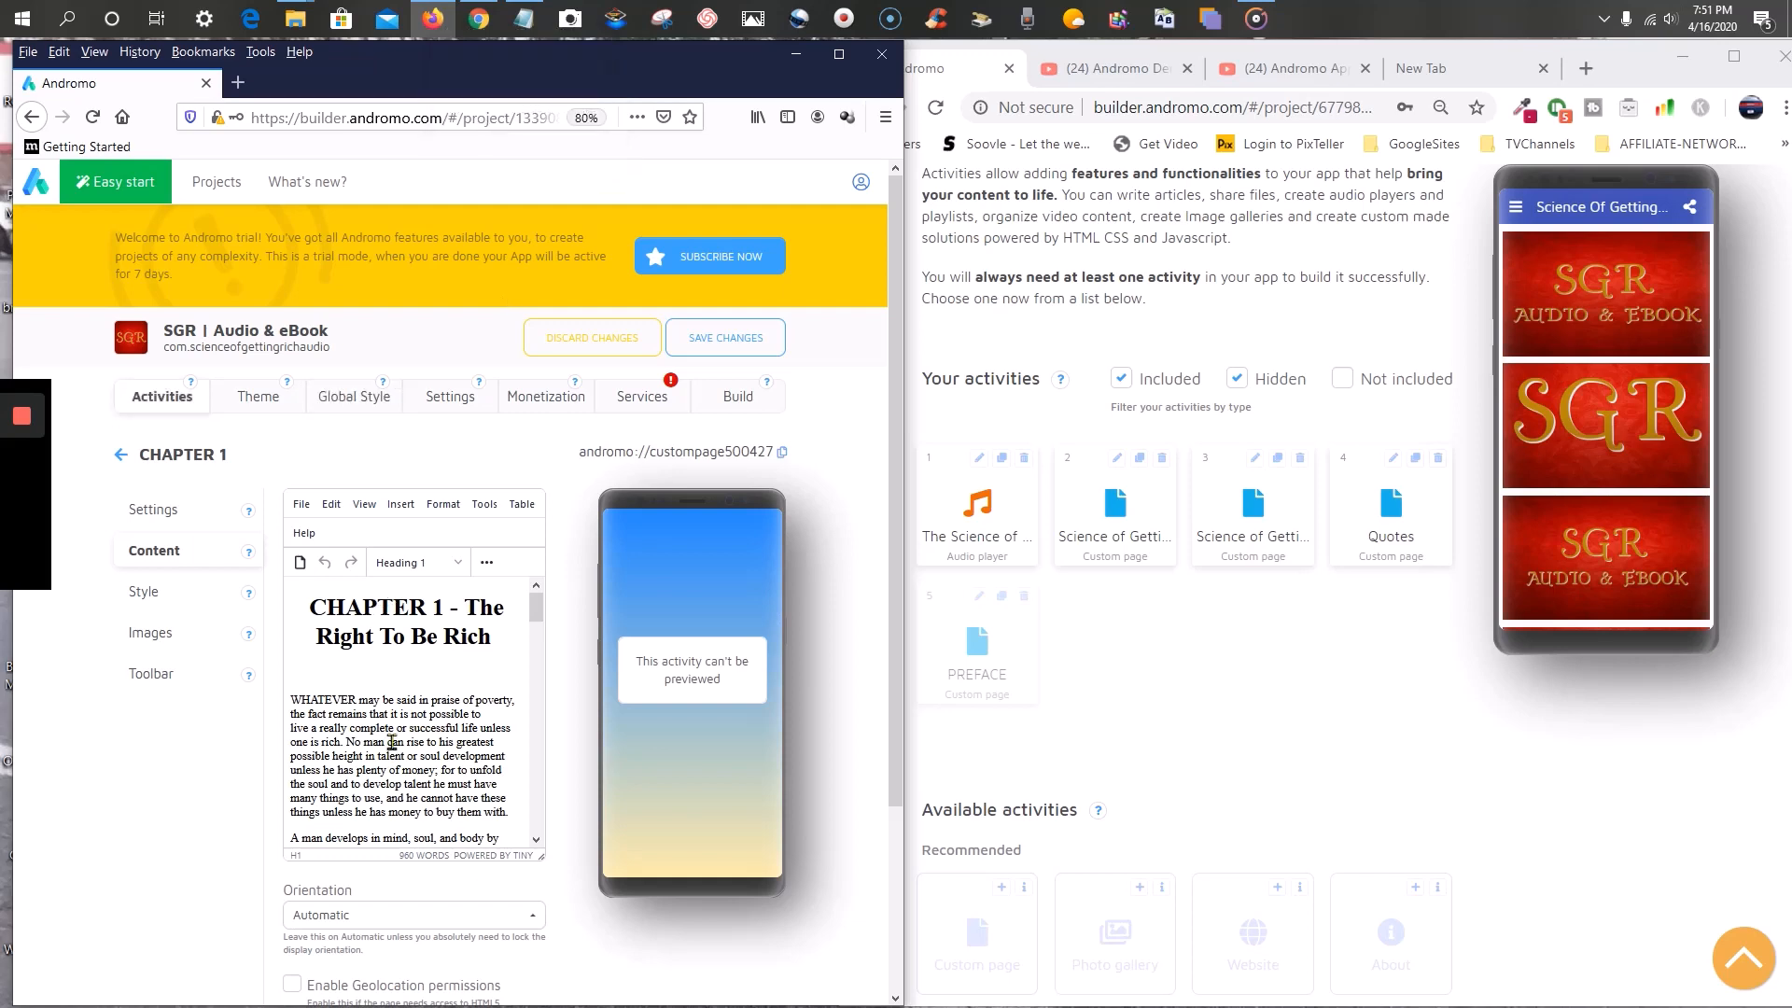
{"action": "left_click", "coordinate": [527, 23]}
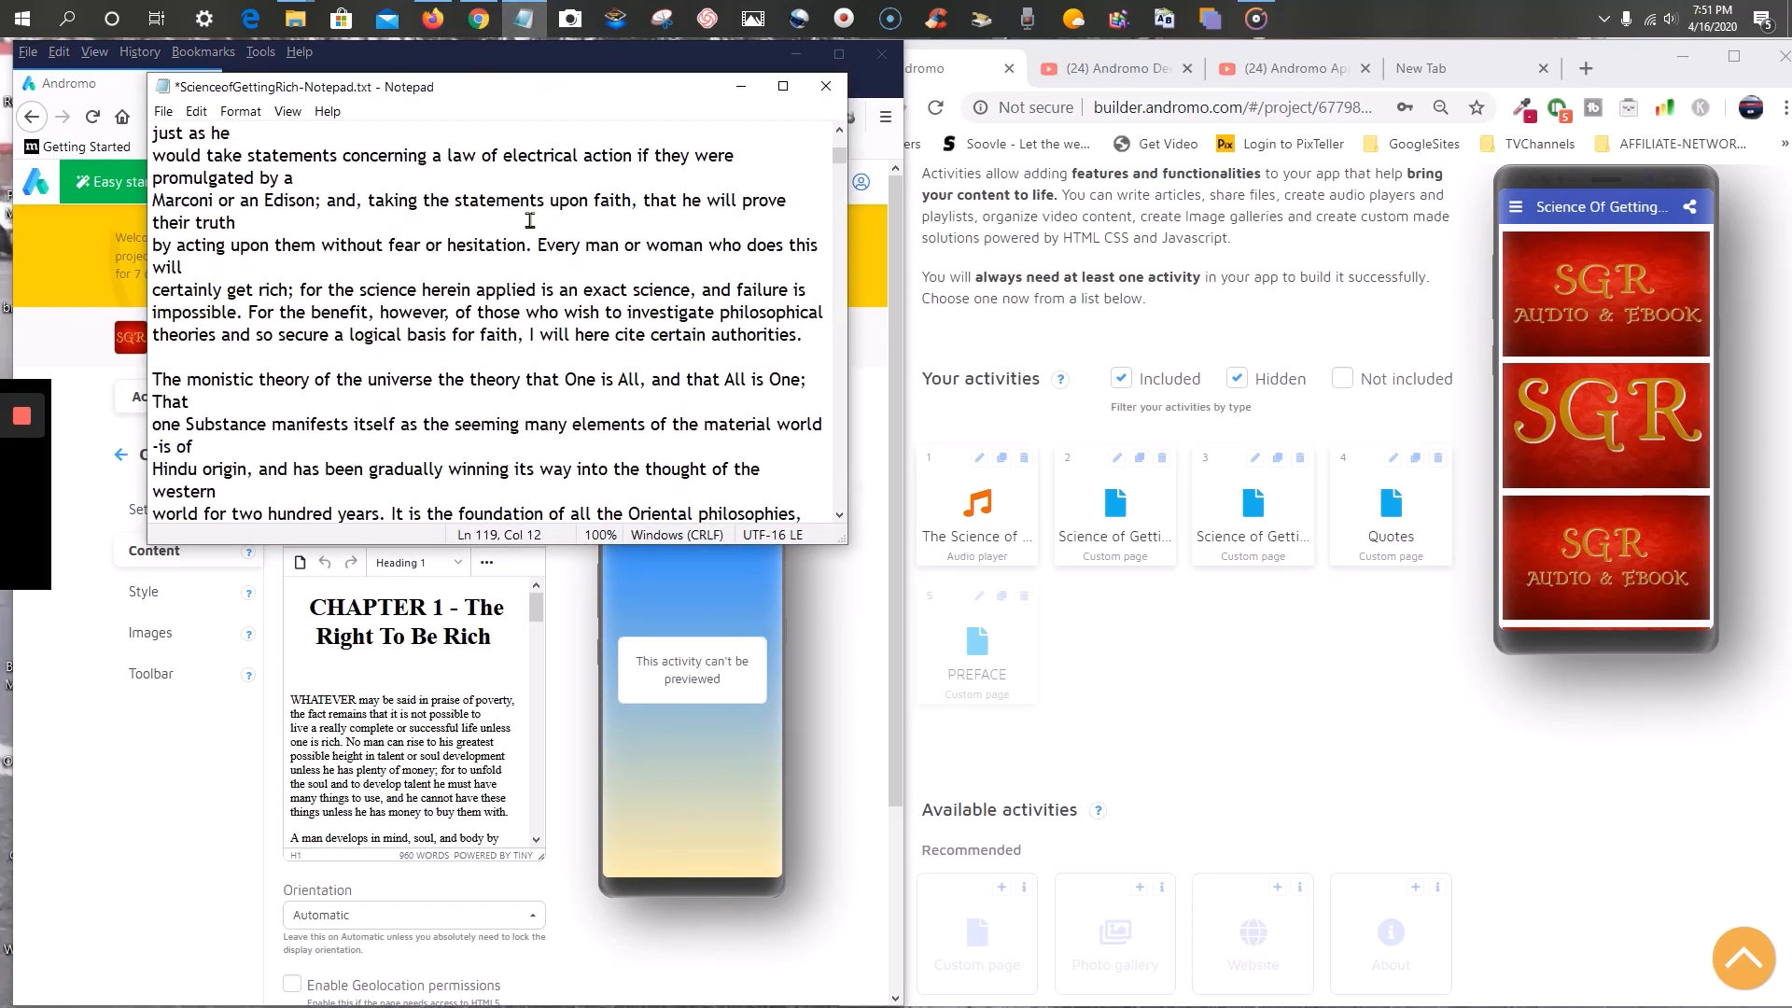
{"action": "left_click", "coordinate": [740, 87]}
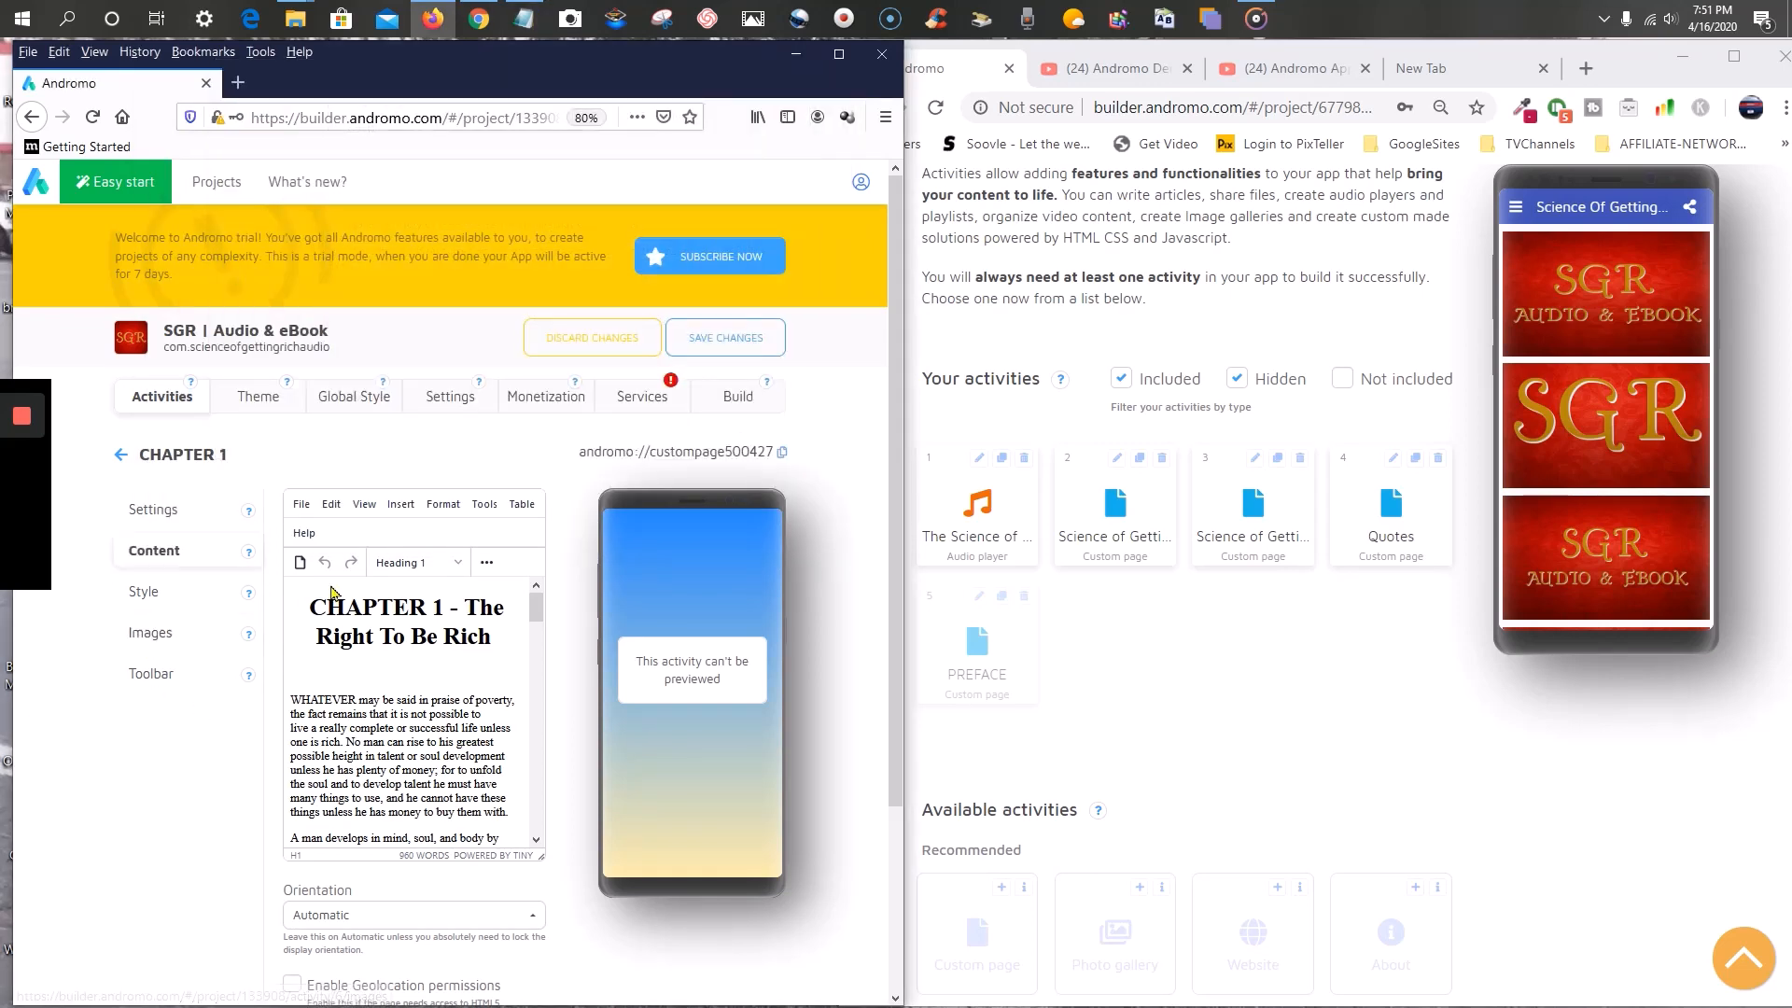
- Copy the entire HTML source code of the reference project's CHAPTER 1 content, and close the source view without changes
{"action": "left_click", "coordinate": [365, 511]}
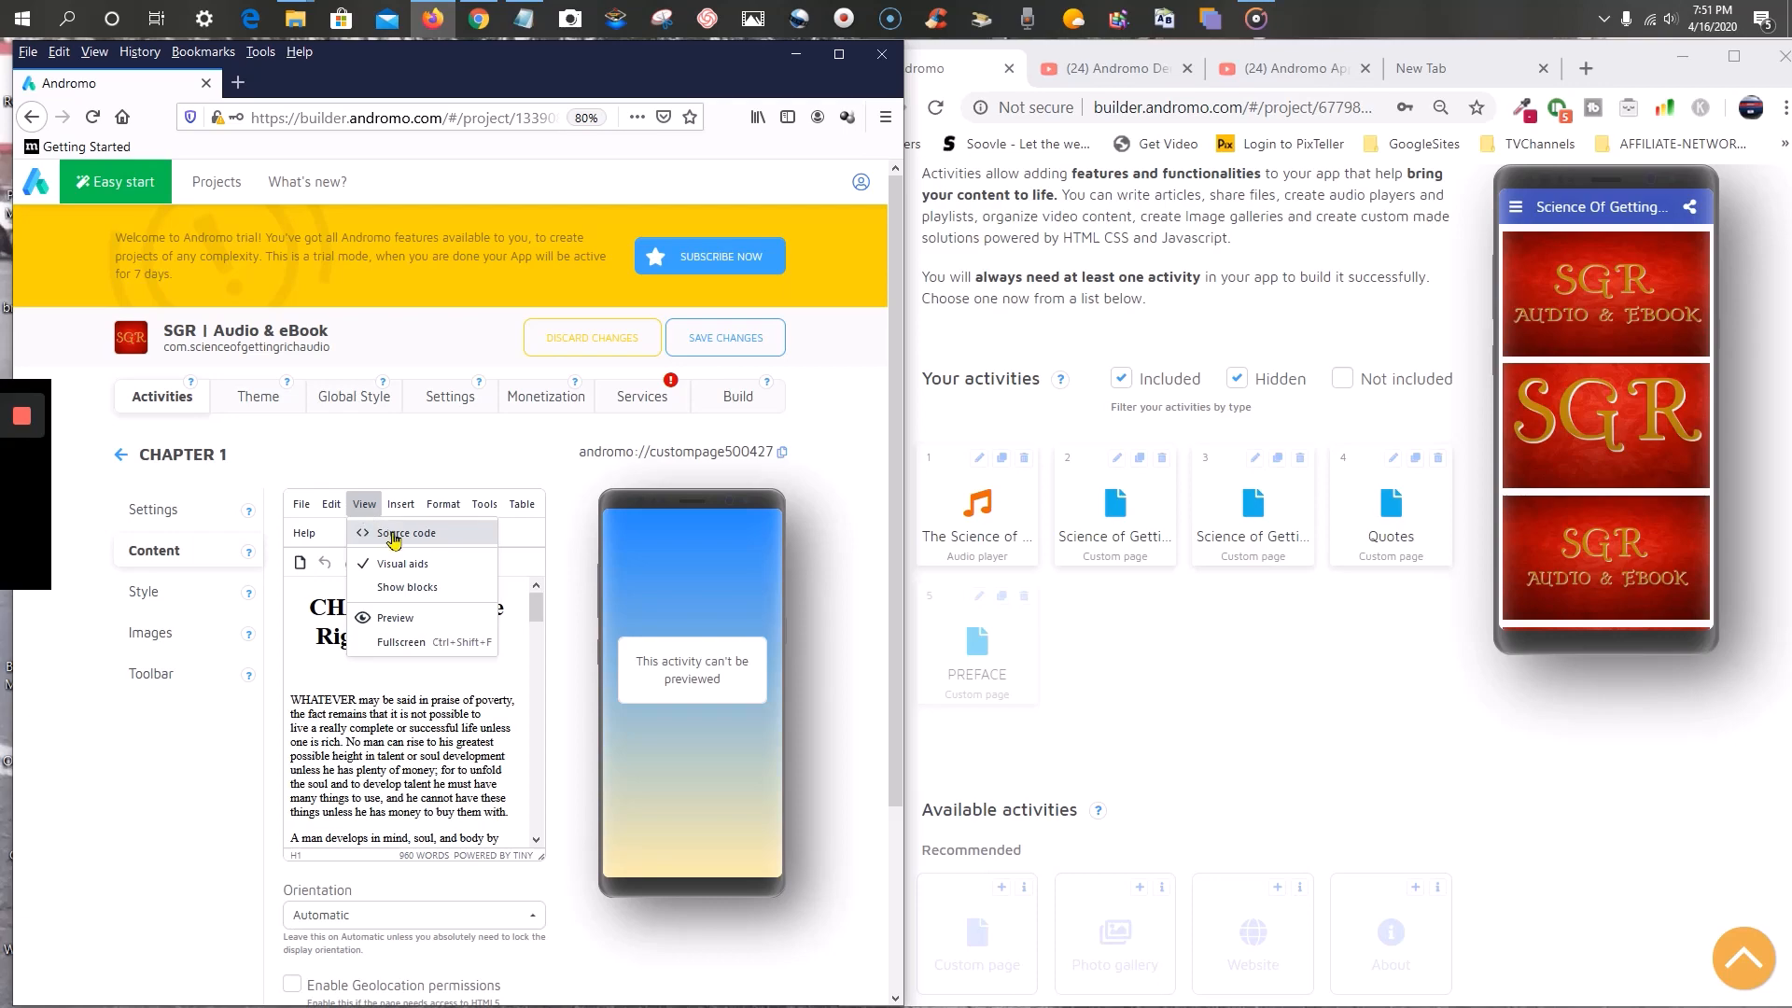
{"action": "left_click", "coordinate": [393, 536]}
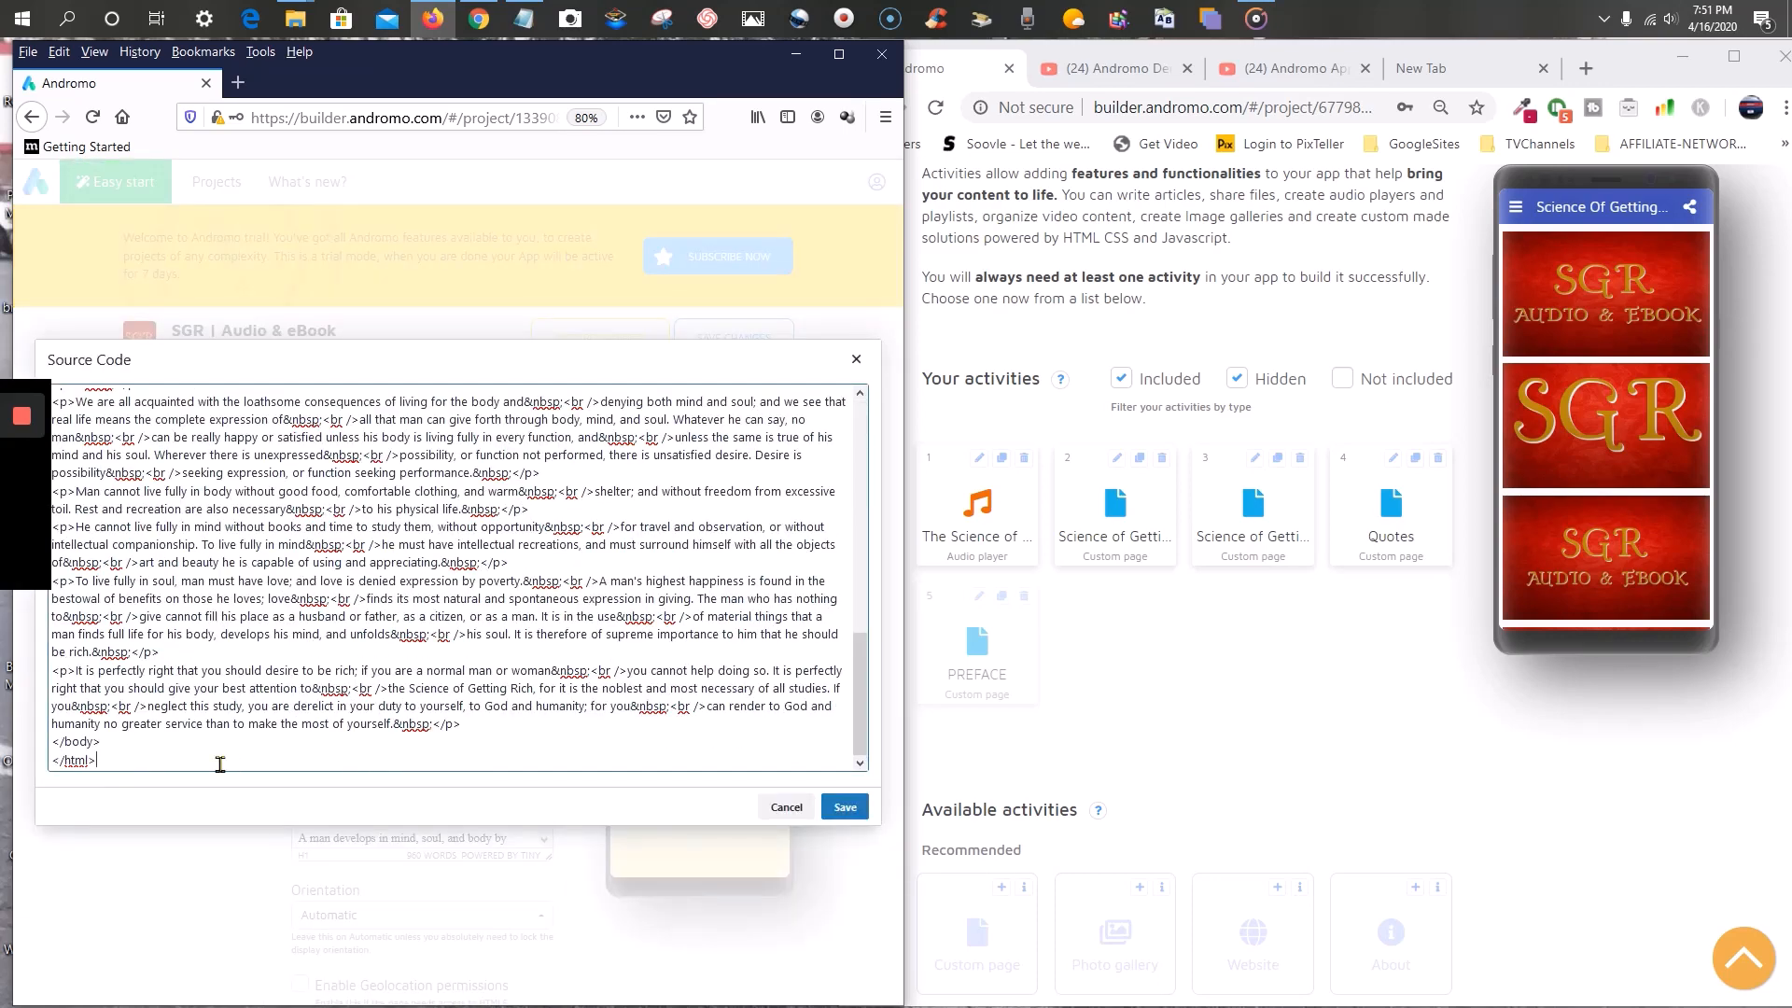
{"action": "left_click_drag", "start_coordinate": [220, 764], "coordinate": [140, 377]}
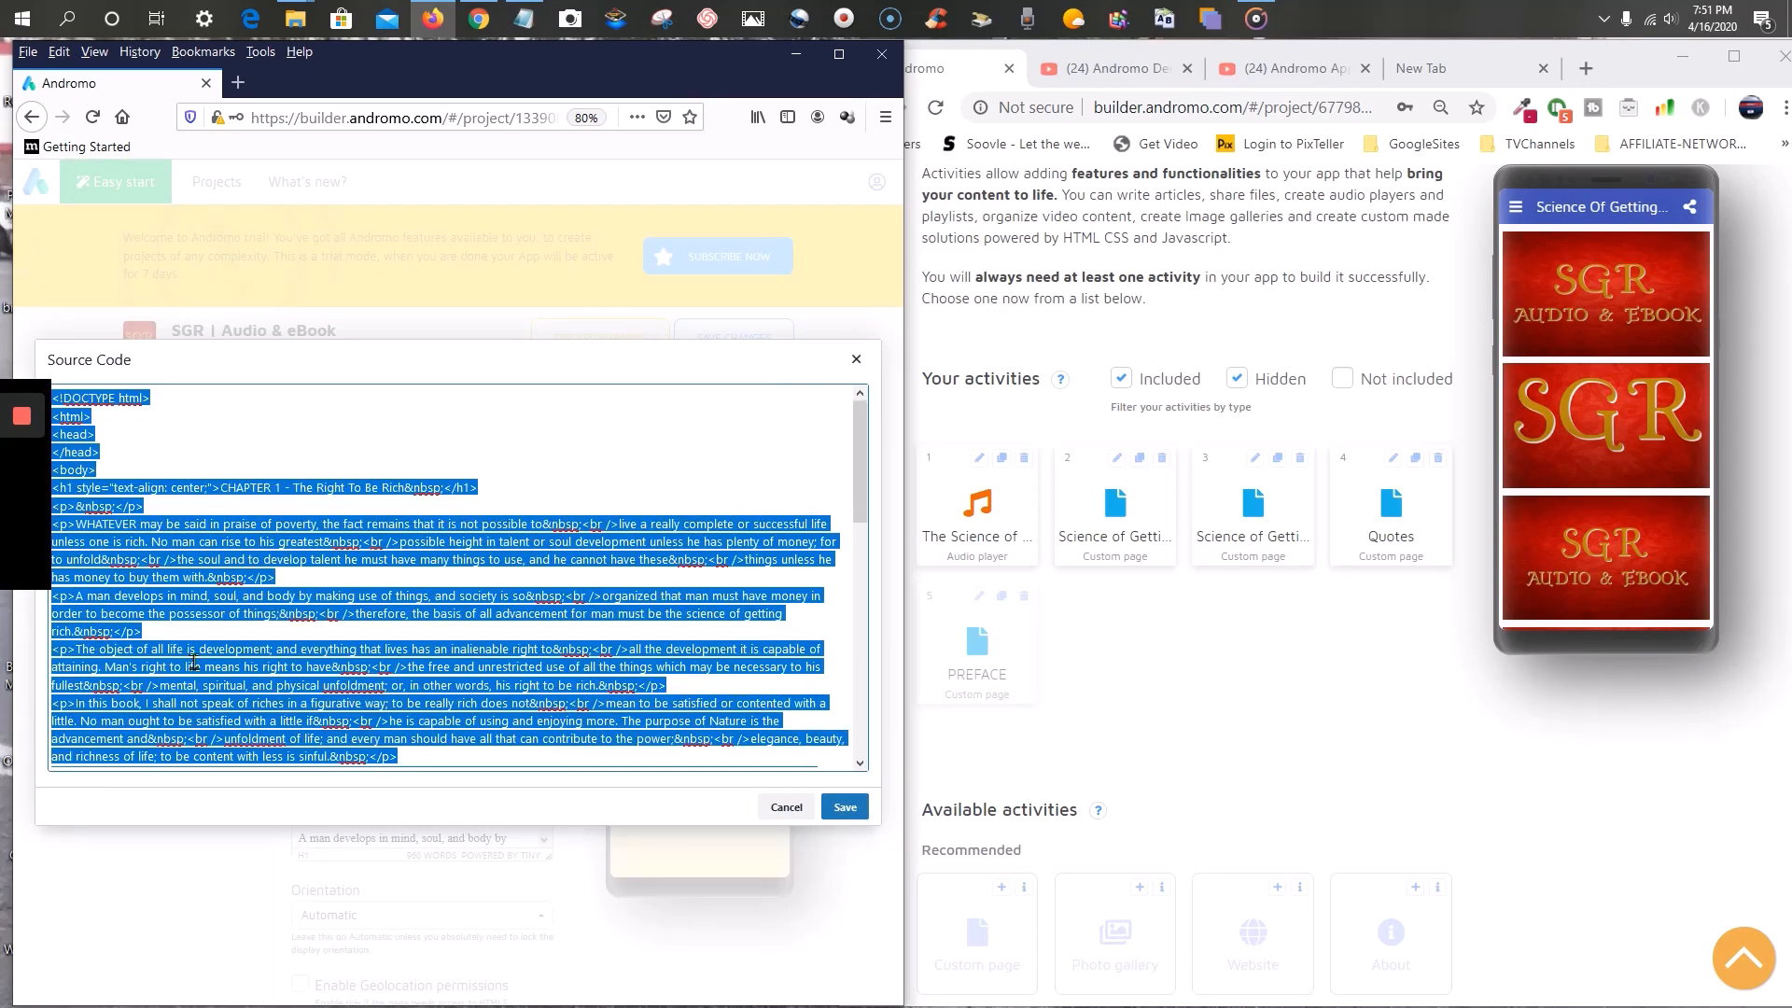
{"action": "right_click", "coordinate": [162, 577]}
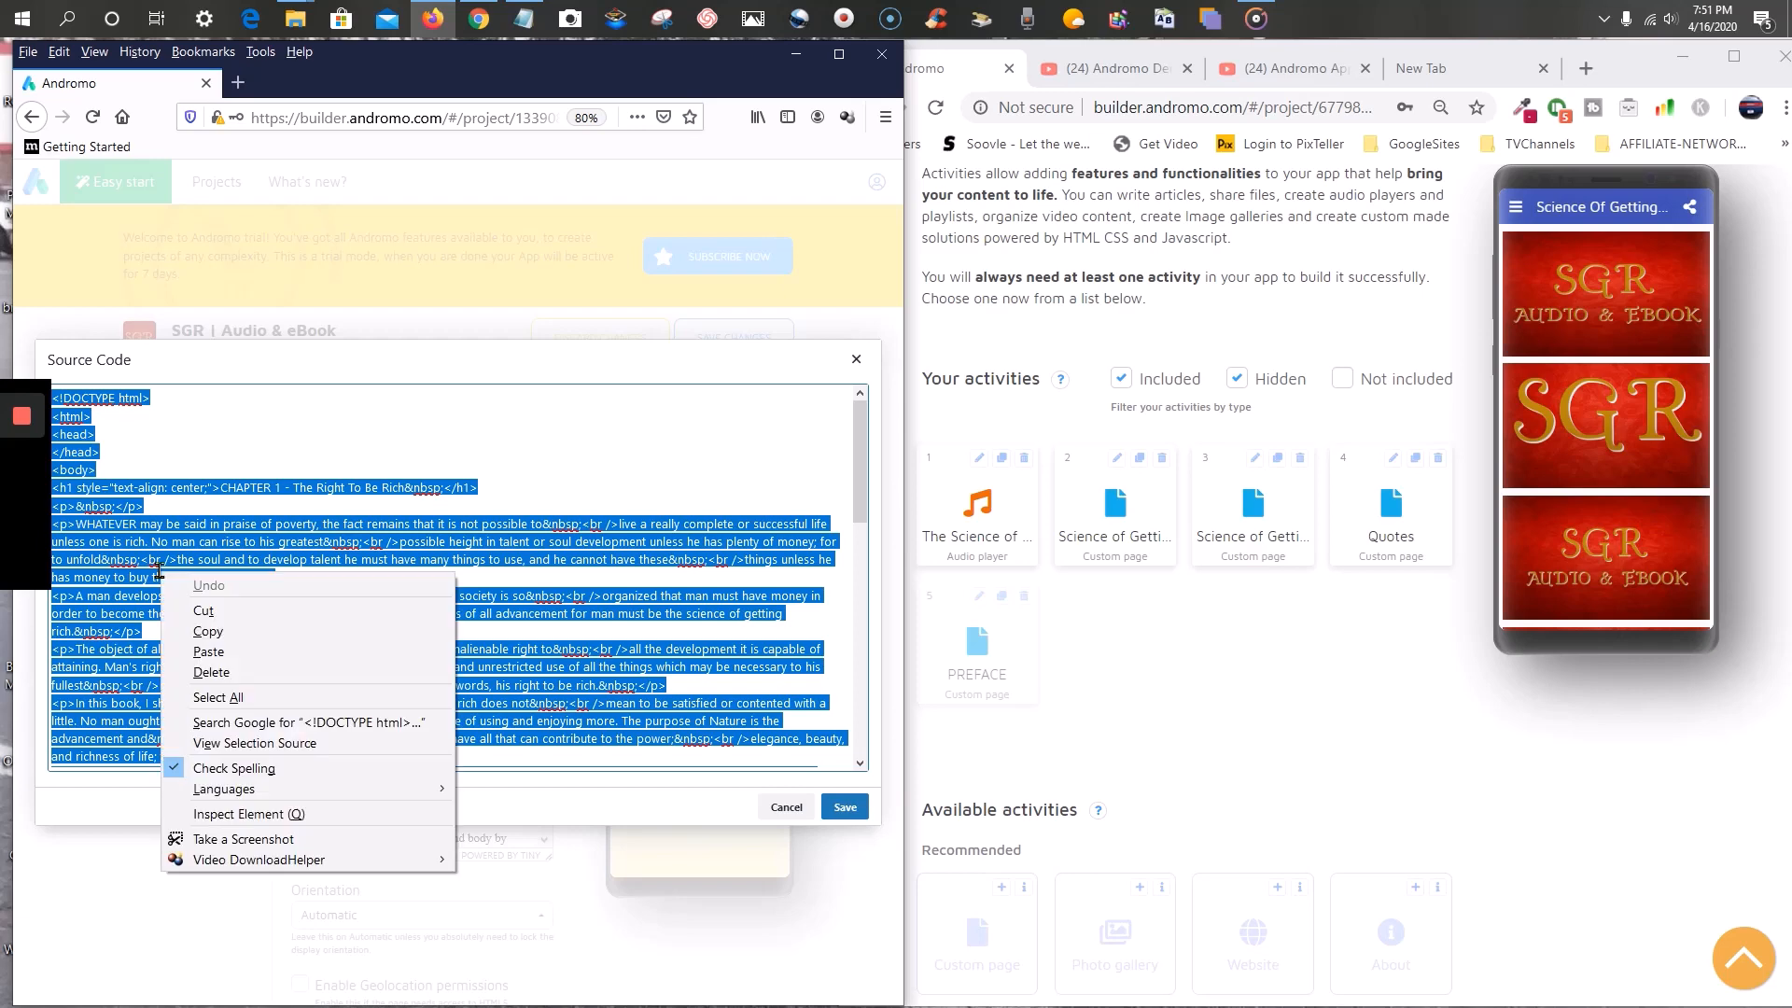
{"action": "left_click", "coordinate": [229, 631]}
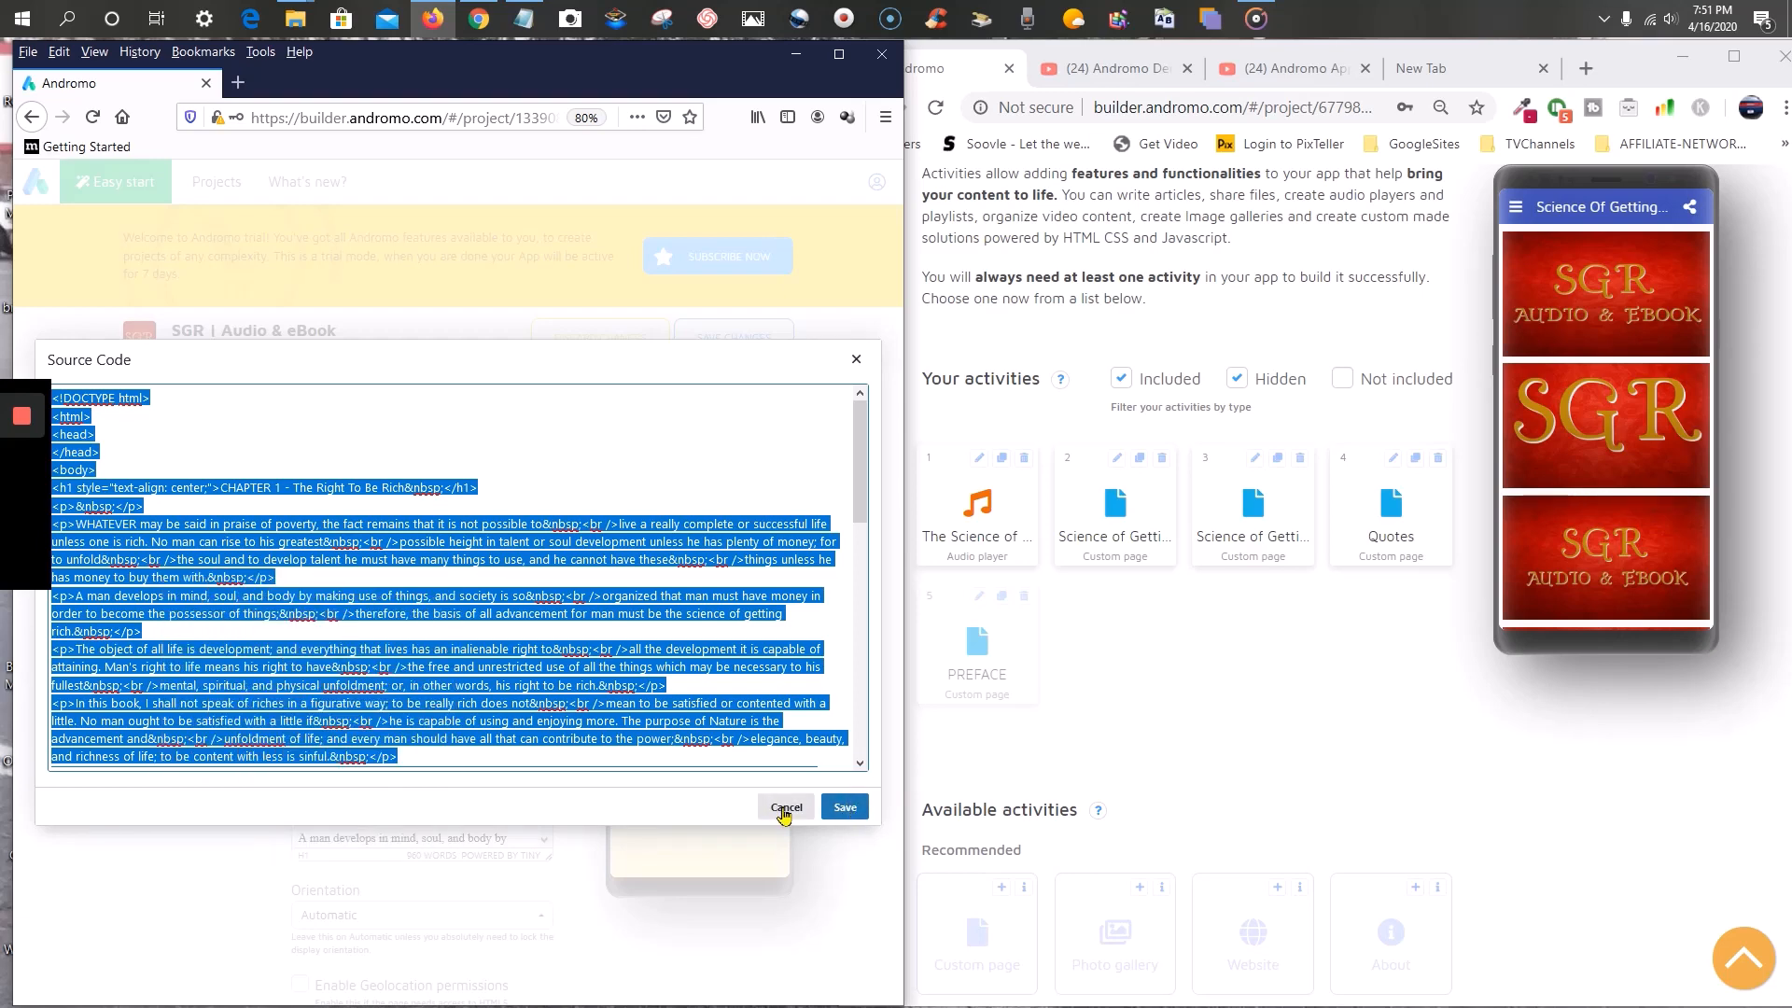
{"action": "left_click", "coordinate": [784, 808]}
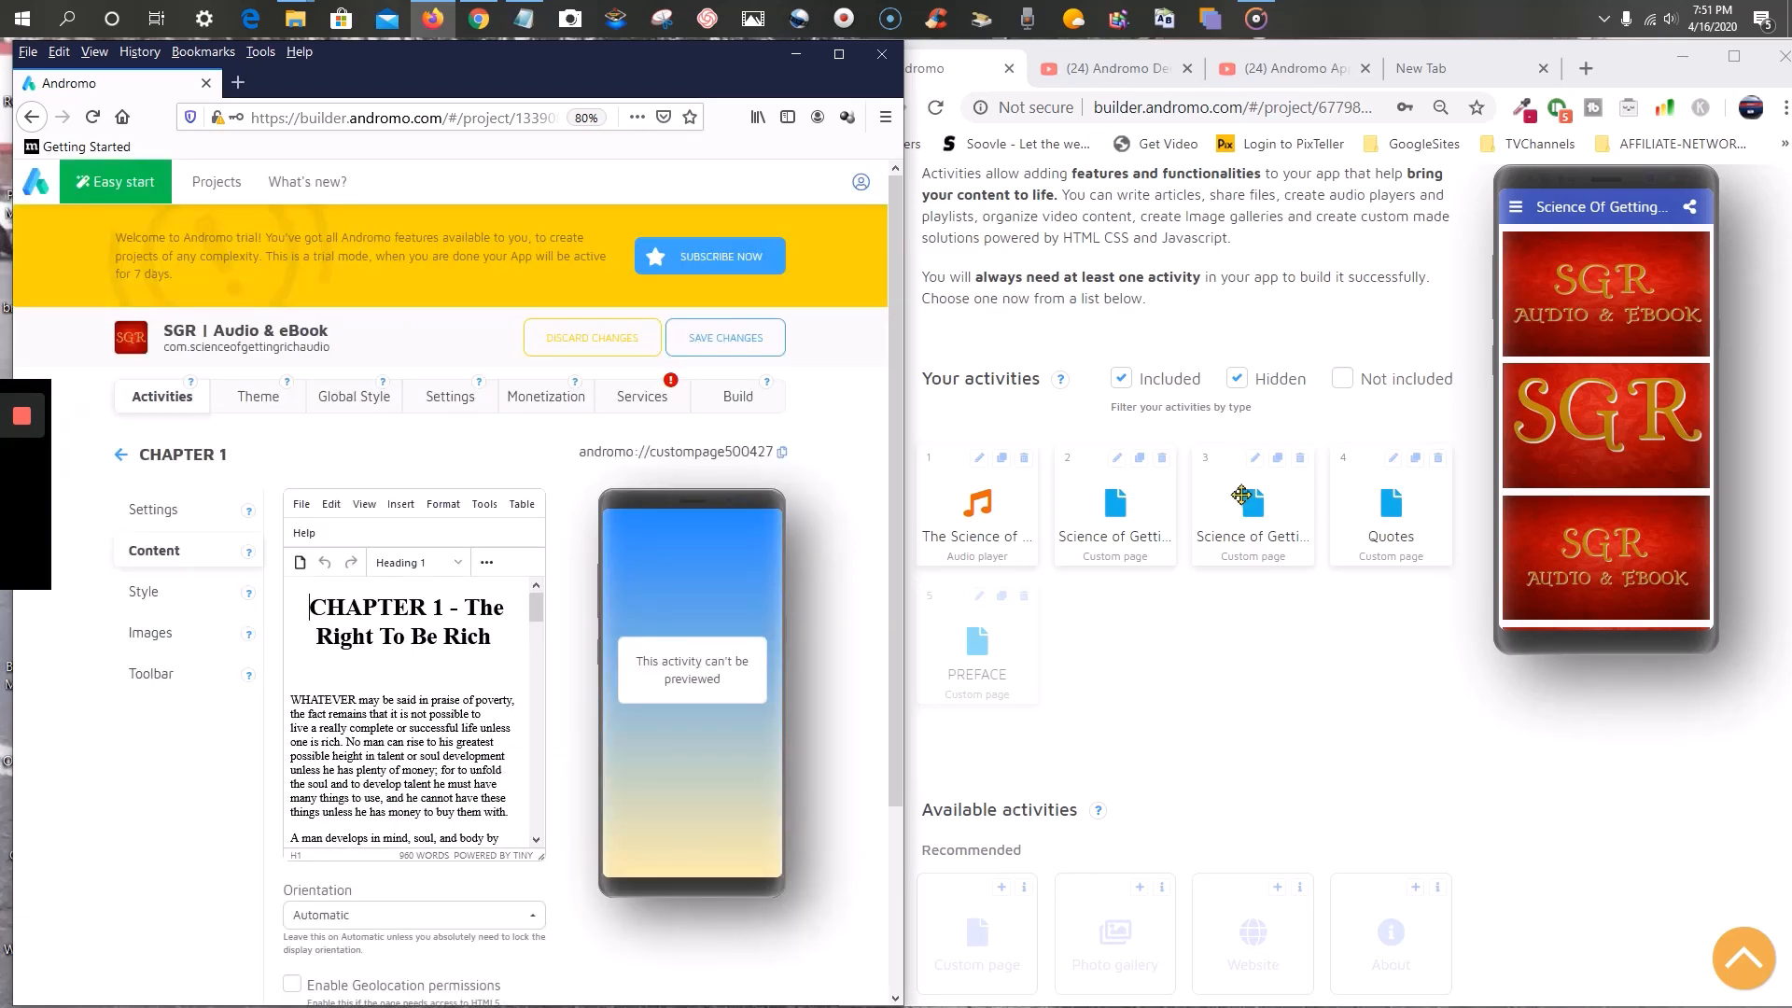
- Add a new Custom page activity to the Science Of Getting Rich project and open its content
{"action": "scroll", "coordinate": [1054, 721], "scroll_direction": "down", "scroll_amount": 4}
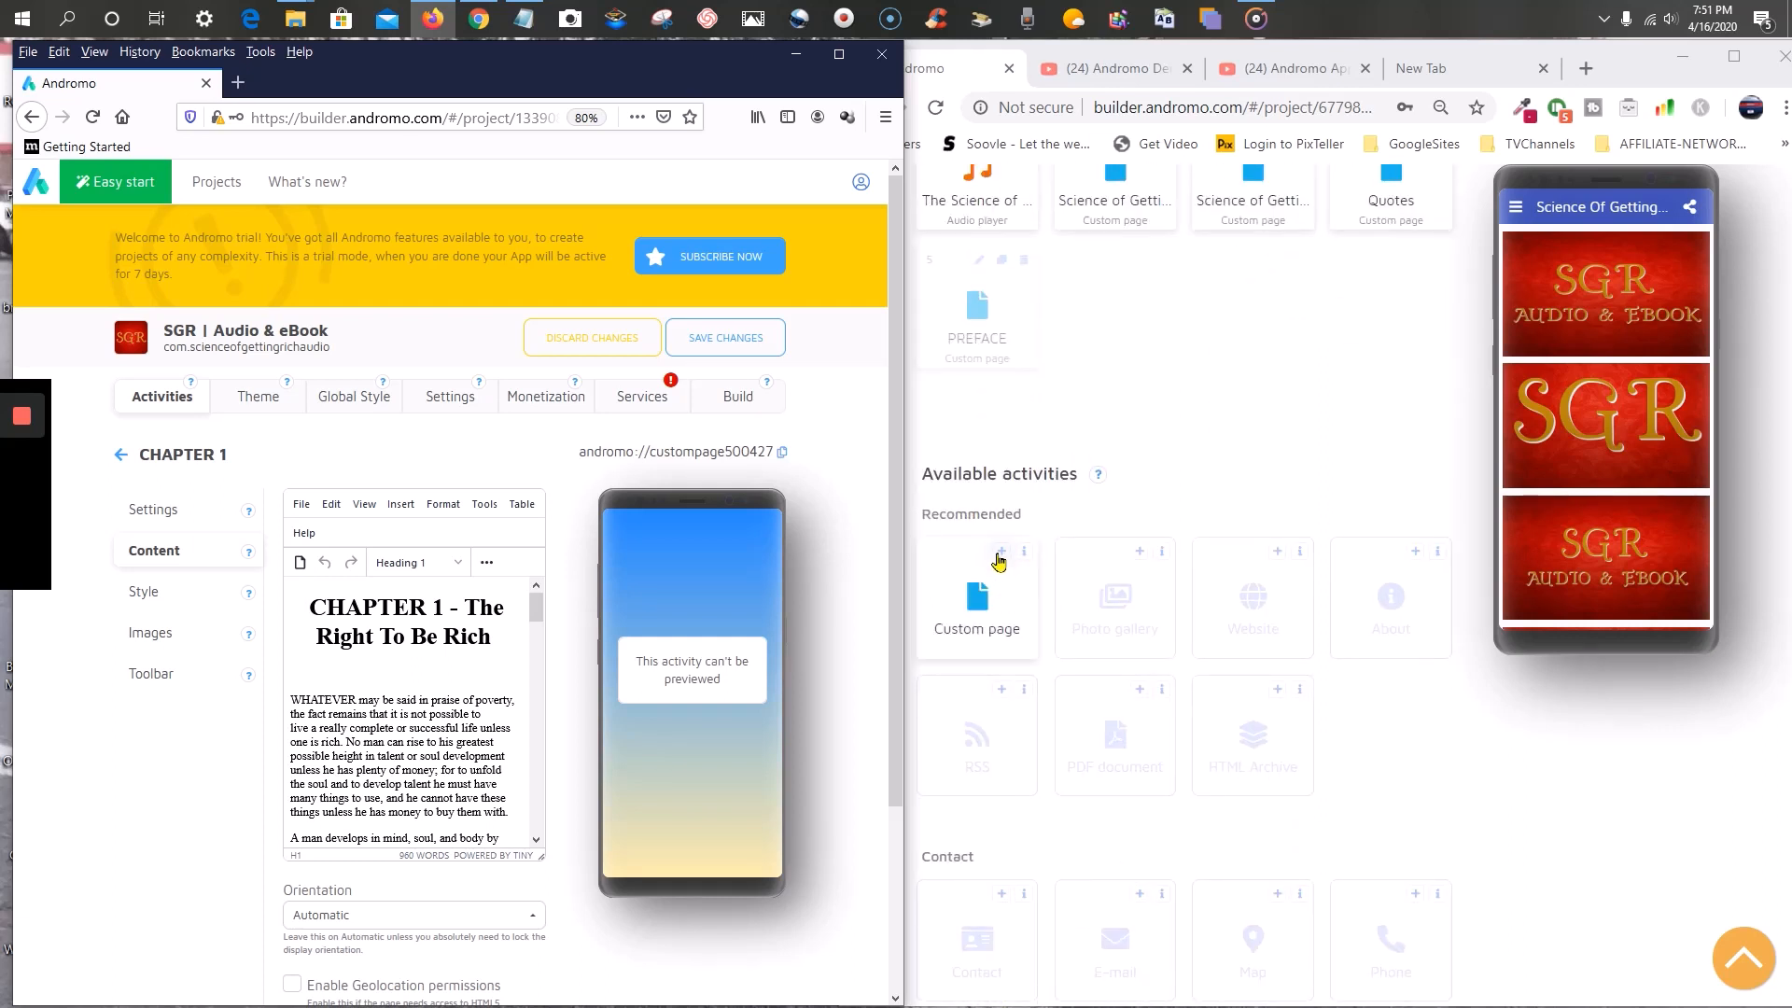
{"action": "left_click", "coordinate": [1005, 559]}
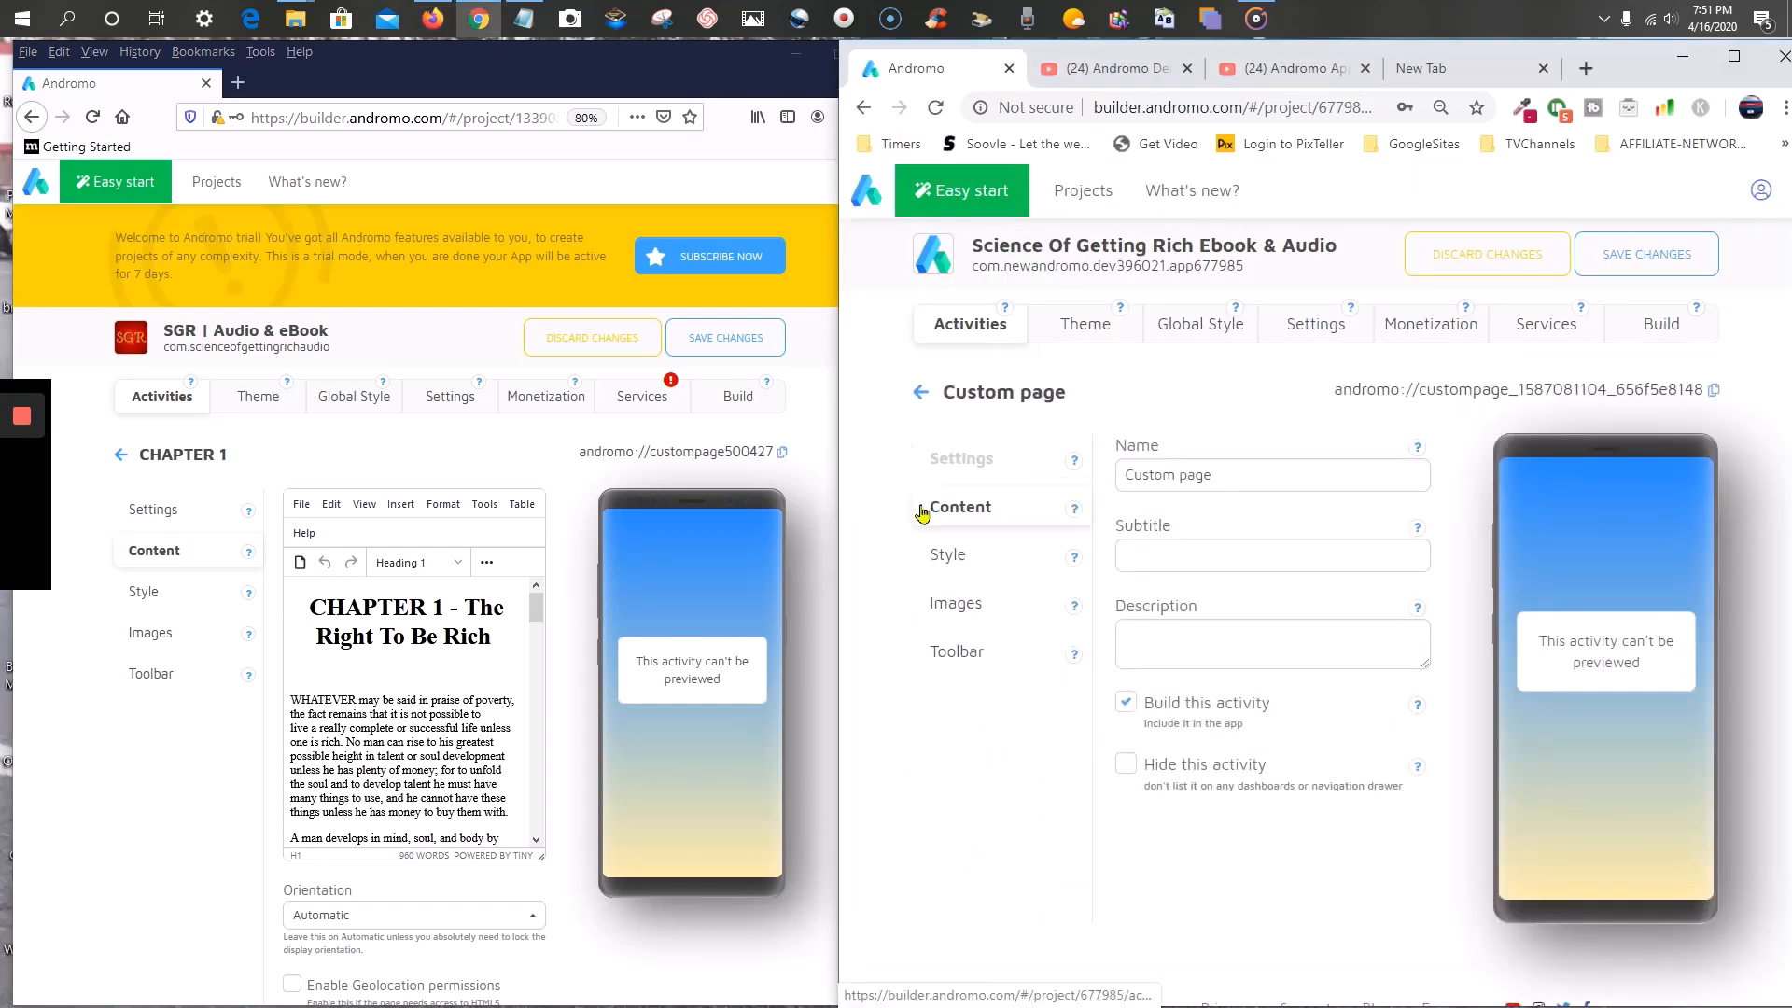
{"action": "left_click", "coordinate": [989, 512]}
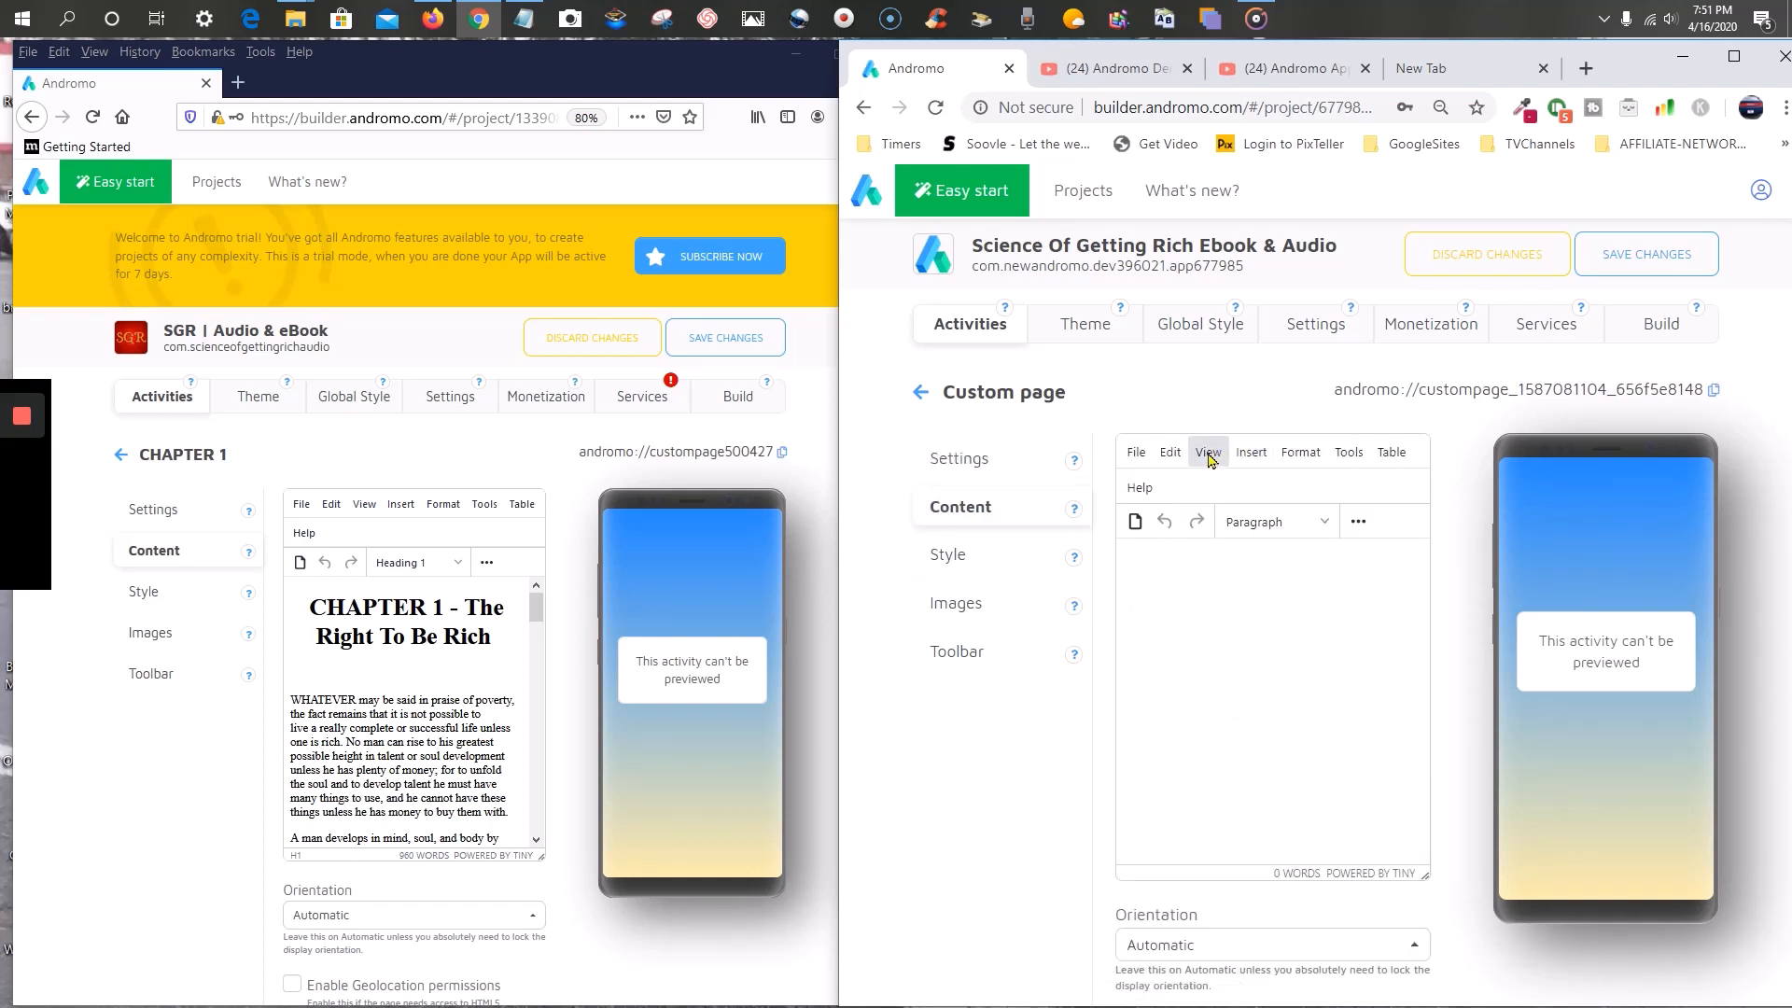
- Replace the new page's entire HTML source with the copied CHAPTER 1 code and save it
{"action": "left_click", "coordinate": [1209, 454]}
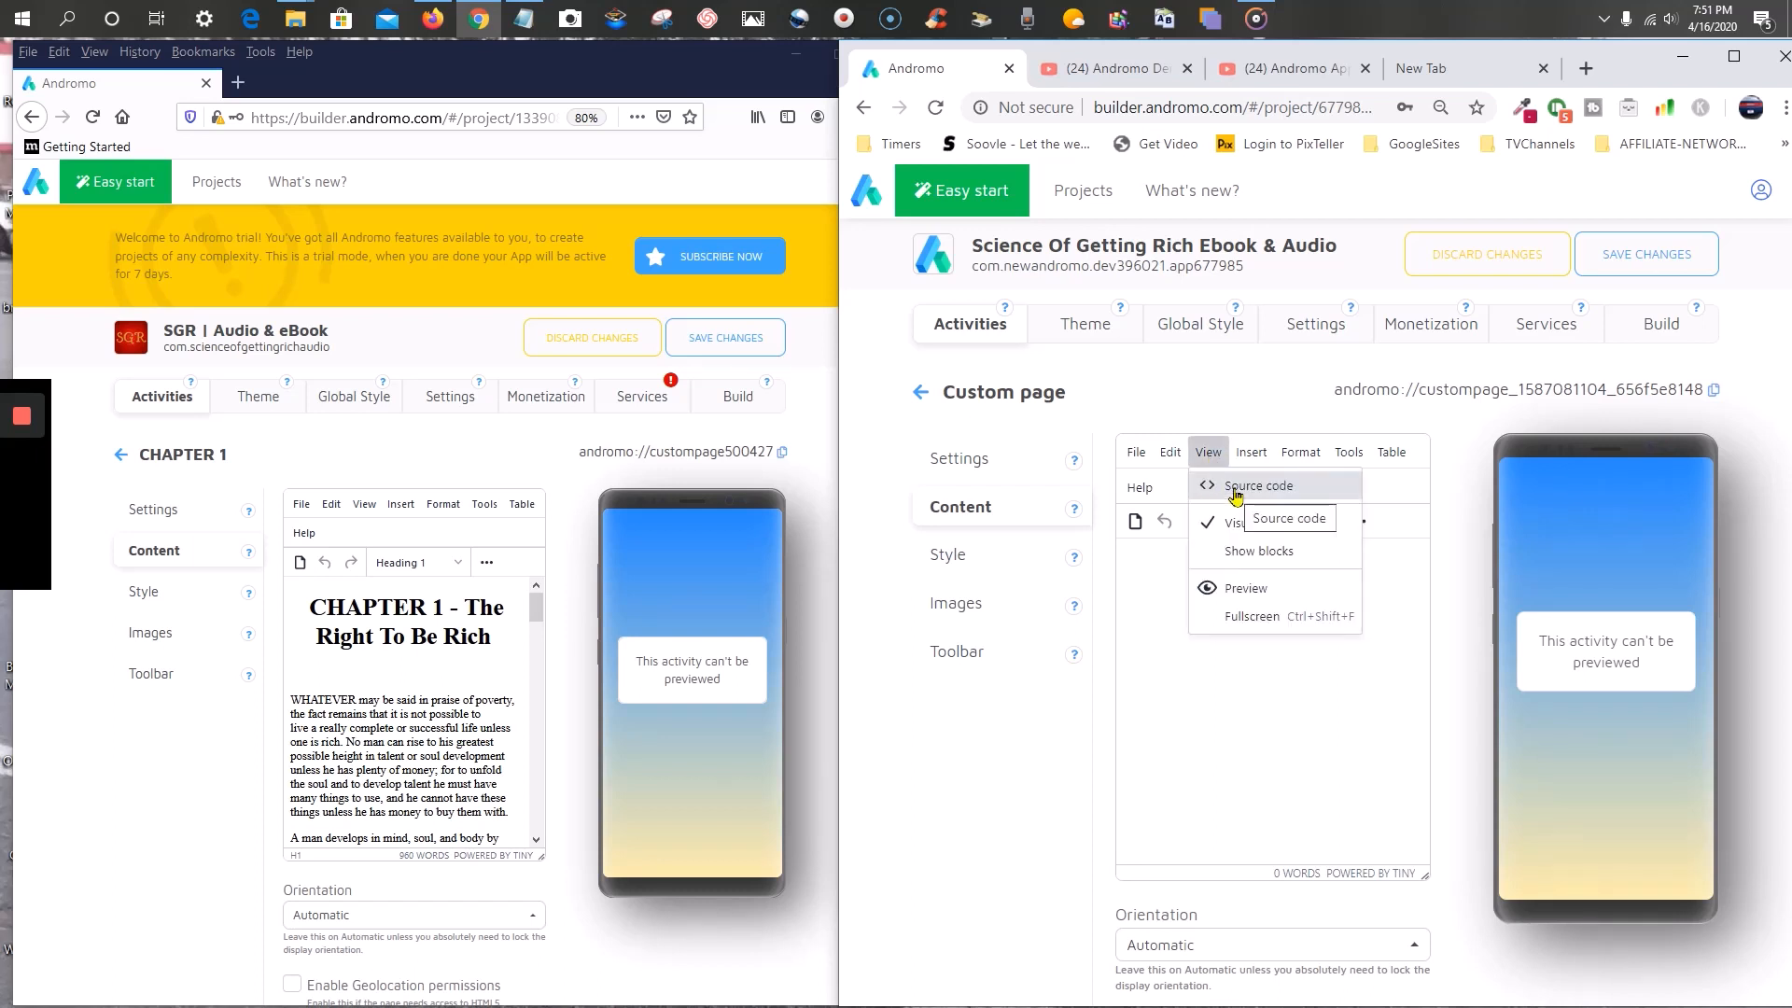
{"action": "left_click", "coordinate": [1234, 487]}
{"action": "left_click_drag", "start_coordinate": [952, 537], "coordinate": [908, 368]}
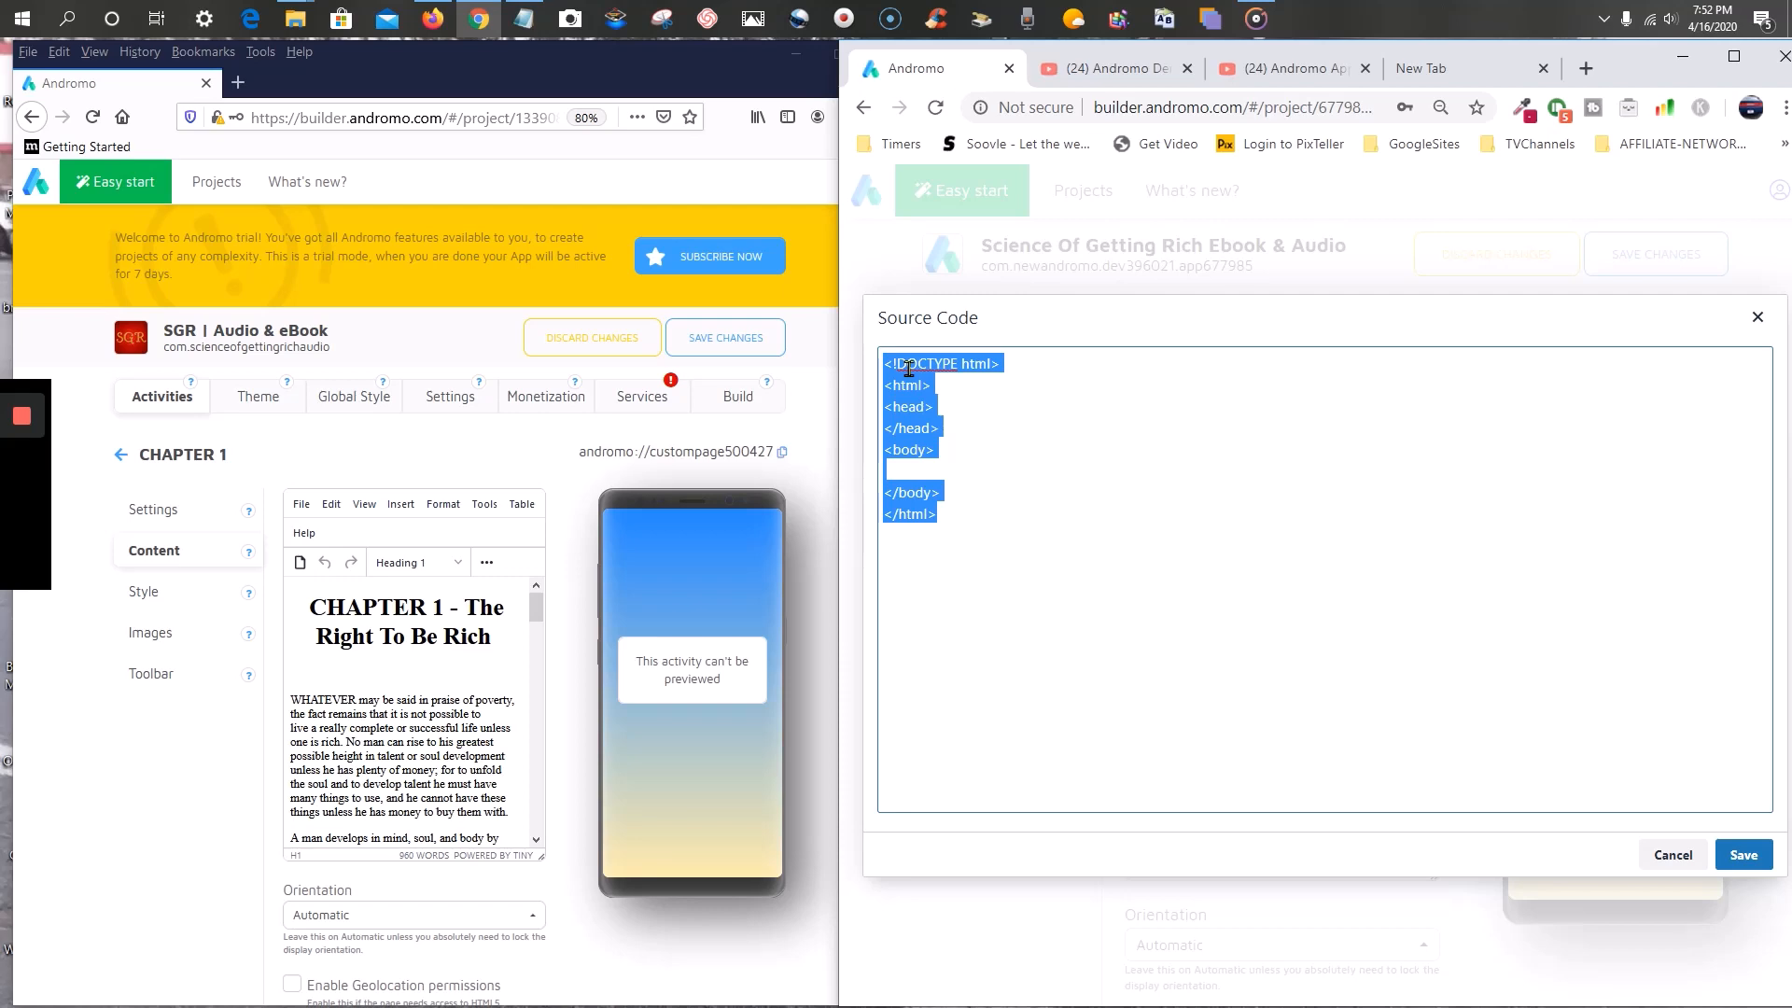
{"action": "key", "text": "Delete"}
{"action": "right_click", "coordinate": [930, 367]}
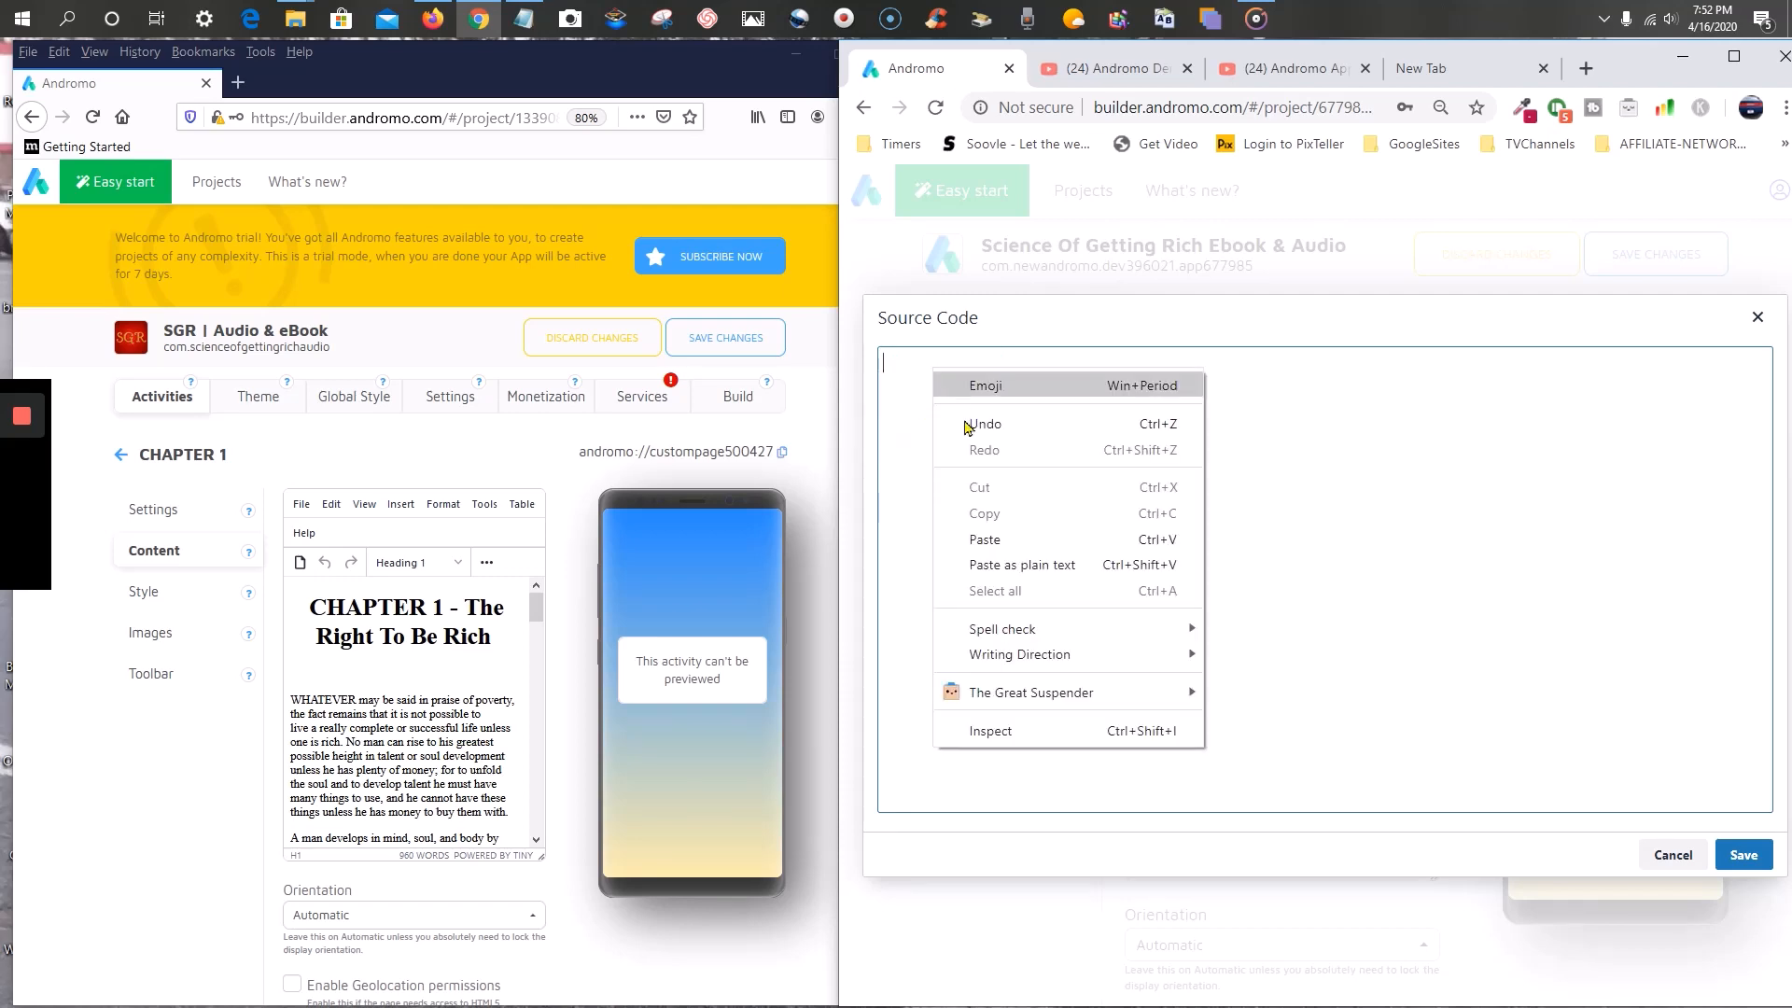
{"action": "left_click", "coordinate": [1003, 543]}
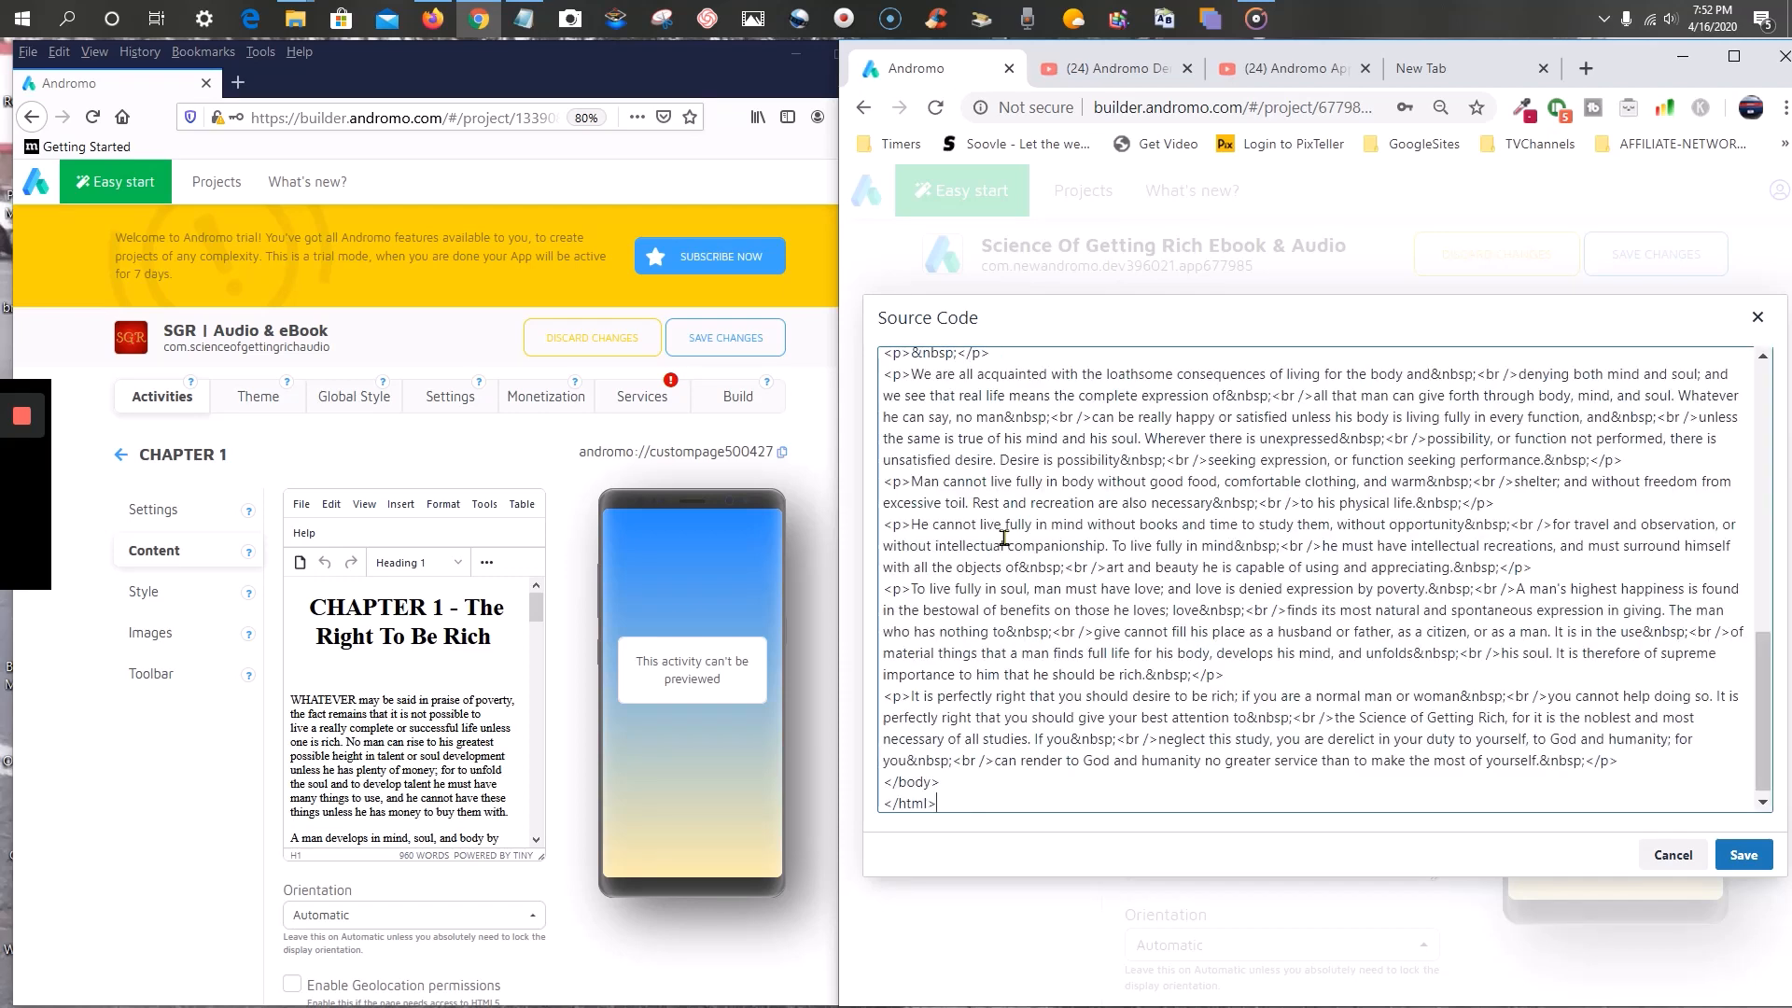
{"action": "left_click", "coordinate": [1742, 854]}
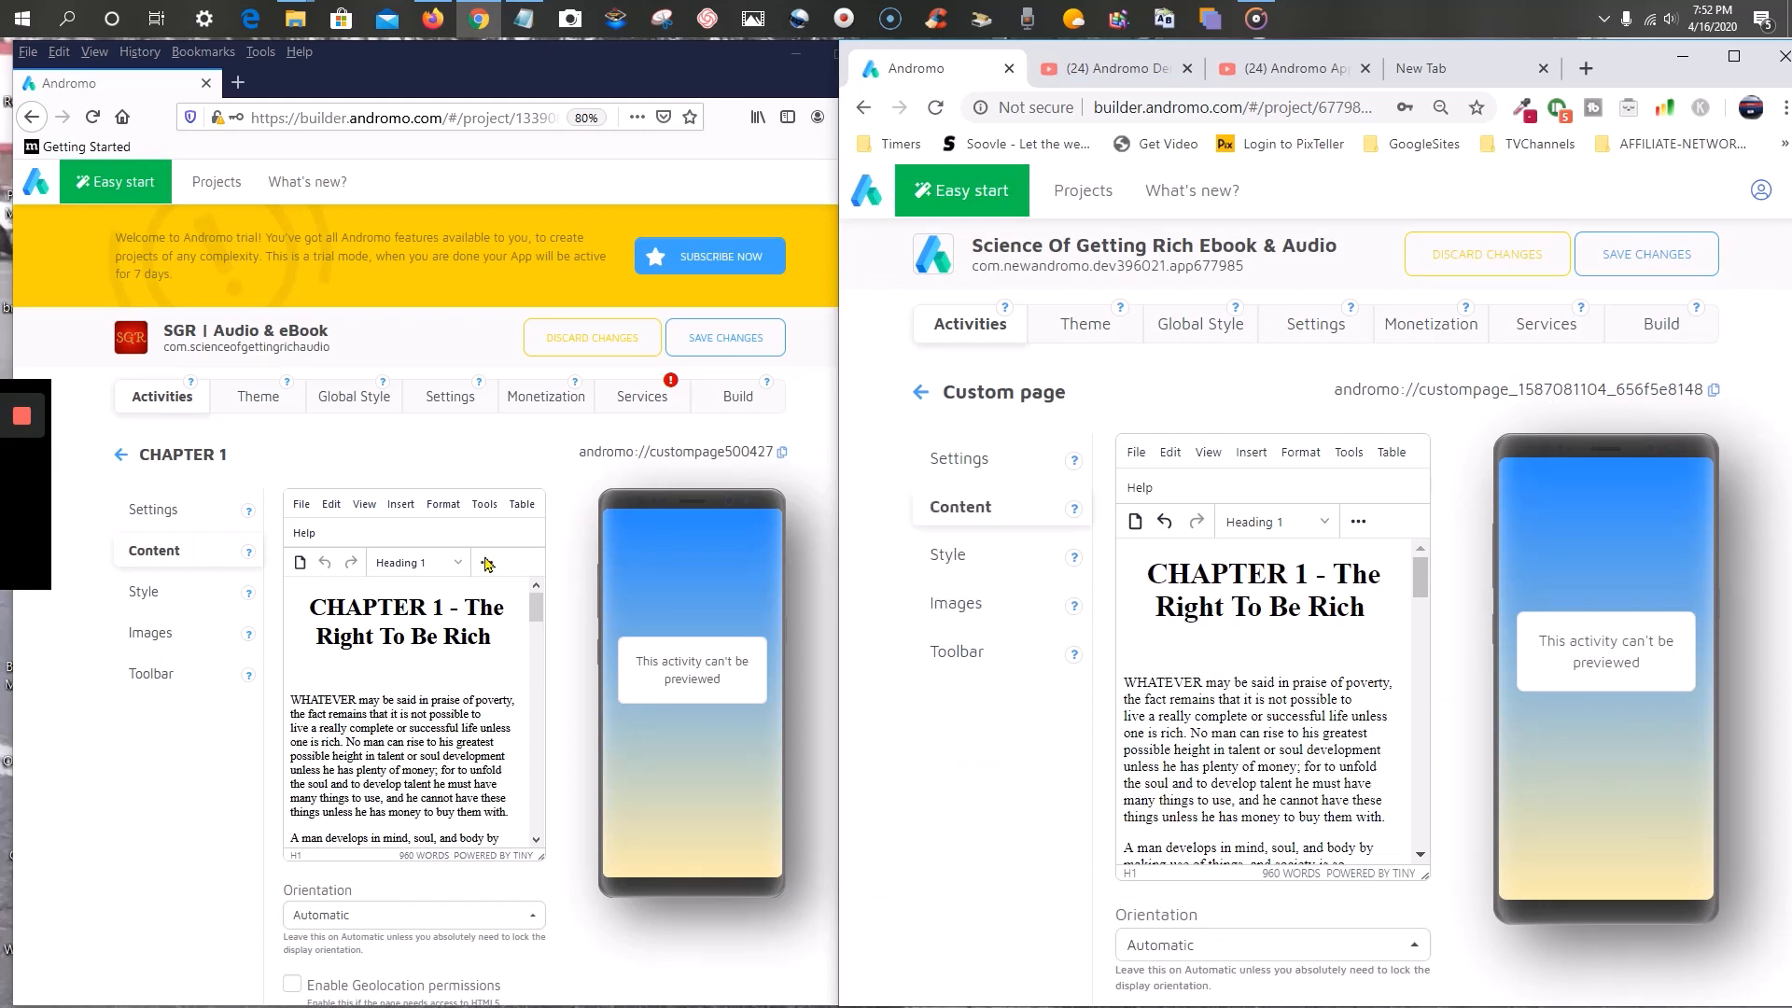
- Name the new custom page CHAPTER 1, copying the name from the reference activity's settings
{"action": "left_click", "coordinate": [150, 519]}
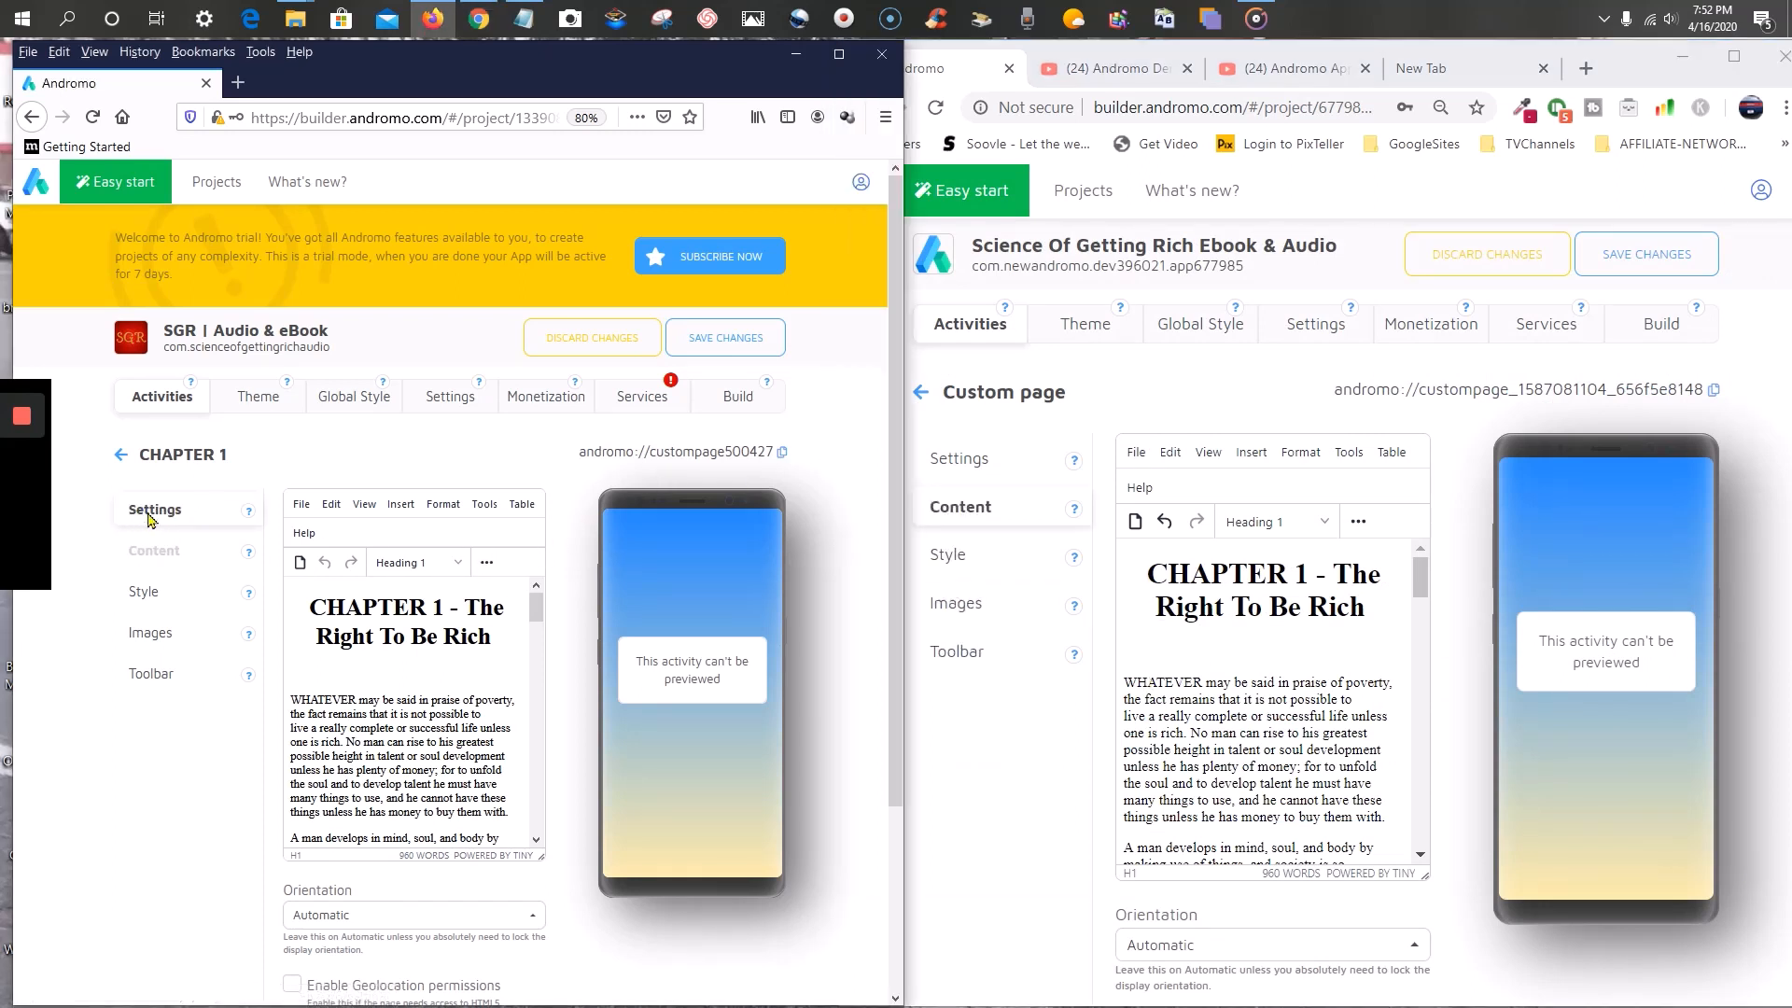
{"action": "left_click", "coordinate": [966, 471]}
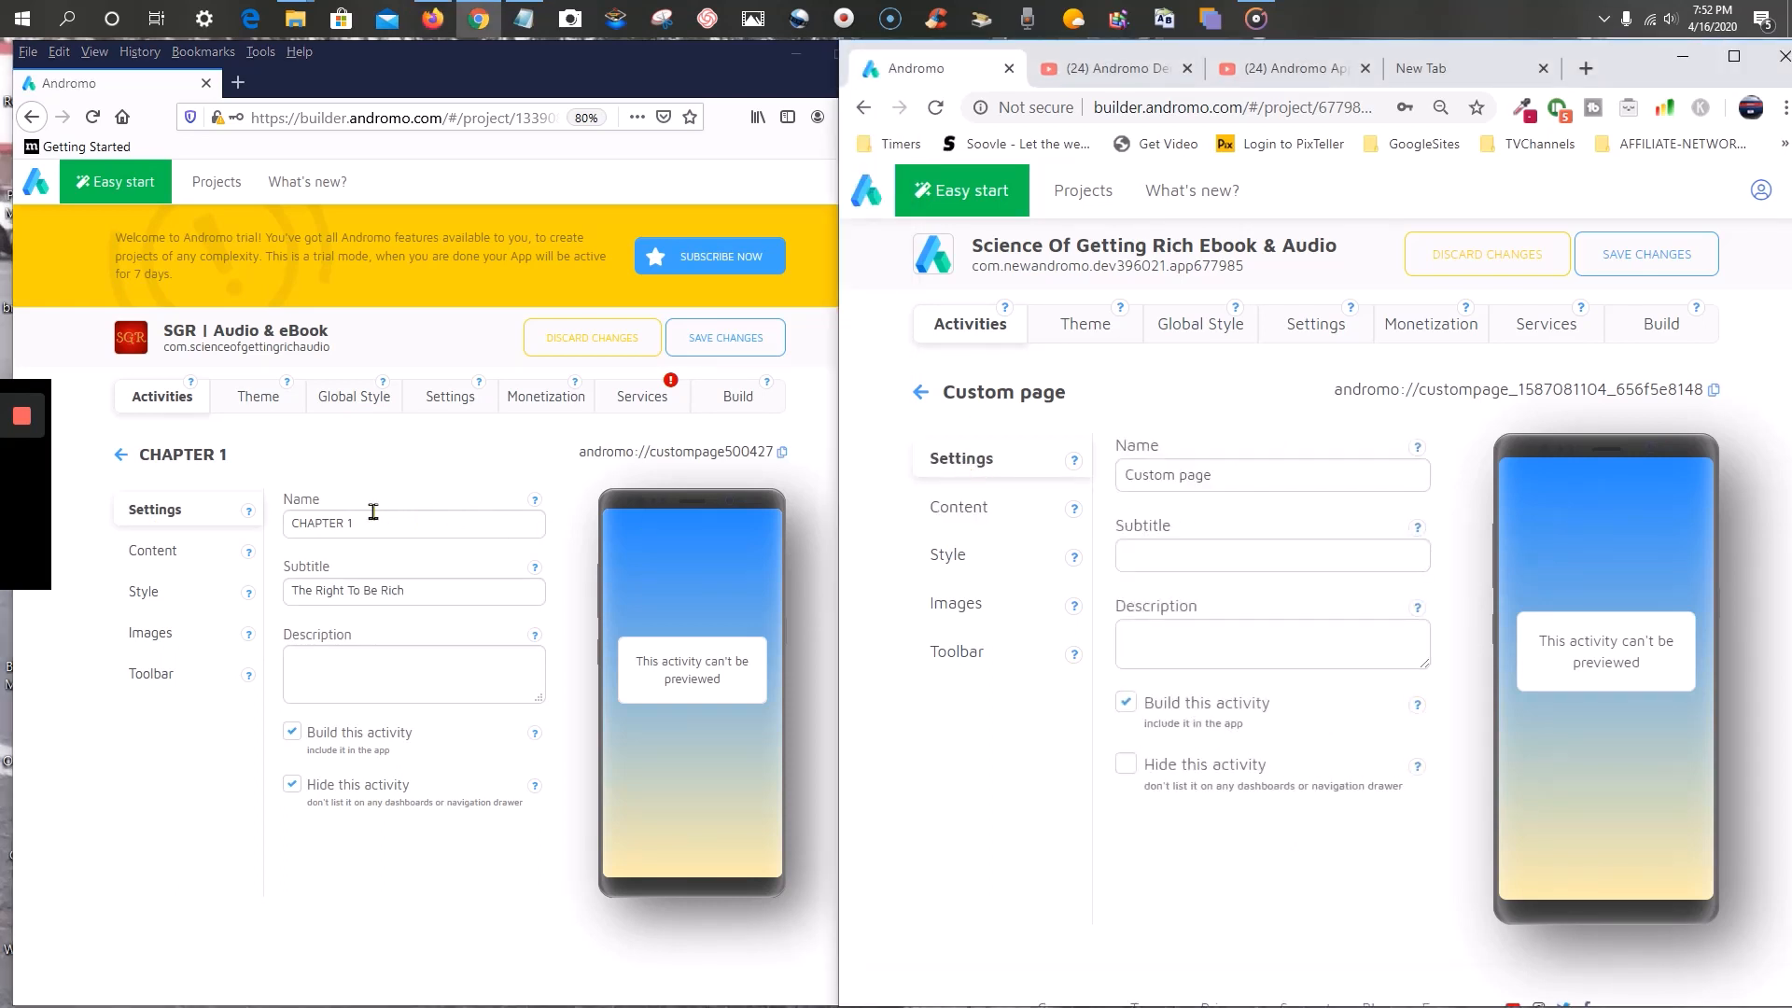
{"action": "left_click_drag", "start_coordinate": [366, 523], "coordinate": [286, 529]}
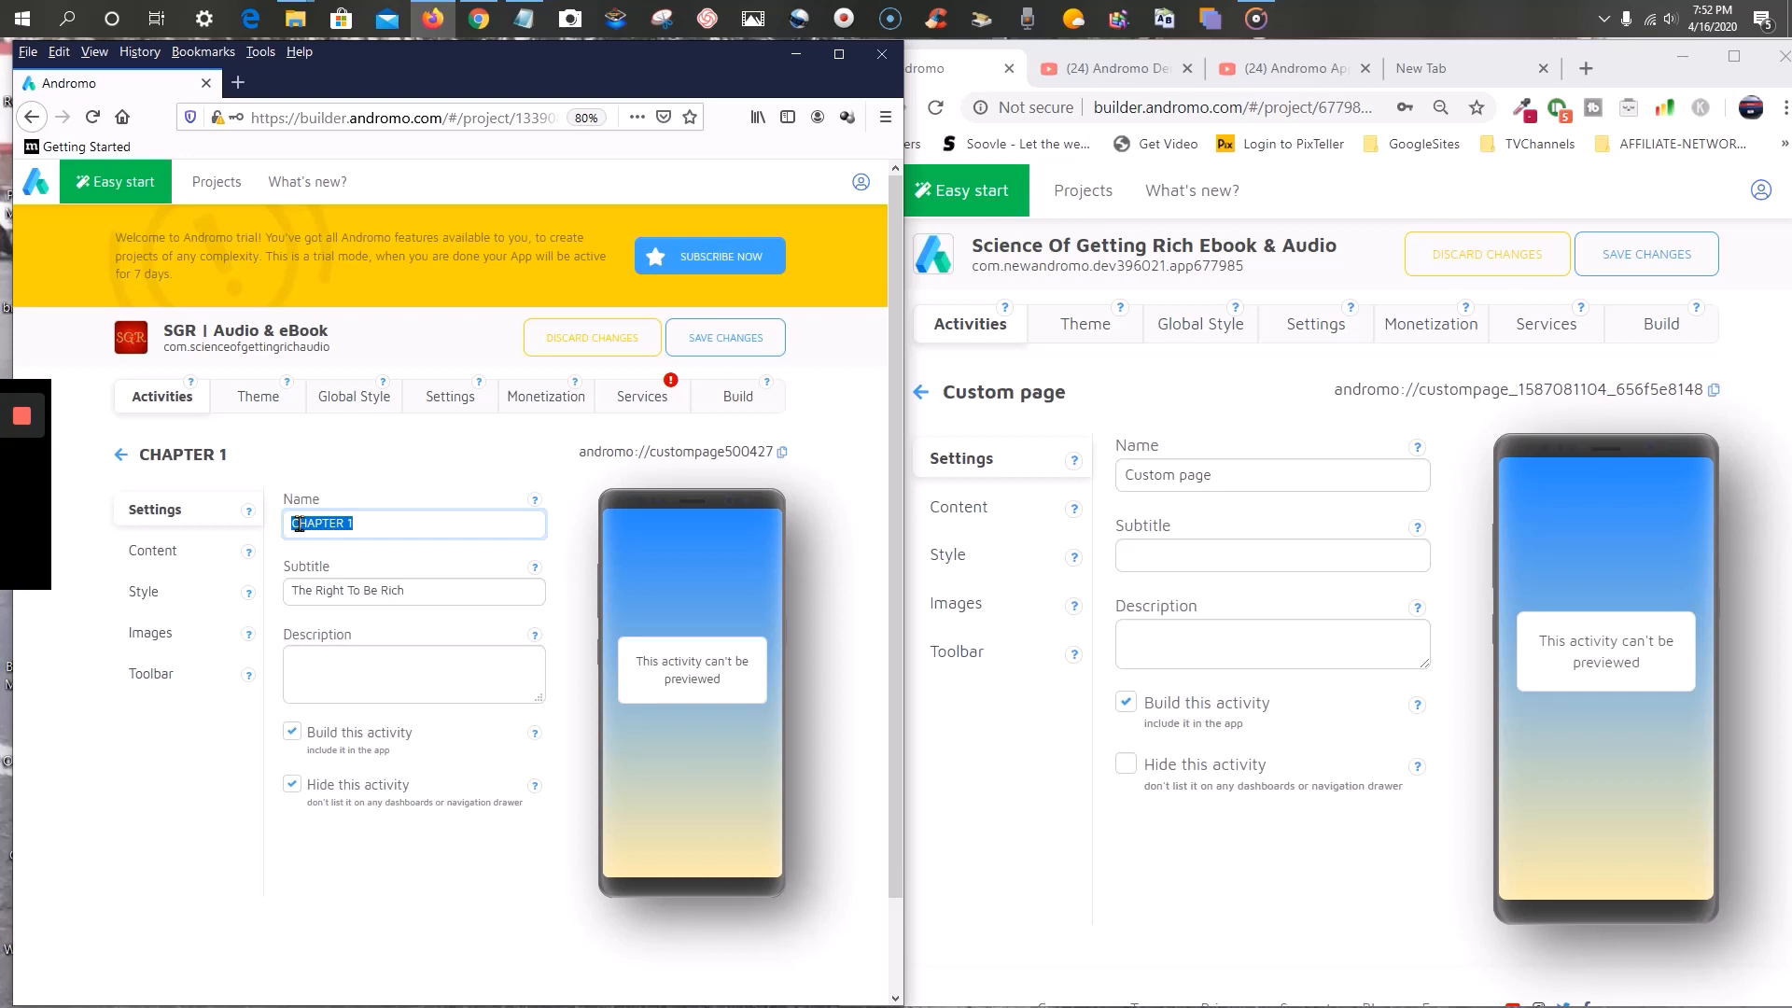
{"action": "right_click", "coordinate": [298, 523]}
{"action": "left_click", "coordinate": [367, 580]}
{"action": "left_click_drag", "start_coordinate": [1231, 477], "coordinate": [1120, 480]}
{"action": "right_click", "coordinate": [1147, 474]}
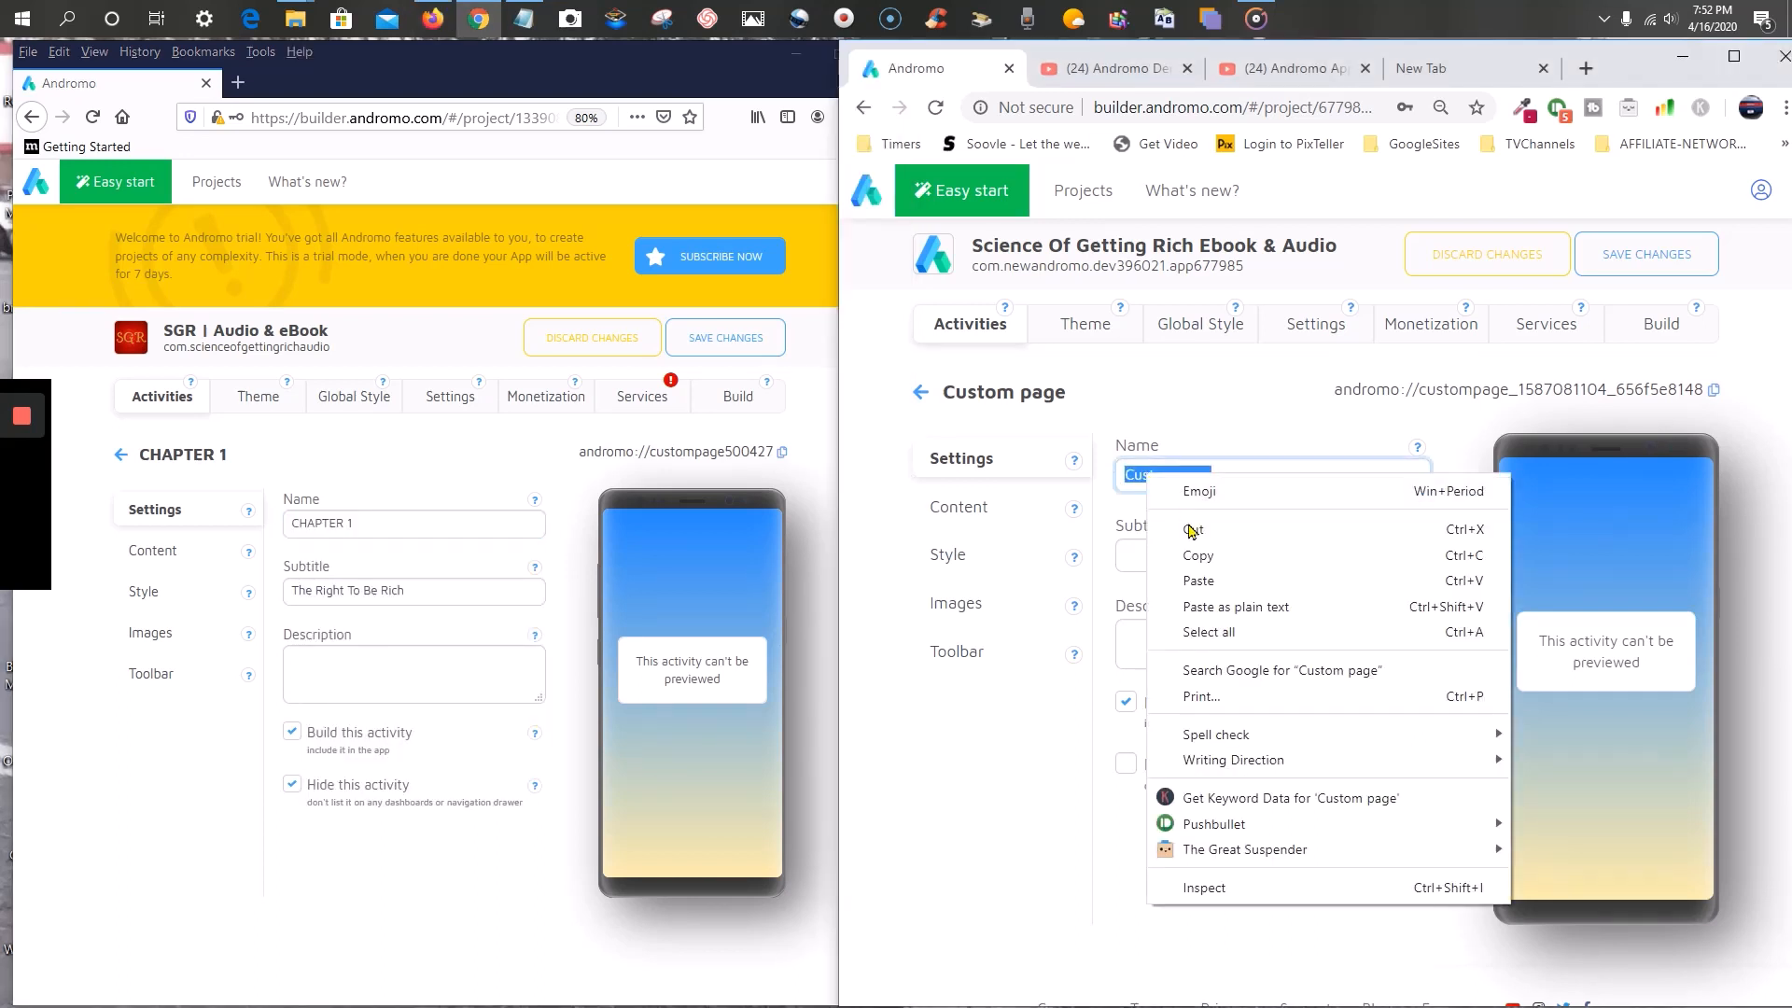
{"action": "left_click", "coordinate": [1200, 583]}
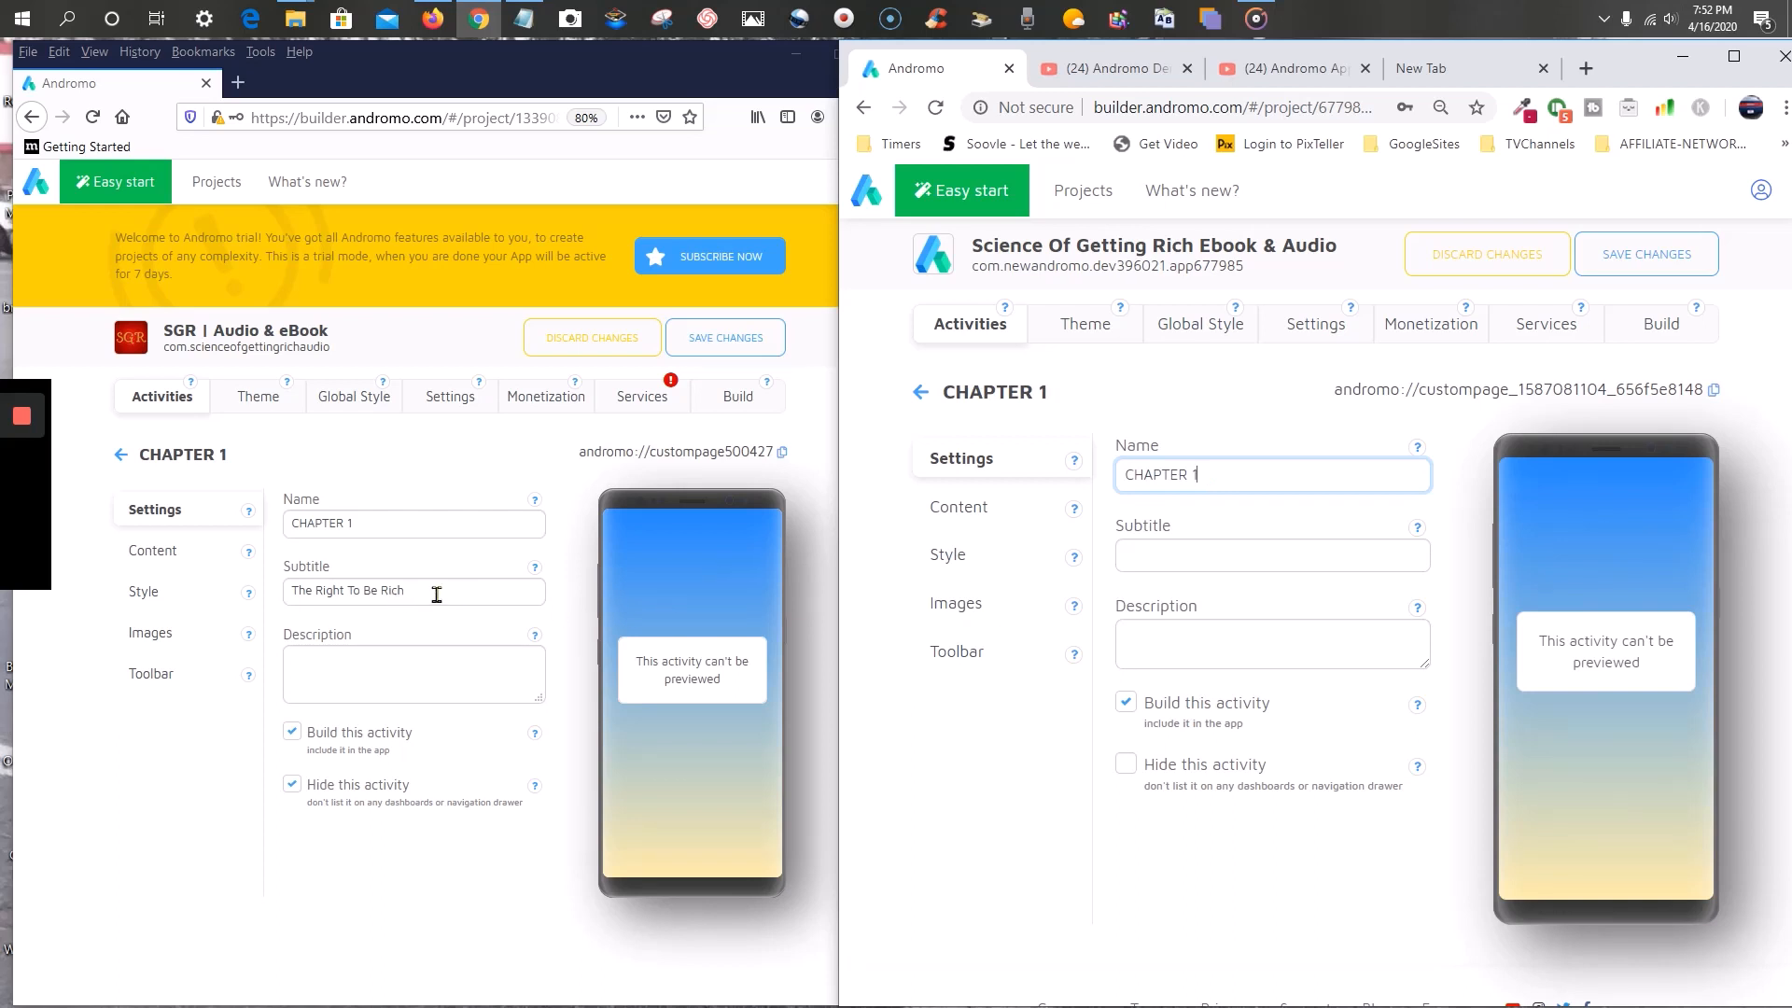
- Copy the subtitle "The Right To Be Rich" from the reference activity into the new CHAPTER 1 page, and set the page to hidden
{"action": "left_click_drag", "start_coordinate": [436, 594], "coordinate": [264, 593]}
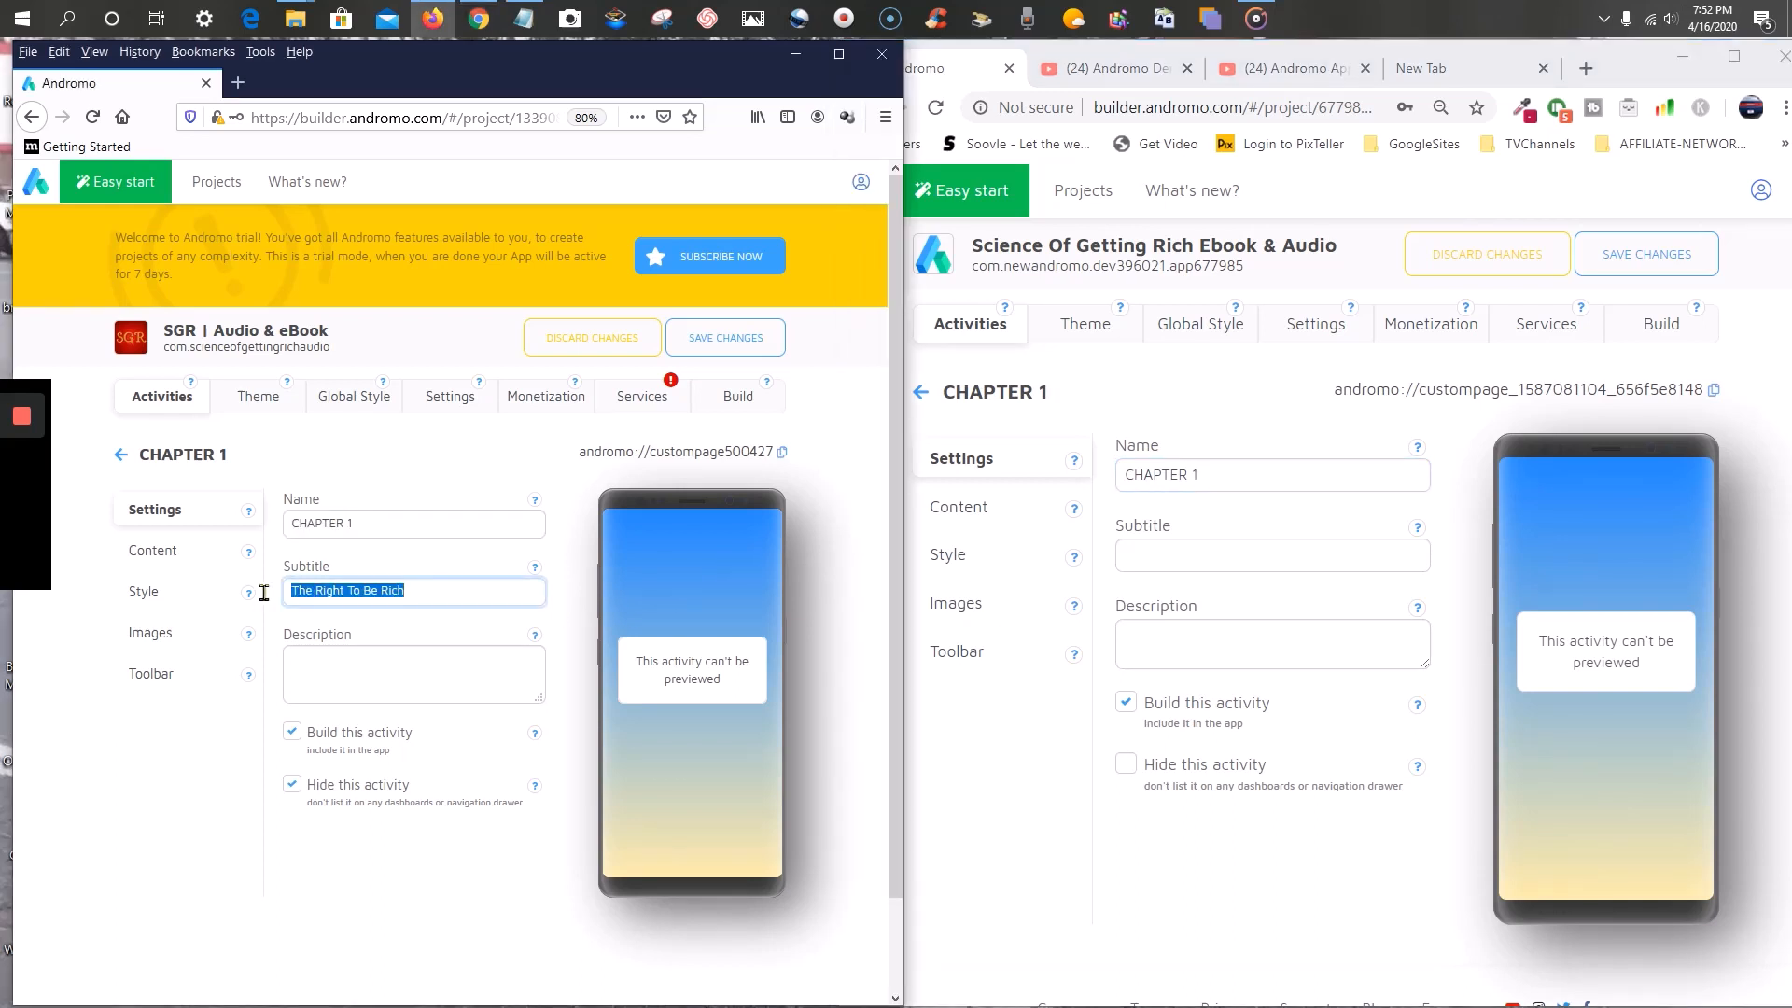
{"action": "right_click", "coordinate": [349, 591]}
{"action": "left_click", "coordinate": [411, 658]}
{"action": "left_click", "coordinate": [1237, 560]}
{"action": "right_click", "coordinate": [1237, 560]}
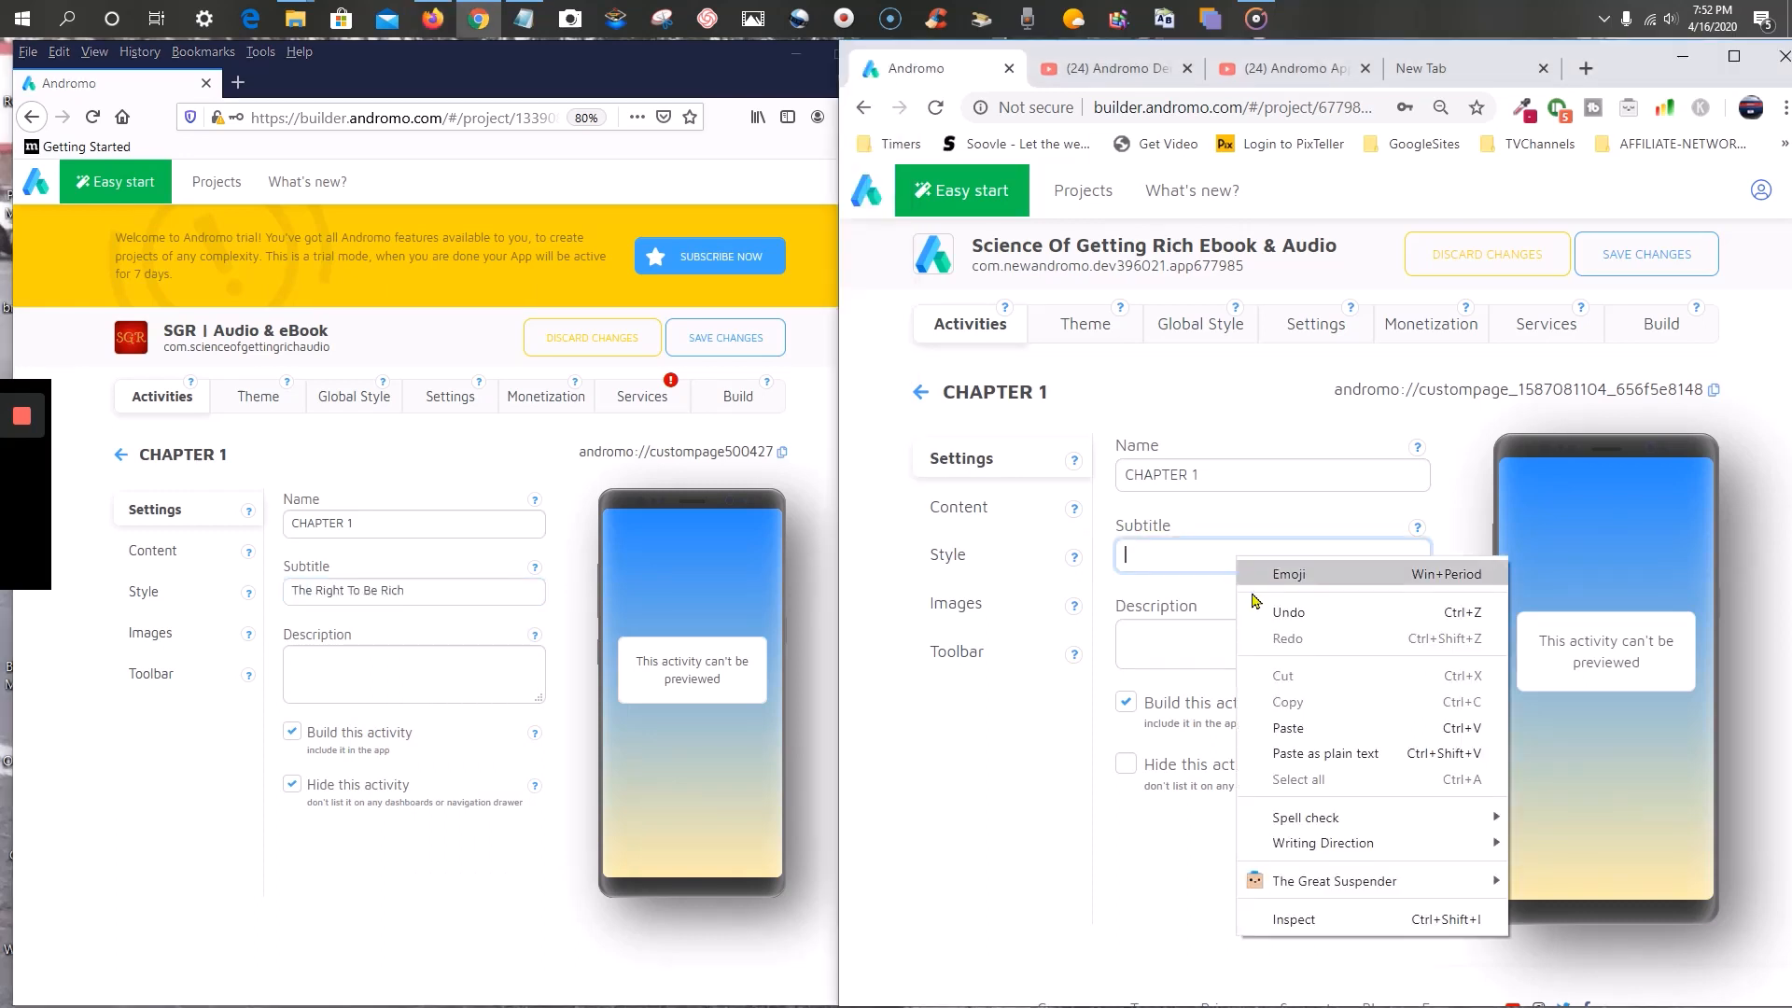
{"action": "left_click", "coordinate": [1280, 728]}
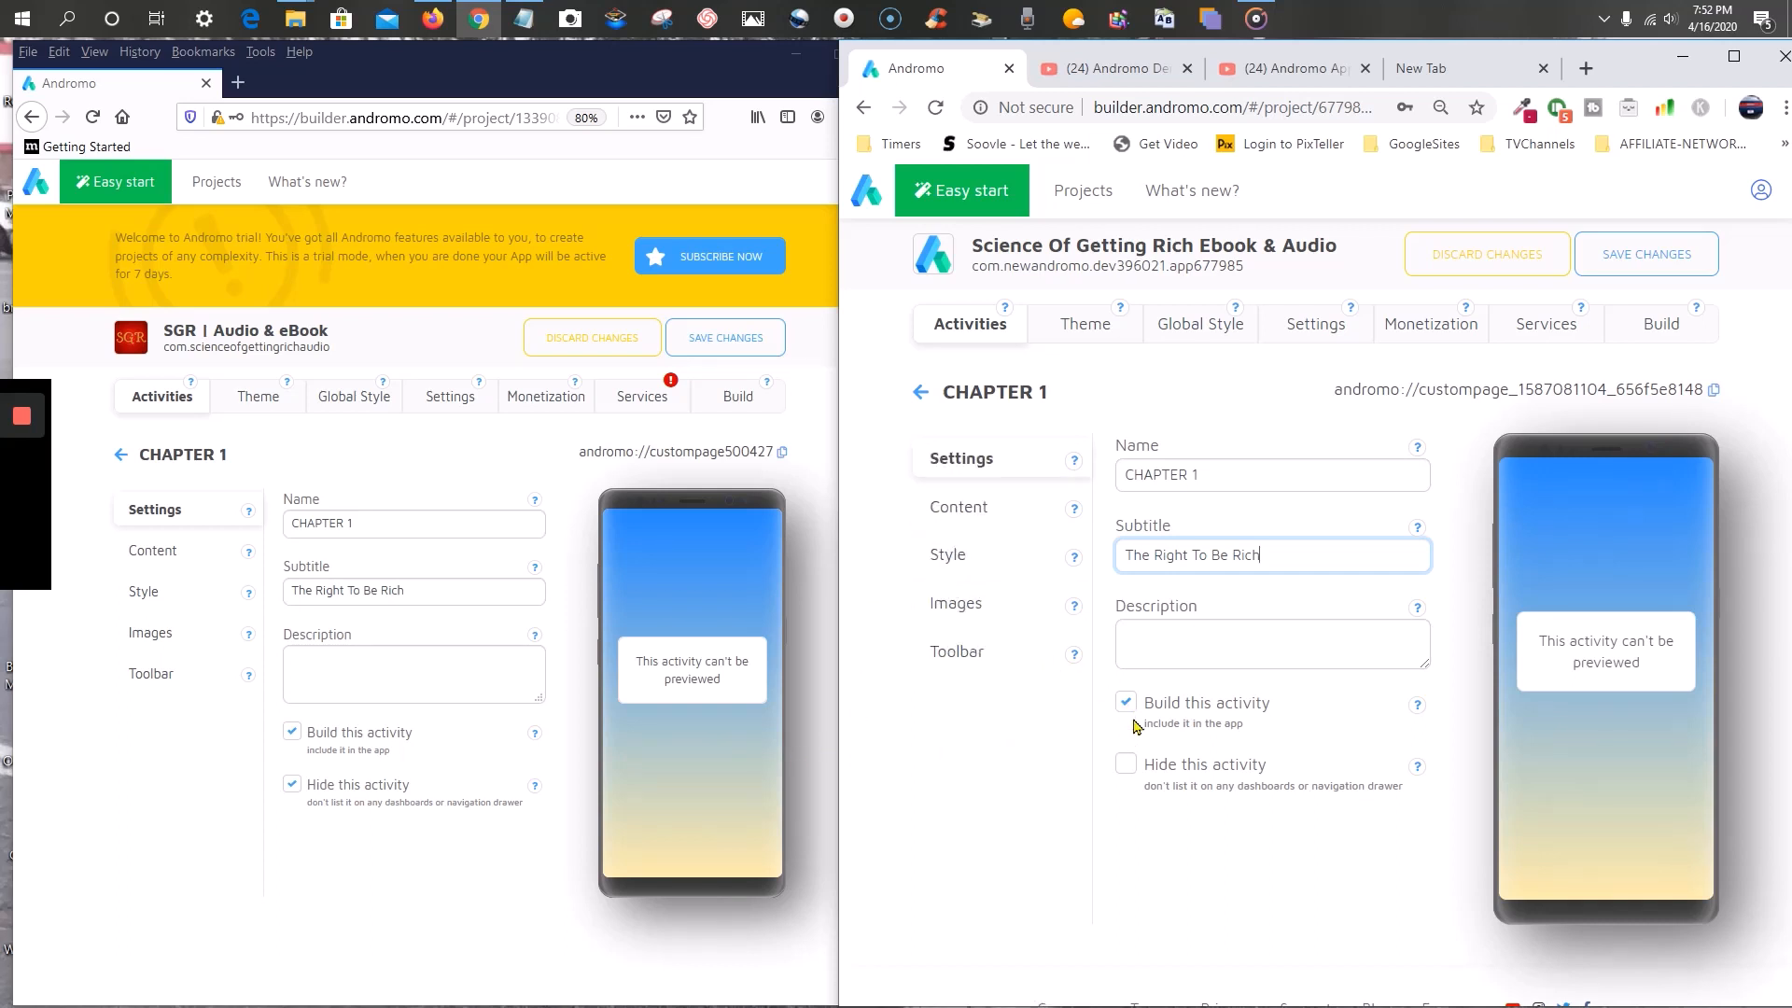
{"action": "left_click", "coordinate": [1126, 766]}
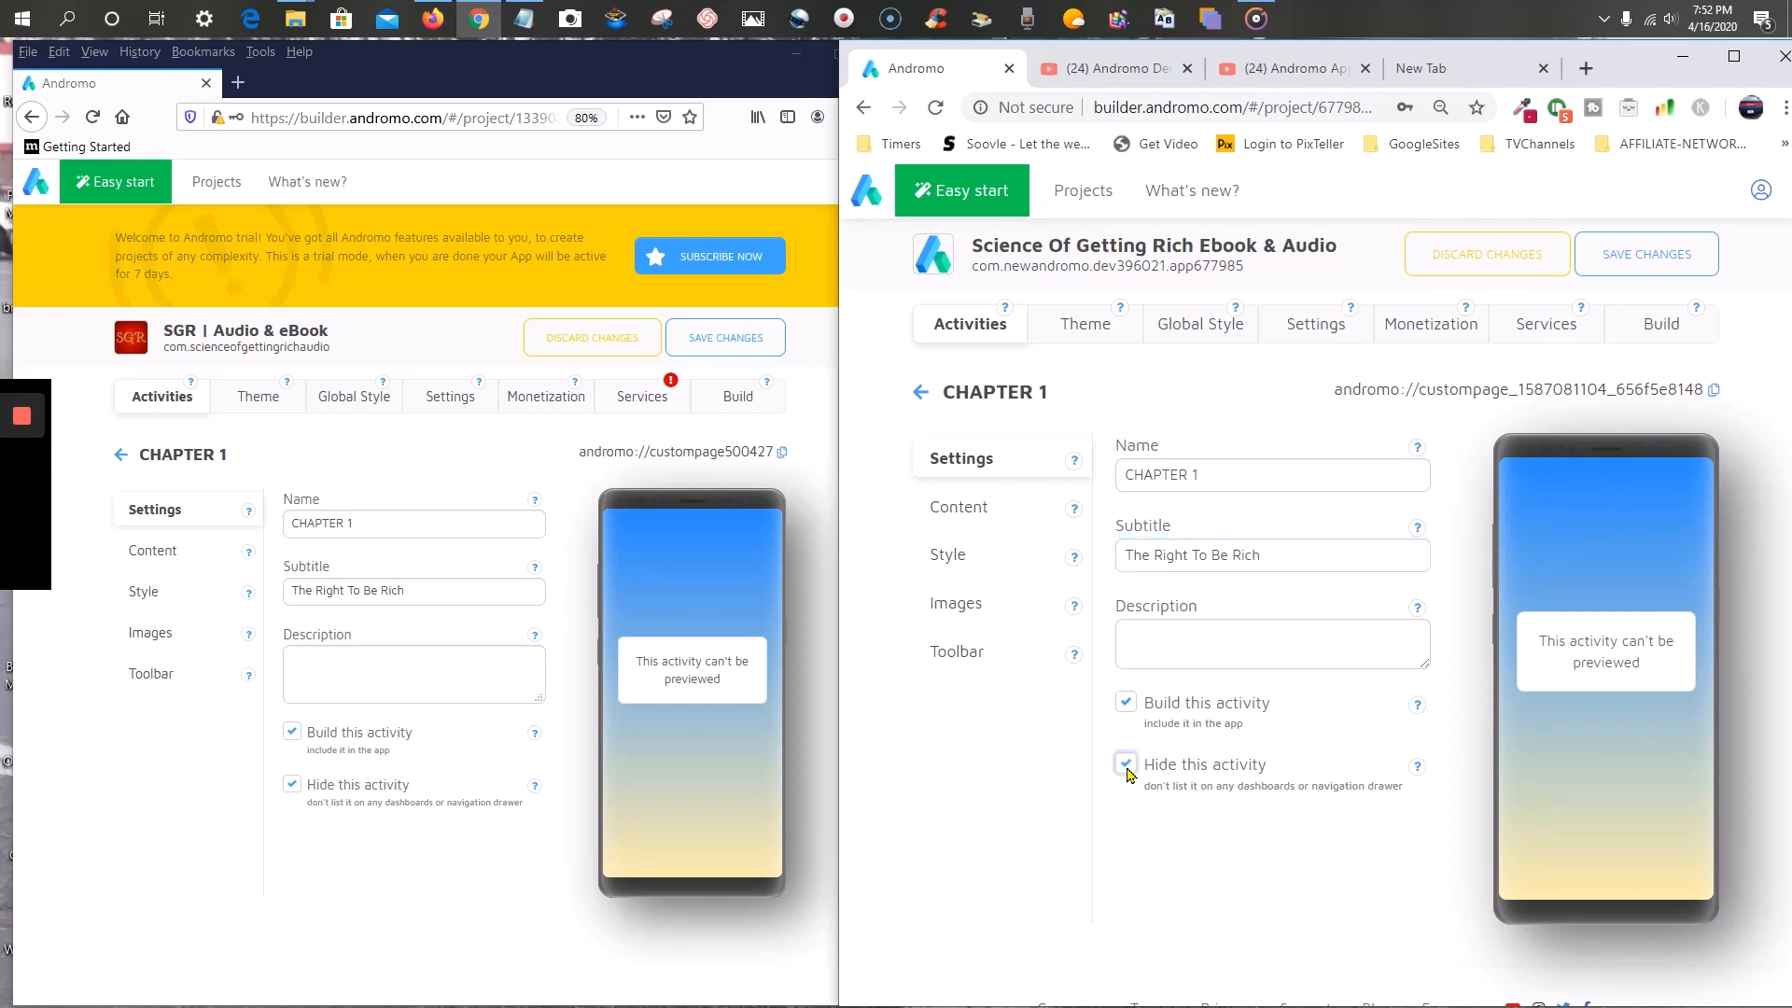
- Review the new CHAPTER 1 page's content from its heading to the last paragraph
{"action": "left_click", "coordinate": [962, 512]}
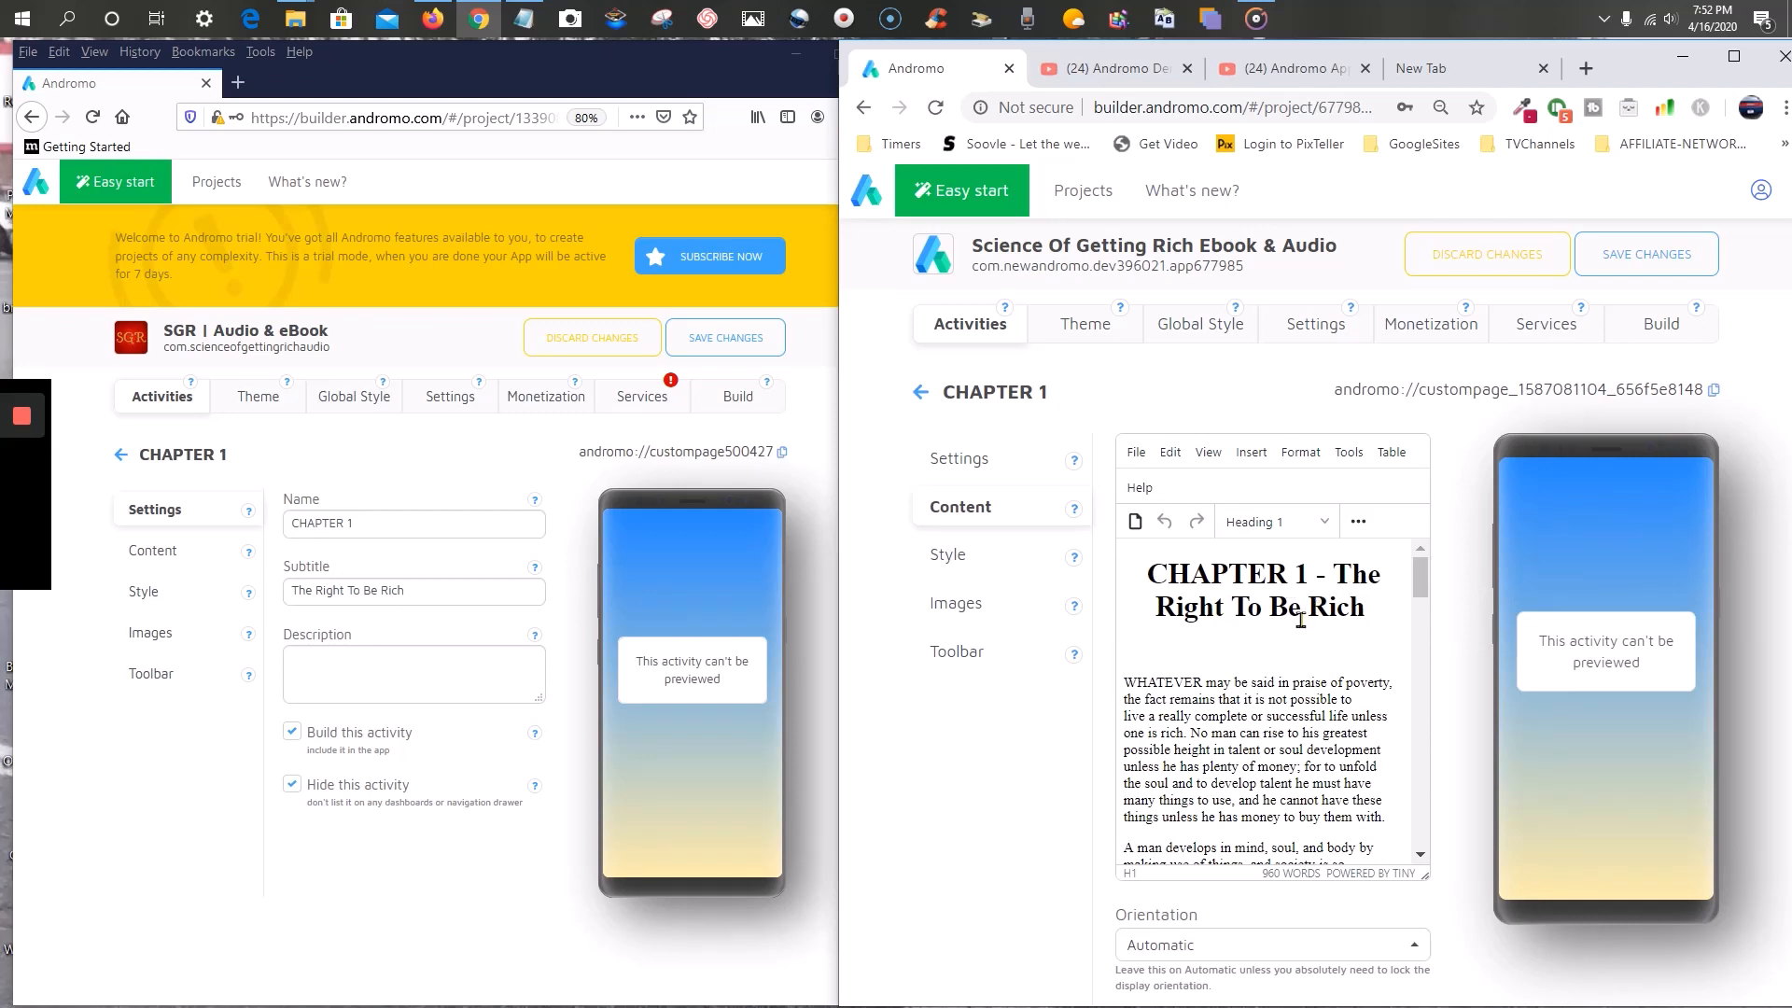
{"action": "scroll", "coordinate": [1257, 639], "scroll_direction": "down", "scroll_amount": 5}
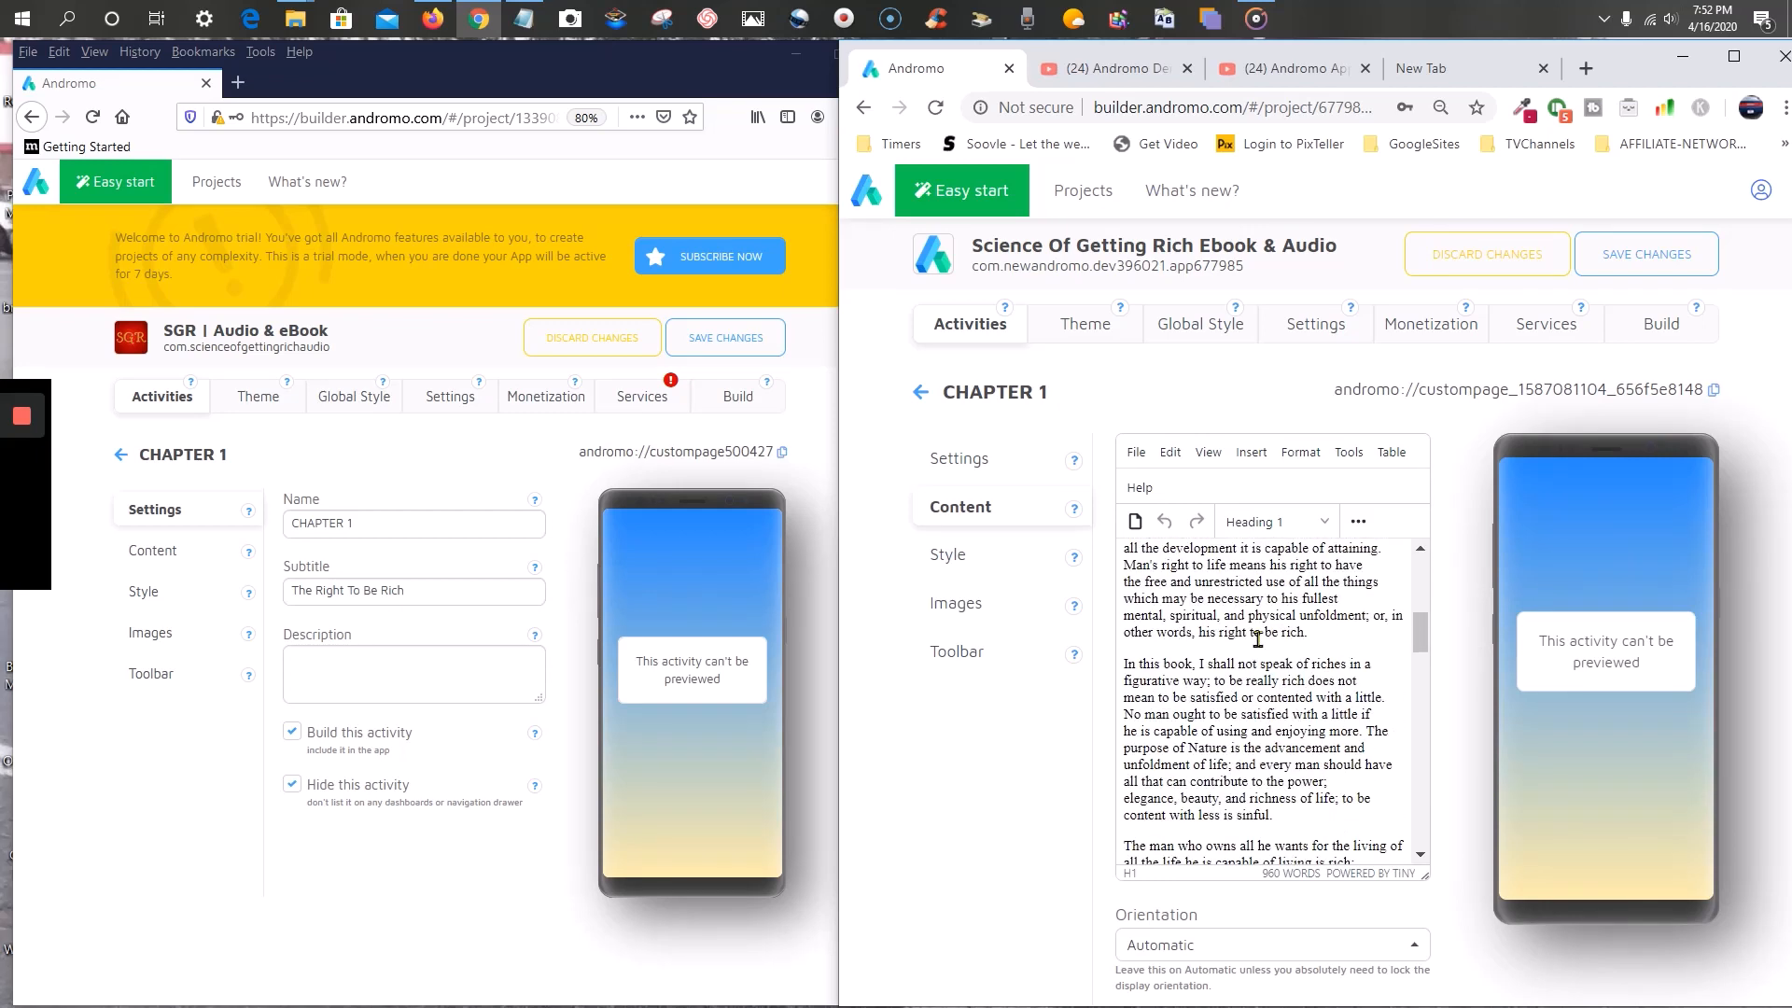
{"action": "scroll", "coordinate": [1256, 639], "scroll_direction": "down", "scroll_amount": 10}
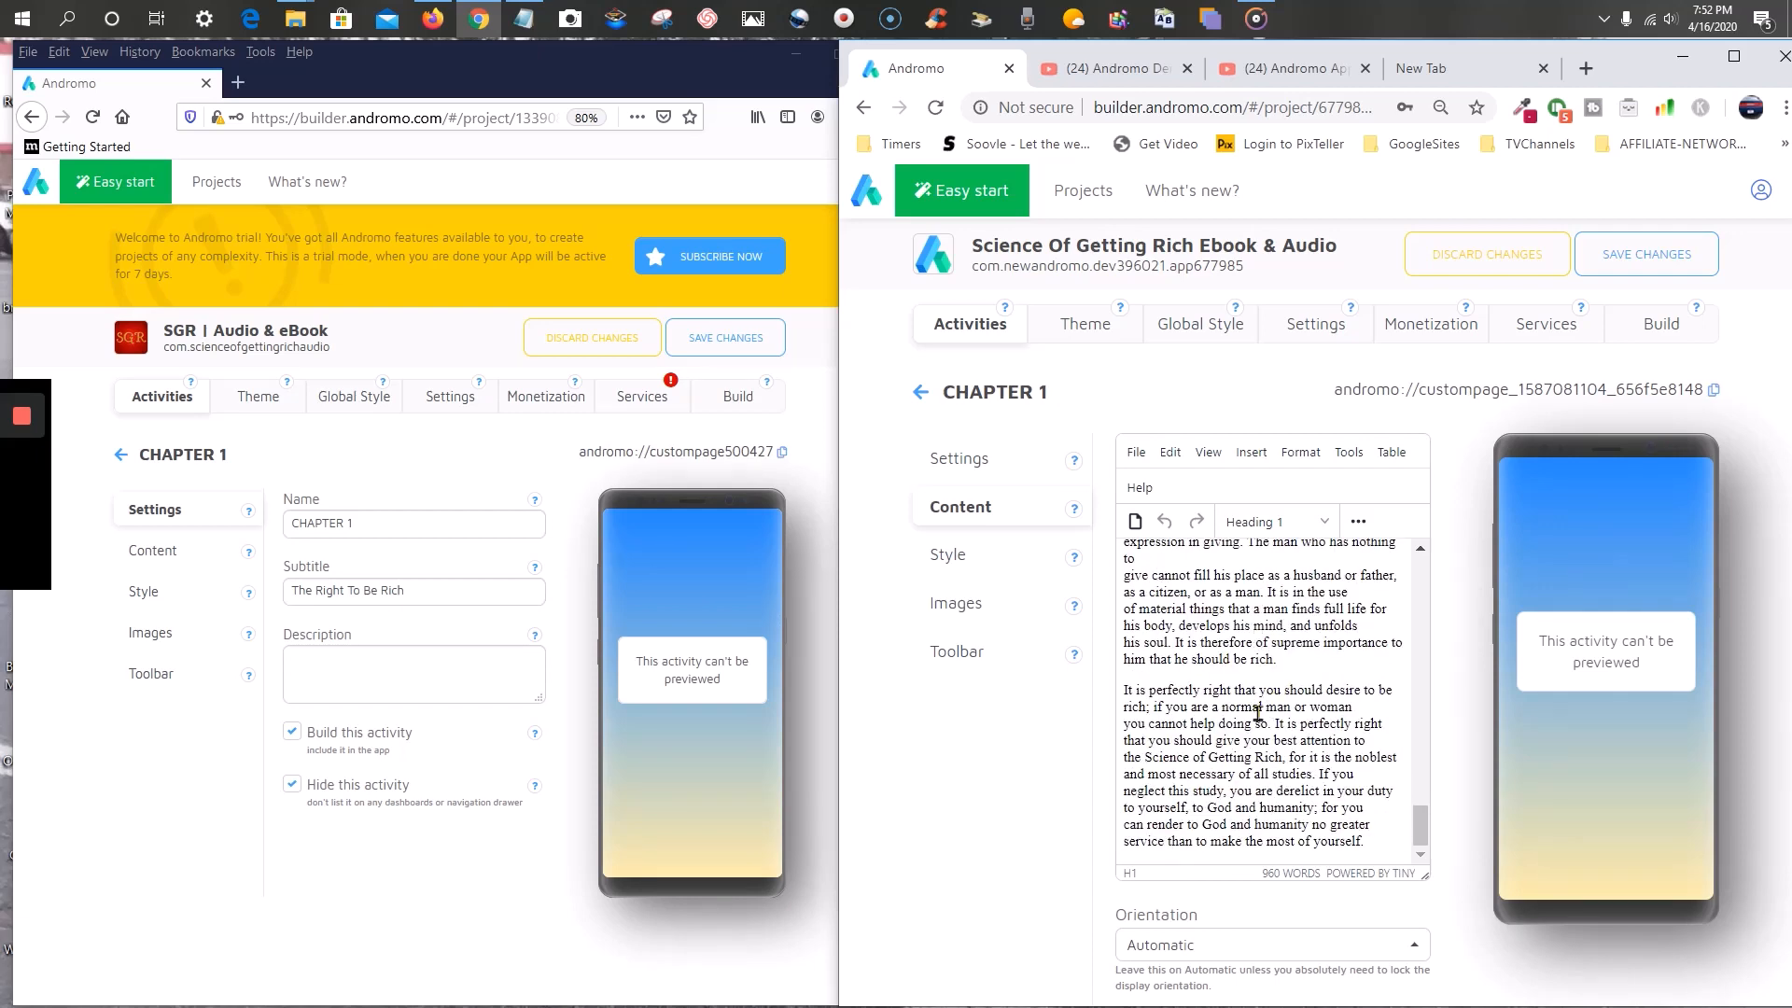
{"action": "scroll", "coordinate": [1251, 721], "scroll_direction": "up", "scroll_amount": 15}
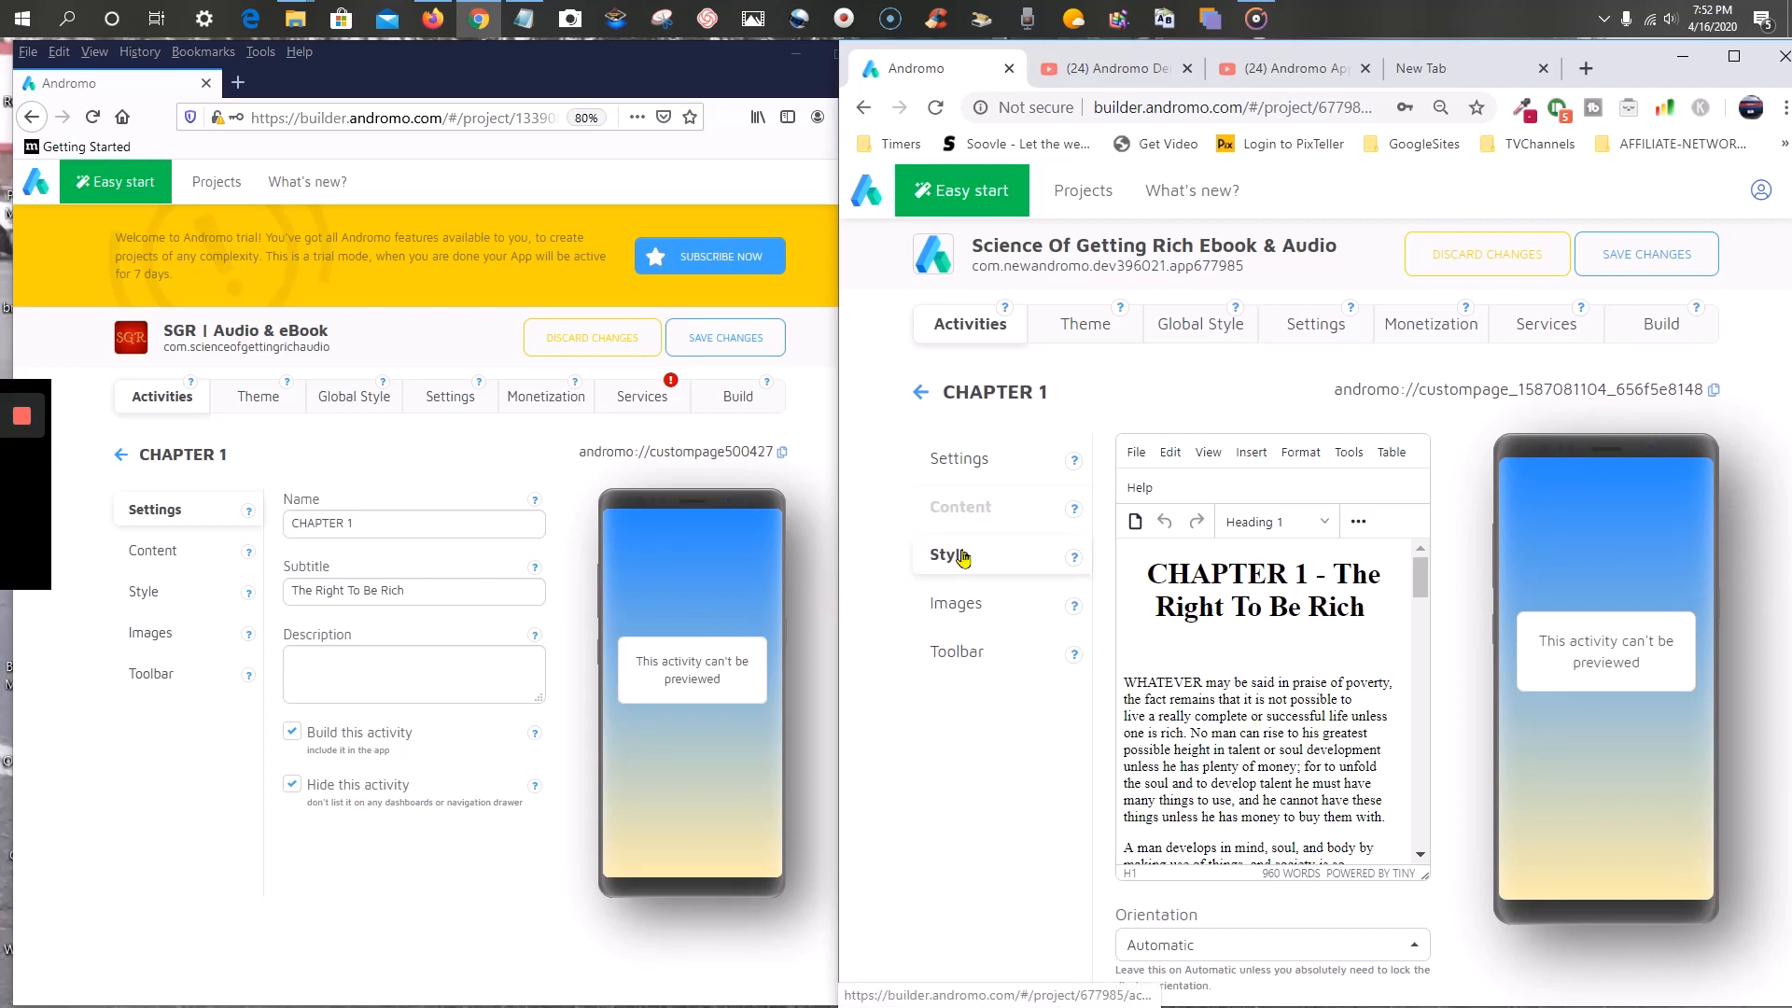
- Set the new CHAPTER 1 page's Style Mode to Global Style (global style/color settings), matching the reference activity
{"action": "left_click", "coordinate": [182, 591]}
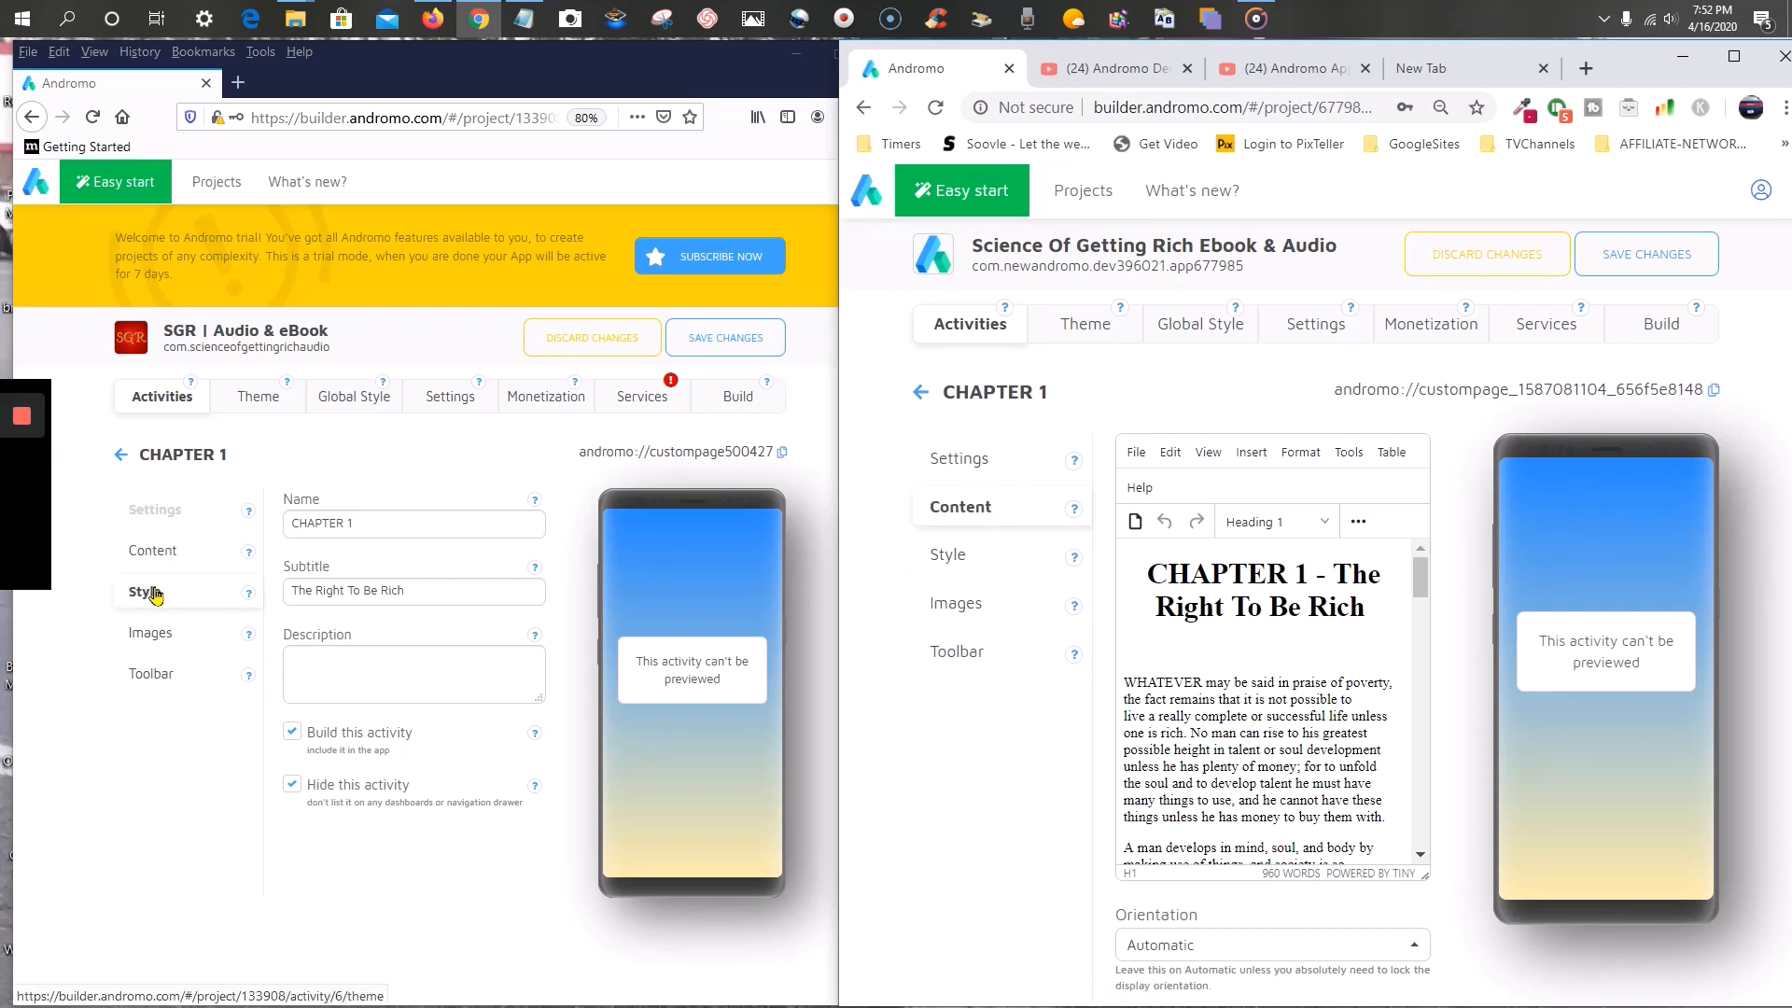
{"action": "left_click", "coordinate": [960, 567]}
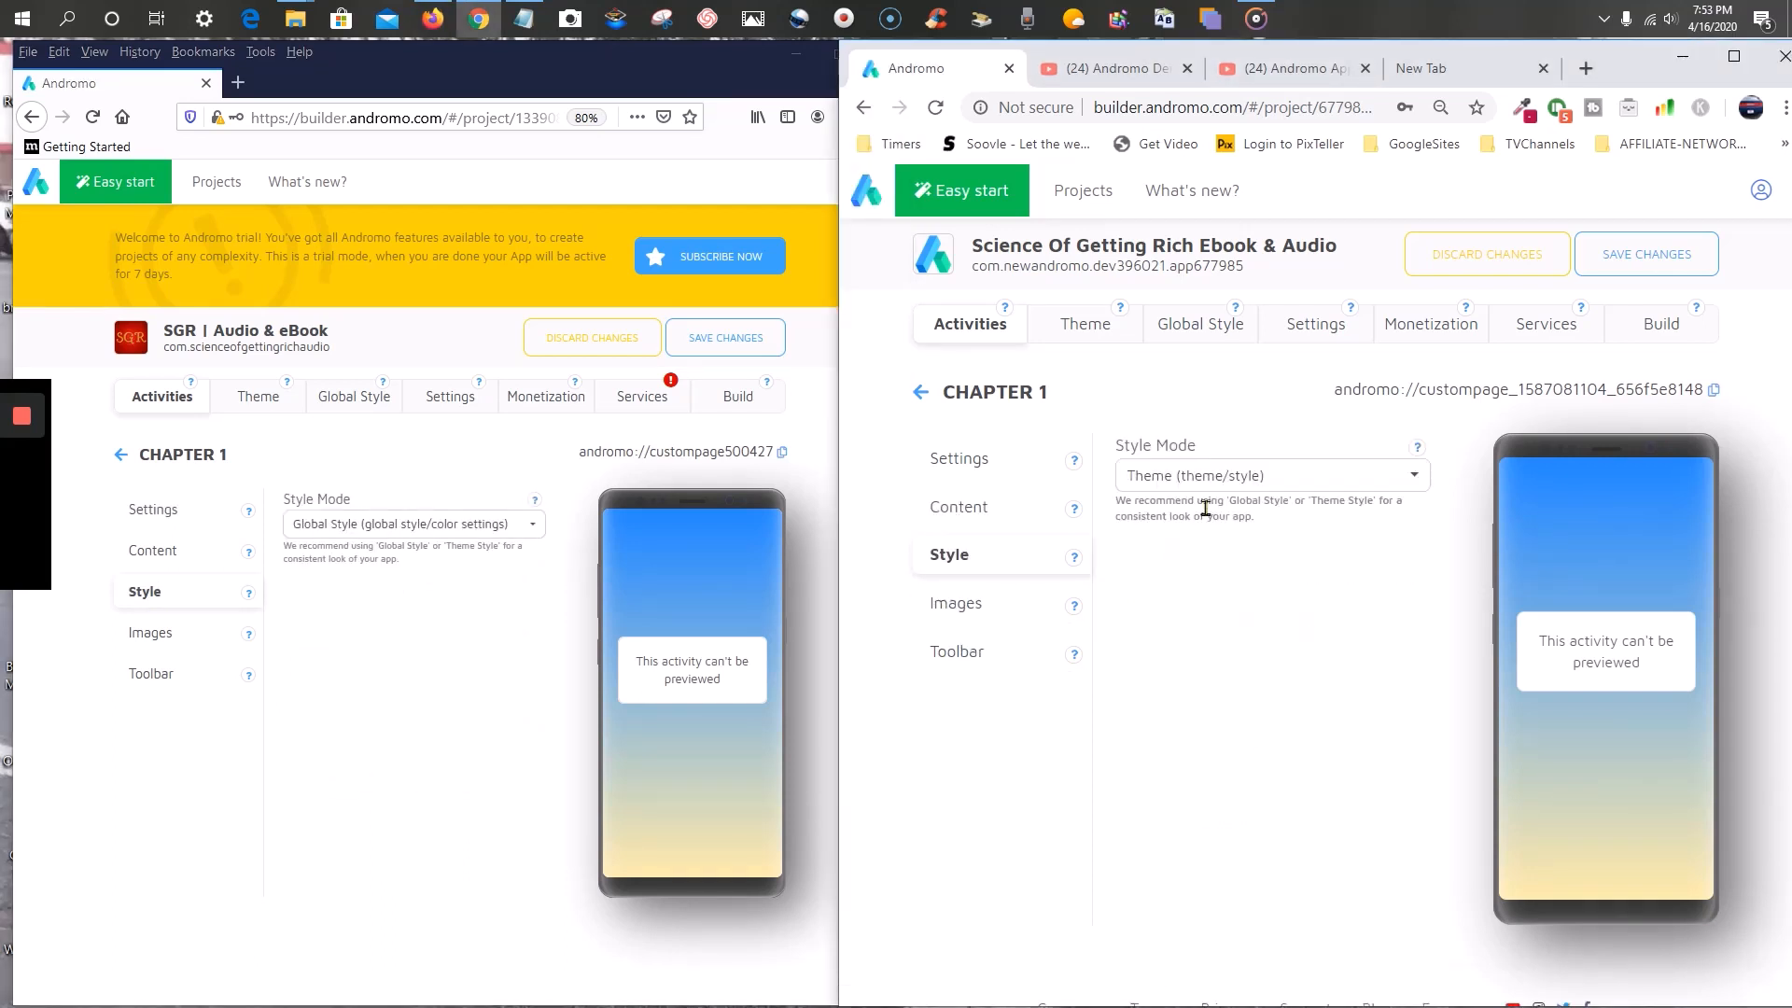
{"action": "left_click", "coordinate": [1255, 477]}
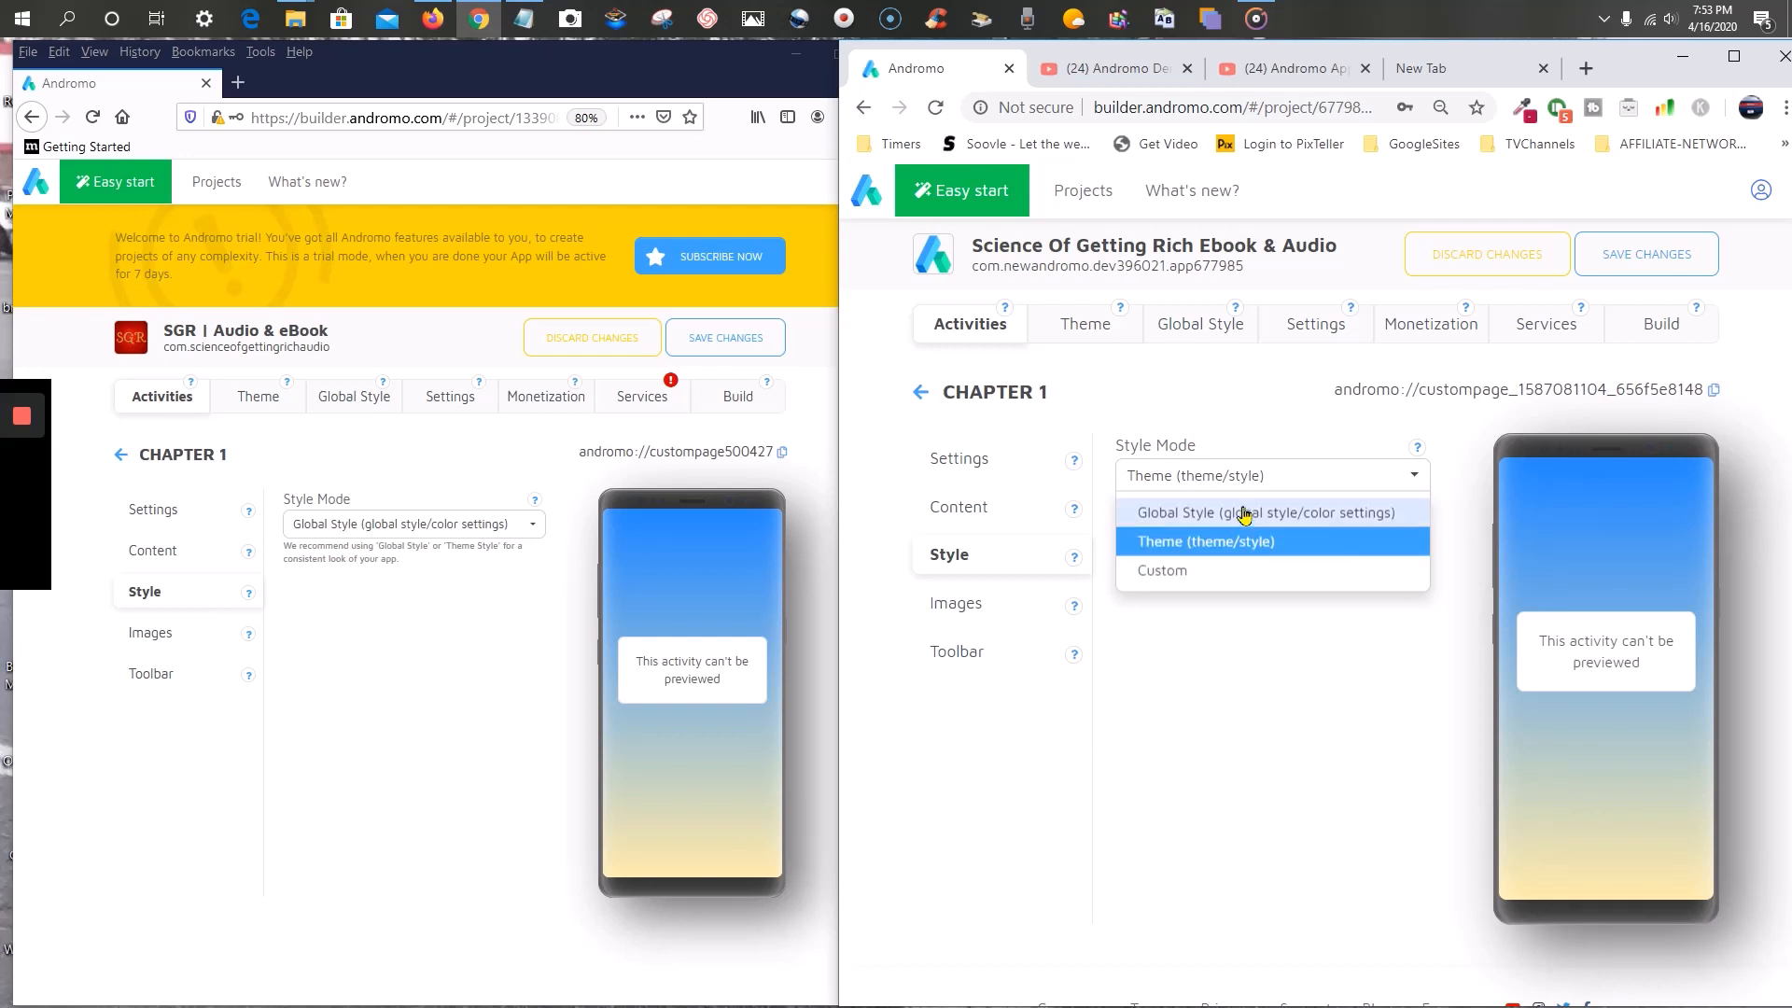
{"action": "left_click", "coordinate": [1245, 515]}
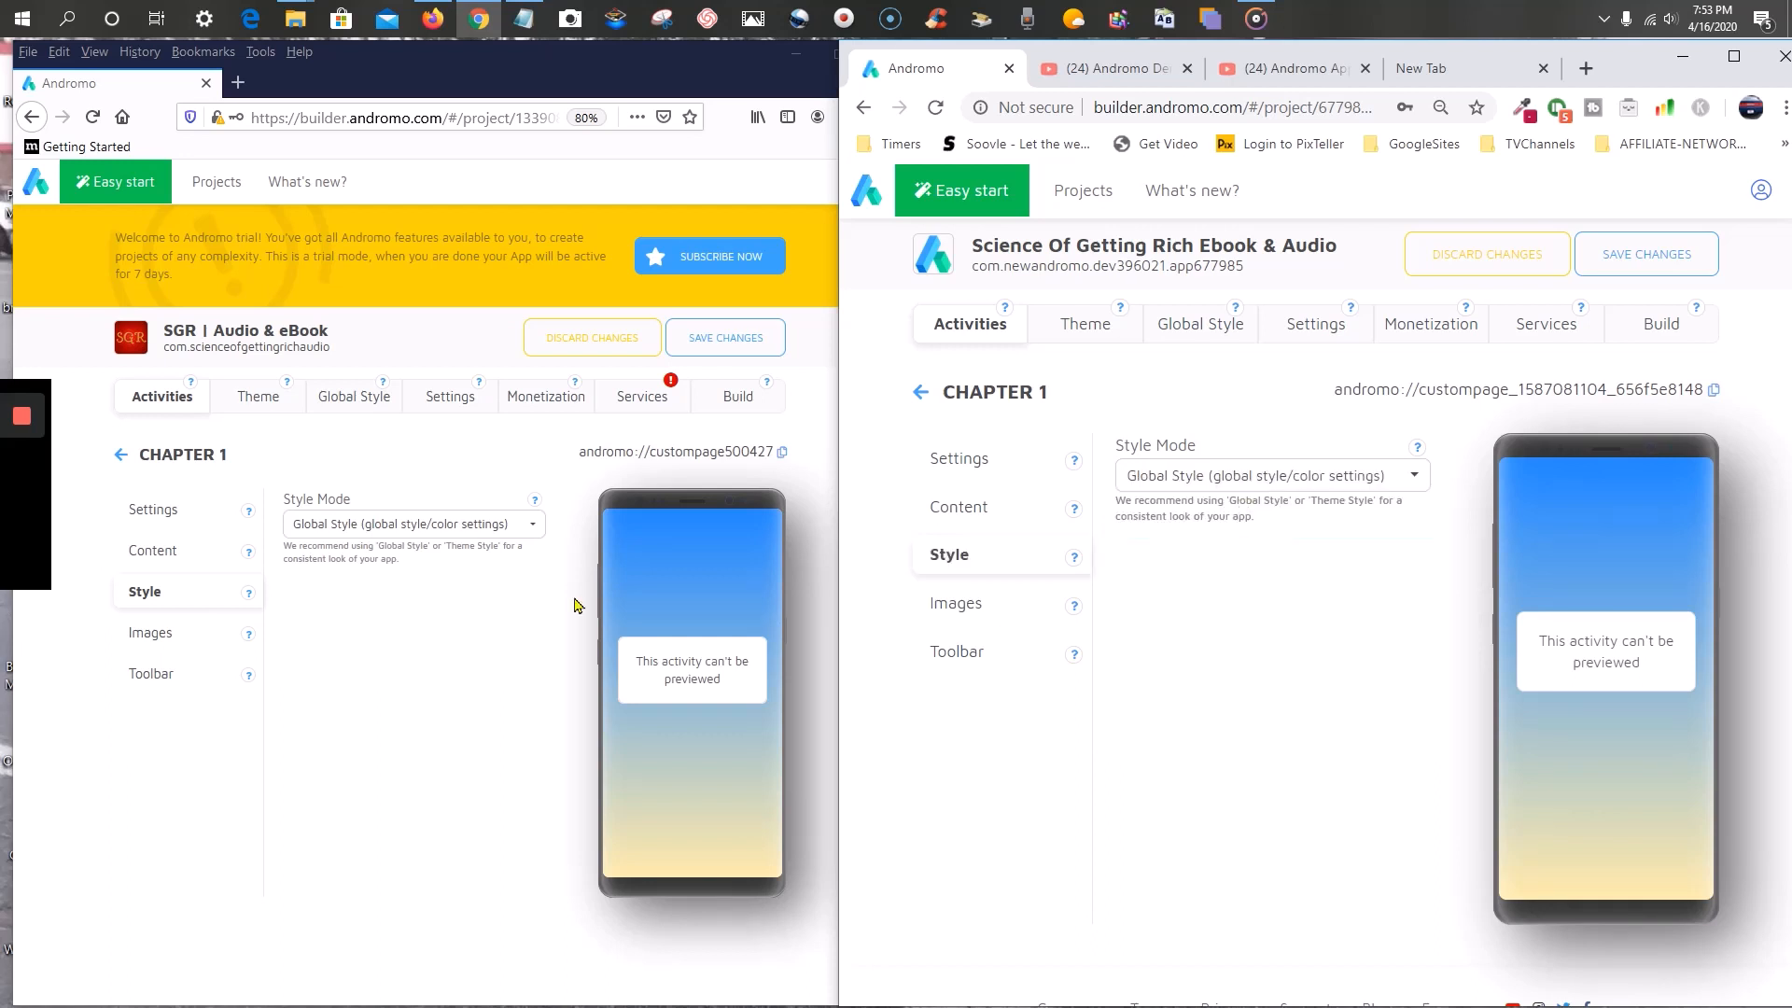
- Compare the image settings of CHAPTER 1 in the reference project and the new project
{"action": "left_click", "coordinate": [138, 636]}
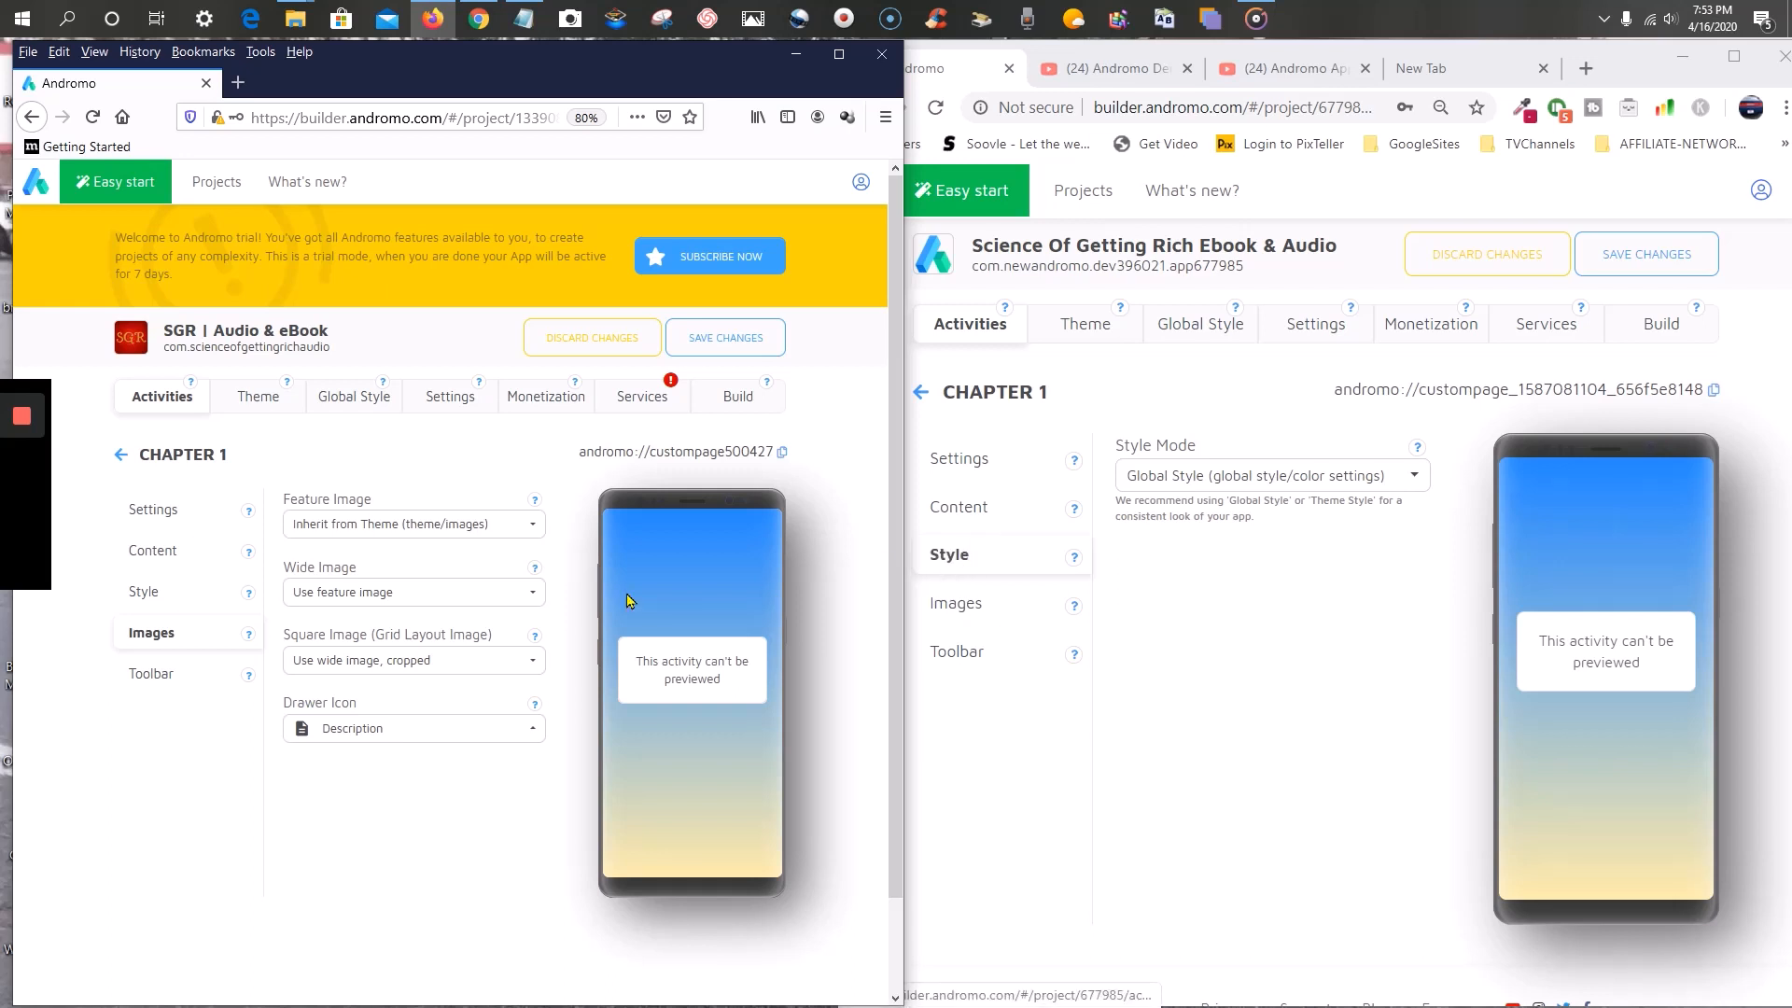
{"action": "left_click", "coordinate": [948, 527]}
{"action": "left_click", "coordinate": [969, 608]}
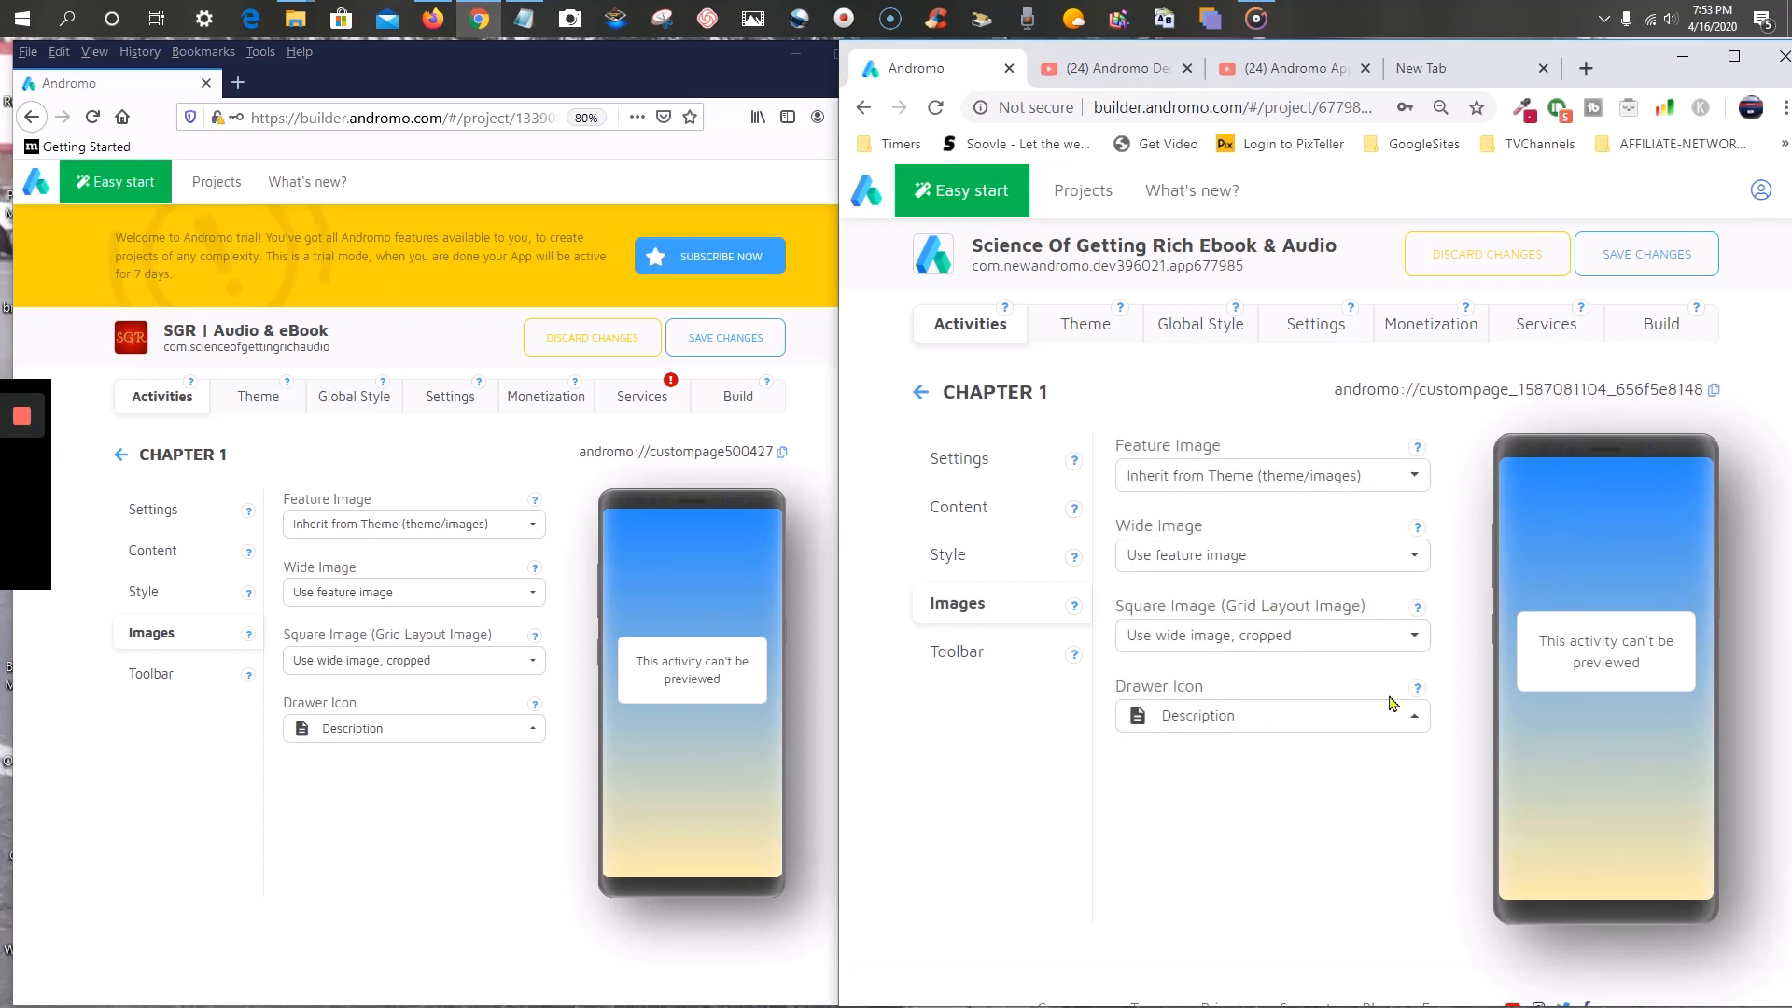
- Set the new CHAPTER 1 page's Toolbar Mode to Global Style (global style/toolbar settings), matching the reference activity, and save the project changes
{"action": "left_click", "coordinate": [945, 660]}
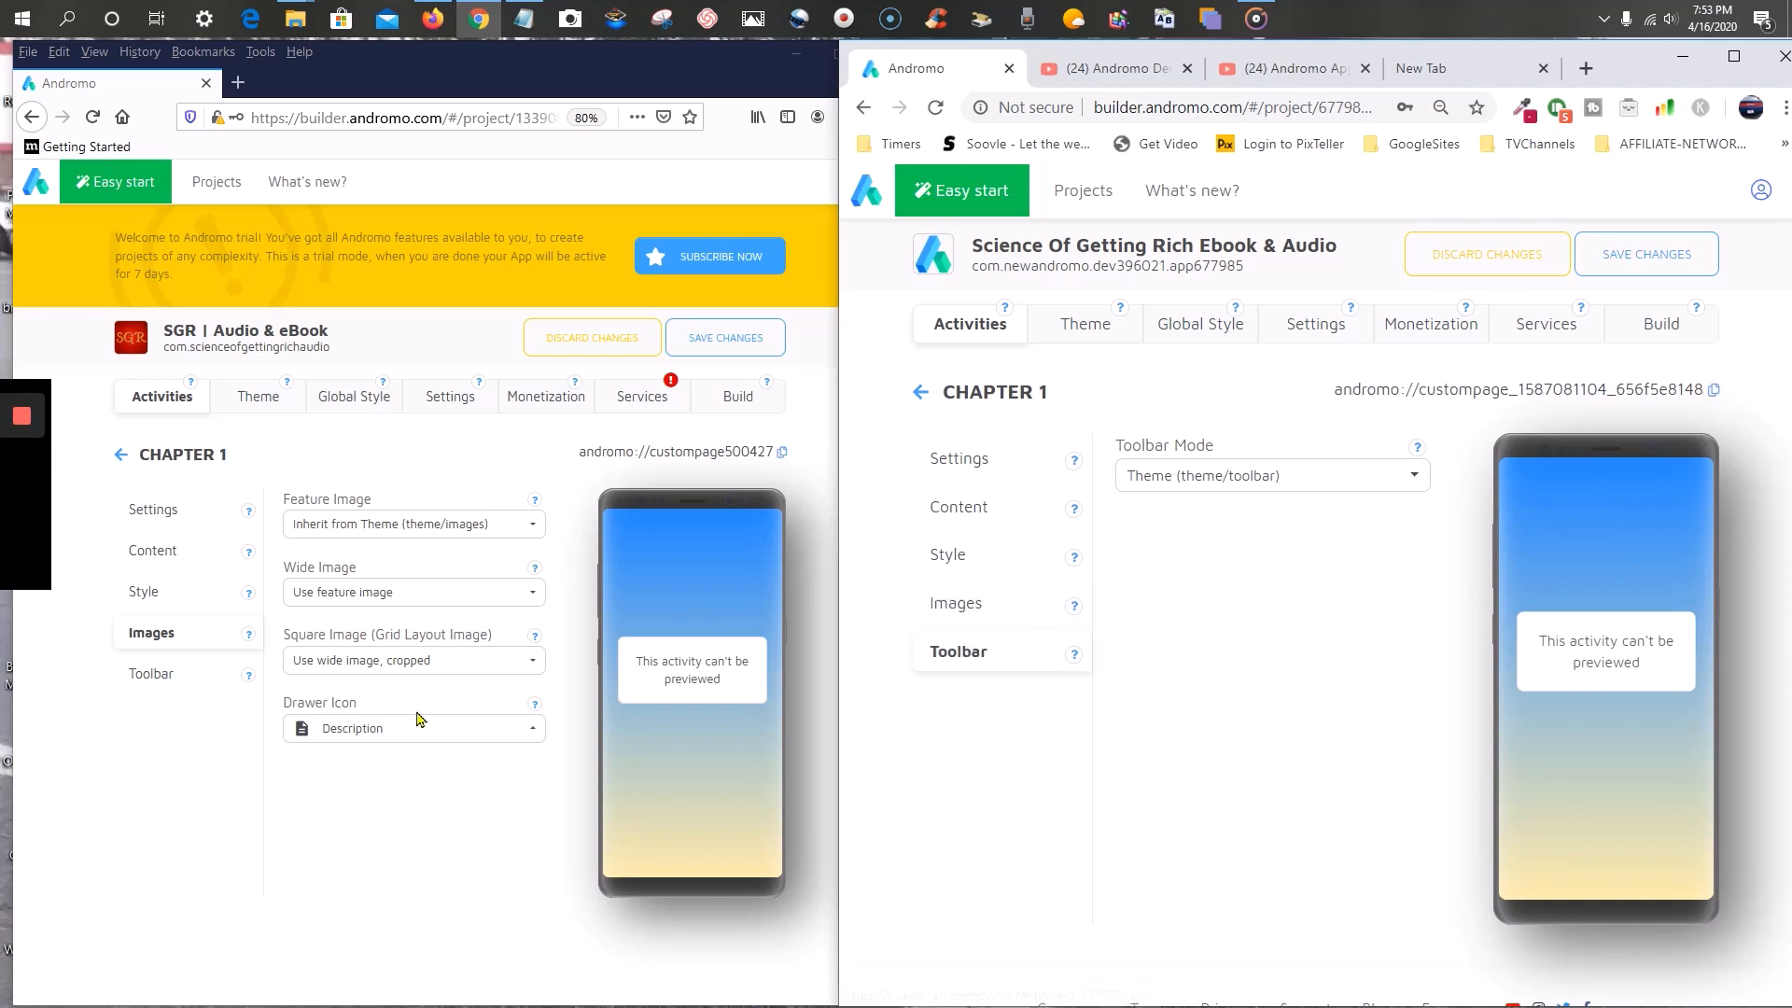
{"action": "left_click", "coordinate": [161, 684]}
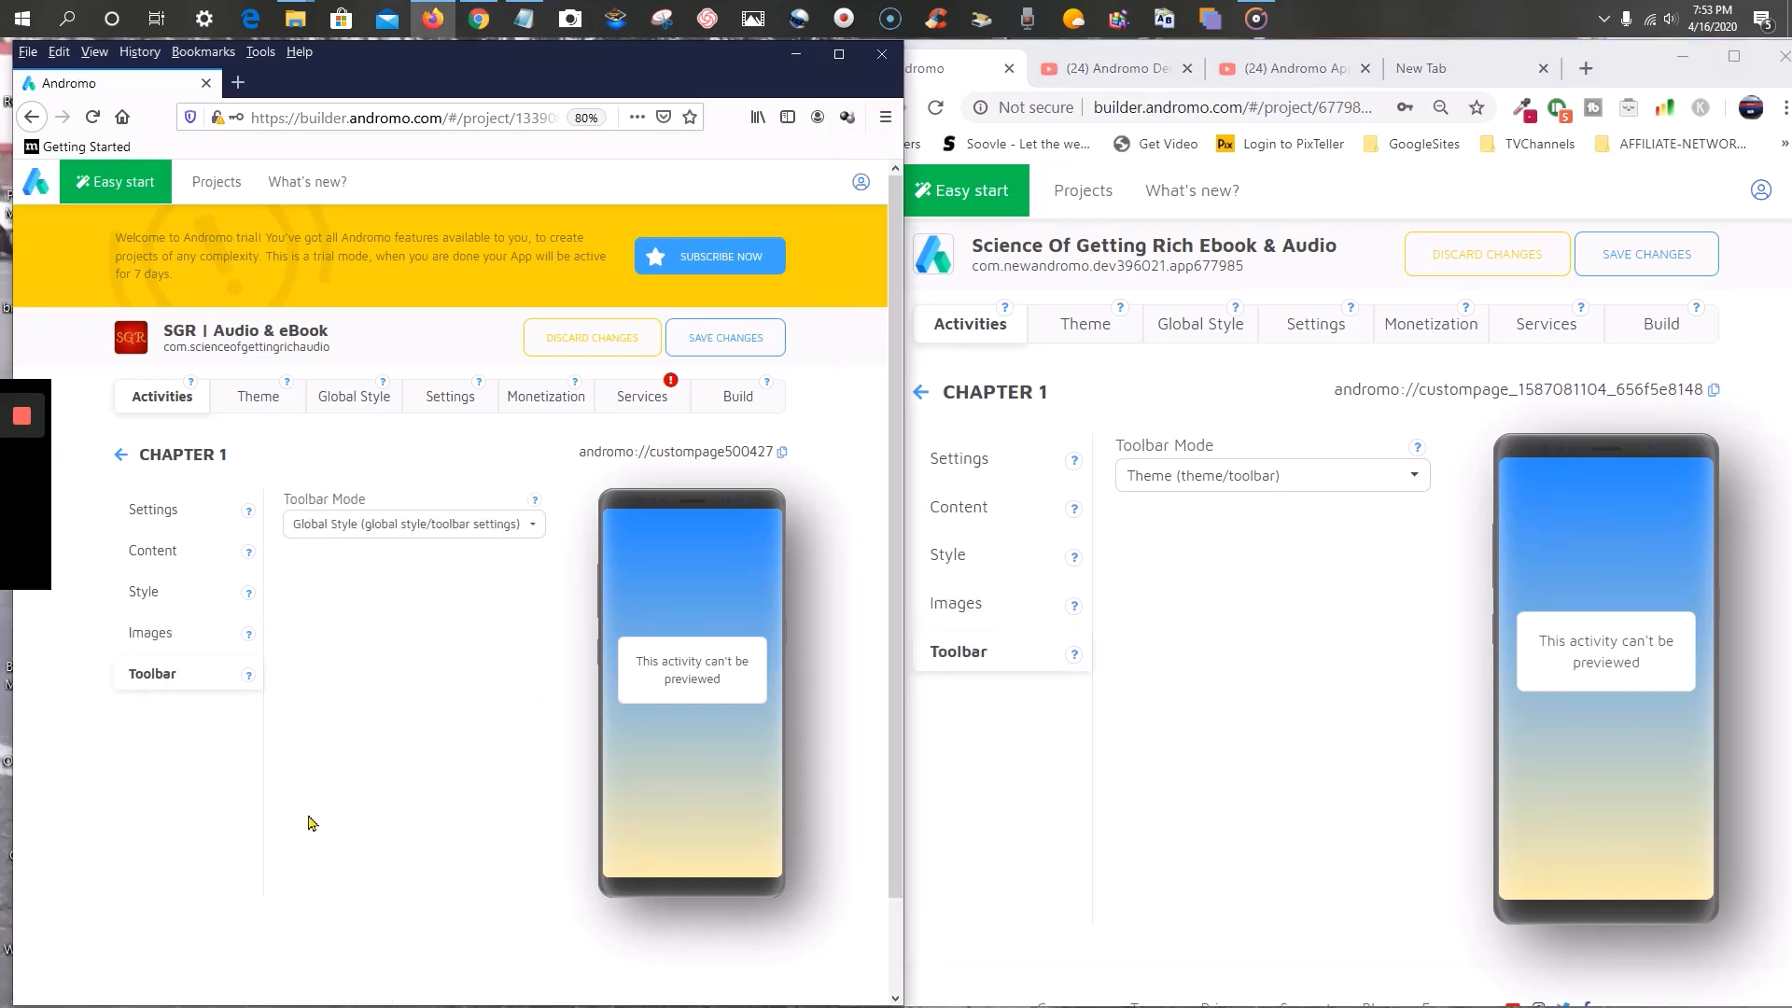
{"action": "left_click", "coordinate": [1248, 474]}
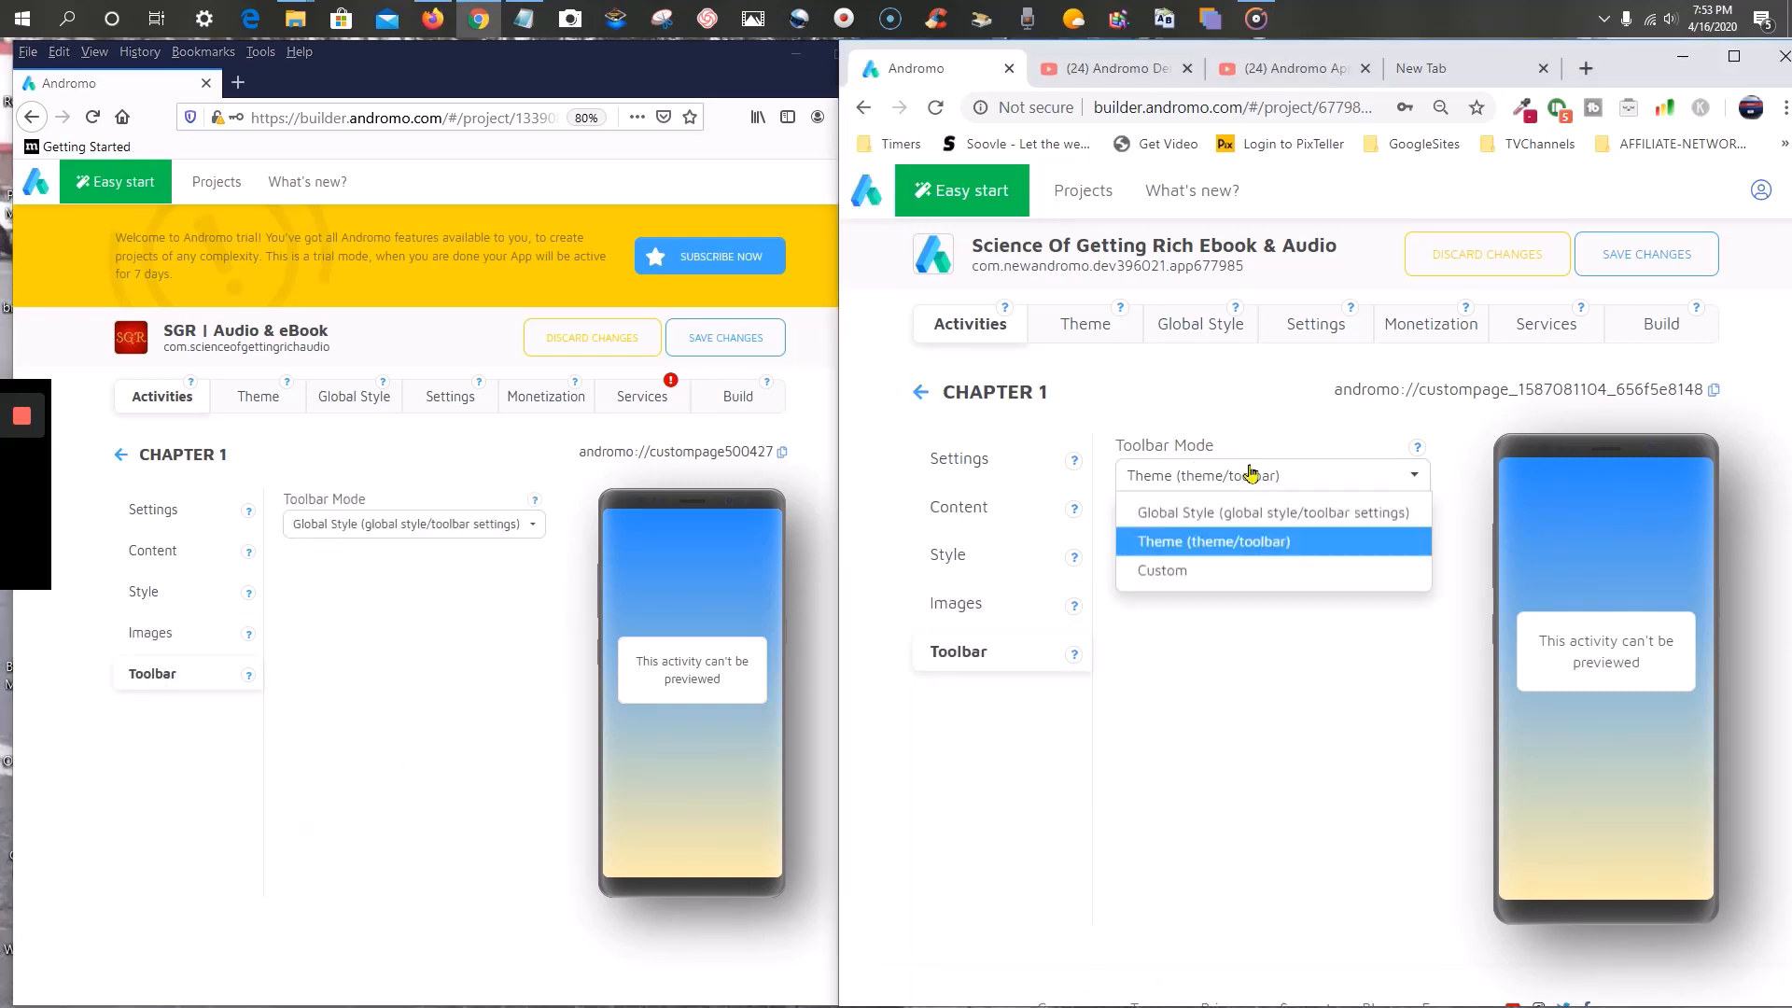
{"action": "left_click", "coordinate": [1242, 514]}
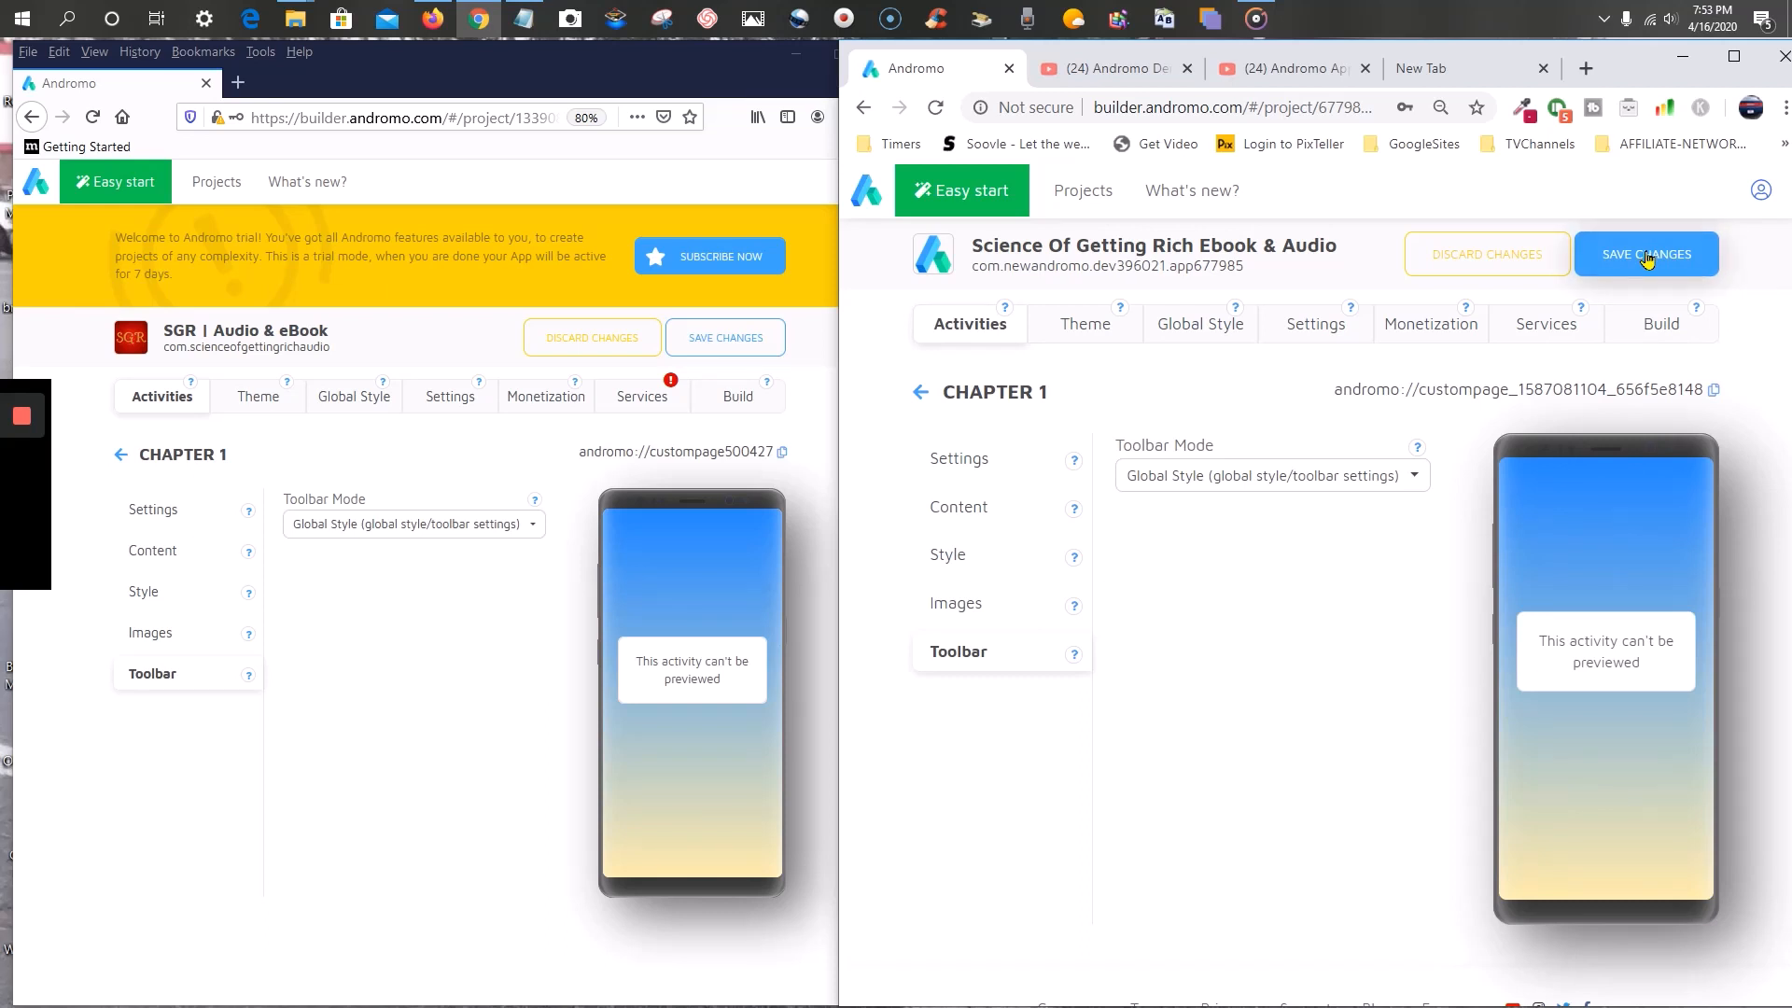
{"action": "left_click", "coordinate": [1646, 258]}
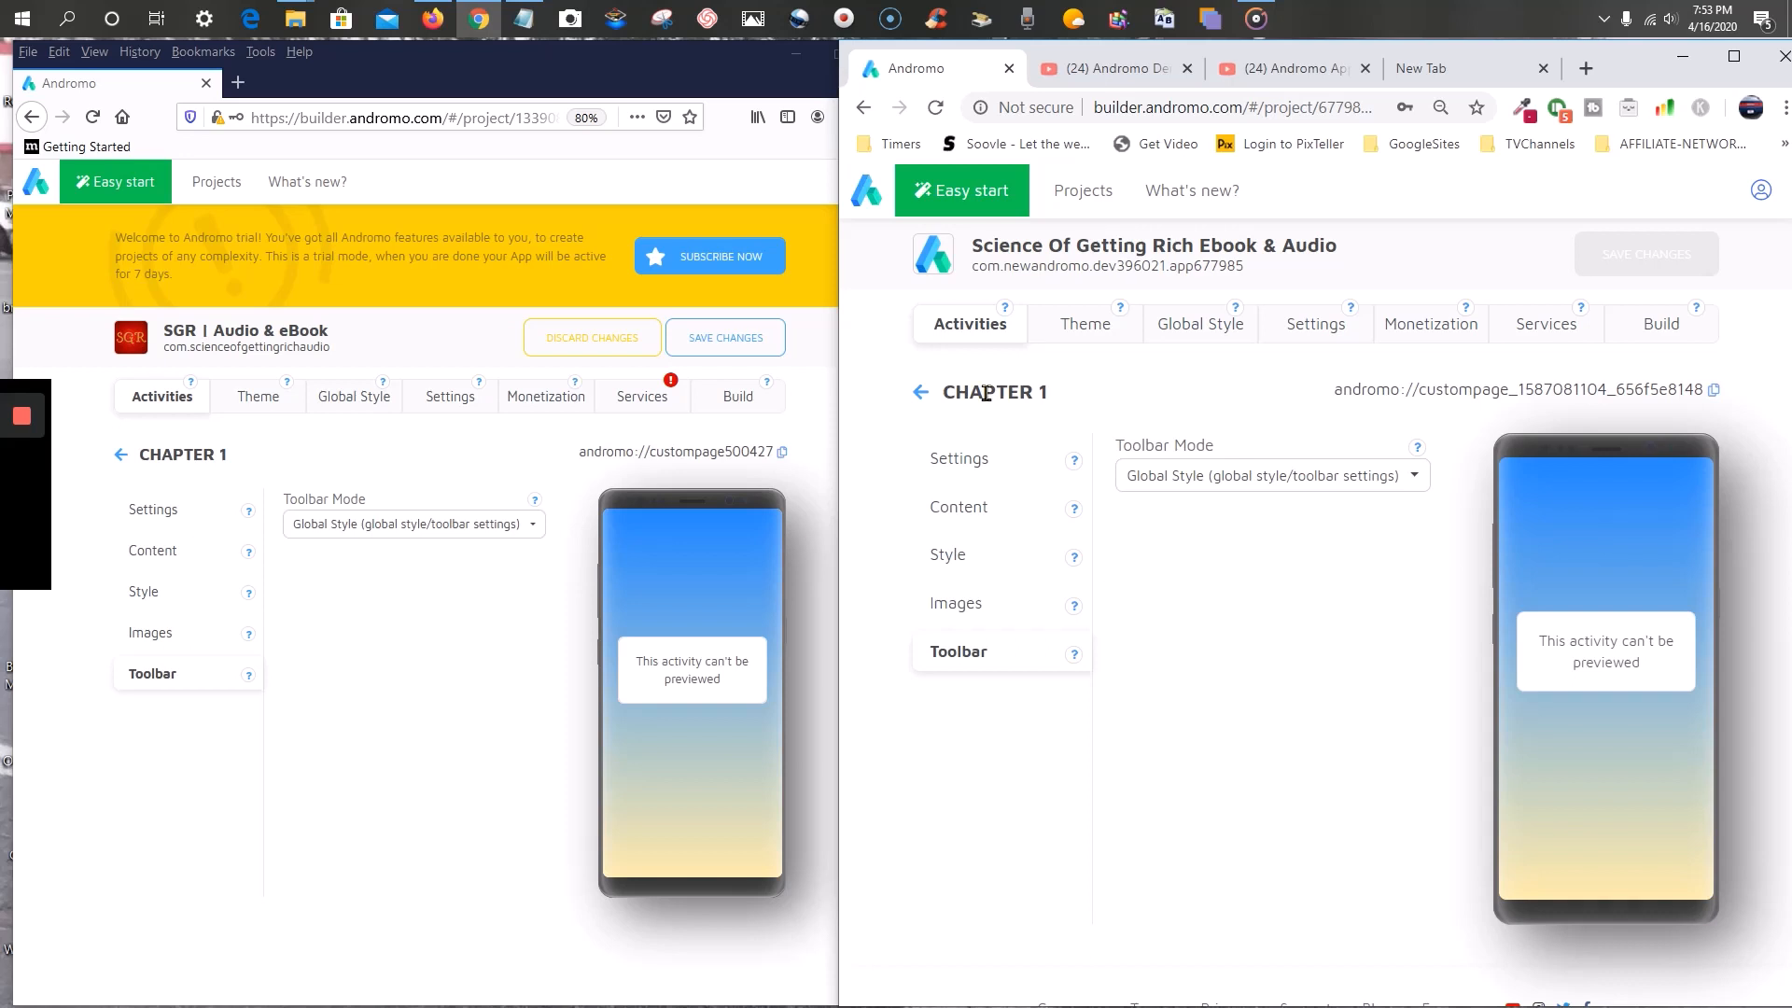
- Reopen the CHAPTER 1 activity from the new project's activity list and copy its andromo:// page link
{"action": "left_click", "coordinate": [966, 327]}
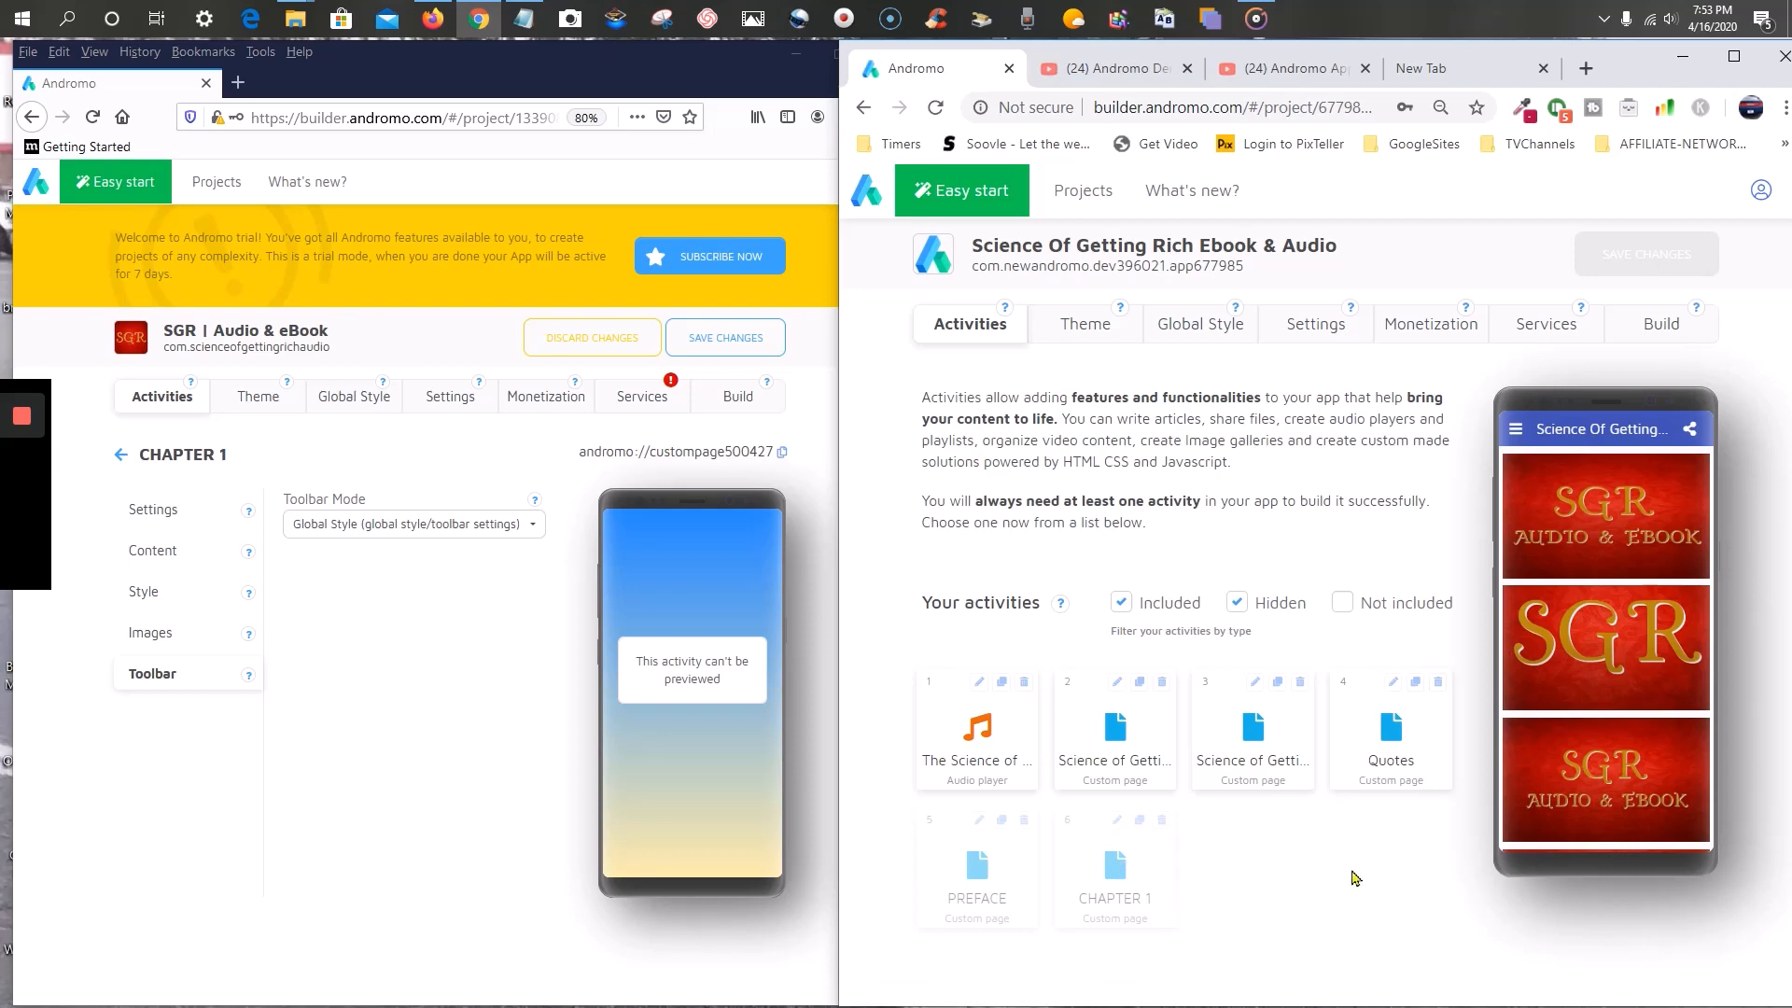
{"action": "left_click", "coordinate": [1119, 823]}
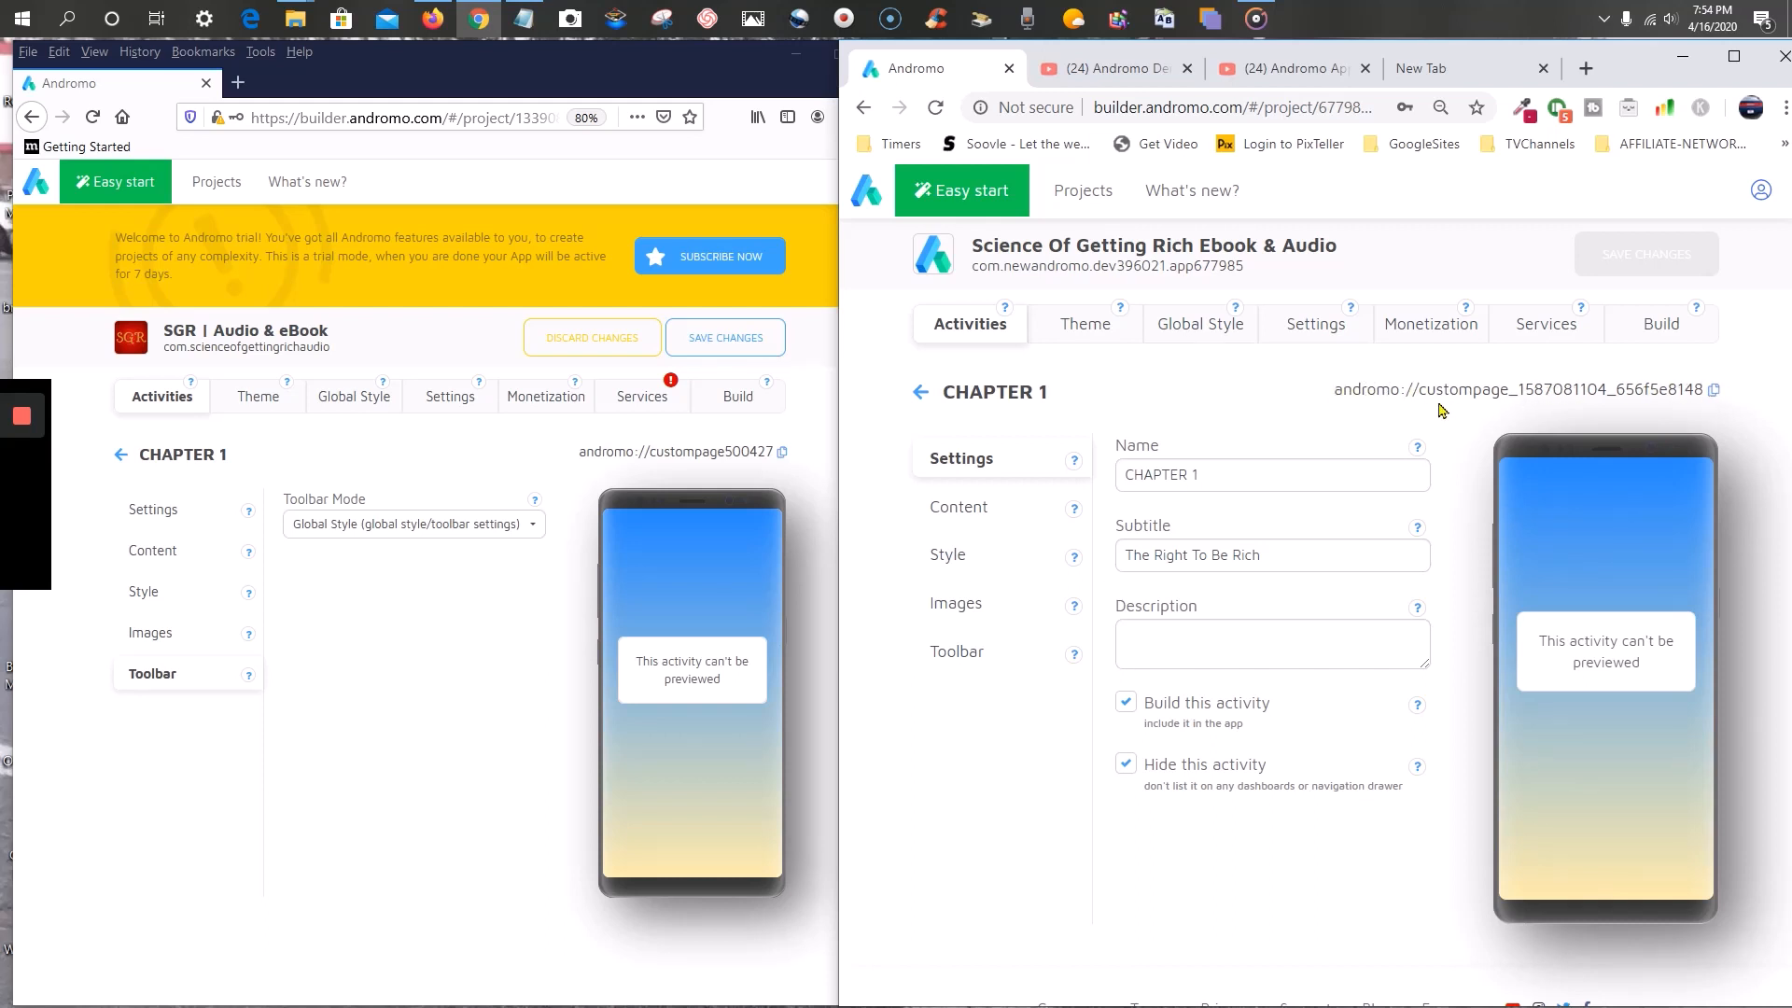
{"action": "left_click", "coordinate": [1712, 390]}
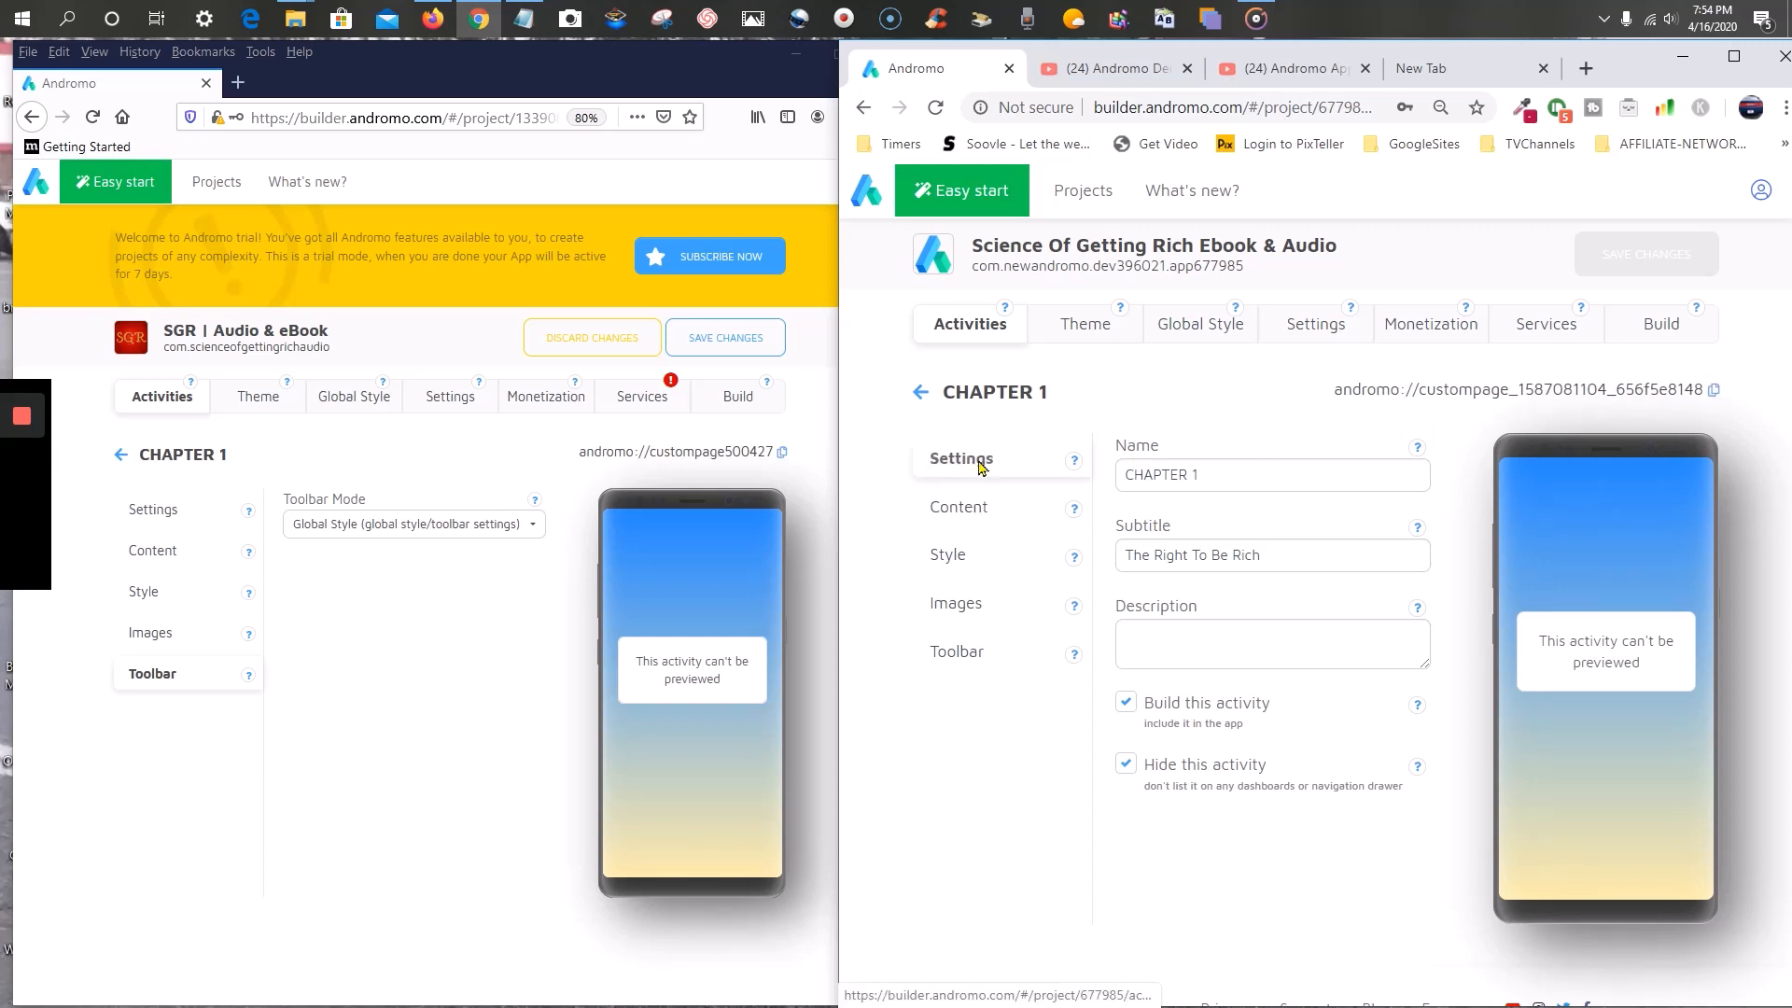
- In the new project's Science of Getting Rich Book content, remove the page number 4 from the CHAPTER 1 entry in the table of contents
{"action": "left_click", "coordinate": [958, 327]}
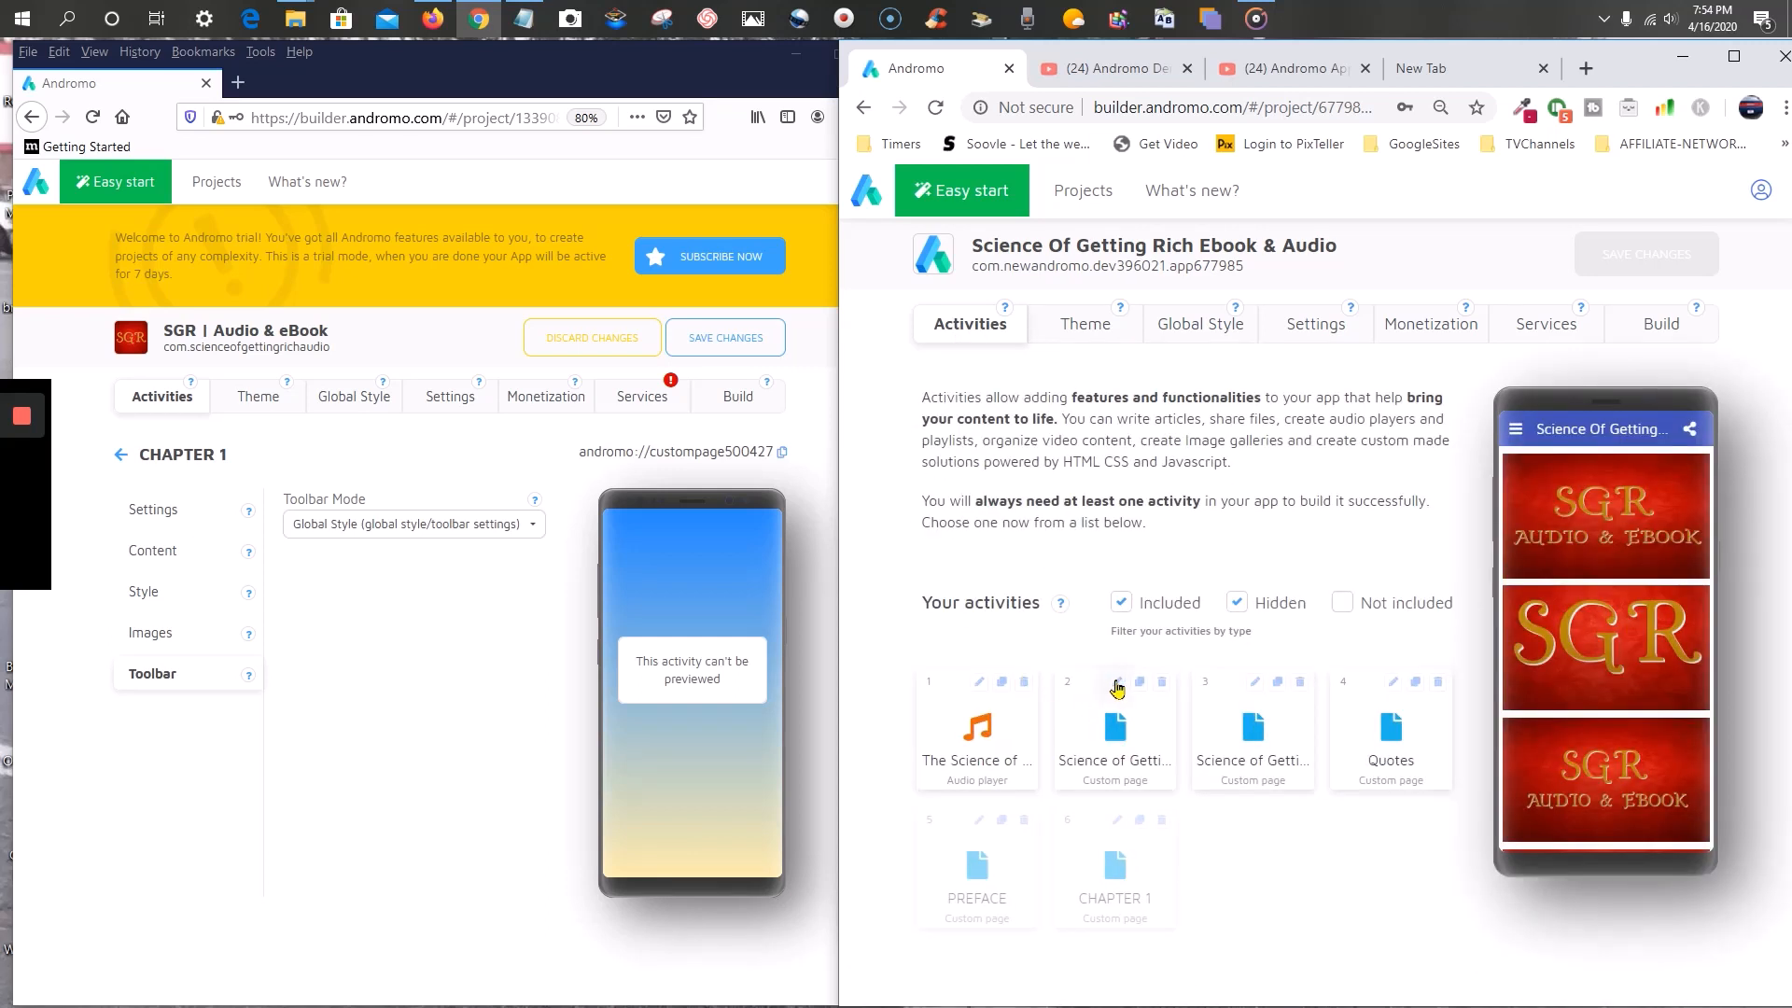
{"action": "left_click", "coordinate": [1117, 683]}
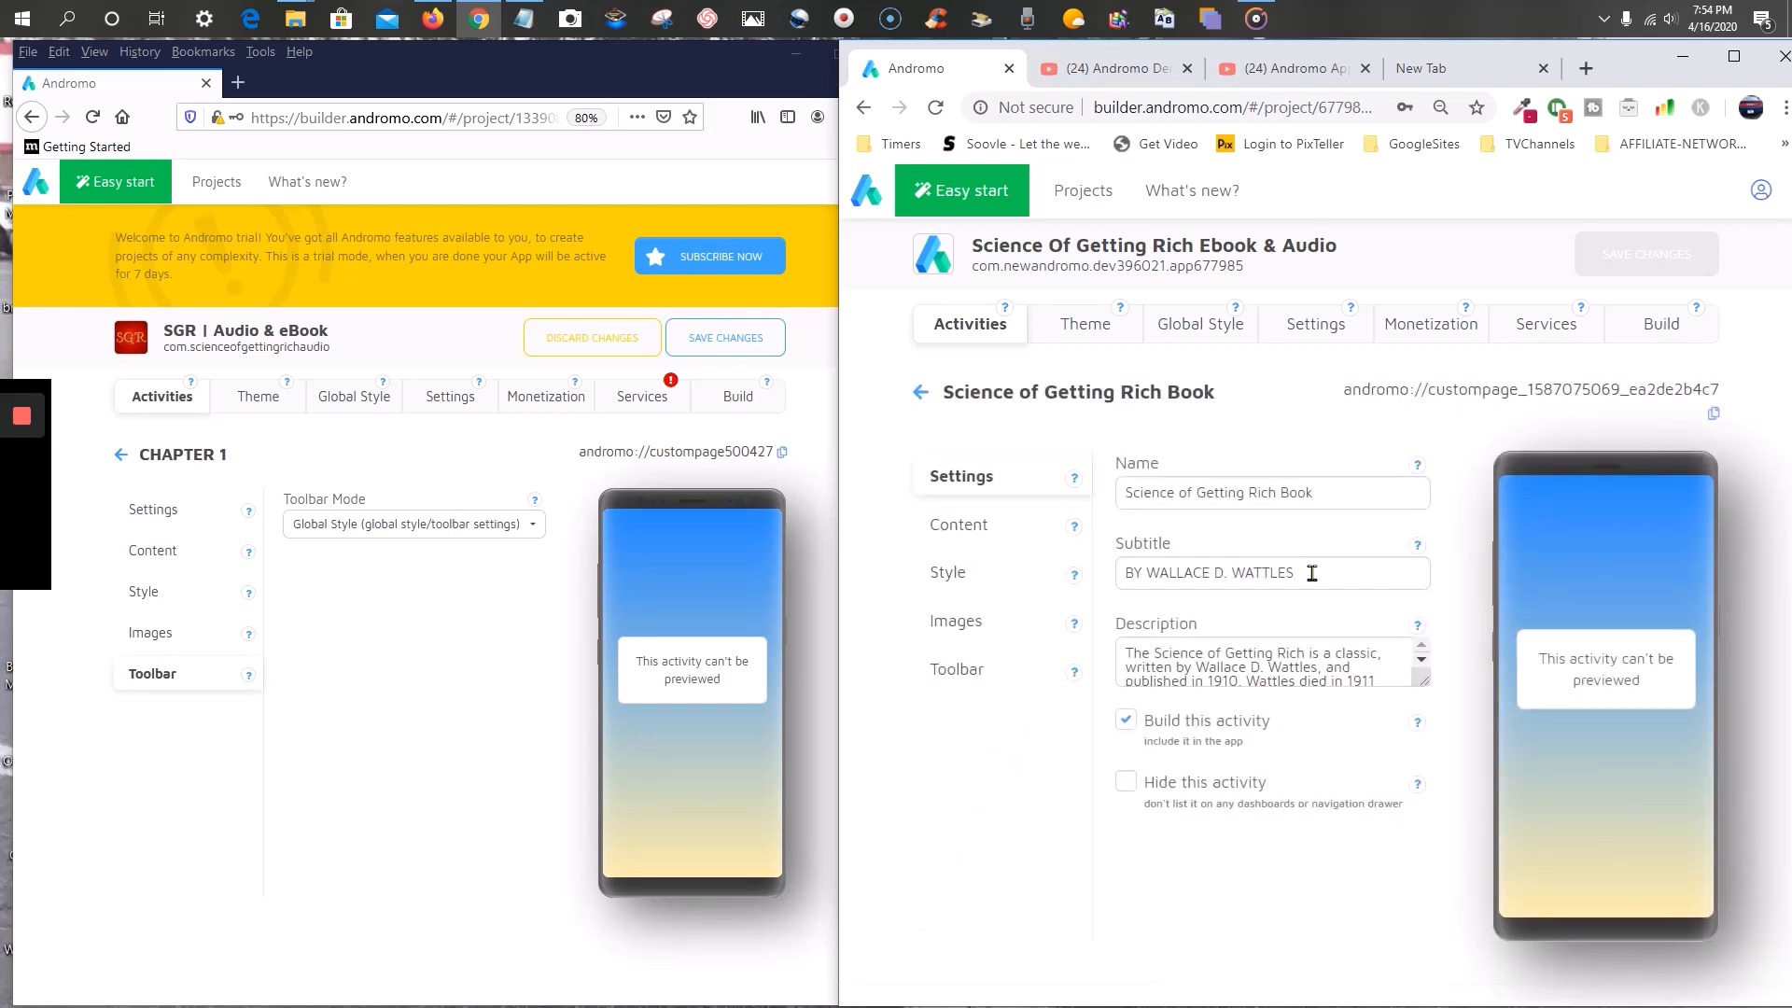
{"action": "left_click", "coordinate": [960, 525]}
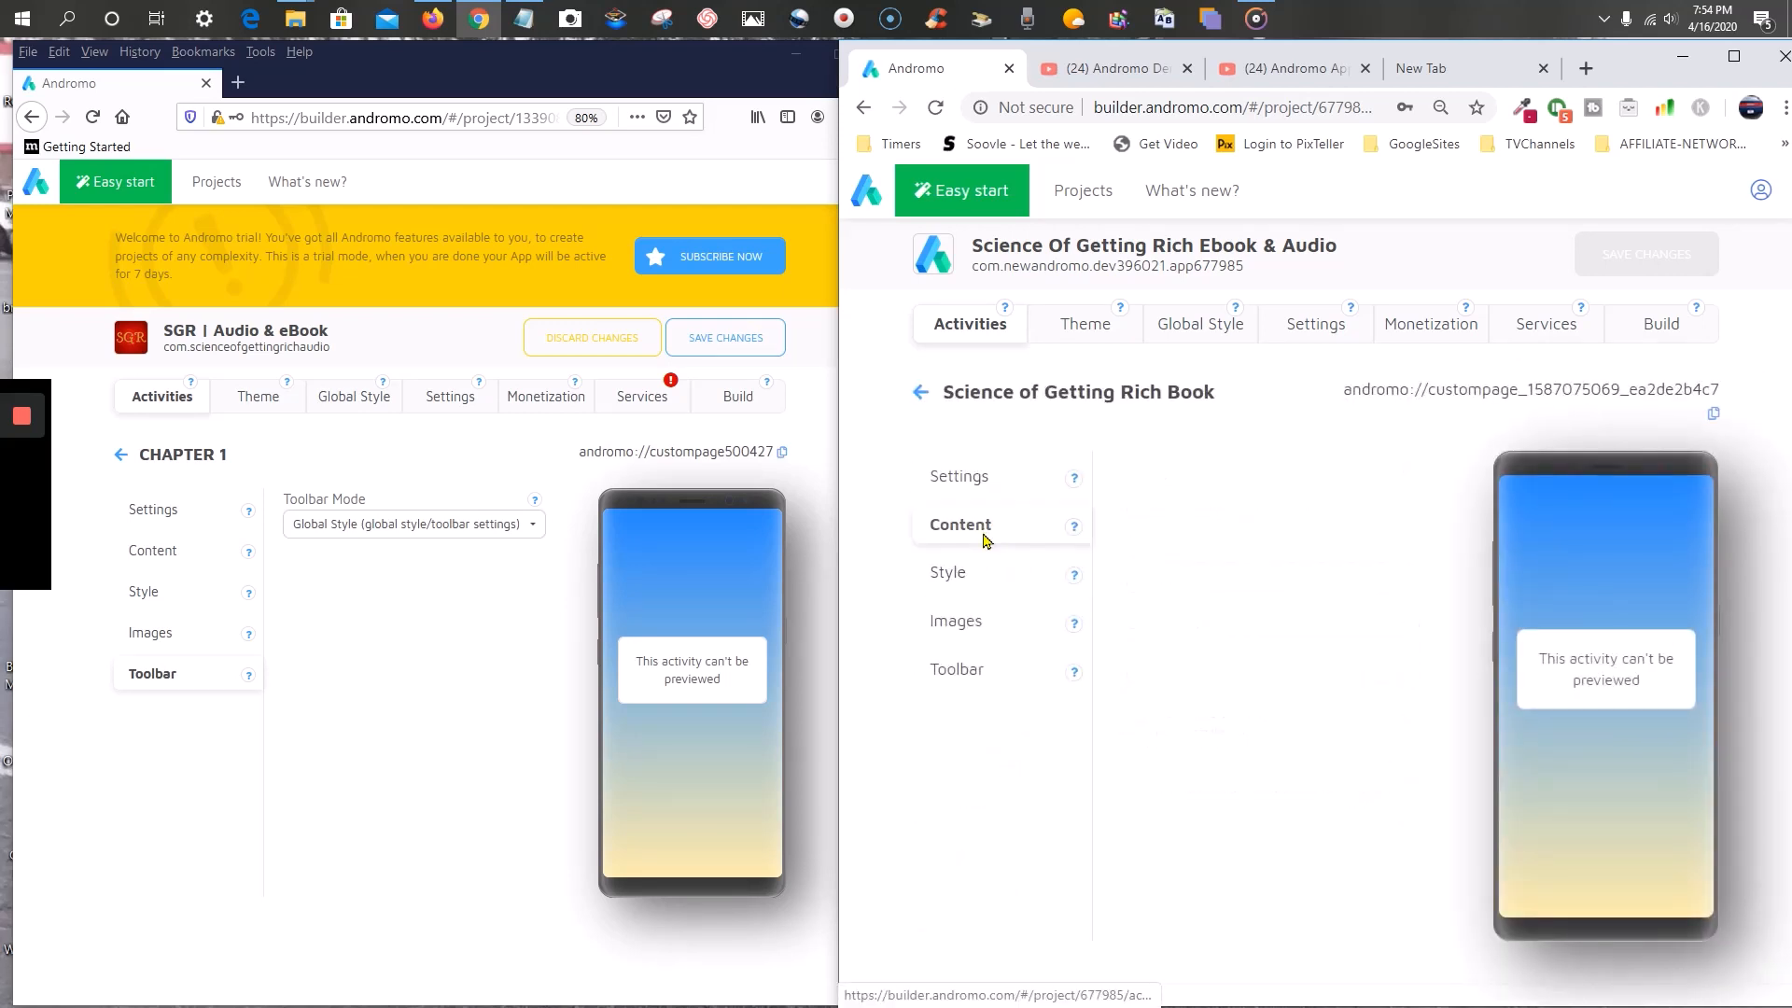
{"action": "scroll", "coordinate": [1176, 611], "scroll_direction": "down", "scroll_amount": 6}
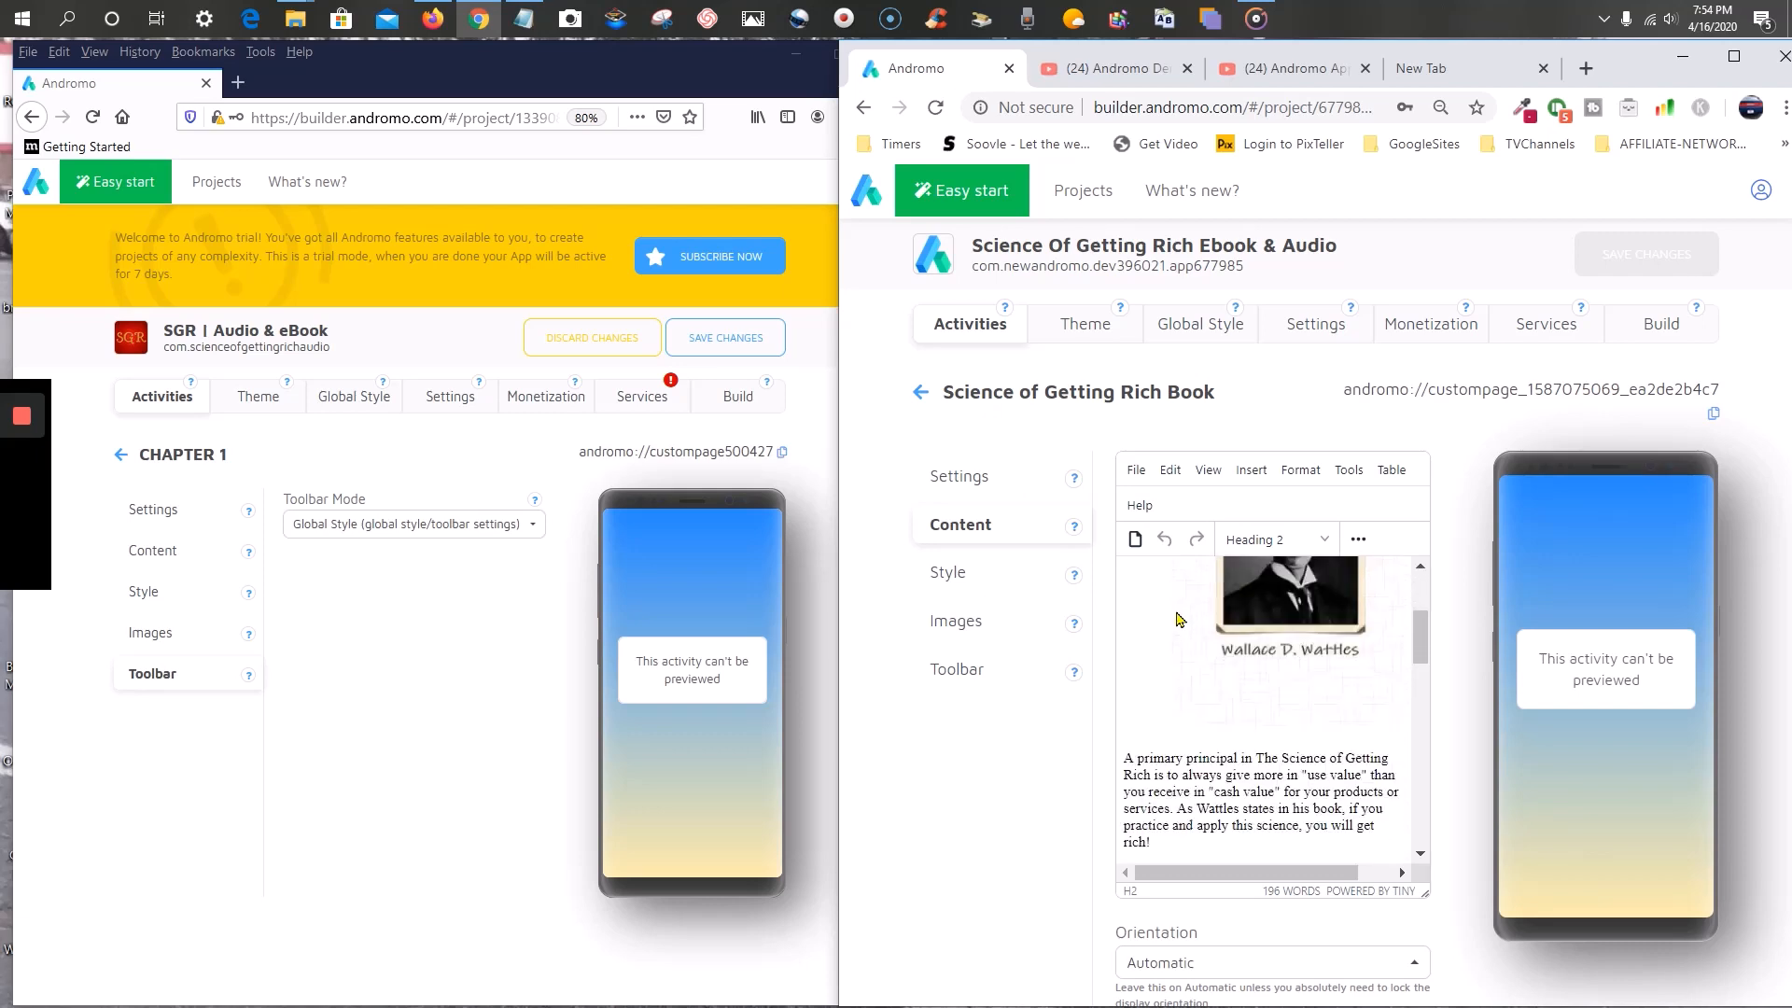
{"action": "scroll", "coordinate": [1176, 612], "scroll_direction": "down", "scroll_amount": 1}
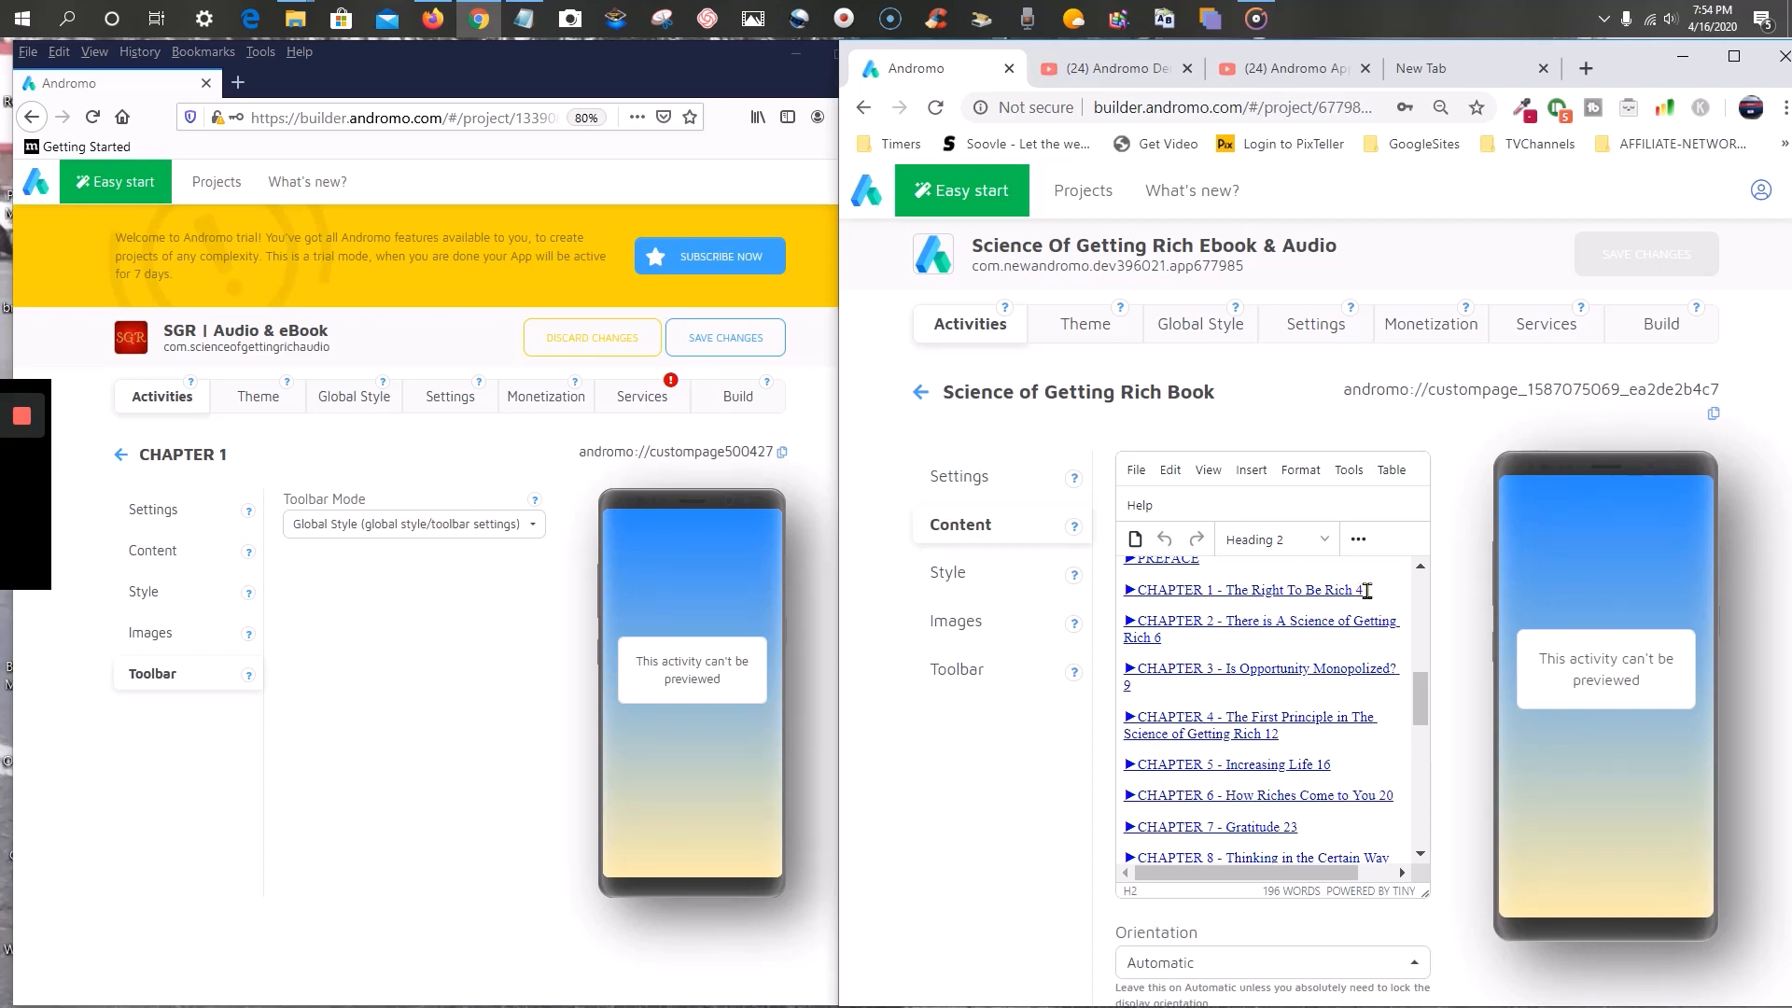
{"action": "left_click_drag", "start_coordinate": [1366, 589], "coordinate": [1120, 597]}
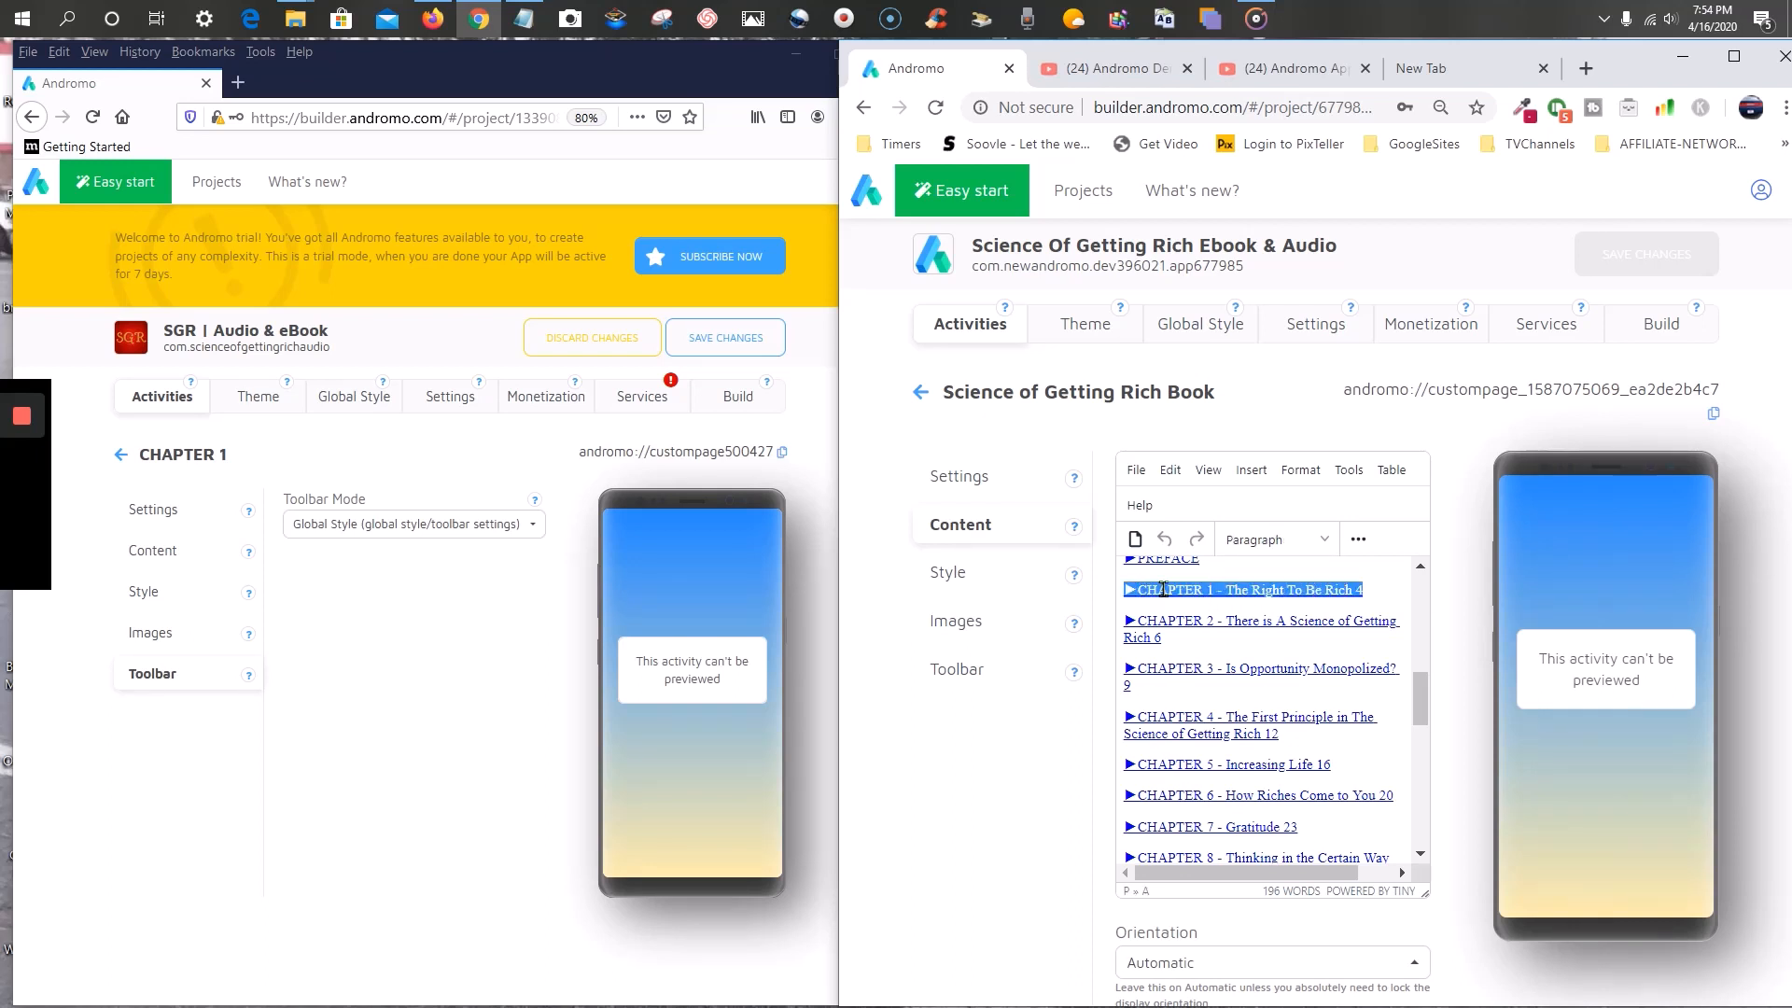
{"action": "left_click", "coordinate": [1381, 586]}
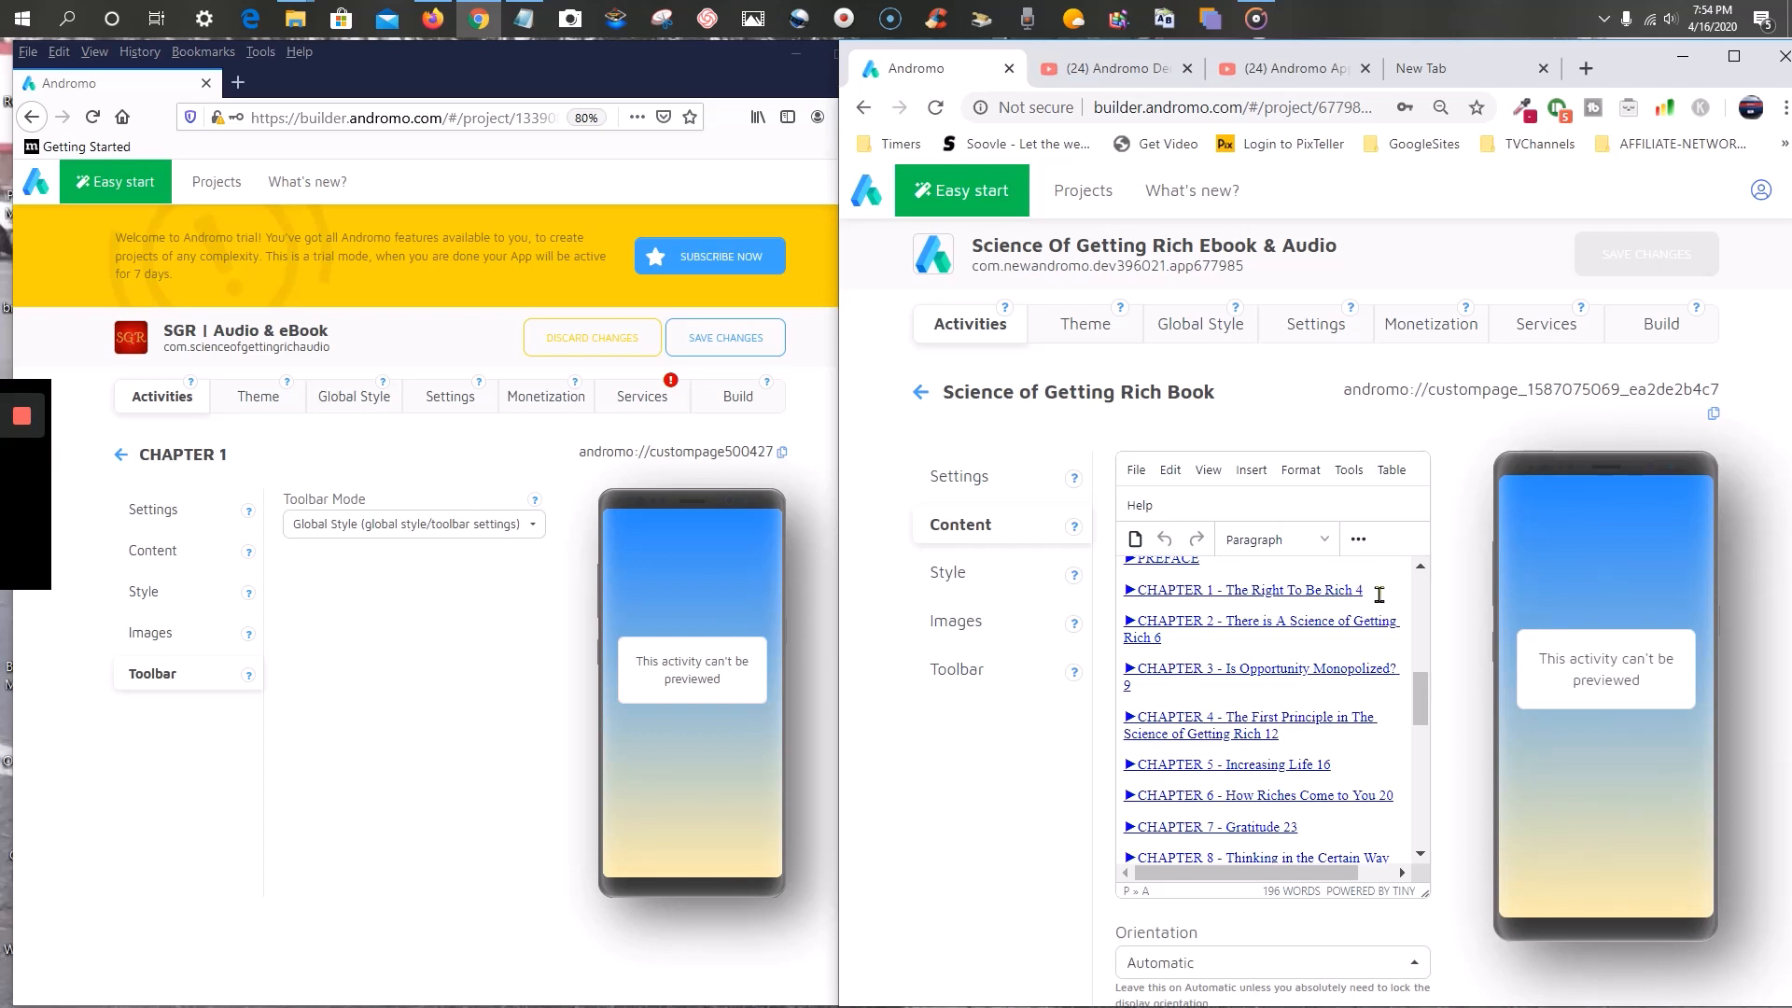
{"action": "key", "text": "BackSpace"}
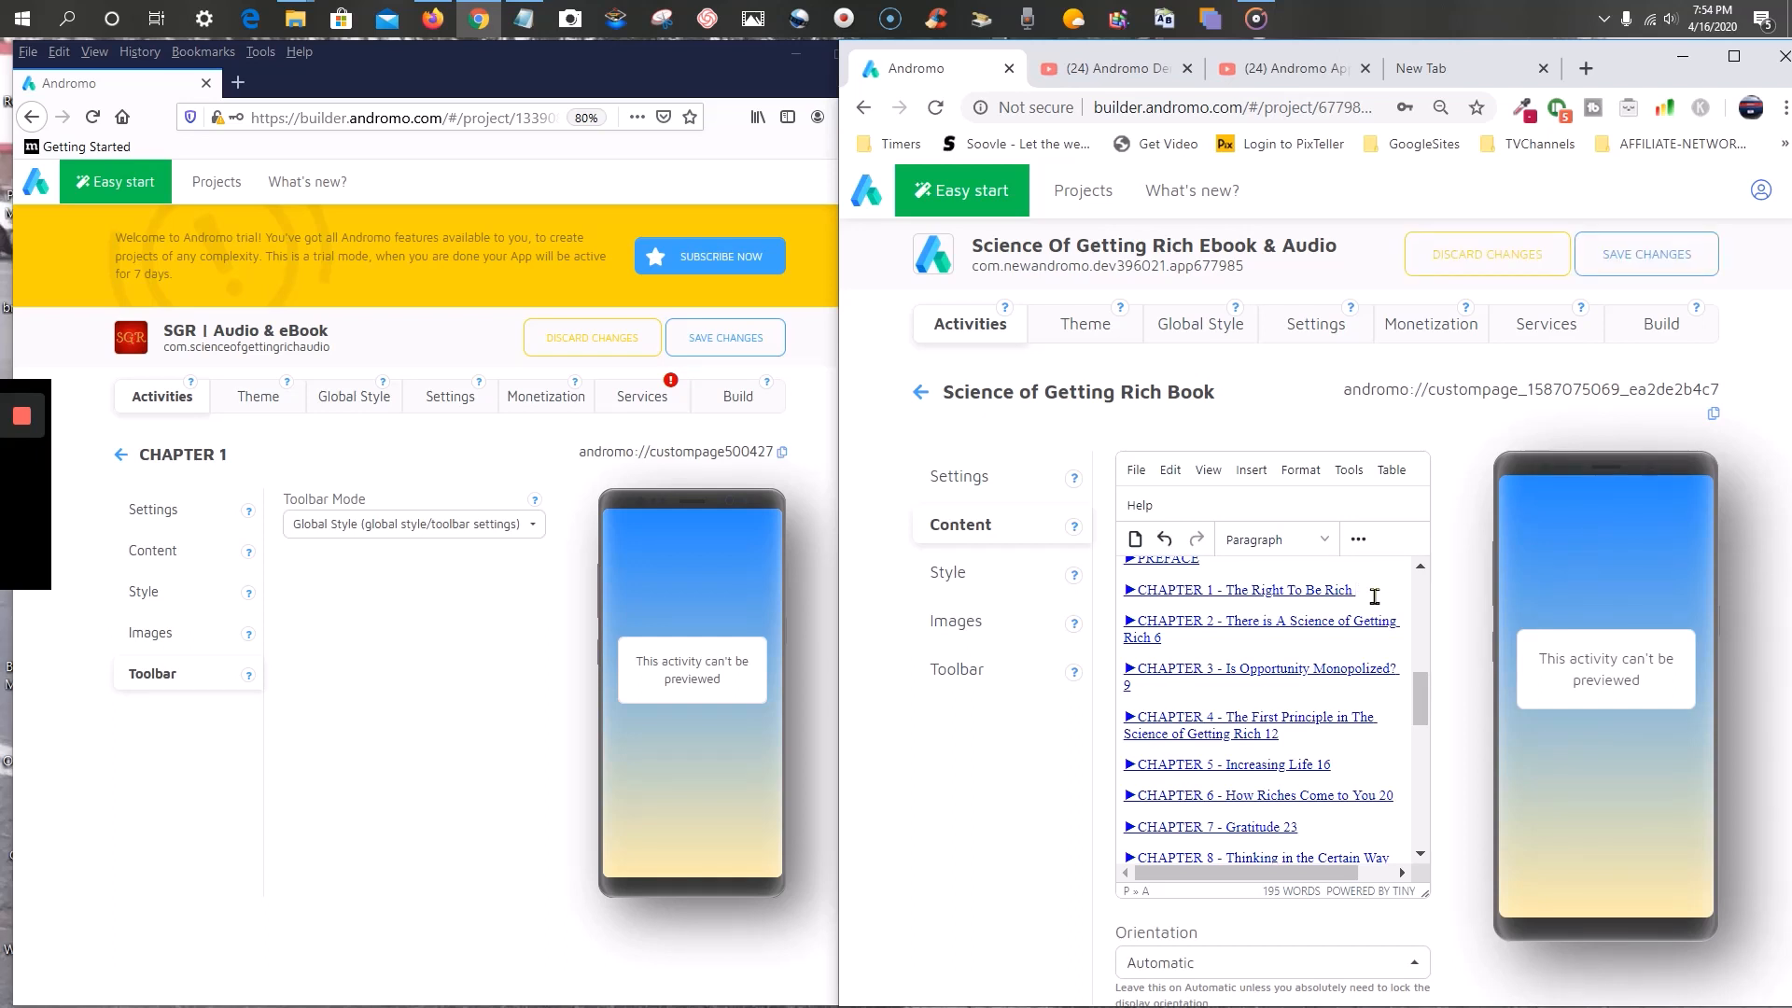
{"action": "left_click_drag", "start_coordinate": [1361, 591], "coordinate": [1124, 597]}
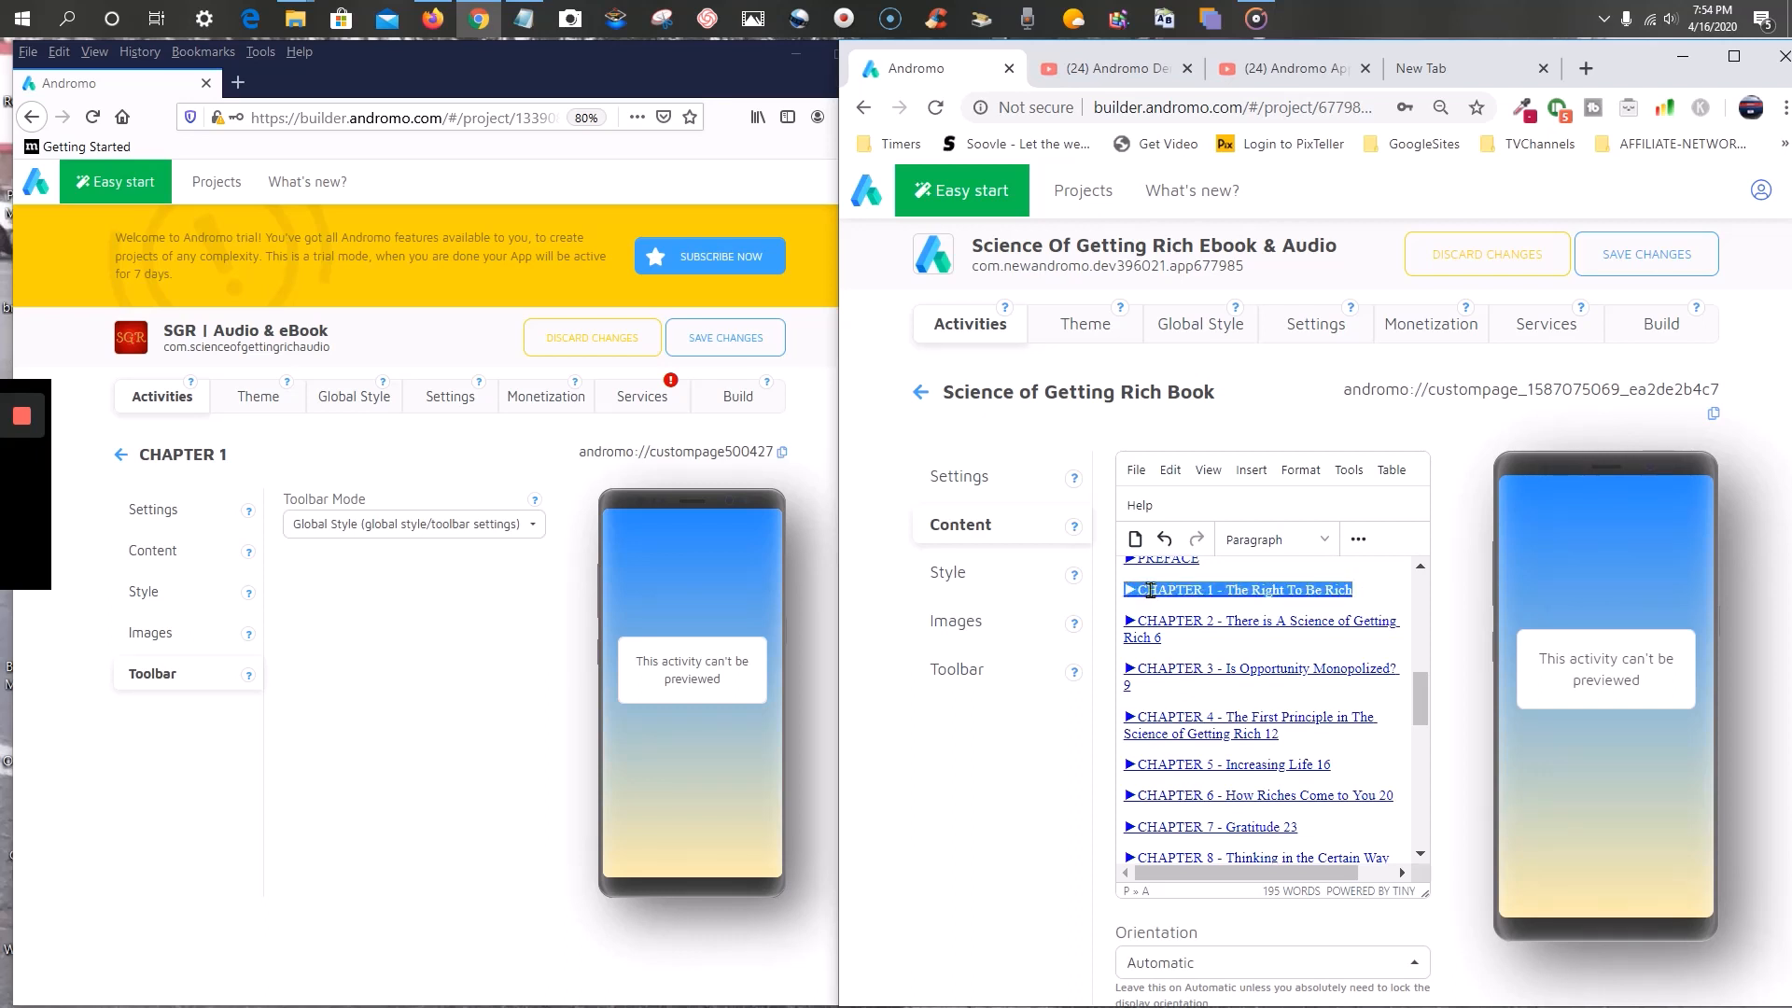
{"action": "left_click", "coordinate": [1251, 476]}
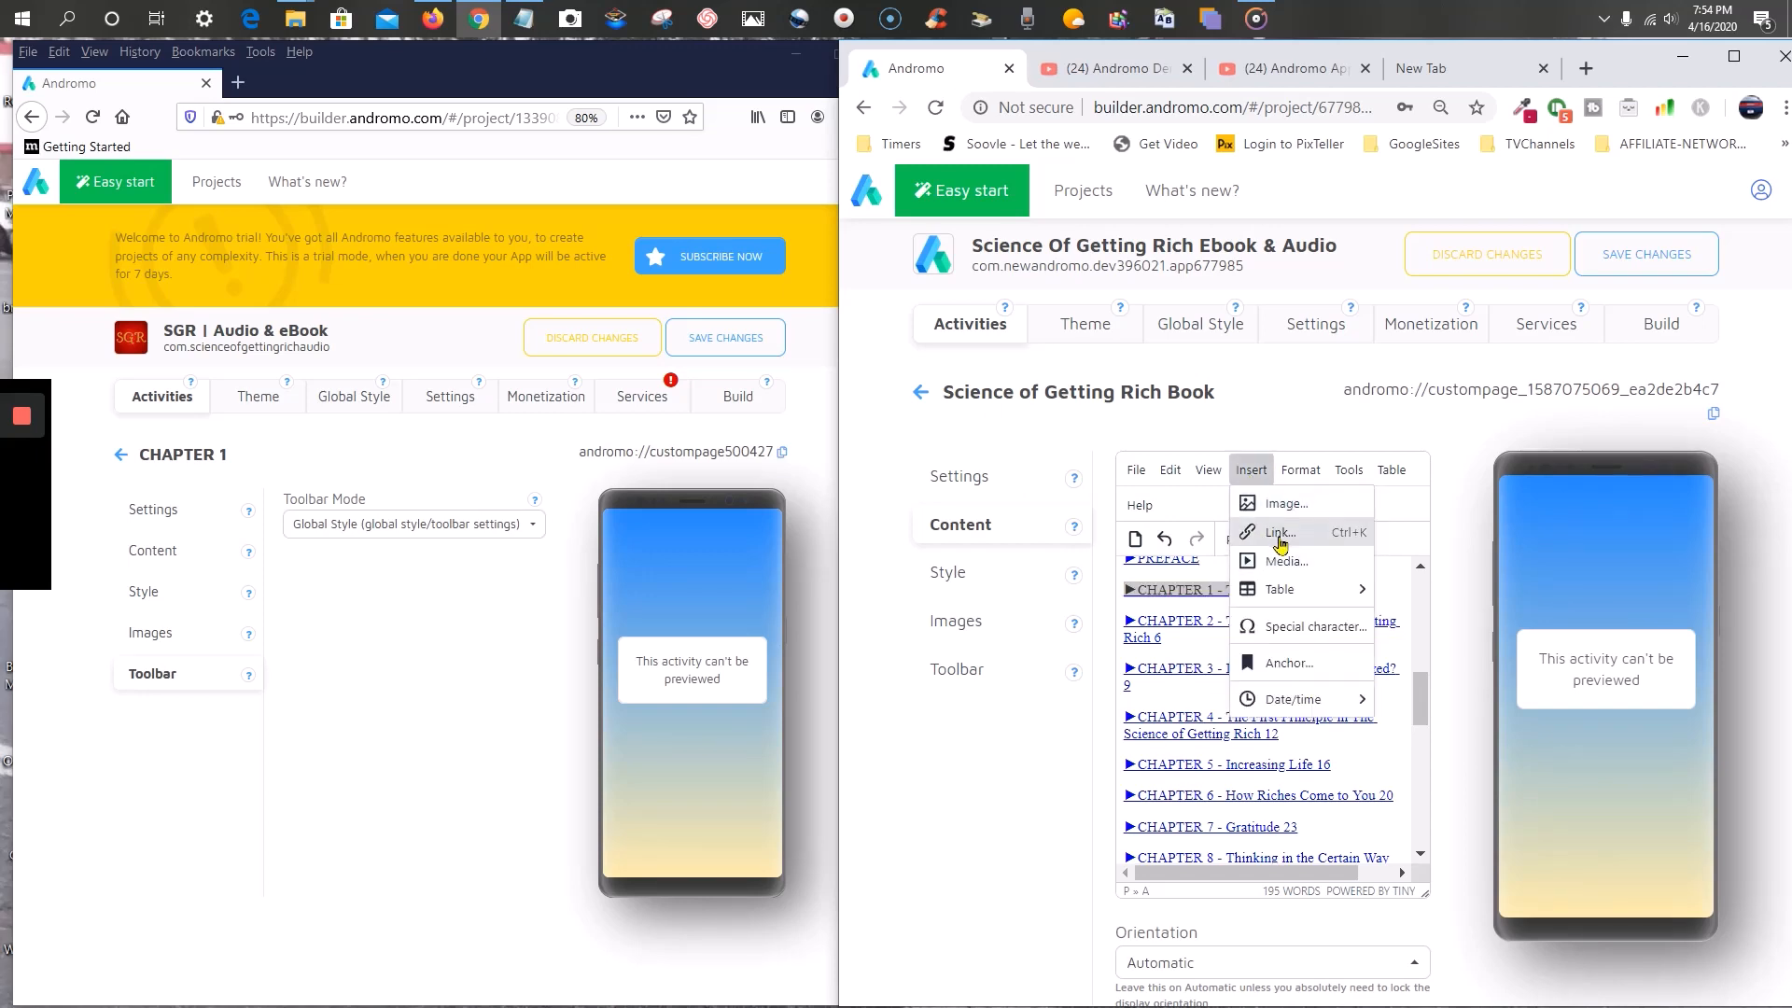
{"action": "left_click", "coordinate": [1279, 533]}
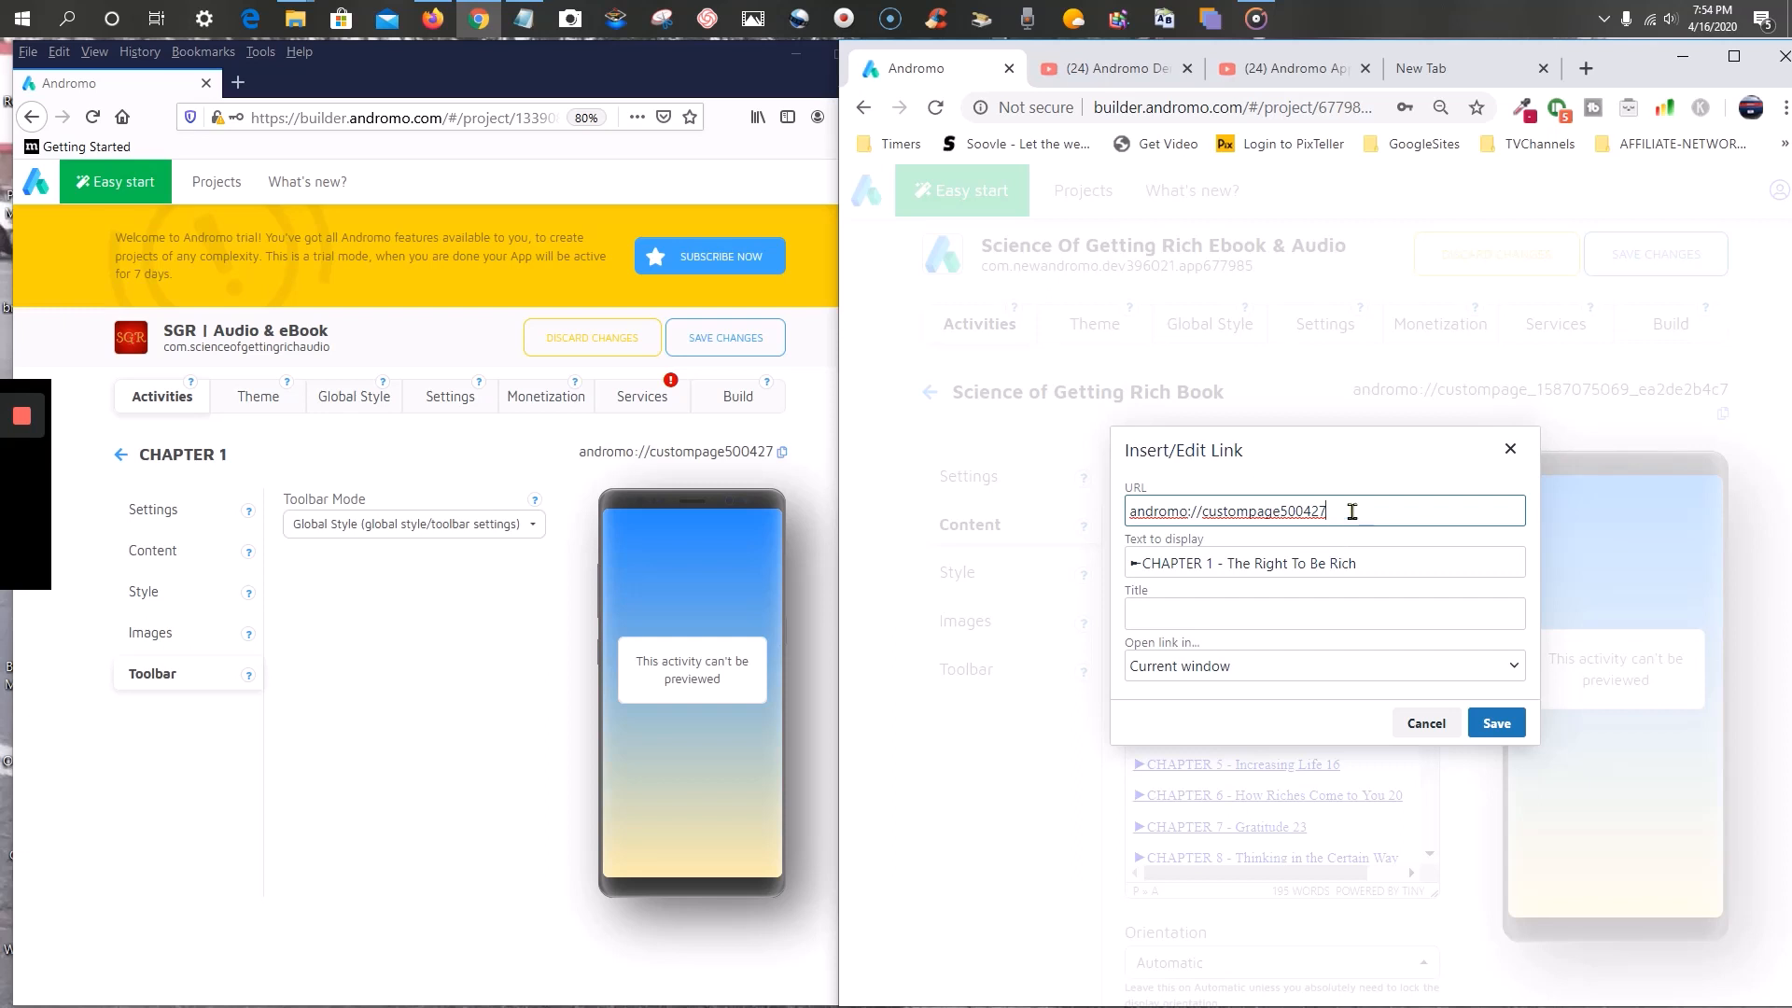
{"action": "left_click_drag", "start_coordinate": [1348, 513], "coordinate": [1116, 519]}
{"action": "key", "text": "BackSpace"}
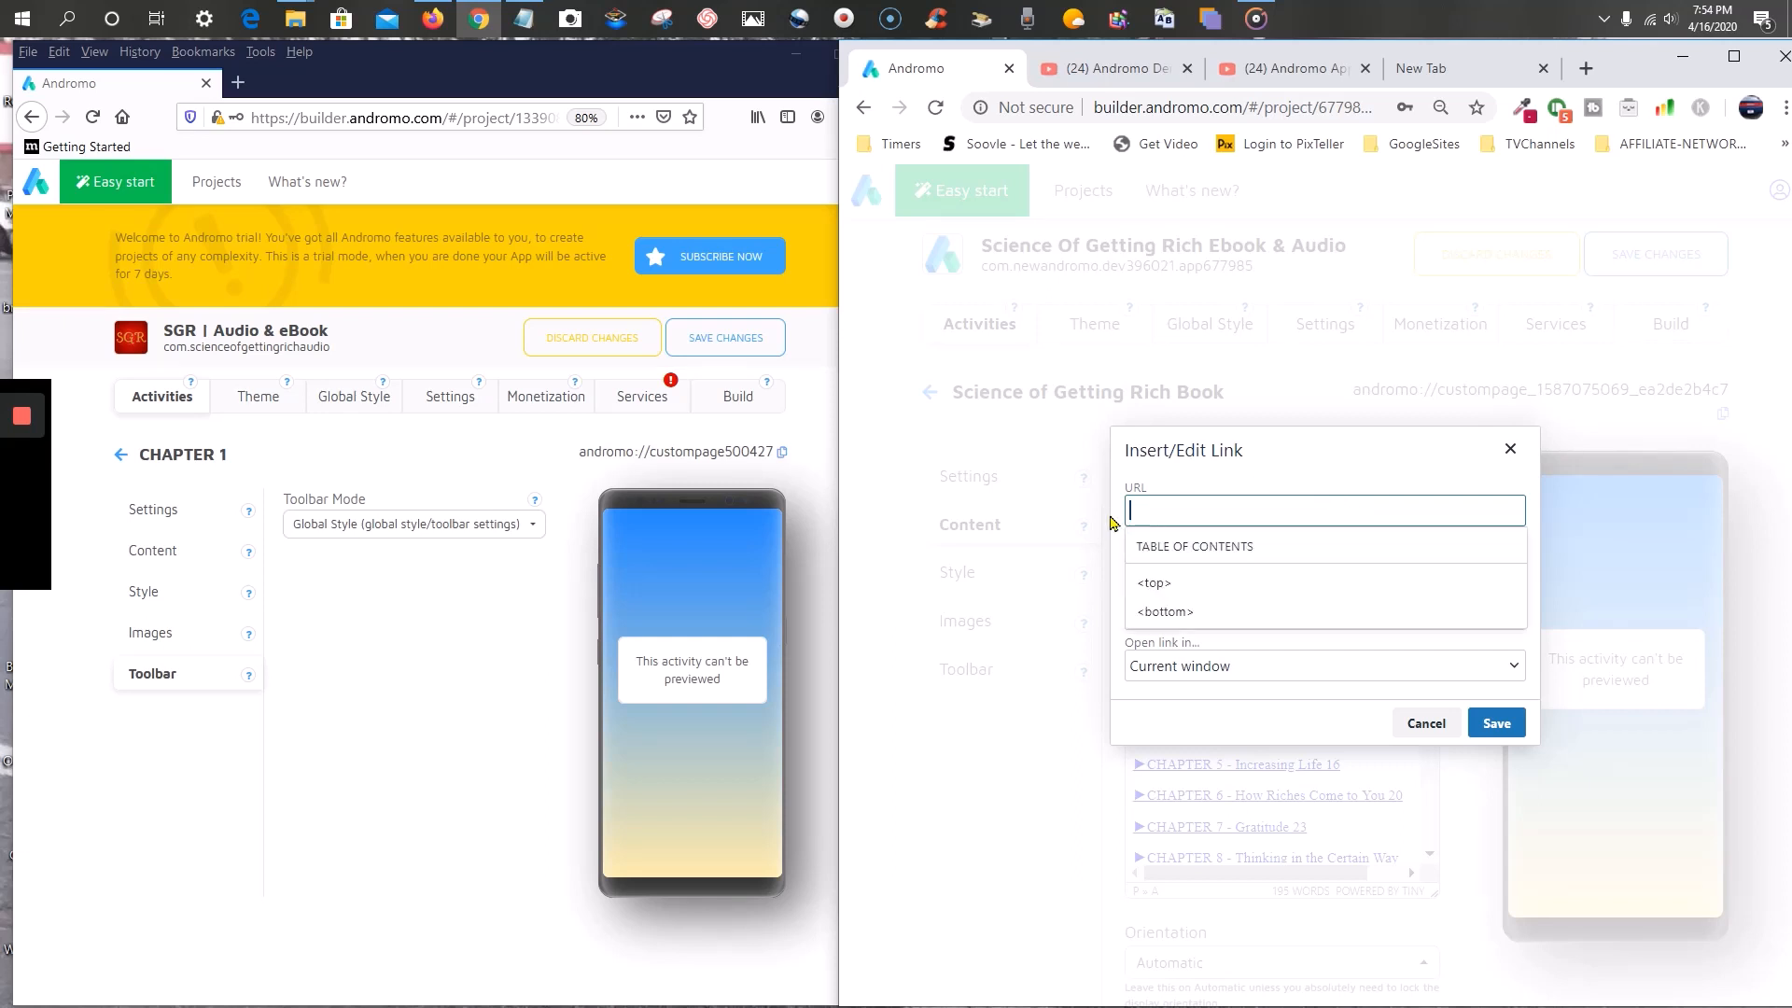
{"action": "right_click", "coordinate": [1157, 507]}
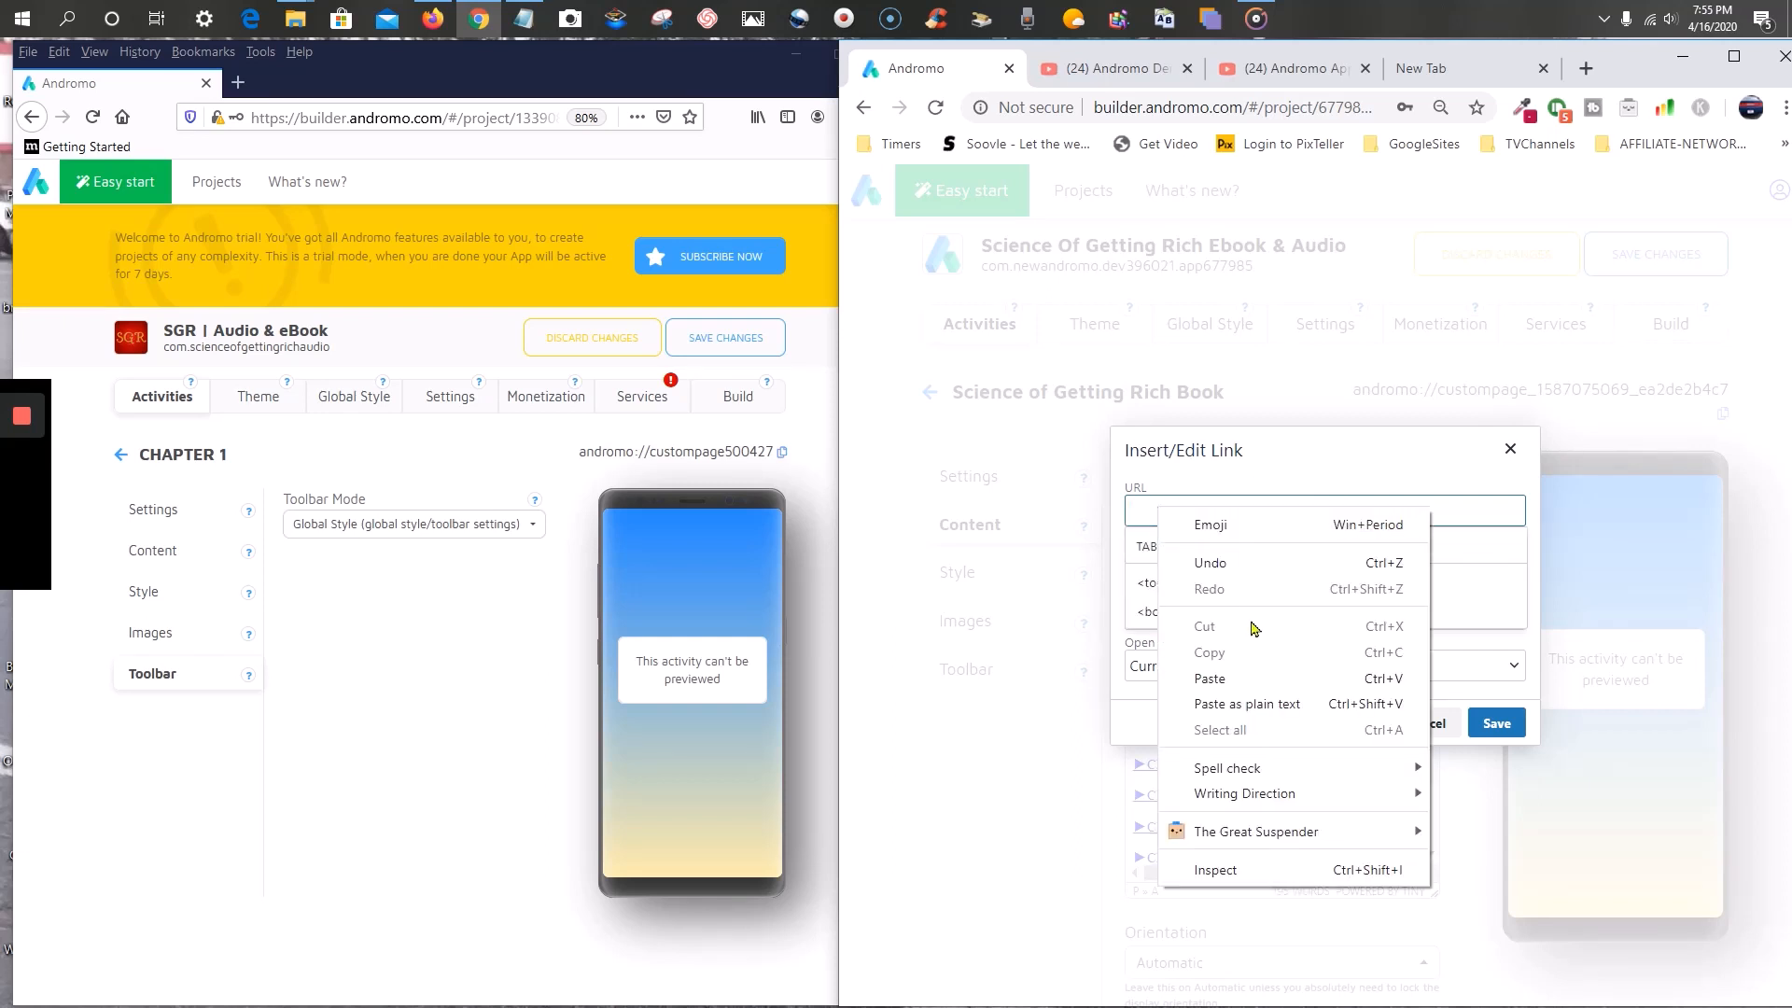
{"action": "left_click", "coordinate": [1230, 681]}
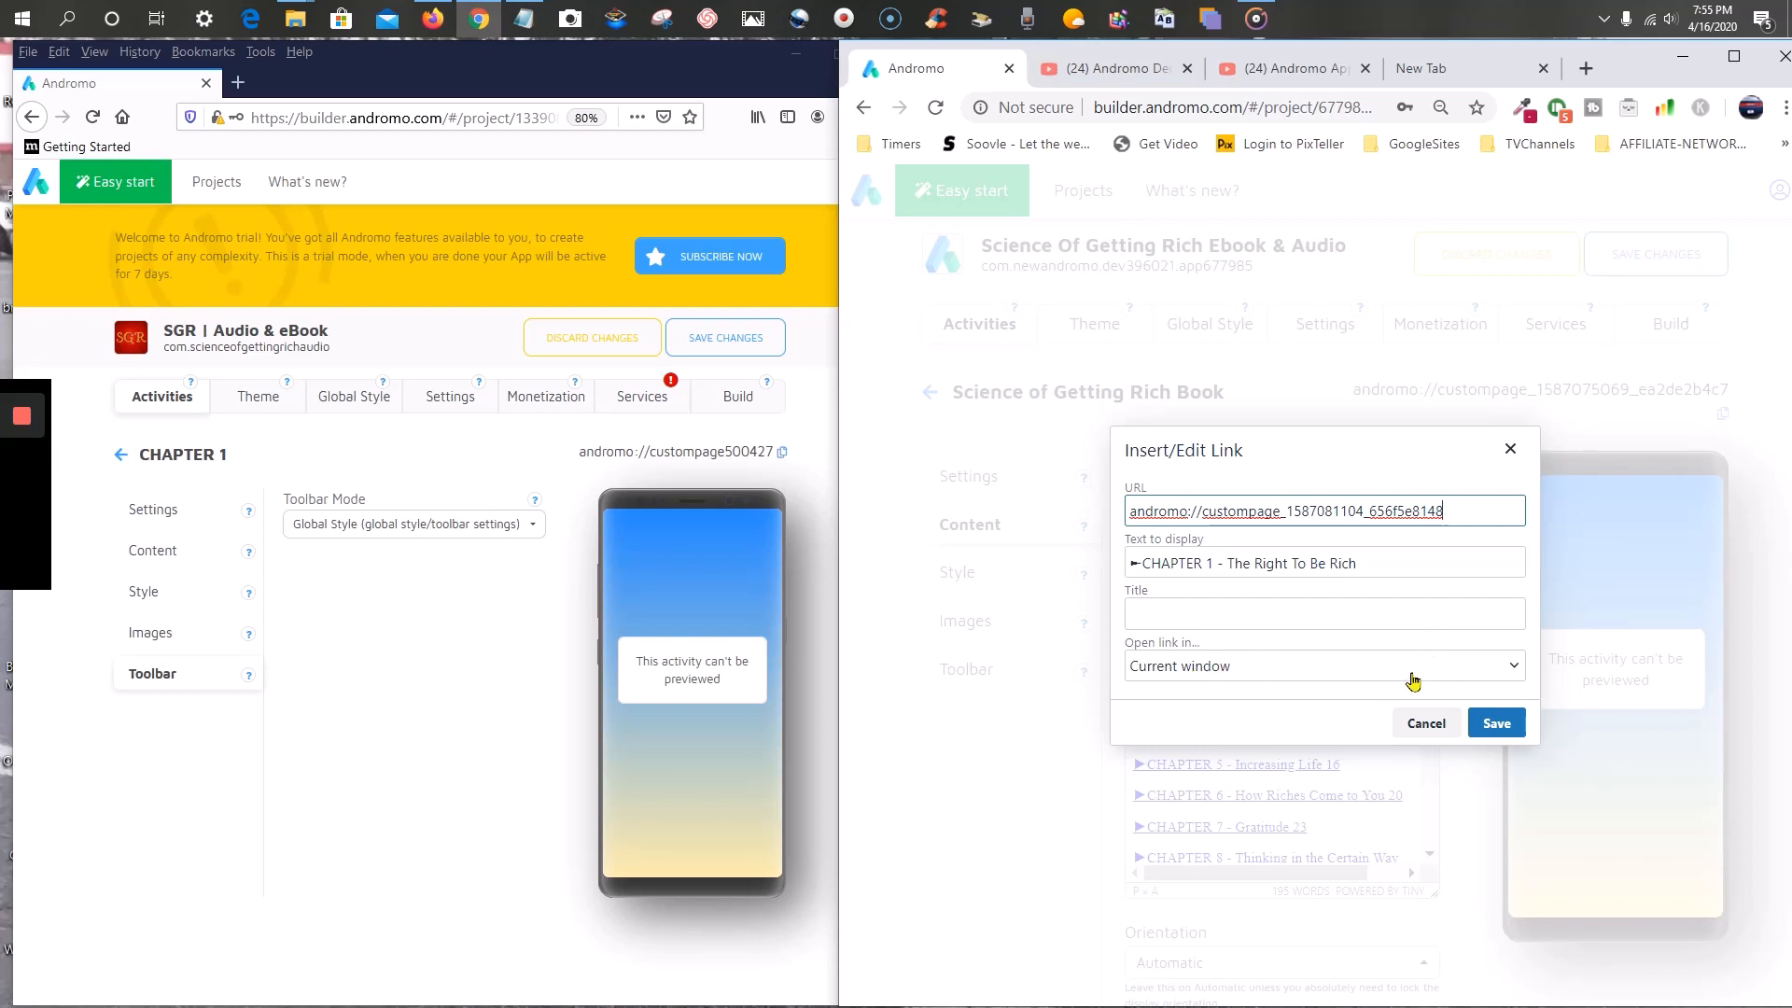
{"action": "left_click", "coordinate": [220, 515]}
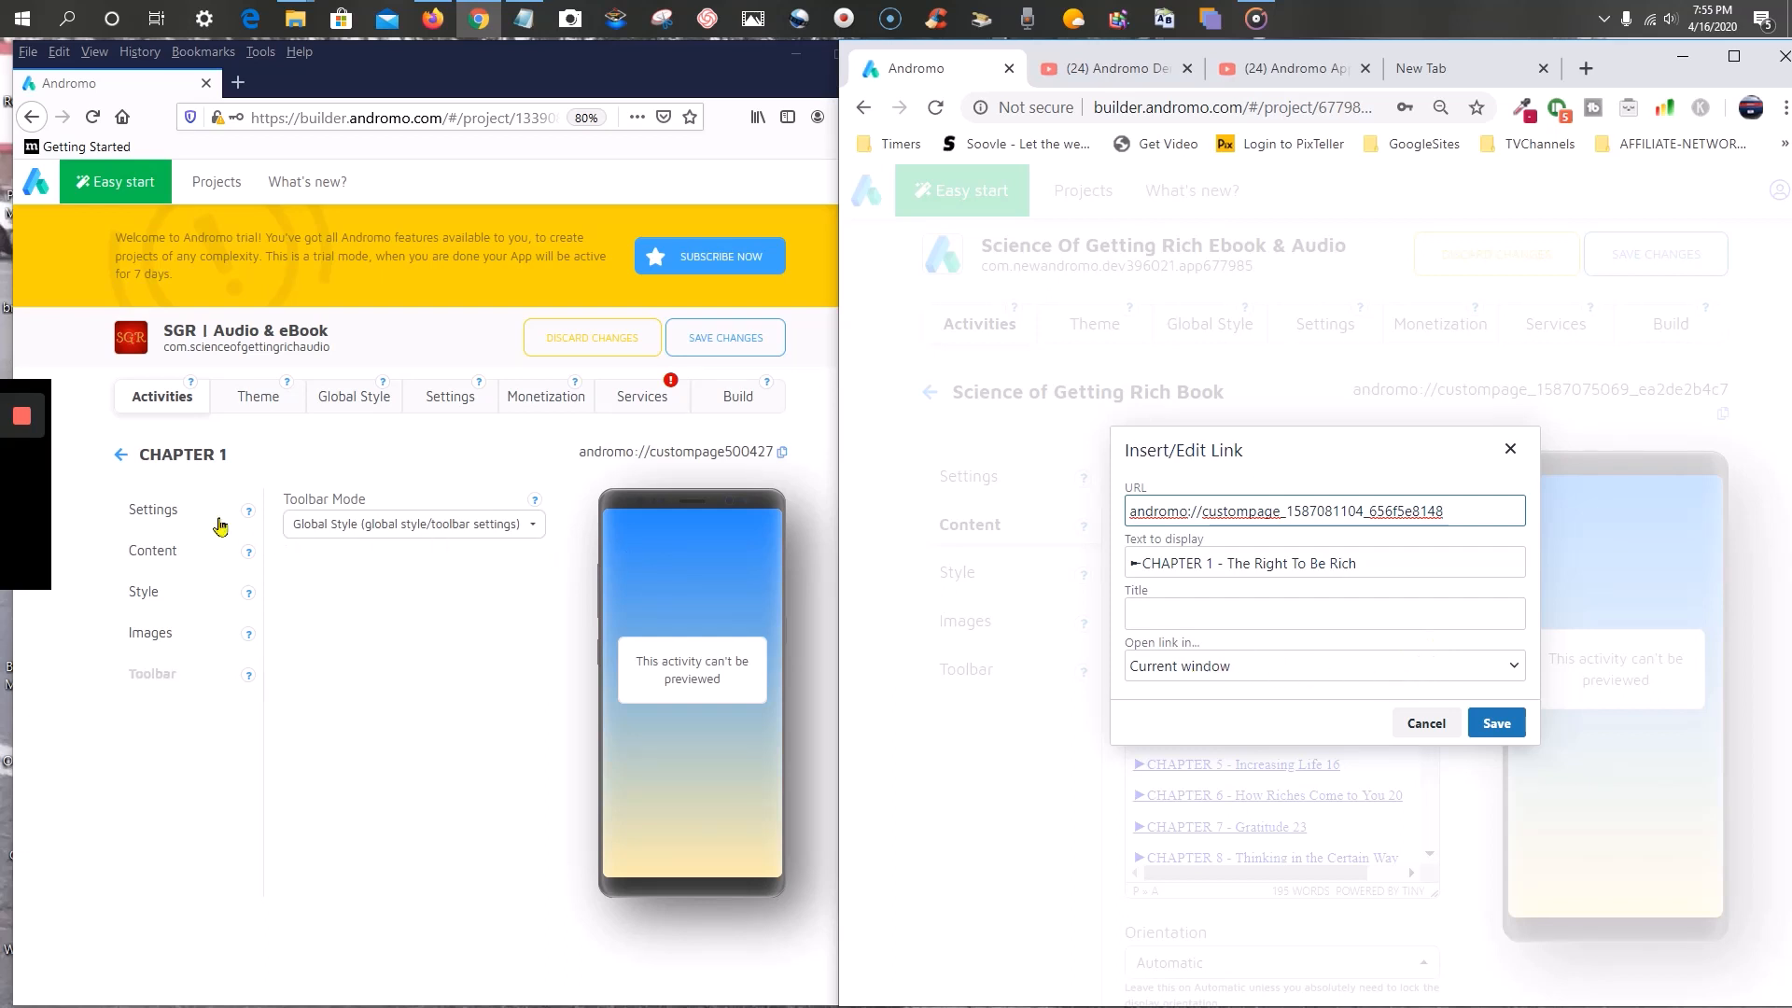
{"action": "left_click", "coordinate": [154, 555]}
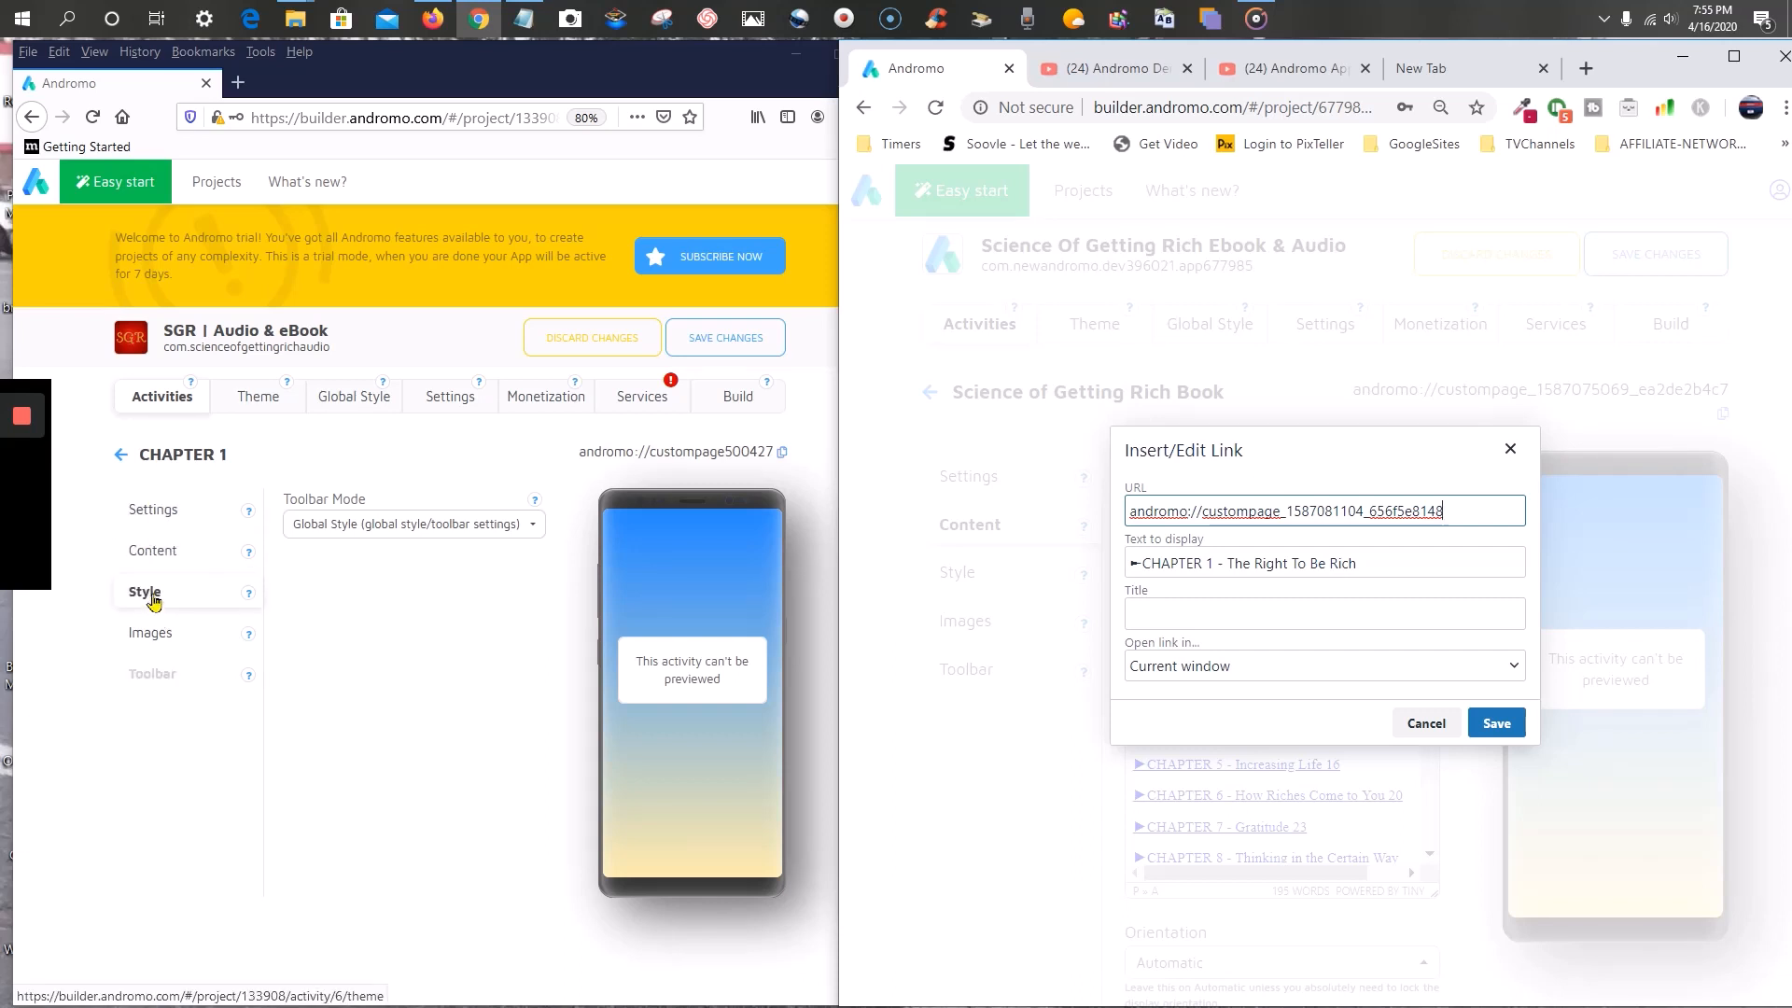
{"action": "left_click", "coordinate": [153, 552]}
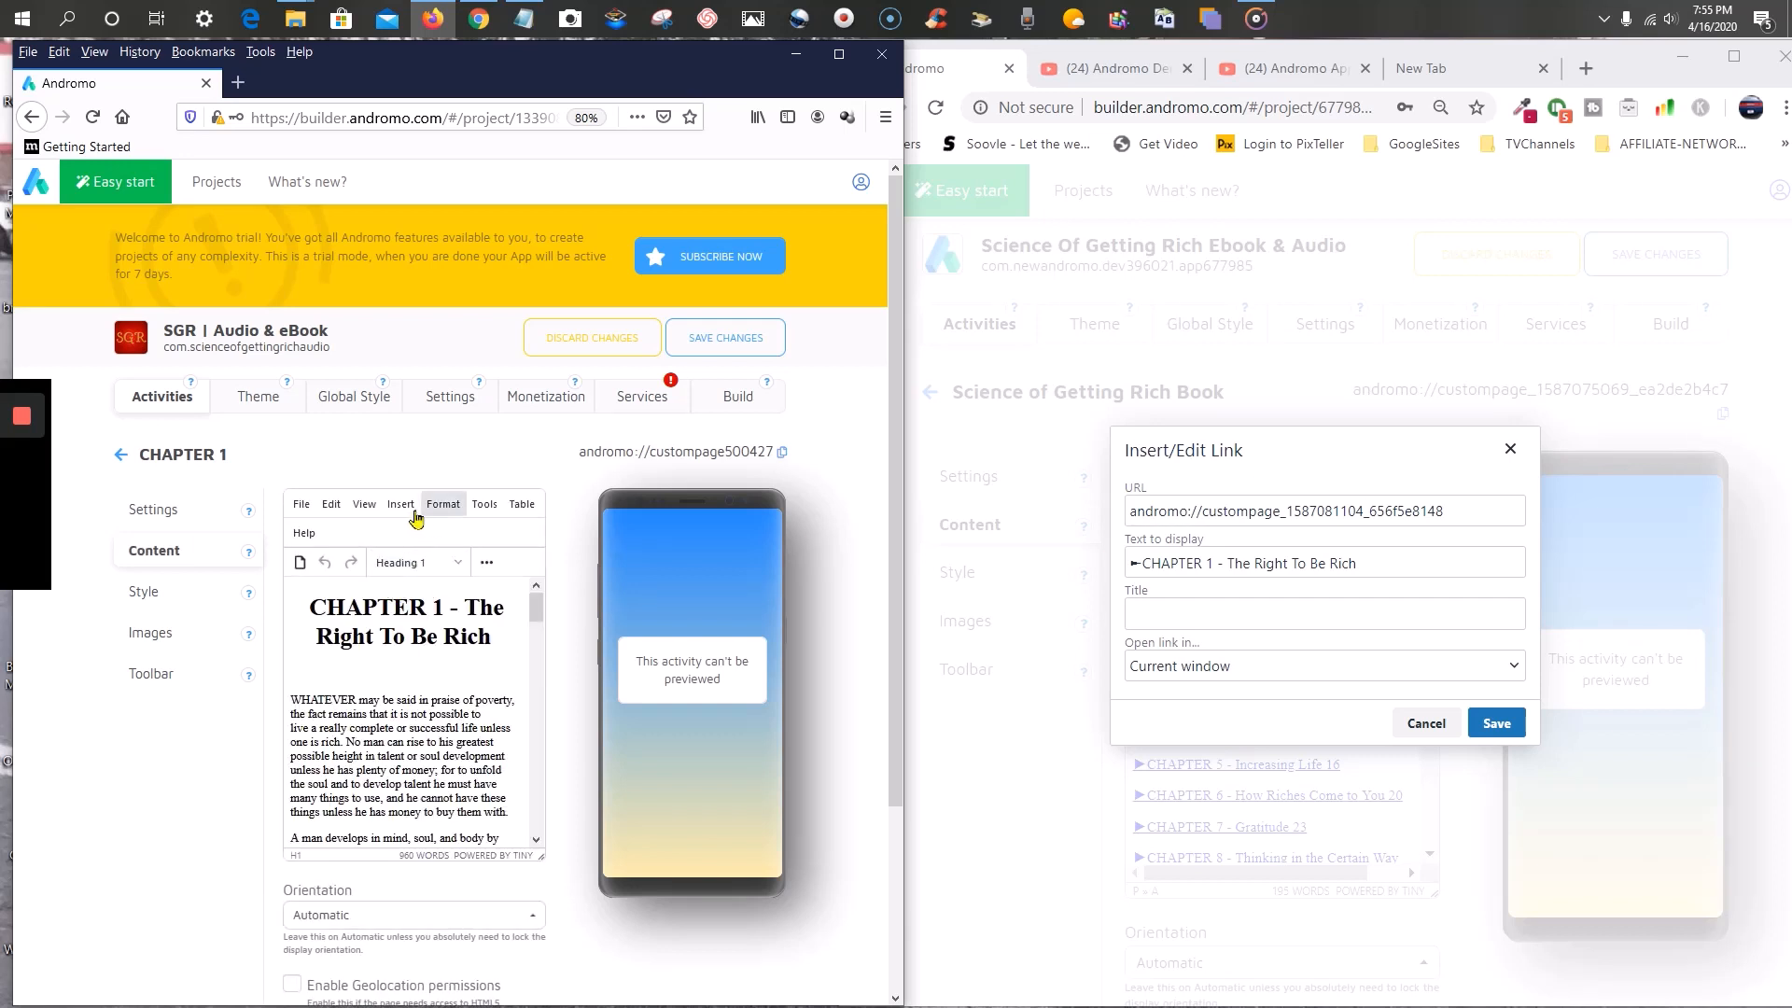
{"action": "left_click", "coordinate": [402, 507]}
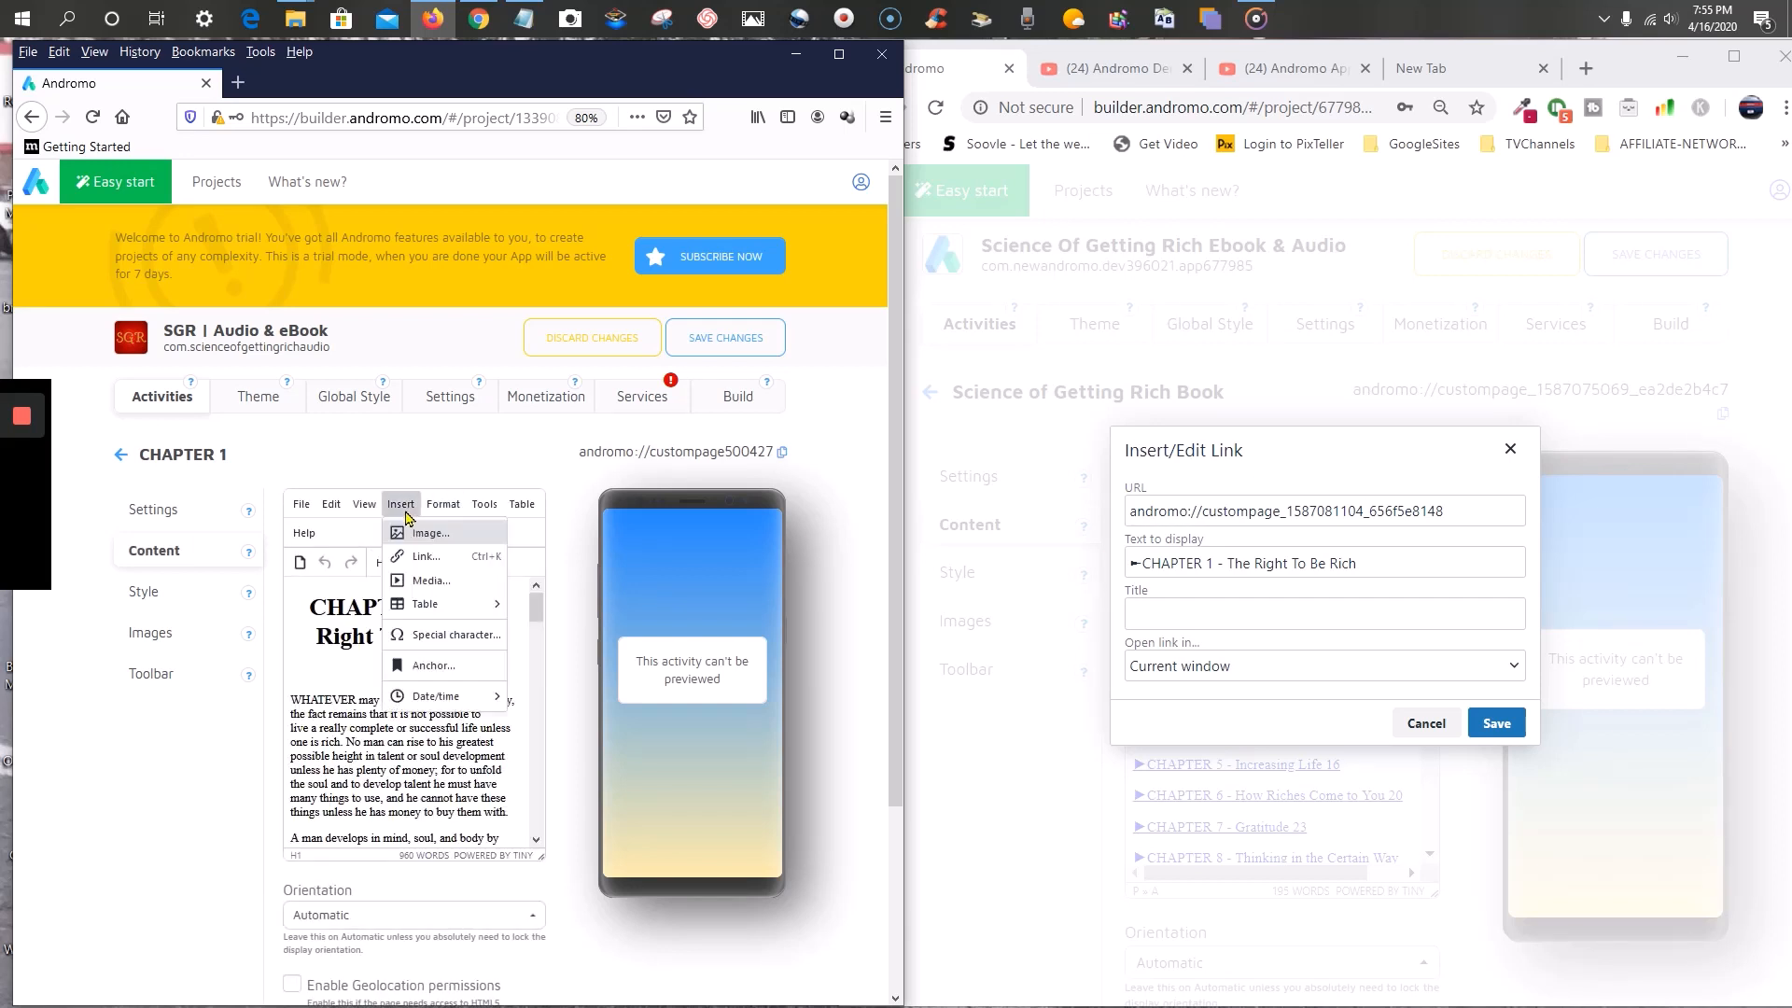
{"action": "left_click", "coordinate": [422, 560]}
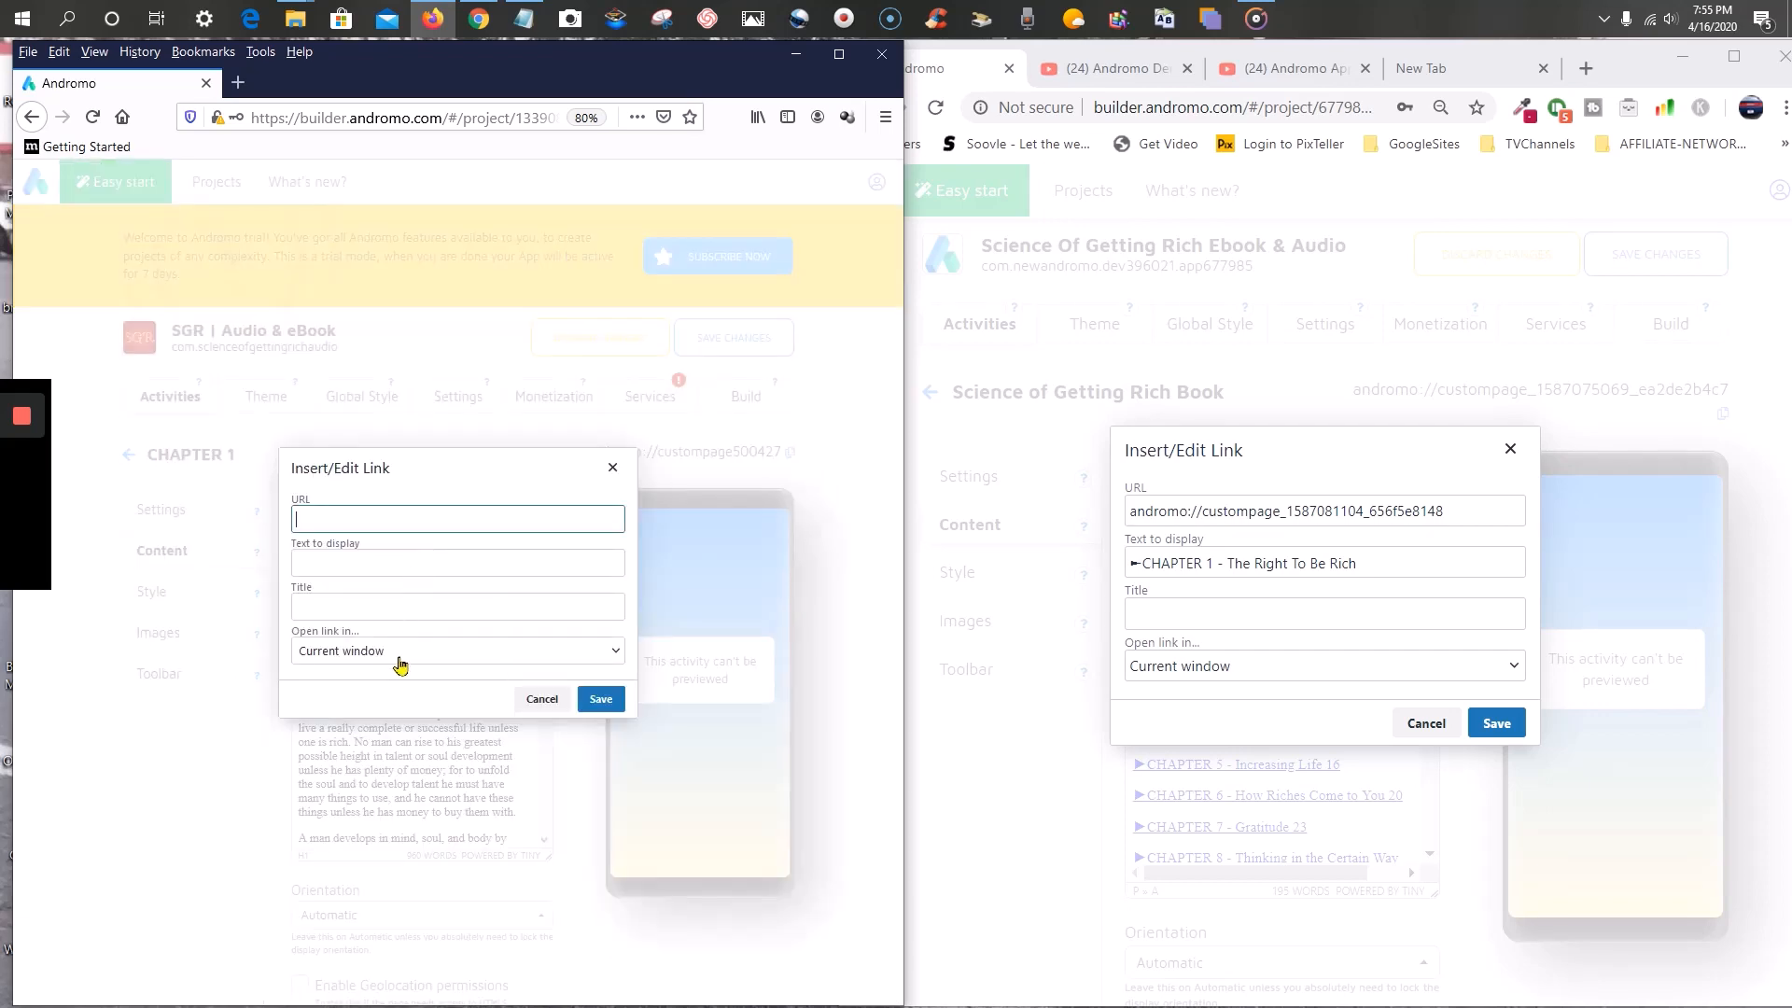
{"action": "left_click", "coordinate": [612, 467]}
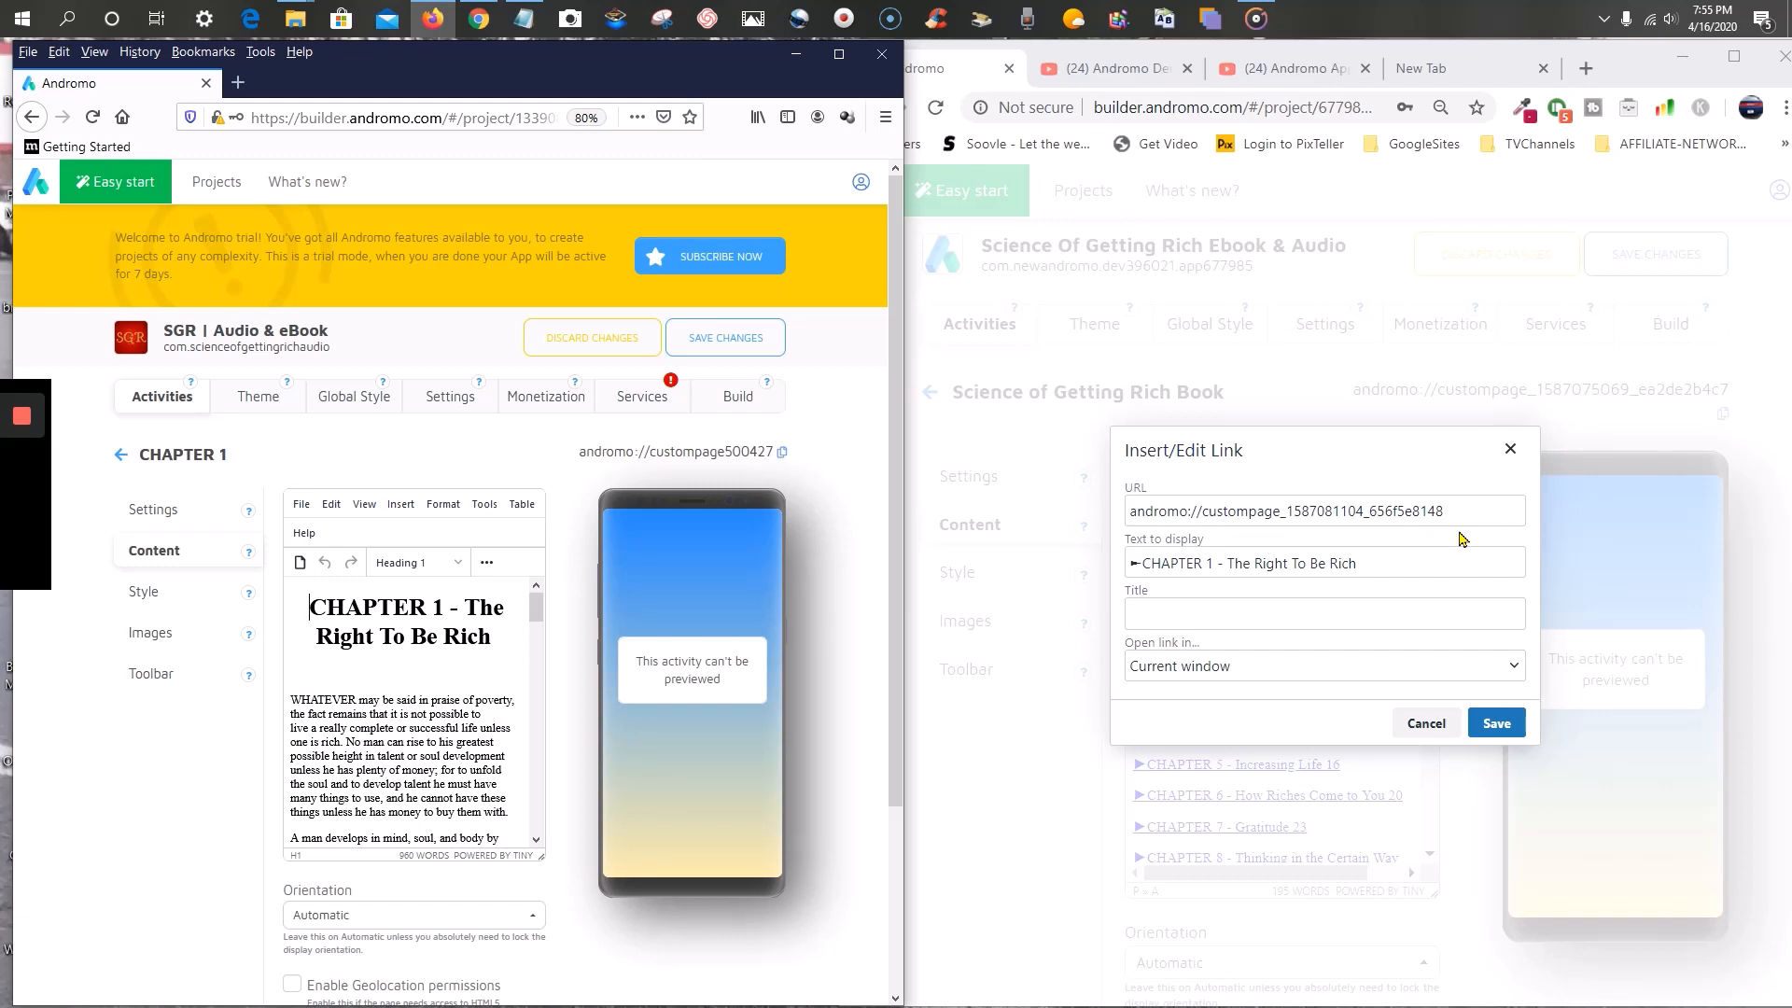
- Save the edited link on the CHAPTER 1 entry in the table of contents and deselect the entry
{"action": "left_click", "coordinate": [1497, 724]}
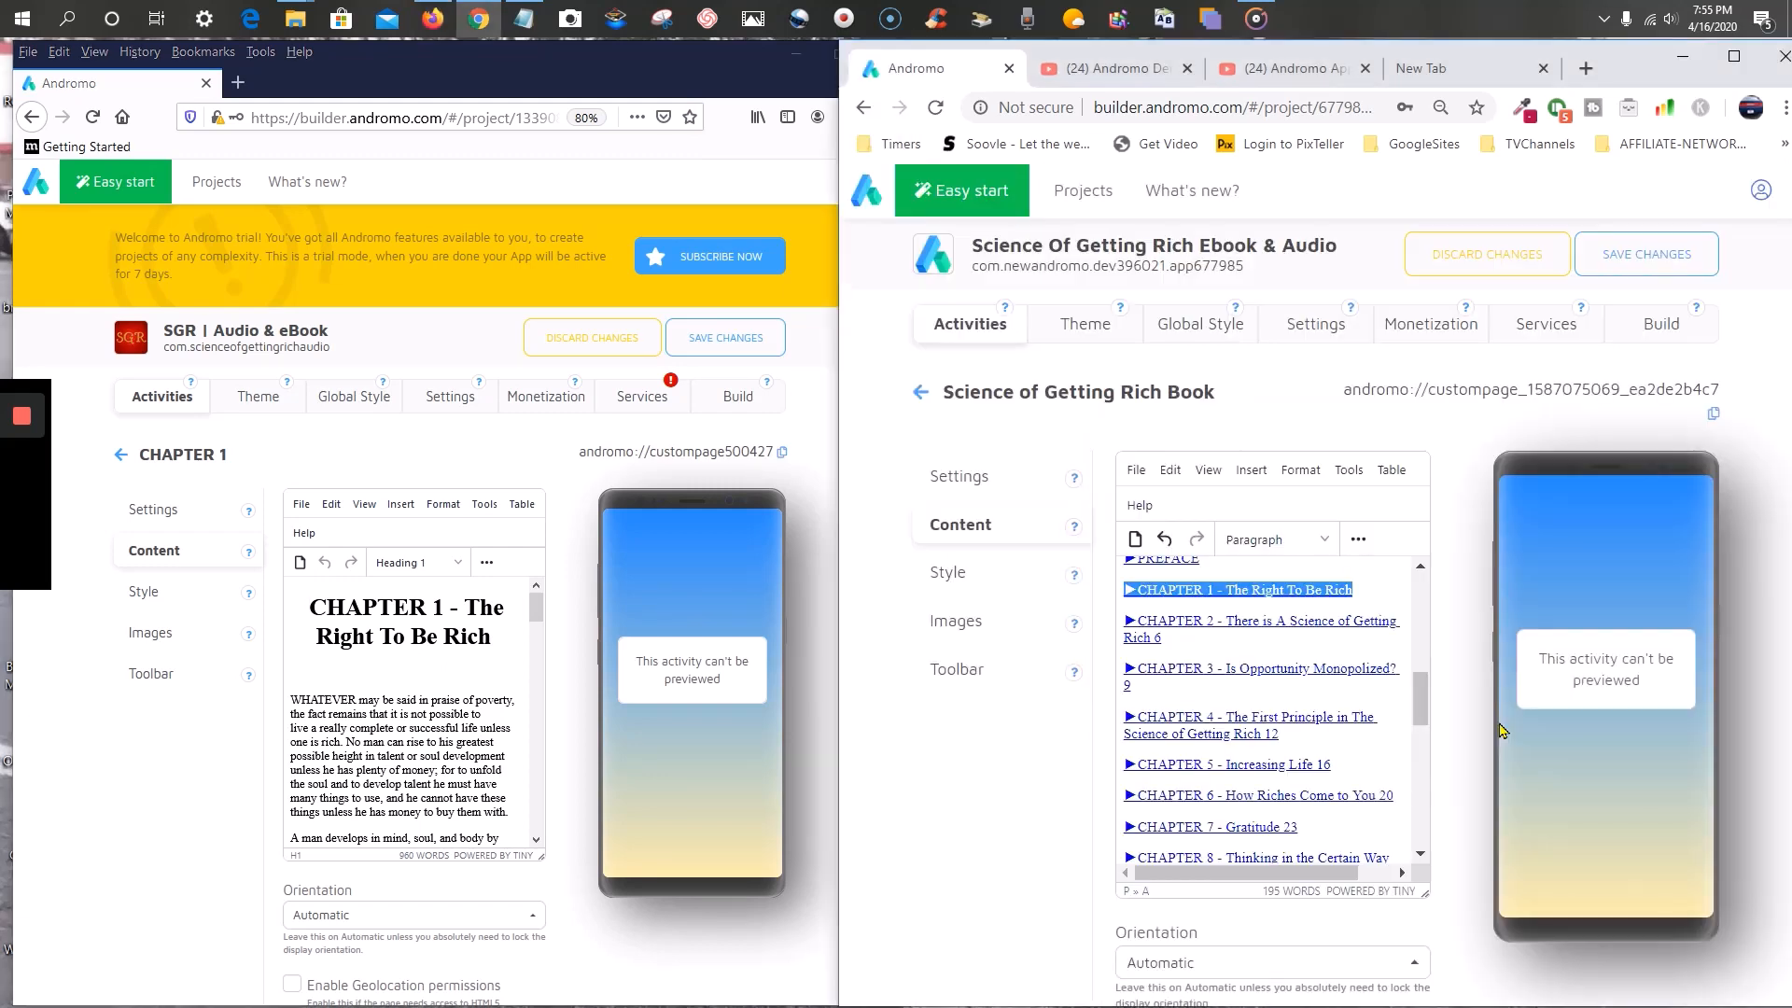
{"action": "left_click", "coordinate": [1385, 590]}
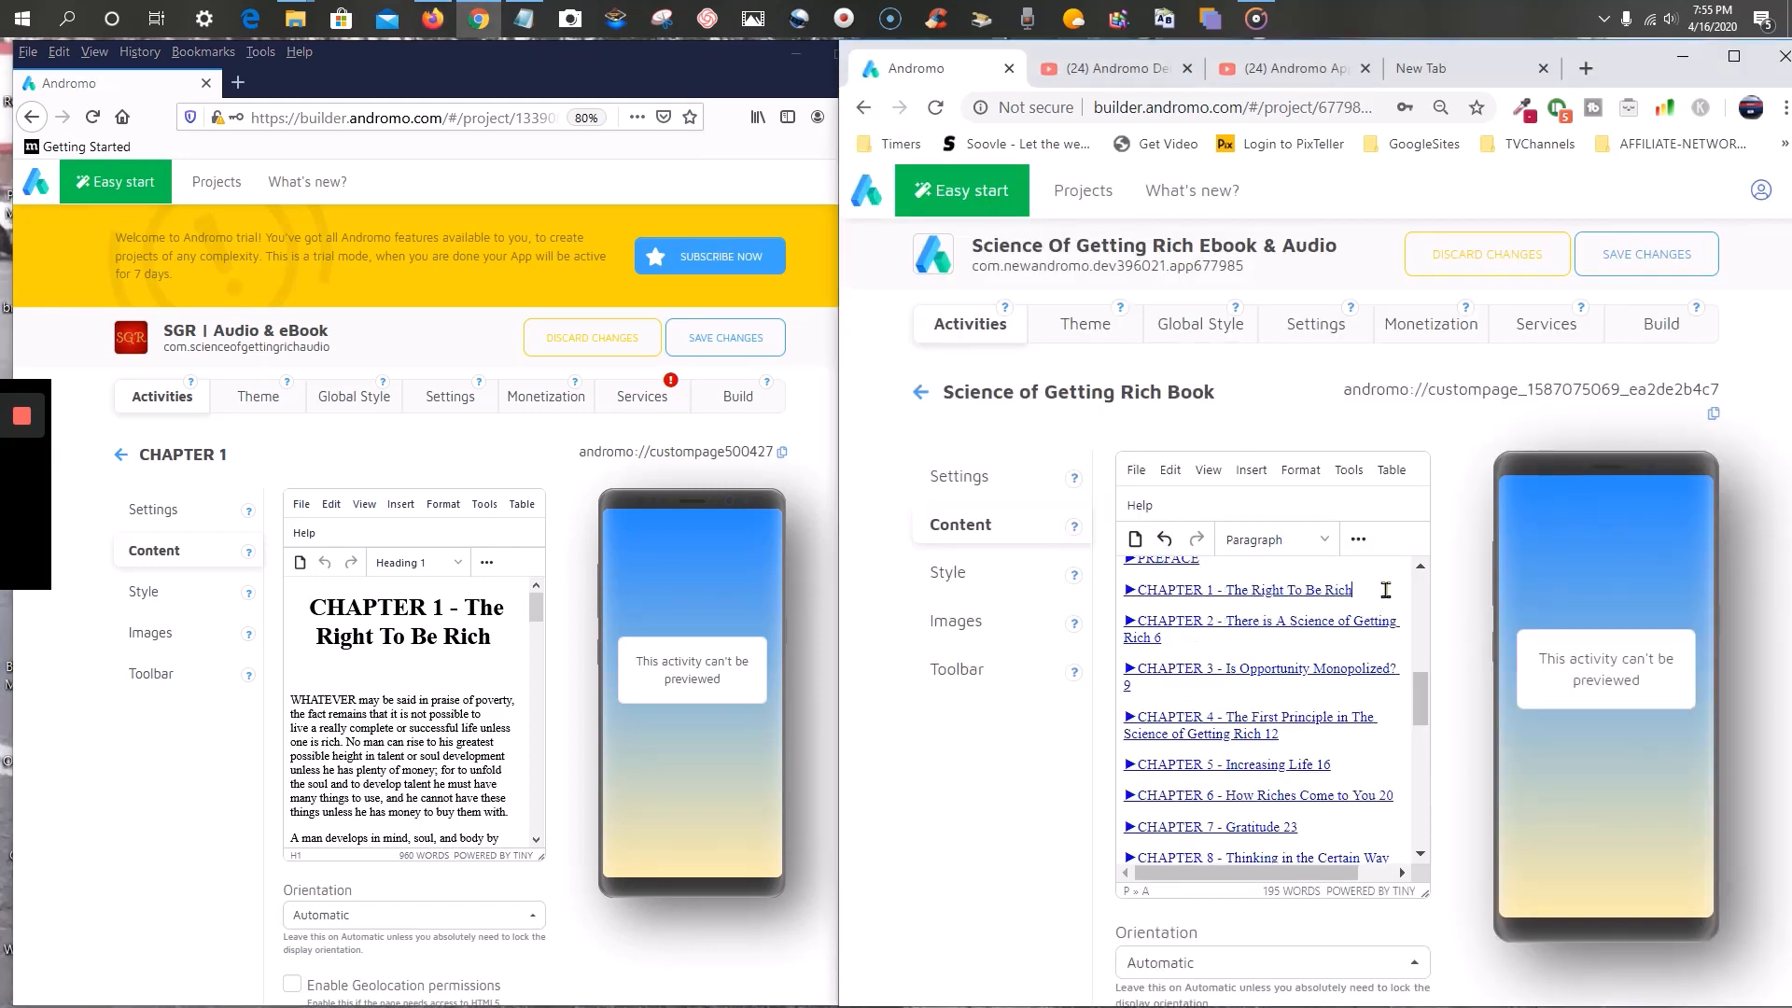
- In the reference project's Science of Getting Rich Book content, check the link settings of the CHAPTER 1 entry in the table of contents
{"action": "left_click", "coordinate": [159, 396]}
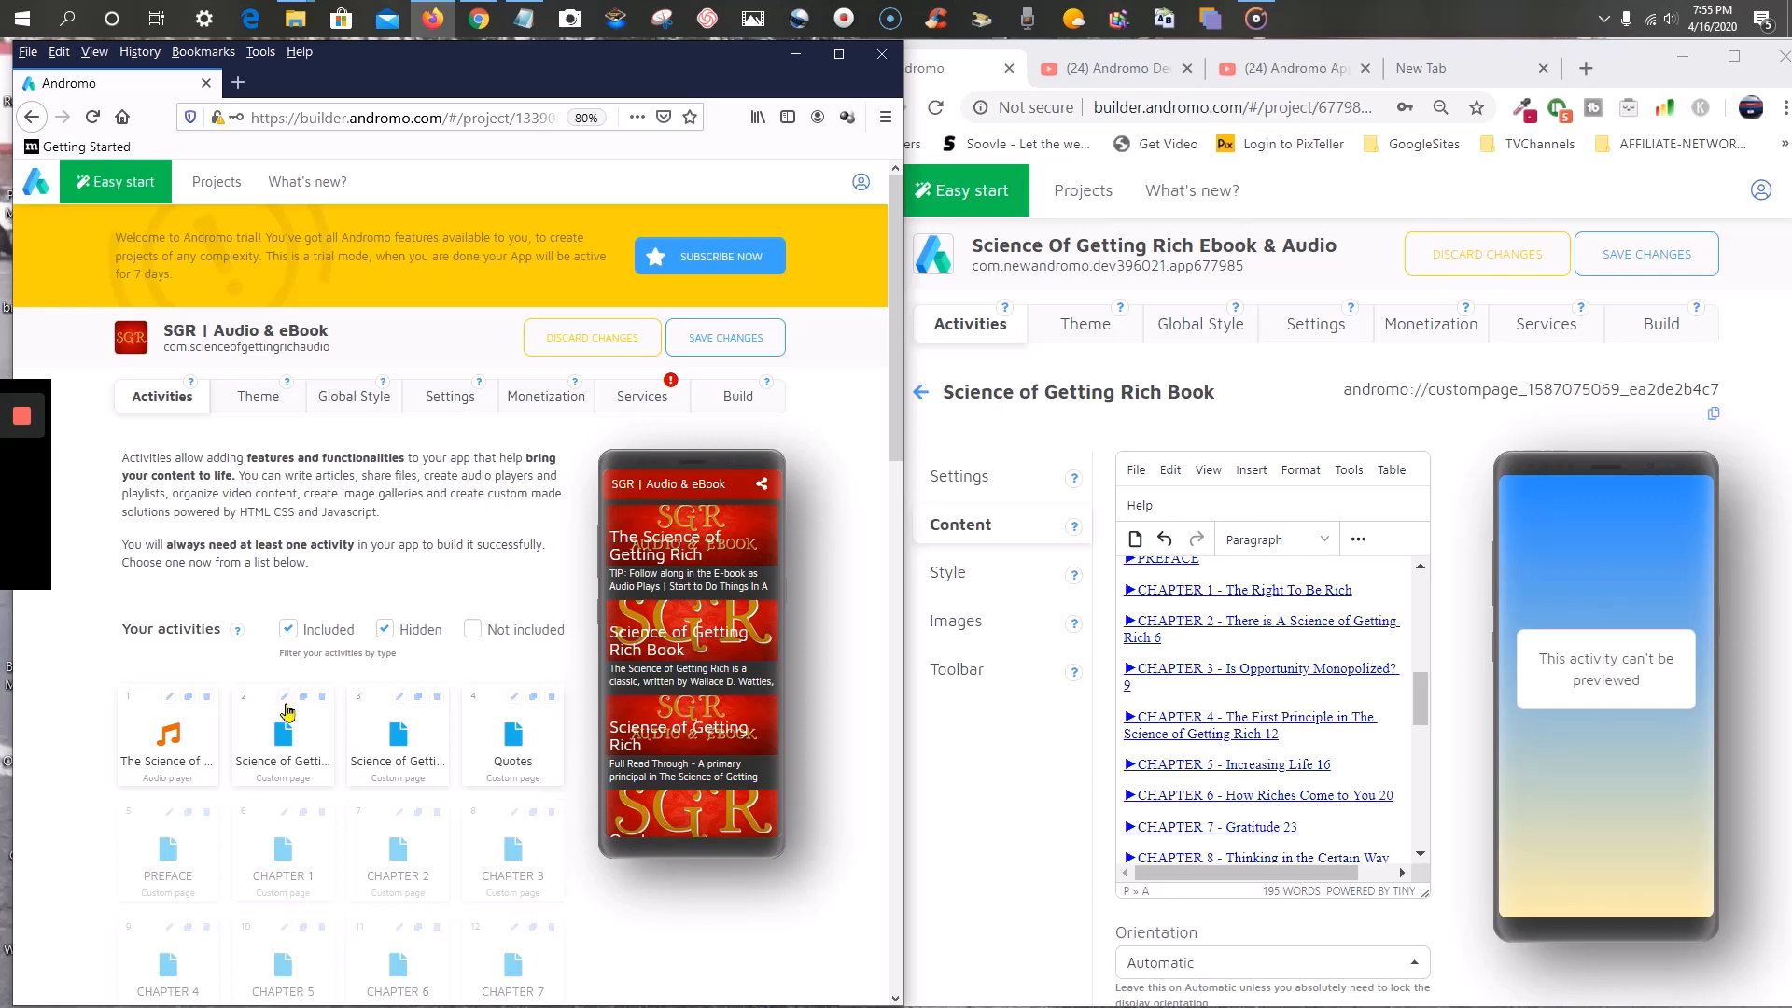
{"action": "left_click", "coordinate": [283, 707]}
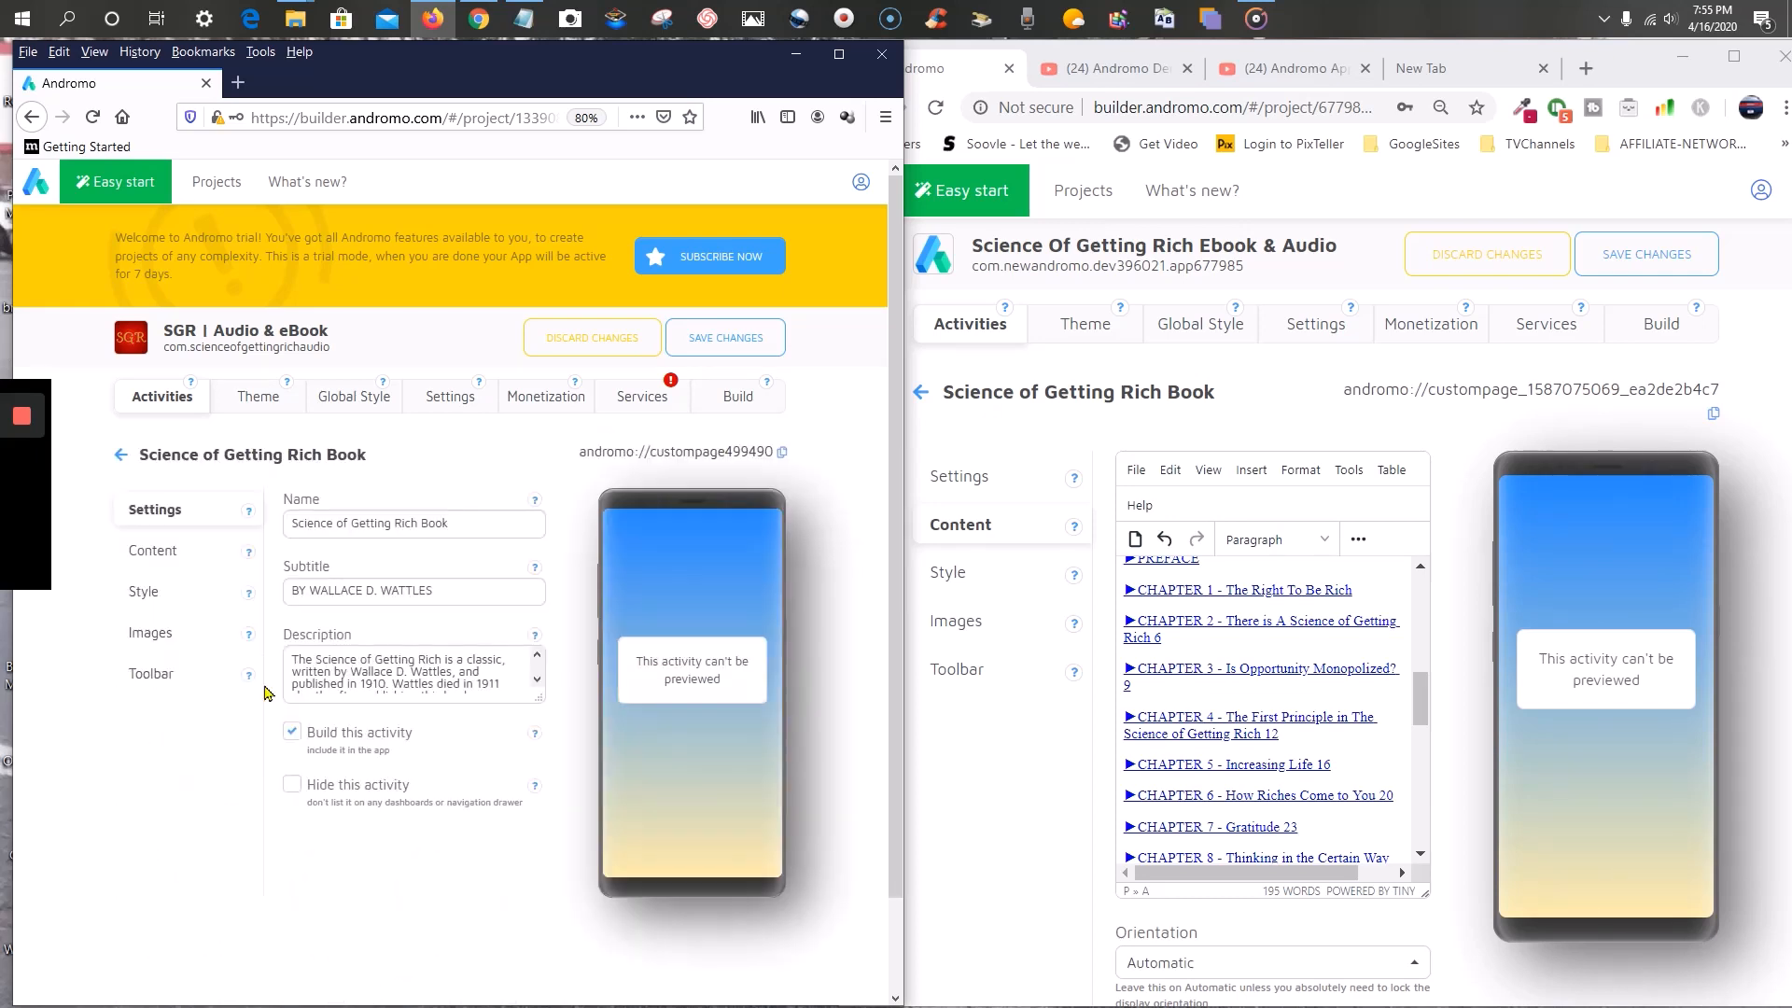
{"action": "left_click", "coordinate": [178, 559]}
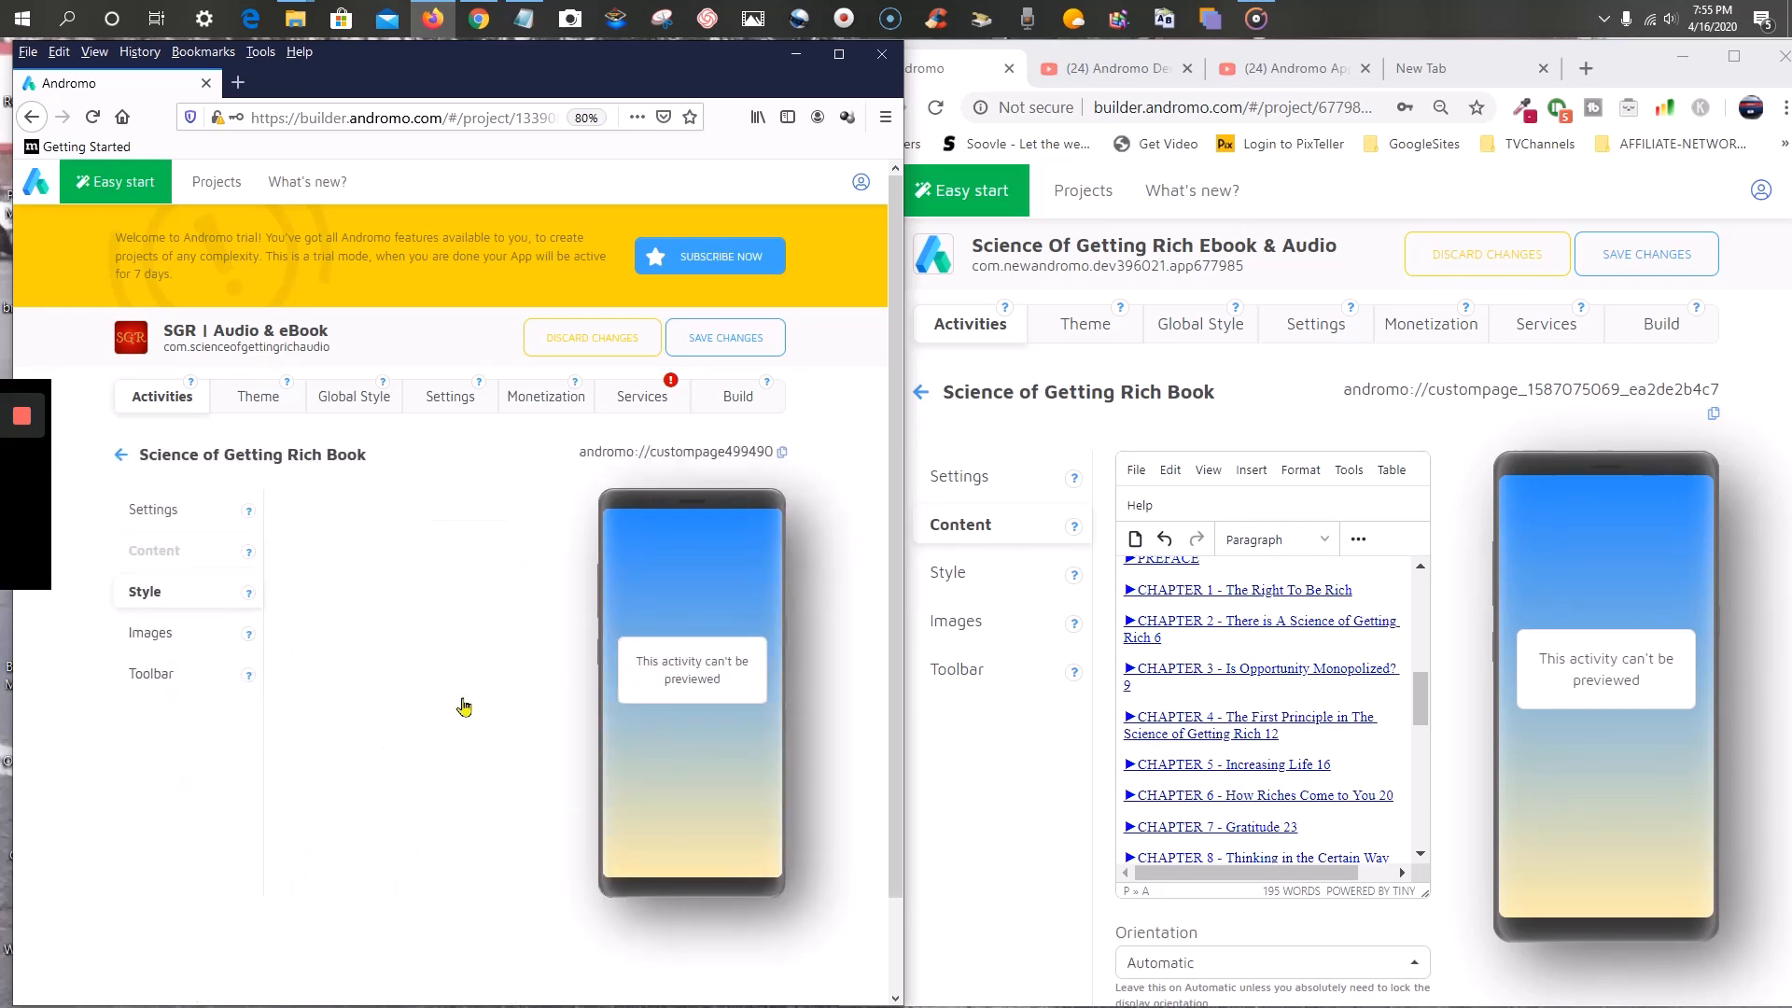
{"action": "scroll", "coordinate": [383, 721], "scroll_direction": "down", "scroll_amount": 5}
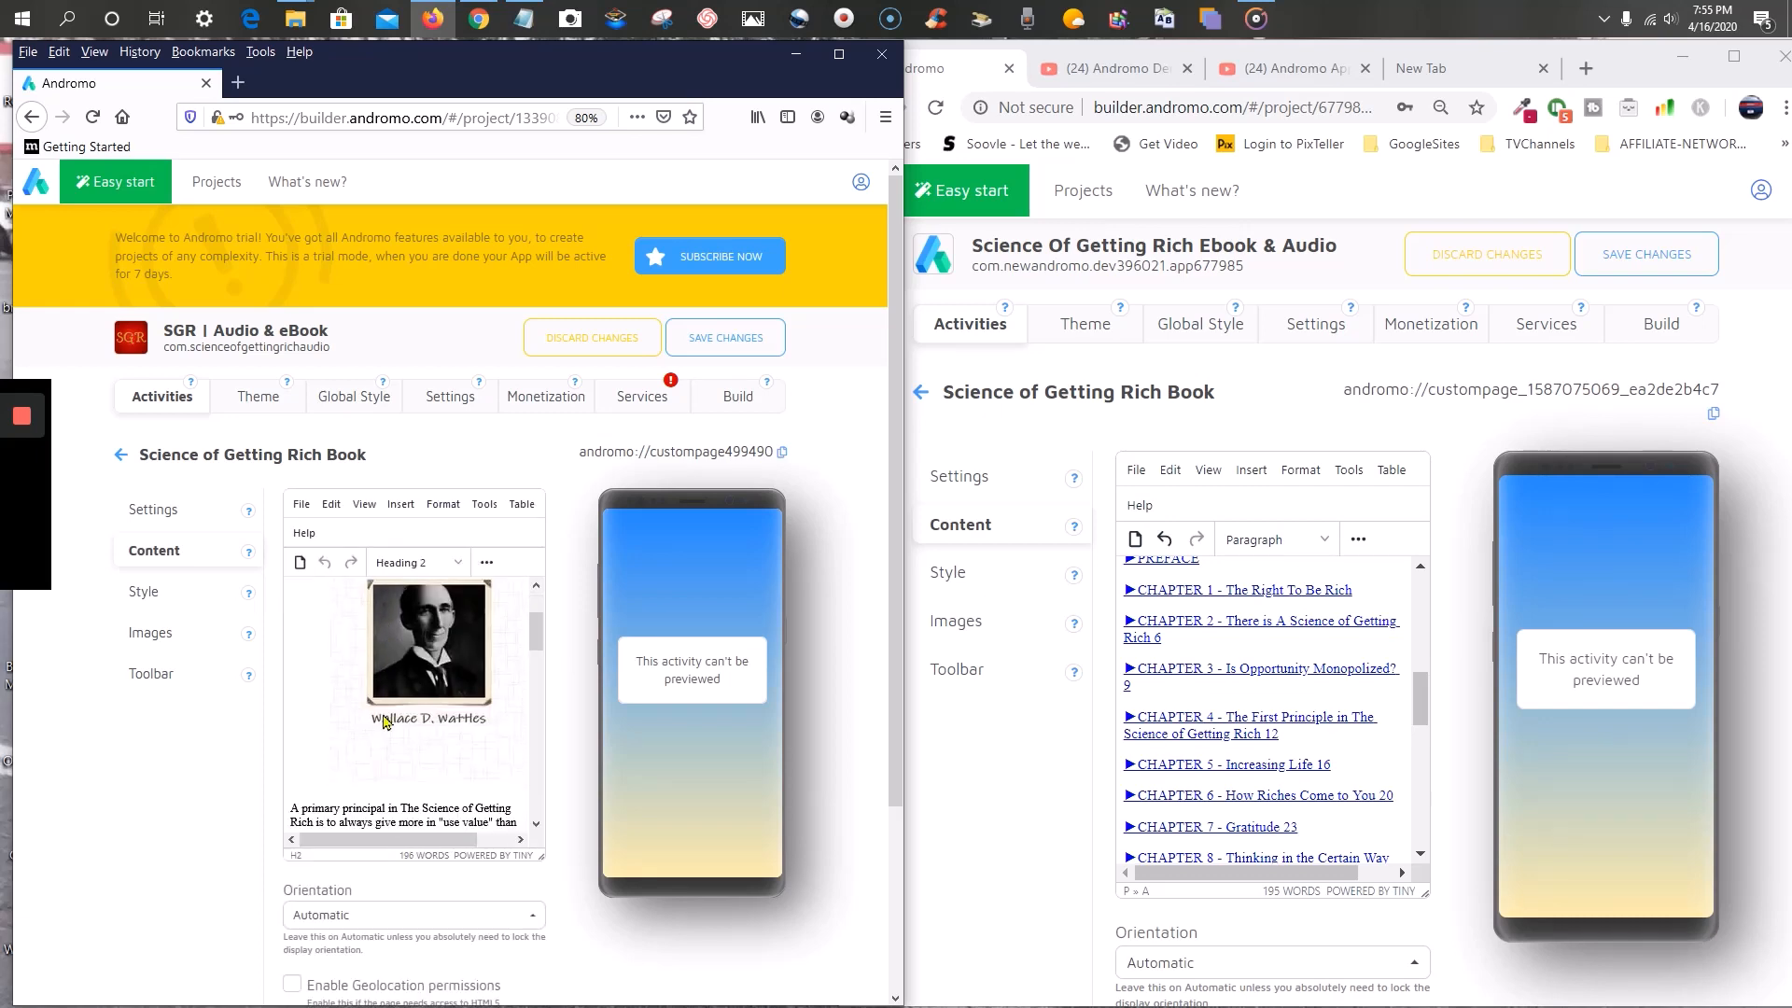
{"action": "left_click_drag", "start_coordinate": [501, 684], "coordinate": [280, 687]}
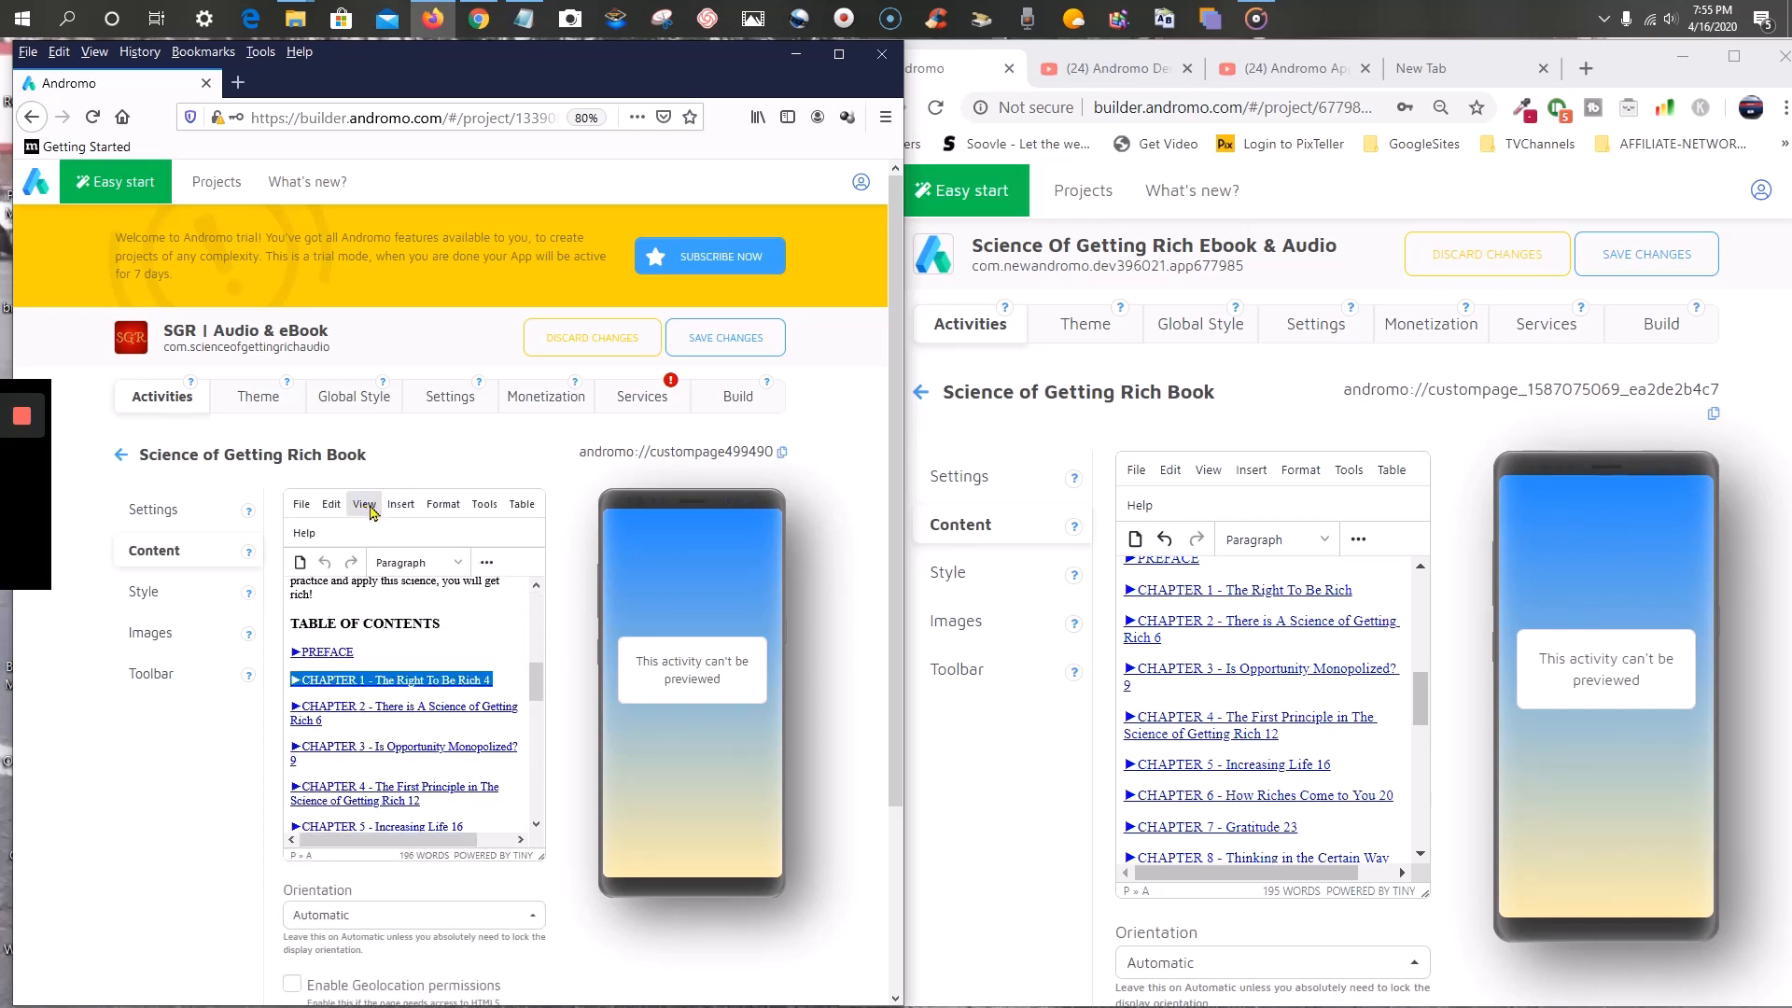
{"action": "left_click", "coordinate": [398, 512]}
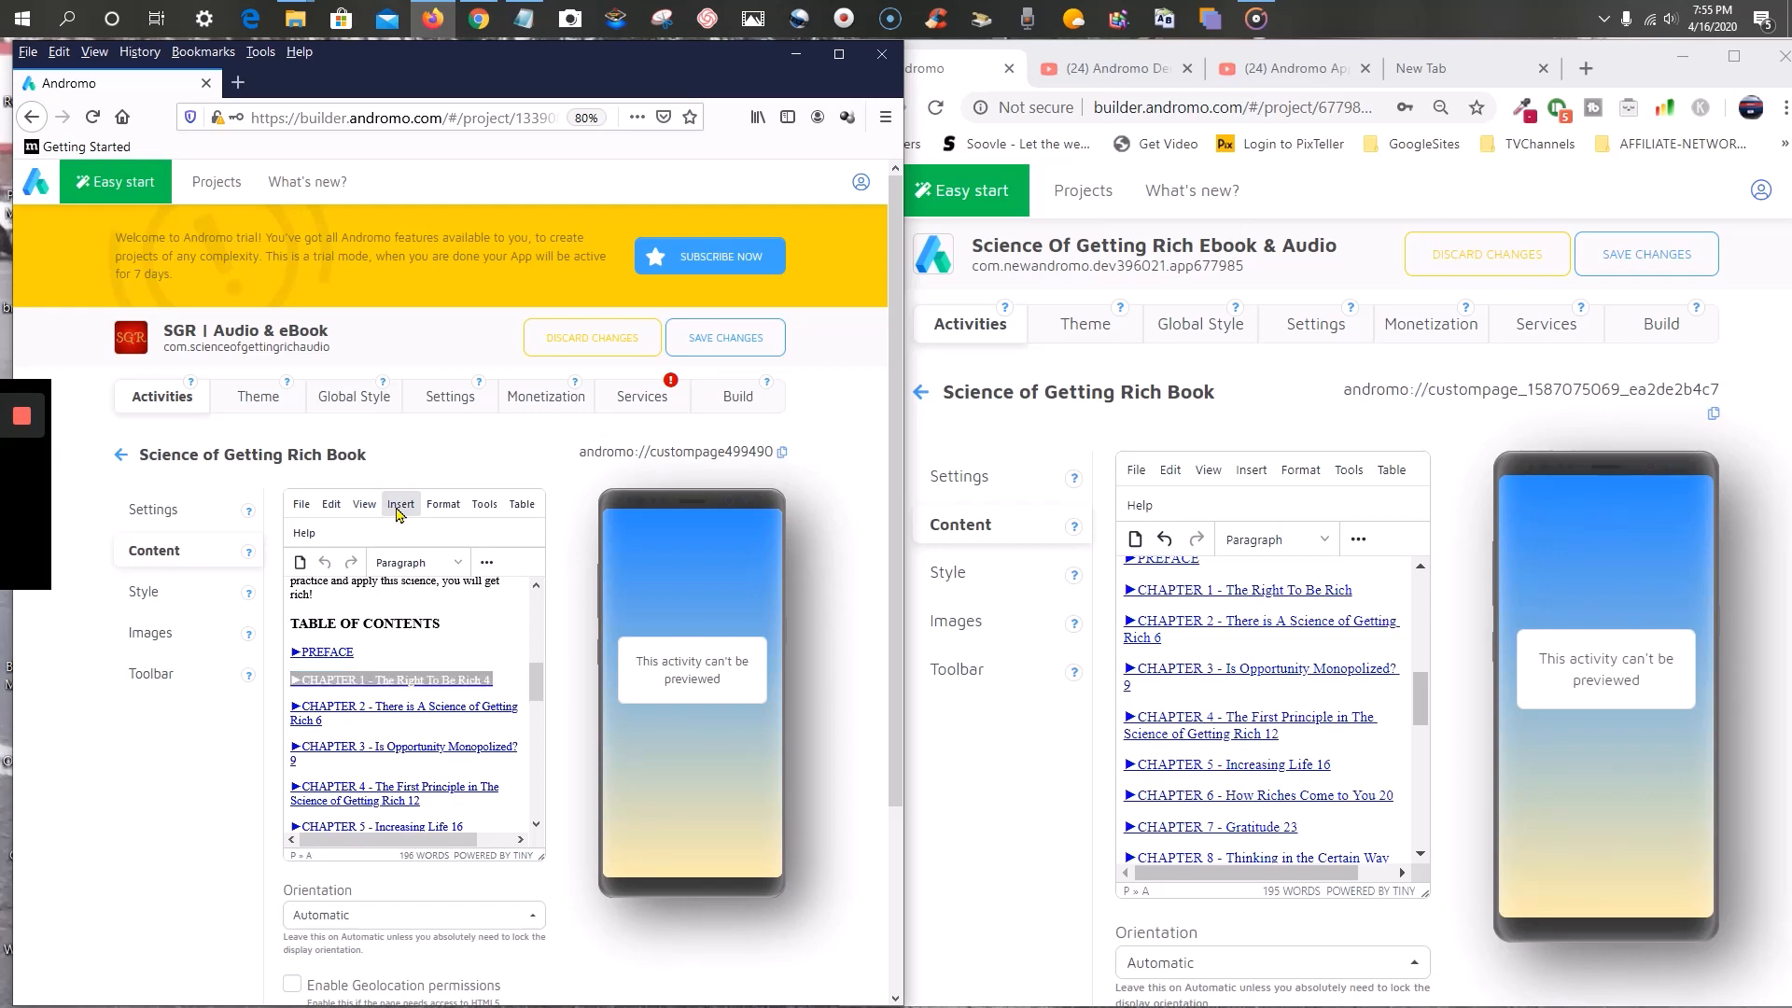
{"action": "left_click", "coordinate": [398, 513]}
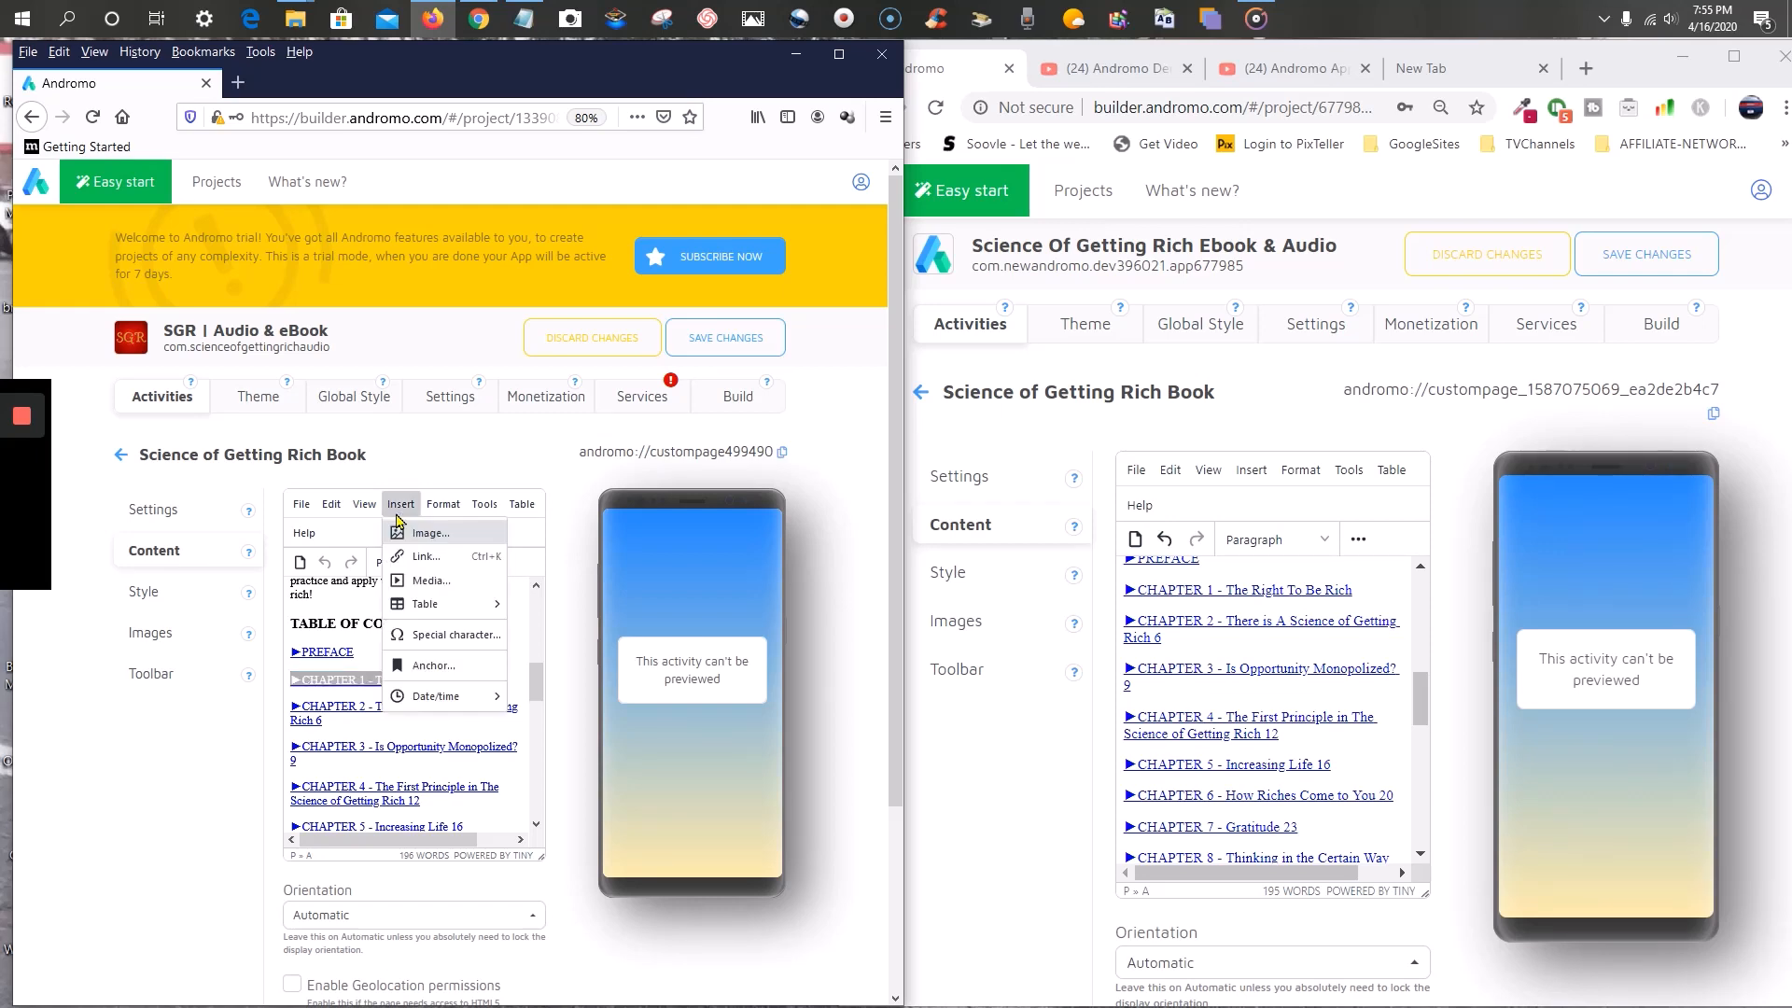
{"action": "mouse_move", "coordinate": [420, 605]}
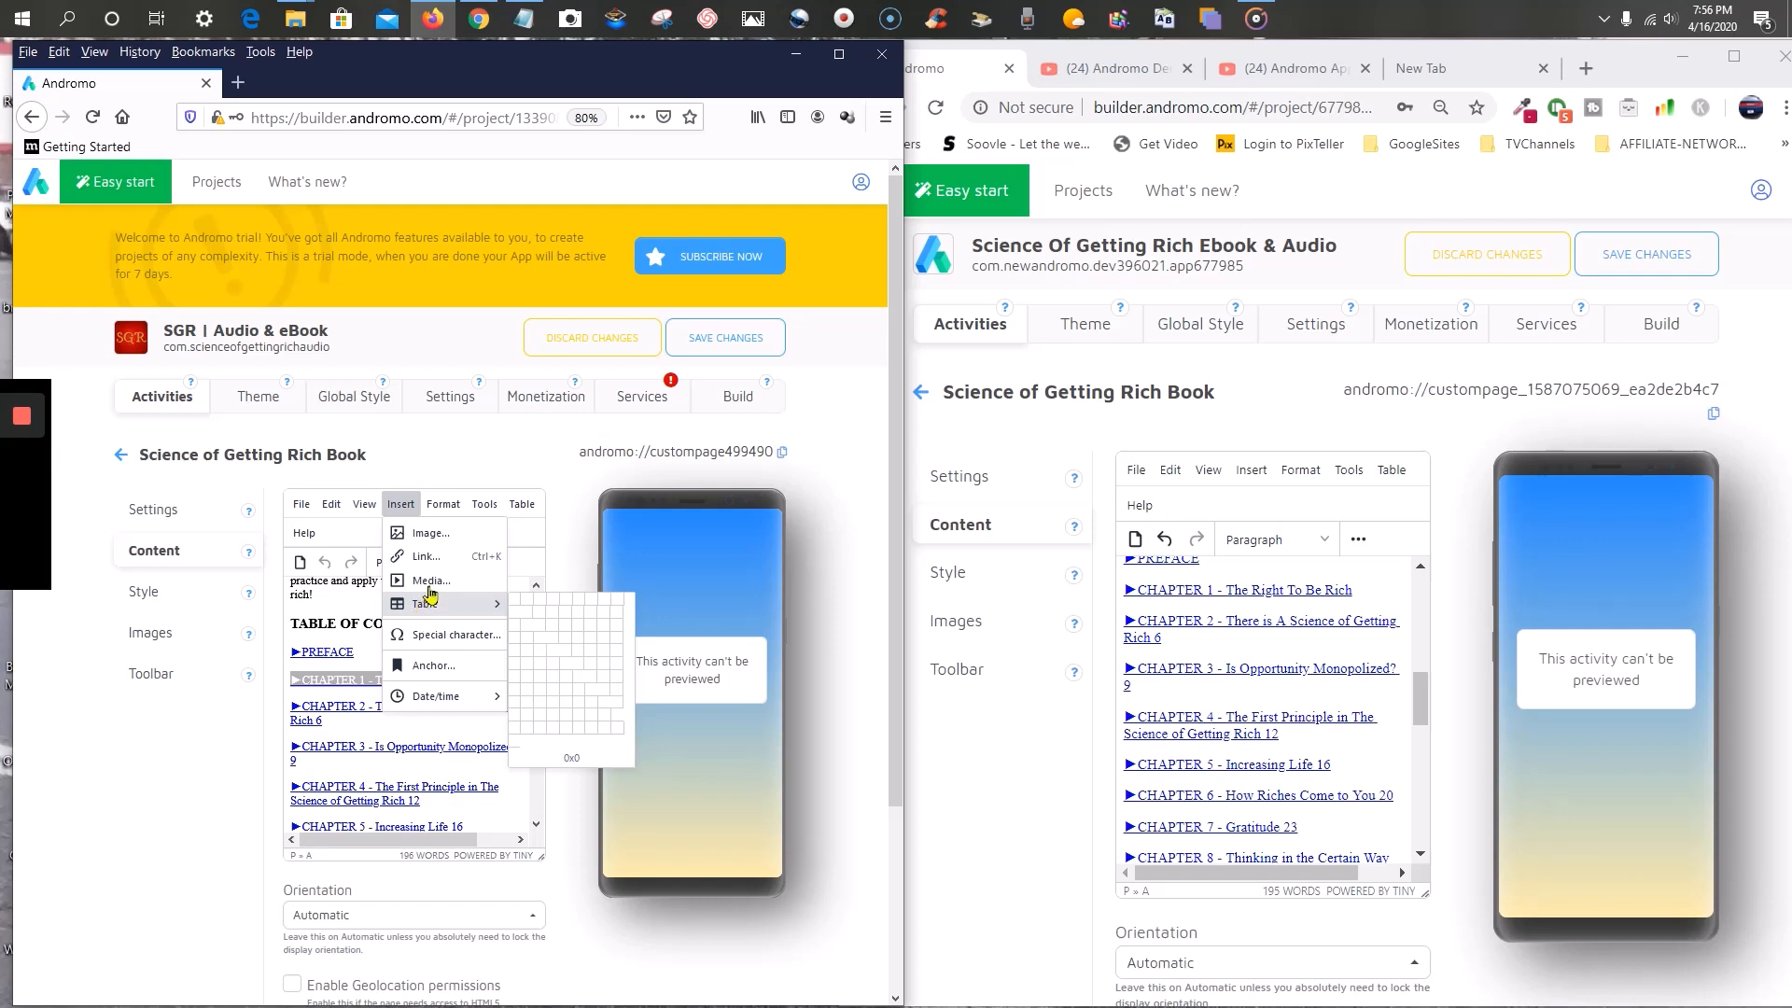
{"action": "left_click", "coordinate": [422, 557]}
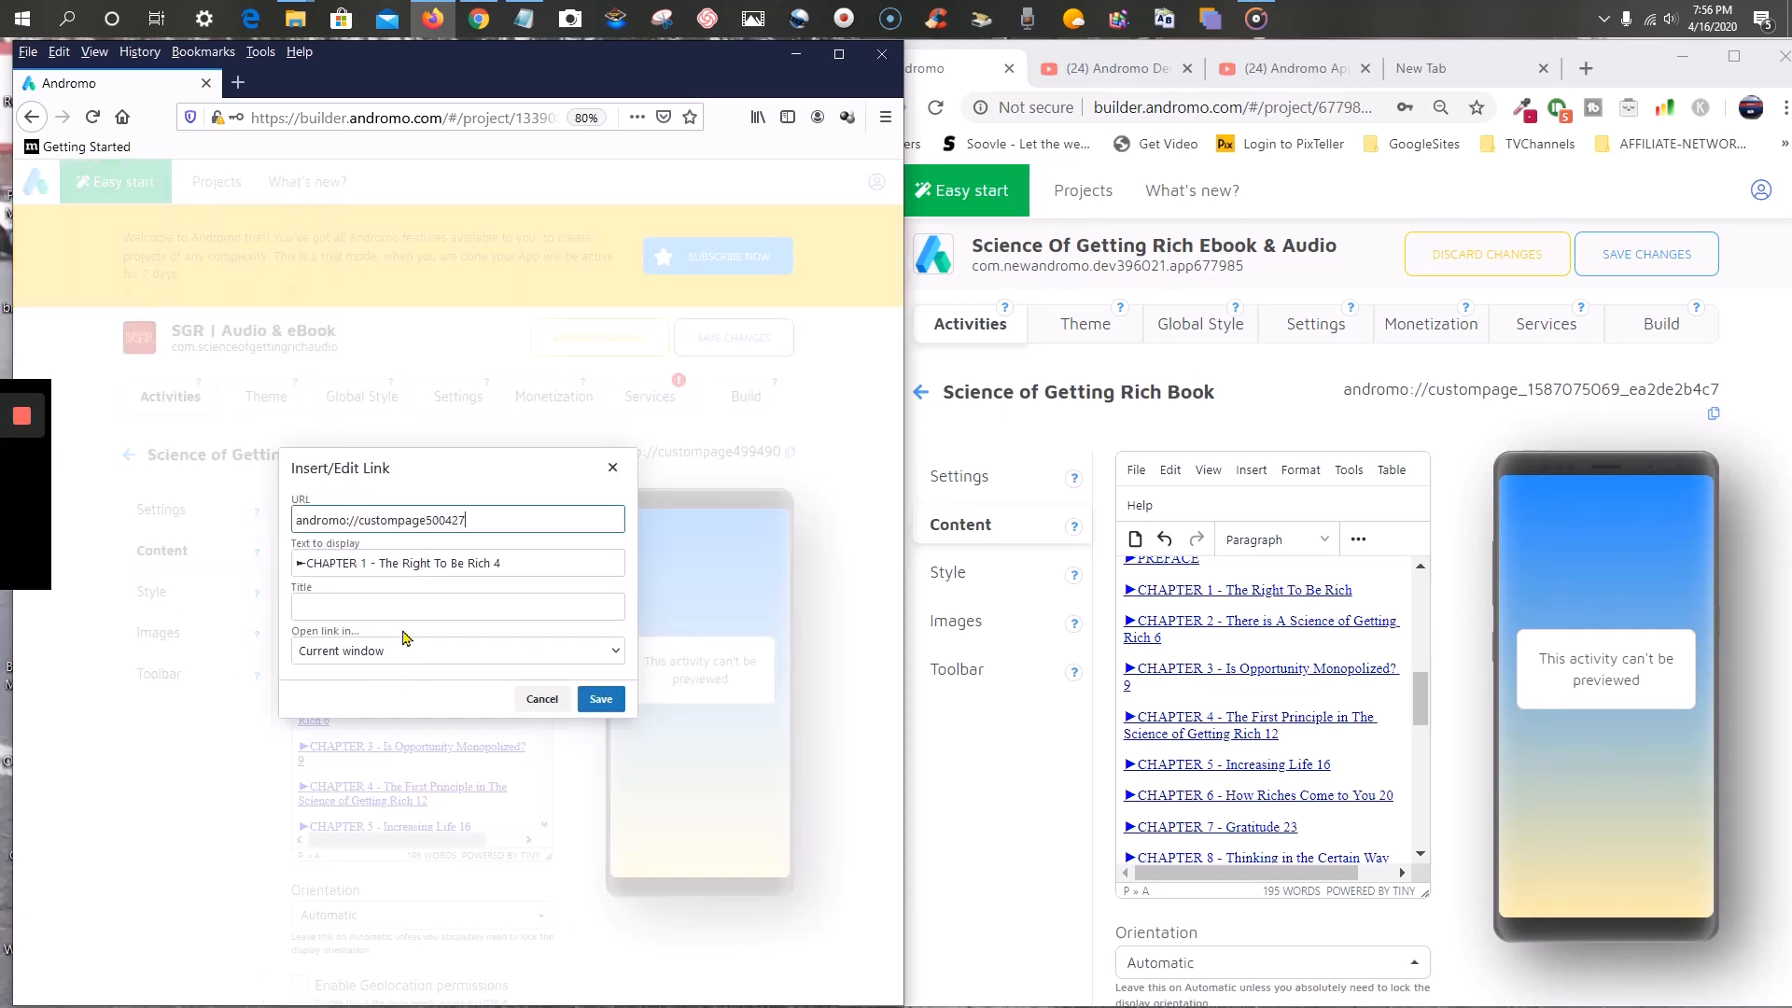
{"action": "left_click", "coordinate": [612, 468]}
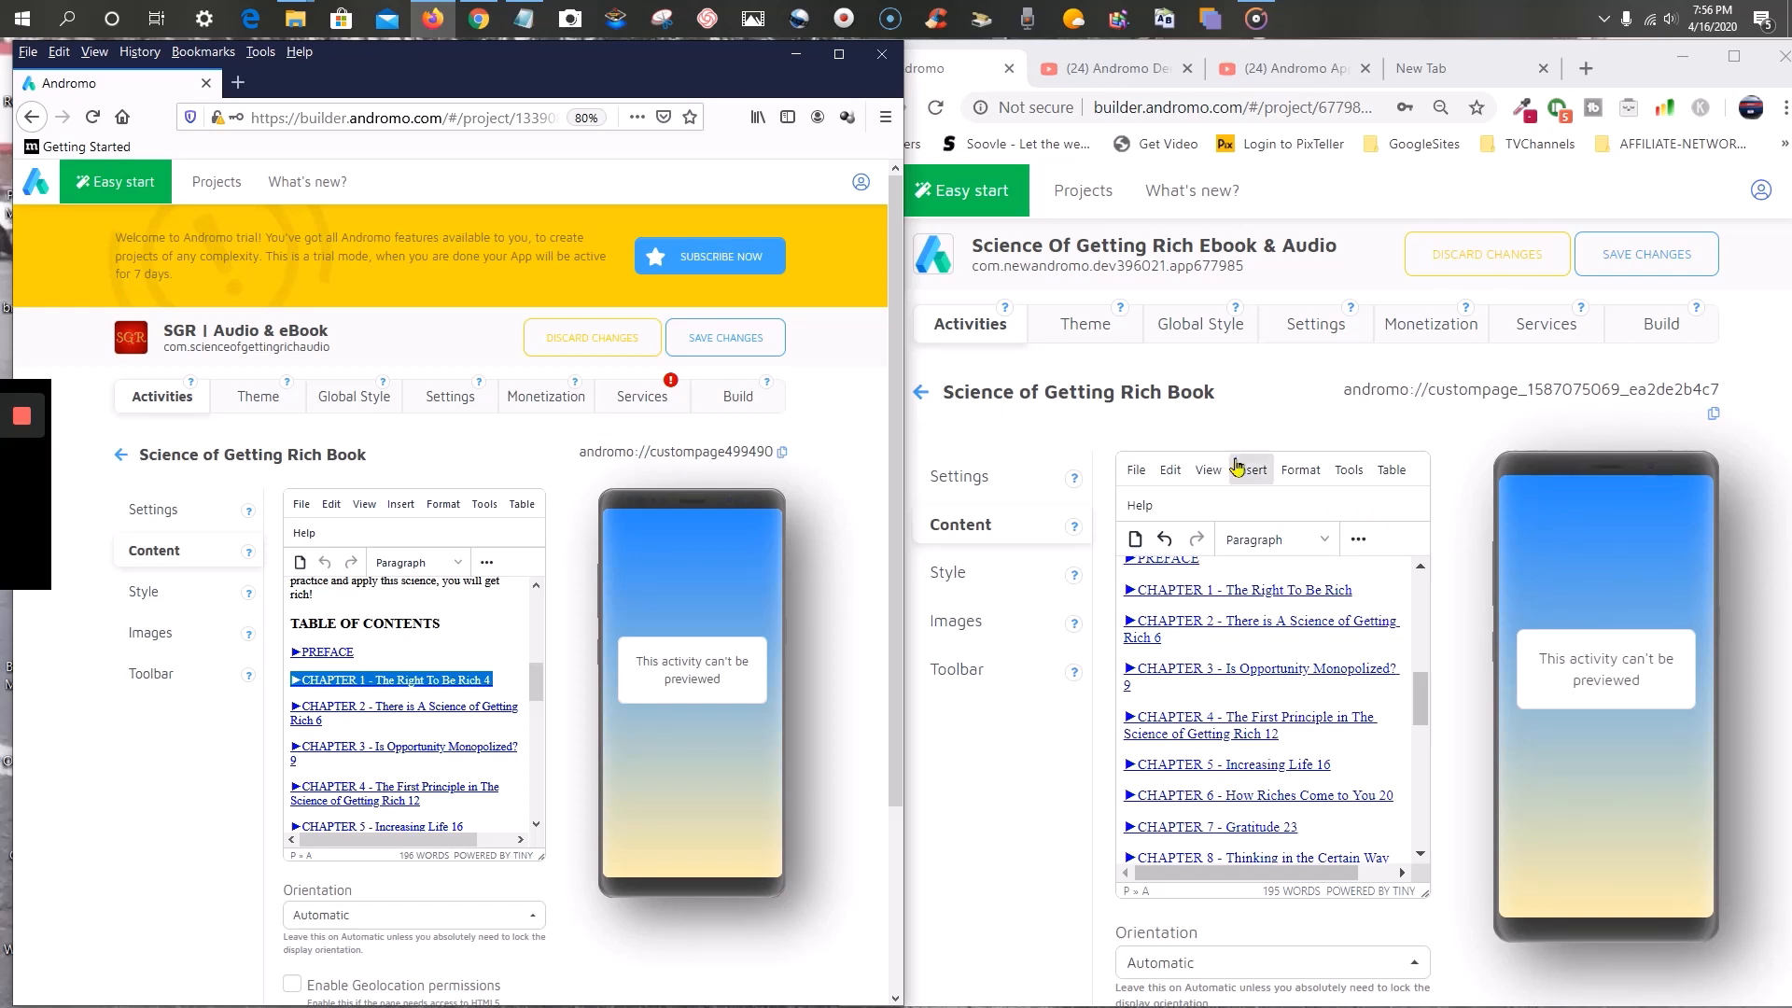
- Review the PREFACE and chapter custom pages in the reference project's activity list
{"action": "left_click", "coordinate": [1292, 397]}
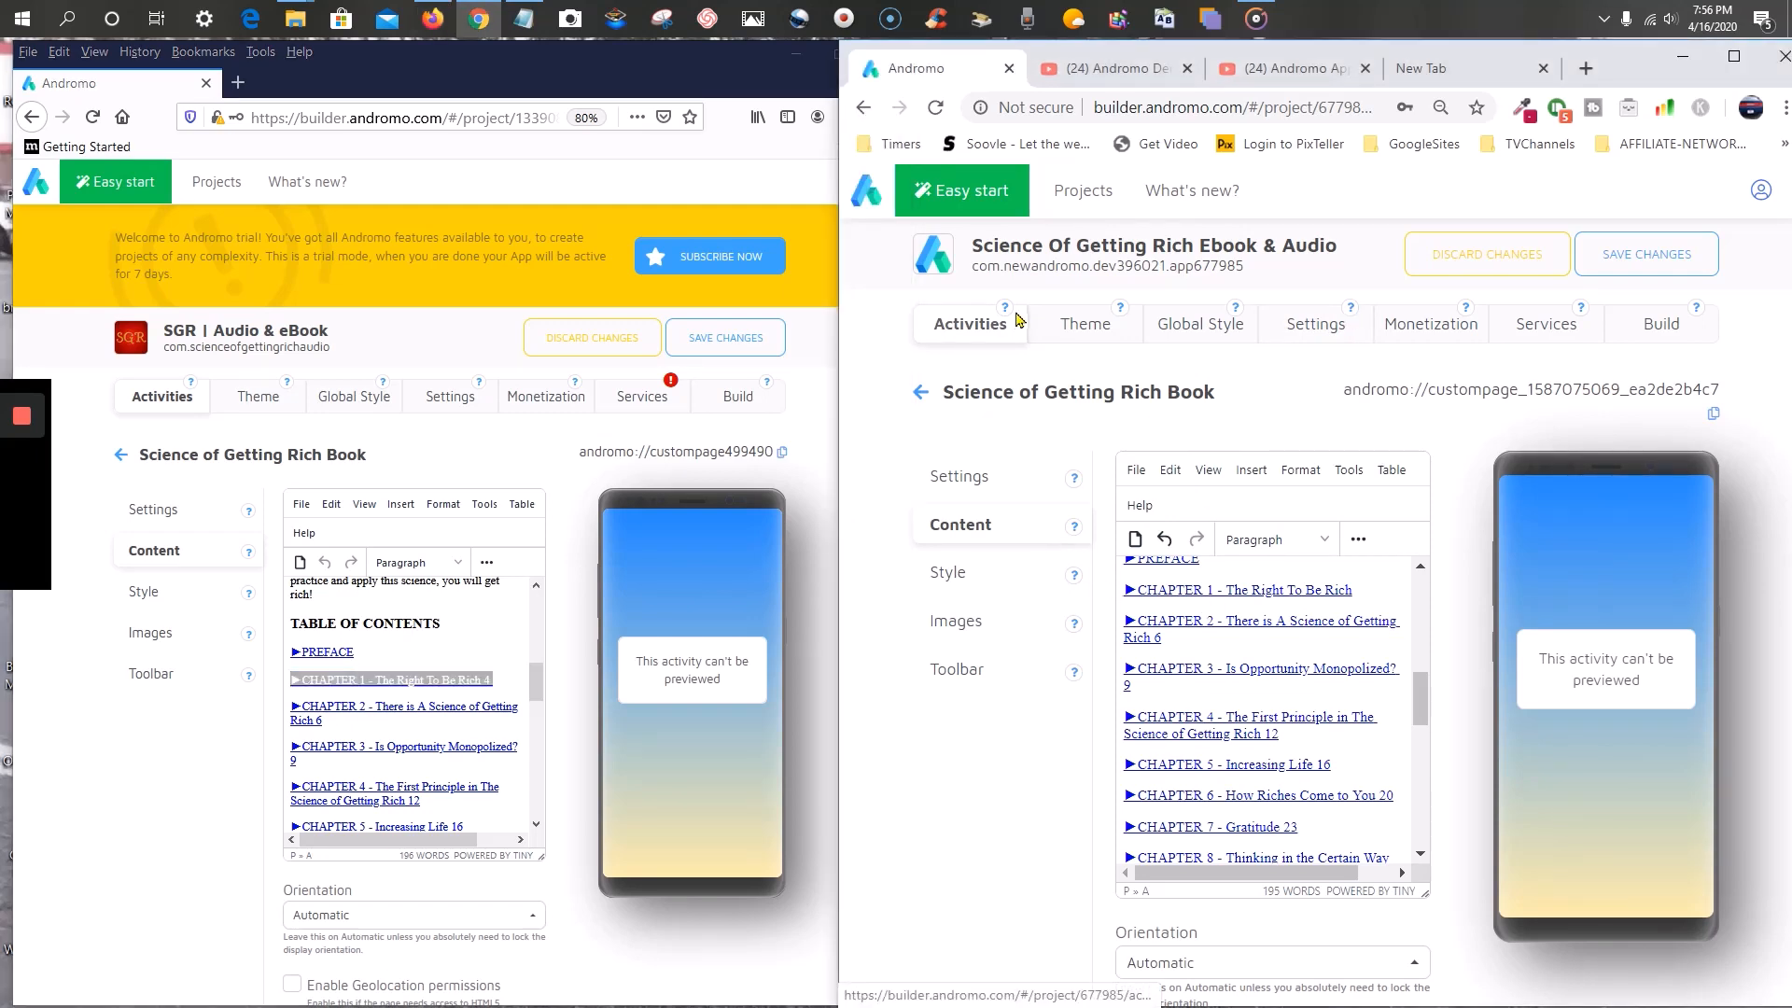
{"action": "left_click", "coordinate": [156, 400]}
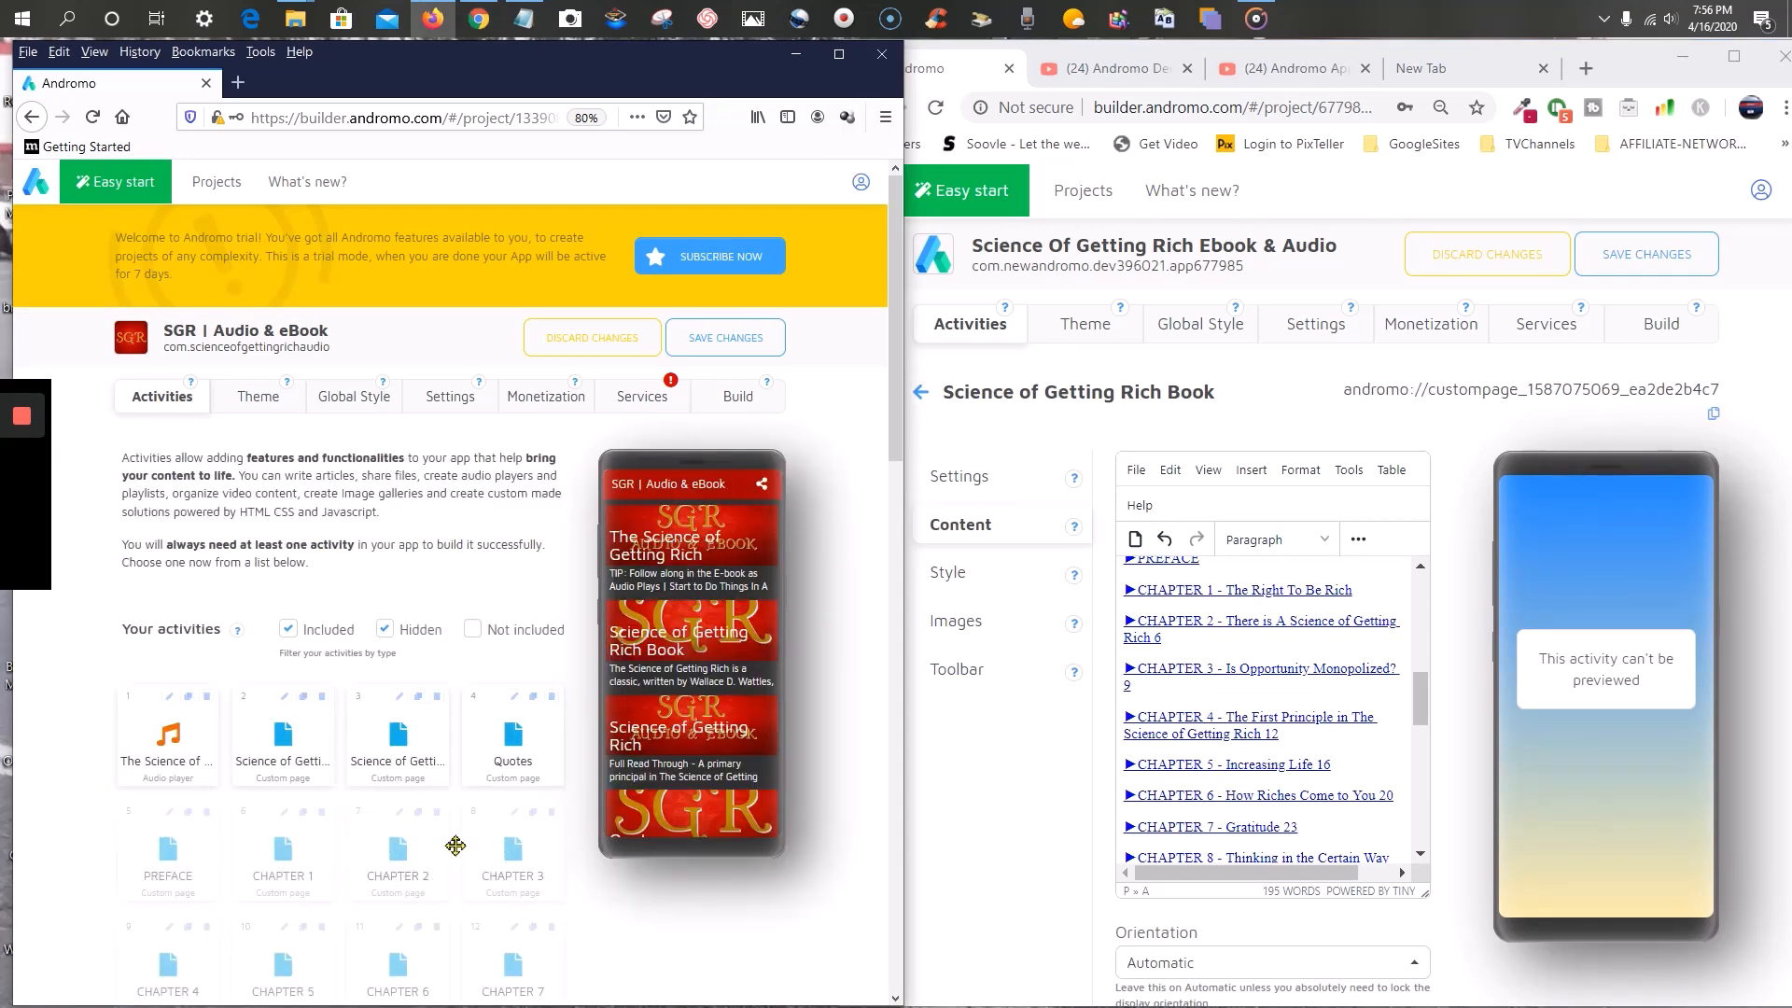
{"action": "scroll", "coordinate": [305, 887], "scroll_direction": "down", "scroll_amount": 2}
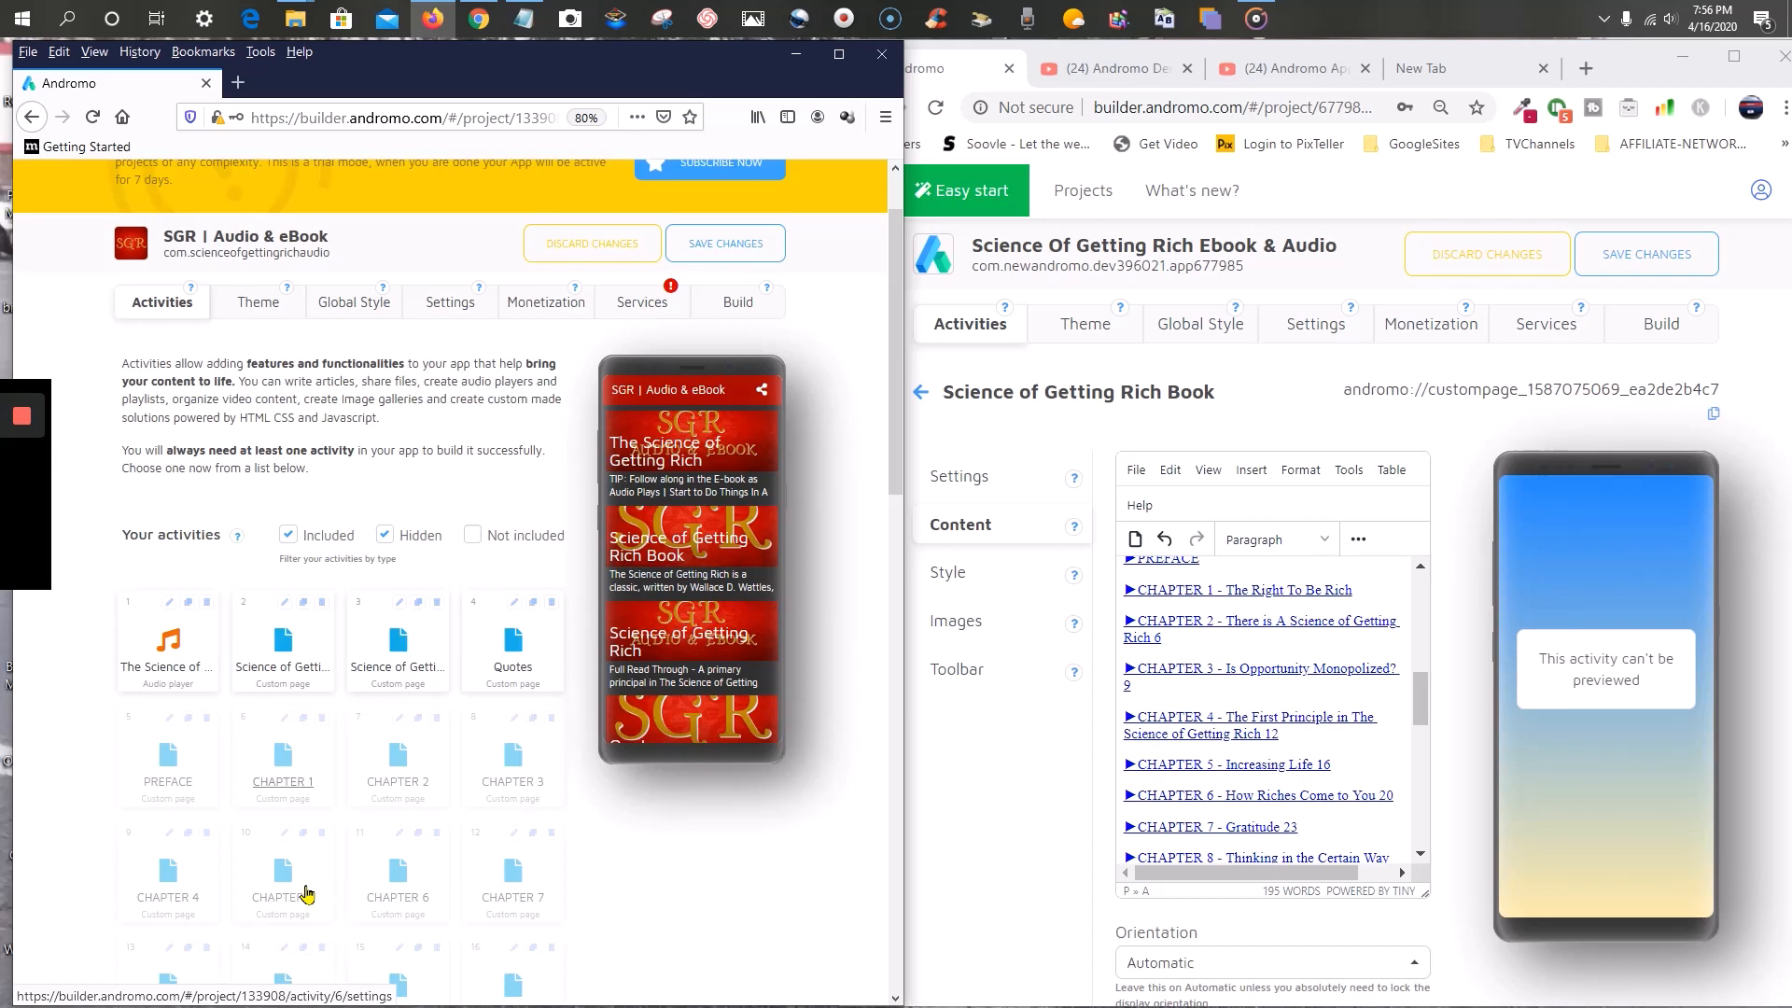
{"action": "scroll", "coordinate": [306, 894], "scroll_direction": "down", "scroll_amount": 5}
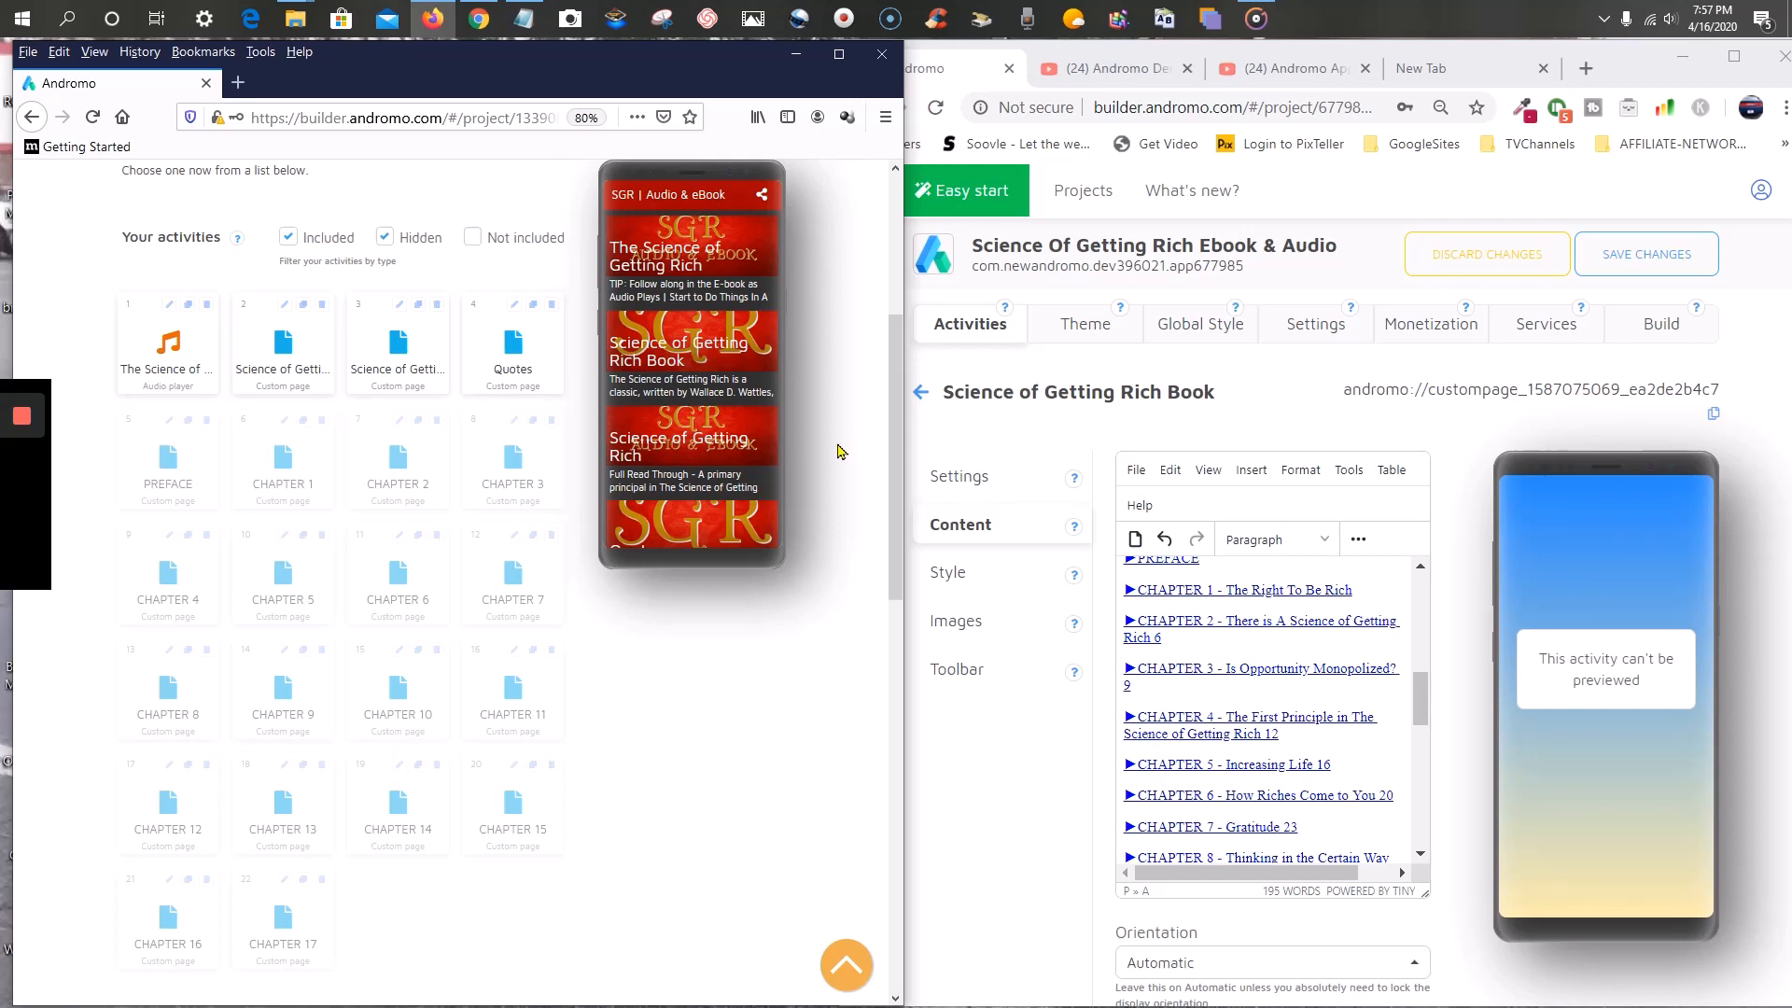
{"action": "scroll", "coordinate": [839, 451], "scroll_direction": "up", "scroll_amount": 5}
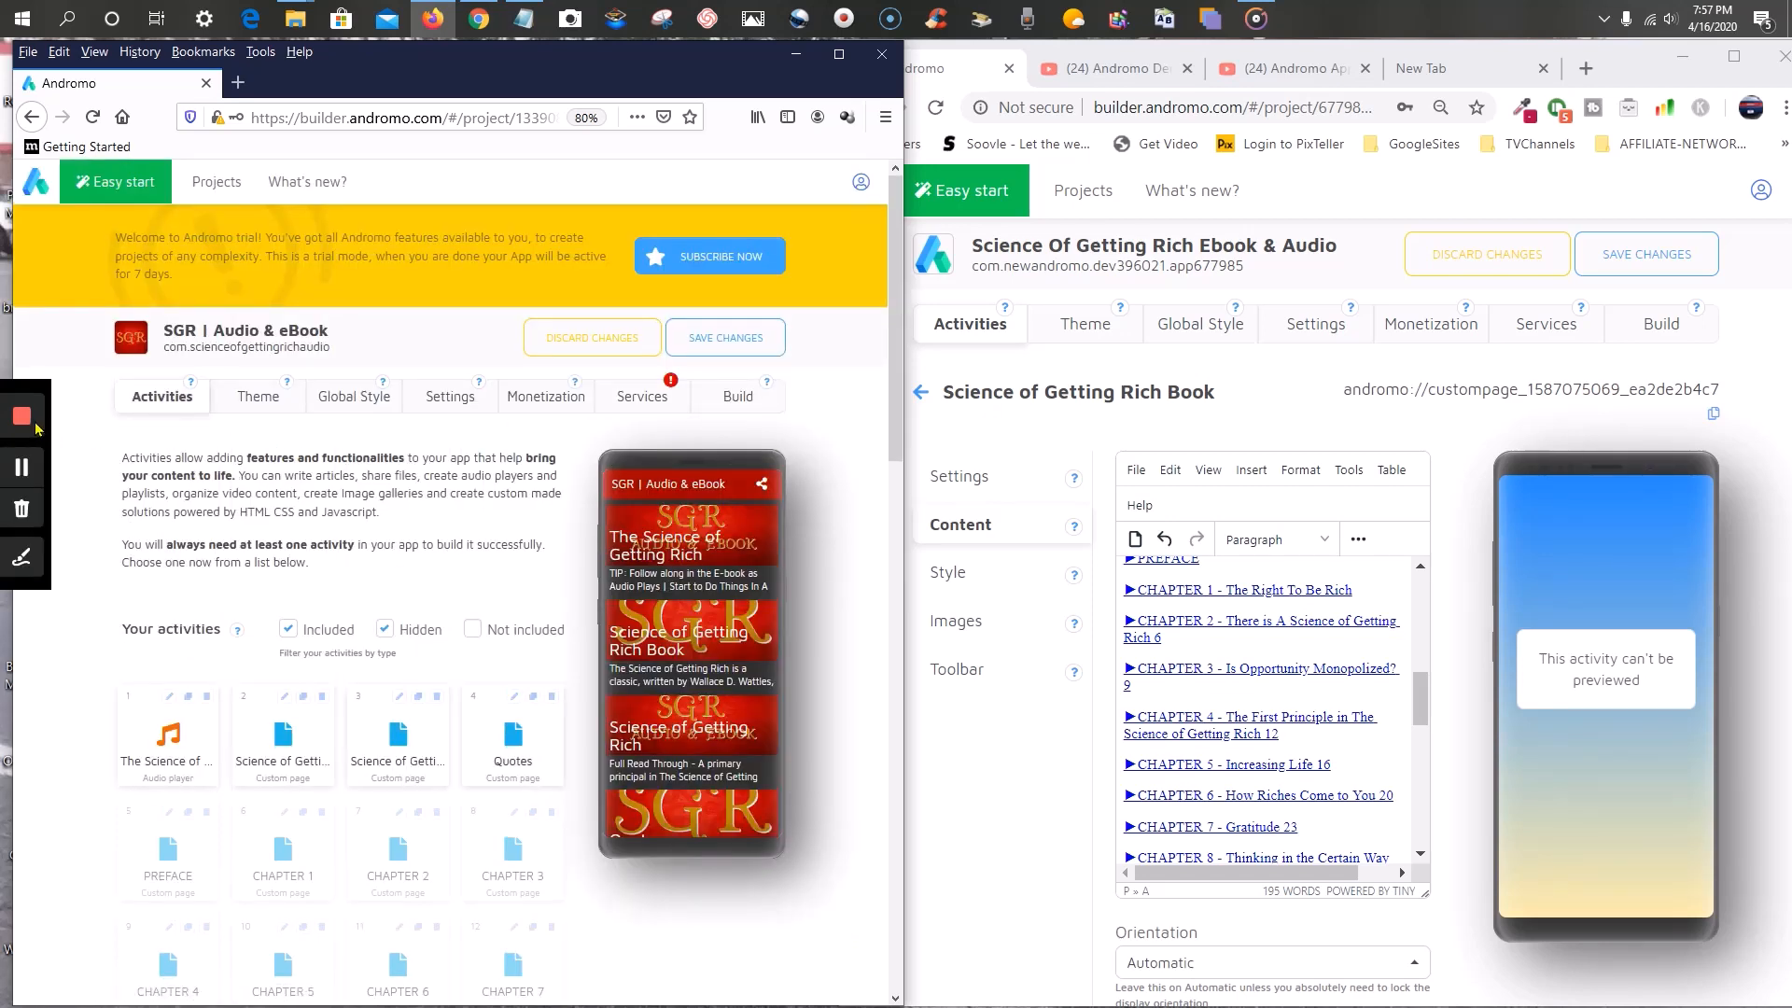
{"action": "left_click", "coordinate": [22, 466]}
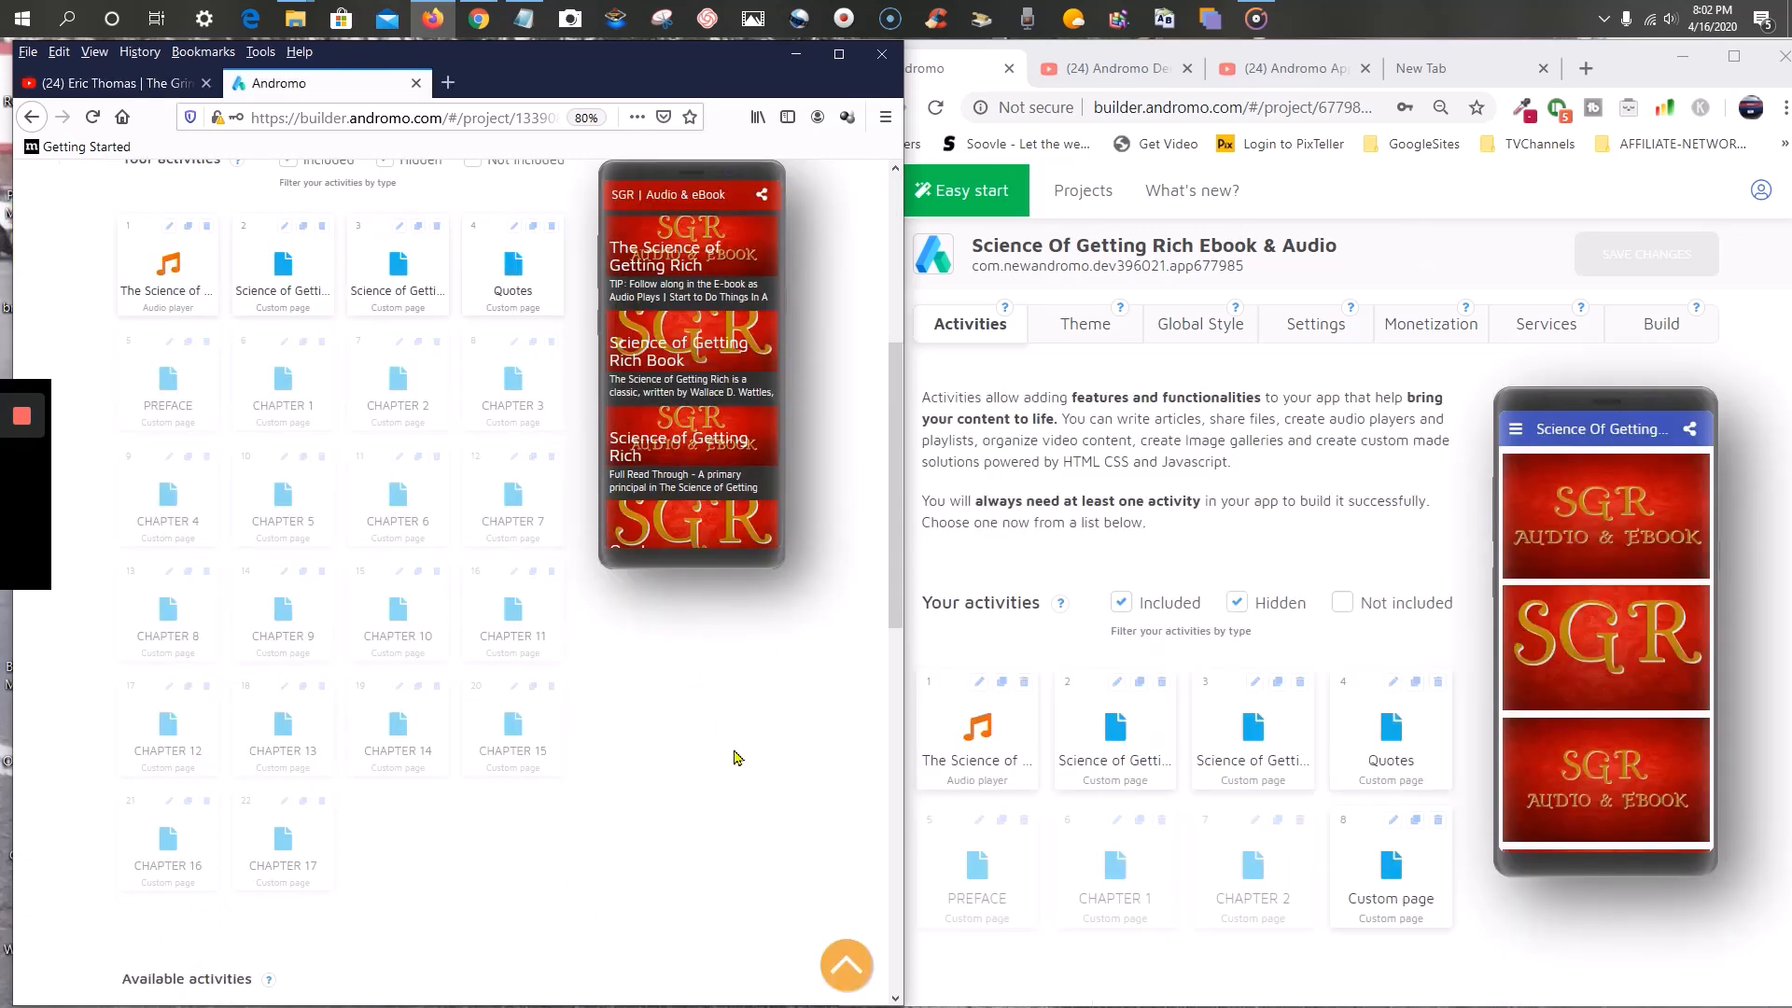
- Add a Custom page as the ninth activity of the new project and save the changes
{"action": "scroll", "coordinate": [1025, 568], "scroll_direction": "down", "scroll_amount": 5}
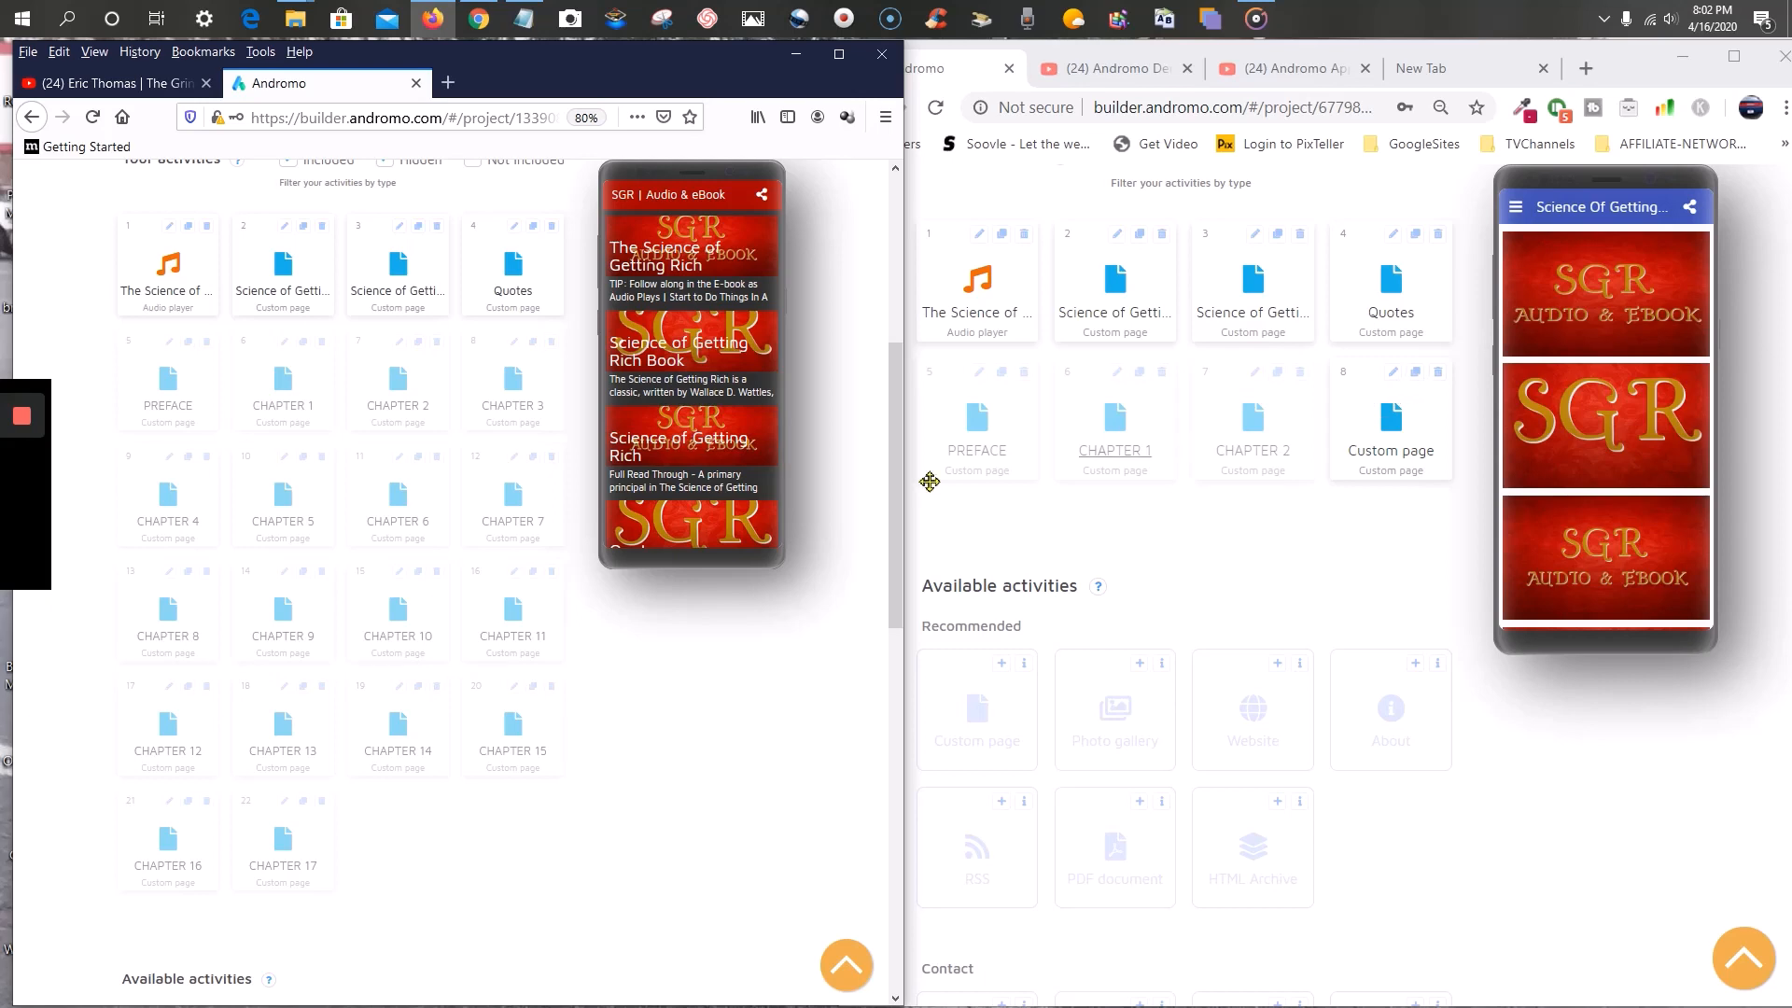
{"action": "left_click", "coordinate": [1001, 668]}
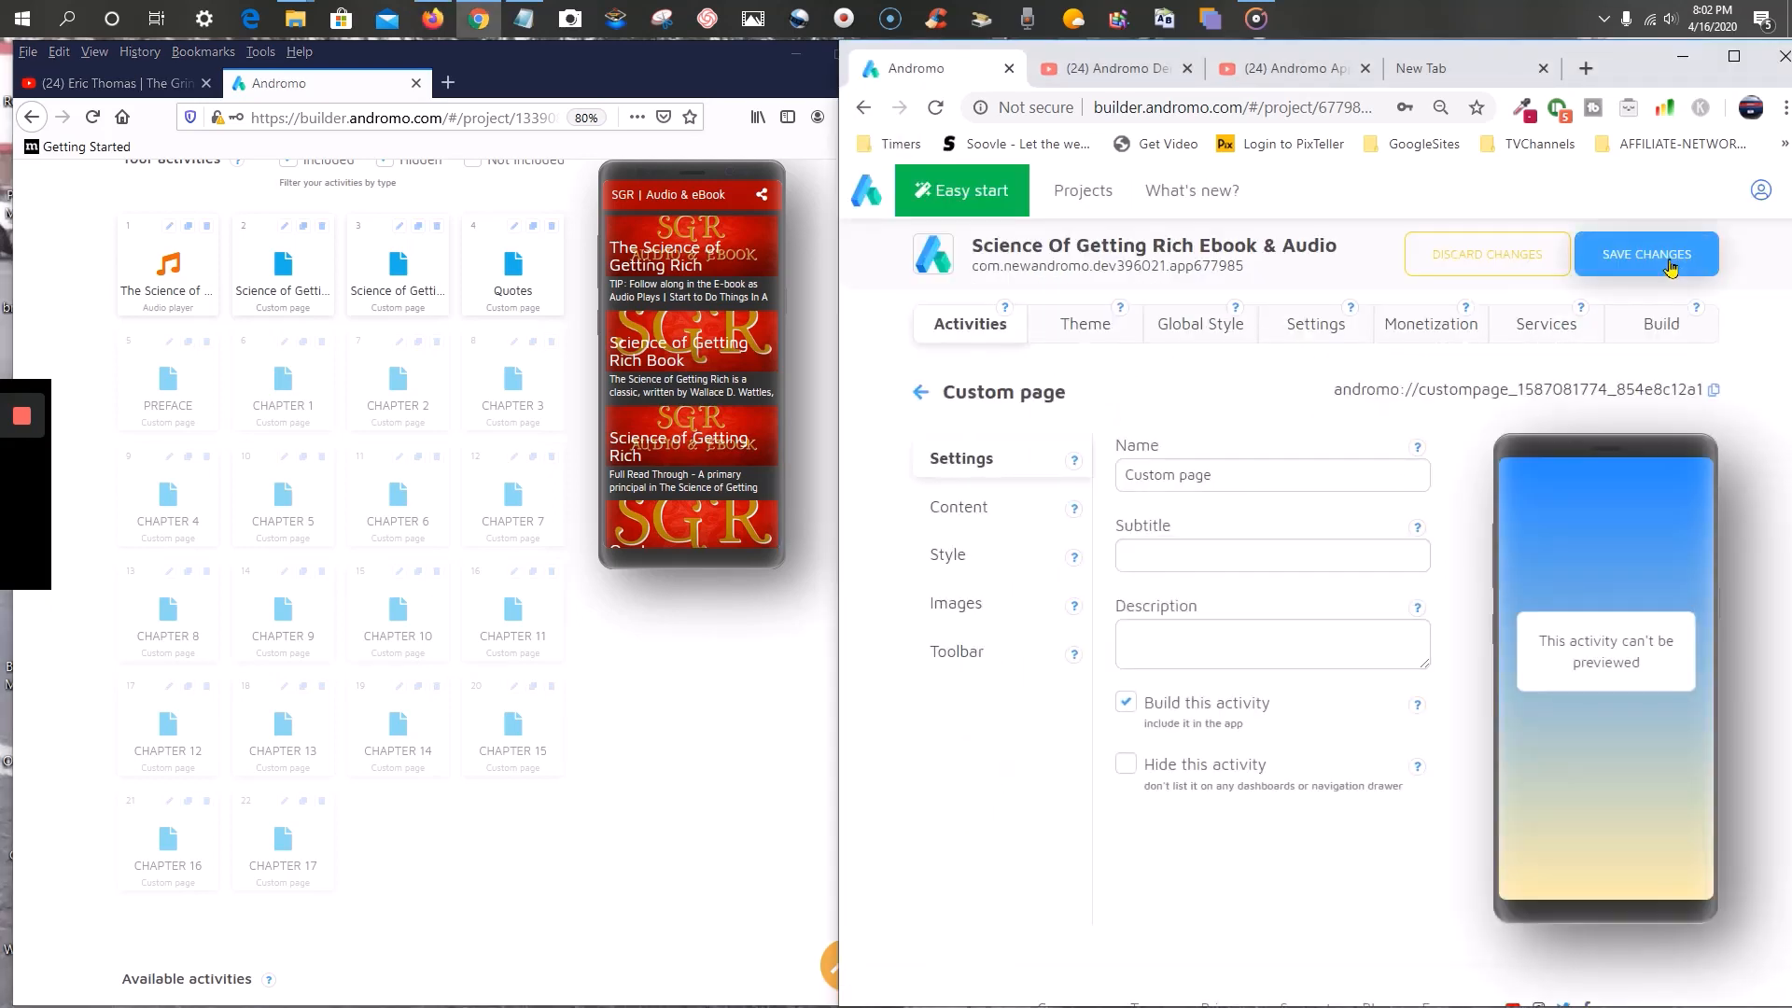
{"action": "left_click", "coordinate": [1667, 268]}
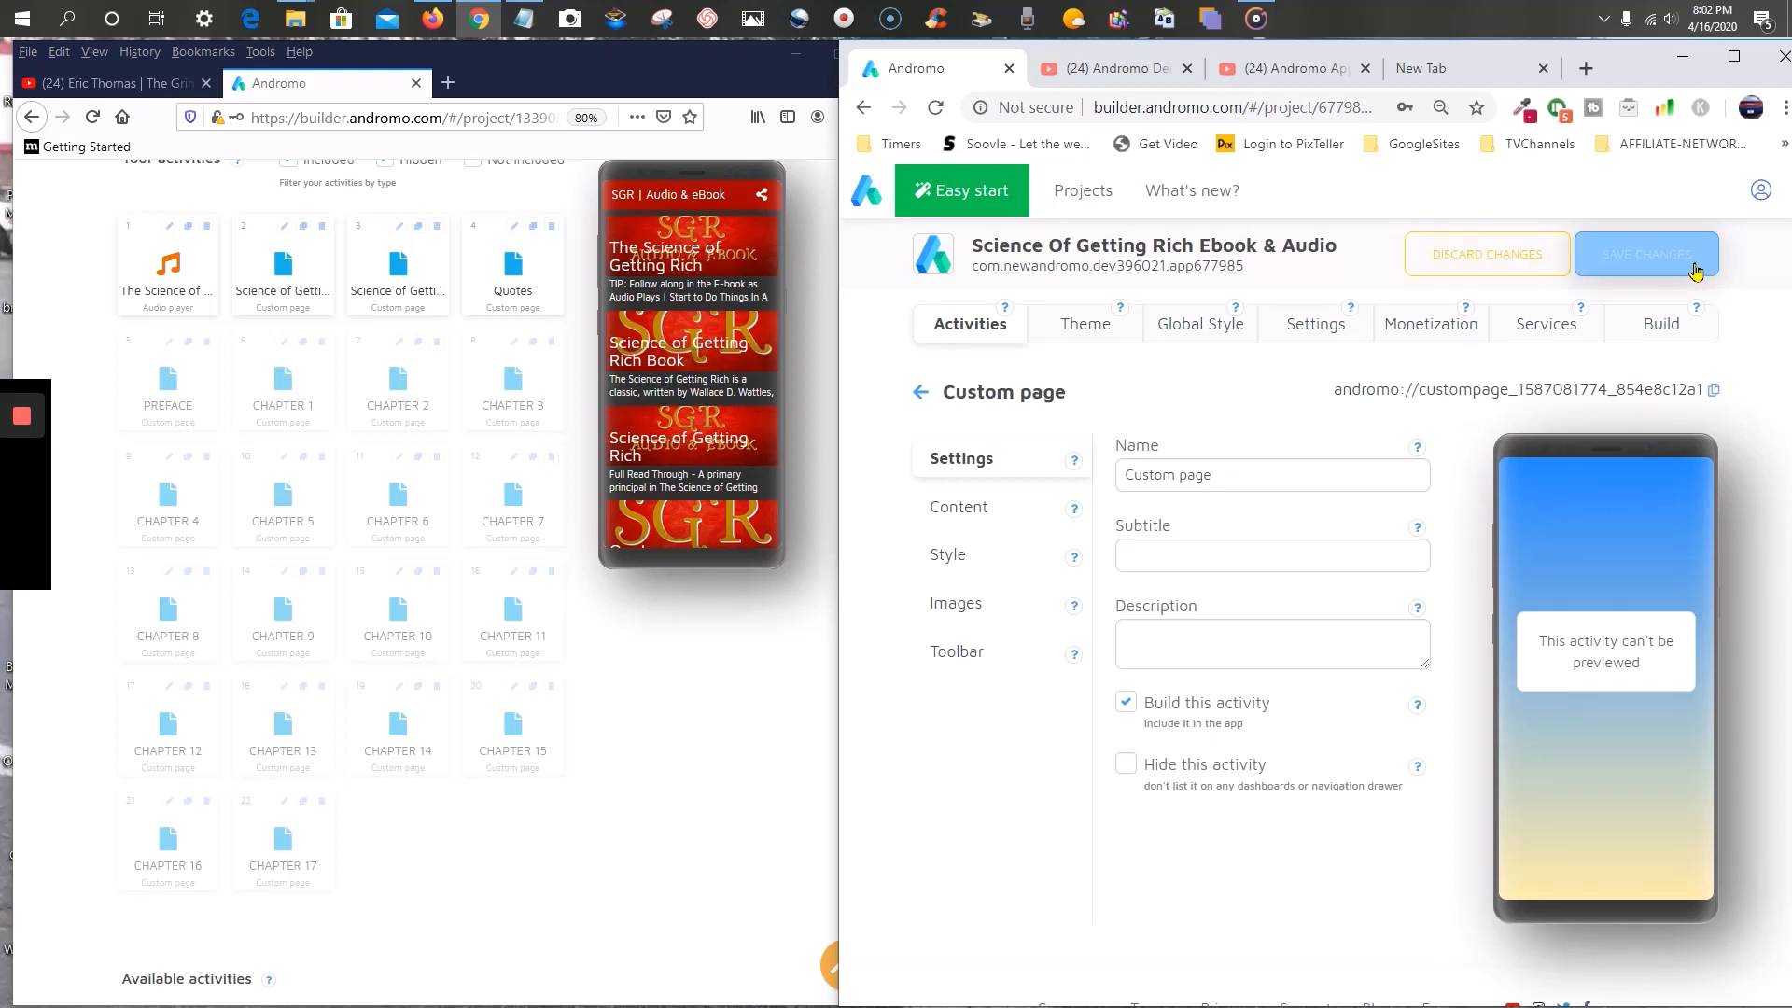
{"action": "left_click", "coordinate": [1655, 269]}
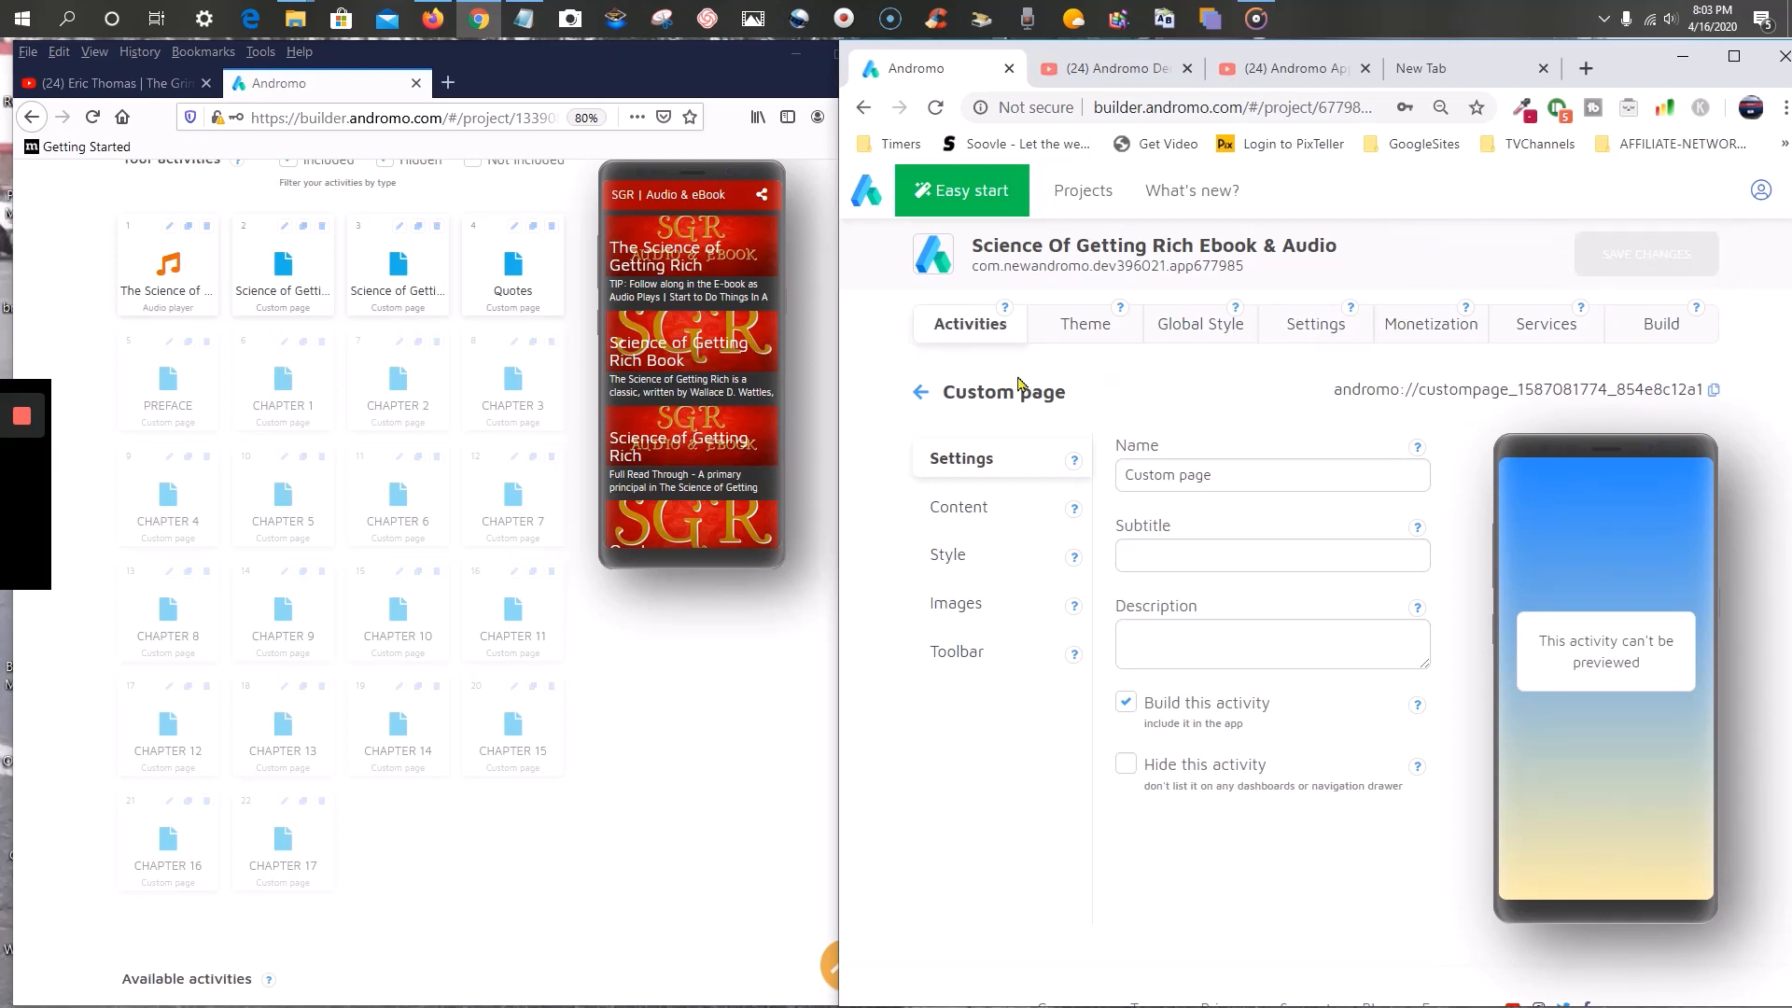
- Return to the new project's activity list and add a Custom page as the tenth activity
{"action": "left_click", "coordinate": [970, 324]}
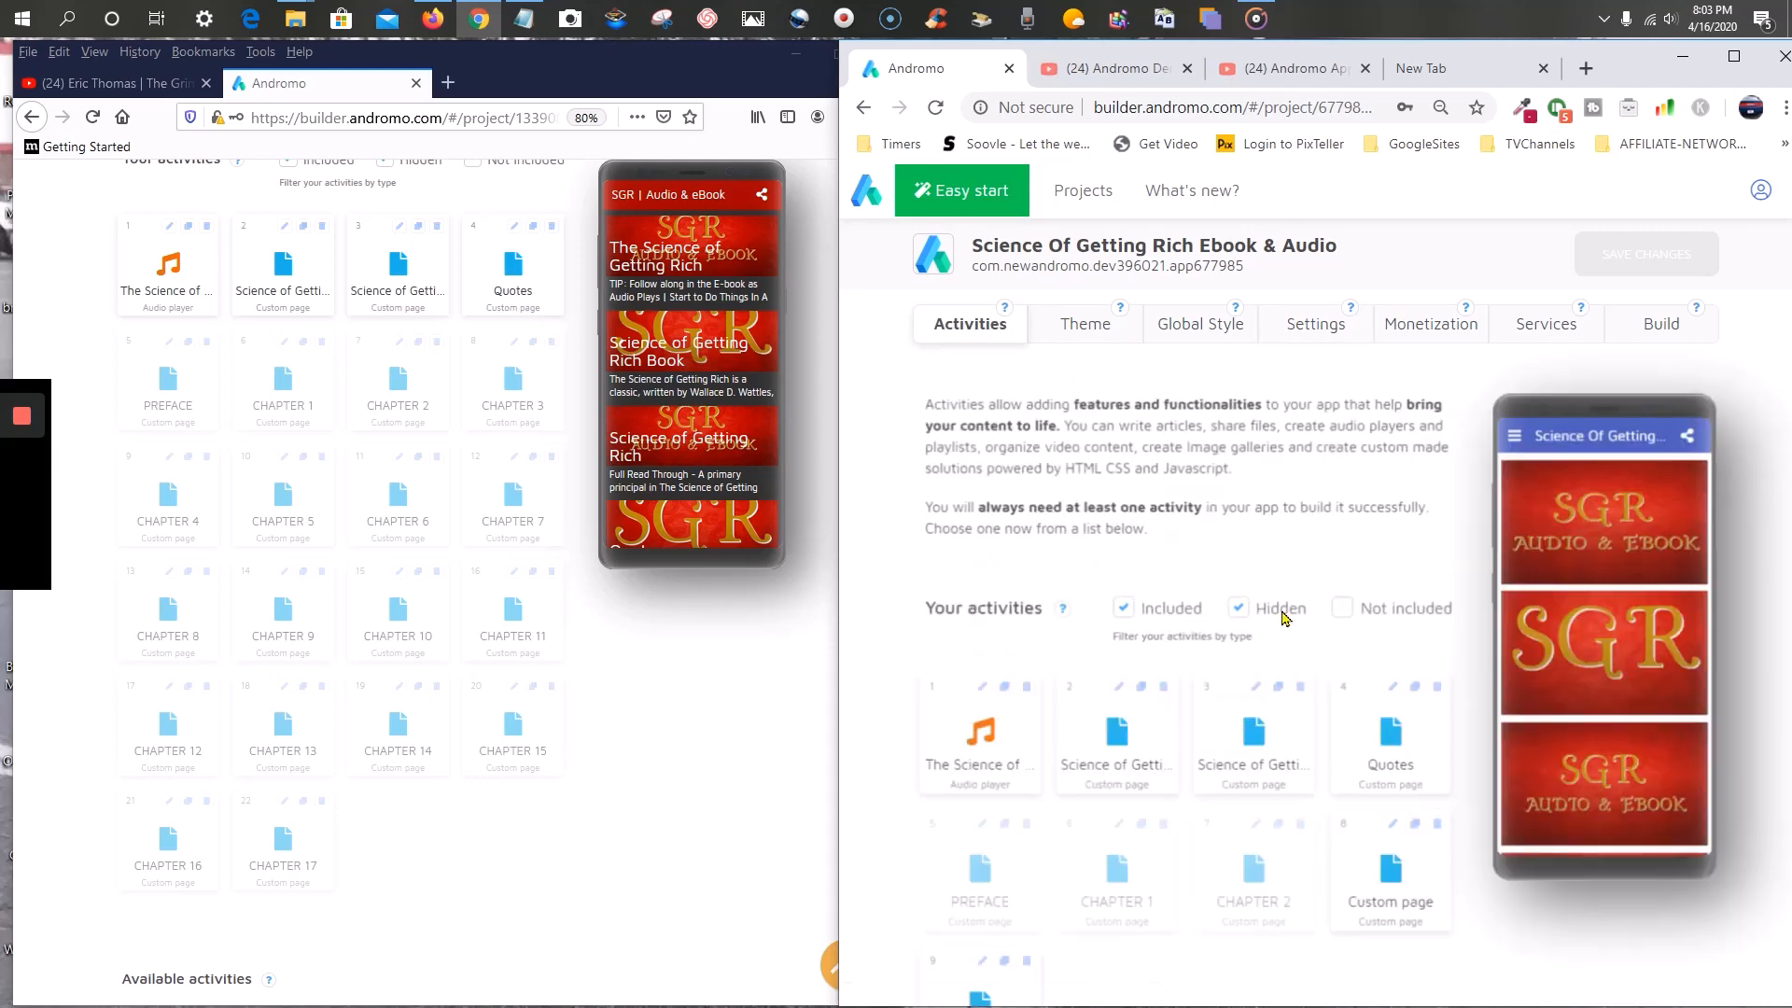
{"action": "scroll", "coordinate": [1260, 755], "scroll_direction": "down", "scroll_amount": 4}
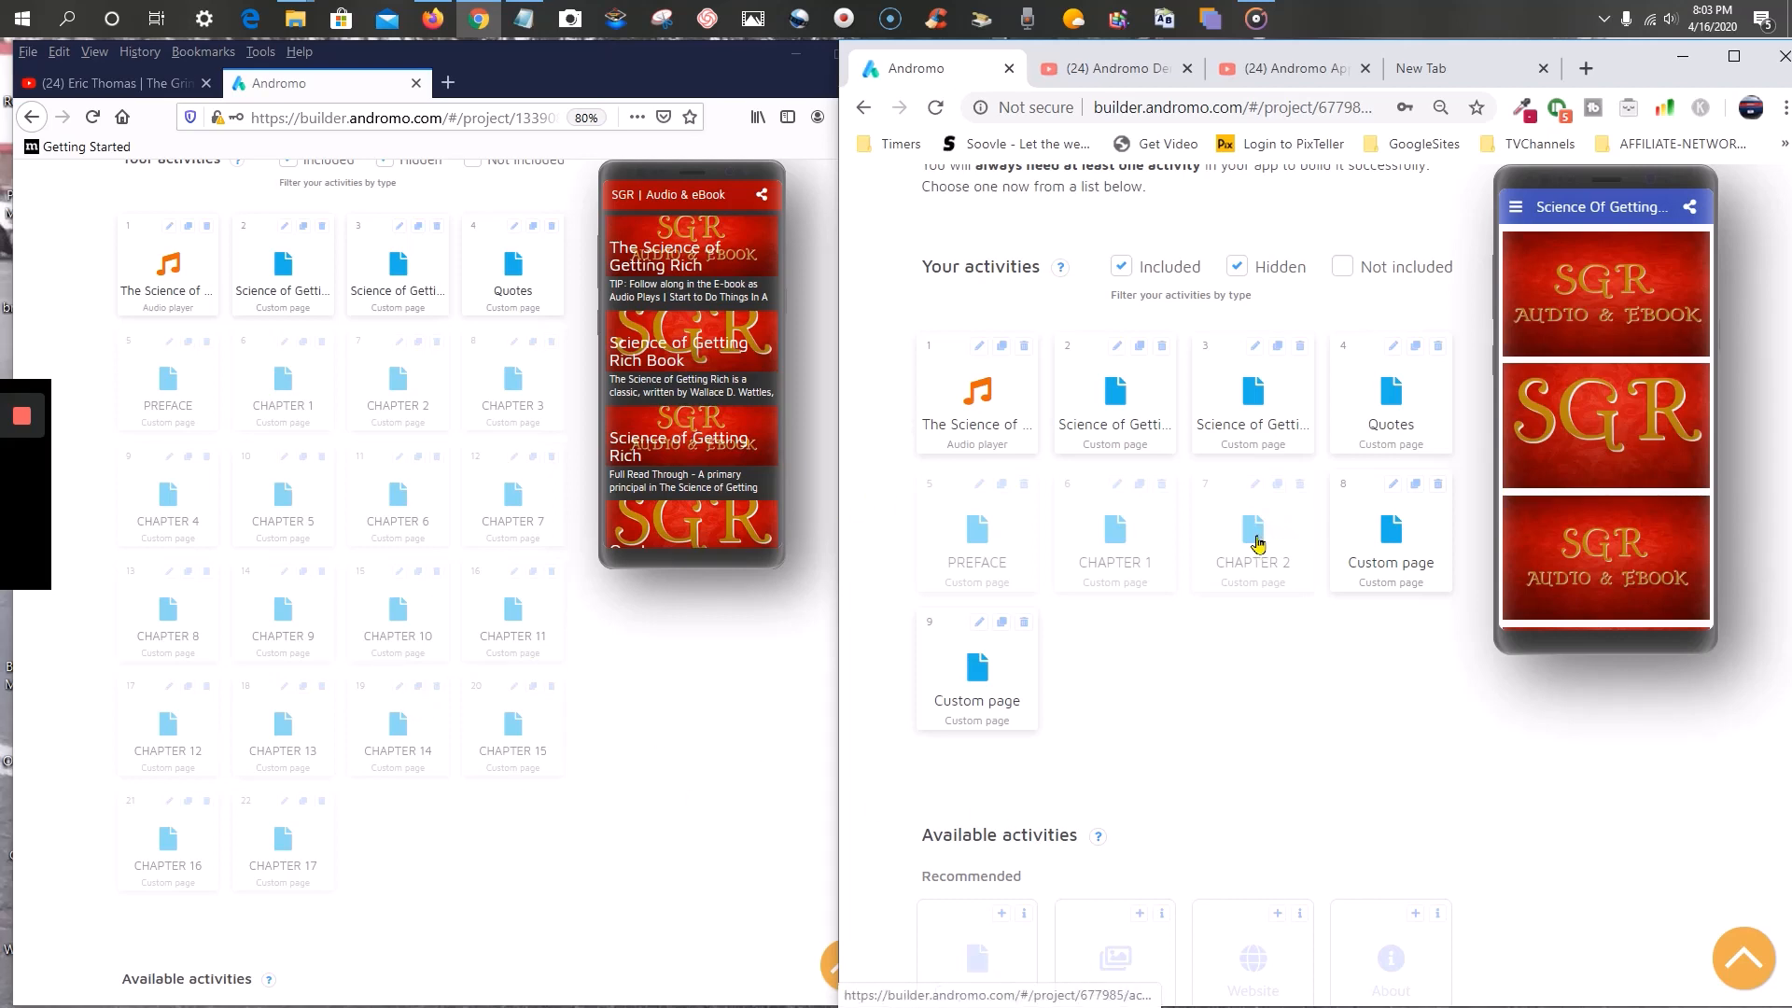
{"action": "scroll", "coordinate": [966, 709], "scroll_direction": "down", "scroll_amount": 2}
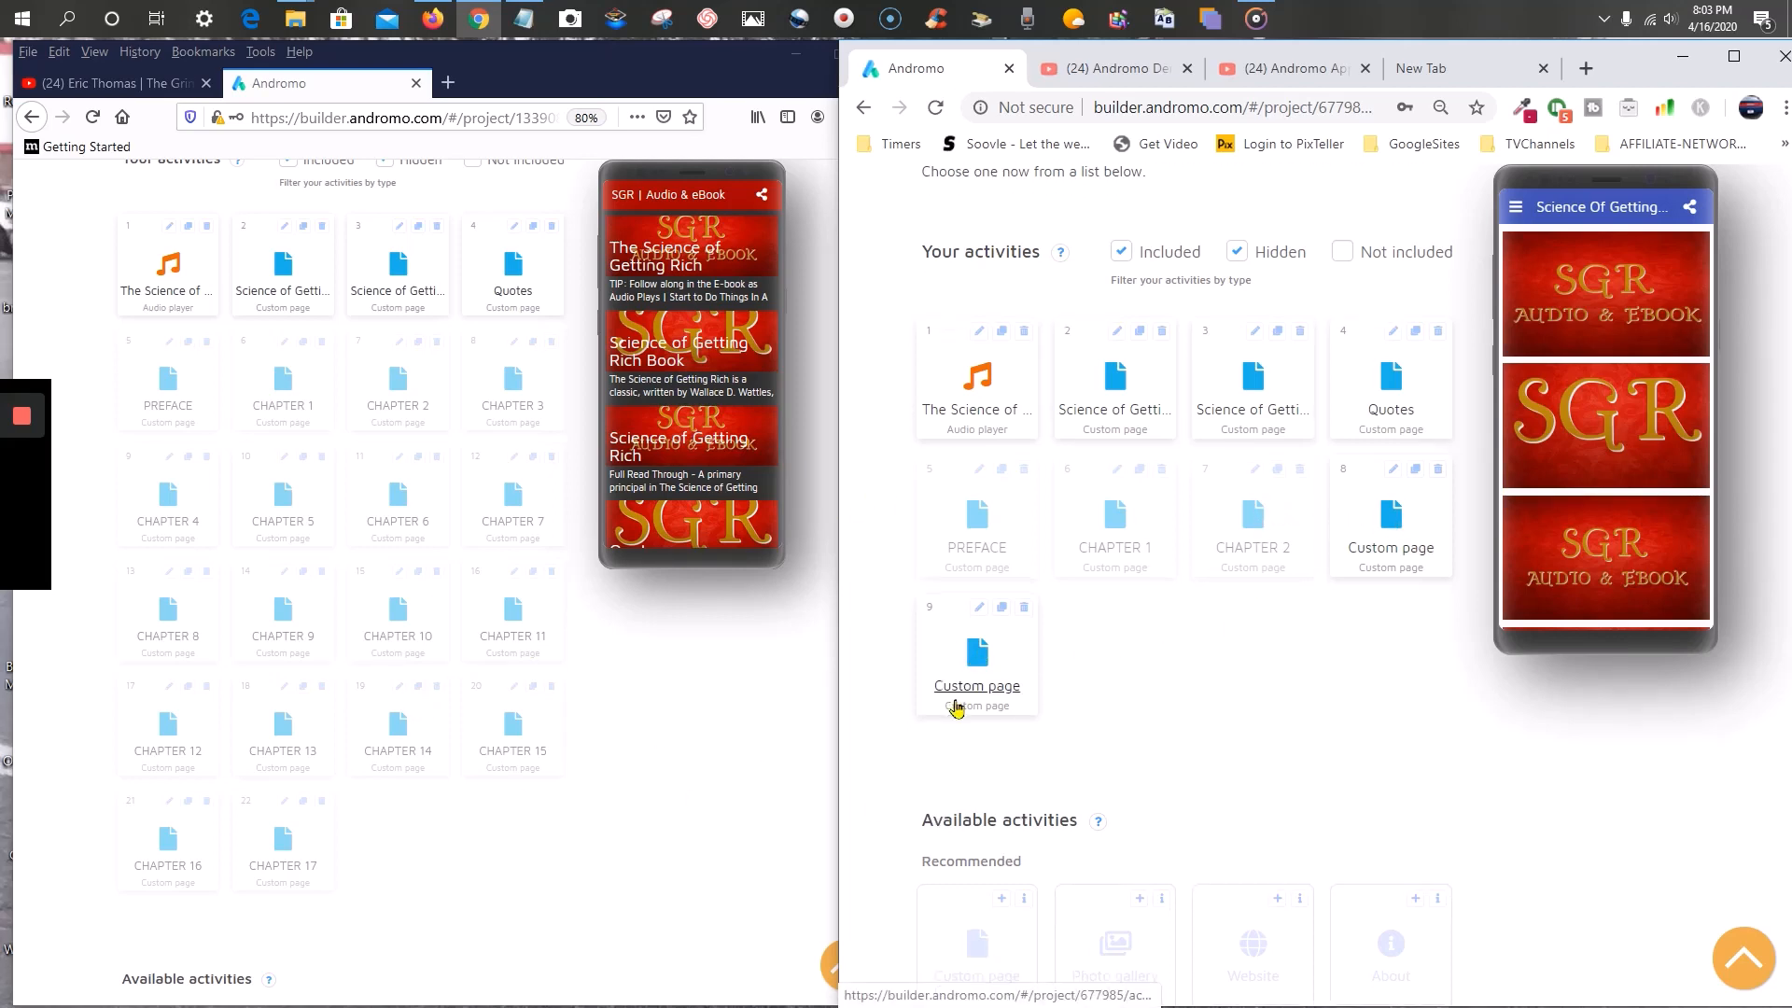
{"action": "left_click", "coordinate": [1001, 691]}
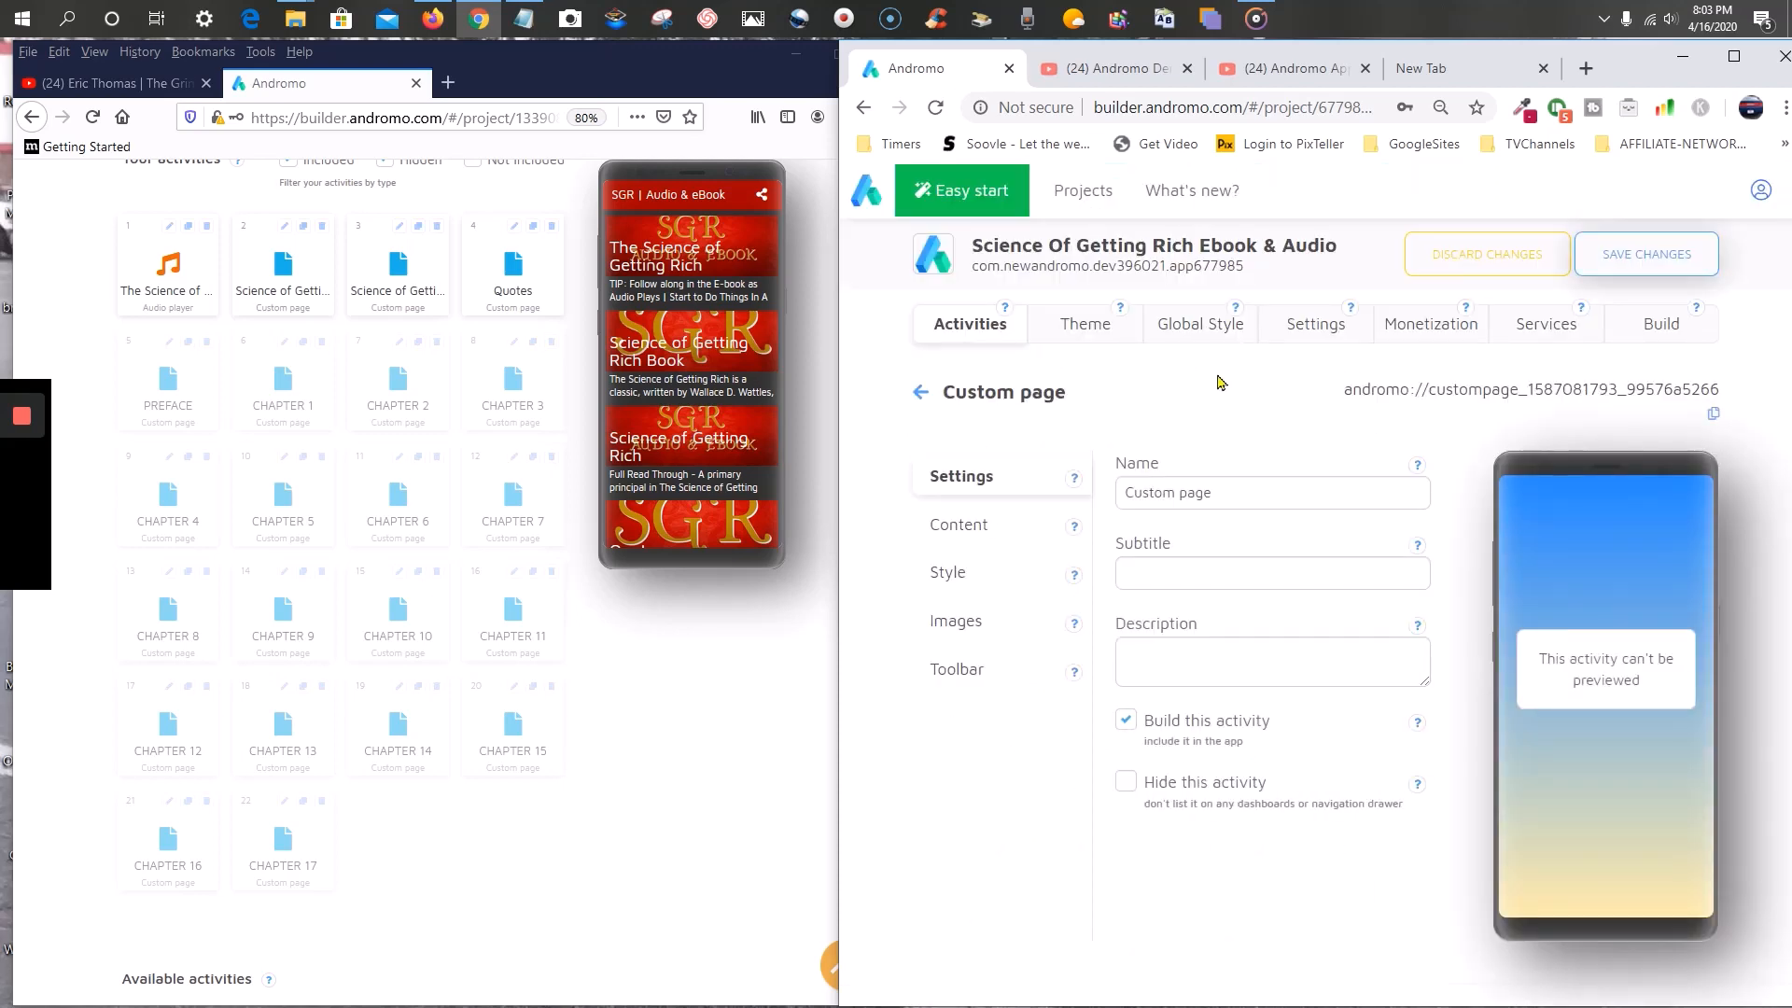
- Add a Custom page as the eleventh activity from the new project's activity list and save the changes
{"action": "left_click", "coordinate": [957, 338]}
{"action": "scroll", "coordinate": [978, 622], "scroll_direction": "down", "scroll_amount": 4}
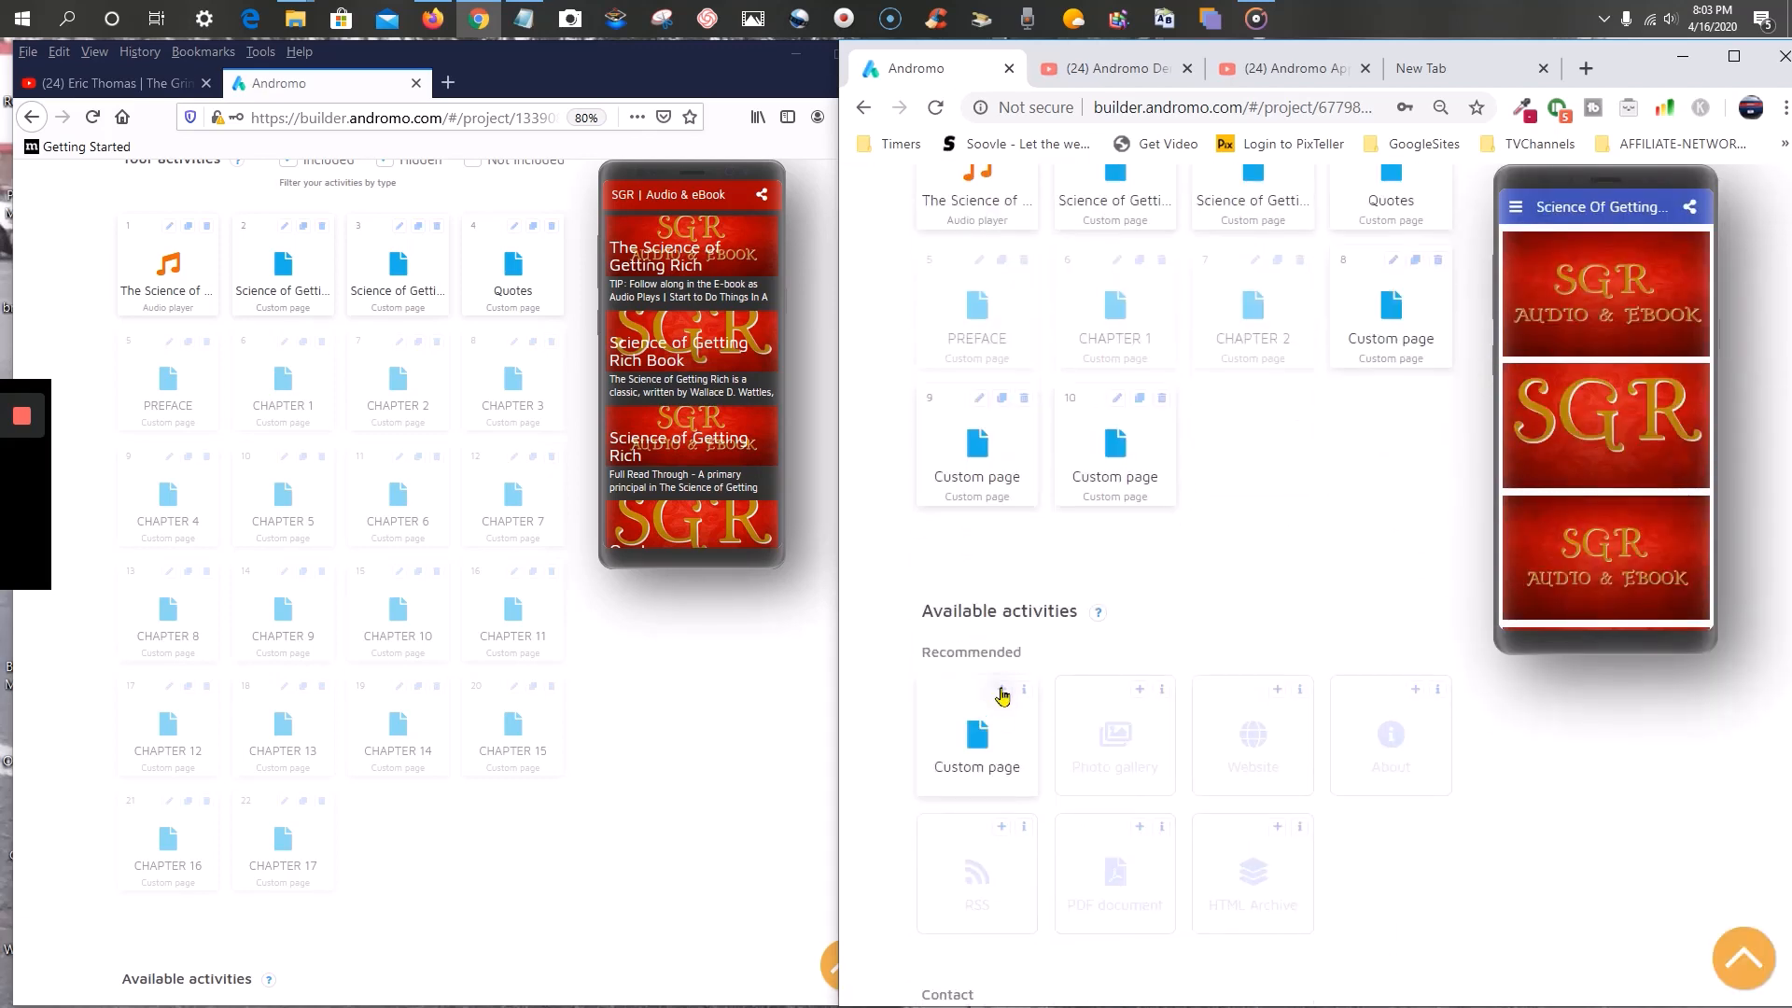
{"action": "left_click", "coordinate": [1001, 692]}
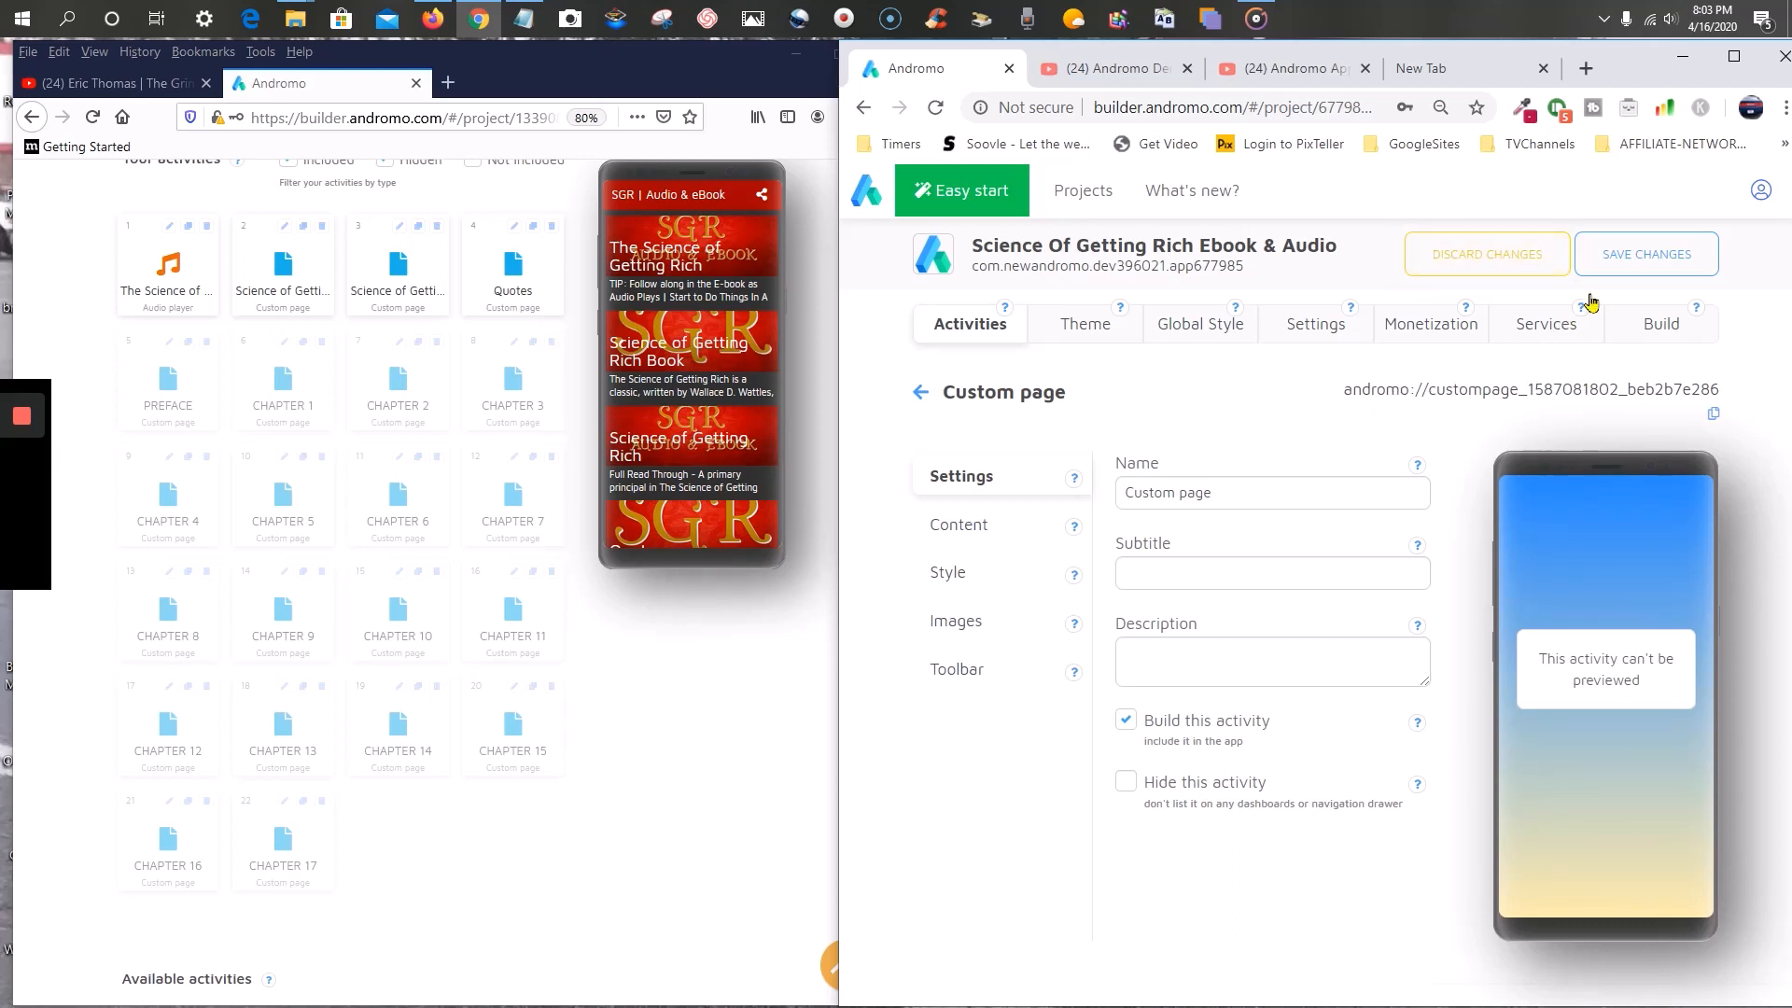
{"action": "left_click", "coordinate": [1660, 256]}
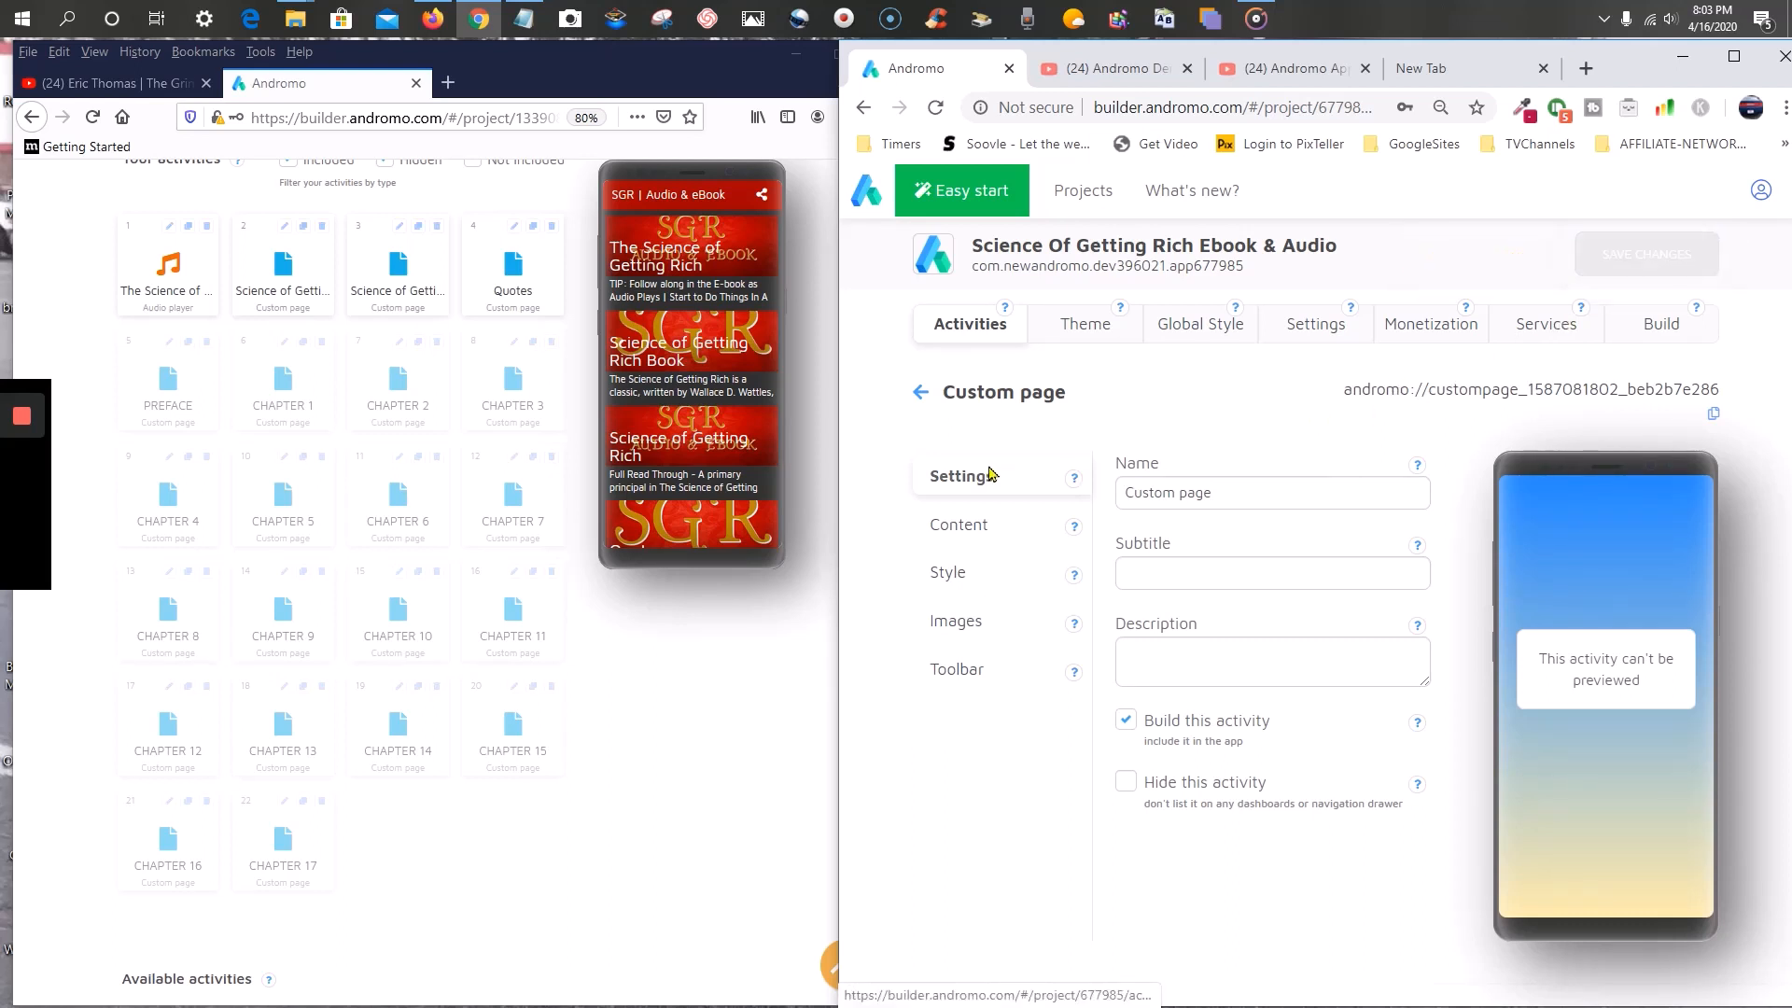
- Go back to the new project's activity list and add one more Custom page as the twelfth activity
{"action": "left_click", "coordinate": [964, 329]}
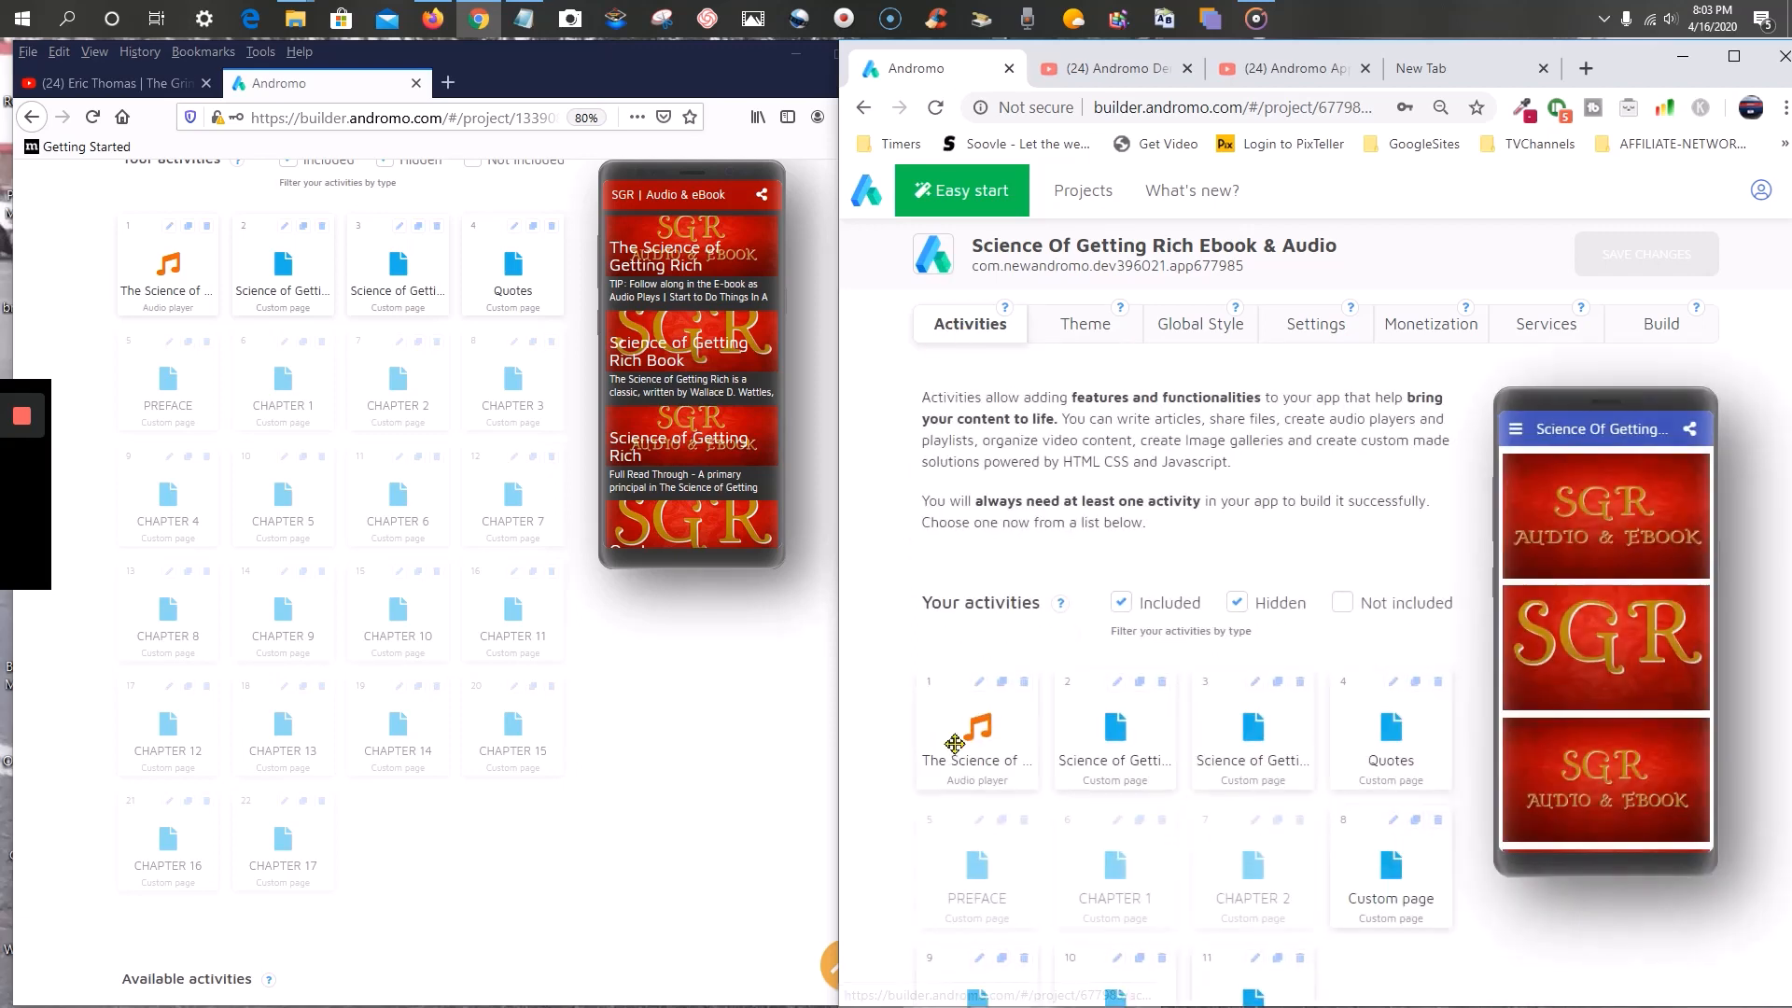
{"action": "scroll", "coordinate": [1257, 706], "scroll_direction": "down", "scroll_amount": 4}
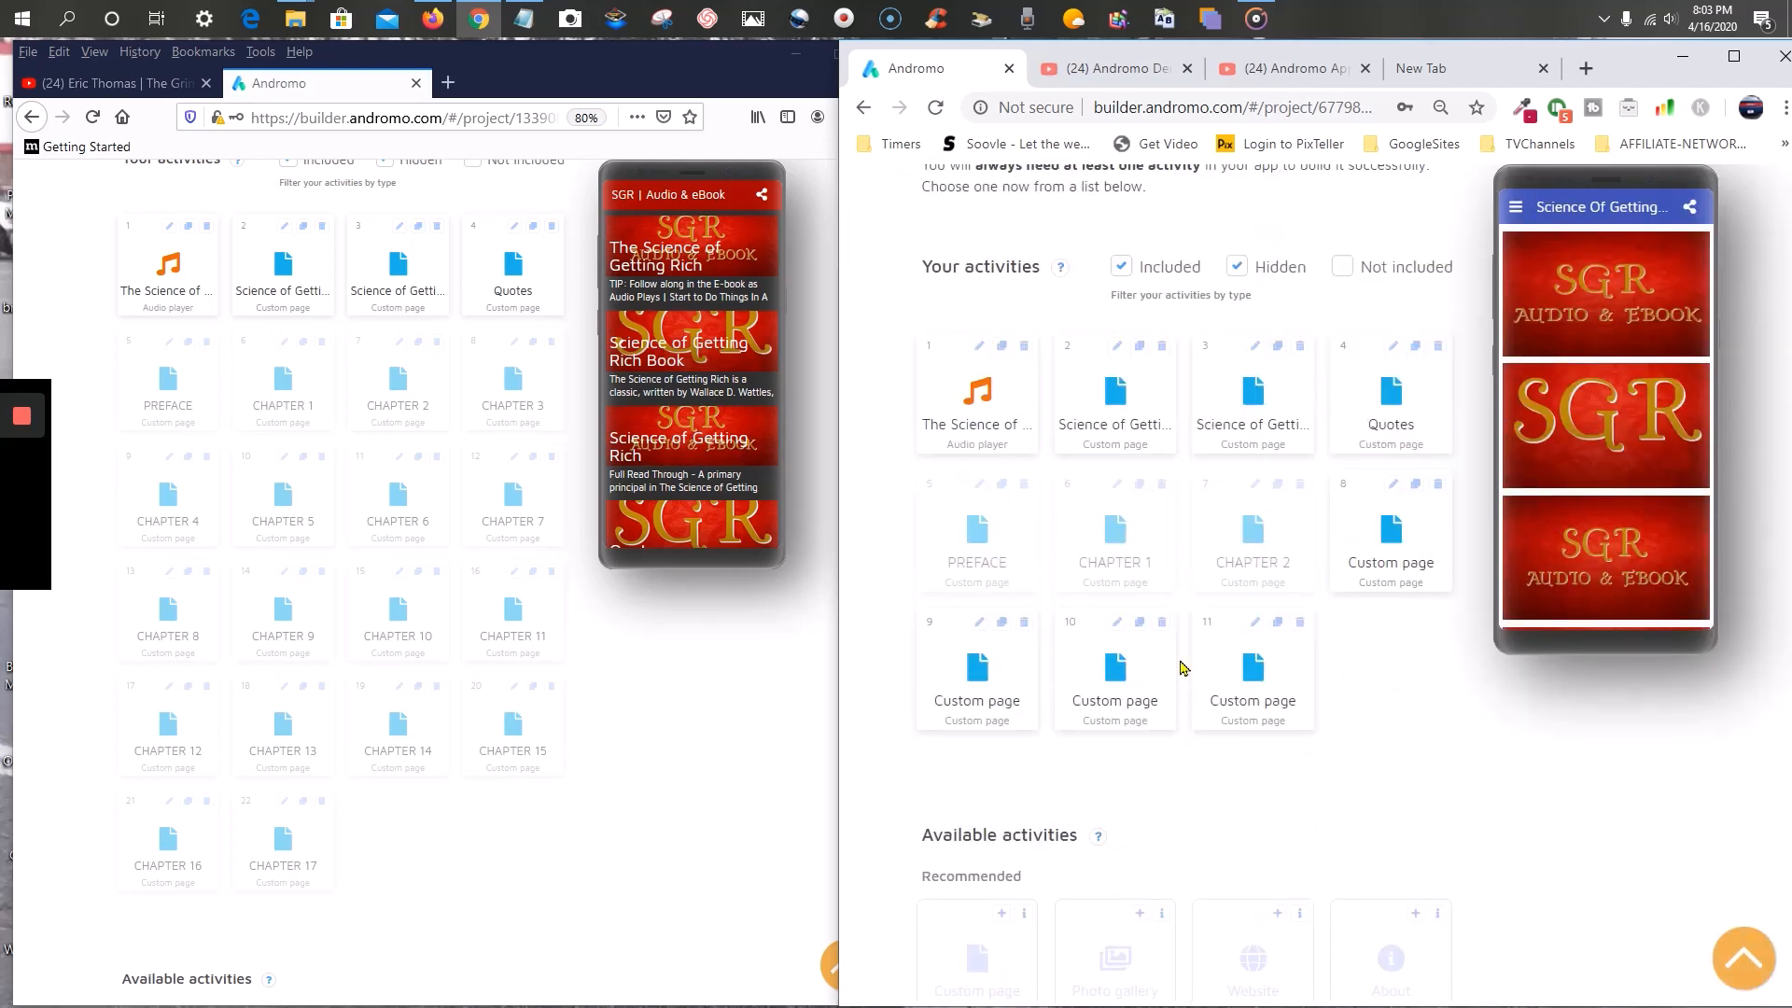
{"action": "scroll", "coordinate": [984, 844], "scroll_direction": "down", "scroll_amount": 2}
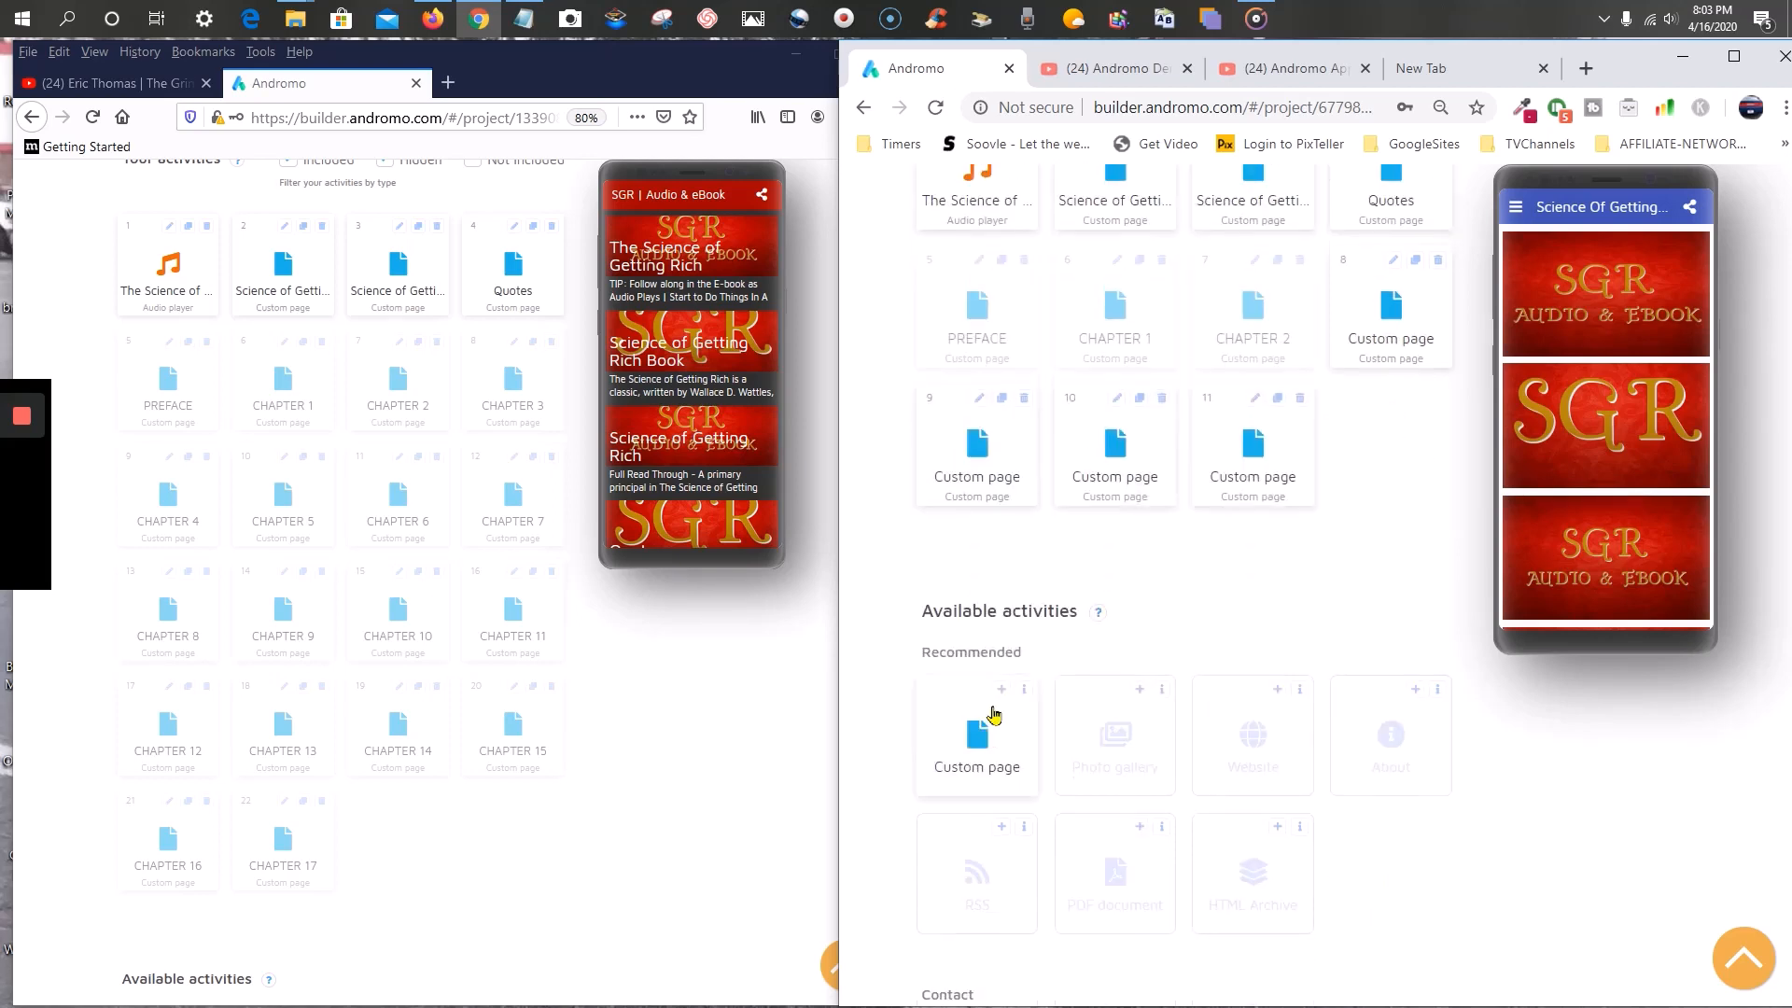
{"action": "left_click", "coordinate": [1000, 690]}
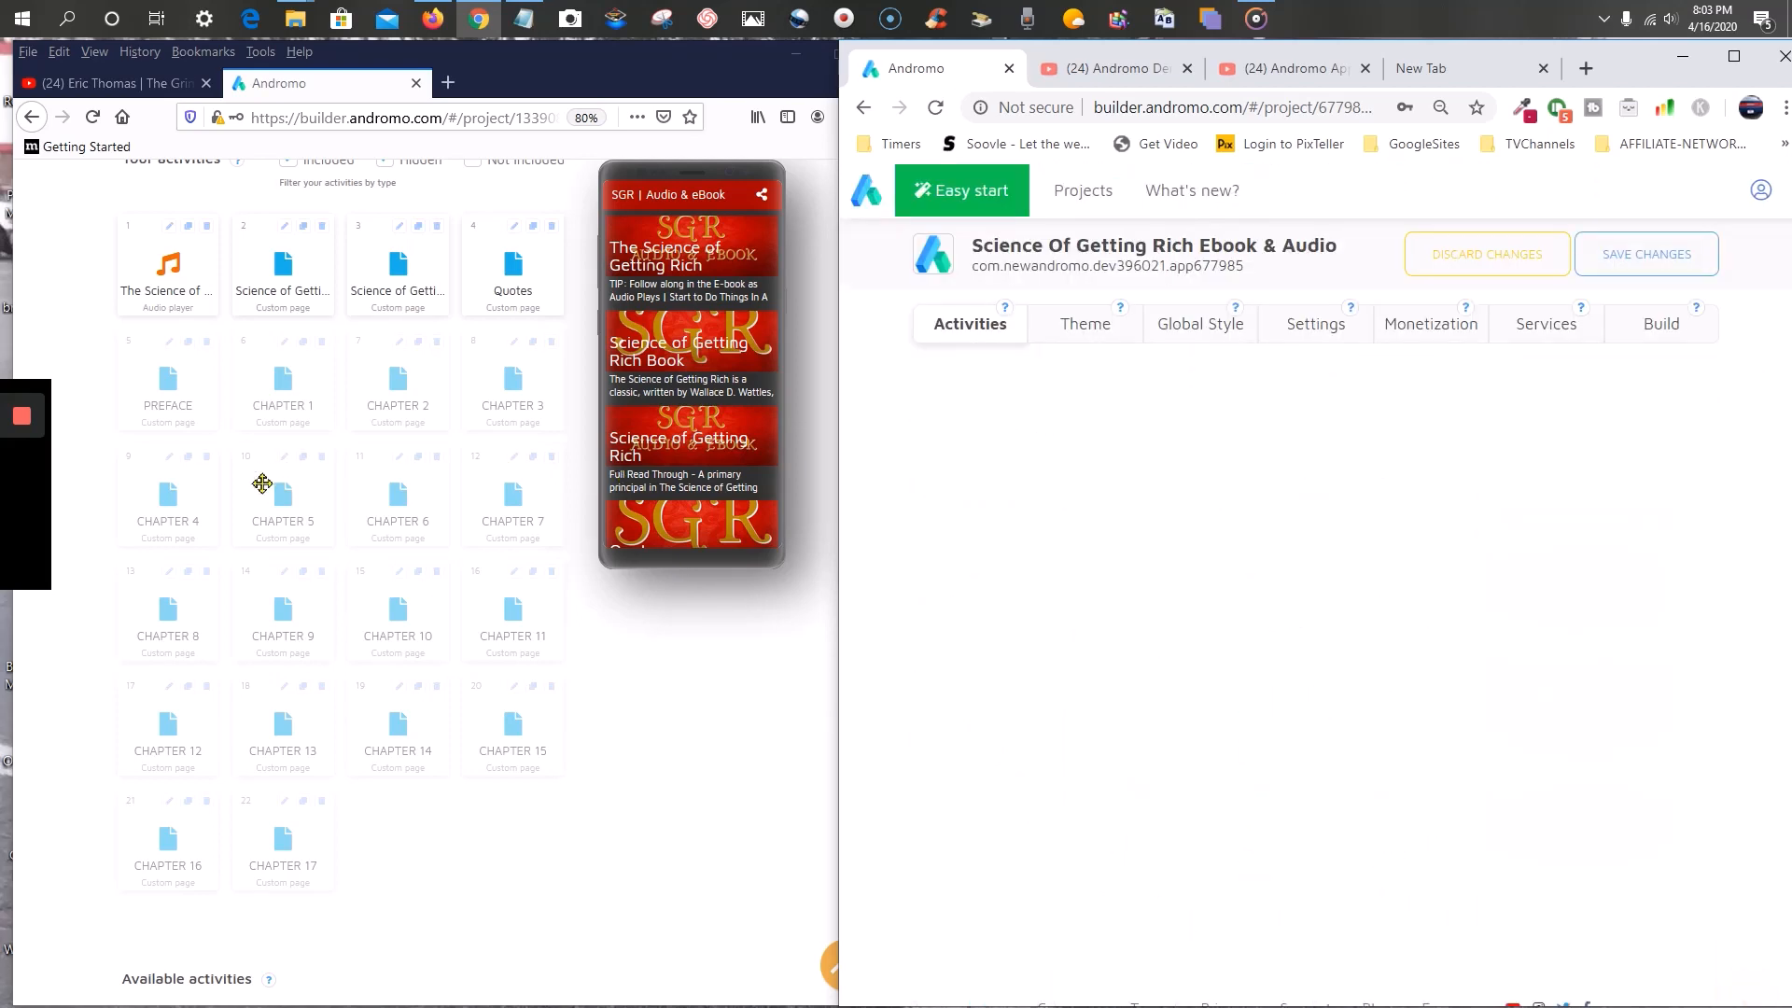
{"action": "mouse_move", "coordinate": [24, 471]}
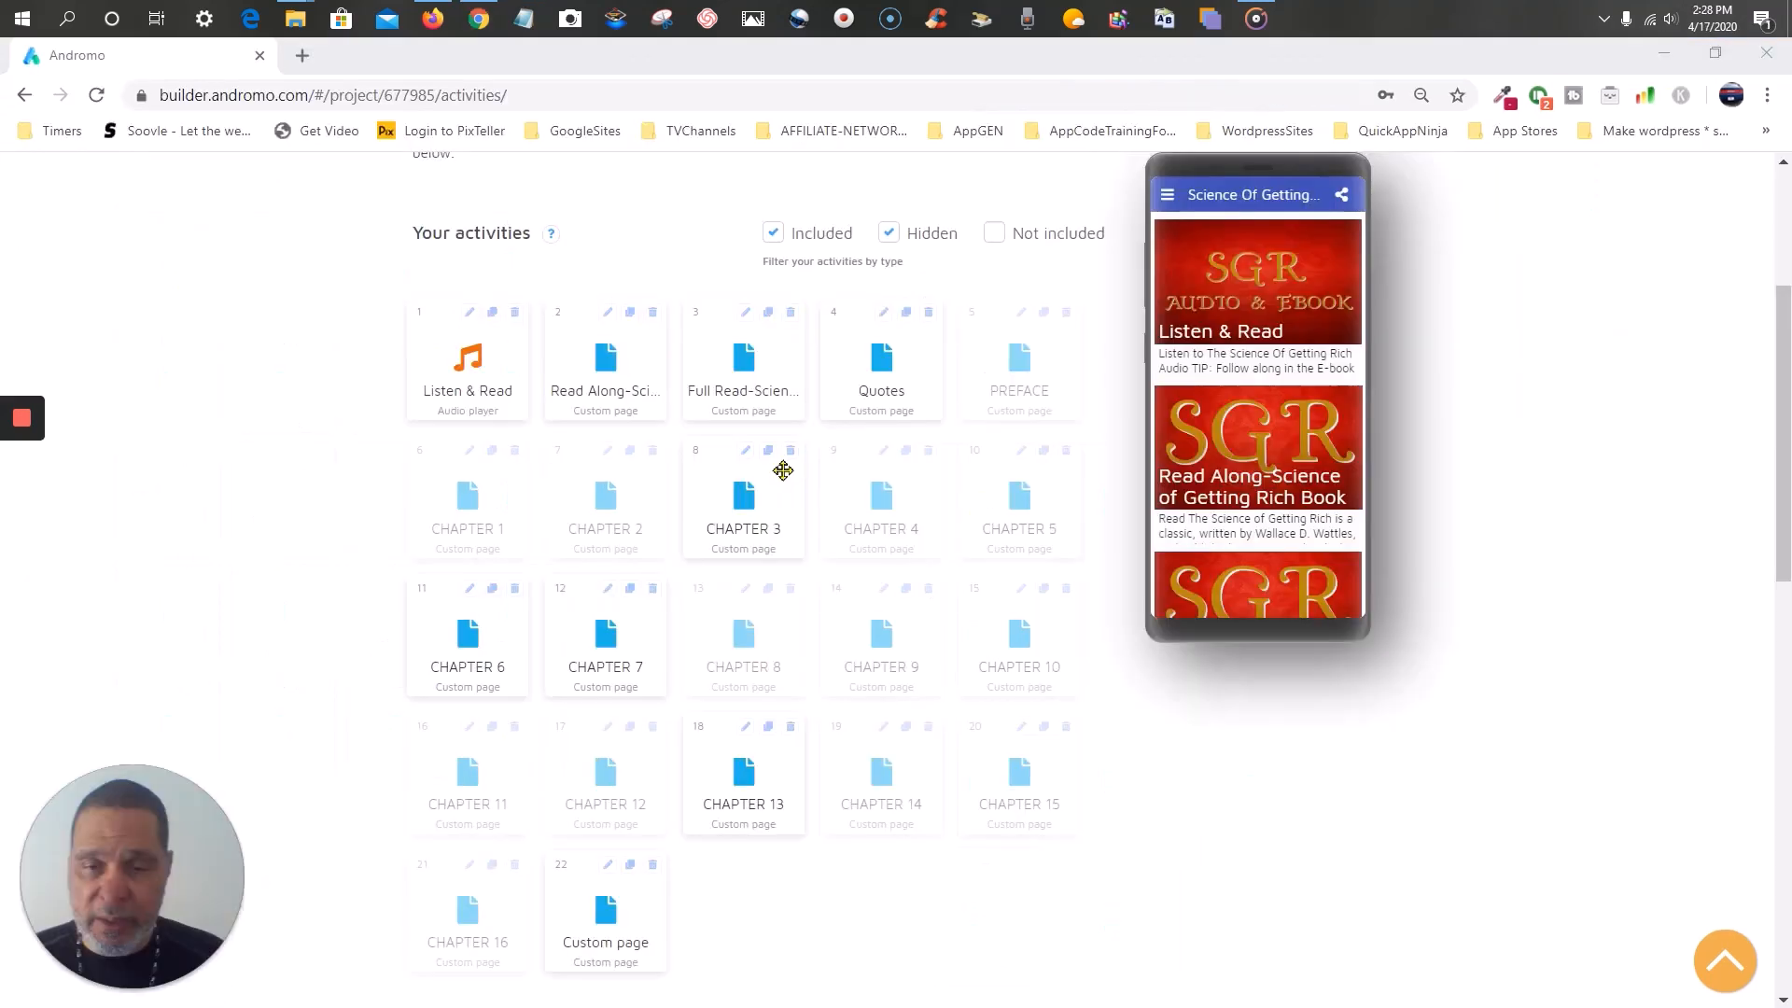
- Look over the new project's PREFACE and chapter activities and the available activity types
{"action": "scroll", "coordinate": [783, 470], "scroll_direction": "down", "scroll_amount": 6}
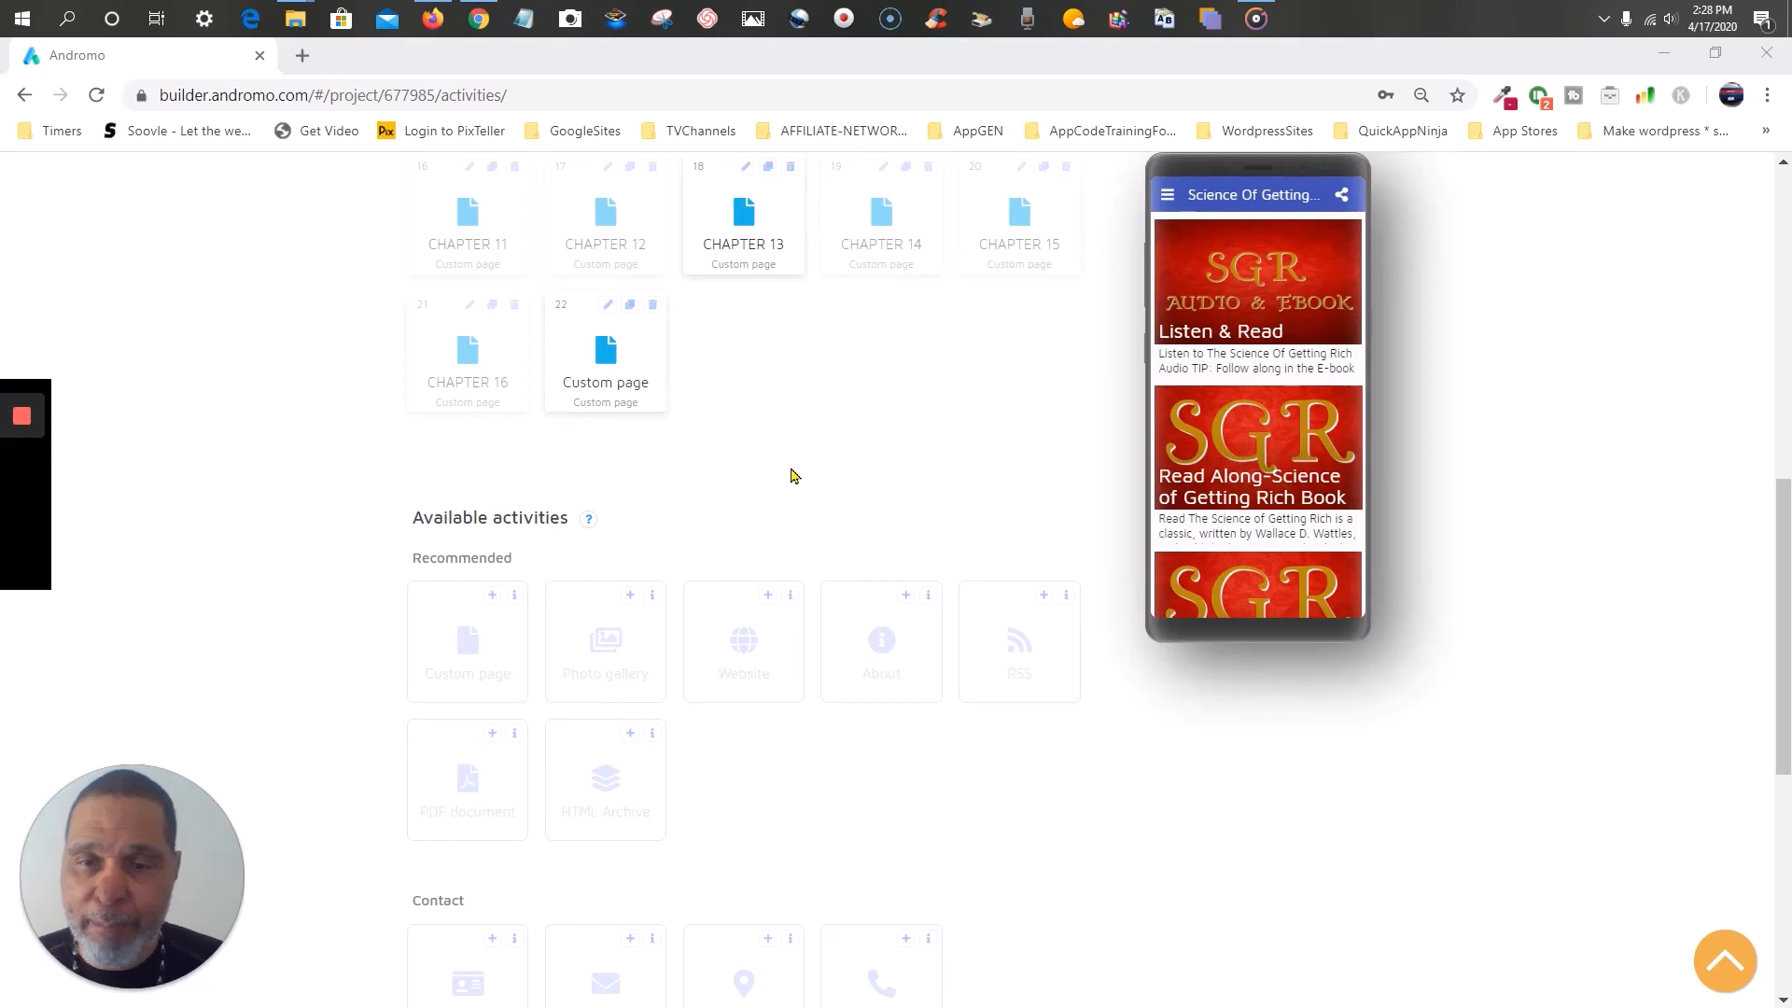
{"action": "scroll", "coordinate": [812, 366], "scroll_direction": "up", "scroll_amount": 2}
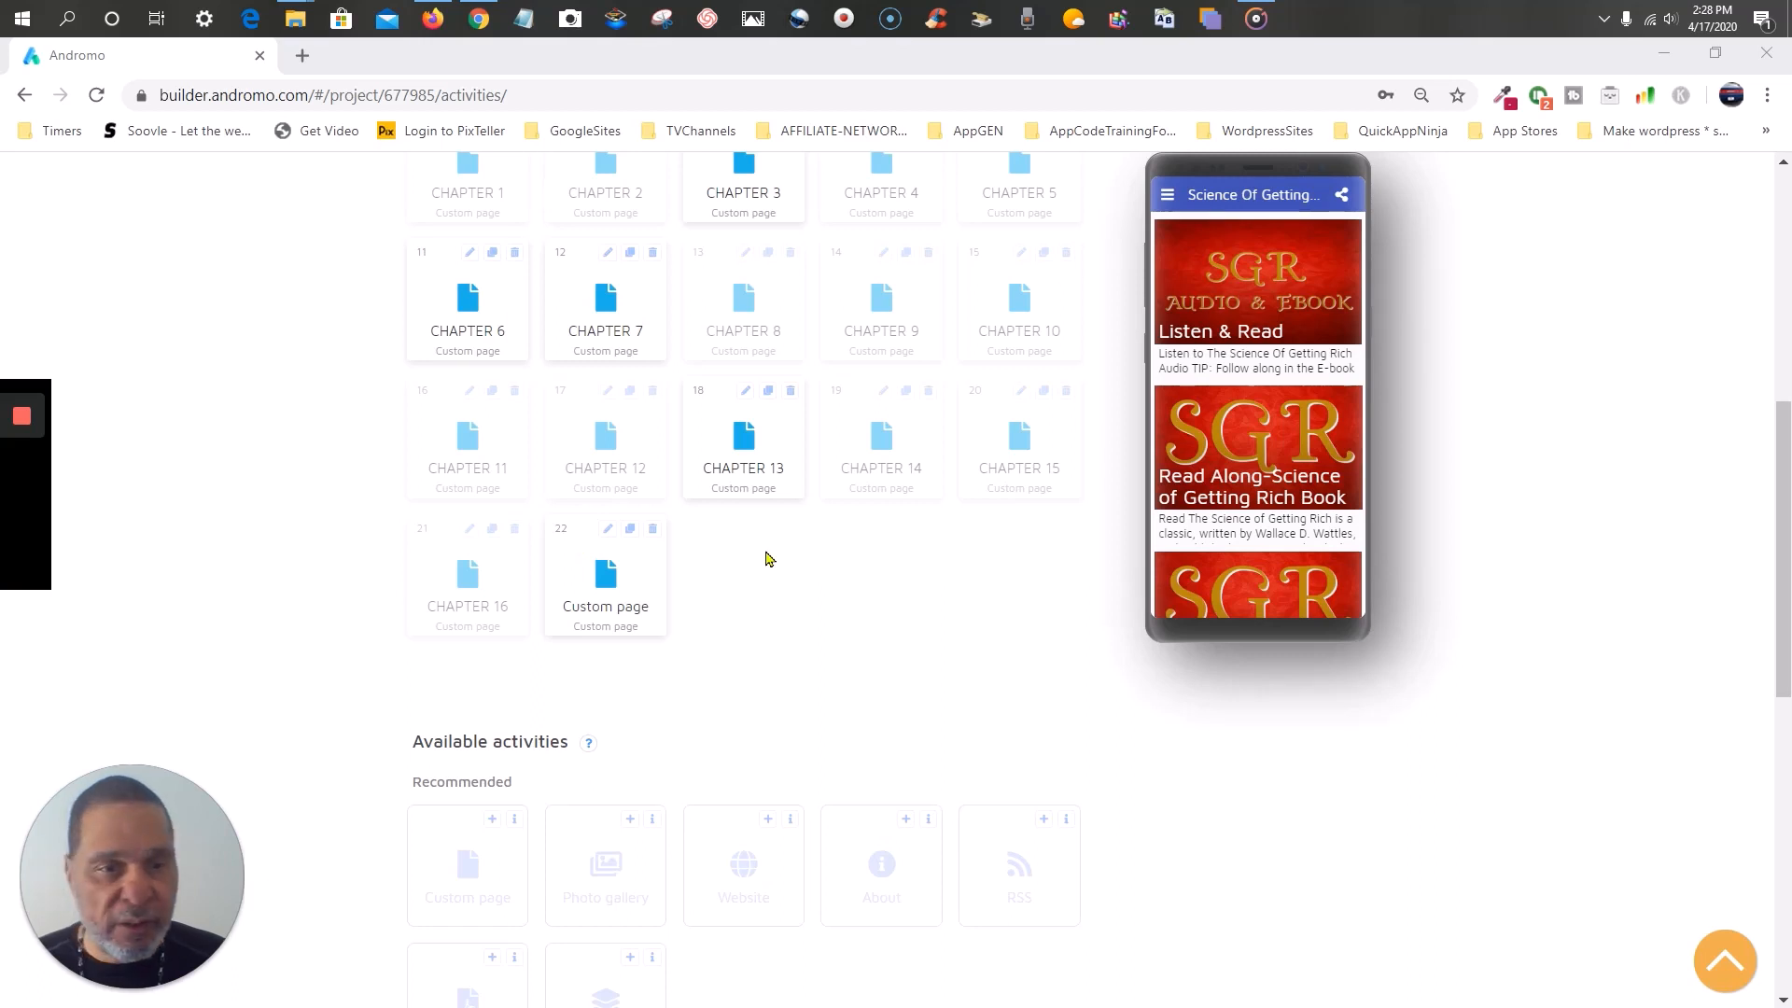
{"action": "scroll", "coordinate": [769, 558], "scroll_direction": "up", "scroll_amount": 4}
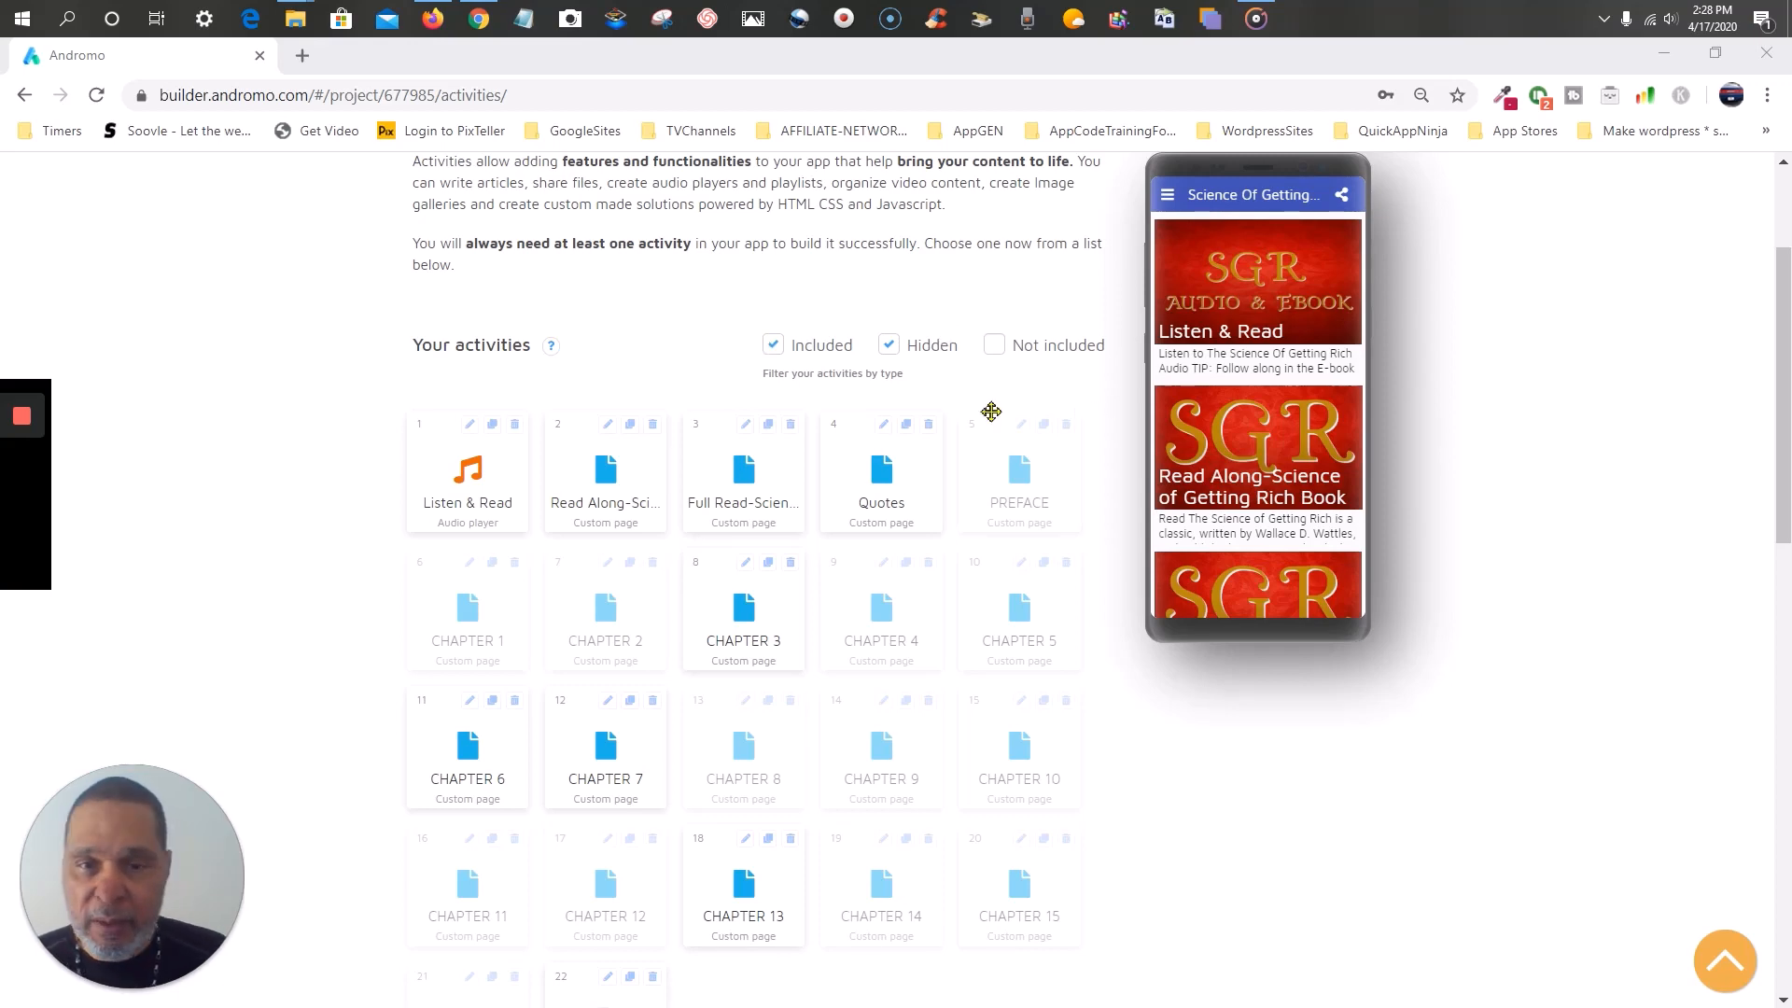
- Compare the new project's dashboard preview side by side with the reference project's theme preview, checking which chapters are listed
{"action": "scroll", "coordinate": [991, 412], "scroll_direction": "up", "scroll_amount": 1}
{"action": "scroll", "coordinate": [991, 412], "scroll_direction": "up", "scroll_amount": 1}
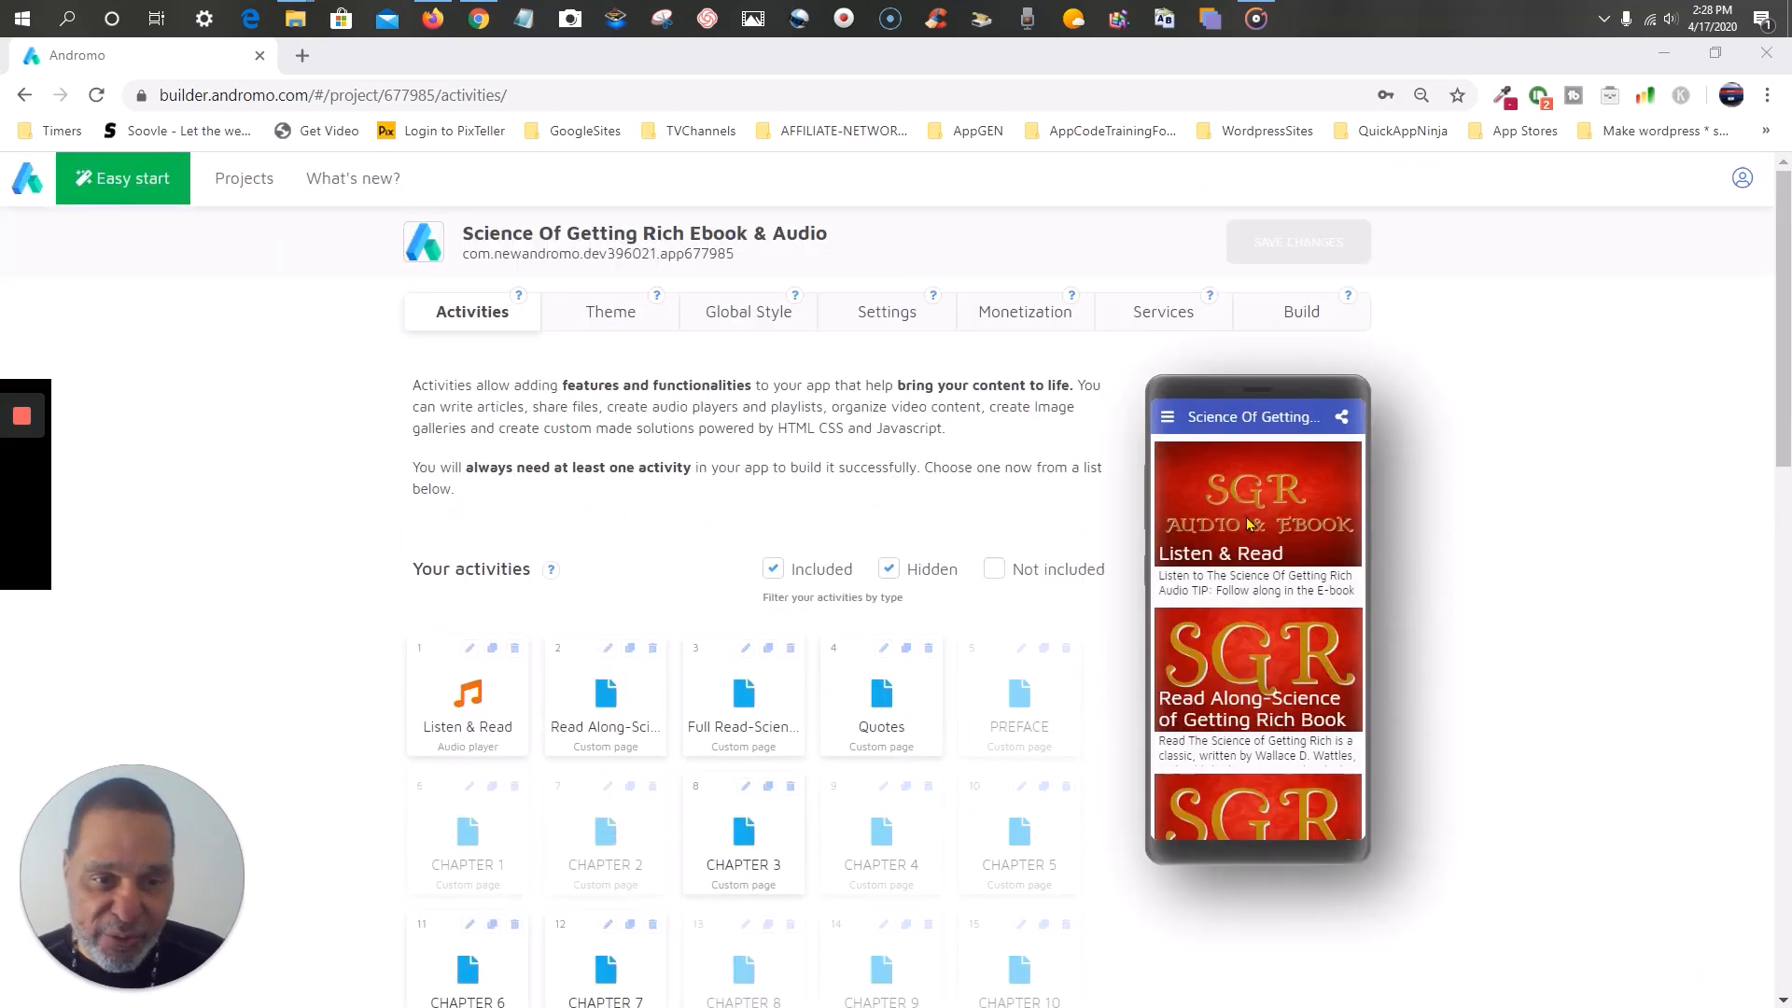
{"action": "left_click", "coordinate": [432, 18]}
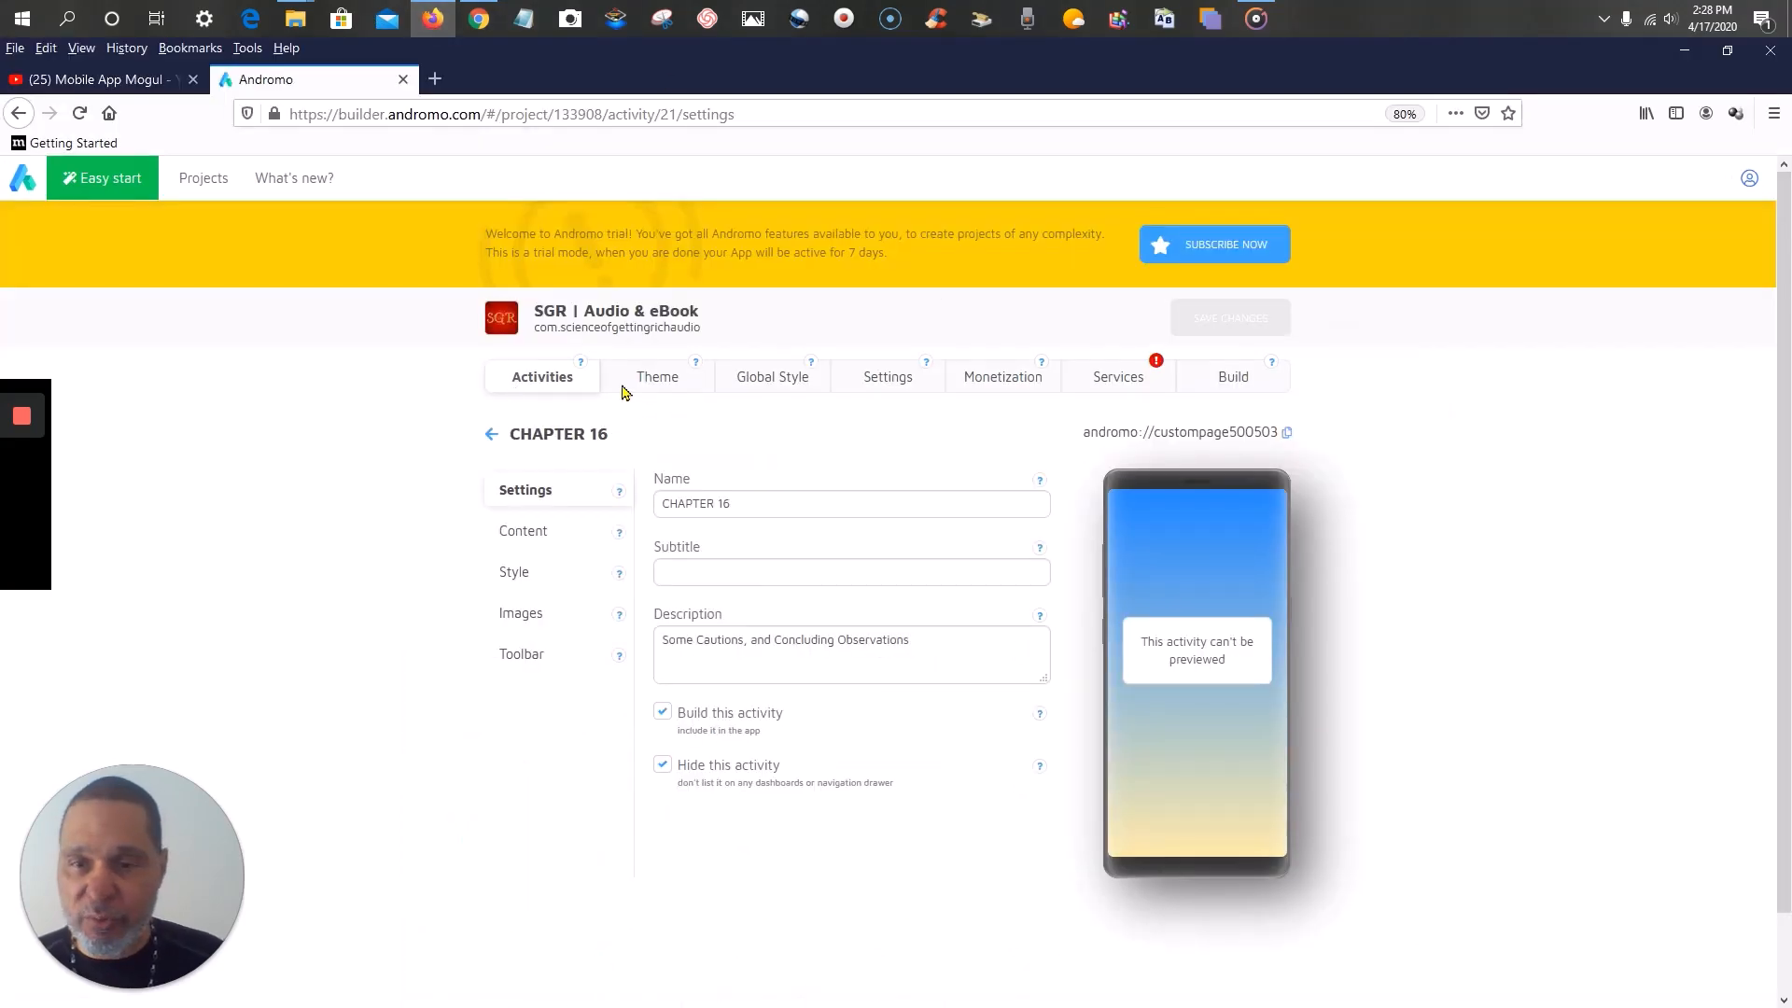
{"action": "left_click", "coordinate": [655, 376]}
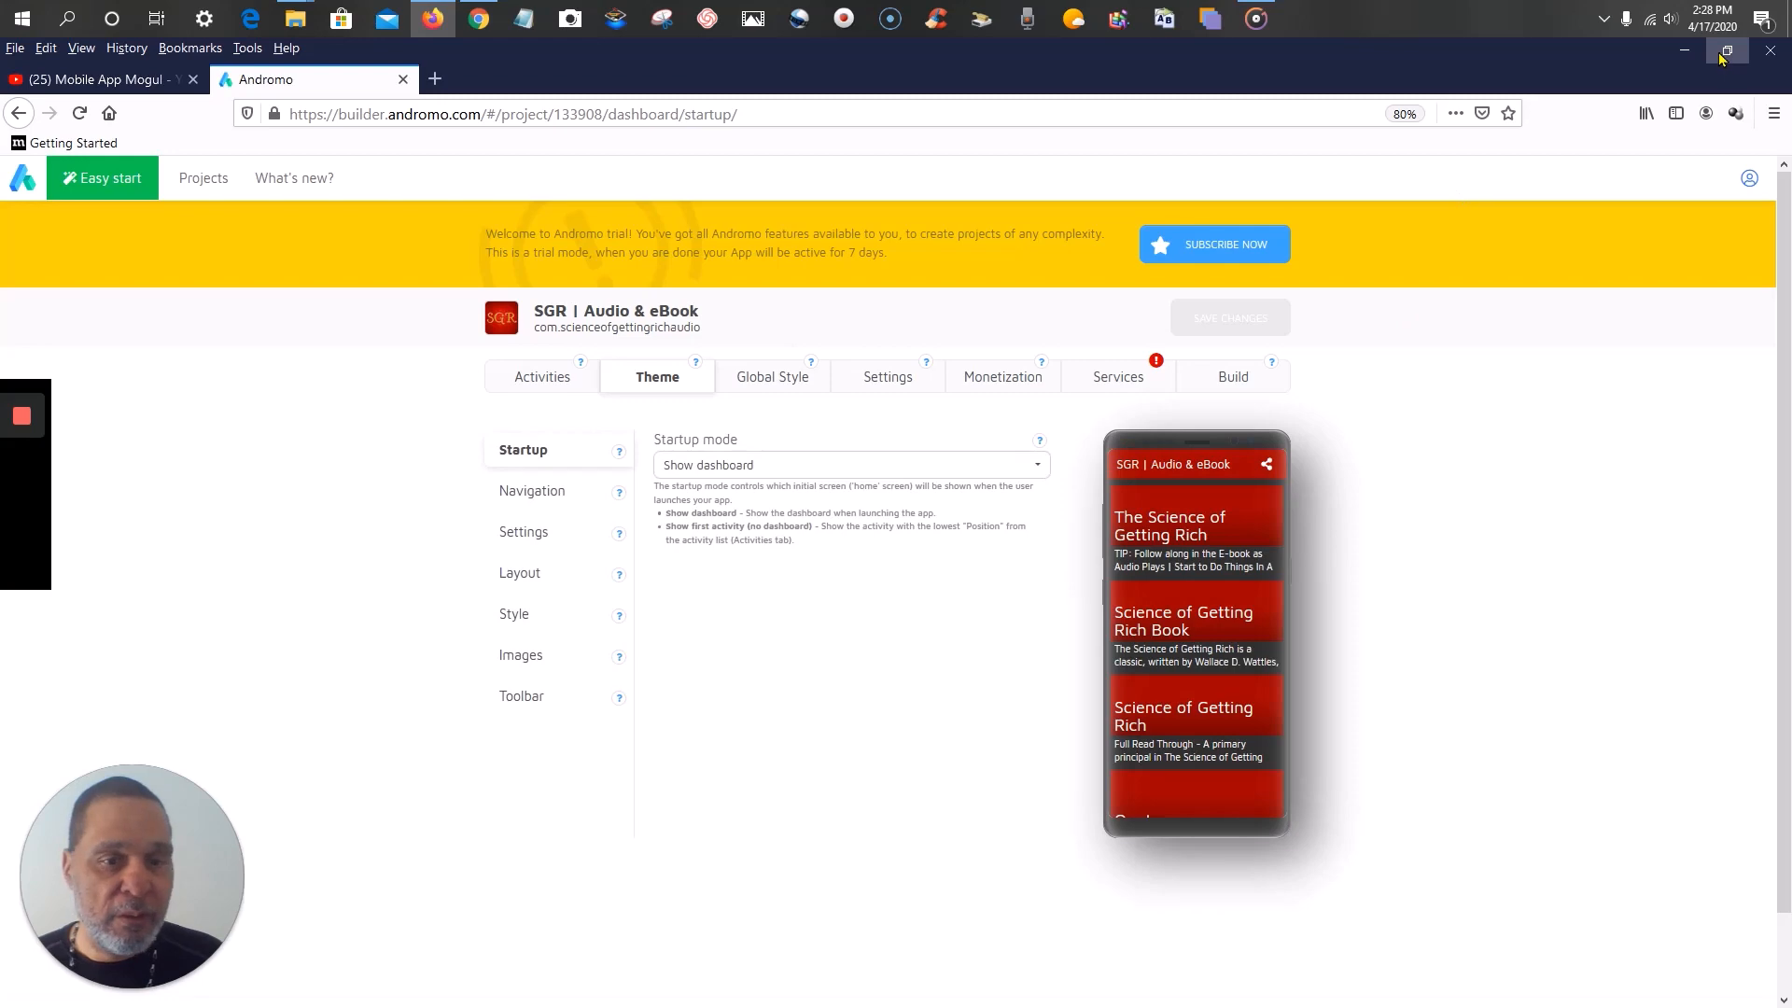
{"action": "left_click", "coordinate": [1726, 52]}
{"action": "left_click", "coordinate": [1247, 356]}
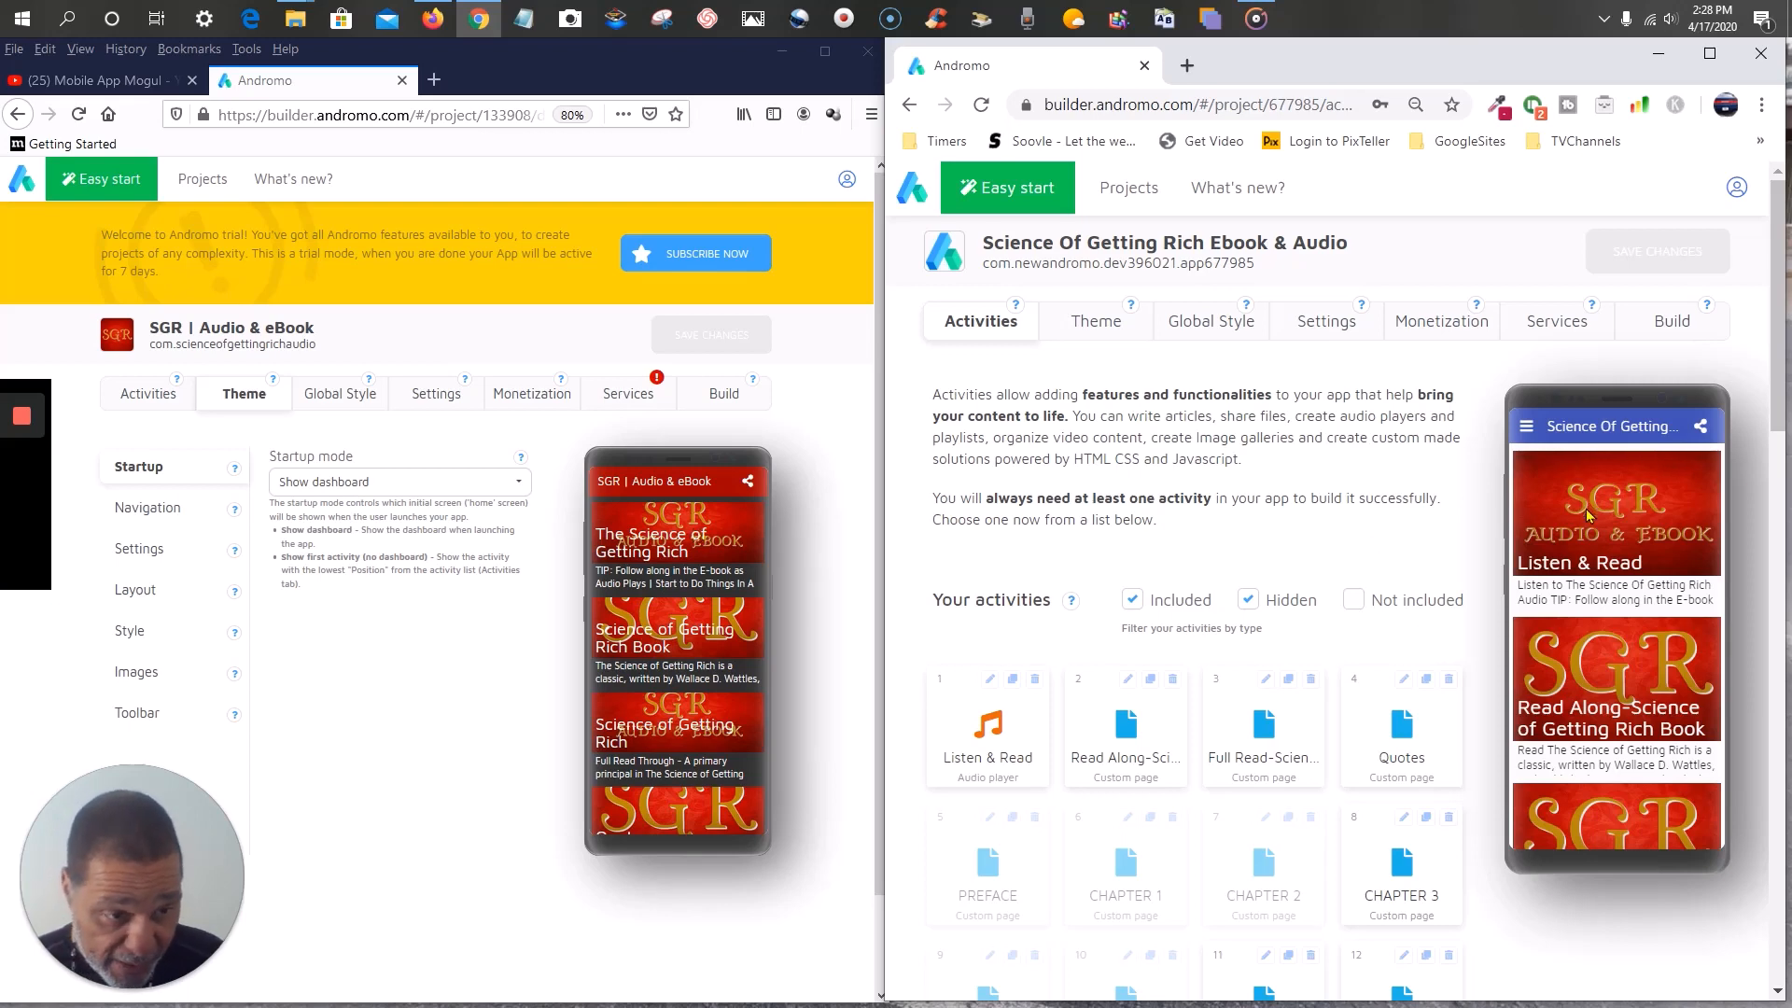
{"action": "scroll", "coordinate": [1599, 560], "scroll_direction": "down", "scroll_amount": 1}
{"action": "scroll", "coordinate": [1598, 560], "scroll_direction": "down", "scroll_amount": 5}
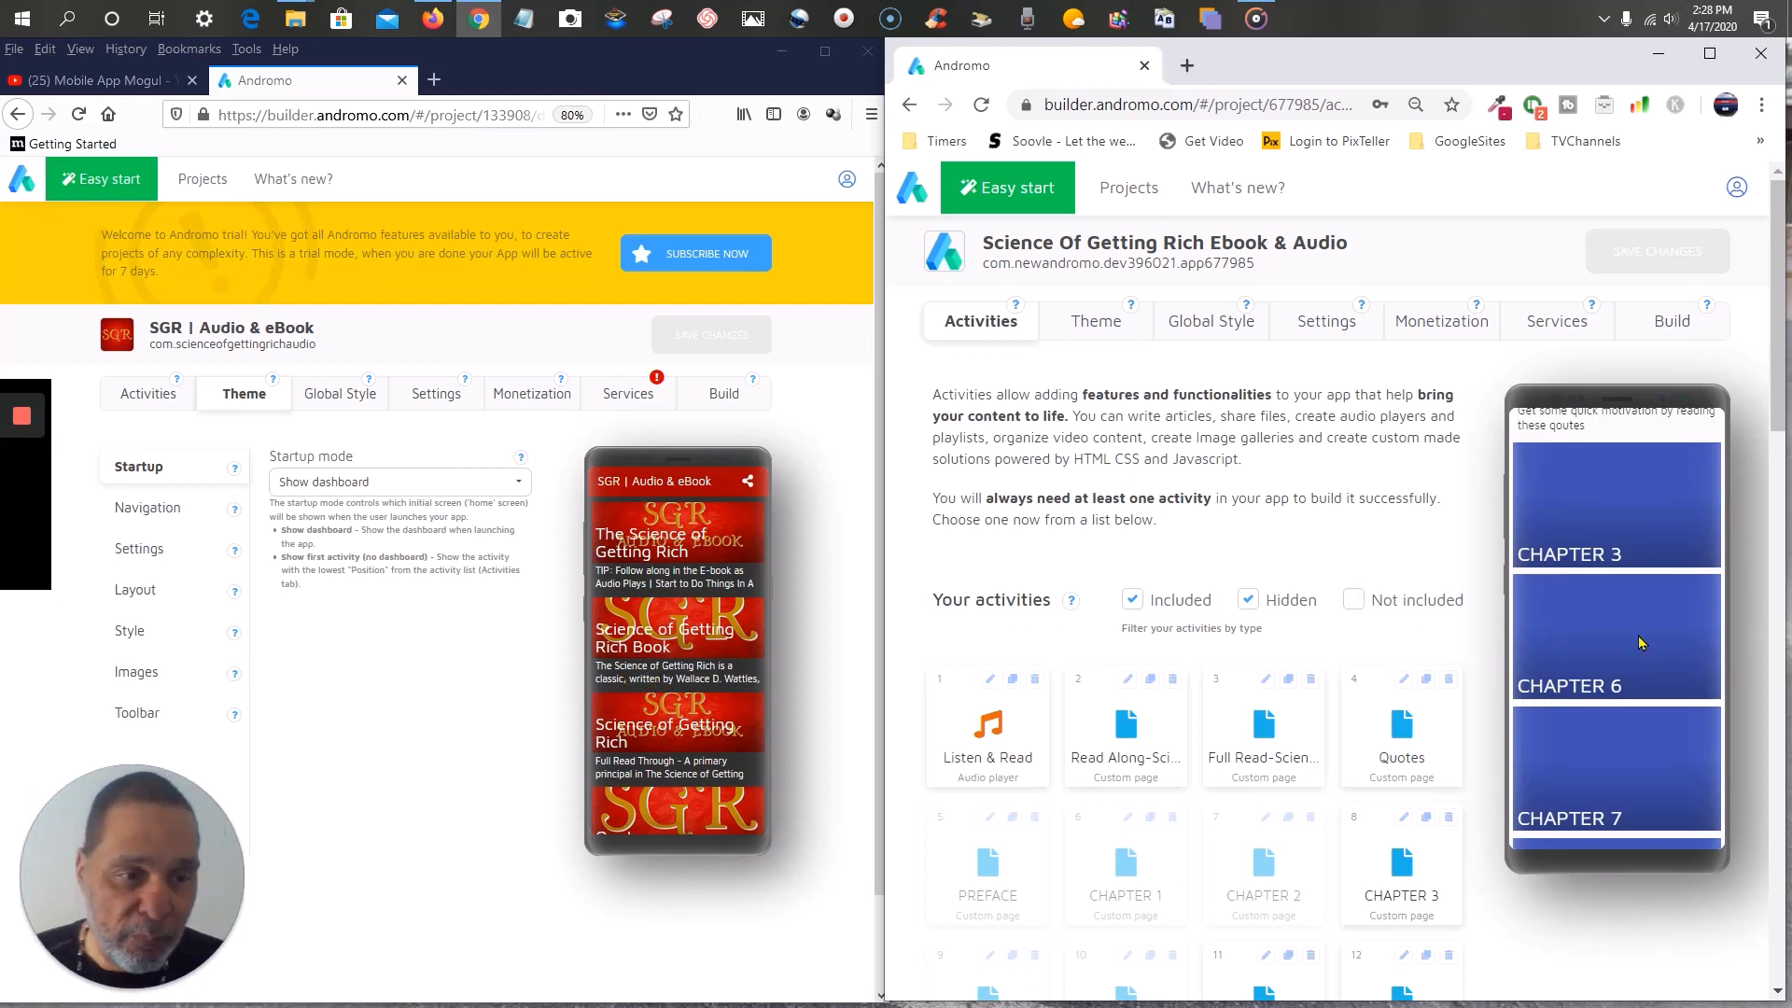
{"action": "scroll", "coordinate": [1605, 464], "scroll_direction": "up", "scroll_amount": 6}
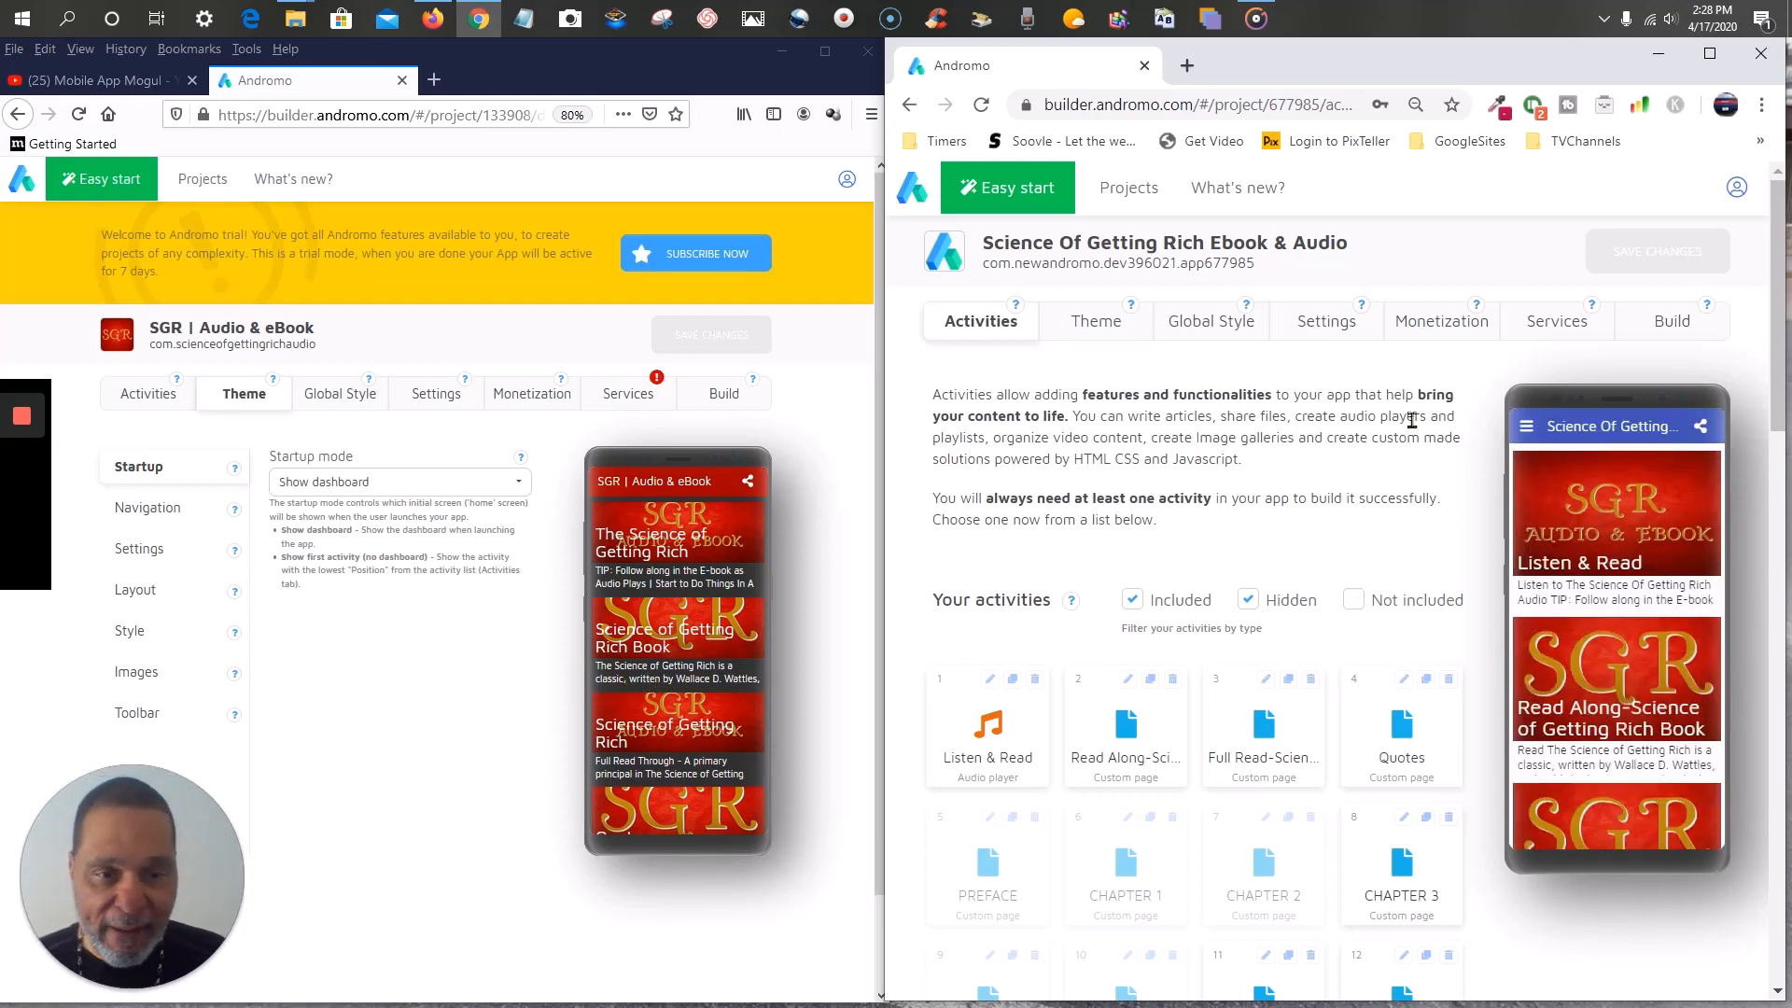
{"action": "left_click", "coordinate": [778, 52]}
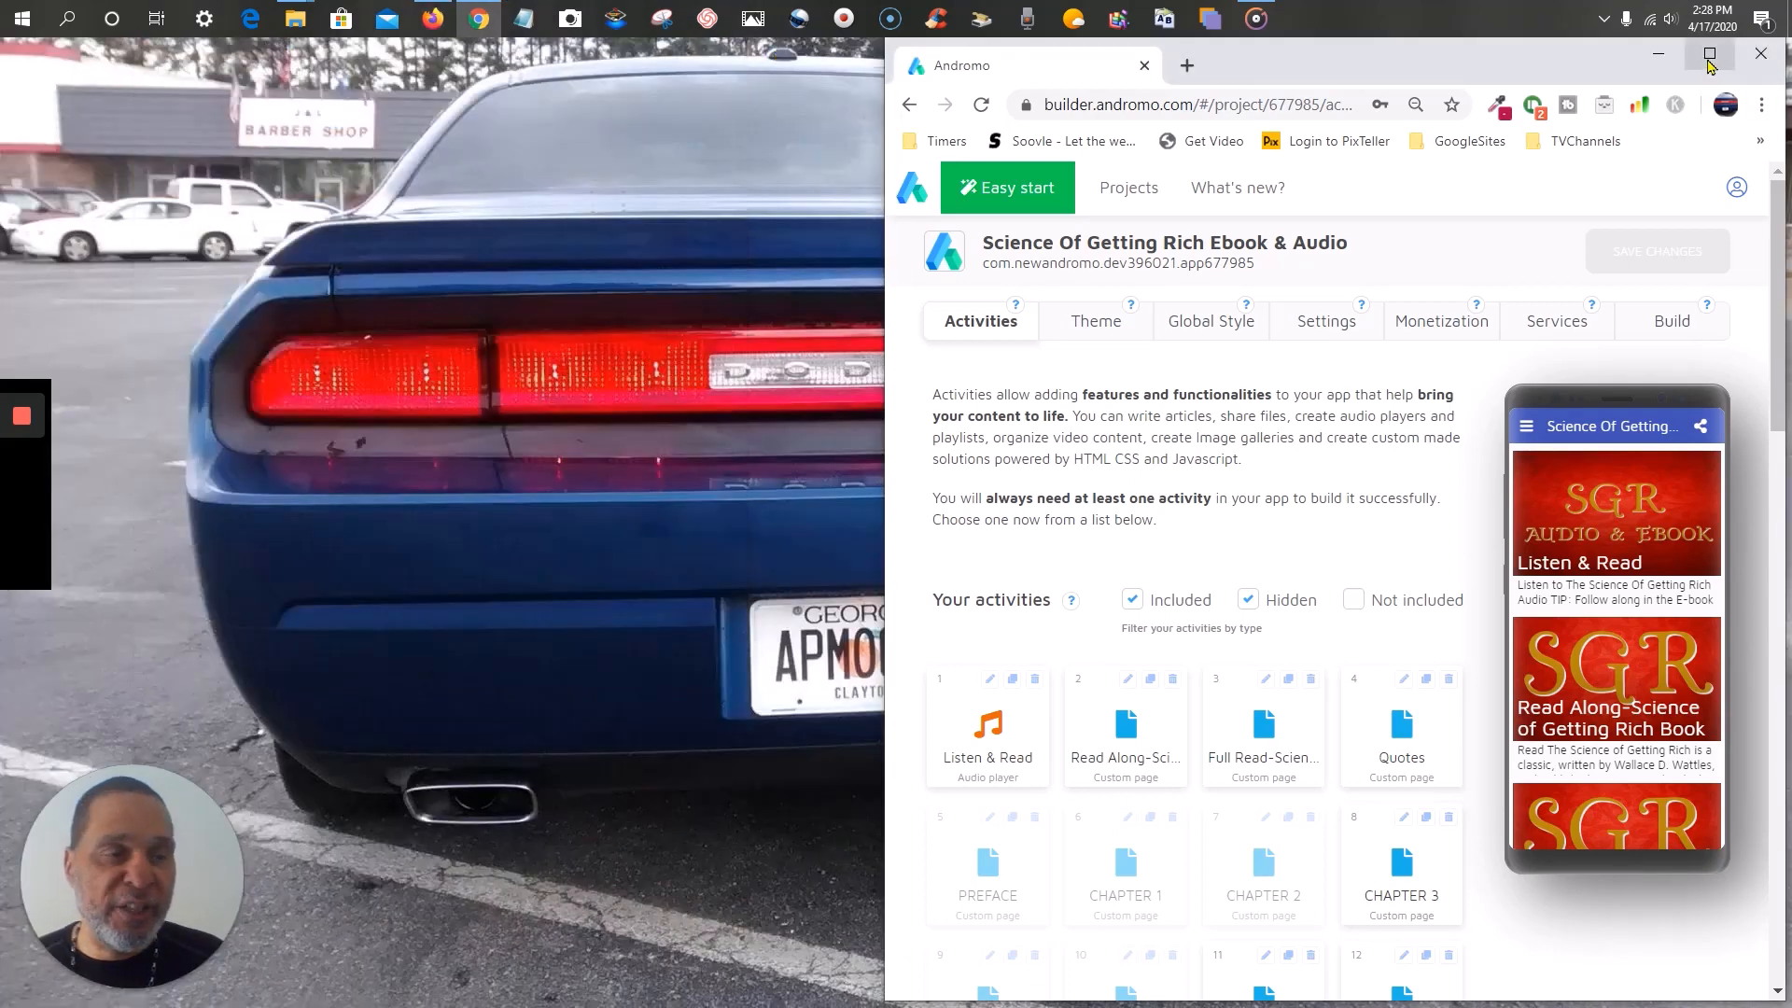
{"action": "left_click", "coordinate": [1709, 56]}
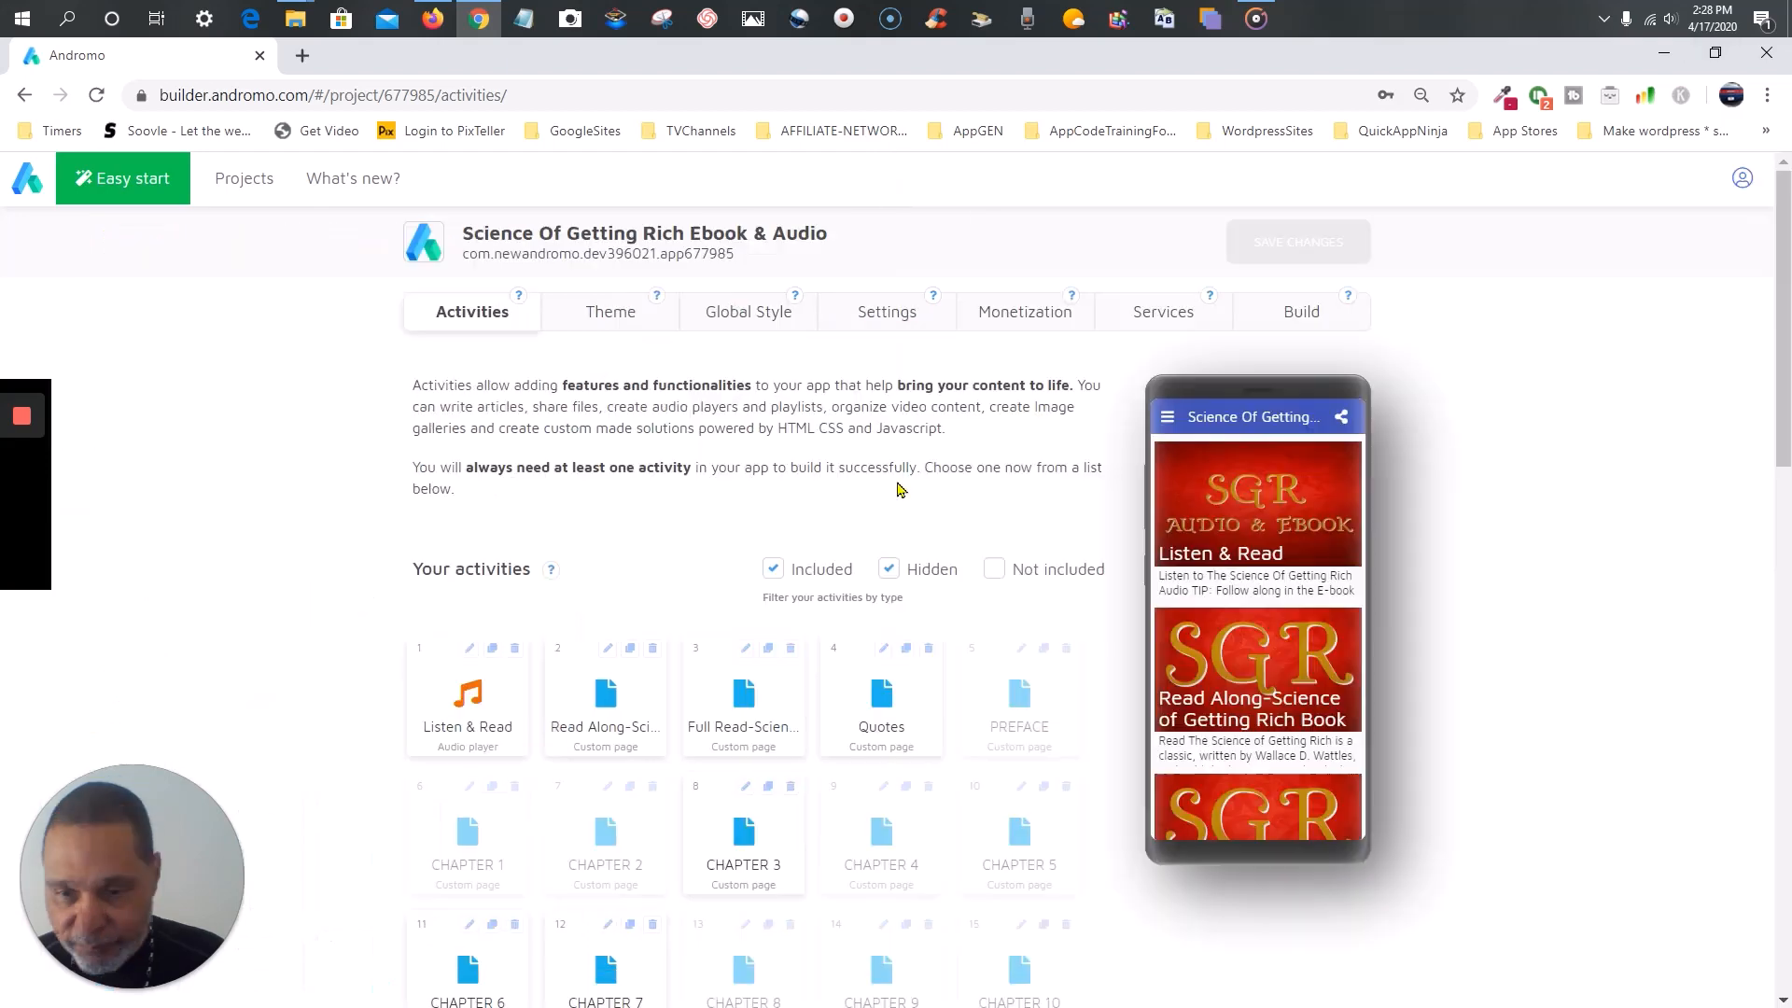
- Open the settings of the new project's last, still unnamed Custom page and resize the browser window to leave desktop space beside it
{"action": "scroll", "coordinate": [789, 488], "scroll_direction": "down", "scroll_amount": 3}
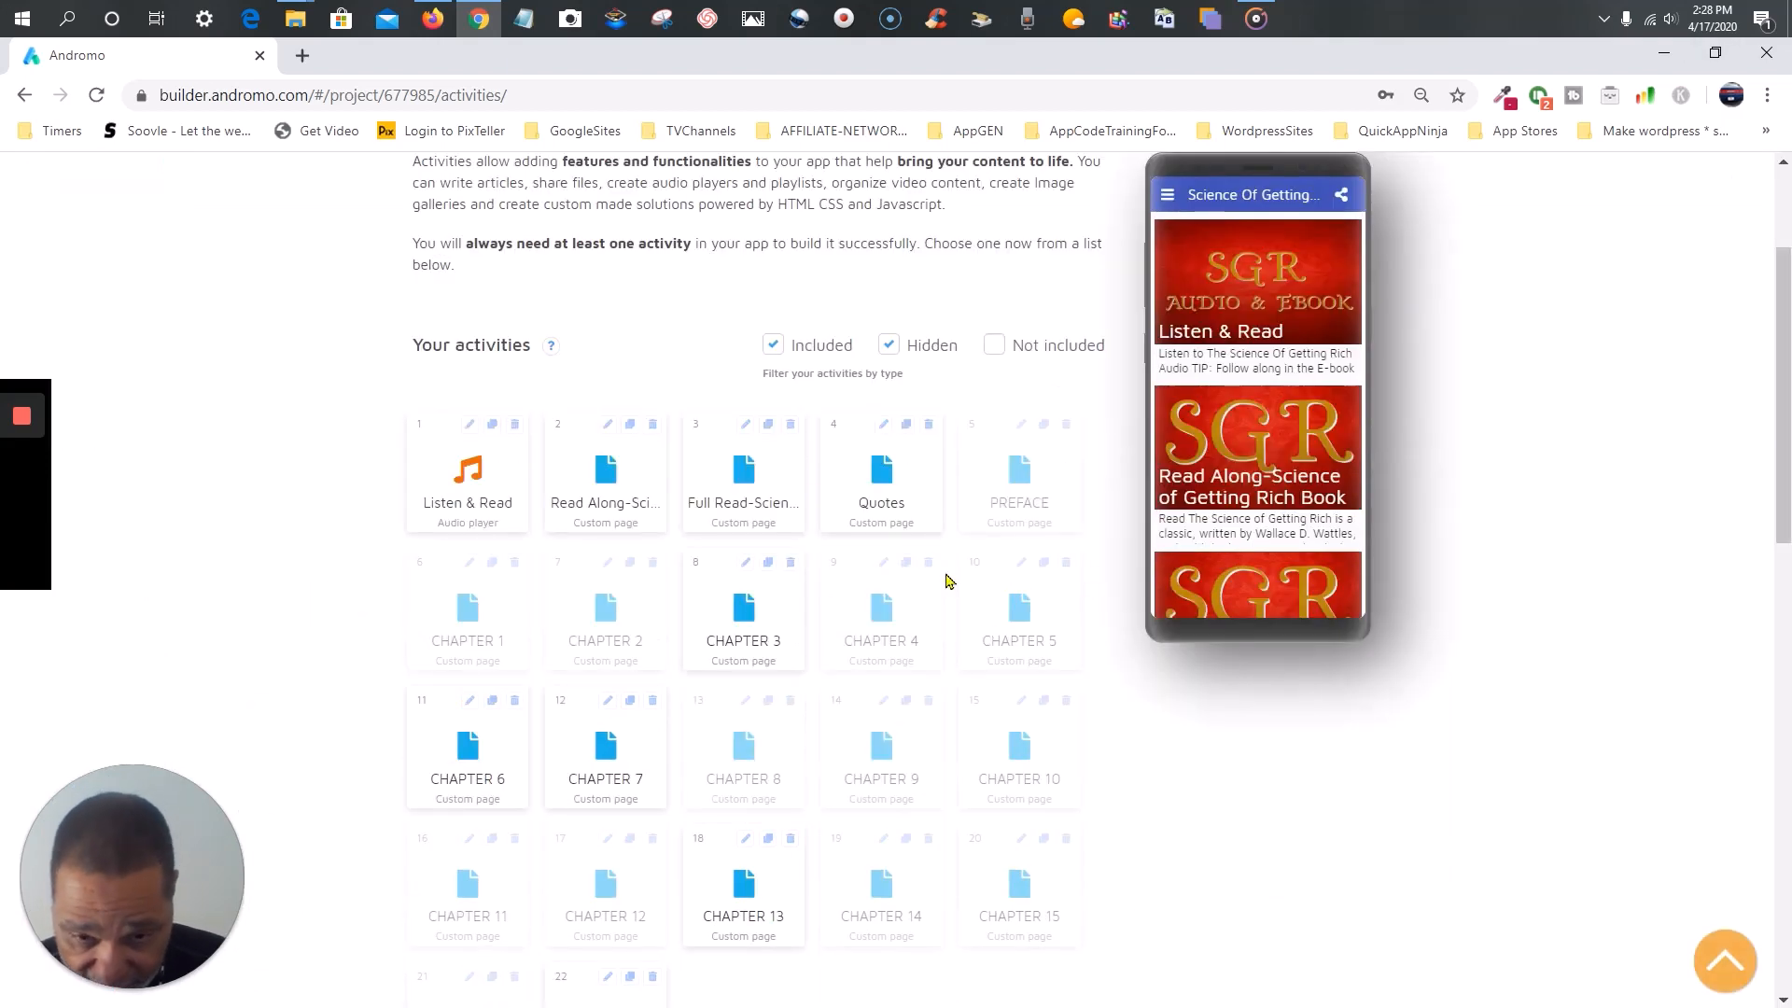
{"action": "scroll", "coordinate": [928, 608], "scroll_direction": "down", "scroll_amount": 4}
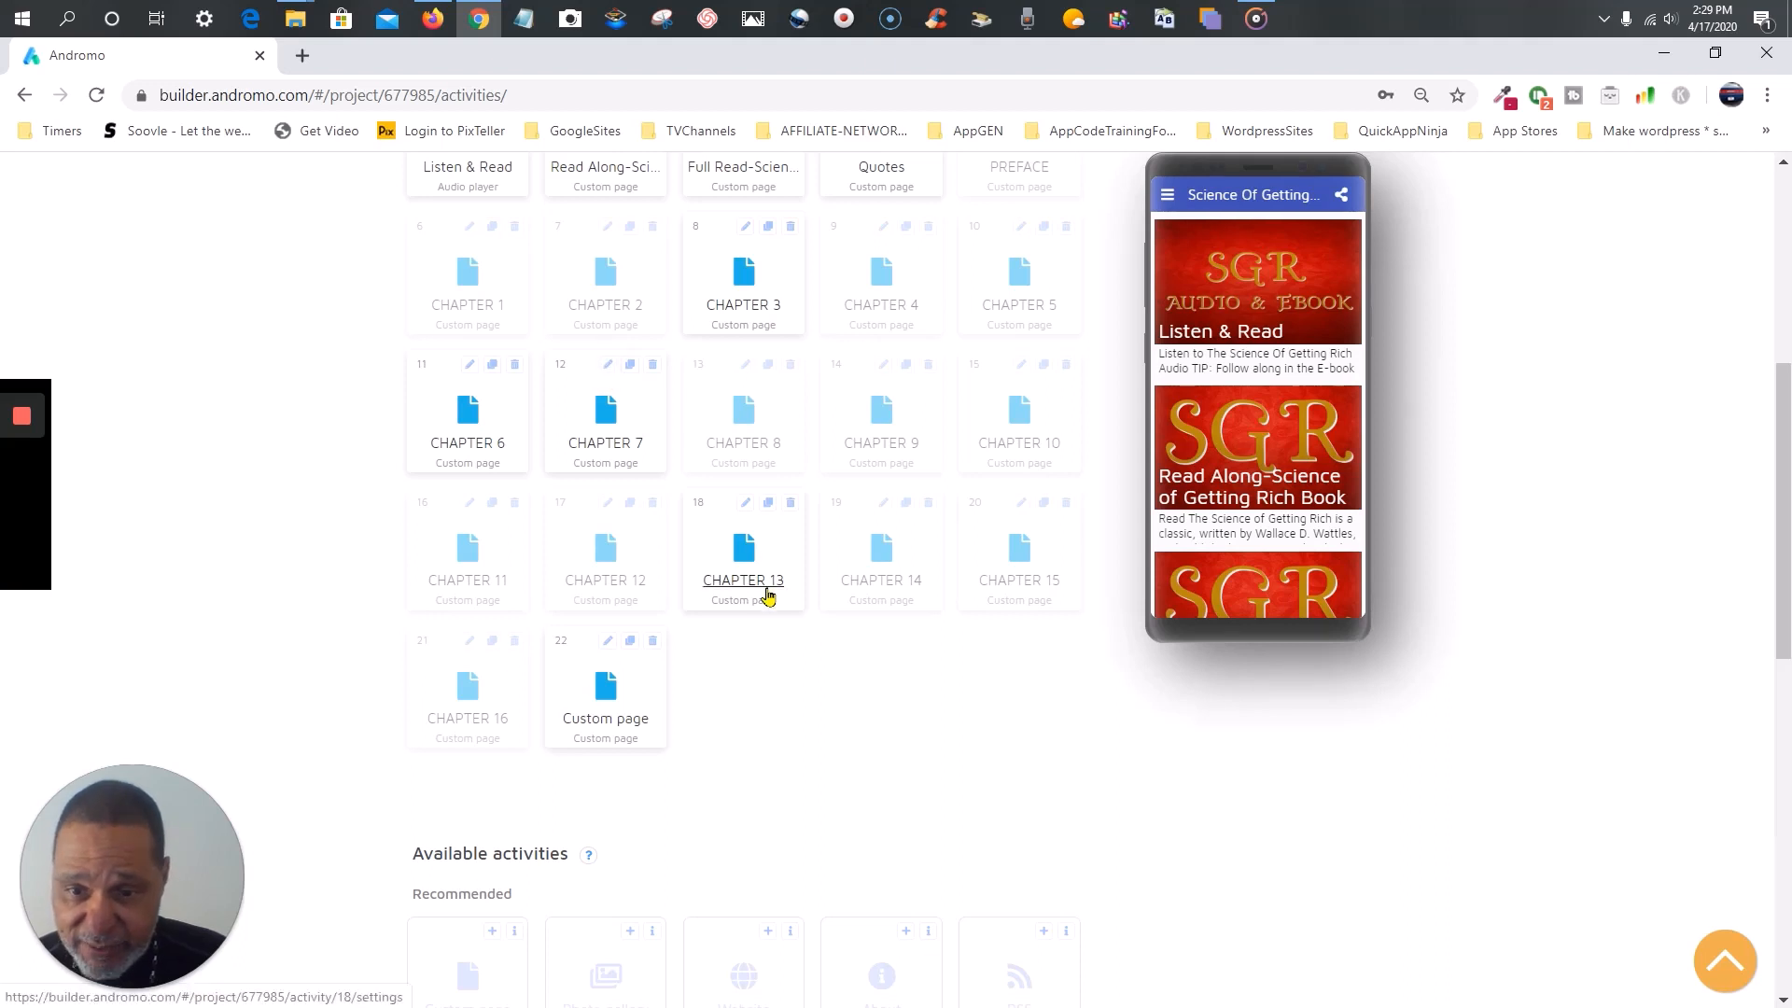
{"action": "left_click", "coordinate": [609, 645]}
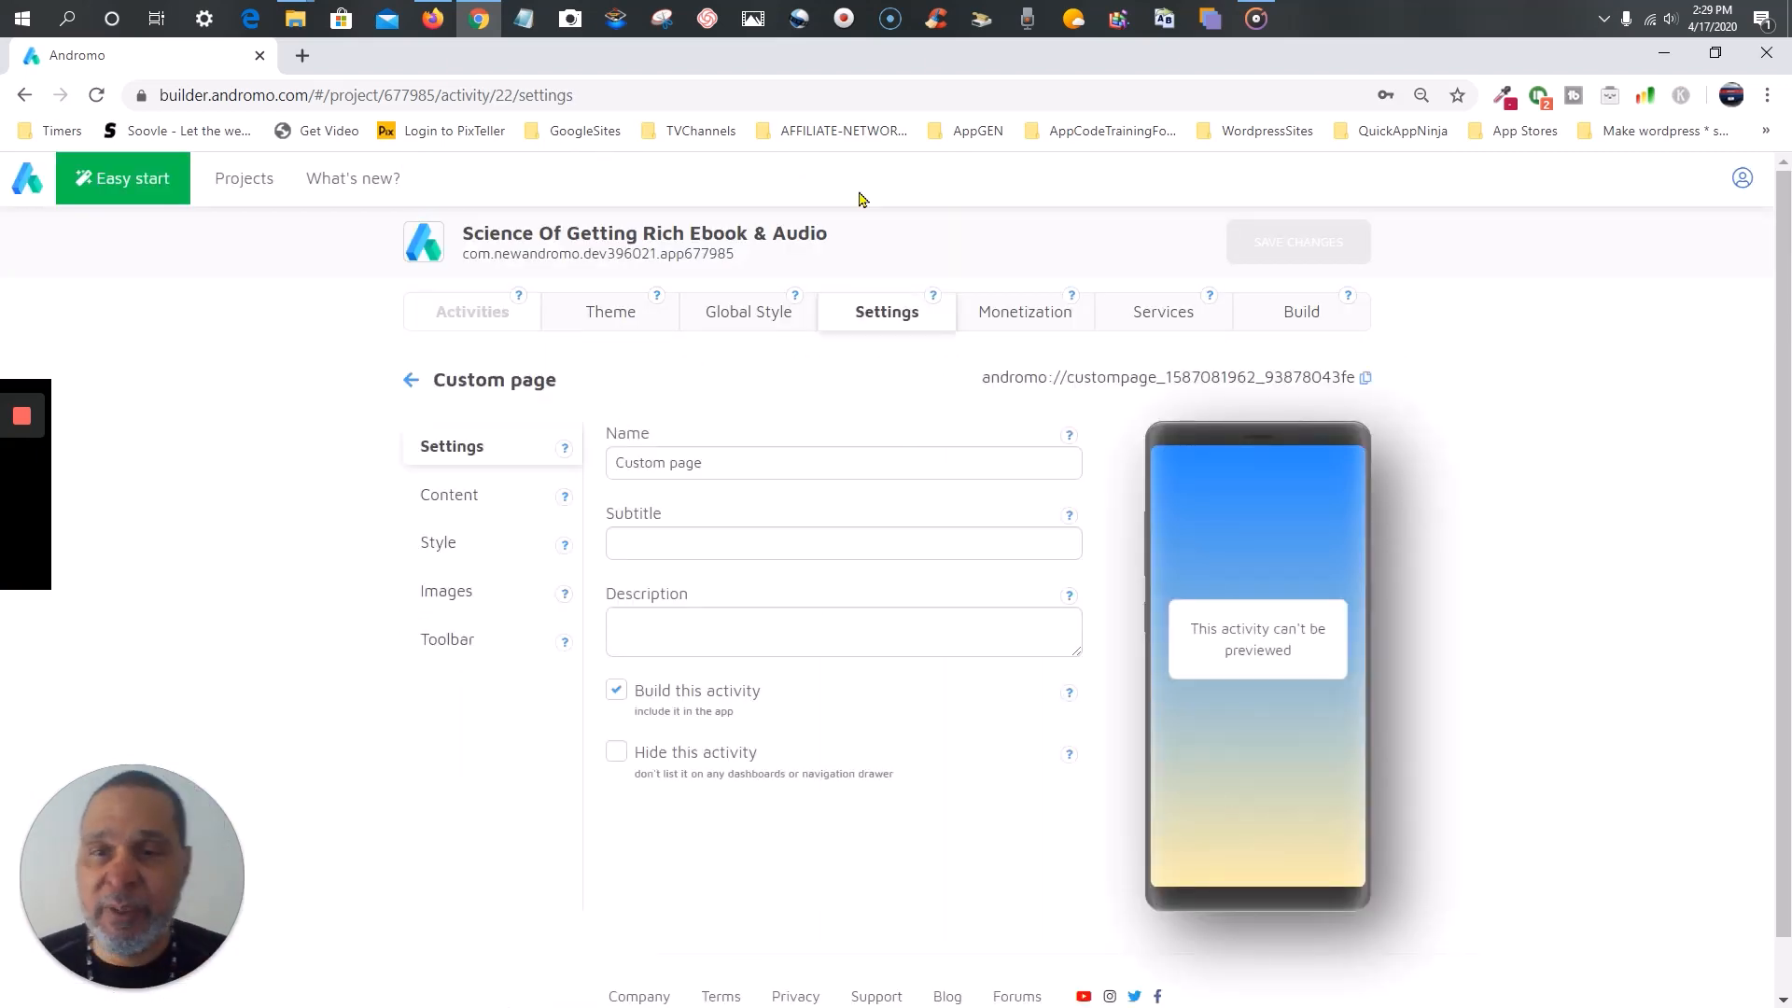
{"action": "left_click", "coordinate": [728, 460]}
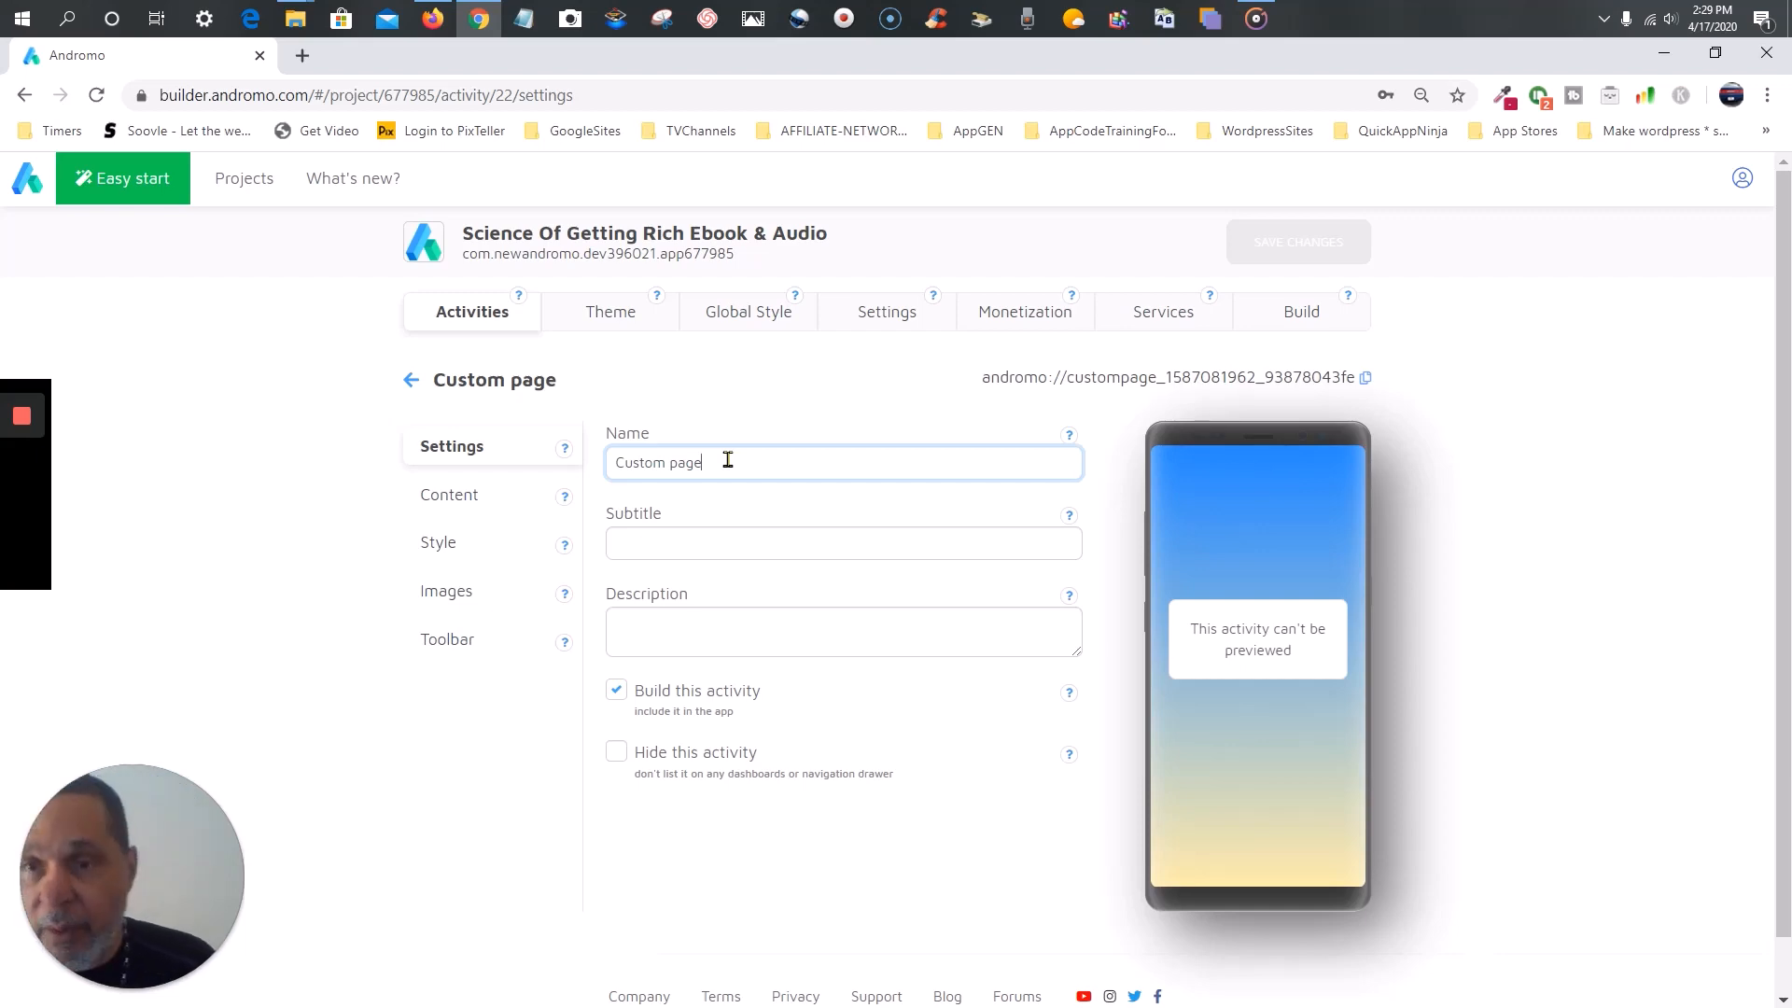
{"action": "left_click", "coordinate": [1714, 54]}
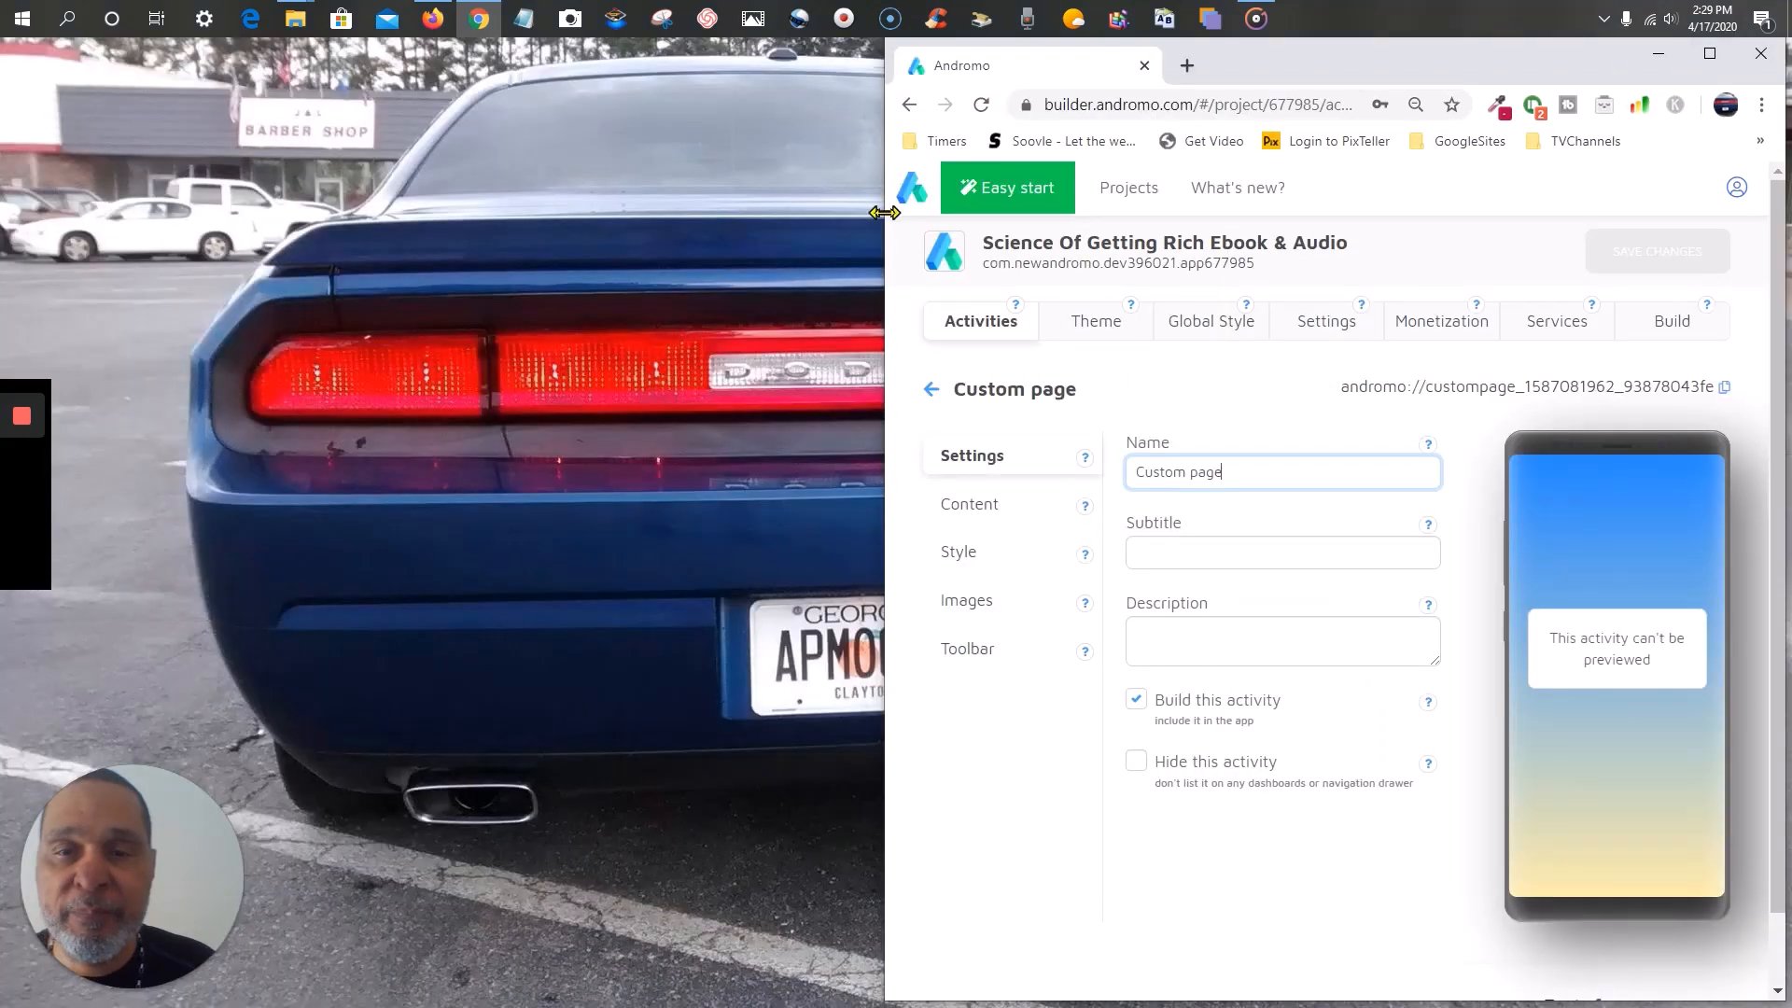
{"action": "left_click_drag", "start_coordinate": [883, 213], "coordinate": [400, 213]}
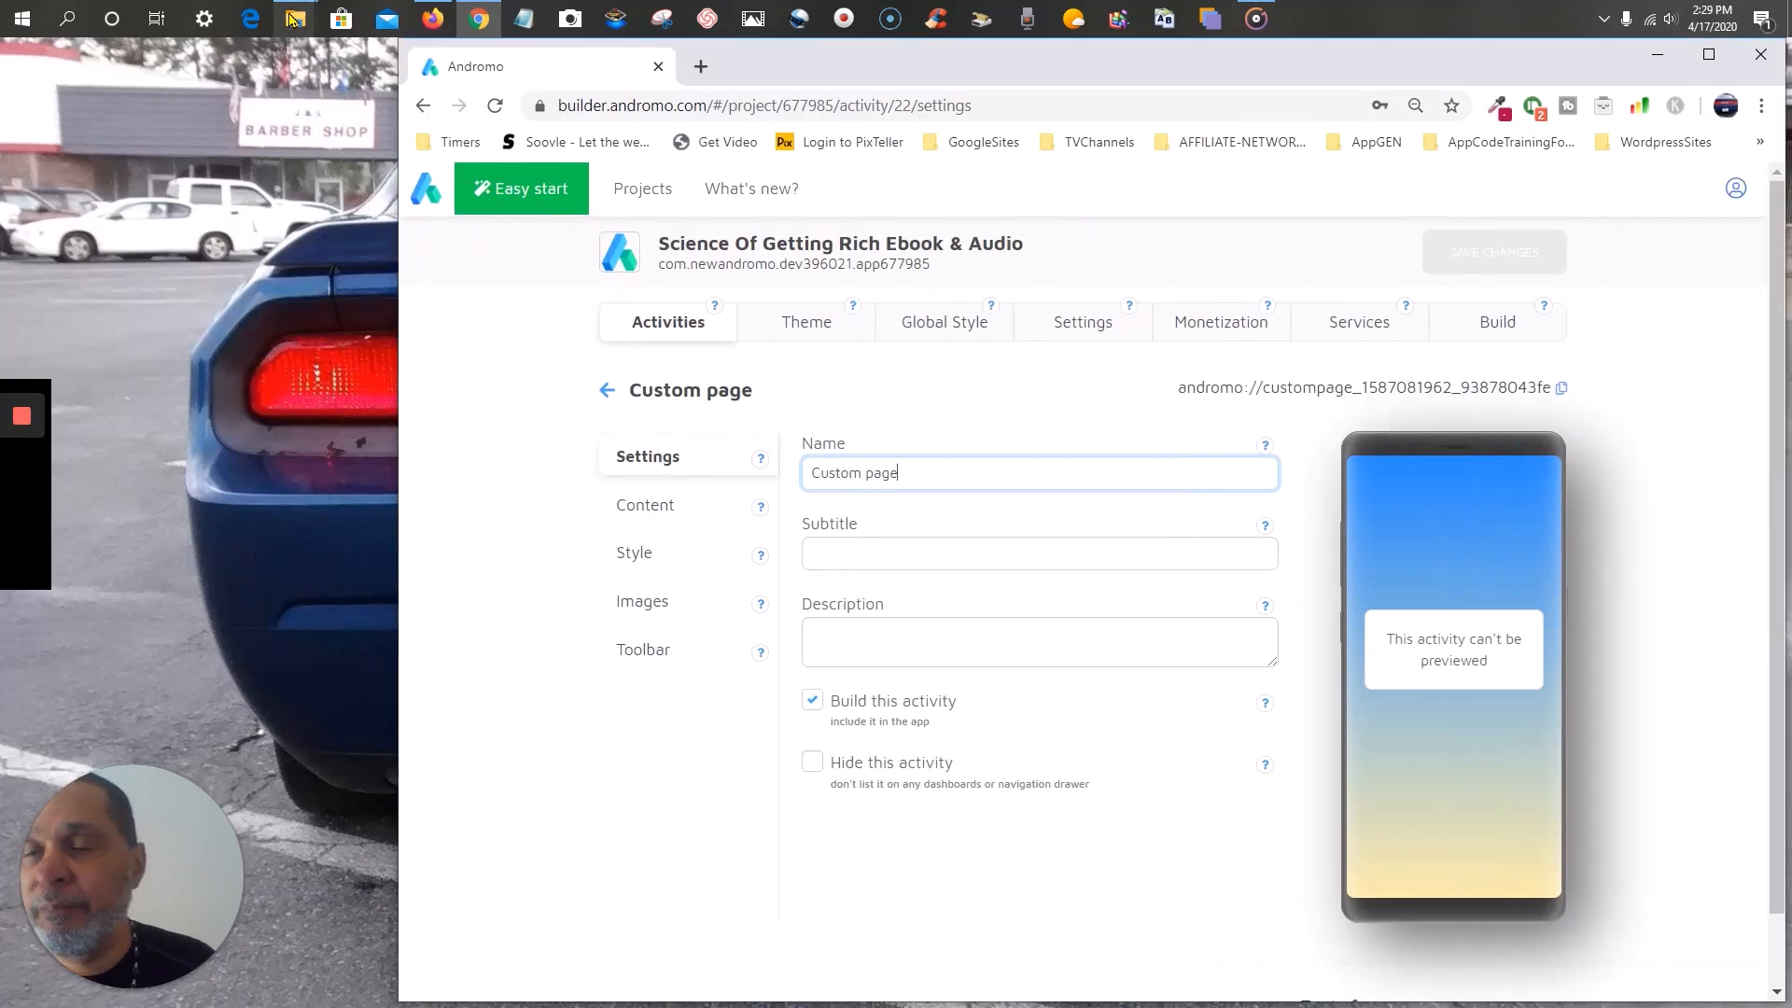
- Open ScienceofGettingRich-Notepad.txt from the SGR-TextBook folder inside SGR-AudioApp
{"action": "mouse_move", "coordinate": [295, 19]}
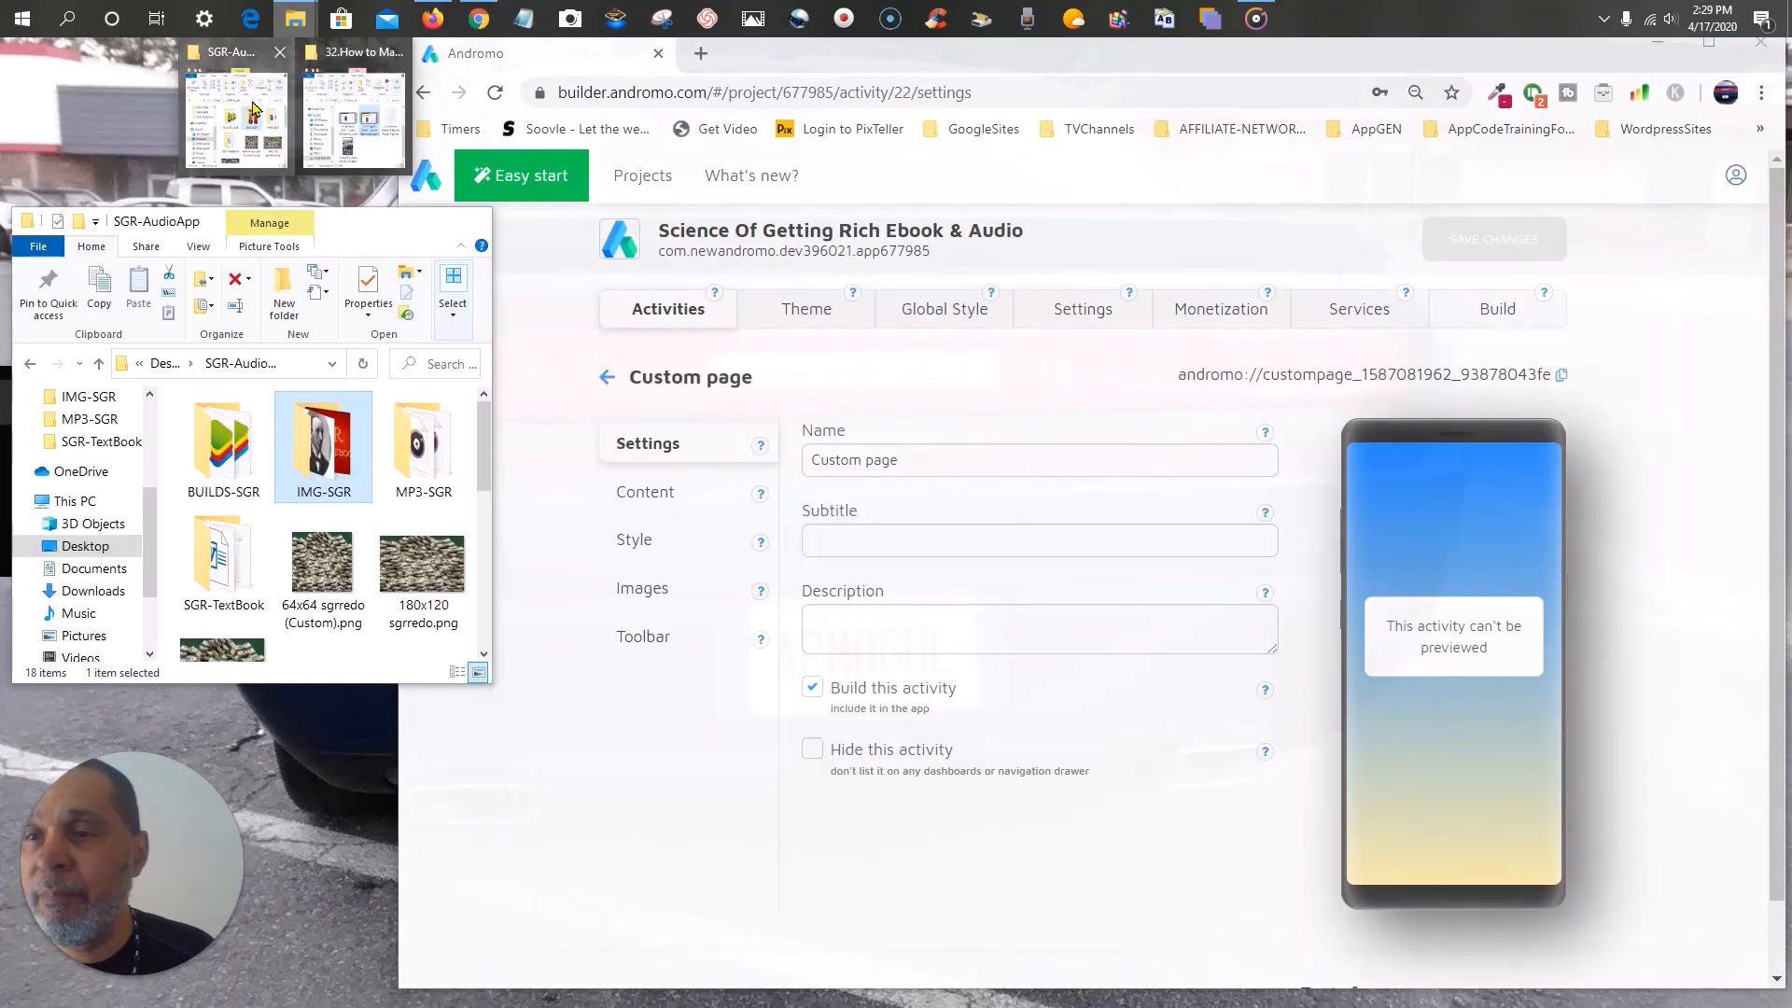
{"action": "left_click", "coordinate": [254, 109]}
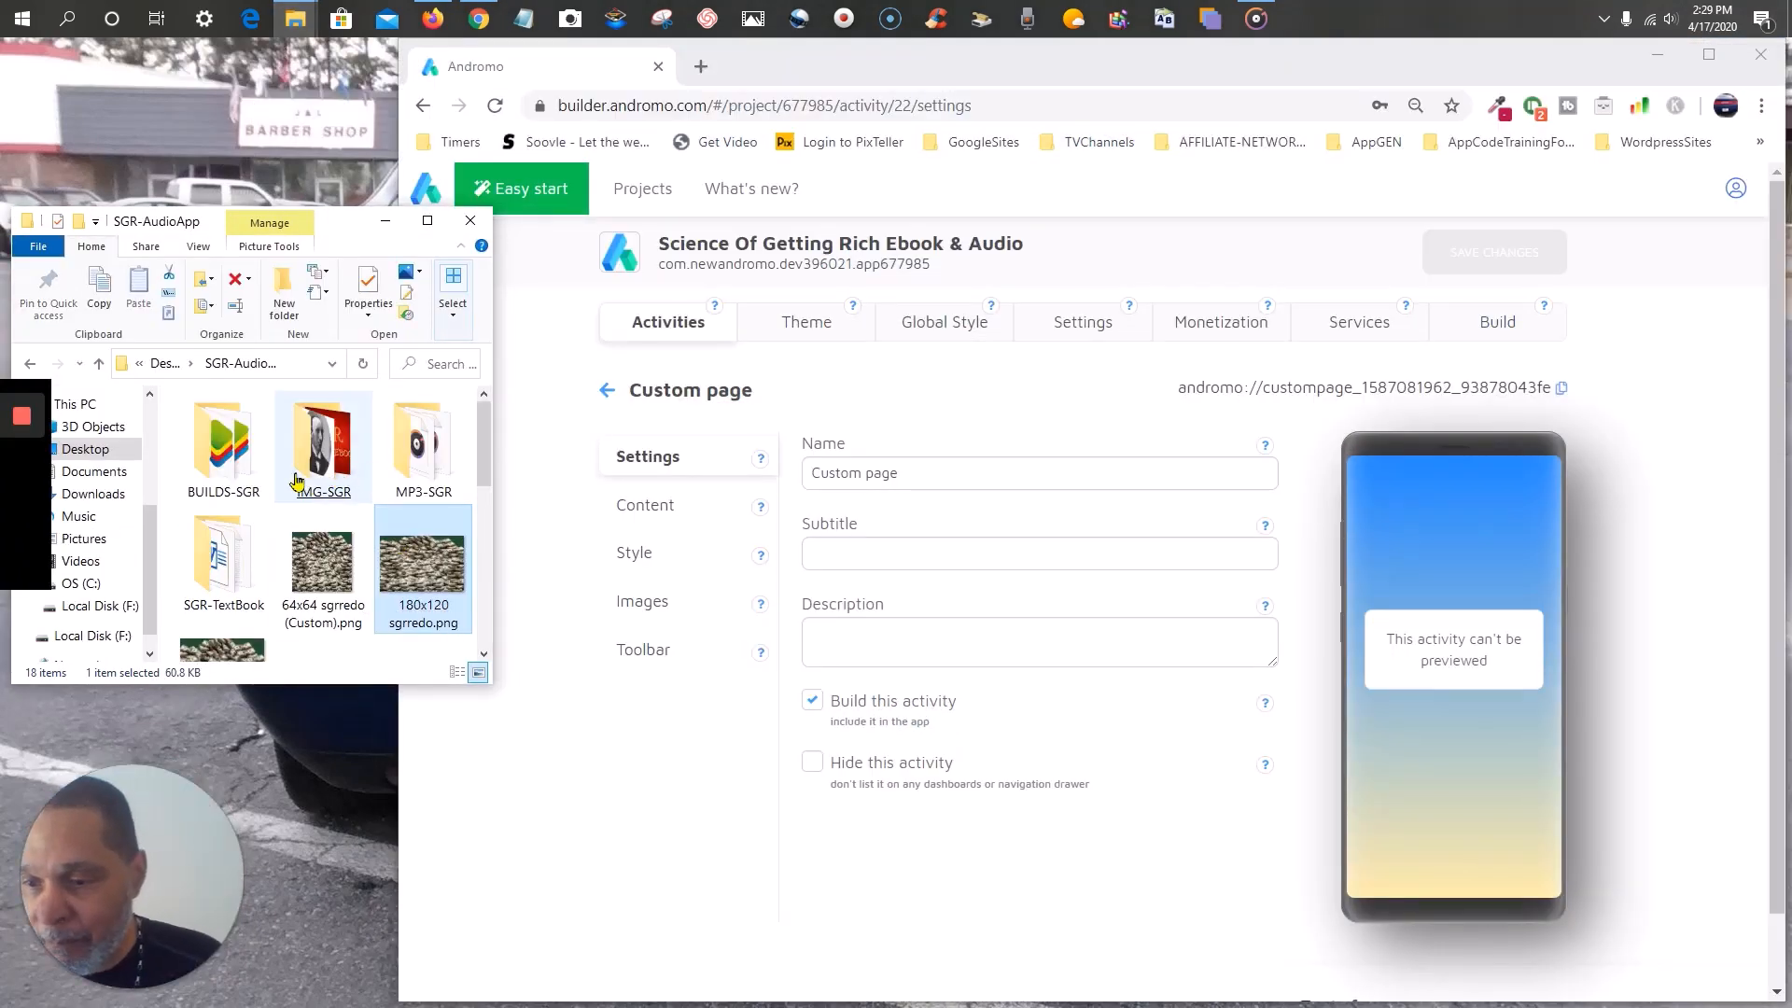
{"action": "double_click", "coordinate": [229, 563]}
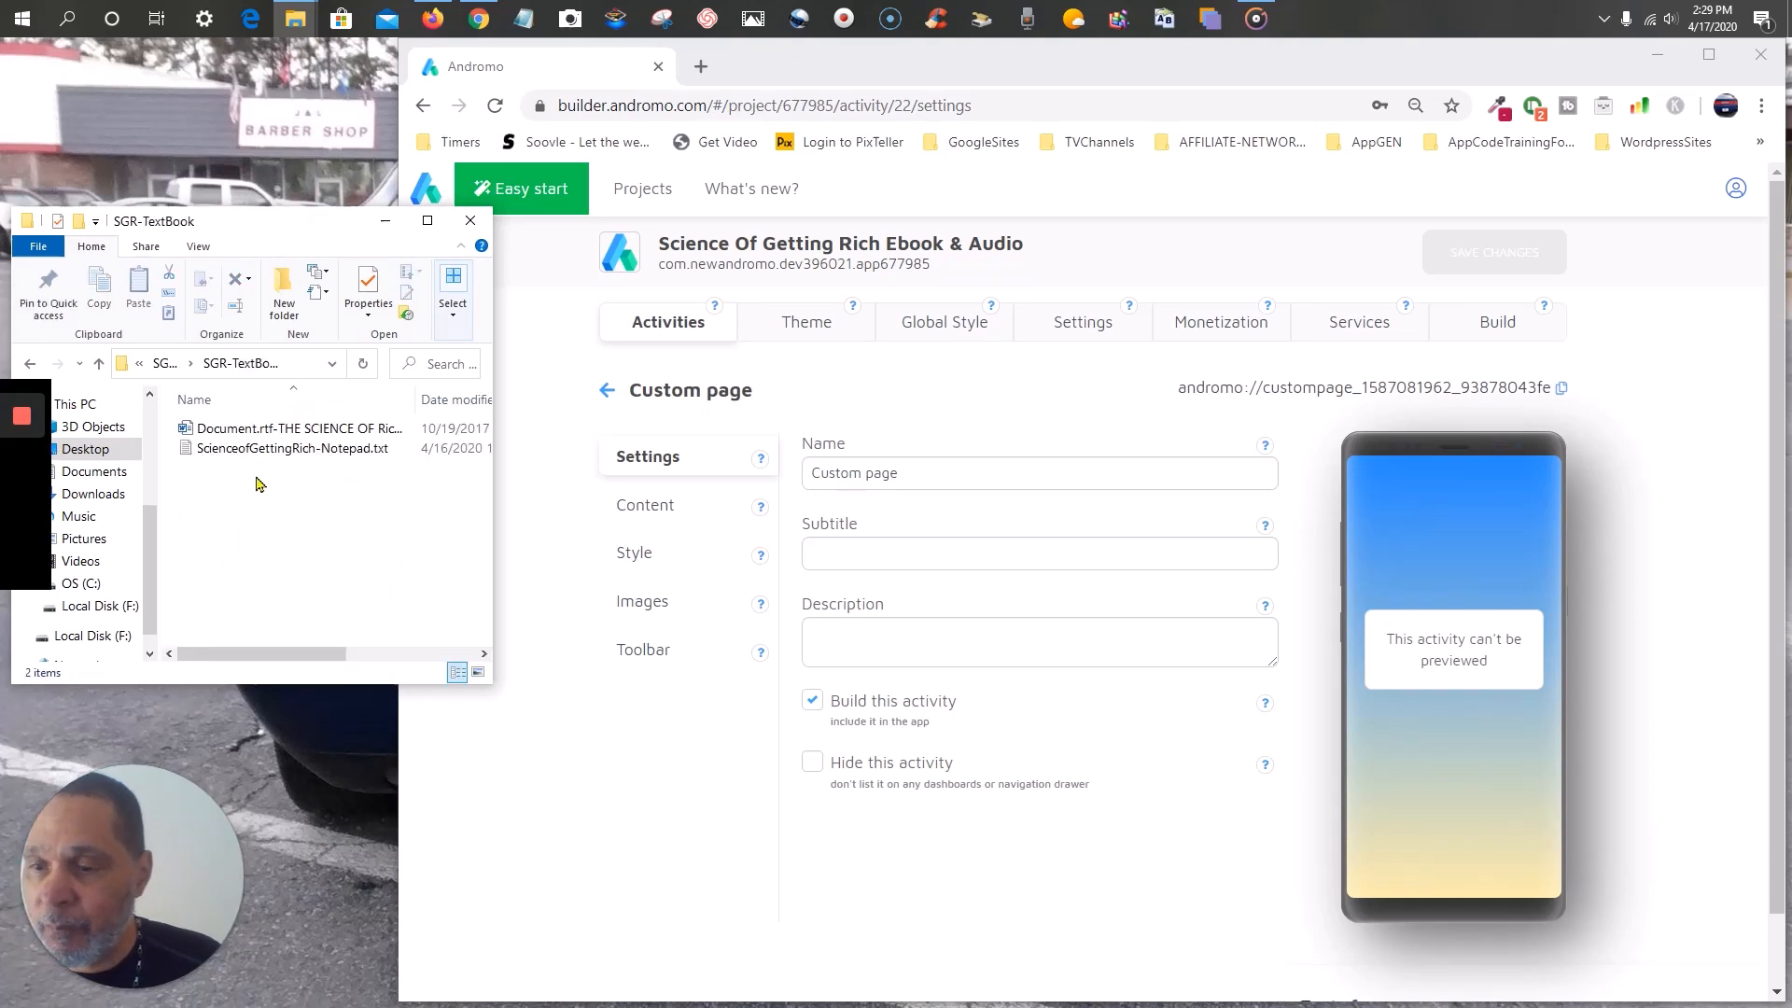
{"action": "double_click", "coordinate": [303, 450]}
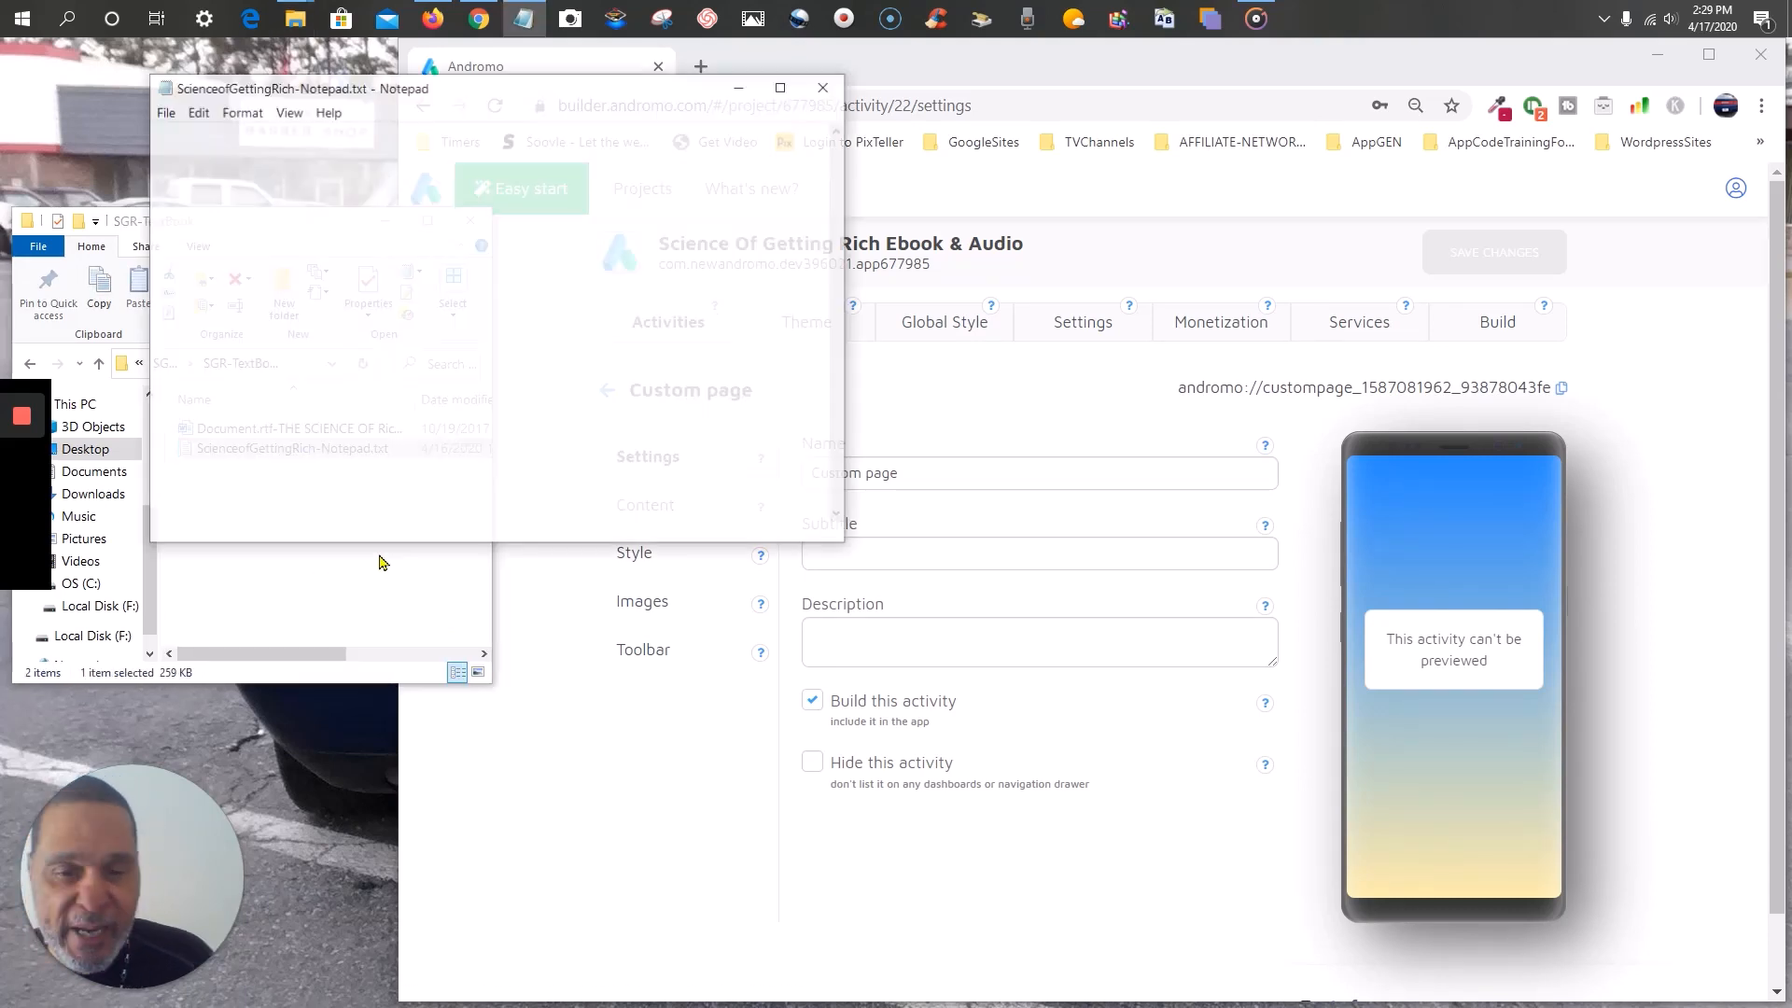
- Find the heading of the book's final chapter in the text file and copy "CHAPTER 17" from it
{"action": "scroll", "coordinate": [768, 248], "scroll_direction": "down", "scroll_amount": 5}
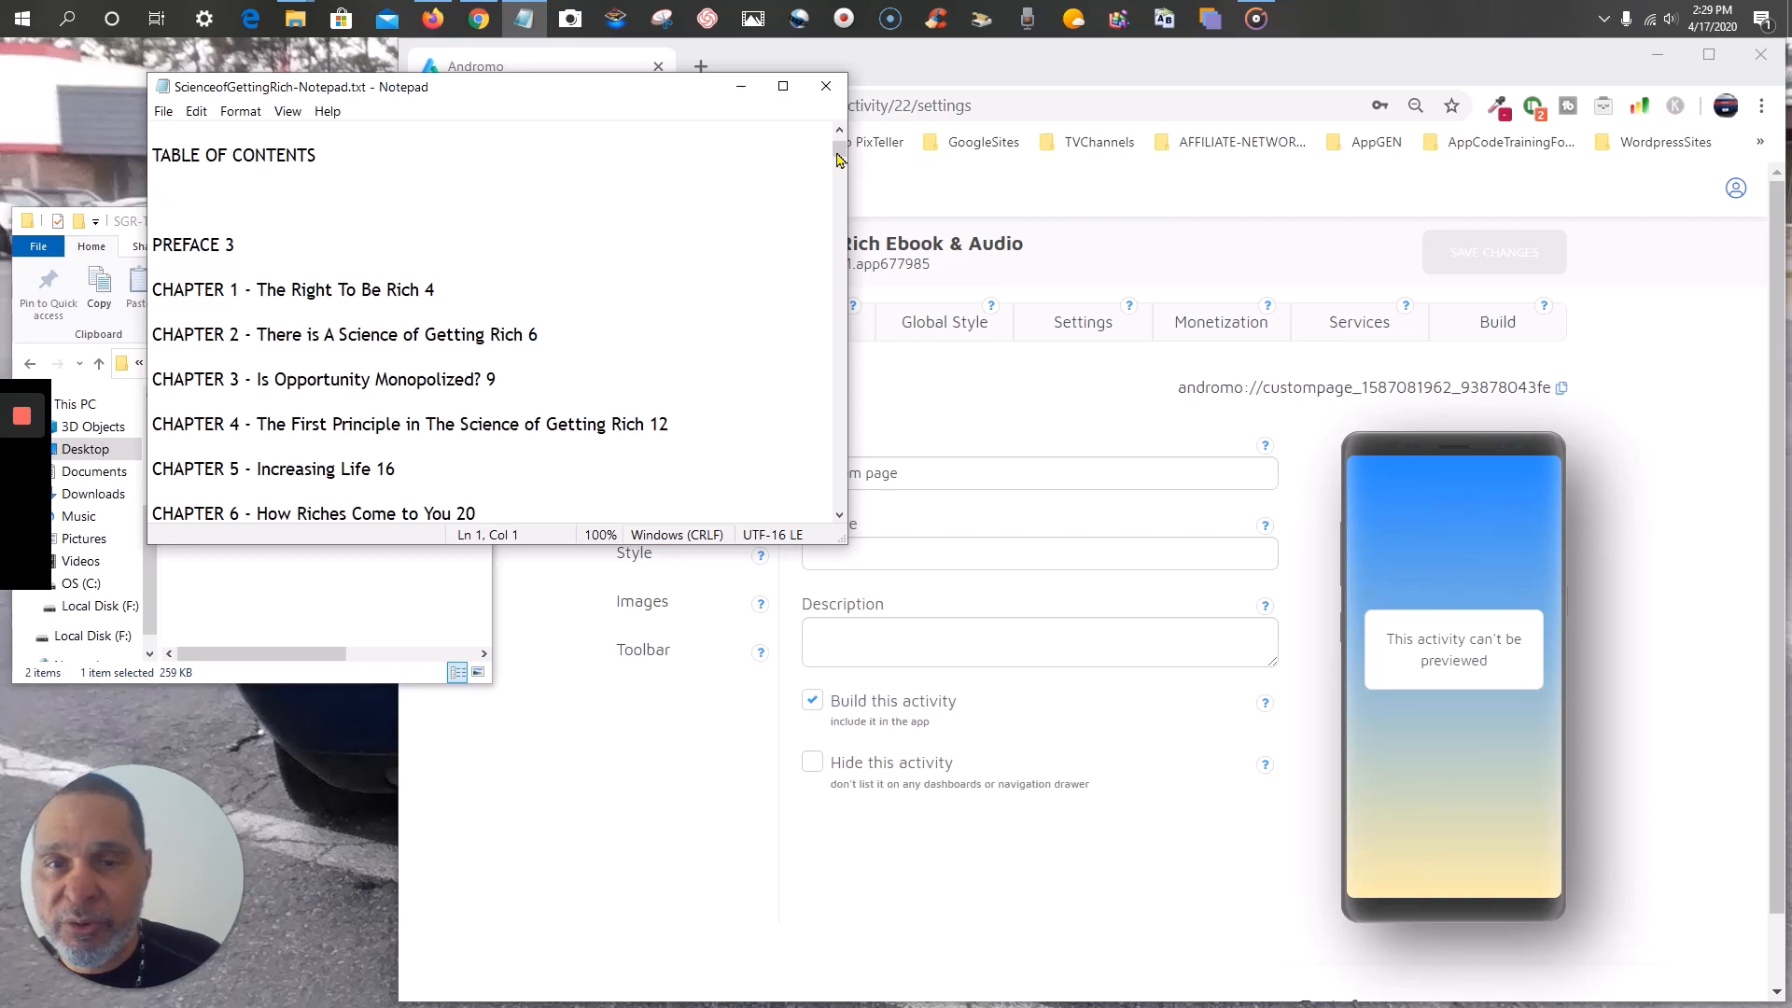
{"action": "scroll", "coordinate": [837, 159], "scroll_direction": "up", "scroll_amount": 4}
{"action": "left_click_drag", "start_coordinate": [837, 154], "coordinate": [809, 386]}
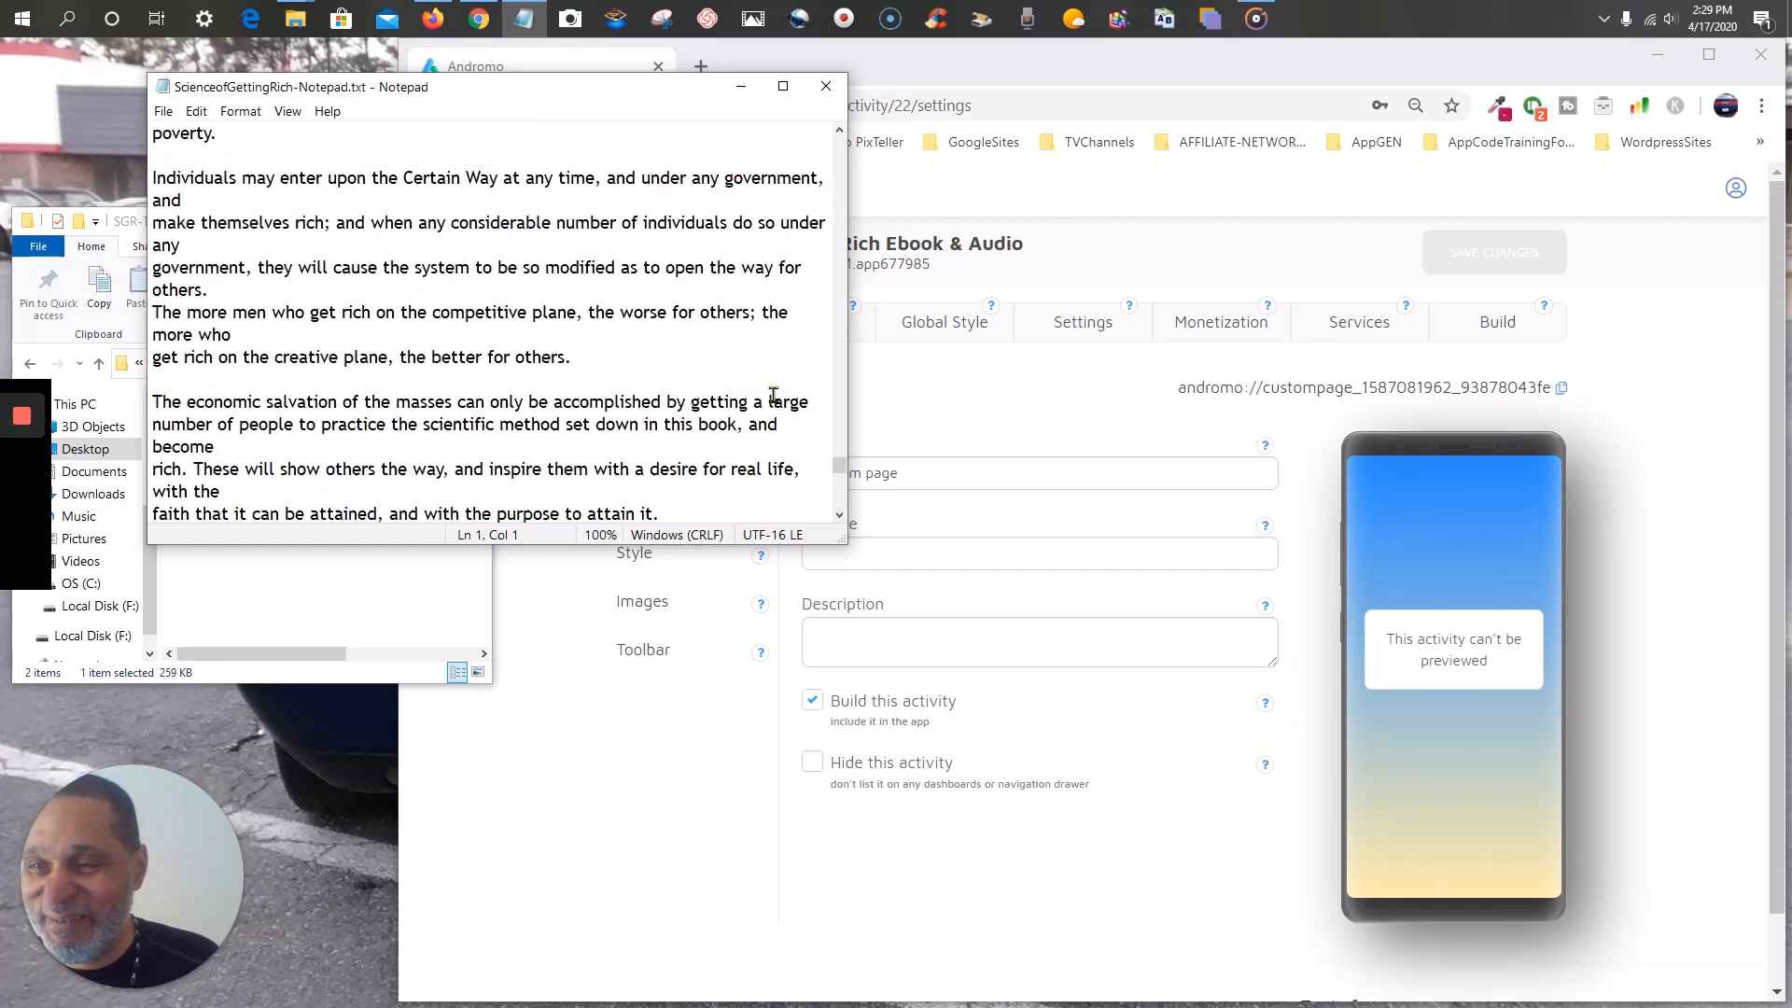
{"action": "scroll", "coordinate": [774, 395], "scroll_direction": "down", "scroll_amount": 15}
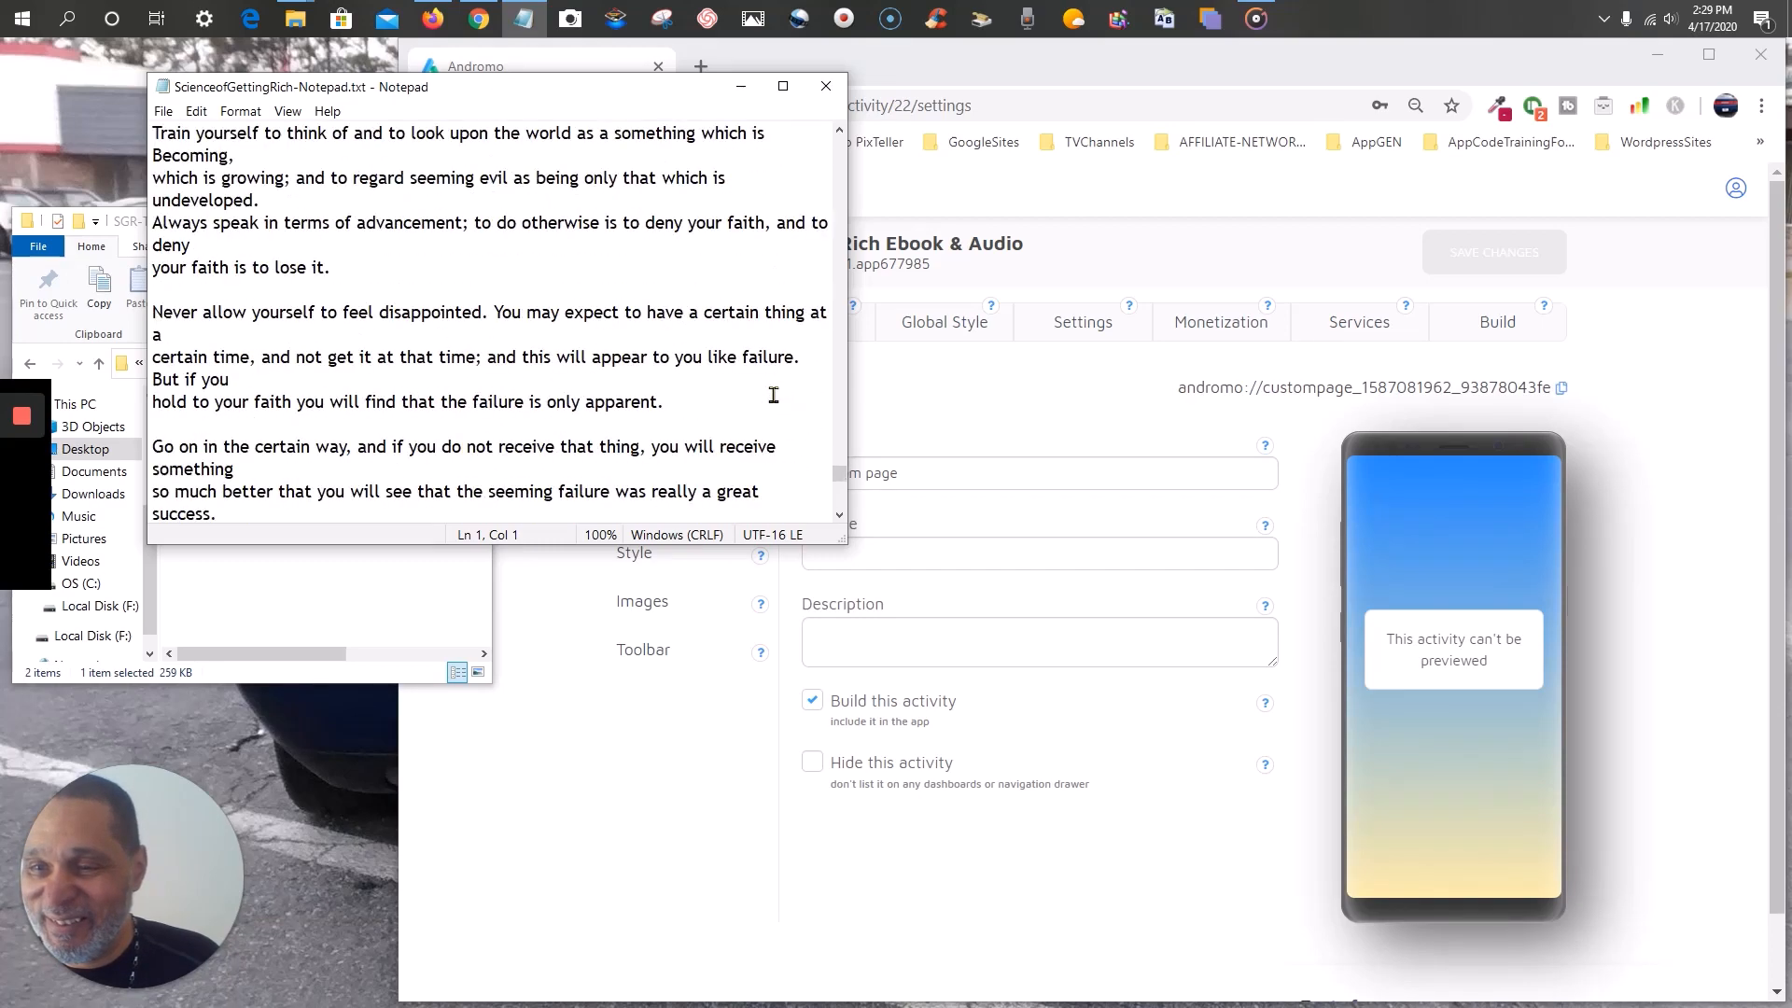
{"action": "scroll", "coordinate": [773, 395], "scroll_direction": "down", "scroll_amount": 15}
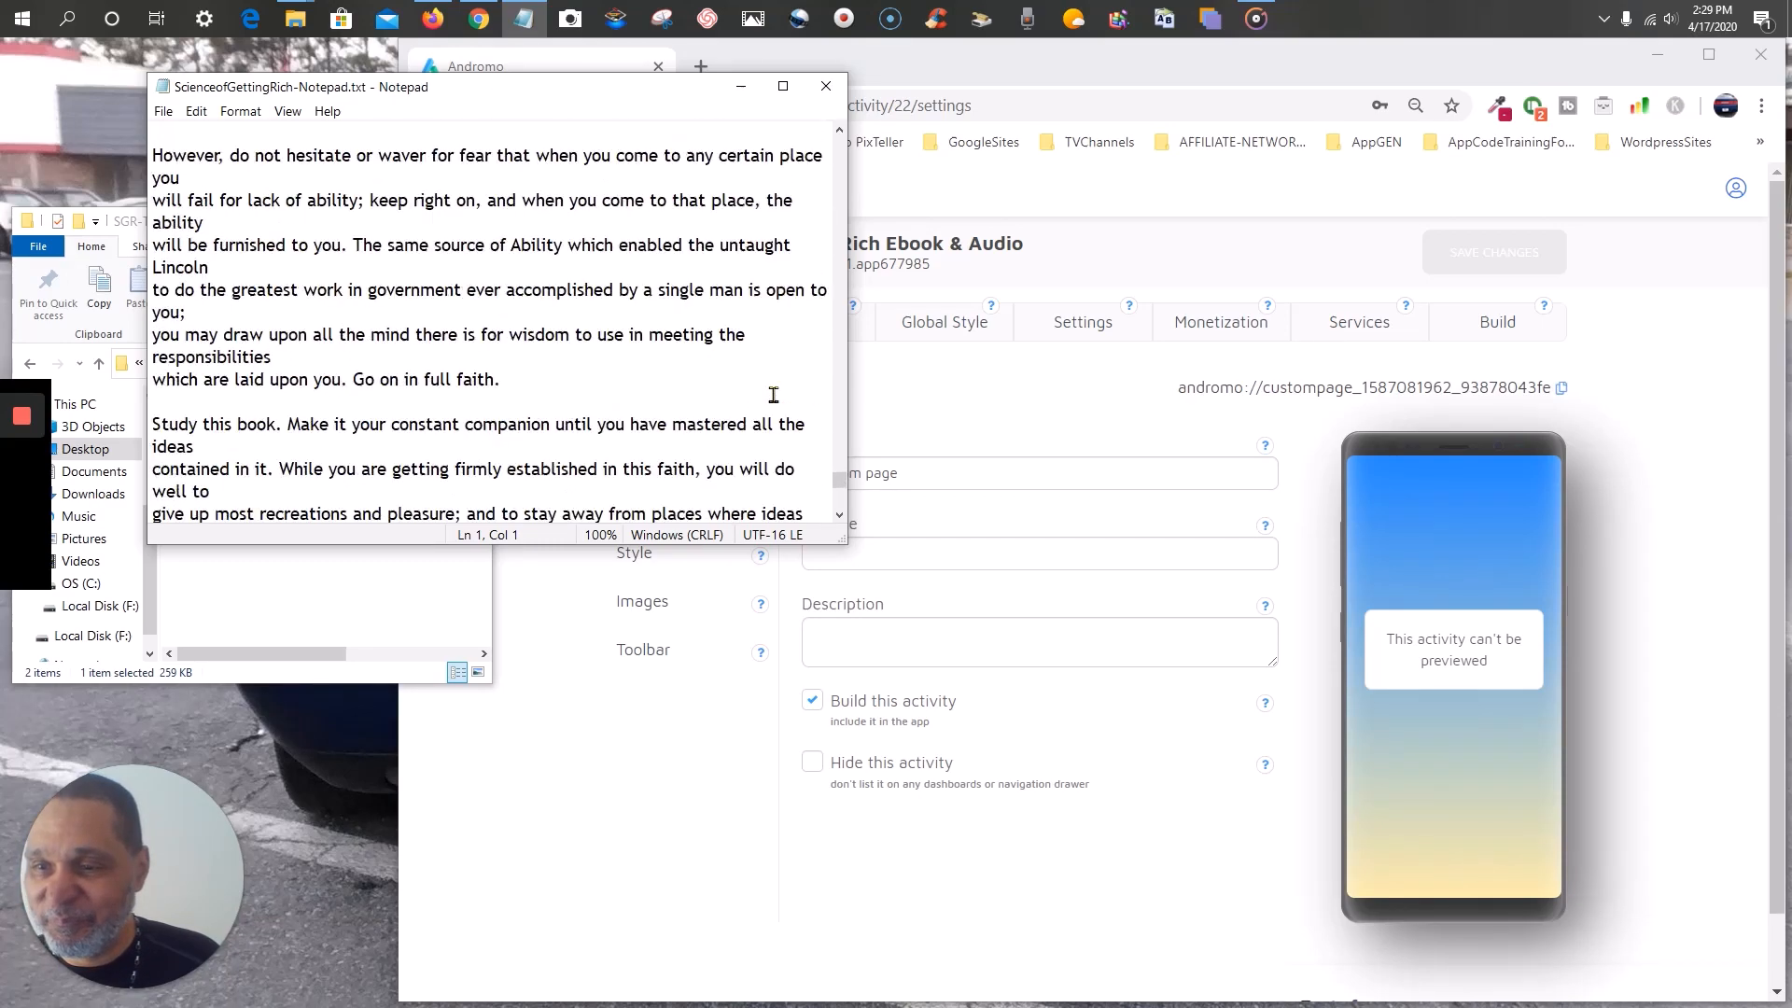
{"action": "scroll", "coordinate": [721, 388], "scroll_direction": "down", "scroll_amount": 1}
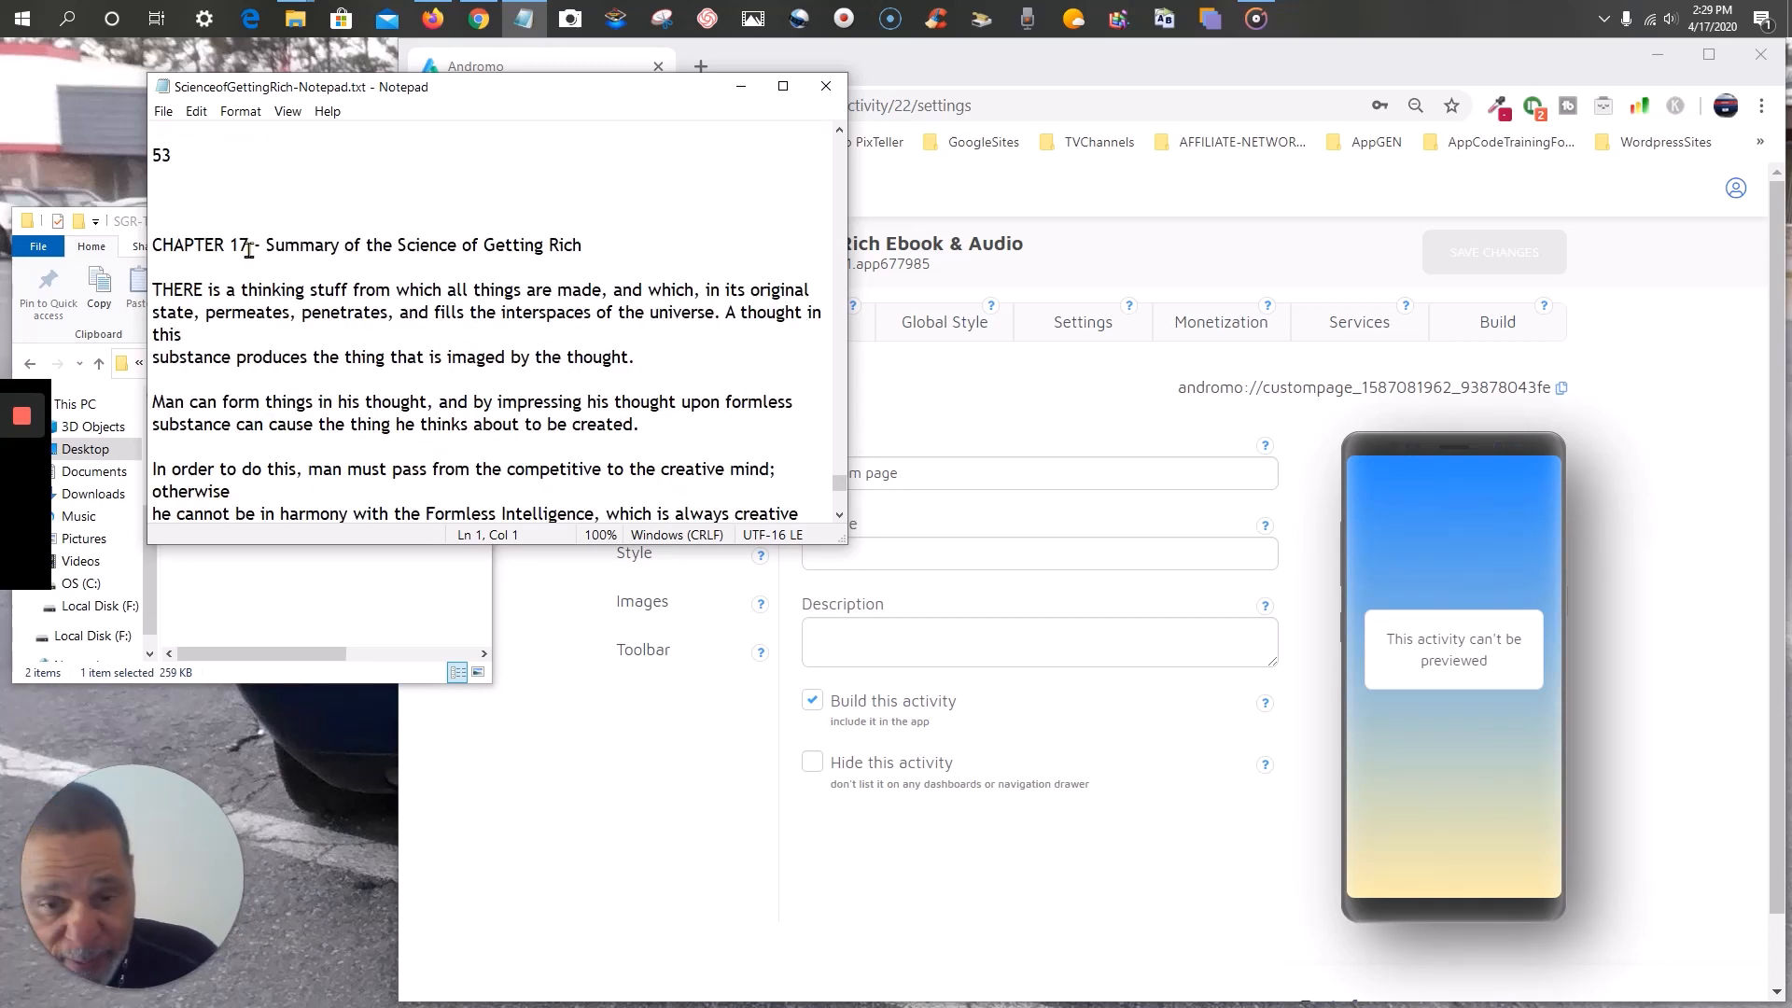
{"action": "left_click_drag", "start_coordinate": [250, 244], "coordinate": [125, 243]}
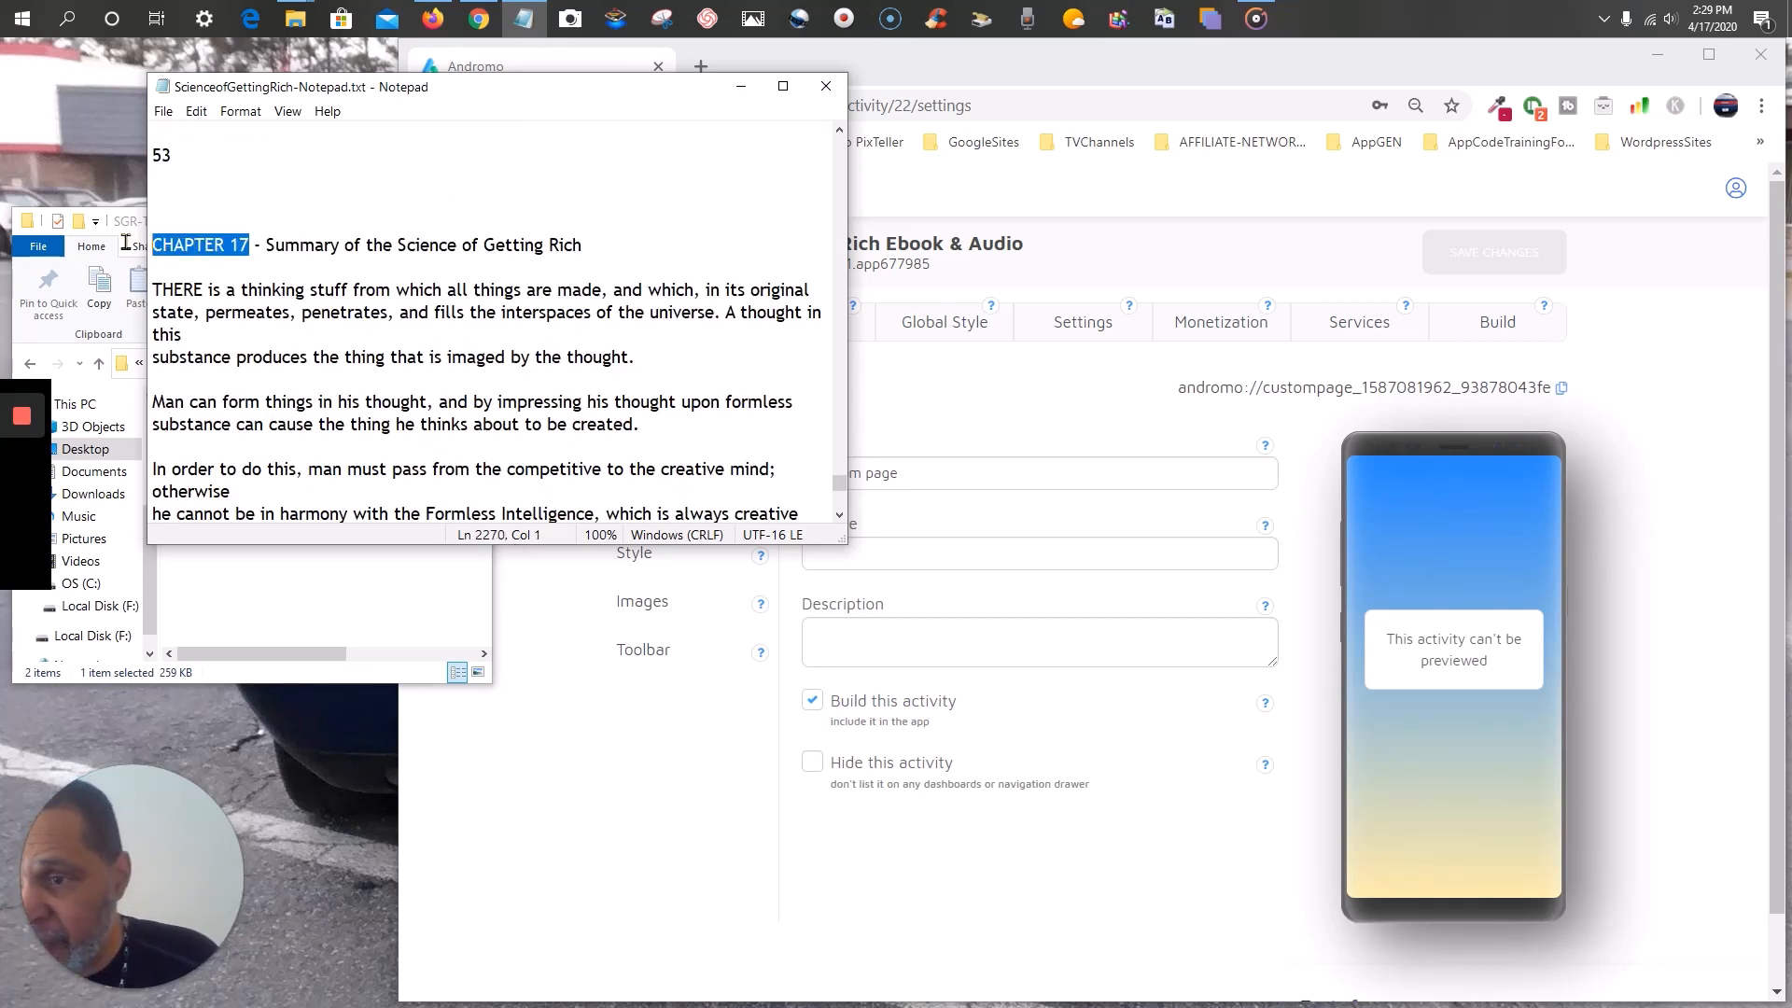
{"action": "right_click", "coordinate": [191, 247]}
{"action": "left_click", "coordinate": [239, 310]}
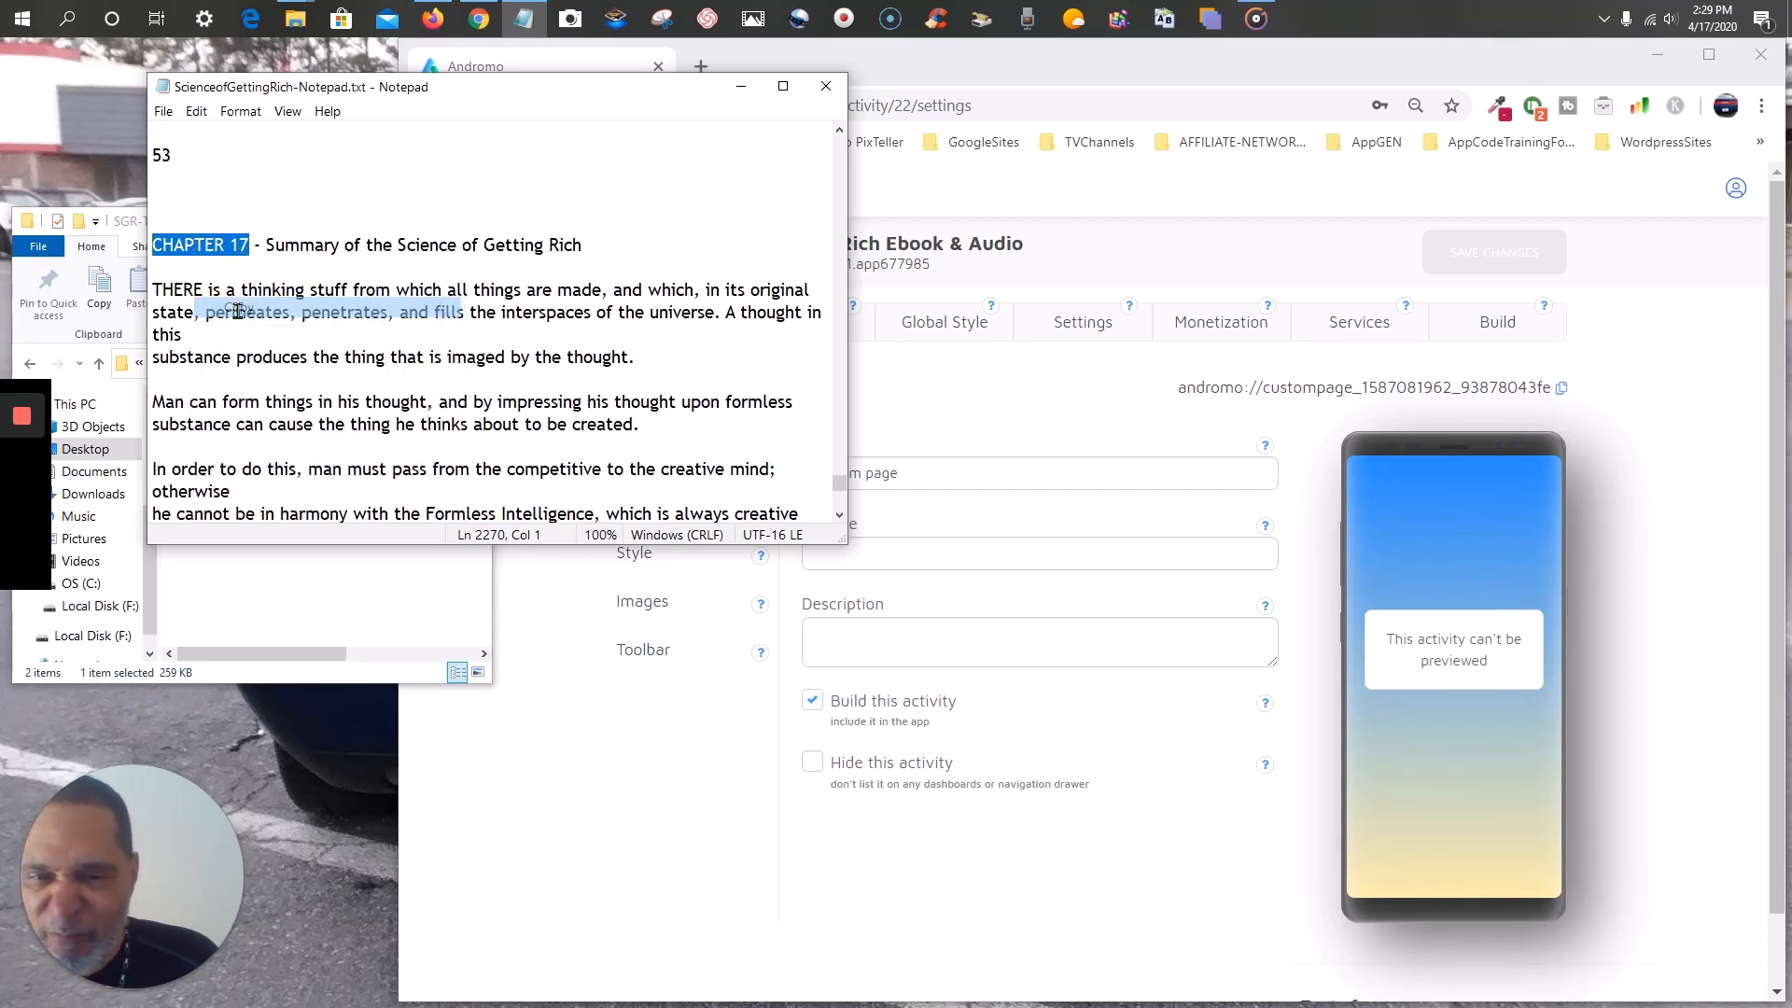
- Replace the custom page's name with the copied text CHAPTER 17
{"action": "left_click", "coordinate": [977, 472]}
{"action": "left_click_drag", "start_coordinate": [977, 472], "coordinate": [817, 472]}
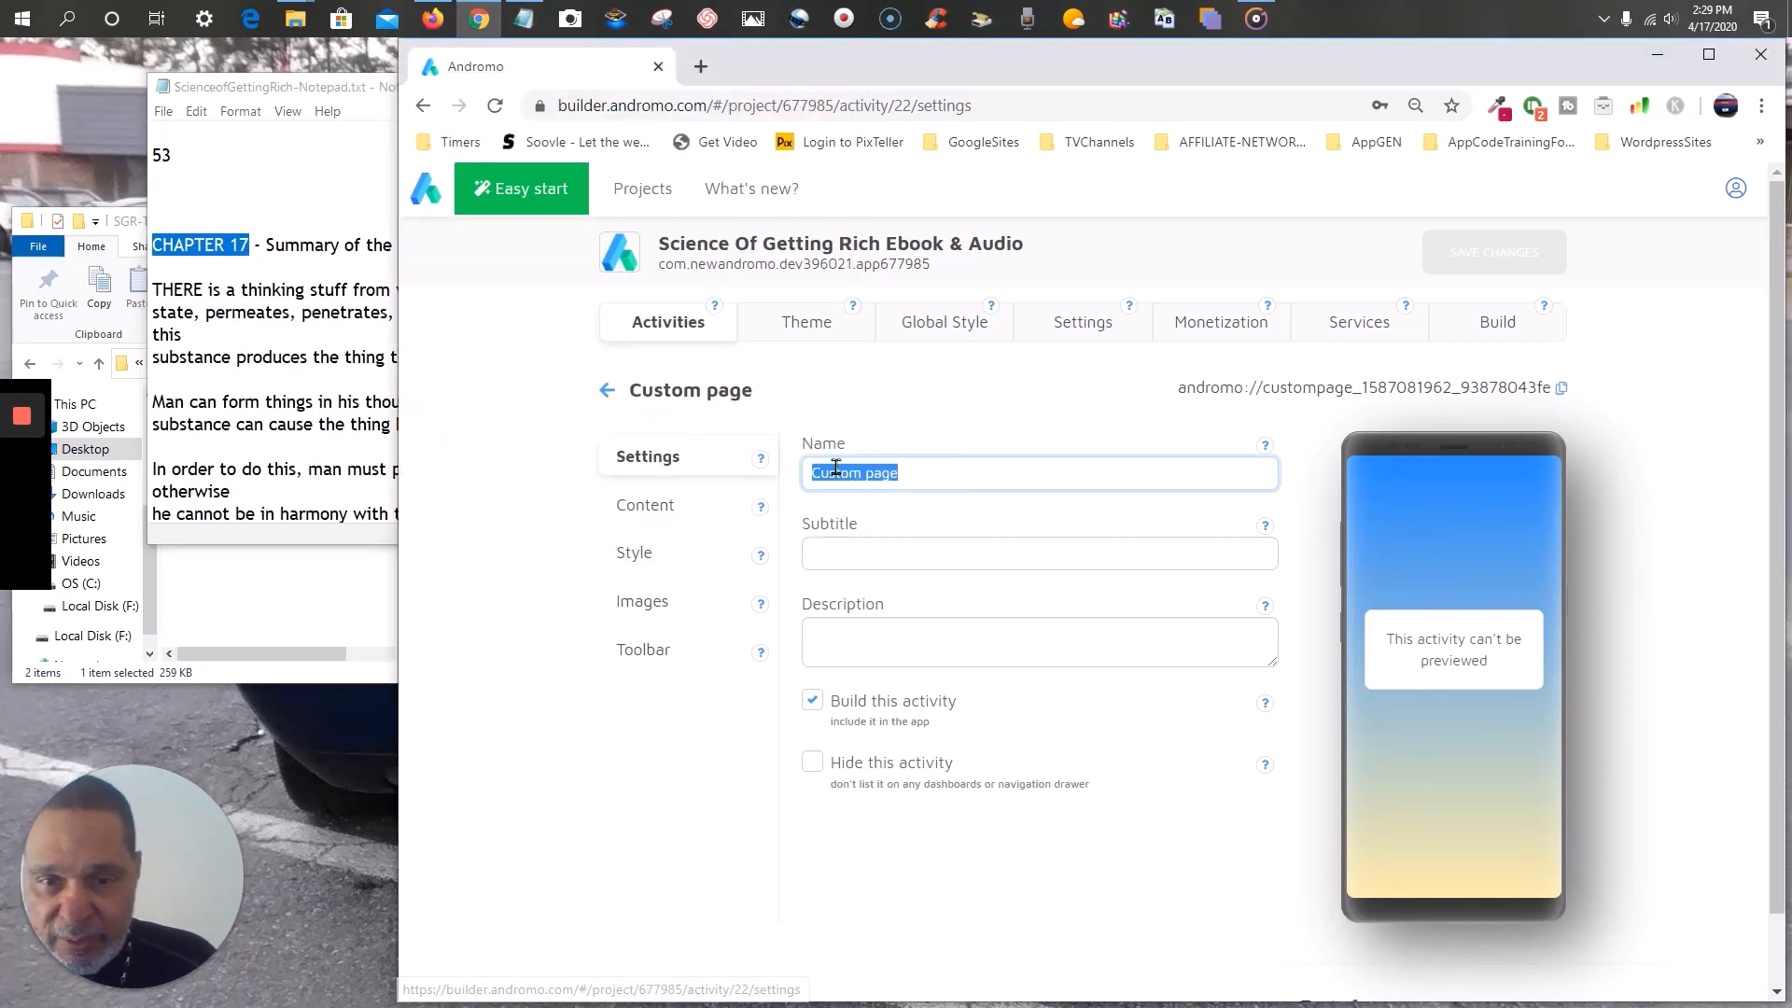
{"action": "right_click", "coordinate": [837, 473]}
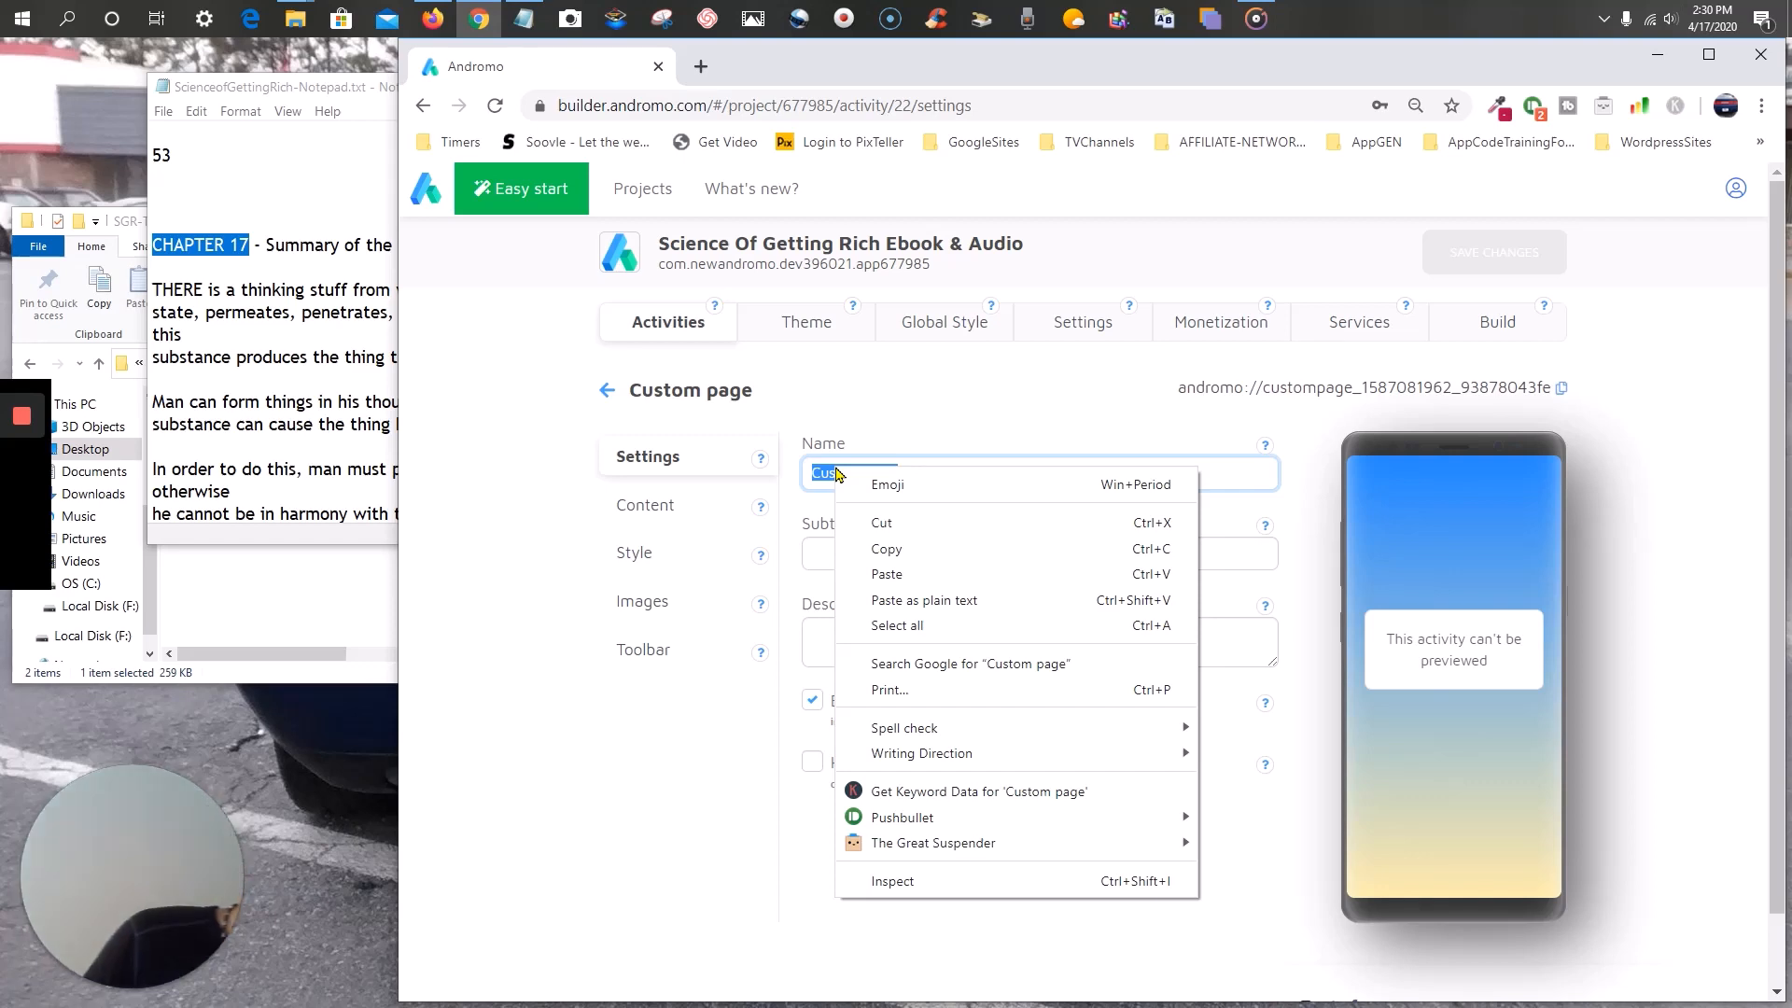
{"action": "left_click", "coordinate": [904, 575]}
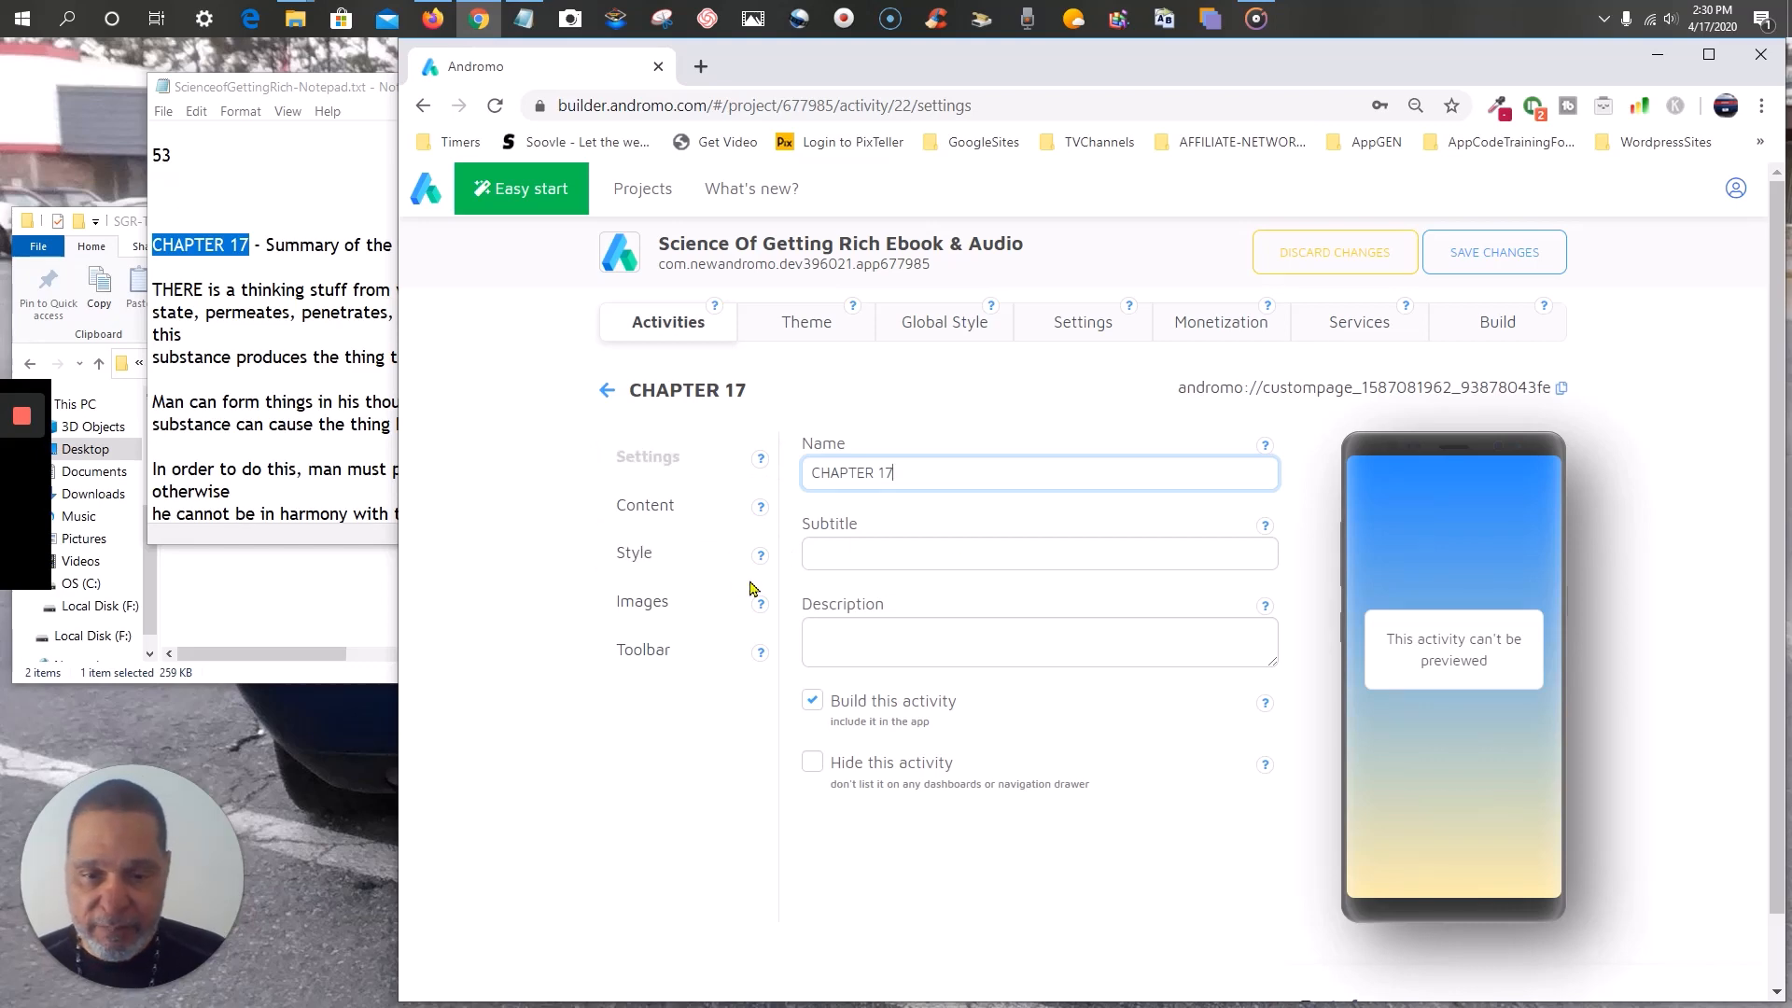
- Open the CHAPTER 17 page's content editor, copy the chapter's full text from its heading through "The End" in the text file, and return to the editor
{"action": "left_click", "coordinate": [645, 525]}
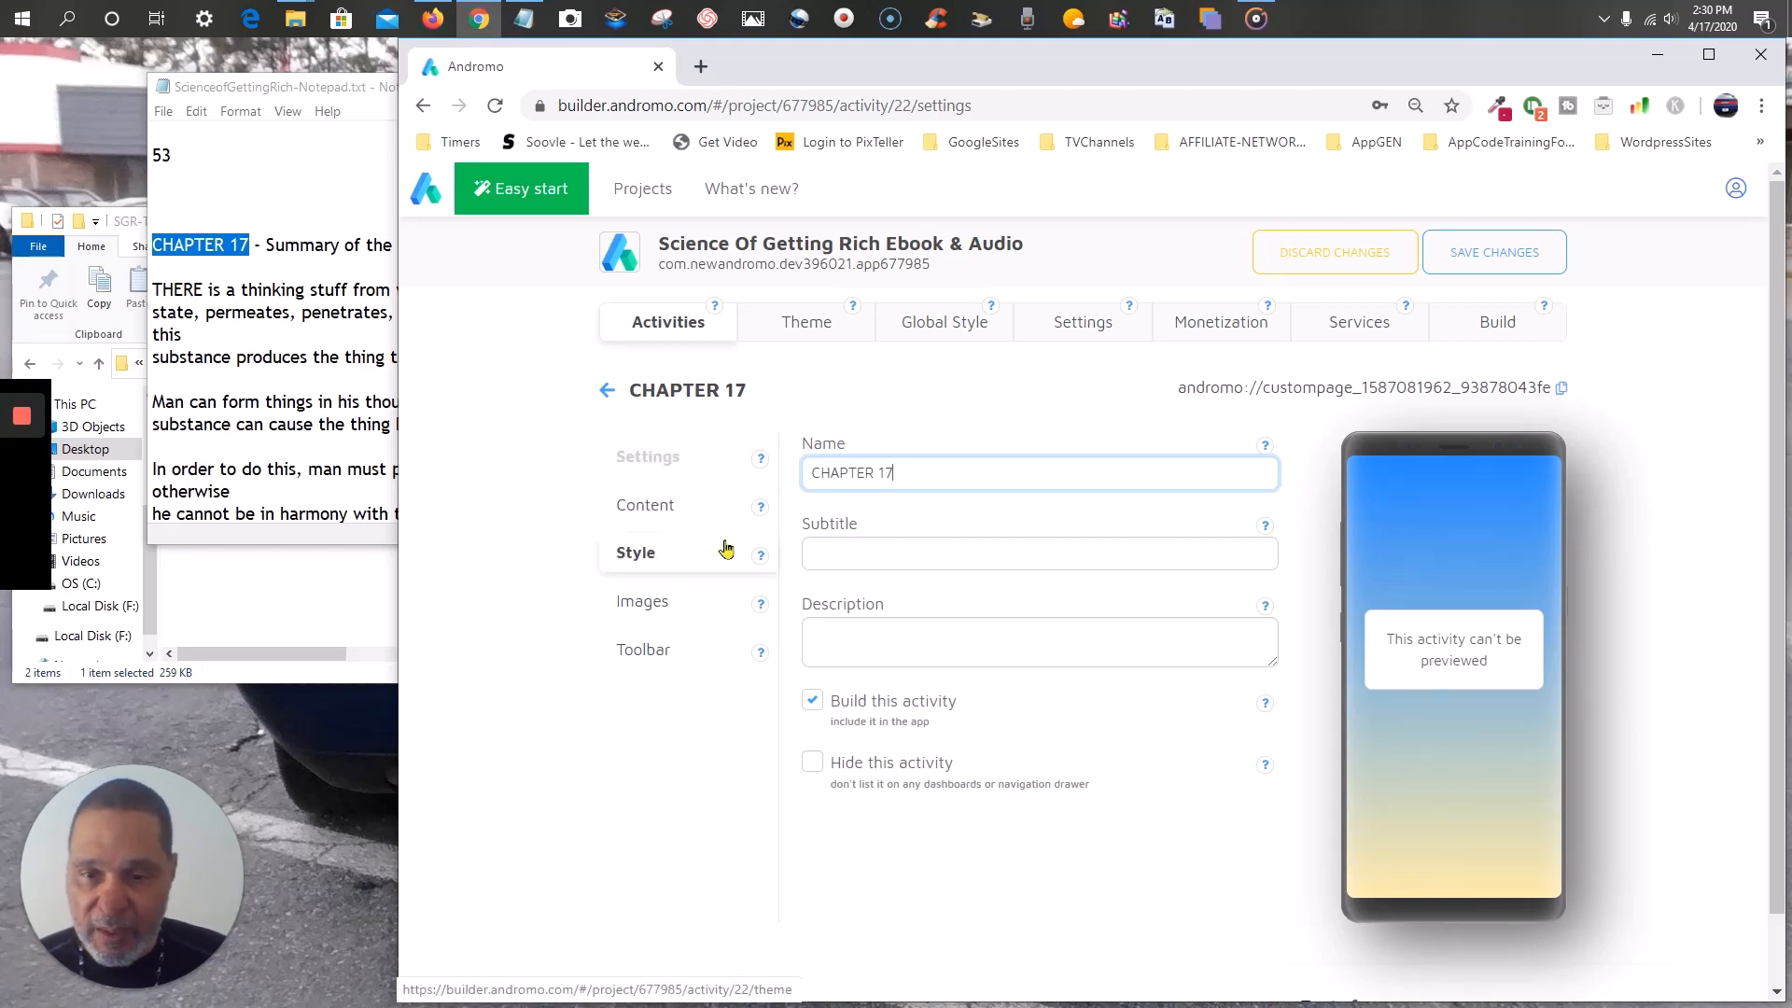
{"action": "left_click", "coordinate": [313, 156]}
{"action": "left_click_drag", "start_coordinate": [446, 100], "coordinate": [302, 65]}
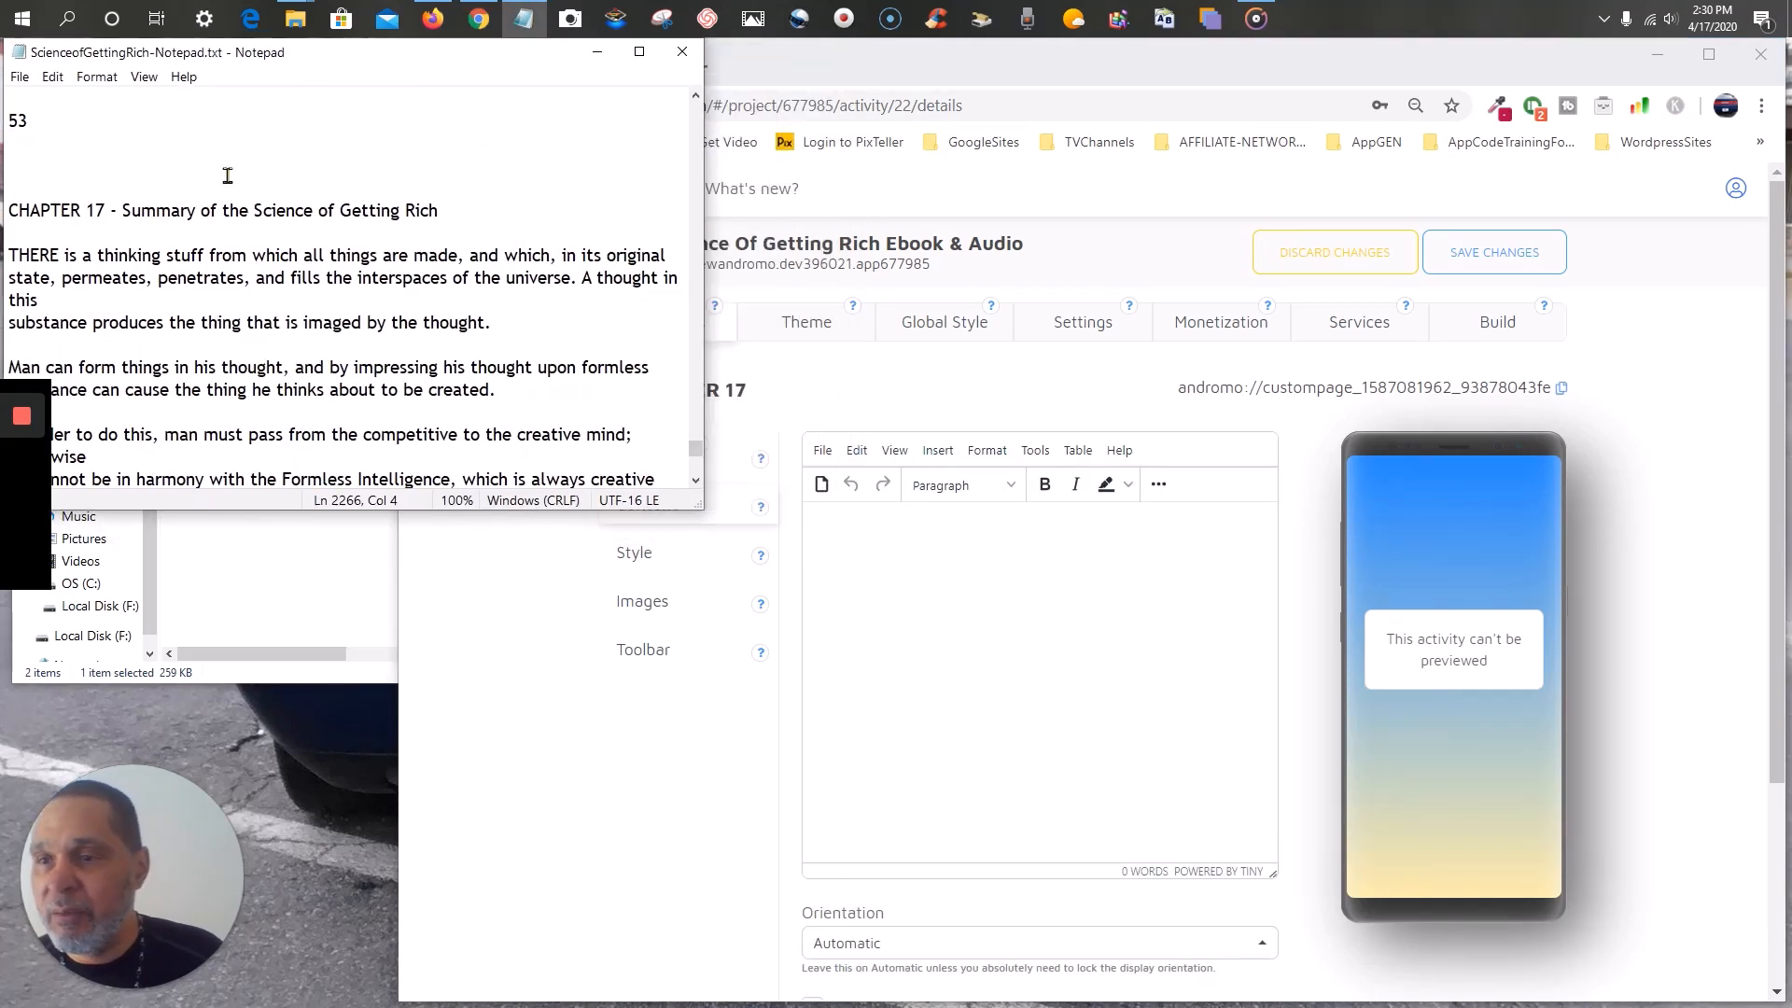
{"action": "scroll", "coordinate": [227, 175], "scroll_direction": "down", "scroll_amount": 1}
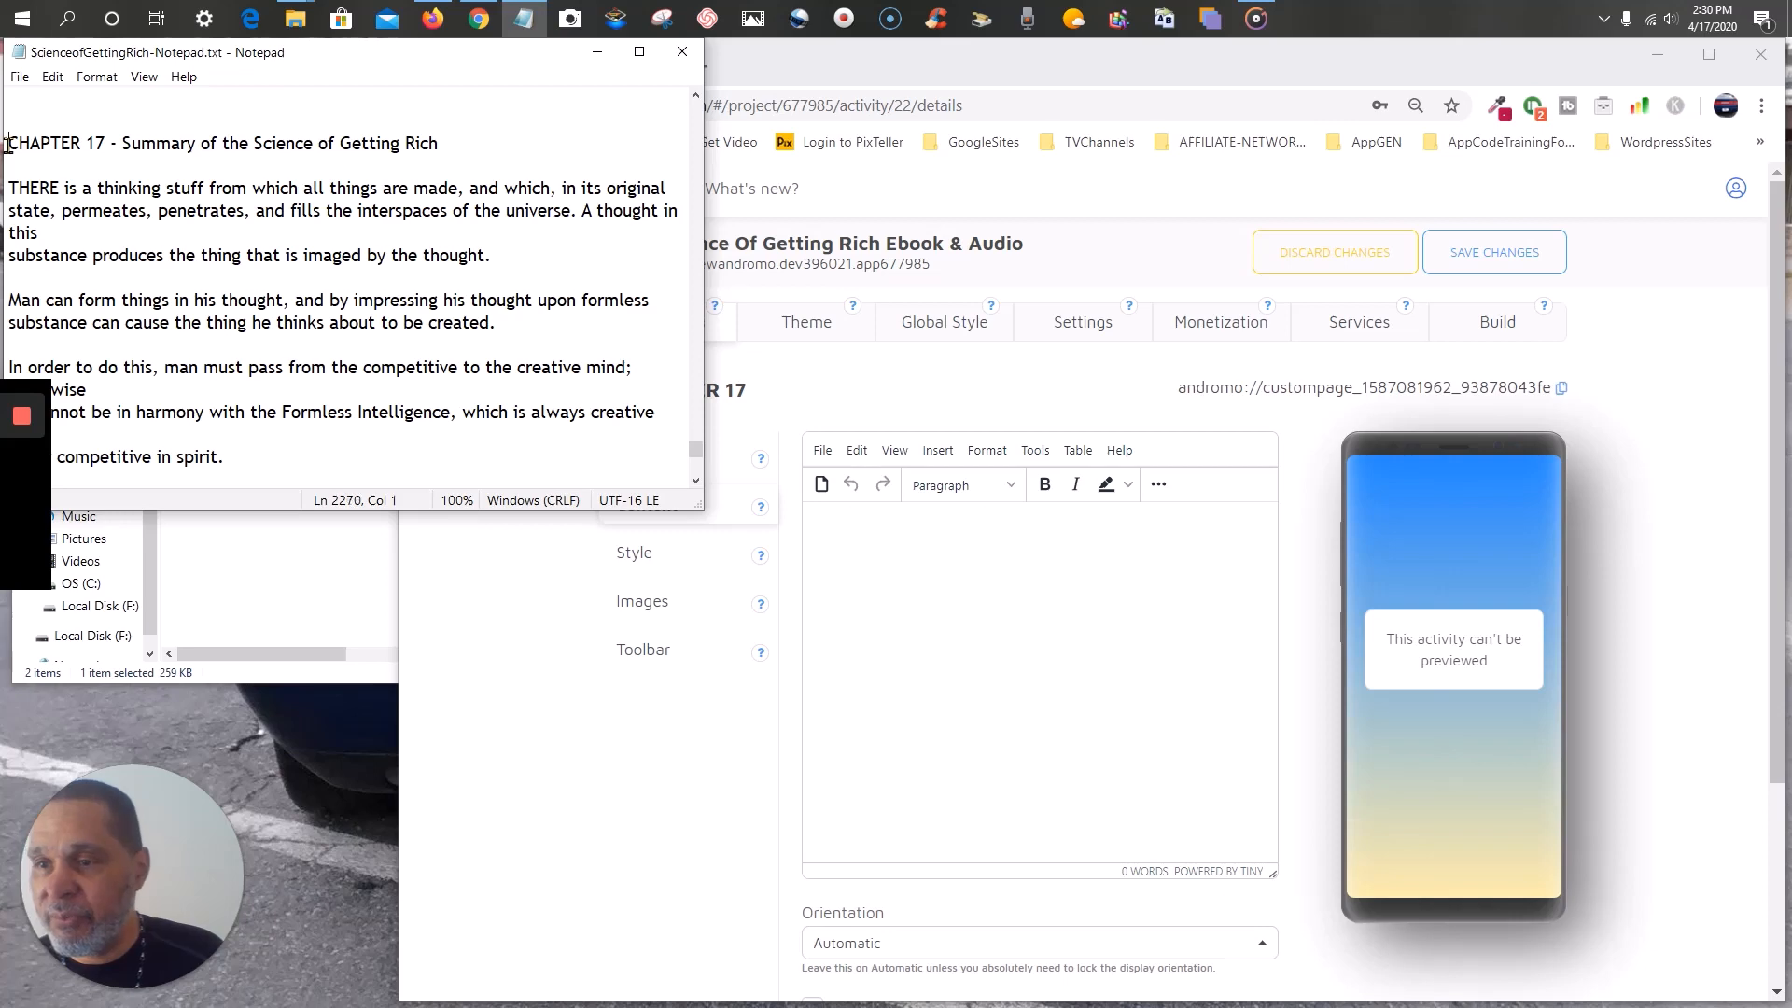
{"action": "left_click_drag", "start_coordinate": [7, 144], "coordinate": [233, 258]}
{"action": "scroll", "coordinate": [235, 281], "scroll_direction": "down", "scroll_amount": 2}
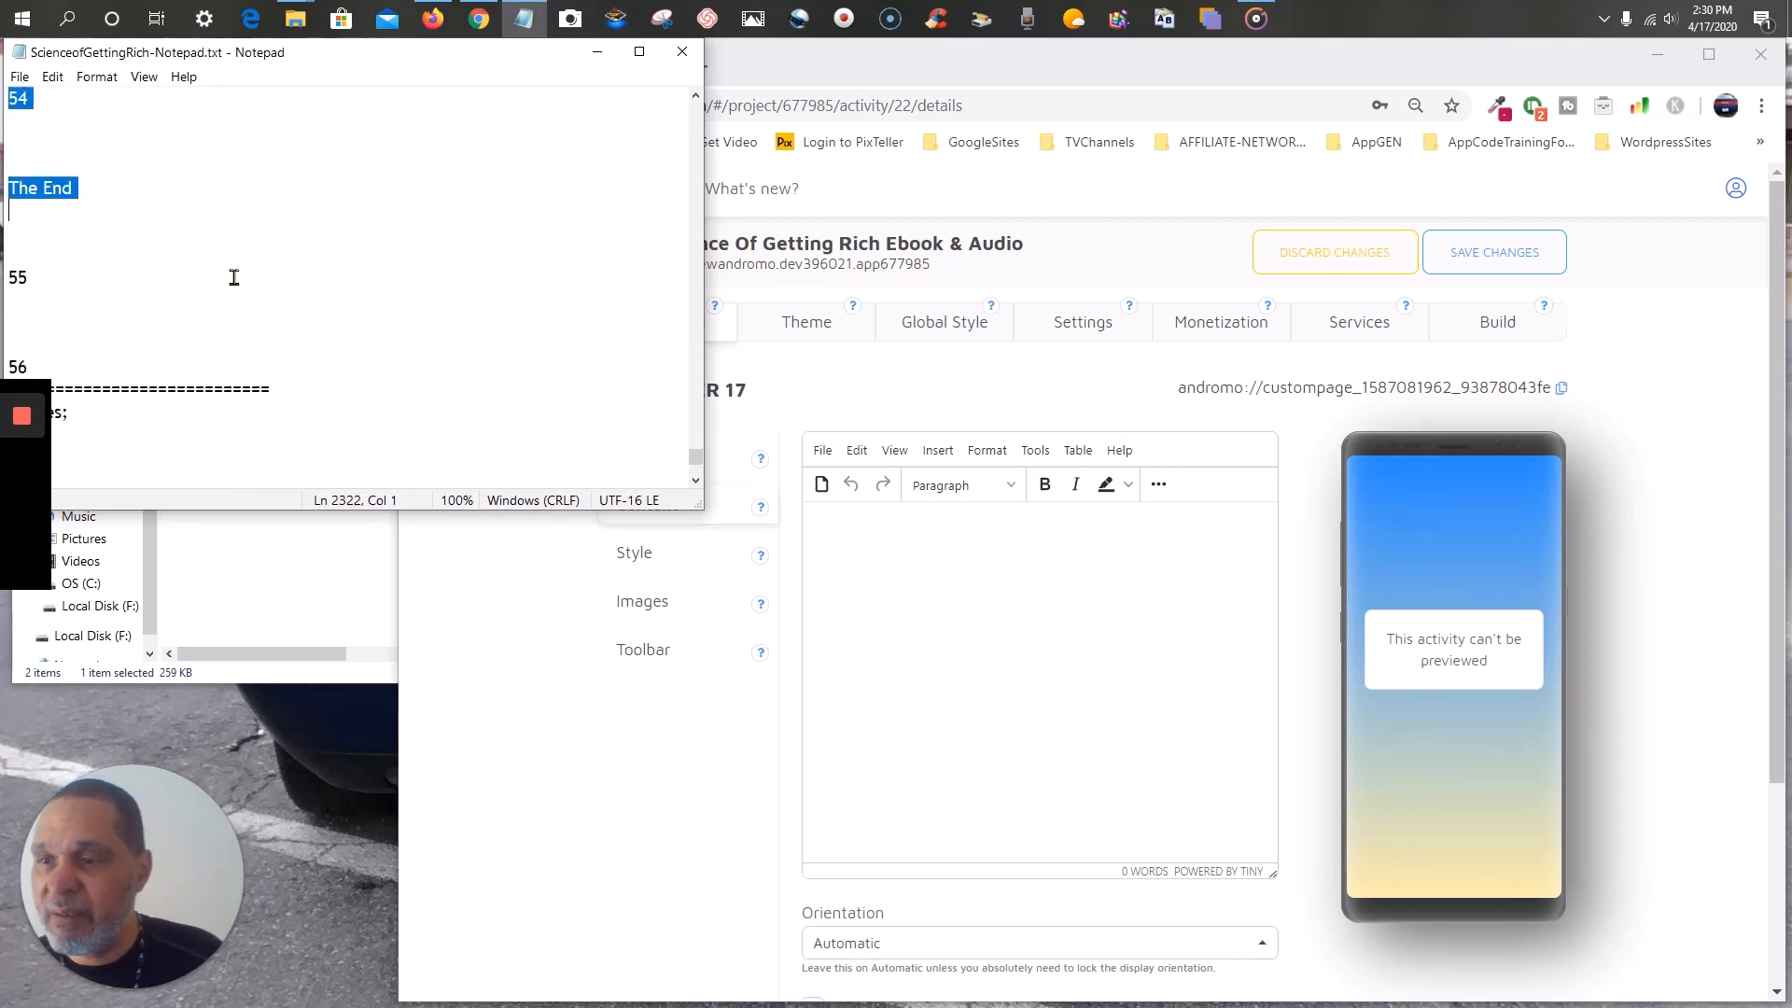
{"action": "scroll", "coordinate": [234, 277], "scroll_direction": "down", "scroll_amount": 1}
{"action": "scroll", "coordinate": [234, 277], "scroll_direction": "up", "scroll_amount": 4}
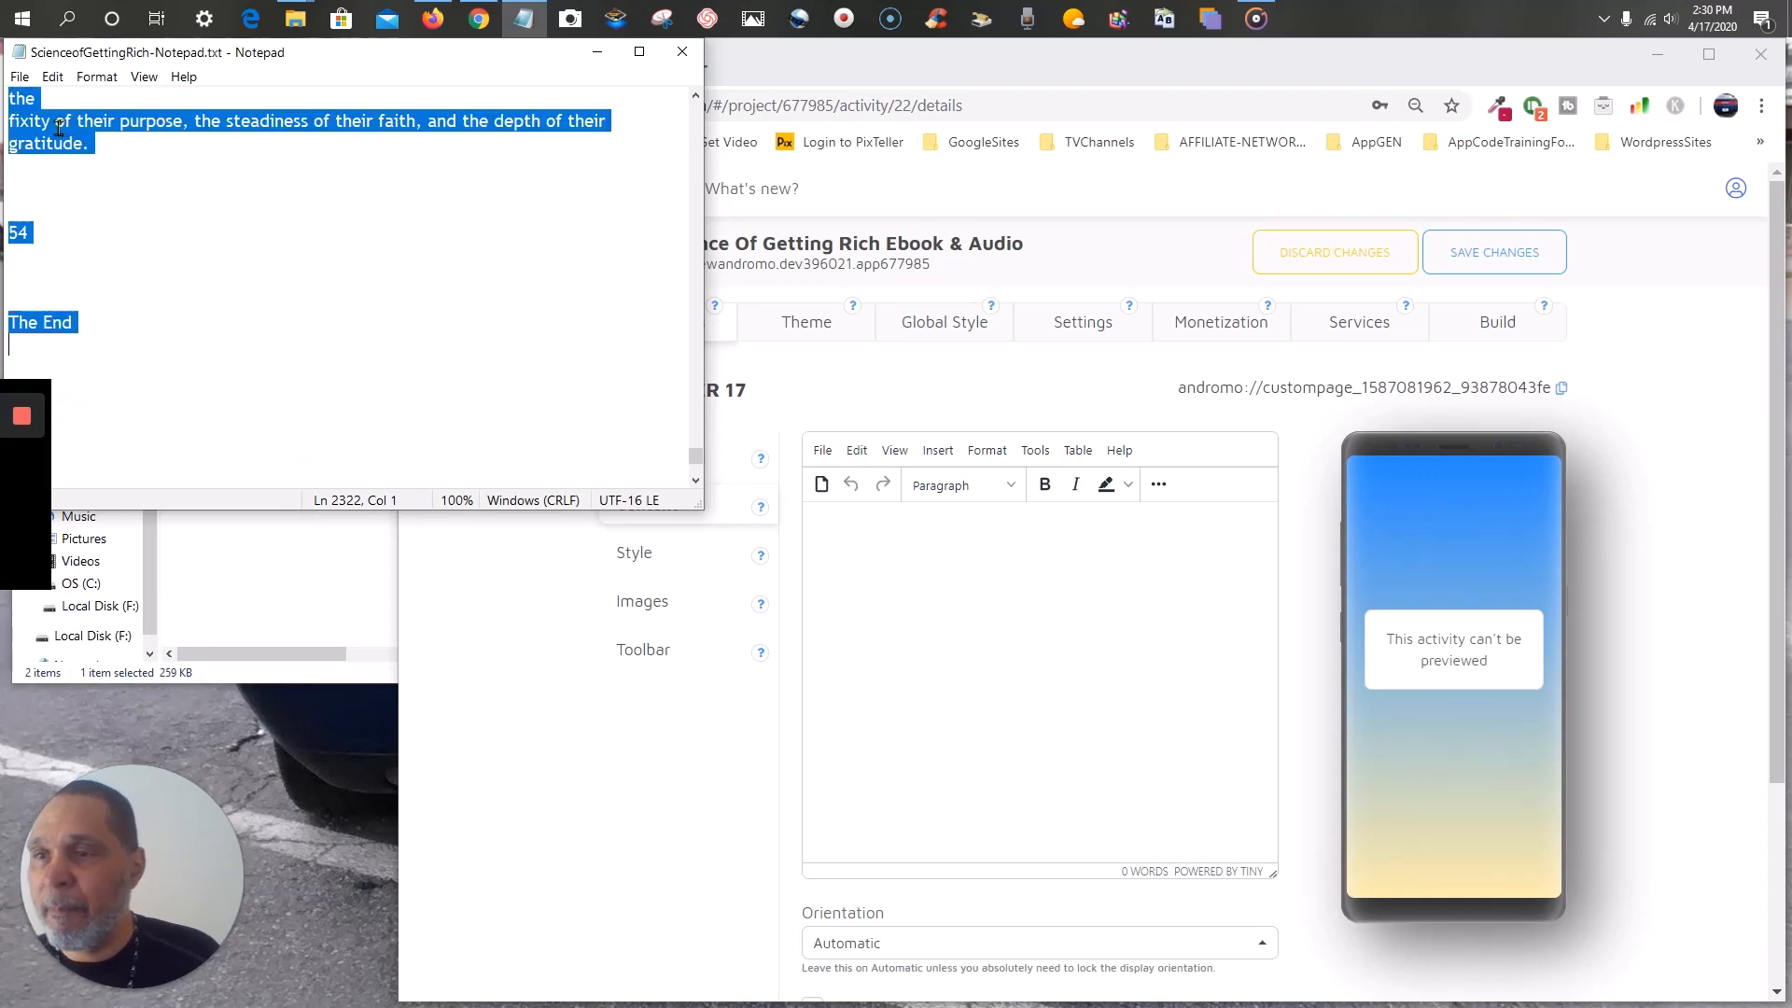
{"action": "right_click", "coordinate": [59, 128]}
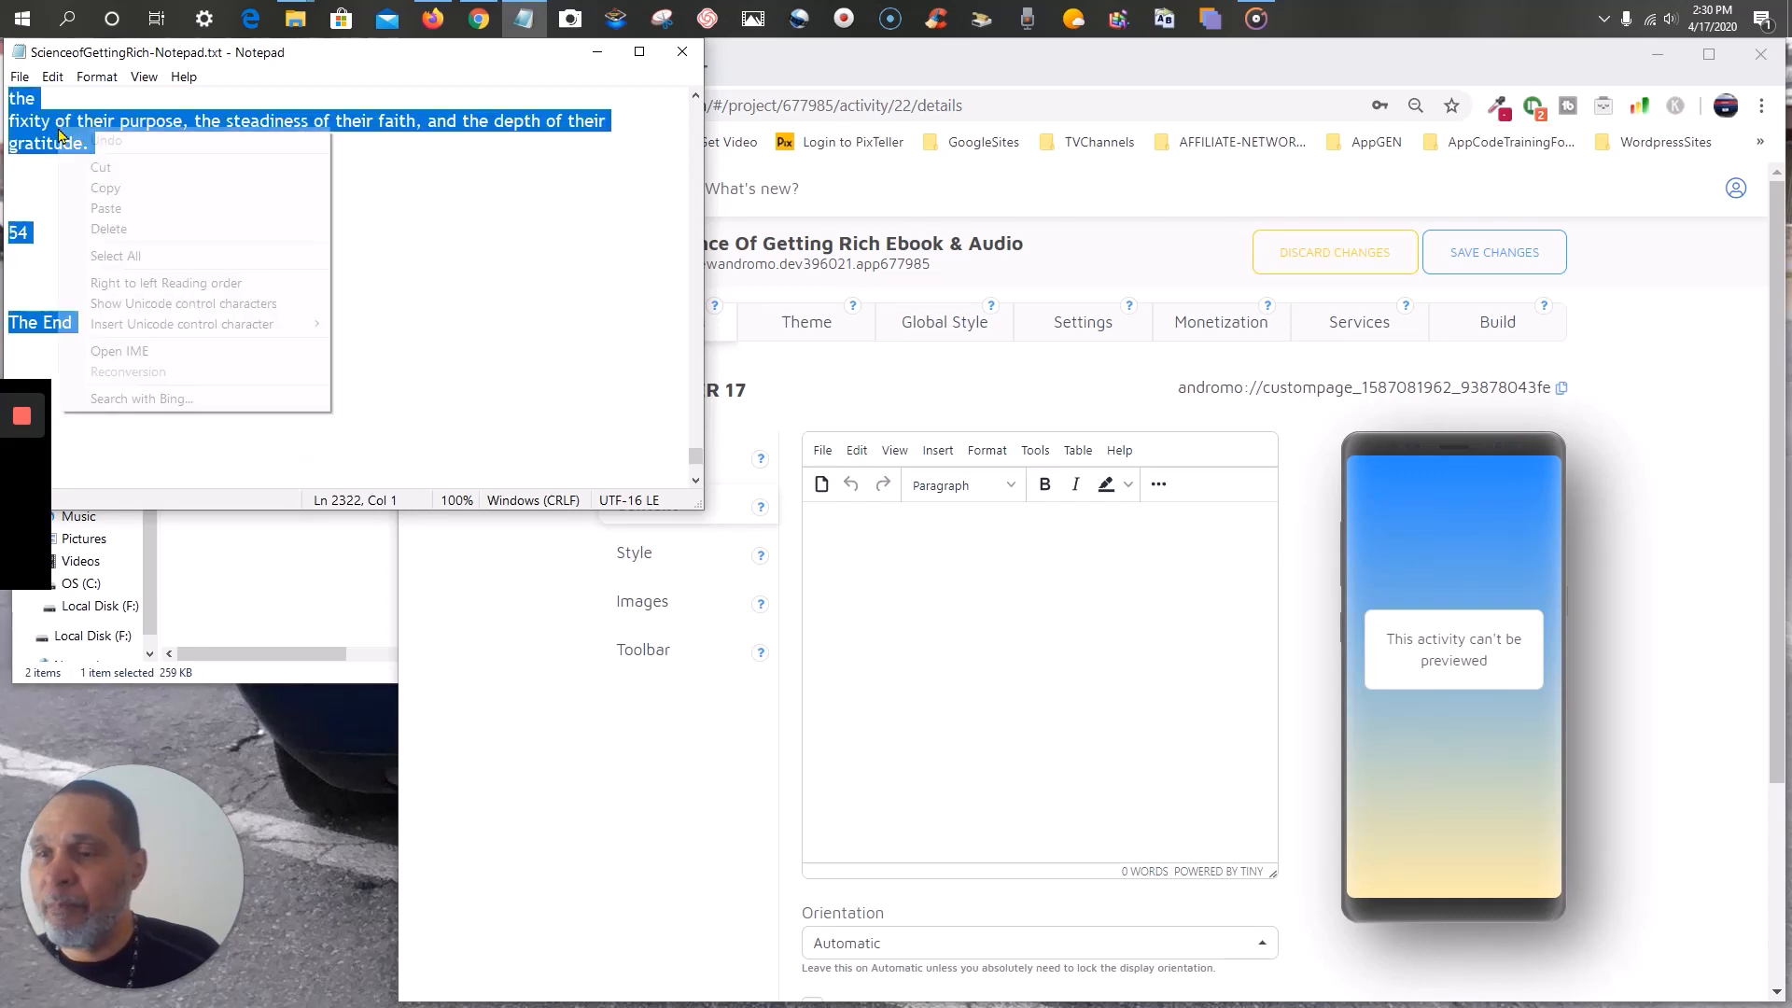
{"action": "left_click", "coordinate": [130, 199]}
{"action": "left_click", "coordinate": [830, 395]}
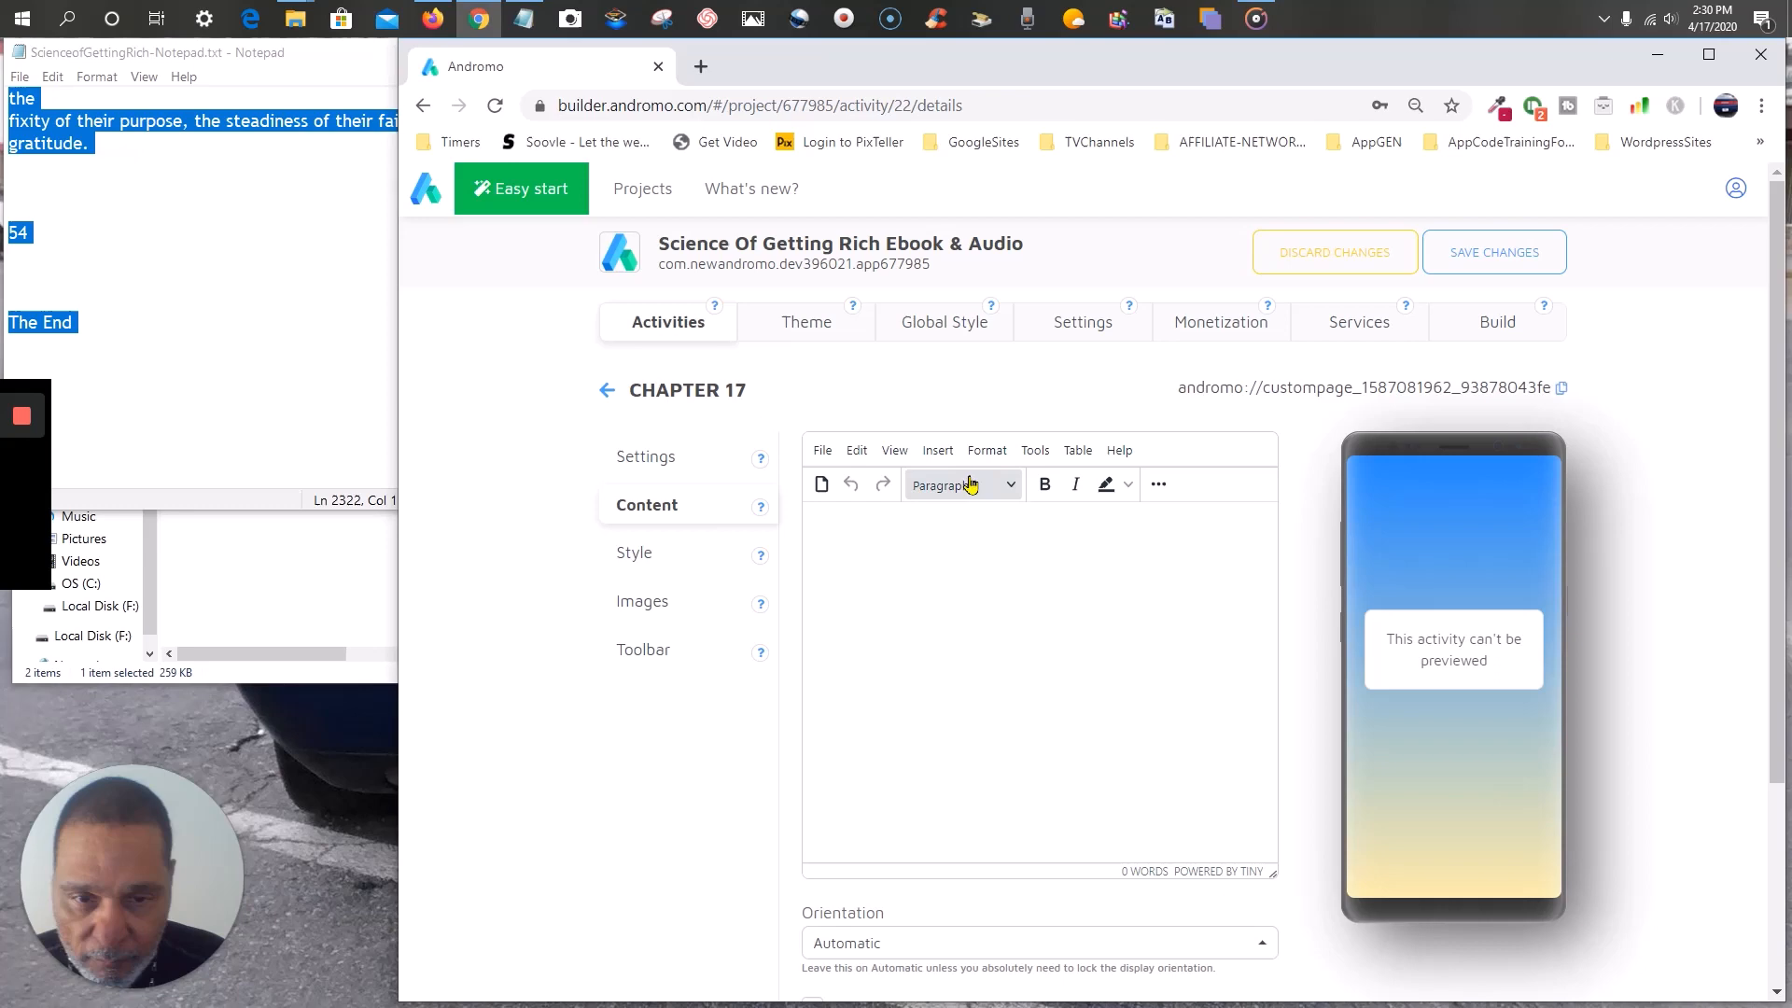
- Replace the CHAPTER 17 page's default HTML source with the copied chapter text and save the source
{"action": "left_click", "coordinate": [897, 451]}
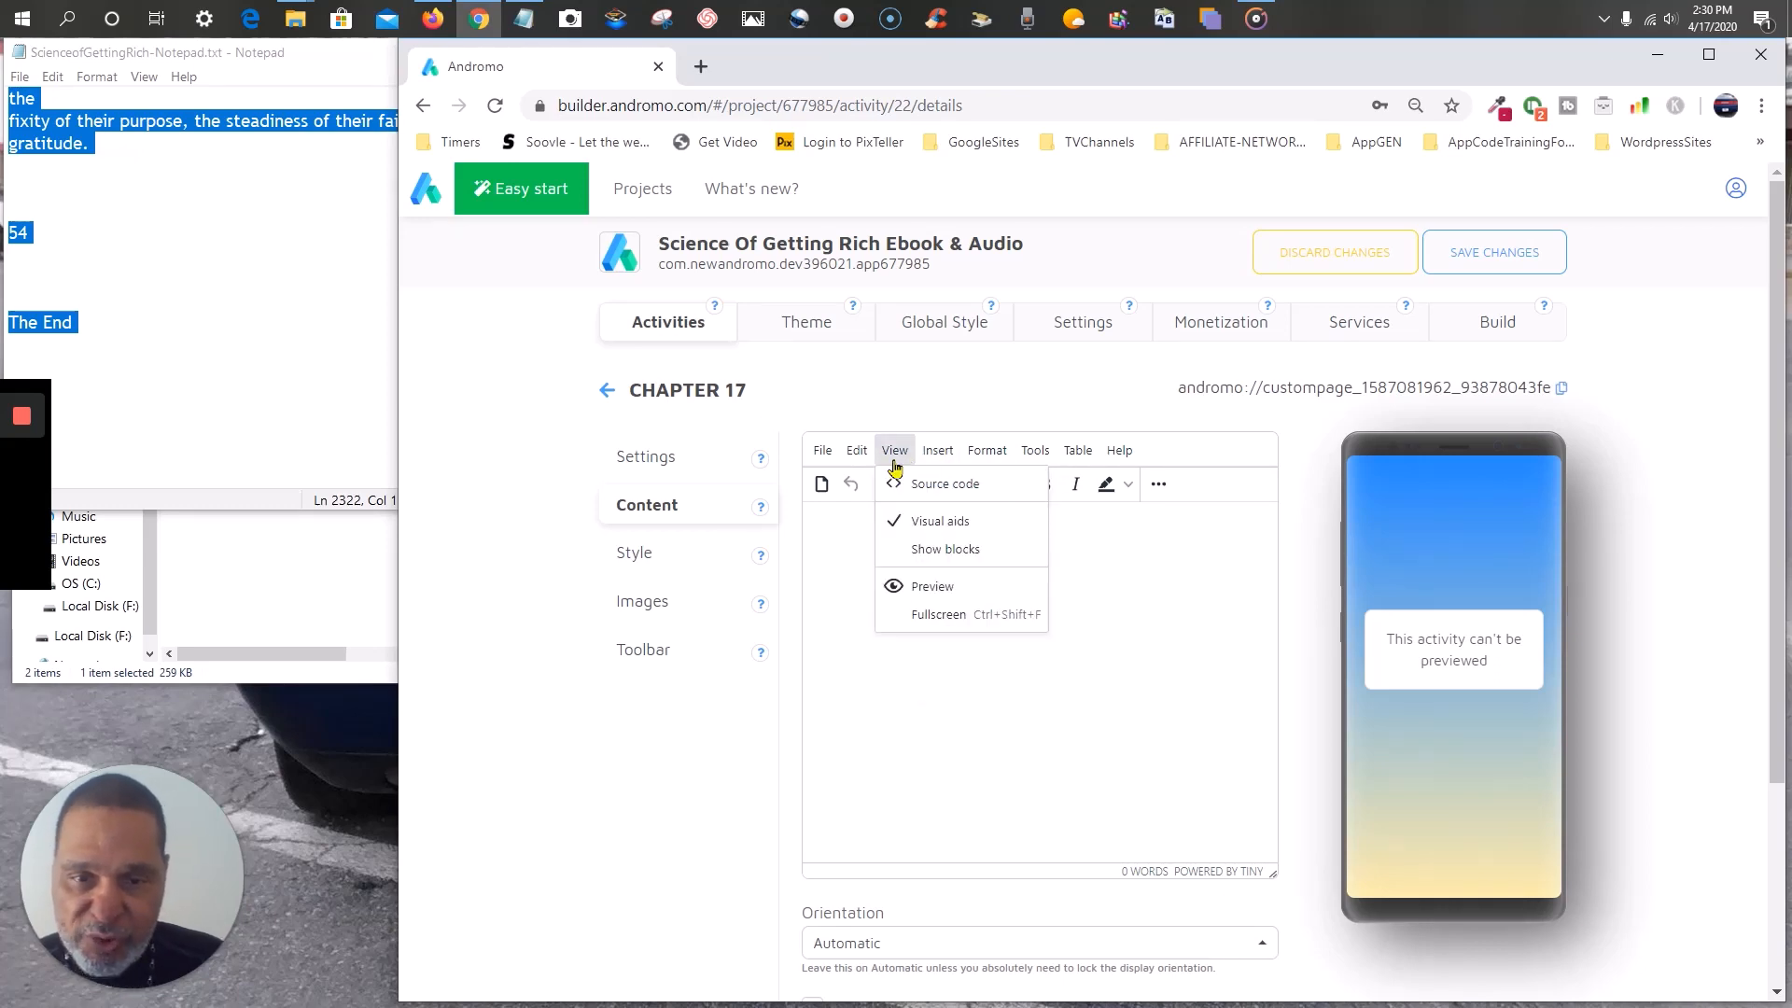
{"action": "left_click", "coordinate": [923, 483]}
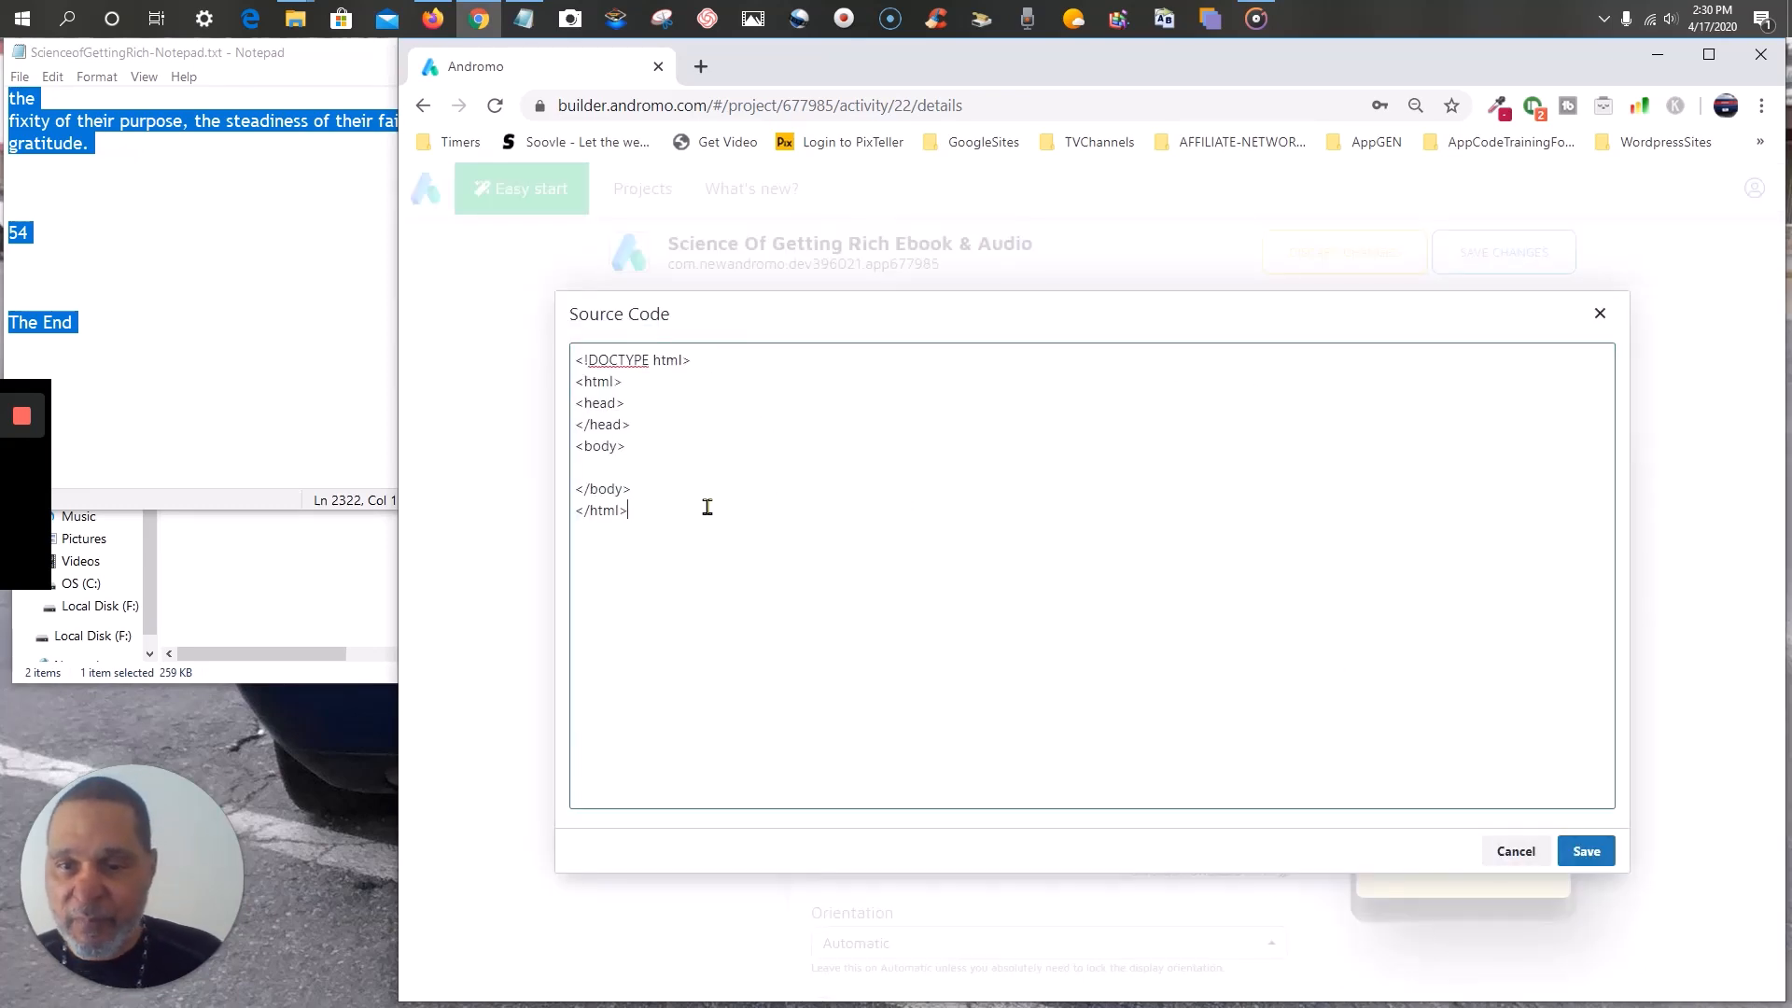
{"action": "left_click_drag", "start_coordinate": [668, 500], "coordinate": [578, 350]}
{"action": "right_click", "coordinate": [620, 391]}
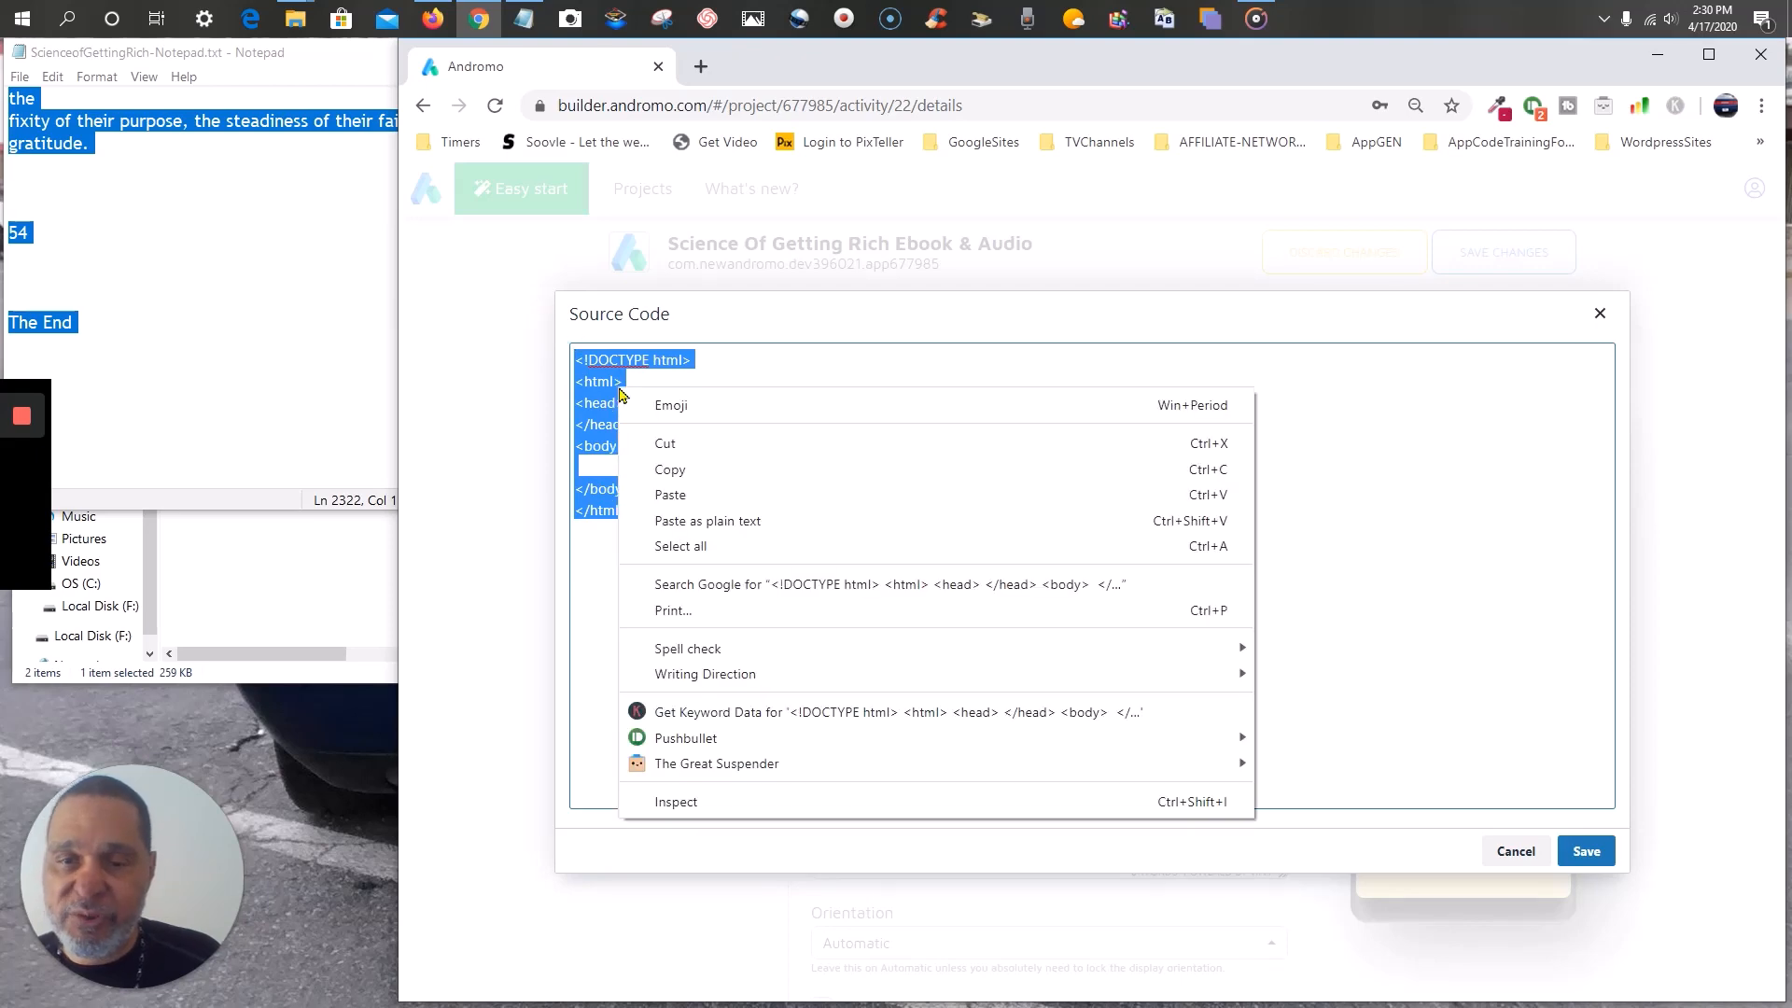
{"action": "left_click", "coordinate": [681, 501]}
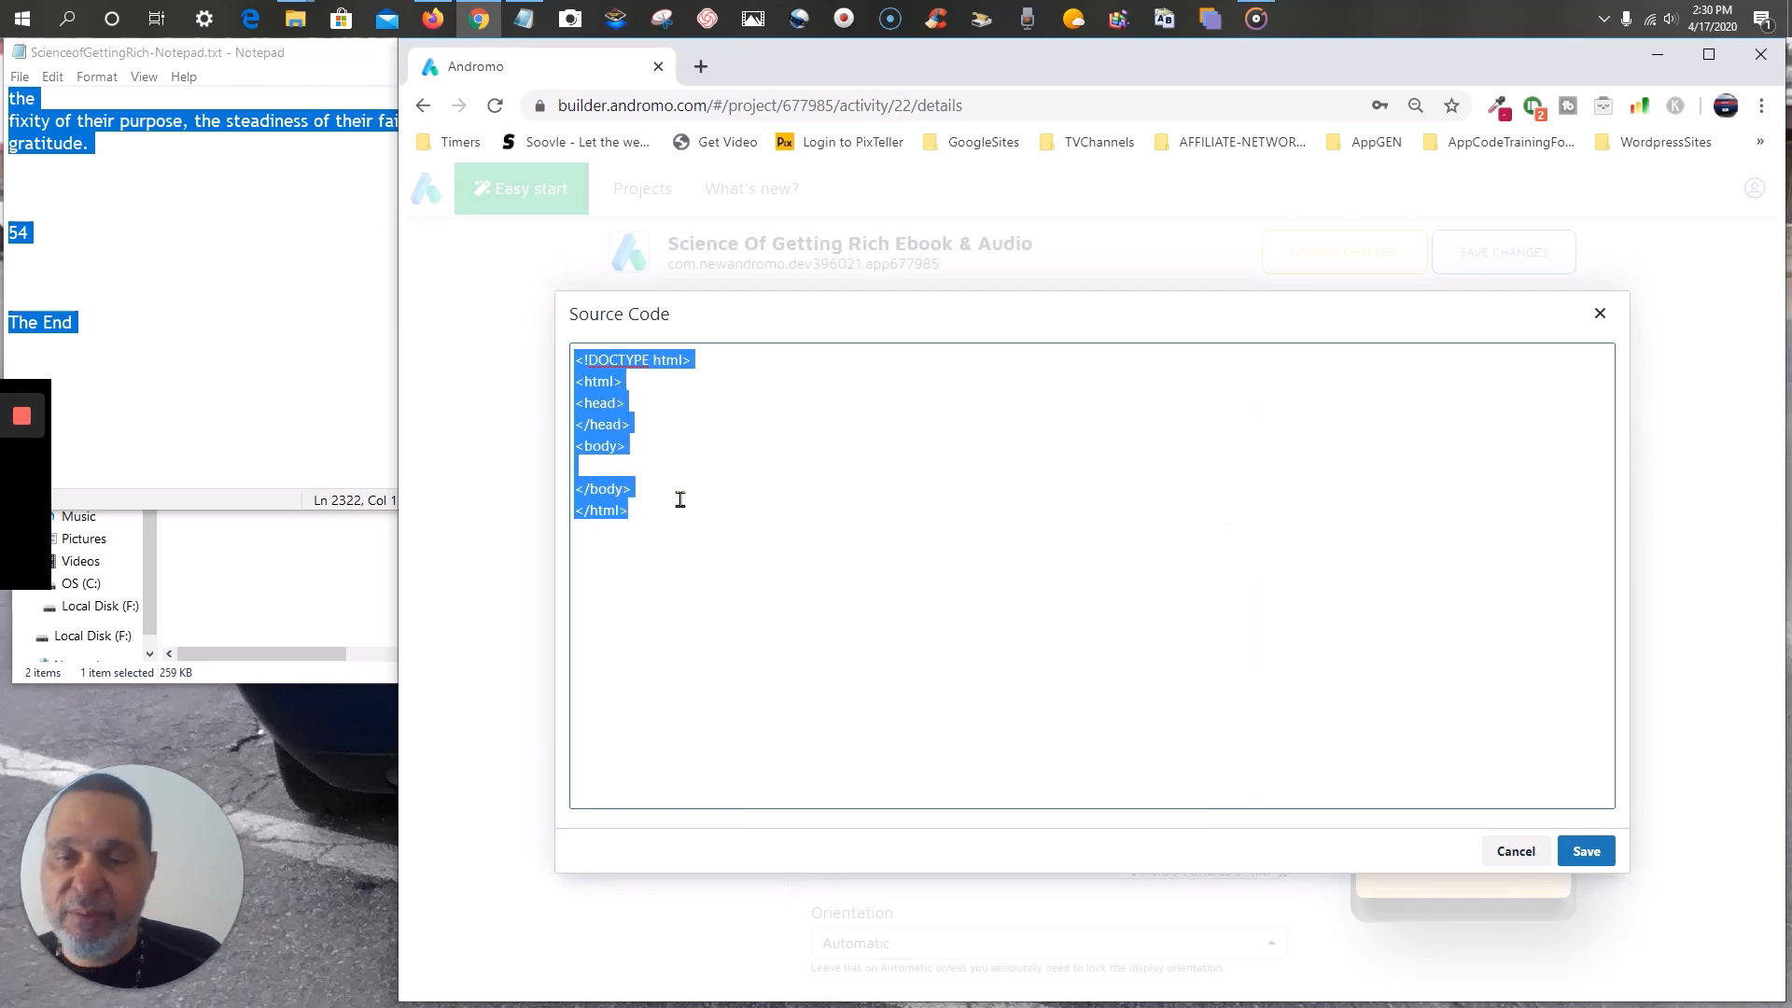
{"action": "left_click", "coordinate": [1592, 856]}
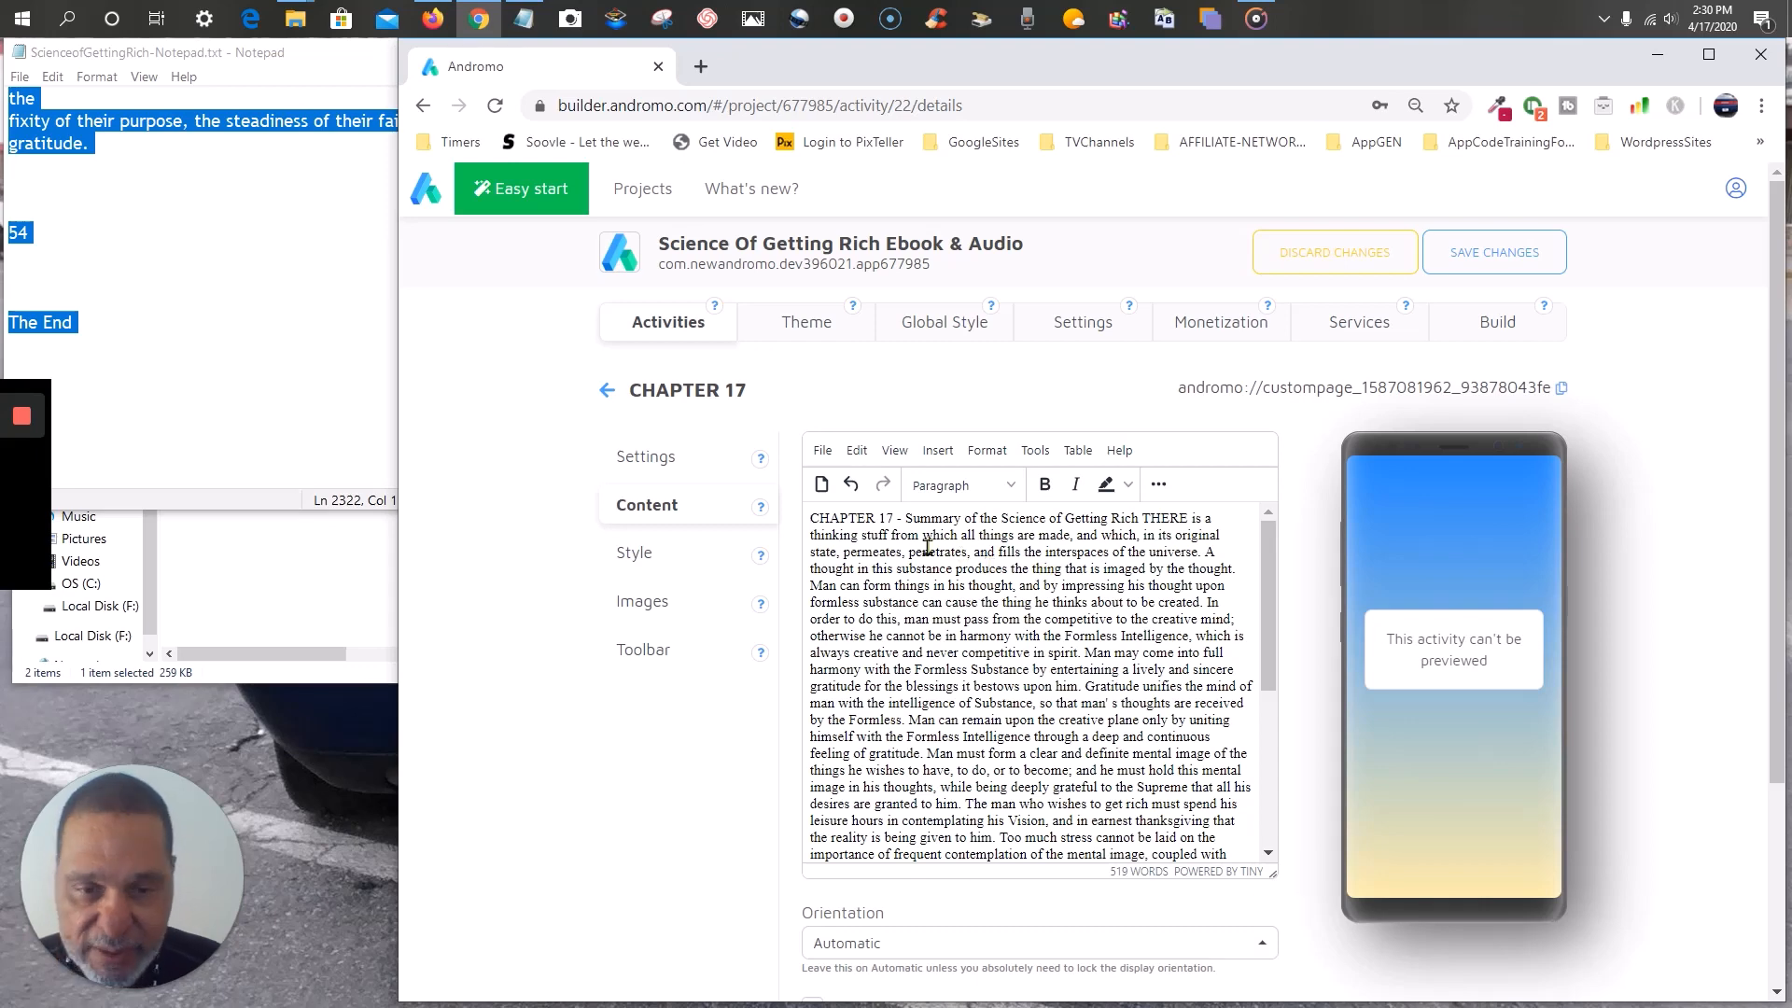
- Separate the heading "CHAPTER 17 - Summary of the Science of Getting Rich" from the body text onto its own line and center it
{"action": "left_click", "coordinate": [1144, 519]}
{"action": "key", "text": "Return"}
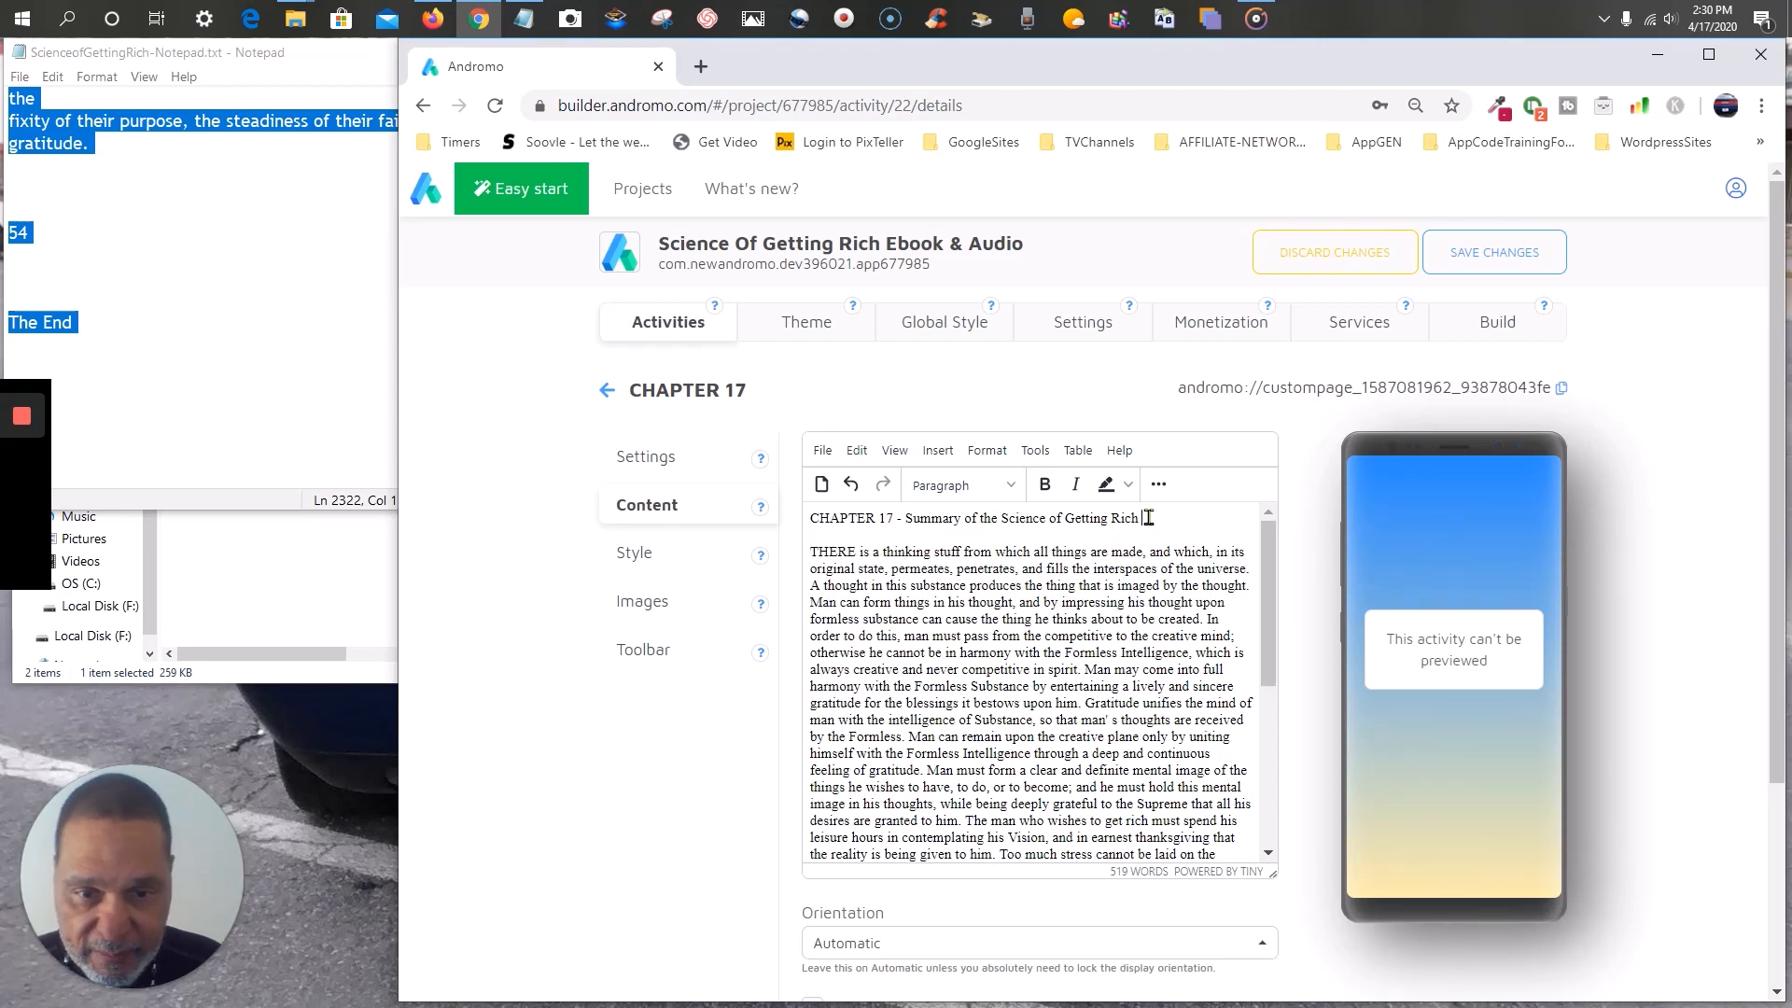
{"action": "left_click_drag", "start_coordinate": [1148, 519], "coordinate": [803, 519]}
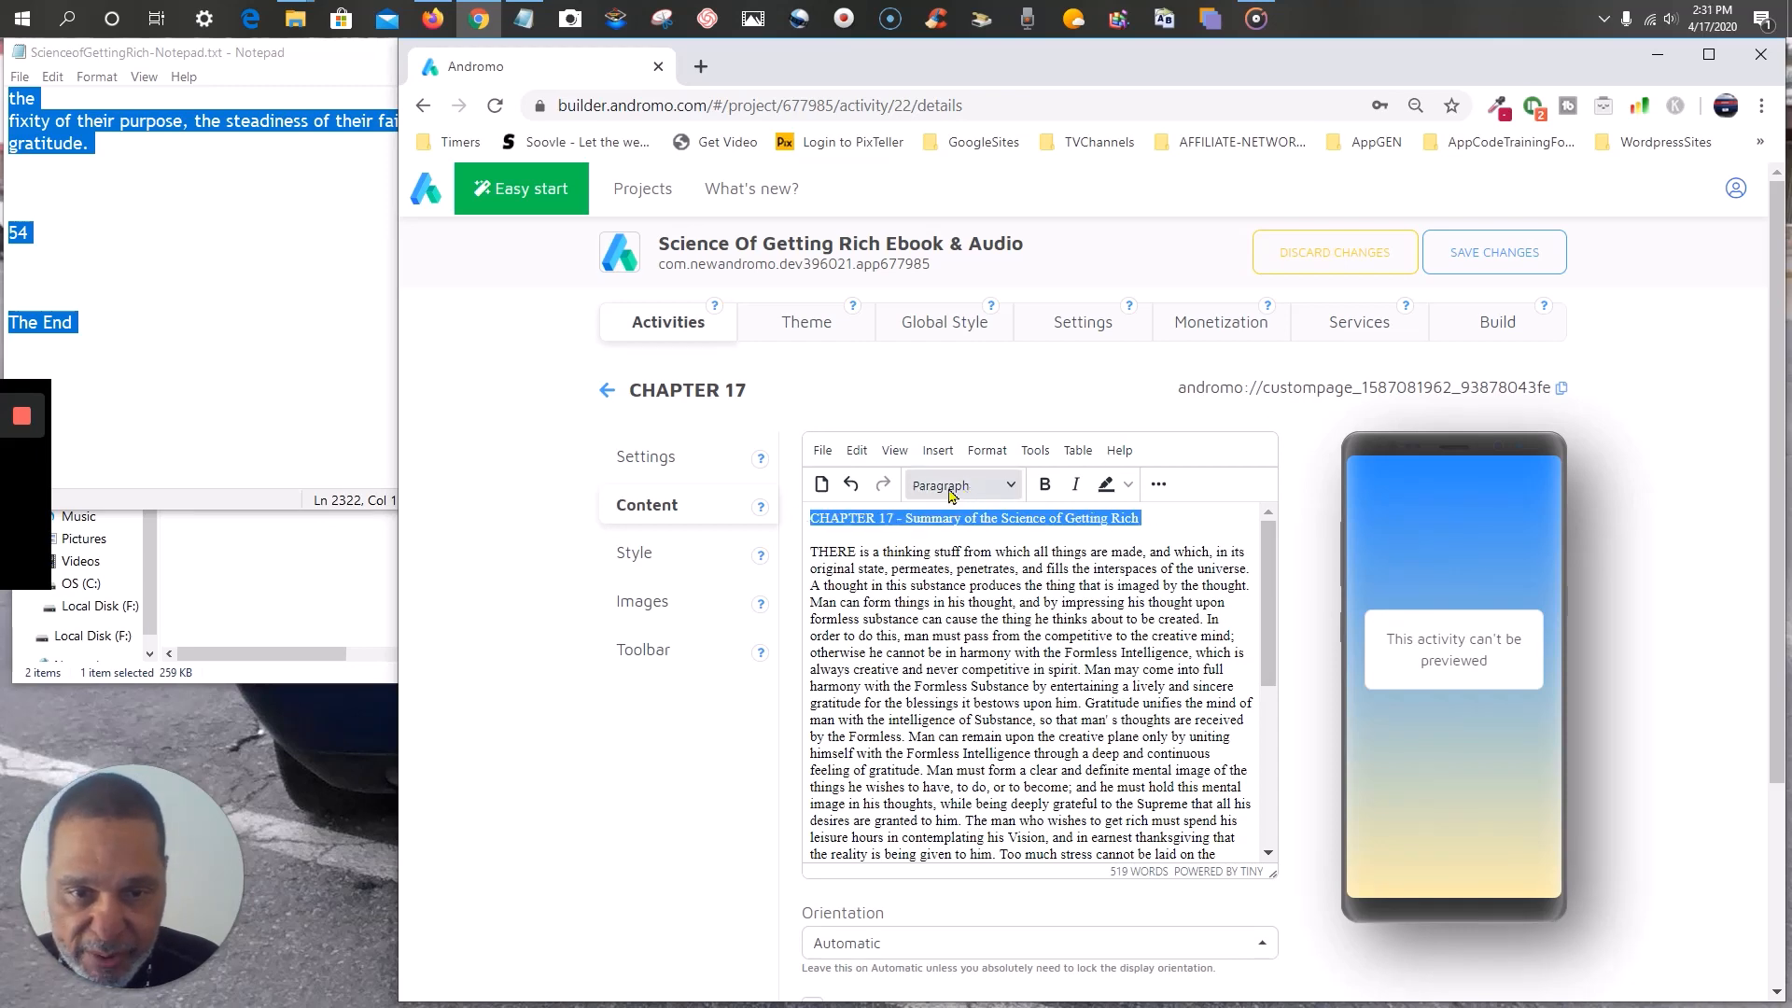
{"action": "left_click", "coordinate": [1156, 485]}
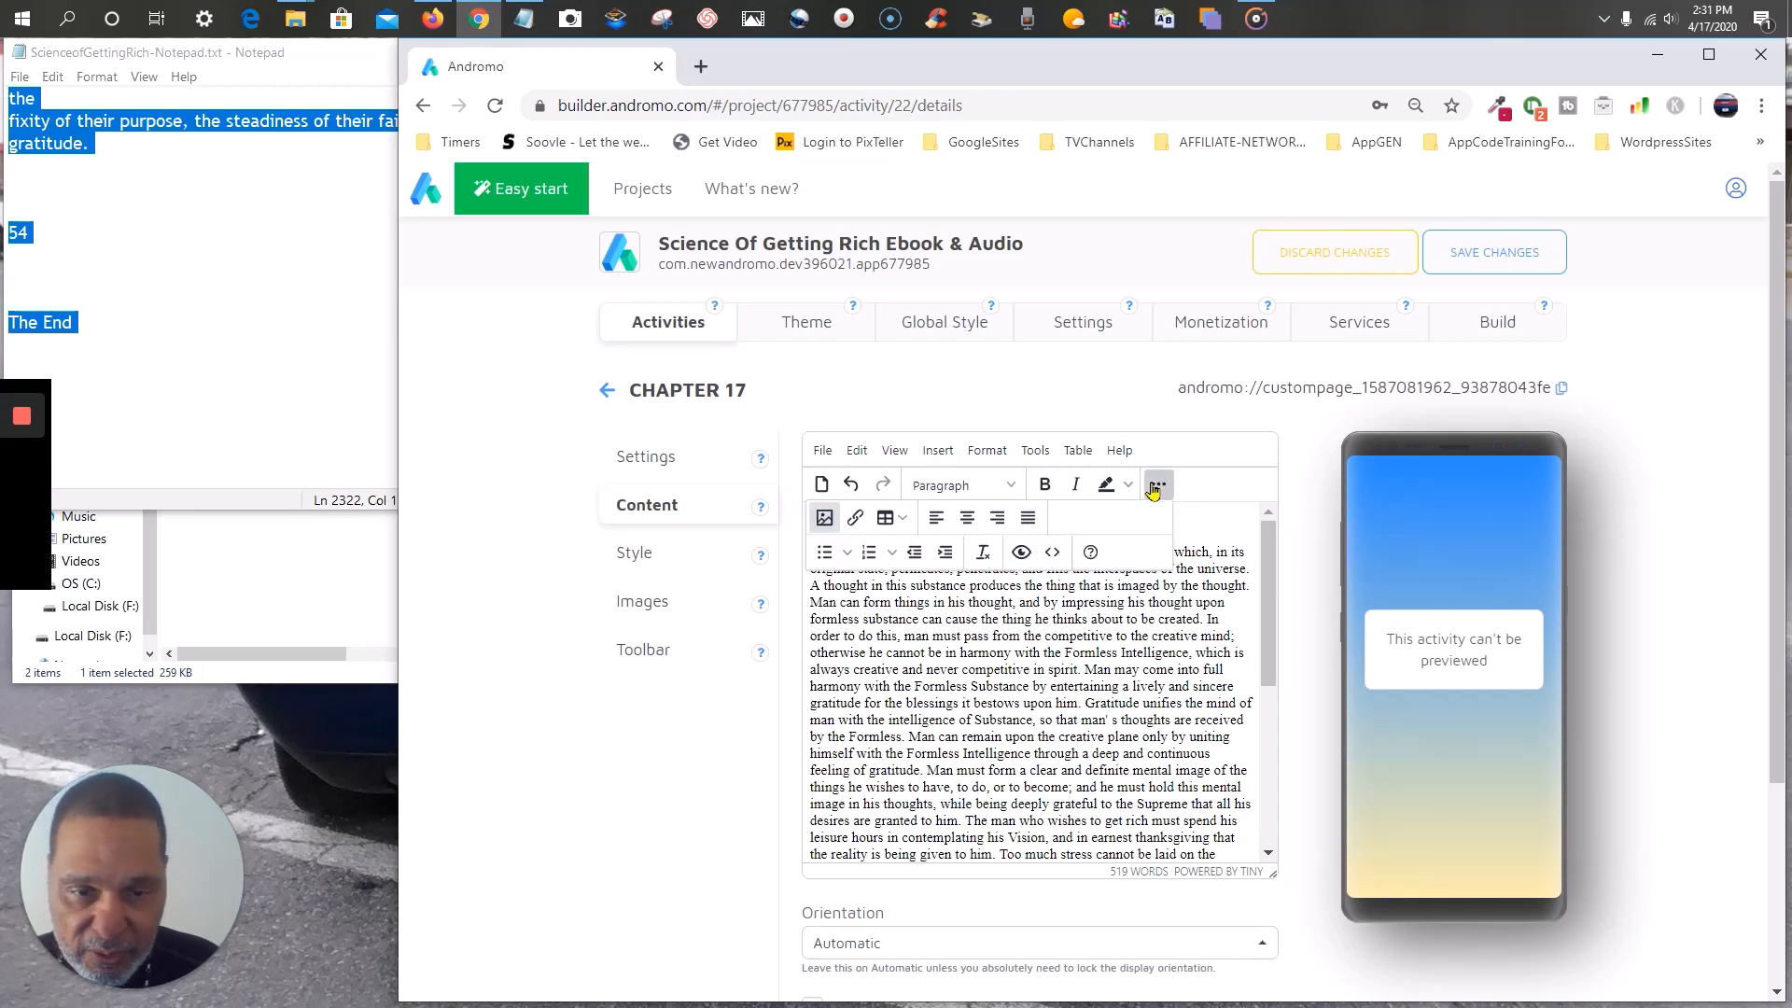
{"action": "left_click", "coordinate": [967, 519]}
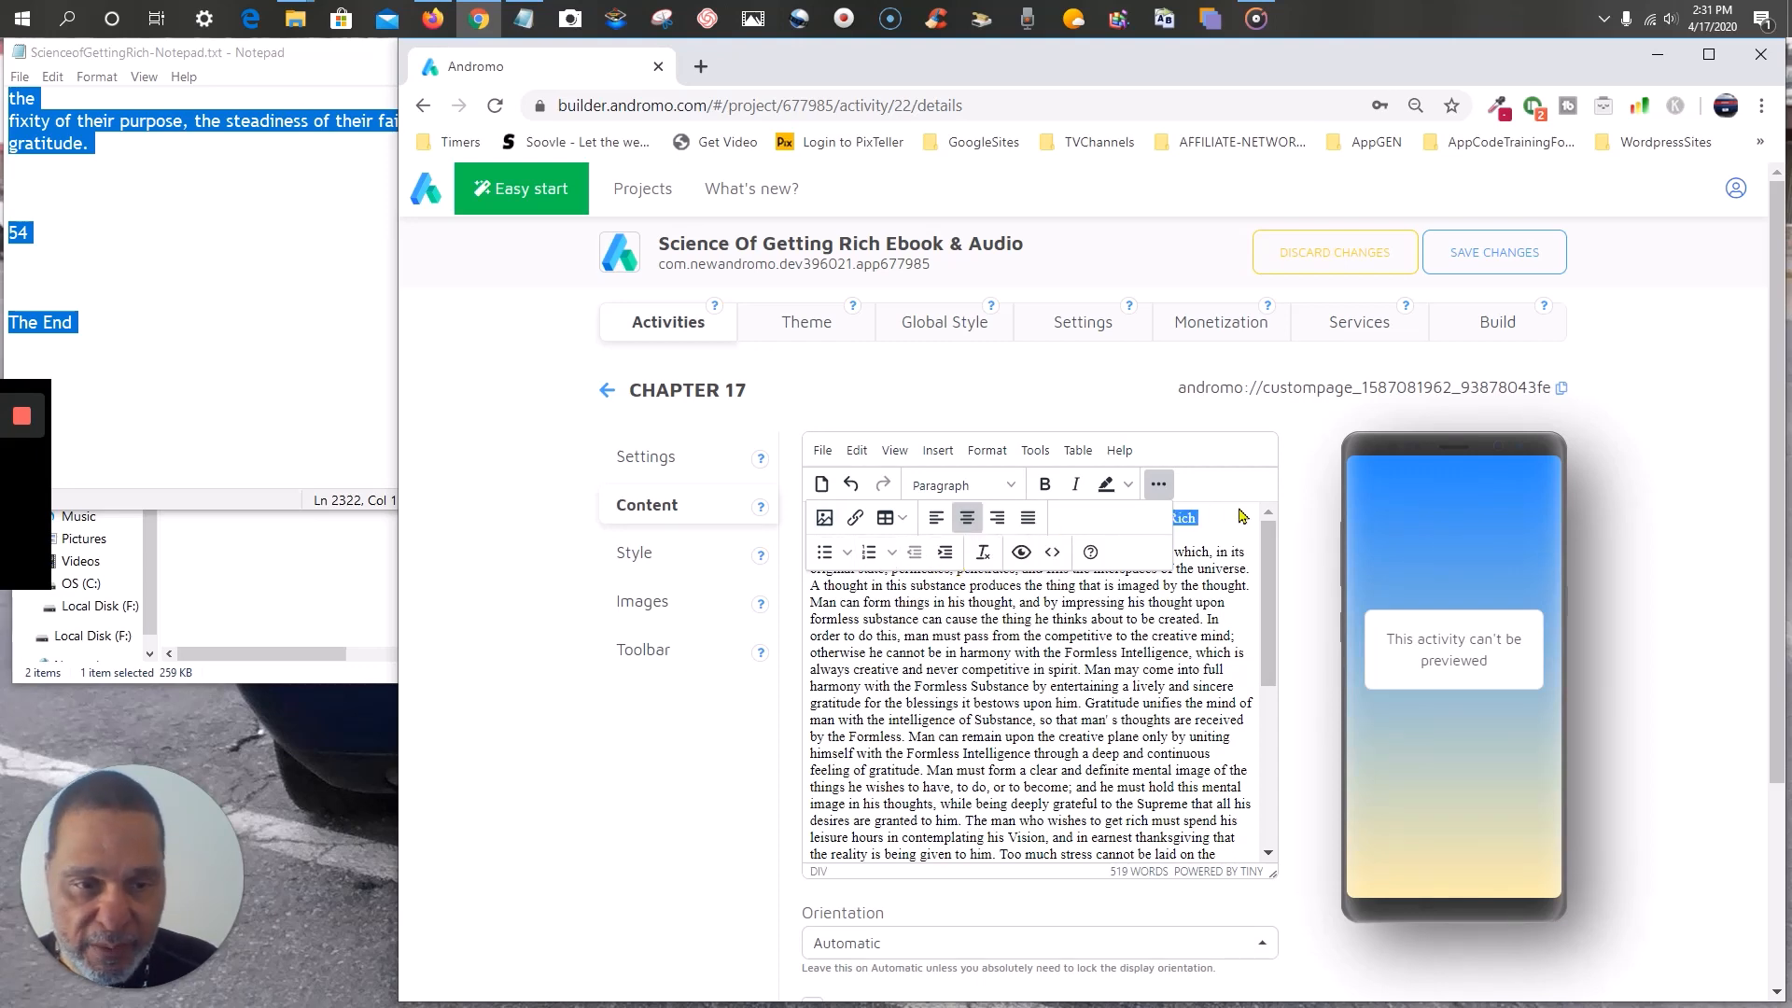
{"action": "left_click", "coordinate": [1185, 528]}
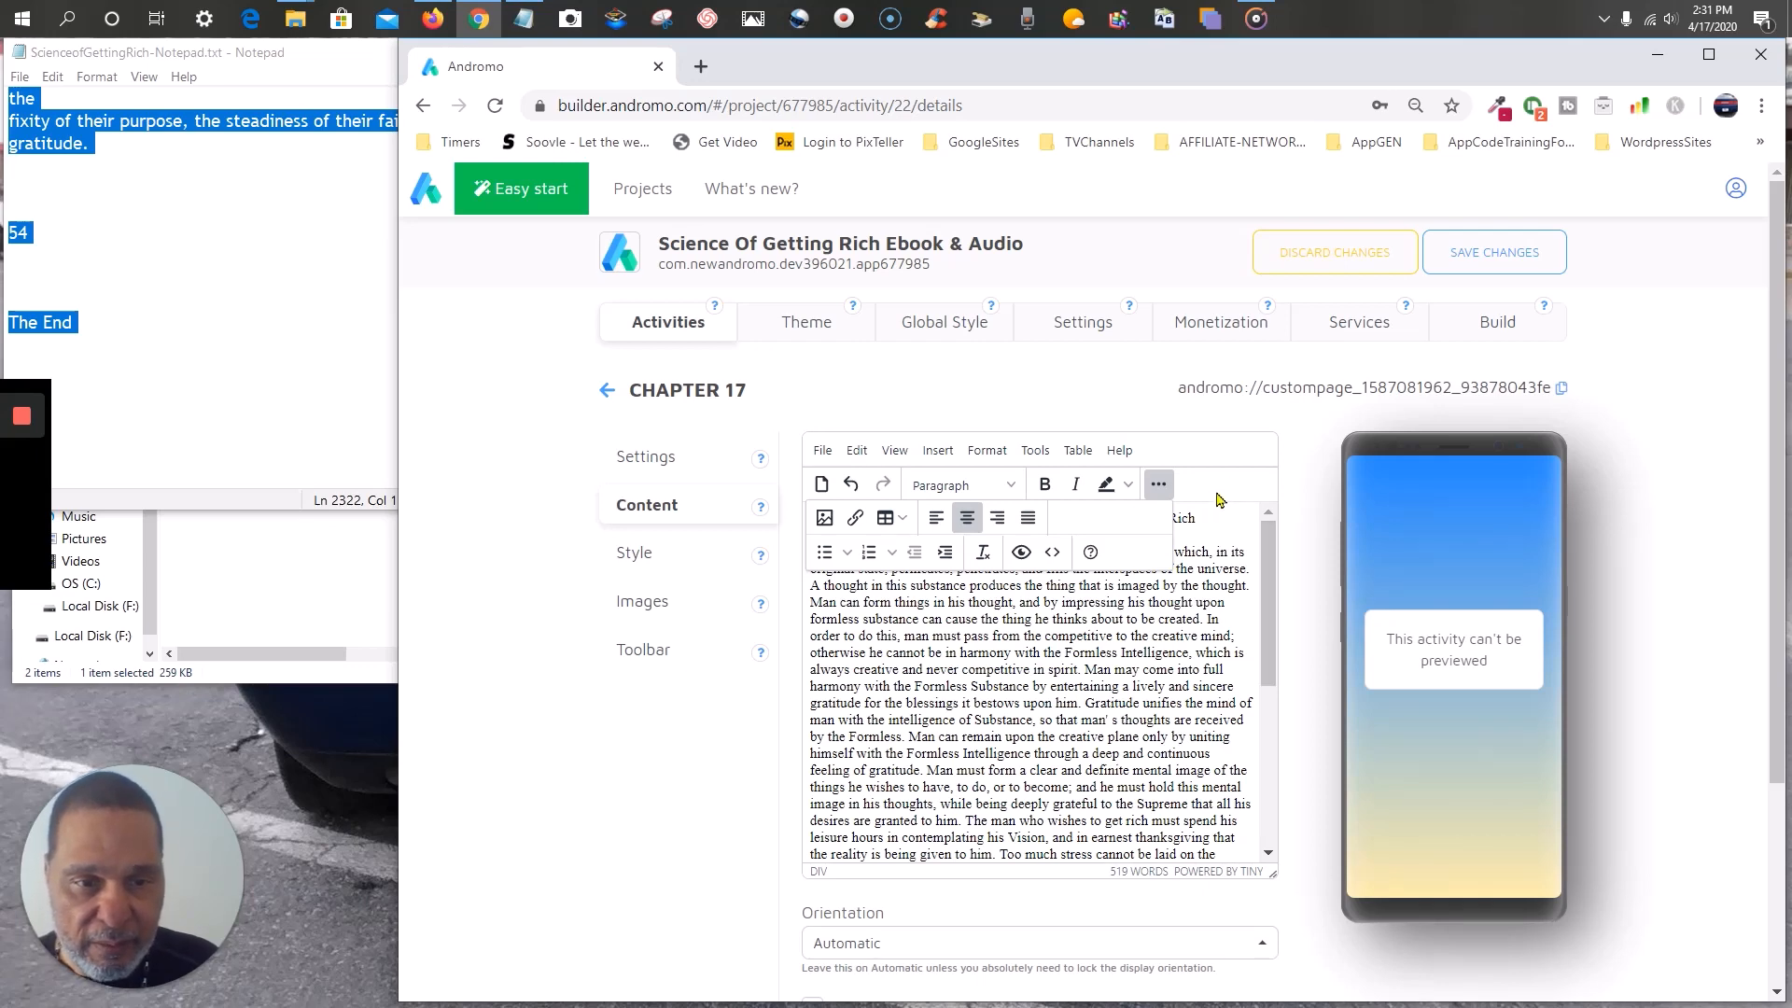
{"action": "left_click", "coordinate": [1159, 485]}
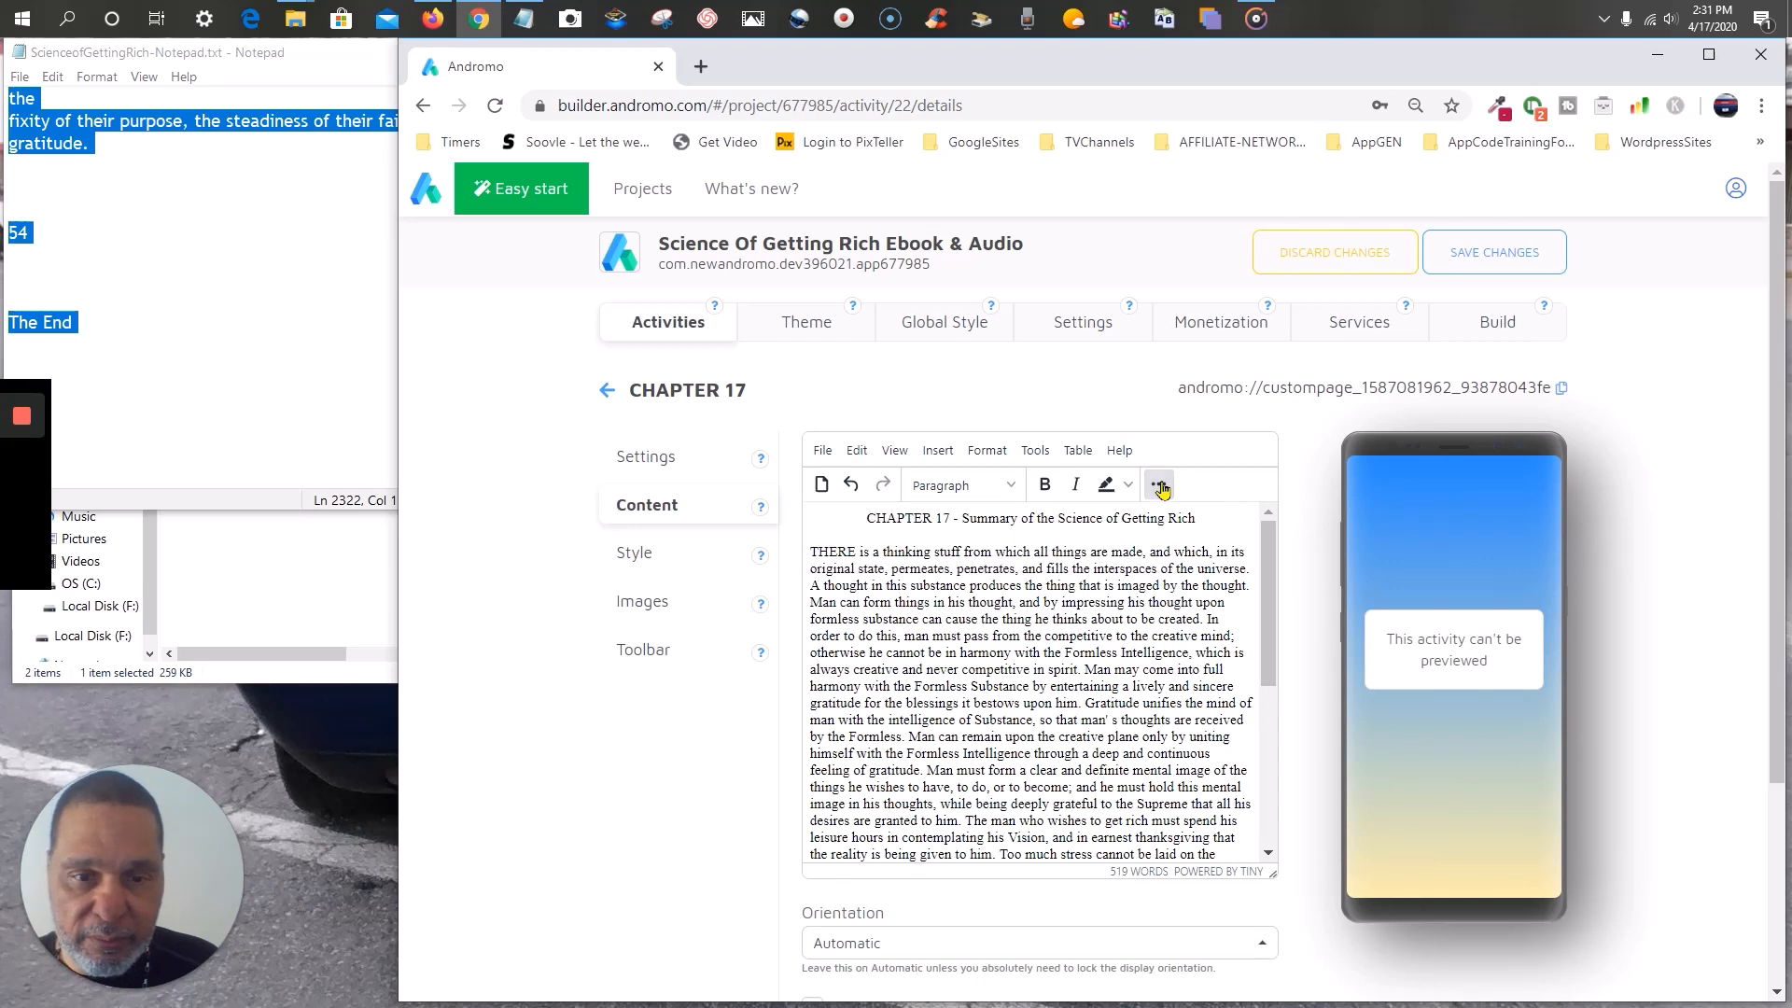
- Add a blank line below and another above the centered chapter heading
{"action": "left_click", "coordinate": [1207, 524]}
{"action": "key", "text": "Return"}
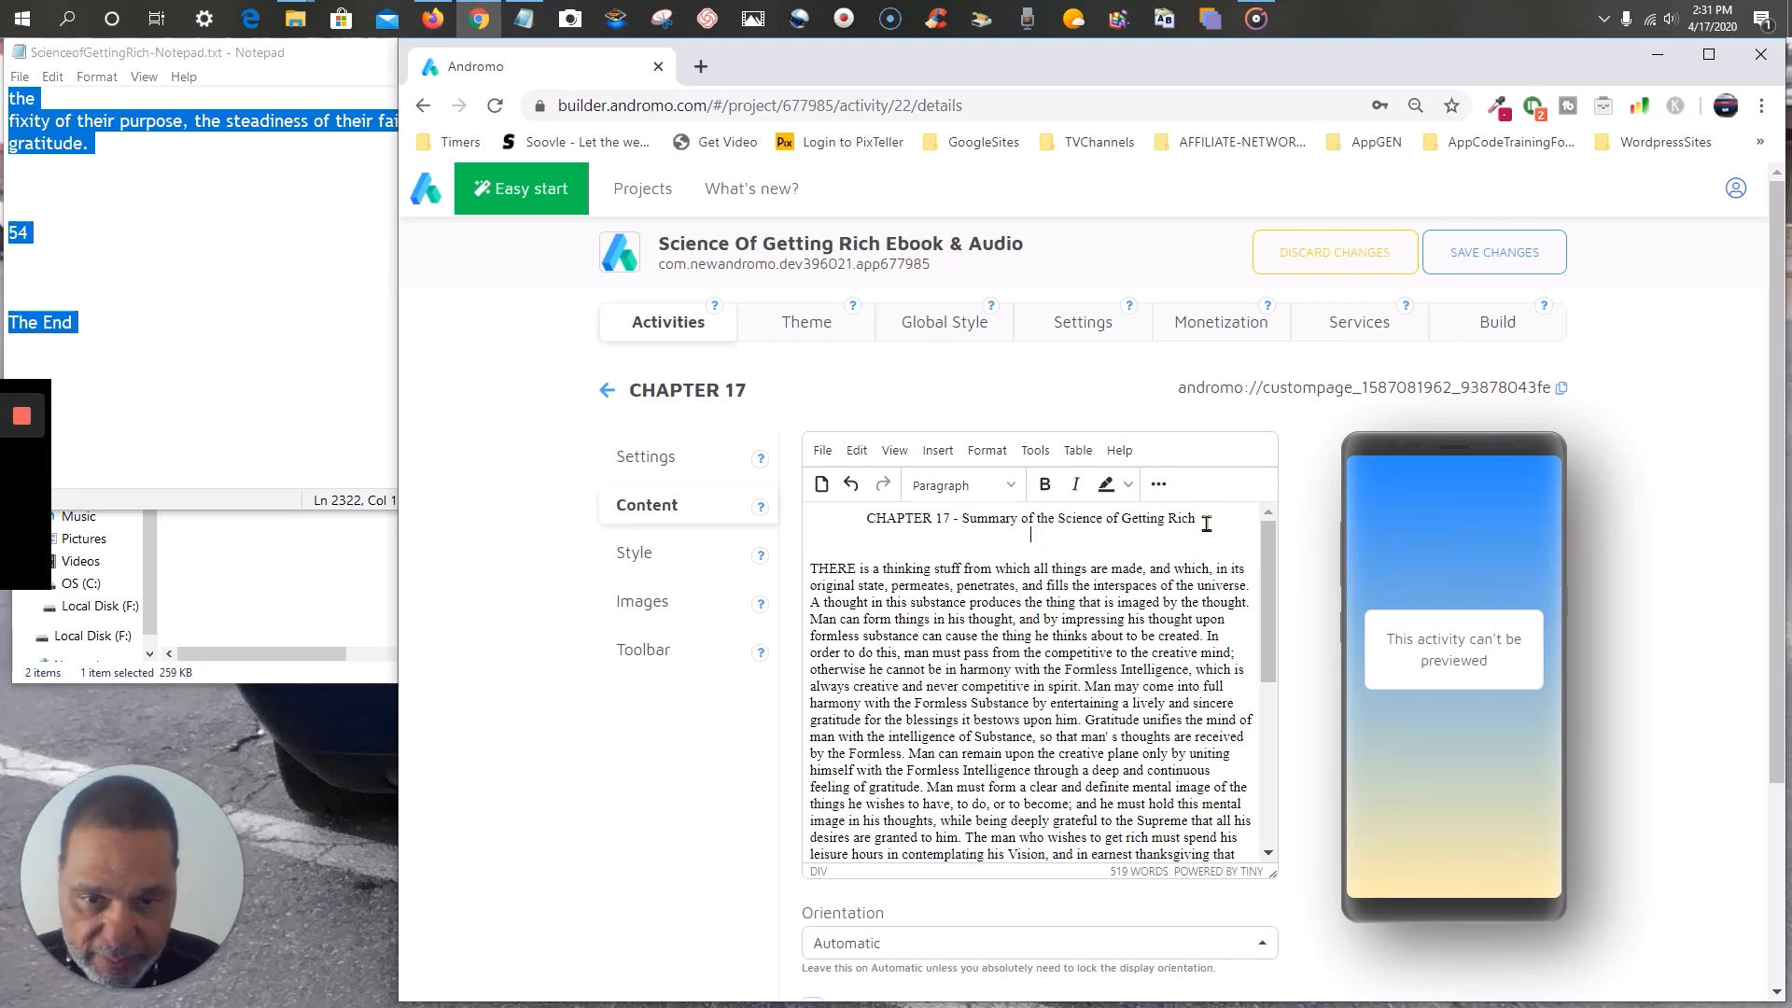
{"action": "left_click", "coordinate": [866, 516]}
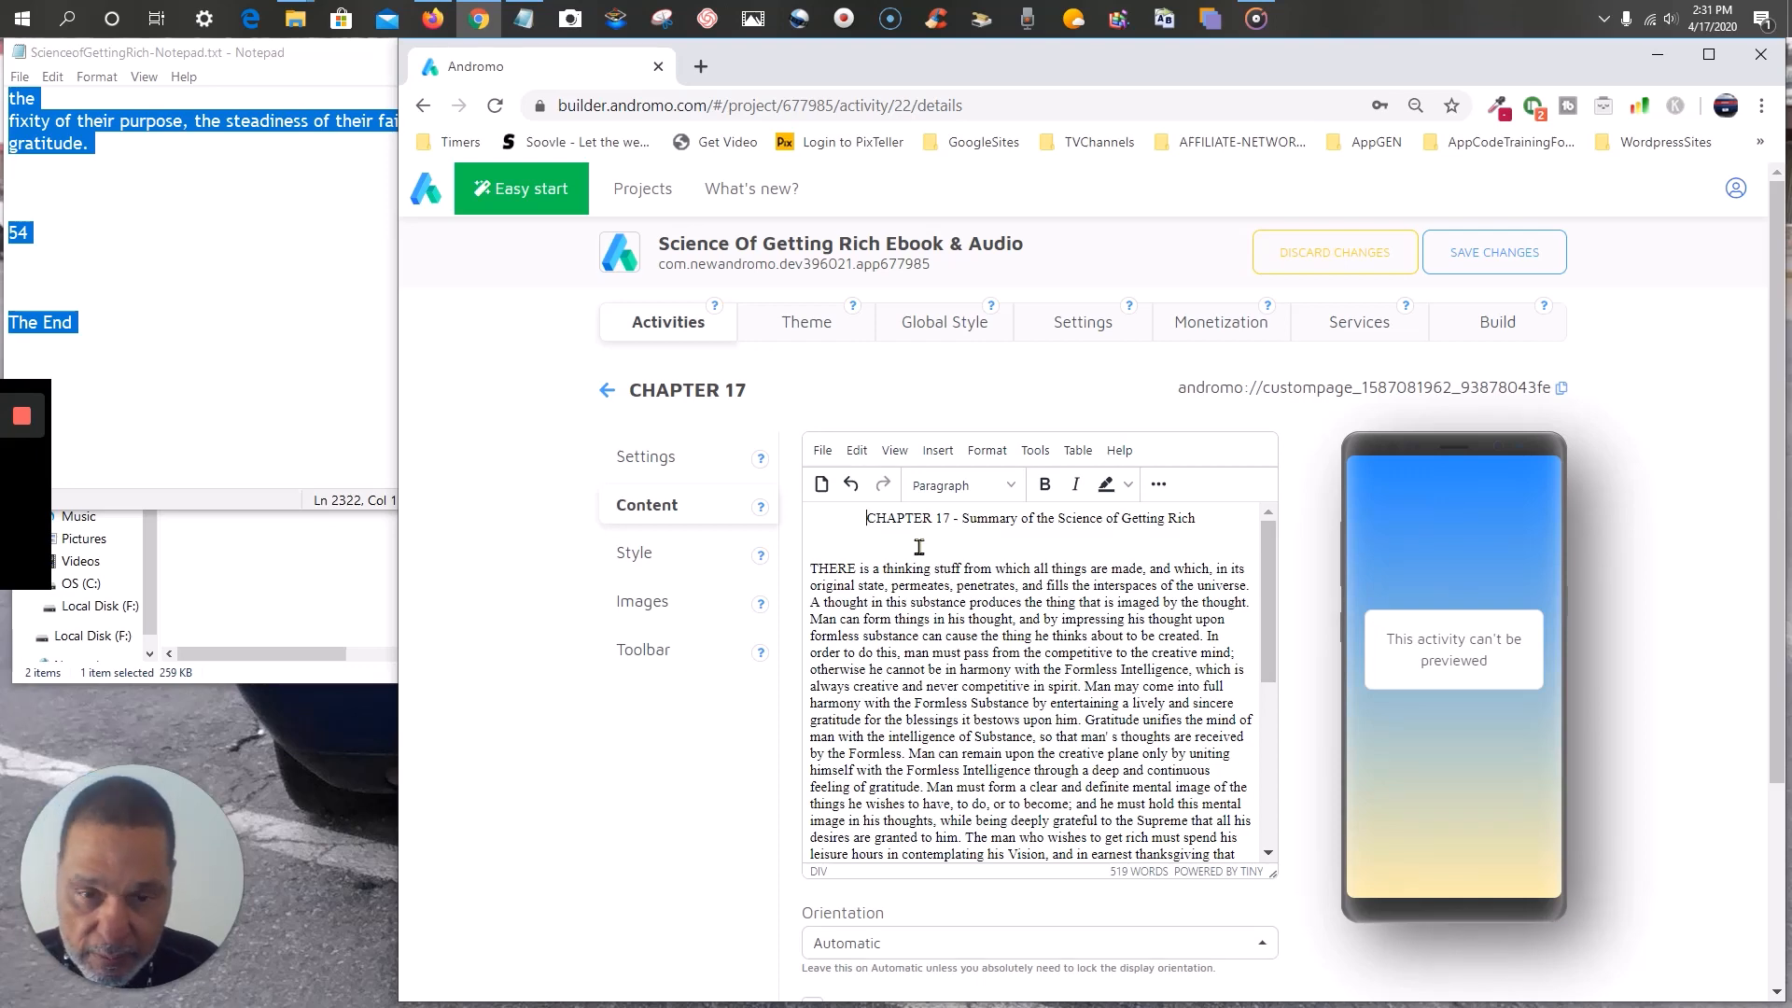
{"action": "key", "text": "Return"}
- Apply the Heading 1 format to the centered chapter title
{"action": "left_click_drag", "start_coordinate": [1197, 551], "coordinate": [859, 551]}
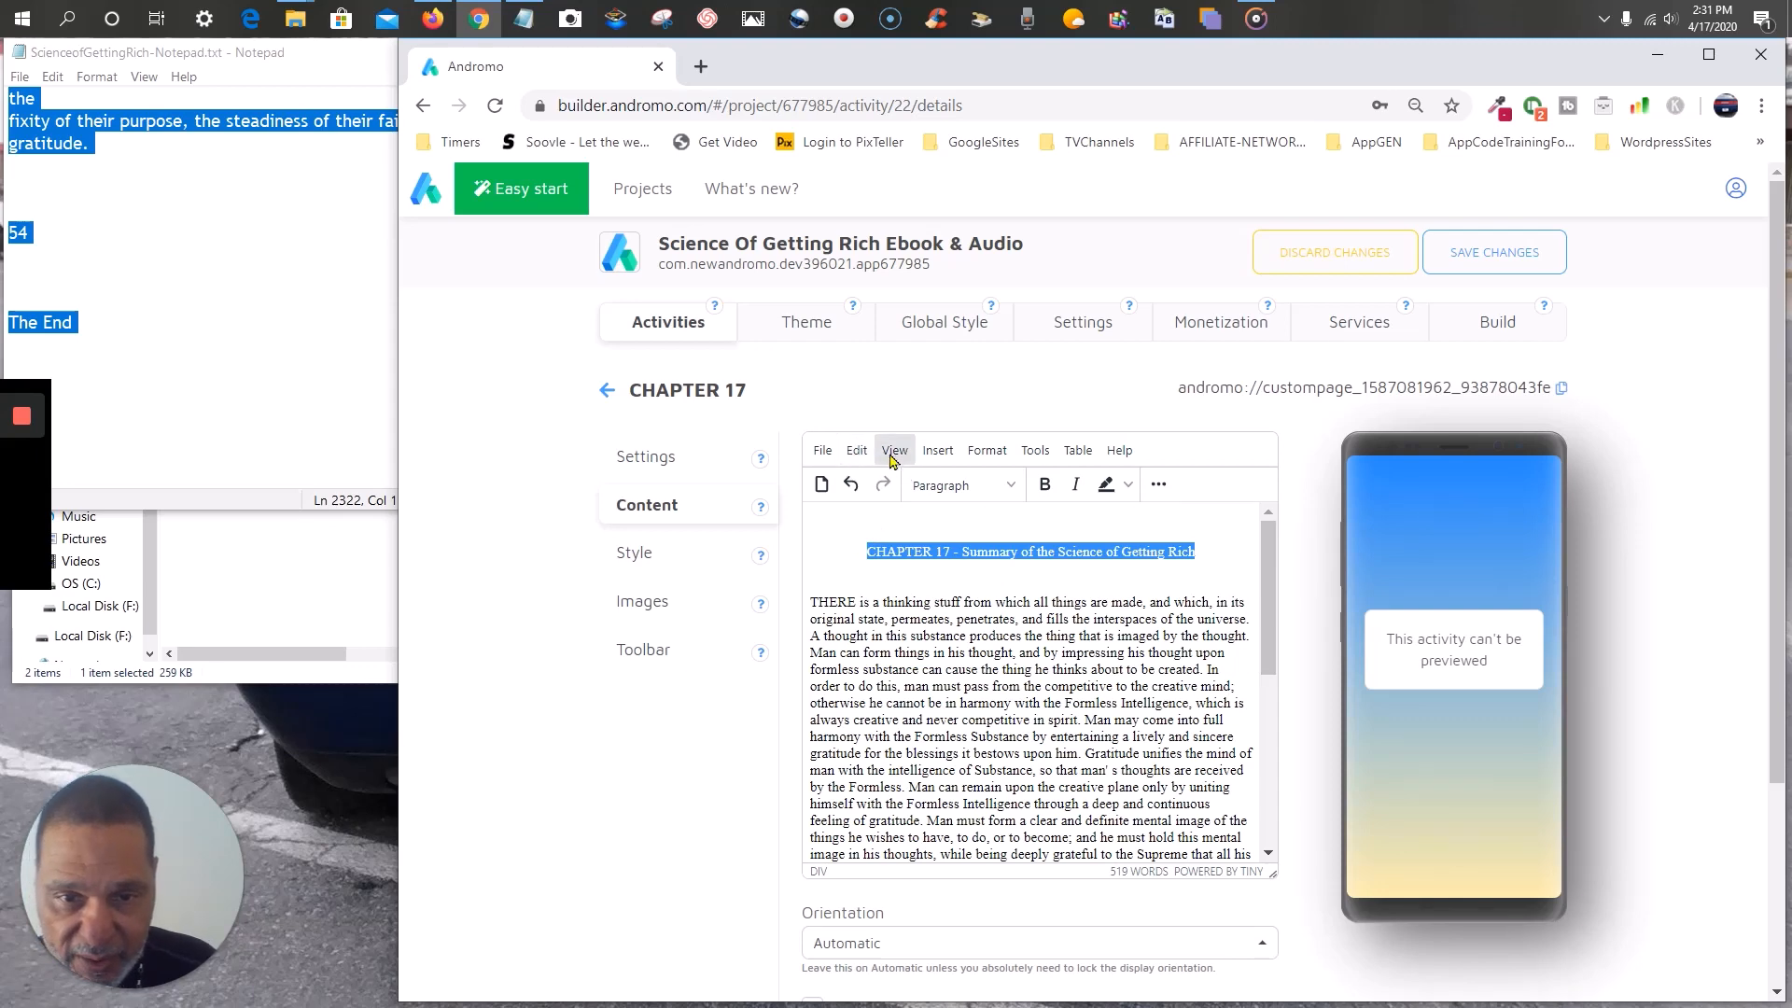
{"action": "left_click", "coordinate": [989, 452]}
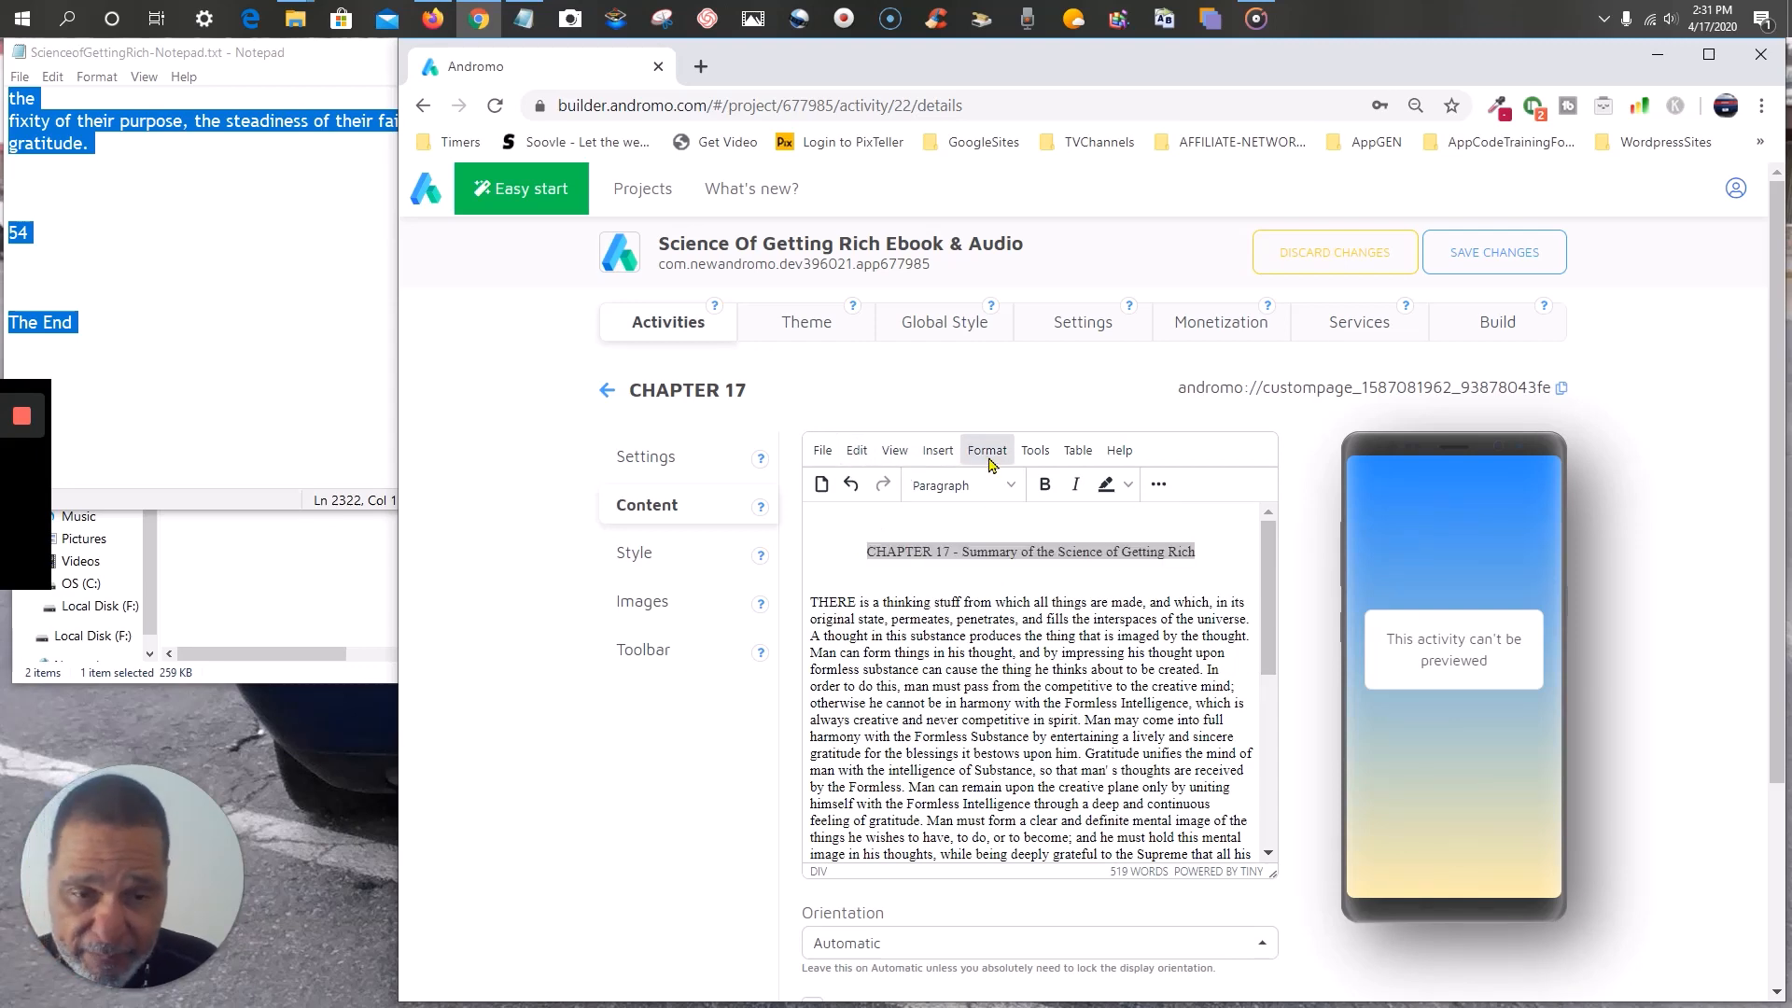
{"action": "left_click", "coordinate": [991, 462]}
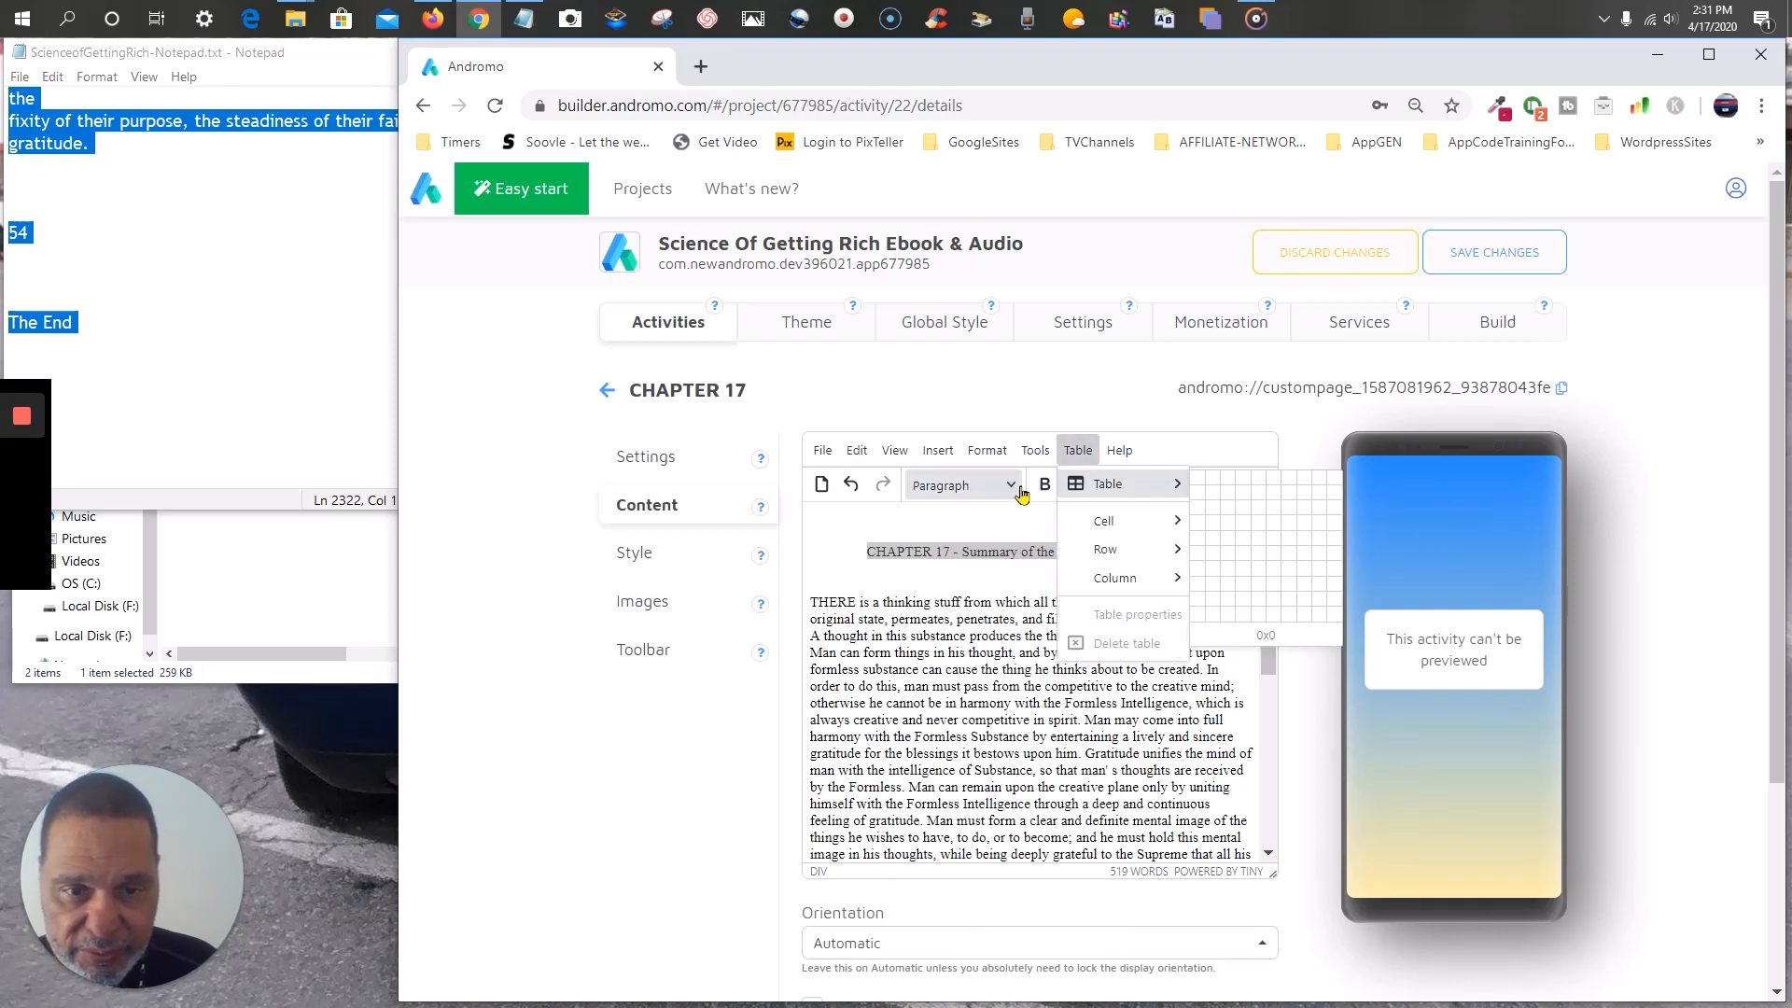
{"action": "left_click", "coordinate": [1020, 492]}
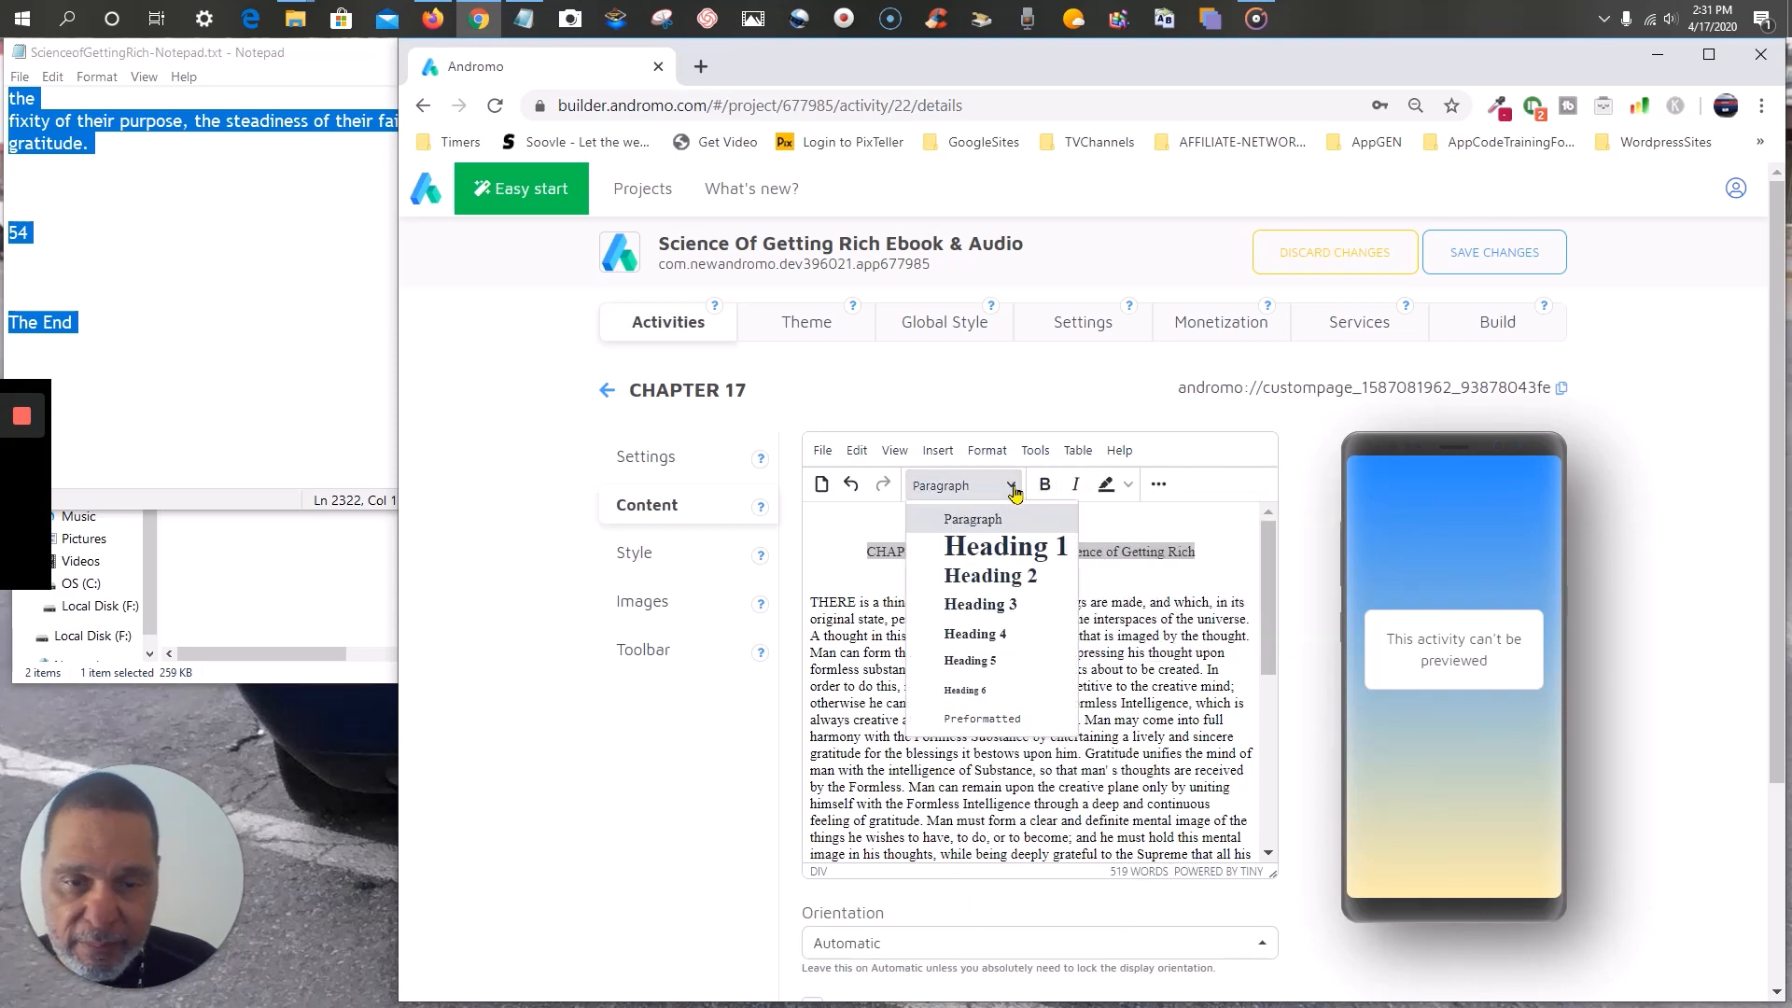
{"action": "left_click", "coordinate": [993, 550]}
{"action": "left_click", "coordinate": [974, 544]}
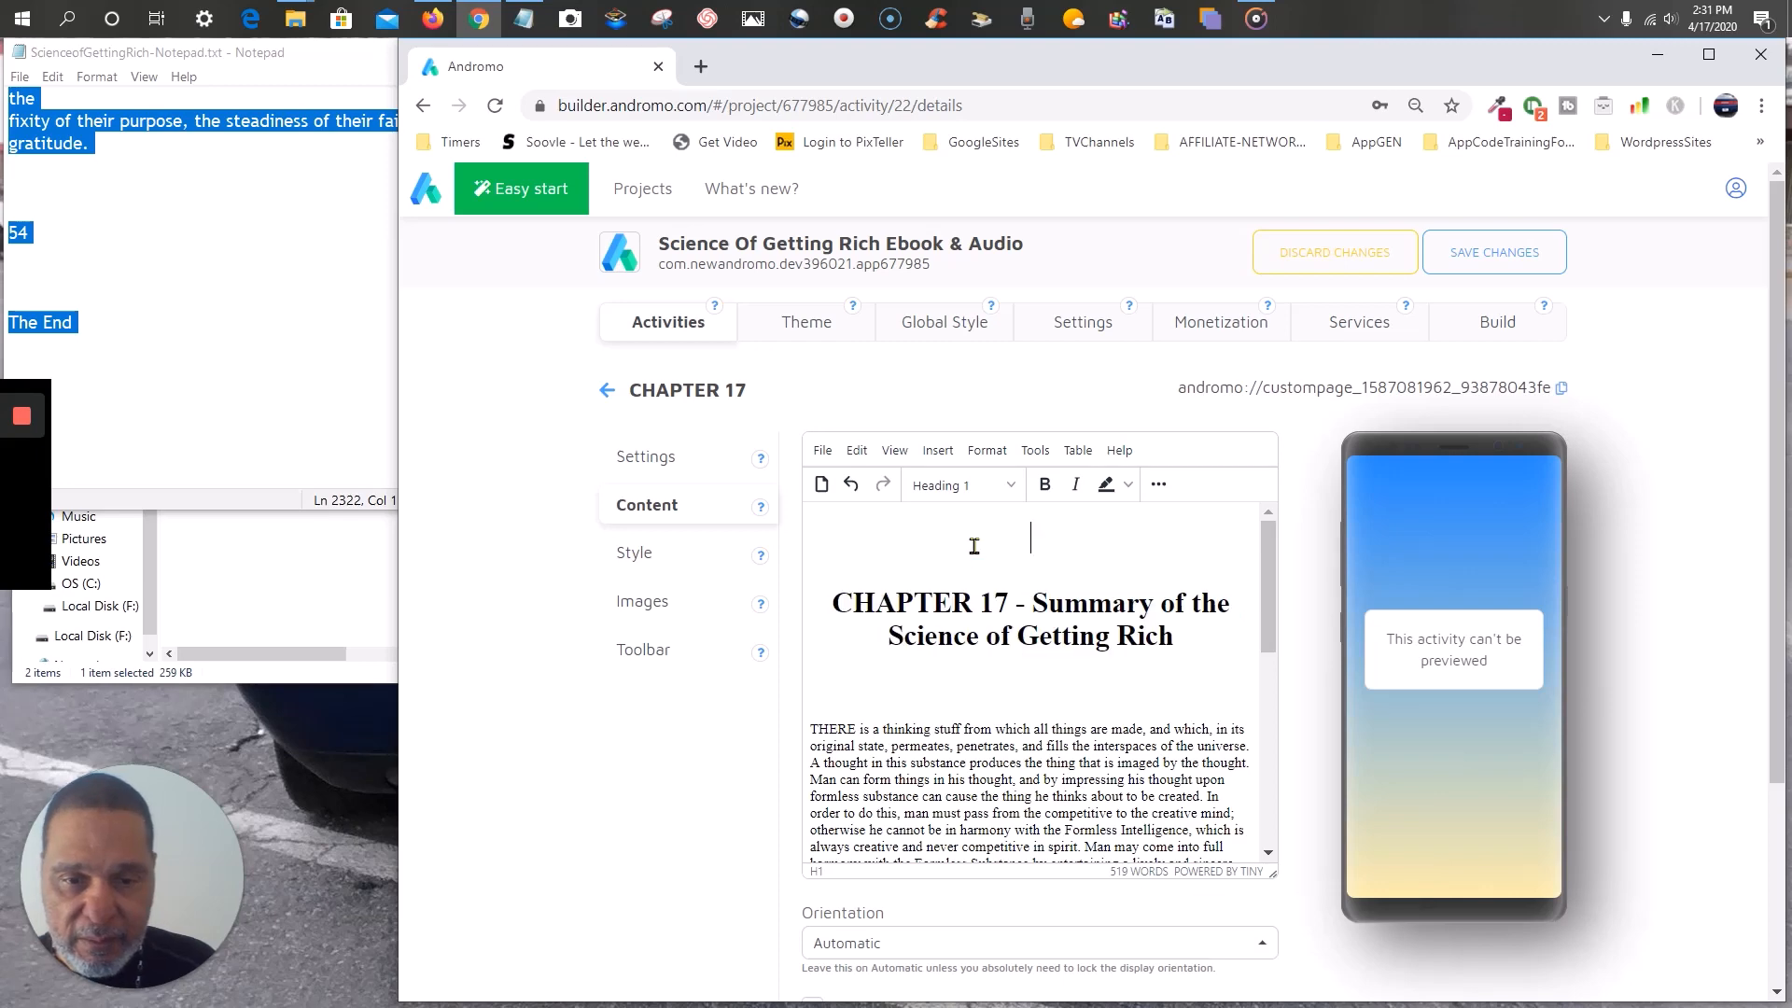
- Set the chapter title's format to Heading 2 and look over the page text beneath it
{"action": "left_click", "coordinate": [1008, 486]}
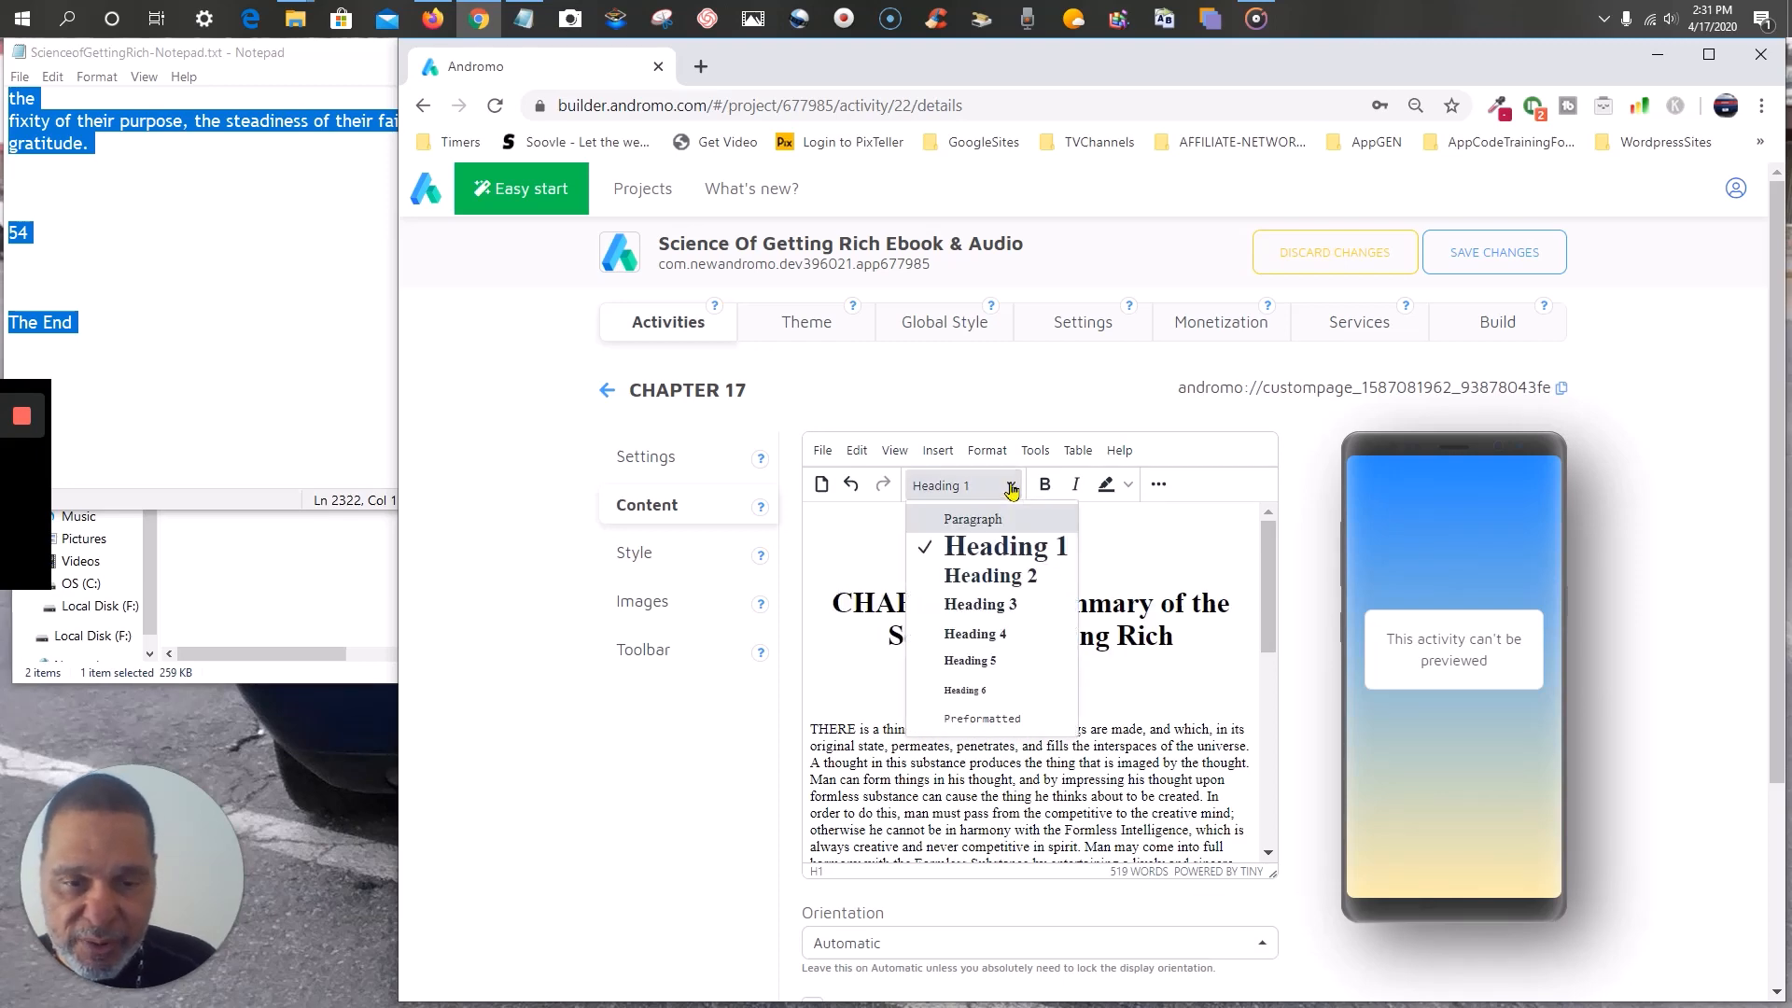
{"action": "left_click", "coordinate": [1004, 575]}
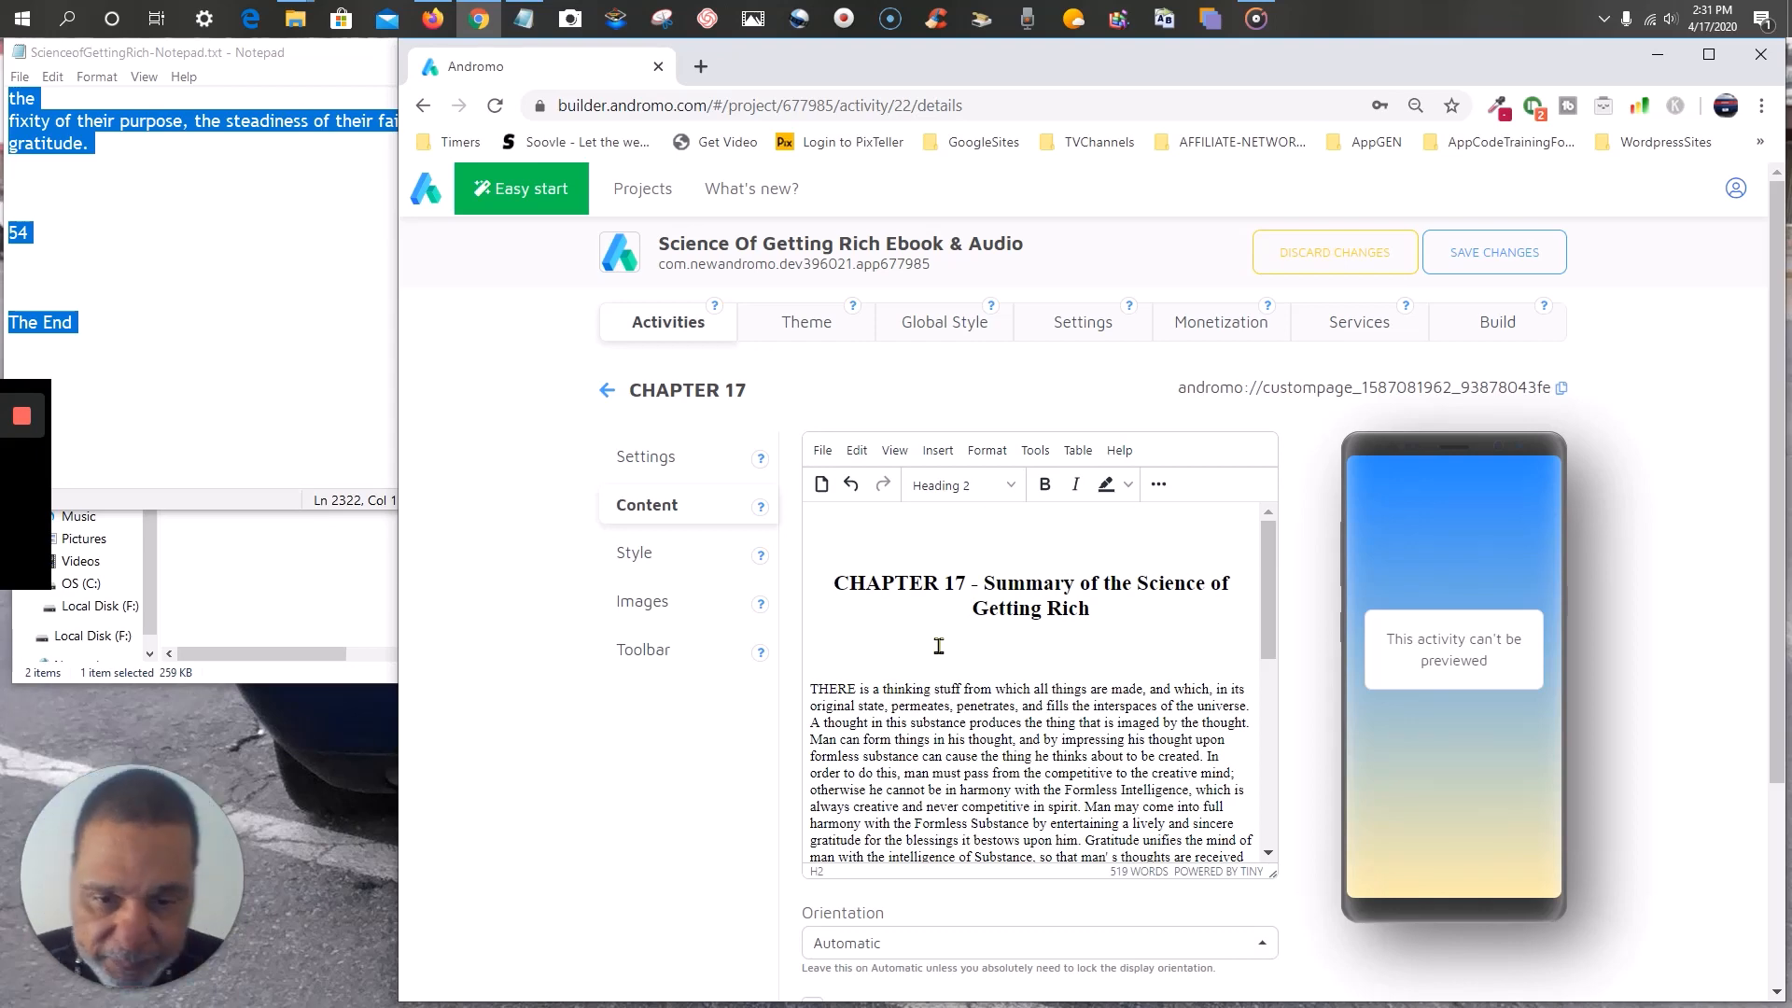
{"action": "scroll", "coordinate": [938, 646], "scroll_direction": "down", "scroll_amount": 1}
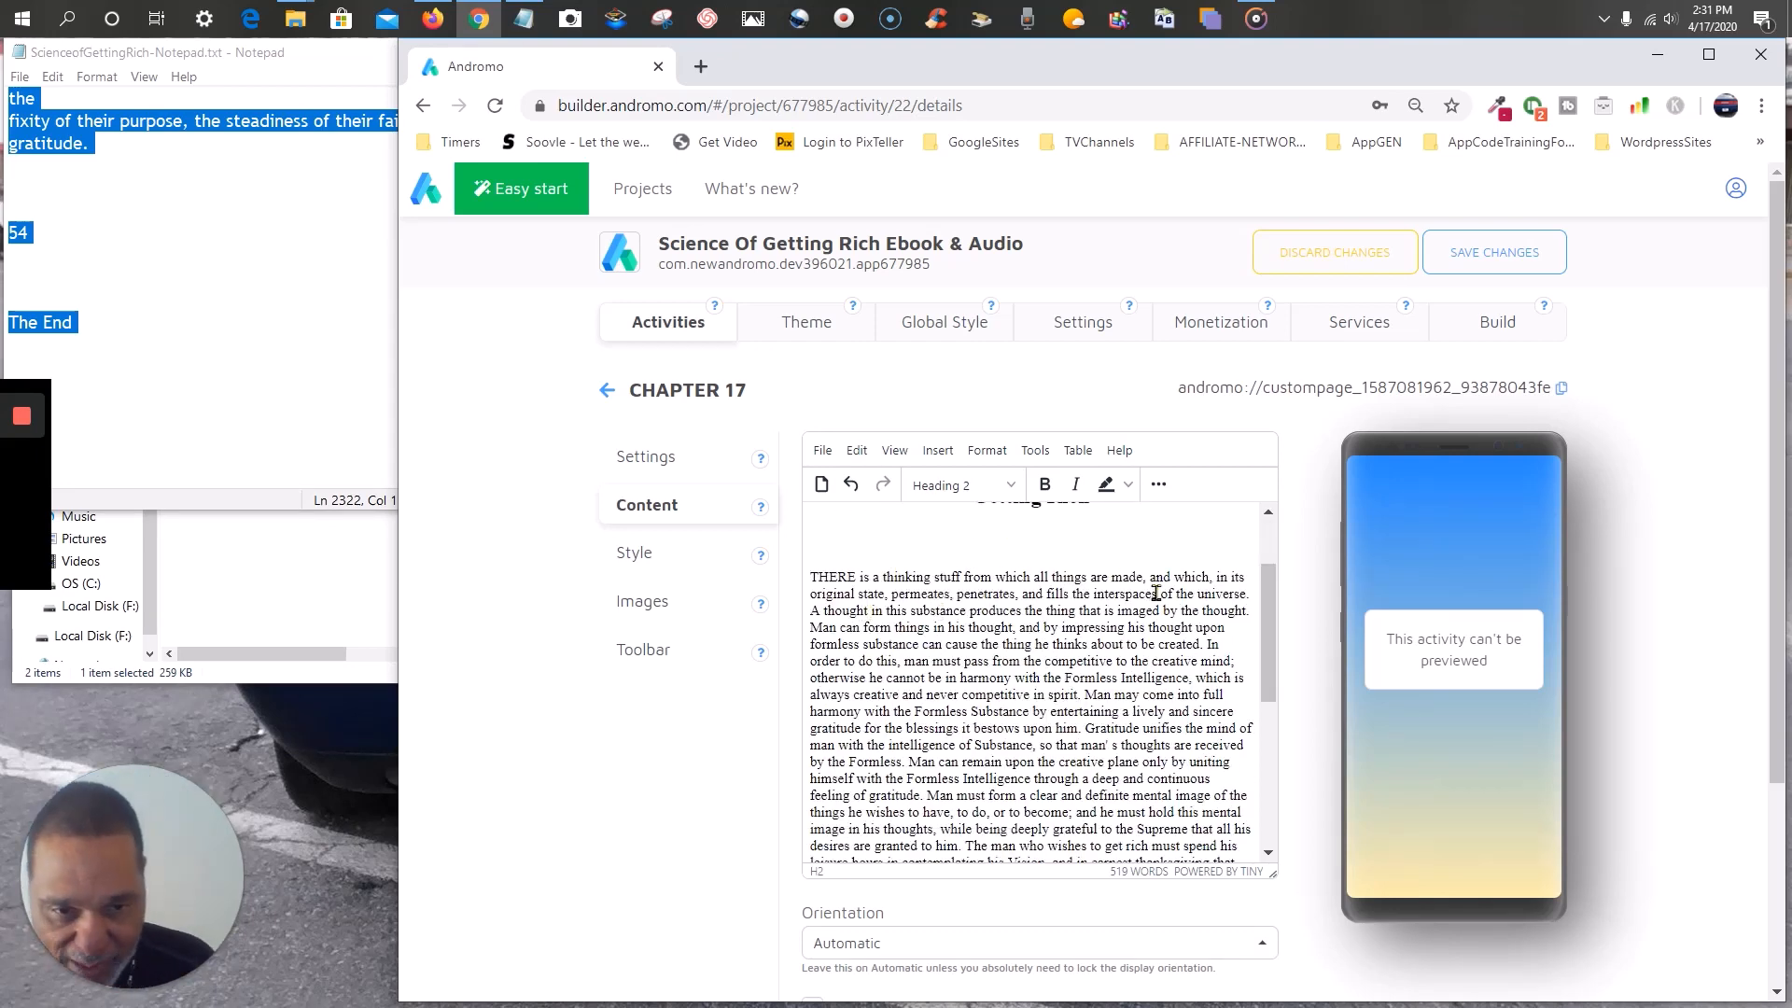
{"action": "scroll", "coordinate": [1156, 593], "scroll_direction": "up", "scroll_amount": 1}
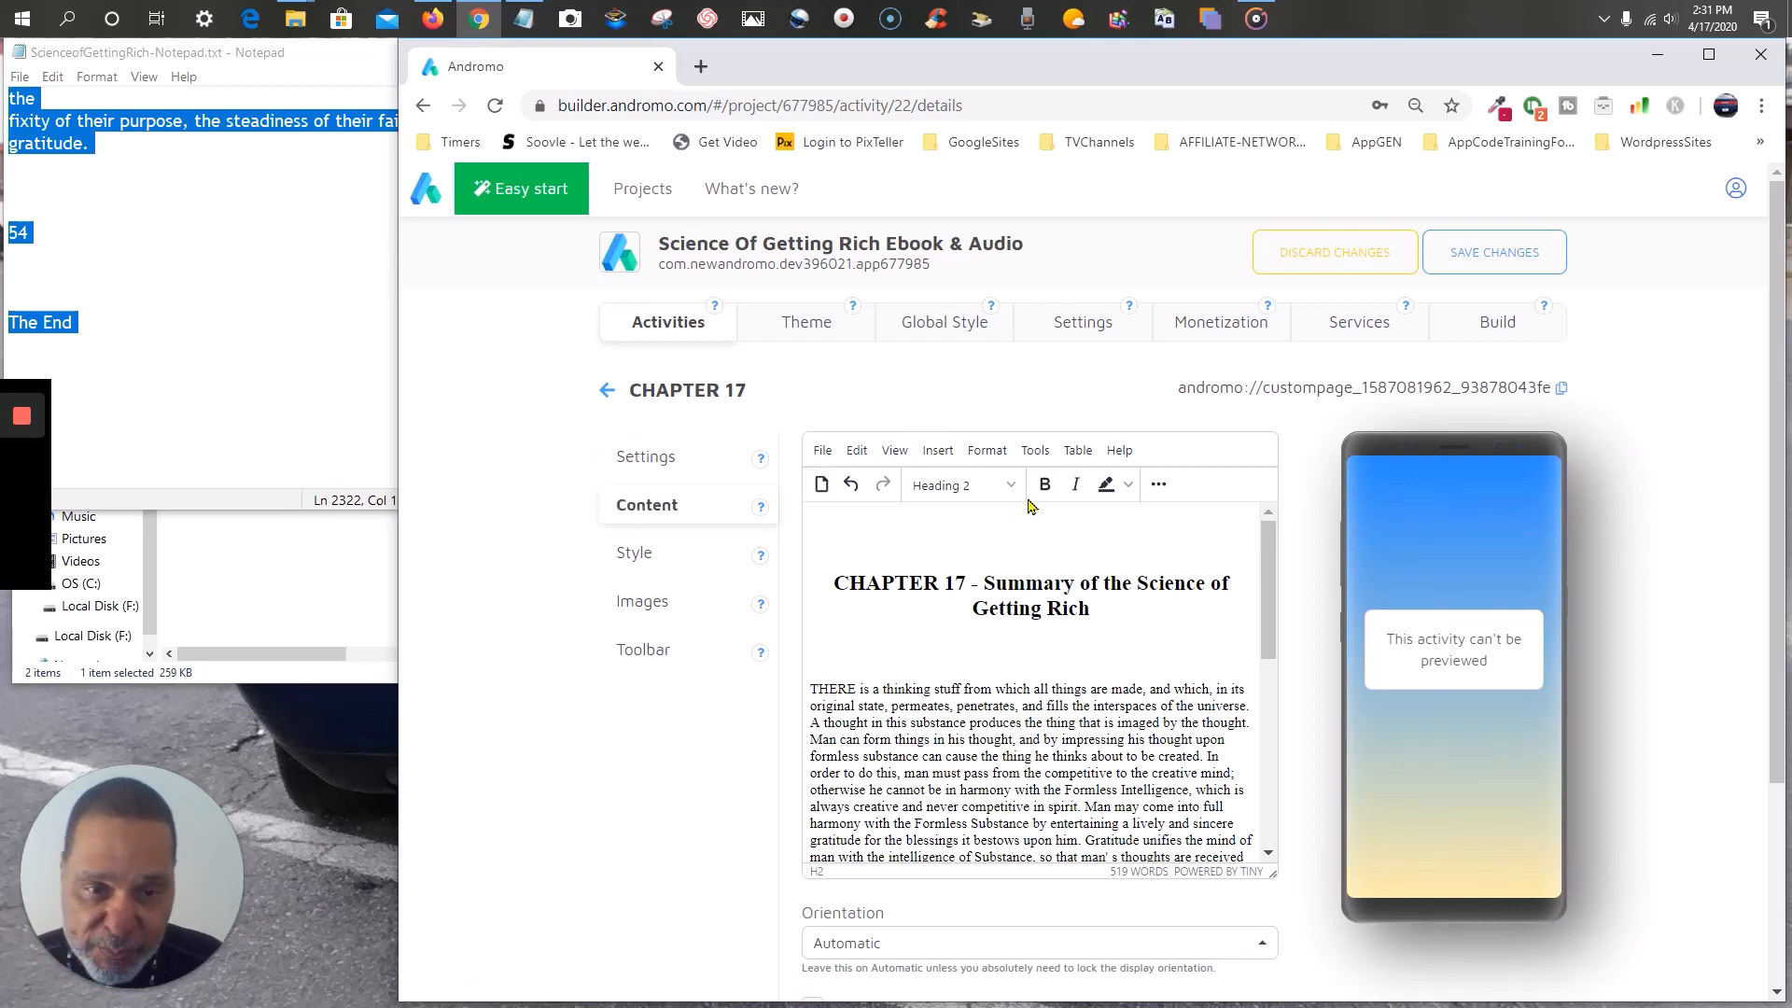
{"action": "left_click", "coordinate": [936, 452]}
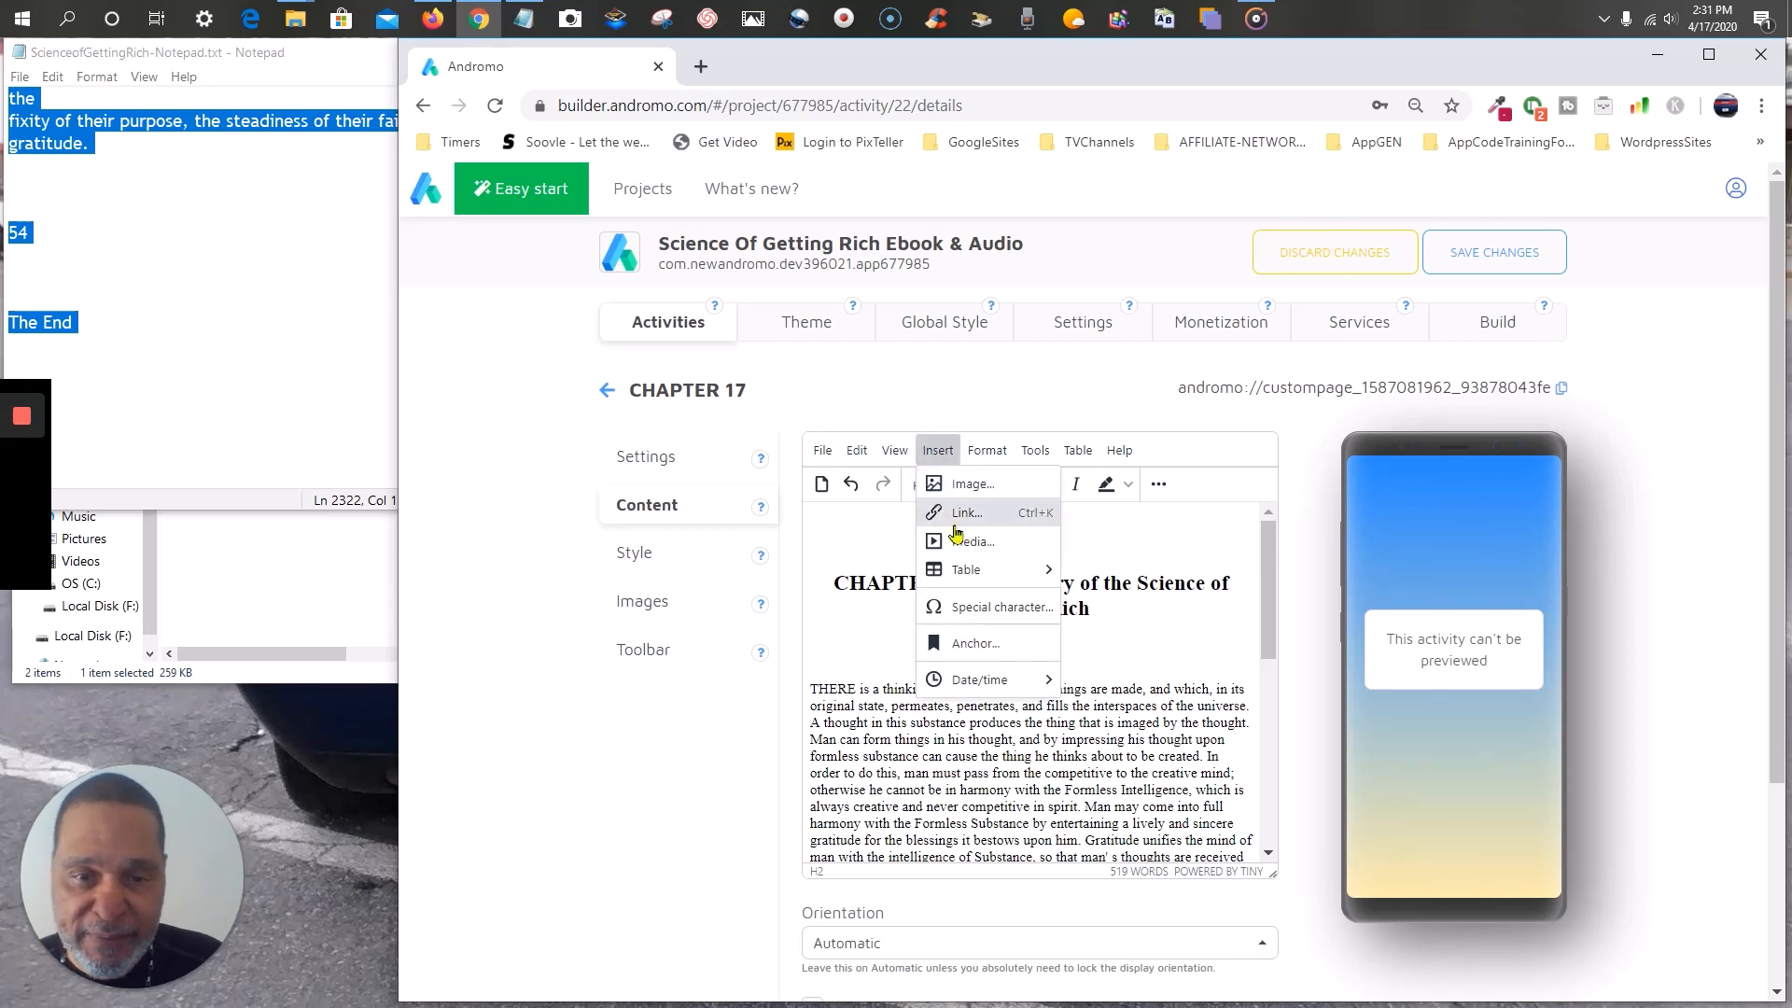
{"action": "left_click", "coordinate": [973, 485]}
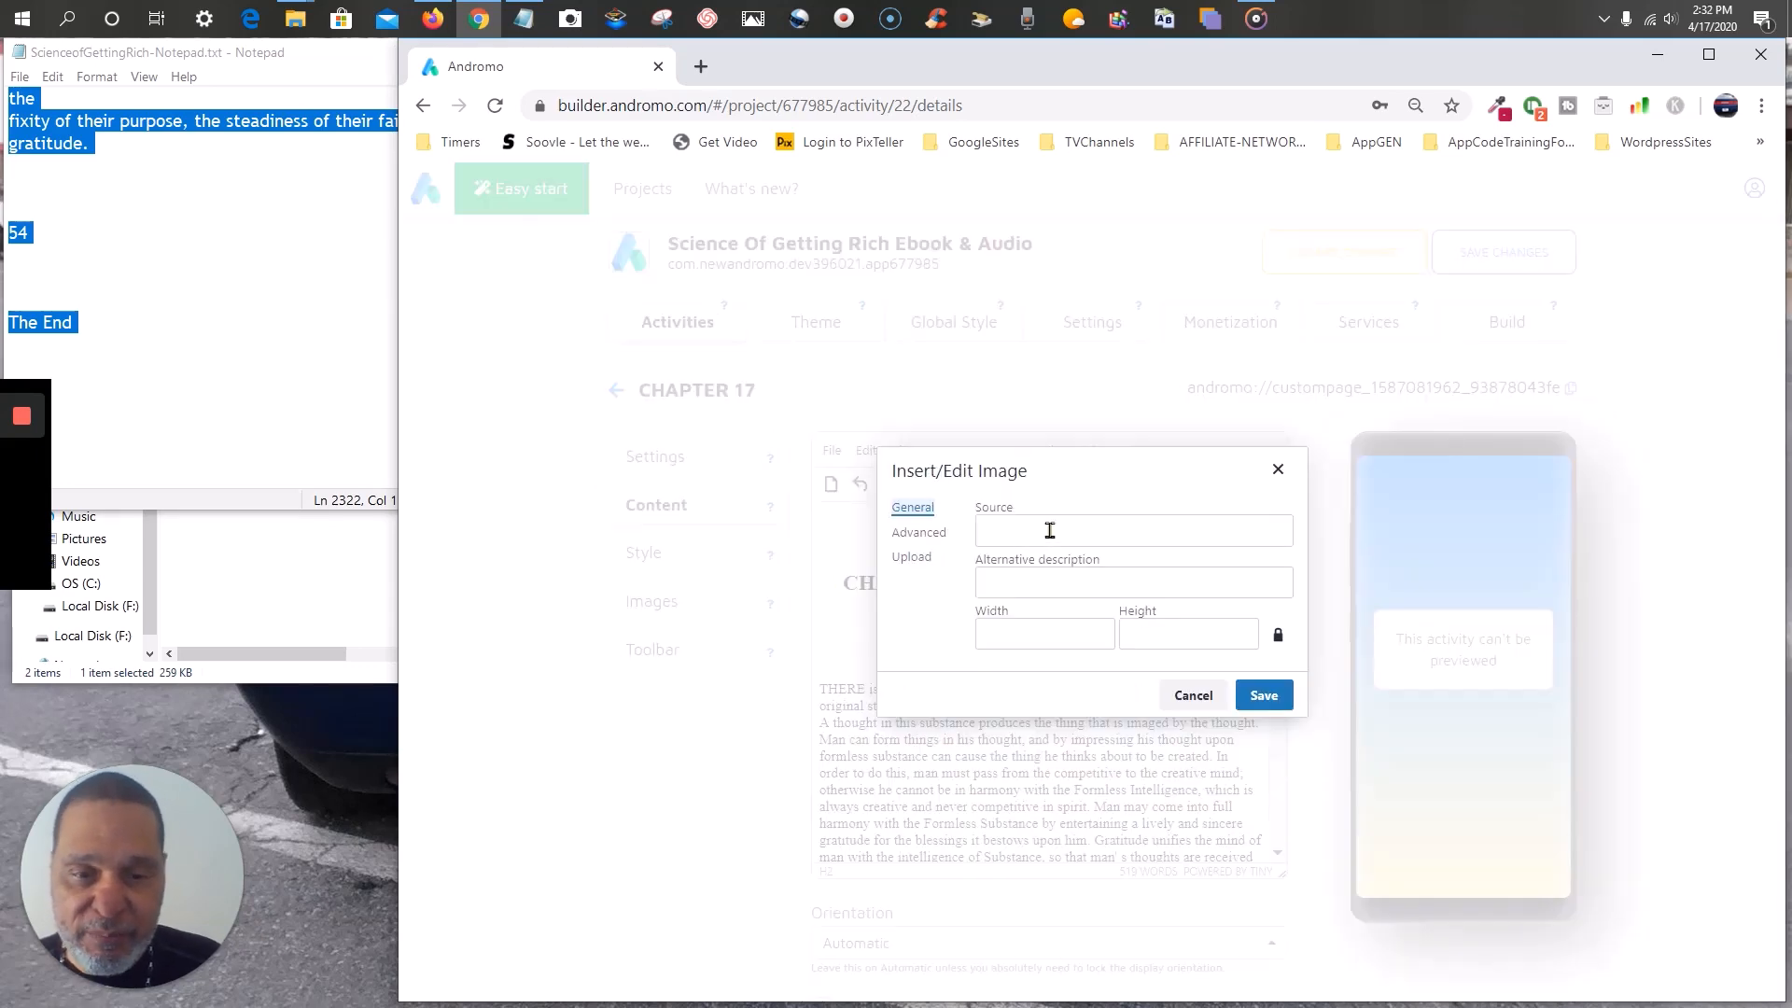
{"action": "left_click", "coordinate": [1278, 469]}
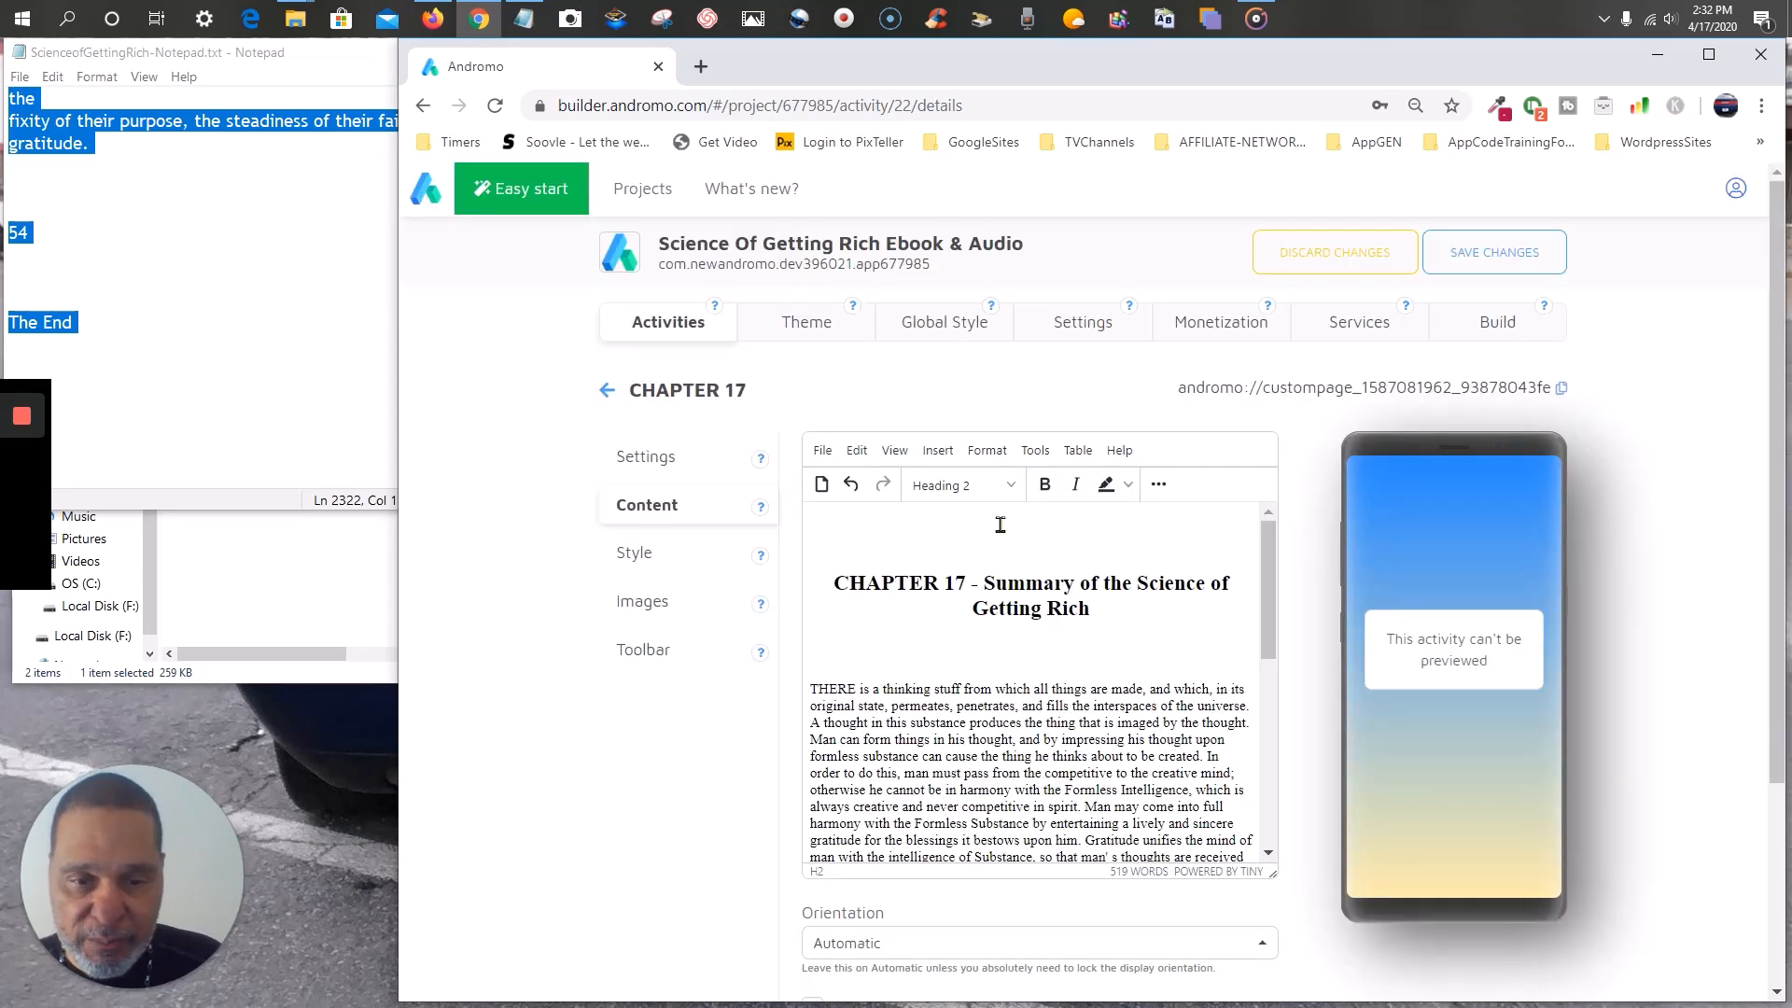
- Start inserting an uploaded image above the chapter heading and open the file browser to choose it
{"action": "left_click", "coordinate": [938, 452]}
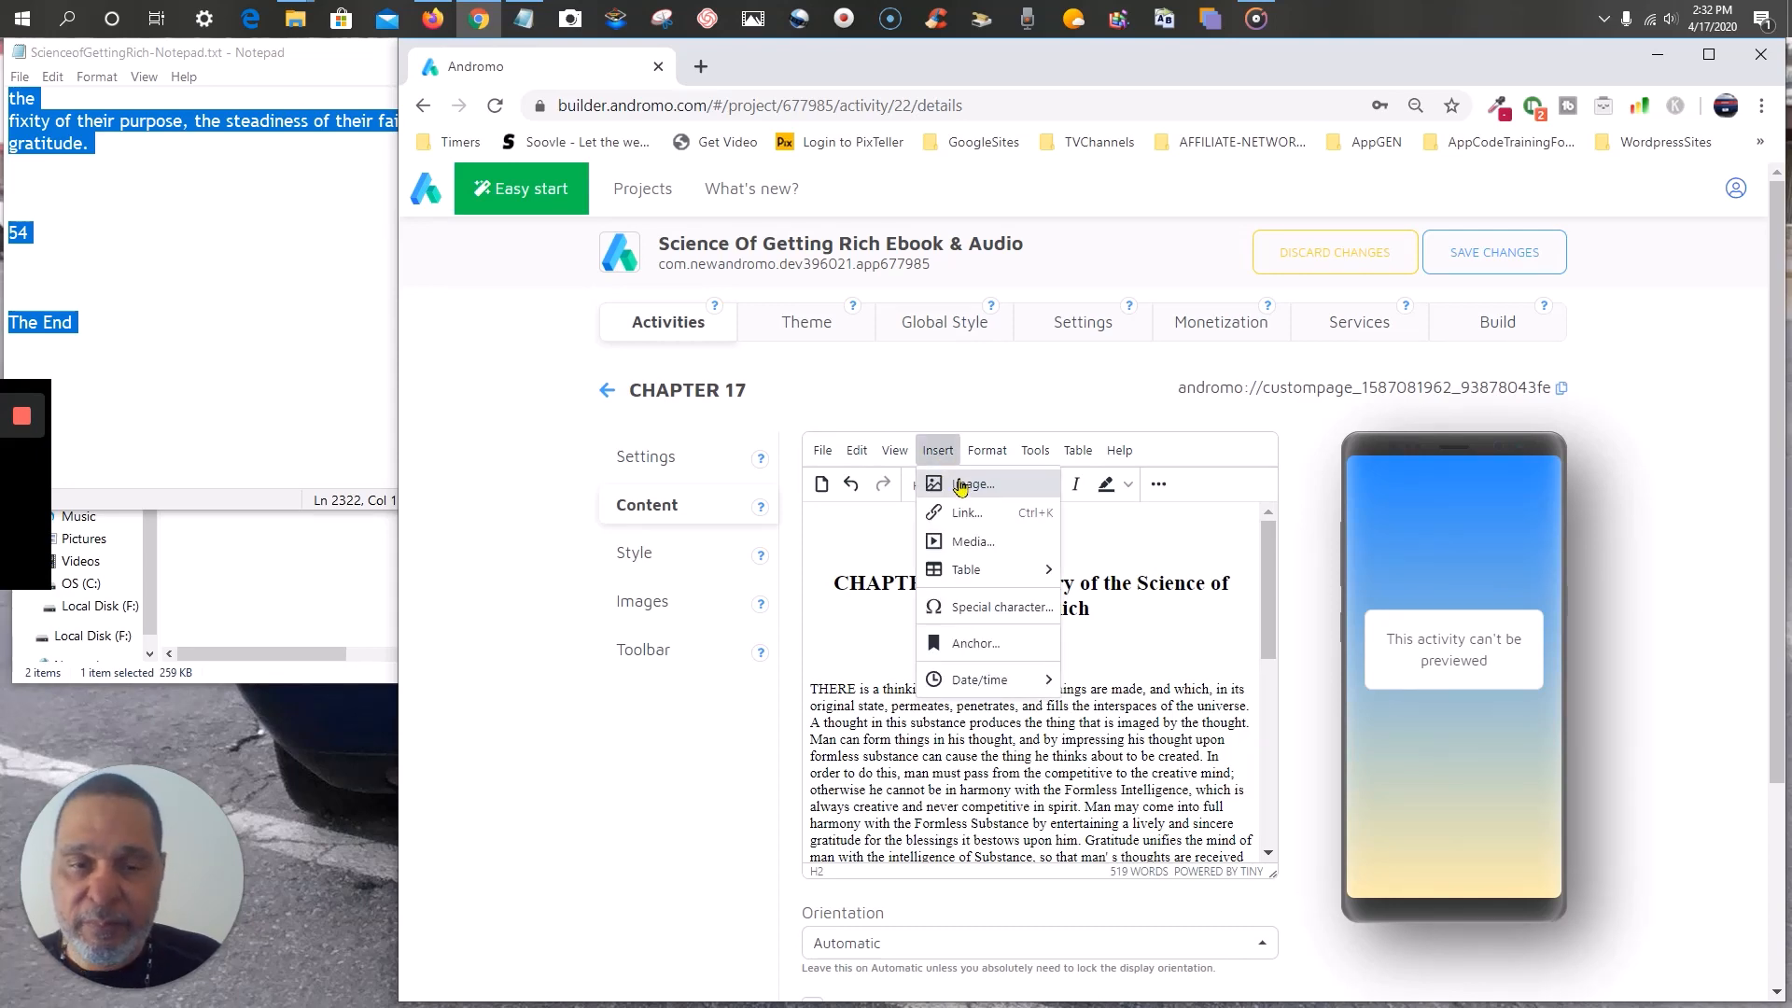
{"action": "left_click", "coordinate": [960, 485]}
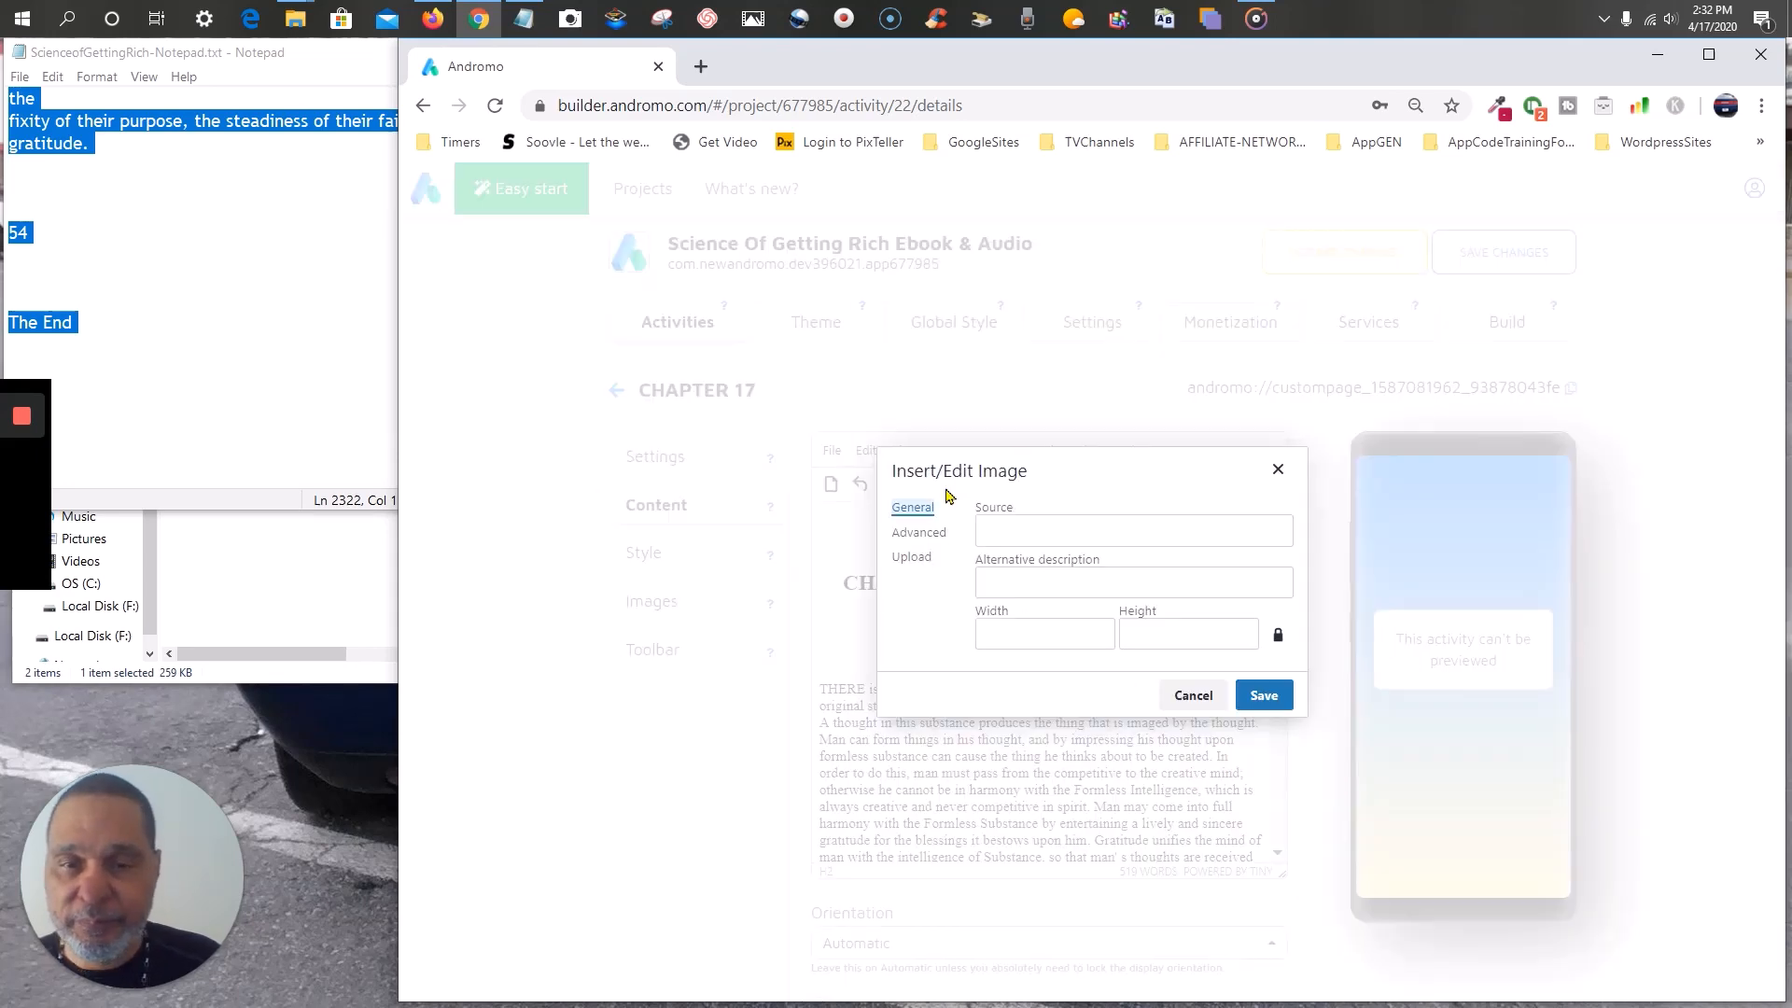
{"action": "left_click", "coordinate": [924, 560]}
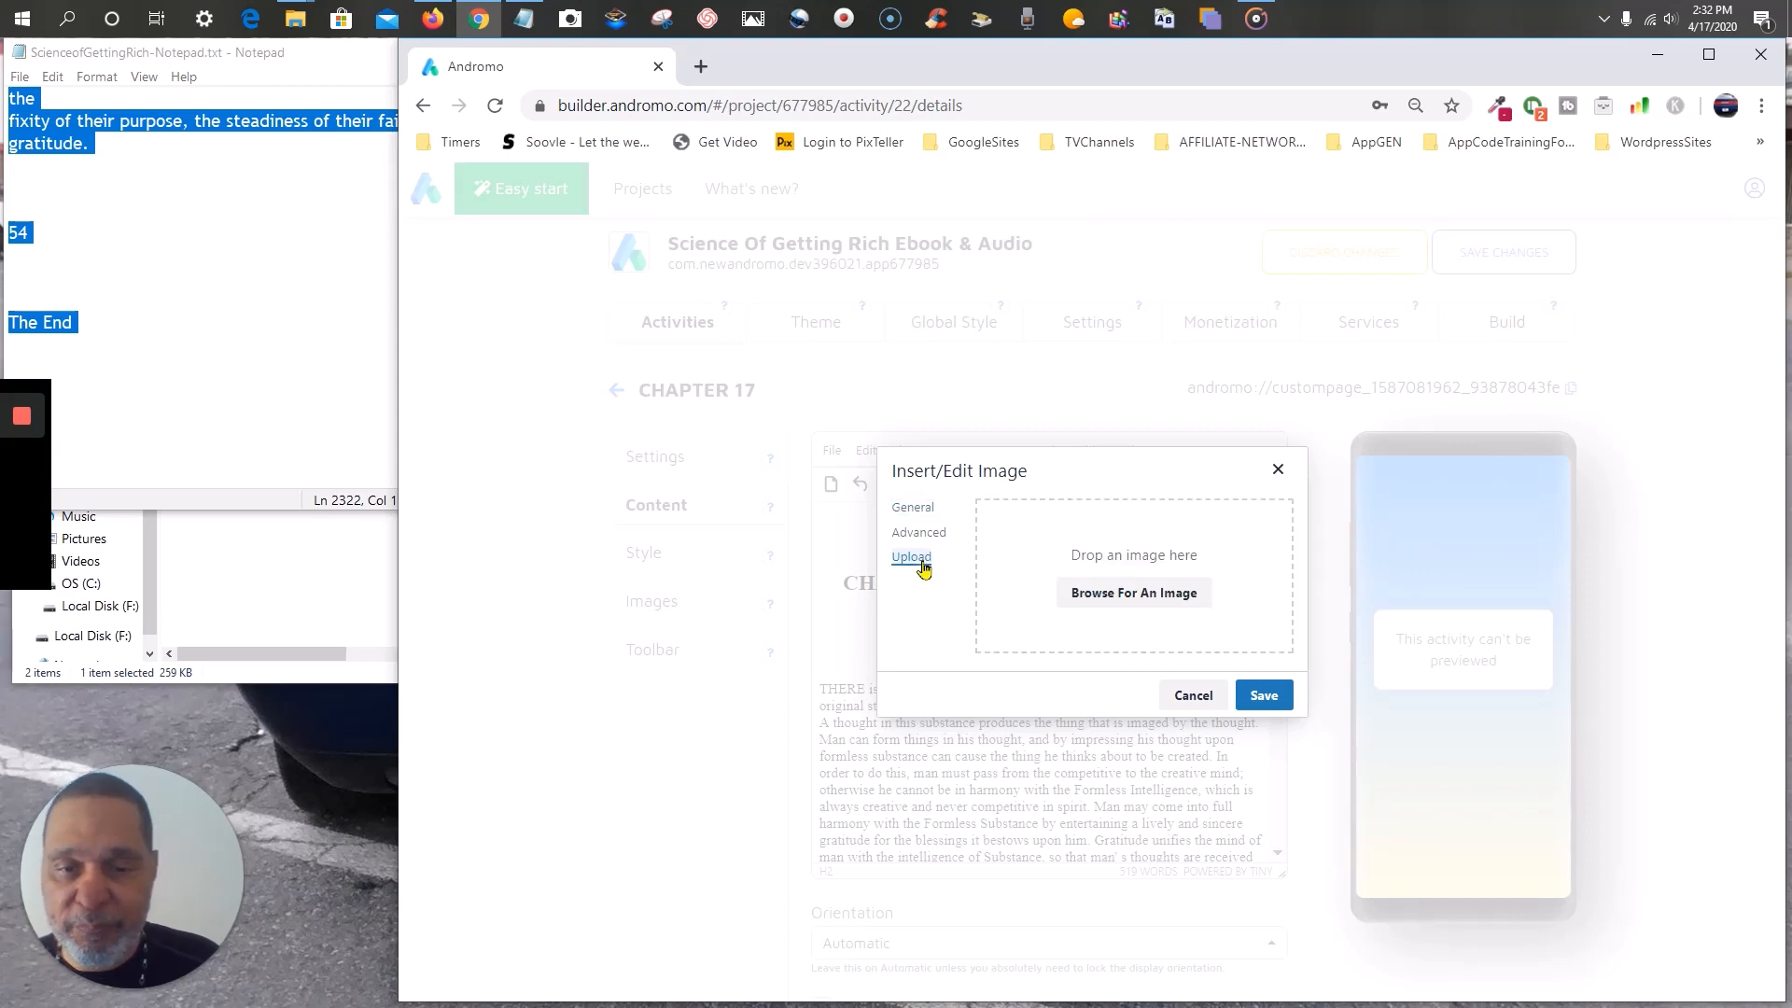
{"action": "left_click", "coordinate": [1133, 603]}
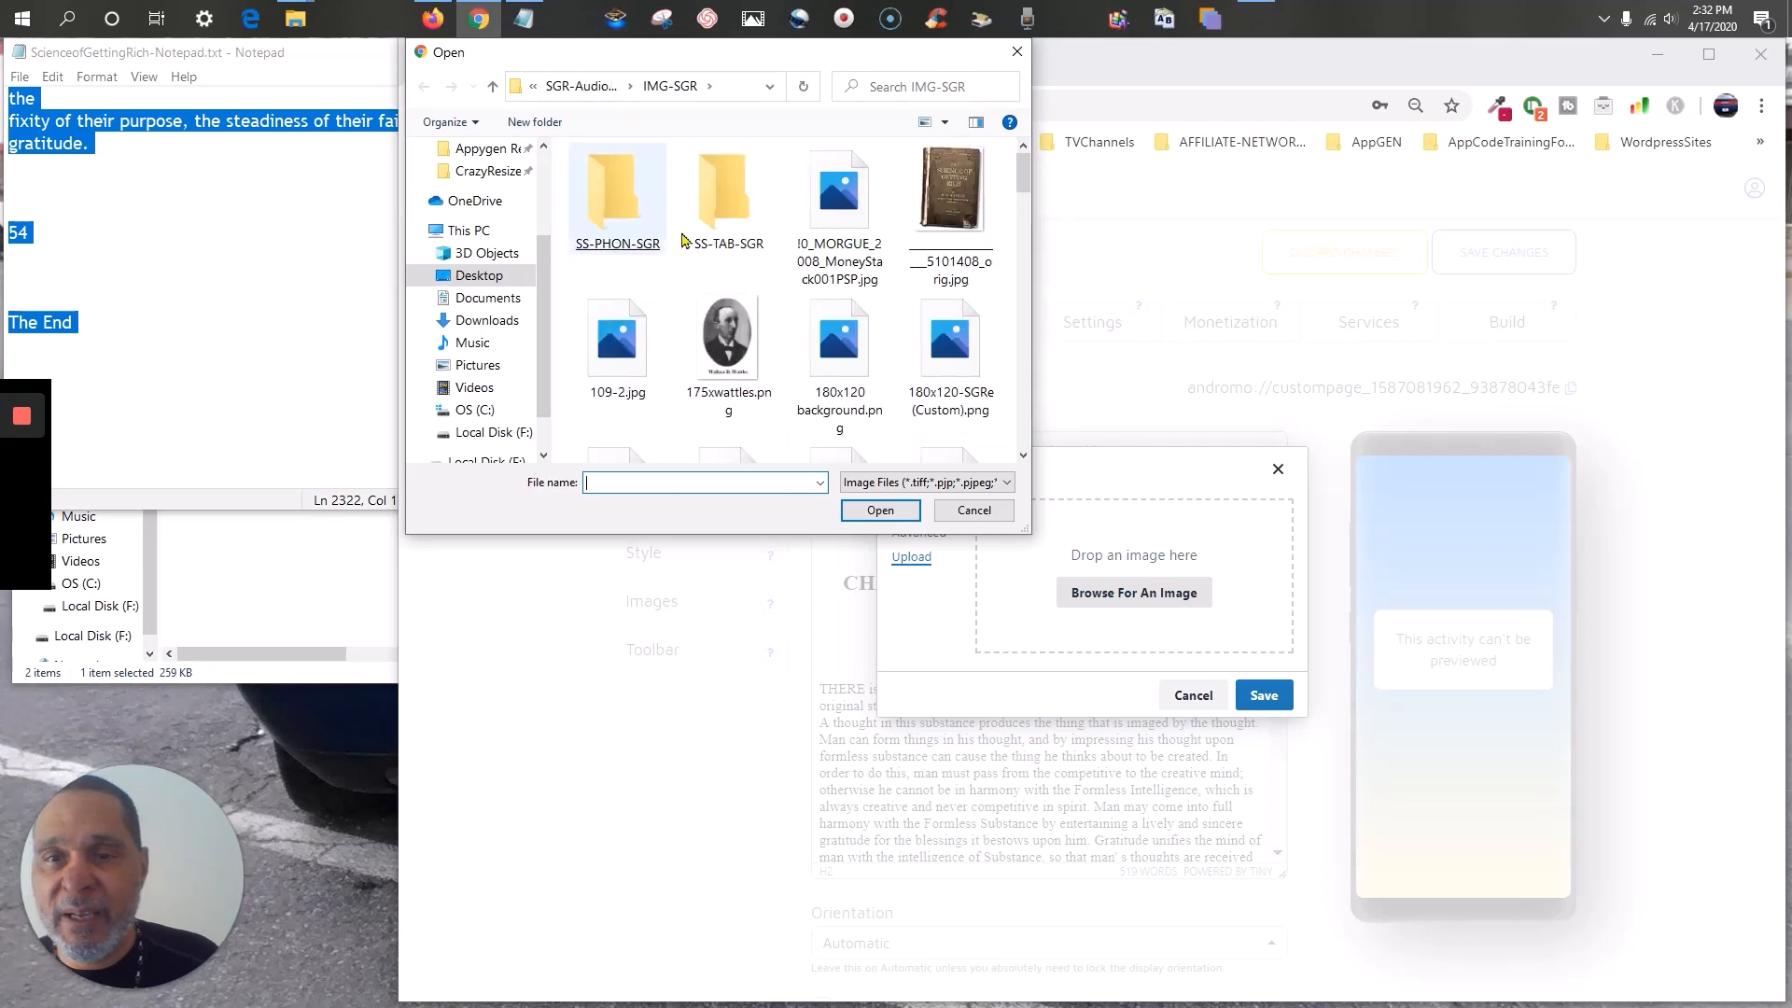
- Insert the old book cover image ending in 5101408_orig.jpg from the IMG-SGR folder above the chapter heading, at 250 by 315
{"action": "left_click", "coordinate": [579, 85]}
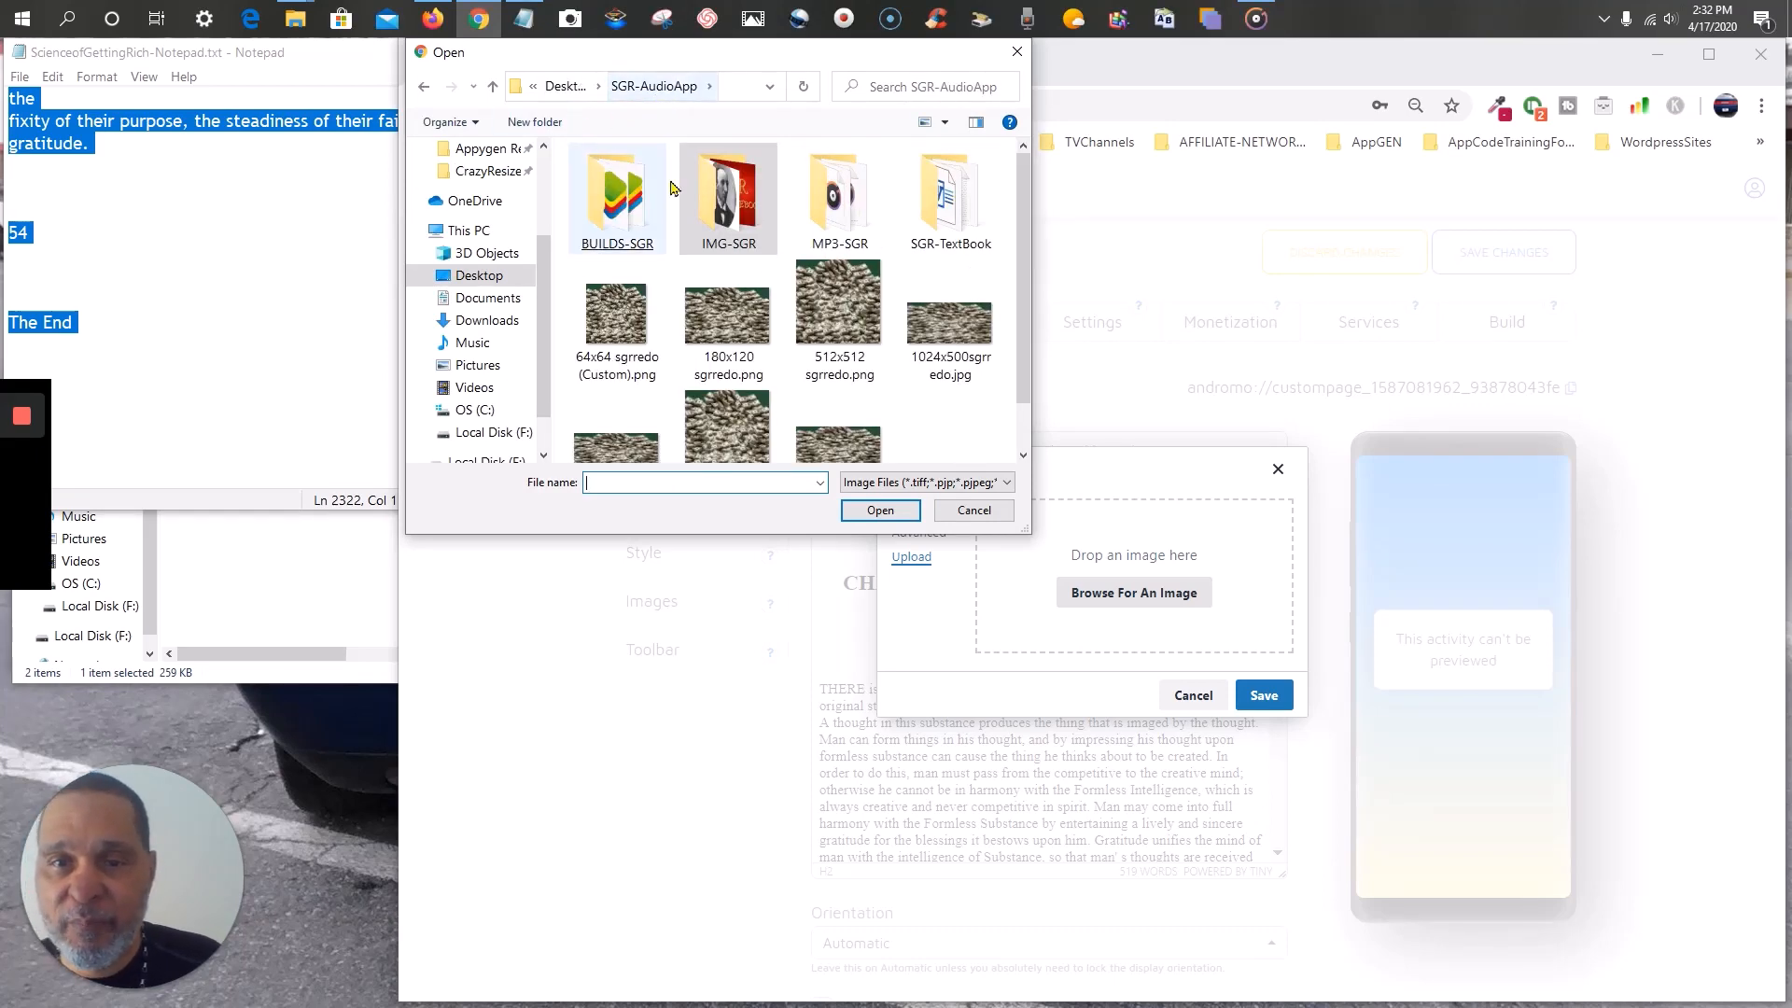
{"action": "double_click", "coordinate": [751, 221]}
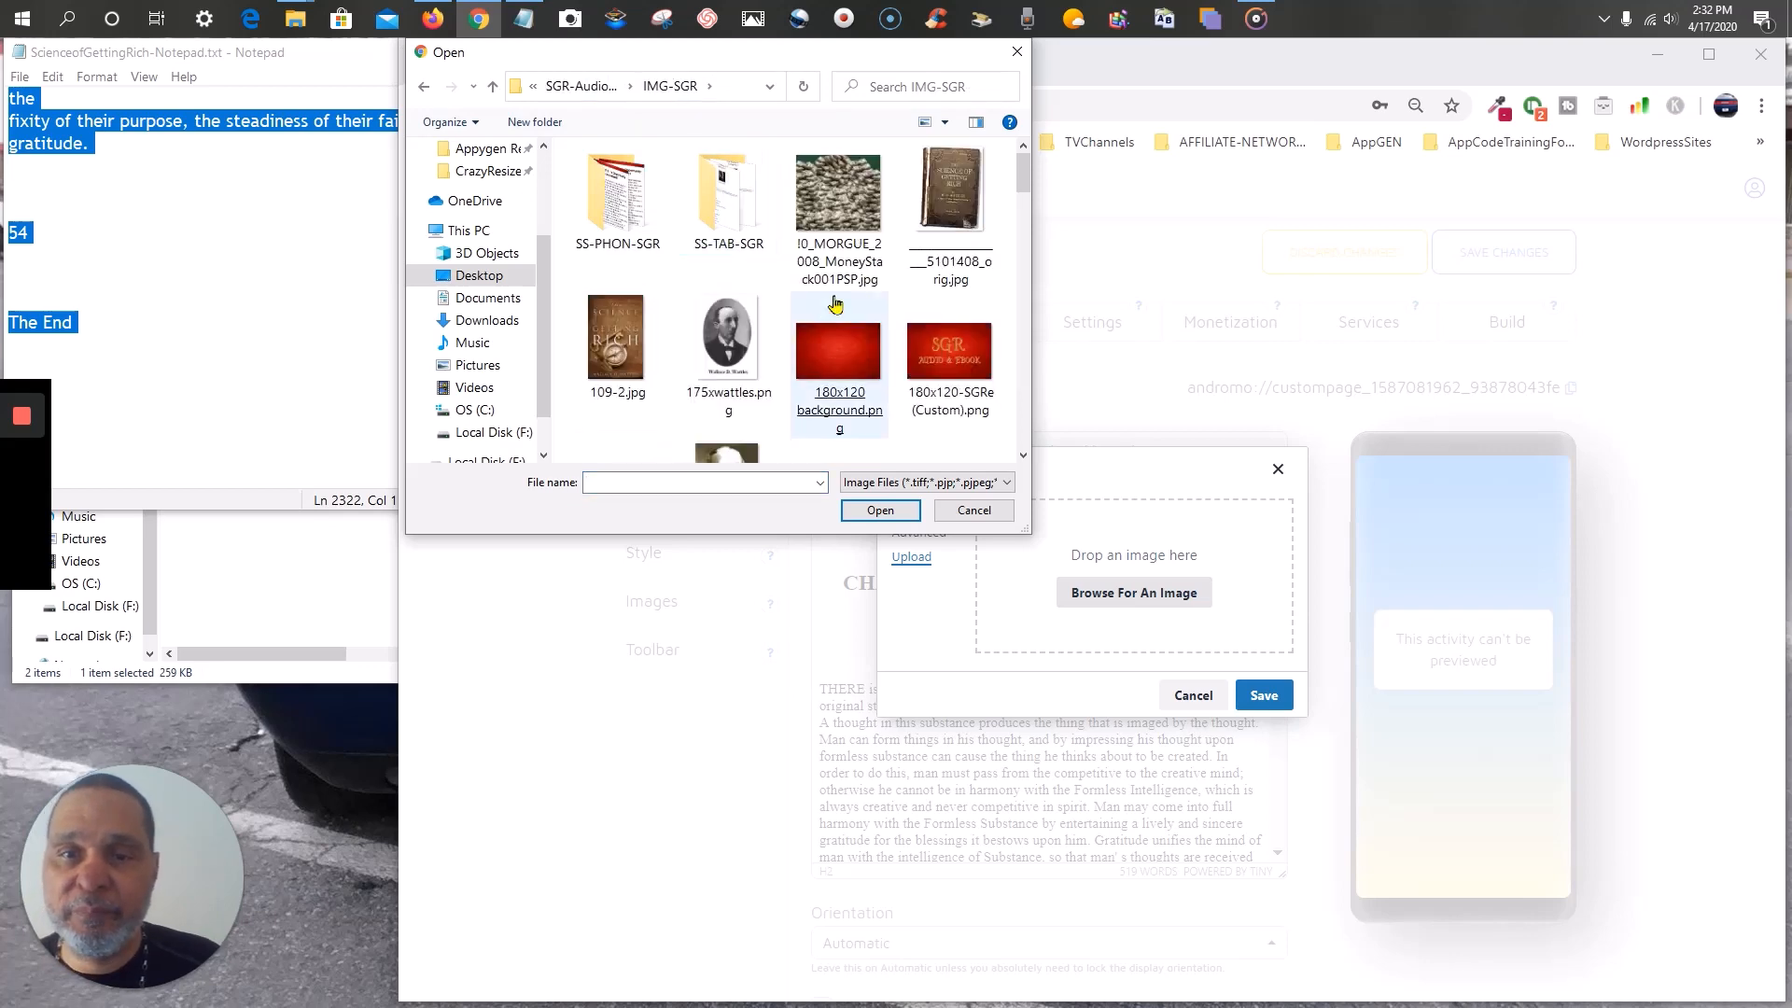
{"action": "left_click", "coordinate": [826, 438]}
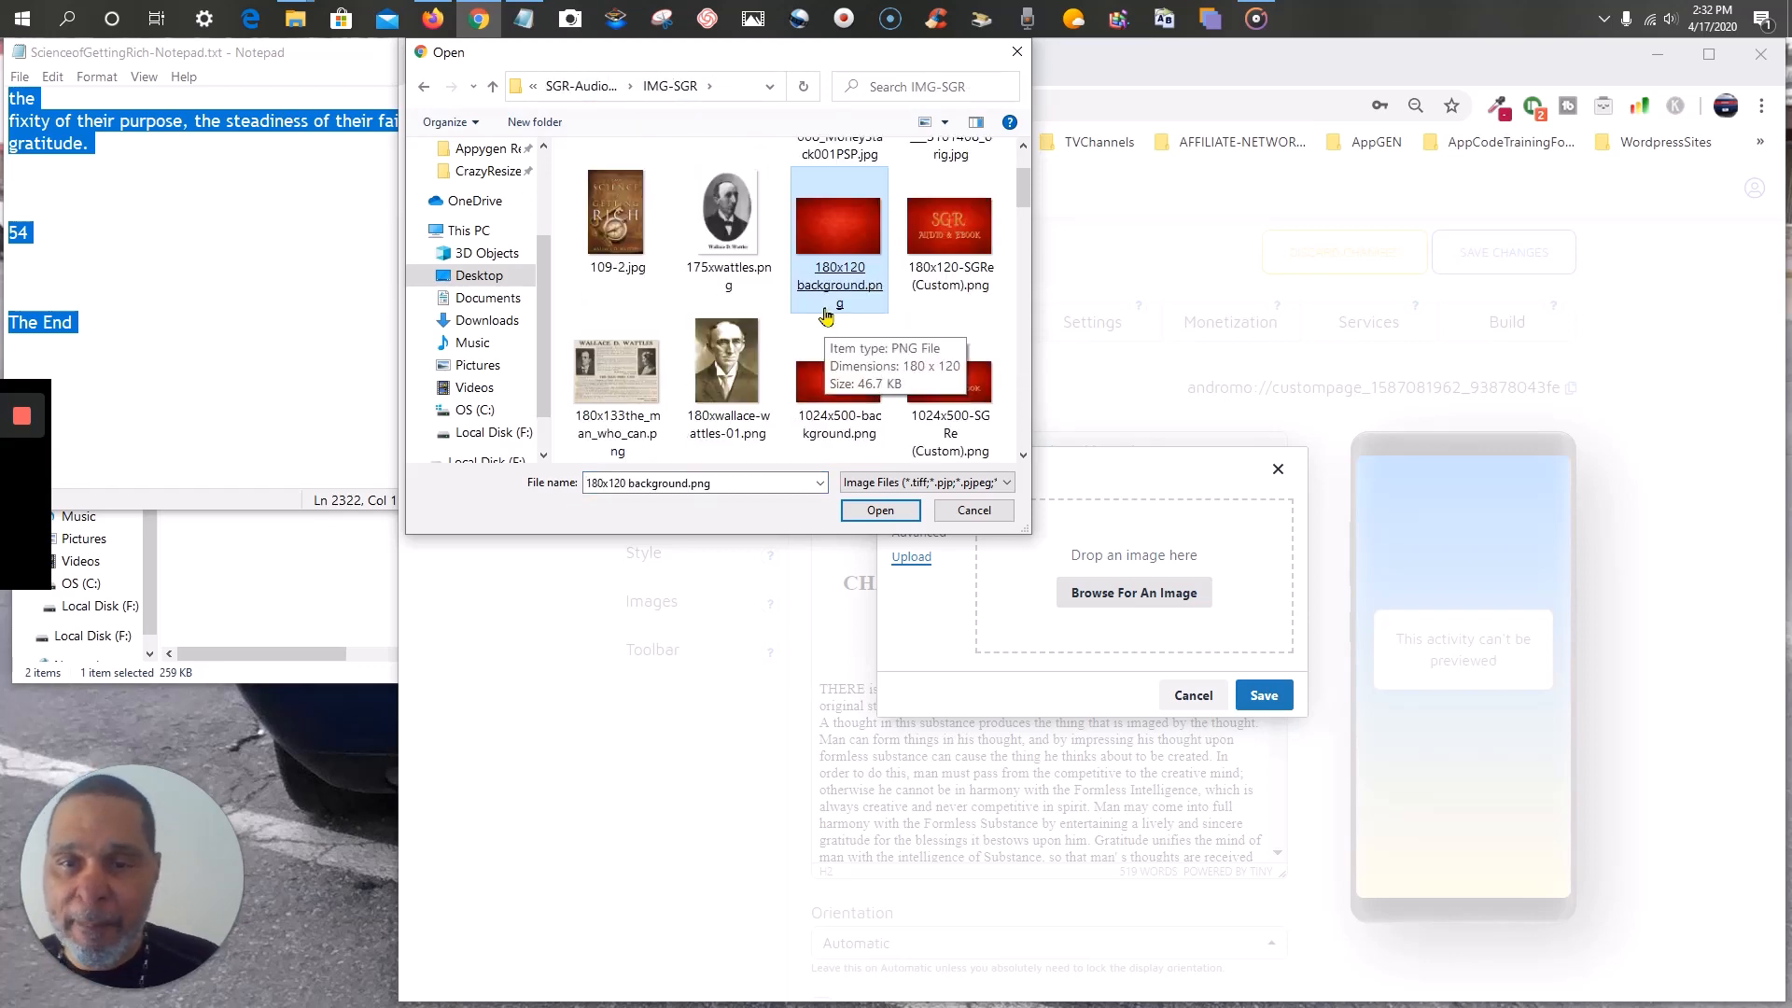
{"action": "scroll", "coordinate": [826, 315], "scroll_direction": "down", "scroll_amount": 2}
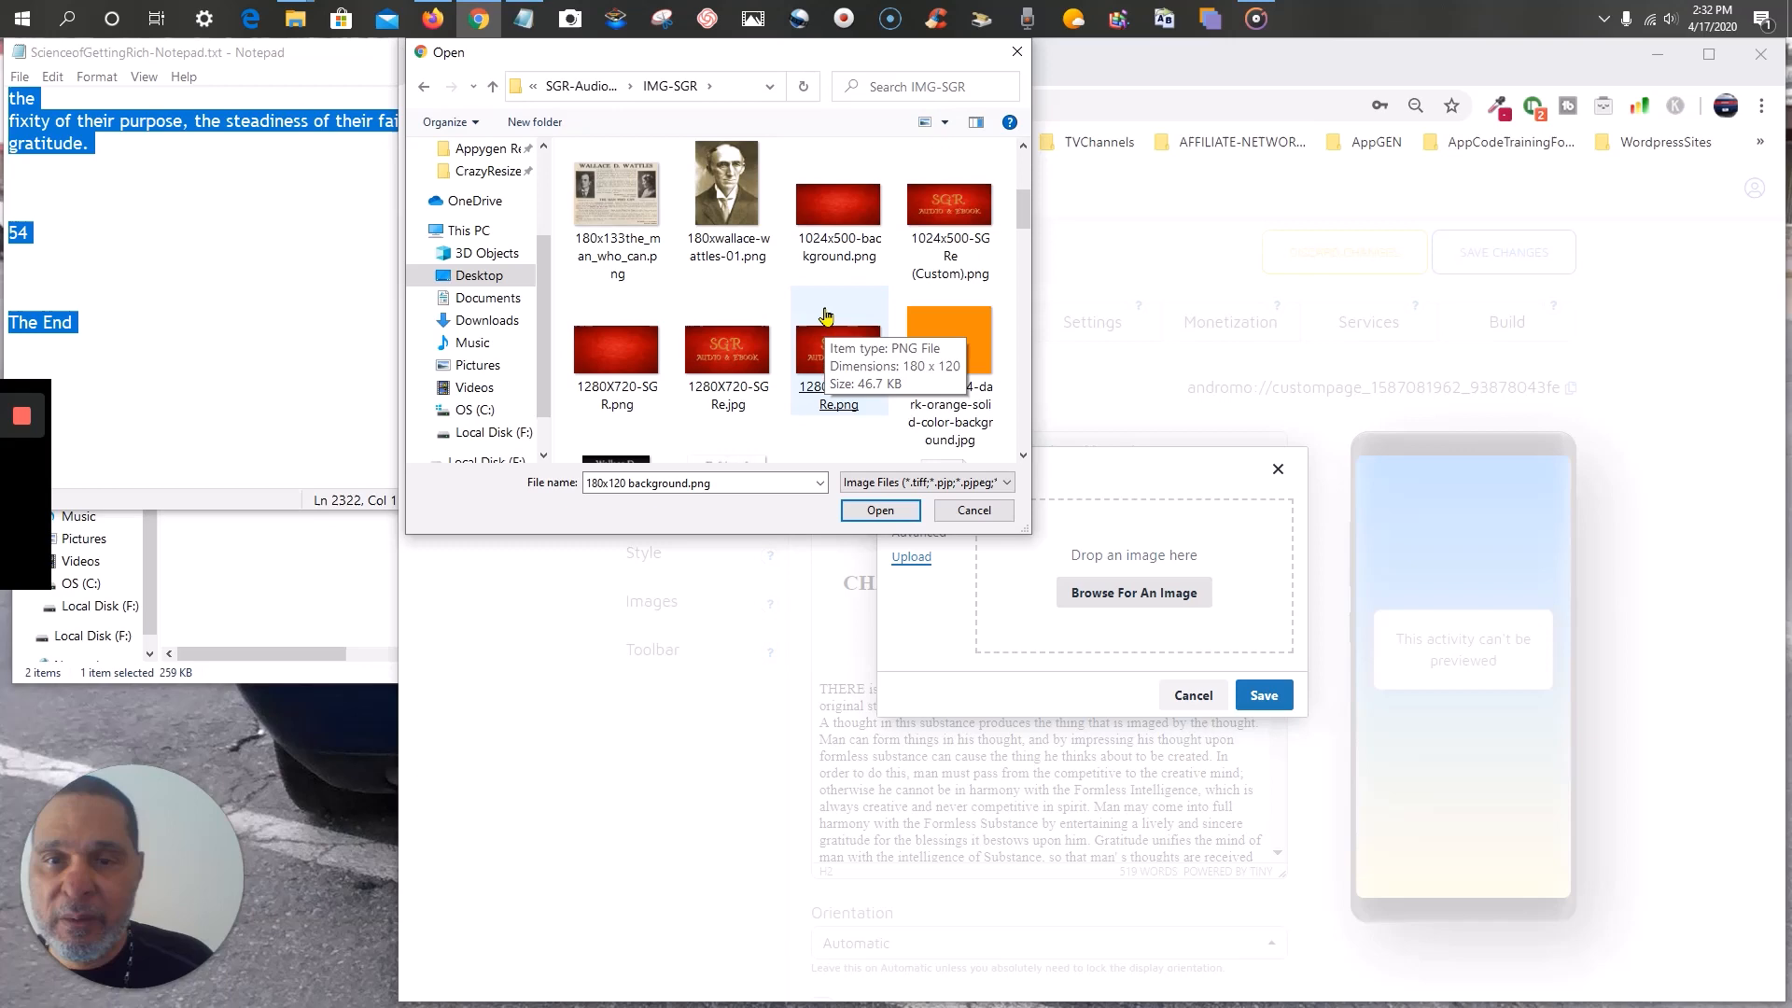
{"action": "left_click", "coordinate": [749, 224]}
{"action": "scroll", "coordinate": [761, 242], "scroll_direction": "up", "scroll_amount": 2}
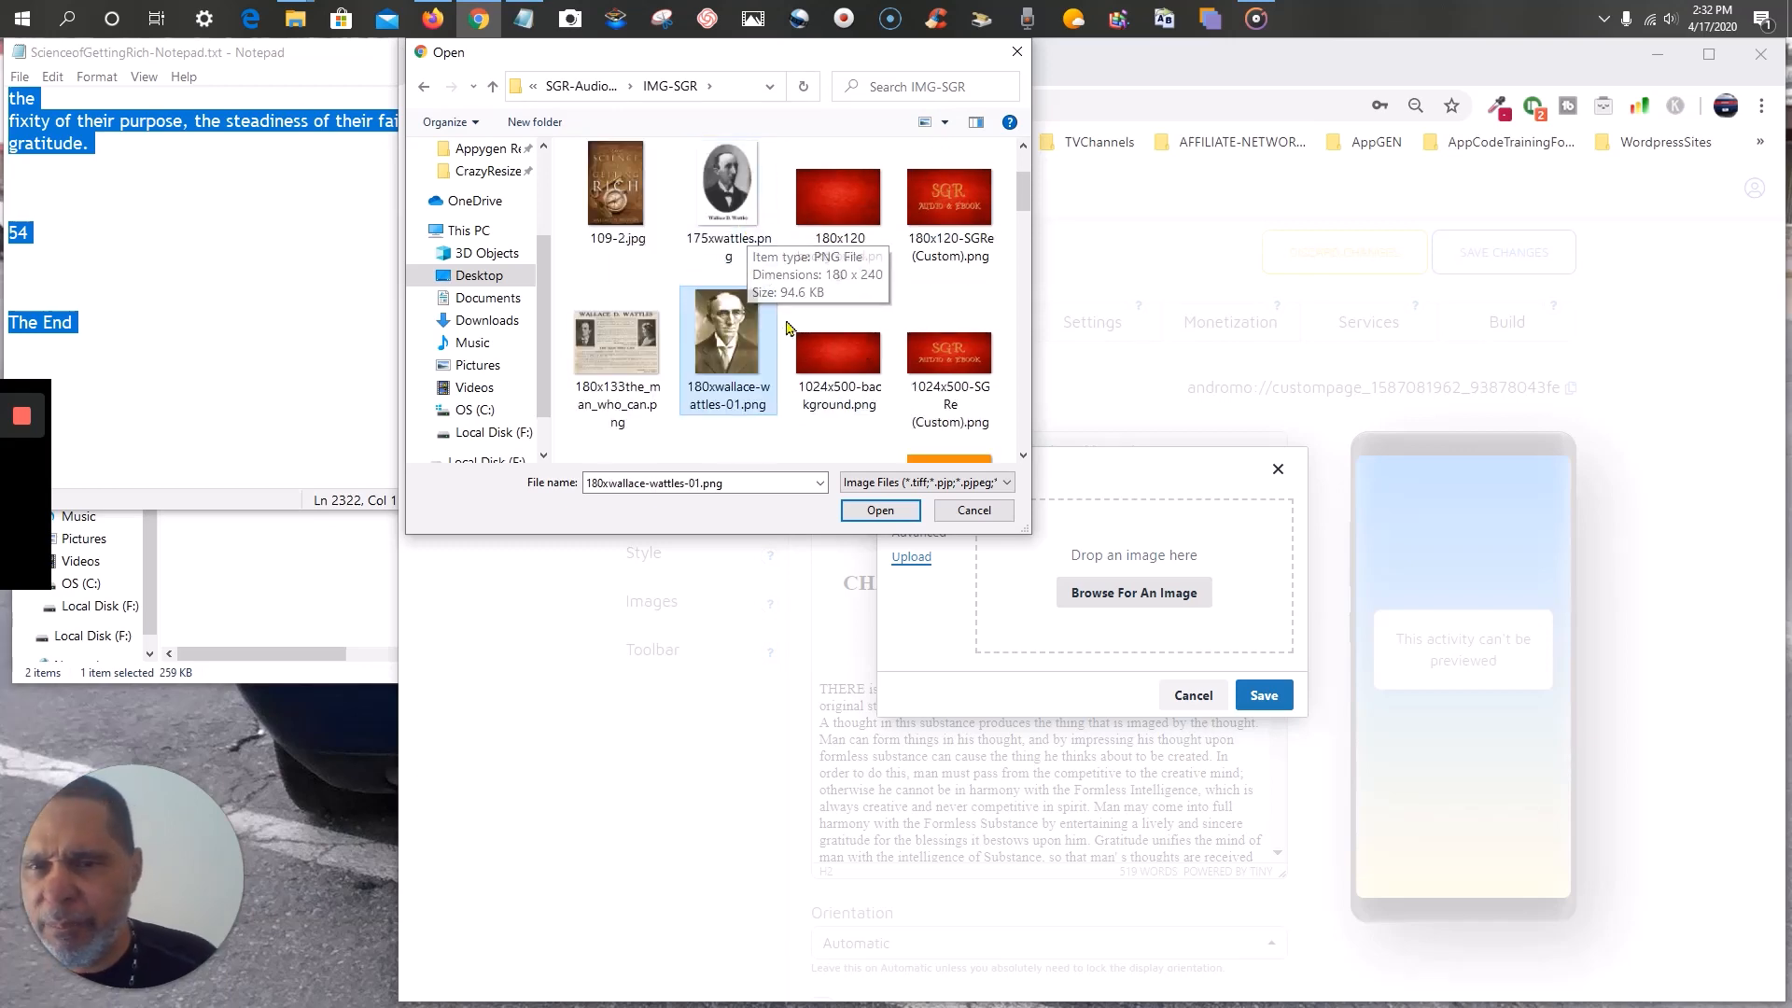
{"action": "left_click", "coordinate": [772, 262]}
{"action": "scroll", "coordinate": [793, 270], "scroll_direction": "up", "scroll_amount": 2}
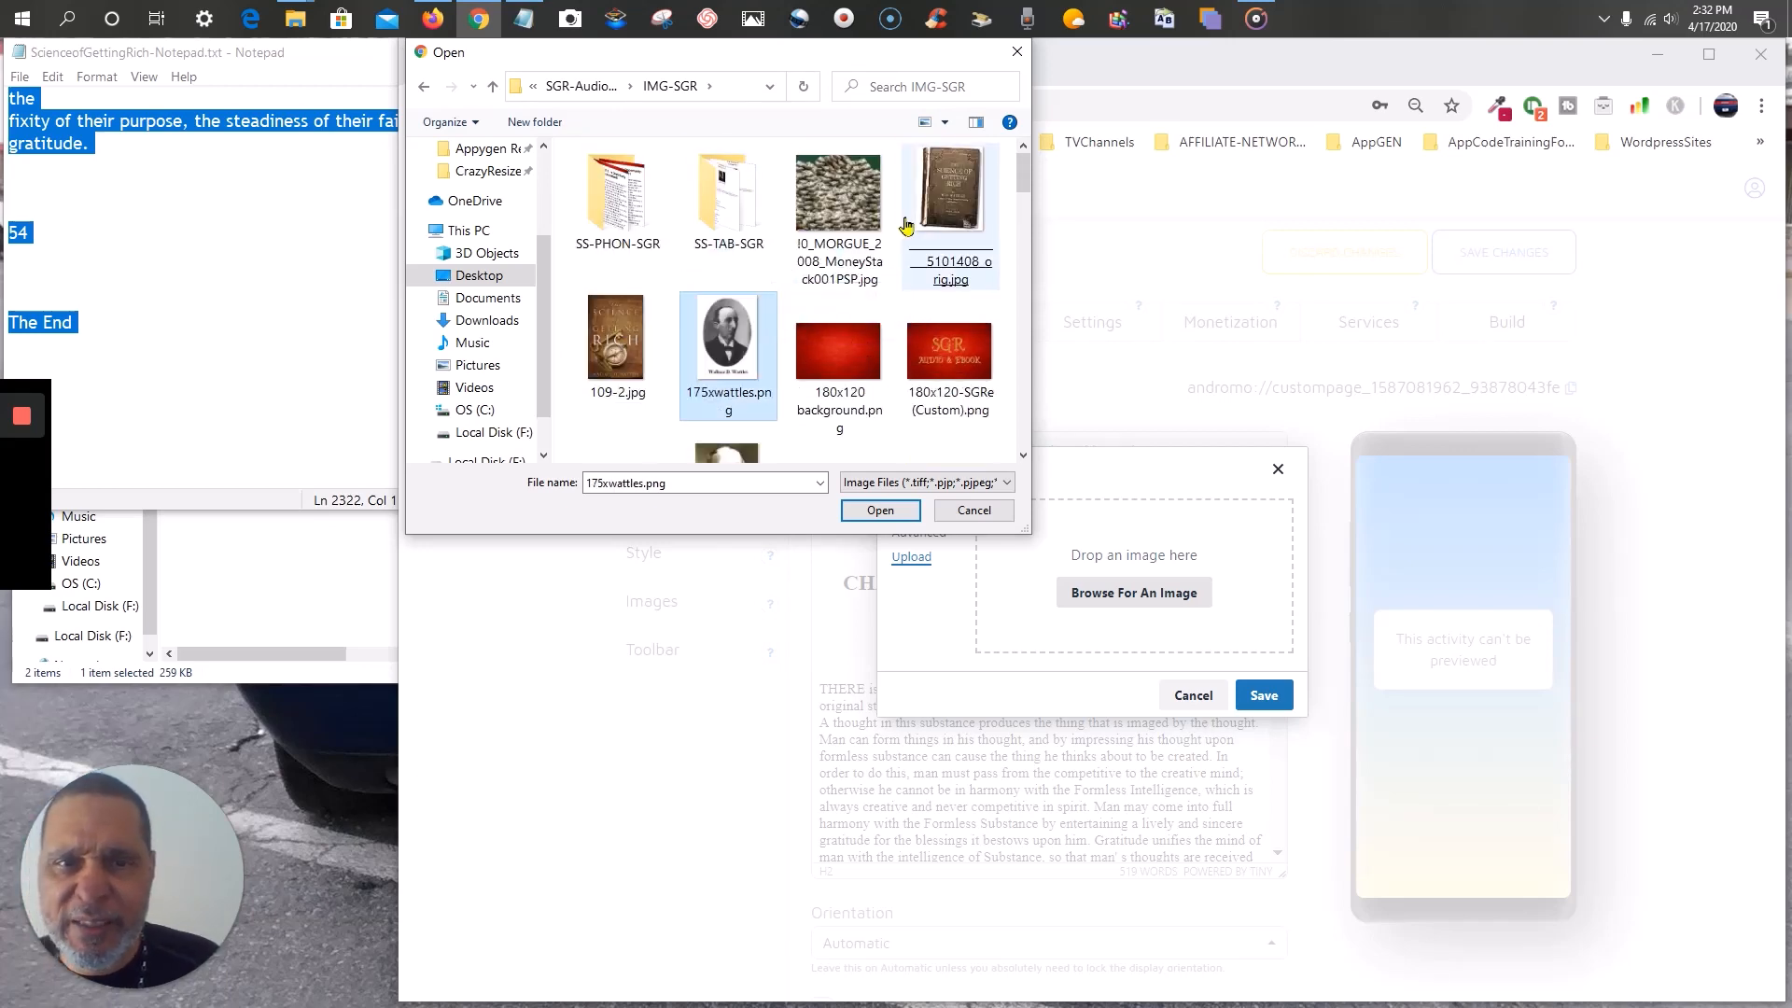
{"action": "left_click", "coordinate": [945, 195]}
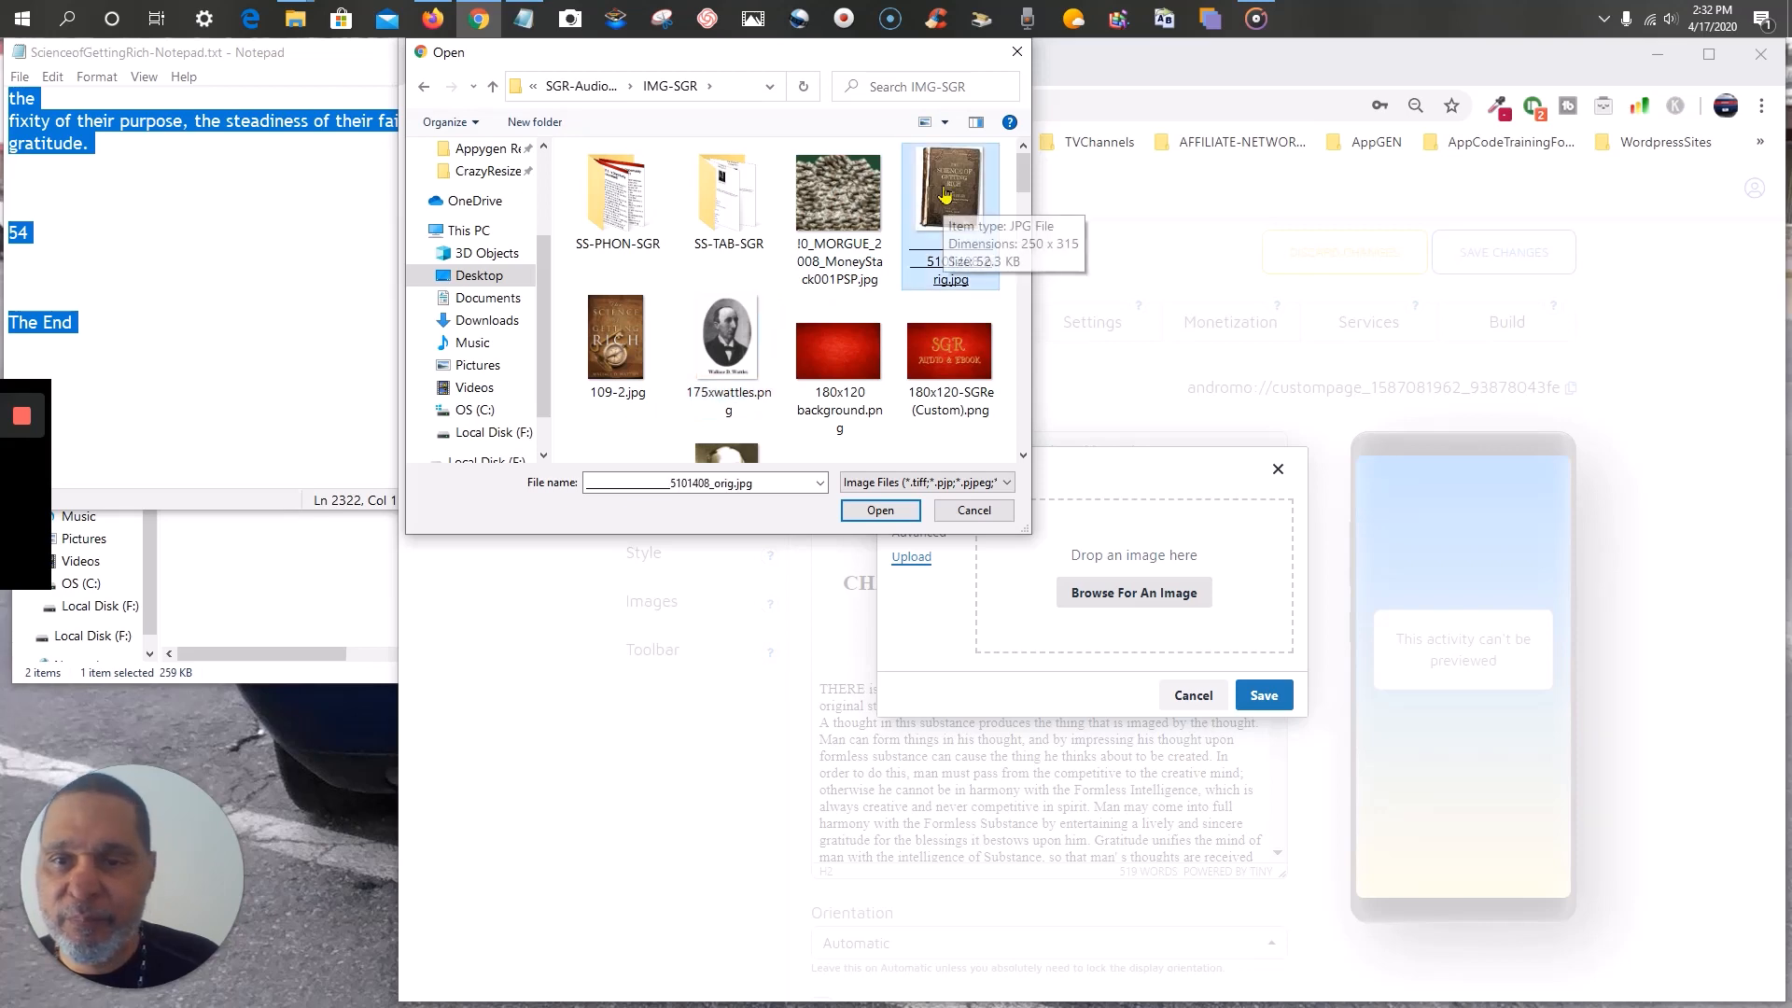
{"action": "double_click", "coordinate": [945, 195]}
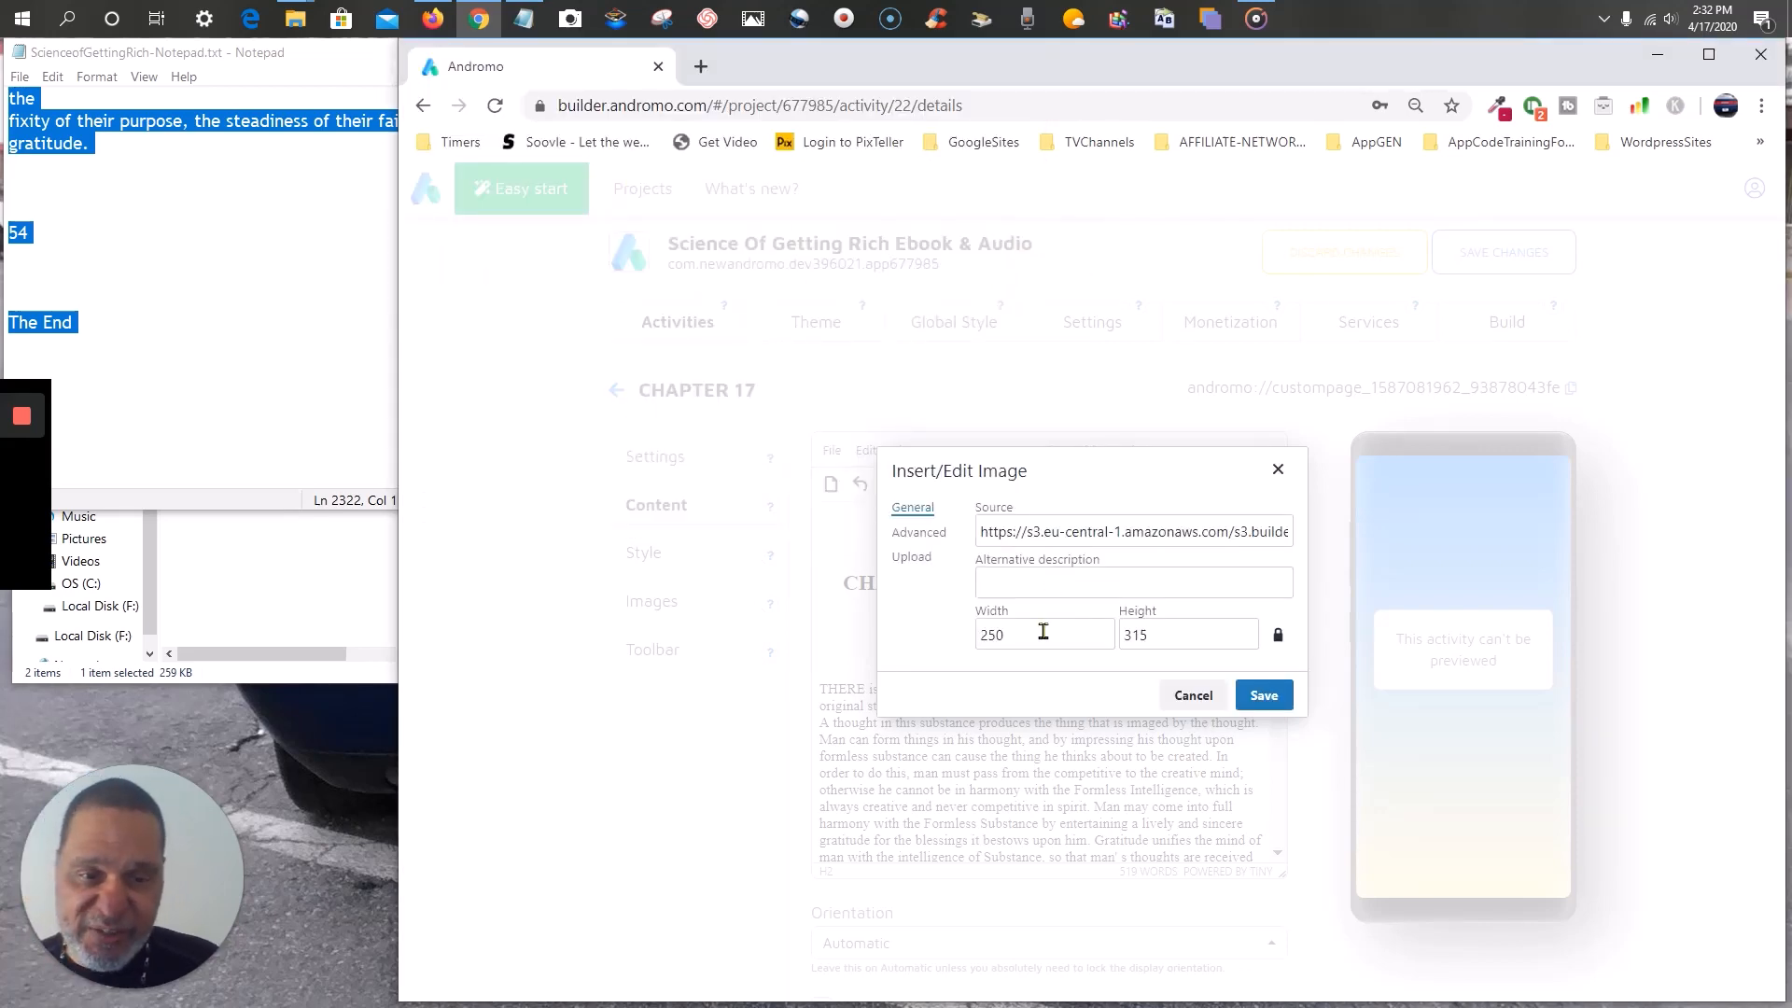
{"action": "left_click", "coordinate": [1264, 695]}
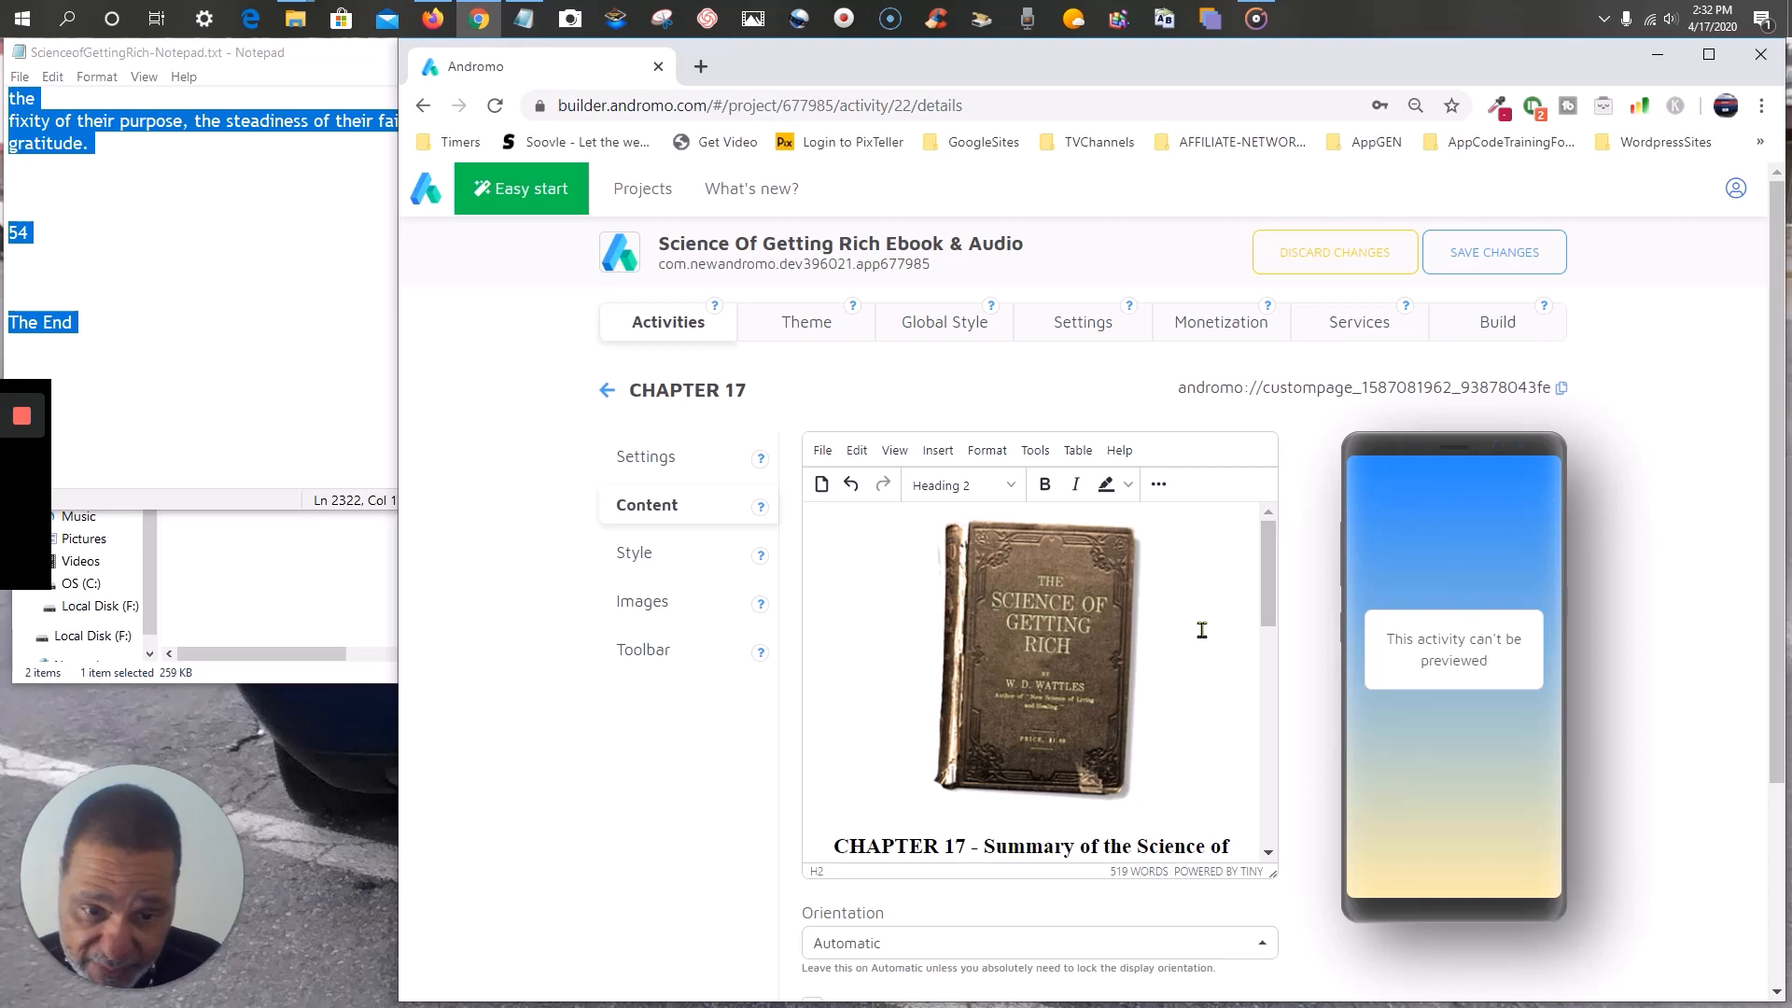
- Look over the chapter text beneath the inserted cover image and minimize the Notepad file with the book text
{"action": "scroll", "coordinate": [1202, 629], "scroll_direction": "down", "scroll_amount": 3}
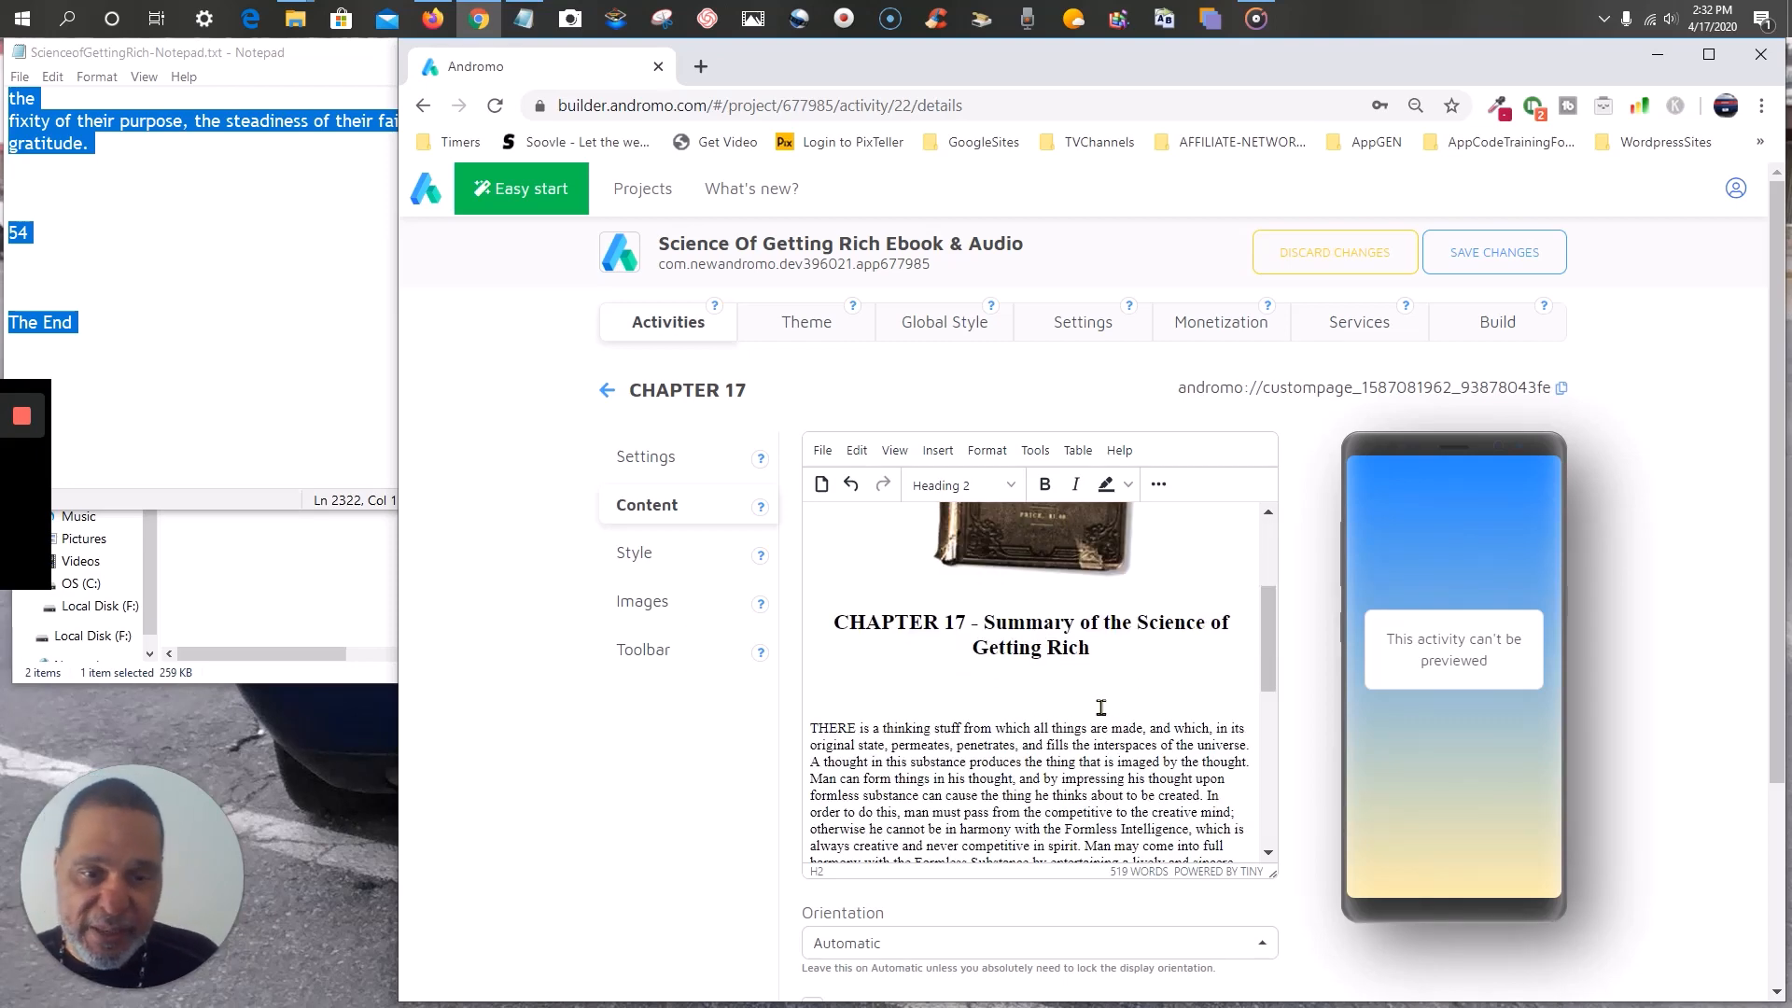
{"action": "scroll", "coordinate": [1101, 706], "scroll_direction": "down", "scroll_amount": 1}
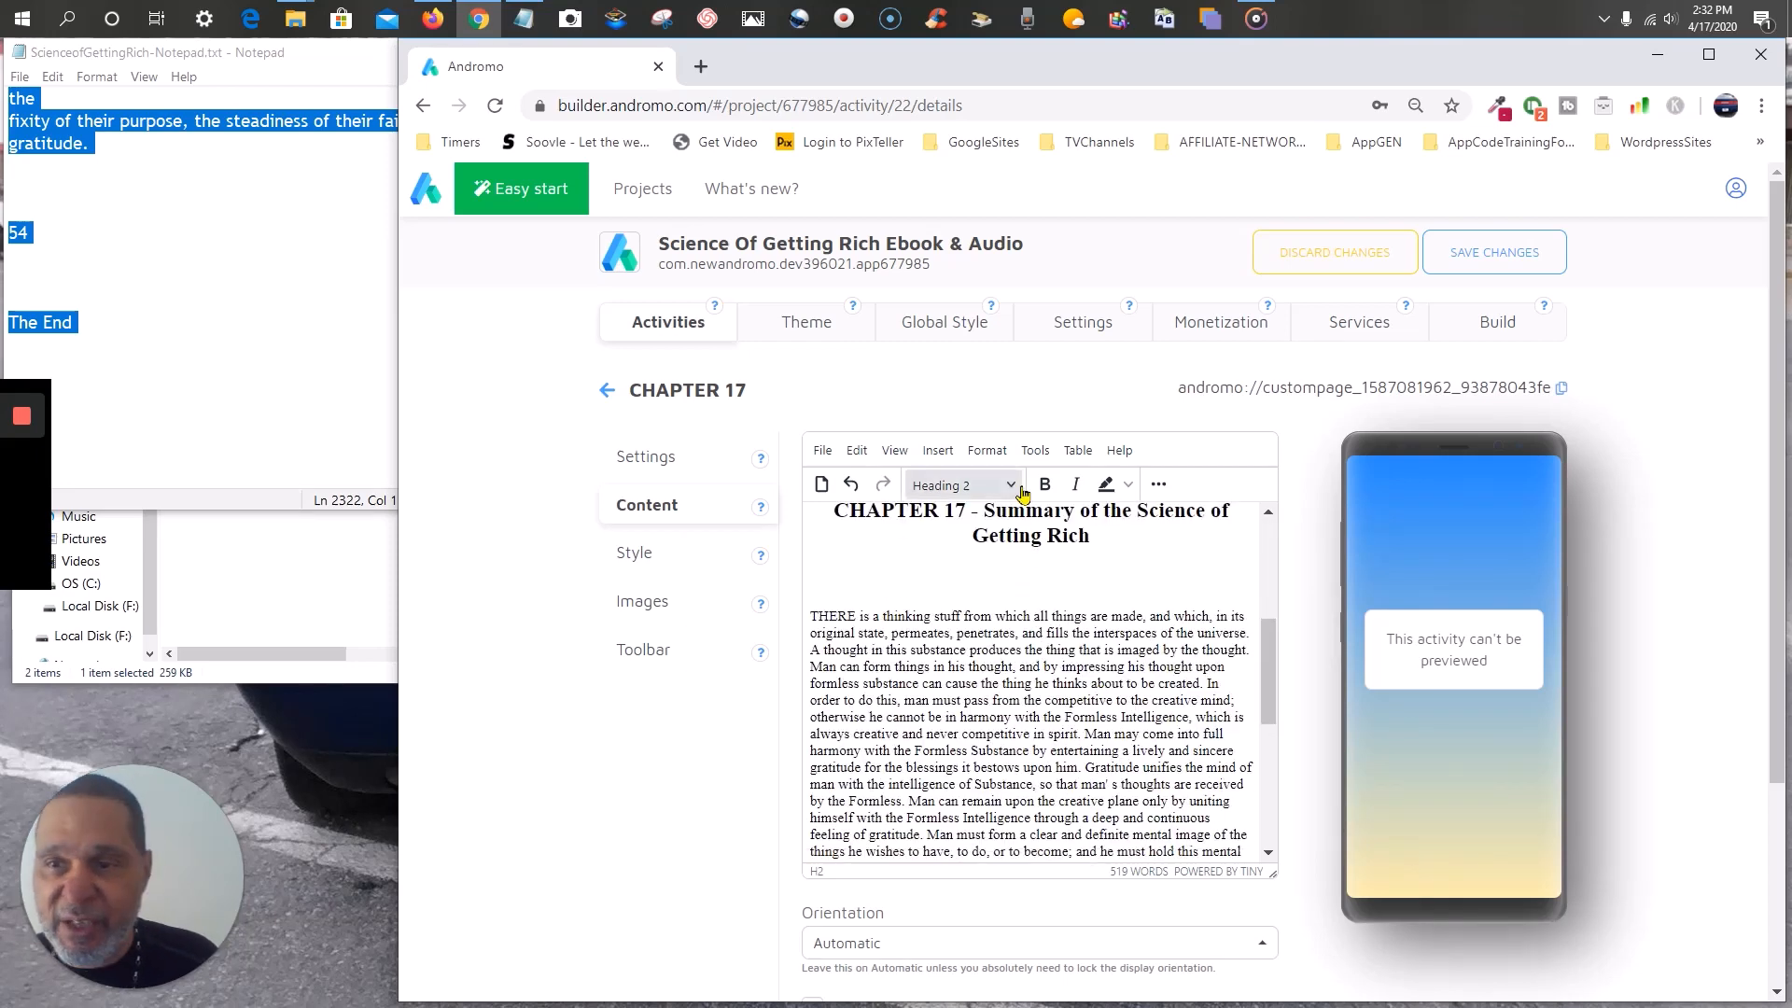
{"action": "left_click", "coordinate": [250, 57]}
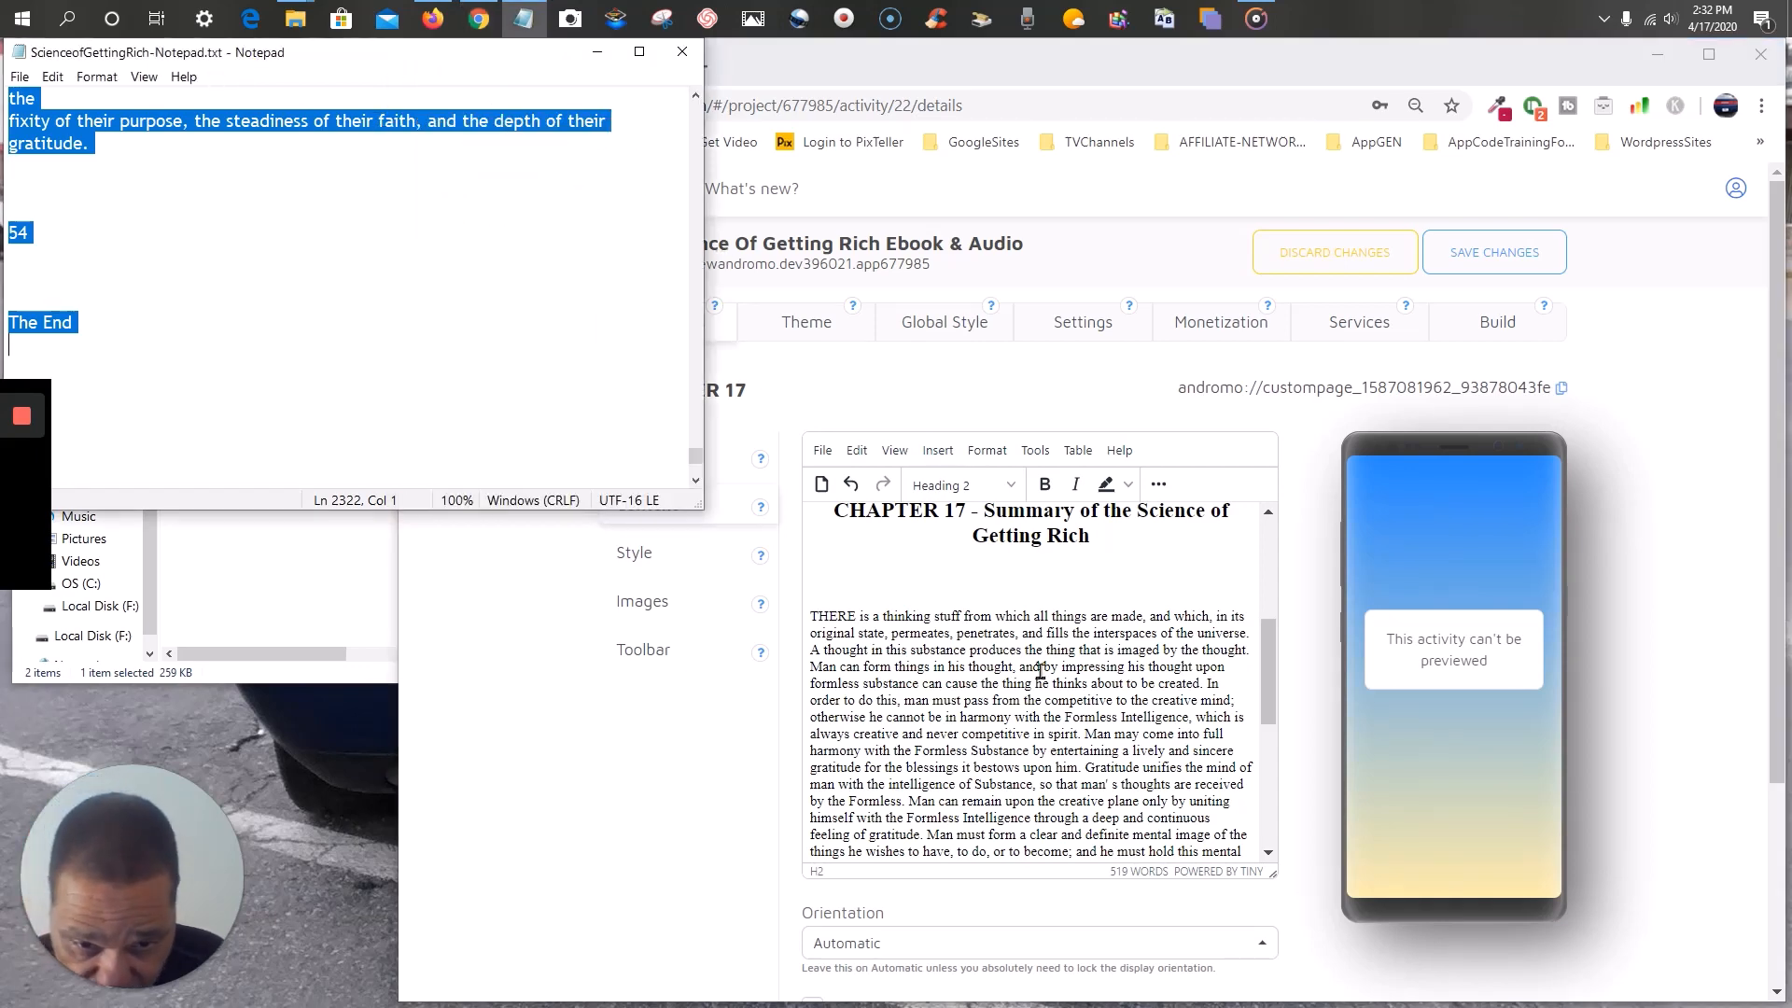
{"action": "left_click", "coordinate": [593, 58]}
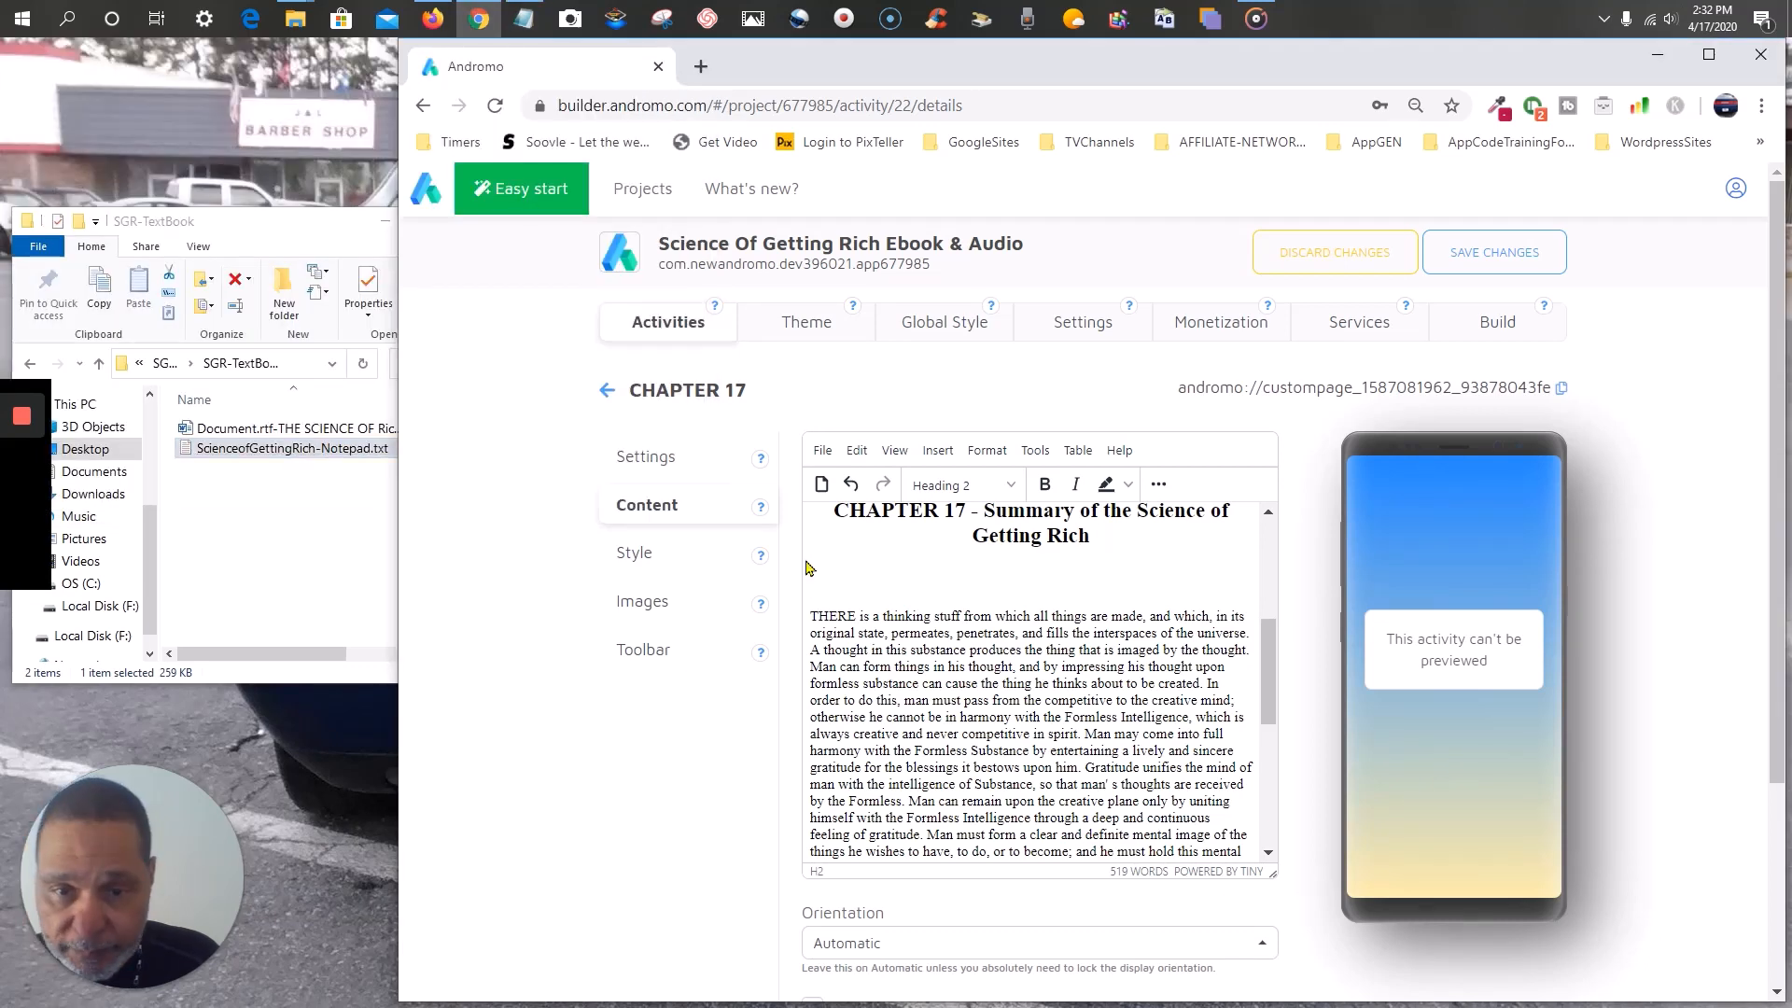
- Switch to the SGR | Audio & eBook project in Firefox and examine how its CHAPTER 17 content is split into paragraphs
{"action": "left_click", "coordinate": [435, 17]}
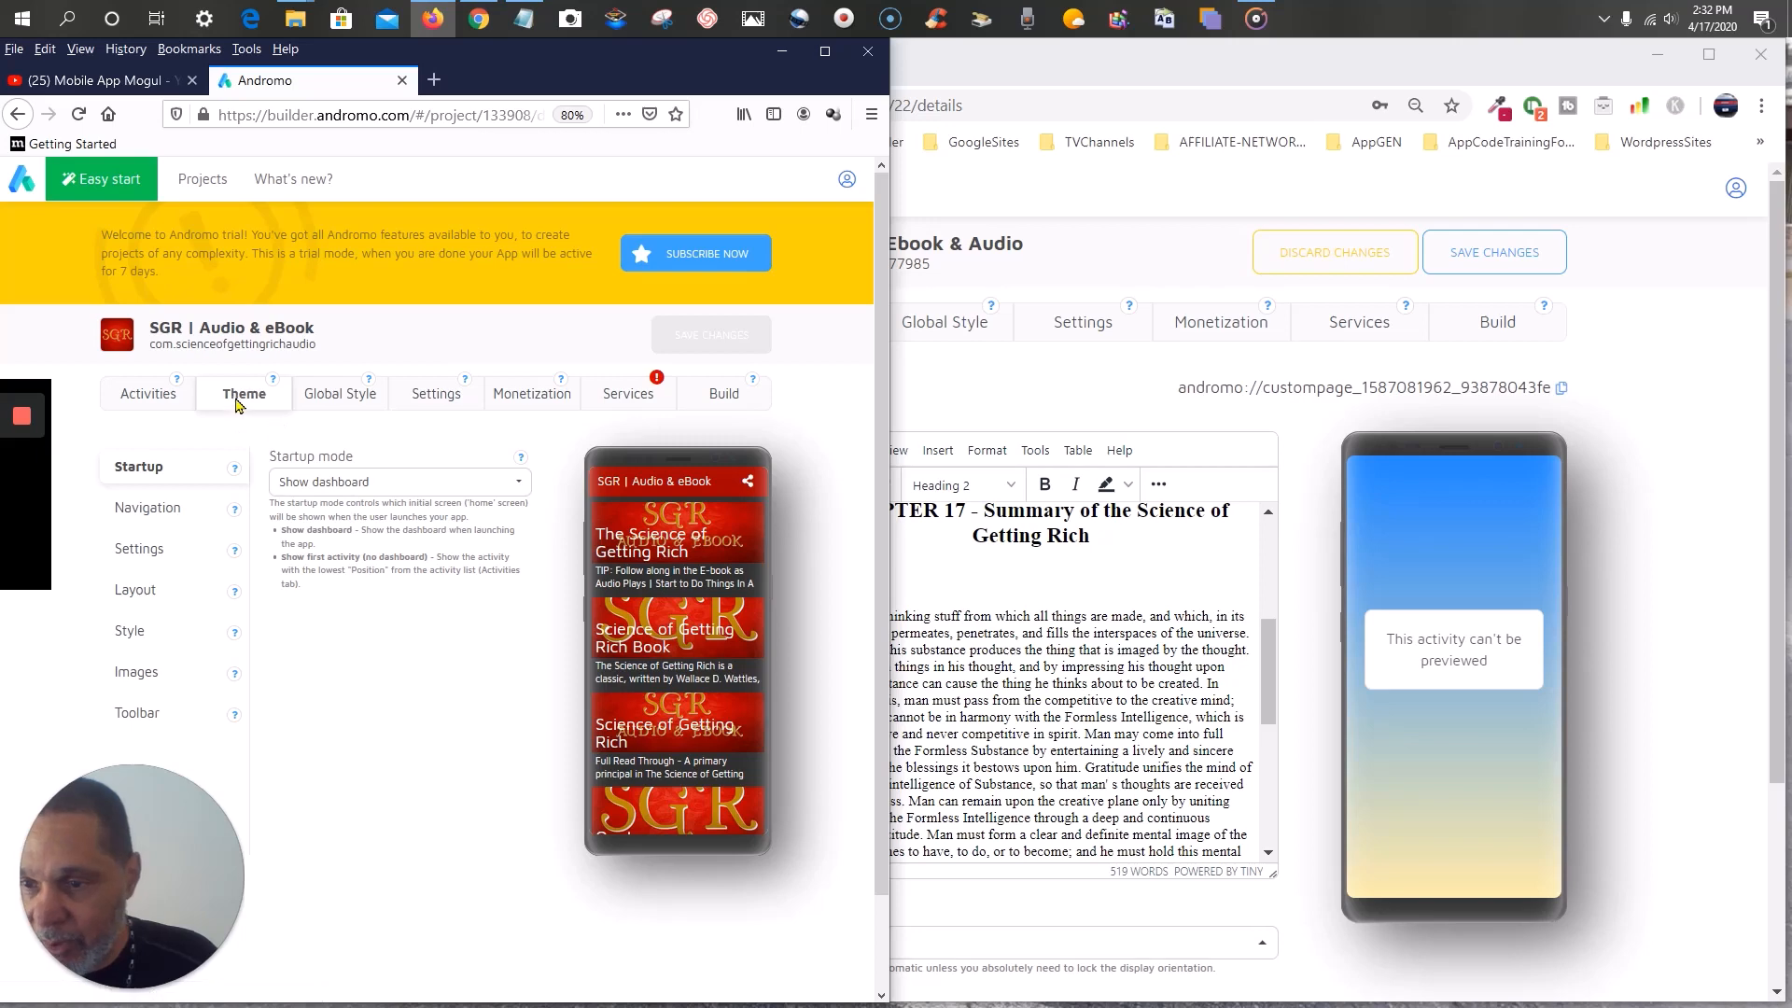
{"action": "left_click", "coordinate": [154, 401]}
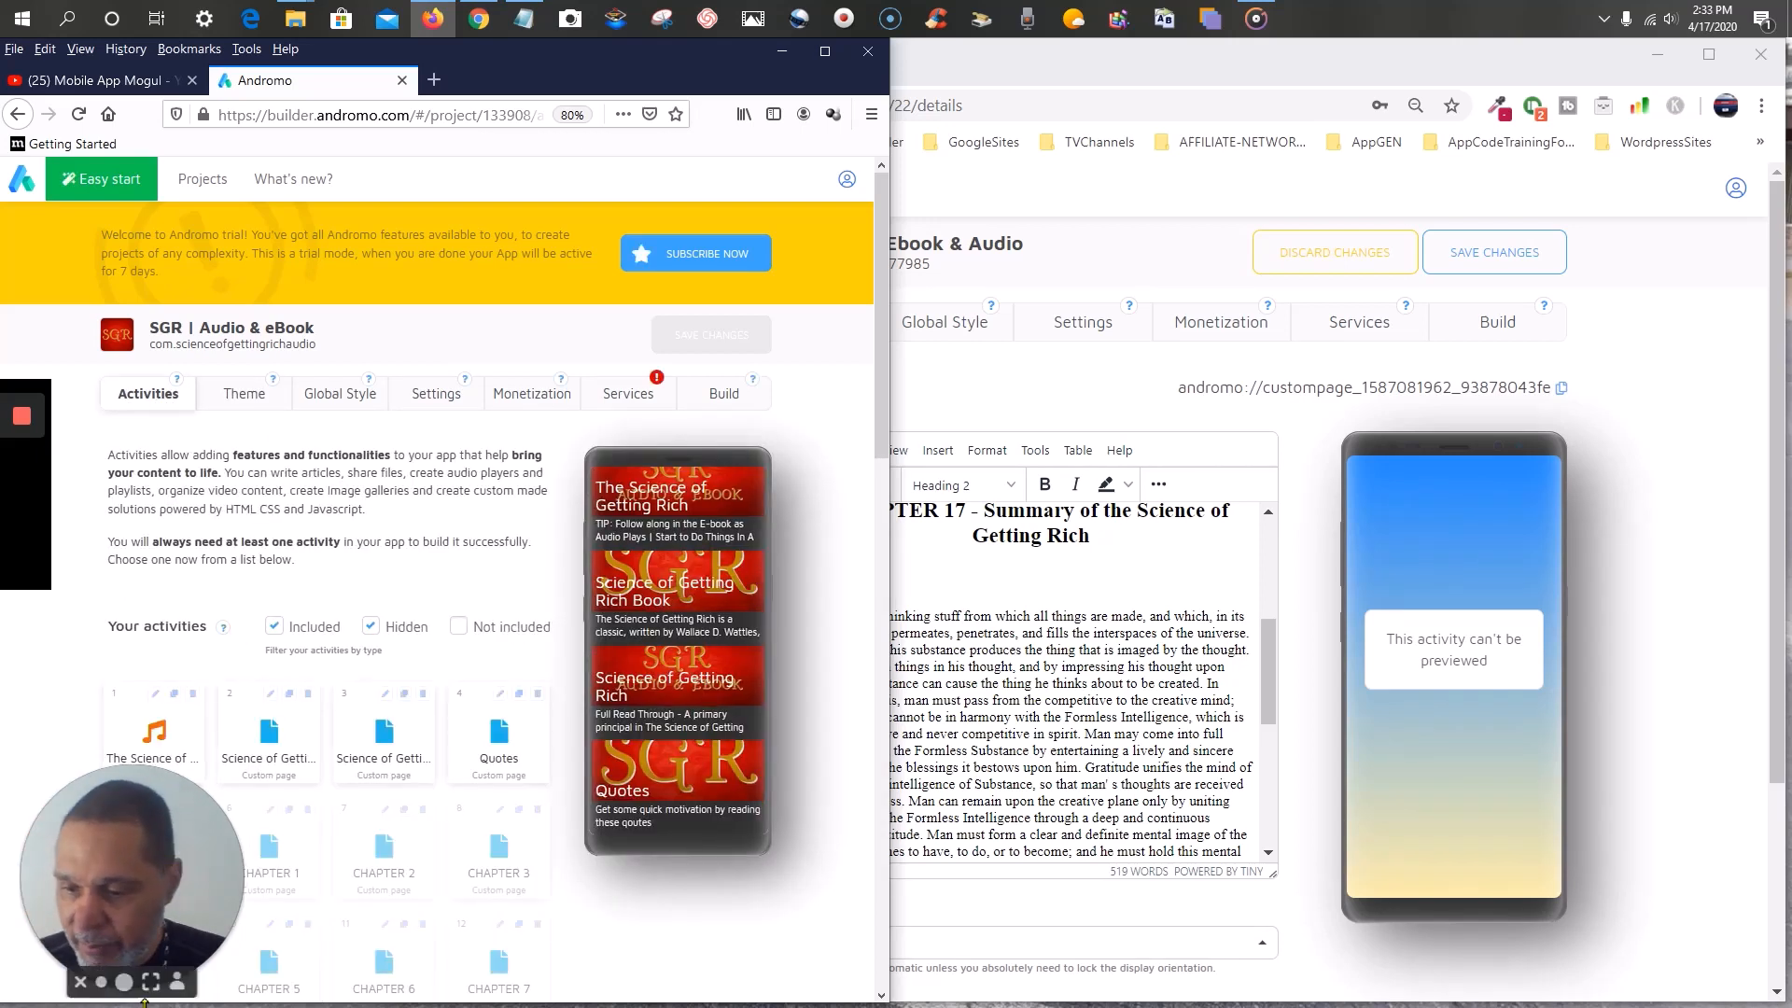
{"action": "mouse_move", "coordinate": [82, 987]}
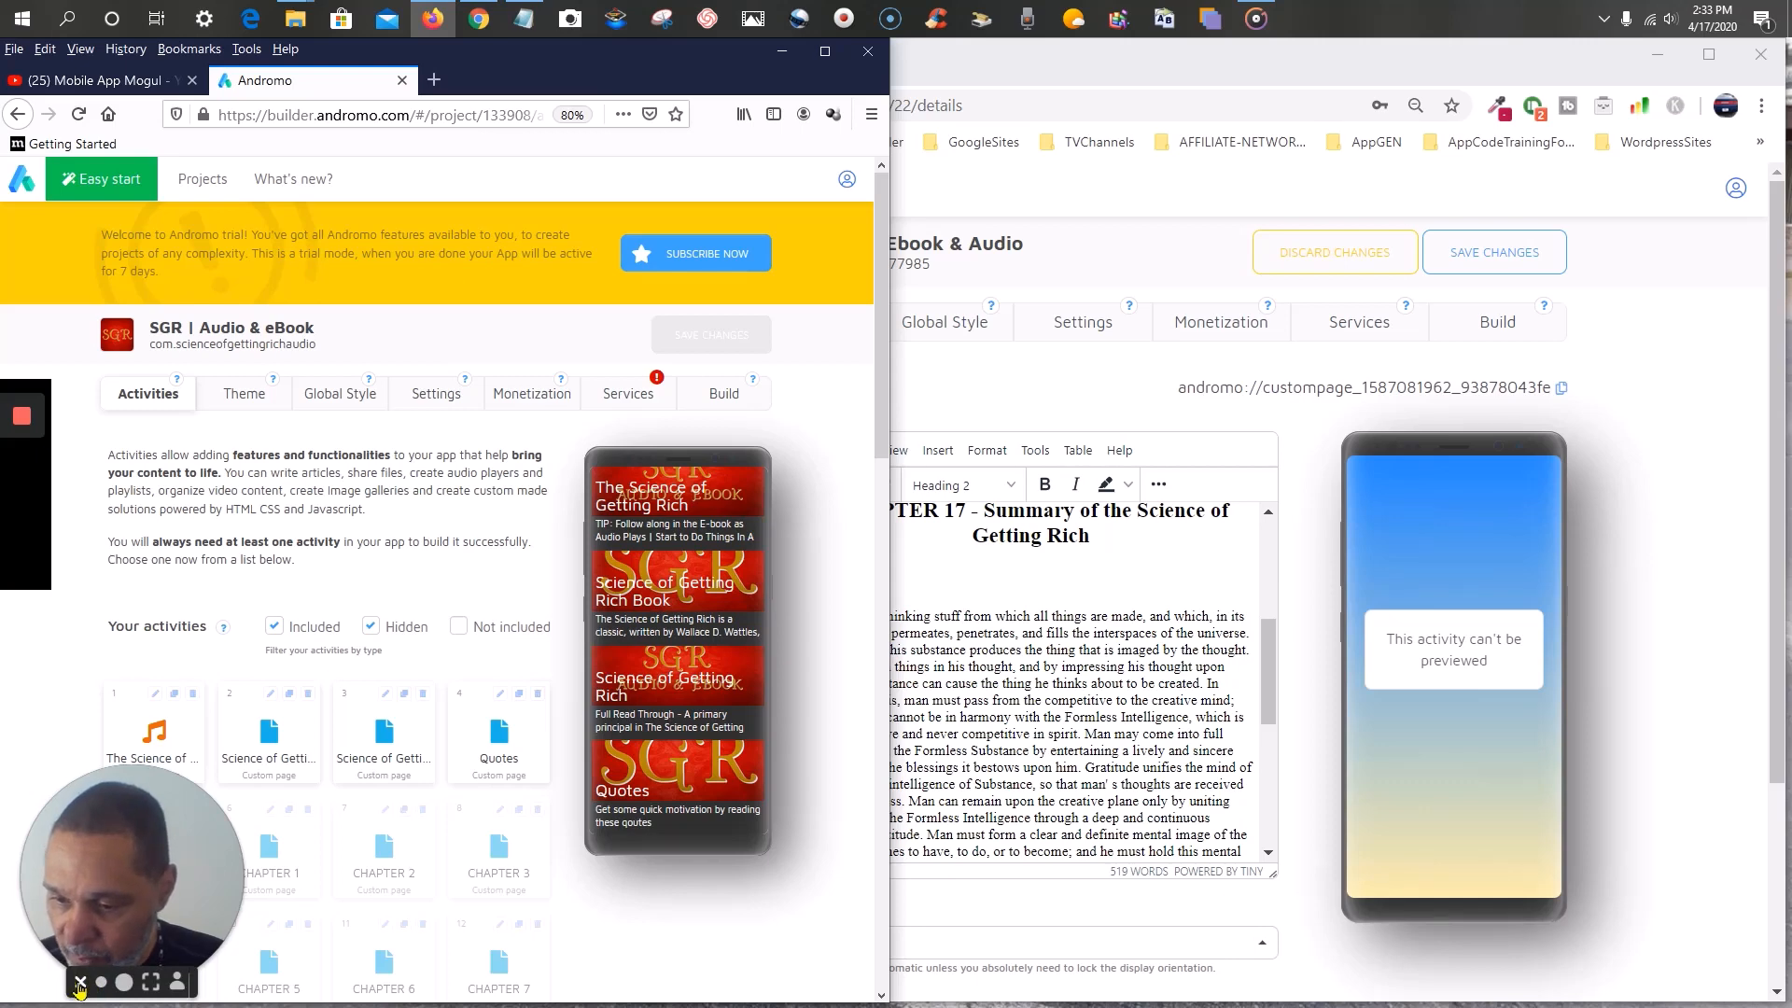
{"action": "left_click", "coordinate": [81, 983]}
{"action": "scroll", "coordinate": [321, 607], "scroll_direction": "down", "scroll_amount": 8}
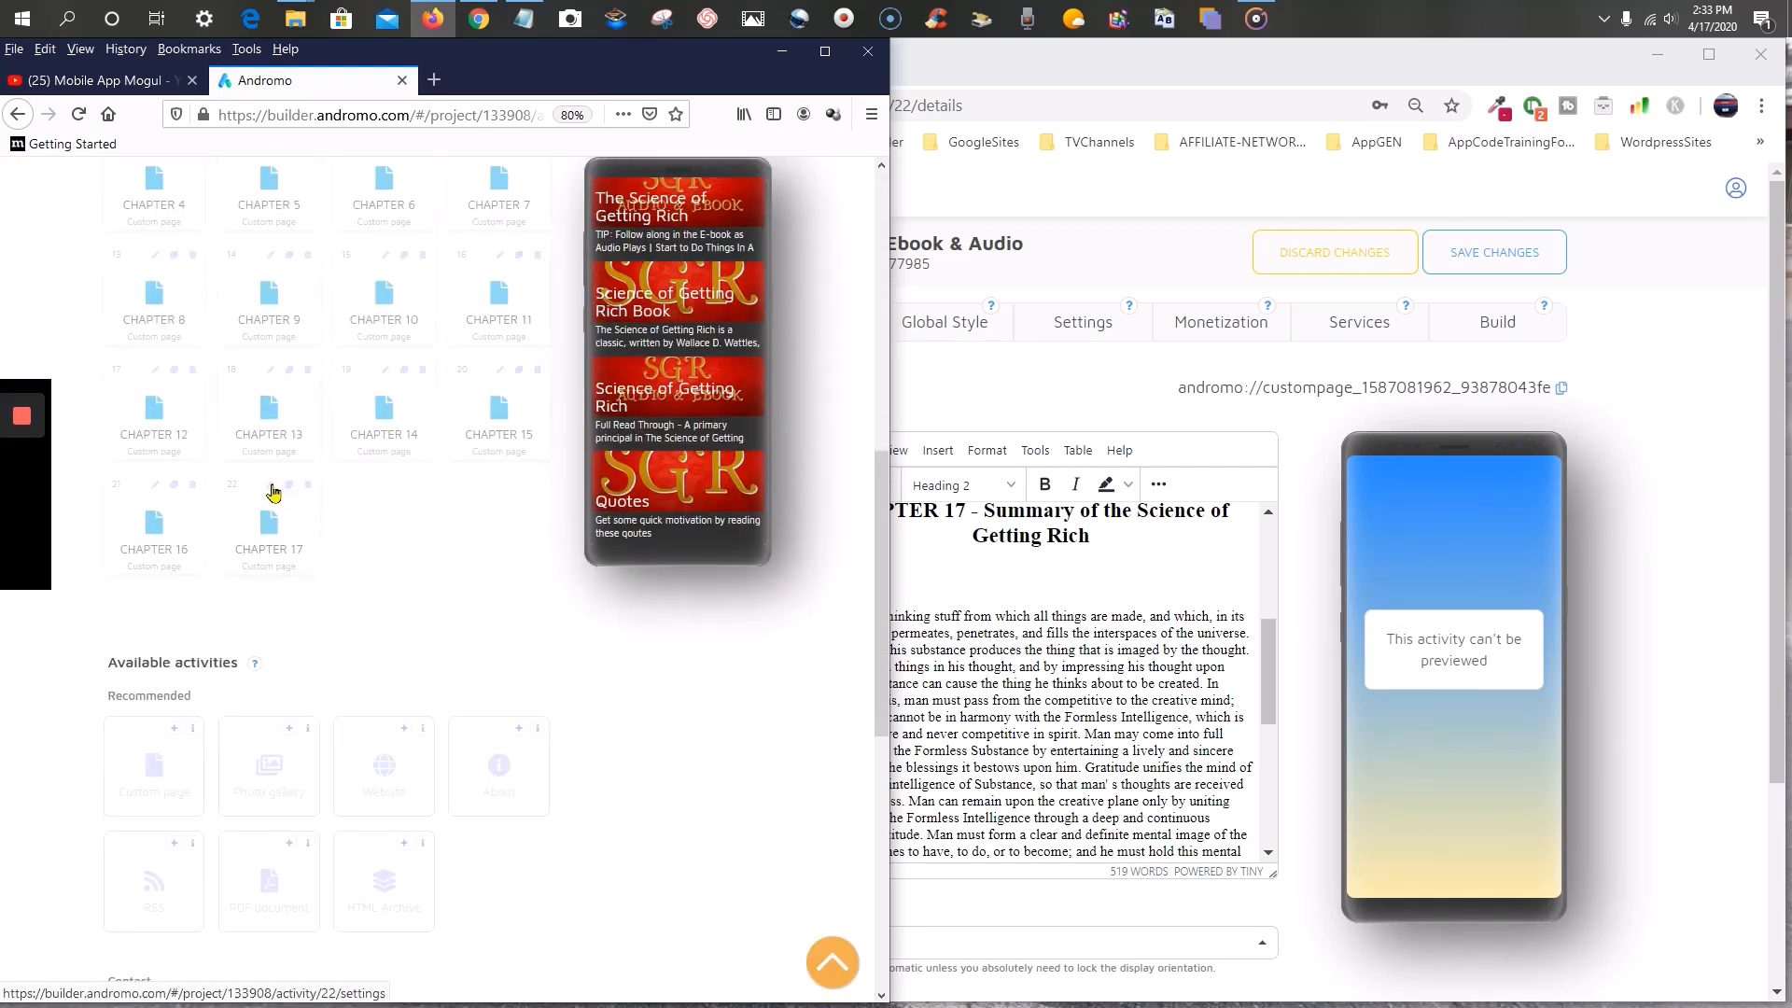
{"action": "left_click", "coordinate": [271, 491]}
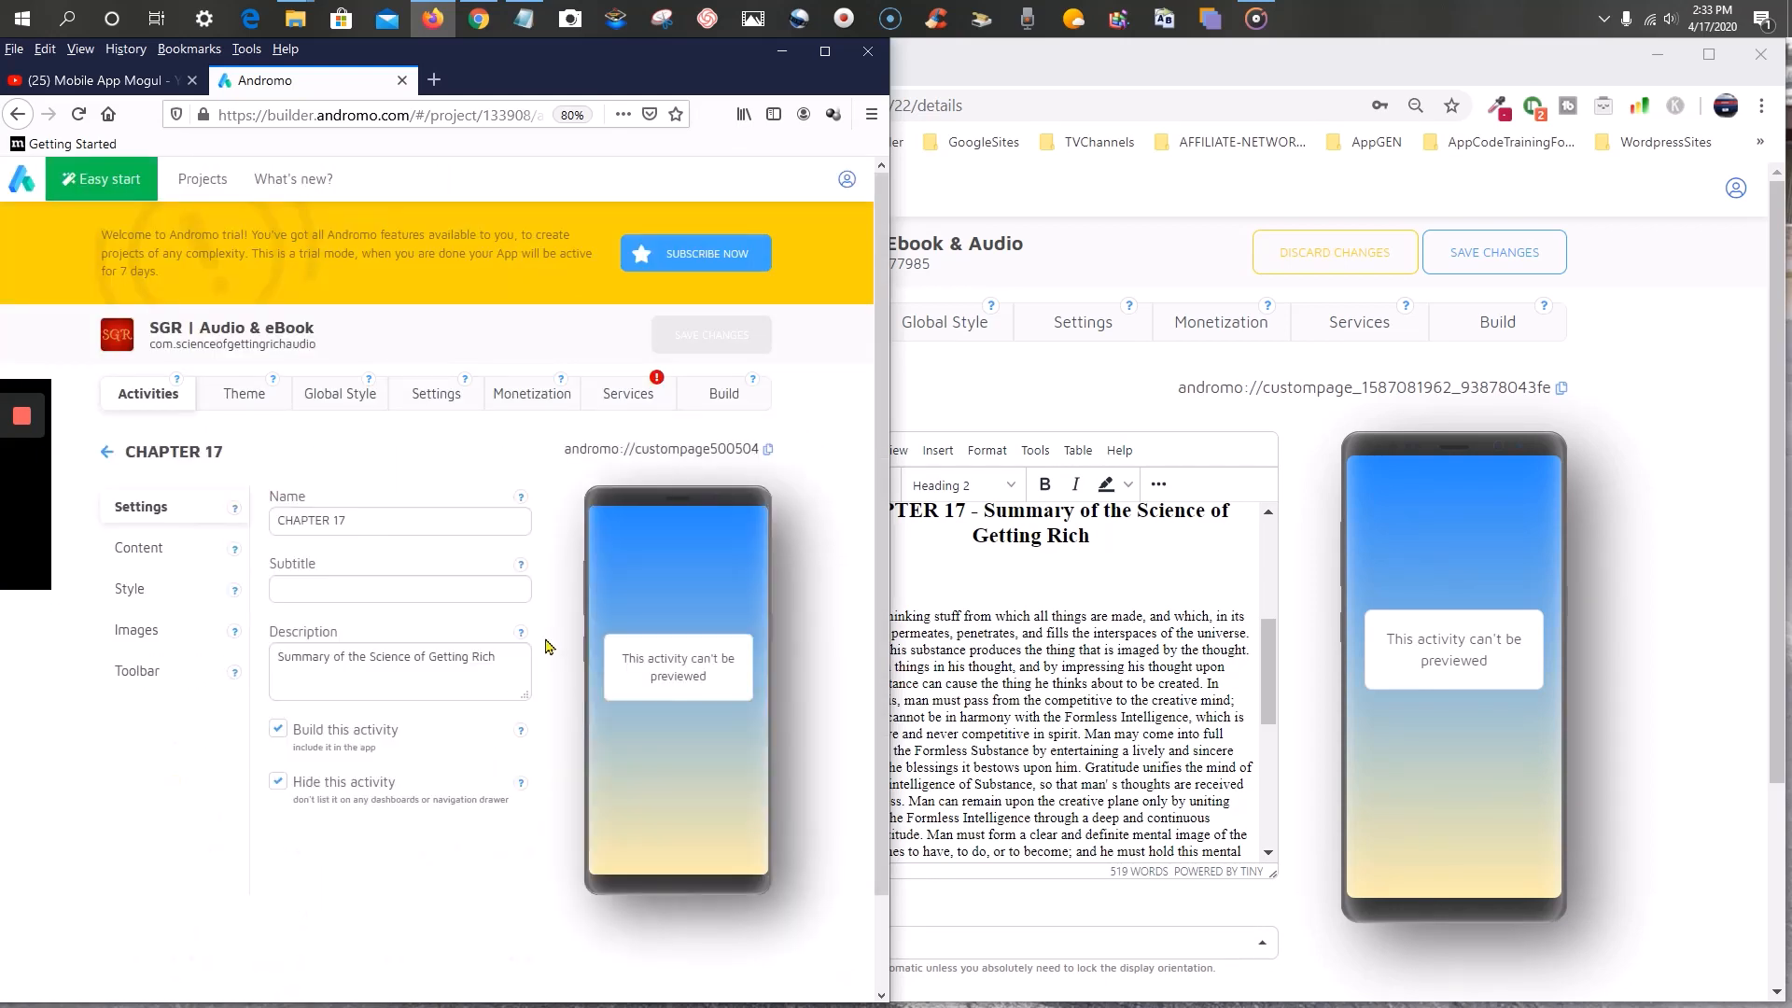
{"action": "scroll", "coordinate": [461, 671], "scroll_direction": "down", "scroll_amount": 1}
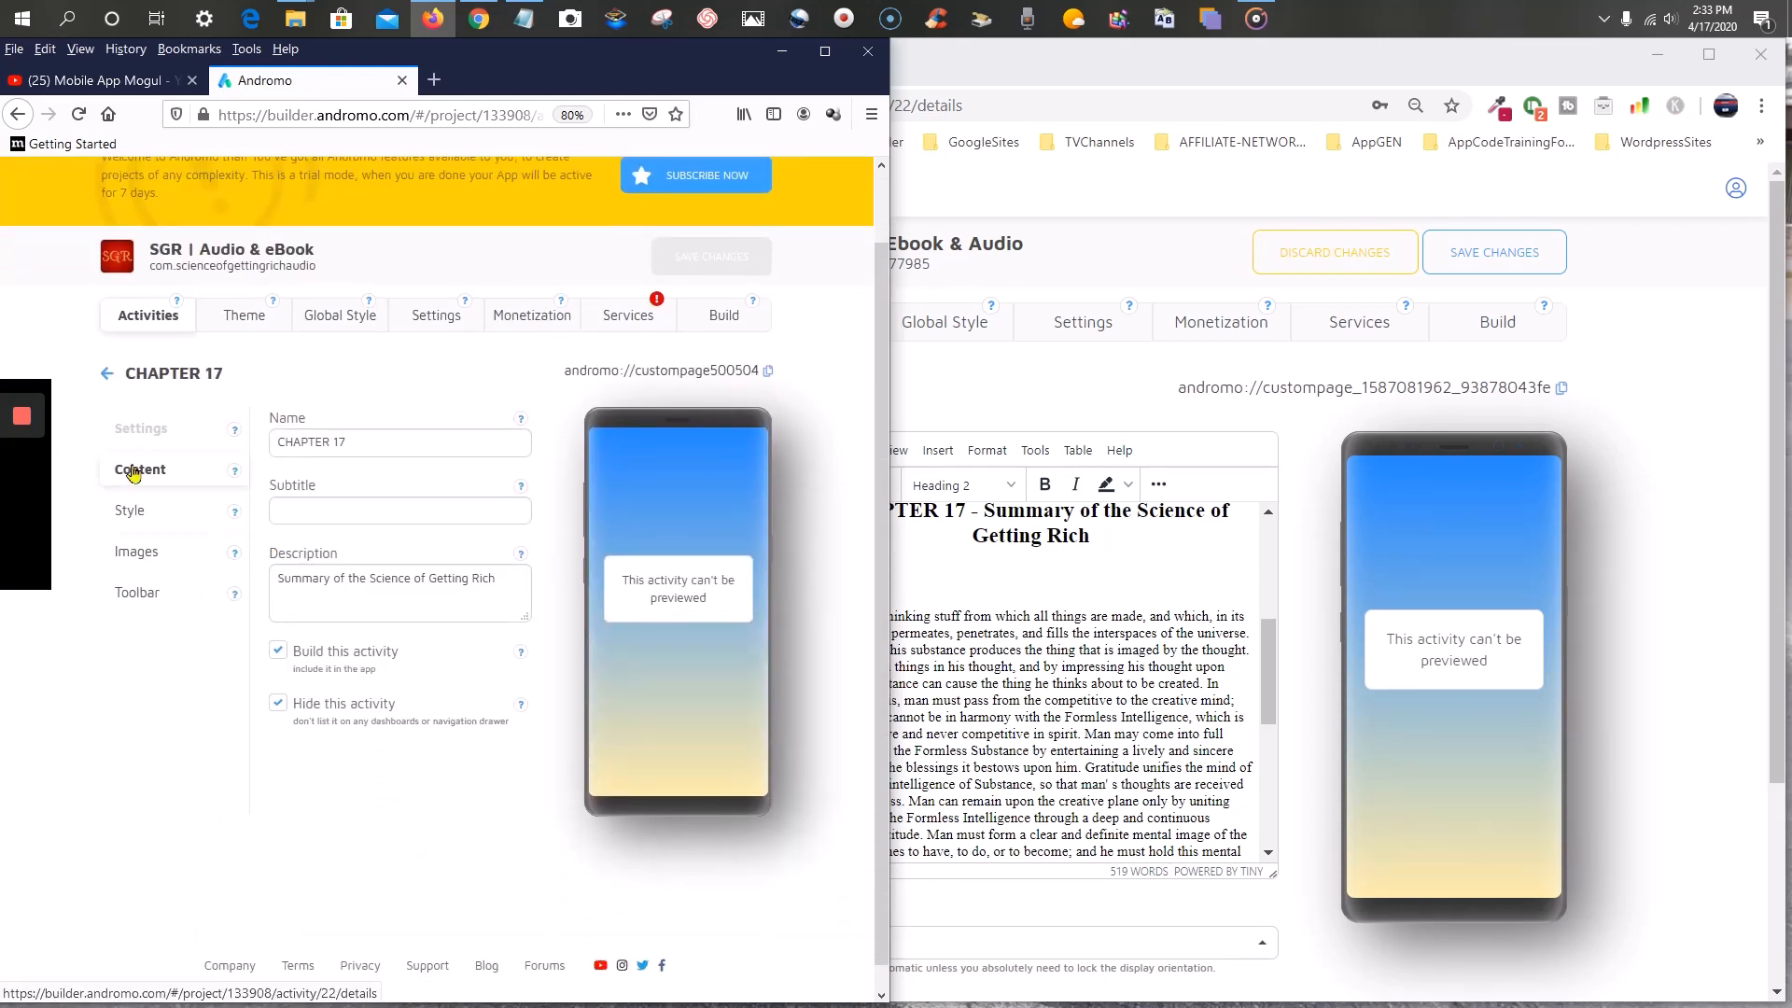
{"action": "left_click", "coordinate": [136, 476]}
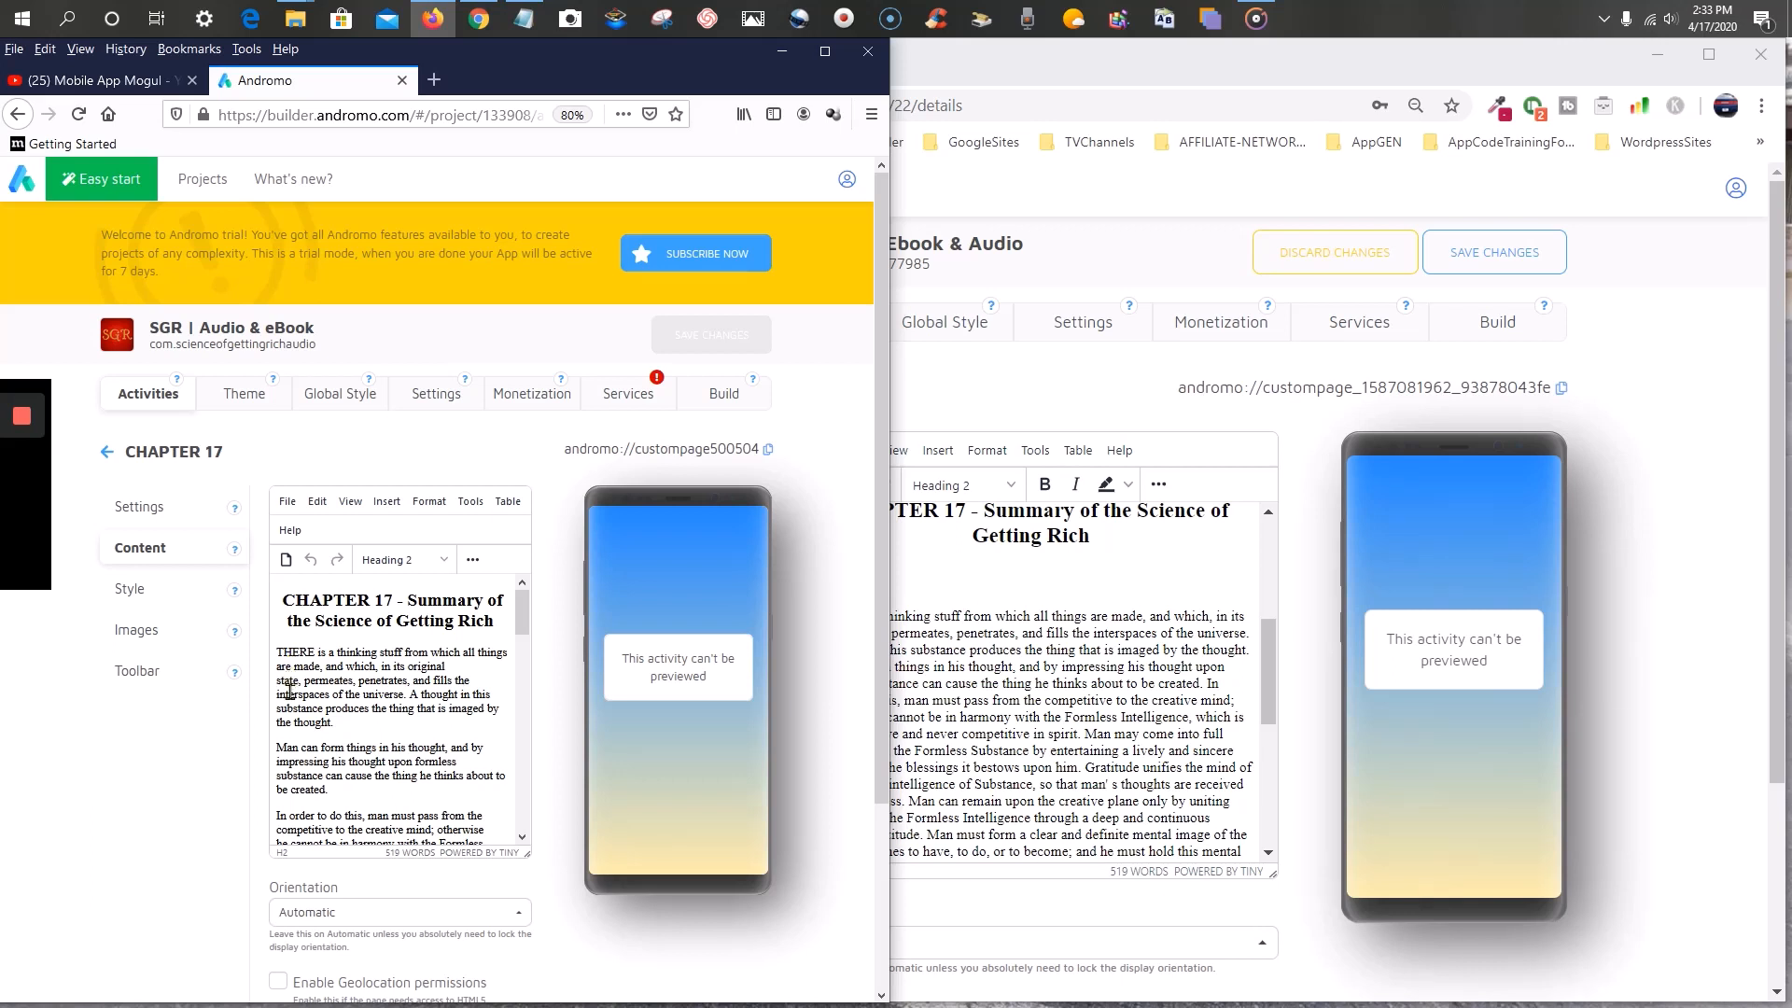
{"action": "scroll", "coordinate": [360, 727], "scroll_direction": "down", "scroll_amount": 1}
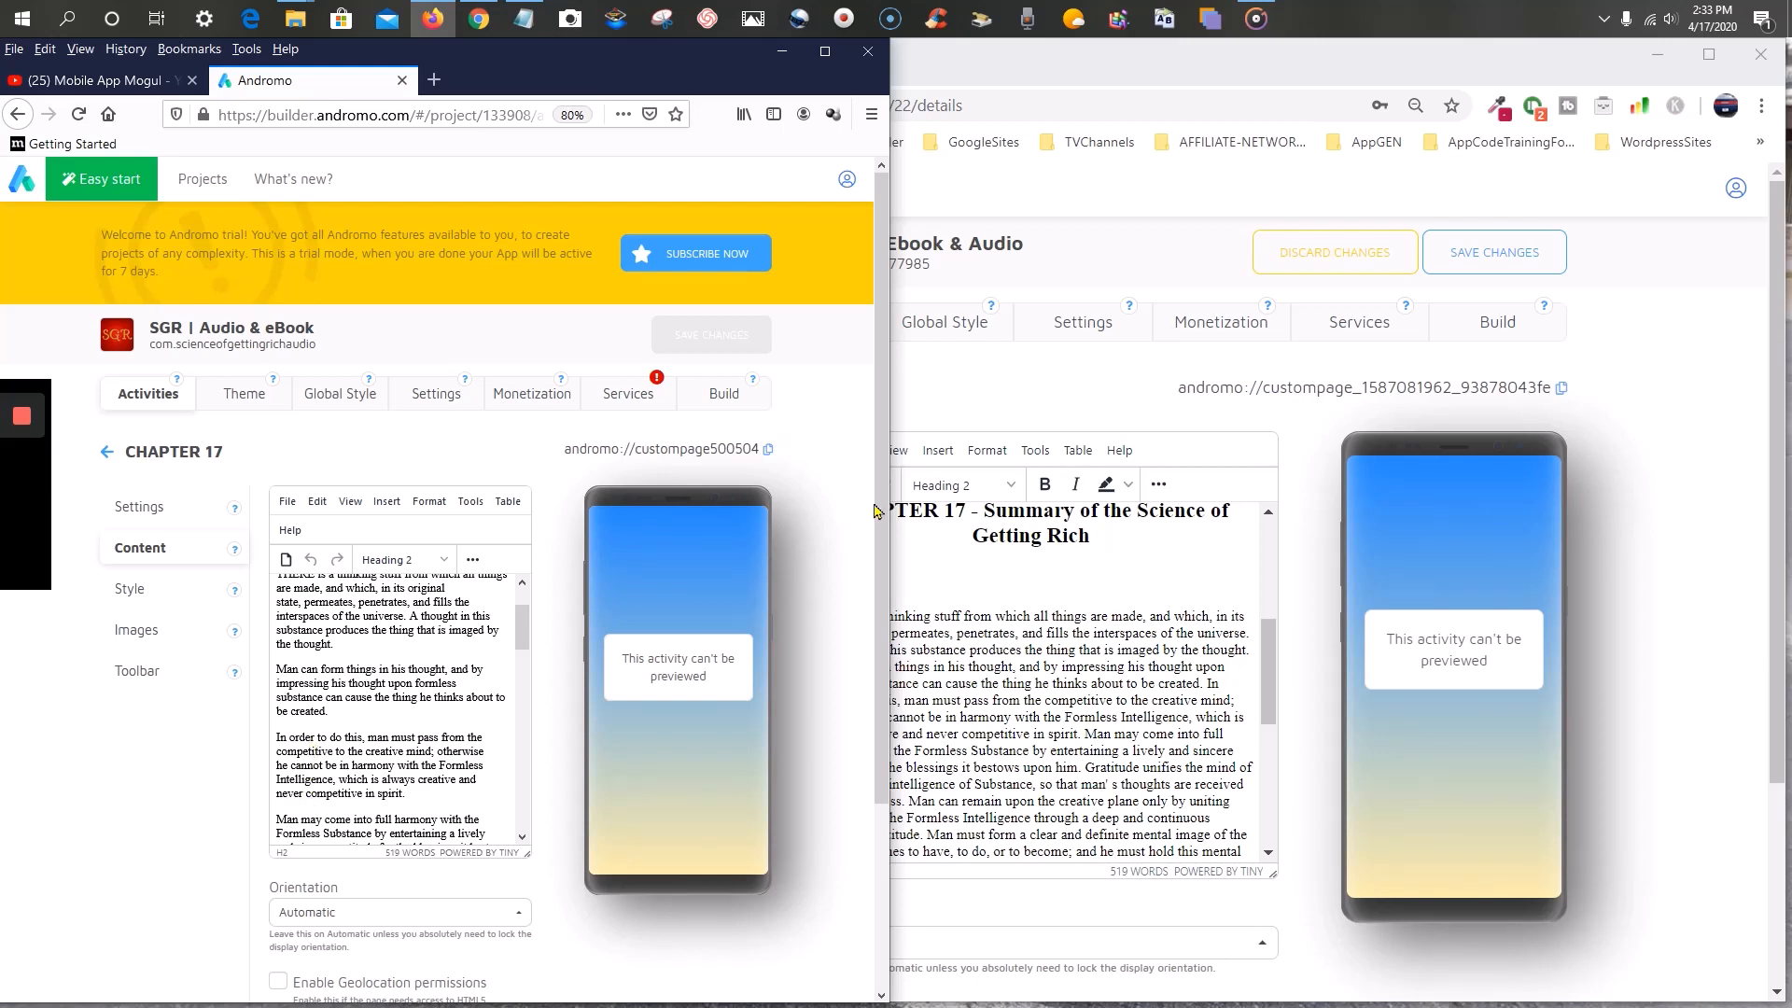
{"action": "left_click", "coordinate": [782, 51]}
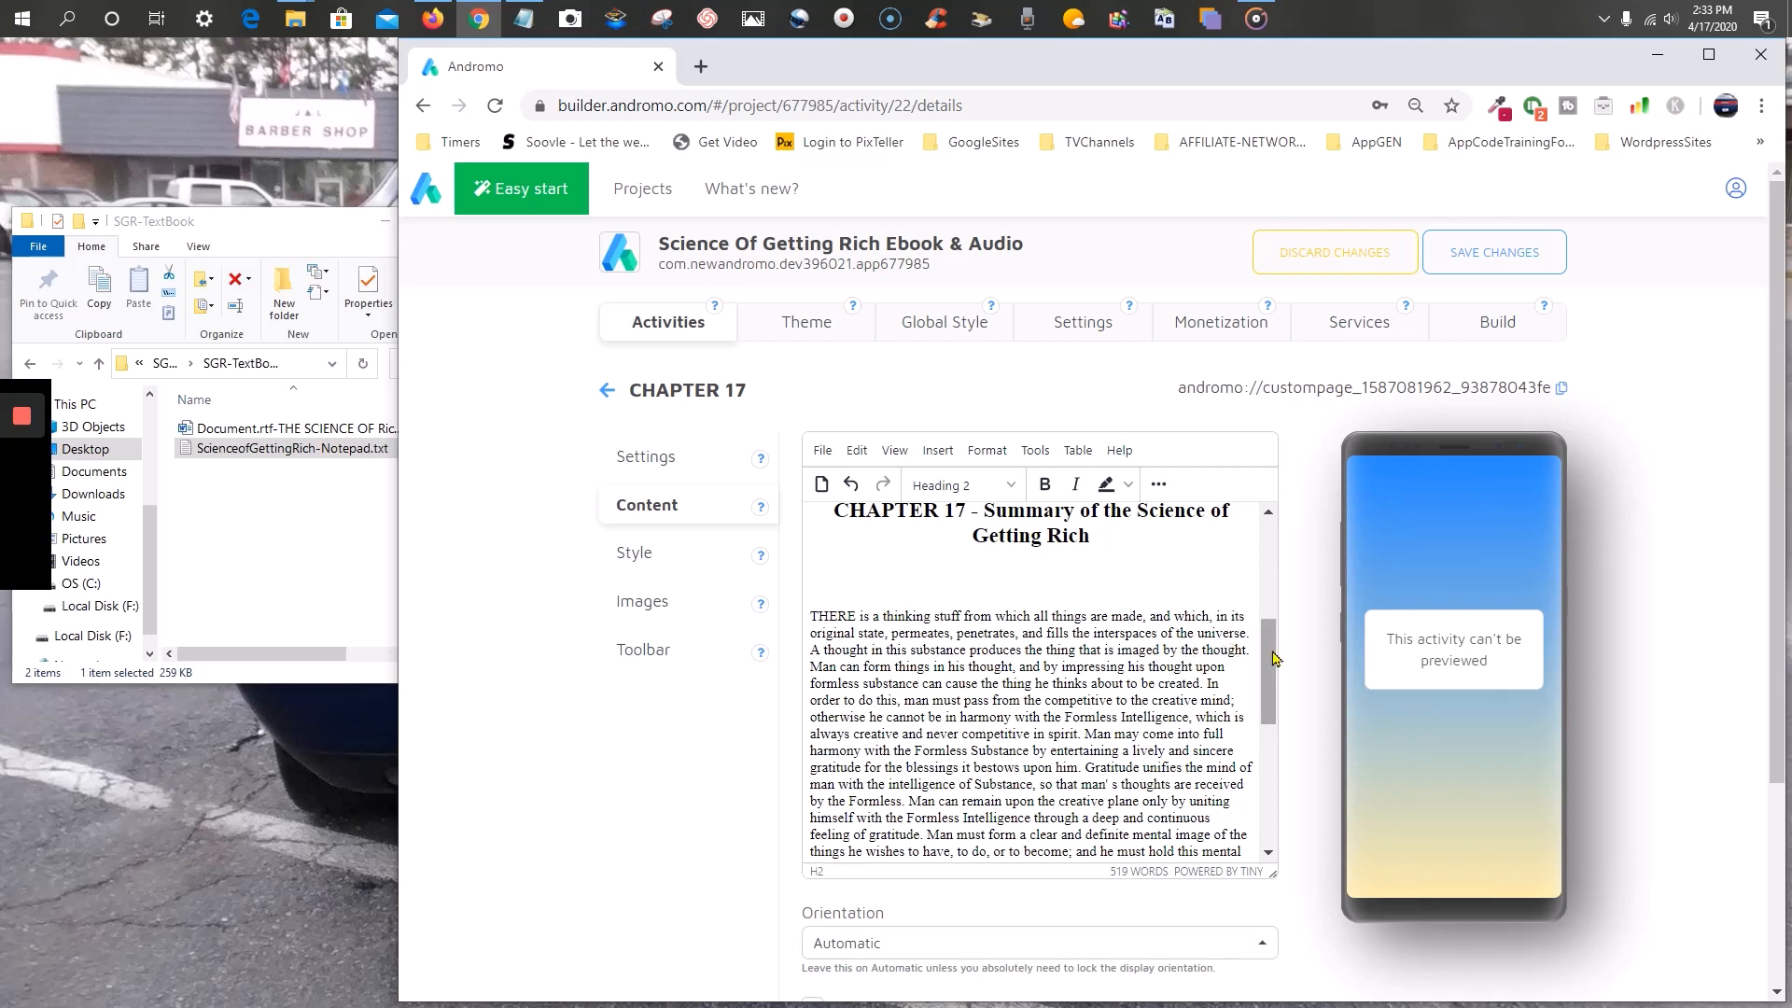
- Split the chapter text into new paragraphs starting at "In order to do this" and "Man must form a clear and definite mental image"
{"action": "left_click_drag", "start_coordinate": [1271, 652], "coordinate": [1272, 659]}
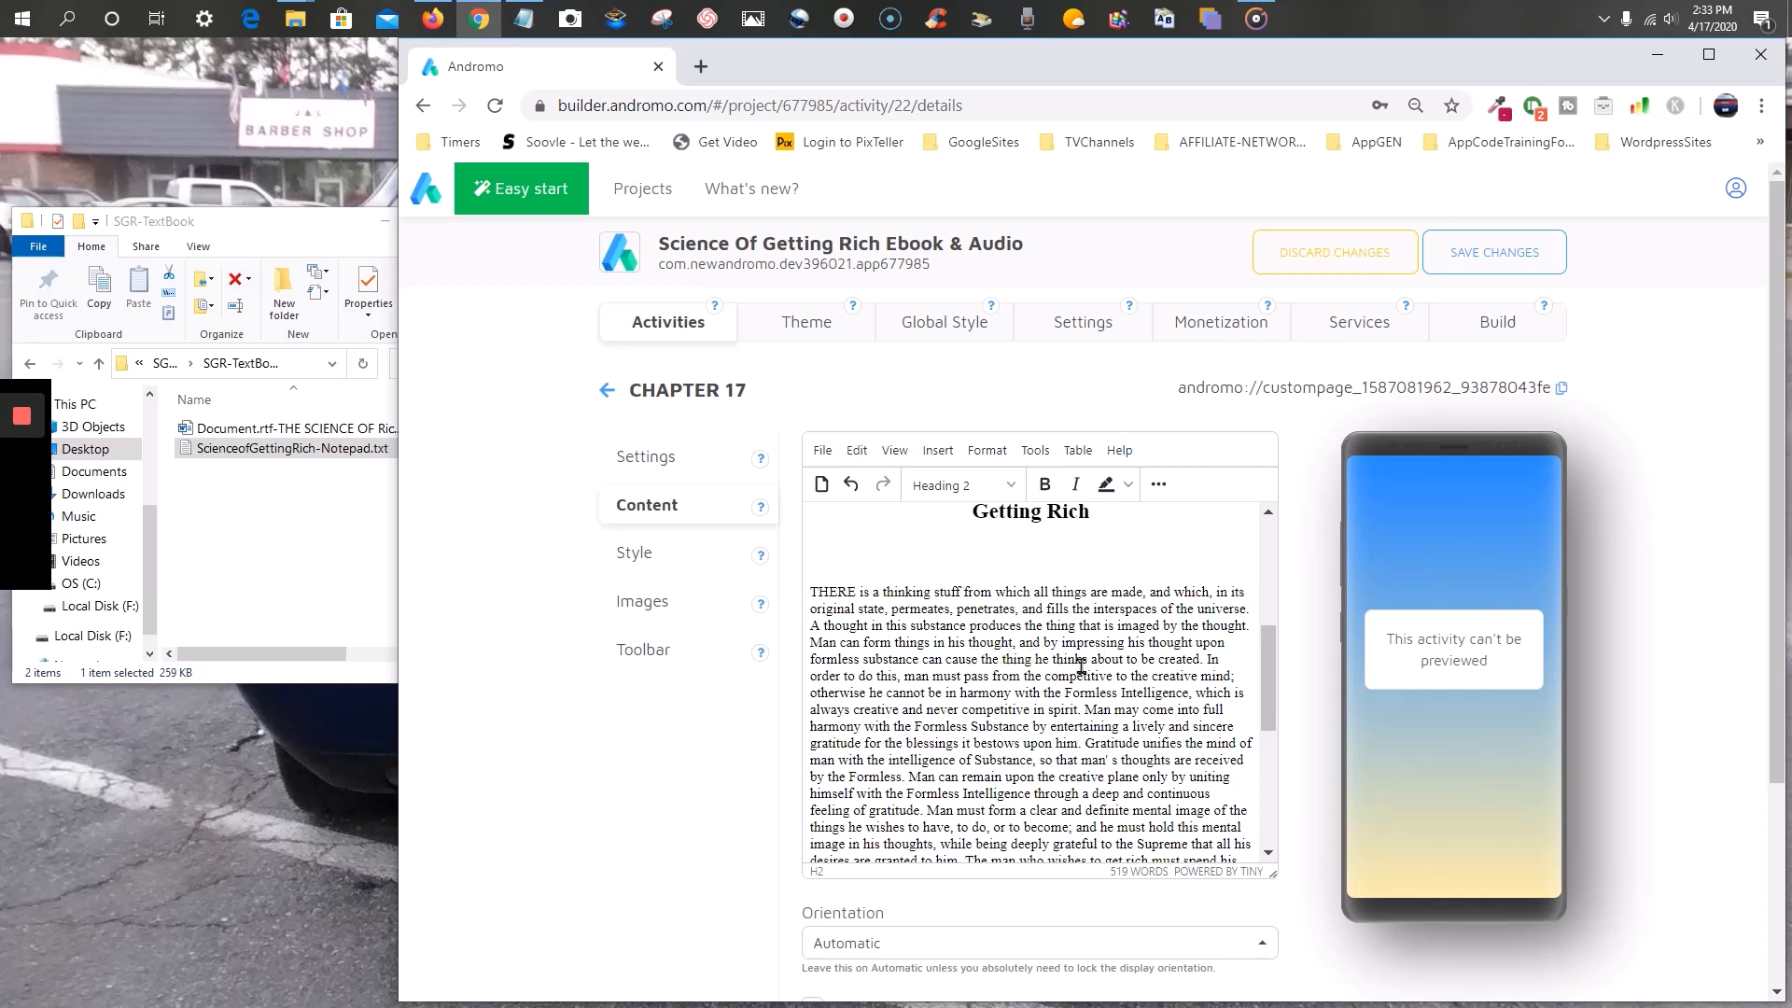
{"action": "left_click", "coordinate": [1209, 662]}
{"action": "key", "text": "Return"}
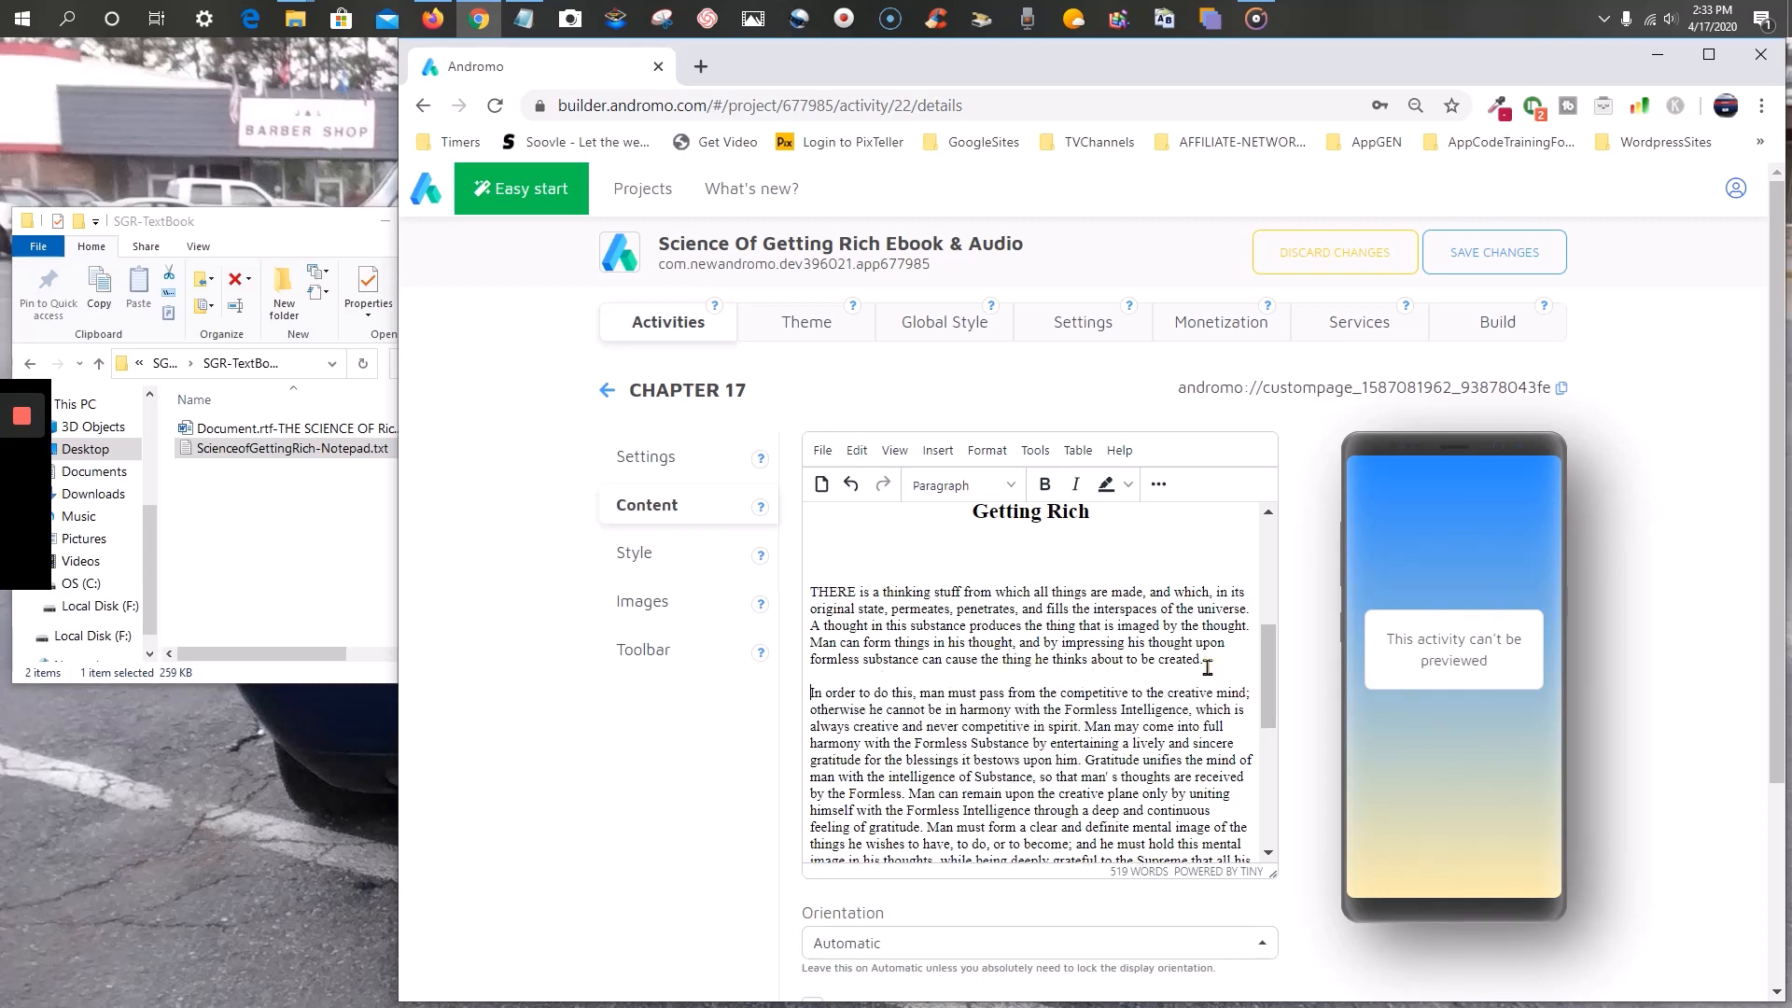
{"action": "scroll", "coordinate": [1160, 715], "scroll_direction": "down", "scroll_amount": 1}
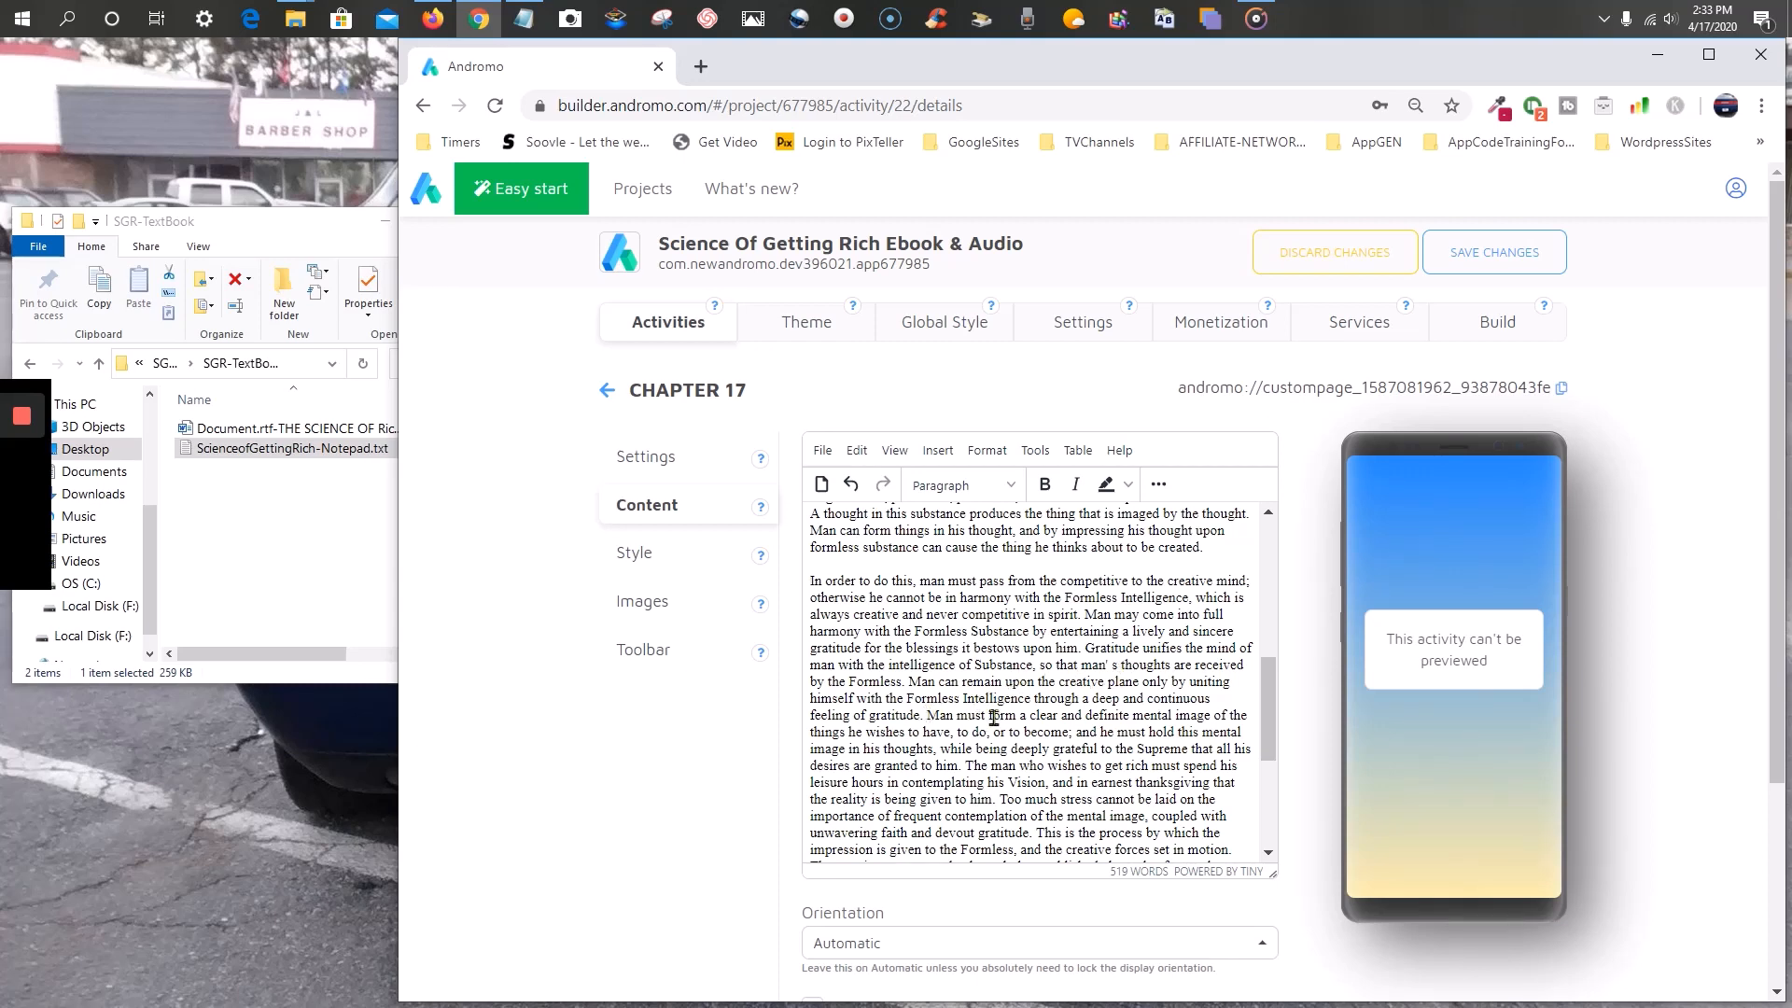
{"action": "key", "text": "Return"}
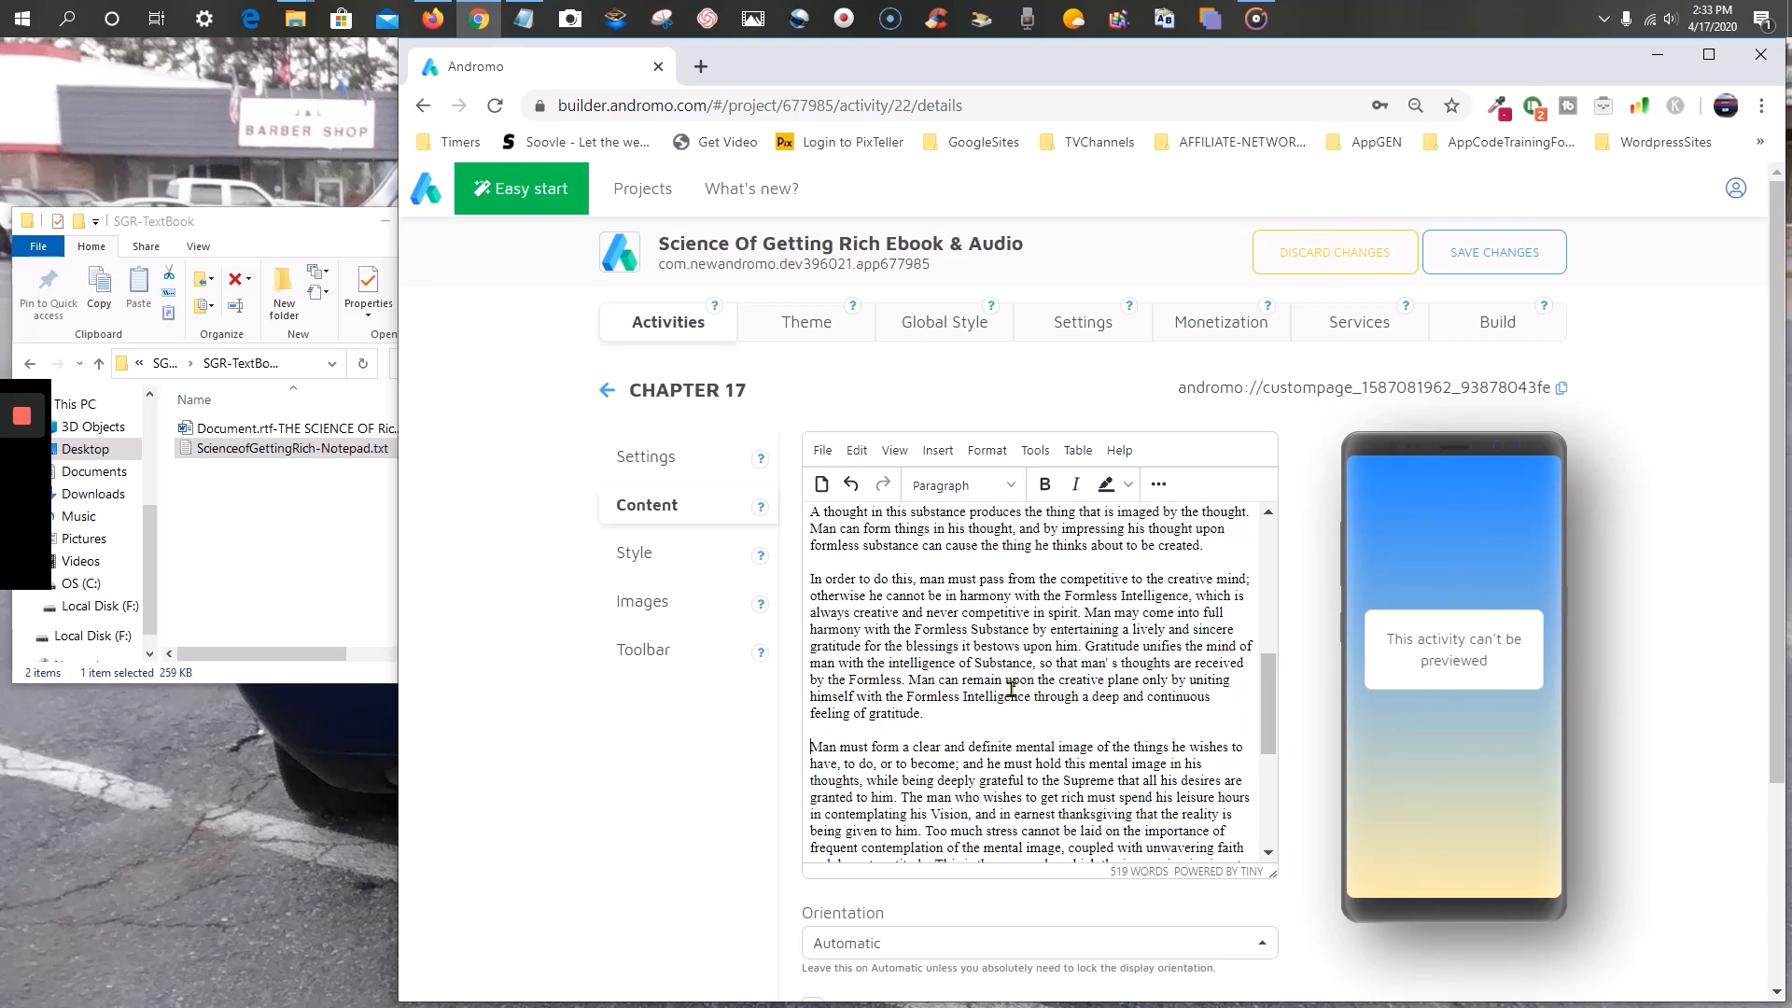
- Start new paragraphs at "Too much stress cannot be laid" and "What he wants will come to him"
{"action": "scroll", "coordinate": [1010, 695], "scroll_direction": "down", "scroll_amount": 2}
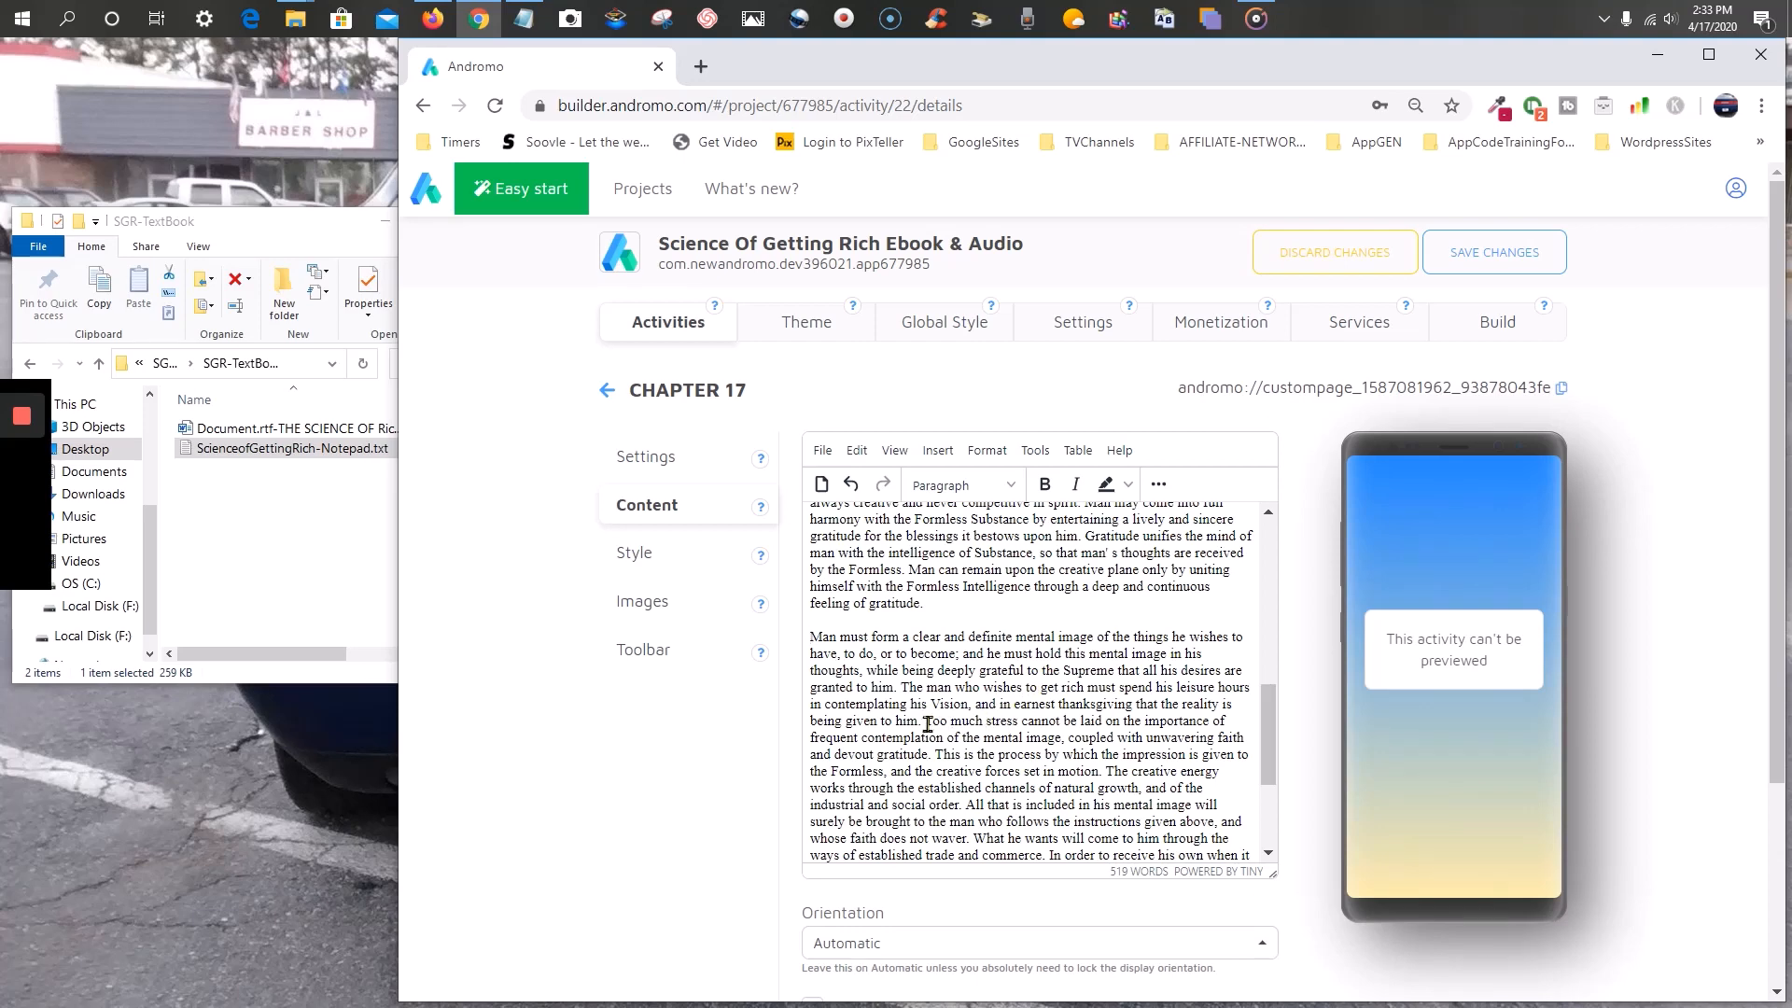
{"action": "key", "text": "shift+Return"}
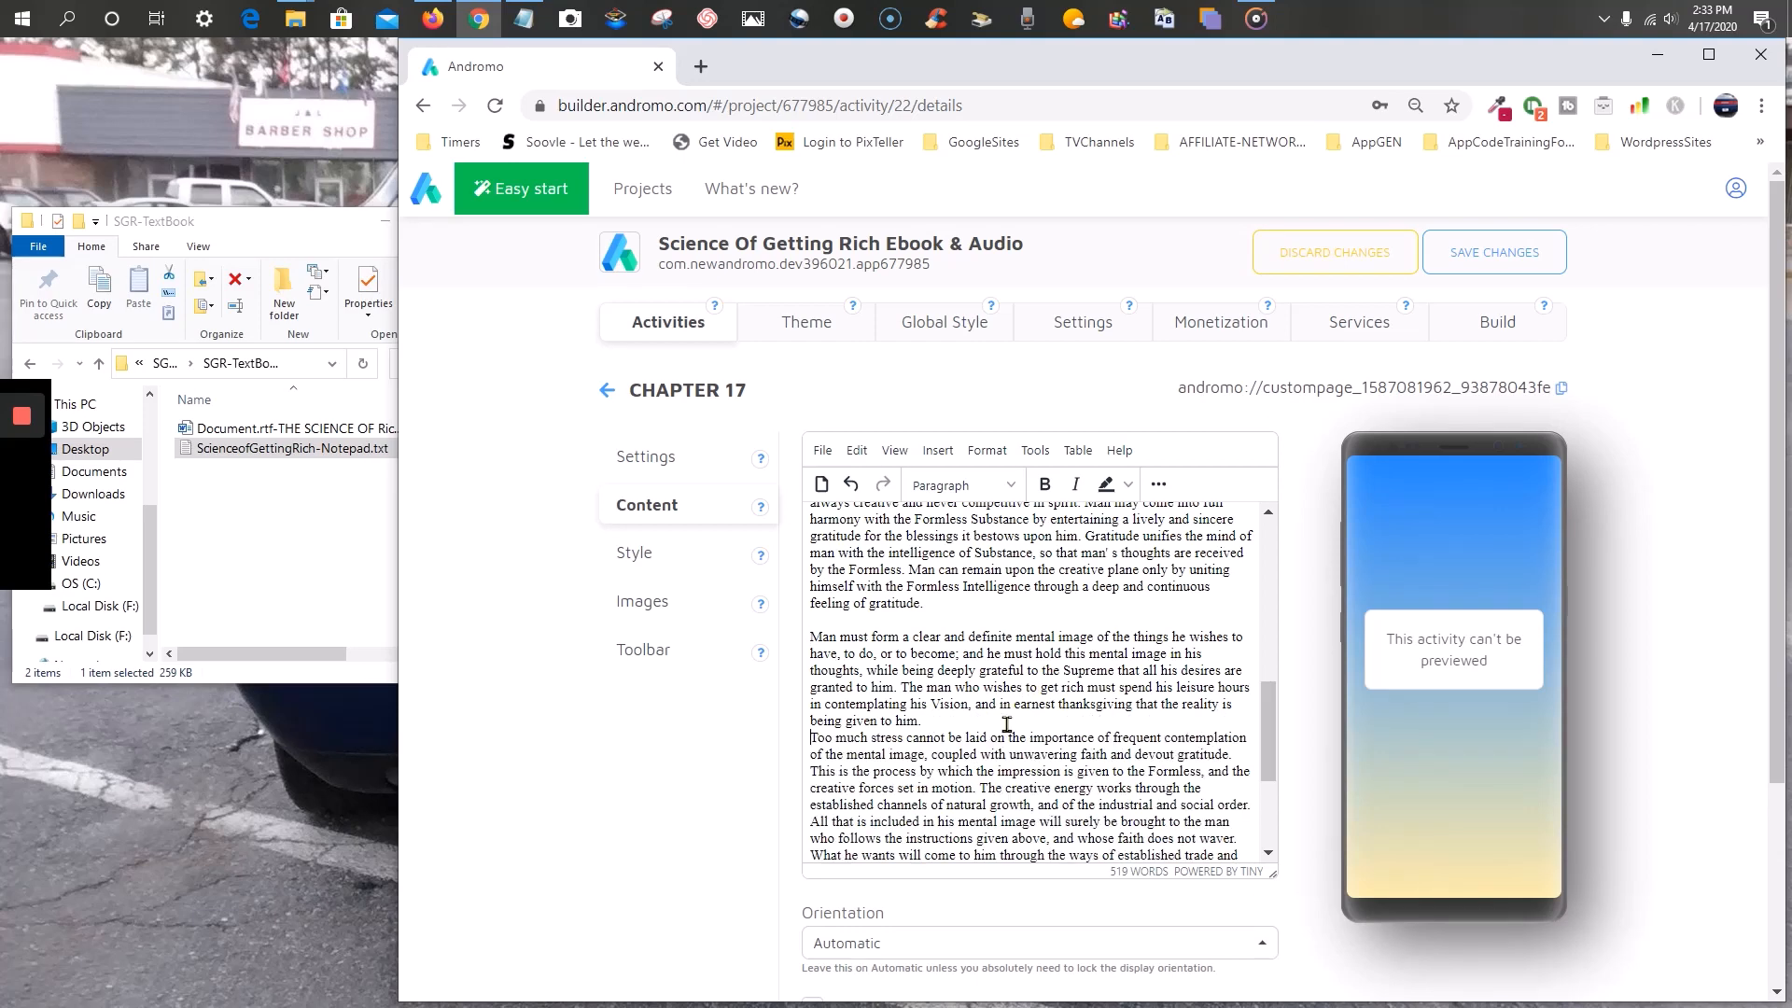
{"action": "key", "text": "Return"}
{"action": "scroll", "coordinate": [998, 695], "scroll_direction": "down", "scroll_amount": 3}
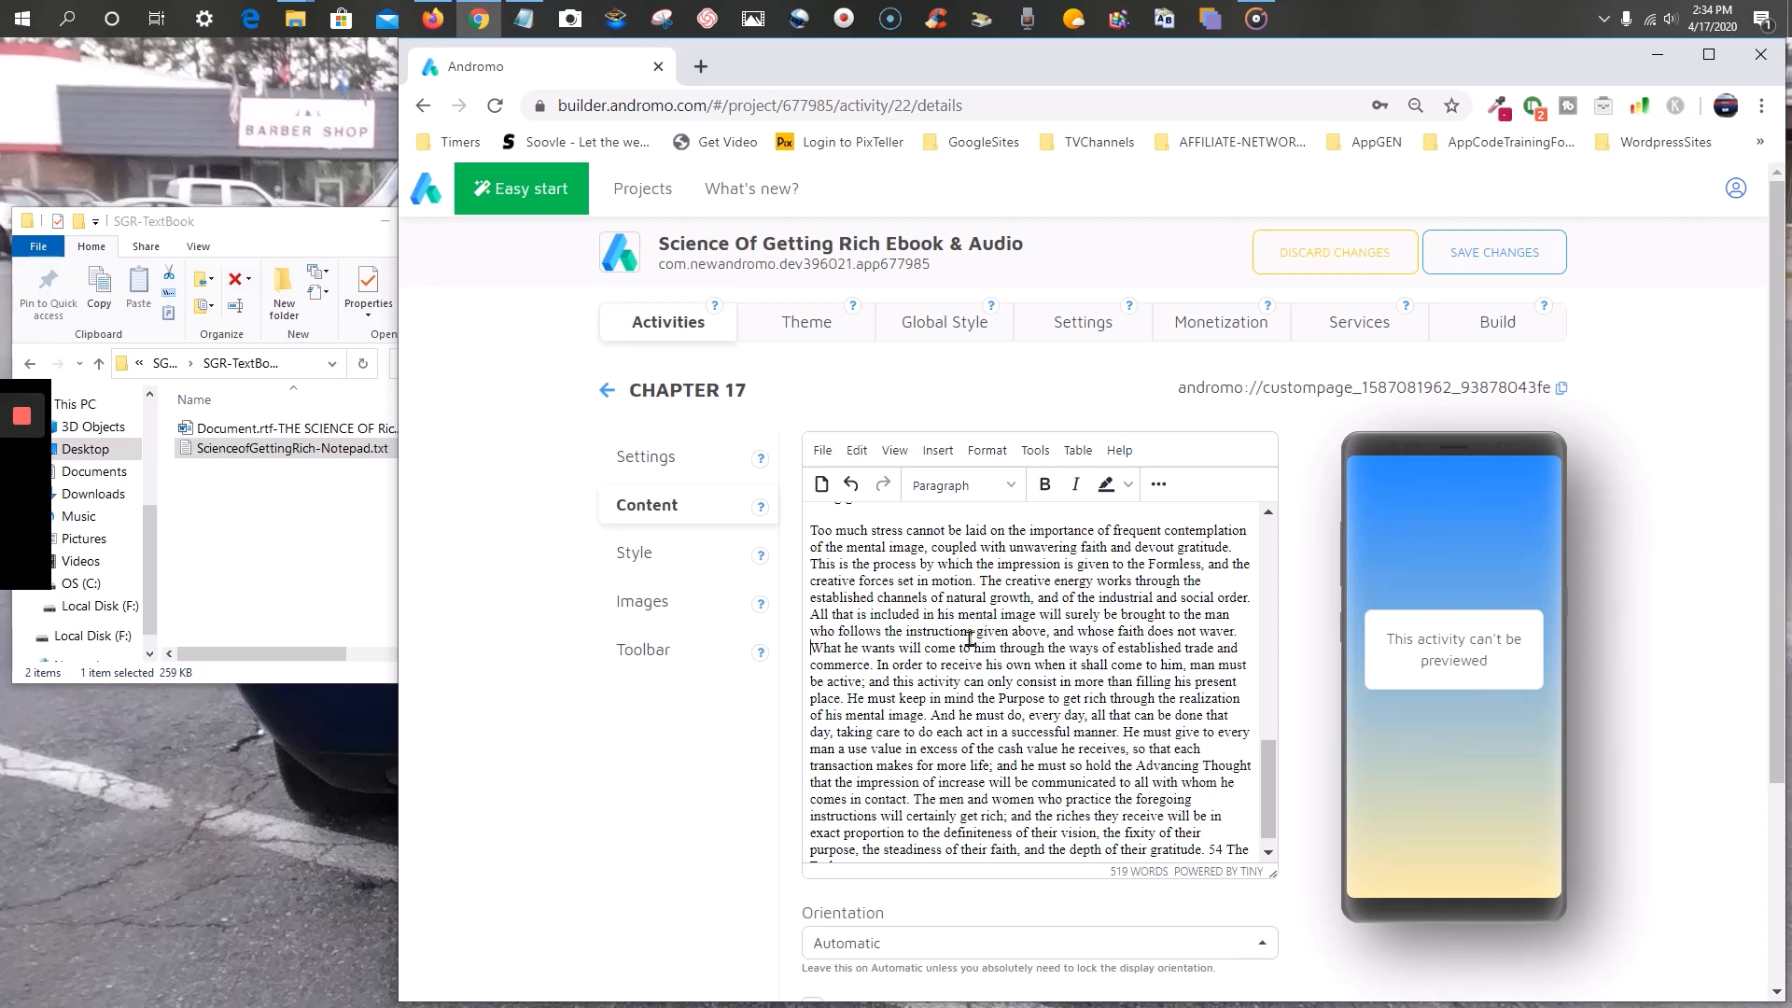
{"action": "key", "text": "Return"}
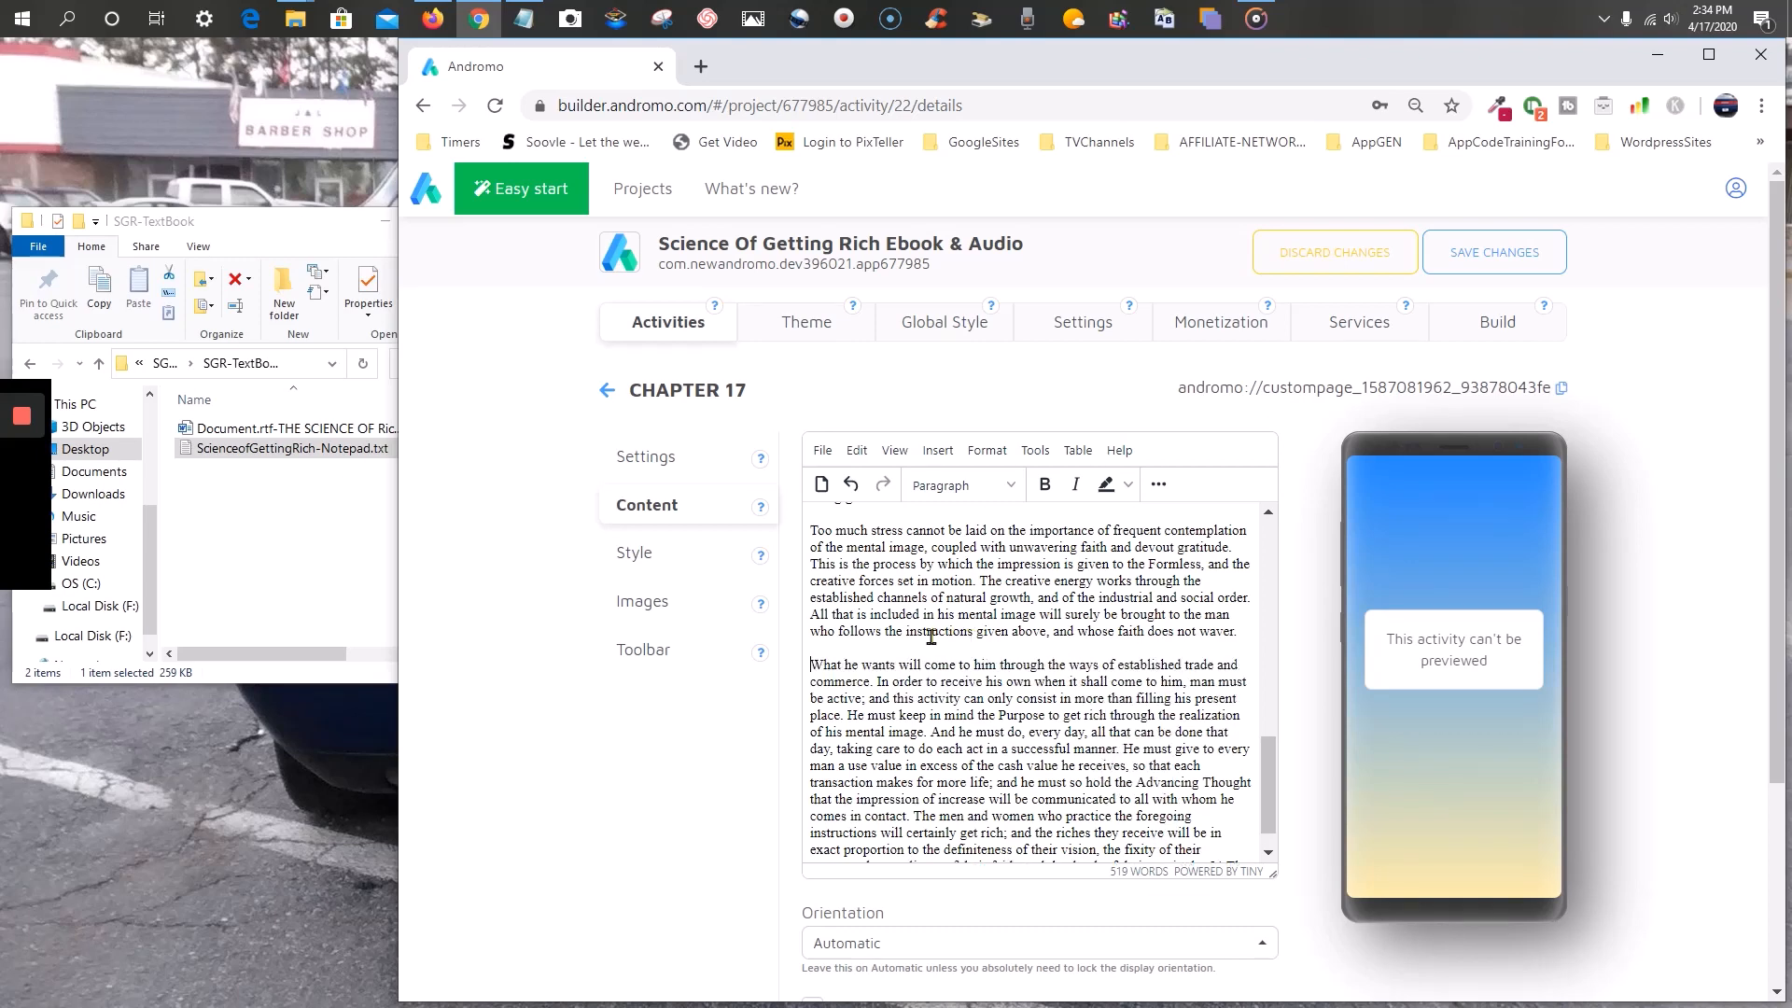
{"action": "scroll", "coordinate": [942, 640], "scroll_direction": "down", "scroll_amount": 1}
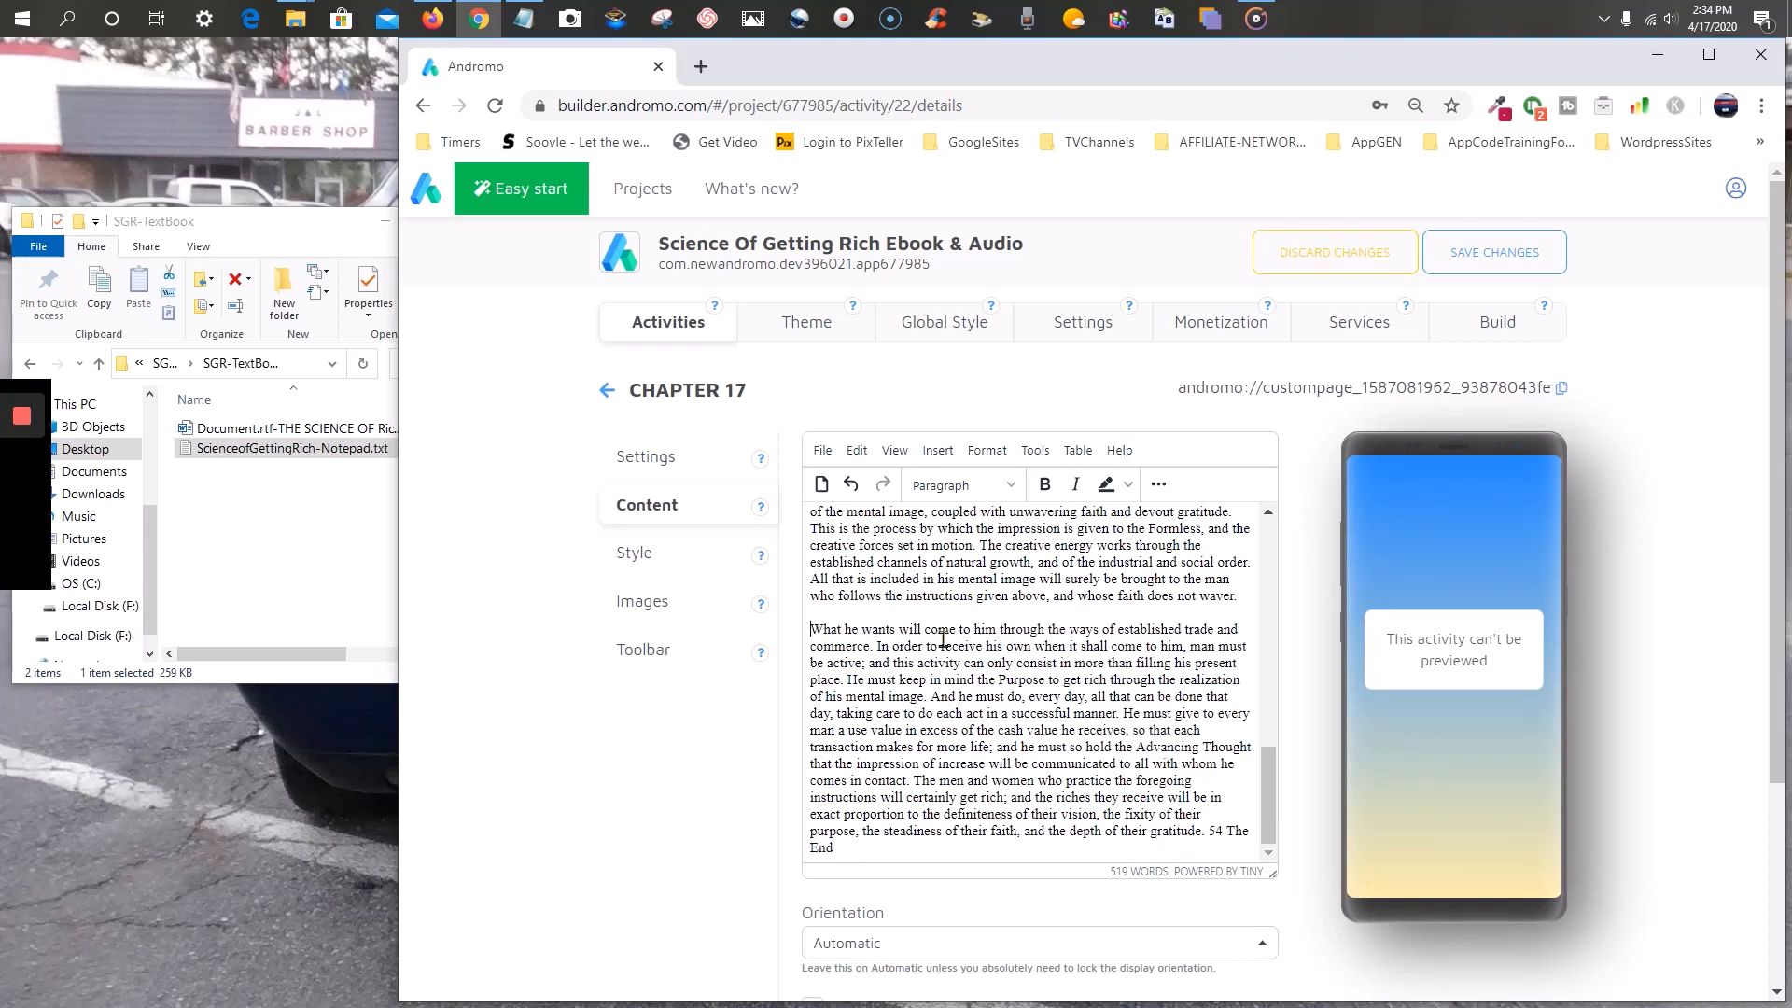
- Separate the page number 54 and "The End" from the last paragraph, each on its own line
{"action": "left_click", "coordinate": [1208, 830]}
{"action": "key", "text": "Return"}
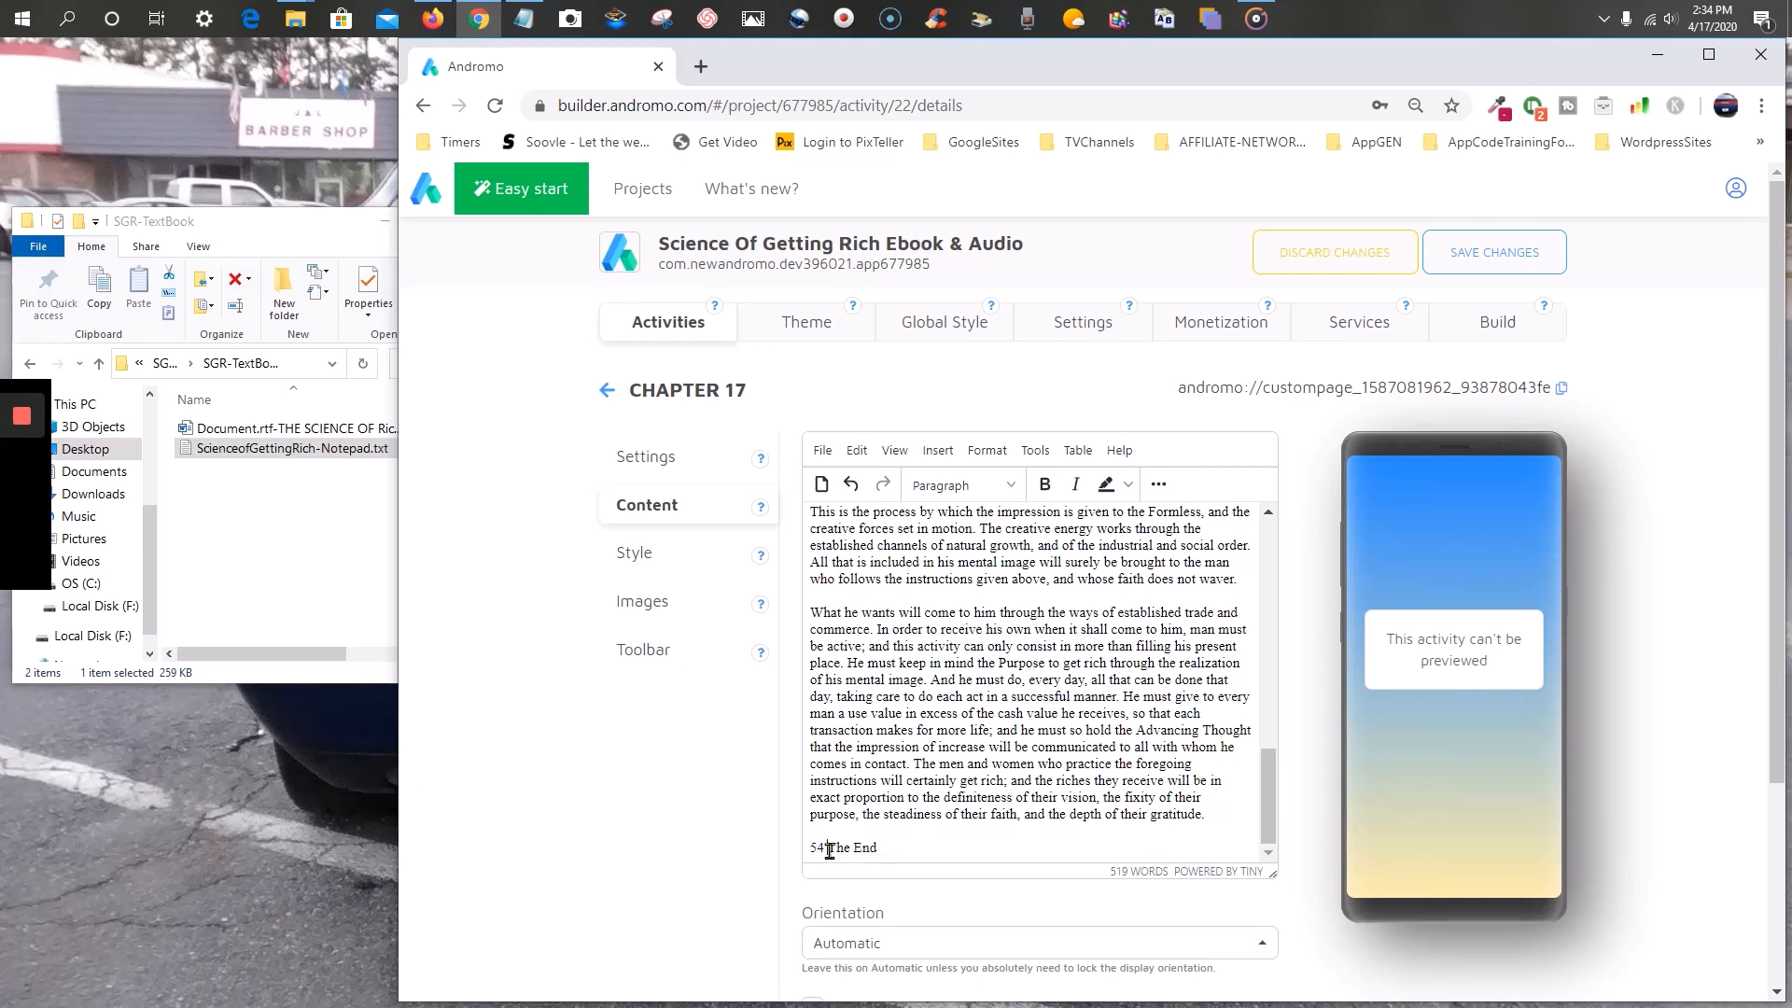
{"action": "left_click", "coordinate": [964, 841]}
{"action": "key", "text": "BackSpace"}
{"action": "key", "text": "BackSpace"}
{"action": "key", "text": "BackSpace"}
{"action": "key", "text": "BackSpace"}
{"action": "key", "text": "BackSpace"}
{"action": "key", "text": "BackSpace"}
{"action": "key", "text": "BackSpace"}
{"action": "key", "text": "BackSpace"}
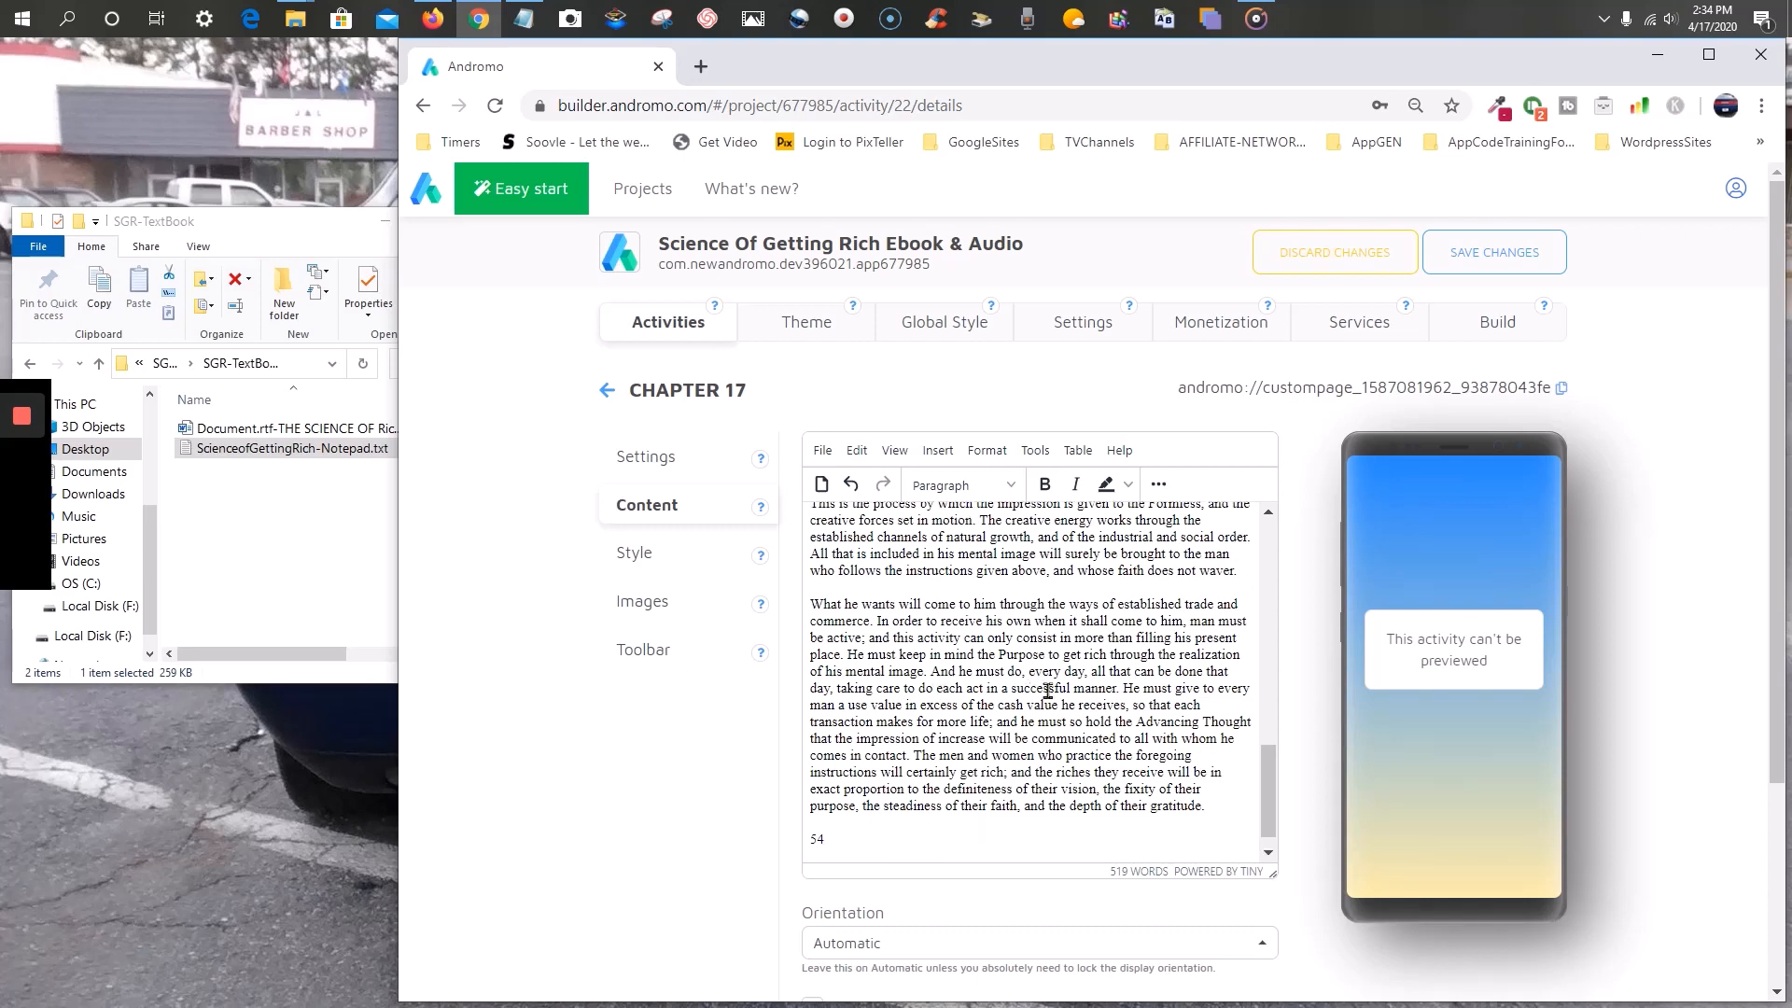
- Start a new paragraph at "He must give to every man a use value" and check the end of the chapter text
{"action": "left_click", "coordinate": [1124, 688]}
{"action": "key", "text": "Return"}
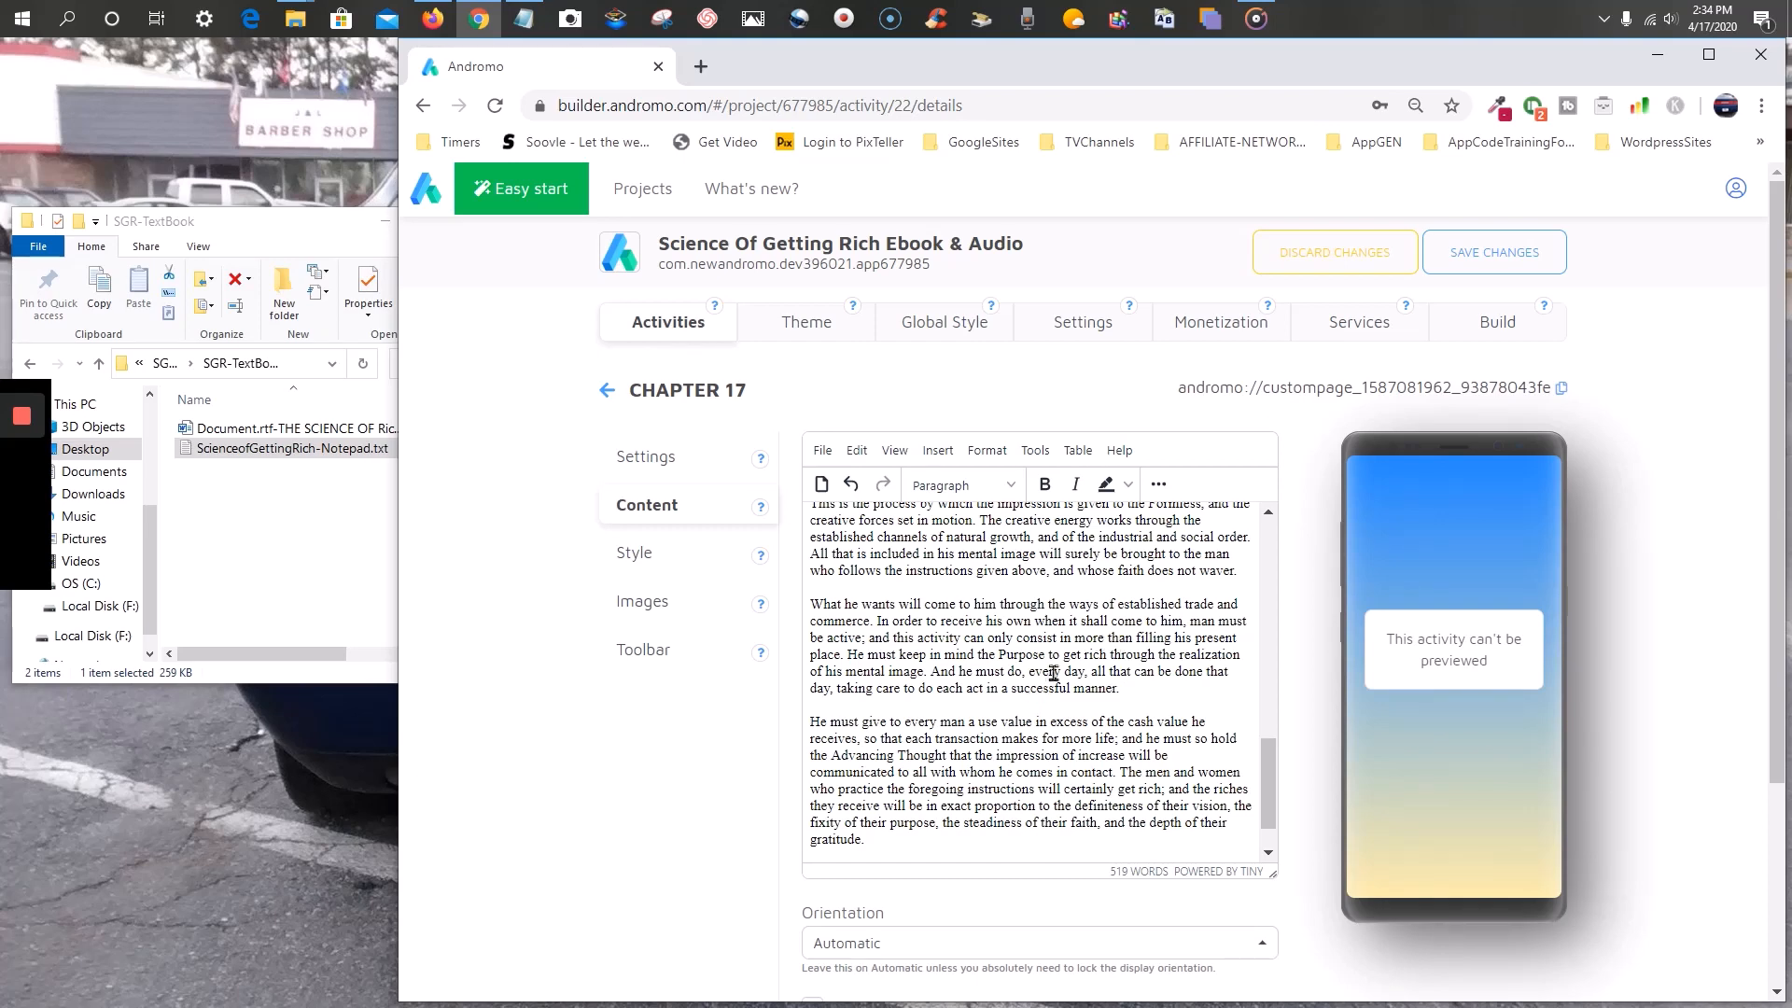
{"action": "scroll", "coordinate": [1054, 674], "scroll_direction": "down", "scroll_amount": 1}
{"action": "scroll", "coordinate": [1053, 673], "scroll_direction": "down", "scroll_amount": 2}
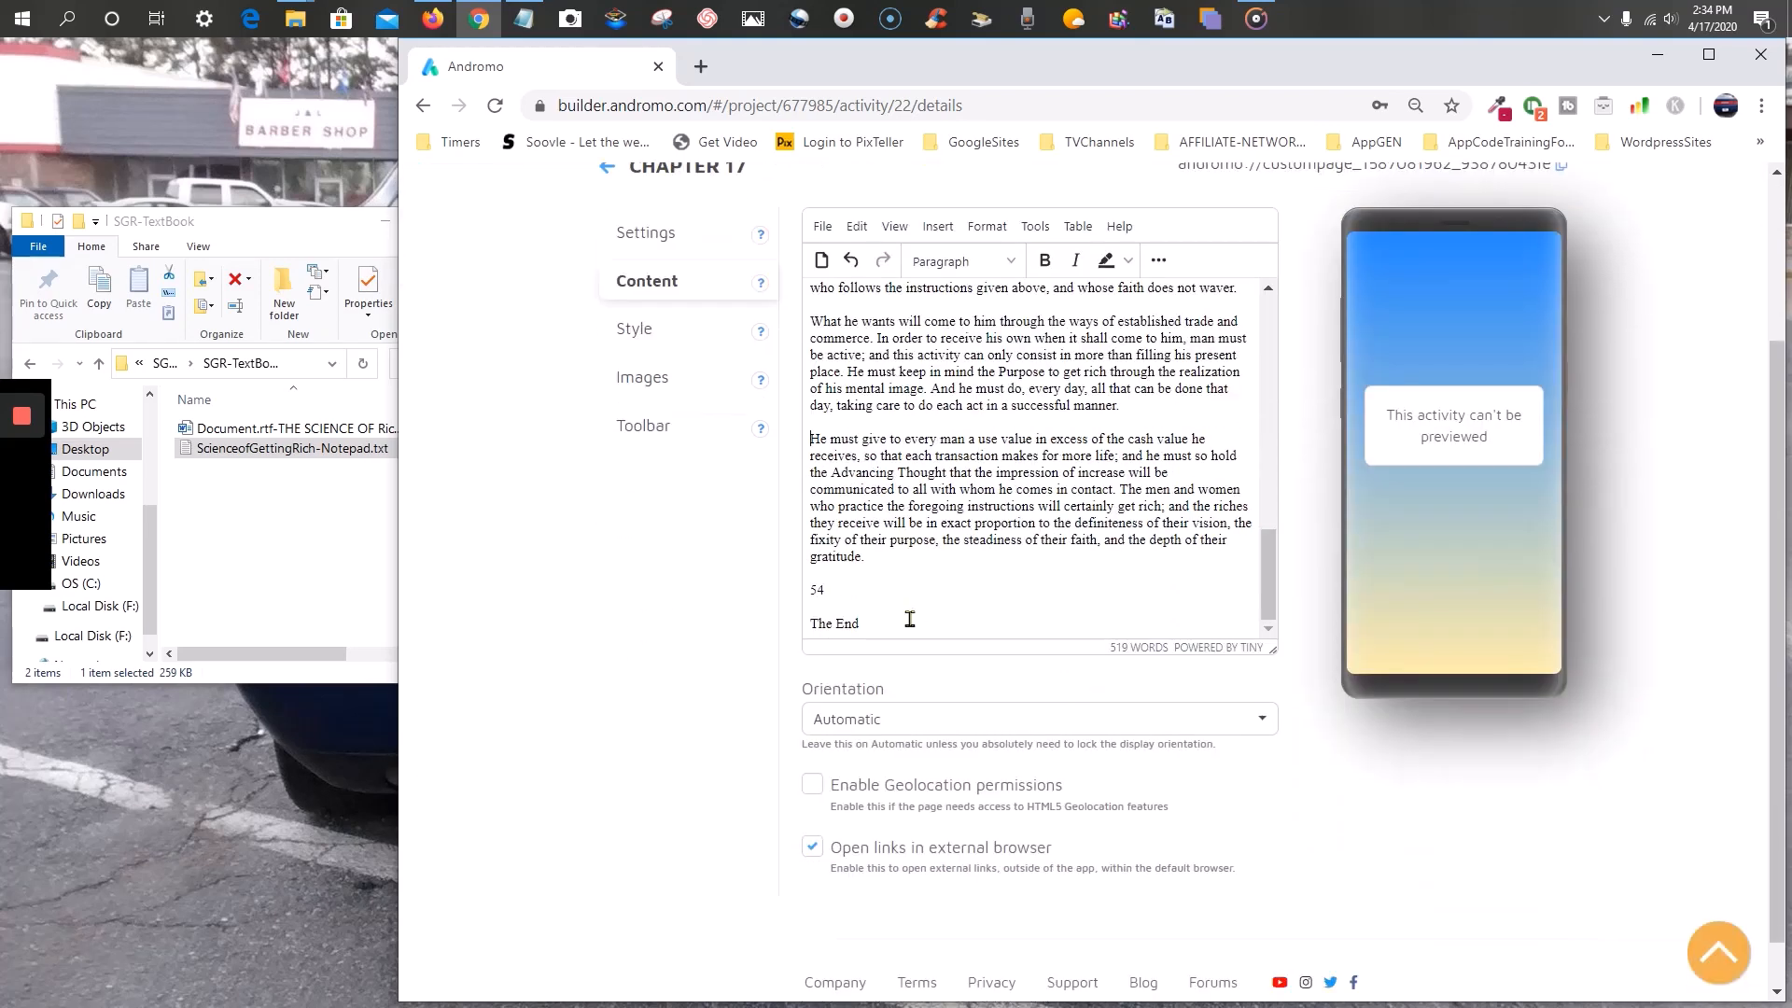
- Insert a line break after the page number 54 and save the CHAPTER 17 content
{"action": "left_click", "coordinate": [846, 589]}
{"action": "key", "text": "Return"}
{"action": "scroll", "coordinate": [972, 592], "scroll_direction": "up", "scroll_amount": 10}
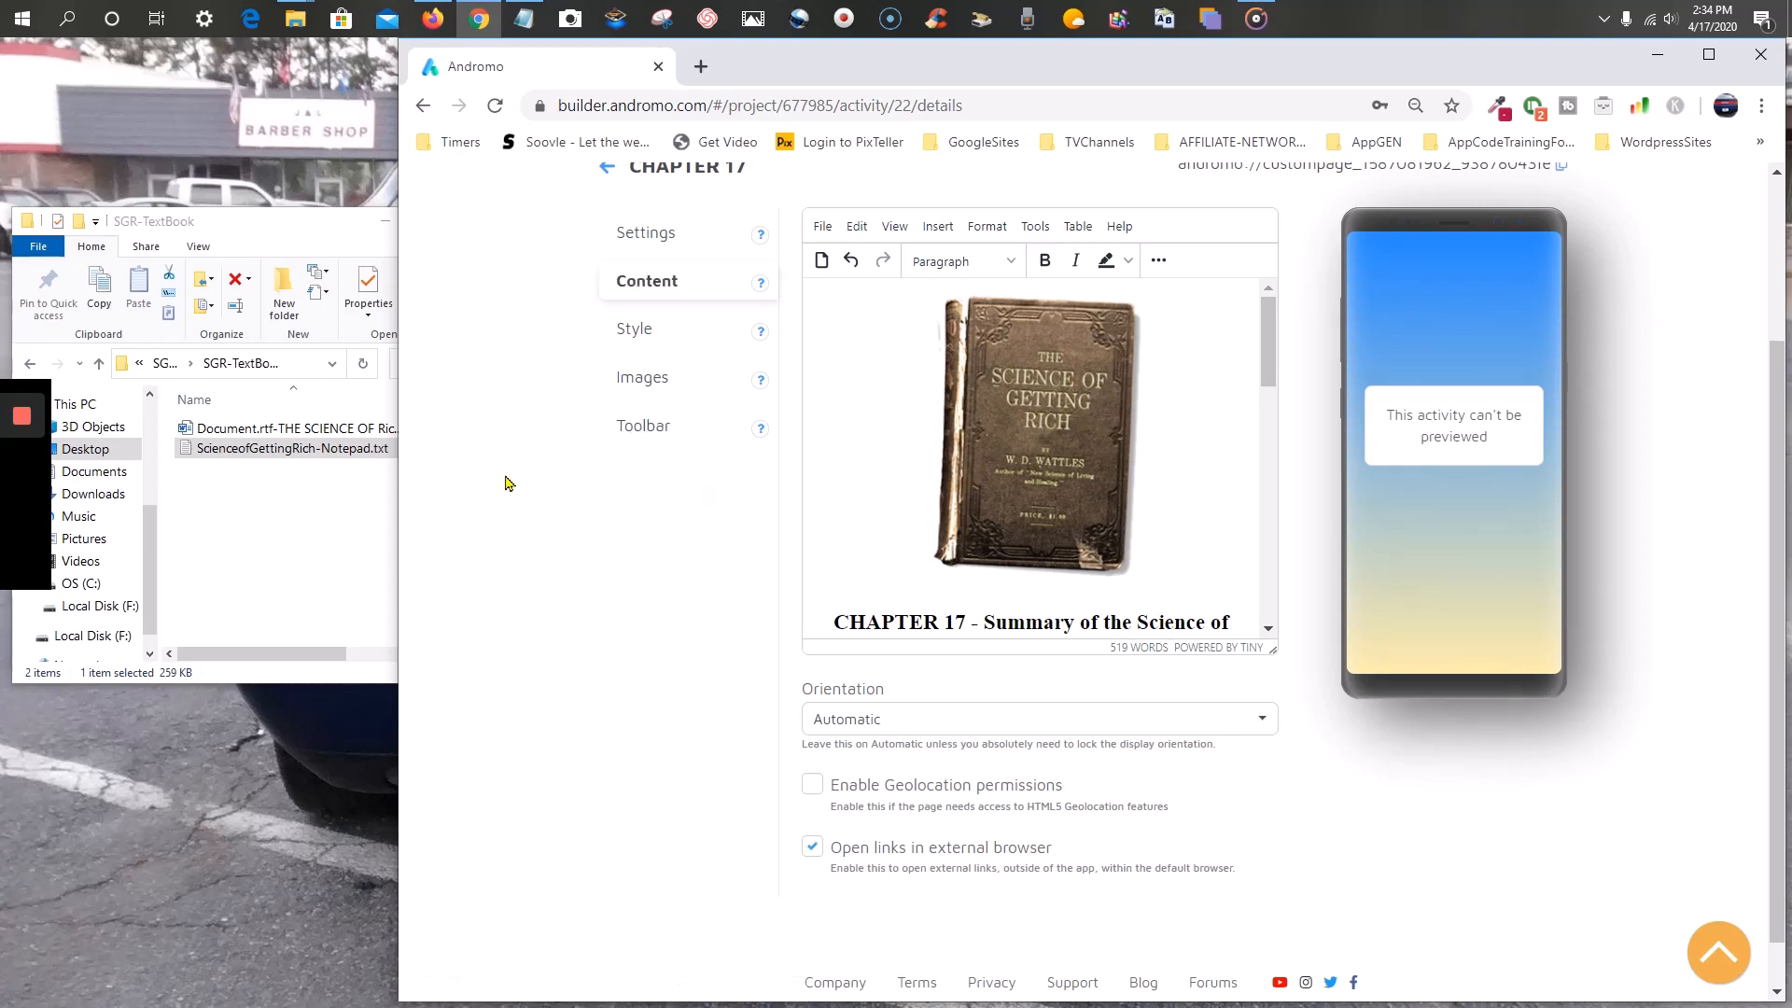
{"action": "scroll", "coordinate": [505, 482], "scroll_direction": "up", "scroll_amount": 3}
{"action": "scroll", "coordinate": [505, 483], "scroll_direction": "down", "scroll_amount": 3}
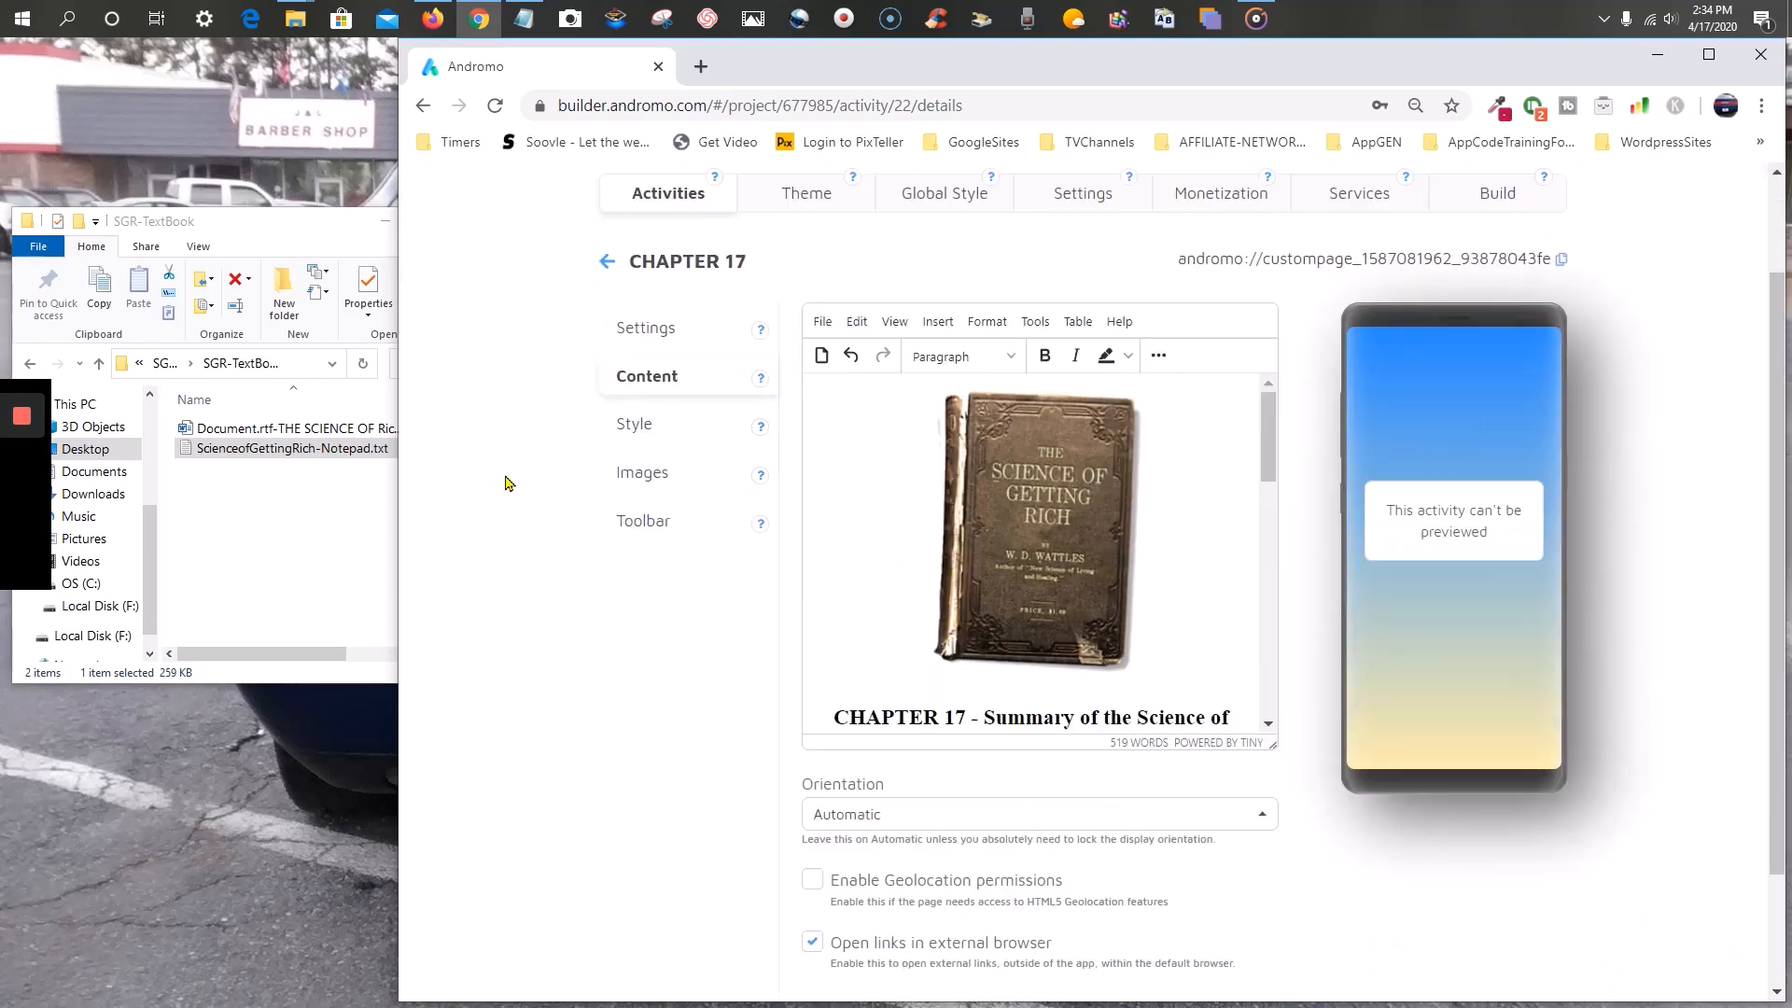
{"action": "scroll", "coordinate": [840, 460], "scroll_direction": "up", "scroll_amount": 3}
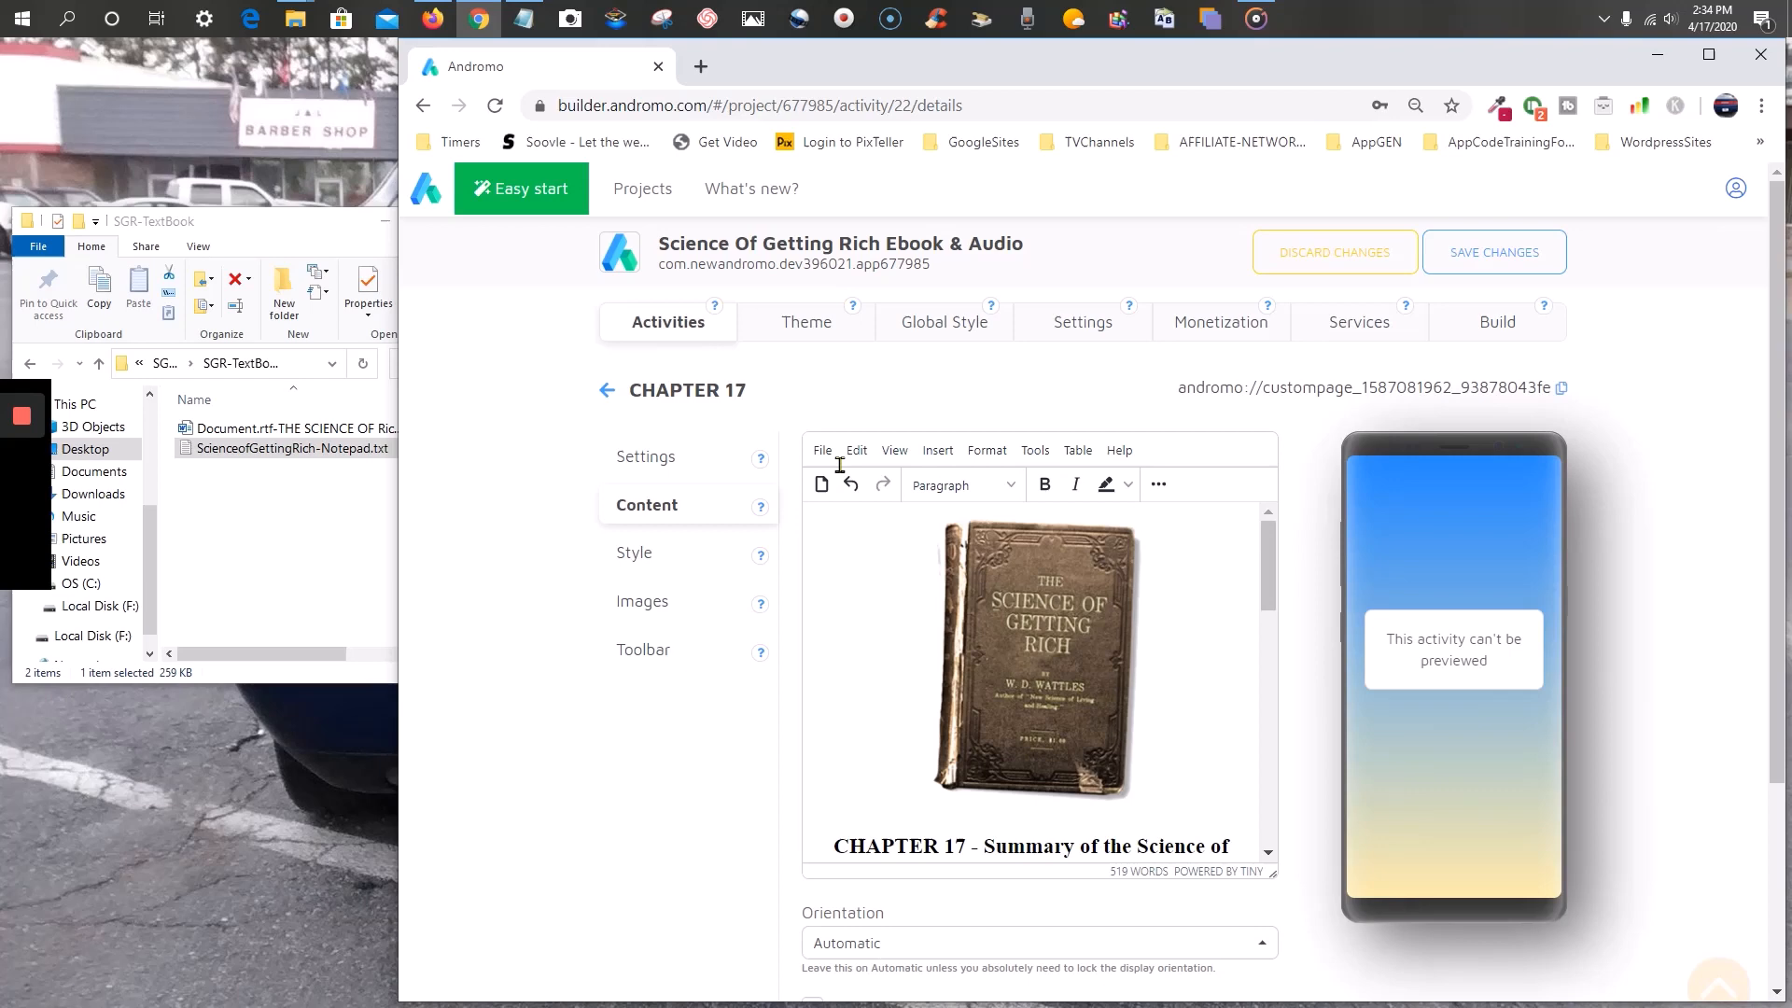
{"action": "left_click", "coordinate": [1545, 260]}
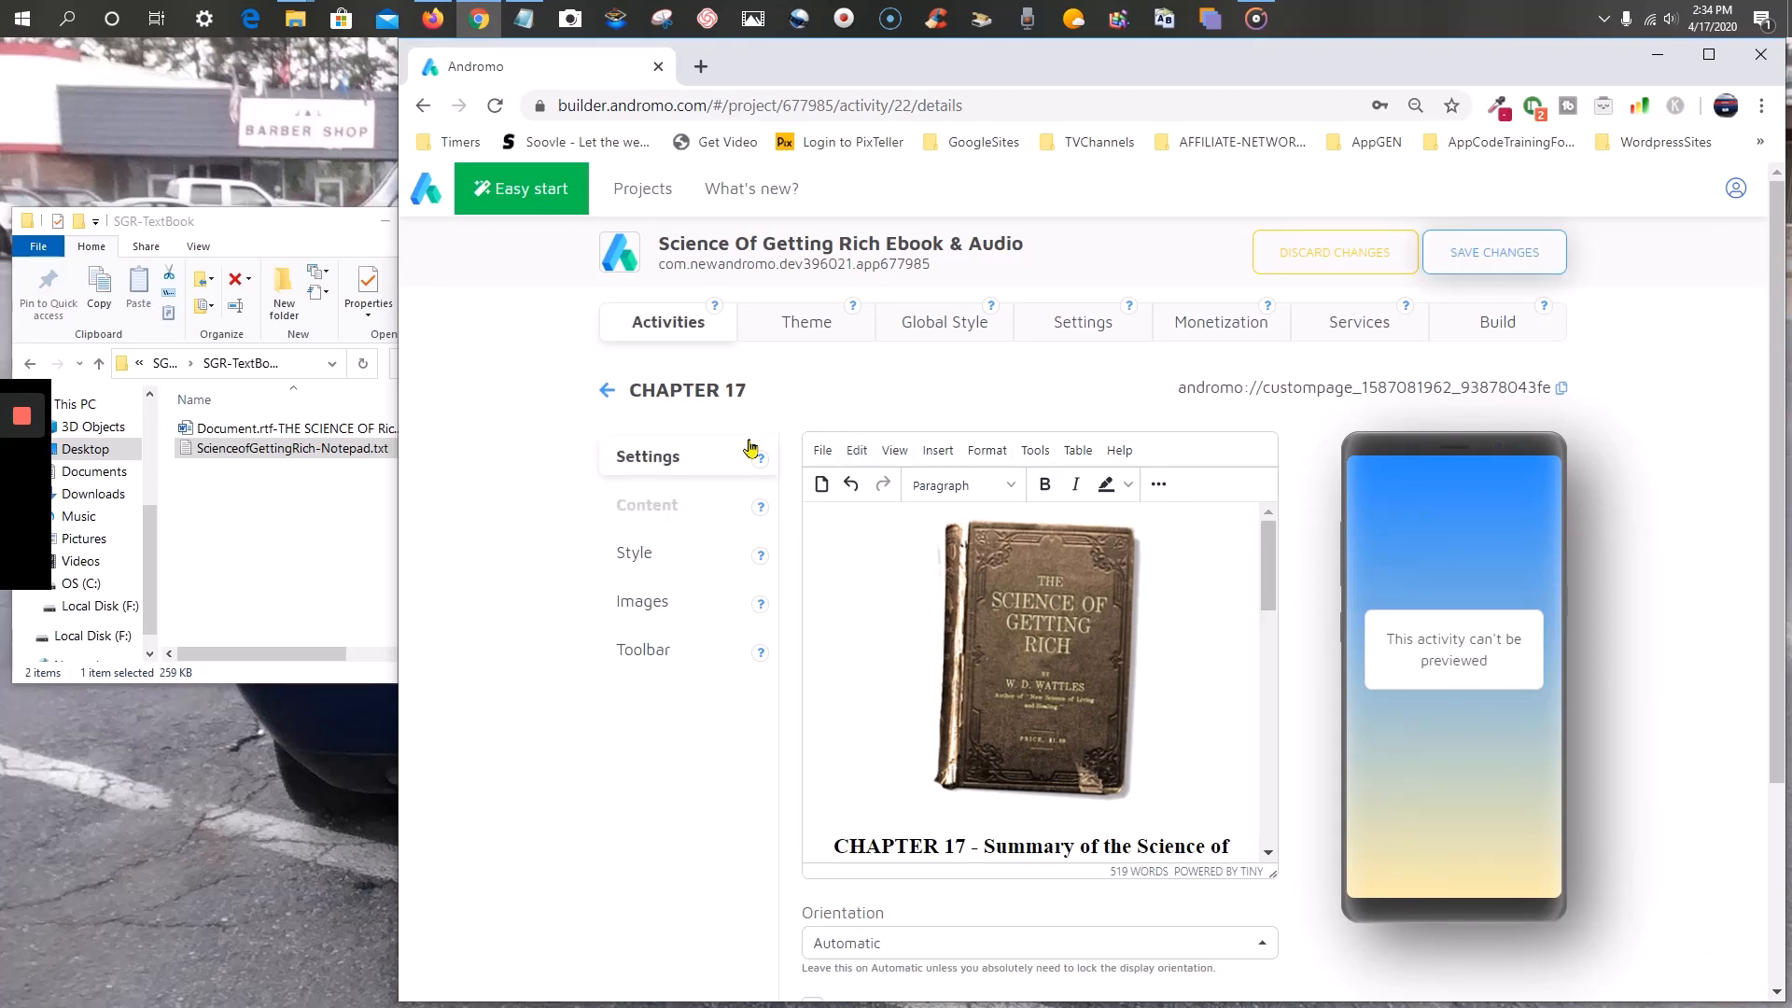
- Set the CHAPTER 17 activity to hidden in its settings and save the change
{"action": "left_click", "coordinate": [641, 464]}
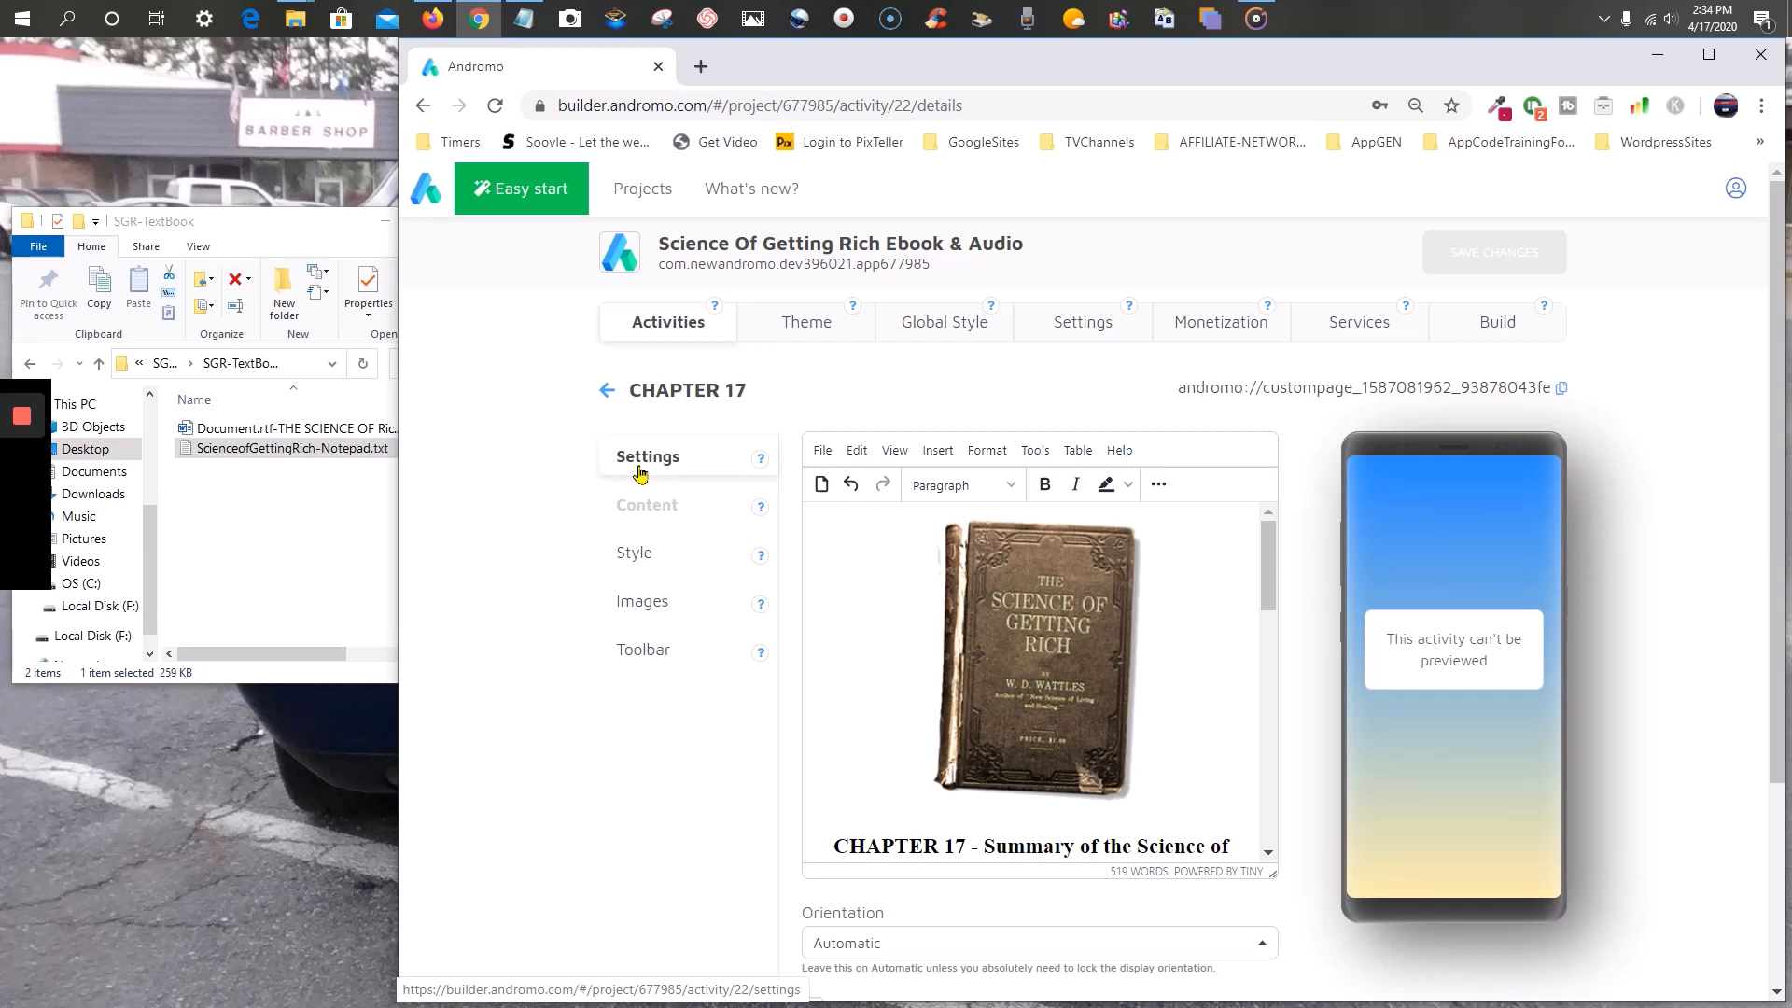
{"action": "scroll", "coordinate": [1004, 537], "scroll_direction": "down", "scroll_amount": 1}
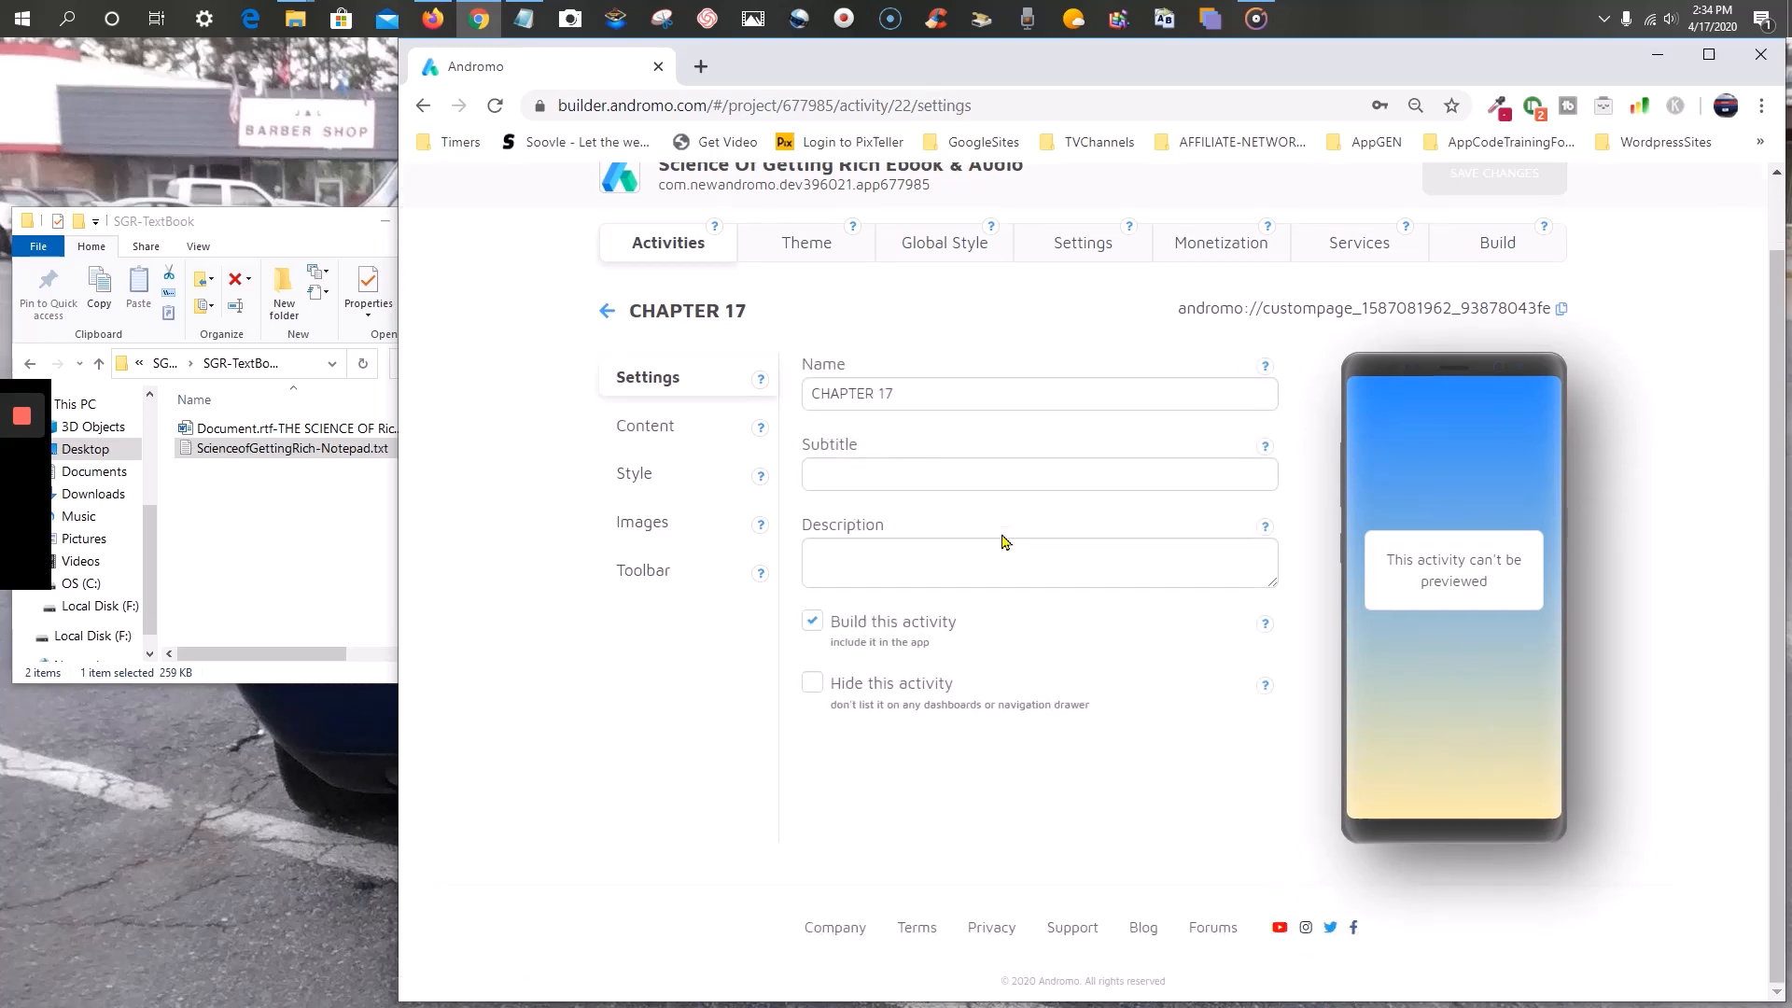
{"action": "left_click", "coordinate": [812, 686]}
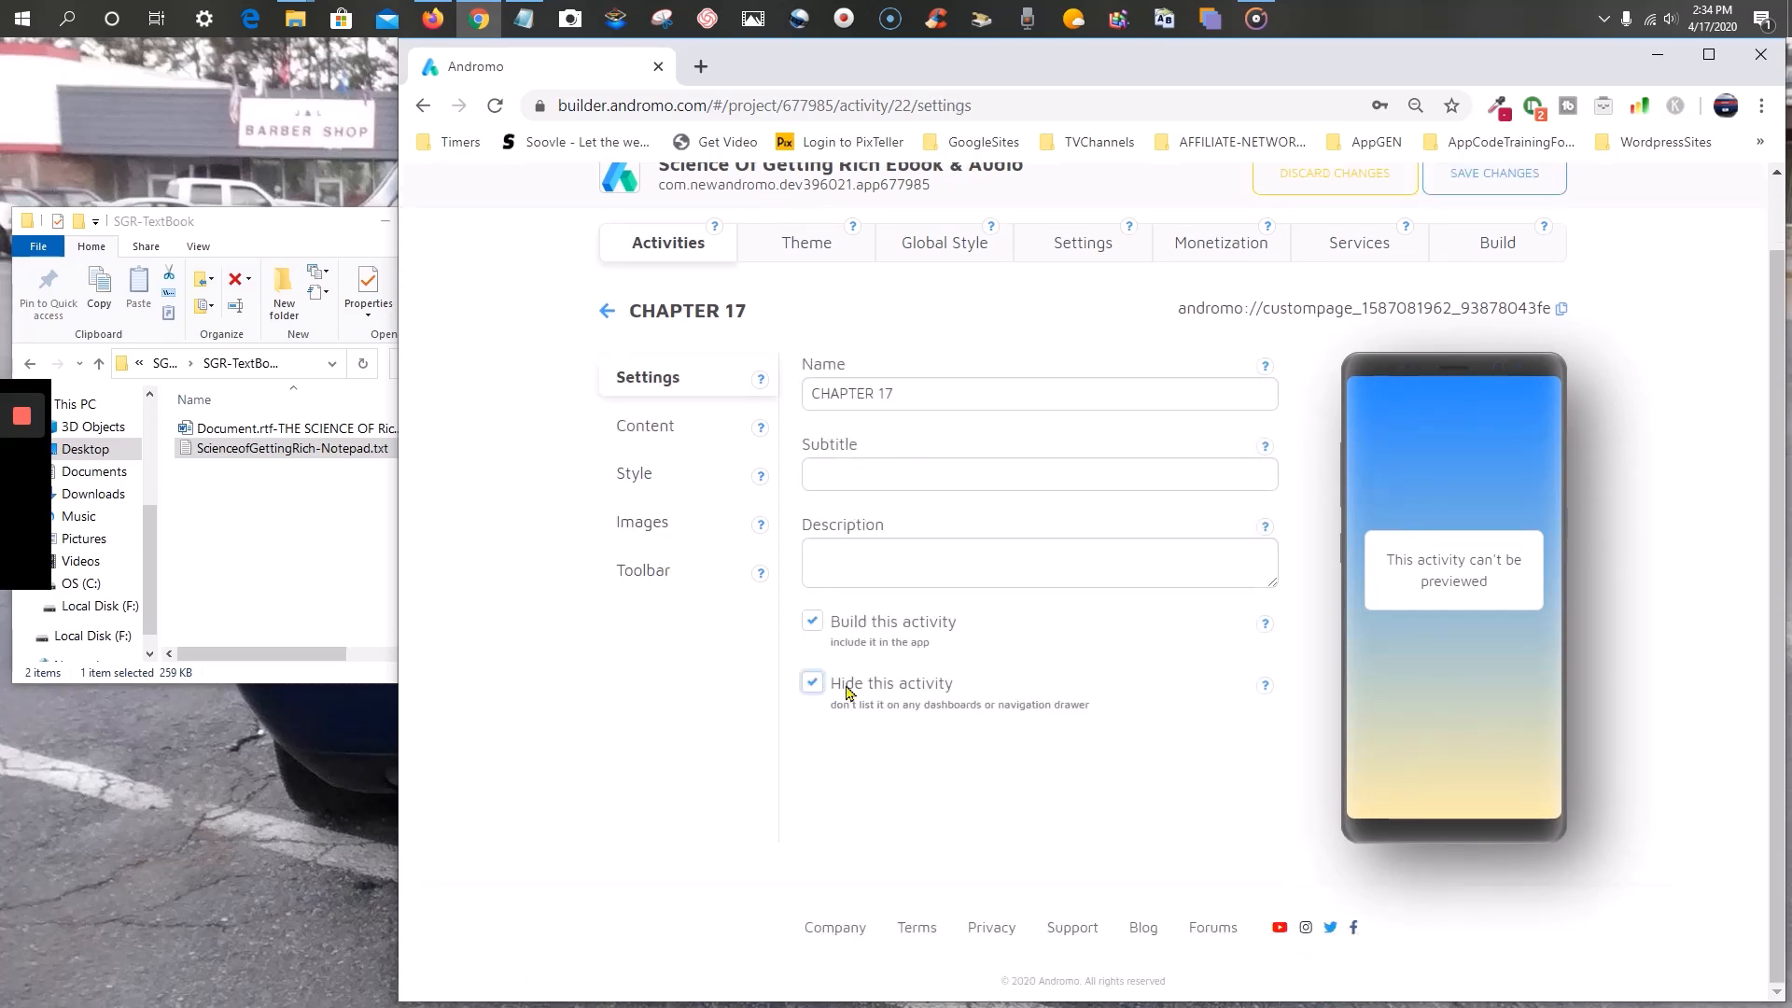
{"action": "left_click", "coordinate": [1470, 180]}
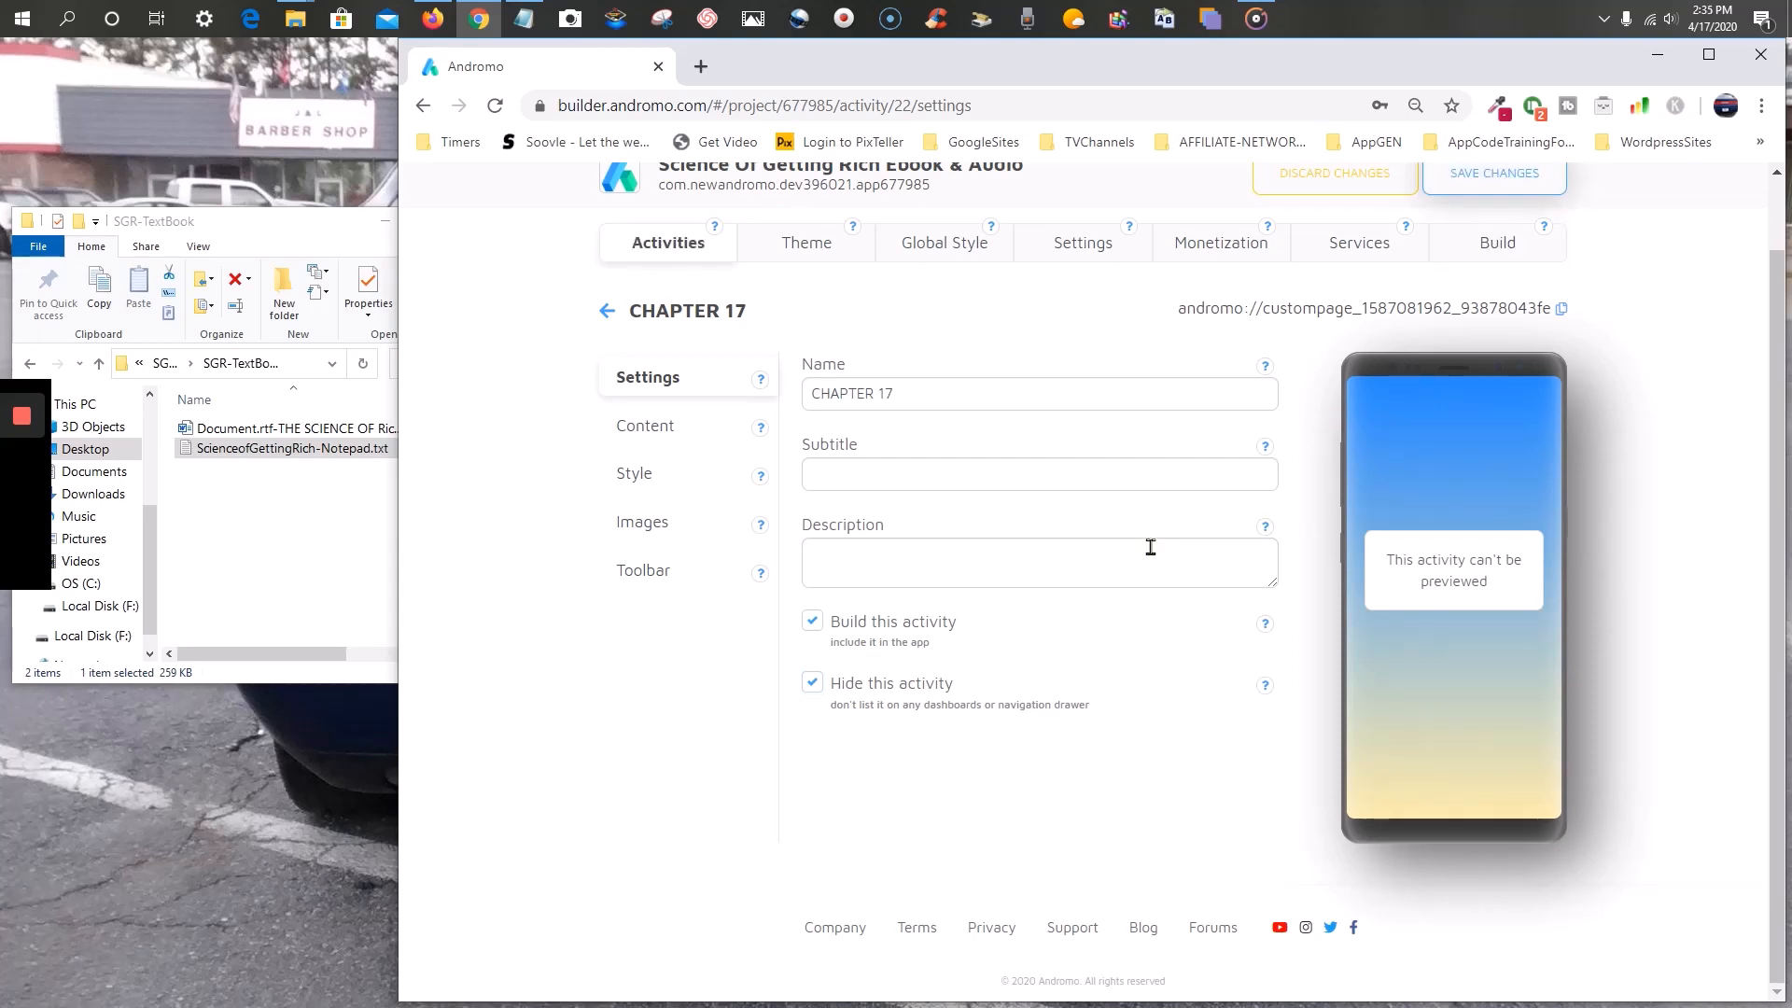
- Maximize the browser window and check the app's dashboard preview for chapter pages that are still listed
{"action": "left_click", "coordinate": [1709, 56]}
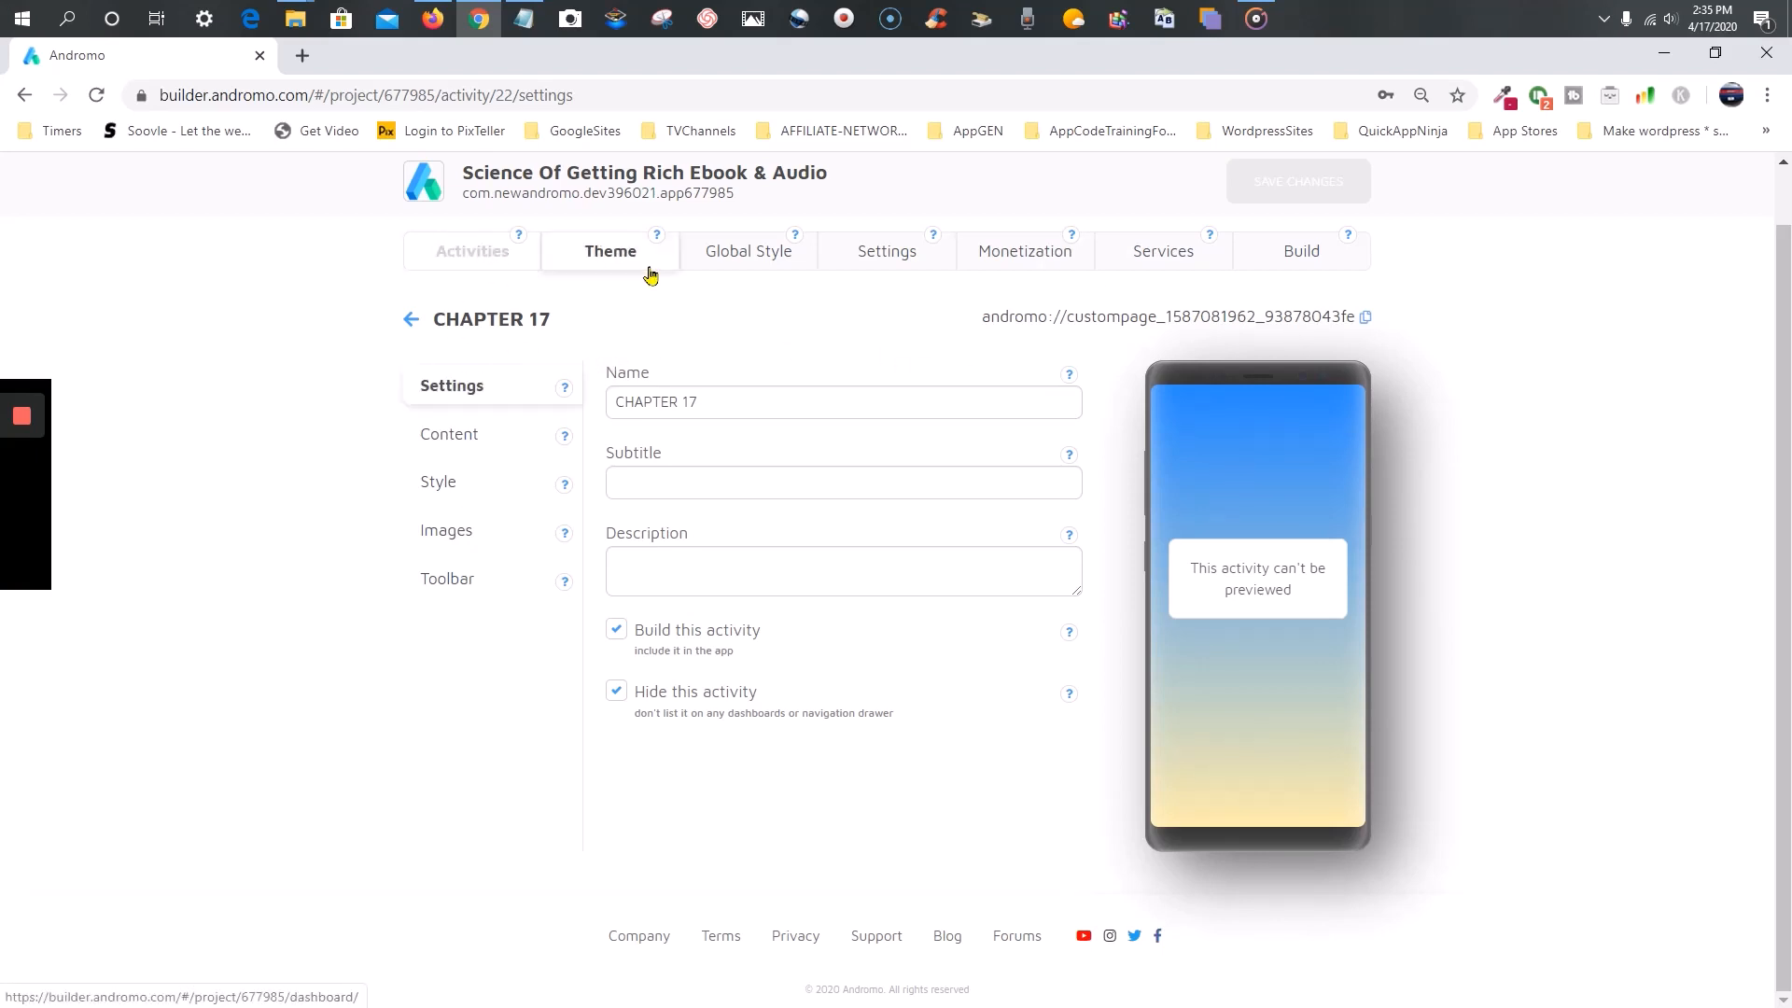
{"action": "left_click", "coordinate": [619, 251]}
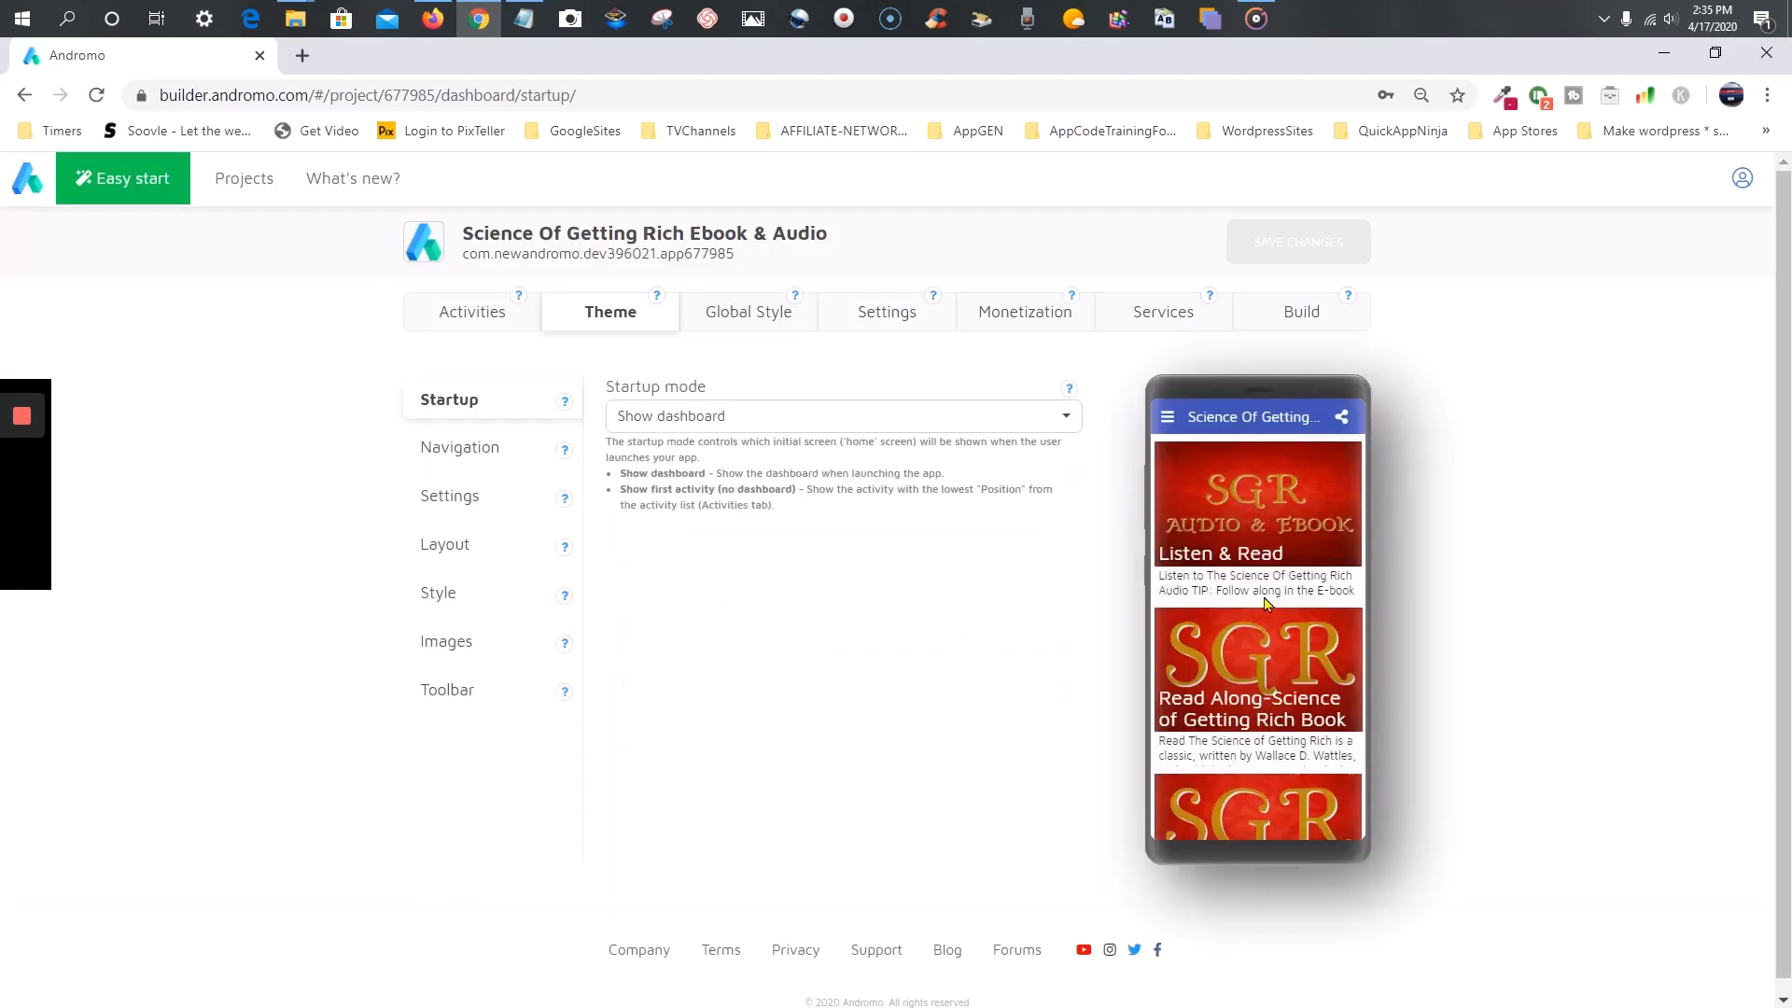
{"action": "scroll", "coordinate": [1252, 573], "scroll_direction": "down", "scroll_amount": 10}
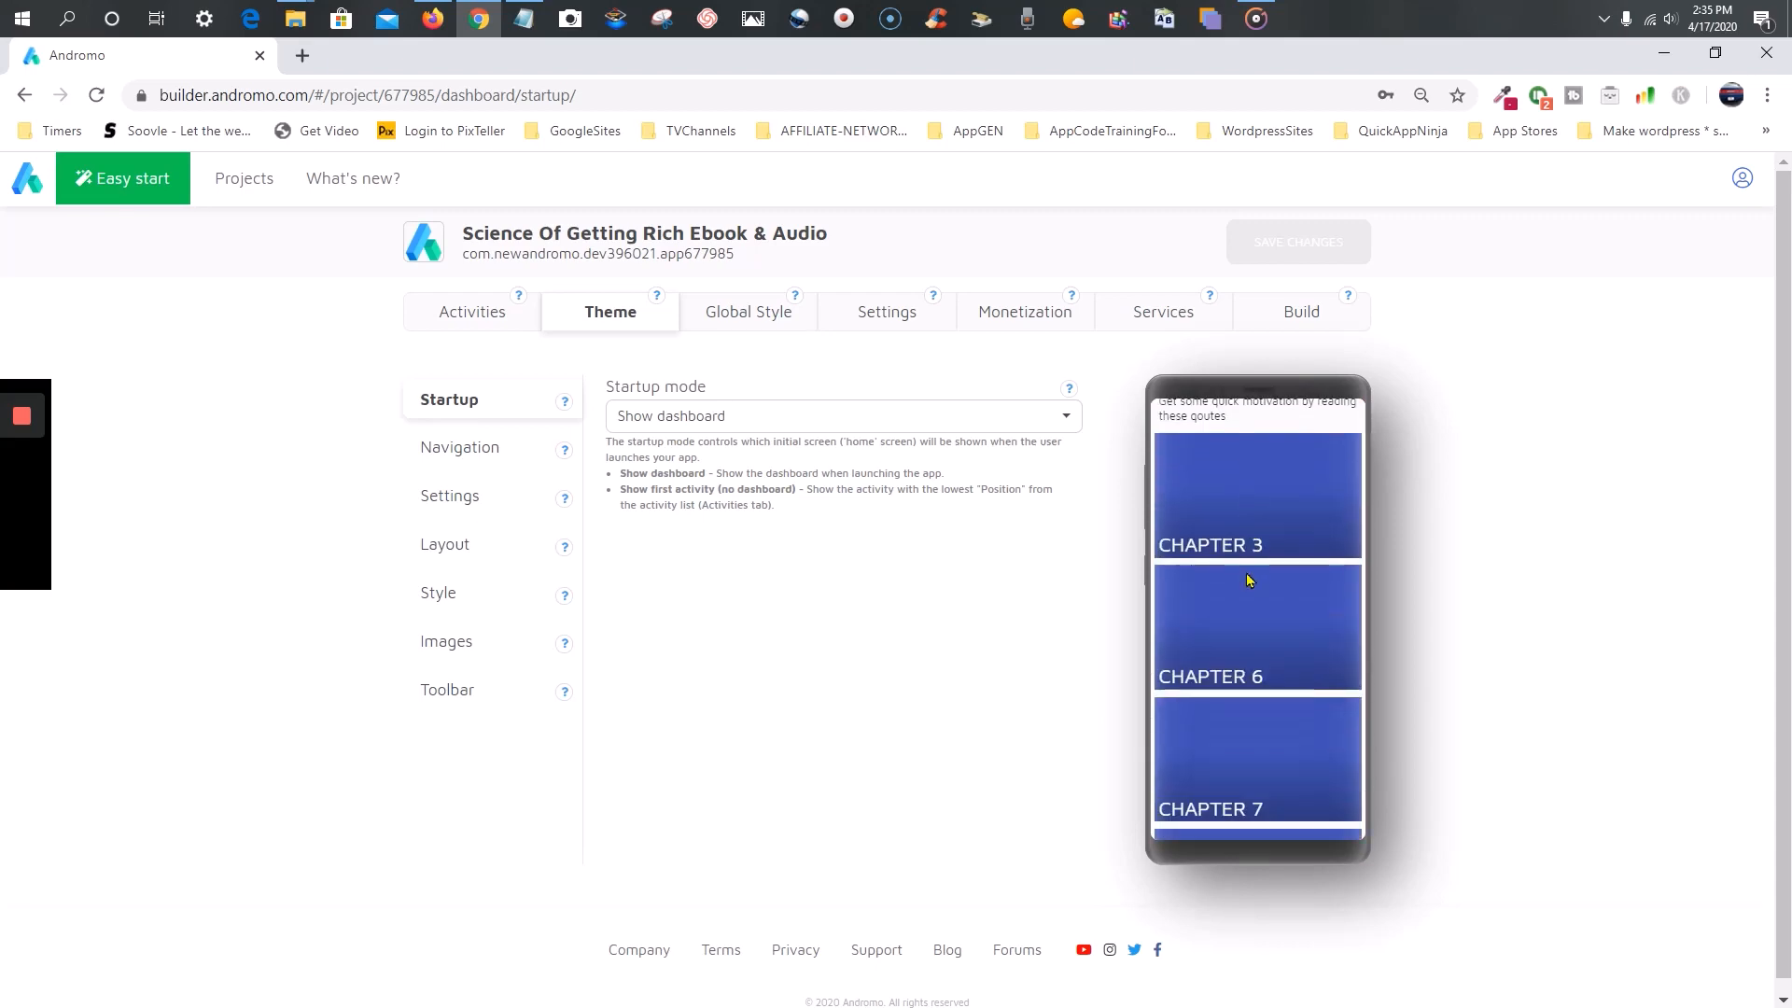
{"action": "scroll", "coordinate": [1241, 708], "scroll_direction": "down", "scroll_amount": 3}
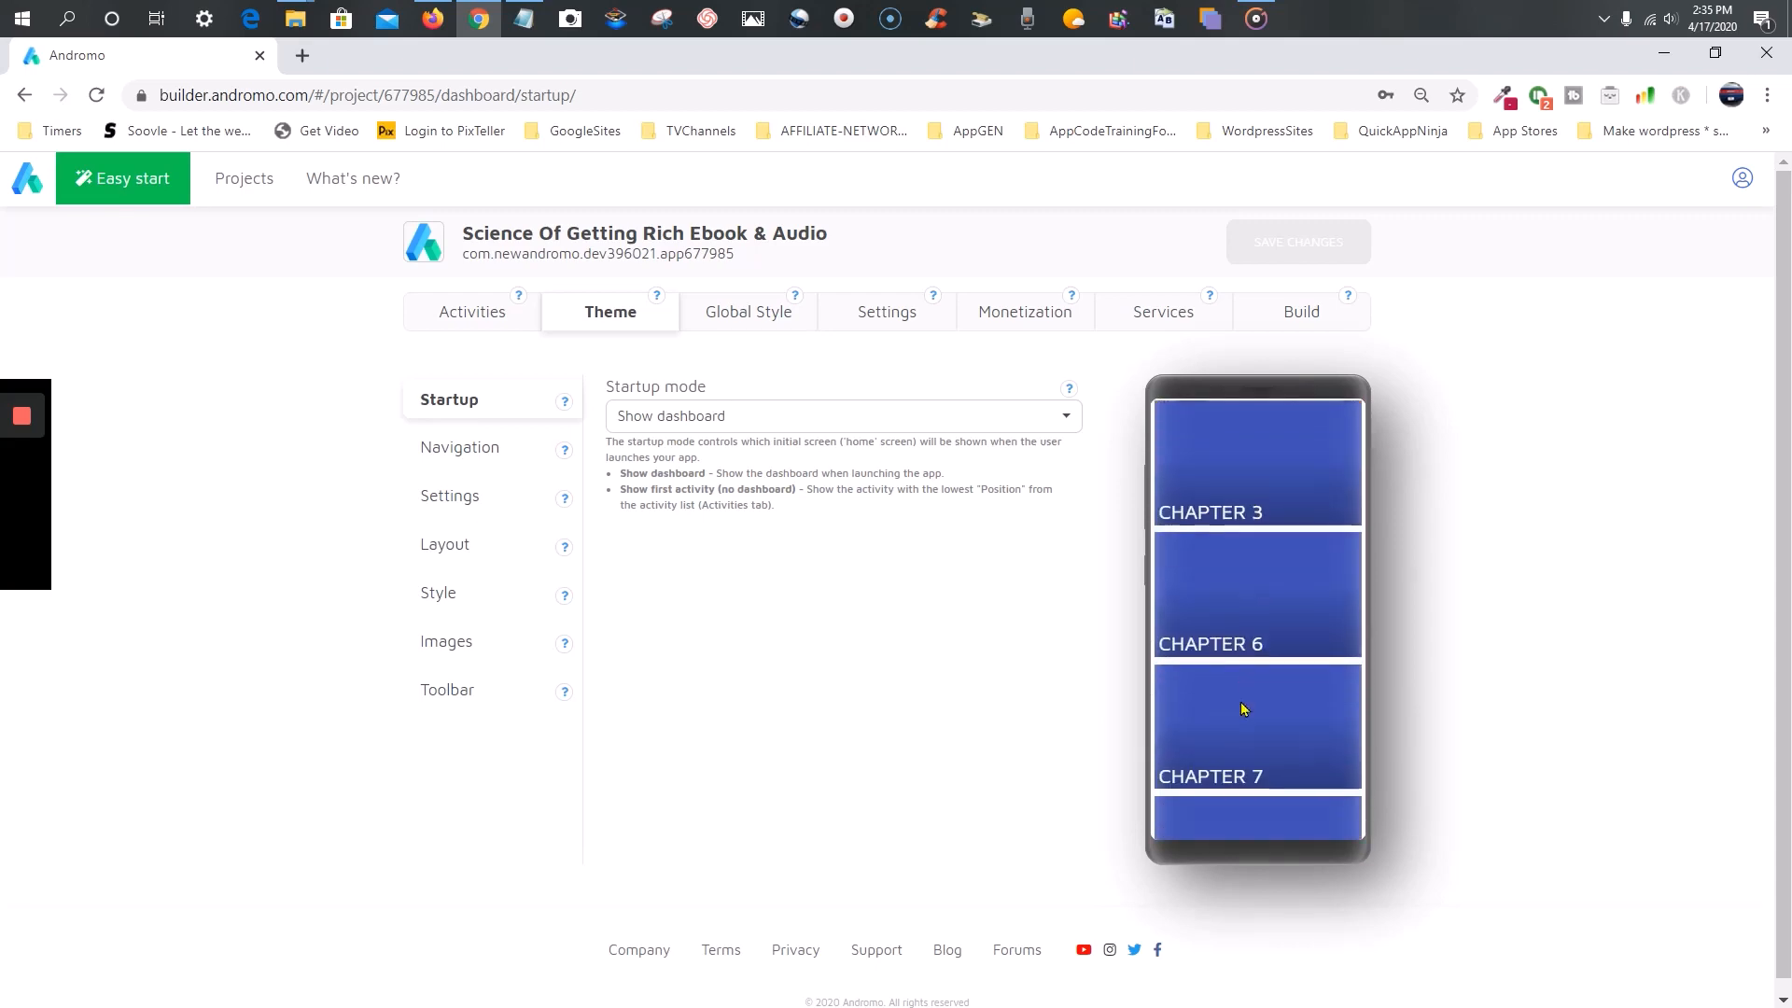
{"action": "scroll", "coordinate": [1232, 726], "scroll_direction": "up", "scroll_amount": 10}
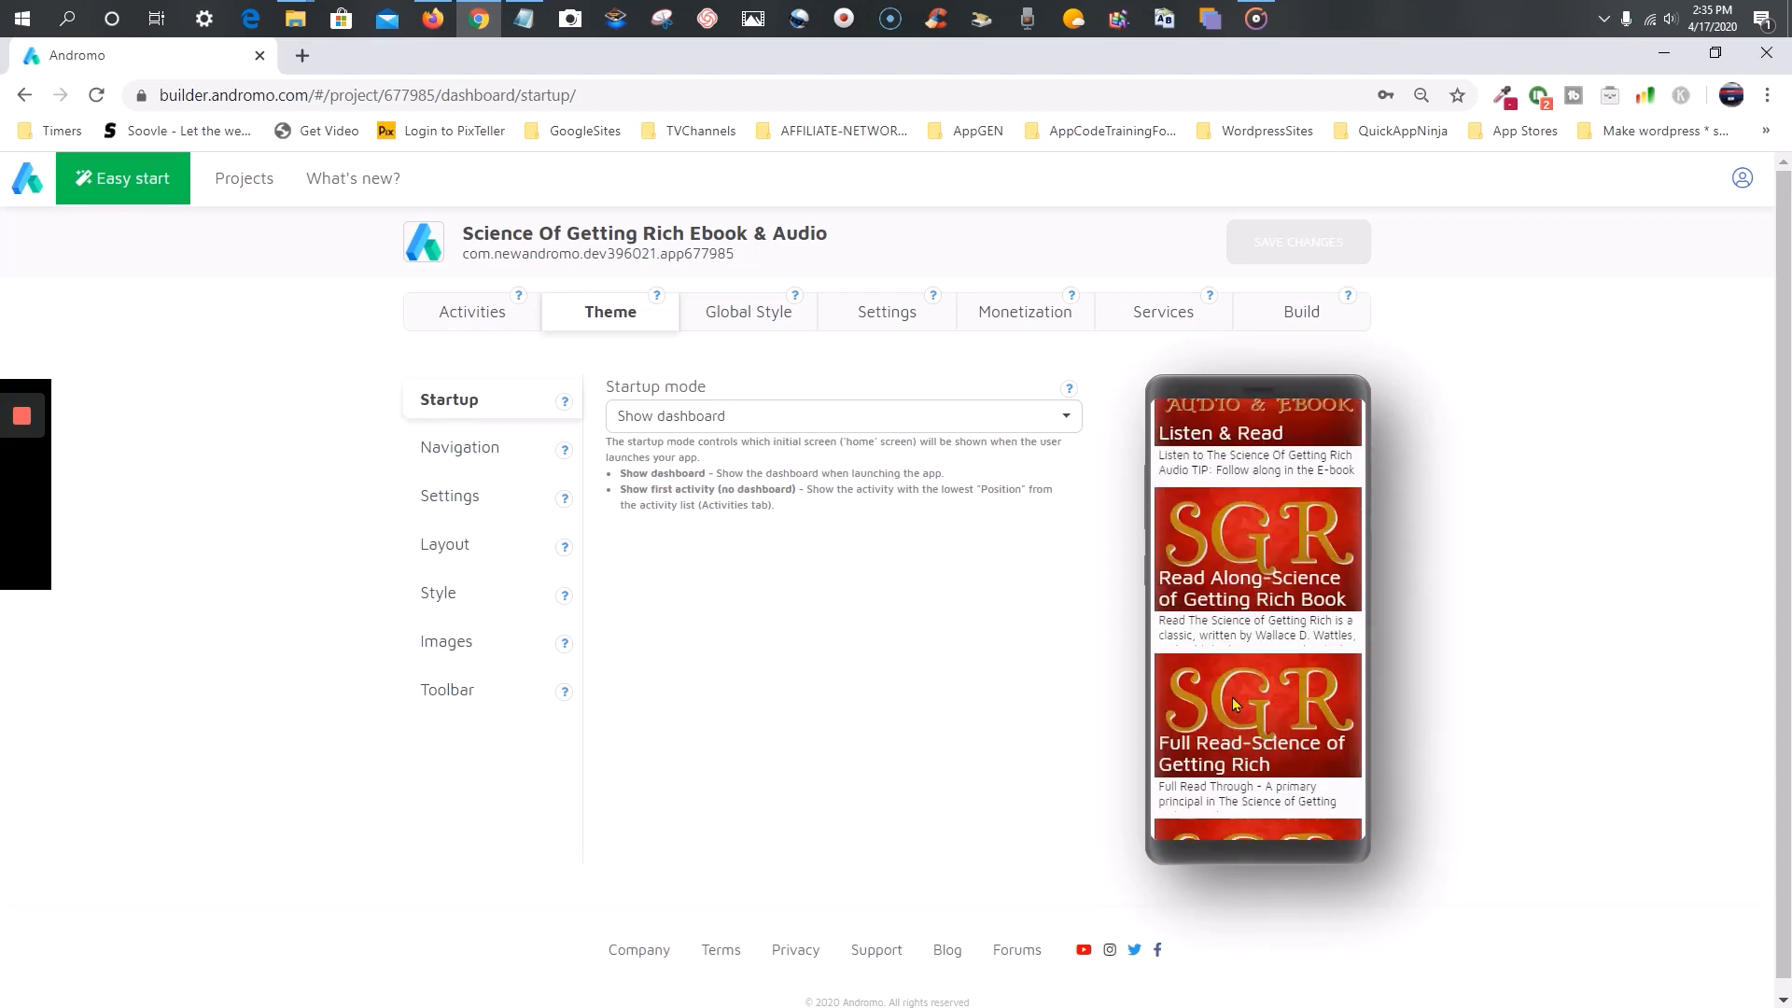
{"action": "scroll", "coordinate": [1234, 702], "scroll_direction": "down", "scroll_amount": 4}
- Open the CHAPTER 3 activity's settings from the activity list, hide the activity and save it
{"action": "left_click", "coordinate": [473, 312]}
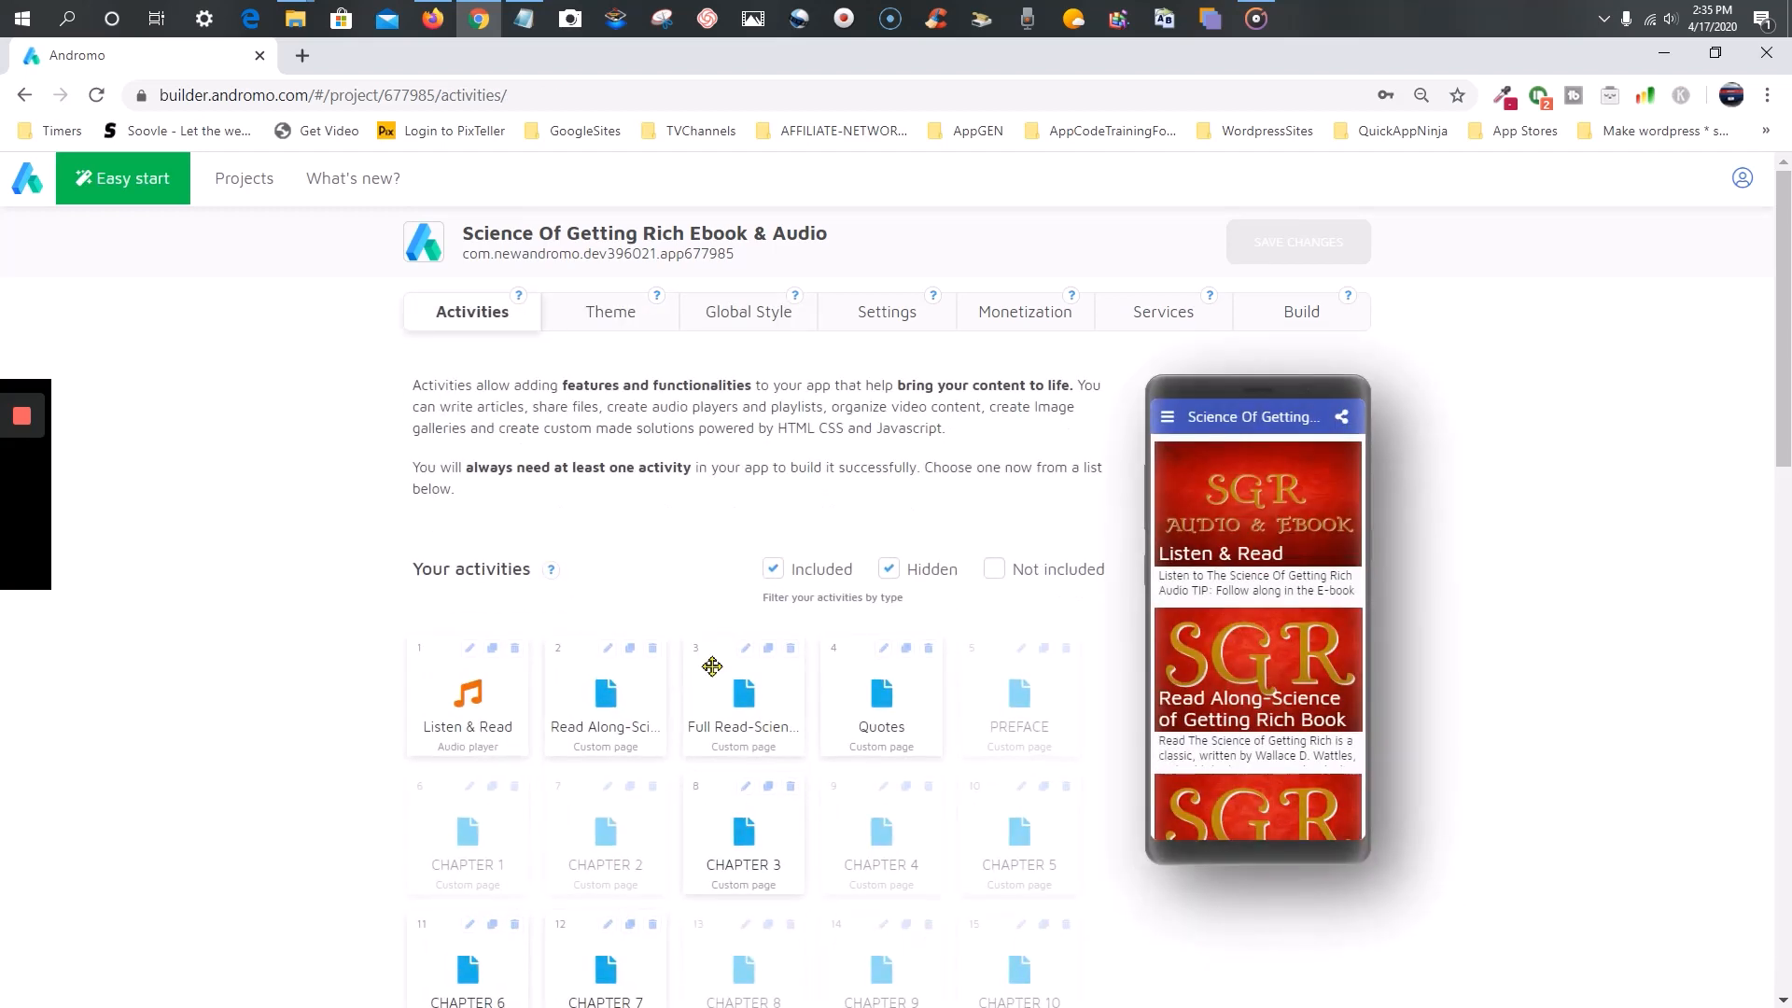
{"action": "scroll", "coordinate": [756, 560], "scroll_direction": "down", "scroll_amount": 4}
{"action": "left_click", "coordinate": [762, 464]}
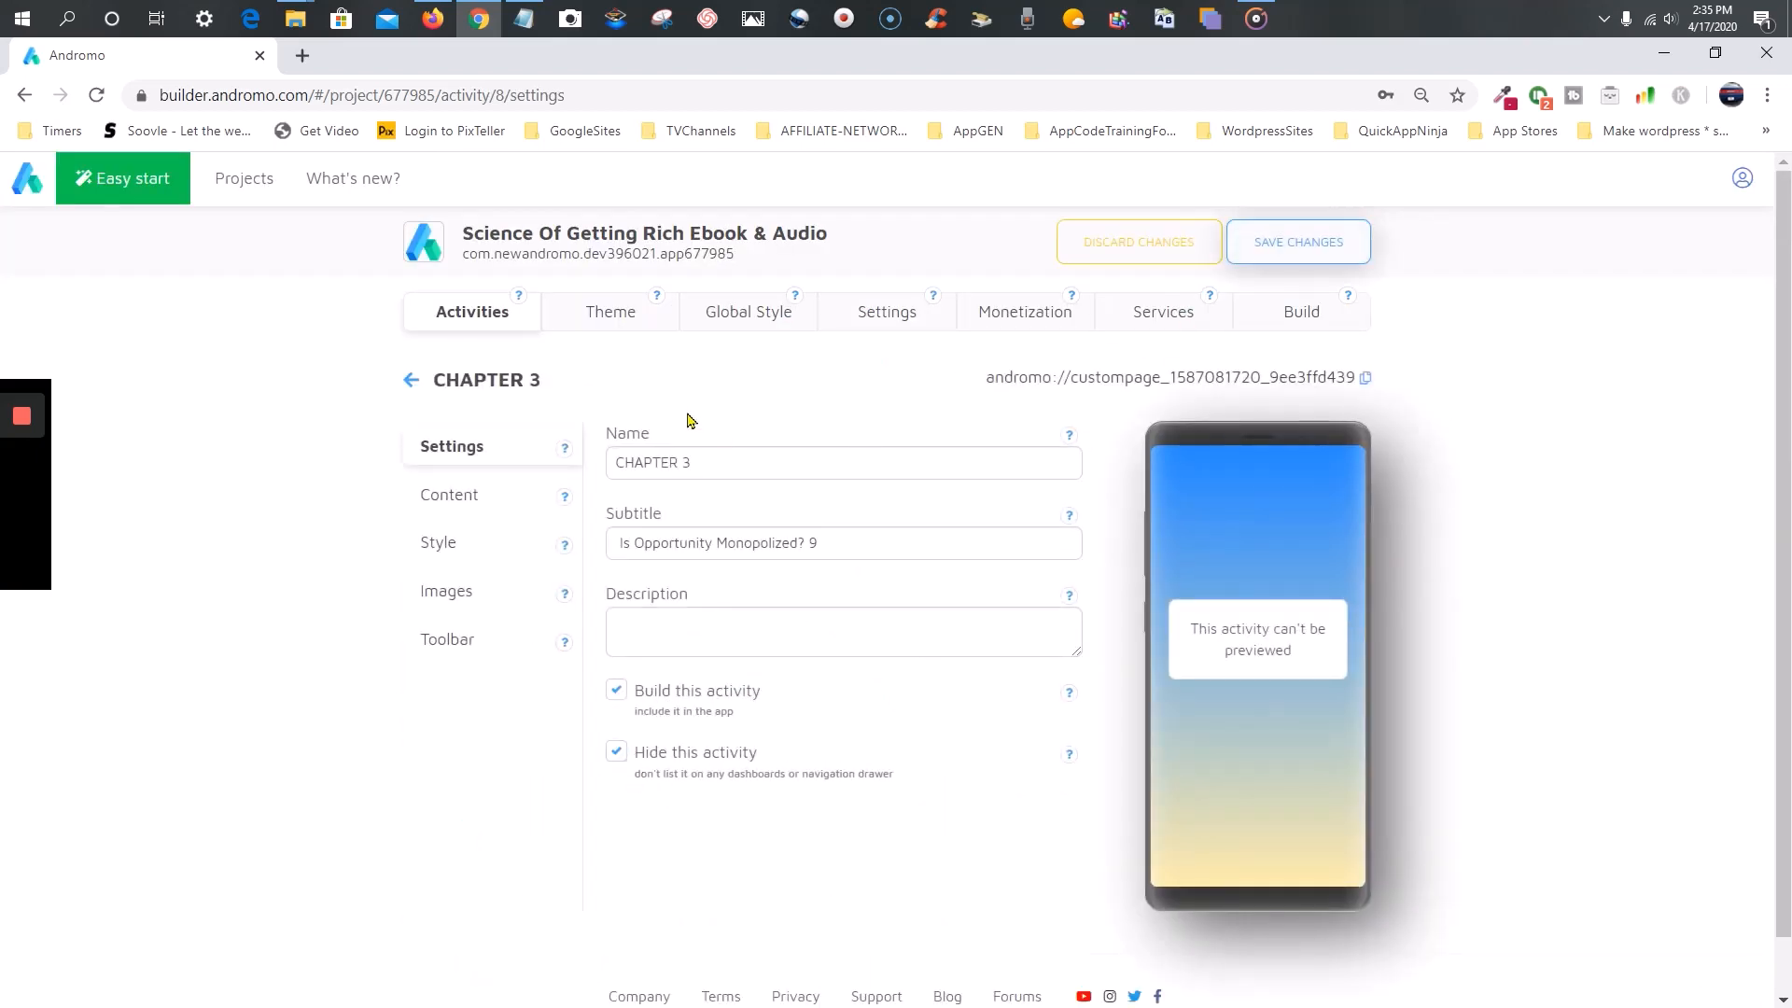
- Open the CHAPTER 6 activity's settings from the activity list, hide the activity and save it
{"action": "left_click", "coordinate": [490, 315]}
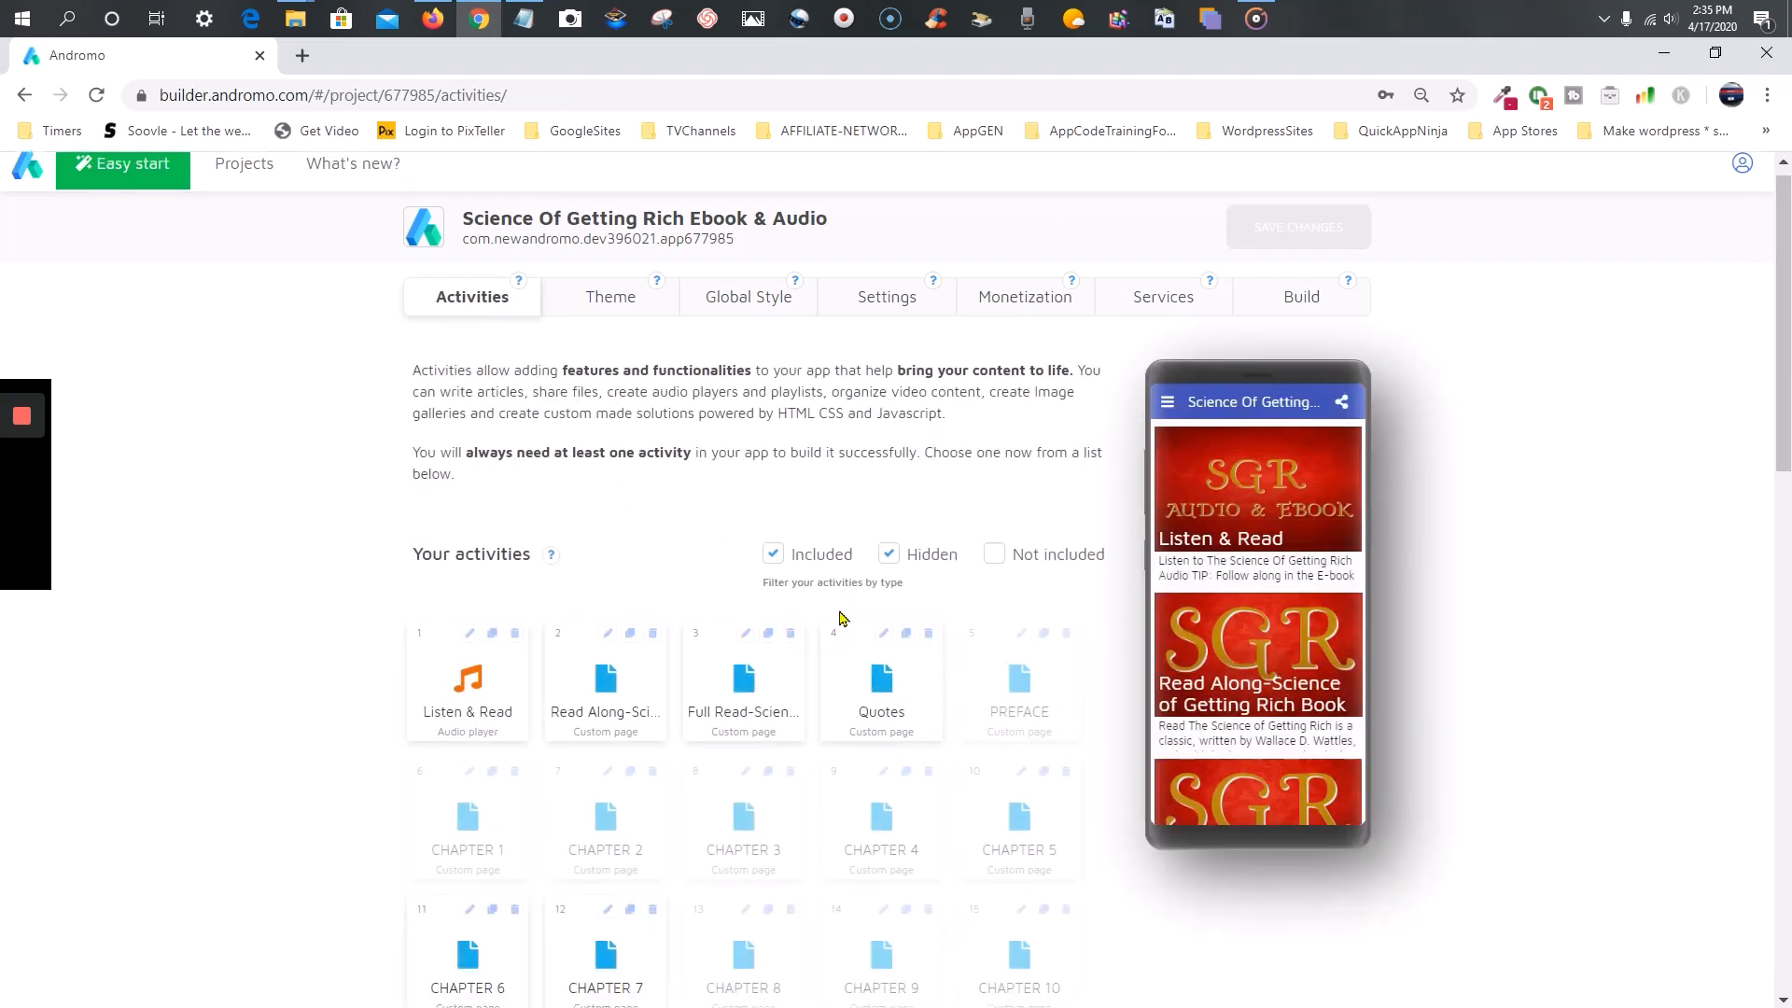
{"action": "scroll", "coordinate": [843, 616], "scroll_direction": "down", "scroll_amount": 5}
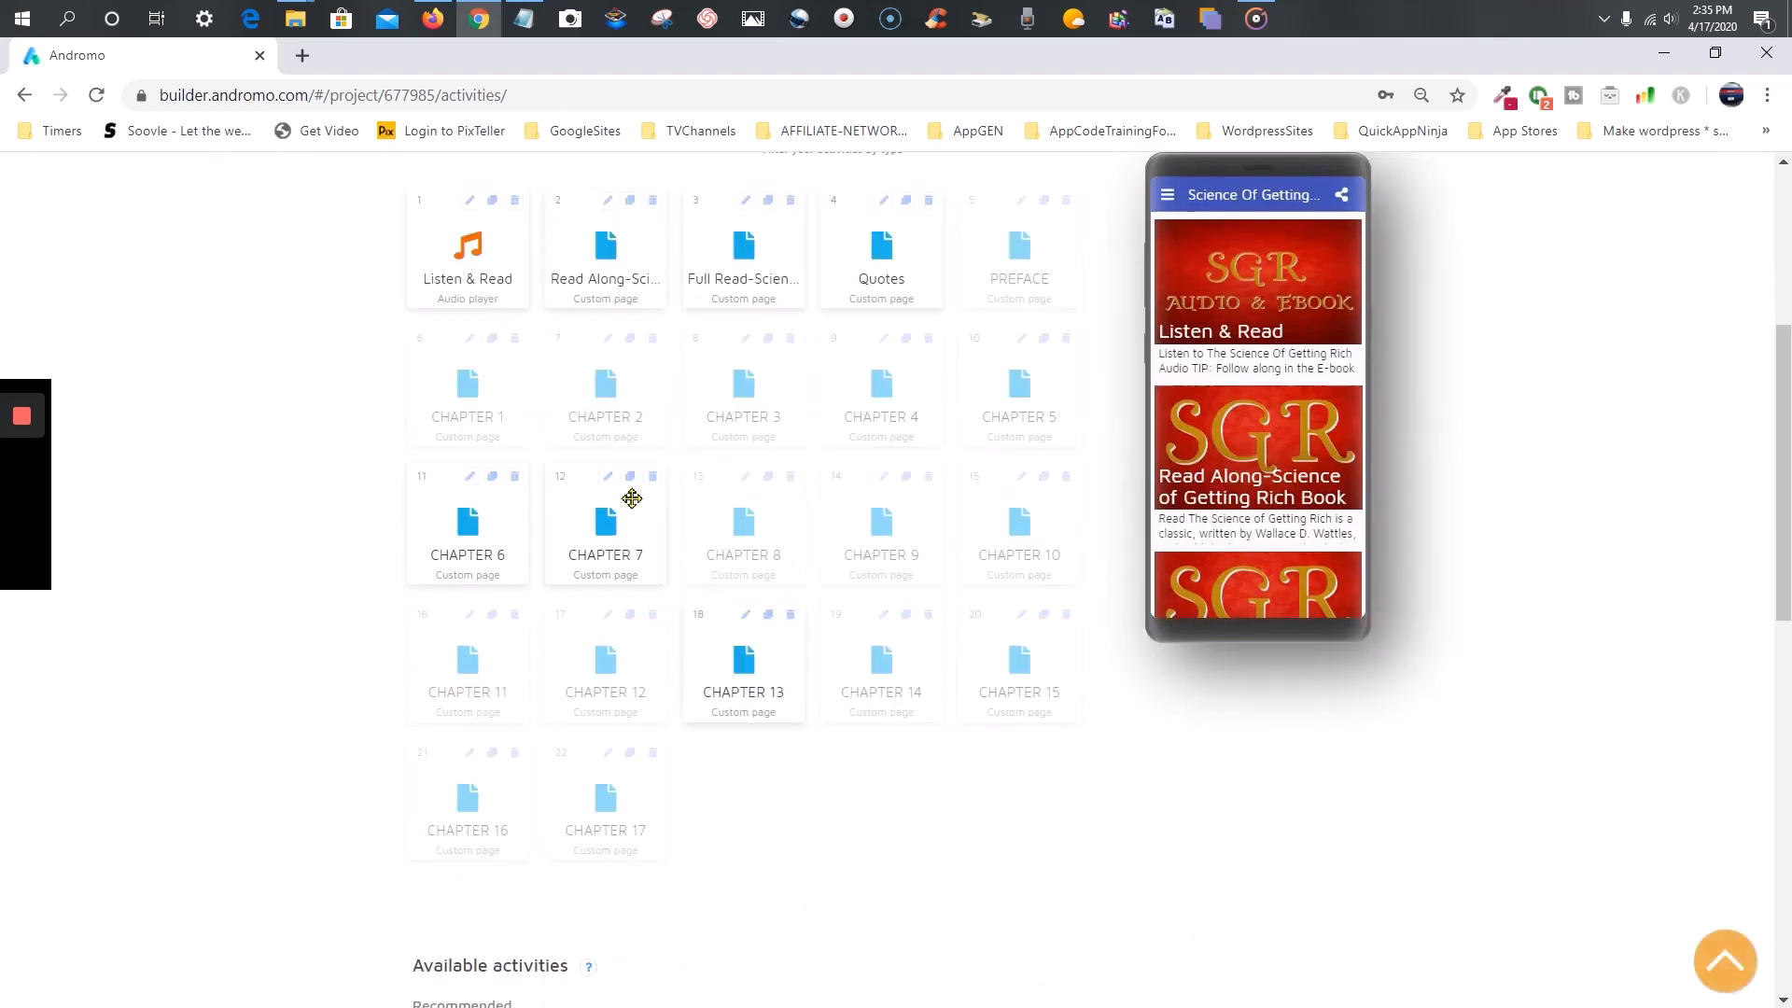
{"action": "left_click", "coordinate": [468, 479]}
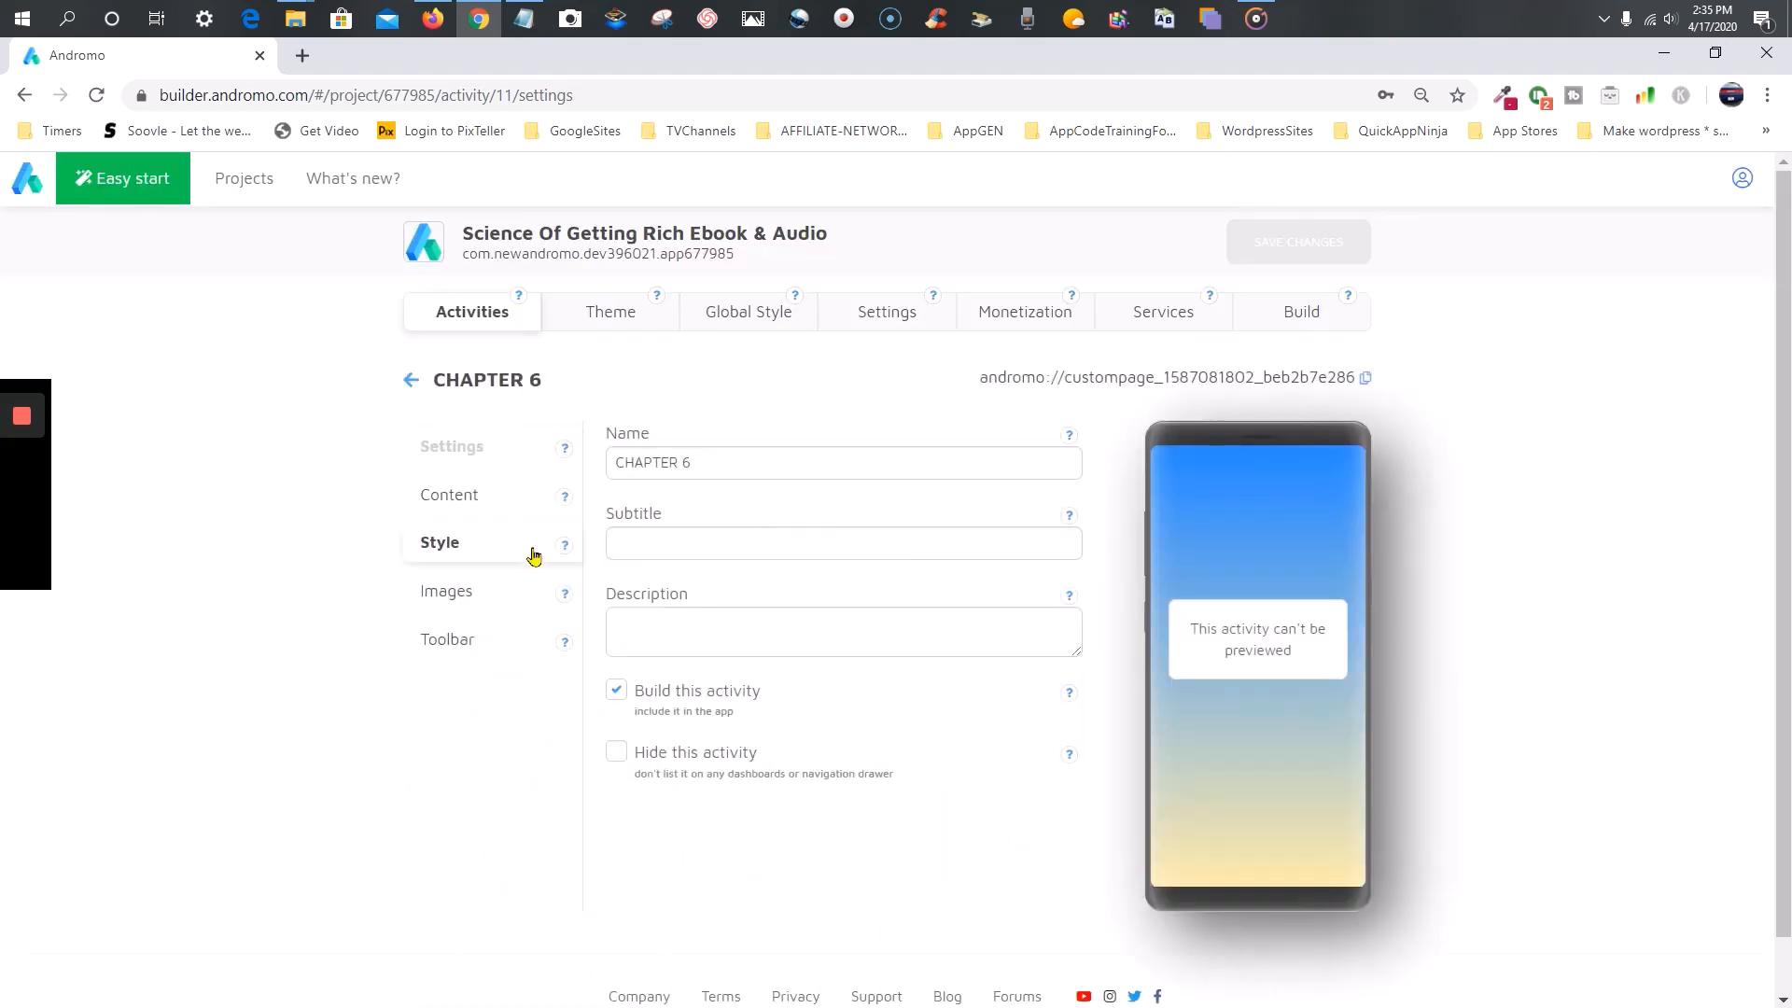
{"action": "left_click", "coordinate": [617, 754]}
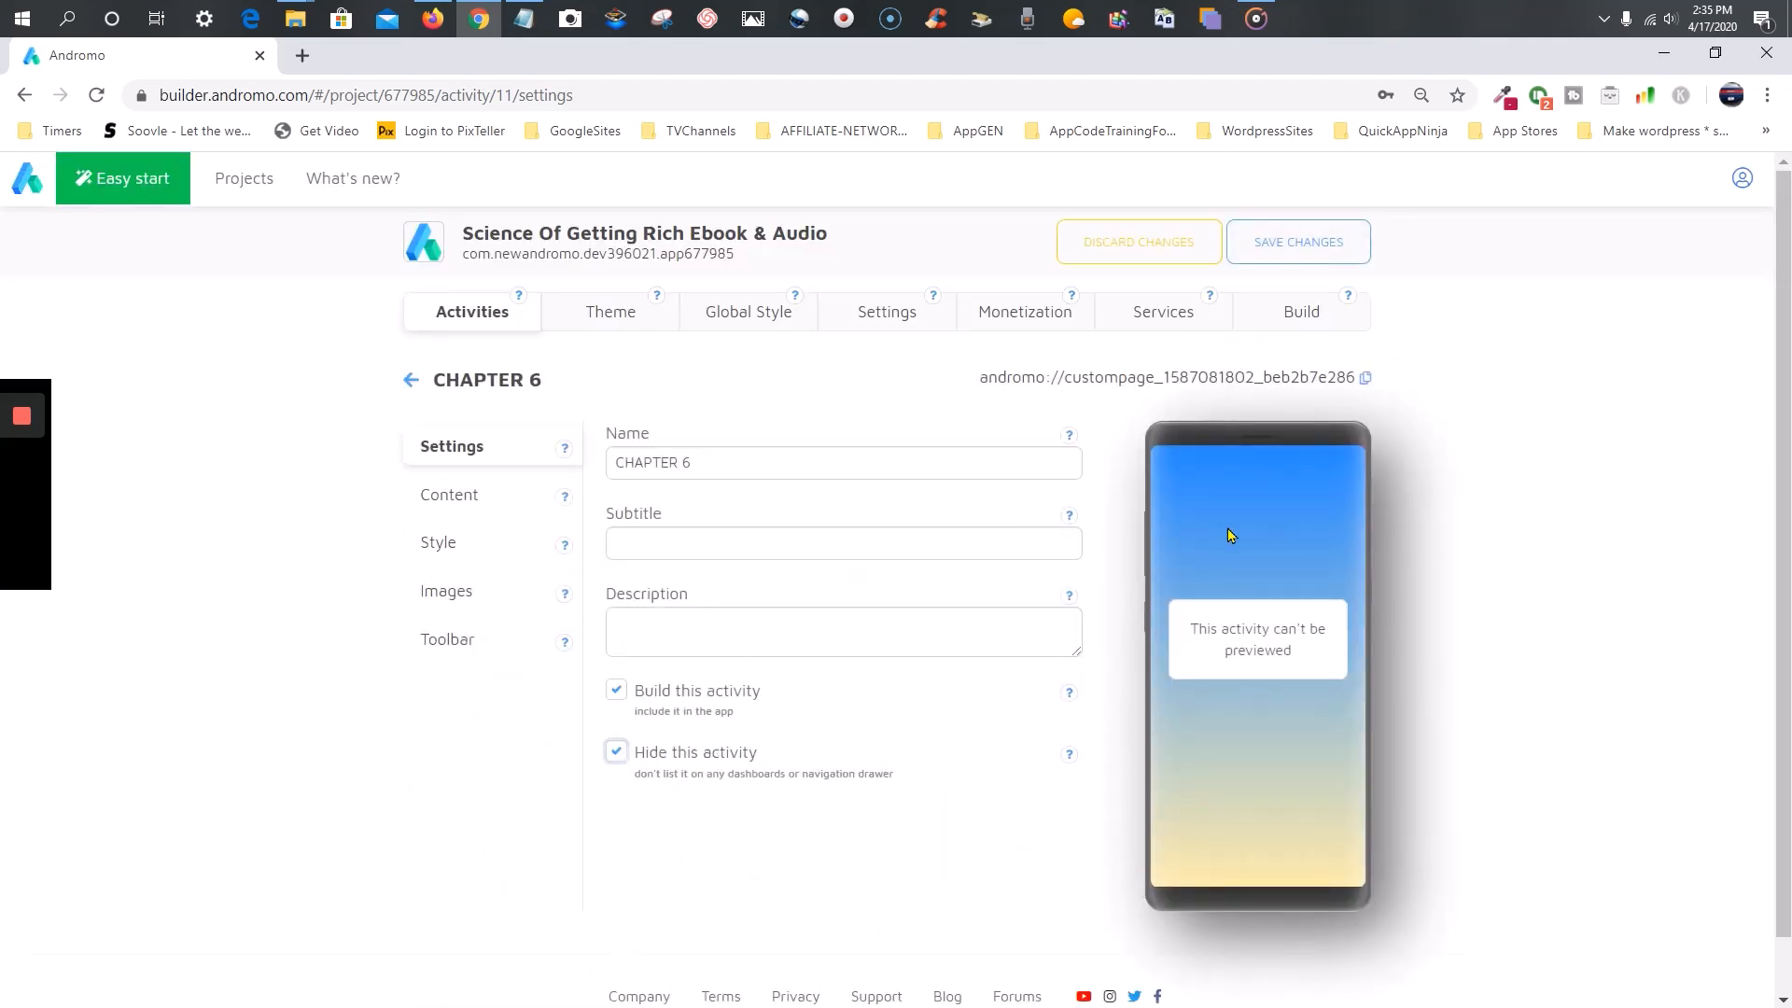
{"action": "left_click", "coordinate": [1314, 252]}
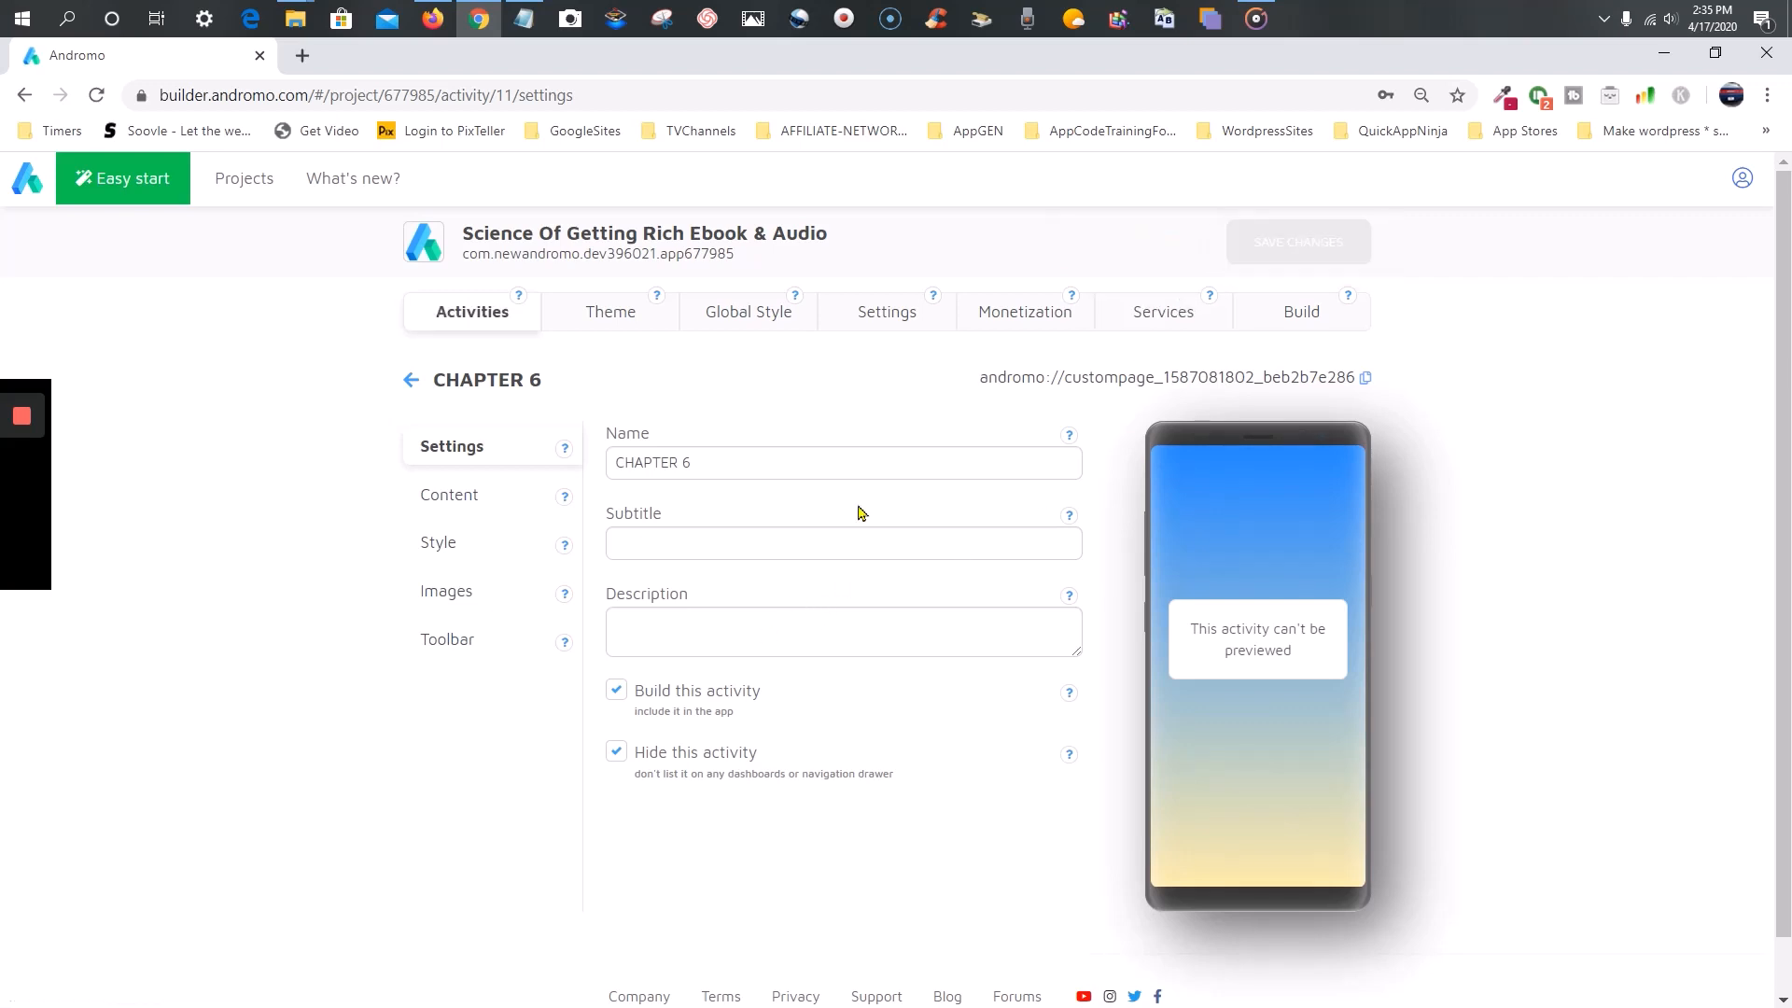
- Open the settings of the CHAPTER 7 and CHAPTER 13 activities from the activity list, each in a new browser tab
{"action": "left_click", "coordinate": [465, 316]}
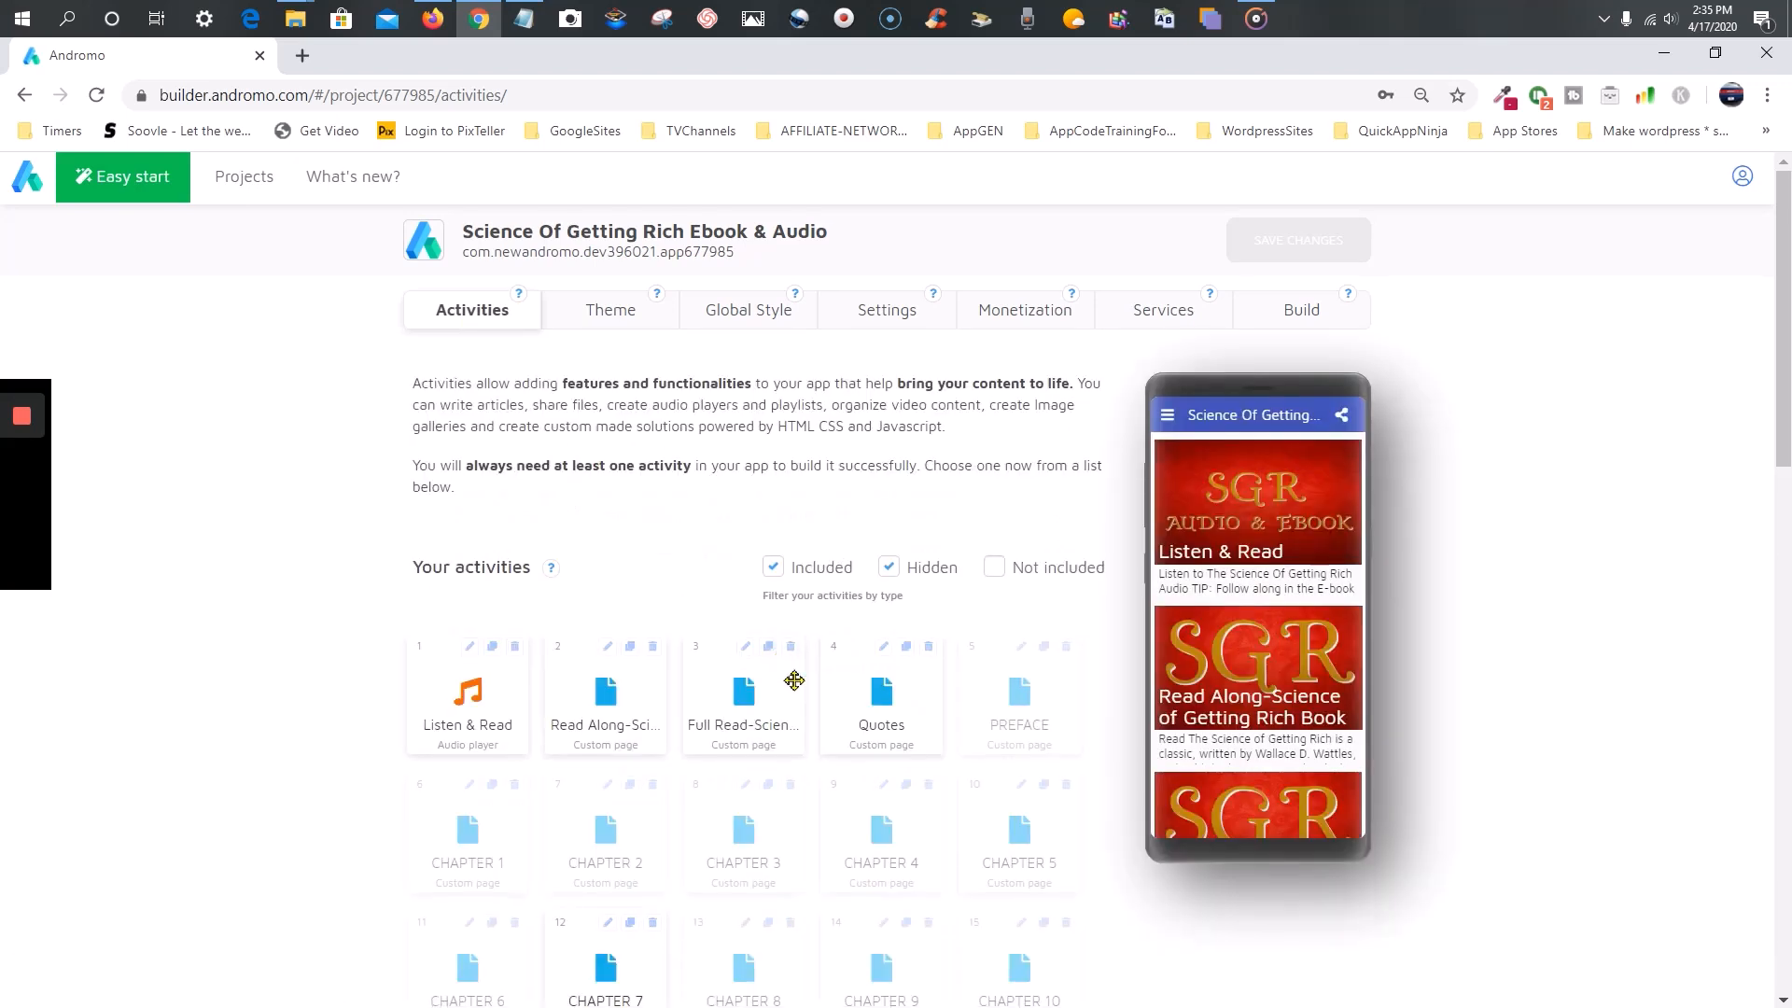
{"action": "scroll", "coordinate": [794, 680], "scroll_direction": "down", "scroll_amount": 5}
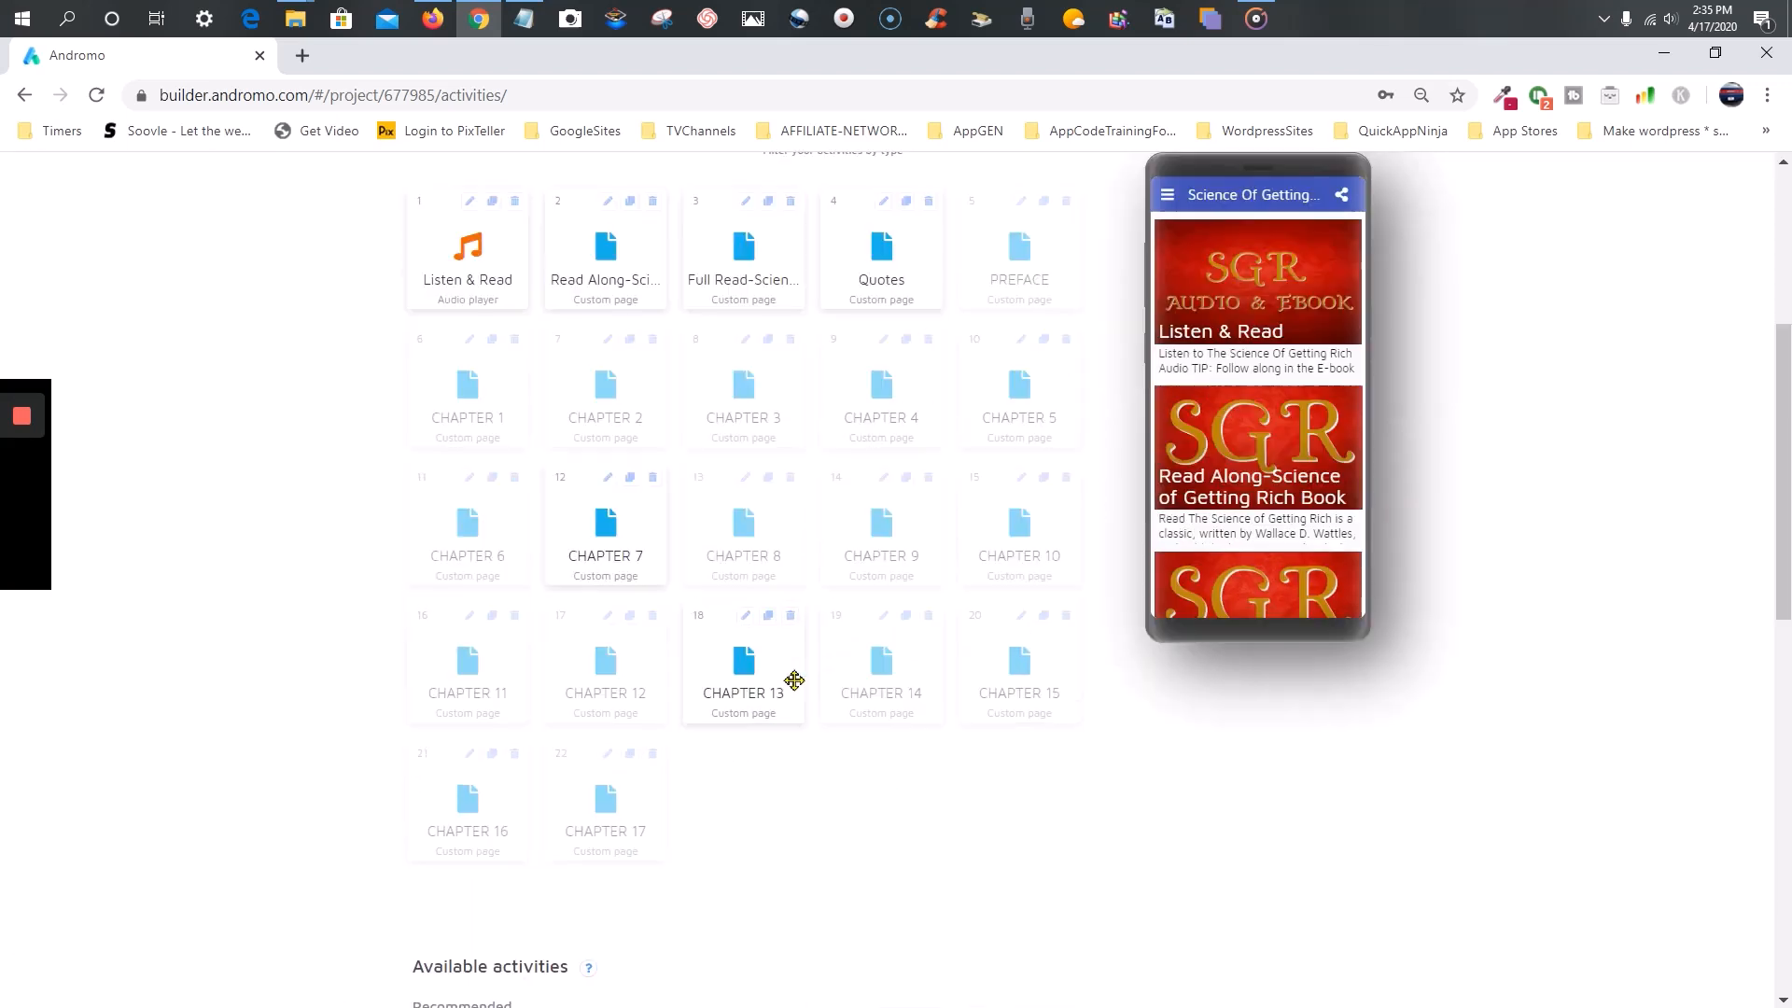
{"action": "right_click", "coordinate": [607, 486]}
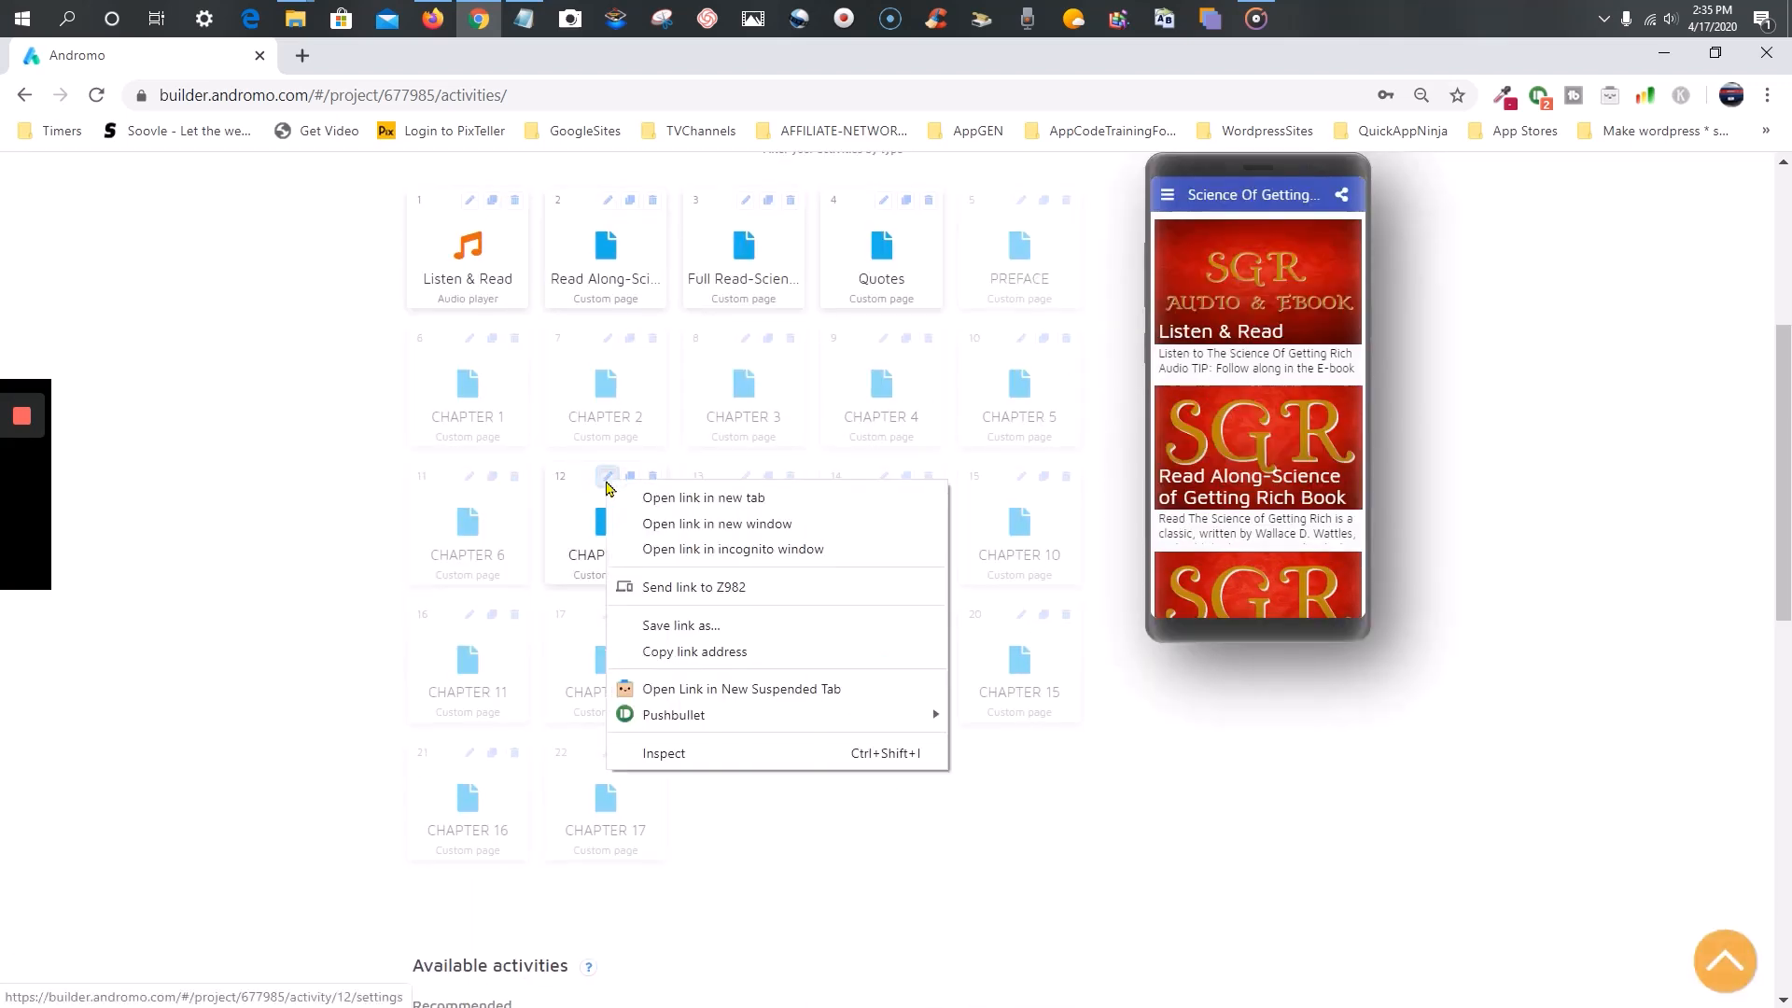
{"action": "left_click", "coordinate": [676, 502]}
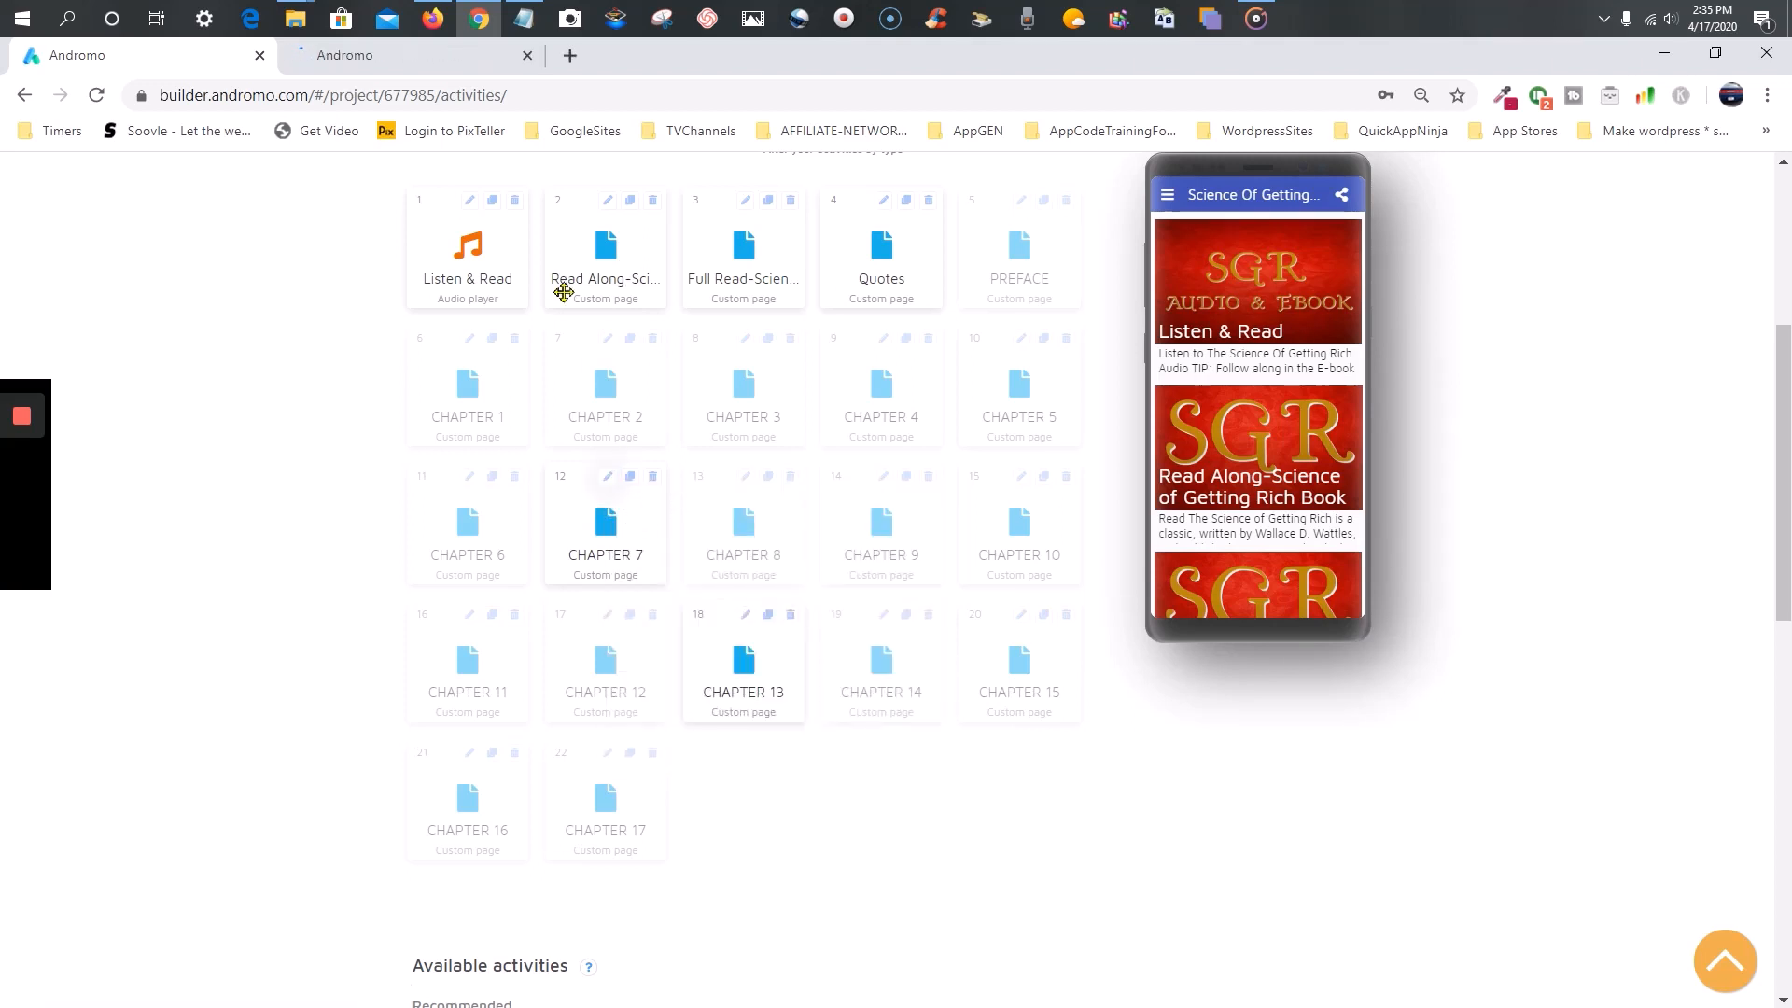
{"action": "right_click", "coordinate": [743, 621]}
{"action": "left_click", "coordinate": [803, 628]}
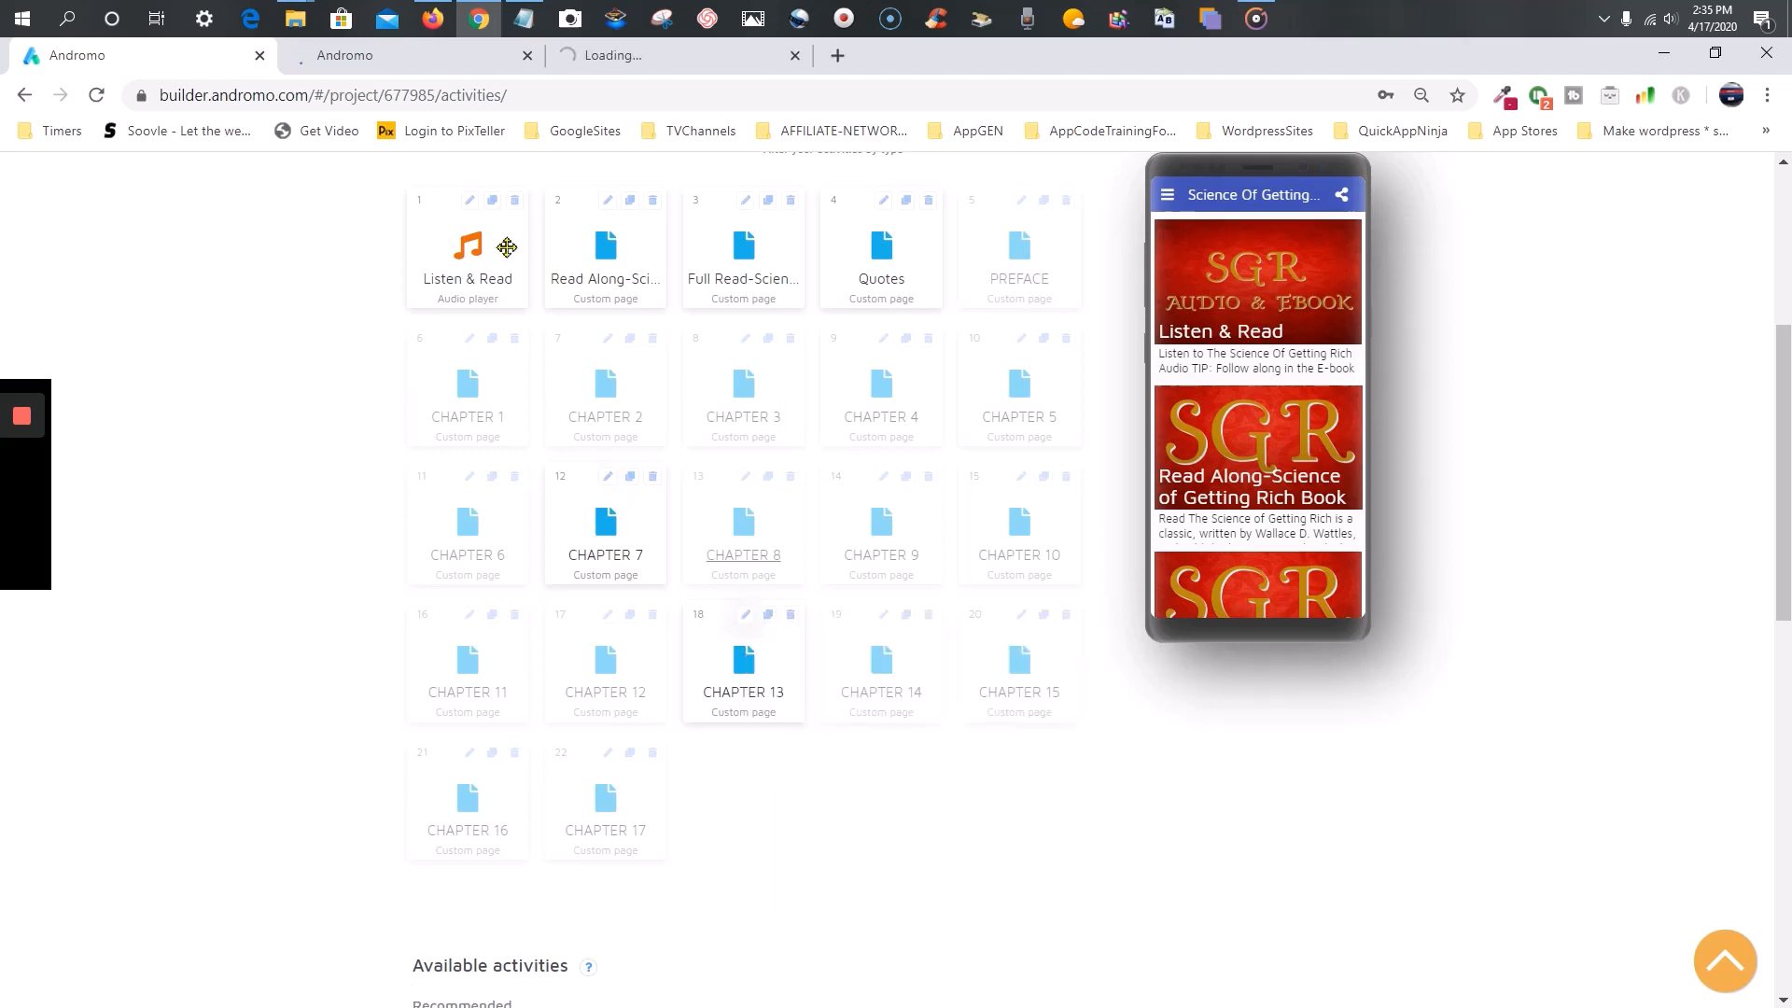
- Hide the CHAPTER 7 activity from dashboards and the navigation drawer, and save the change
{"action": "left_click", "coordinate": [449, 52]}
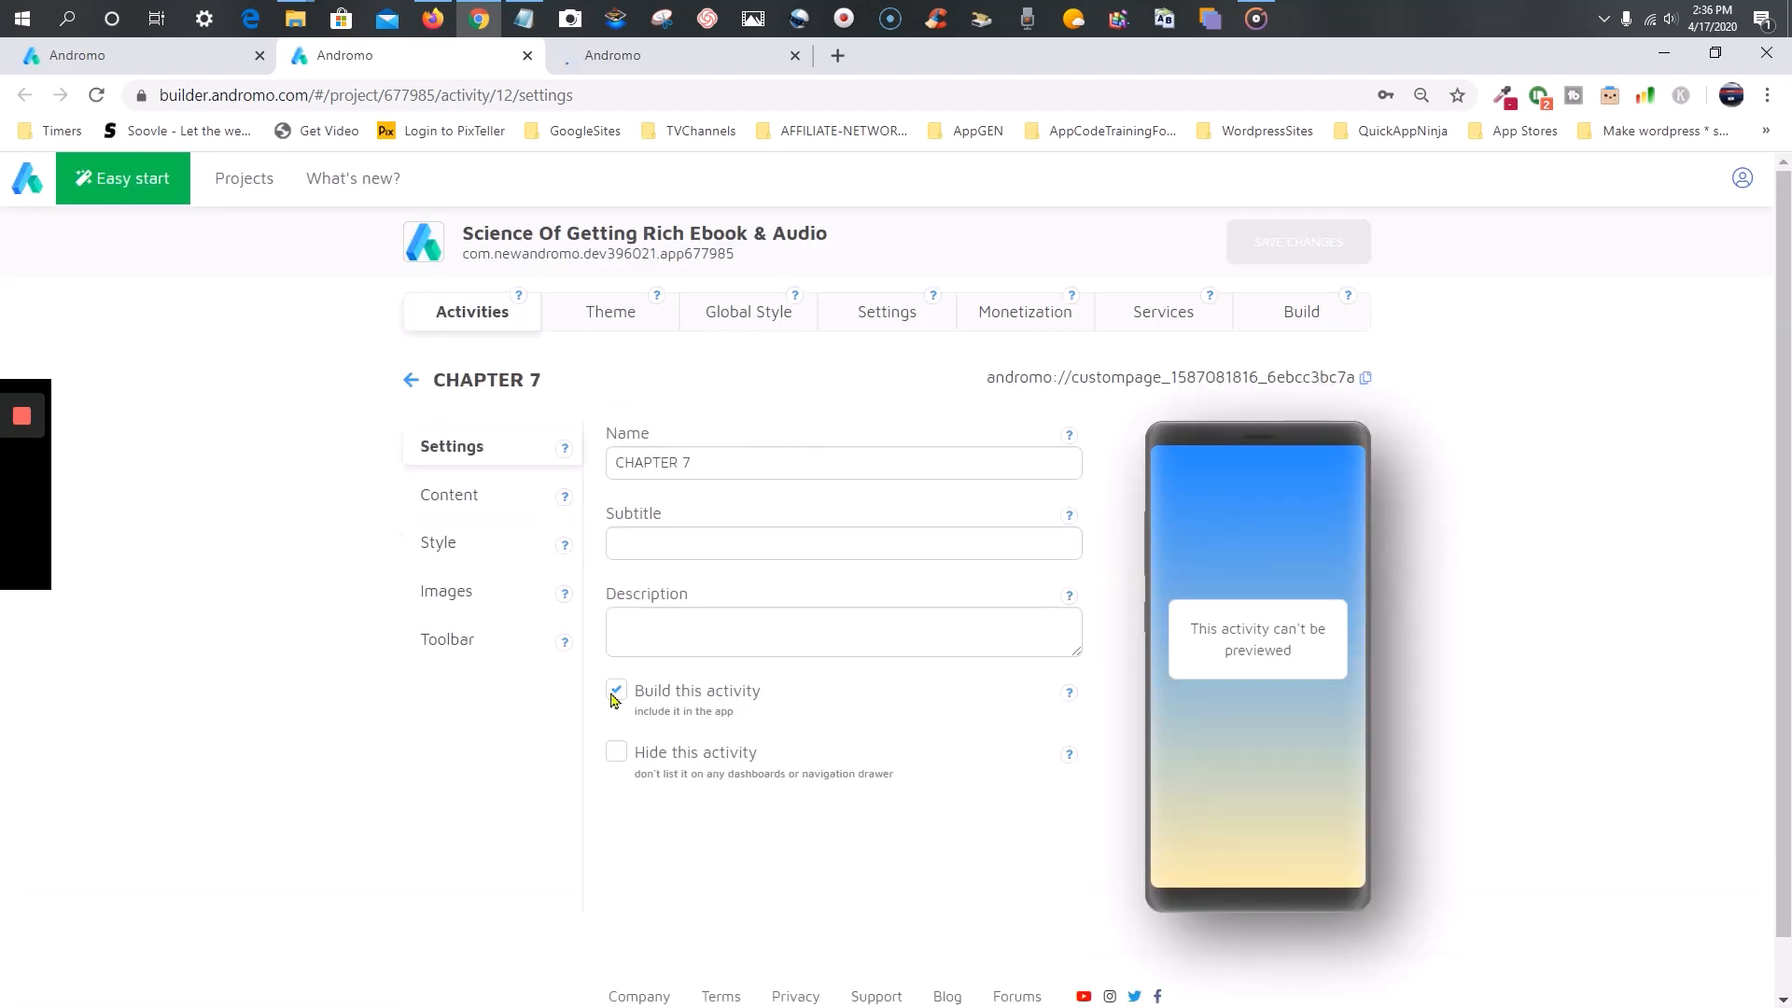
{"action": "left_click", "coordinate": [617, 752]}
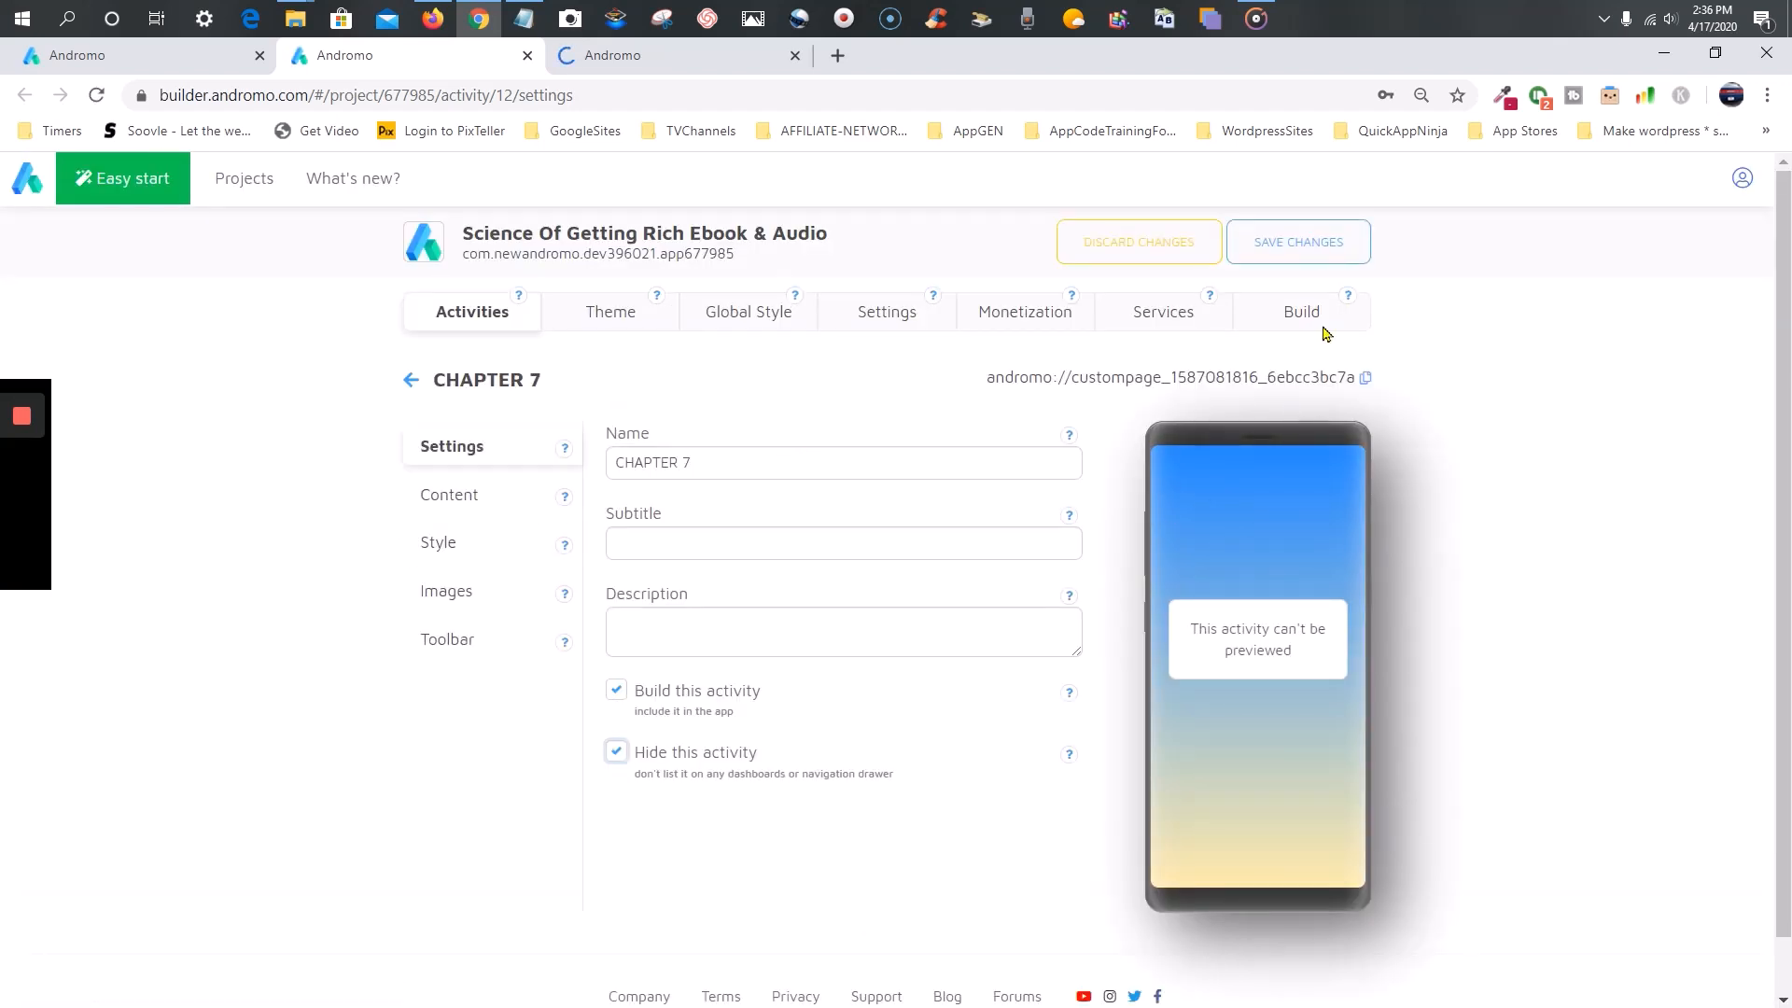
{"action": "left_click", "coordinate": [1305, 243]}
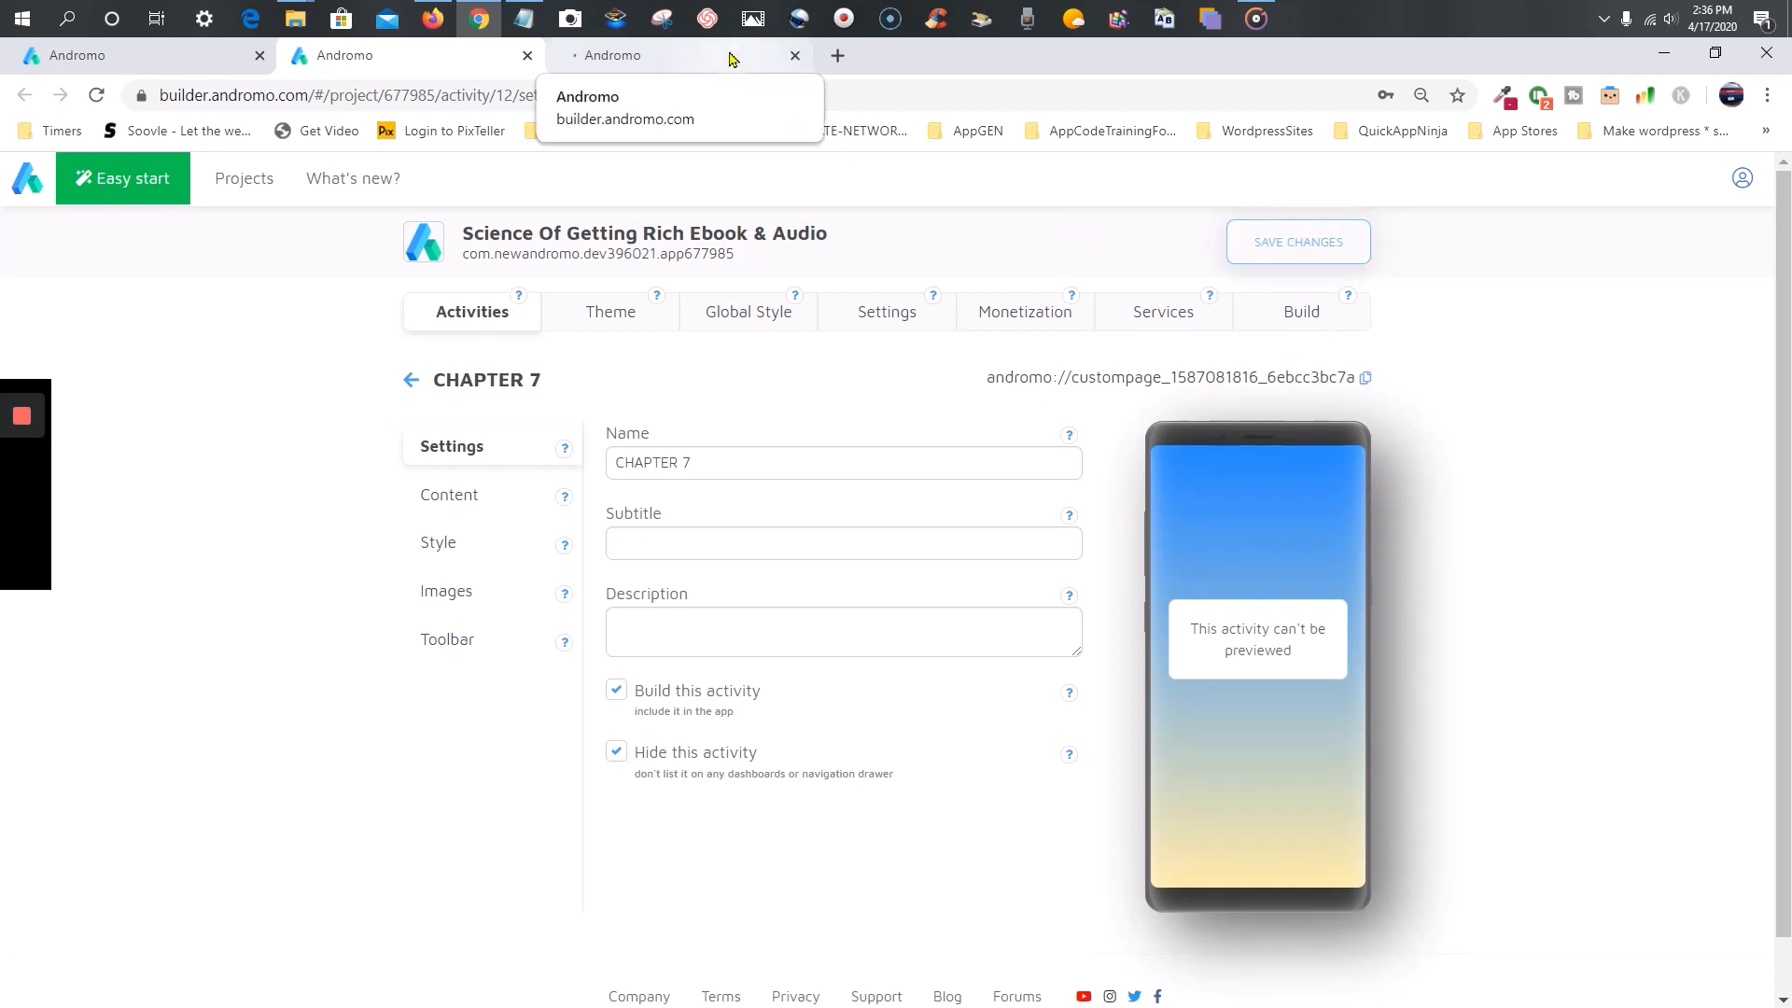
- Set the CHAPTER 13 activity to hidden as well and save its settings
{"action": "left_click", "coordinate": [729, 56]}
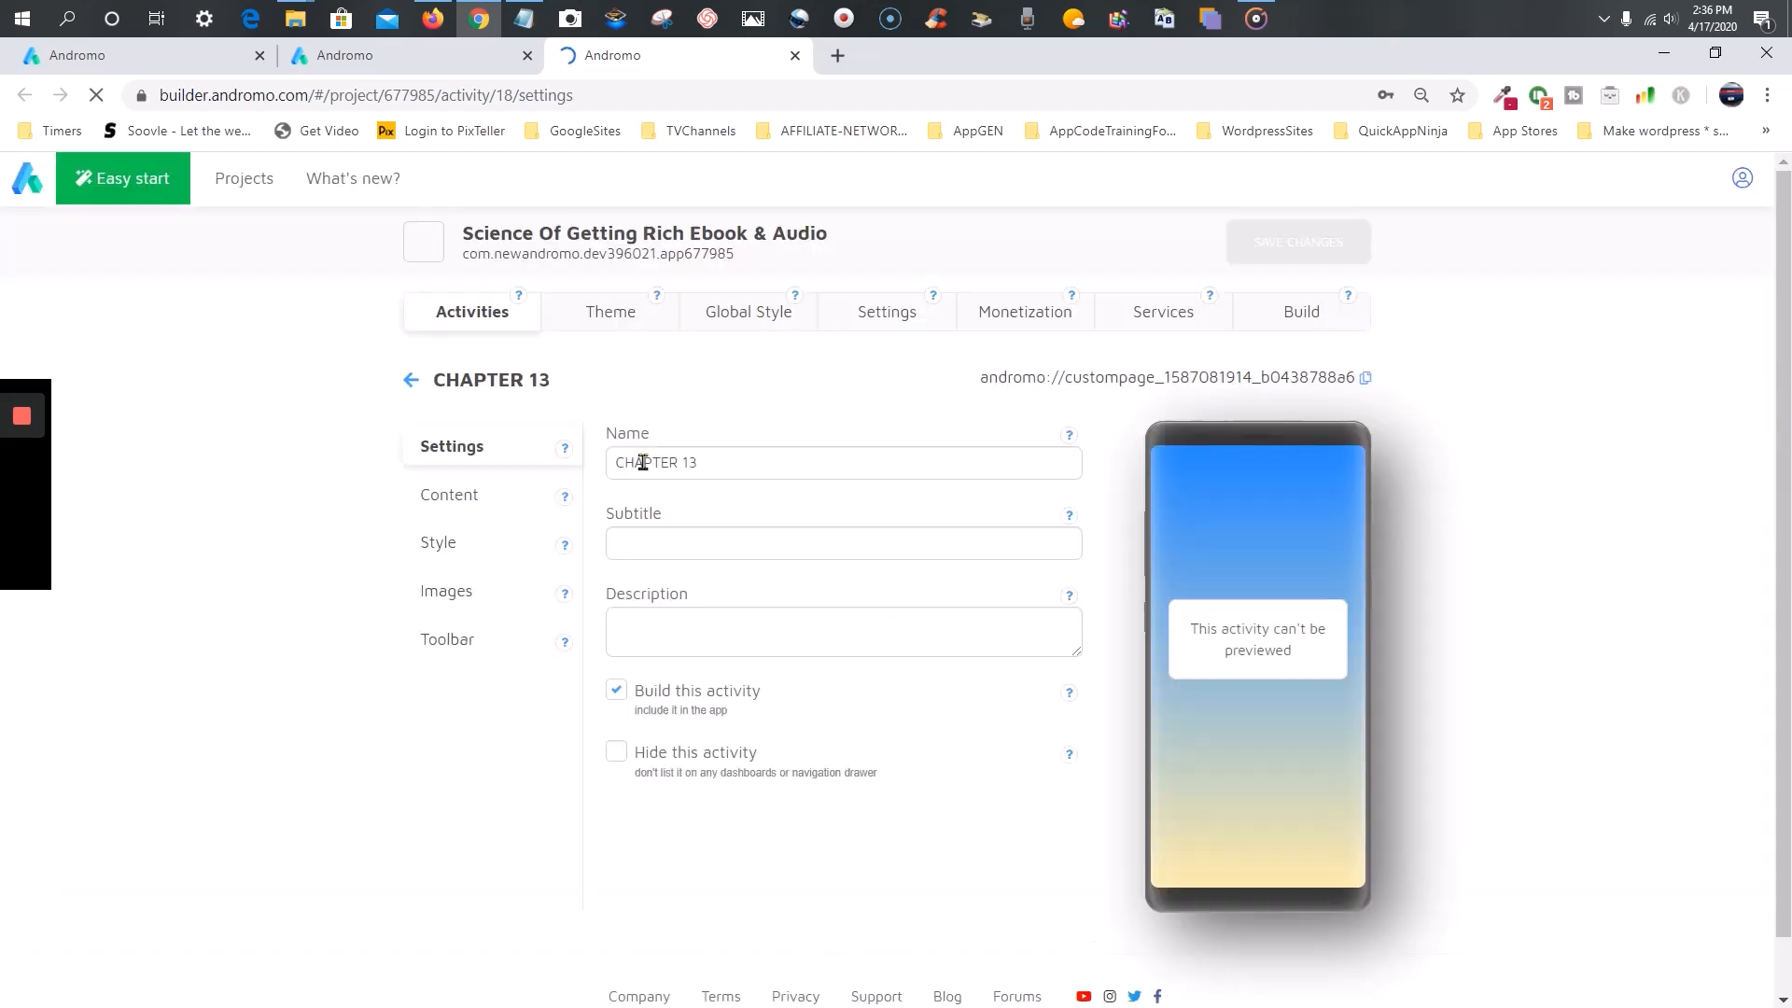
{"action": "left_click", "coordinate": [616, 752]}
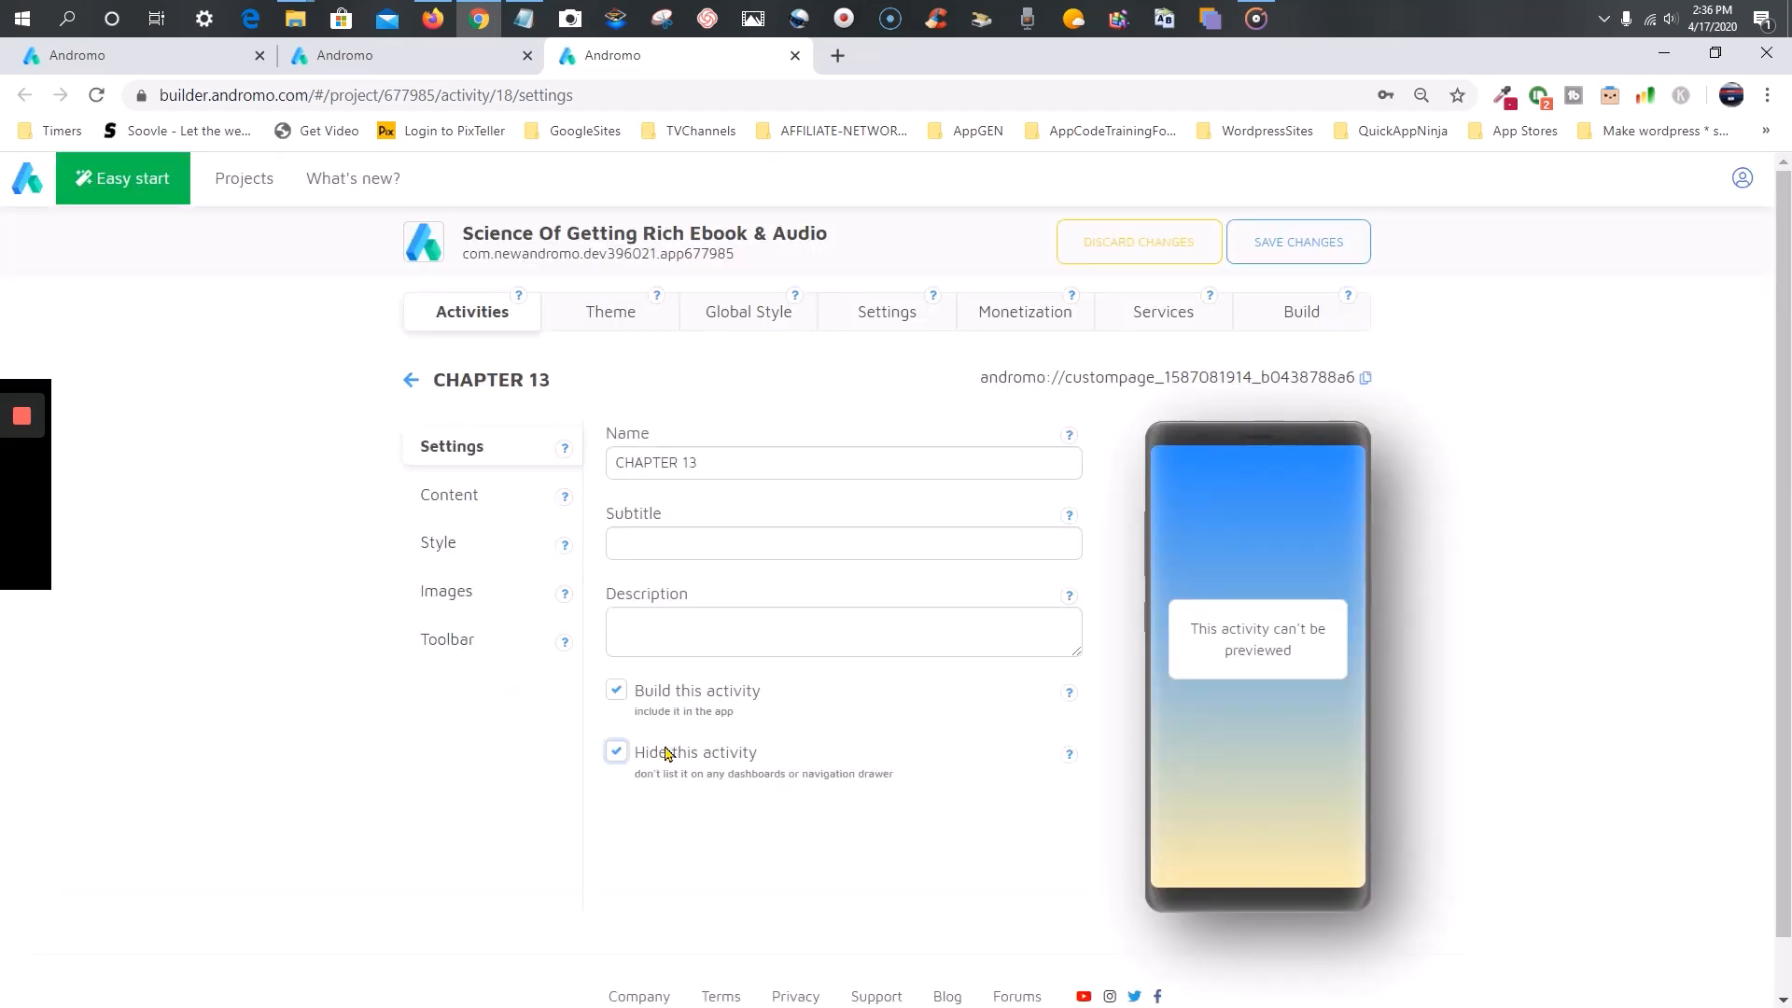
{"action": "left_click", "coordinate": [1294, 279]}
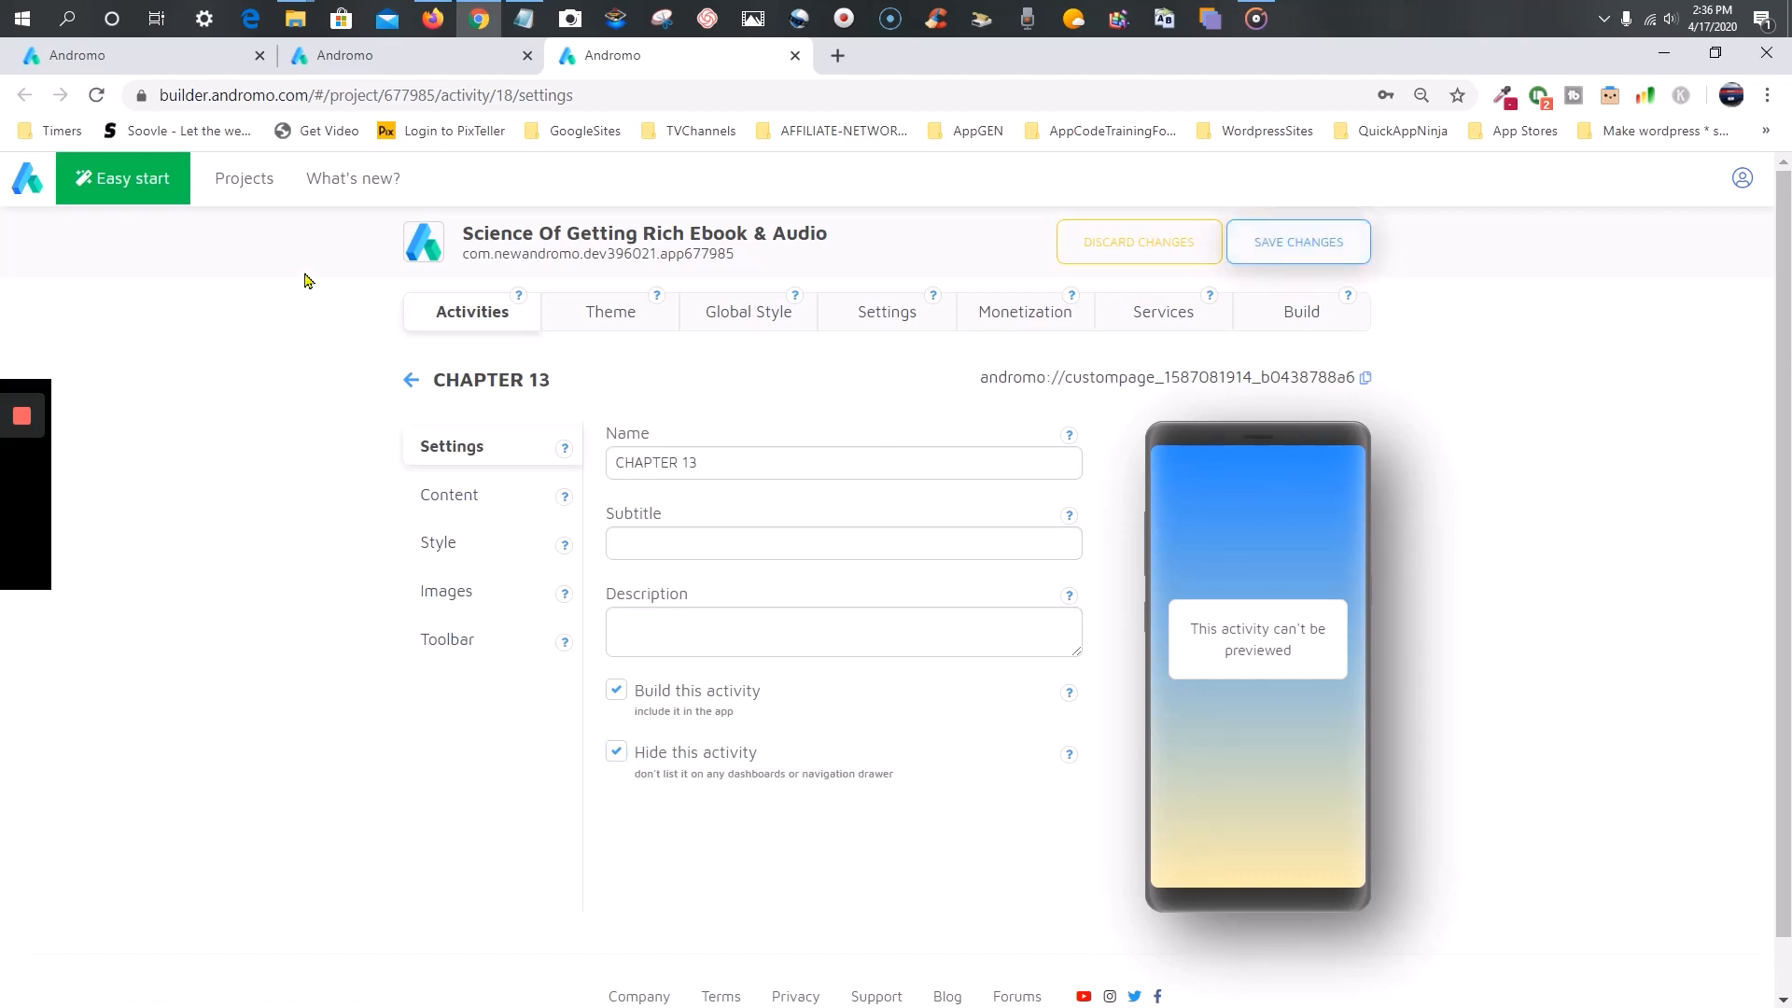
- Close the CHAPTER 7 and CHAPTER 13 tabs, then reload the activities list and check the app preview
{"action": "left_click", "coordinate": [379, 51]}
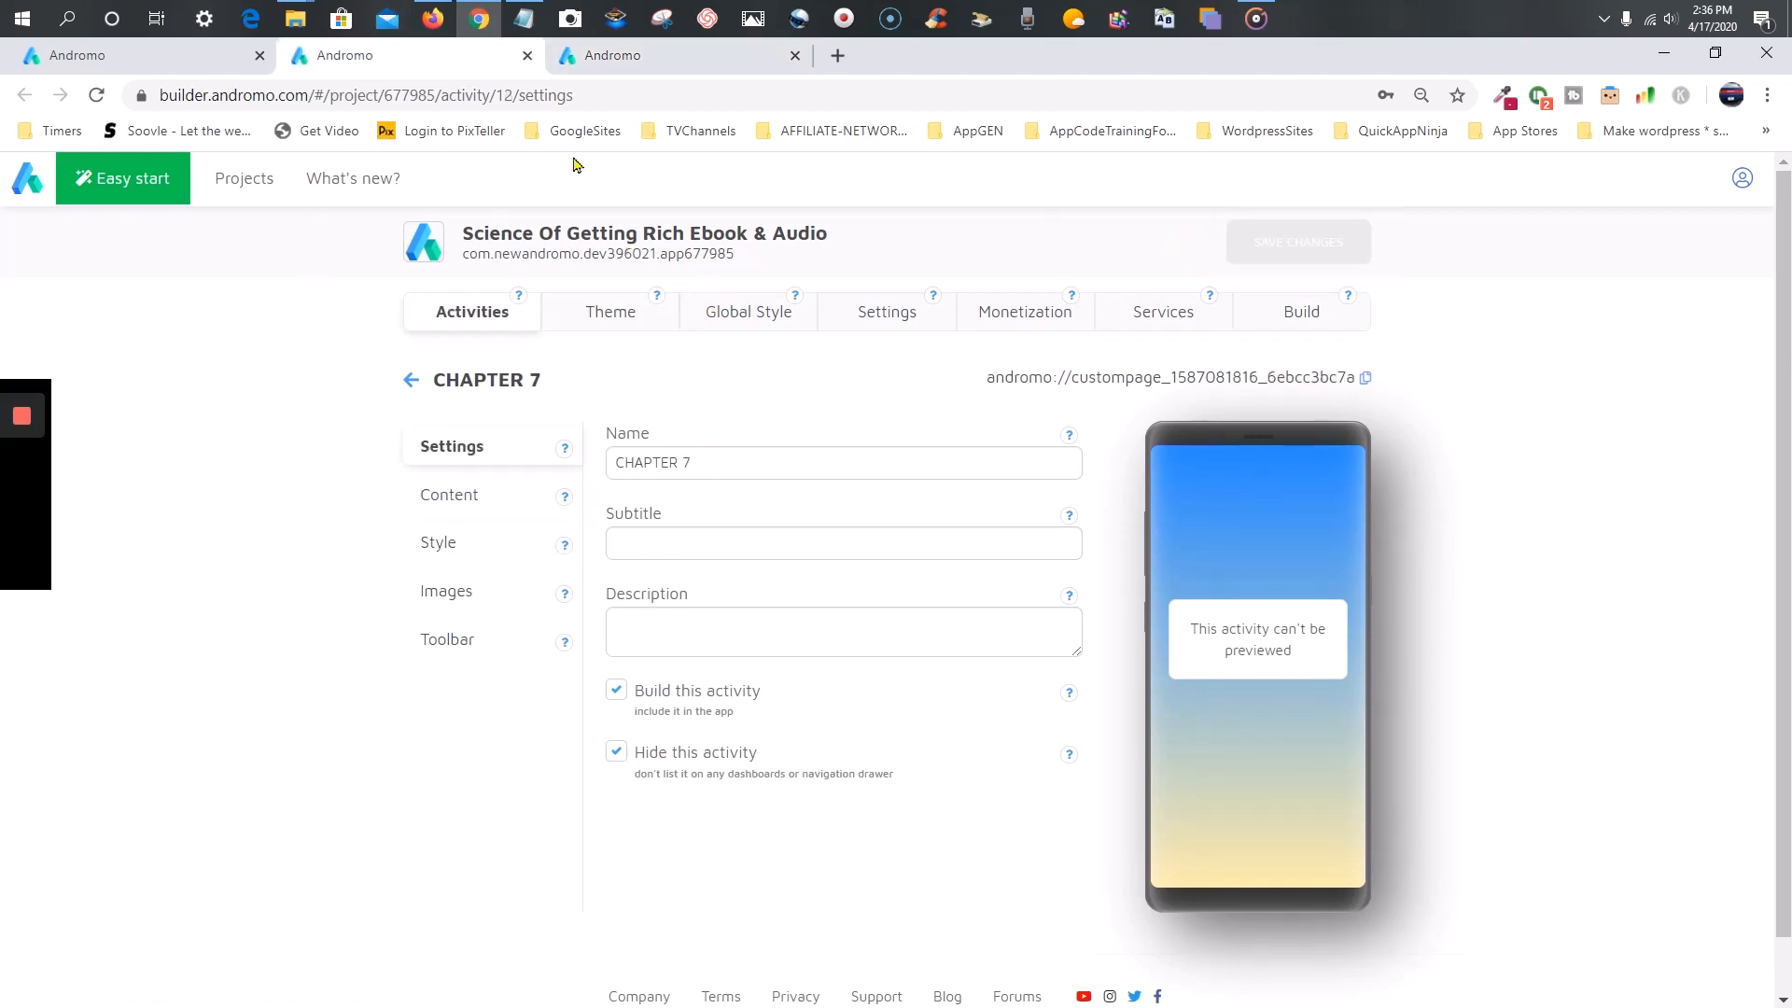
{"action": "left_click", "coordinate": [528, 56]}
{"action": "left_click", "coordinate": [527, 56]}
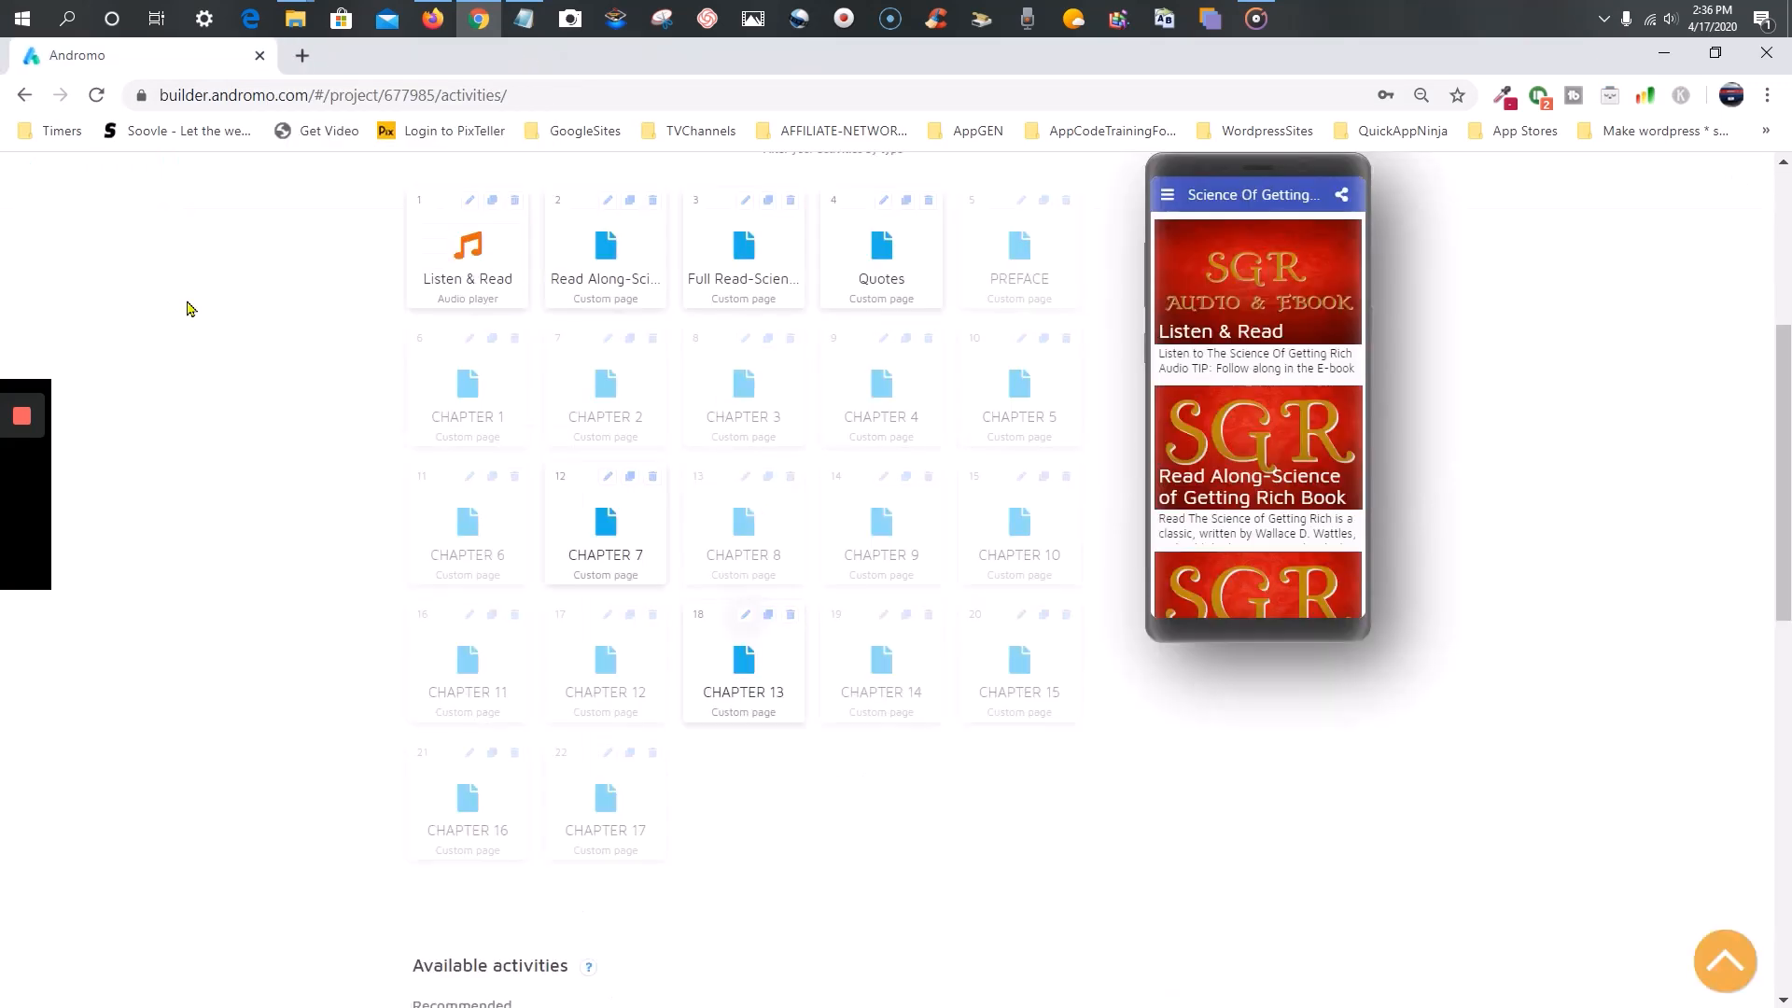
{"action": "left_click", "coordinate": [96, 95]}
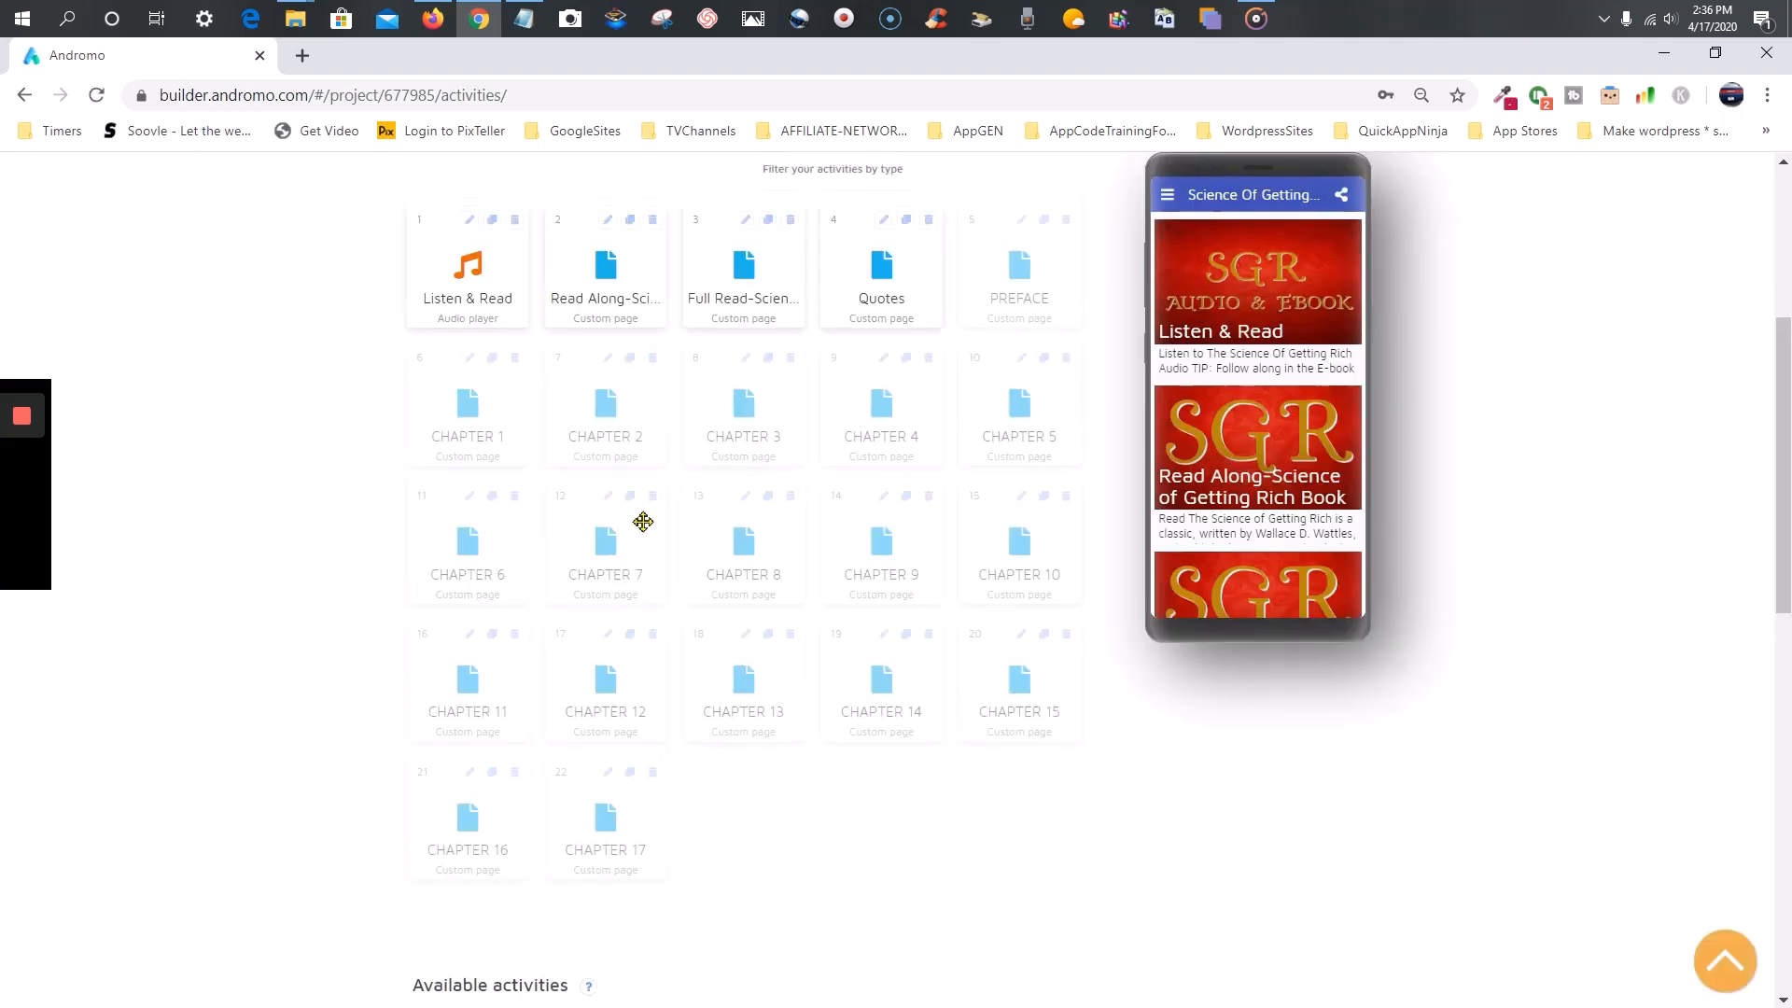
{"action": "scroll", "coordinate": [643, 522], "scroll_direction": "up", "scroll_amount": 4}
{"action": "scroll", "coordinate": [1275, 487], "scroll_direction": "down", "scroll_amount": 3}
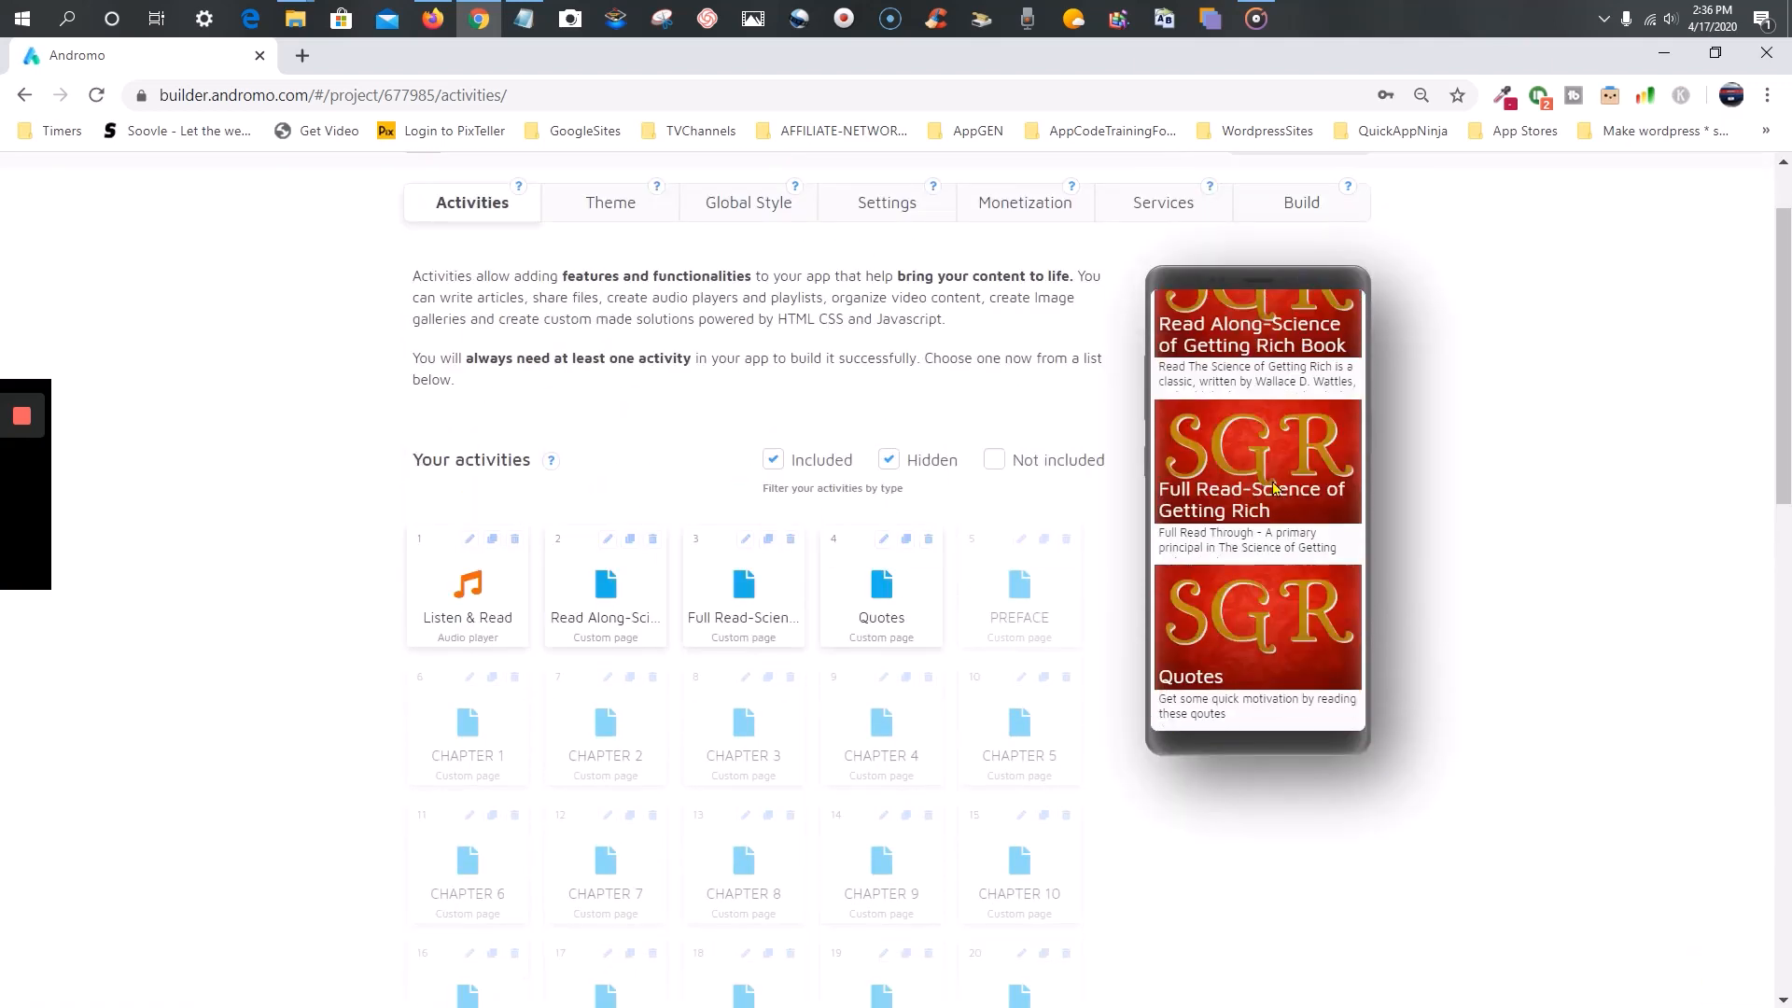
{"action": "scroll", "coordinate": [1274, 487], "scroll_direction": "up", "scroll_amount": 3}
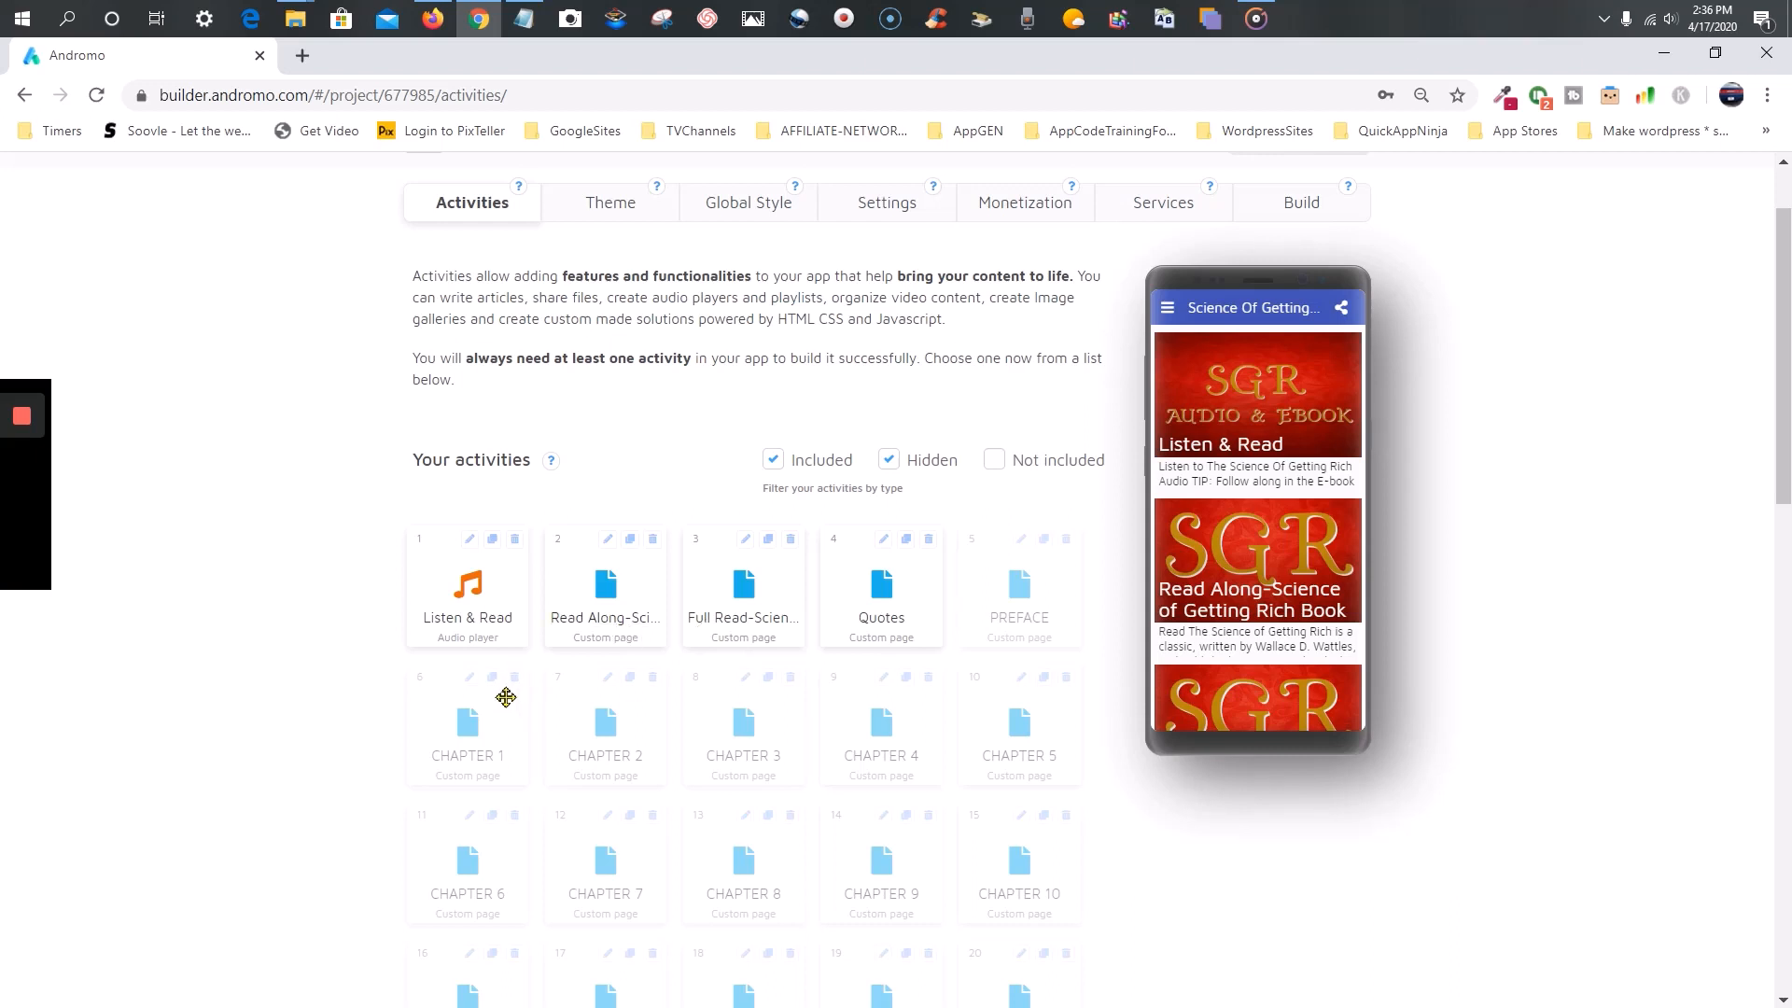
- Open the Read Along-Science of Getting Rich Book activity for editing
{"action": "left_click", "coordinate": [611, 547]}
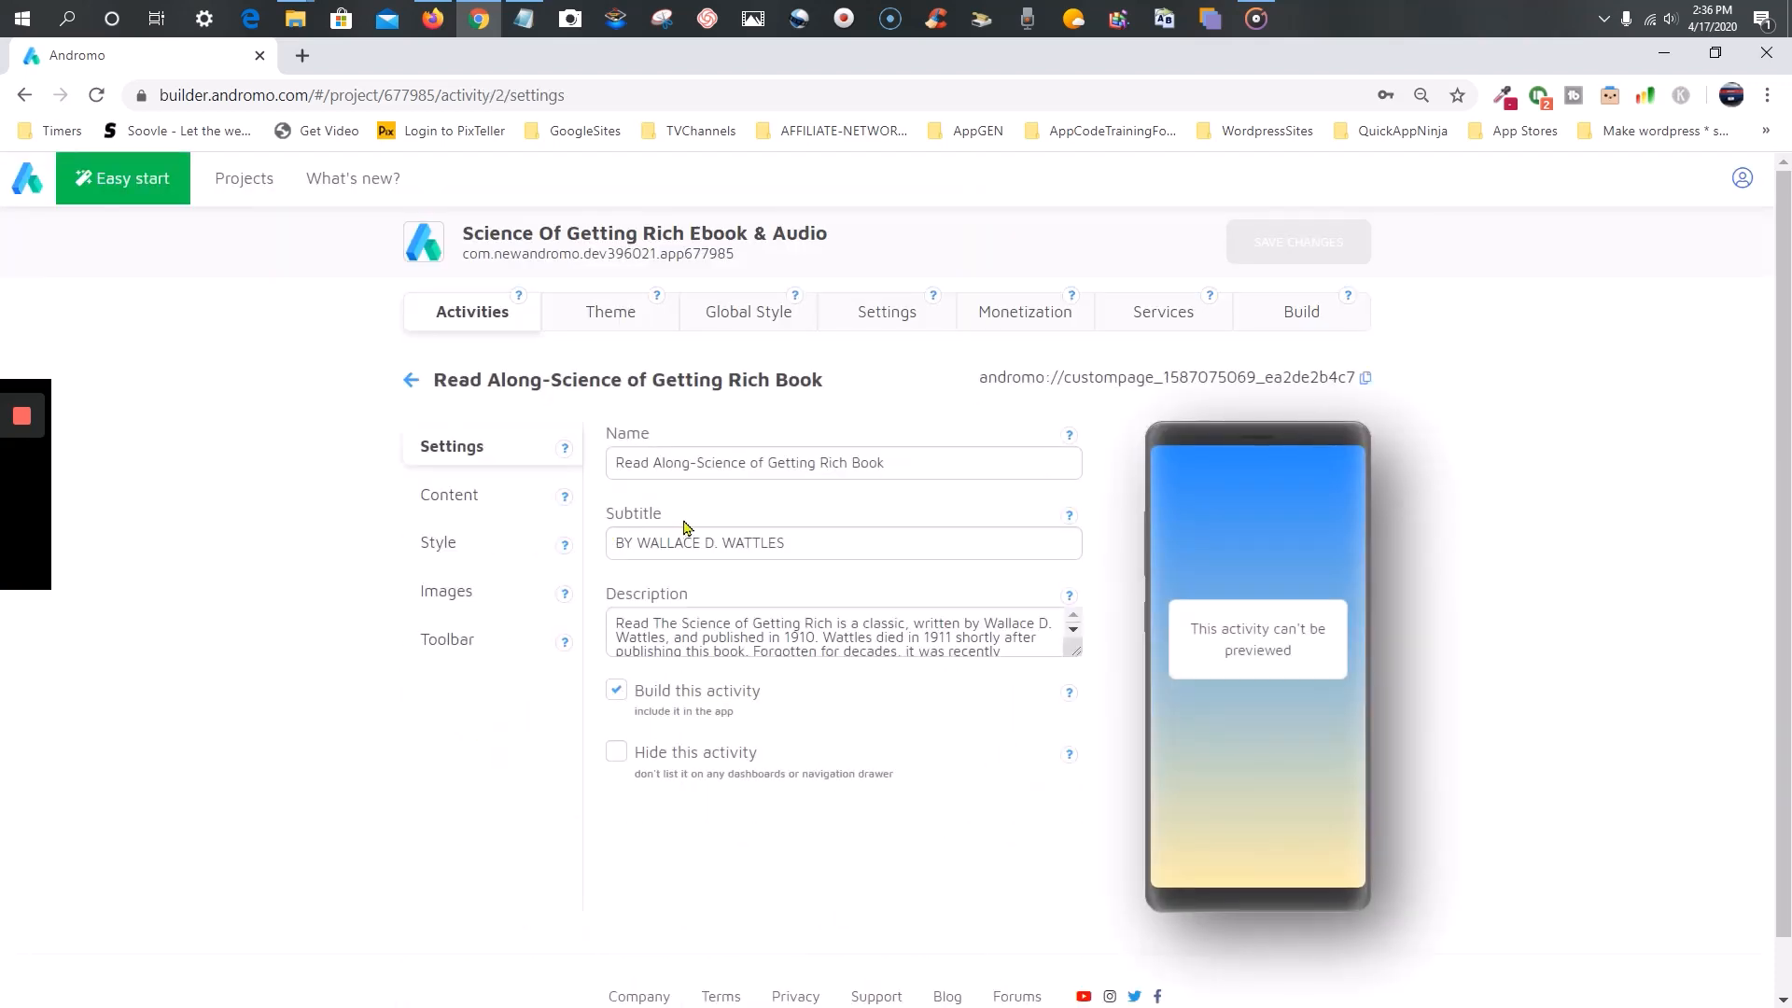
{"action": "scroll", "coordinate": [686, 528], "scroll_direction": "down", "scroll_amount": 1}
{"action": "scroll", "coordinate": [656, 404], "scroll_direction": "up", "scroll_amount": 1}
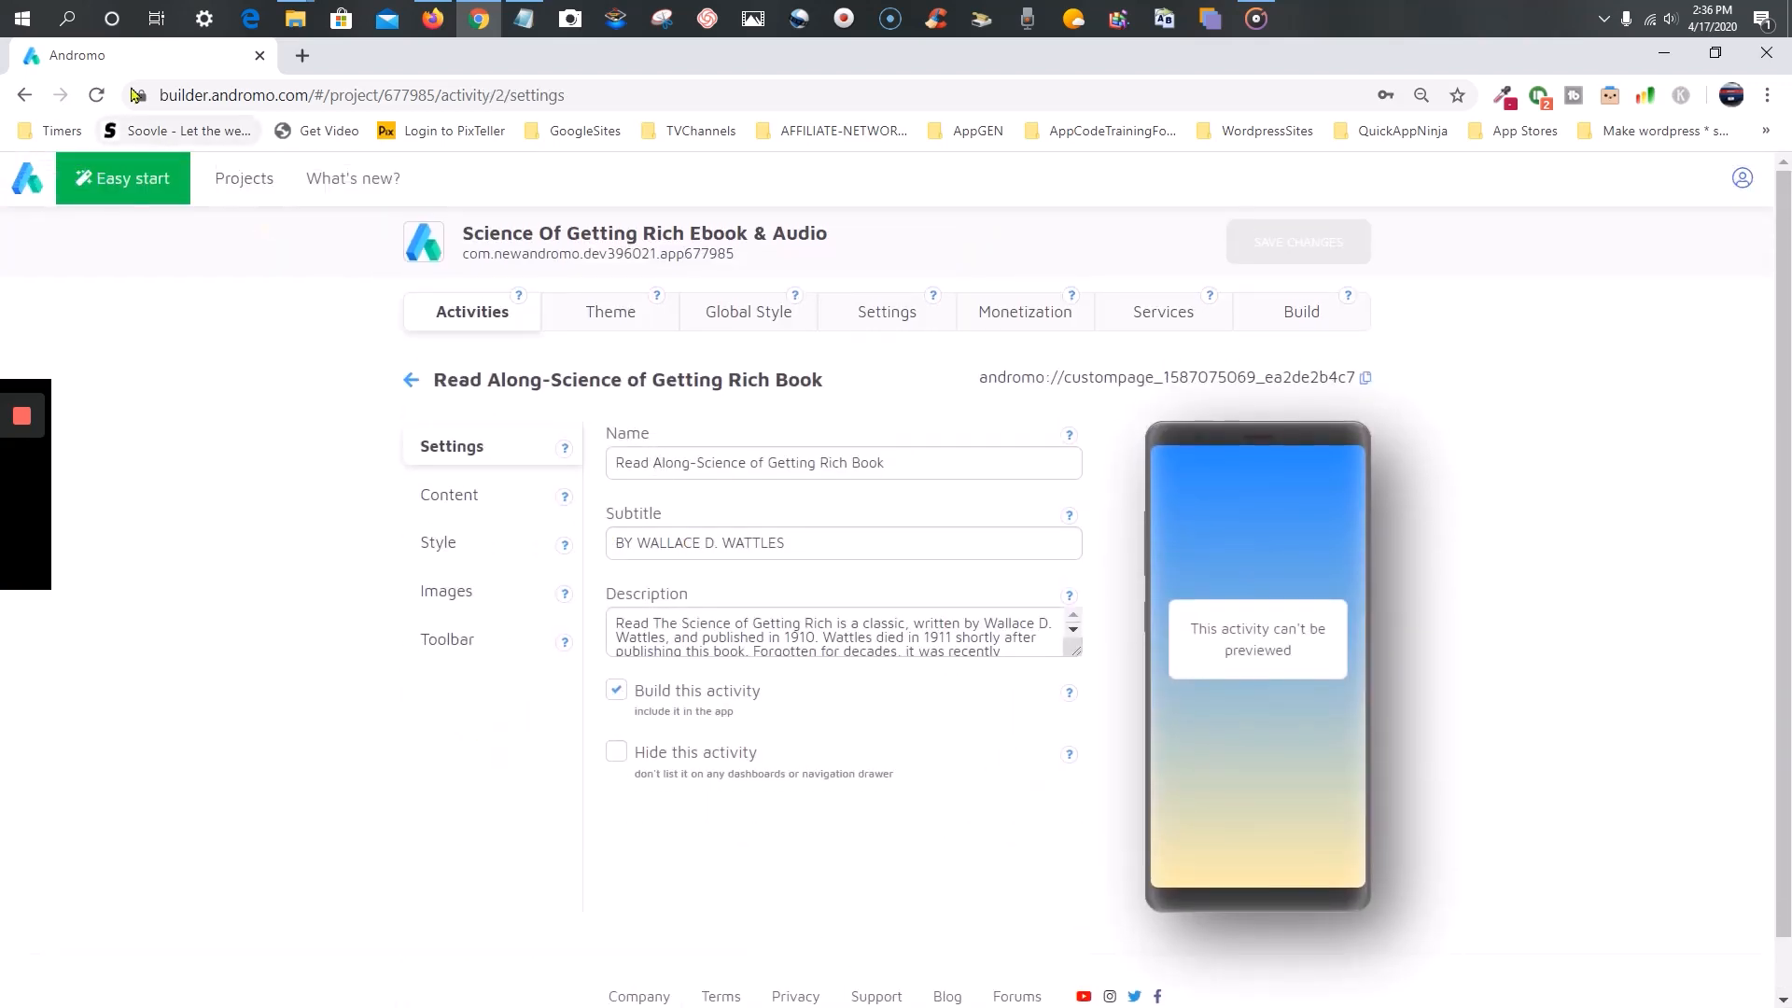
{"action": "right_click", "coordinate": [140, 57]}
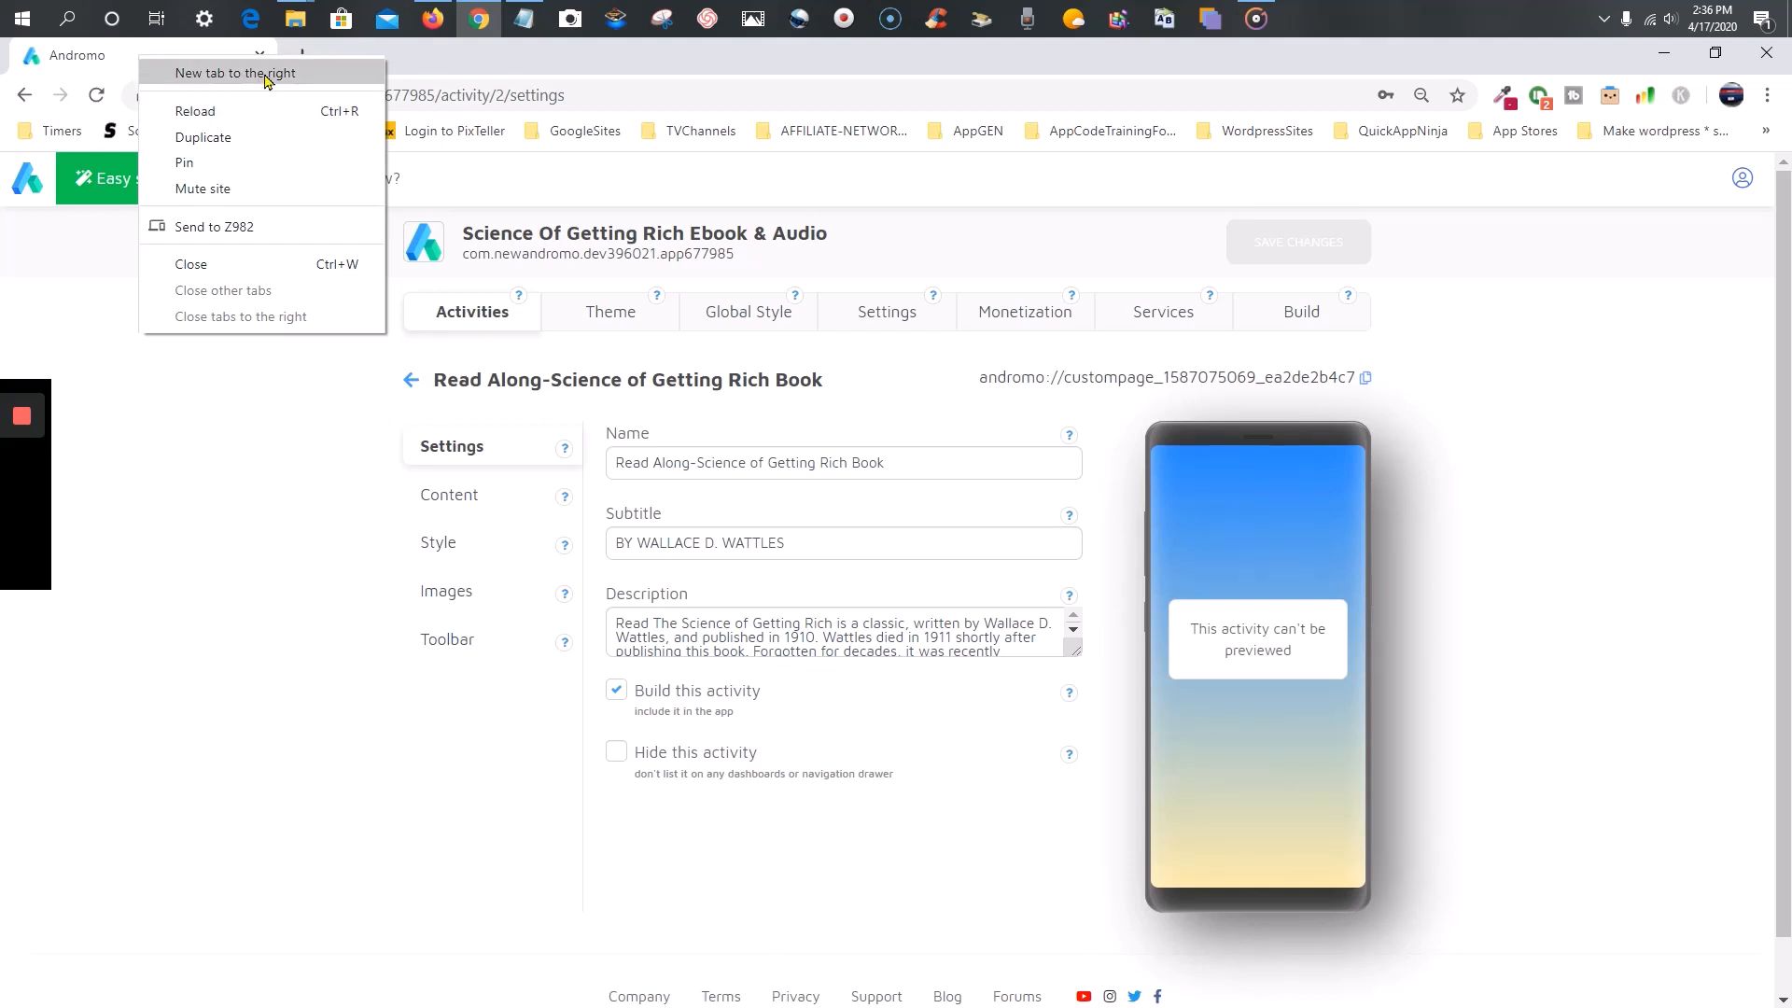
{"action": "left_click", "coordinate": [235, 73]}
{"action": "left_click", "coordinate": [144, 70]}
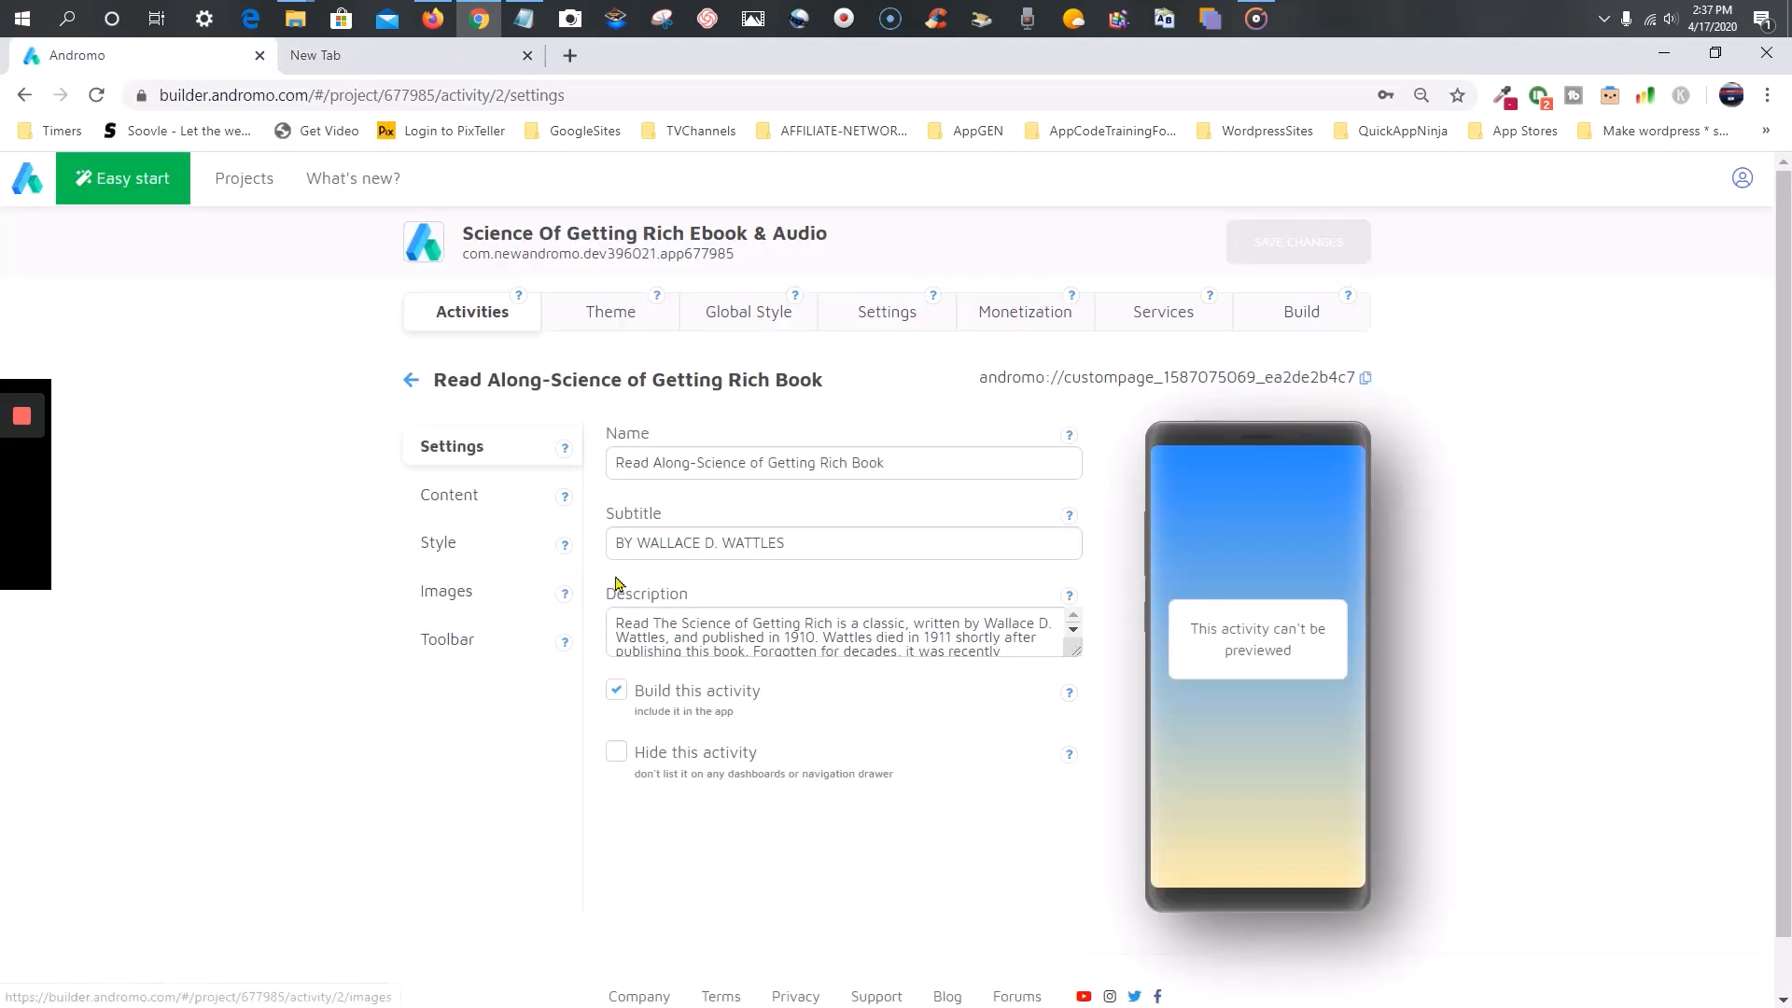
- Open the content of the Read Along activity and go to its table of contents
{"action": "left_click", "coordinate": [449, 509]}
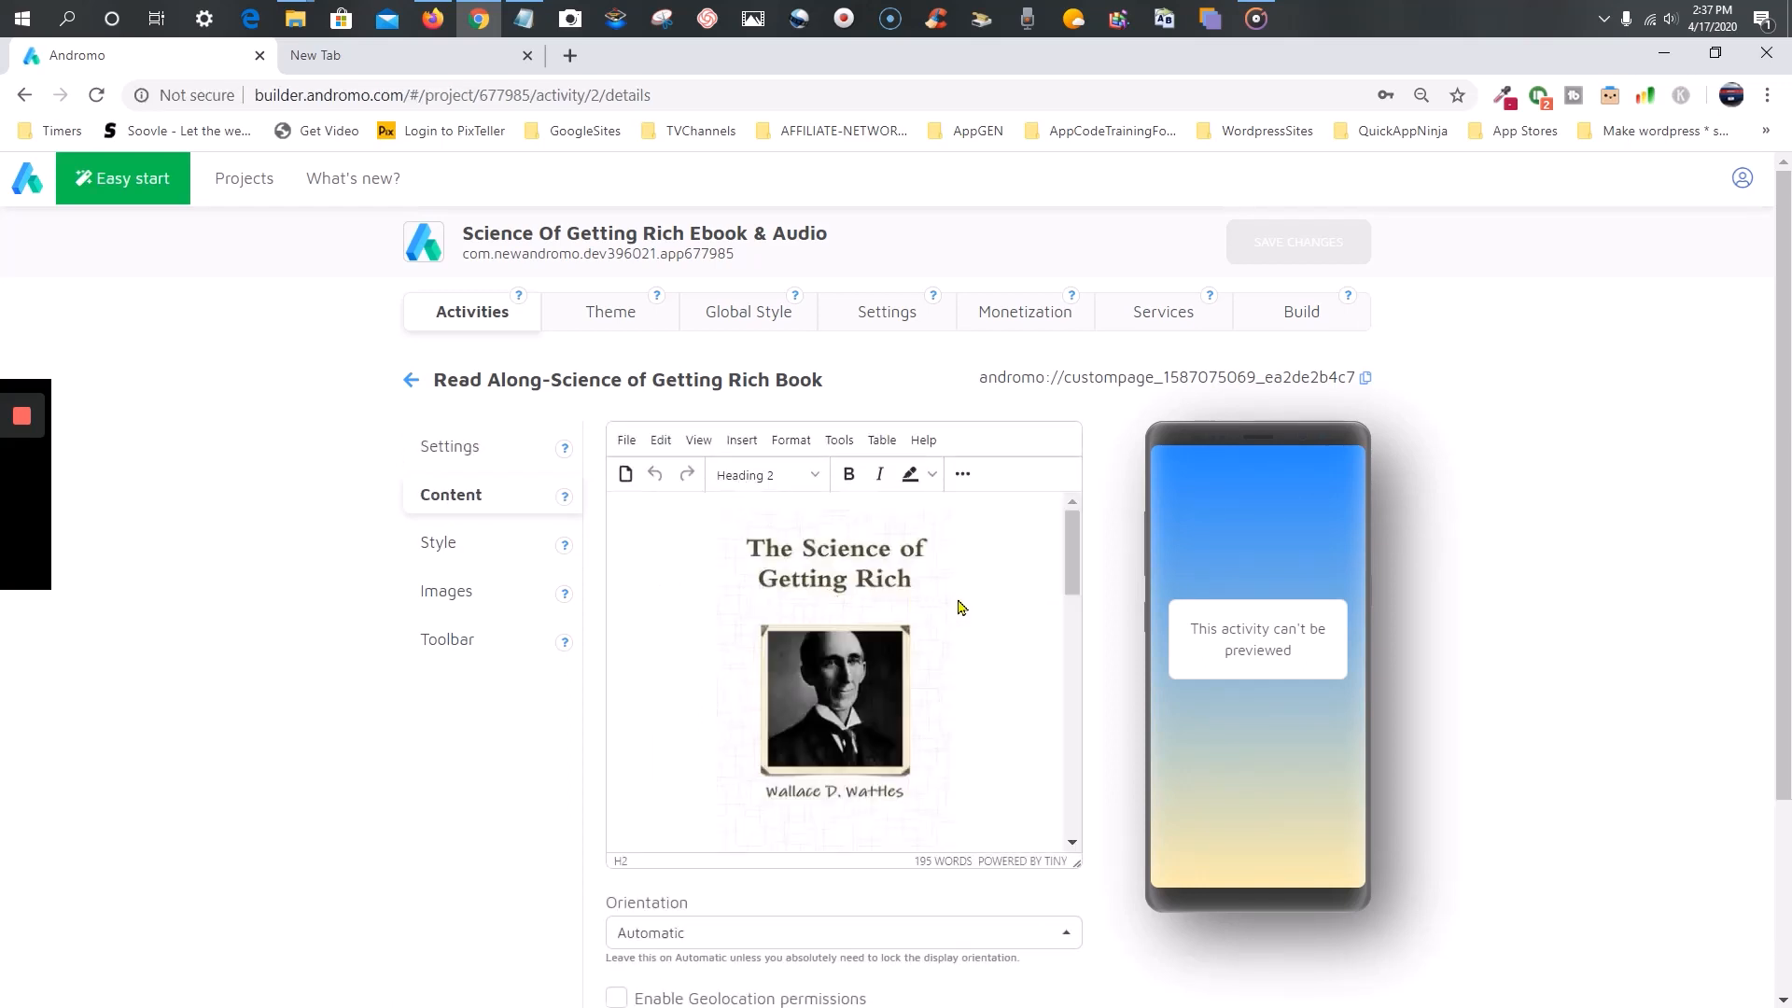
{"action": "scroll", "coordinate": [1002, 598], "scroll_direction": "down", "scroll_amount": 3}
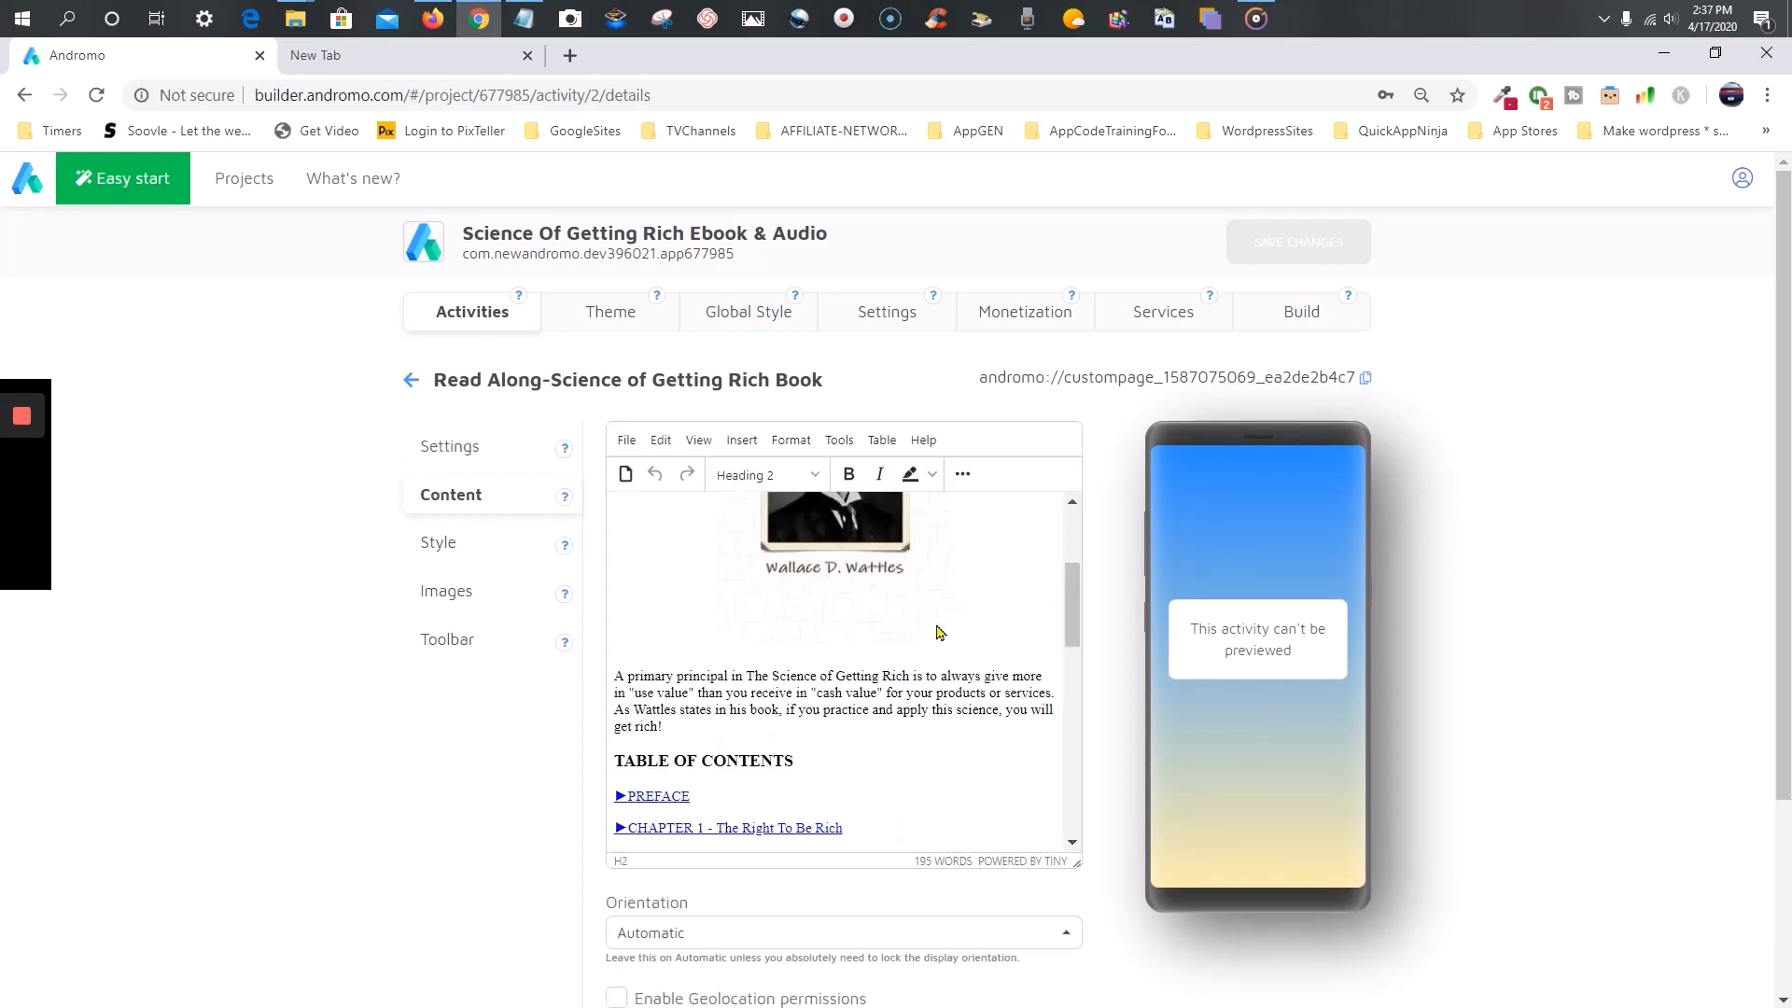
{"action": "scroll", "coordinate": [937, 632], "scroll_direction": "down", "scroll_amount": 3}
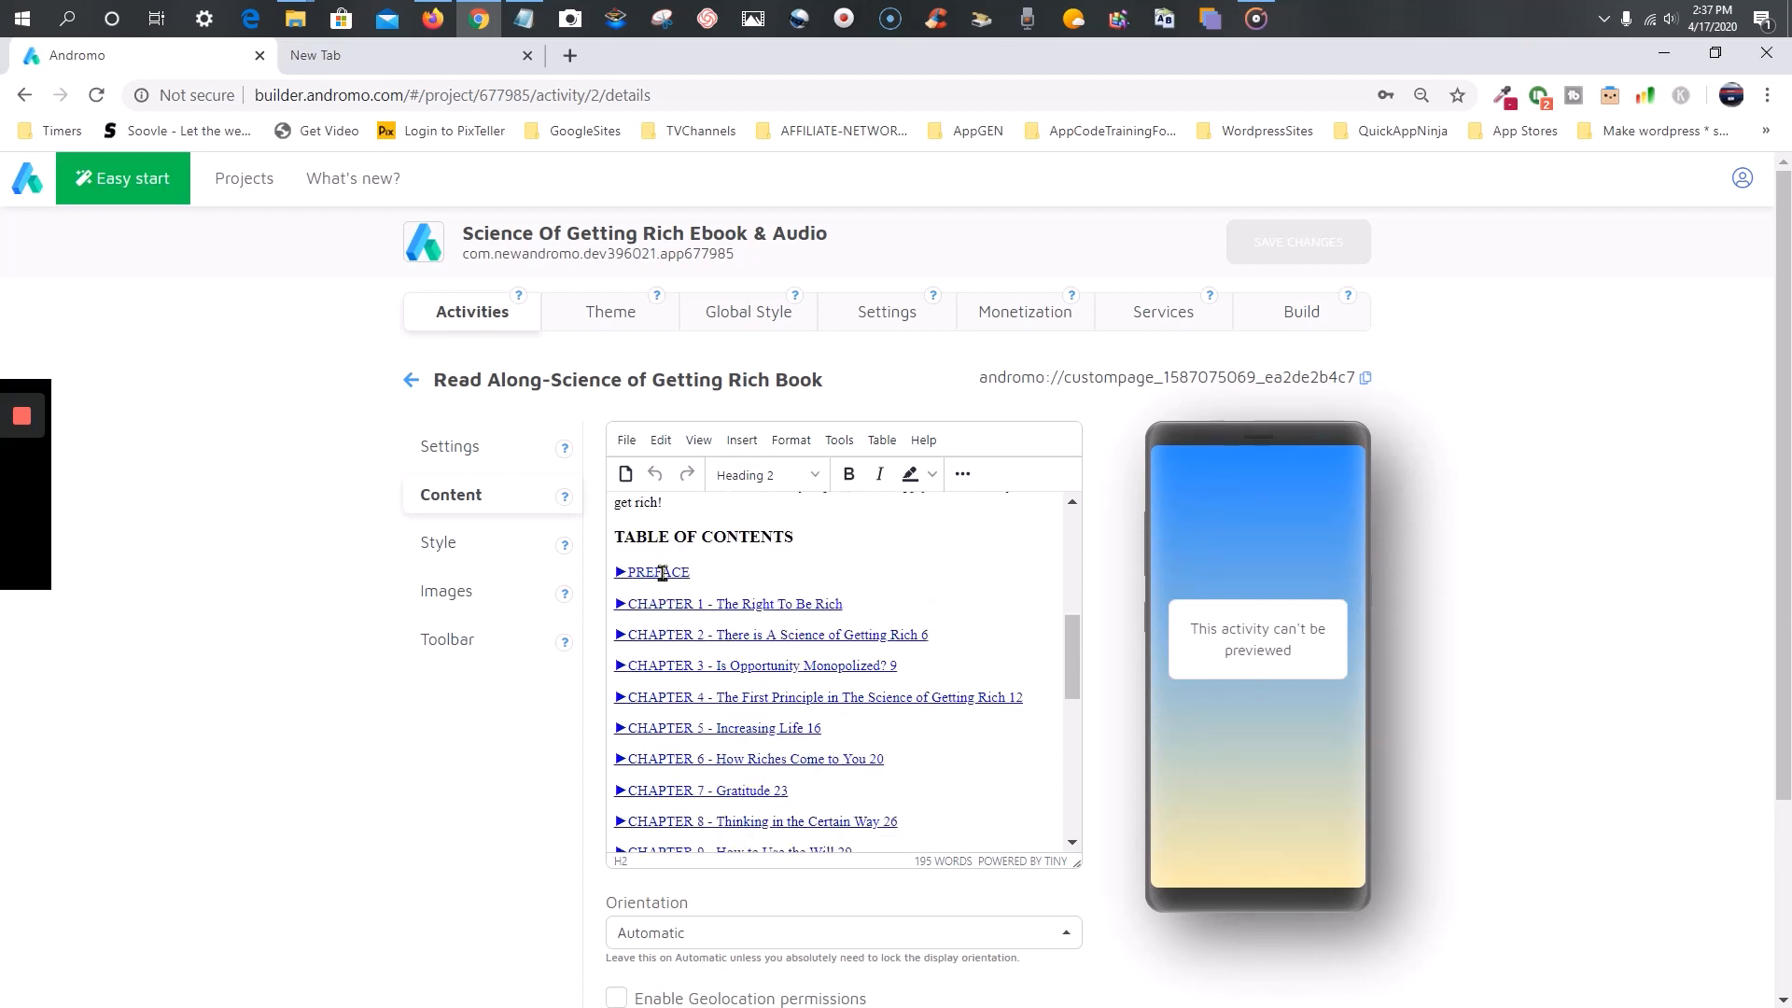
- Close the blank browser tab and duplicate the tab holding the Read Along activity
{"action": "left_click", "coordinate": [435, 70]}
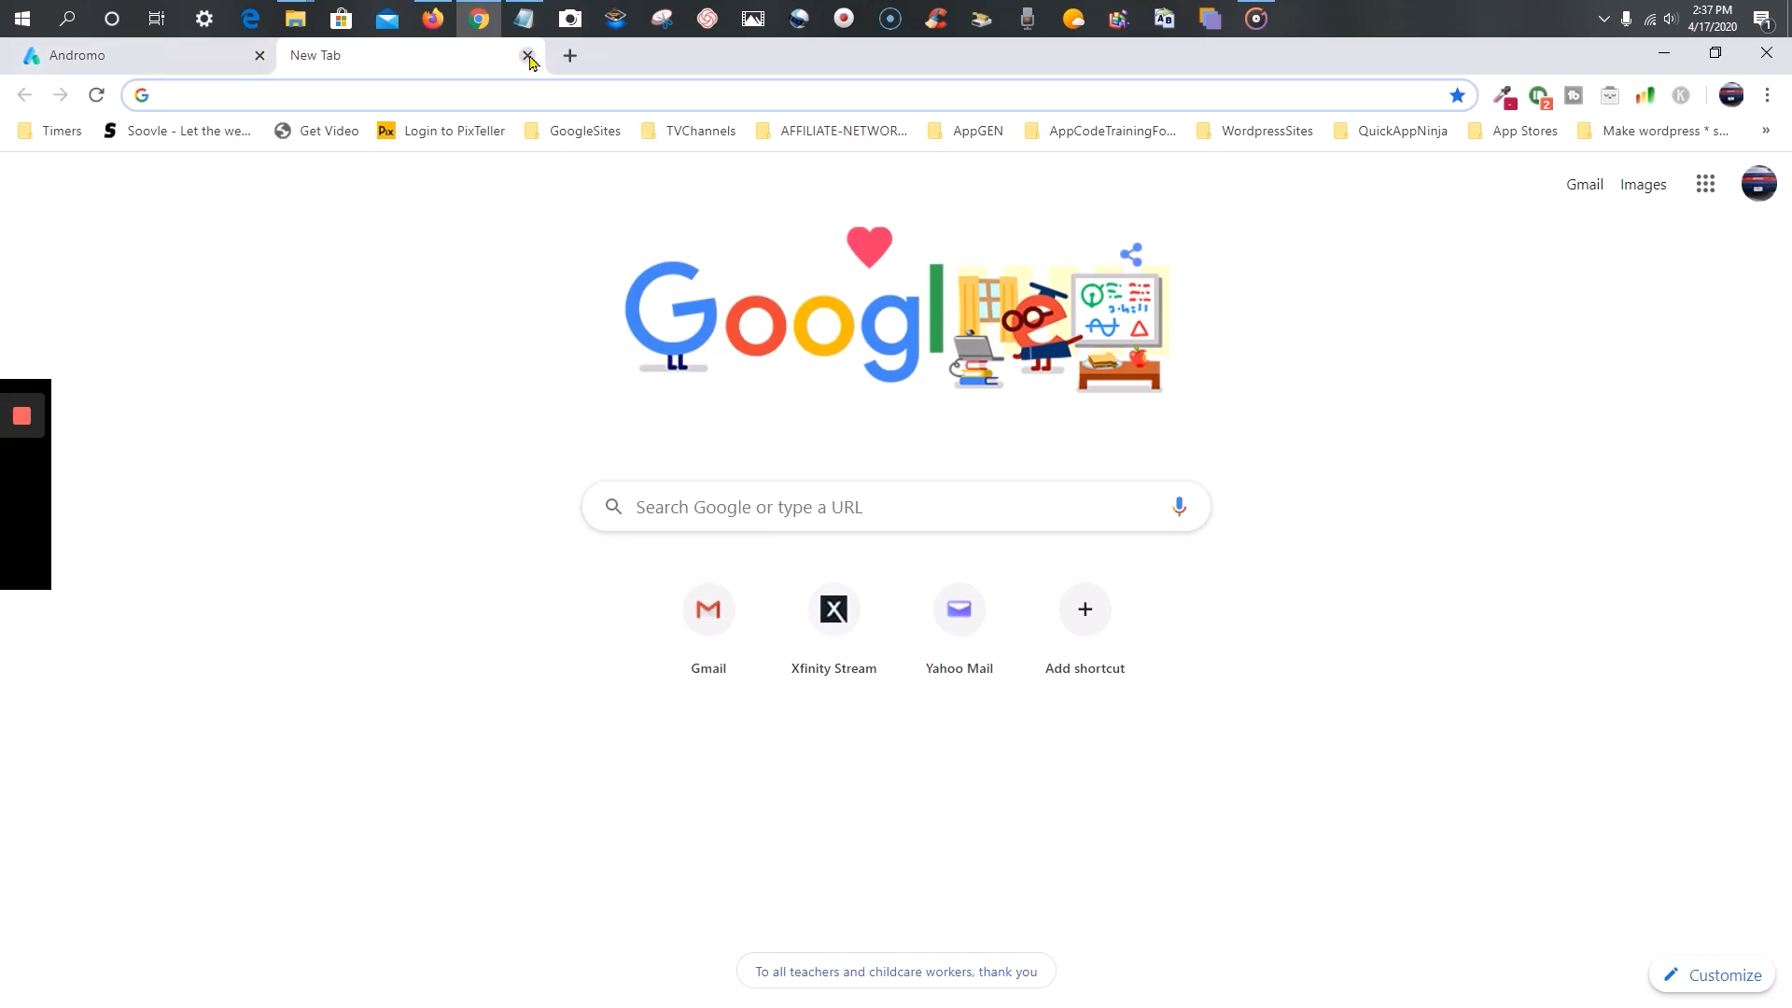
{"action": "key", "text": "ctrl+w"}
{"action": "right_click", "coordinate": [188, 56]}
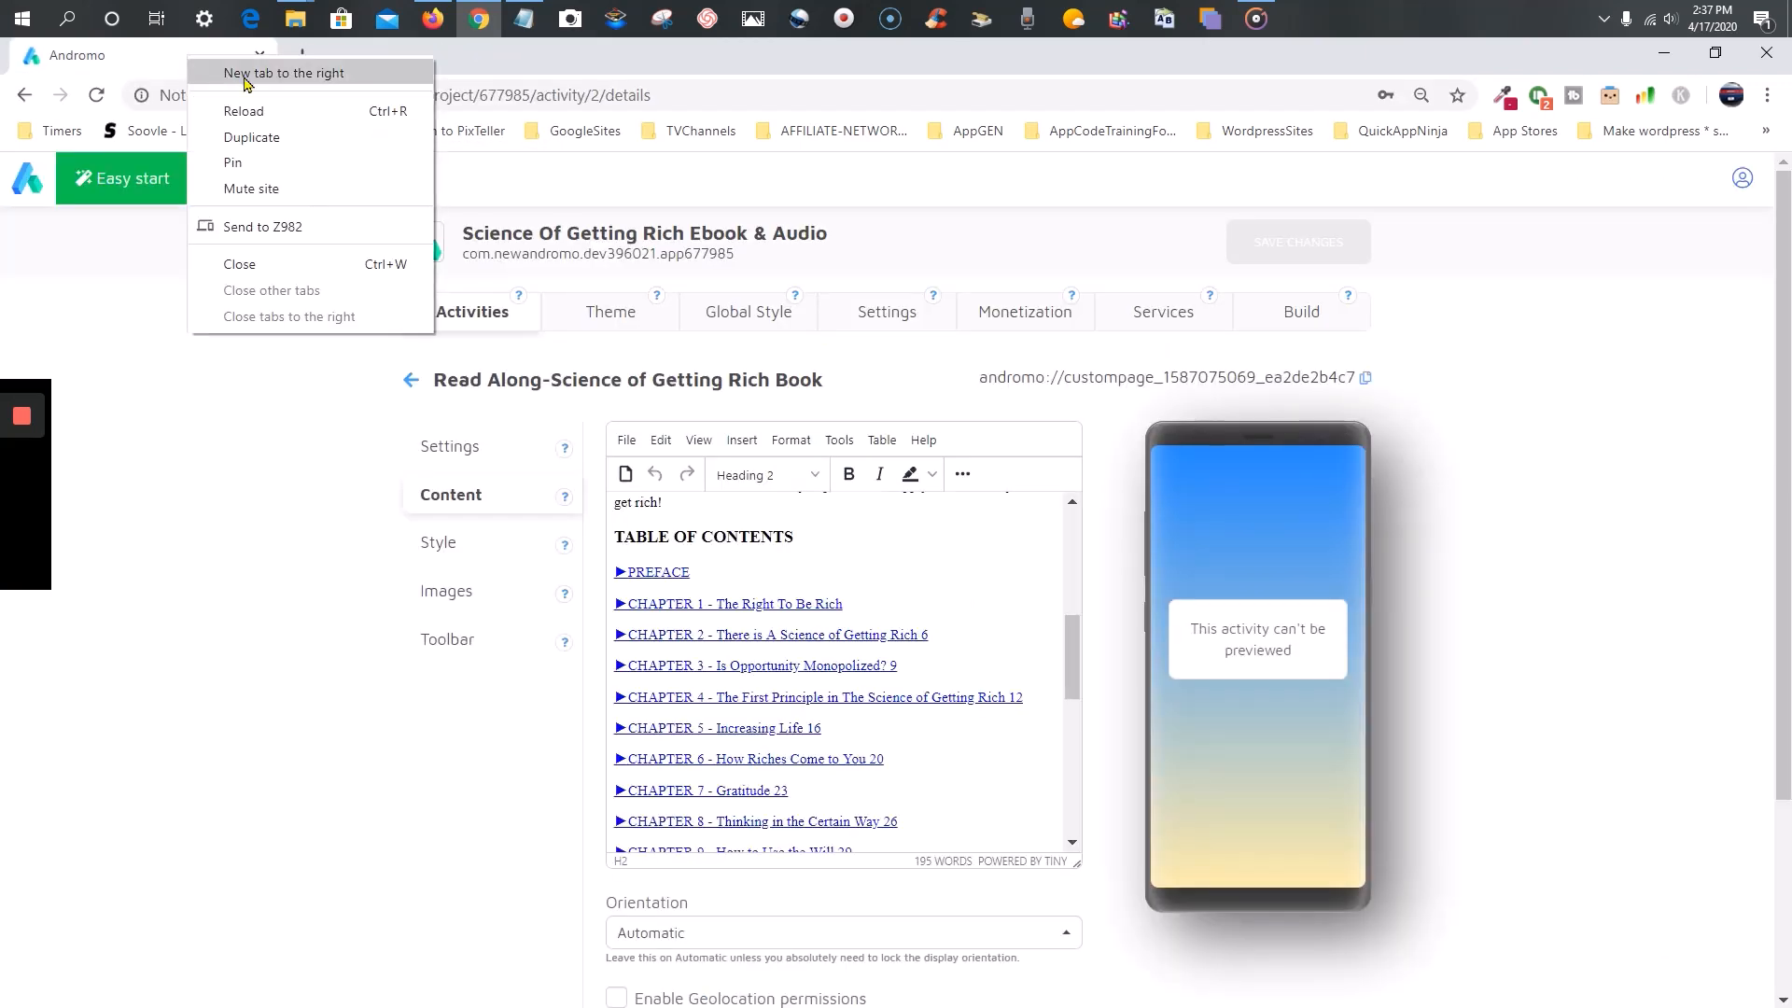
{"action": "left_click", "coordinate": [252, 138]}
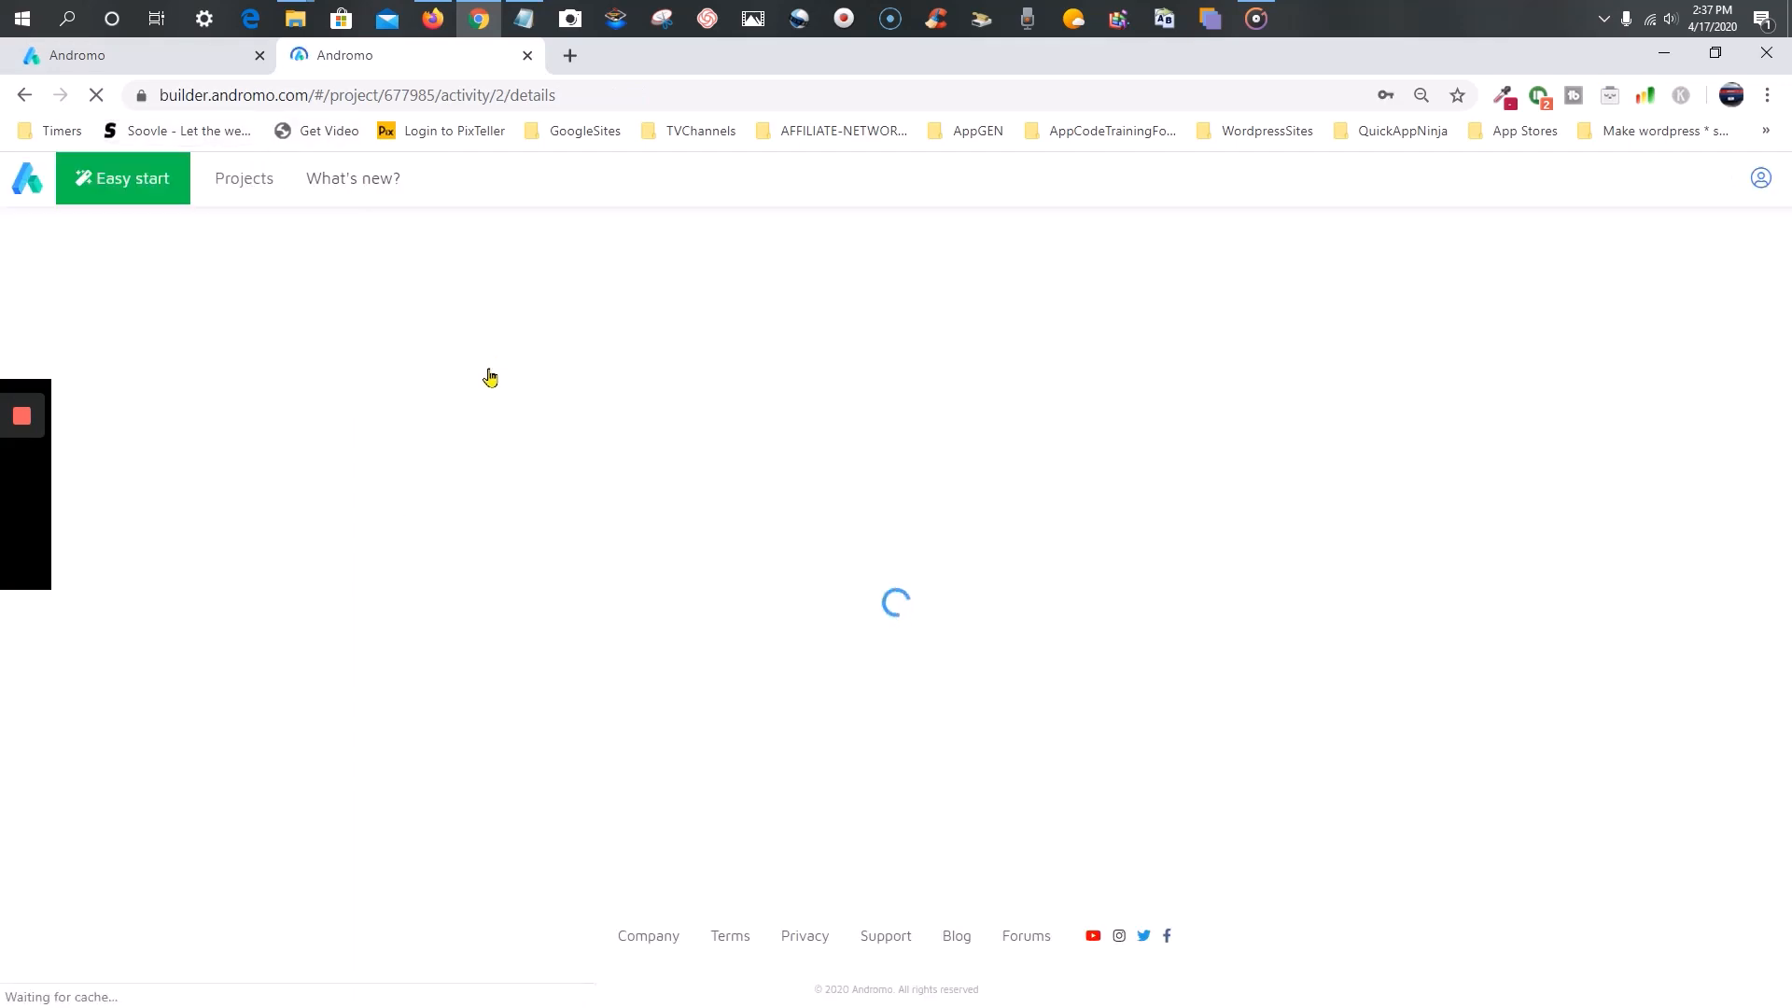
- In the duplicate tab, open the PREFACE activity from the activities list and copy its andromo:// link
{"action": "left_click", "coordinate": [601, 317]}
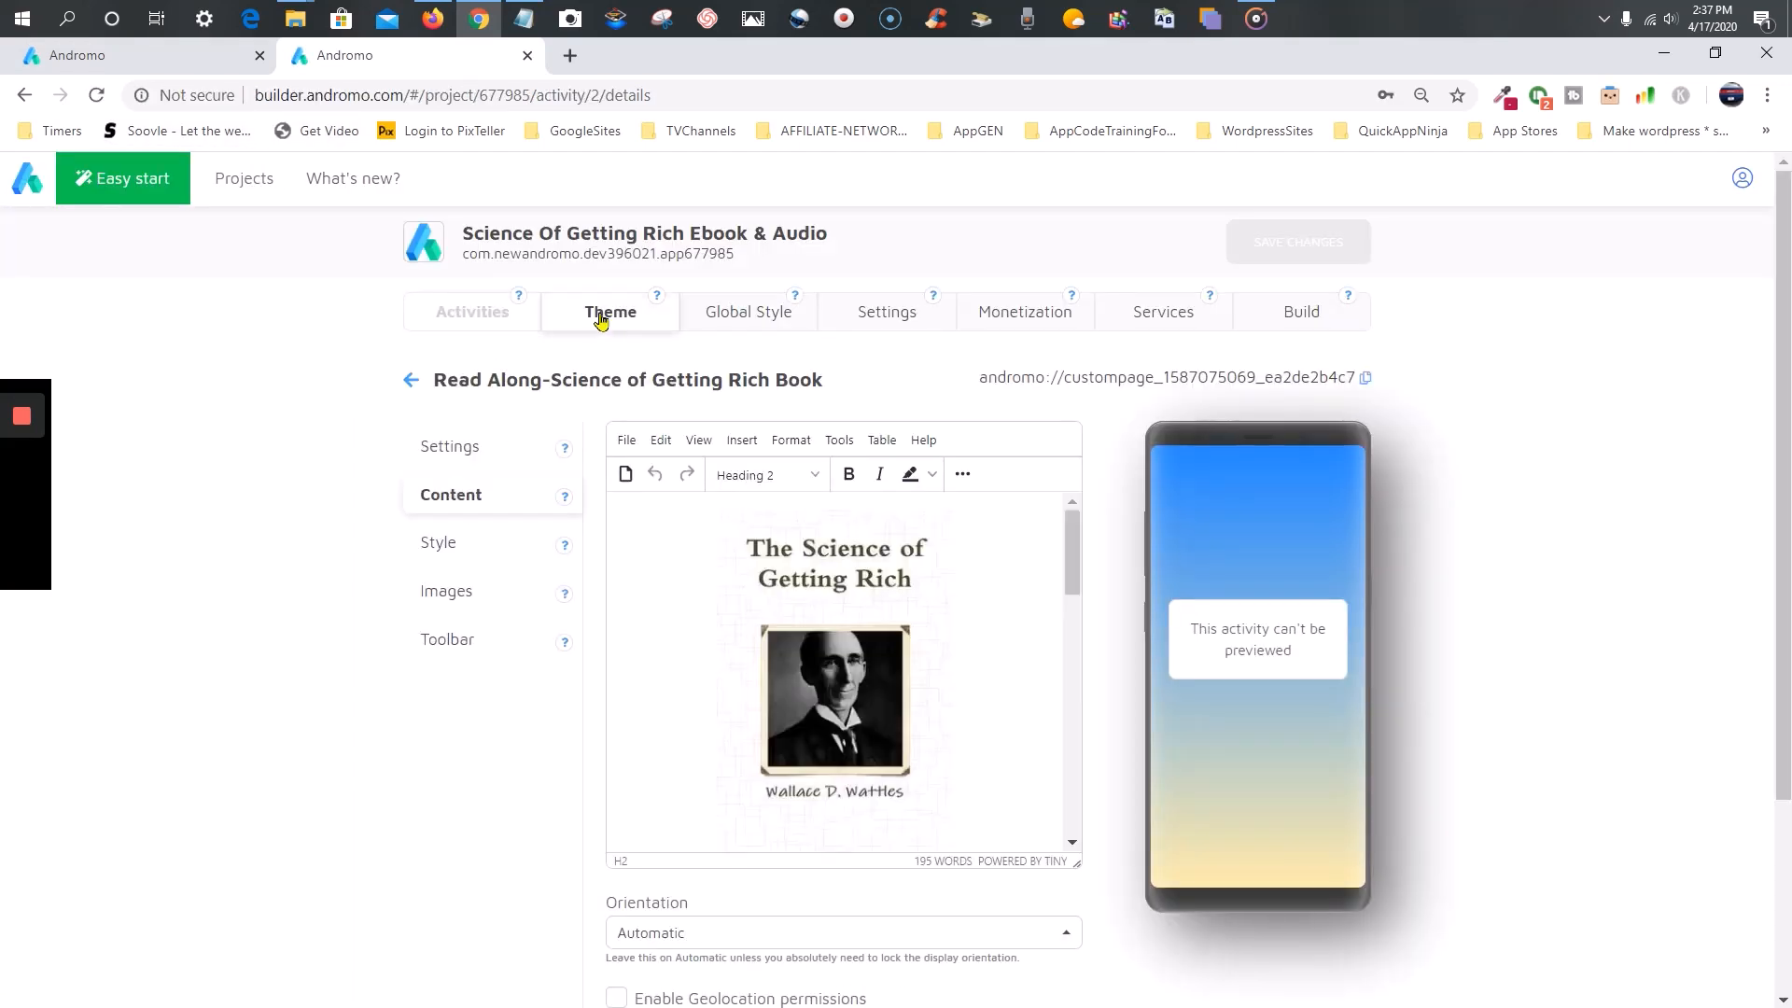
{"action": "left_click", "coordinate": [478, 317]}
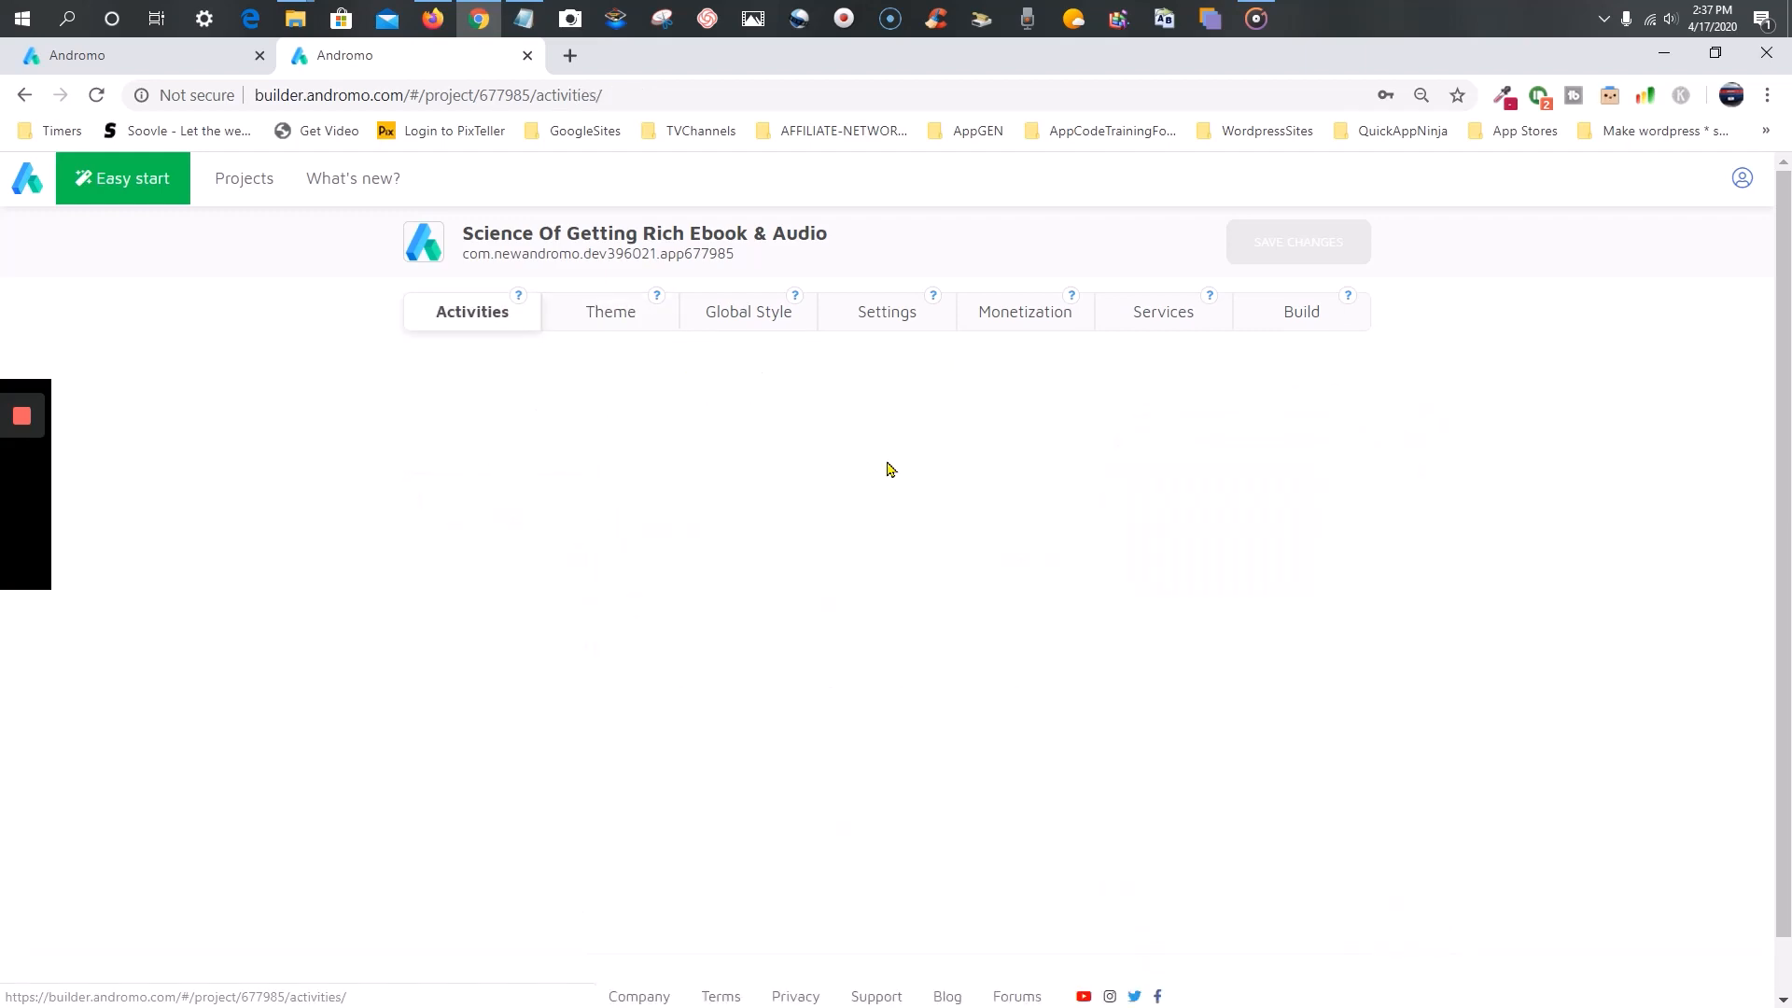
{"action": "scroll", "coordinate": [696, 623], "scroll_direction": "down", "scroll_amount": 3}
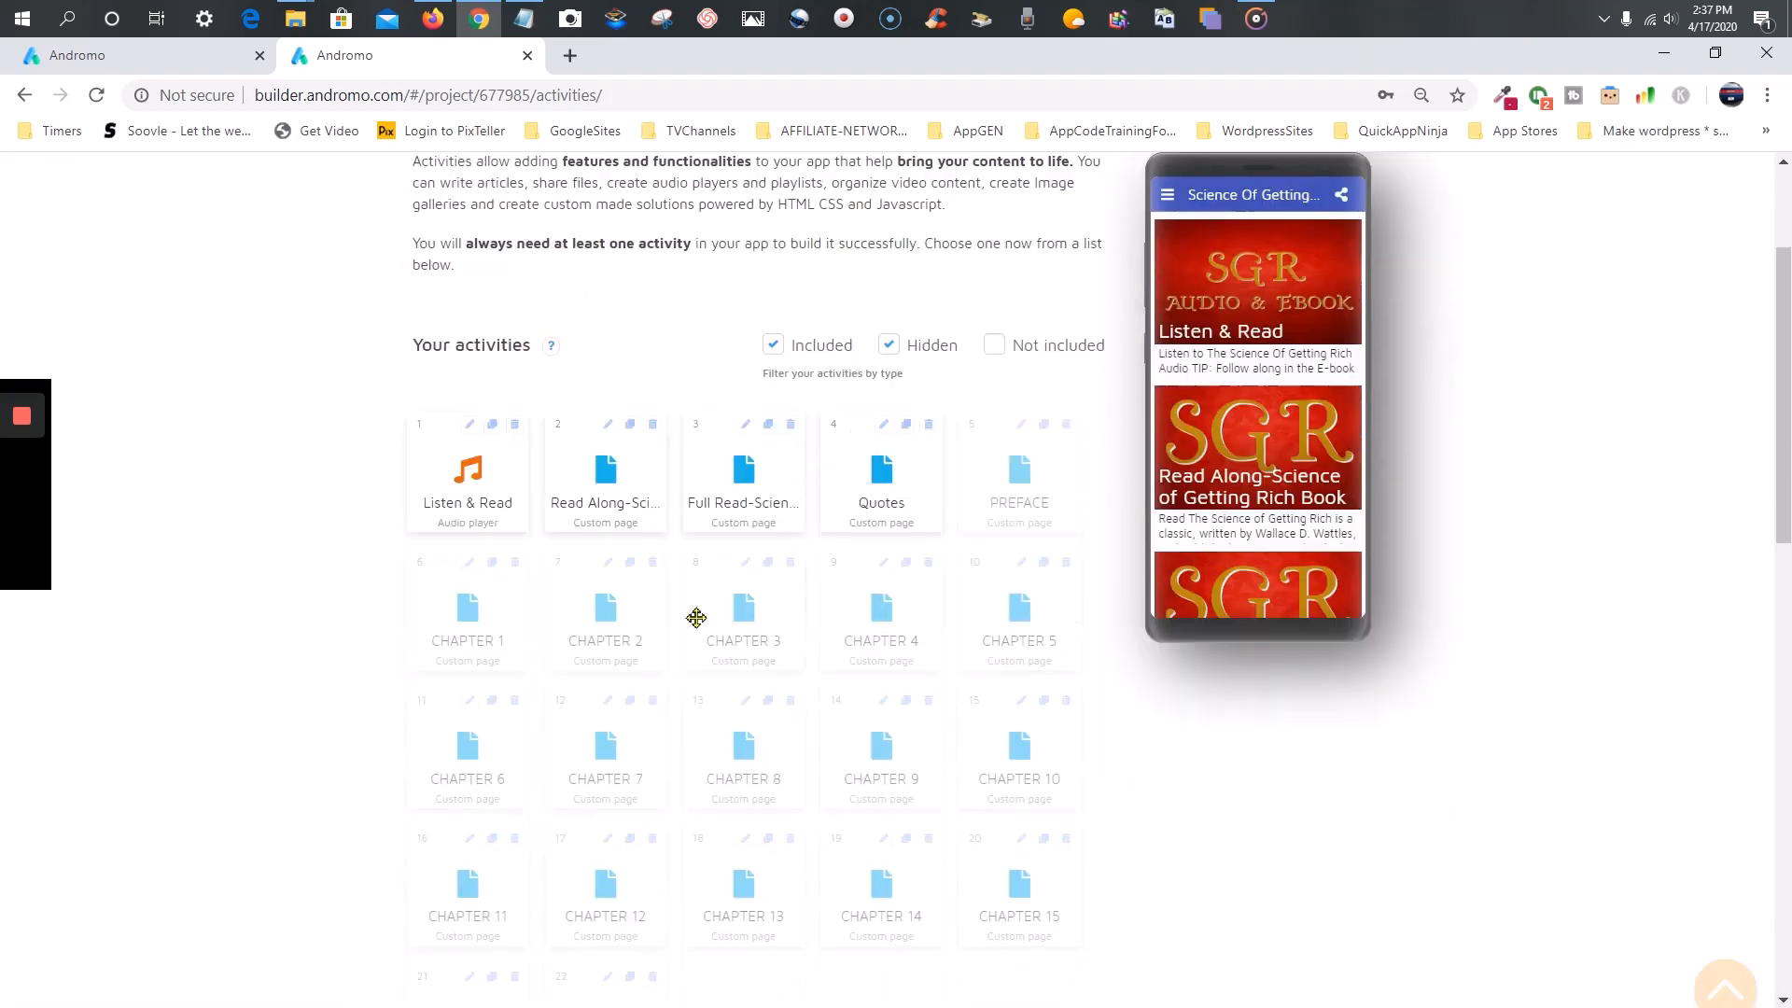
{"action": "left_click", "coordinate": [1020, 426]}
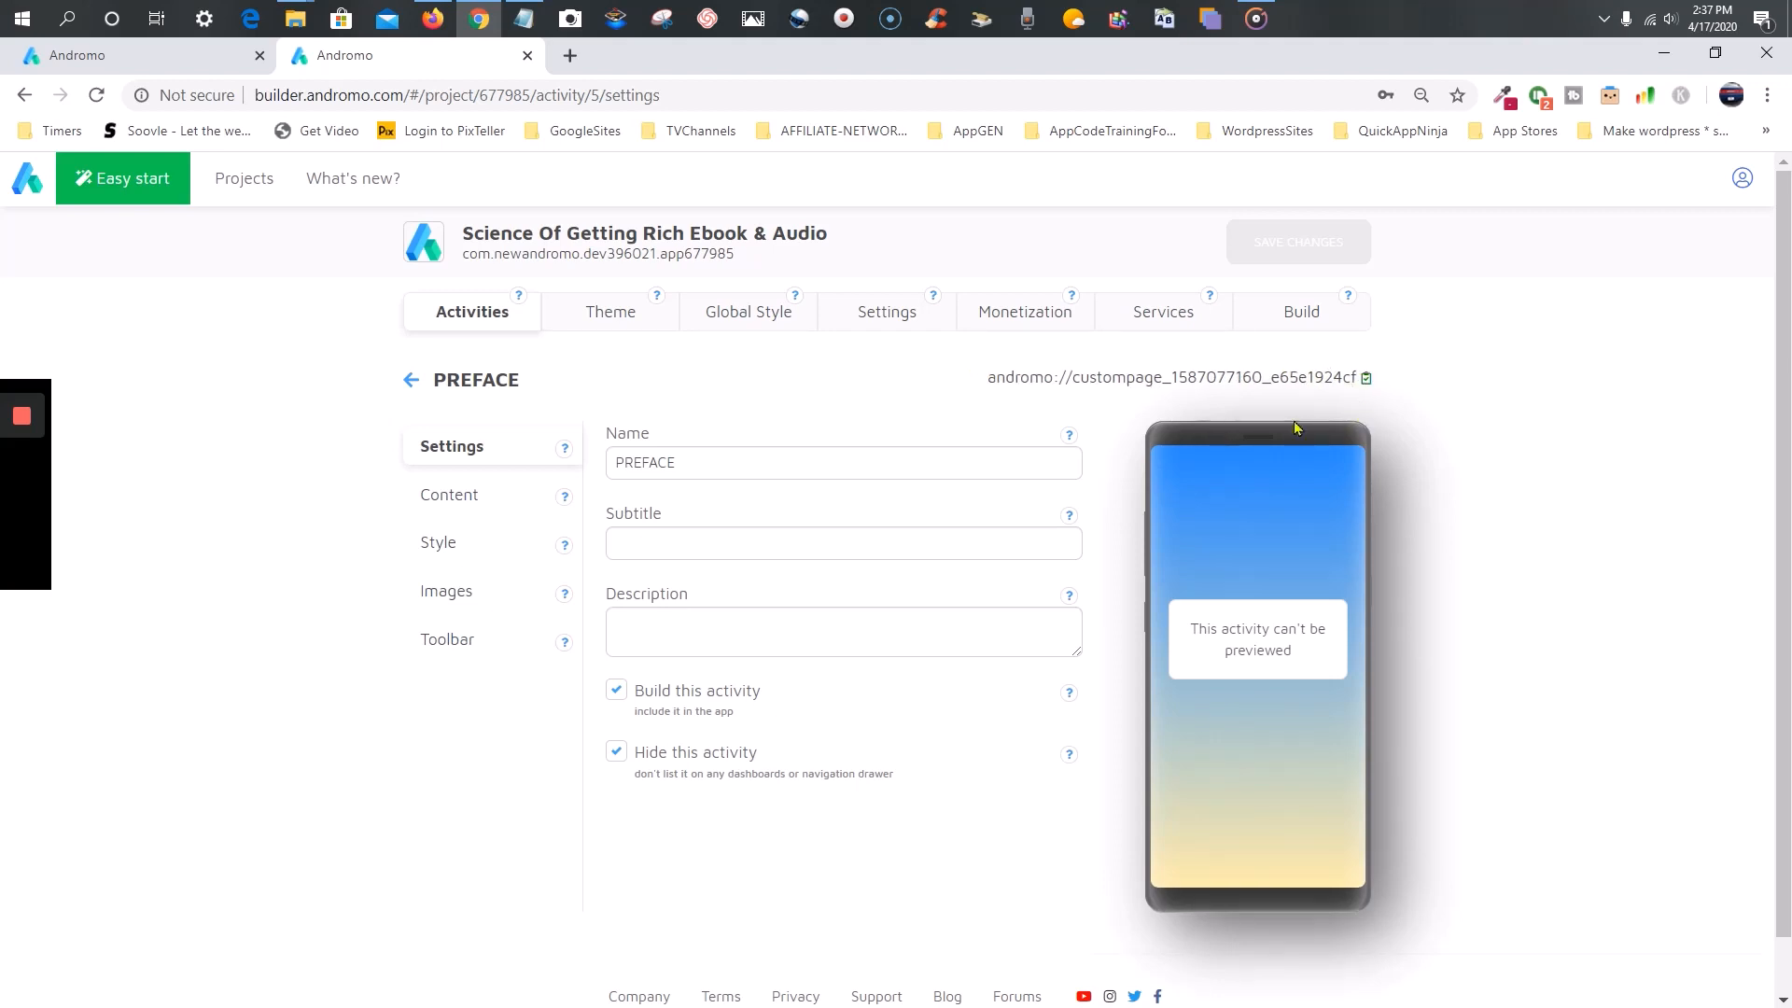
{"action": "left_click", "coordinate": [192, 58]}
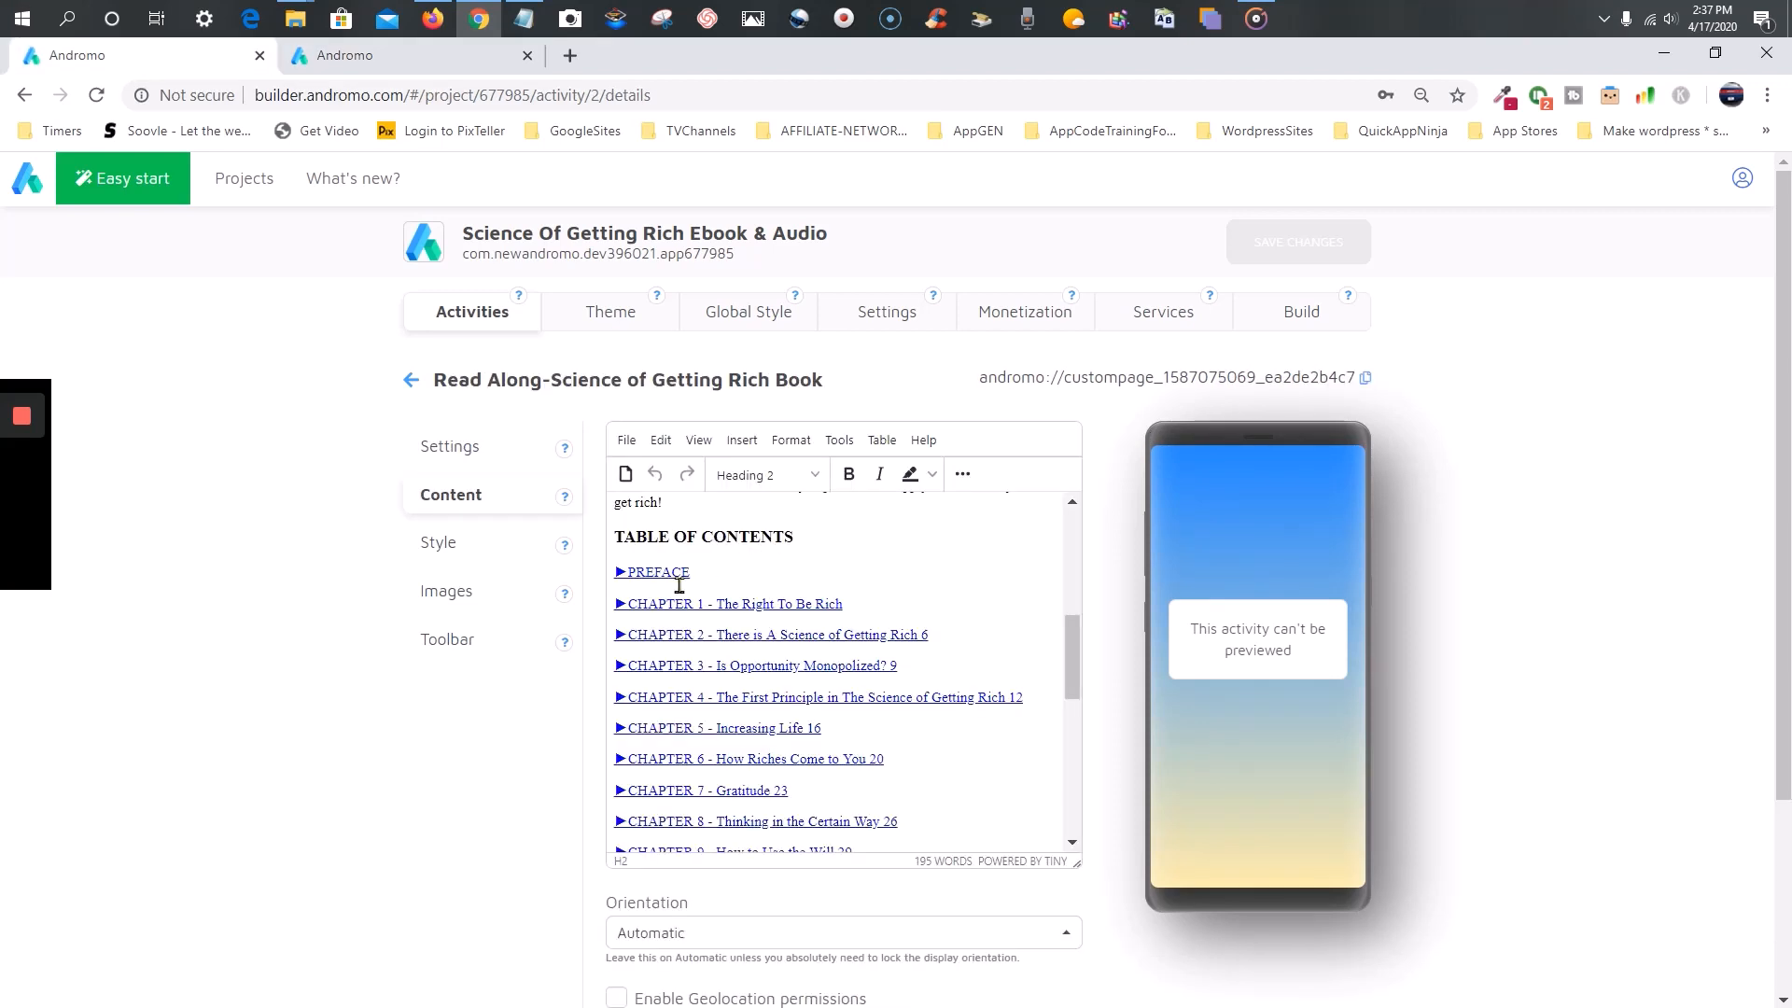
{"action": "left_click_drag", "start_coordinate": [692, 572], "coordinate": [632, 556]}
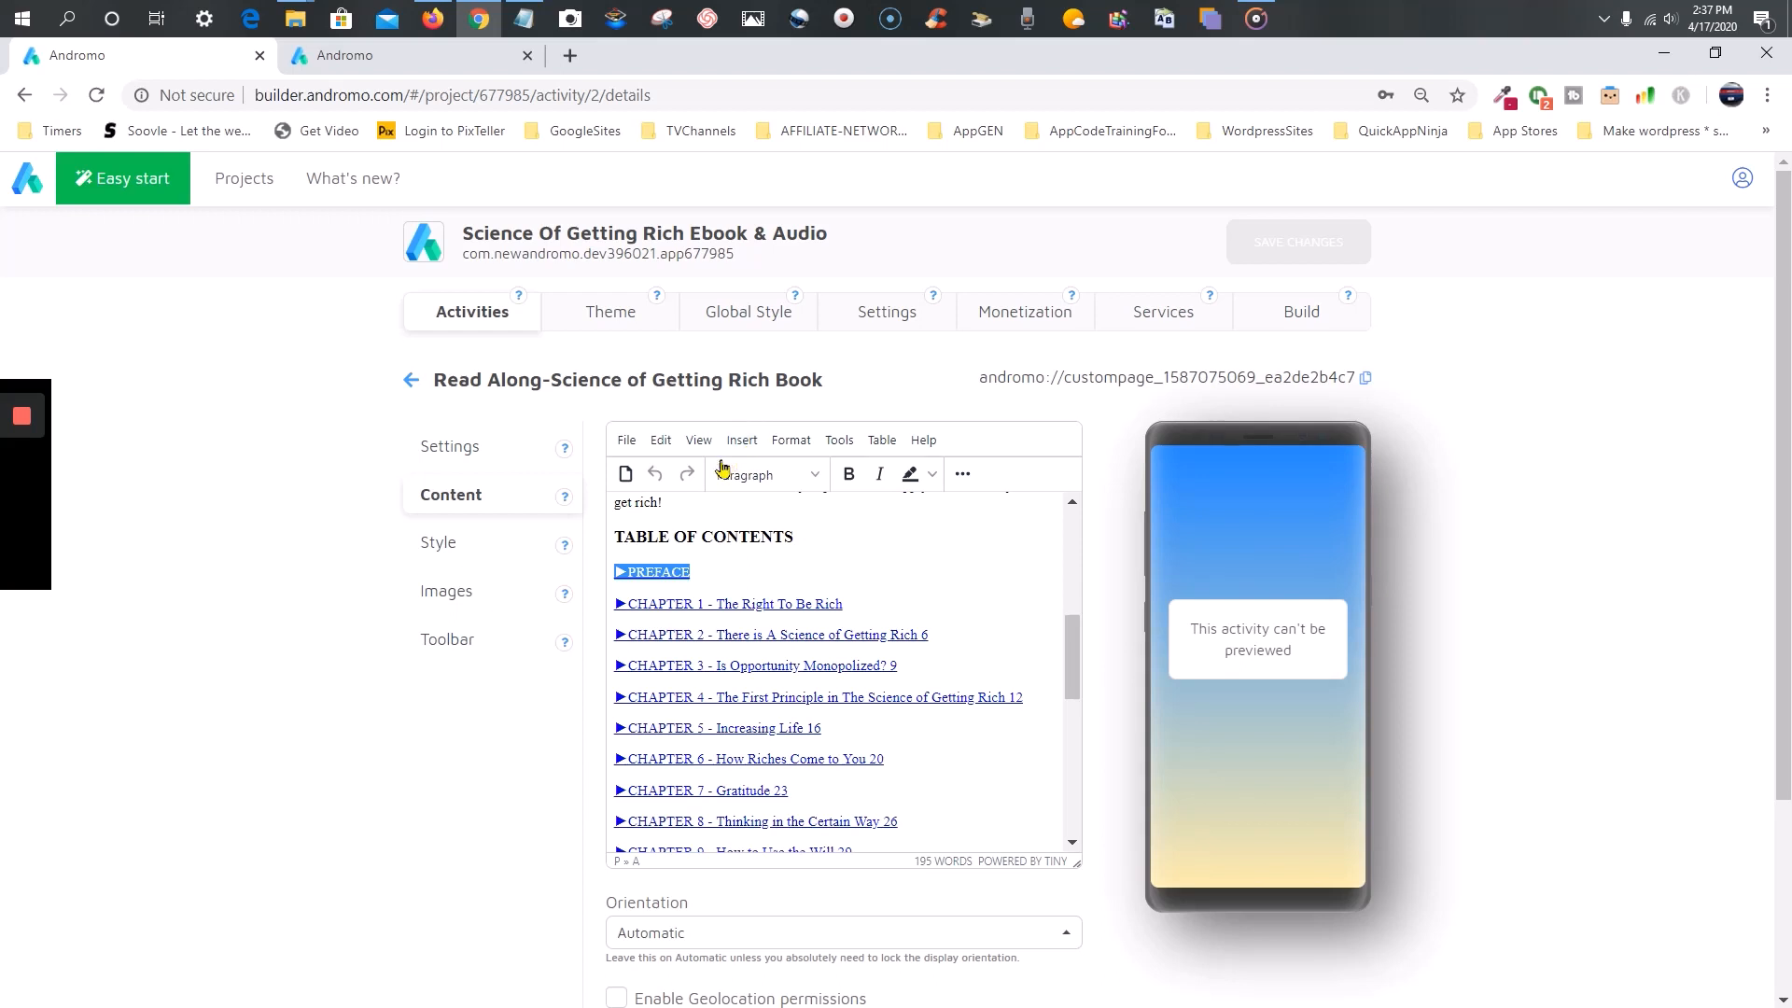
{"action": "left_click", "coordinate": [744, 443]}
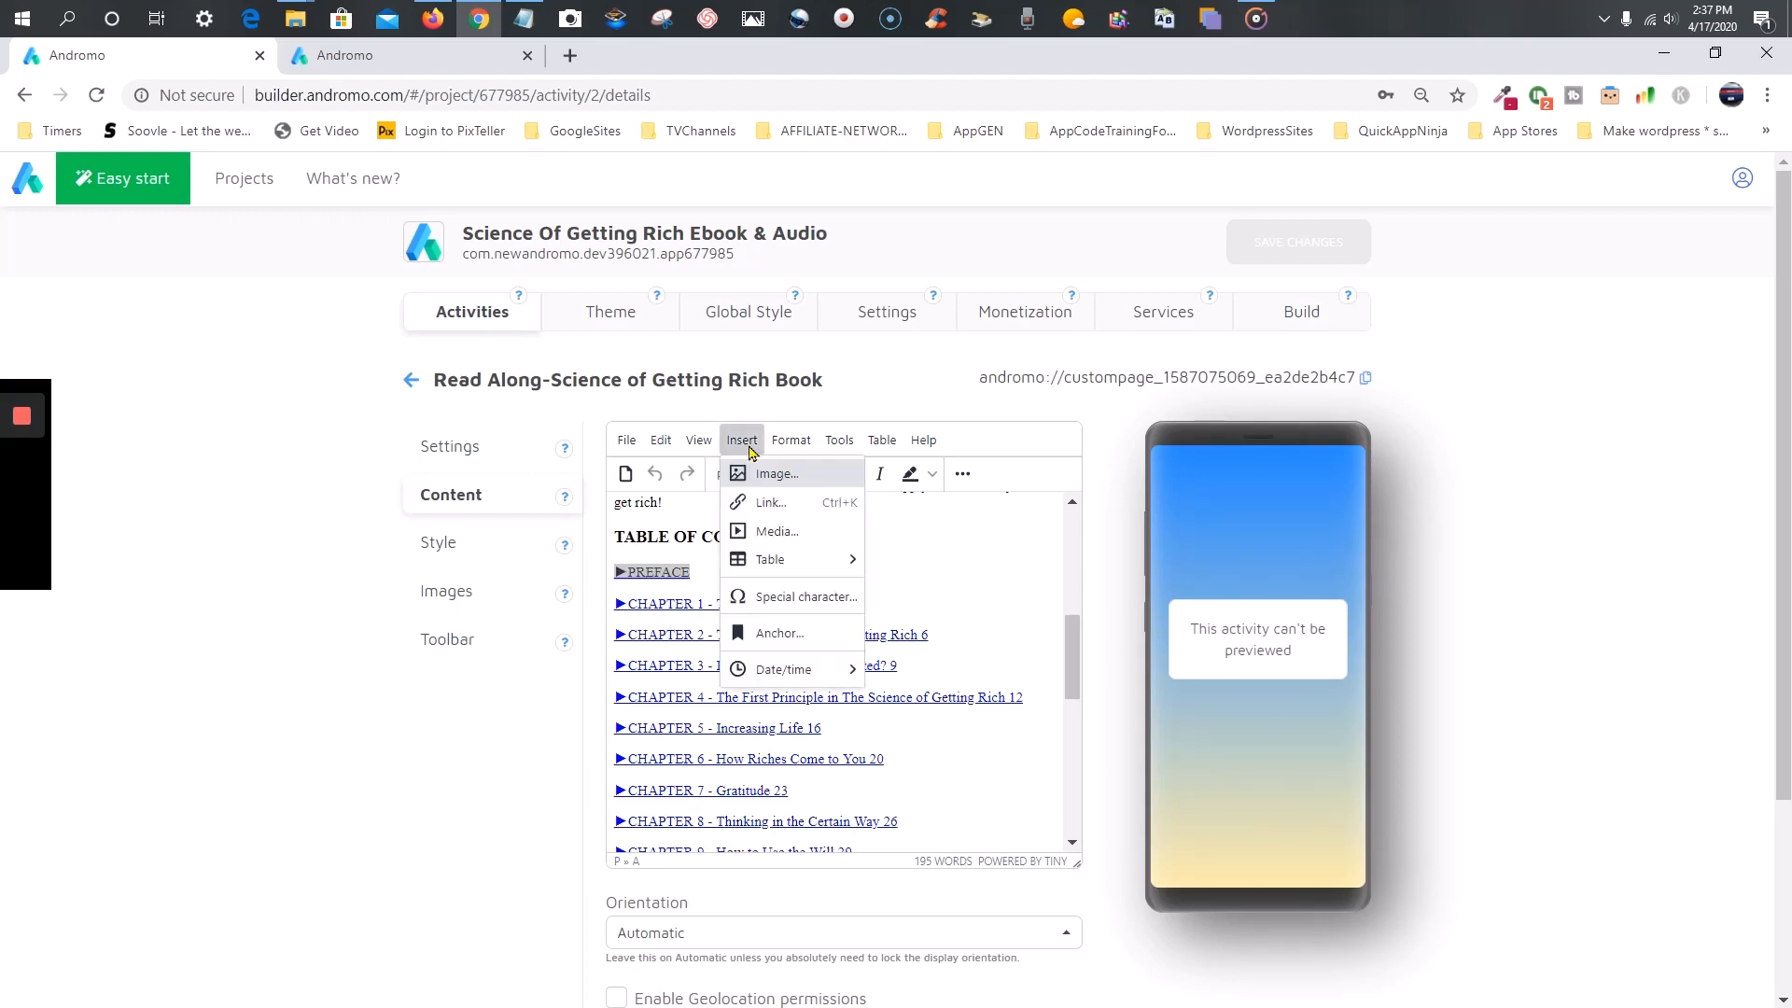
{"action": "left_click", "coordinate": [771, 503]}
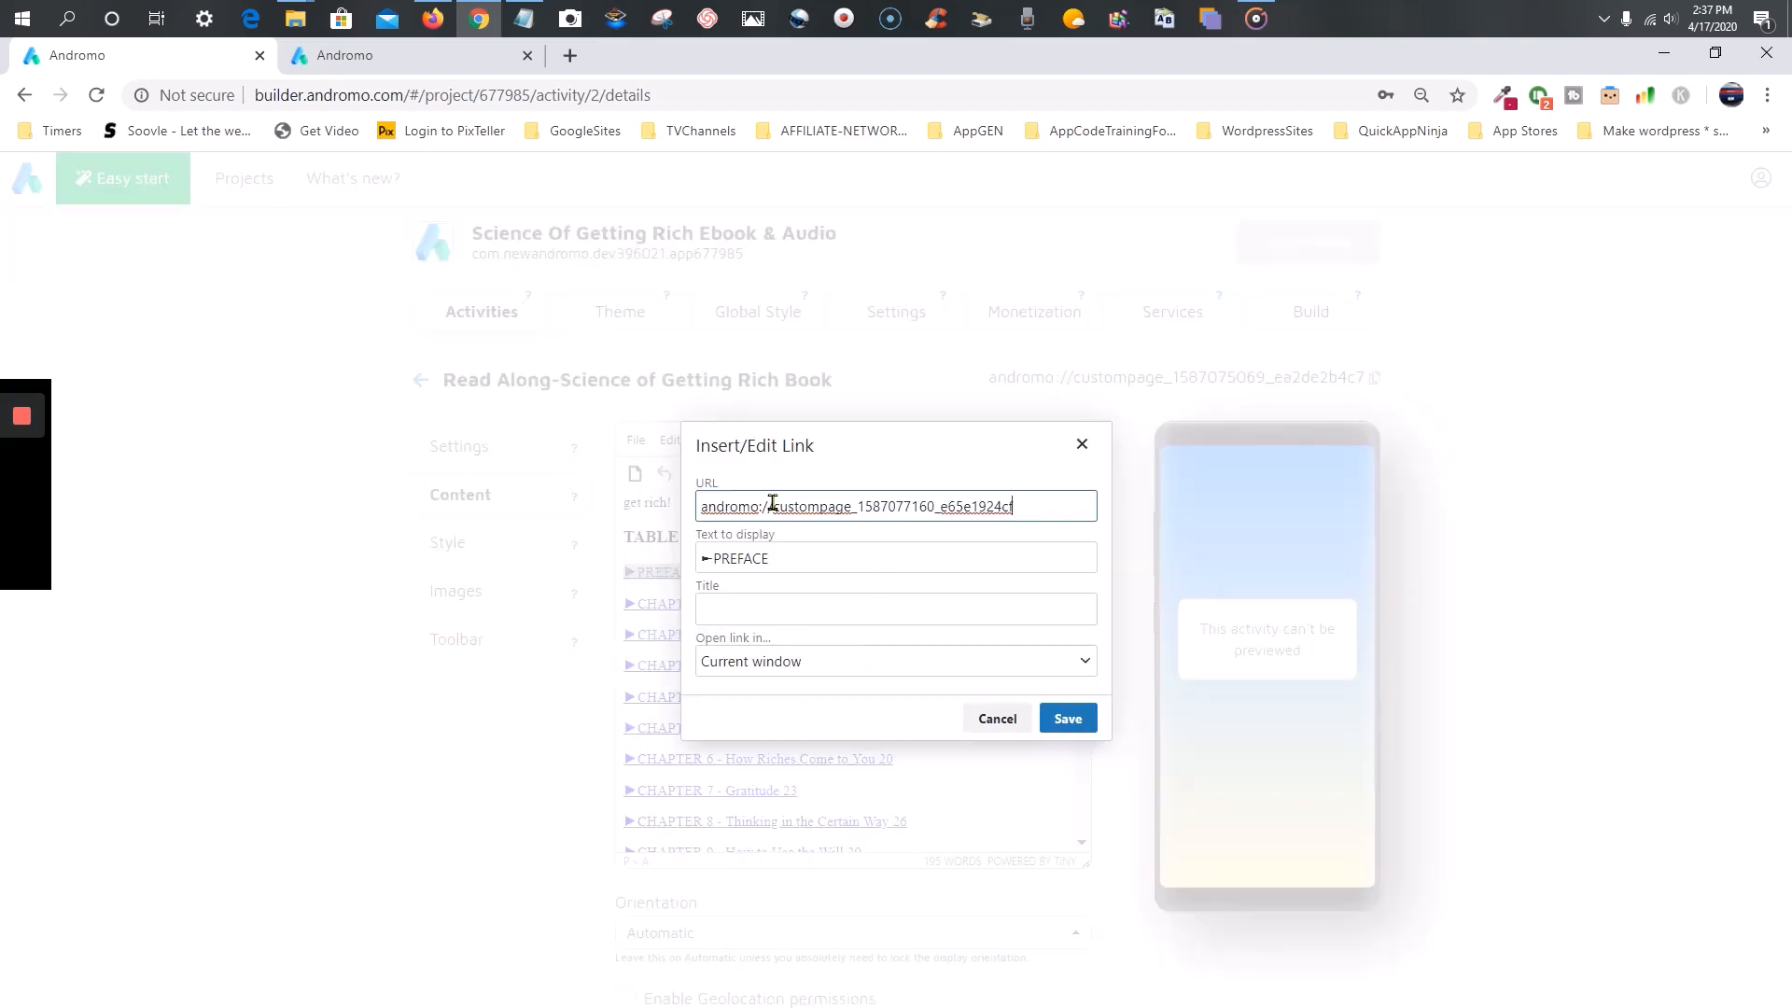
{"action": "left_click_drag", "start_coordinate": [1047, 511], "coordinate": [698, 506]}
{"action": "key", "text": "ctrl+c"}
{"action": "right_click", "coordinate": [727, 504]}
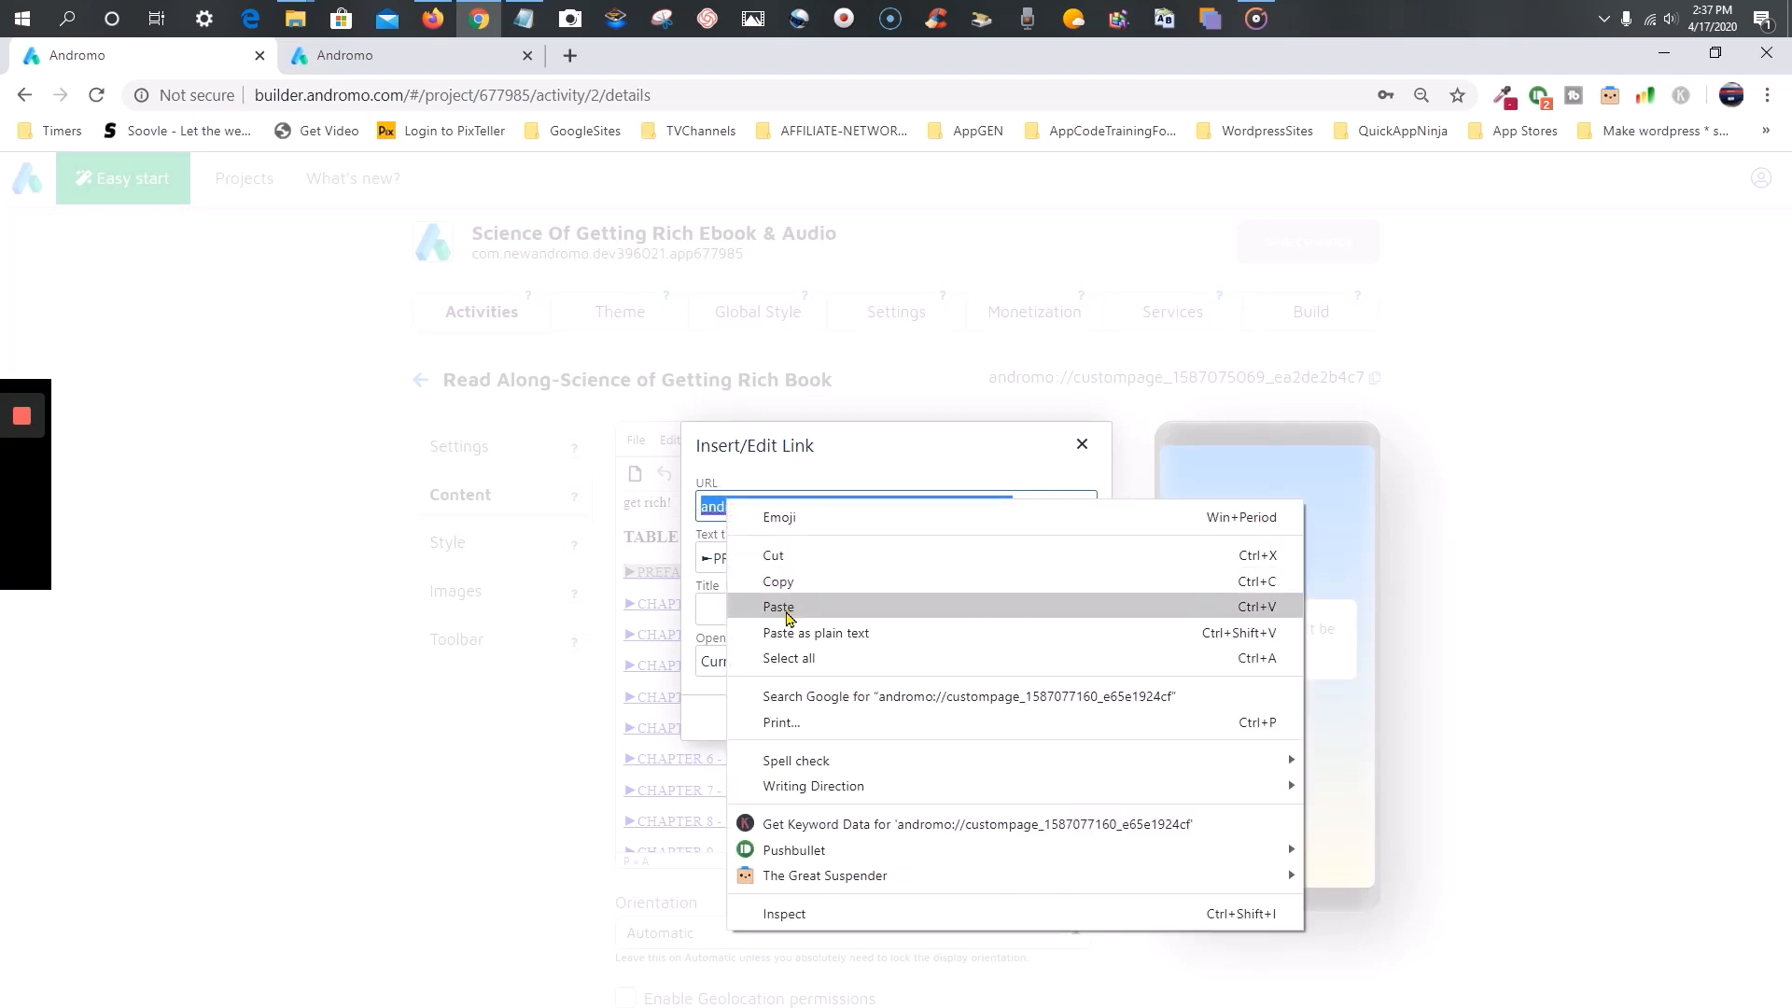
{"action": "left_click", "coordinate": [784, 607]}
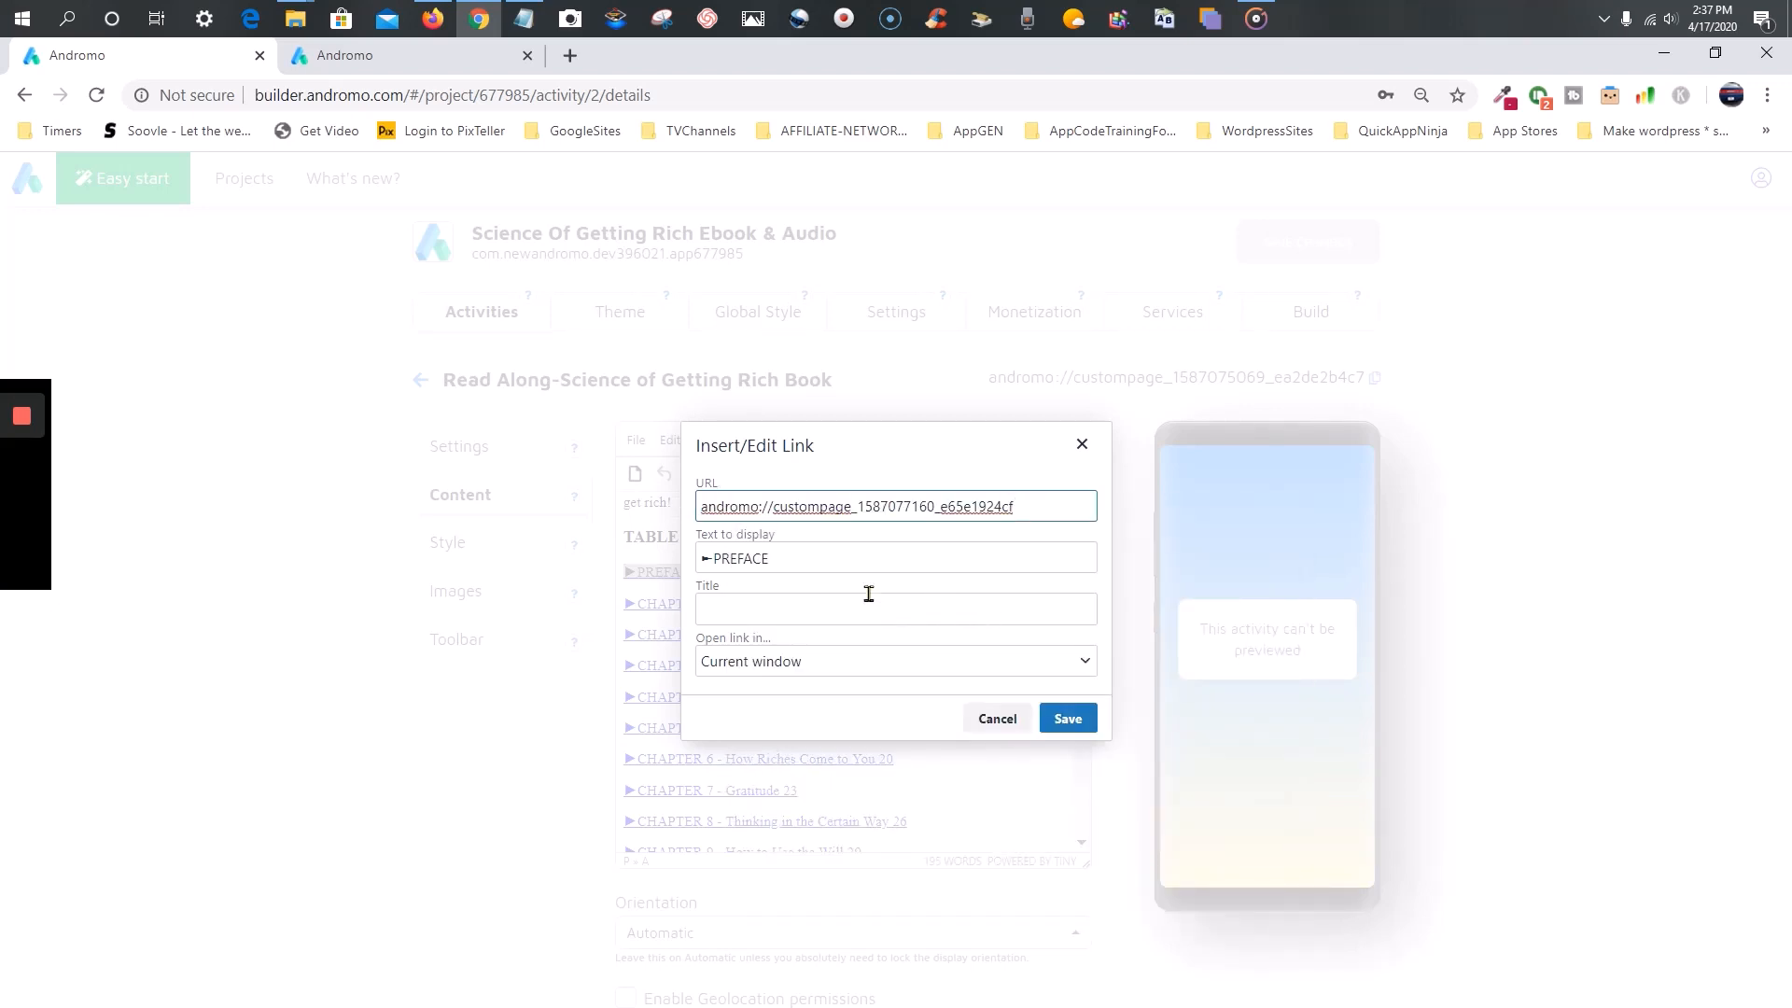
{"action": "left_click", "coordinate": [1073, 717]}
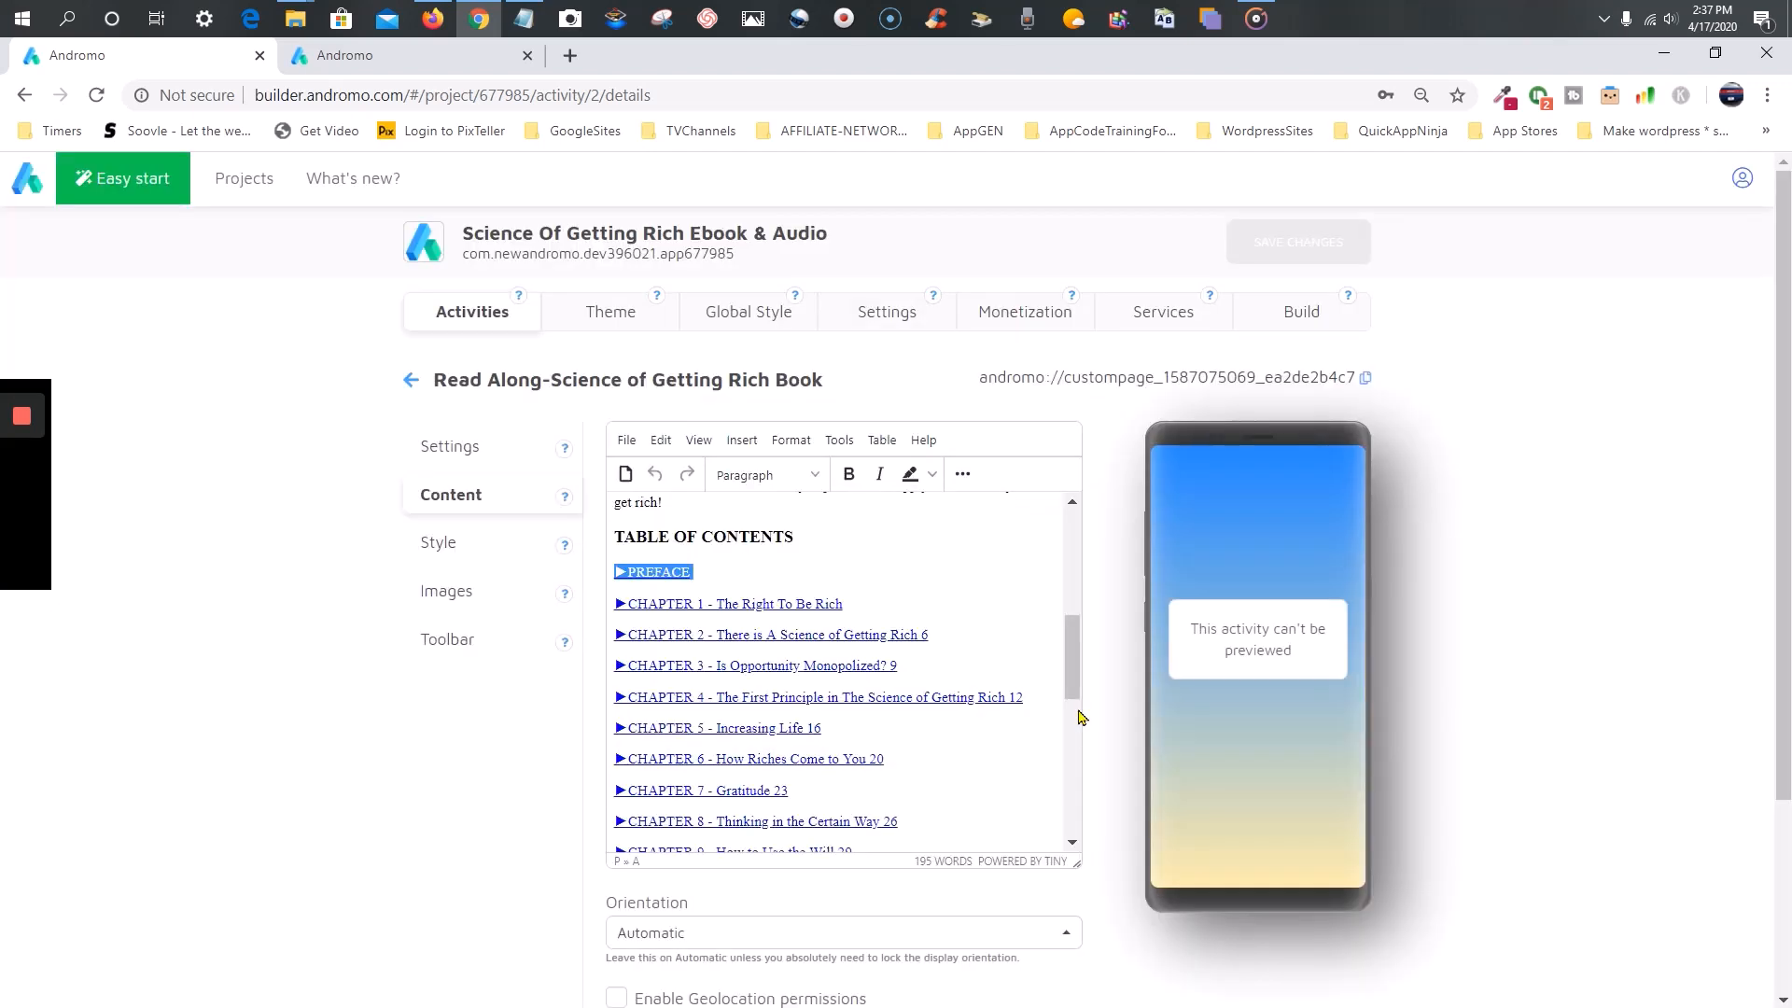
- In the duplicate tab, open the CHAPTER 1 activity from the activities list and copy its andromo:// link
{"action": "left_click", "coordinate": [427, 56]}
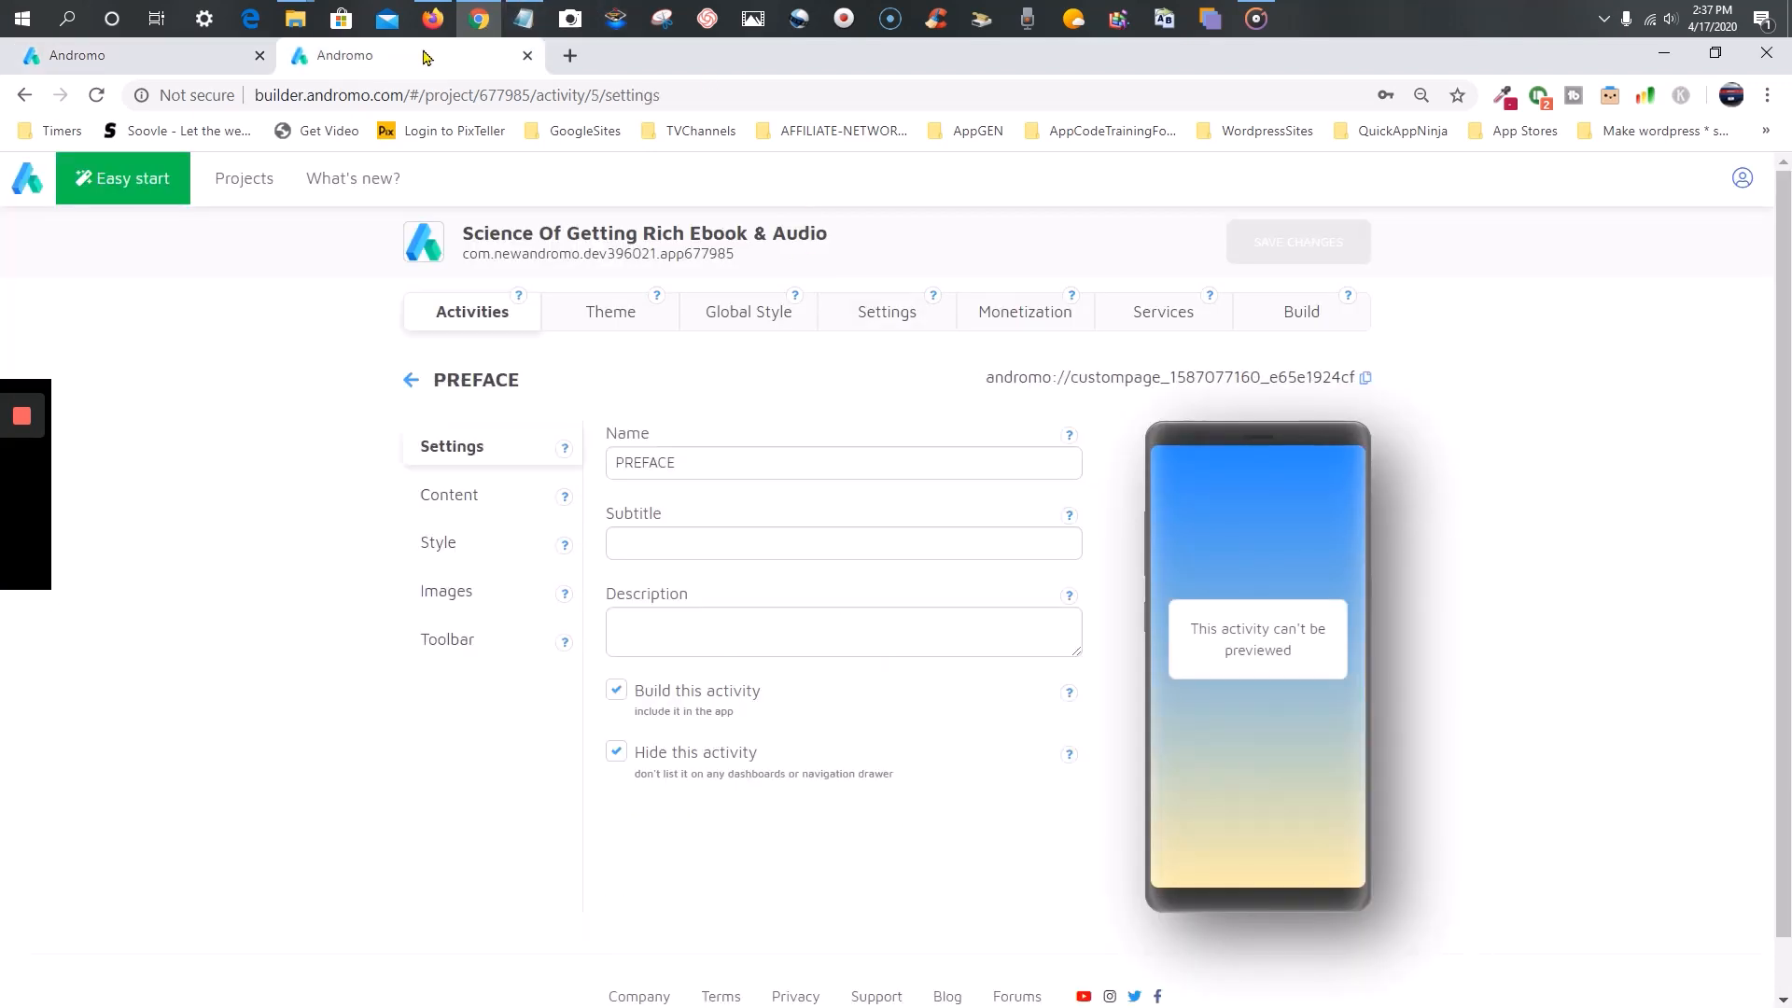
{"action": "left_click", "coordinate": [454, 322]}
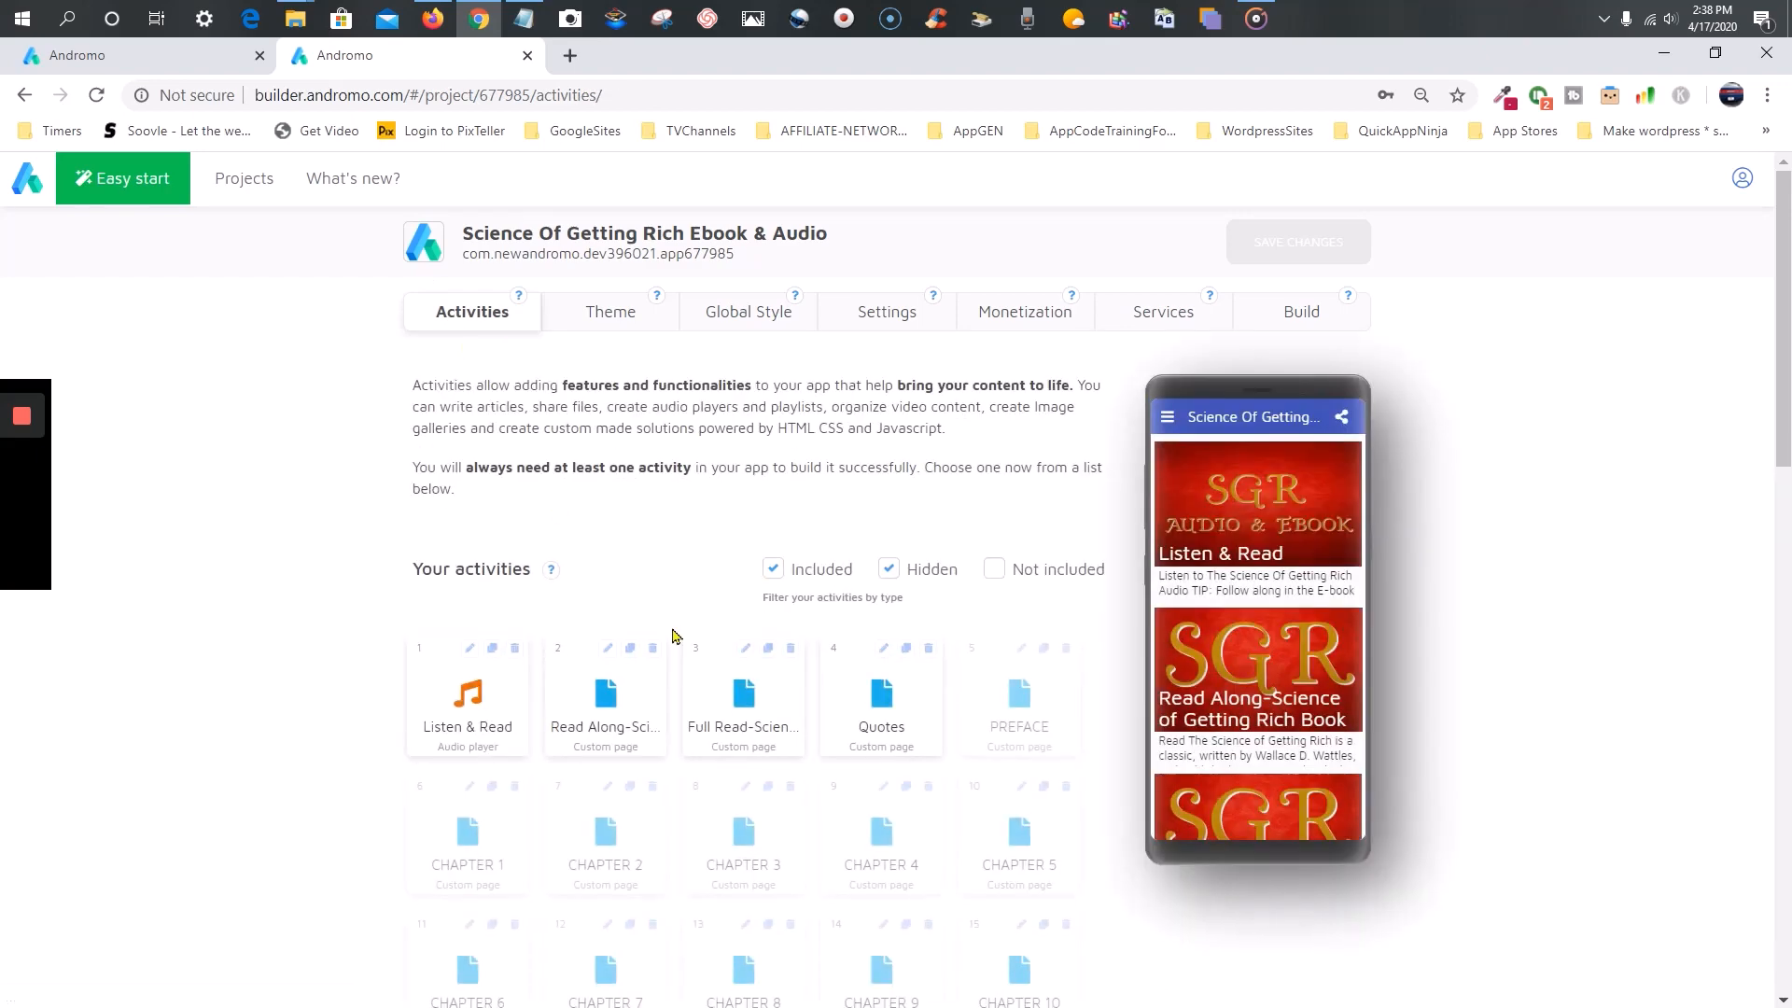
{"action": "scroll", "coordinate": [1001, 673], "scroll_direction": "down", "scroll_amount": 2}
{"action": "scroll", "coordinate": [1001, 672], "scroll_direction": "down", "scroll_amount": 1}
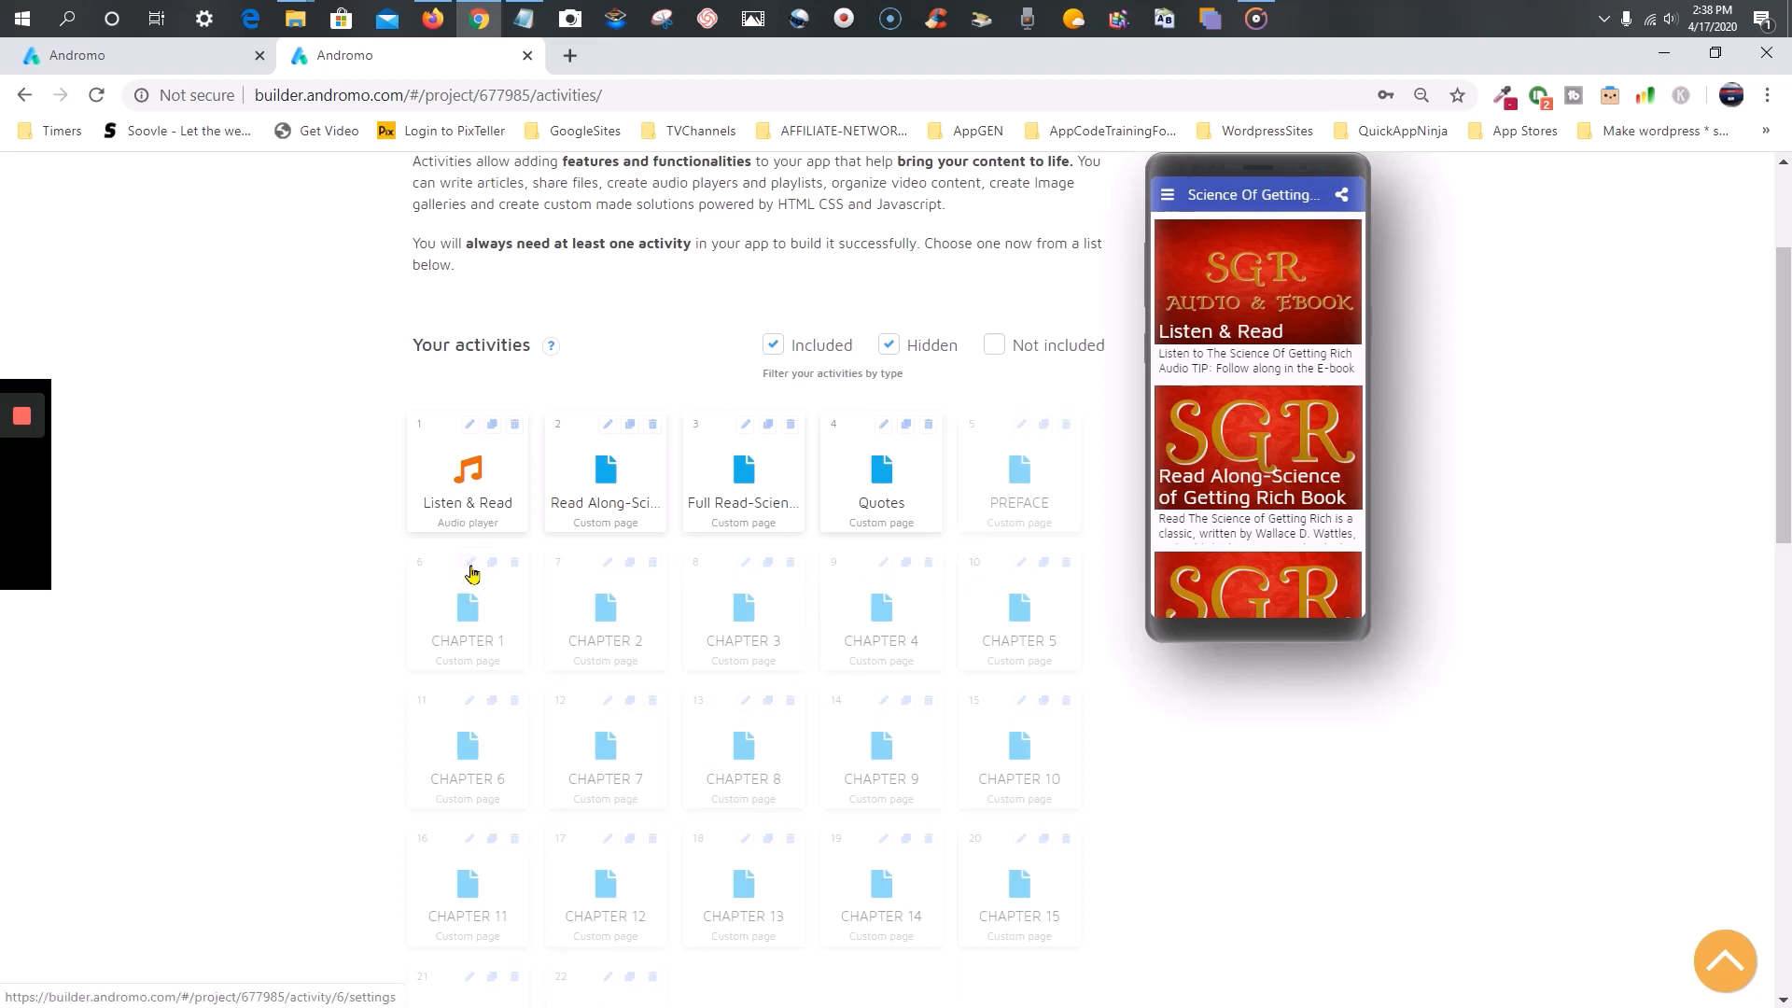
{"action": "left_click", "coordinate": [470, 567]}
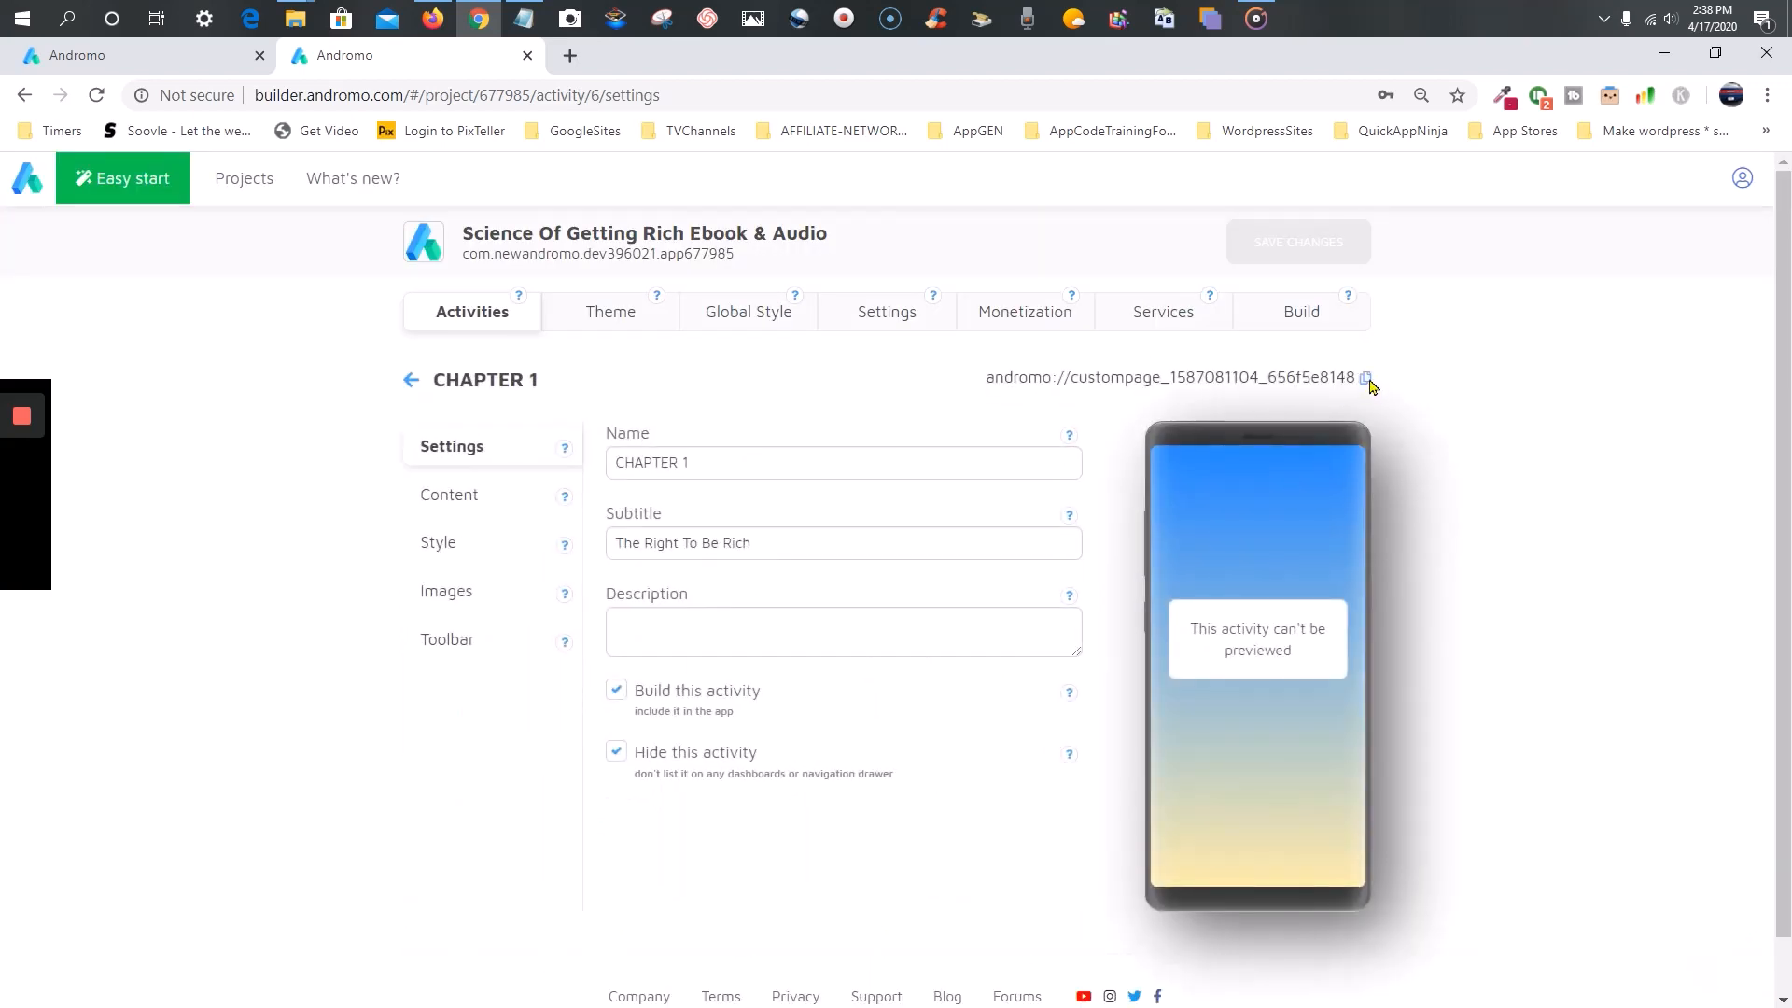
{"action": "left_click", "coordinate": [1366, 379]}
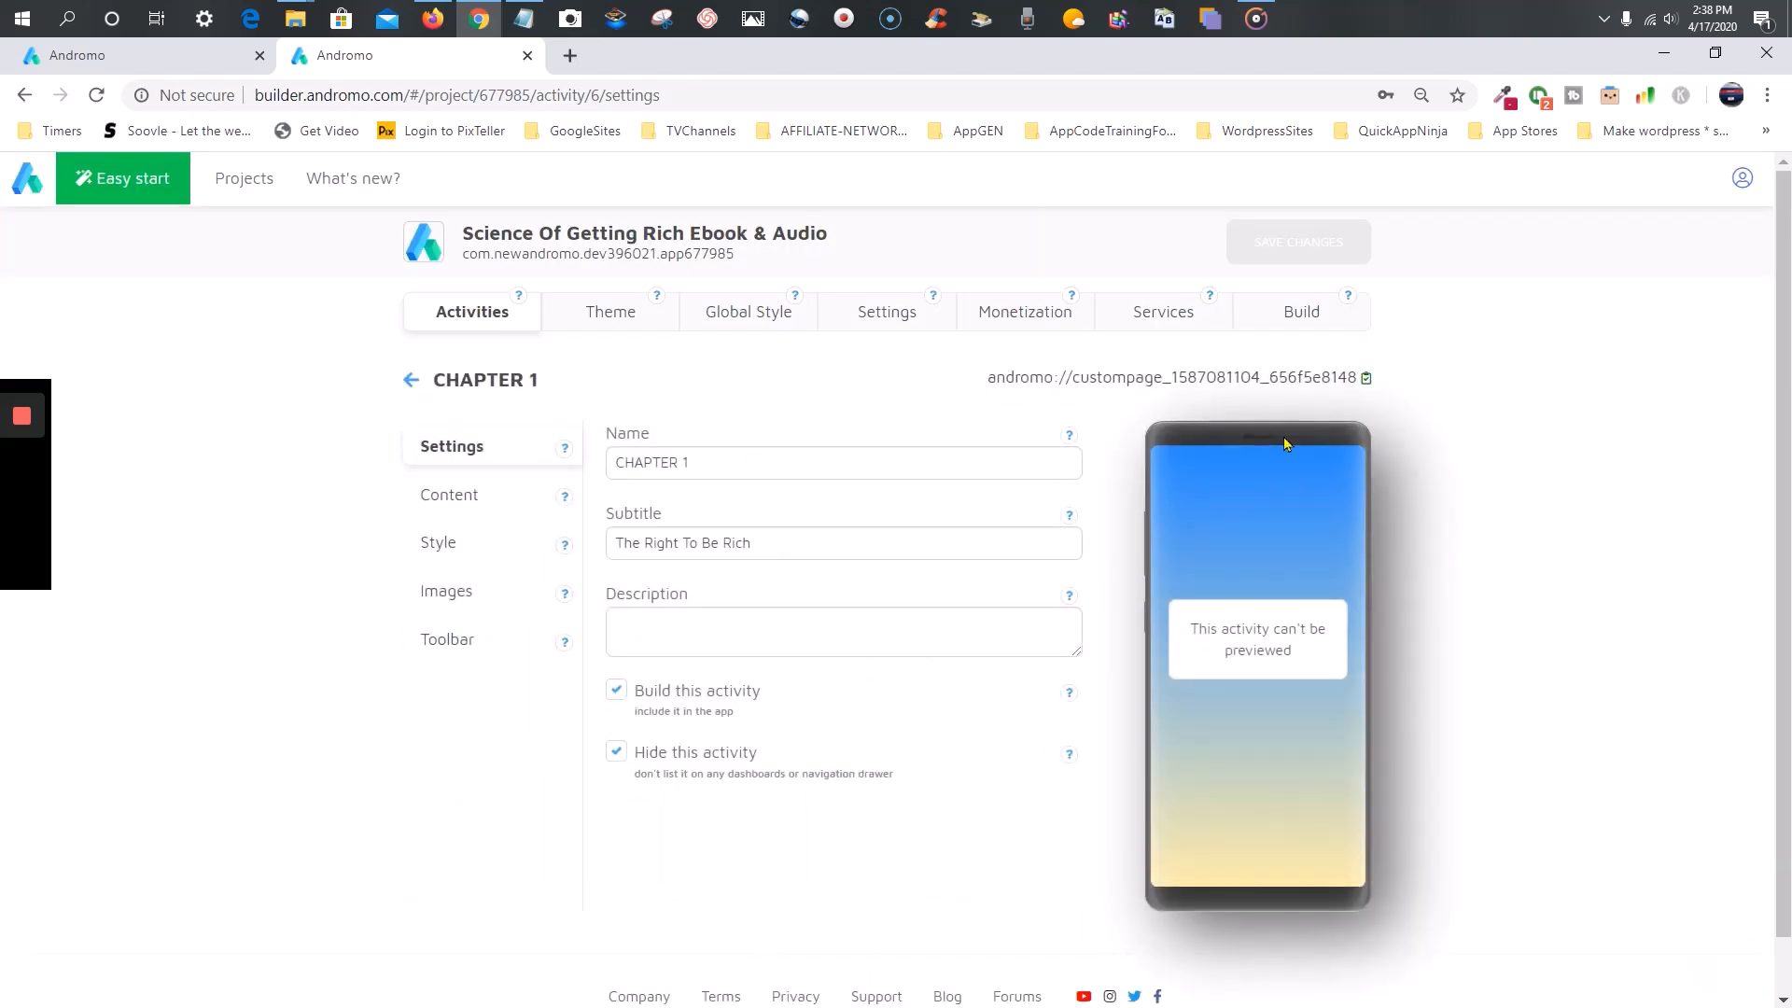
{"action": "left_click", "coordinate": [183, 64]}
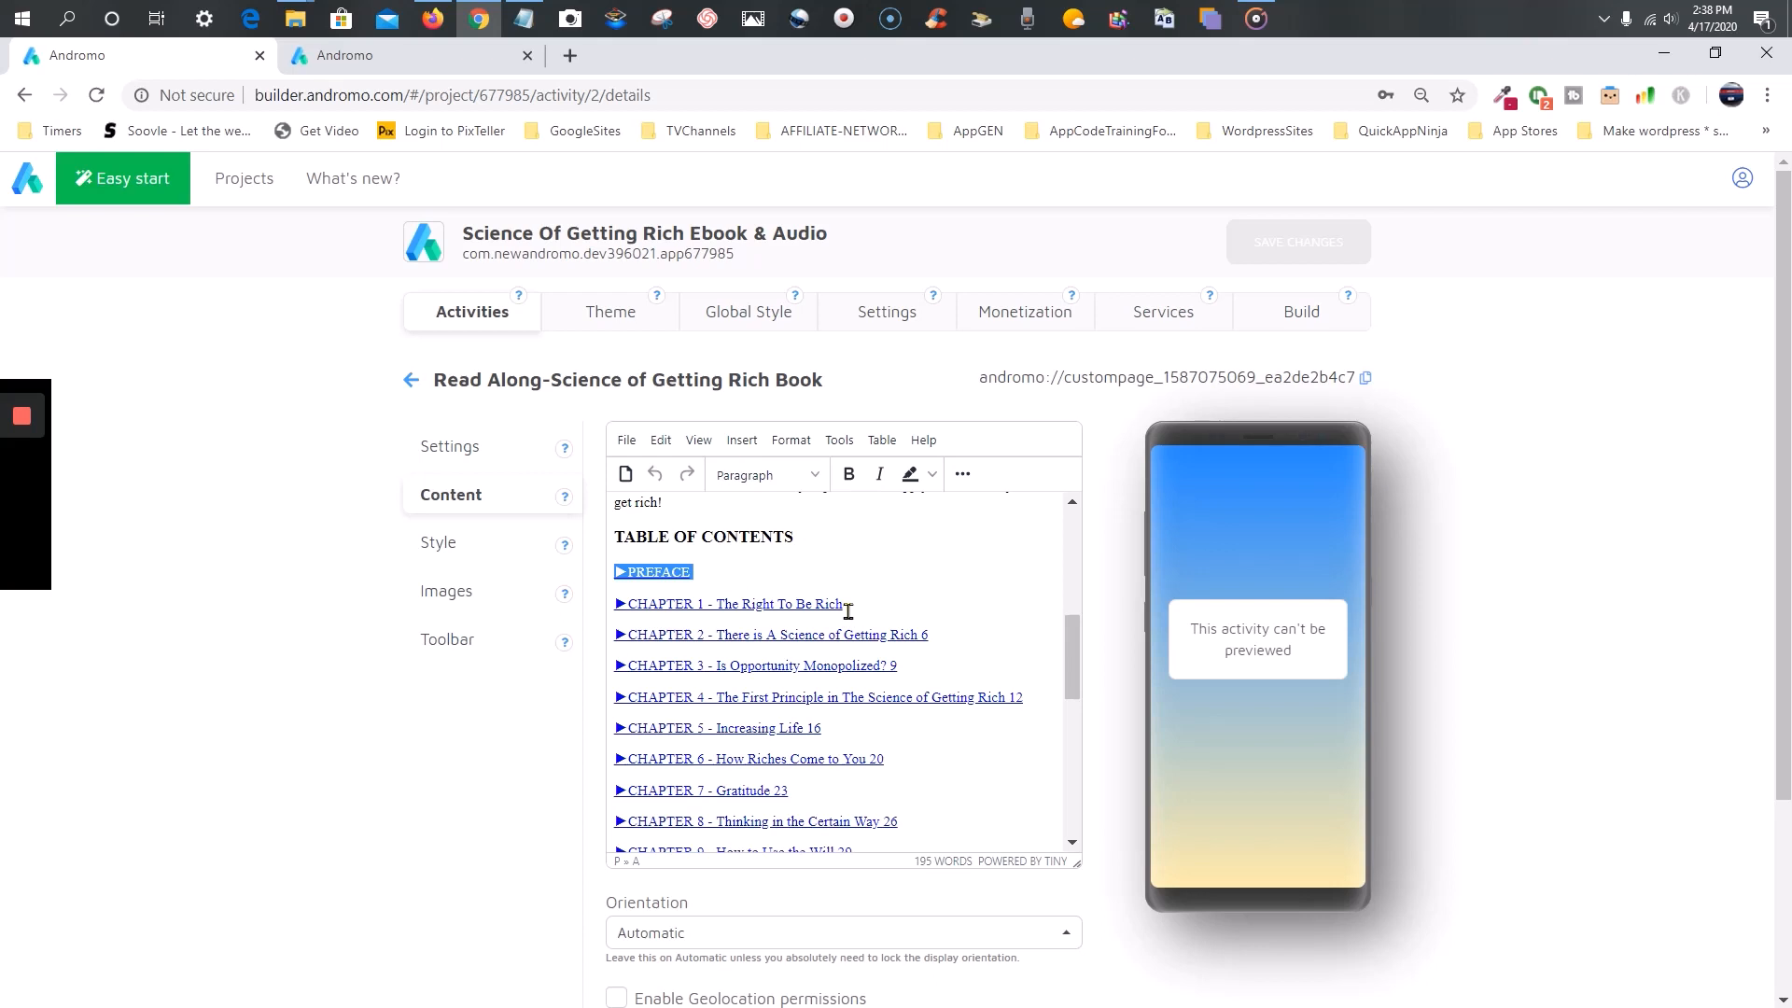
{"action": "left_click", "coordinate": [392, 57]}
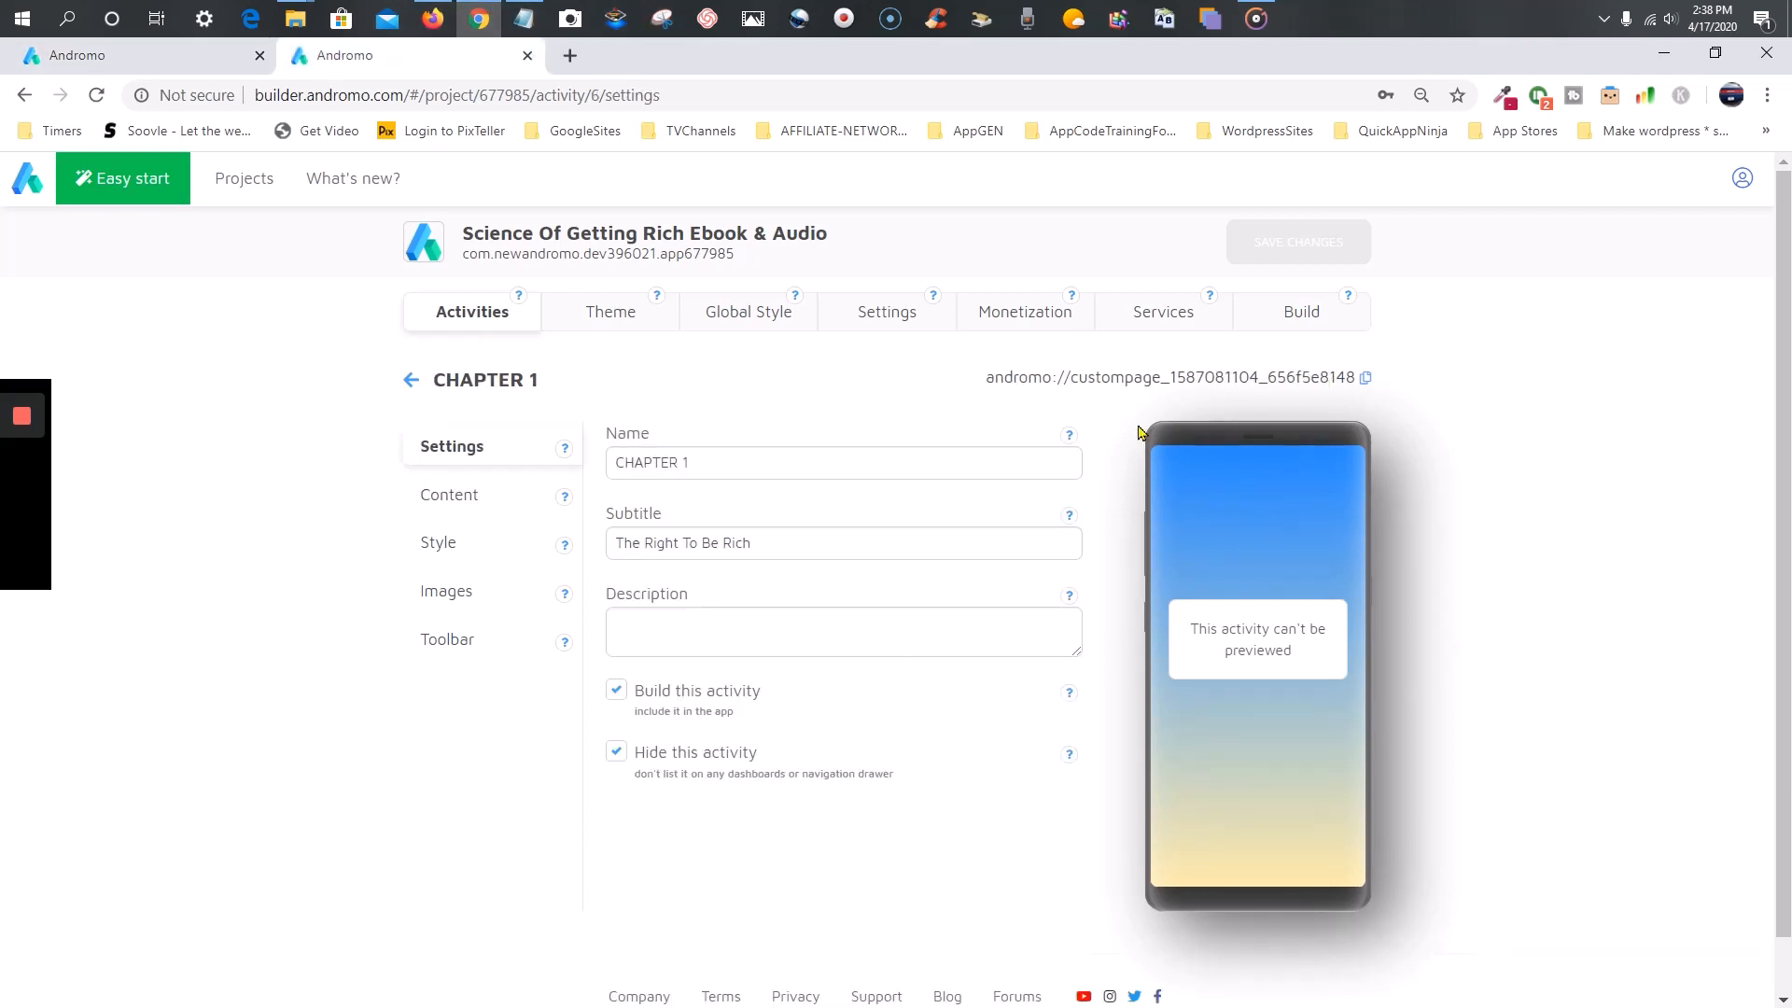
{"action": "left_click", "coordinate": [201, 56]}
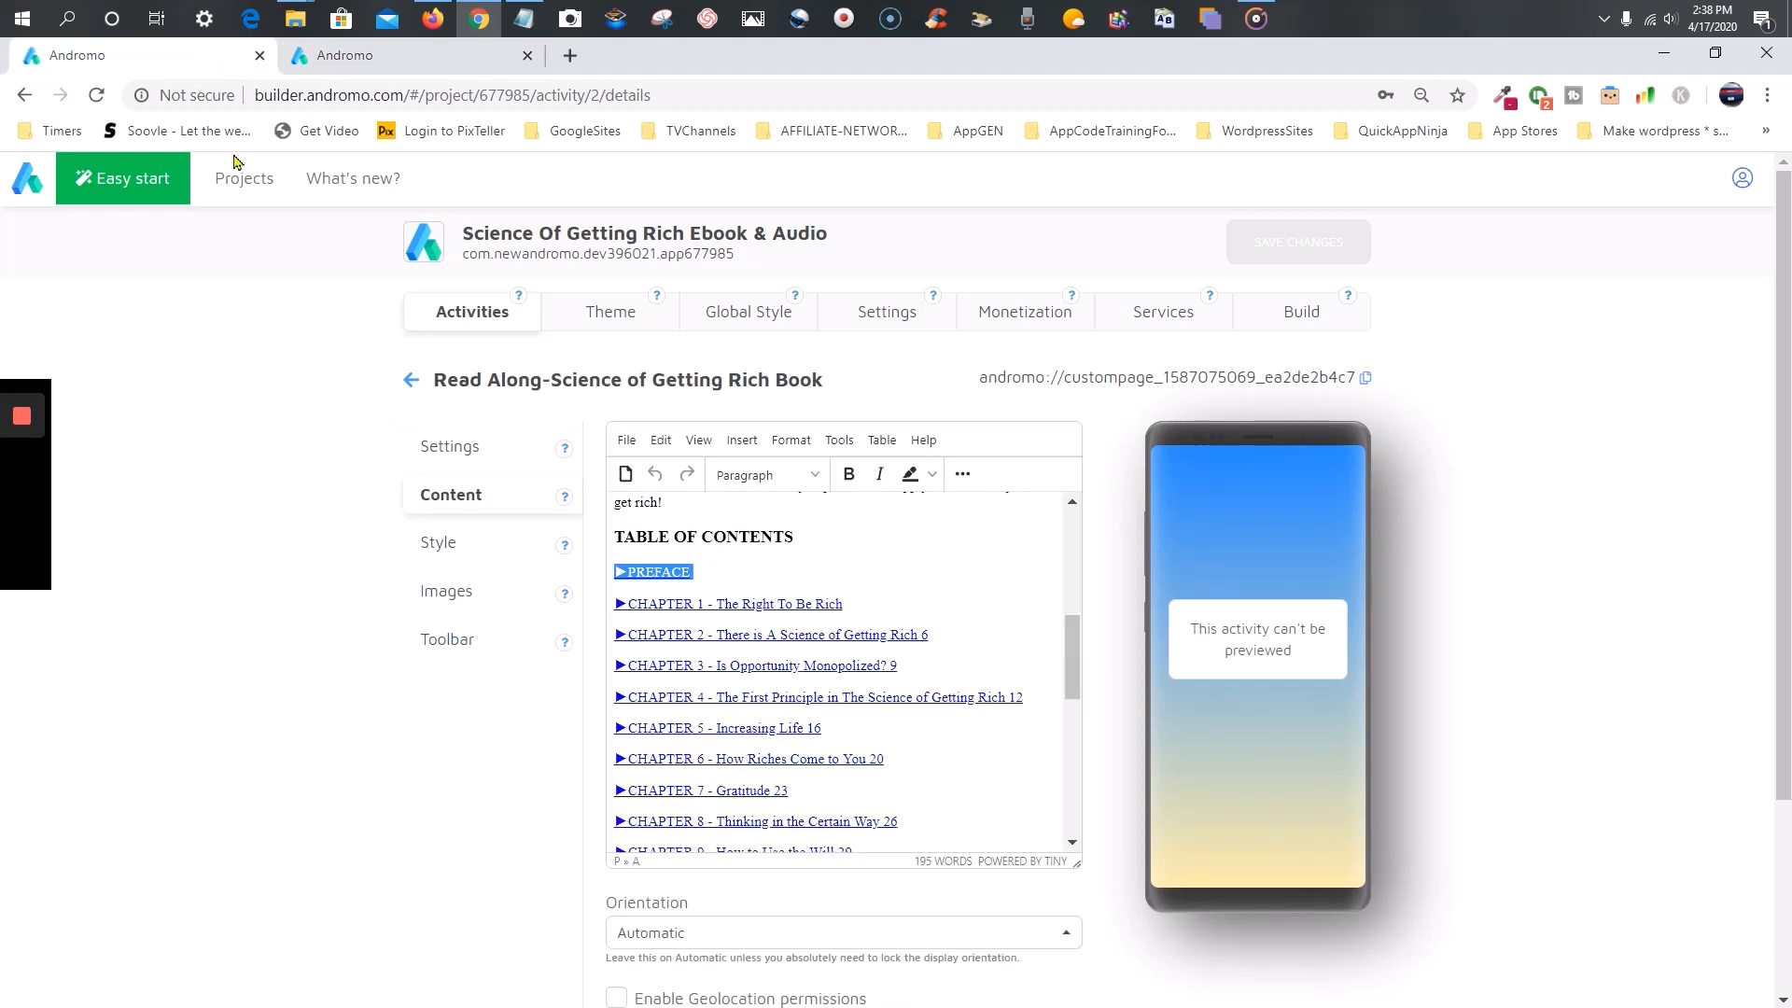
{"action": "left_click_drag", "start_coordinate": [842, 608], "coordinate": [613, 600]}
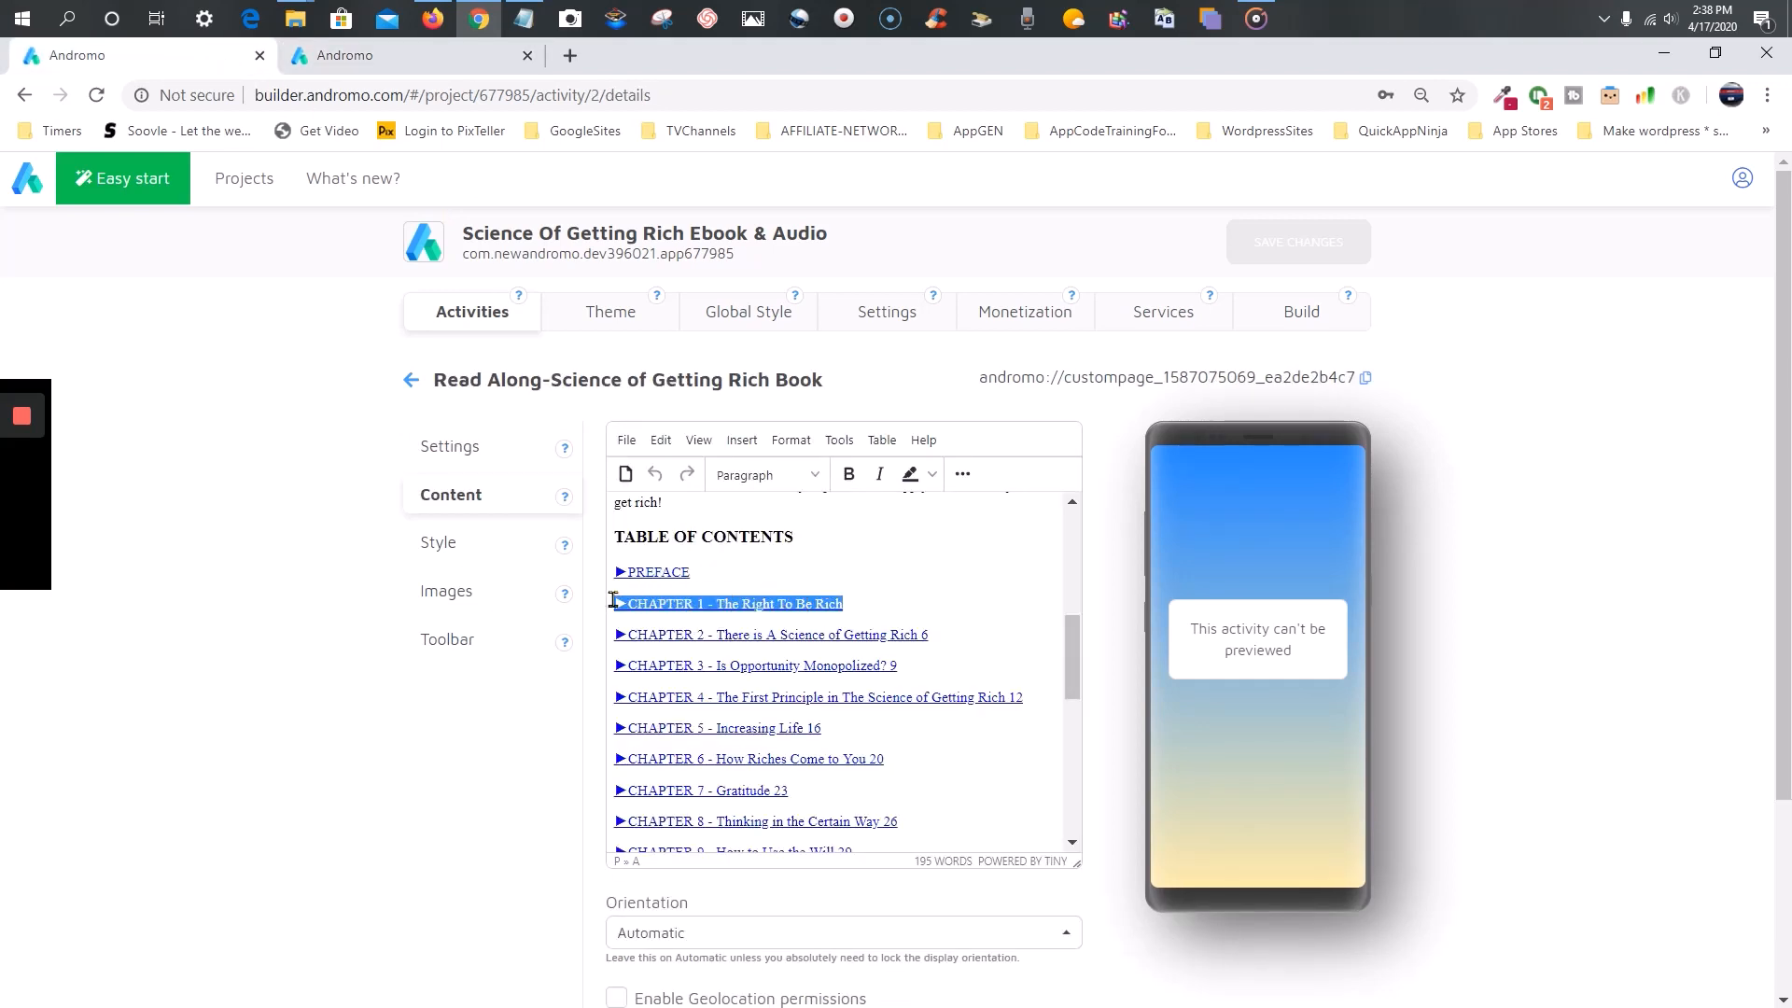
{"action": "left_click", "coordinate": [742, 441]}
{"action": "left_click", "coordinate": [765, 504]}
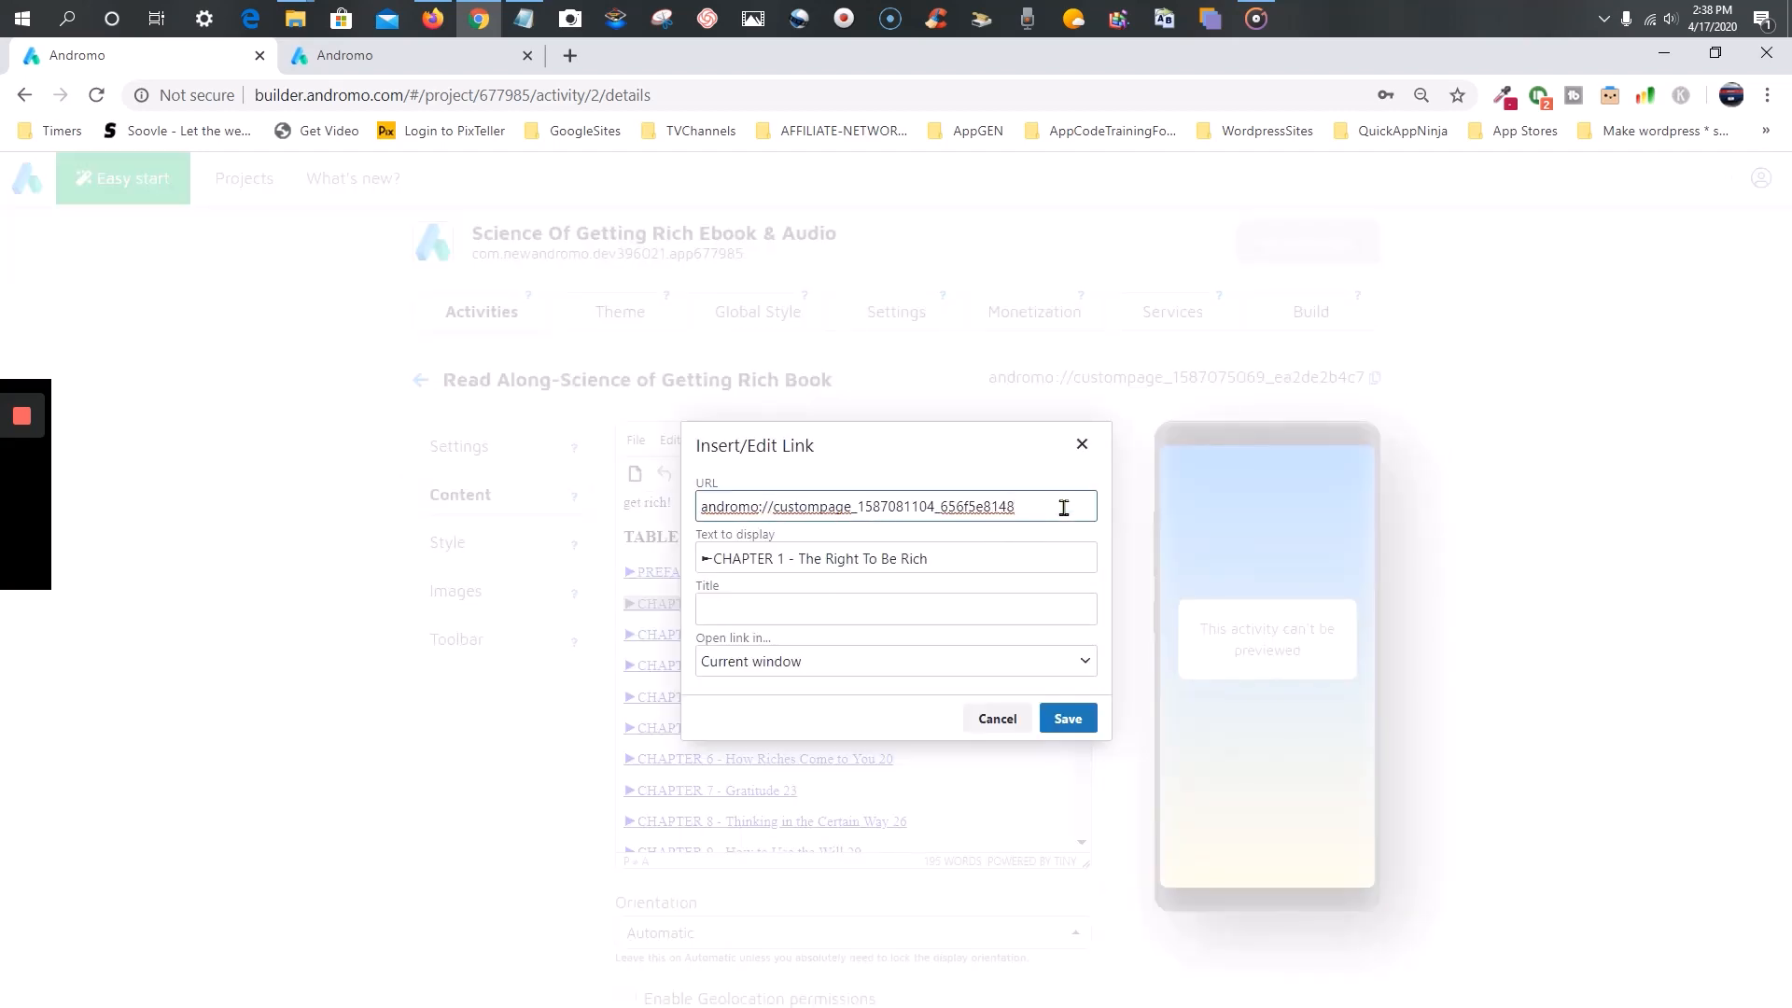
{"action": "left_click", "coordinate": [1065, 721]}
{"action": "left_click", "coordinate": [295, 311]}
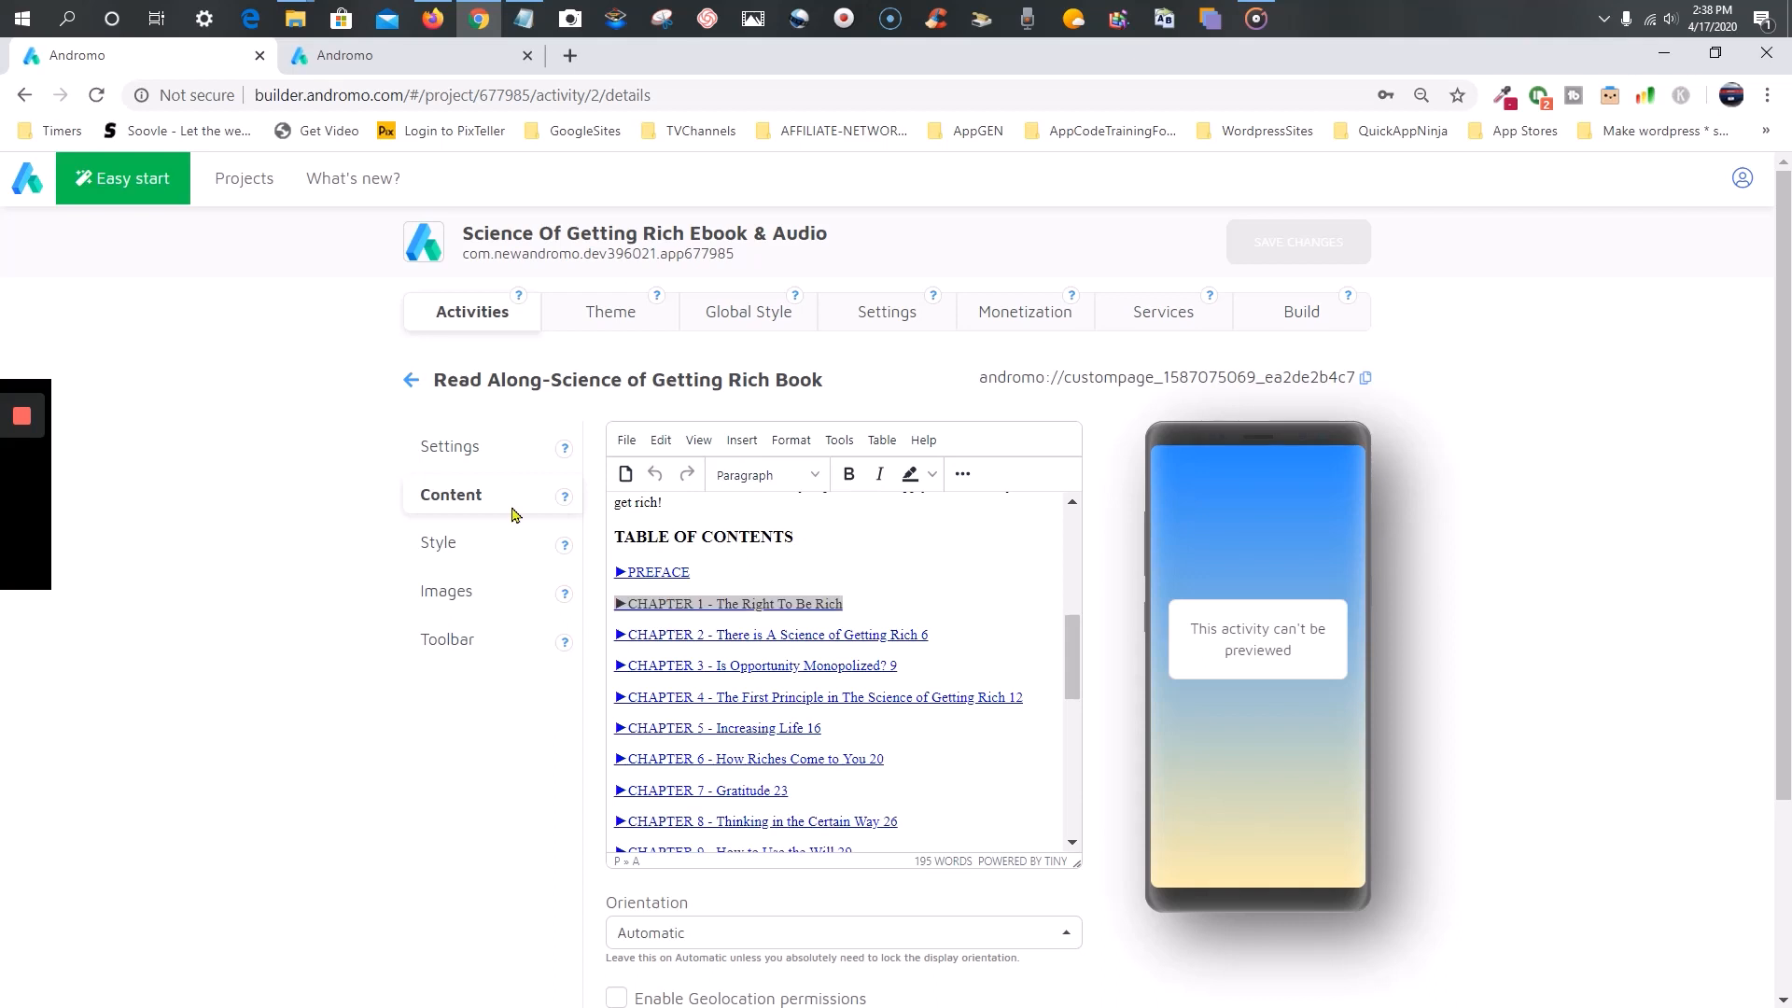
- From the activities list in the duplicate tab, open the CHAPTER 2, CHAPTER 3 and CHAPTER 4 activities each in a new browser tab
{"action": "left_click", "coordinate": [435, 60]}
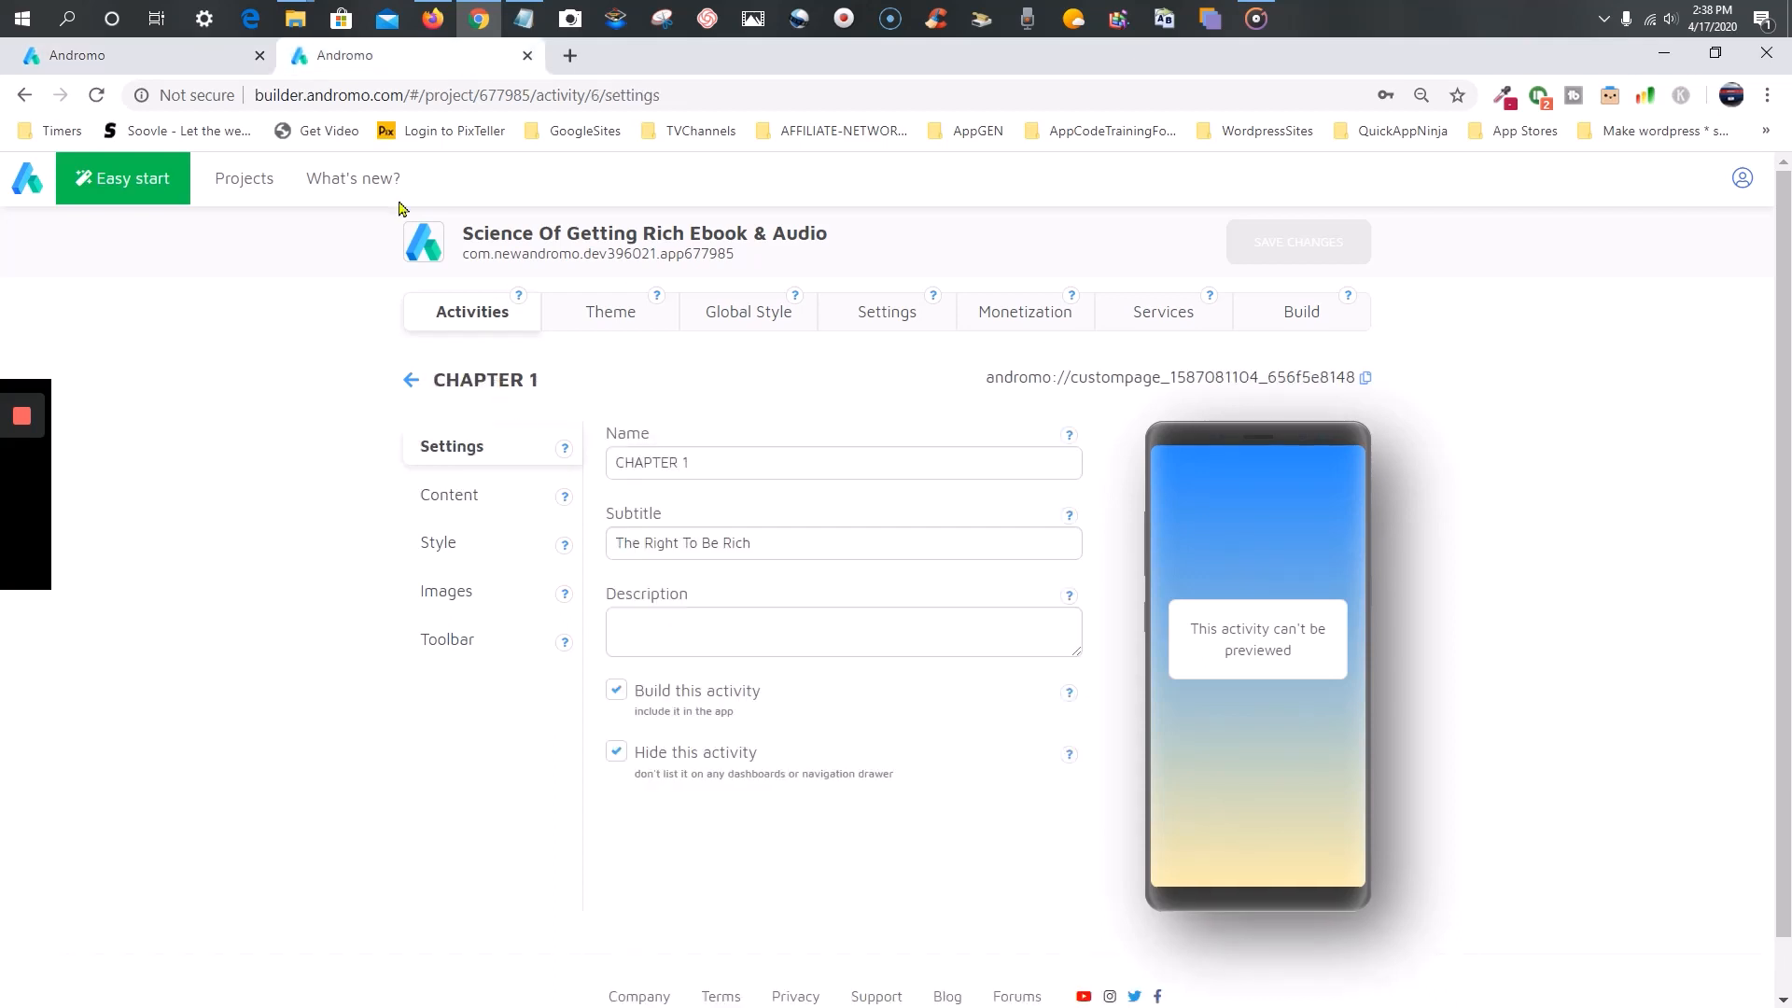
{"action": "left_click", "coordinate": [472, 314]}
{"action": "scroll", "coordinate": [530, 659], "scroll_direction": "down", "scroll_amount": 1}
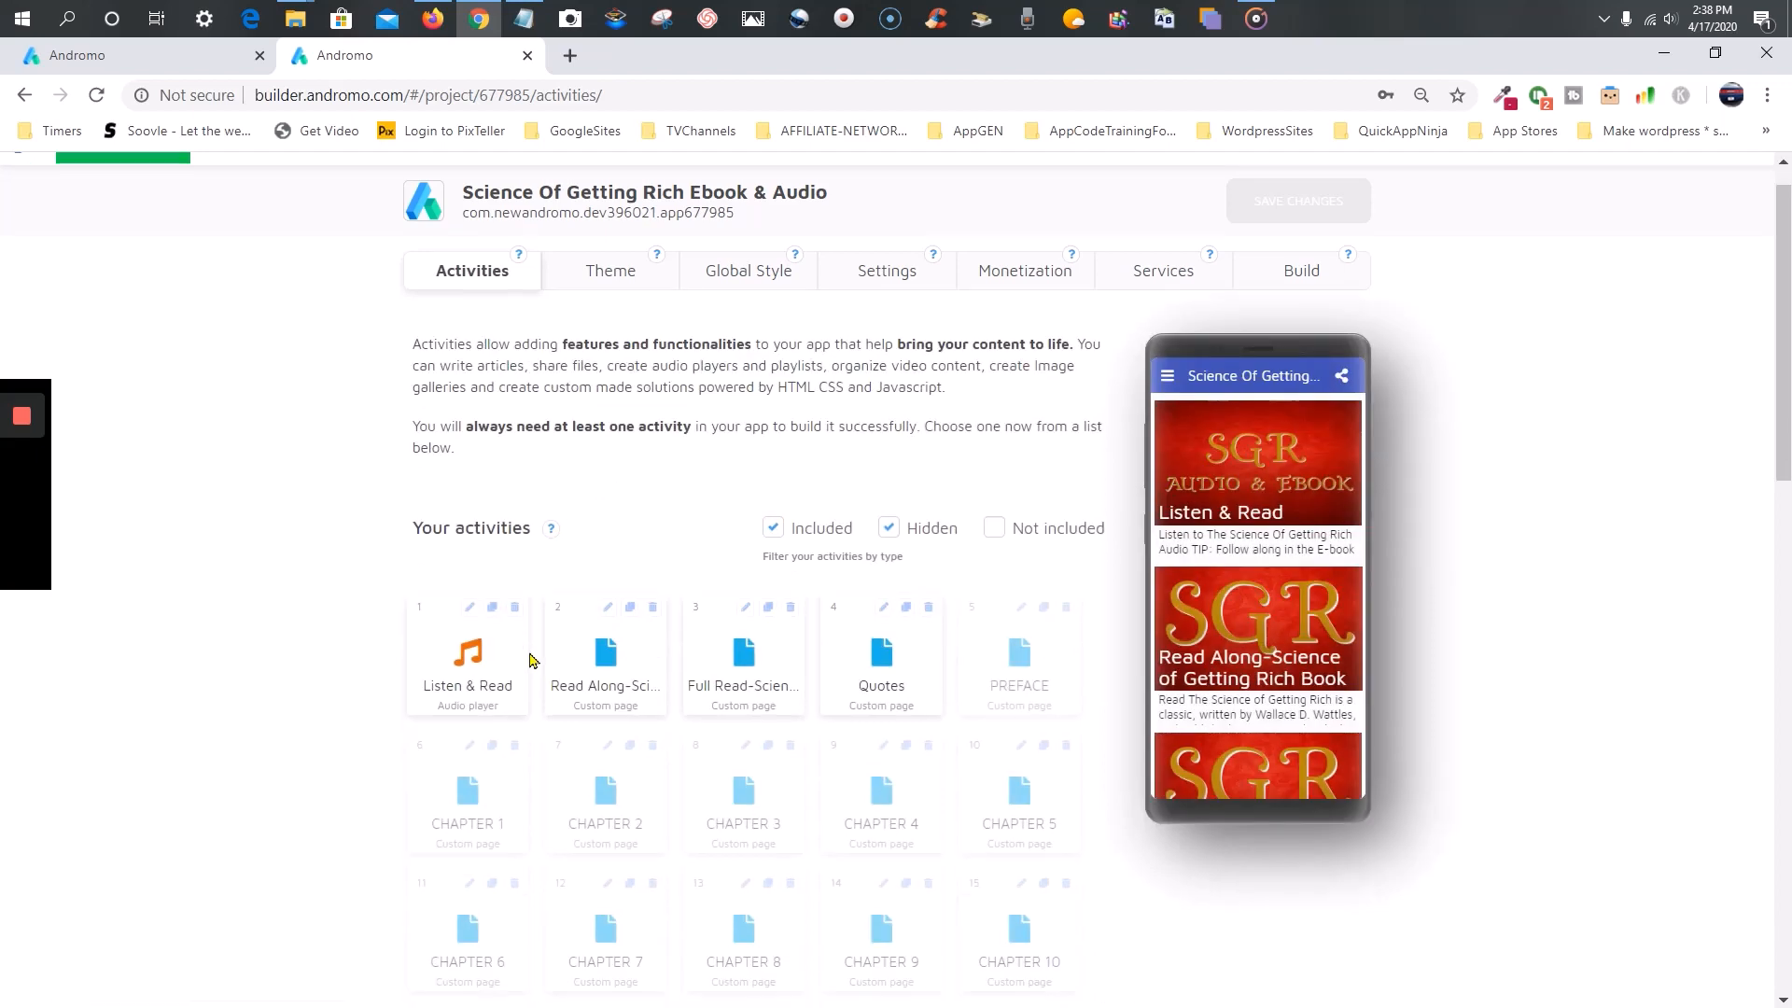
{"action": "scroll", "coordinate": [530, 660], "scroll_direction": "down", "scroll_amount": 2}
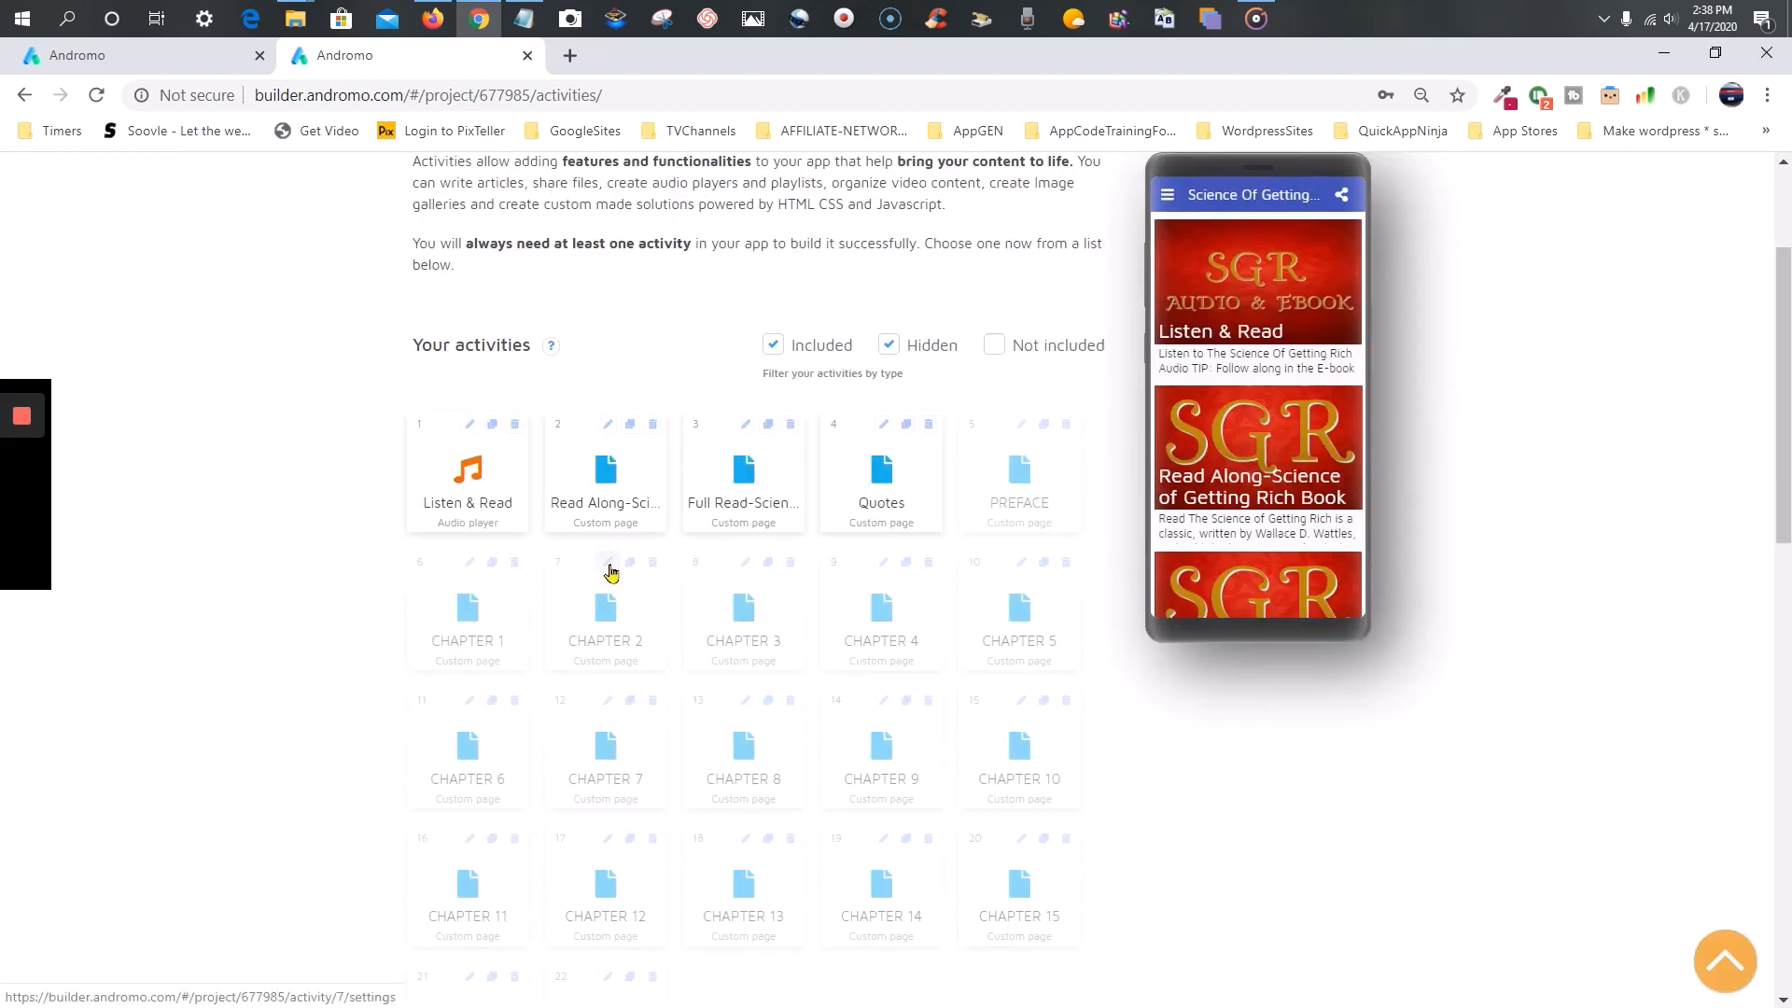
{"action": "right_click", "coordinate": [610, 572]}
{"action": "left_click", "coordinate": [674, 582]}
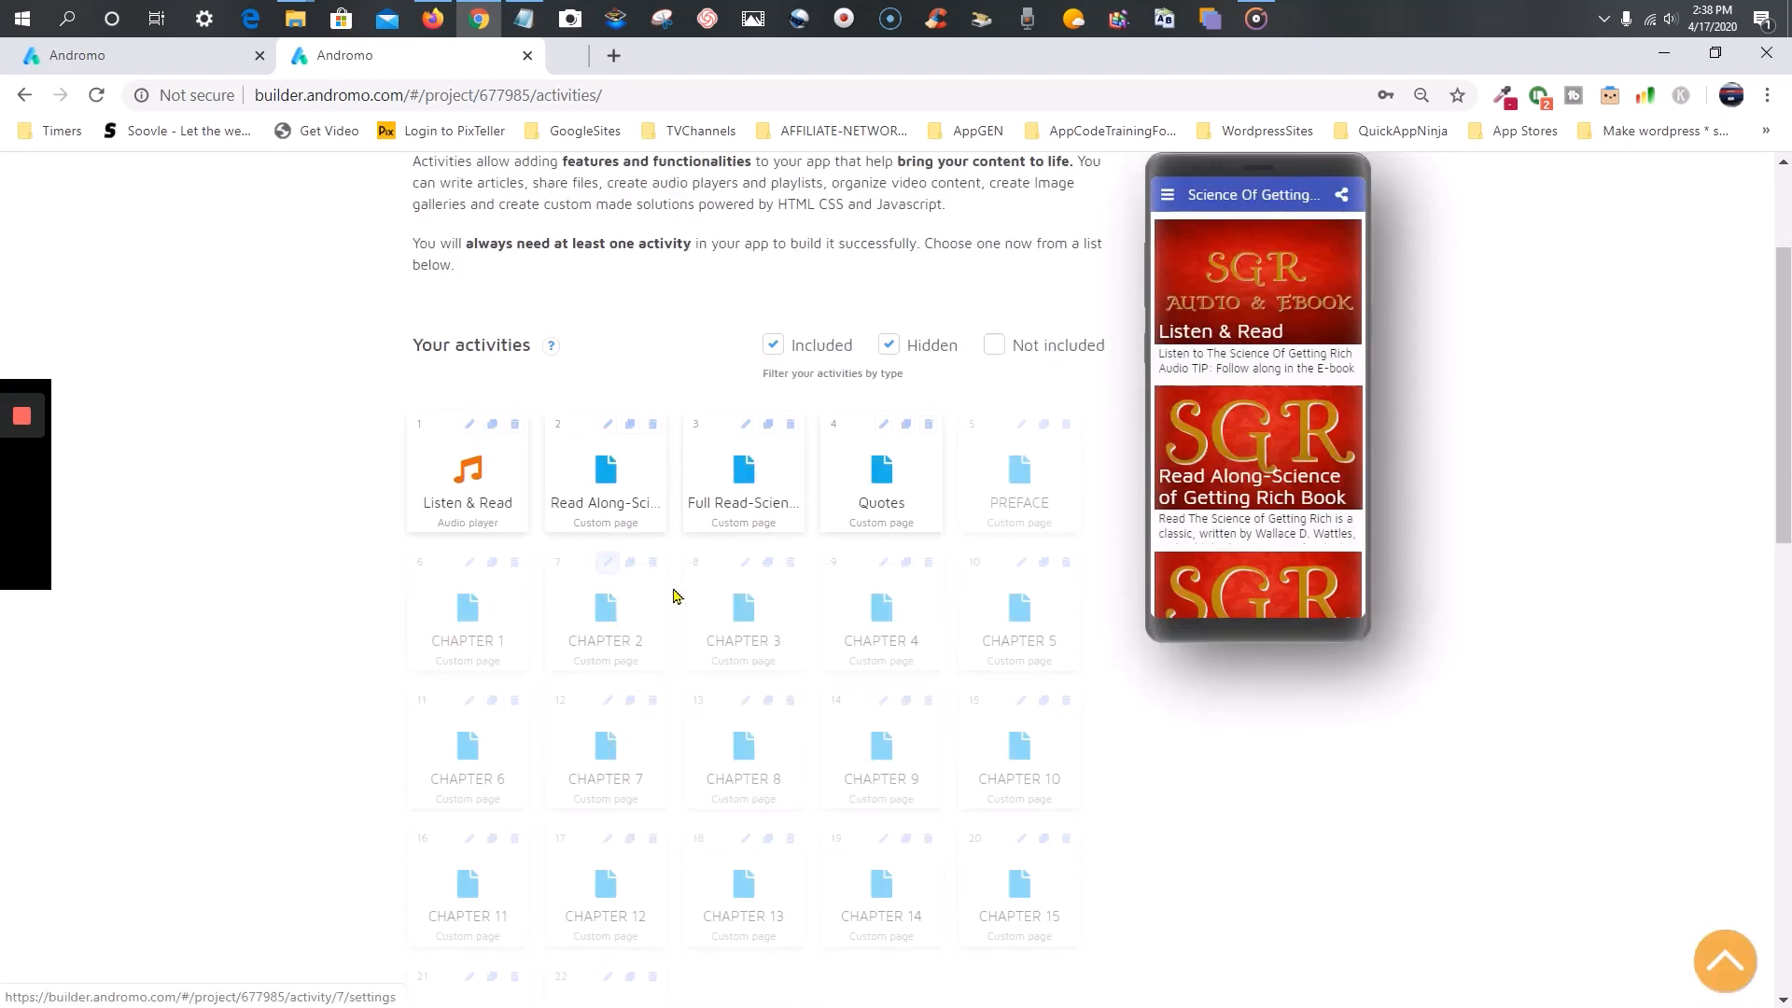
{"action": "right_click", "coordinate": [744, 572]}
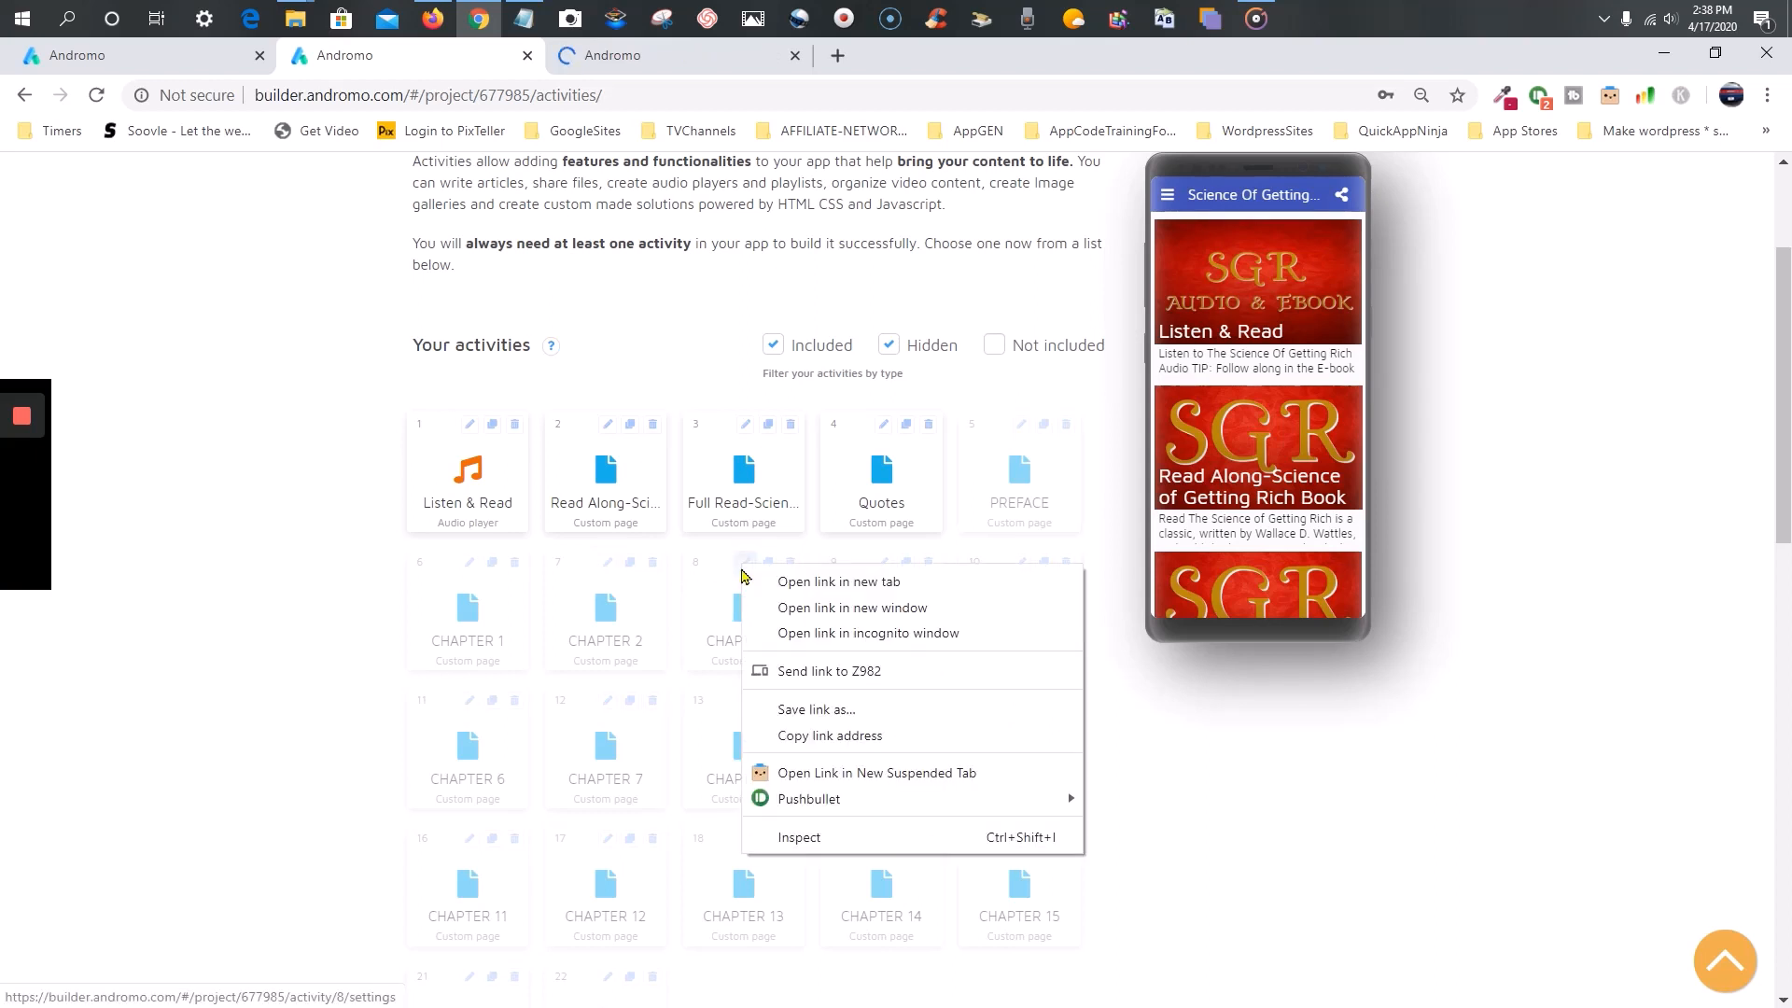
{"action": "left_click", "coordinate": [807, 583]}
{"action": "right_click", "coordinate": [884, 571]}
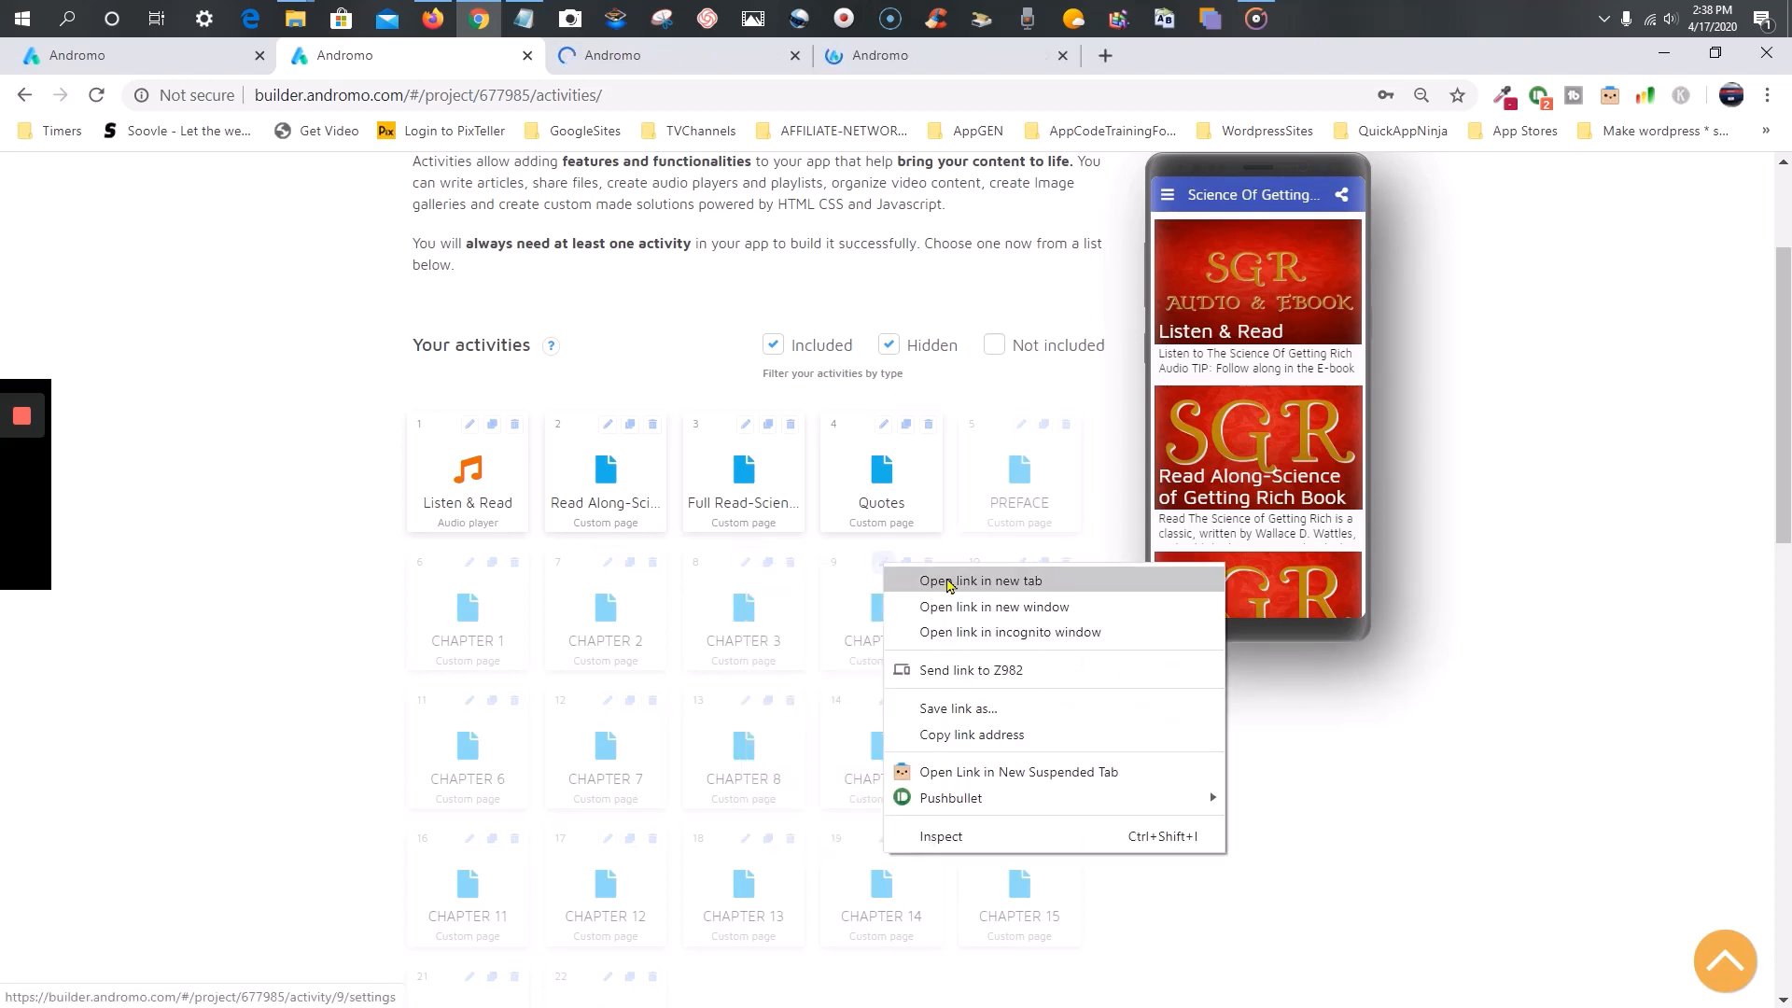
{"action": "left_click", "coordinate": [897, 578]}
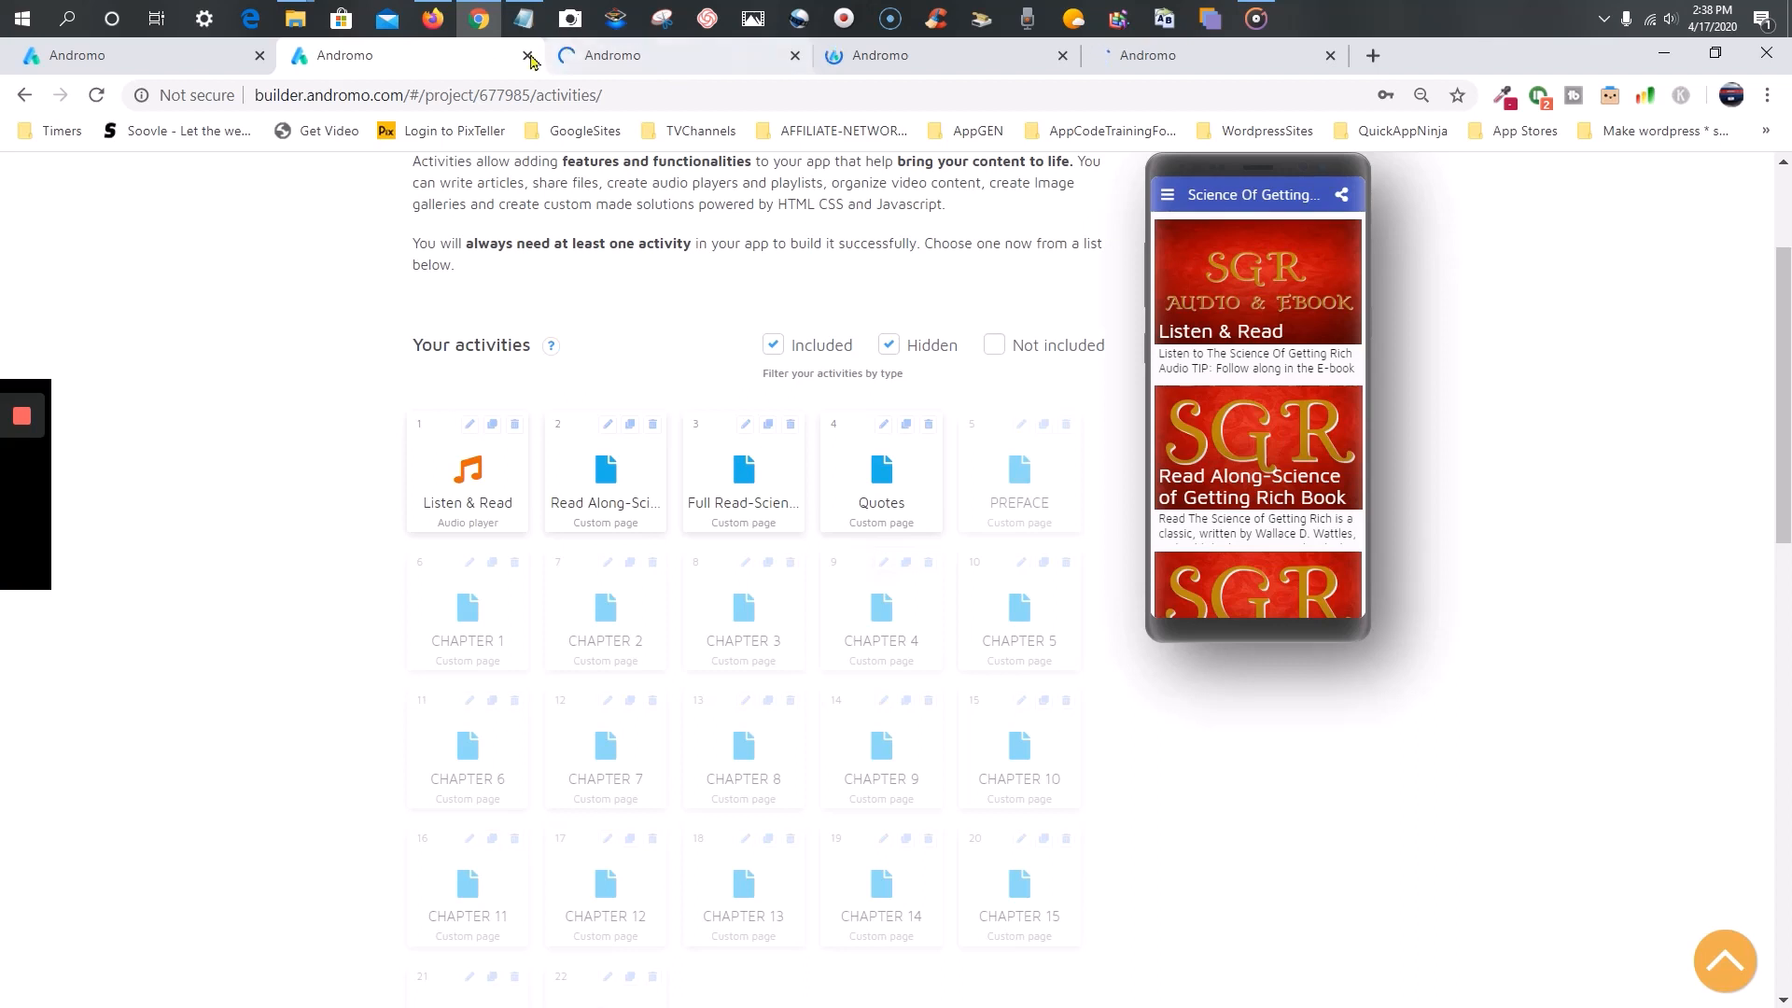
- Copy the andromo:// link of the CHAPTER 2 activity from its own browser tab
{"action": "left_click", "coordinate": [628, 58]}
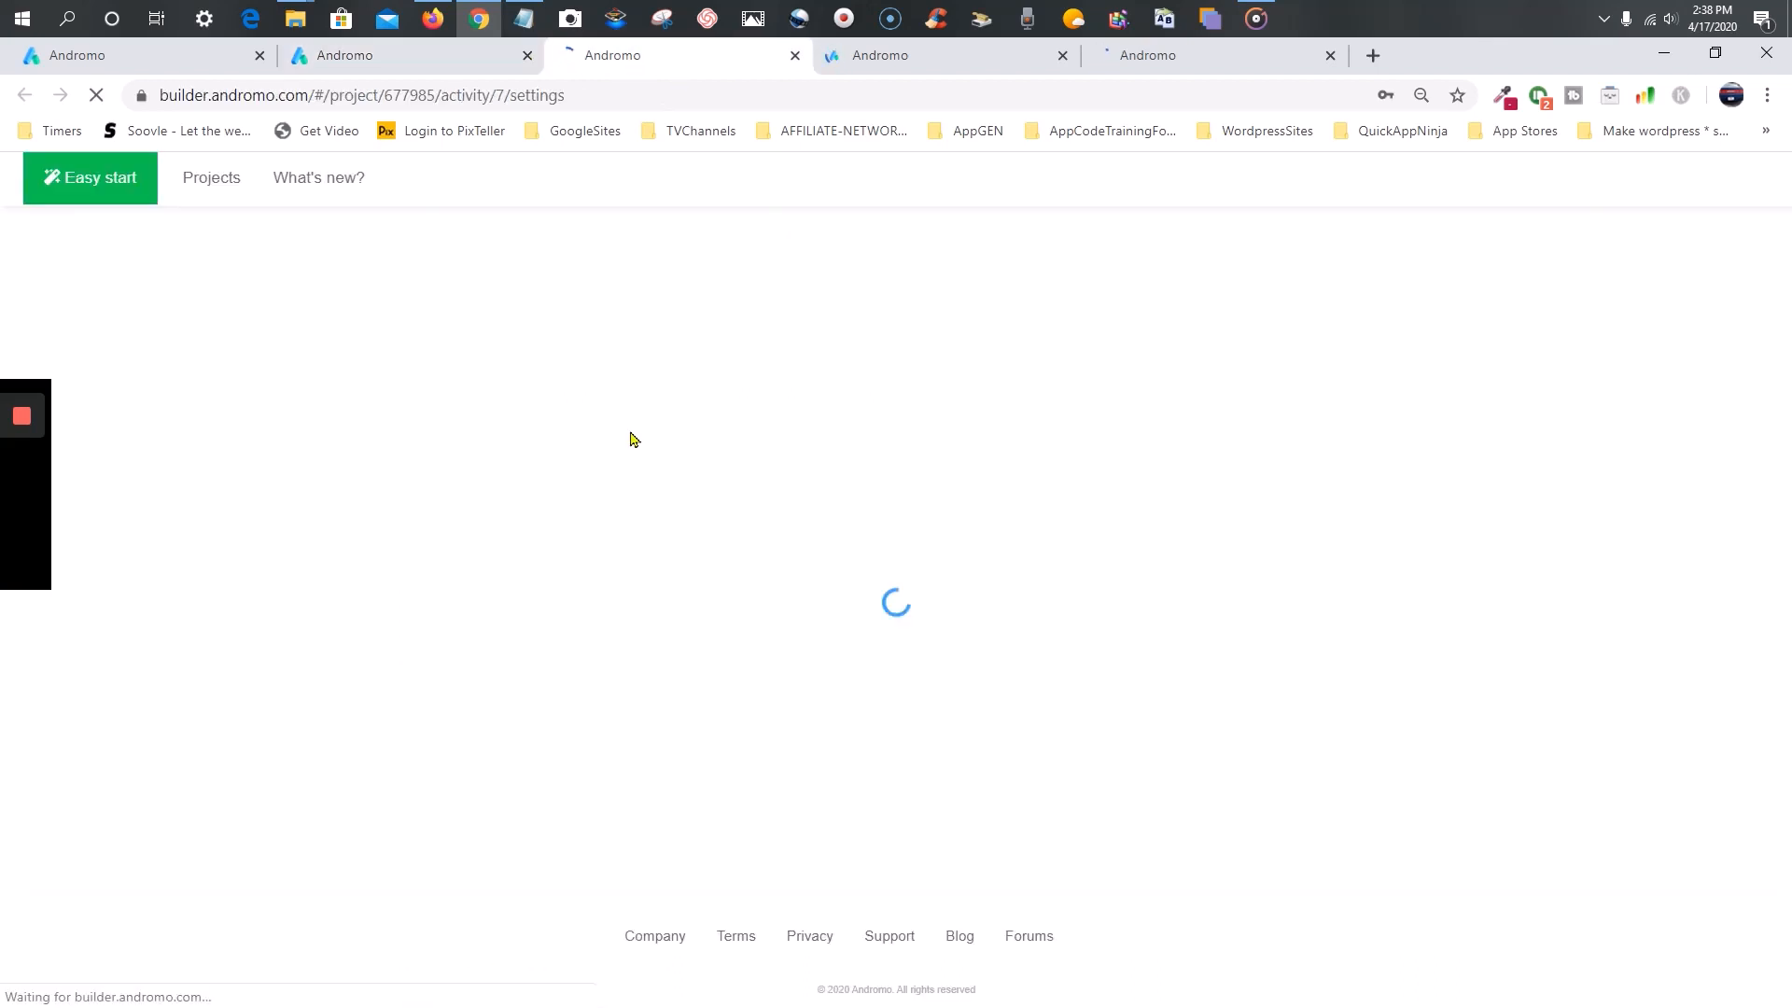
{"action": "left_click", "coordinate": [432, 63]}
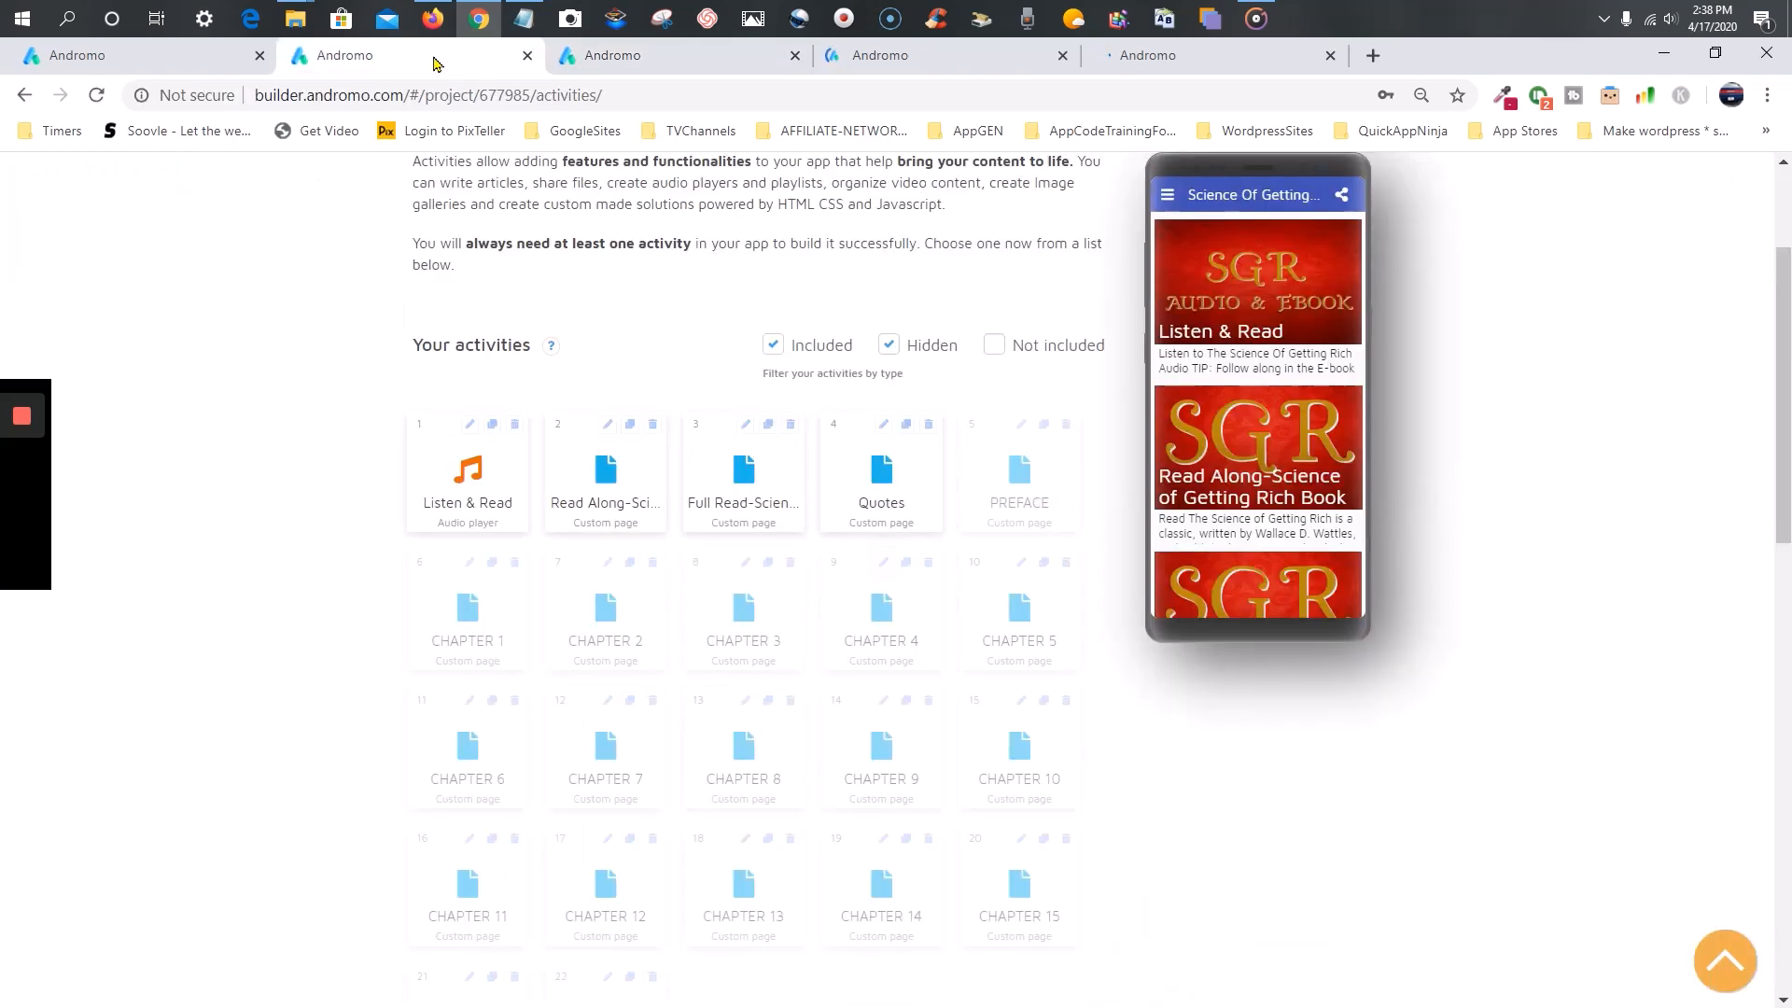
{"action": "left_click", "coordinate": [184, 63]}
{"action": "left_click", "coordinate": [634, 65]}
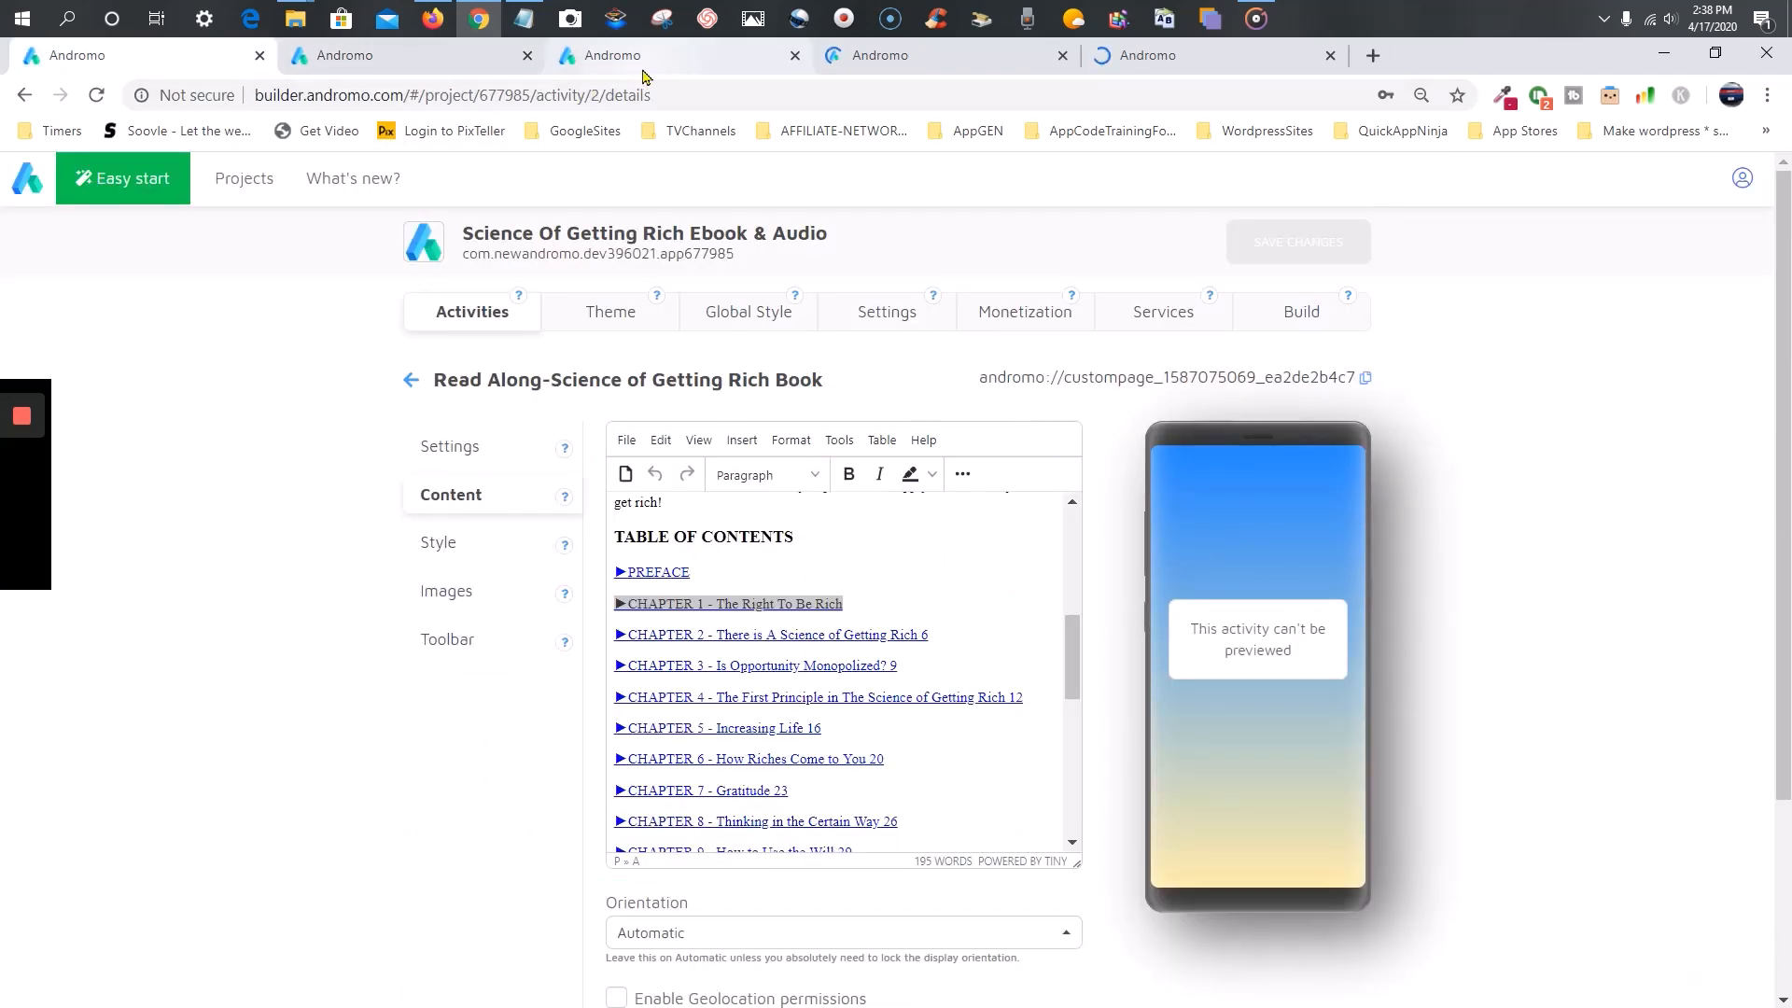
{"action": "left_click", "coordinate": [1365, 379]}
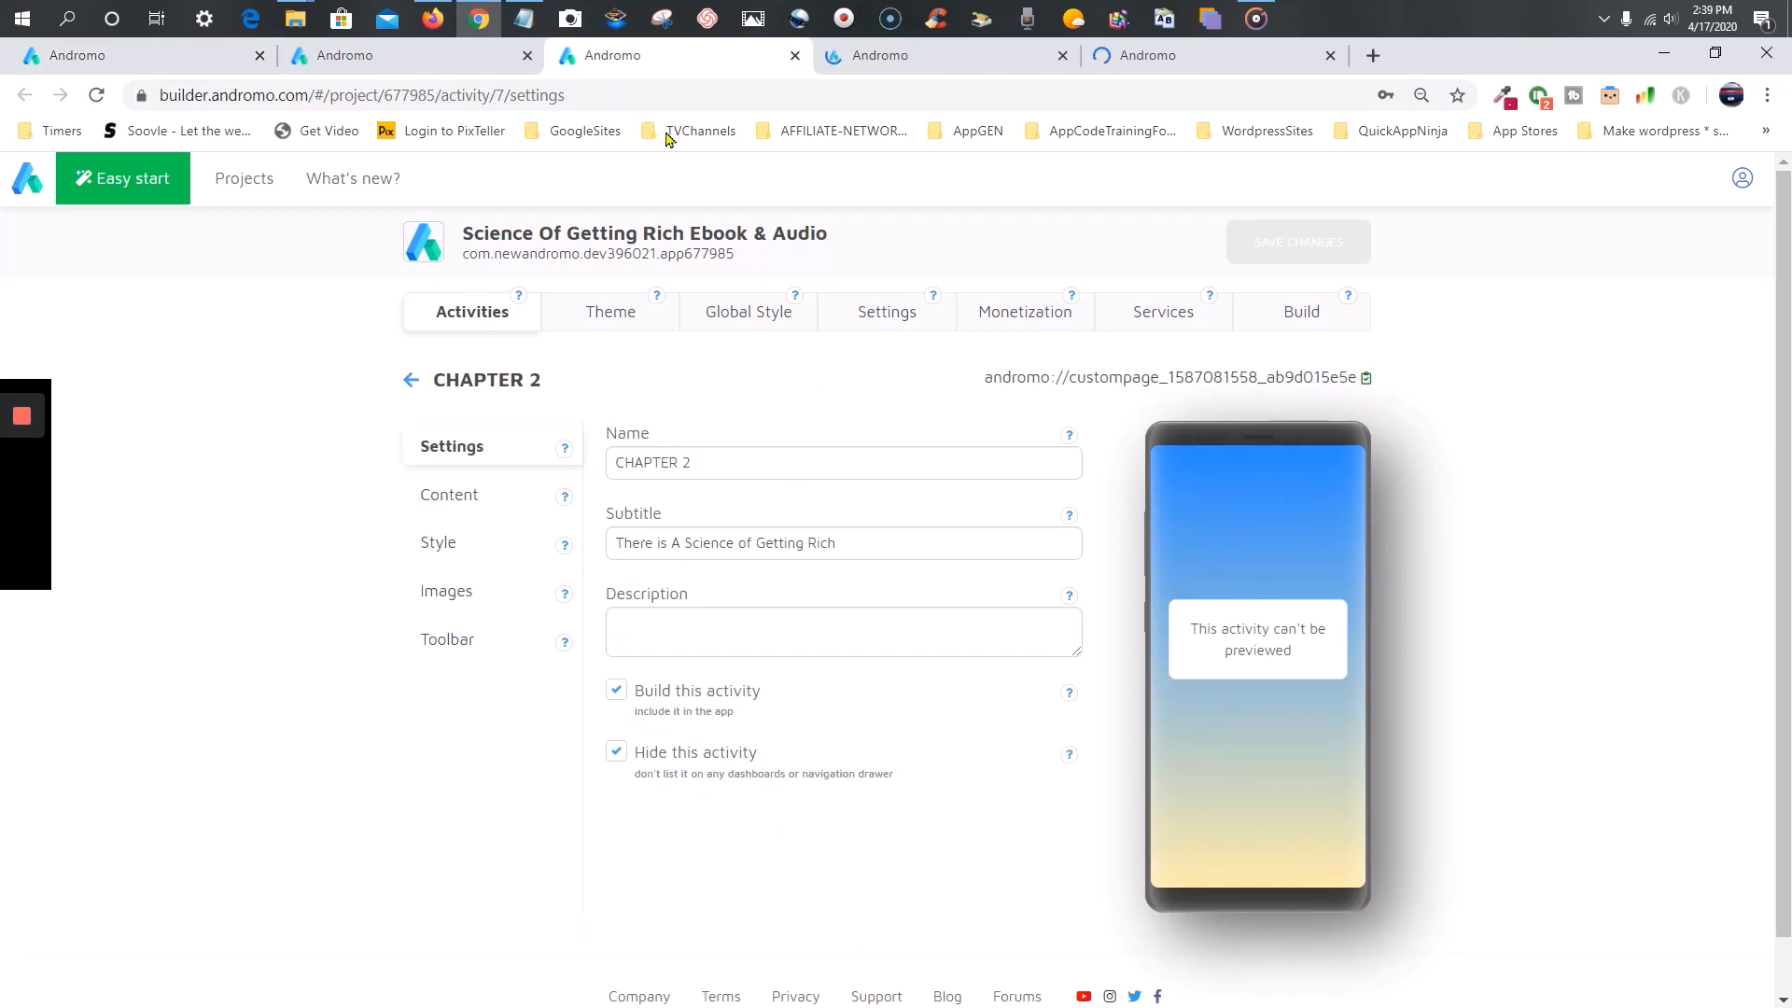
{"action": "left_click", "coordinate": [134, 62]}
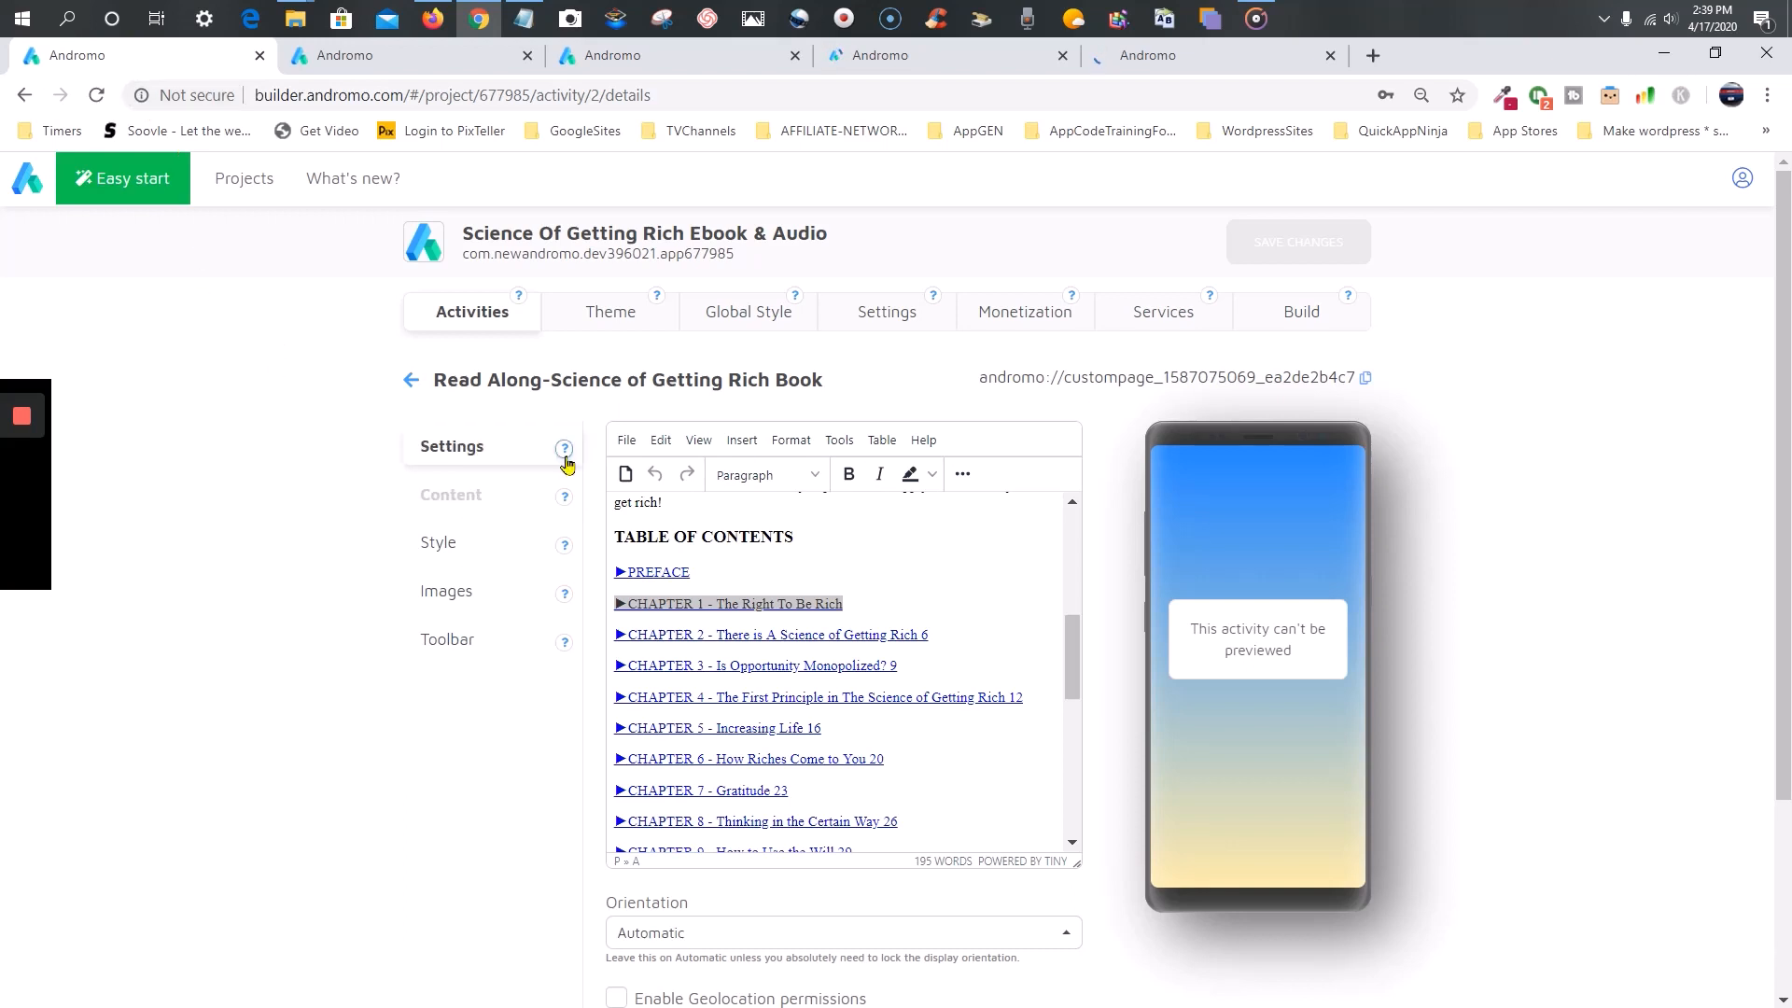
{"action": "left_click_drag", "start_coordinate": [936, 637], "coordinate": [609, 634]}
{"action": "right_click", "coordinate": [638, 634]}
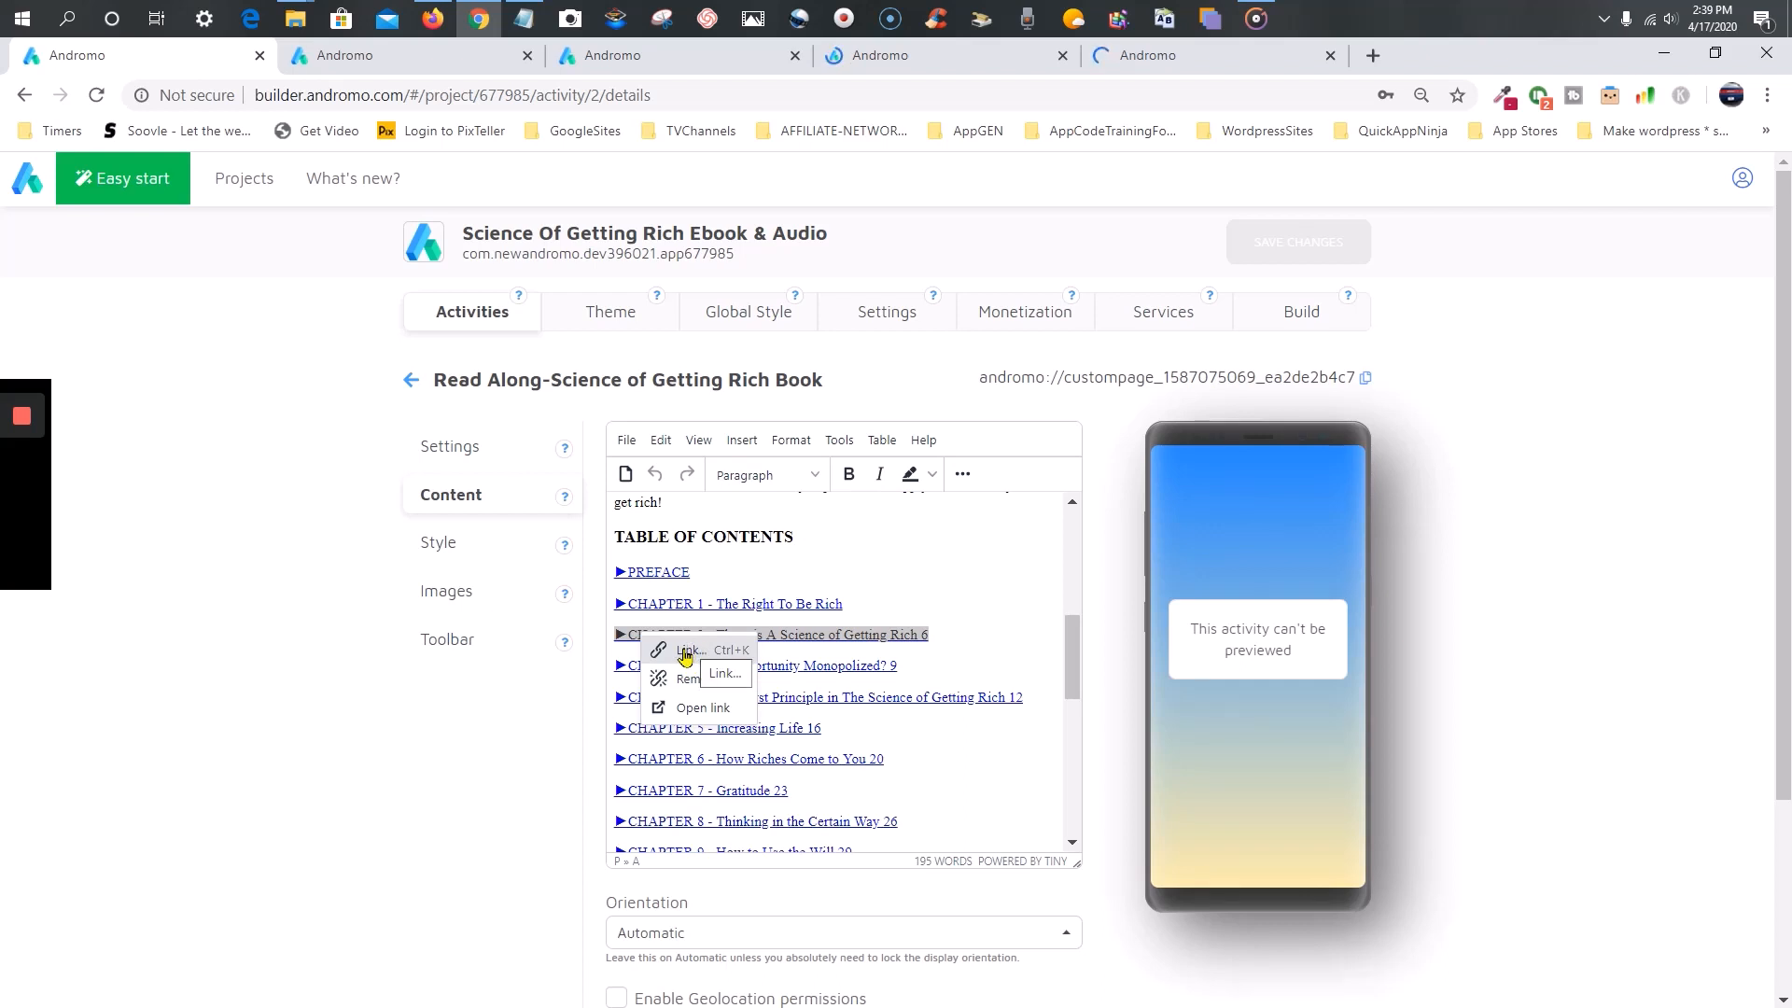
{"action": "left_click", "coordinate": [686, 650]}
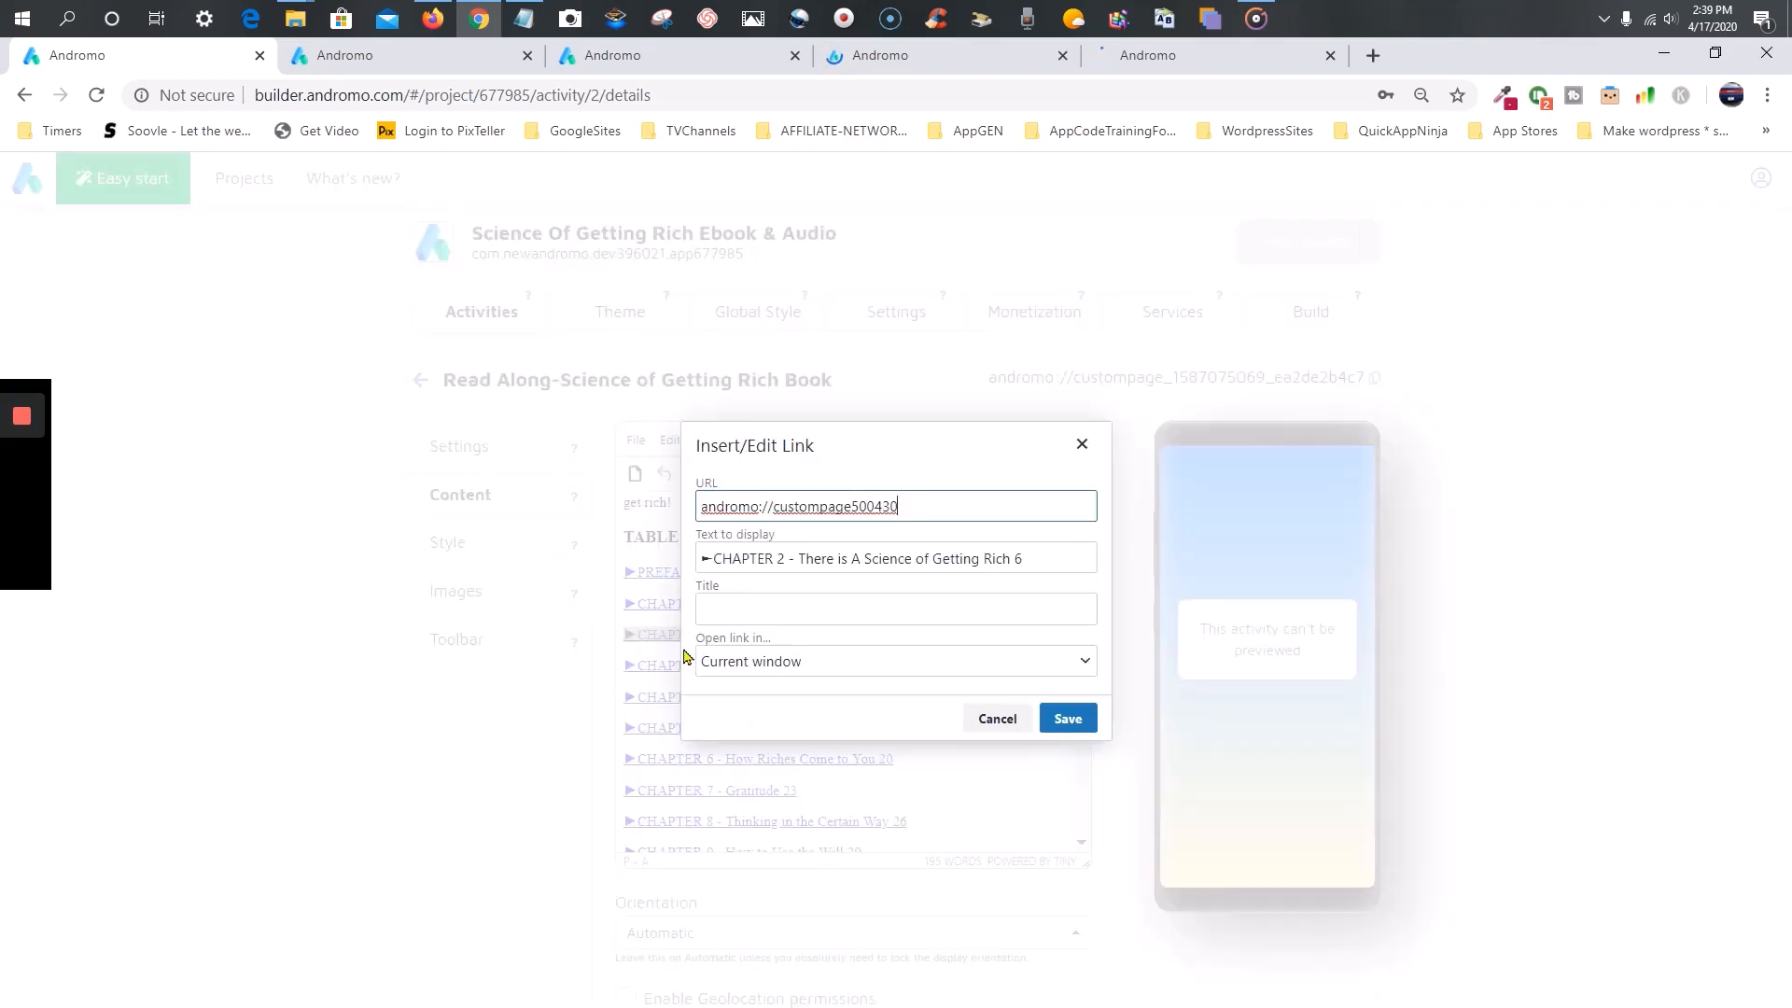
{"action": "left_click_drag", "start_coordinate": [949, 507], "coordinate": [687, 508]}
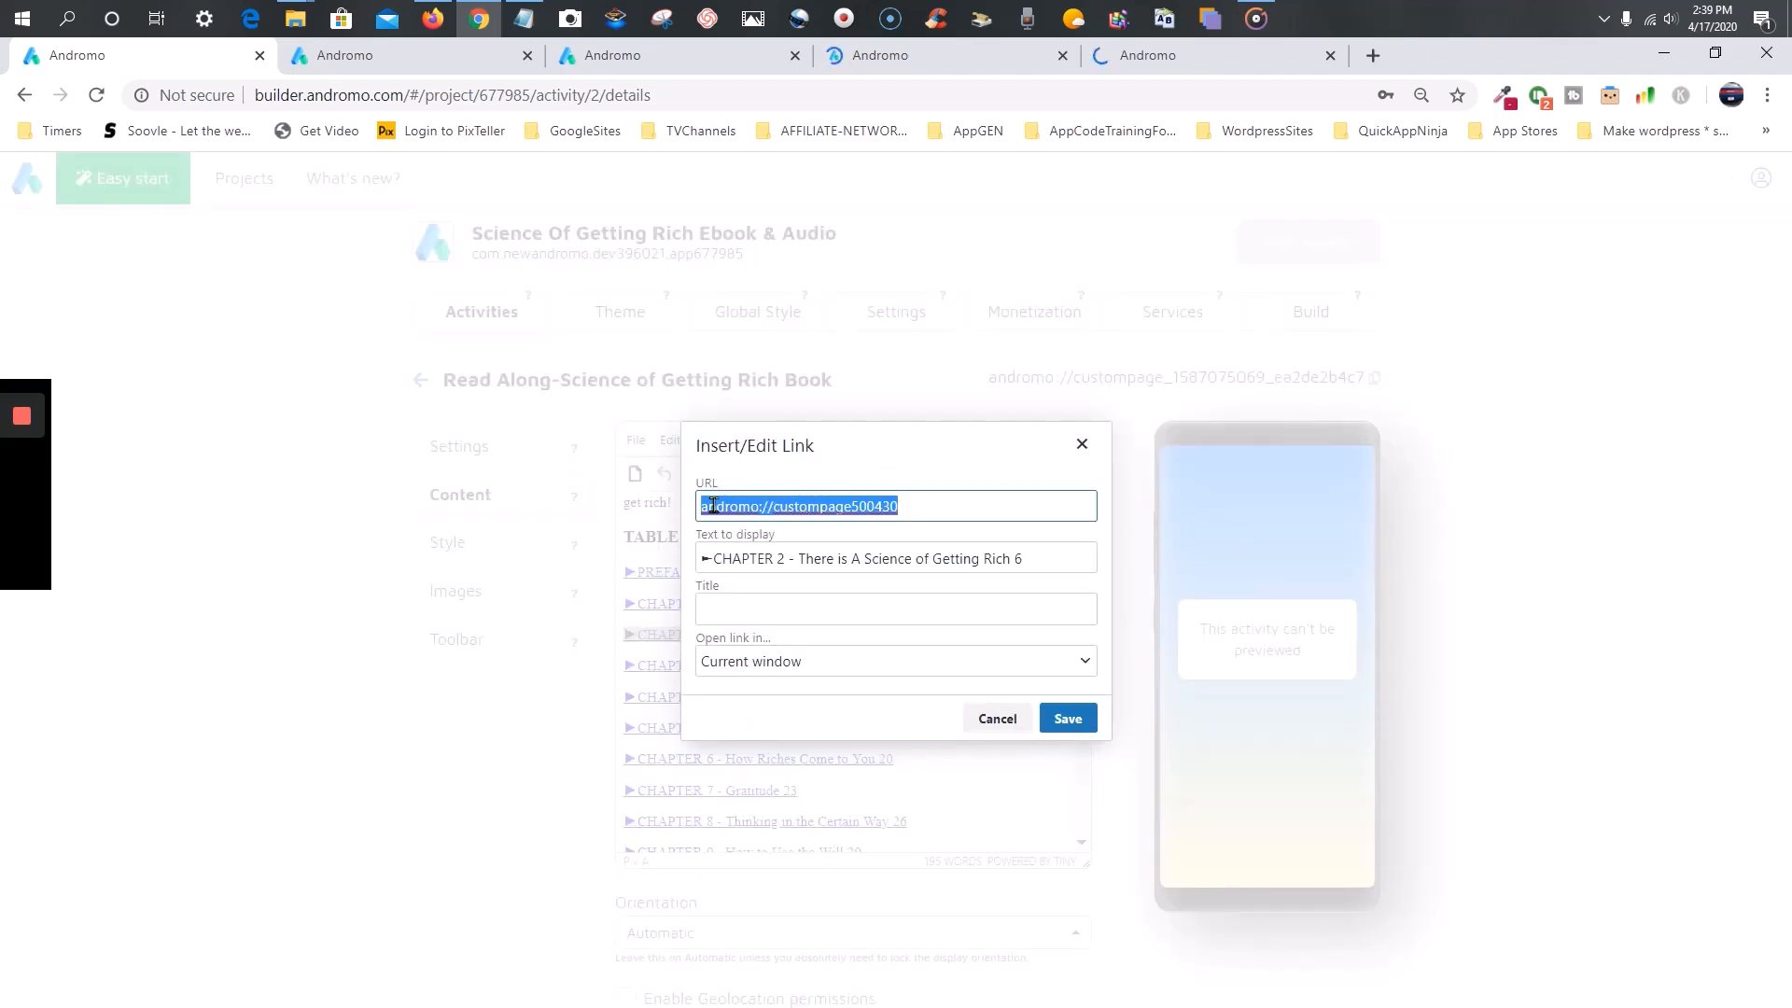
{"action": "right_click", "coordinate": [712, 506]}
{"action": "left_click", "coordinate": [773, 611]}
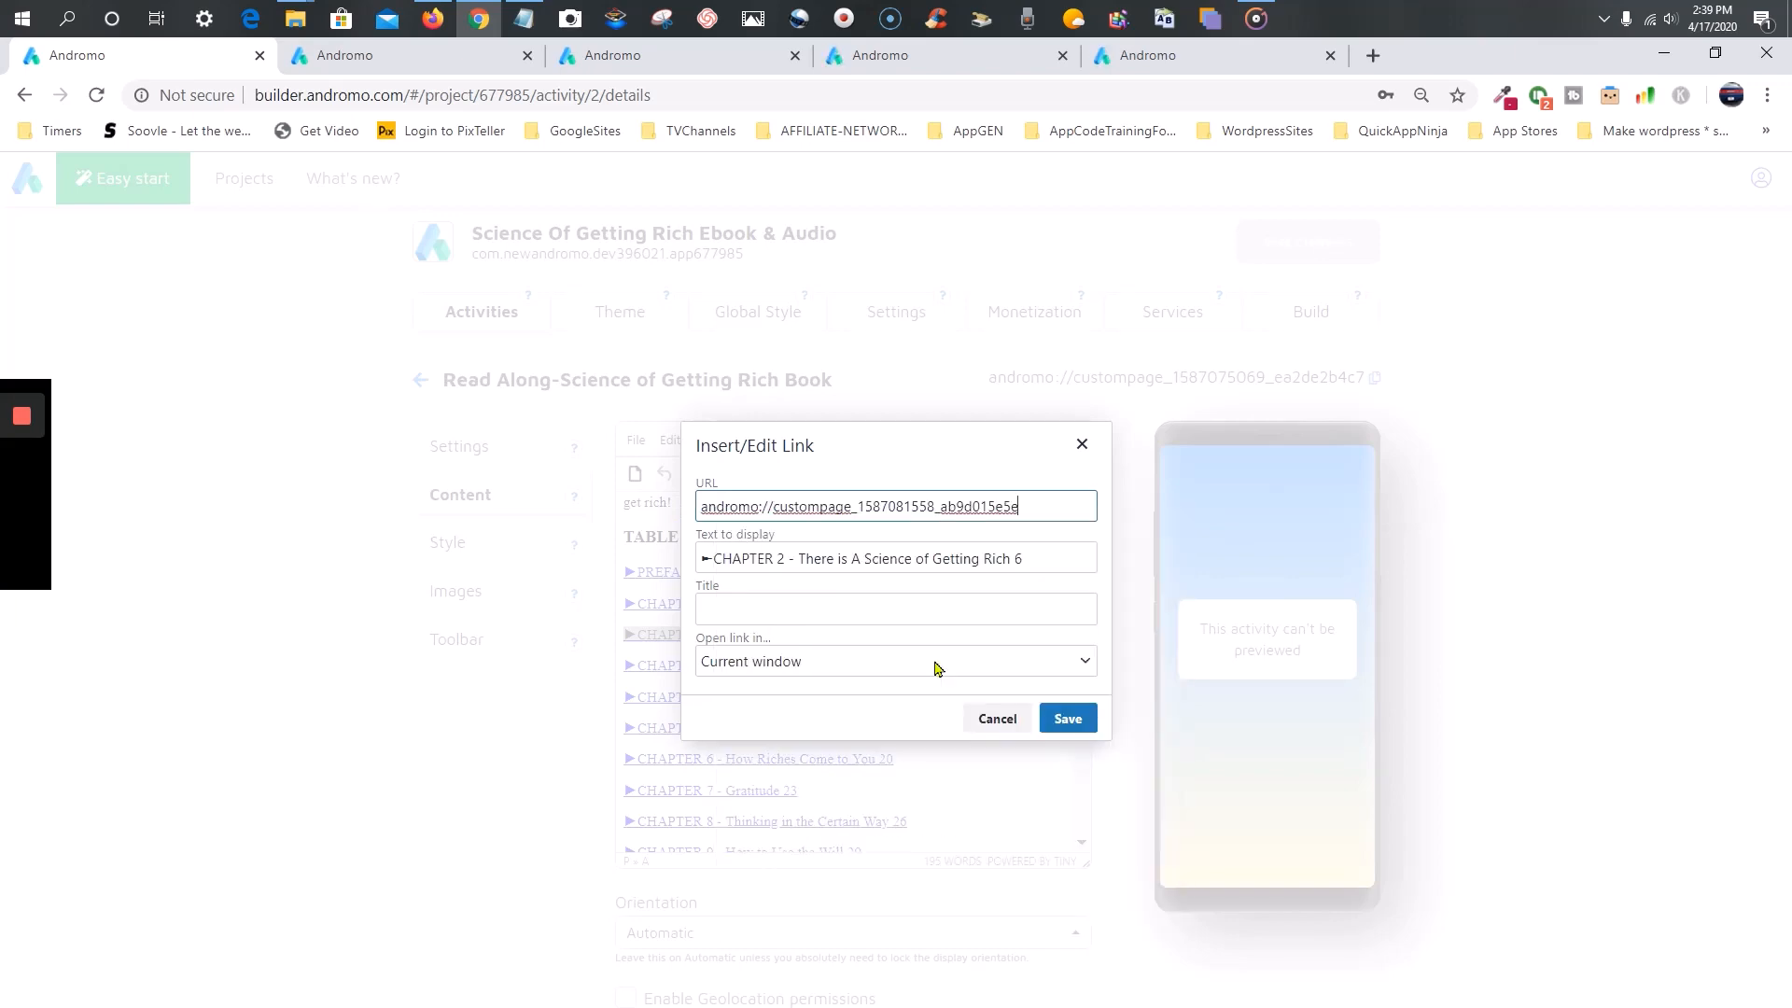
{"action": "left_click", "coordinate": [1066, 727]}
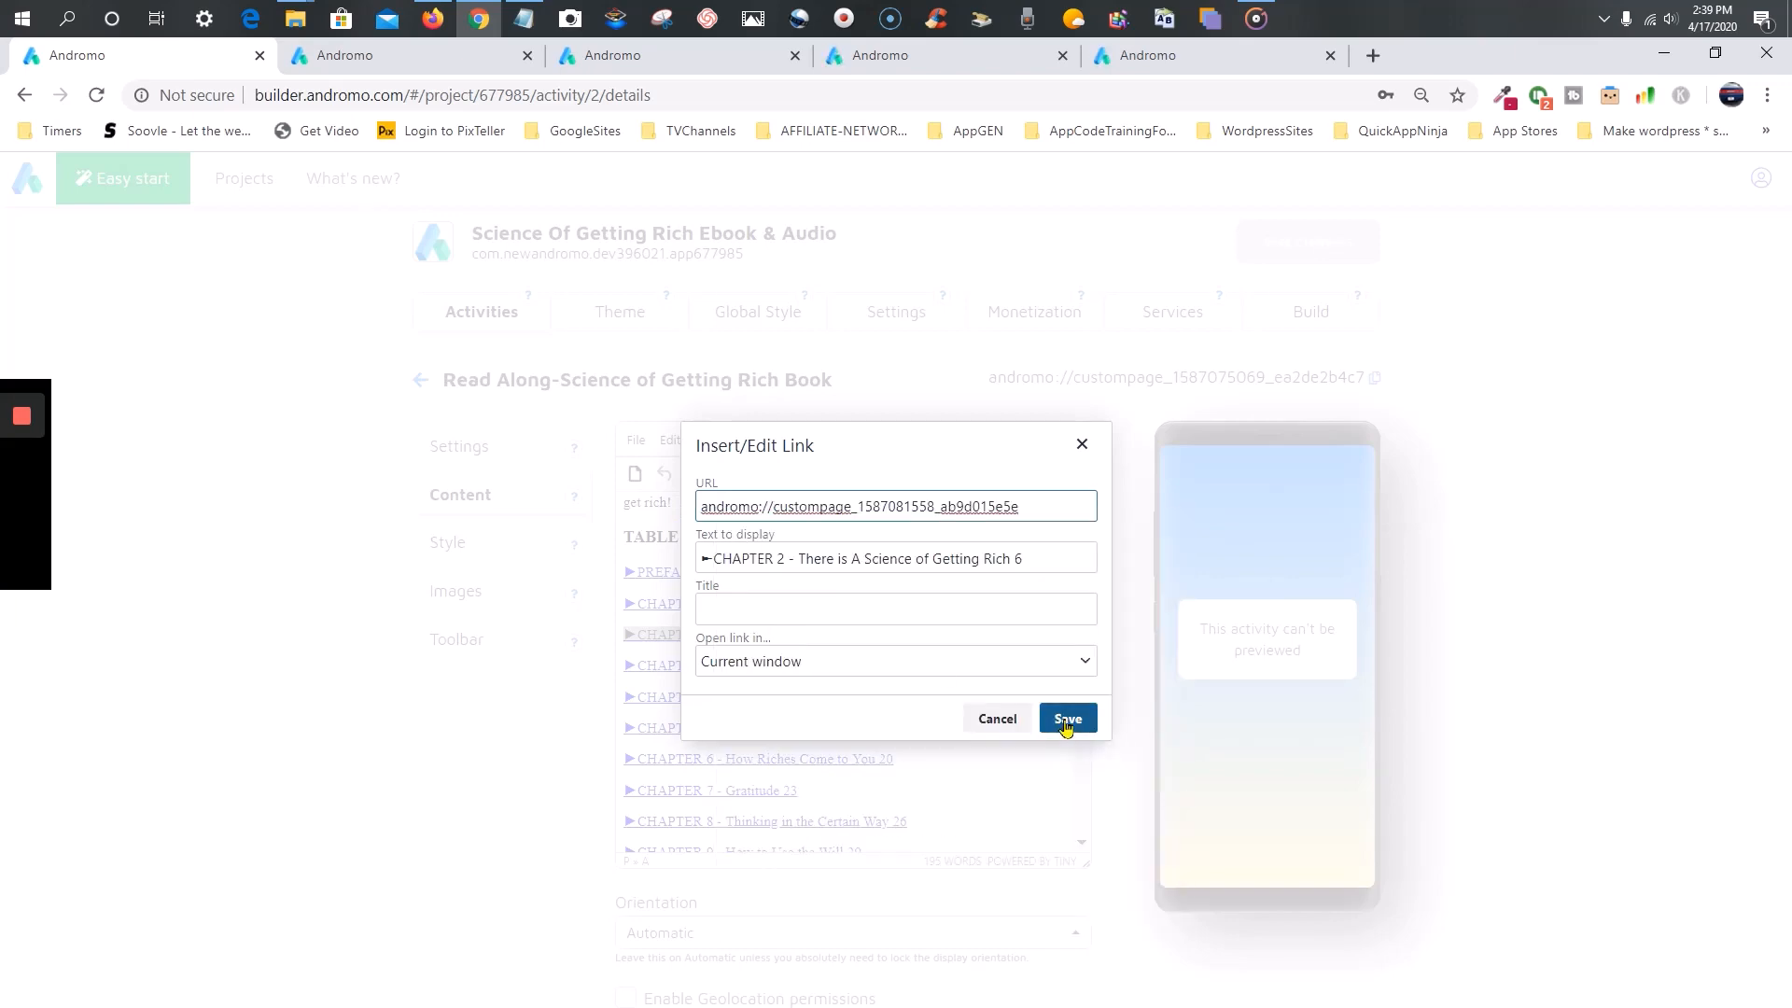
- Close the CHAPTER 2 browser tab and copy the andromo:// link of the CHAPTER 3 activity
{"action": "left_click", "coordinate": [672, 55]}
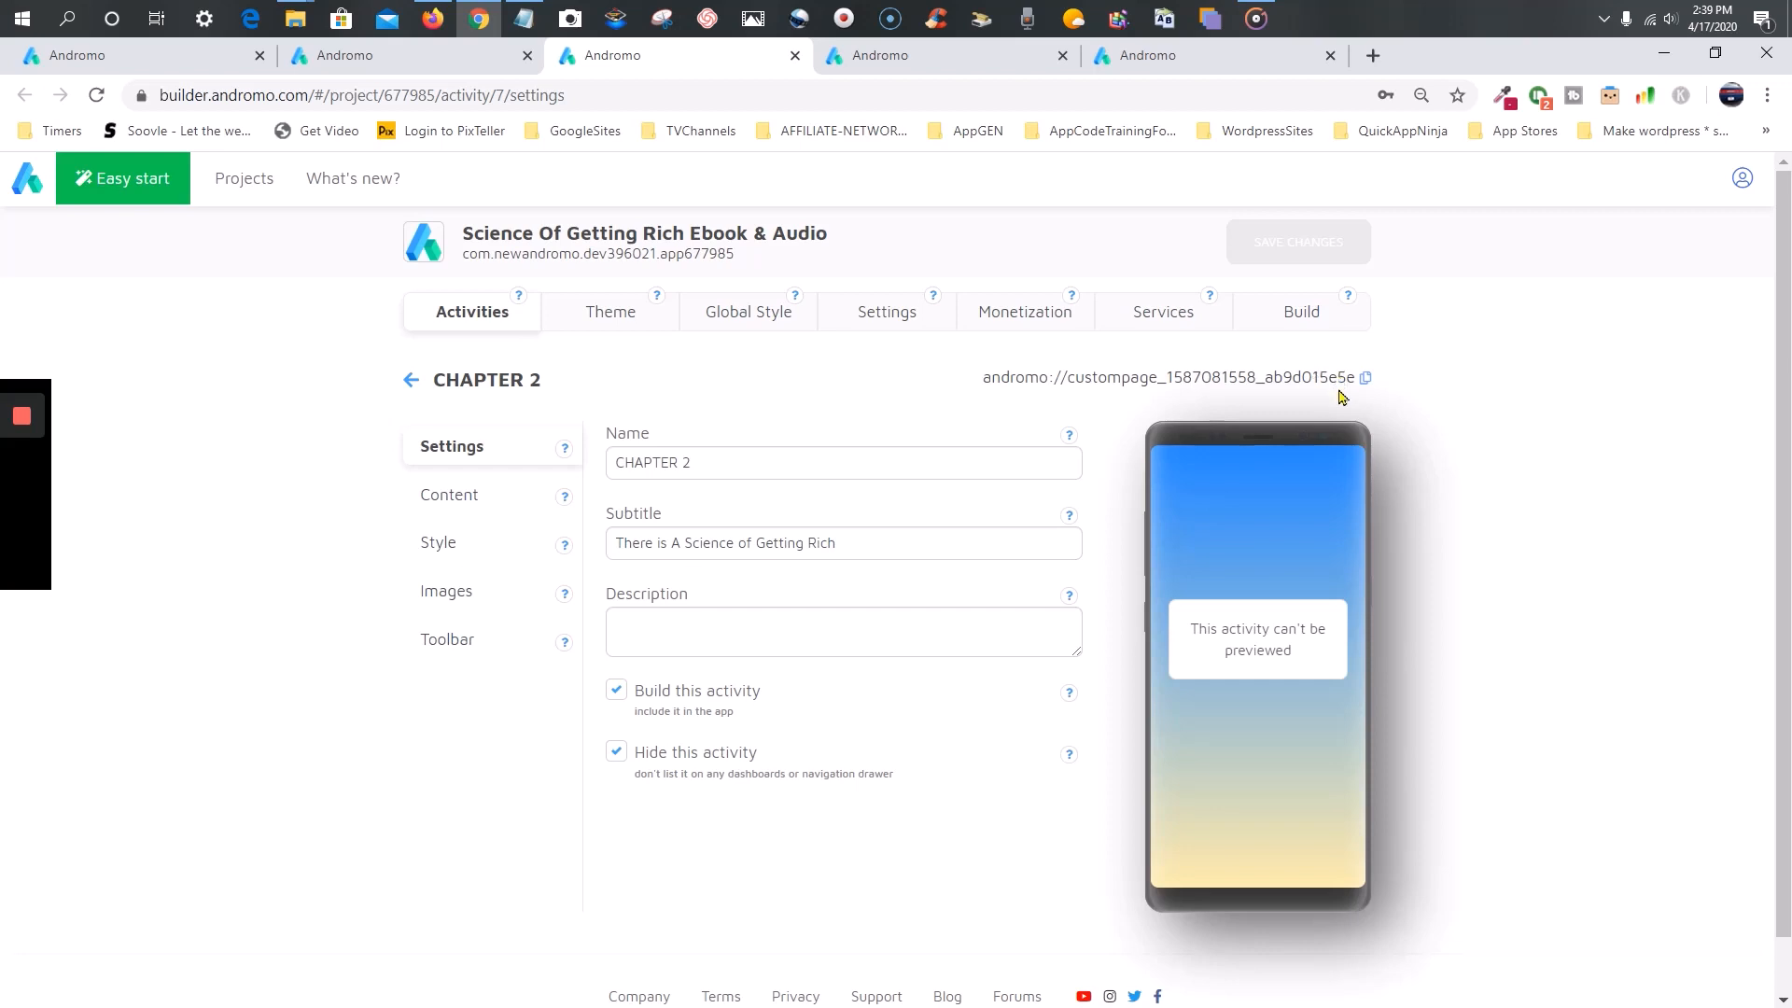
{"action": "left_click", "coordinate": [142, 58]}
{"action": "left_click", "coordinate": [675, 58]}
{"action": "left_click", "coordinate": [795, 57]}
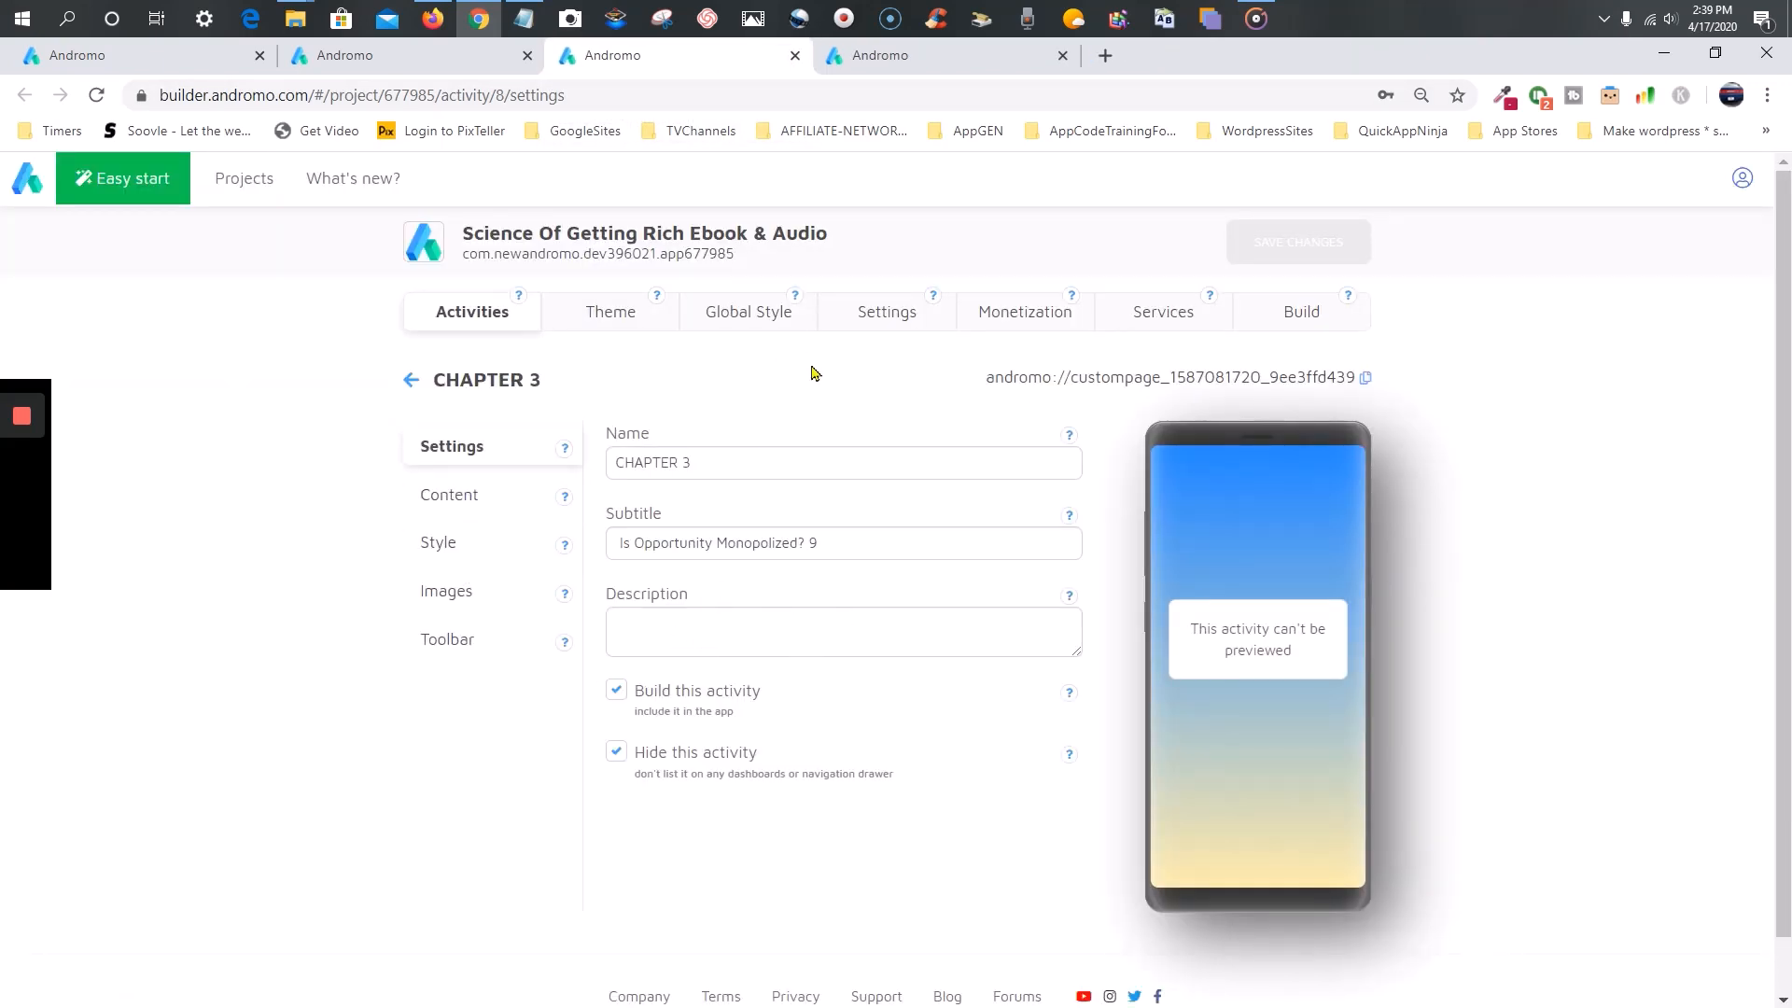
{"action": "left_click", "coordinate": [1364, 378]}
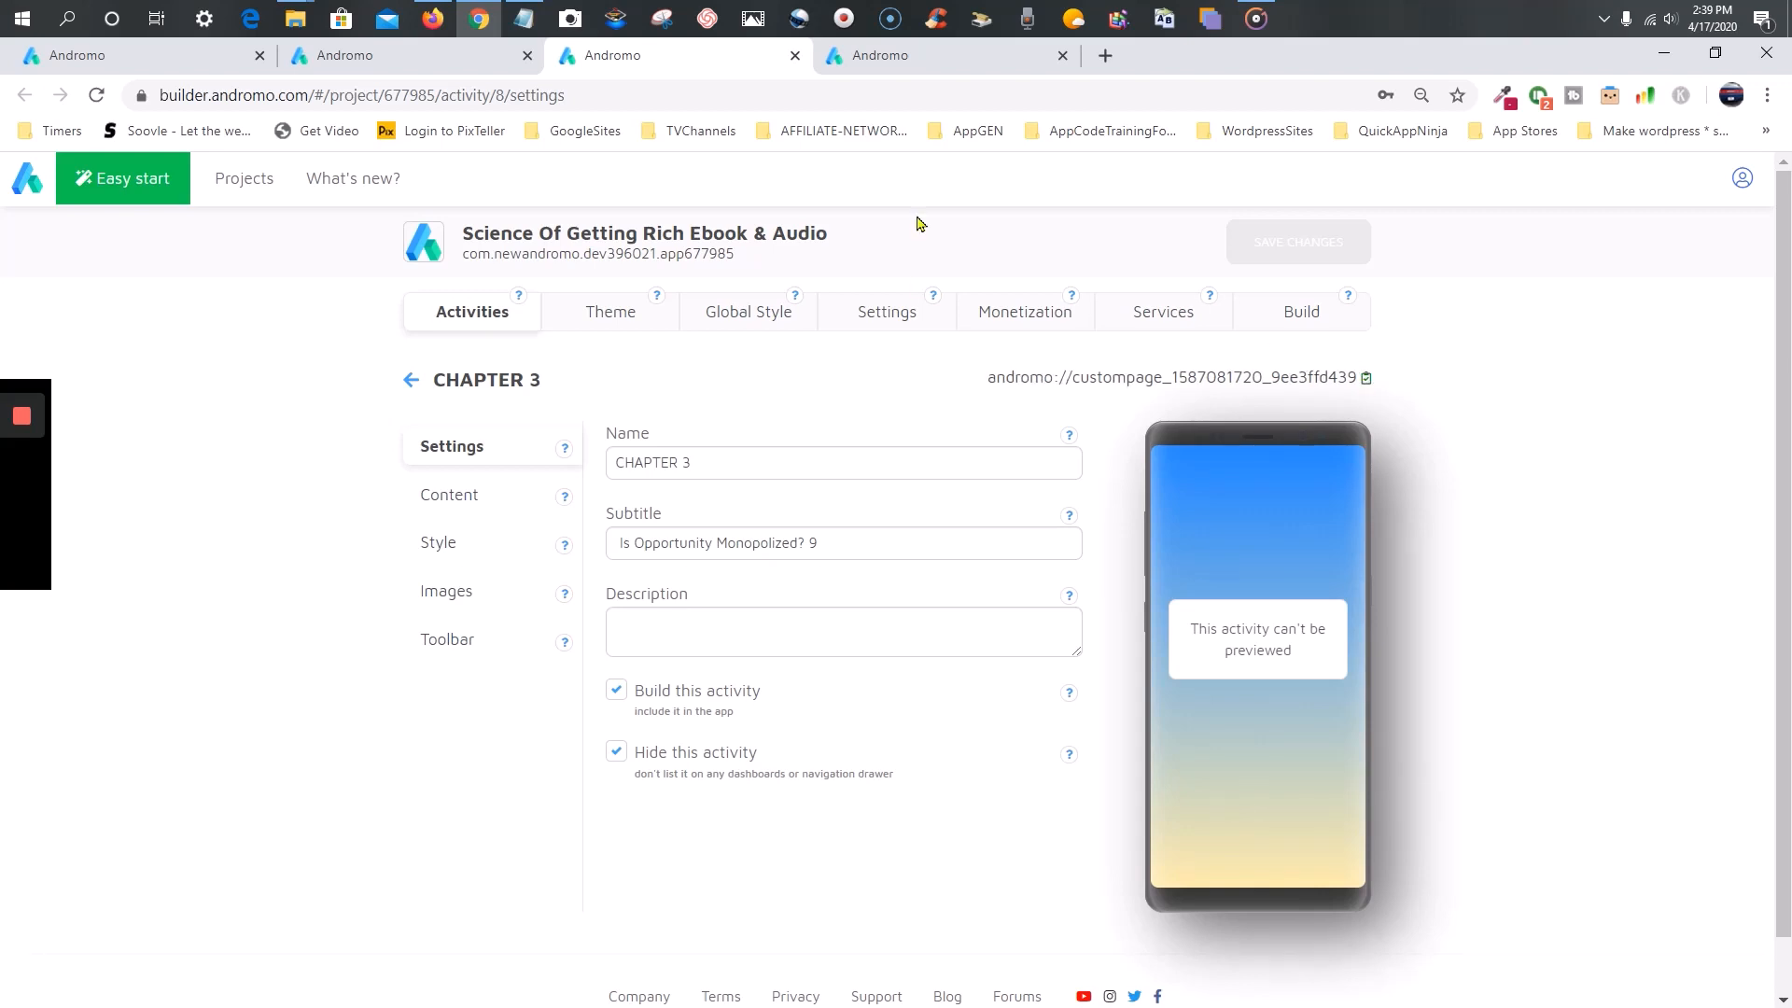
{"action": "left_click", "coordinate": [347, 62]}
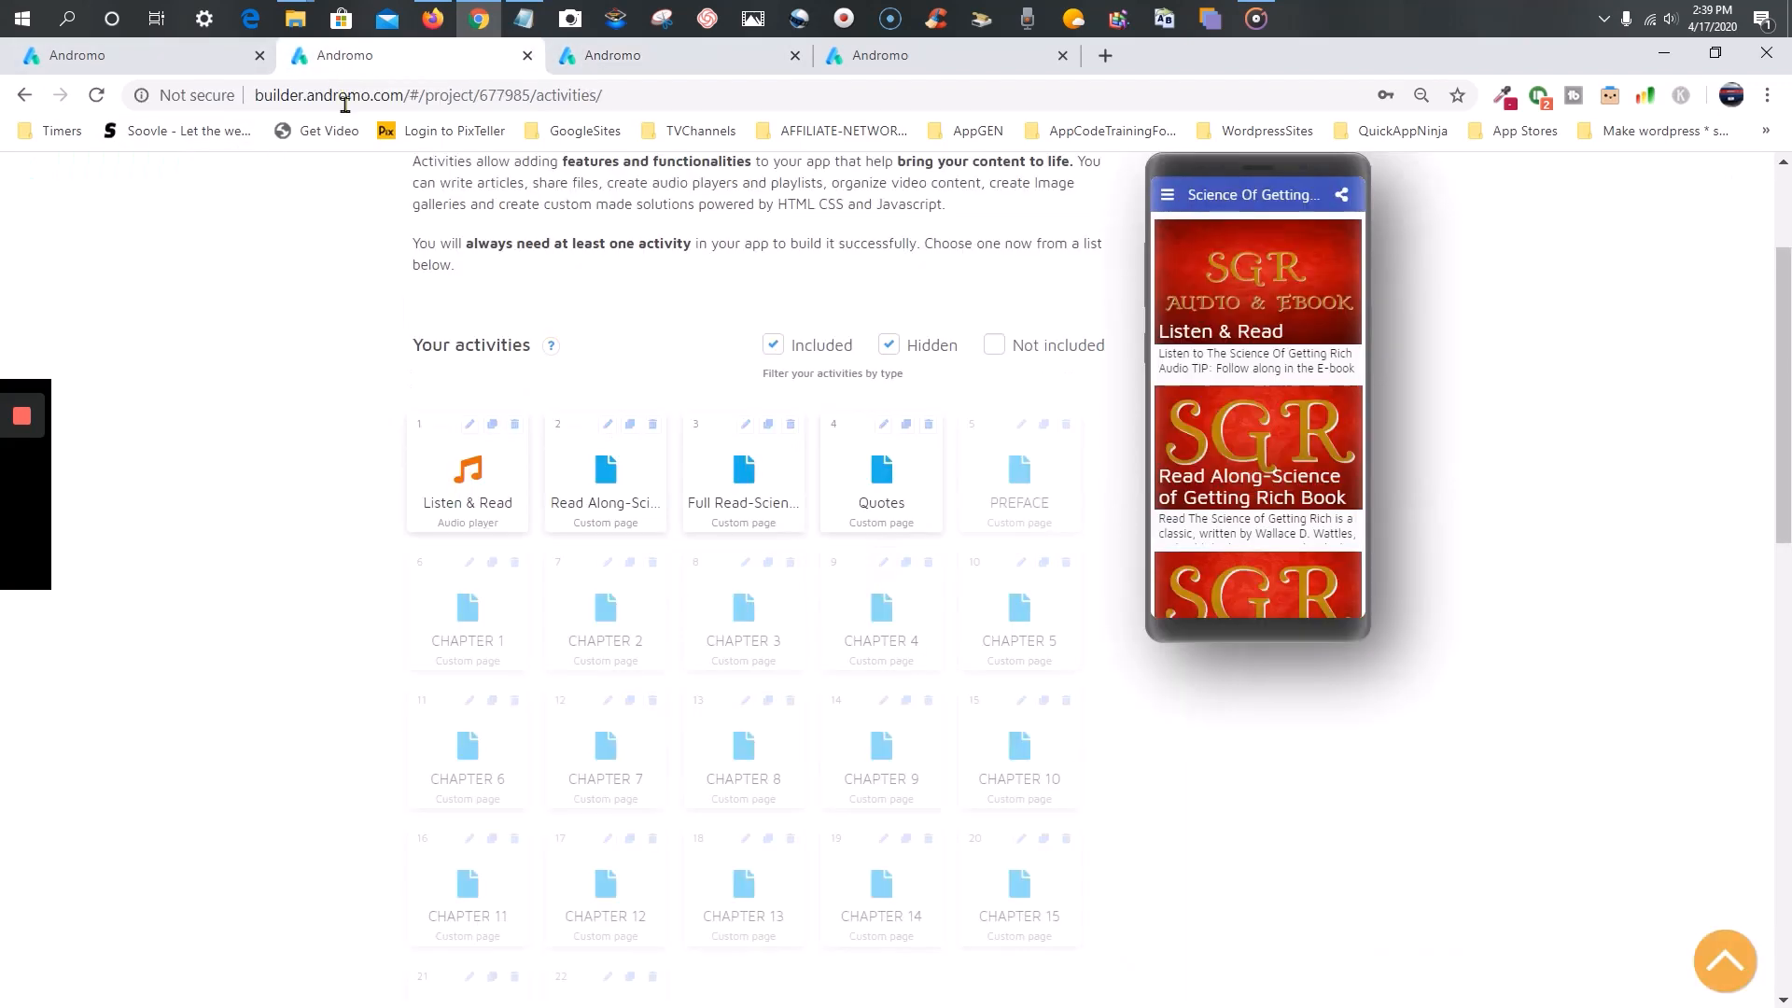
{"action": "left_click", "coordinate": [184, 69]}
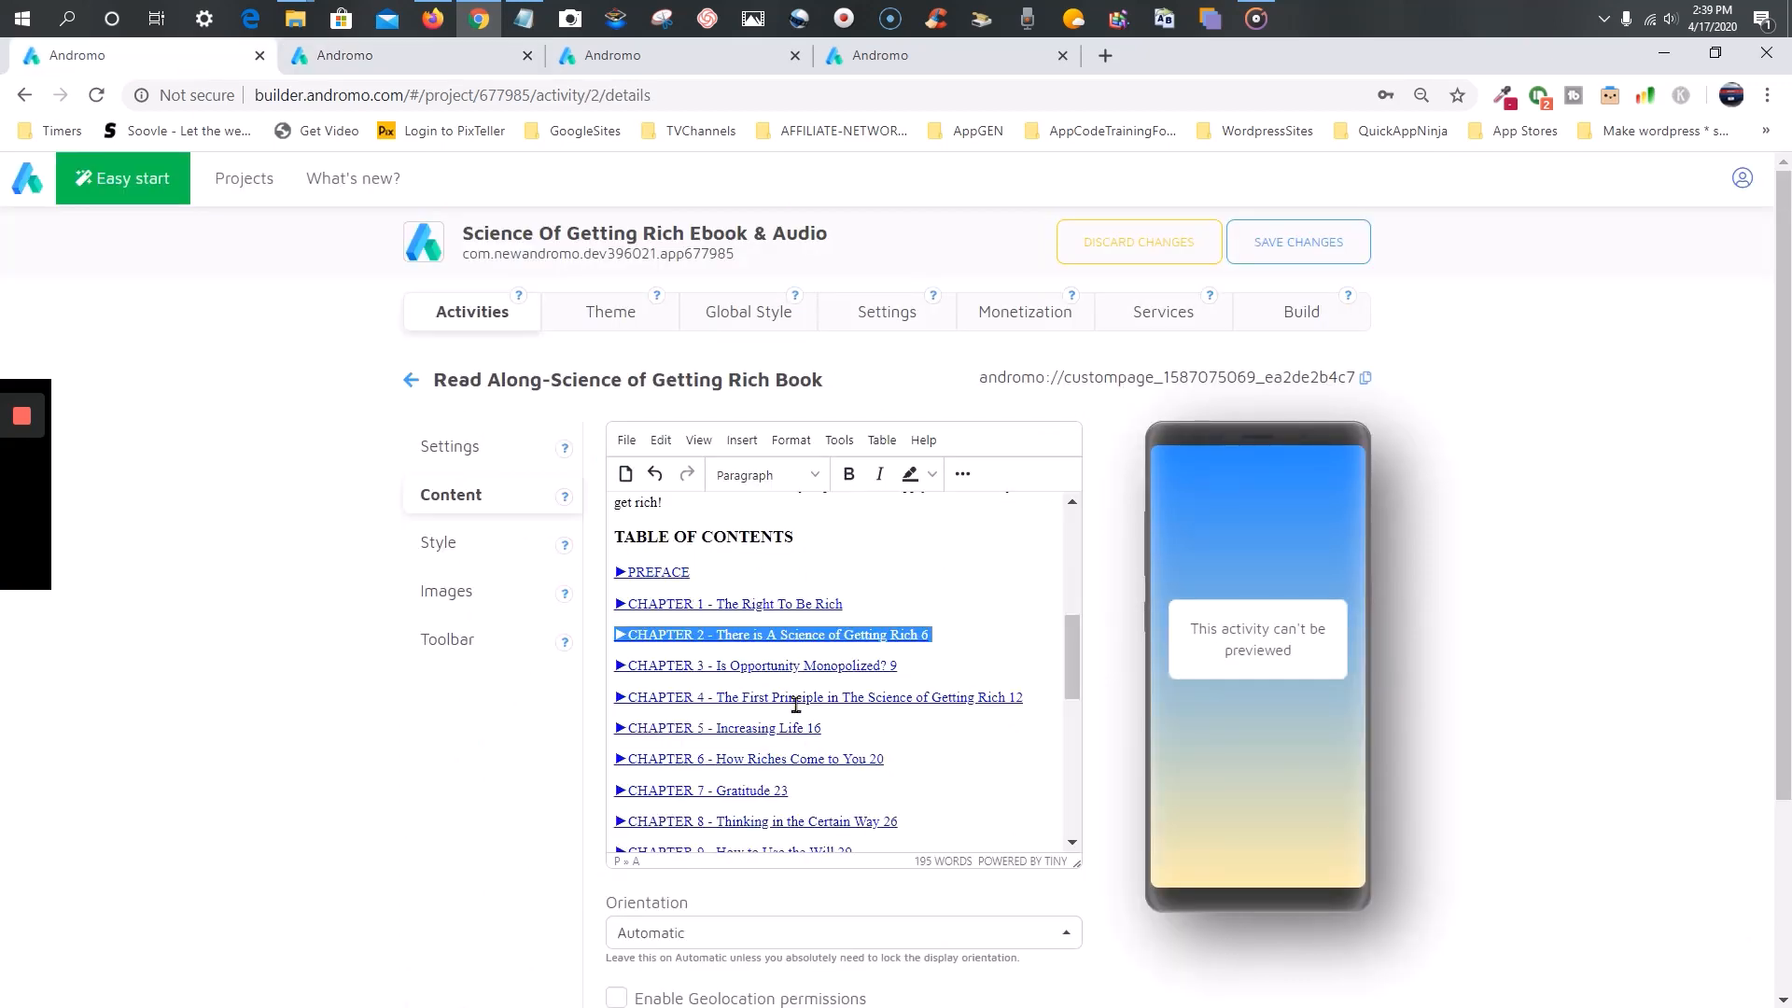
{"action": "left_click_drag", "start_coordinate": [898, 665], "coordinate": [667, 664]}
{"action": "left_click", "coordinate": [921, 669]}
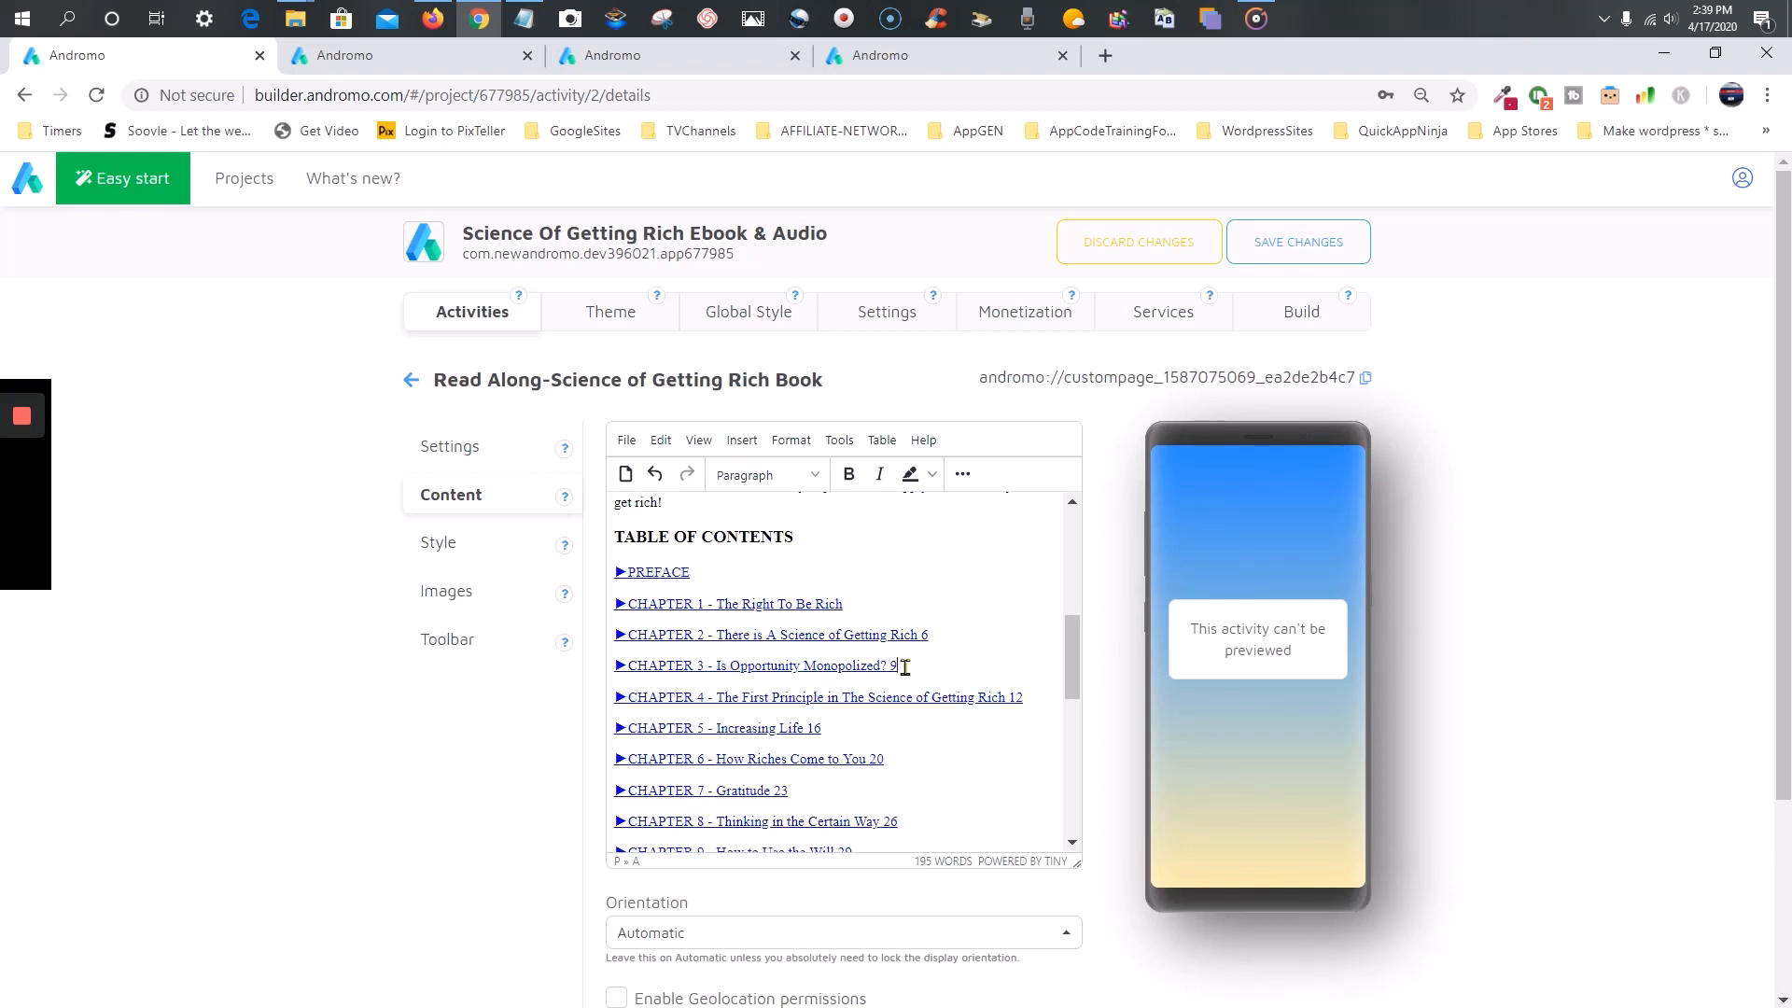
{"action": "left_click_drag", "start_coordinate": [897, 667], "coordinate": [600, 666]}
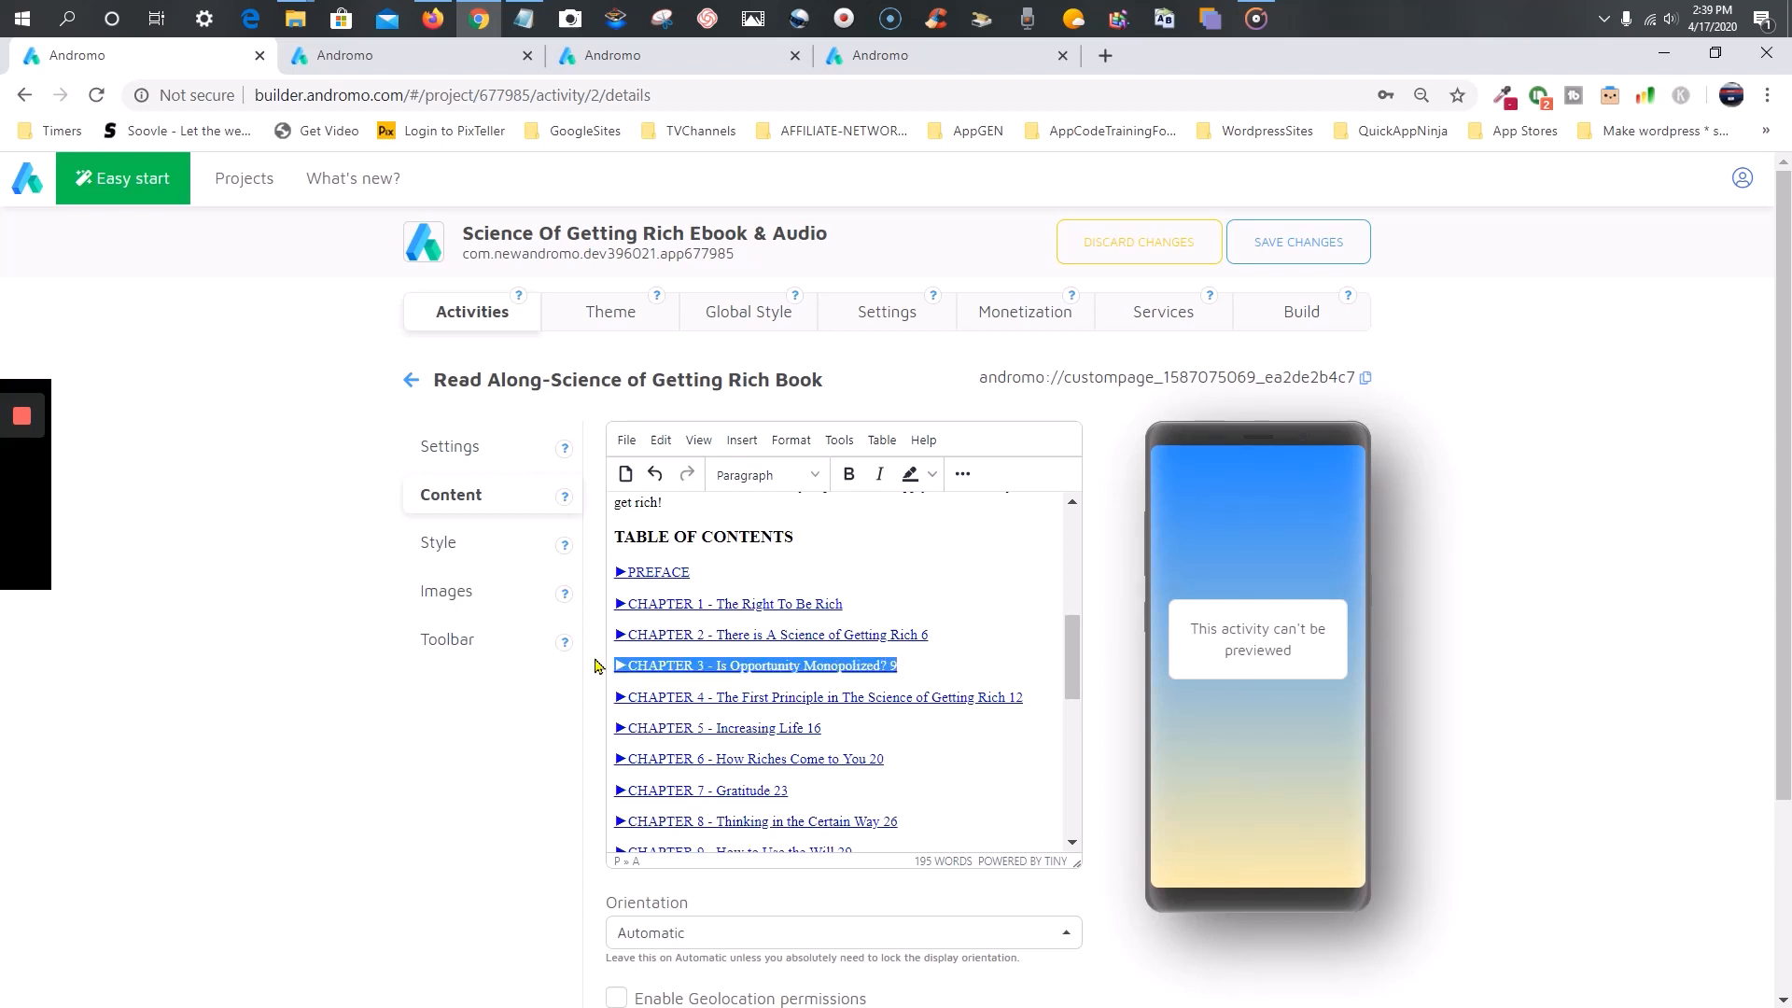
{"action": "right_click", "coordinate": [669, 672]}
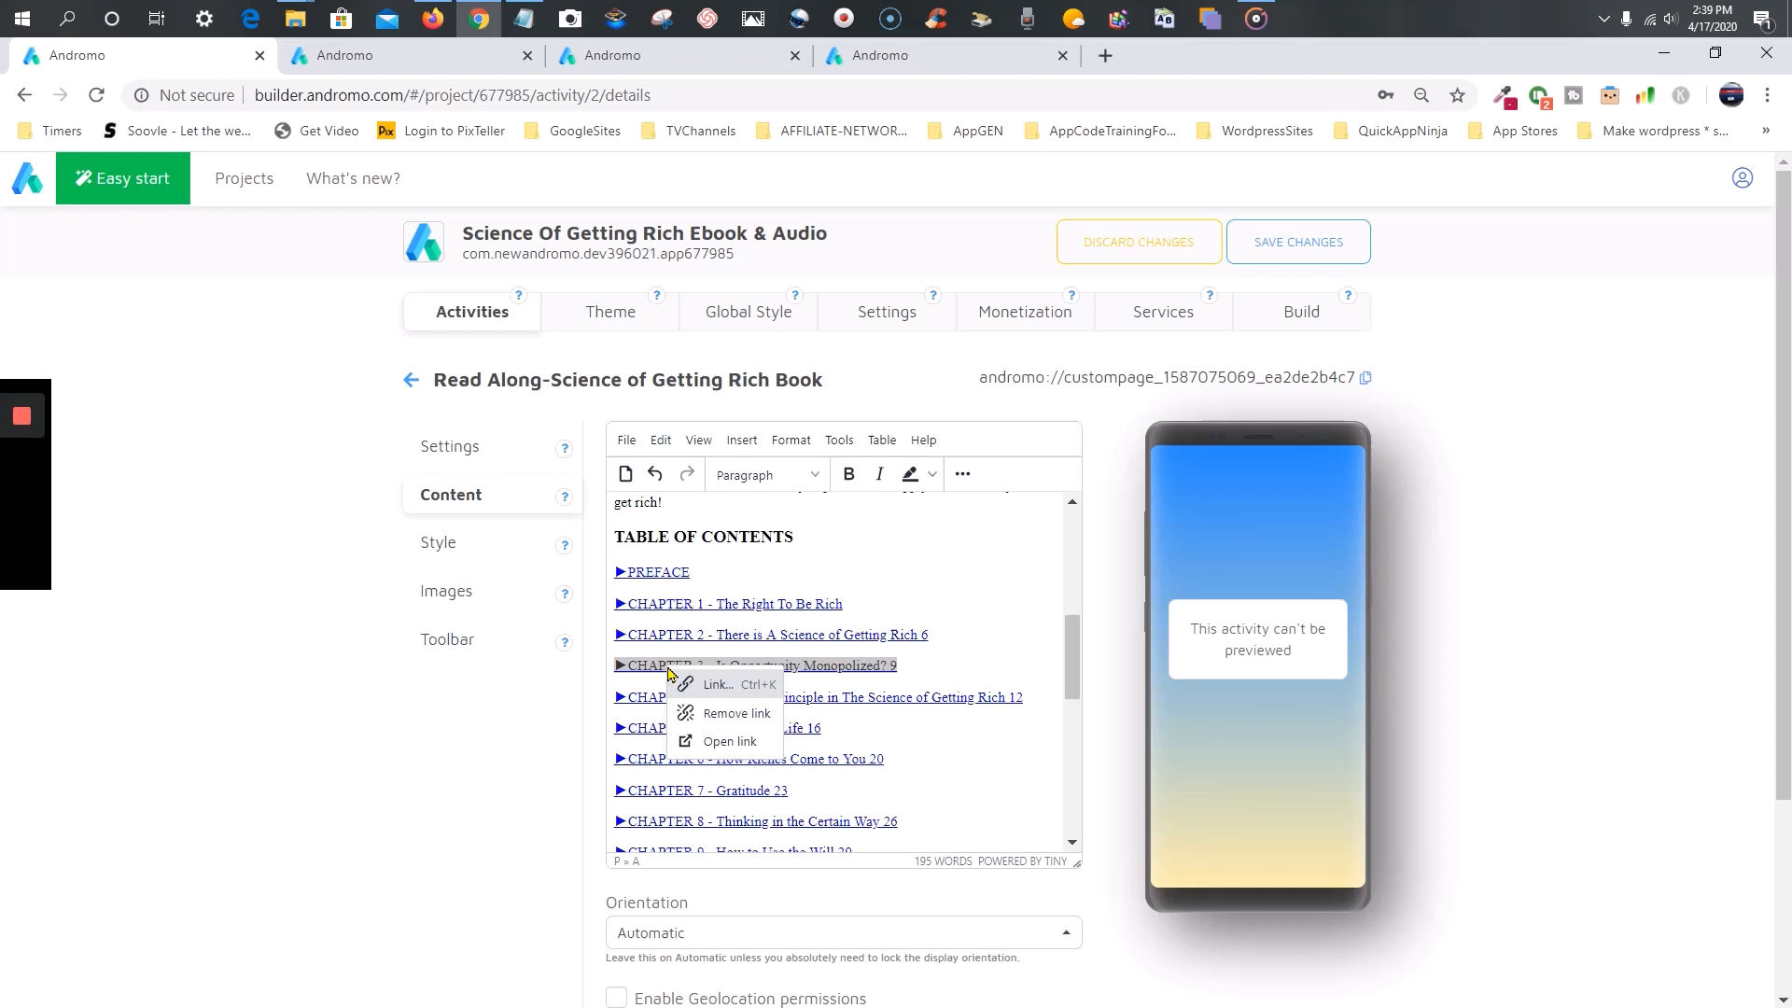
{"action": "left_click", "coordinate": [717, 687]}
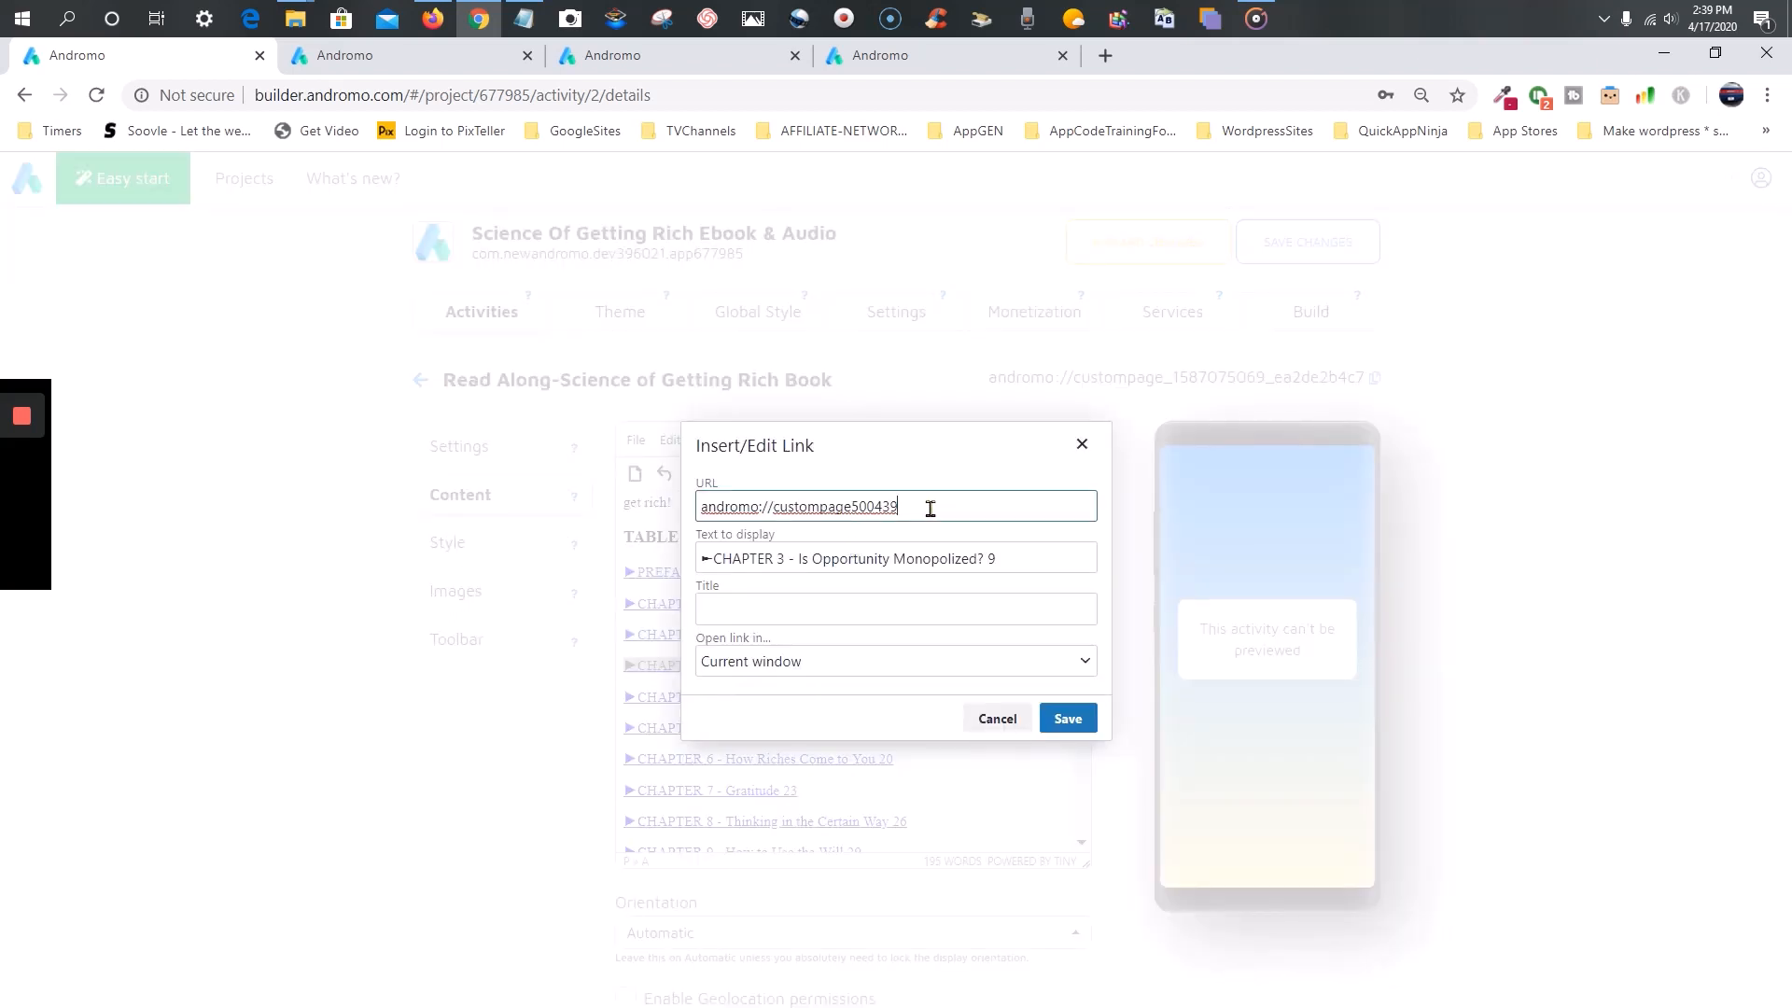
{"action": "left_click_drag", "start_coordinate": [930, 508], "coordinate": [669, 505]}
{"action": "right_click", "coordinate": [734, 505]}
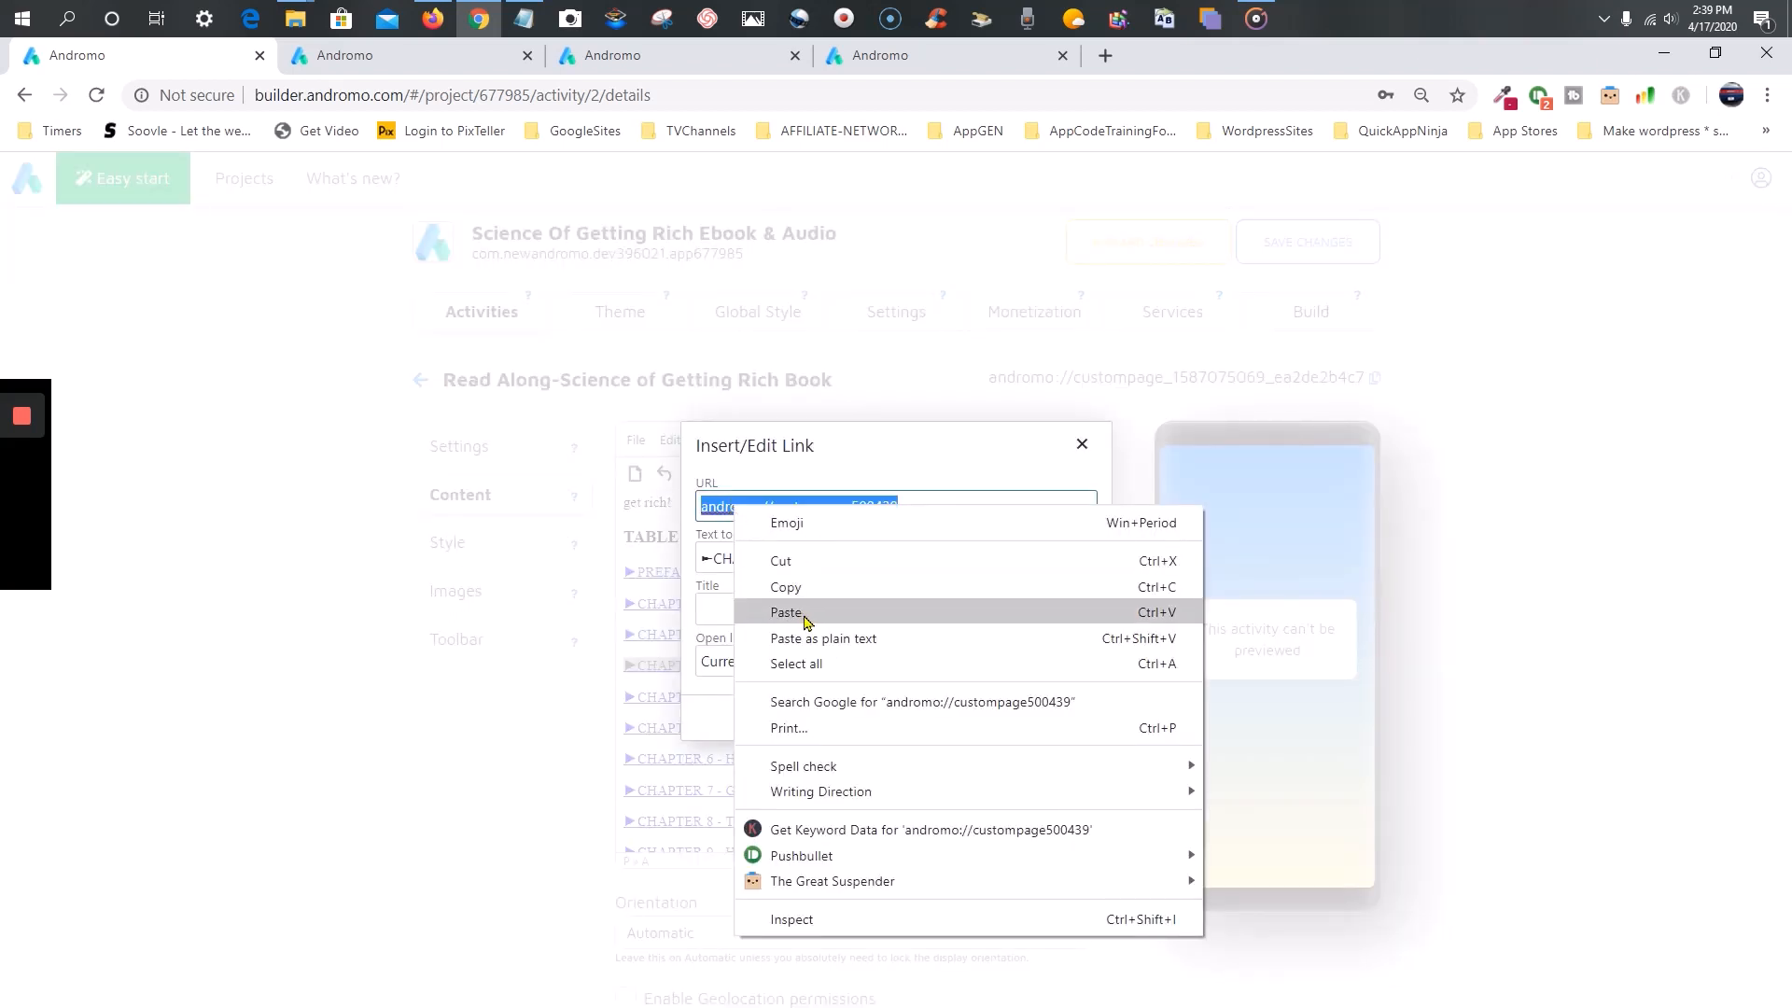
{"action": "left_click", "coordinate": [806, 612]}
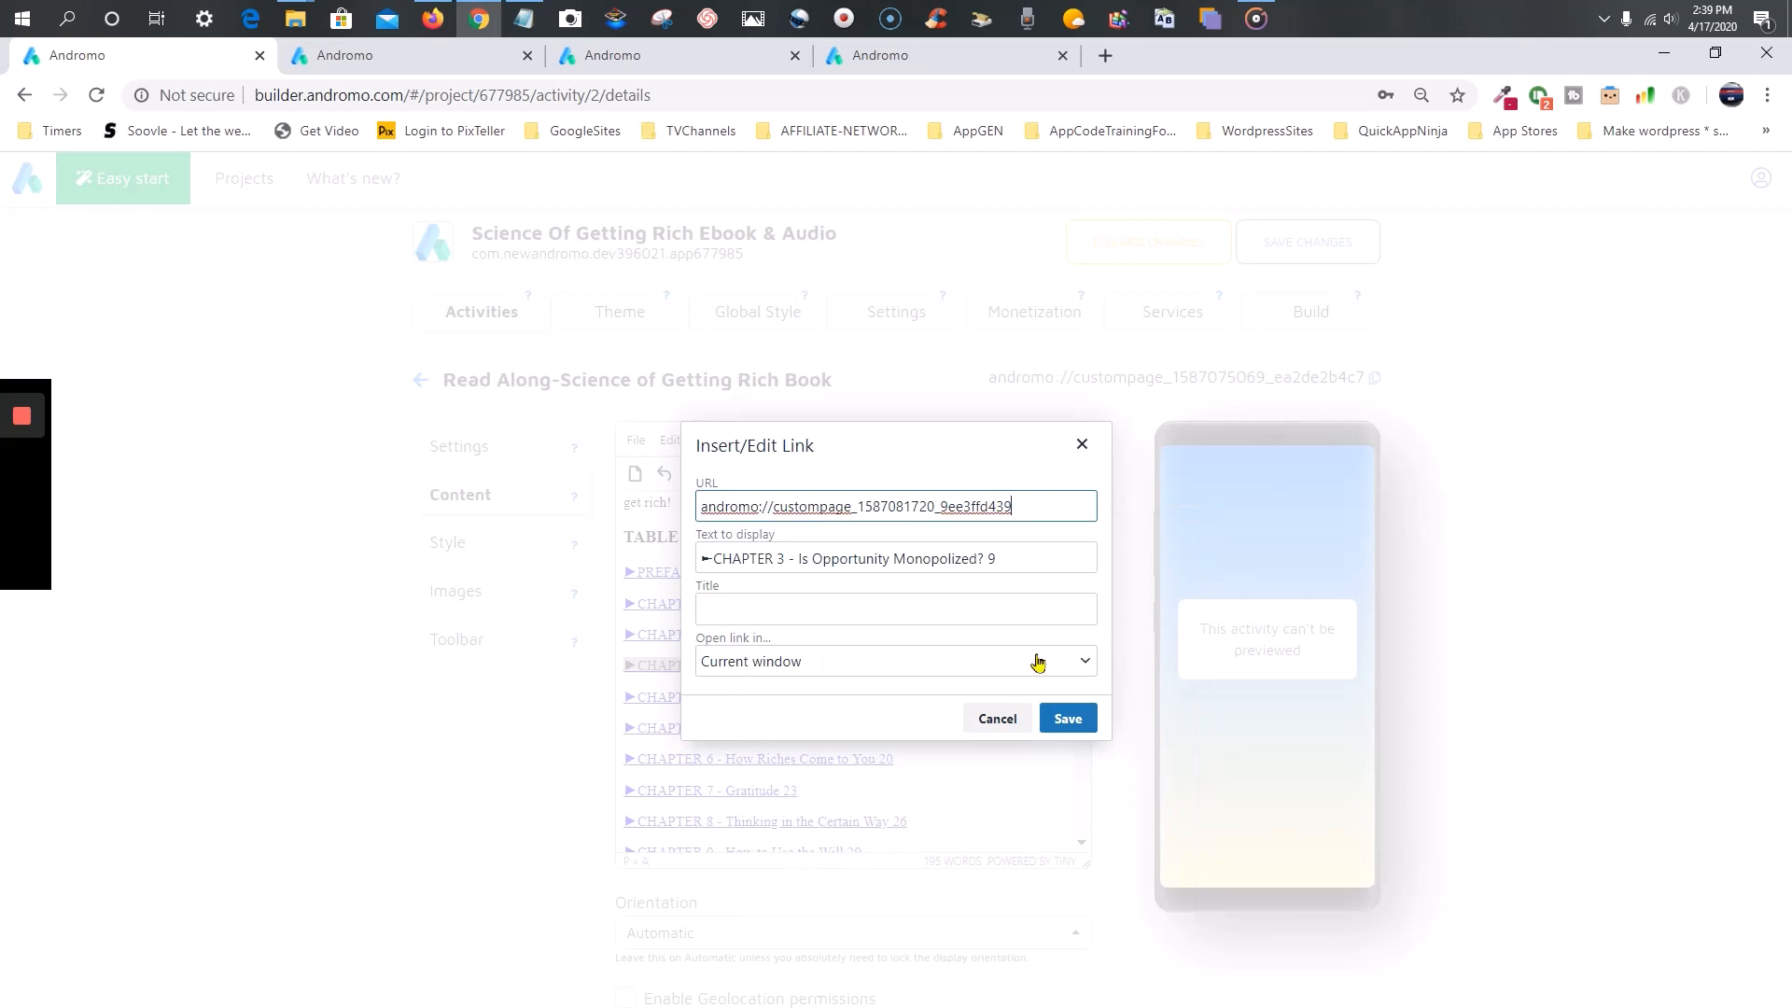
{"action": "left_click", "coordinate": [1073, 720]}
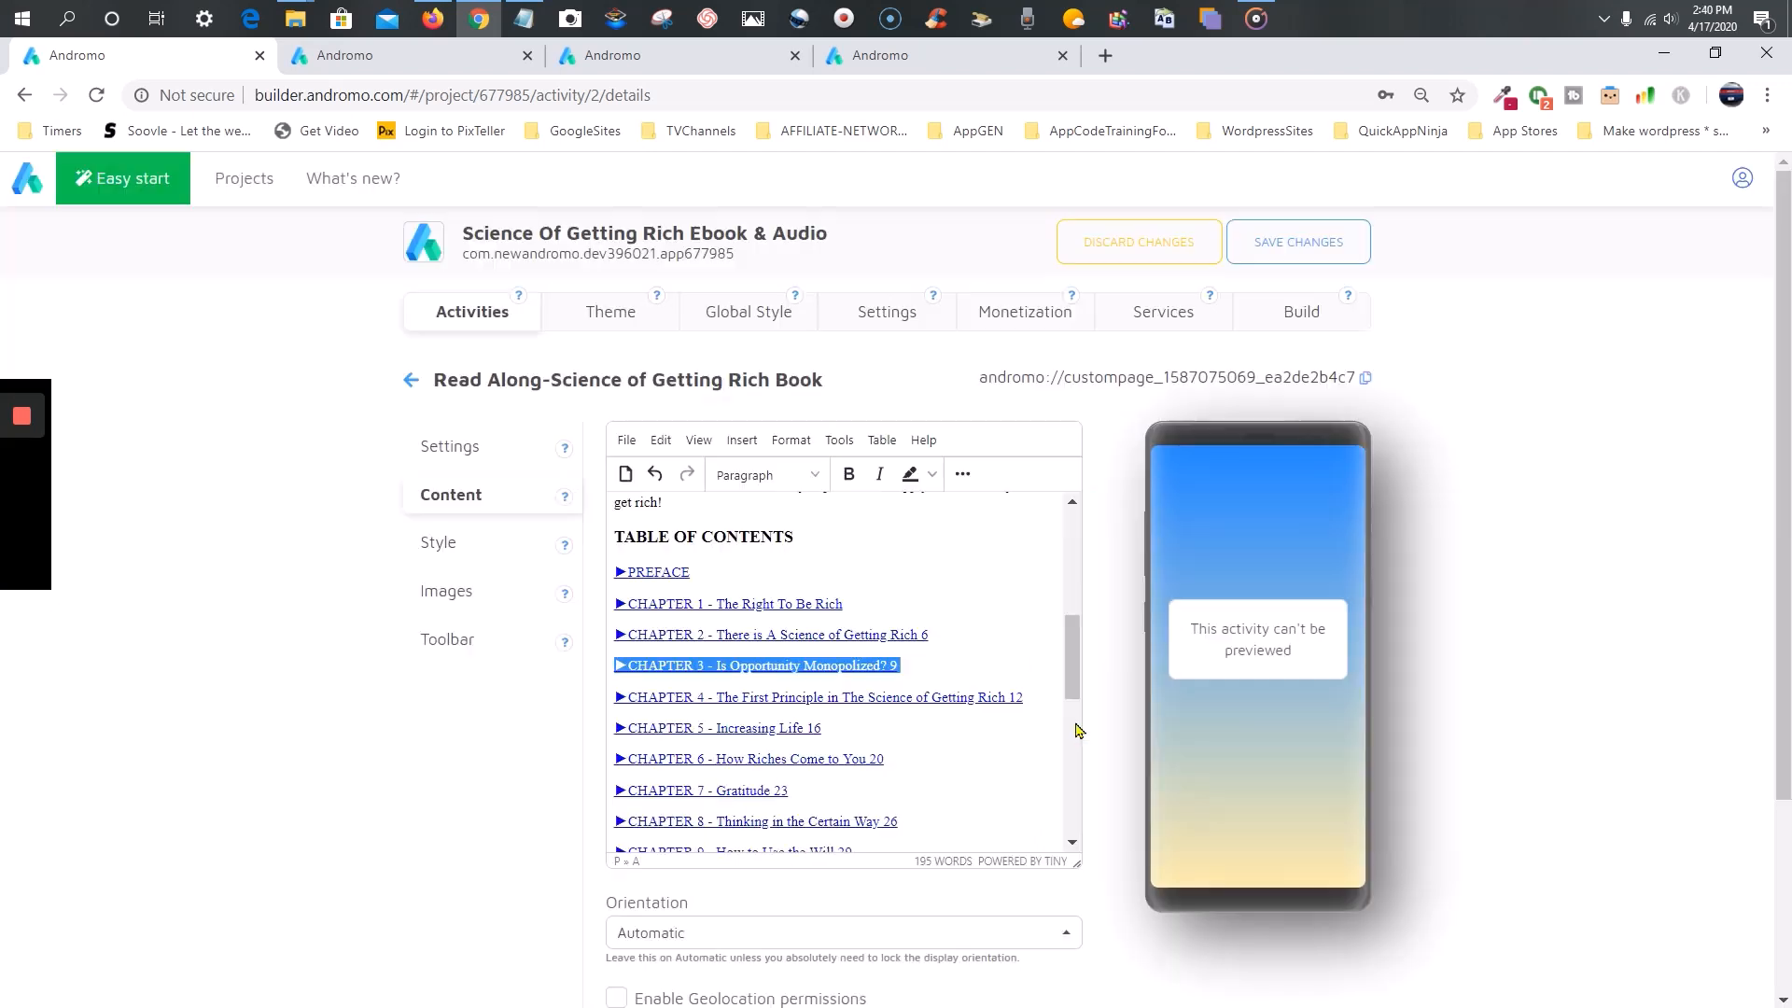
{"action": "left_click", "coordinate": [277, 438]}
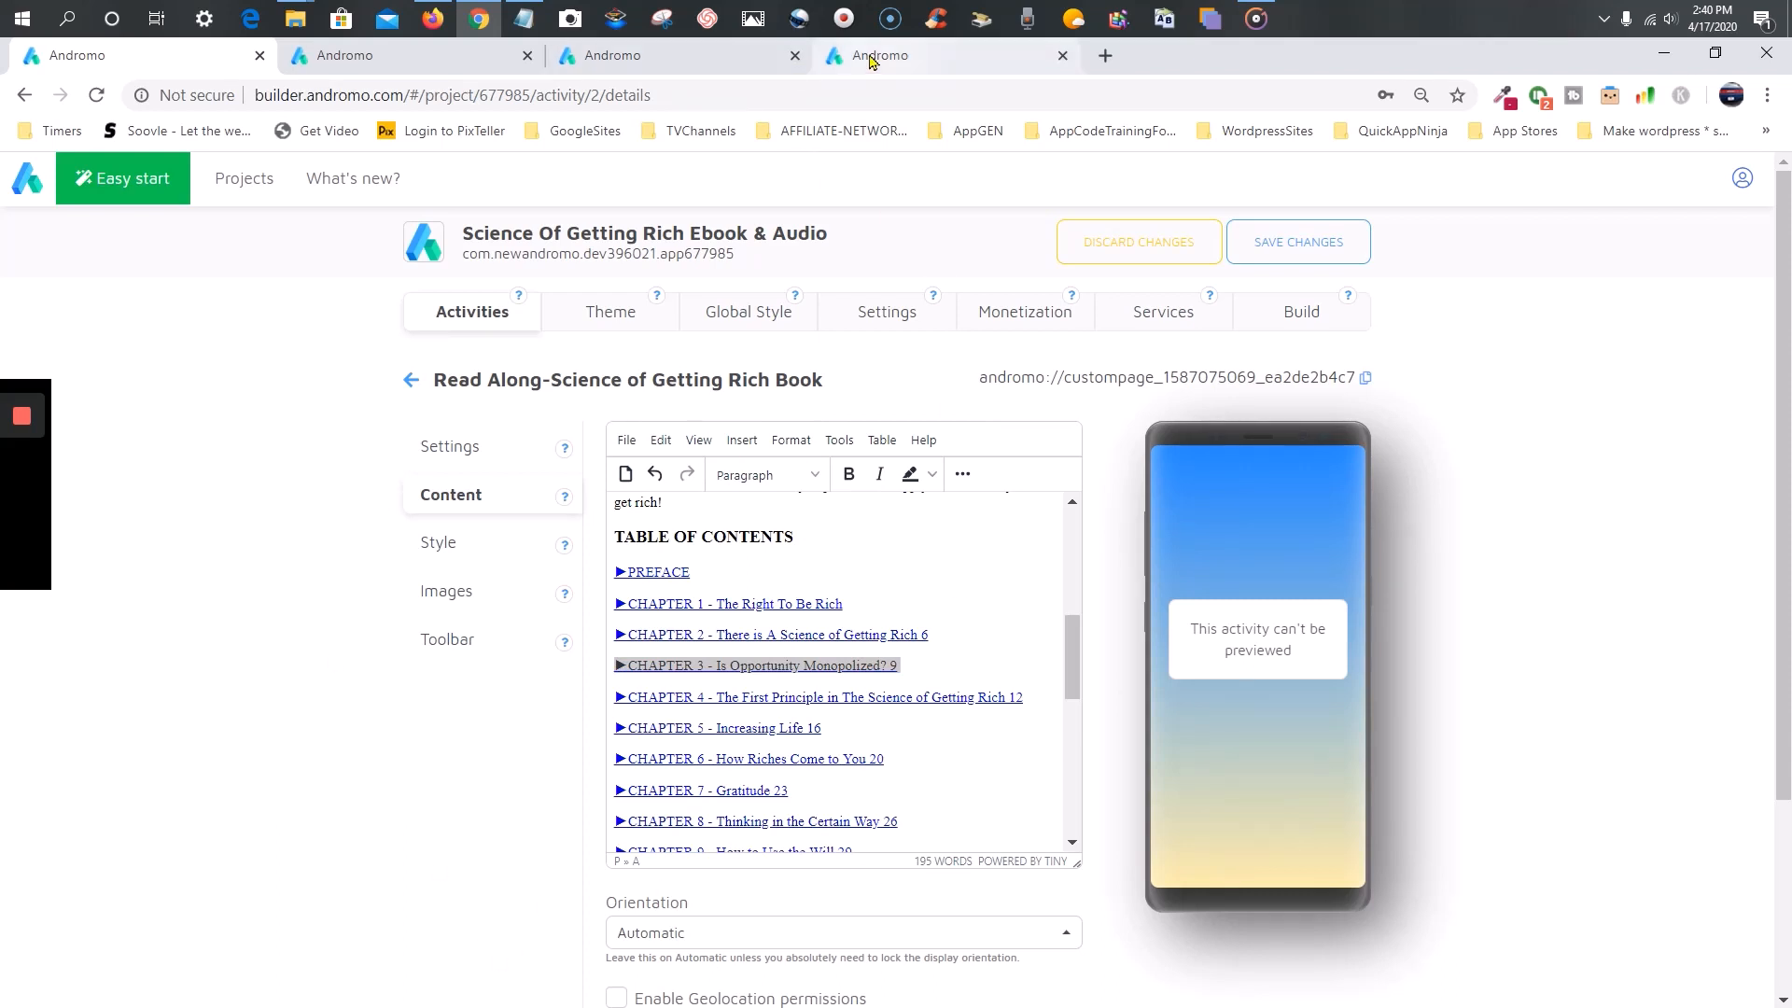
- Close the CHAPTER 3 browser tab and copy the andromo:// link of the CHAPTER 4 activity
{"action": "left_click", "coordinate": [772, 62]}
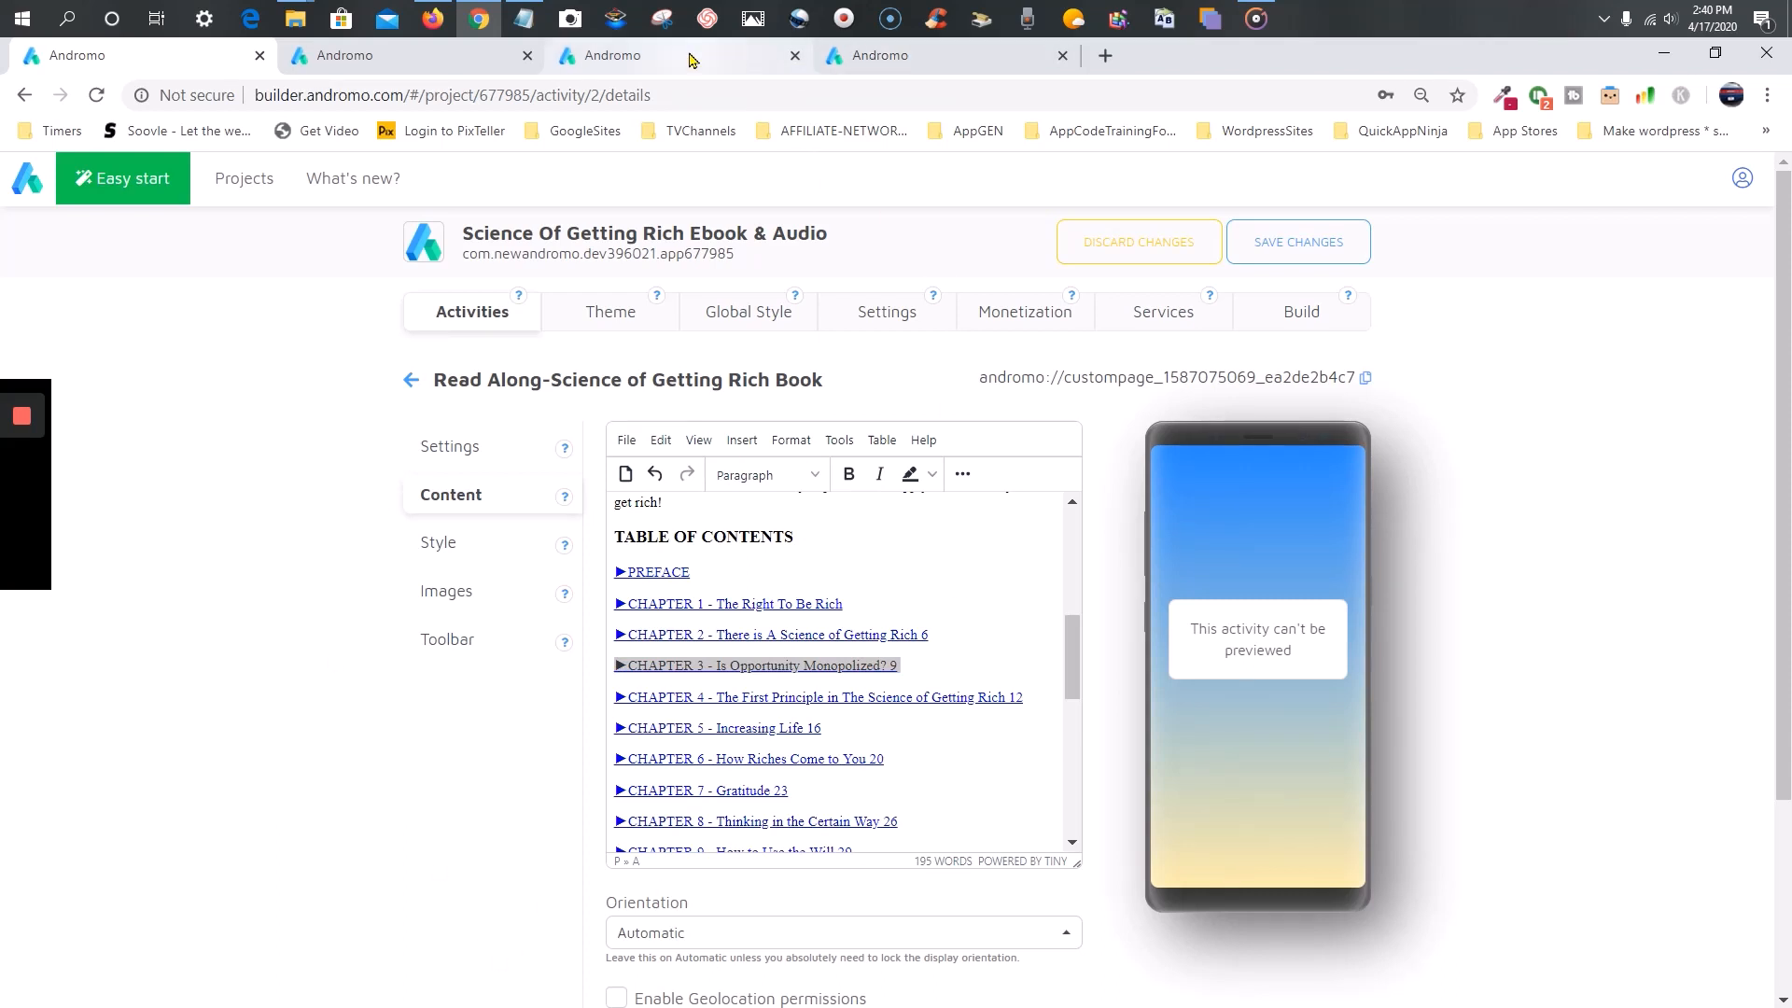
{"action": "left_click", "coordinate": [795, 56]}
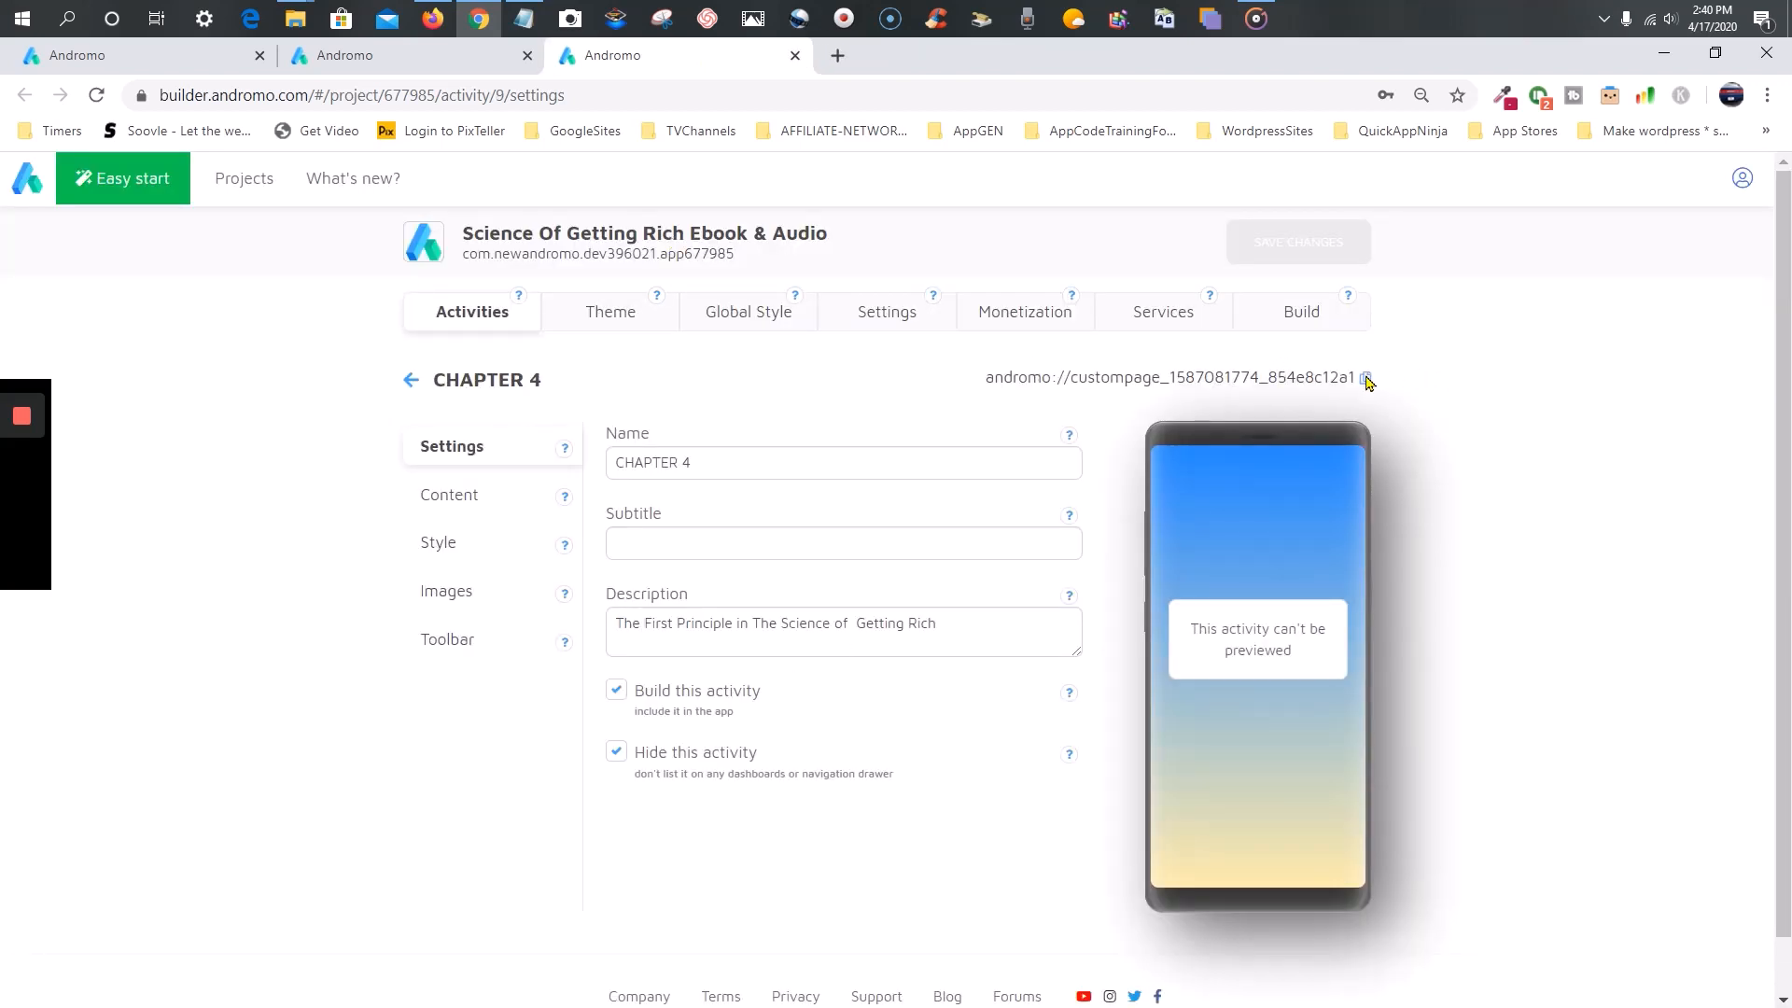
{"action": "left_click", "coordinate": [1367, 379]}
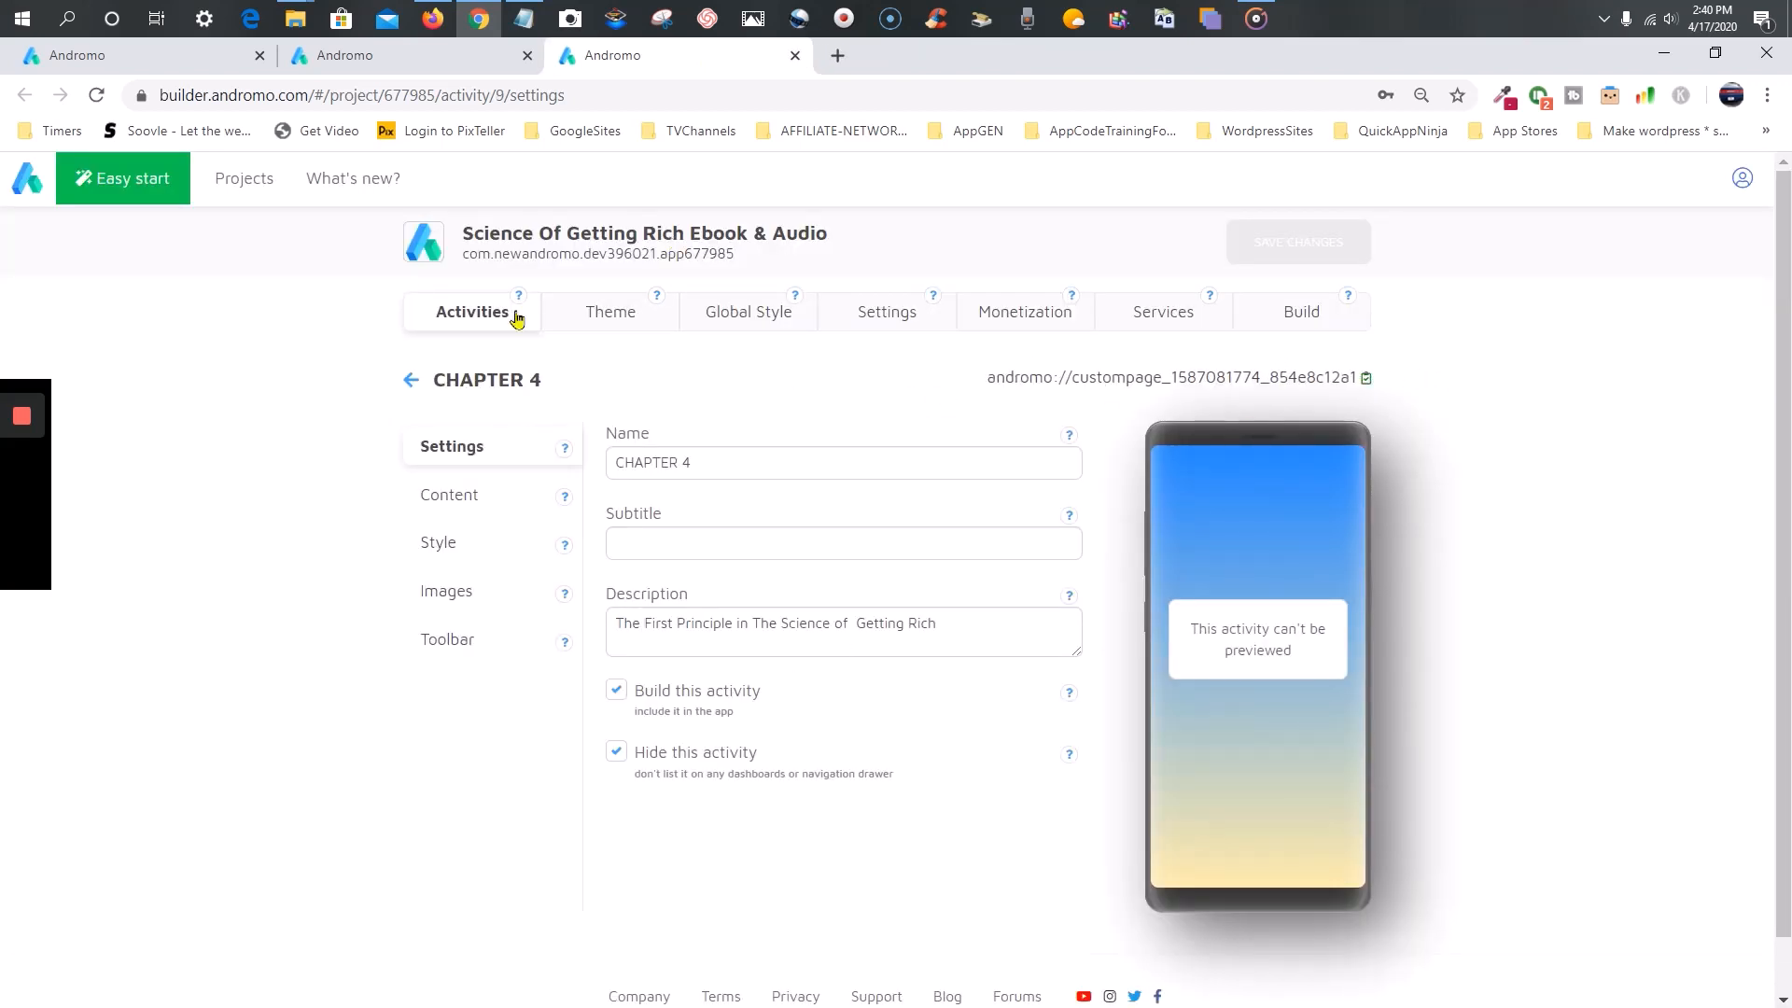
{"action": "left_click", "coordinate": [138, 67]}
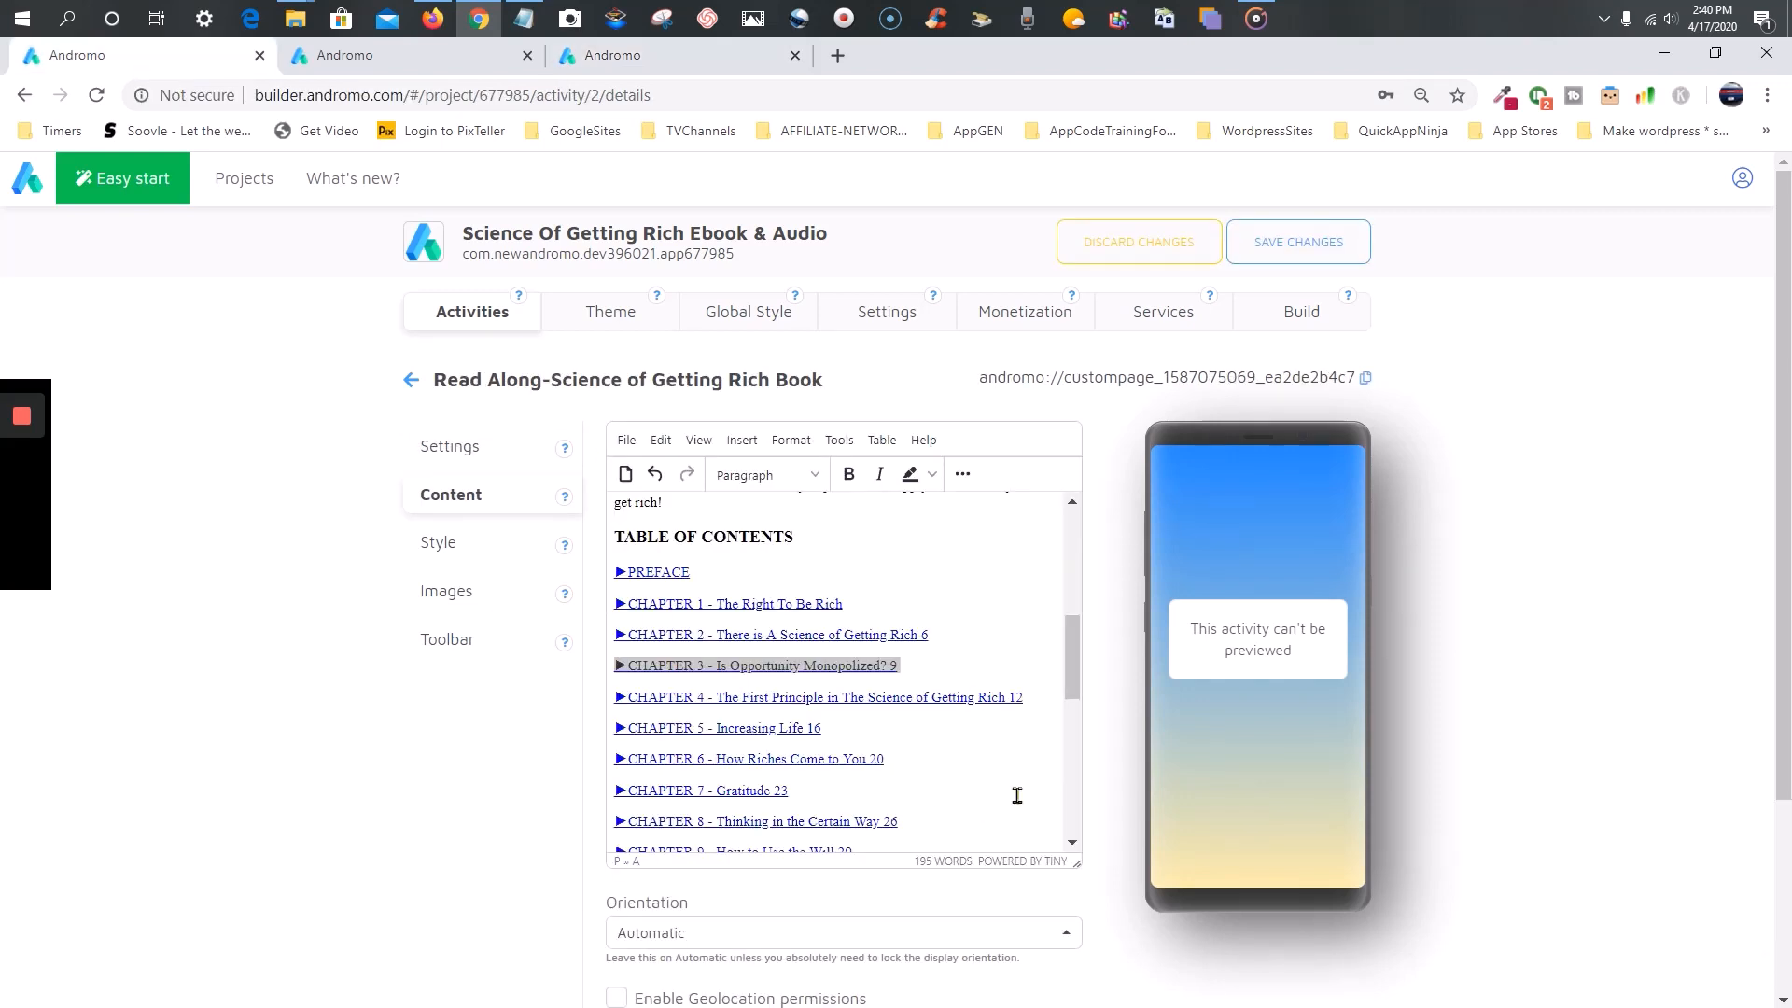
{"action": "left_click", "coordinate": [1033, 696]}
{"action": "left_click_drag", "start_coordinate": [780, 696], "coordinate": [631, 689]}
{"action": "right_click", "coordinate": [640, 695]}
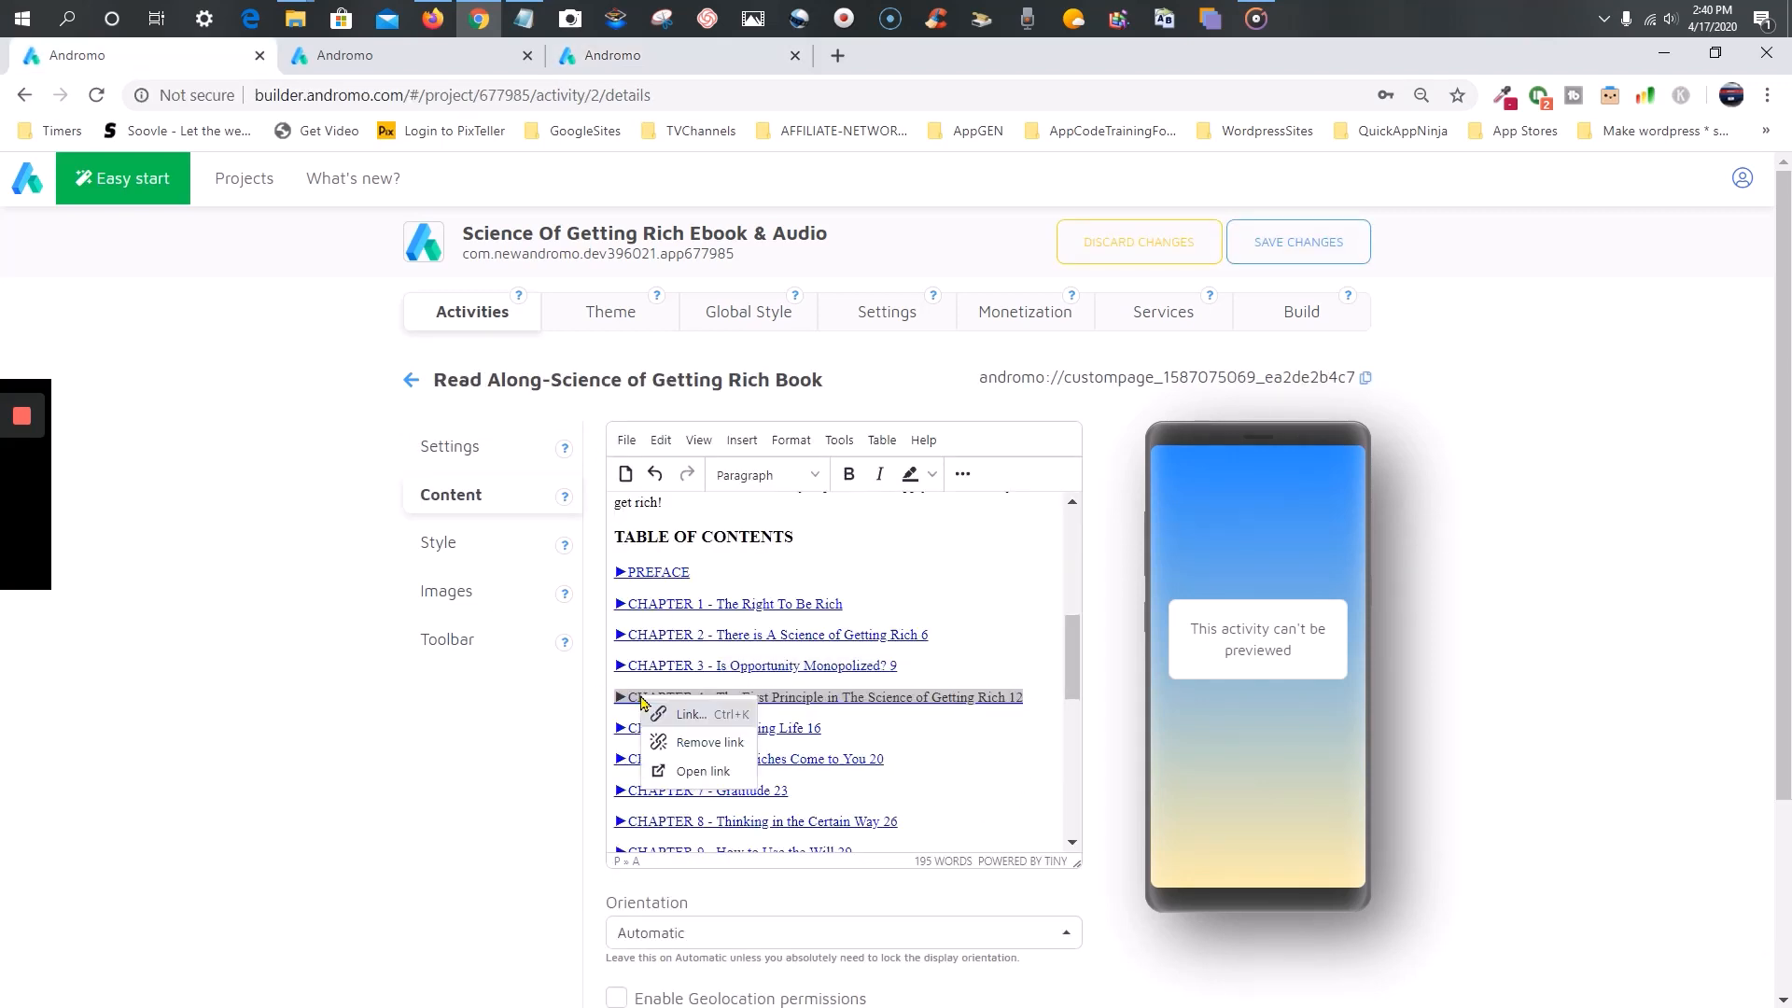
{"action": "left_click", "coordinate": [689, 716]}
{"action": "left_click_drag", "start_coordinate": [938, 505], "coordinate": [656, 497]}
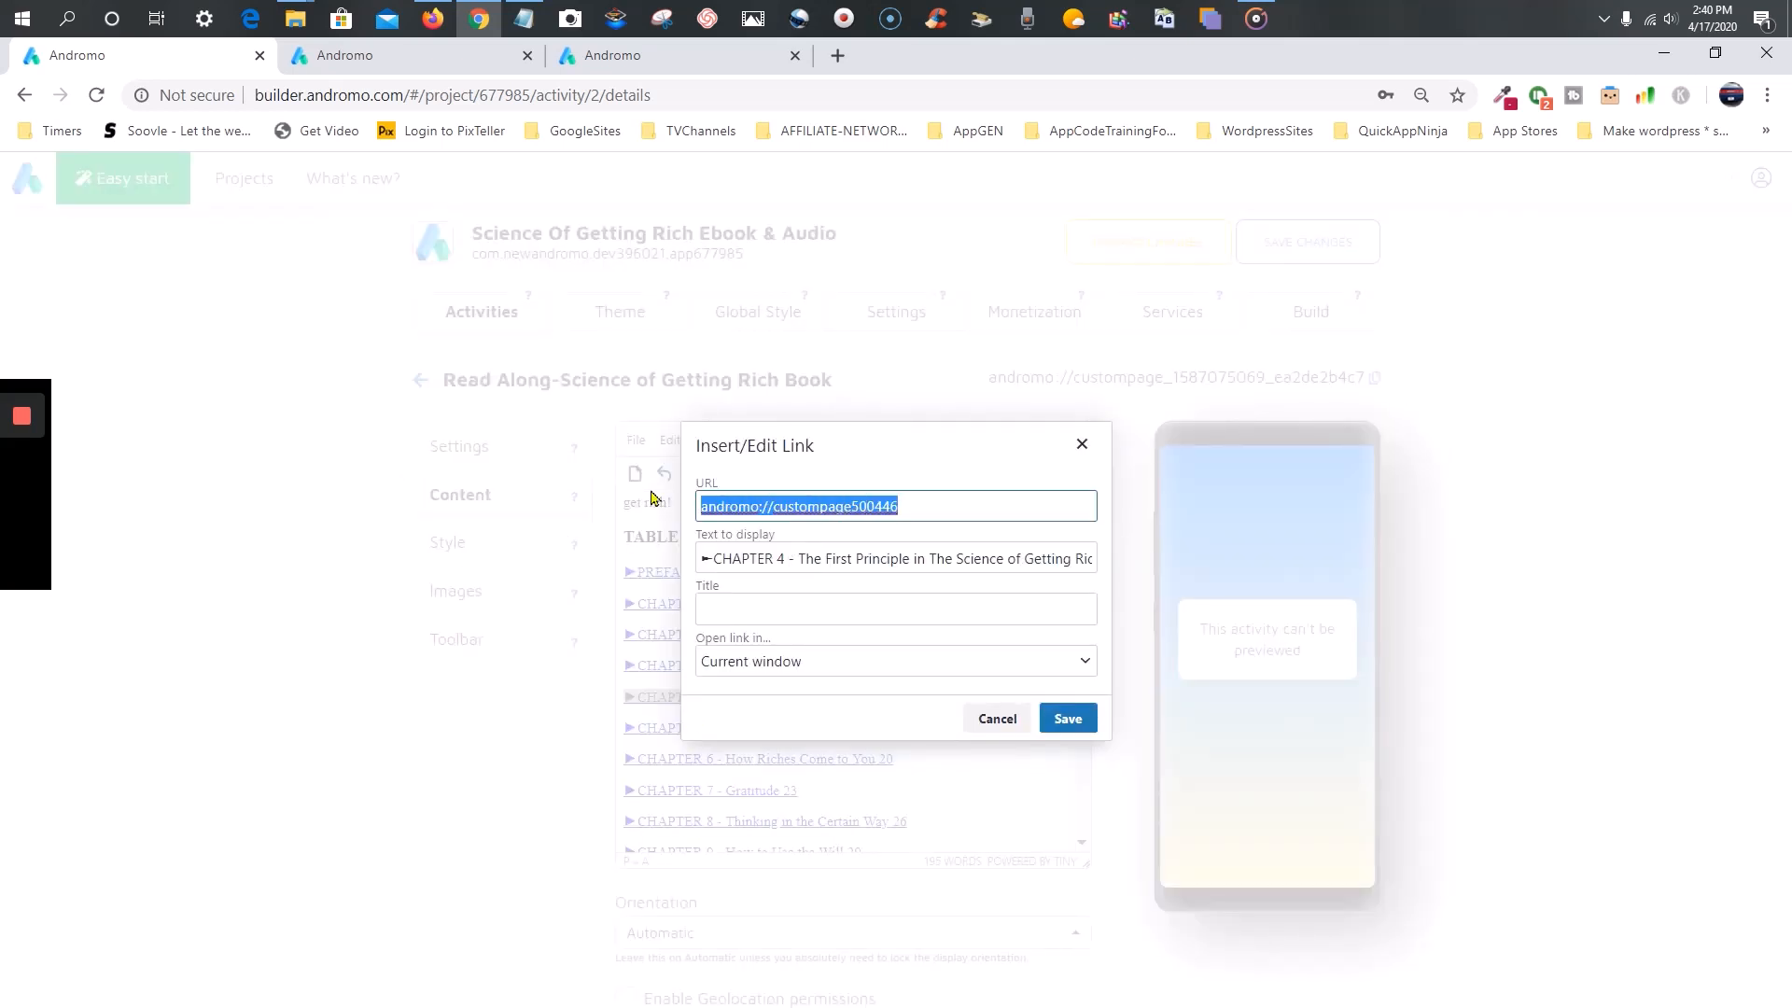
{"action": "right_click", "coordinate": [723, 501]}
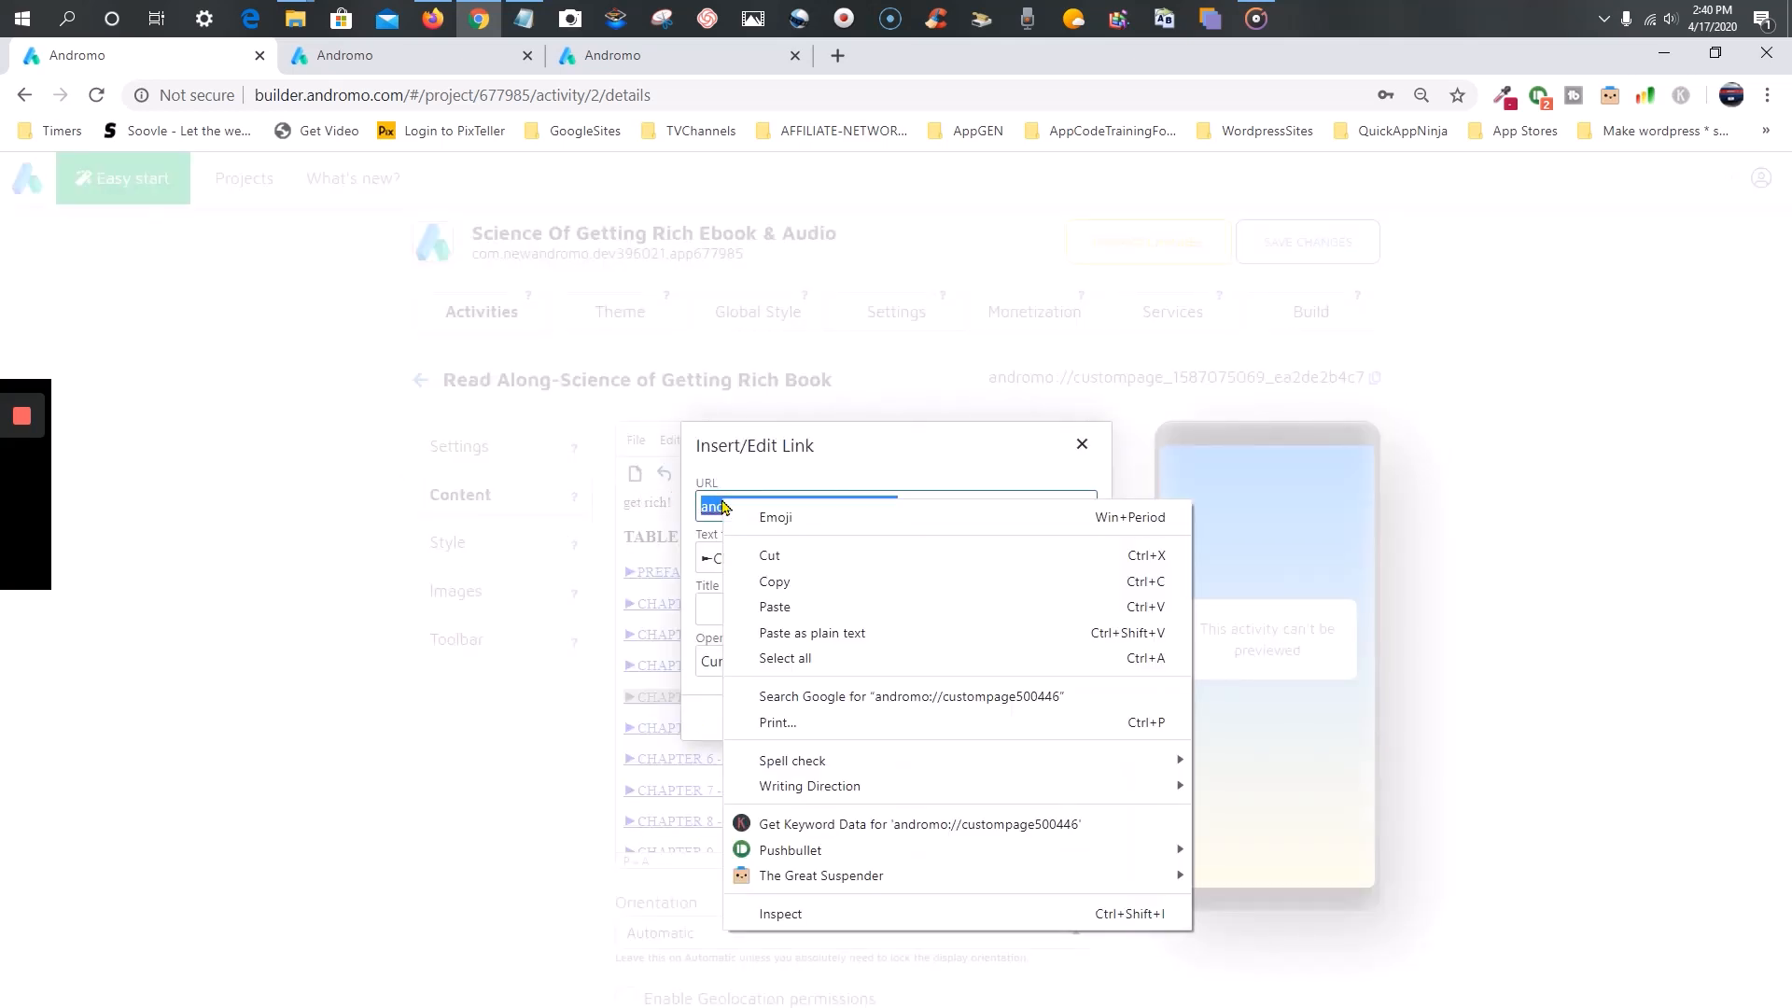
{"action": "left_click", "coordinate": [819, 634]}
{"action": "left_click", "coordinate": [1086, 727]}
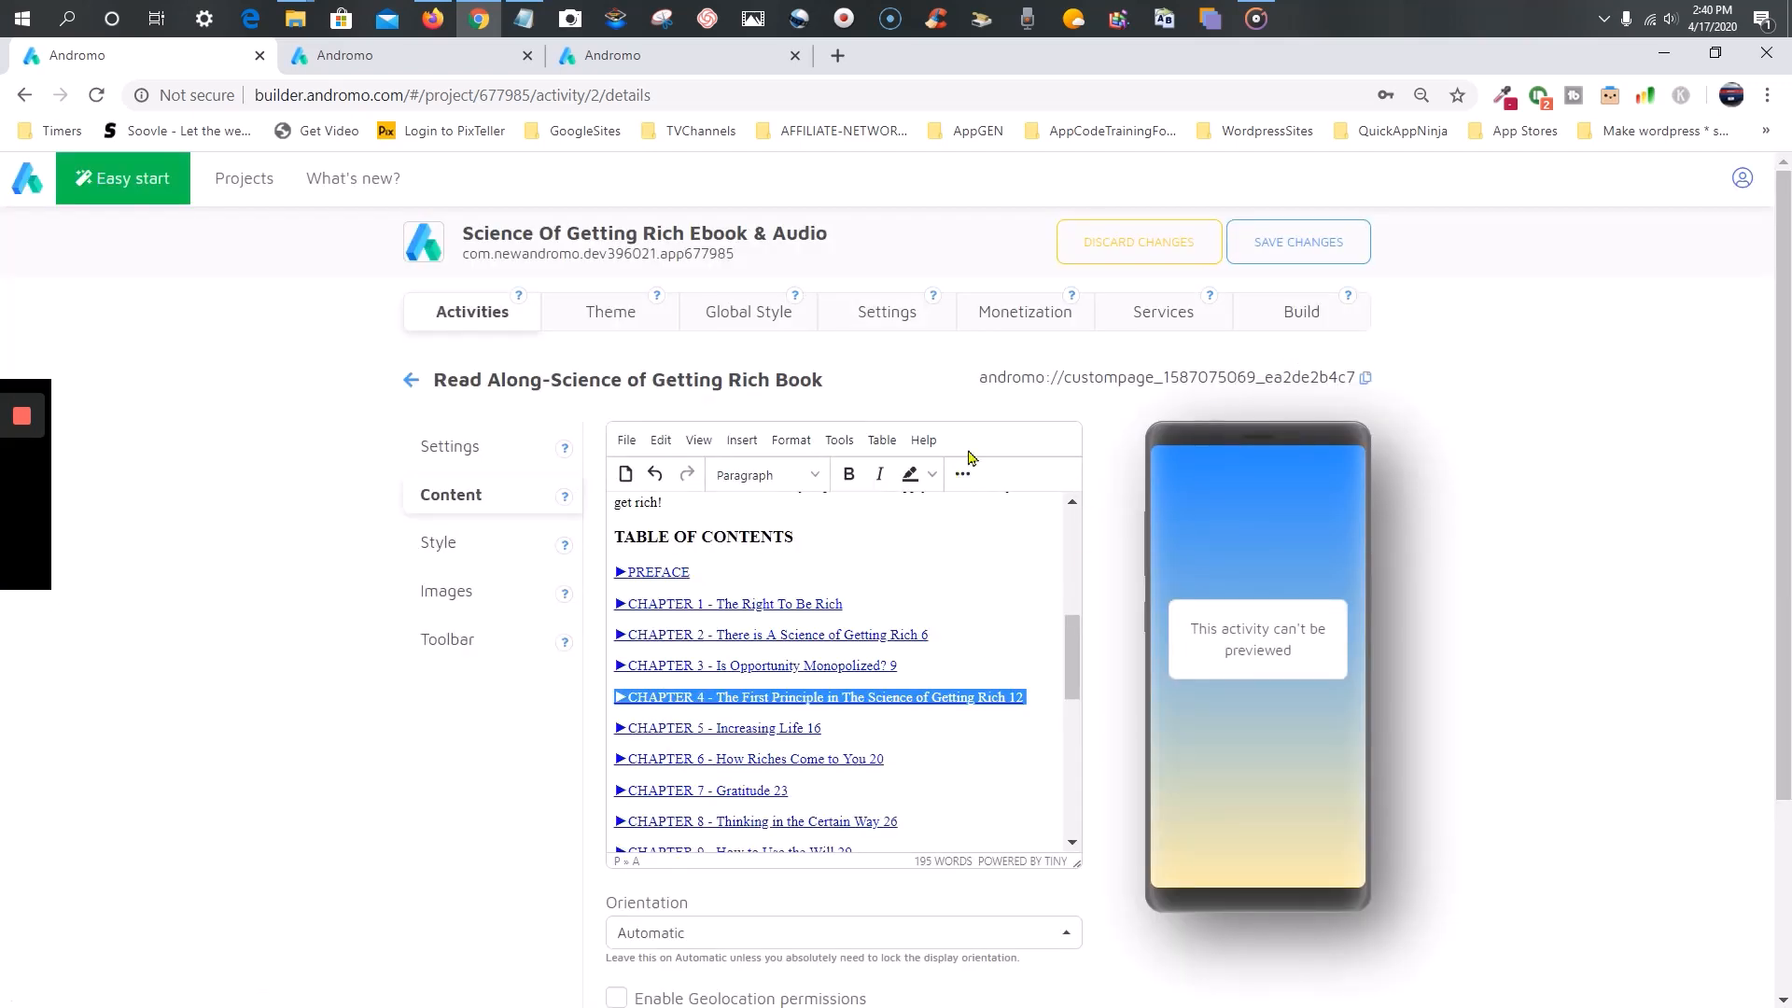
{"action": "left_click", "coordinate": [1482, 349]}
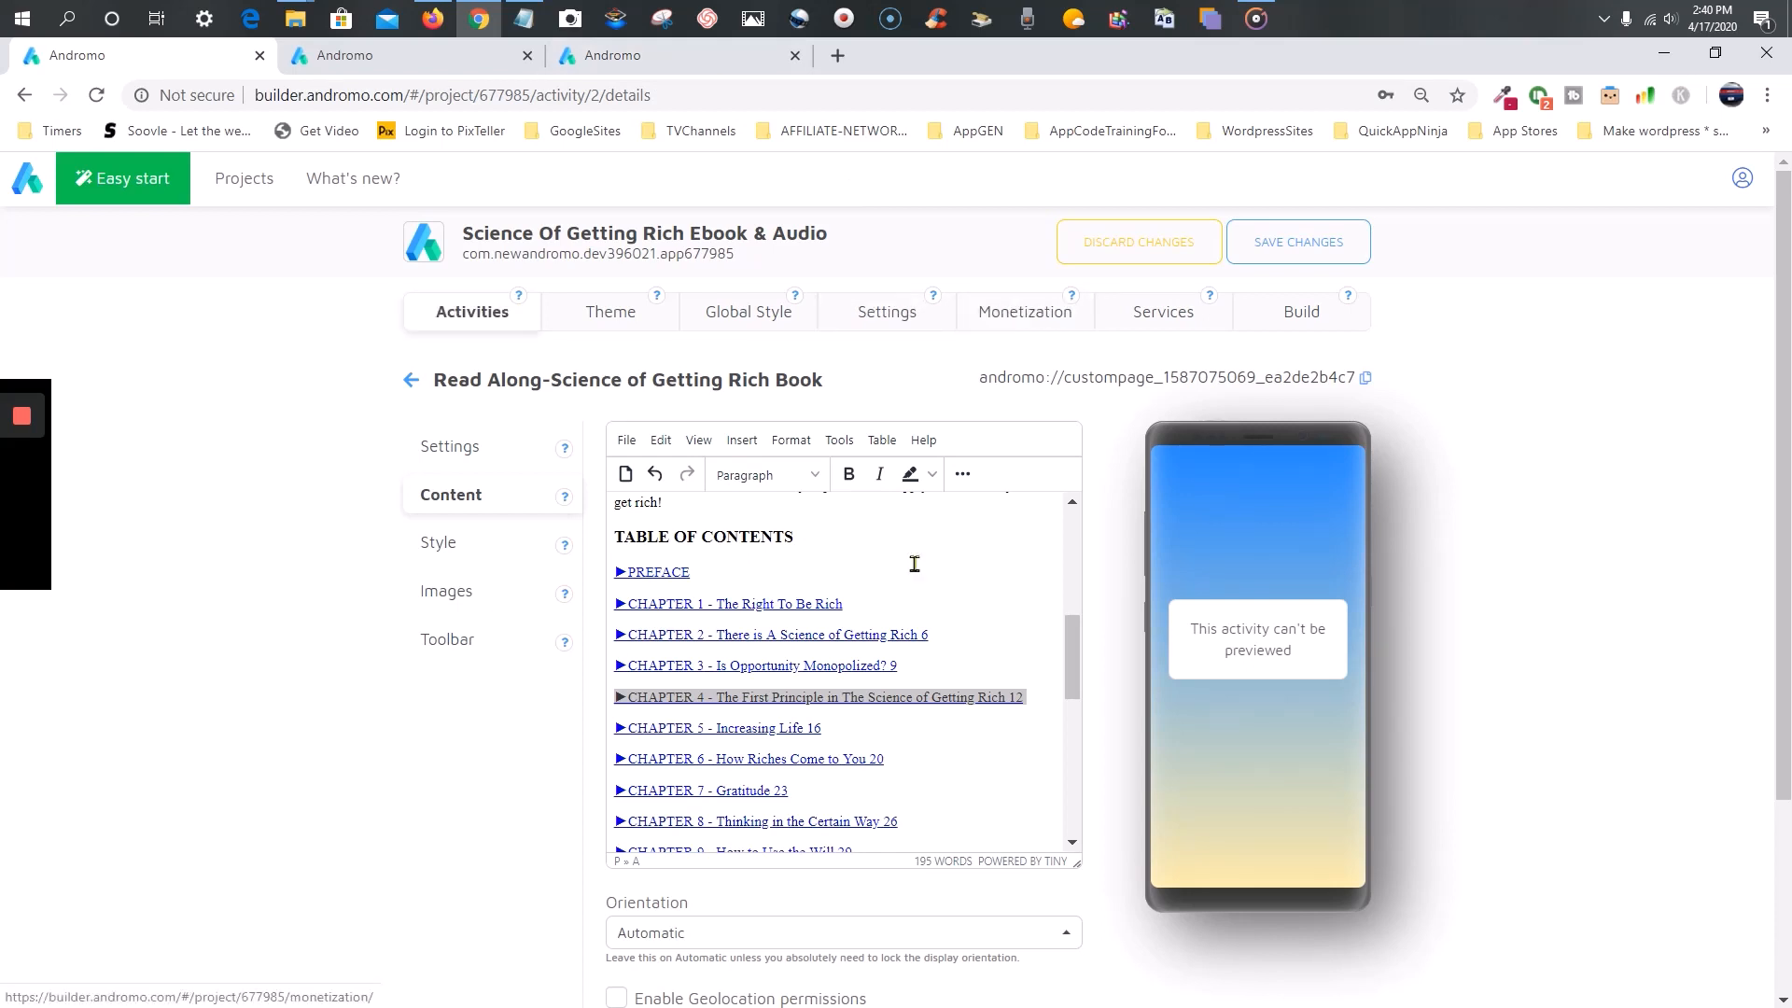
{"action": "left_click", "coordinate": [1285, 252]}
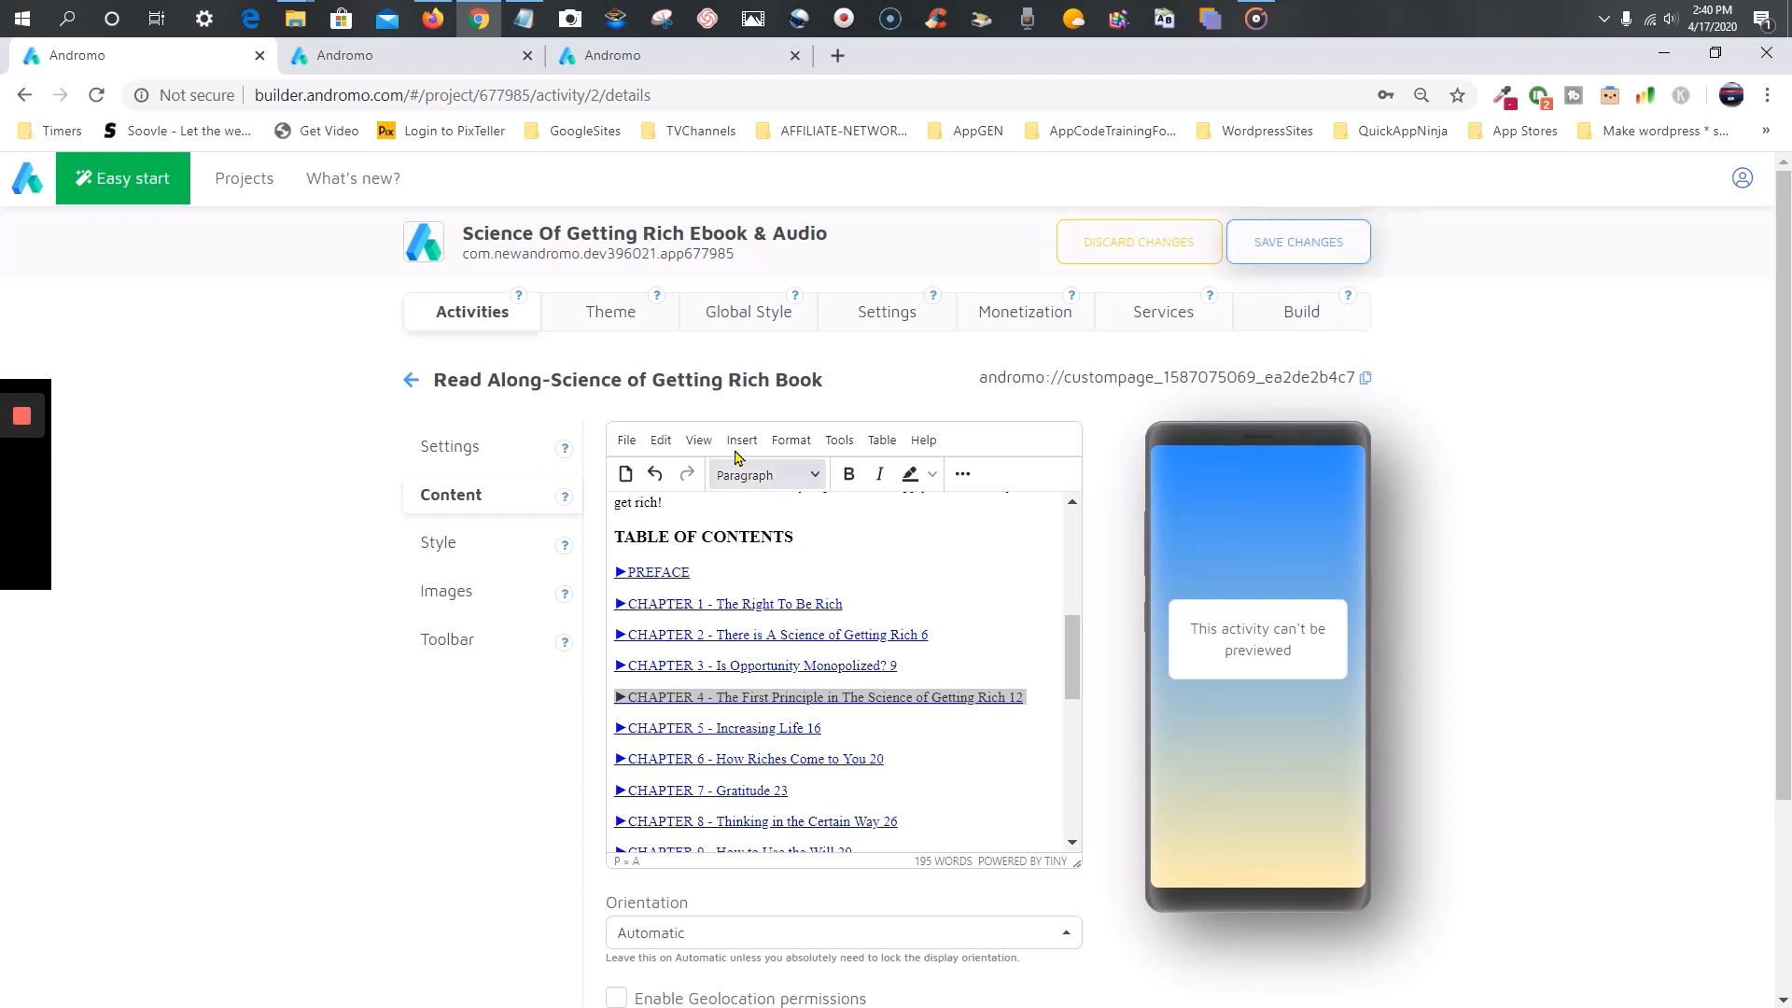
- Open the Read Along activity's content and look through its table of contents links from PREFACE to CHAPTER 17
{"action": "mouse_move", "coordinate": [18, 425]}
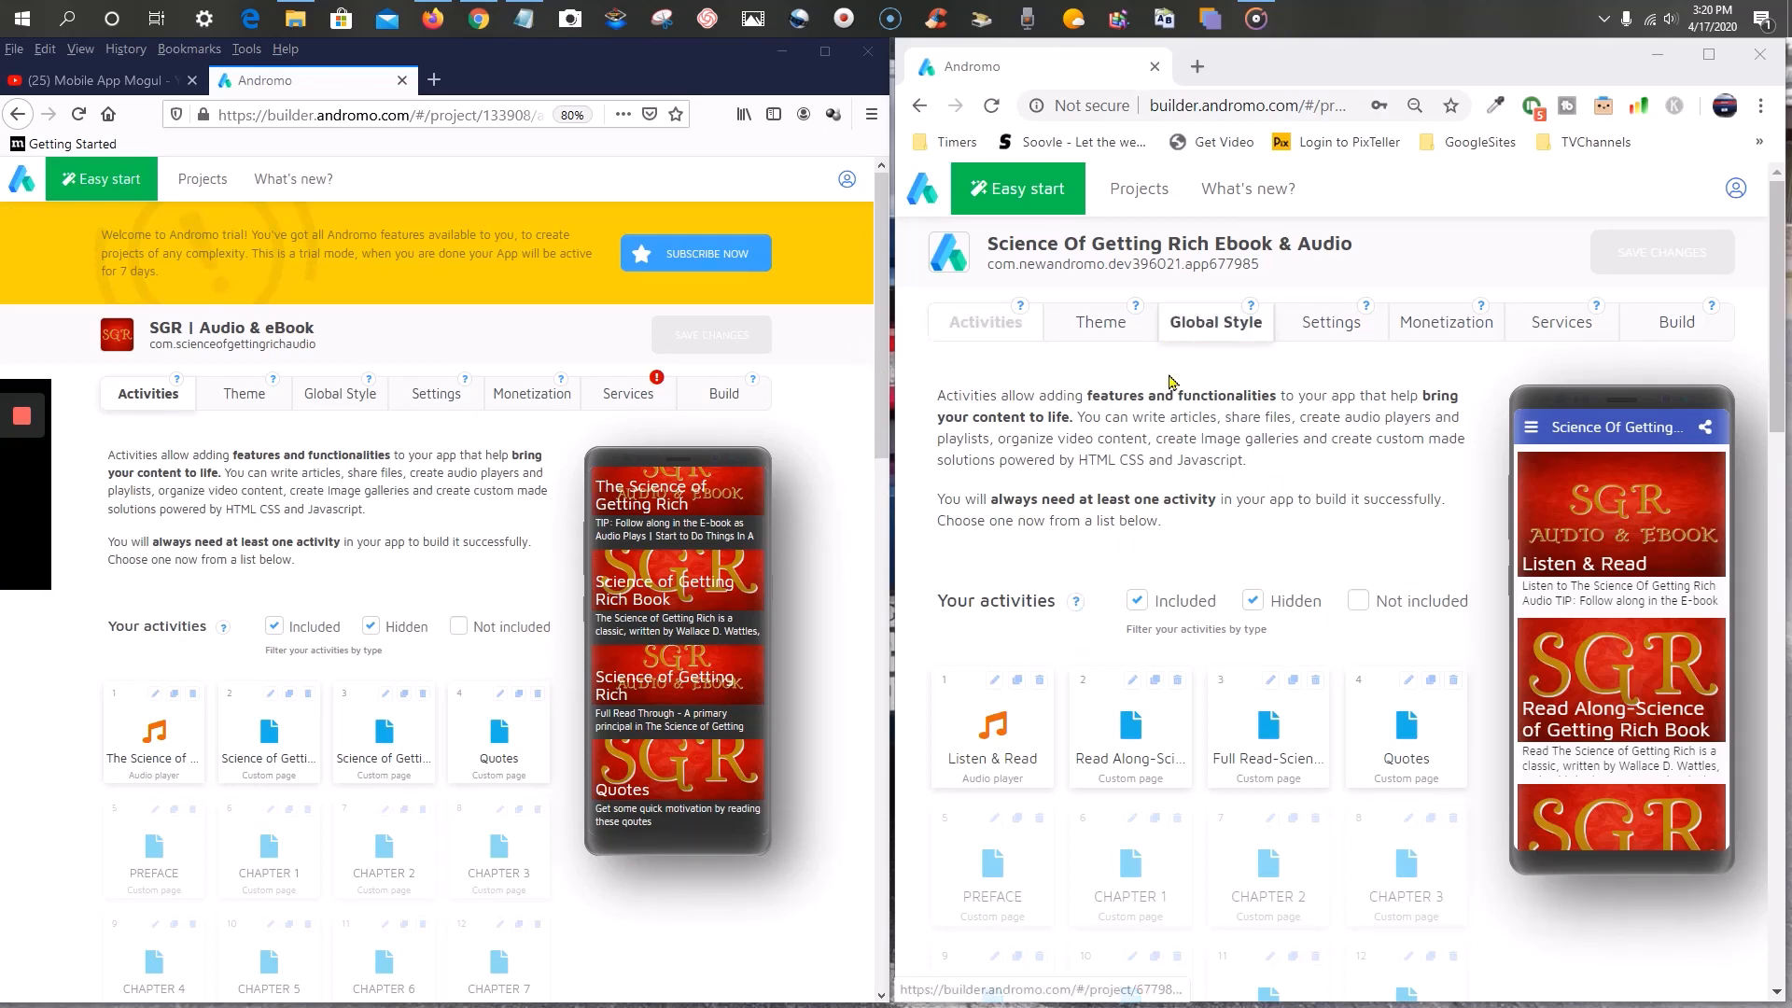
{"action": "left_click", "coordinate": [1132, 688]}
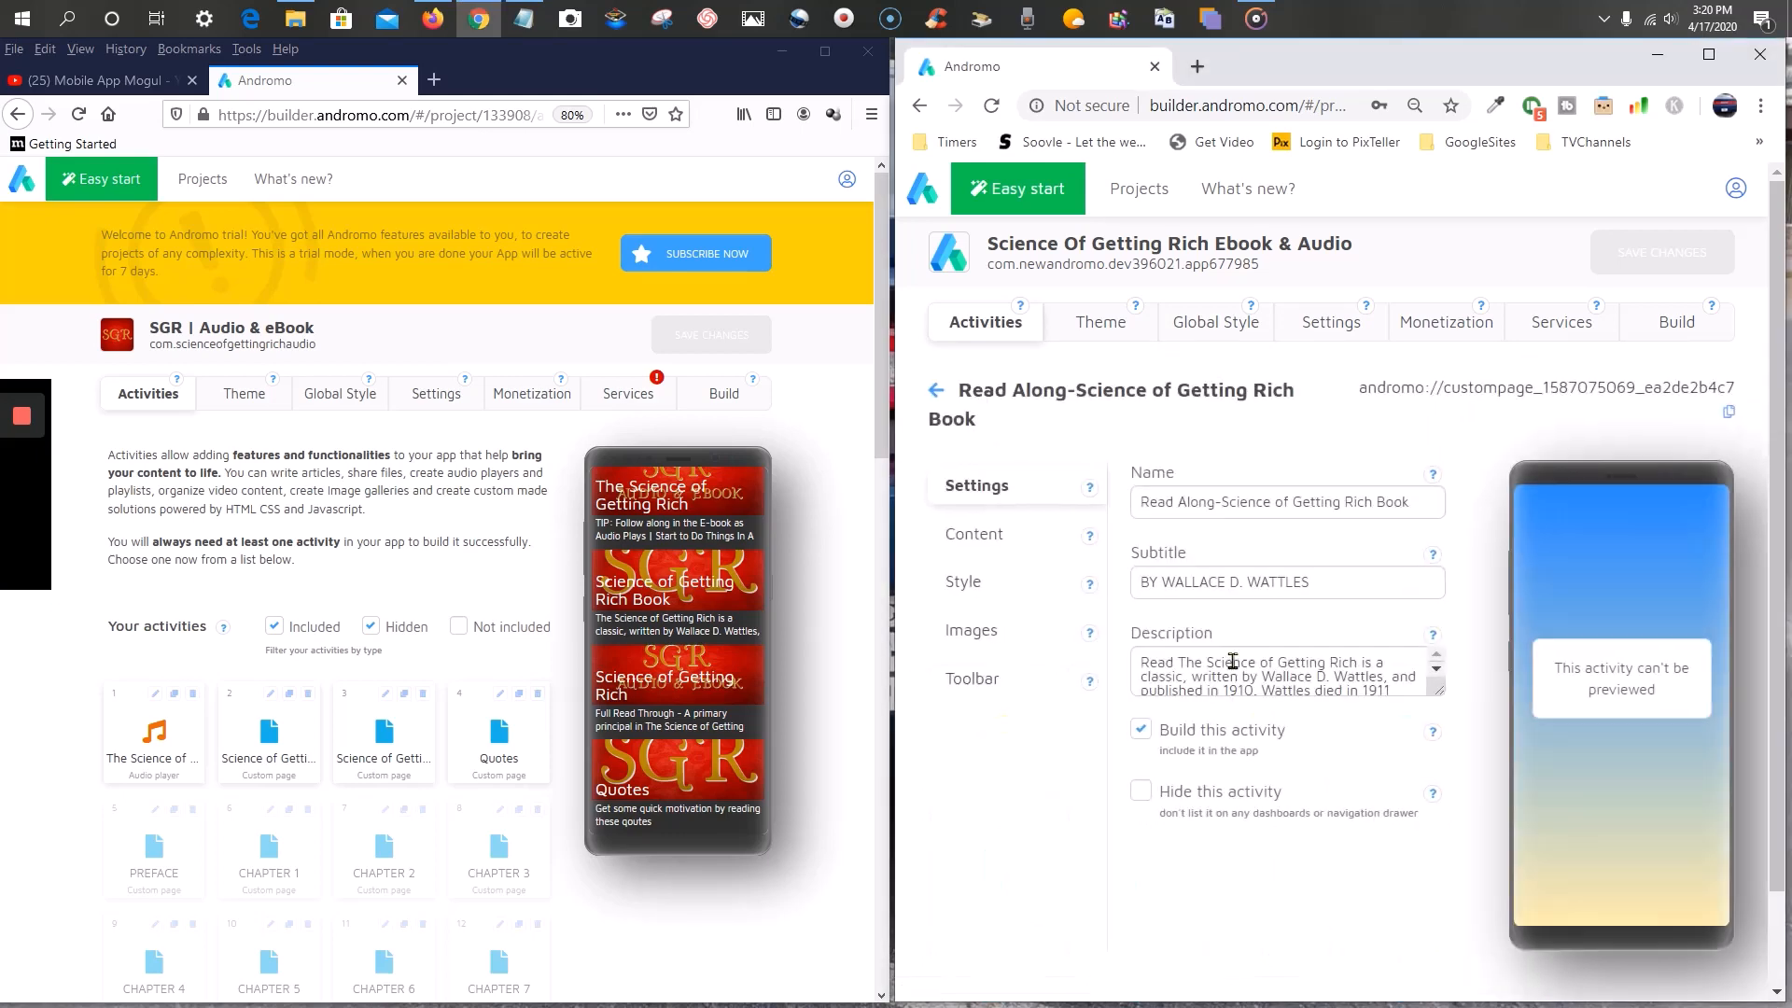
{"action": "left_click", "coordinate": [975, 535]}
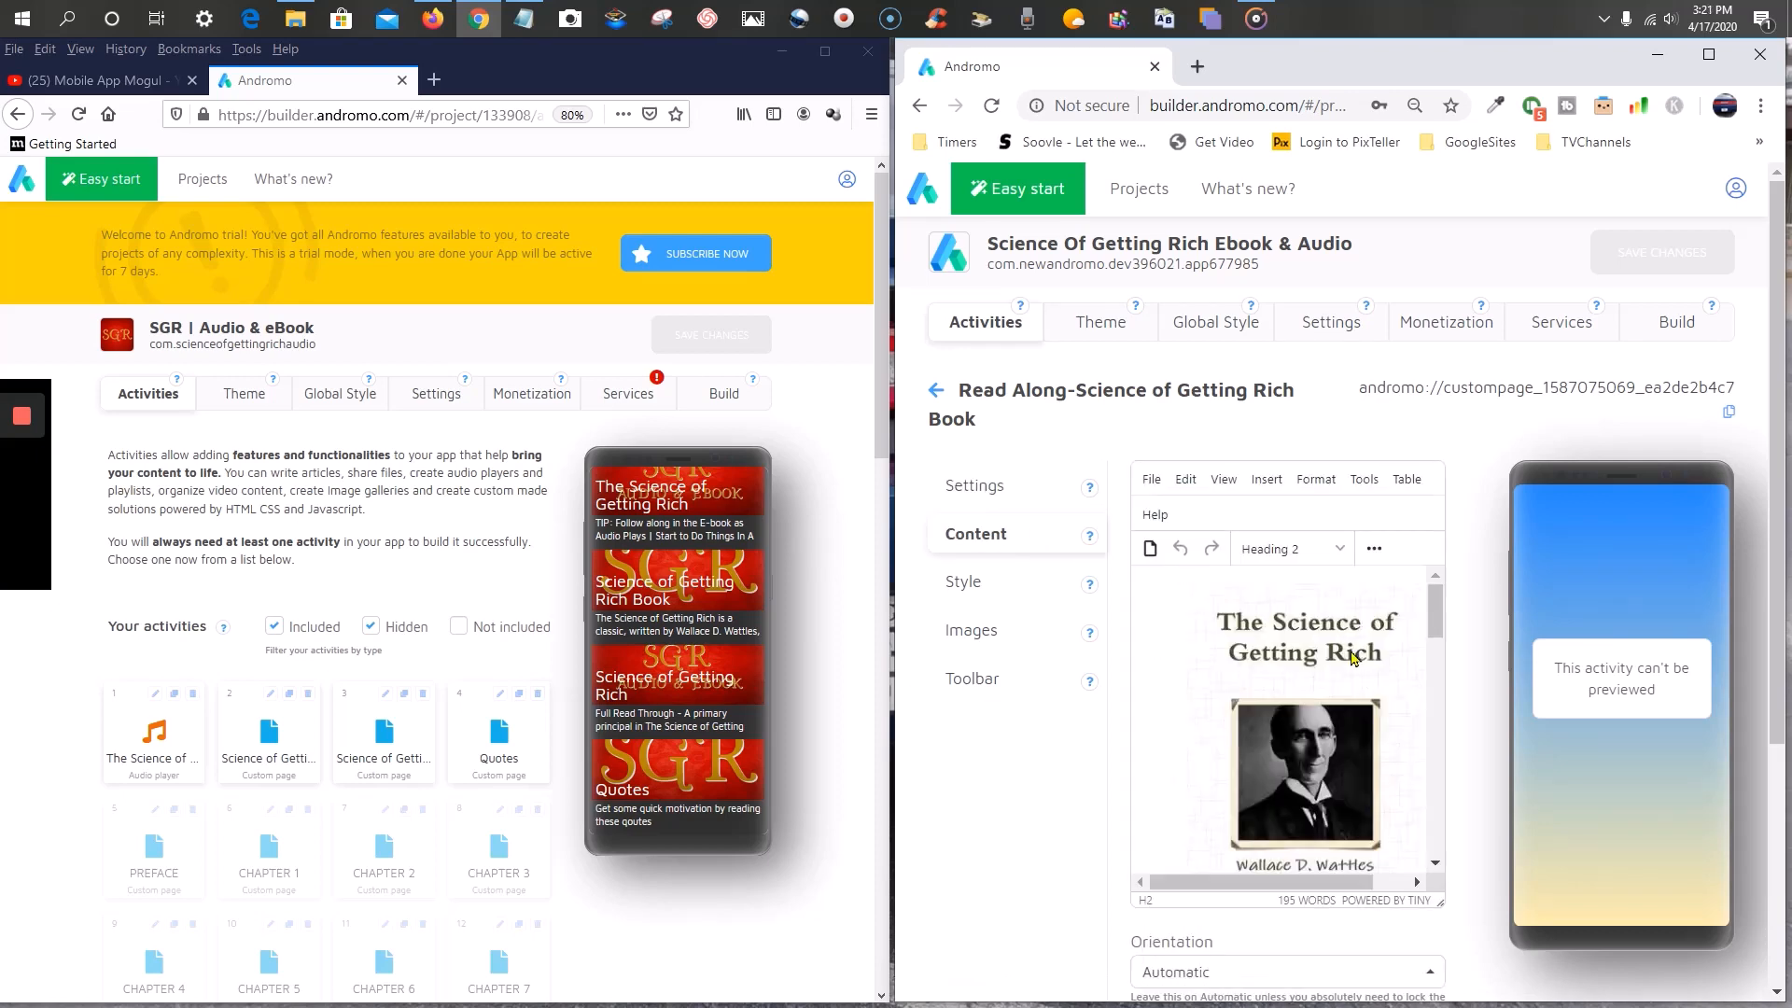
{"action": "scroll", "coordinate": [1353, 658], "scroll_direction": "down", "scroll_amount": 3}
{"action": "scroll", "coordinate": [1353, 659], "scroll_direction": "down", "scroll_amount": 3}
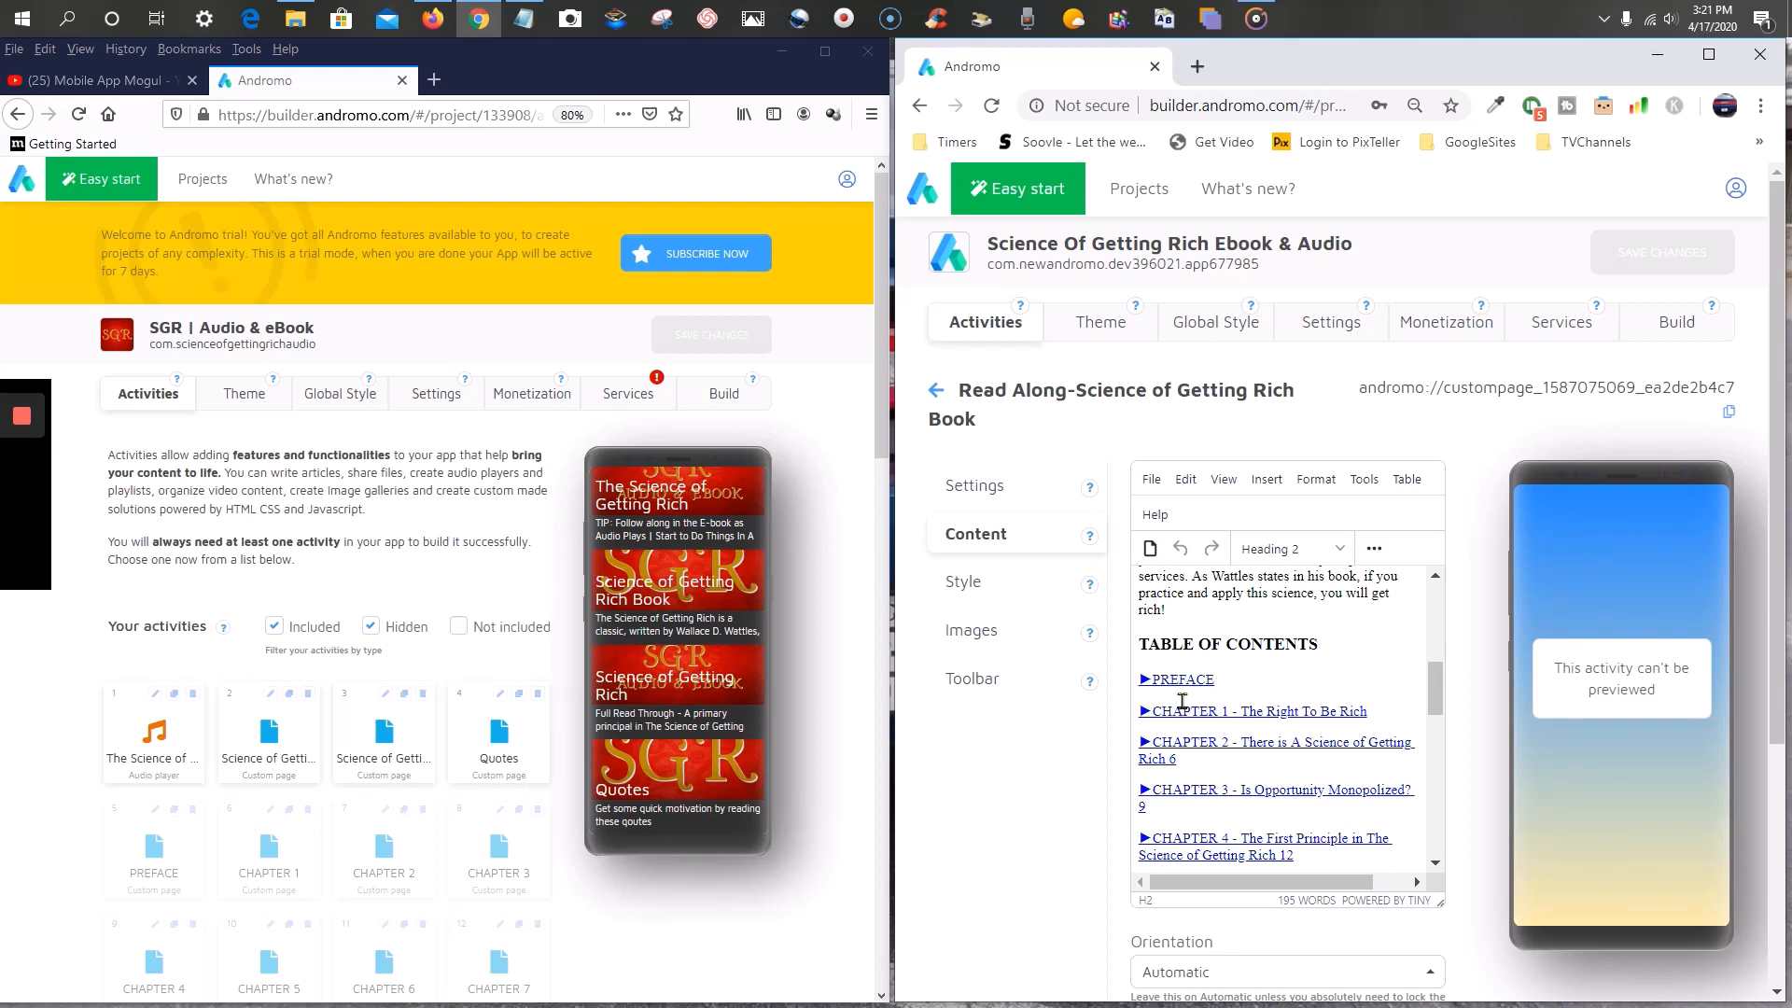
{"action": "scroll", "coordinate": [1251, 717], "scroll_direction": "down", "scroll_amount": 8}
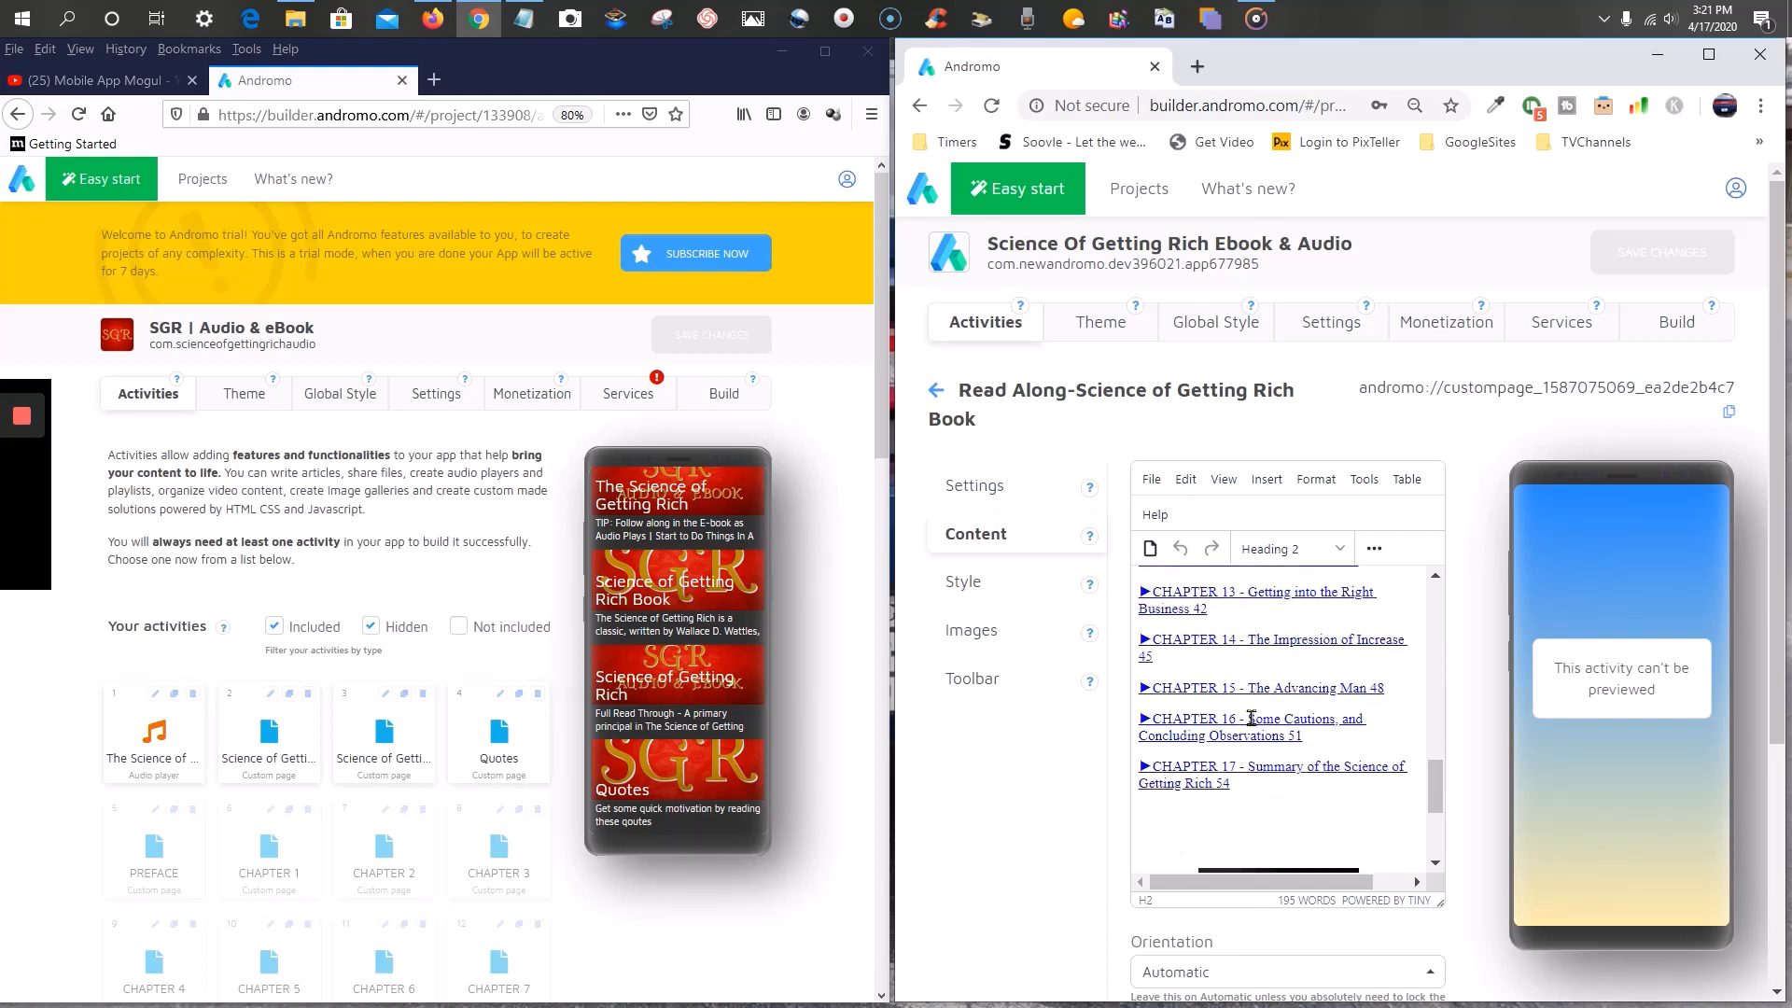
{"action": "scroll", "coordinate": [1250, 717], "scroll_direction": "up", "scroll_amount": 1}
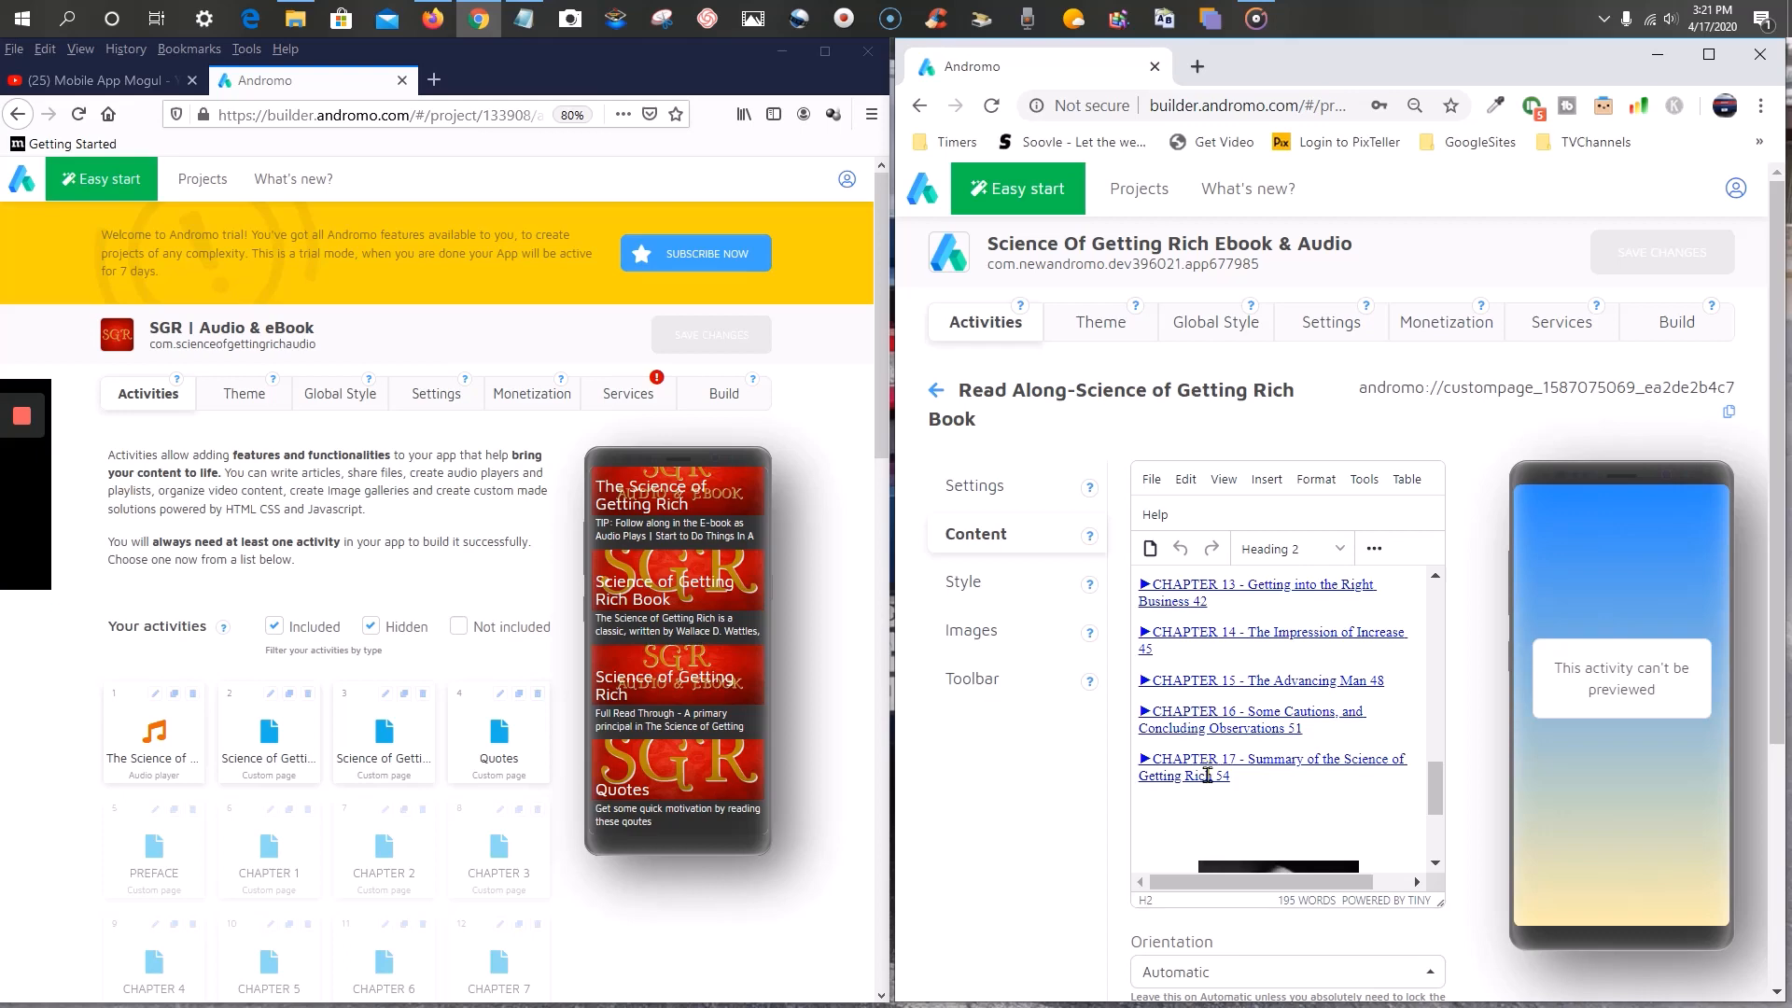
{"action": "scroll", "coordinate": [1302, 792], "scroll_direction": "up", "scroll_amount": 8}
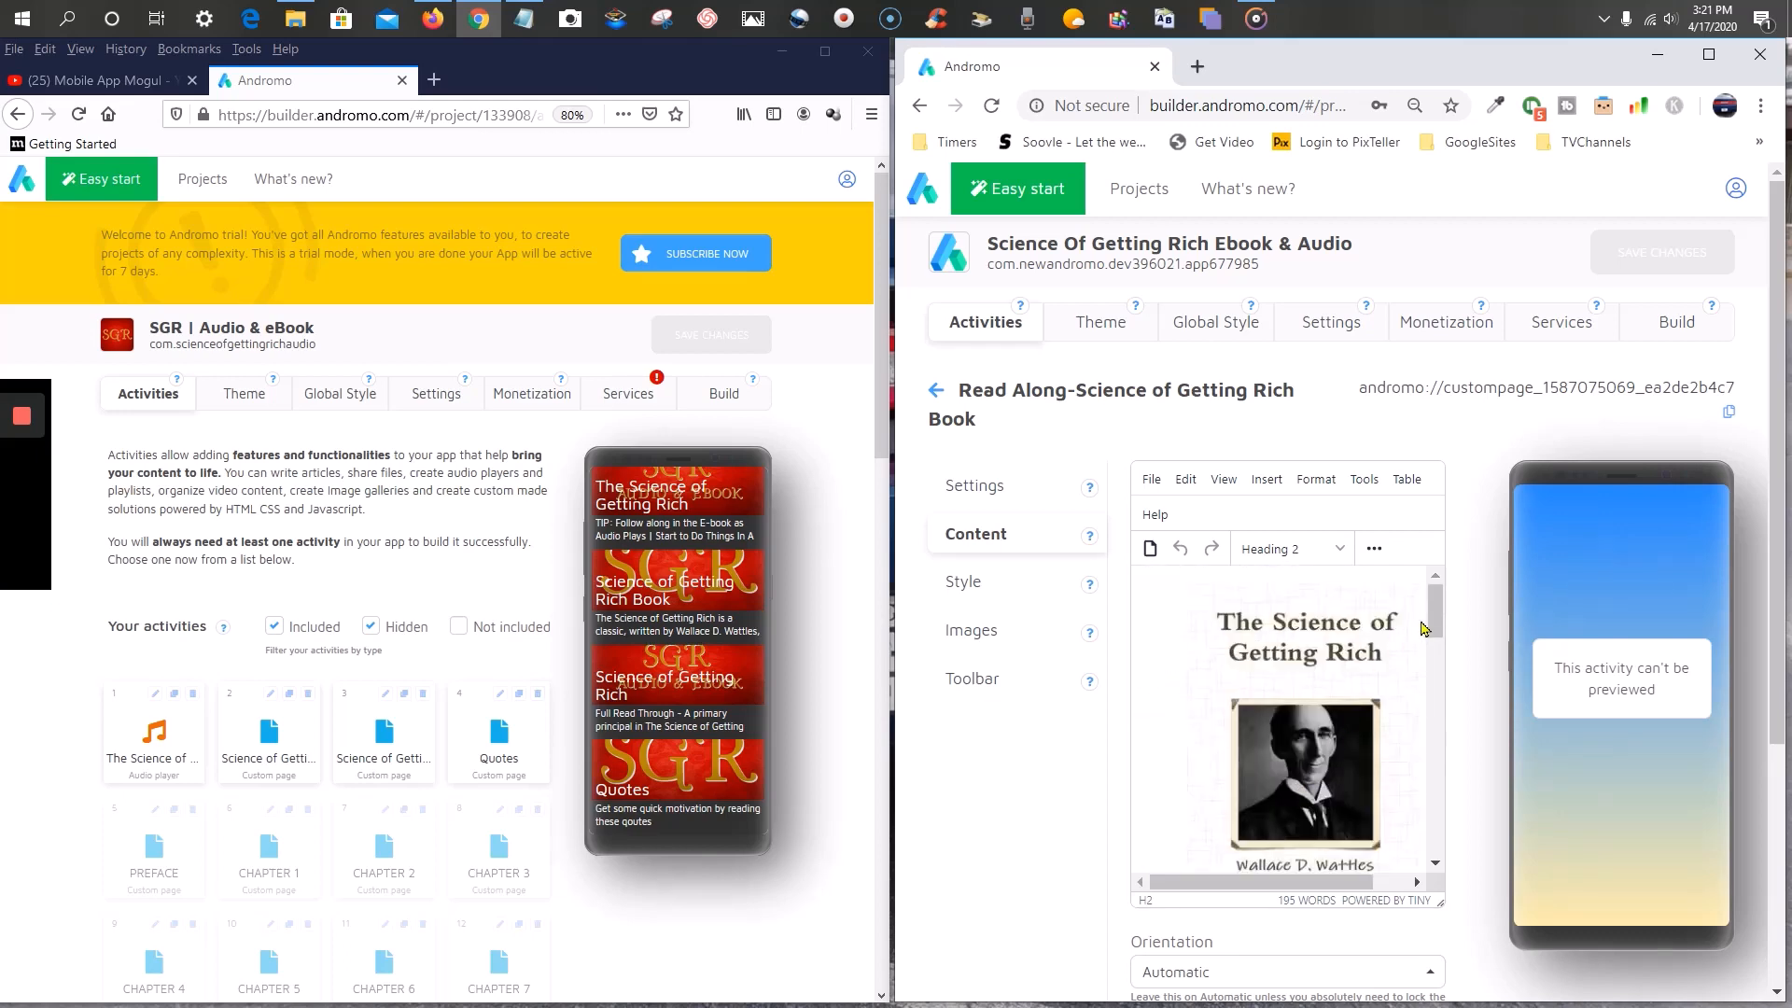
{"action": "left_click_drag", "start_coordinate": [1434, 611], "coordinate": [1430, 670]}
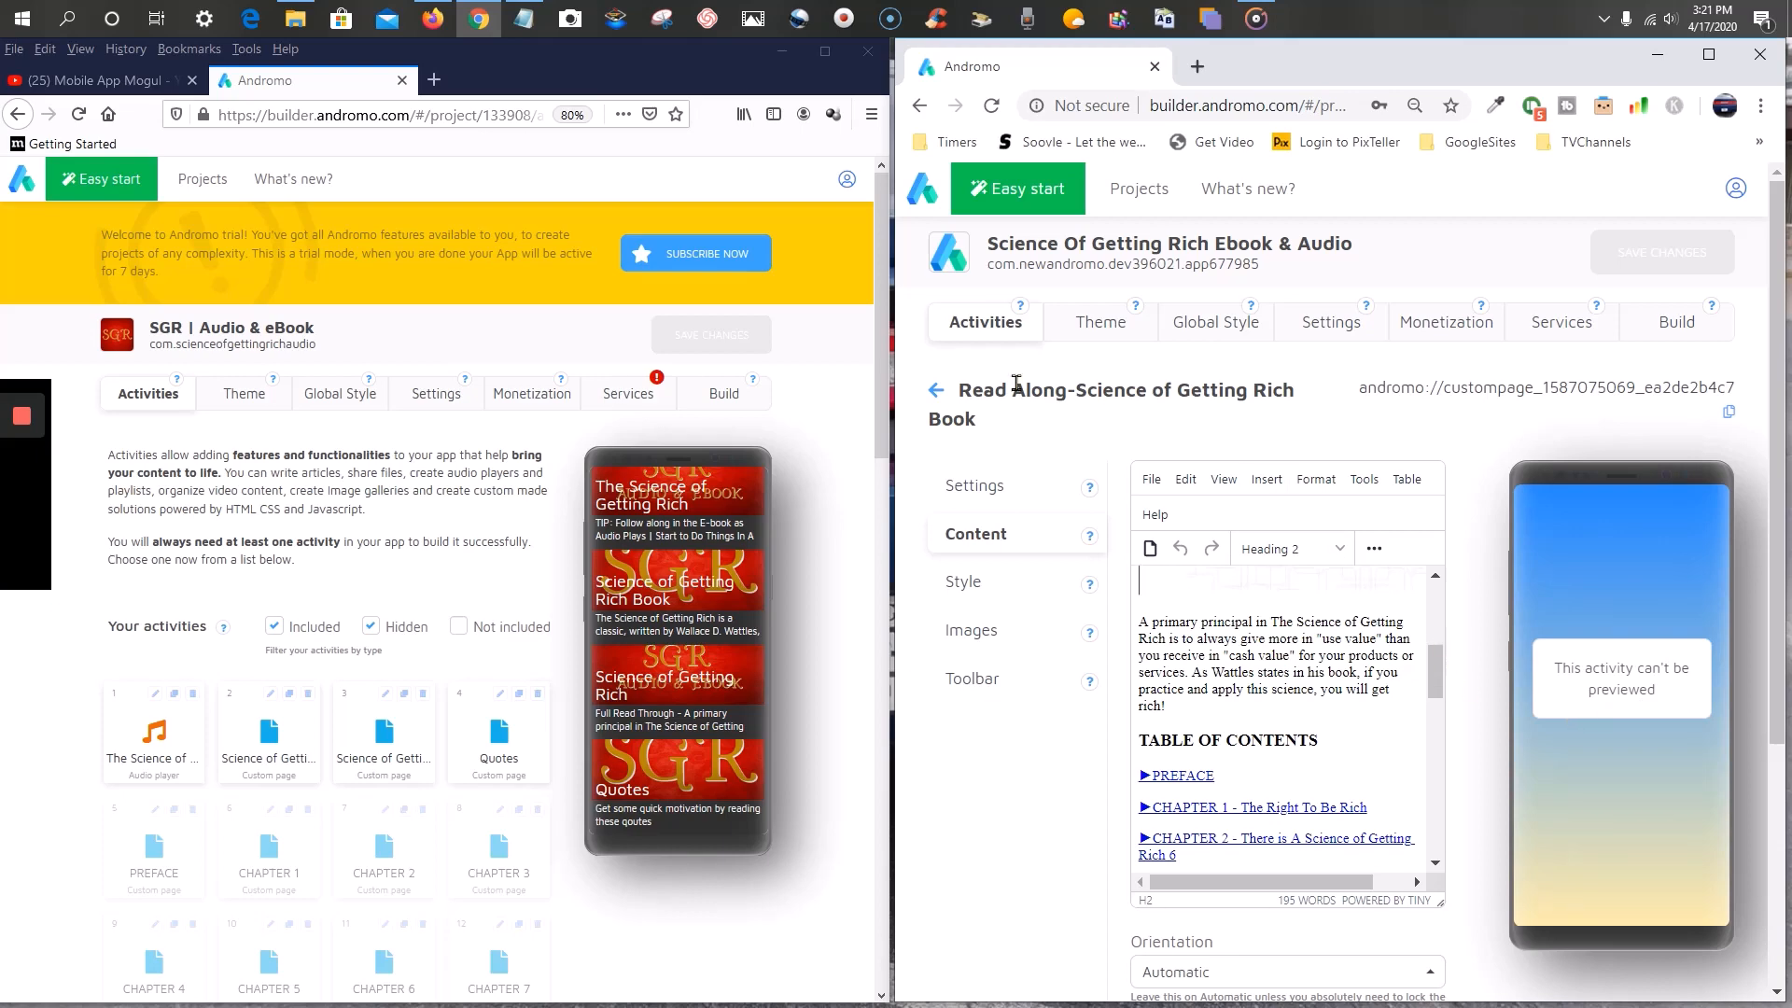
- Open the Science Of Getting Rich app's theme settings and look through the activities in the dashboard preview
{"action": "left_click", "coordinate": [1094, 326]}
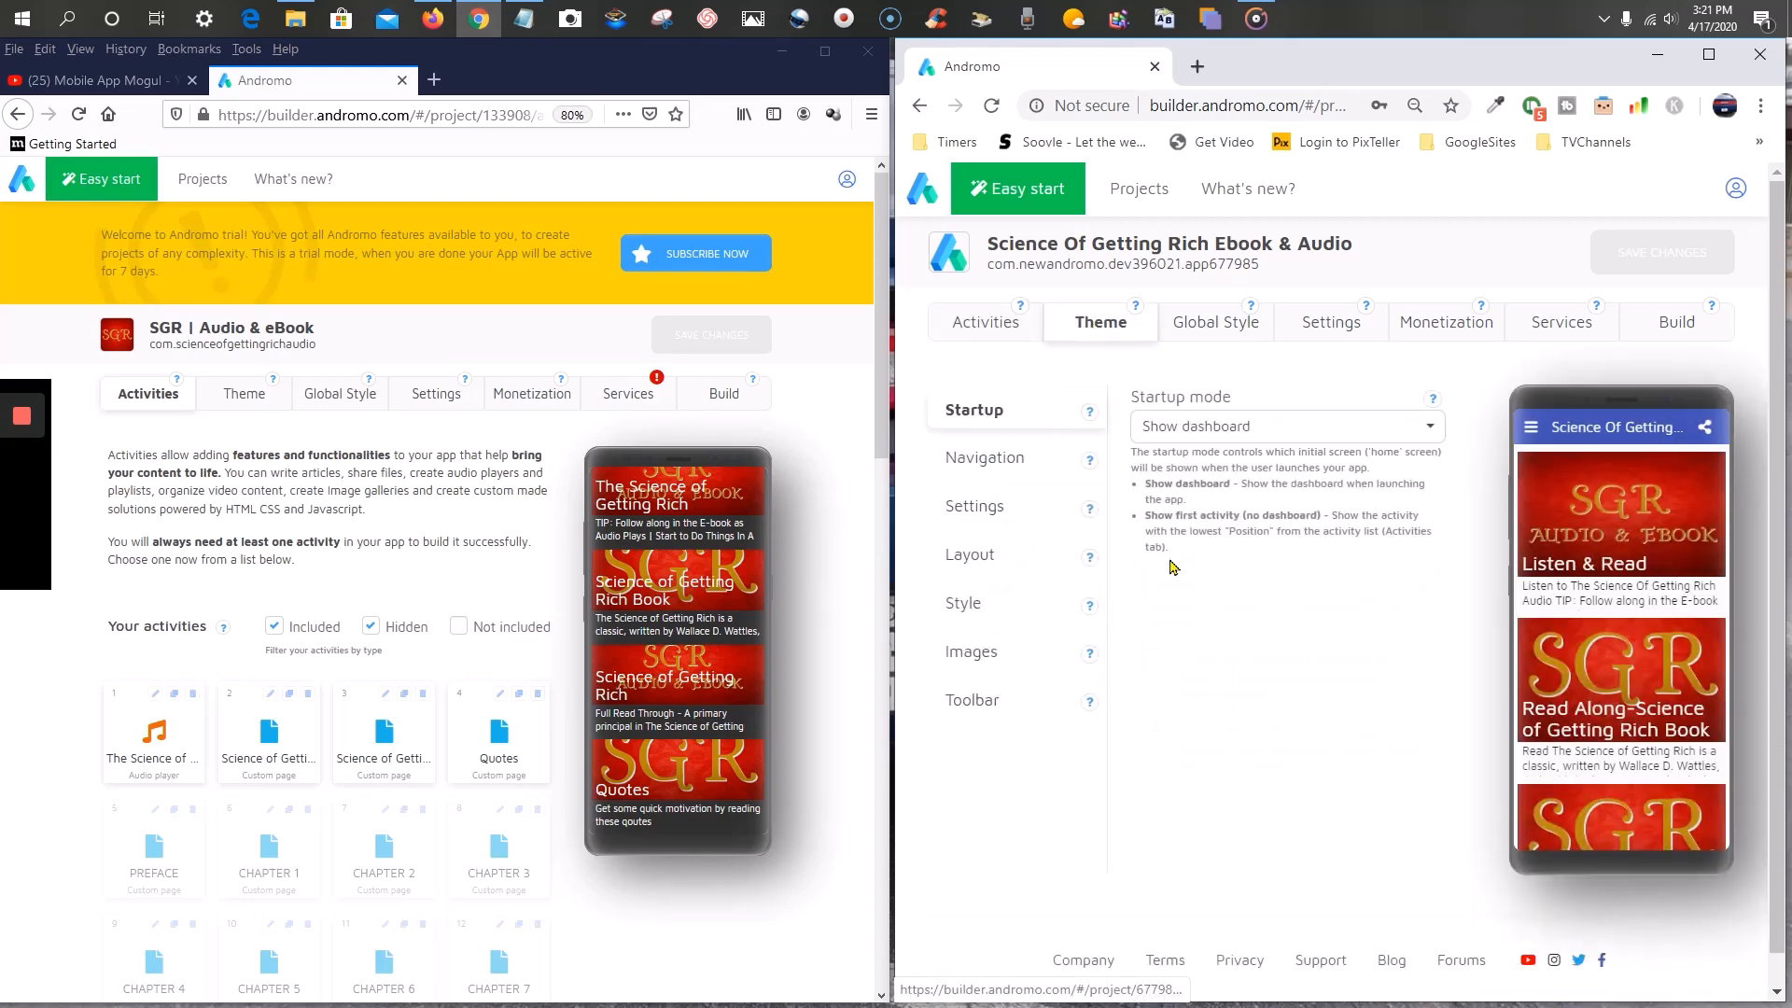
{"action": "scroll", "coordinate": [1622, 658], "scroll_direction": "down", "scroll_amount": 5}
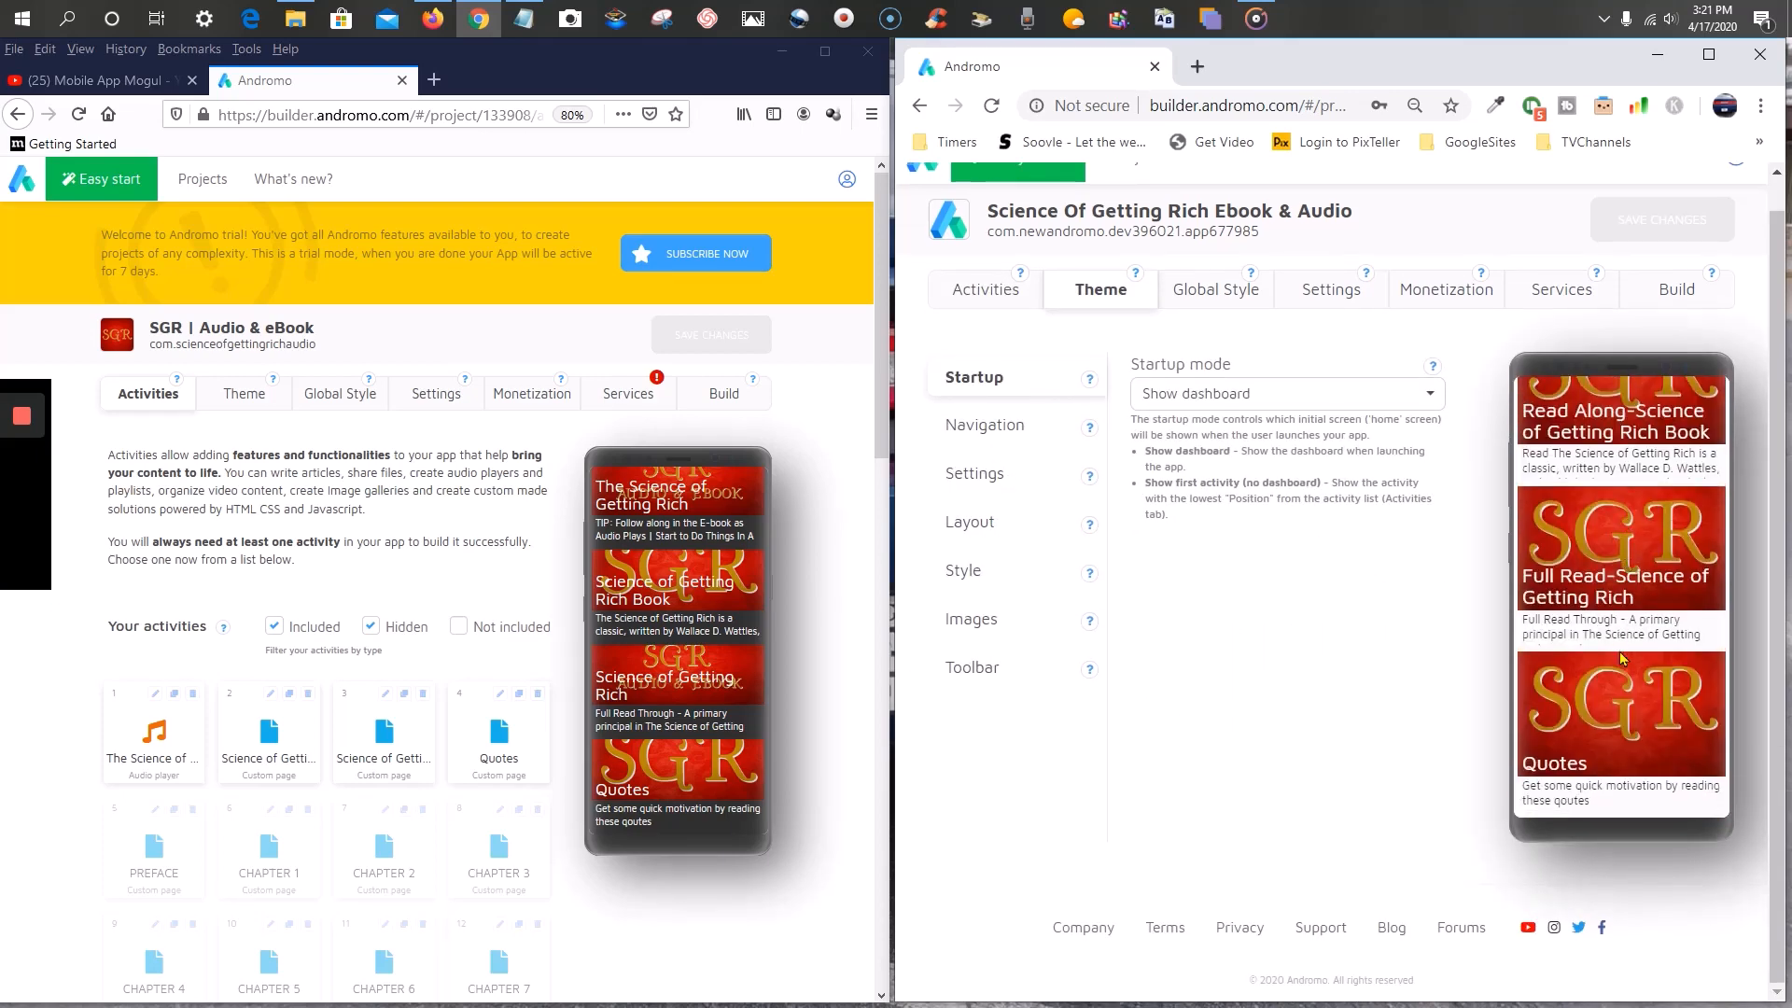
{"action": "scroll", "coordinate": [1622, 658], "scroll_direction": "up", "scroll_amount": 5}
{"action": "scroll", "coordinate": [1609, 539], "scroll_direction": "up", "scroll_amount": 2}
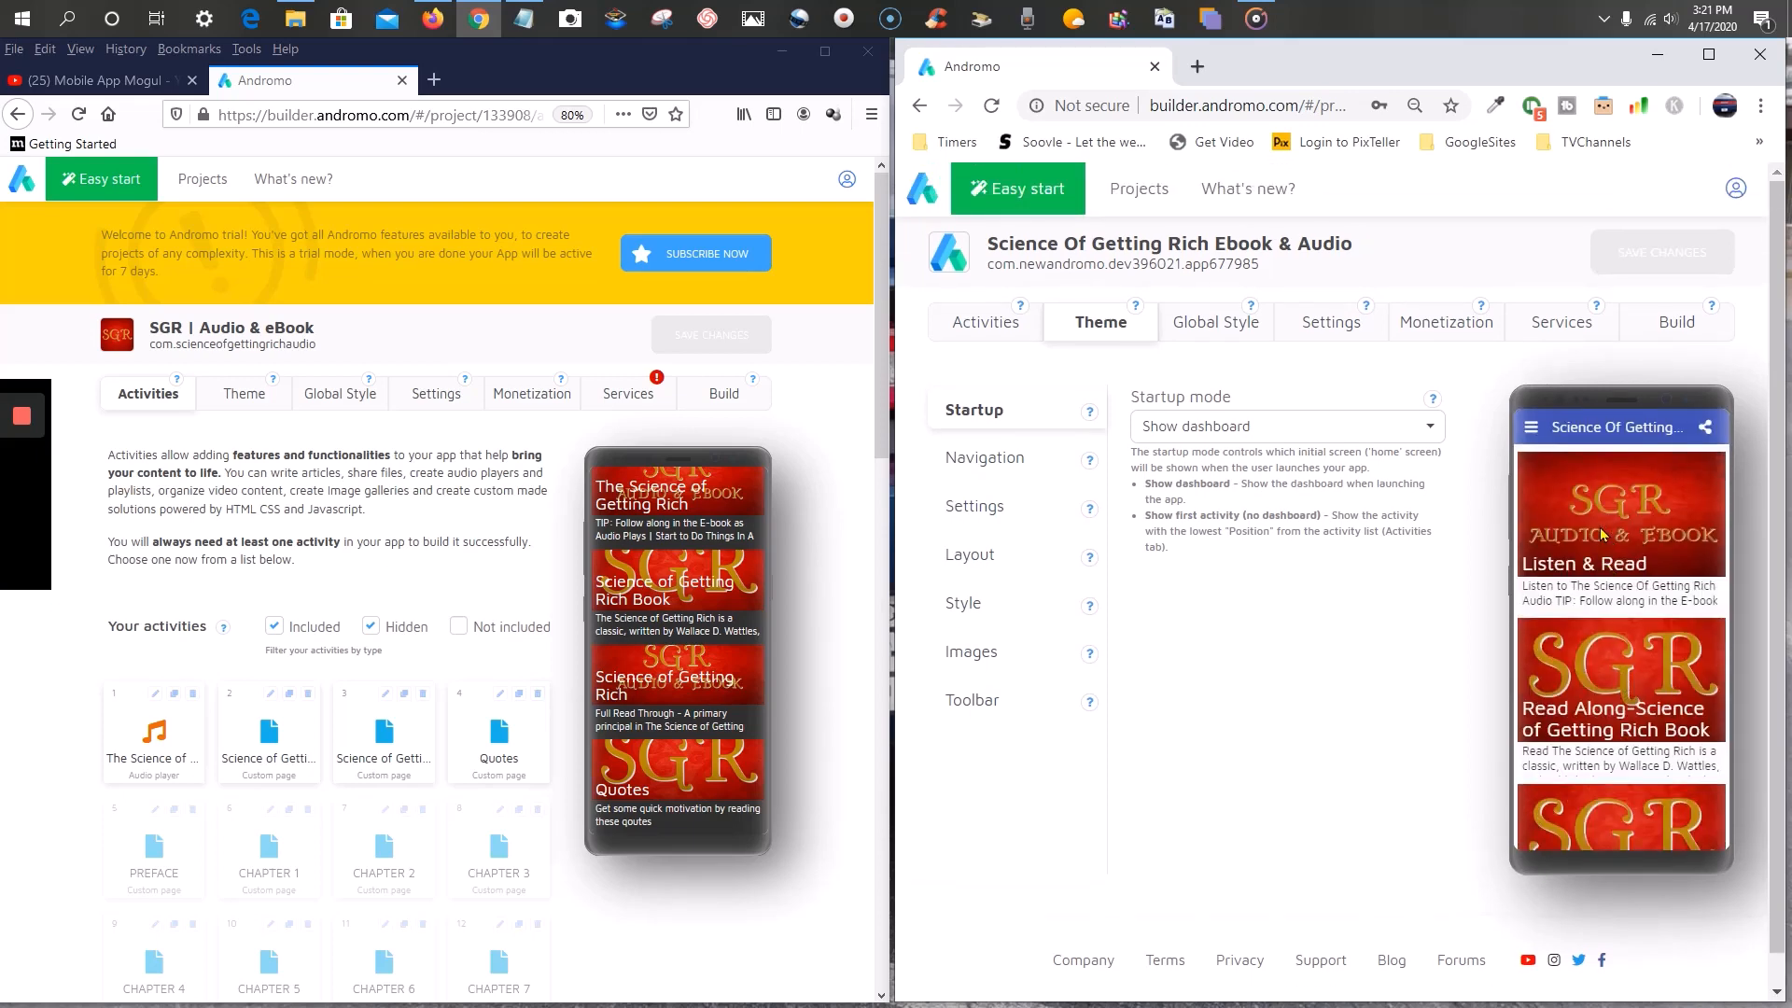
{"action": "scroll", "coordinate": [1601, 579], "scroll_direction": "down", "scroll_amount": 5}
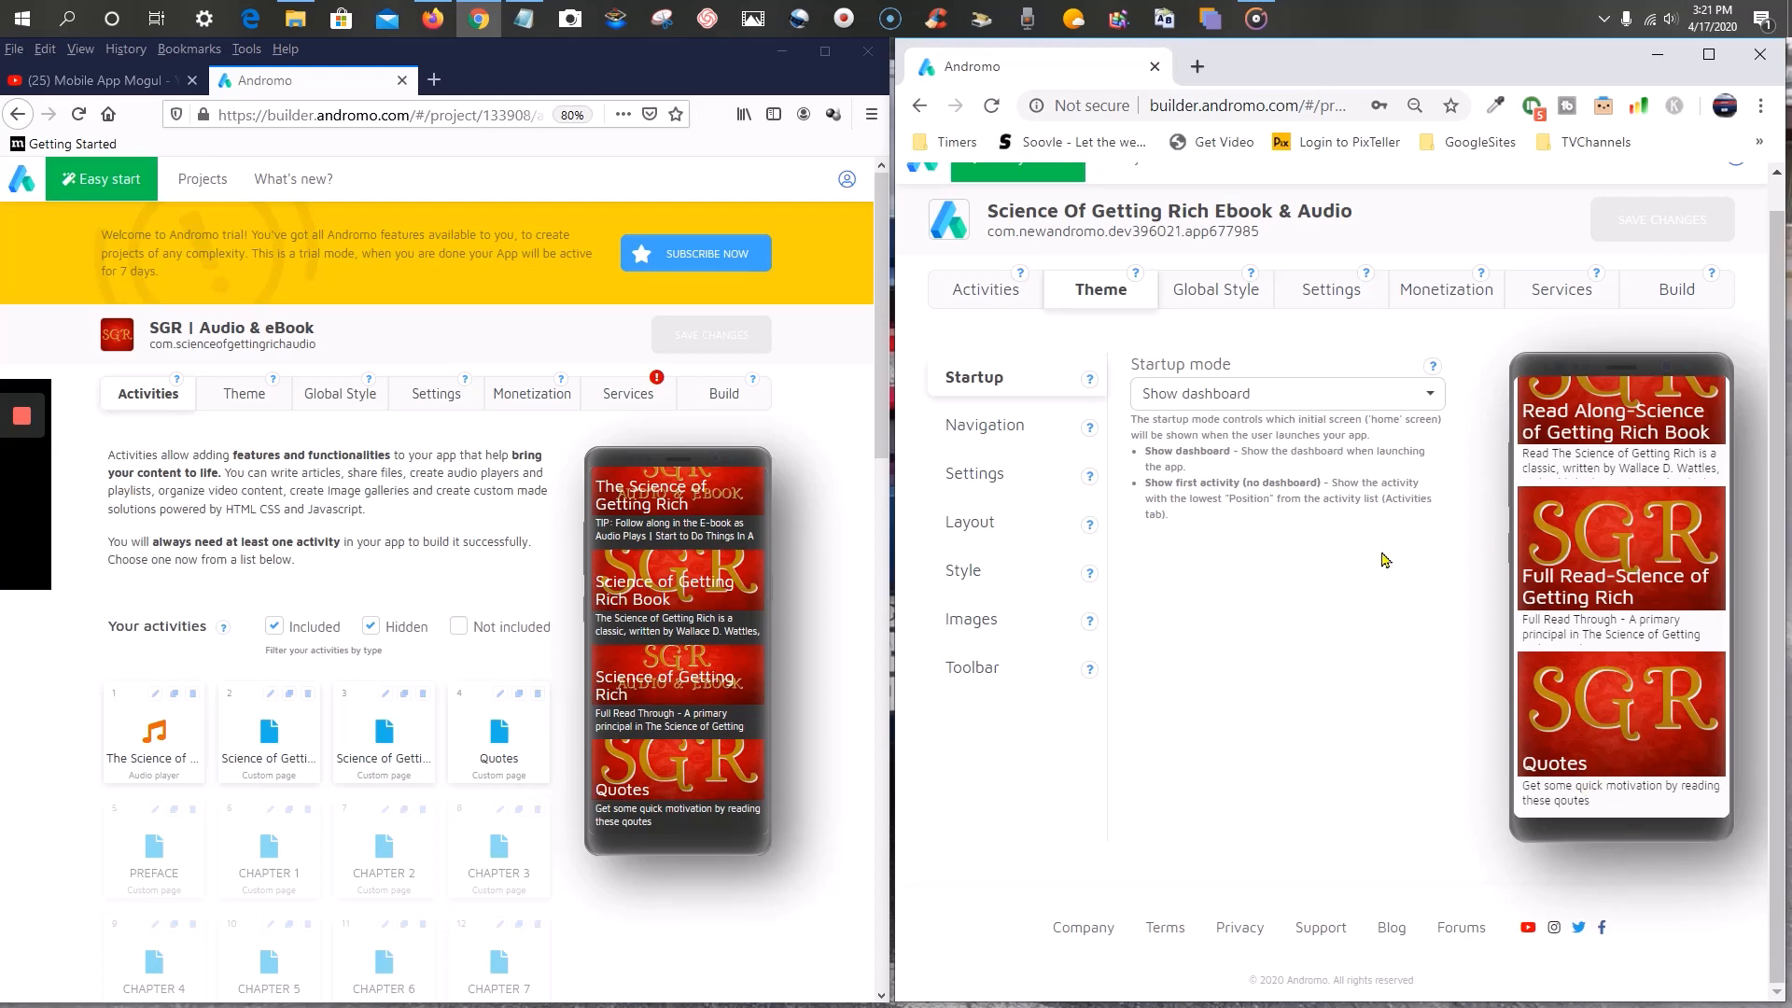
- Return to the app's activities and look through the list down to the available activities
{"action": "left_click", "coordinate": [997, 291]}
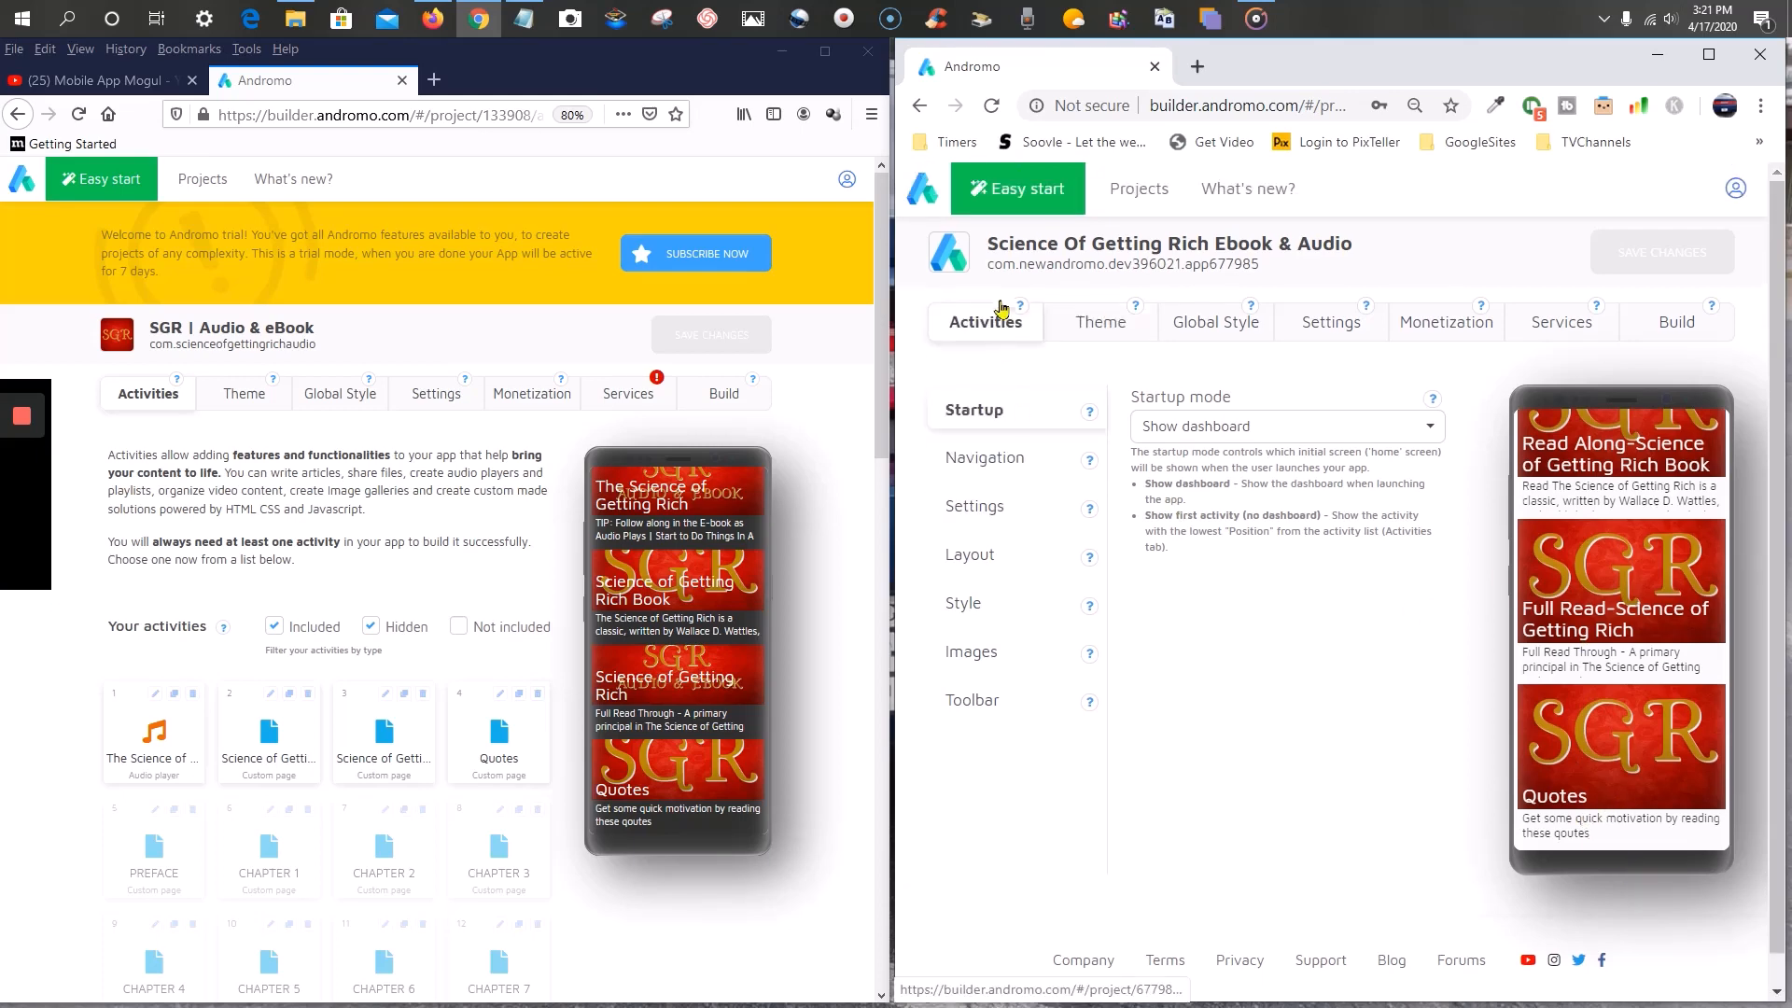
{"action": "scroll", "coordinate": [1244, 564], "scroll_direction": "down", "scroll_amount": 1}
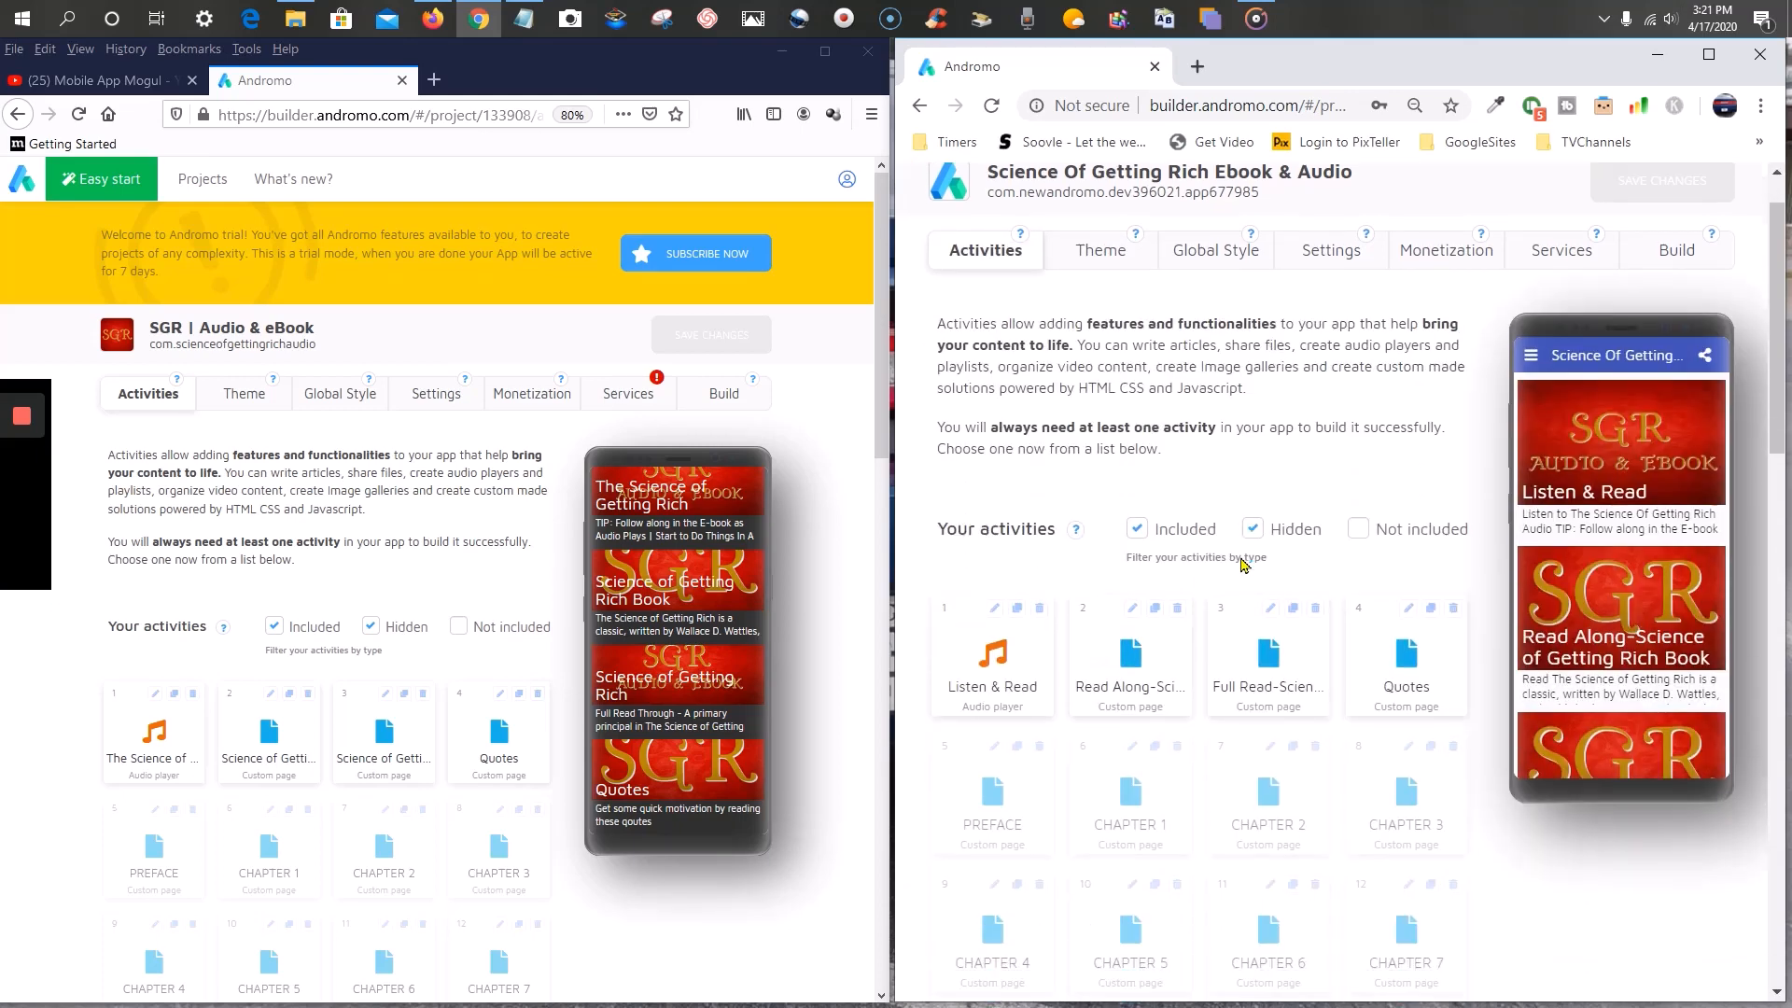
{"action": "scroll", "coordinate": [1244, 564], "scroll_direction": "down", "scroll_amount": 10}
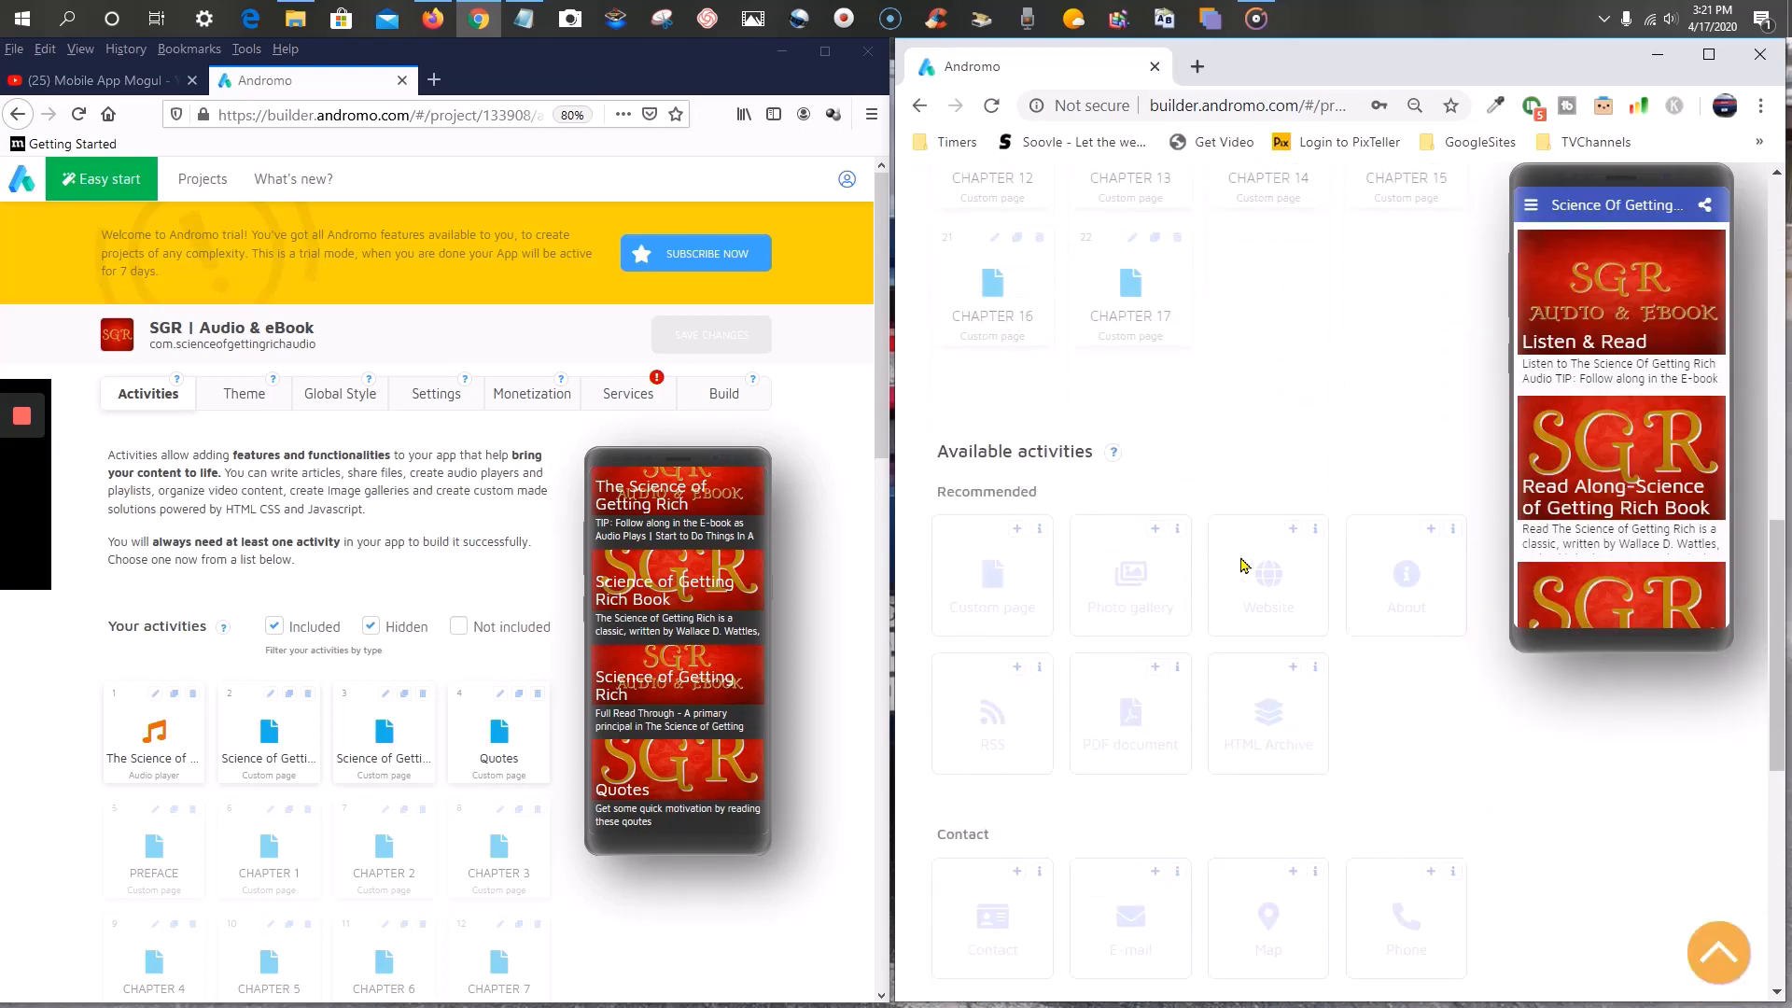
- Look through the available Contact, Engagement and Sounds activities, and compare the activity lists of both apps
{"action": "scroll", "coordinate": [1244, 565], "scroll_direction": "down", "scroll_amount": 1}
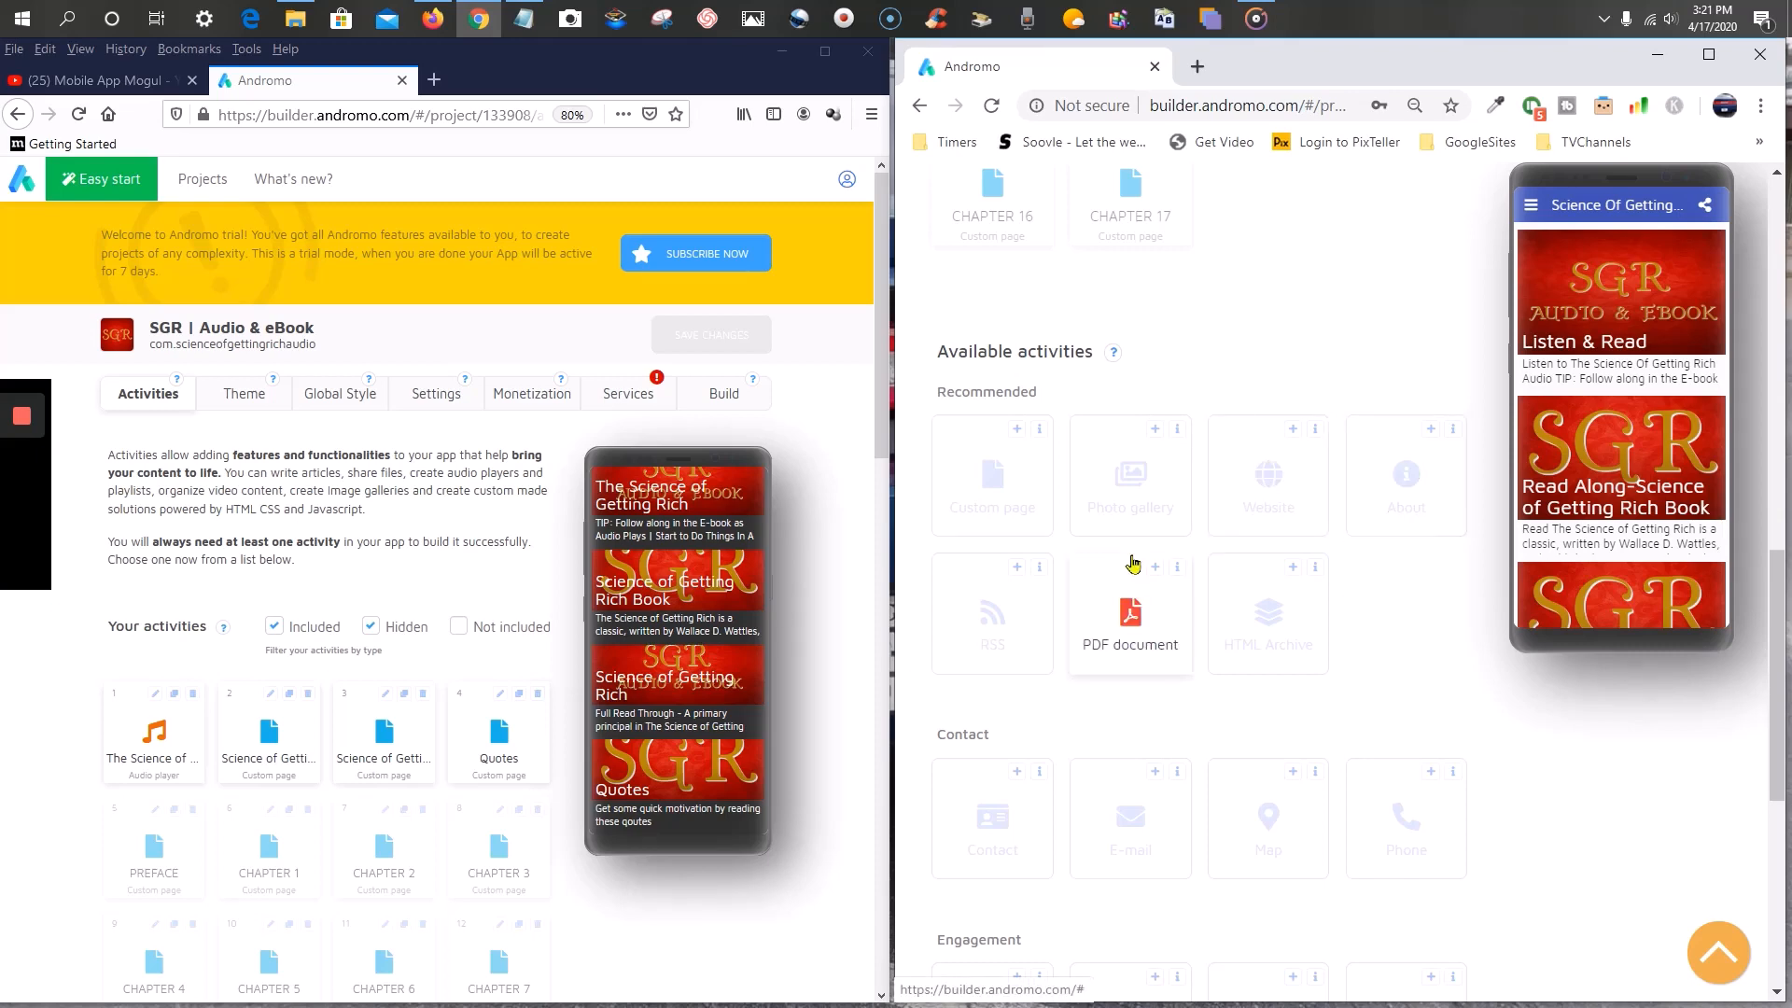
{"action": "scroll", "coordinate": [1038, 632], "scroll_direction": "down", "scroll_amount": 3}
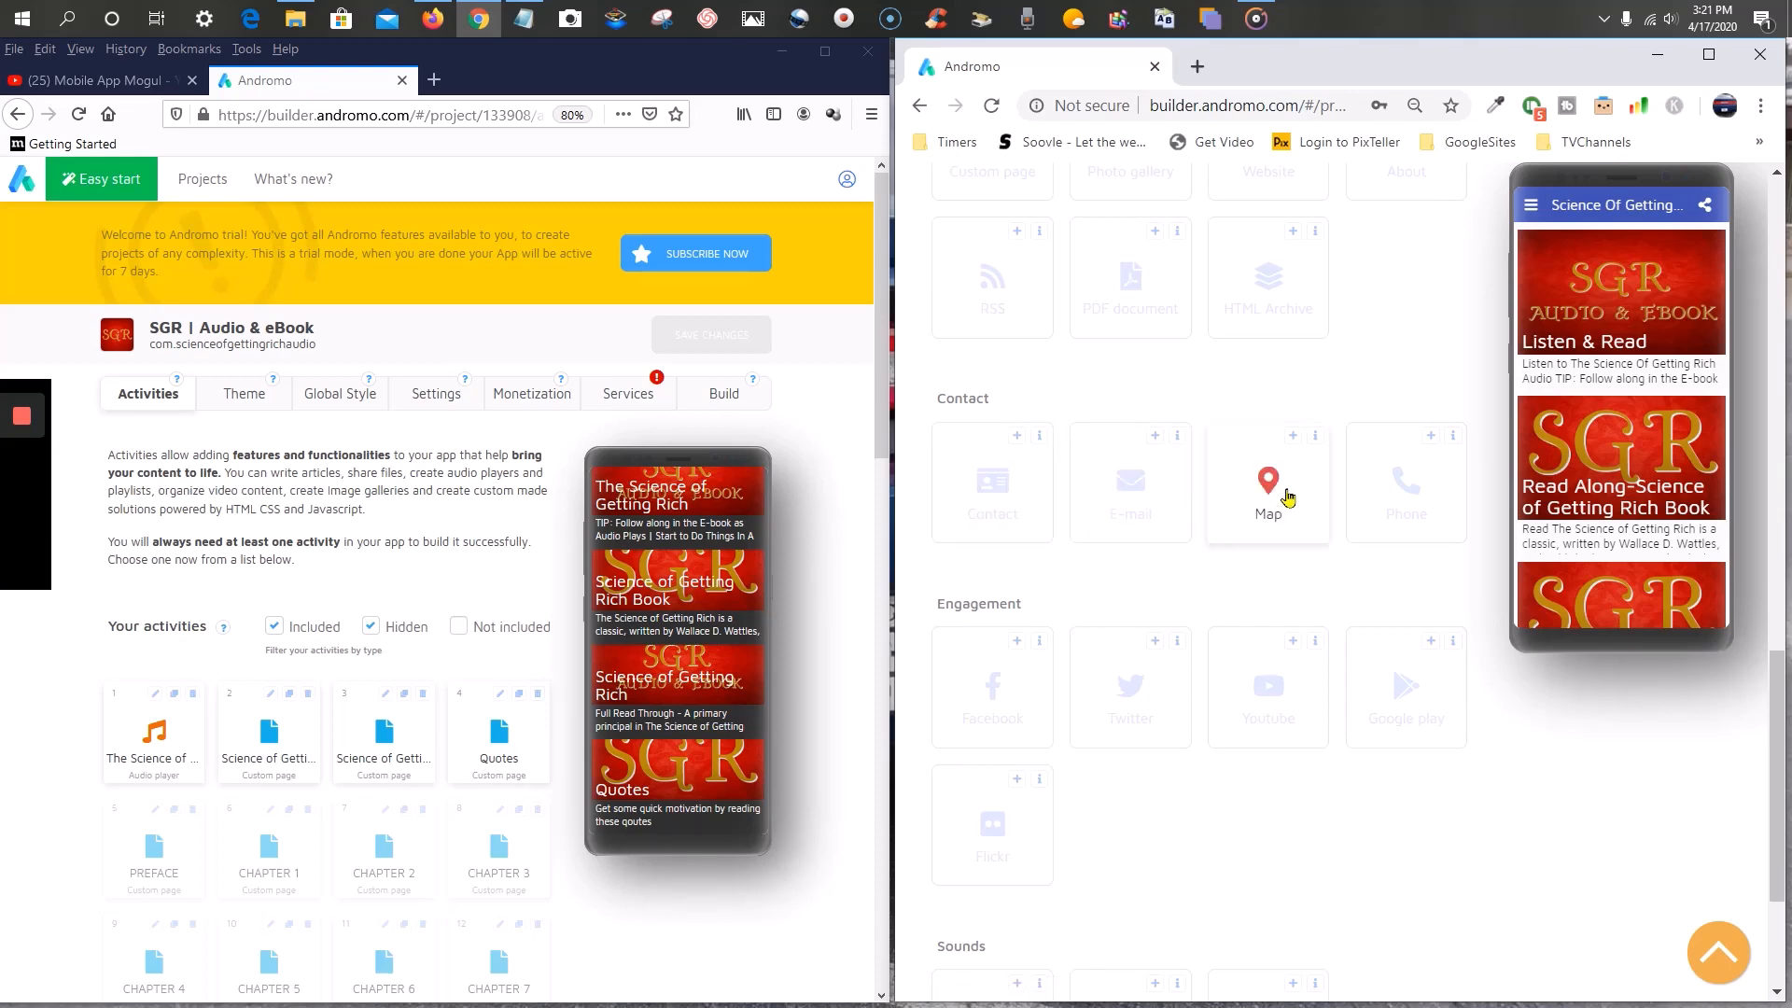
{"action": "scroll", "coordinate": [1288, 496], "scroll_direction": "down", "scroll_amount": 3}
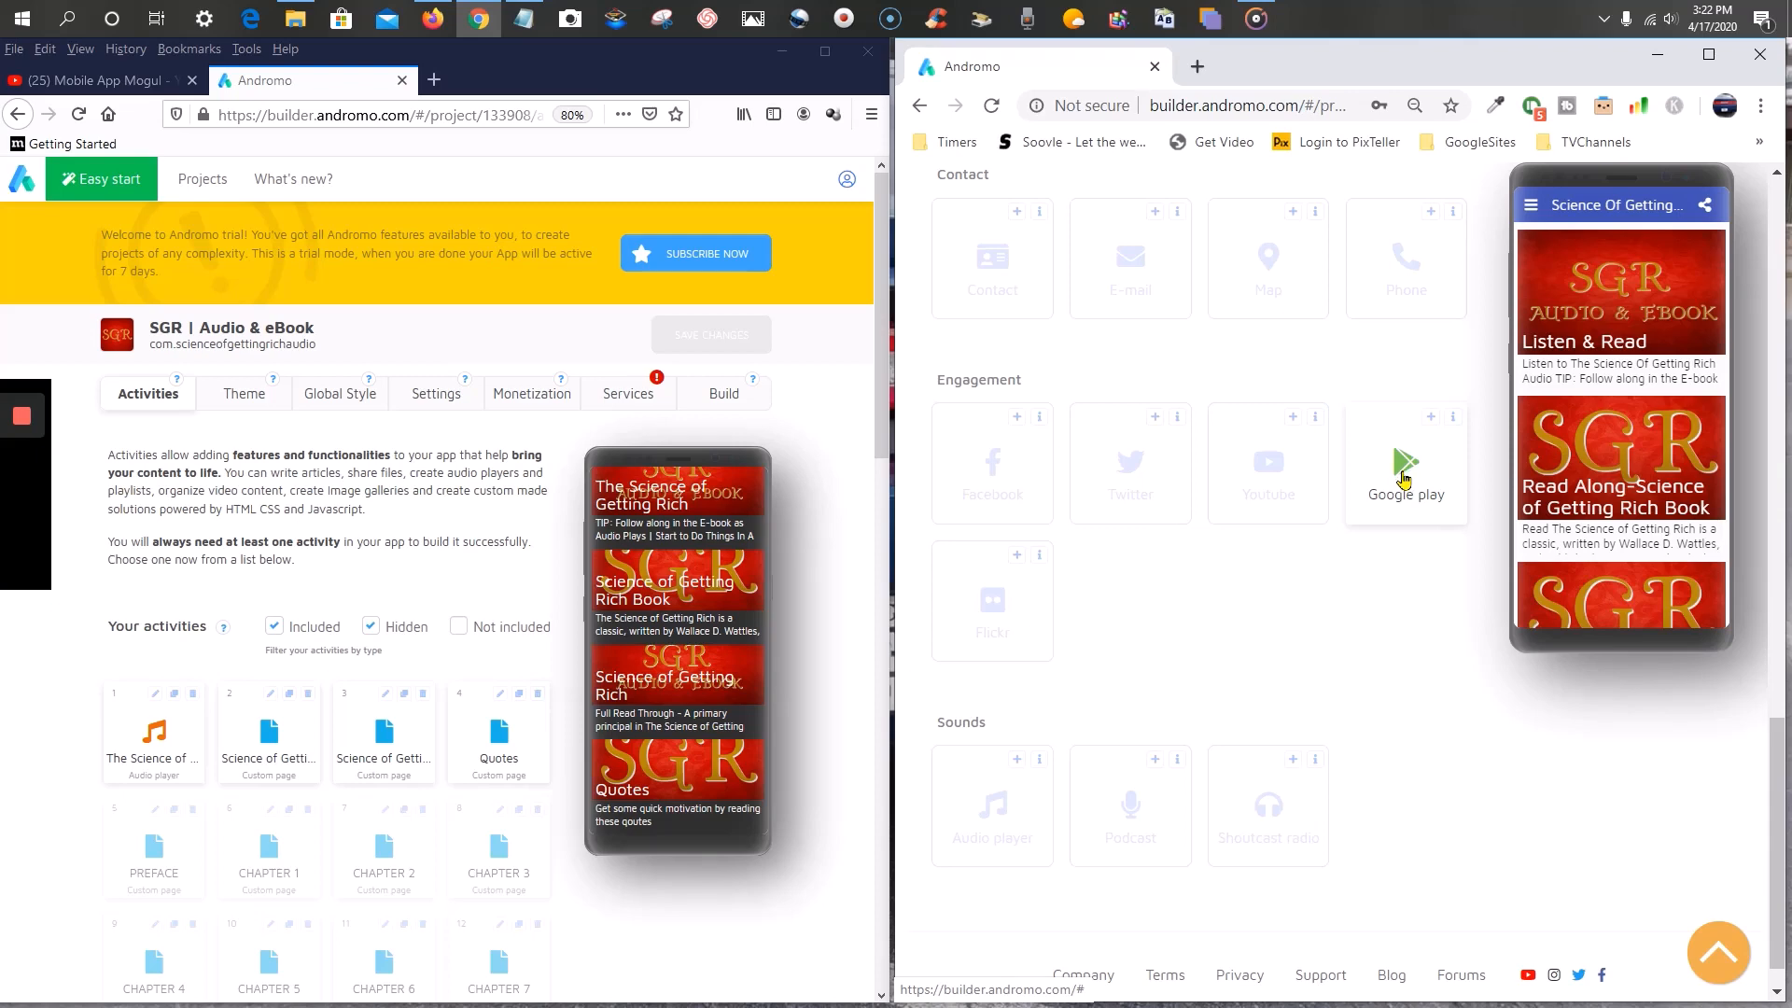
{"action": "scroll", "coordinate": [1344, 560], "scroll_direction": "down", "scroll_amount": 1}
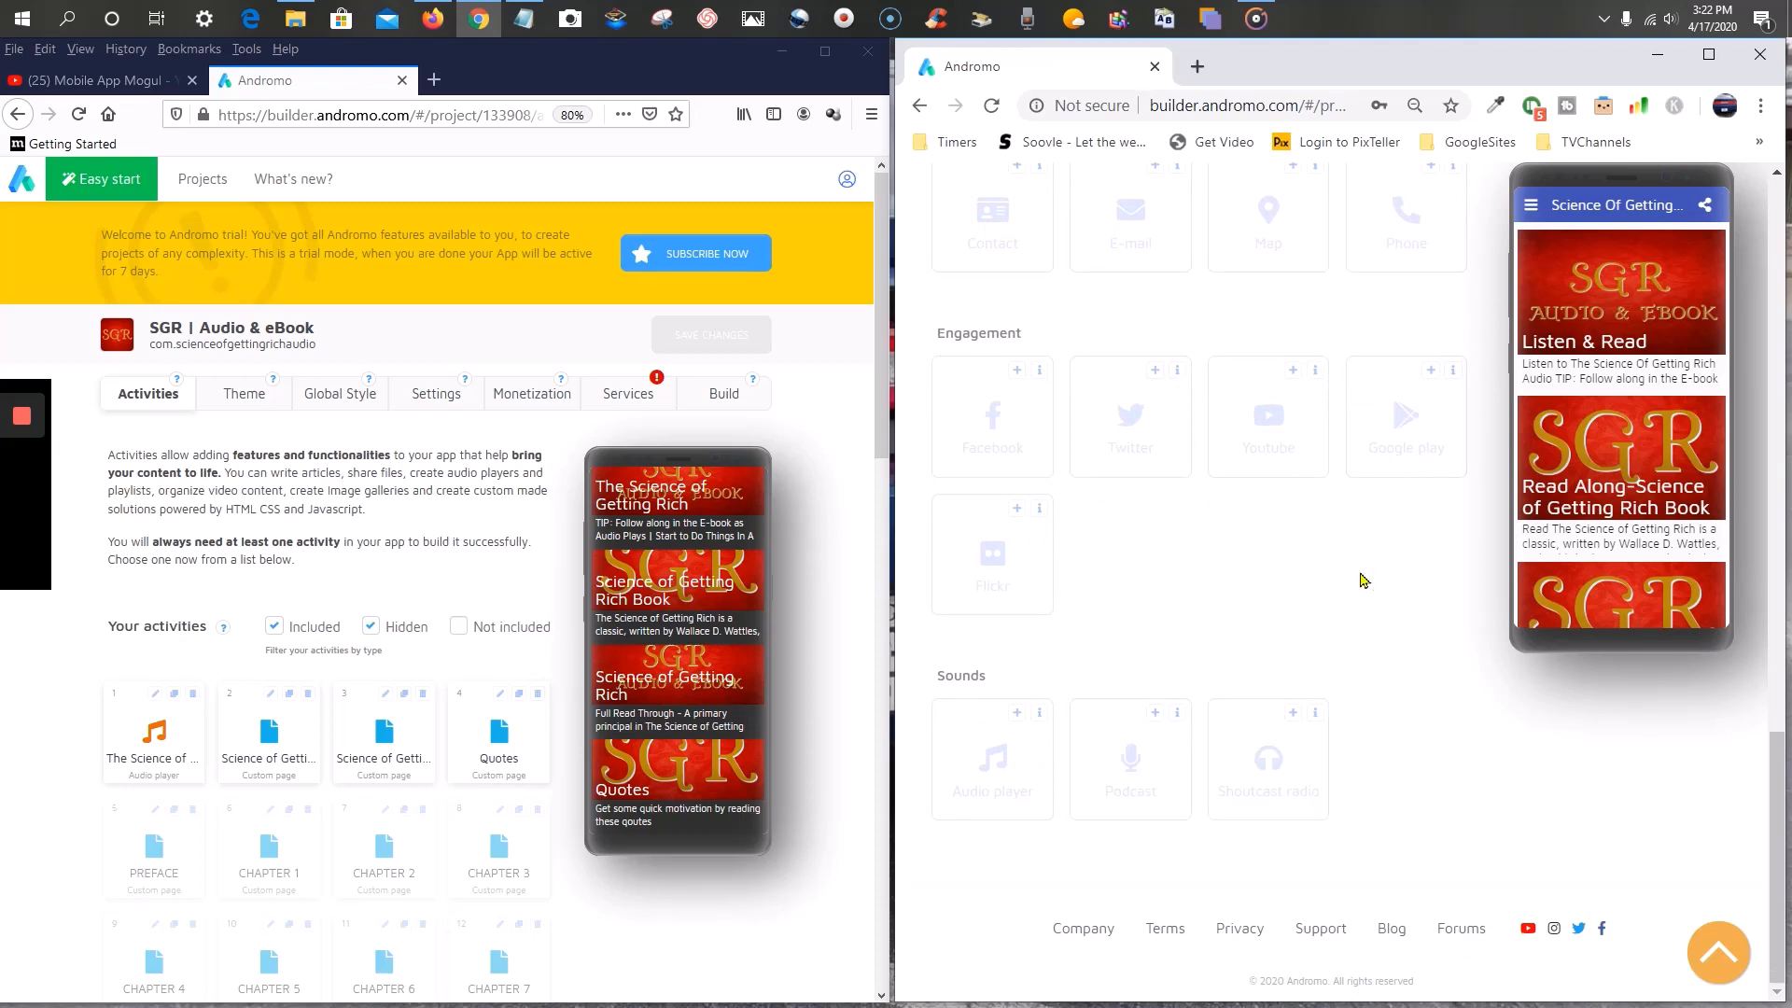
{"action": "scroll", "coordinate": [1362, 580], "scroll_direction": "up", "scroll_amount": 1}
{"action": "scroll", "coordinate": [1362, 581], "scroll_direction": "up", "scroll_amount": 15}
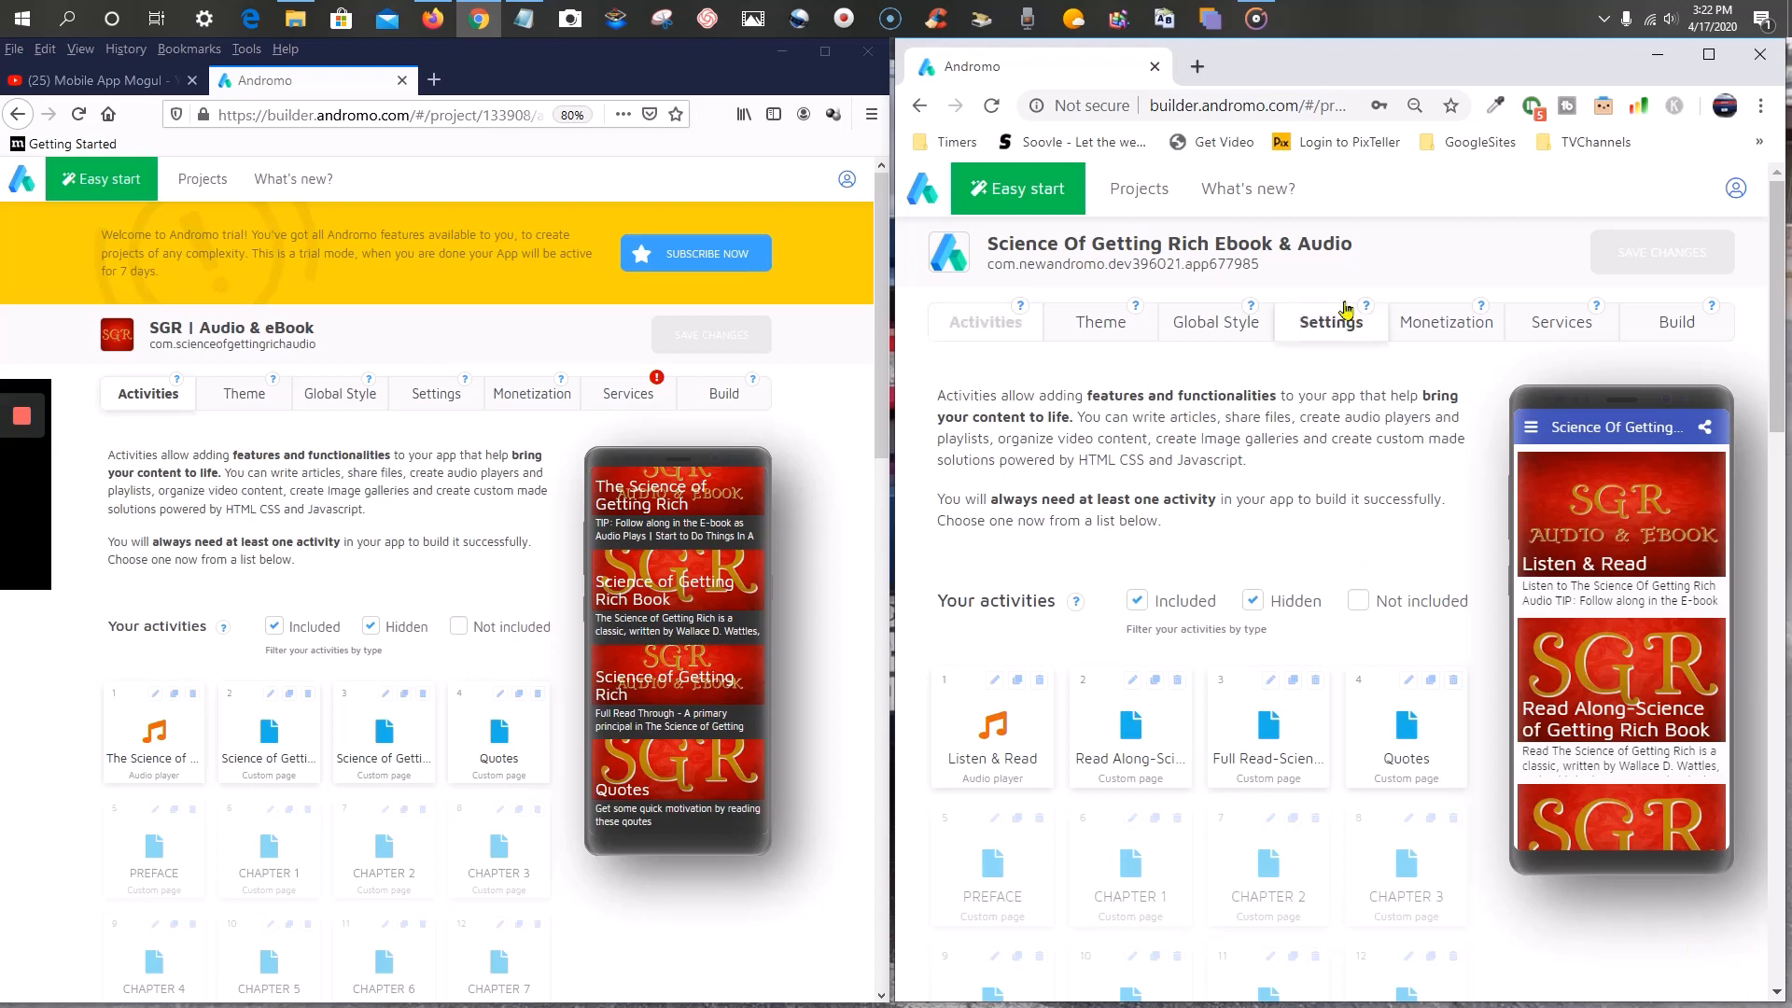
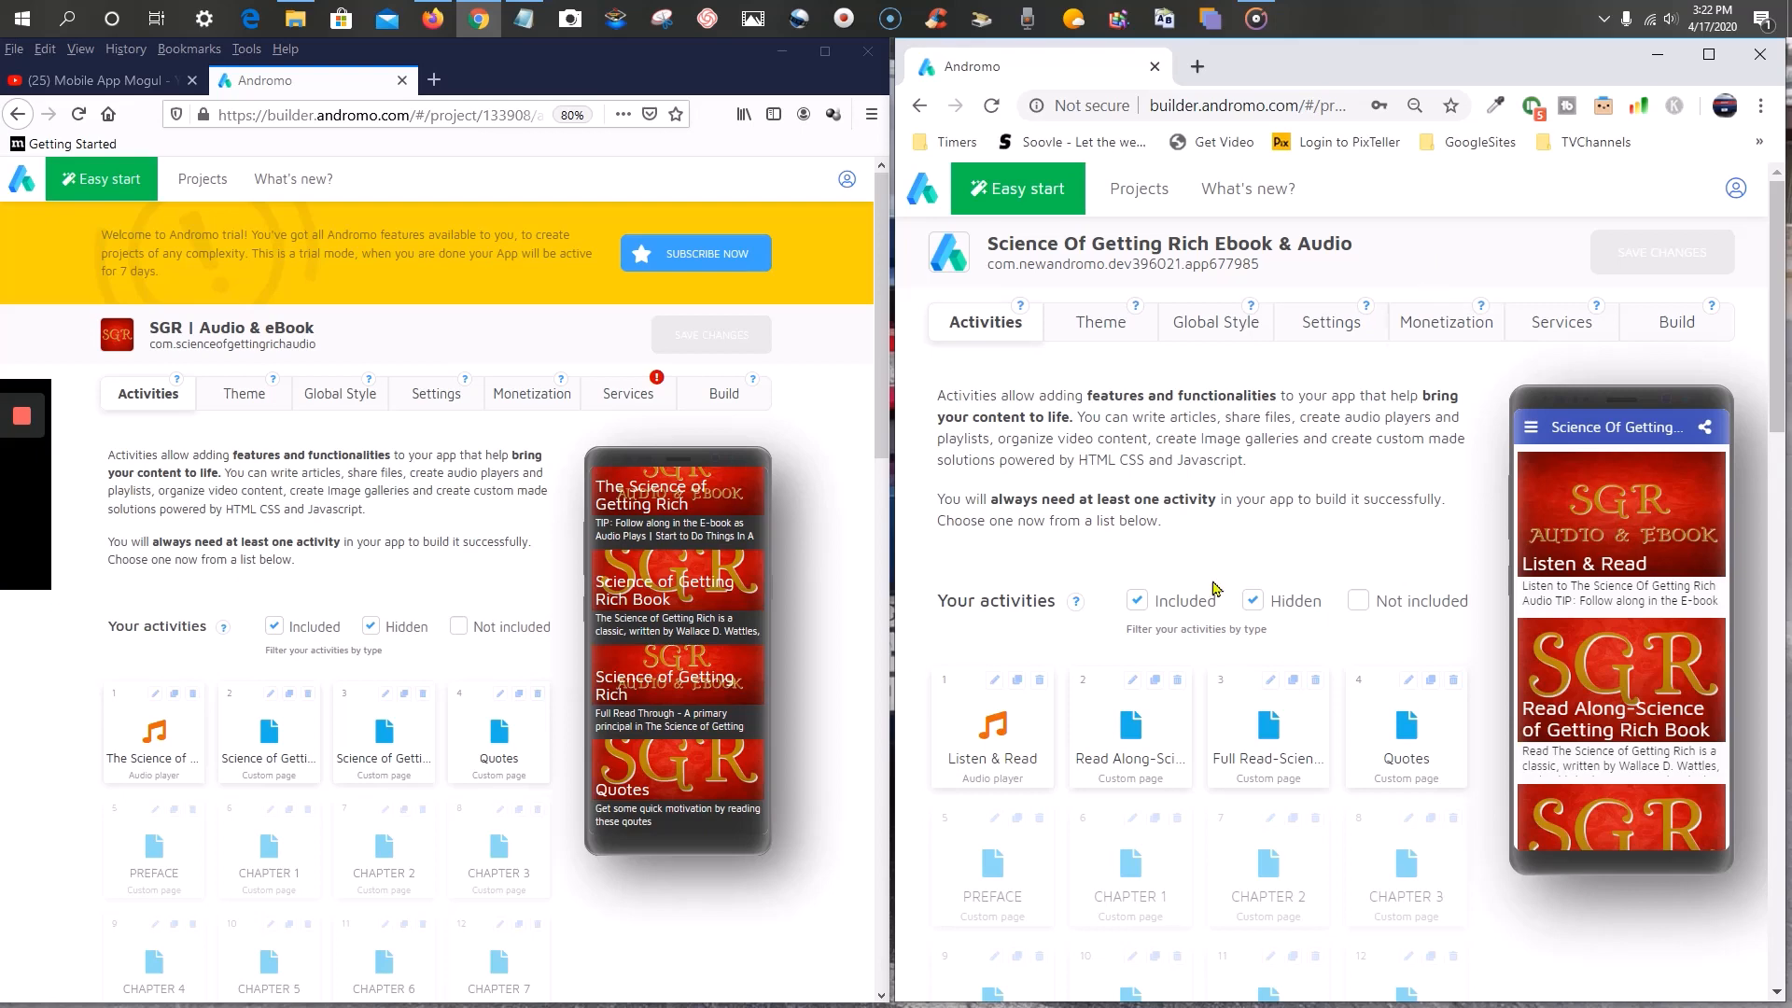
{"action": "scroll", "coordinate": [834, 533], "scroll_direction": "down", "scroll_amount": 1}
{"action": "scroll", "coordinate": [834, 533], "scroll_direction": "down", "scroll_amount": 2}
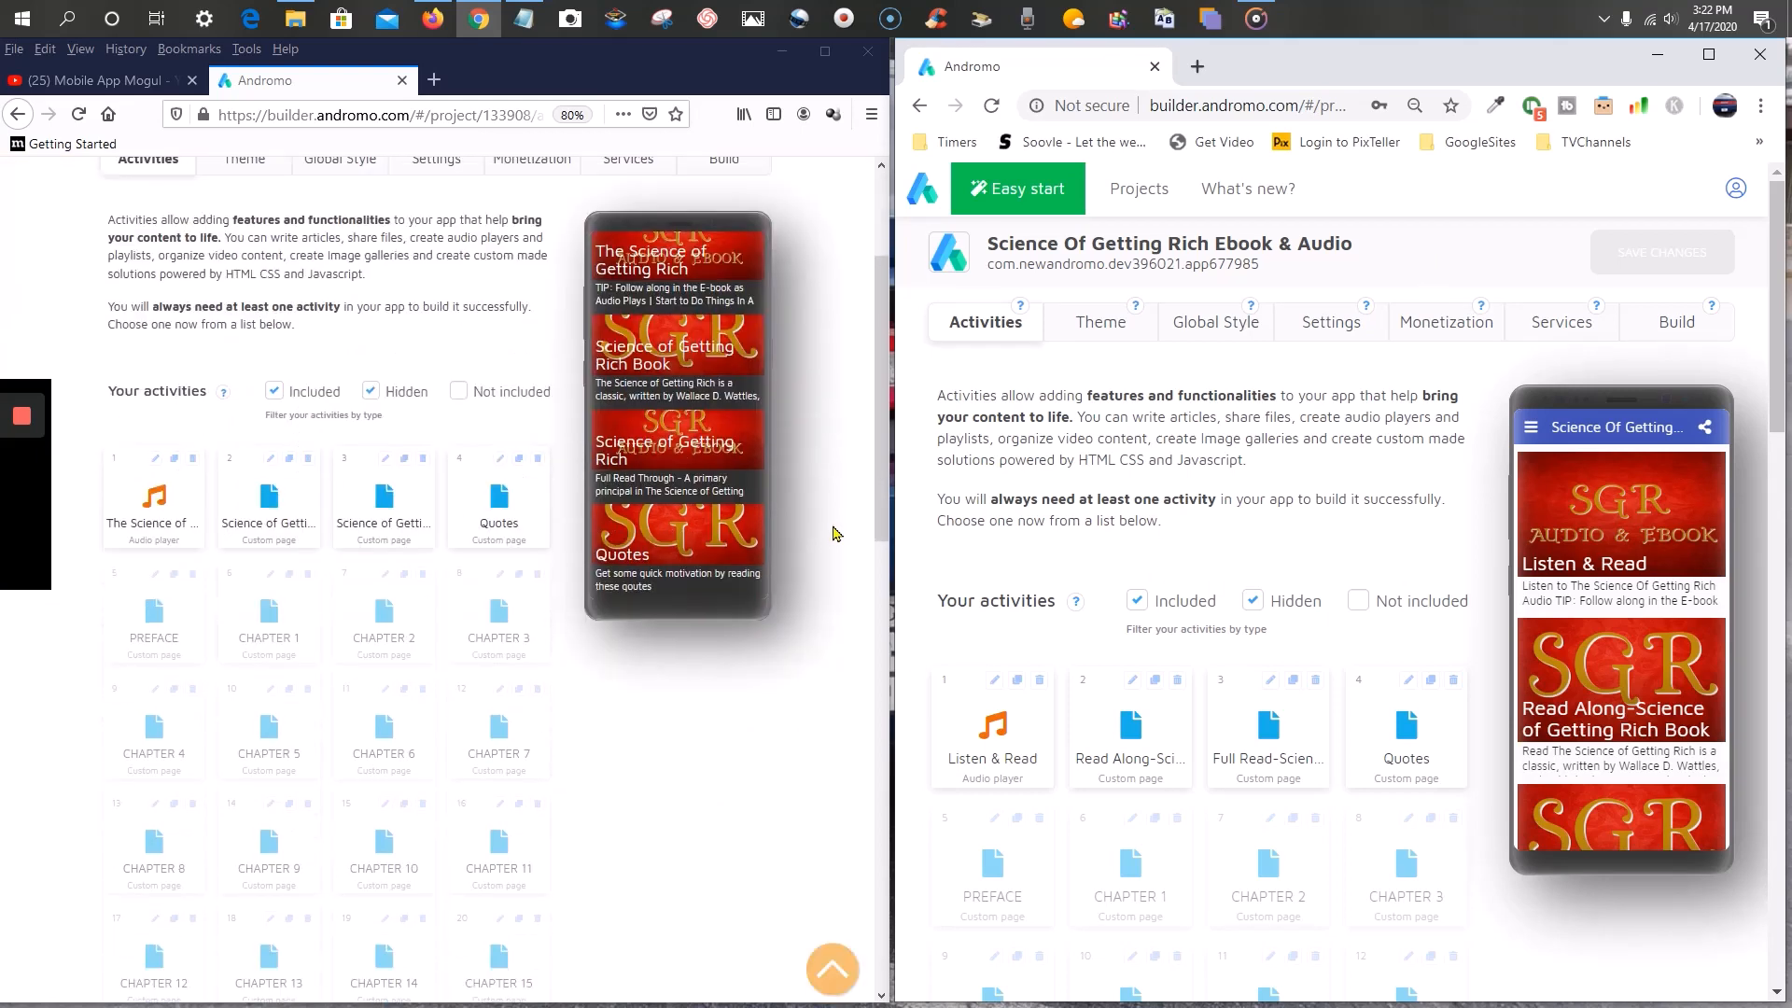
{"action": "scroll", "coordinate": [840, 485], "scroll_direction": "up", "scroll_amount": 5}
- Preview and disable the navigation drawer in the Science Of Getting Rich app's theme, and open the theme's Settings section
{"action": "left_click", "coordinate": [1111, 327]}
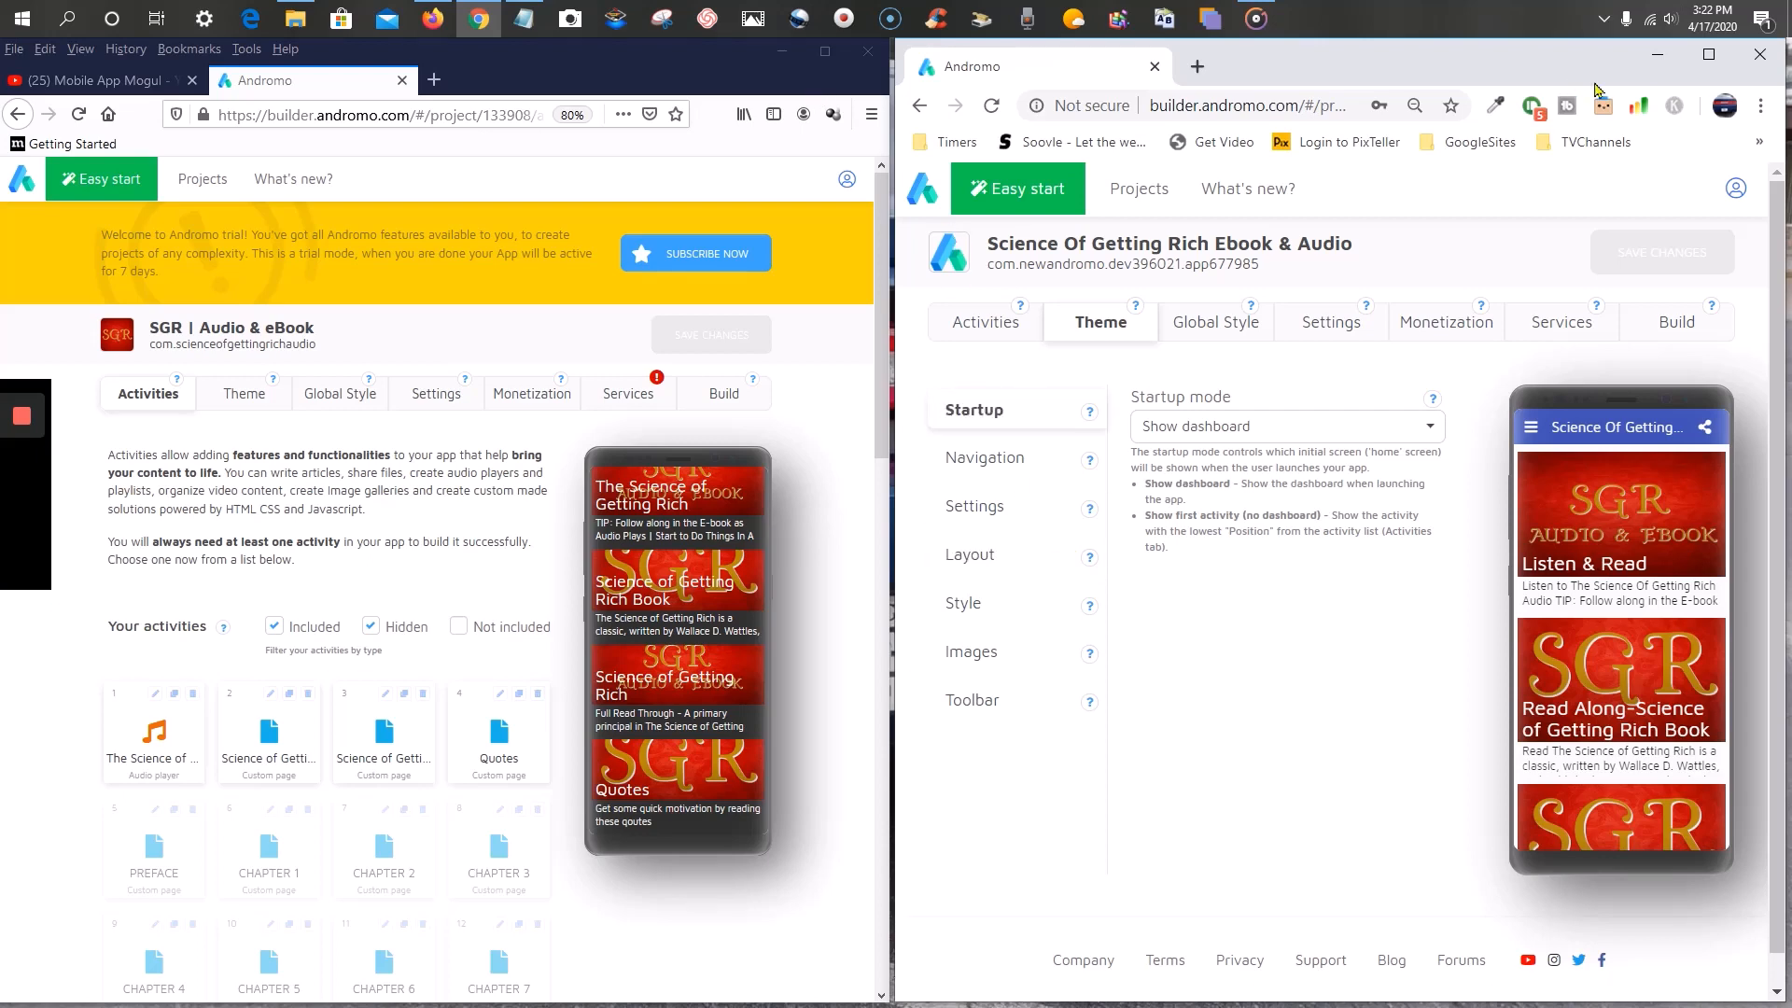
{"action": "left_click", "coordinate": [1709, 54]}
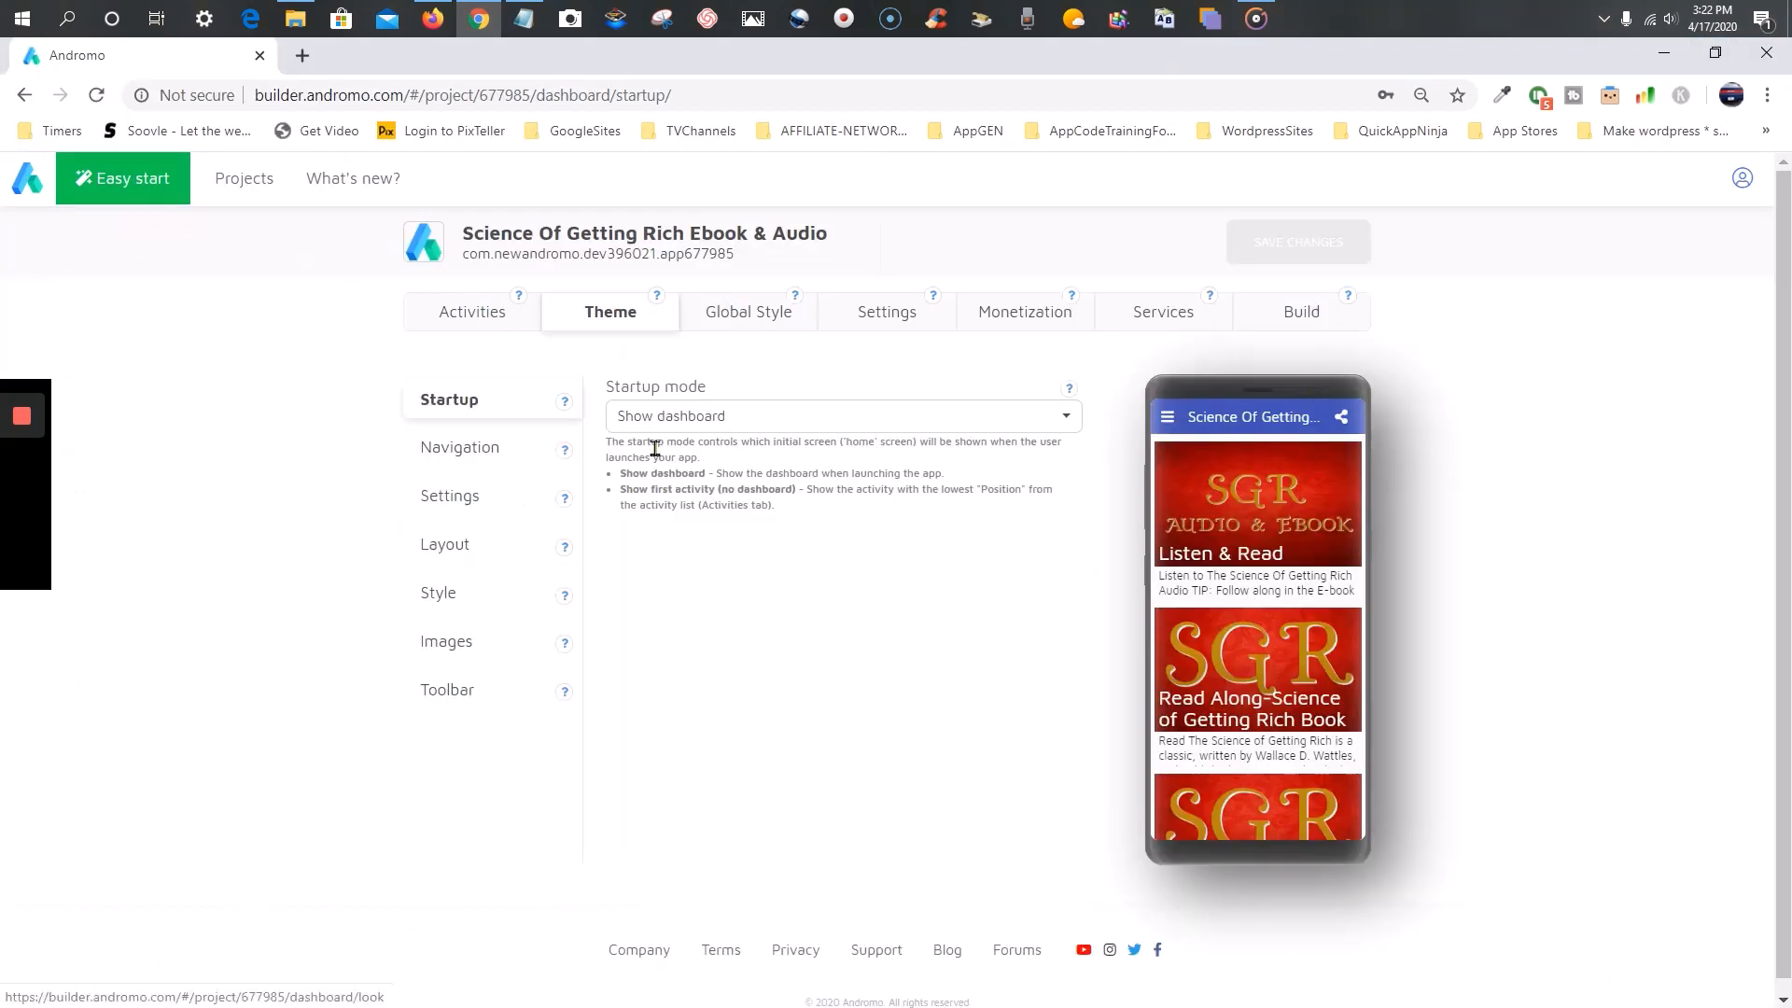
{"action": "left_click", "coordinate": [476, 457]}
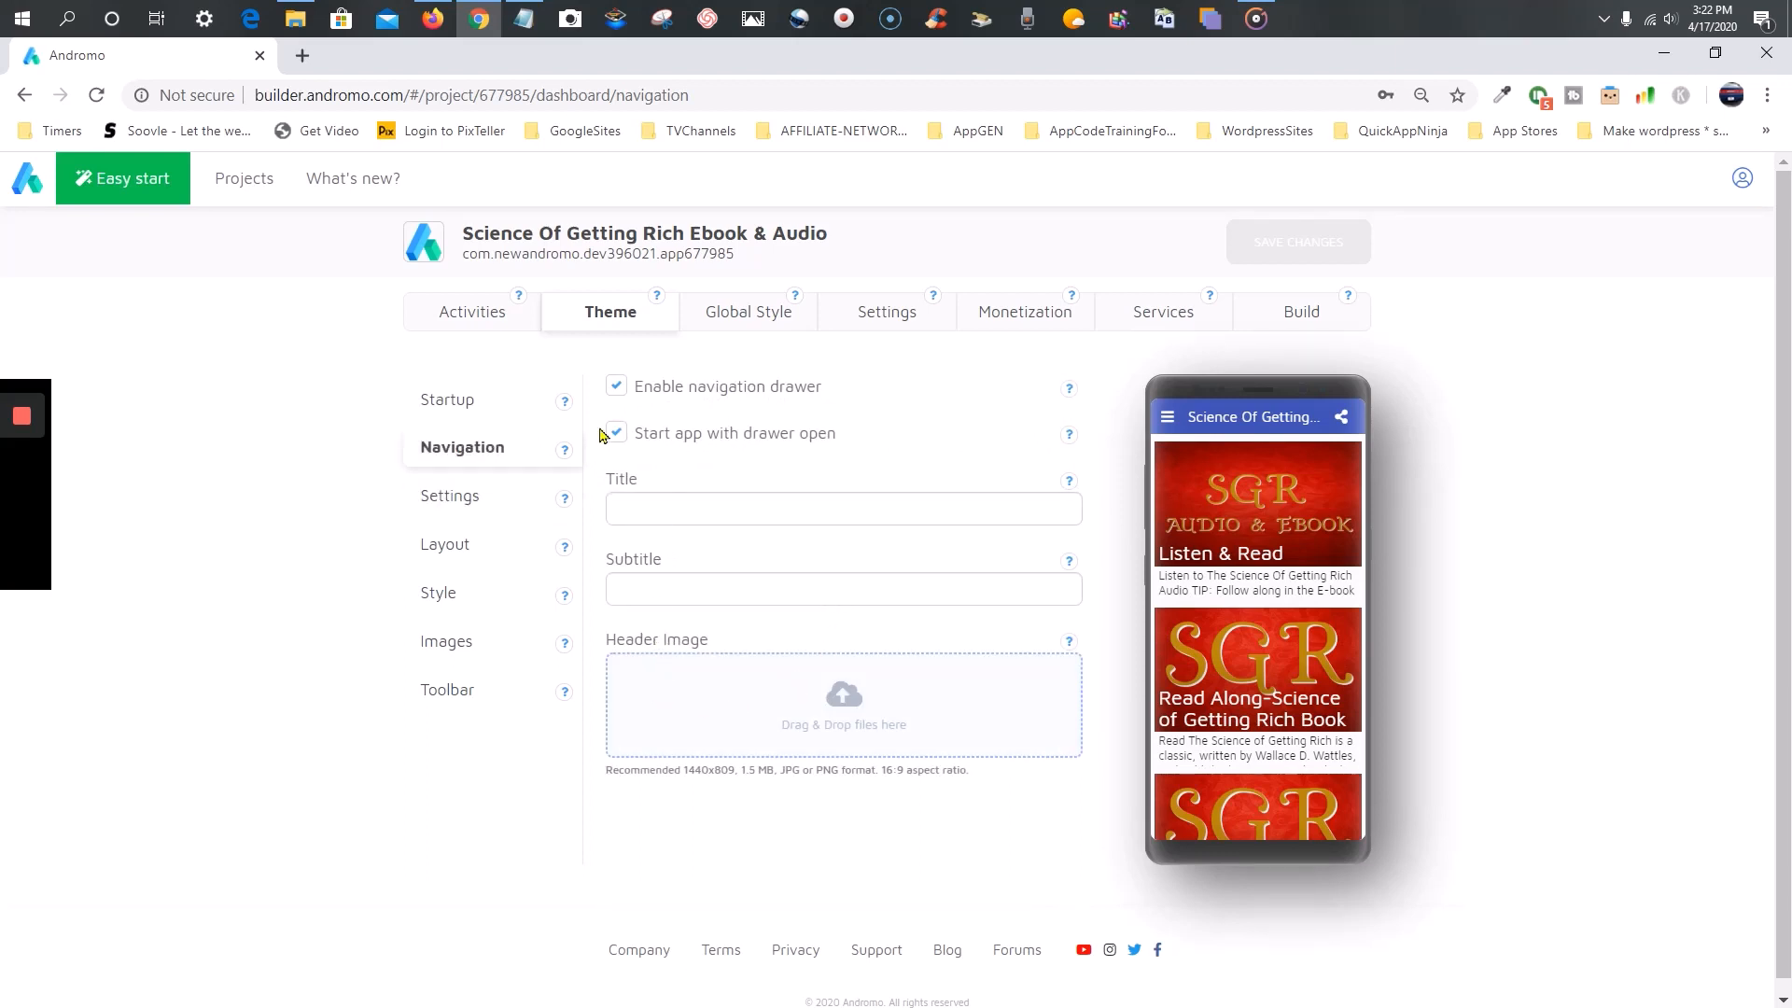
{"action": "left_click", "coordinate": [1168, 419]}
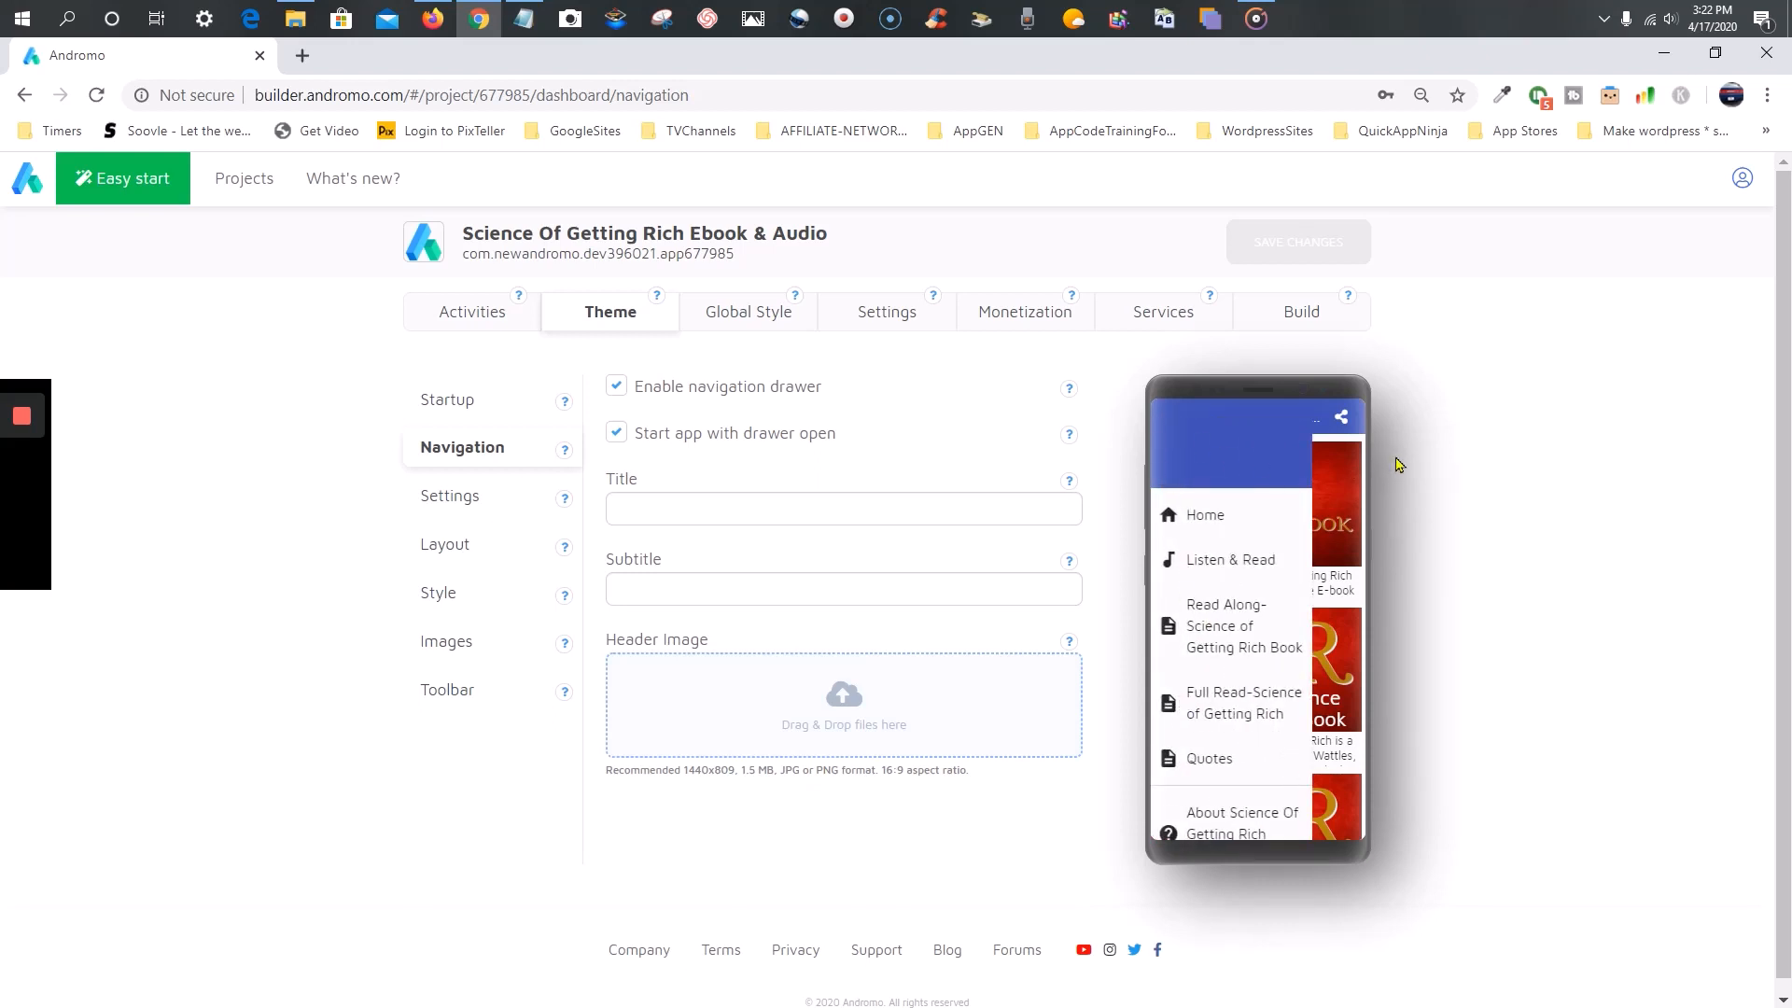
{"action": "left_click", "coordinate": [618, 390]}
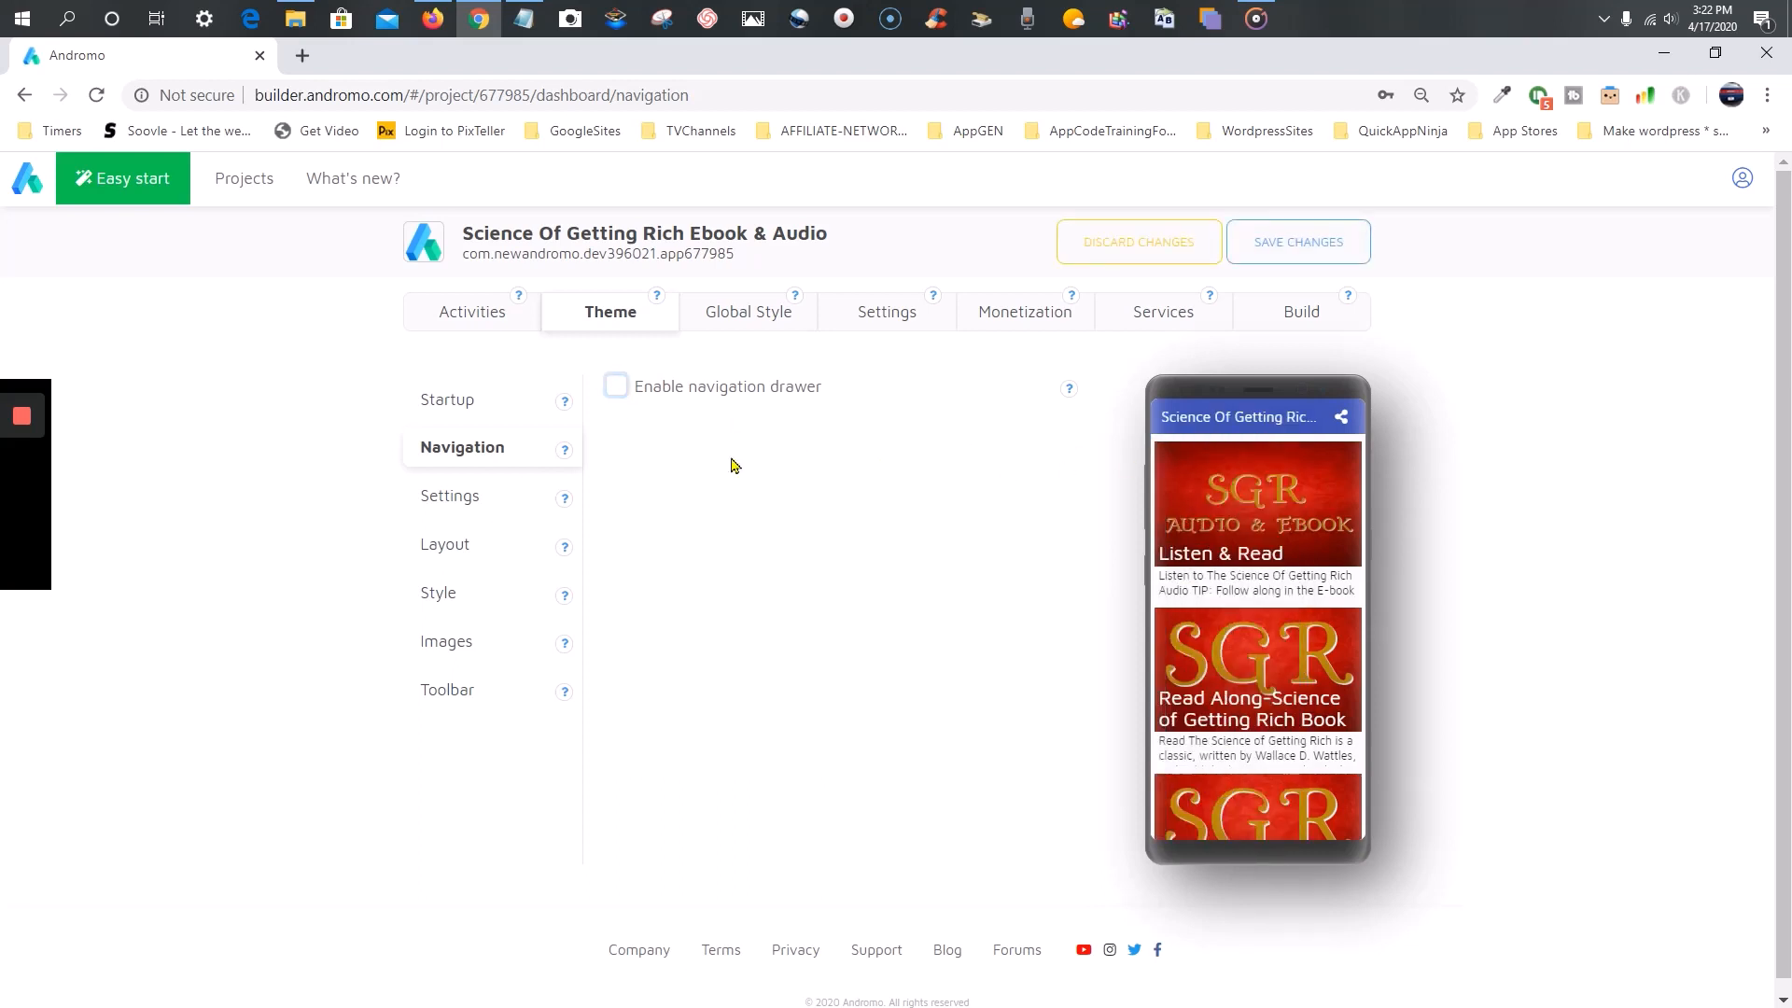
{"action": "left_click", "coordinate": [466, 502]}
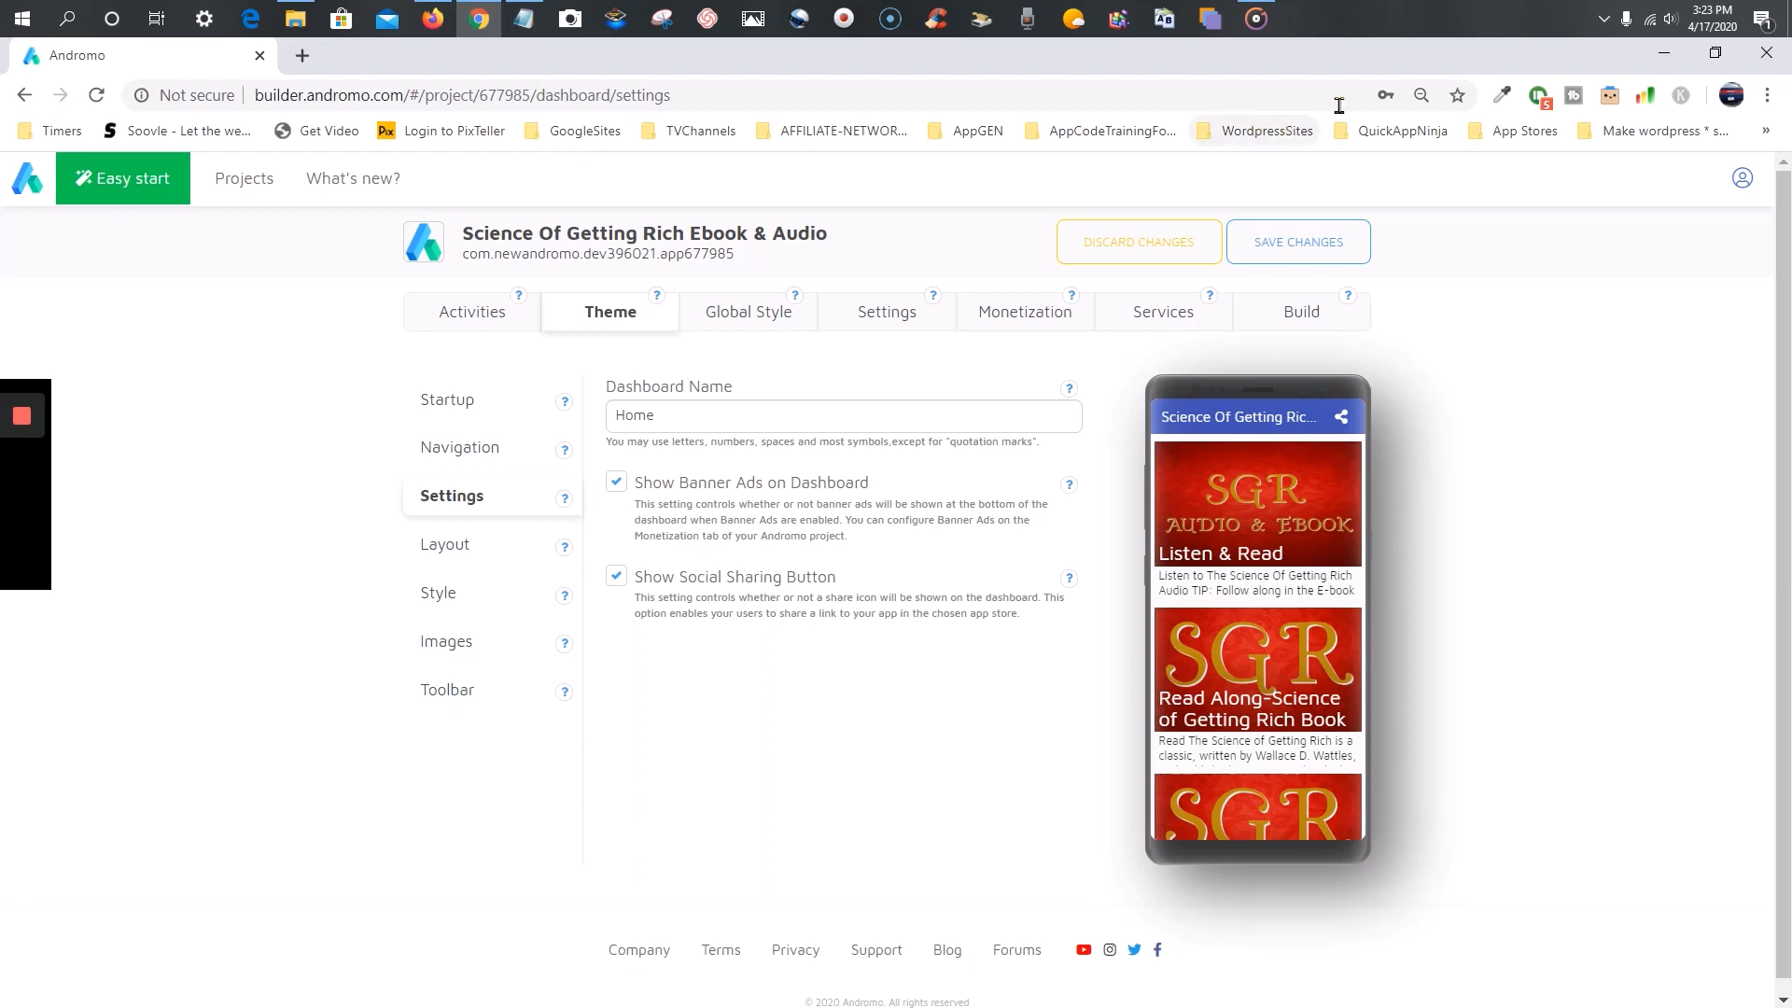
{"action": "left_click", "coordinate": [1714, 53]}
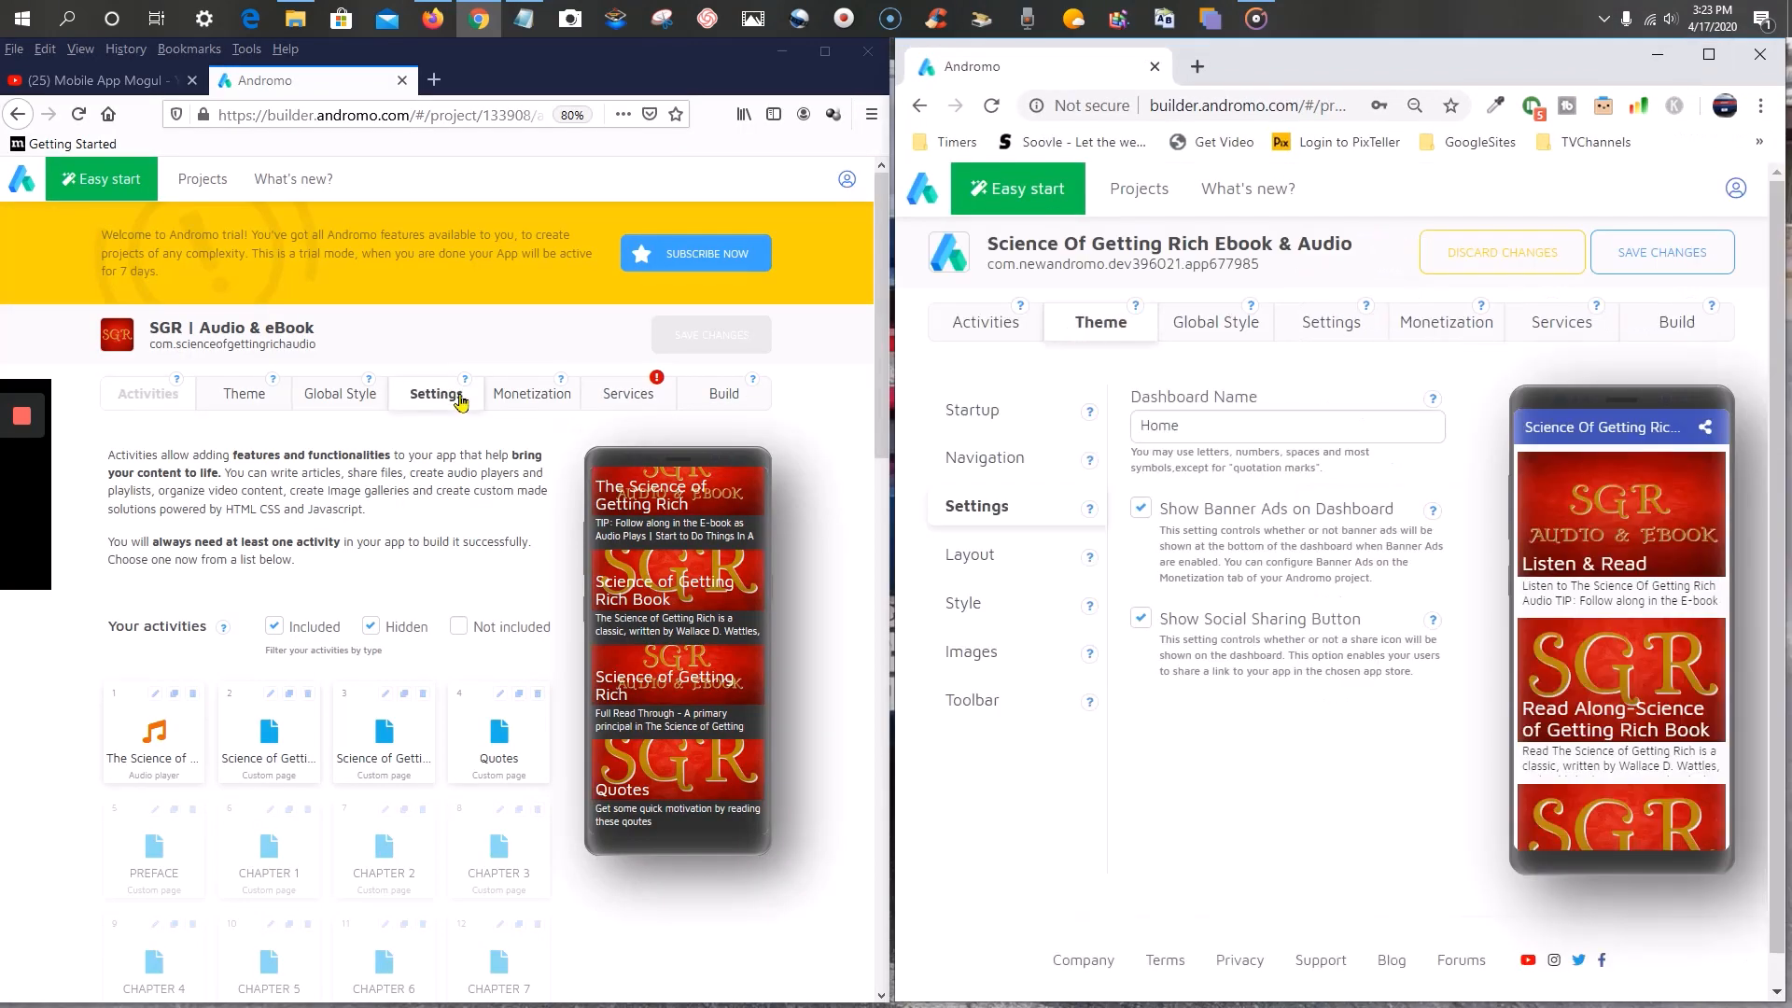
- Look through the SGR | Audio & eBook theme sections from Startup to Style, and open the Science Of Getting Rich theme's Style section
{"action": "left_click", "coordinate": [257, 408]}
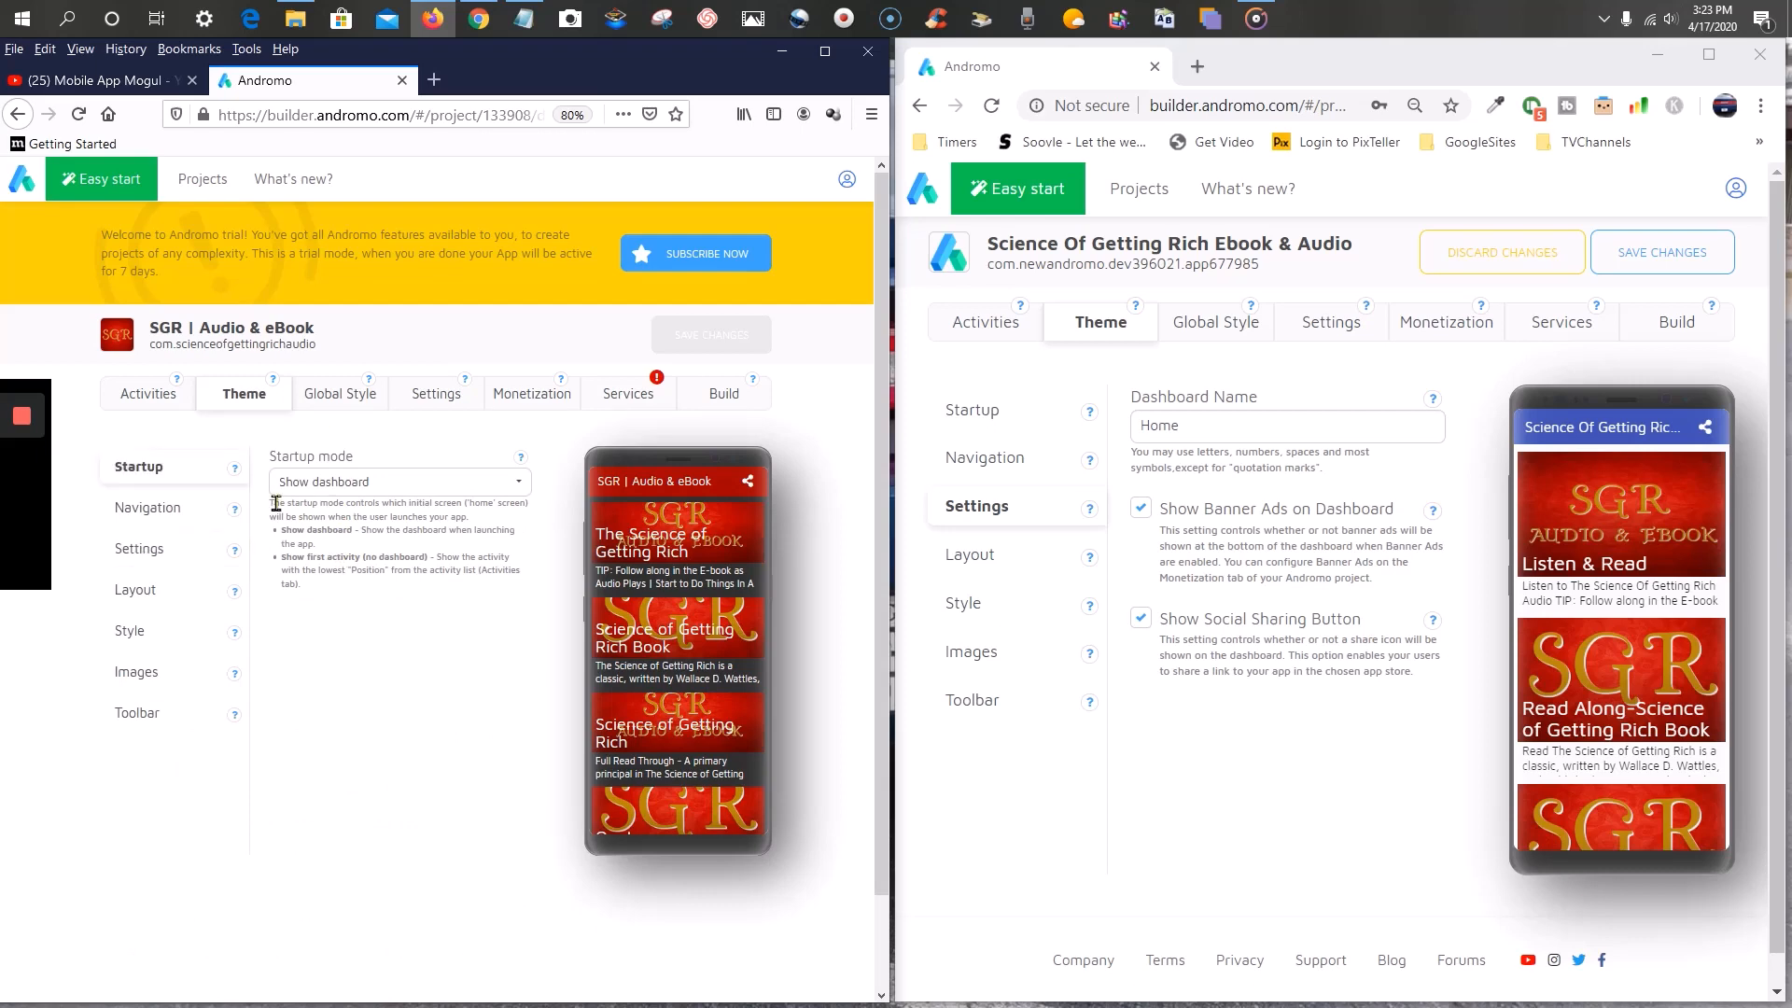
{"action": "left_click", "coordinate": [152, 509]}
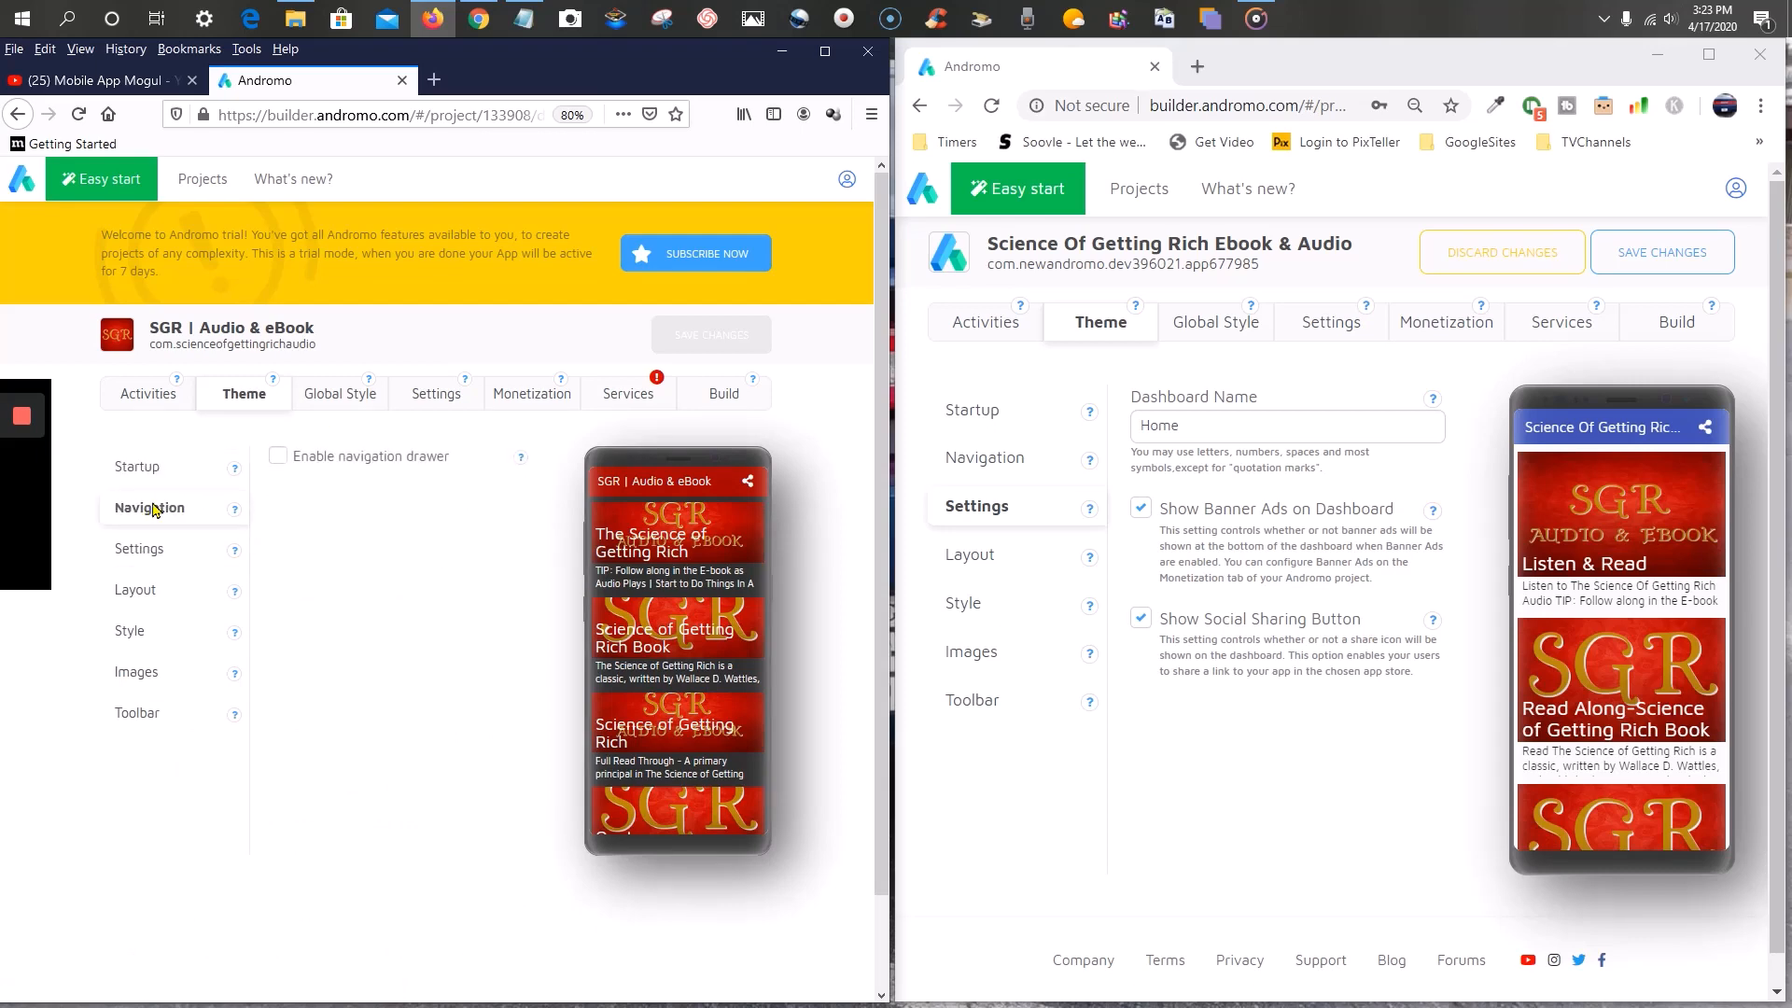
{"action": "left_click", "coordinate": [140, 548]}
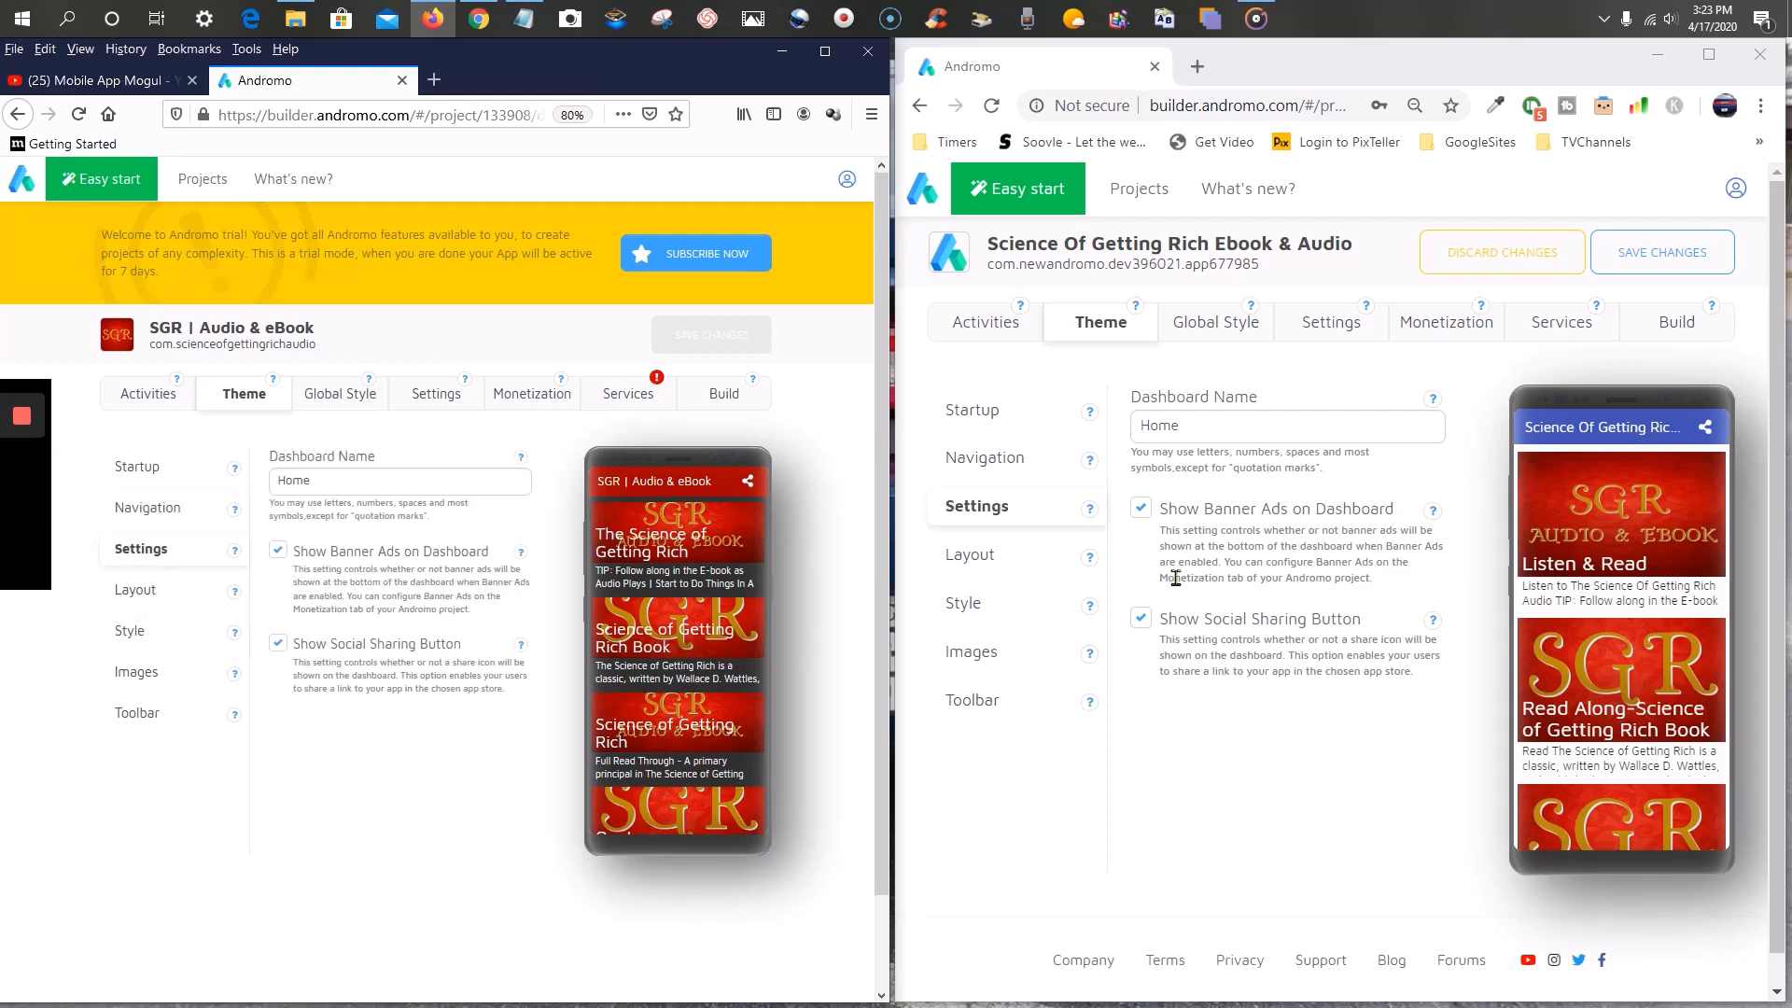
{"action": "left_click", "coordinate": [136, 590]}
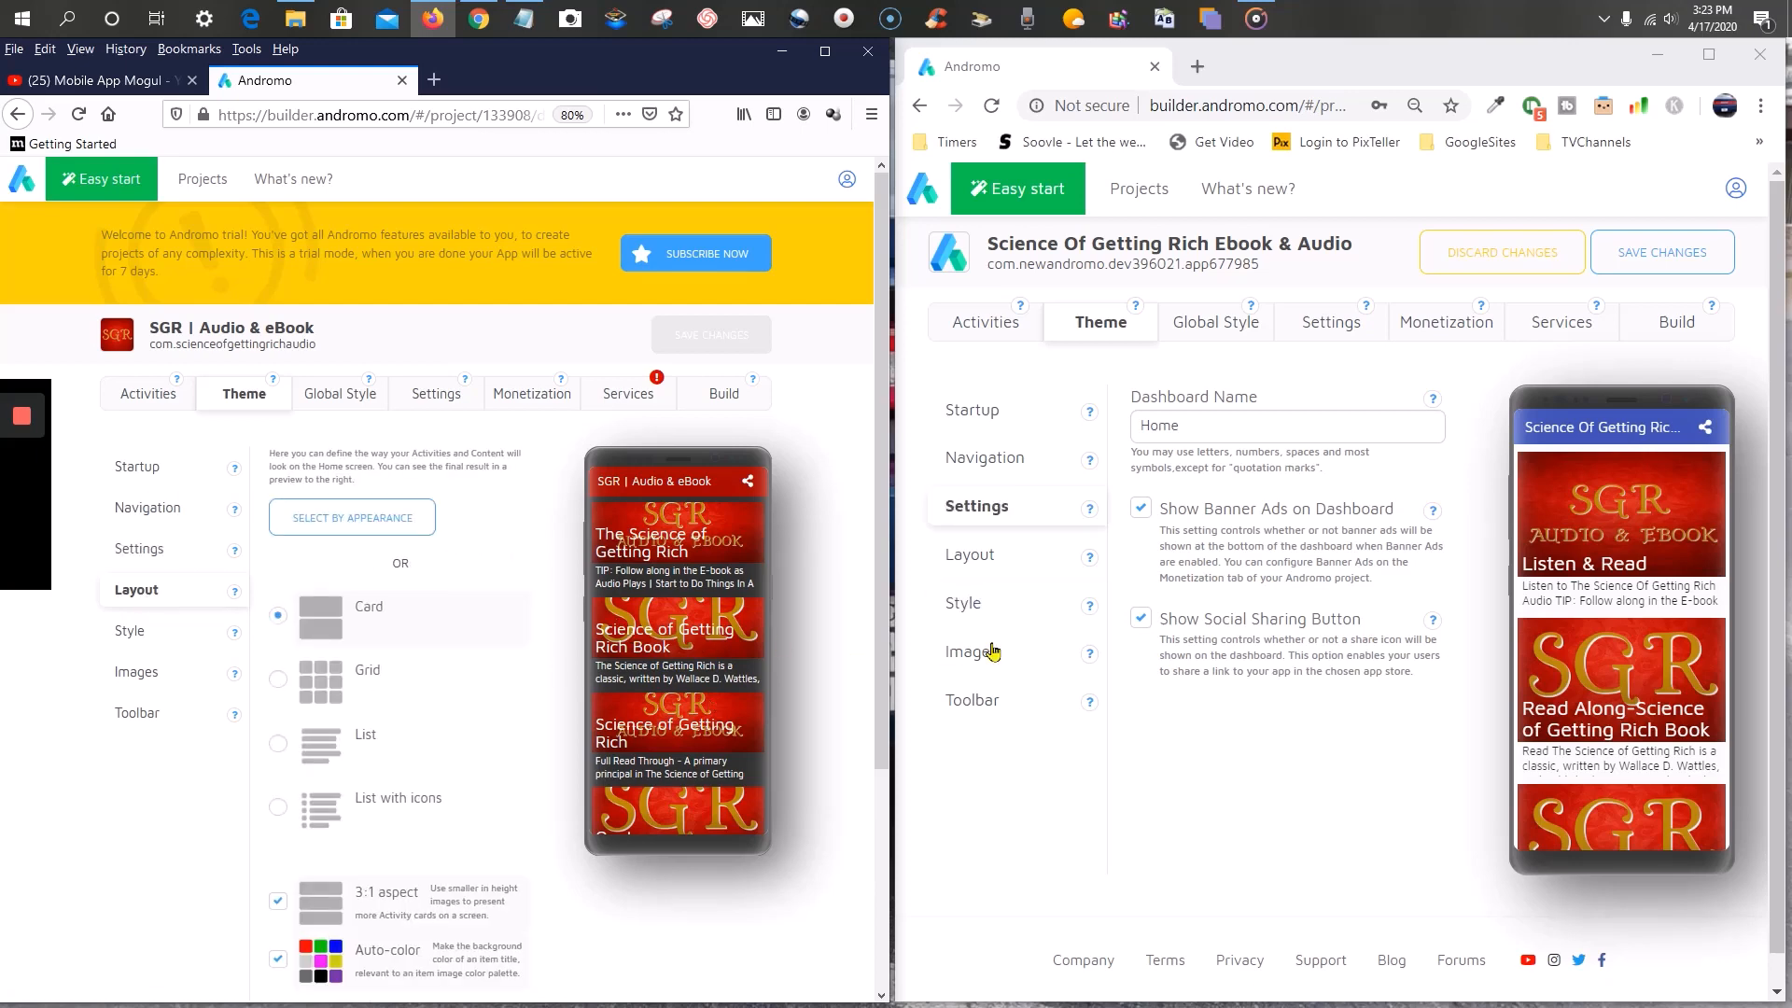
{"action": "left_click", "coordinate": [151, 637]}
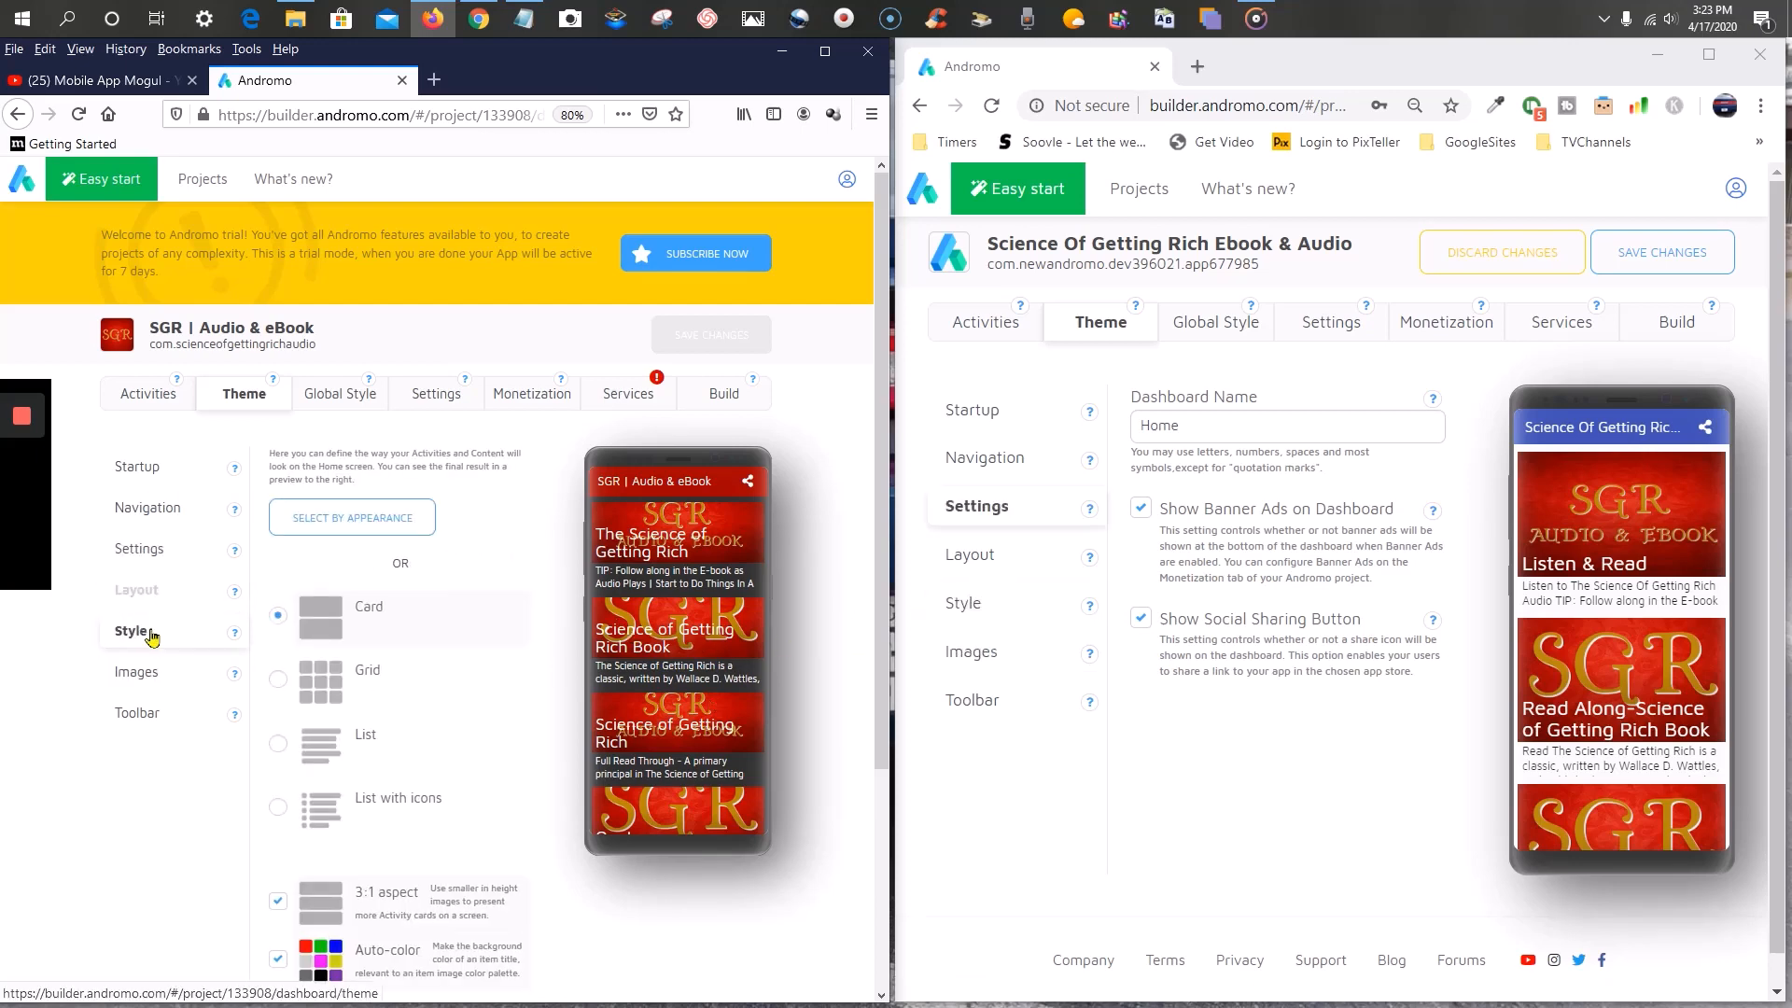
{"action": "left_click", "coordinate": [1030, 702]}
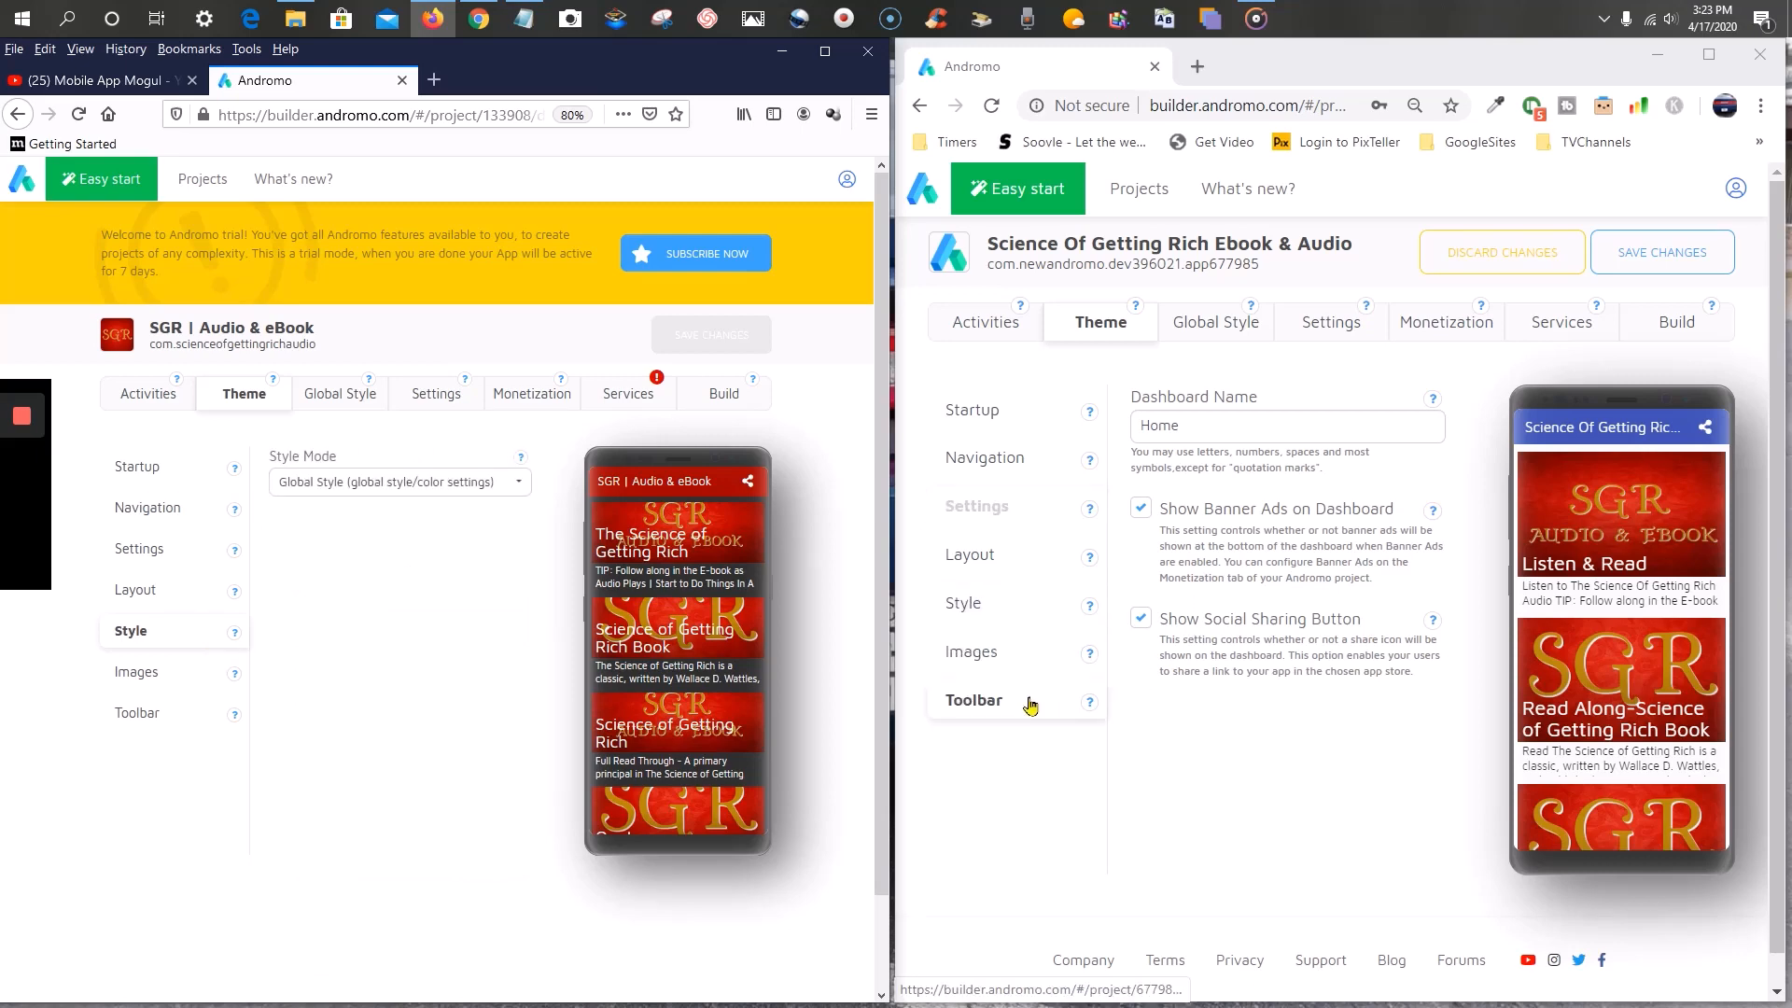
{"action": "left_click", "coordinate": [979, 609]}
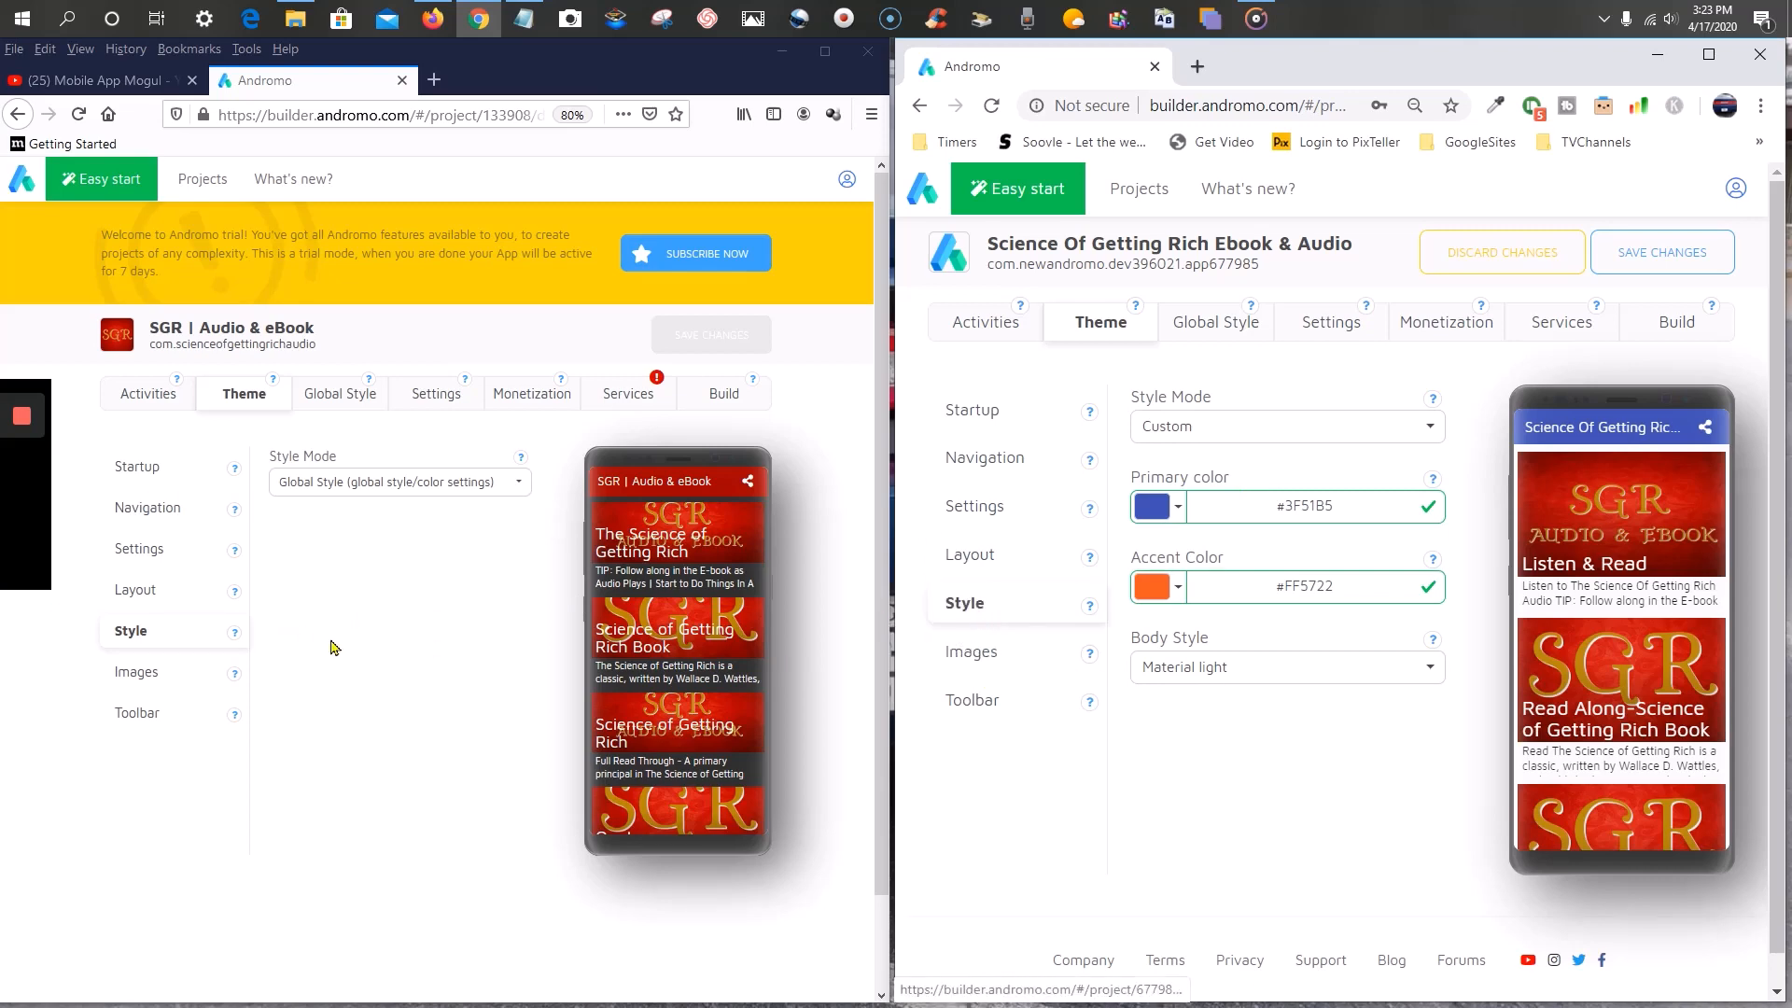
- Try the Global Style mode for the Science Of Getting Rich theme and return the style mode to Custom
{"action": "left_click", "coordinate": [131, 630]}
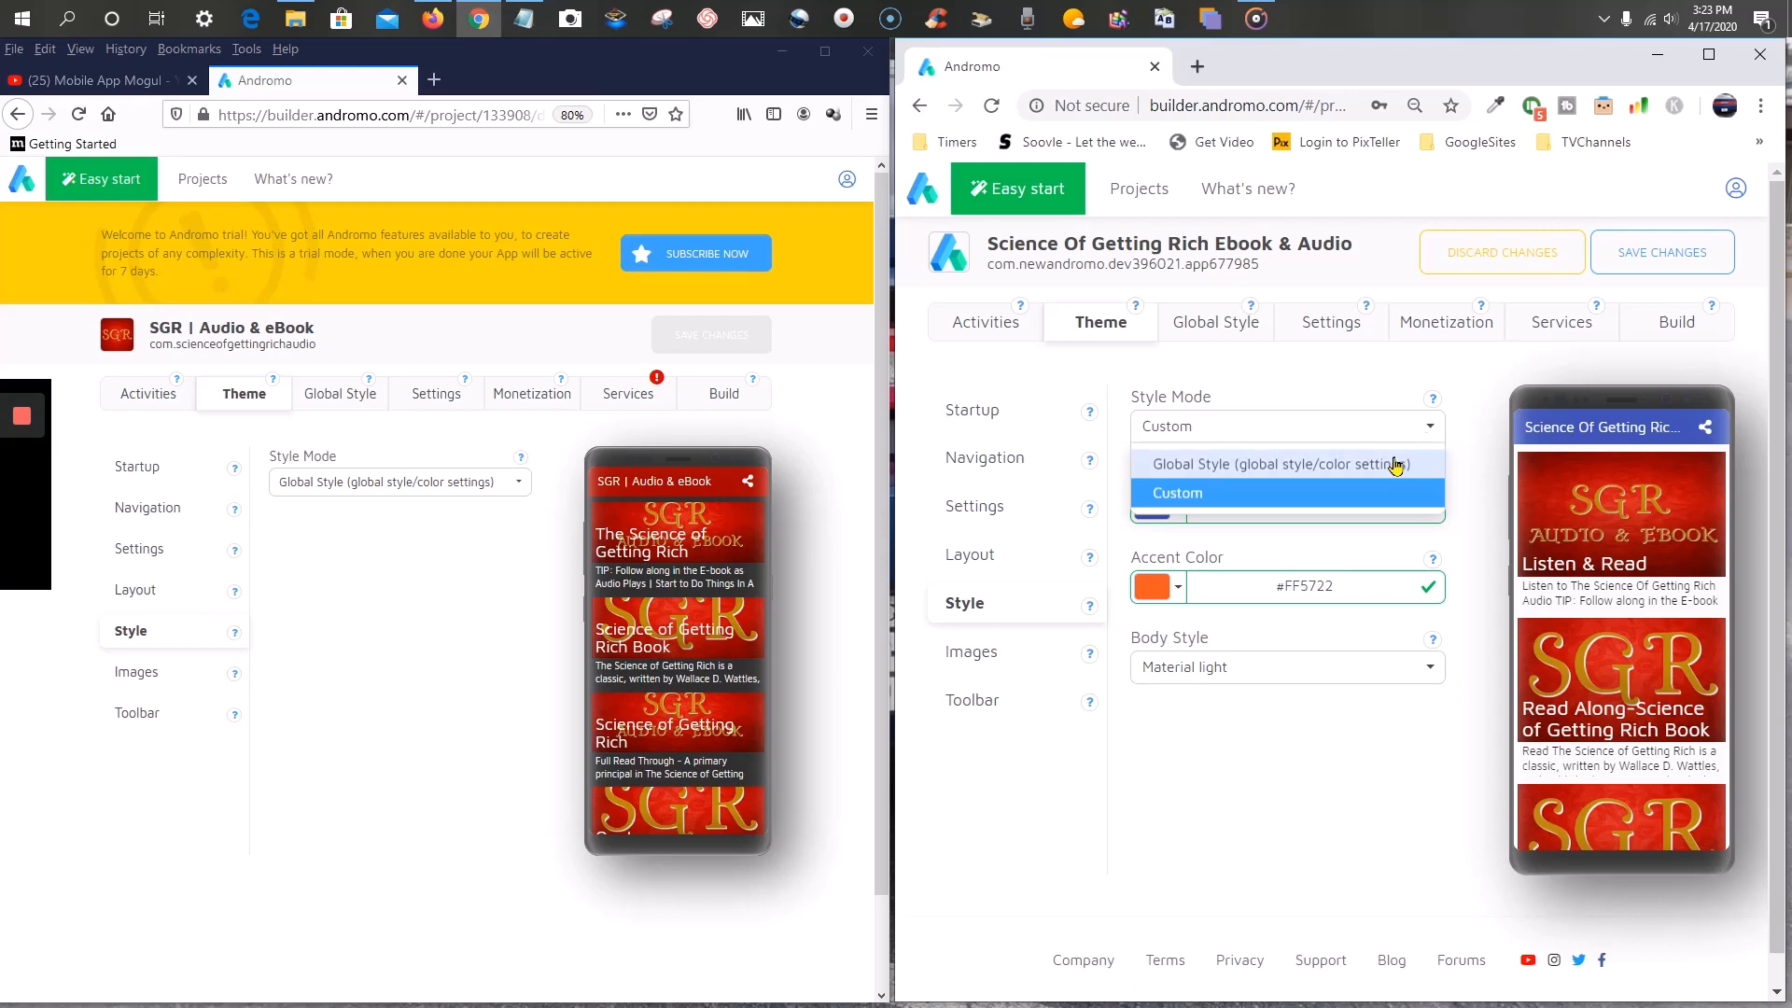
{"action": "left_click", "coordinate": [1395, 466]}
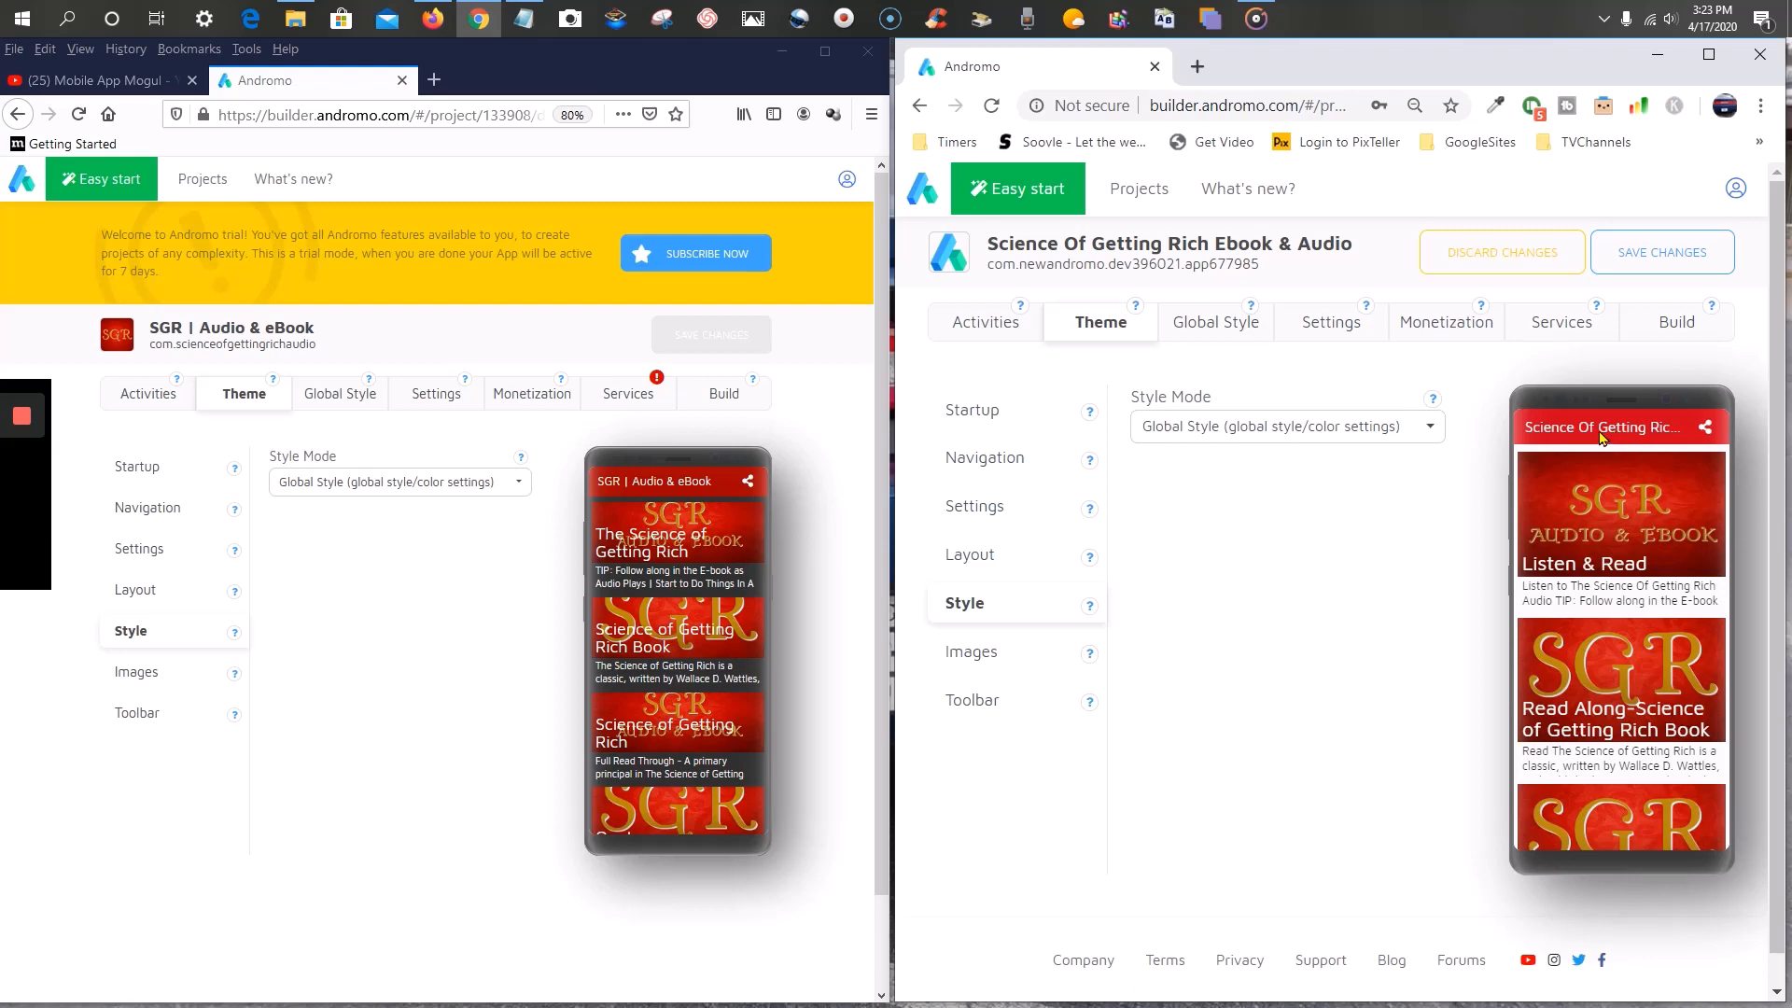
{"action": "left_click", "coordinate": [1427, 428]}
{"action": "left_click", "coordinate": [1337, 499]}
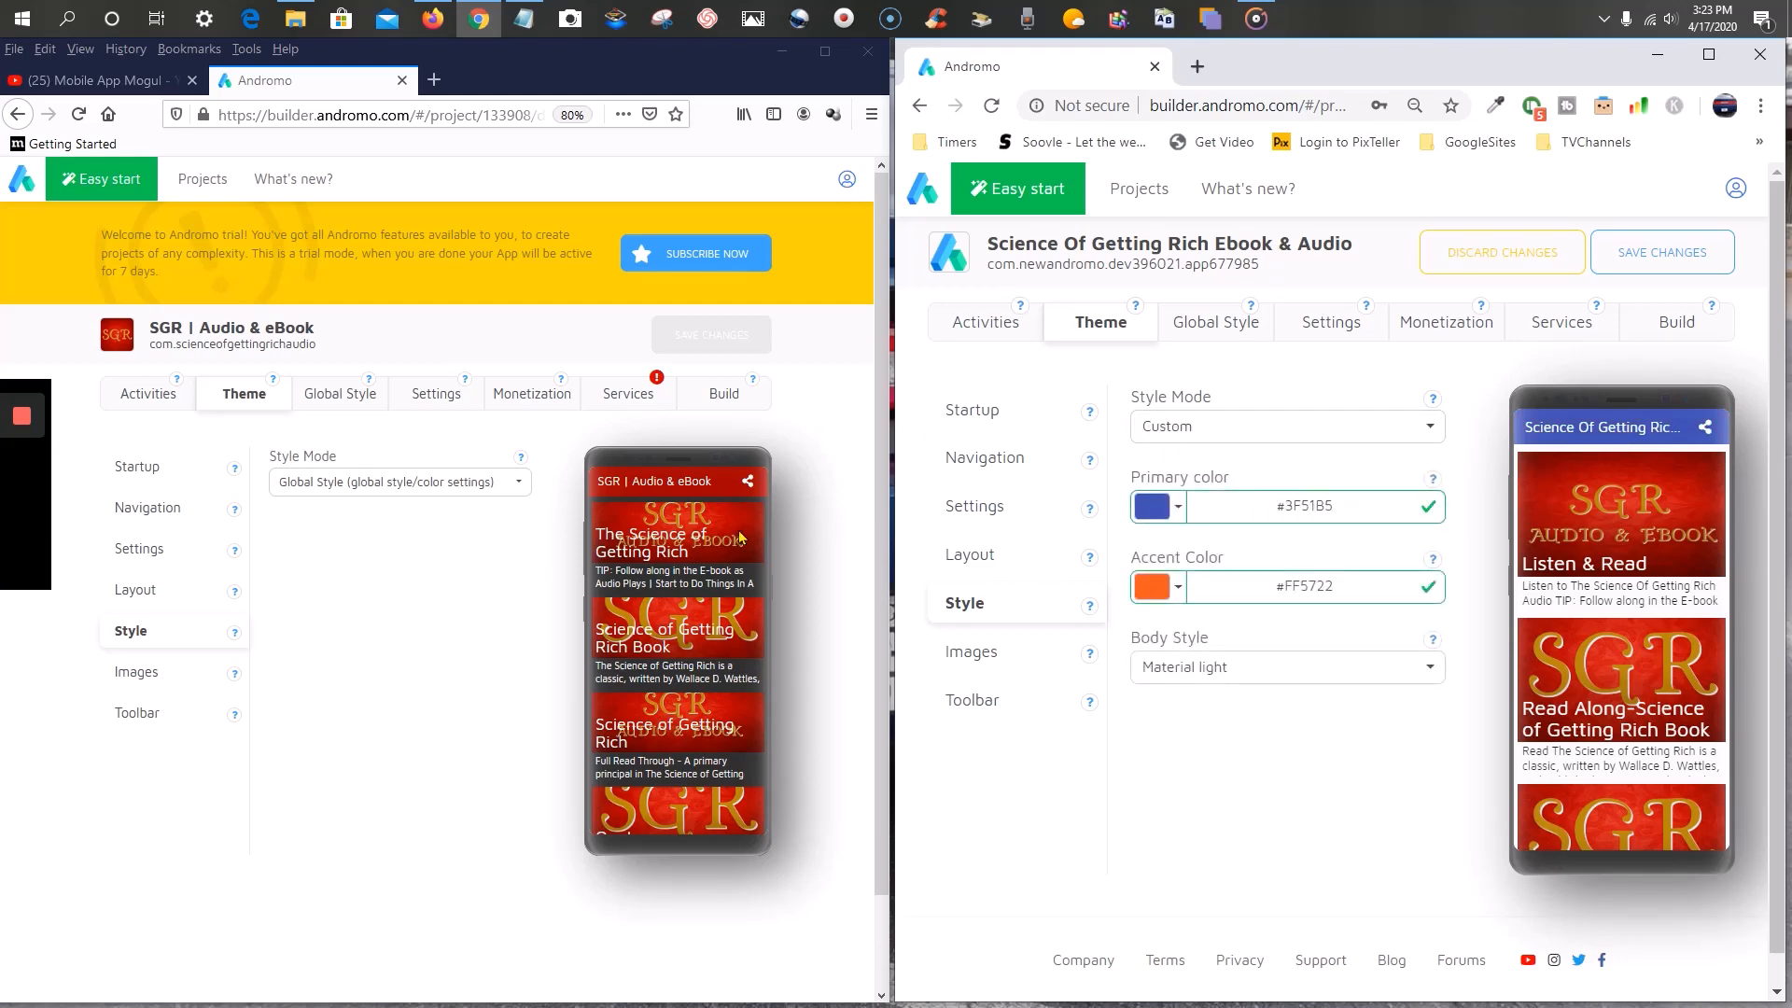
- Activate the page color picker and look through the SGR | Audio & eBook theme sections from Settings to Toolbar for its colors
{"action": "left_click", "coordinate": [1496, 106]}
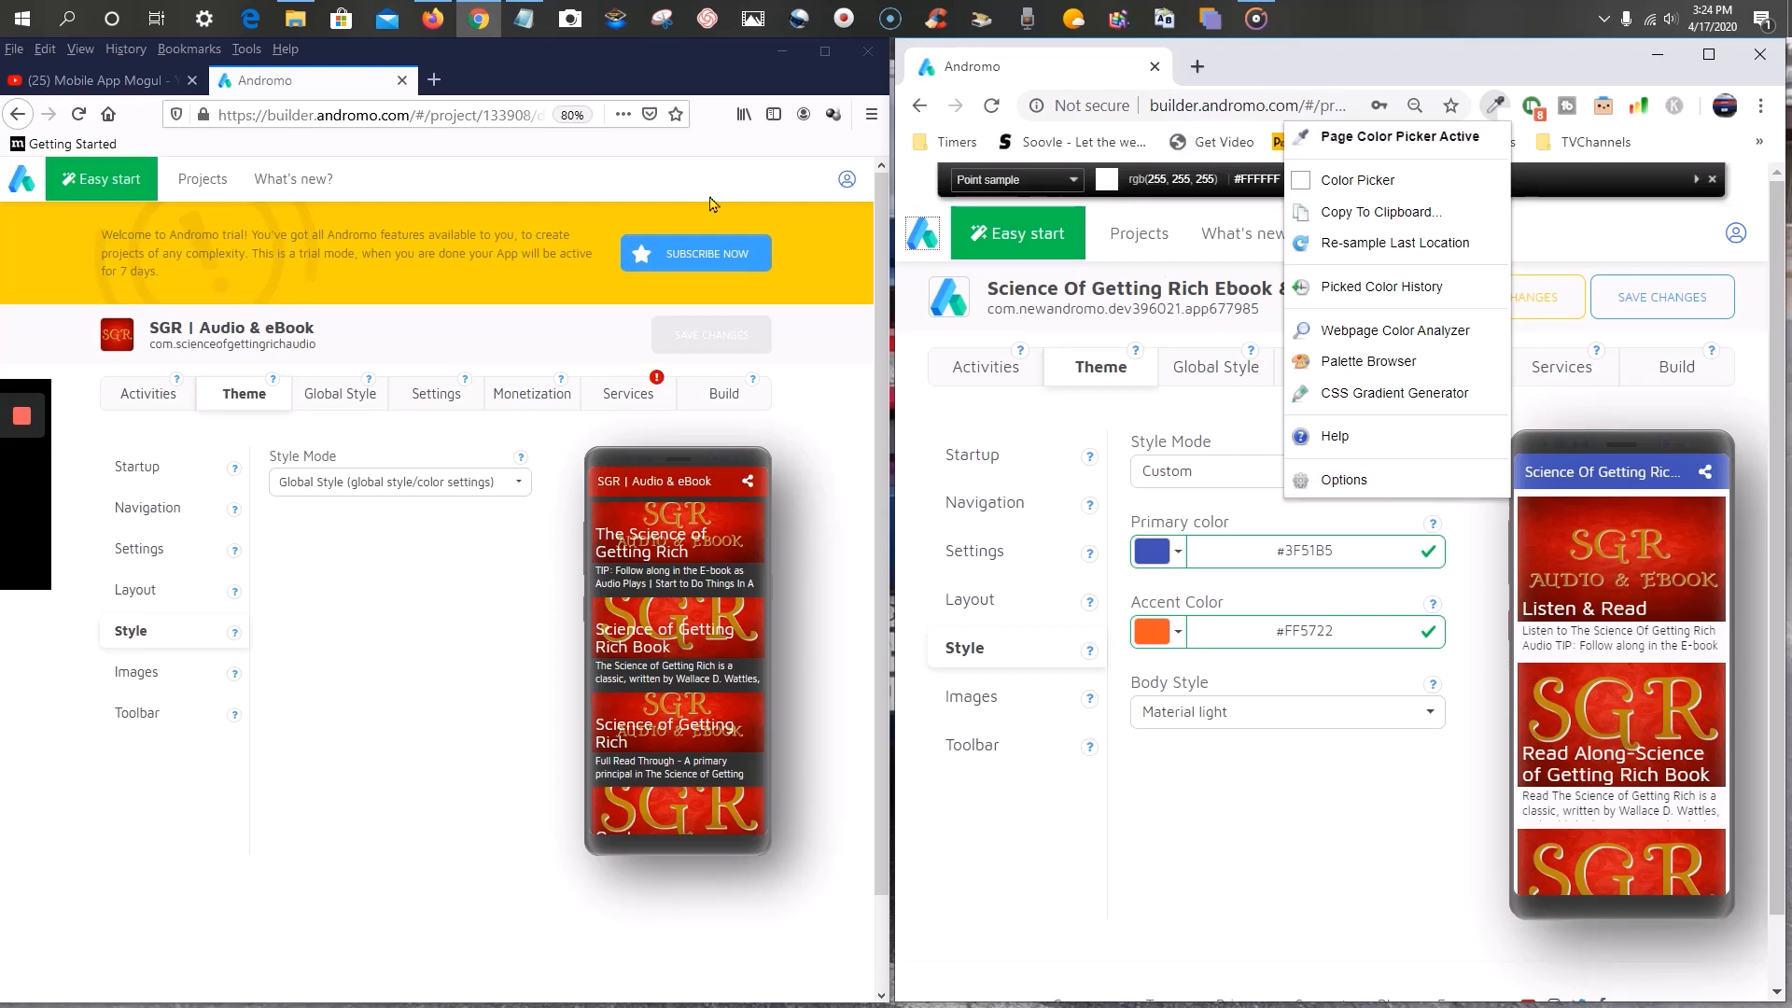
{"action": "left_click", "coordinate": [138, 591]}
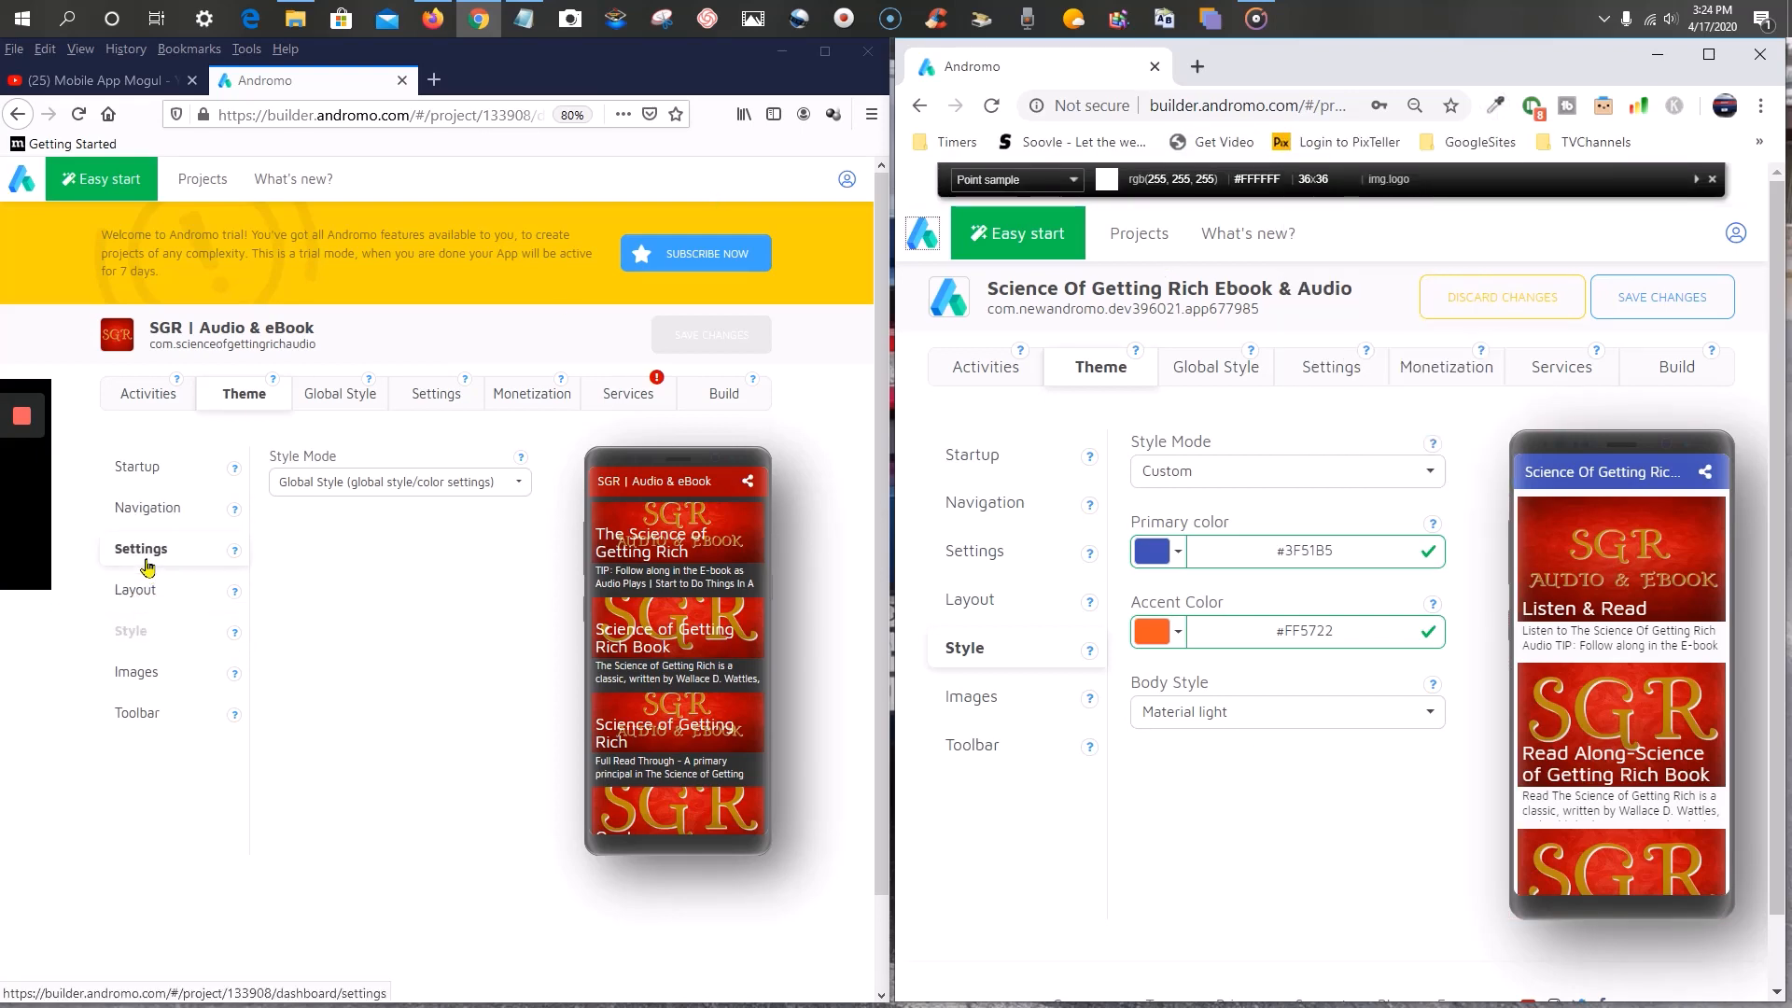
{"action": "left_click", "coordinate": [147, 565]}
{"action": "left_click", "coordinate": [143, 594]}
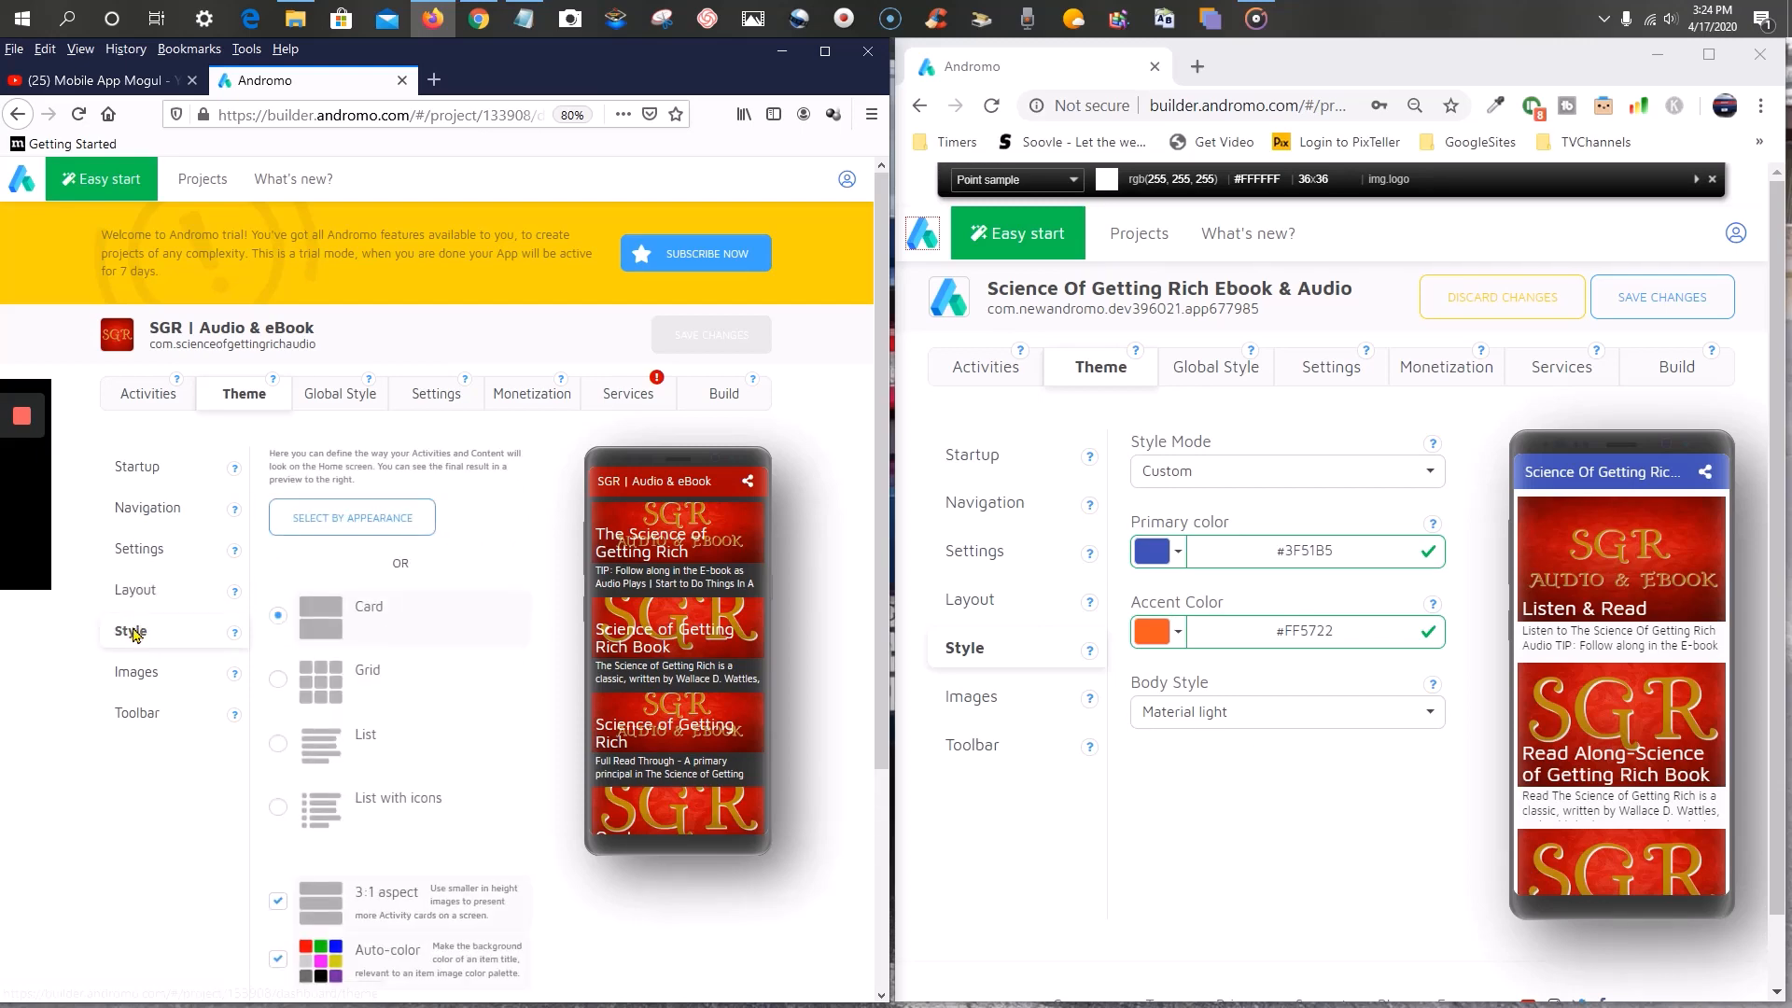
{"action": "left_click", "coordinate": [136, 635]}
{"action": "left_click", "coordinate": [132, 673]}
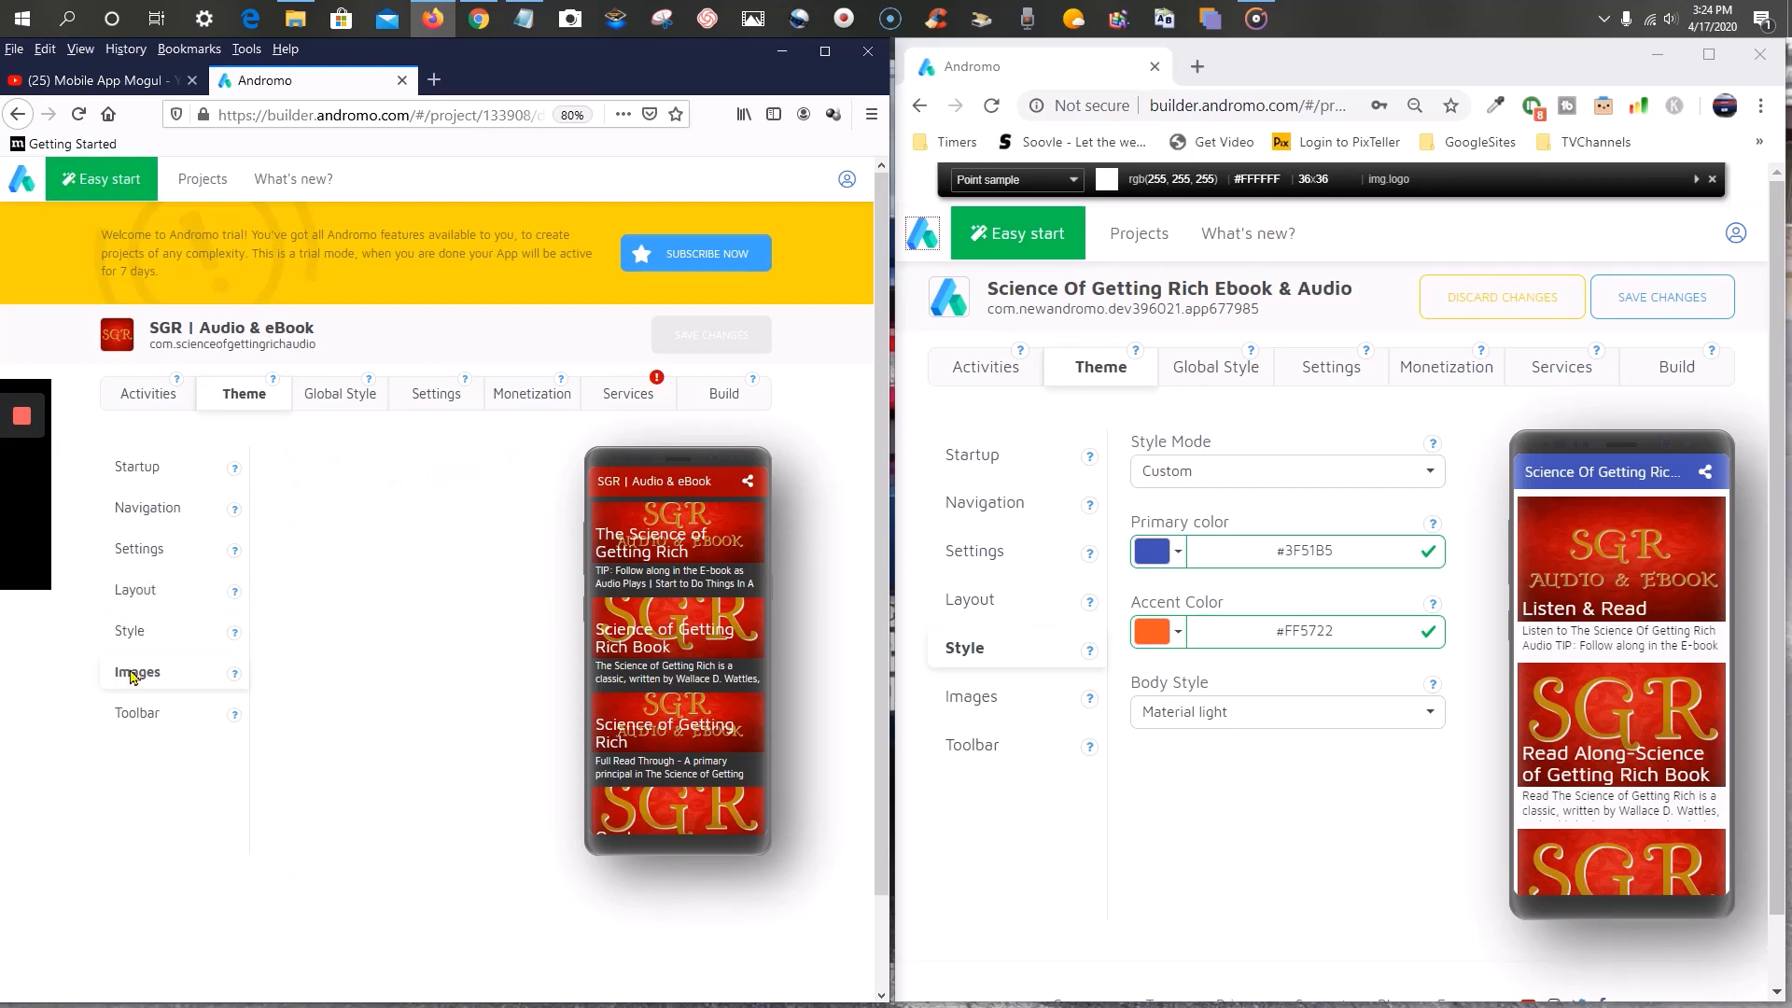
{"action": "left_click", "coordinate": [133, 716]}
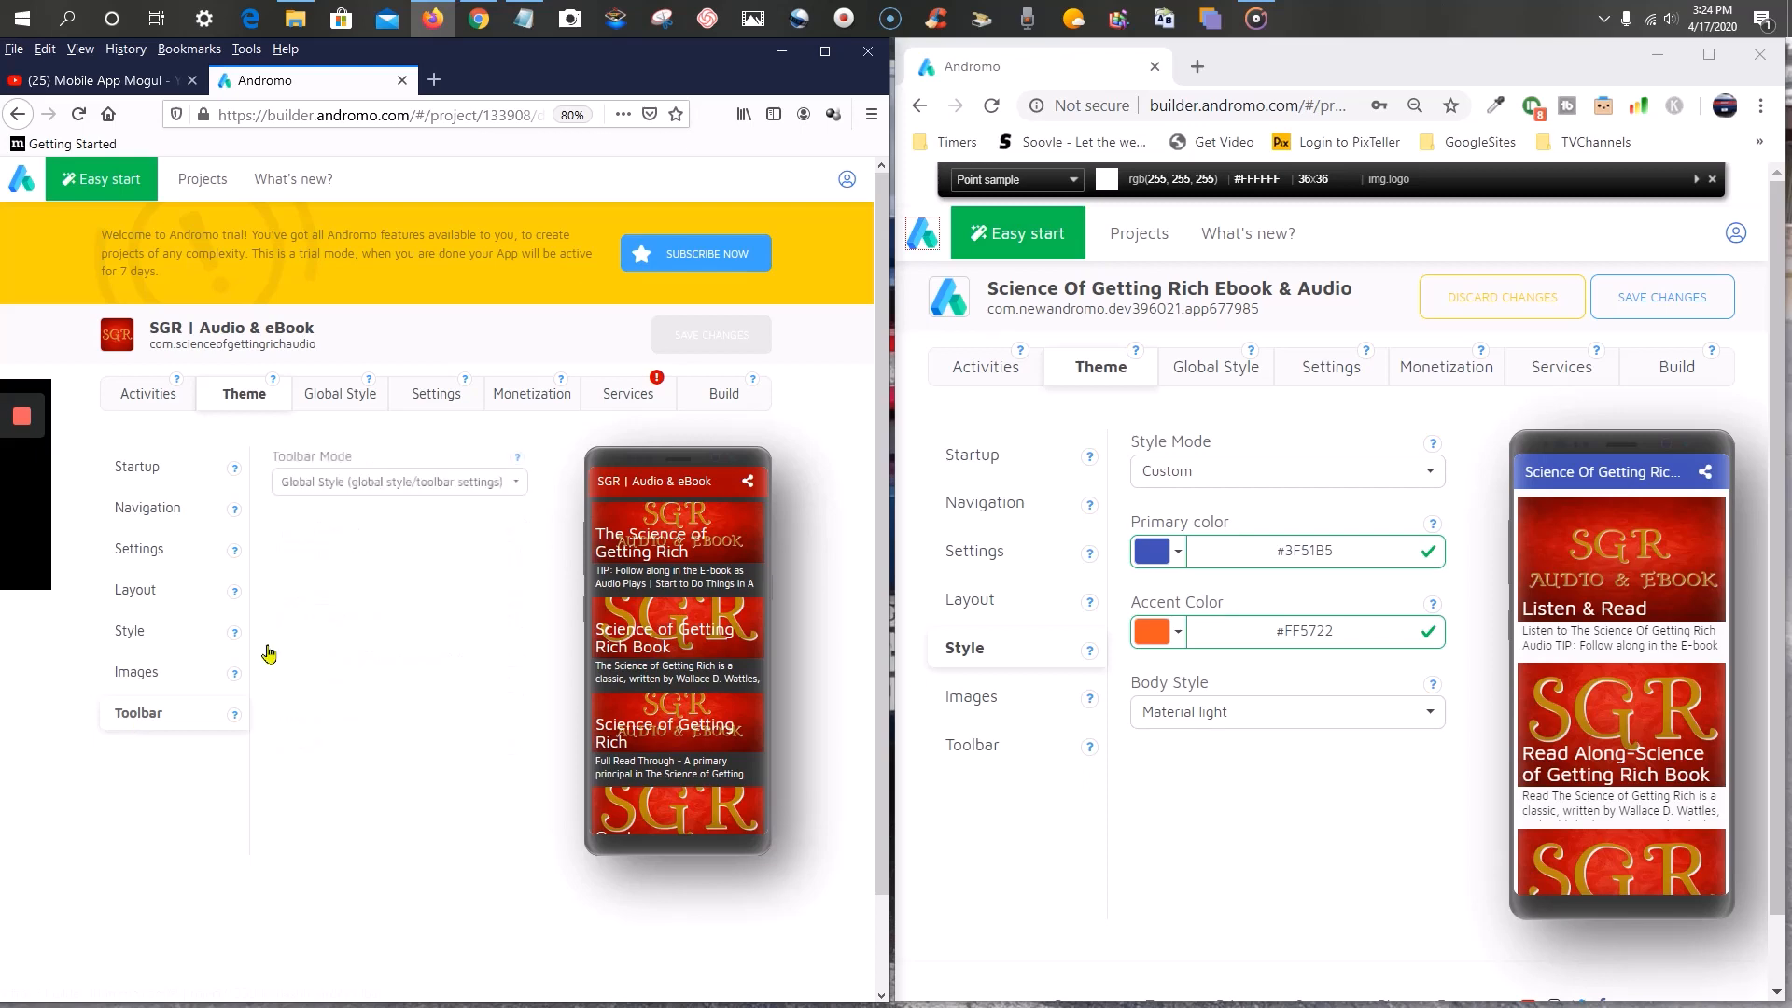
- Copy the primary color #a40100 from the SGR | Audio & eBook app's global style color settings
{"action": "left_click", "coordinate": [339, 396]}
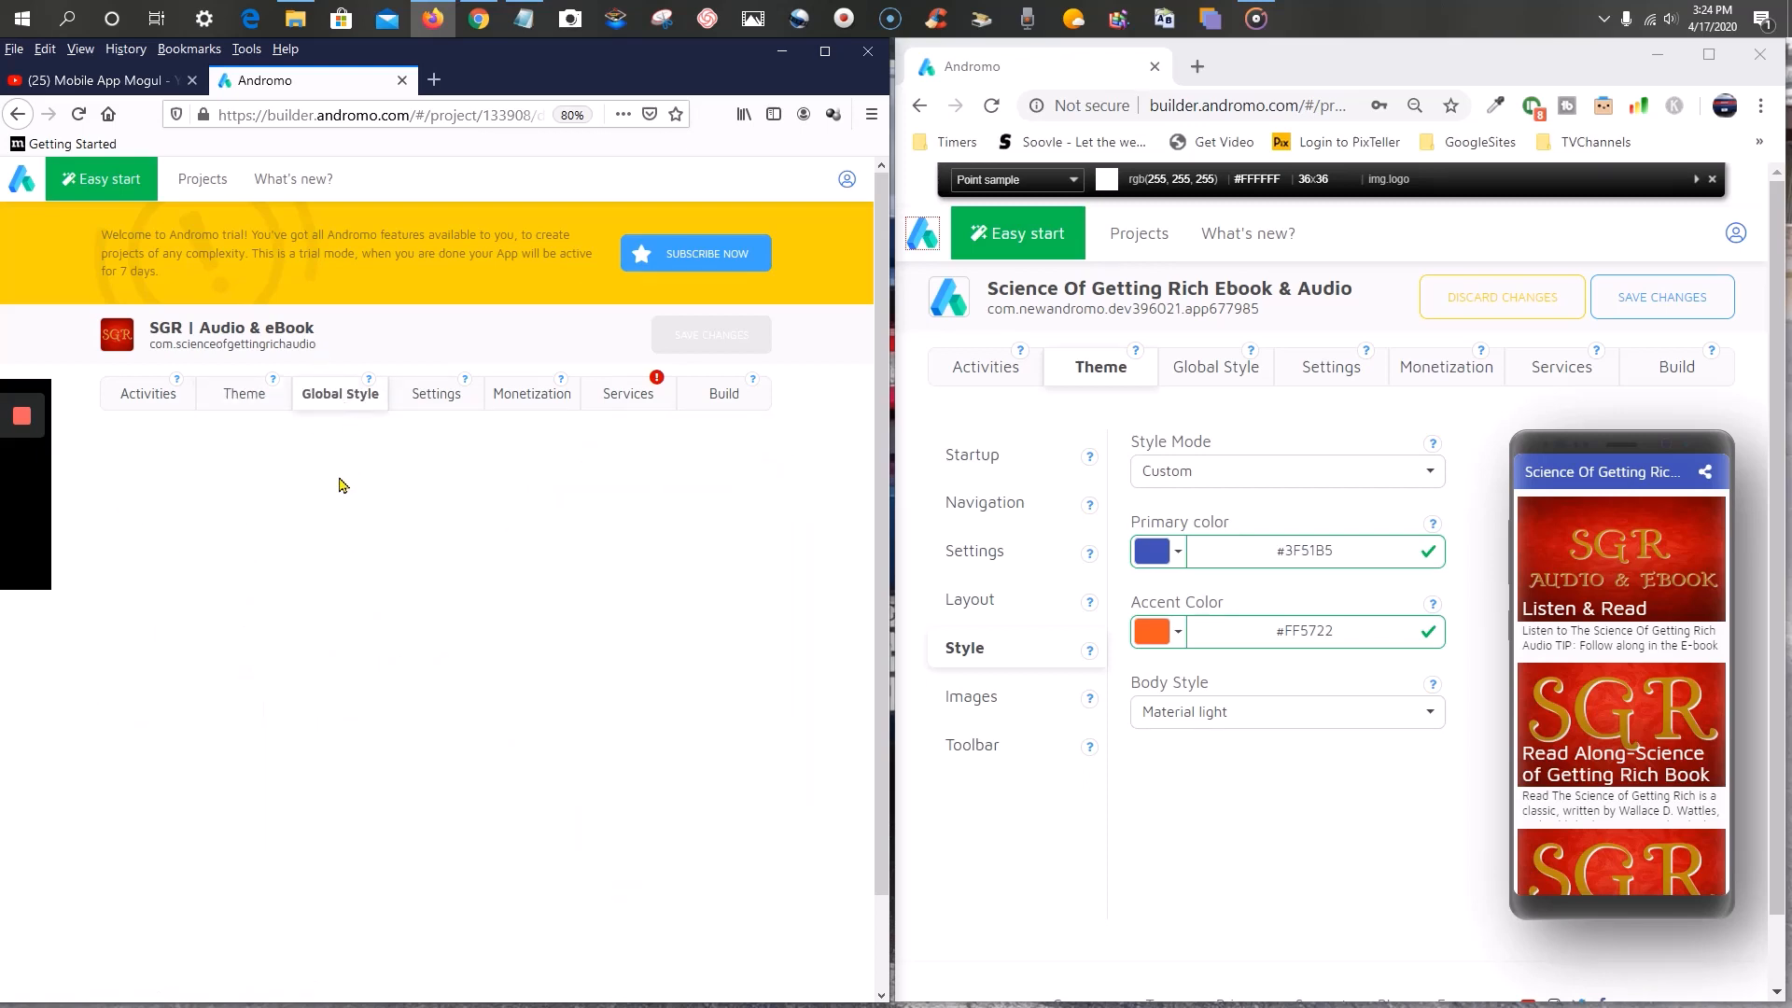
{"action": "left_click_drag", "start_coordinate": [475, 479], "coordinate": [370, 497]}
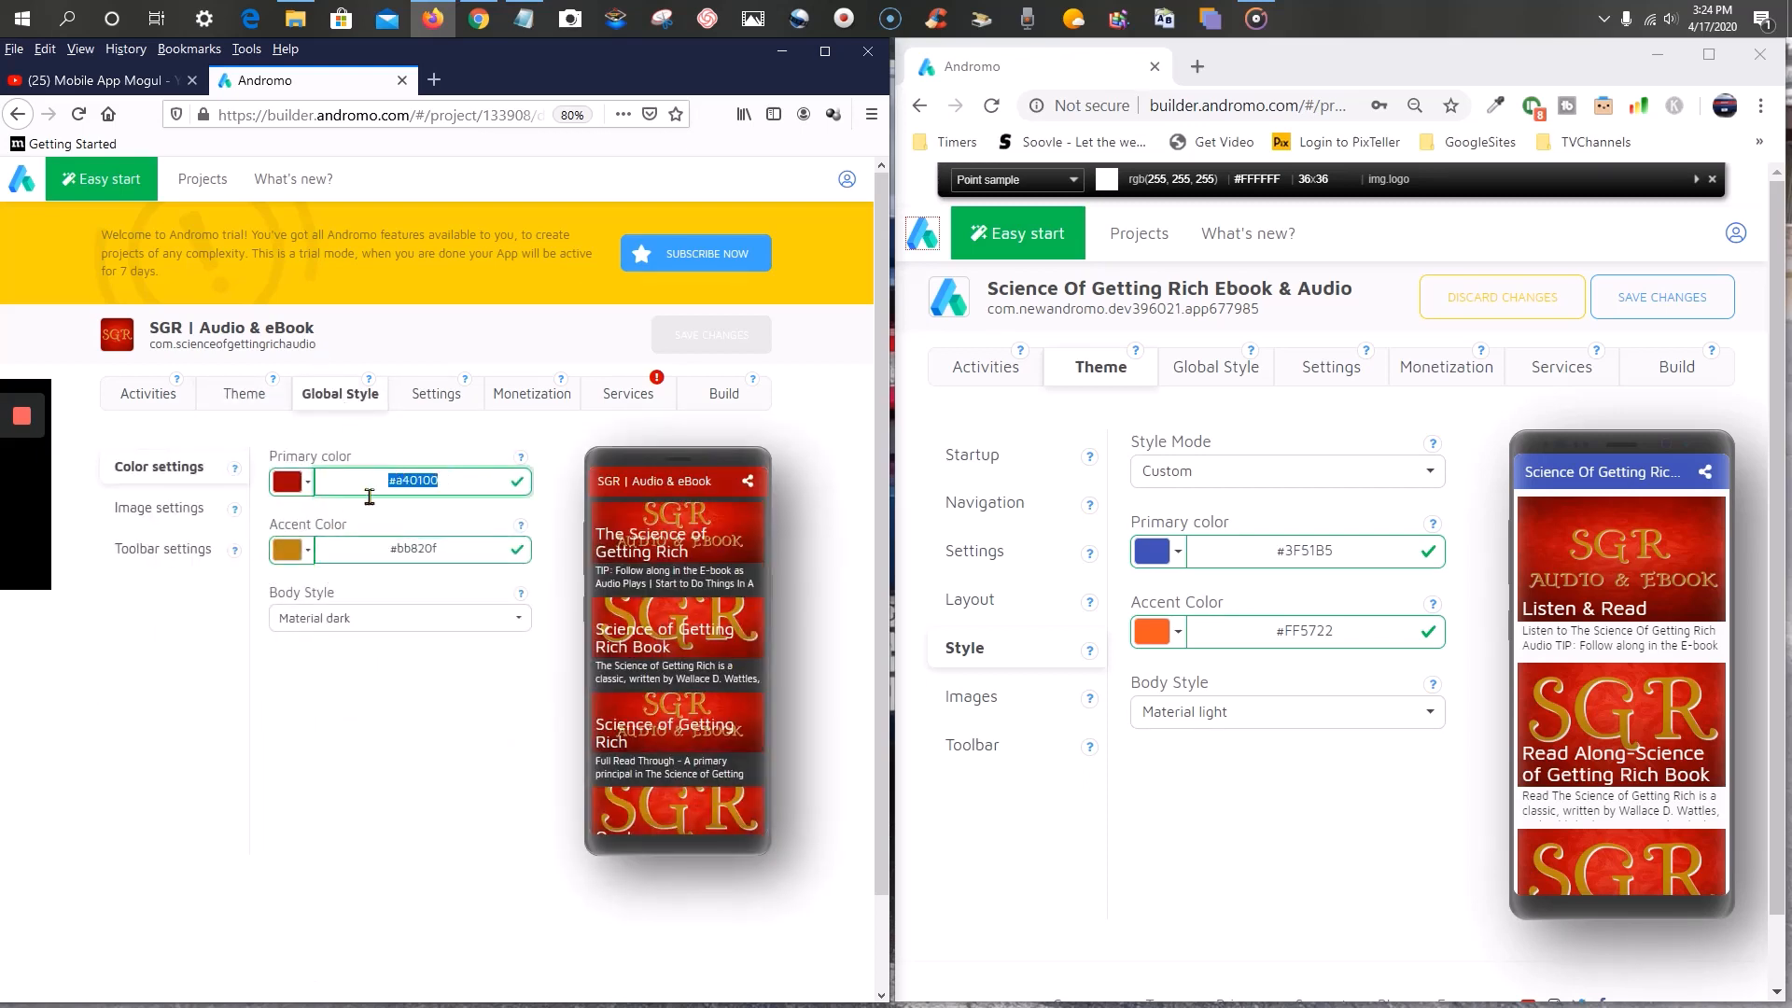
{"action": "right_click", "coordinate": [412, 481]}
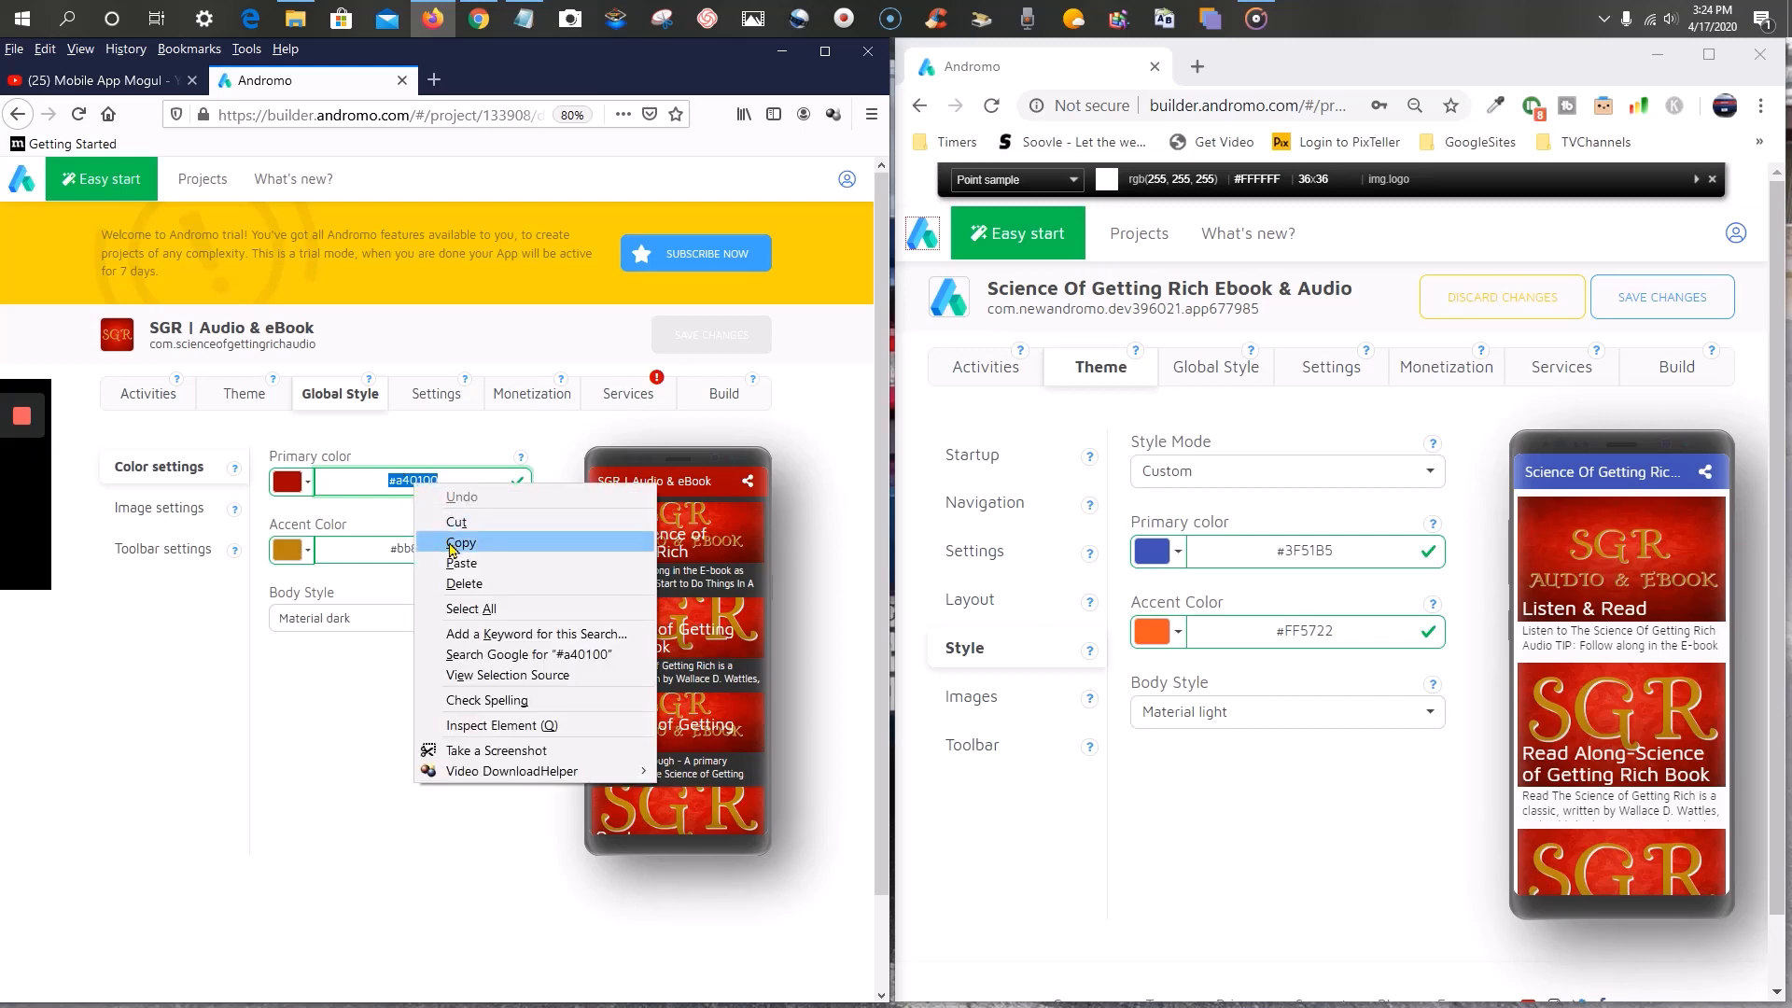
{"action": "left_click", "coordinate": [440, 547]}
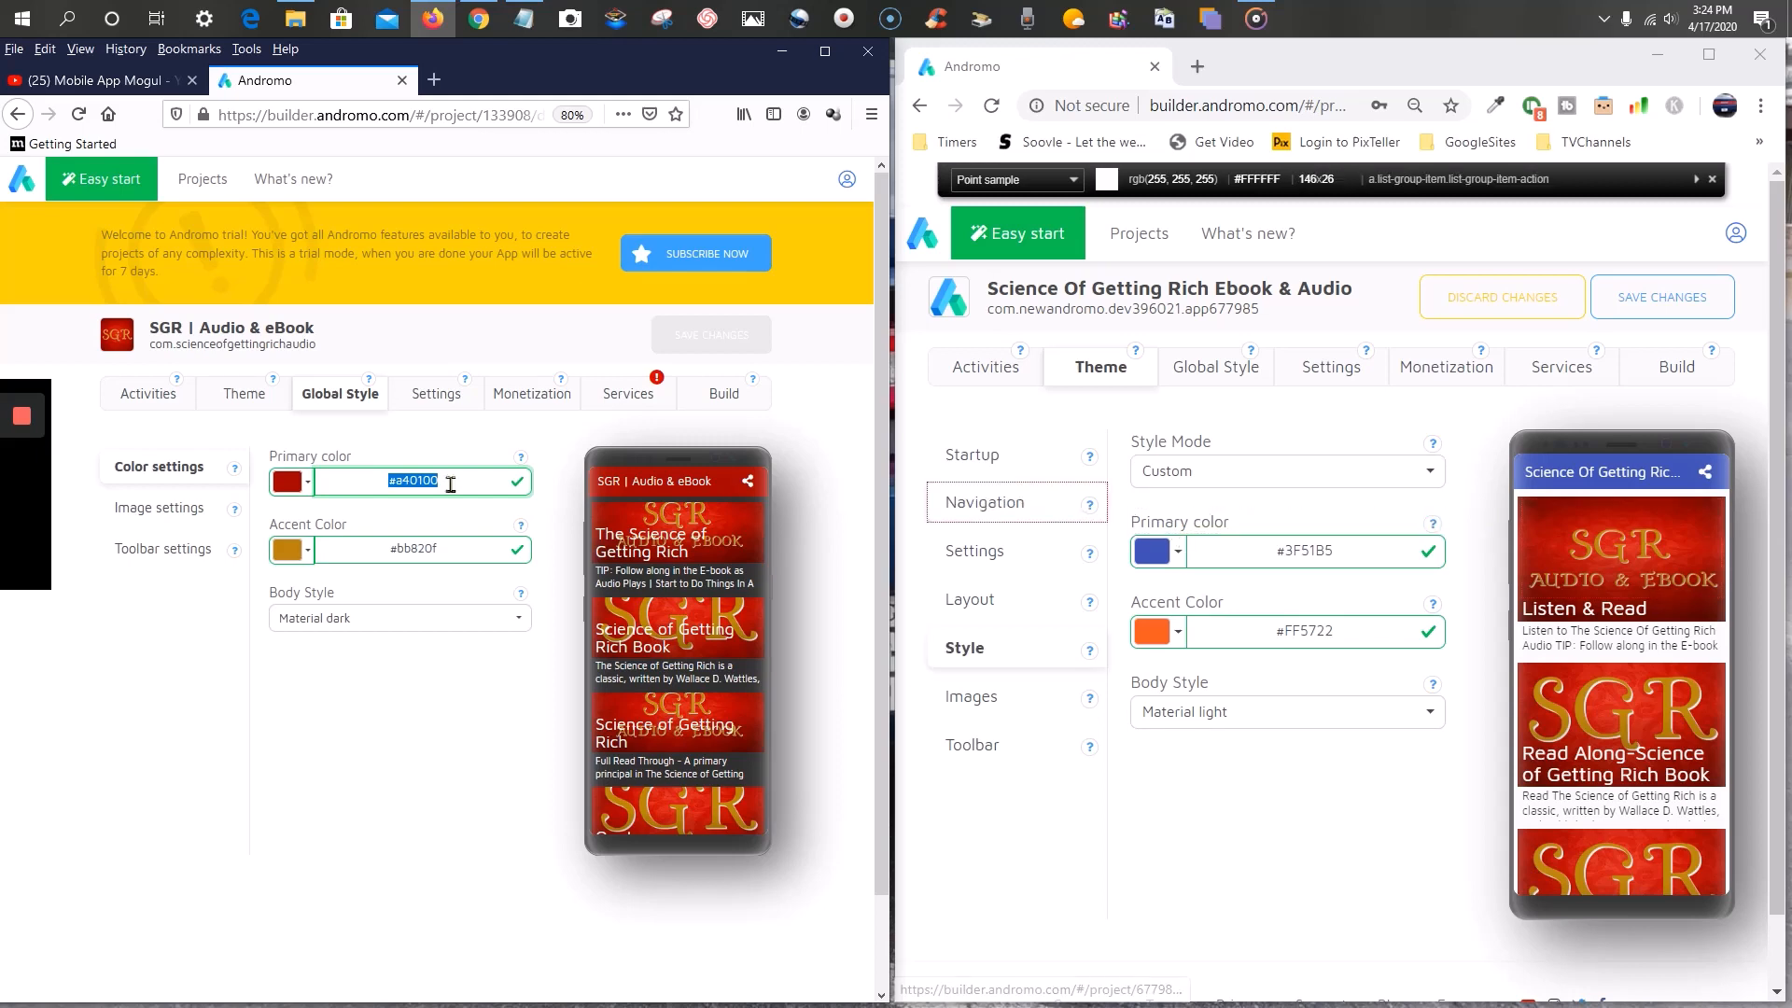
{"action": "right_click", "coordinate": [402, 481]}
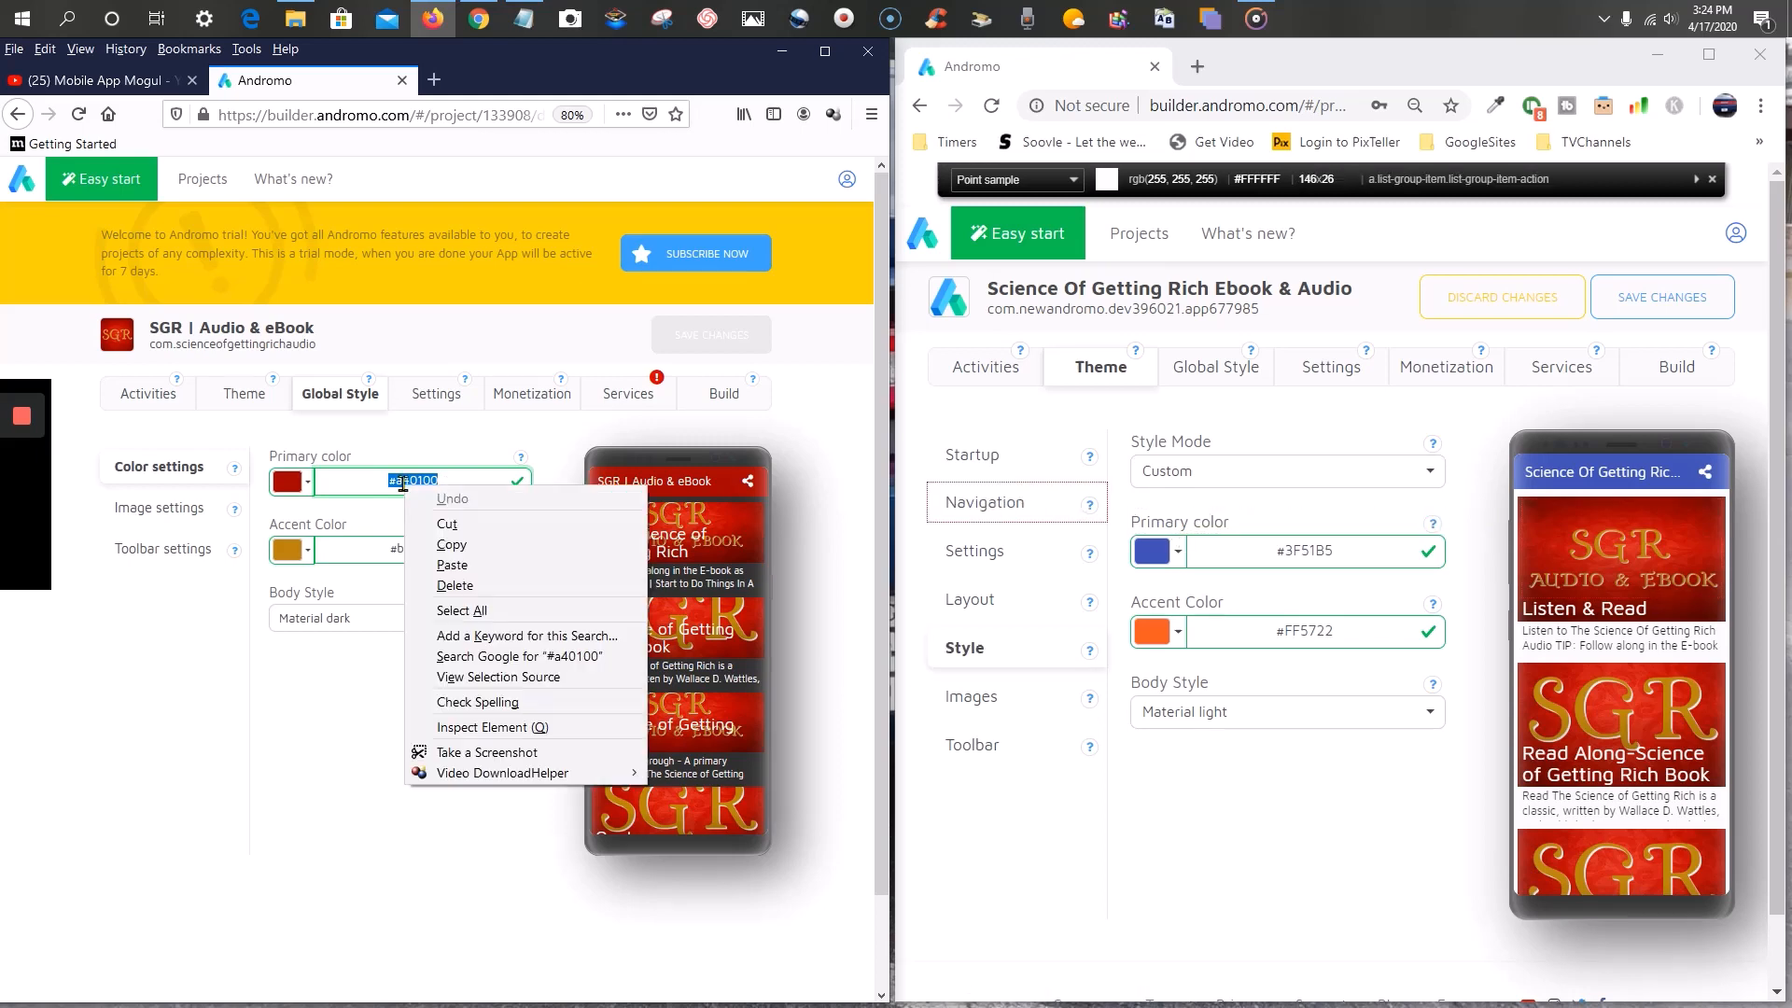
{"action": "left_click", "coordinate": [451, 546]}
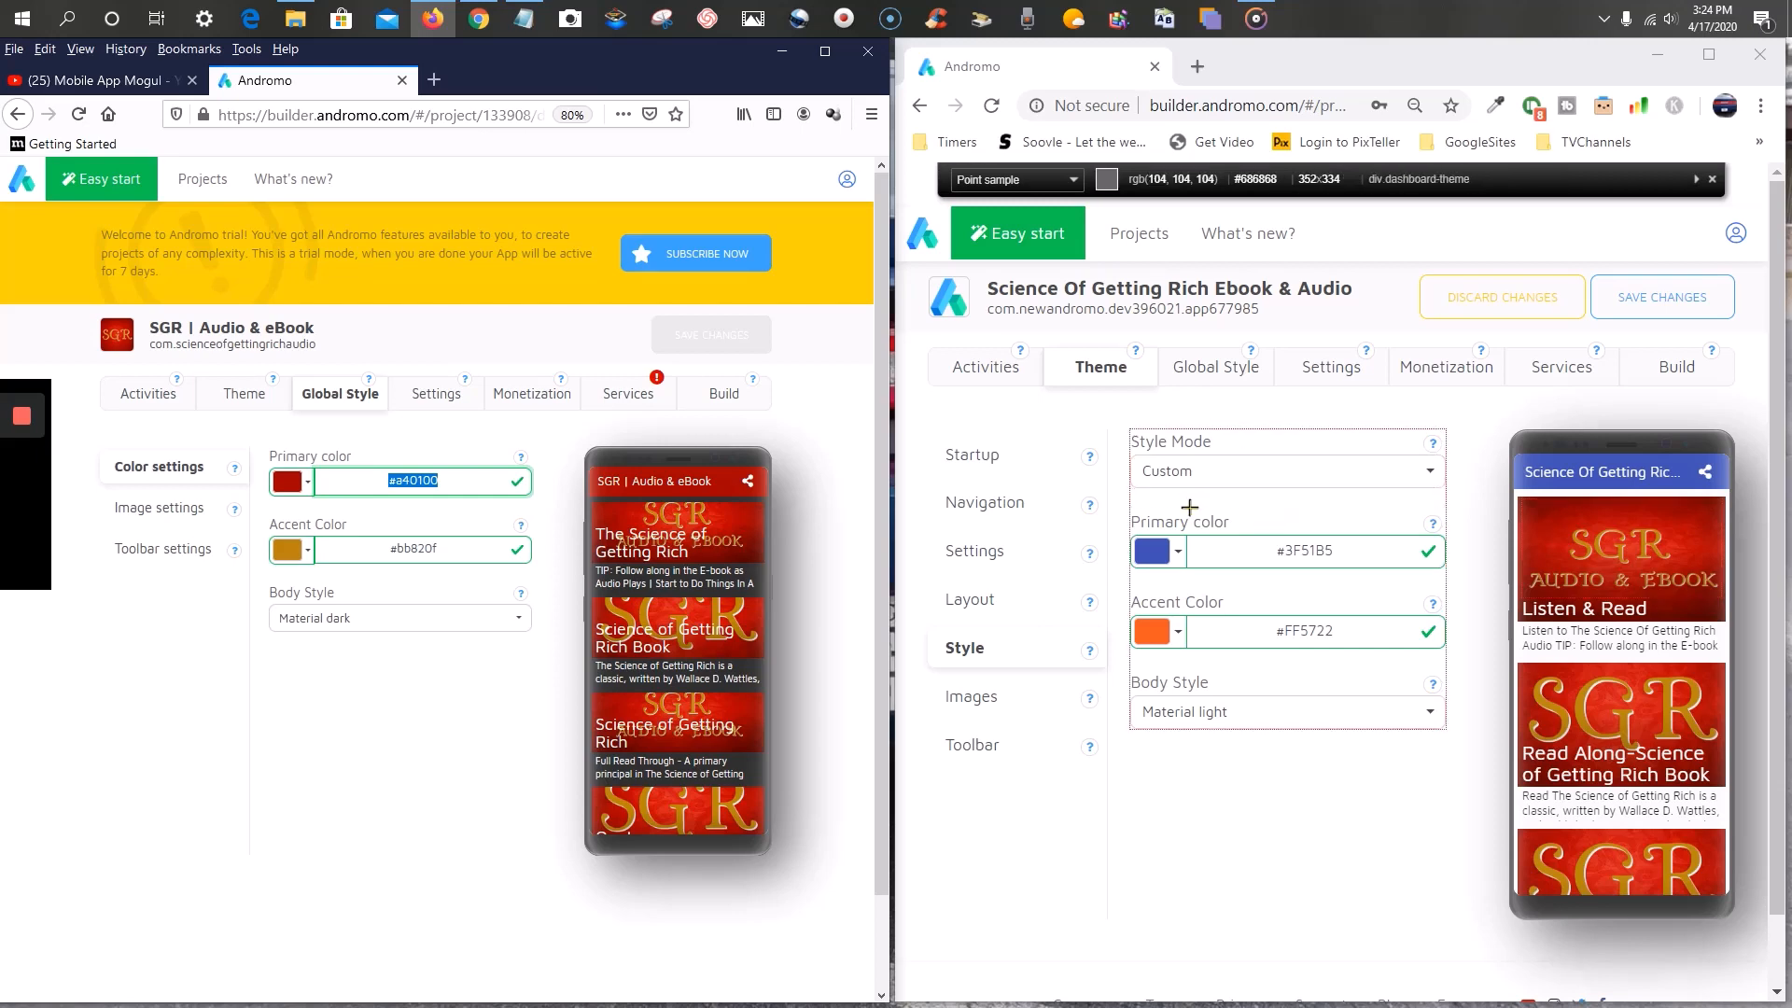
- Try to paste the copied color as the Science Of Getting Rich theme's primary color
{"action": "left_click", "coordinate": [1352, 553]}
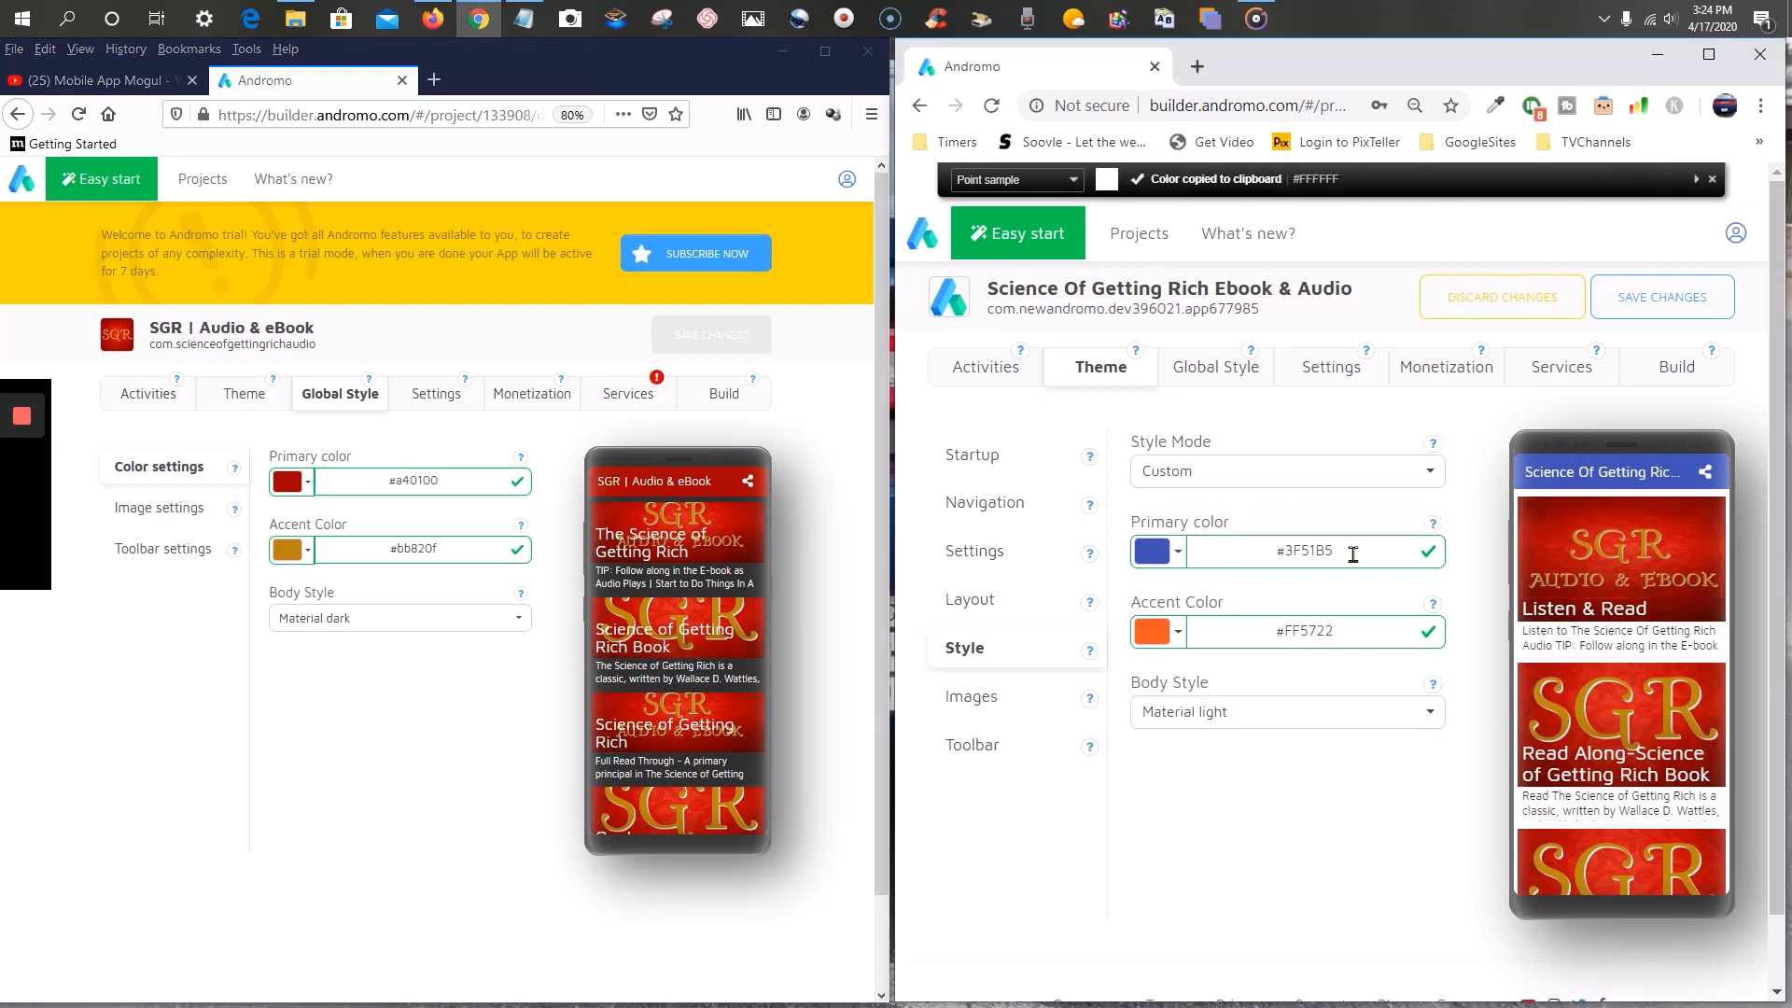
{"action": "triple_click", "coordinate": [1252, 551]}
{"action": "right_click", "coordinate": [1286, 560]}
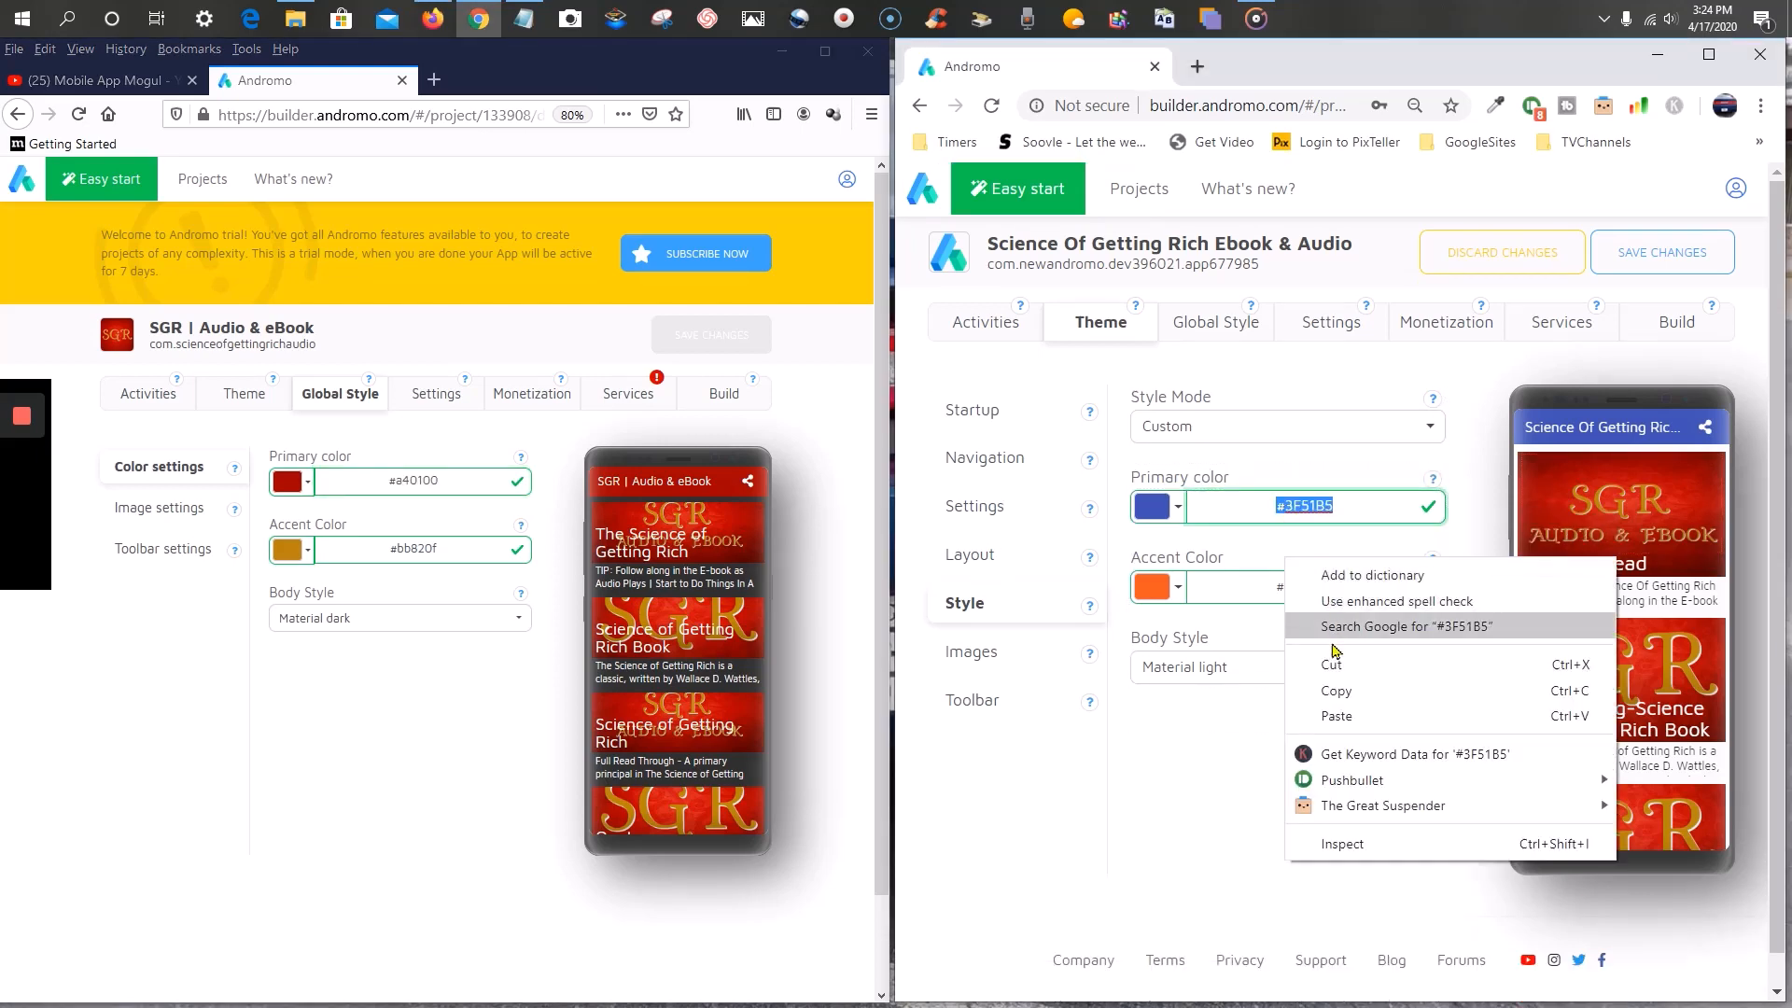
{"action": "left_click", "coordinate": [1334, 715]}
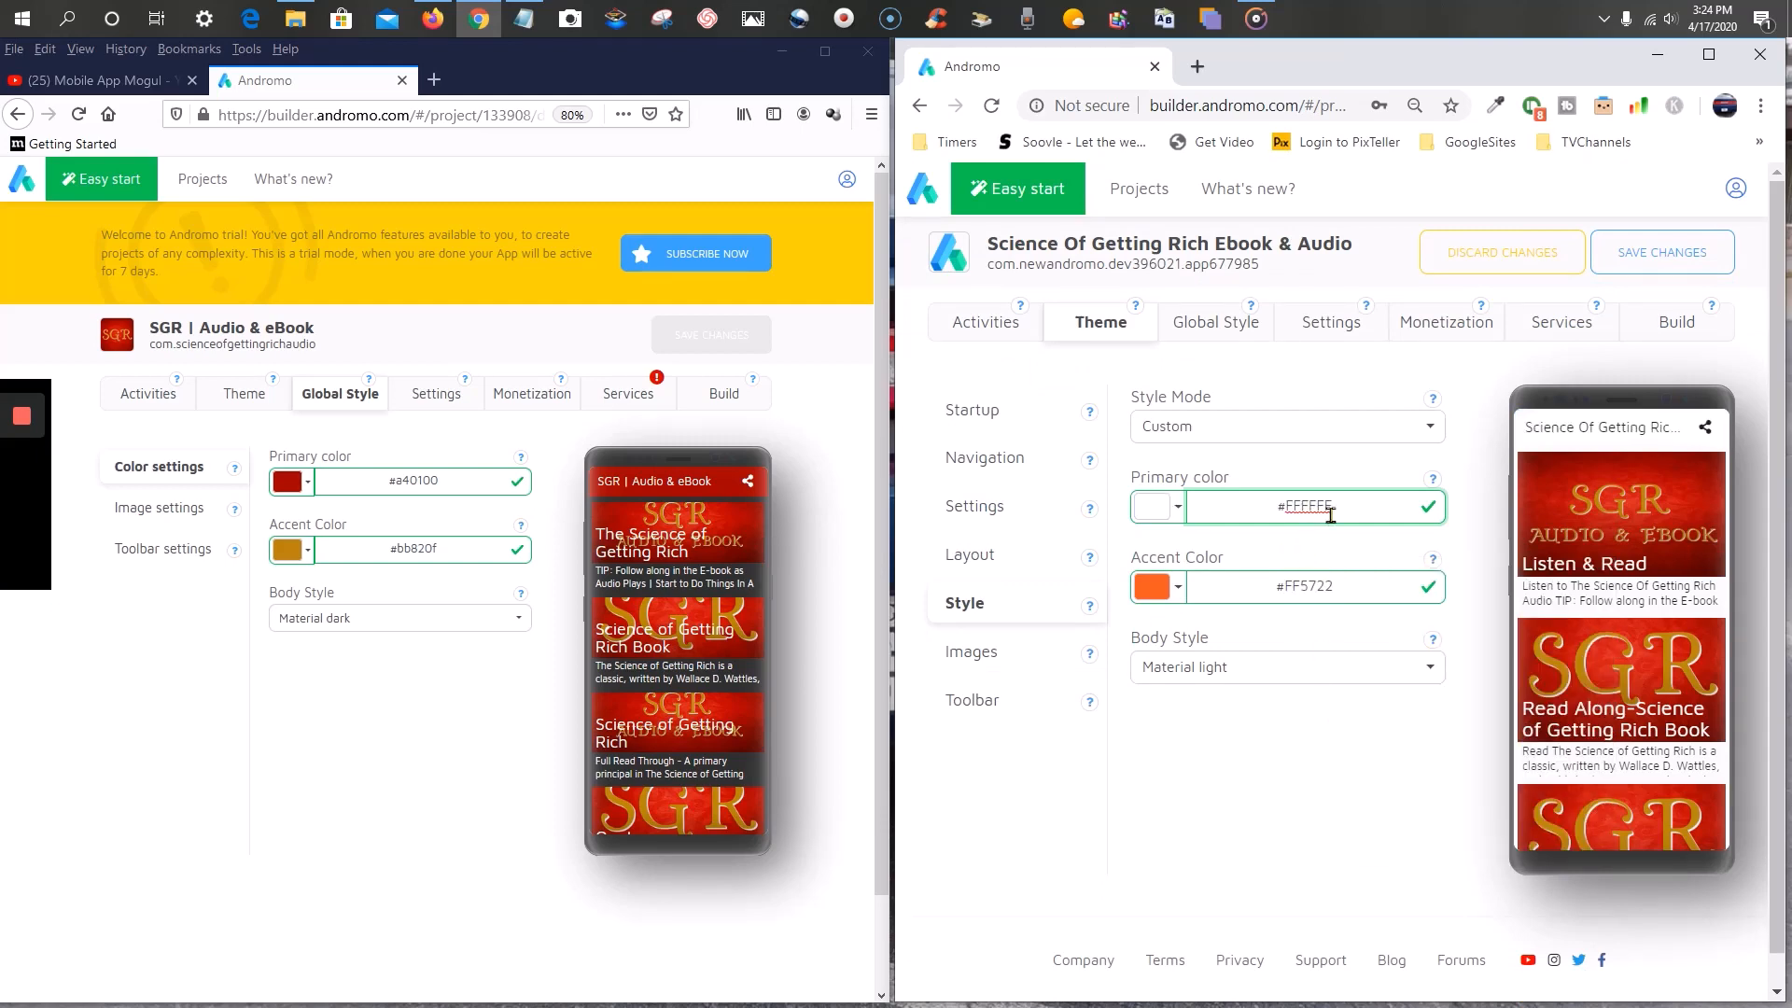
- Copy the SGR | Audio & eBook primary color and set the Science Of Getting Rich theme's primary color to #a40100
{"action": "left_click", "coordinate": [427, 483]}
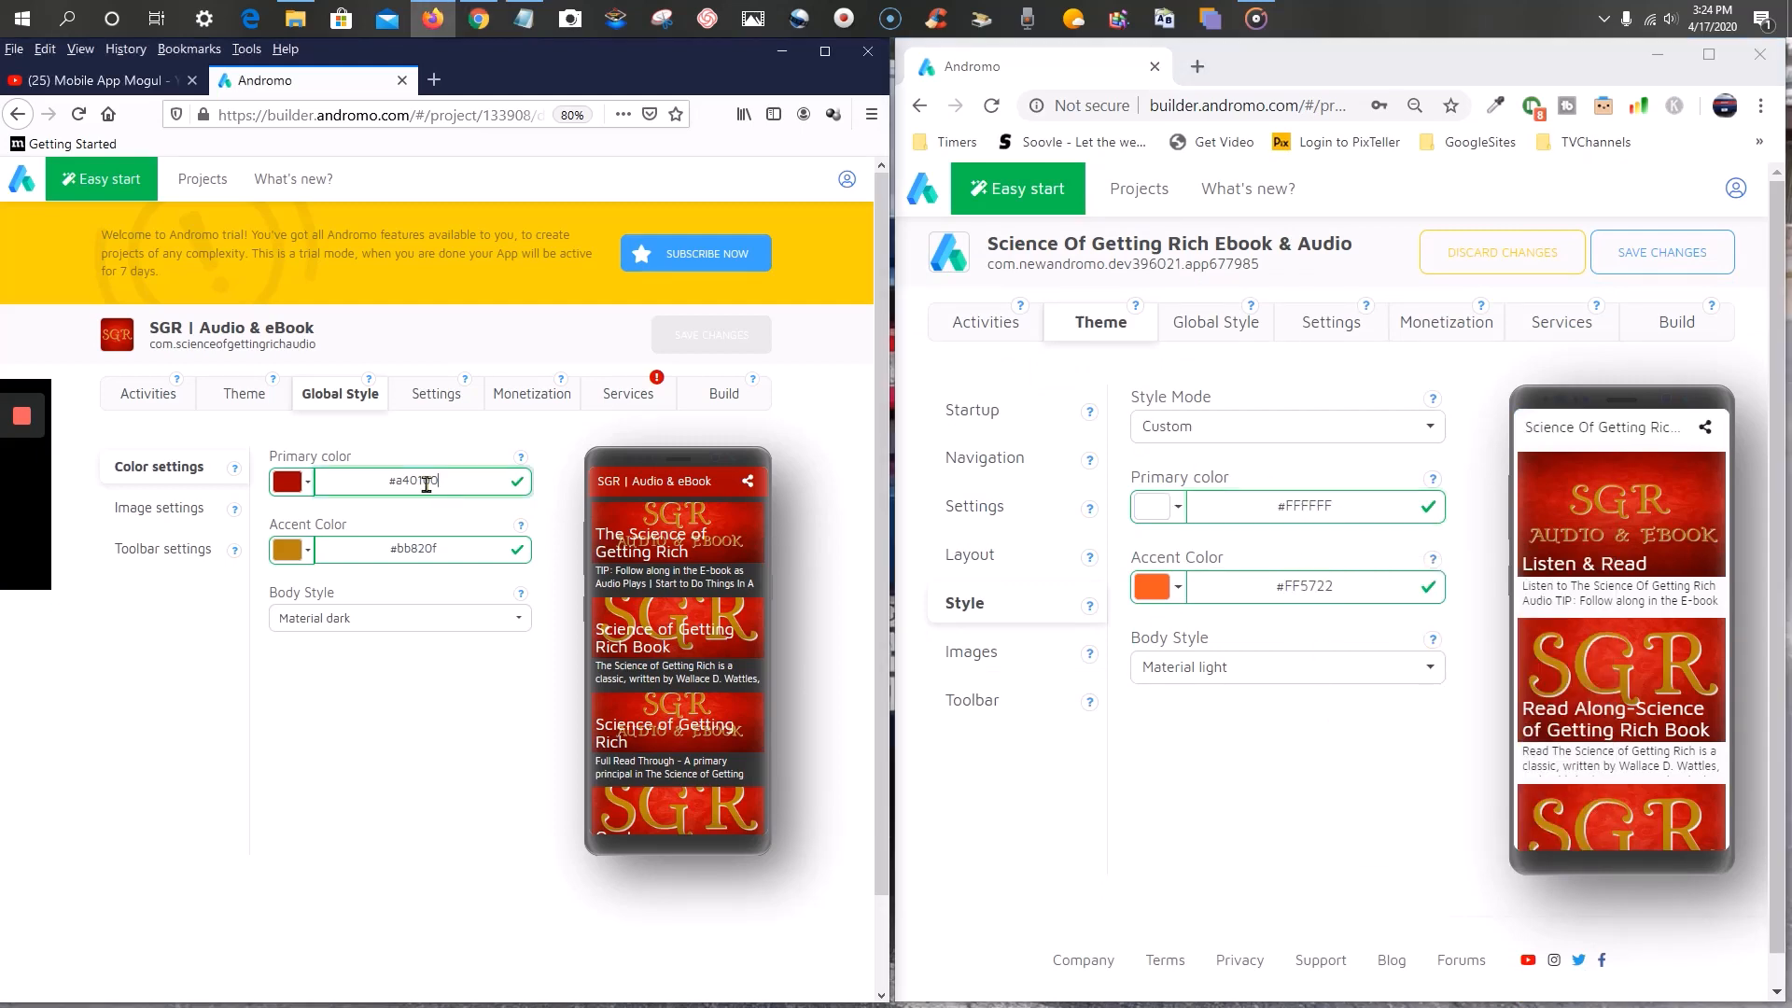
{"action": "triple_click", "coordinate": [405, 490]}
{"action": "right_click", "coordinate": [405, 490]}
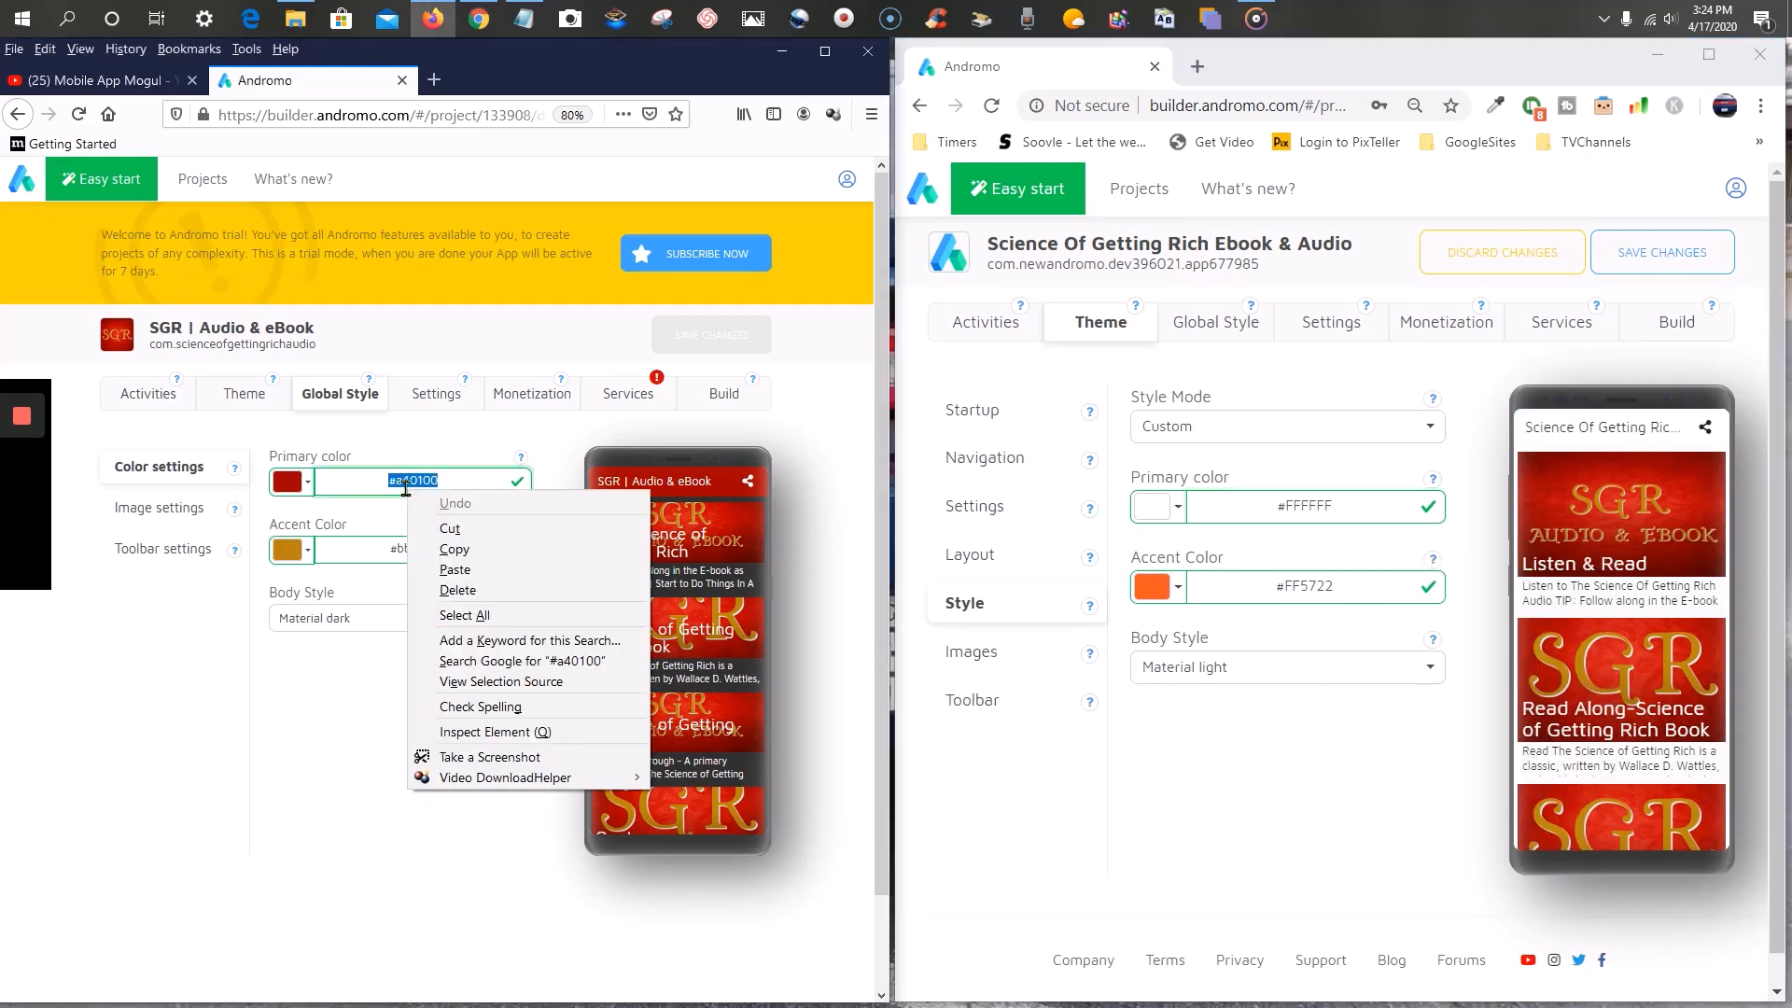
{"action": "left_click", "coordinate": [449, 550]}
{"action": "left_click", "coordinate": [1362, 507]}
{"action": "triple_click", "coordinate": [1325, 505]}
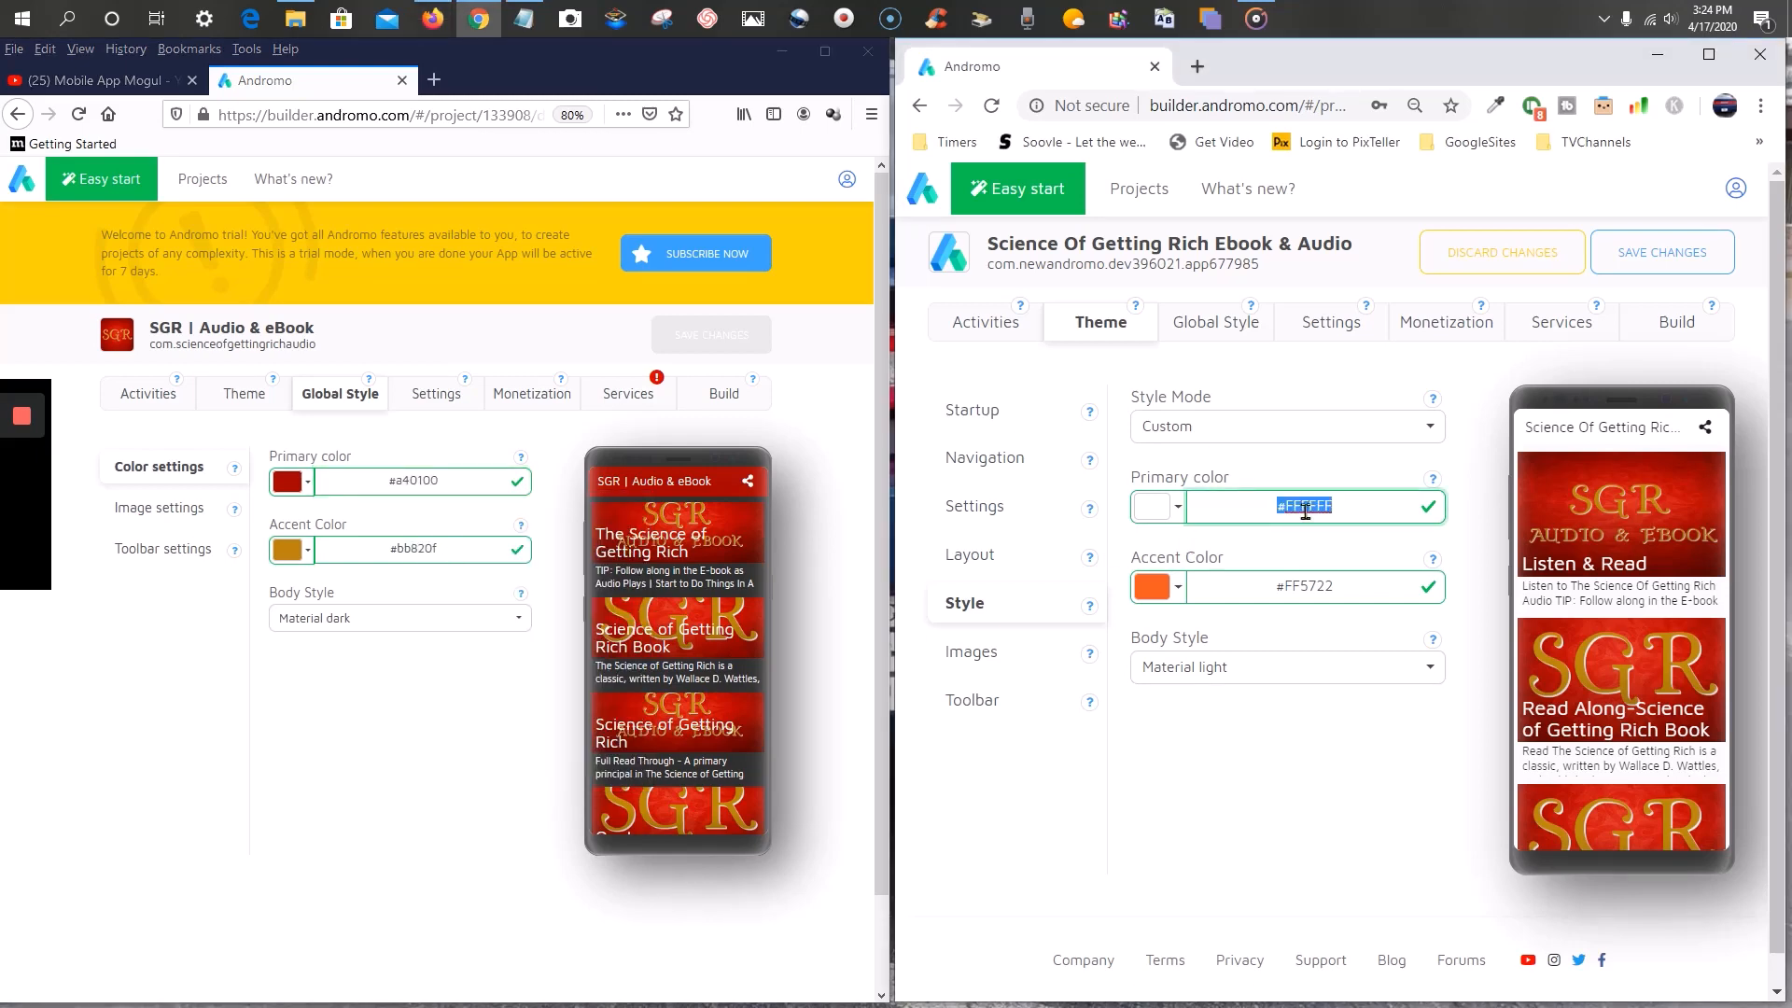
{"action": "right_click", "coordinate": [1304, 508]}
{"action": "left_click", "coordinate": [1357, 671]}
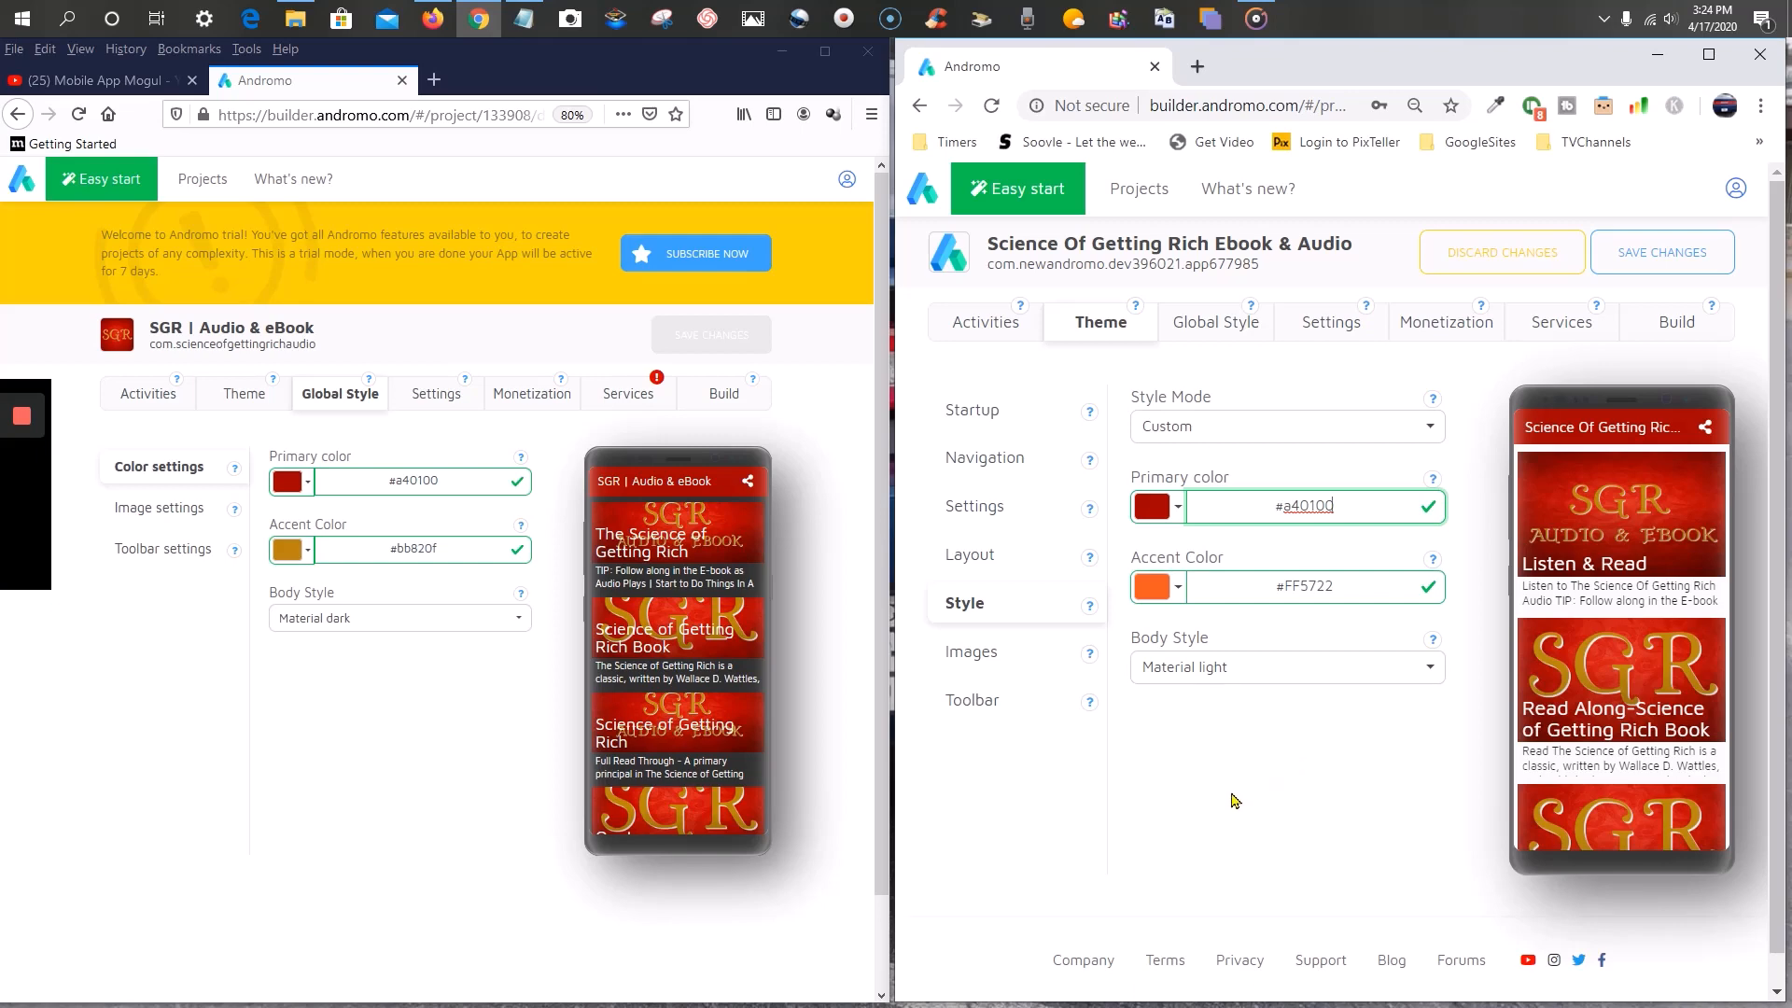
- Copy the SGR | Audio & eBook accent color and set the Science Of Getting Rich theme's accent color to #bb820f
{"action": "left_click", "coordinate": [814, 573]}
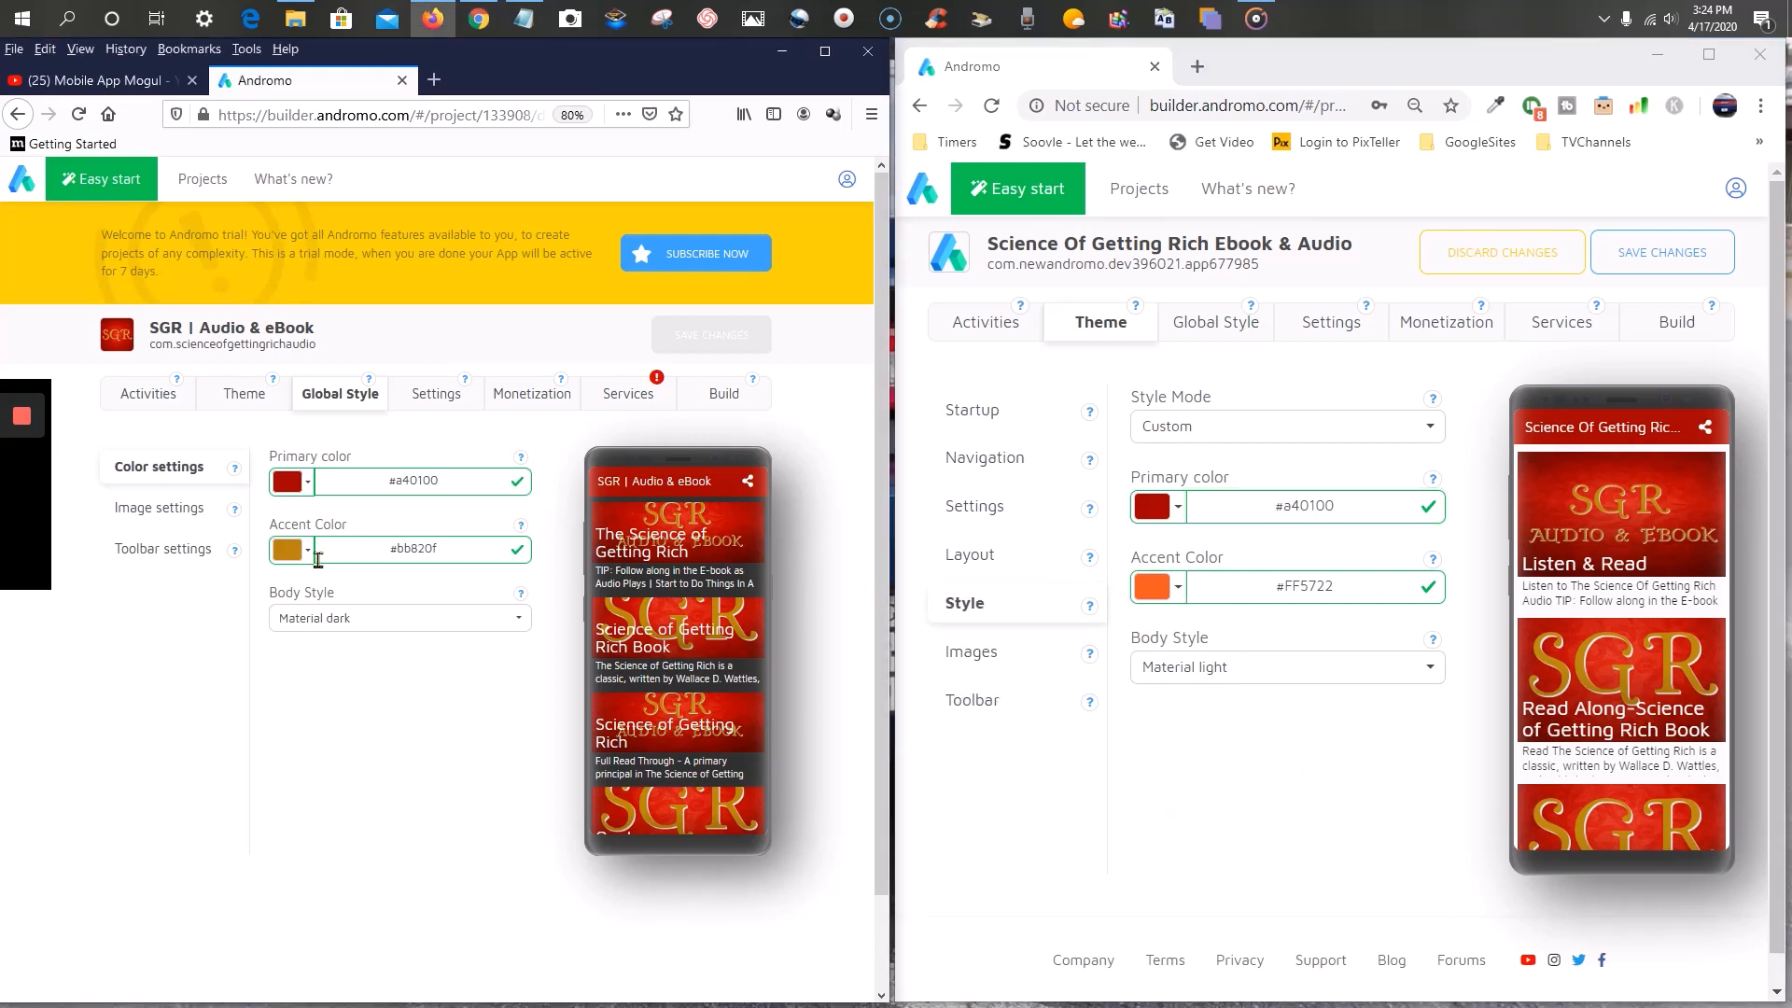
{"action": "left_click", "coordinate": [449, 547]}
{"action": "left_click_drag", "start_coordinate": [451, 548], "coordinate": [385, 548]}
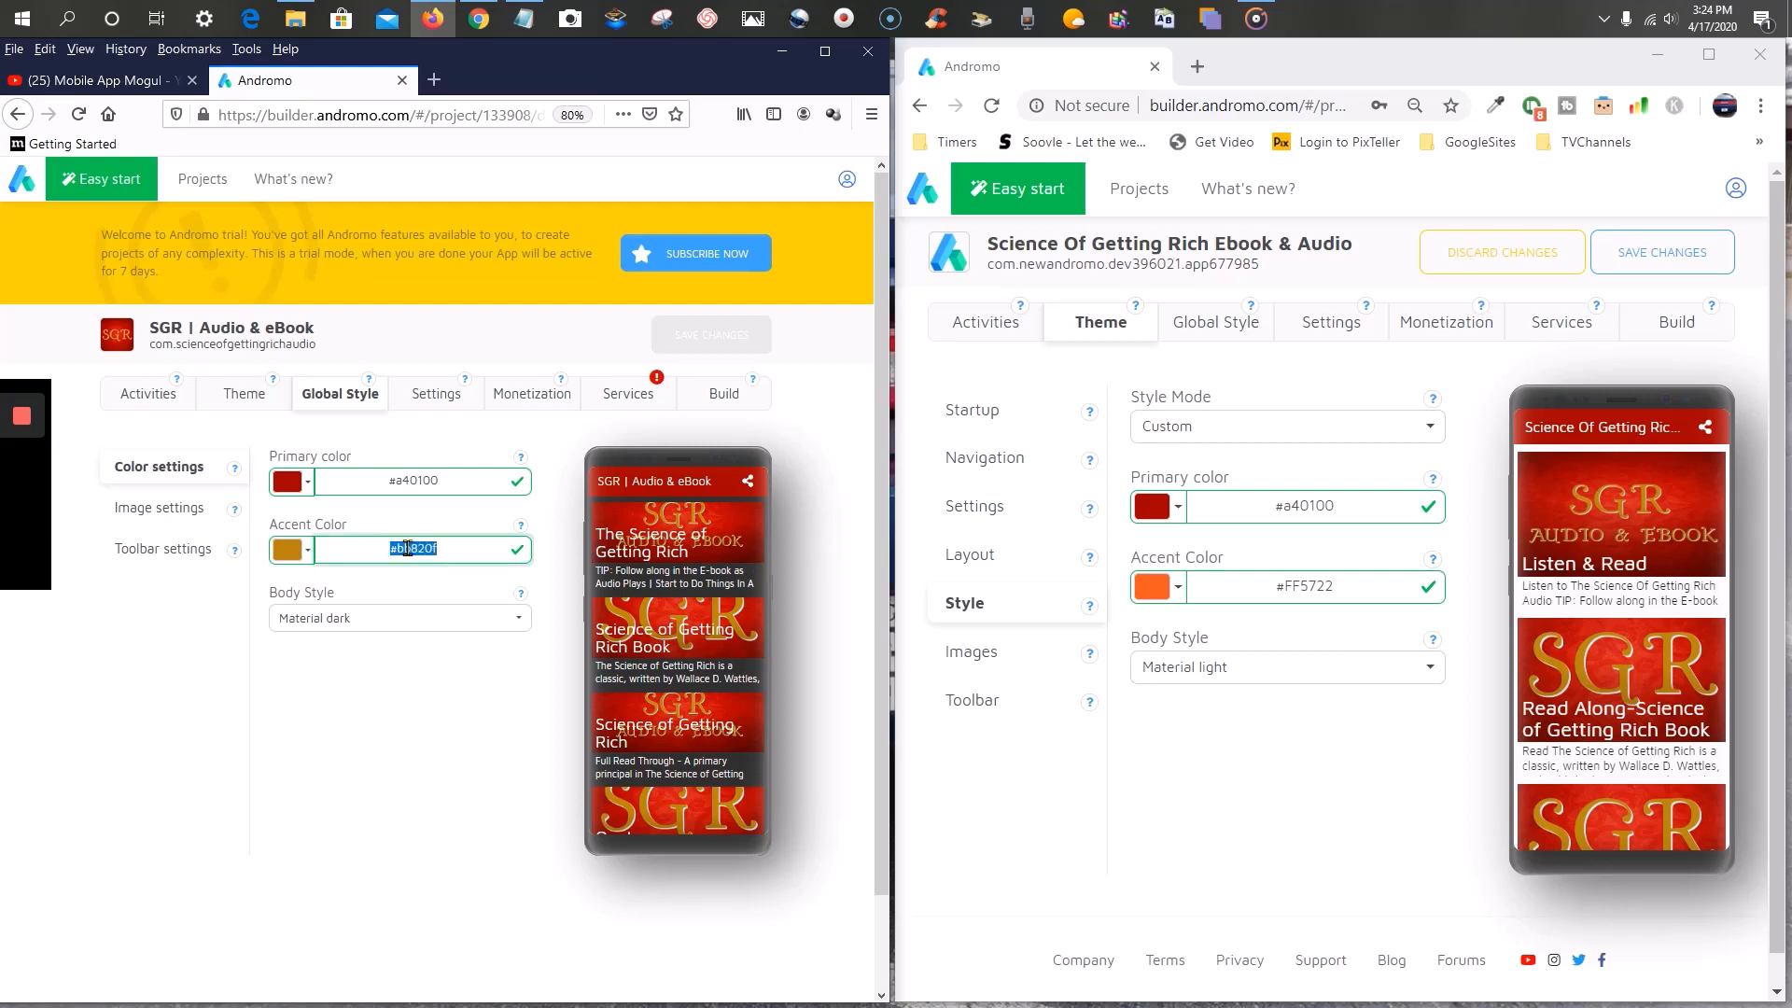
{"action": "right_click", "coordinate": [407, 549]}
{"action": "left_click", "coordinate": [443, 610]}
{"action": "left_click_drag", "start_coordinate": [1347, 588], "coordinate": [1300, 616]}
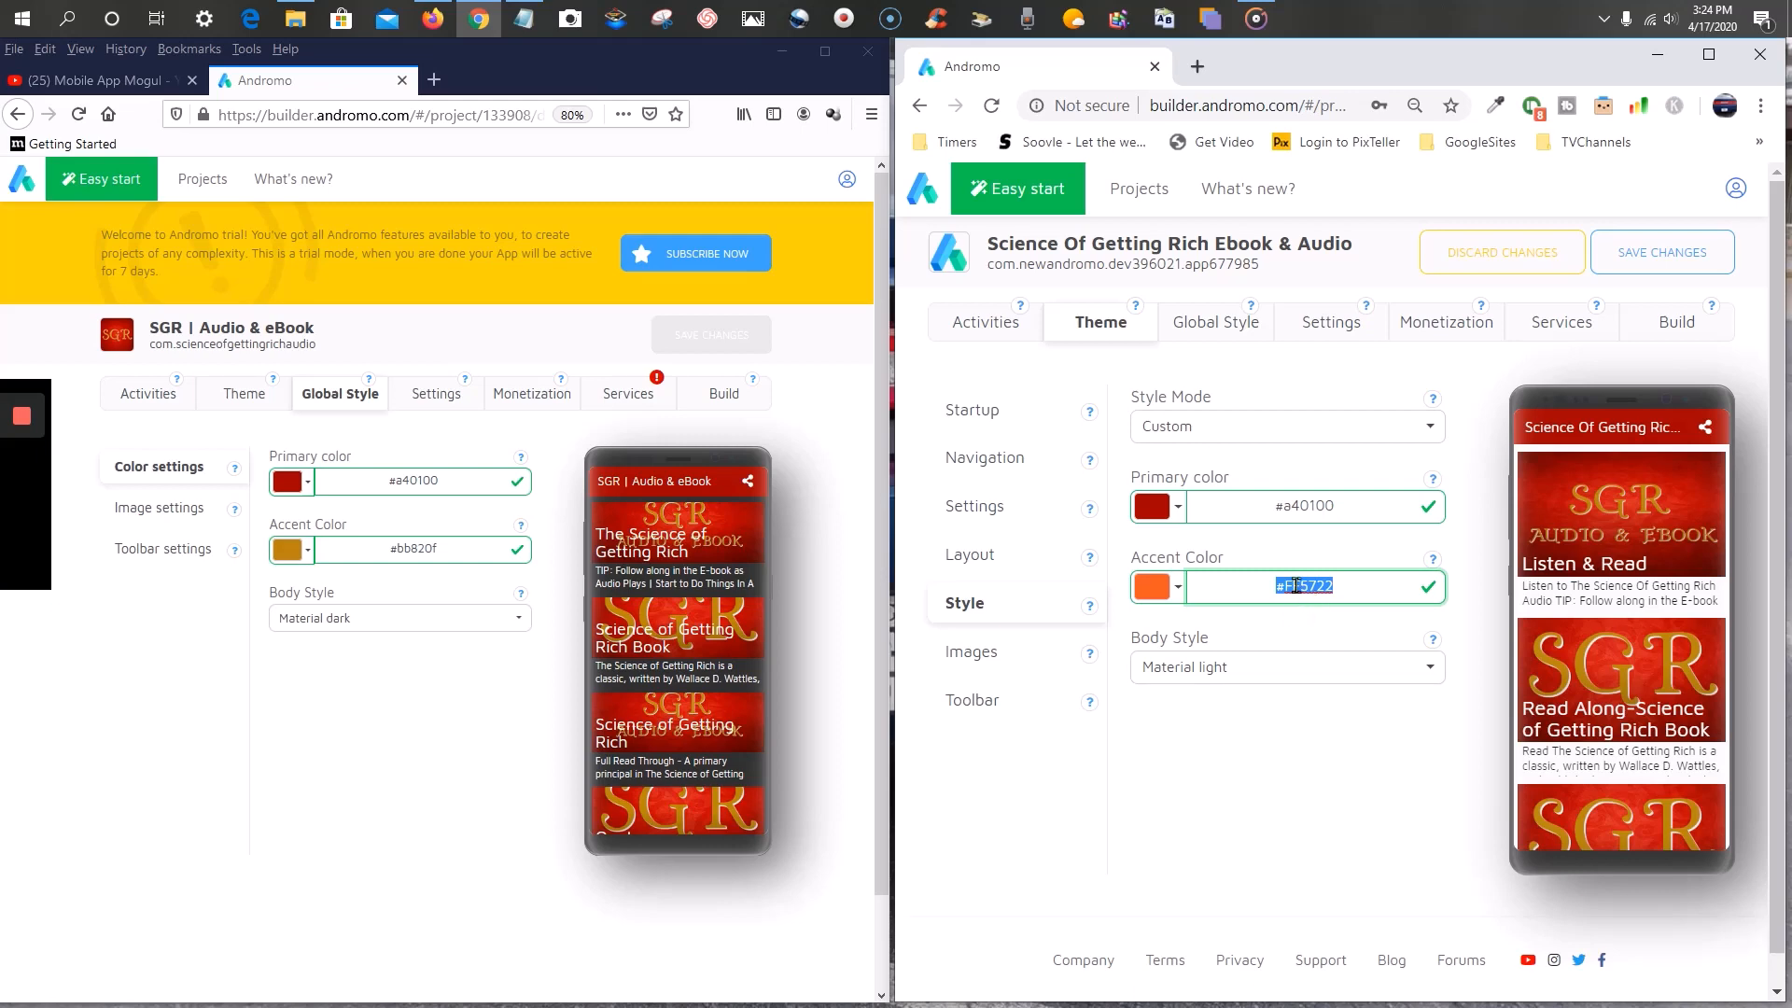
{"action": "right_click", "coordinate": [1296, 585]}
{"action": "left_click", "coordinate": [1340, 742]}
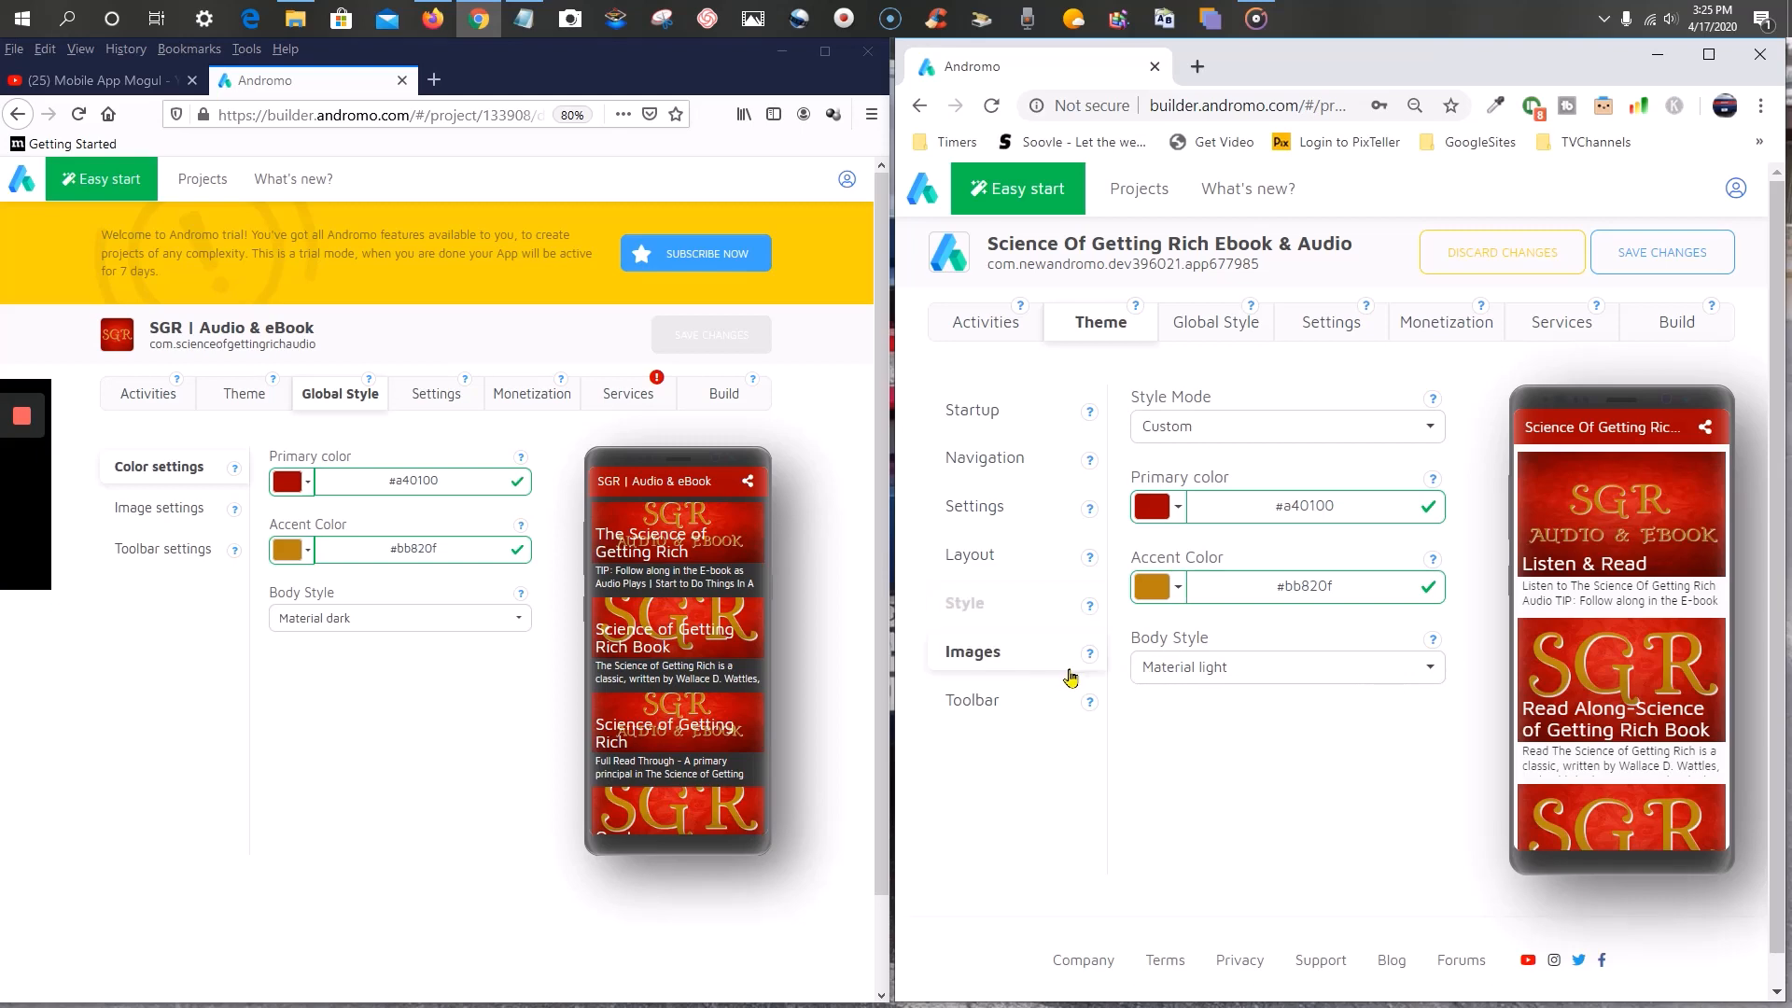
- Try the Material dark body style for the Science Of Getting Rich theme and return it to Material light
{"action": "left_click", "coordinate": [1240, 679]}
{"action": "left_click", "coordinate": [1236, 736]}
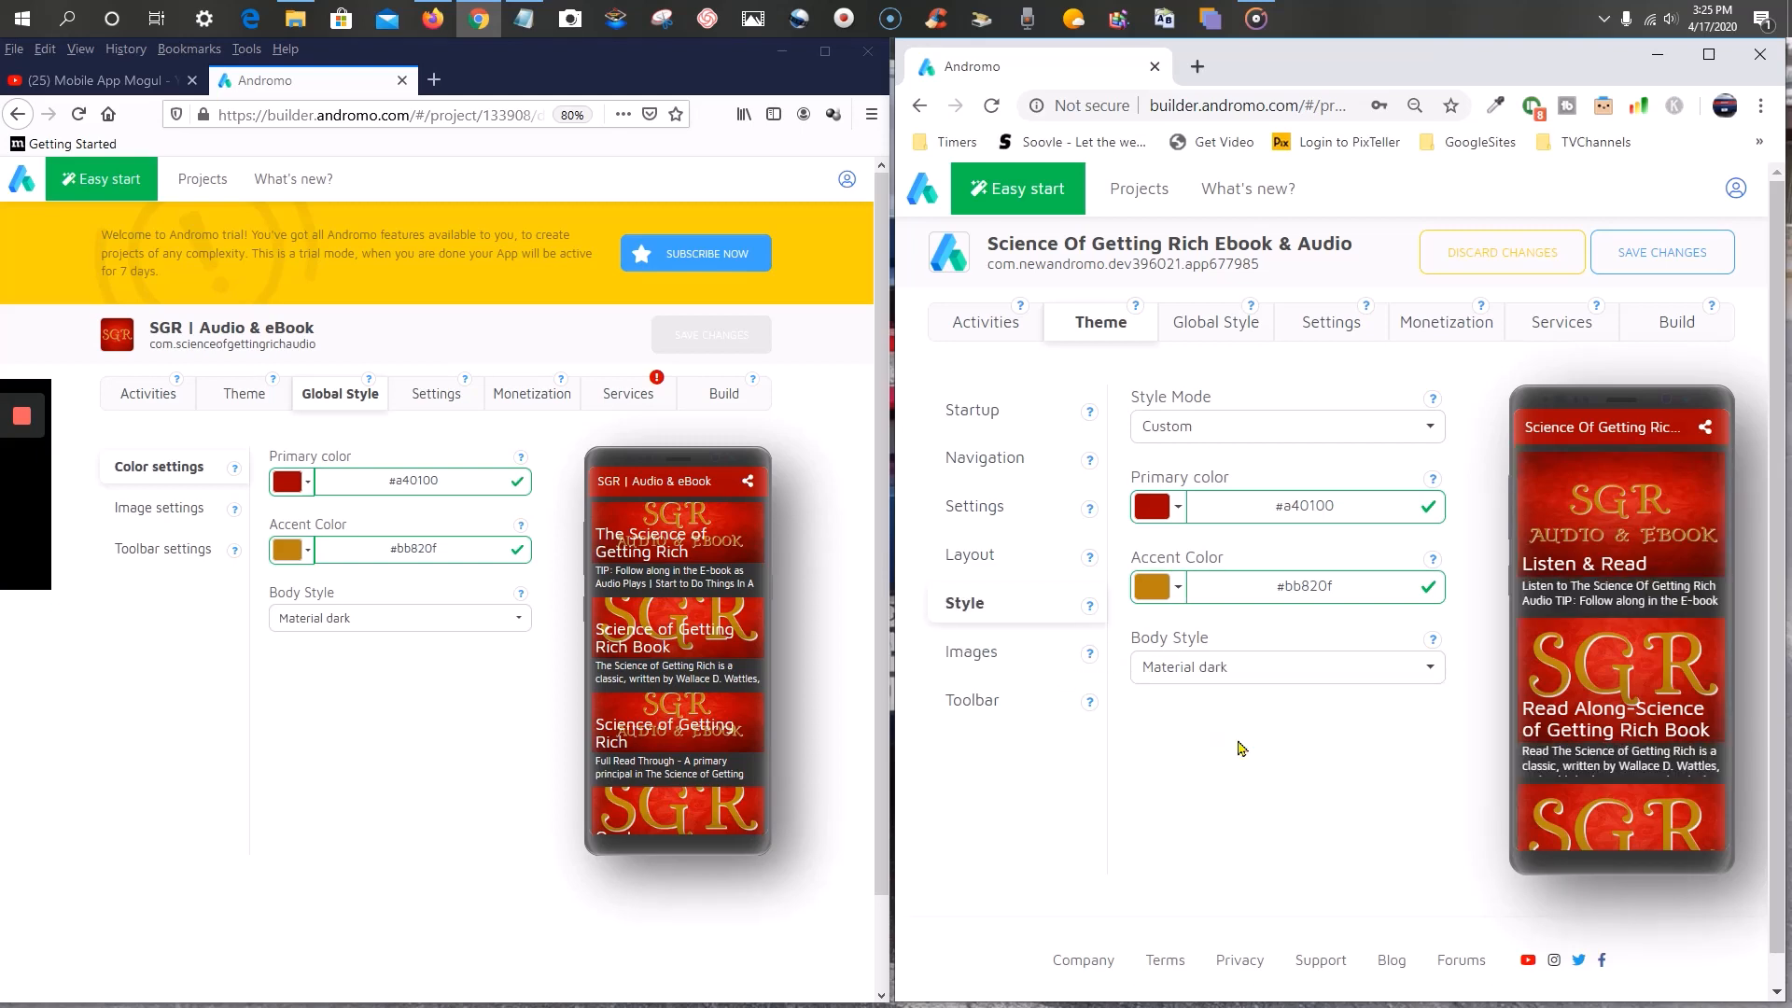
{"action": "left_click", "coordinate": [1231, 676]}
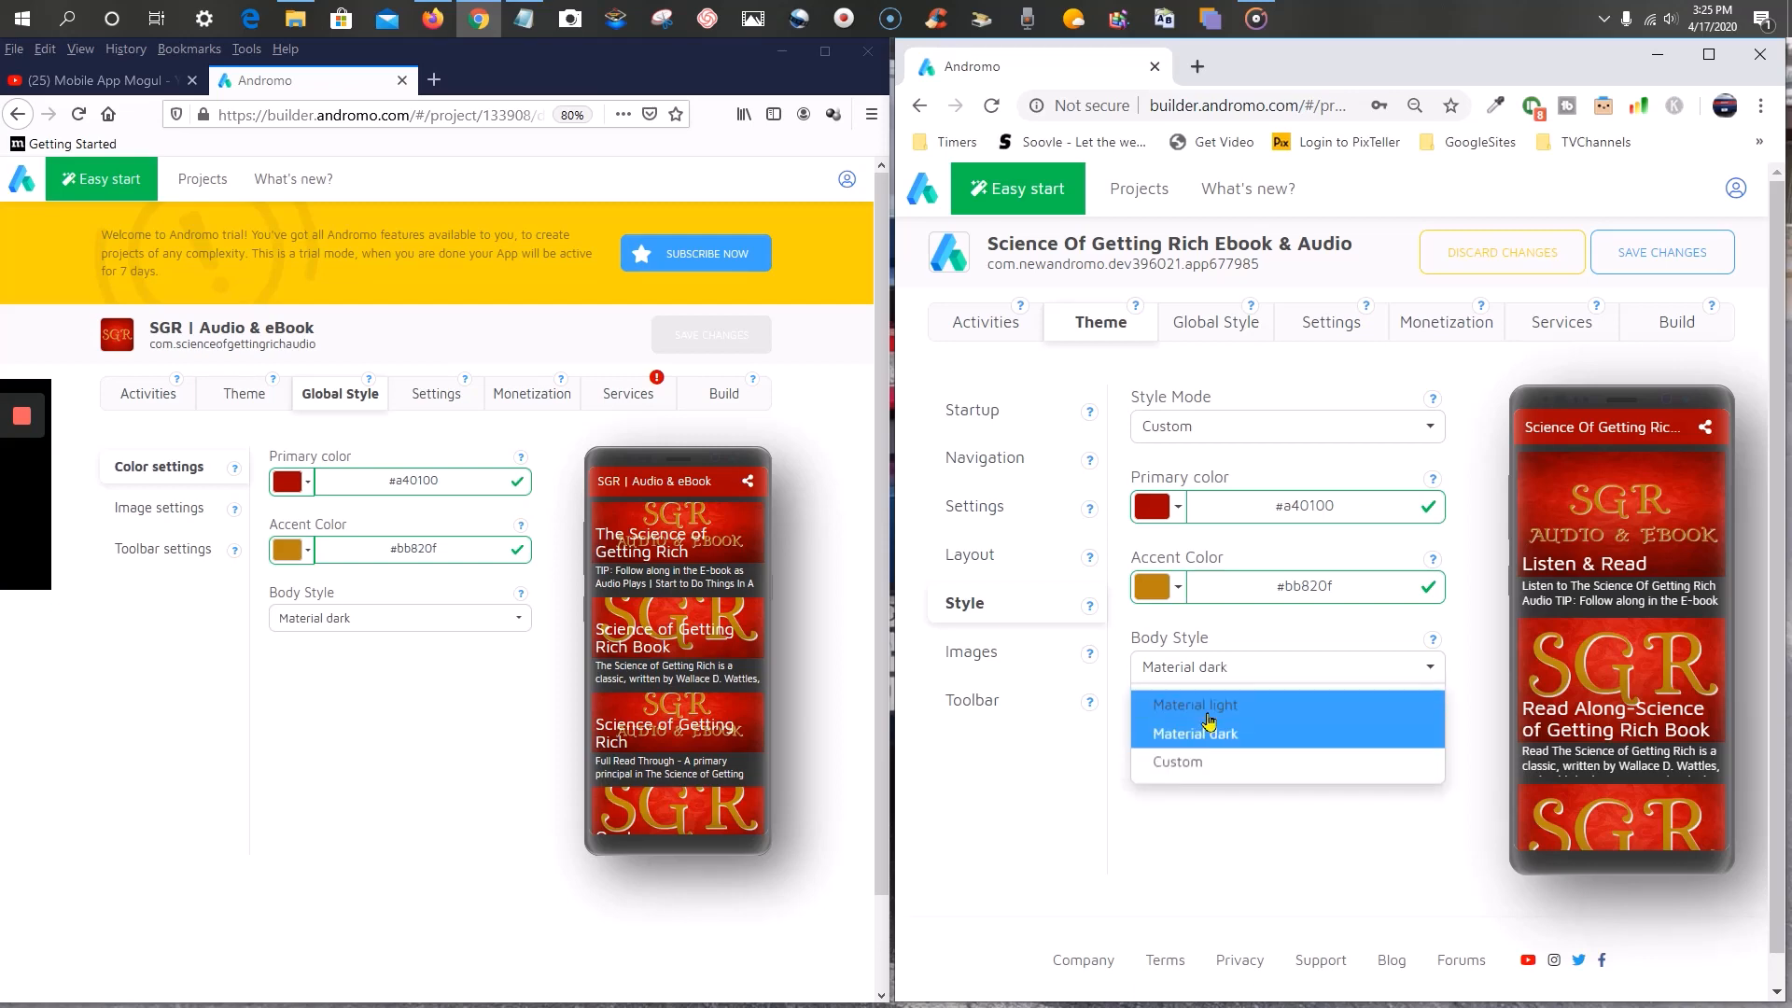
{"action": "left_click", "coordinate": [1205, 704]}
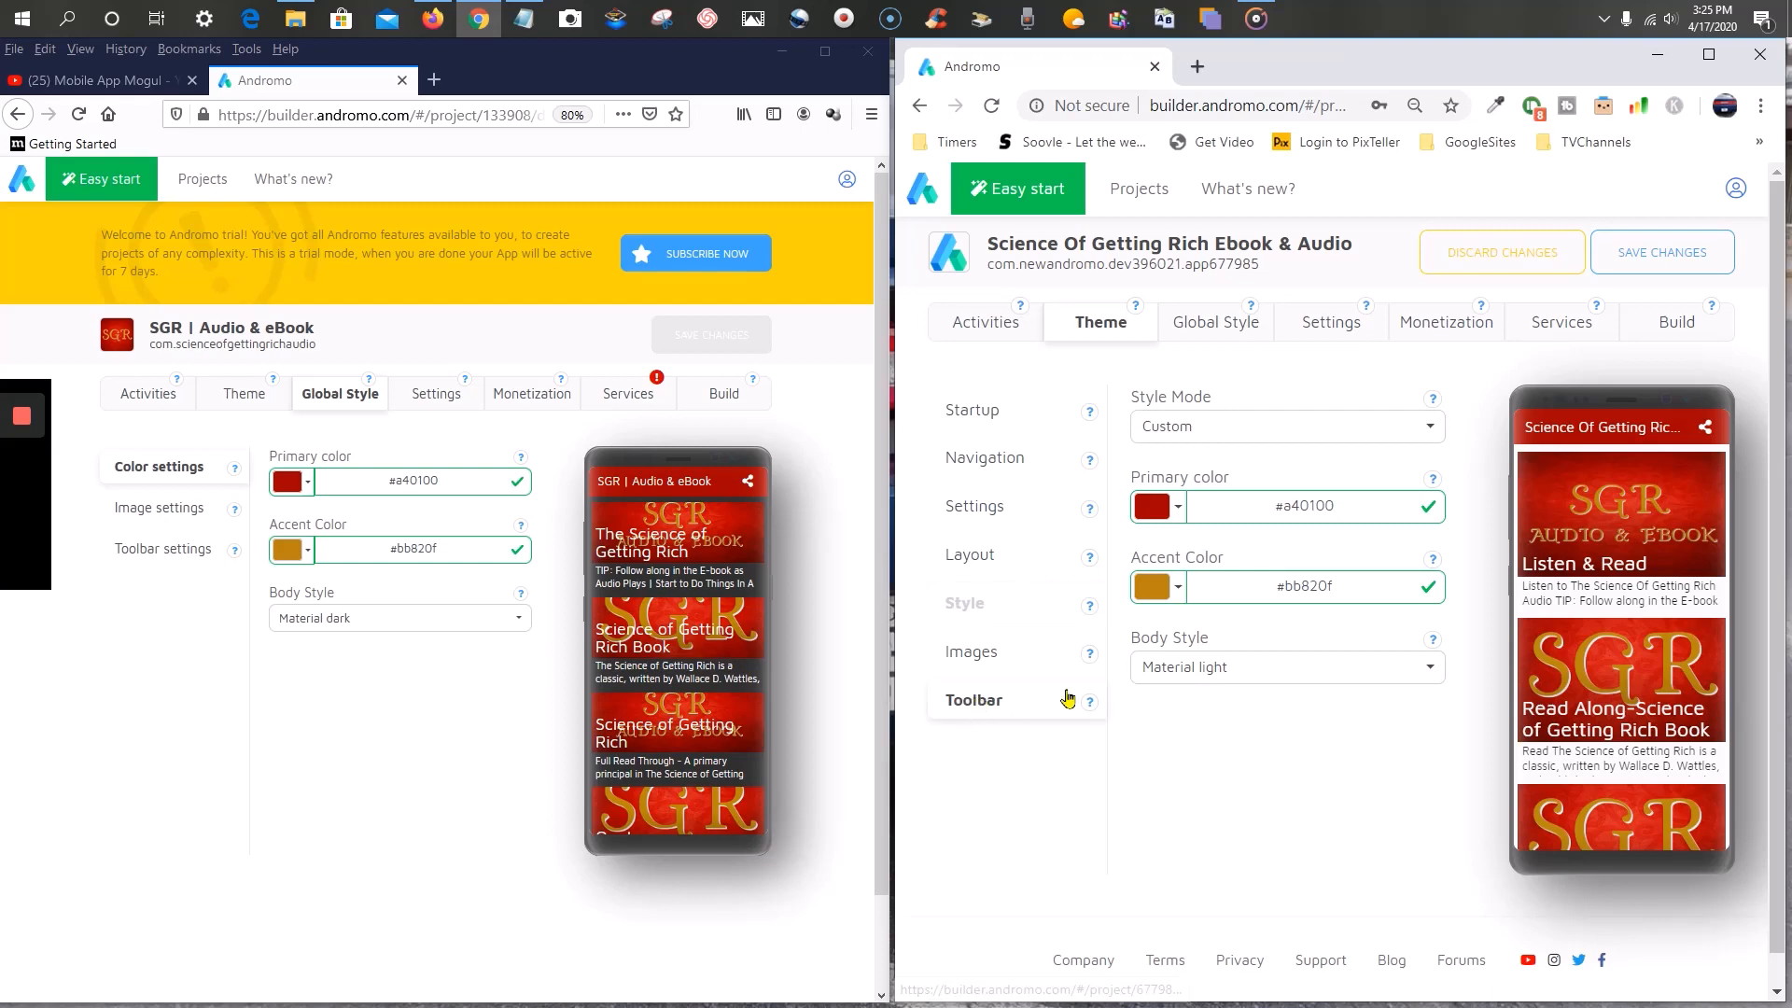
- In the Science Of Getting Rich app's global style, set the primary color to #a40100, copied from the SGR | Audio & eBook app
{"action": "scroll", "coordinate": [1073, 653], "scroll_direction": "down", "scroll_amount": 1}
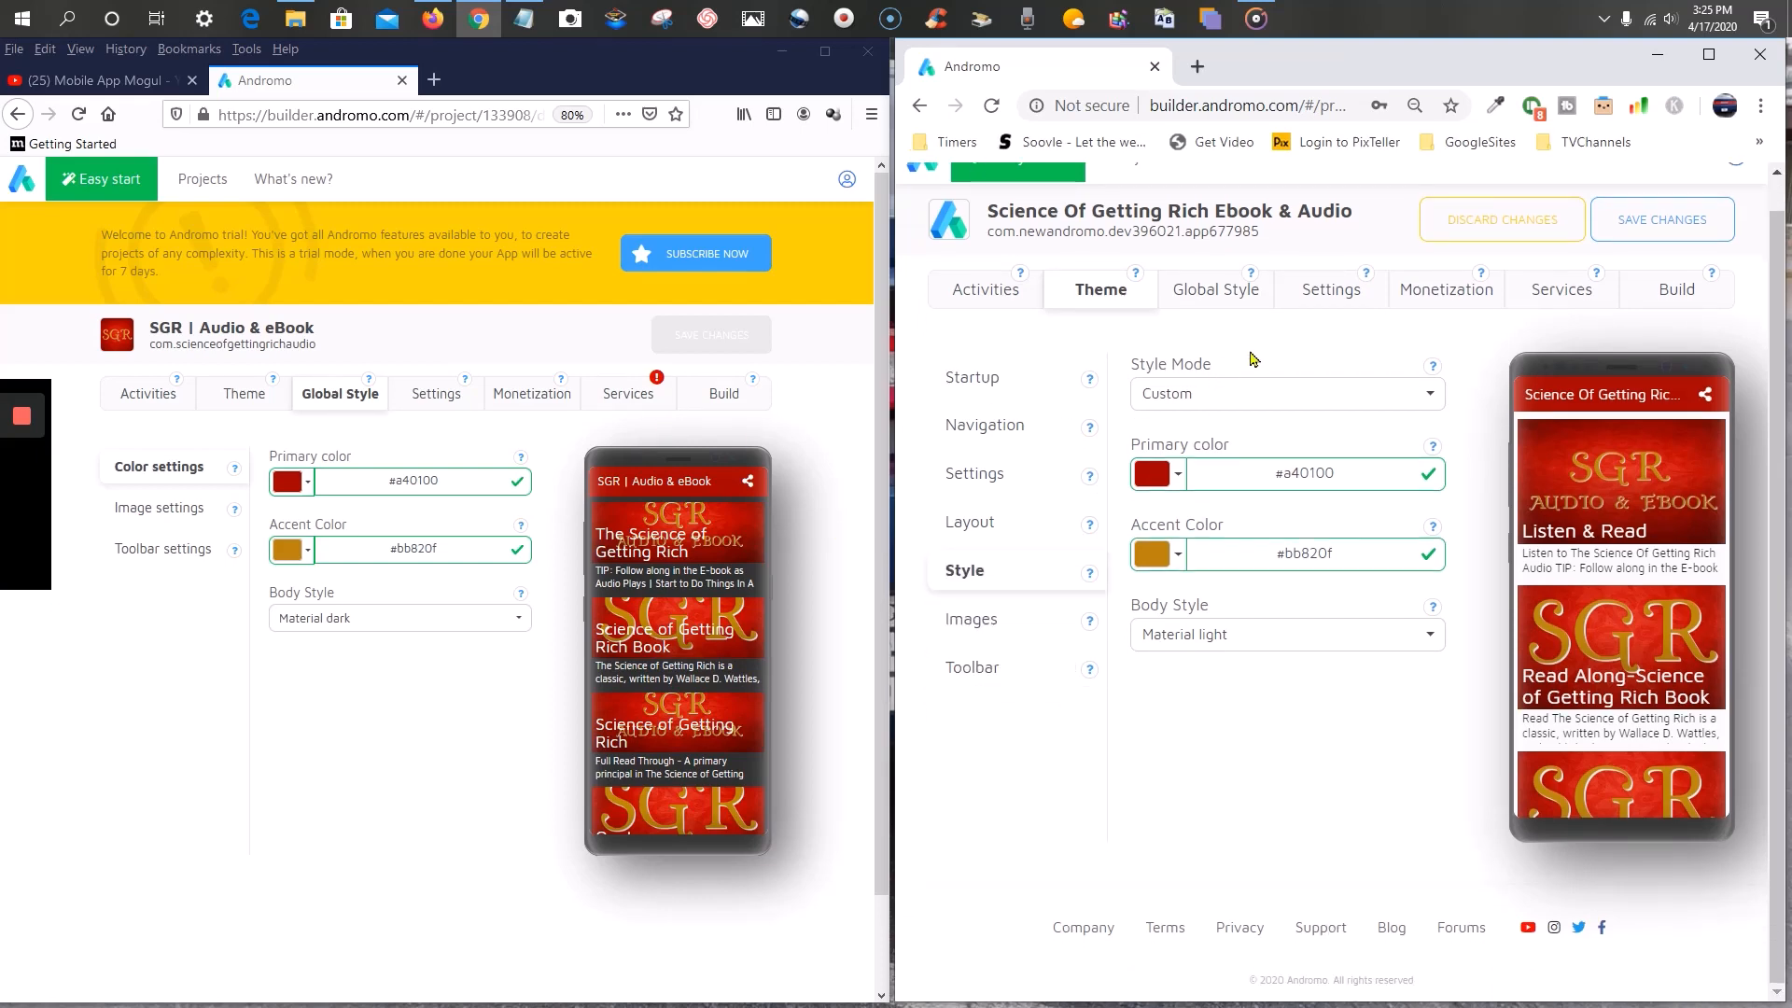
{"action": "left_click", "coordinate": [1225, 303]}
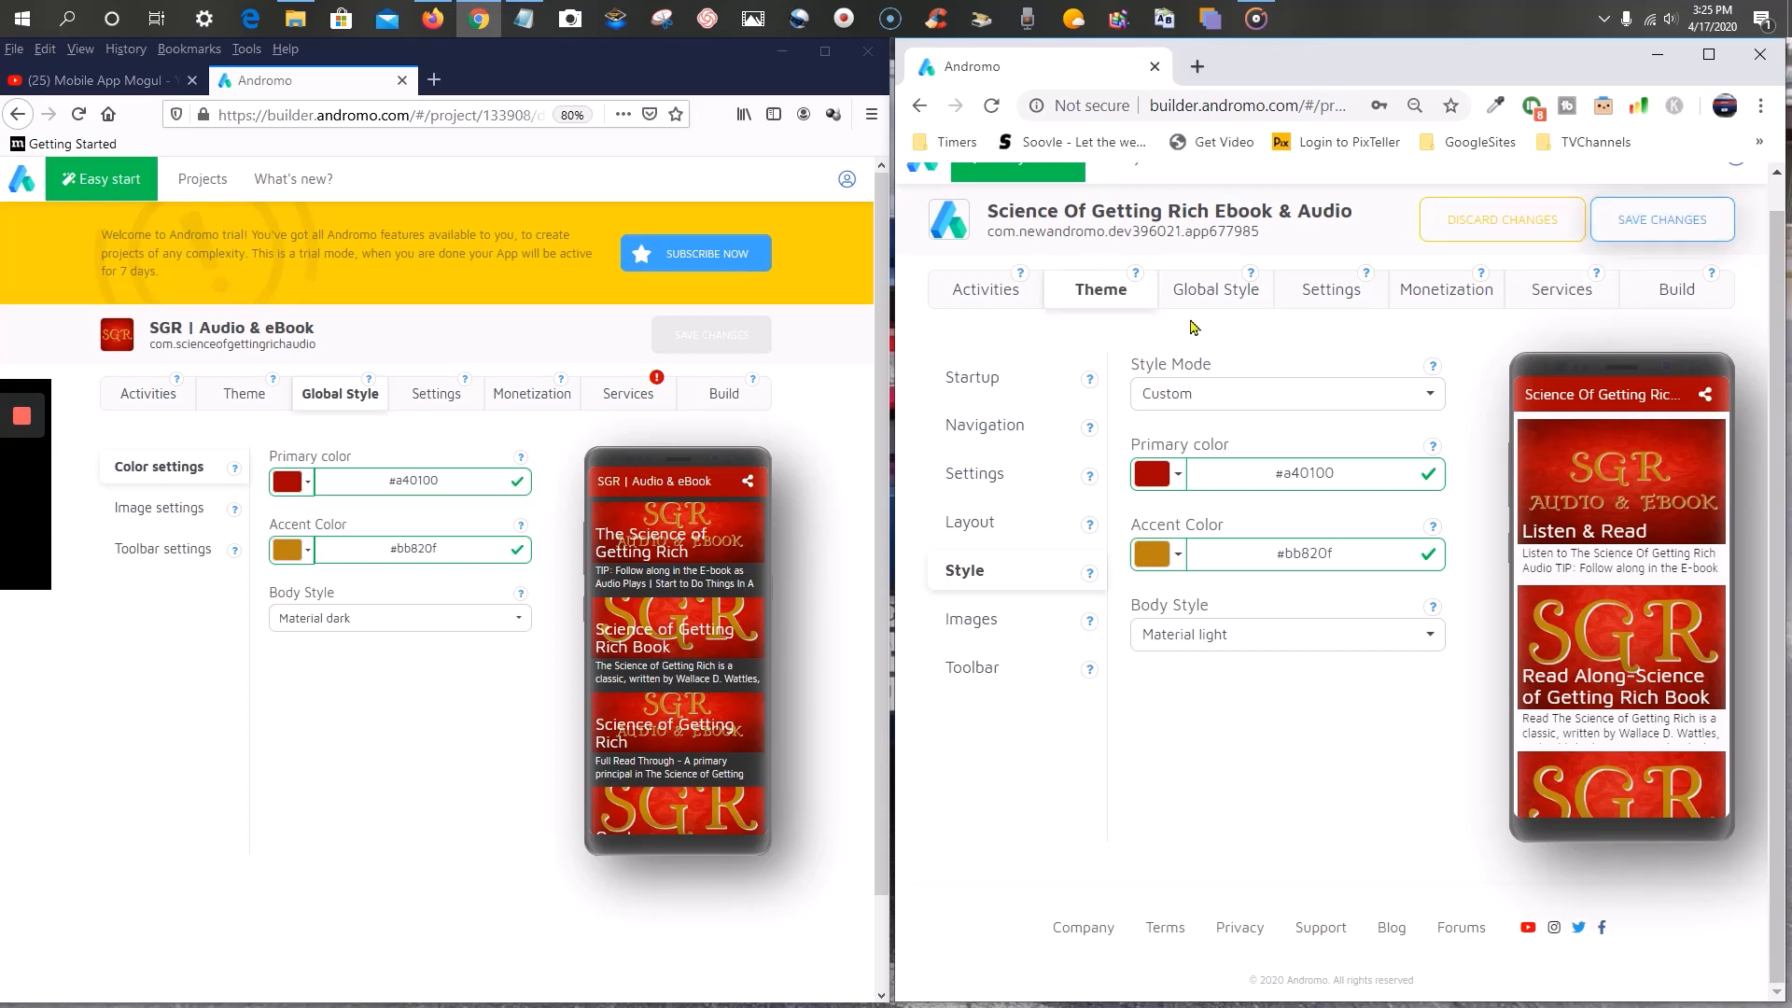
{"action": "left_click", "coordinate": [1206, 295]}
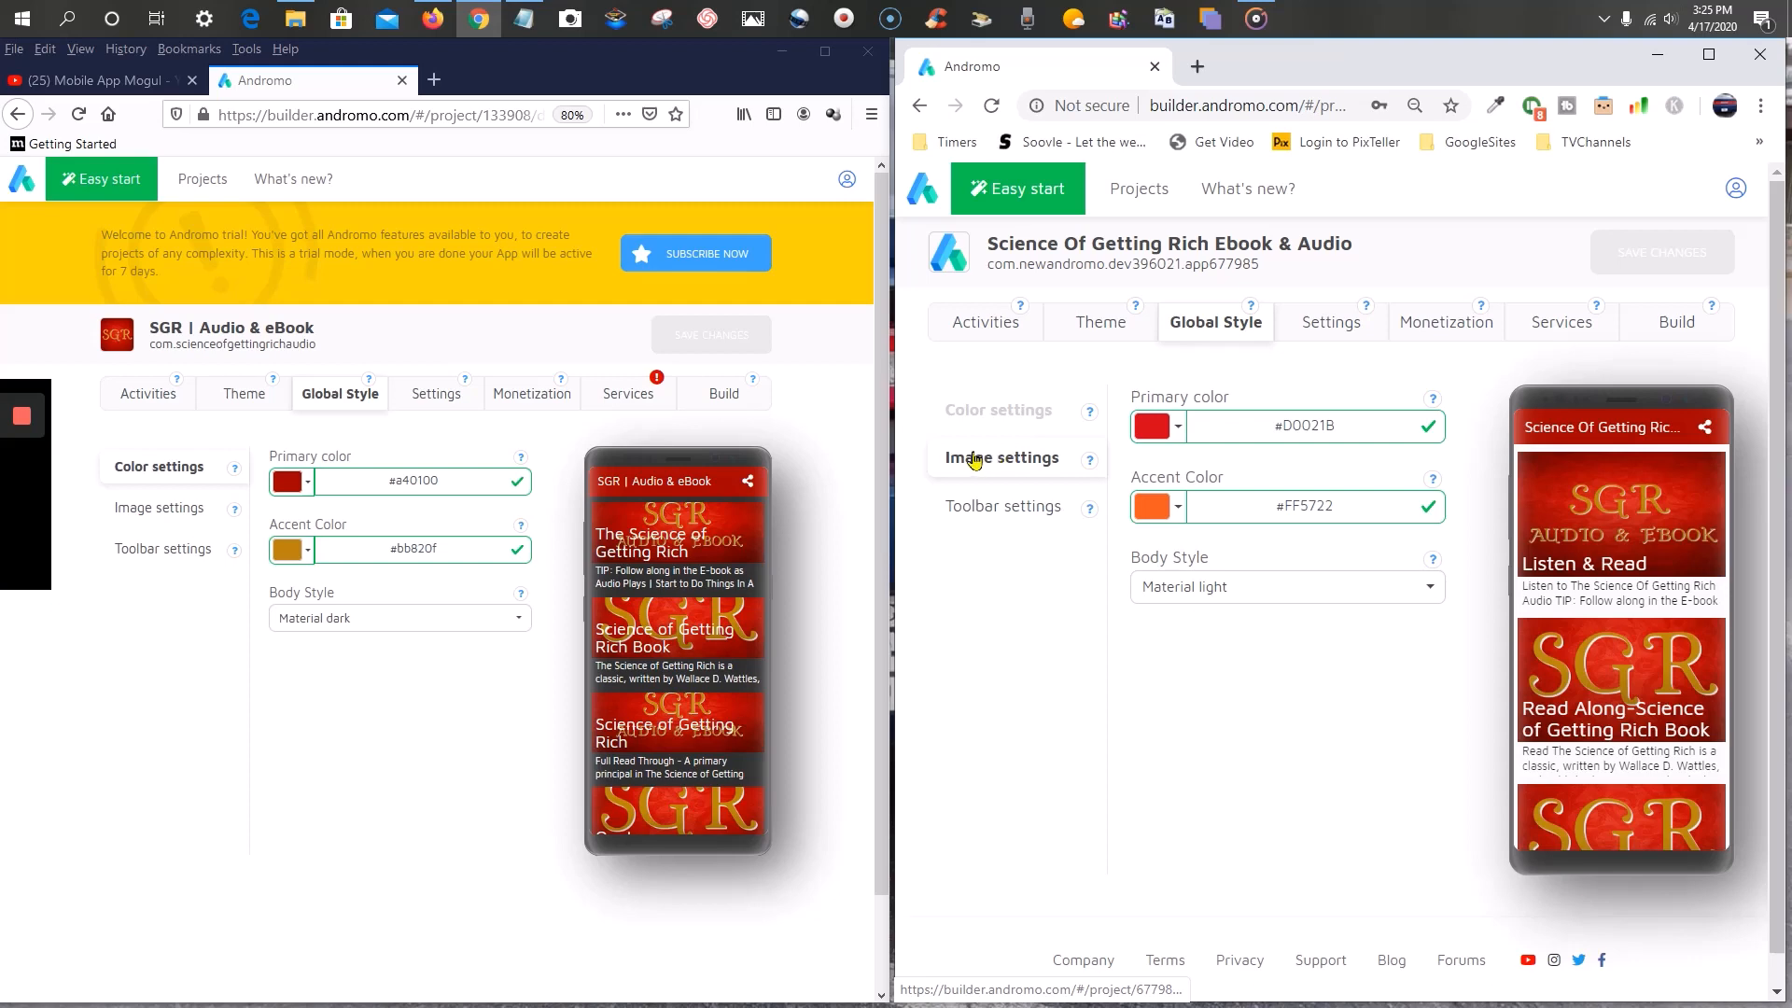
{"action": "left_click_drag", "start_coordinate": [447, 486], "coordinate": [378, 482]}
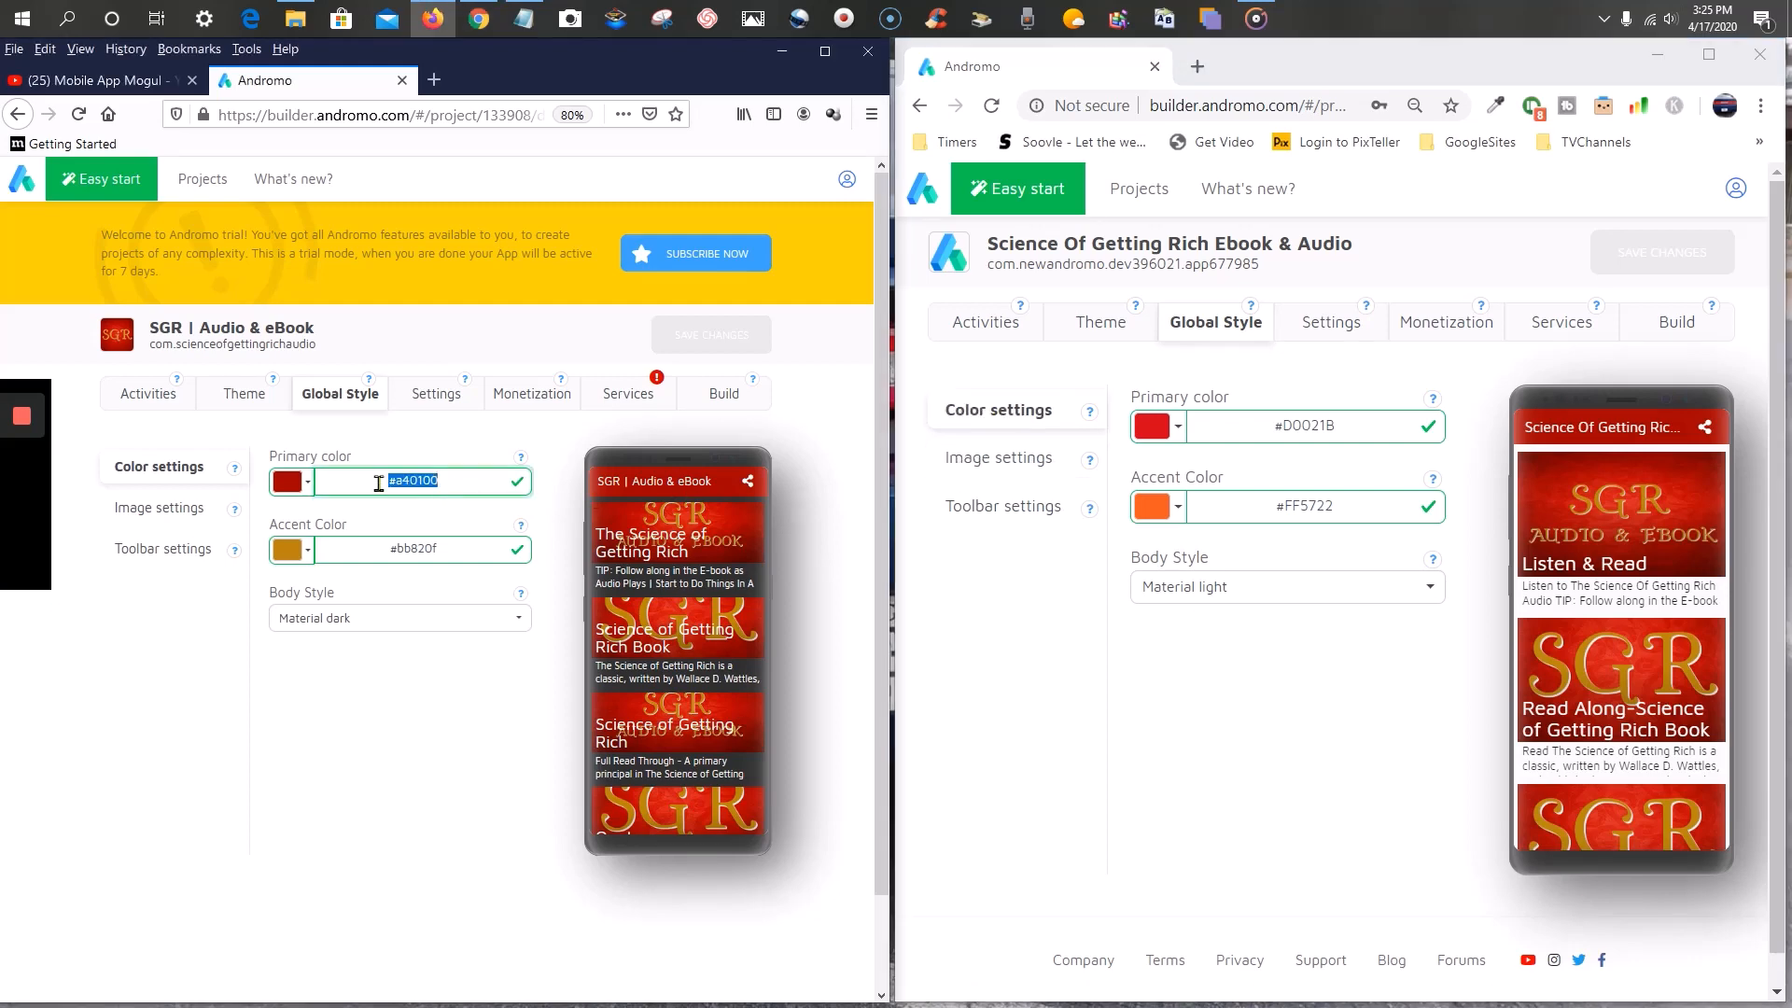
{"action": "right_click", "coordinate": [413, 477]}
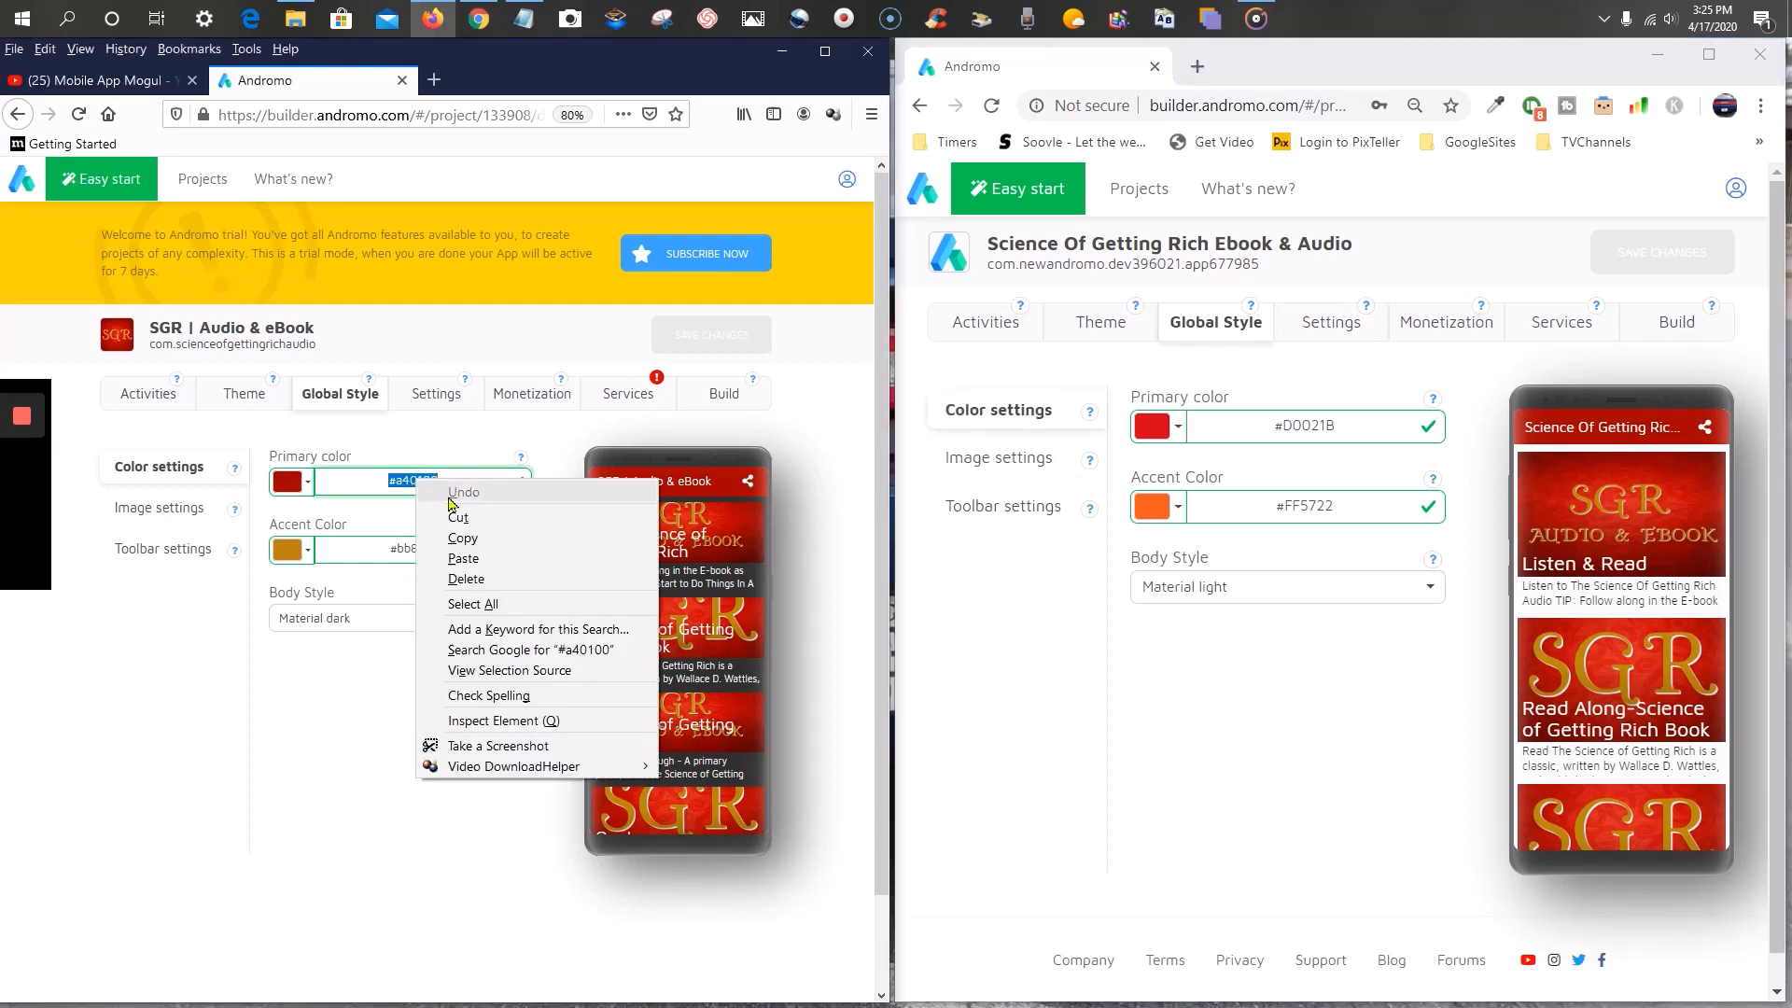
{"action": "left_click", "coordinate": [471, 543]}
{"action": "left_click_drag", "start_coordinate": [1350, 428], "coordinate": [1271, 427]}
{"action": "right_click", "coordinate": [1305, 431]}
{"action": "left_click", "coordinate": [1355, 594]}
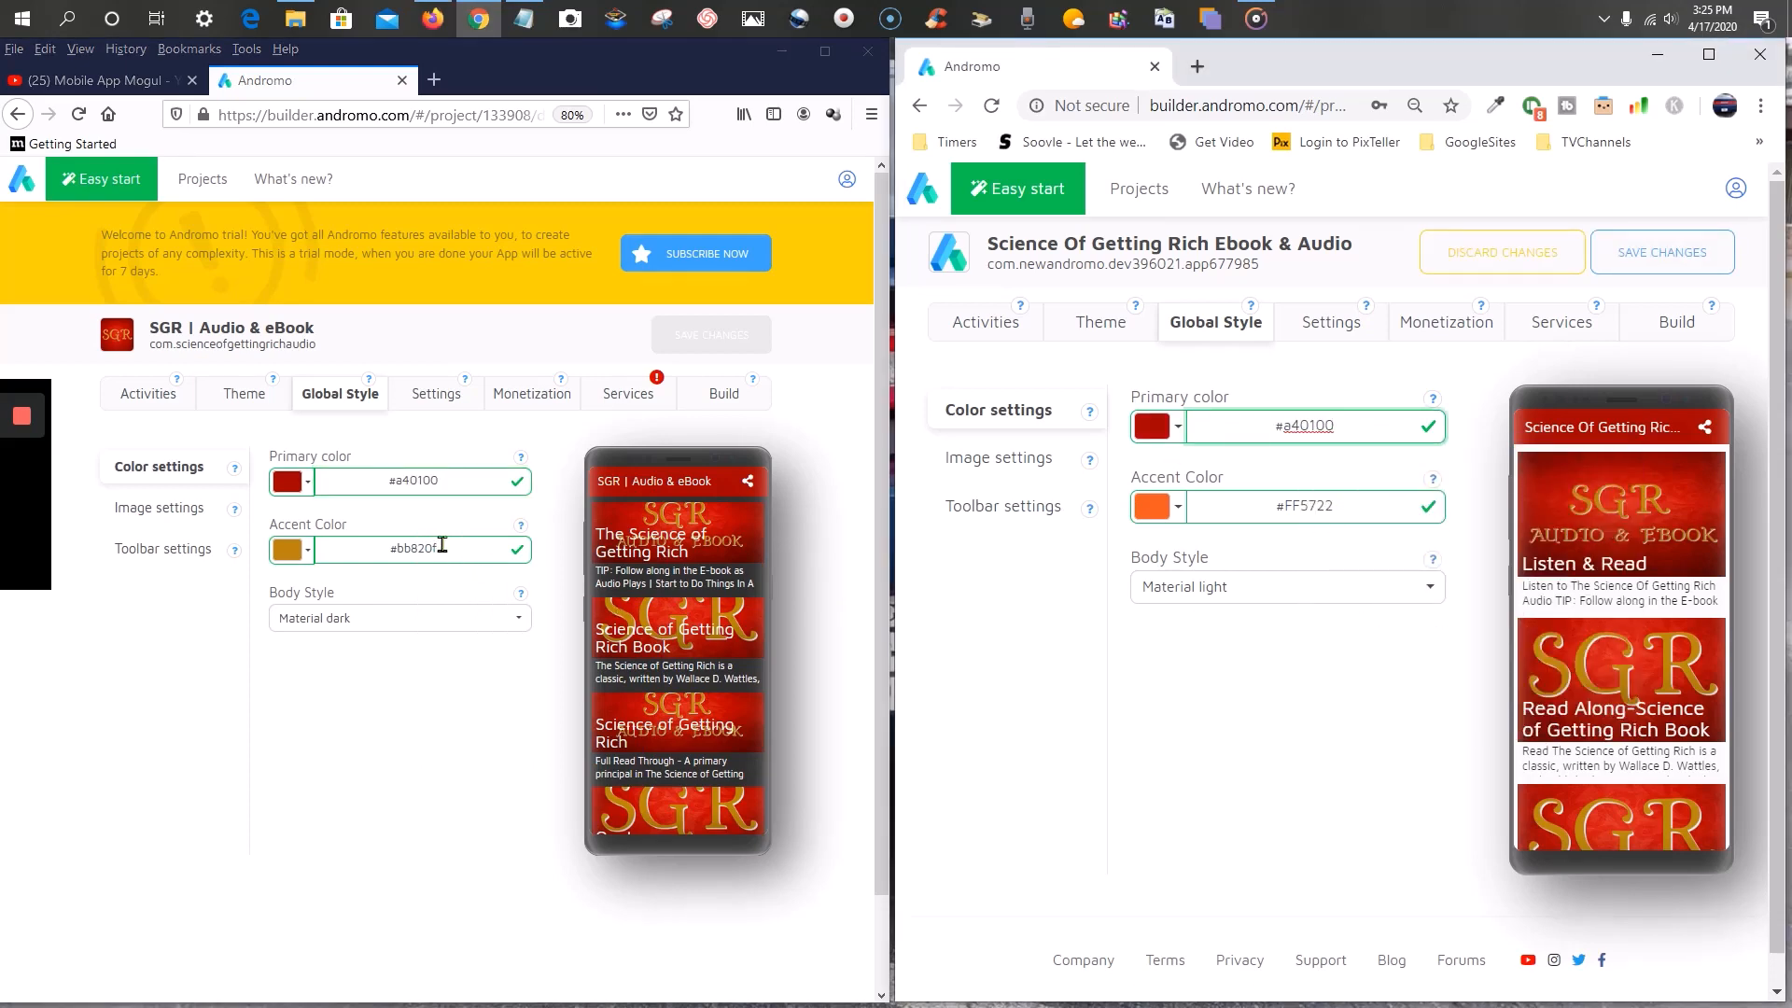
- Set the Science Of Getting Rich app's global accent color to #bb820f, copied from the SGR | Audio & eBook global style
{"action": "left_click_drag", "start_coordinate": [442, 545], "coordinate": [371, 544]}
{"action": "right_click", "coordinate": [401, 548]}
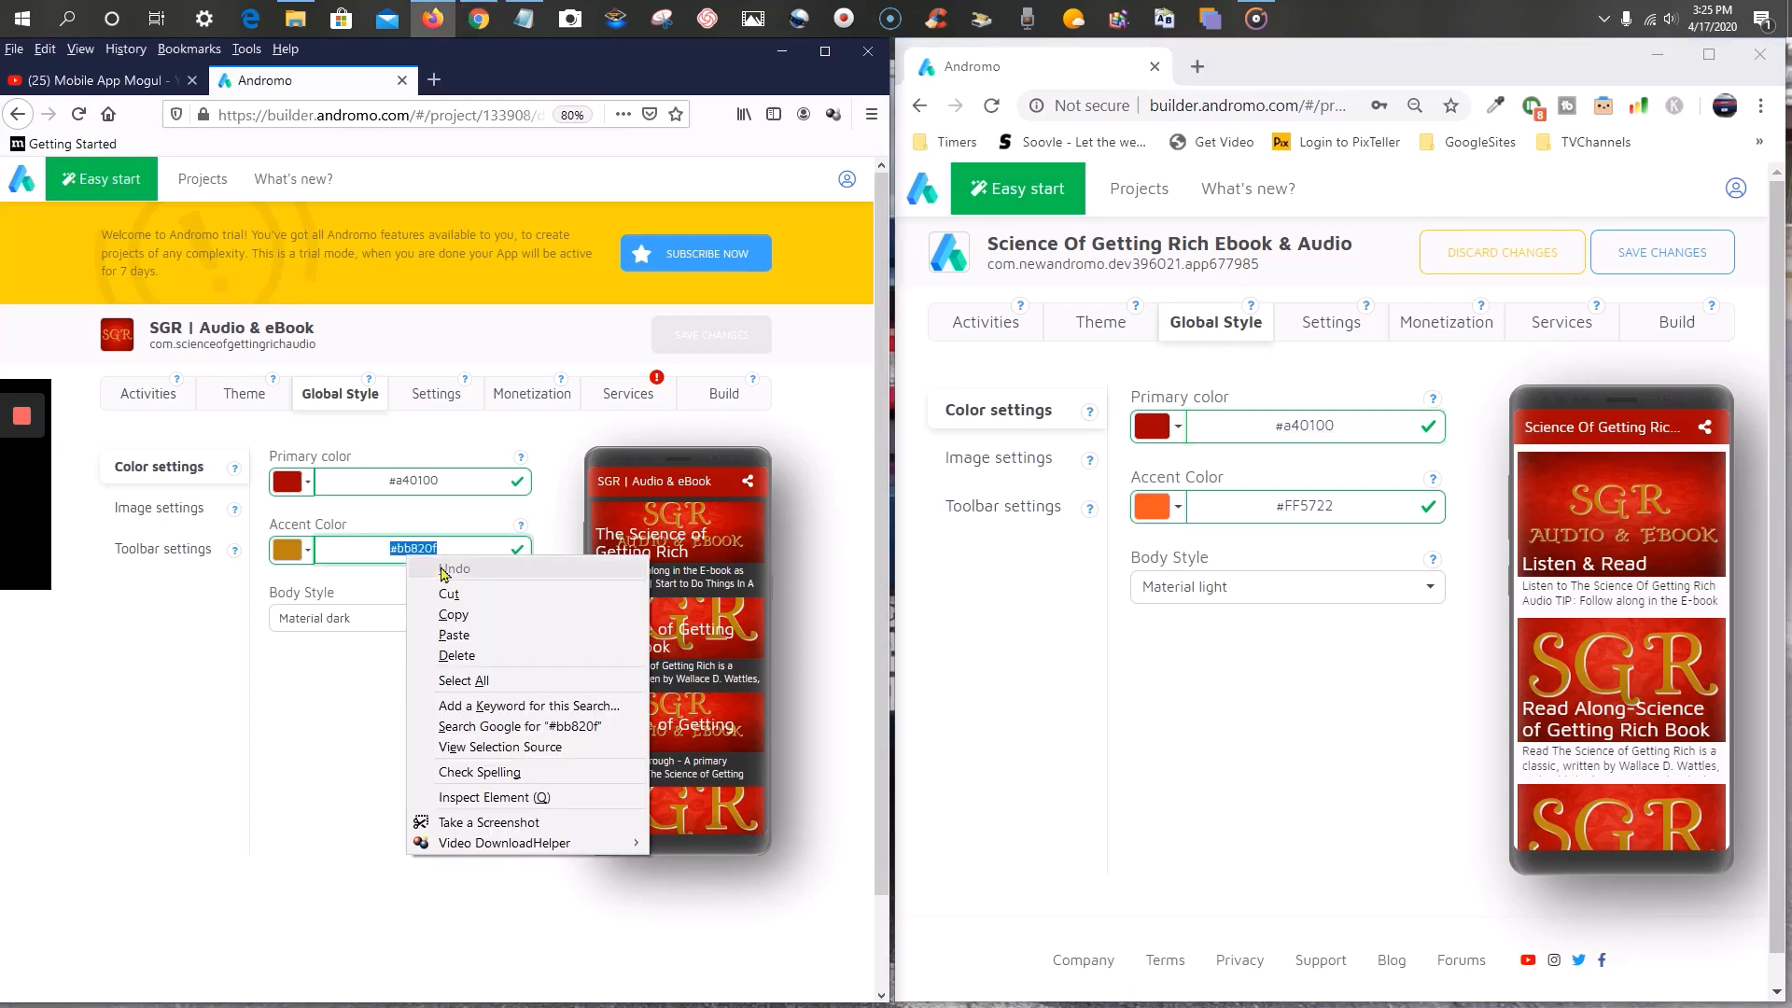
{"action": "left_click", "coordinate": [461, 613]}
{"action": "left_click", "coordinate": [1351, 505]}
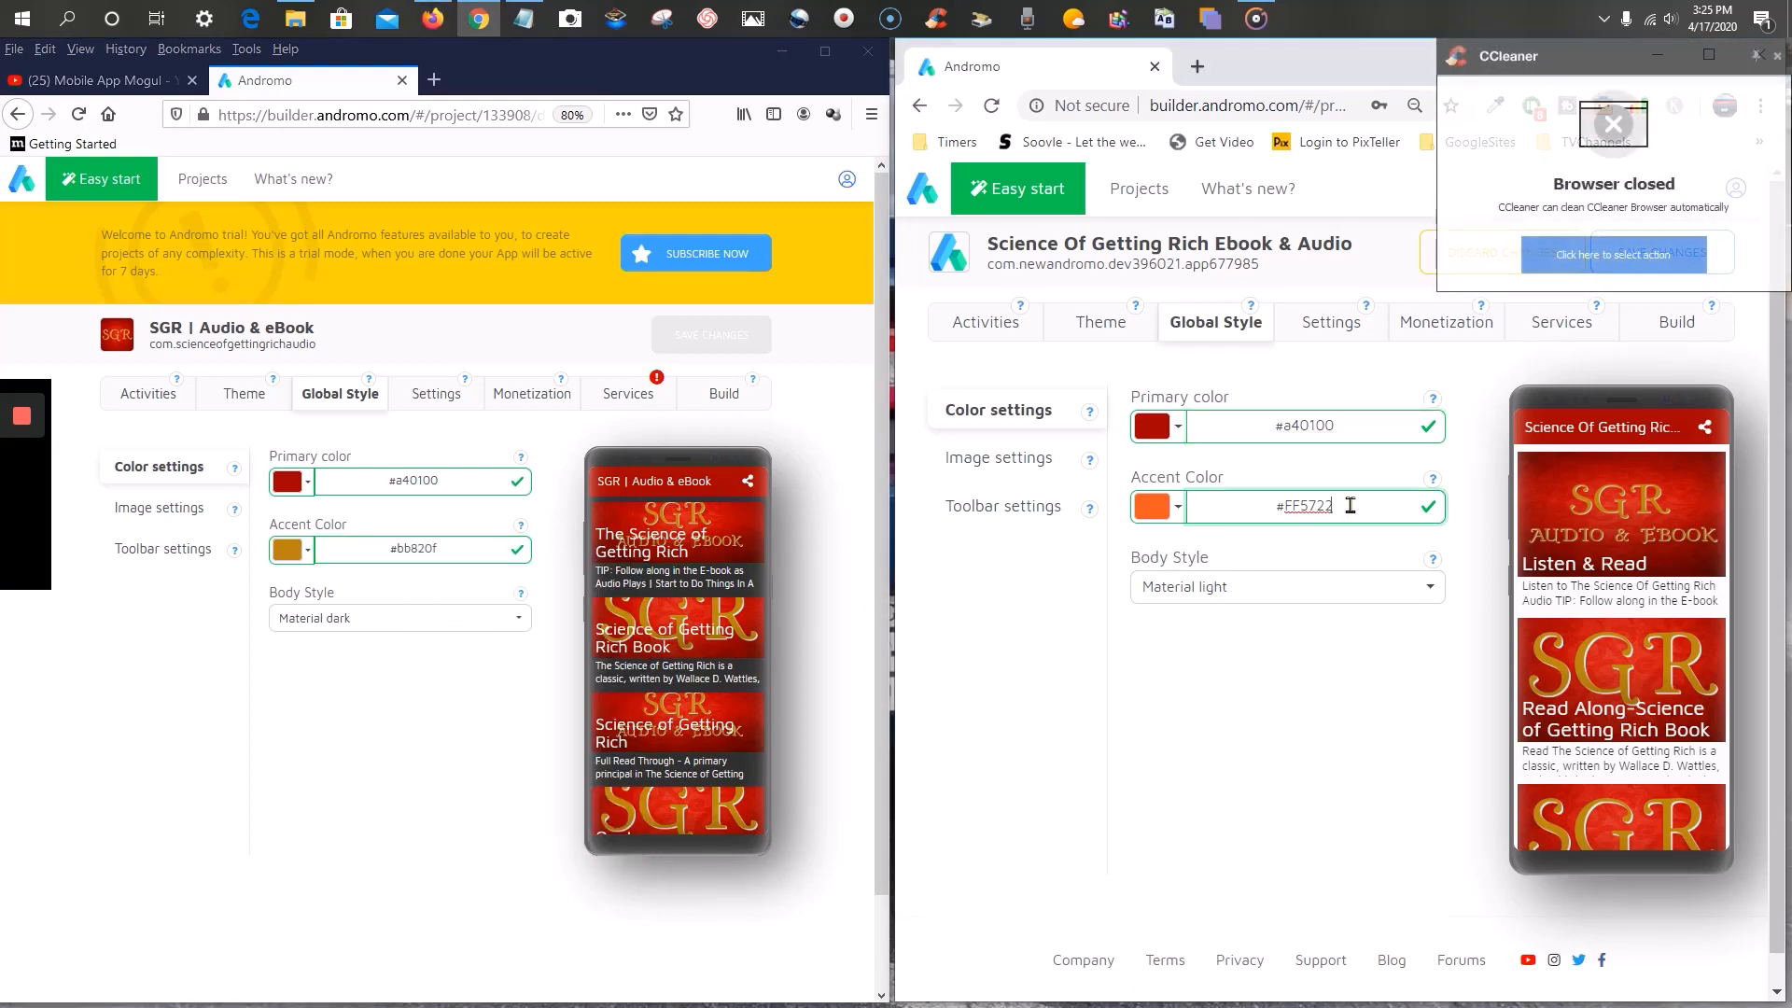
{"action": "left_click_drag", "start_coordinate": [1350, 505], "coordinate": [1287, 505]}
{"action": "right_click", "coordinate": [1287, 505]}
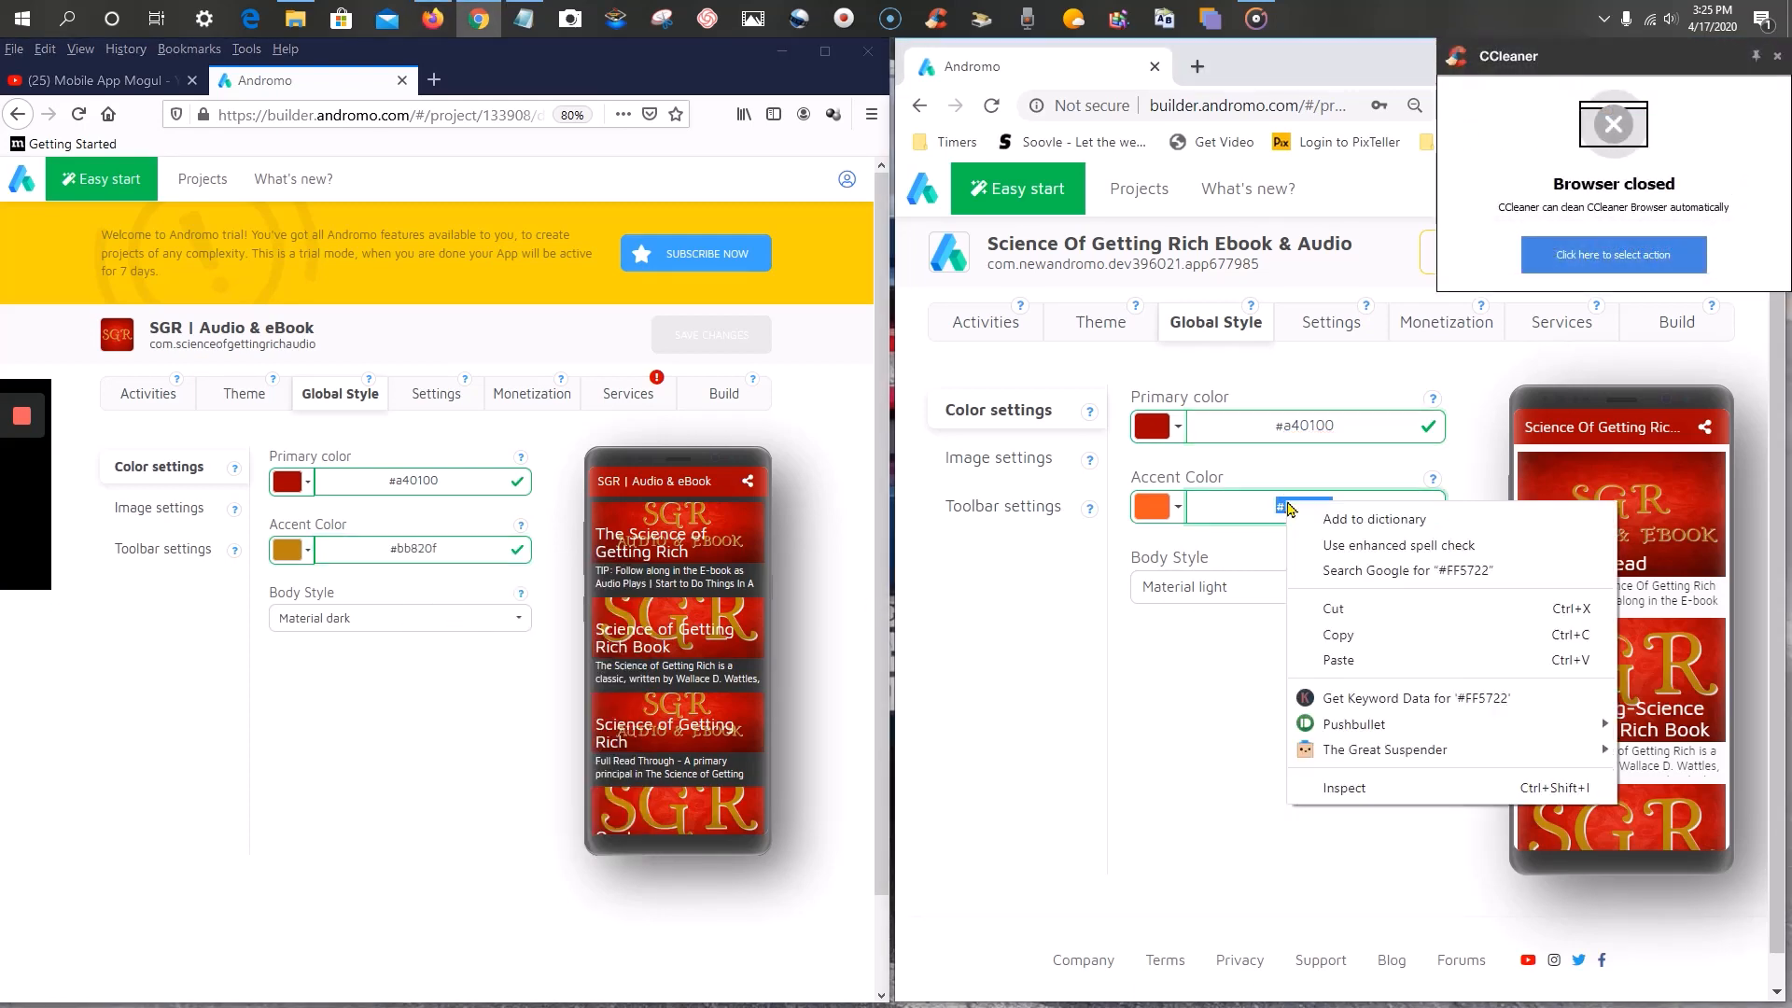
{"action": "left_click", "coordinate": [1337, 659]}
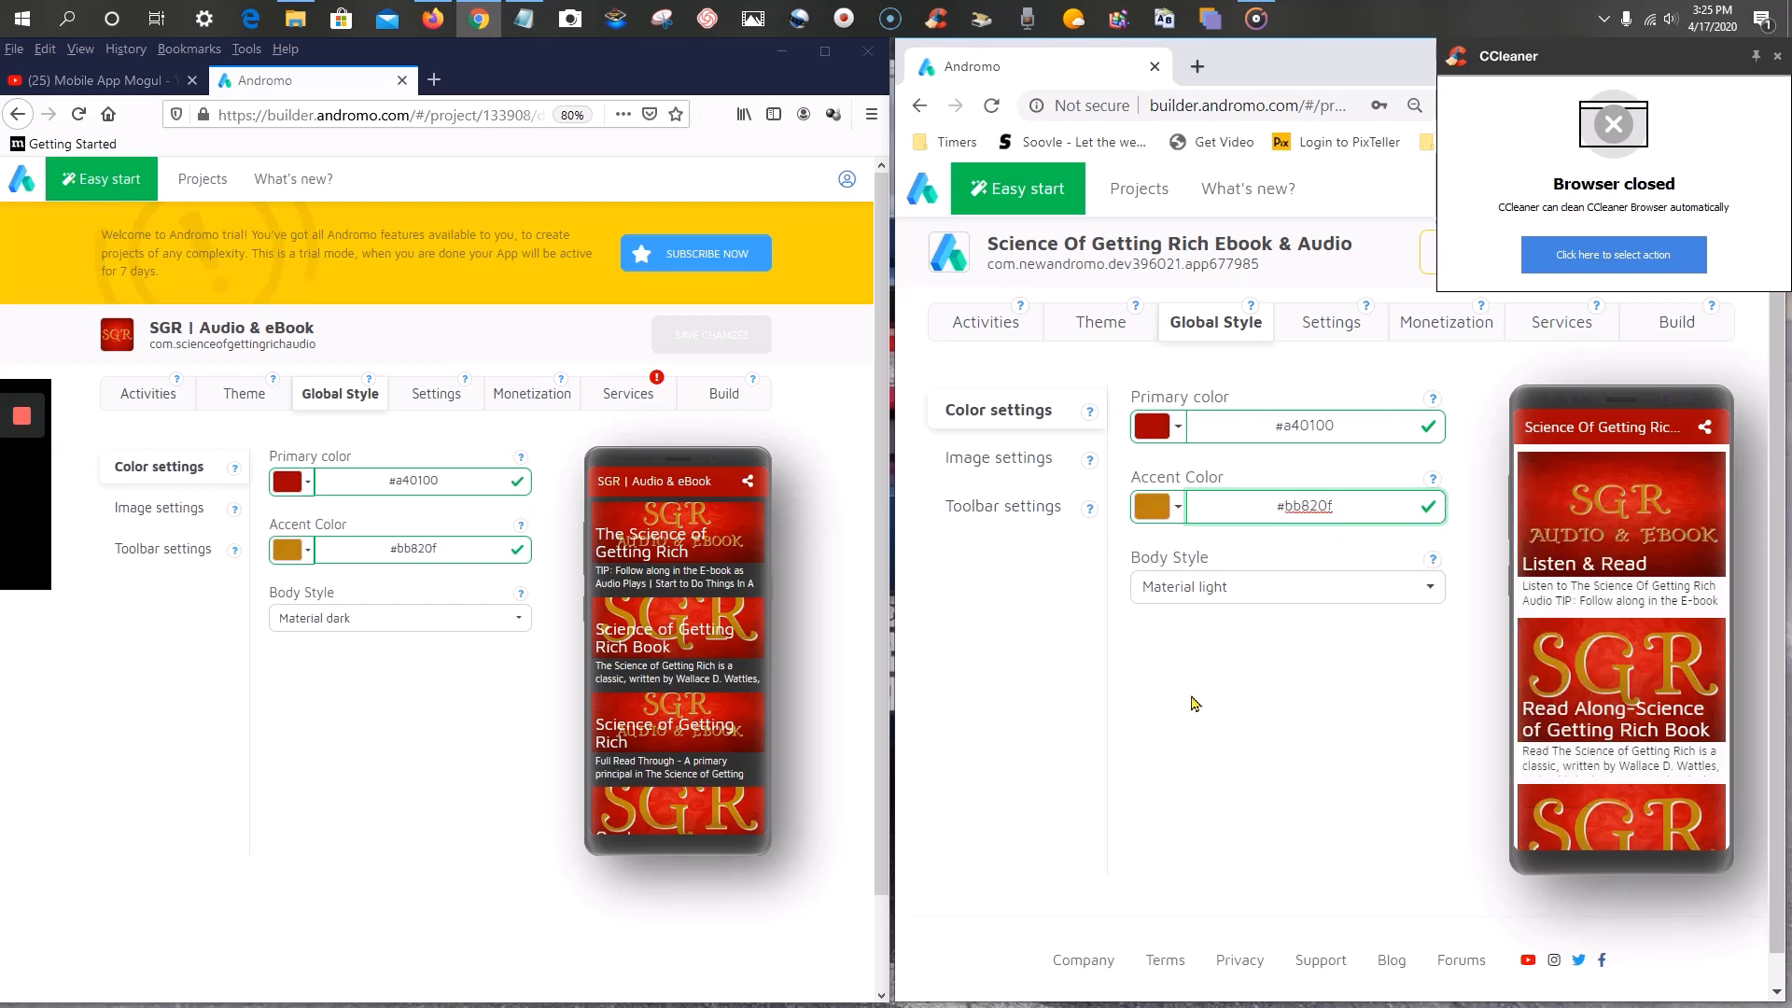
- Set the Science Of Getting Rich app's global square image to Custom with the file wide image.PNG, and save the changes
{"action": "left_click", "coordinate": [1014, 457]}
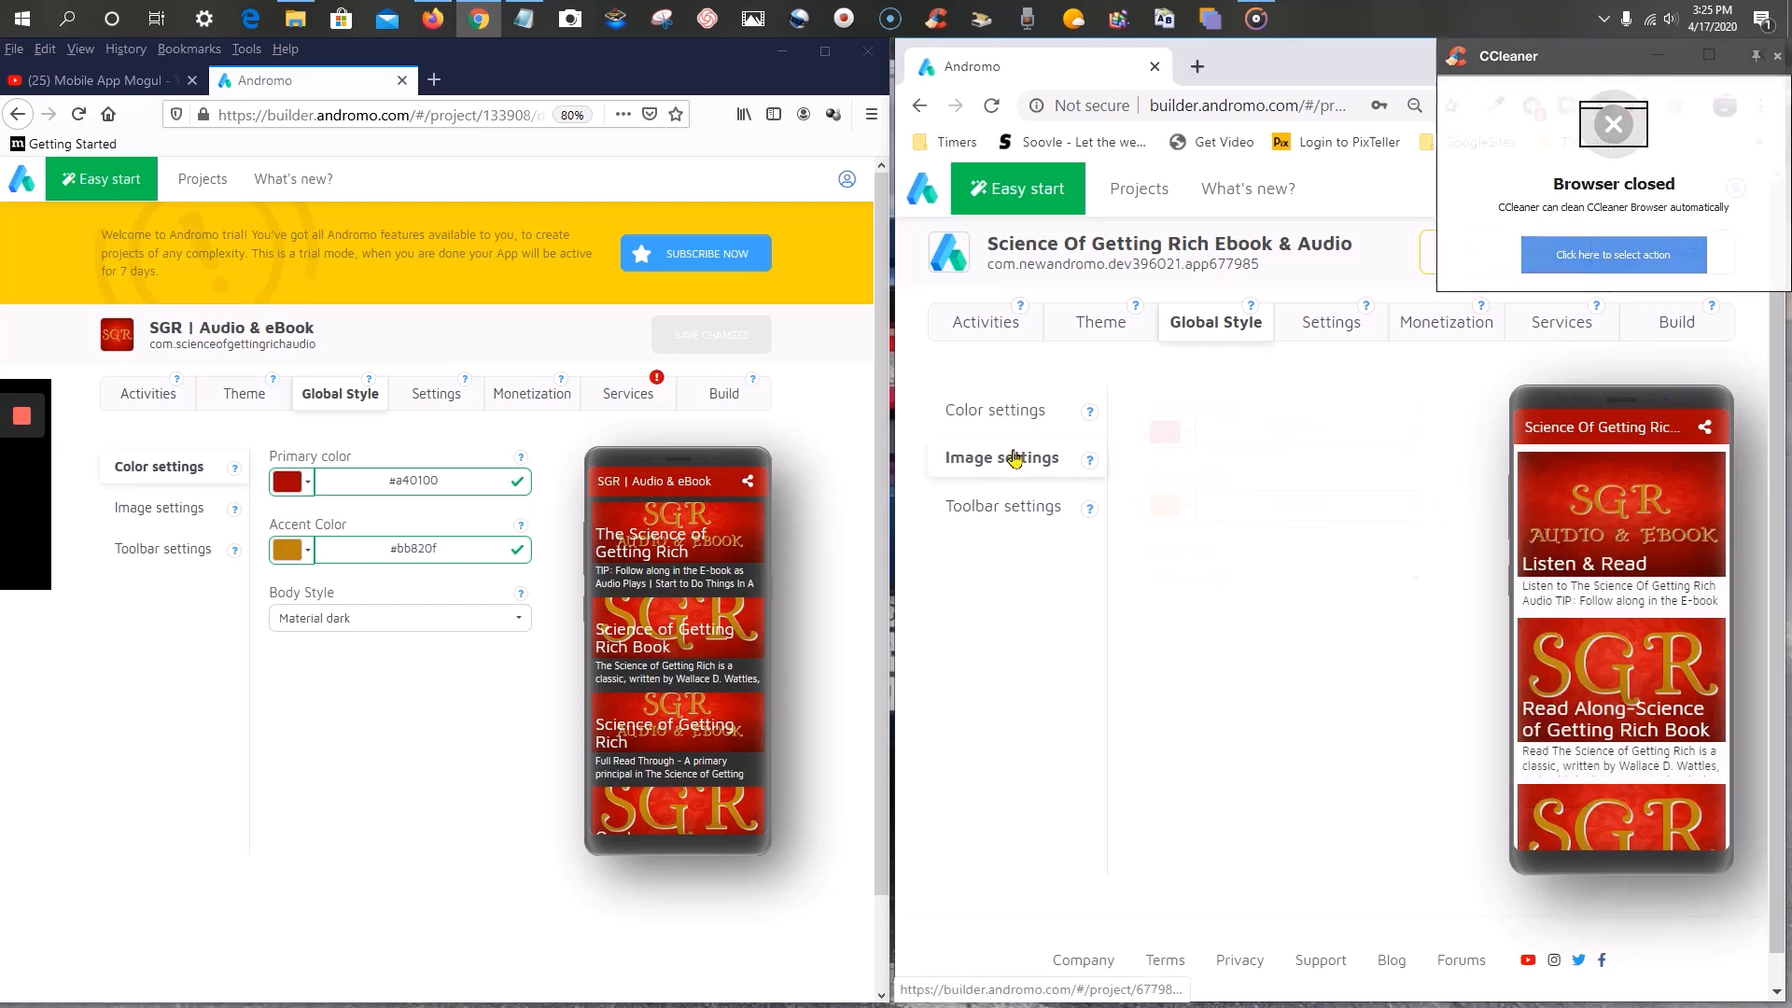
{"action": "left_click", "coordinate": [156, 508]}
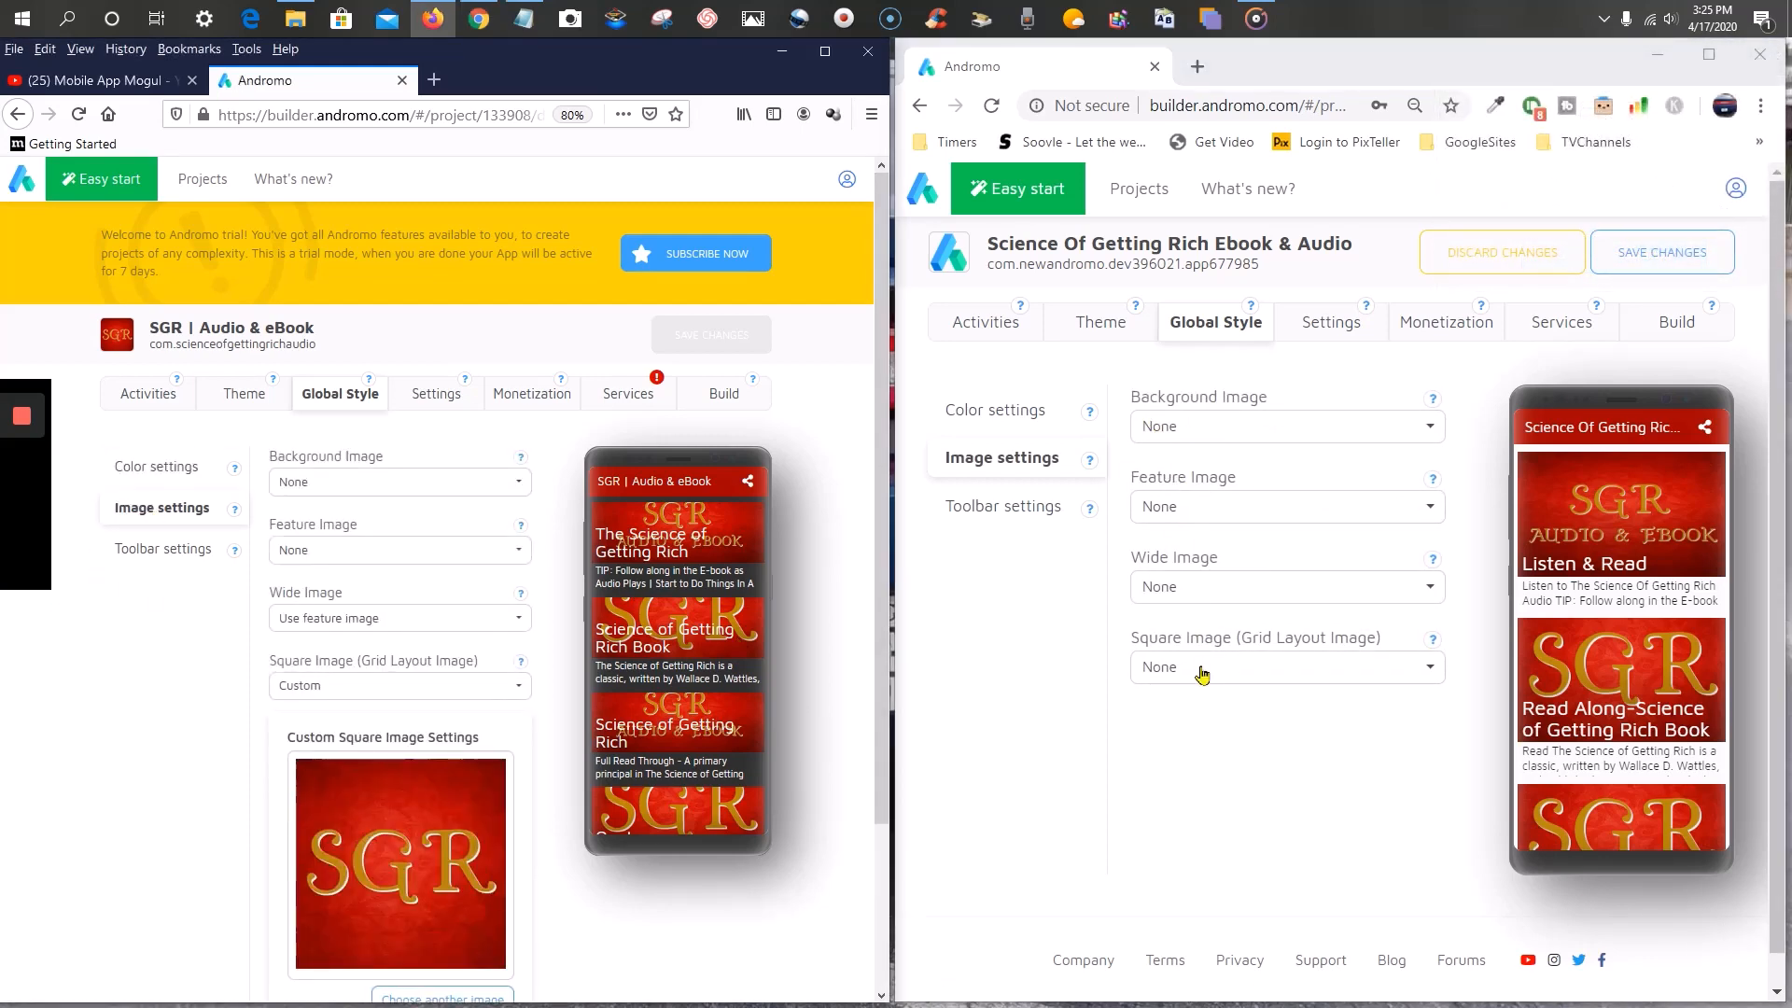
{"action": "left_click", "coordinate": [1231, 673]}
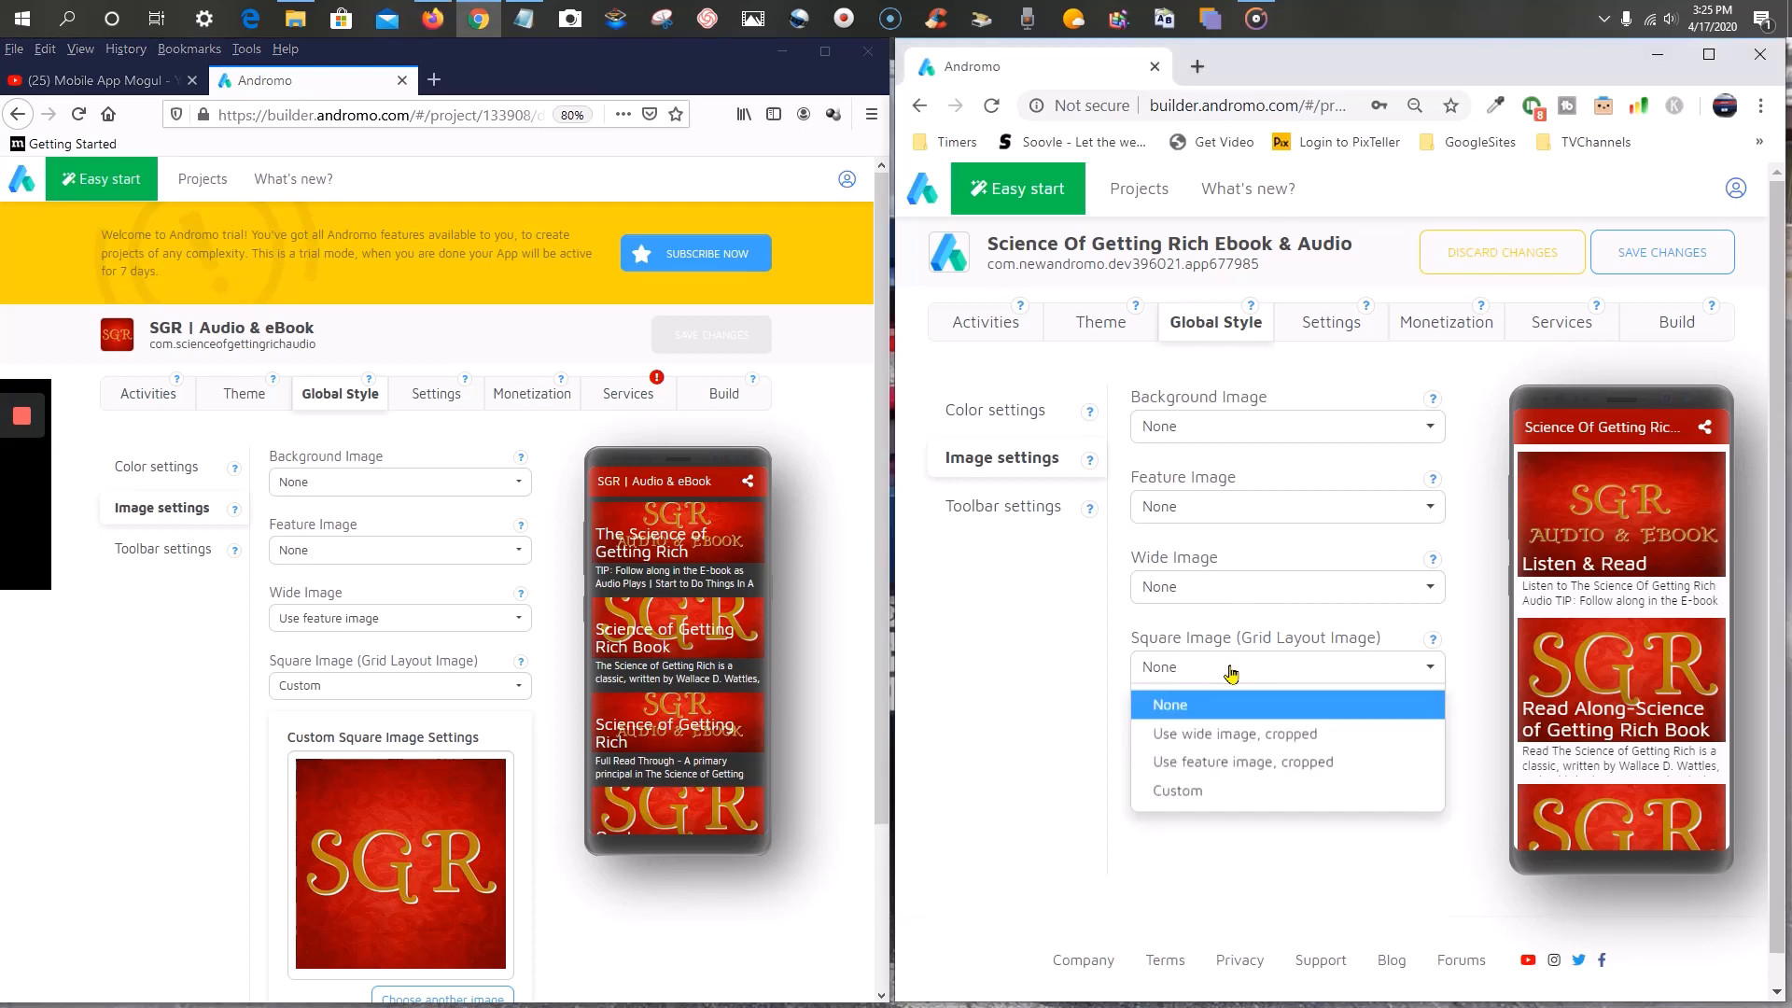
{"action": "left_click", "coordinate": [1201, 799]}
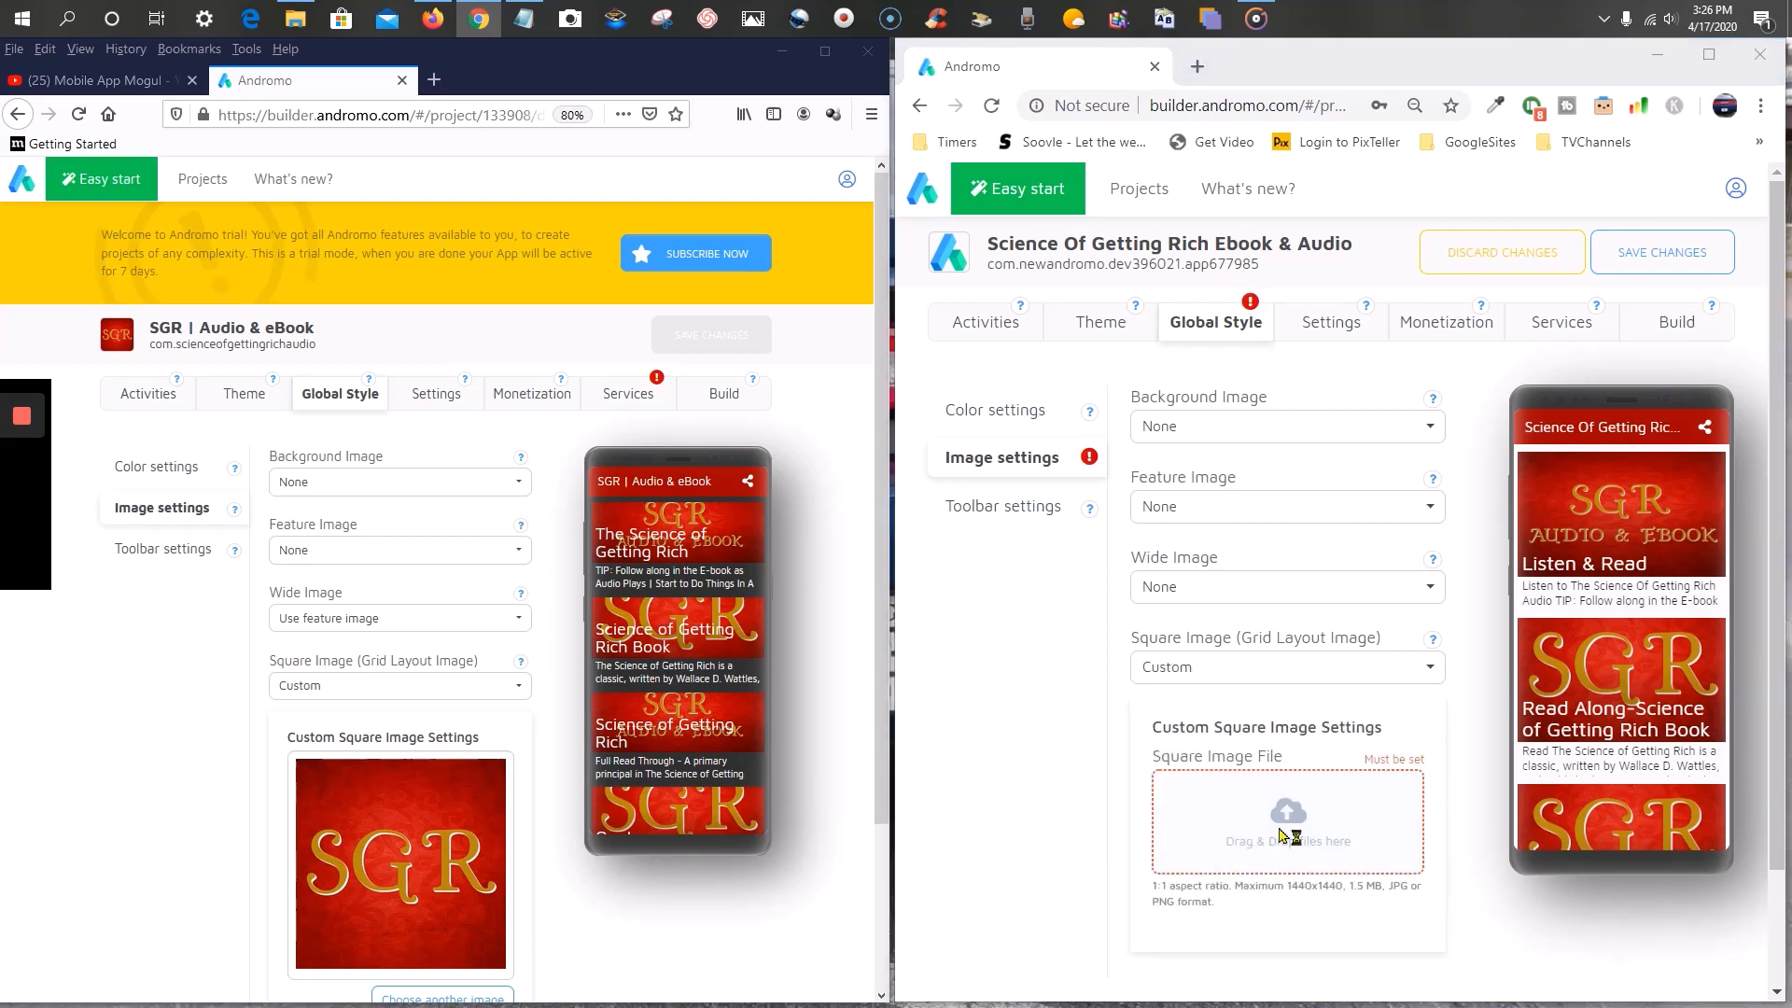
{"action": "left_click", "coordinate": [1281, 833]}
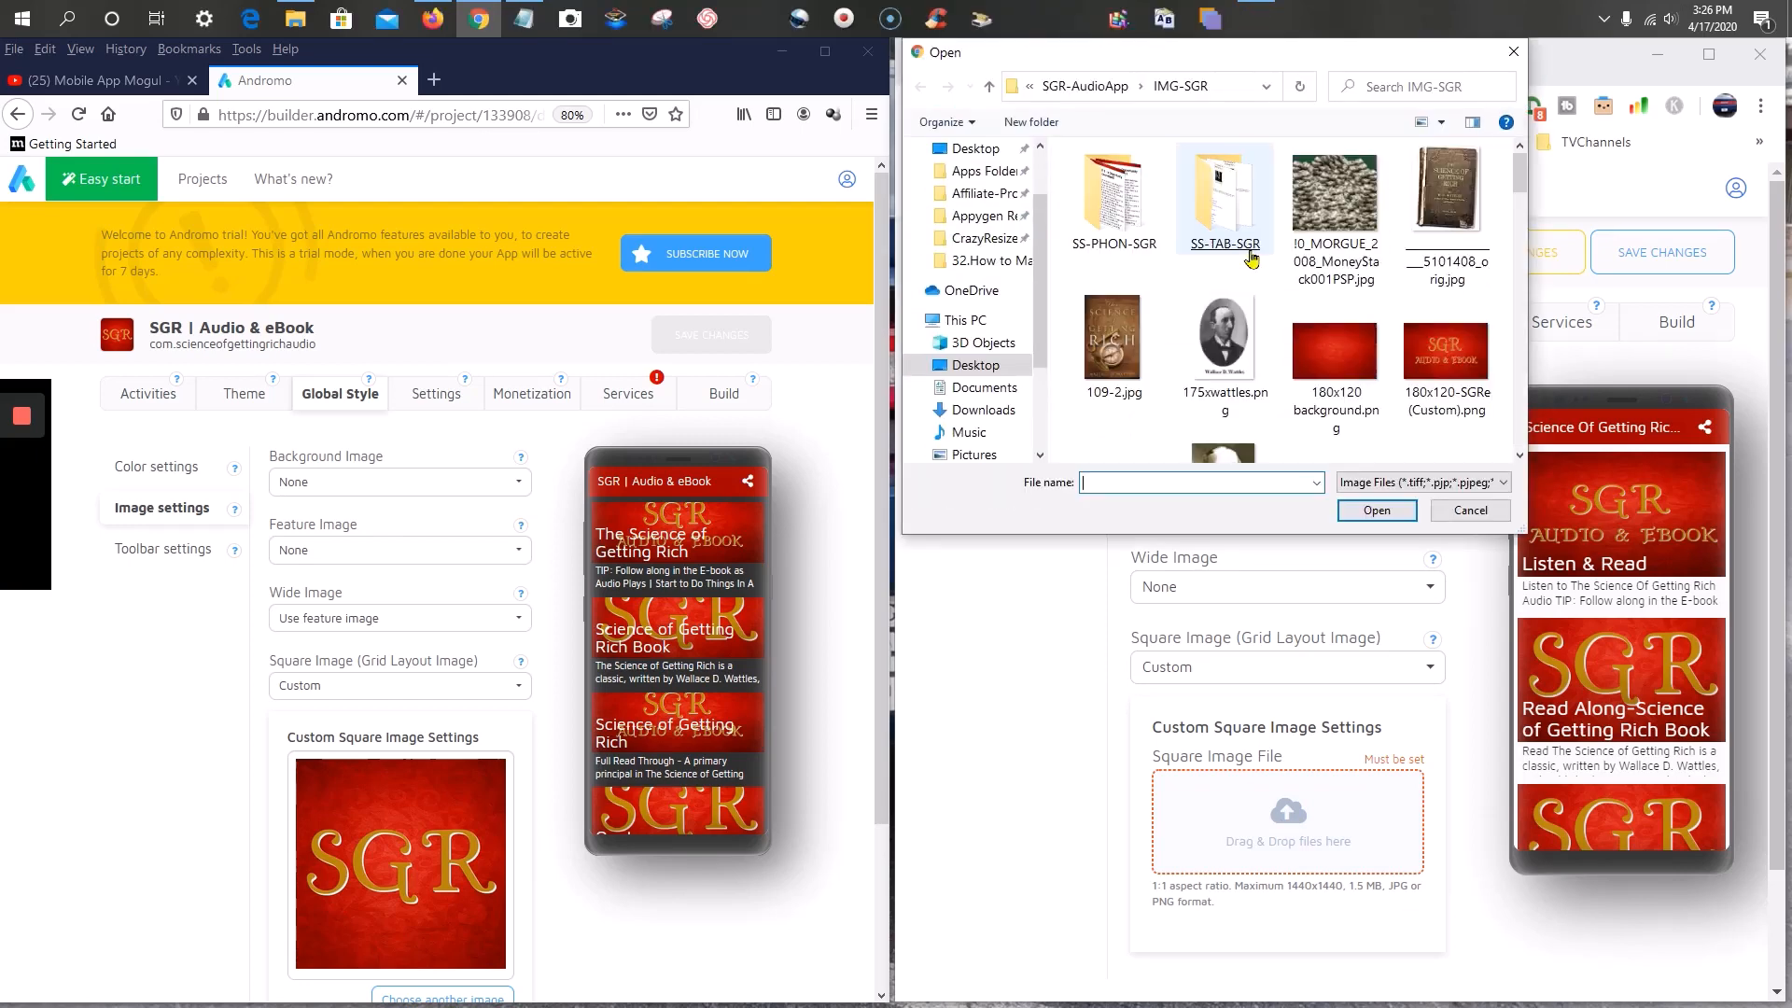
{"action": "scroll", "coordinate": [1288, 308], "scroll_direction": "down", "scroll_amount": 2}
{"action": "scroll", "coordinate": [1311, 338], "scroll_direction": "down", "scroll_amount": 5}
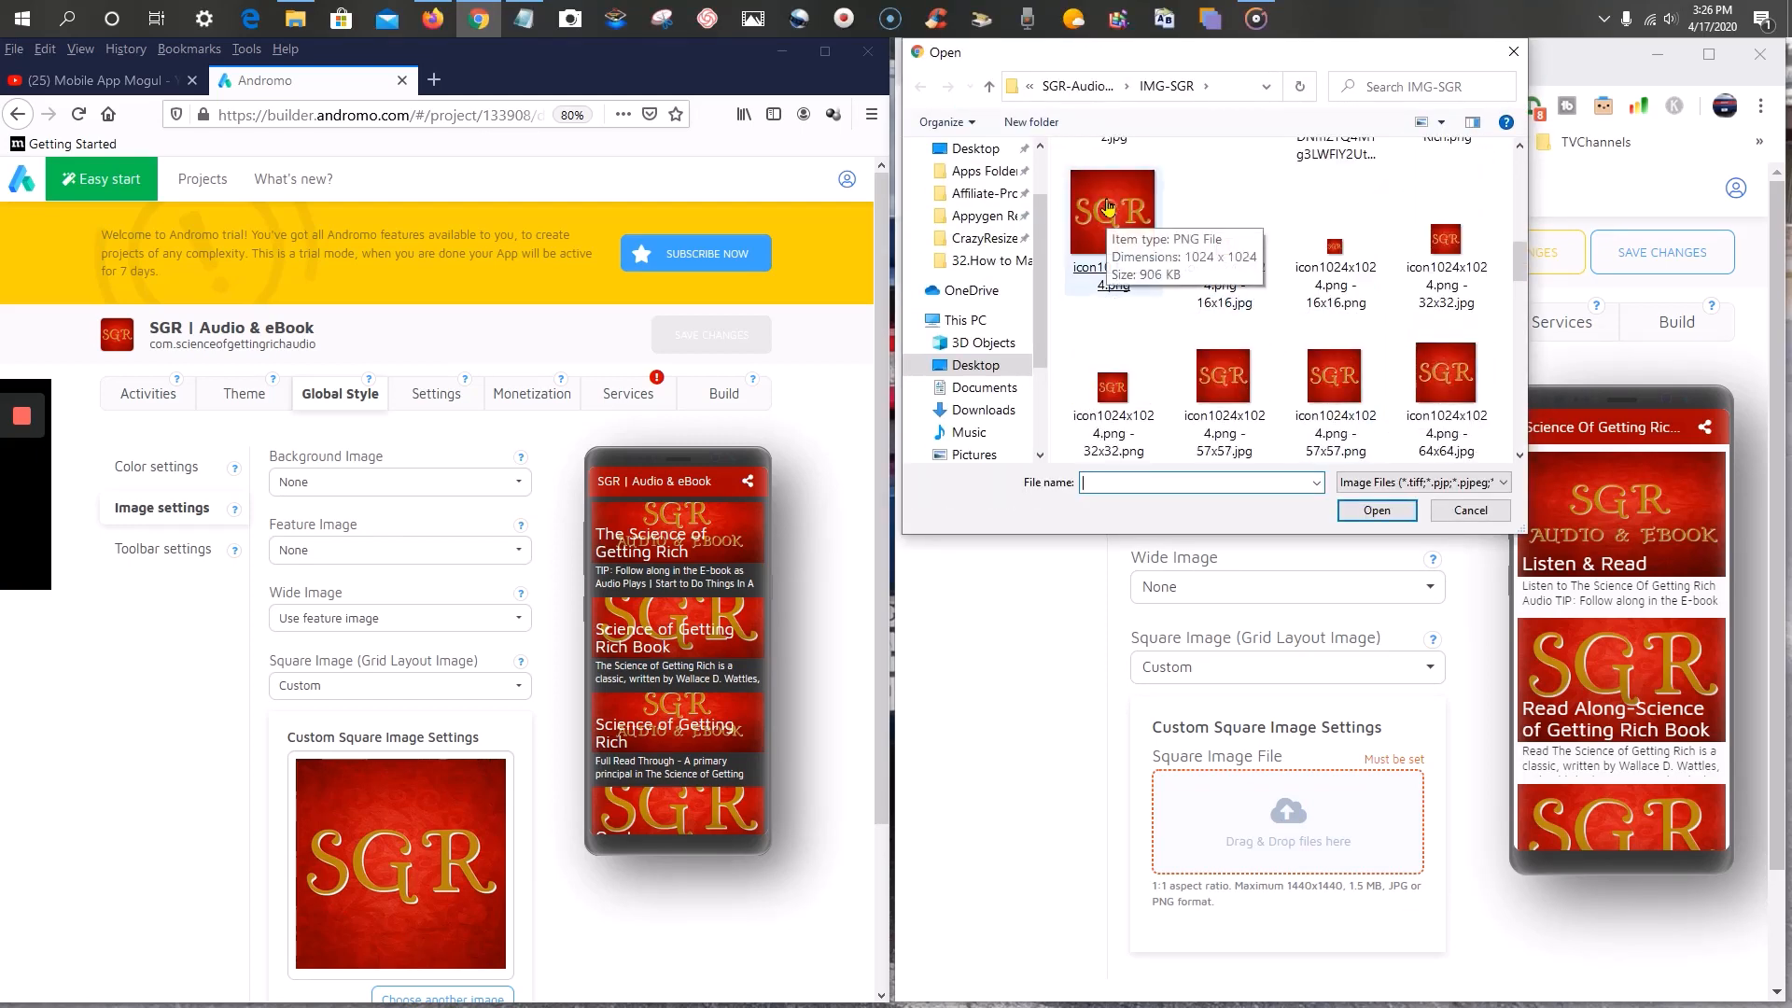
{"action": "scroll", "coordinate": [1318, 298], "scroll_direction": "down", "scroll_amount": 5}
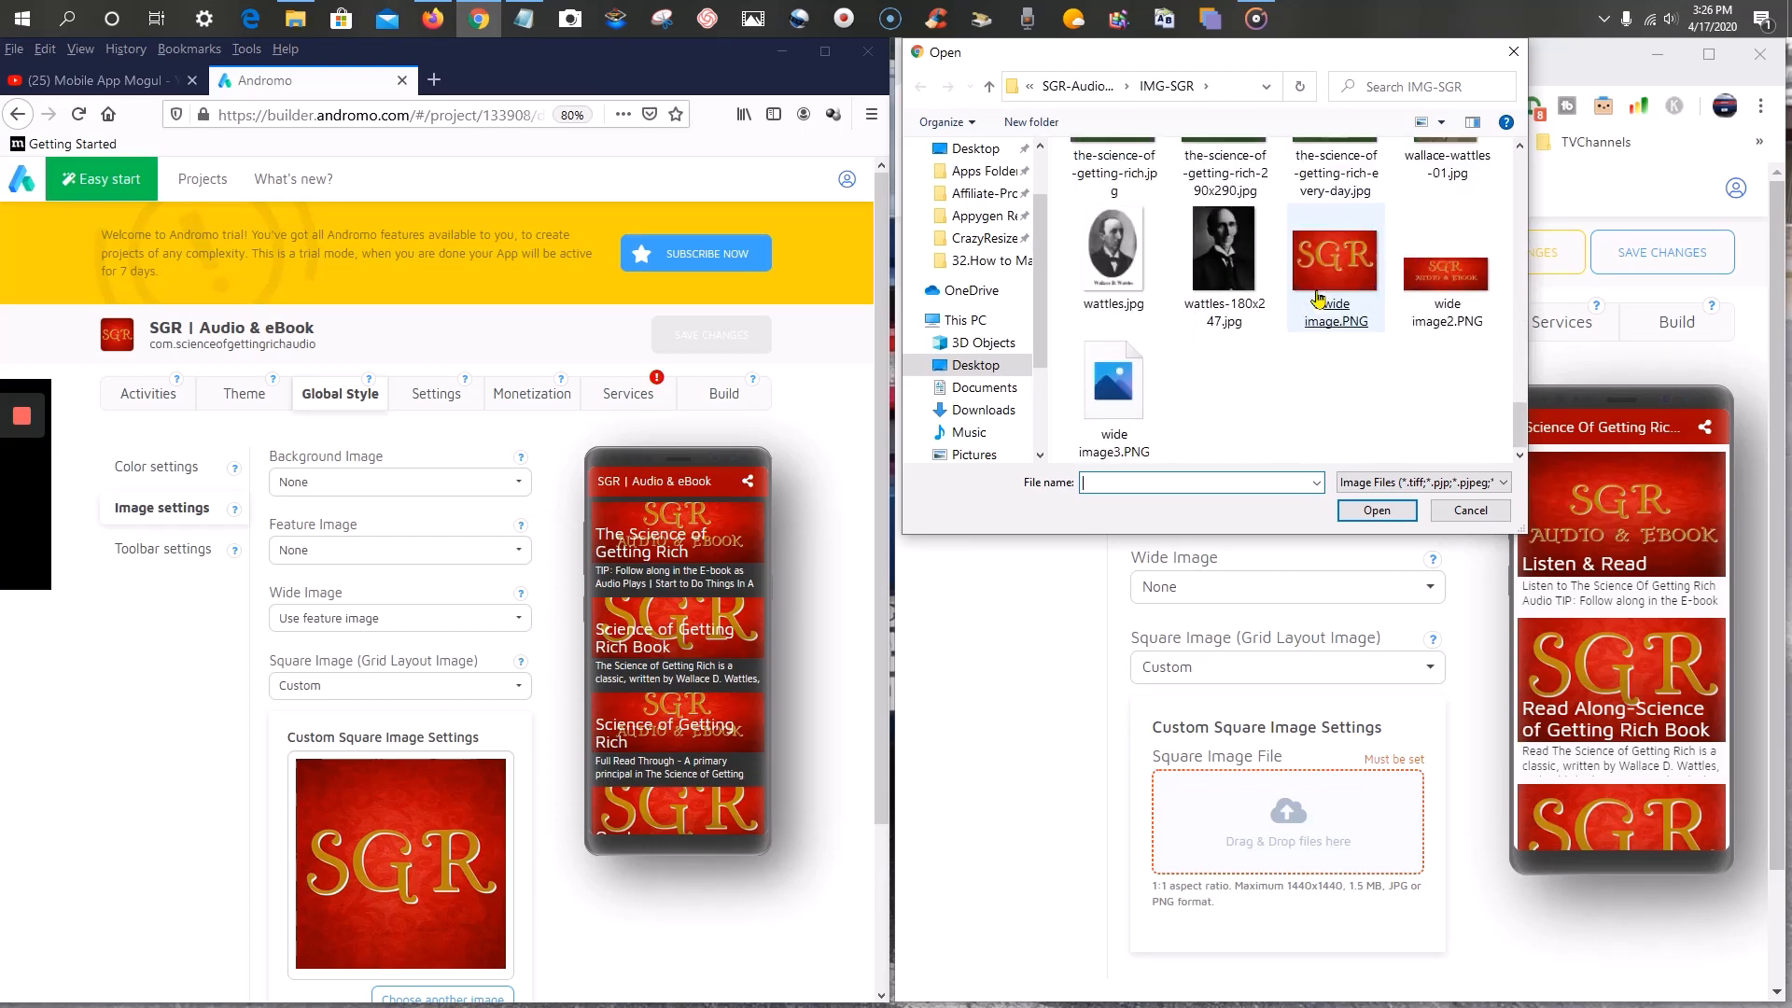
{"action": "double_click", "coordinate": [1328, 261]}
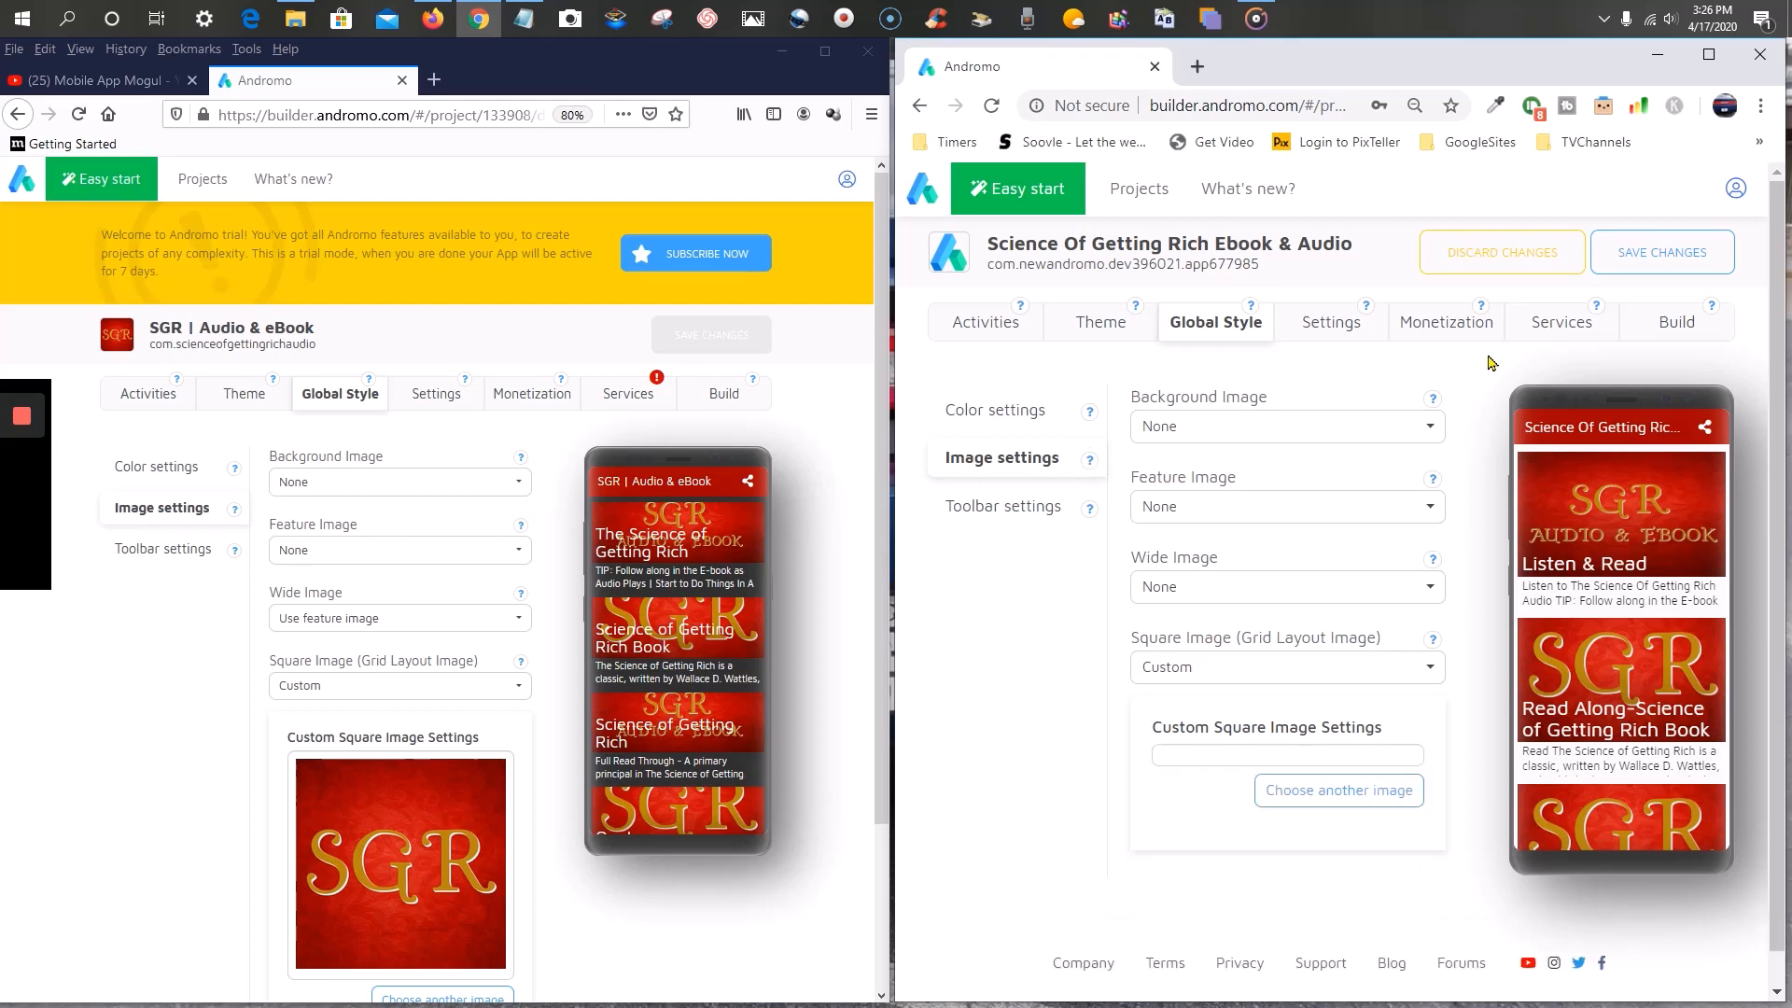
{"action": "left_click", "coordinate": [1599, 266]}
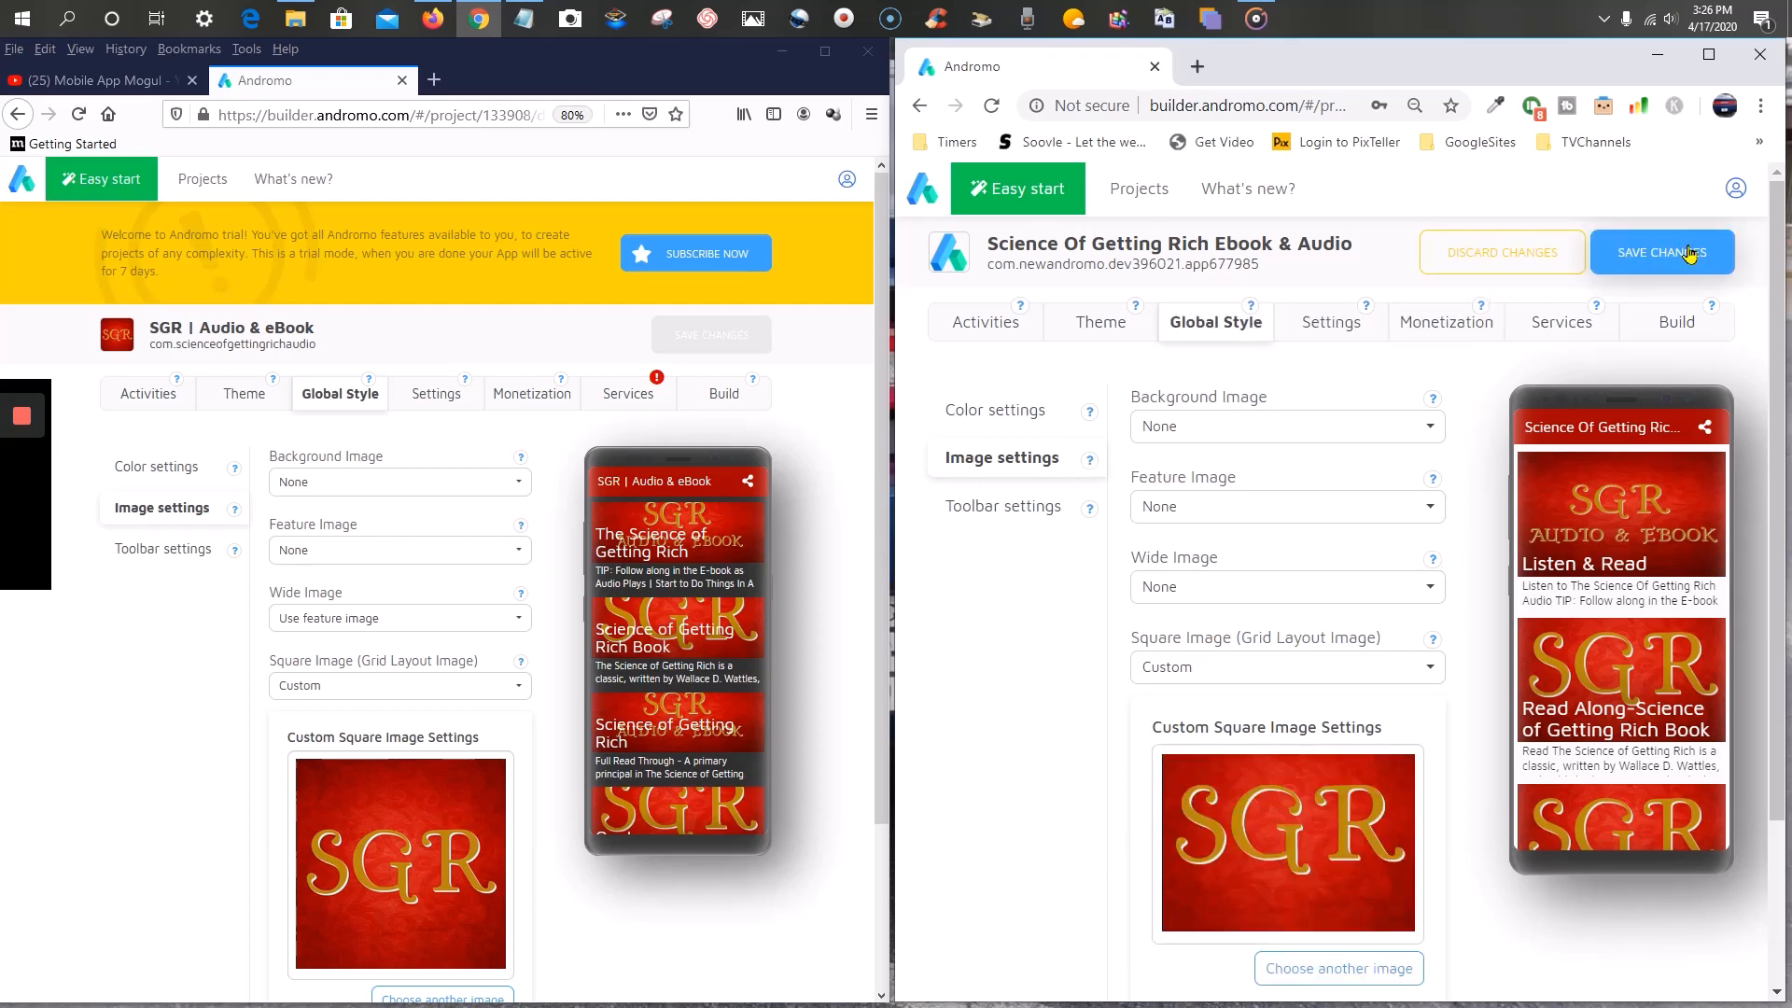
- Check the SGR | Audio & eBook toolbar settings and set the Science Of Getting Rich app's toolbar style to Compact
{"action": "left_click", "coordinate": [163, 553]}
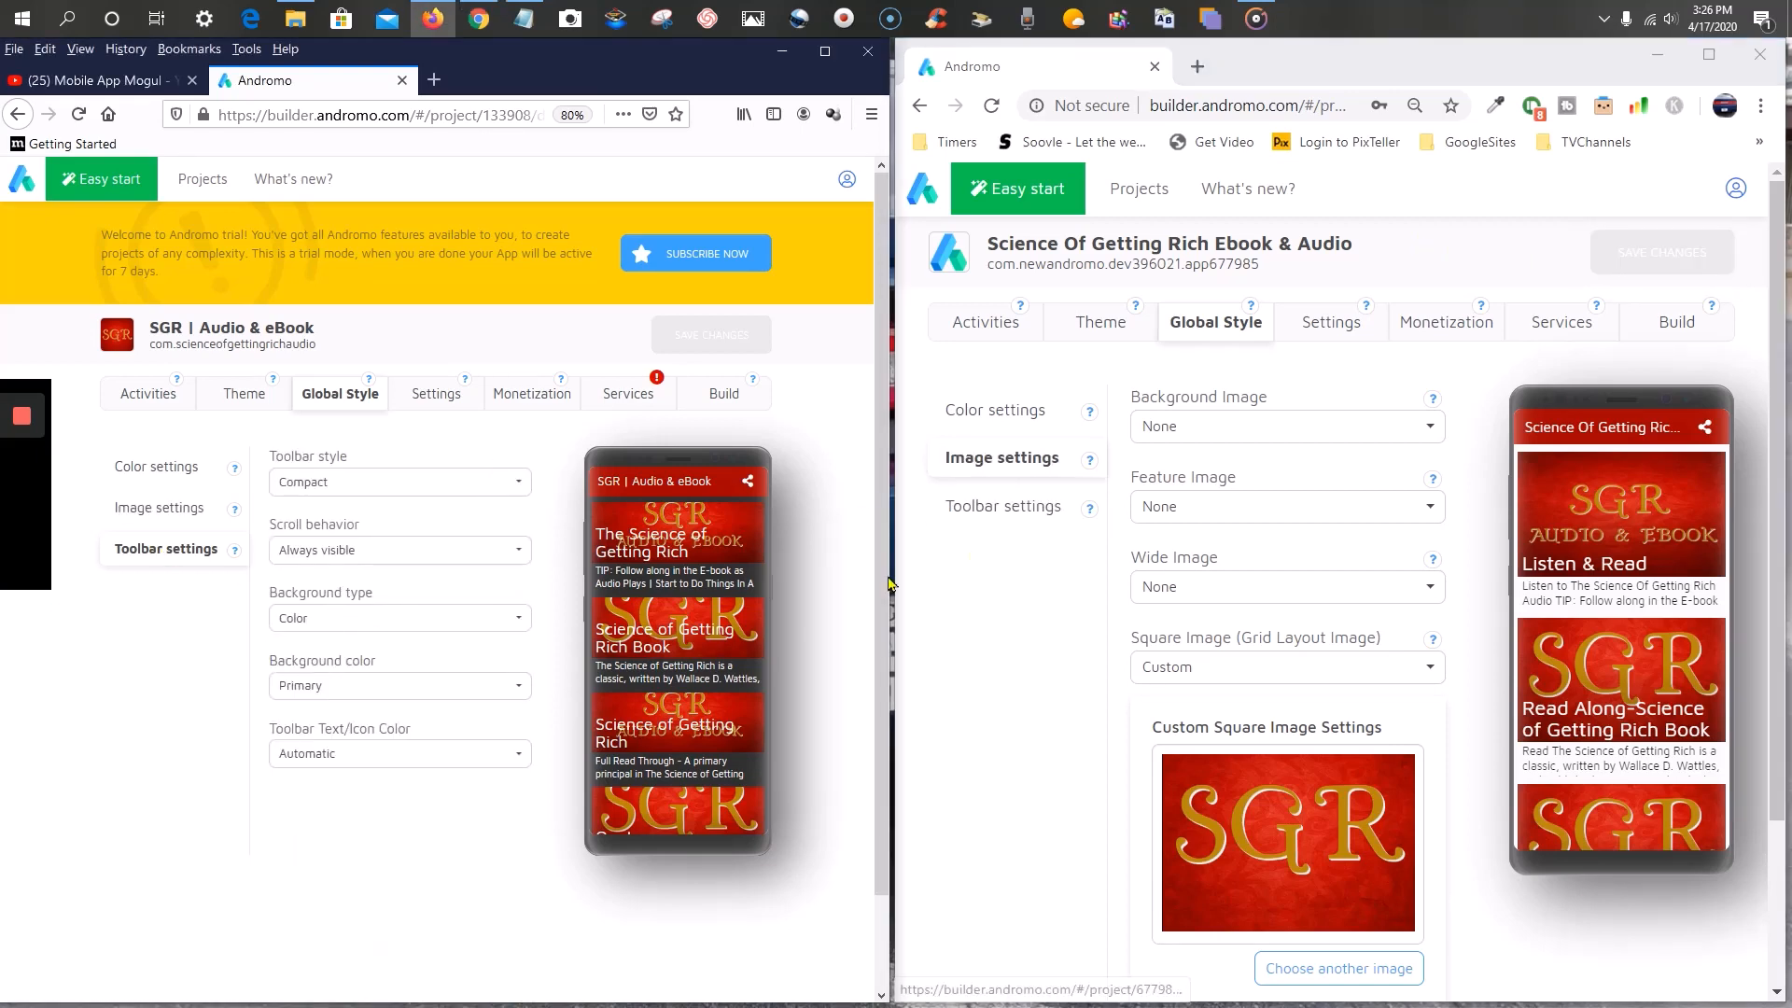
{"action": "left_click", "coordinate": [993, 509]}
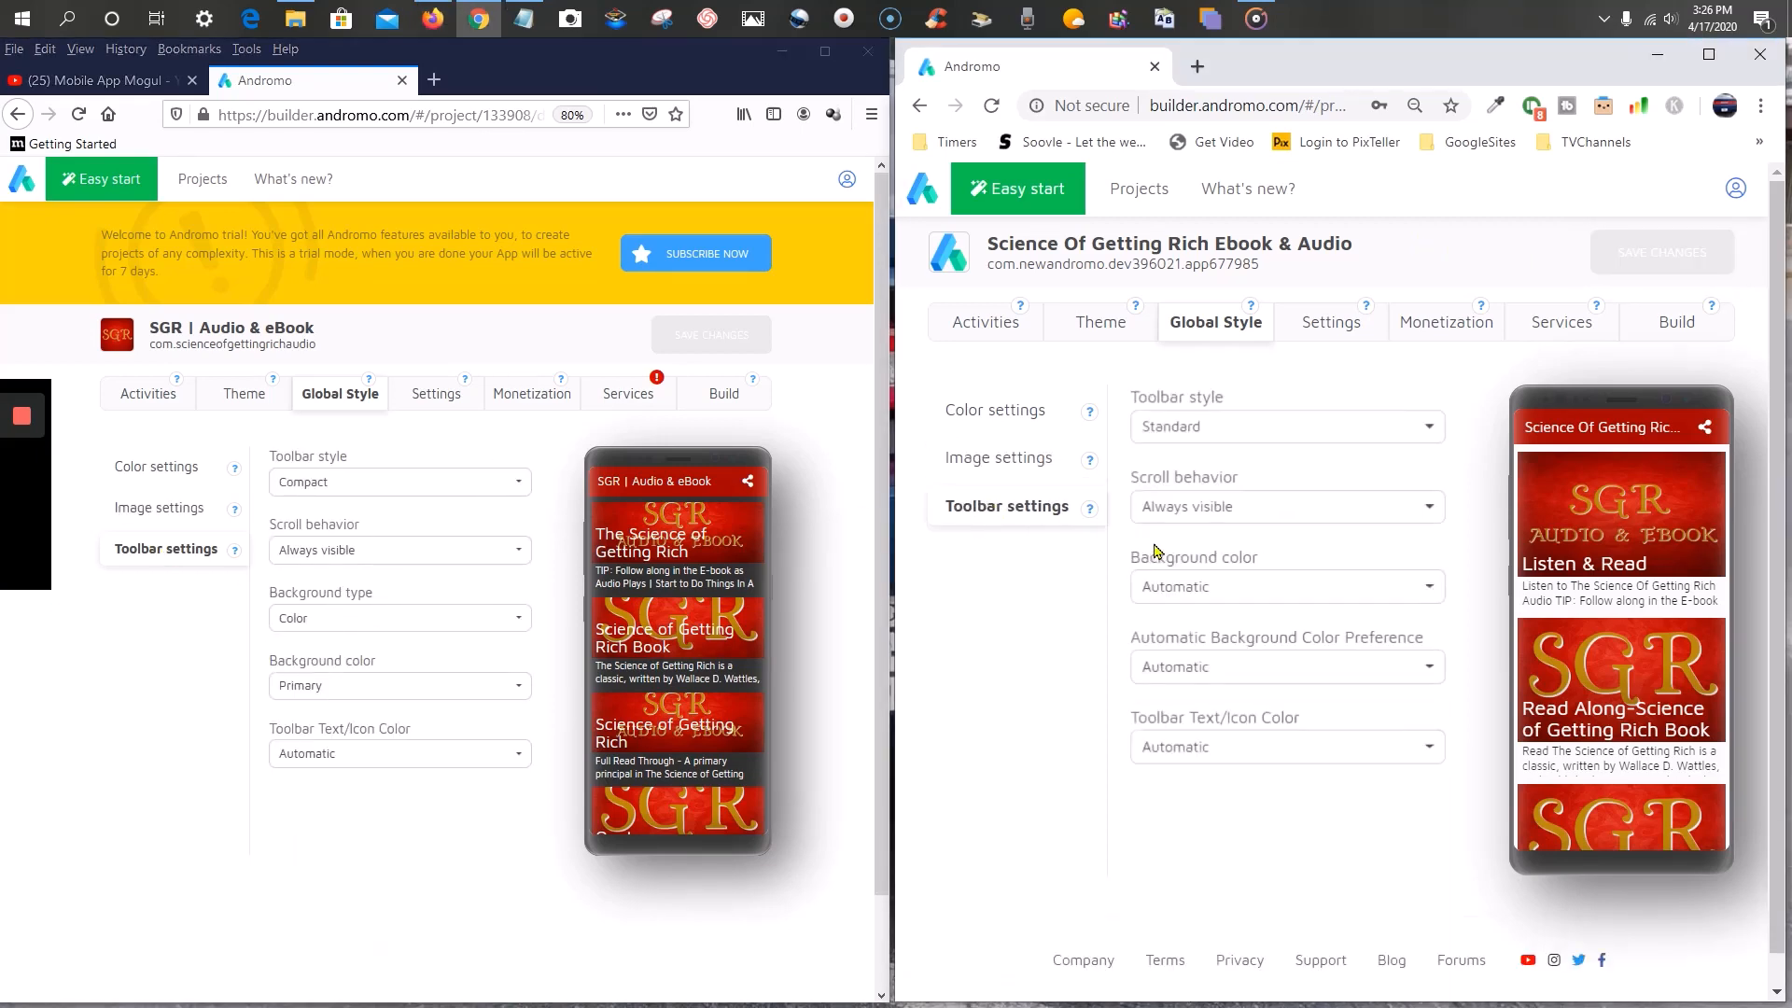
{"action": "left_click", "coordinate": [1279, 427]}
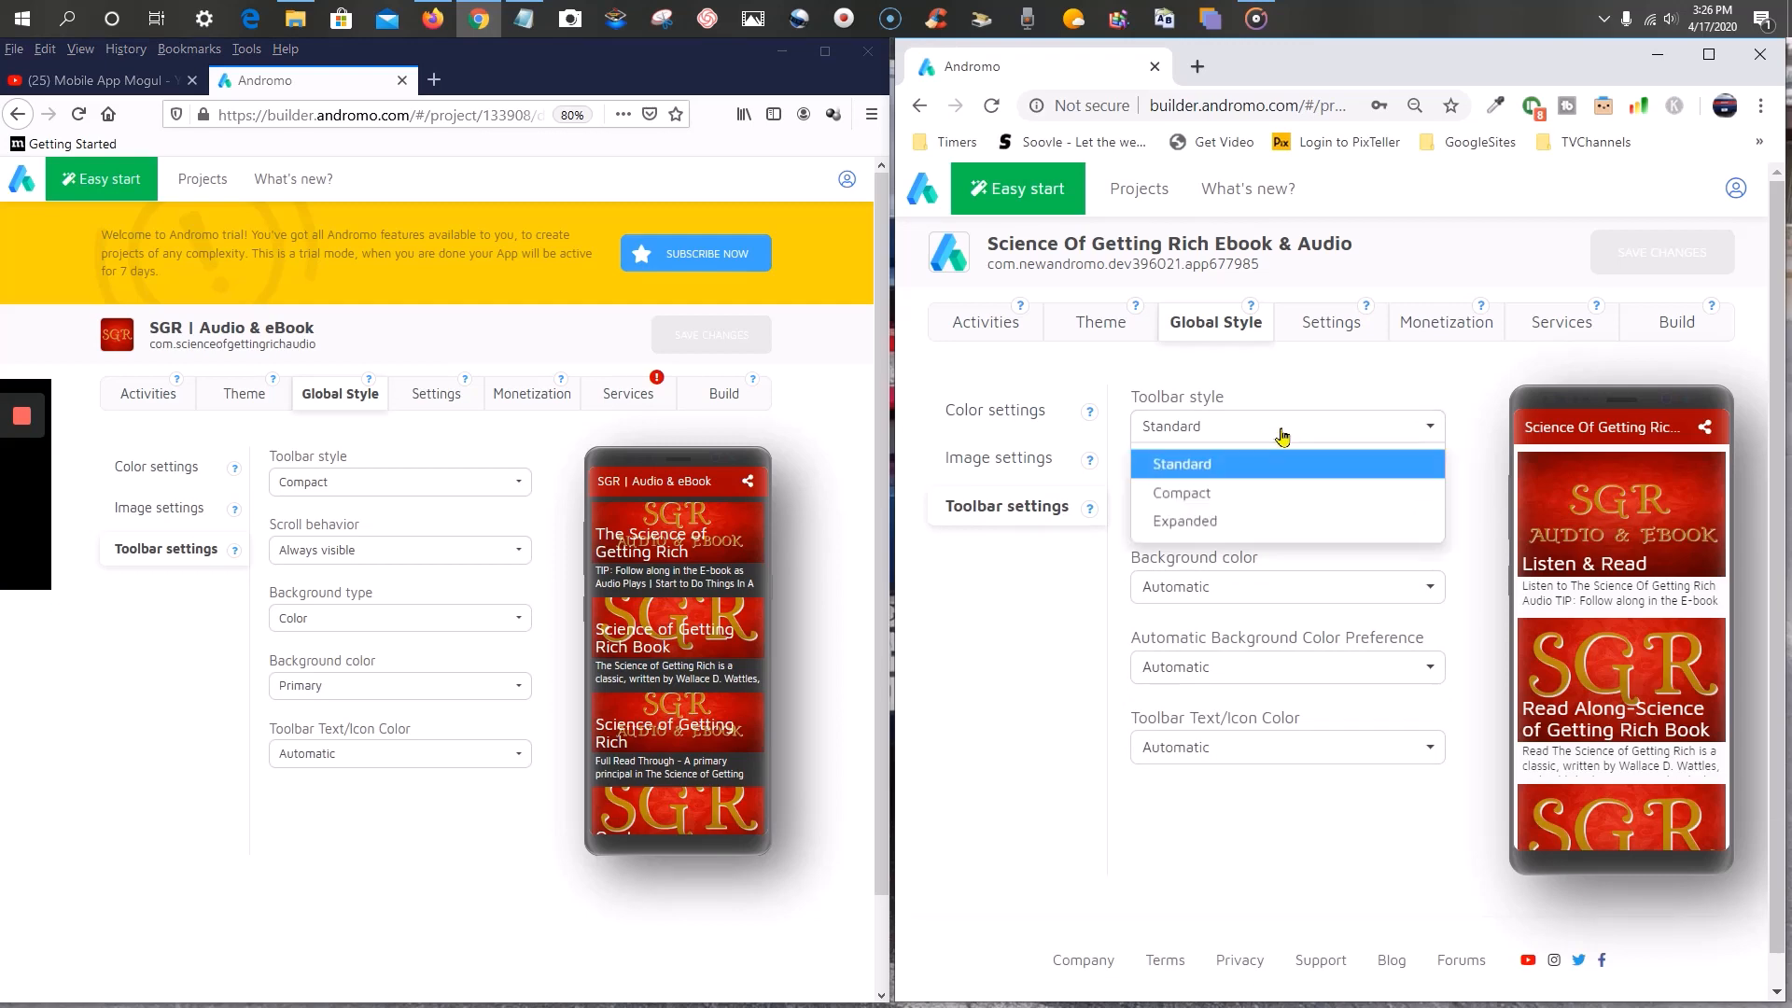
{"action": "left_click", "coordinate": [1267, 493]}
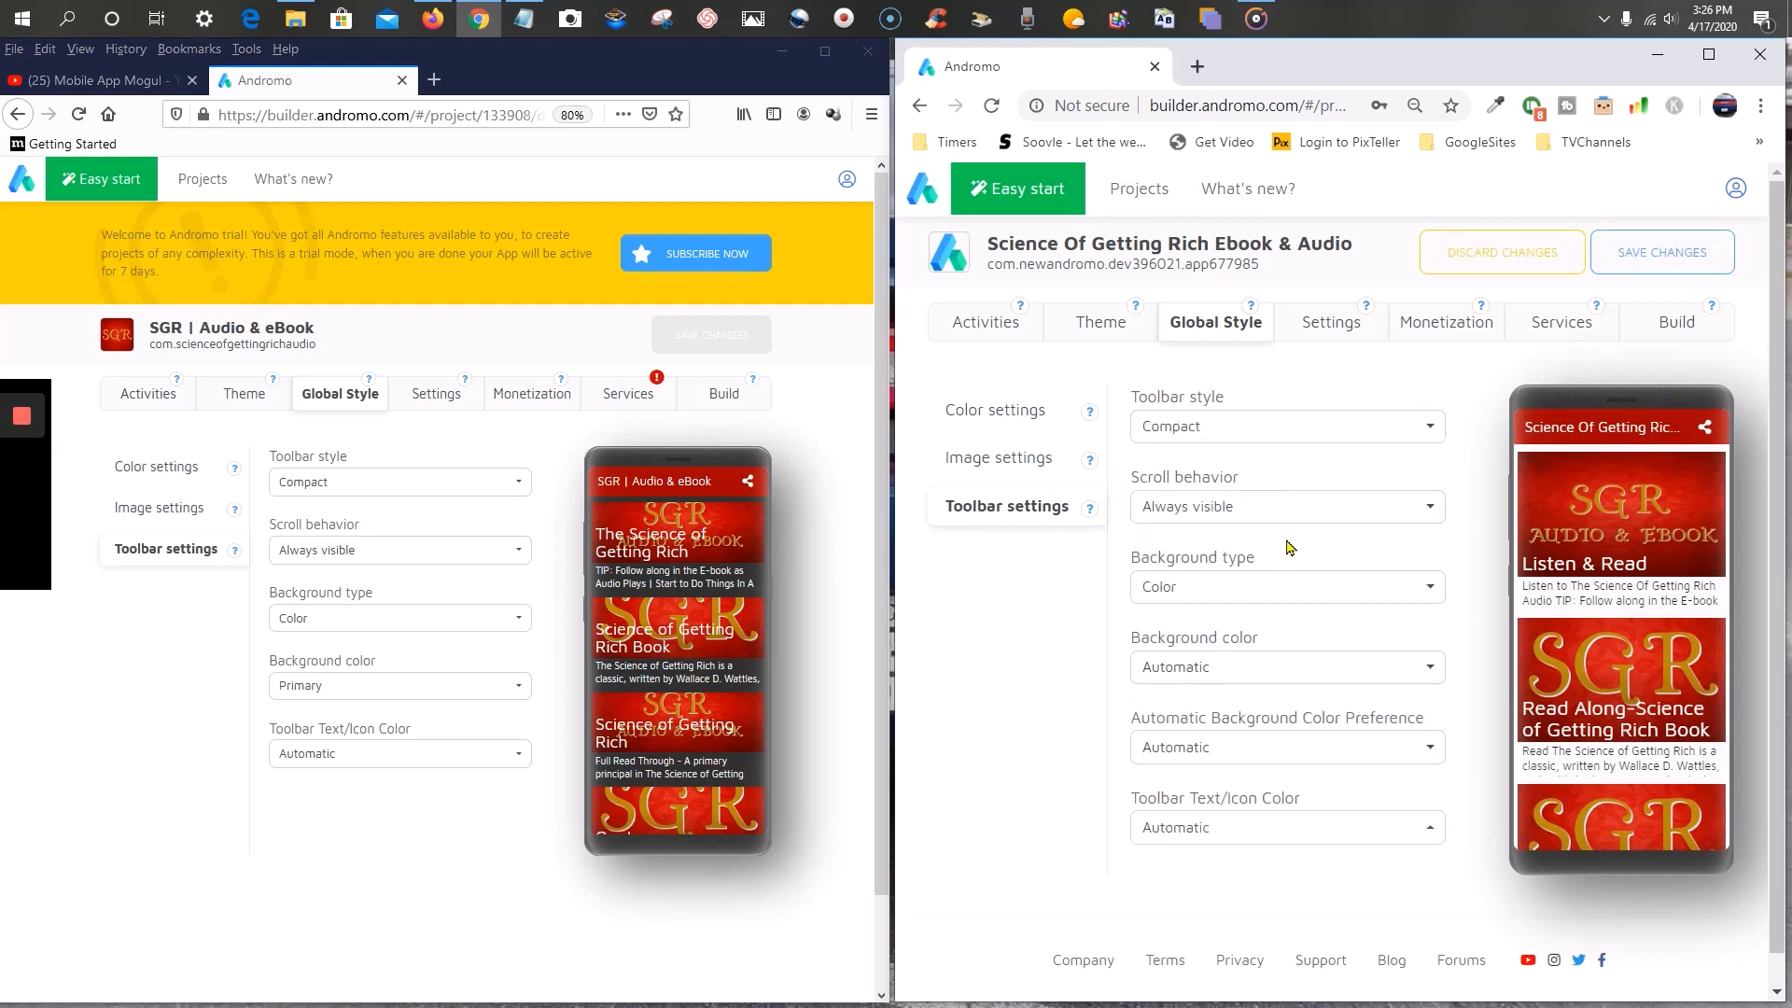
- Set the Science Of Getting Rich toolbar's scroll behavior to Auto hiding and background color to Primary, and save the changes
{"action": "left_click", "coordinate": [1392, 505]}
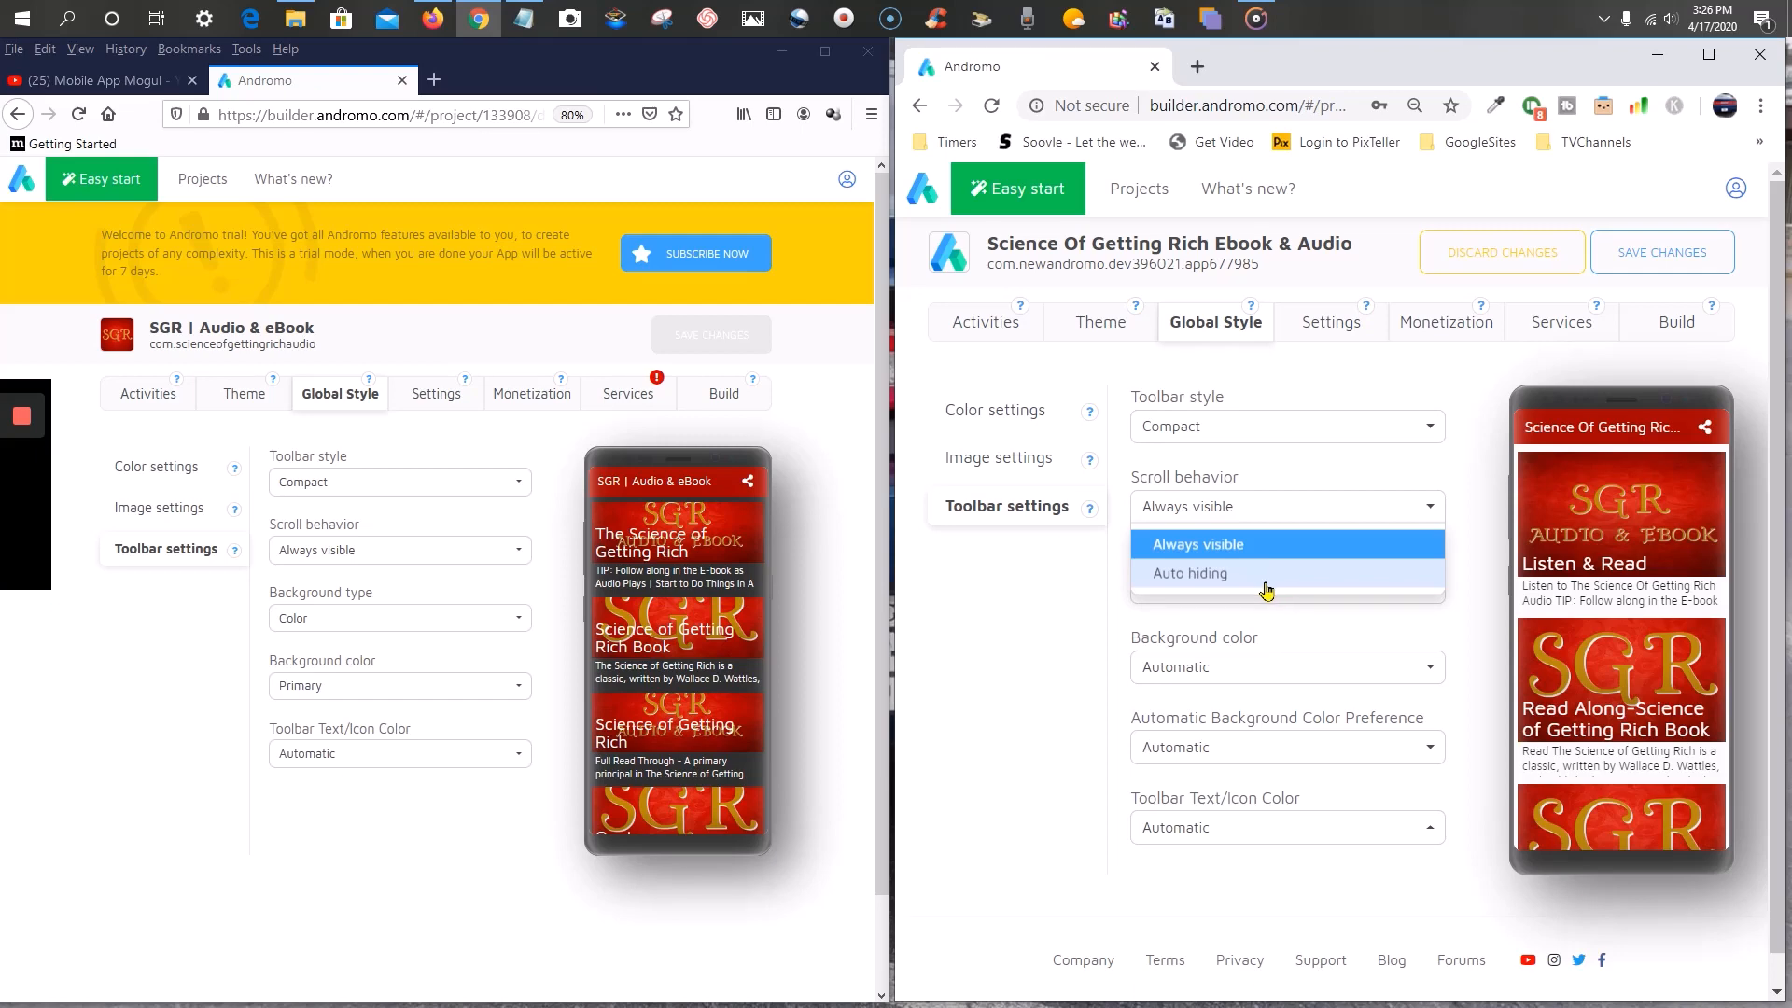
{"action": "left_click", "coordinate": [1212, 584]}
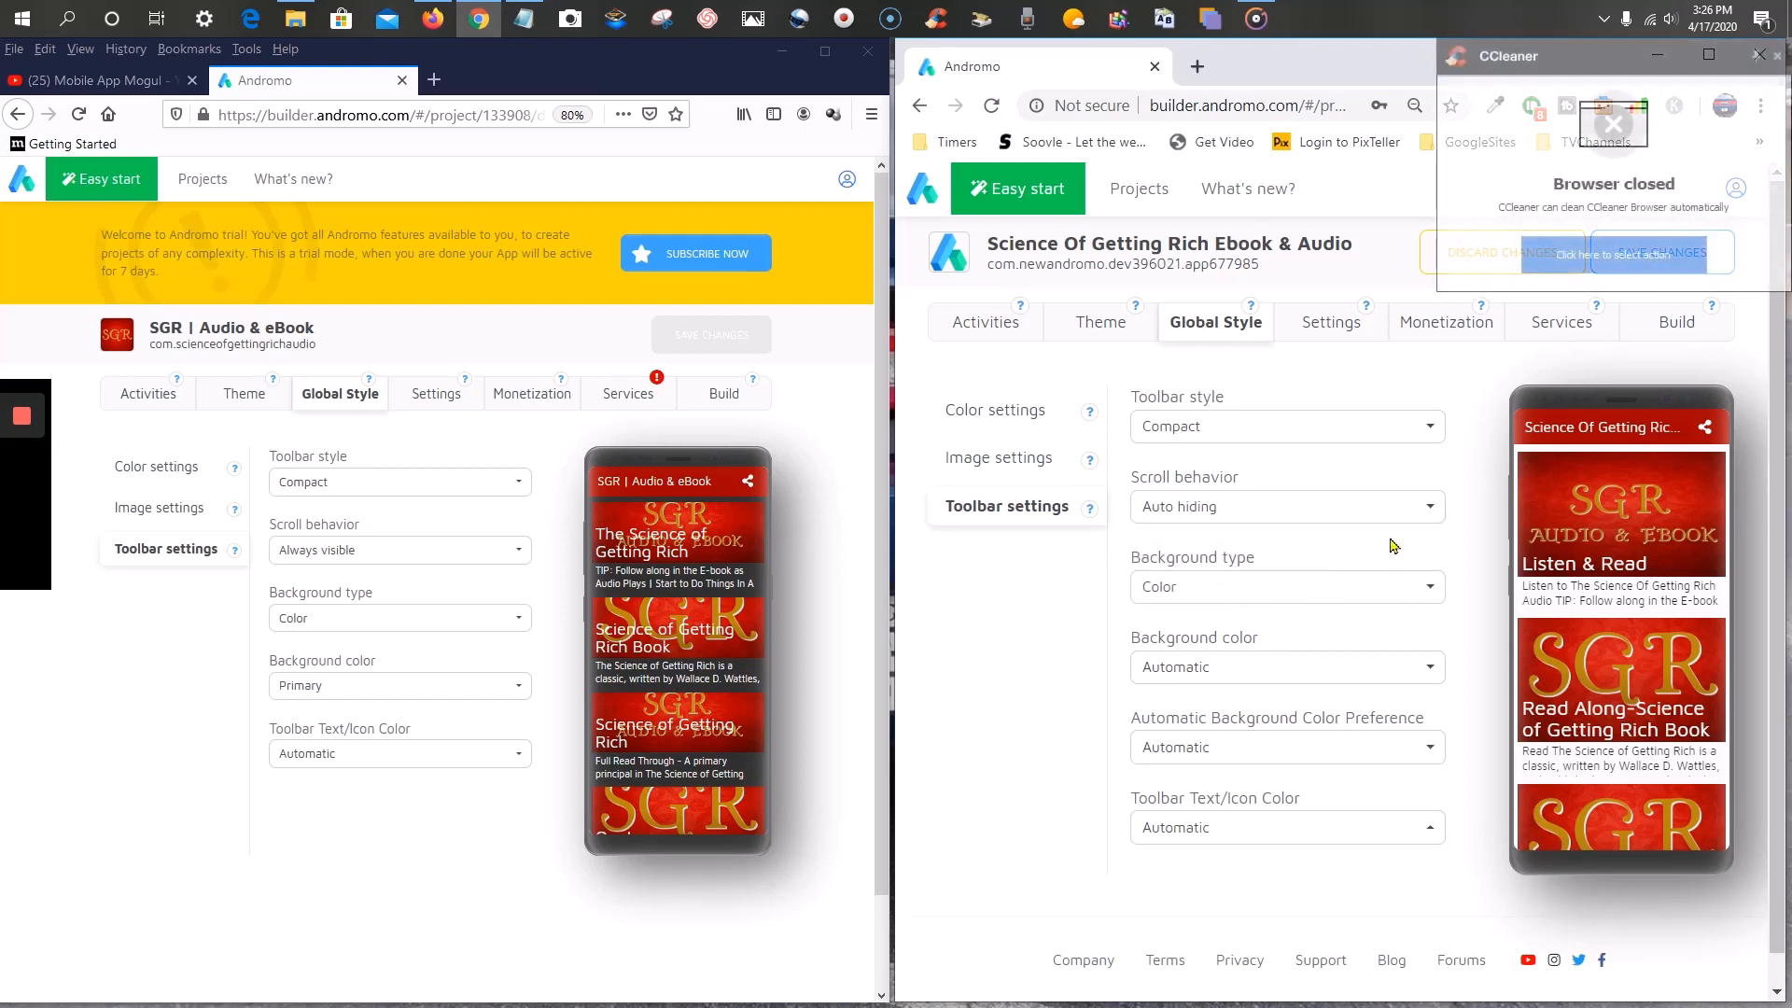
{"action": "left_click", "coordinate": [1777, 58]}
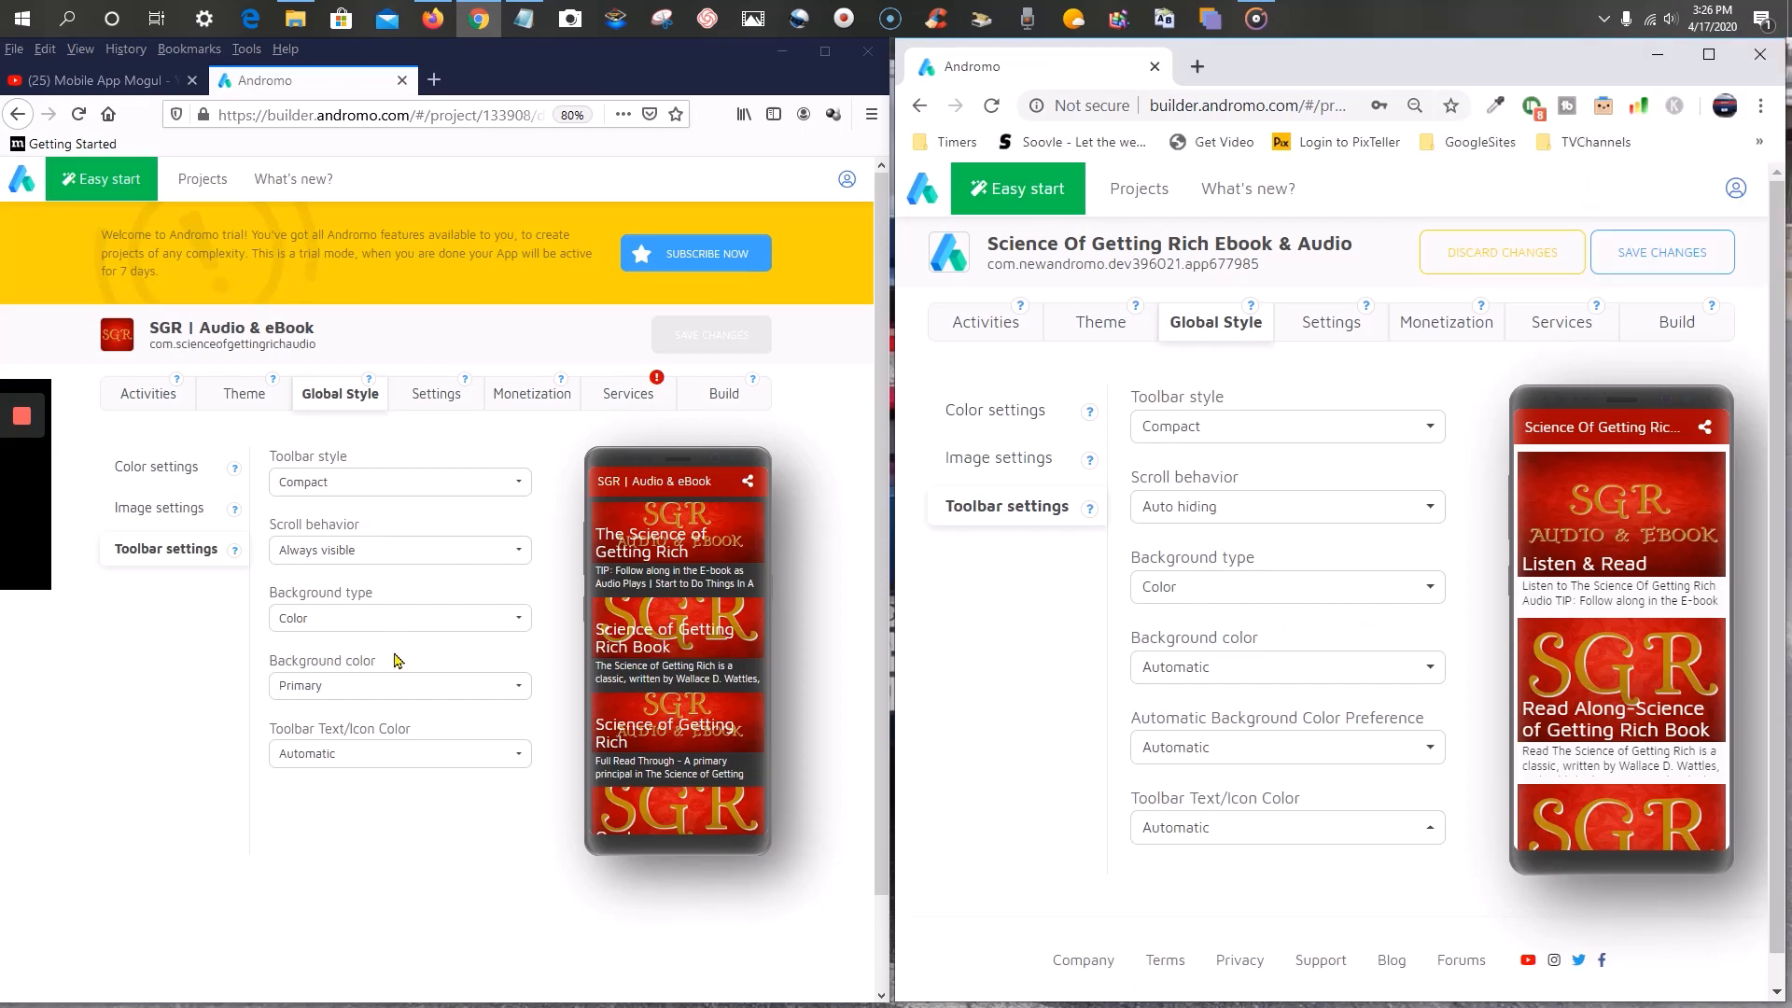
{"action": "left_click", "coordinate": [1223, 679]}
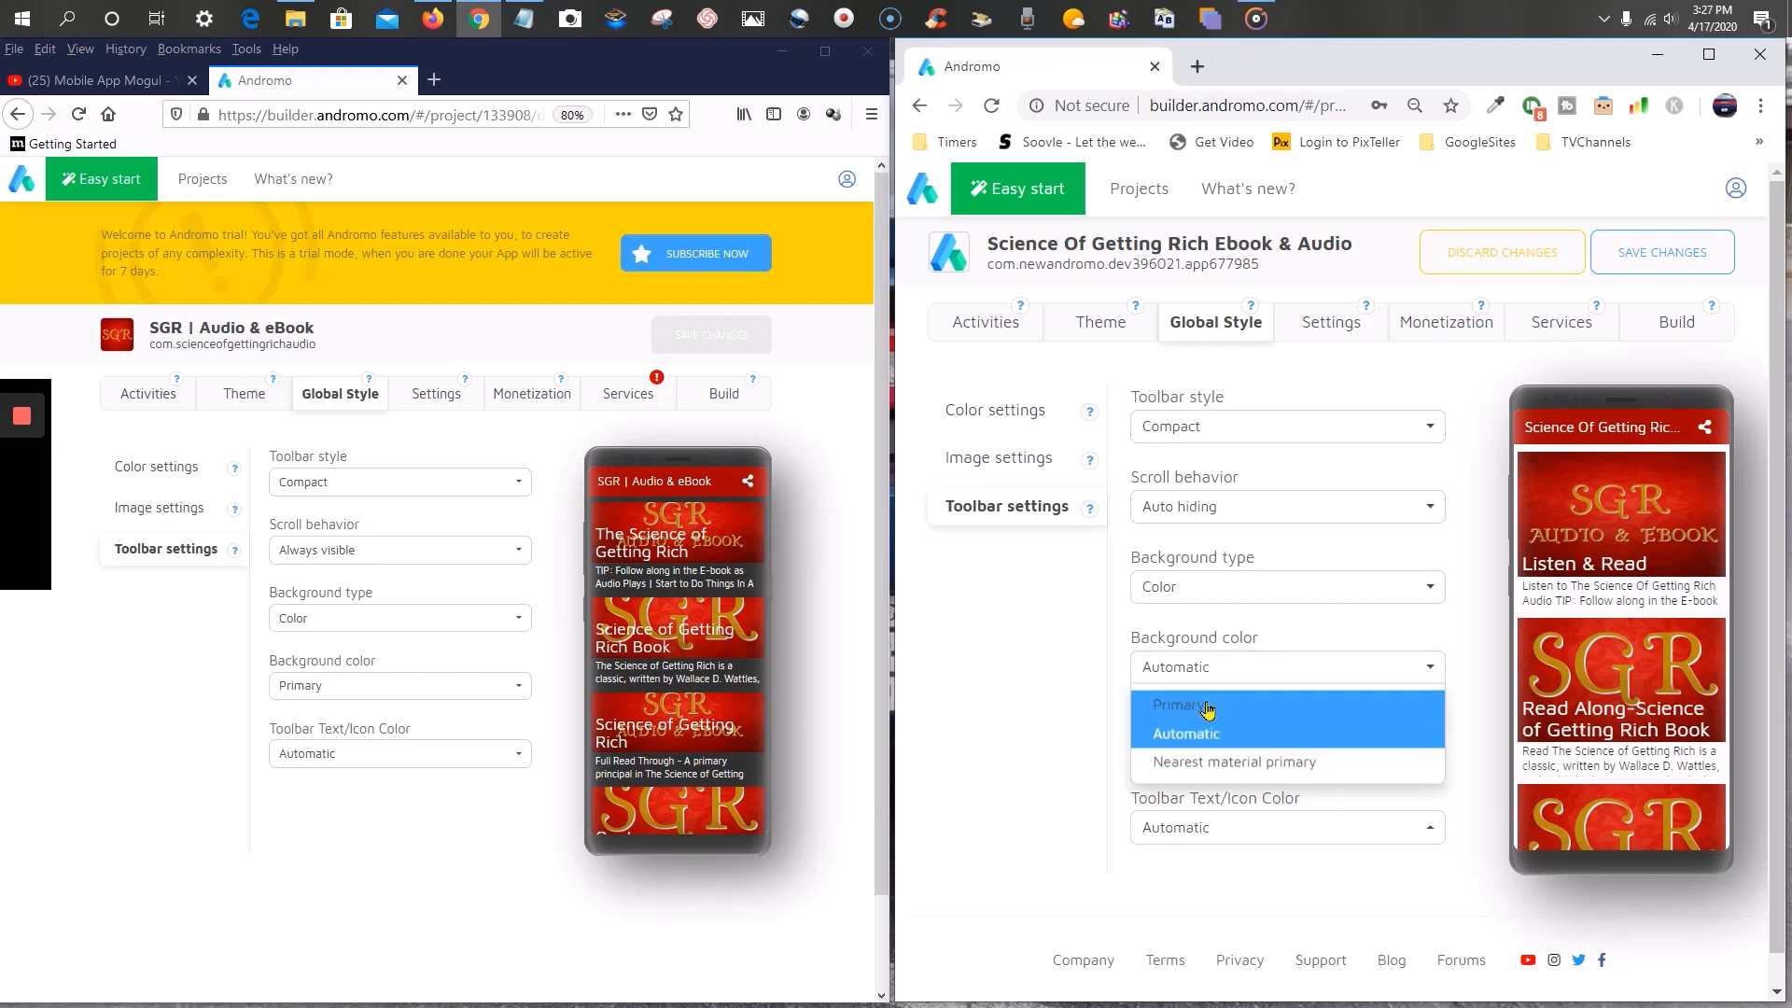
{"action": "left_click", "coordinate": [1208, 706]}
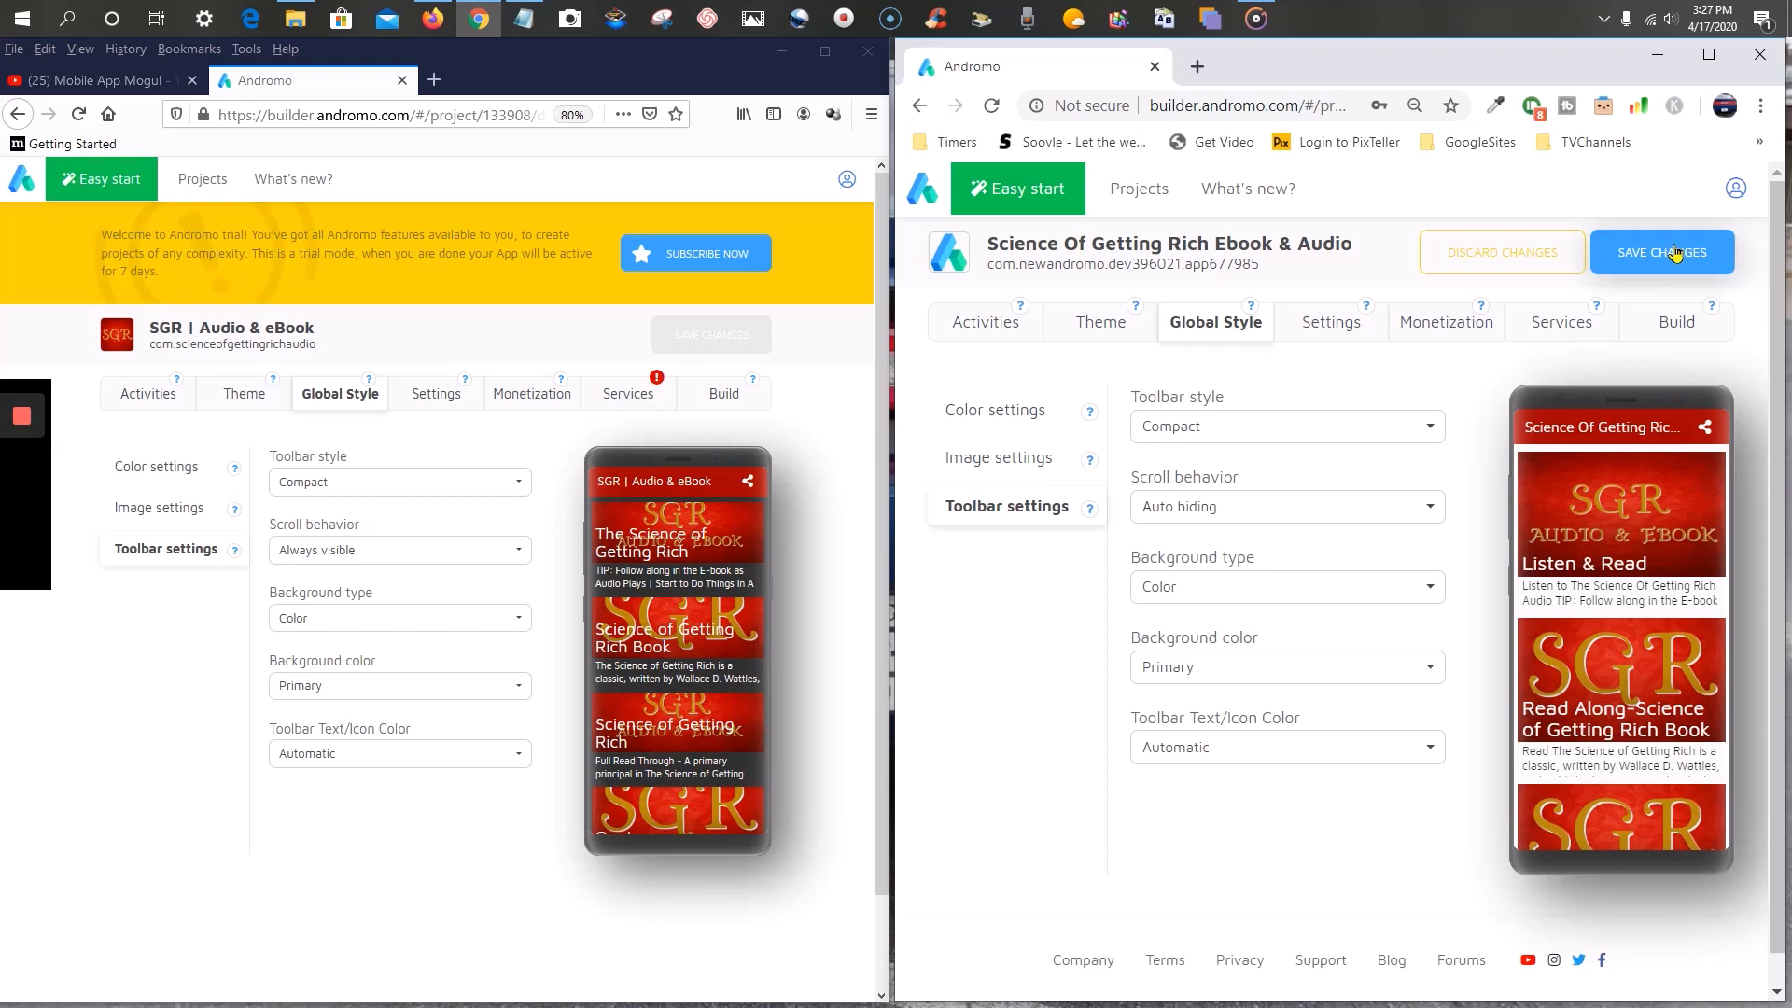
- Copy the app name from the SGR | Audio & eBook settings and open the Science Of Getting Rich app's basic information
{"action": "left_click", "coordinate": [448, 400]}
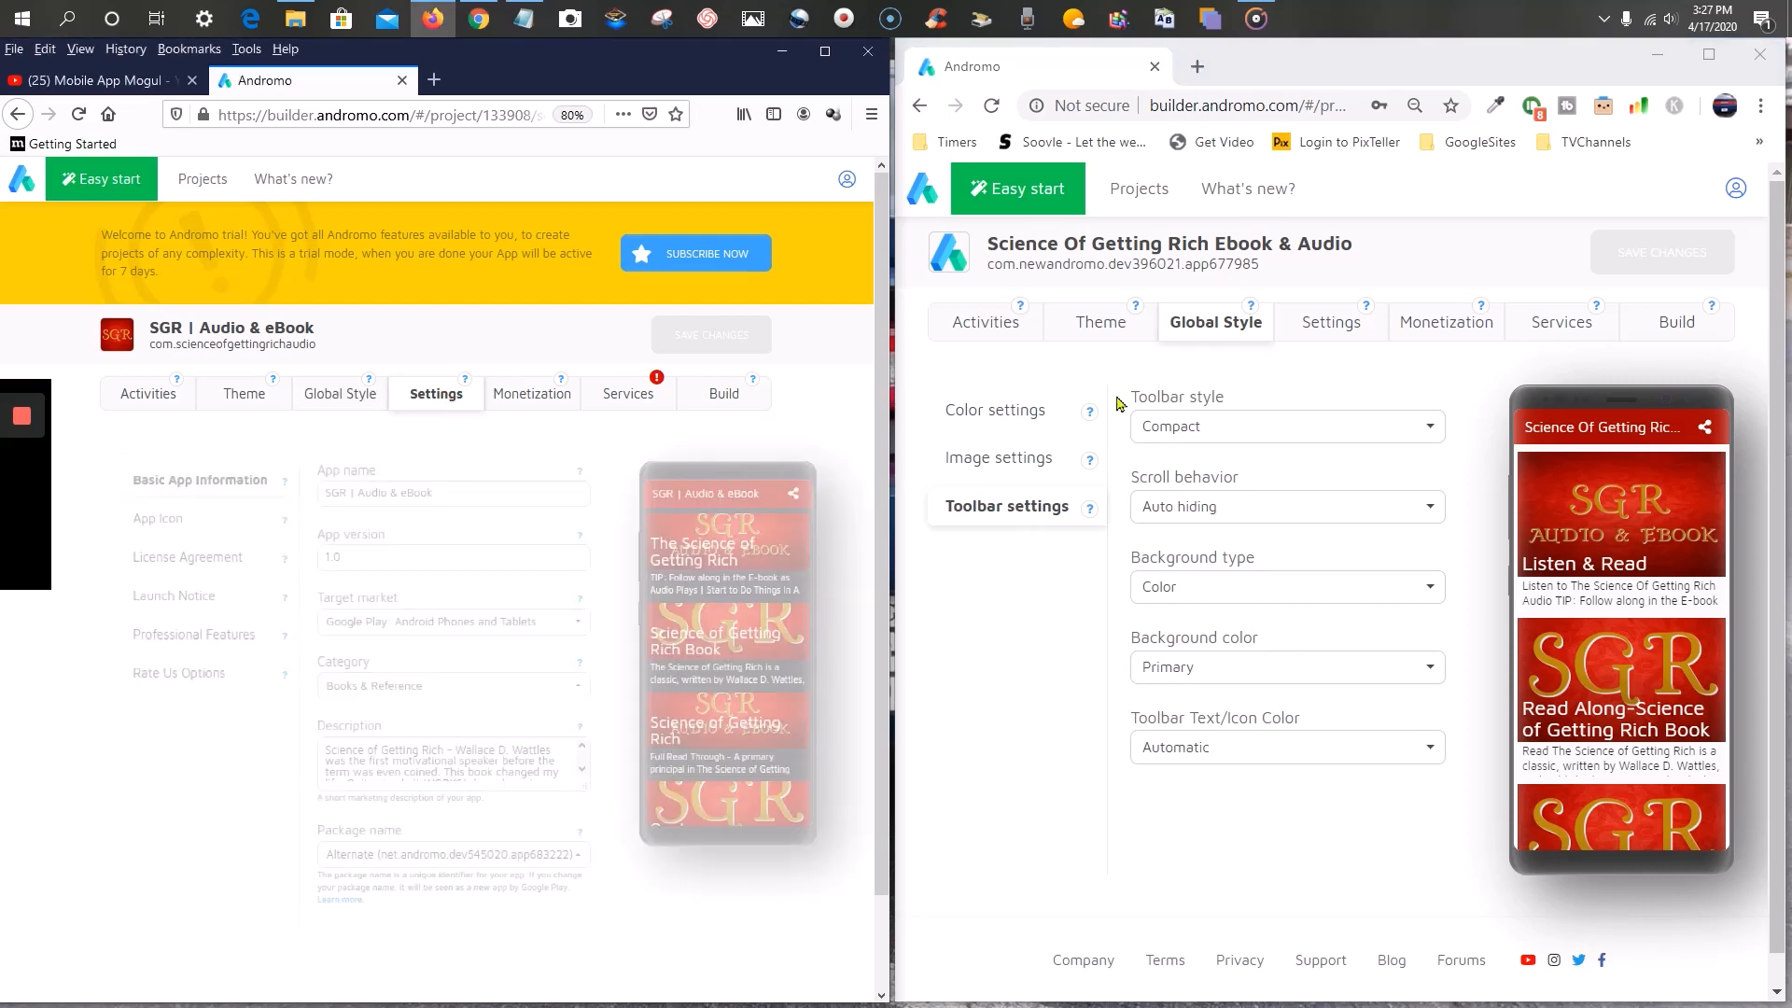
{"action": "triple_click", "coordinate": [458, 486]}
{"action": "right_click", "coordinate": [333, 483]}
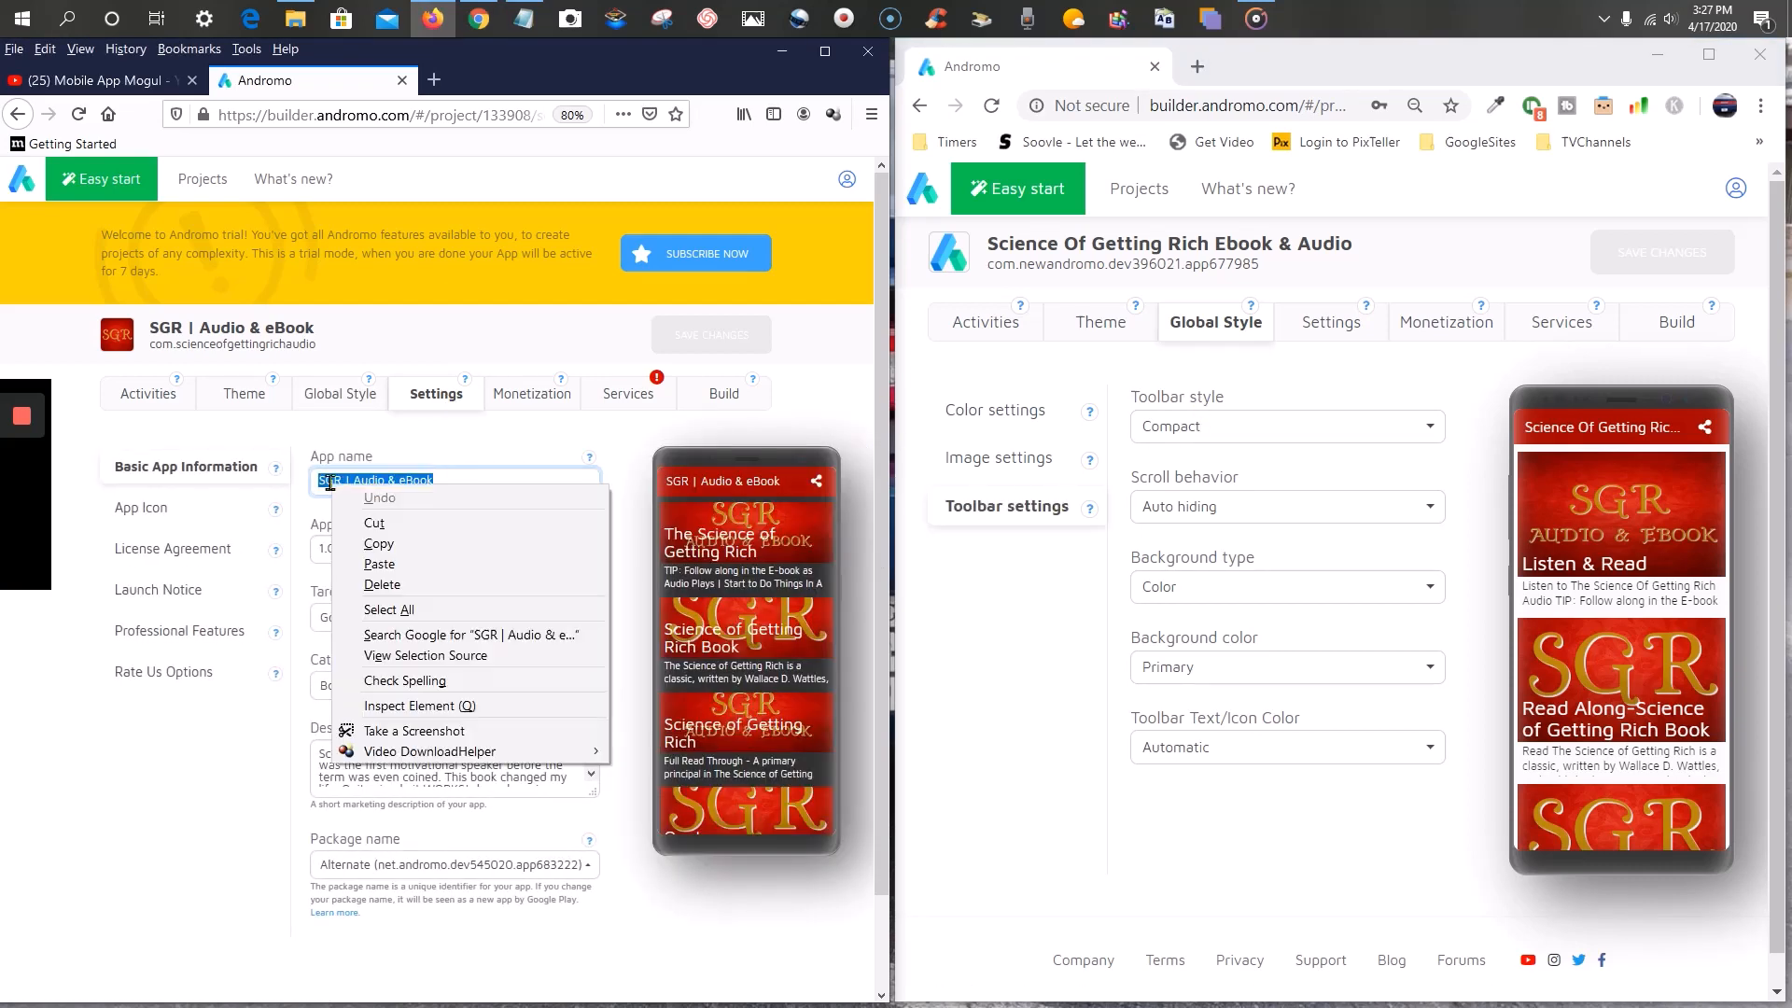
{"action": "left_click", "coordinate": [379, 544]}
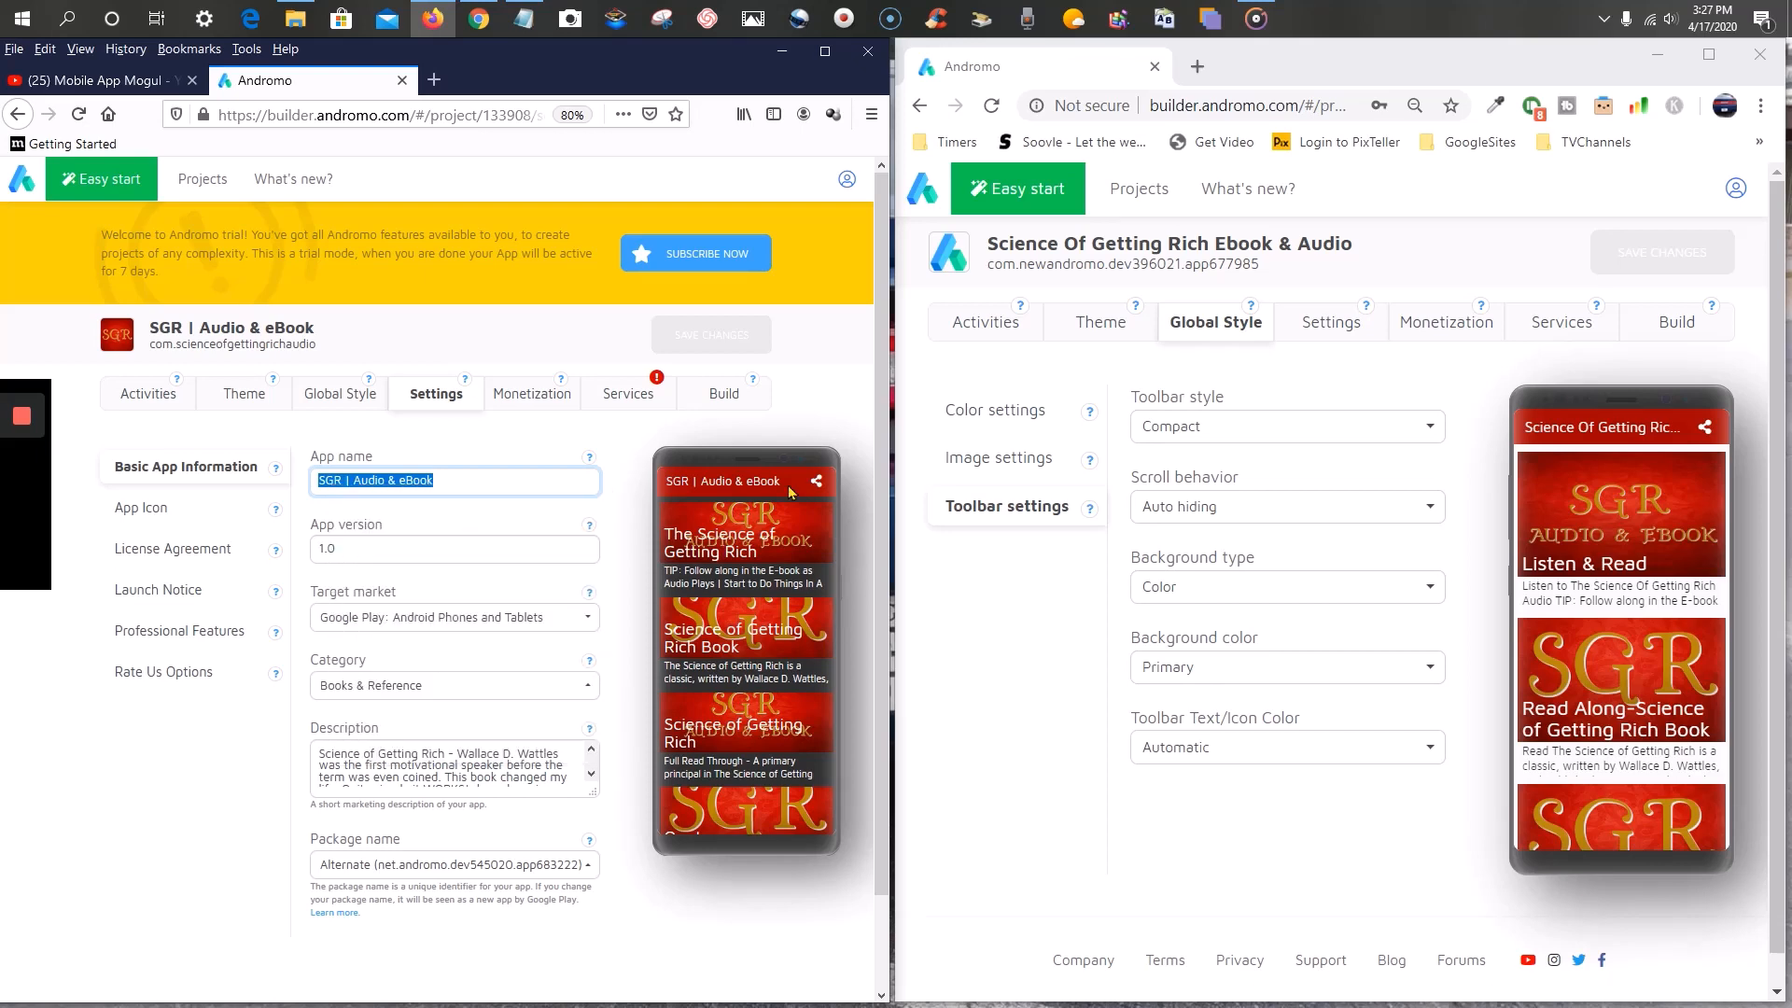
{"action": "left_click", "coordinate": [1330, 322]}
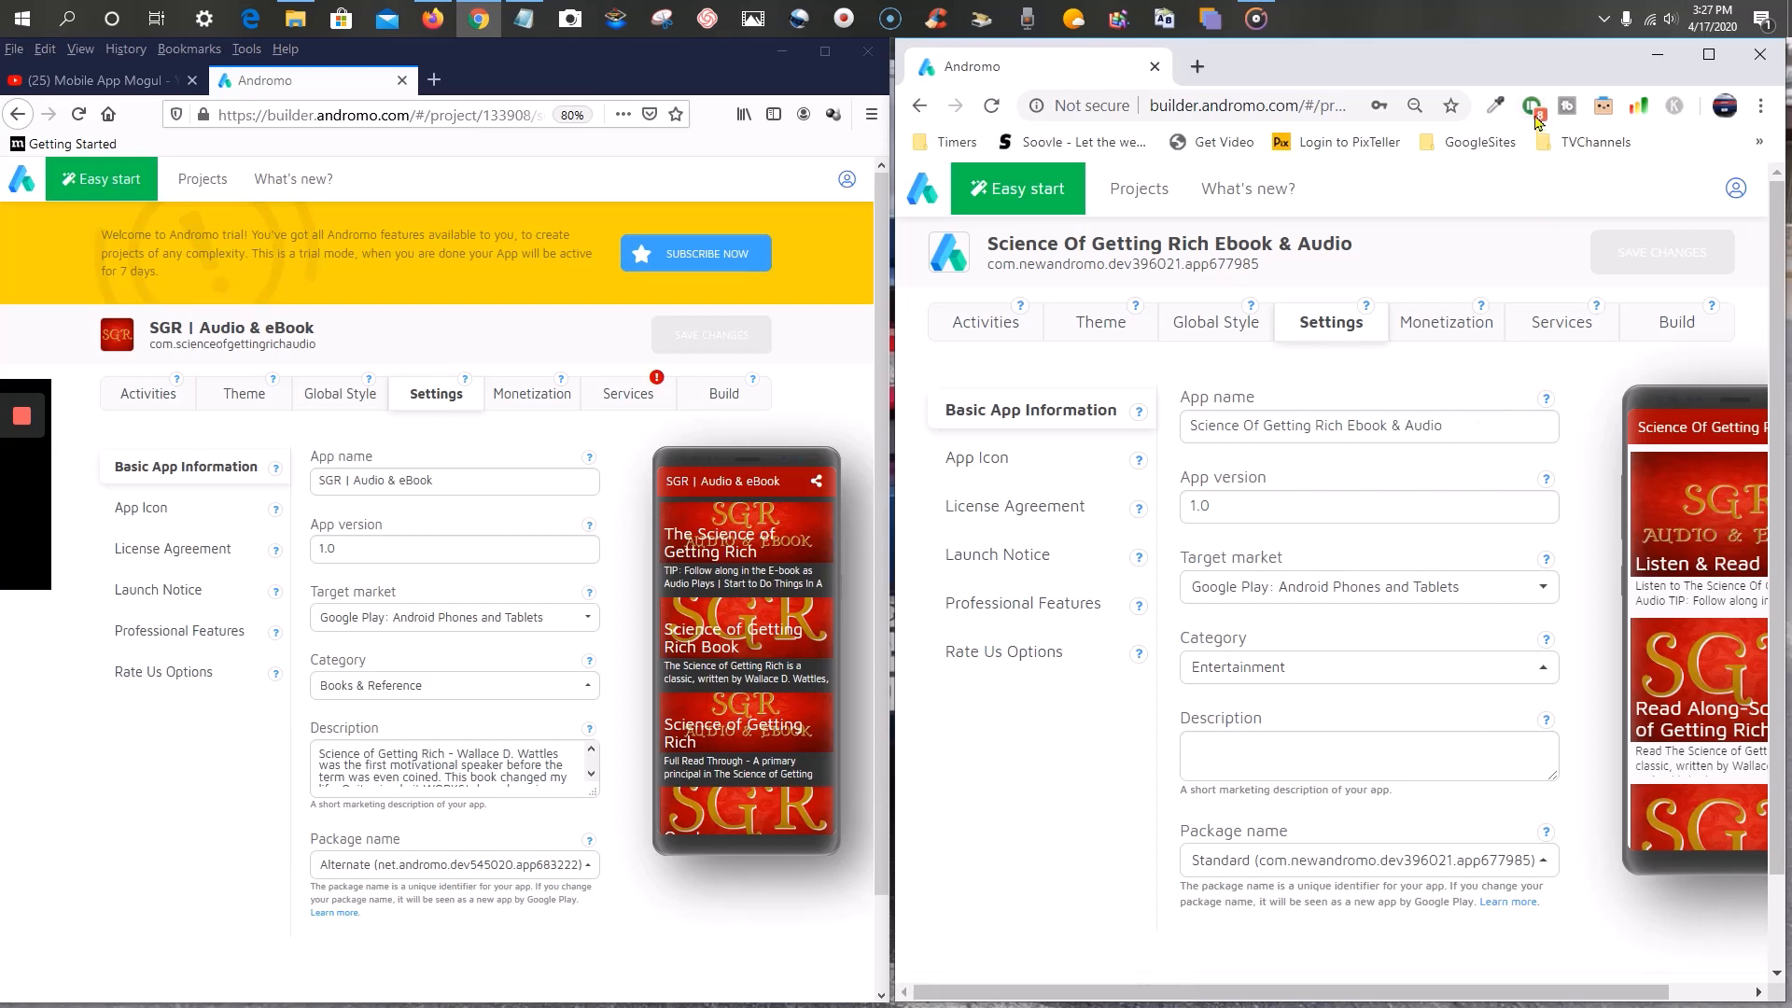
{"action": "left_click_drag", "start_coordinate": [1532, 43], "coordinate": [1396, 80]}
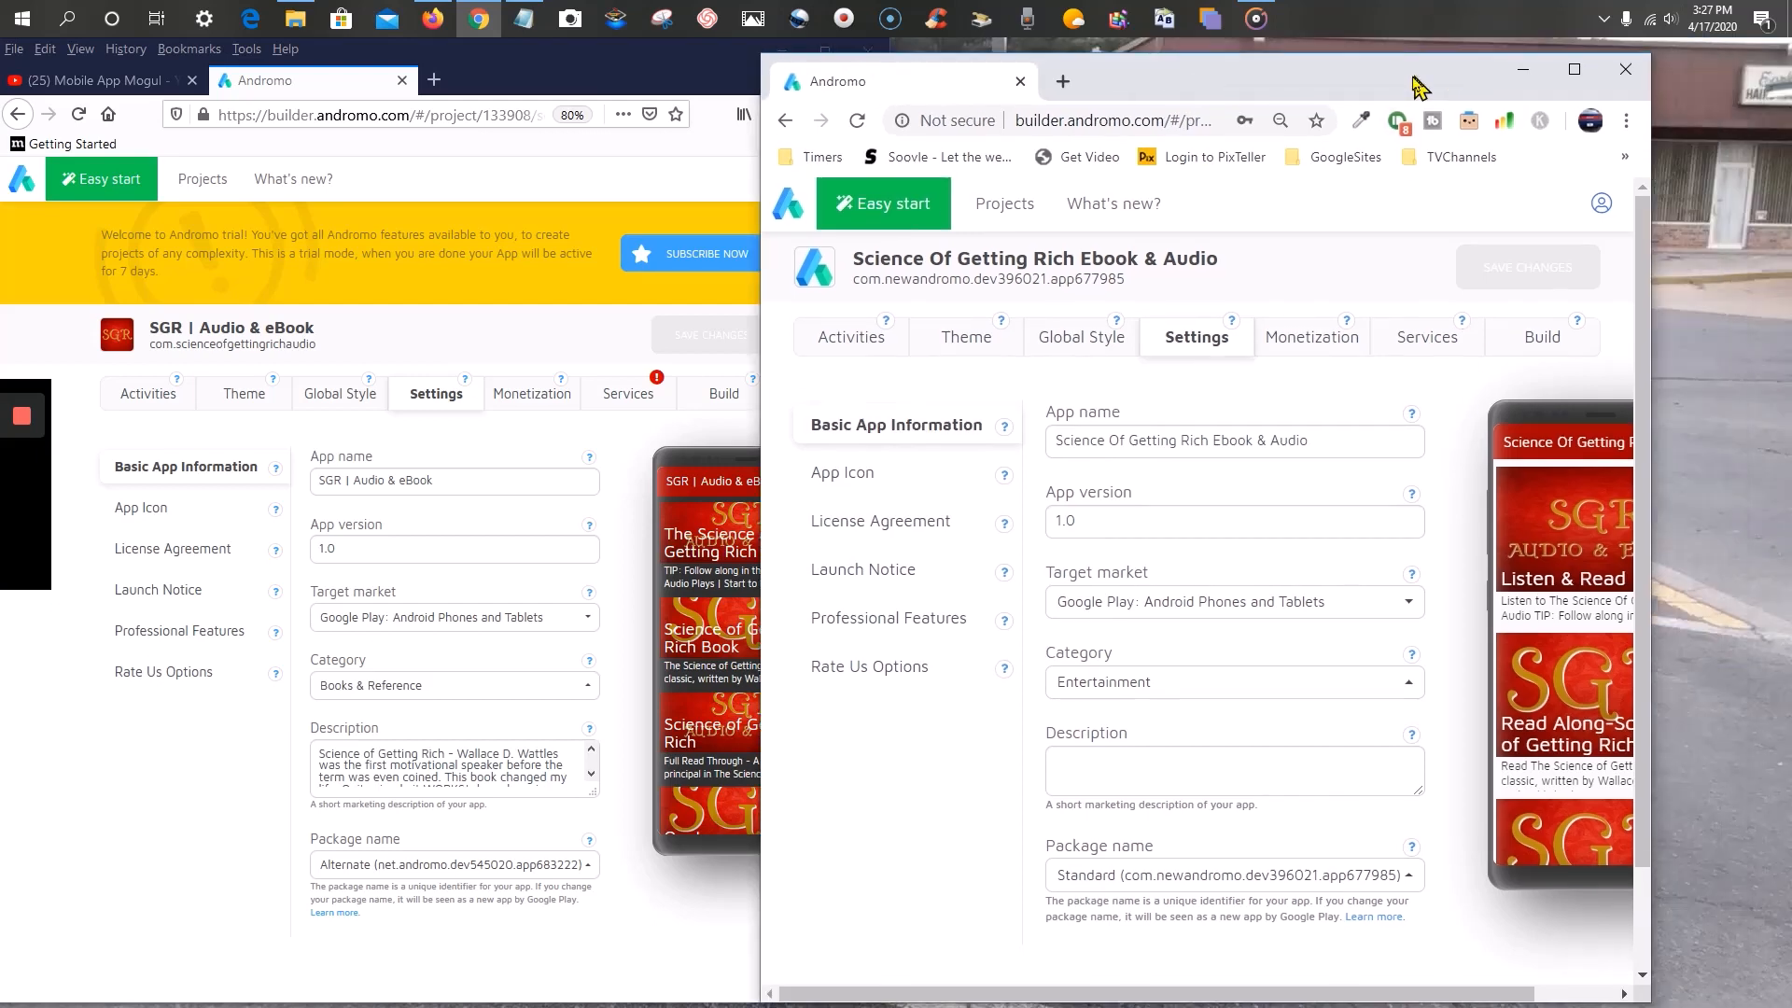
{"action": "left_click", "coordinate": [1560, 69]}
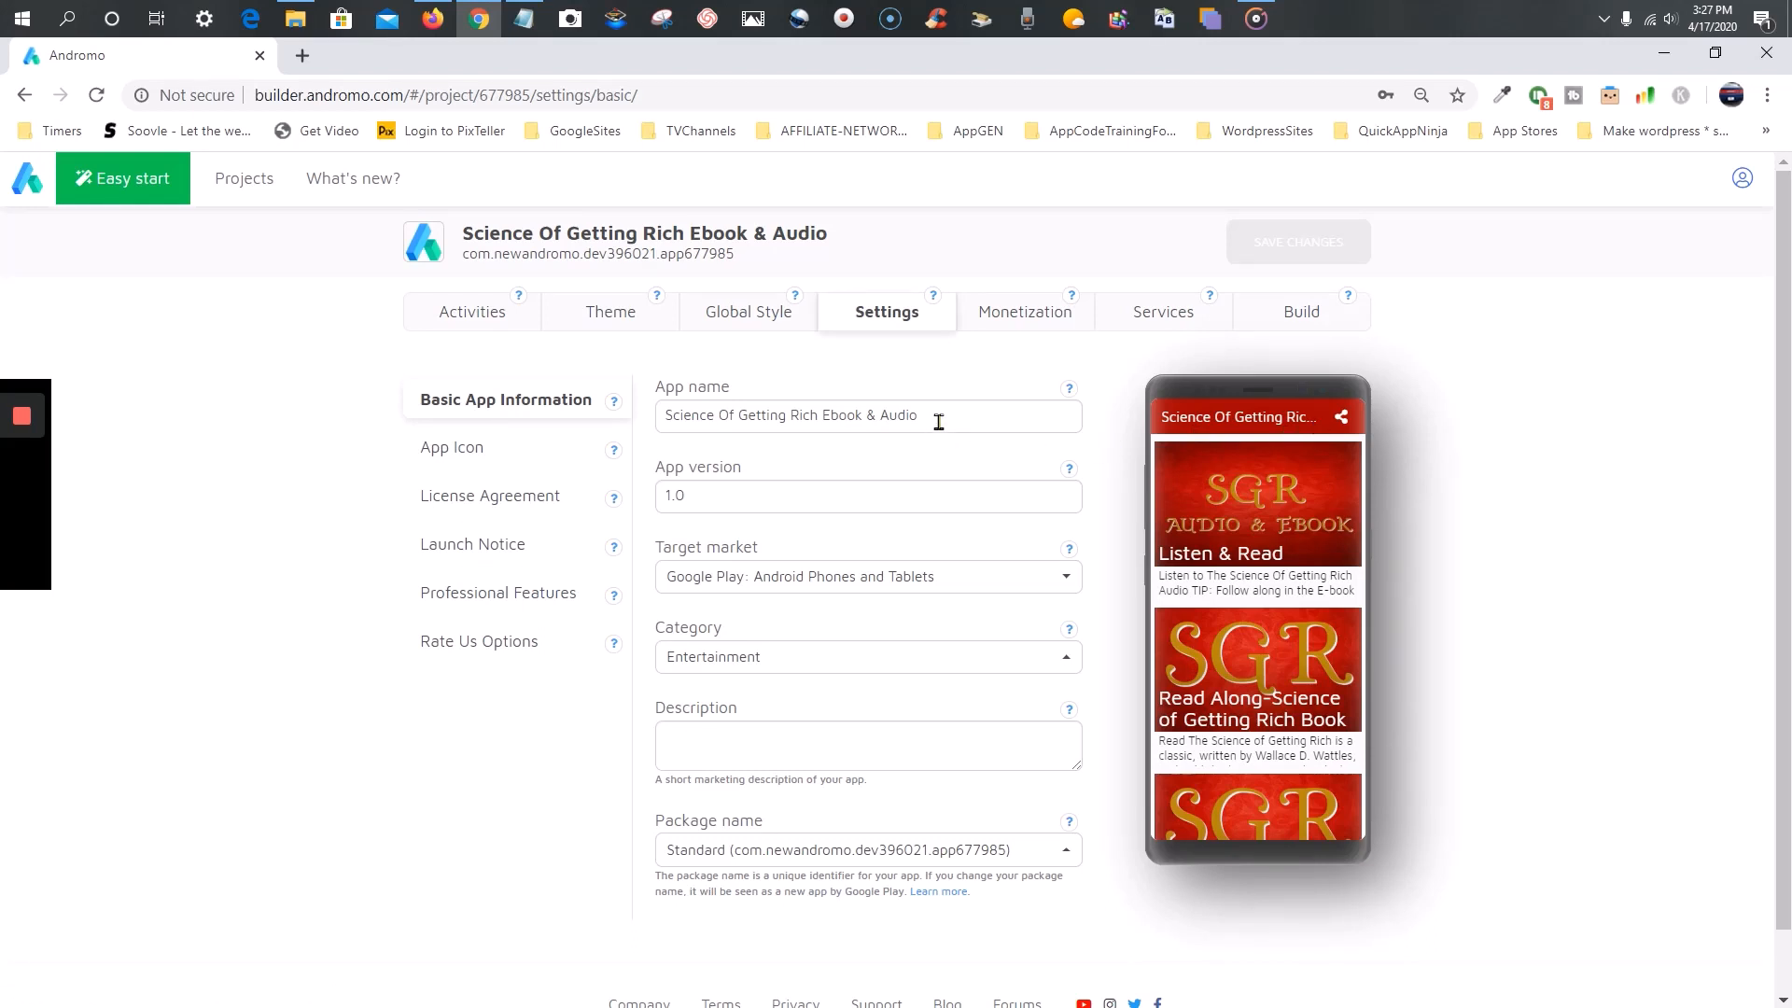
{"action": "left_click", "coordinate": [1715, 54]}
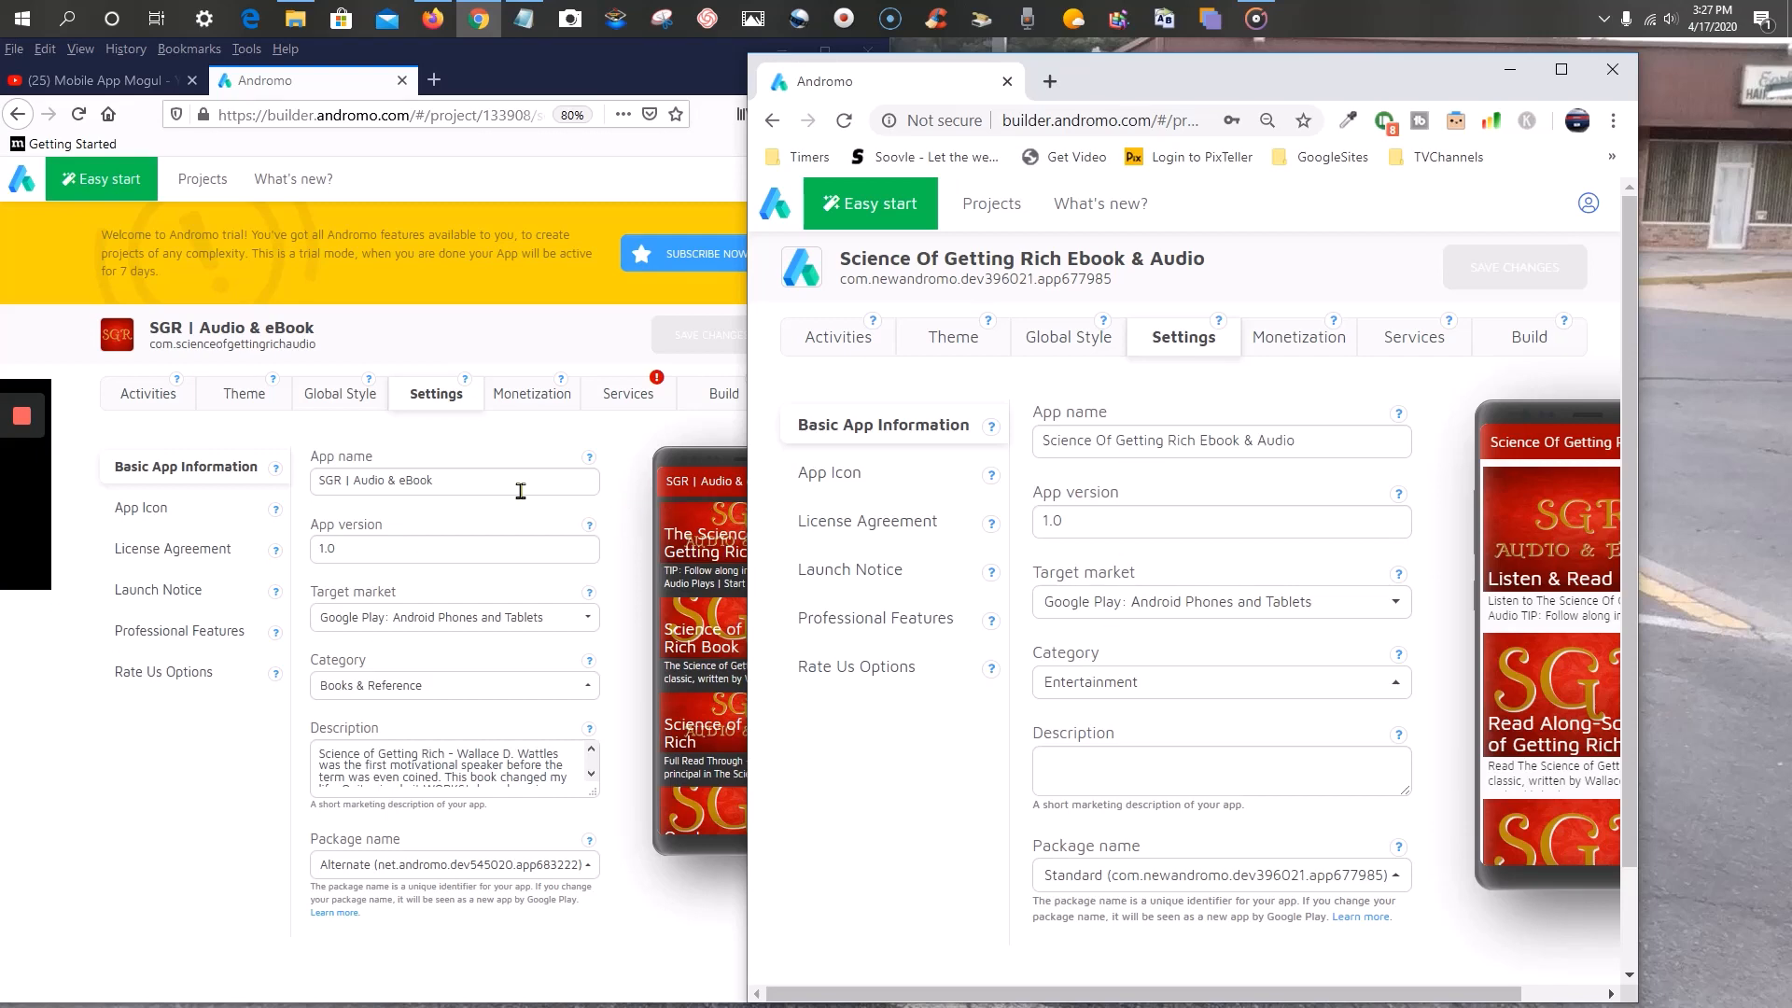
- Replace the Science Of Getting Rich app's name with SGR | Audio & eBook, copied from the other app's basic information
{"action": "triple_click", "coordinate": [440, 481]}
{"action": "right_click", "coordinate": [334, 481]}
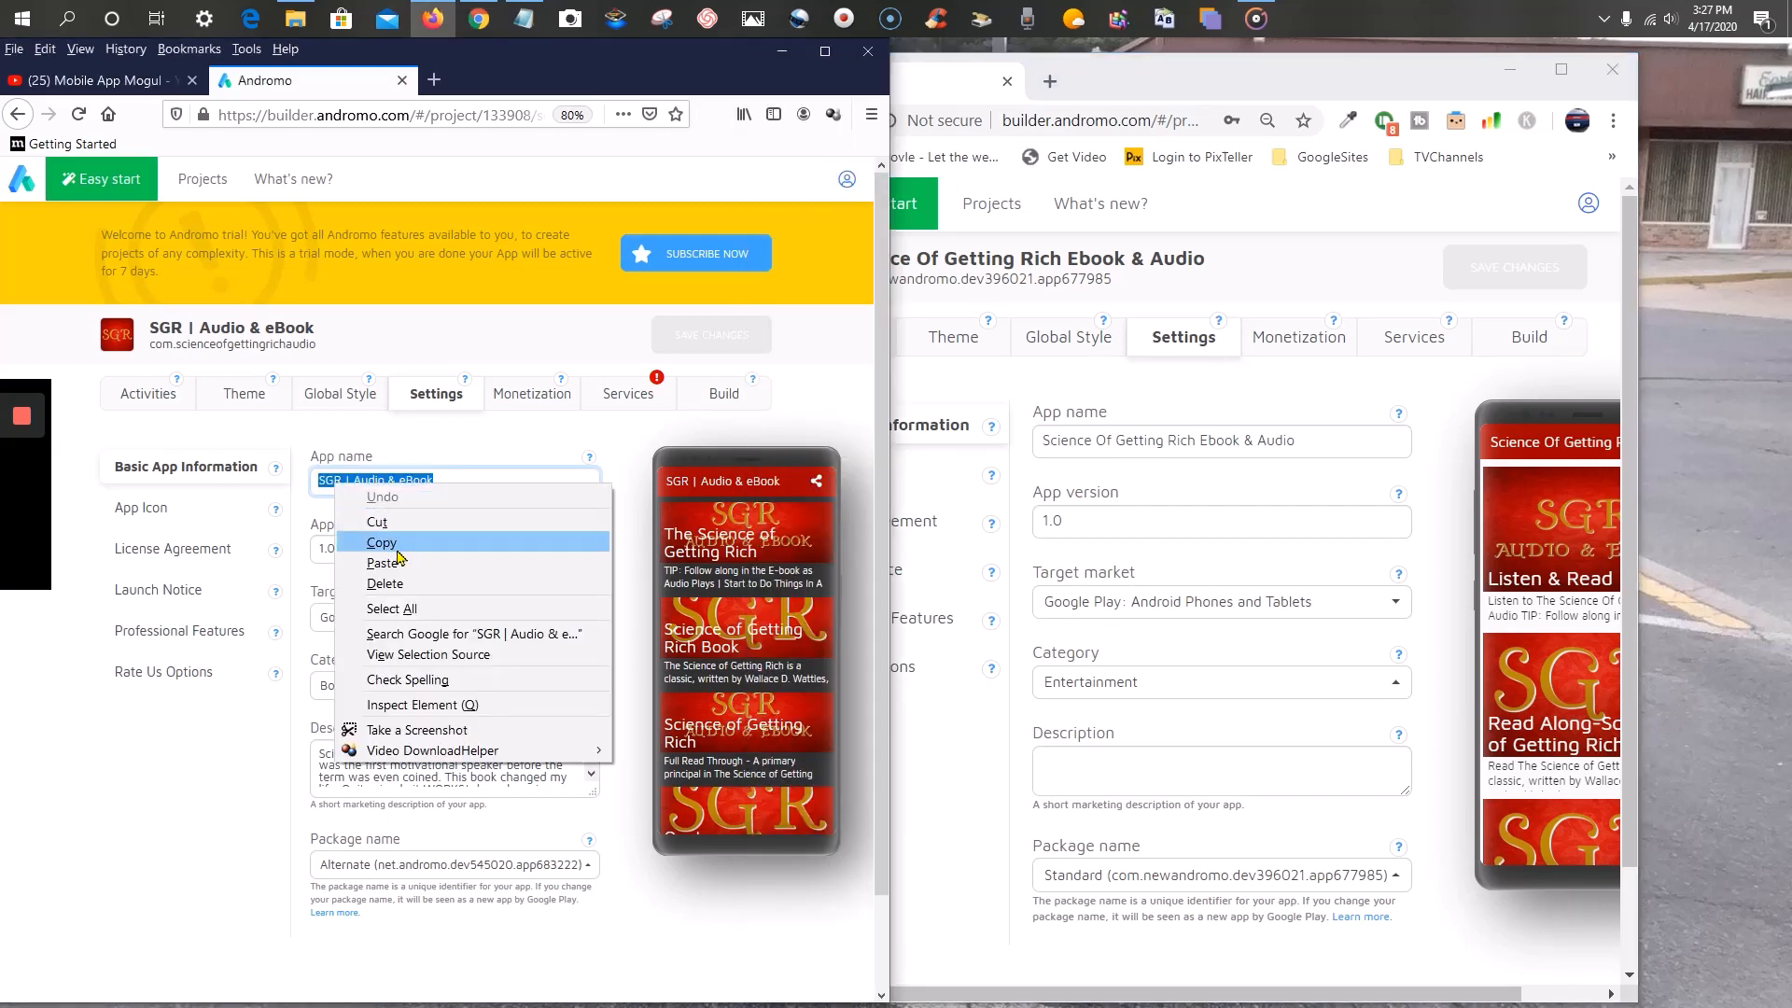
{"action": "left_click", "coordinate": [462, 432]}
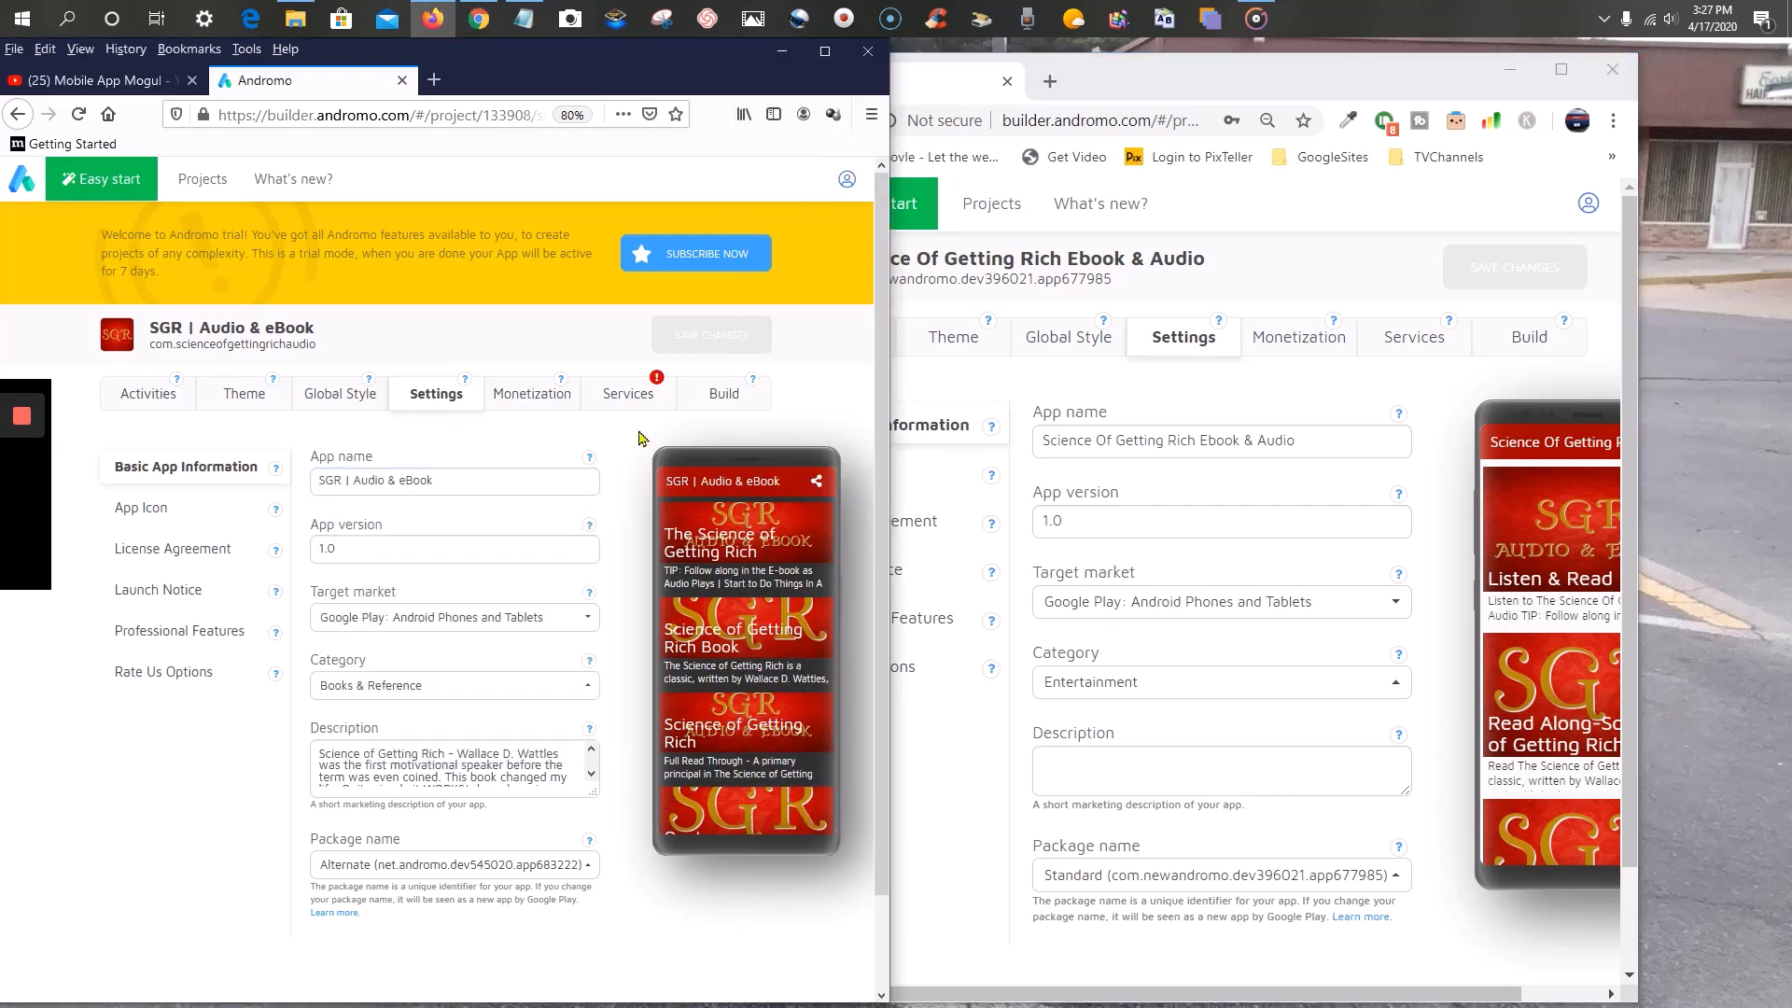
{"action": "triple_click", "coordinate": [451, 482]}
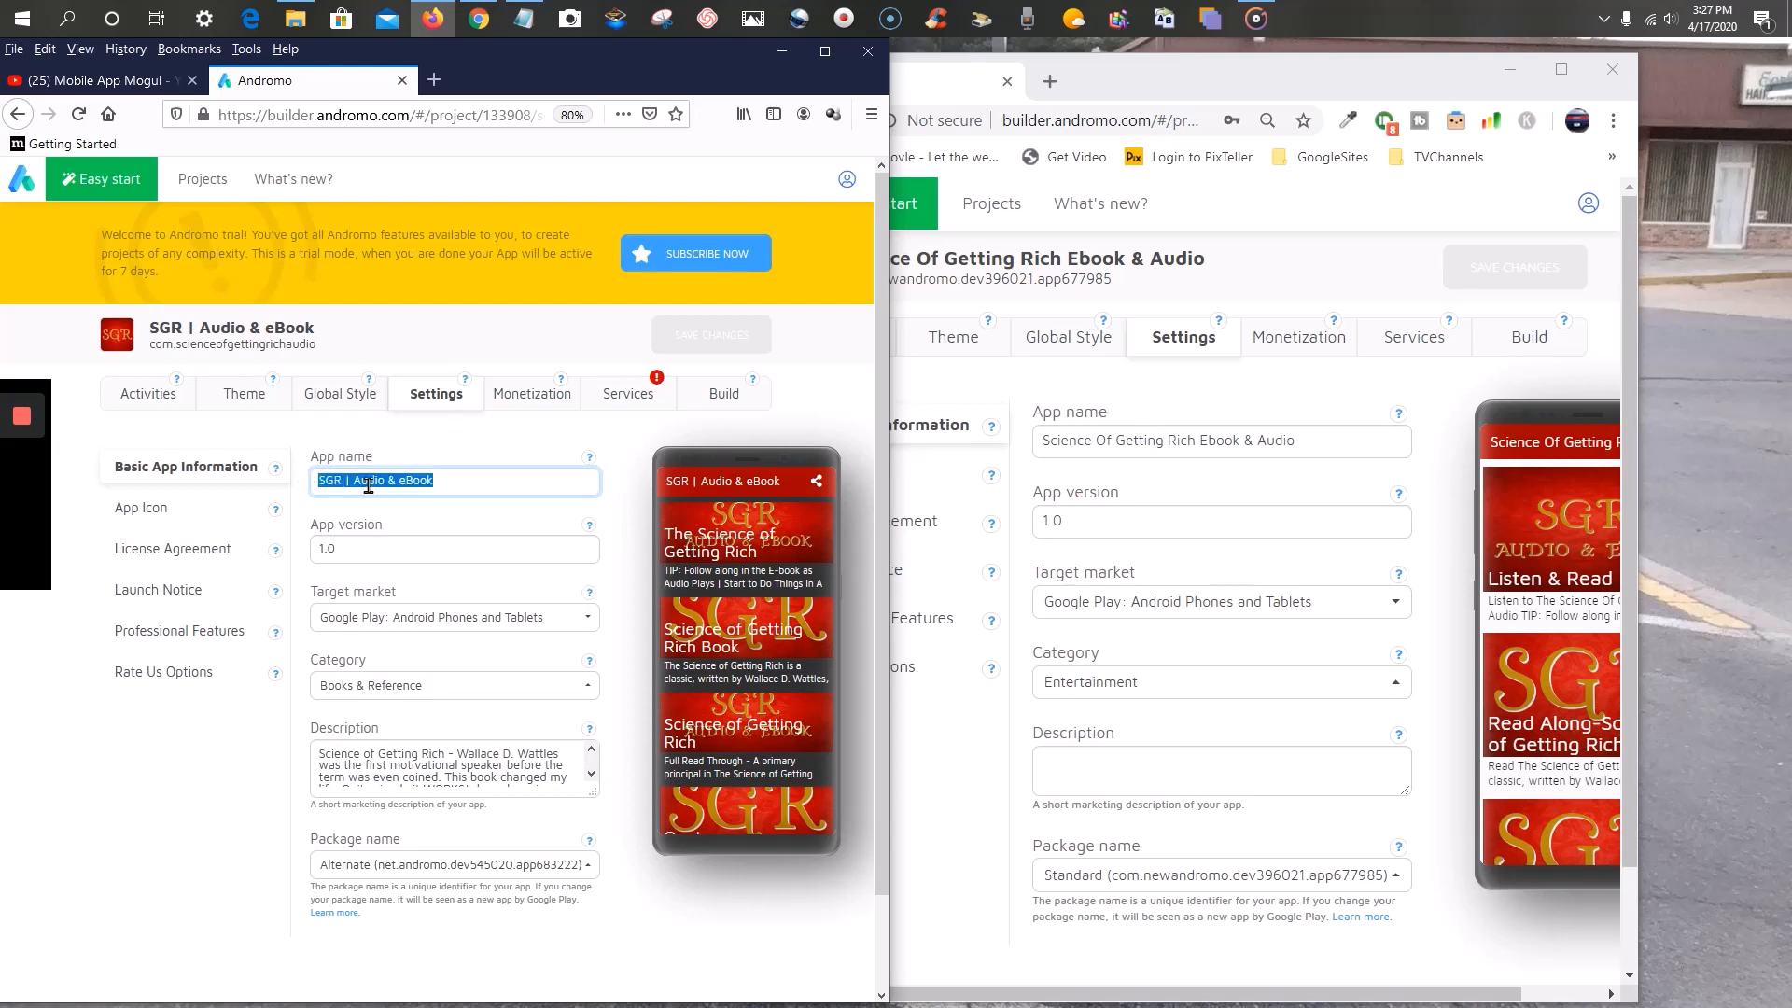
{"action": "right_click", "coordinate": [368, 483]}
{"action": "left_click", "coordinate": [434, 555]}
{"action": "left_click_drag", "start_coordinate": [1311, 442], "coordinate": [1023, 457]}
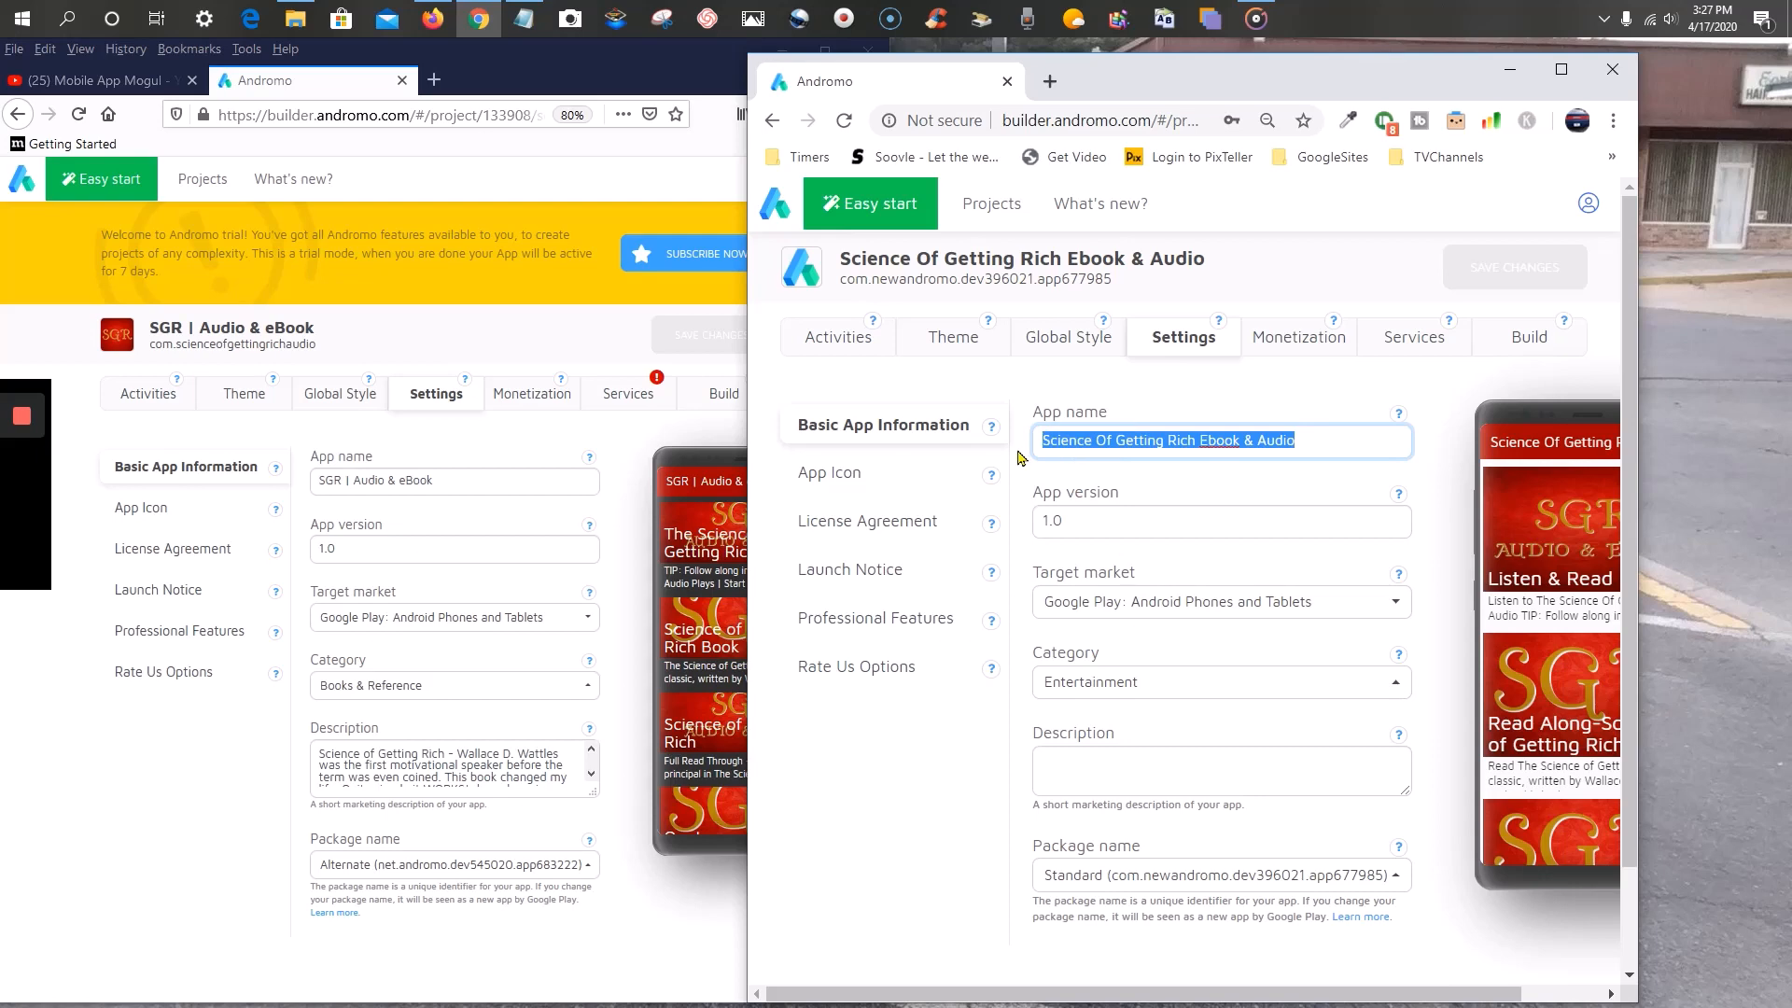
{"action": "right_click", "coordinate": [1070, 439]}
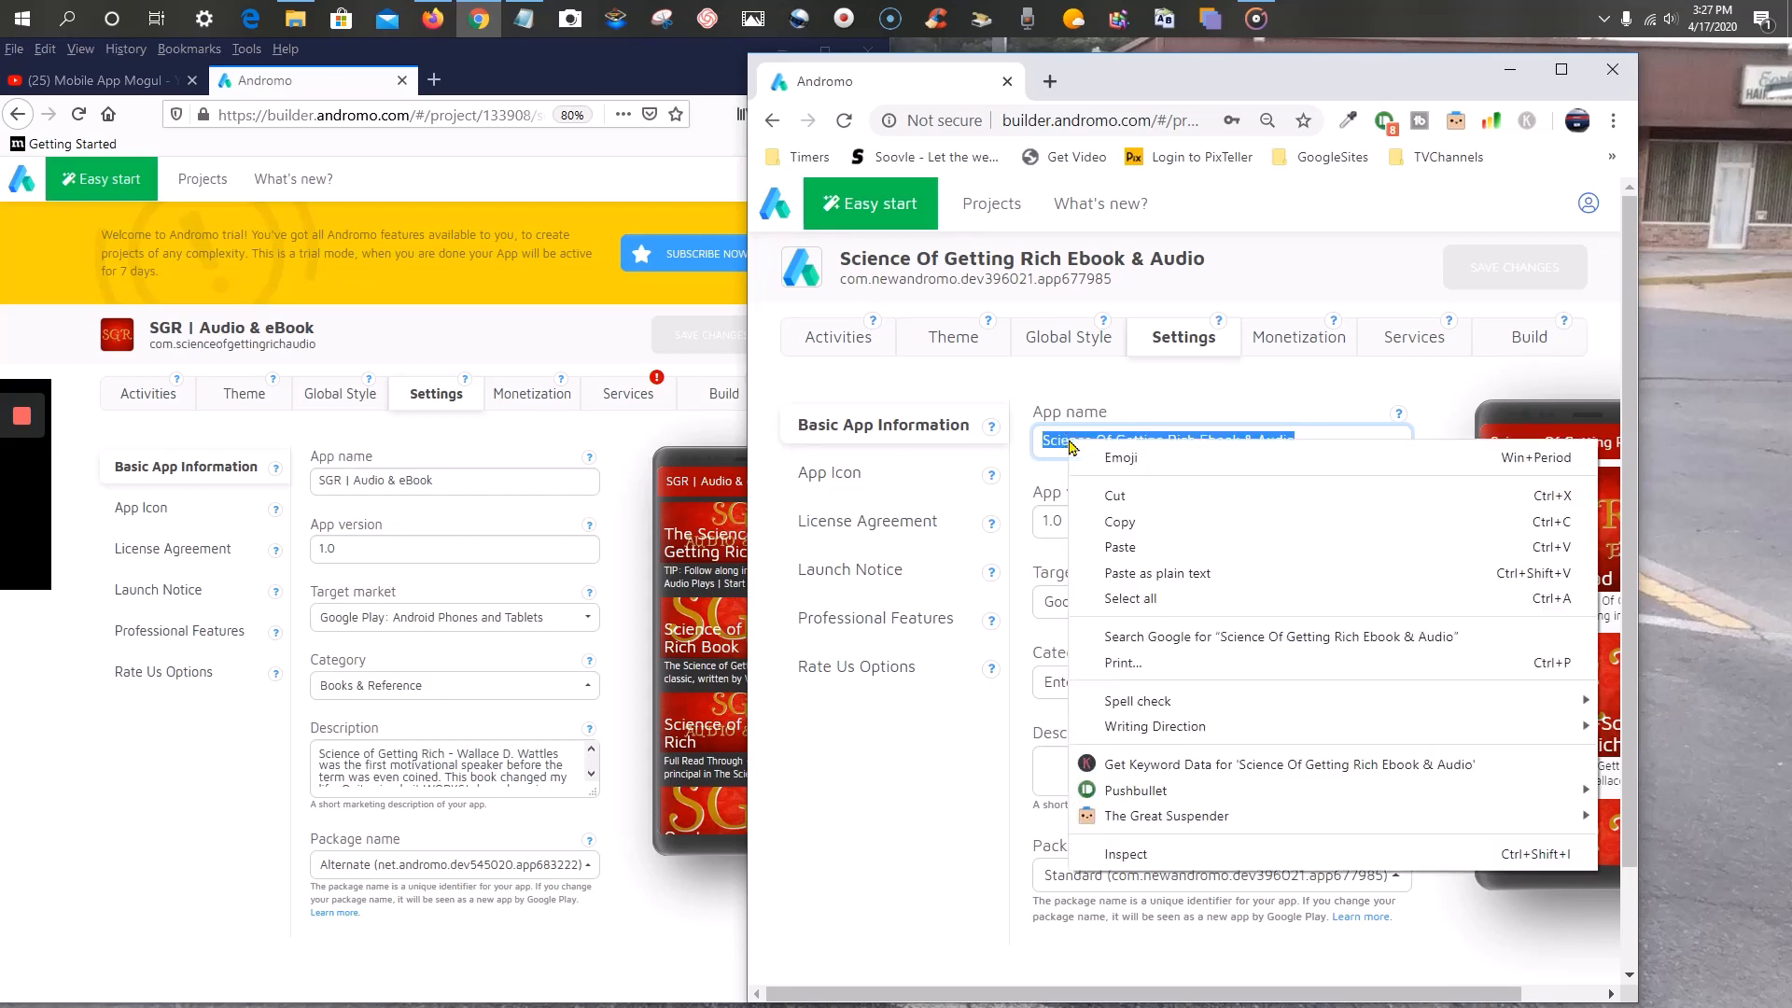
{"action": "left_click", "coordinate": [1121, 546]}
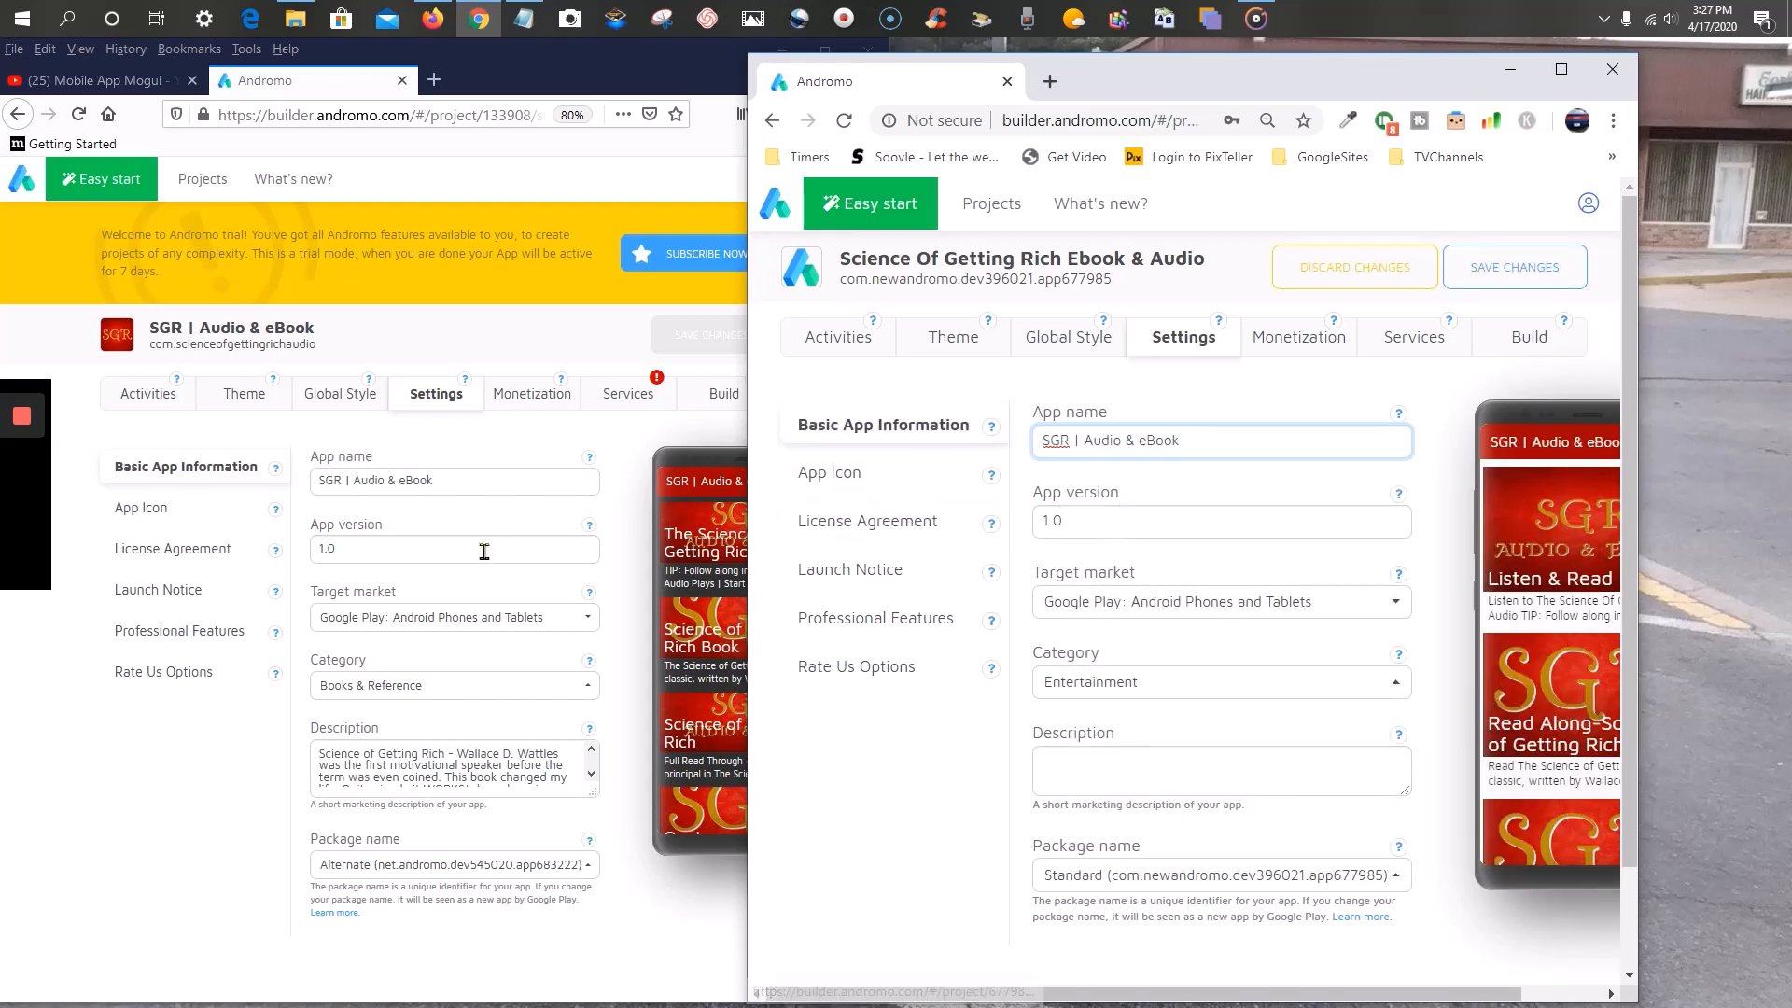
- Try Education as the Science Of Getting Rich app's category
{"action": "left_click", "coordinate": [868, 478]}
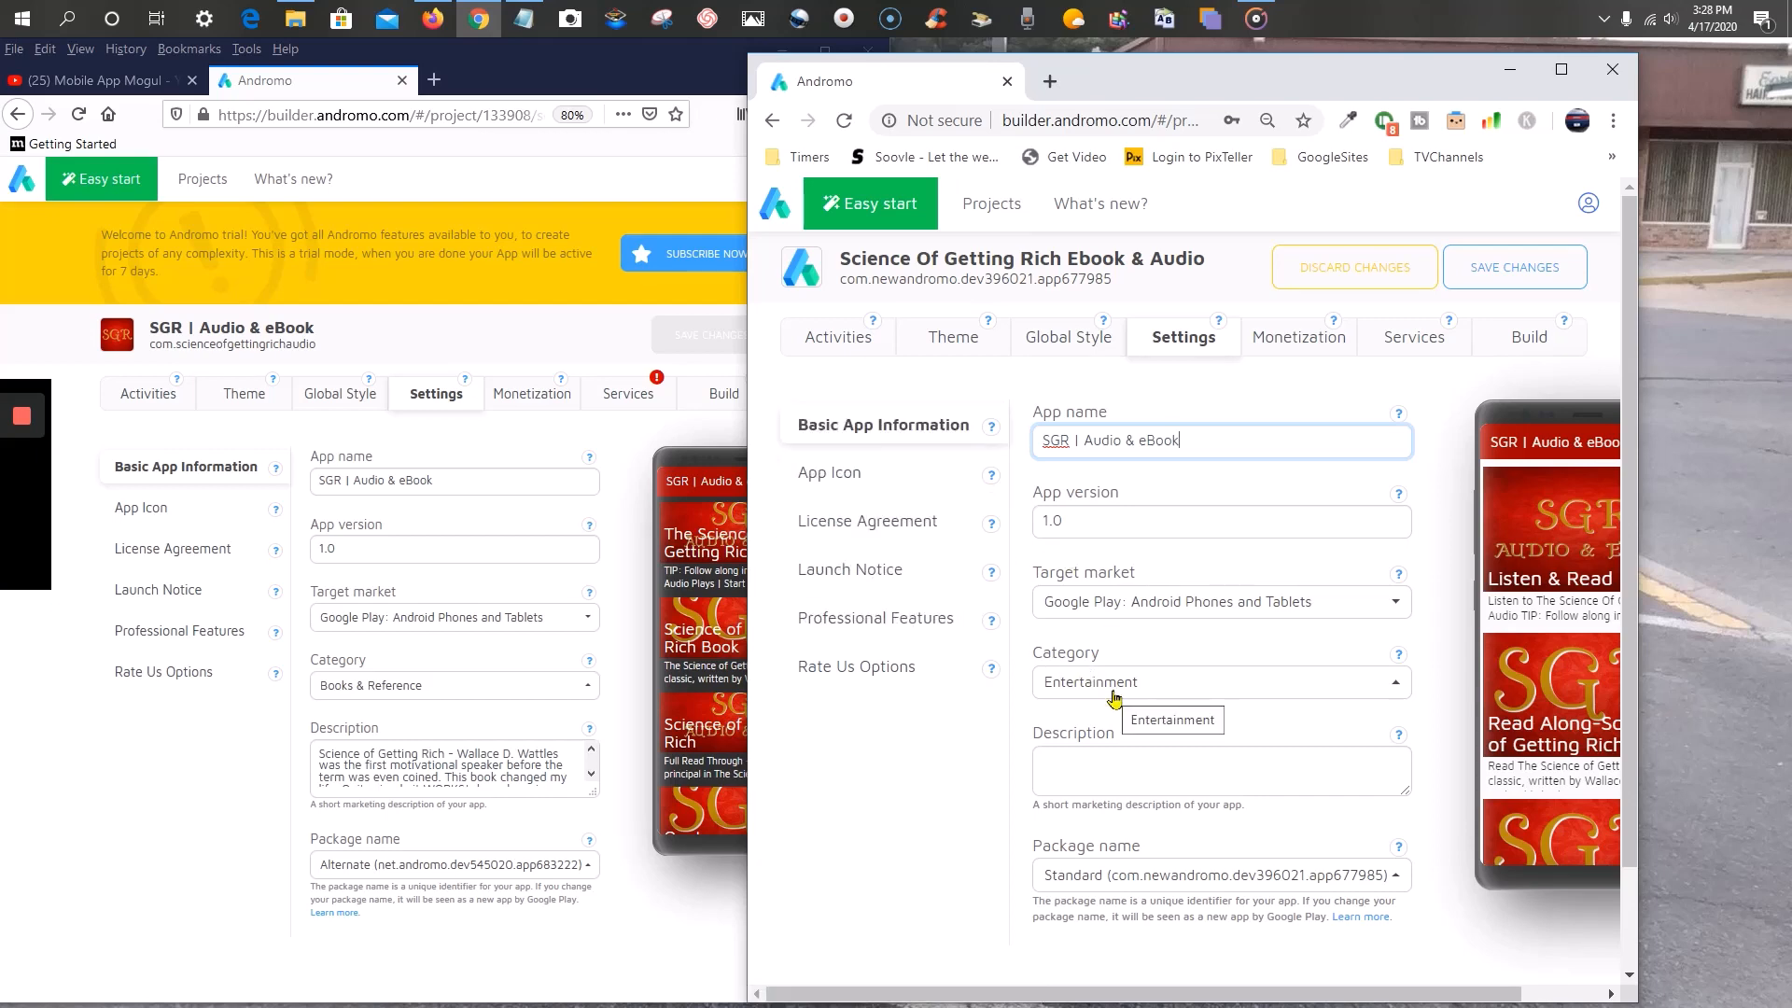
{"action": "scroll", "coordinate": [1113, 698], "scroll_direction": "down", "scroll_amount": 1}
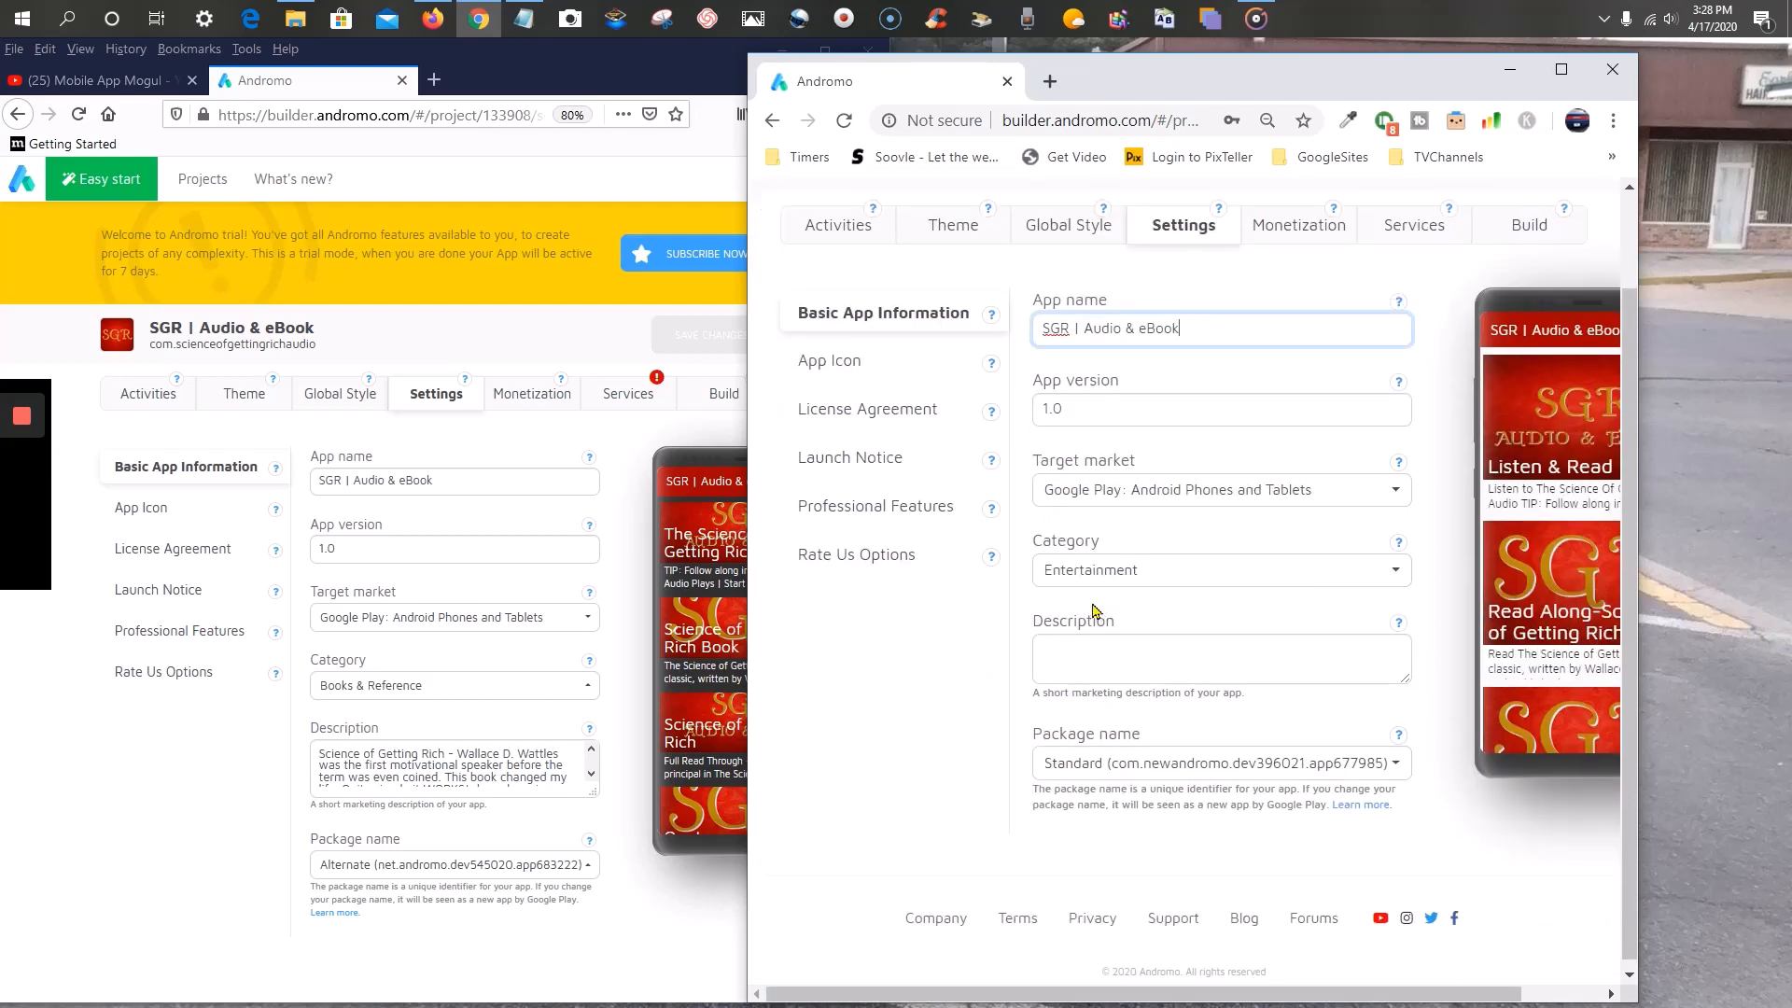
{"action": "left_click", "coordinate": [1181, 578]}
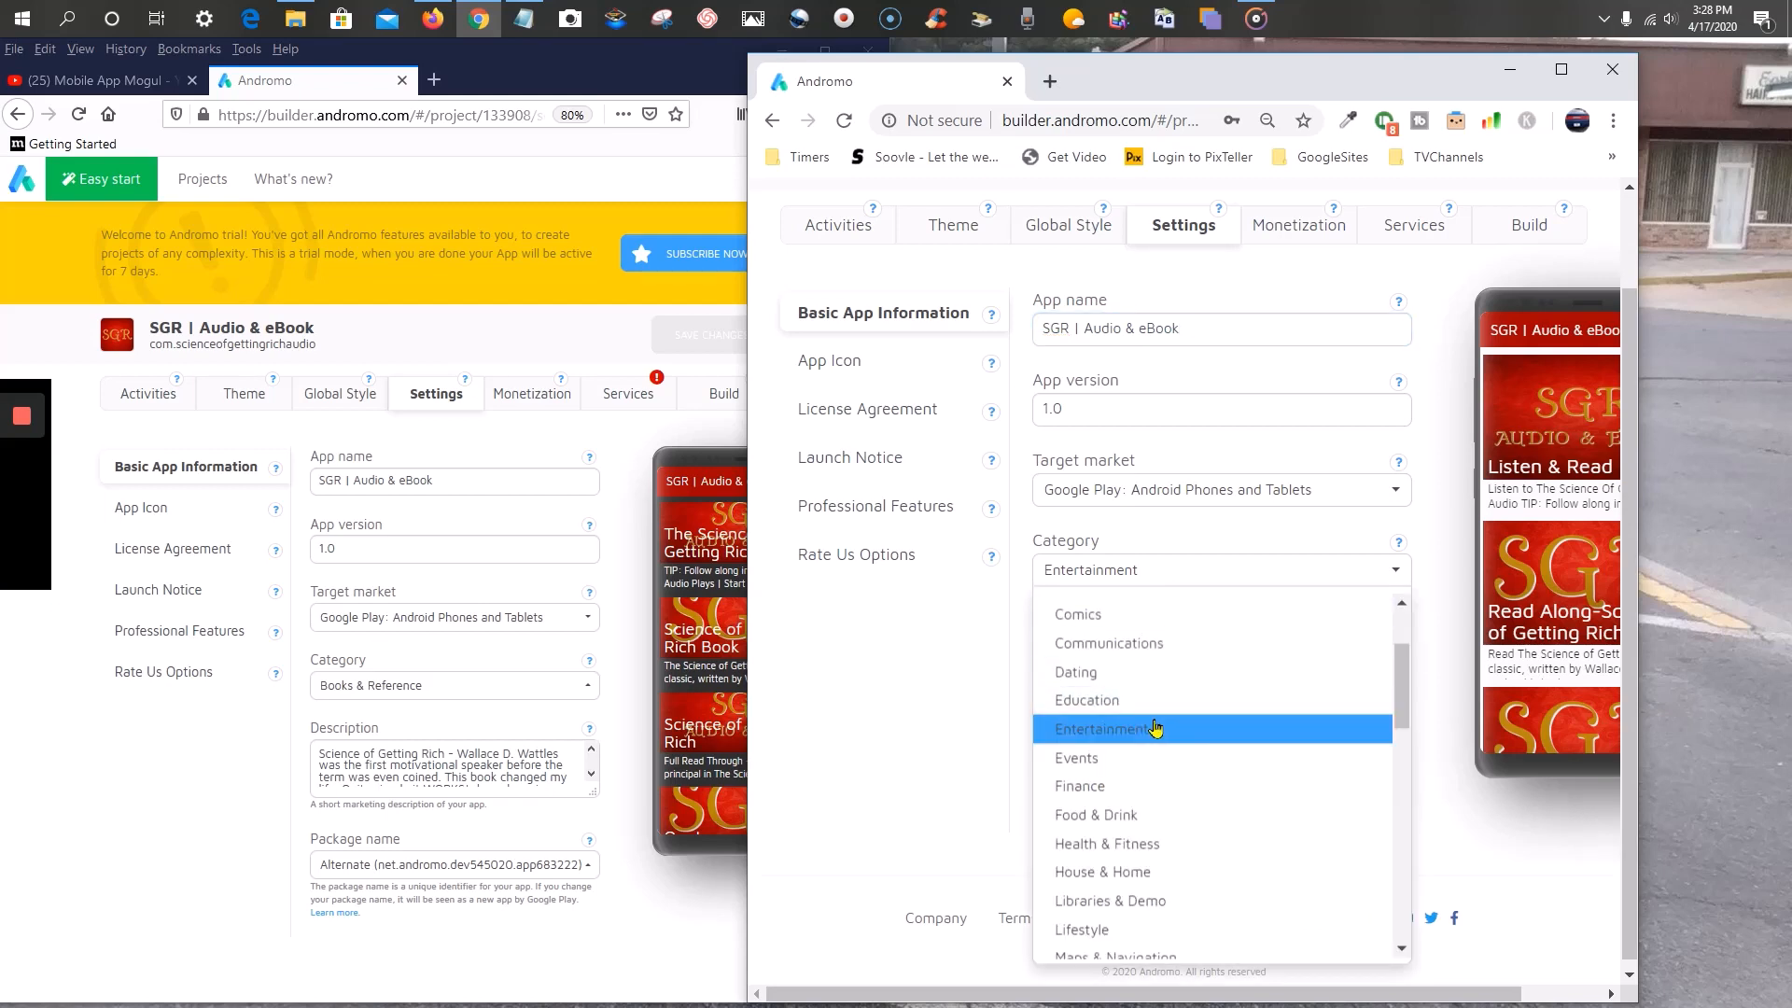
{"action": "left_click", "coordinate": [1102, 706]}
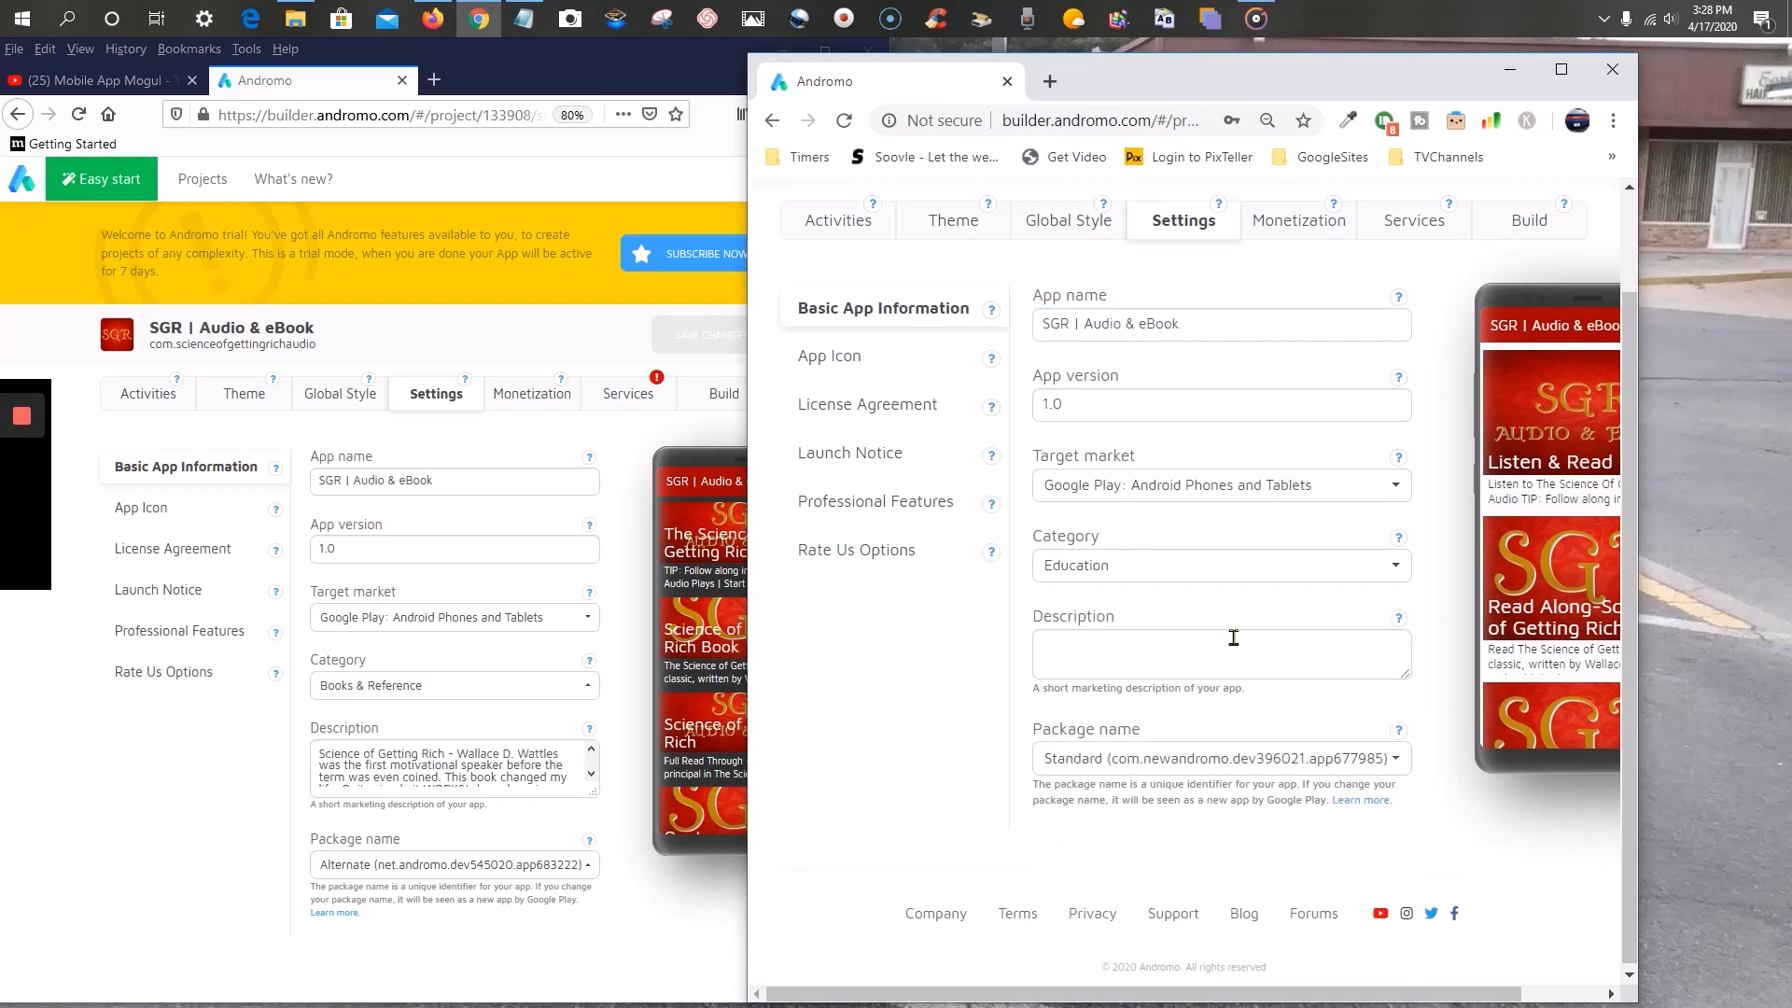
- Set the Science Of Getting Rich app's category to Books & Reference, matching the SGR | Audio & eBook app
{"action": "scroll", "coordinate": [522, 672], "scroll_direction": "down", "scroll_amount": 2}
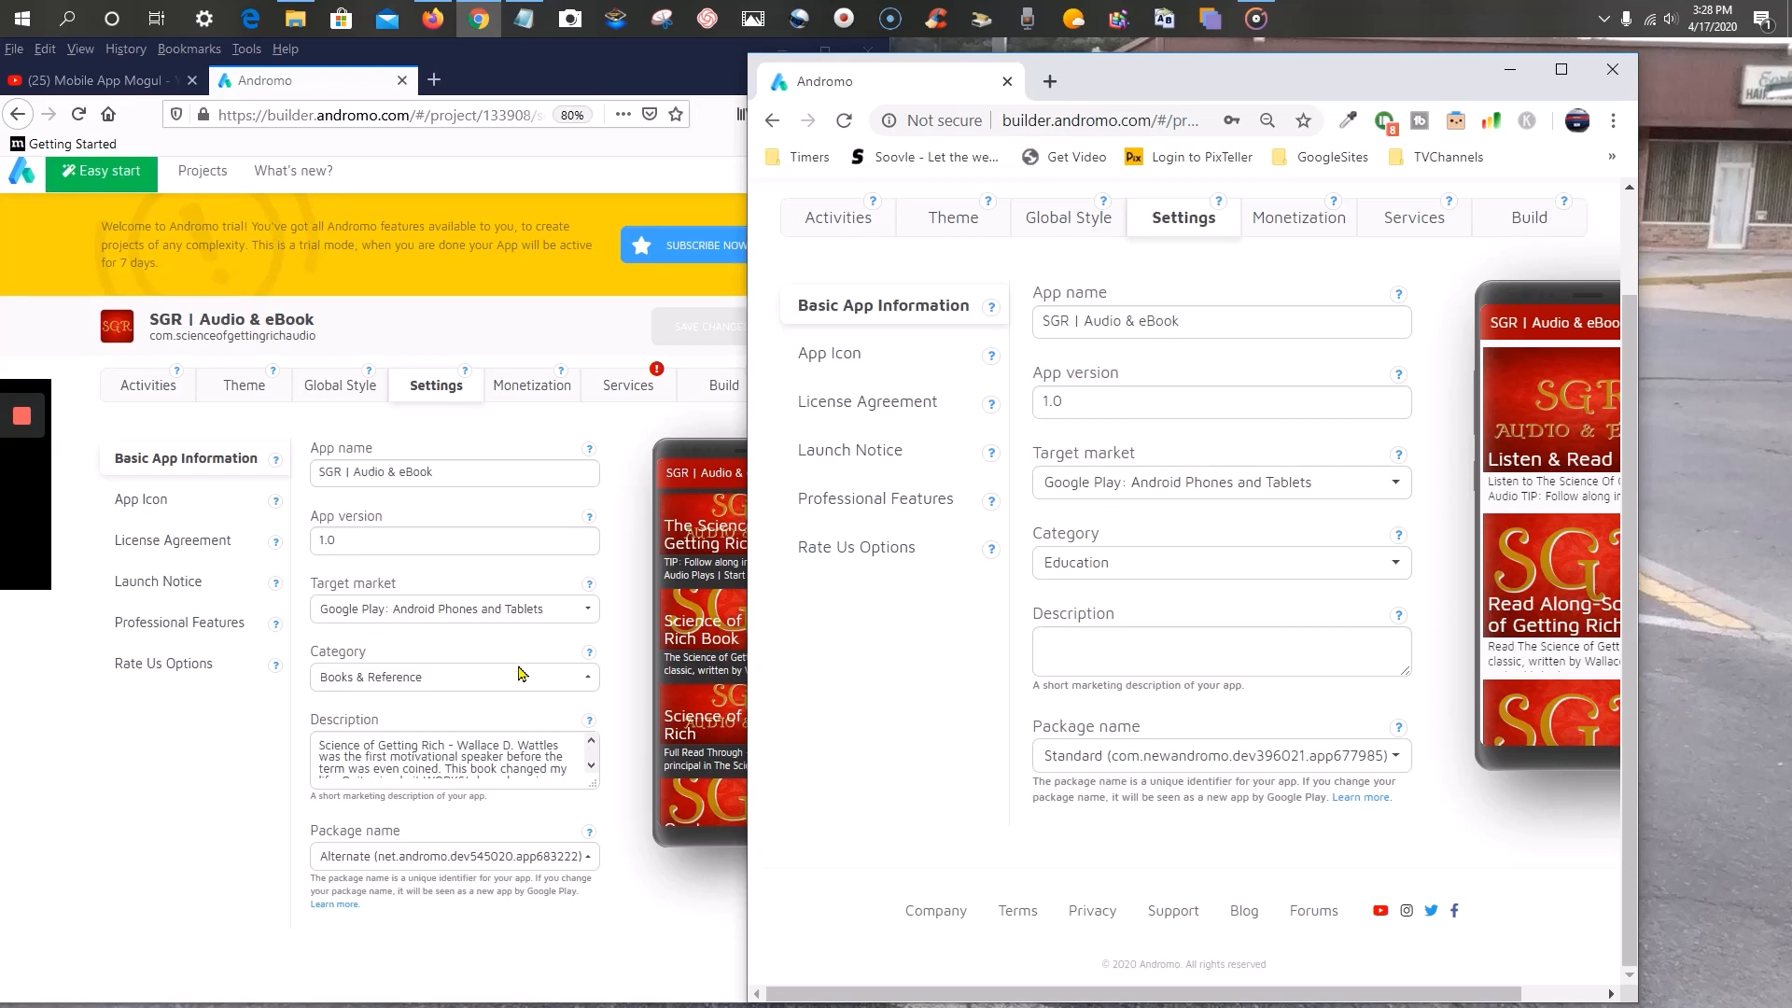
{"action": "left_click", "coordinate": [1312, 562]}
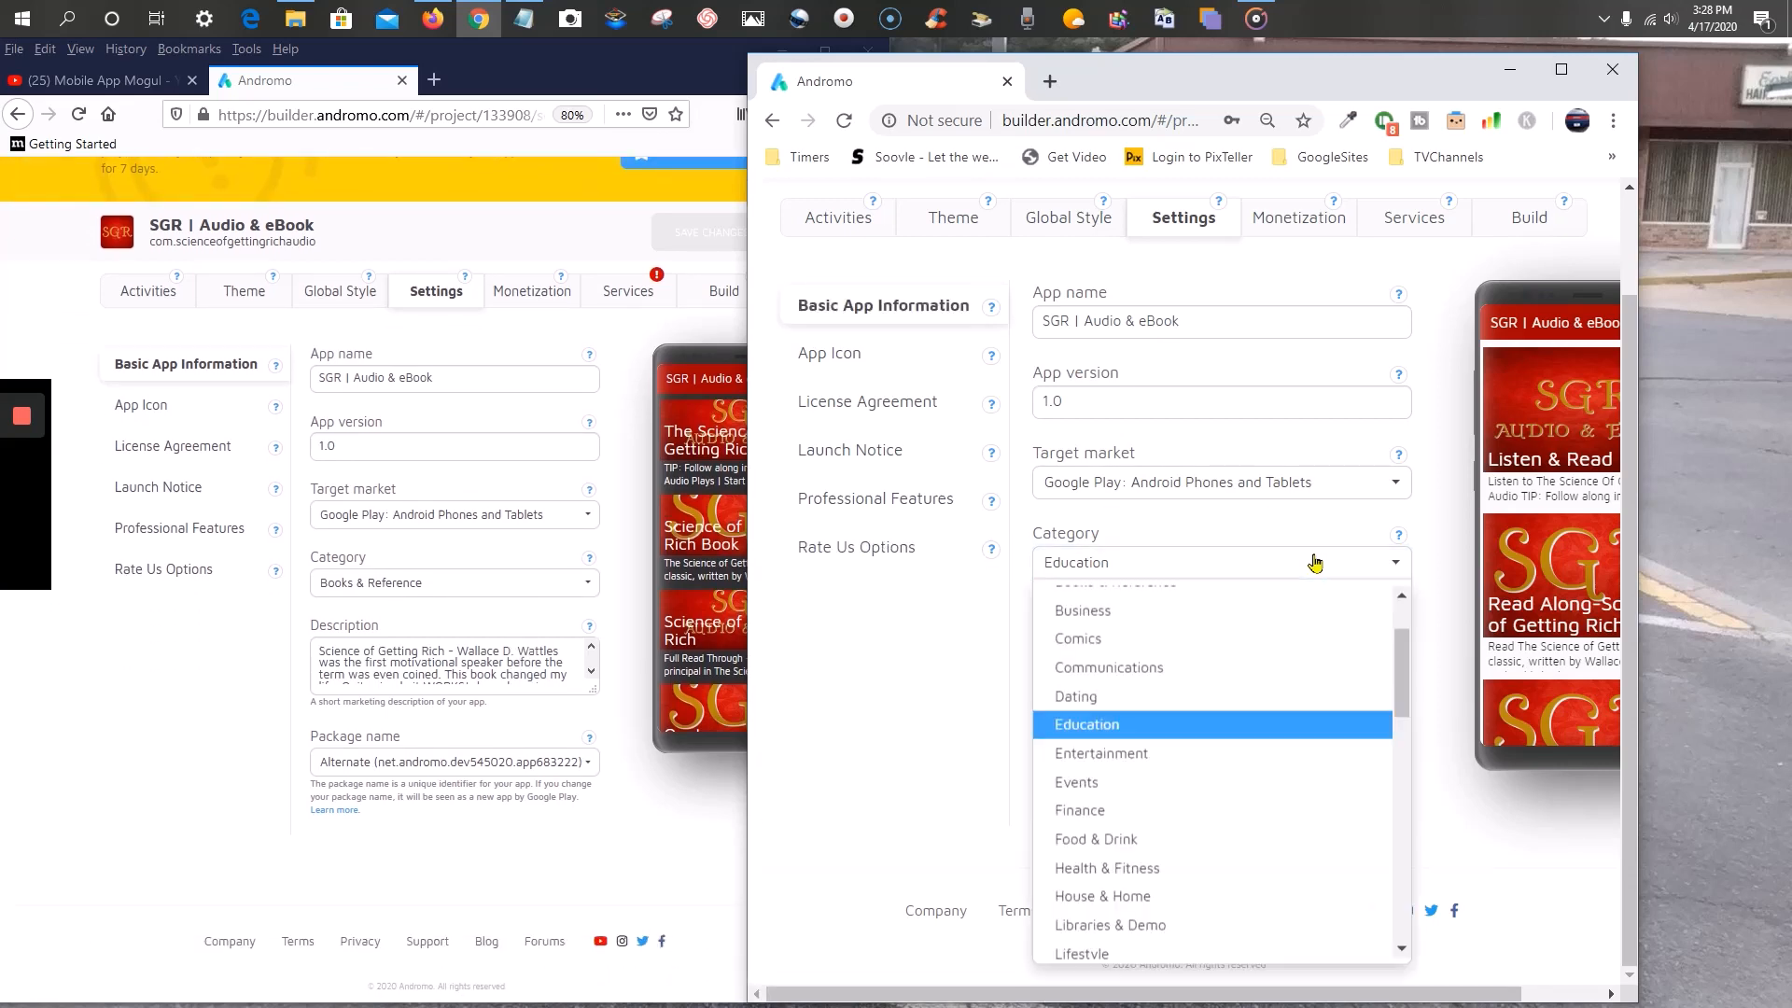
{"action": "scroll", "coordinate": [1216, 746], "scroll_direction": "up", "scroll_amount": 3}
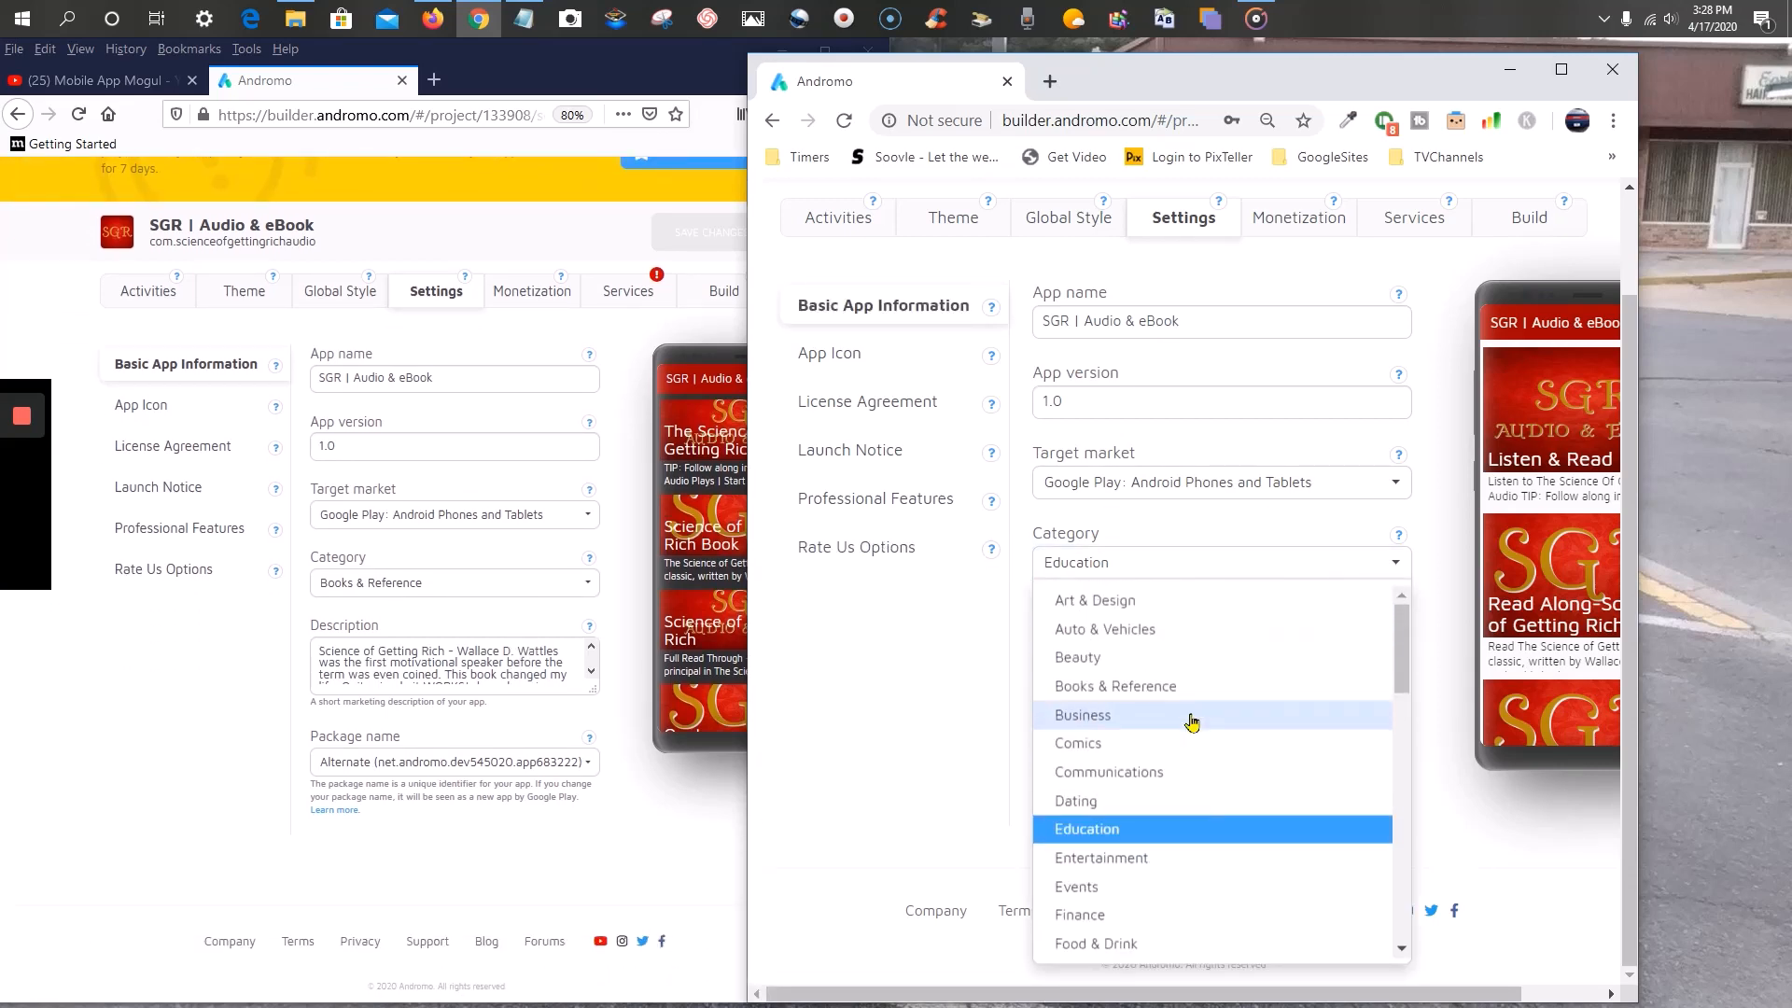
{"action": "left_click", "coordinate": [1165, 699]}
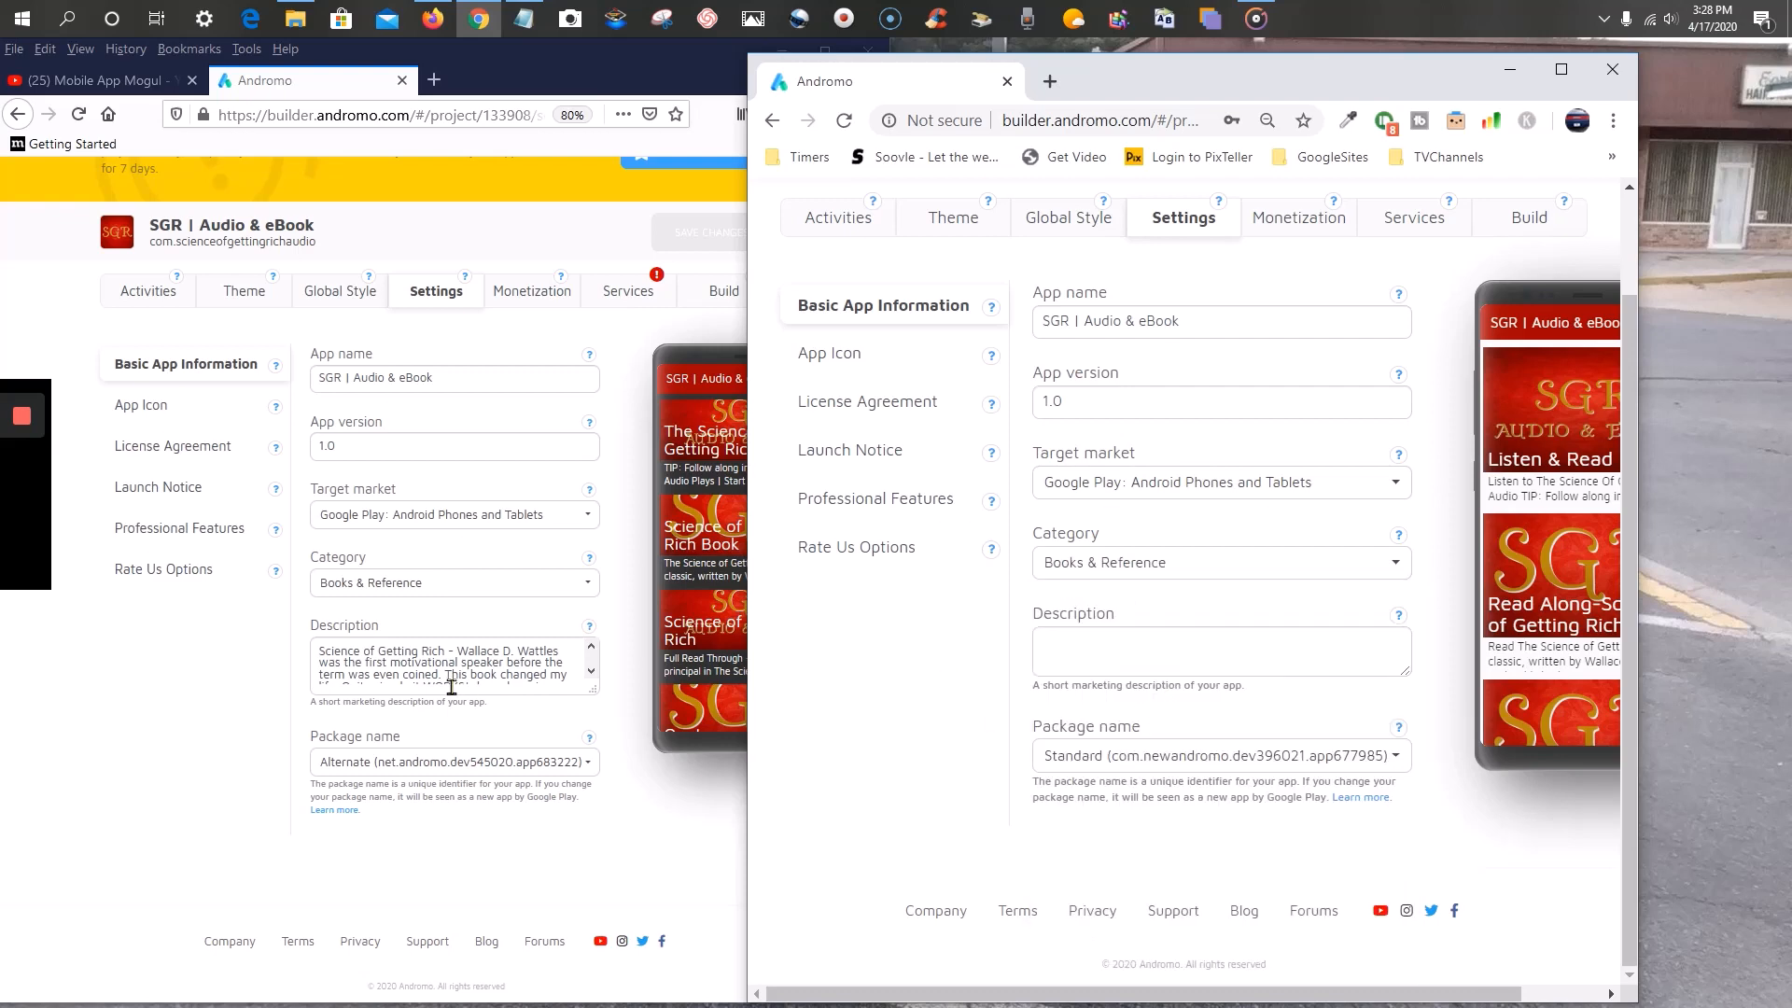
- Copy the full SGR | Audio & eBook description into the Science Of Getting Rich app's description and enlarge the field to show all of it
{"action": "left_click_drag", "start_coordinate": [587, 690], "coordinate": [592, 833]}
{"action": "left_click_drag", "start_coordinate": [320, 650], "coordinate": [422, 821]}
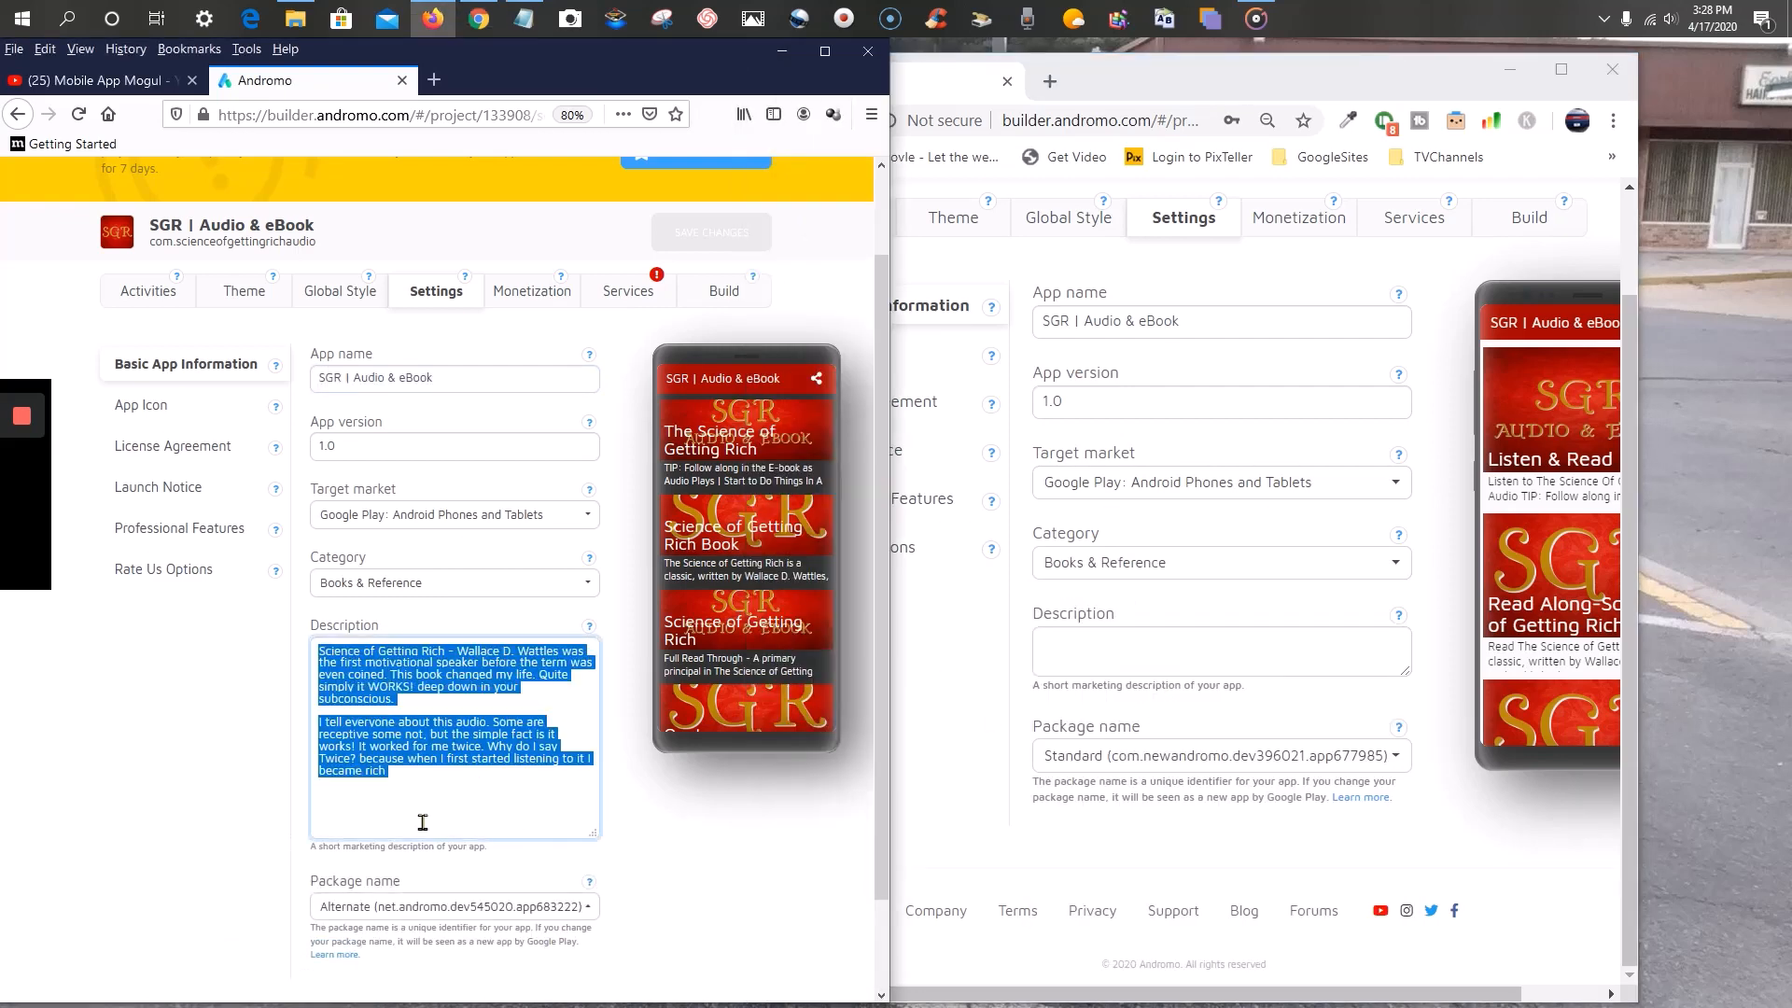
{"action": "right_click", "coordinate": [377, 672]}
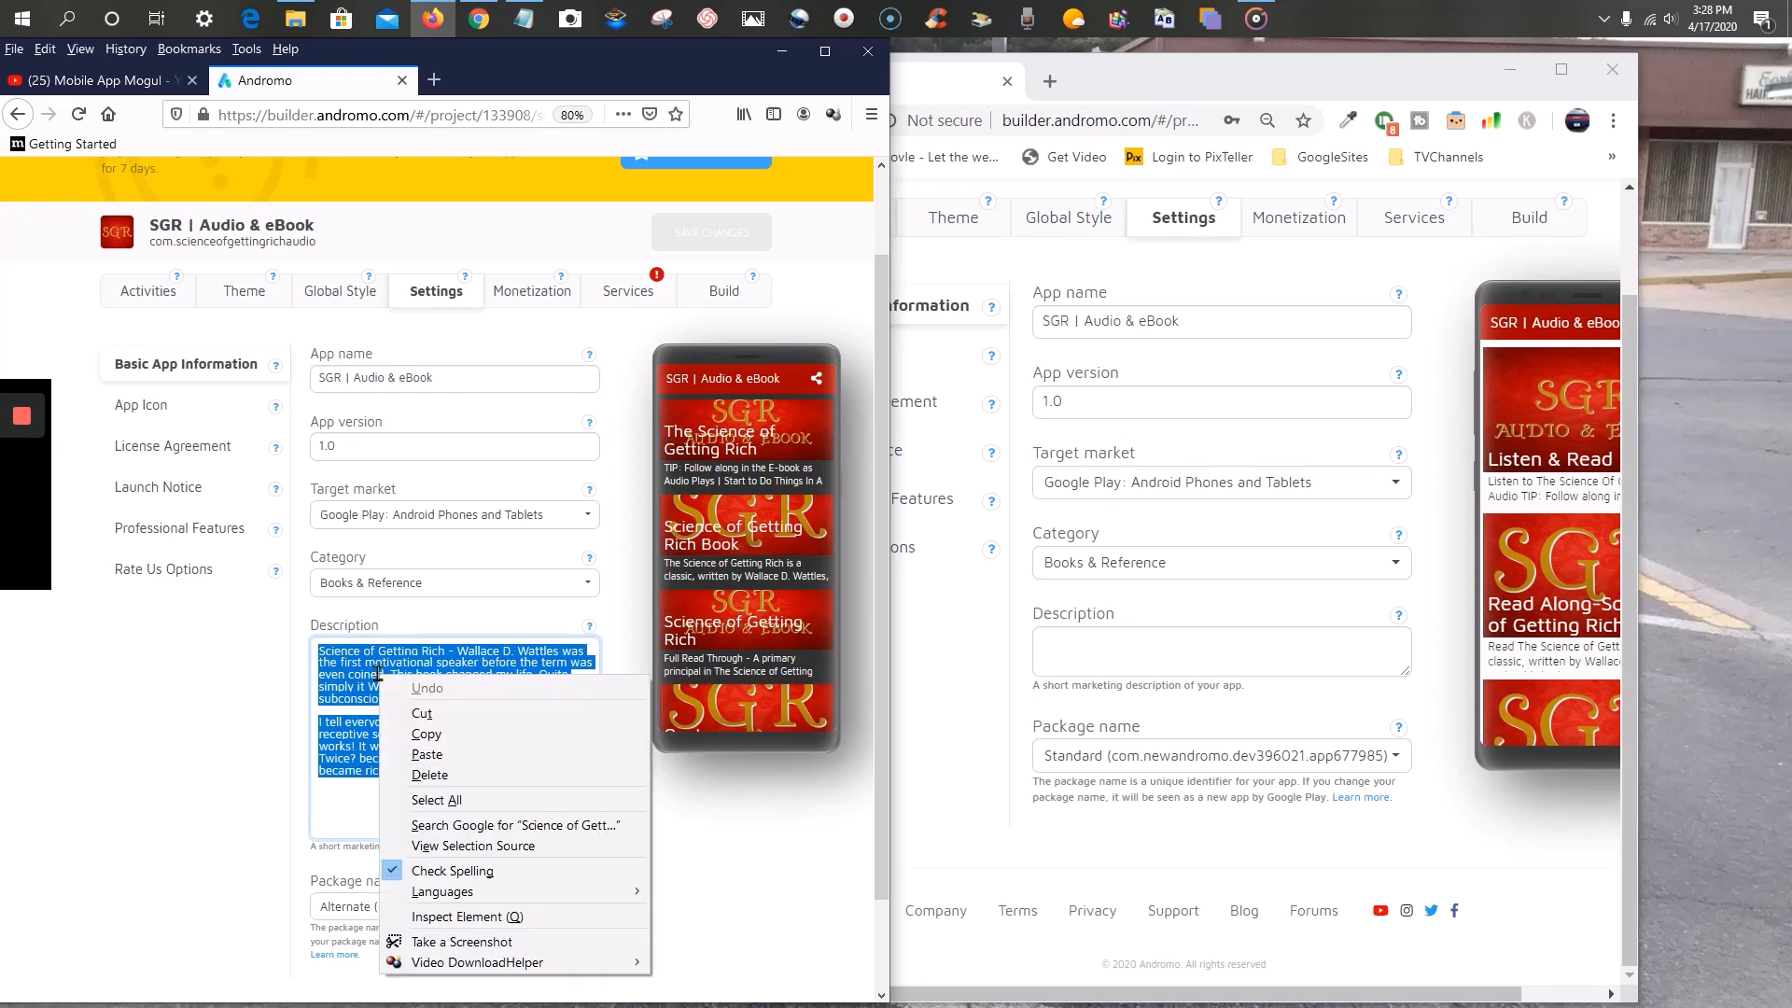
{"action": "left_click", "coordinate": [425, 735]}
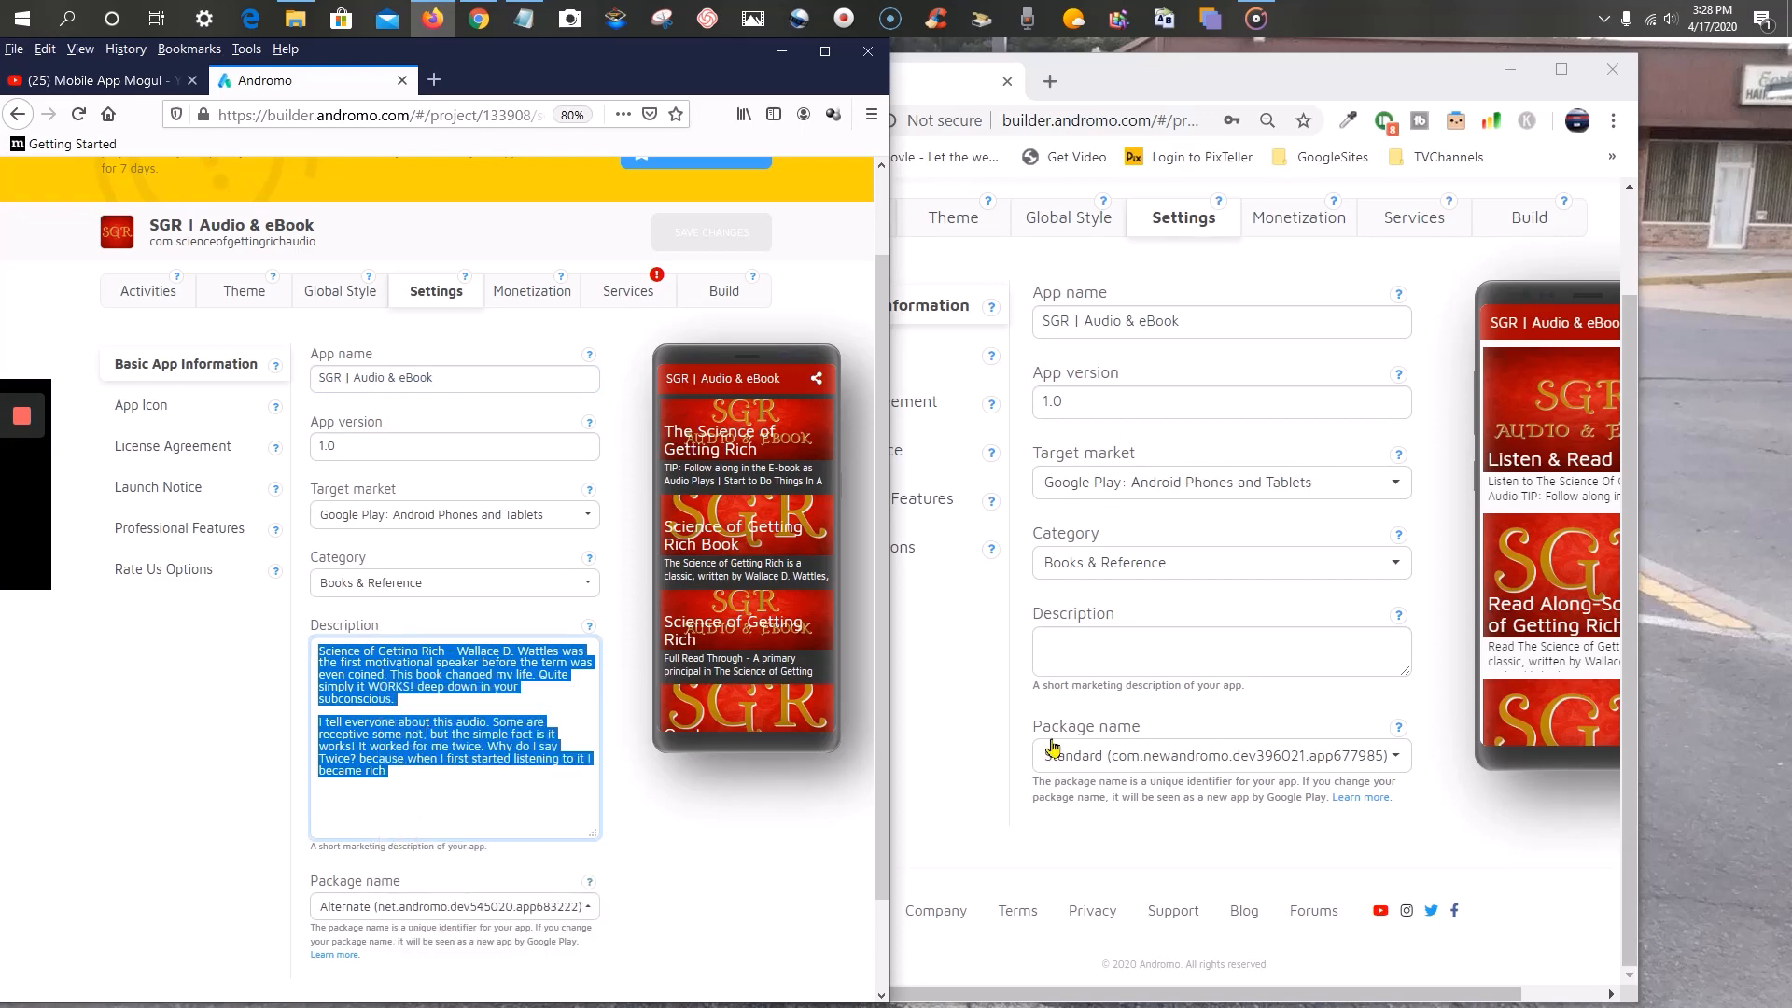
{"action": "right_click", "coordinate": [1071, 646]}
{"action": "left_click", "coordinate": [1165, 467]}
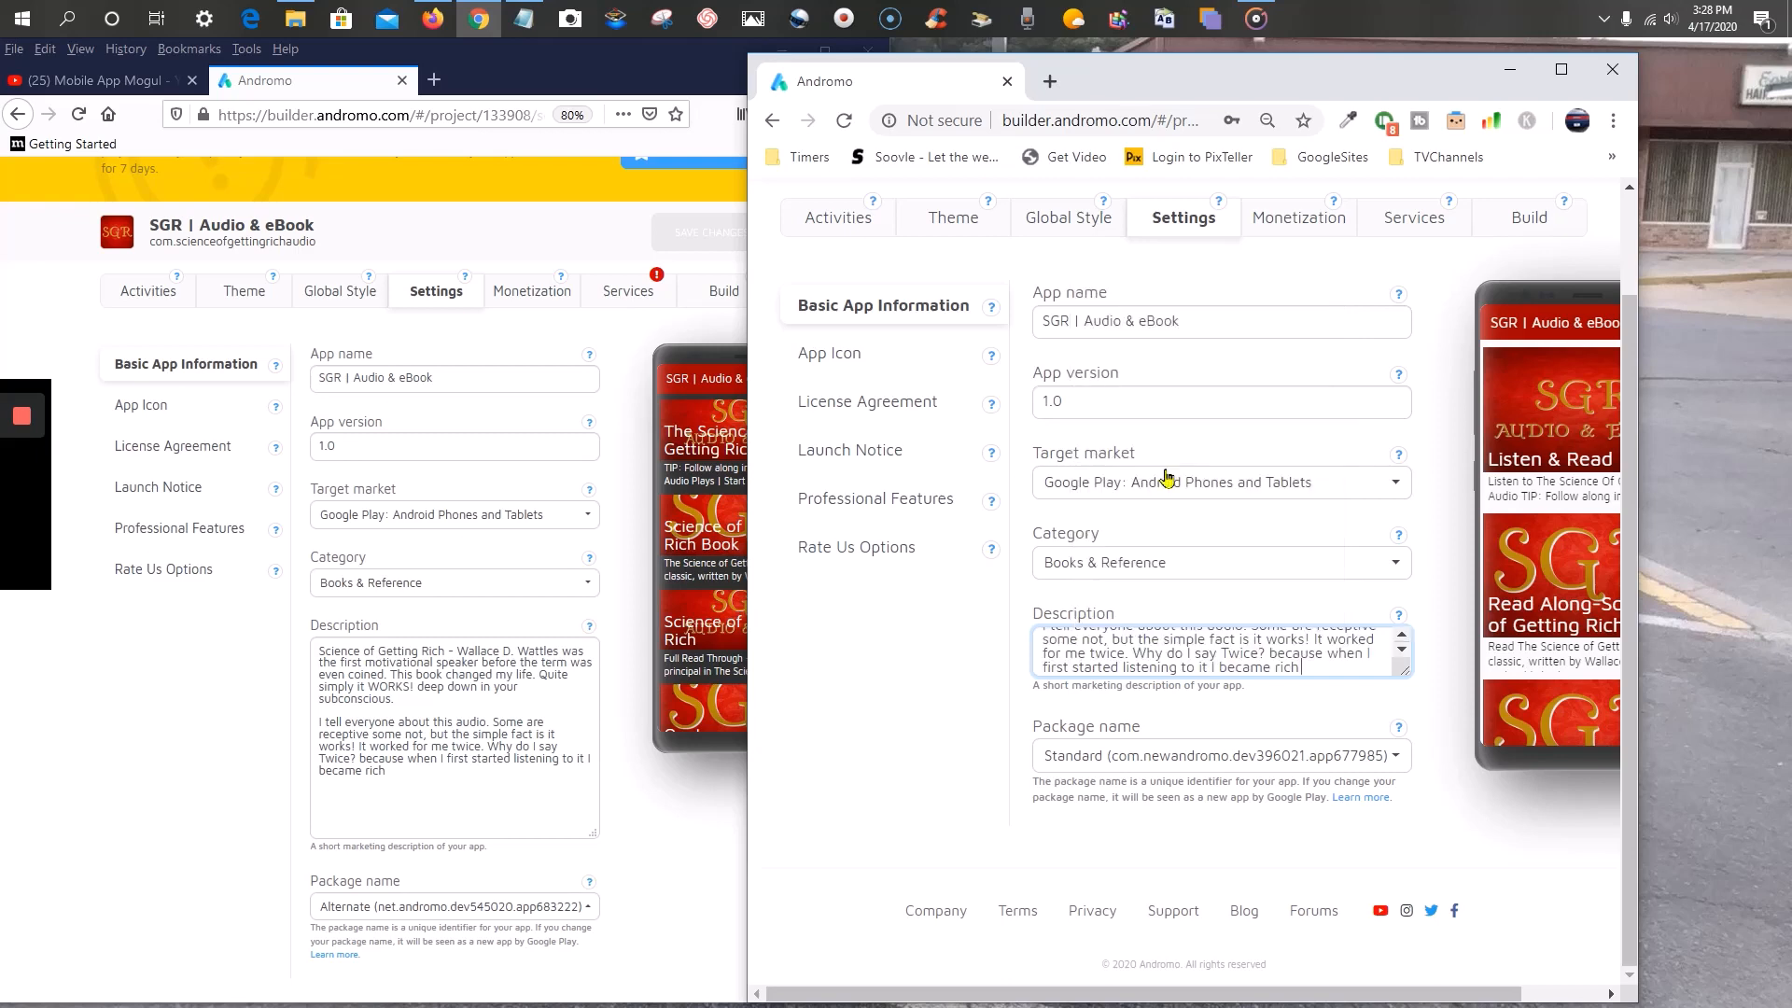
{"action": "left_click_drag", "start_coordinate": [1397, 675], "coordinate": [1403, 802]}
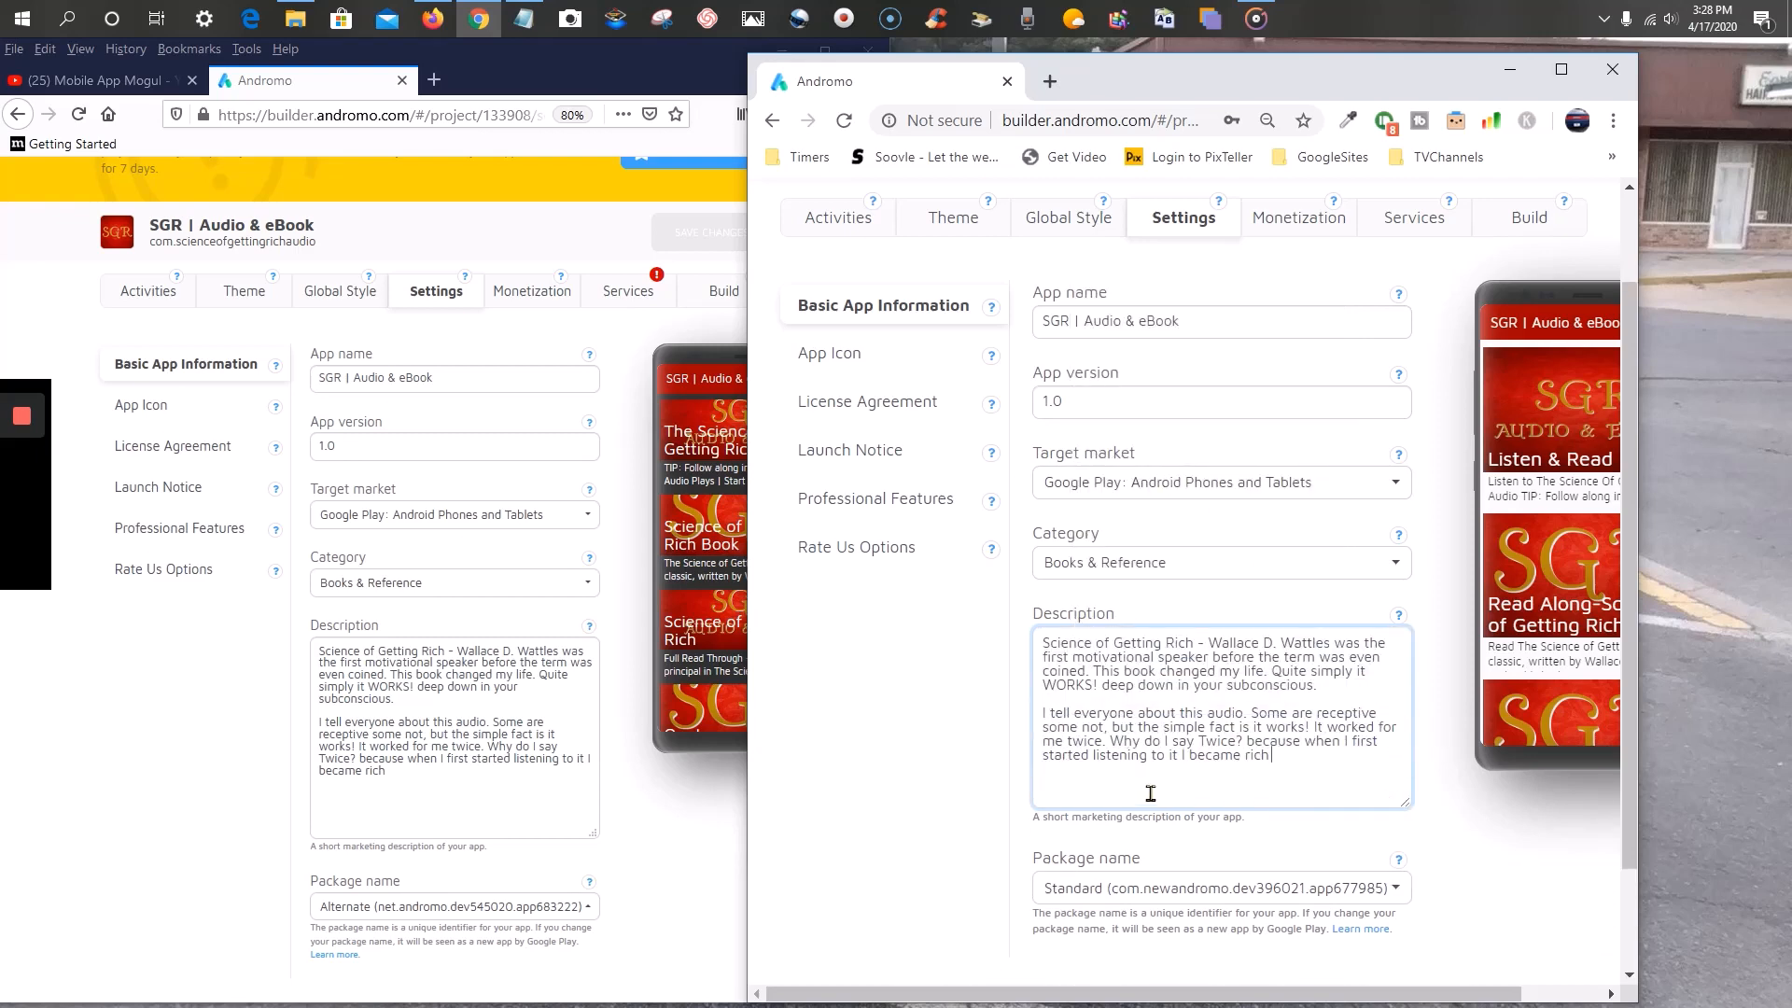
- Check which package name options are offered in the Science Of Getting Rich app's basic information
{"action": "scroll", "coordinate": [1138, 847], "scroll_direction": "down", "scroll_amount": 1}
{"action": "left_click", "coordinate": [1138, 847]}
{"action": "scroll", "coordinate": [1138, 847], "scroll_direction": "down", "scroll_amount": 1}
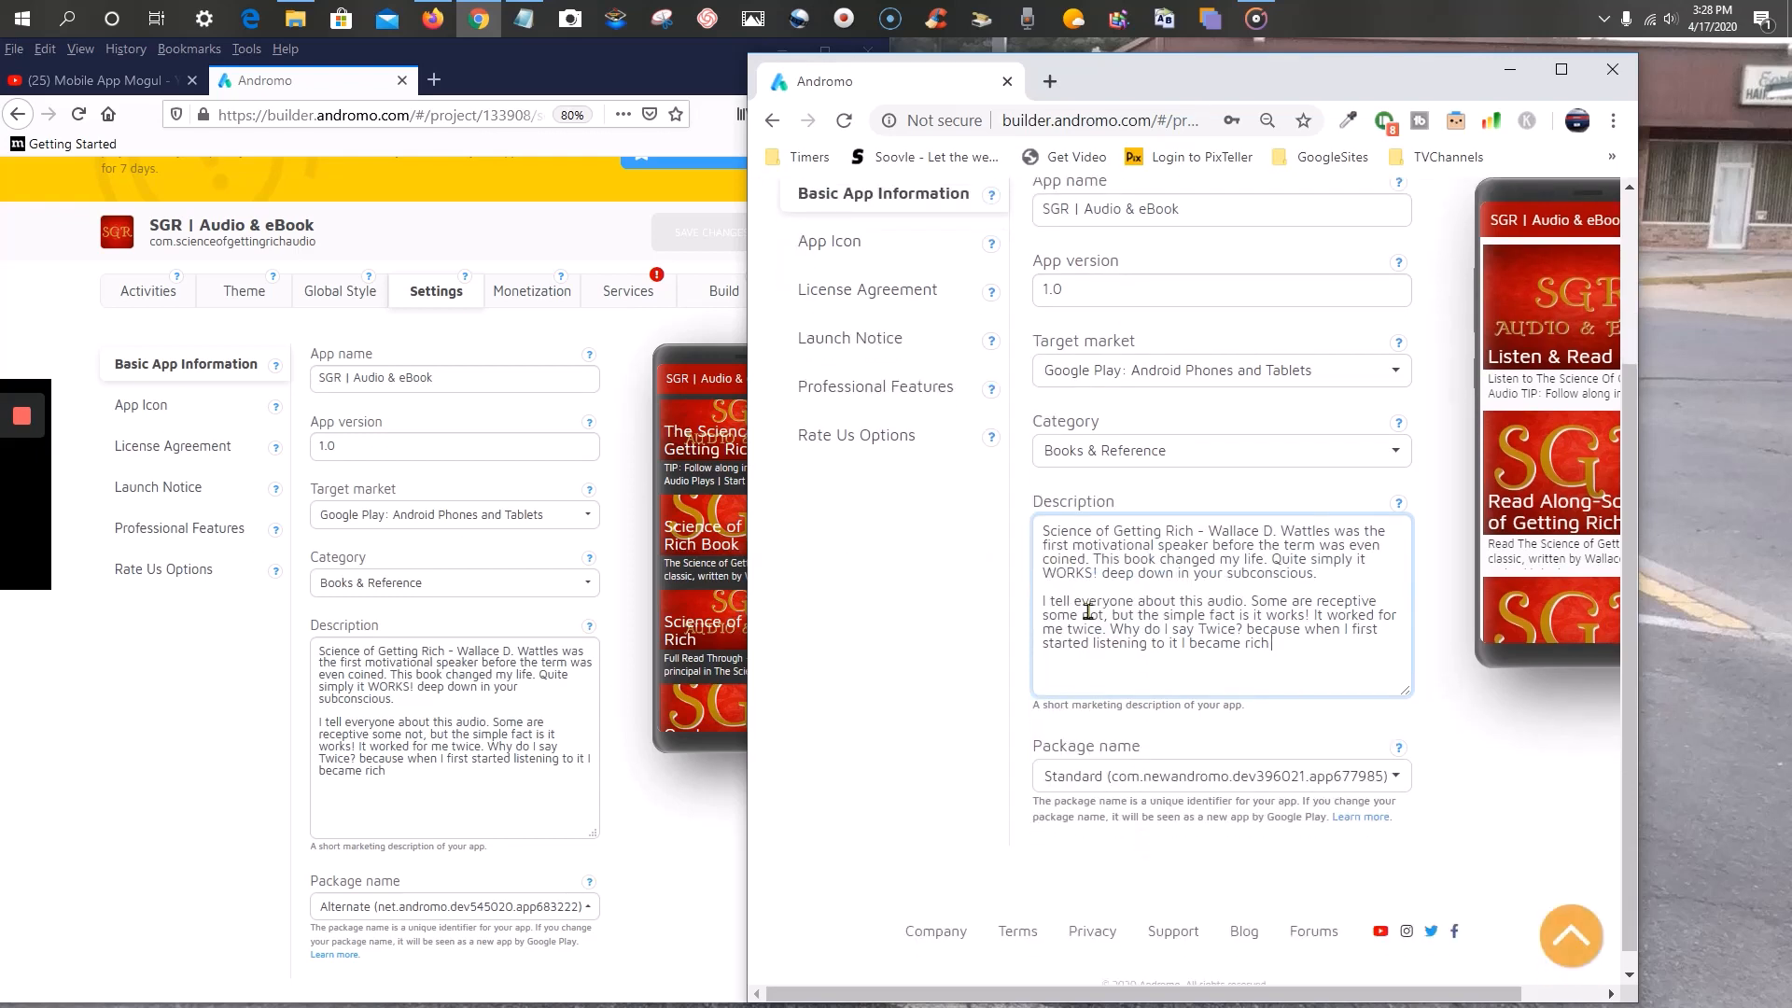
{"action": "left_click", "coordinate": [1395, 779]}
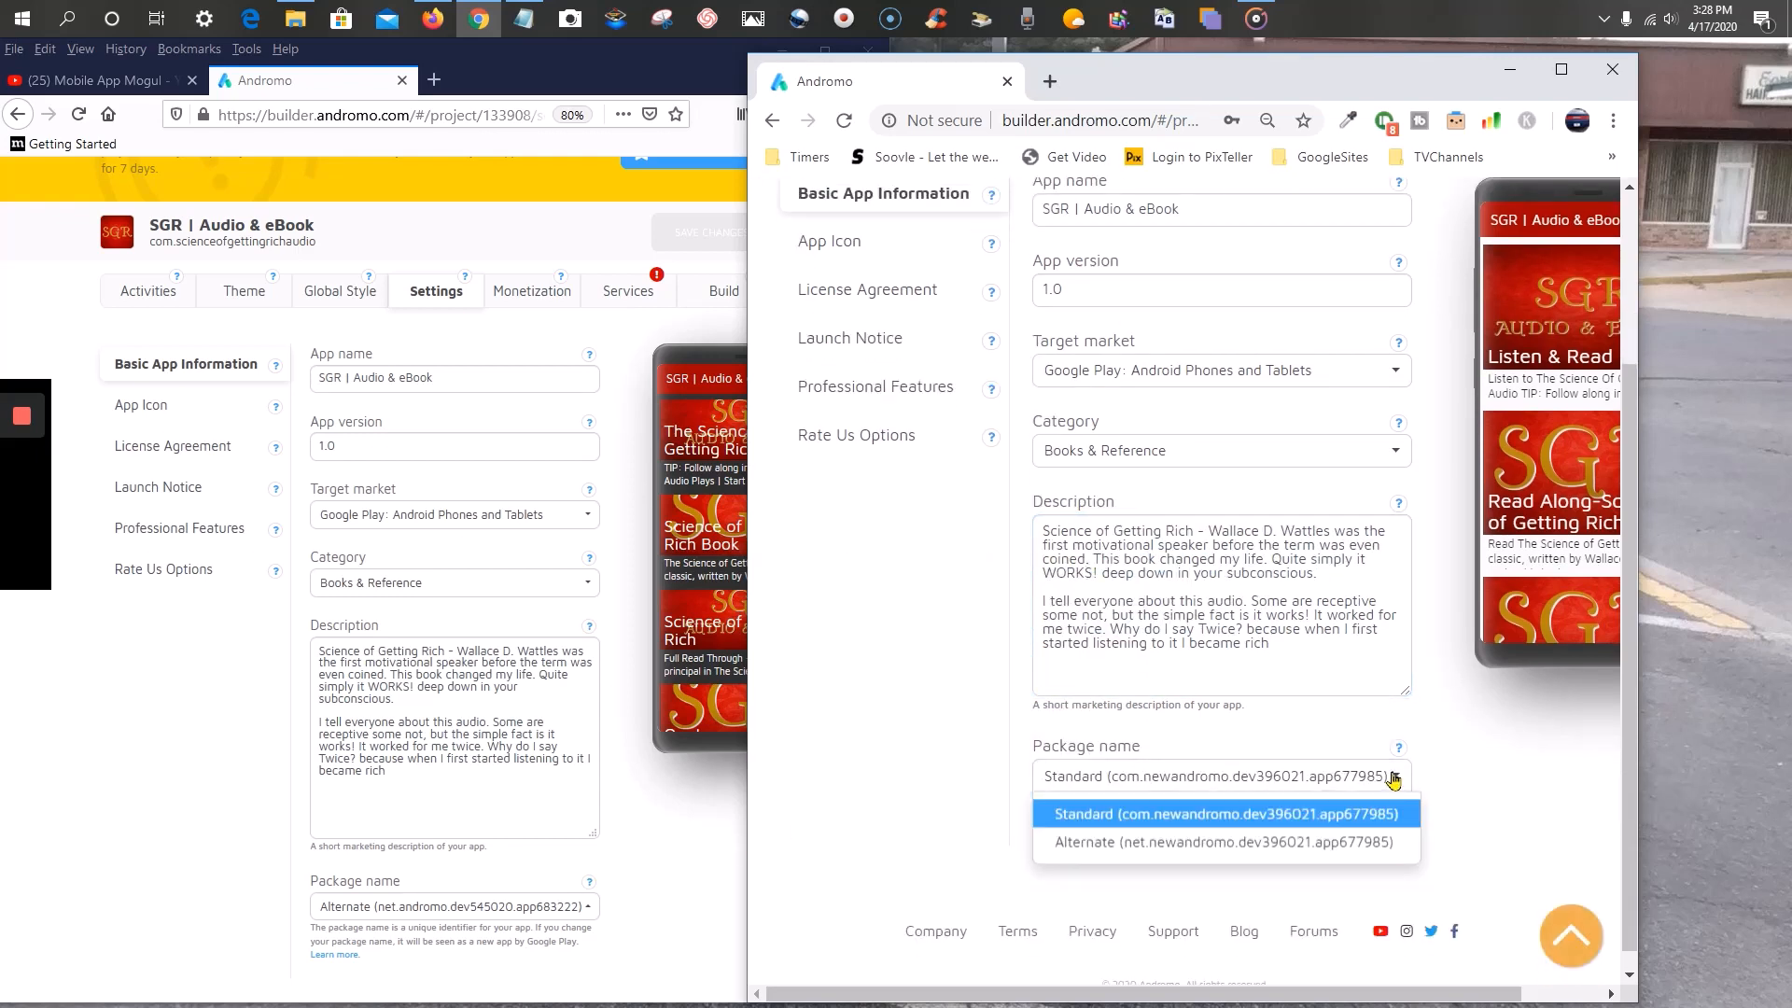
{"action": "left_click", "coordinate": [1395, 779]}
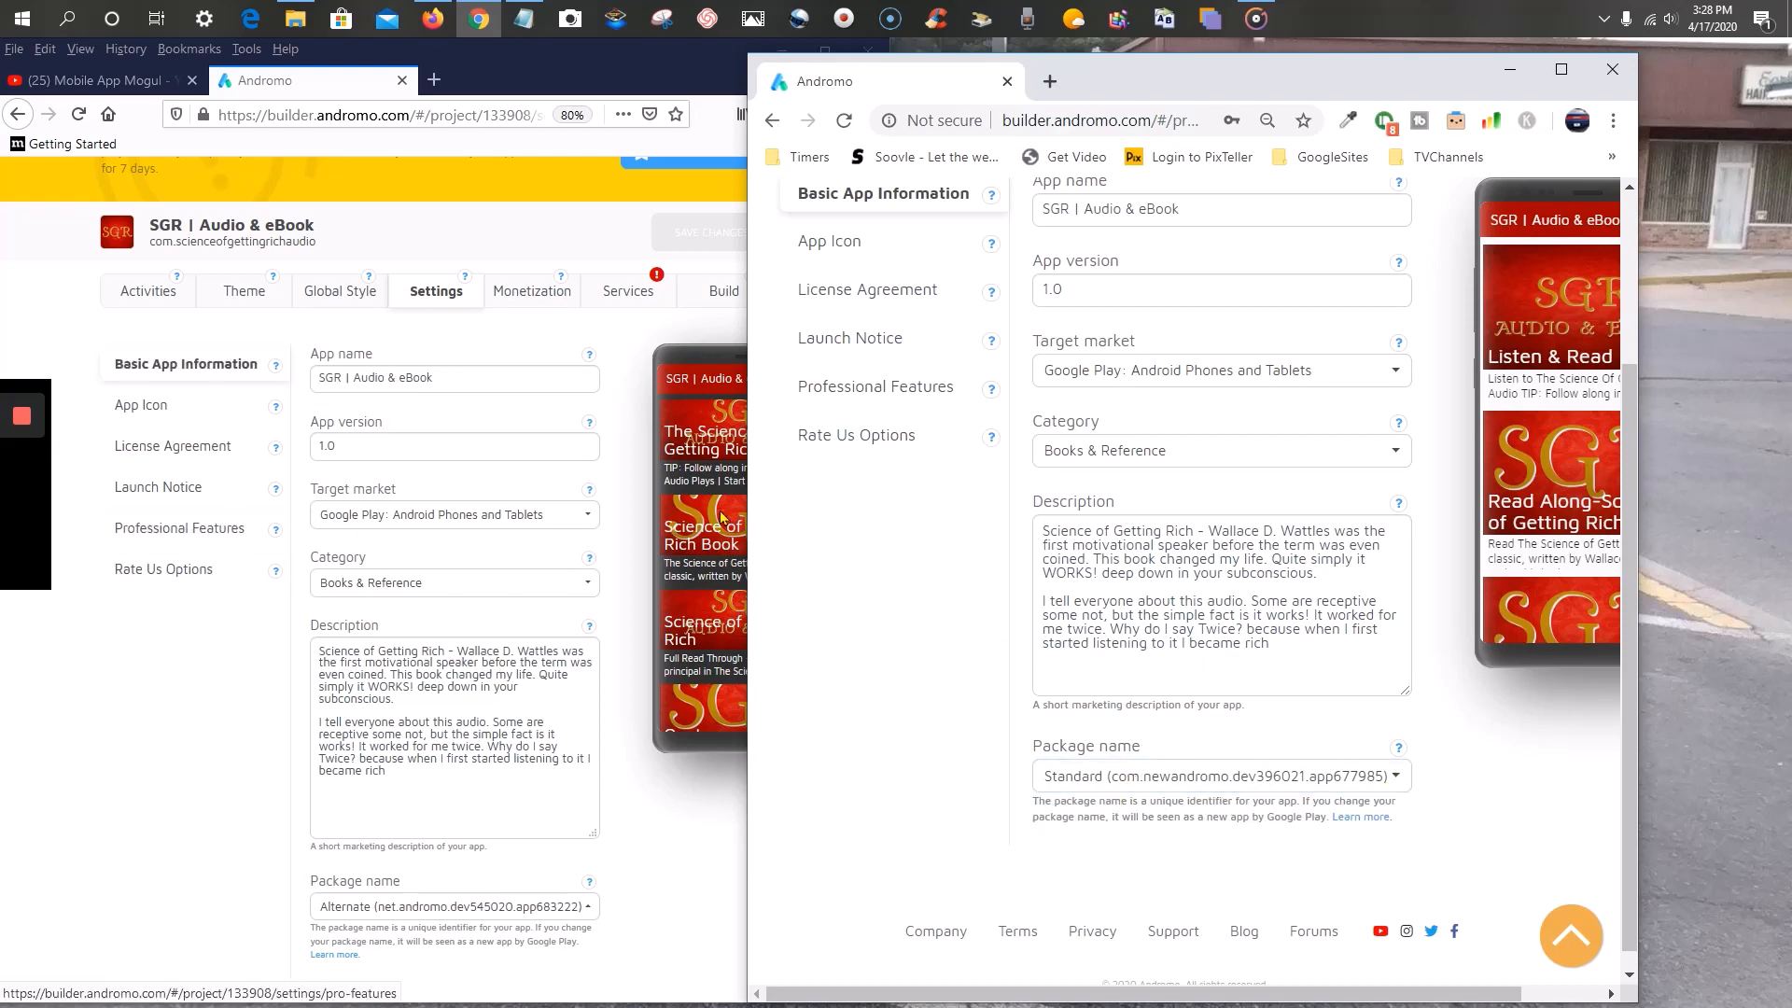
{"action": "scroll", "coordinate": [948, 546], "scroll_direction": "up", "scroll_amount": 3}
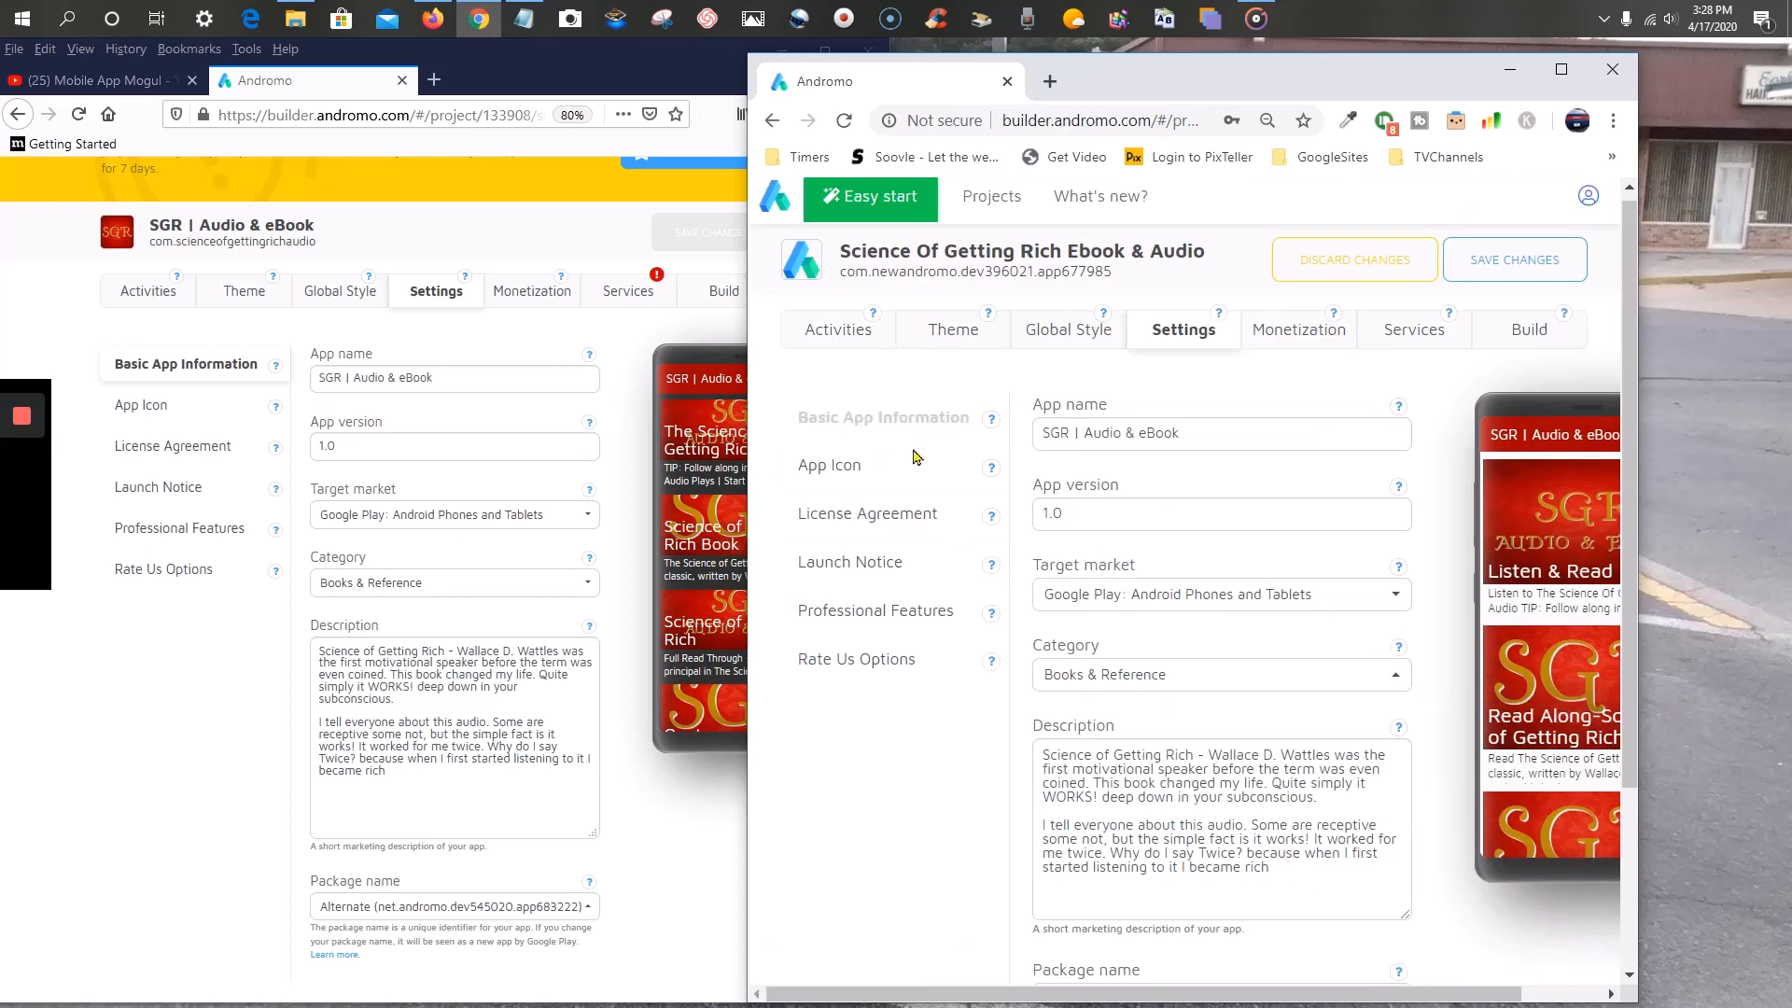
- Compare both apps' icon settings, and look over the Science Of Getting Rich app's License Agreement and Launch Notice settings
{"action": "left_click", "coordinate": [134, 424]}
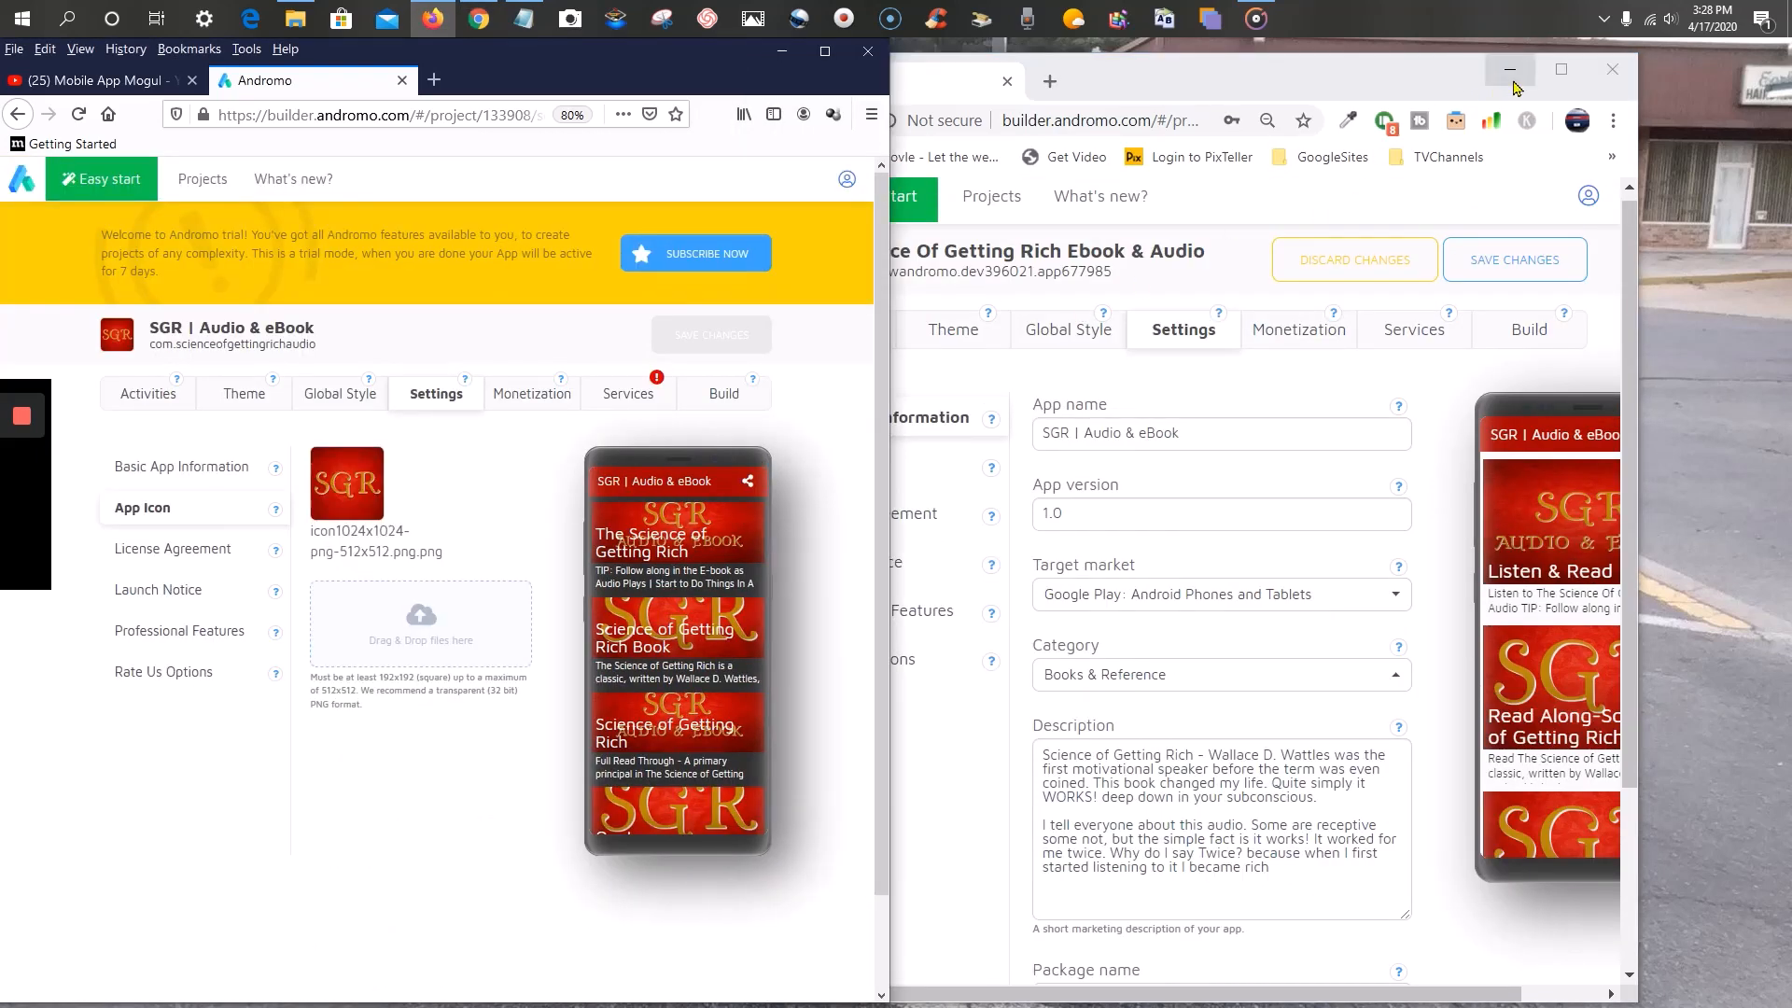
{"action": "left_click", "coordinate": [1561, 69]}
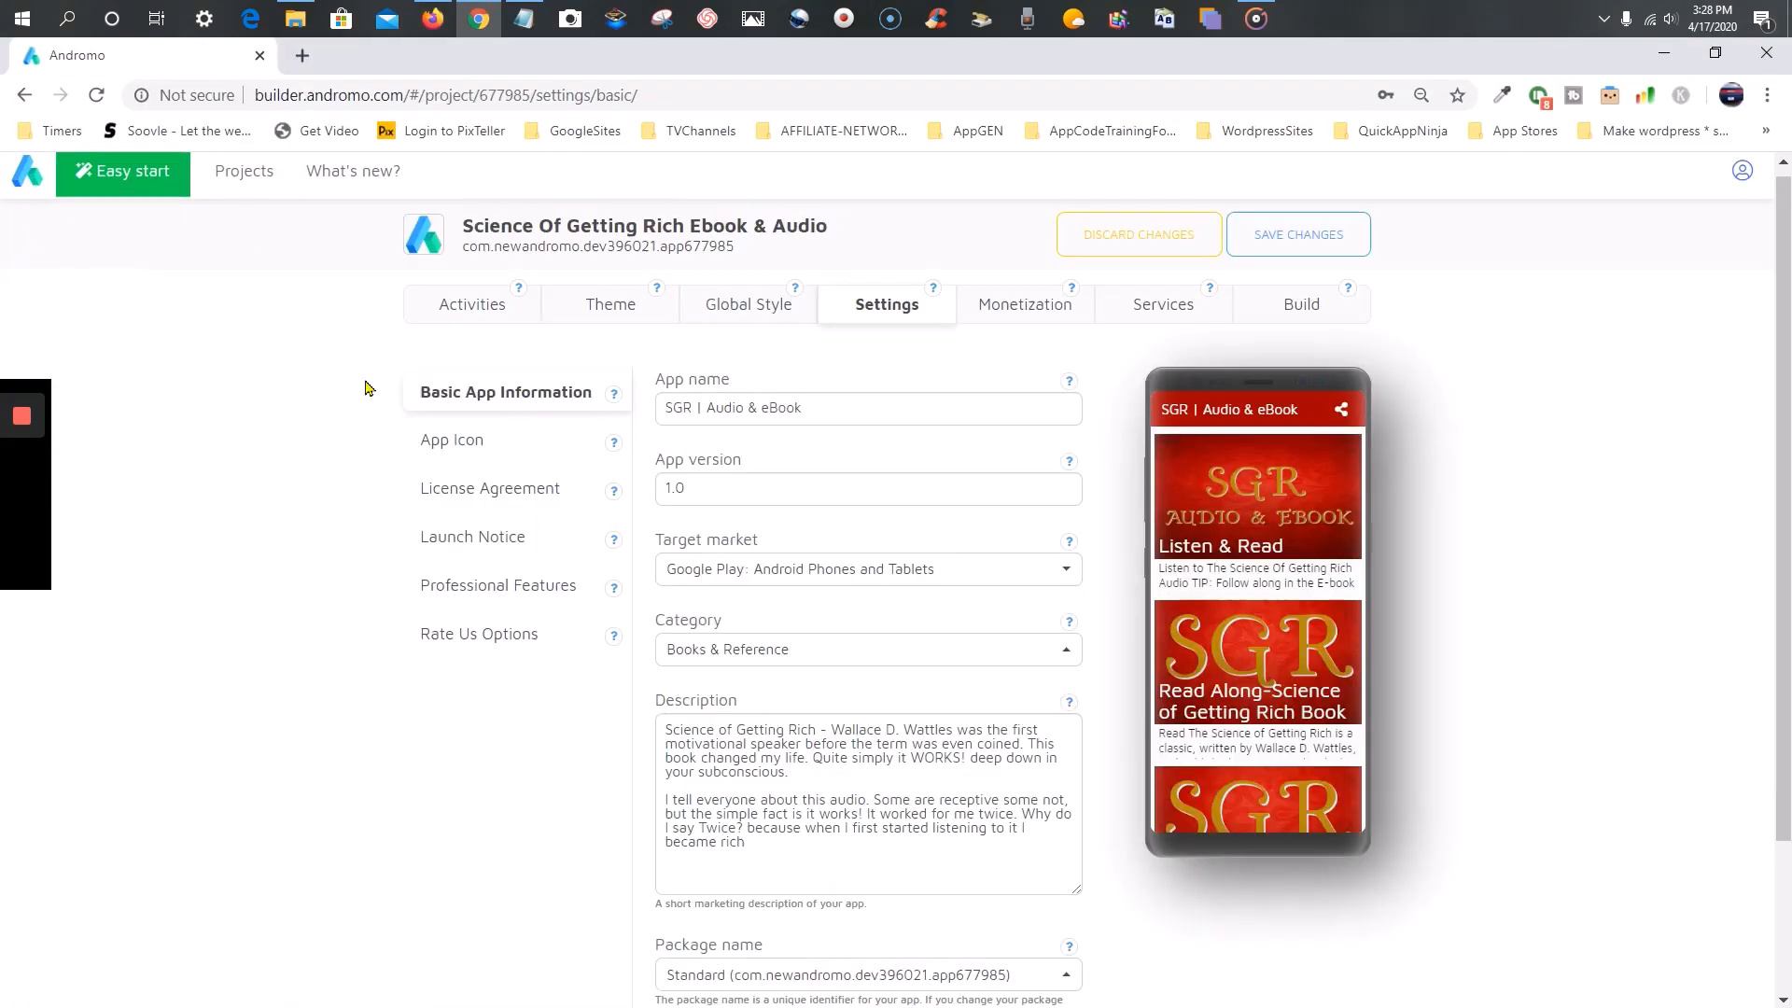
{"action": "left_click", "coordinate": [453, 445]}
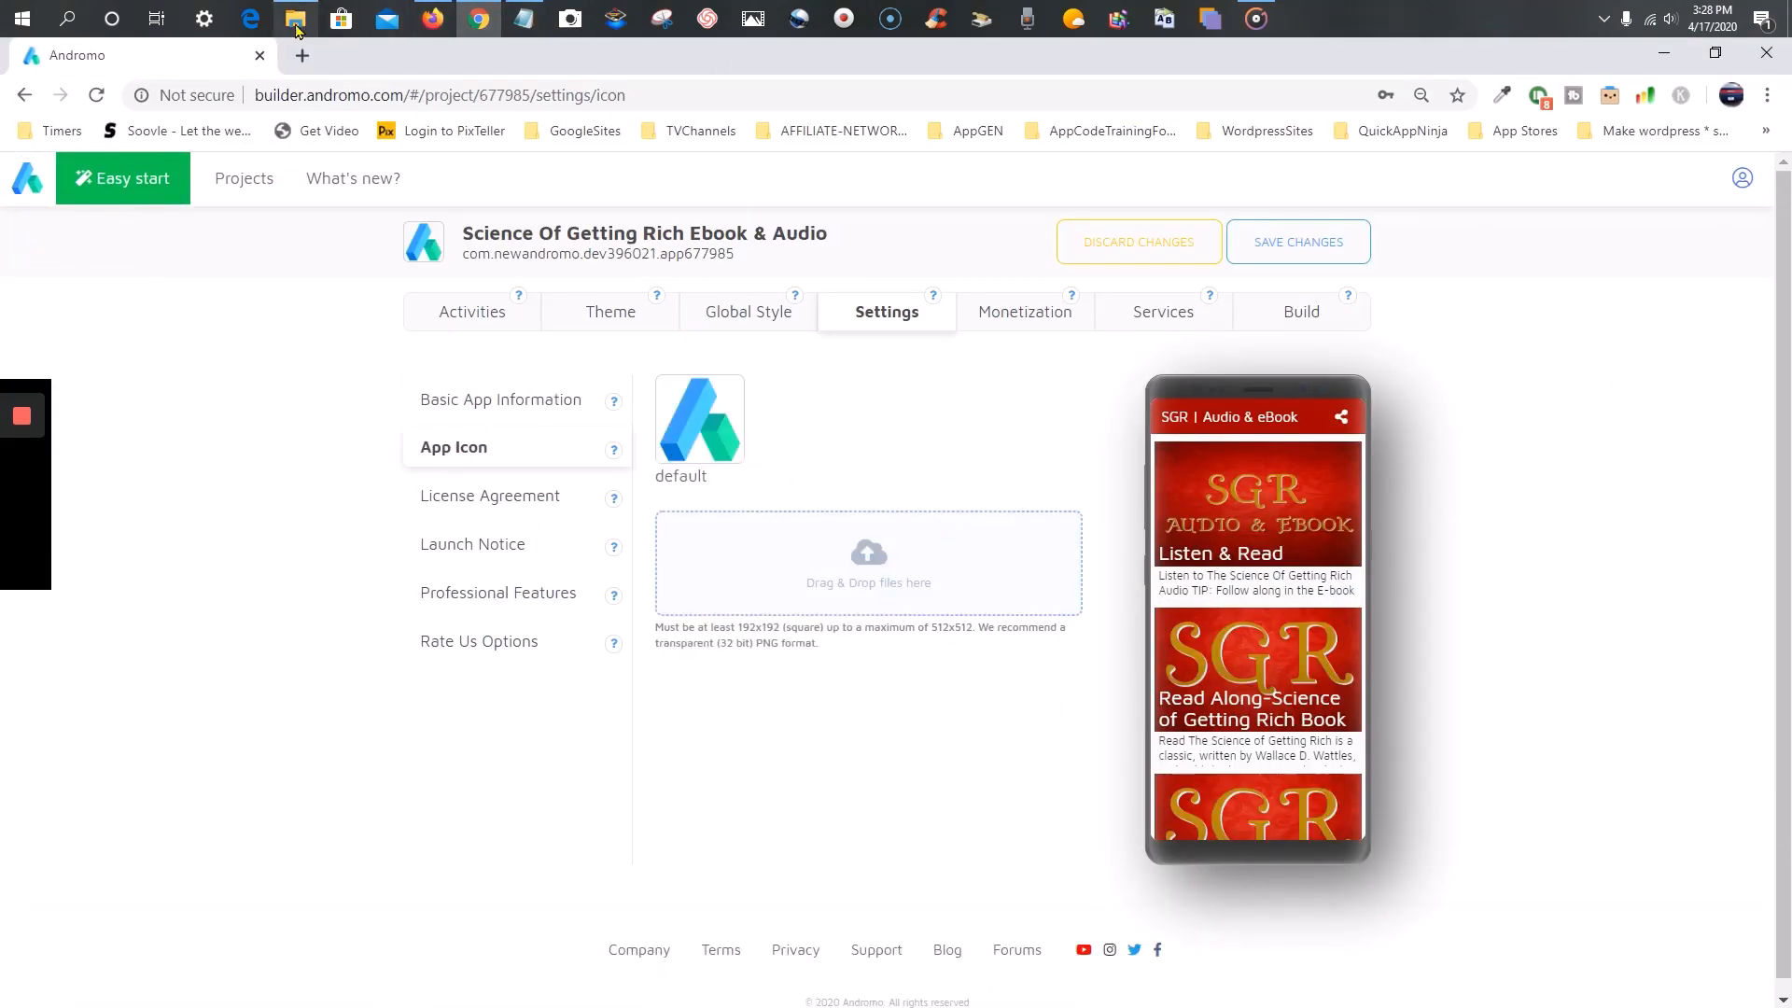
{"action": "mouse_move", "coordinate": [295, 30]}
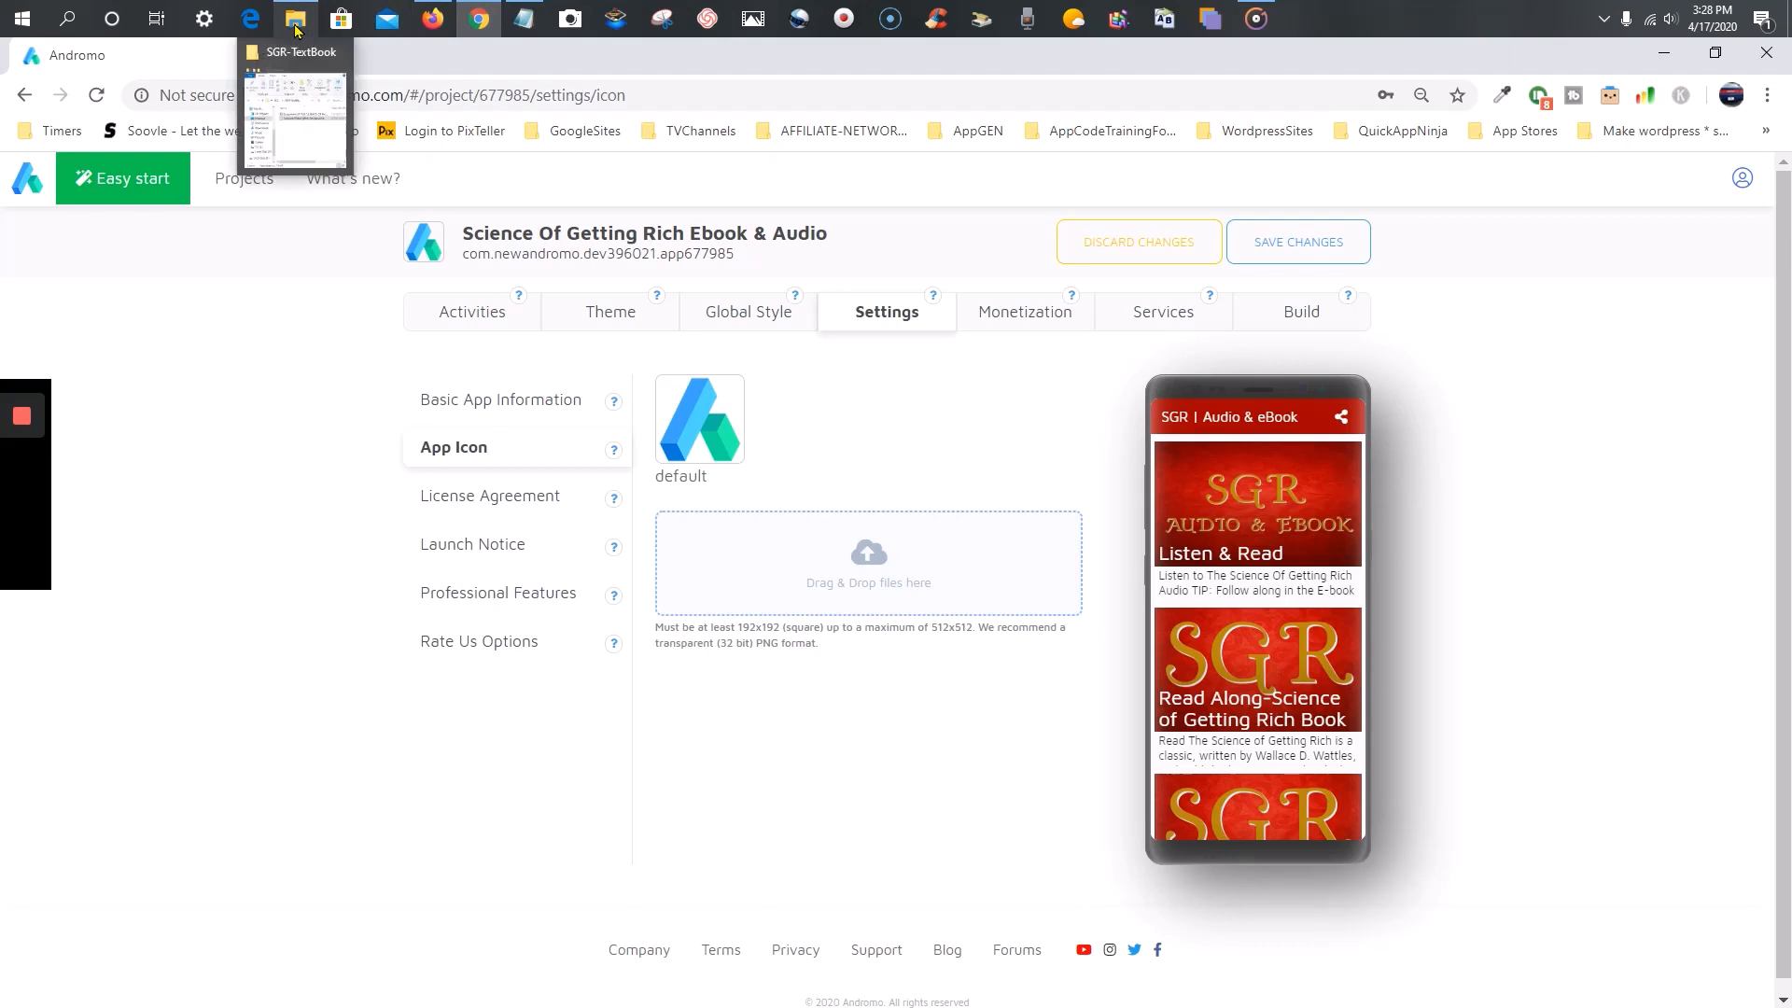
{"action": "left_click", "coordinate": [467, 502]}
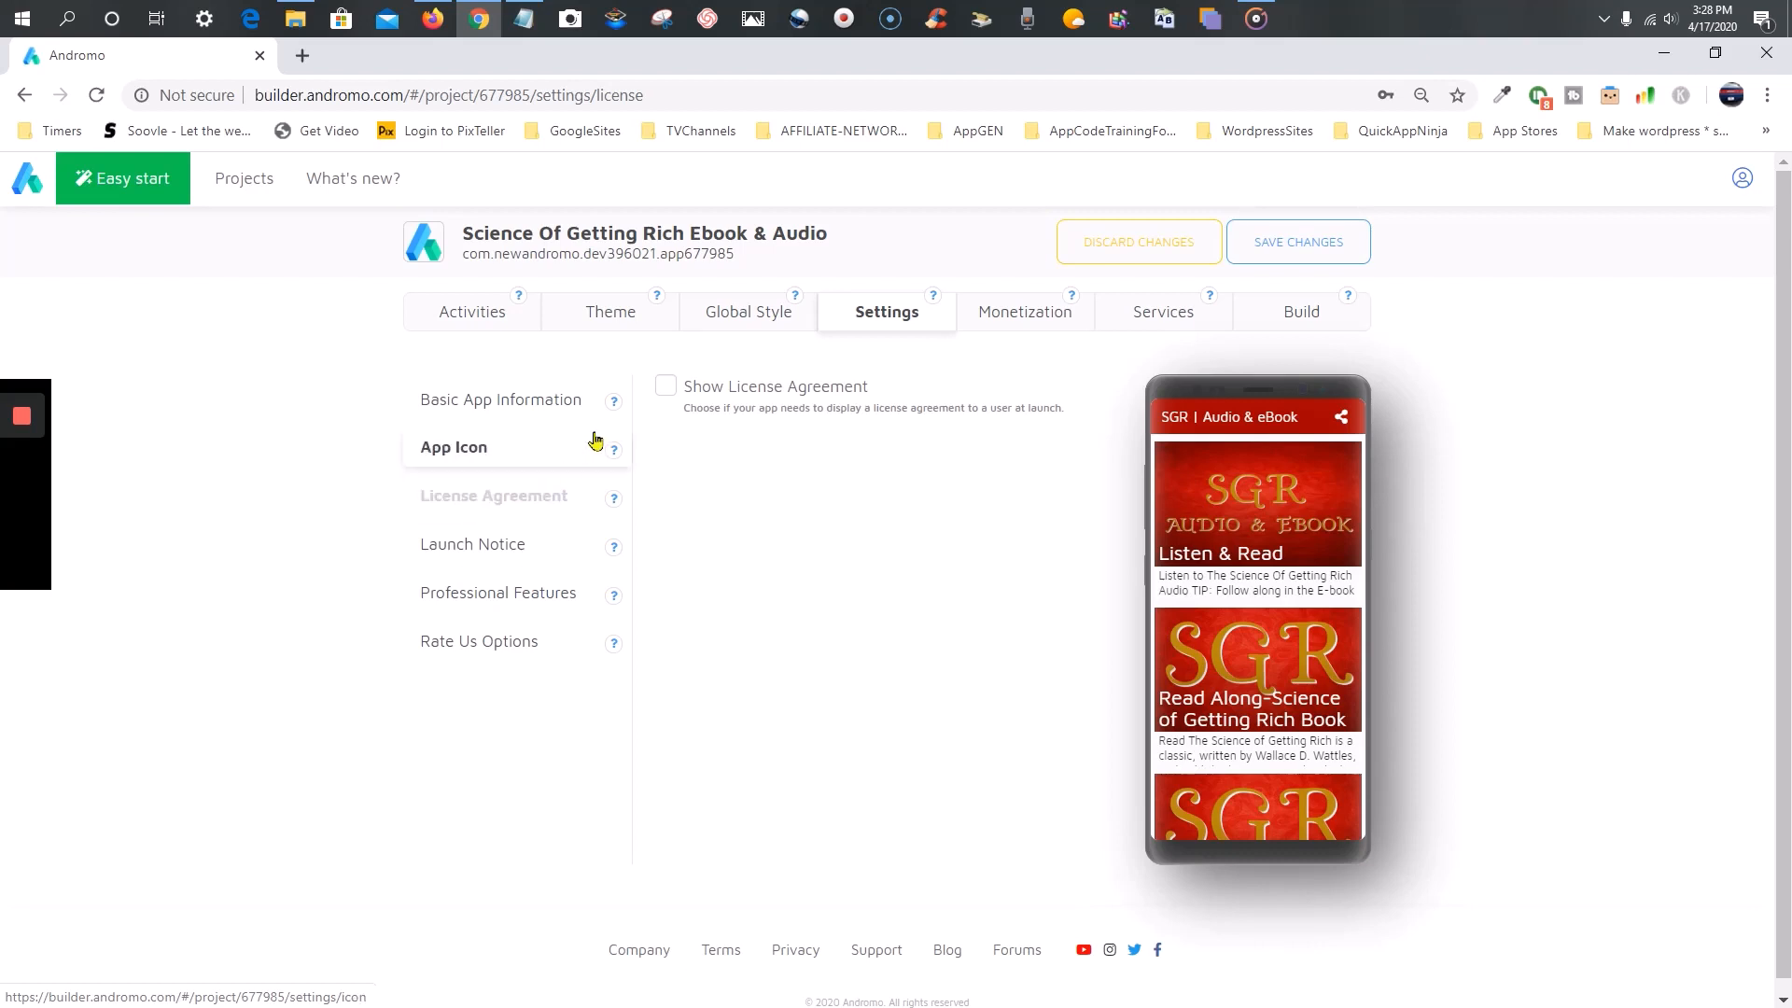
{"action": "left_click", "coordinate": [475, 551]}
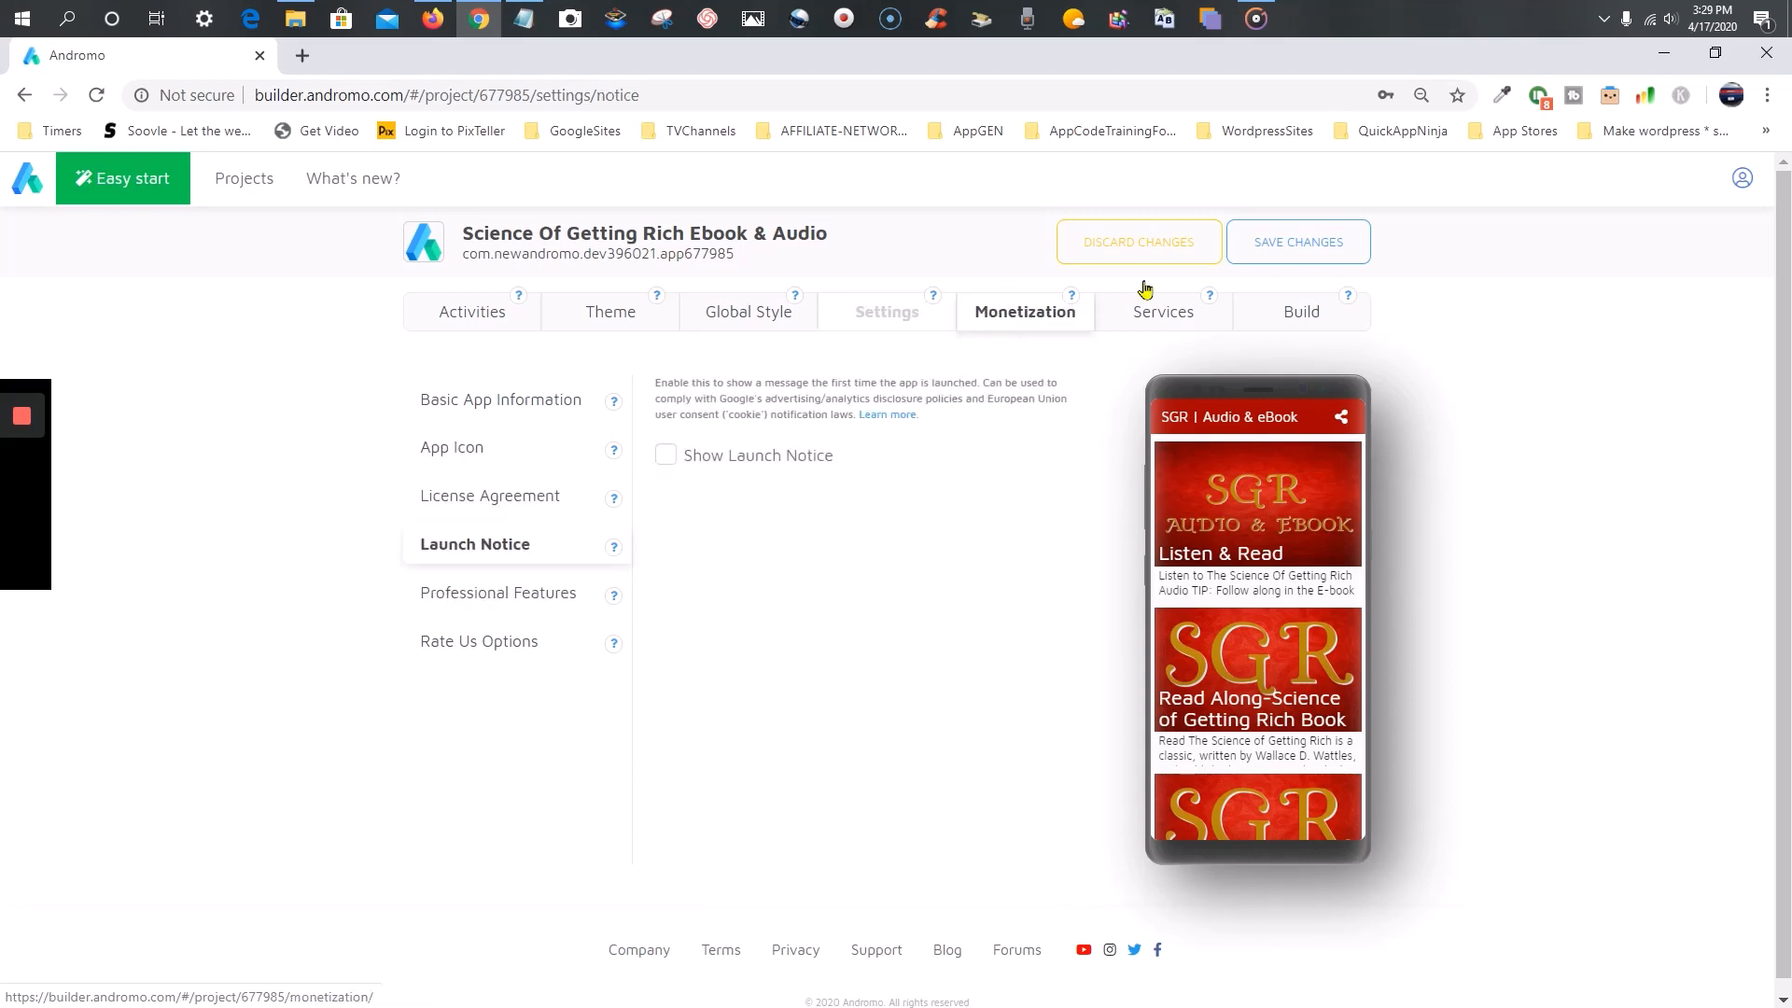
- Check the SGR | Audio & eBook app's License Agreement, Launch Notice and Professional Features settings, including its custom package name
{"action": "left_click", "coordinate": [1714, 52]}
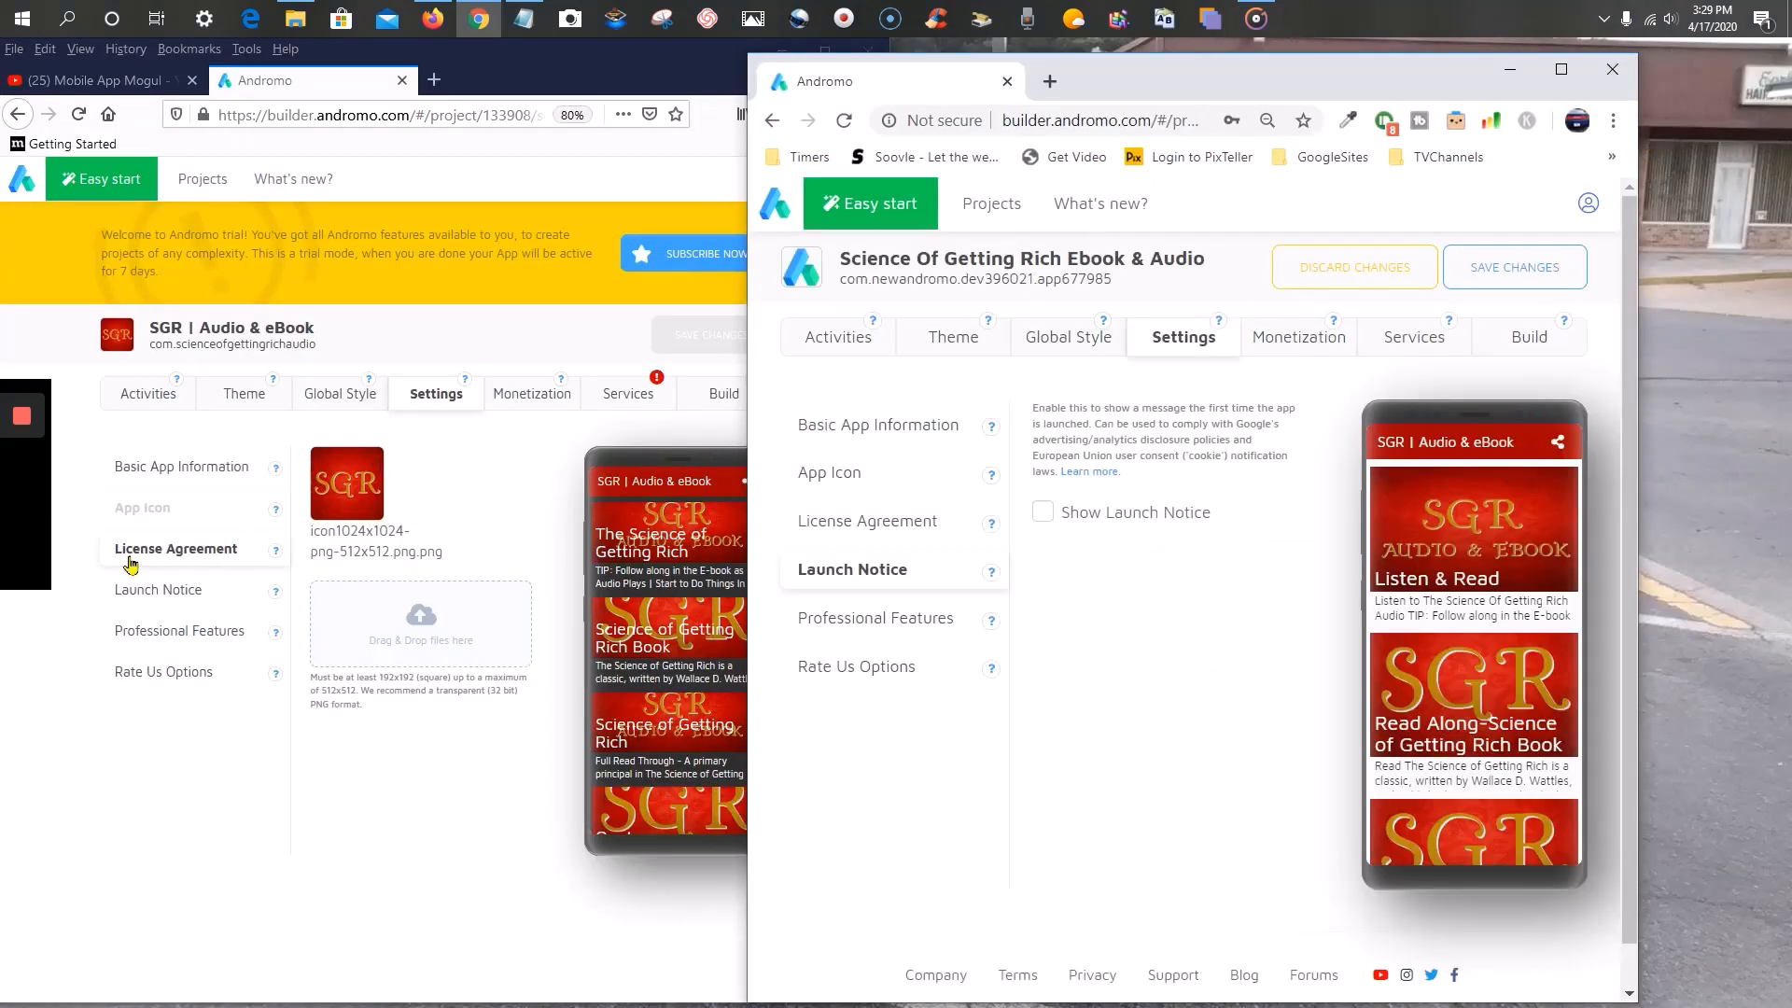
{"action": "left_click", "coordinate": [131, 560]}
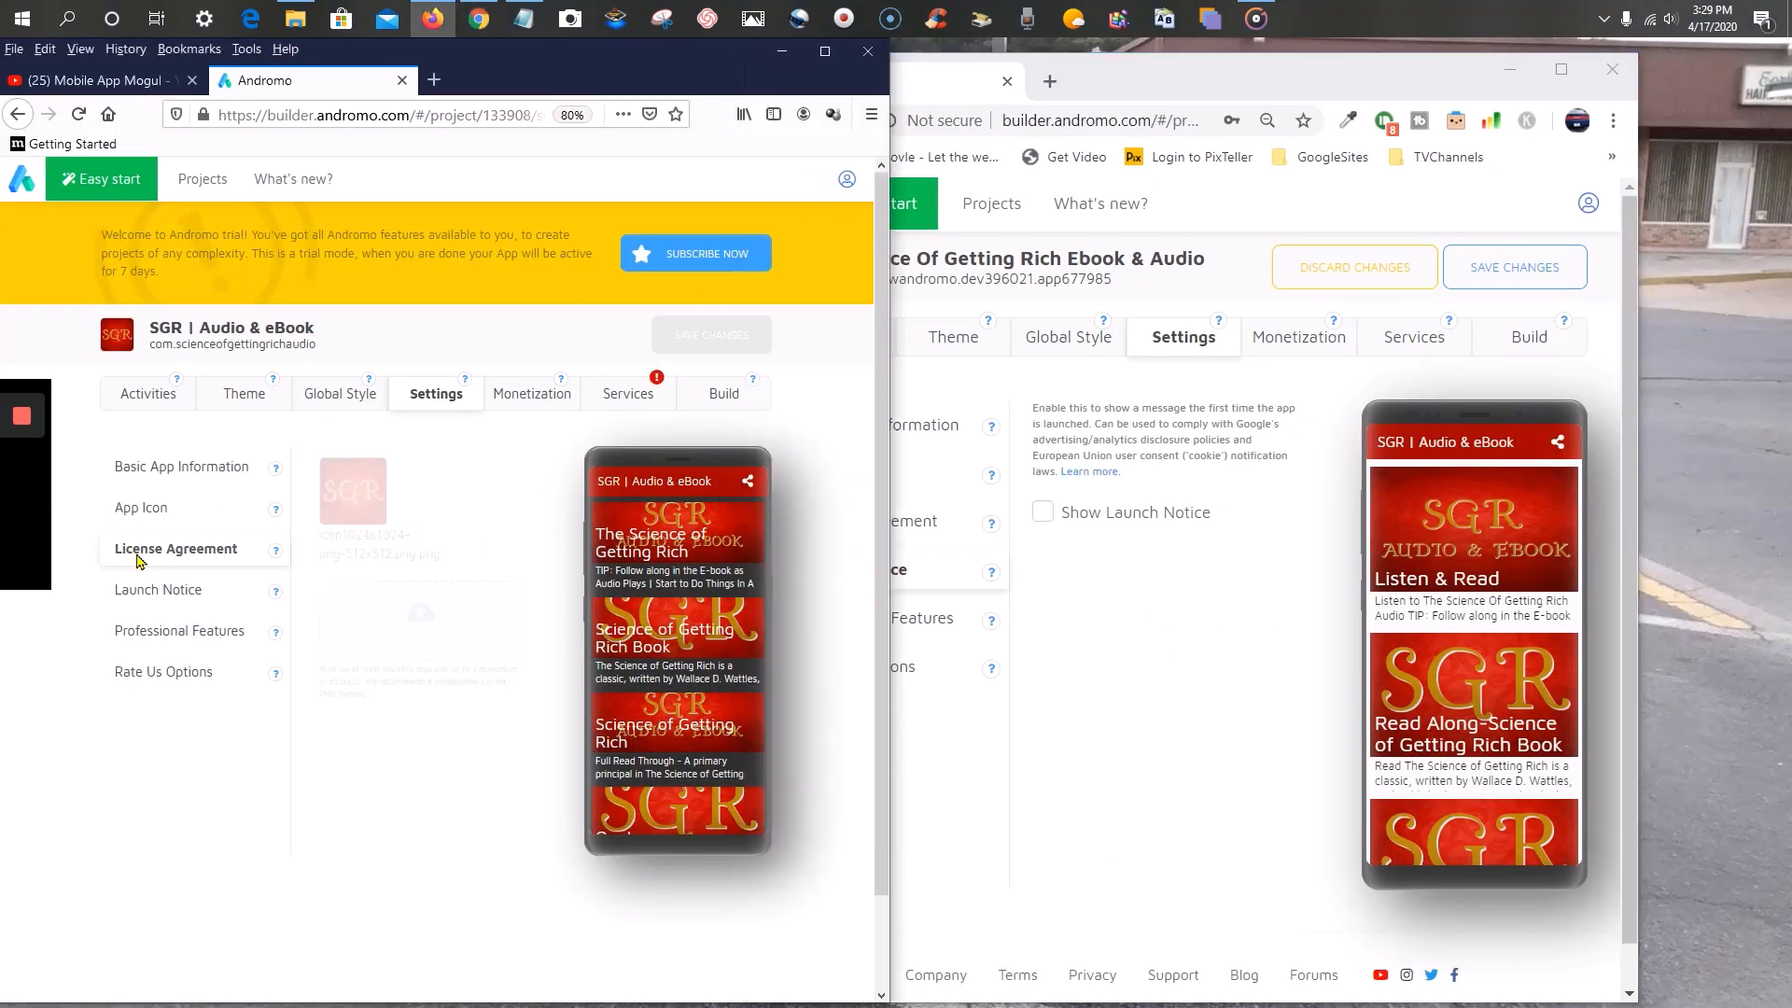
{"action": "left_click", "coordinate": [180, 602]}
{"action": "left_click", "coordinate": [182, 635]}
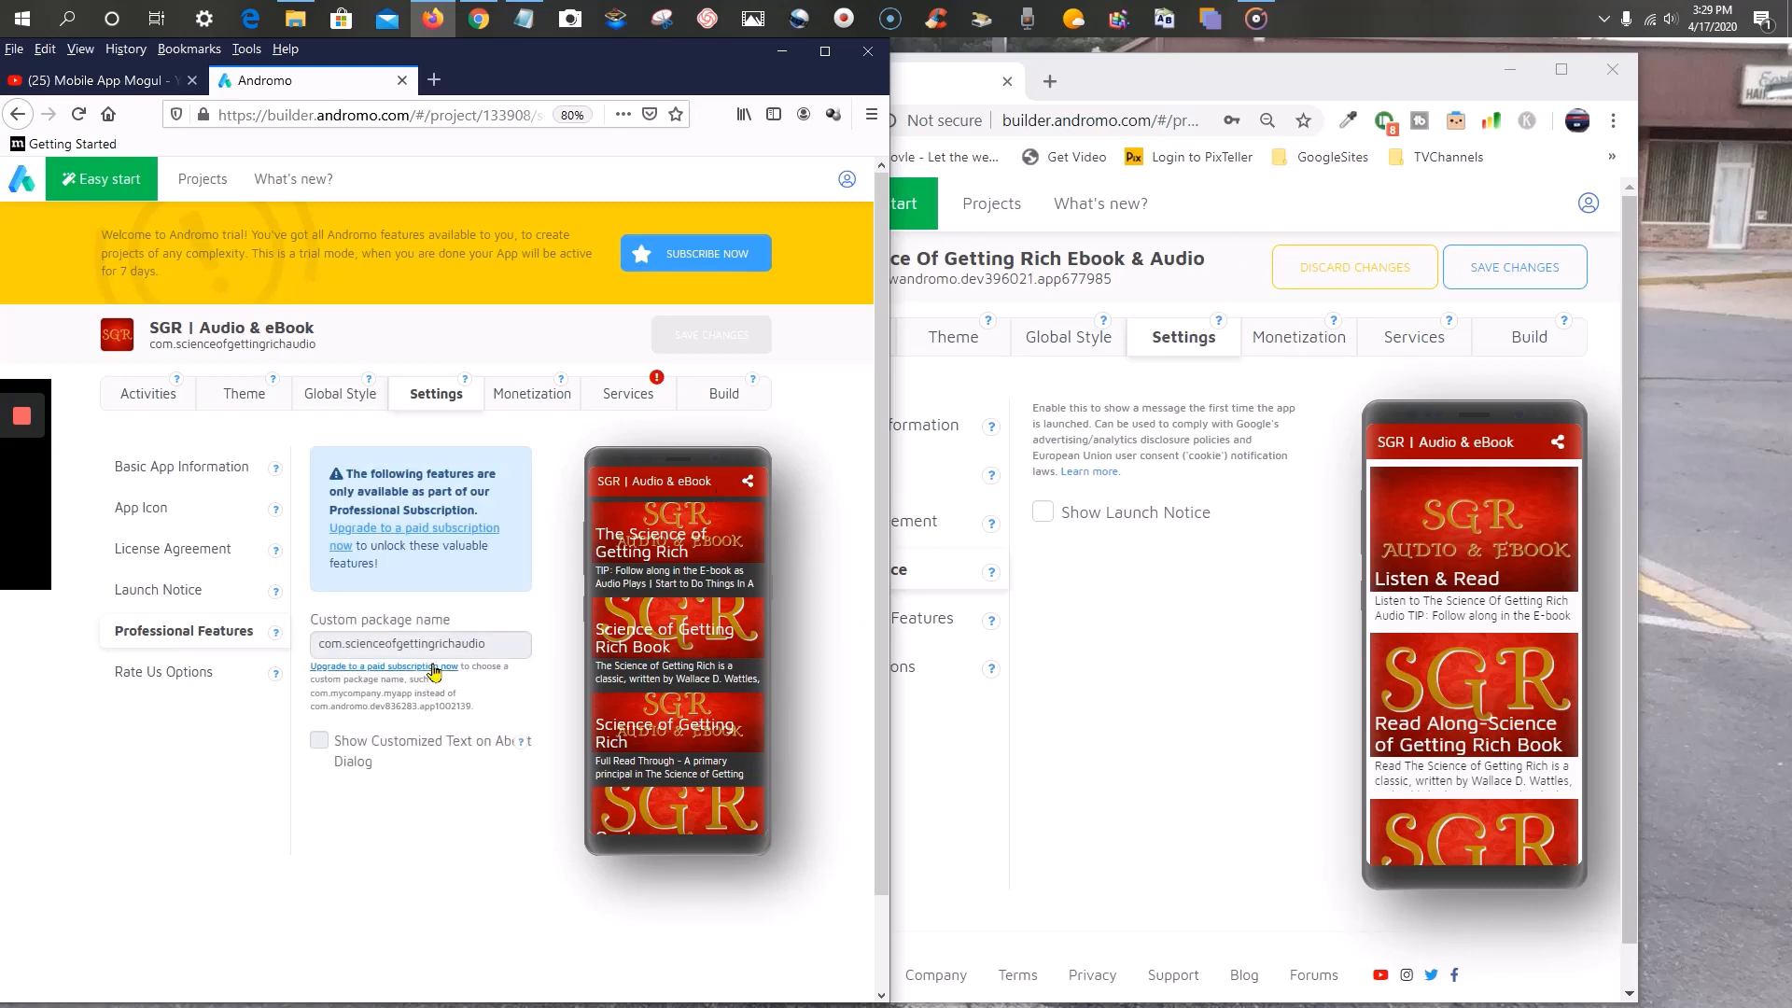
- Enter com.scienceofgettingrickaudio as the custom package name in the Science Of Getting Rich app's Professional Features
{"action": "left_click", "coordinate": [1561, 70]}
{"action": "left_click", "coordinate": [483, 593]}
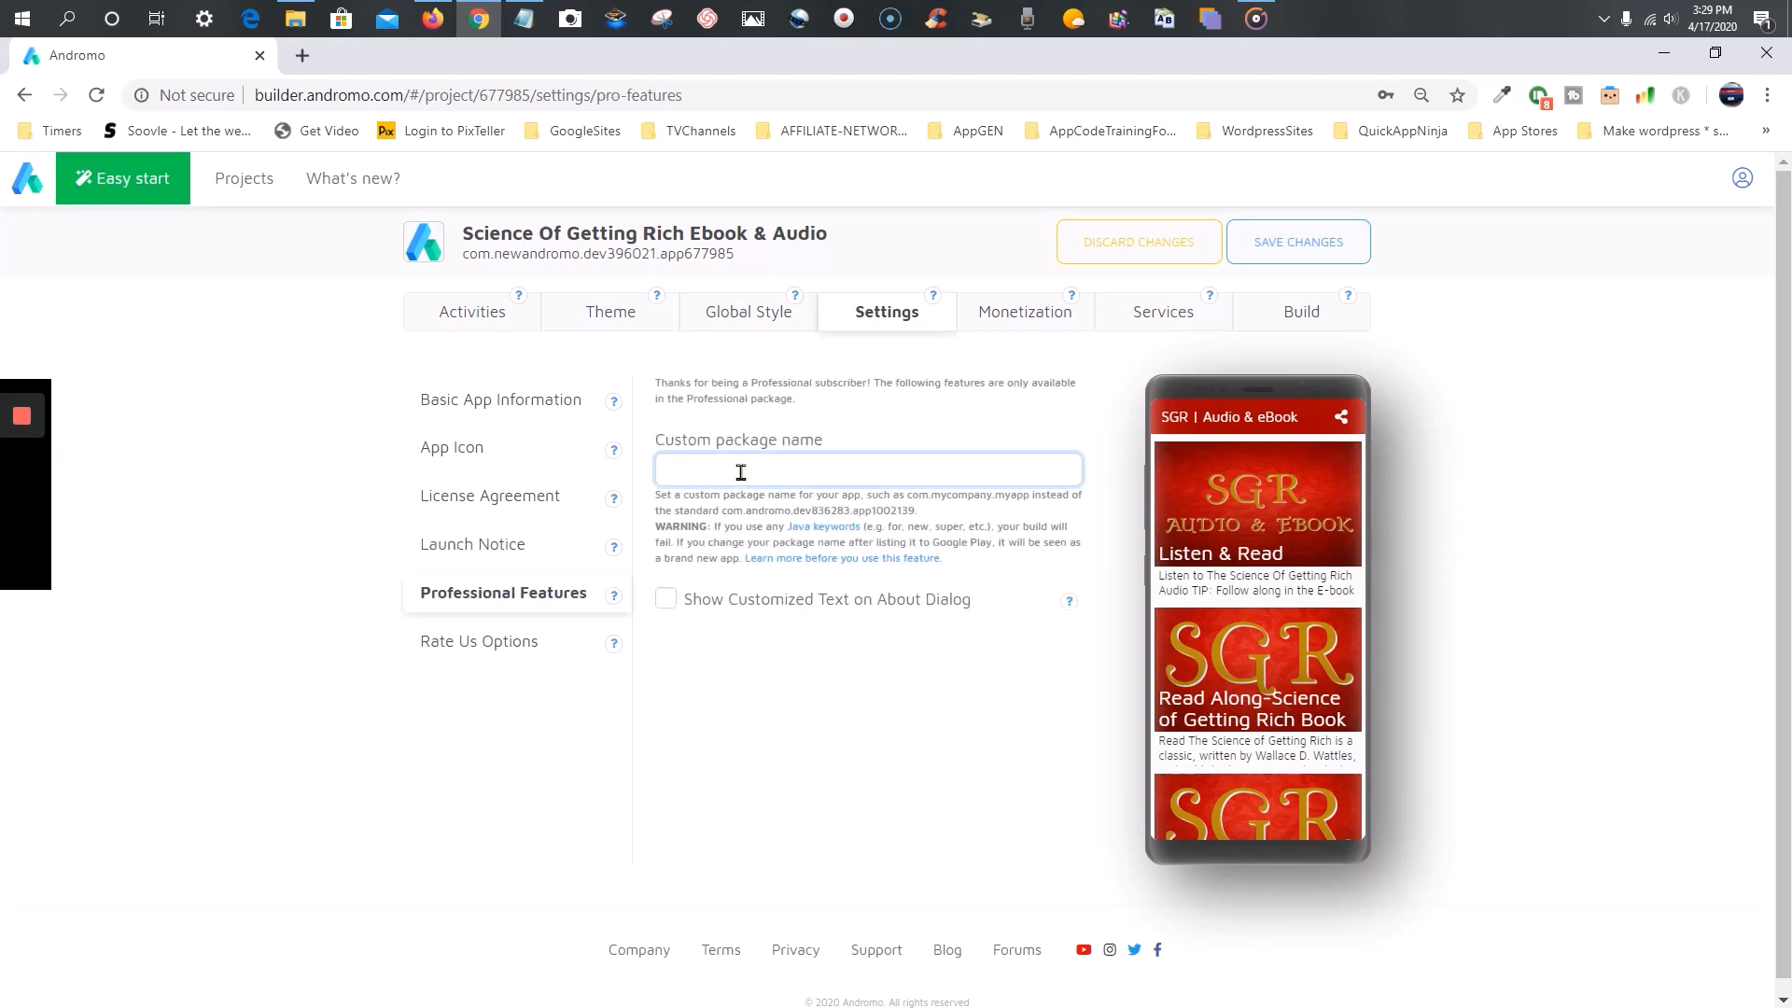
{"action": "type", "text": "com."}
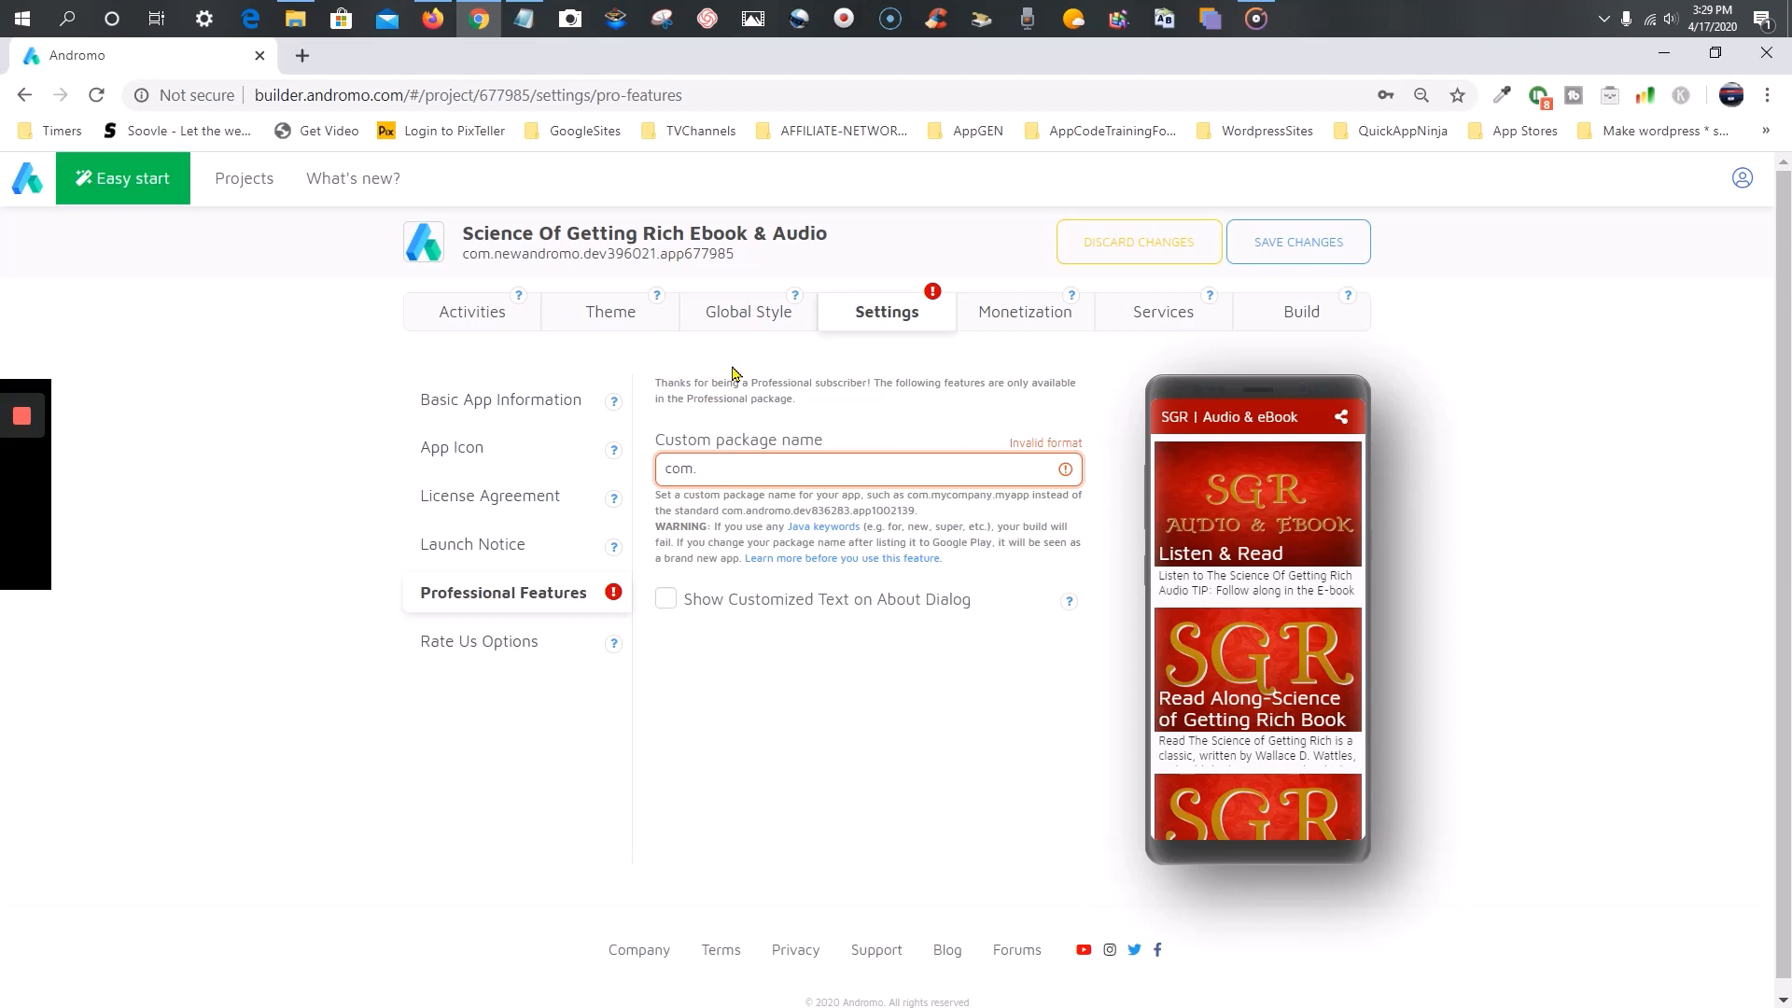
{"action": "type", "text": "scien"}
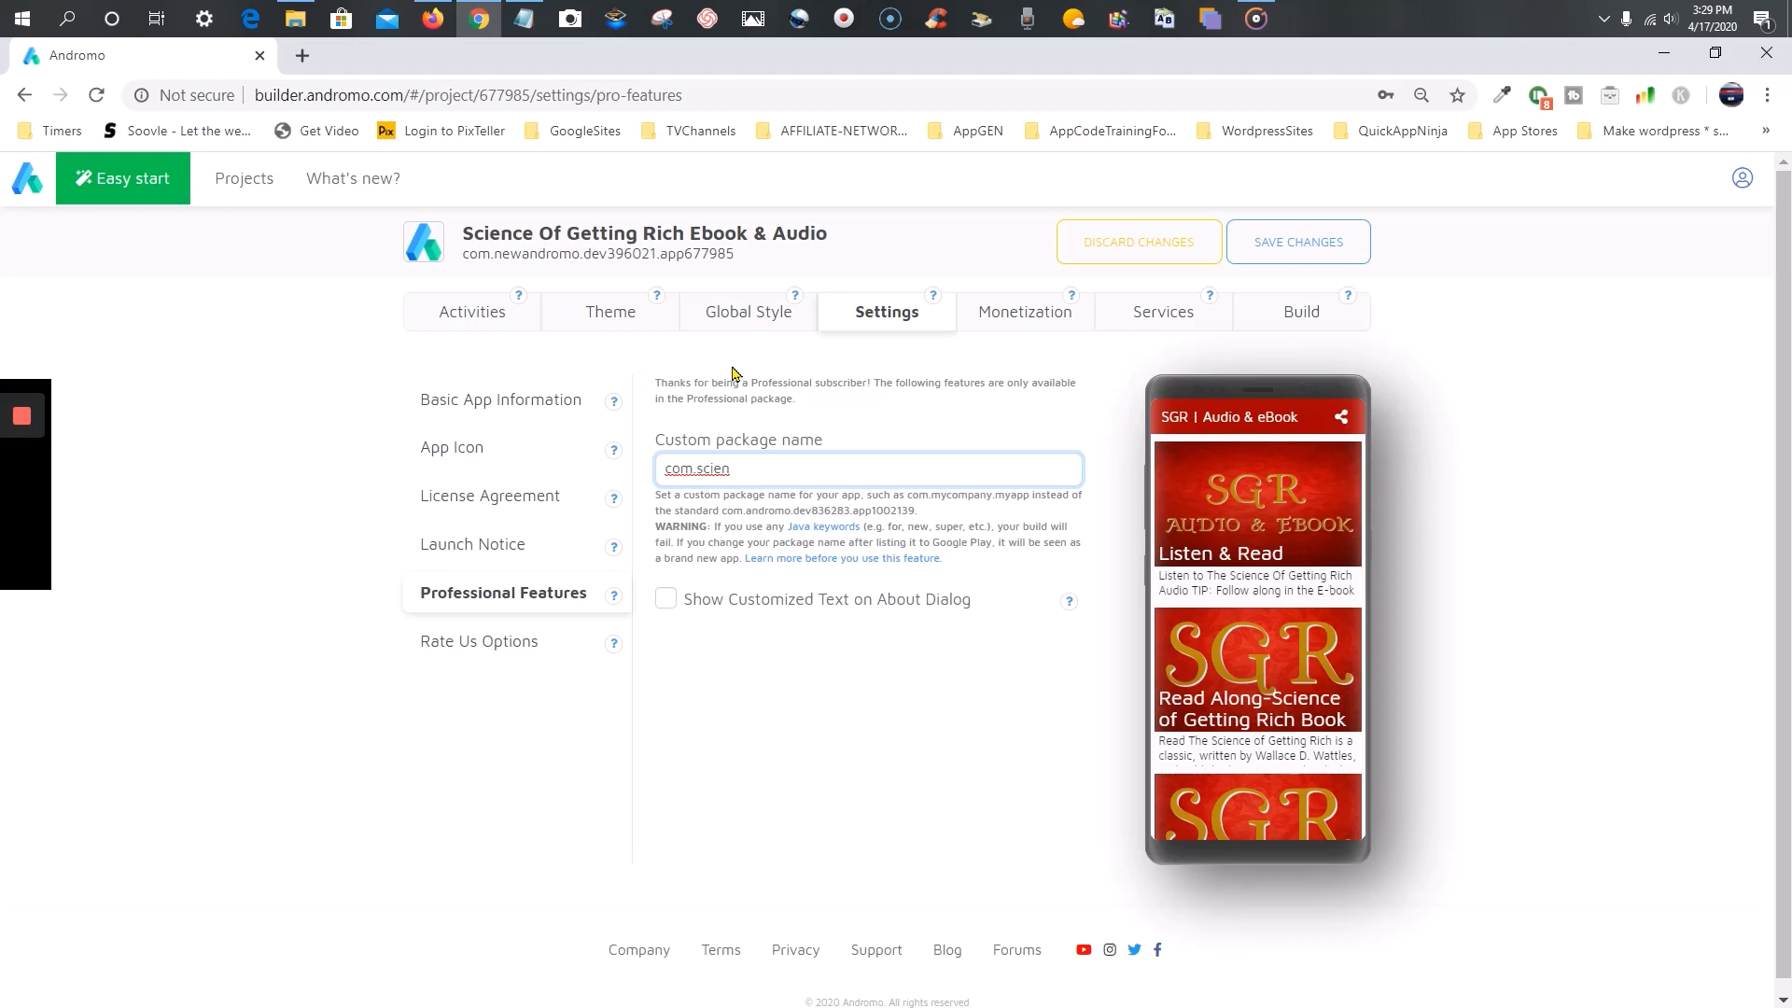
{"action": "type", "text": "c"}
{"action": "type", "text": "eofgettingrickaudio"}
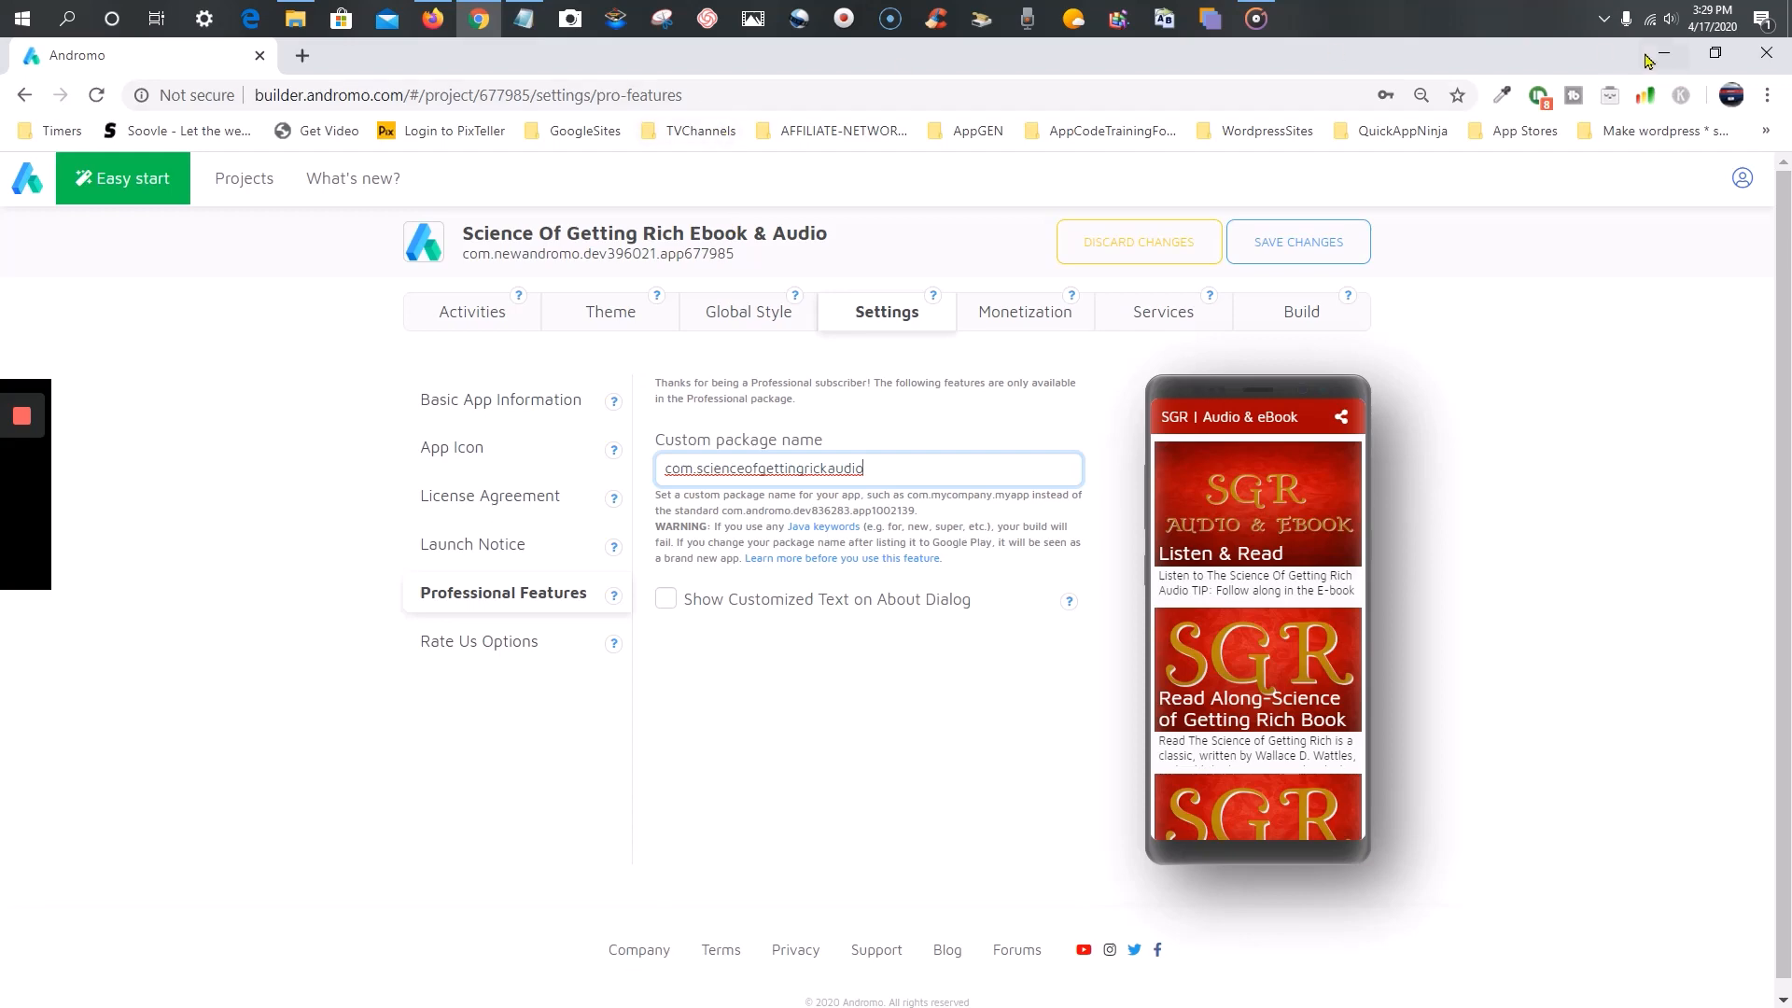
- Correct the Science Of Getting Rich app's custom package name to com.scienceofgettingrichaudiobook
{"action": "left_click", "coordinate": [1729, 58]}
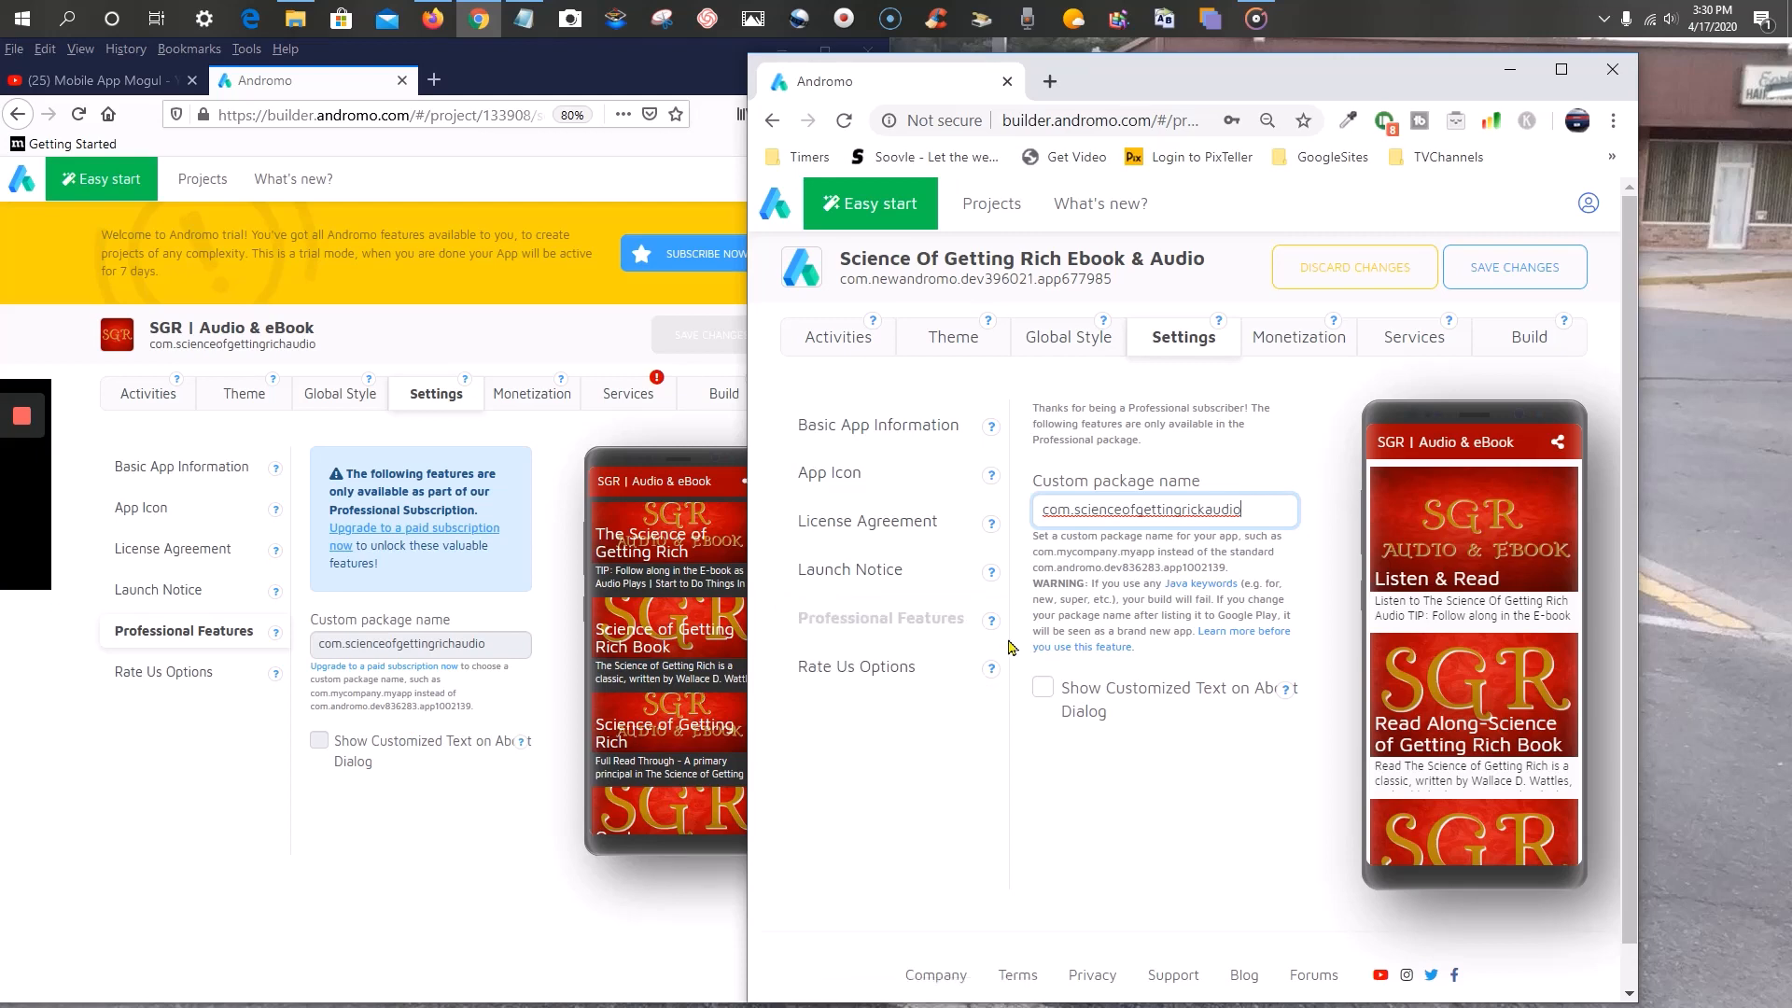
{"action": "type", "text": "."}
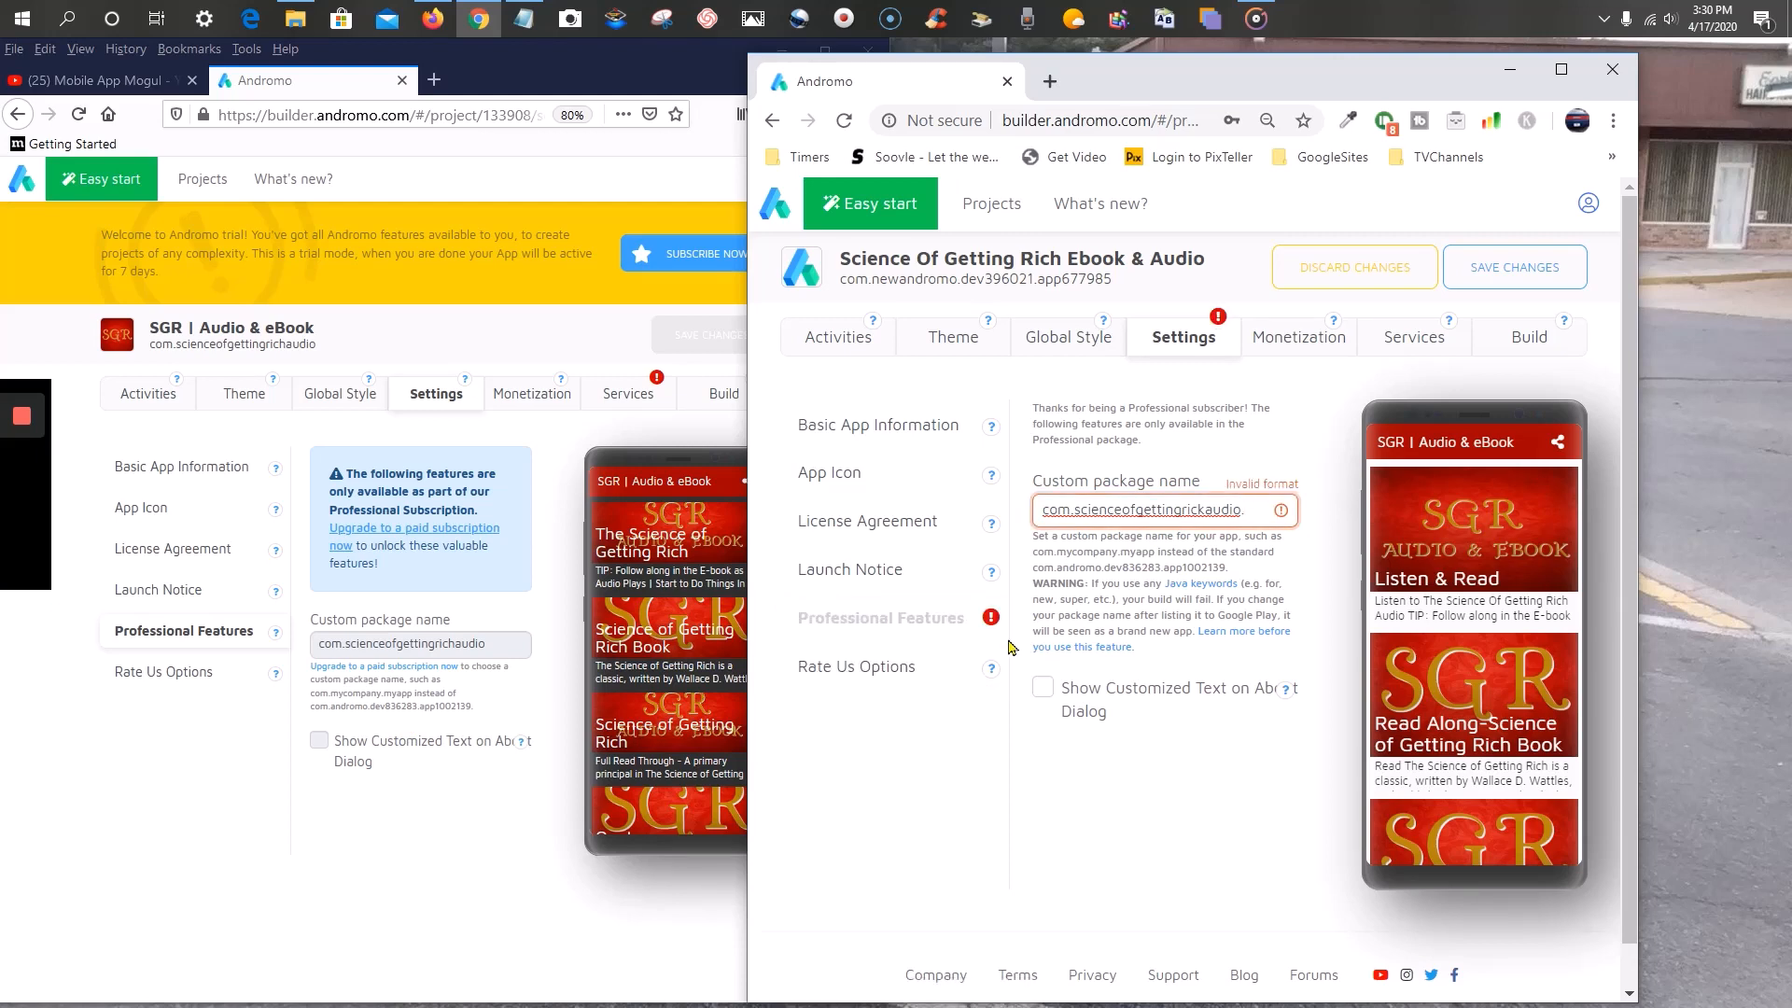
{"action": "key", "text": "BackSpace"}
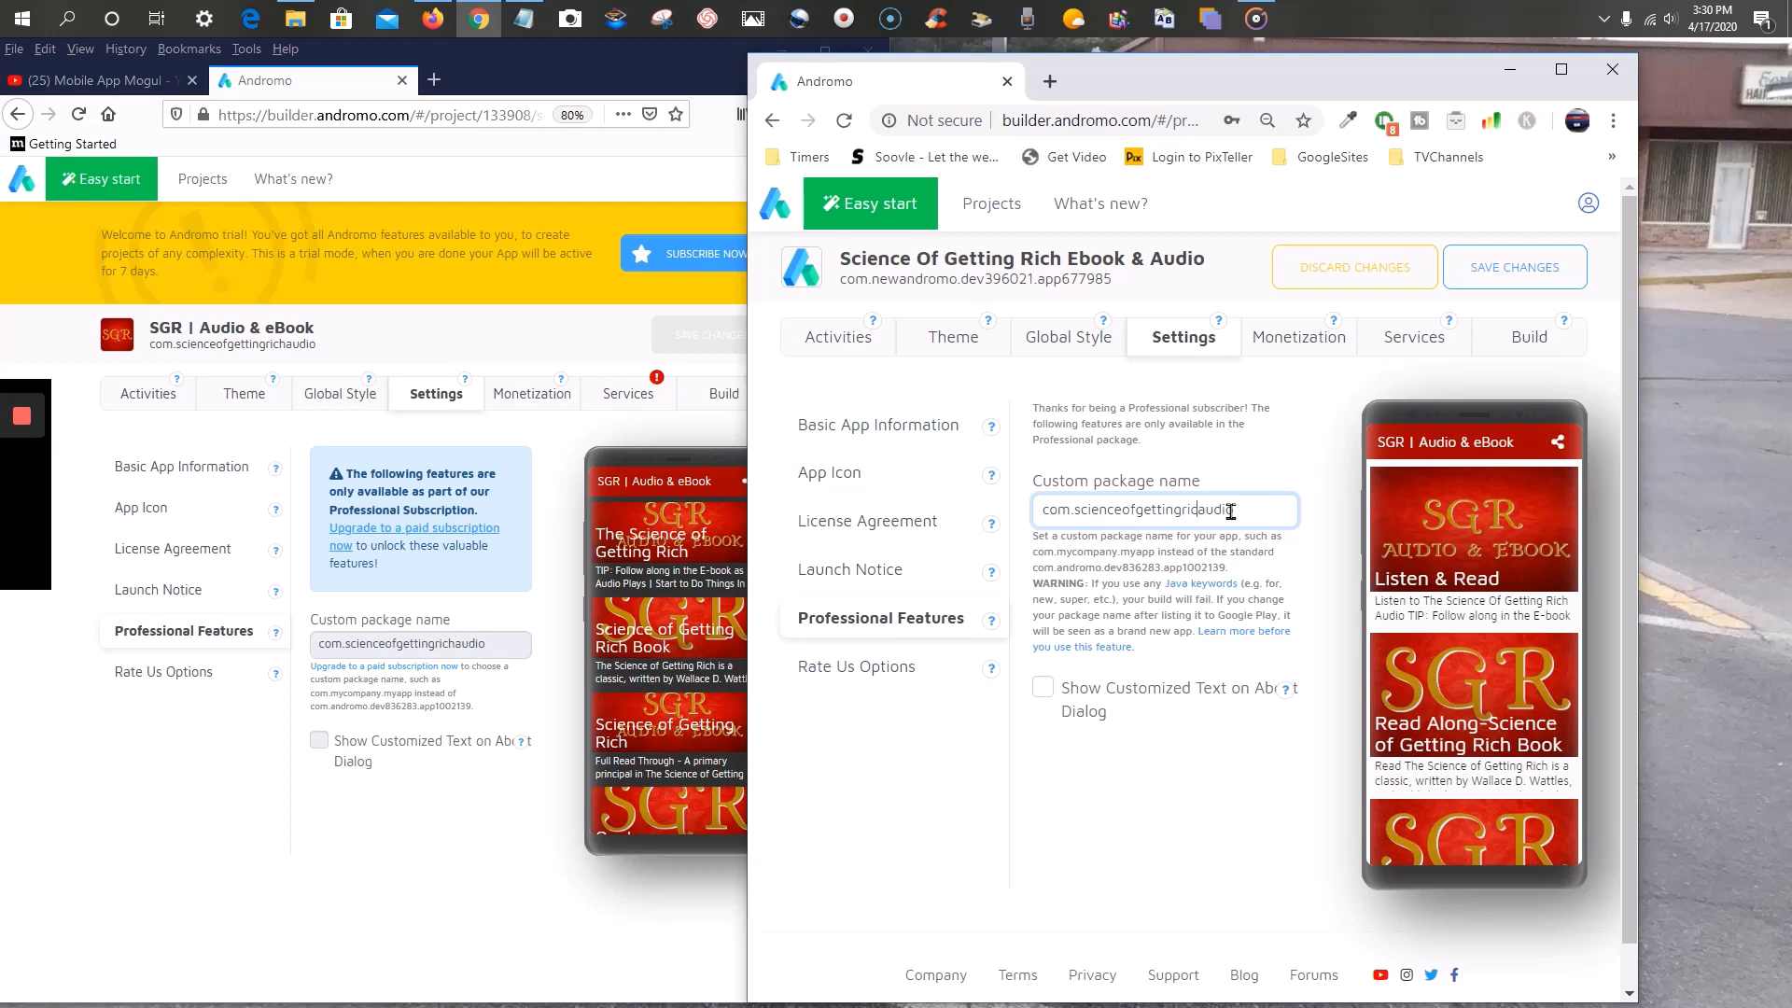
{"action": "type", "text": "h"}
{"action": "type", "text": "ook"}
{"action": "left_click", "coordinate": [1284, 454]}
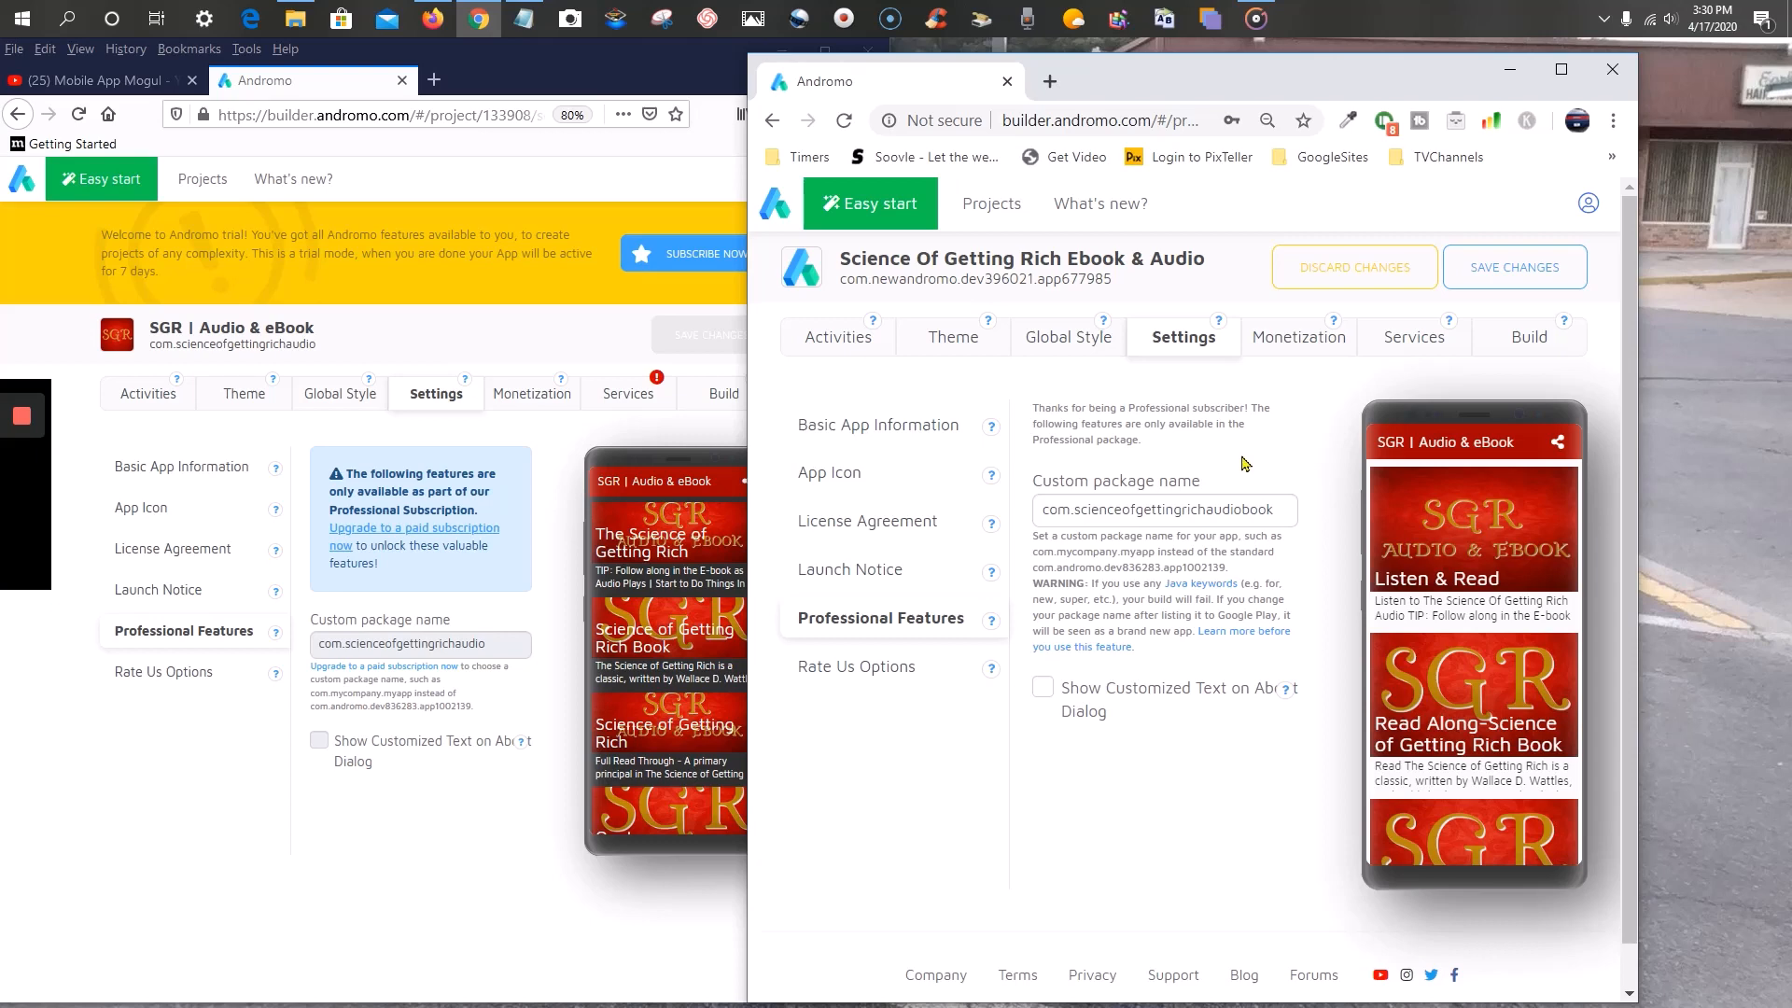
- Read the help on customized text for the About dialog, and save the changed app settings
{"action": "left_click", "coordinate": [925, 539]}
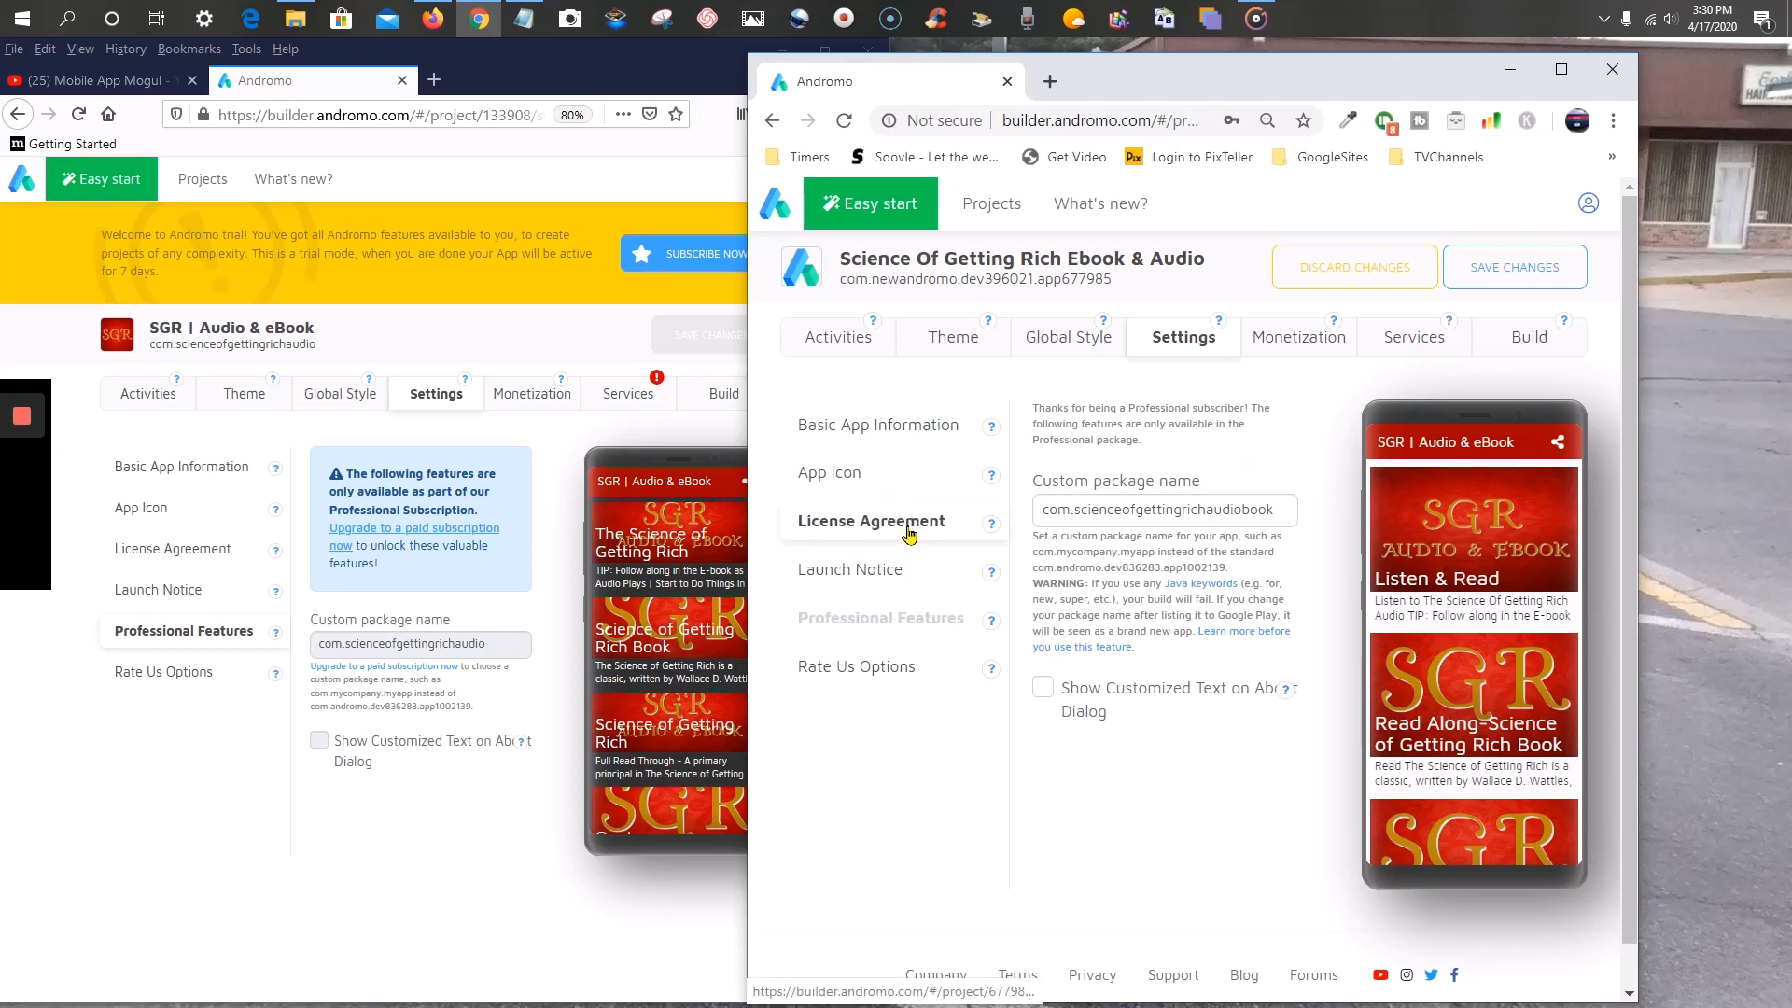
{"action": "left_click", "coordinate": [863, 619]}
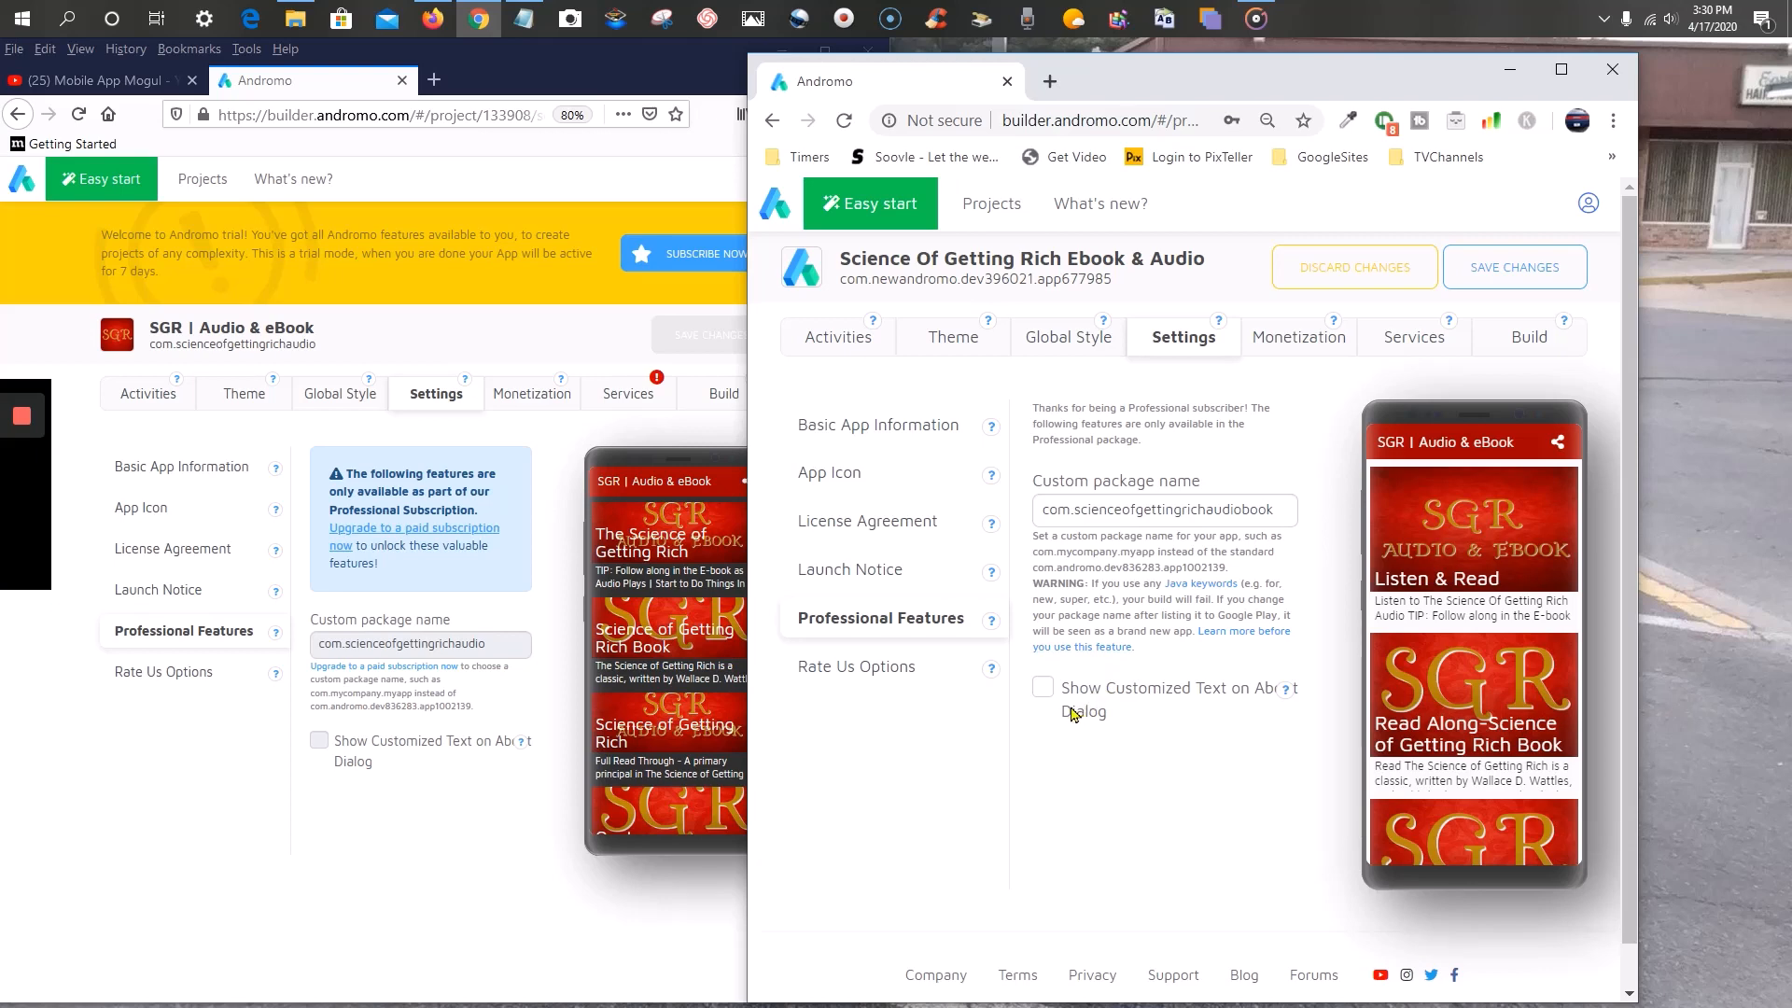
{"action": "left_click", "coordinate": [1286, 695]}
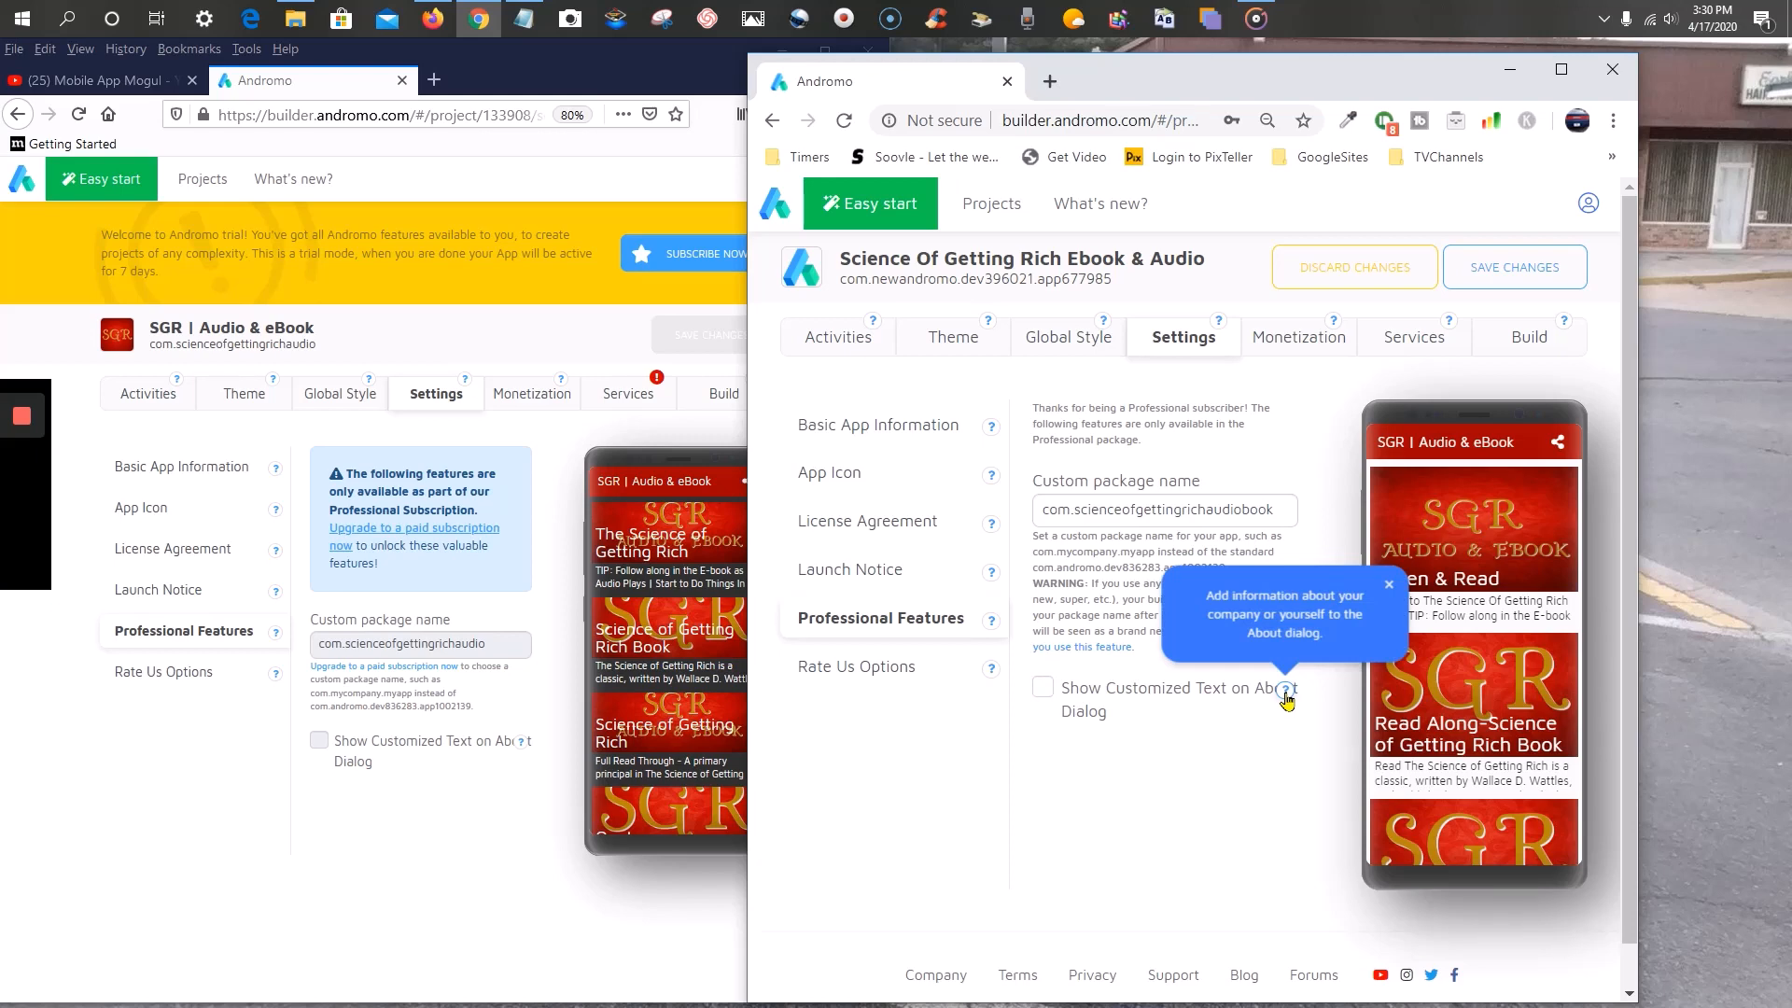
{"action": "left_click", "coordinate": [1390, 587]}
{"action": "left_click", "coordinate": [872, 670]}
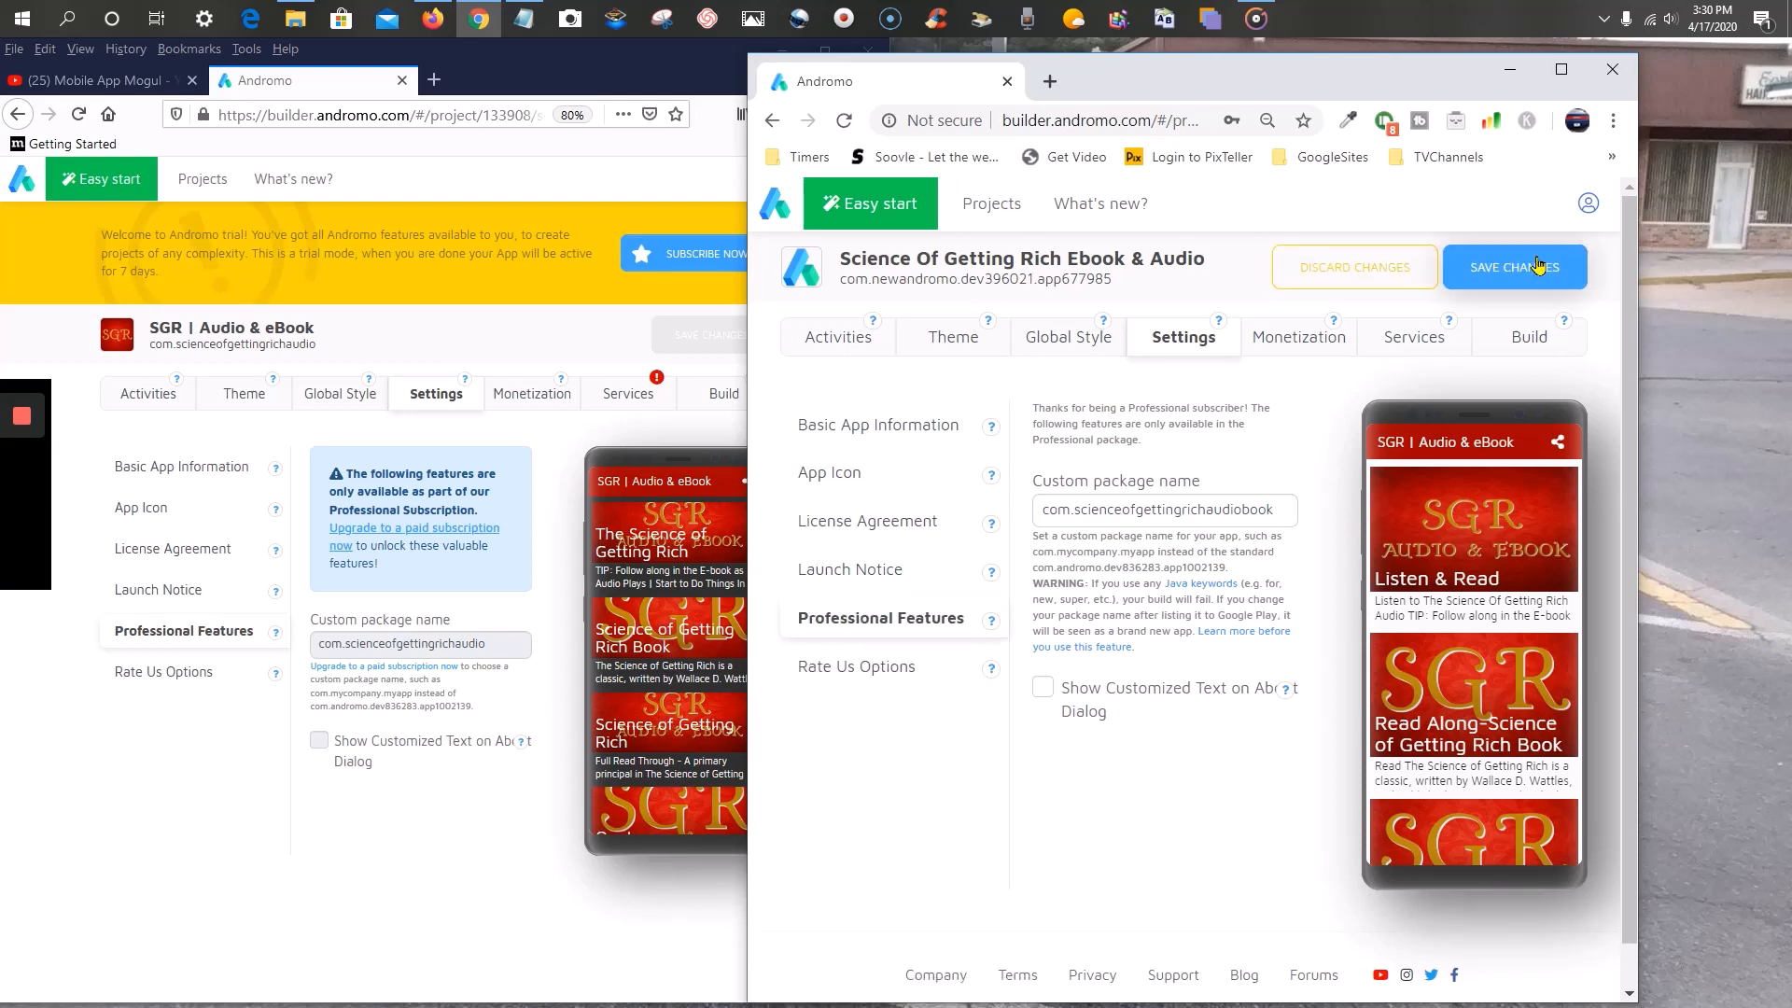
- Turn on the Rate Us pop-up with 1 day from install, and save the change
{"action": "left_click", "coordinate": [872, 668]}
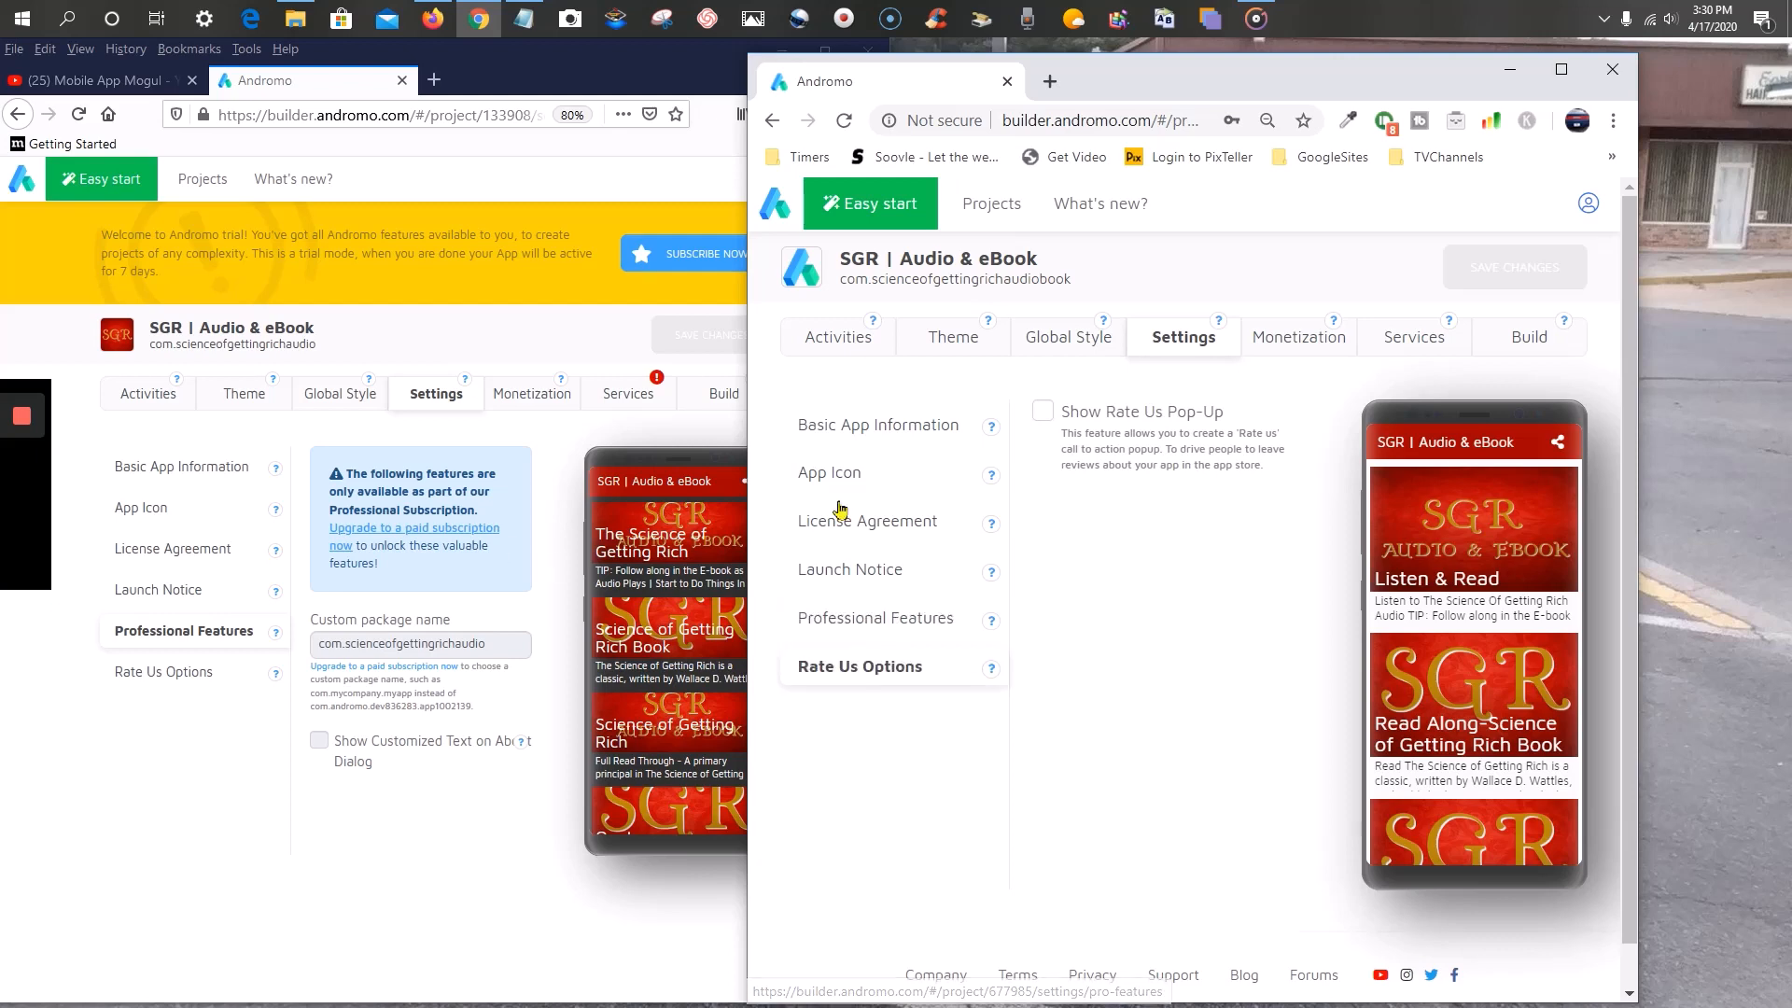
{"action": "left_click", "coordinate": [1044, 417]}
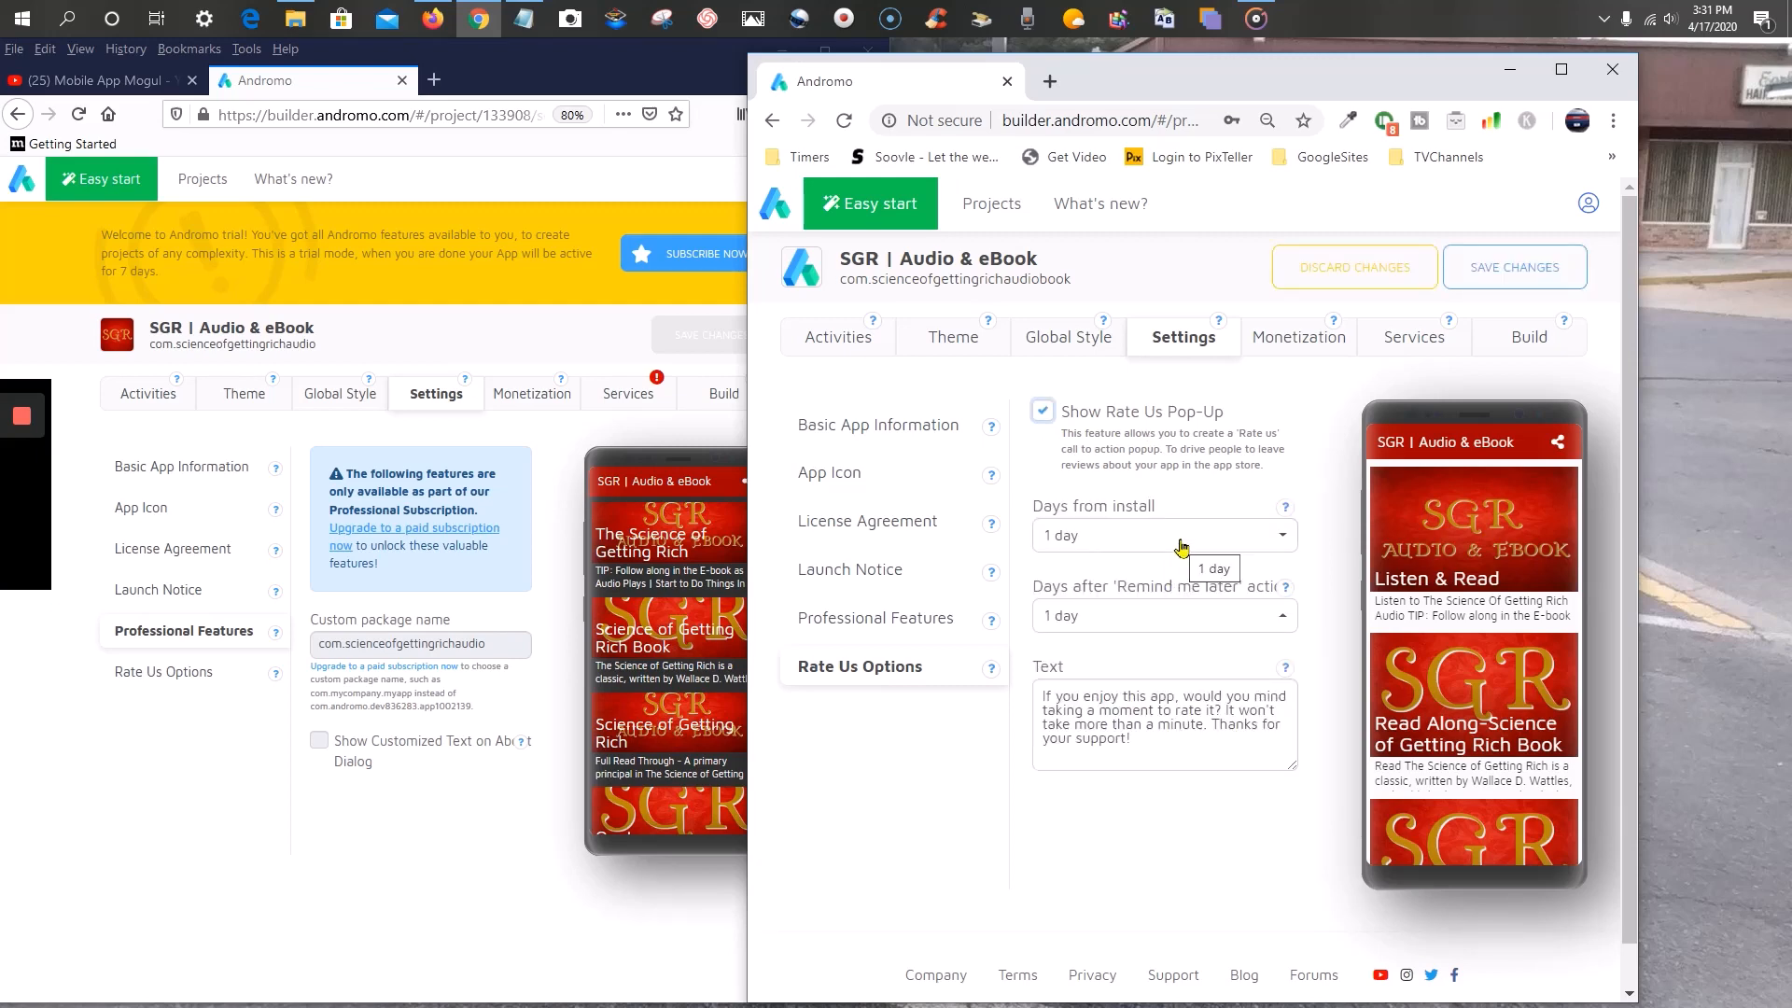
{"action": "left_click", "coordinate": [1182, 547]}
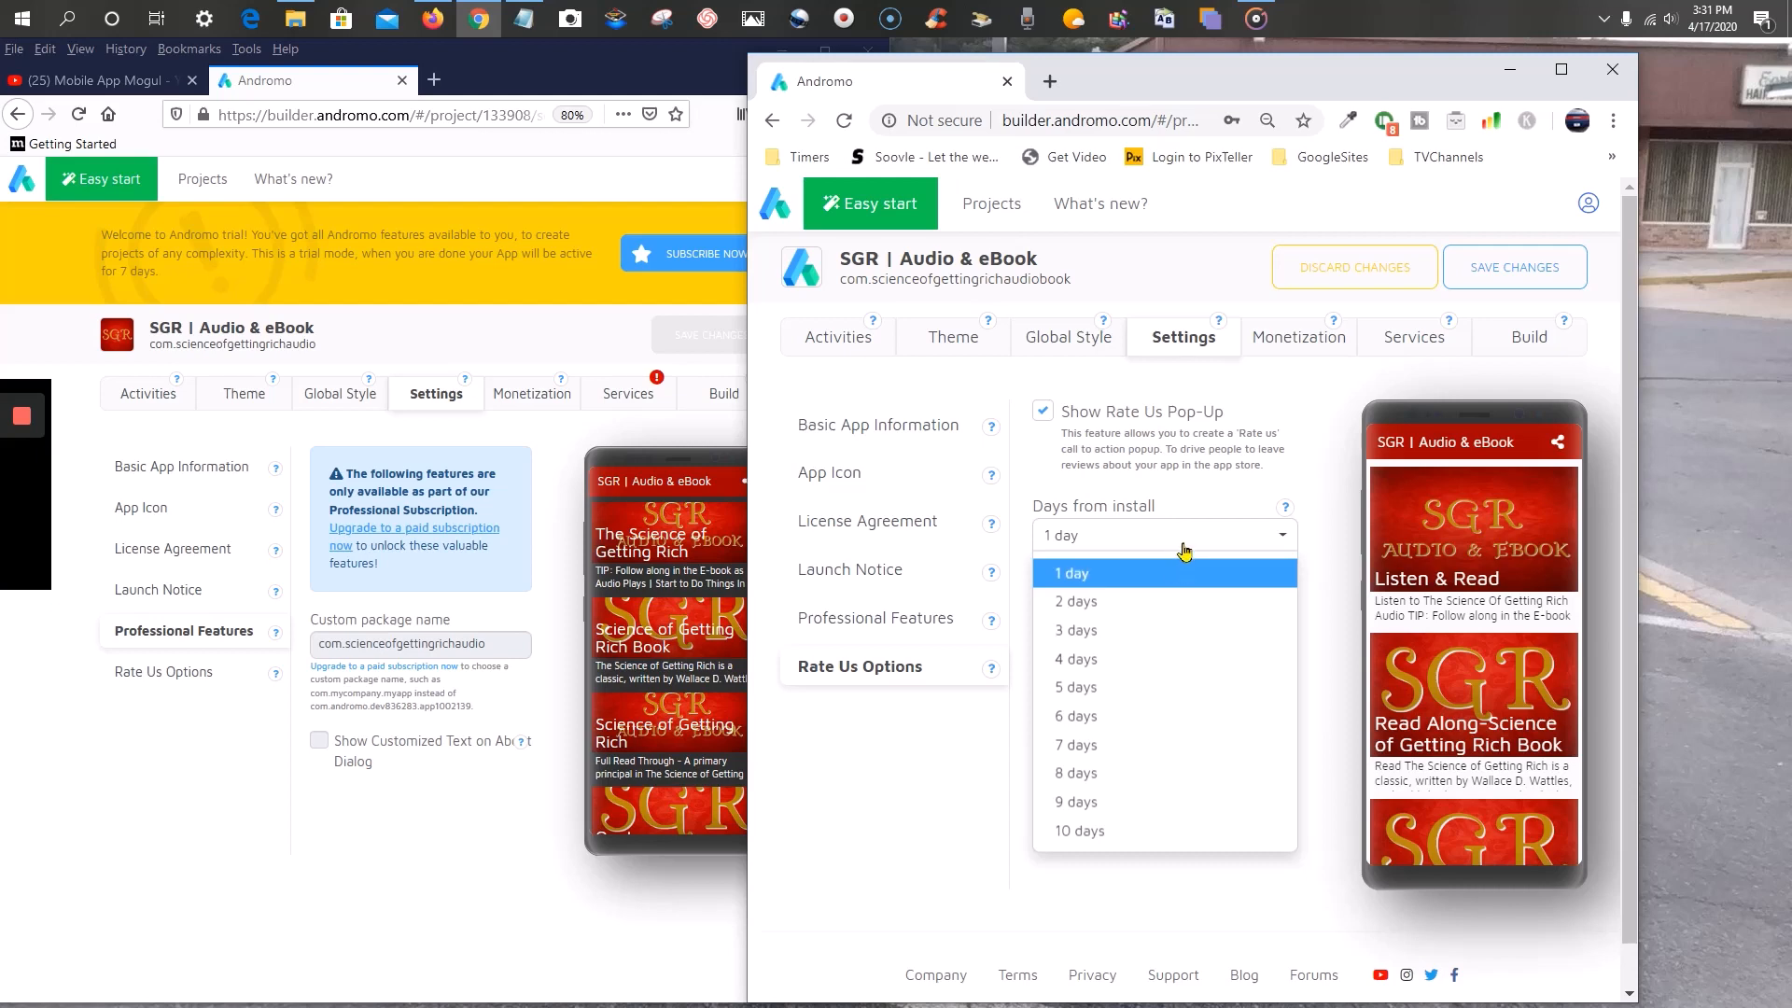
{"action": "left_click", "coordinate": [1181, 548]}
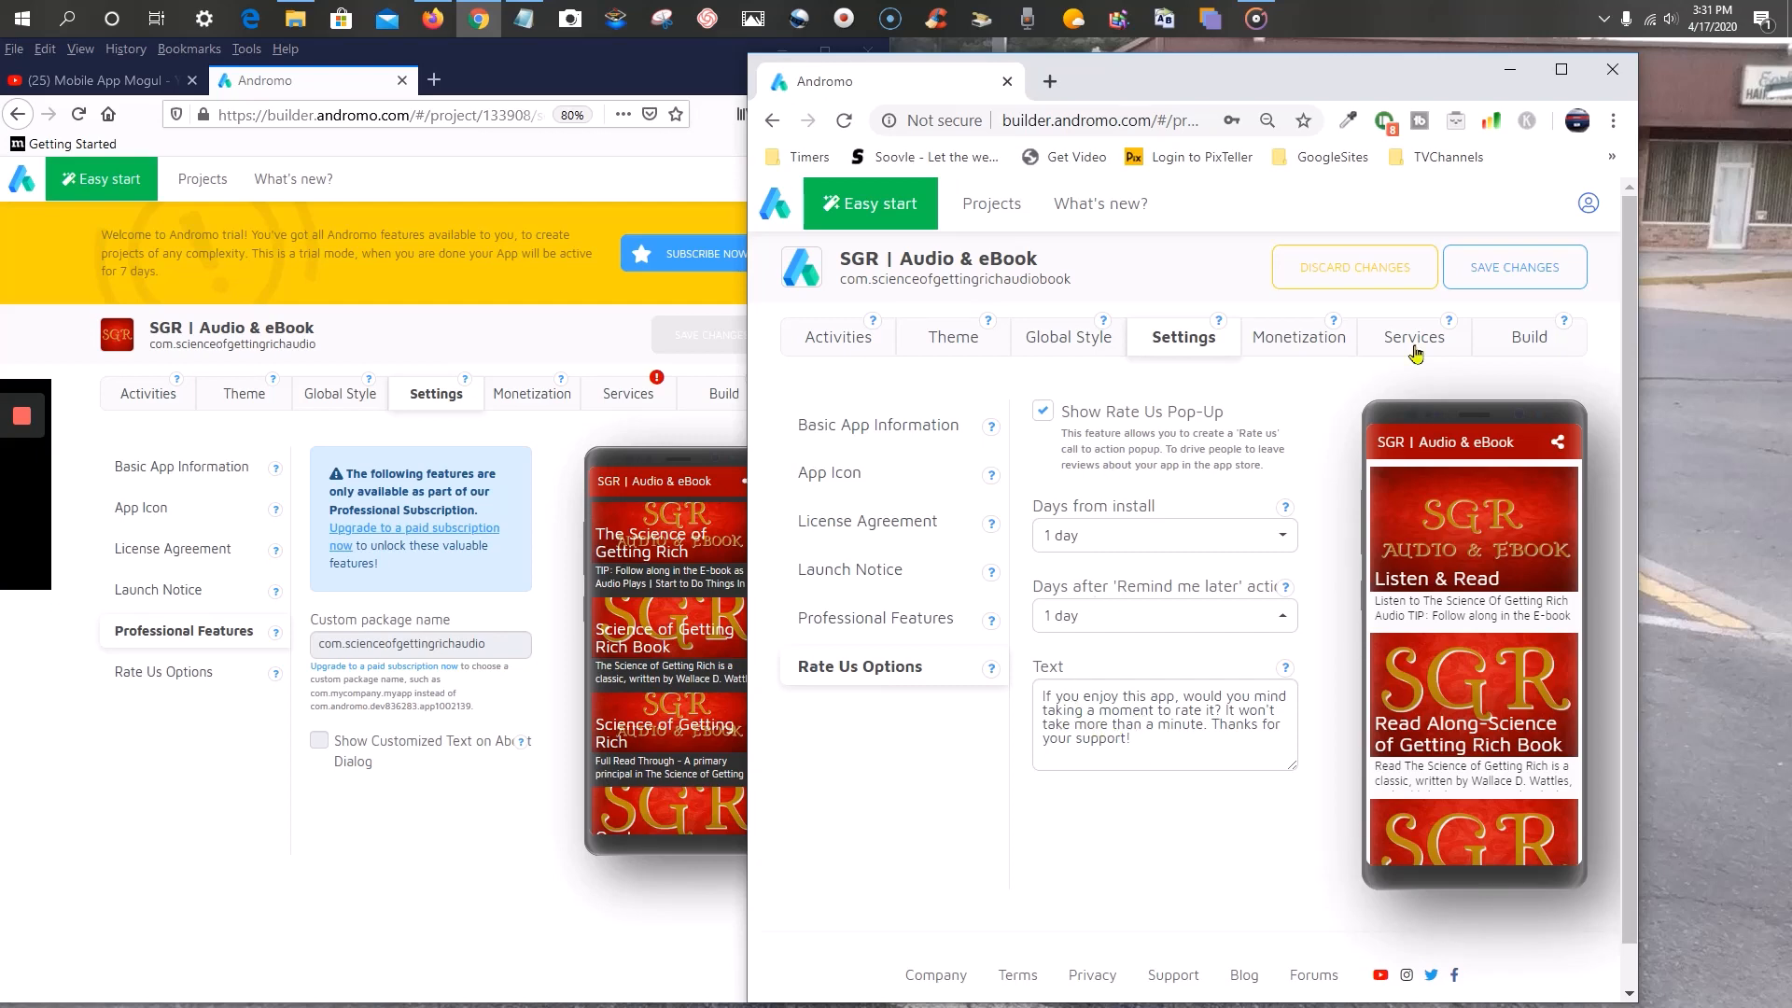
{"action": "left_click", "coordinate": [1513, 271]}
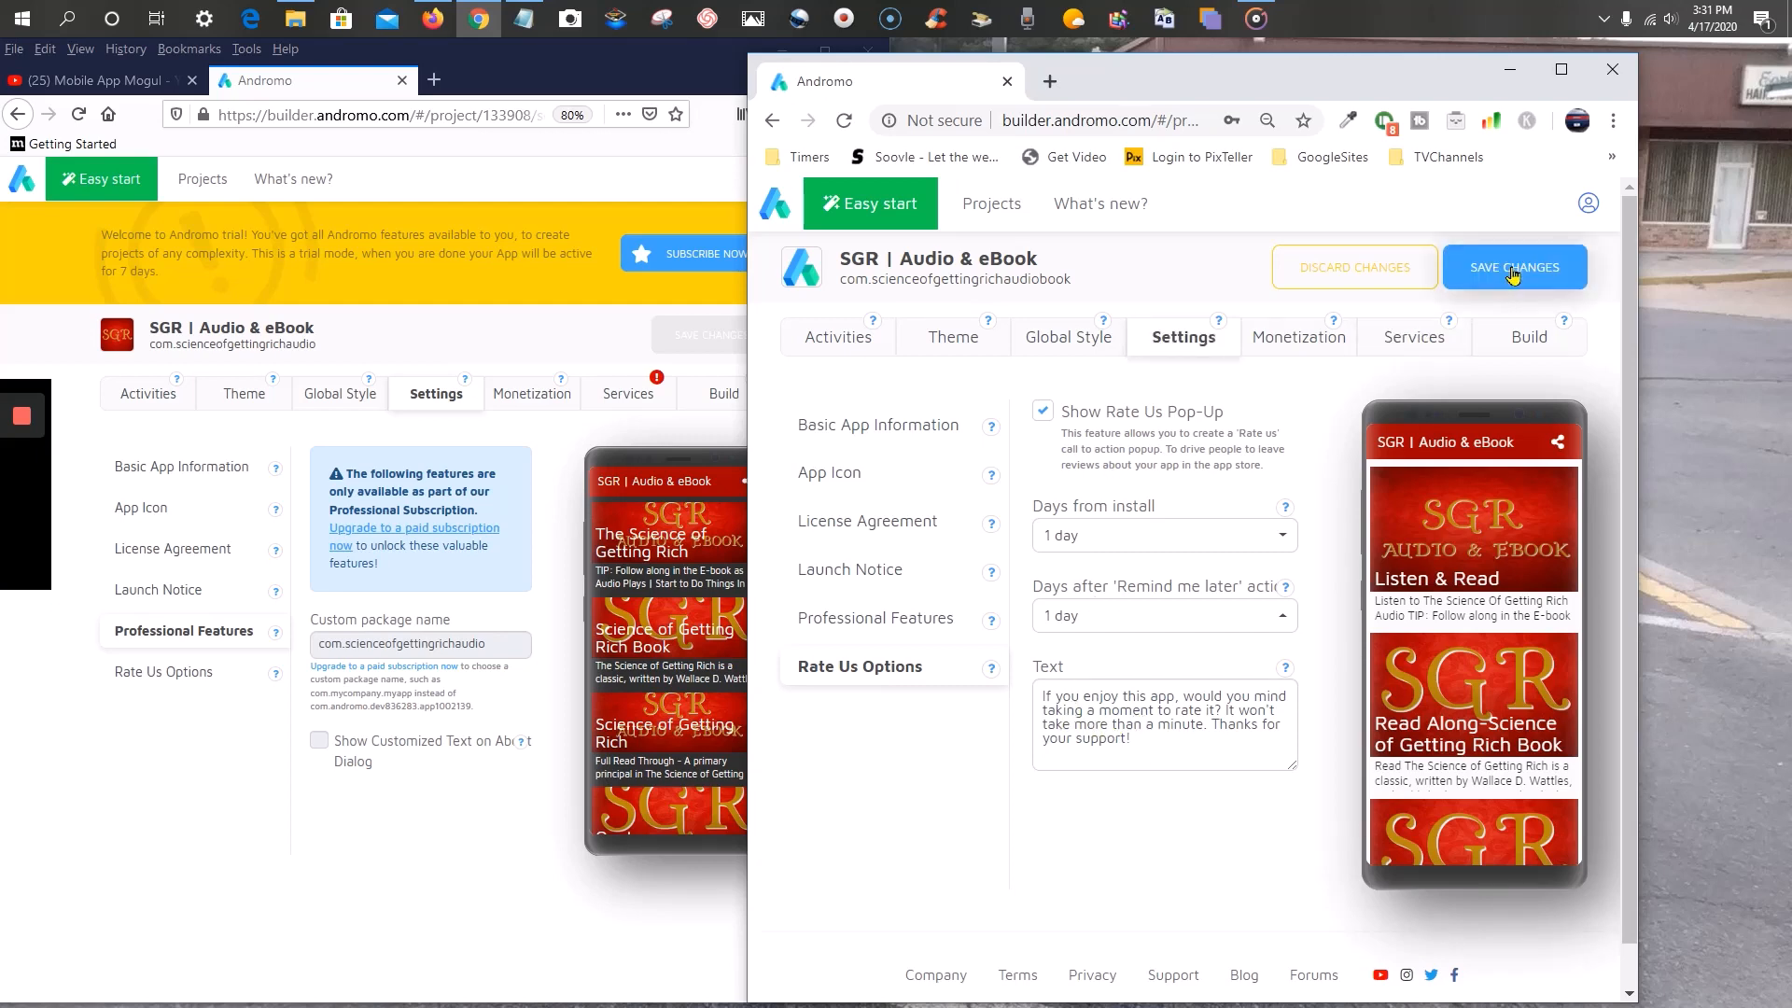
- Examine the interstitial timing and AdMob monetization settings, including the fields that AdMob Banner Ads require
{"action": "left_click", "coordinate": [1560, 69]}
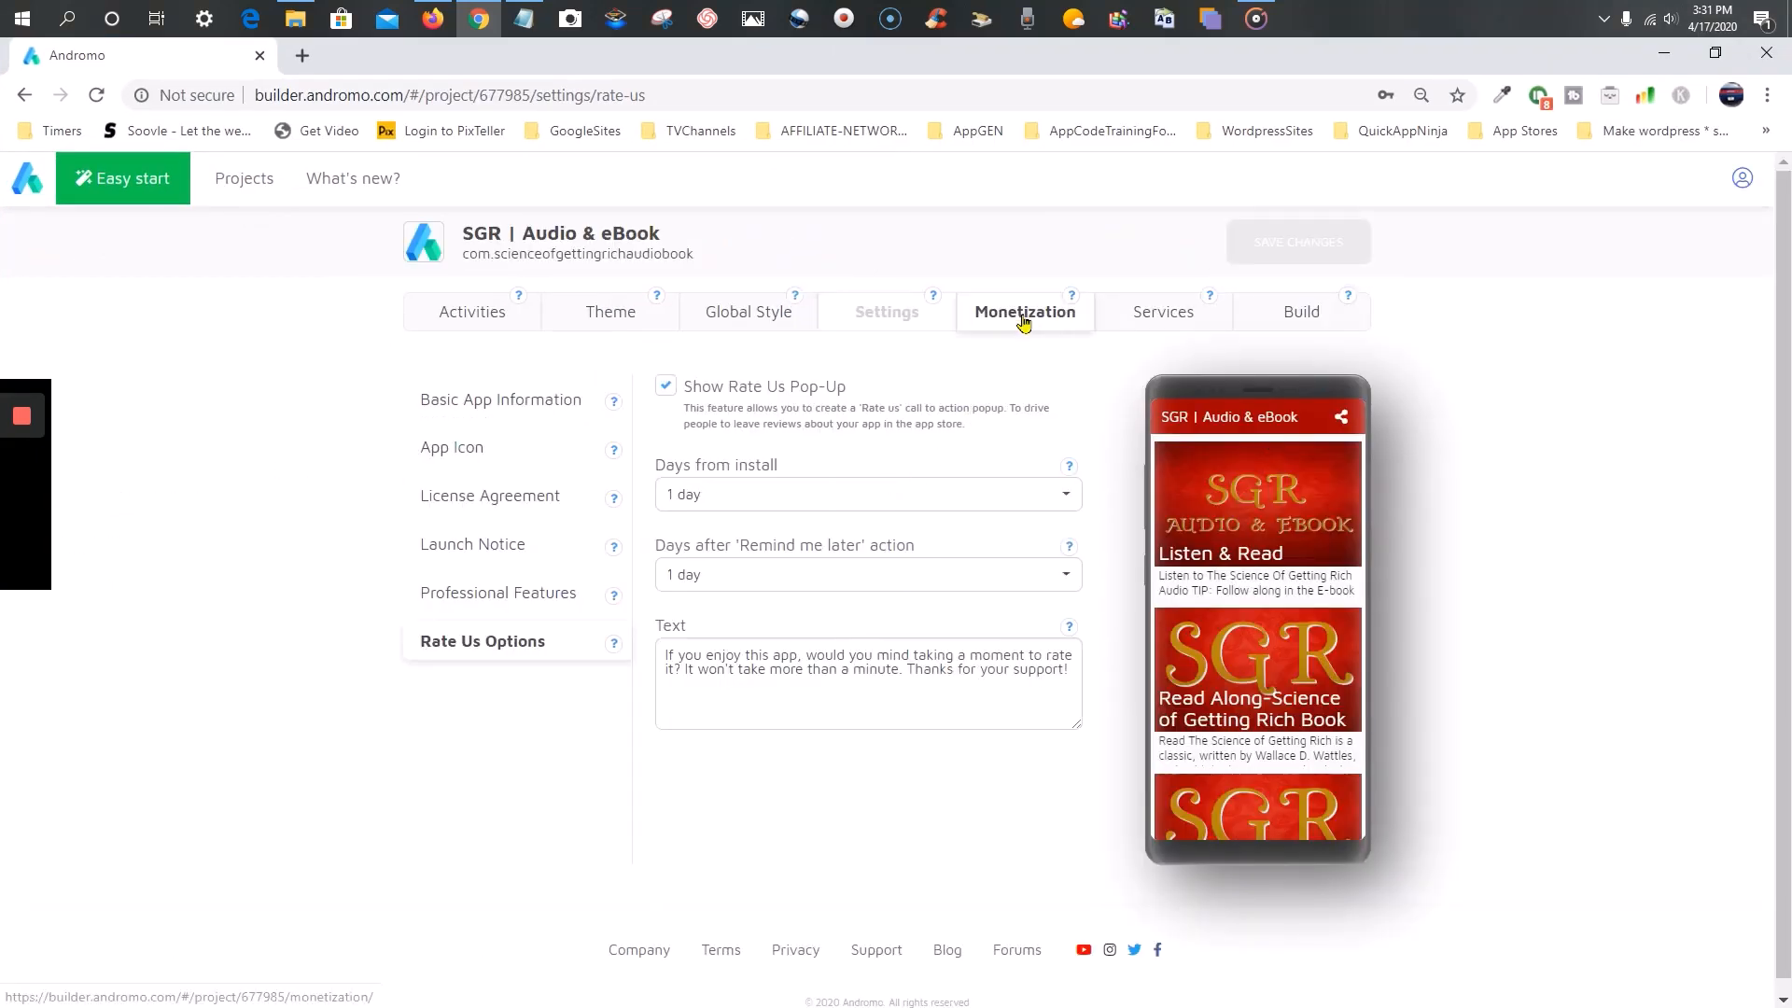
{"action": "left_click", "coordinate": [1027, 319]}
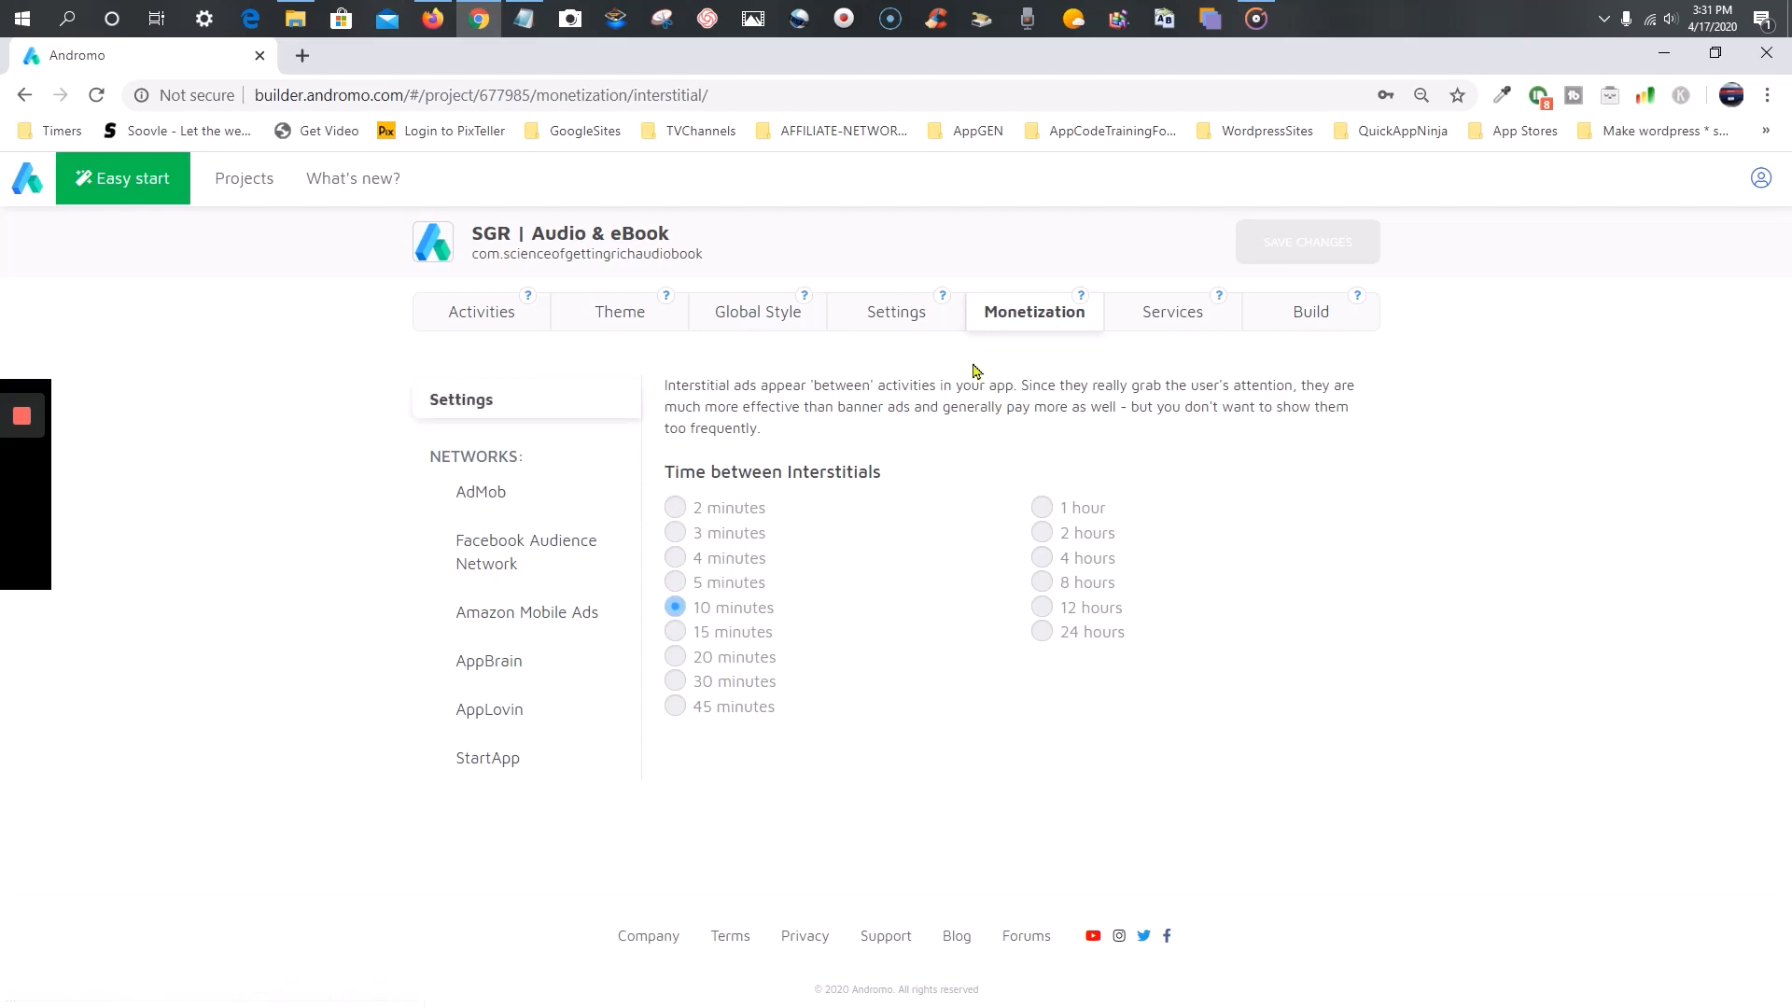
{"action": "left_click", "coordinate": [483, 496]}
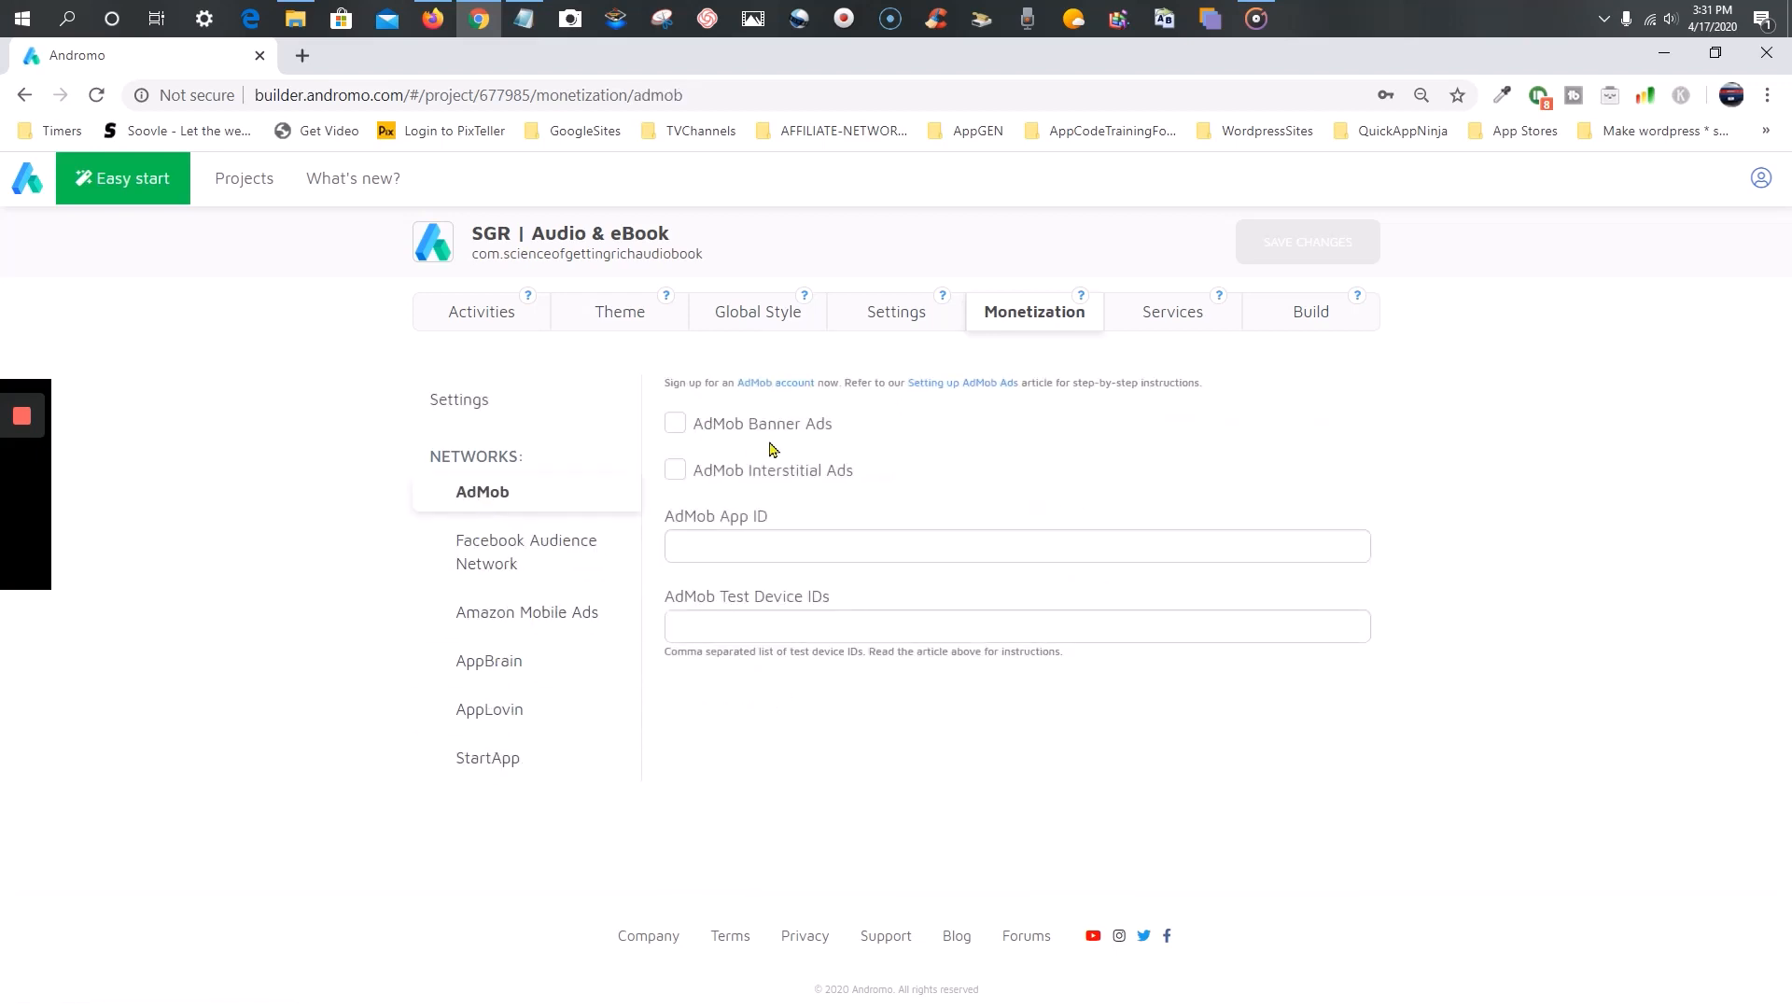
{"action": "left_click", "coordinate": [676, 425]}
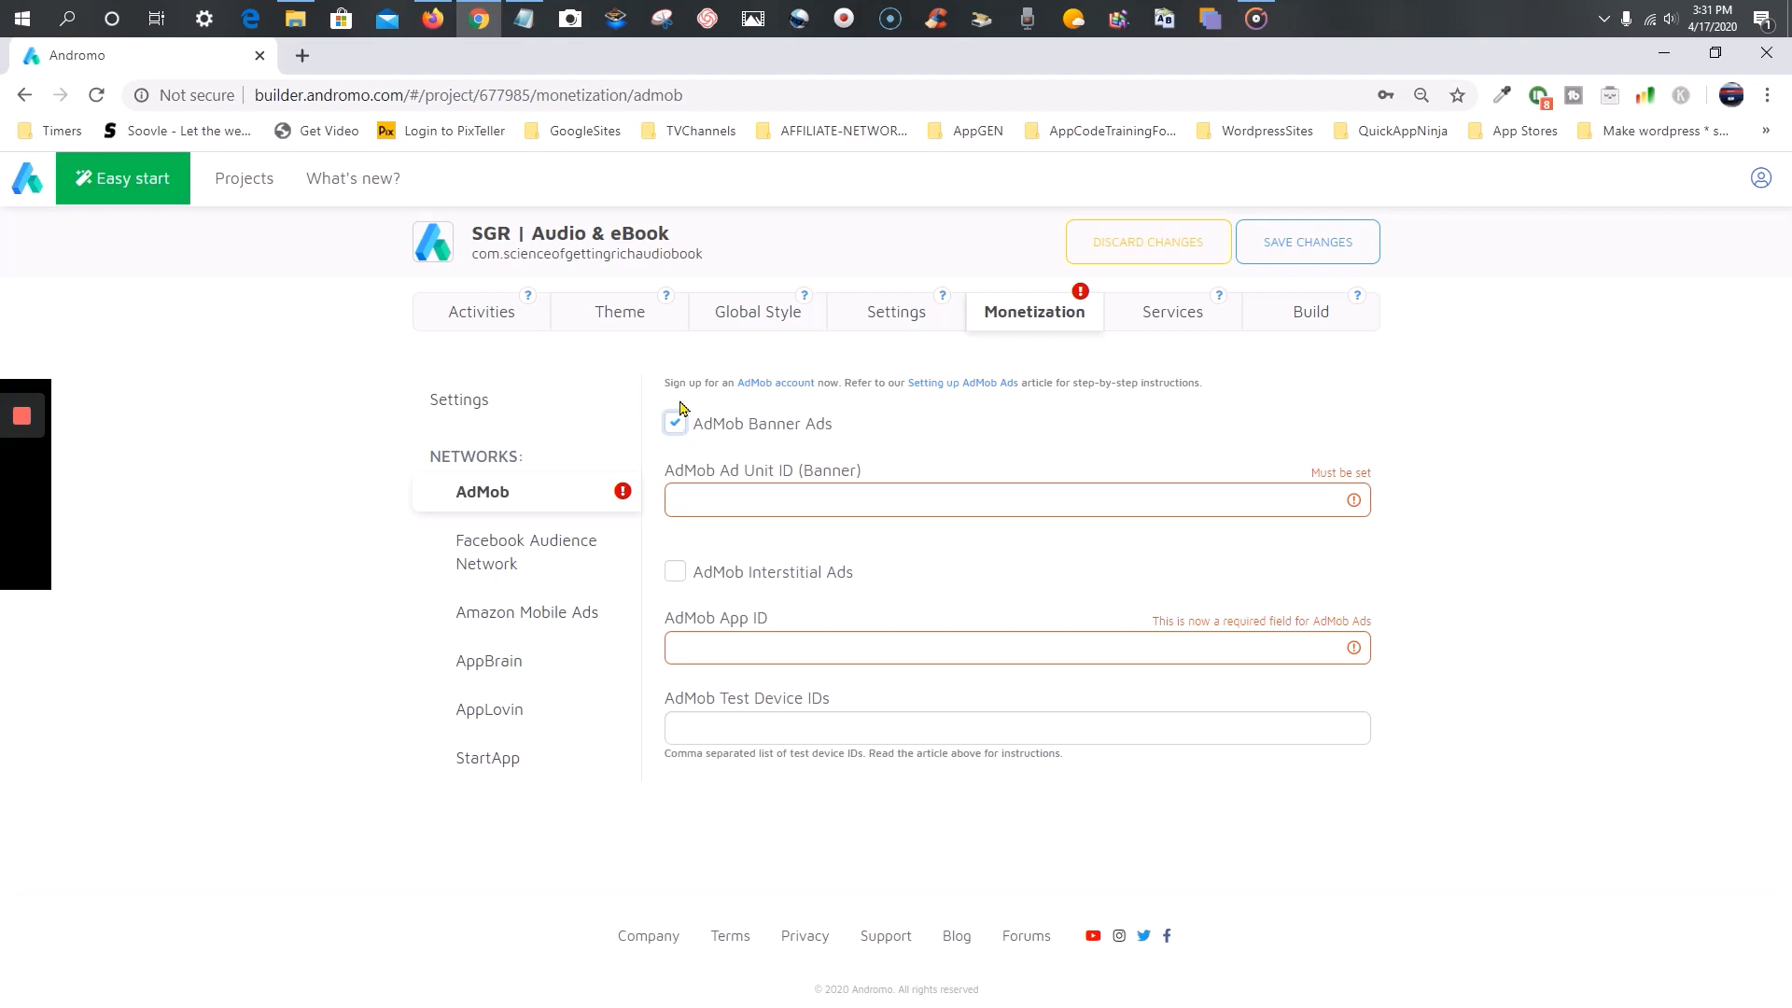
{"action": "left_click", "coordinate": [676, 426]}
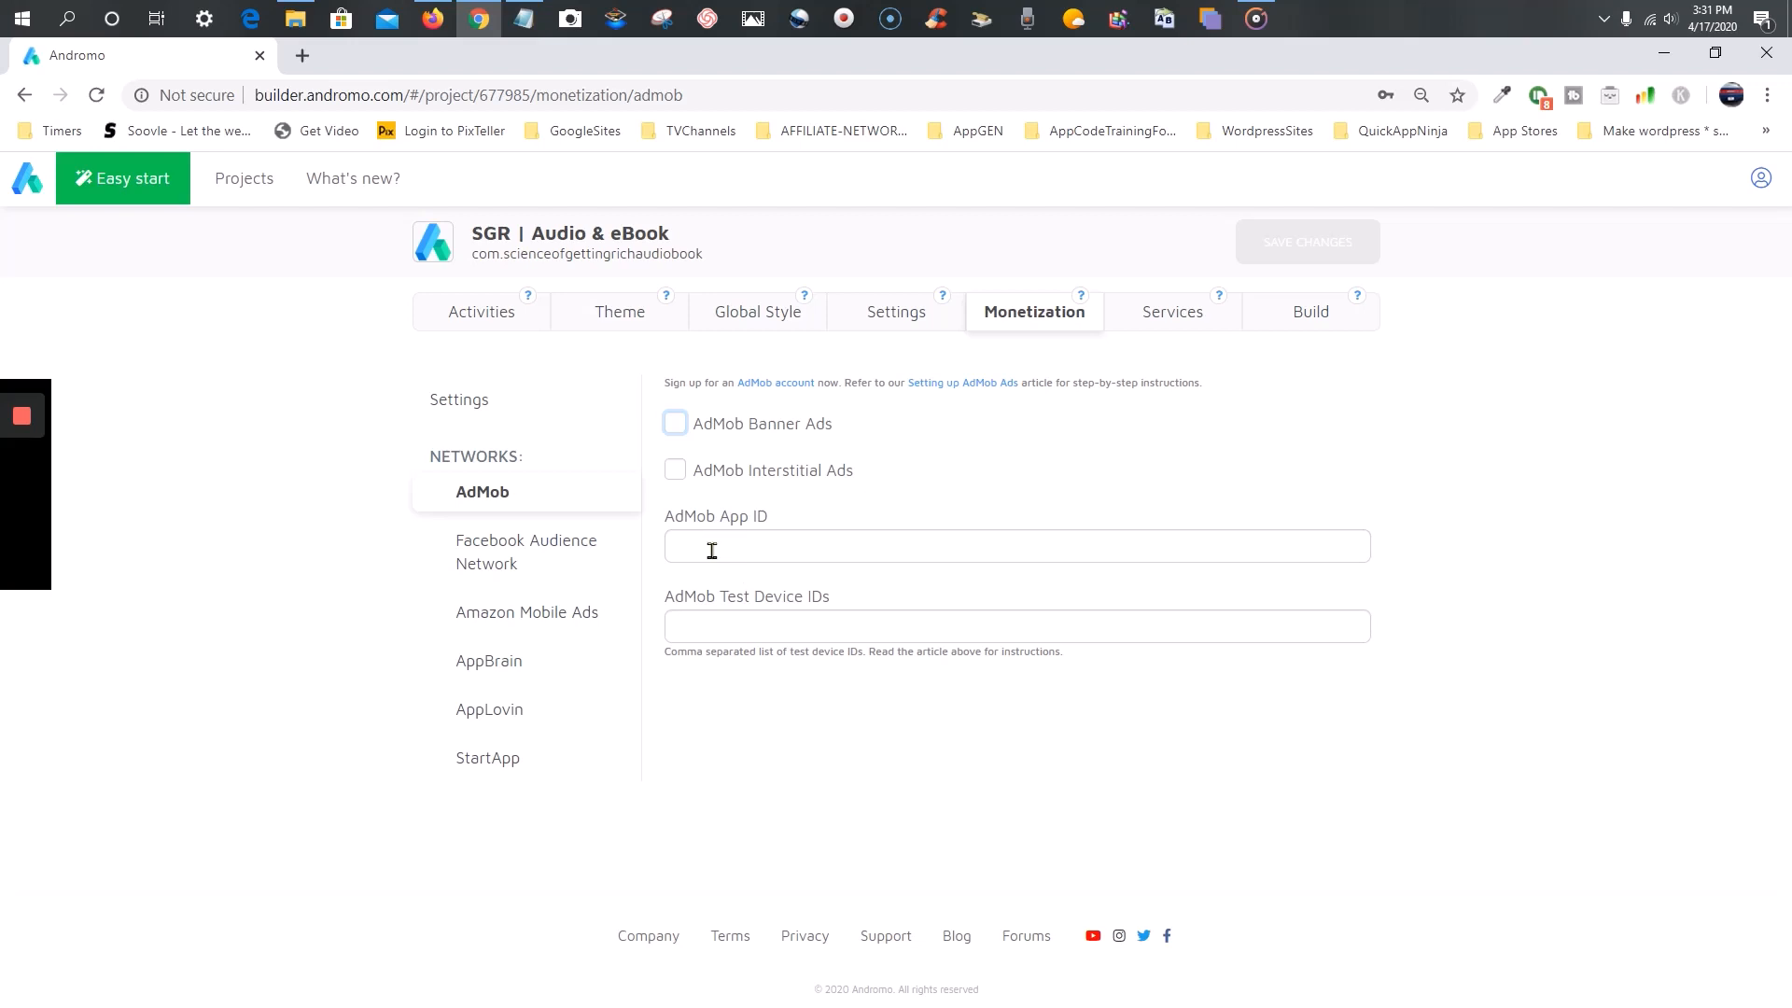
- Examine the Facebook Audience Network, Amazon Mobile Ads, AppBrain and AppLovin settings, including the fields that Facebook banner and interstitial ads require
{"action": "left_click", "coordinate": [546, 551]}
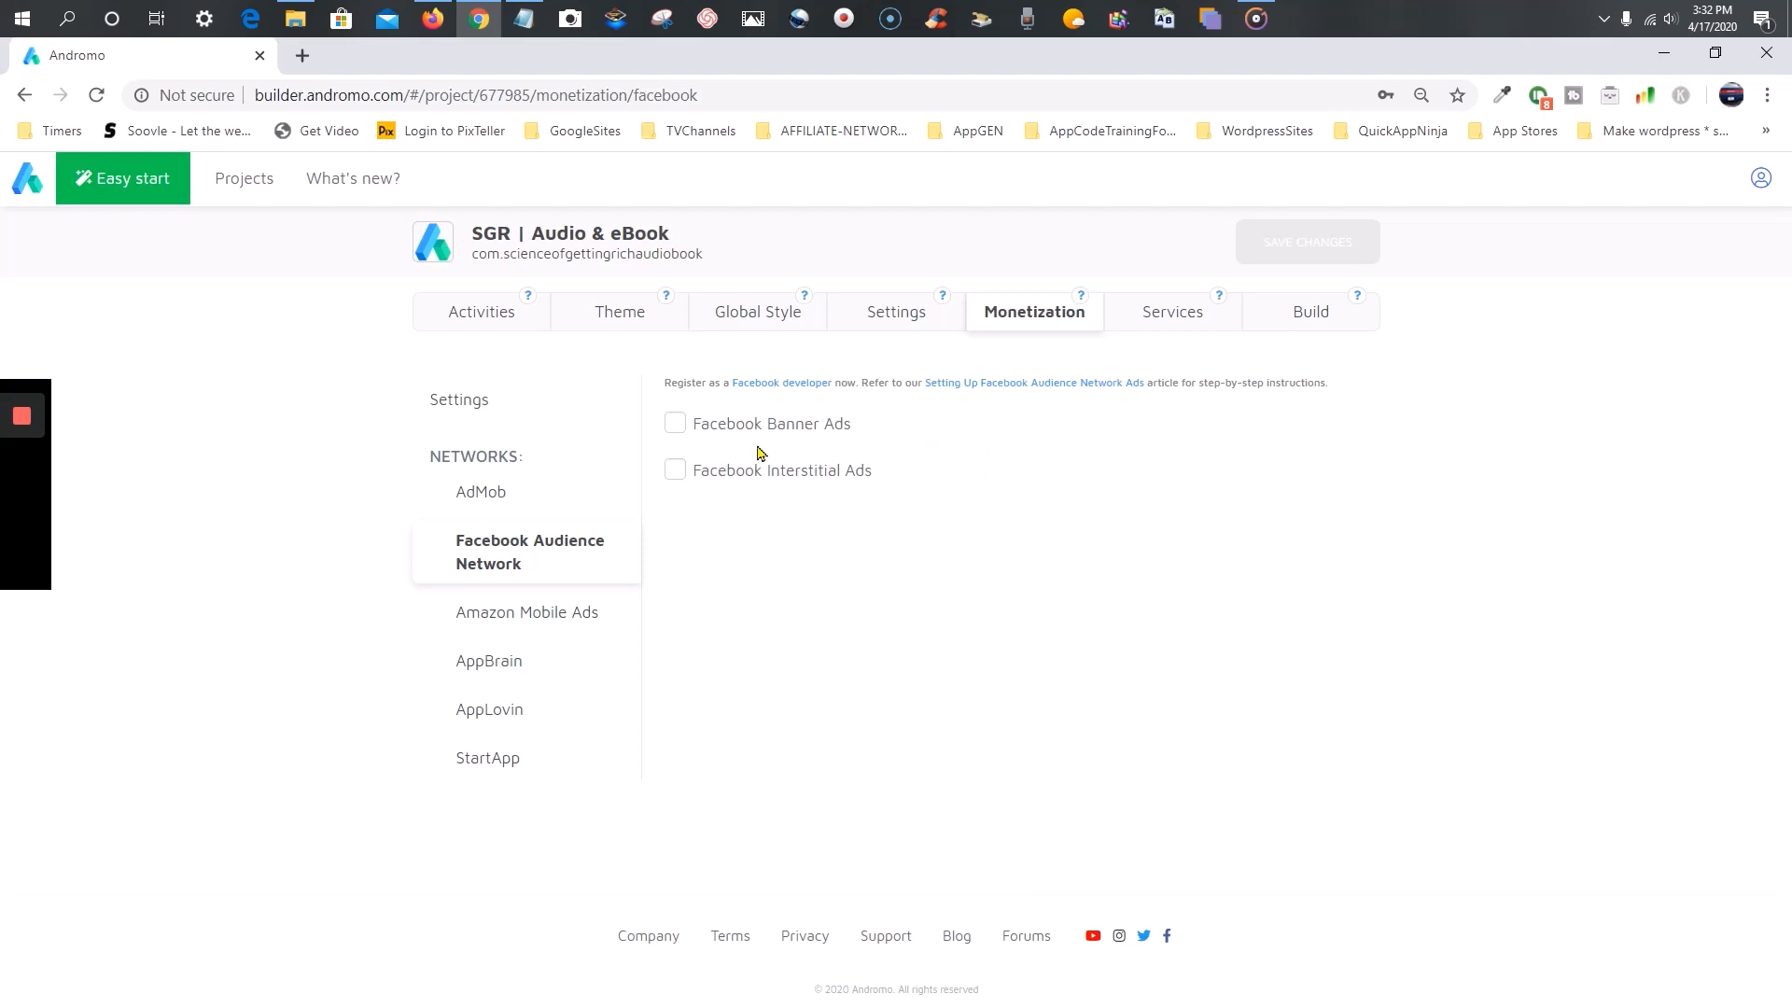
{"action": "left_click", "coordinate": [674, 426]}
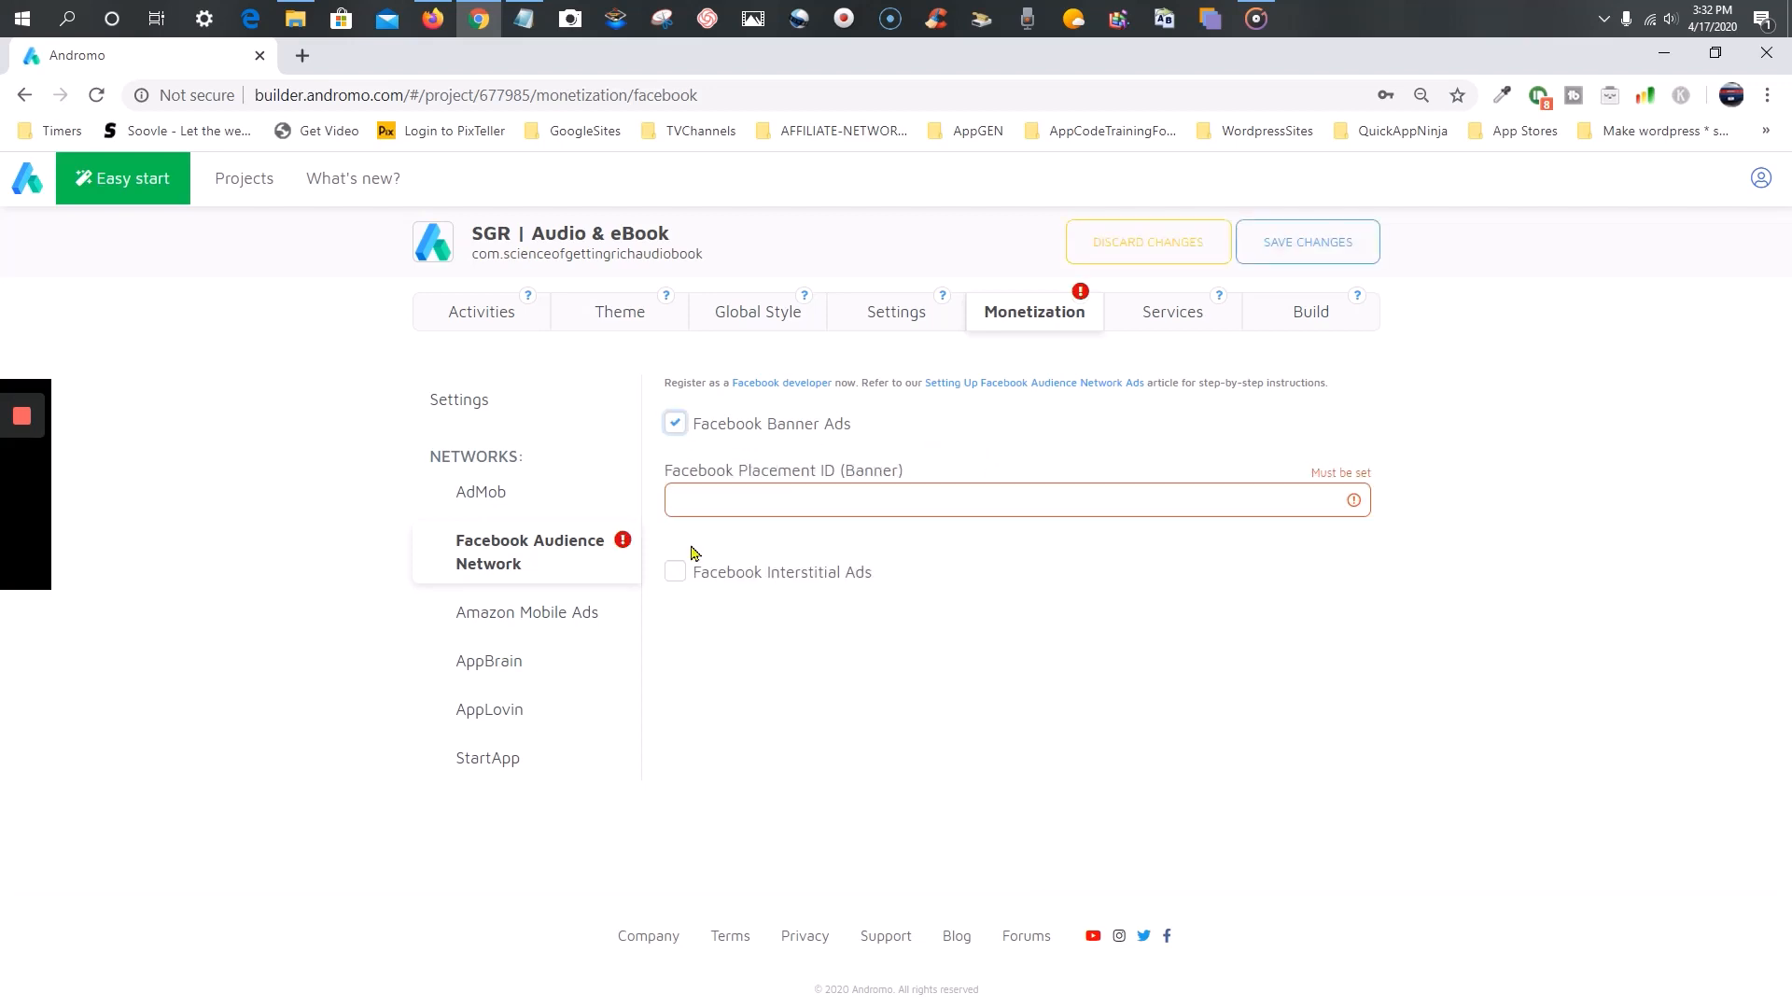
{"action": "left_click", "coordinate": [677, 572]}
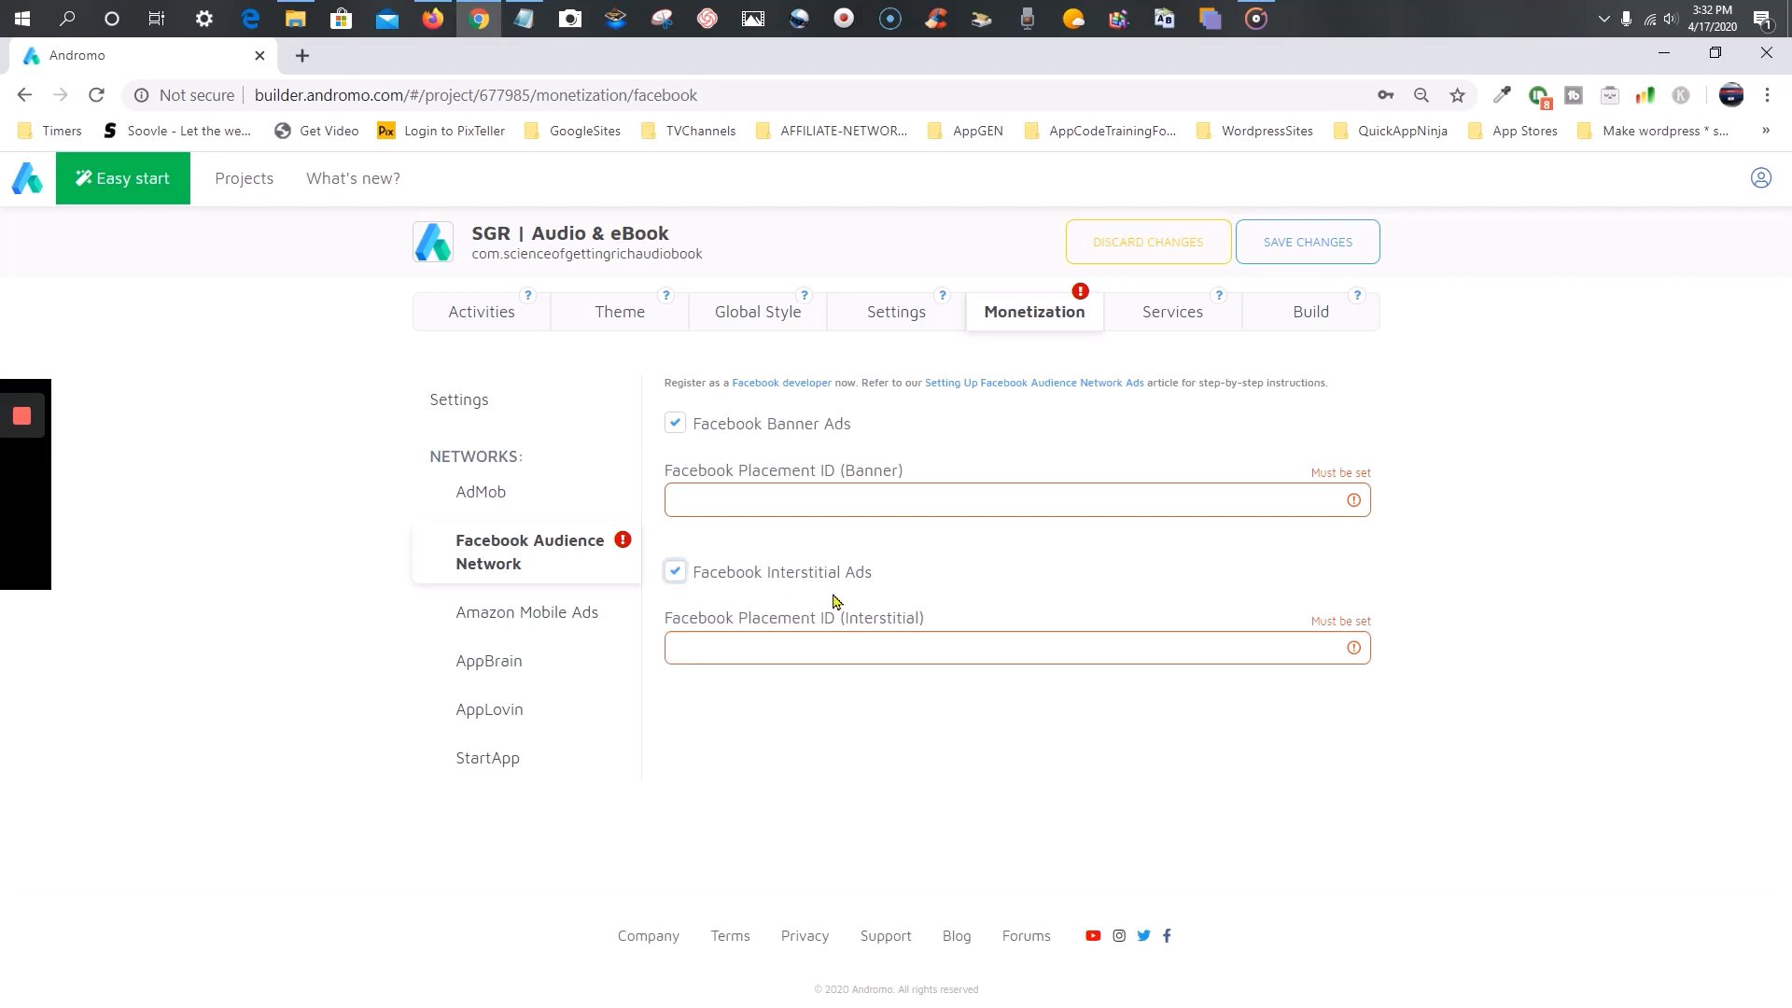
{"action": "left_click", "coordinate": [677, 572]}
{"action": "left_click", "coordinate": [674, 423]}
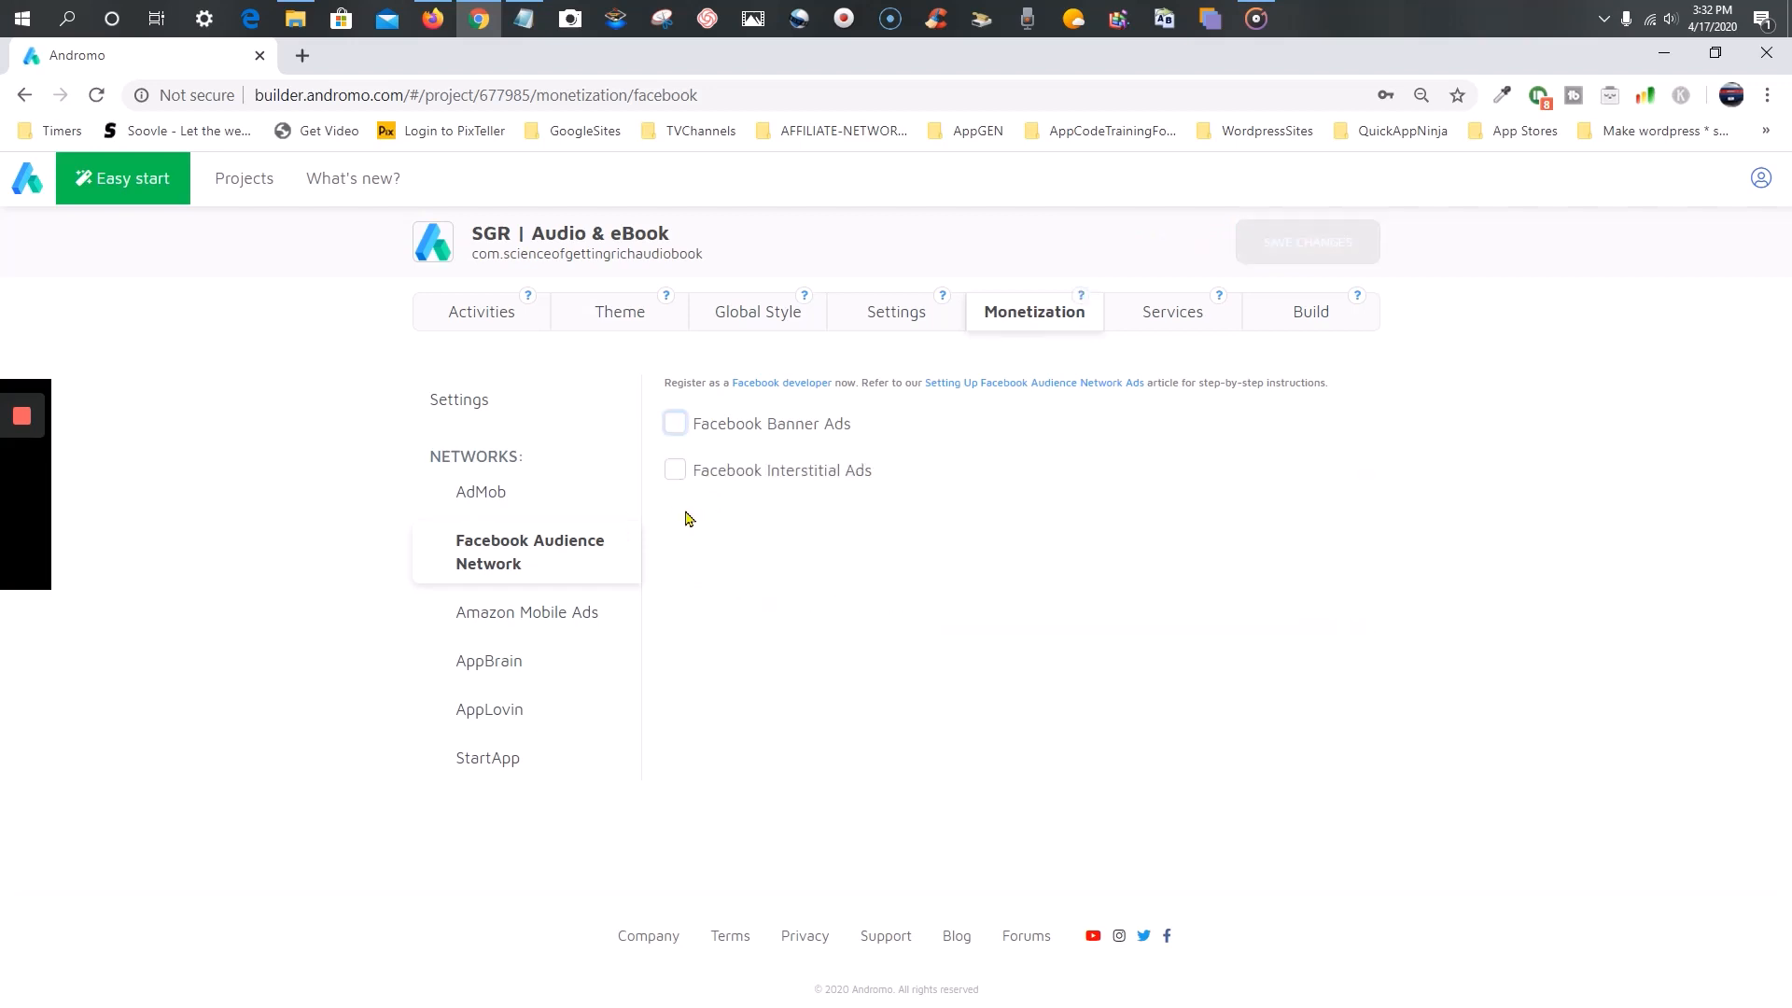
{"action": "left_click", "coordinate": [590, 617]}
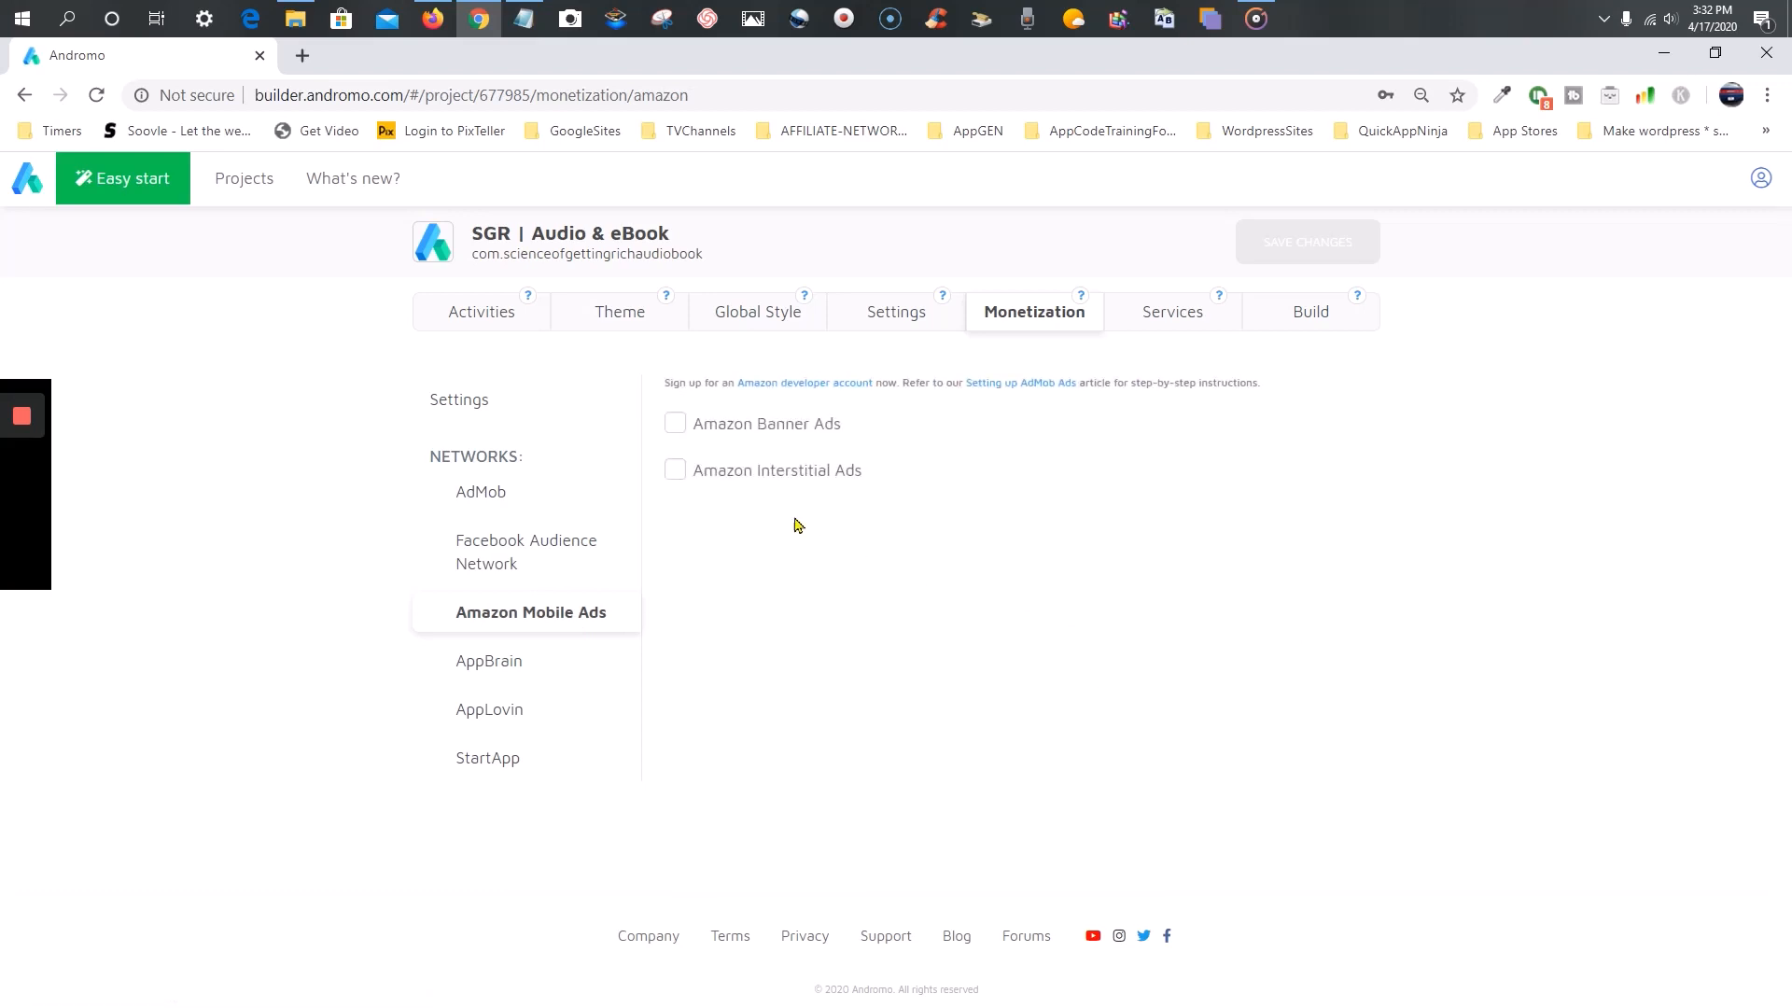
{"action": "left_click", "coordinate": [580, 658]}
{"action": "left_click", "coordinate": [495, 714]}
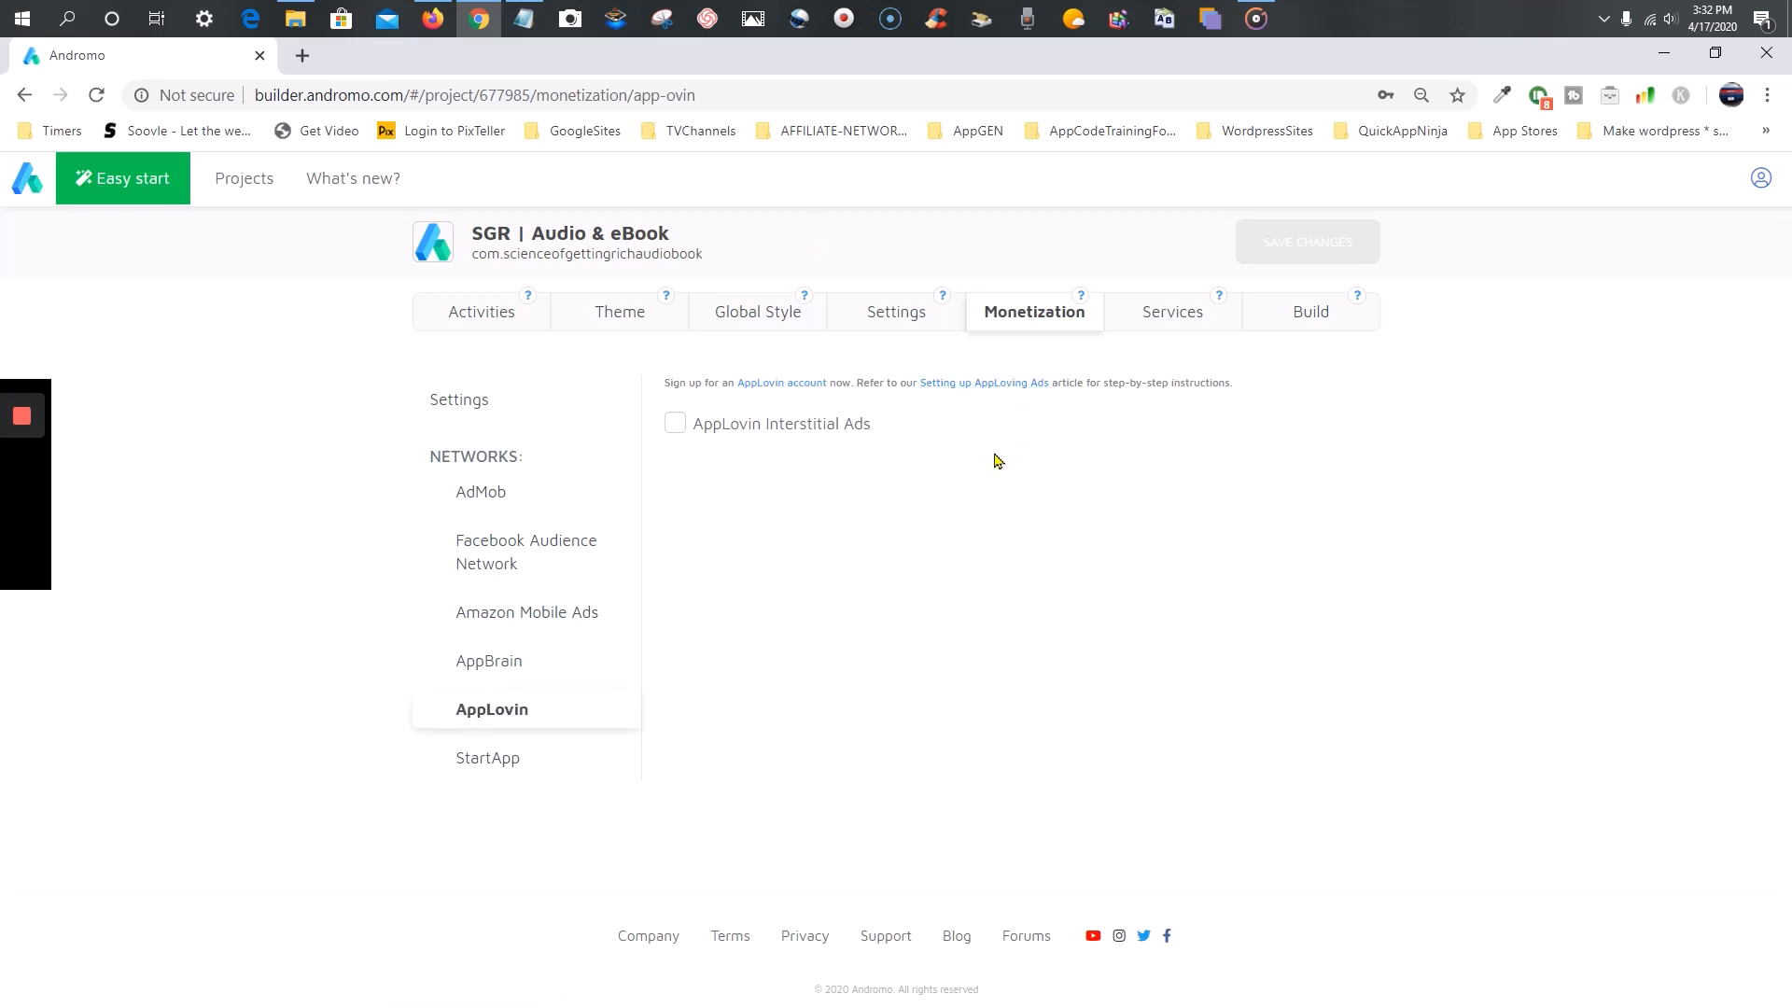
- Check in the app's services what enabling Firebase Analytics requires, leaving the option off
{"action": "left_click", "coordinate": [1188, 320]}
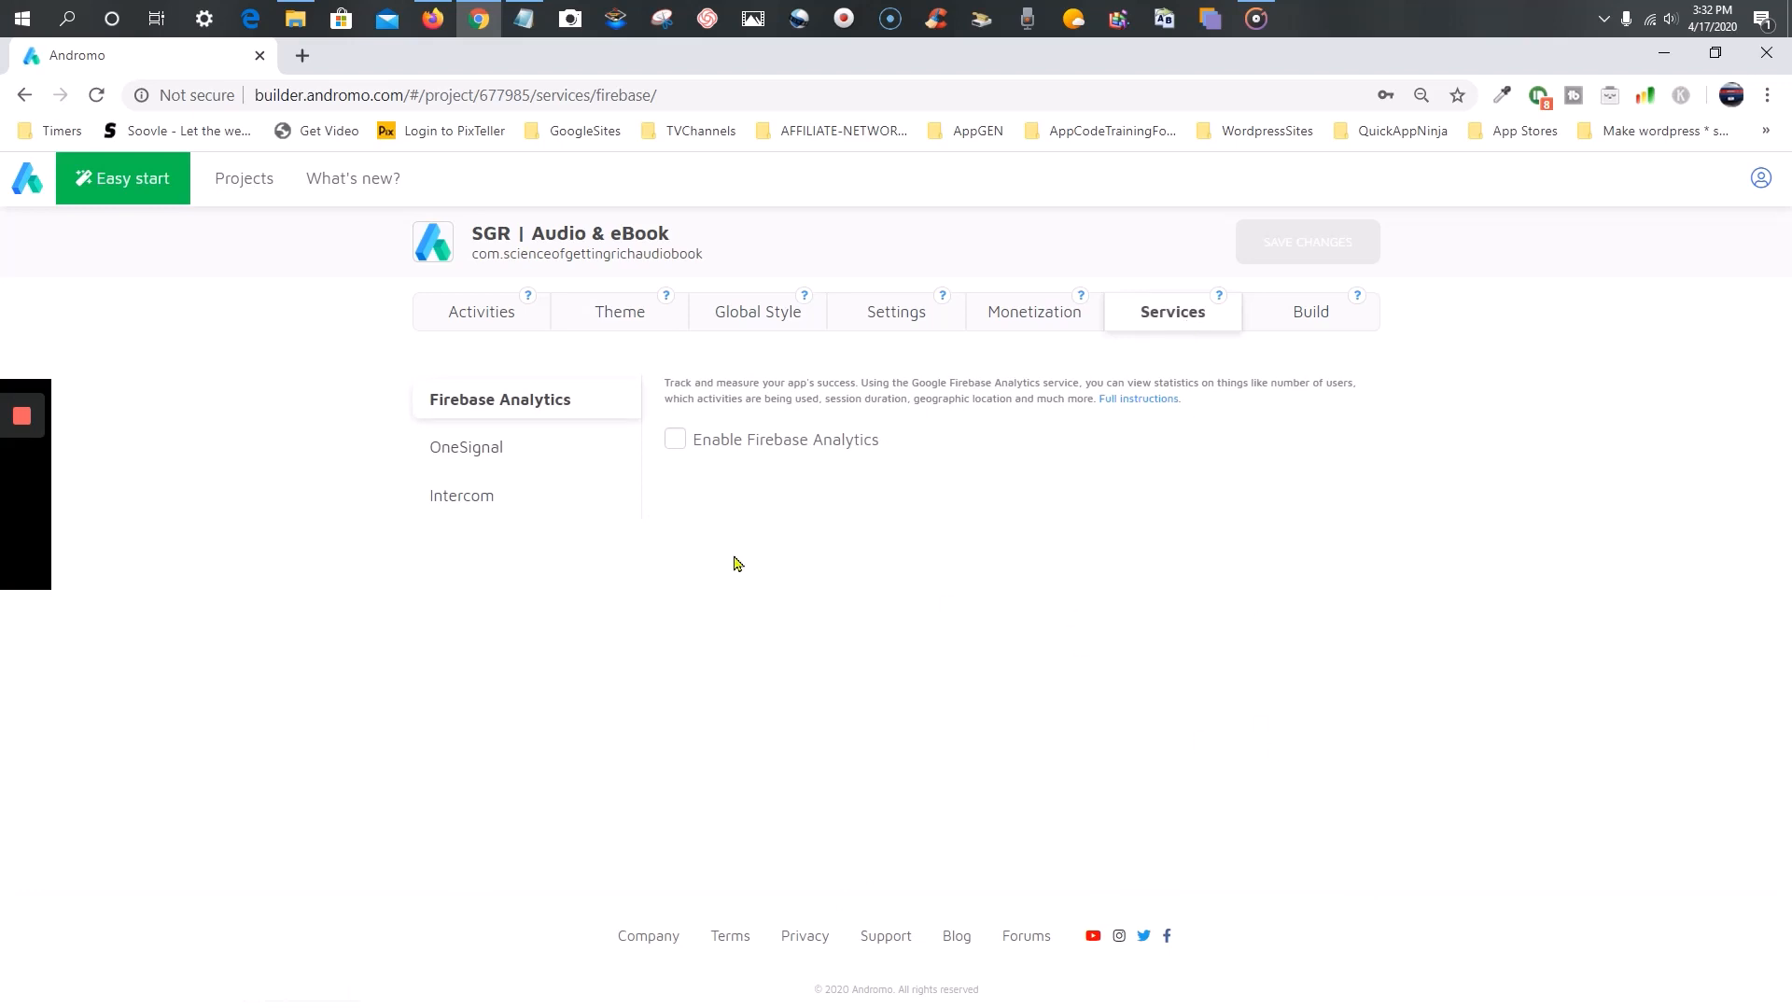
{"action": "left_click", "coordinate": [531, 487]}
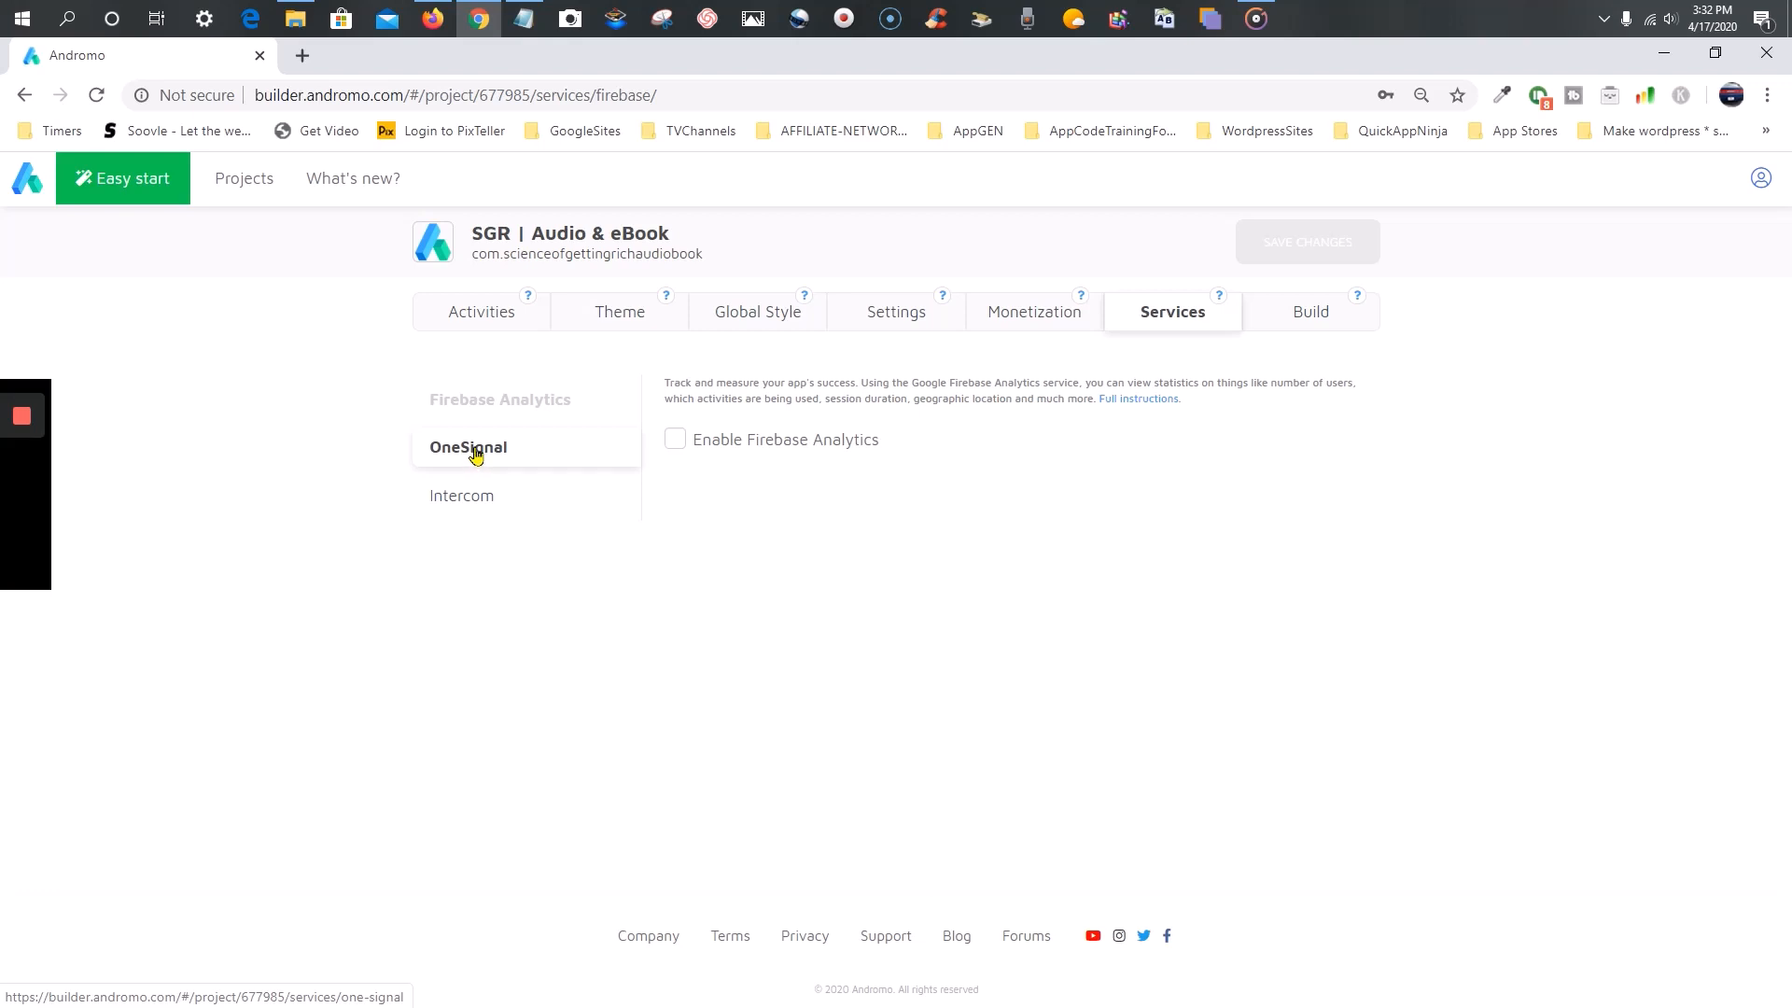
{"action": "left_click", "coordinate": [675, 442]}
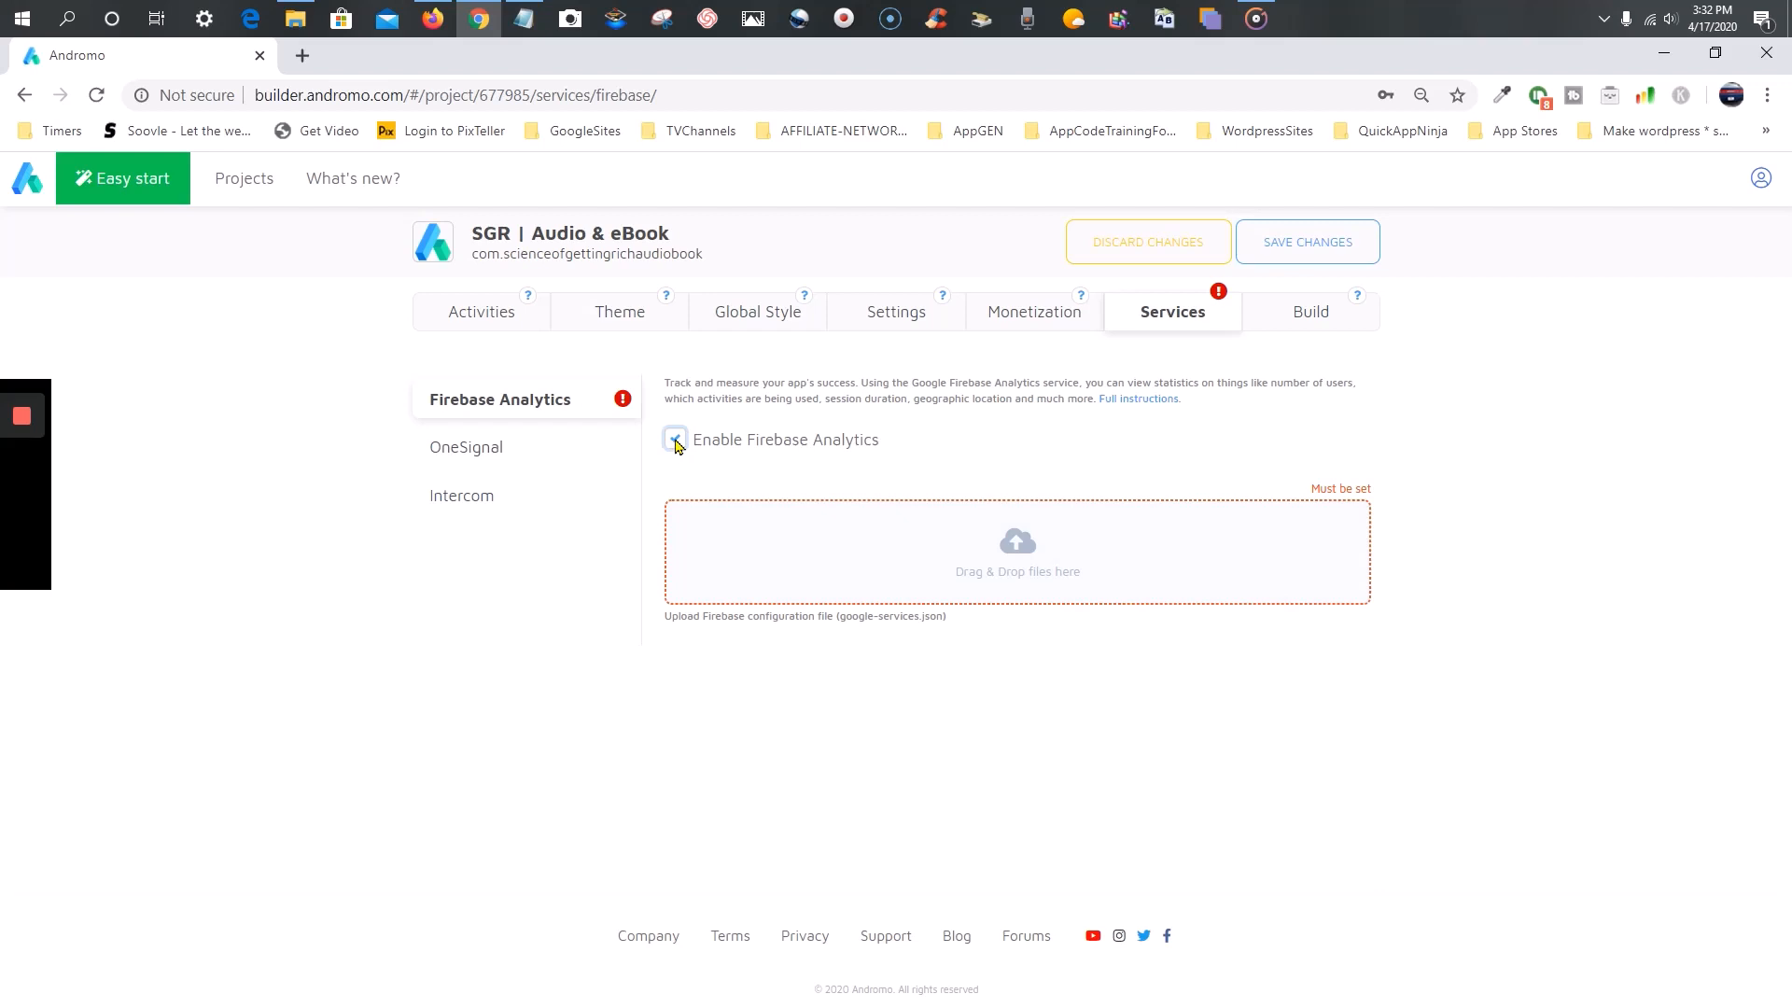
{"action": "left_click", "coordinate": [675, 443]}
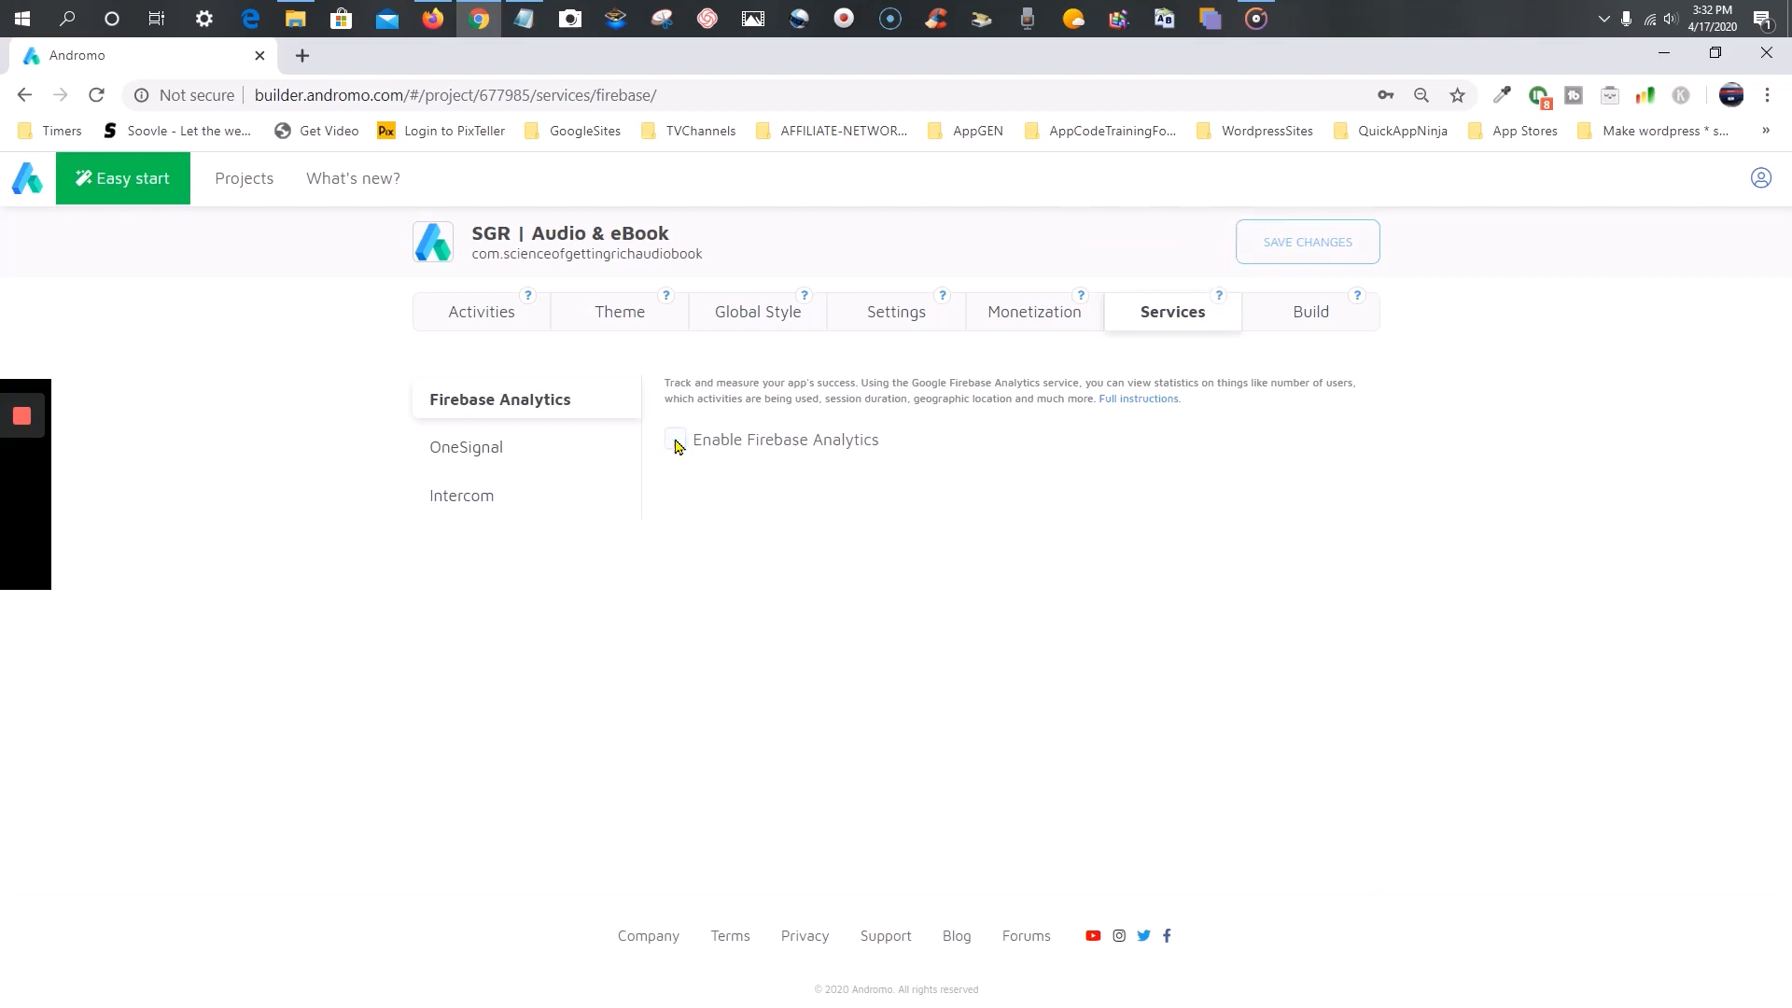
- Review the OneSignal push notification service option and look at the OneSignal website
{"action": "left_click", "coordinate": [465, 452]}
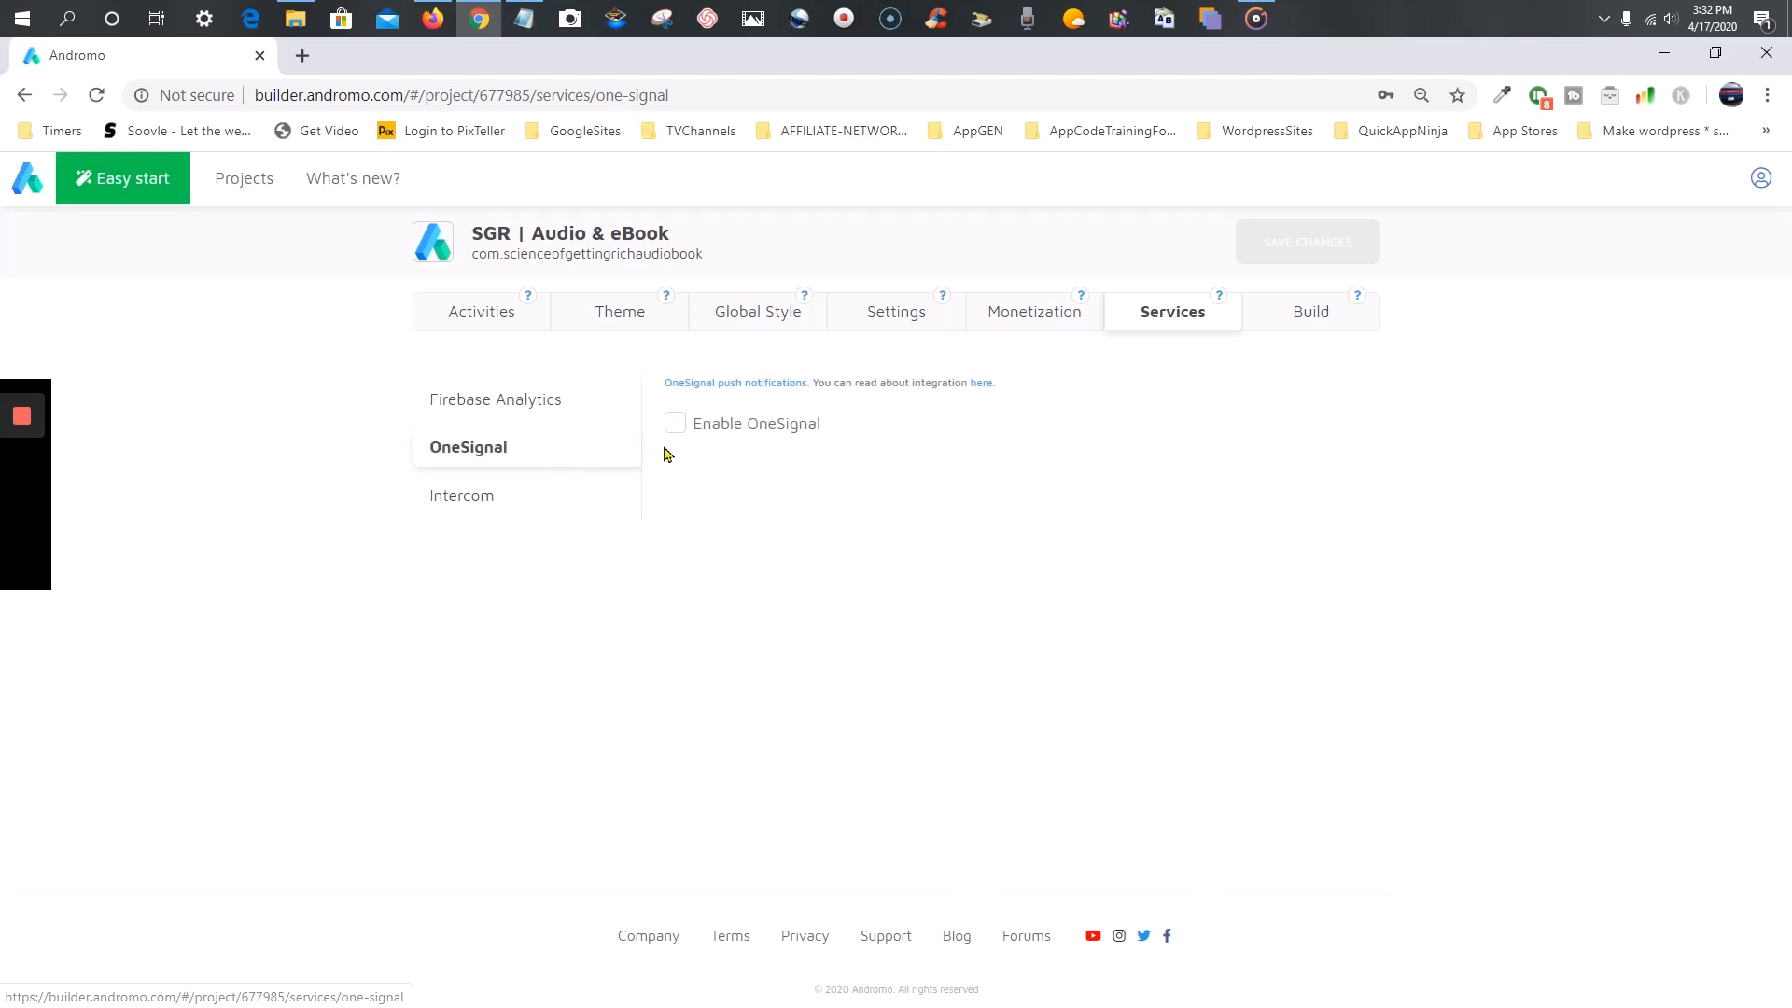
{"action": "right_click", "coordinate": [698, 387]}
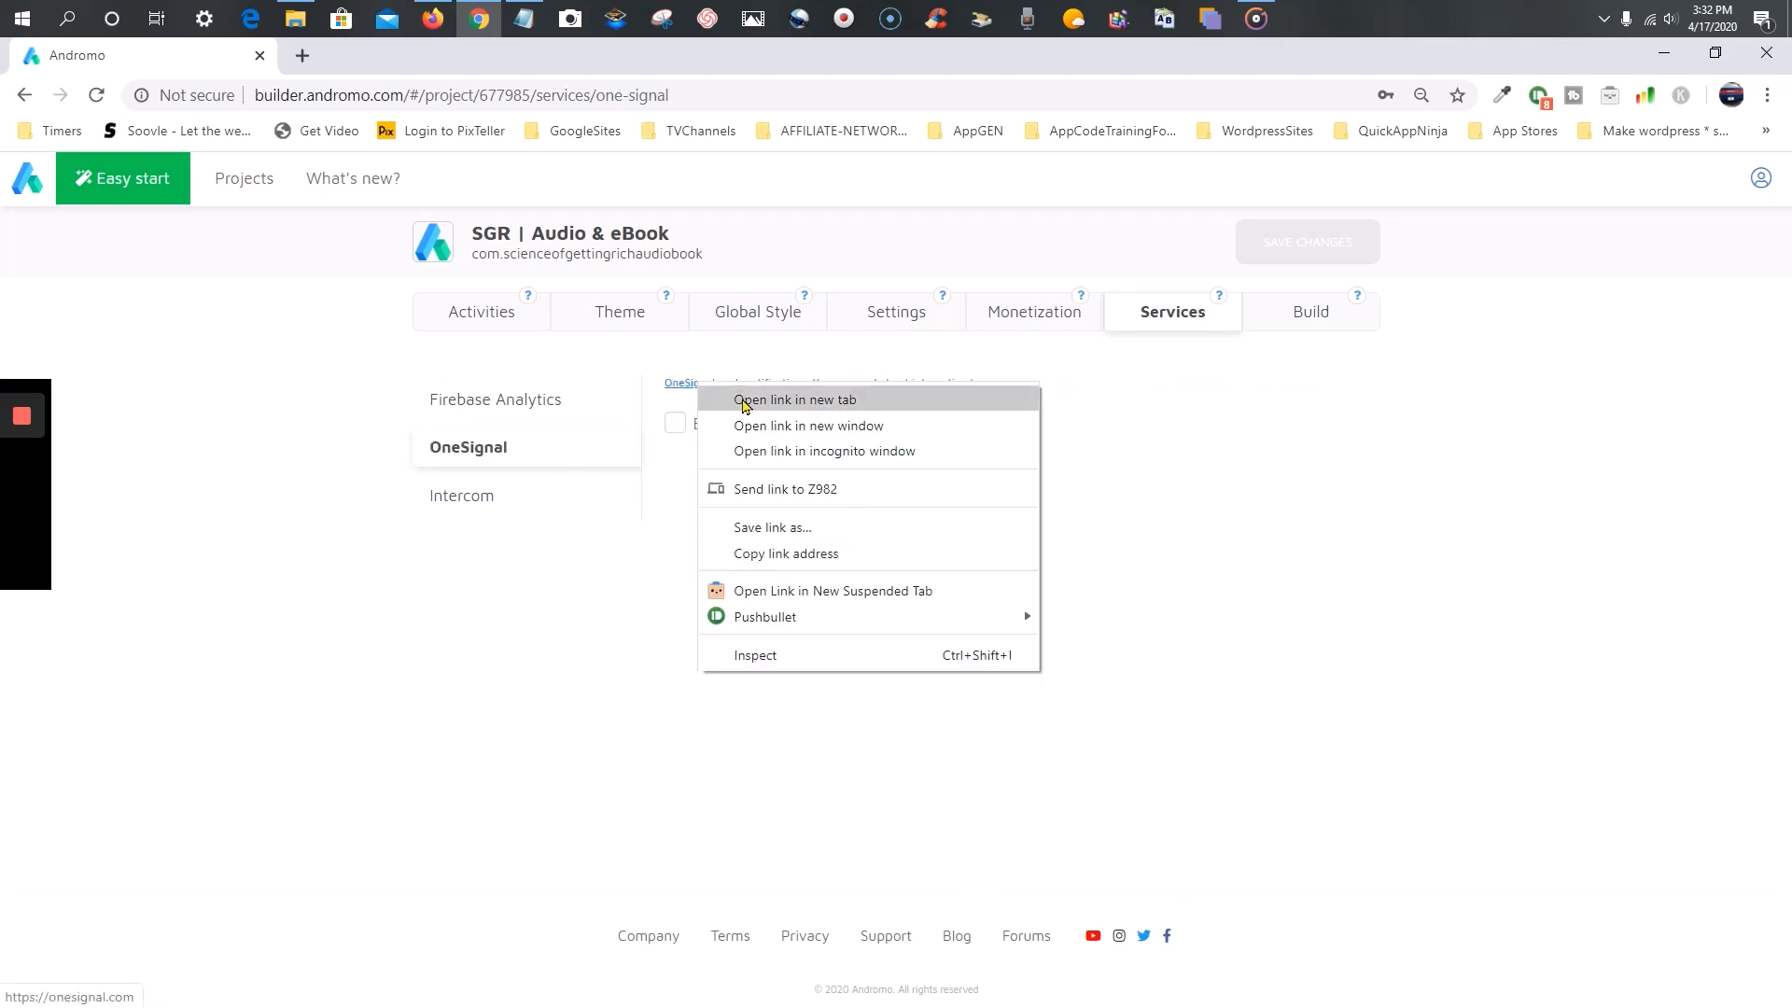
{"action": "left_click", "coordinate": [744, 400]}
{"action": "left_click", "coordinate": [471, 58]}
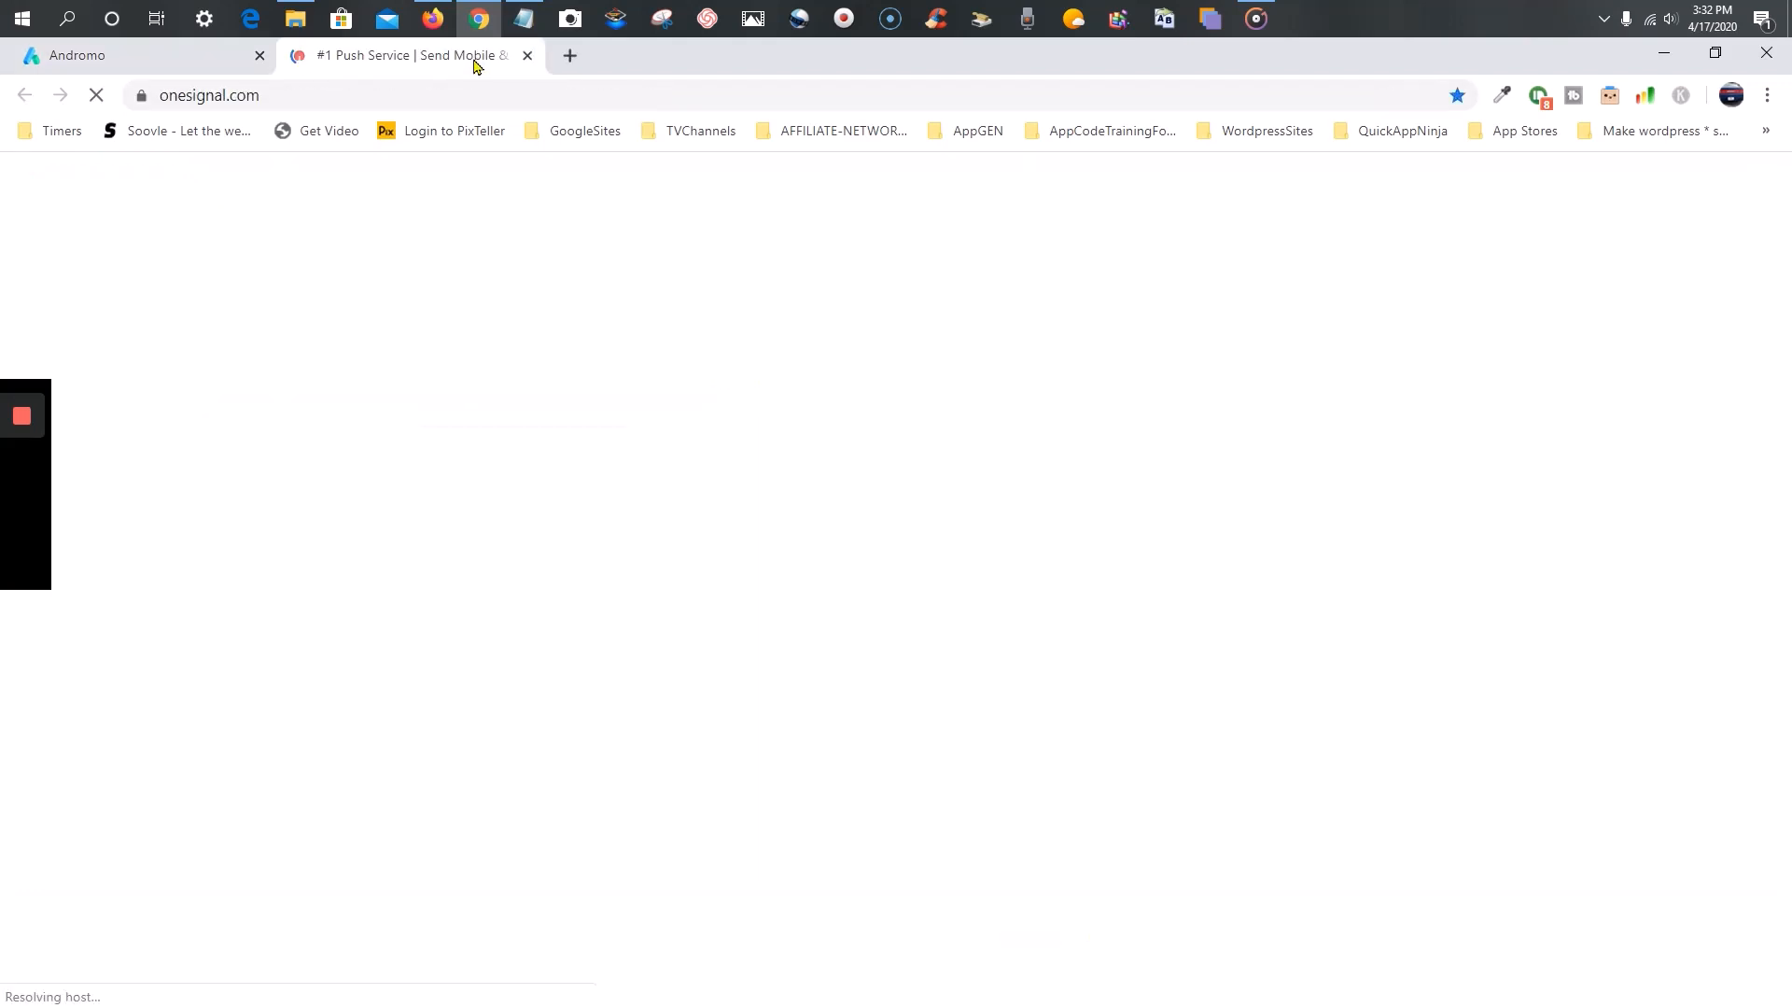
{"action": "left_click", "coordinate": [208, 66]}
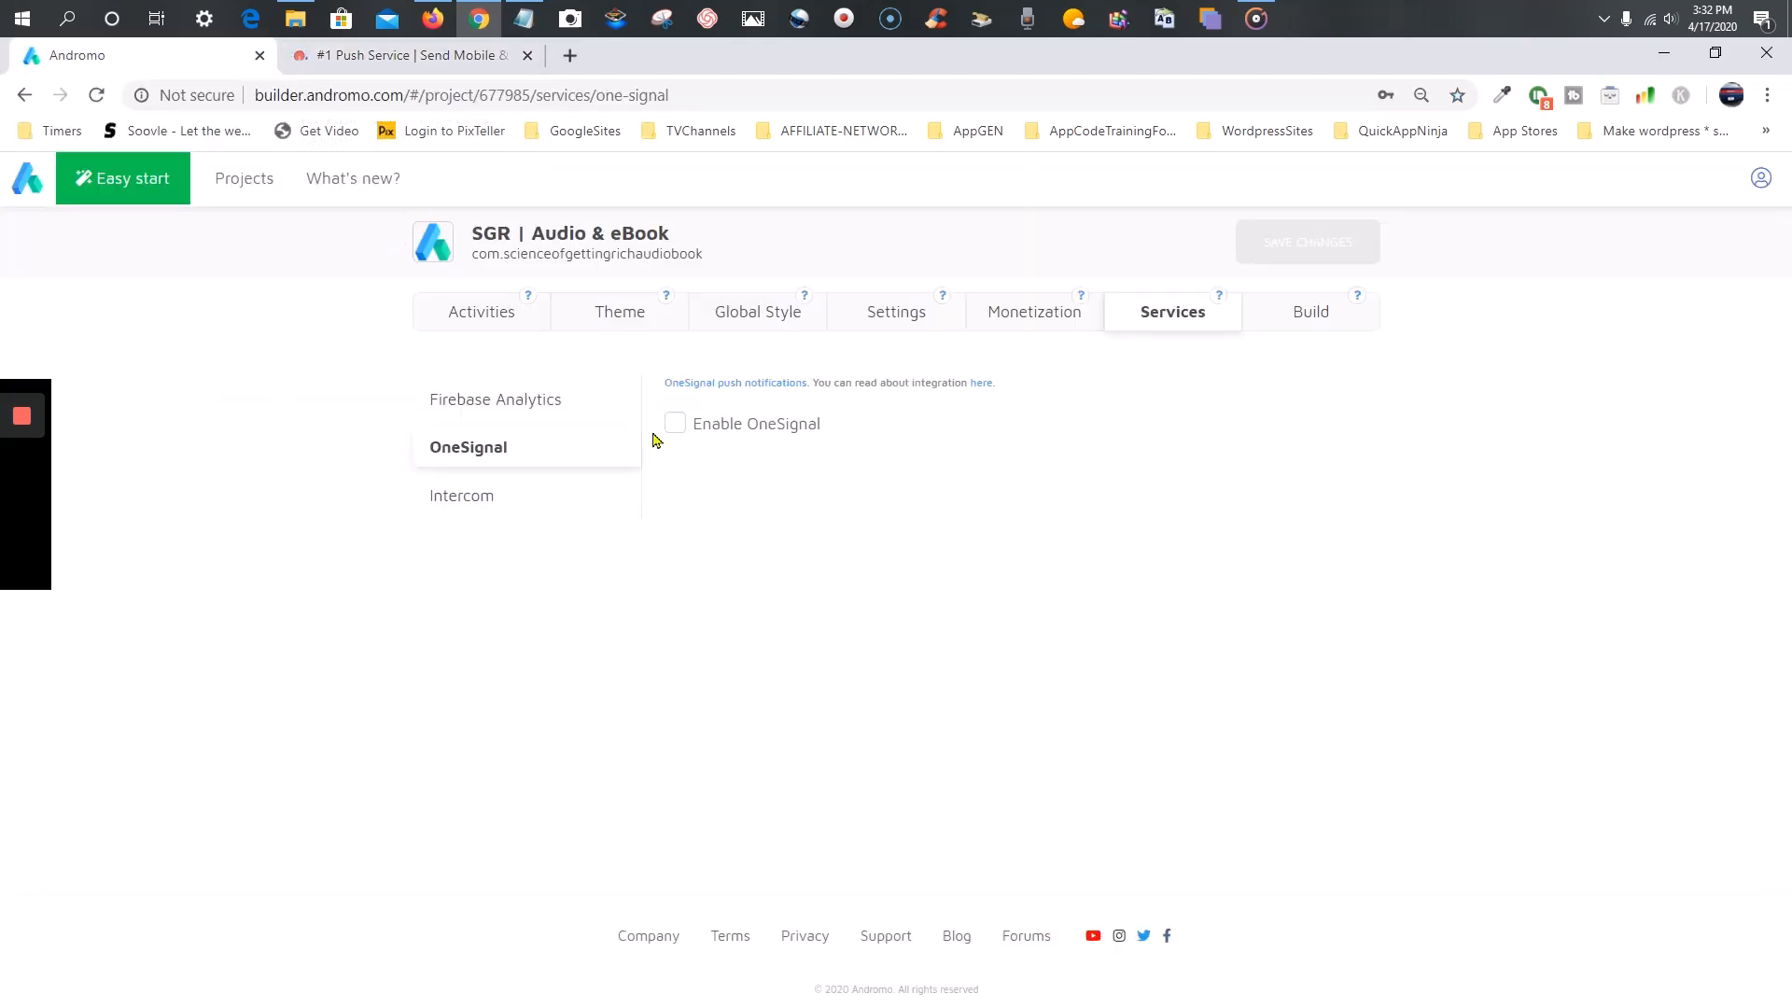
{"action": "left_click", "coordinate": [462, 58]}
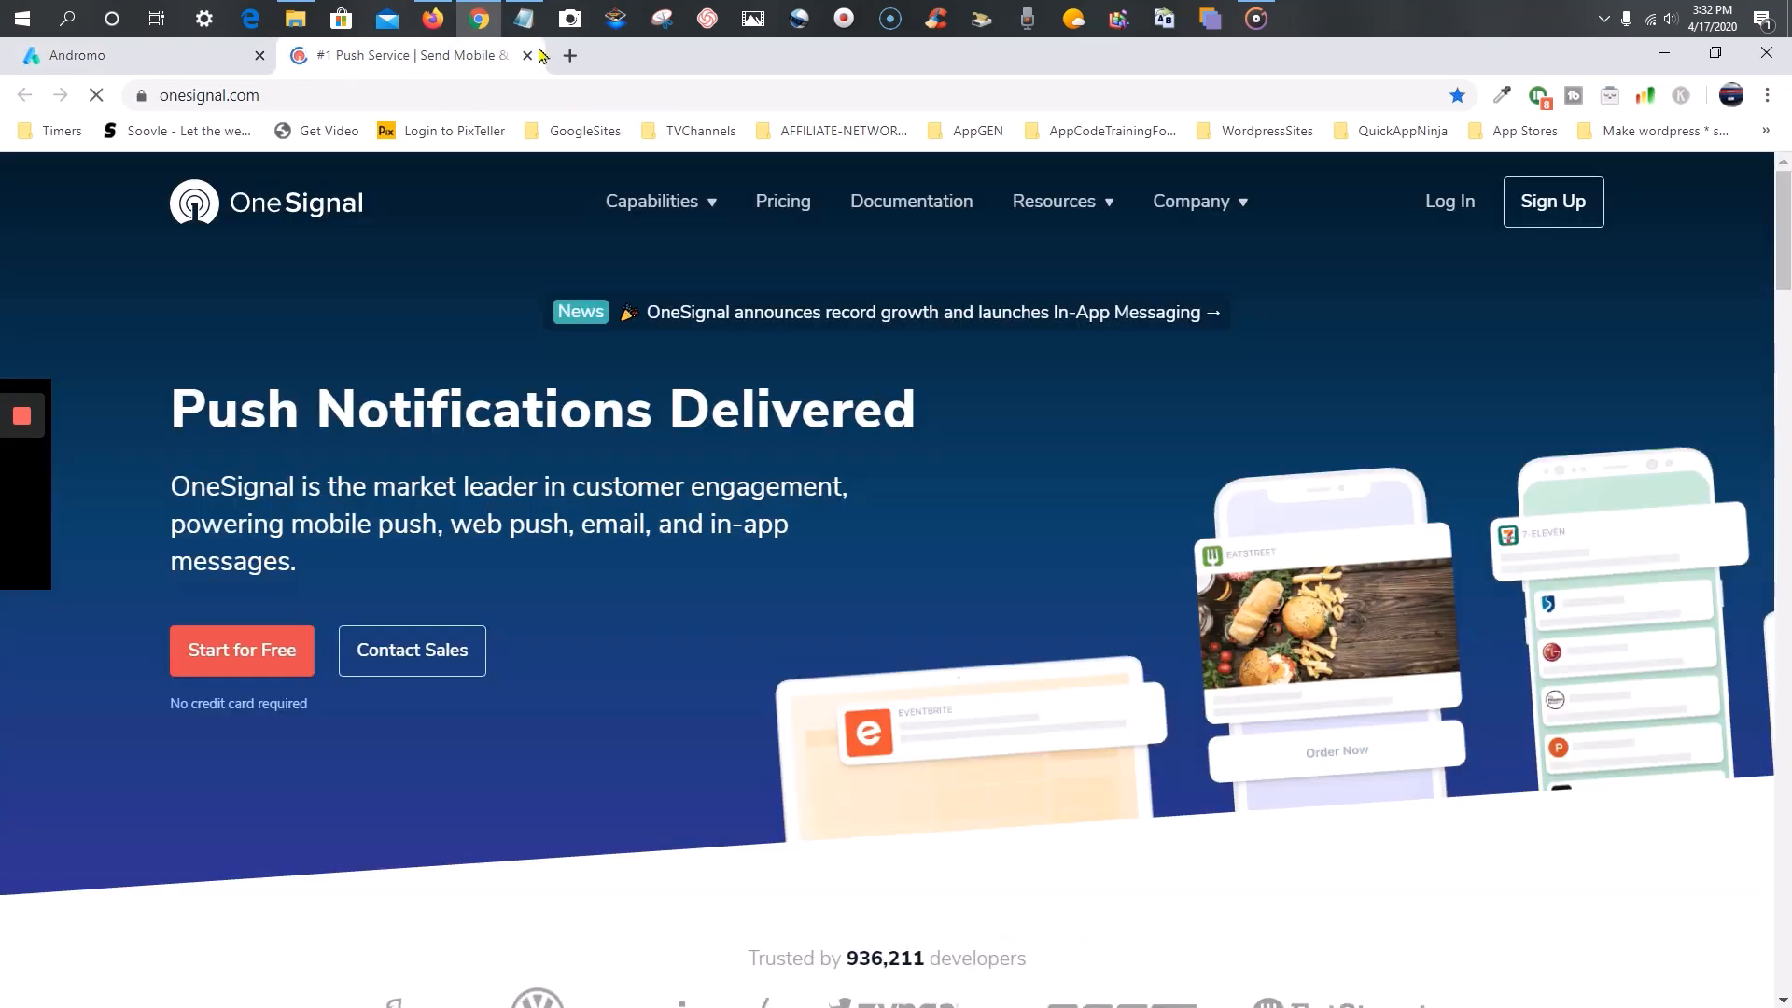
{"action": "left_click", "coordinate": [527, 55]}
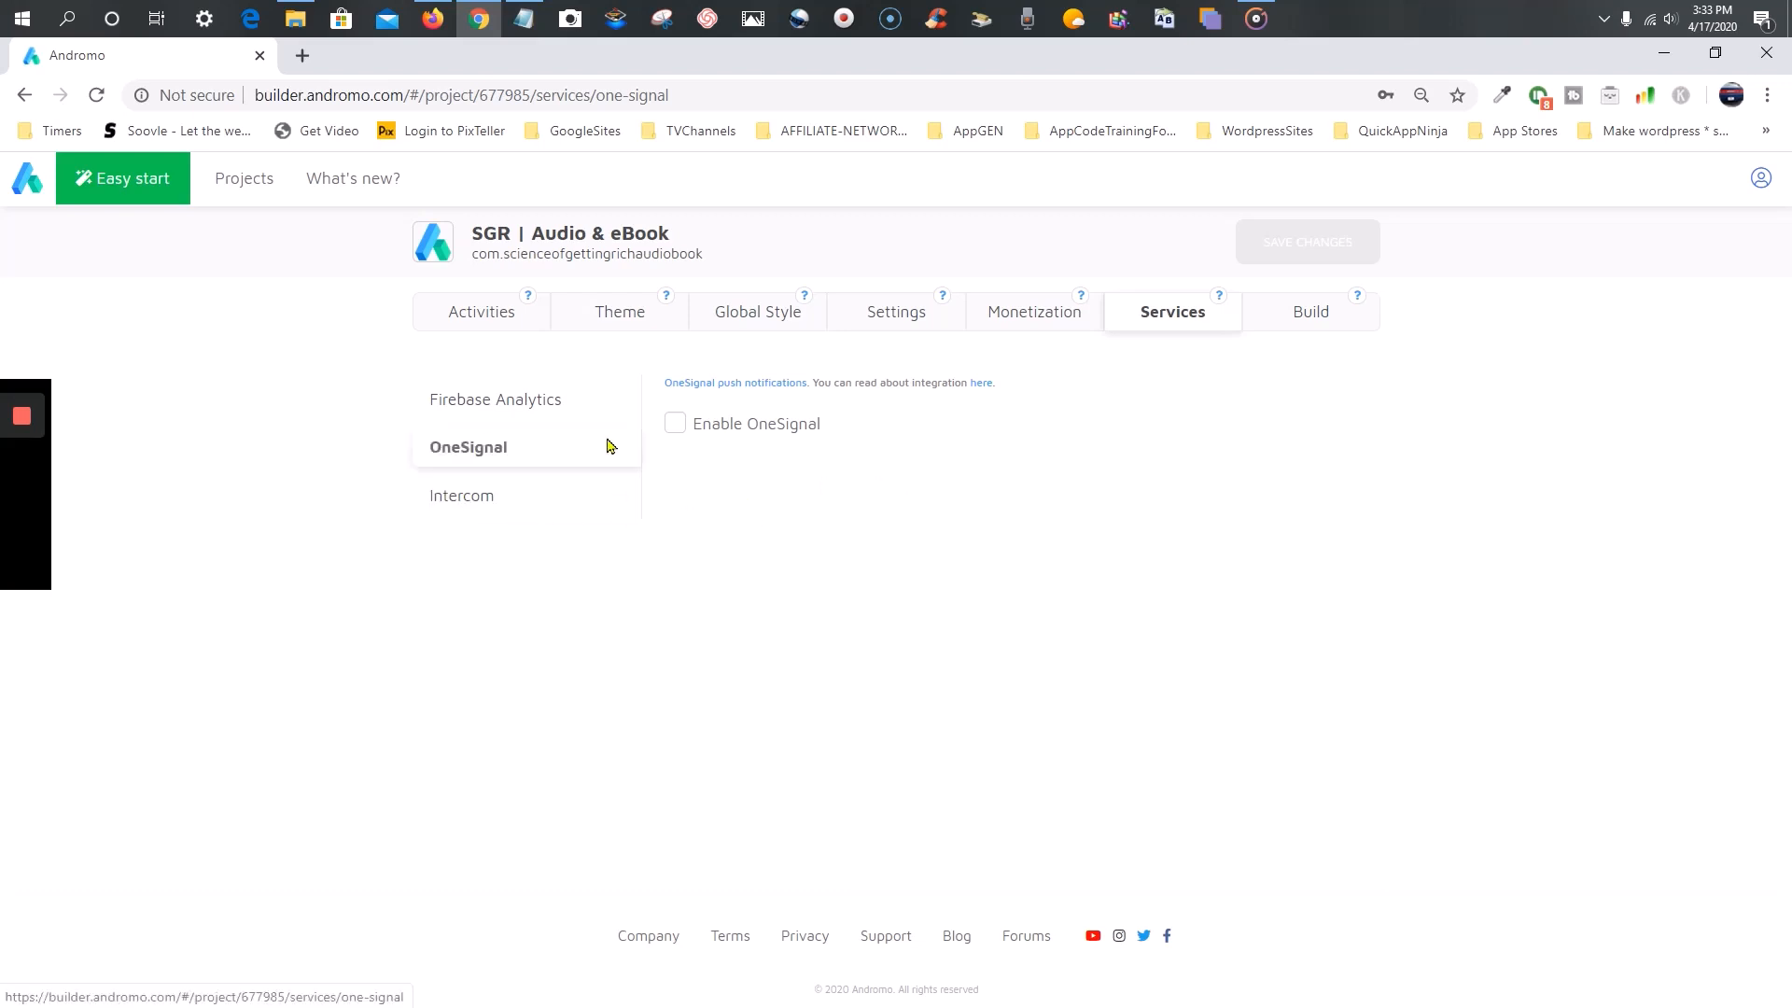
- Go to the app's build page and start downloading the version 1.0 build
{"action": "left_click", "coordinate": [1310, 324]}
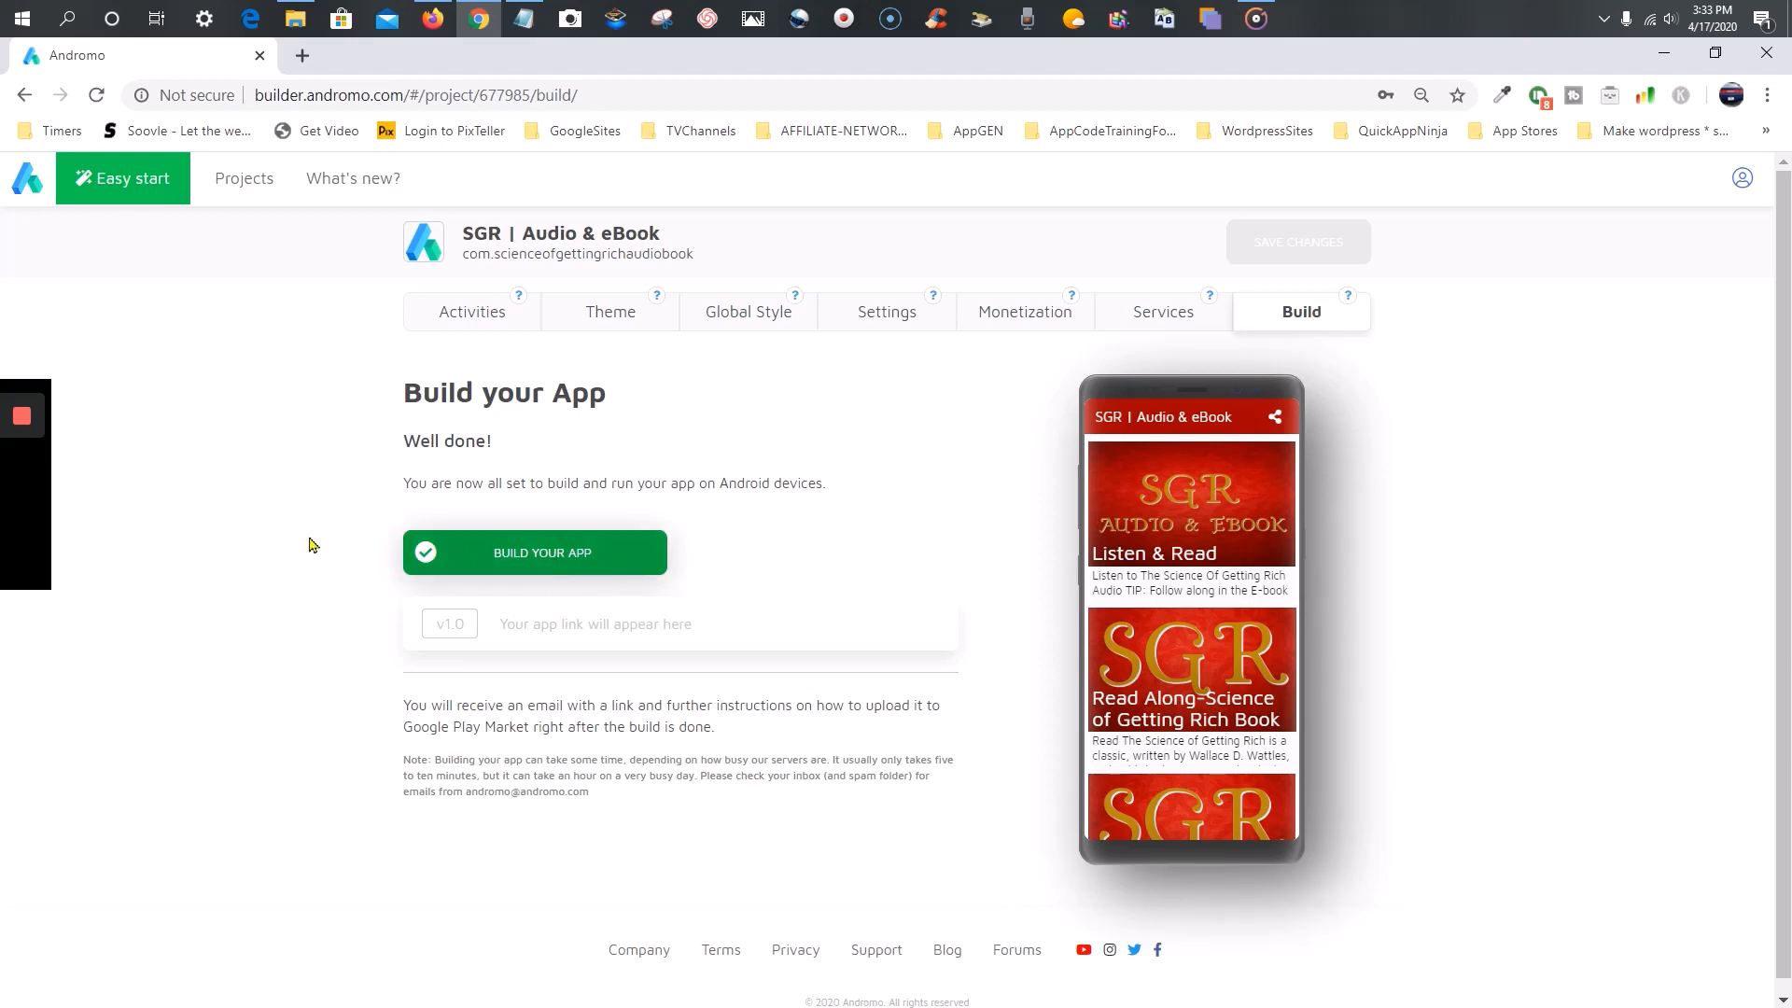
{"action": "mouse_move", "coordinate": [21, 420]}
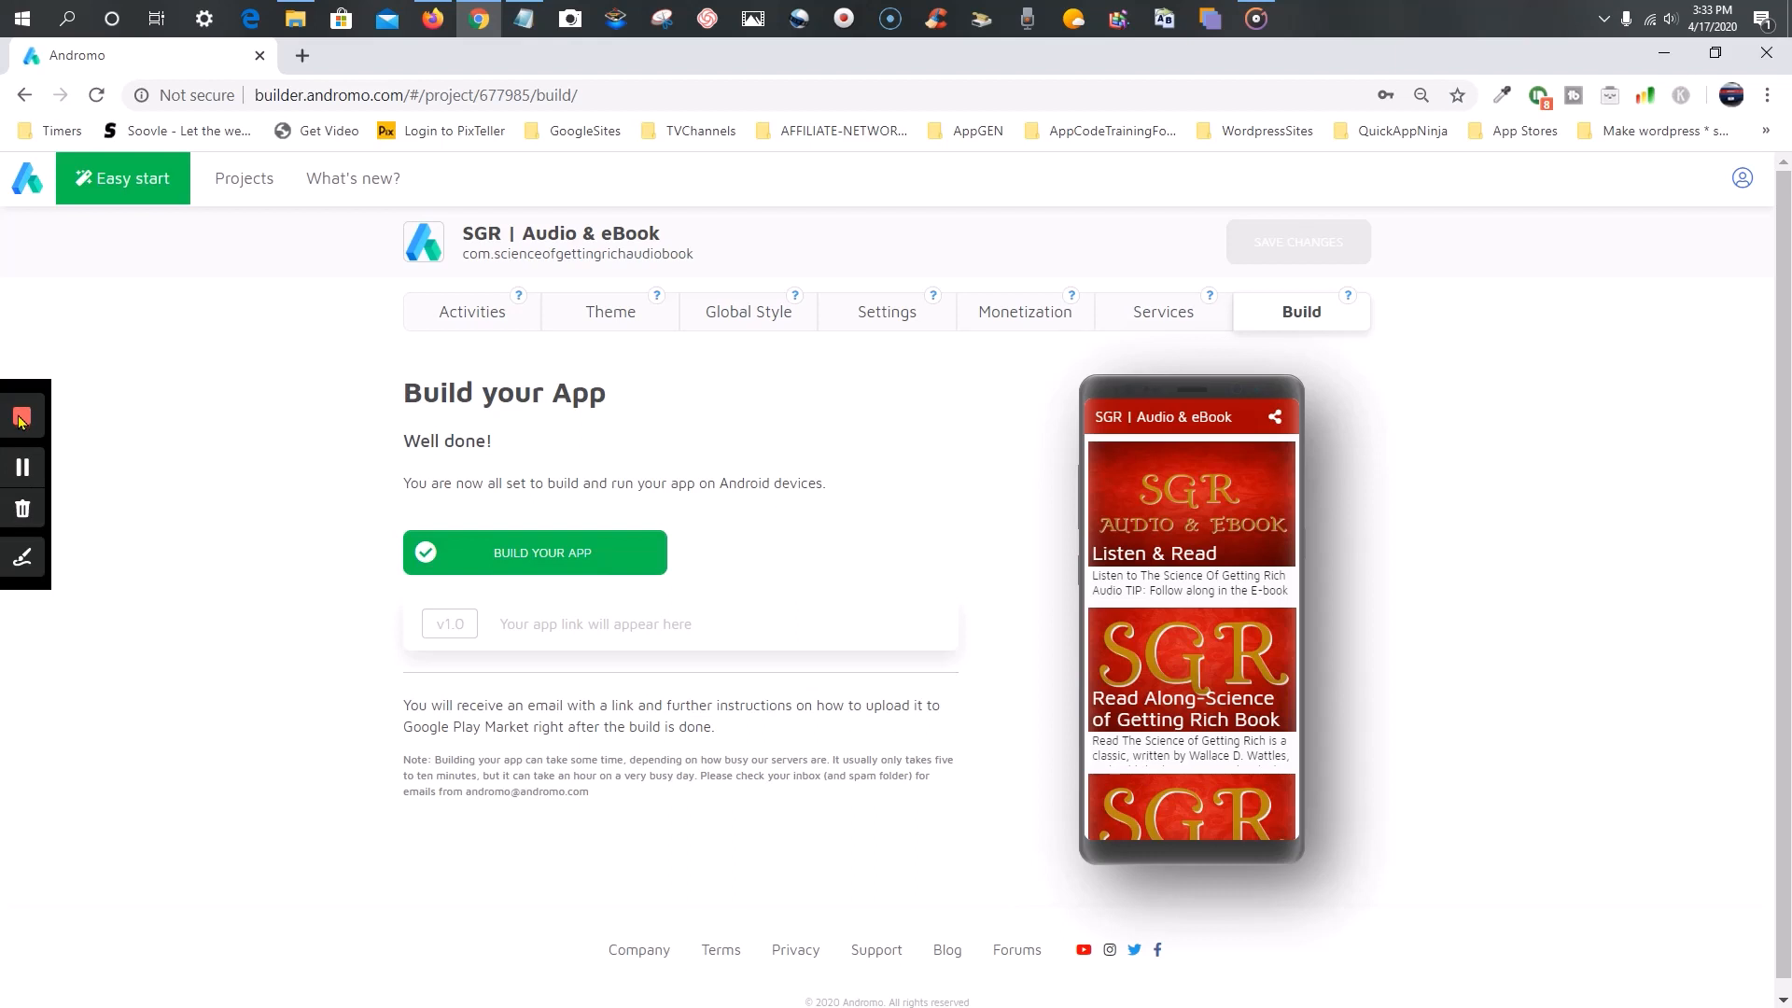
{"action": "left_click", "coordinate": [23, 463]}
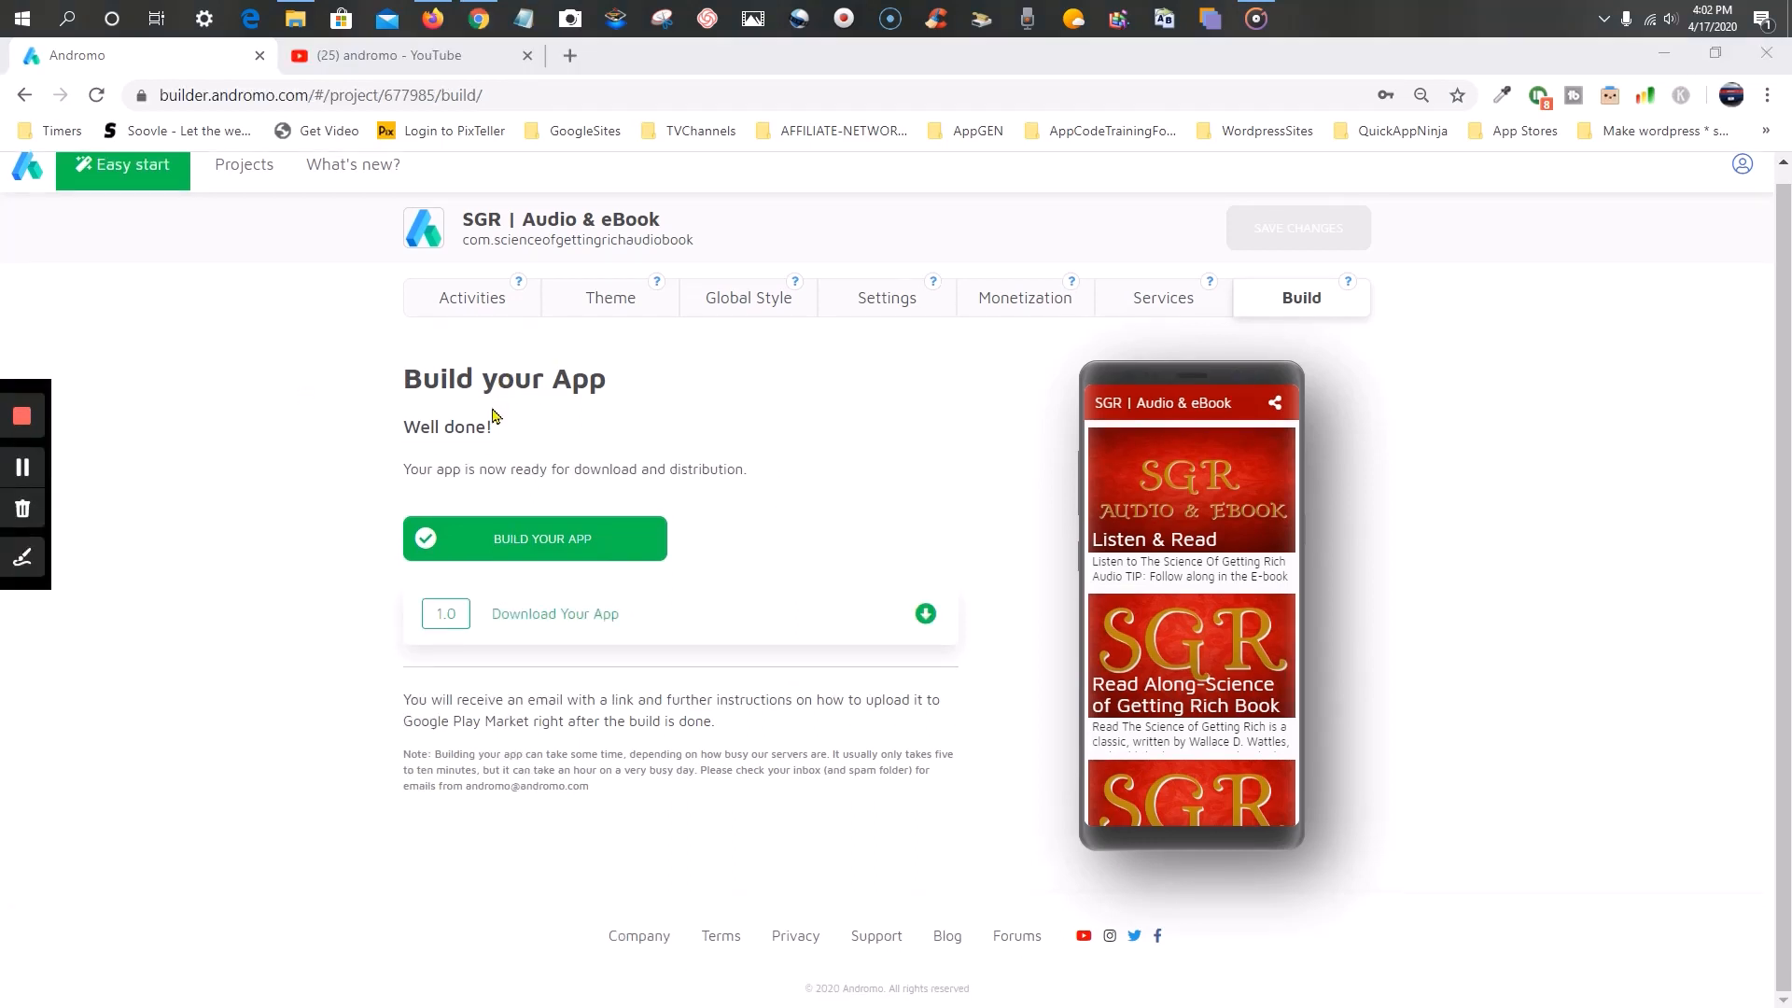
{"action": "left_click", "coordinate": [564, 625]}
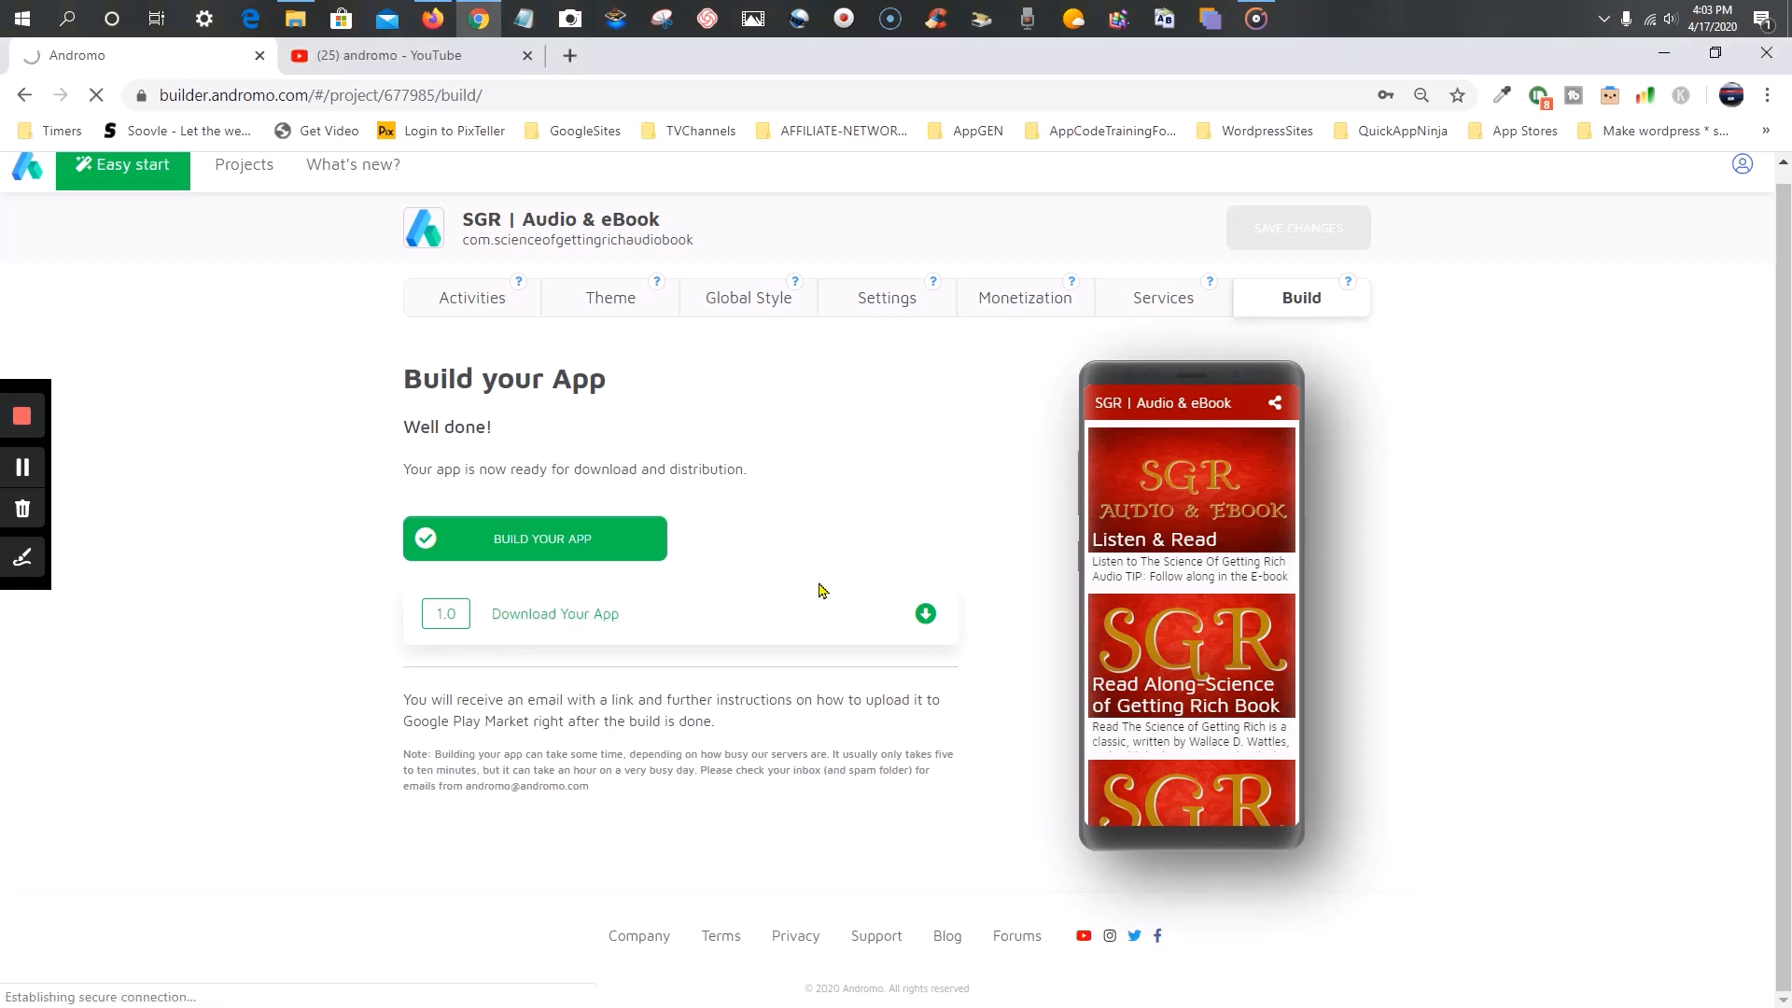
{"action": "left_click", "coordinate": [564, 608]}
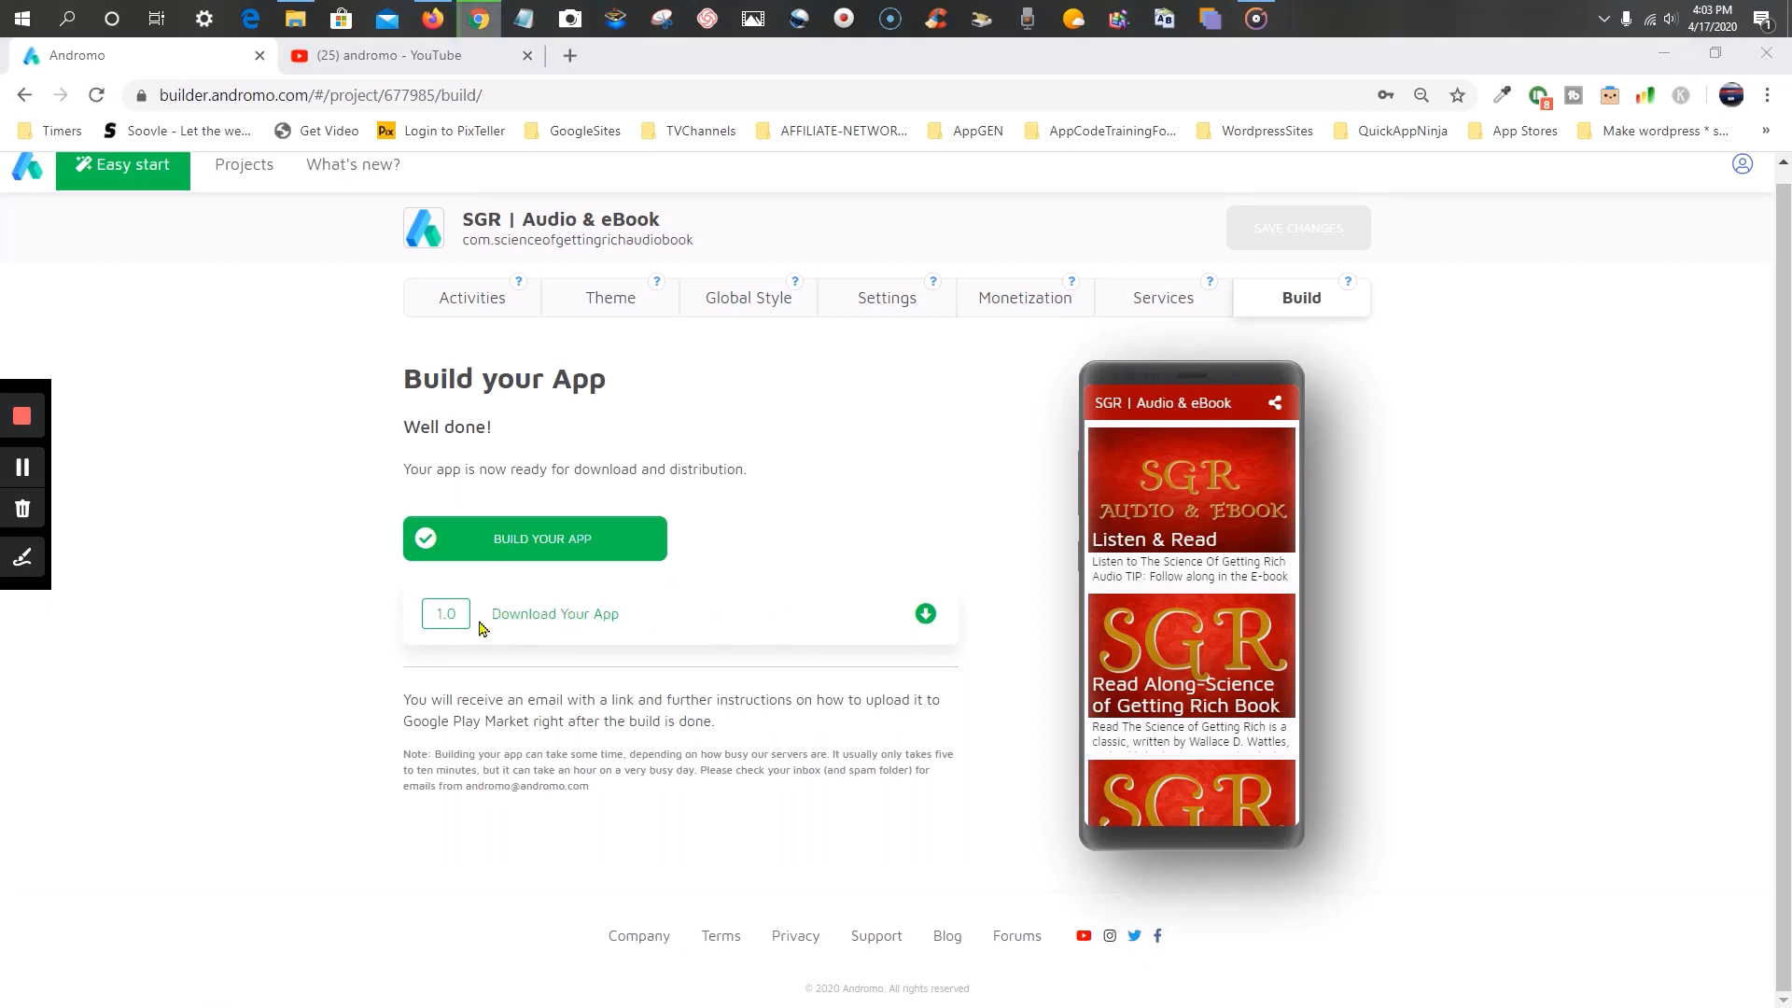
{"action": "scroll", "coordinate": [97, 254], "scroll_direction": "up", "scroll_amount": 2}
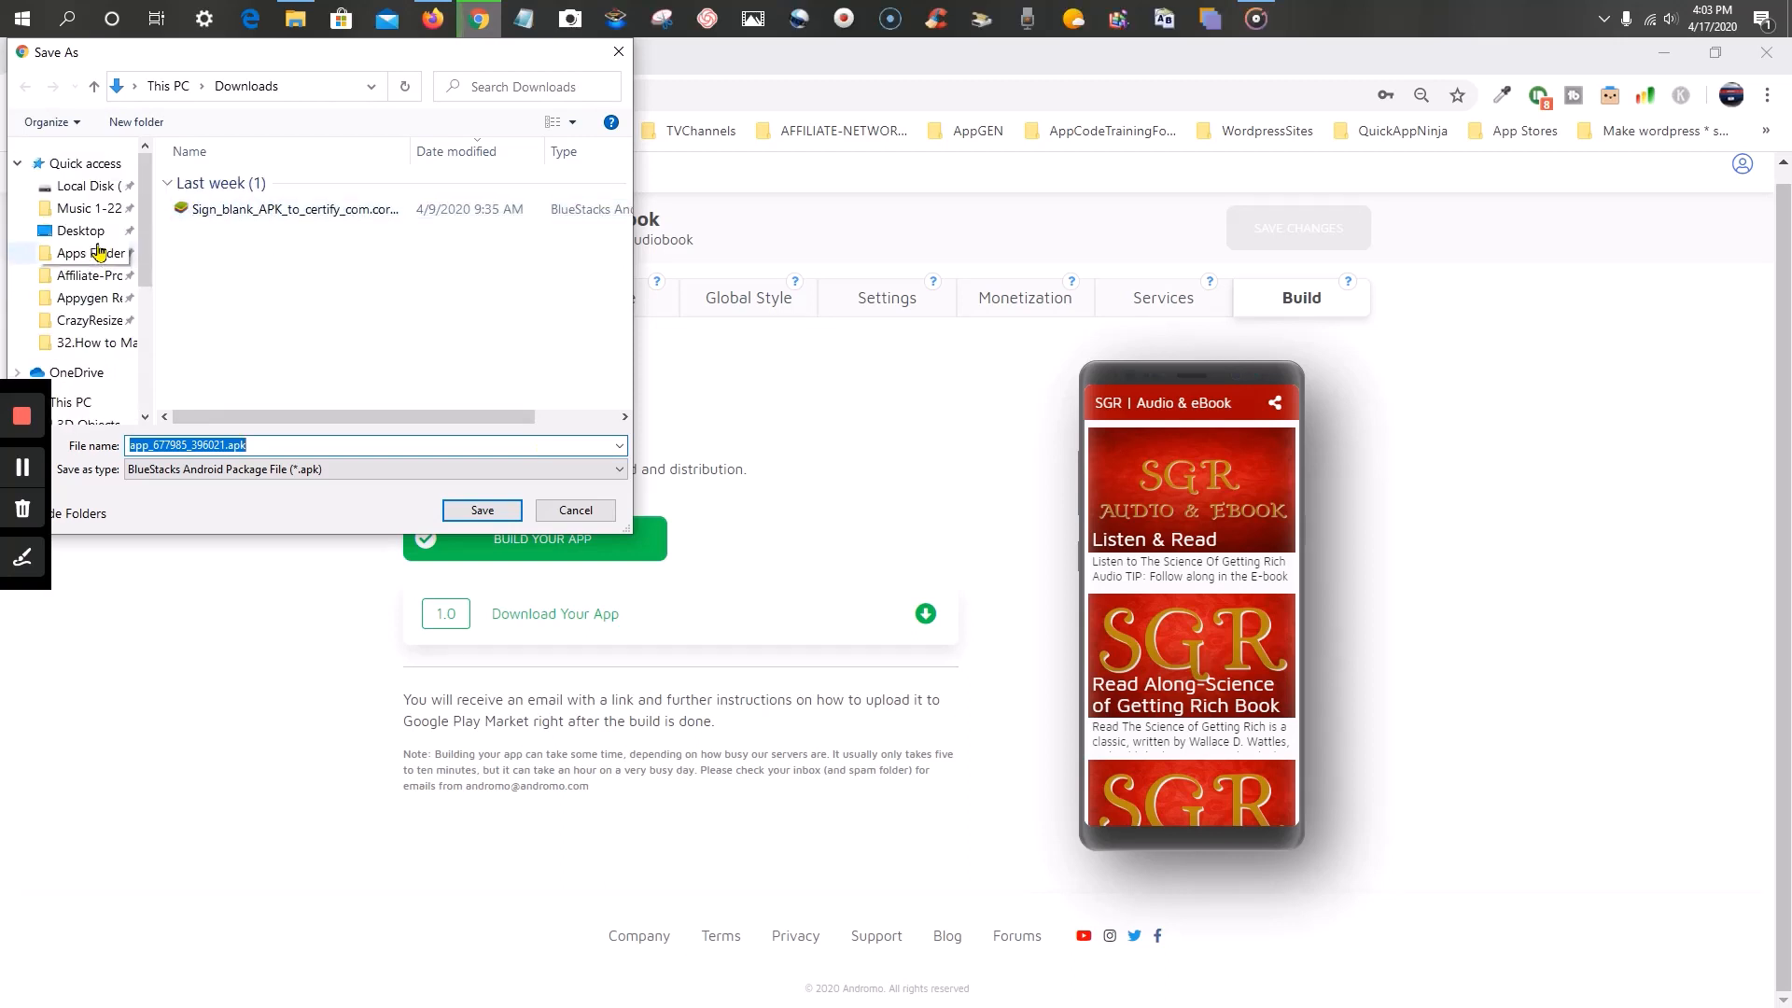
- Choose the BUILDS-SGR folder inside the desktop's SGR-AudioApp folder as the download location
{"action": "left_click", "coordinate": [74, 346]}
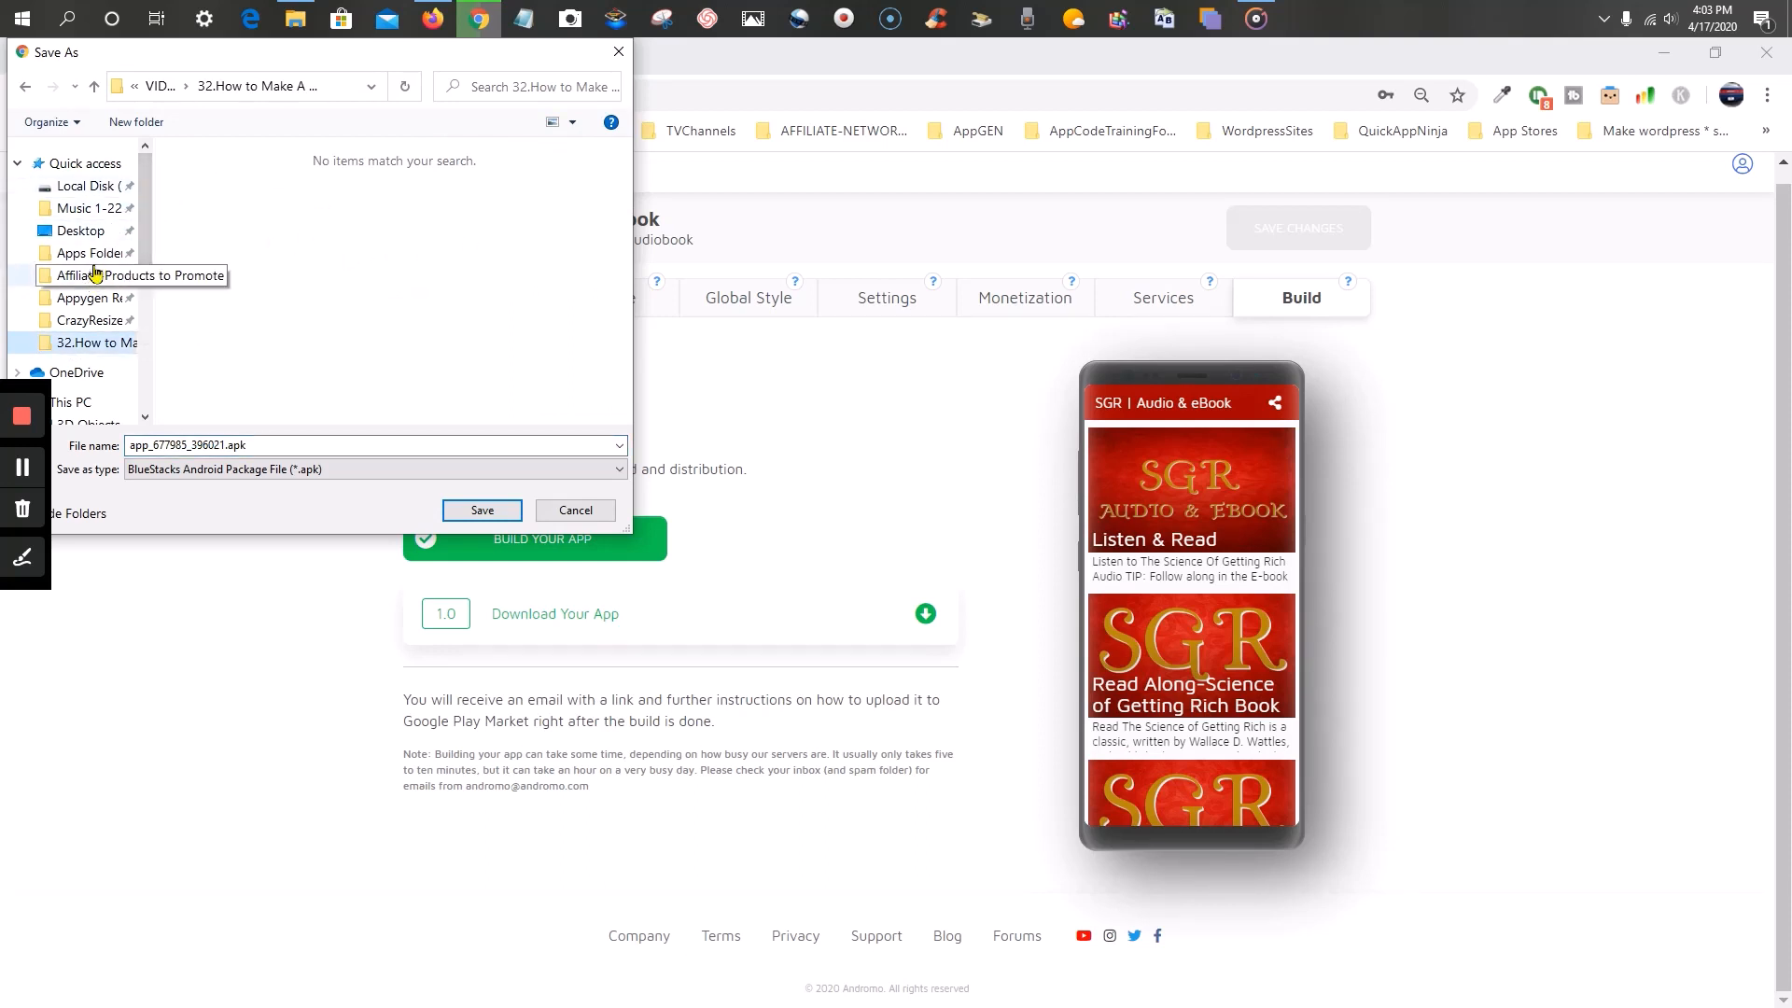
{"action": "mouse_move", "coordinate": [86, 253]}
{"action": "left_mouse_down"}
{"action": "mouse_move", "coordinate": [85, 227]}
{"action": "mouse_move", "coordinate": [81, 245]}
{"action": "left_mouse_up"}
{"action": "left_click", "coordinate": [80, 233]}
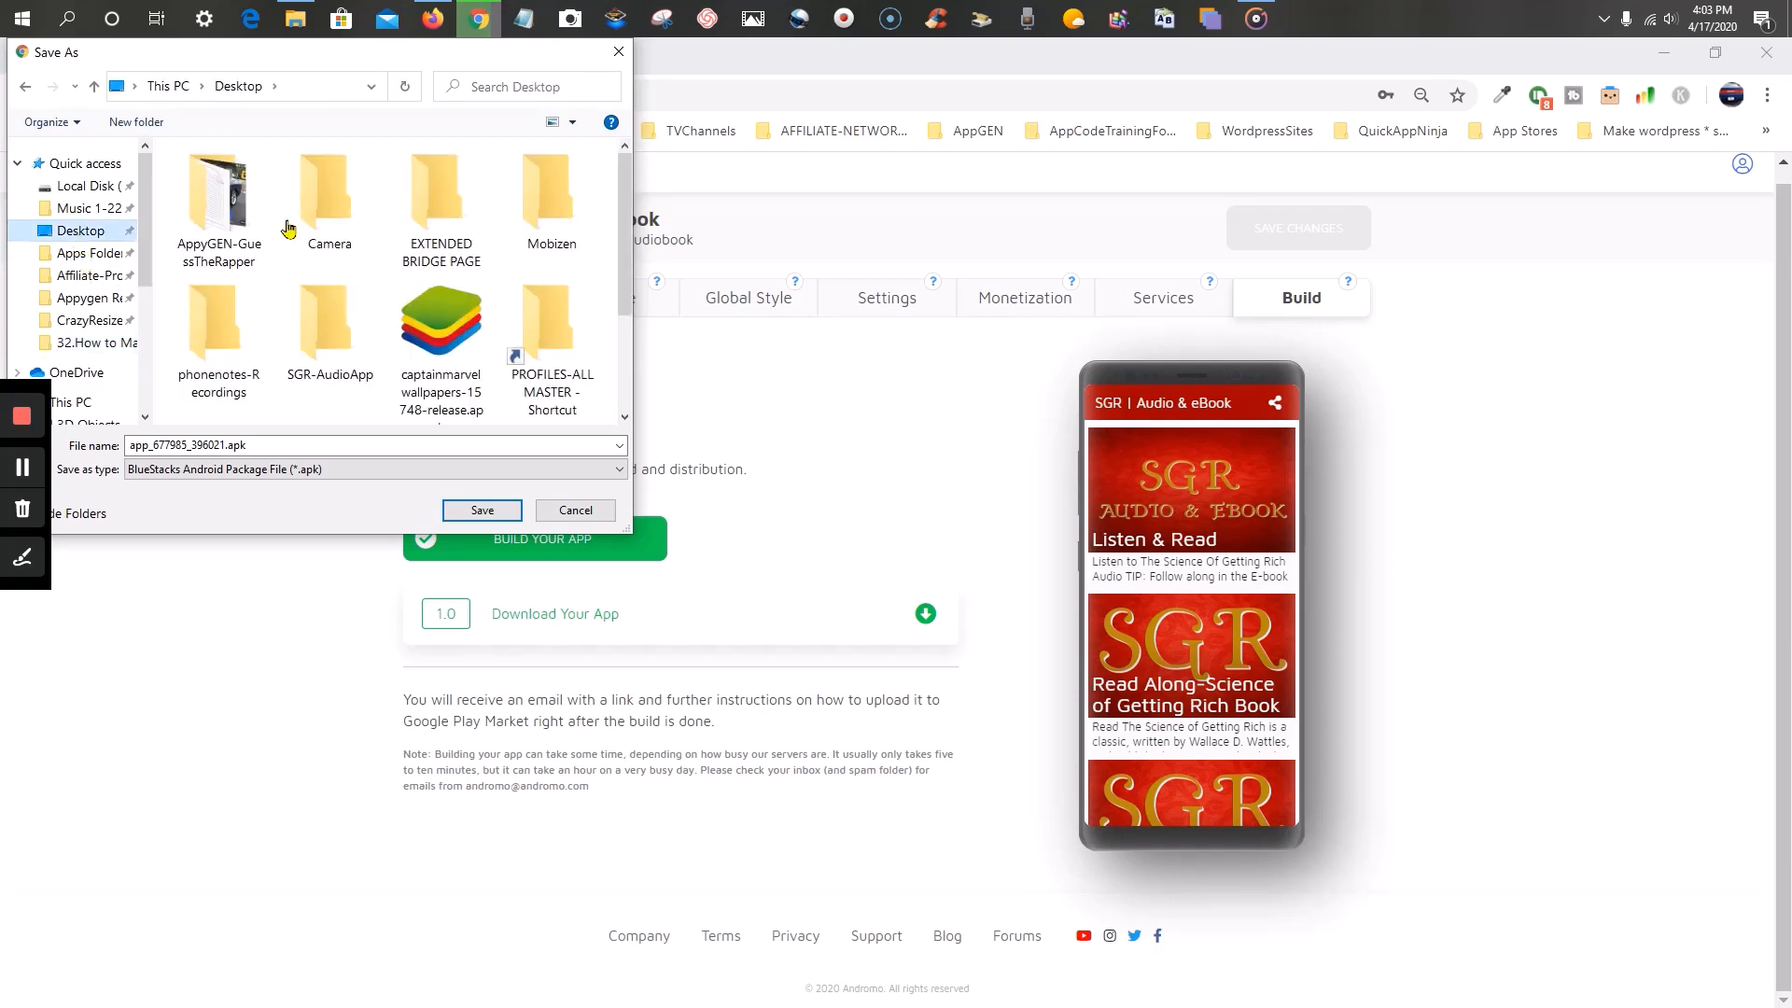
{"action": "double_click", "coordinate": [330, 340]}
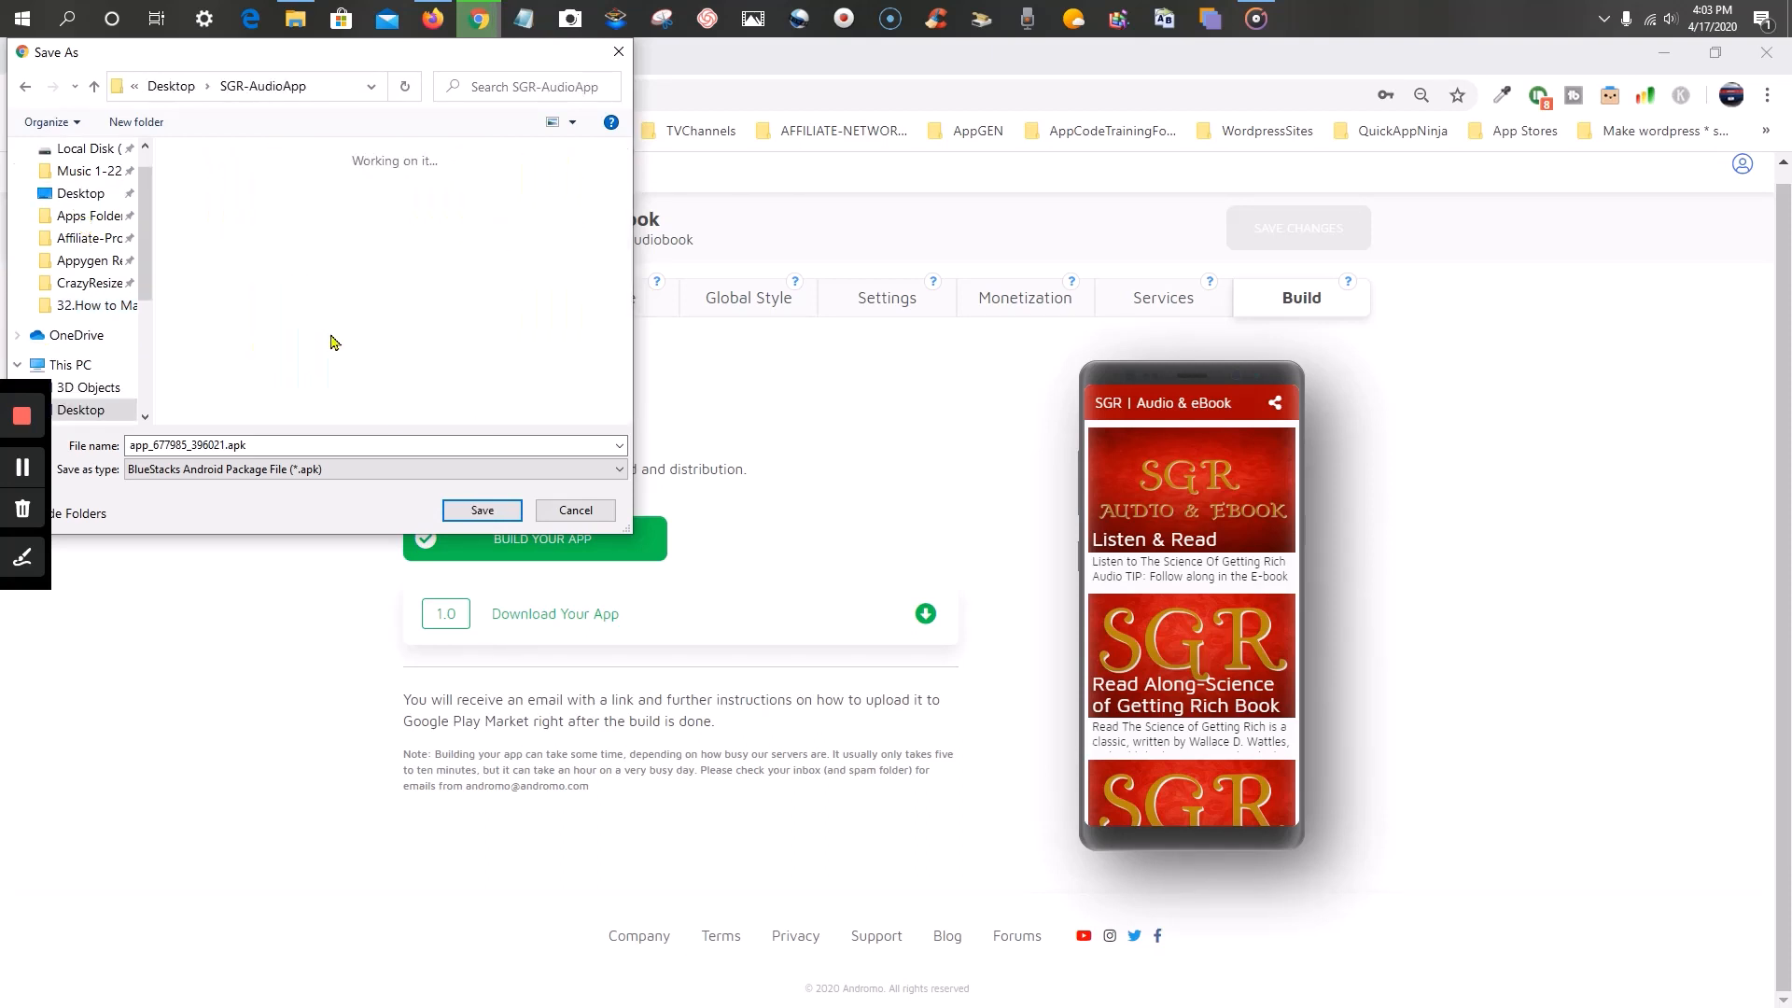
{"action": "double_click", "coordinate": [201, 176]}
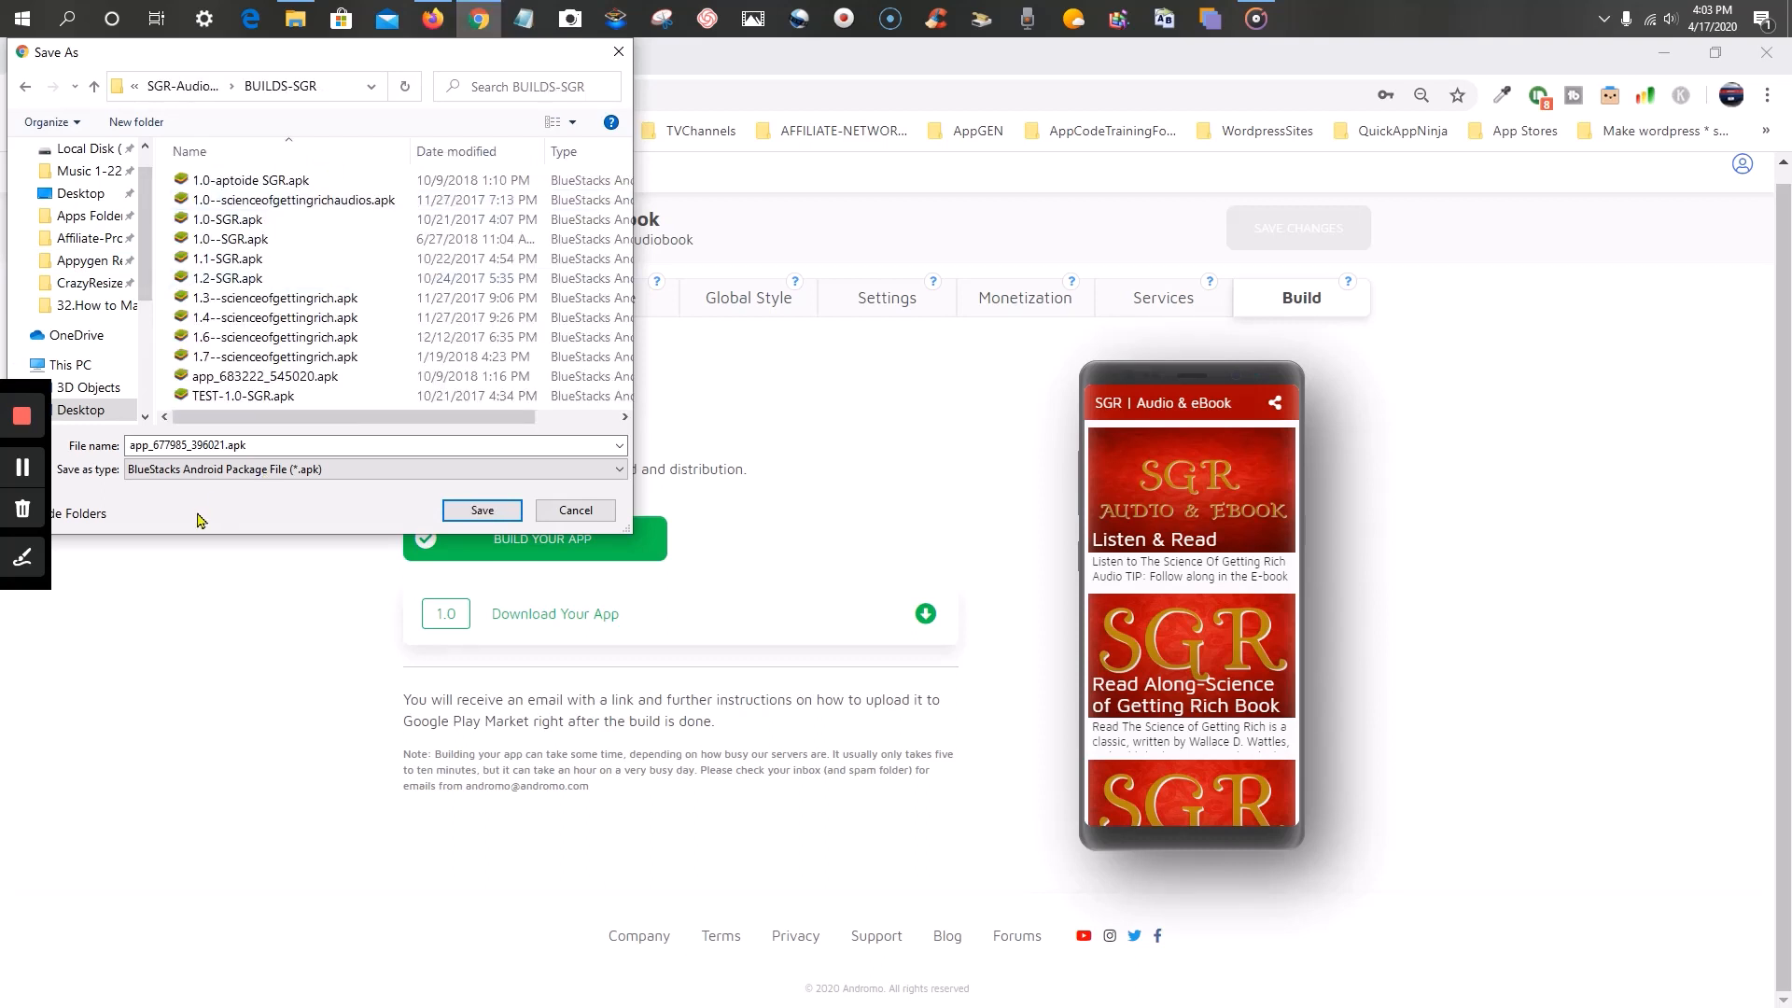
- Name the downloaded build SGRTESTING-4-17-app_677985_396021.apk and save it
{"action": "double_click", "coordinate": [133, 446]}
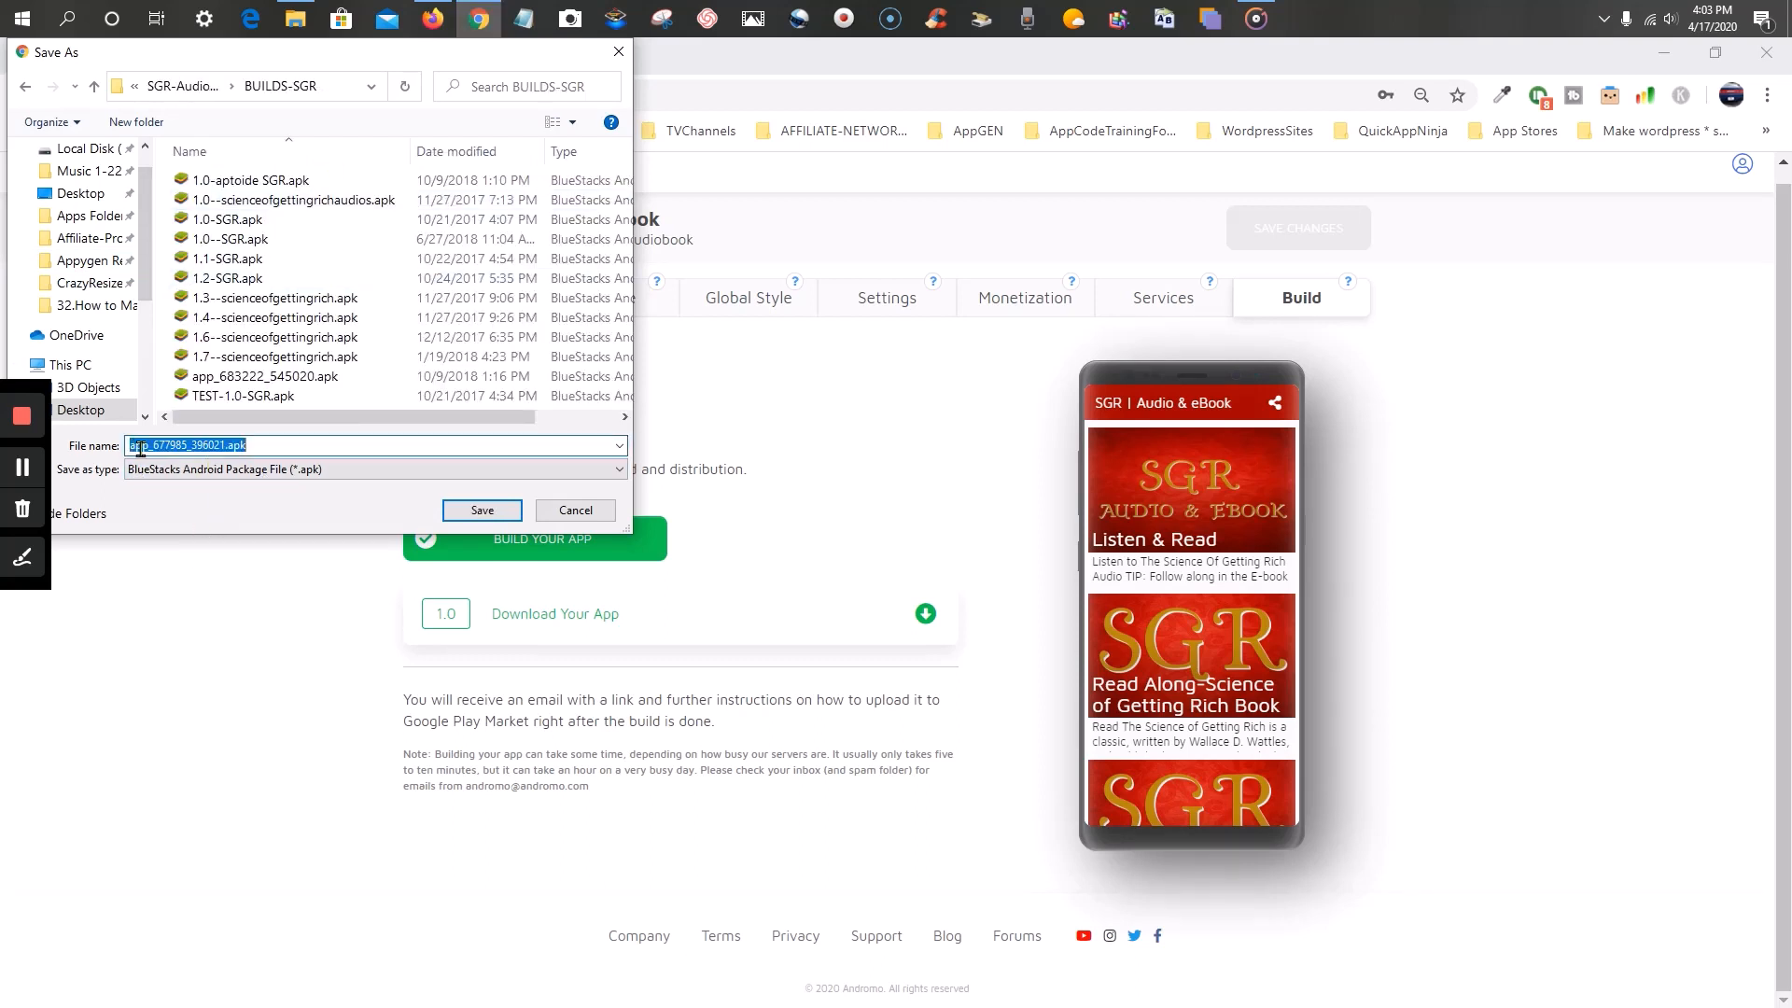
{"action": "left_click", "coordinate": [140, 449]}
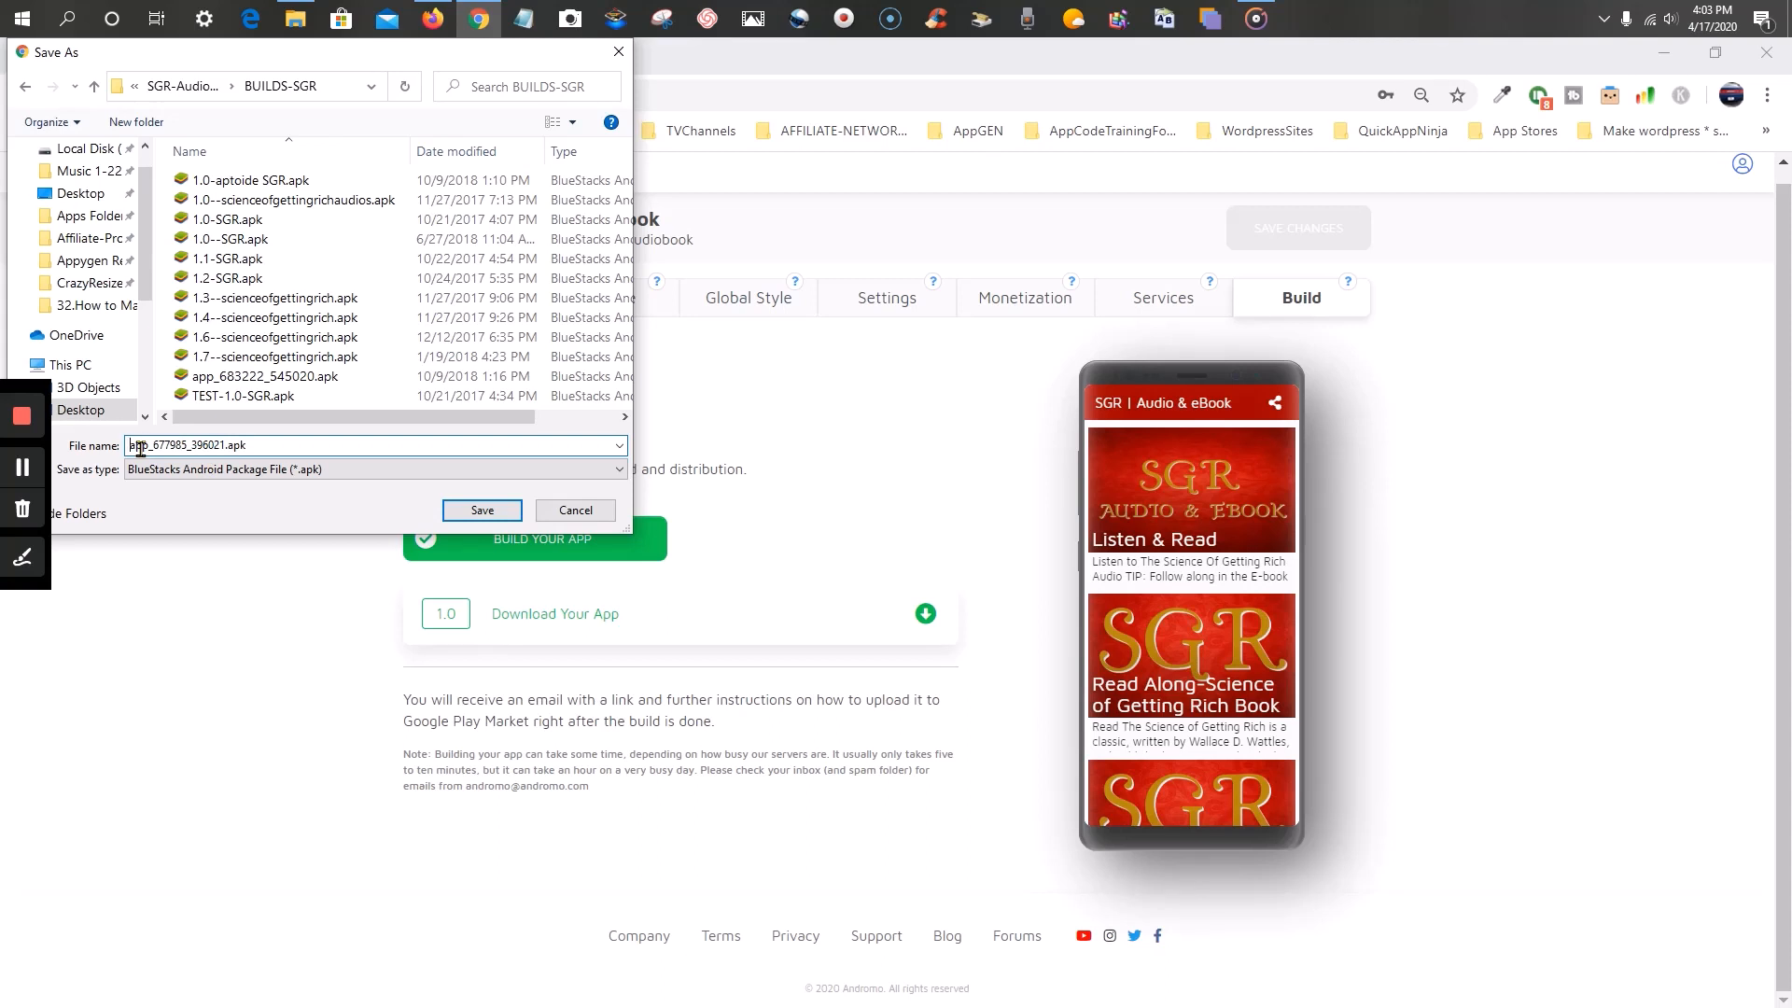
{"action": "type", "text": "Y"}
{"action": "key", "text": "BackSpace"}
{"action": "type", "text": "TESTING"}
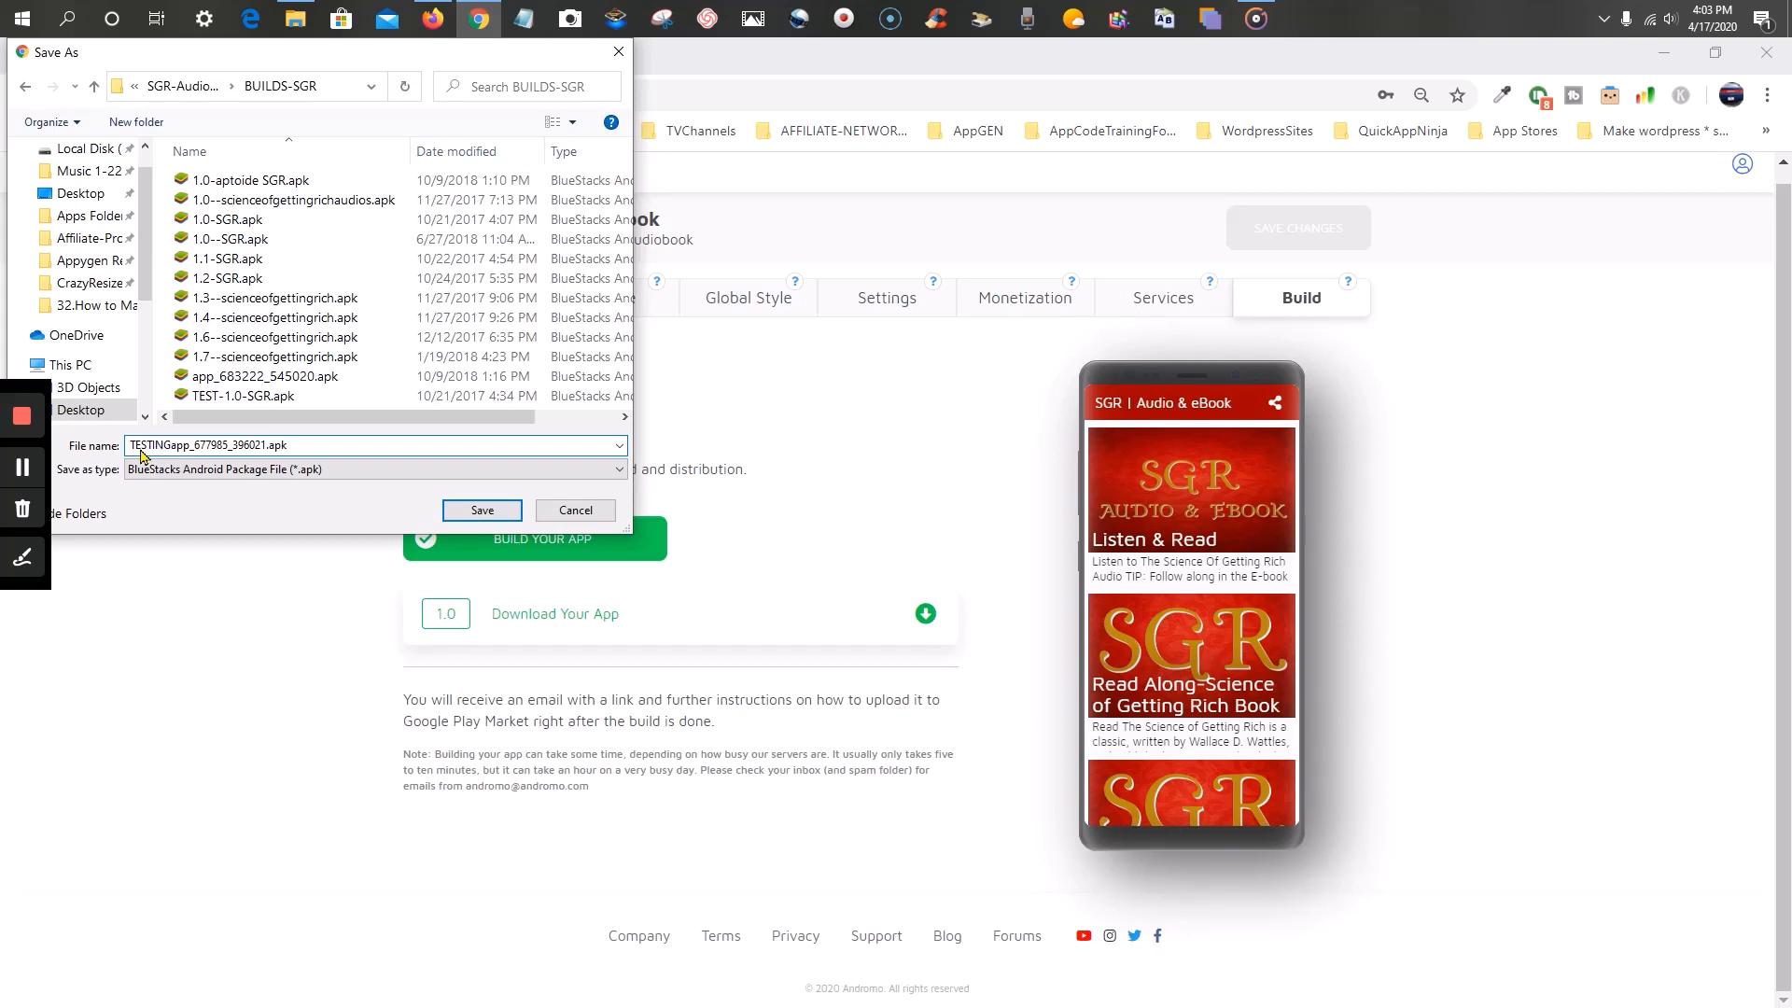
{"action": "type", "text": "-4-17-"}
{"action": "left_click", "coordinate": [129, 445]}
{"action": "type", "text": "scr"}
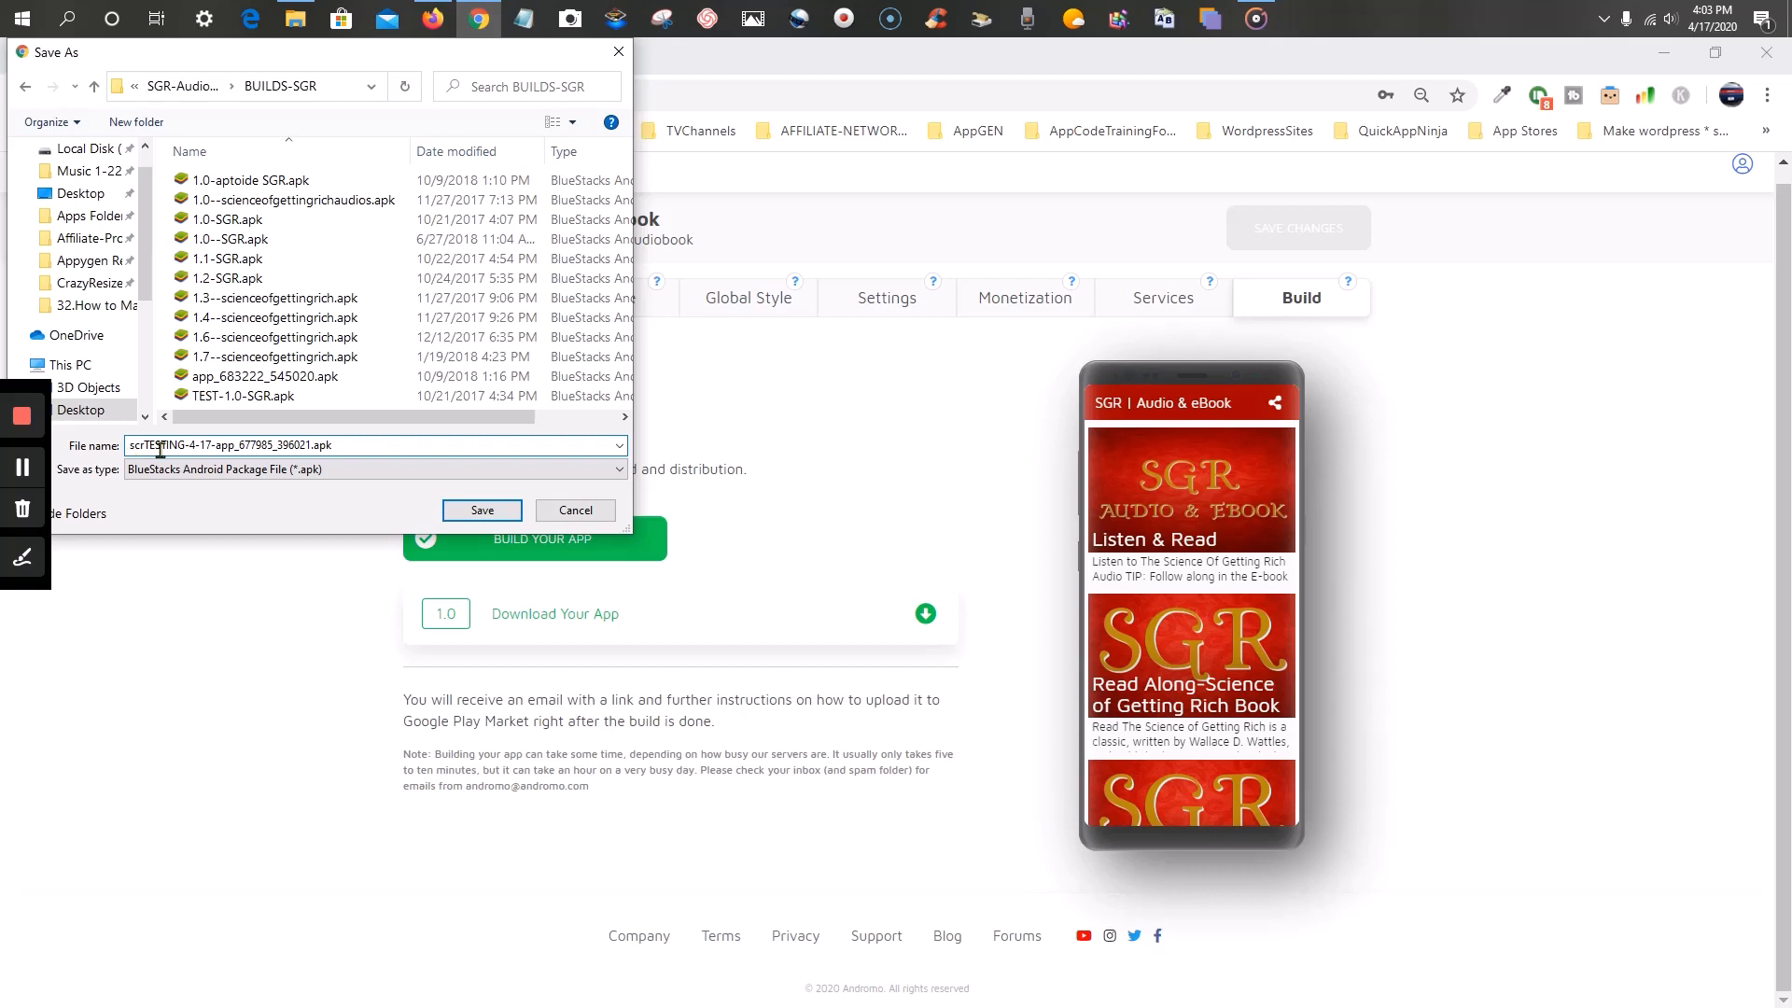
{"action": "key", "text": "BackSpace"}
{"action": "key", "text": "BackSpace"}
{"action": "key", "text": "BackSpace"}
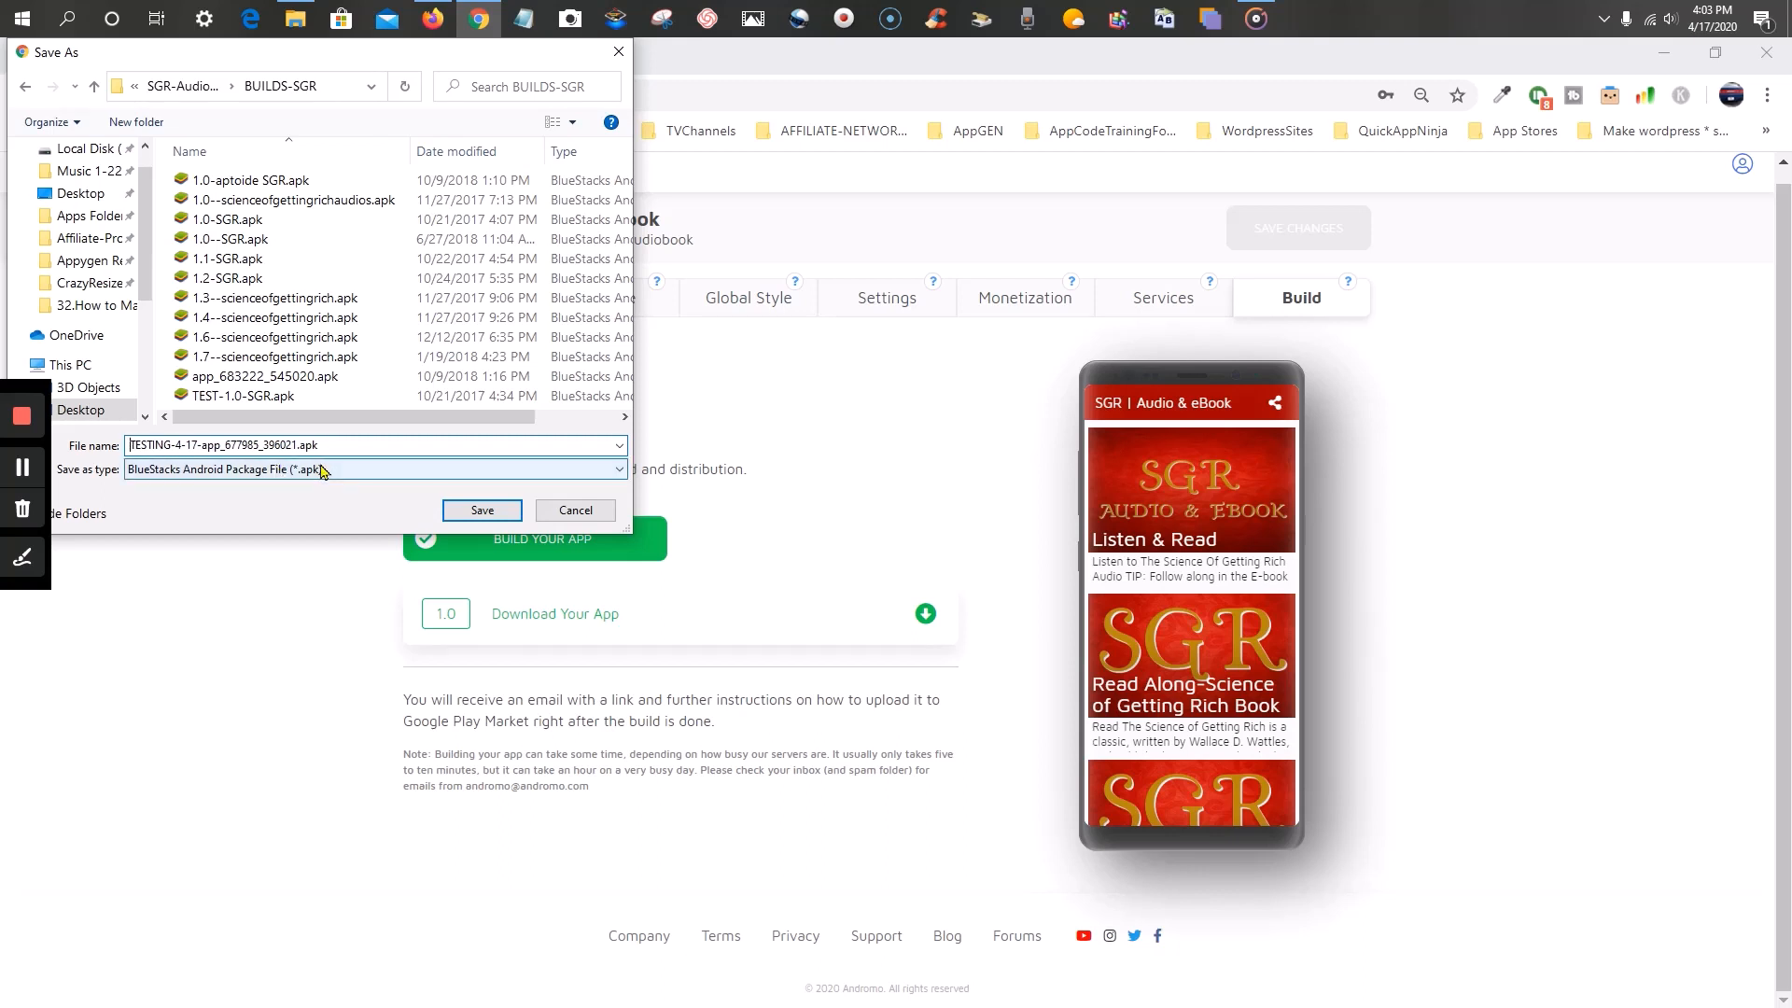
{"action": "type", "text": "SGR"}
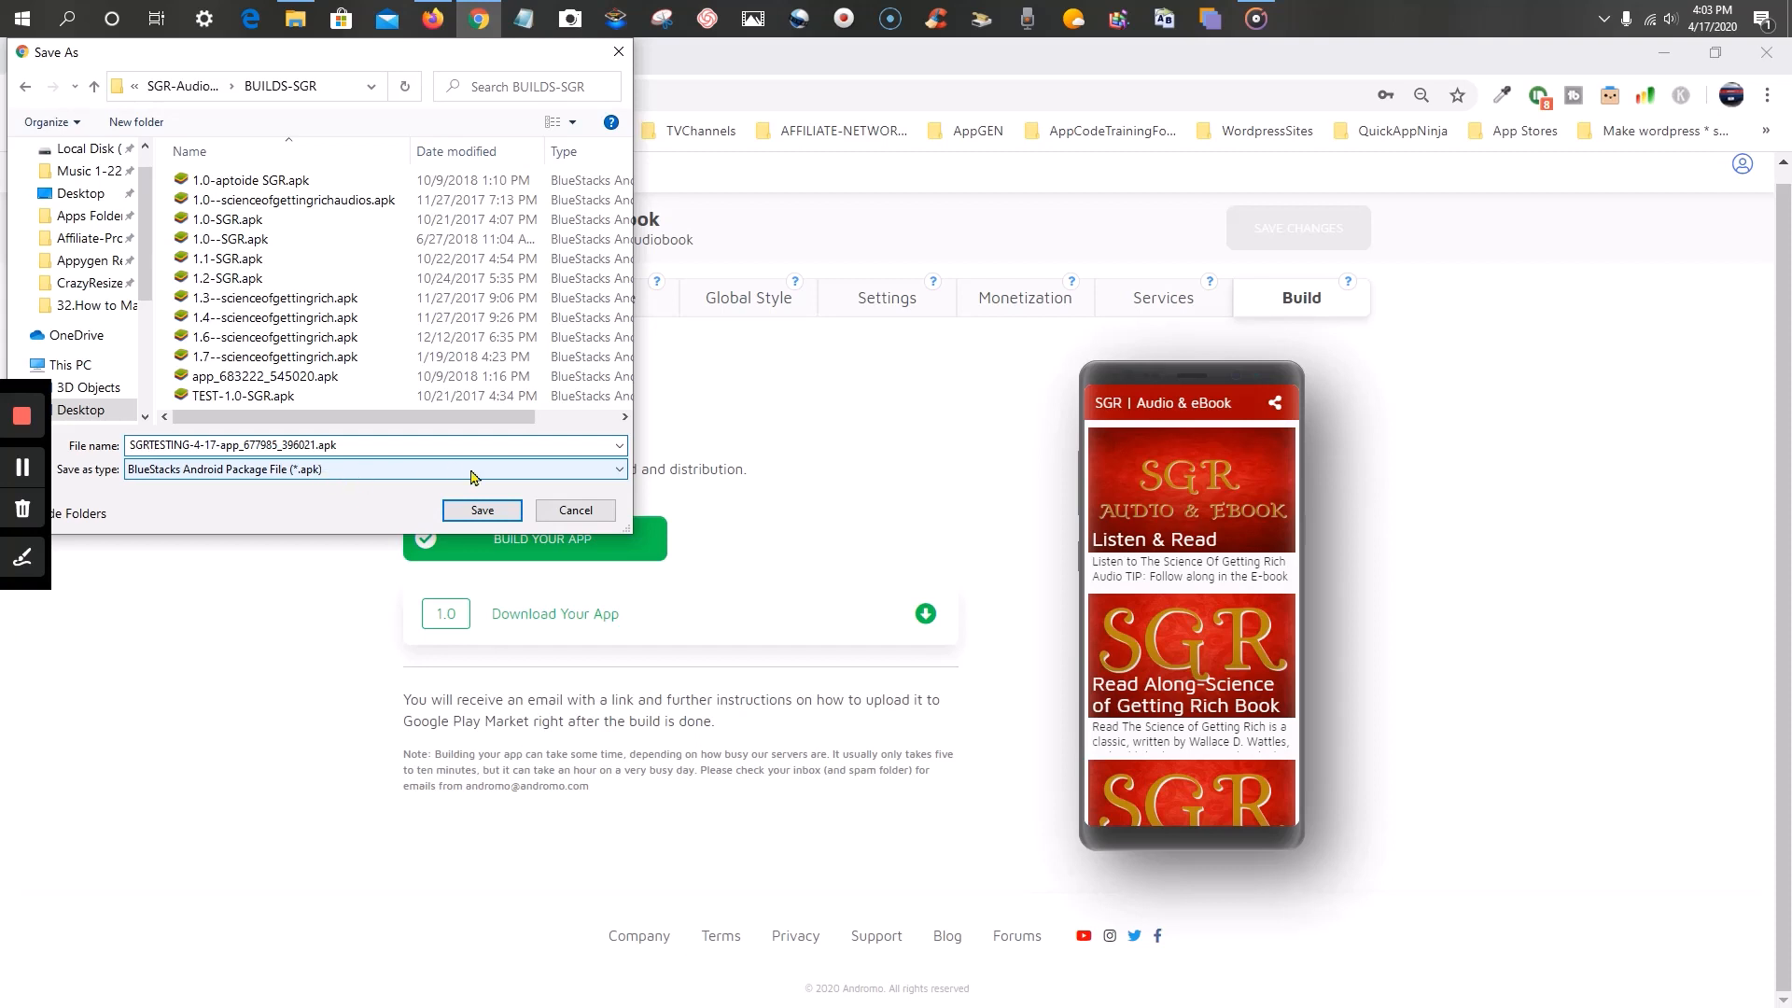
{"action": "left_click", "coordinate": [476, 510]}
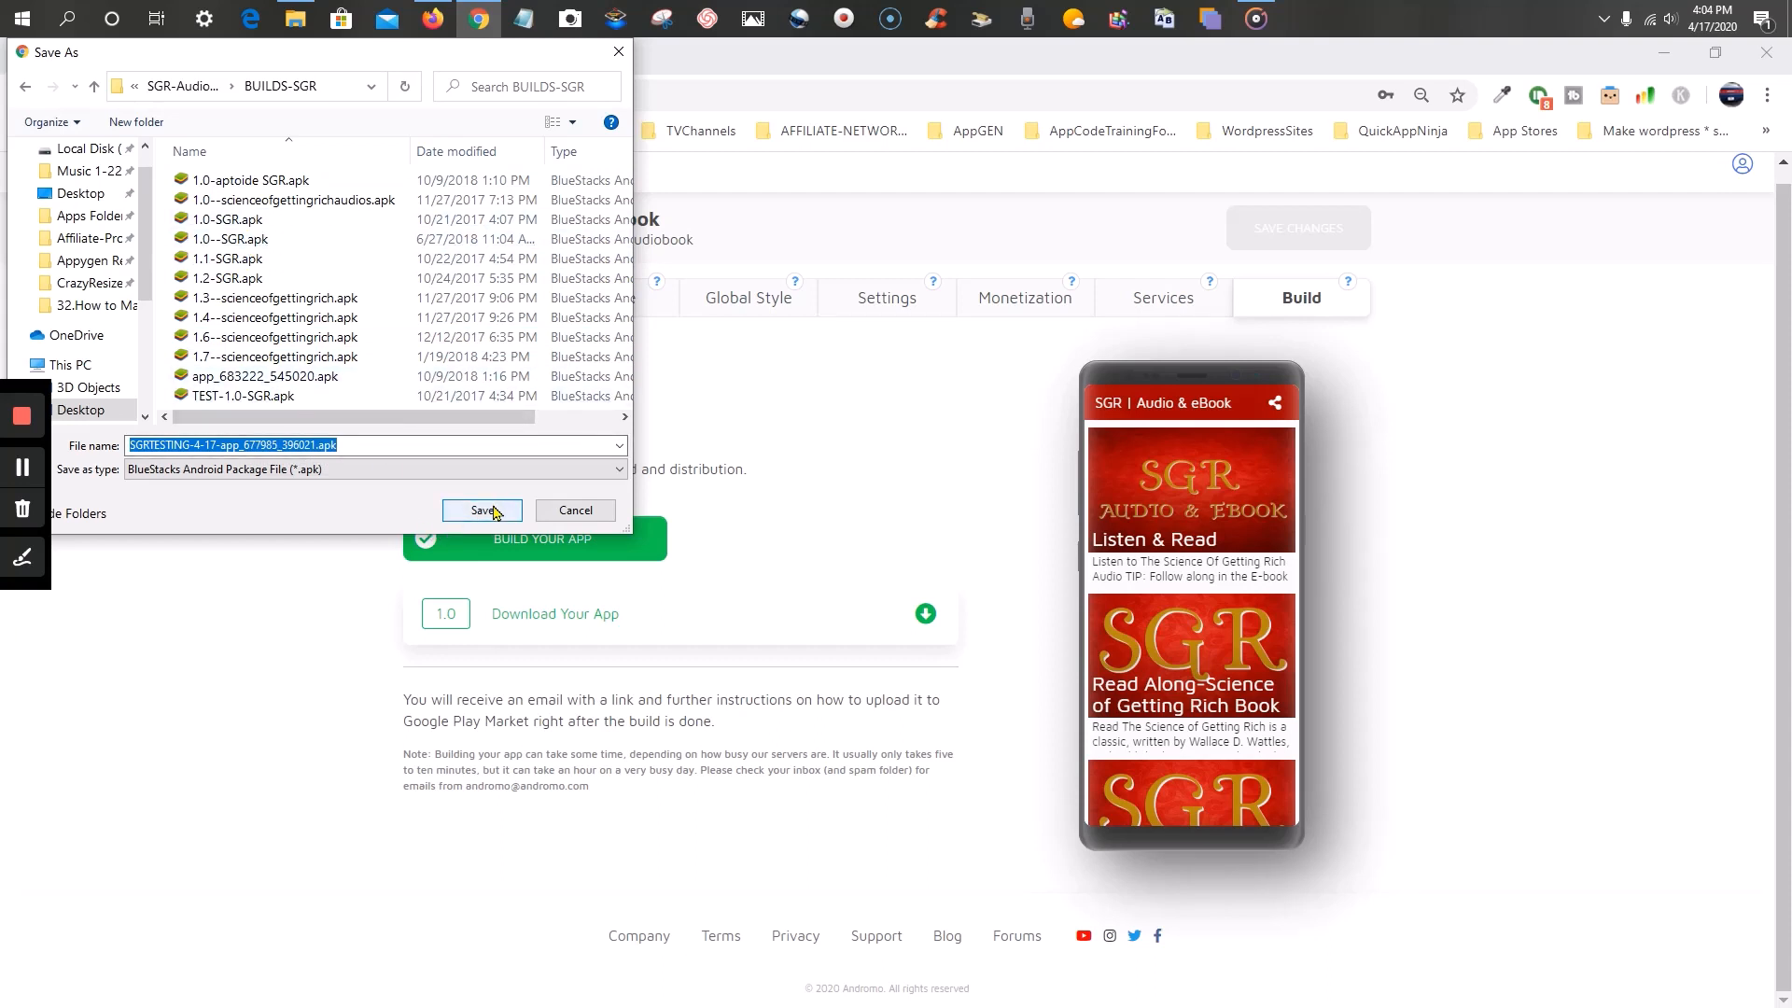
{"action": "left_click", "coordinate": [478, 319]}
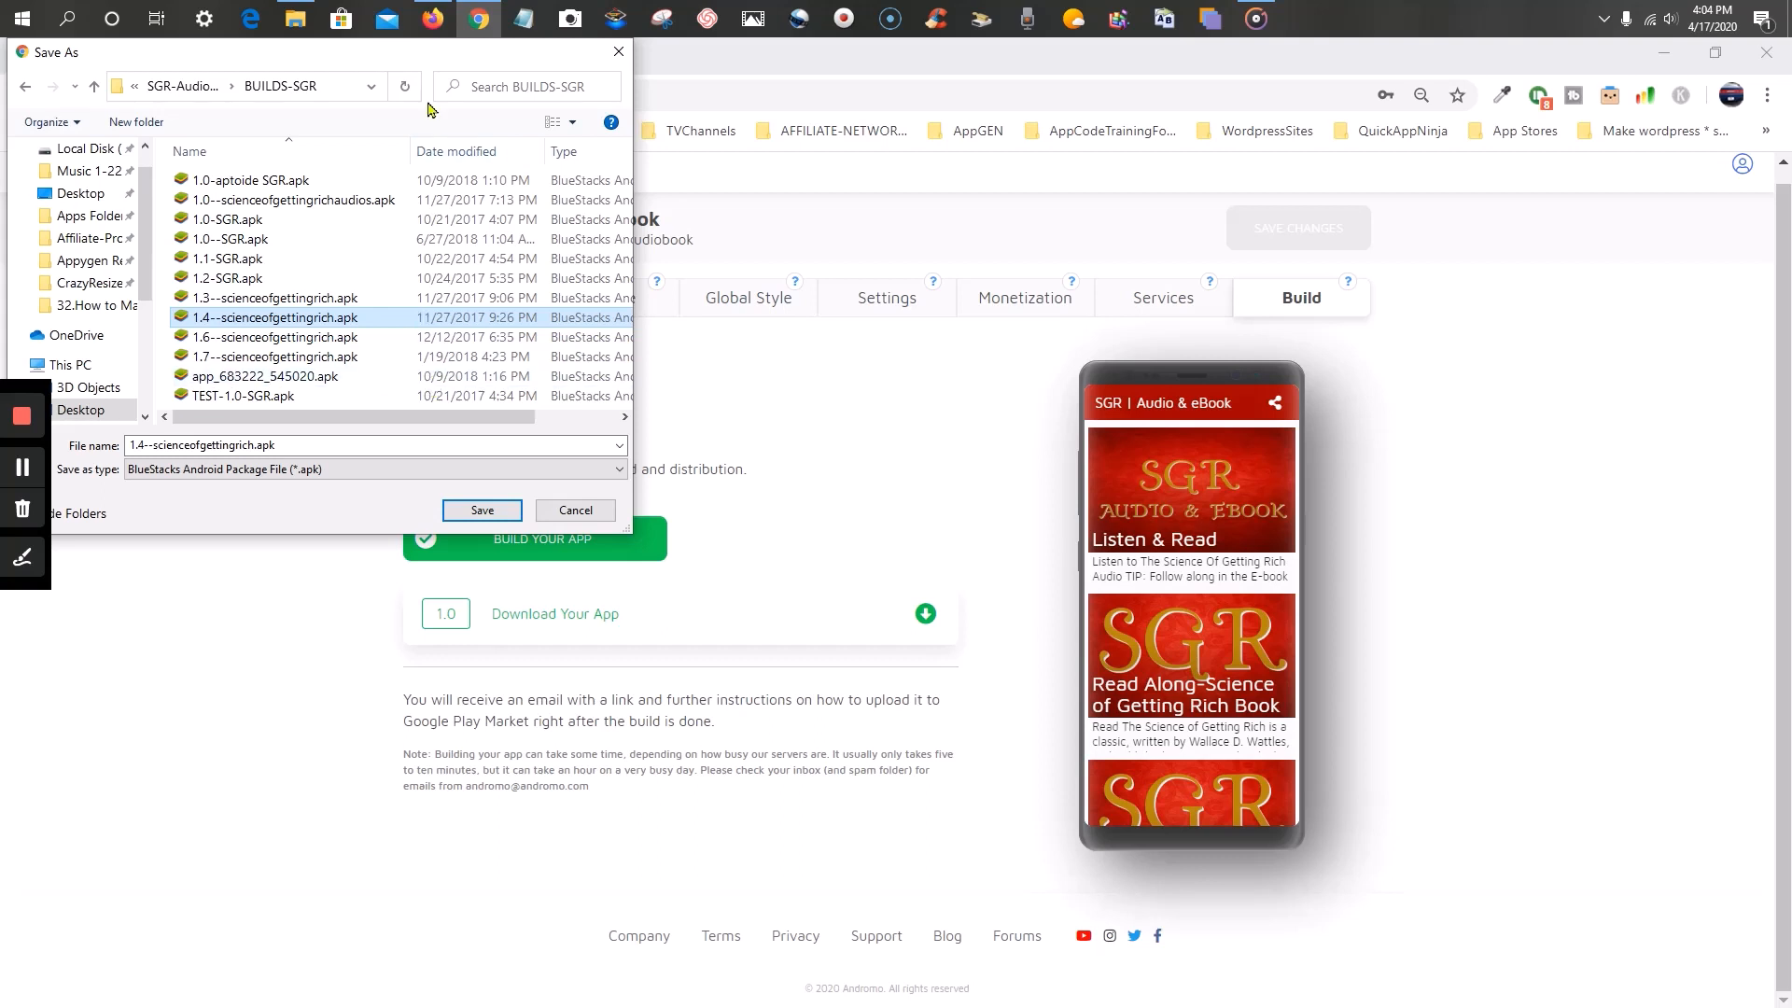
{"action": "left_click", "coordinate": [317, 220]}
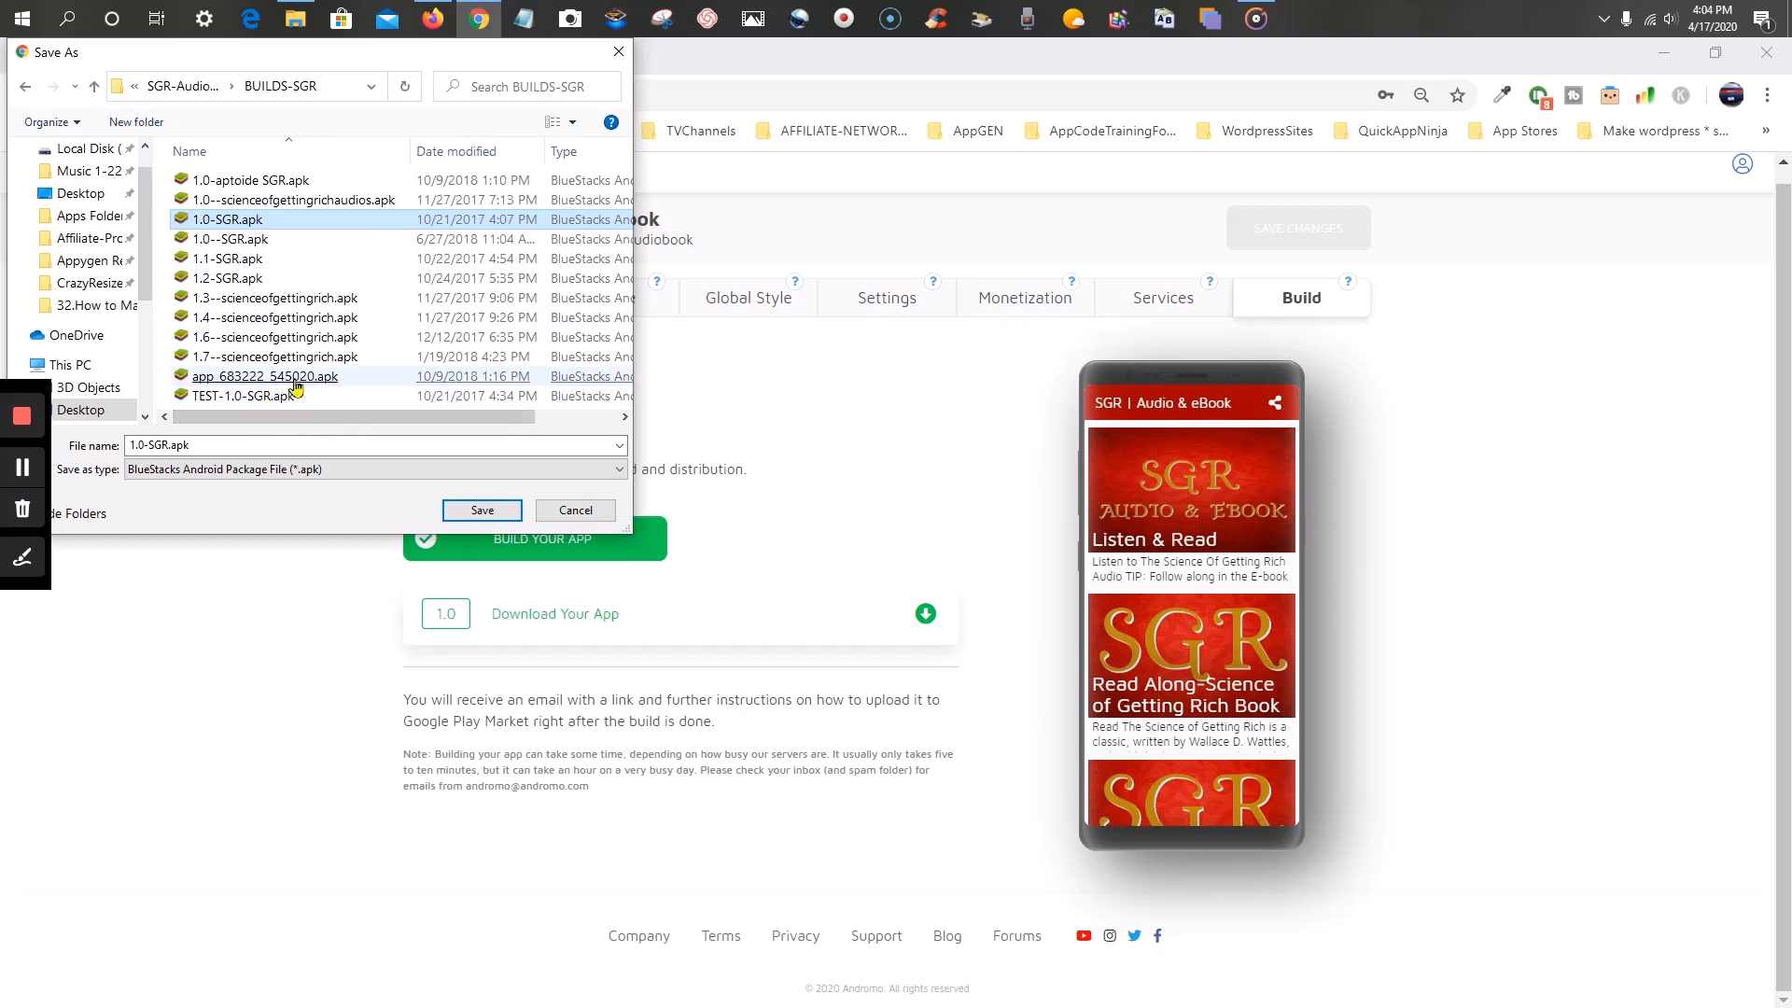
{"action": "left_click", "coordinate": [295, 378]}
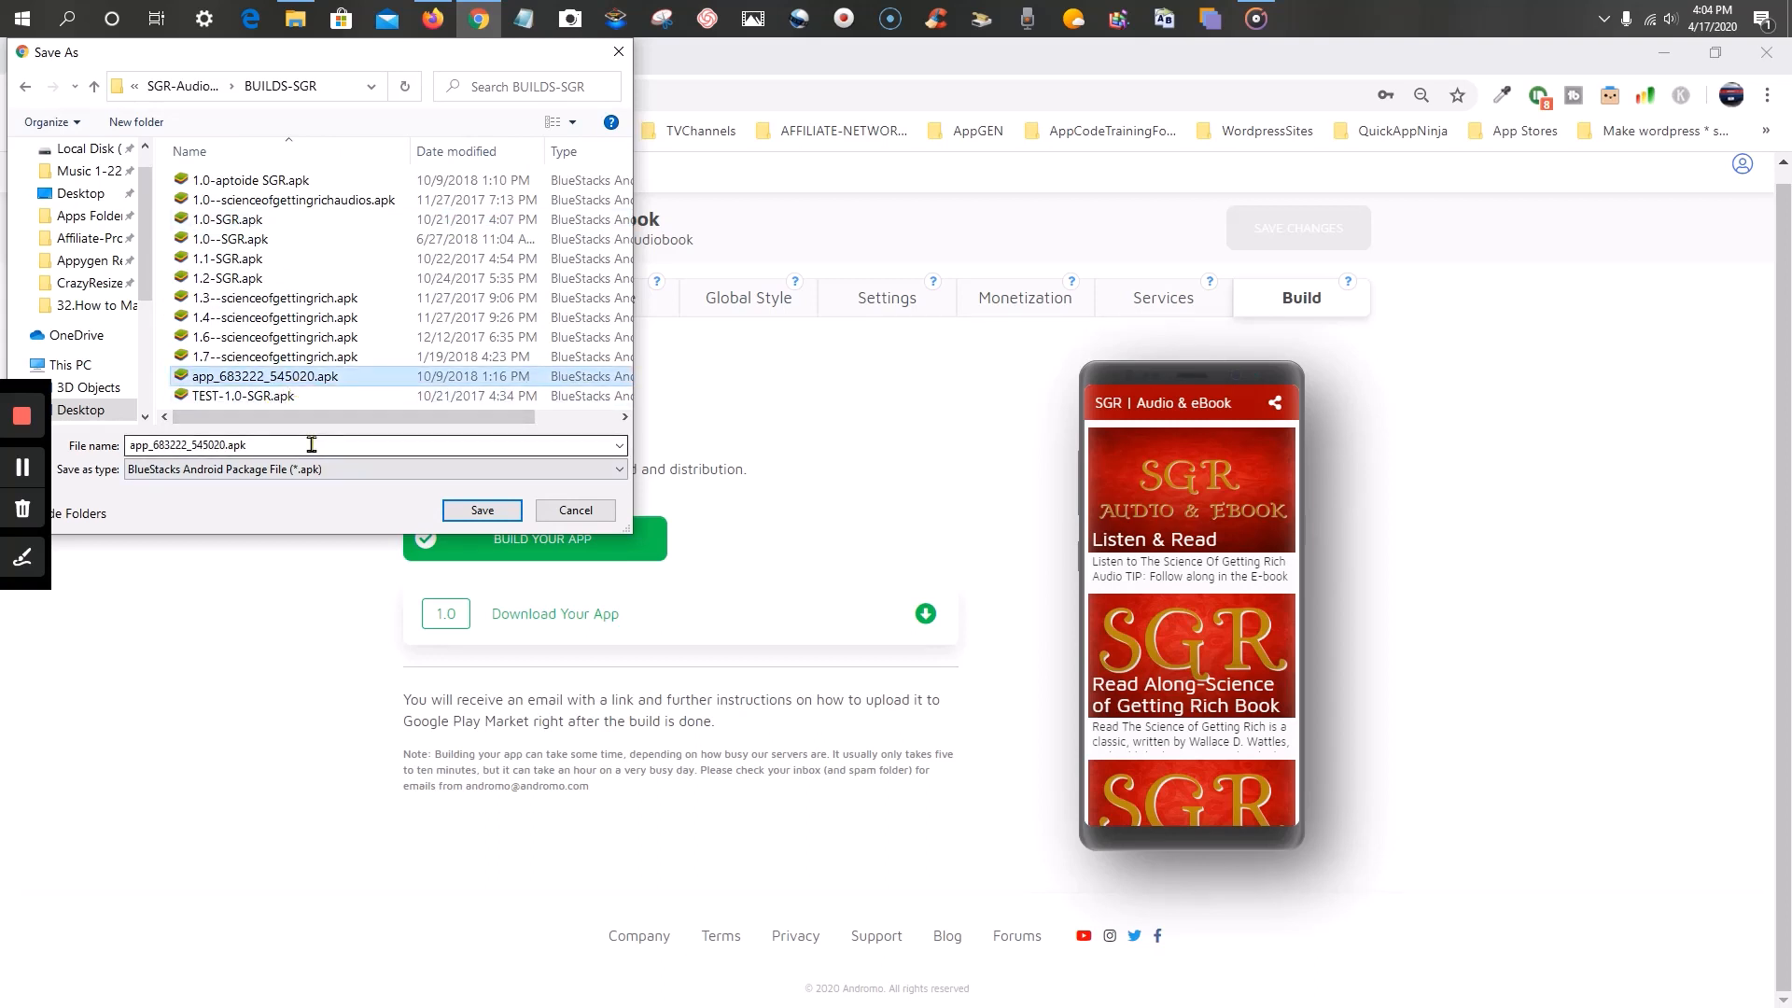
{"action": "left_click", "coordinate": [618, 51]}
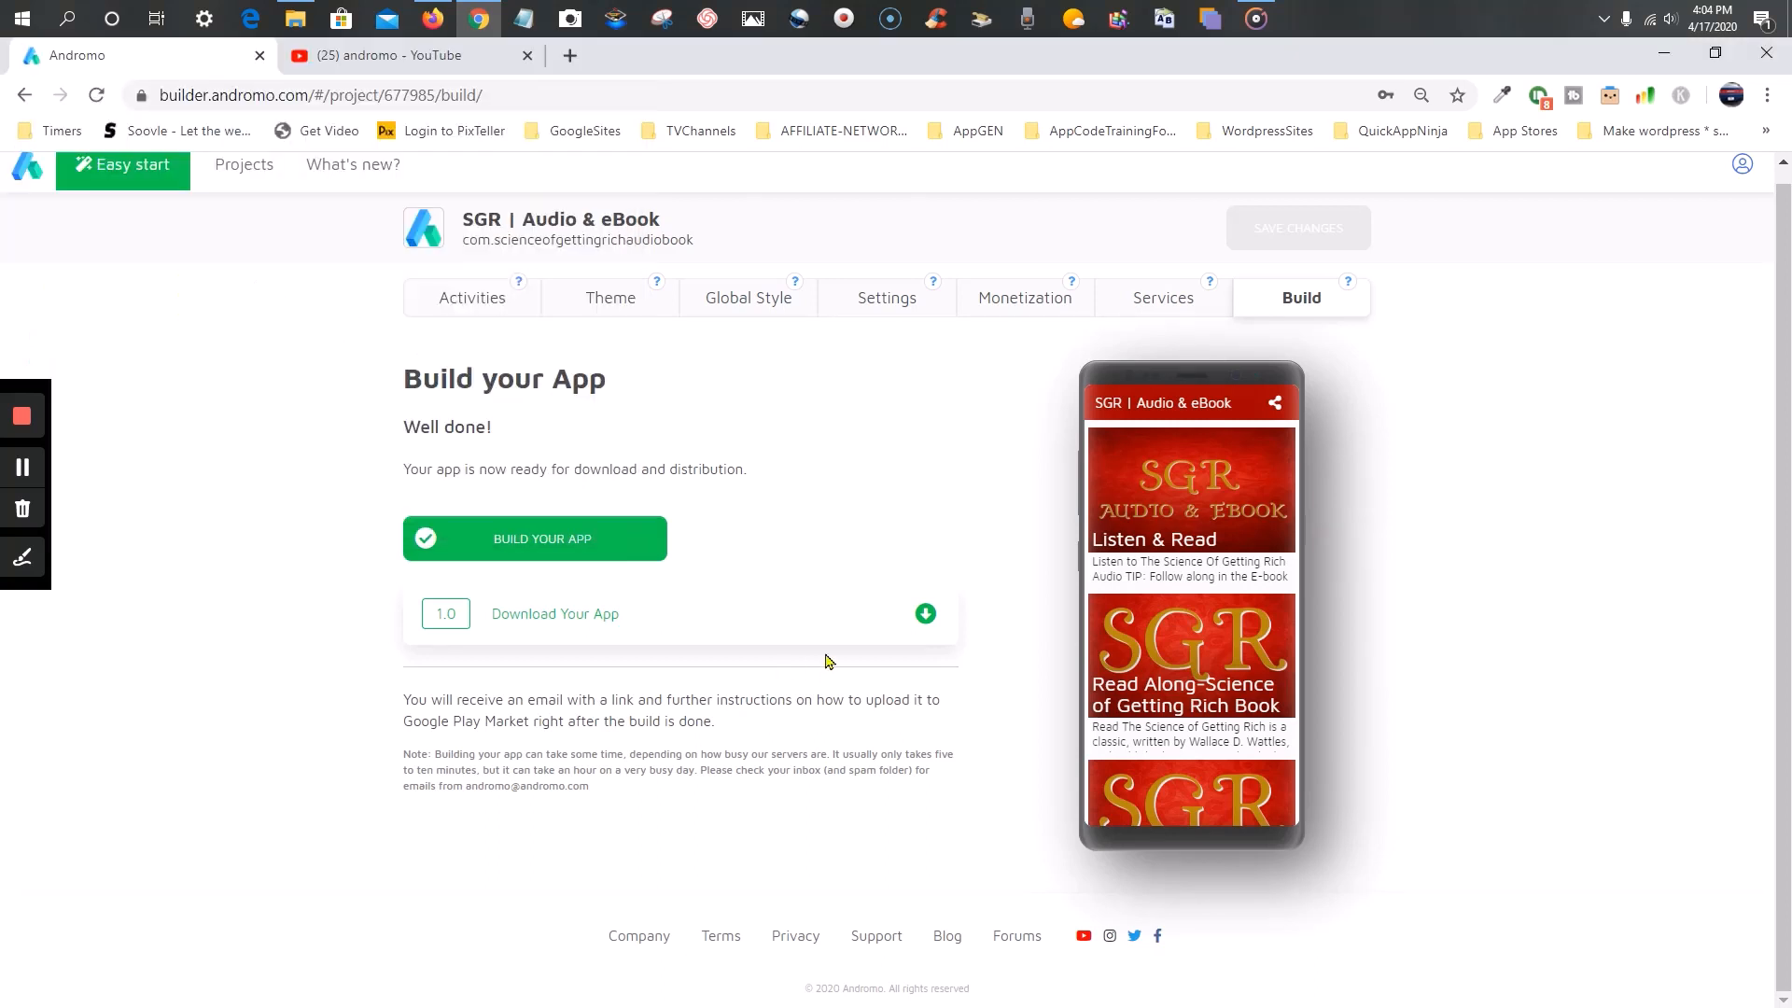
- Try to download the version 1.0 build to the desktop as SCGtest-app_677985_396021.apk
{"action": "left_click", "coordinate": [924, 616]}
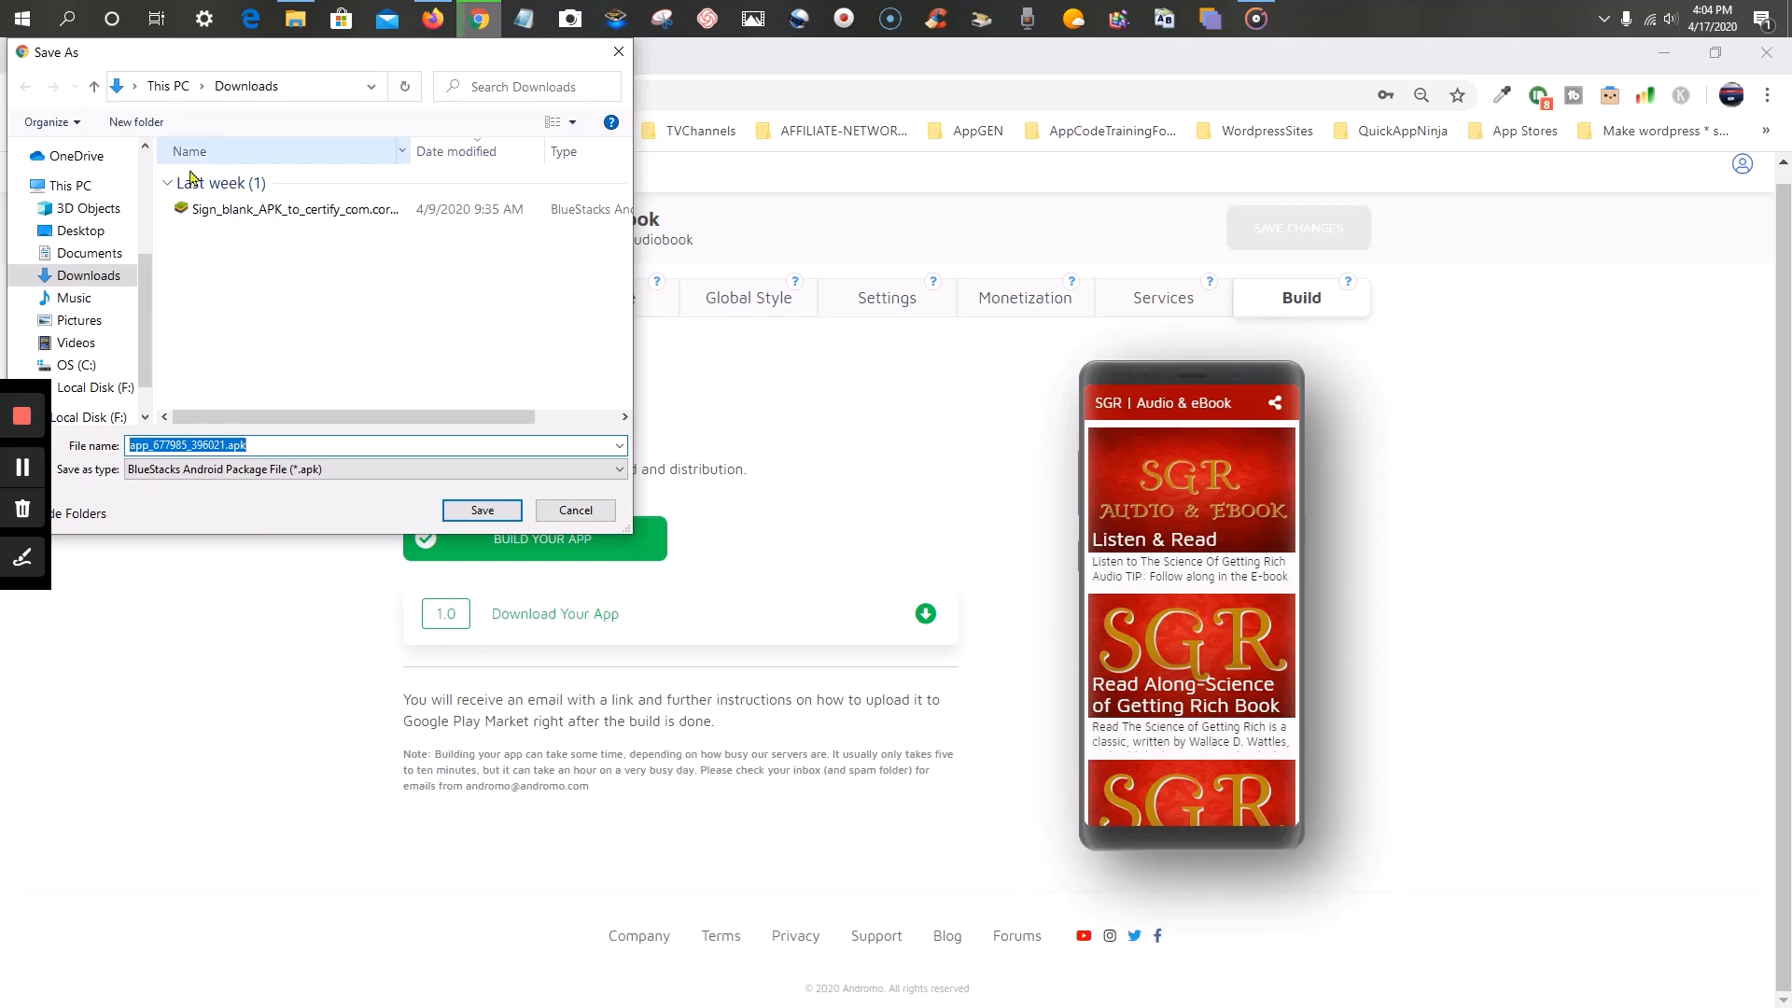
{"action": "left_click", "coordinate": [79, 241]}
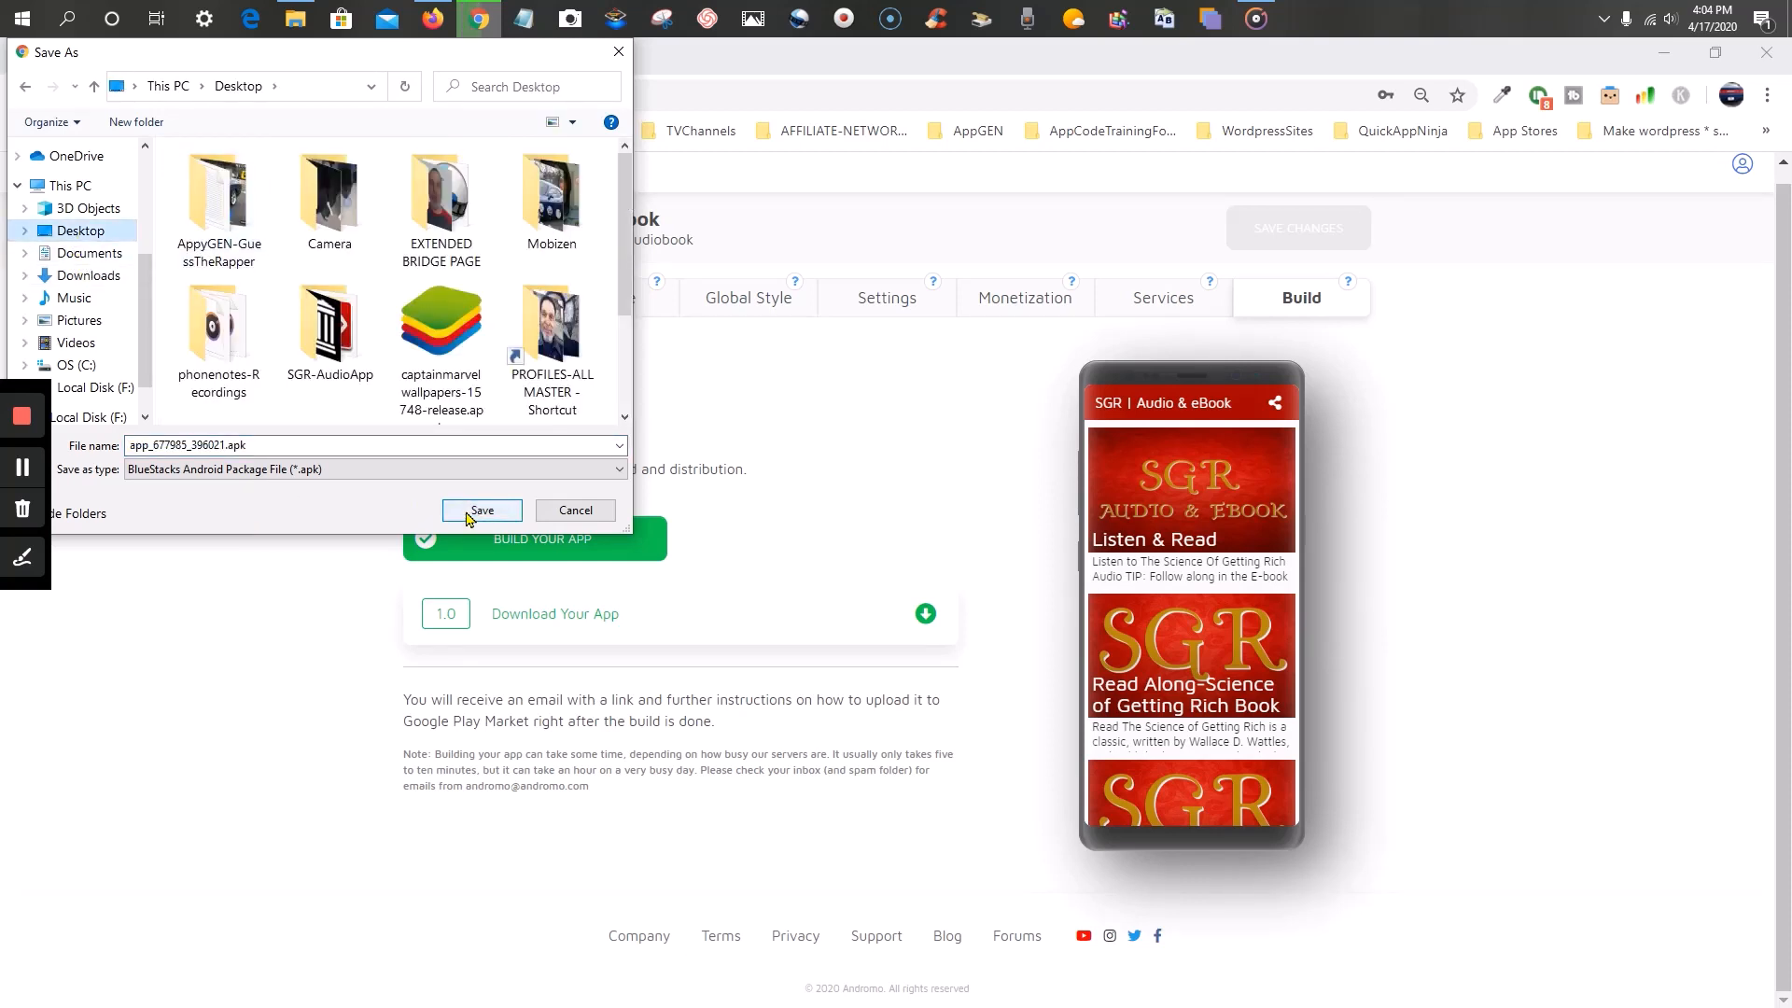
{"action": "left_click", "coordinate": [130, 445]}
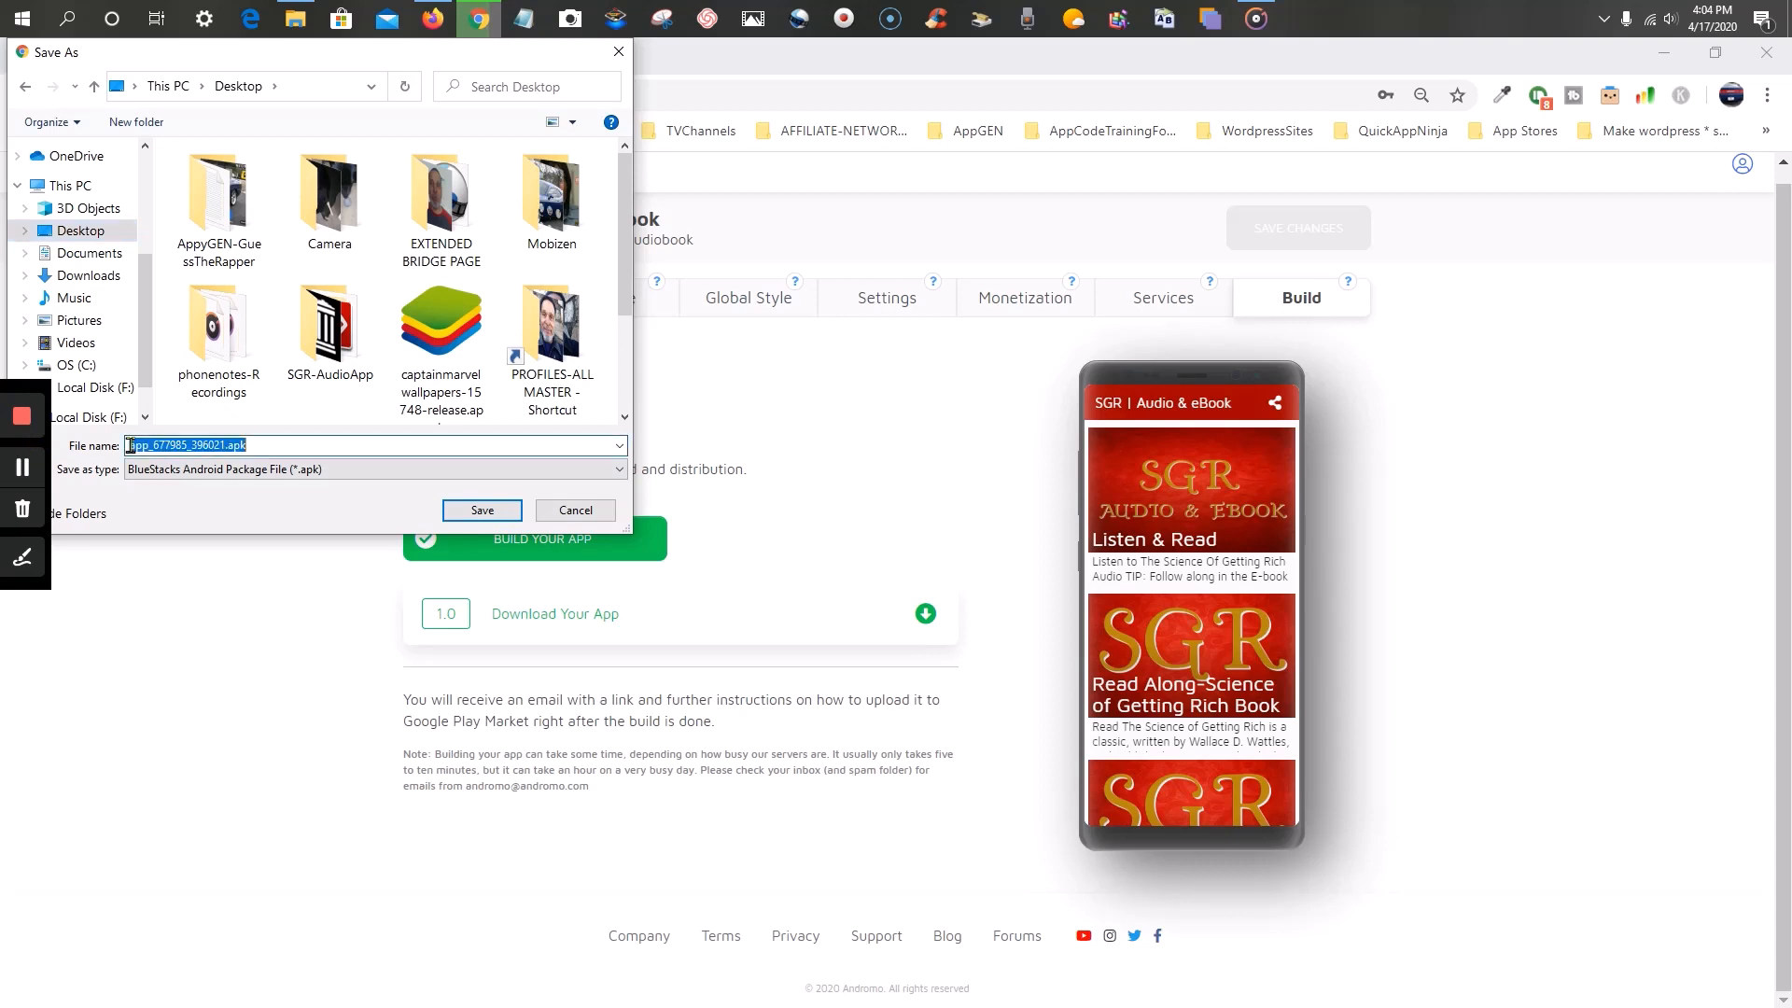
{"action": "left_click", "coordinate": [131, 445]}
{"action": "type", "text": "SCG"}
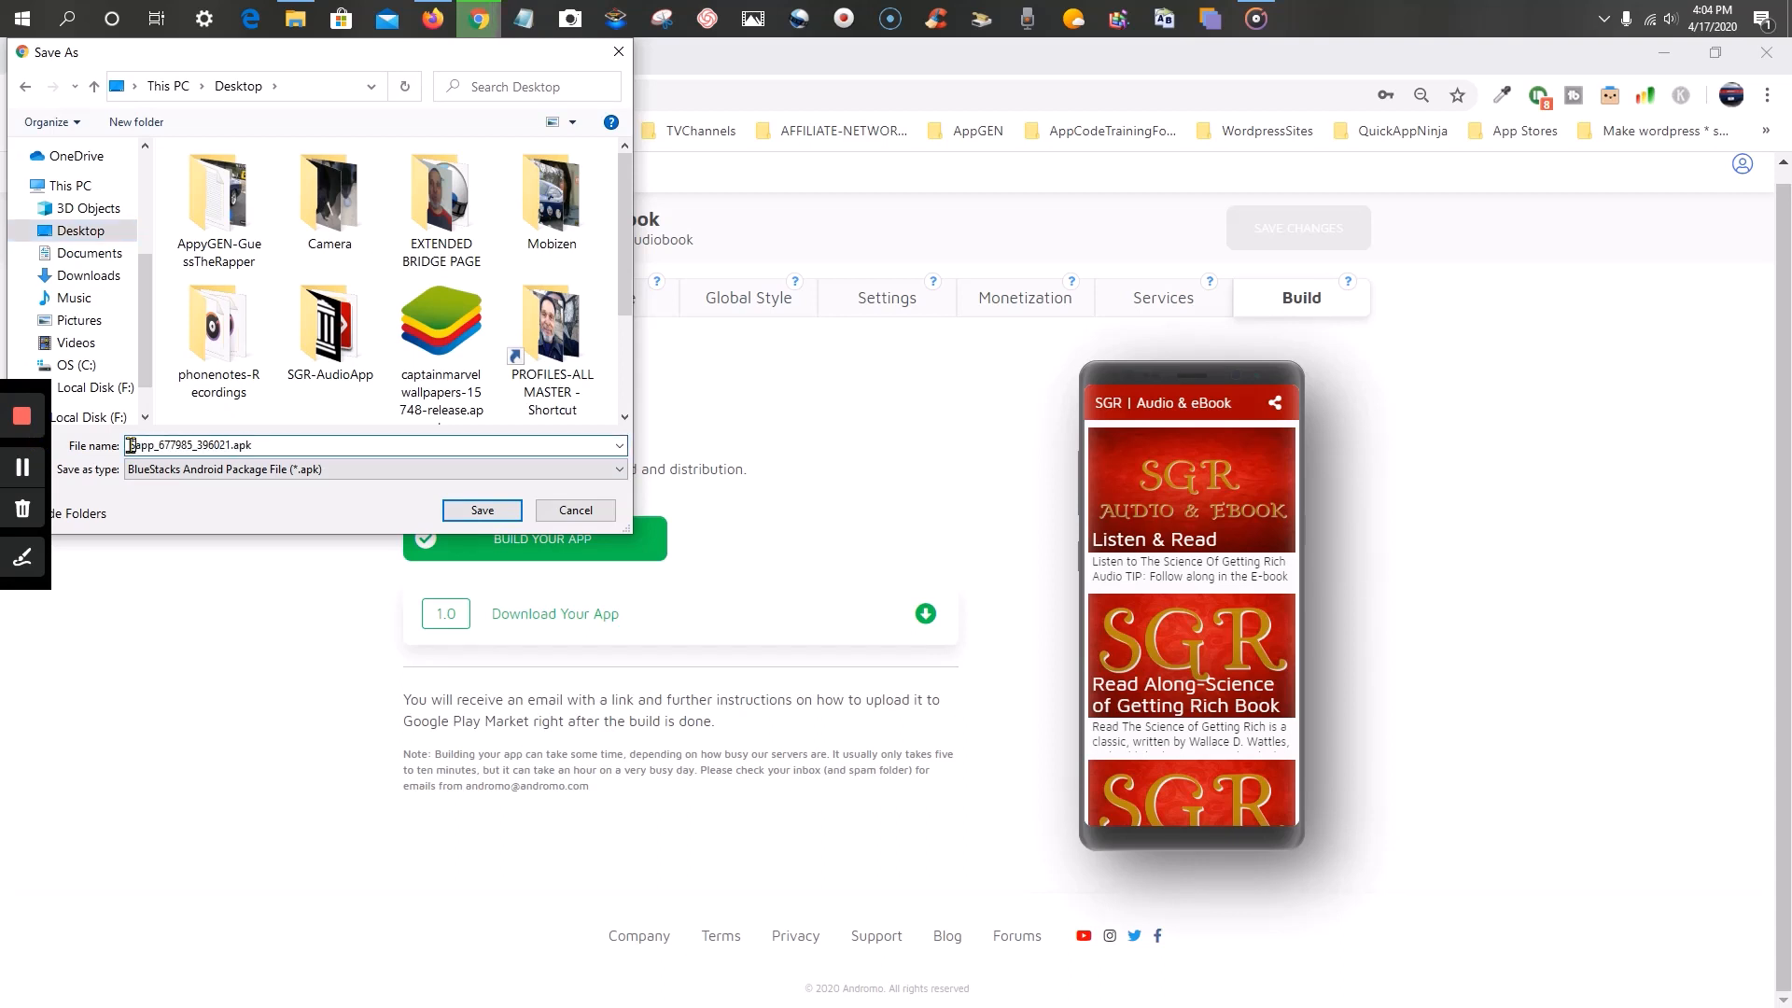
{"action": "type", "text": "test-"}
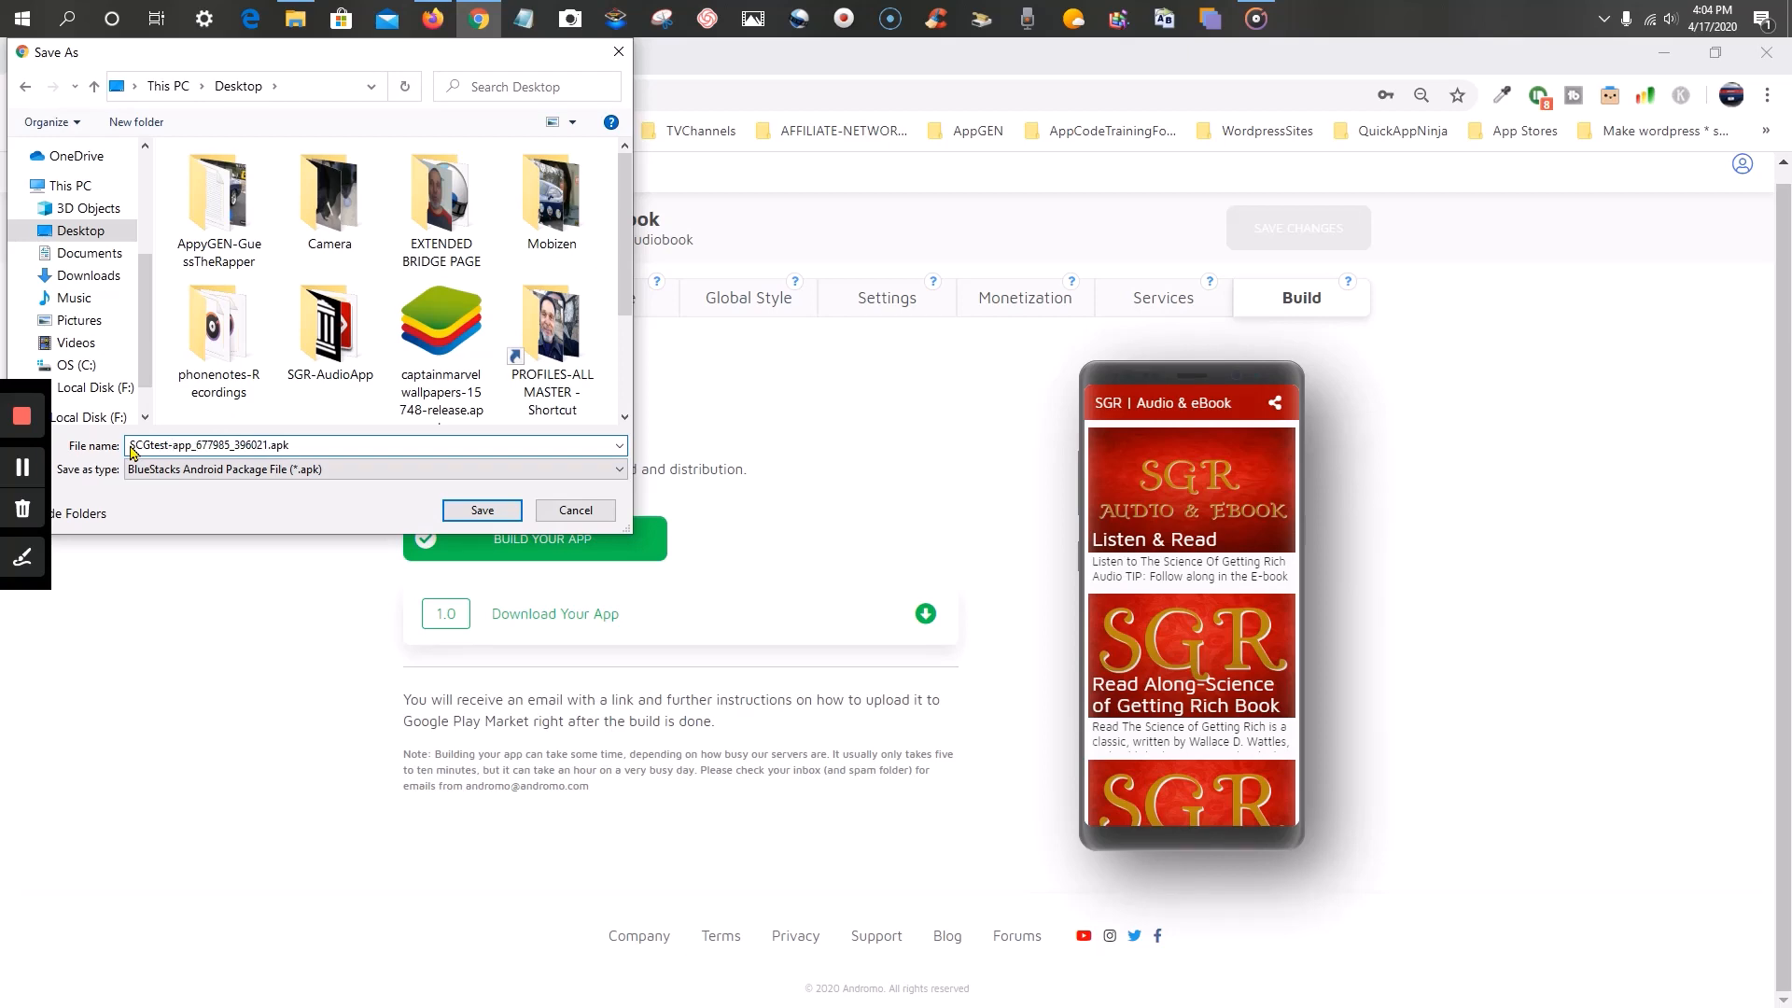
{"action": "left_click", "coordinate": [480, 519]}
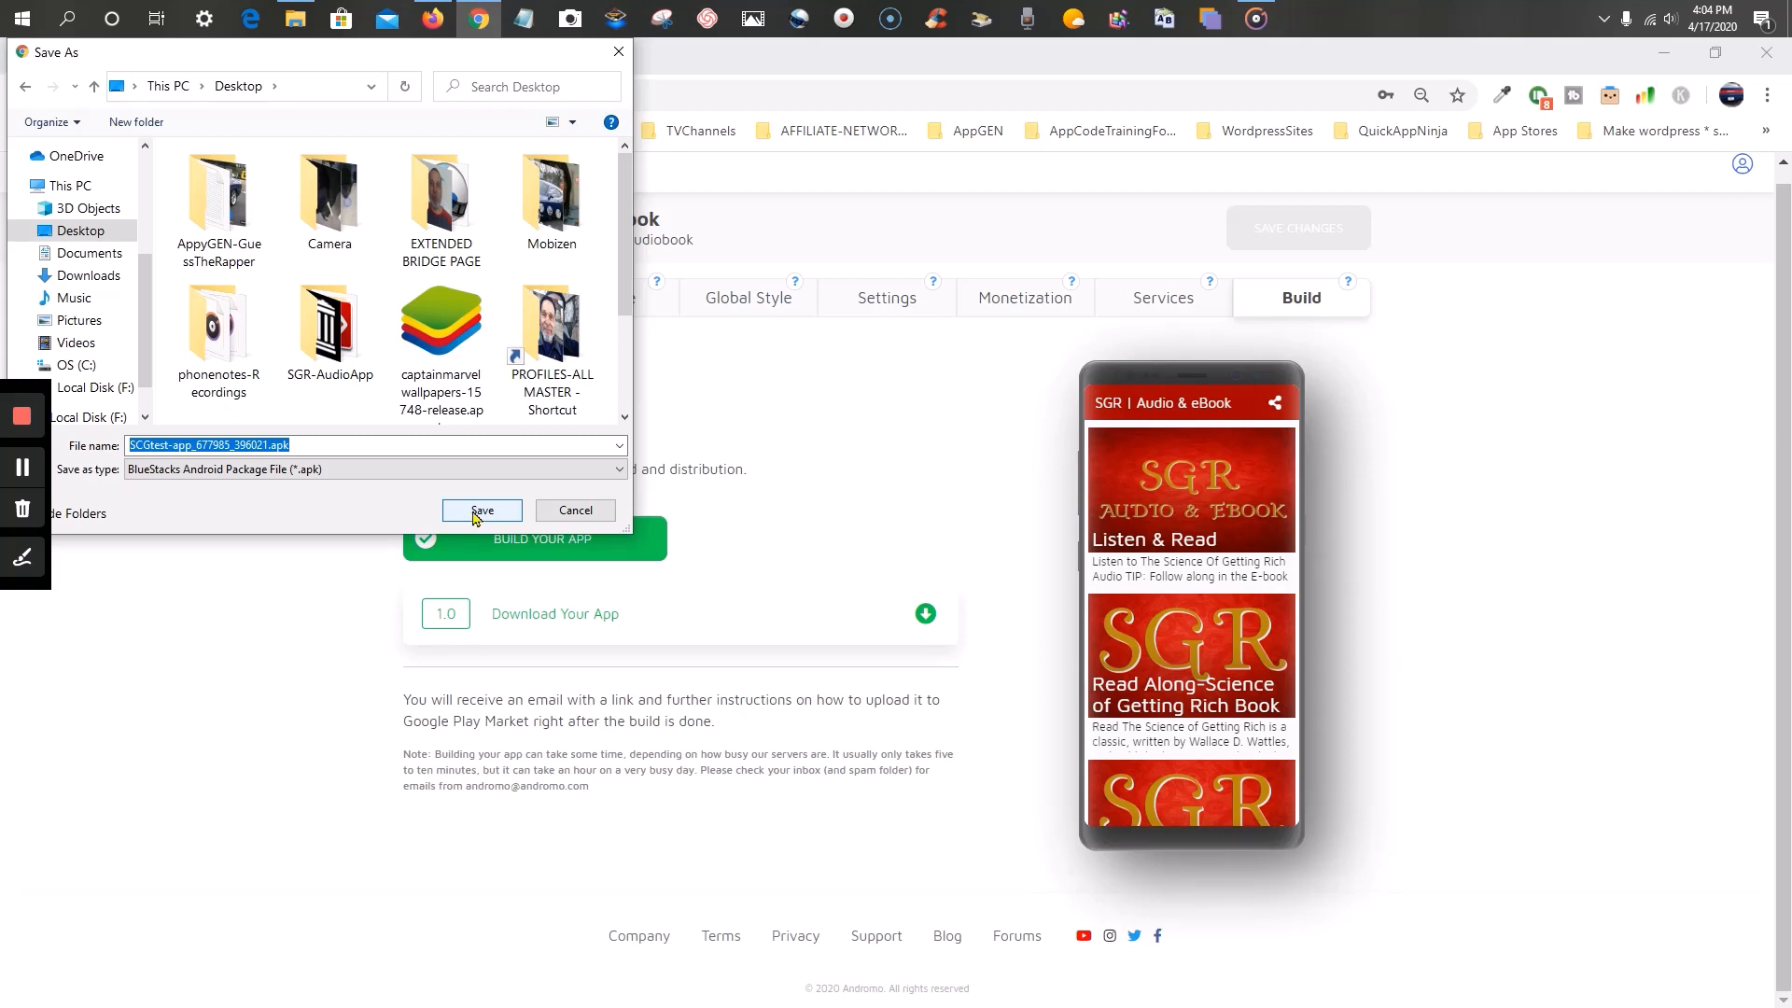
{"action": "left_click", "coordinate": [23, 470]}
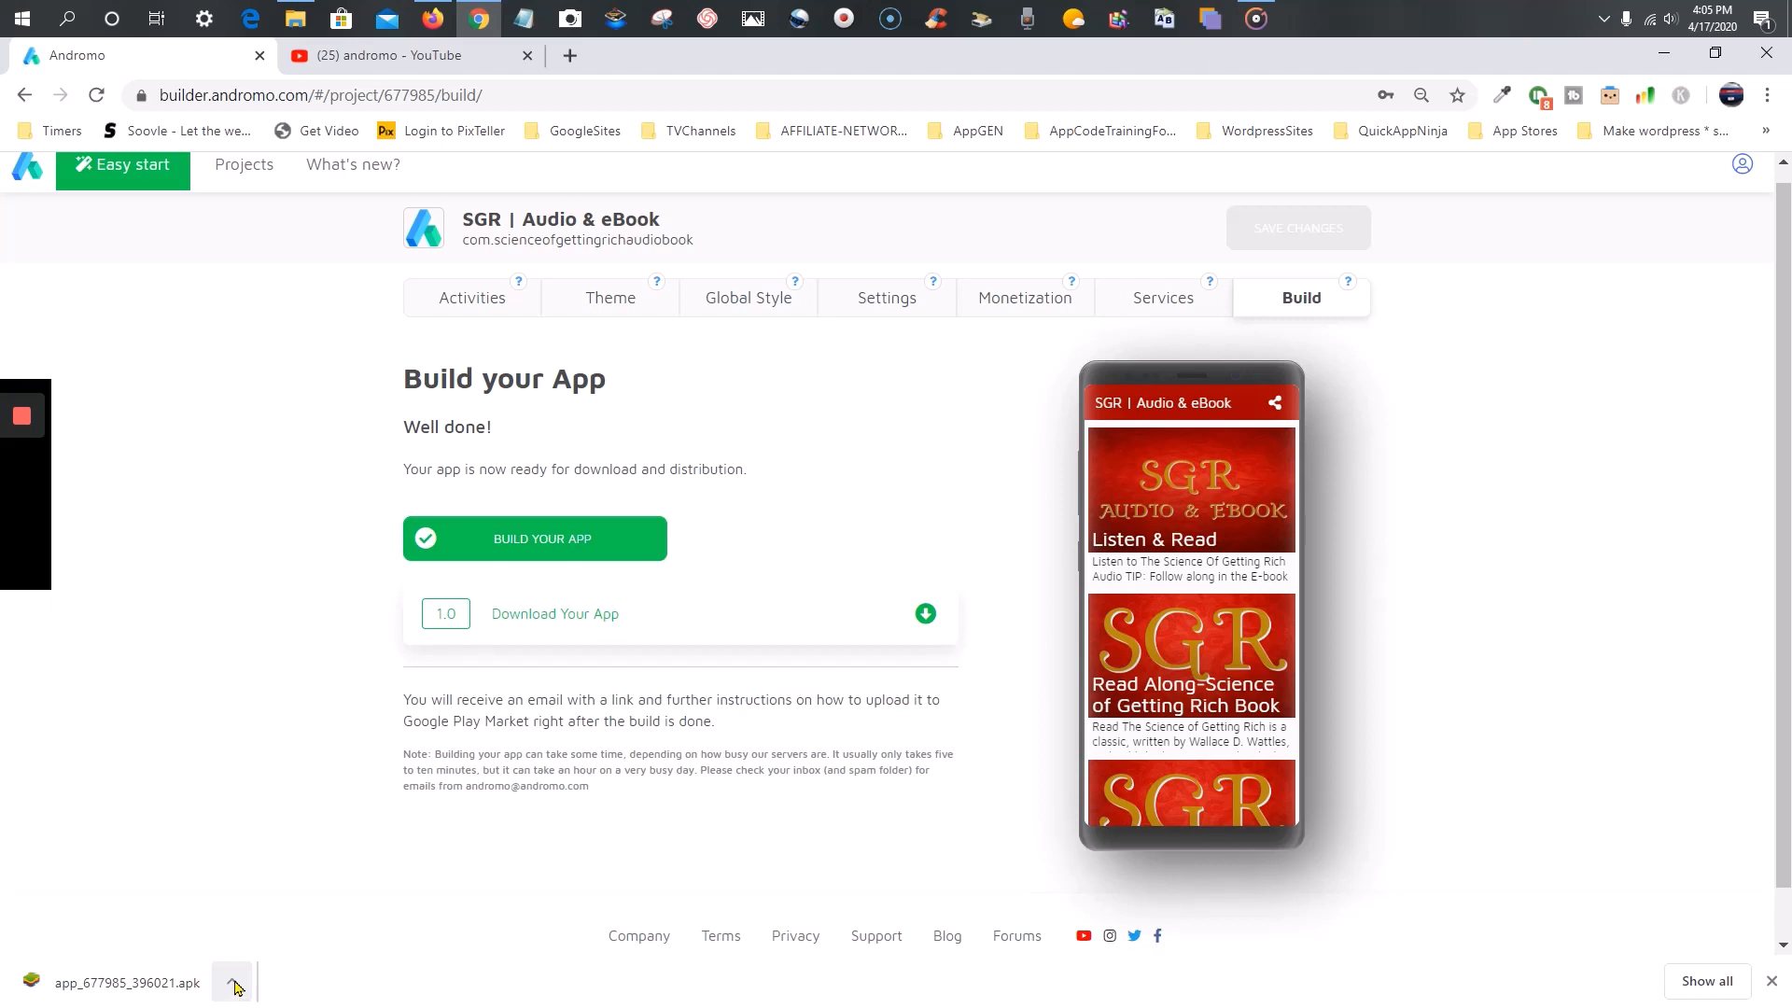
- Show the downloaded app_677985_396021.apk in its Downloads folder and move that window aside
{"action": "left_click", "coordinate": [234, 986]}
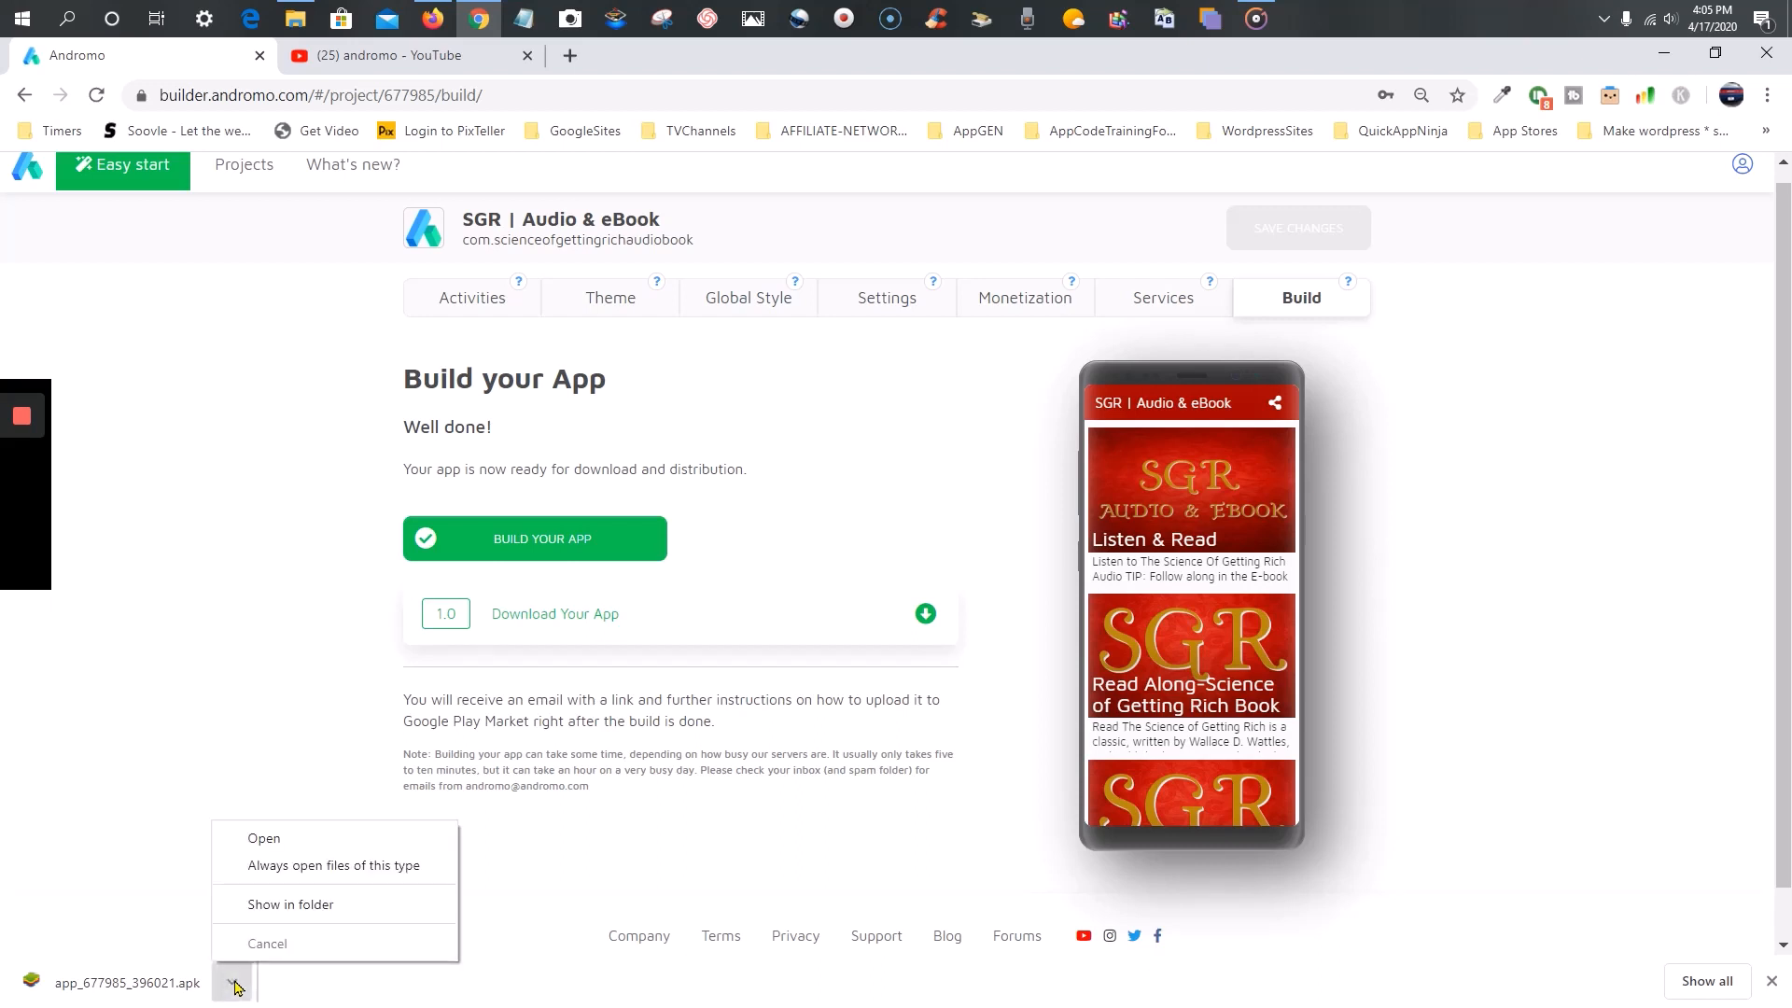
{"action": "left_click", "coordinate": [258, 907]}
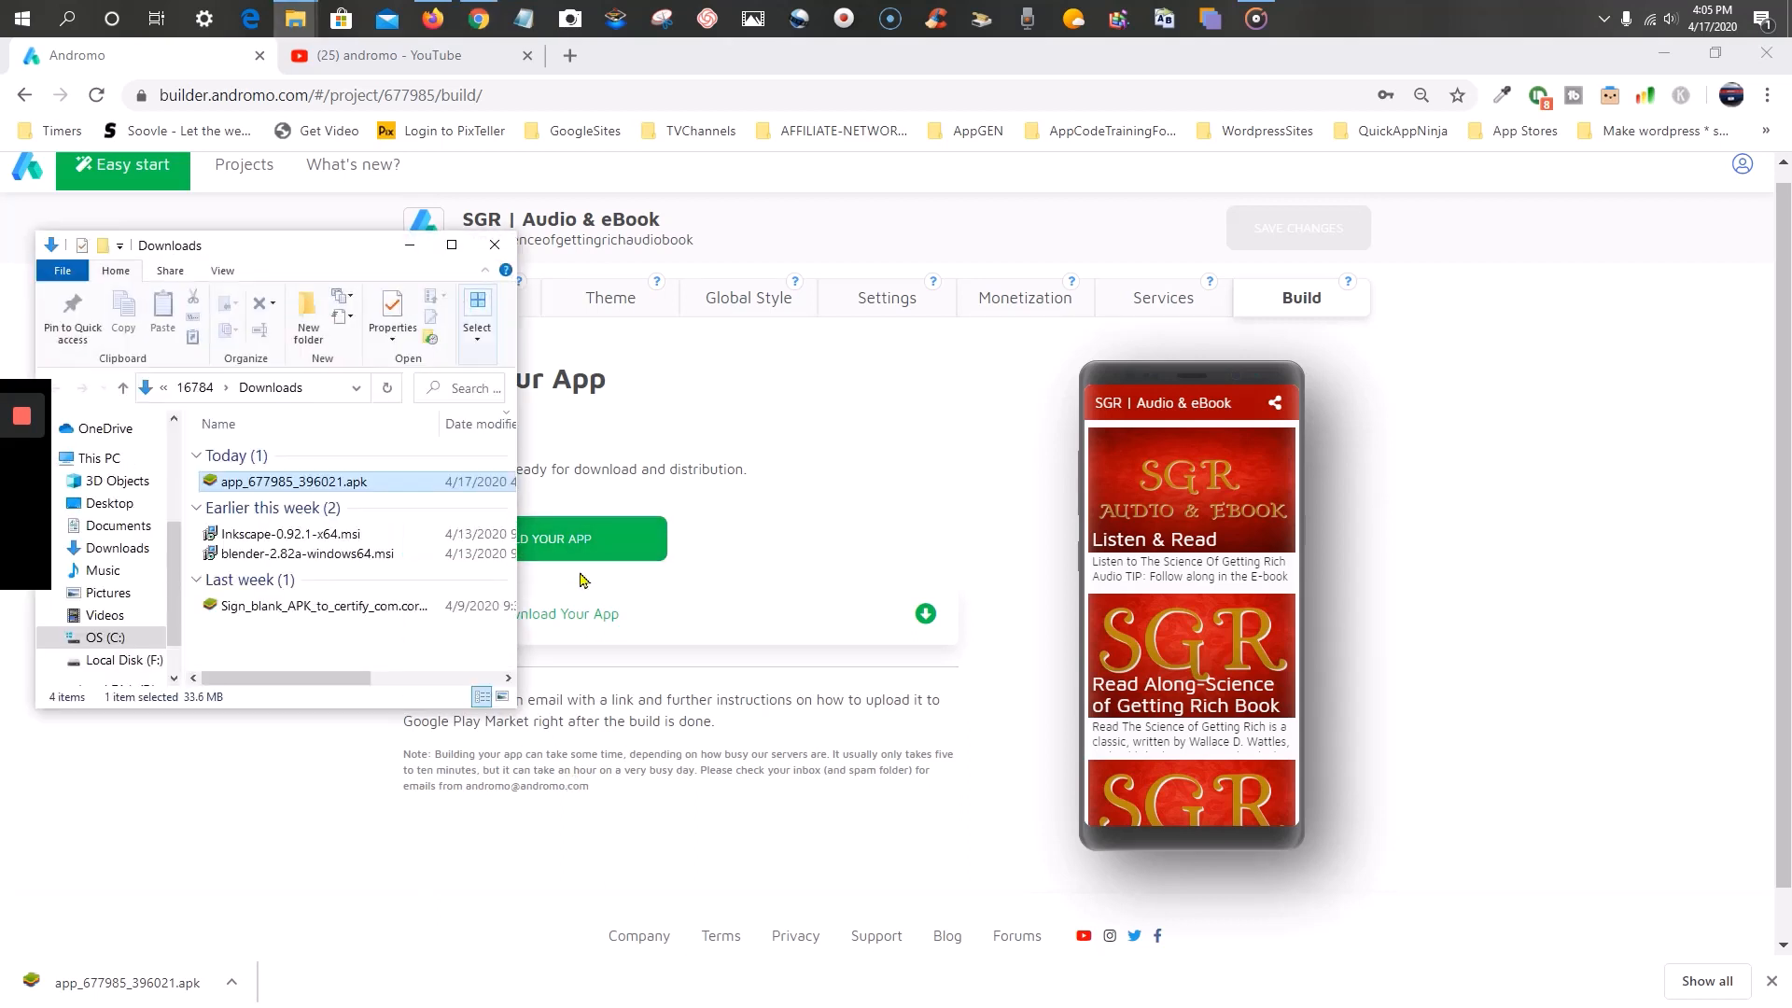
{"action": "left_click", "coordinate": [287, 508]}
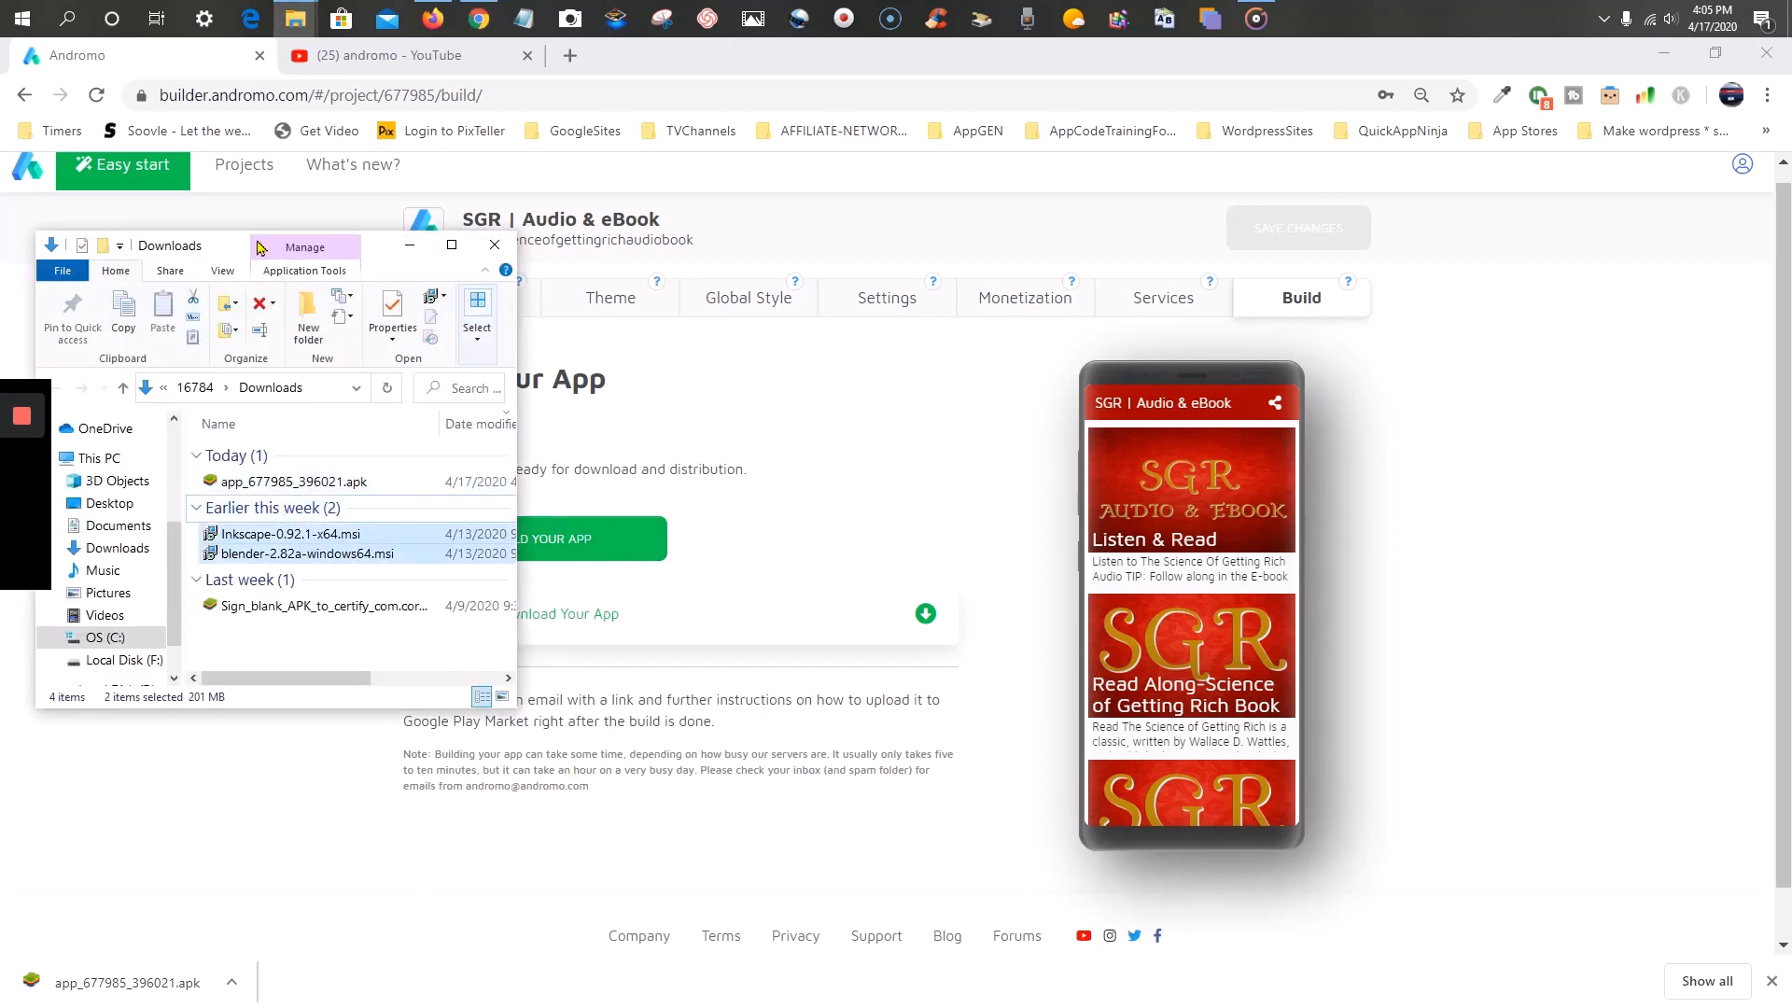
{"action": "left_click_drag", "start_coordinate": [220, 246], "coordinate": [185, 238]}
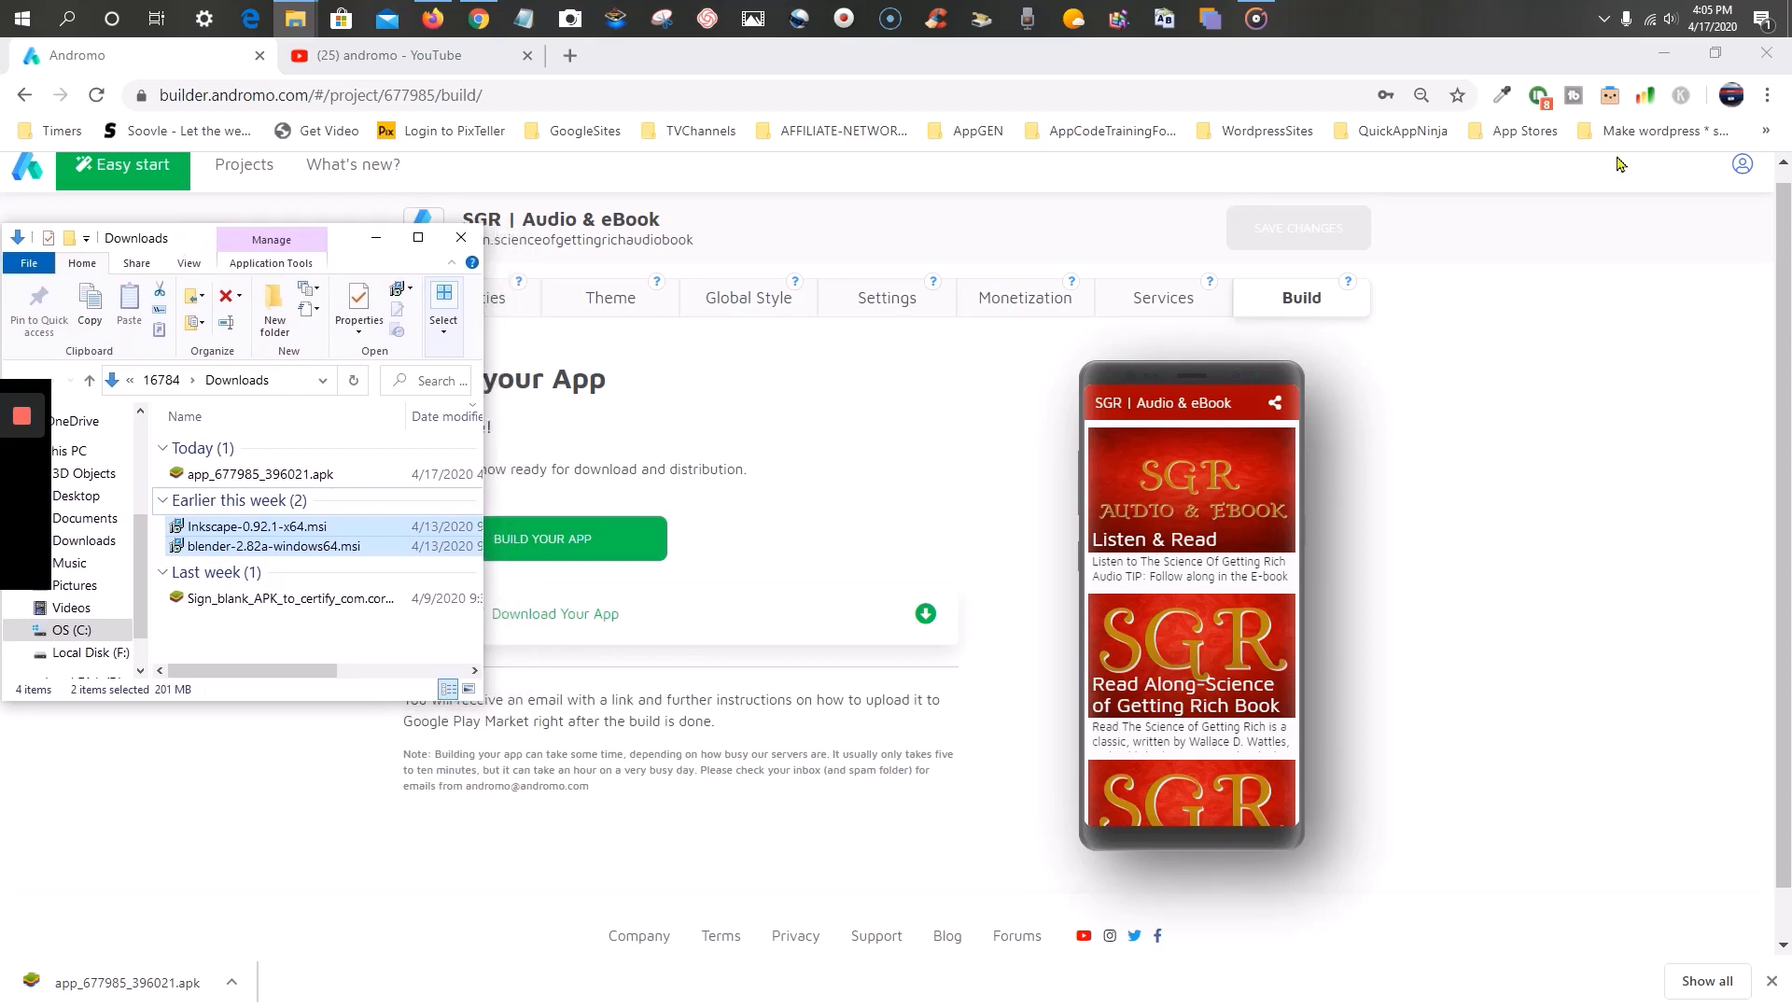
- Try to send app_677985_396021.apk from the Downloads folder to all devices with the Pushbullet browser extension
{"action": "left_click", "coordinate": [1538, 99]}
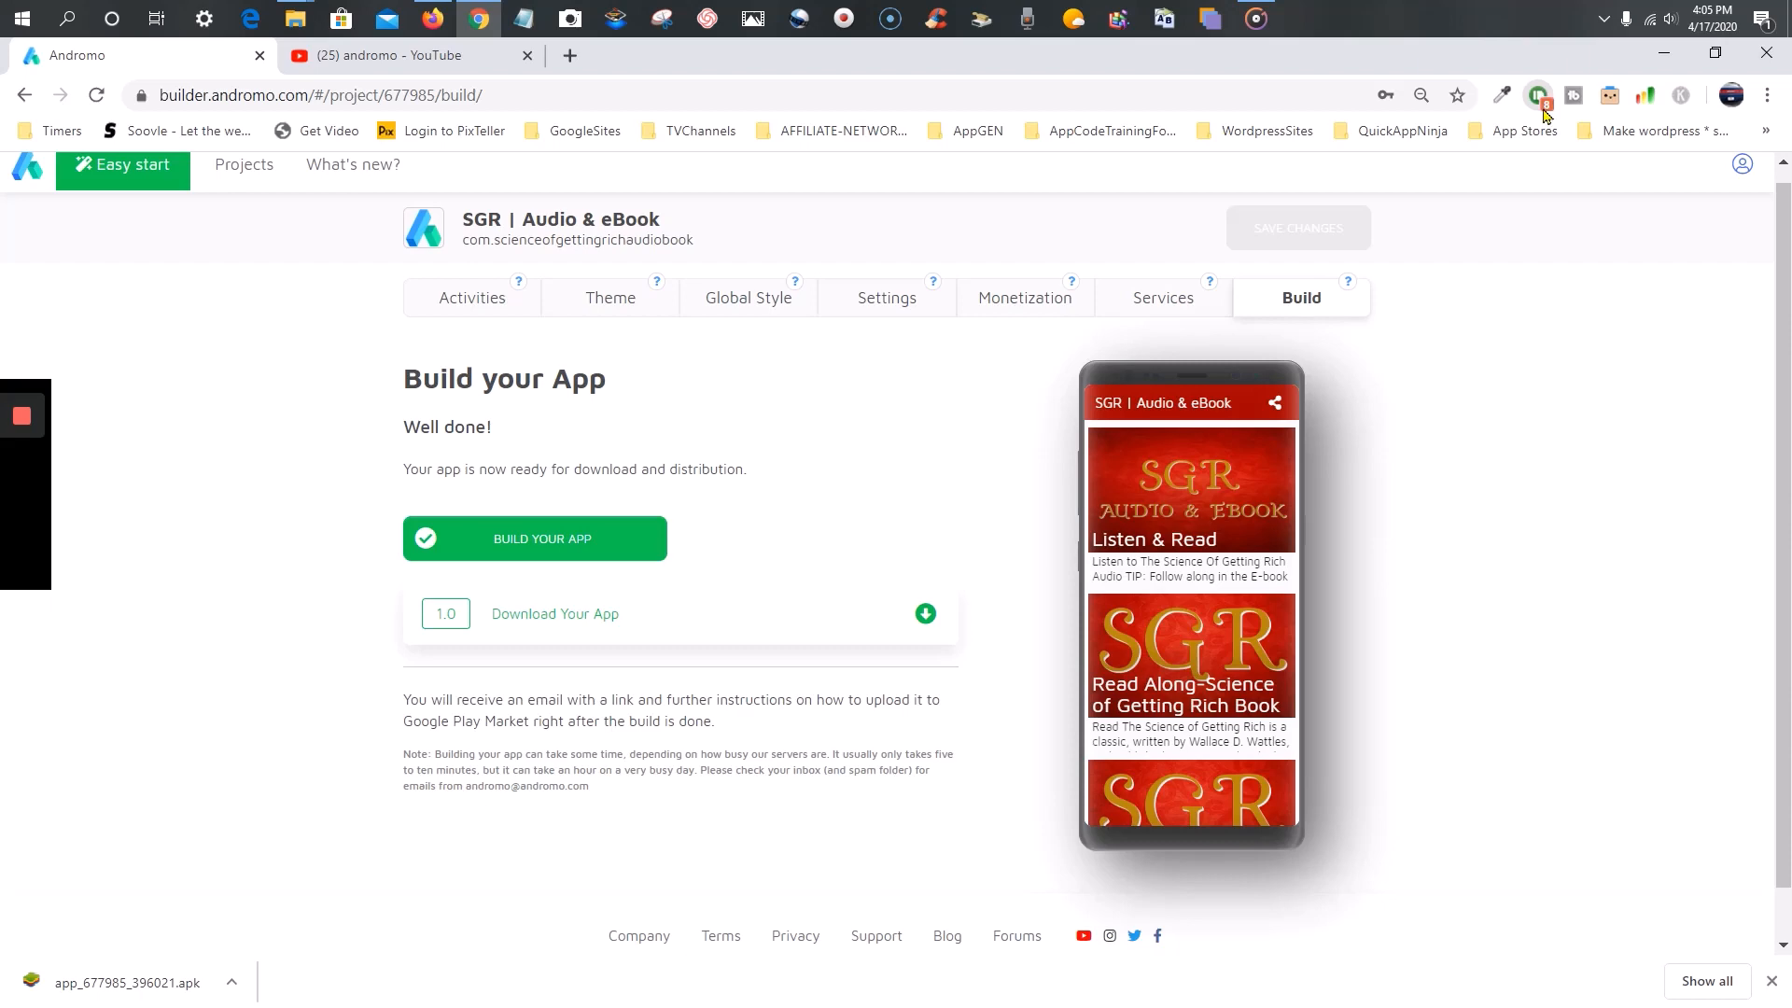
{"action": "left_click", "coordinate": [1534, 97]}
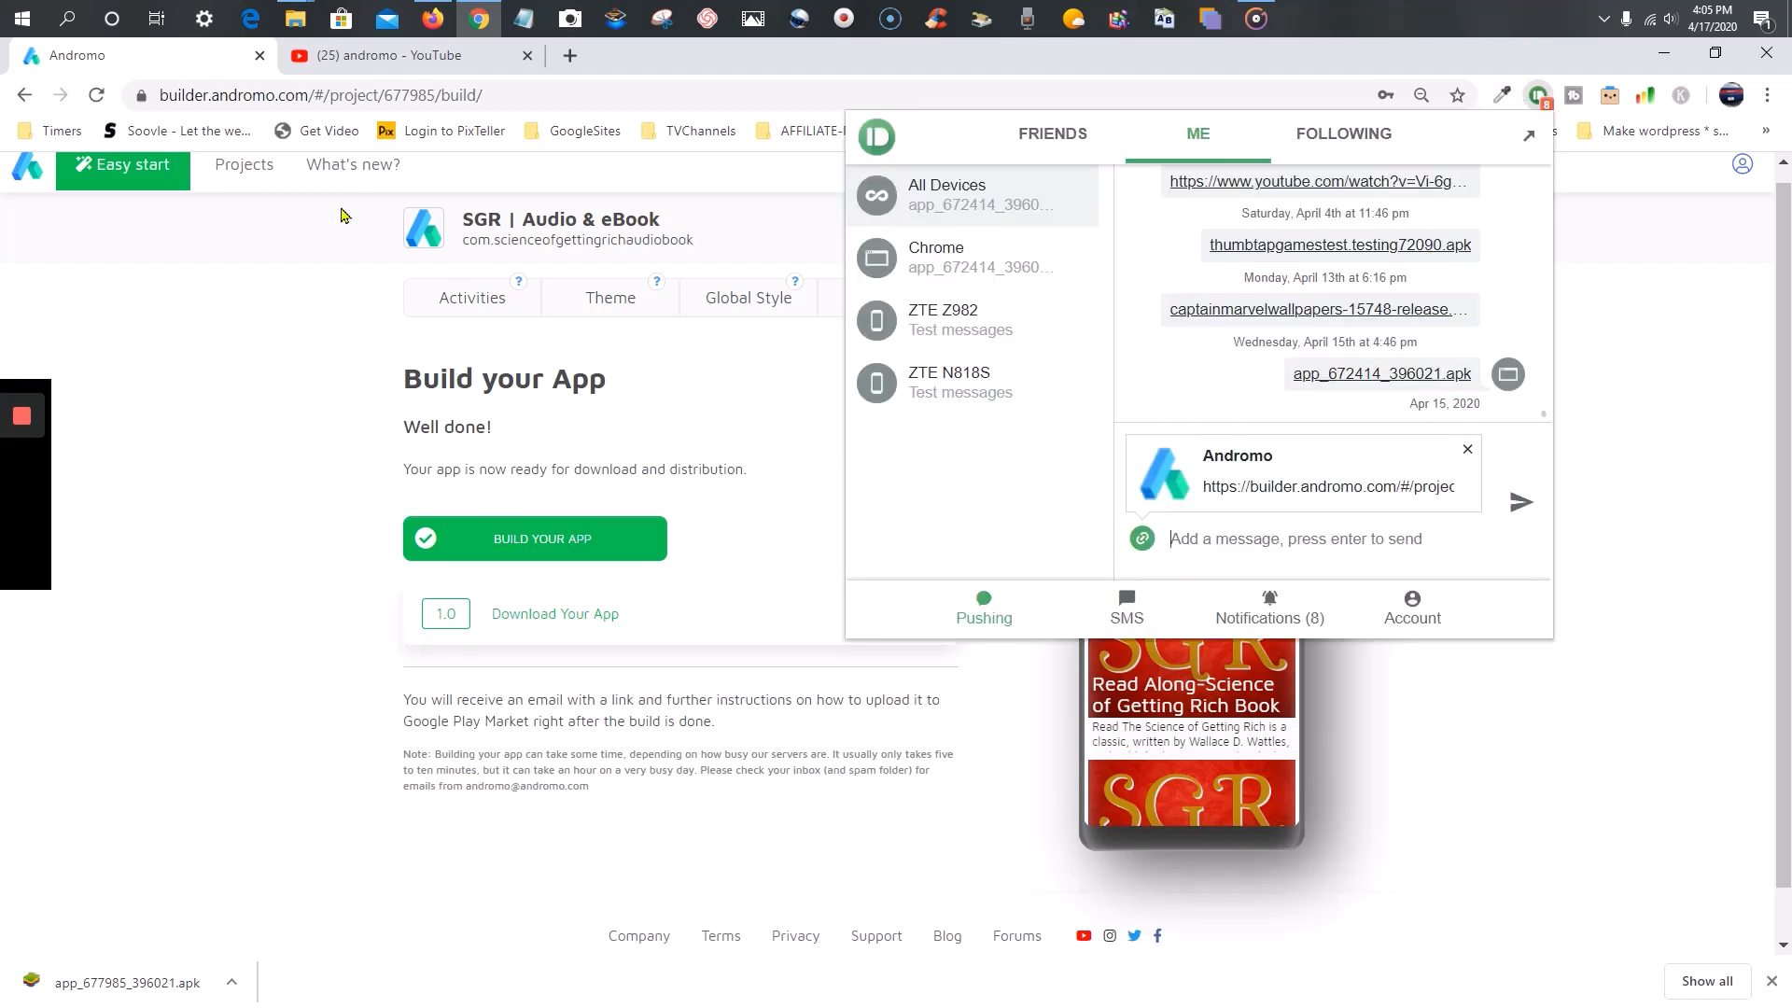
{"action": "left_click", "coordinate": [295, 19]}
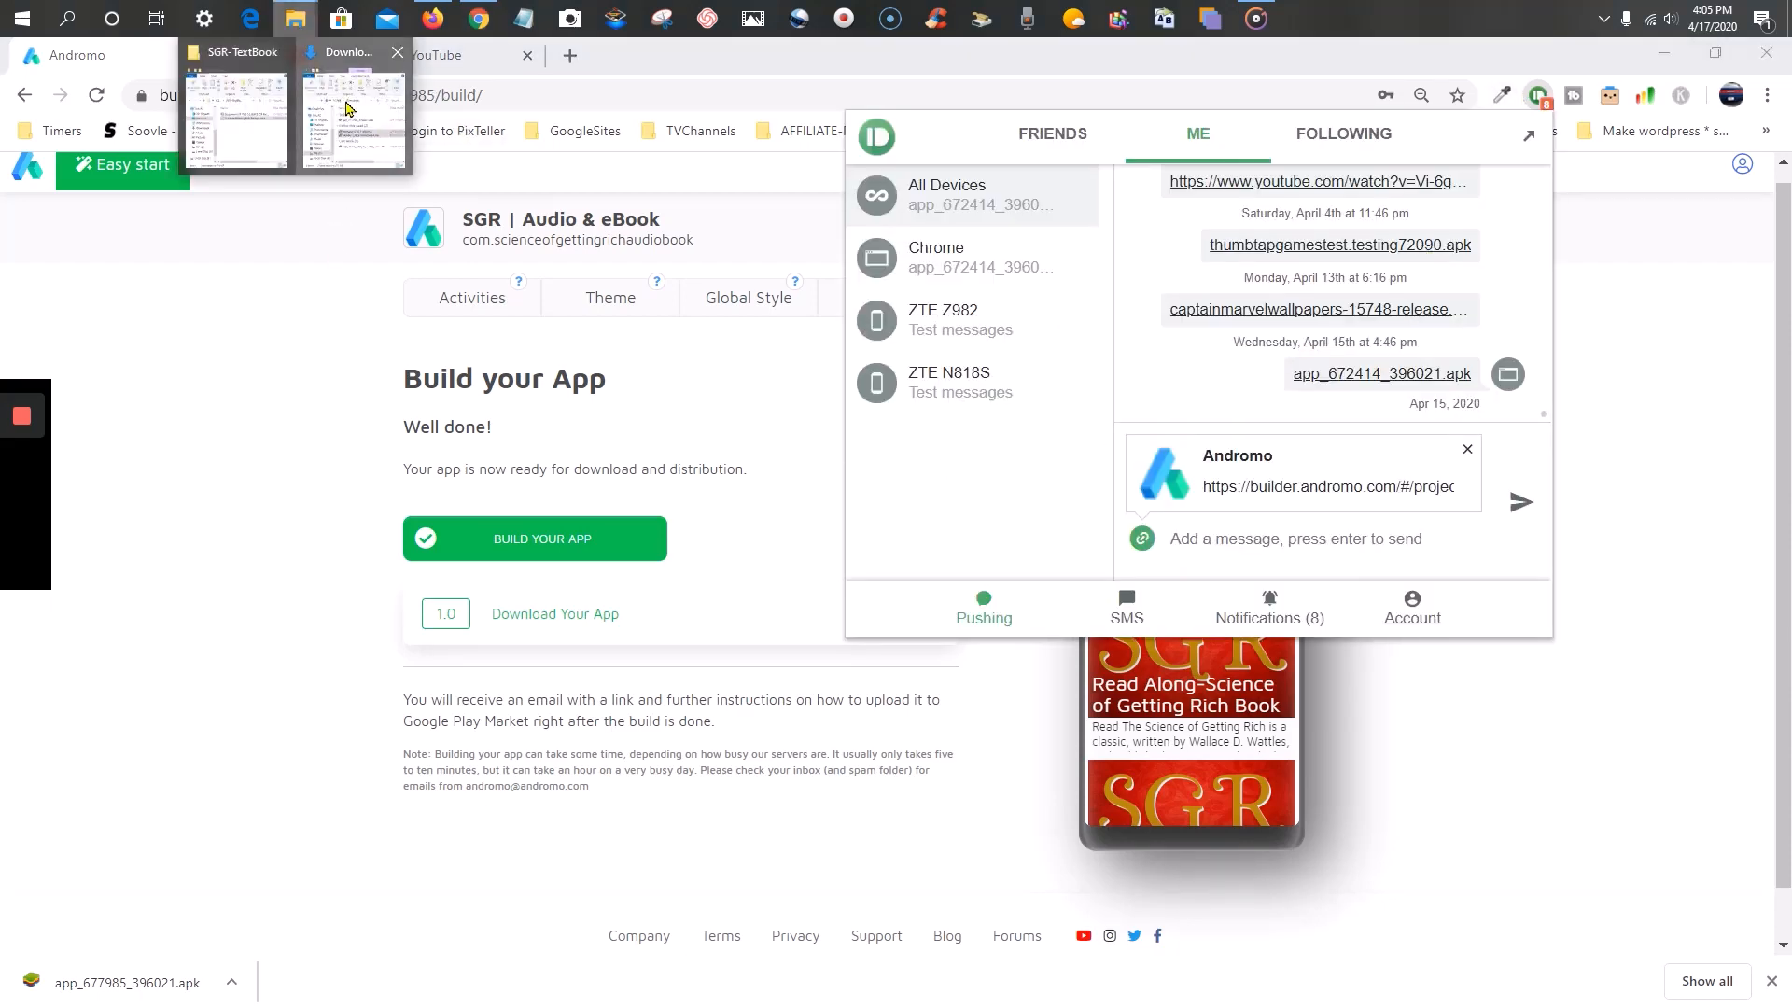
{"action": "left_click", "coordinate": [347, 108]}
{"action": "left_click", "coordinate": [259, 476]}
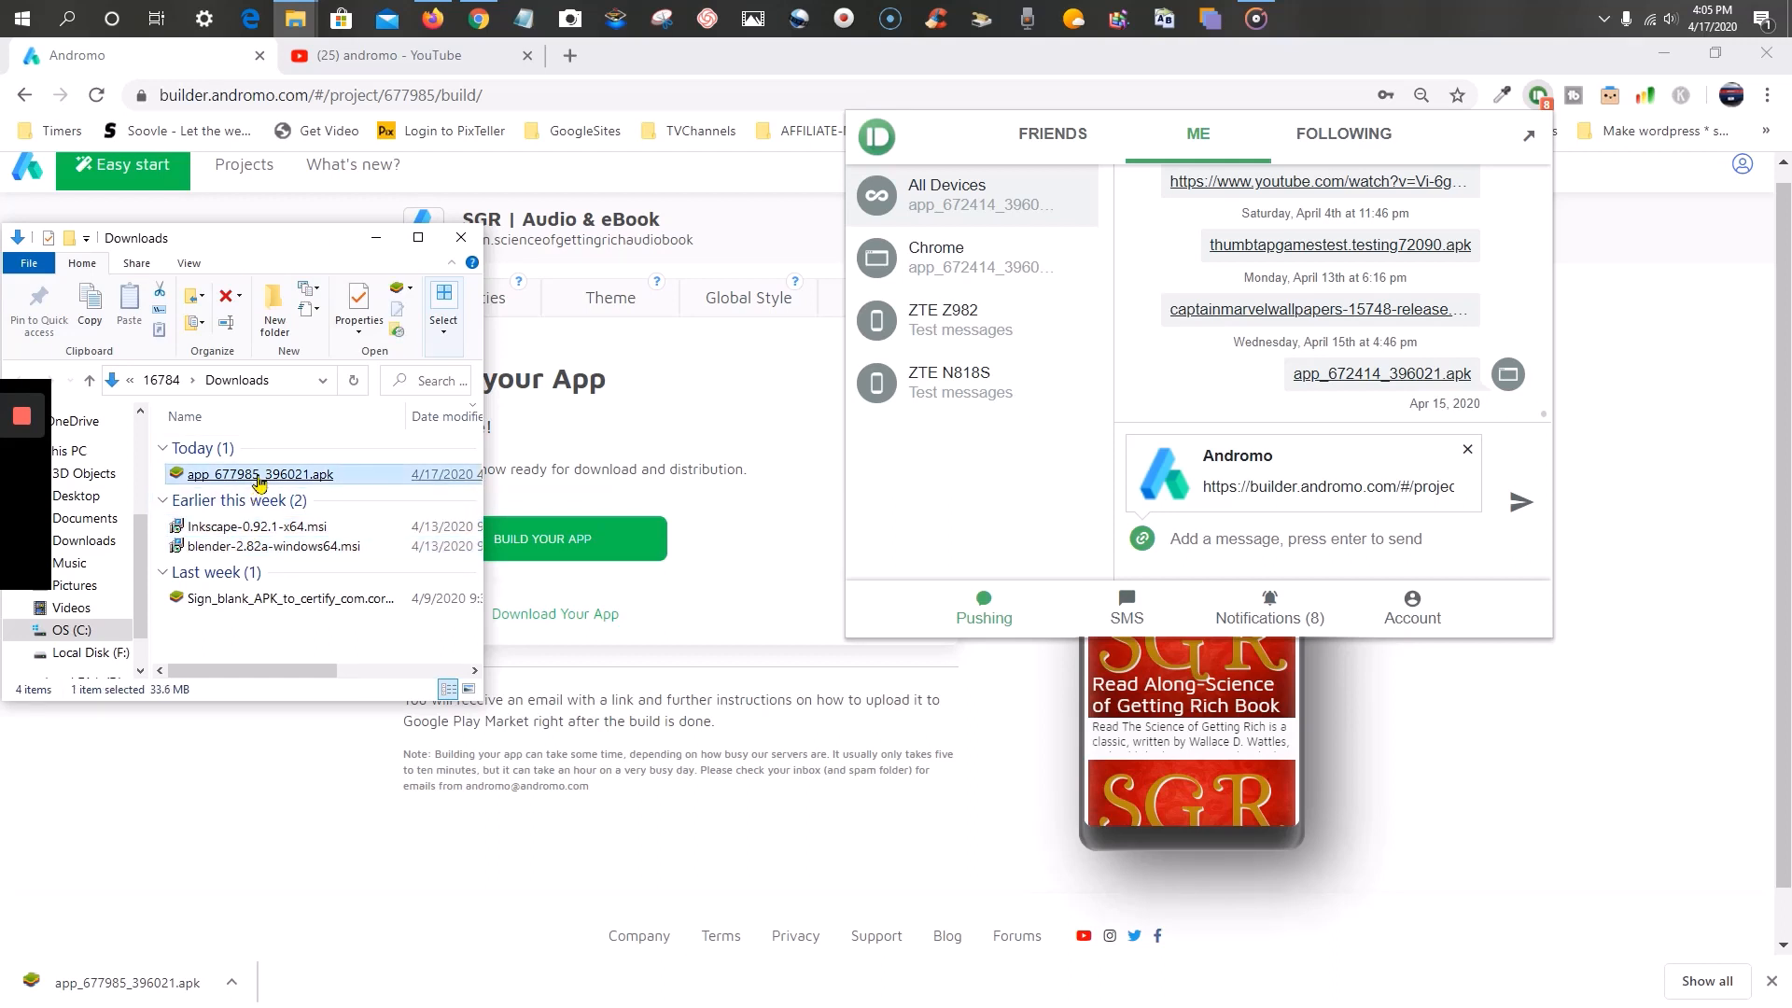
{"action": "left_click_drag", "start_coordinate": [259, 477], "coordinate": [1292, 517]}
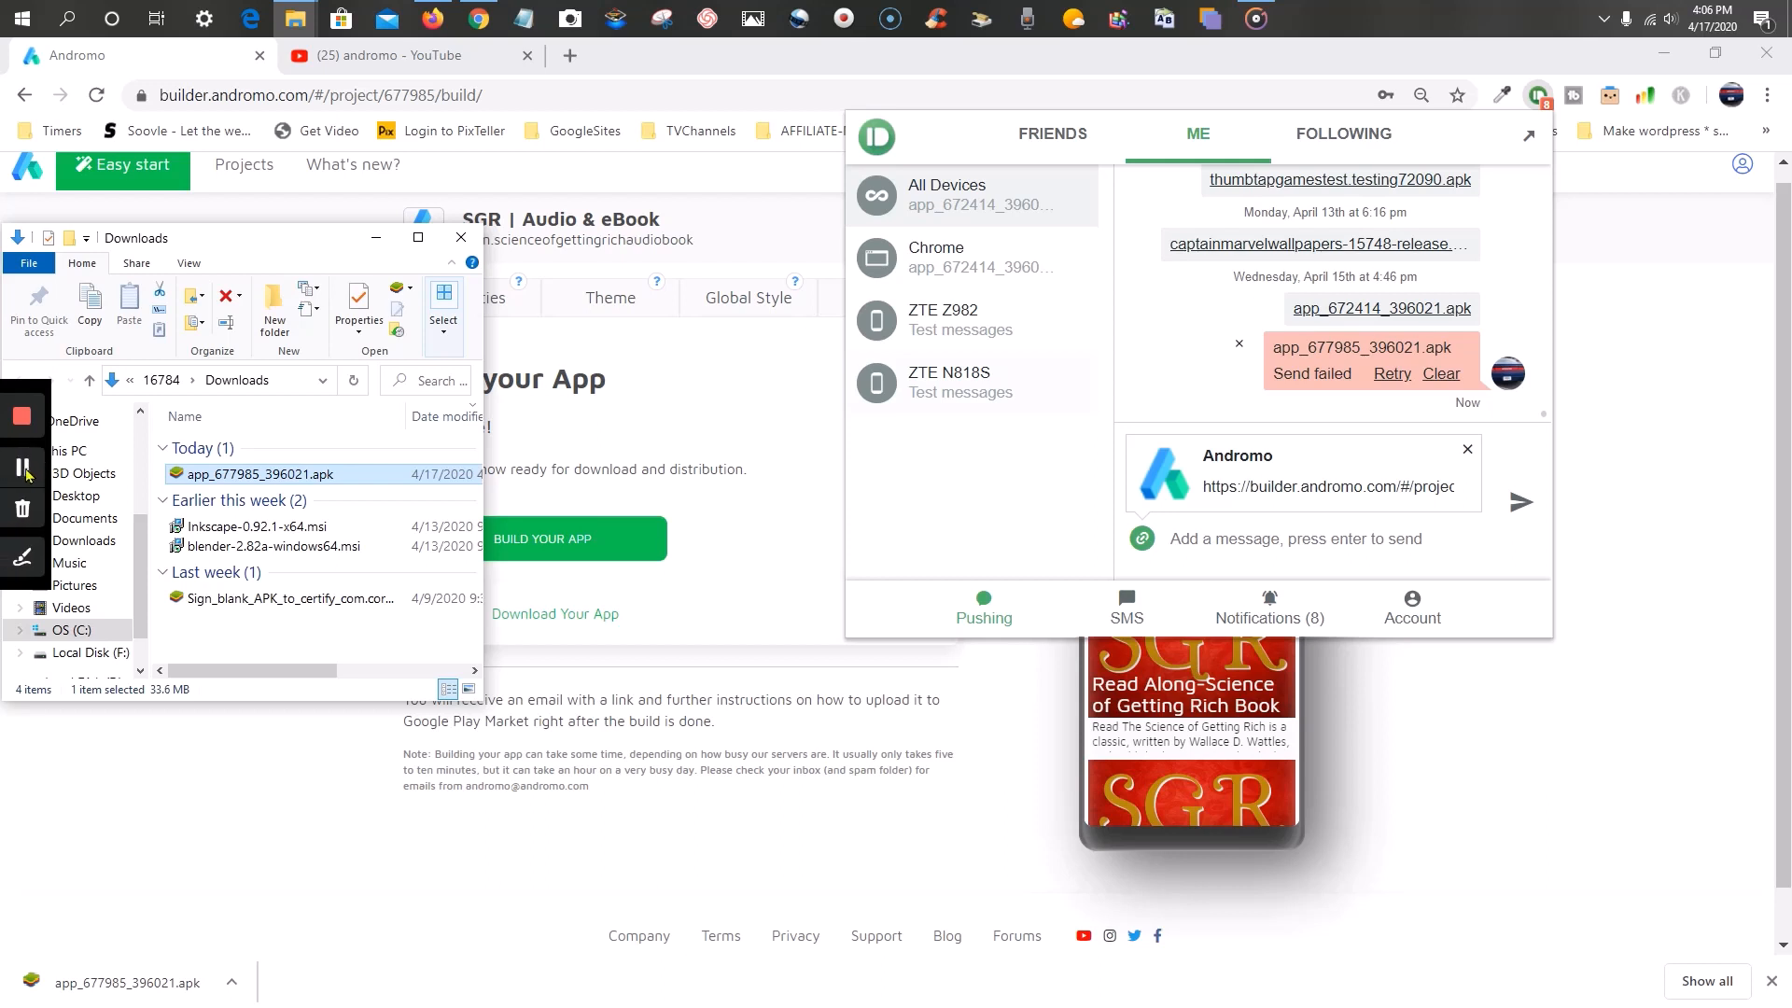
{"action": "left_click", "coordinate": [26, 473]}
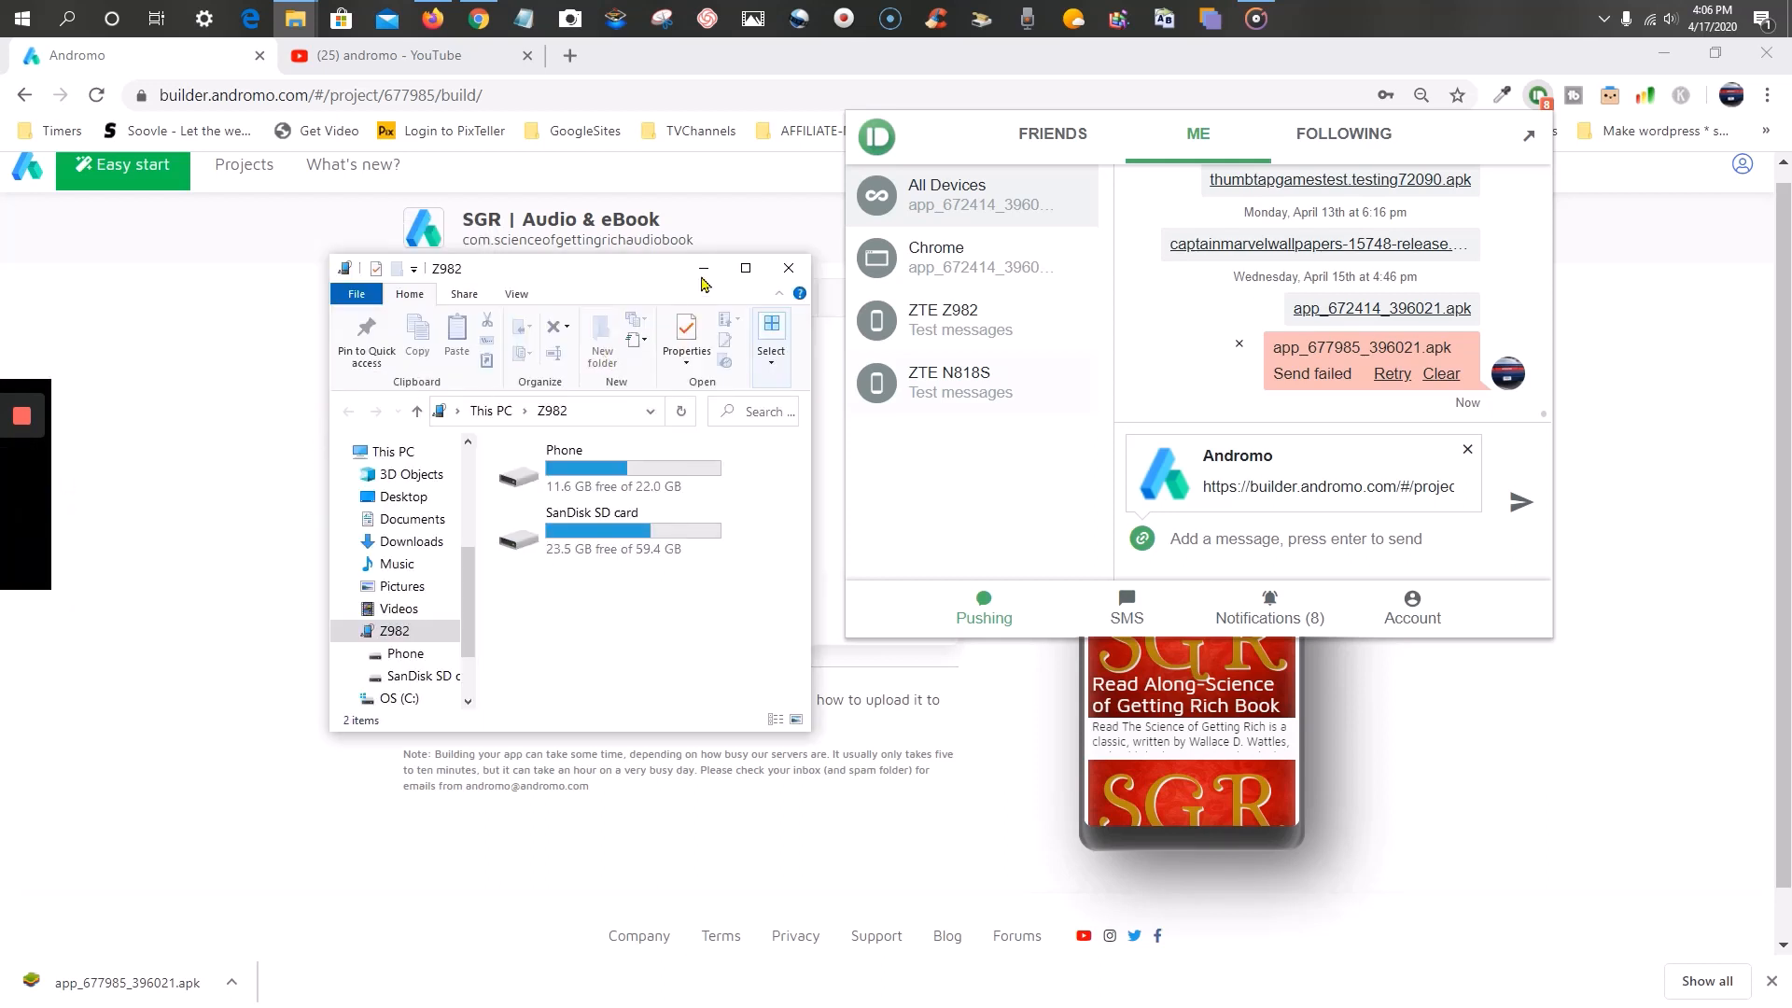
- Arrange the connected Z982 phone's window beside the Downloads folder and open its Phone storage
{"action": "left_click_drag", "start_coordinate": [702, 281], "coordinate": [694, 266]}
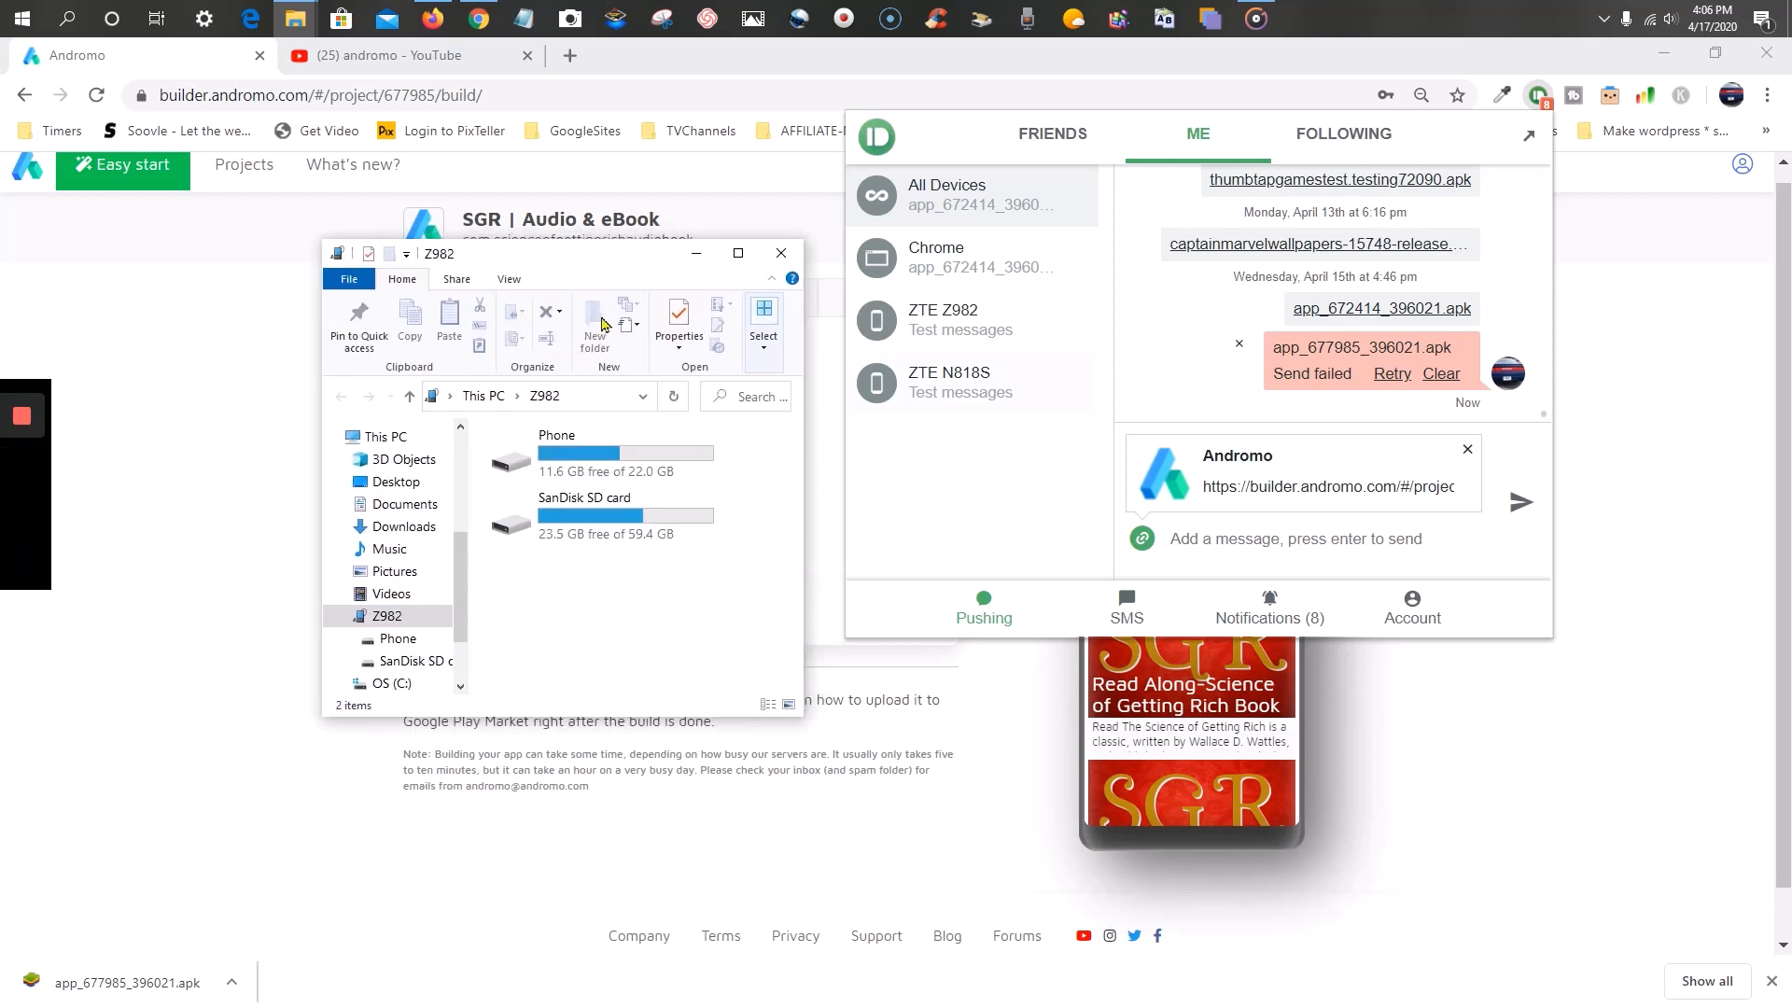
{"action": "left_click", "coordinate": [295, 17]}
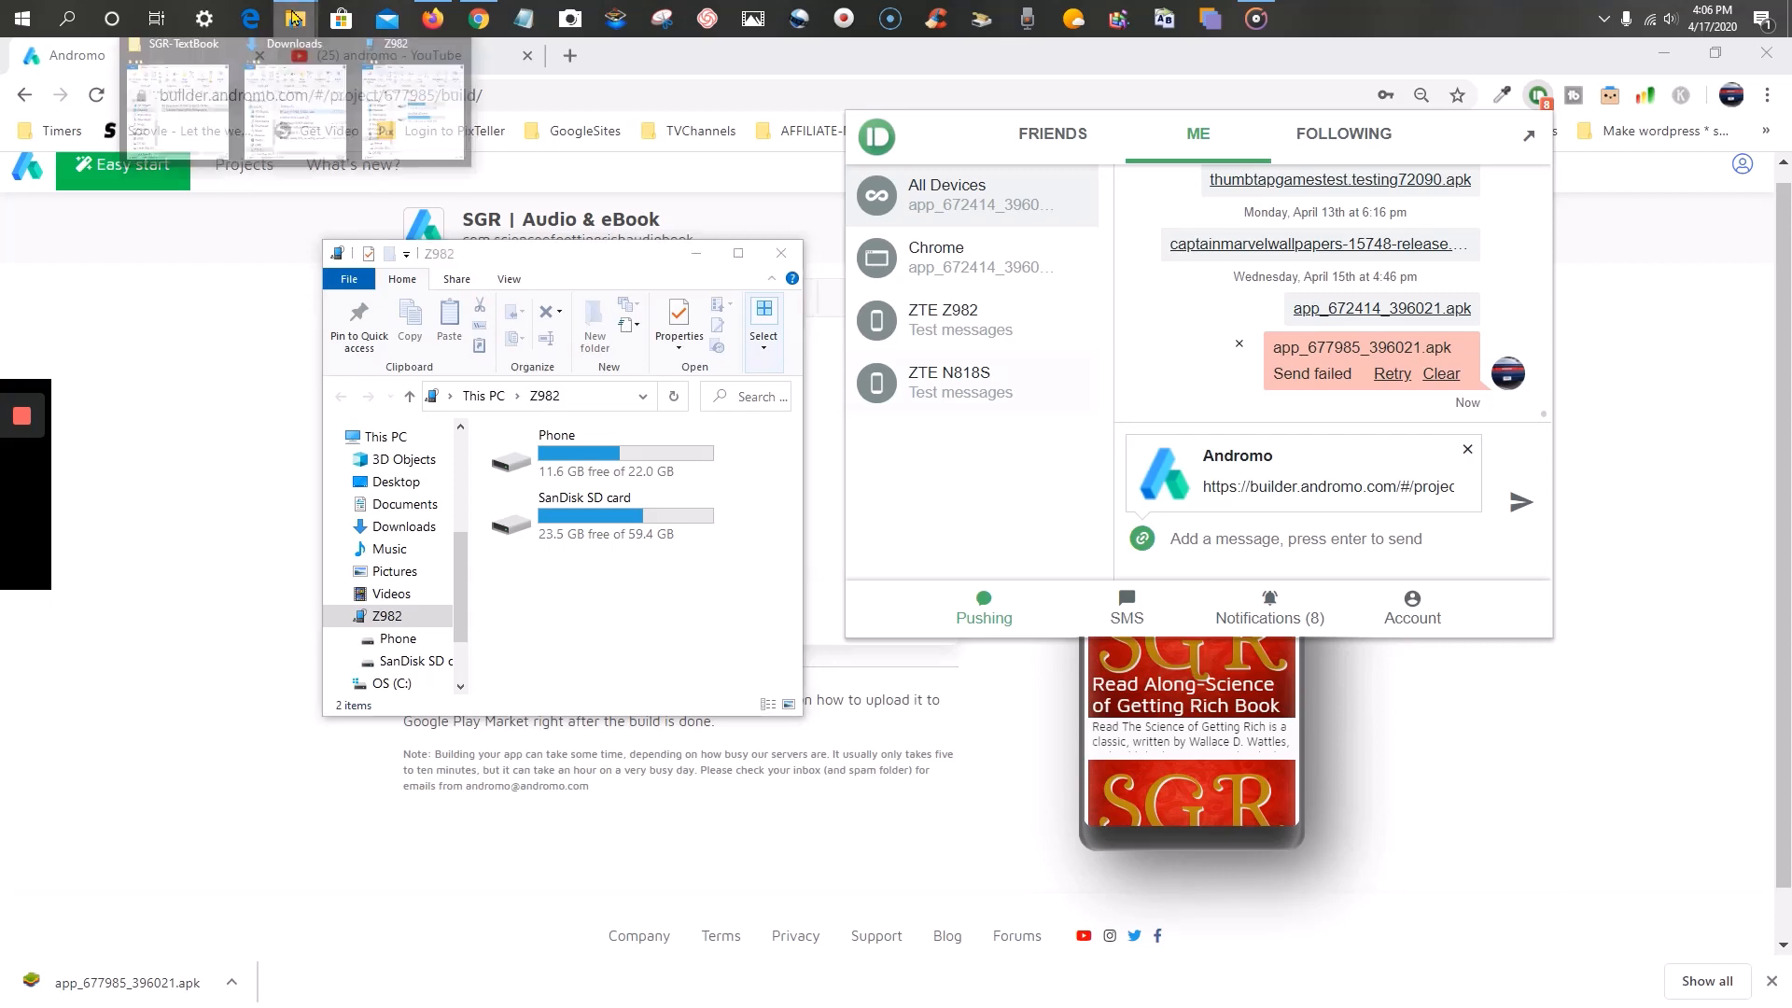
{"action": "left_click", "coordinate": [309, 107]}
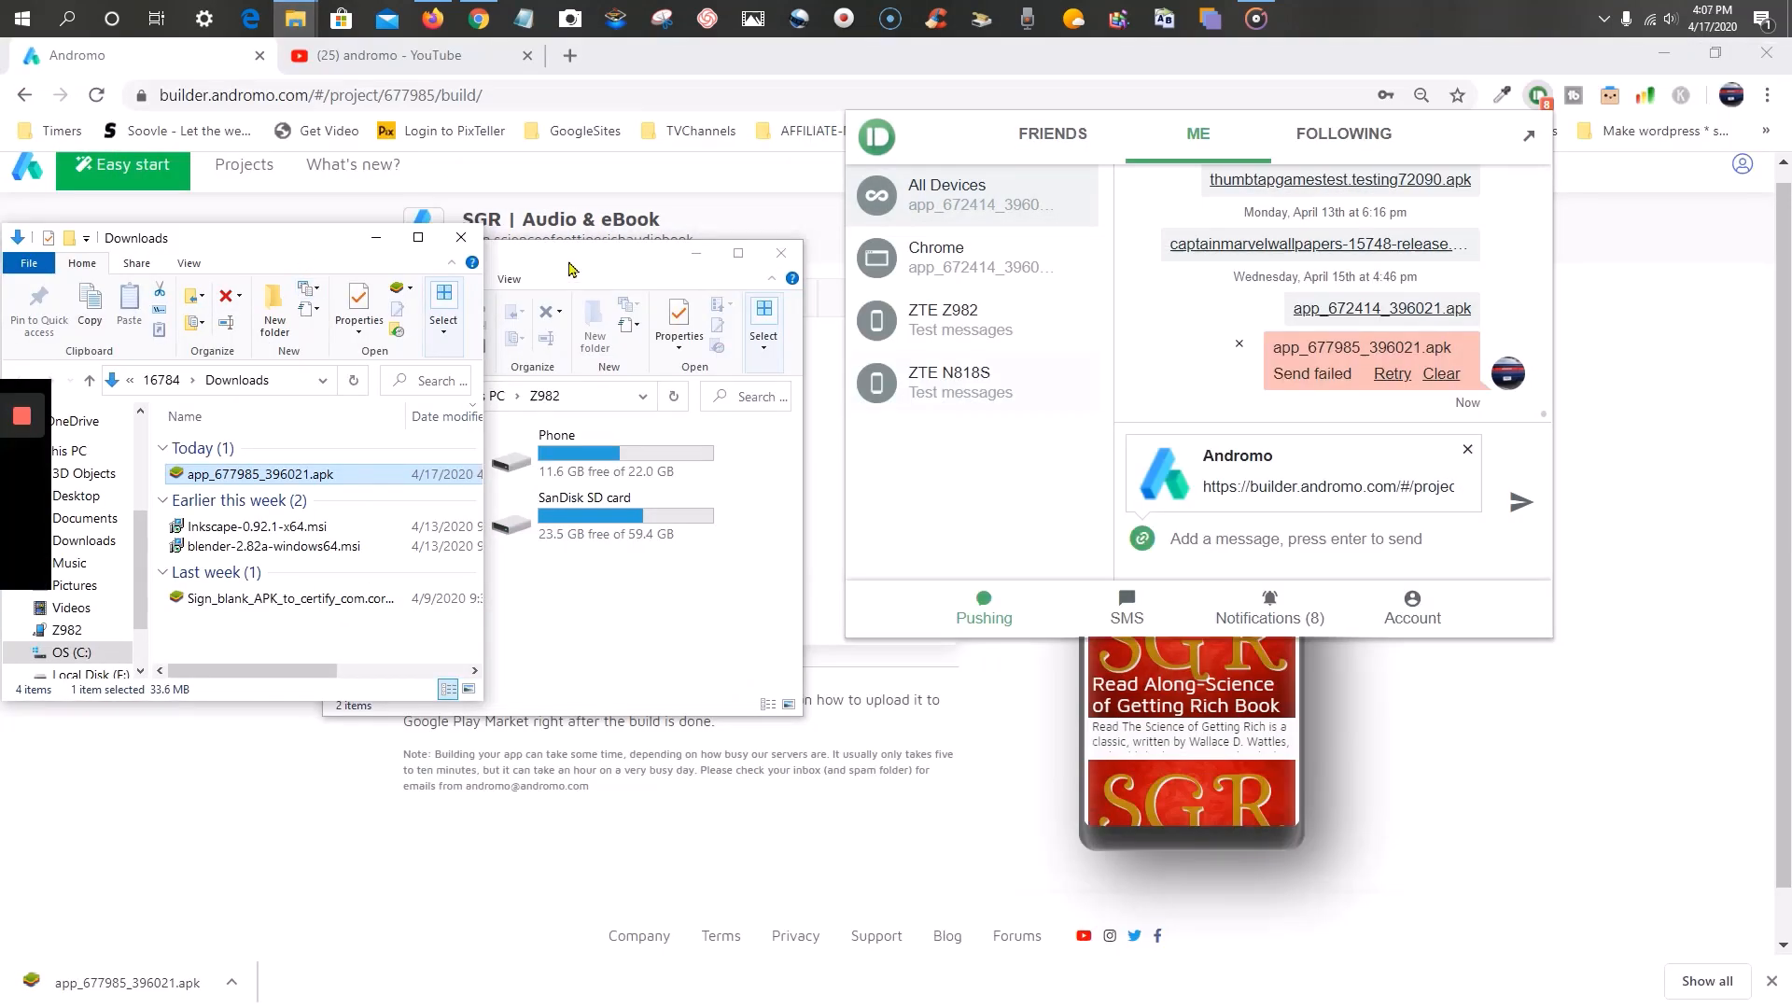
{"action": "left_click", "coordinate": [581, 268]}
{"action": "left_click_drag", "start_coordinate": [580, 268], "coordinate": [809, 229]}
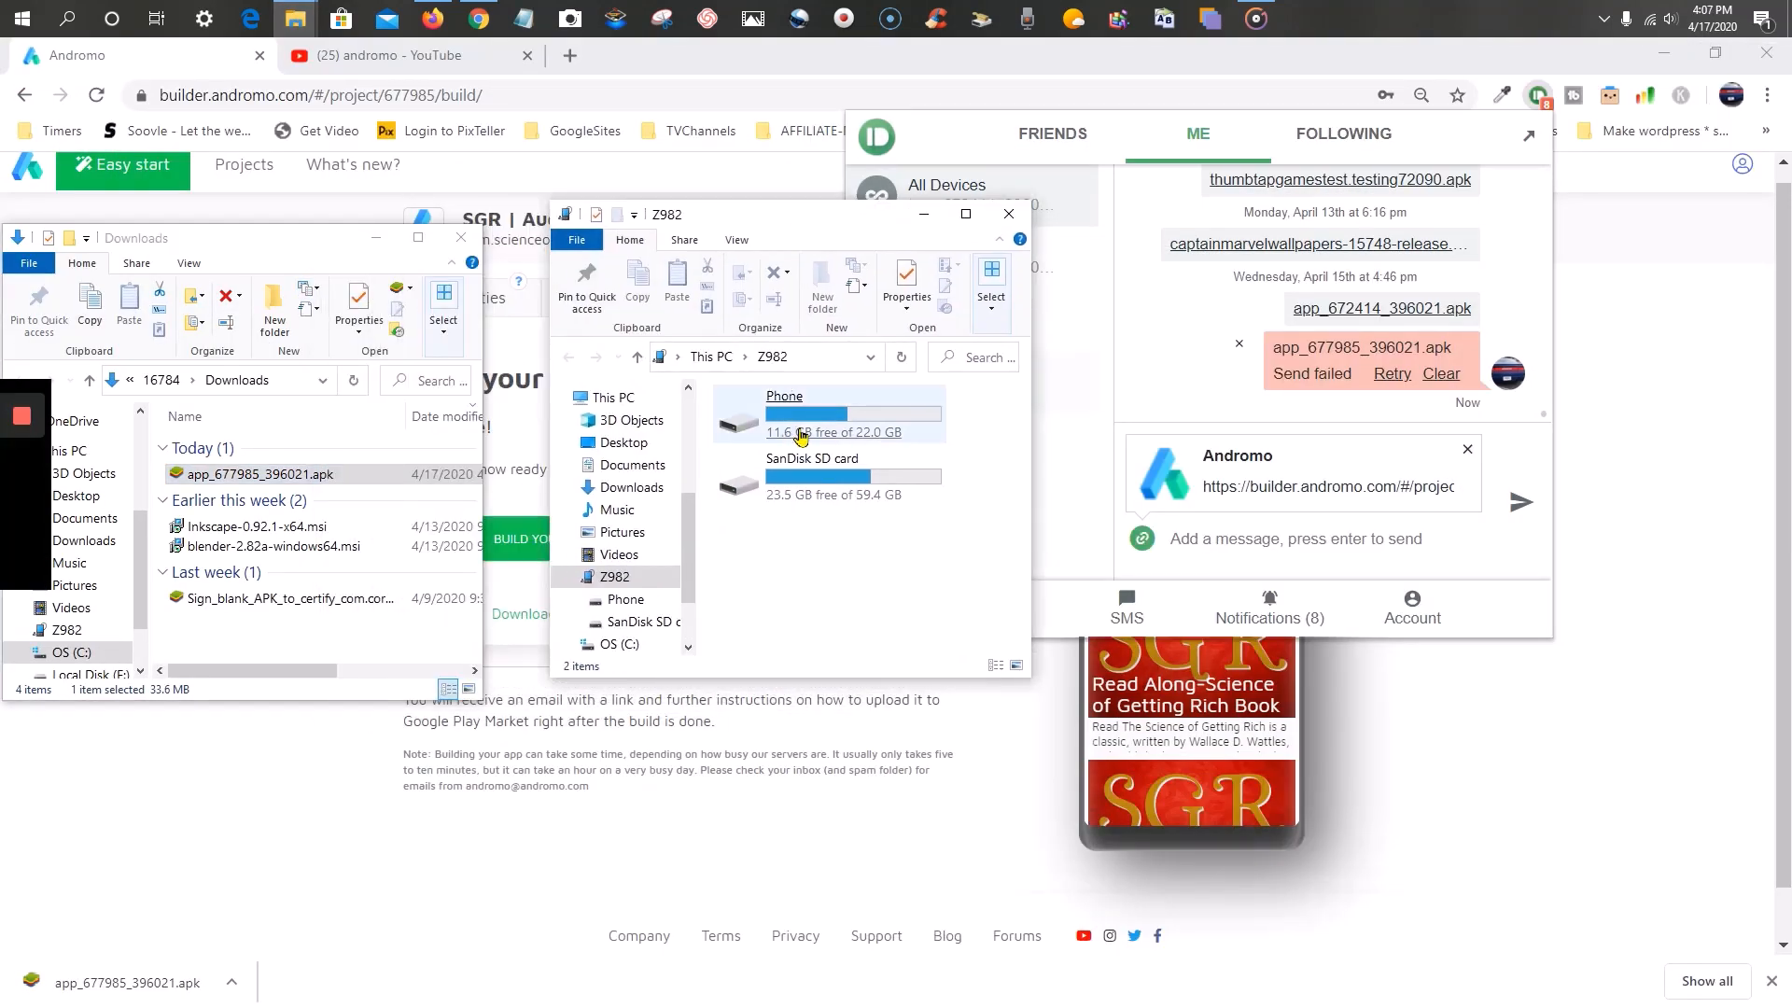
{"action": "left_click", "coordinate": [819, 423]}
{"action": "double_click", "coordinate": [819, 422]}
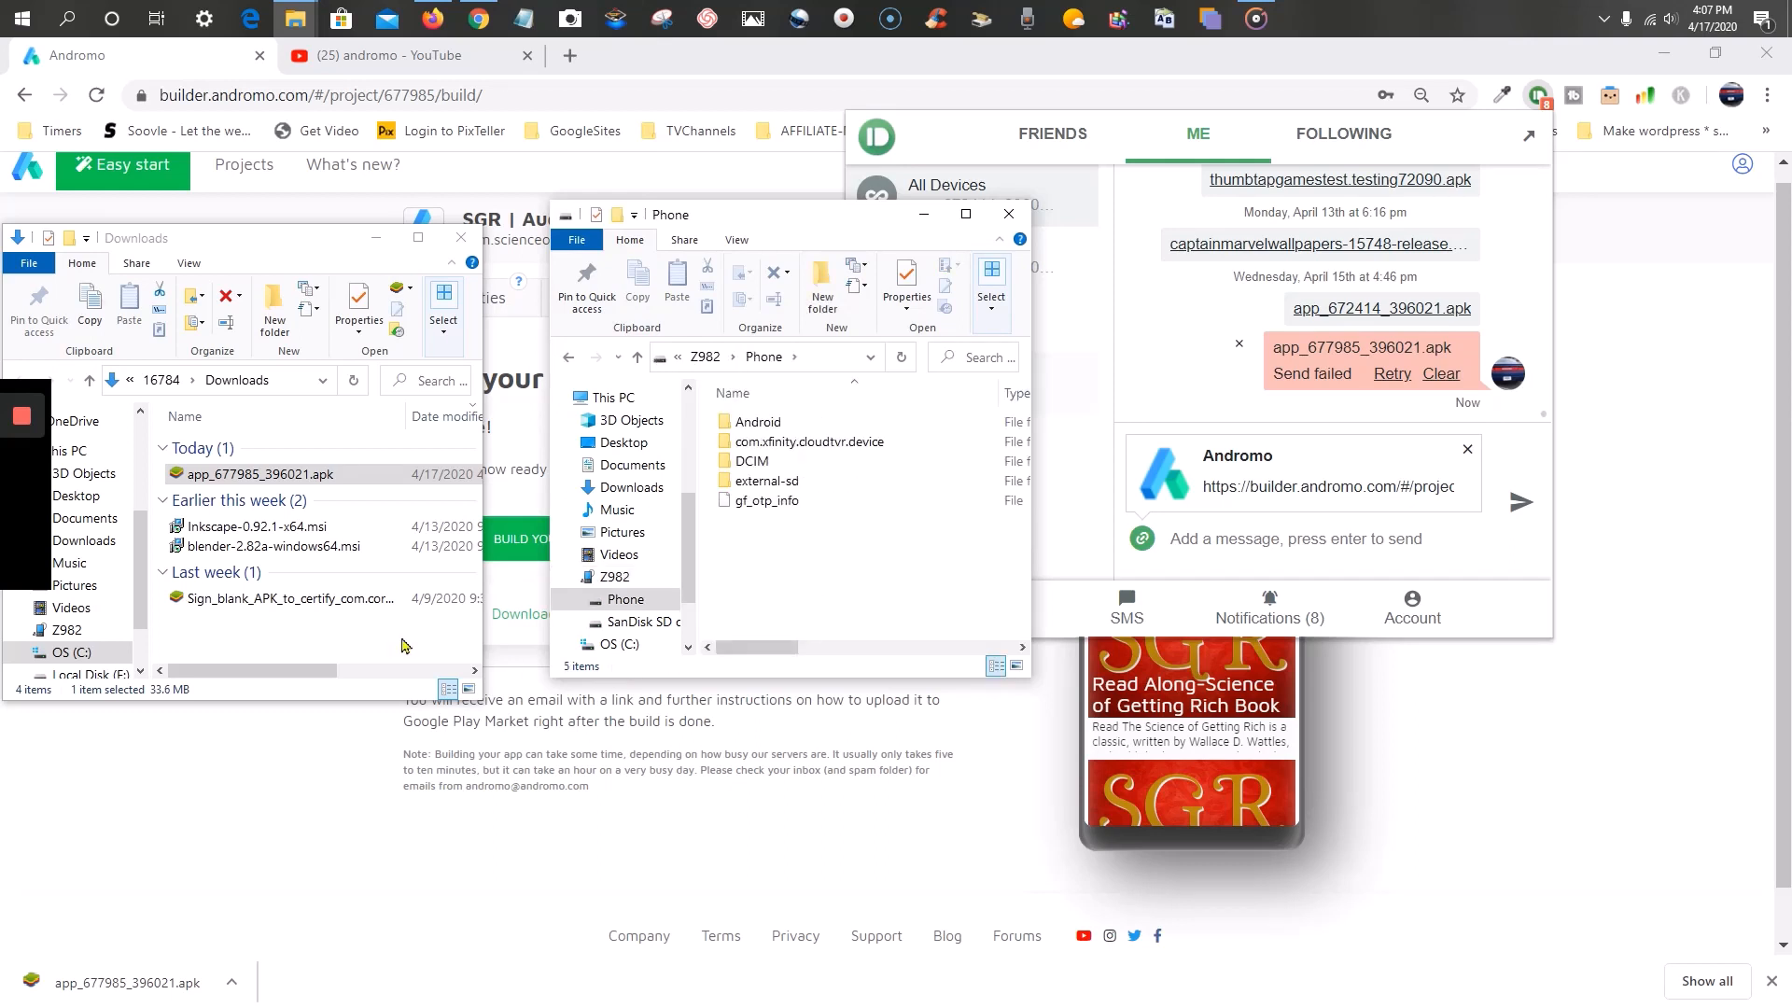
- Copy app_677985_396021.apk from Downloads into the Z982's Phone storage and locate the copy there
{"action": "left_click", "coordinate": [233, 476]}
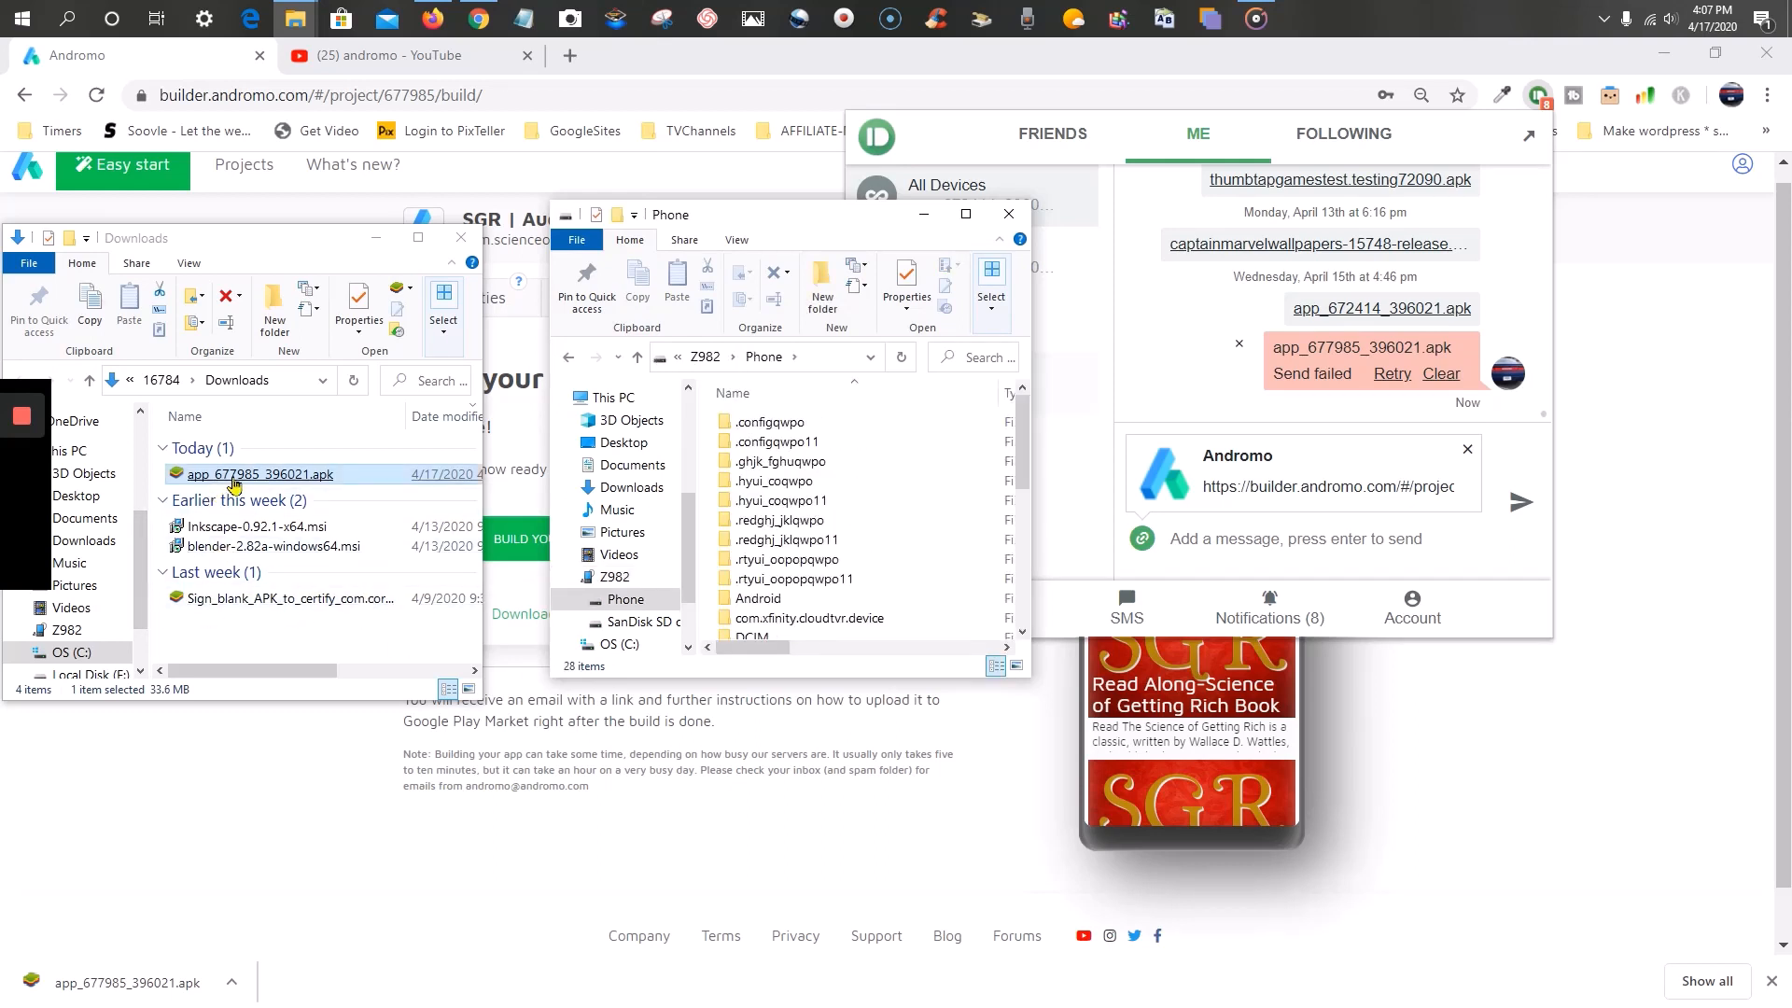
{"action": "left_click_drag", "start_coordinate": [240, 483], "coordinate": [731, 674]}
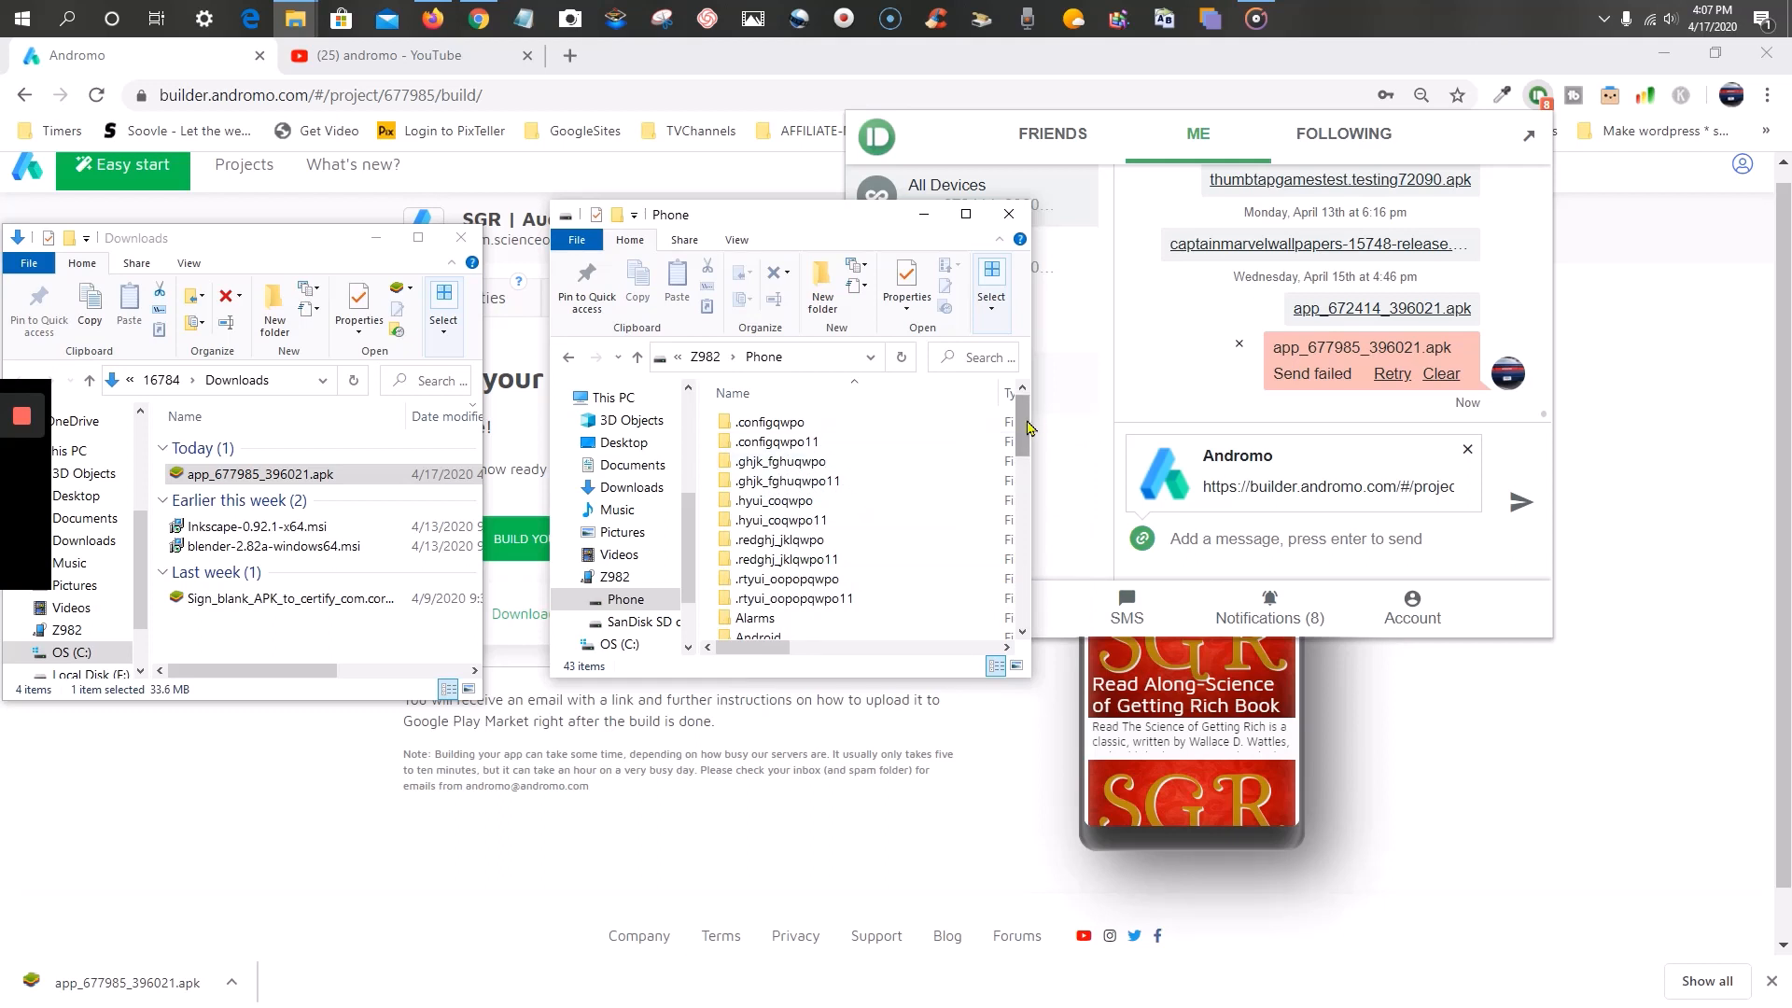
{"action": "left_click_drag", "start_coordinate": [1024, 429], "coordinate": [1024, 601]}
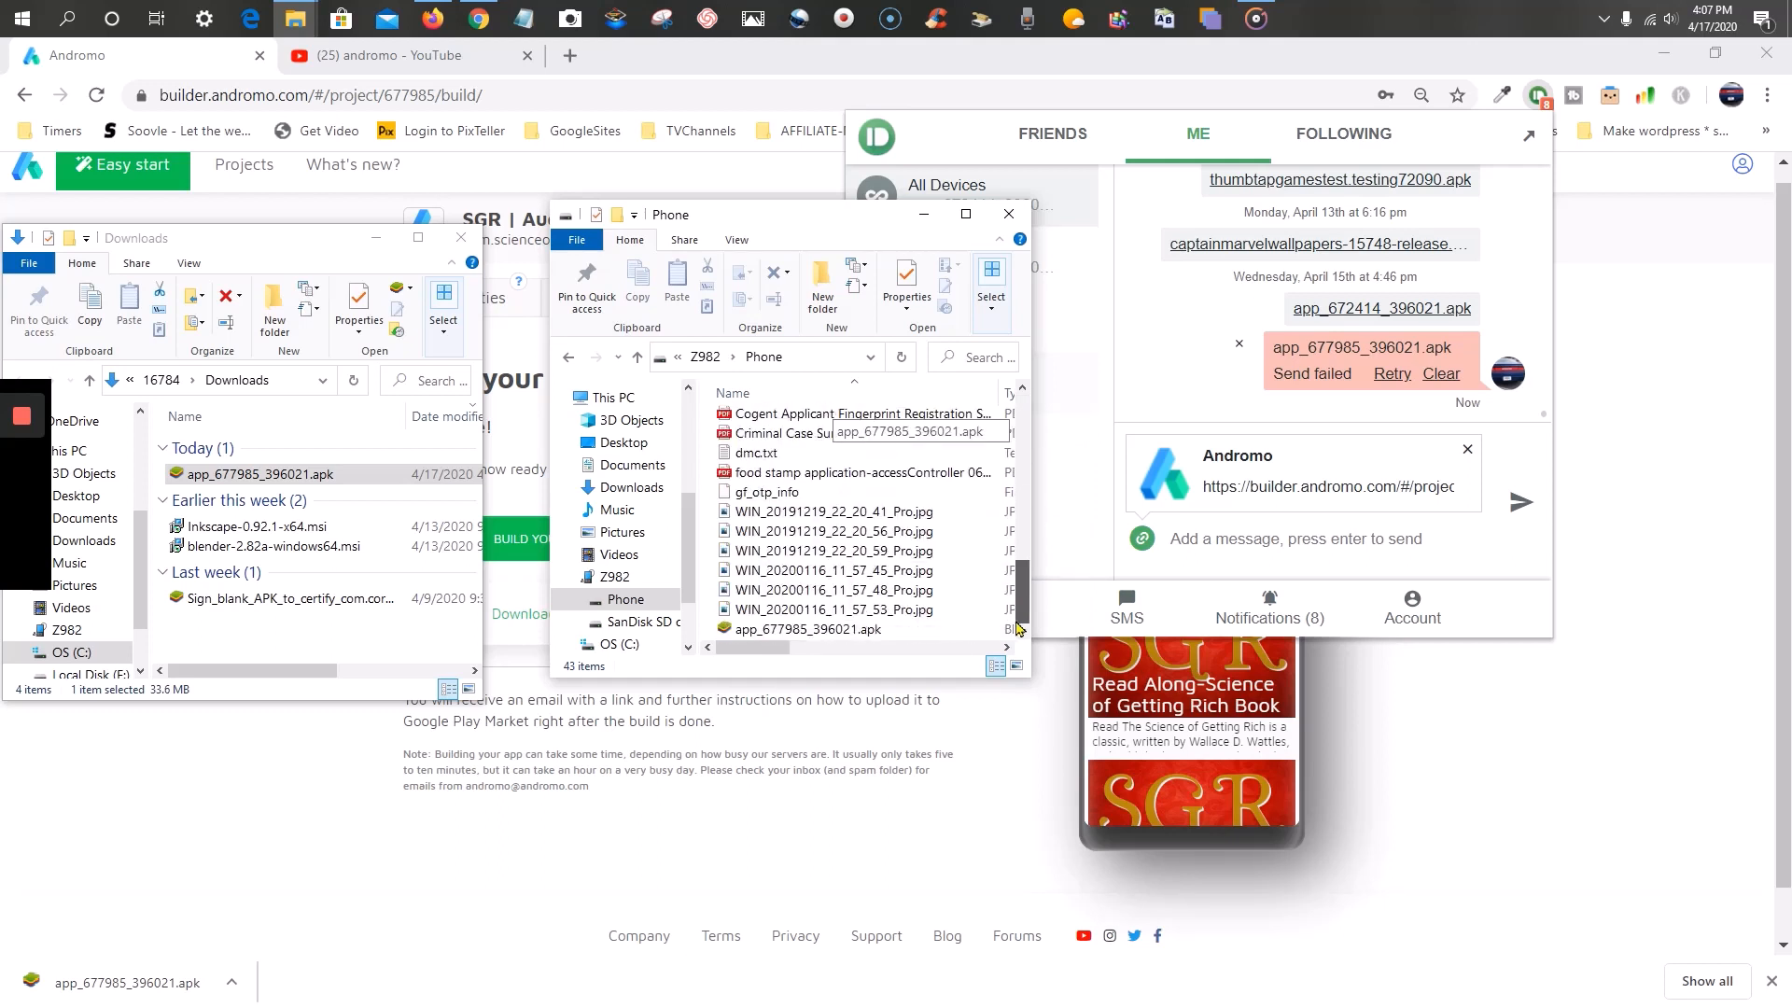
{"action": "left_click", "coordinate": [793, 634]}
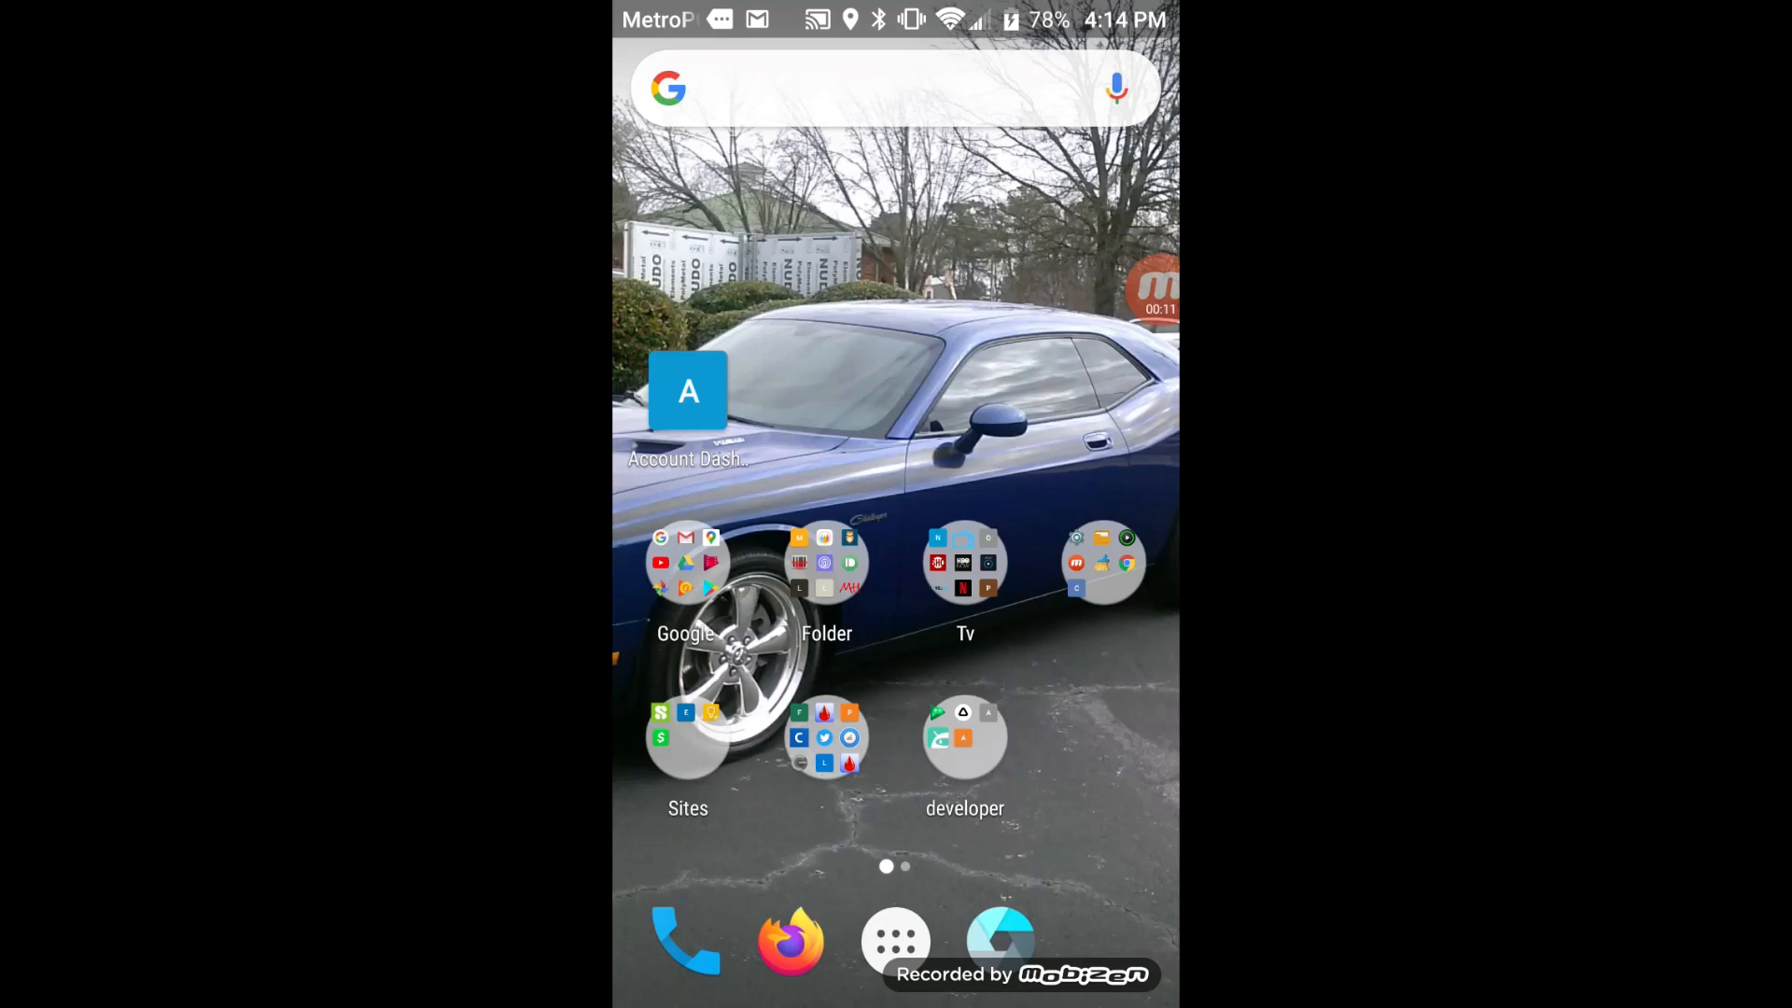
- On the phone, switch to File Manager, install app_677985_396021.apk and open the SGR | Audio & eBook app
{"action": "key", "text": "alt+Tab"}
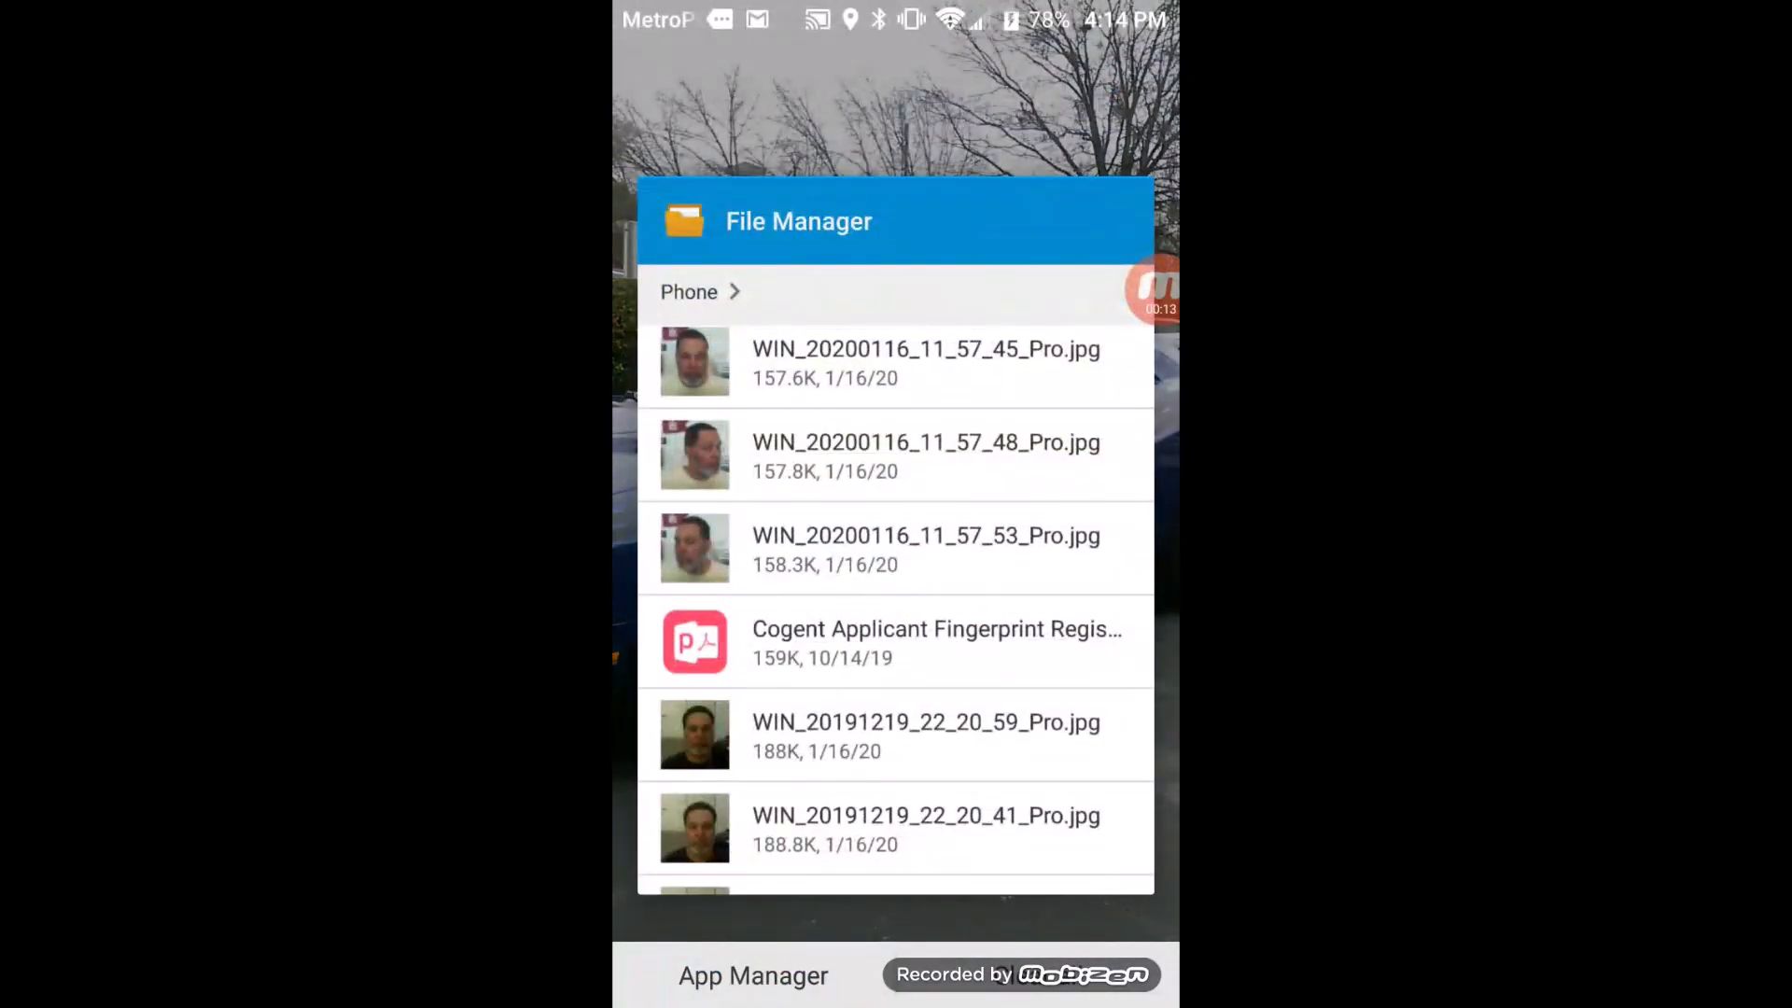
{"action": "left_click", "coordinate": [895, 535]}
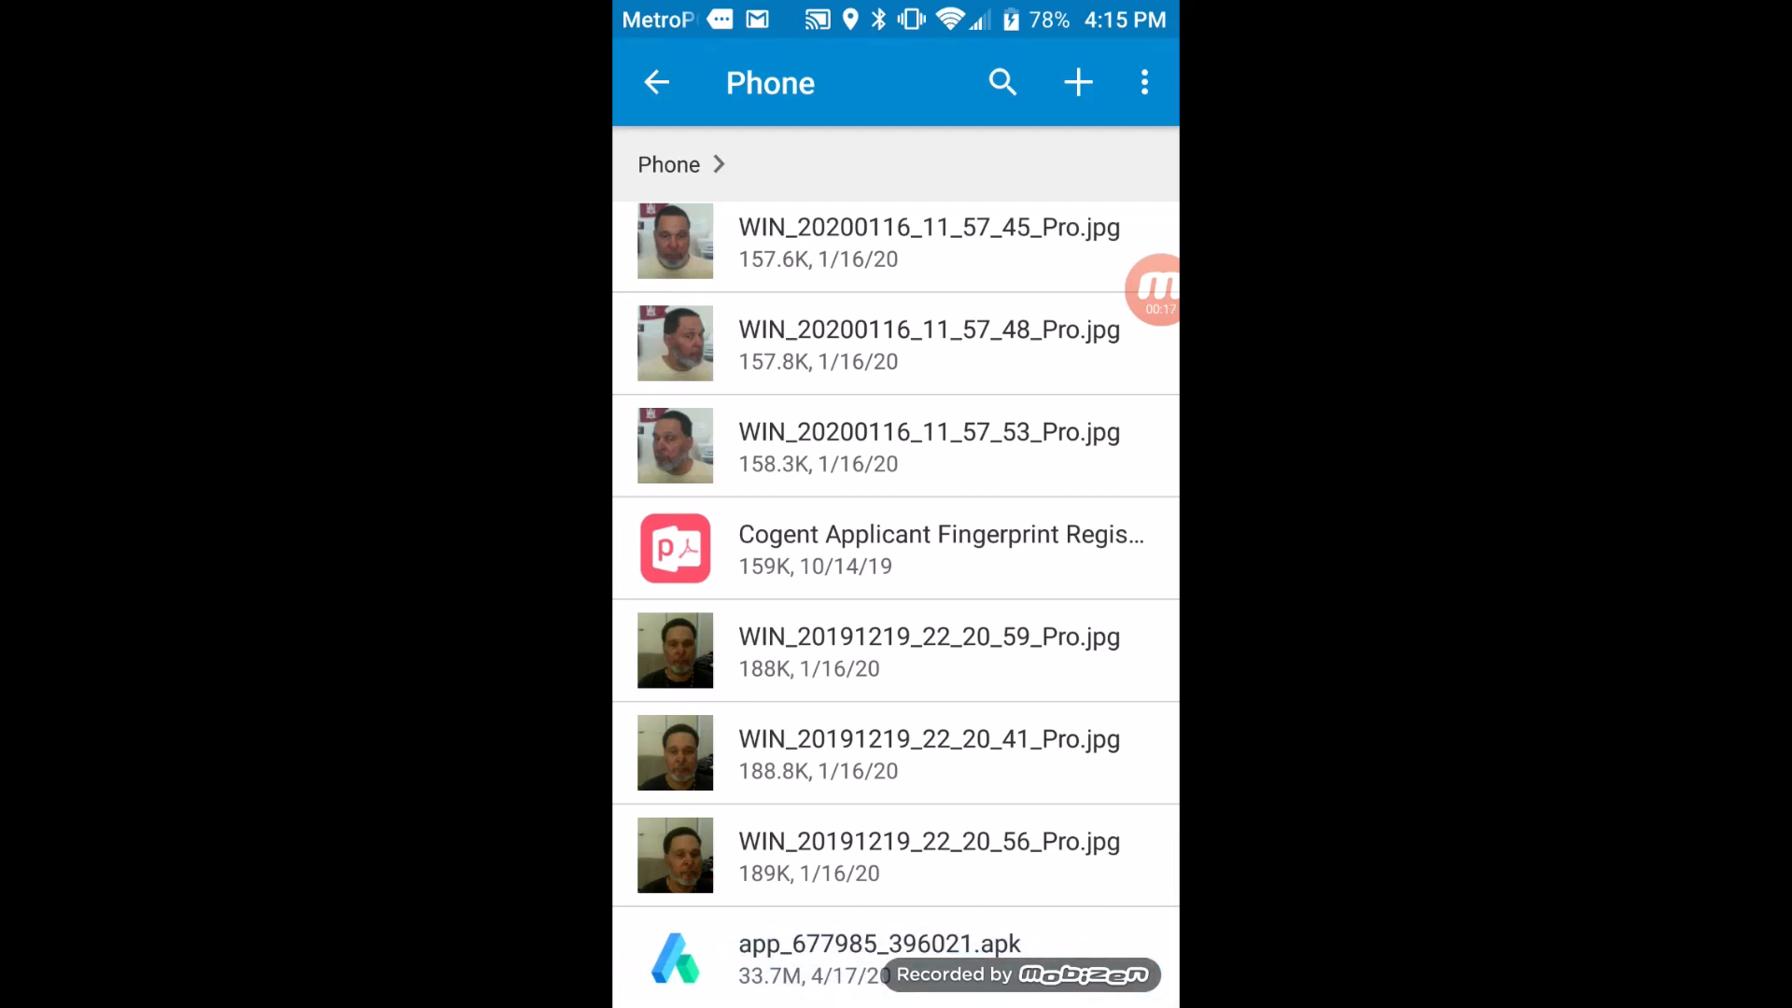
{"action": "left_click", "coordinate": [812, 947]}
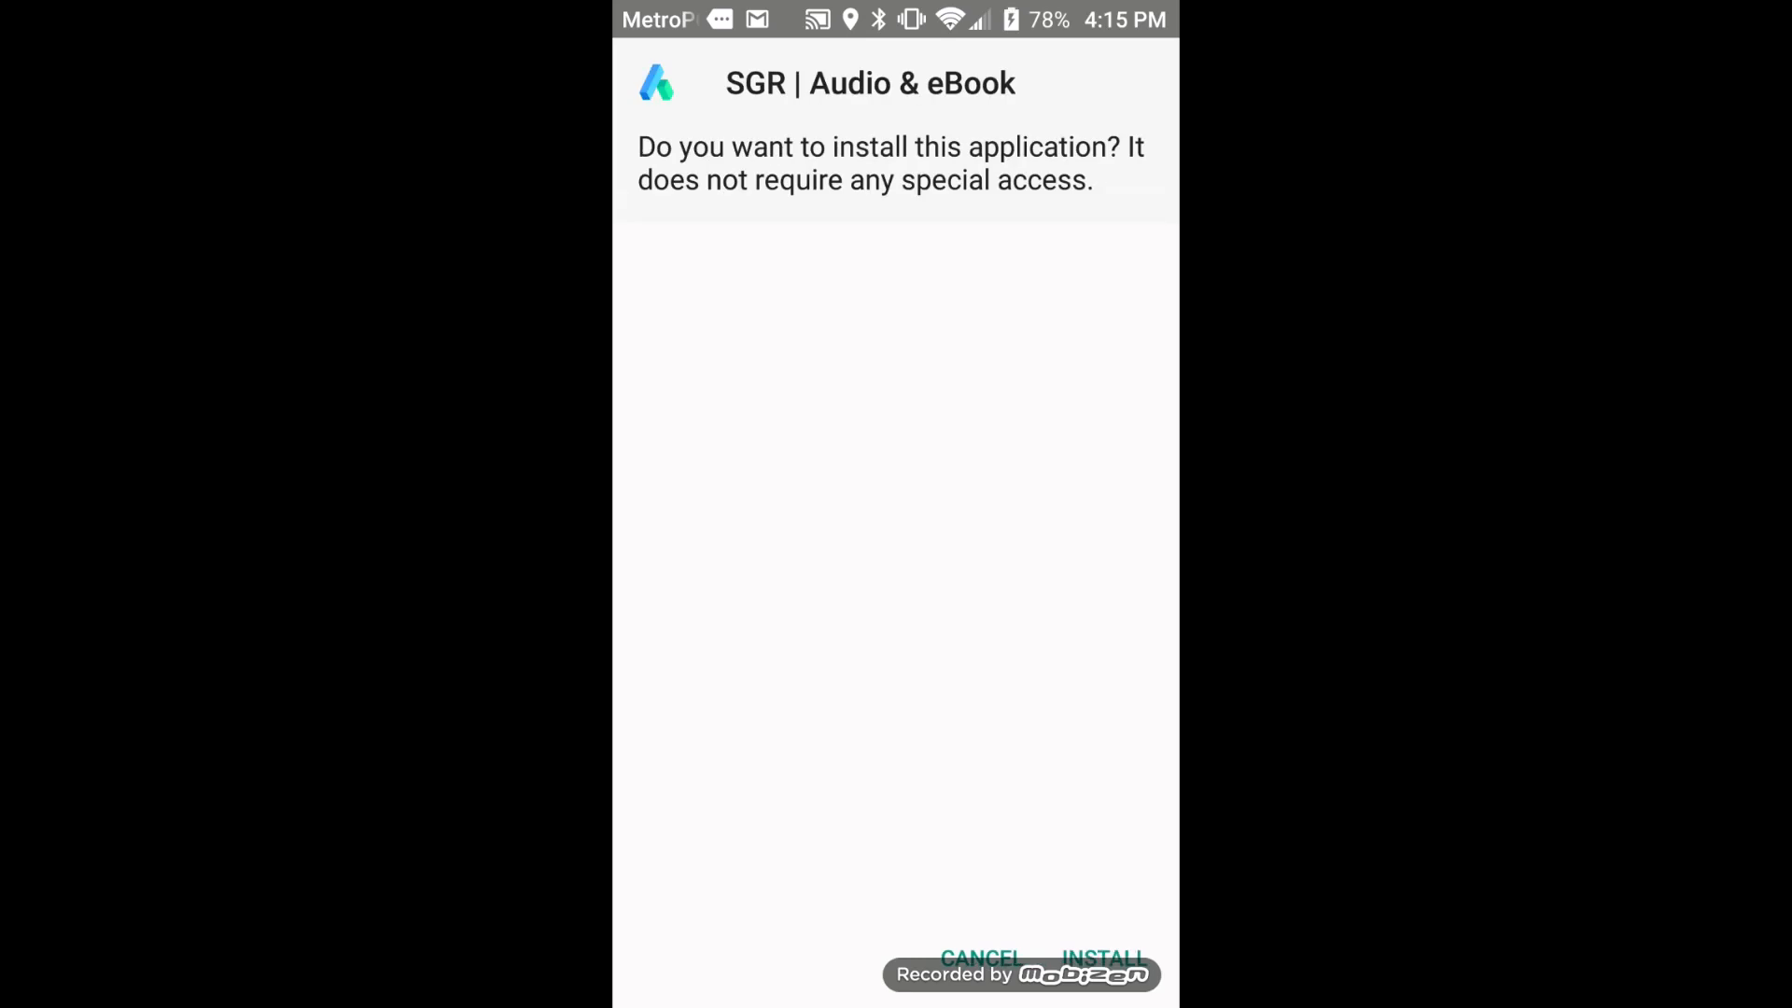
{"action": "left_click", "coordinate": [1104, 957]}
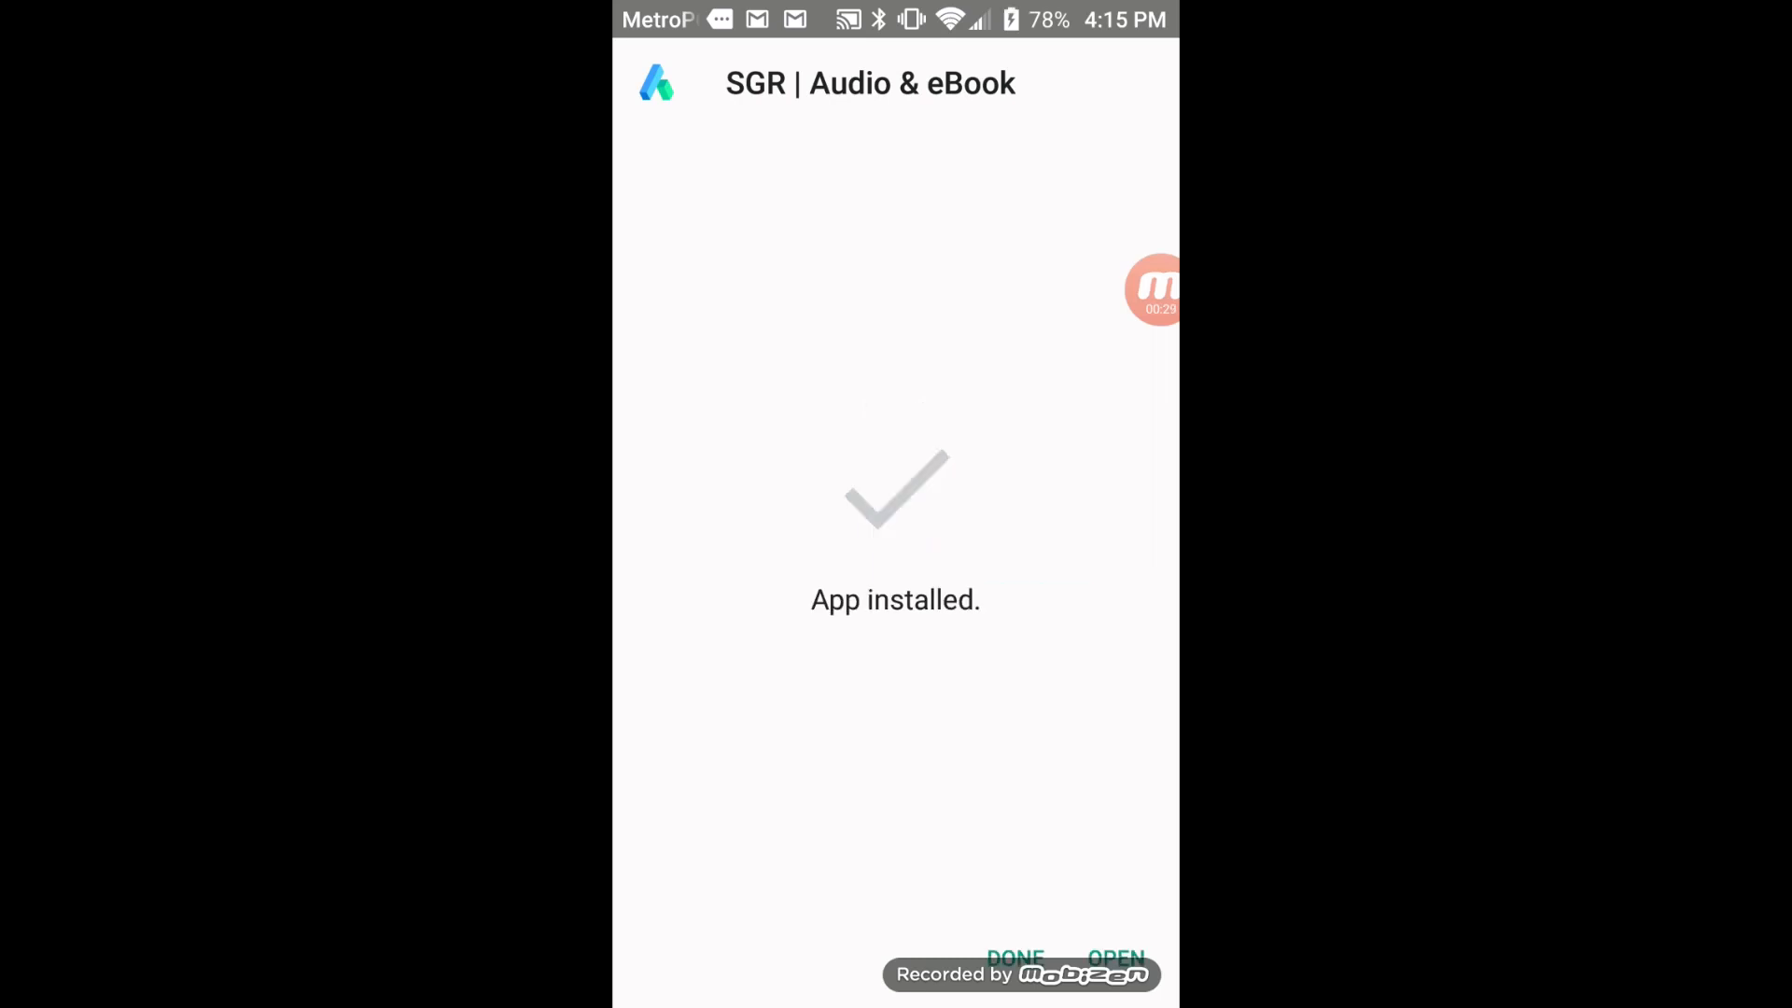
{"action": "left_click", "coordinate": [1116, 958]}
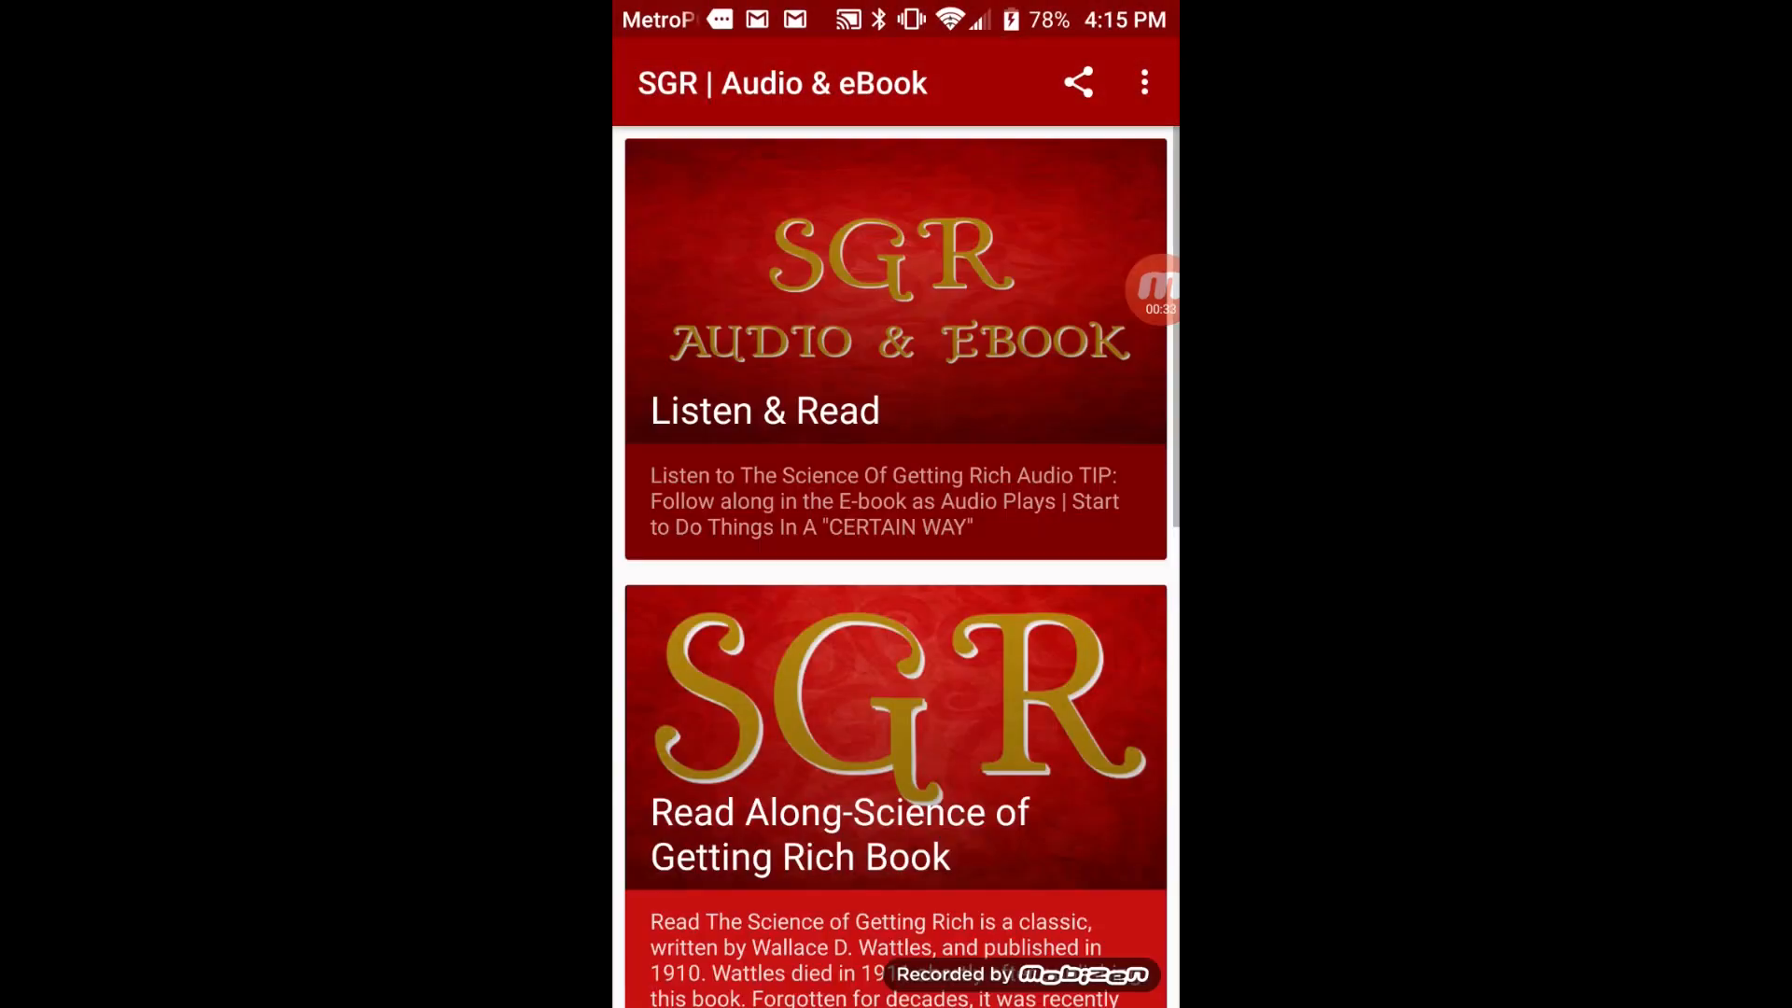
- Look through all the section cards on the app's home screen, from Listen & Read to Quotes
{"action": "scroll", "coordinate": [896, 560], "scroll_direction": "down", "scroll_amount": 4}
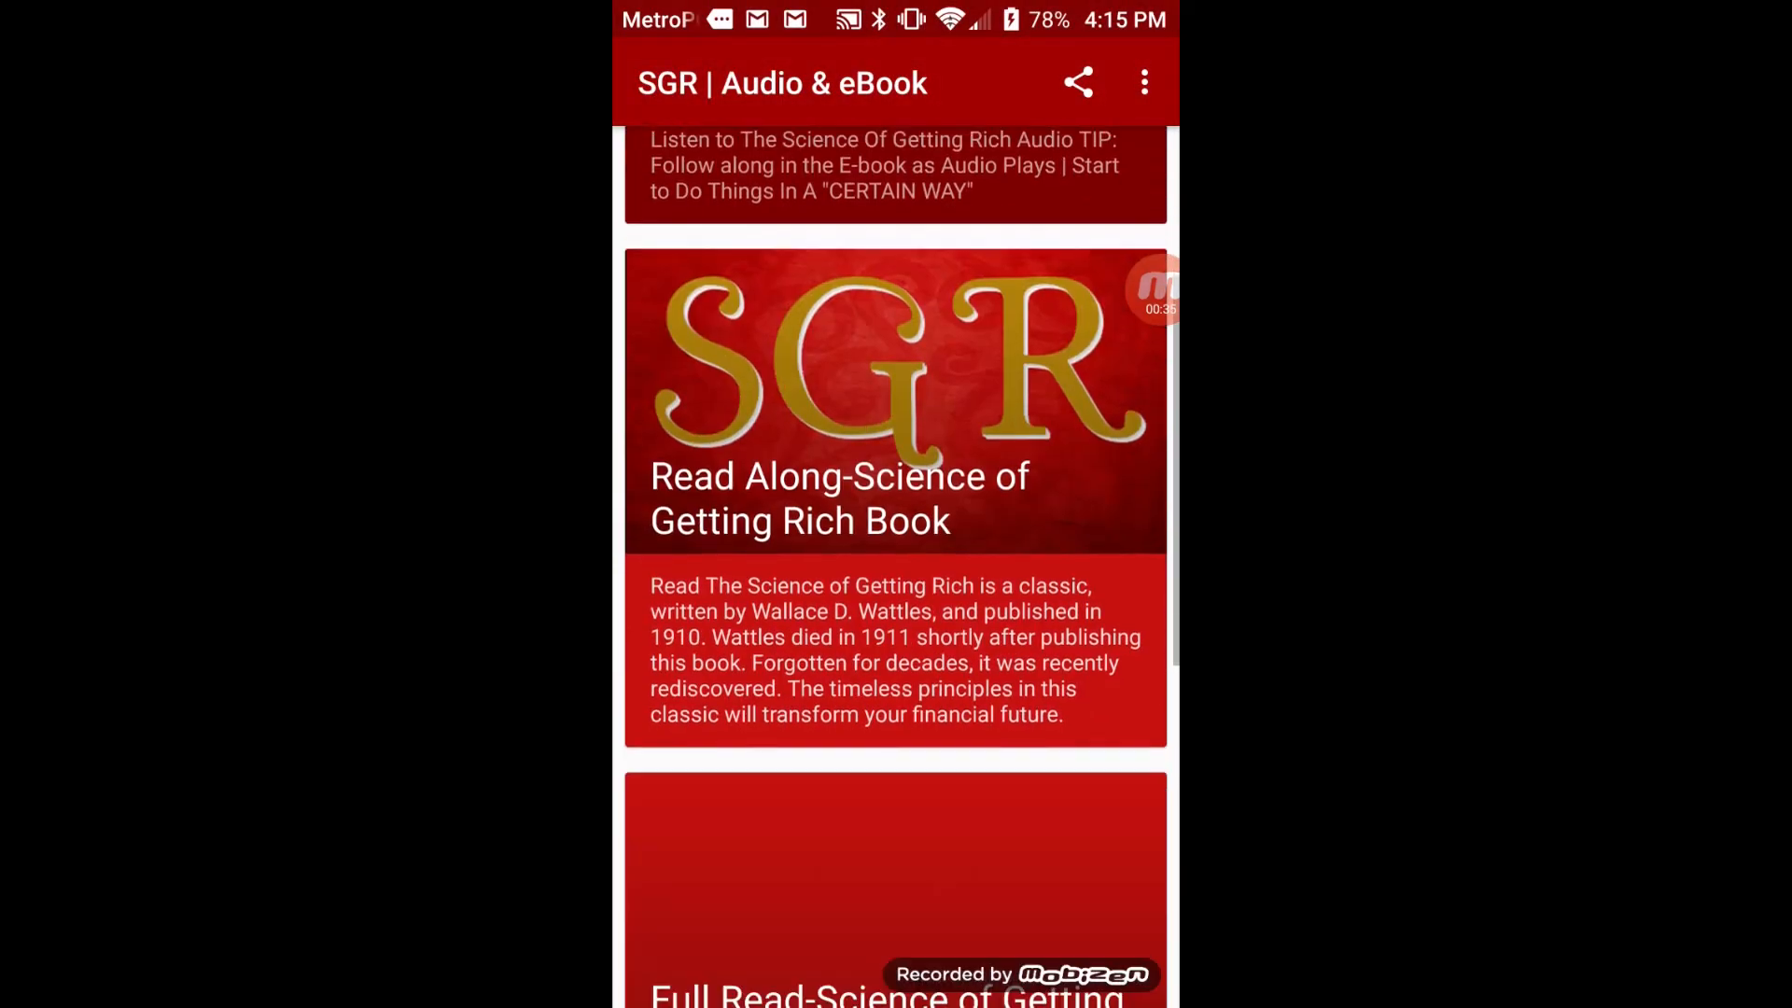
{"action": "scroll", "coordinate": [896, 560], "scroll_direction": "up", "scroll_amount": 4}
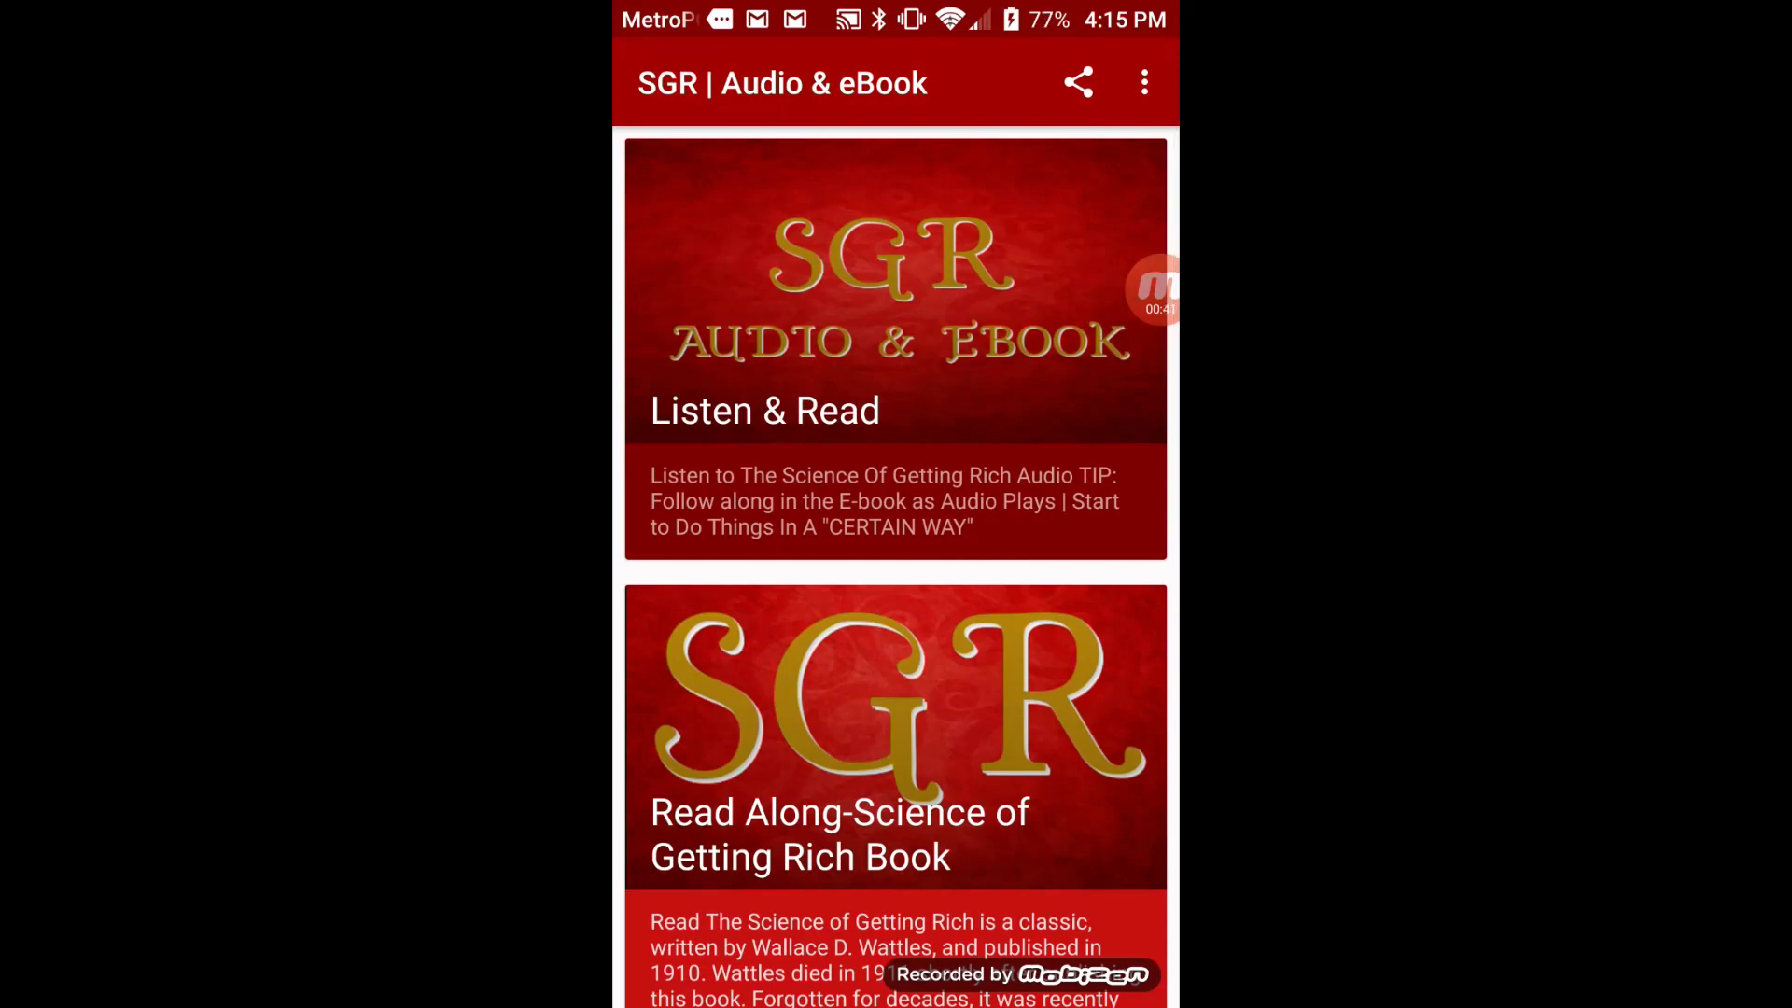
{"action": "scroll", "coordinate": [896, 560], "scroll_direction": "down", "scroll_amount": 3}
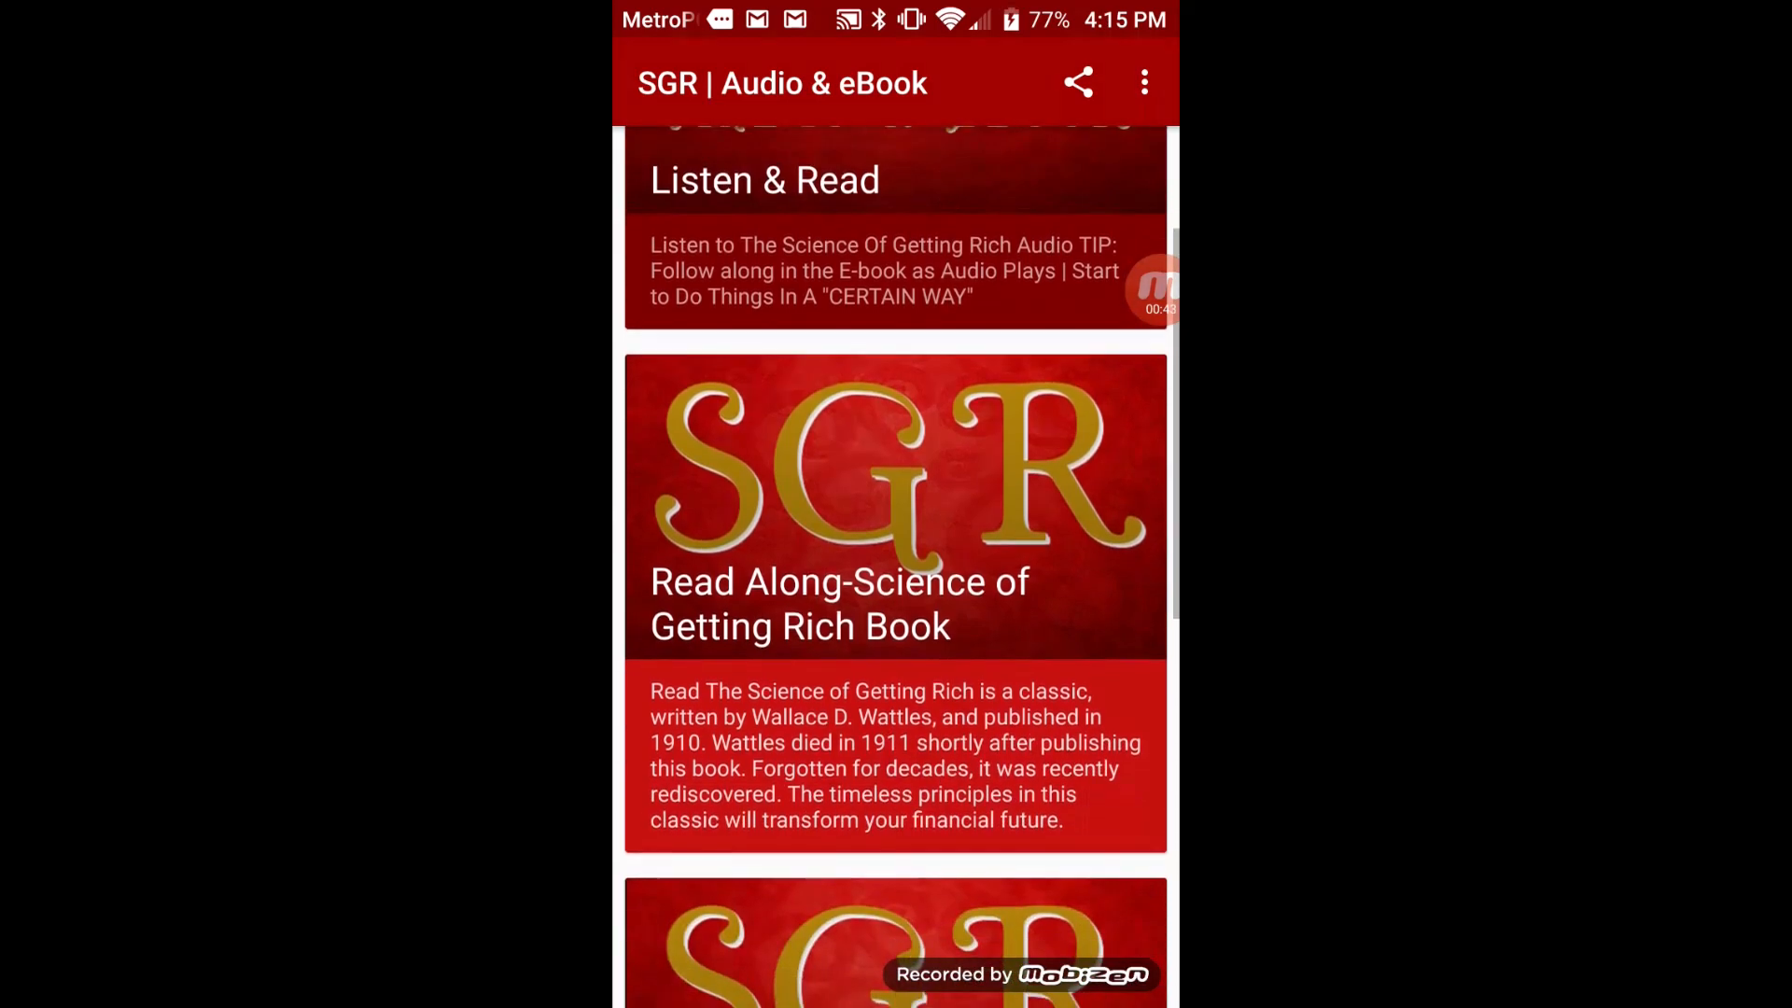
{"action": "scroll", "coordinate": [896, 560], "scroll_direction": "down", "scroll_amount": 4}
{"action": "scroll", "coordinate": [896, 560], "scroll_direction": "down", "scroll_amount": 3}
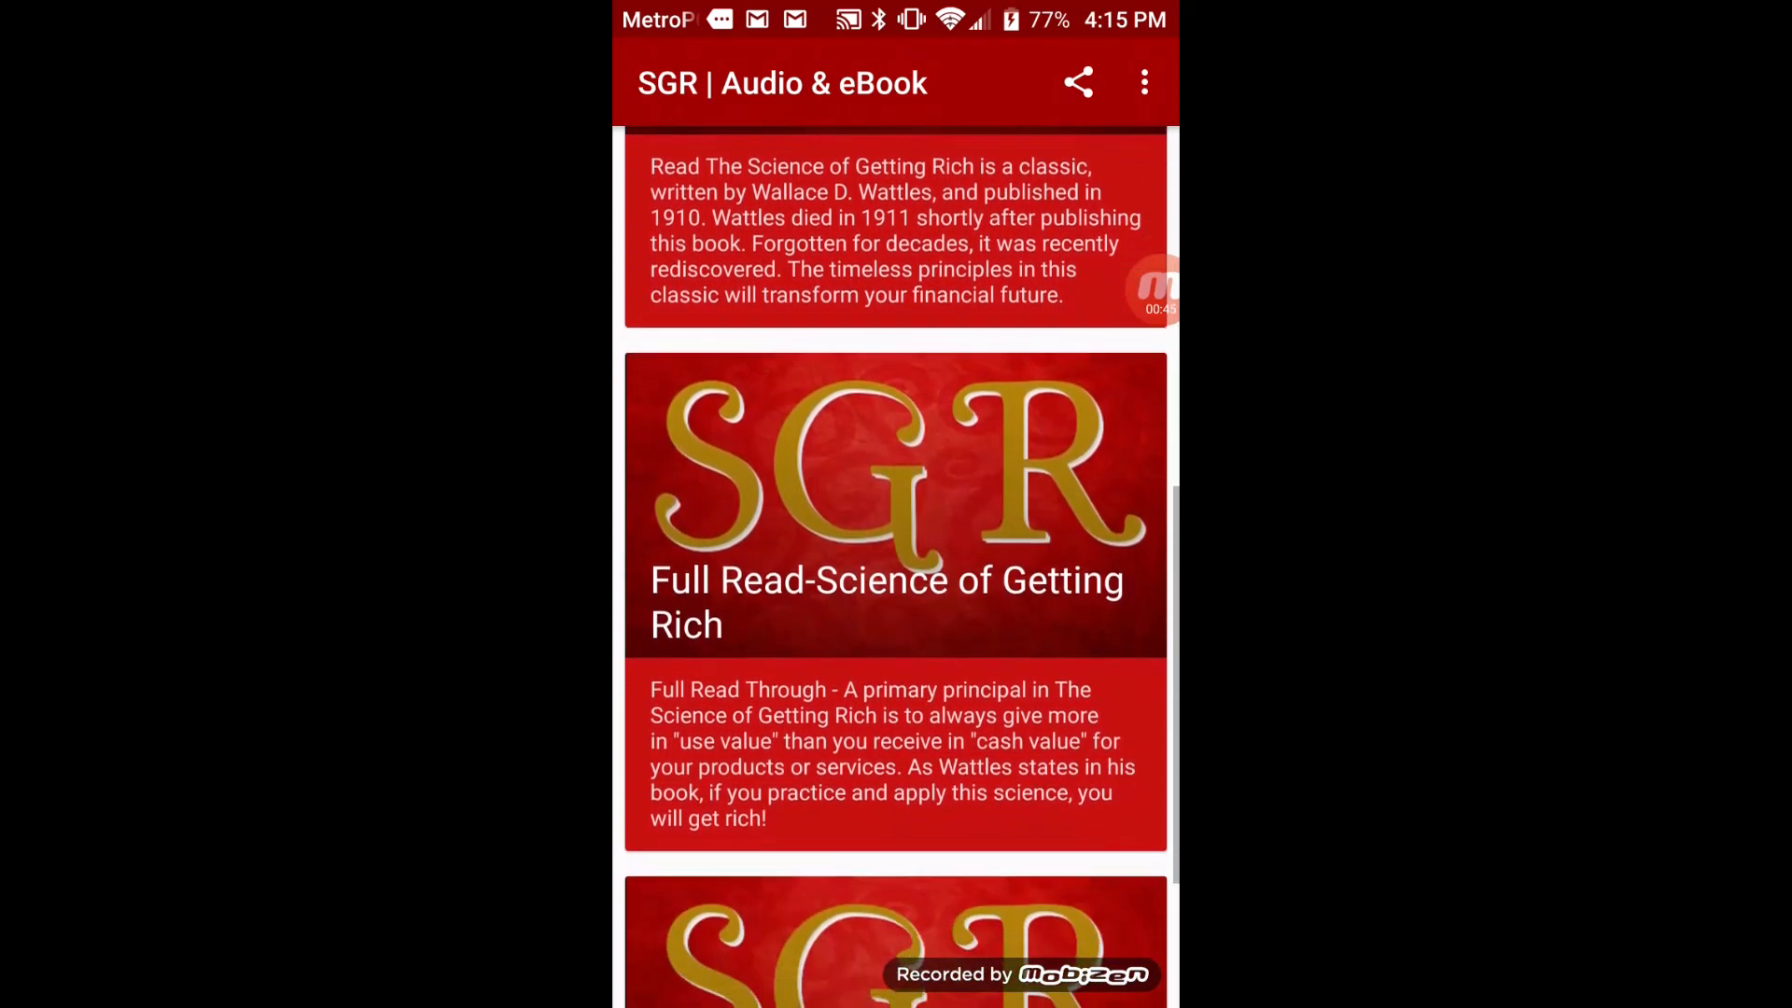
{"action": "scroll", "coordinate": [896, 559], "scroll_direction": "down", "scroll_amount": 3}
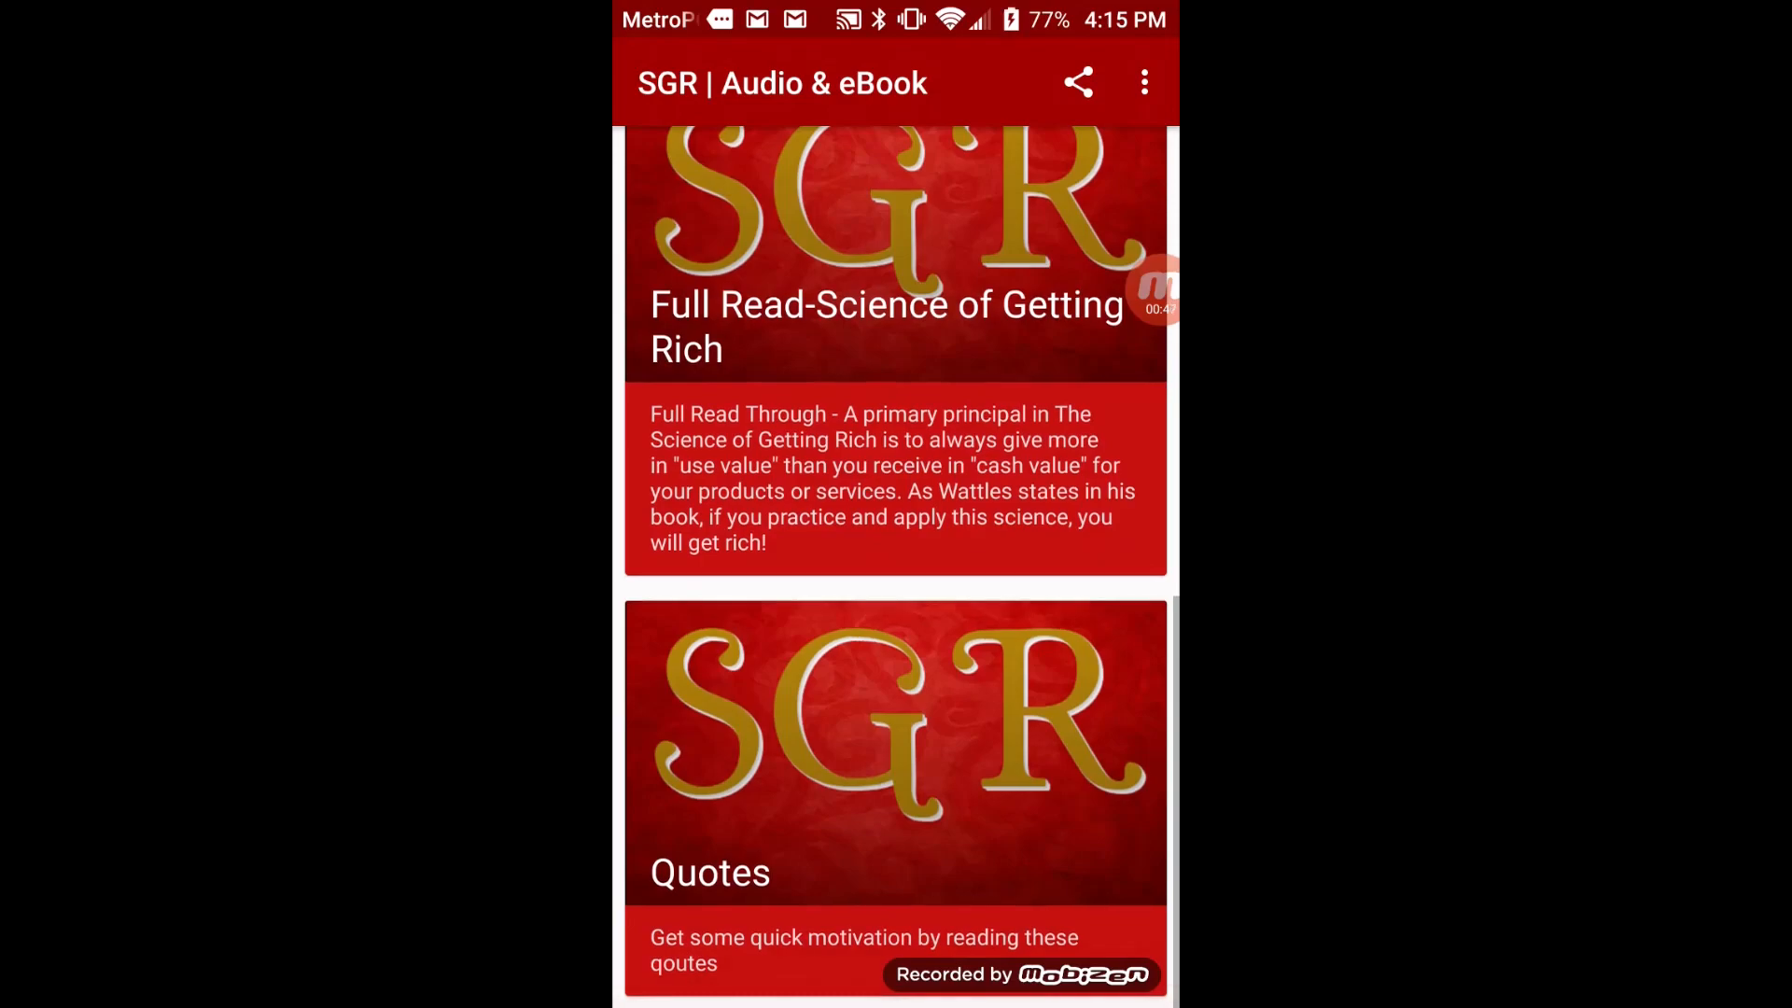
{"action": "scroll", "coordinate": [896, 560], "scroll_direction": "up", "scroll_amount": 5}
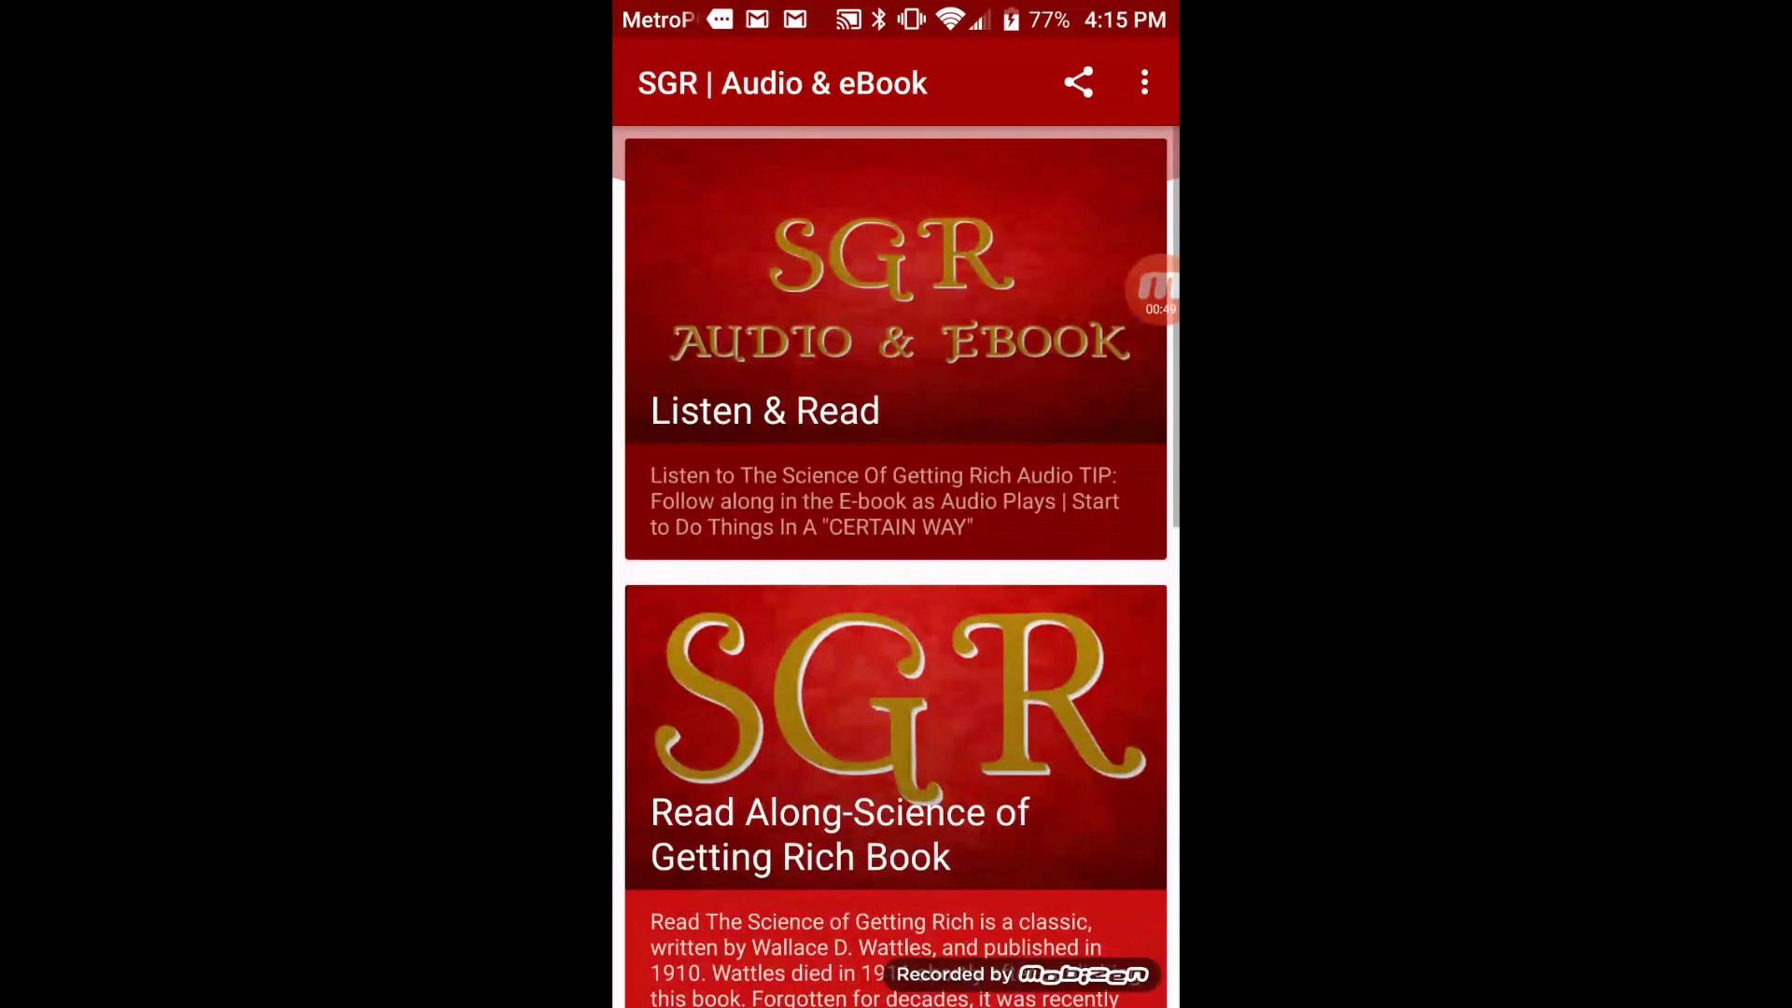
{"action": "scroll", "coordinate": [896, 559], "scroll_direction": "down", "scroll_amount": 5}
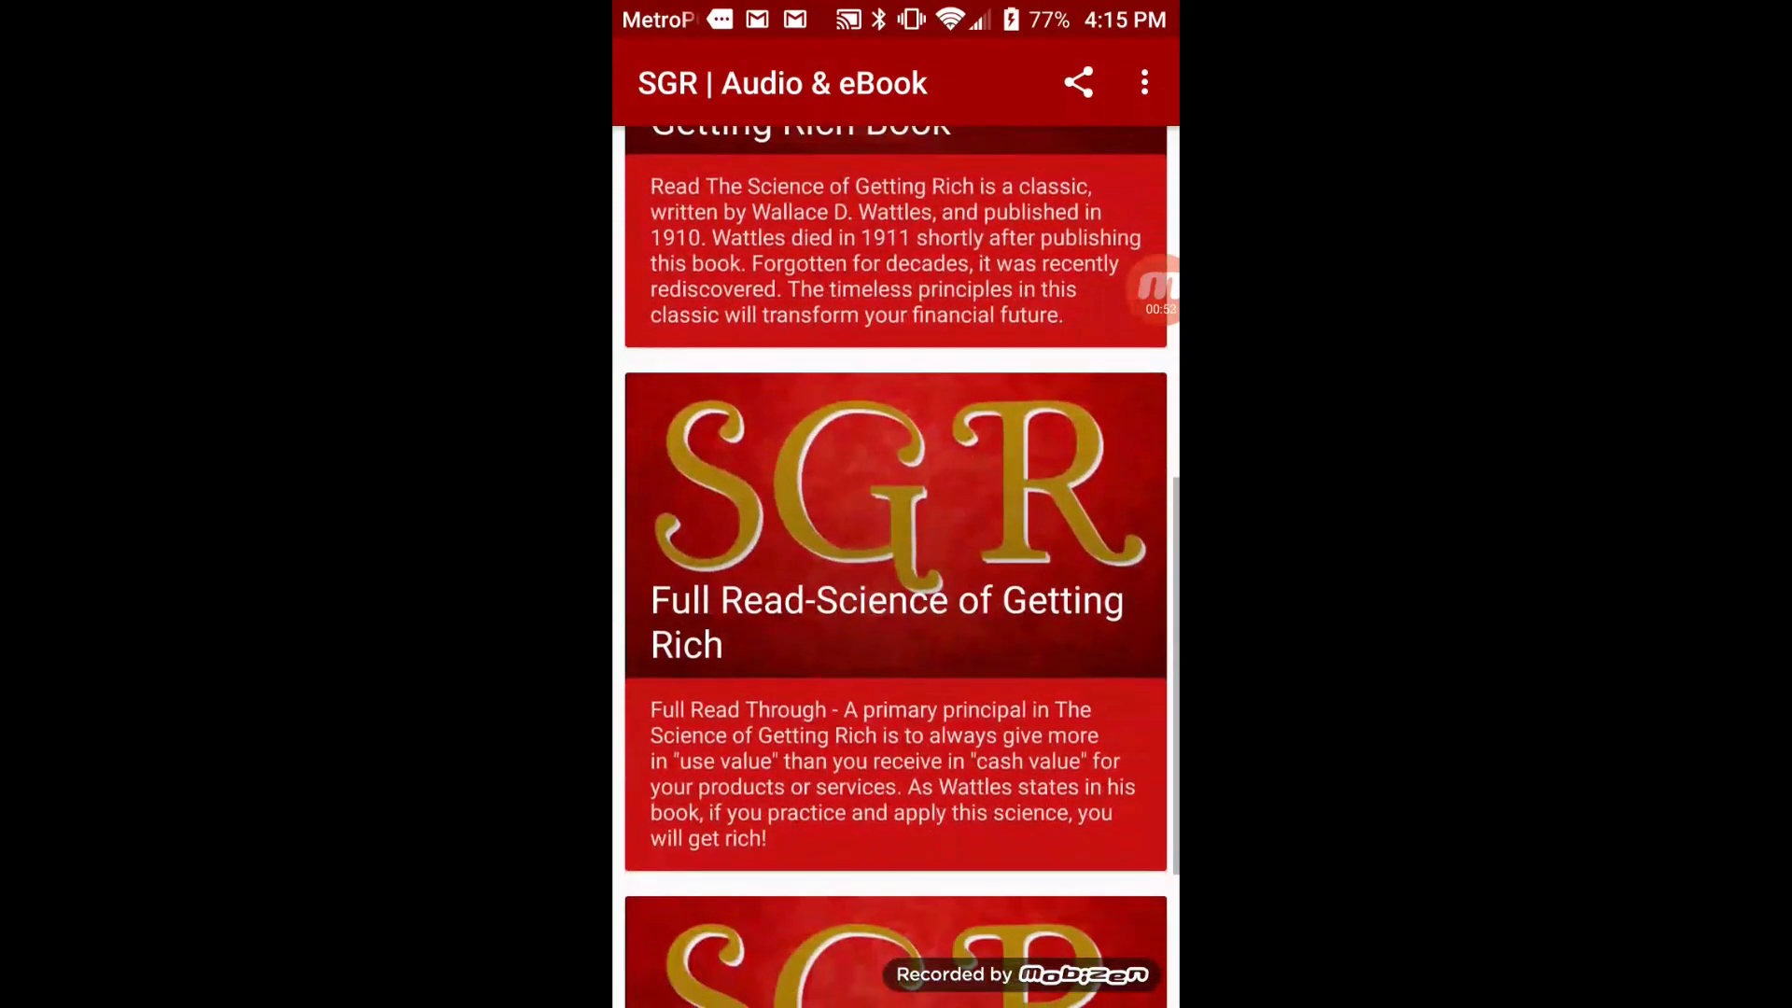
{"action": "scroll", "coordinate": [895, 560], "scroll_direction": "up", "scroll_amount": 5}
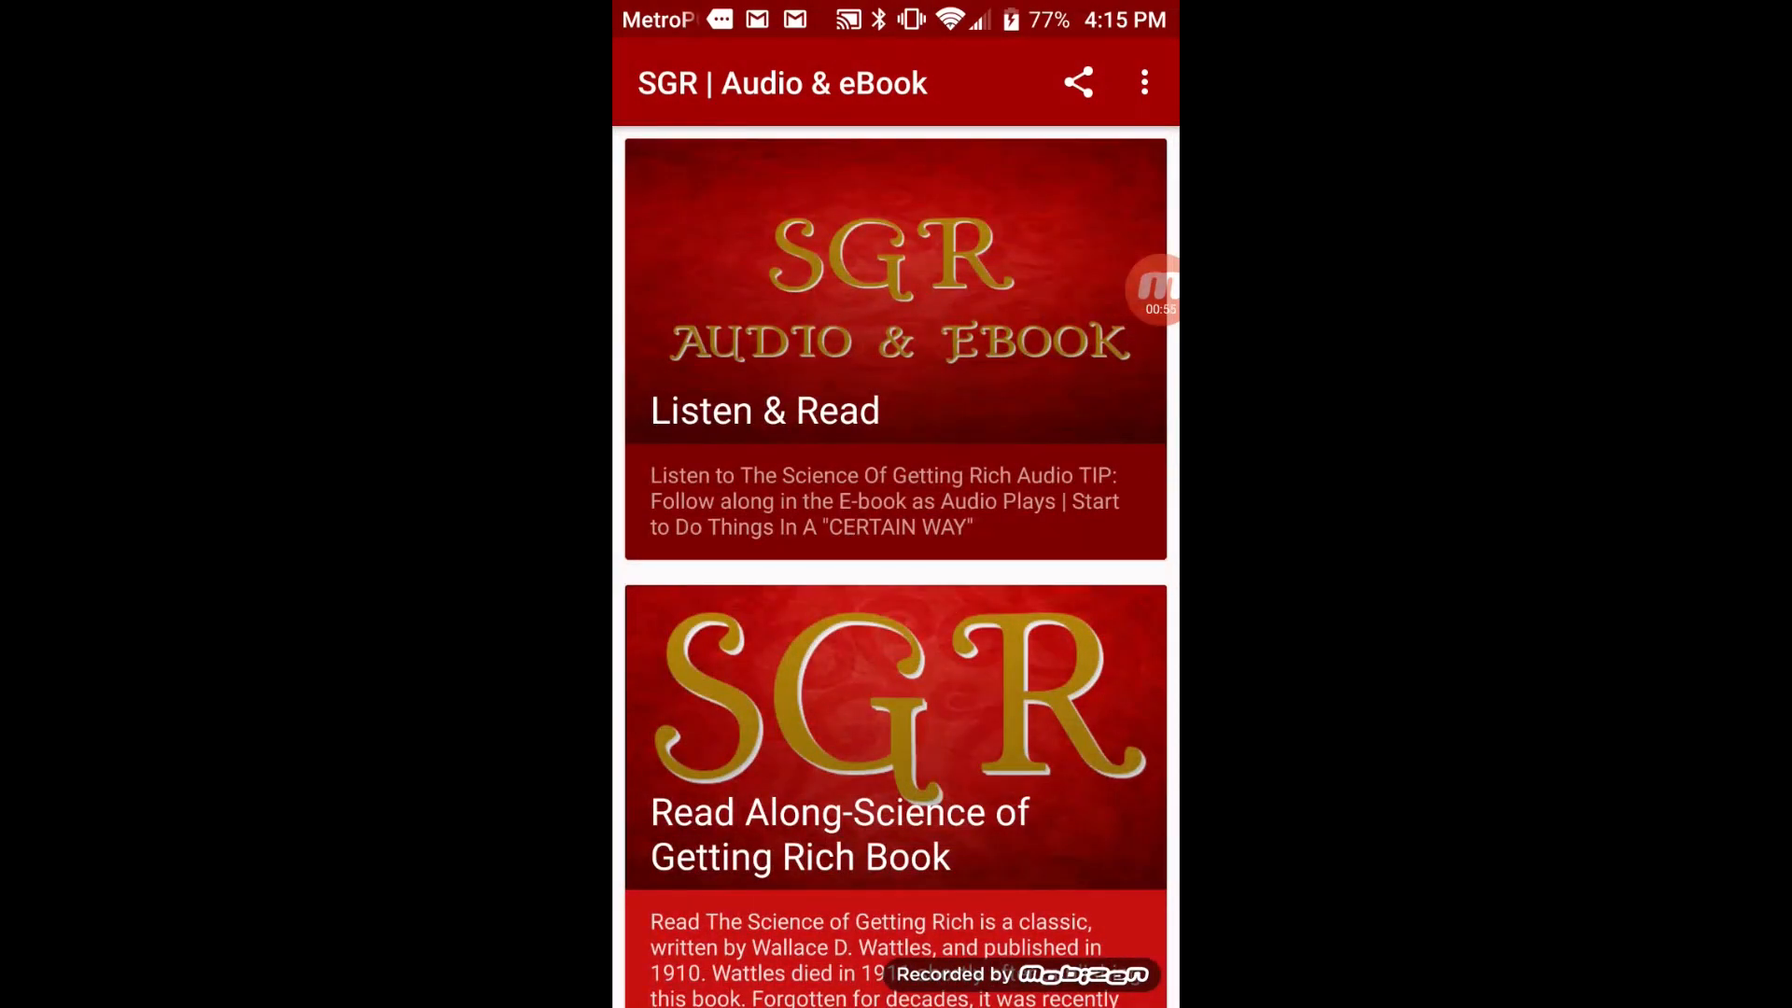
- Open the Listen & Read section and look through its list of chapters
{"action": "left_click", "coordinate": [896, 279]}
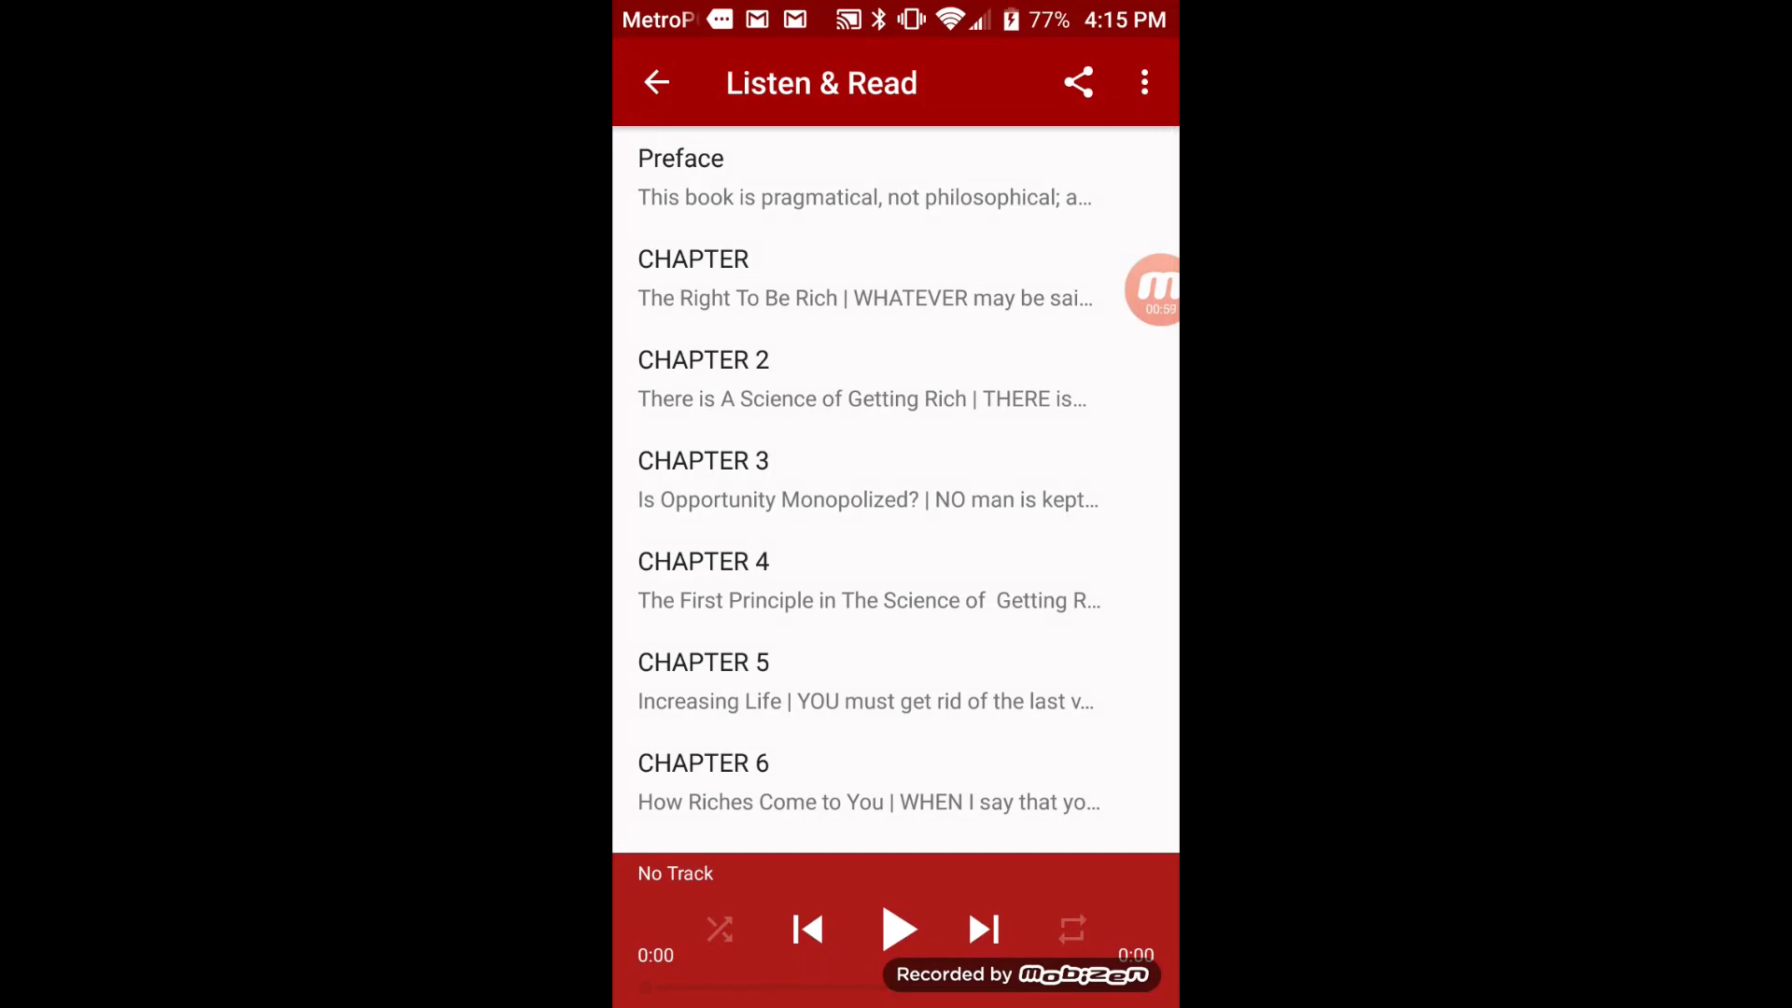
{"action": "scroll", "coordinate": [896, 486], "scroll_direction": "down", "scroll_amount": 10}
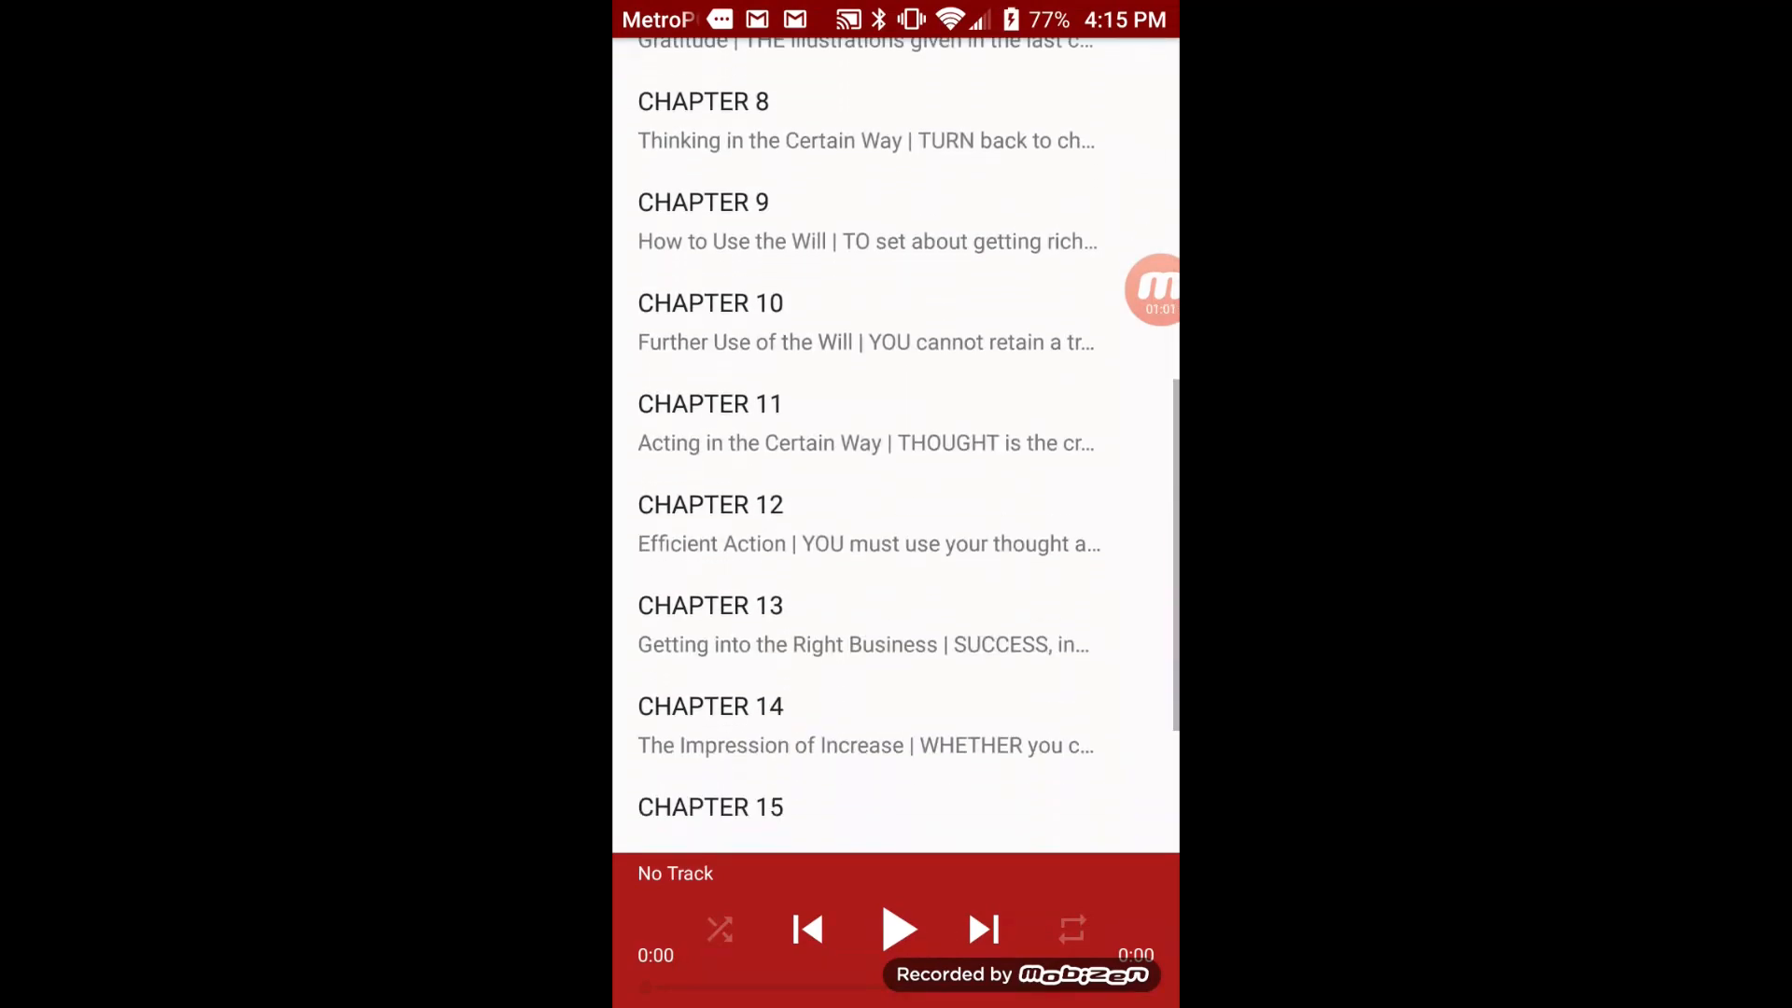
{"action": "scroll", "coordinate": [896, 485], "scroll_direction": "up", "scroll_amount": 10}
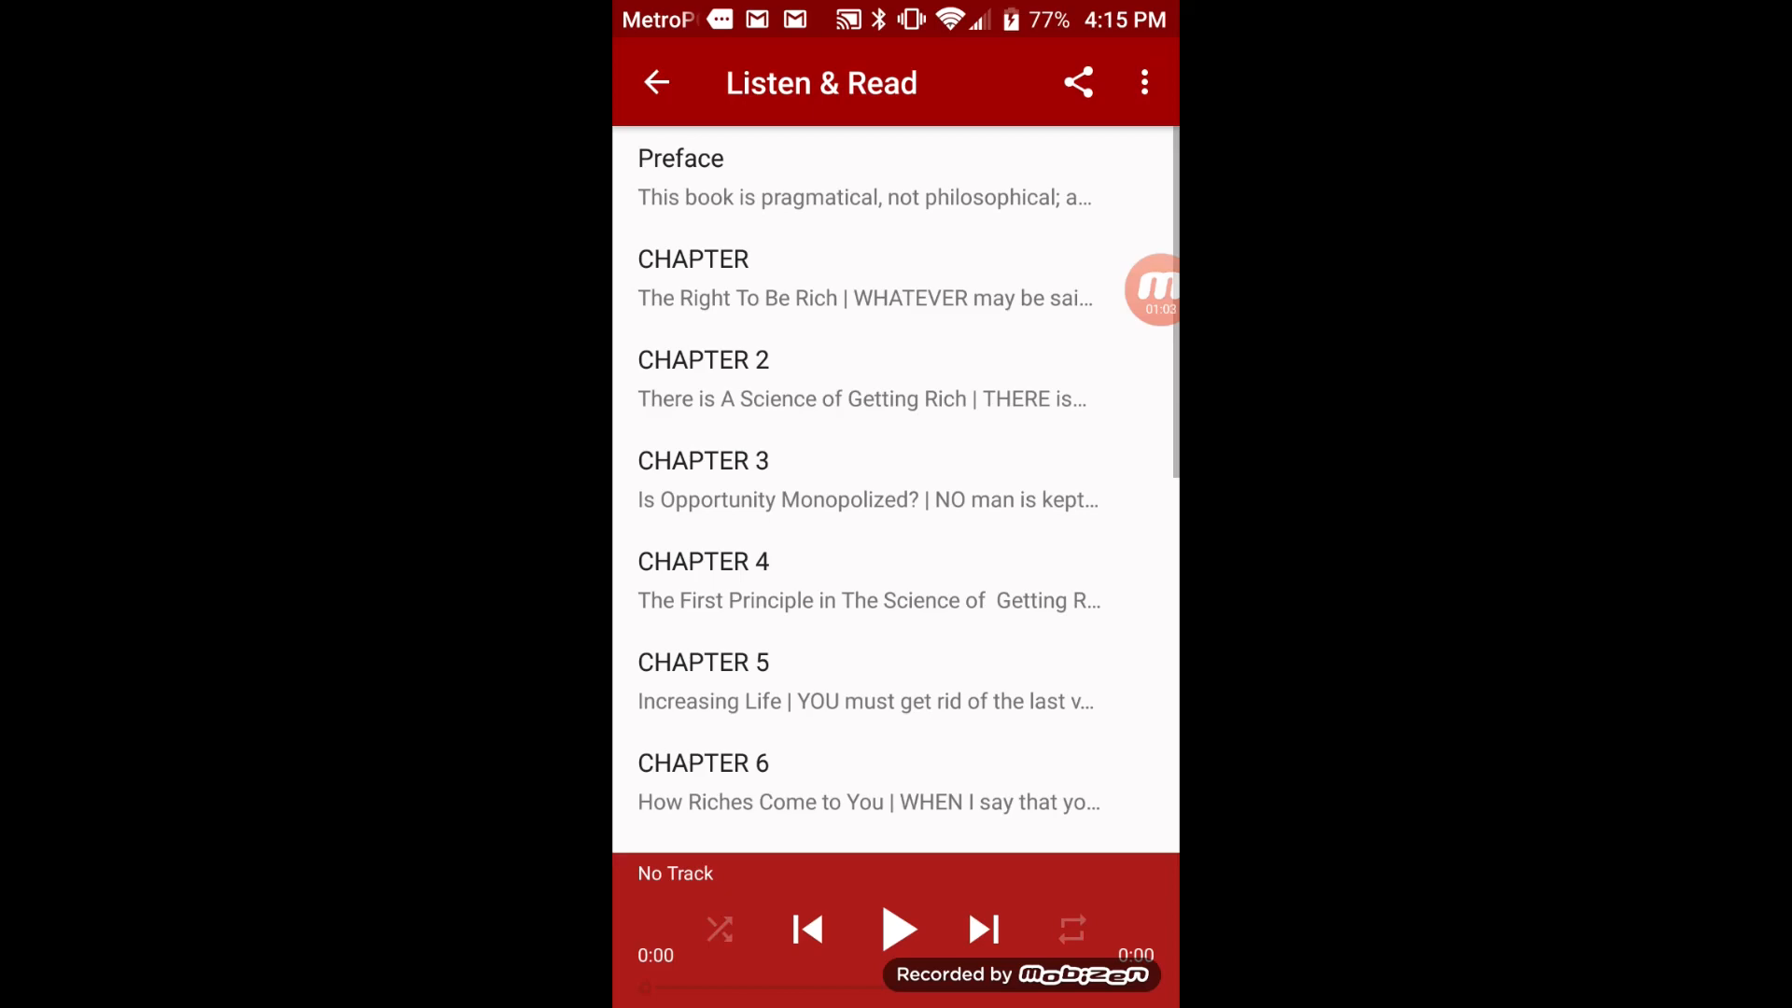
- Test playback of the Preface, the first chapter and CHAPTER 2, skip ahead to CHAPTER 3, and return to the home screen
{"action": "left_click", "coordinate": [858, 177]}
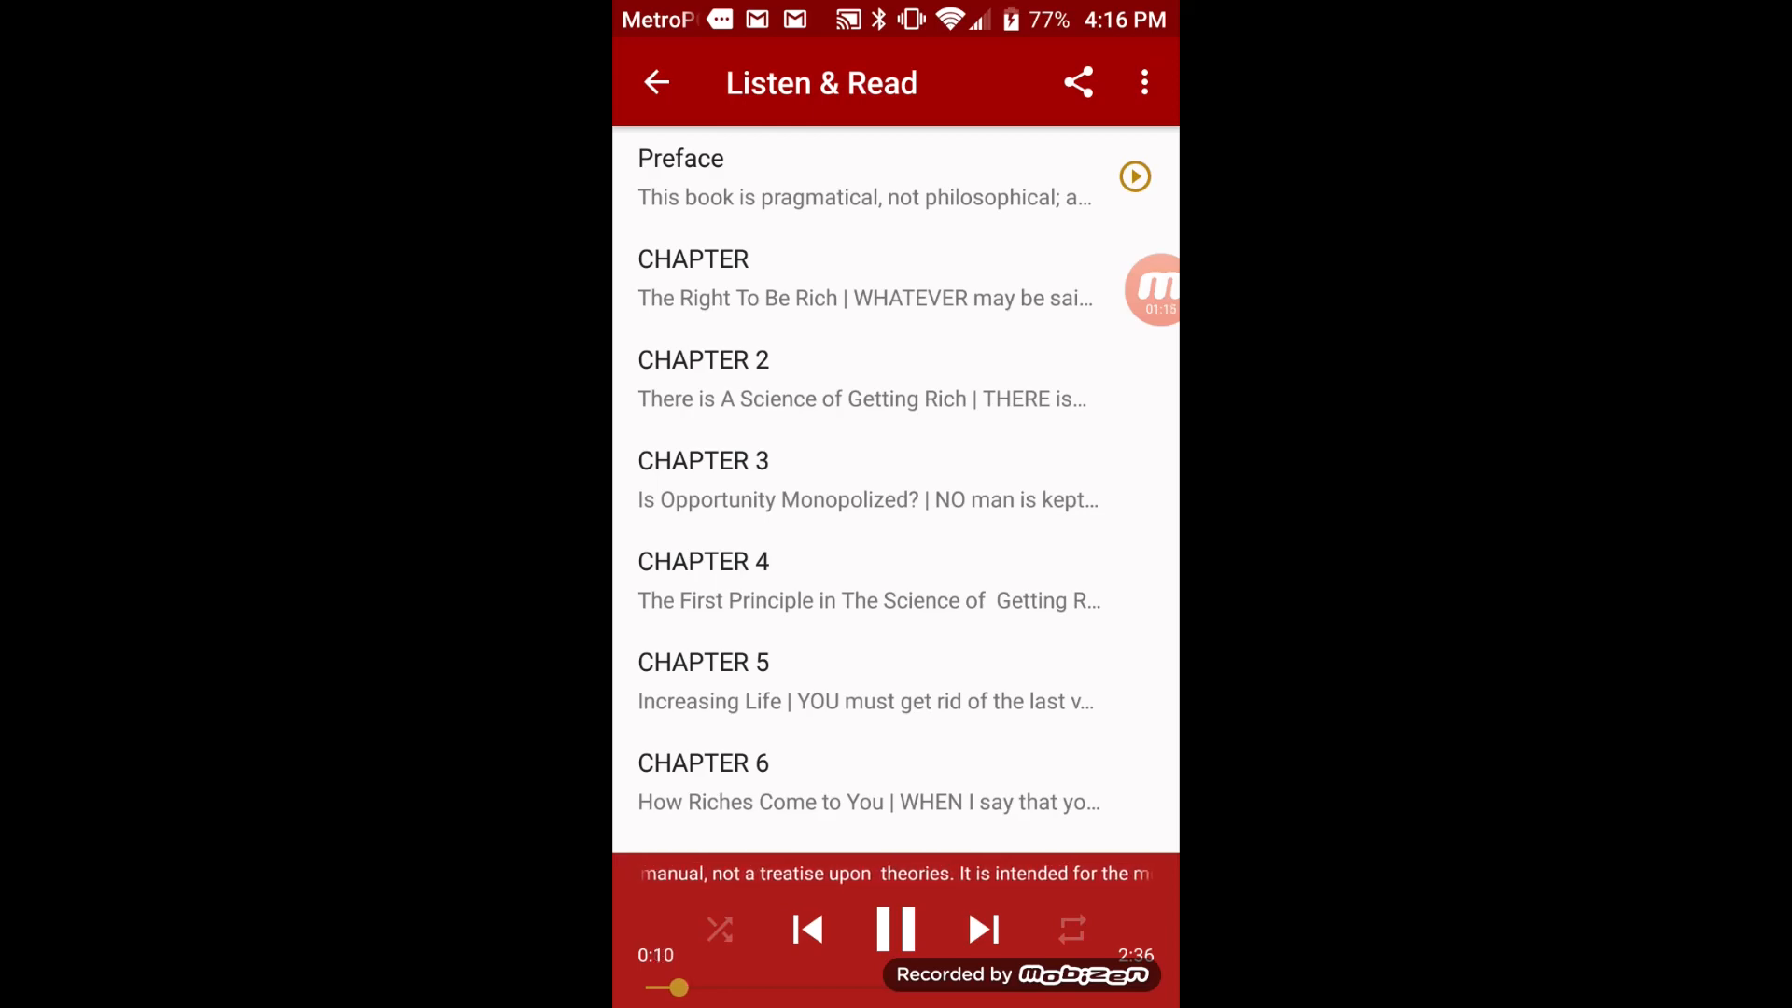
{"action": "left_click", "coordinate": [868, 279]}
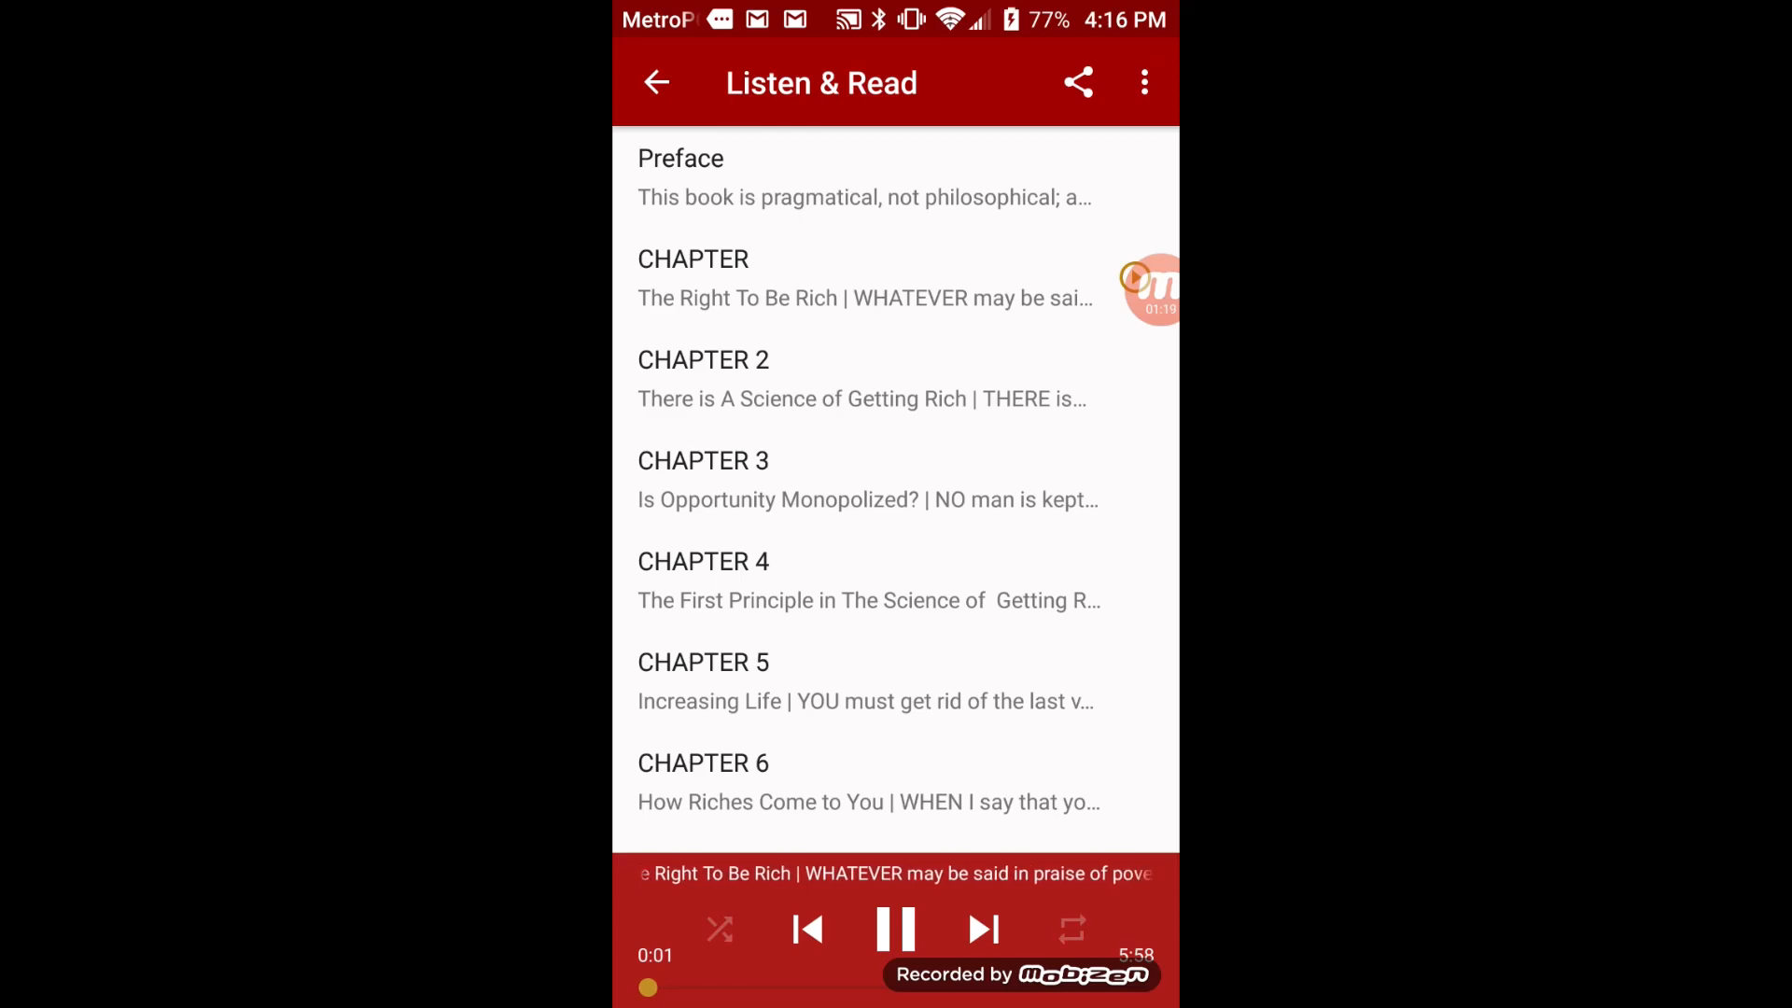
{"action": "left_click", "coordinate": [868, 379]}
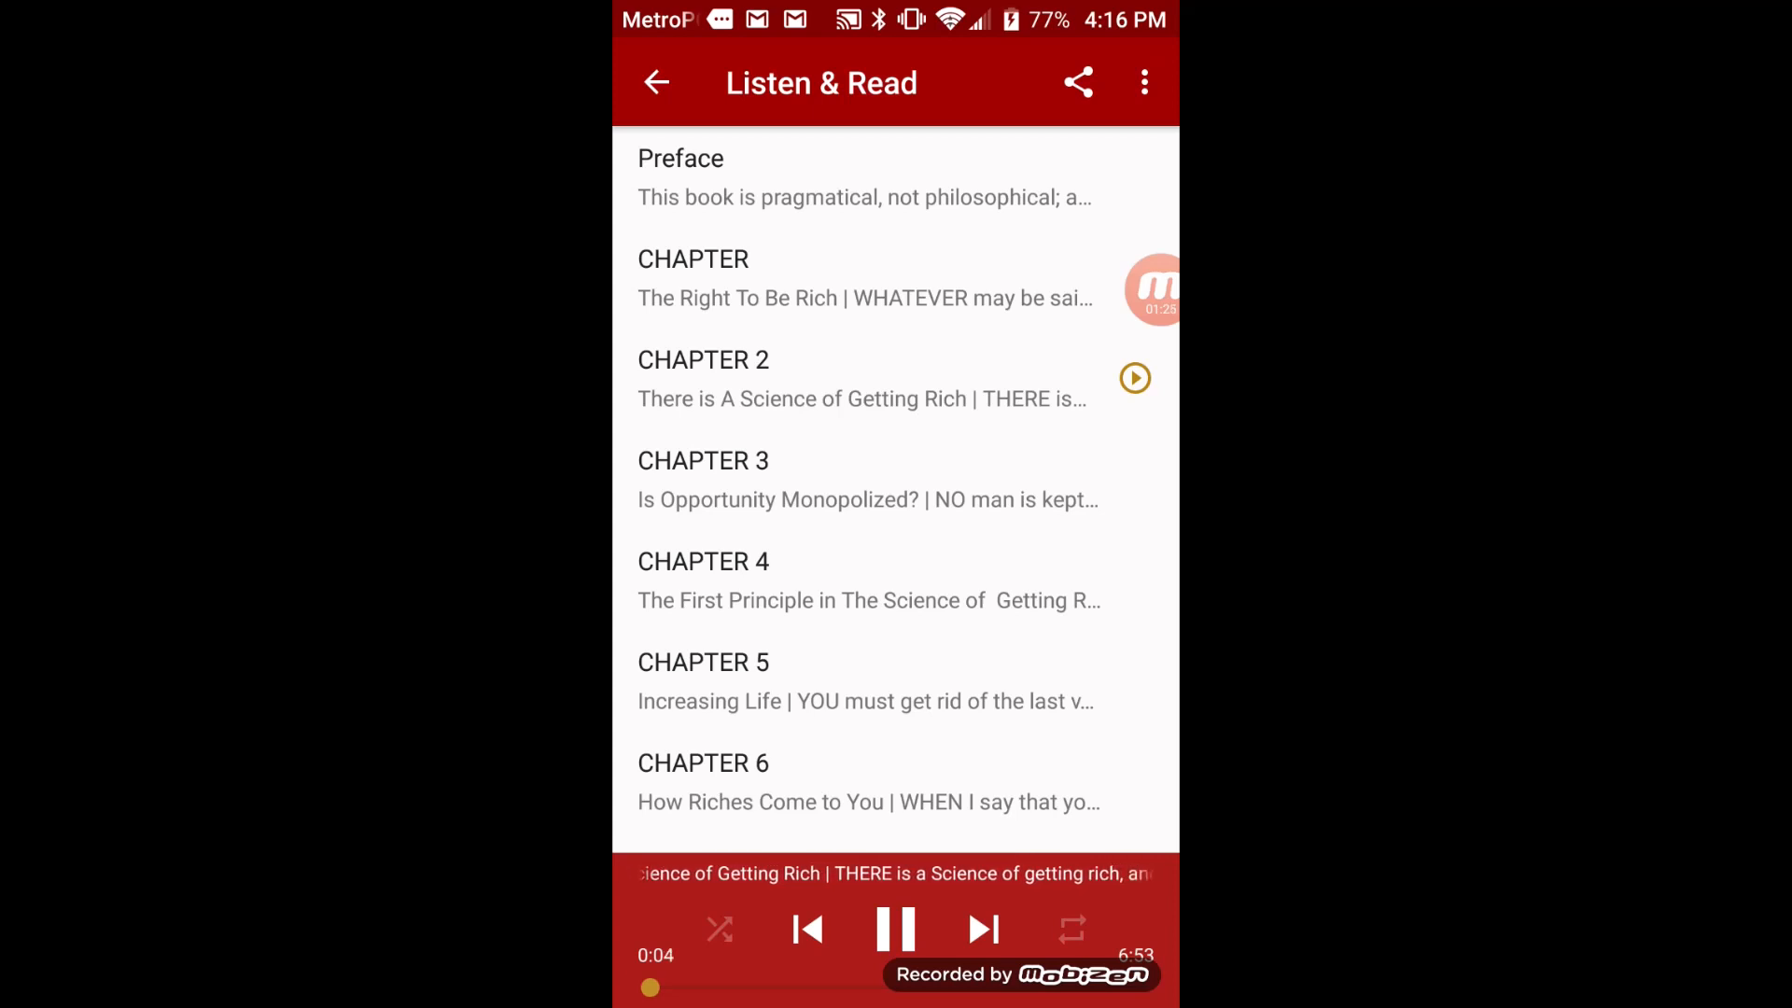
{"action": "left_click", "coordinate": [984, 930]}
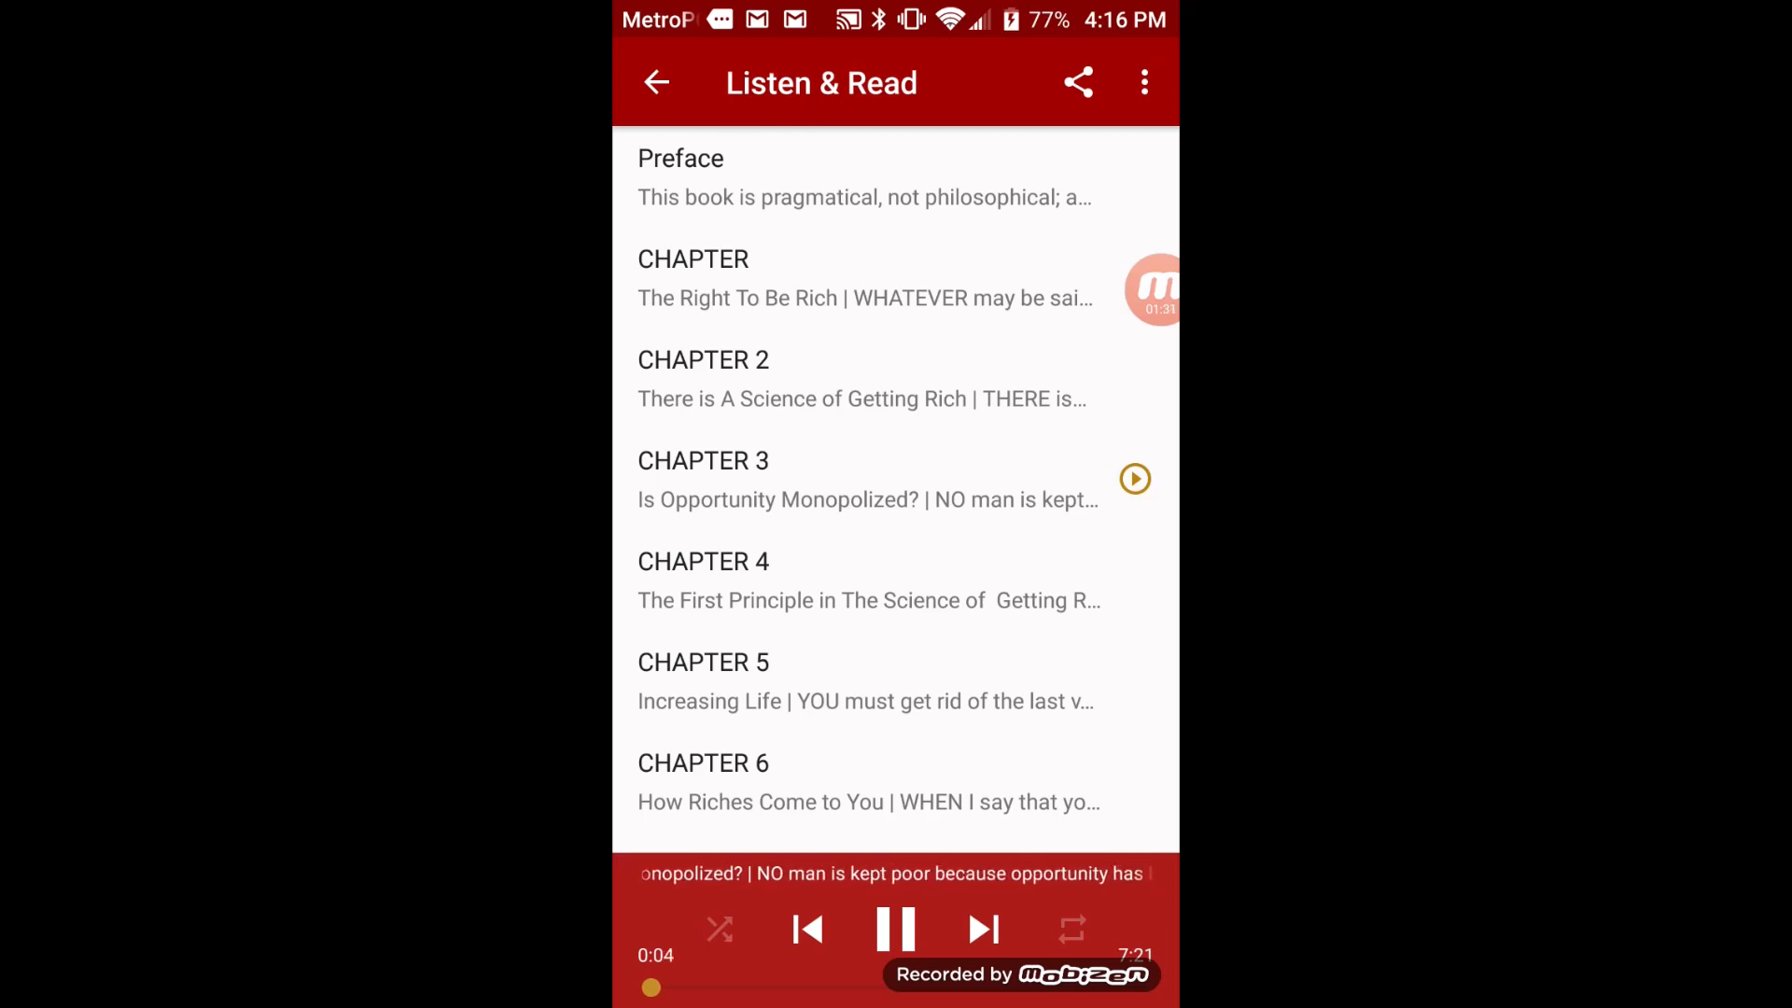
{"action": "left_click", "coordinate": [656, 82]}
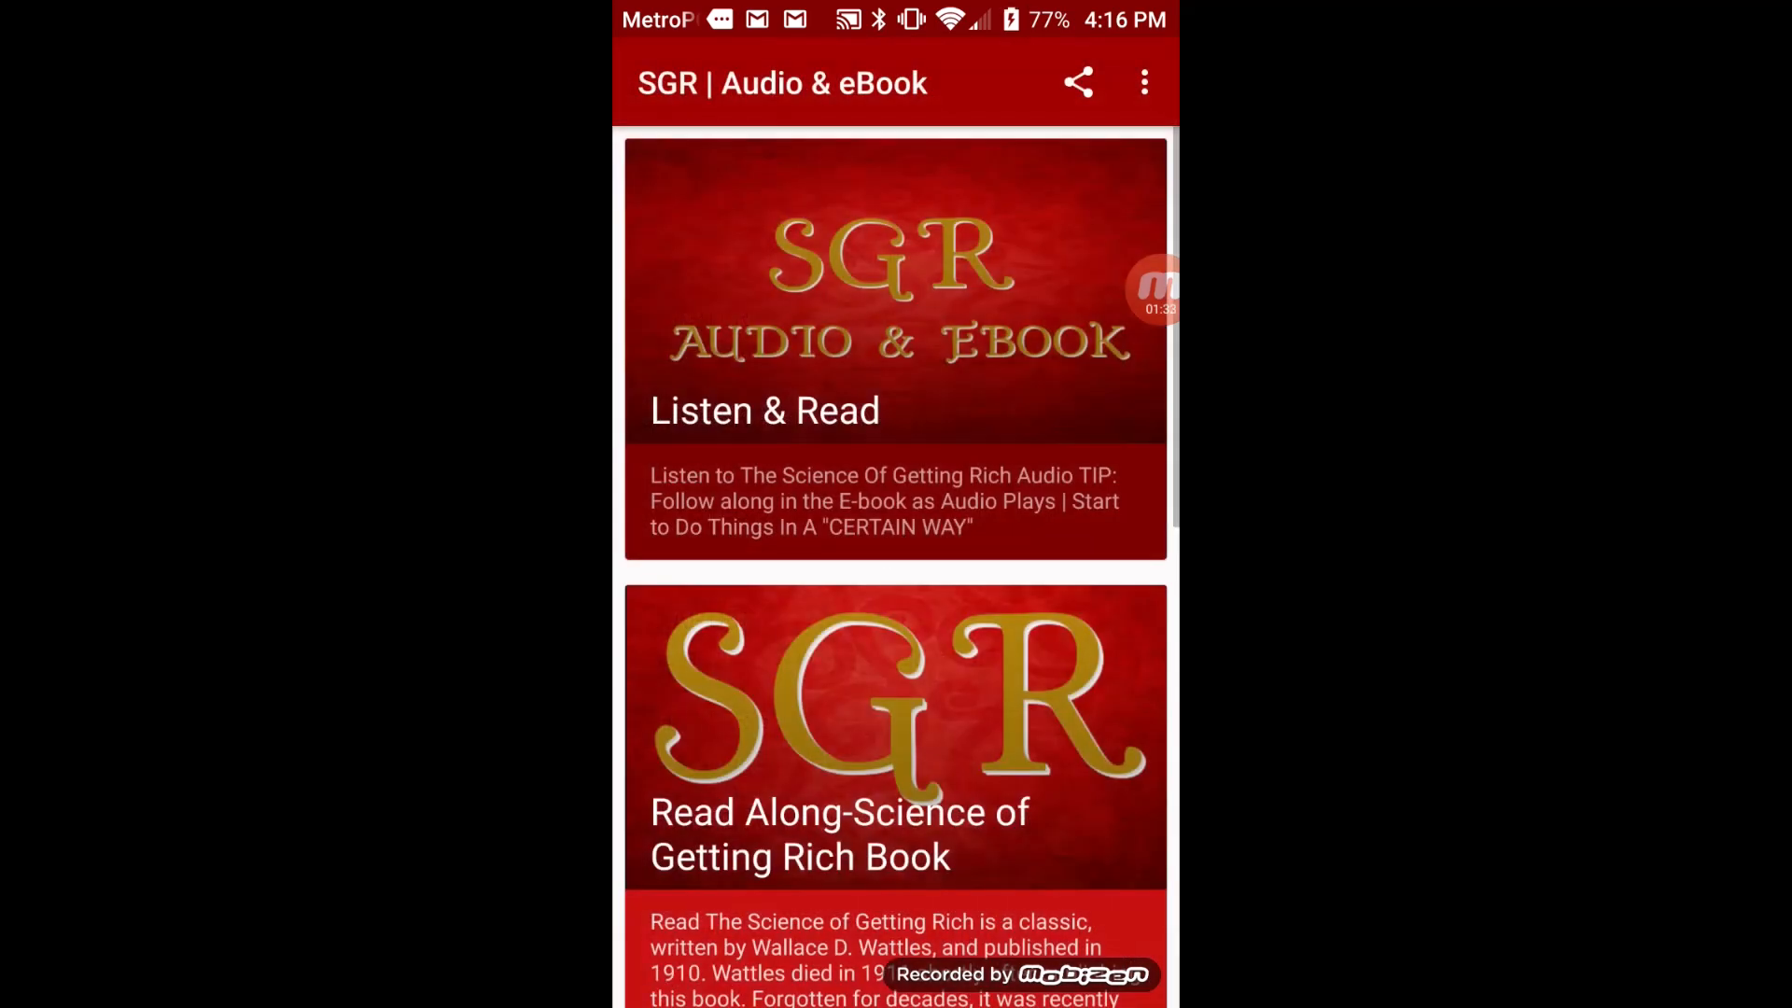
- Open the Read Along-Science of Getting Rich Book section and go to Chapter 3 from its table of contents
{"action": "scroll", "coordinate": [896, 560], "scroll_direction": "down", "scroll_amount": 4}
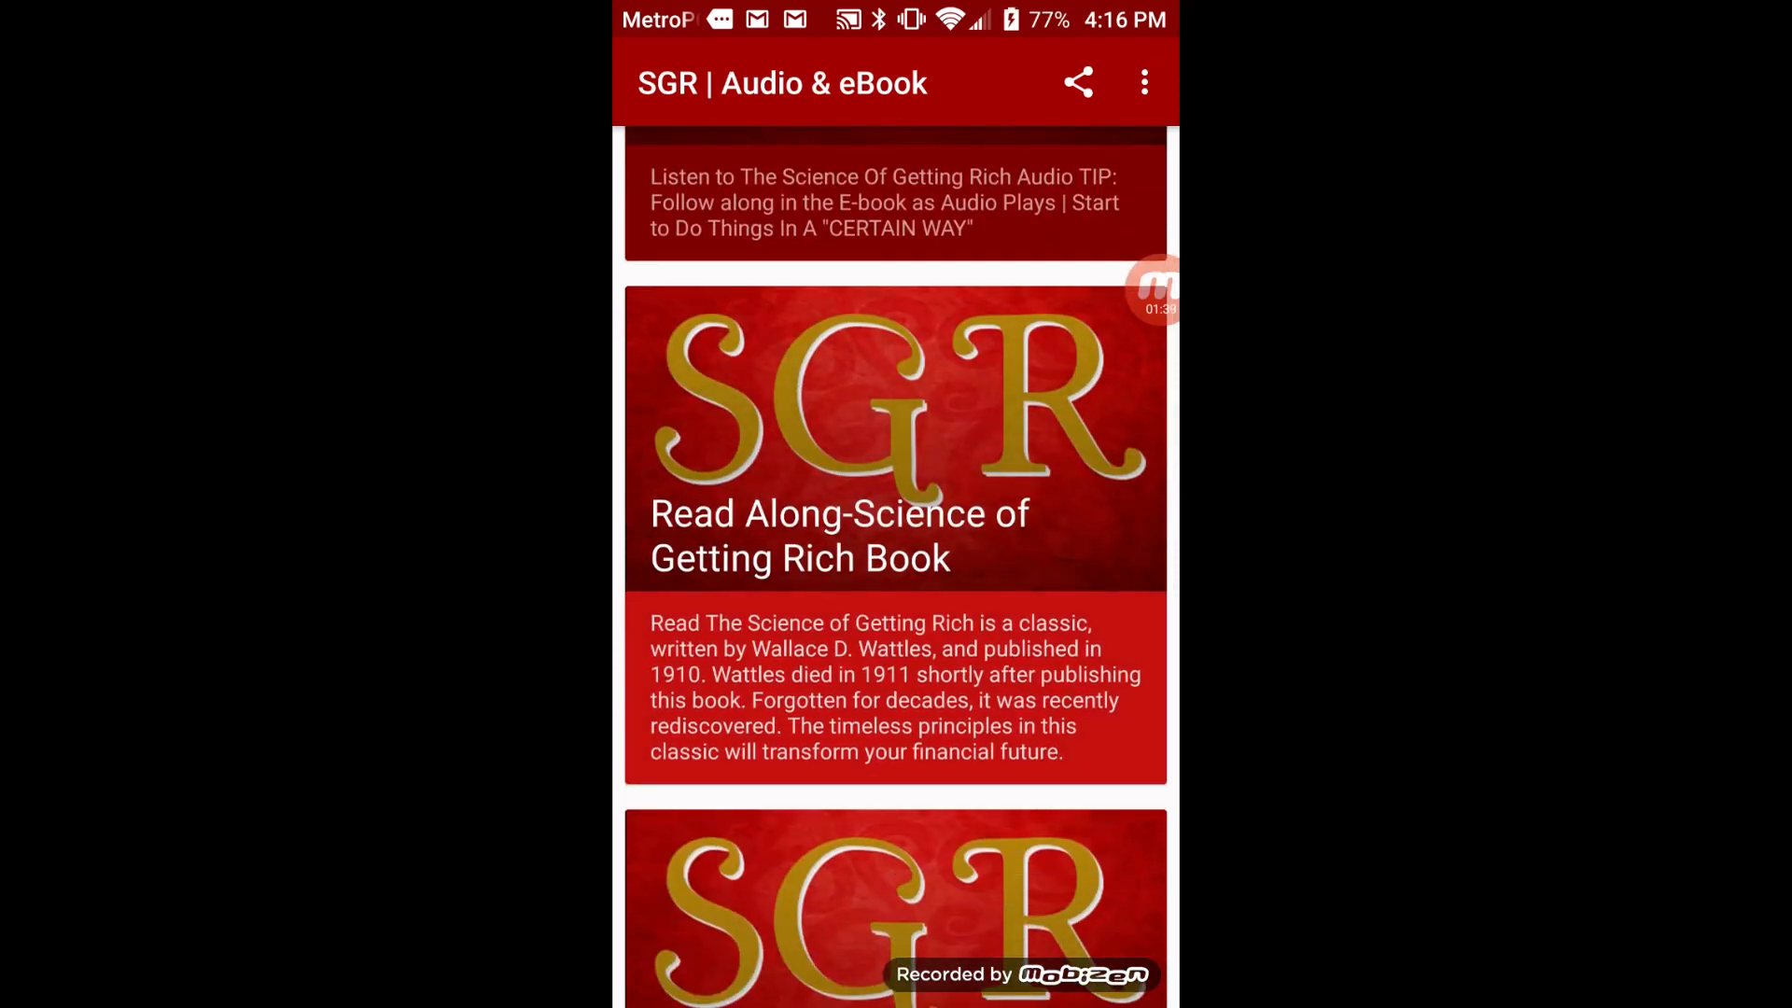
{"action": "left_click", "coordinate": [896, 532]}
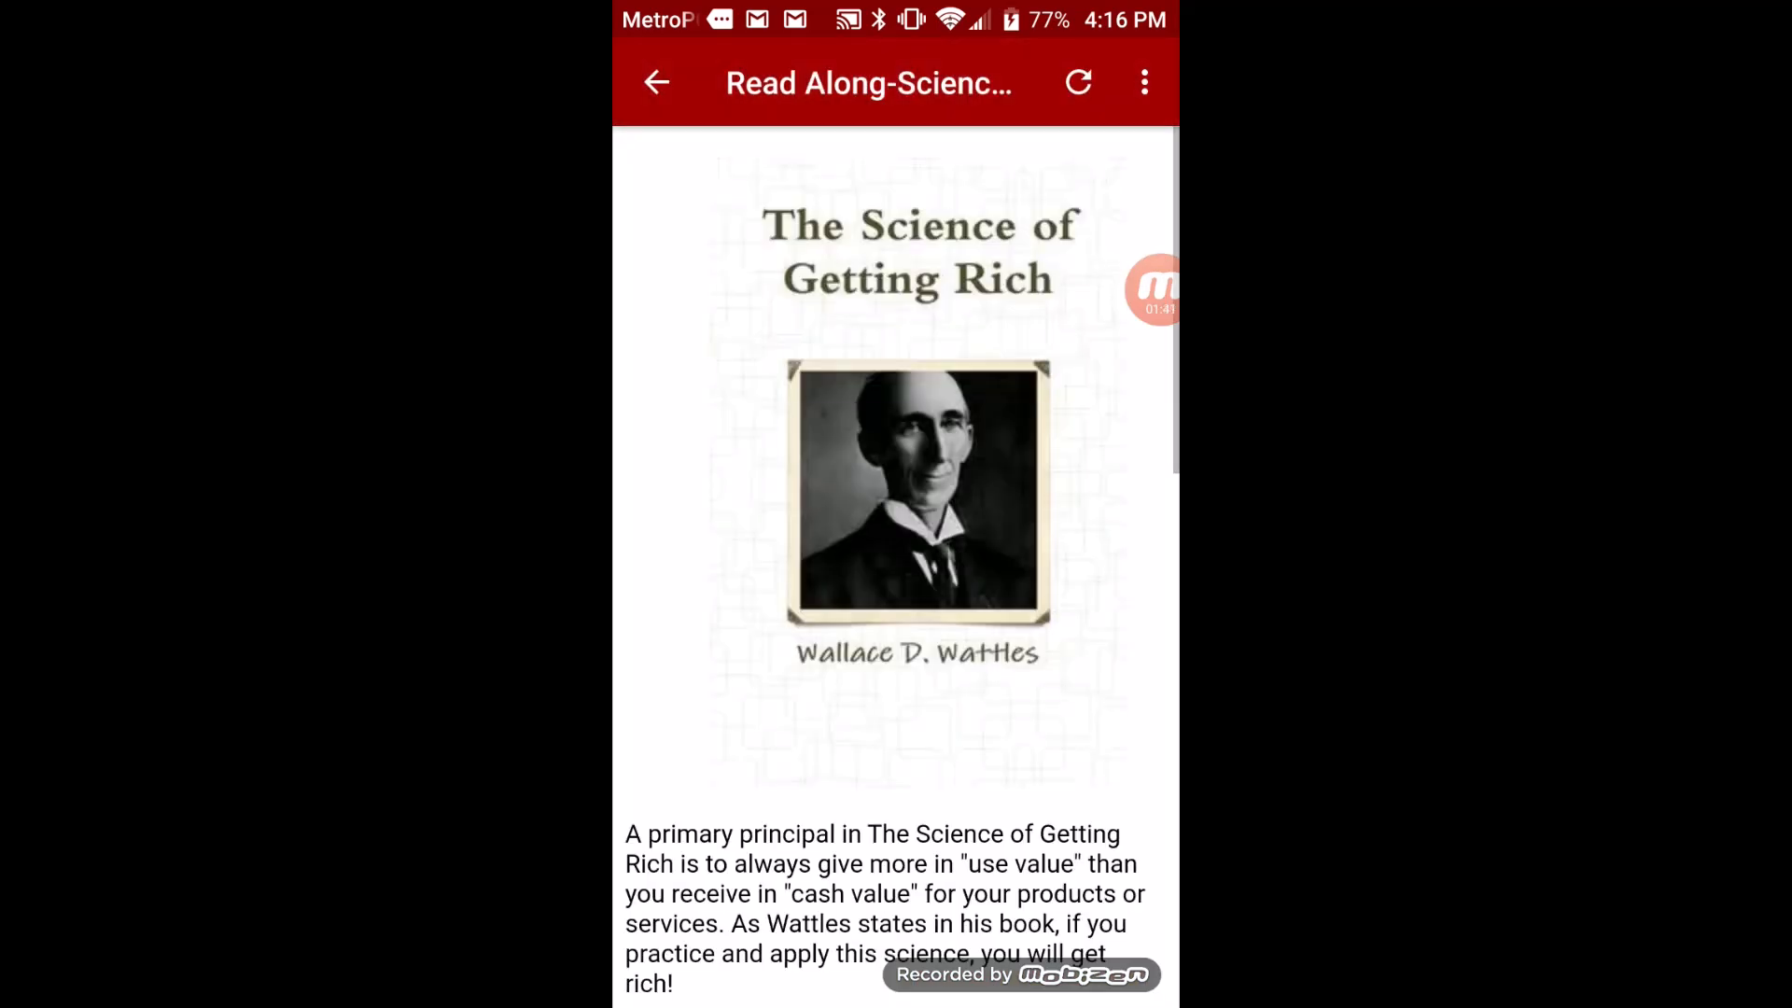
{"action": "scroll", "coordinate": [895, 560], "scroll_direction": "down", "scroll_amount": 7}
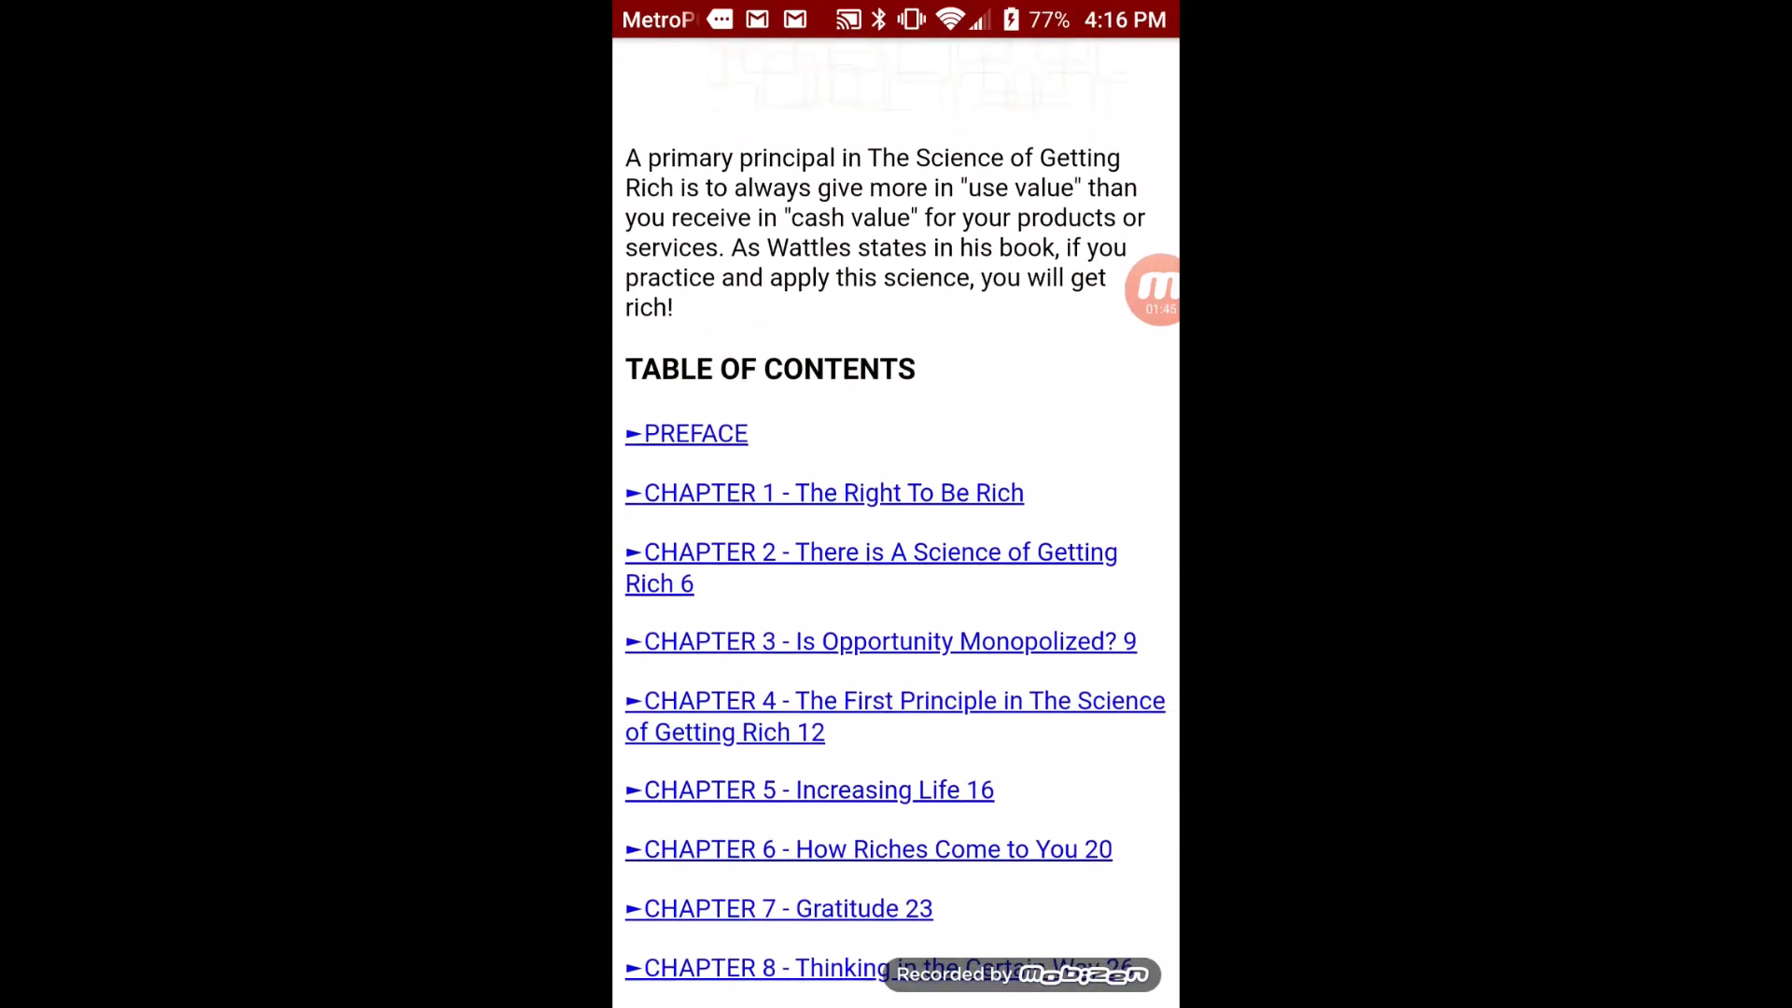
{"action": "left_click", "coordinate": [881, 641]}
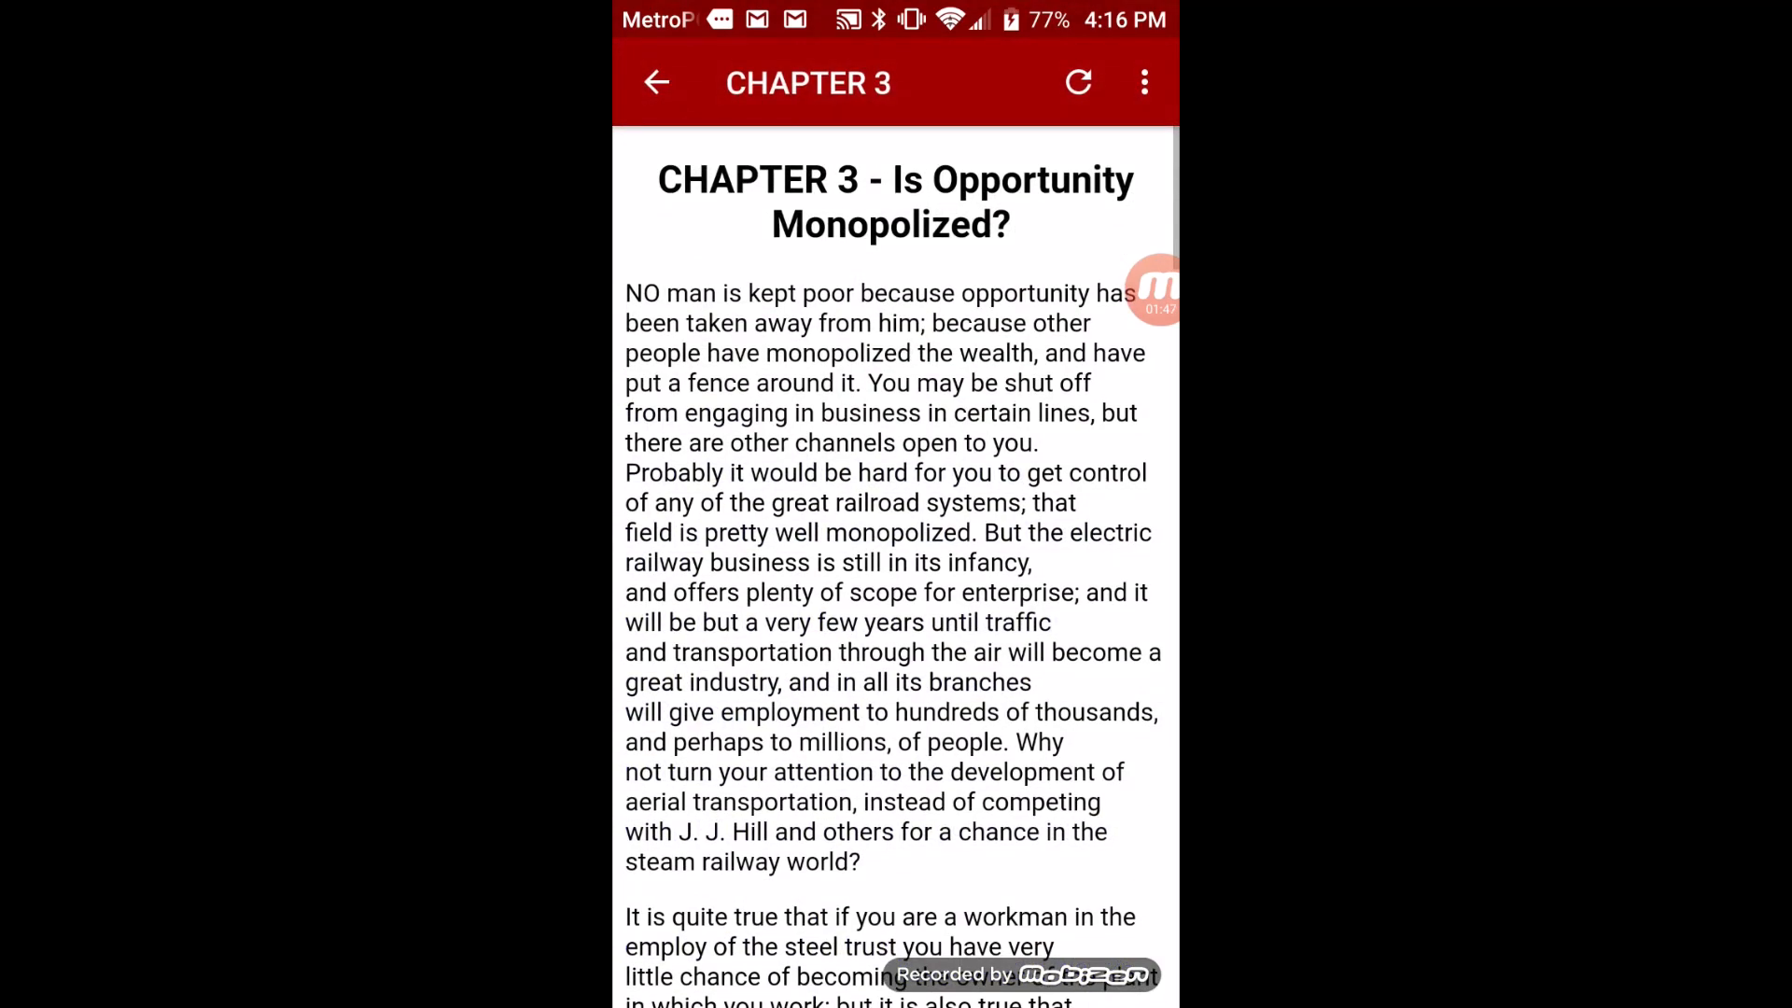
- Examine the Chapter 3 text from beginning to end, go back to its beginning and return to the home screen
{"action": "scroll", "coordinate": [896, 560], "scroll_direction": "down", "scroll_amount": 3}
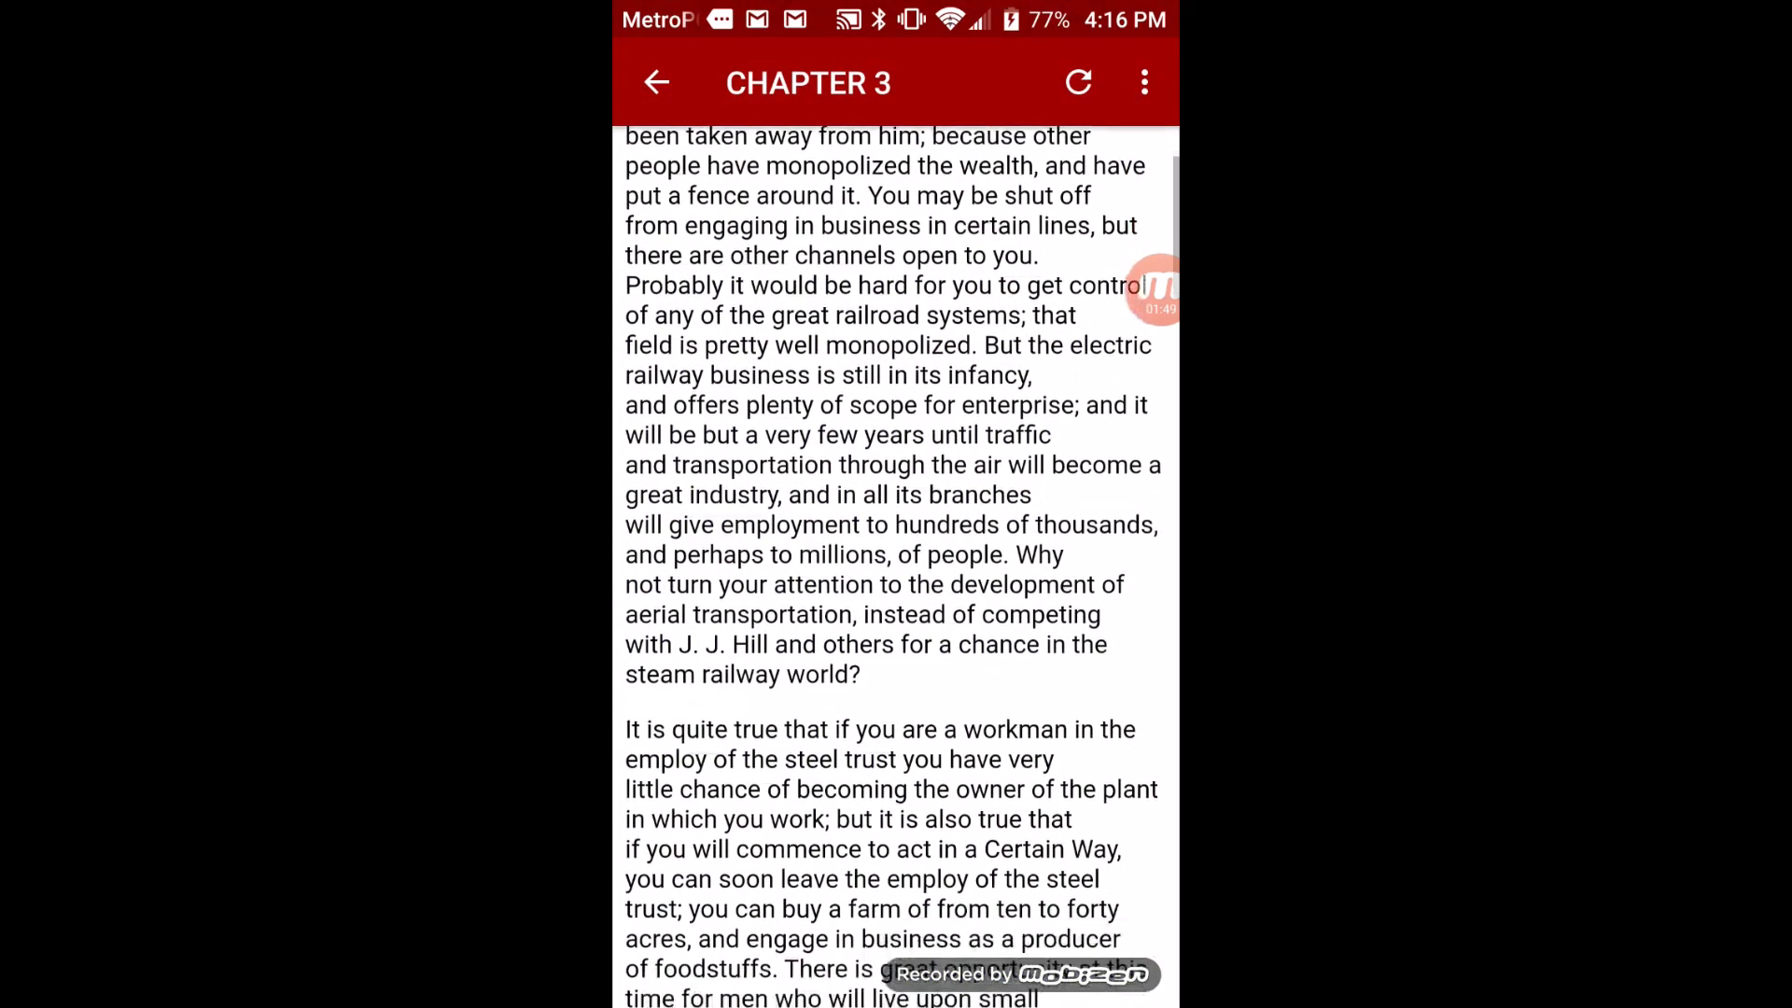
{"action": "scroll", "coordinate": [896, 560], "scroll_direction": "up", "scroll_amount": 2}
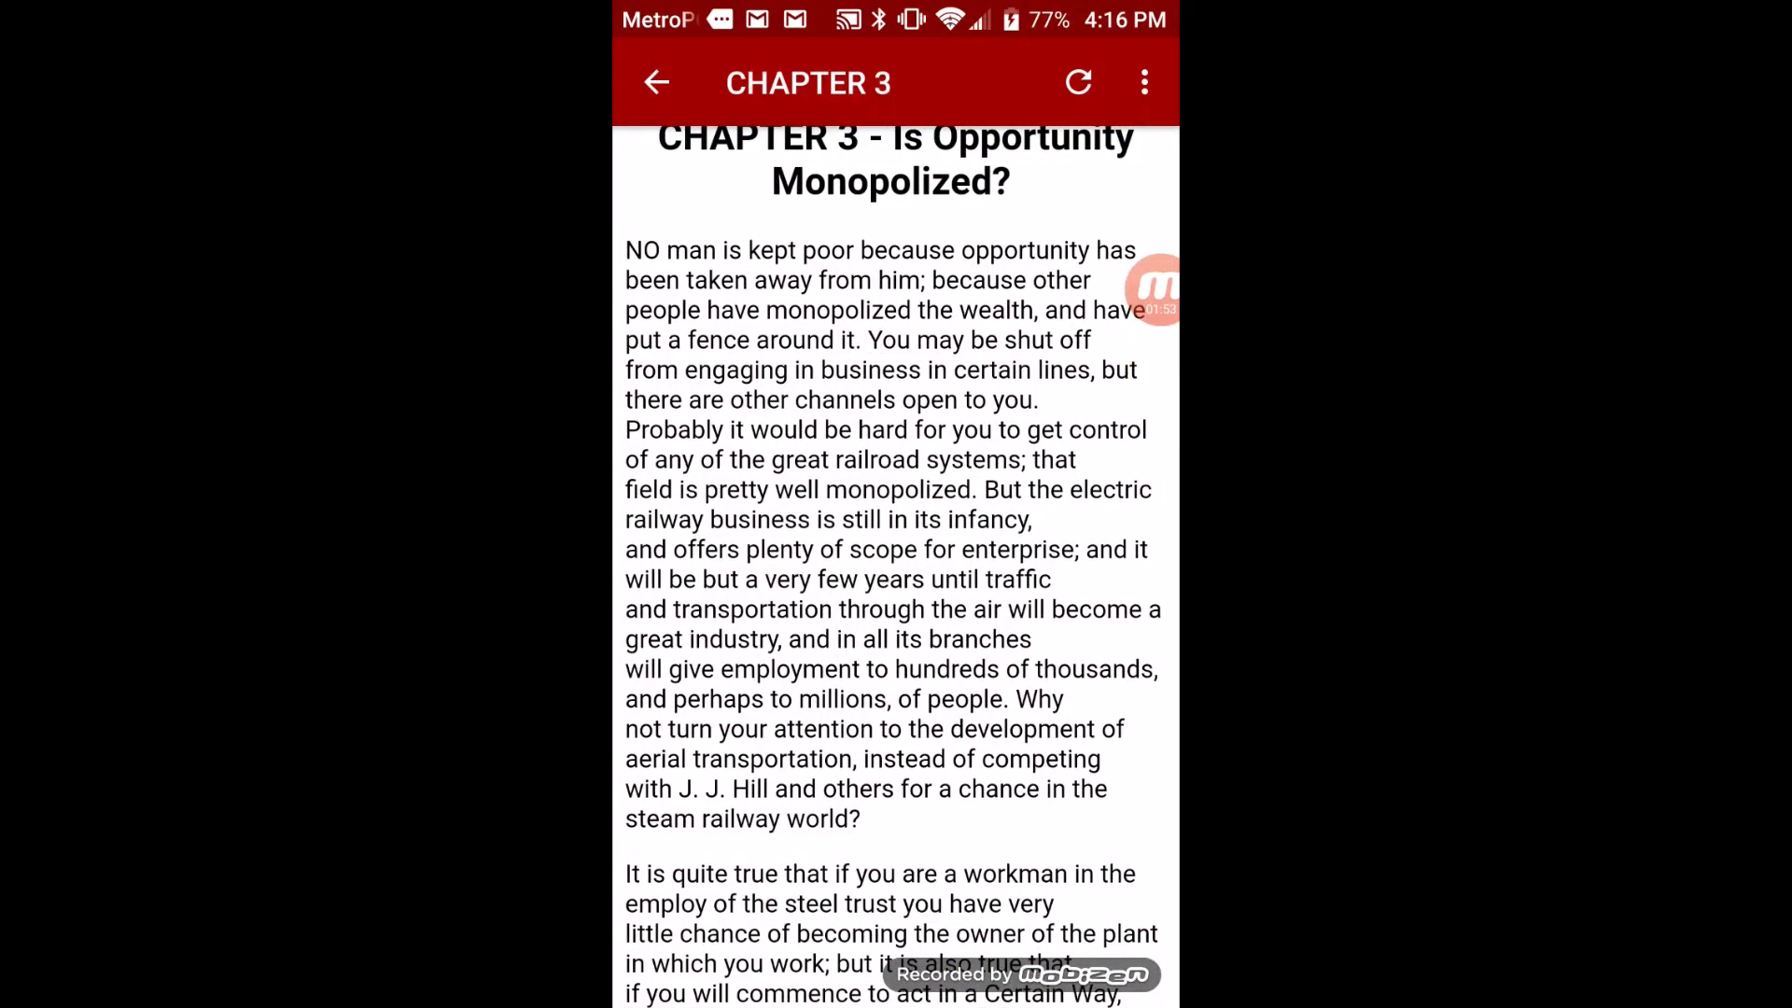
{"action": "left_click", "coordinate": [1154, 290]}
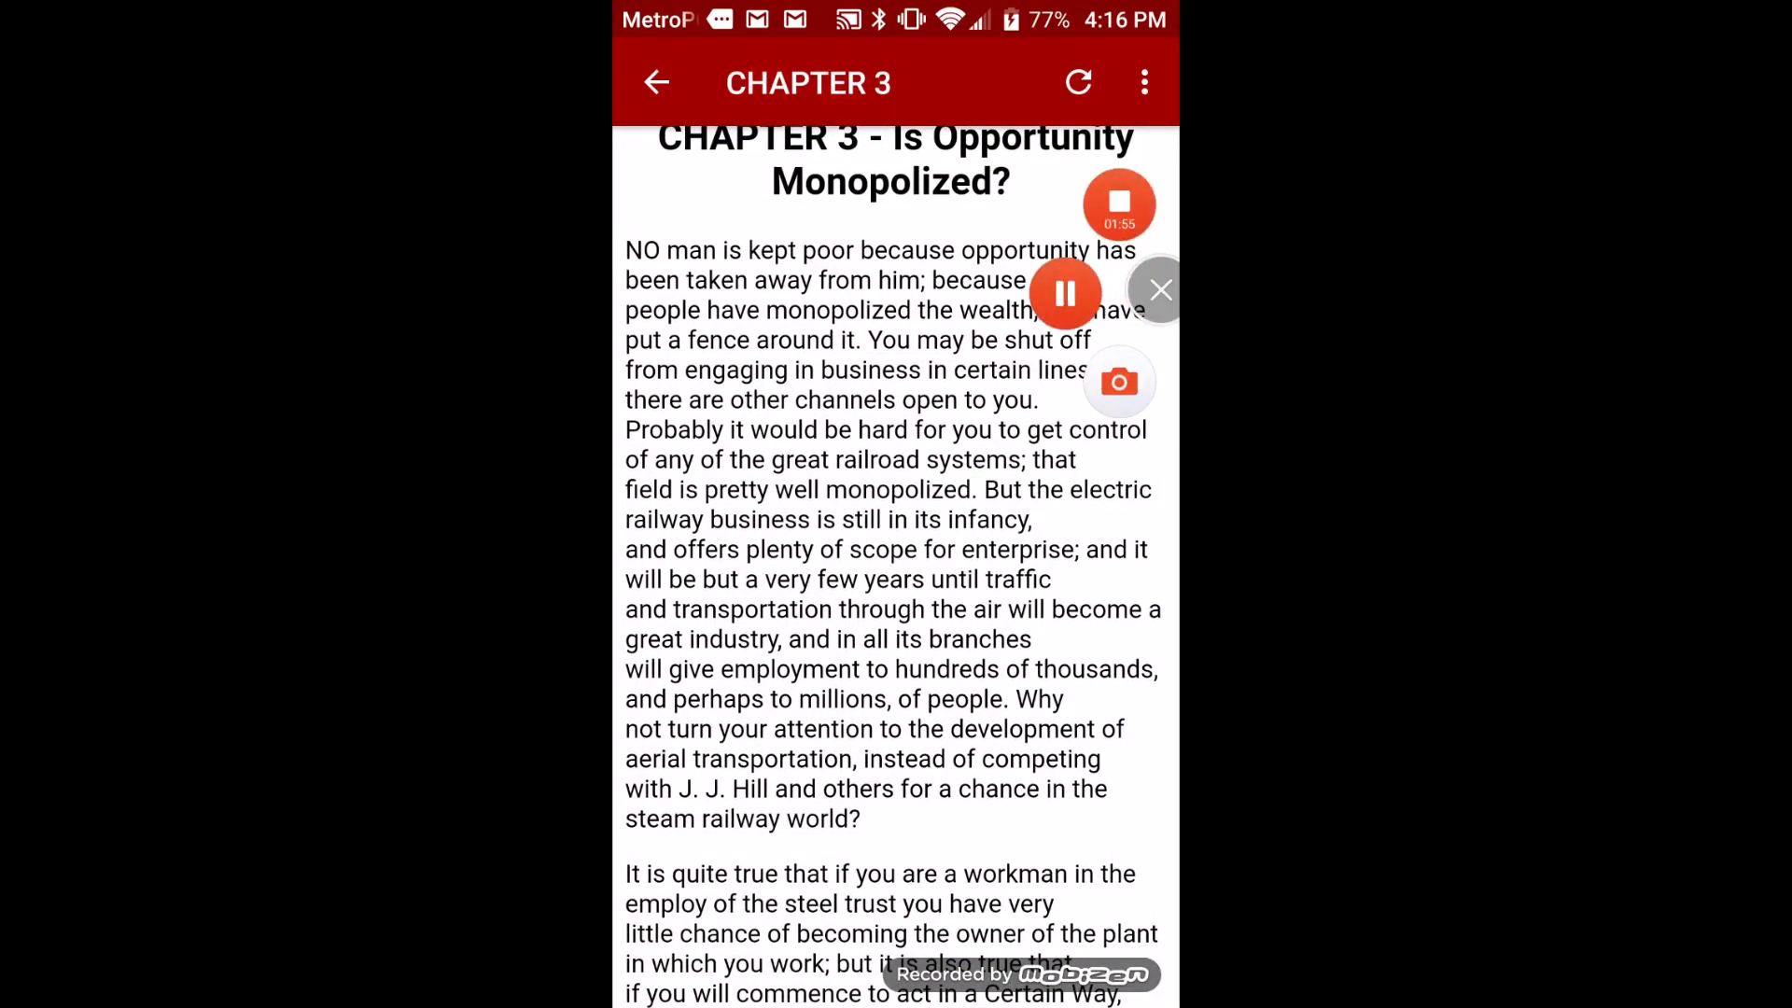
{"action": "scroll", "coordinate": [896, 560], "scroll_direction": "down", "scroll_amount": 5}
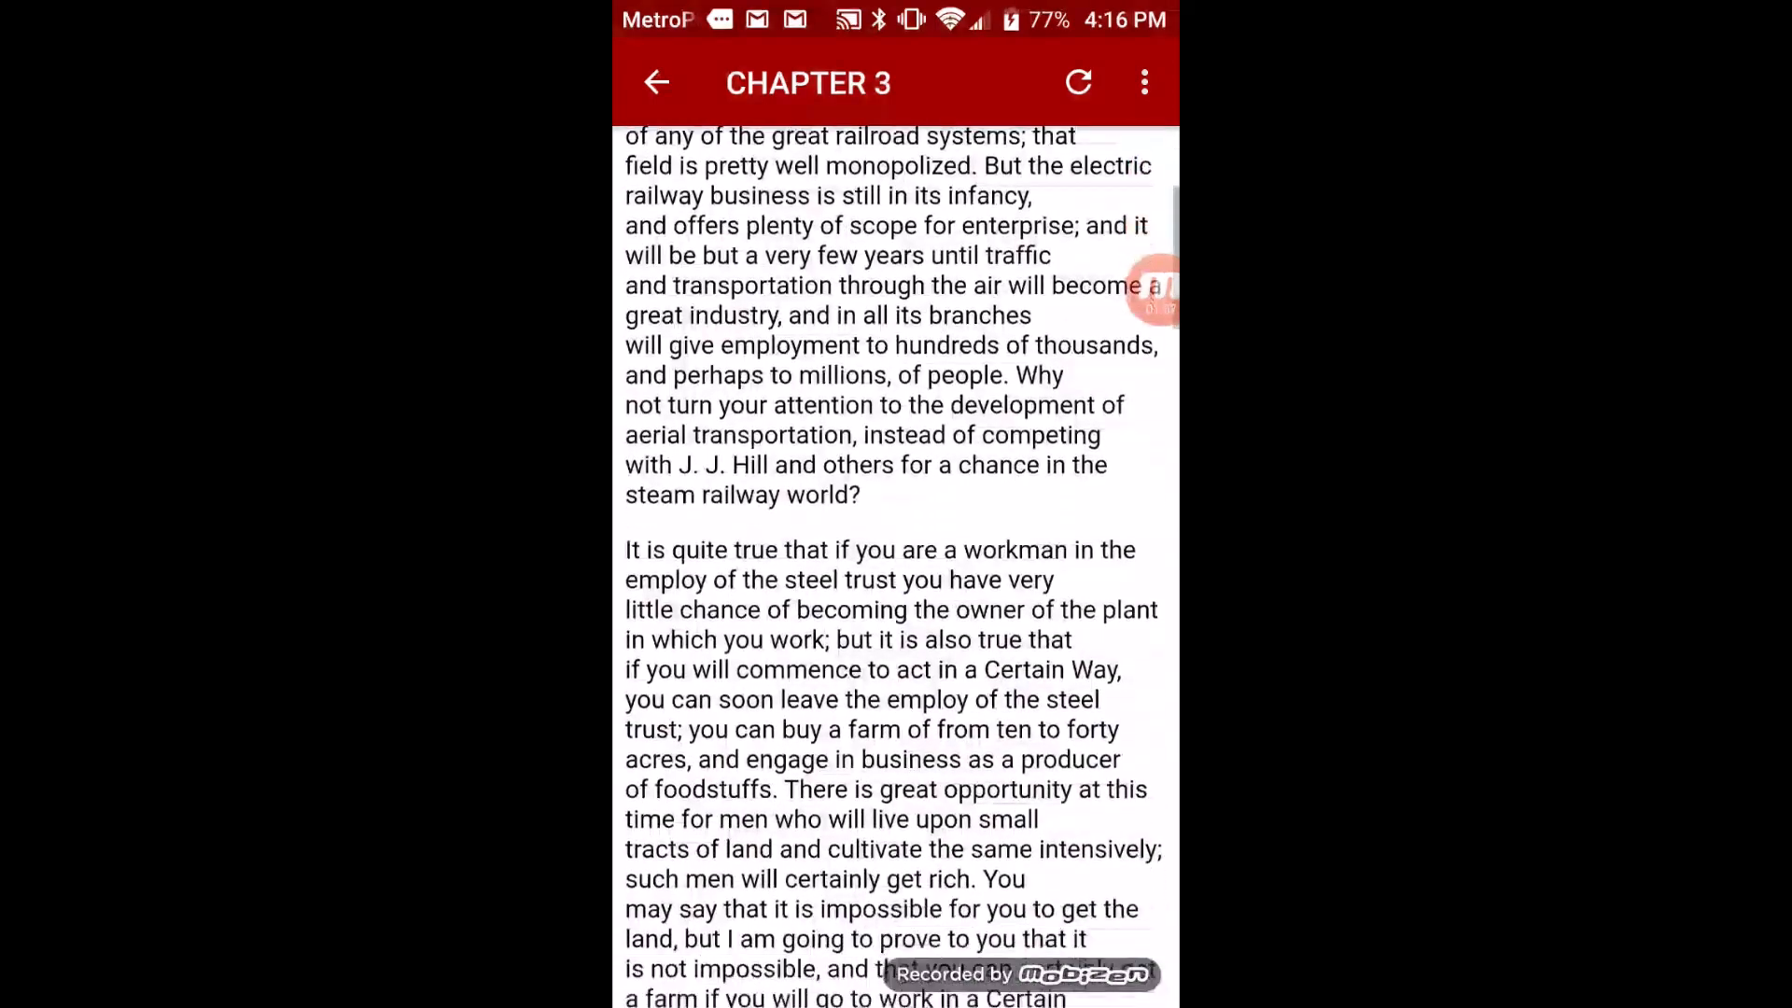
{"action": "scroll", "coordinate": [896, 560], "scroll_direction": "down", "scroll_amount": 4}
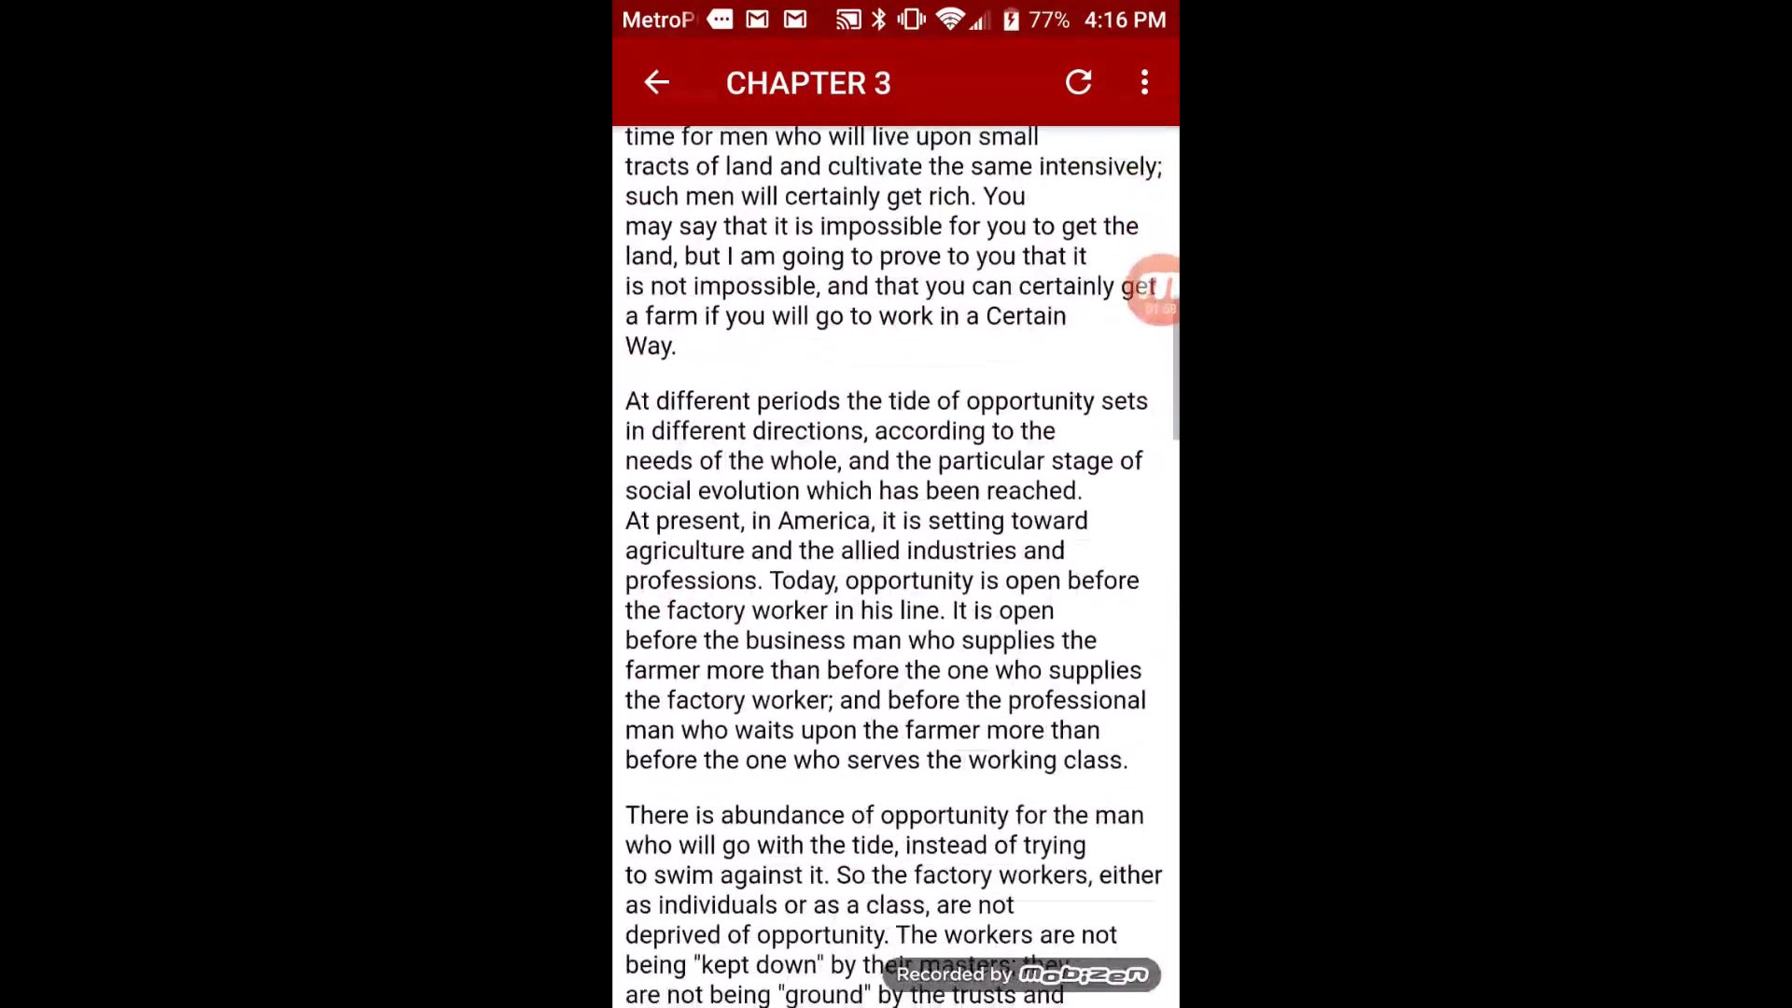
{"action": "scroll", "coordinate": [895, 560], "scroll_direction": "up", "scroll_amount": 2}
{"action": "scroll", "coordinate": [896, 560], "scroll_direction": "down", "scroll_amount": 8}
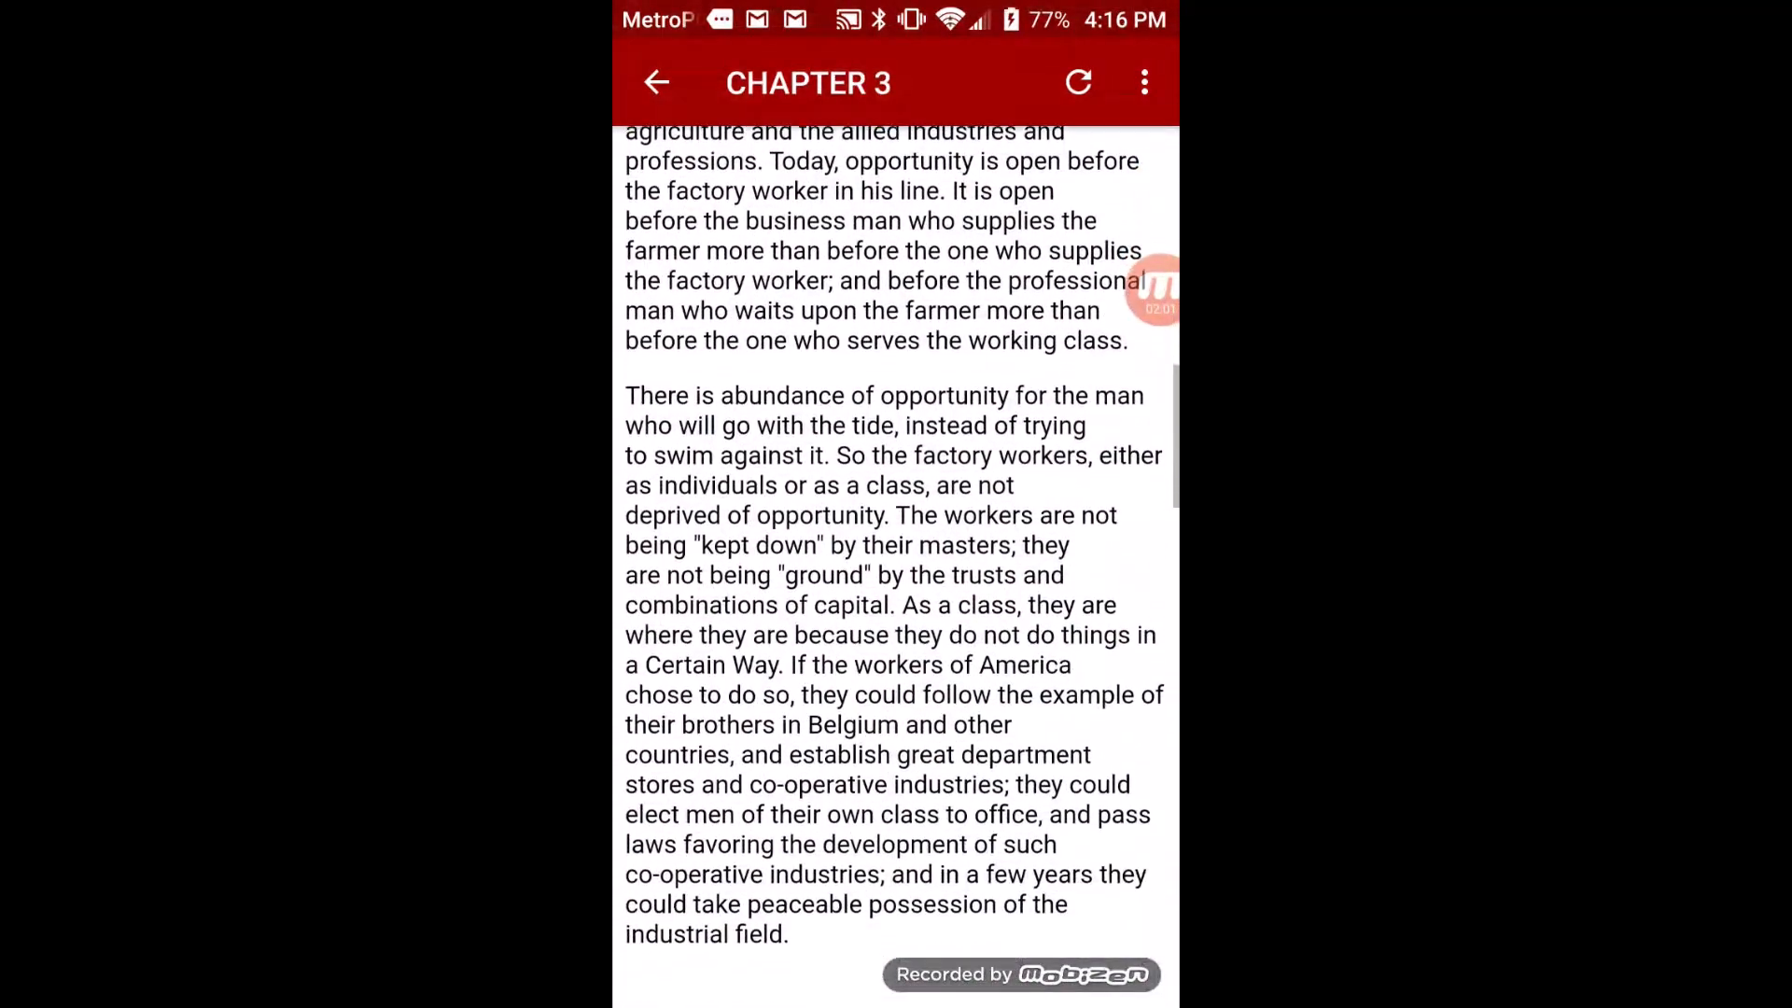
{"action": "scroll", "coordinate": [895, 560], "scroll_direction": "up", "scroll_amount": 4}
{"action": "scroll", "coordinate": [896, 560], "scroll_direction": "up", "scroll_amount": 2}
{"action": "scroll", "coordinate": [896, 560], "scroll_direction": "down", "scroll_amount": 8}
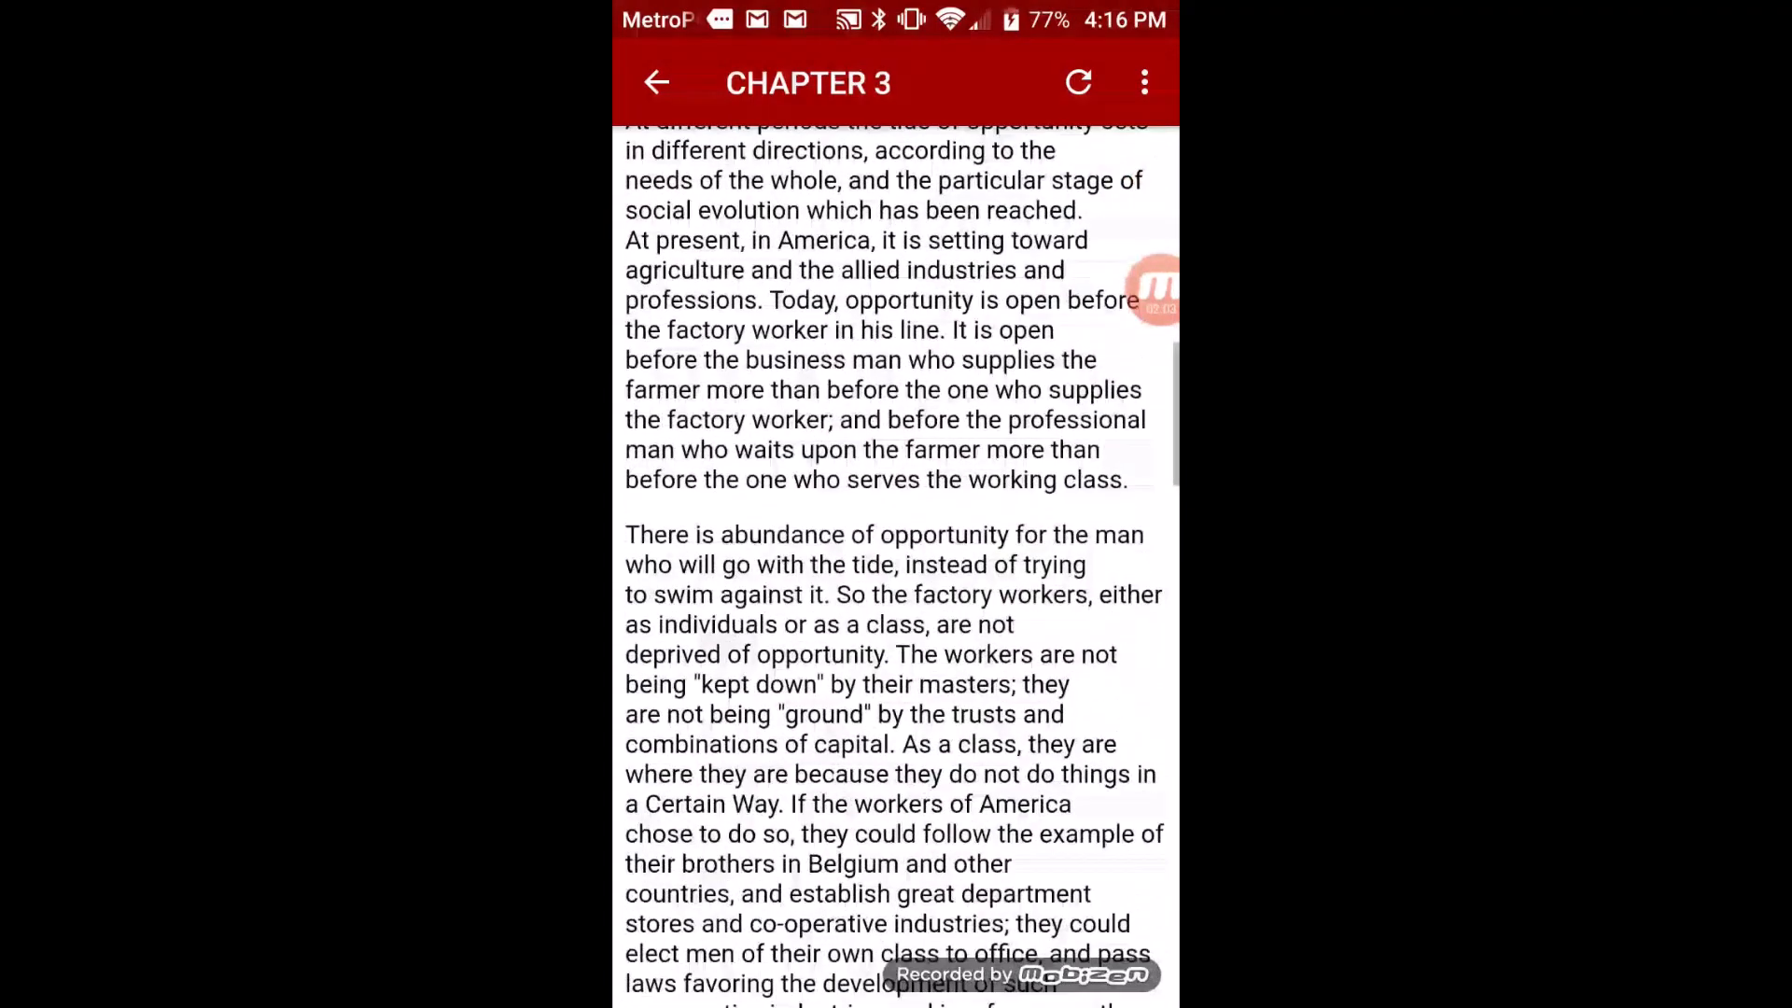
{"action": "scroll", "coordinate": [895, 560], "scroll_direction": "down", "scroll_amount": 7}
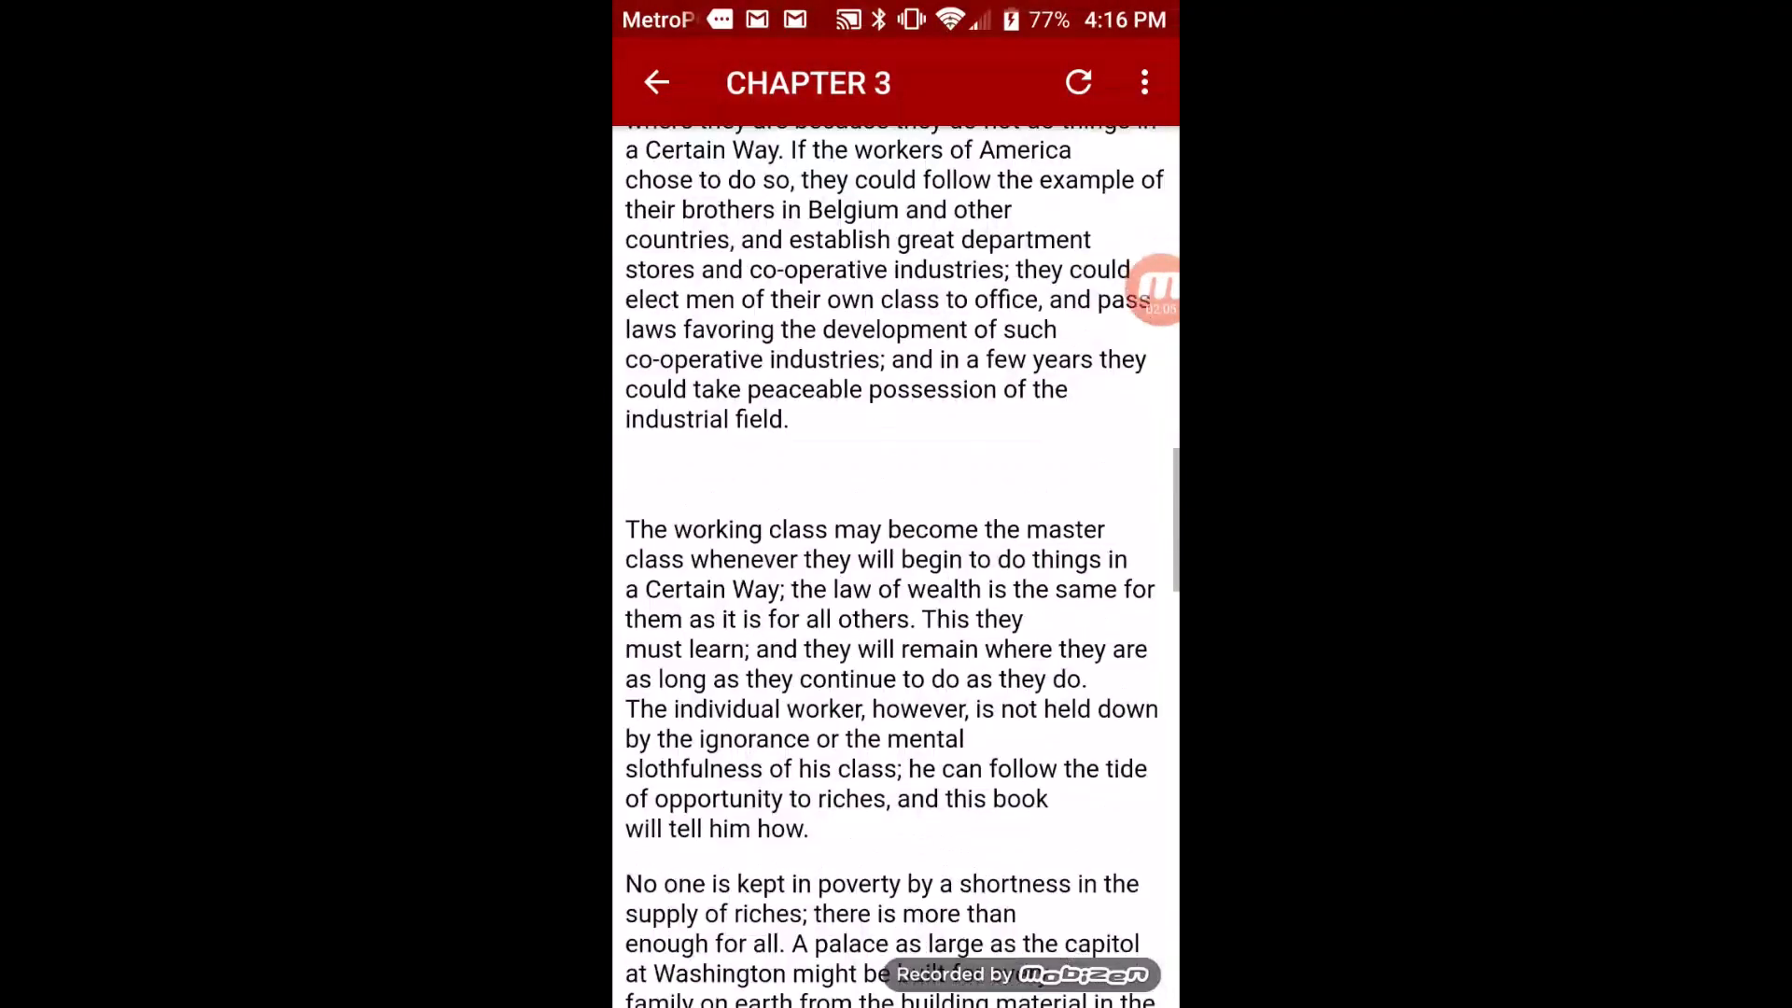
{"action": "scroll", "coordinate": [895, 560], "scroll_direction": "down", "scroll_amount": 9}
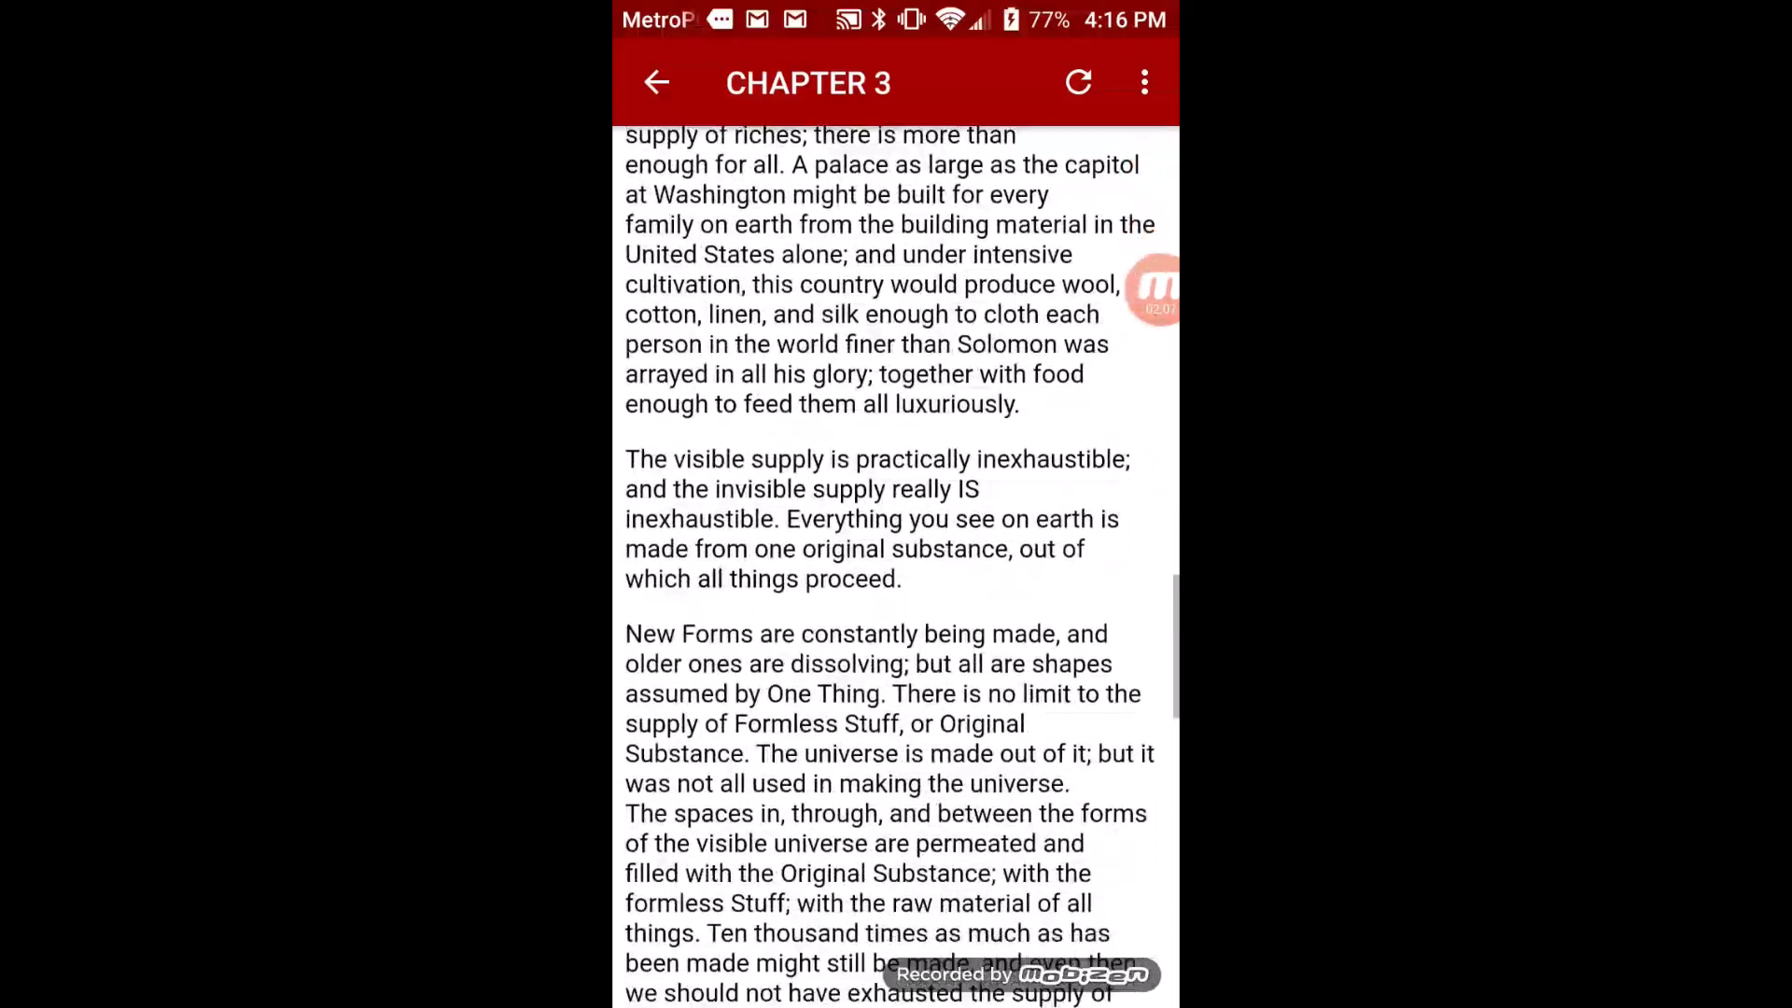
{"action": "scroll", "coordinate": [896, 560], "scroll_direction": "down", "scroll_amount": 14}
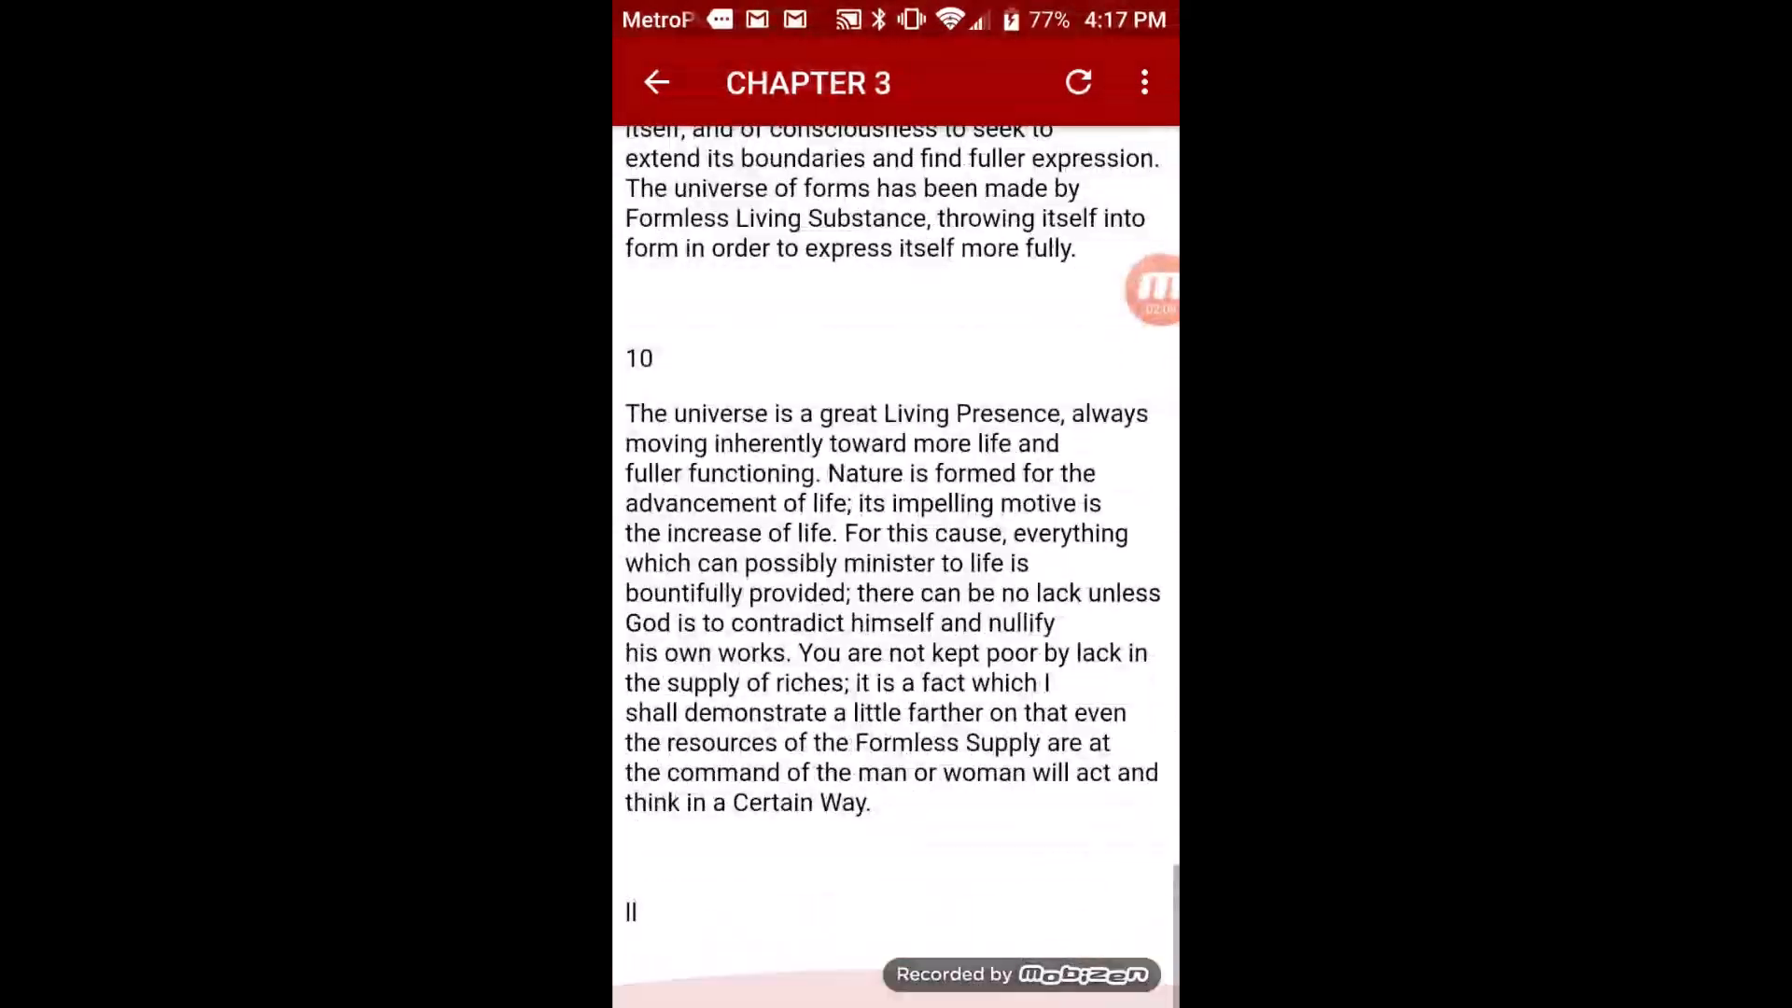
{"action": "scroll", "coordinate": [896, 560], "scroll_direction": "up", "scroll_amount": 20}
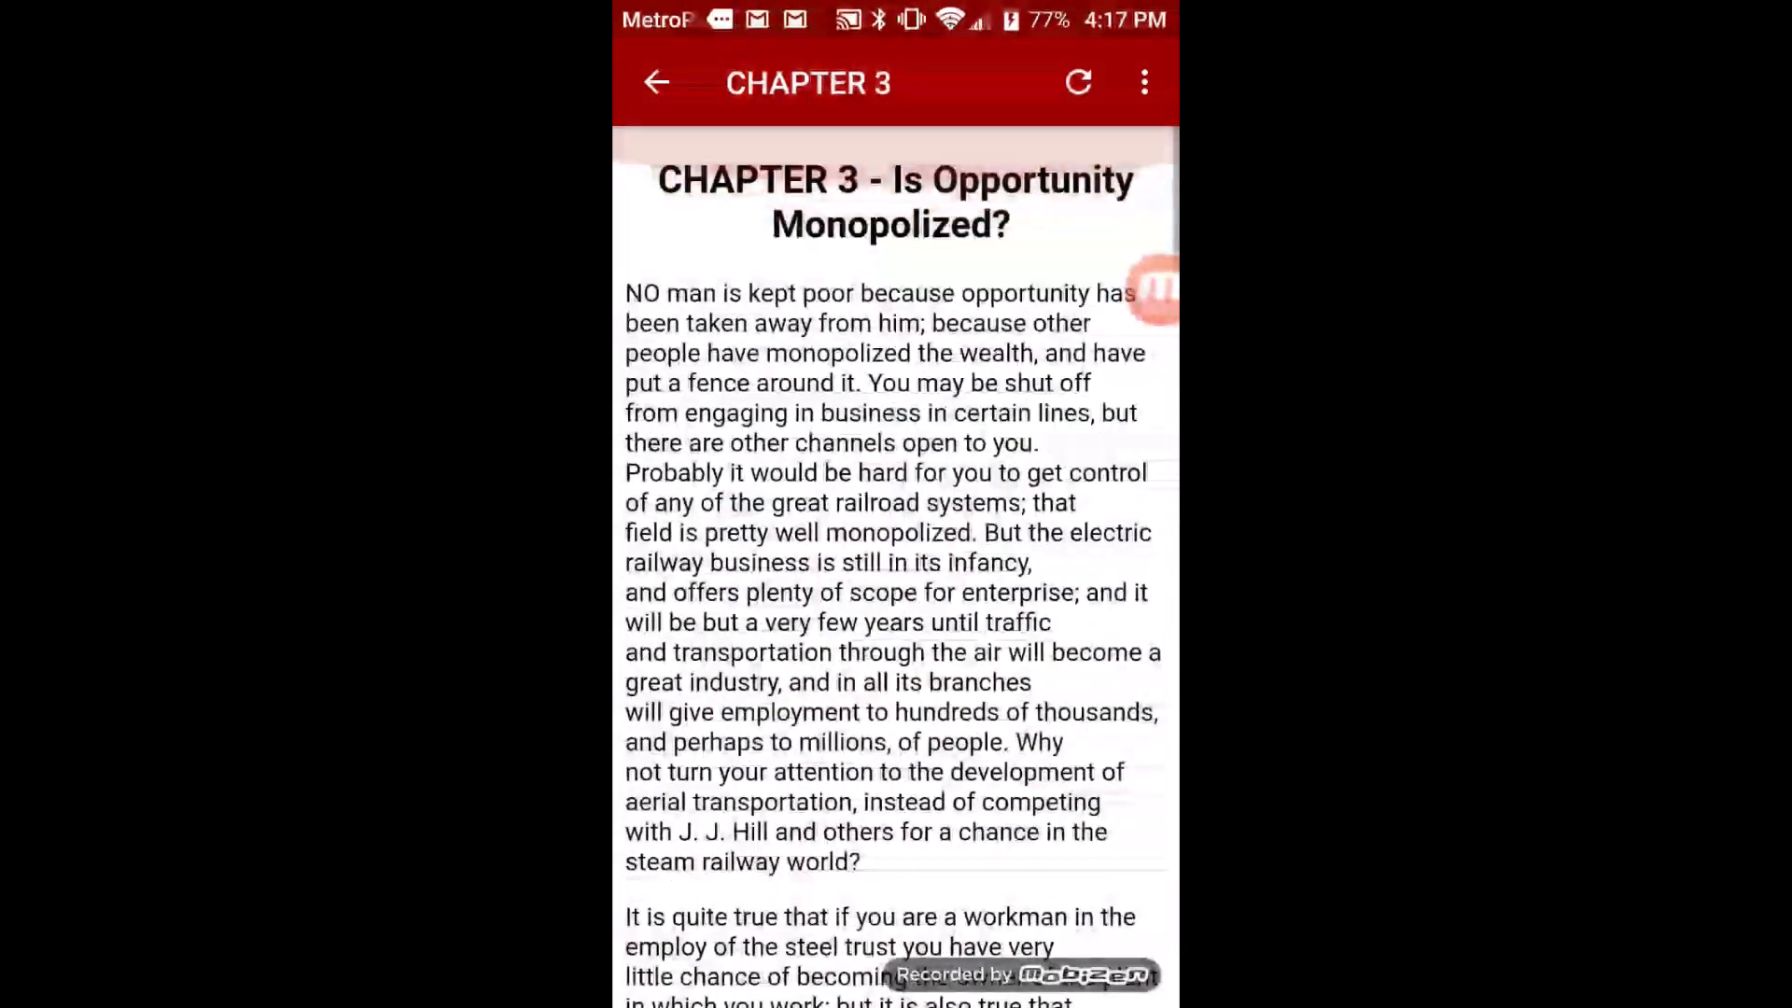
{"action": "left_click", "coordinate": [656, 82]}
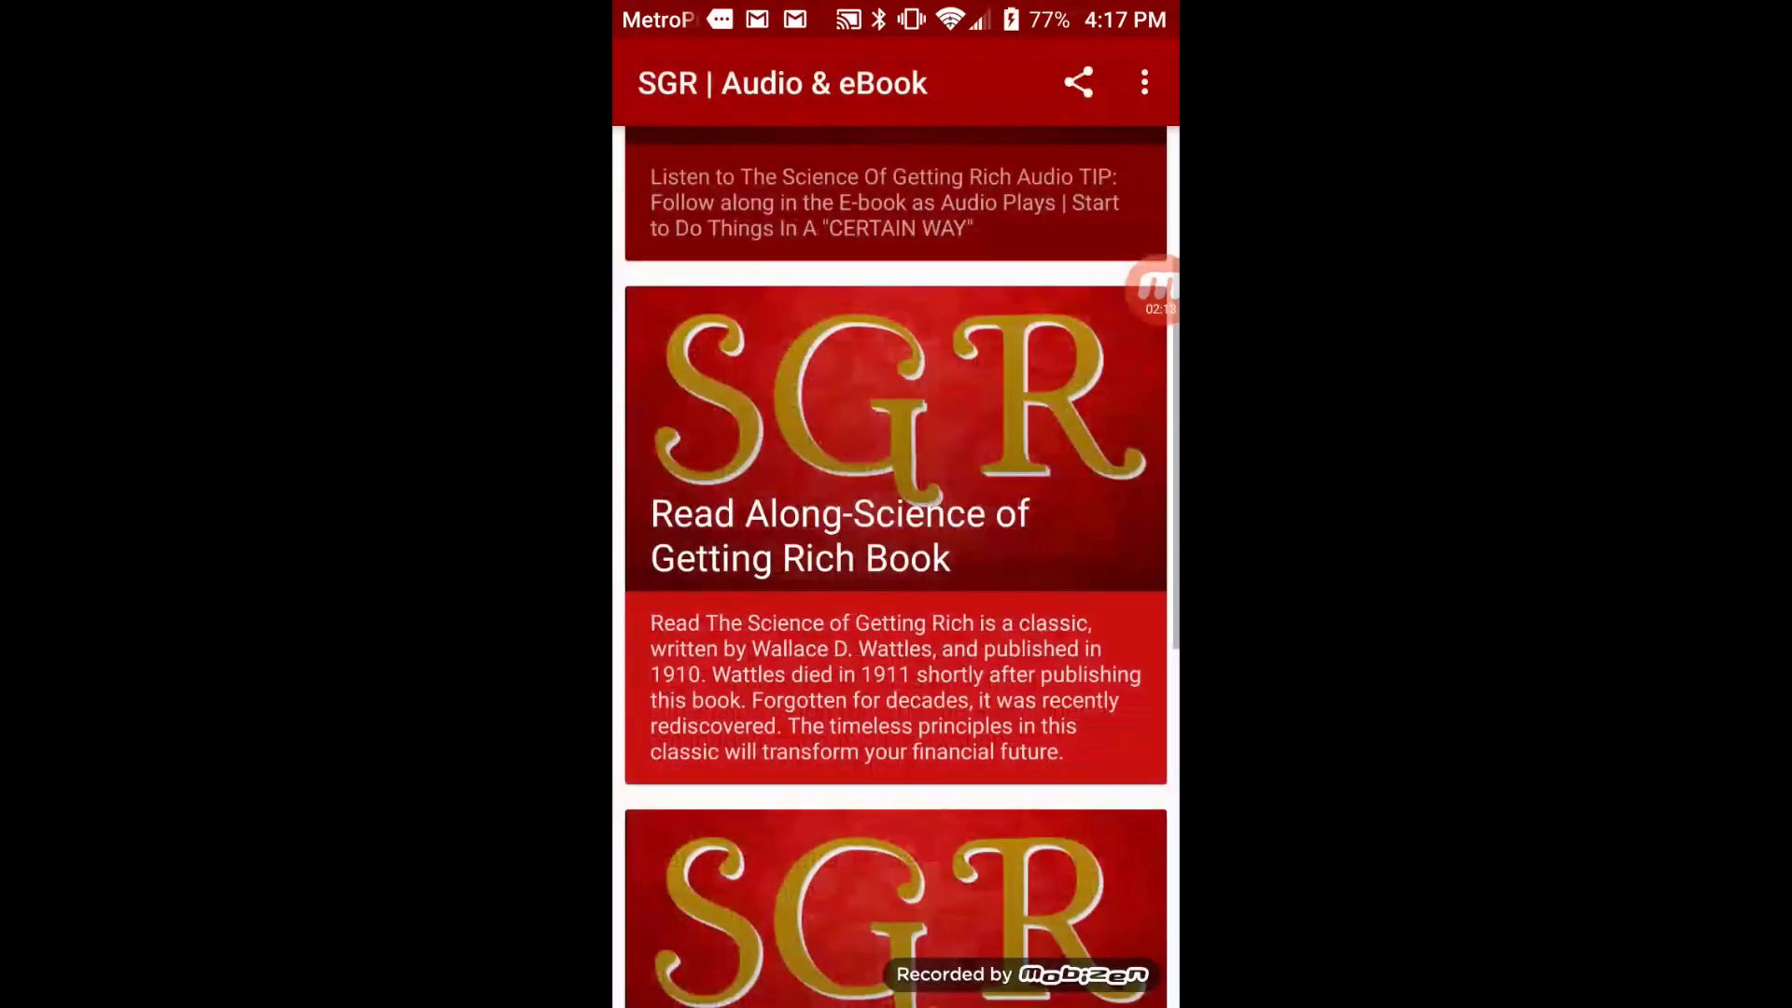
- Open the Quotes section, review its page and return to the first card on the home screen
{"action": "scroll", "coordinate": [896, 560], "scroll_direction": "up", "scroll_amount": 2}
{"action": "scroll", "coordinate": [896, 560], "scroll_direction": "down", "scroll_amount": 9}
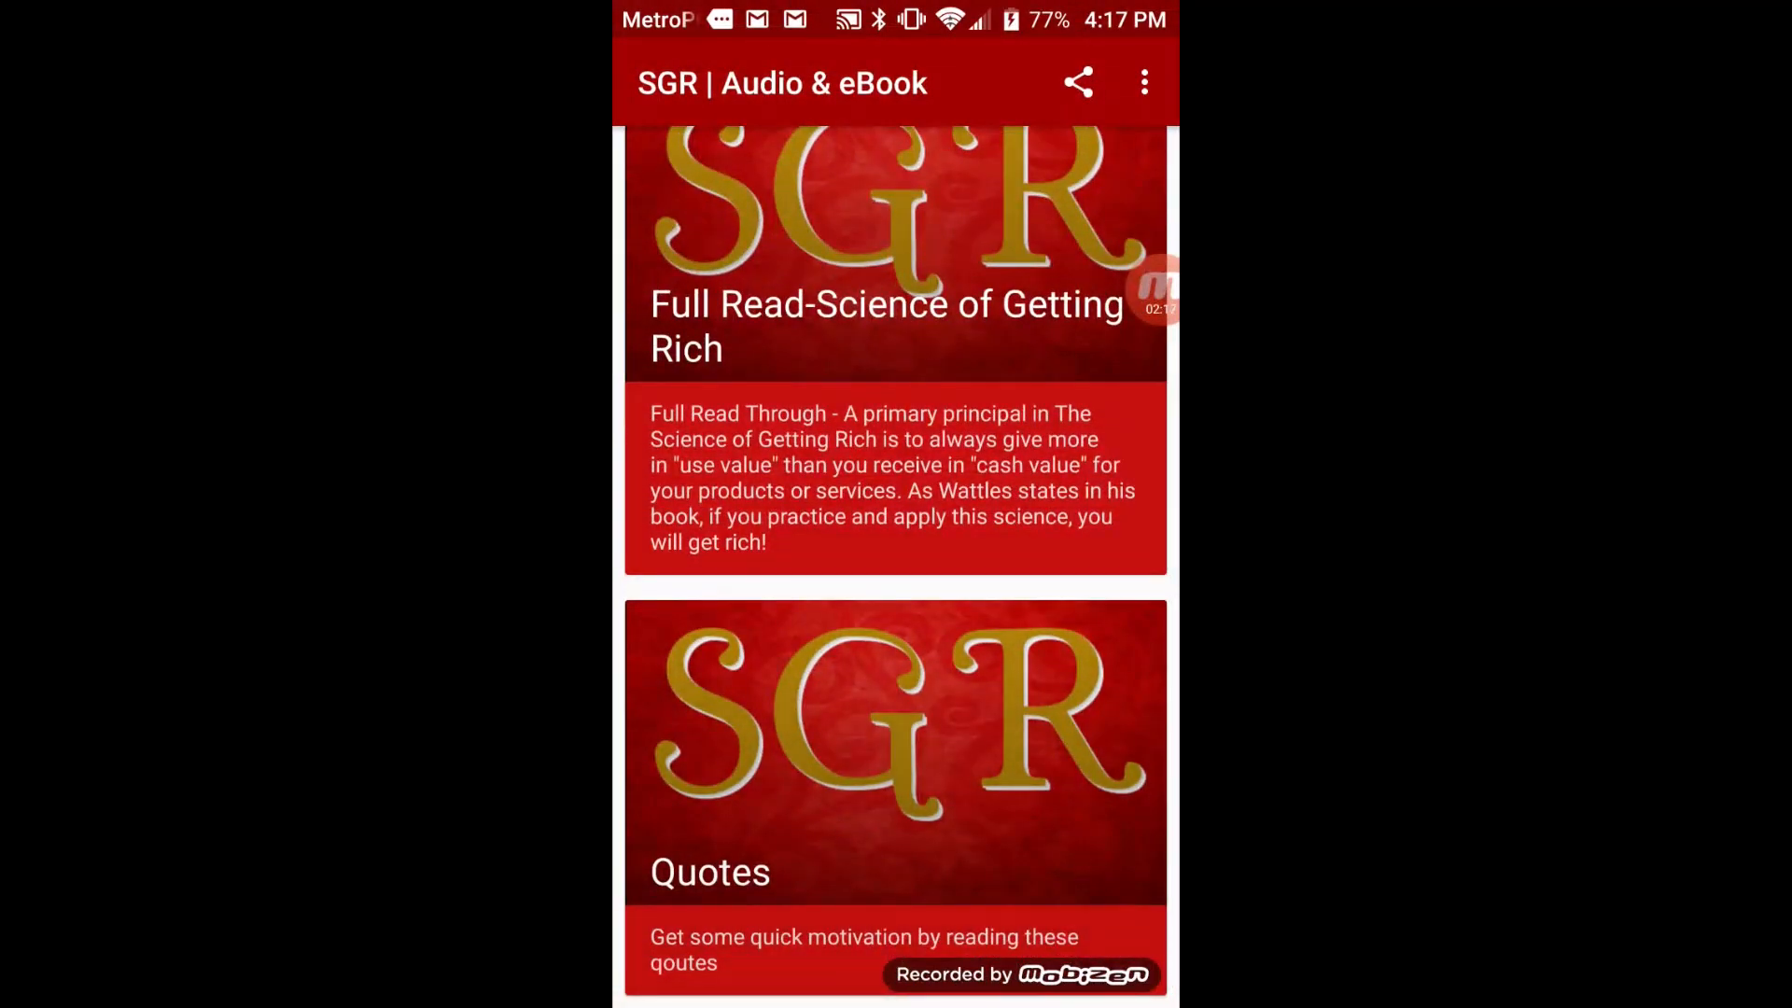
{"action": "left_click", "coordinate": [896, 774]}
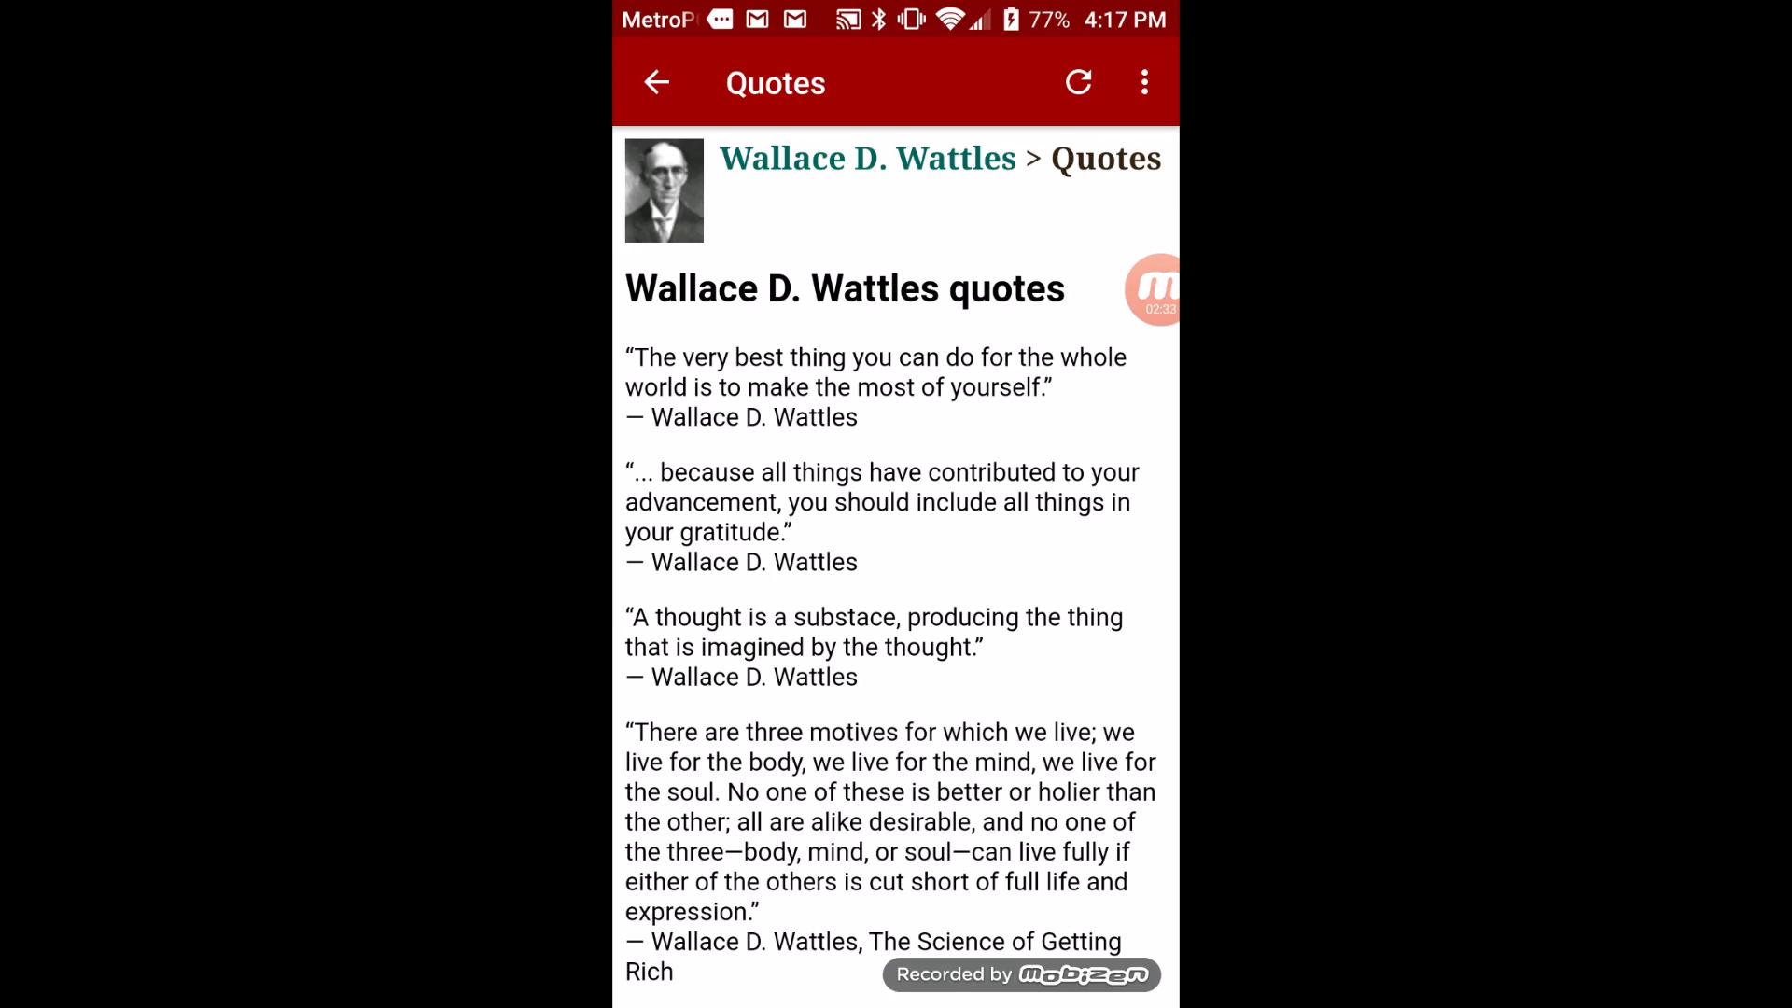
{"action": "key", "text": "Escape"}
{"action": "scroll", "coordinate": [896, 560], "scroll_direction": "up", "scroll_amount": 10}
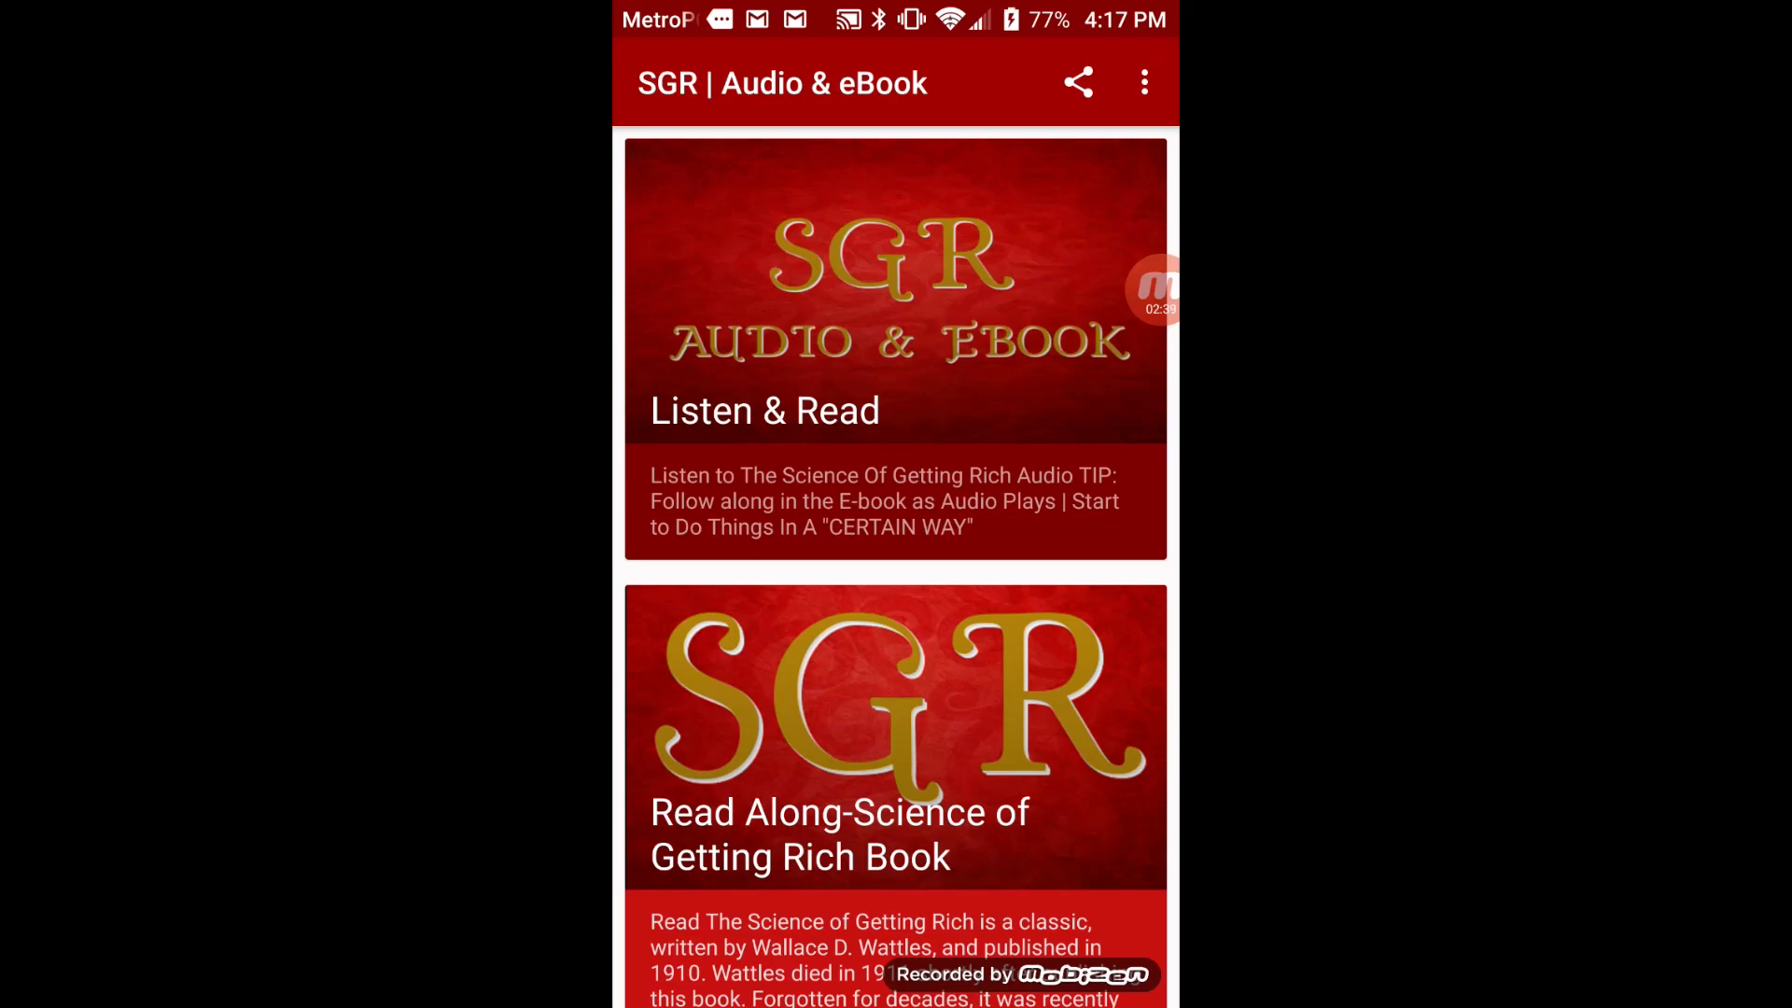
- Capture screenshots of the home screen's first cards and of its Full Read and Quotes cards, then return to the first card
{"action": "scroll", "coordinate": [896, 560], "scroll_direction": "down", "scroll_amount": 2}
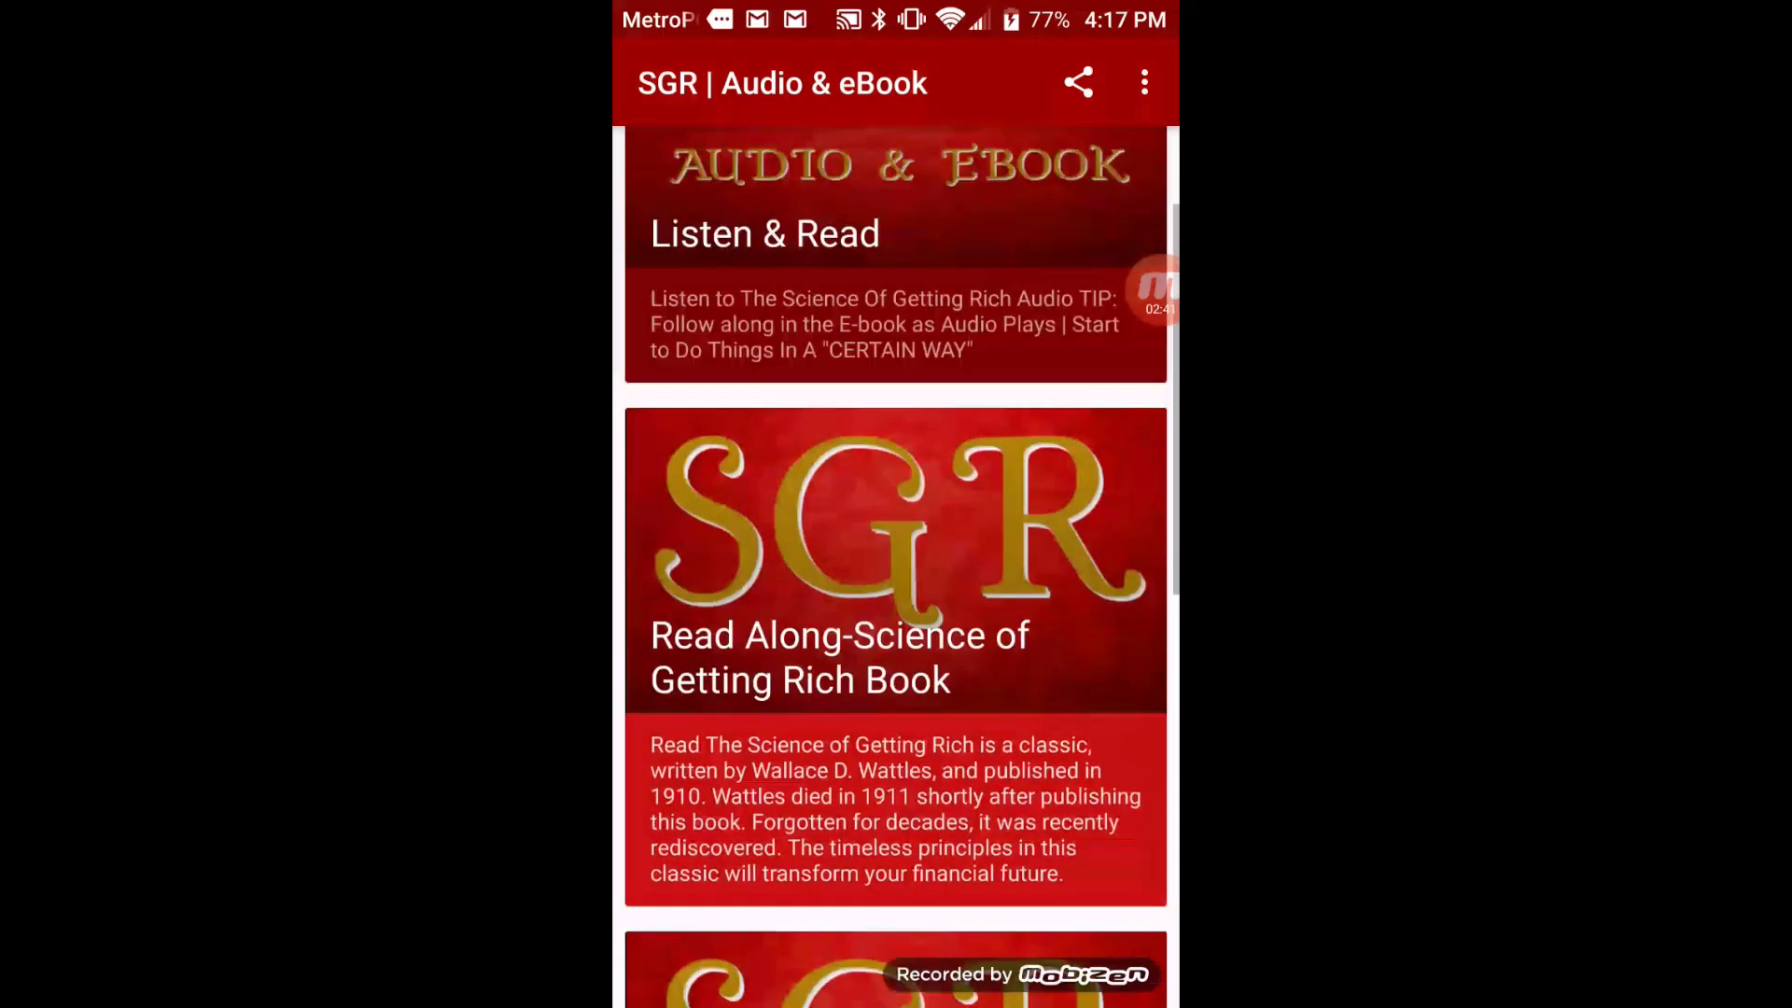
{"action": "scroll", "coordinate": [895, 560], "scroll_direction": "down", "scroll_amount": 3}
{"action": "scroll", "coordinate": [896, 560], "scroll_direction": "up", "scroll_amount": 5}
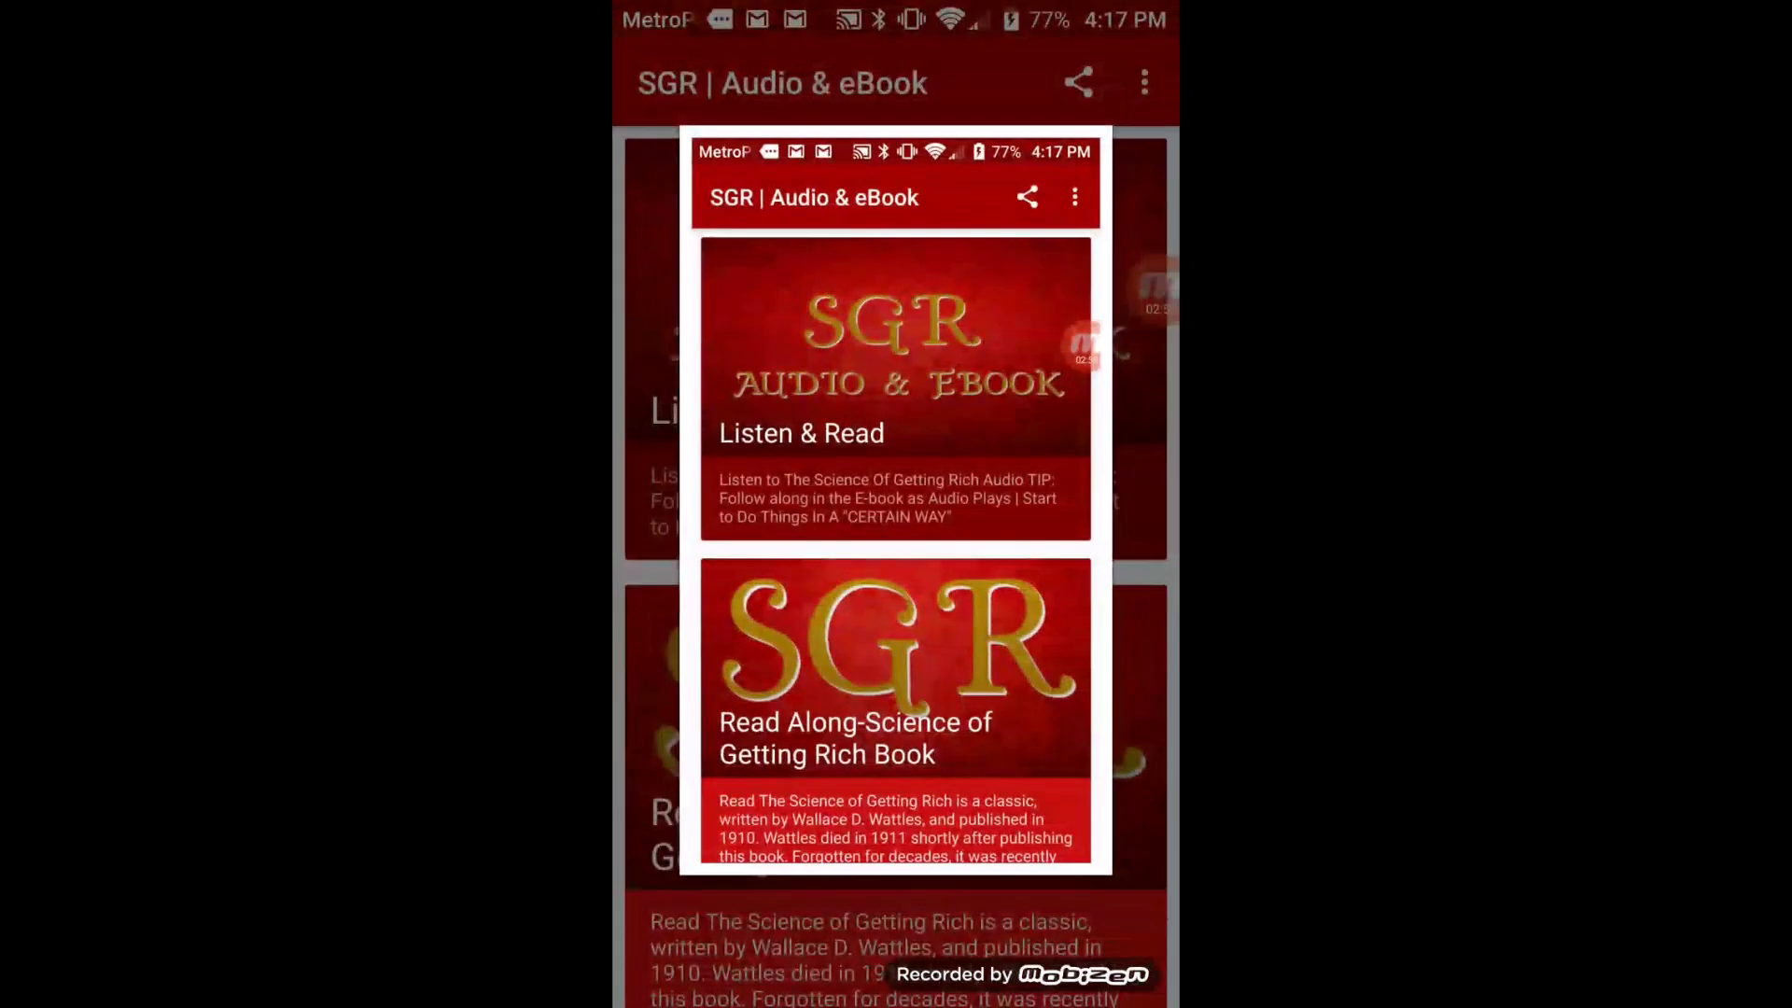
{"action": "scroll", "coordinate": [896, 559], "scroll_direction": "down", "scroll_amount": 10}
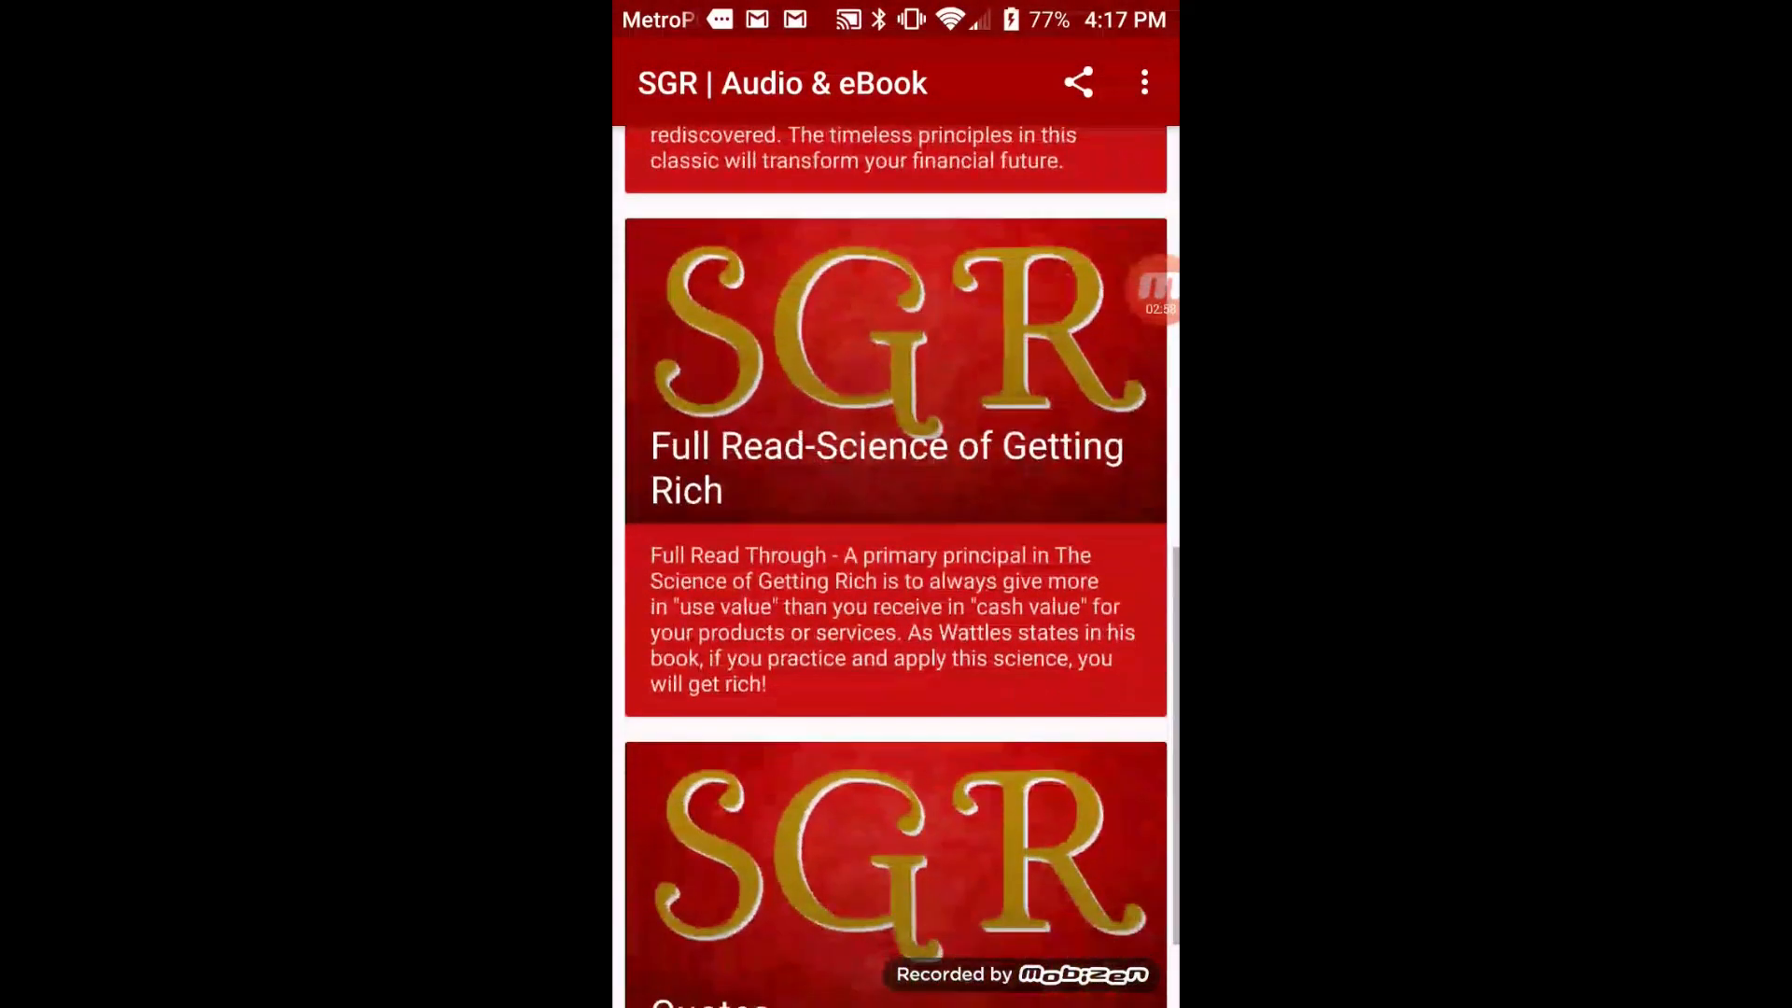
{"action": "scroll", "coordinate": [896, 560], "scroll_direction": "down", "scroll_amount": 5}
{"action": "scroll", "coordinate": [896, 560], "scroll_direction": "down", "scroll_amount": 1}
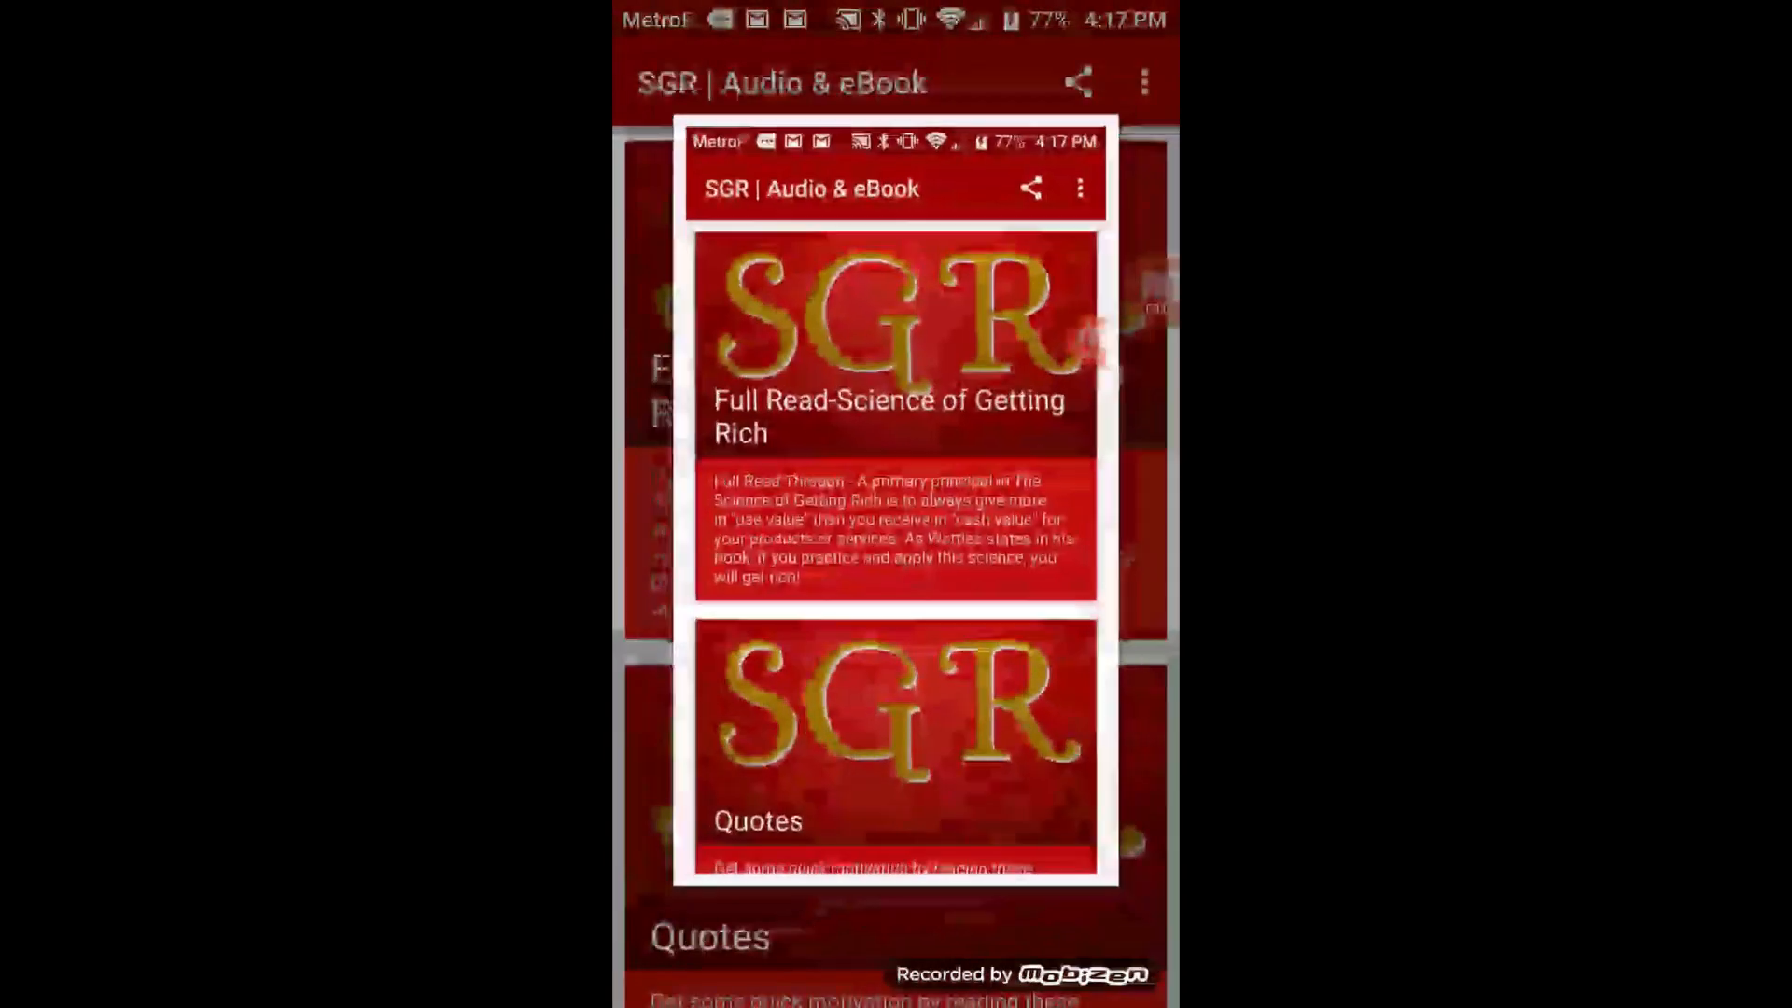
{"action": "scroll", "coordinate": [896, 560], "scroll_direction": "down", "scroll_amount": 2}
{"action": "scroll", "coordinate": [896, 560], "scroll_direction": "up", "scroll_amount": 15}
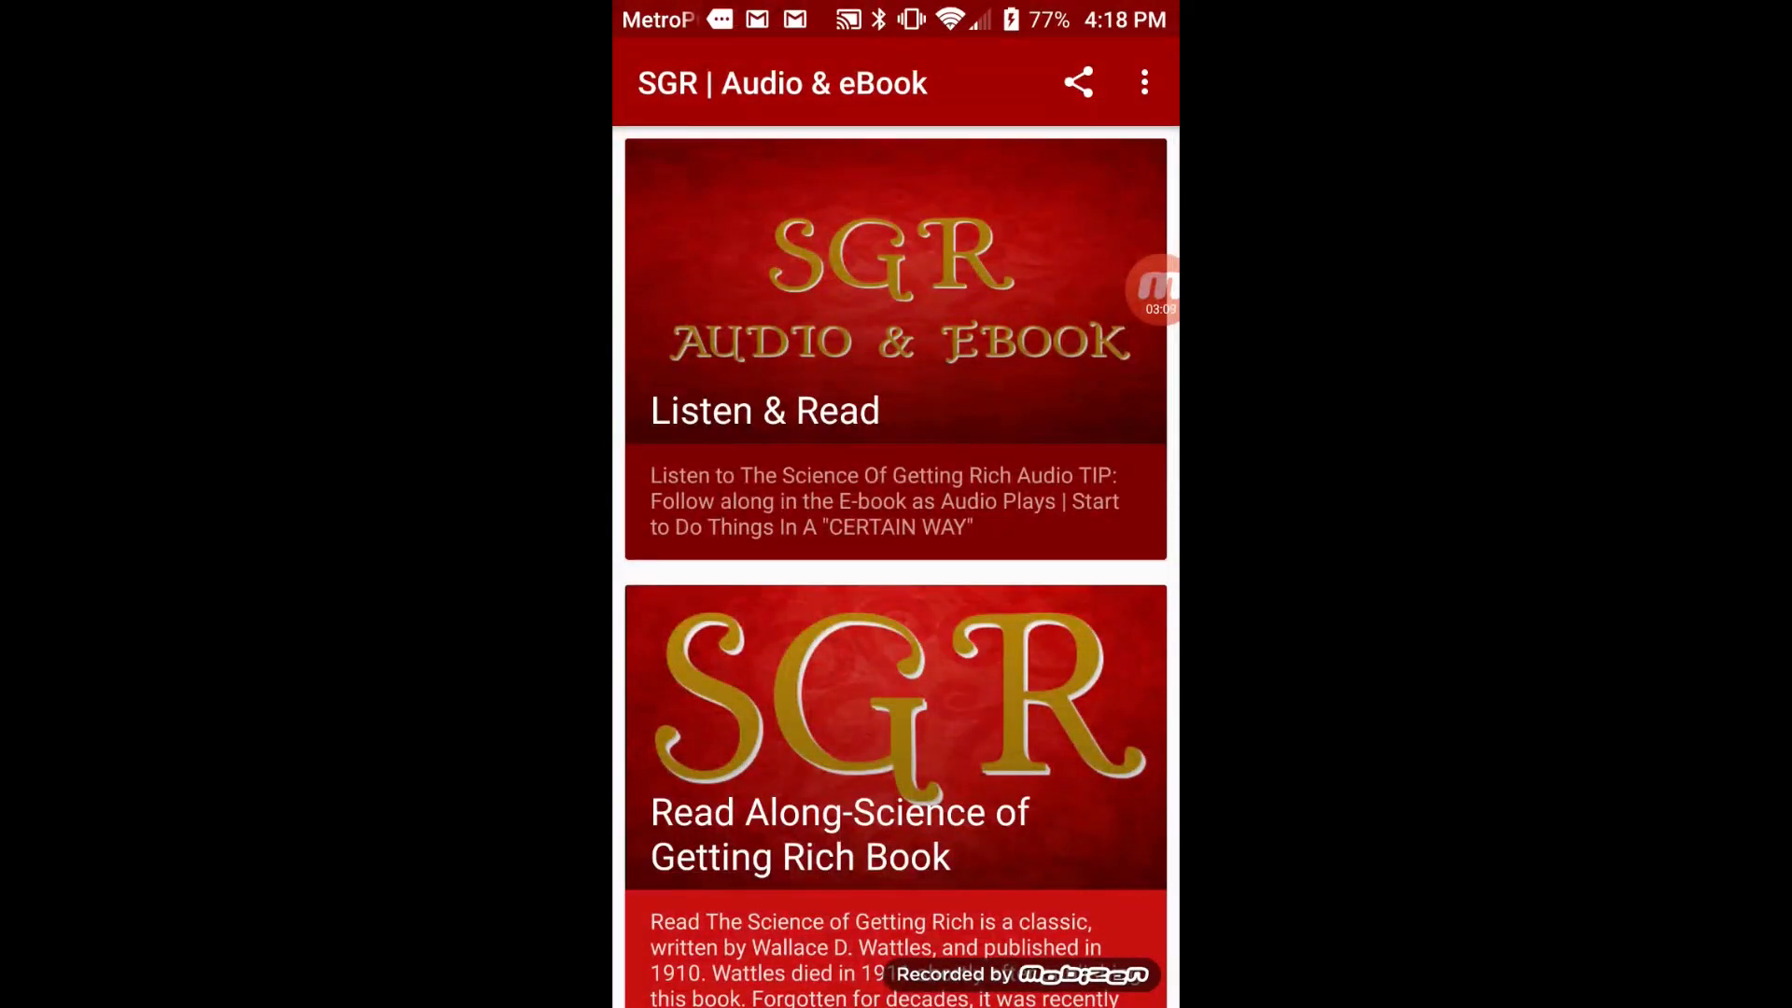
- Open the Listen & Read section, capture screenshots of the start and end of its chapter list, and return to the home screen
{"action": "left_click", "coordinate": [919, 275]}
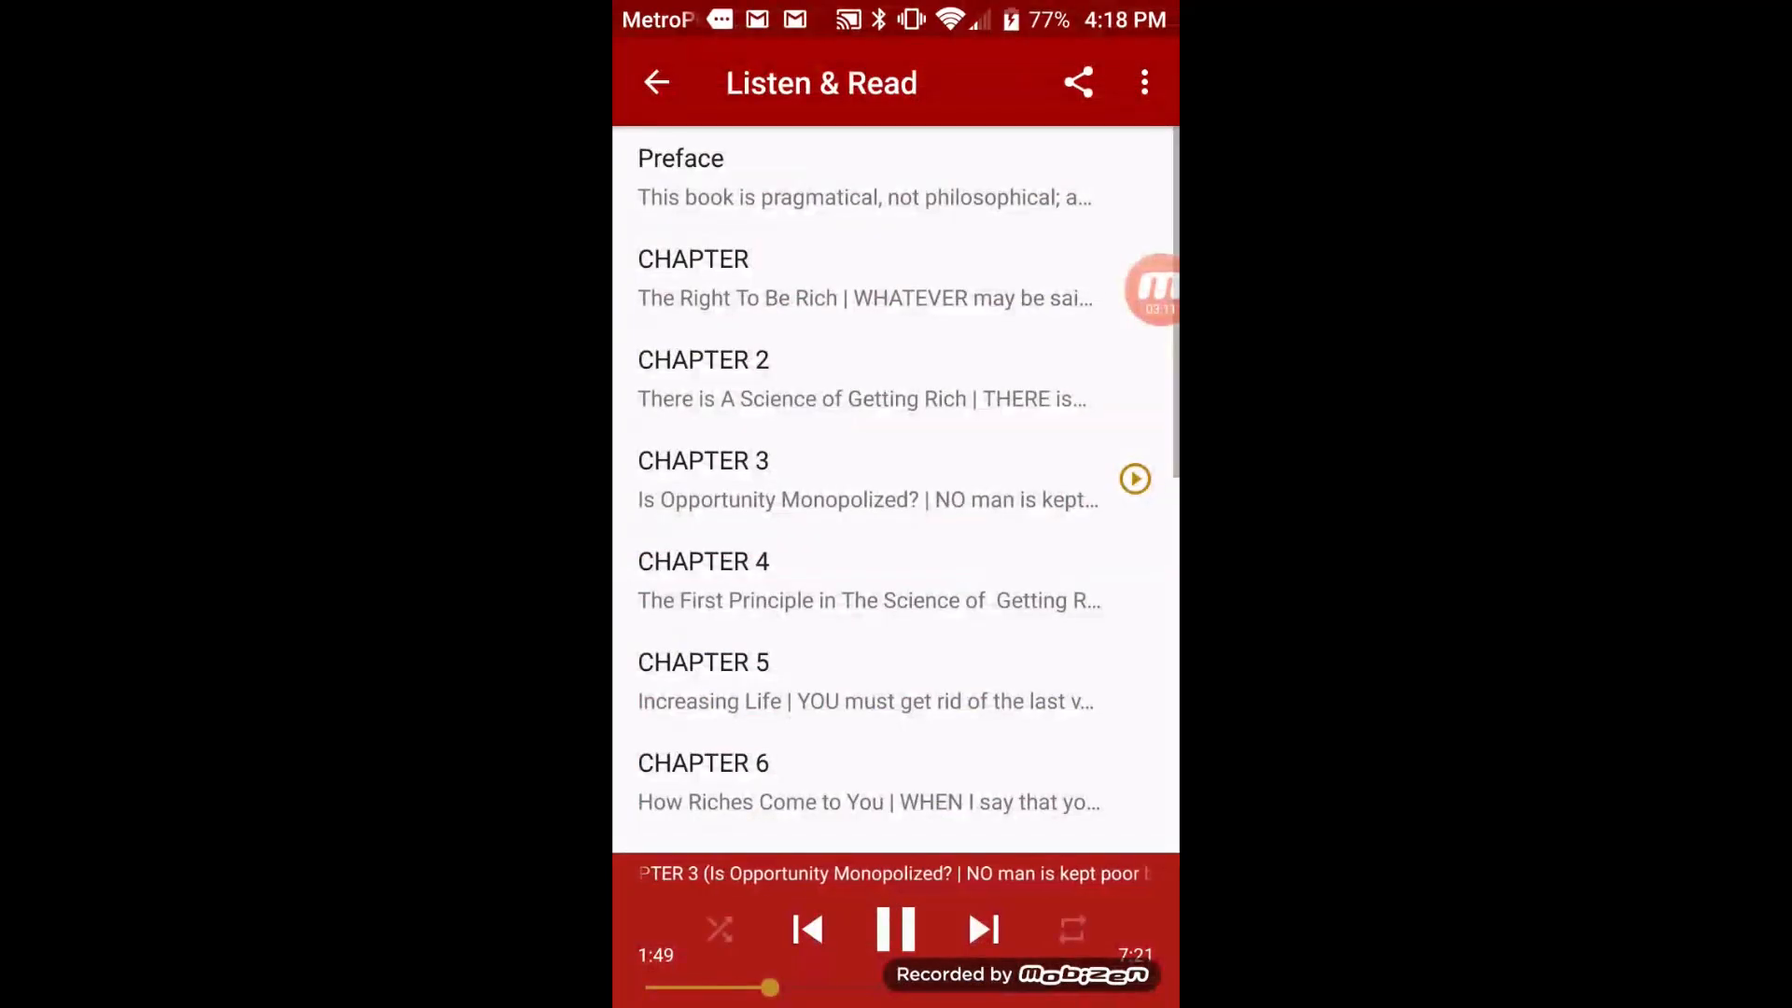
{"action": "key", "text": "Print"}
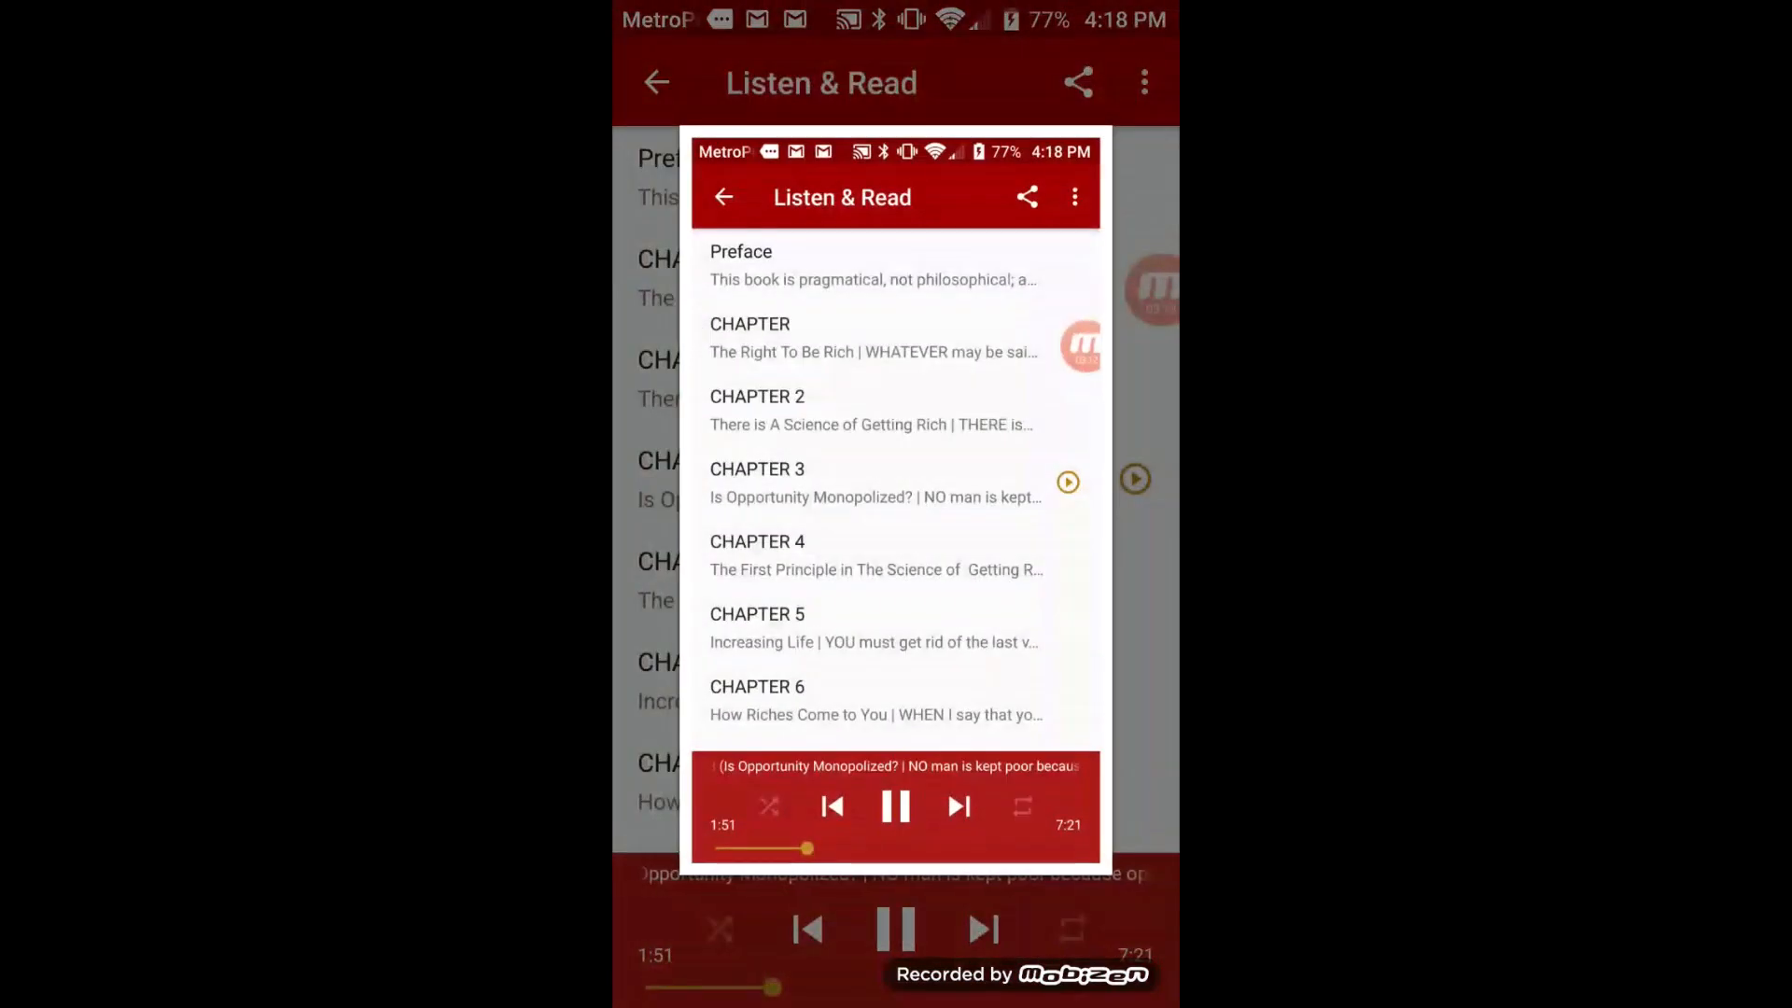
{"action": "scroll", "coordinate": [896, 466], "scroll_direction": "down", "scroll_amount": 10}
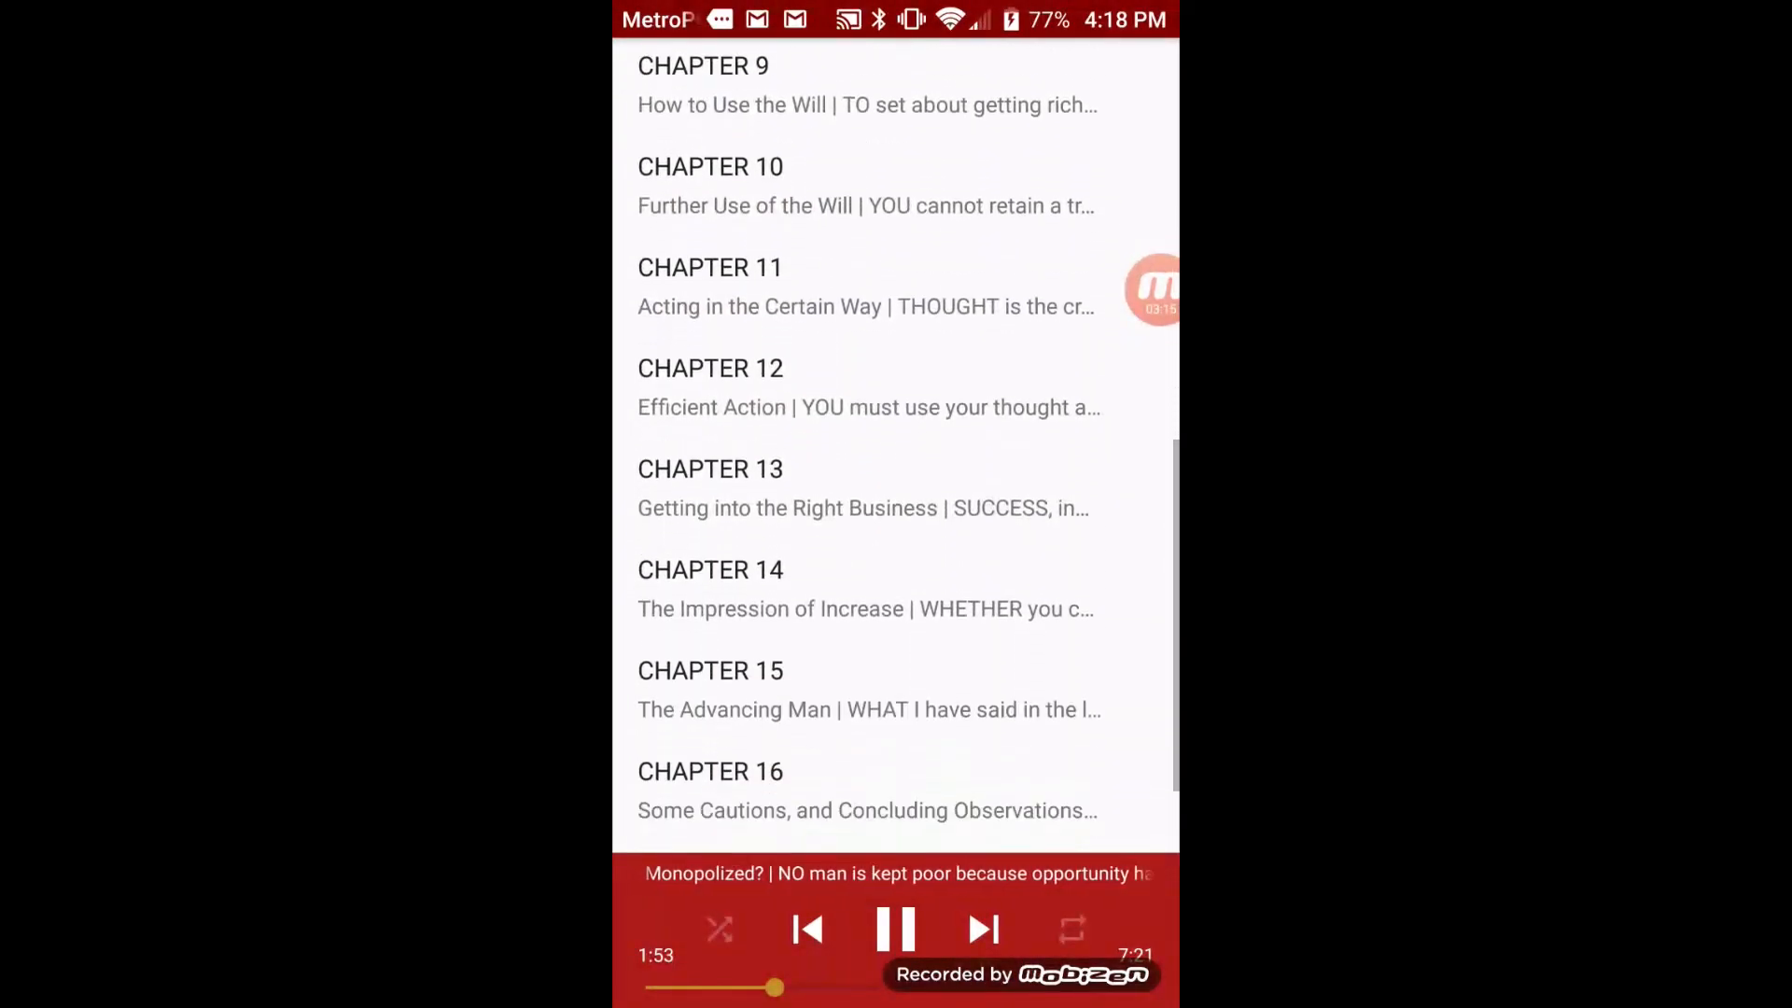
{"action": "key", "text": "Print"}
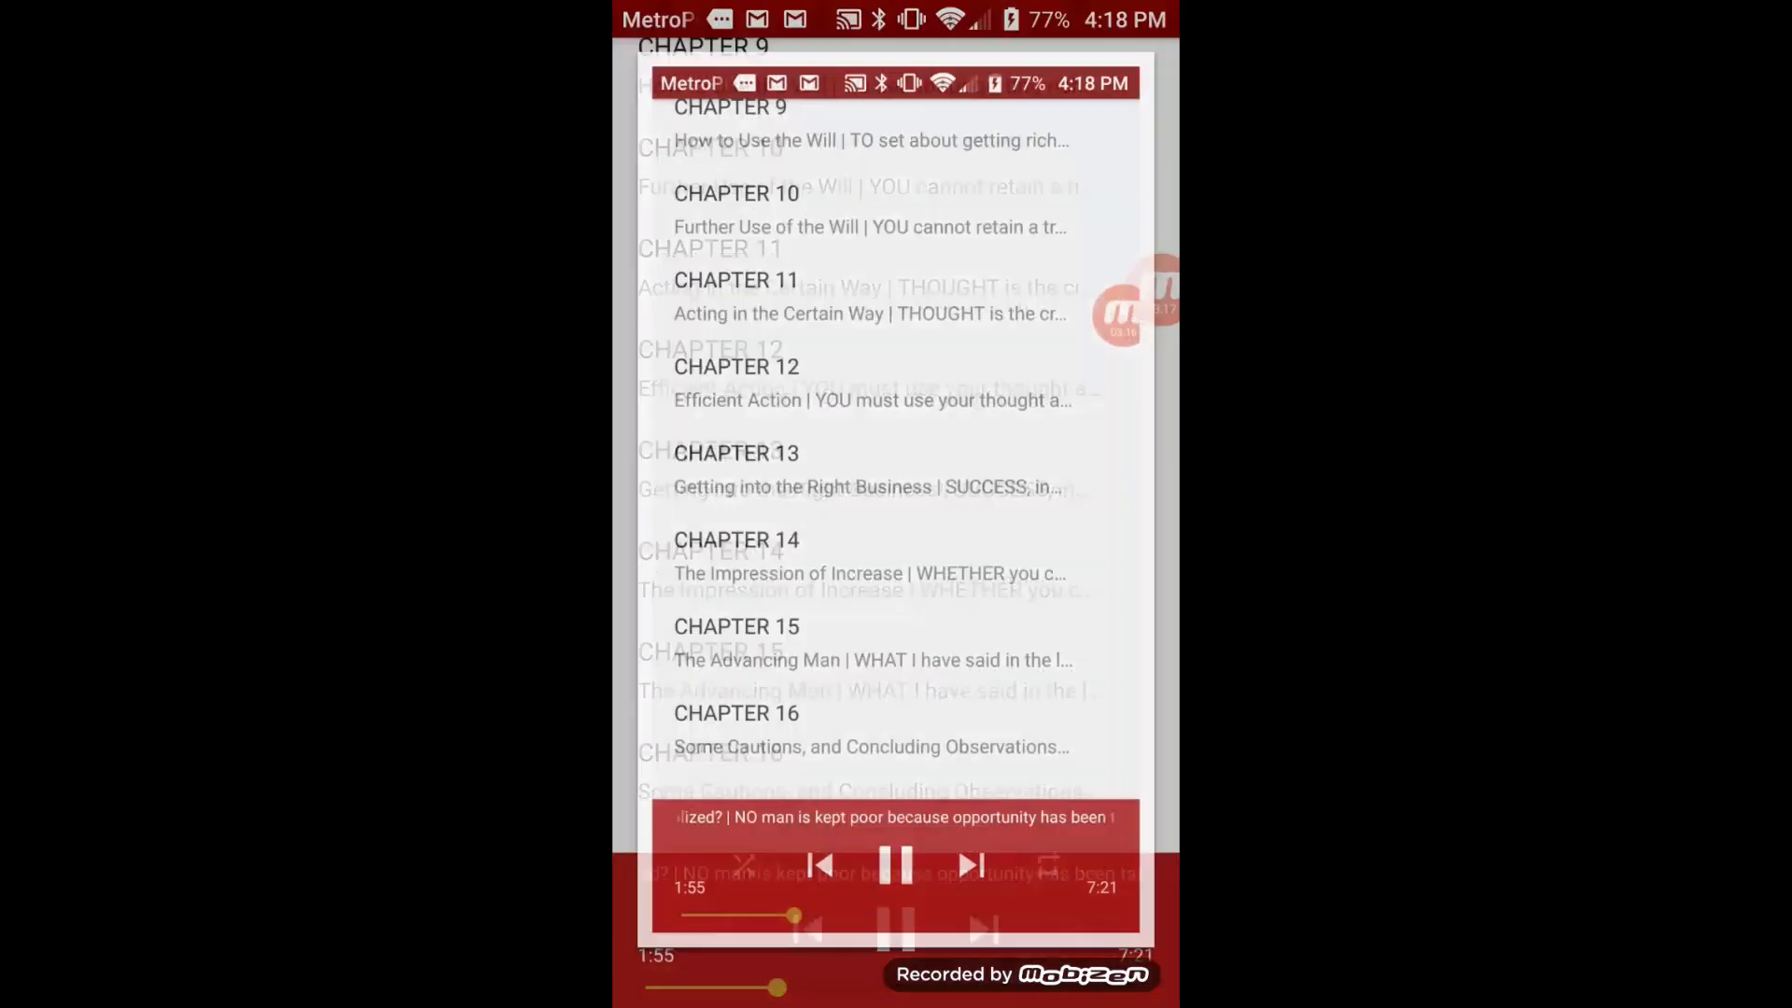
{"action": "key", "text": "Escape"}
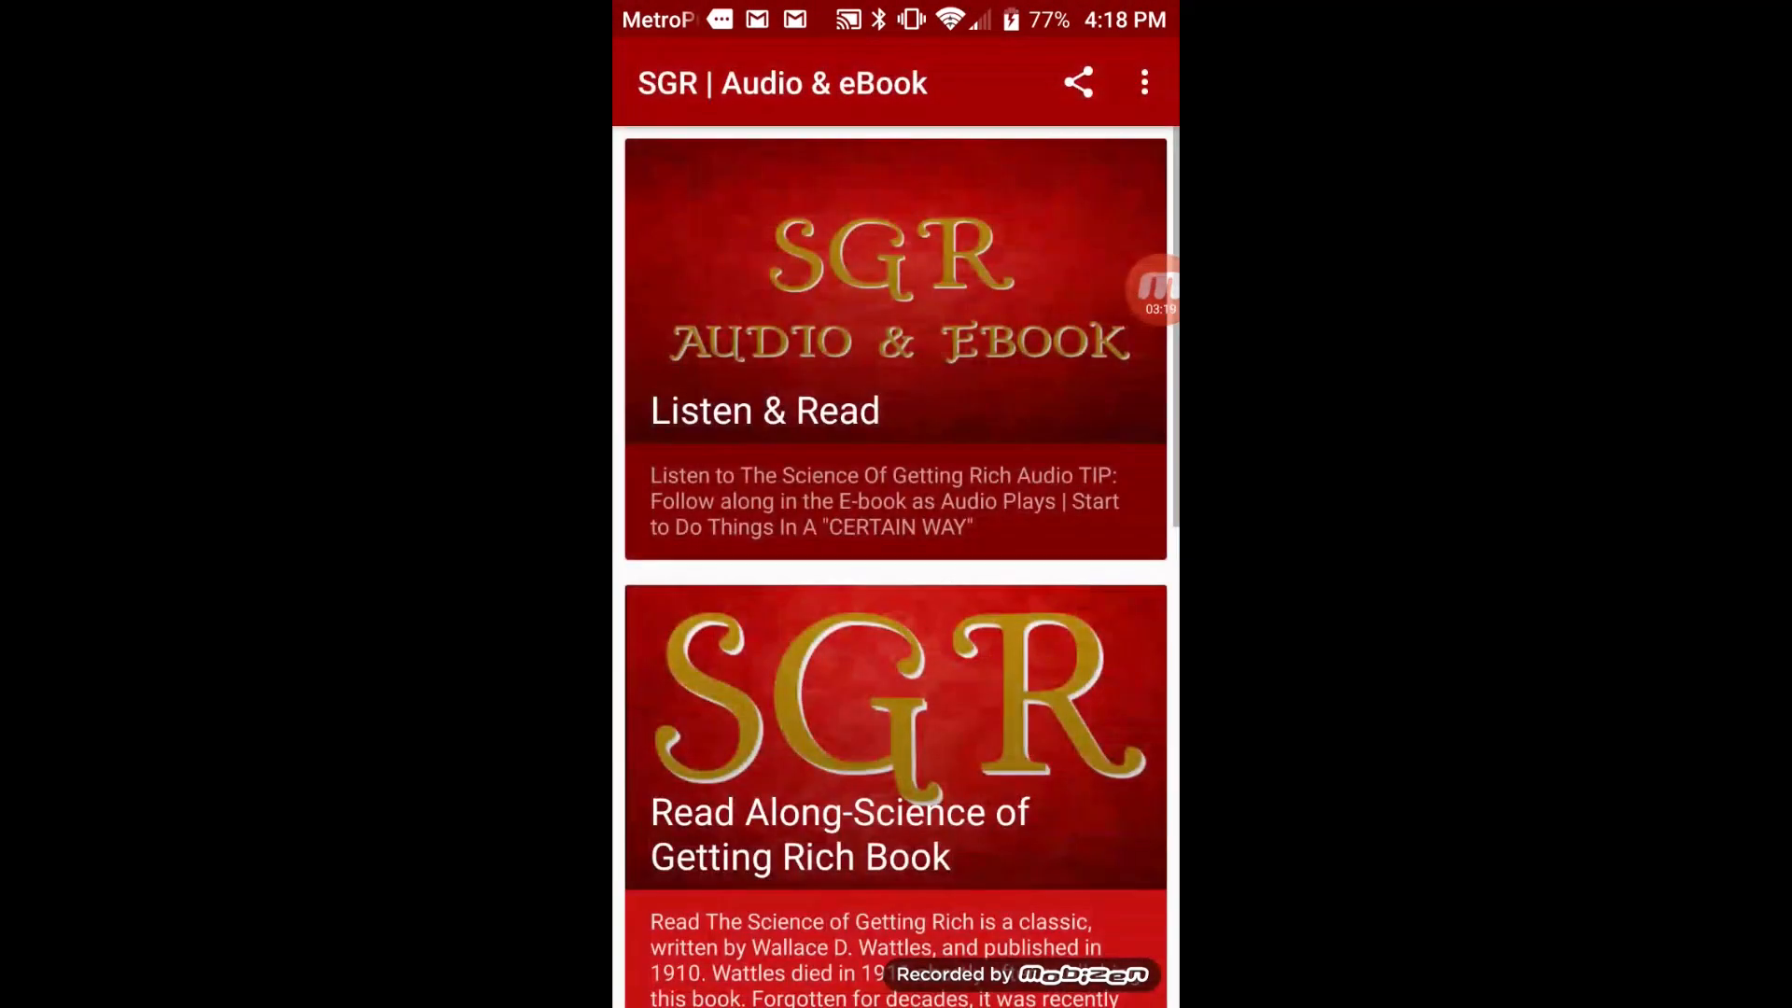
- Open the Read Along-Science of Getting Rich Book section and capture screenshots of its cover page and table of contents
{"action": "scroll", "coordinate": [896, 560], "scroll_direction": "down", "scroll_amount": 2}
{"action": "scroll", "coordinate": [896, 560], "scroll_direction": "down", "scroll_amount": 1}
{"action": "left_click", "coordinate": [896, 574]}
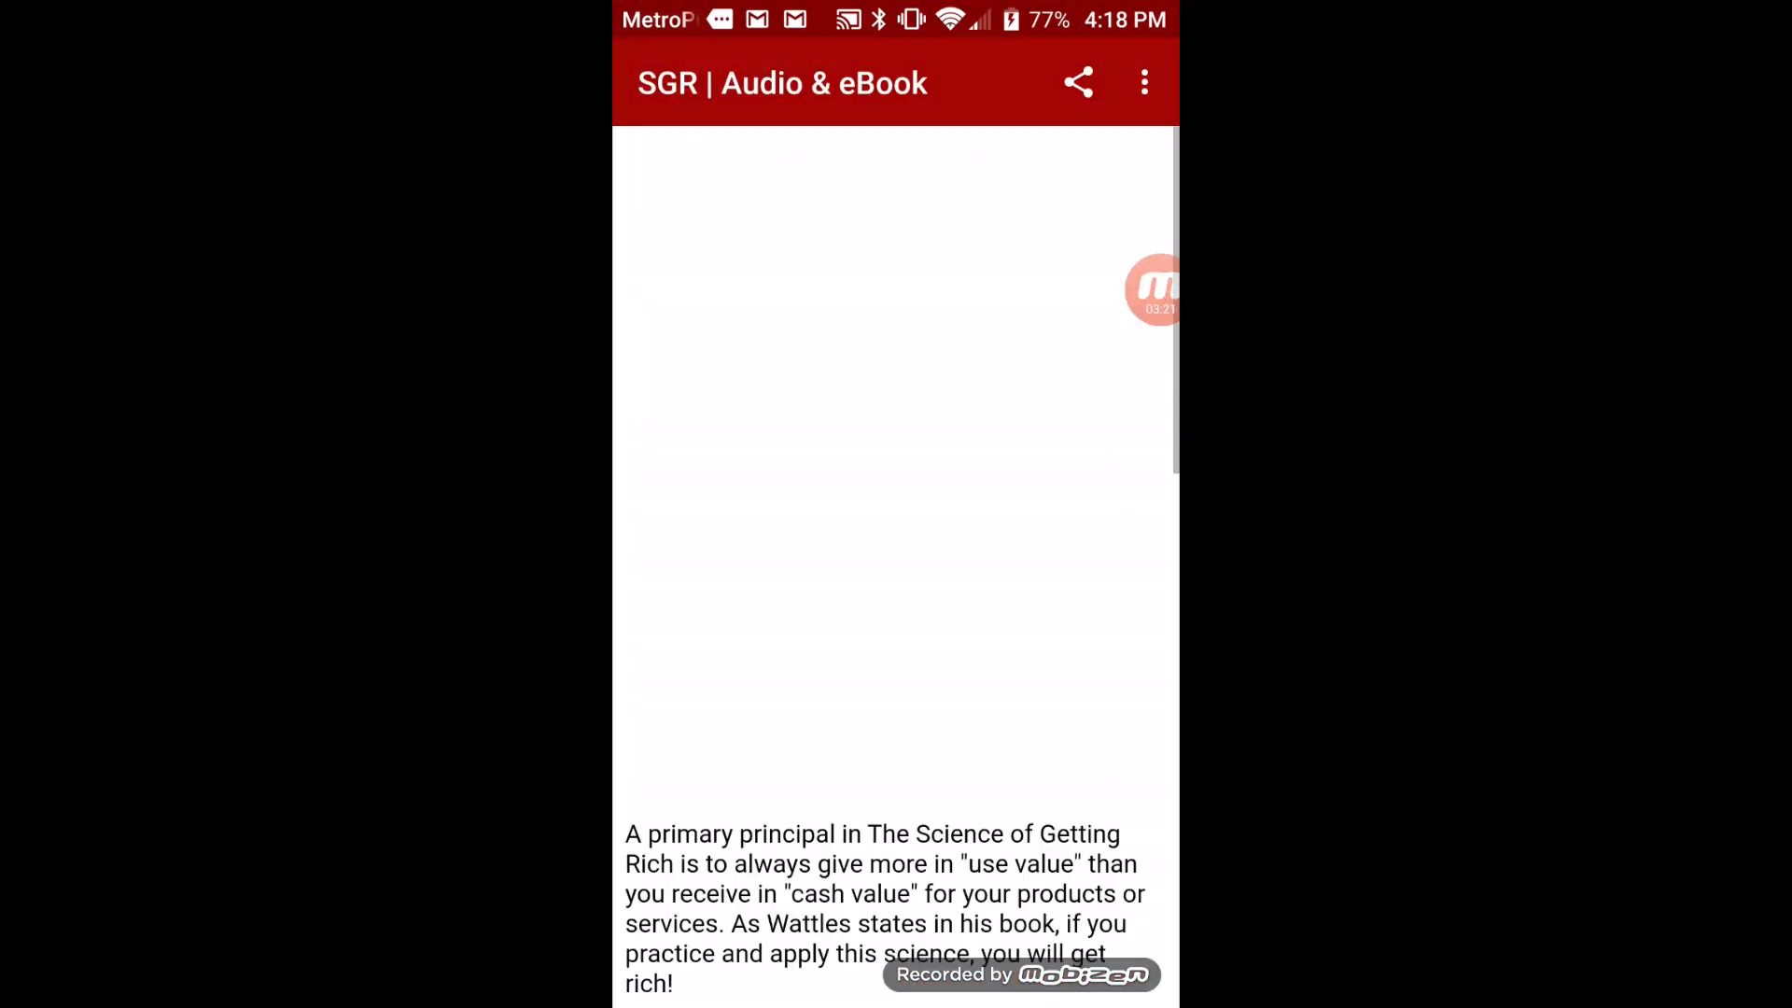
{"action": "scroll", "coordinate": [896, 560], "scroll_direction": "down", "scroll_amount": 1}
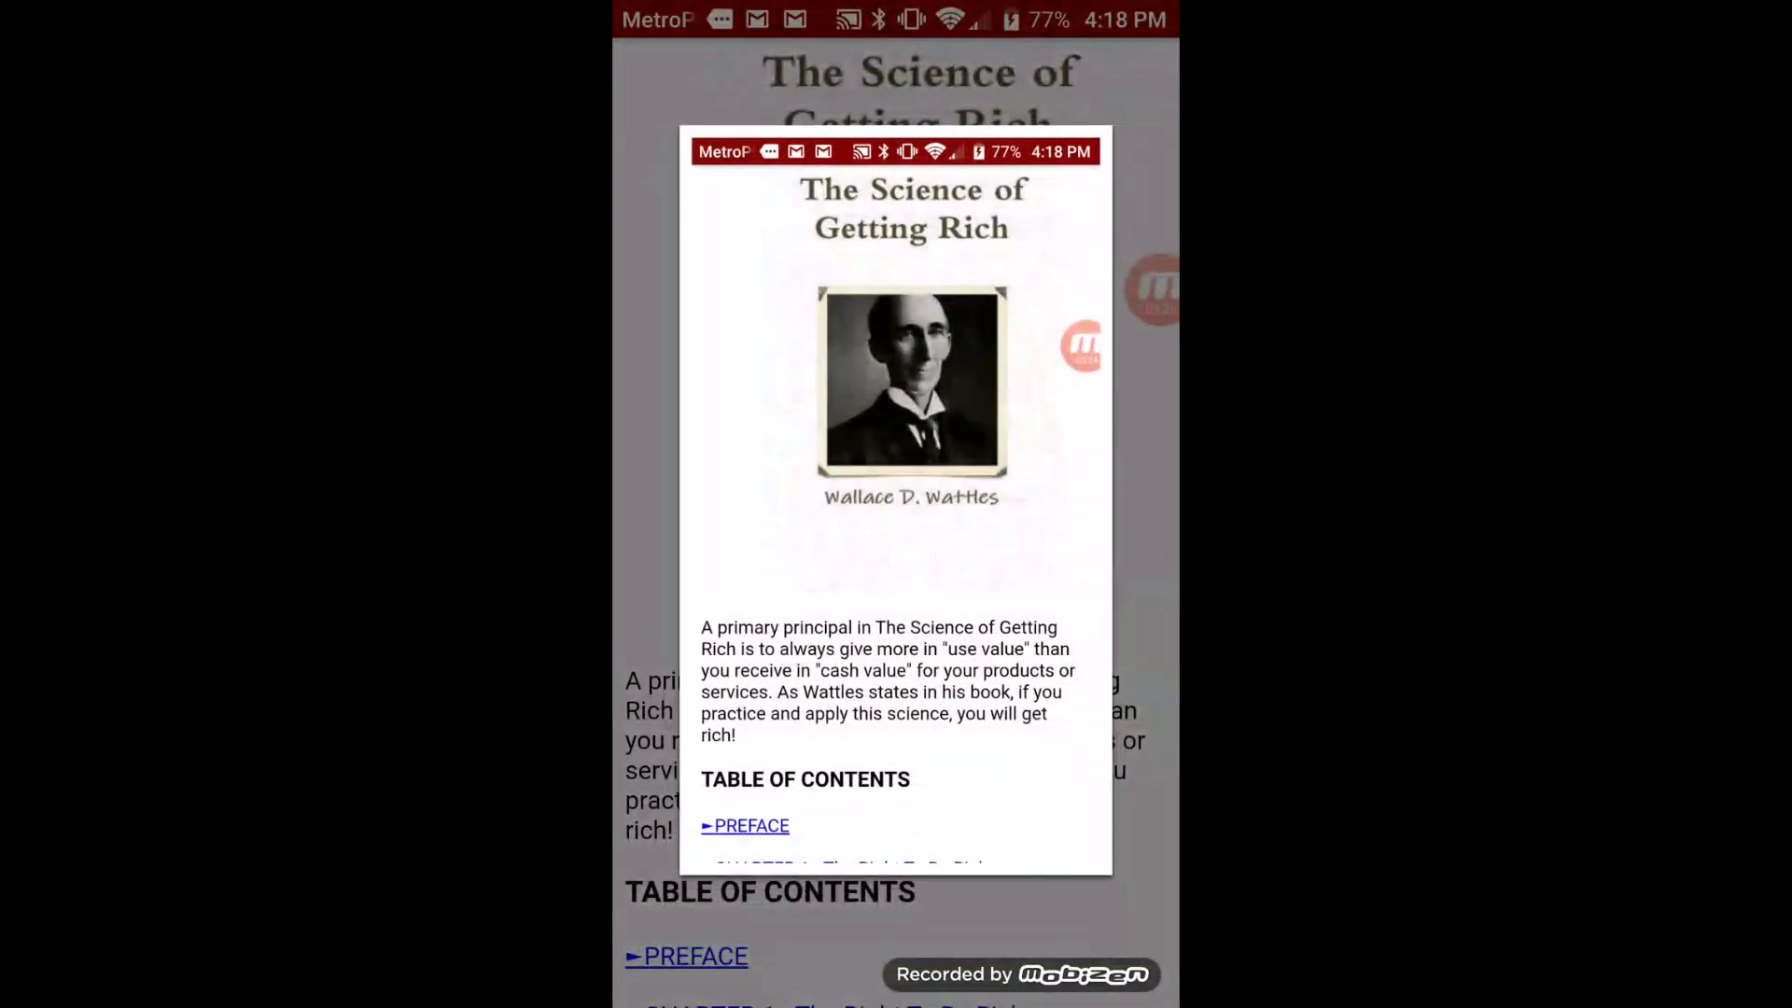
{"action": "scroll", "coordinate": [896, 522], "scroll_direction": "down", "scroll_amount": 9}
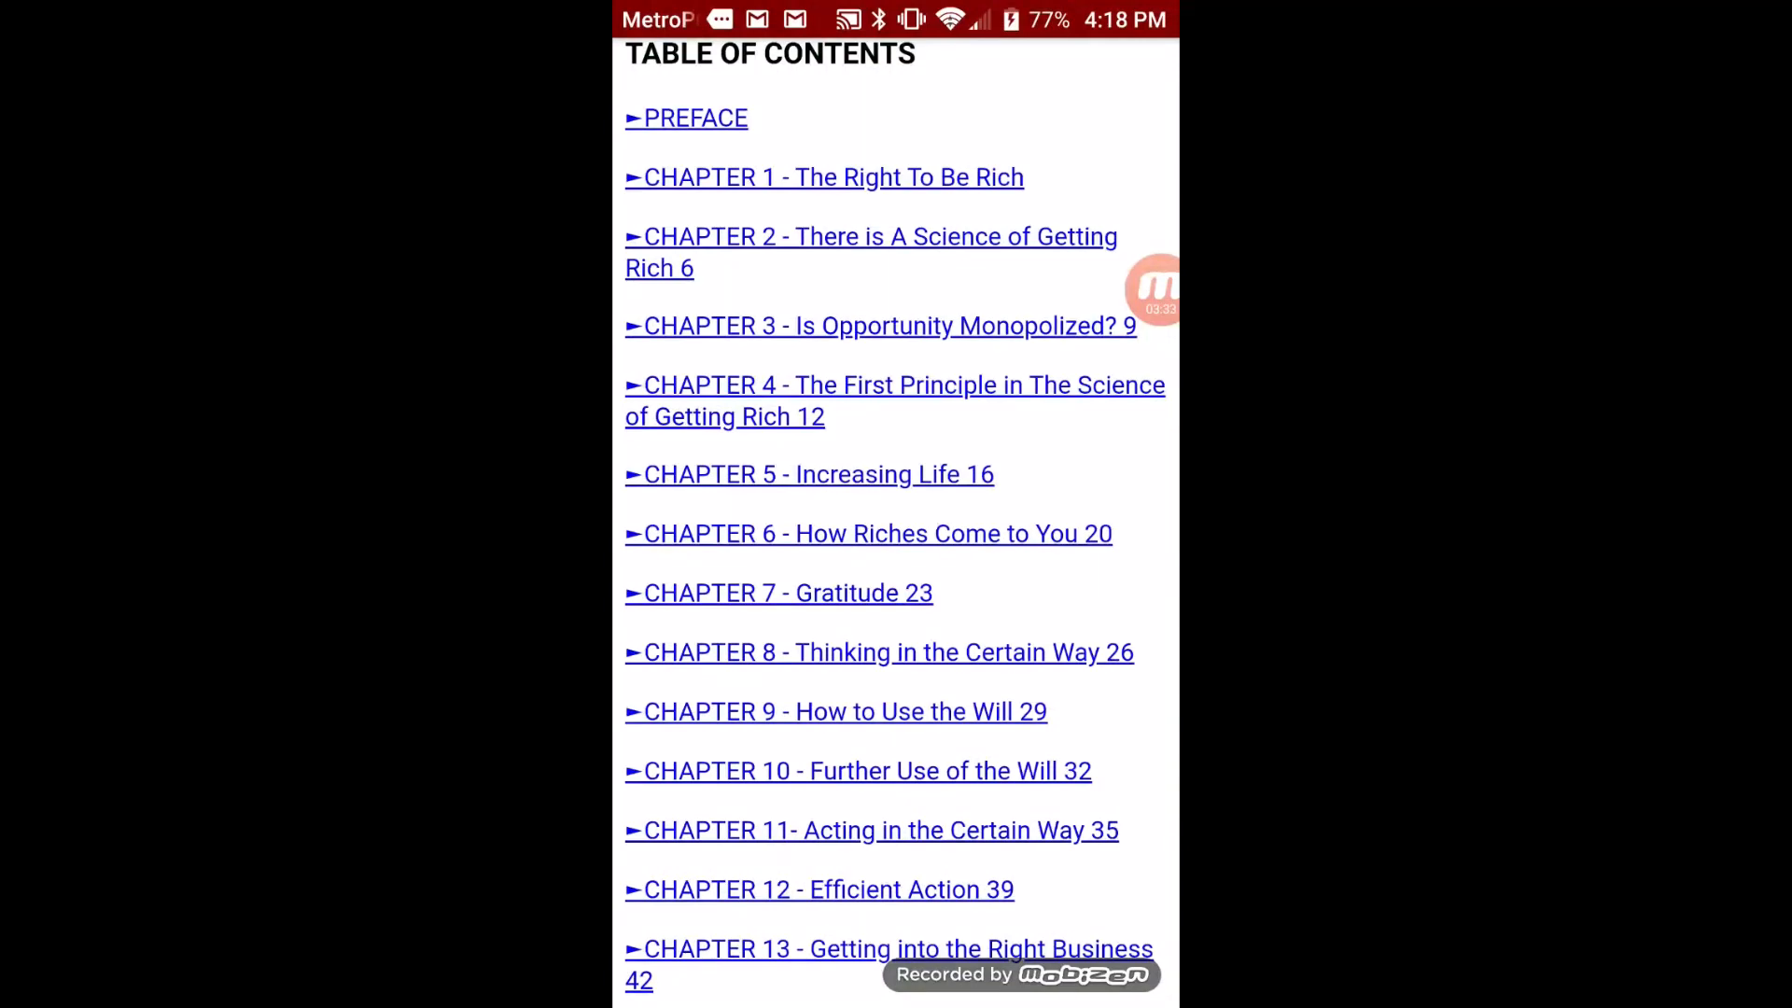
- Expand the screen recorder's controls, return to the book's cover, and review the phone's notifications through the SGR | Audio & eBook playback entry
{"action": "left_click", "coordinate": [1155, 288]}
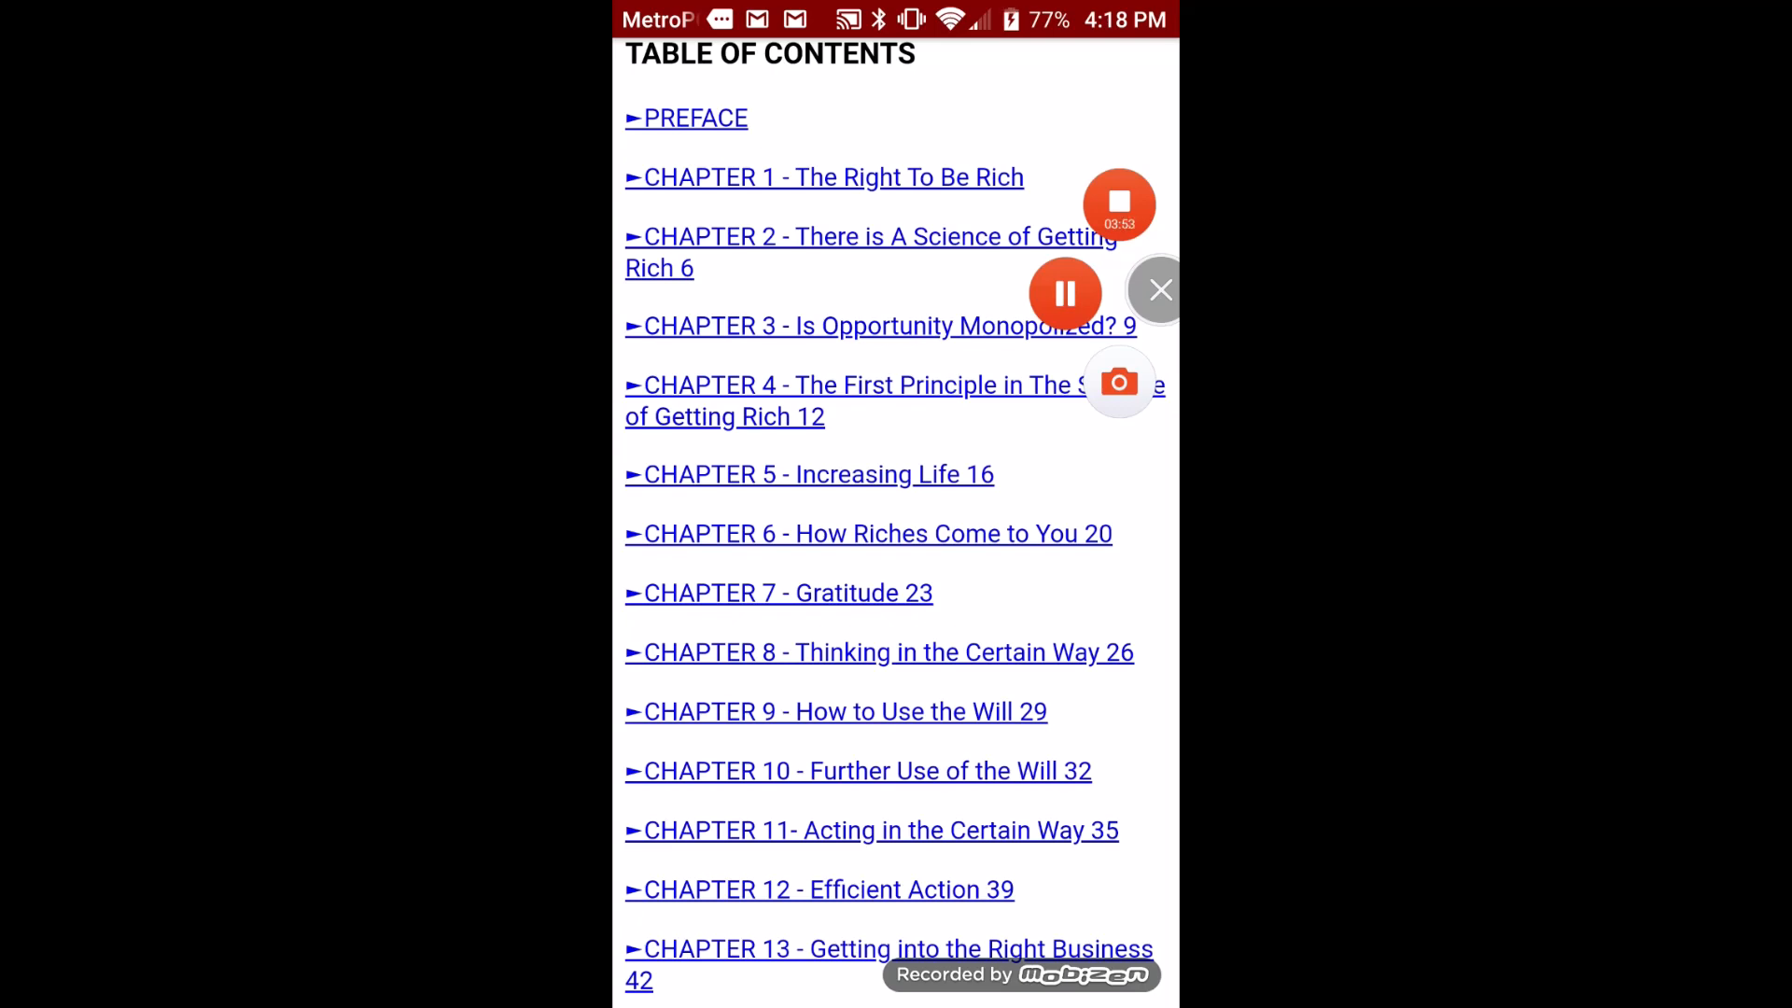
{"action": "scroll", "coordinate": [896, 560], "scroll_direction": "up", "scroll_amount": 10}
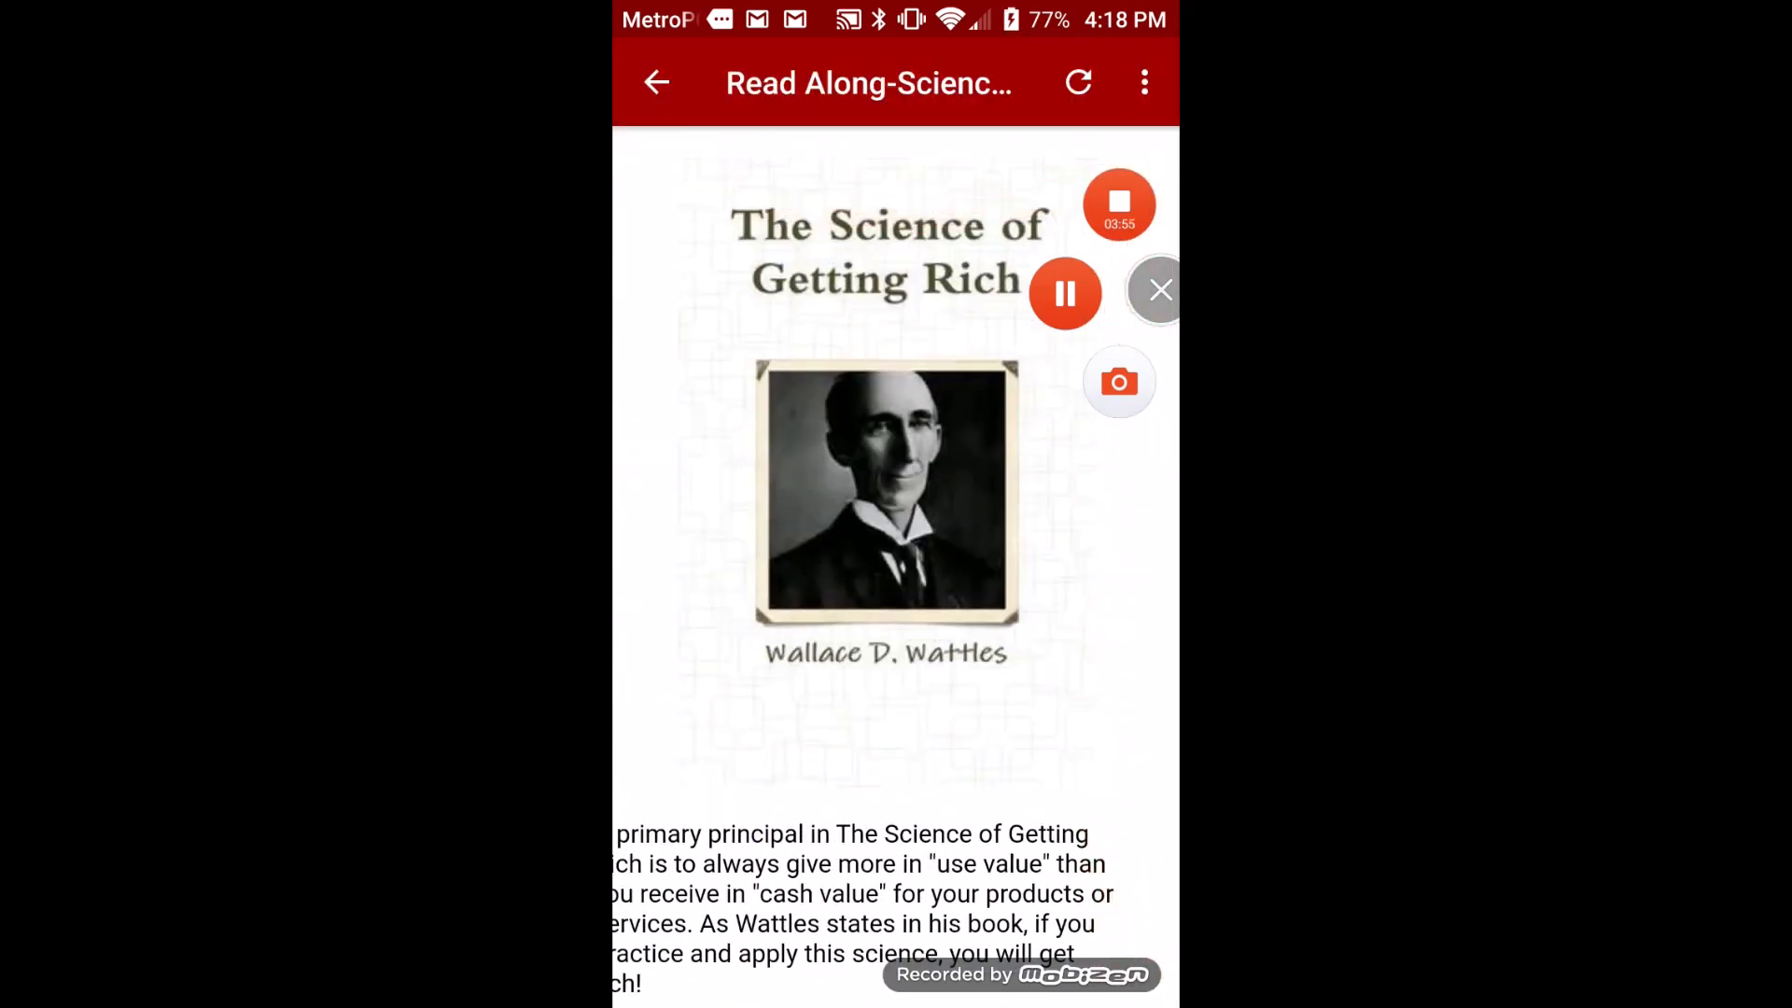
{"action": "left_click_drag", "start_coordinate": [896, 14], "coordinate": [896, 653]}
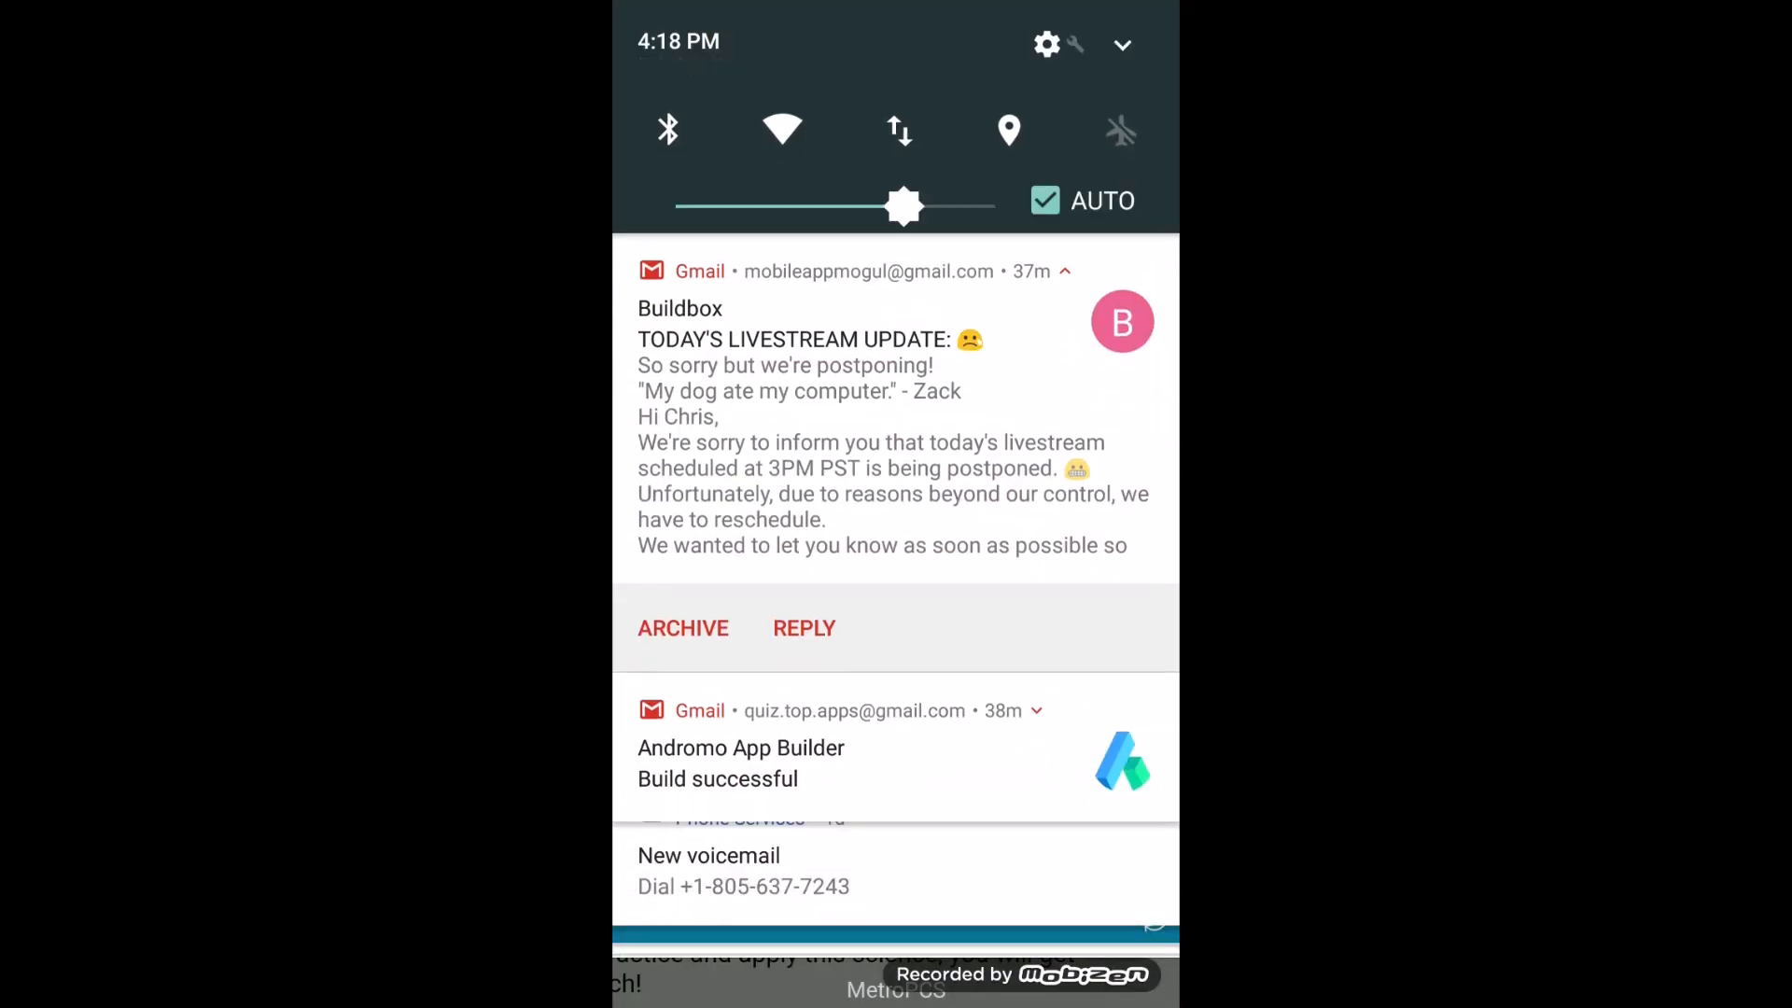
{"action": "scroll", "coordinate": [896, 559], "scroll_direction": "down", "scroll_amount": 4}
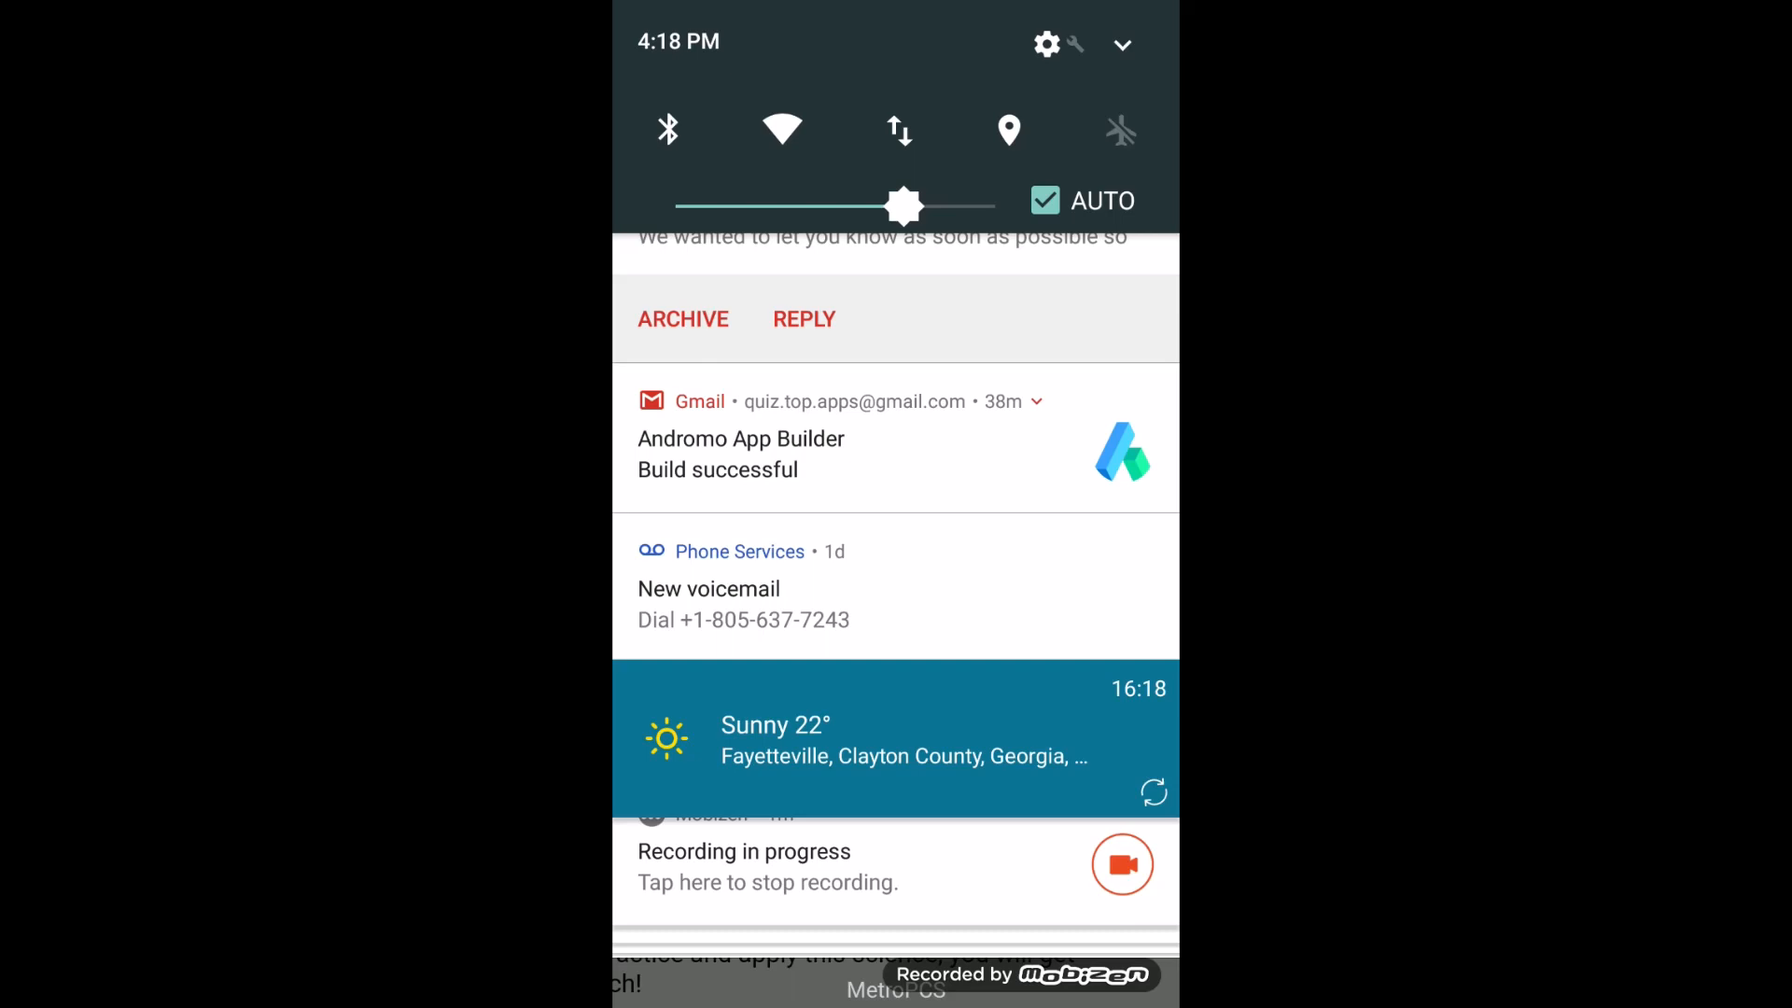
{"action": "scroll", "coordinate": [896, 560], "scroll_direction": "down", "scroll_amount": 7}
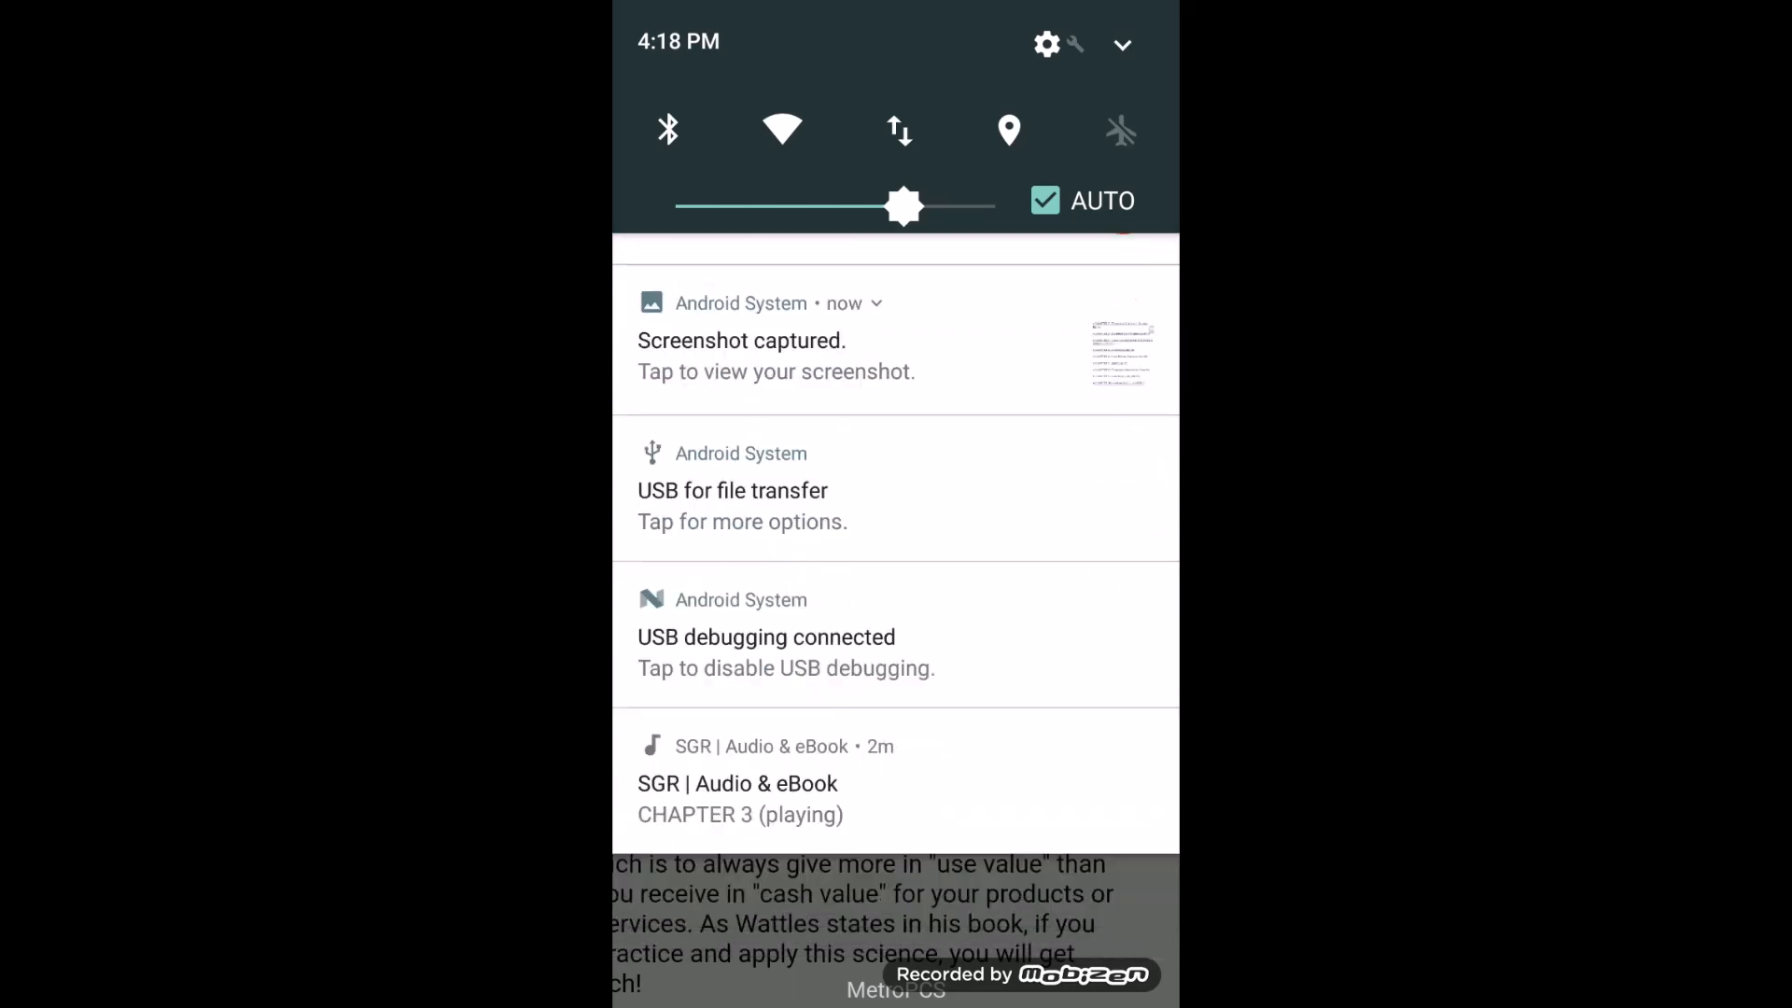
{"action": "scroll", "coordinate": [896, 560], "scroll_direction": "down", "scroll_amount": 10}
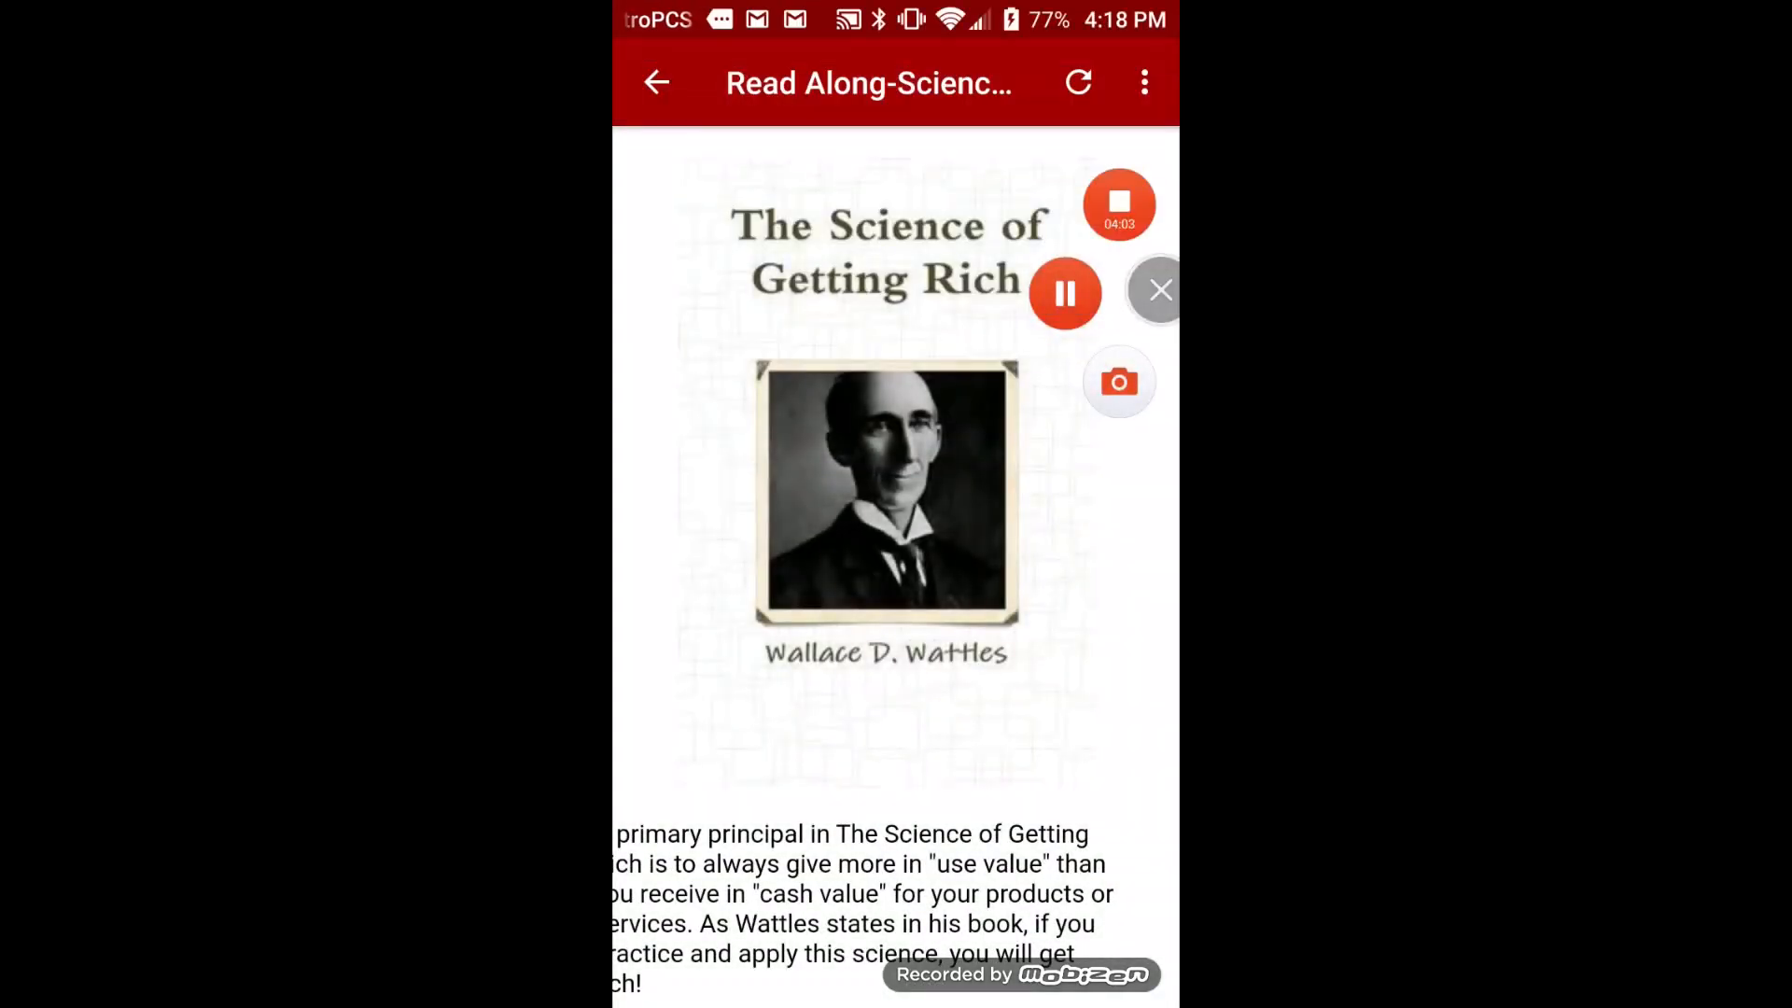